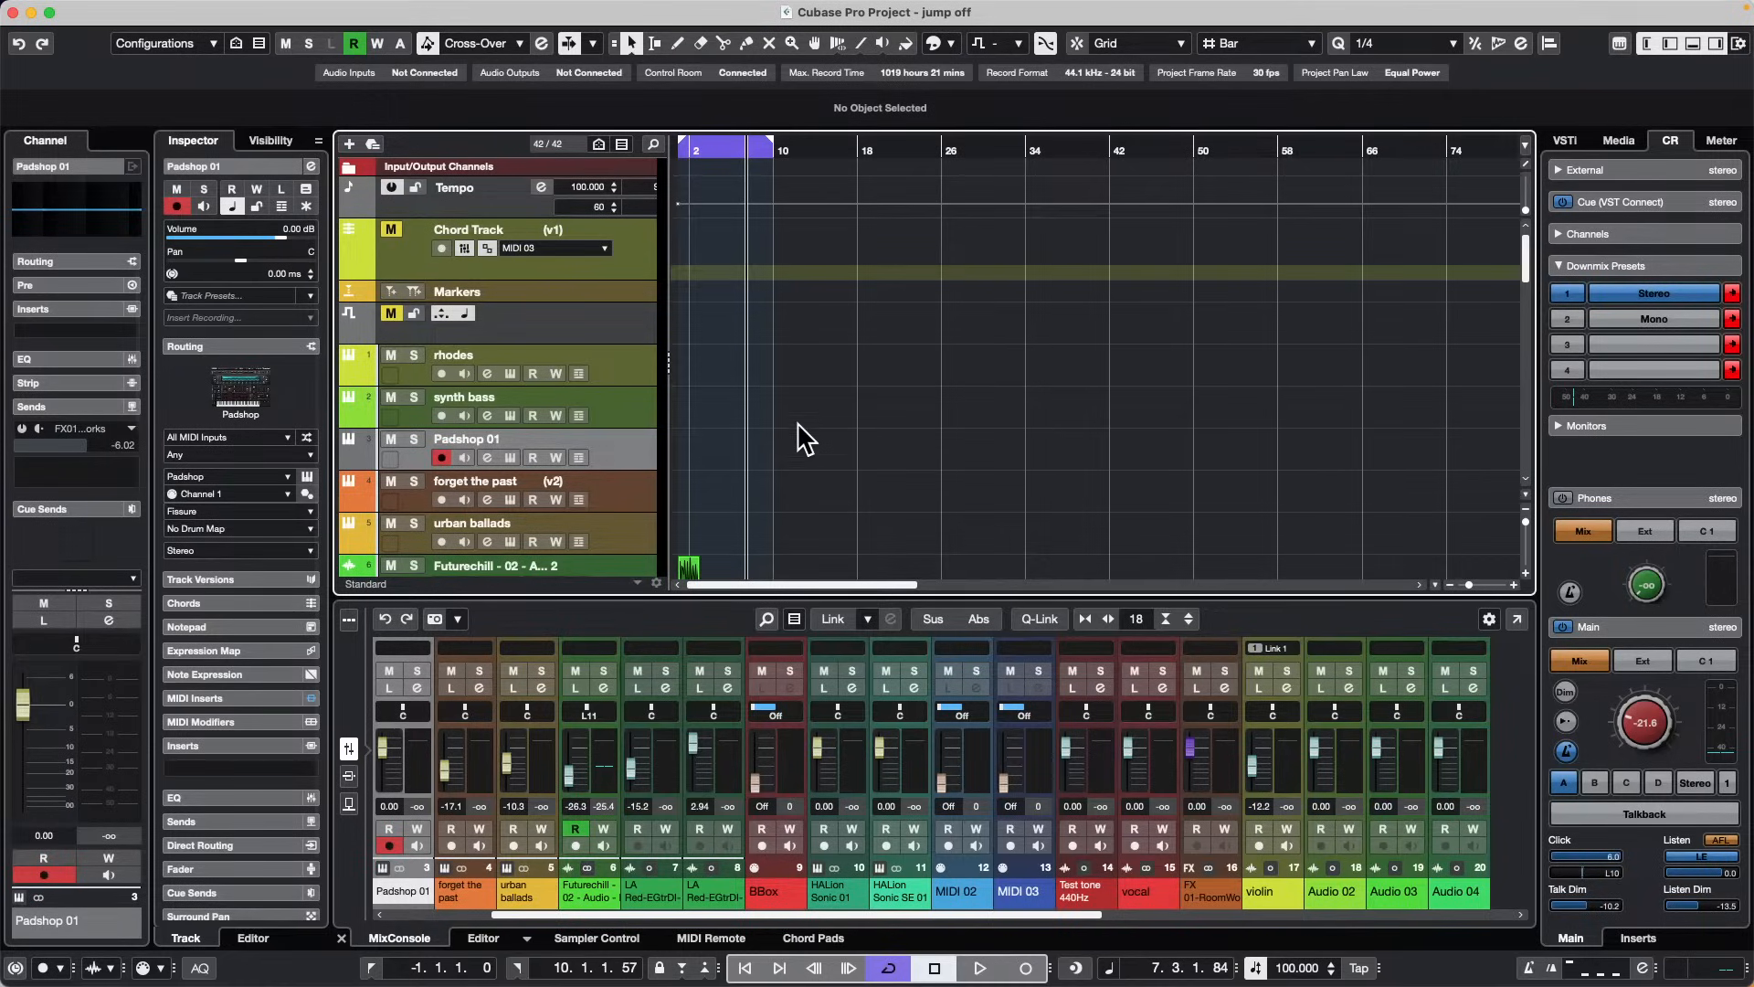
# Step: Play the project from about bar 21 with the MIDI 01 track soloed
pyautogui.scroll(-8, 795, 436)
pyautogui.scroll(-10, 795, 437)
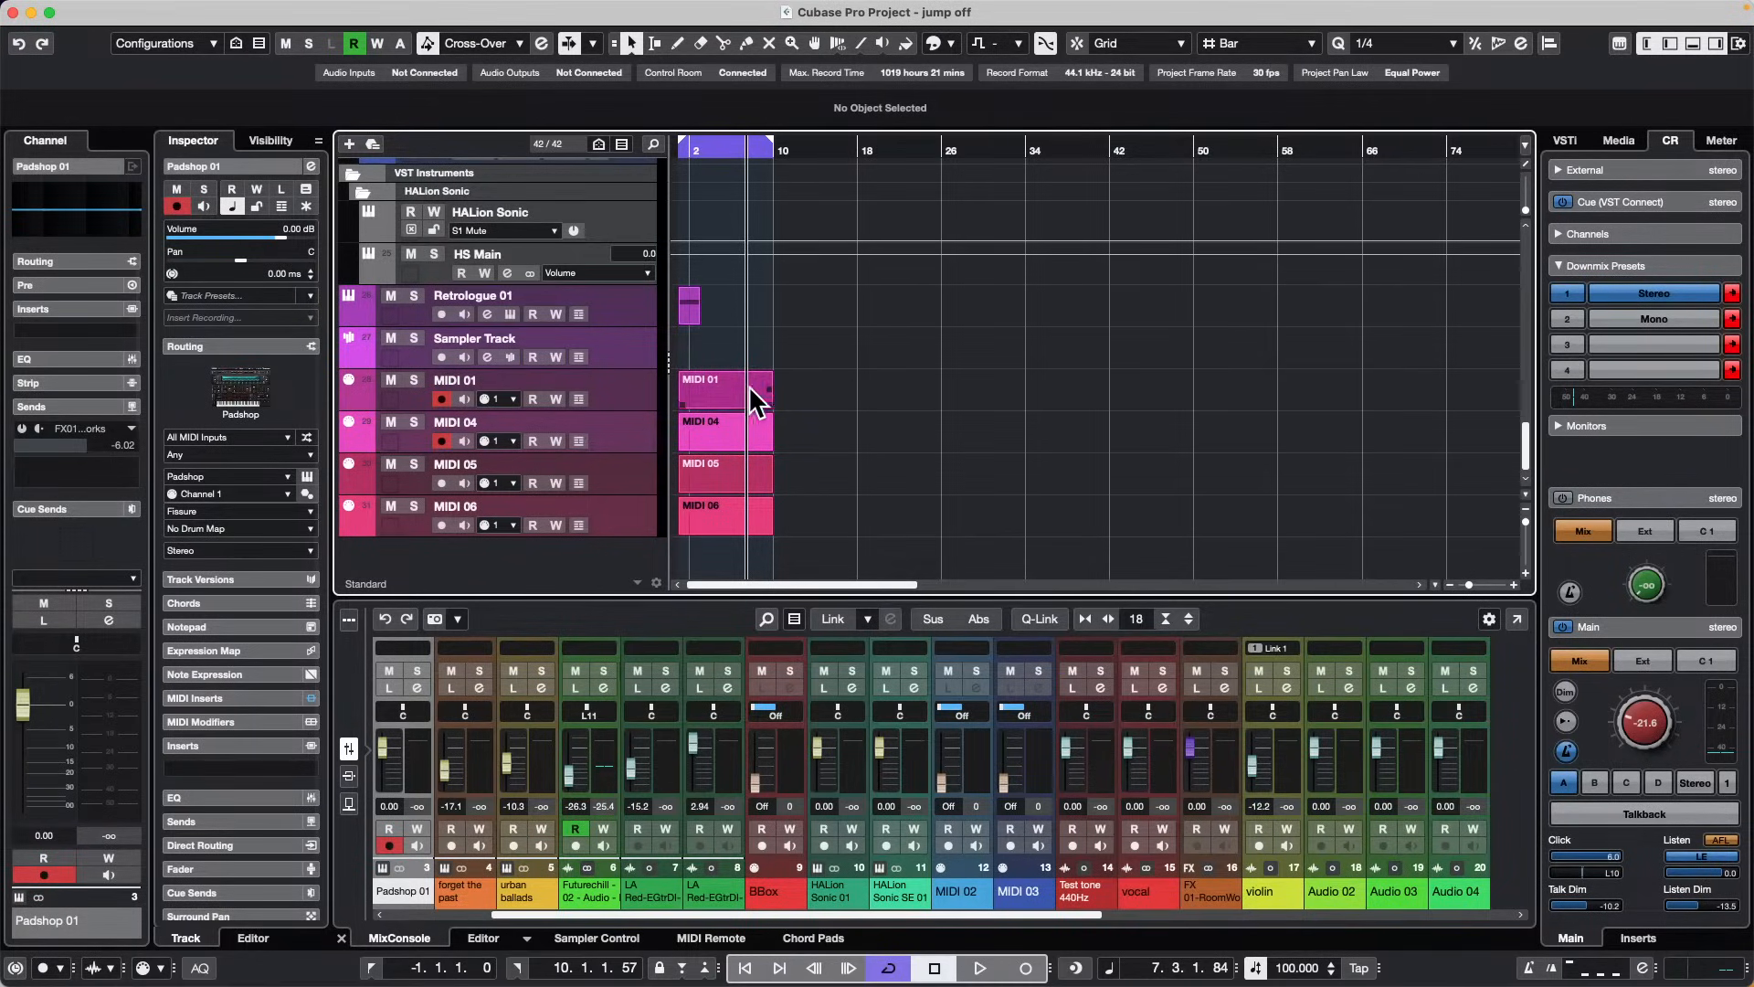
pyautogui.click(894, 149)
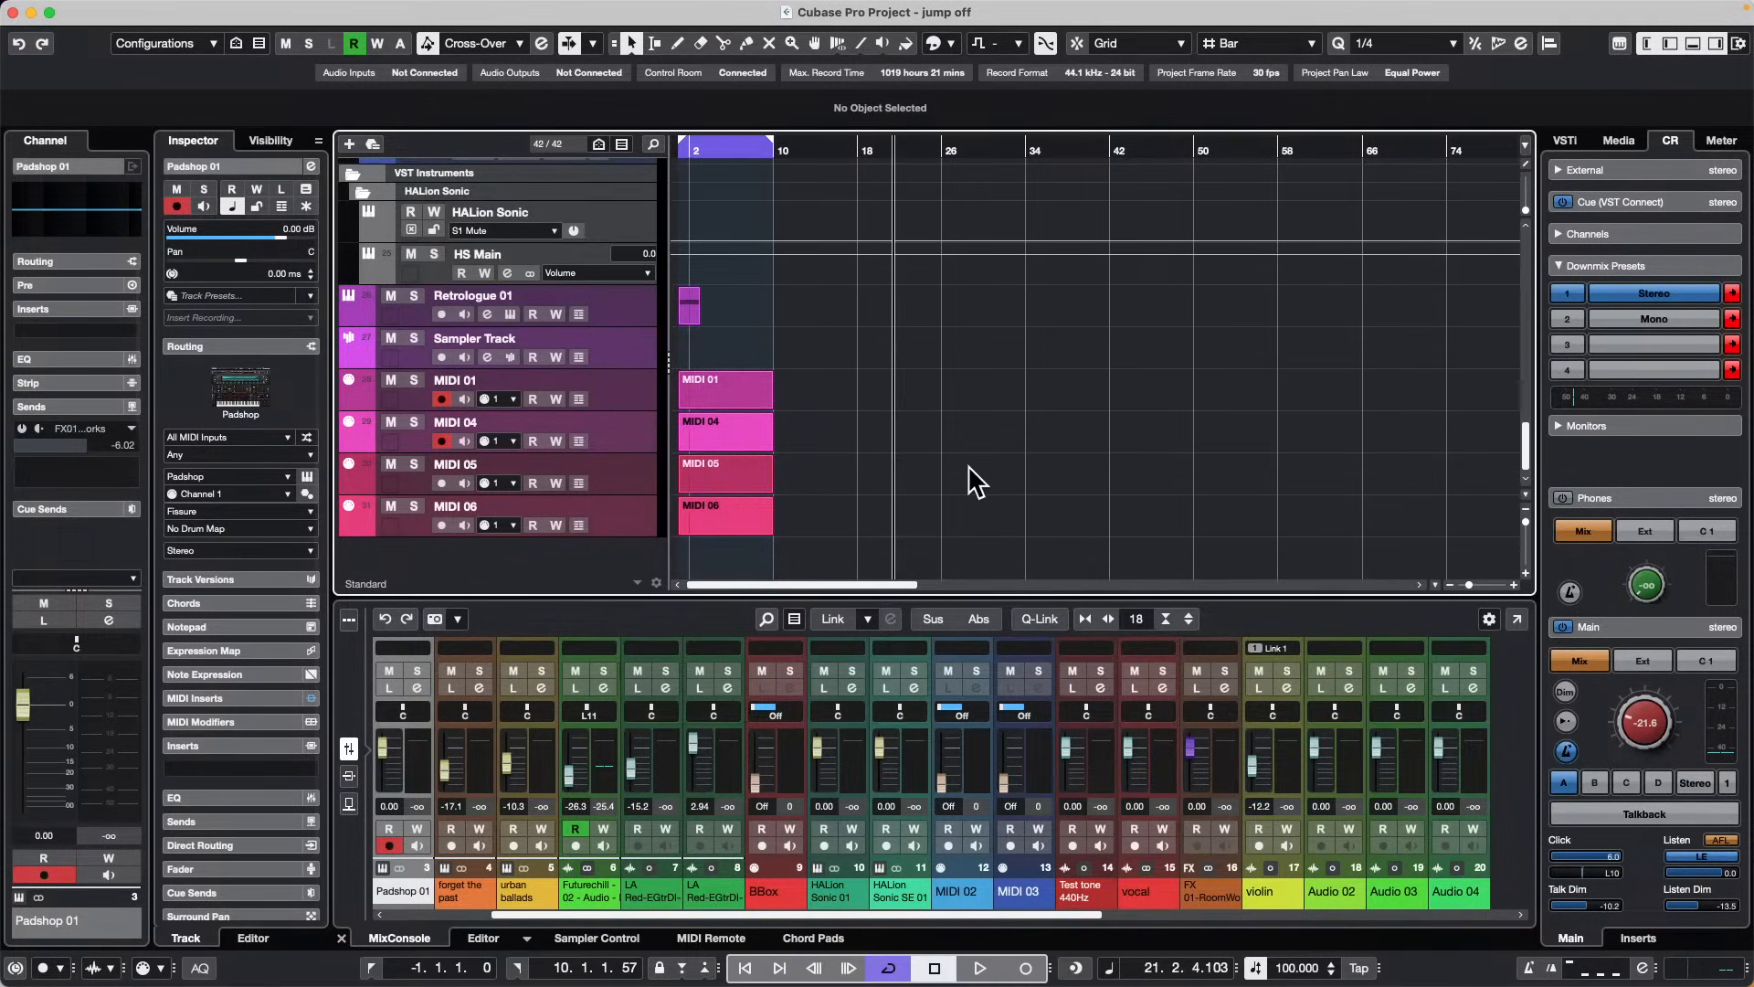
pyautogui.press('space')
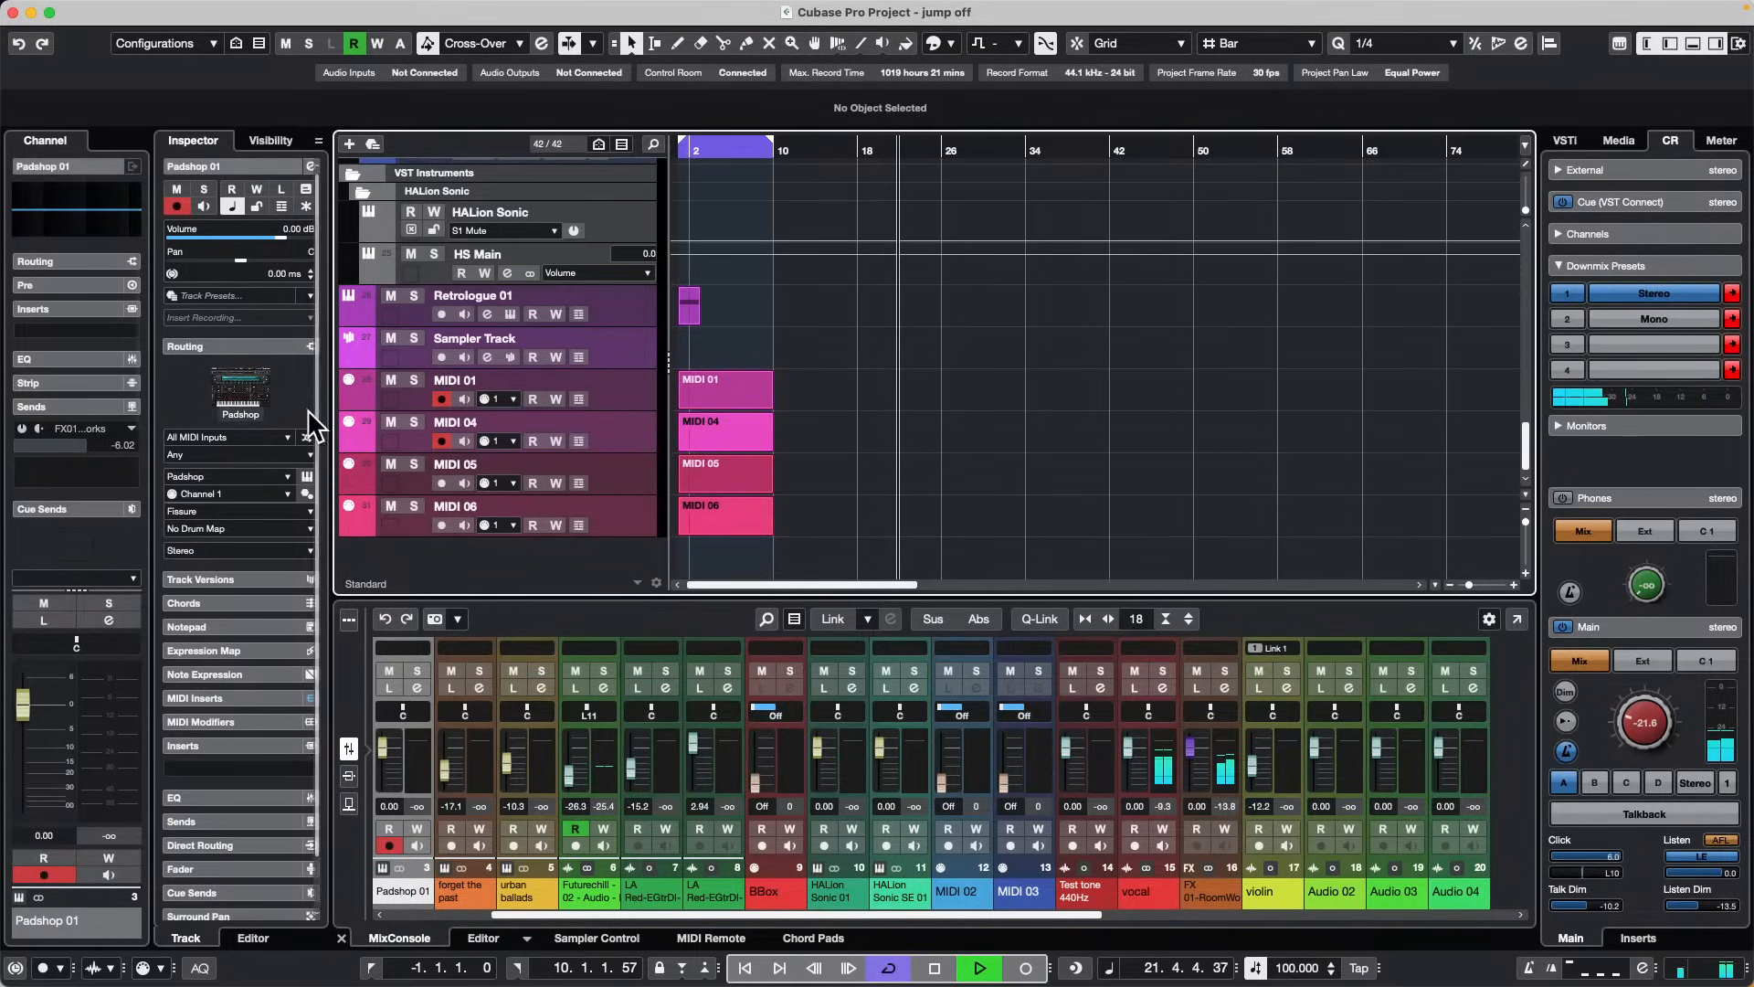
pyautogui.click(415, 381)
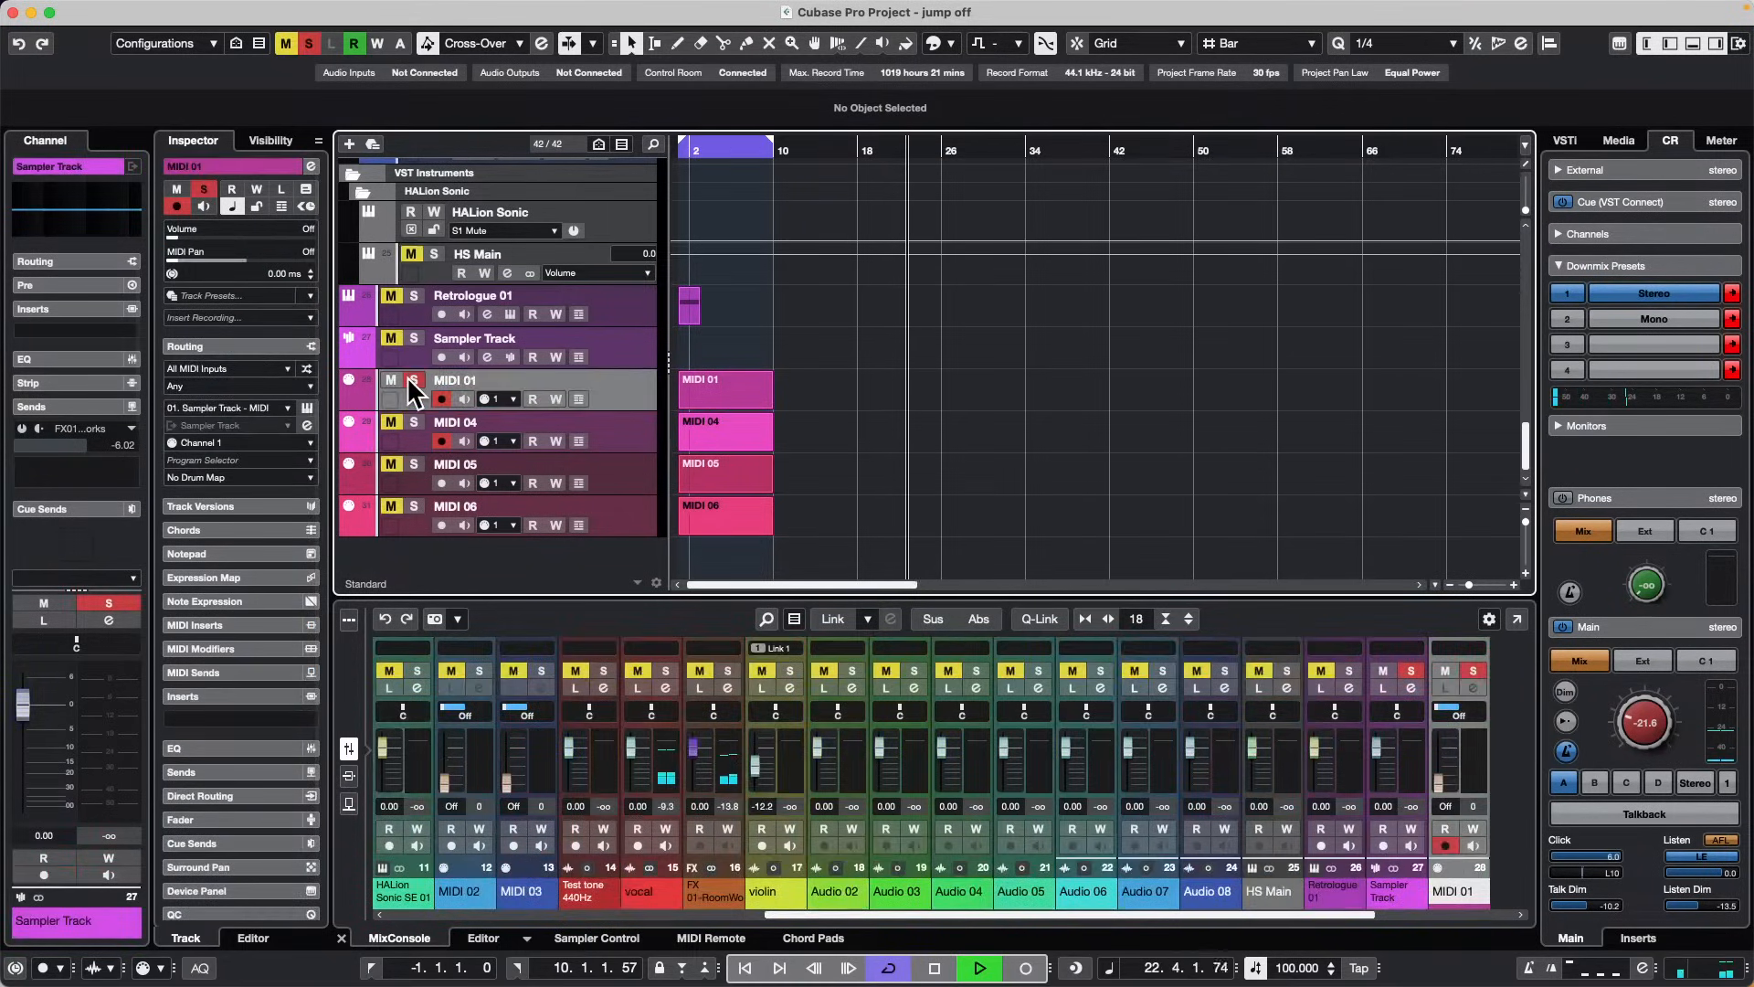
# Step: Arm MIDI 05 and MIDI 06, and record a short phrase from bar 24 onto MIDI 01, MIDI 04, MIDI 05 and MIDI 06 simultaneously
pyautogui.click(442, 483)
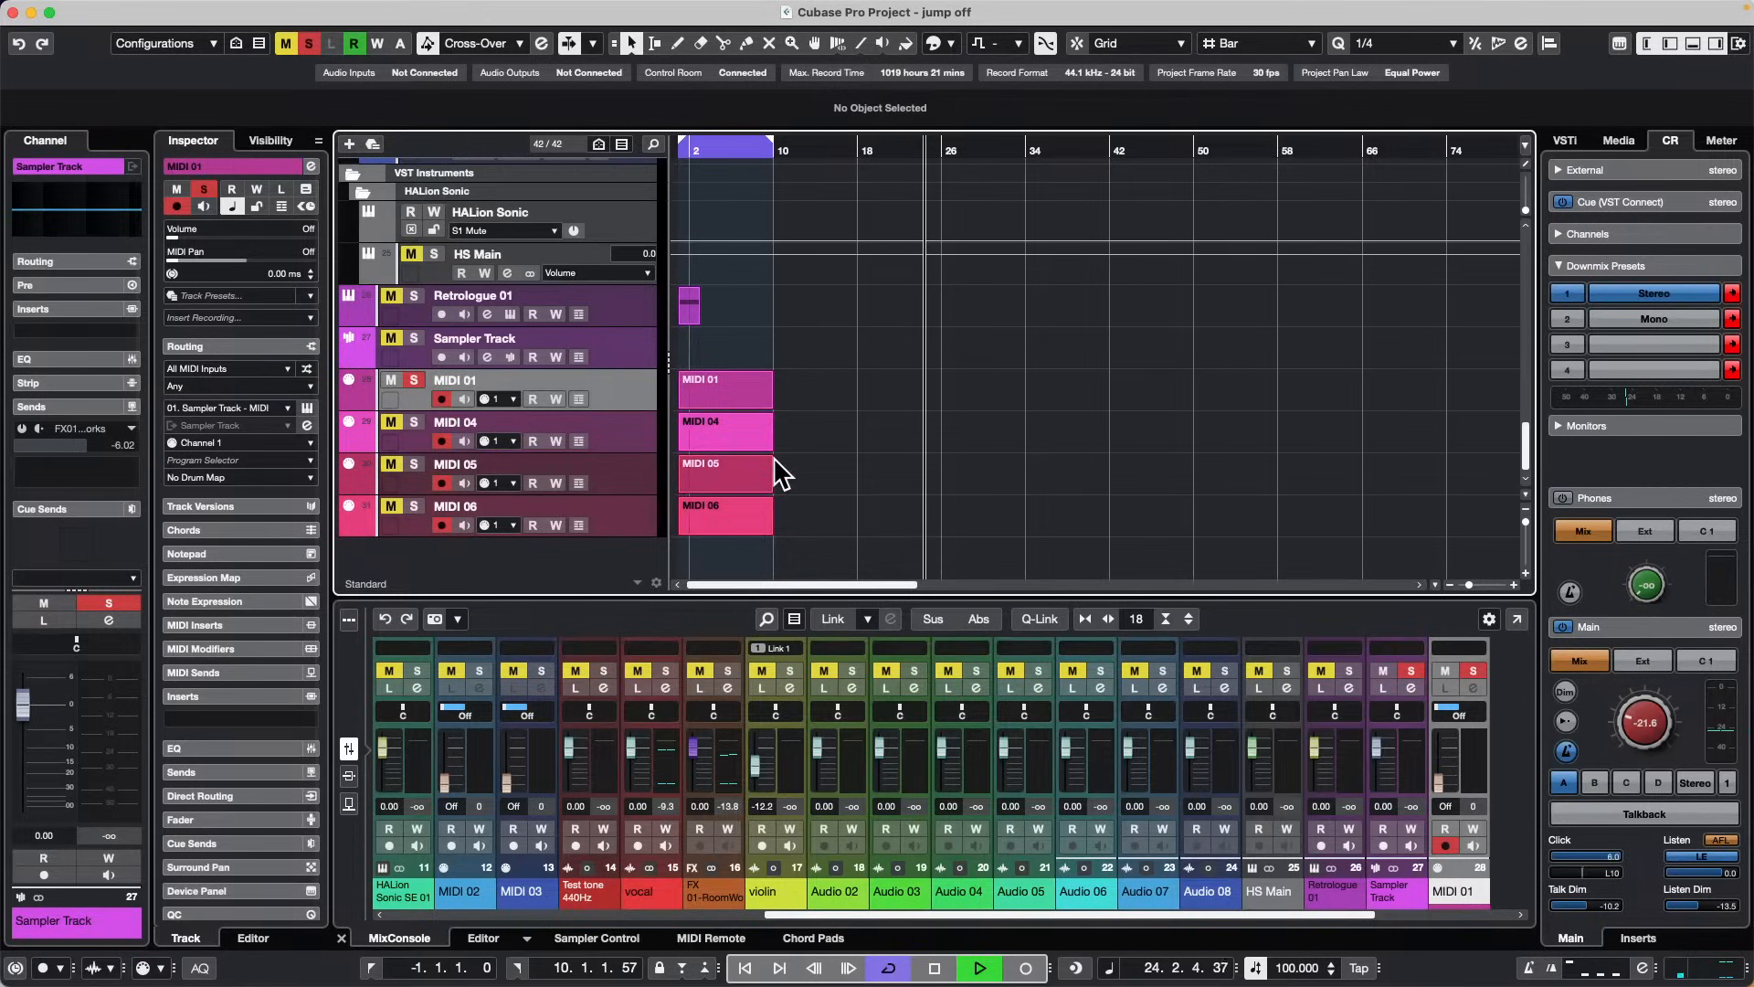
pyautogui.press('KP_Multiply')
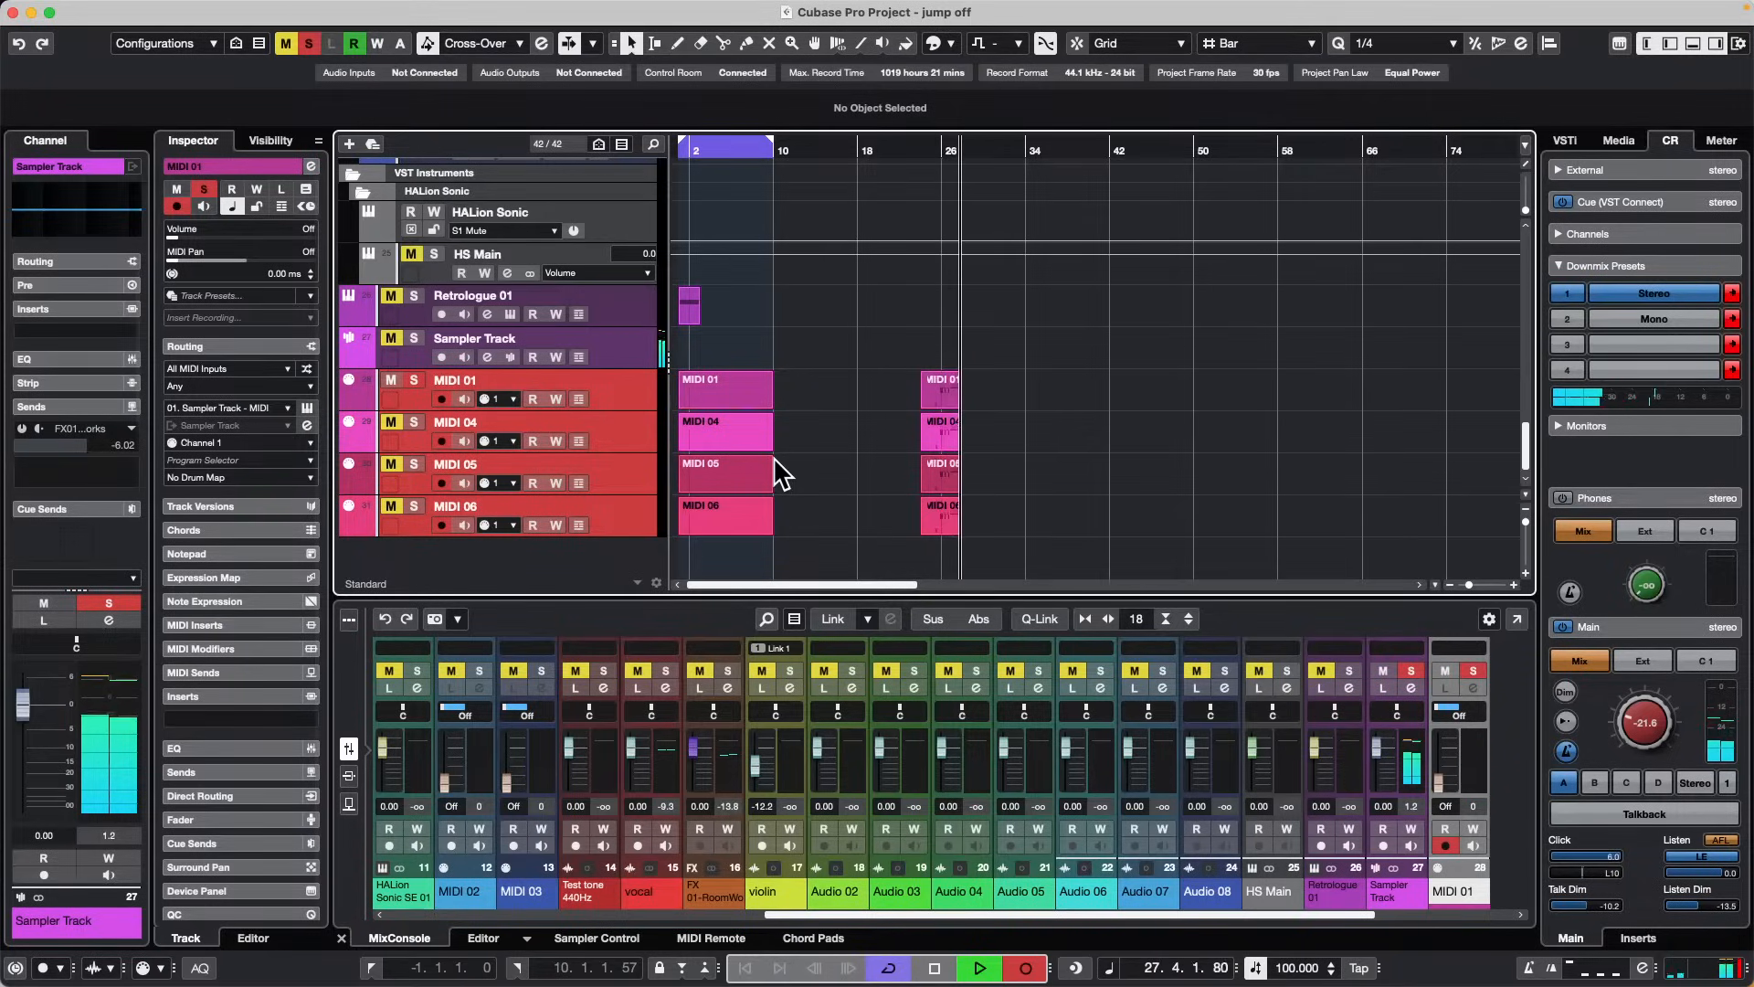
pyautogui.press('space')
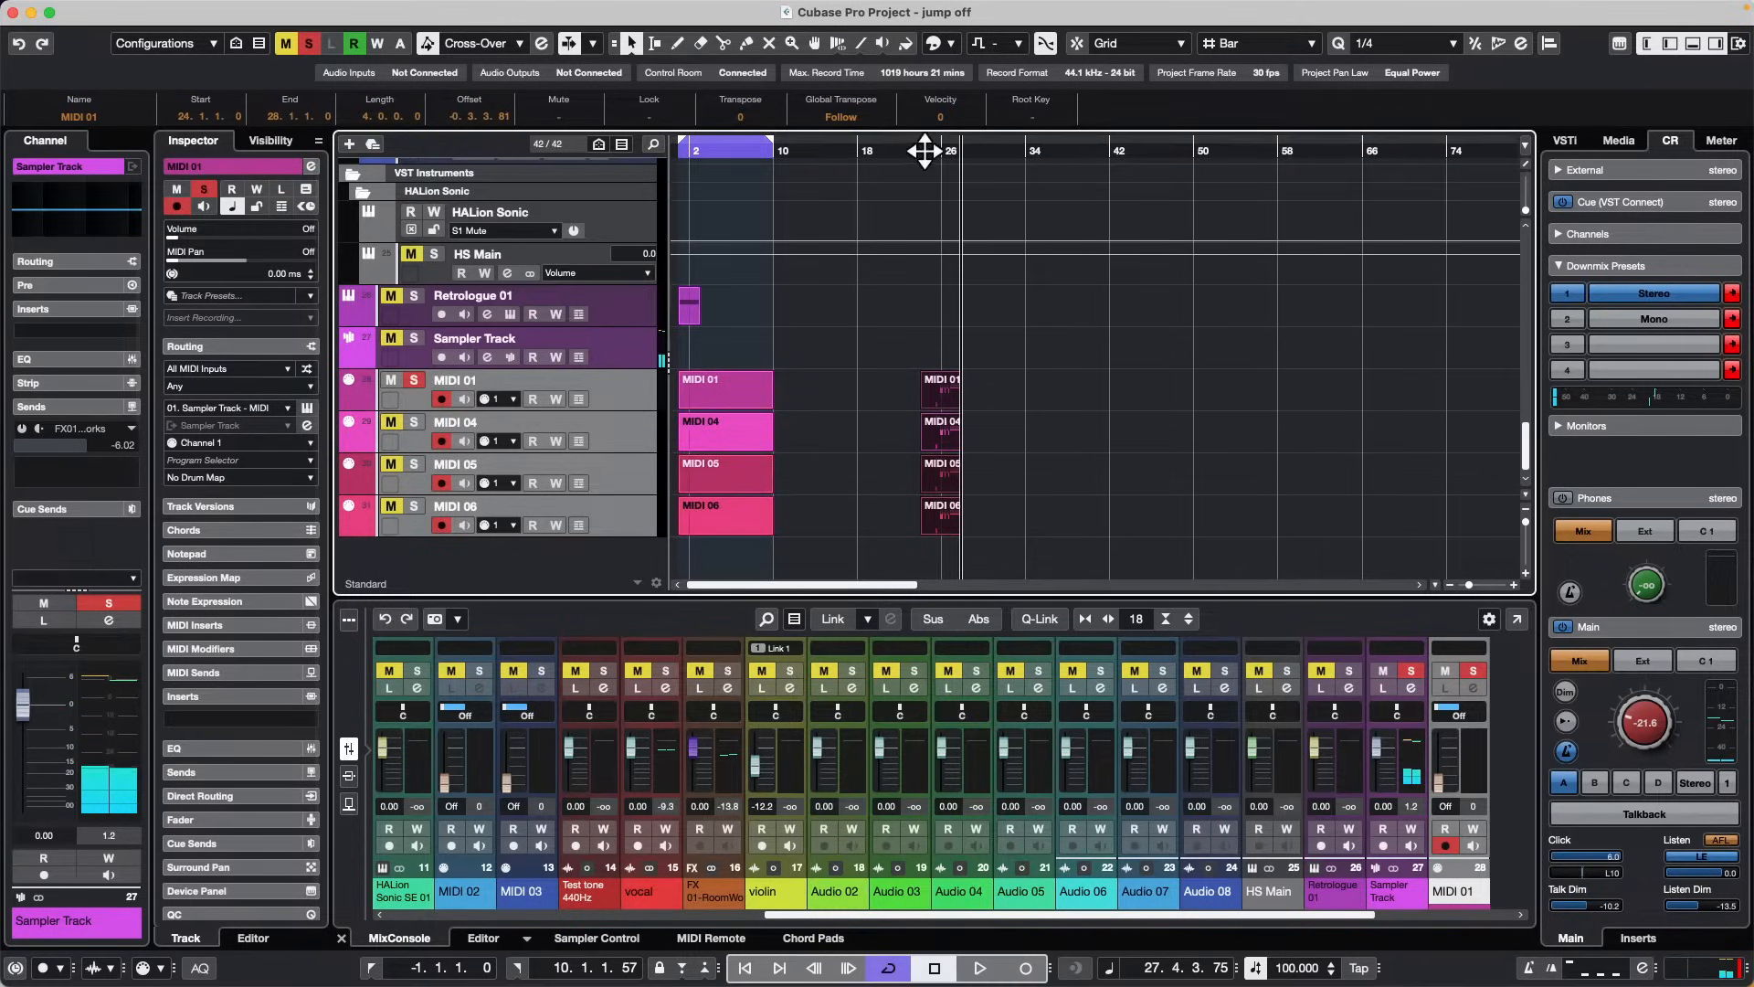
# Step: Open the newly recorded MIDI 06 part at bar 24 in a separate Key Editor window
pyautogui.moveTo(924, 148); pyautogui.dragTo(959, 240)
pyautogui.press('g')
pyautogui.press('g')
pyautogui.press('g')
pyautogui.press('g')
pyautogui.press('g')
pyautogui.press('g')
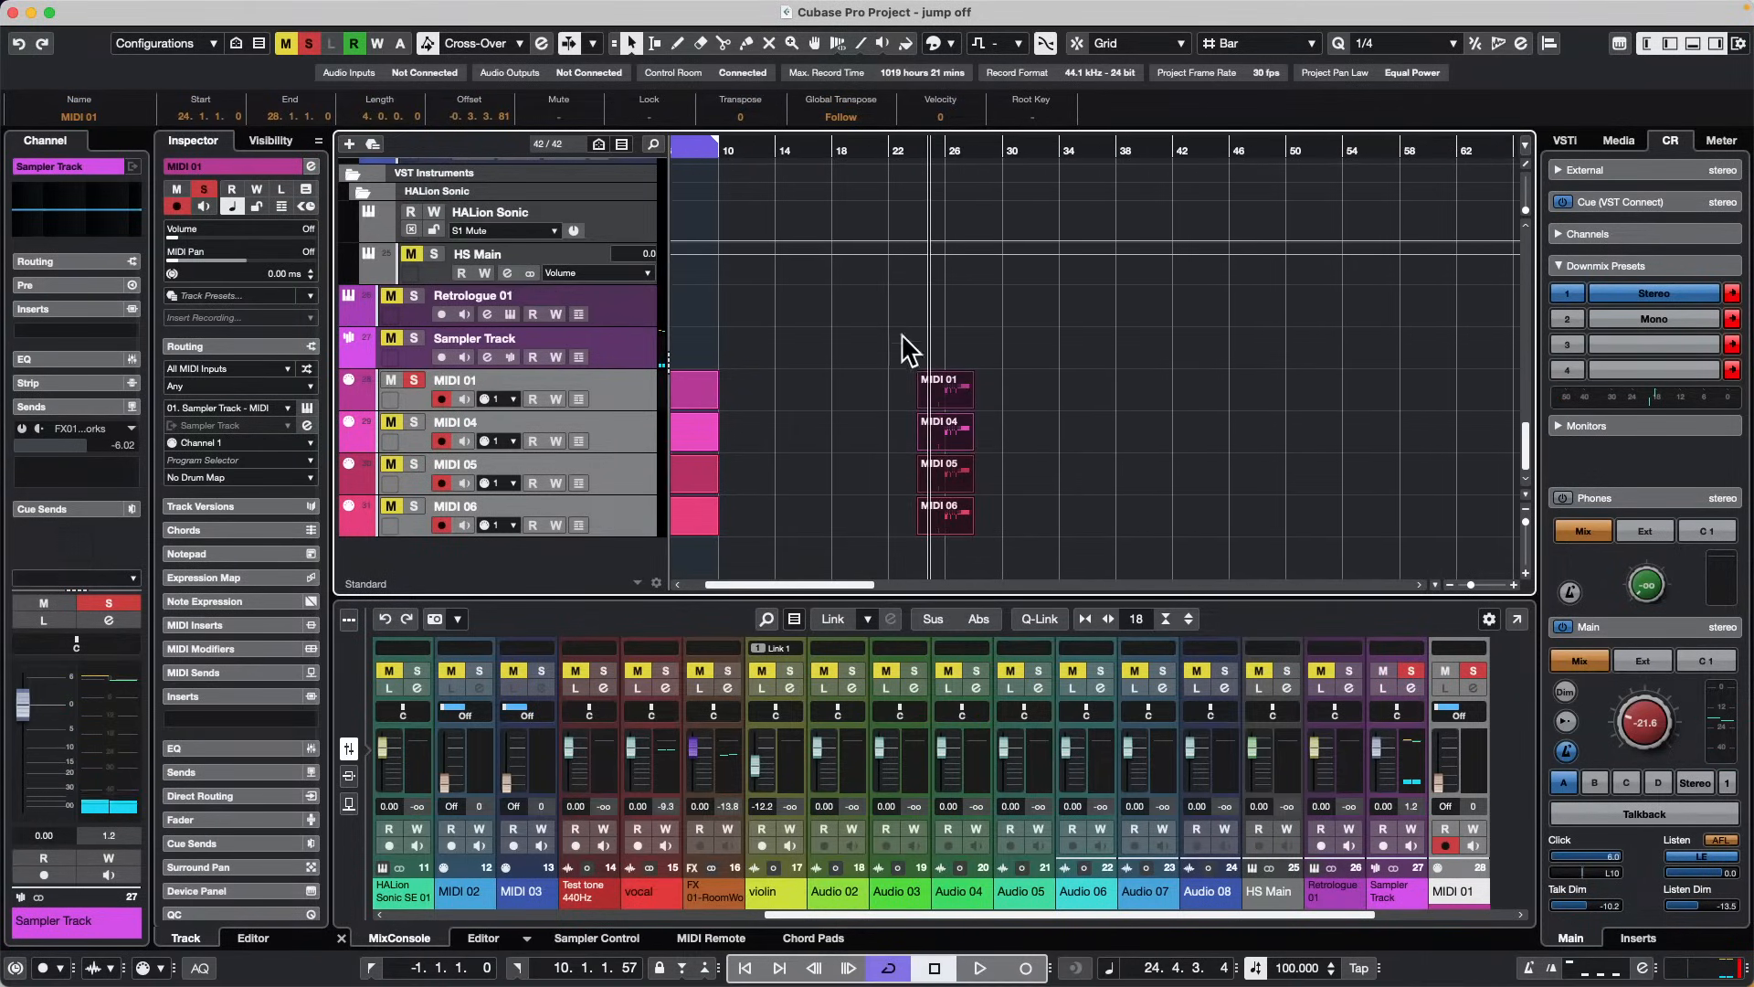
pyautogui.click(948, 521)
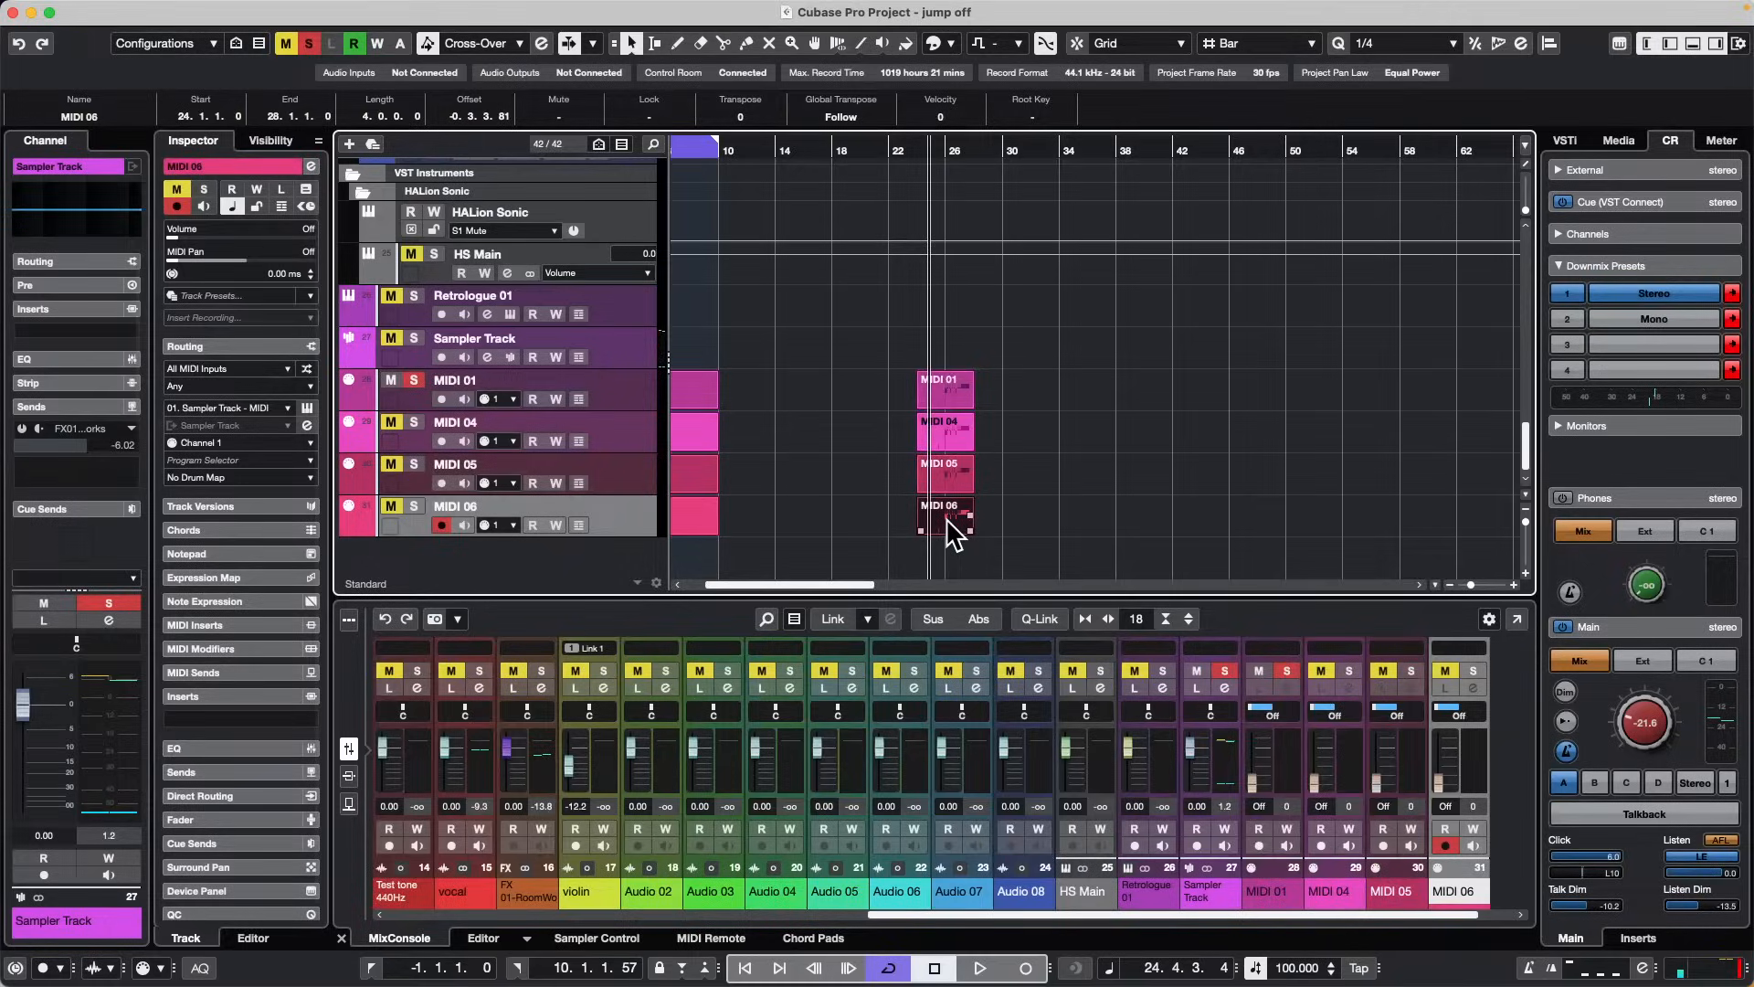
pyautogui.doubleClick(950, 523)
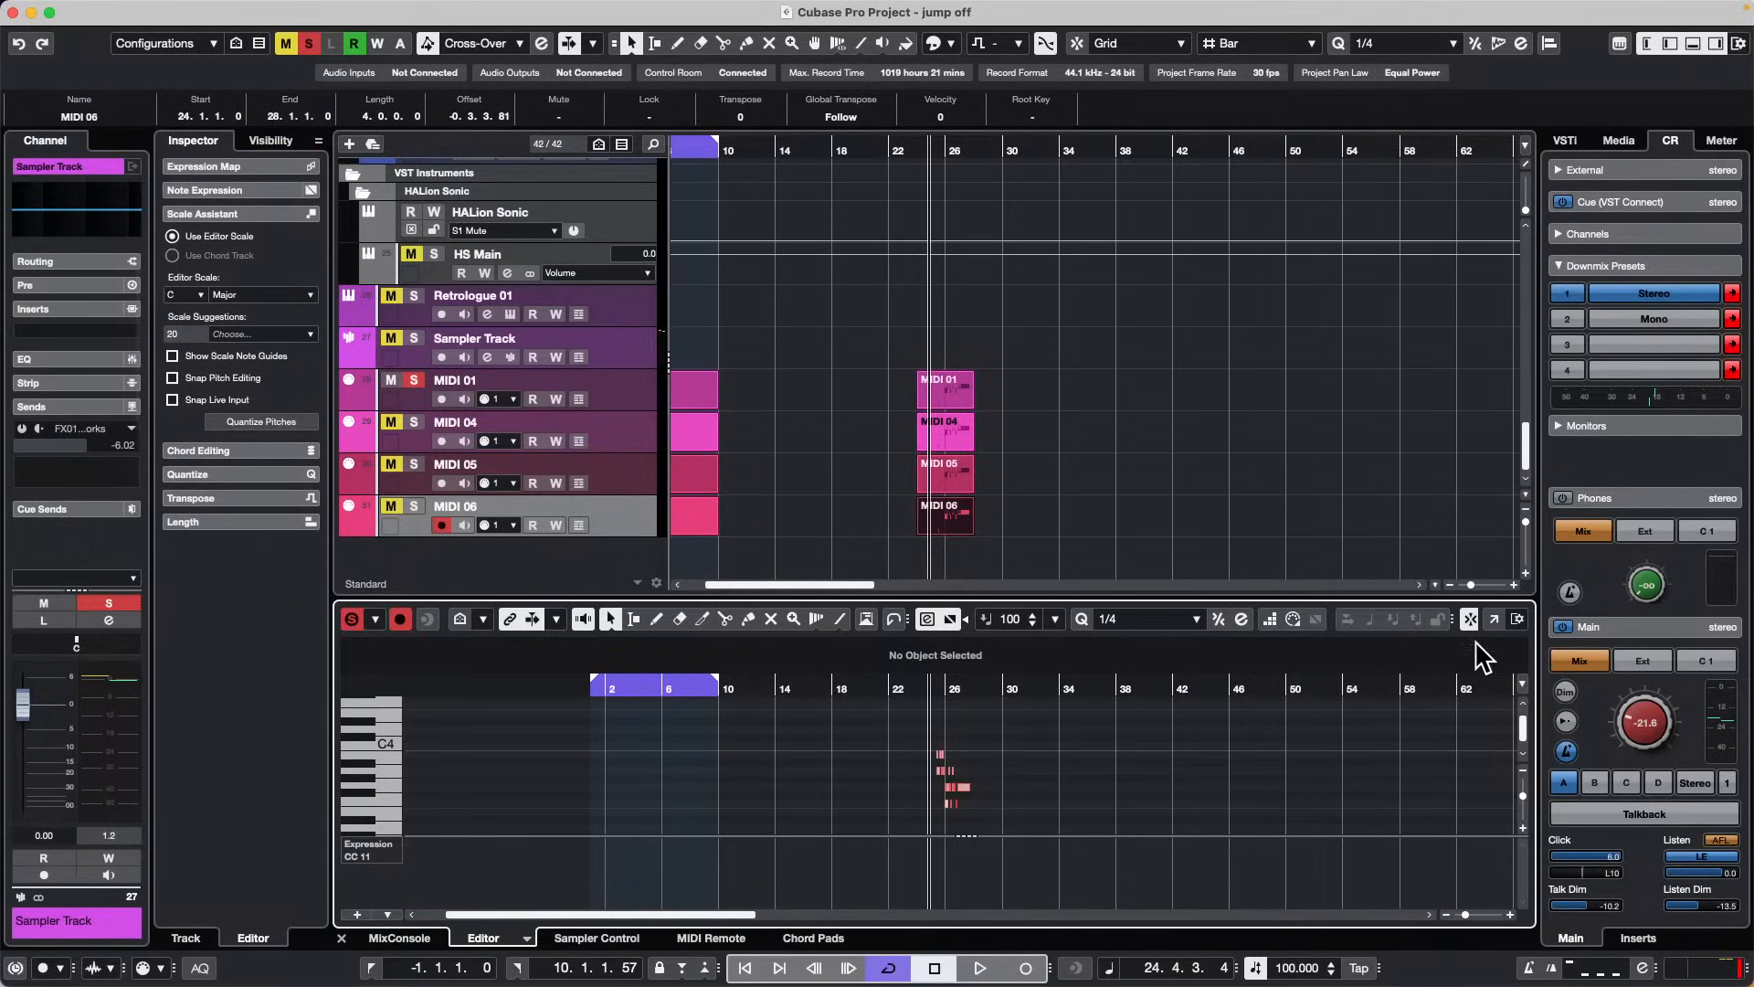
pyautogui.click(1492, 619)
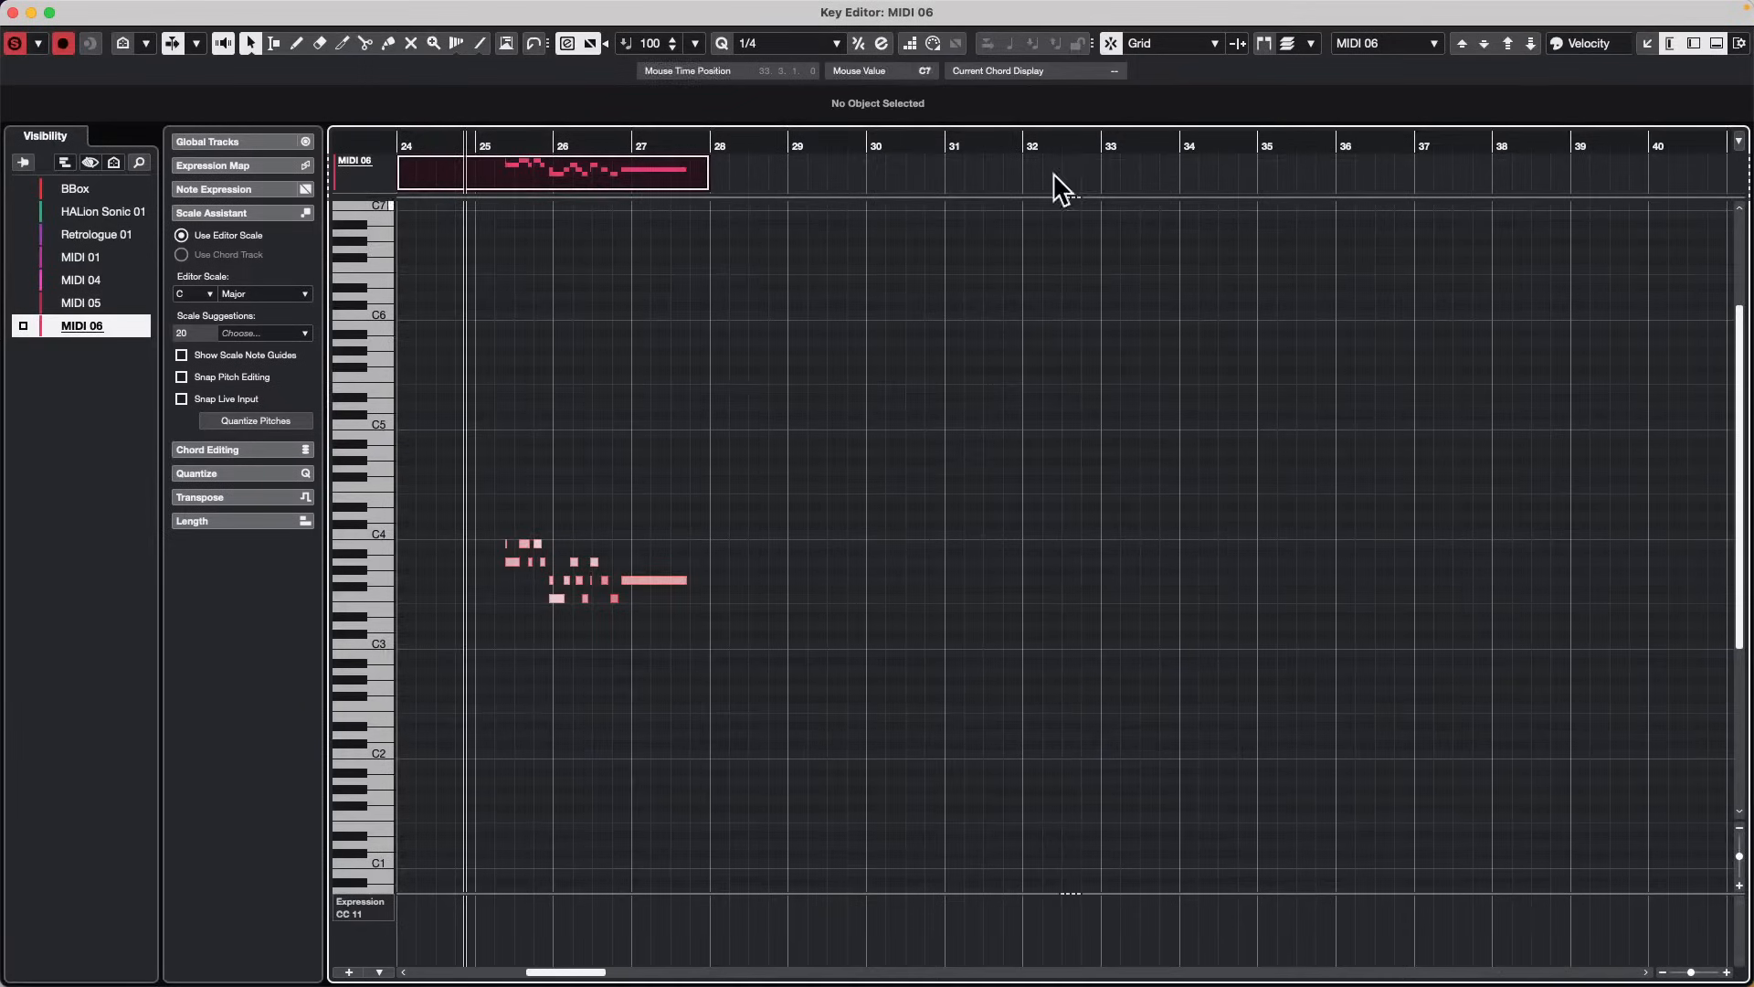
# Step: Show the MIDI 01, MIDI 04 and MIDI 05 parts in the Key Editor alongside MIDI 06, with MIDI 06 as the active part
pyautogui.click(22, 258)
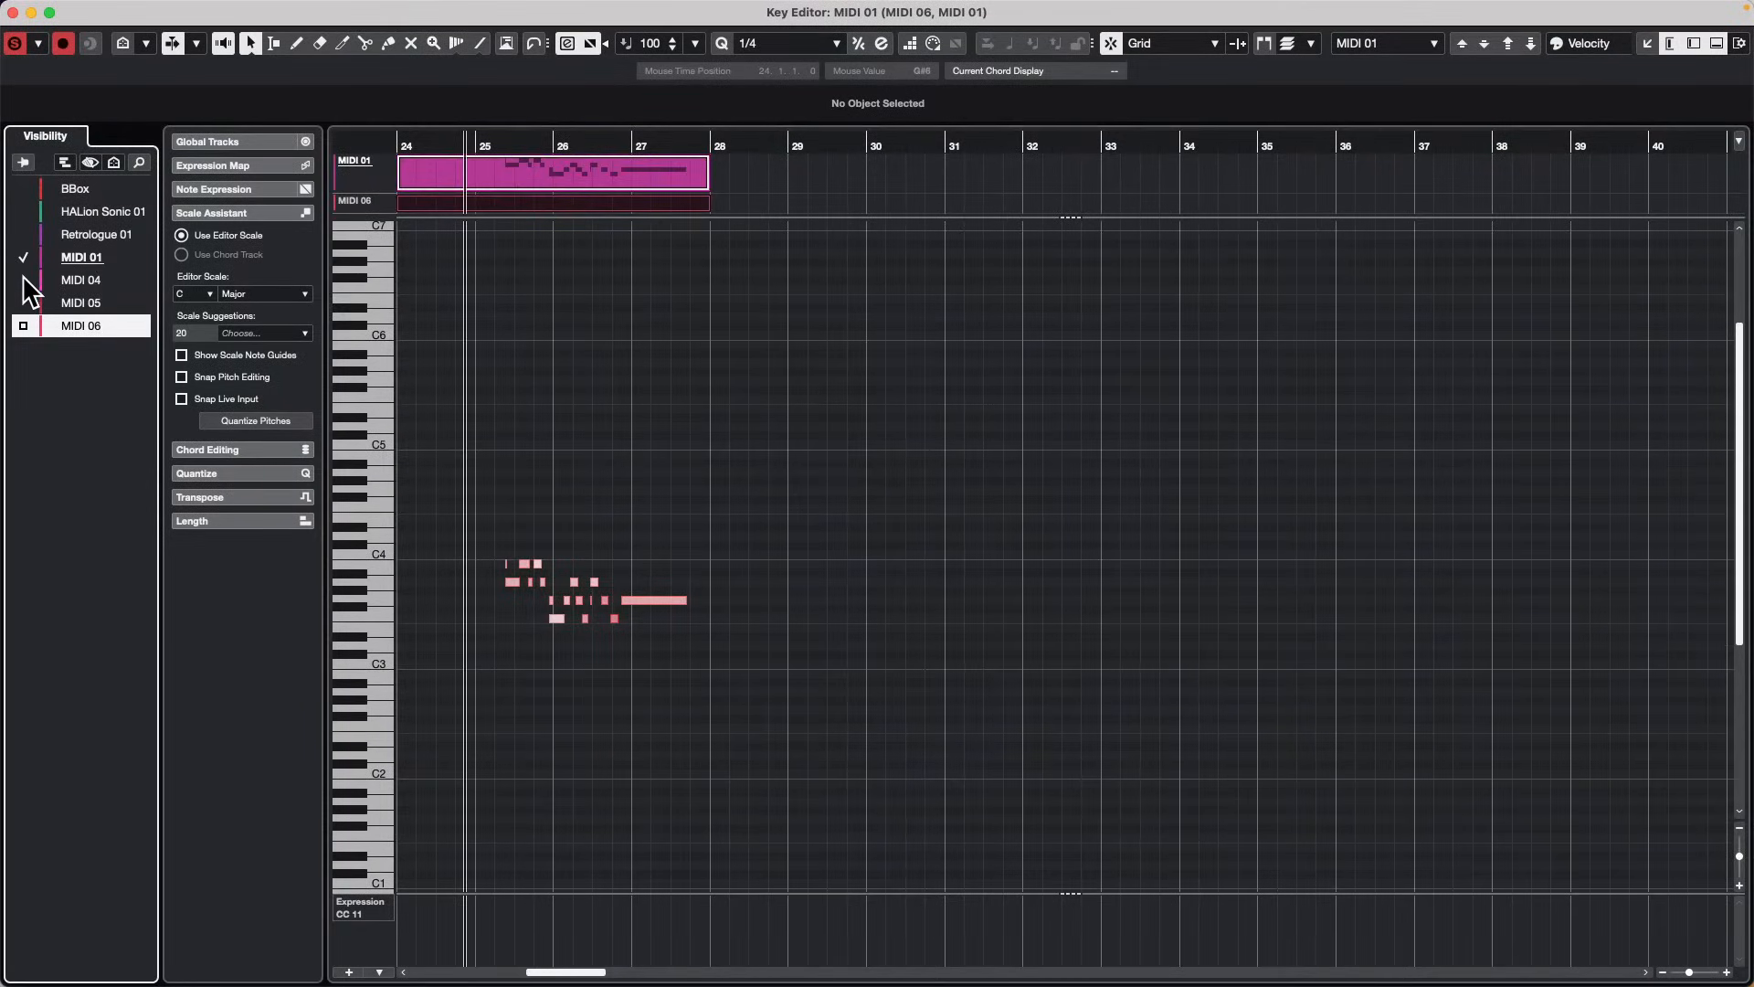
pyautogui.click(24, 281)
pyautogui.click(23, 303)
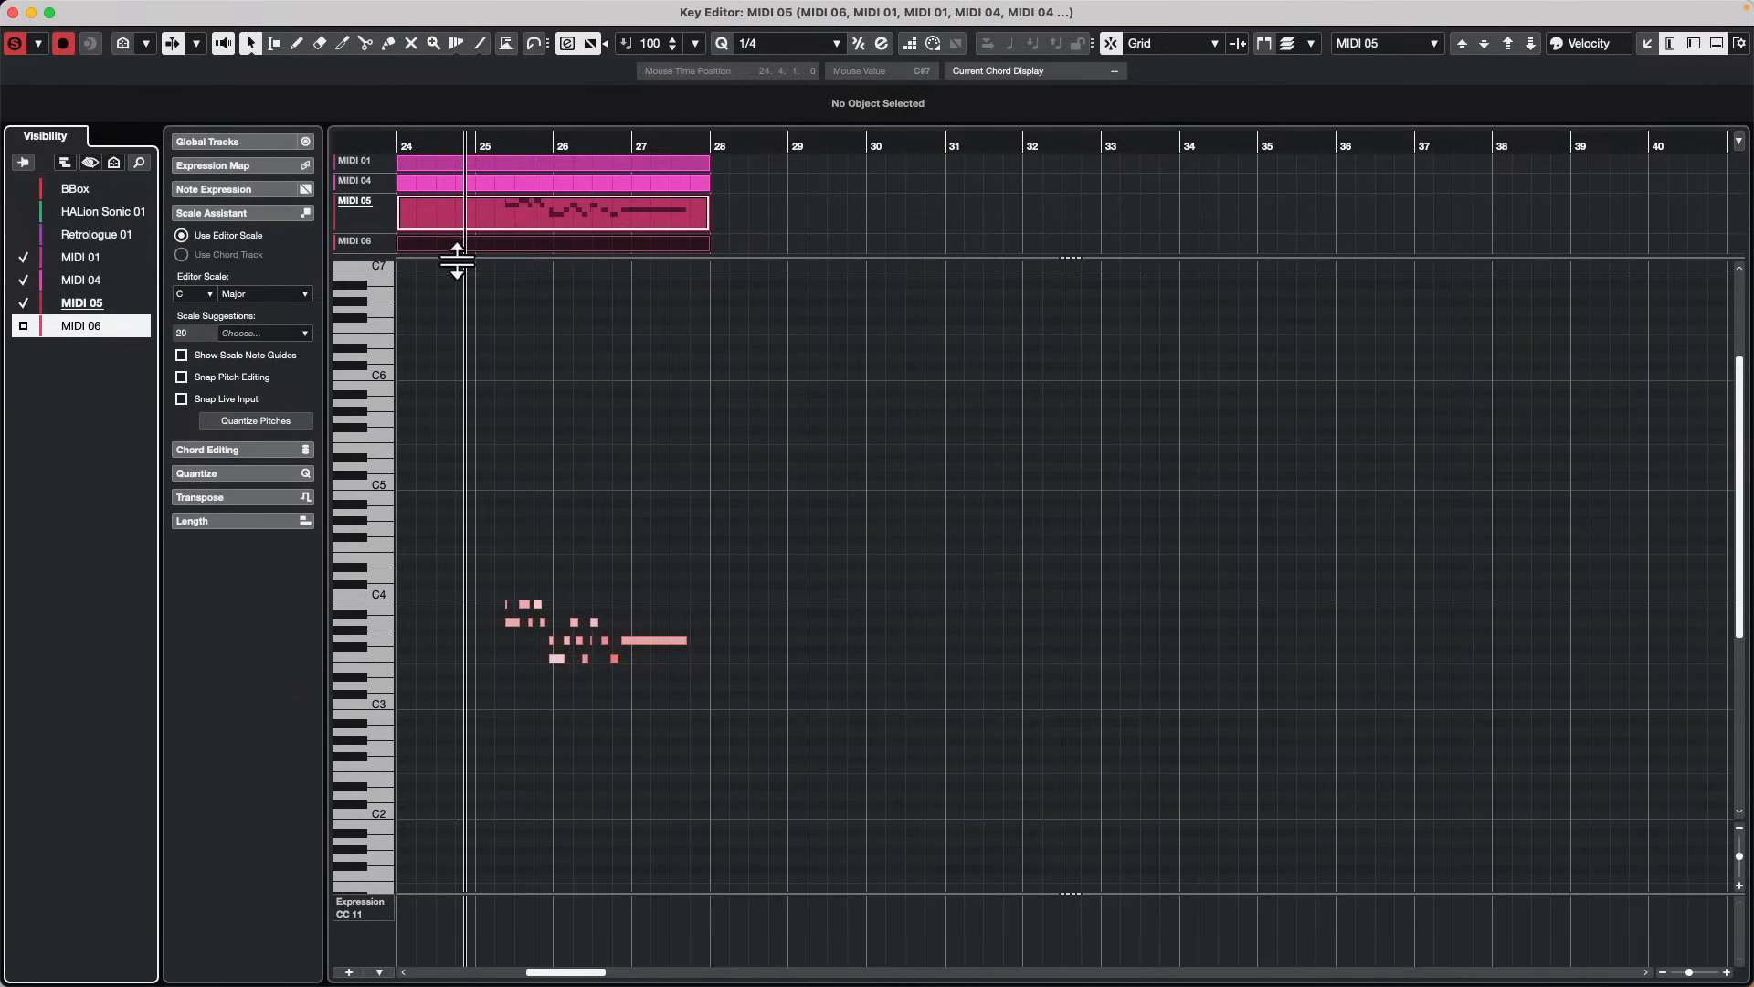
pyautogui.moveTo(456, 259); pyautogui.dragTo(452, 295)
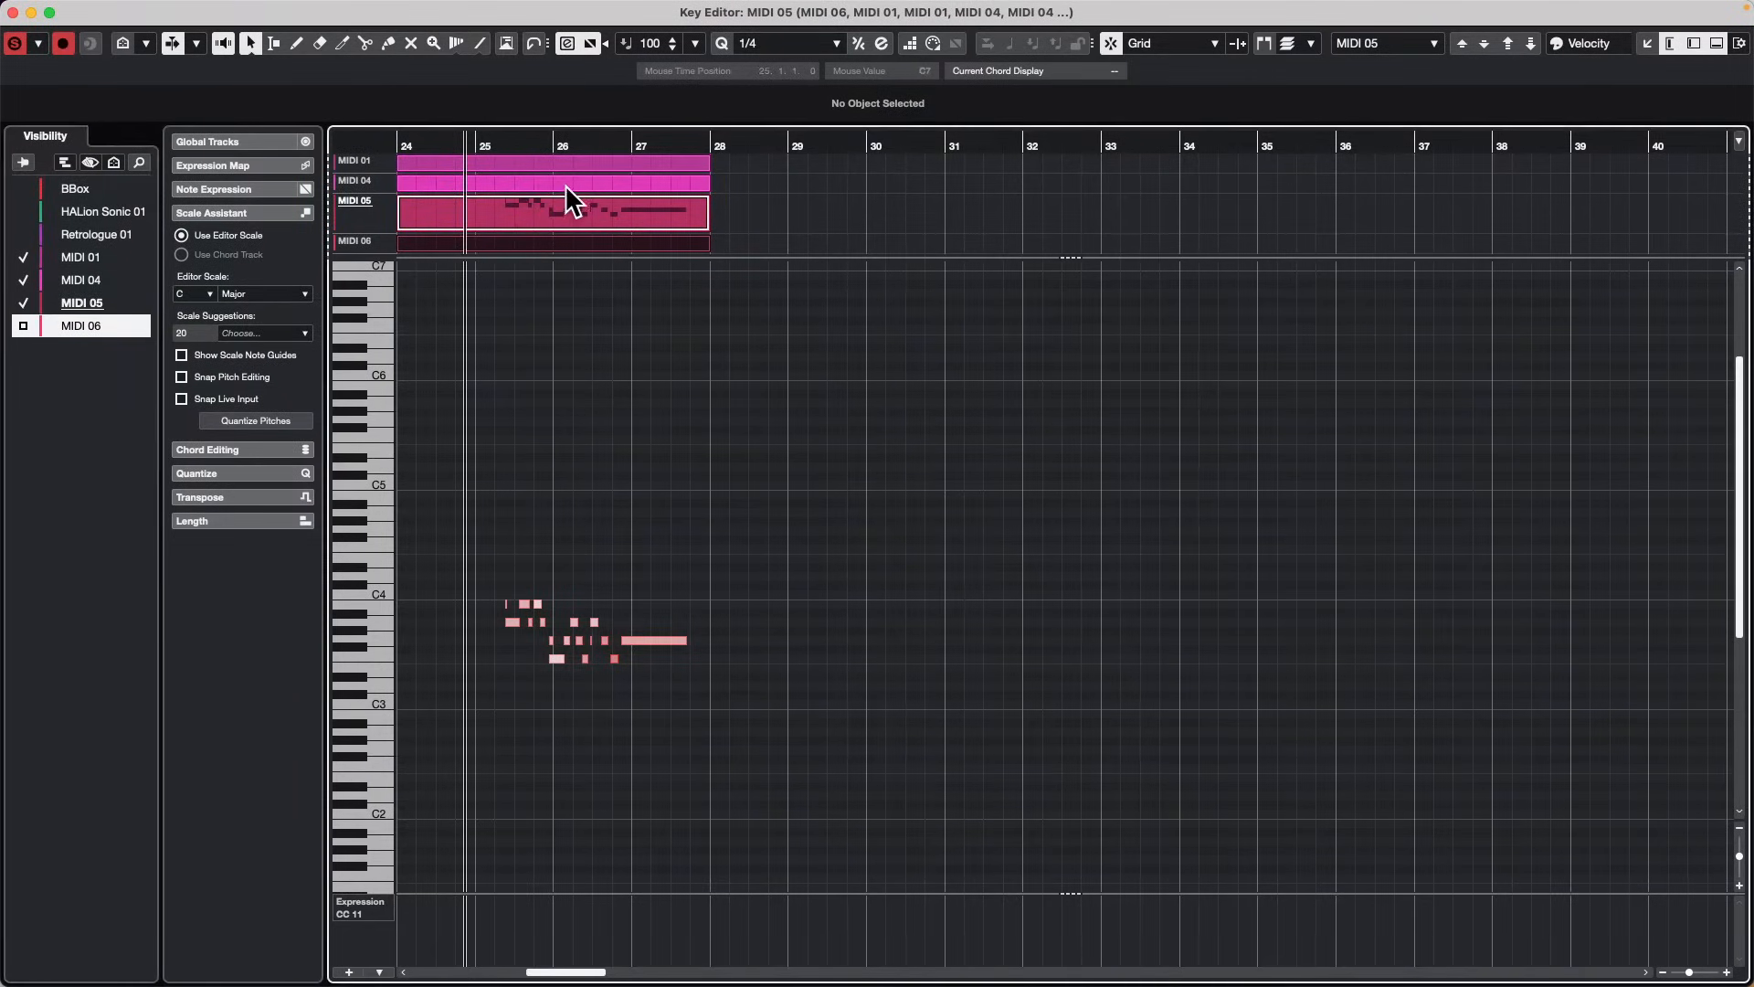
pyautogui.click(24, 326)
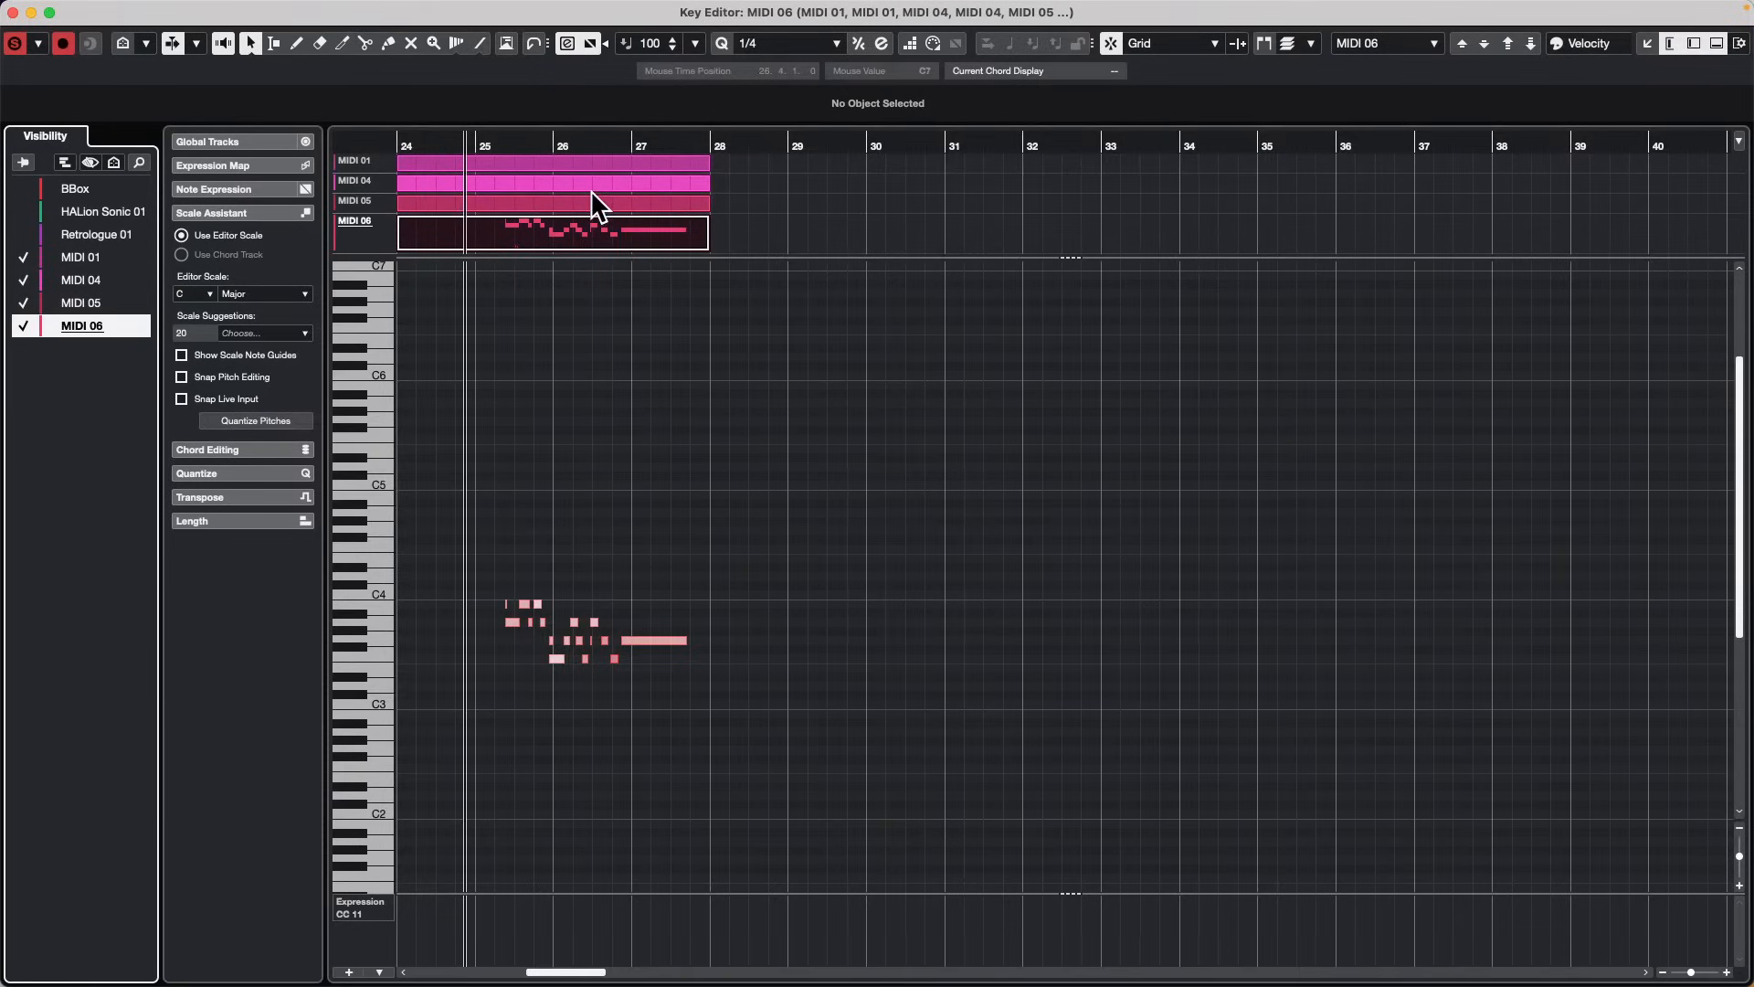
# Step: Draw four long stacked notes in MIDI 06 above the recorded phrase, from a G4 spanning 25.2.1 to 27.4.1 up to a shorter A5
pyautogui.rightClick(464, 521)
pyautogui.click(485, 523)
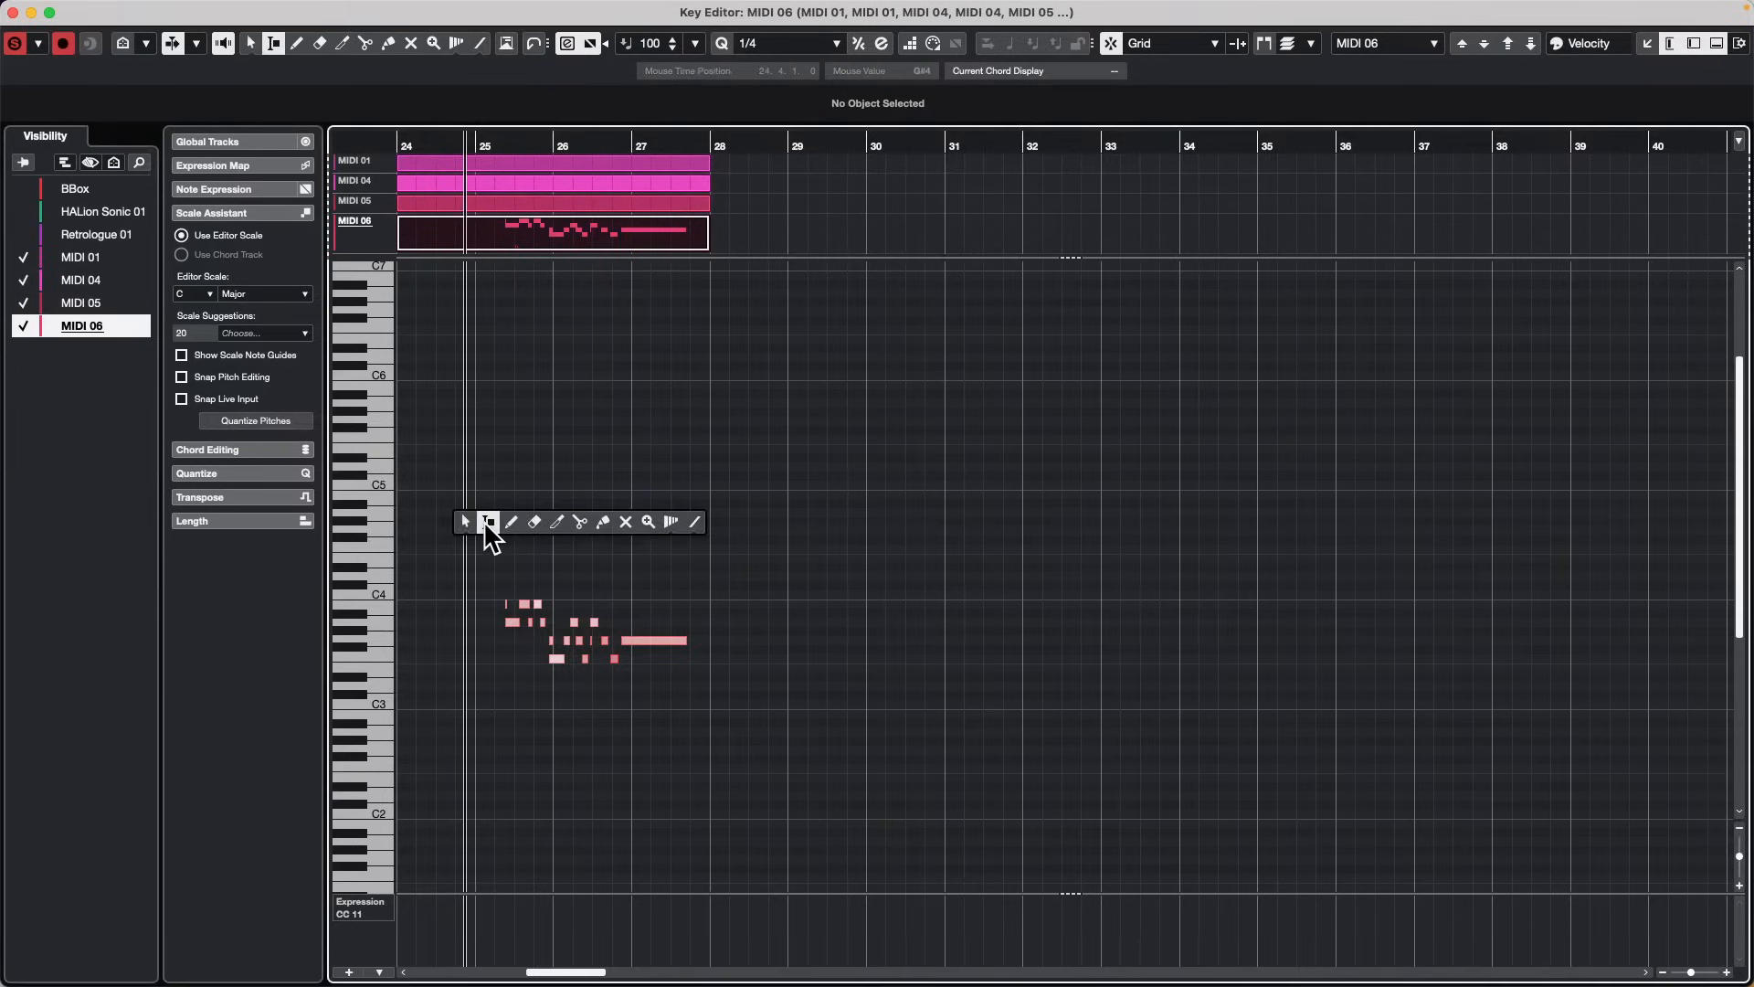
pyautogui.click(511, 522)
pyautogui.click(465, 522)
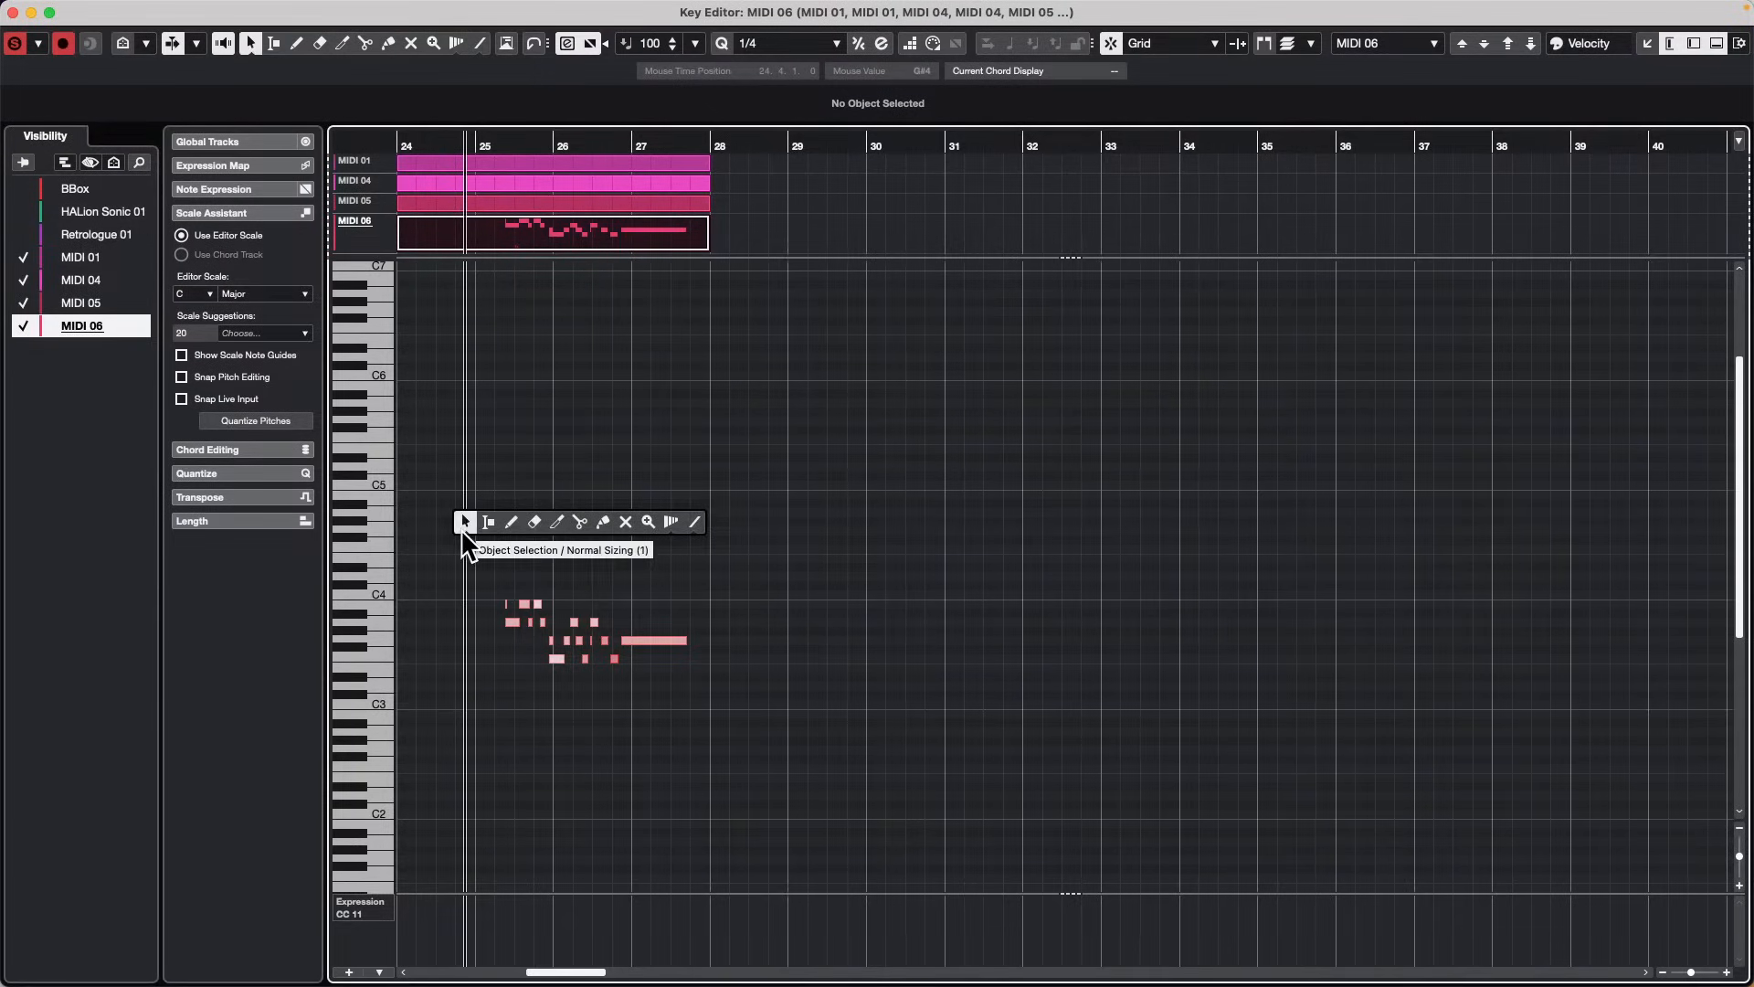
pyautogui.click(512, 522)
pyautogui.moveTo(496, 531); pyautogui.dragTo(691, 530)
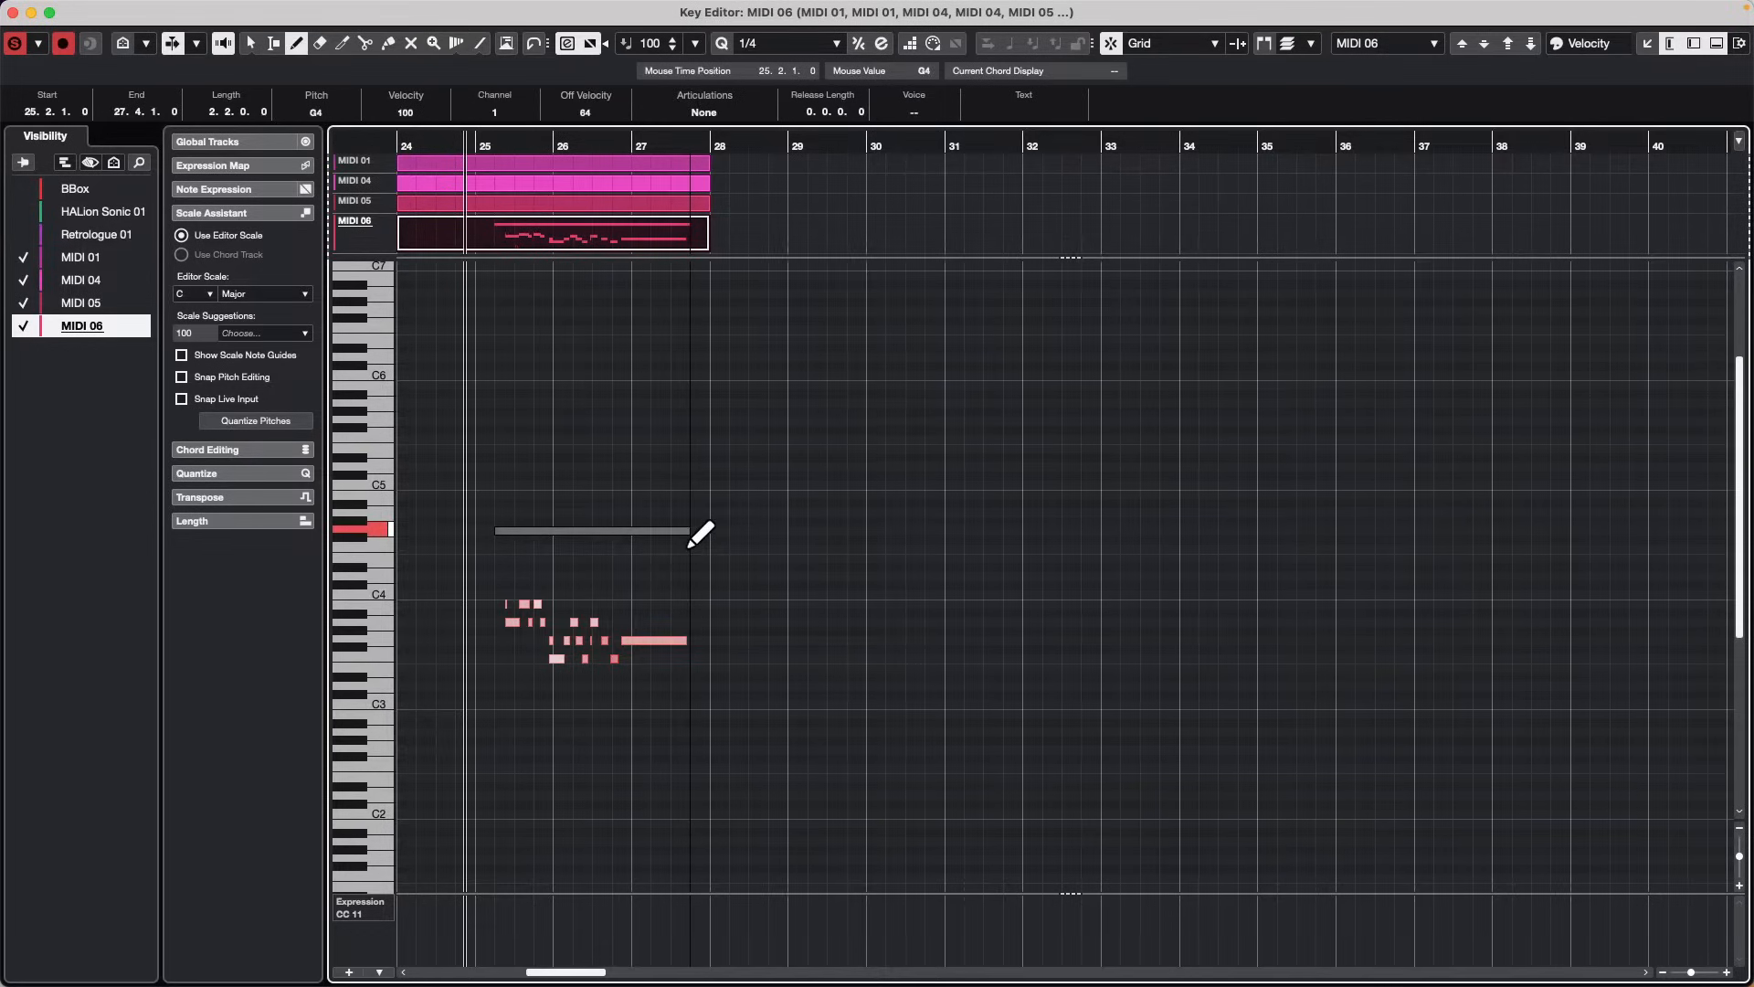
pyautogui.moveTo(536, 494); pyautogui.dragTo(632, 494)
pyautogui.moveTo(554, 440)
pyautogui.mouseDown()
pyautogui.moveTo(652, 440)
pyautogui.moveTo(636, 405)
pyautogui.mouseUp()
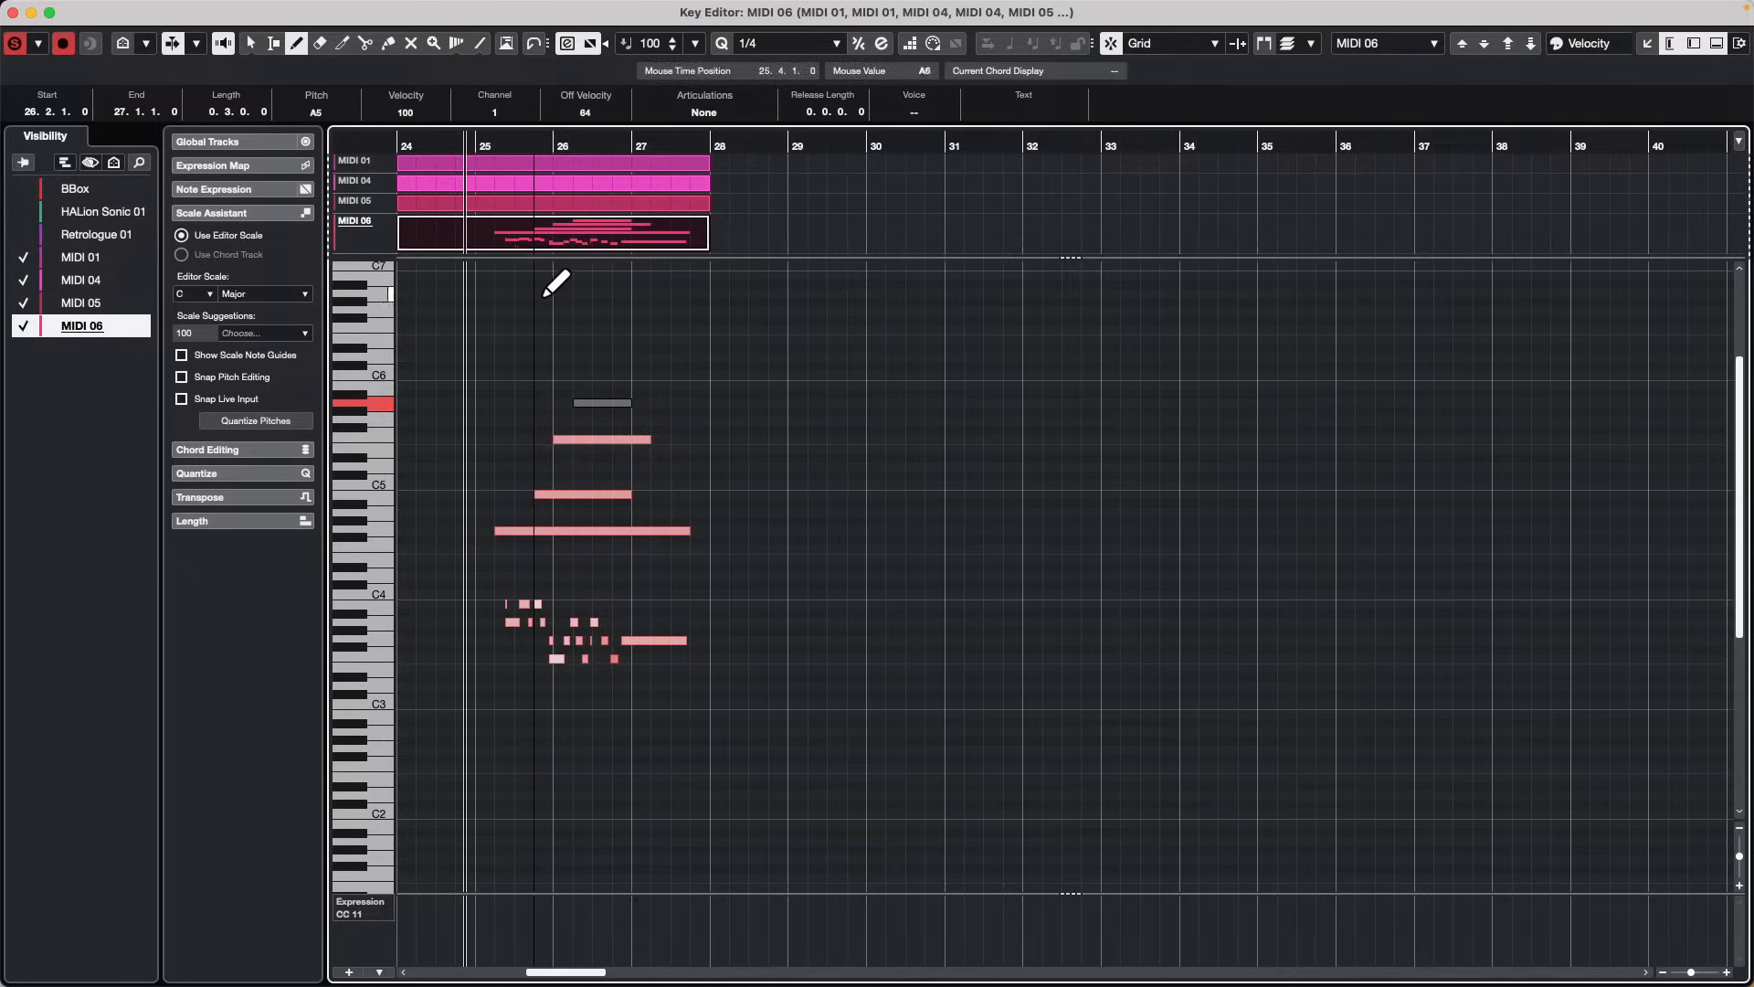
# Step: Make MIDI 05 the active part and show only that track in the Key Editor to check its notes
pyautogui.click(581, 226)
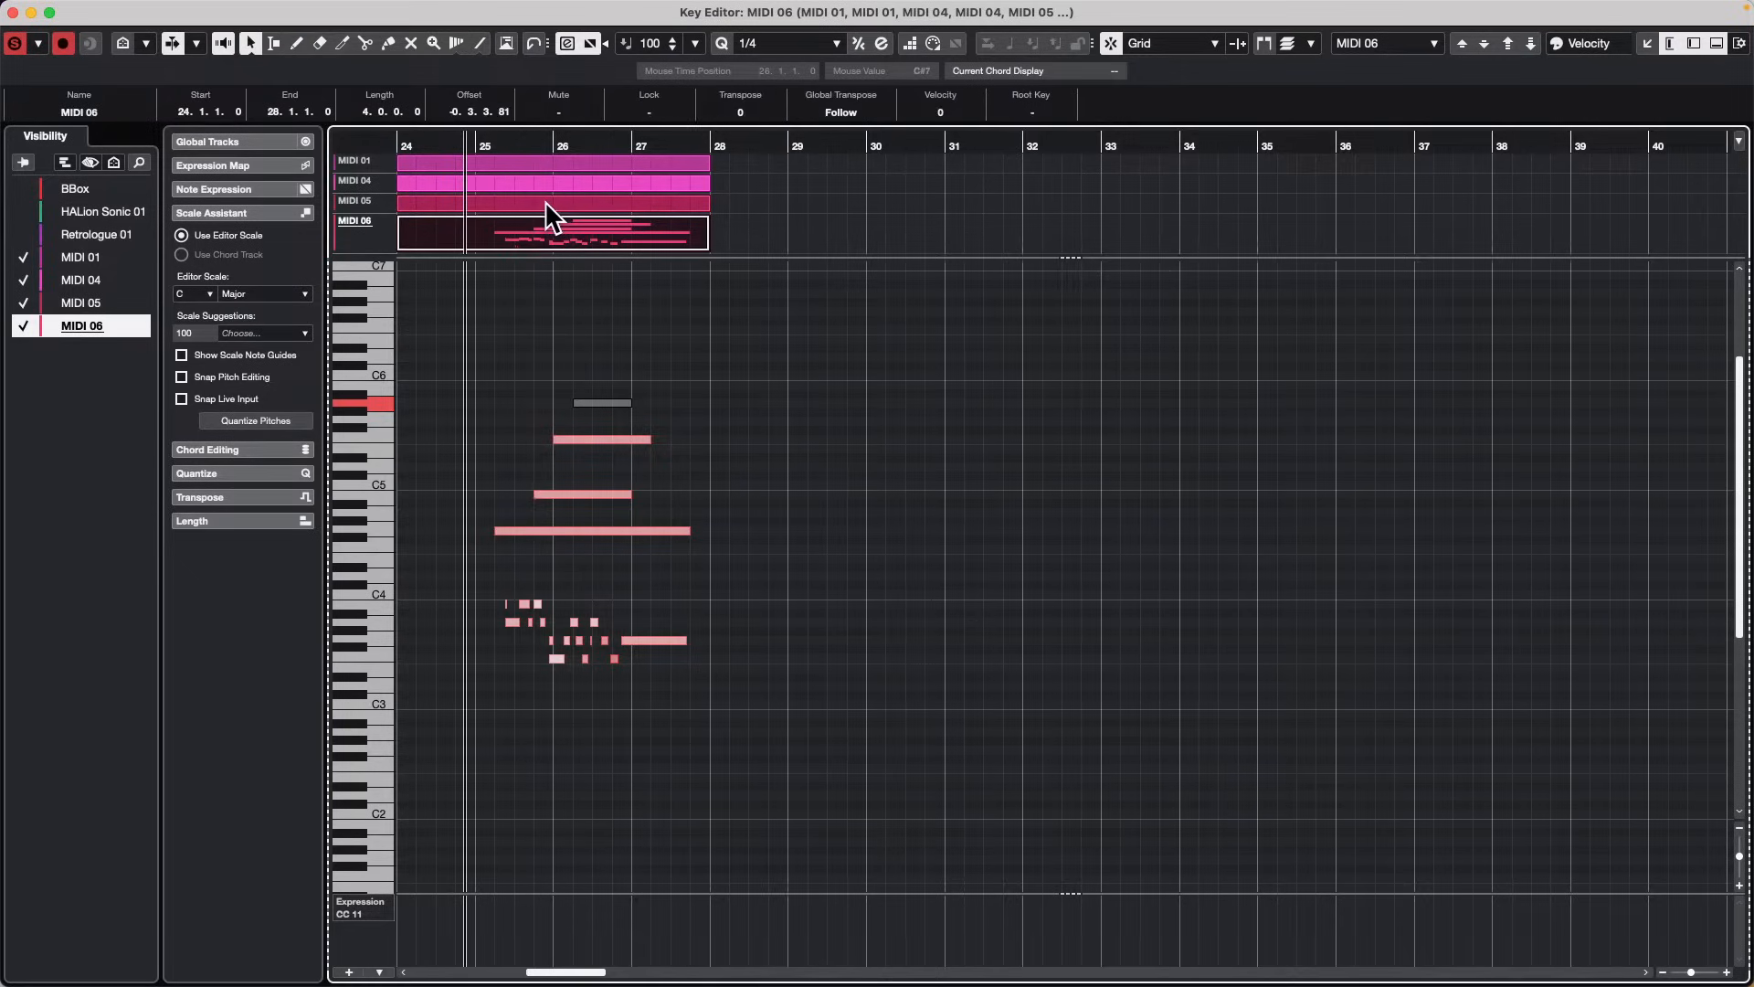
pyautogui.click(563, 199)
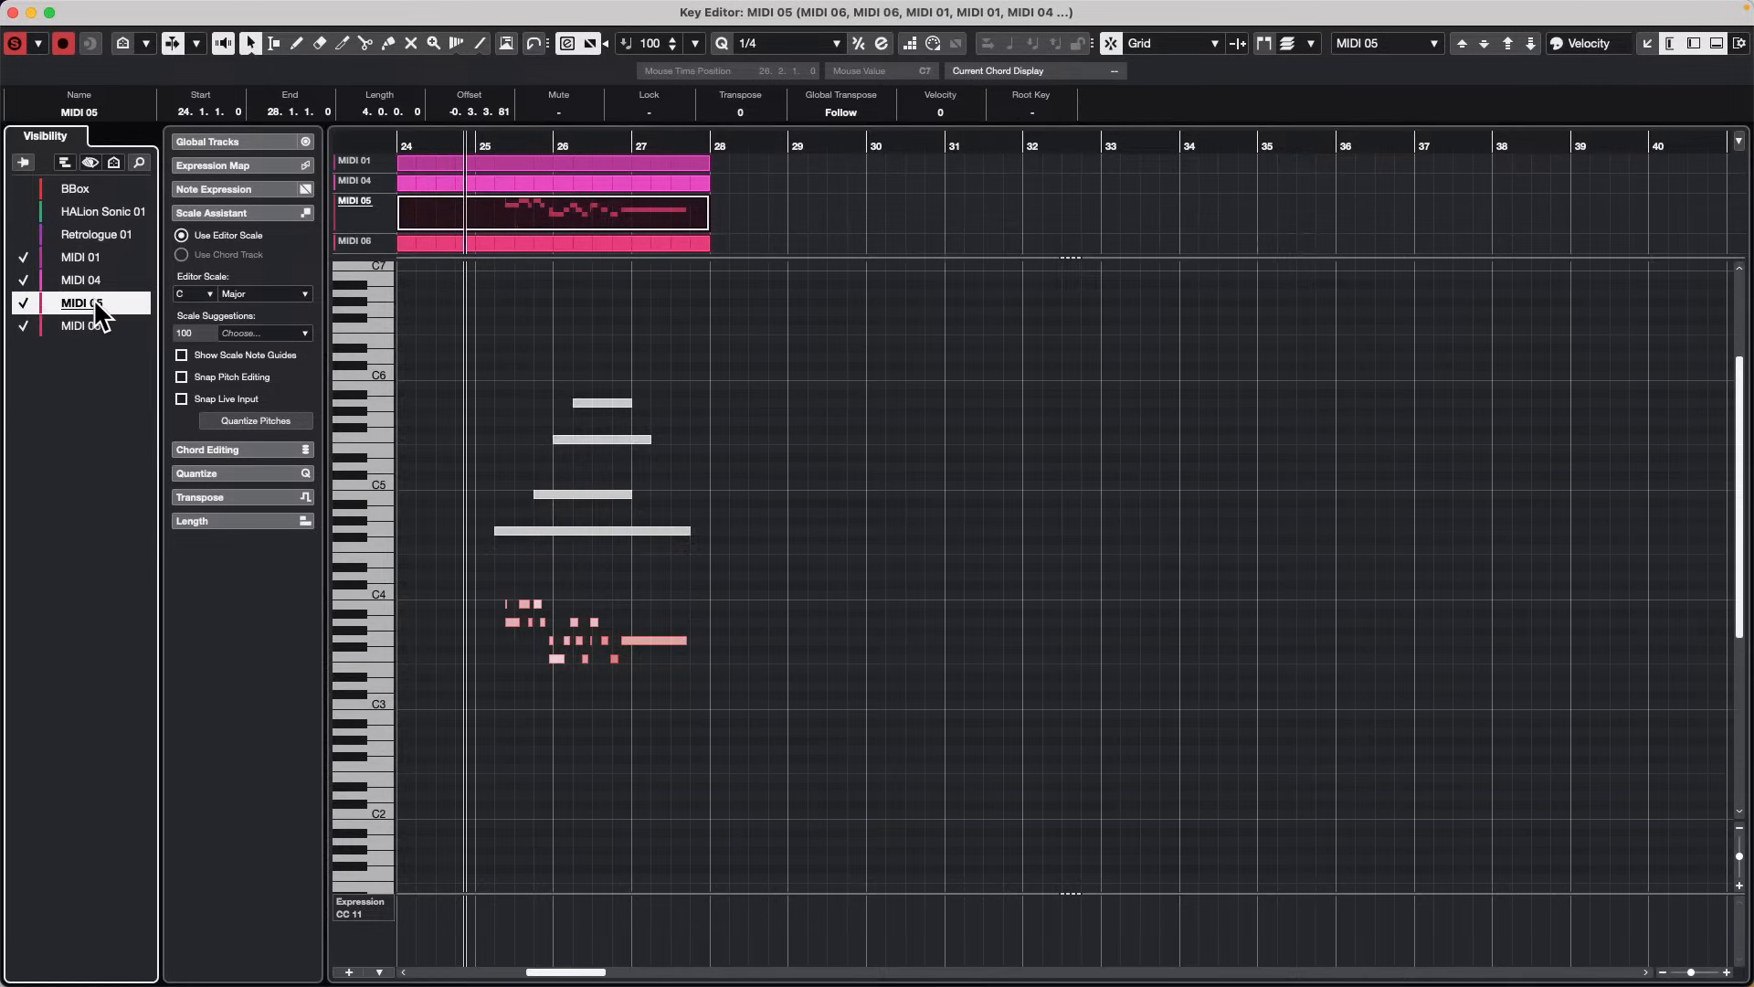
pyautogui.click(20, 301)
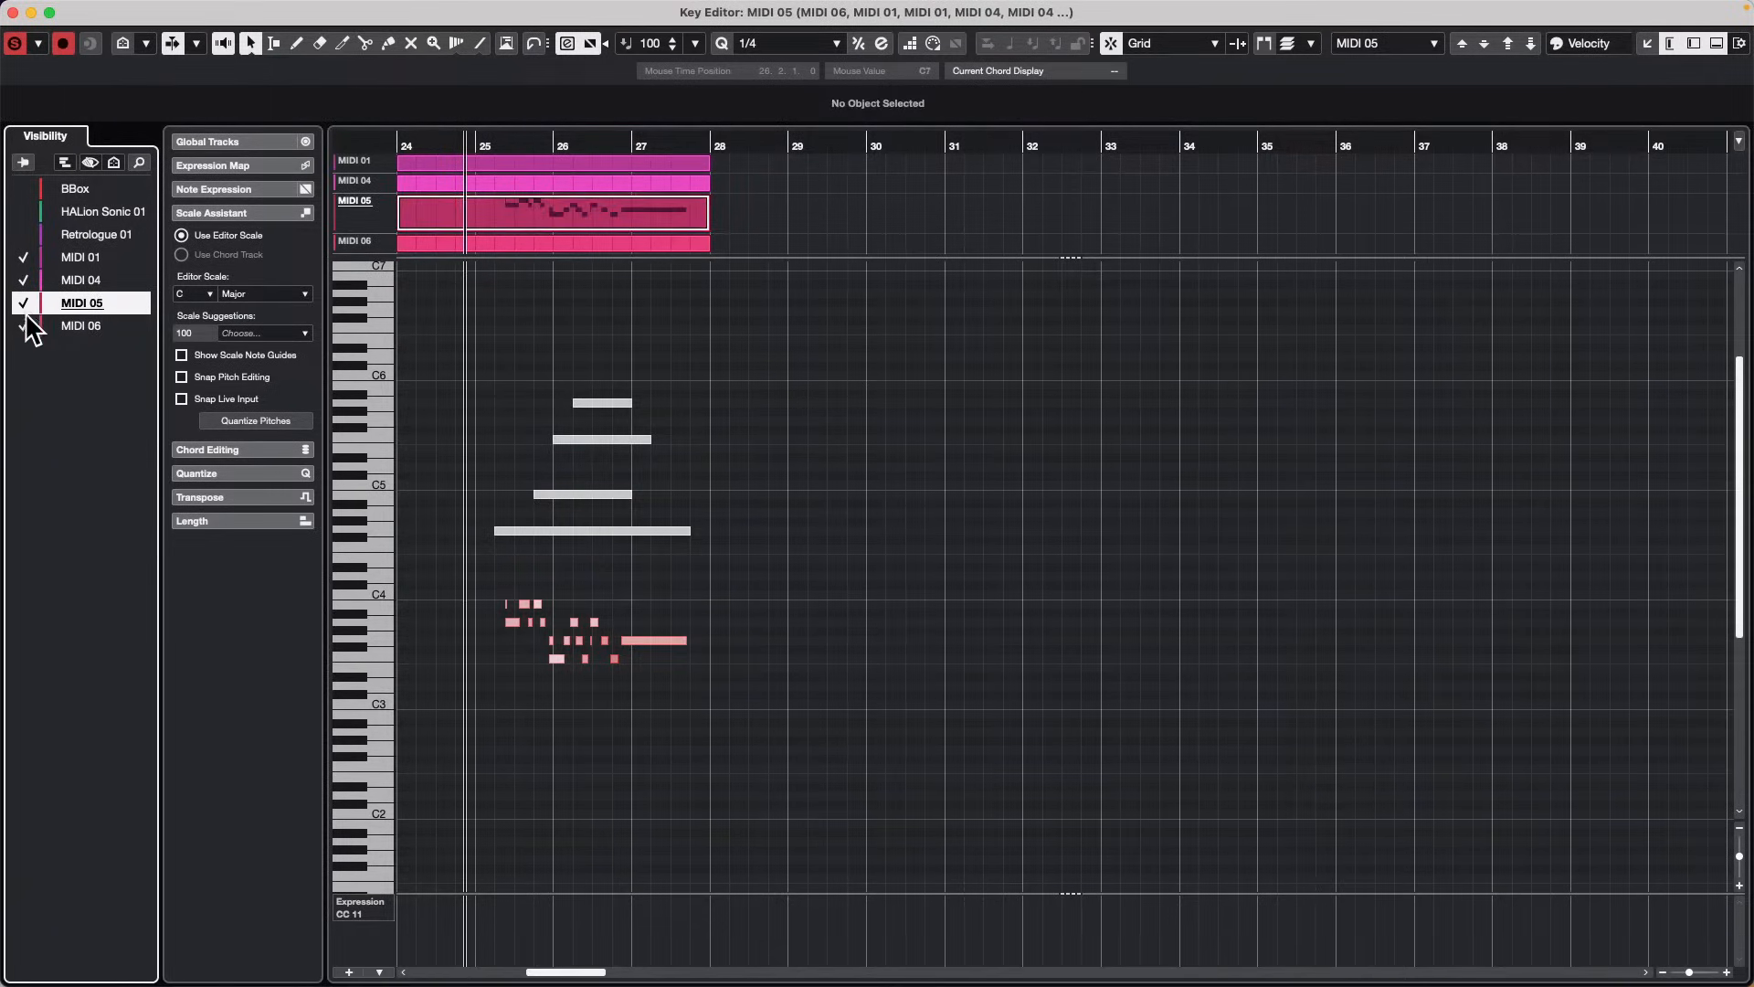
pyautogui.click(24, 325)
pyautogui.click(24, 280)
pyautogui.click(24, 259)
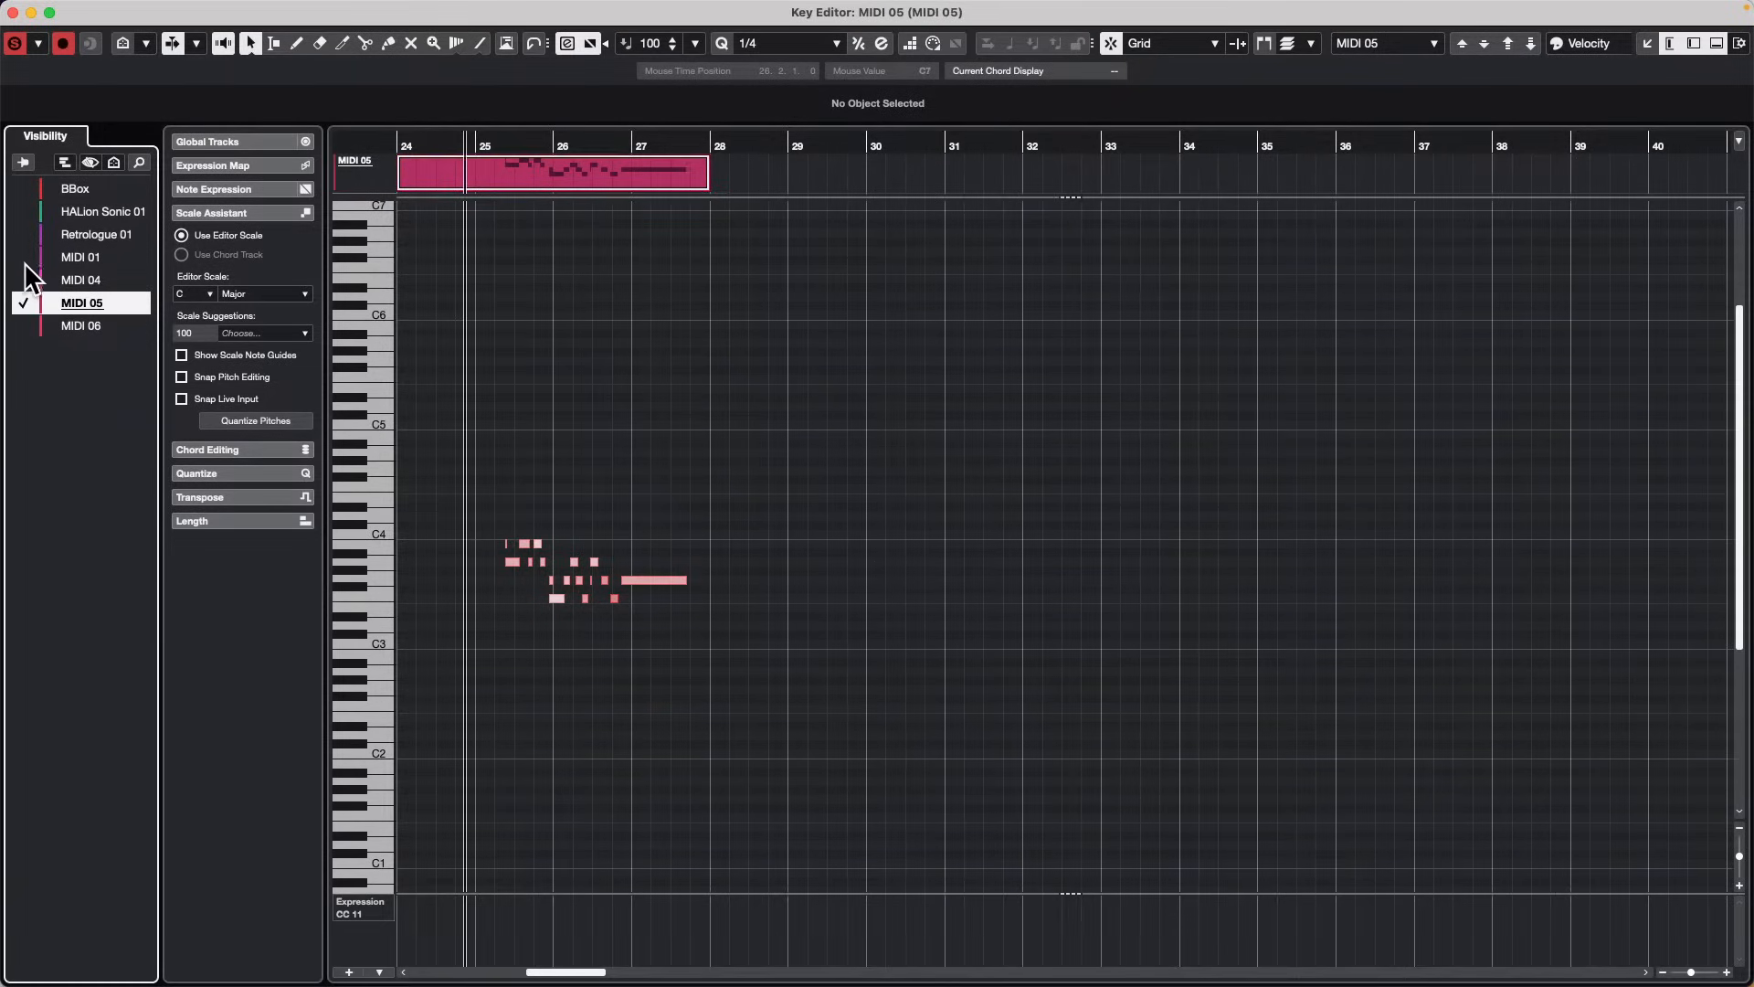
# Step: View MIDI 01 on its own, and bring MIDI 04, MIDI 05 and MIDI 06 back into the Key Editor
pyautogui.click(25, 258)
pyautogui.click(25, 303)
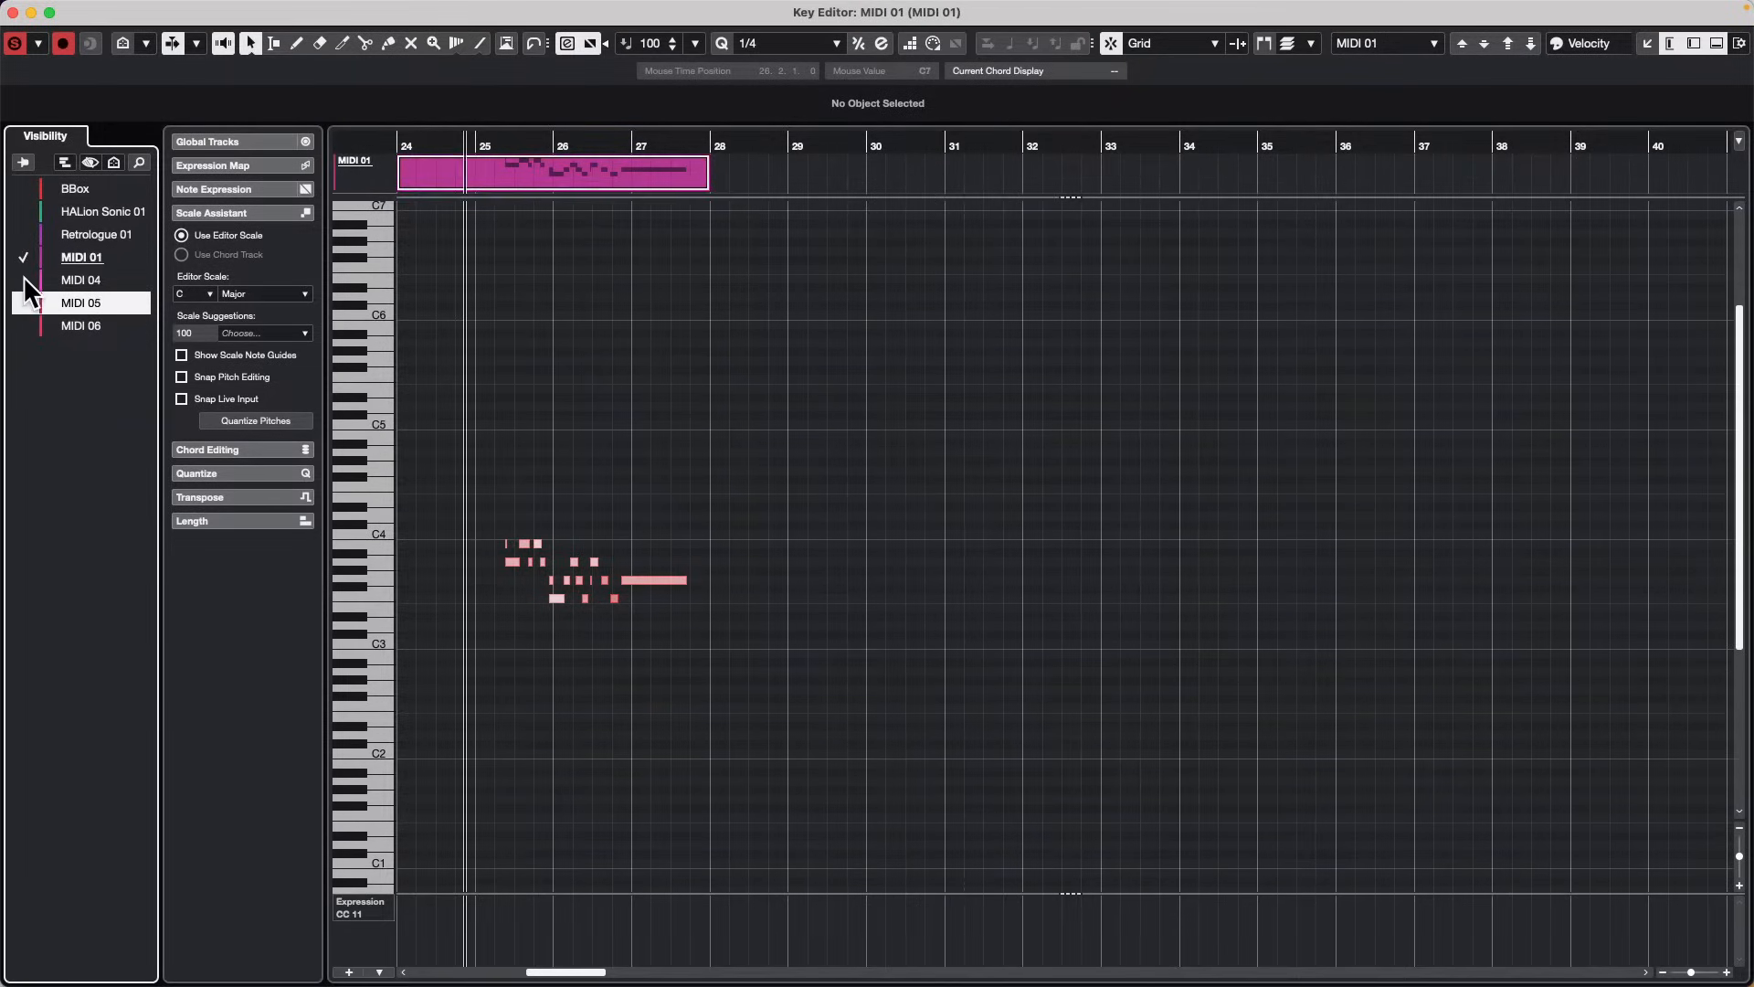
pyautogui.click(24, 280)
pyautogui.click(24, 302)
pyautogui.click(23, 325)
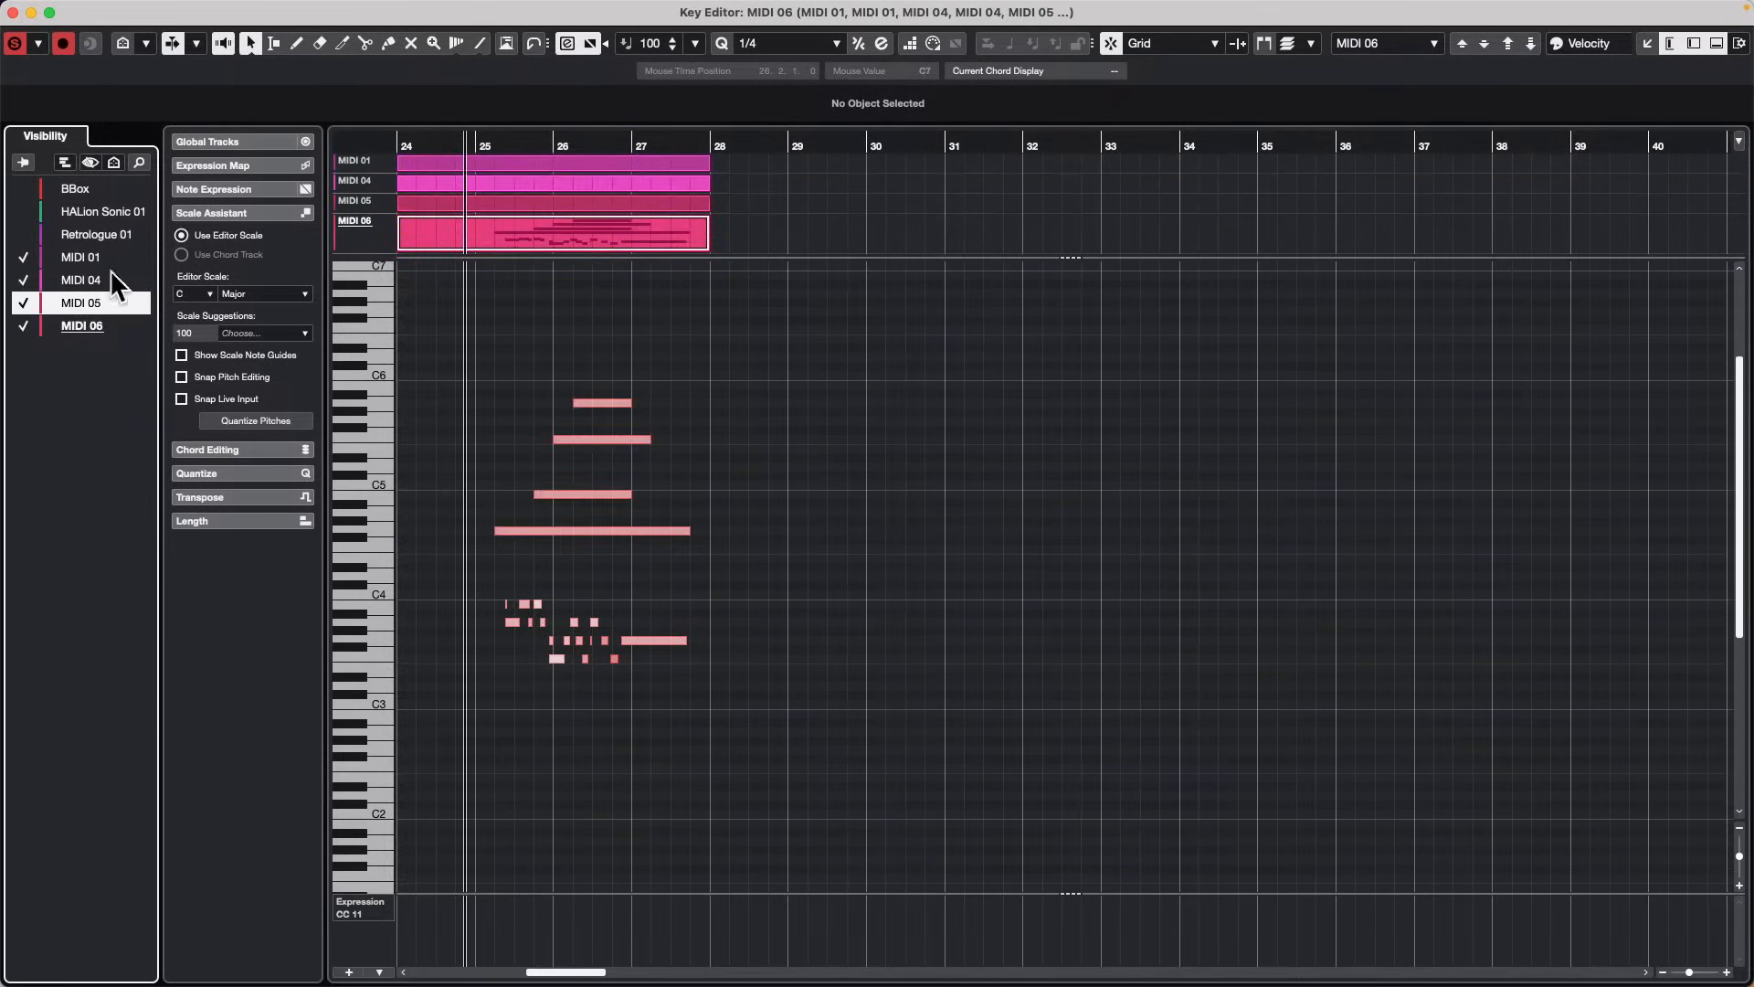
# Step: Select the four drawn notes in MIDI 06, and toggle the Key Editor's Tracks display off and back on in the window layout
pyautogui.moveTo(480, 368); pyautogui.dragTo(725, 595)
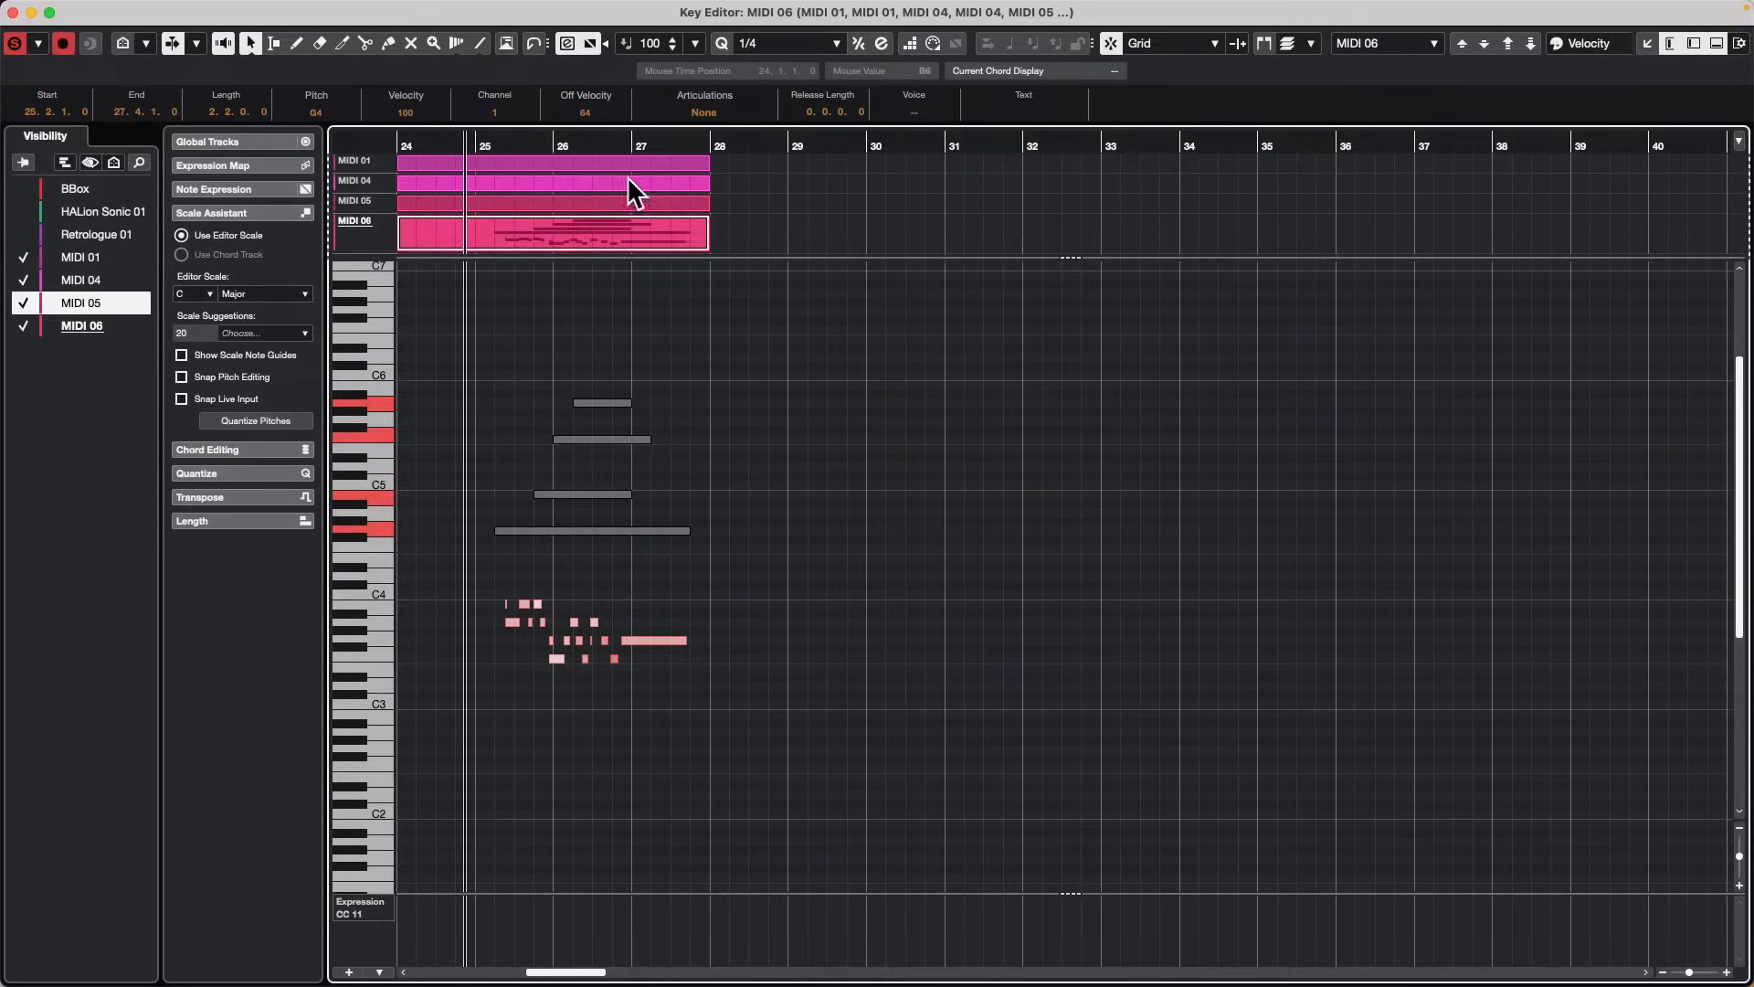
pyautogui.click(1740, 42)
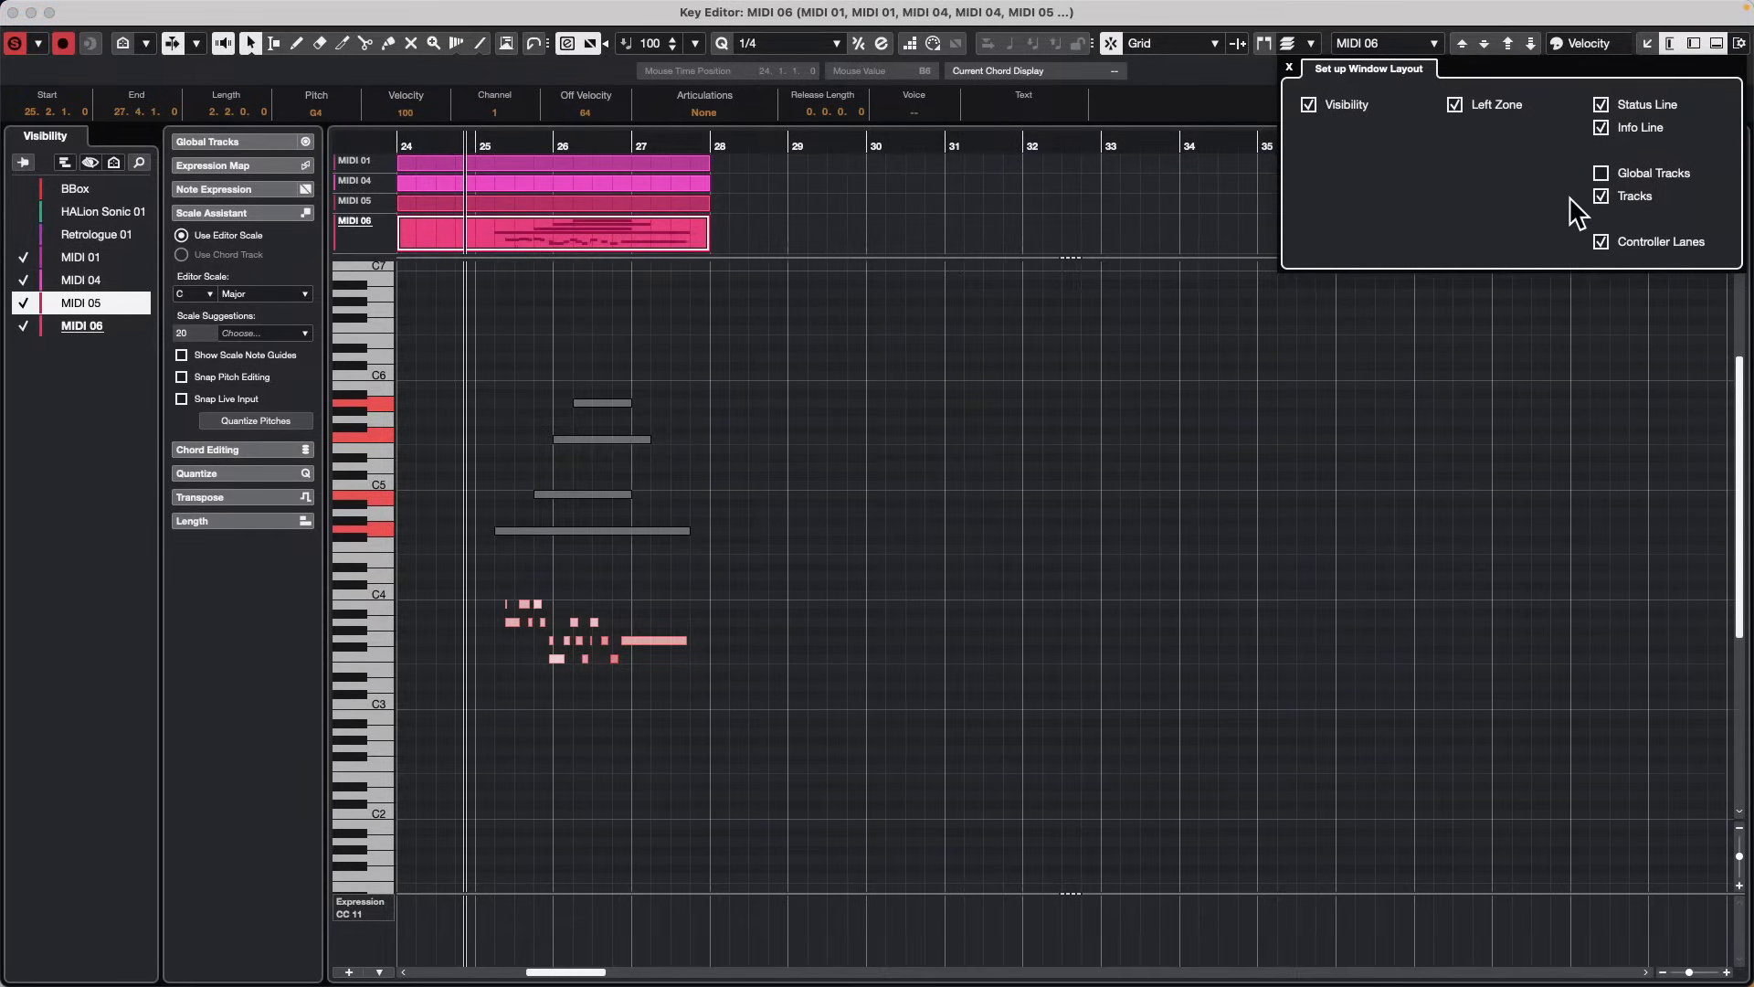
pyautogui.click(1610, 196)
pyautogui.click(1610, 197)
pyautogui.click(1610, 198)
pyautogui.click(1610, 197)
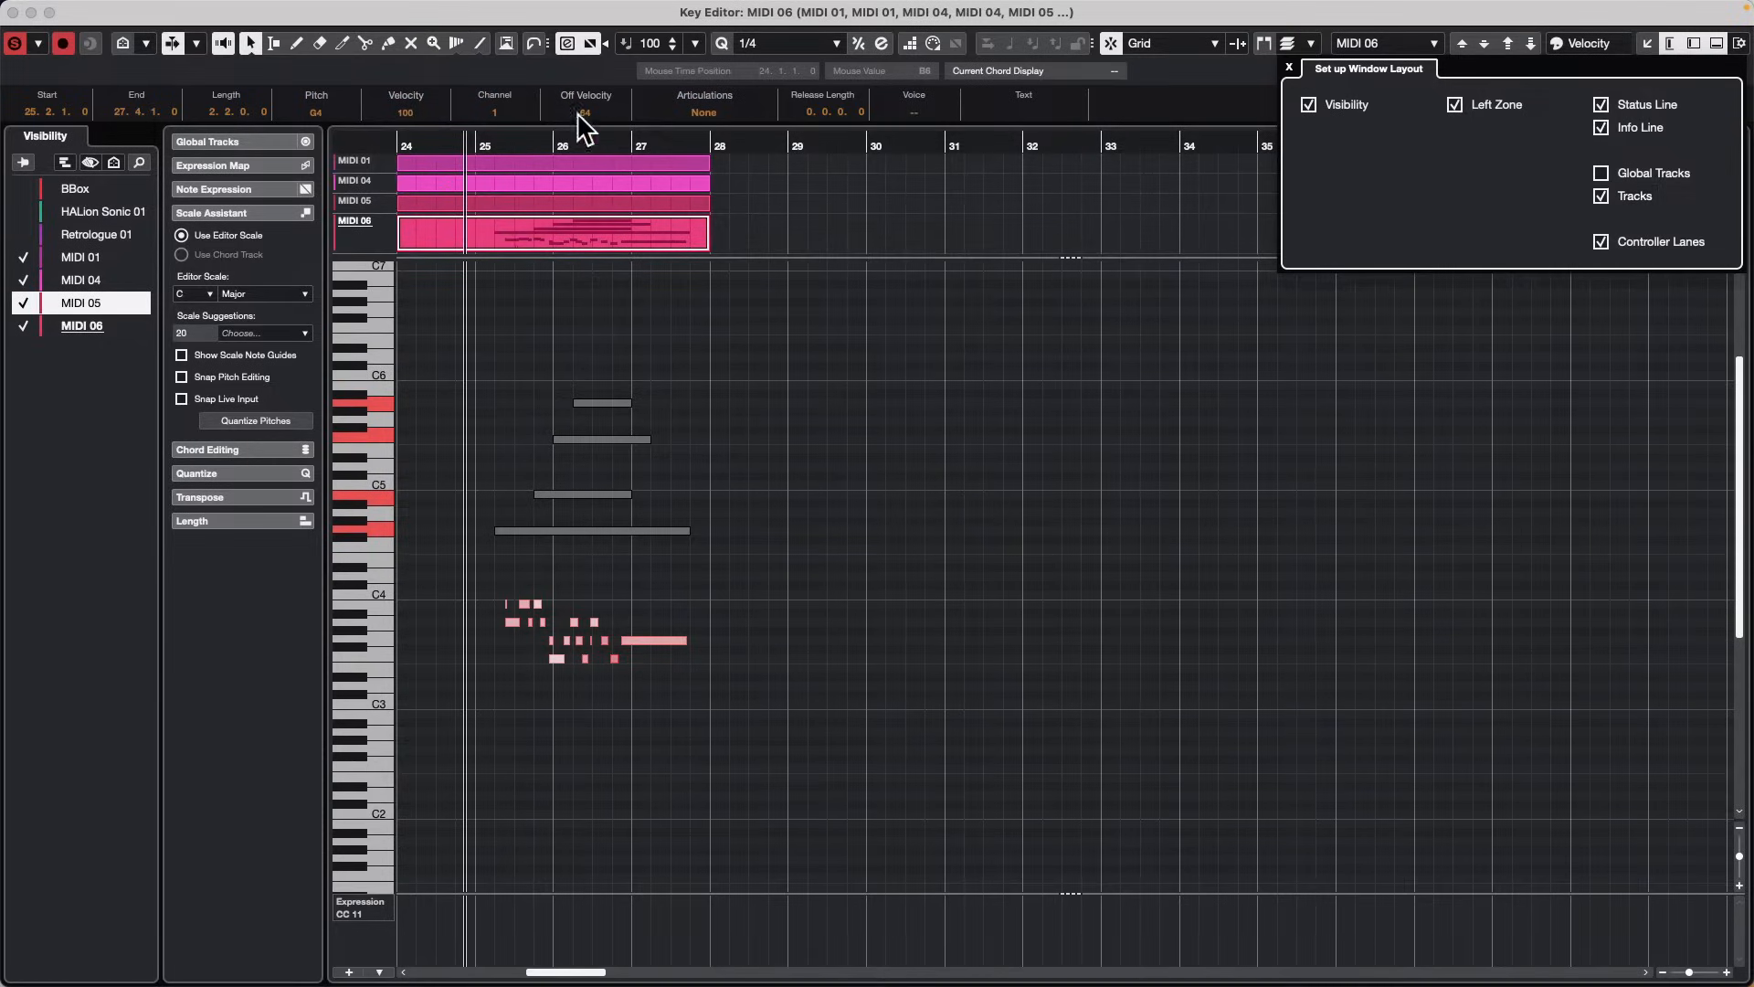
pyautogui.click(581, 201)
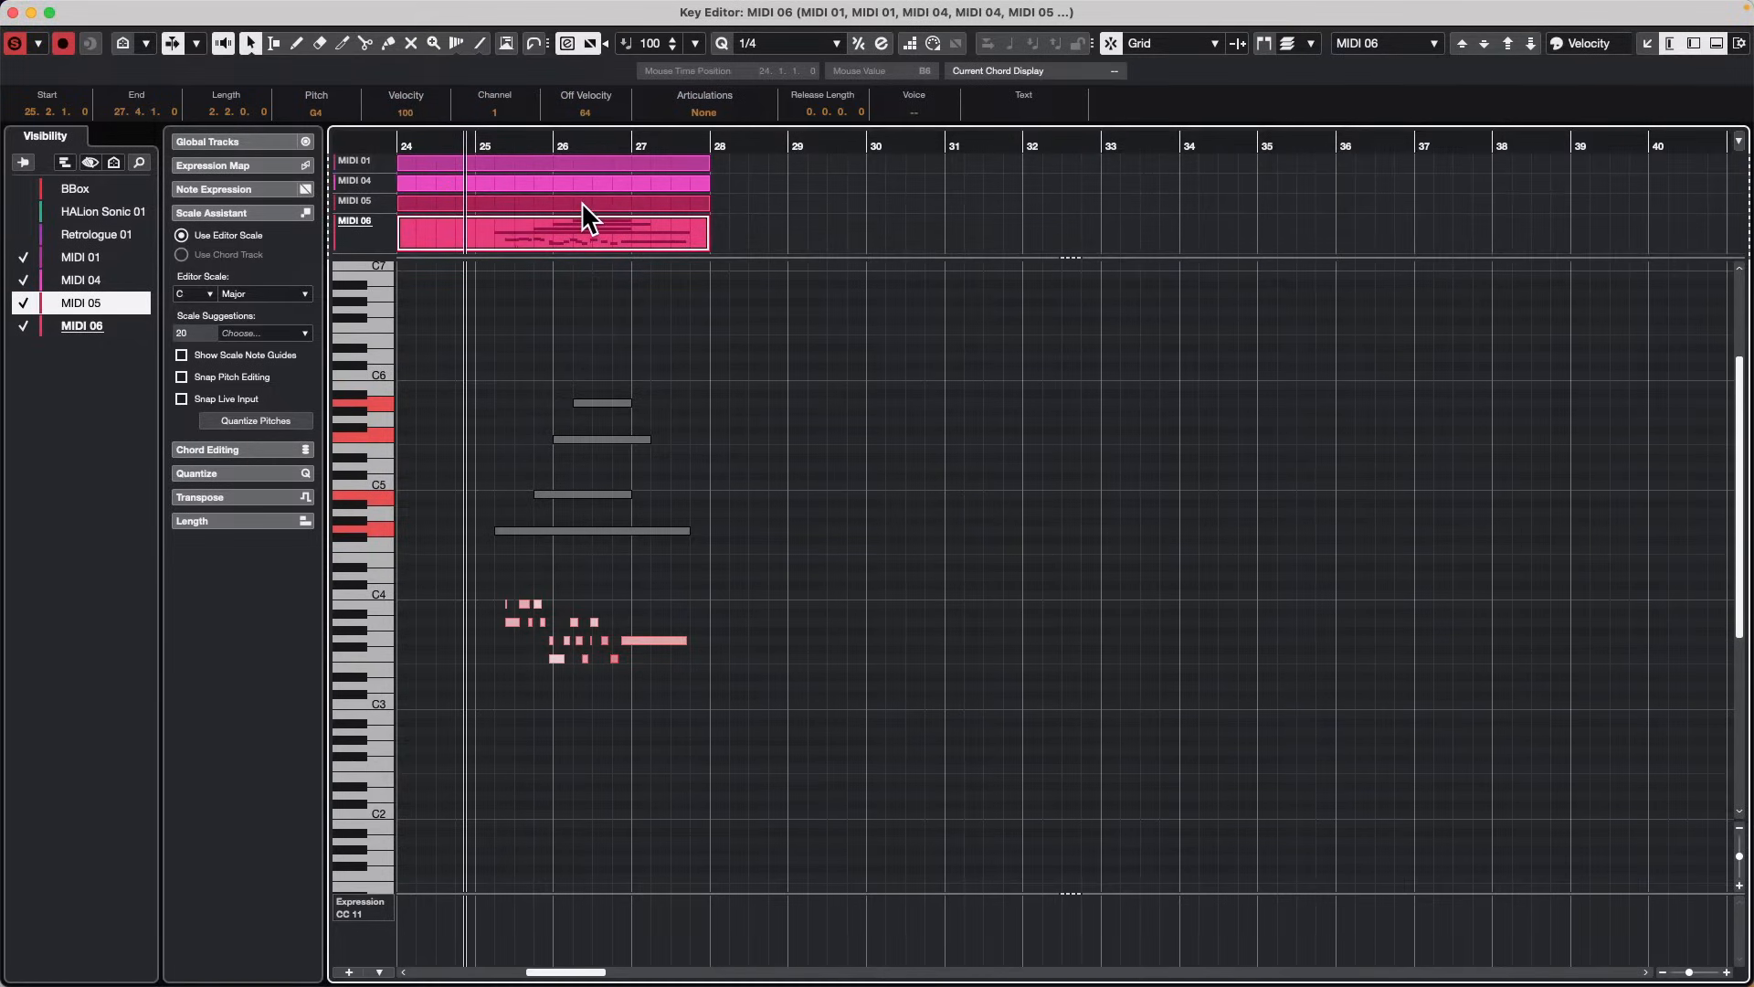
# Step: Copy the four selected notes from MIDI 06 onto the MIDI 04 and MIDI 01 tracks
pyautogui.press('alt')
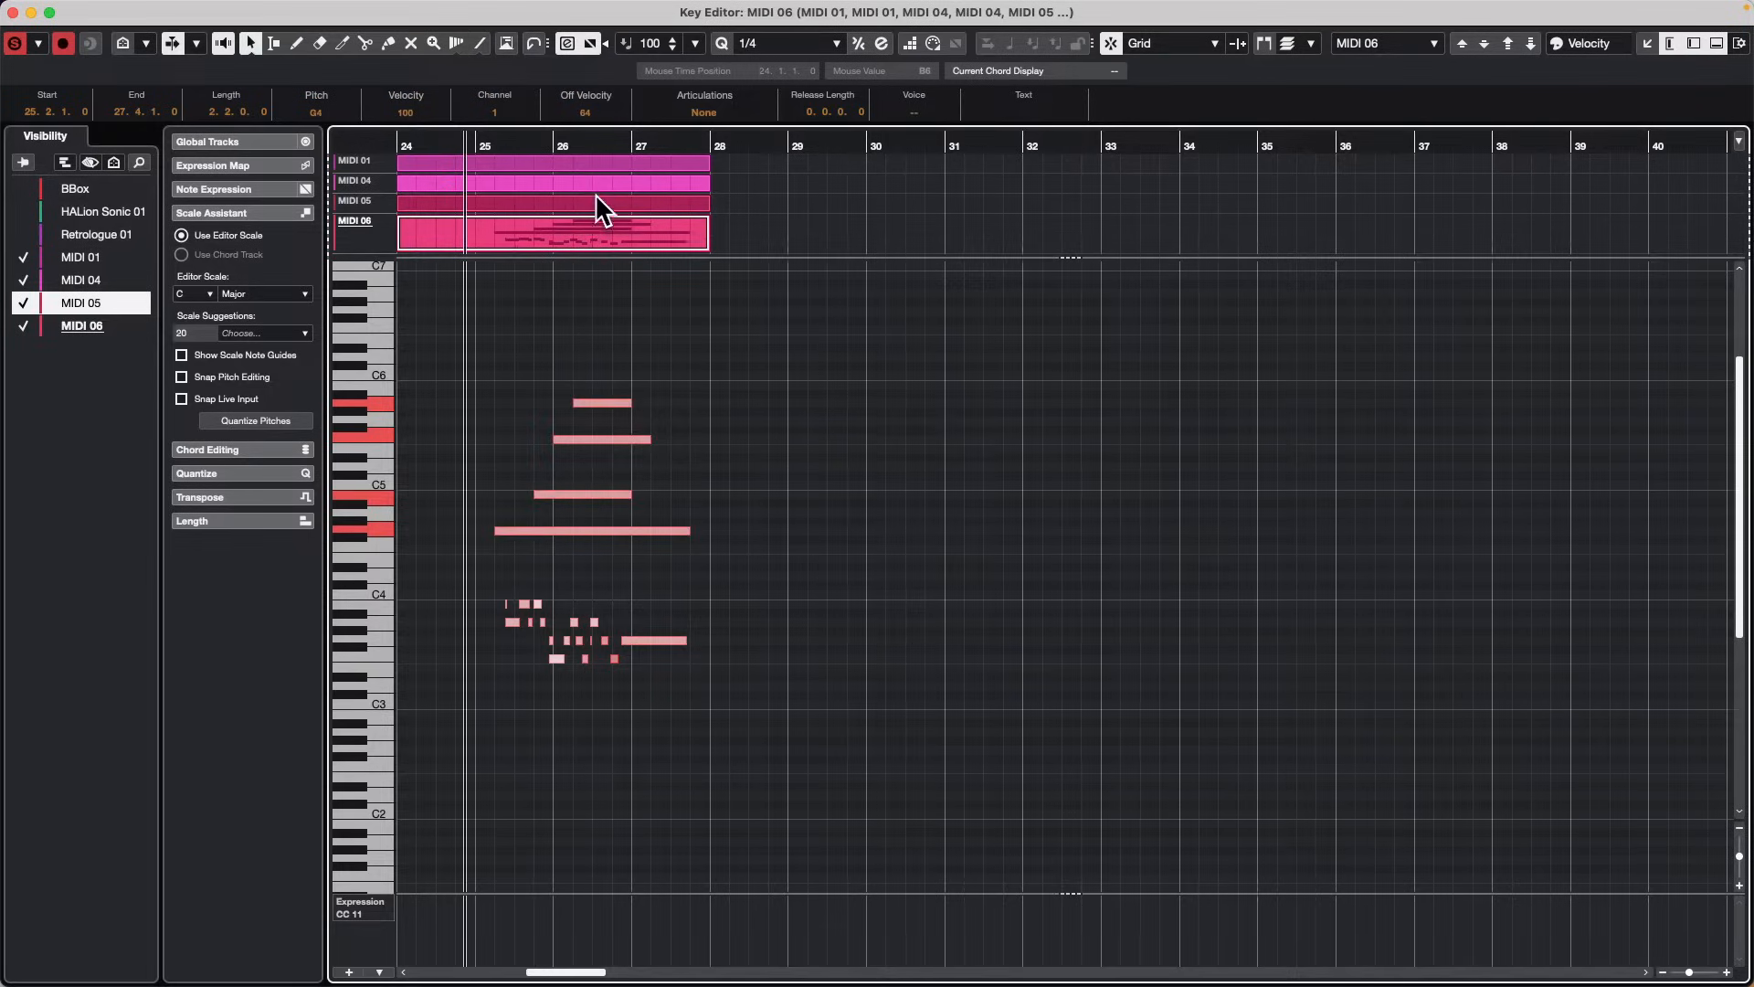
pyautogui.click(596, 180)
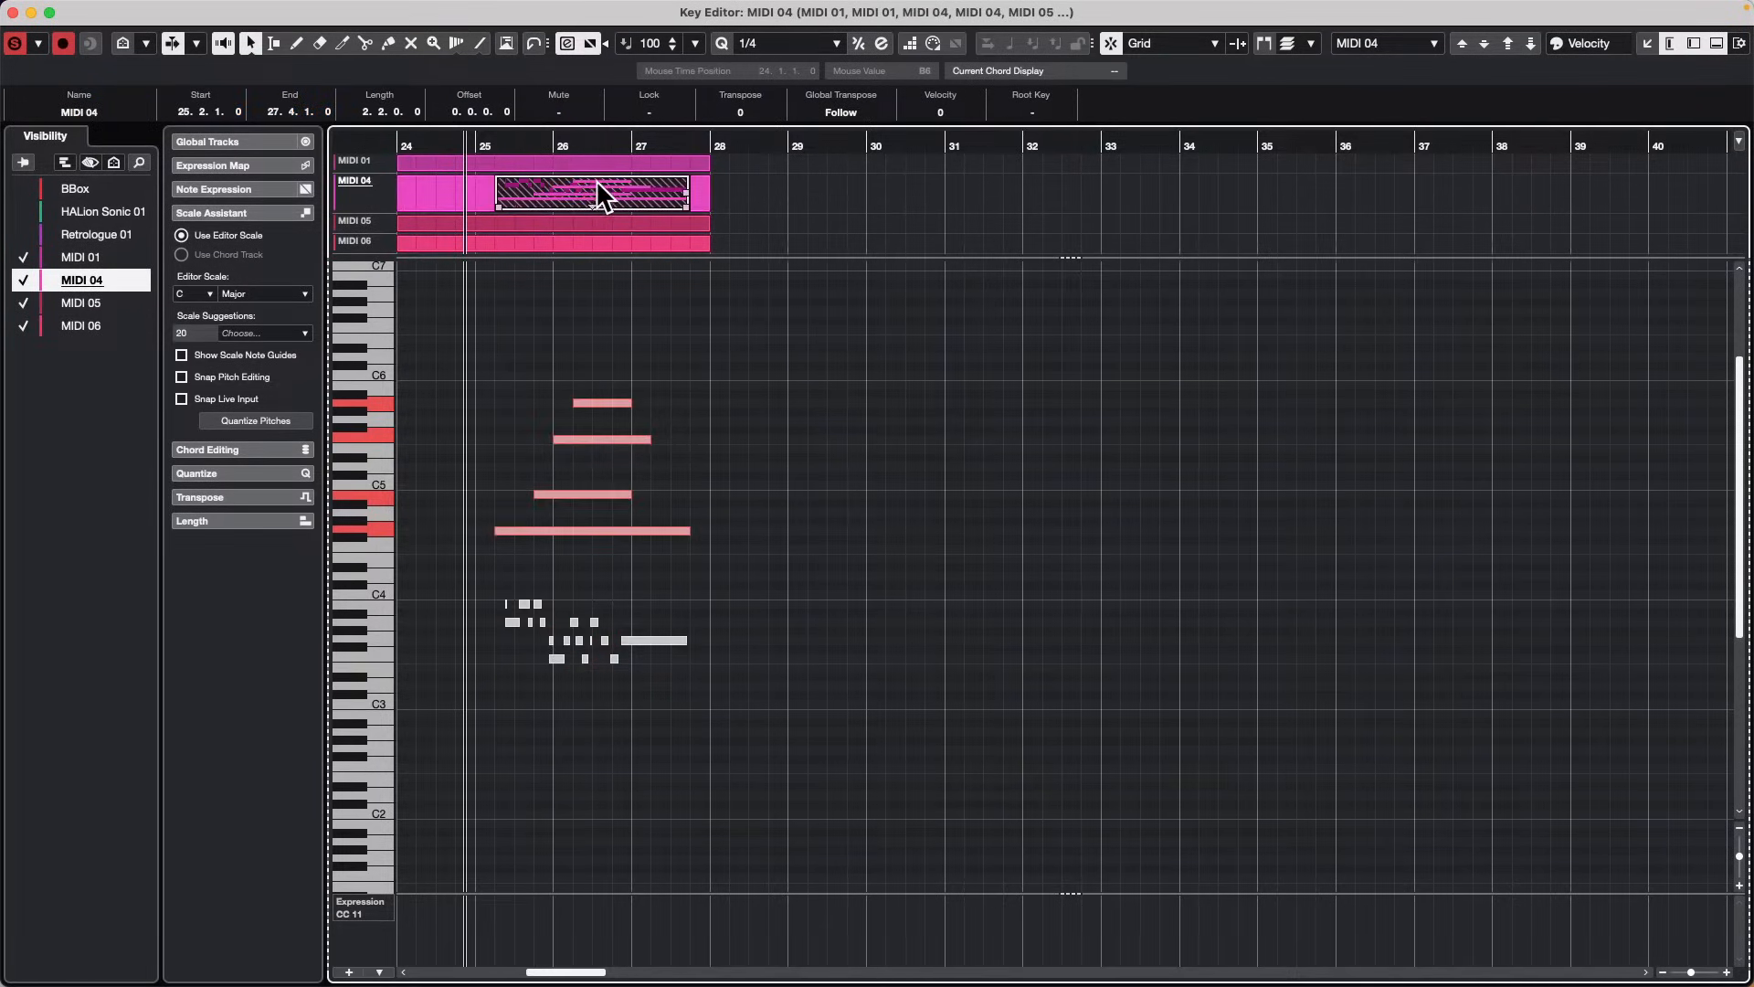
pyautogui.click(599, 162)
pyautogui.click(596, 163)
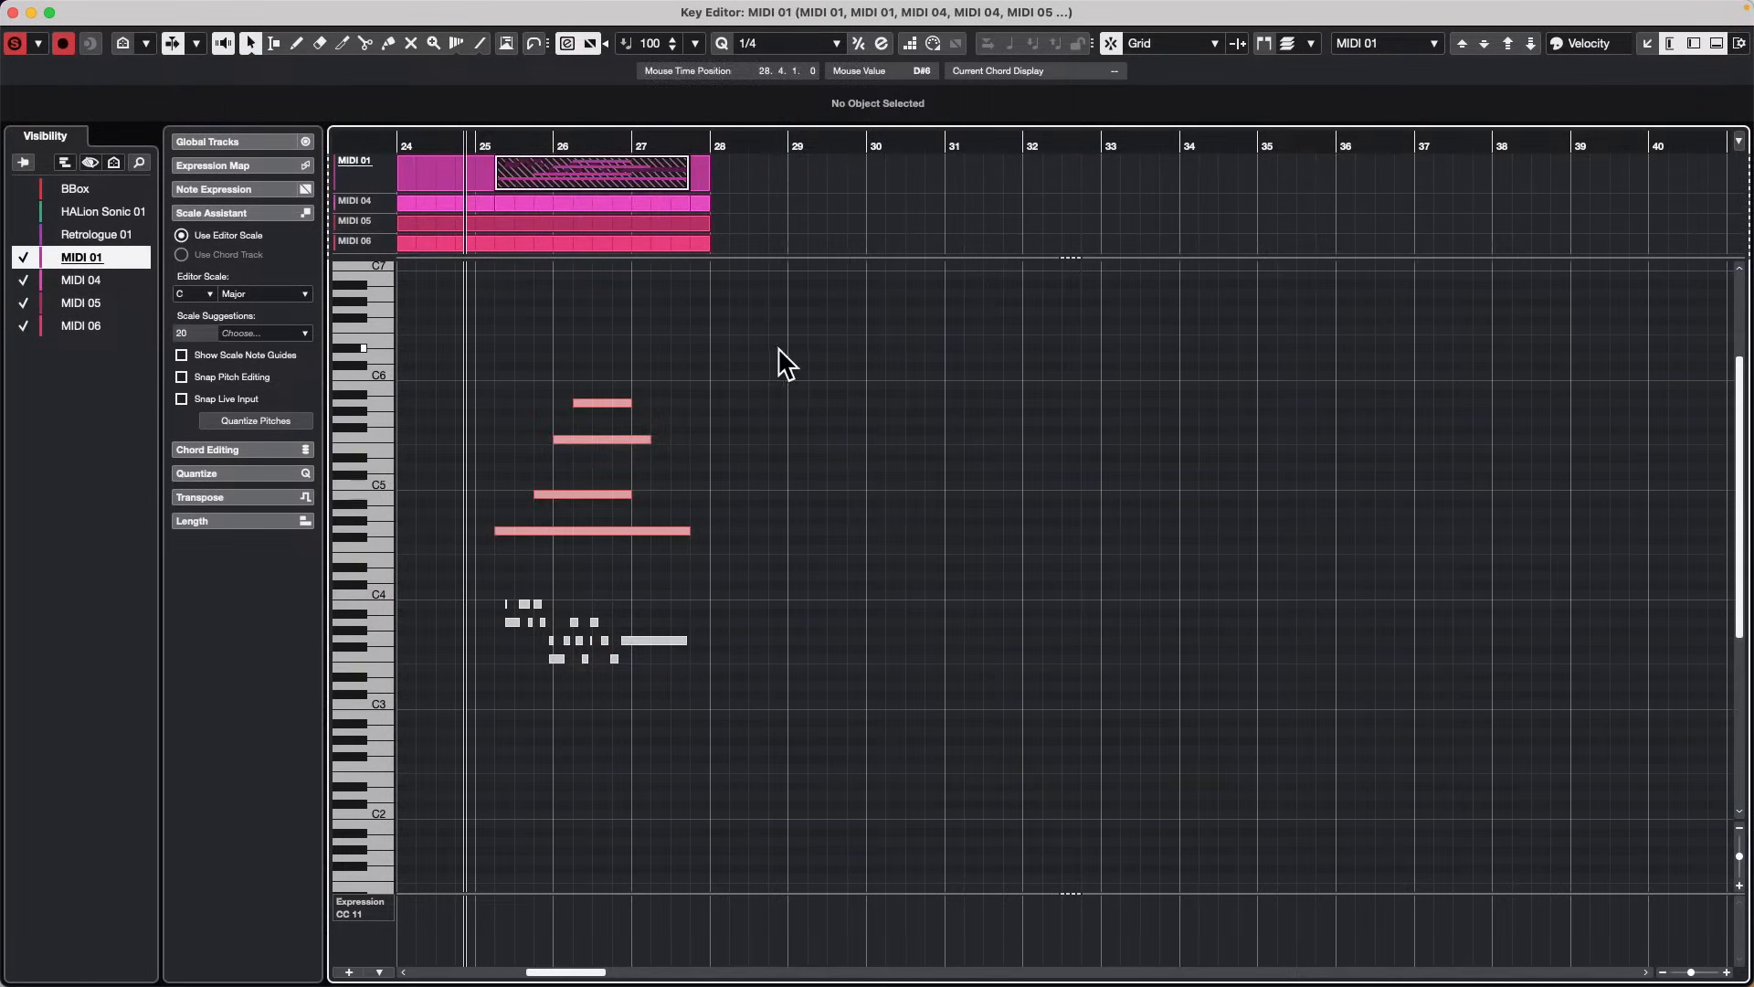
# Step: Check the copied notes by showing only MIDI 01 and only MIDI 04 in the Key Editor
pyautogui.click(25, 280)
pyautogui.click(24, 303)
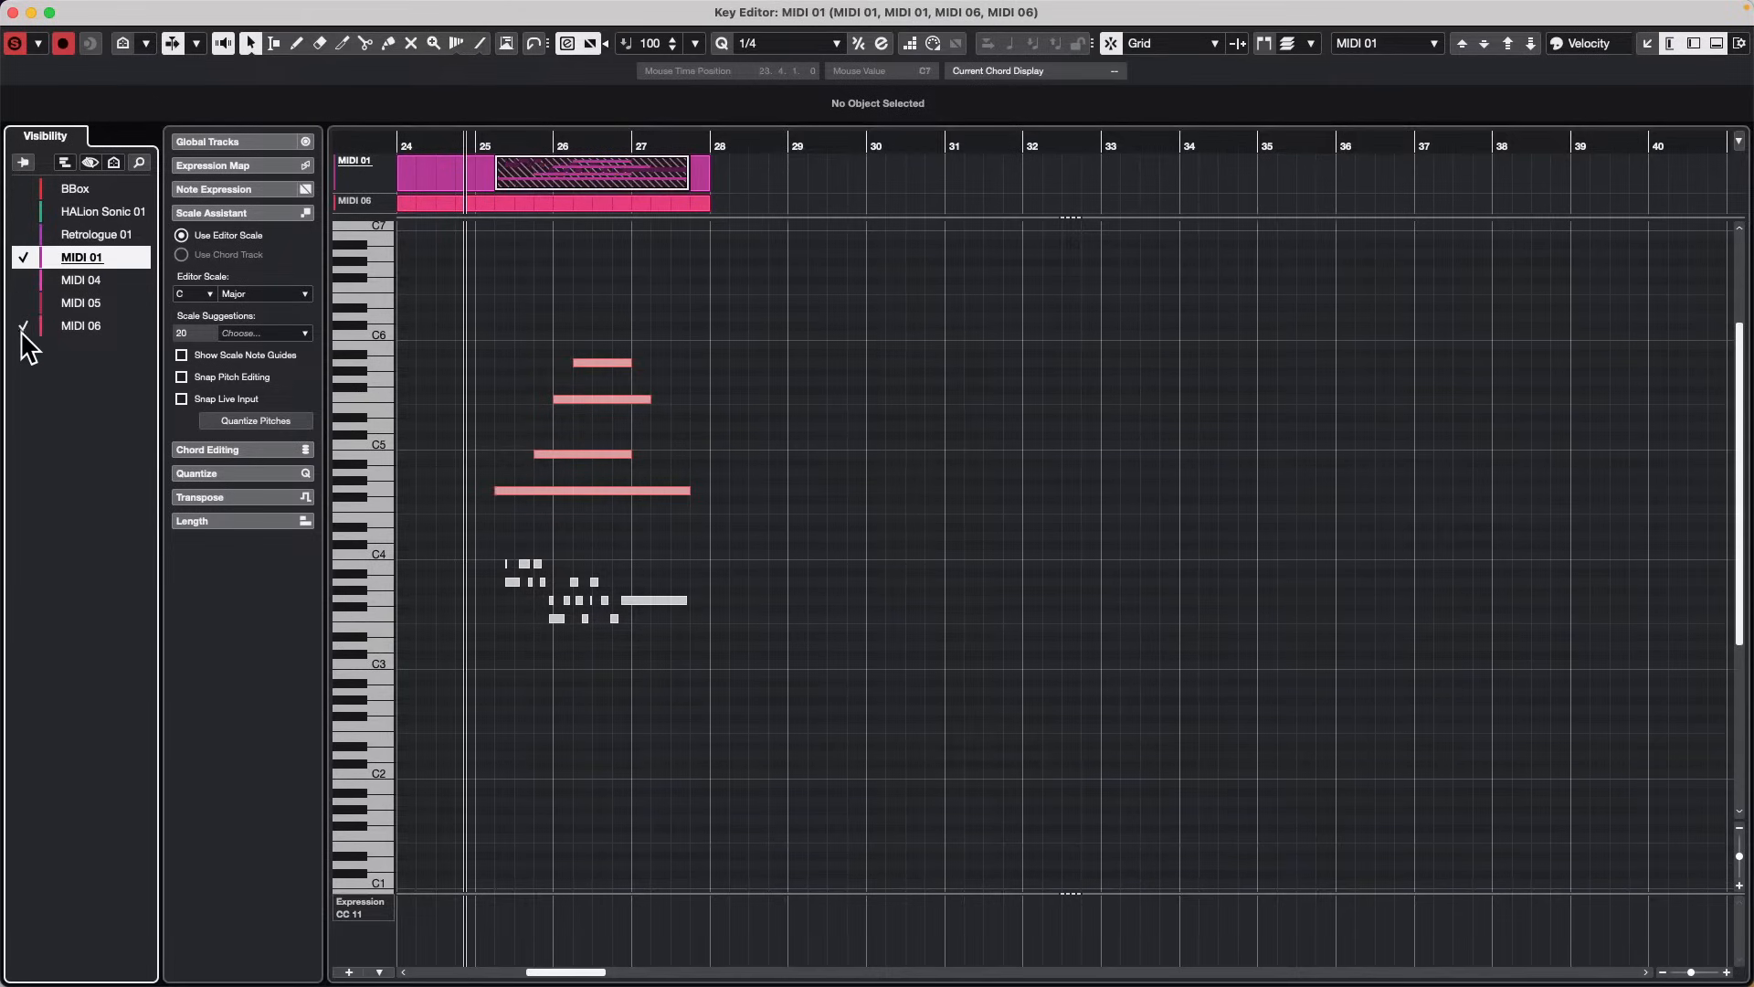
pyautogui.click(24, 327)
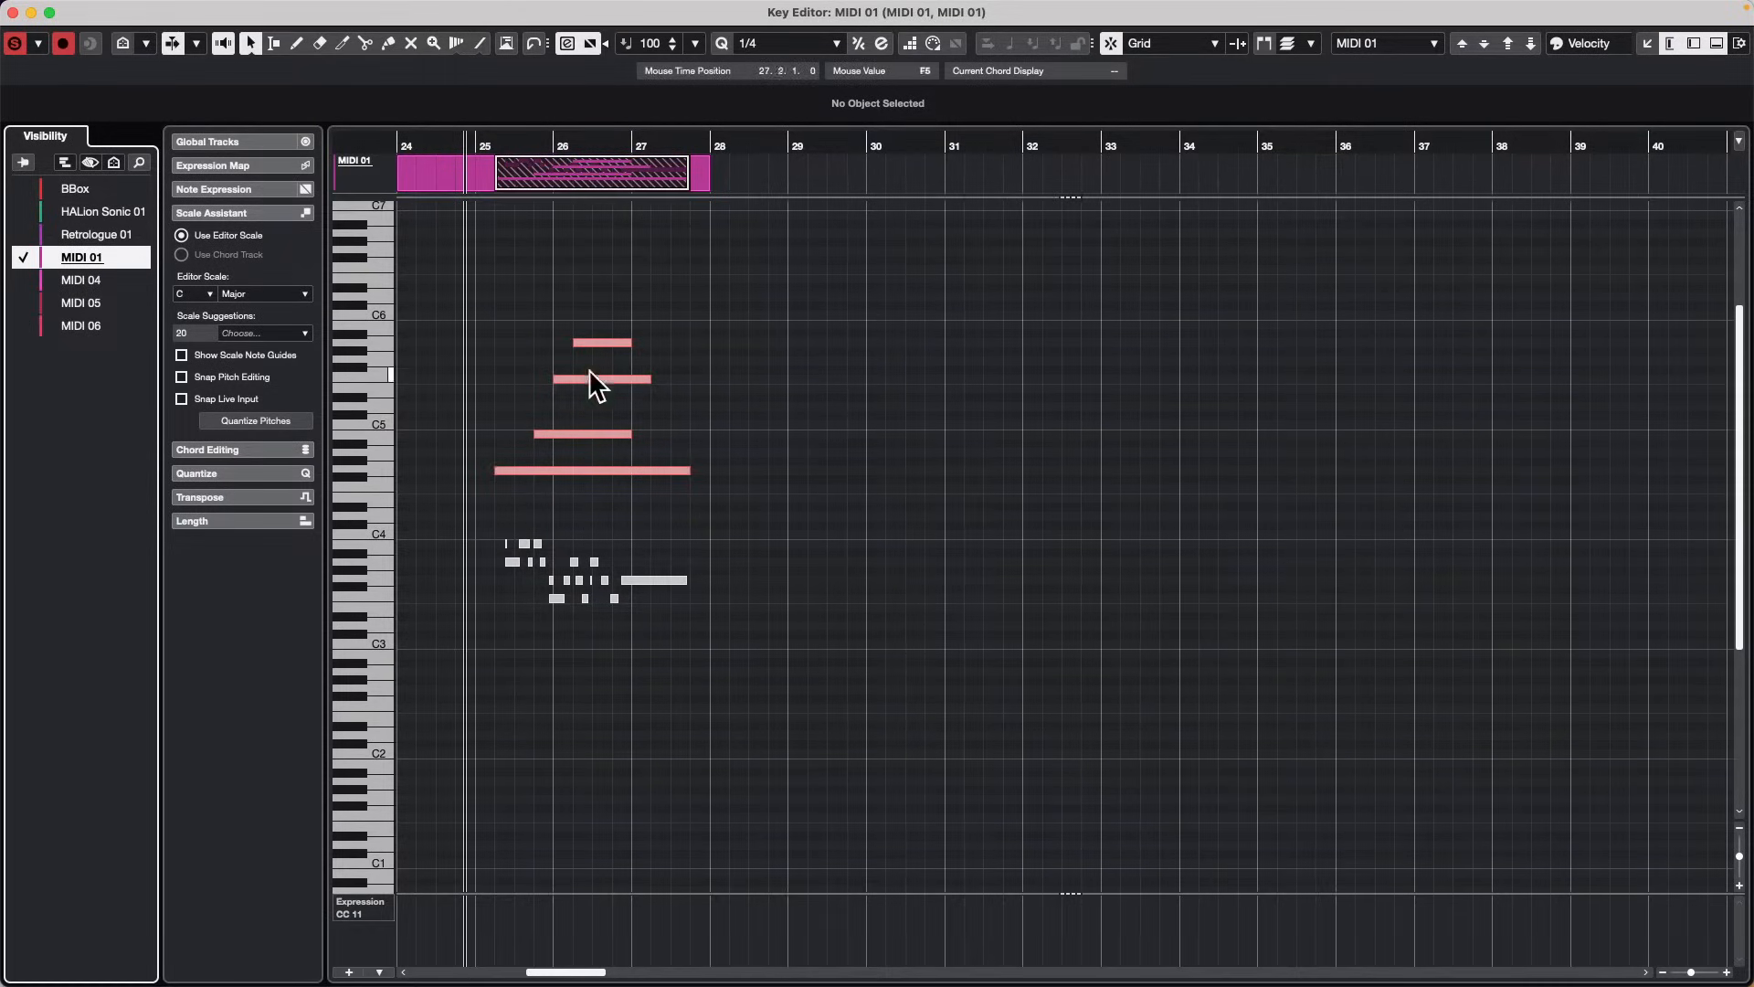
pyautogui.click(26, 282)
pyautogui.click(25, 257)
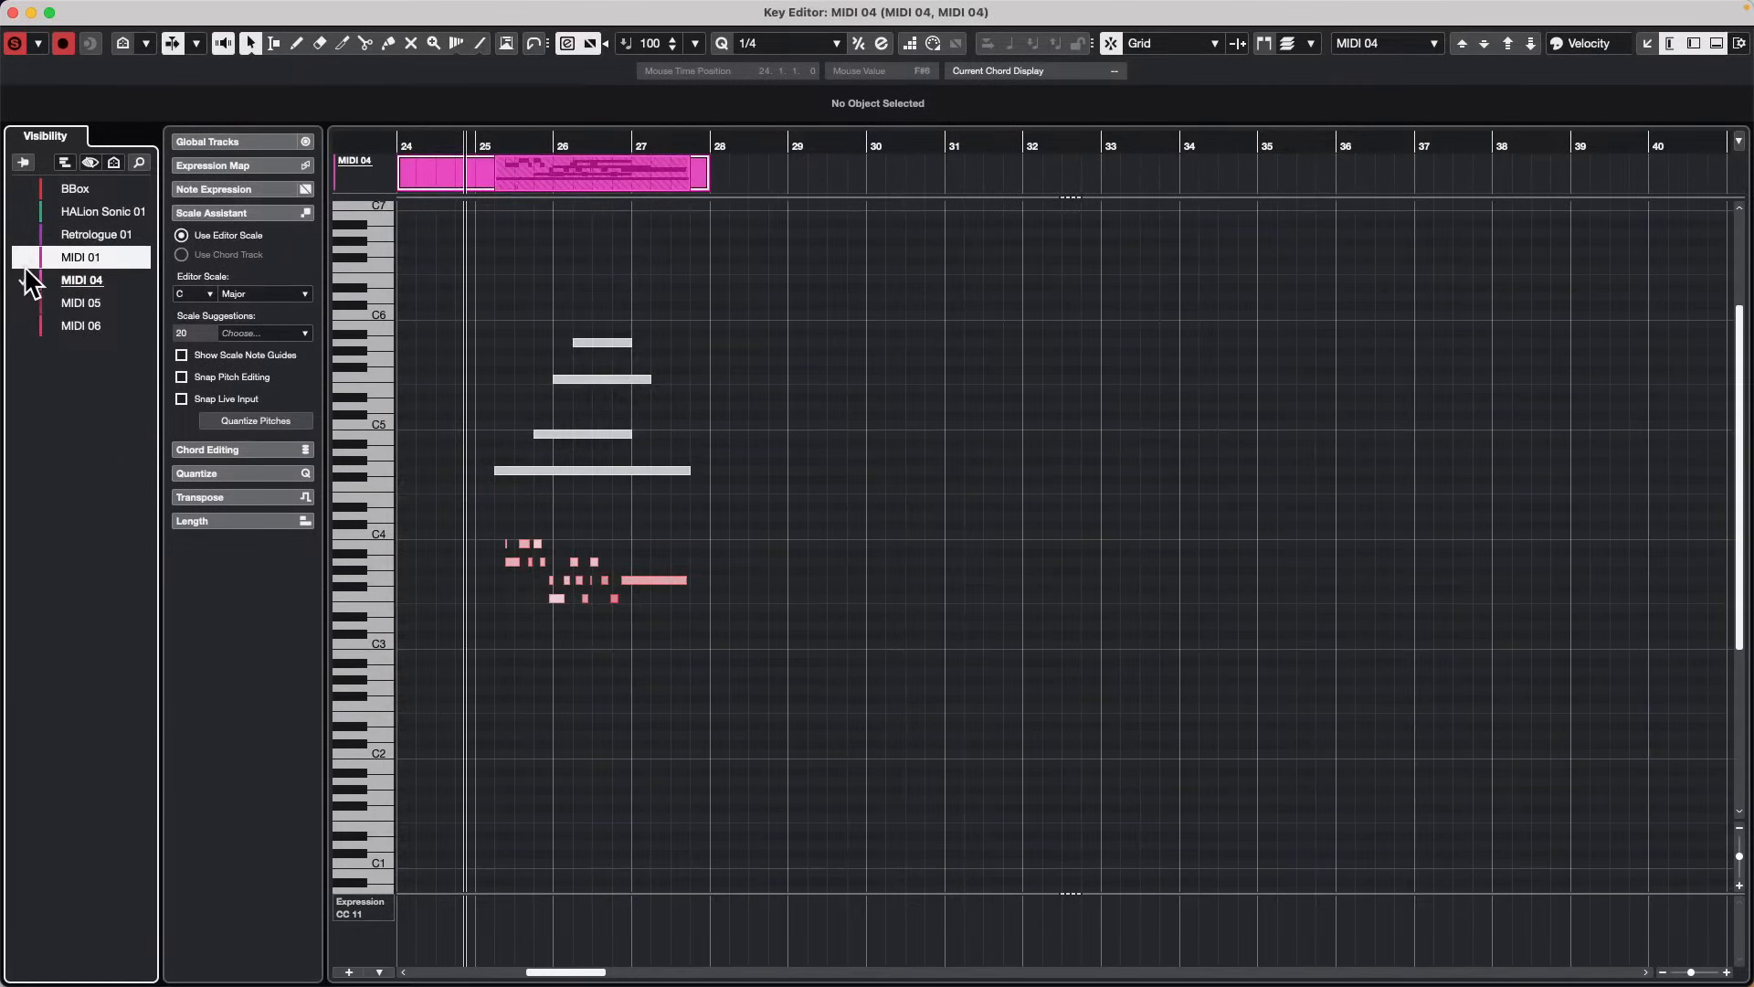
# Step: Show MIDI 05 alongside MIDI 04 in the Key Editor with MIDI 04 as the active track, and close the editor
pyautogui.click(25, 303)
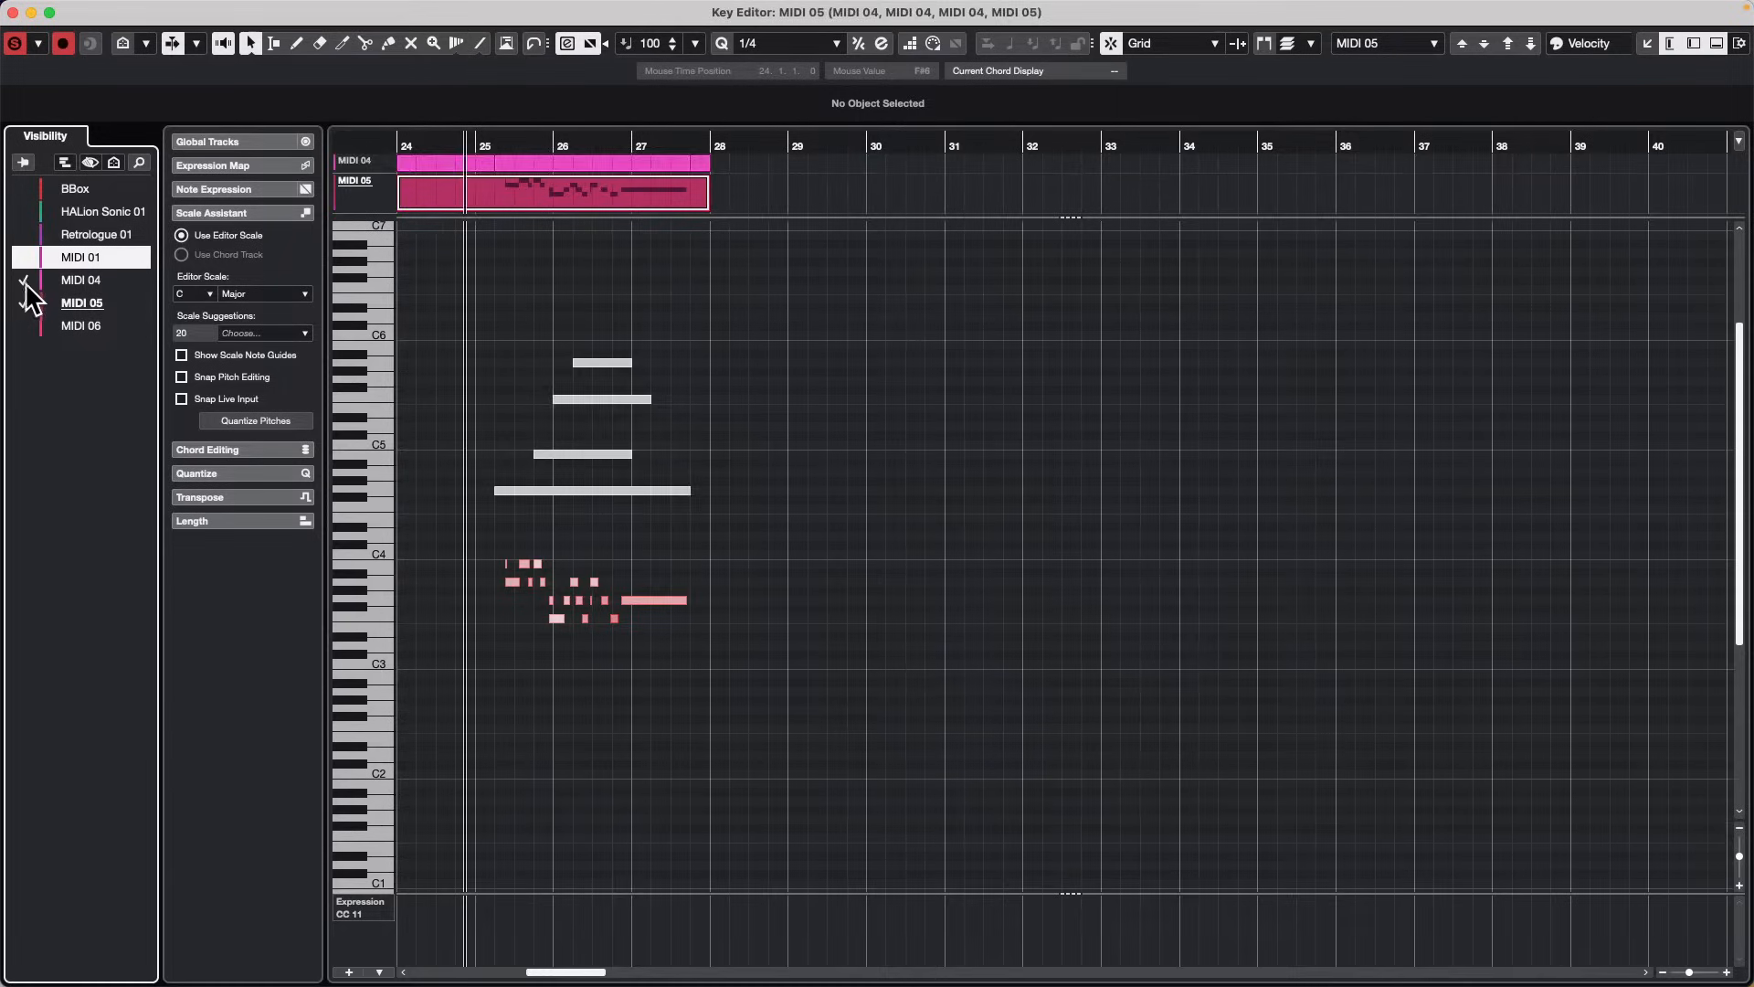
pyautogui.click(25, 280)
pyautogui.click(25, 280)
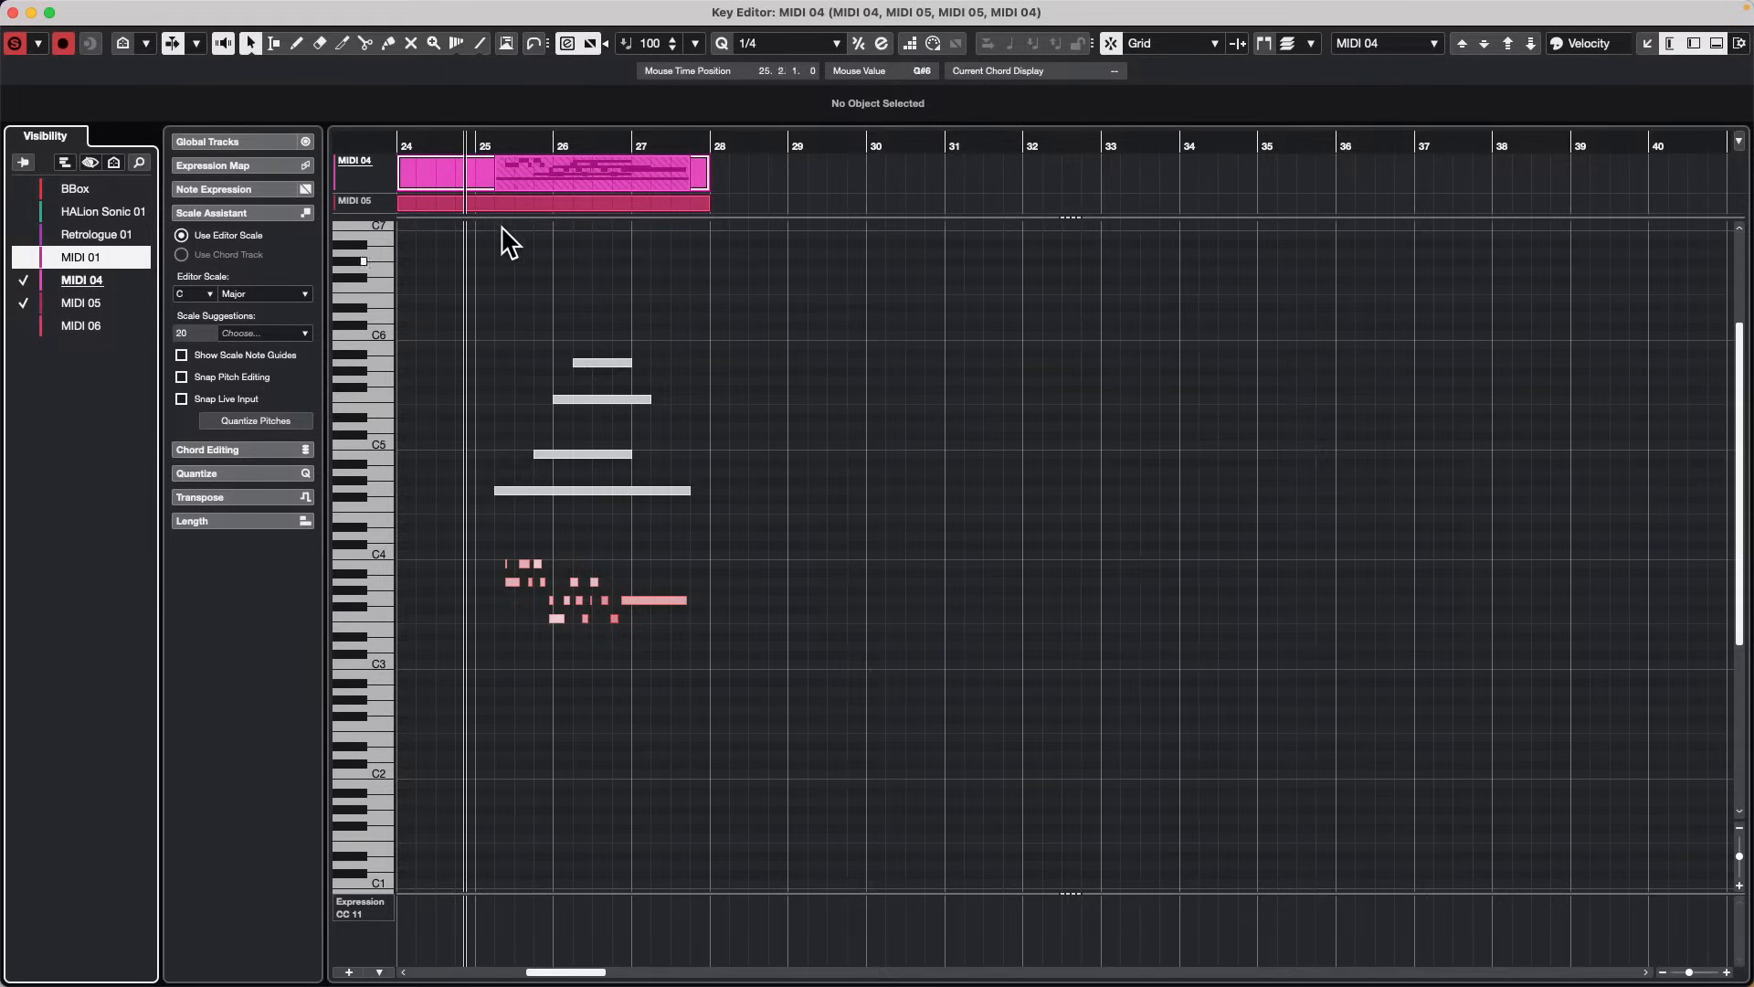
pyautogui.click(12, 12)
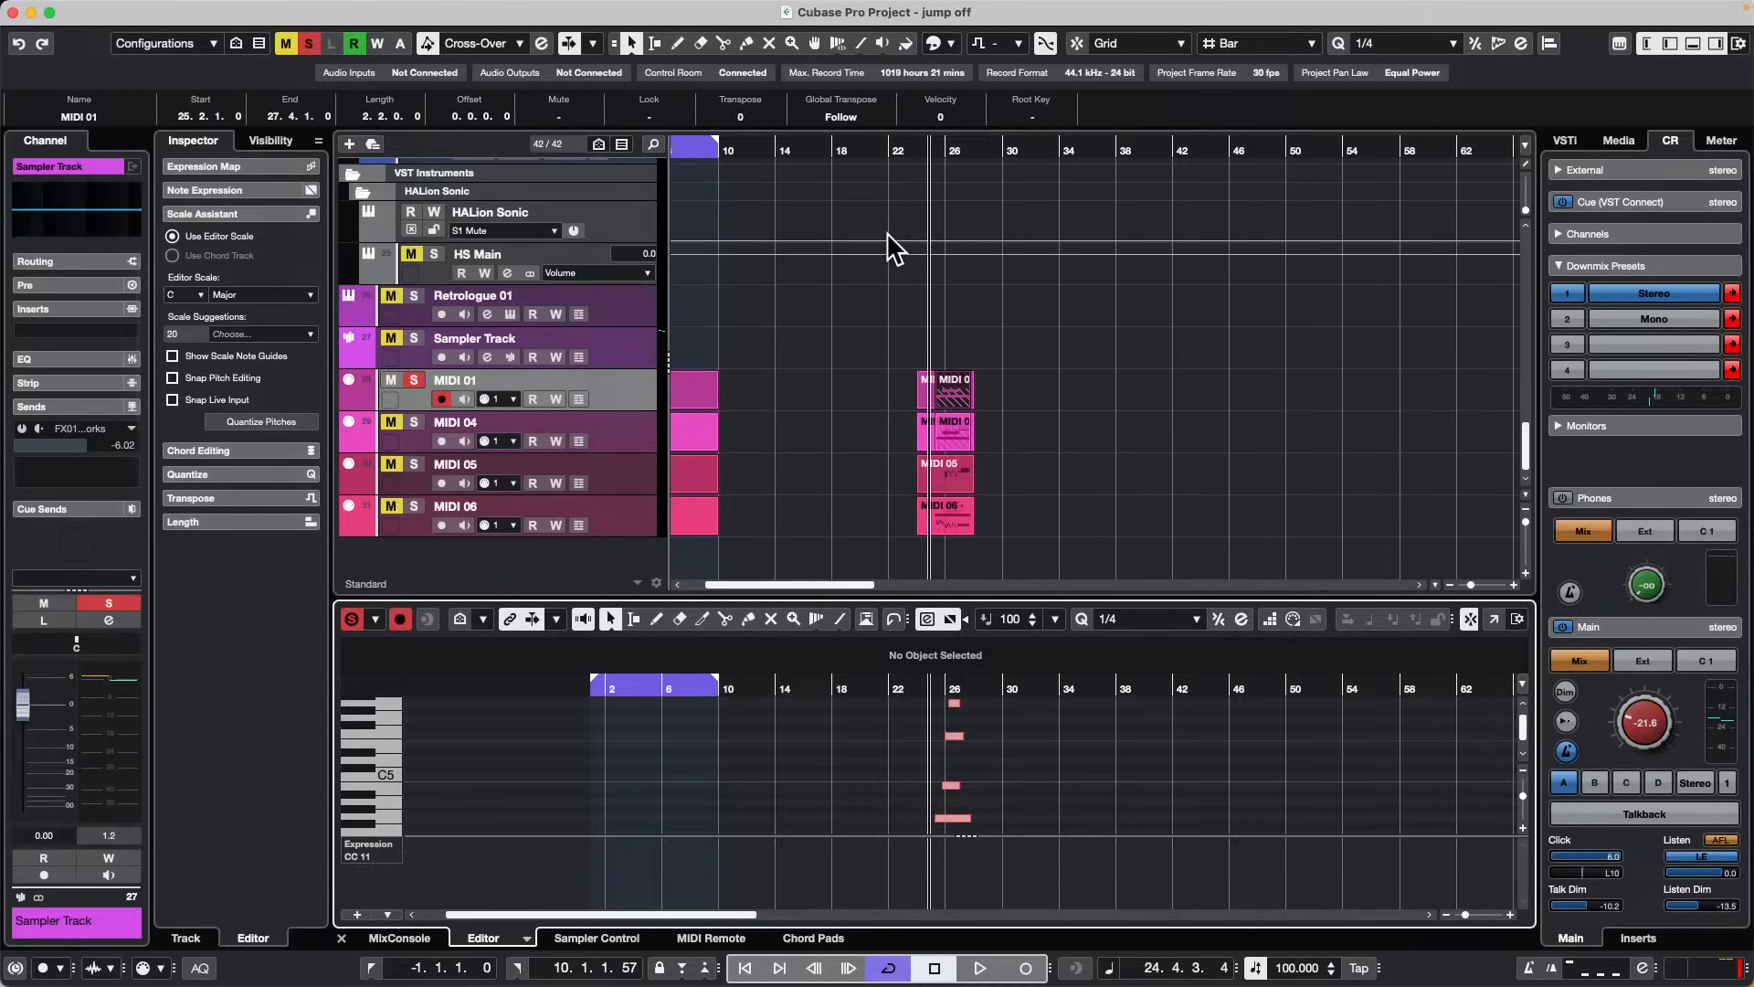
# Step: Open MediaBay and expand the VST Sound location in its file browser
pyautogui.click(537, 11)
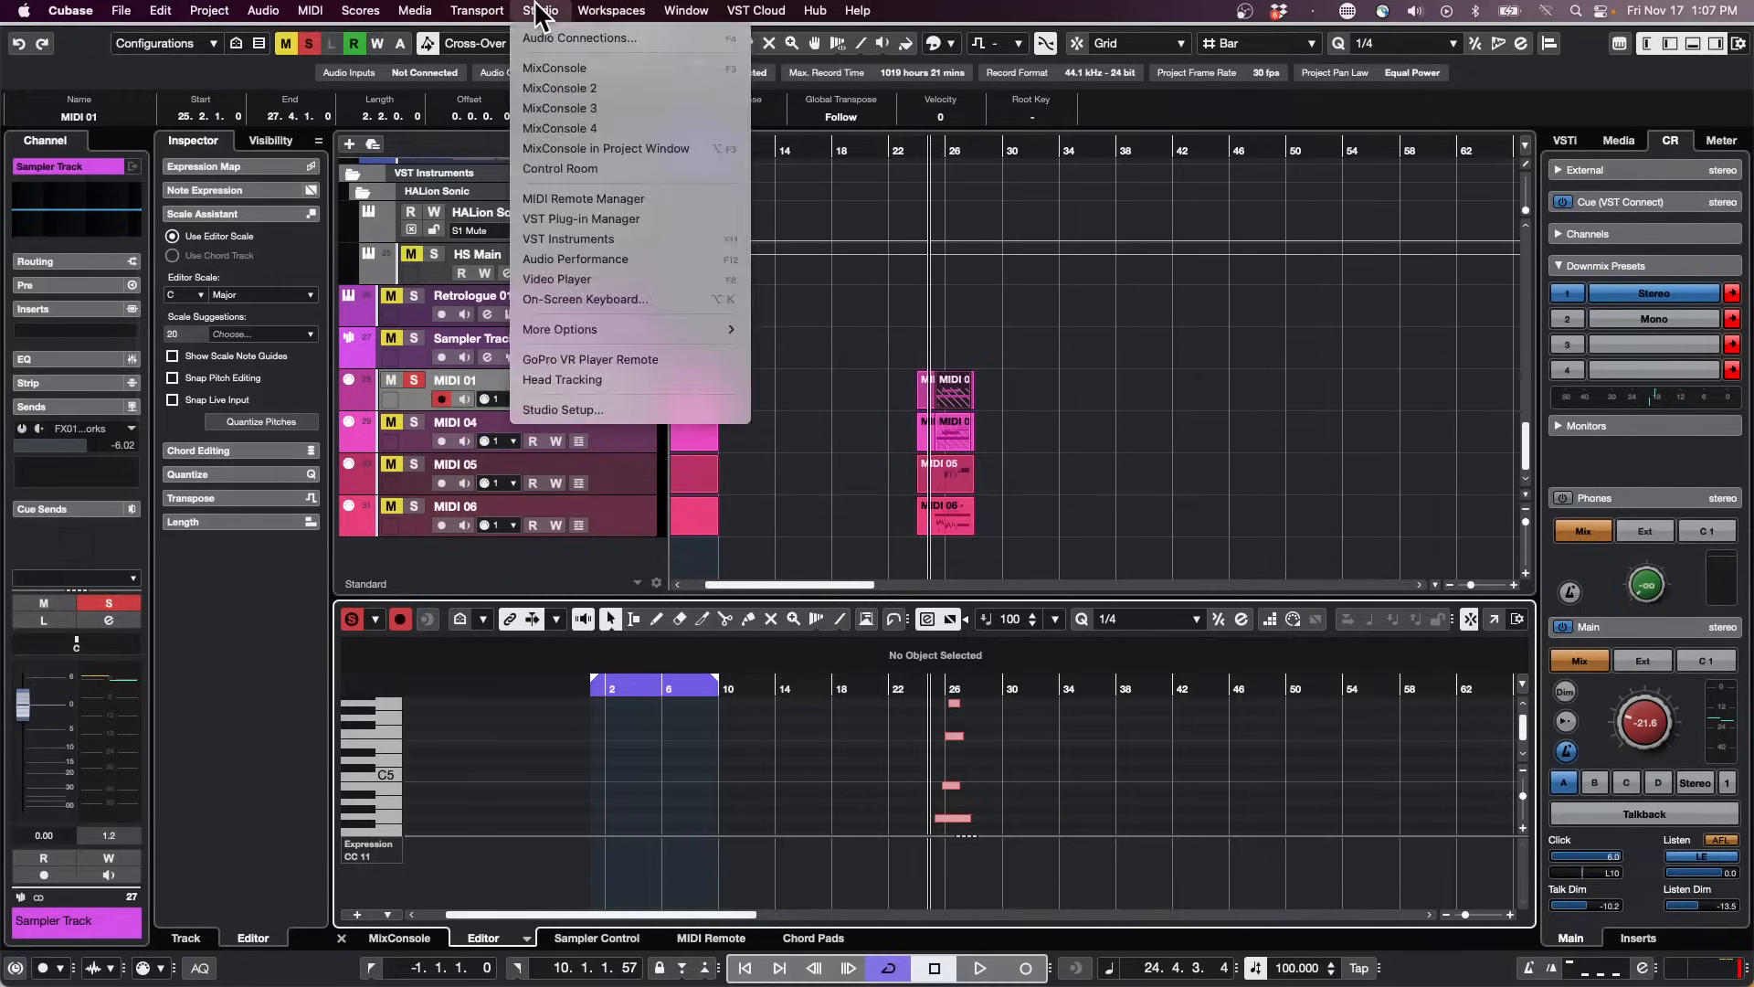
pyautogui.moveTo(415, 11)
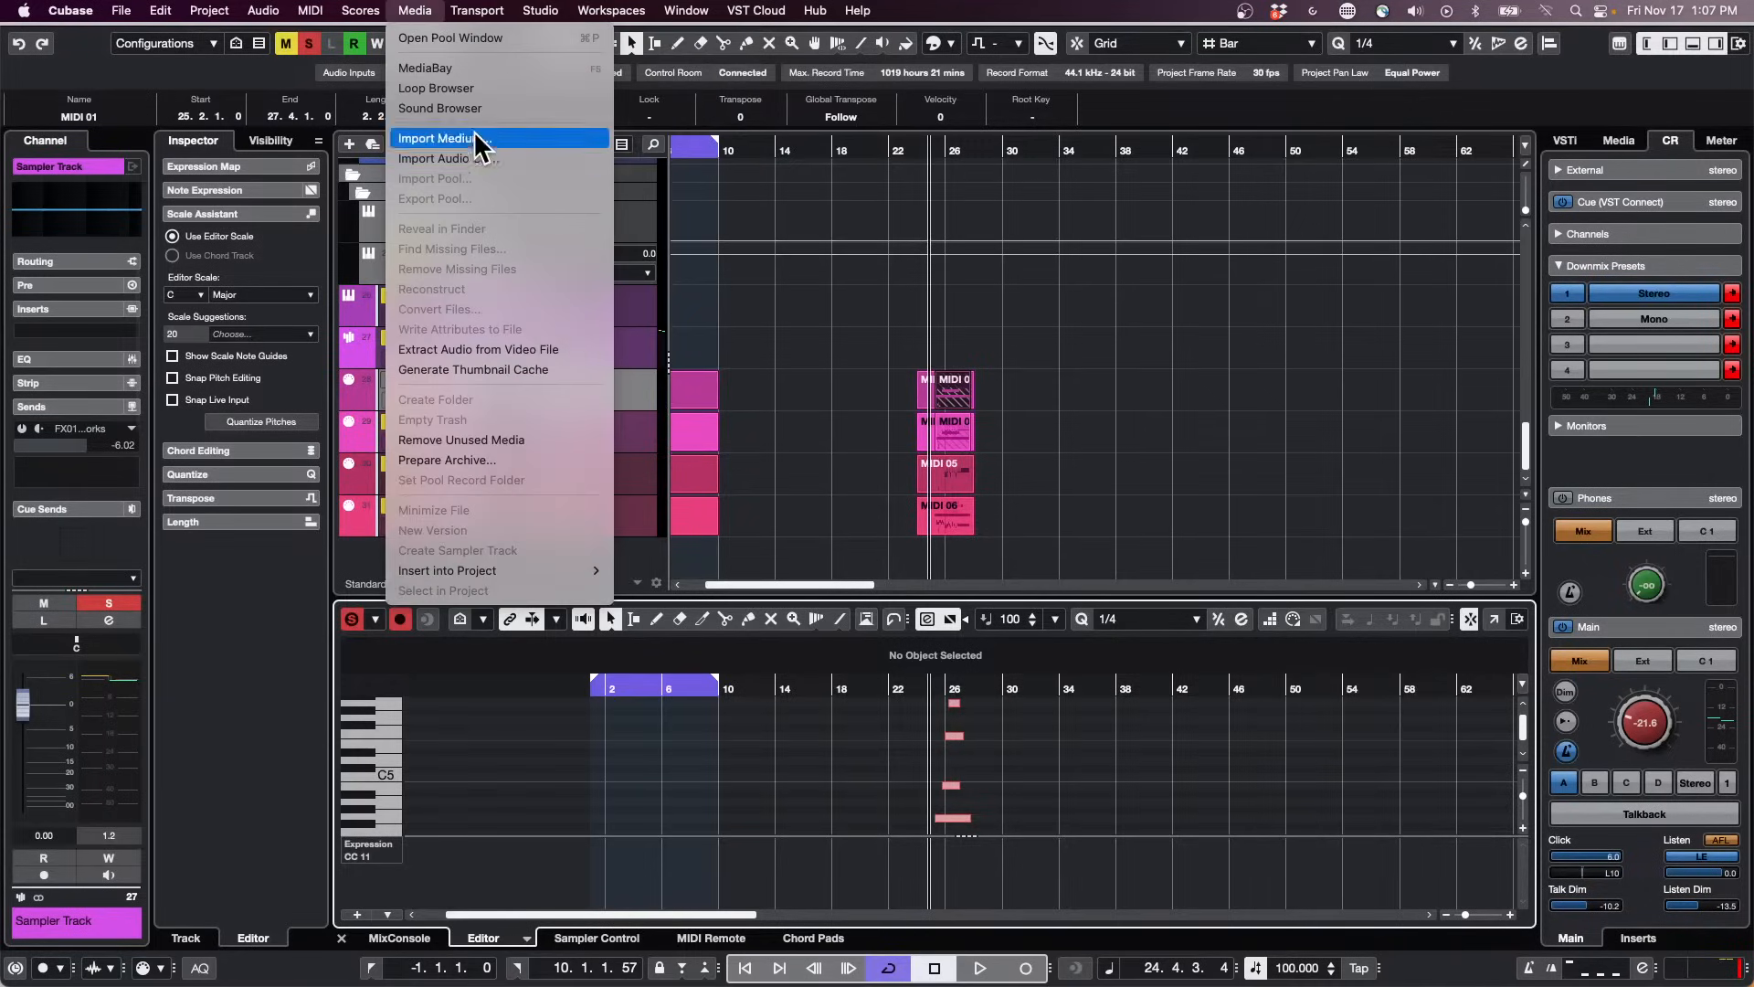
pyautogui.click(475, 68)
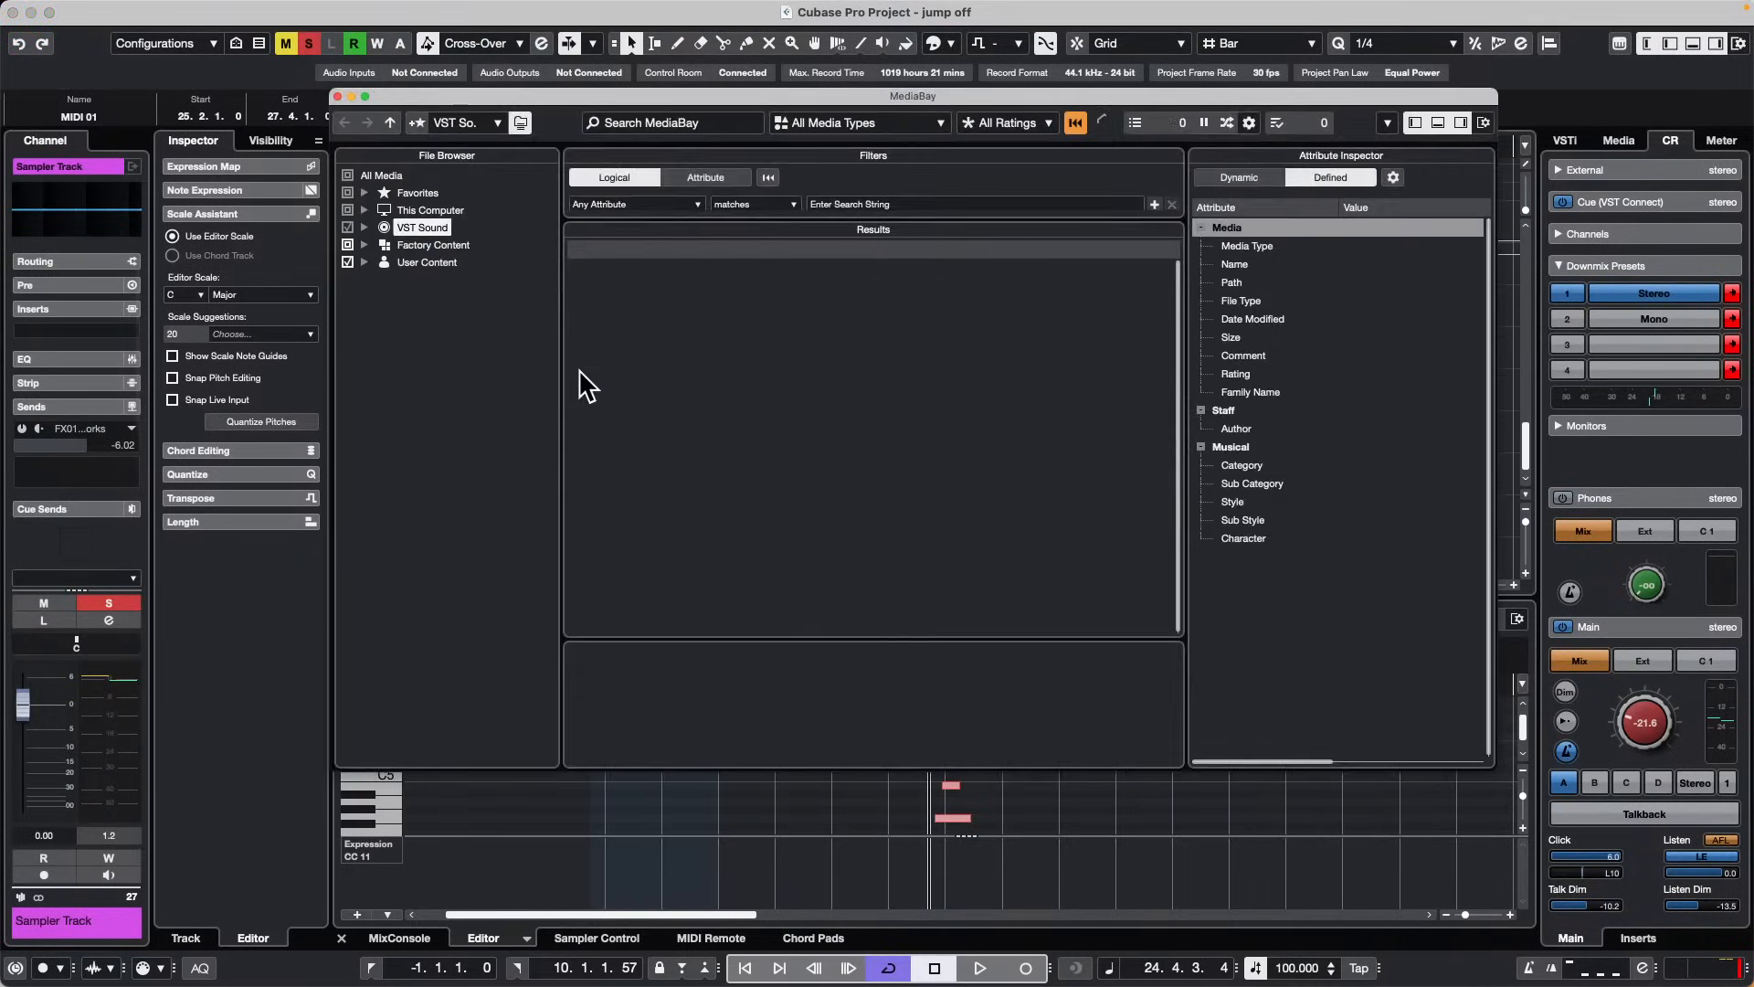
pyautogui.click(365, 228)
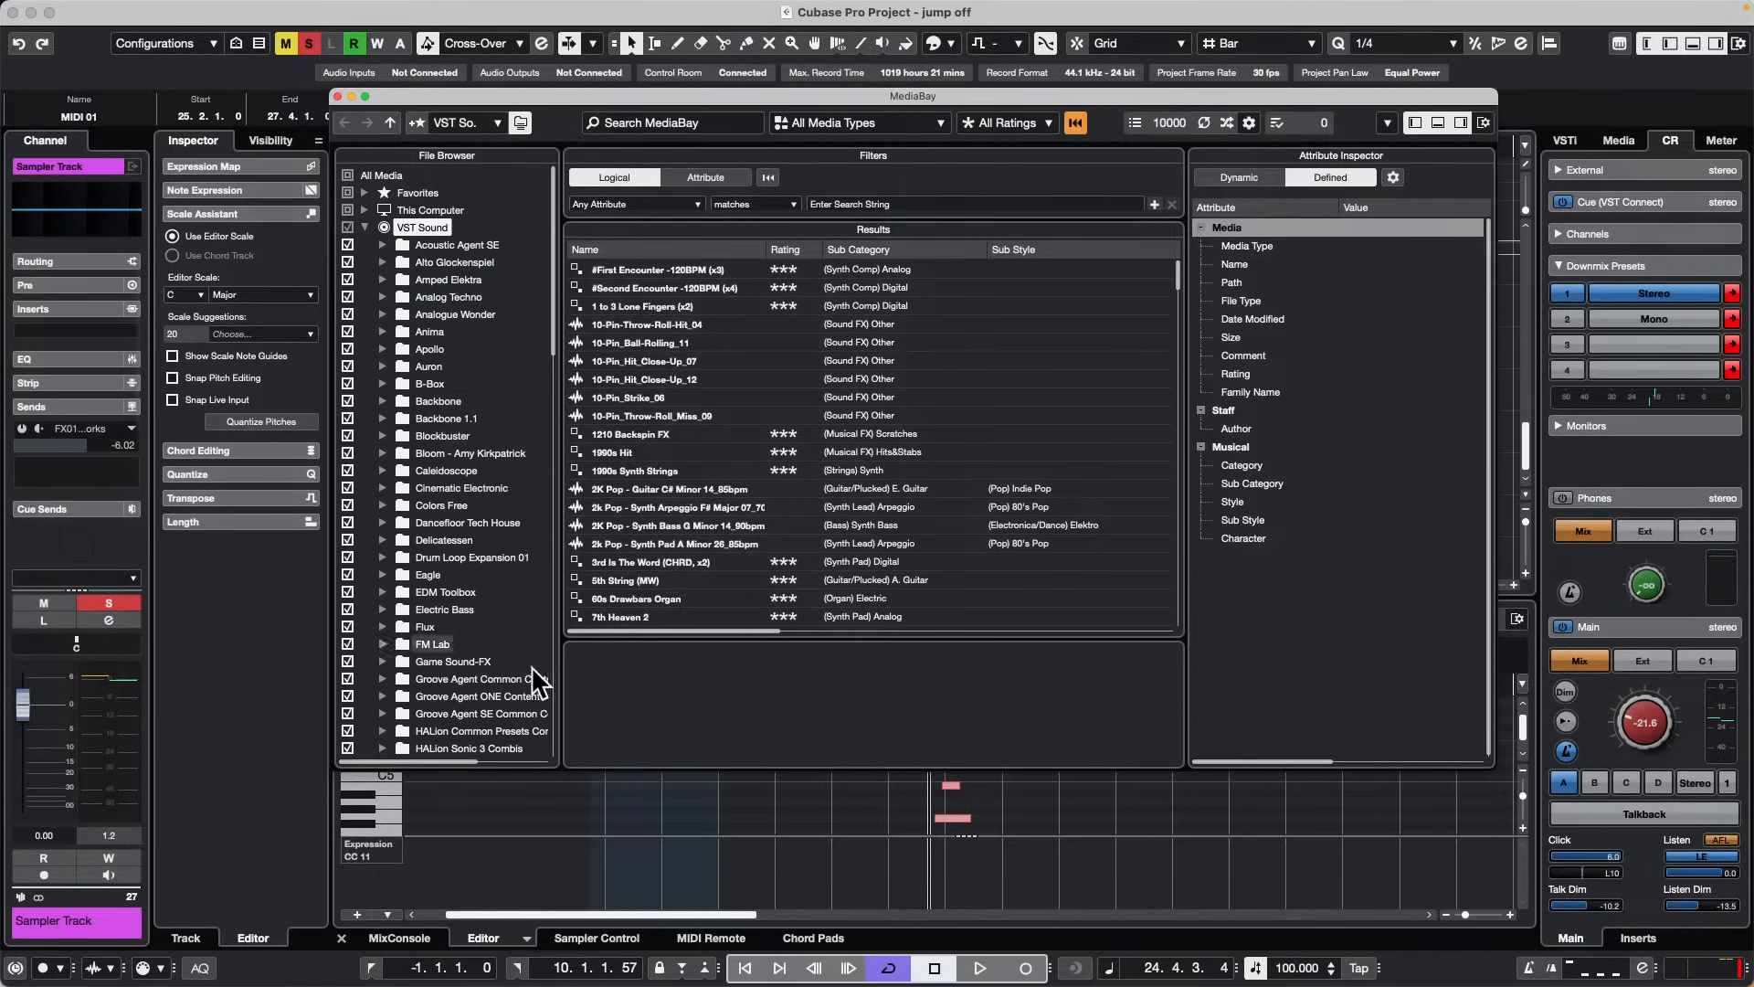
# Step: Rescan the Colors Free folder under VST Sound from disk
pyautogui.click(433, 506)
pyautogui.rightClick(433, 506)
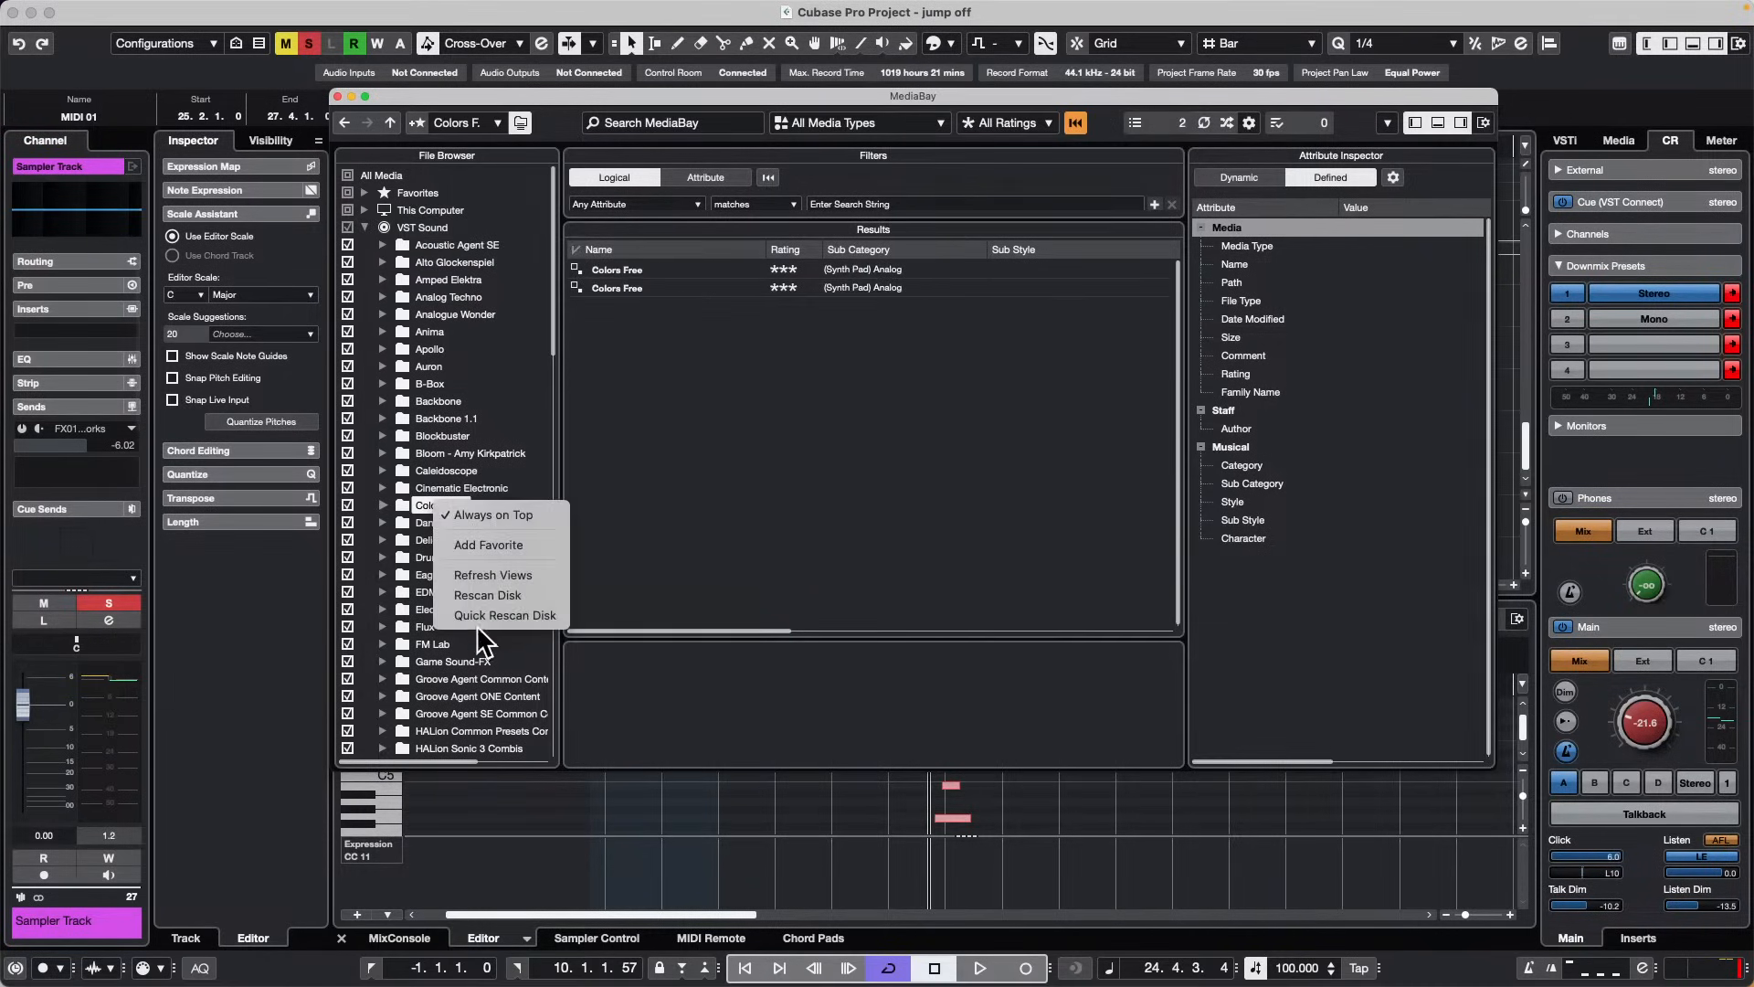
pyautogui.click(493, 596)
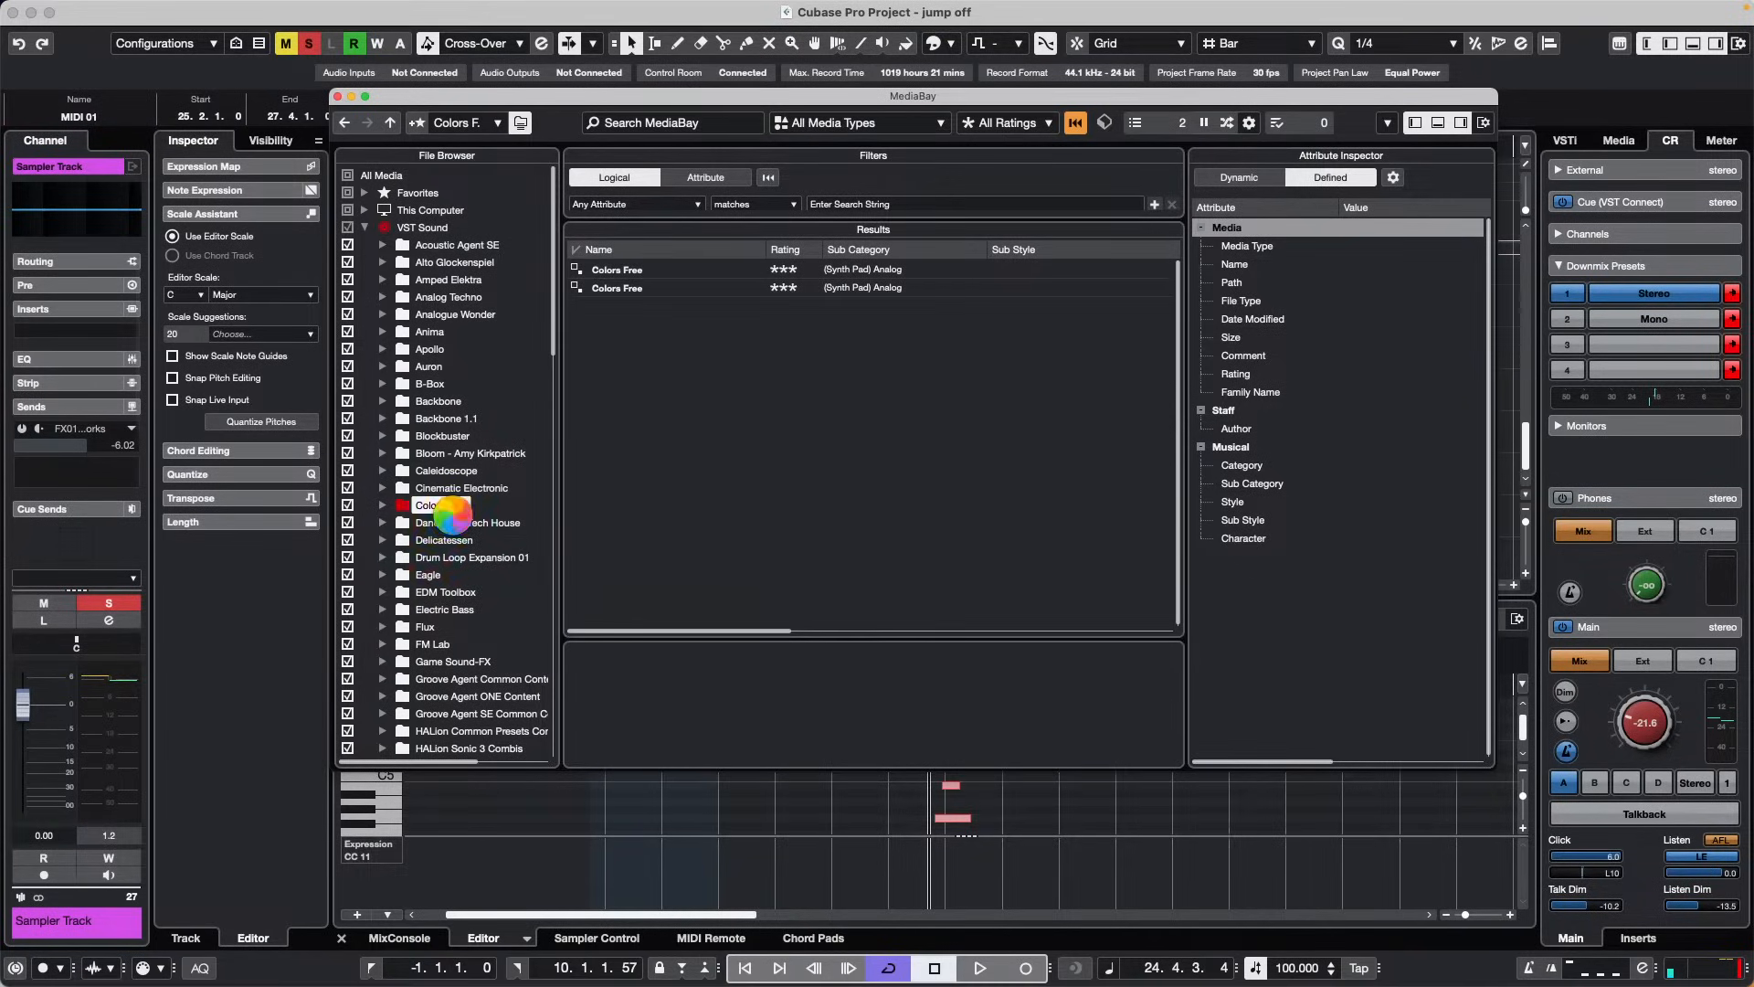
# Step: Rescan the Hip Hop Vault folder under VST Sound from disk
pyautogui.scroll(-4, 453, 519)
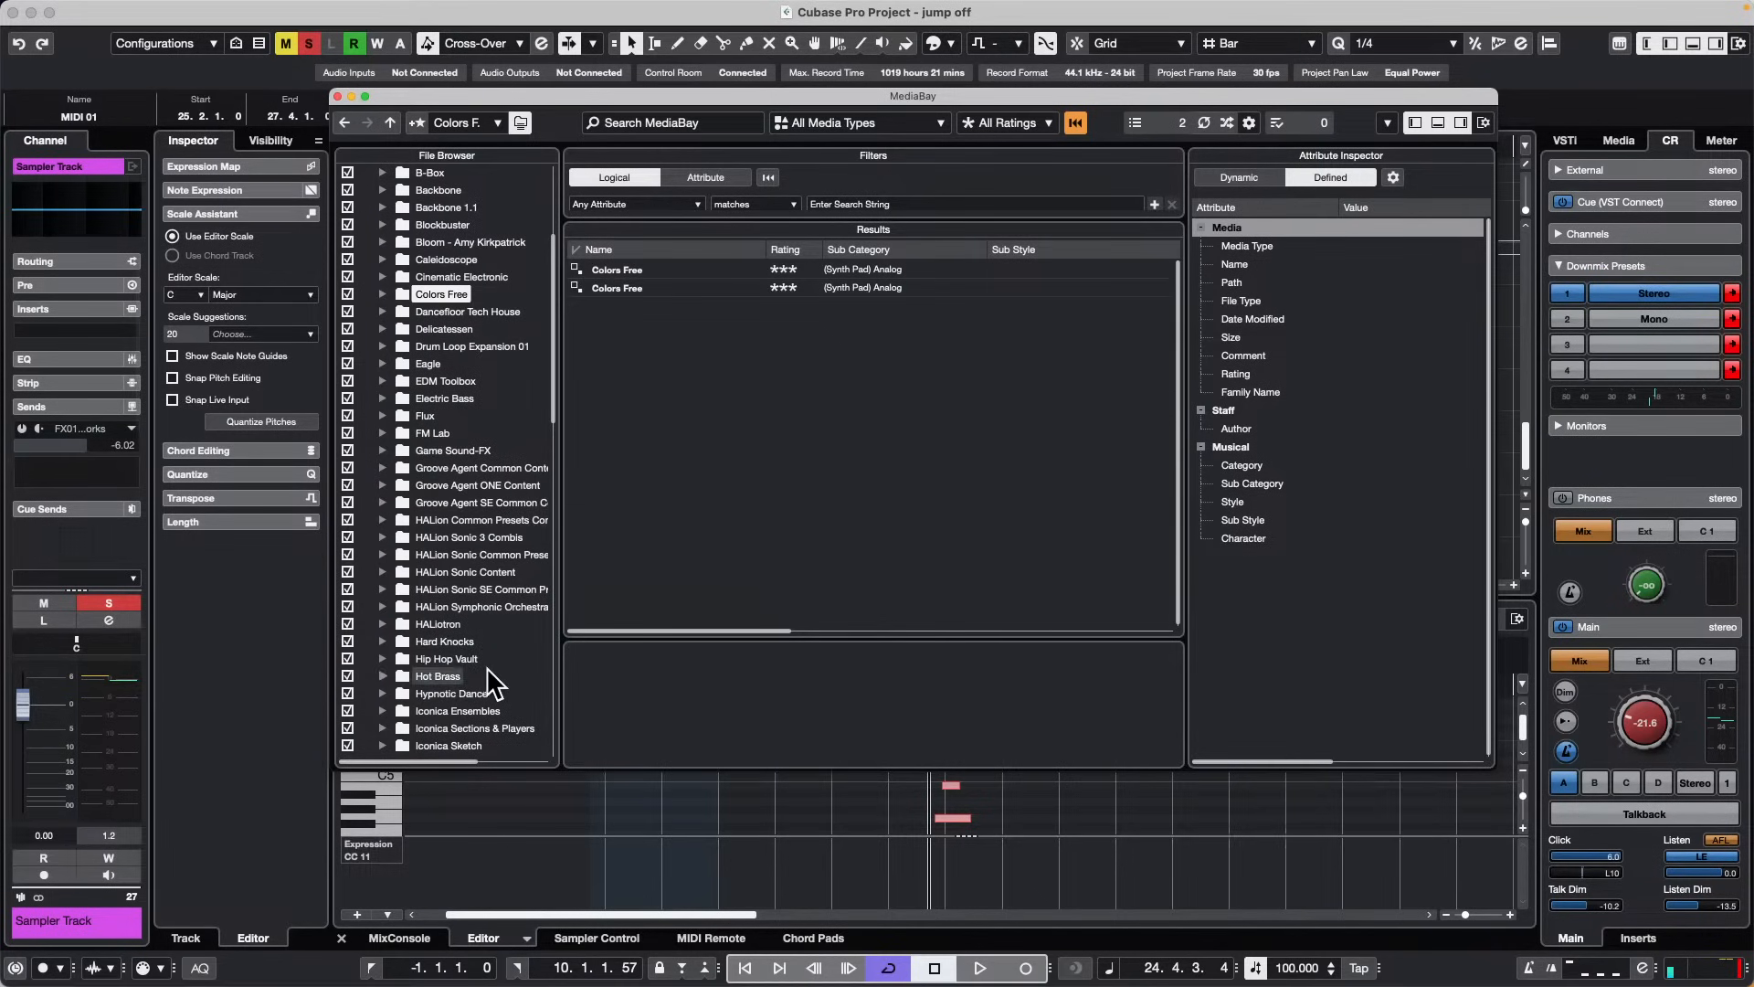
pyautogui.click(456, 658)
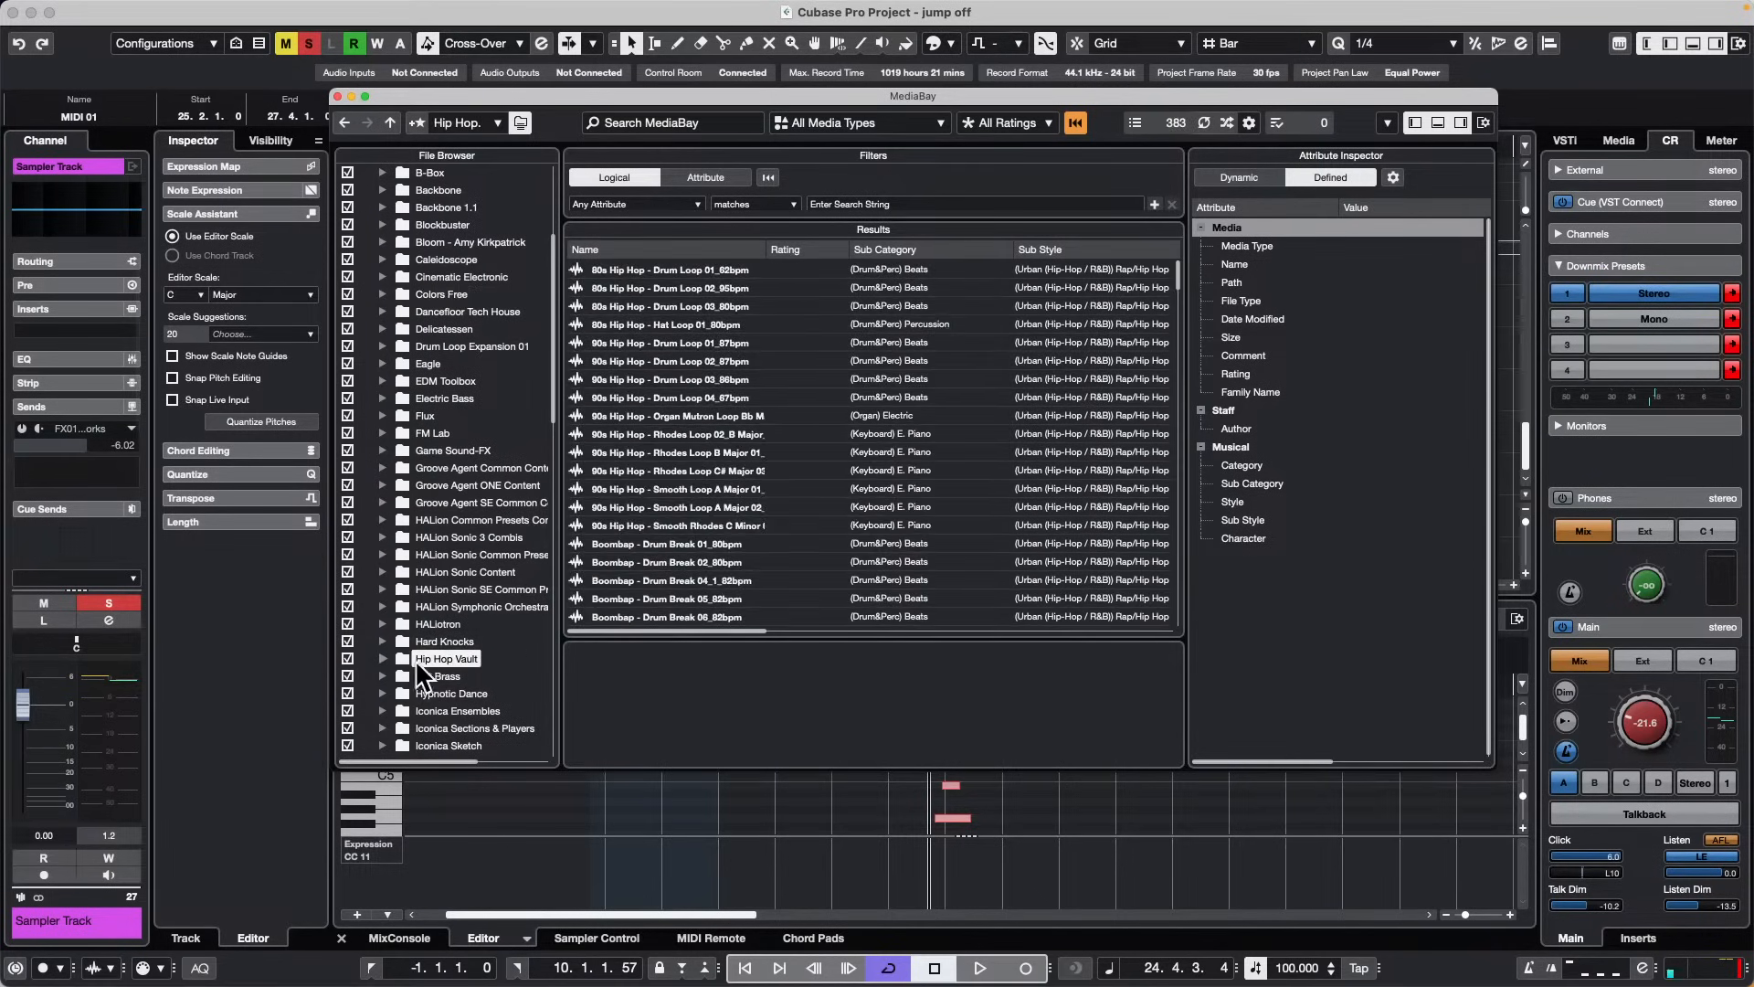
pyautogui.rightClick(470, 658)
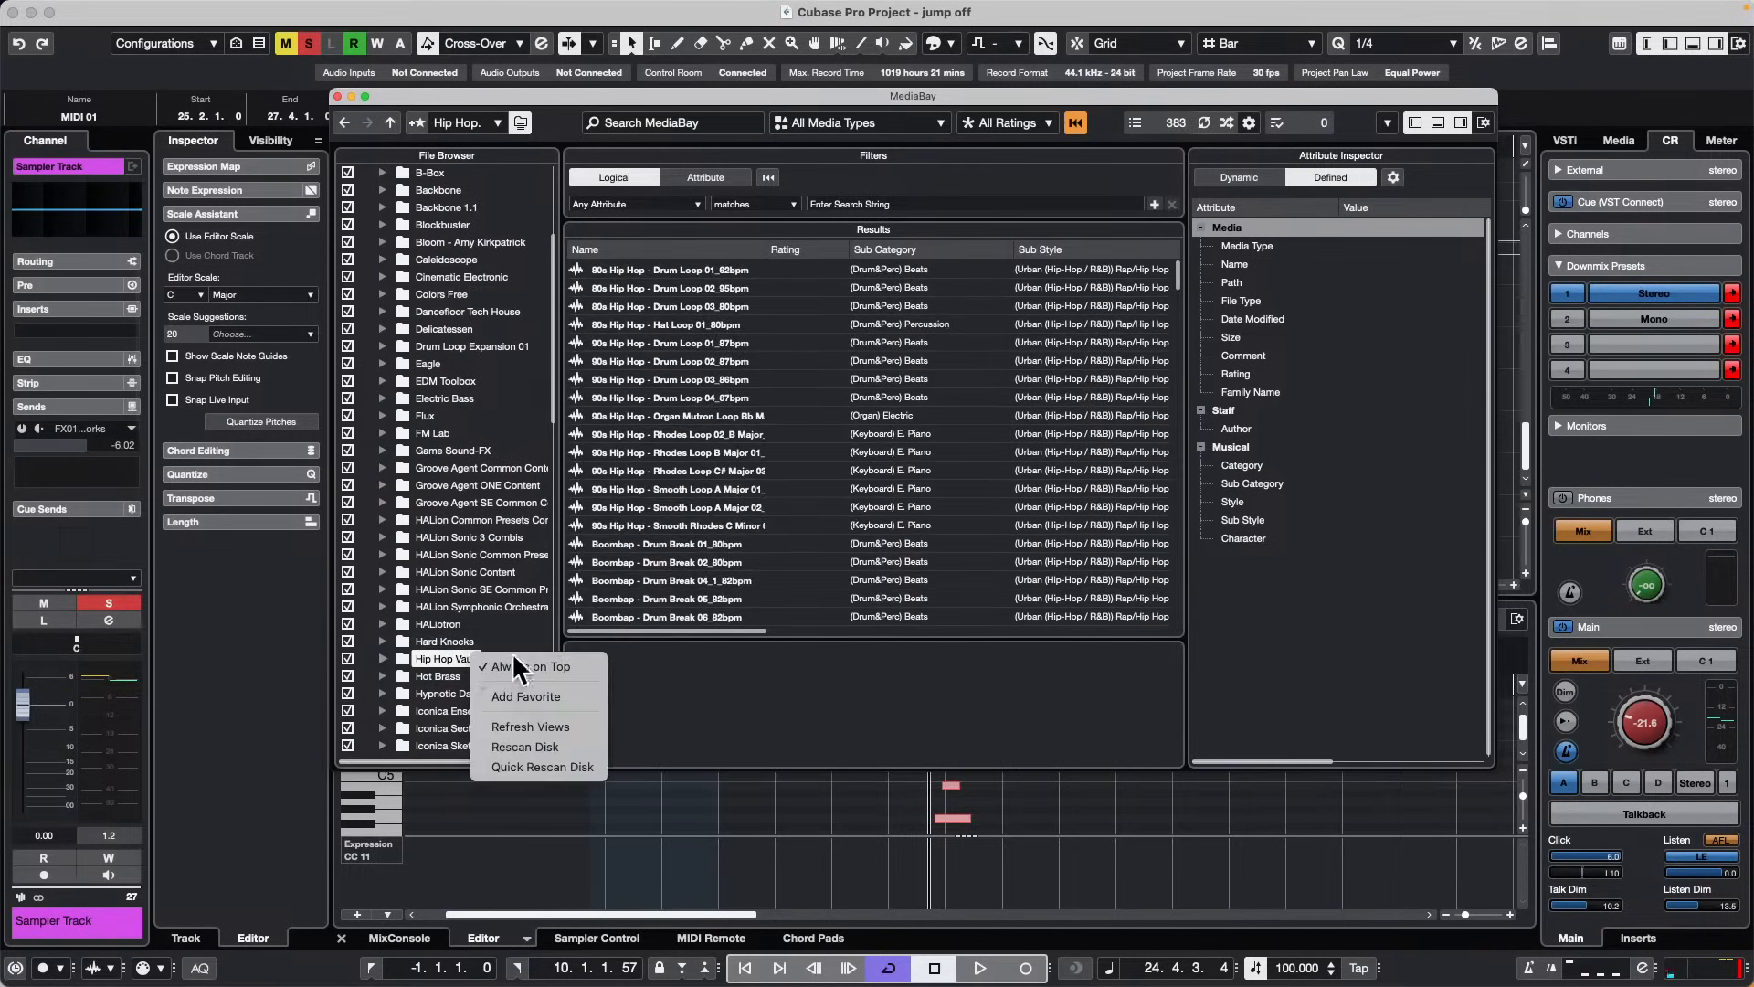
pyautogui.click(543, 746)
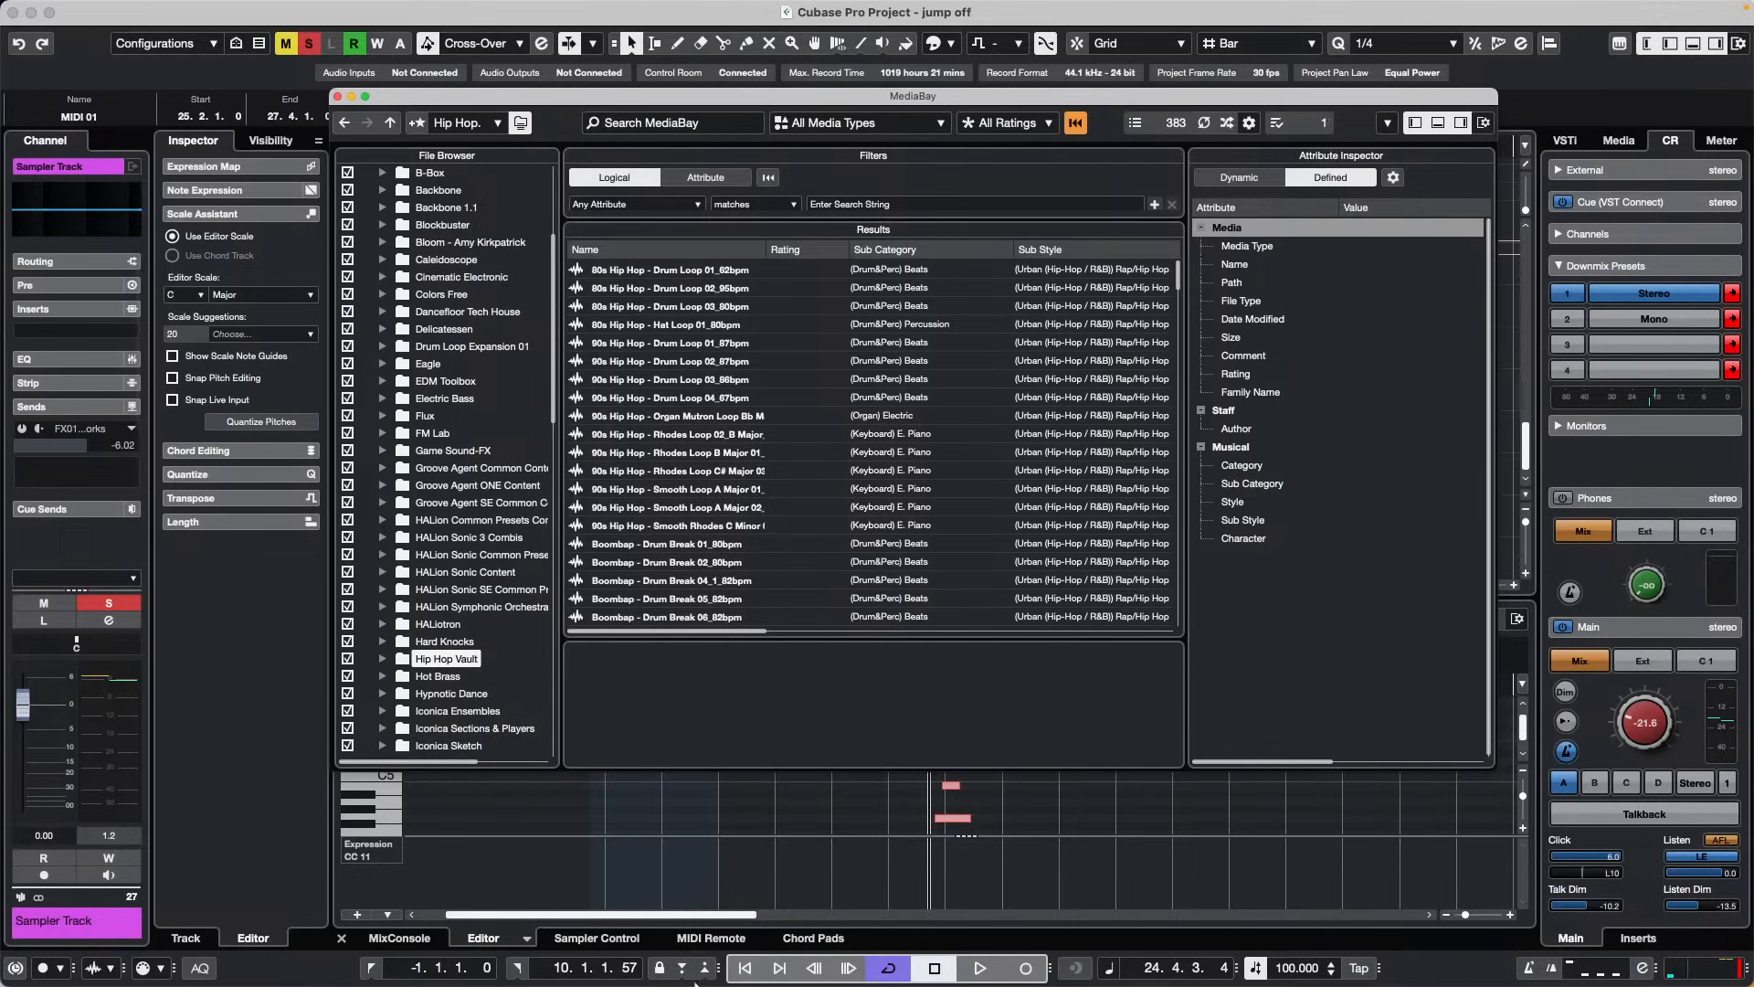
# Step: Switch to Steinberg Library Manager and view the installed Groove Agent, Cubase/Nuendo and The Grand libraries
pyautogui.moveTo(695, 984)
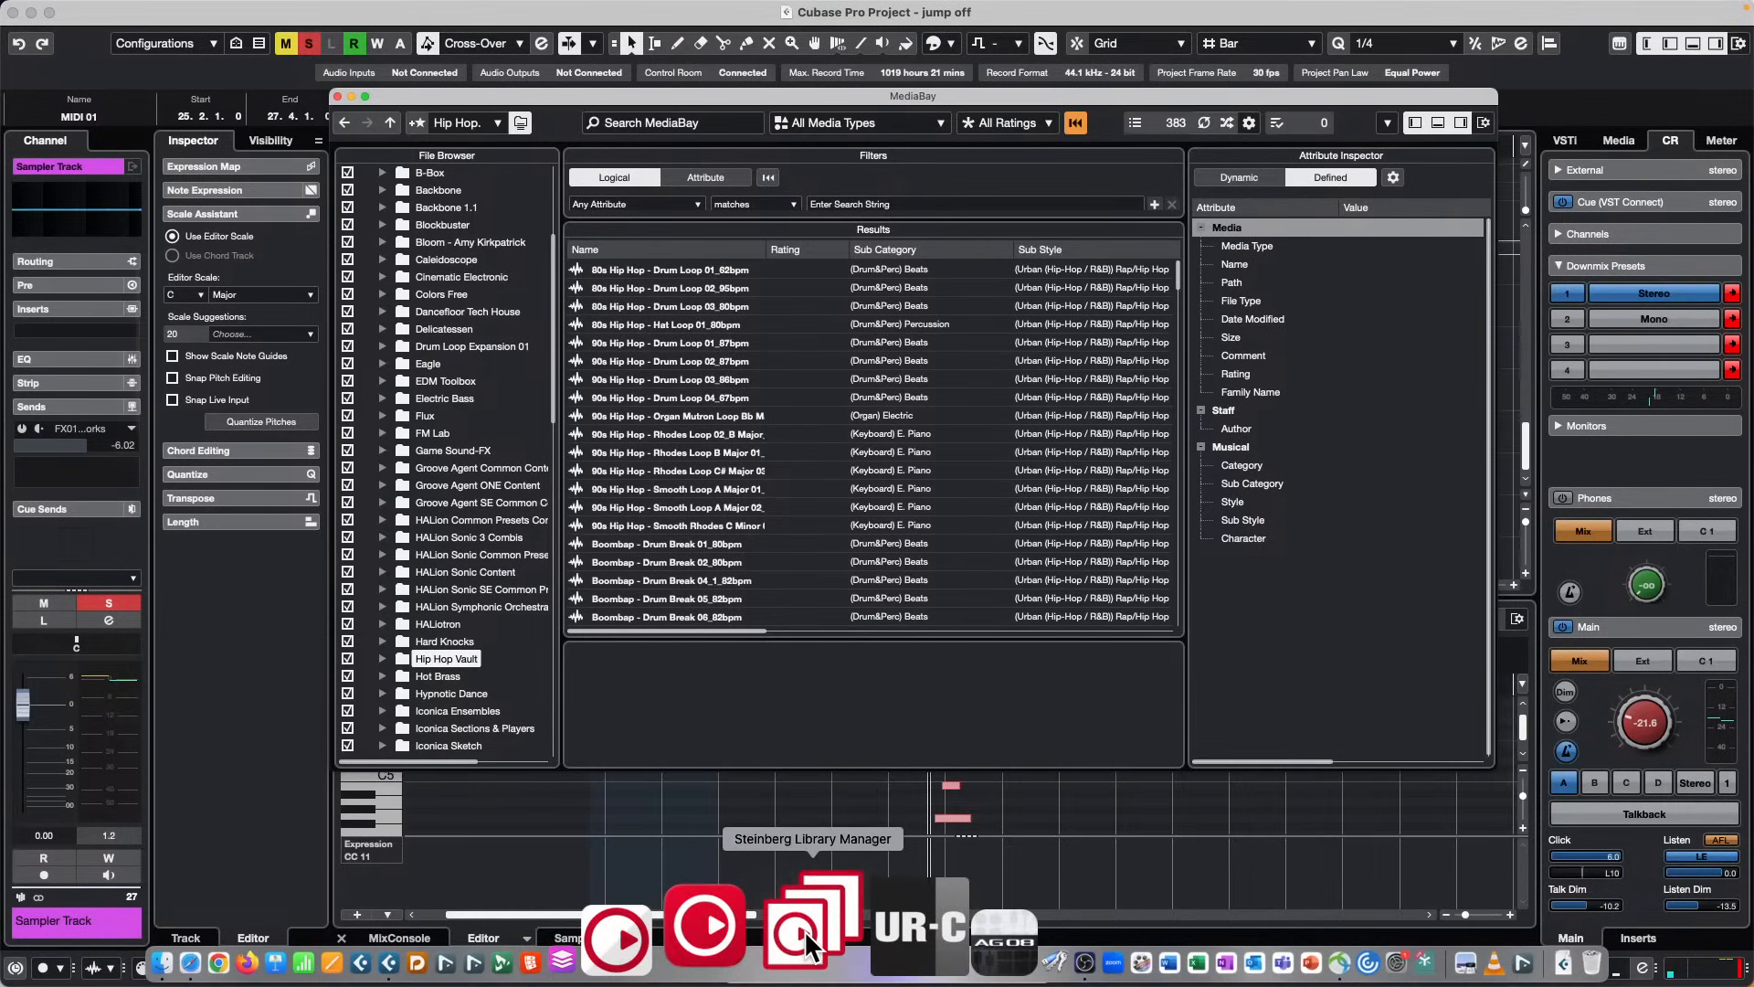
pyautogui.click(804, 929)
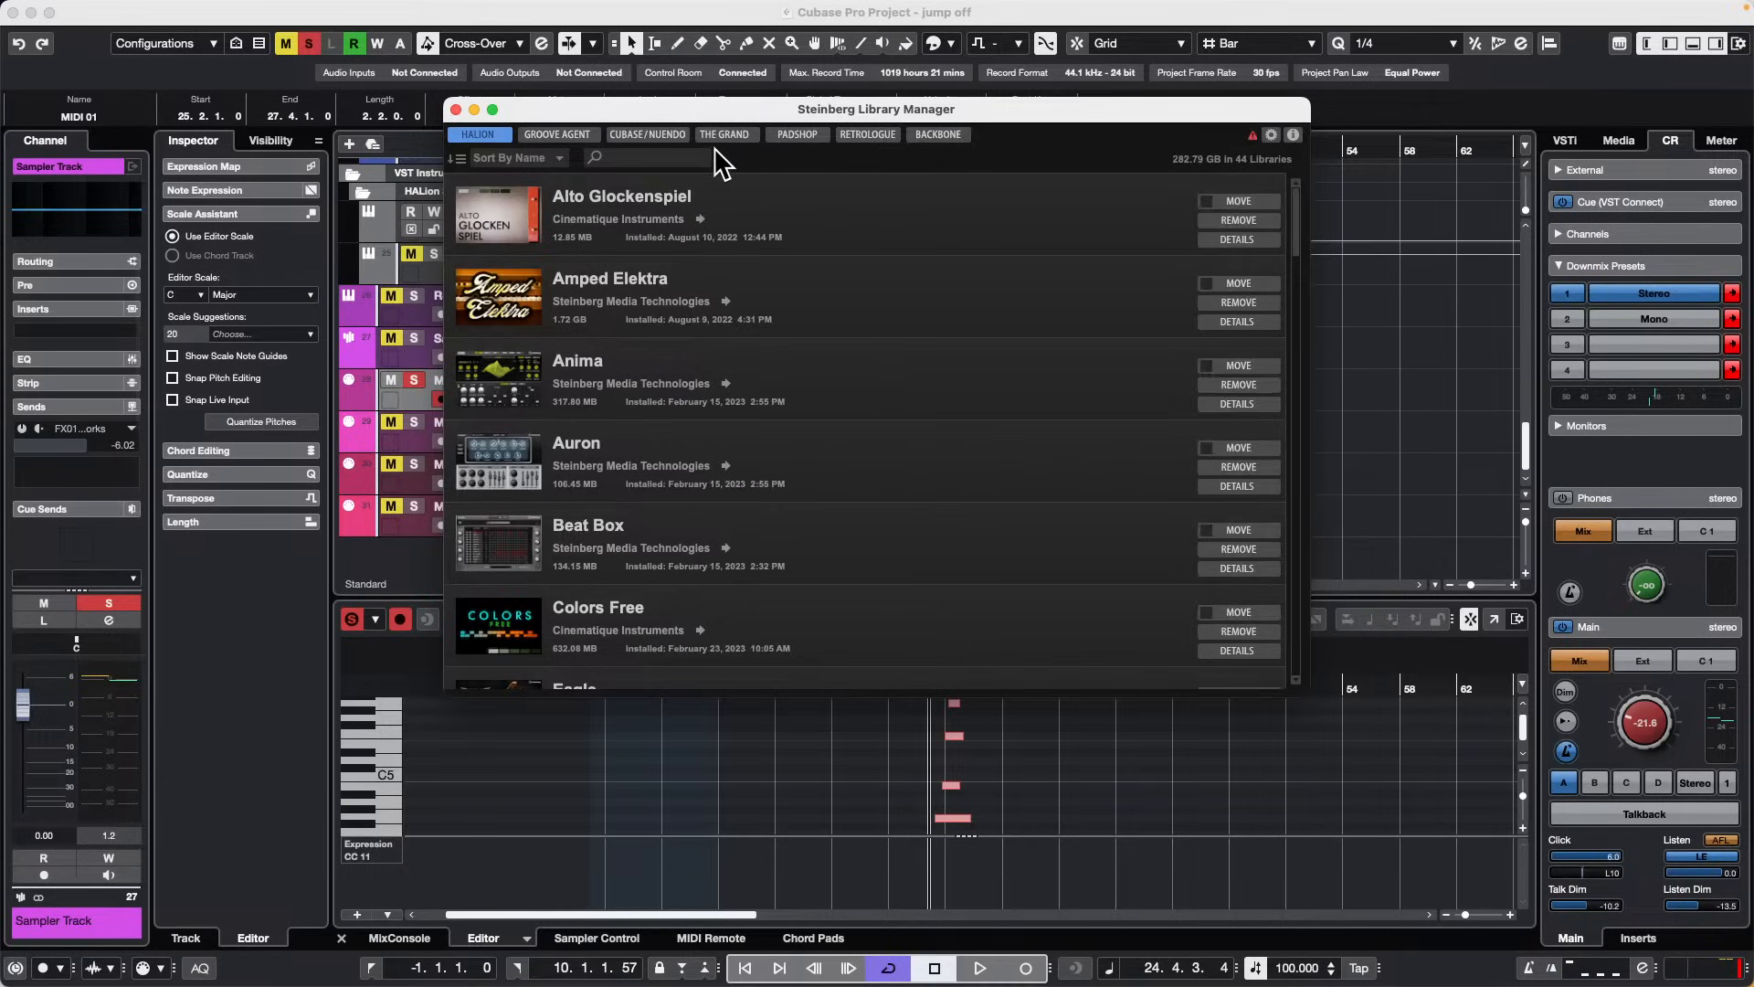
pyautogui.click(592, 136)
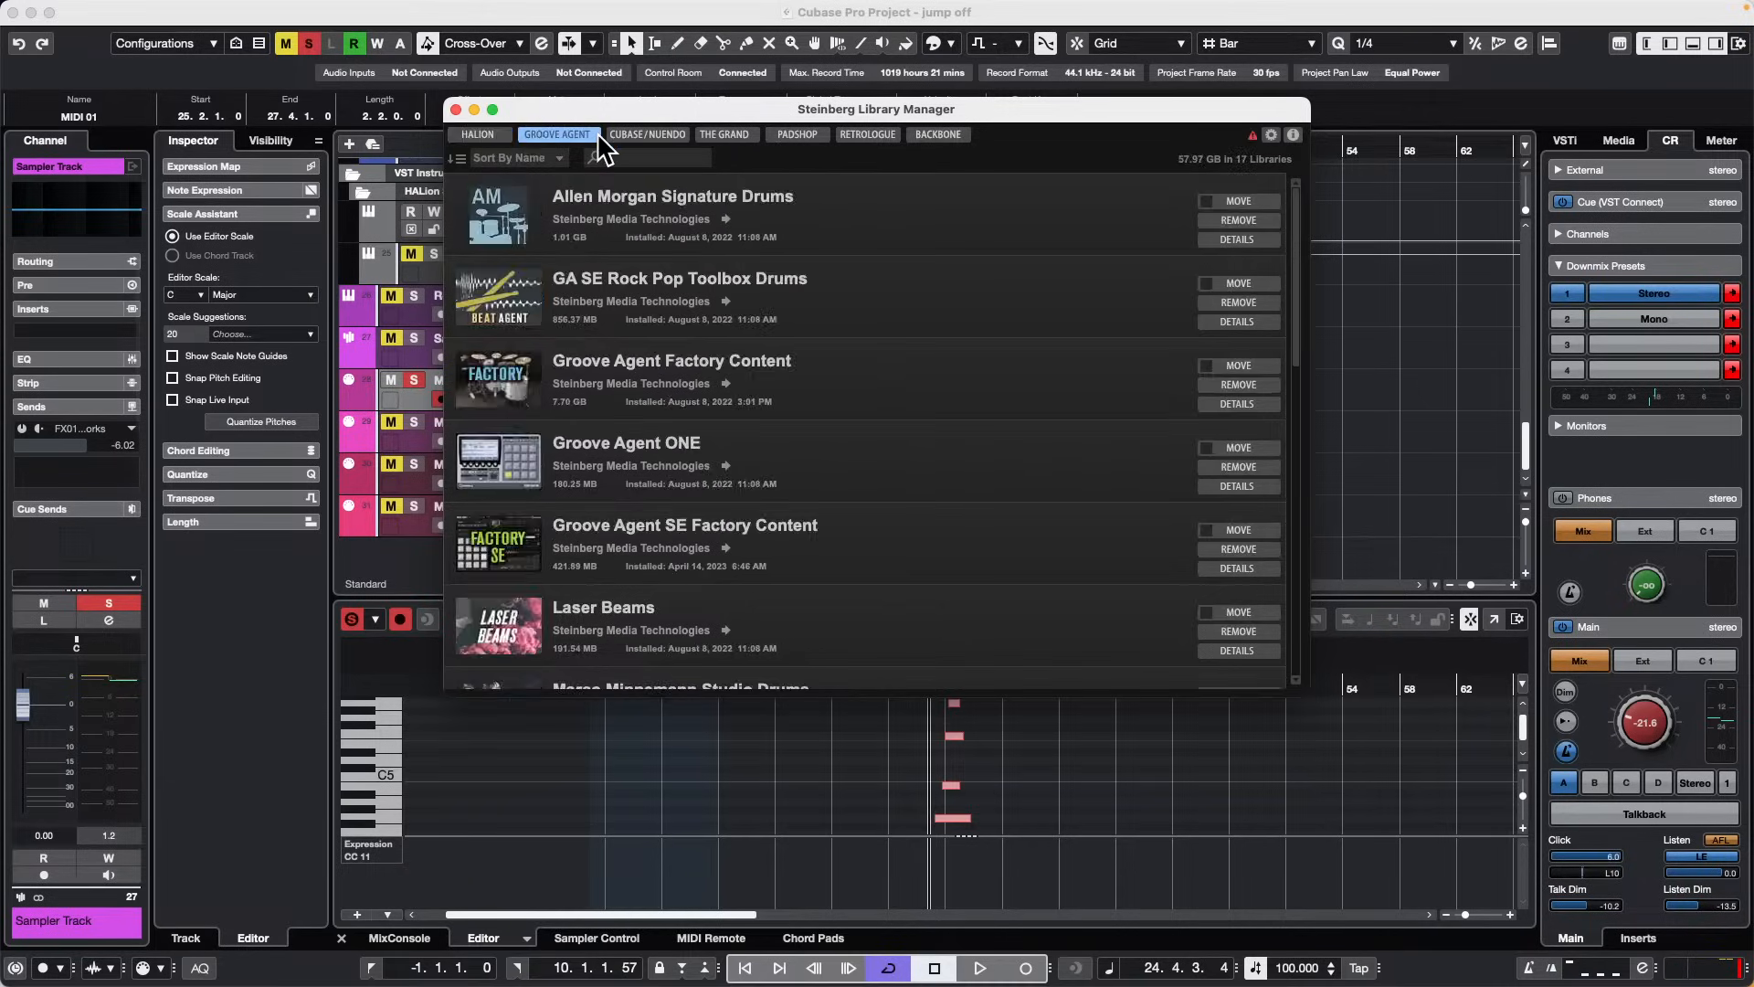
pyautogui.click(660, 139)
pyautogui.click(720, 139)
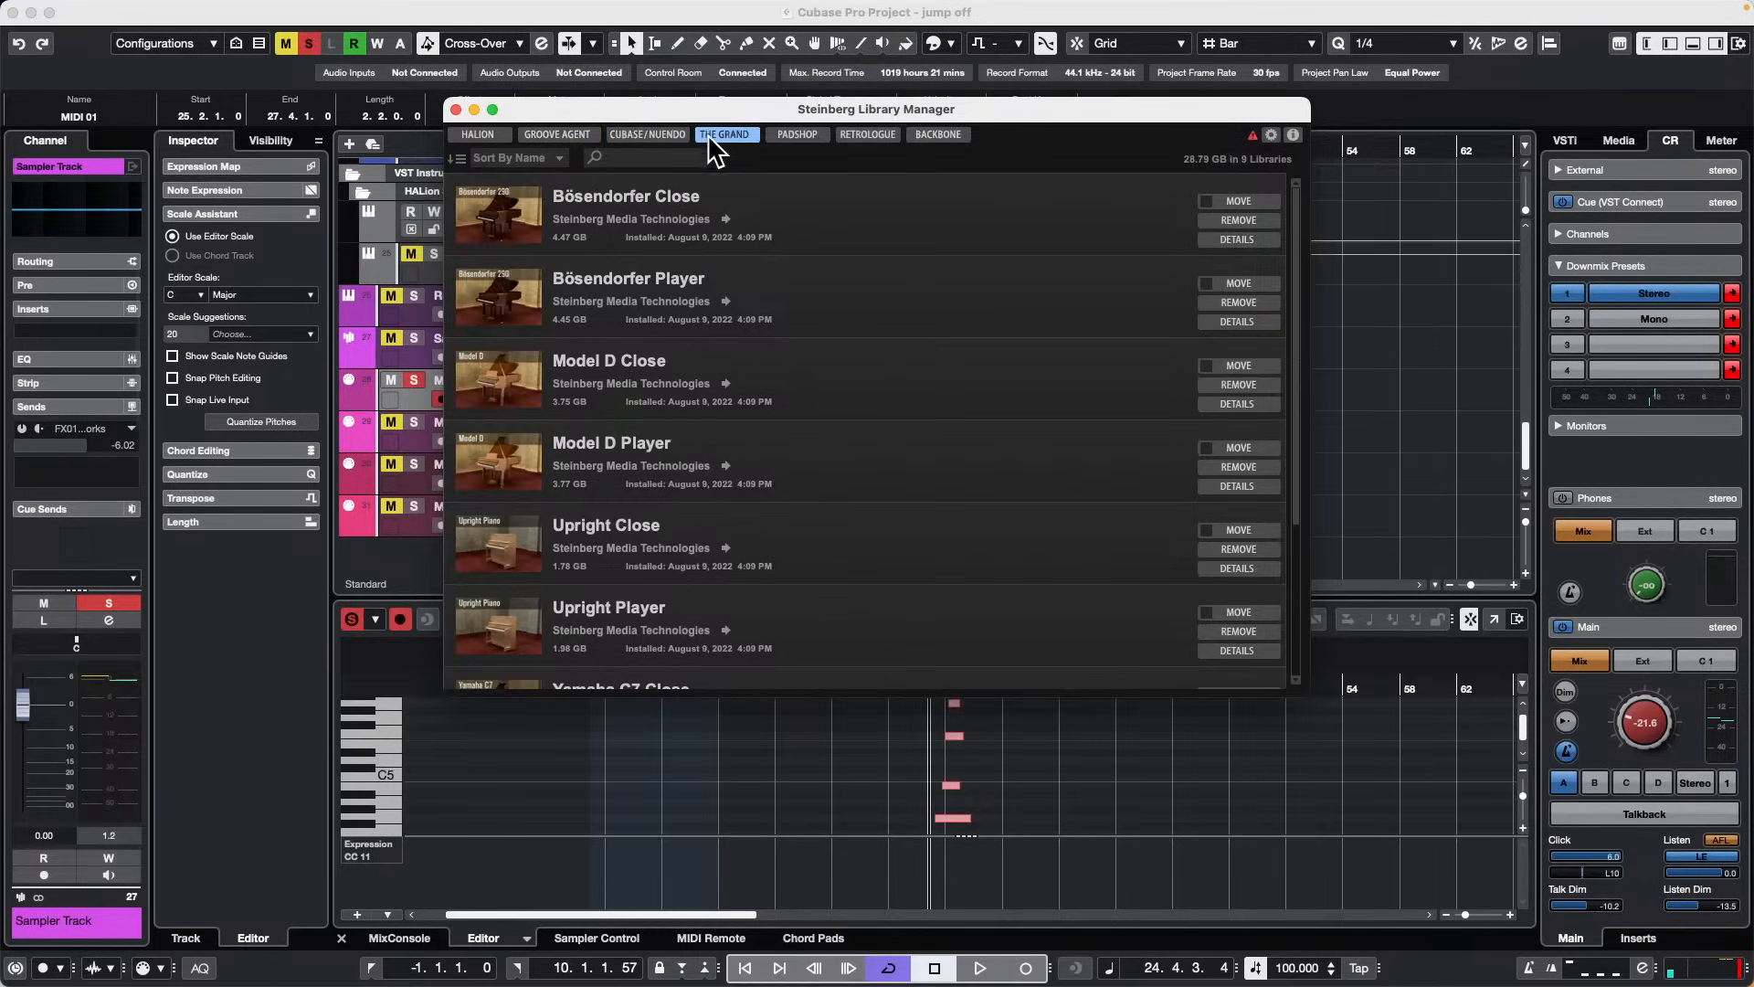
# Step: Look through the full list of installed Cubase/Nuendo libraries and close Steinberg Library Manager
pyautogui.click(648, 137)
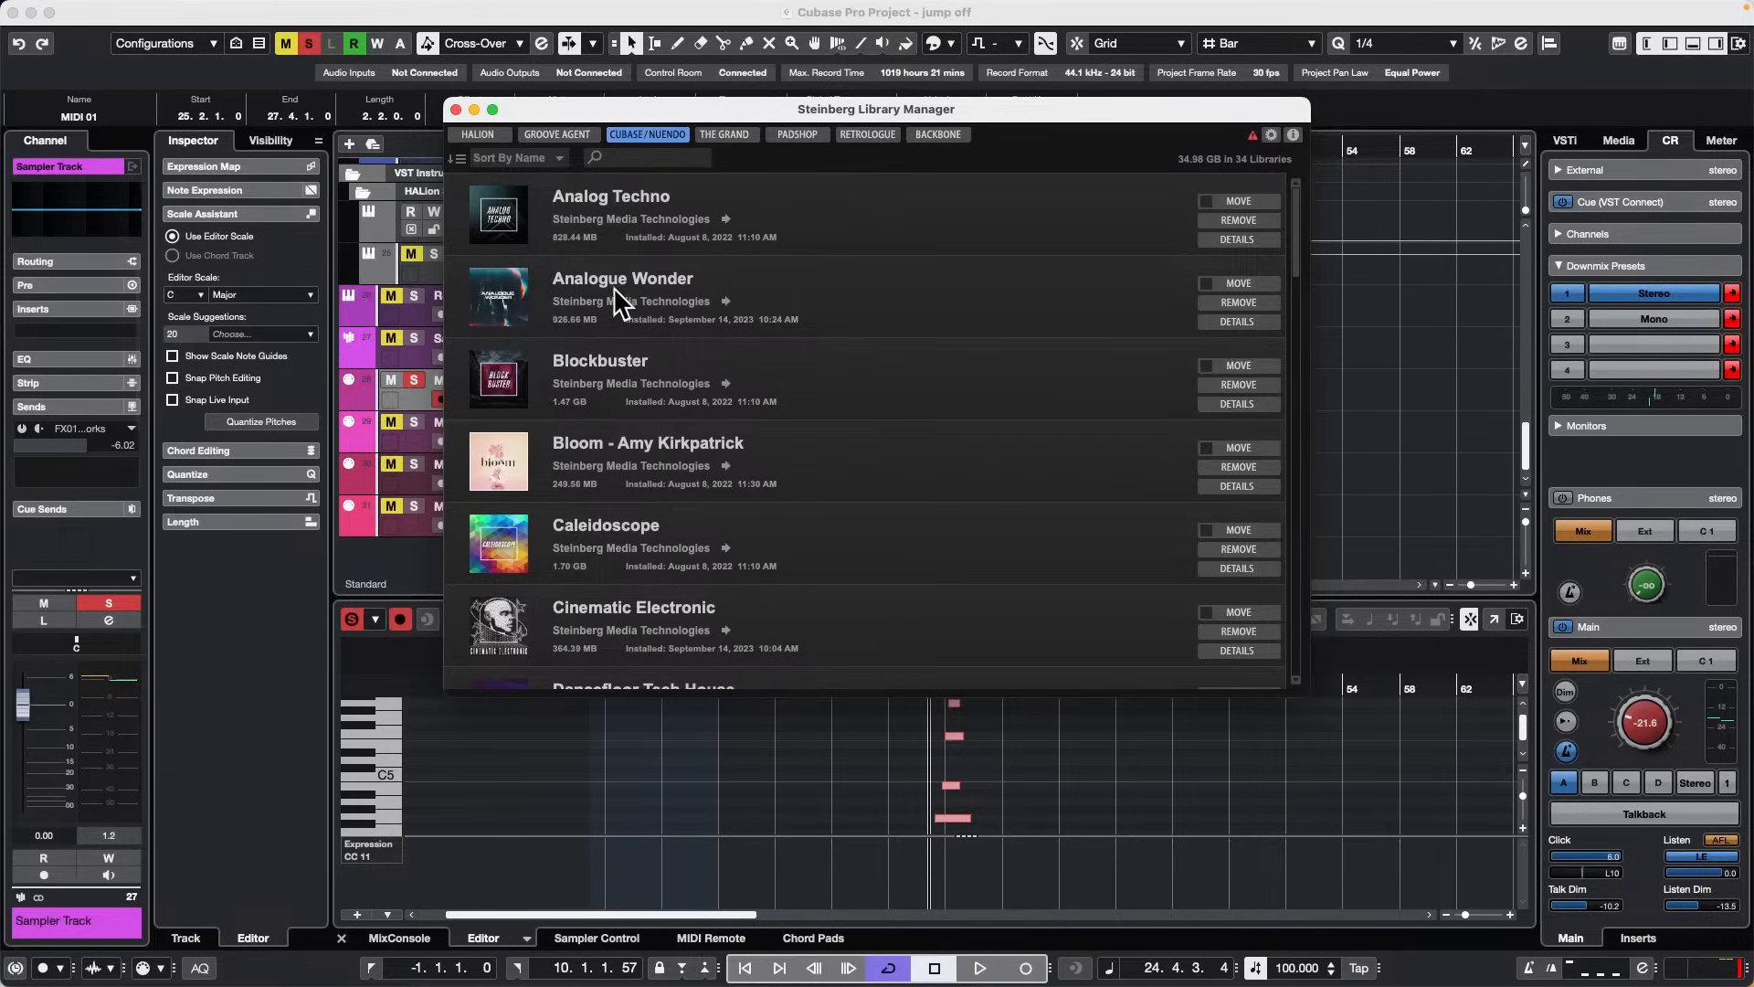
pyautogui.scroll(-10, 587, 358)
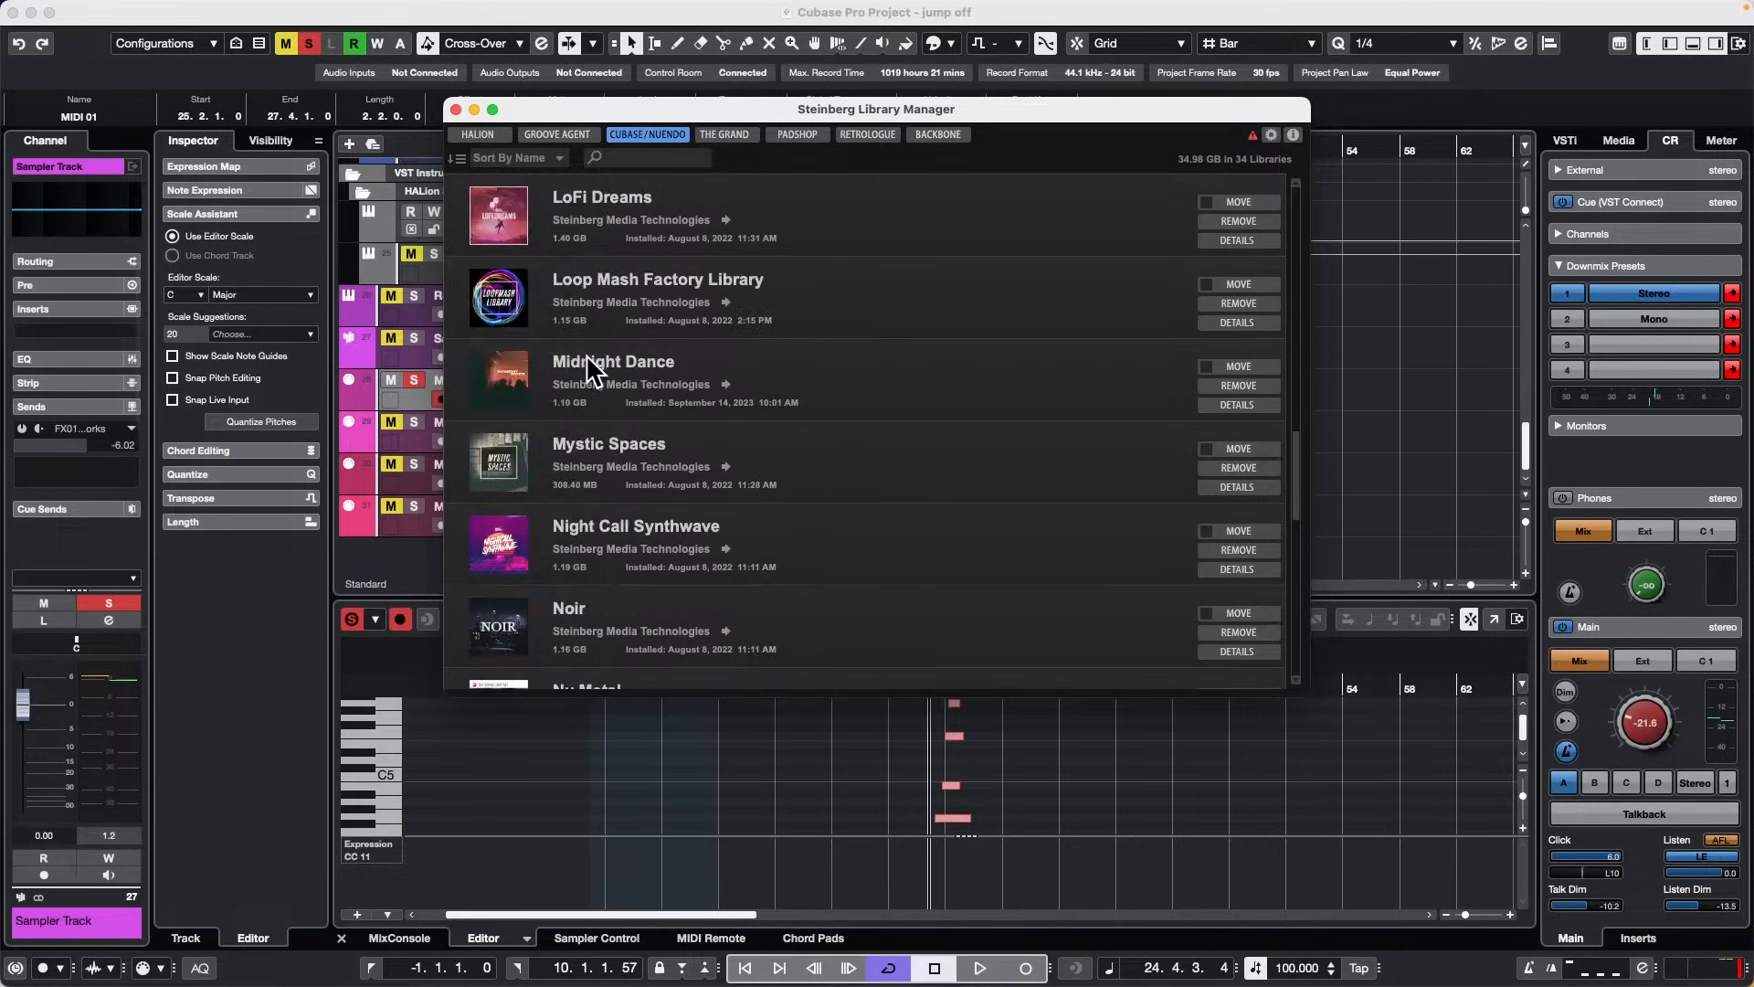
pyautogui.scroll(-10, 587, 354)
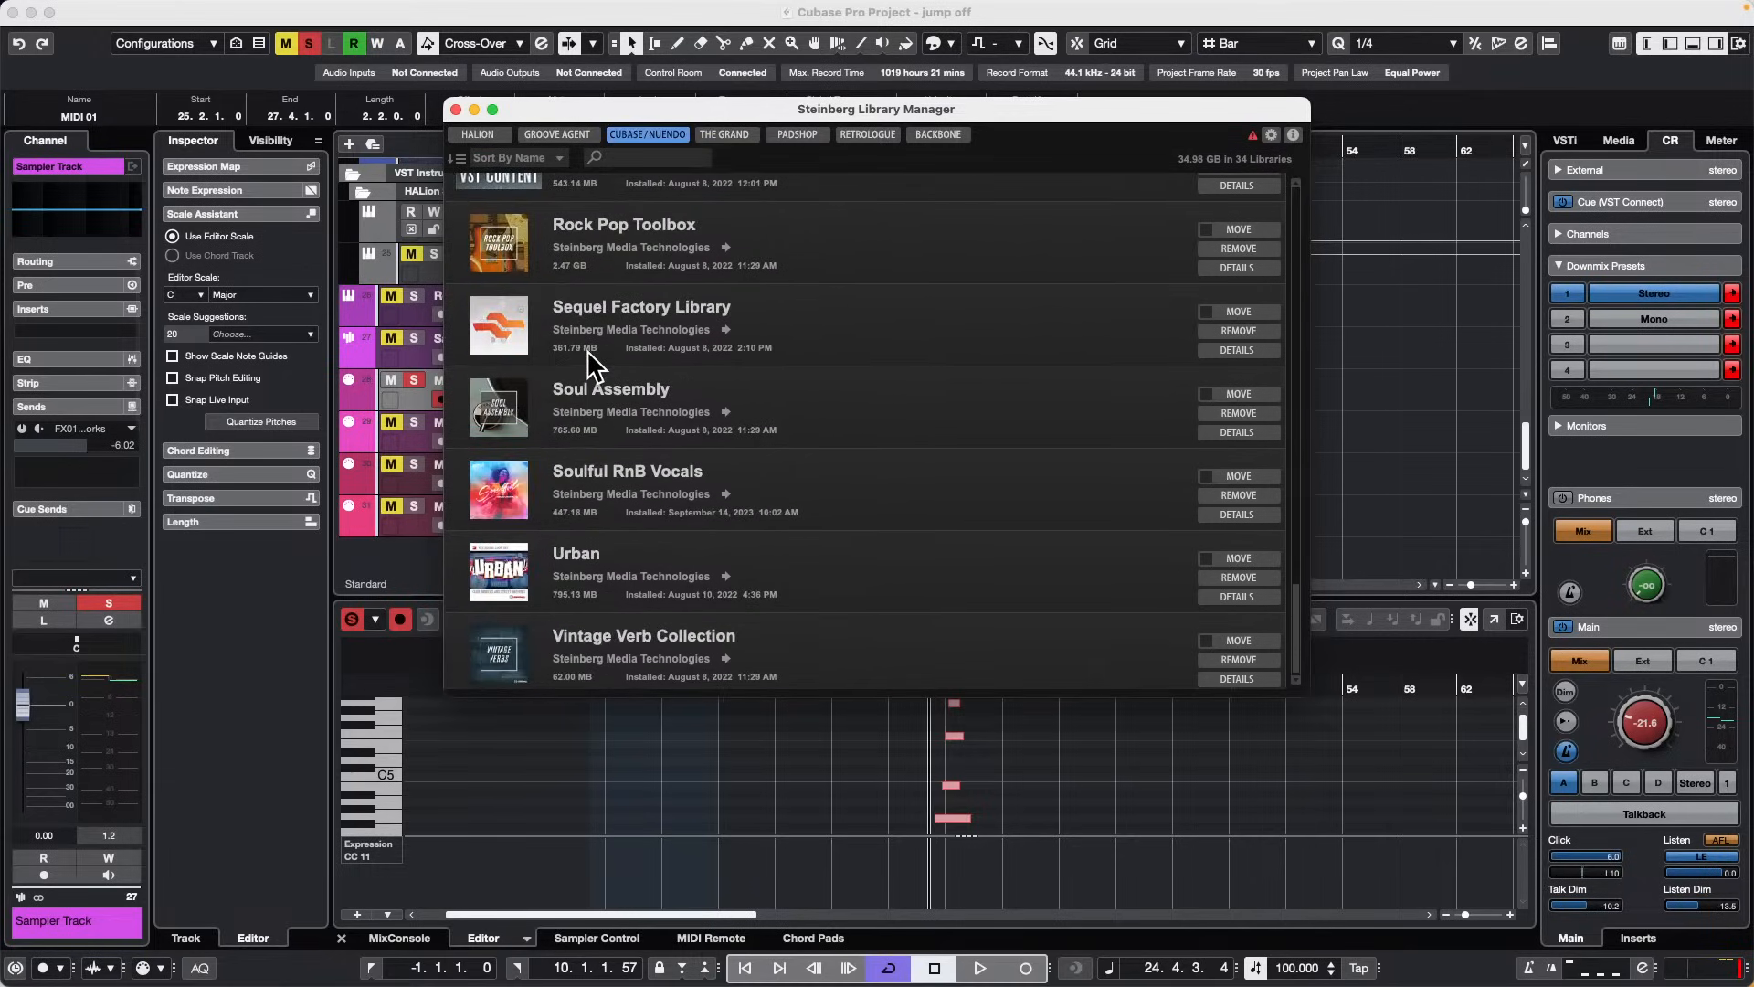
pyautogui.scroll(20, 587, 360)
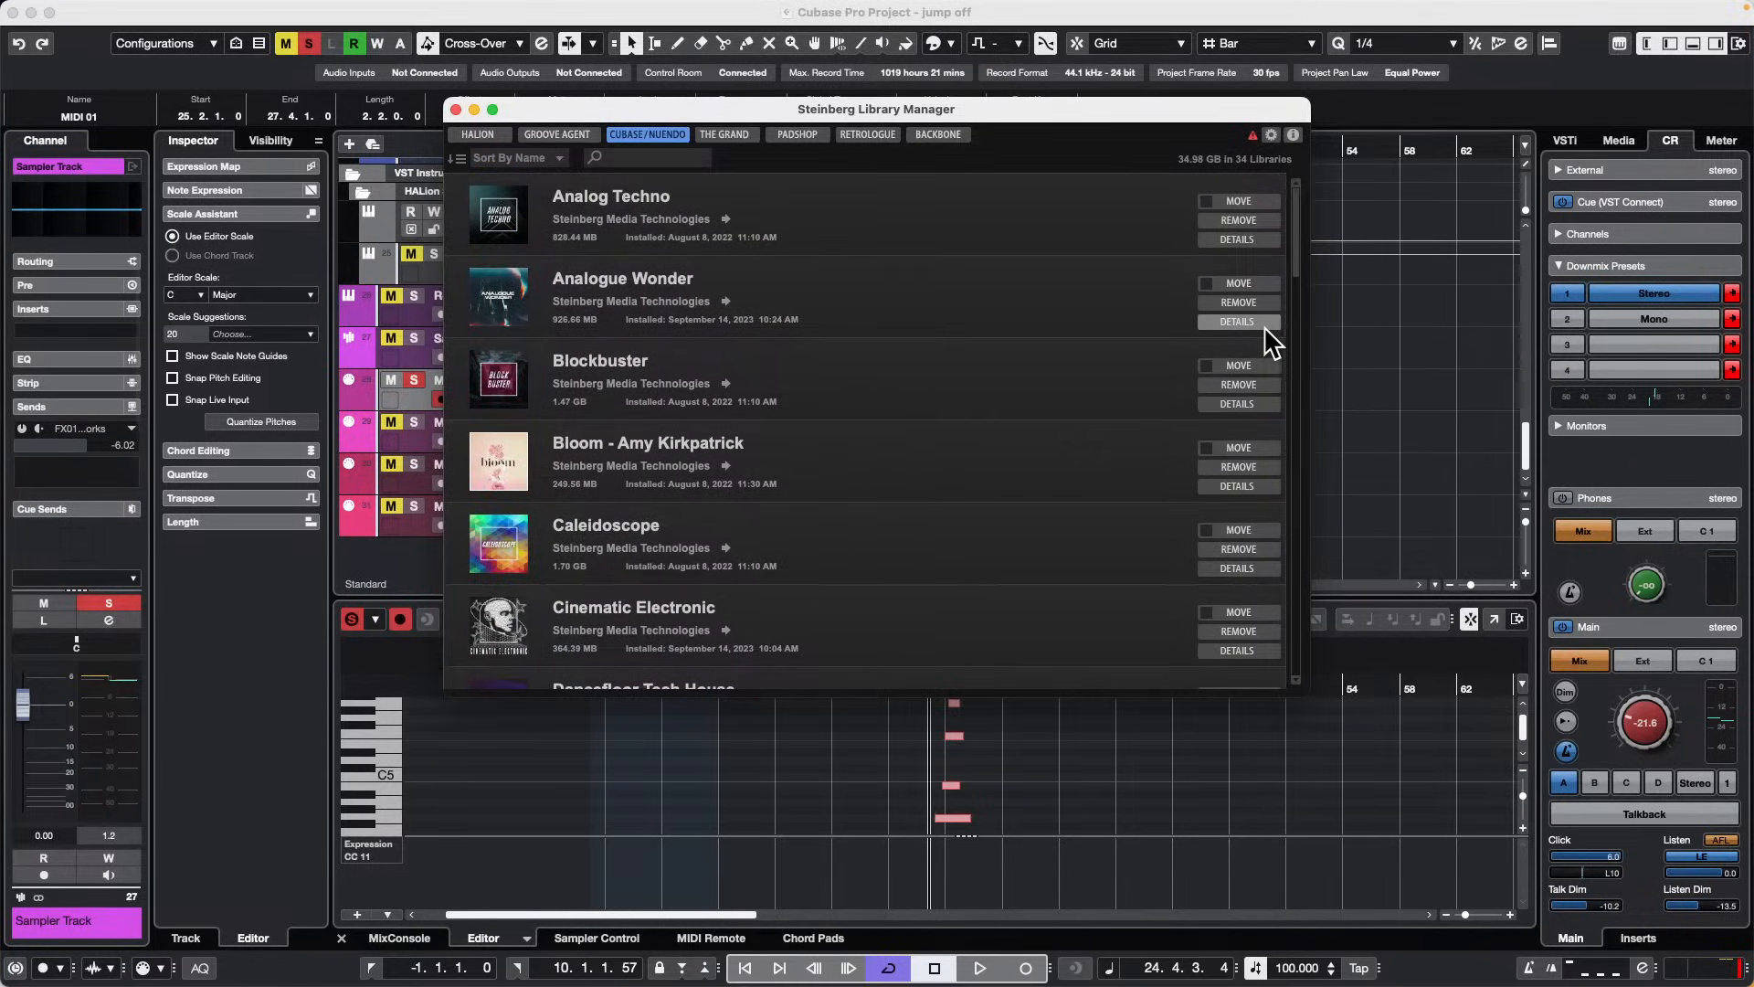
pyautogui.click(457, 109)
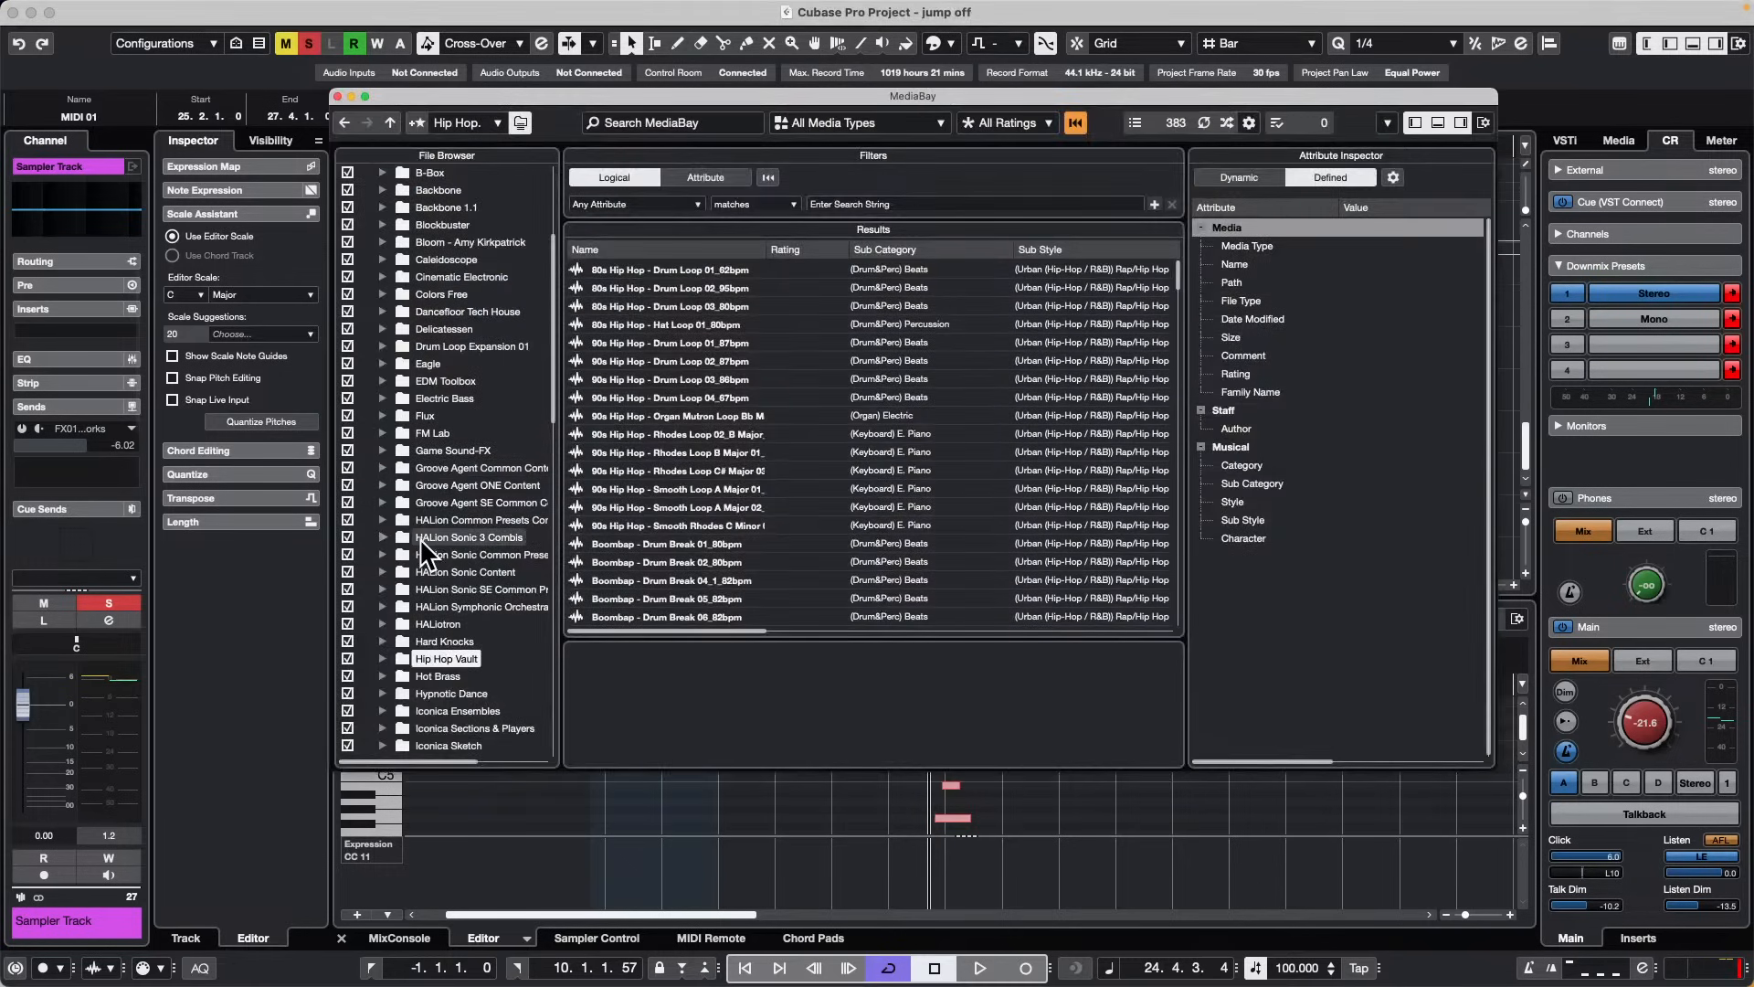
# Step: View all VST Sound content and the Acoustic Agent SE folder in MediaBay
pyautogui.scroll(4, 423, 549)
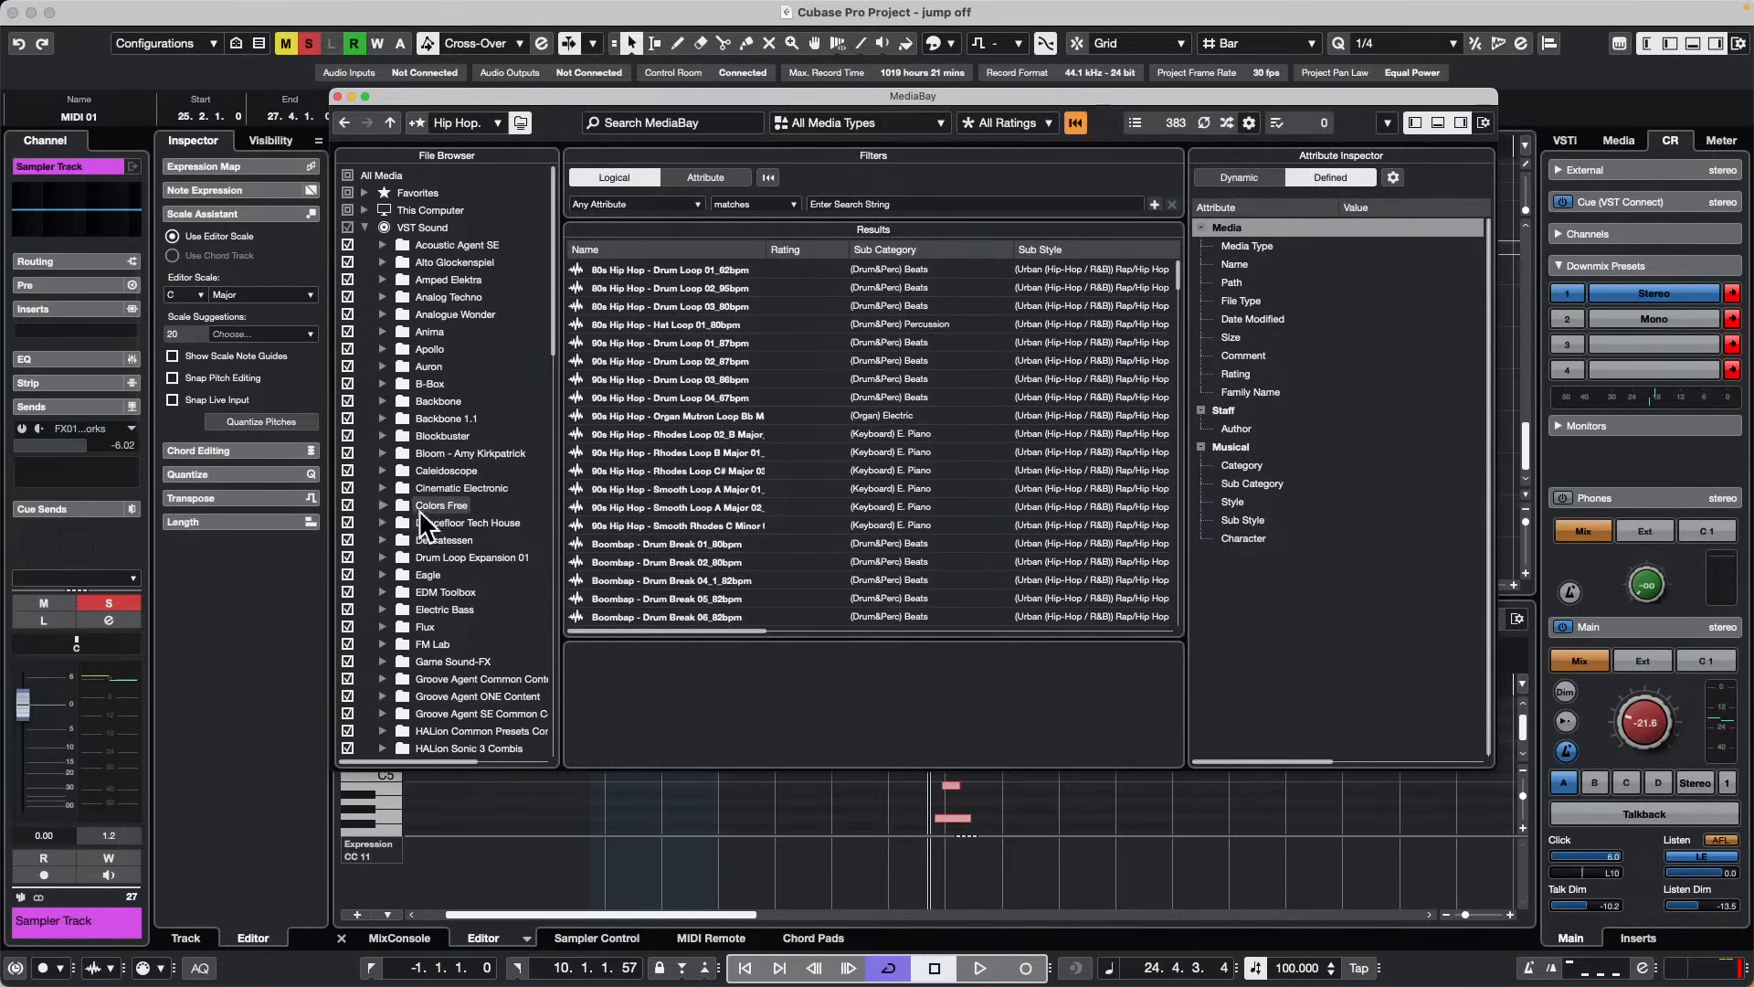
pyautogui.click(386, 228)
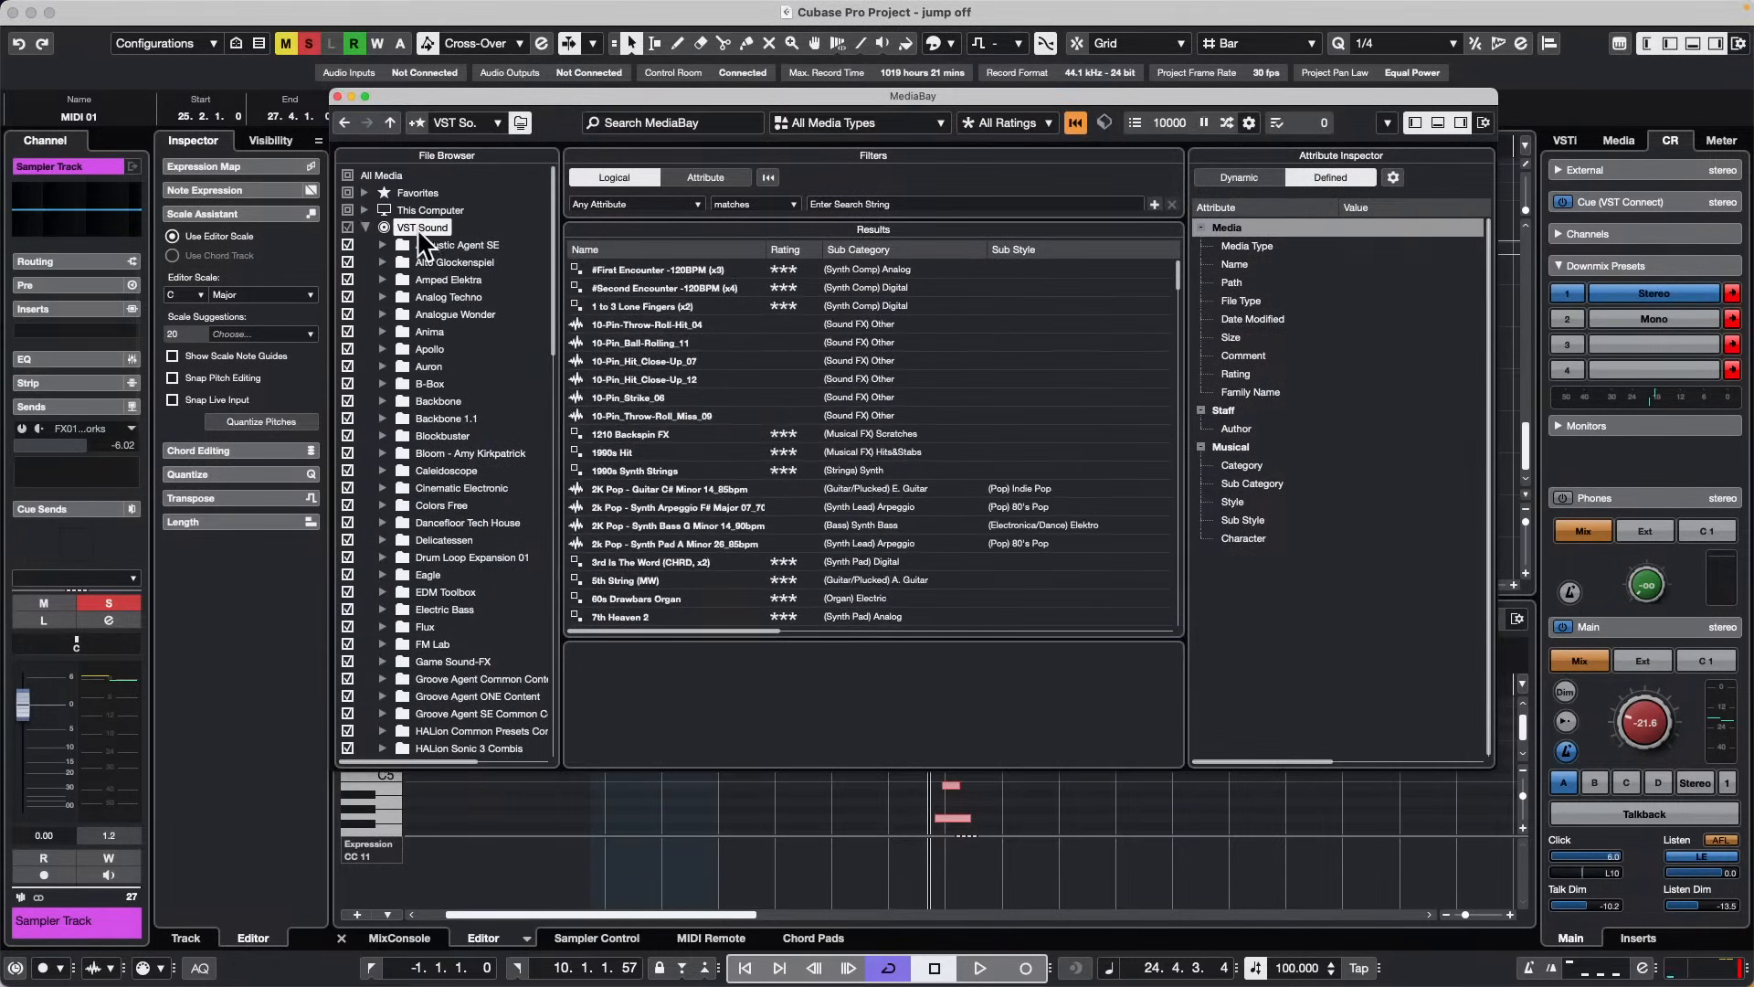
pyautogui.click(463, 239)
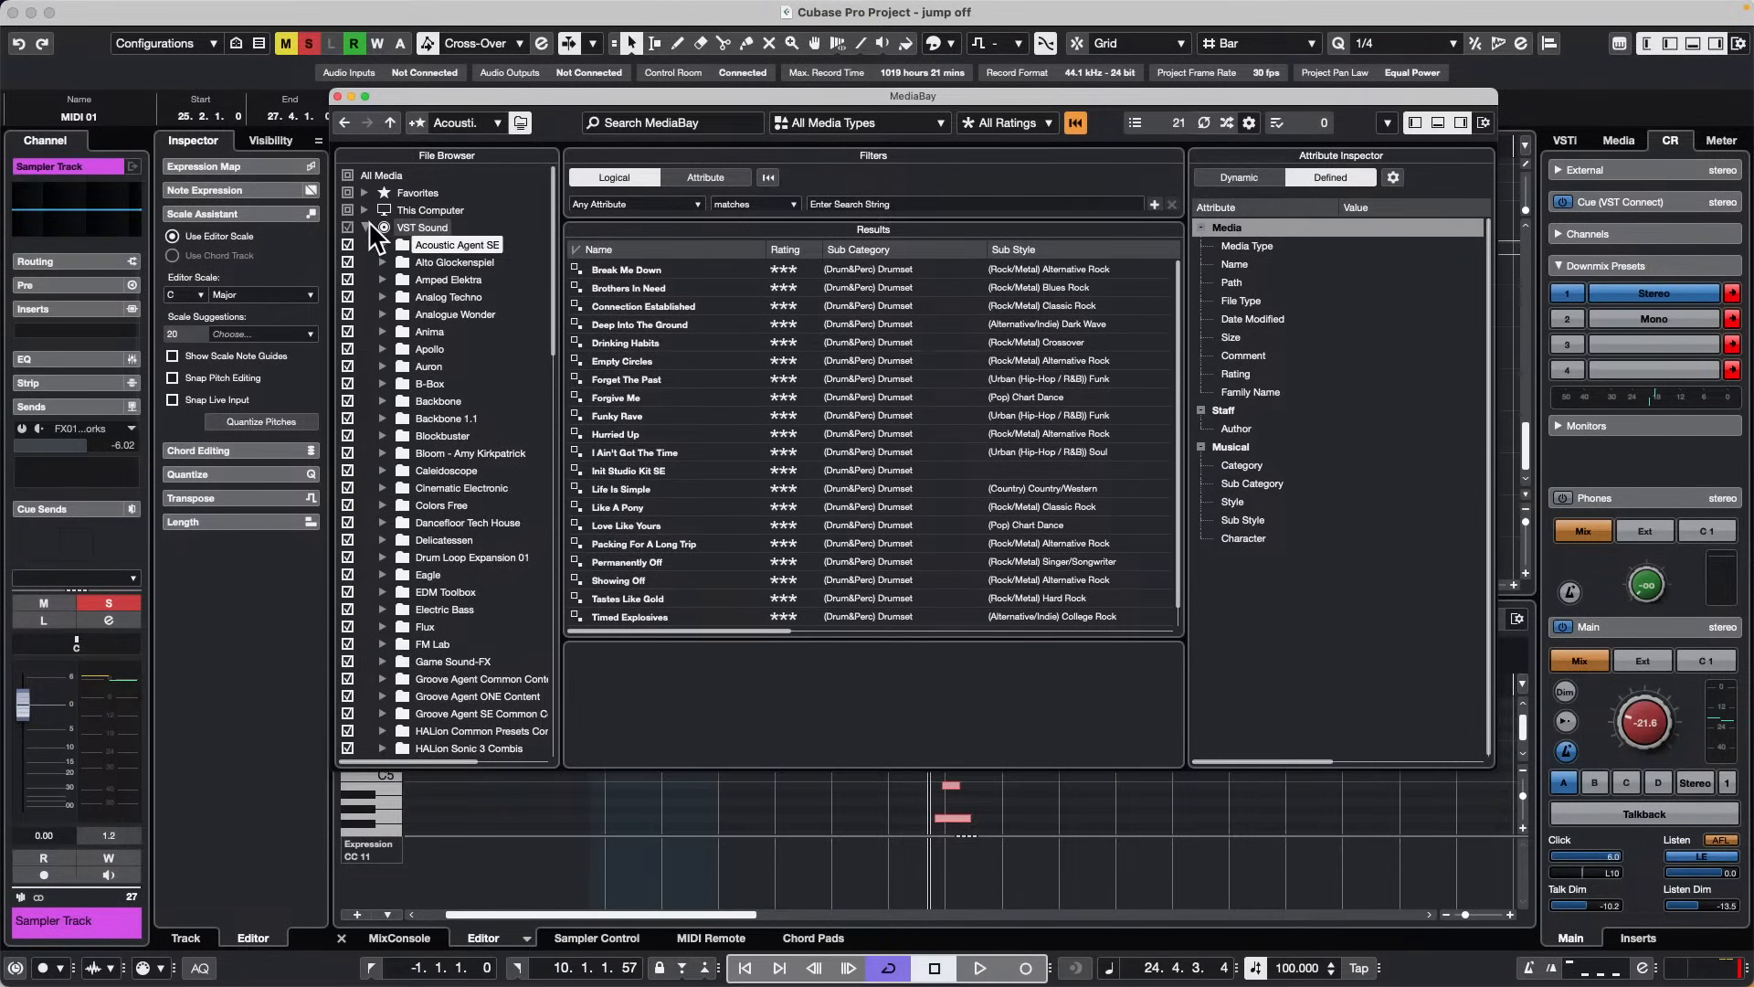
# Step: Rescan the Blockbuster folder under VST Sound from disk and close MediaBay
pyautogui.click(428, 436)
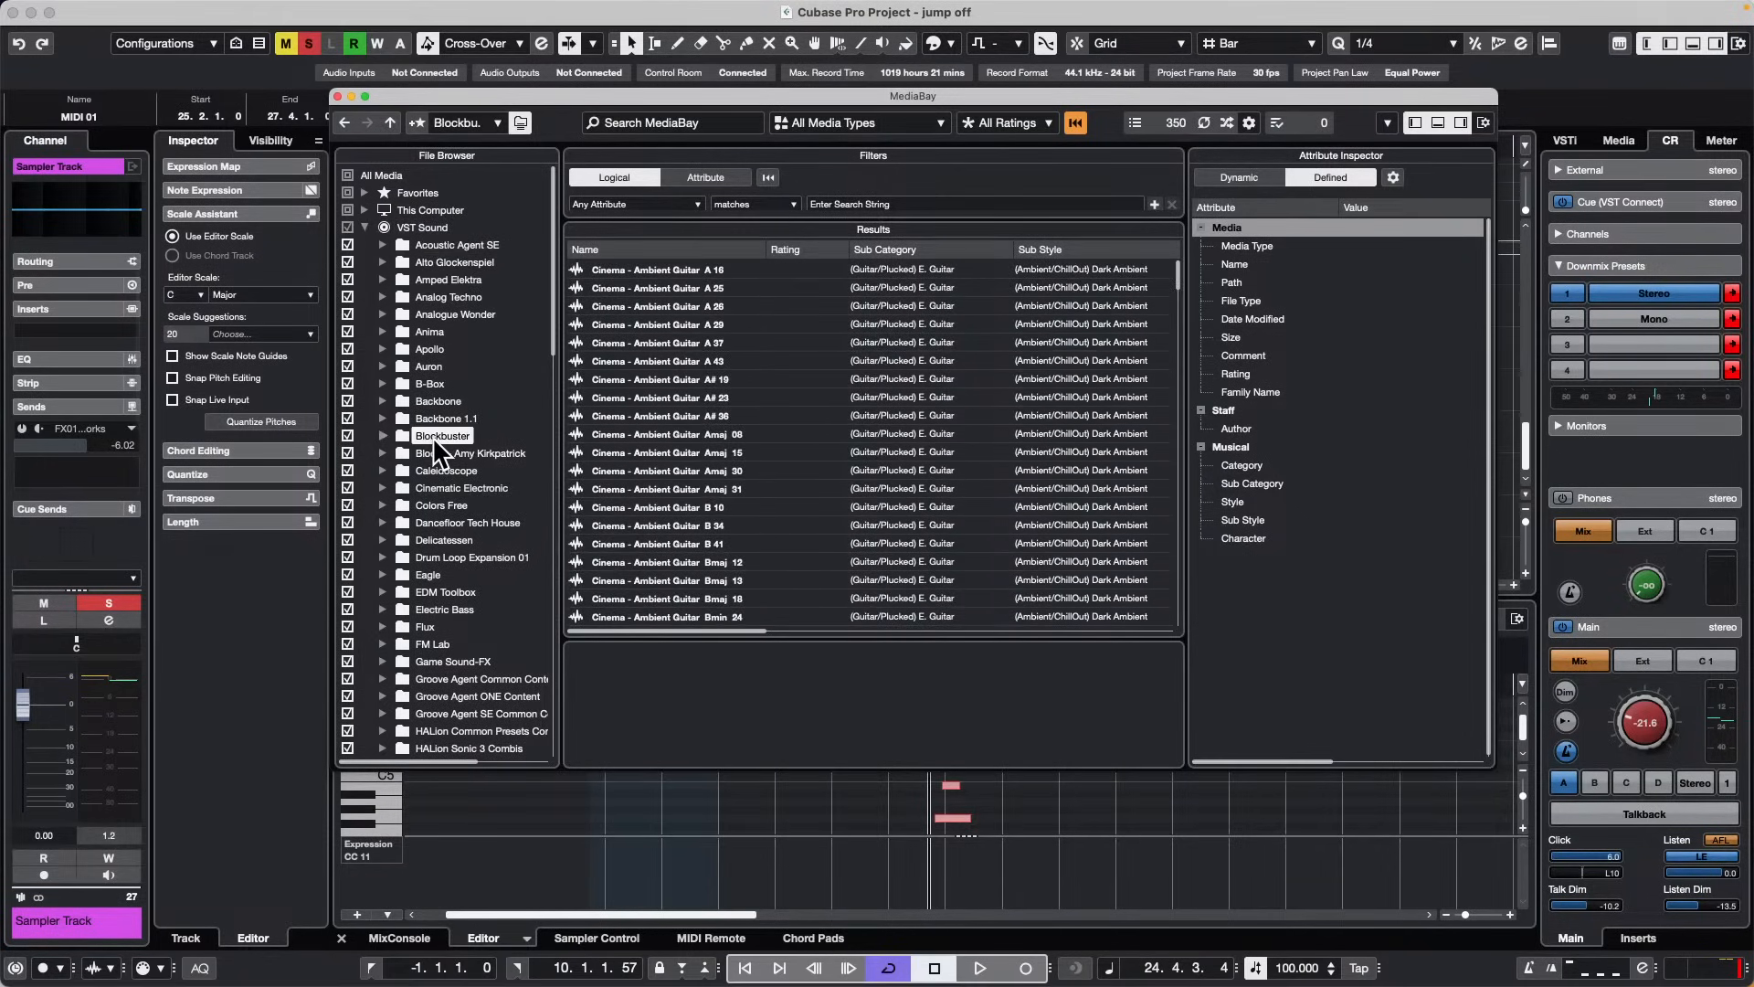
pyautogui.rightClick(432, 436)
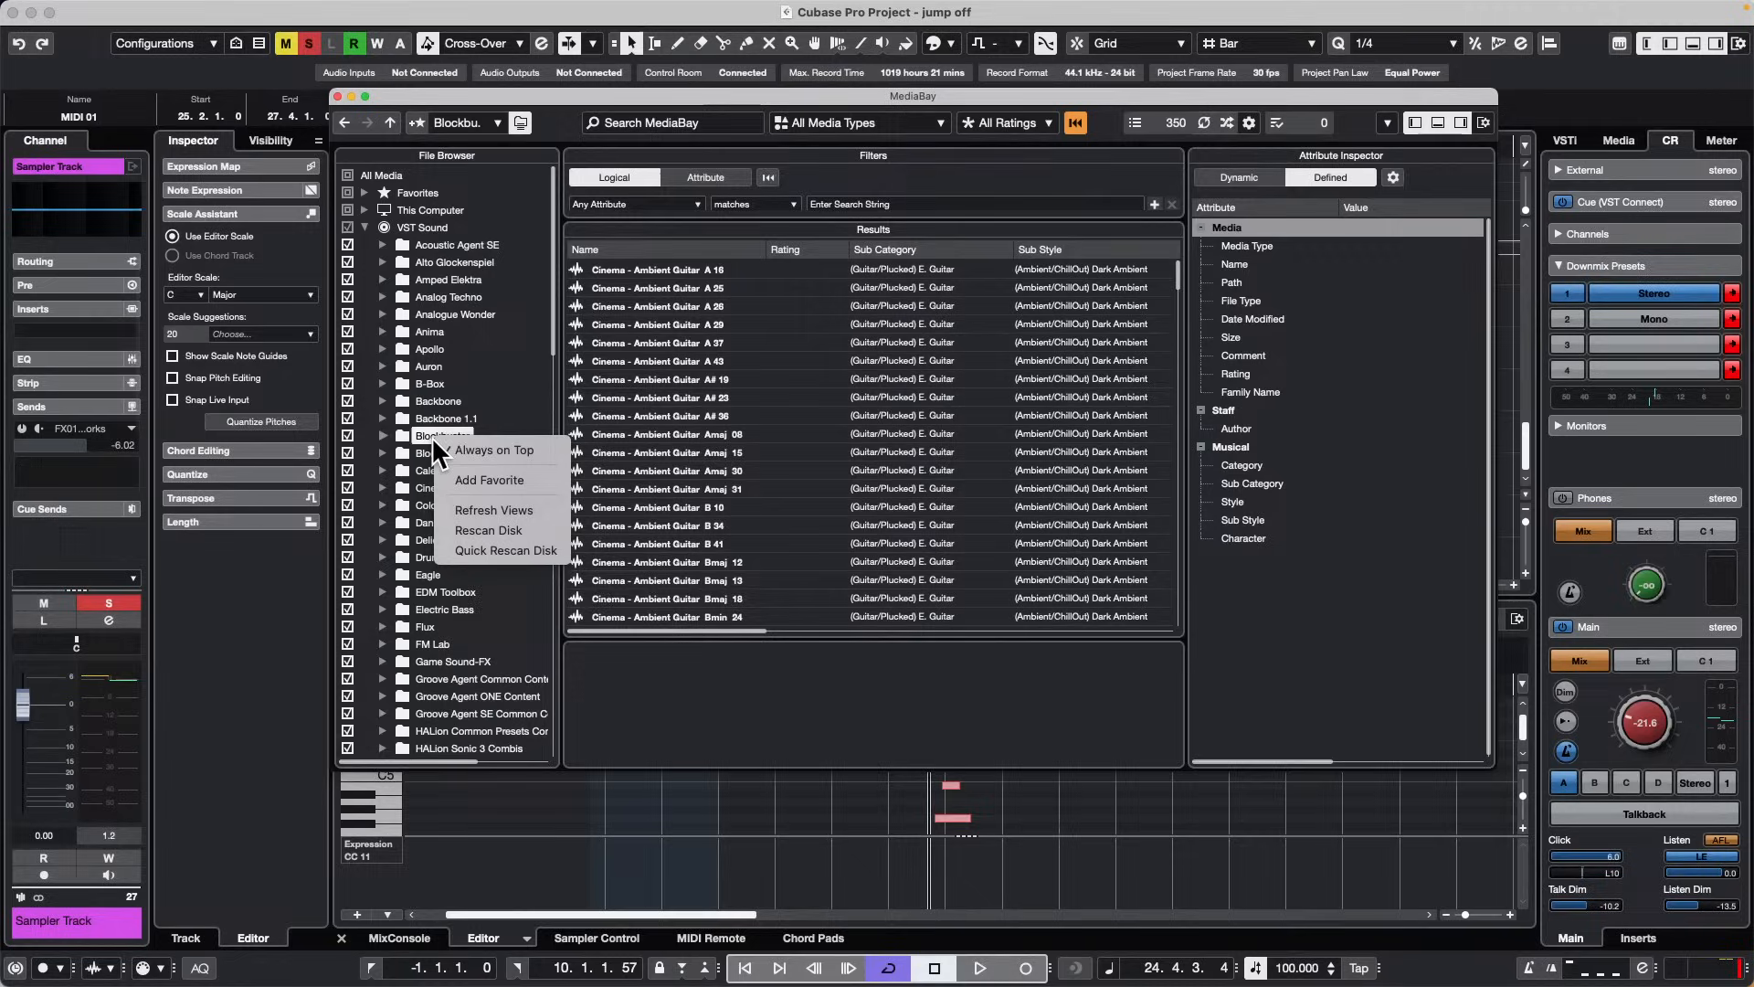
pyautogui.click(492, 532)
pyautogui.click(338, 96)
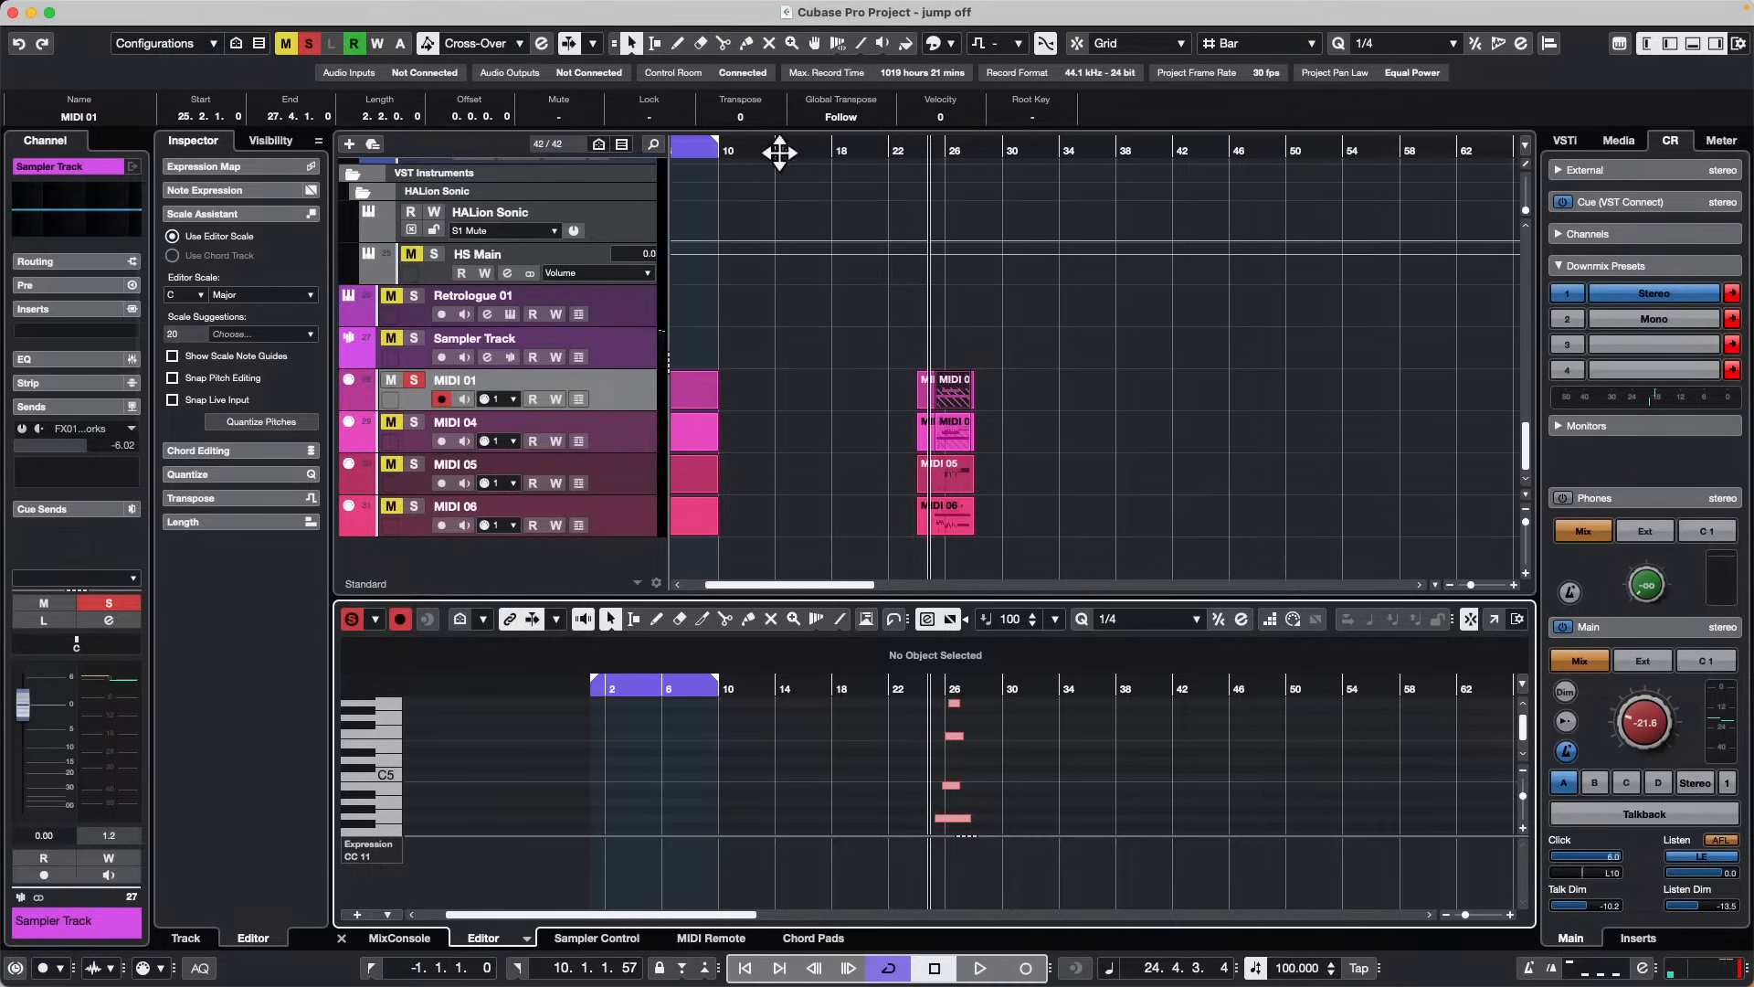
# Step: Lower the Control Room's main monitoring level to about -37.5
pyautogui.scroll(15, 798, 361)
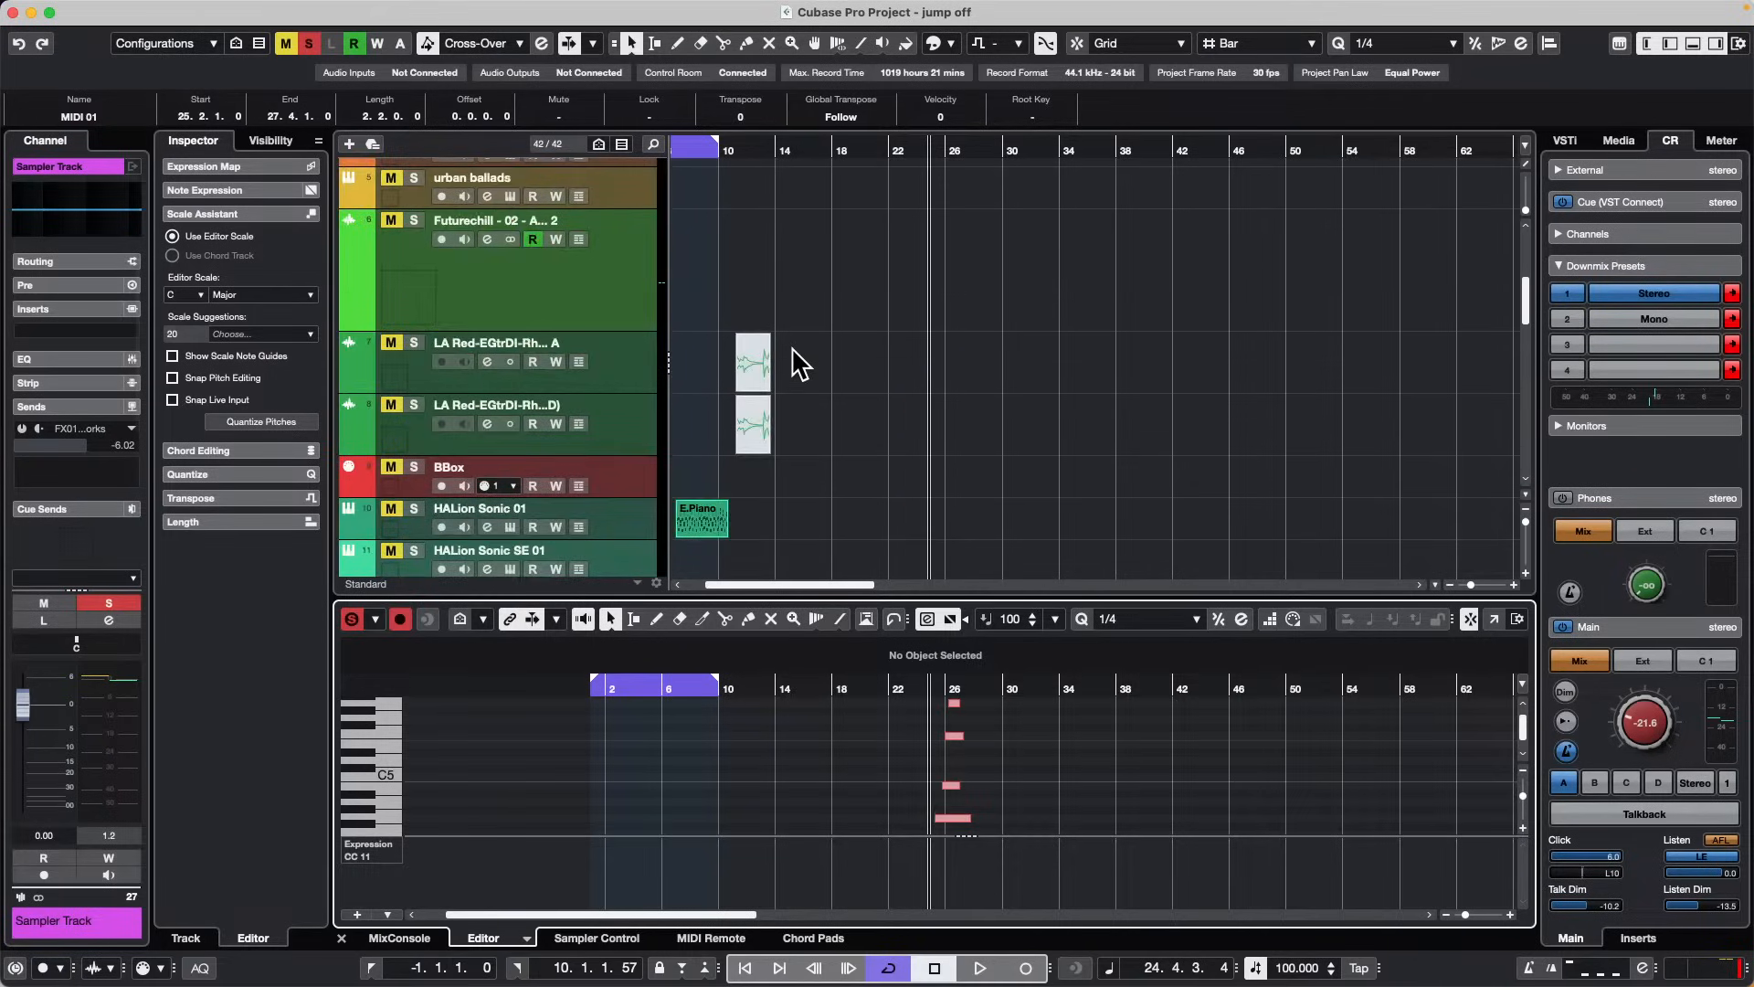
pyautogui.scroll(-3, 801, 363)
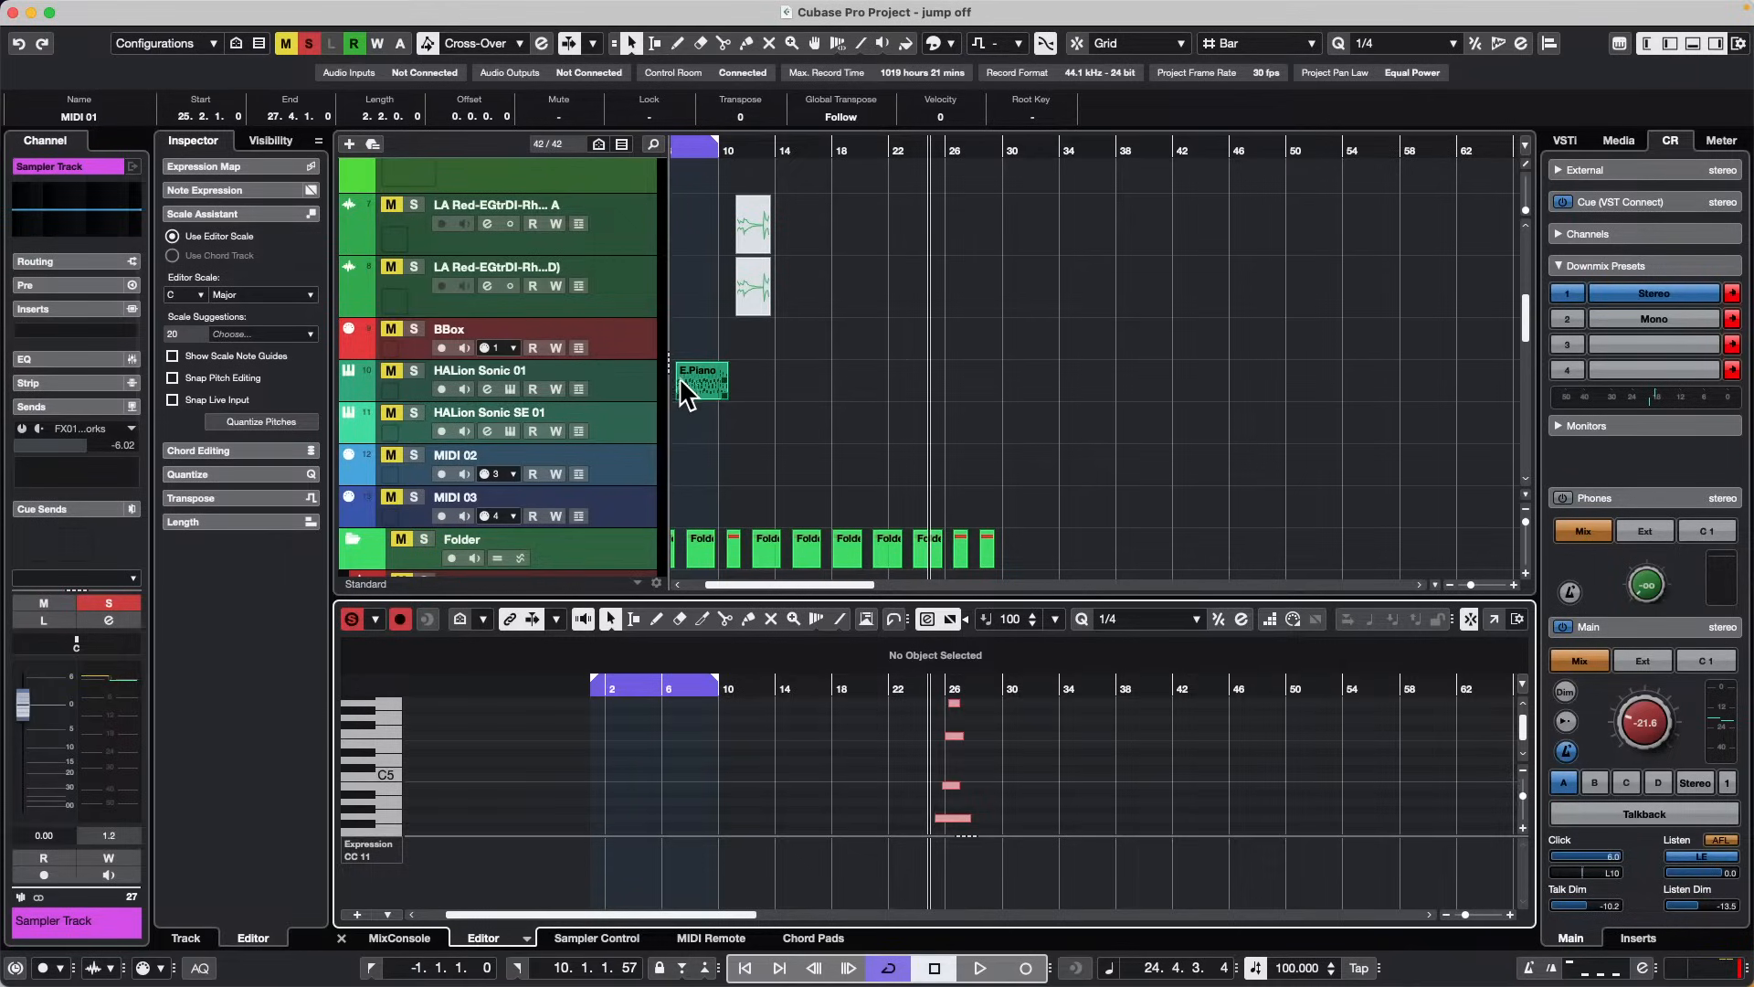
pyautogui.moveTo(1635, 721); pyautogui.dragTo(1625, 736)
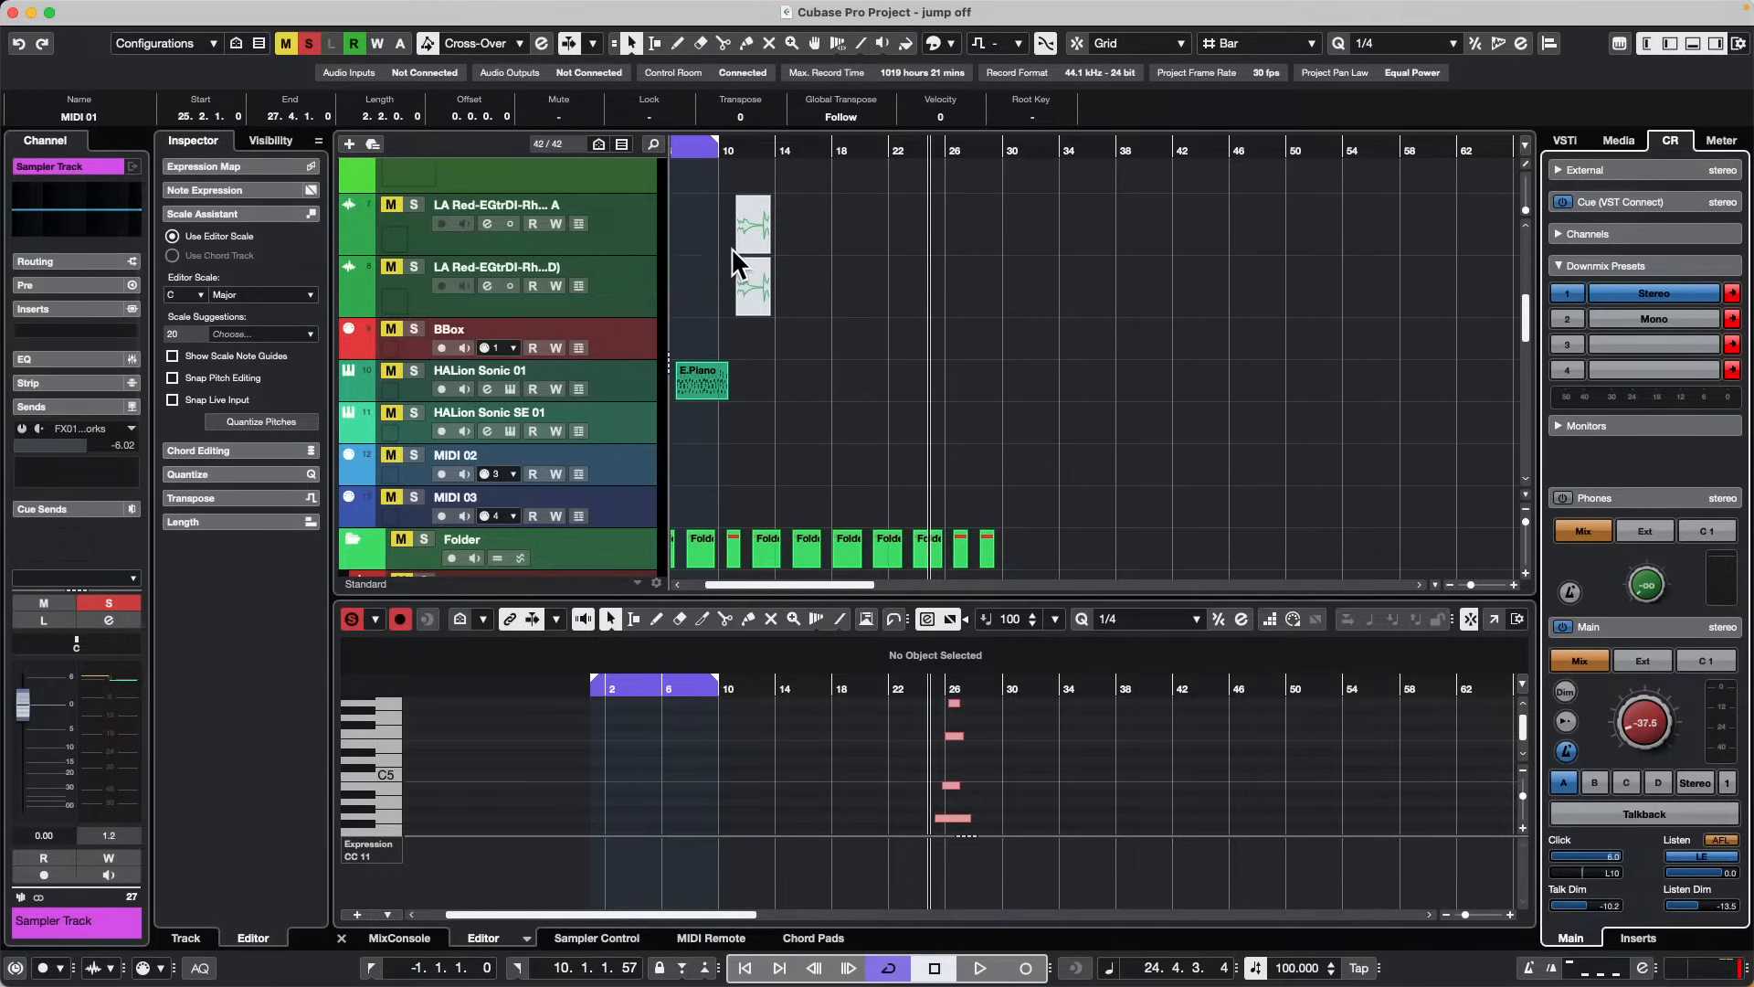
# Step: Move the project cursor back to the project start at -1.1.1.0 and look through the track list
pyautogui.scroll(7, 738, 265)
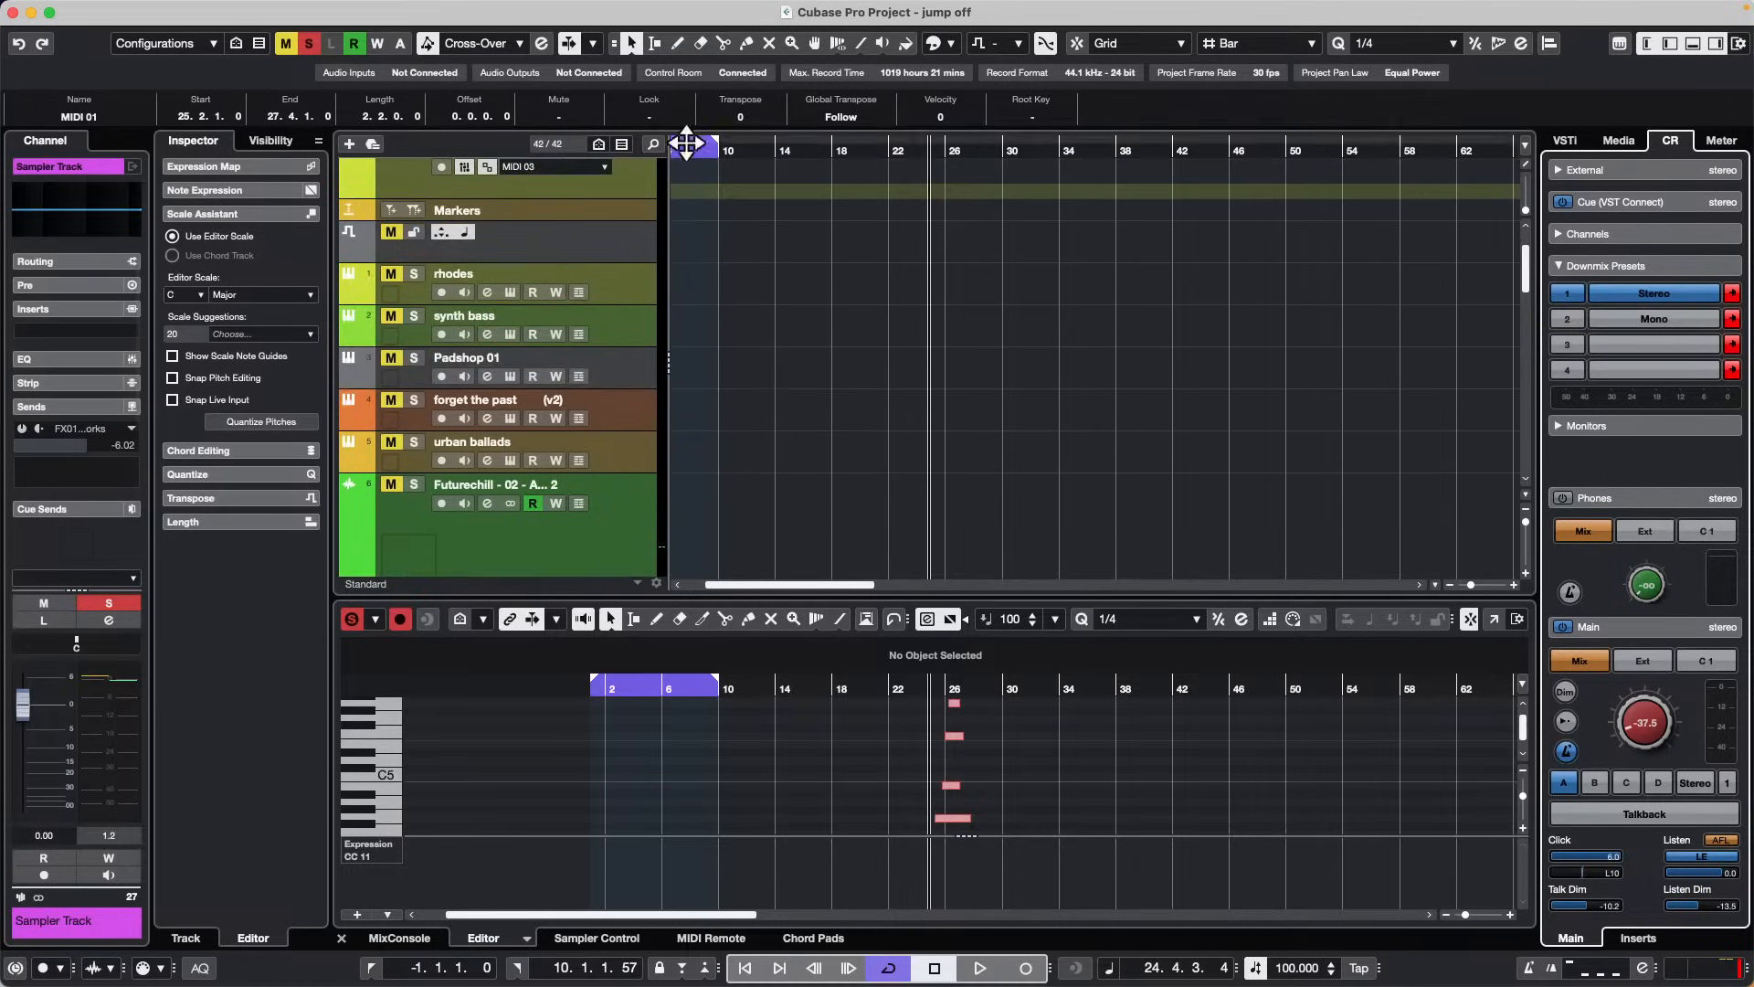
pyautogui.moveTo(688, 145); pyautogui.dragTo(441, 143)
pyautogui.scroll(-7, 749, 288)
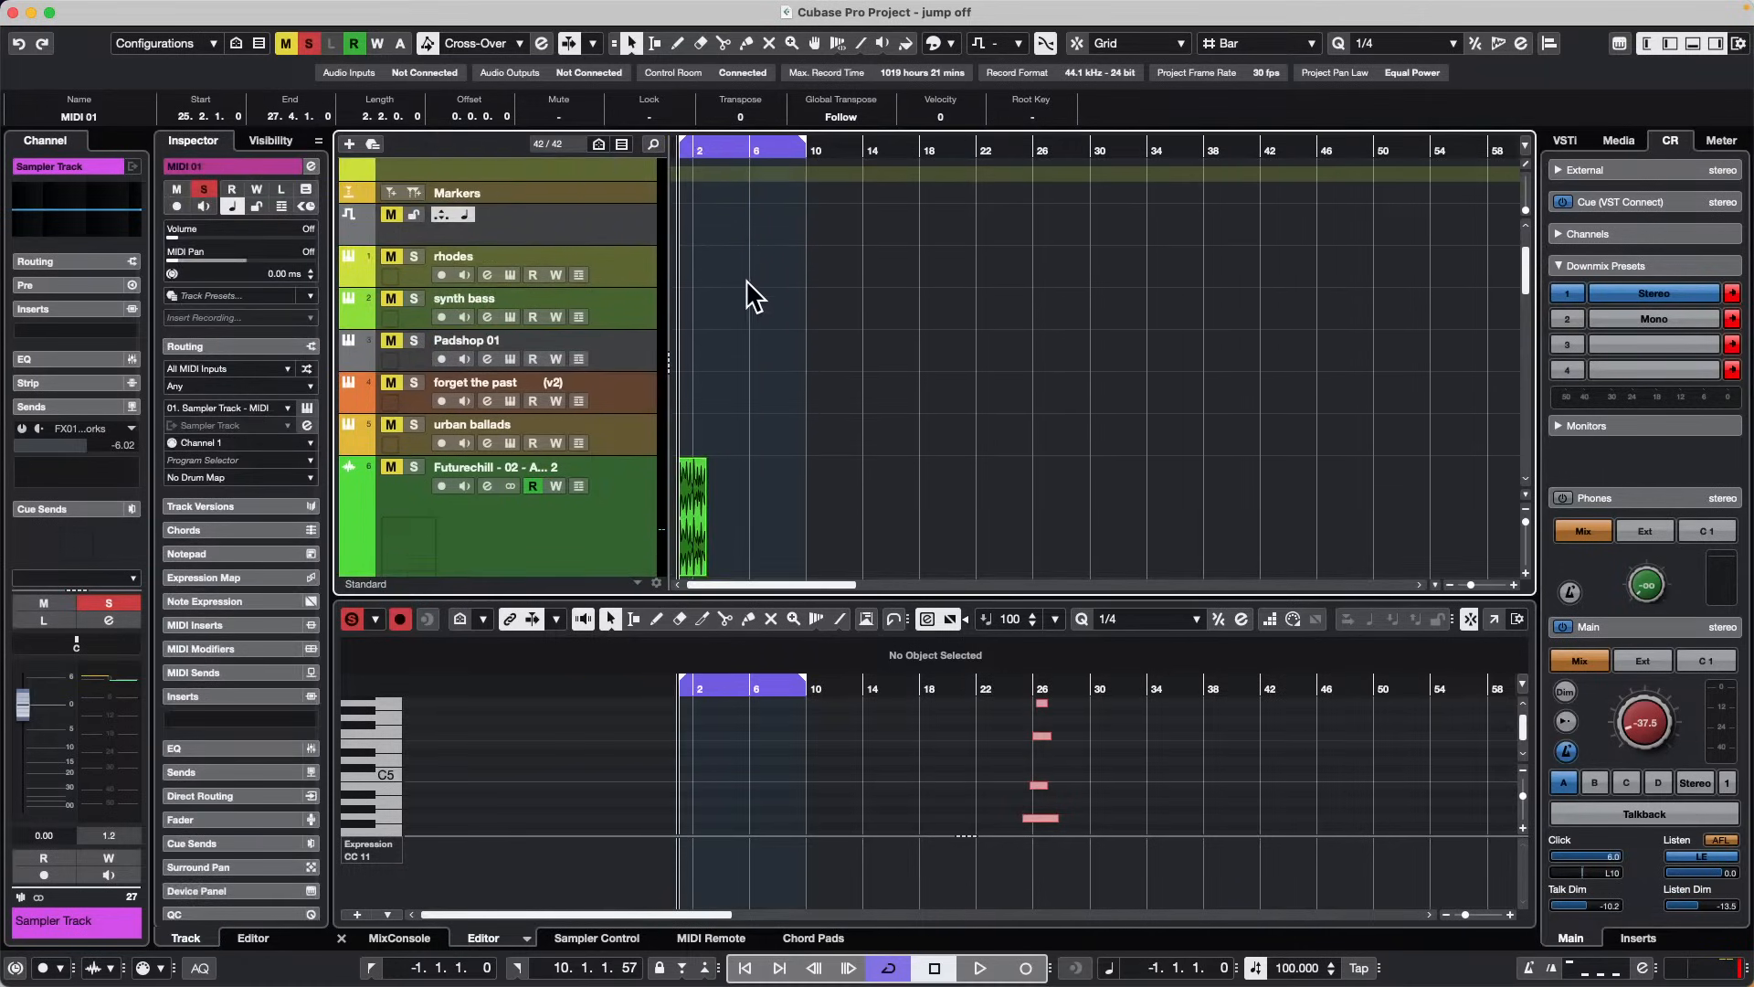
pyautogui.scroll(-5, 751, 302)
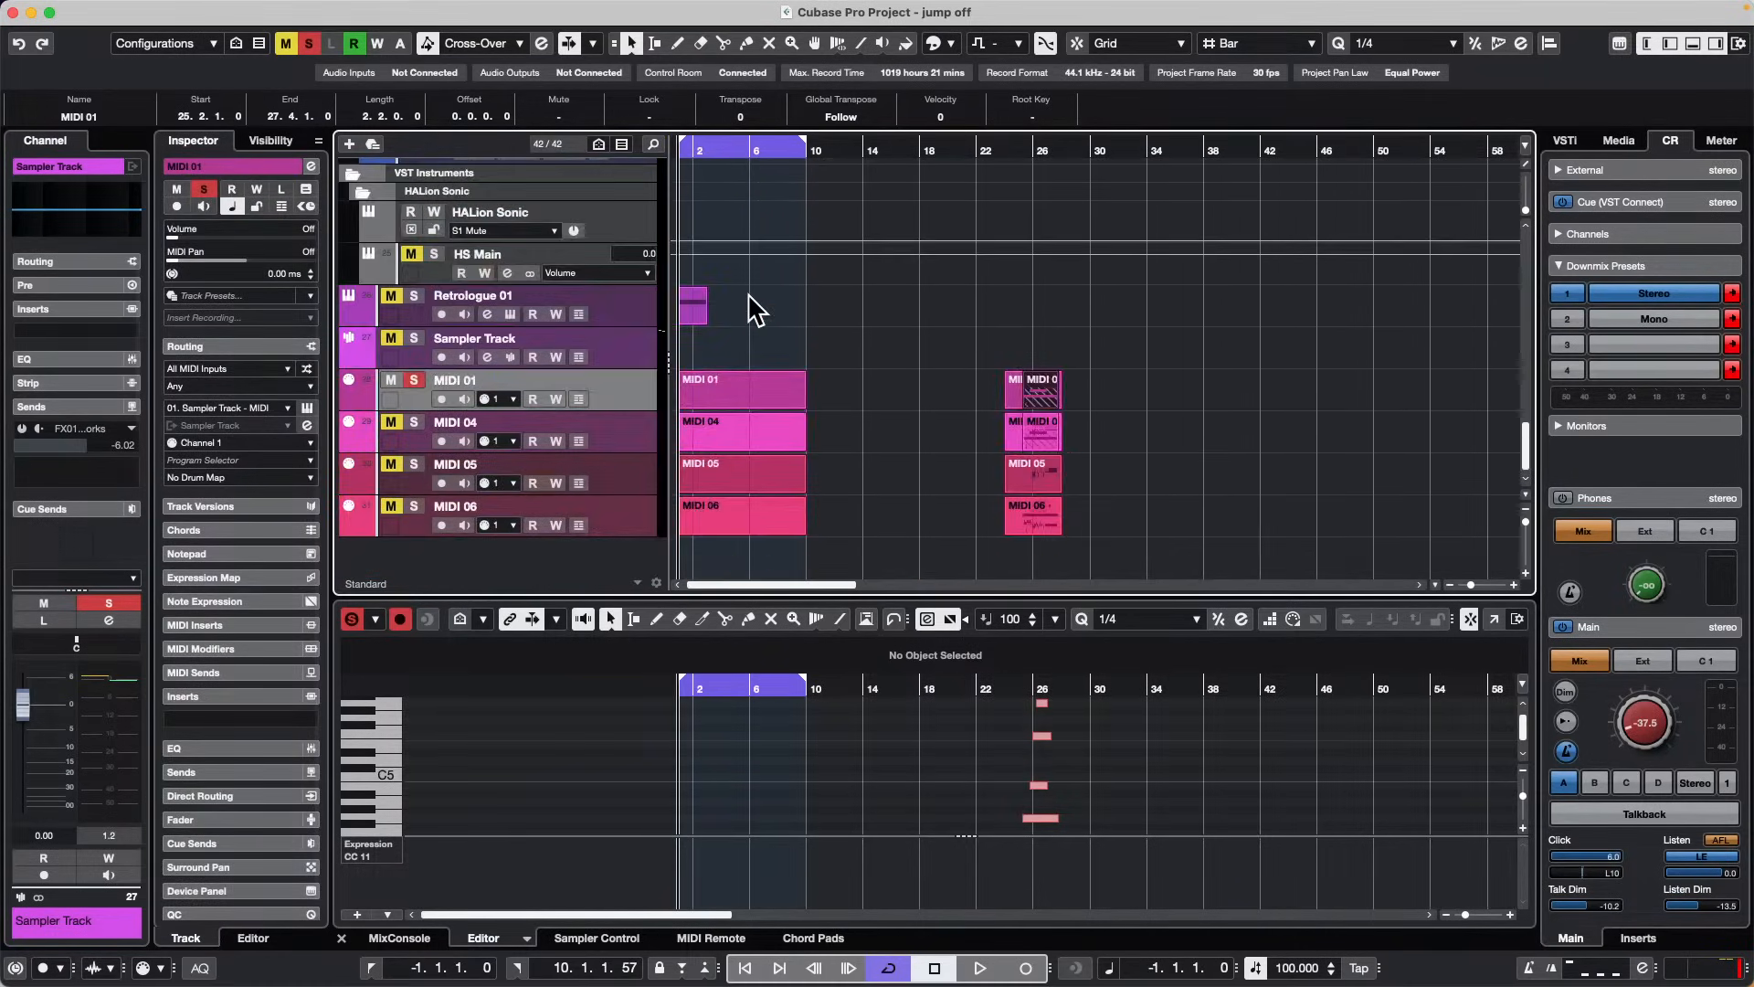
pyautogui.scroll(8, 703, 302)
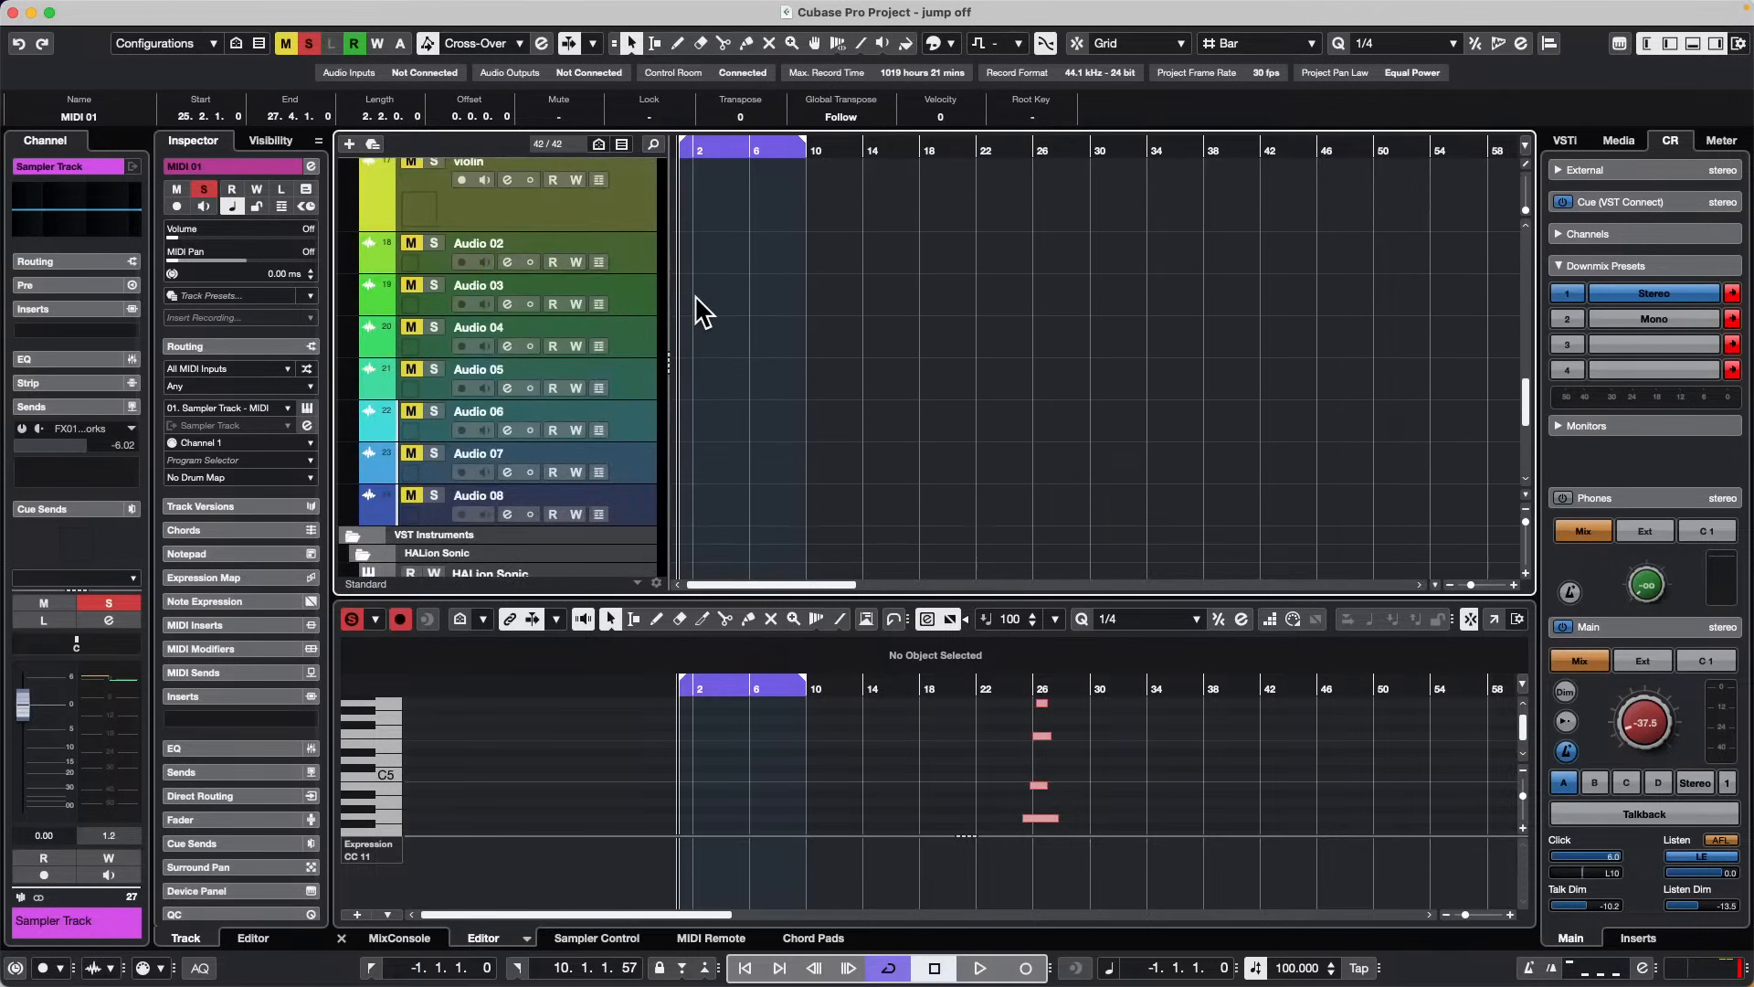
# Step: Deactivate all mute and solo states in the project, and solo the Test tone 440Hz track
pyautogui.scroll(1, 733, 293)
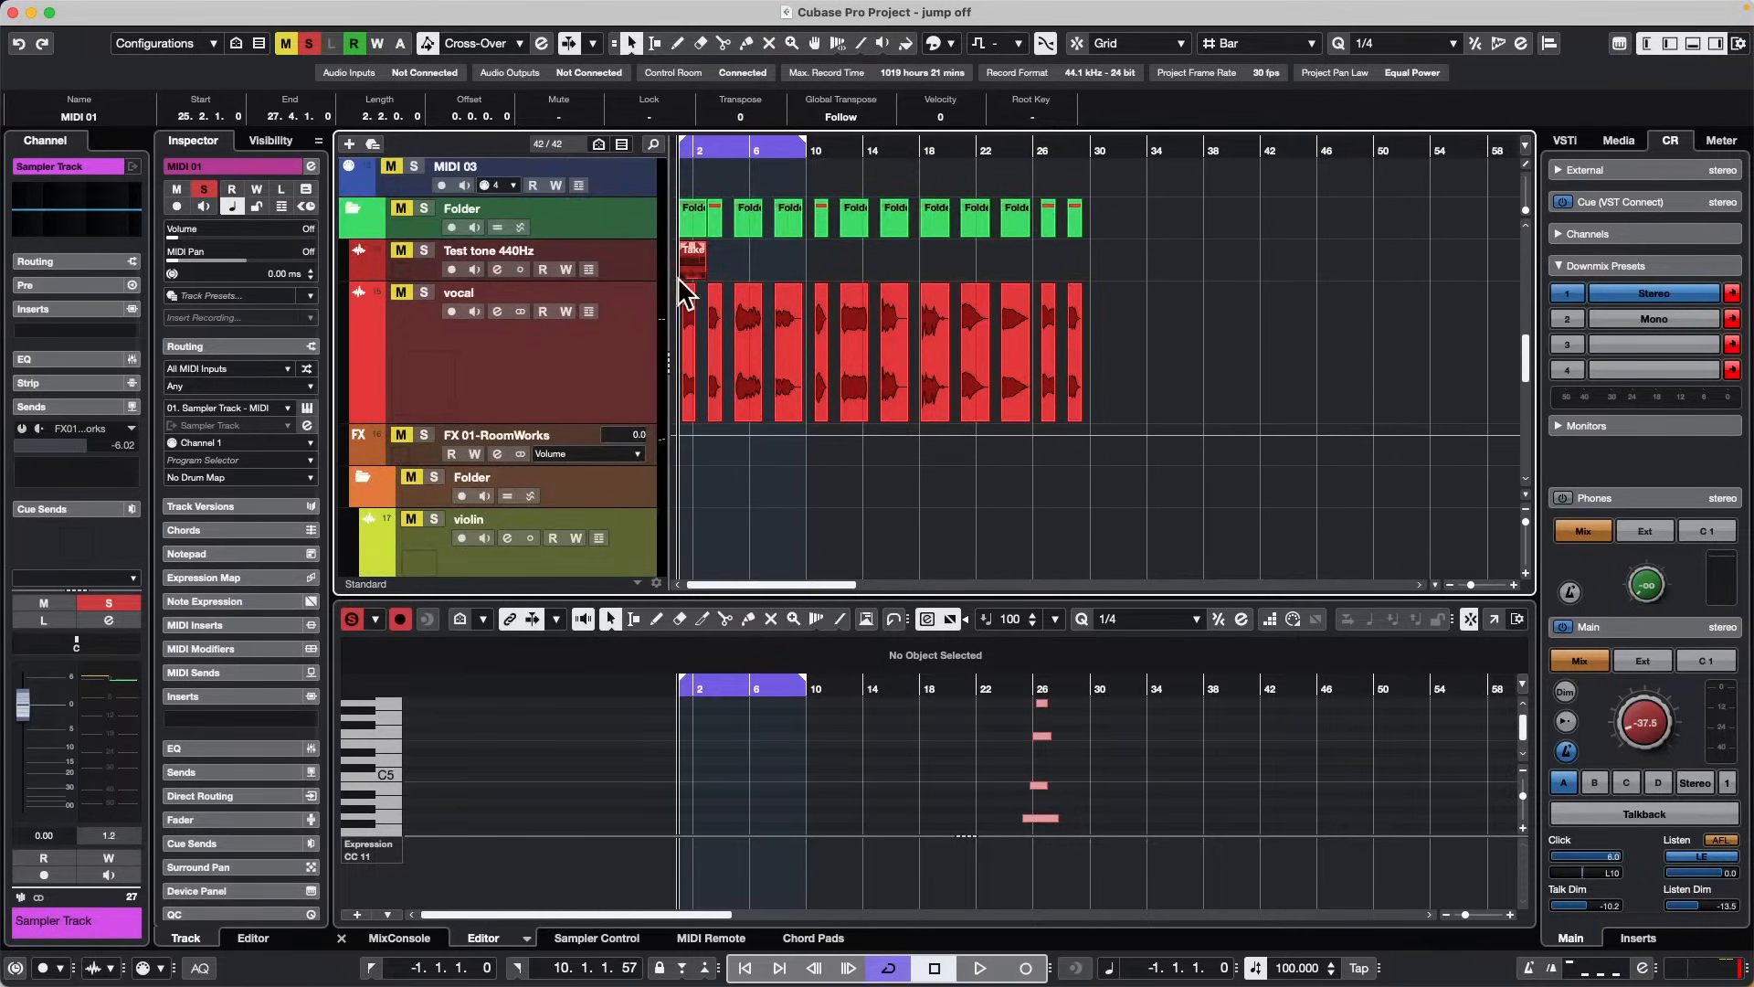
pyautogui.click(394, 251)
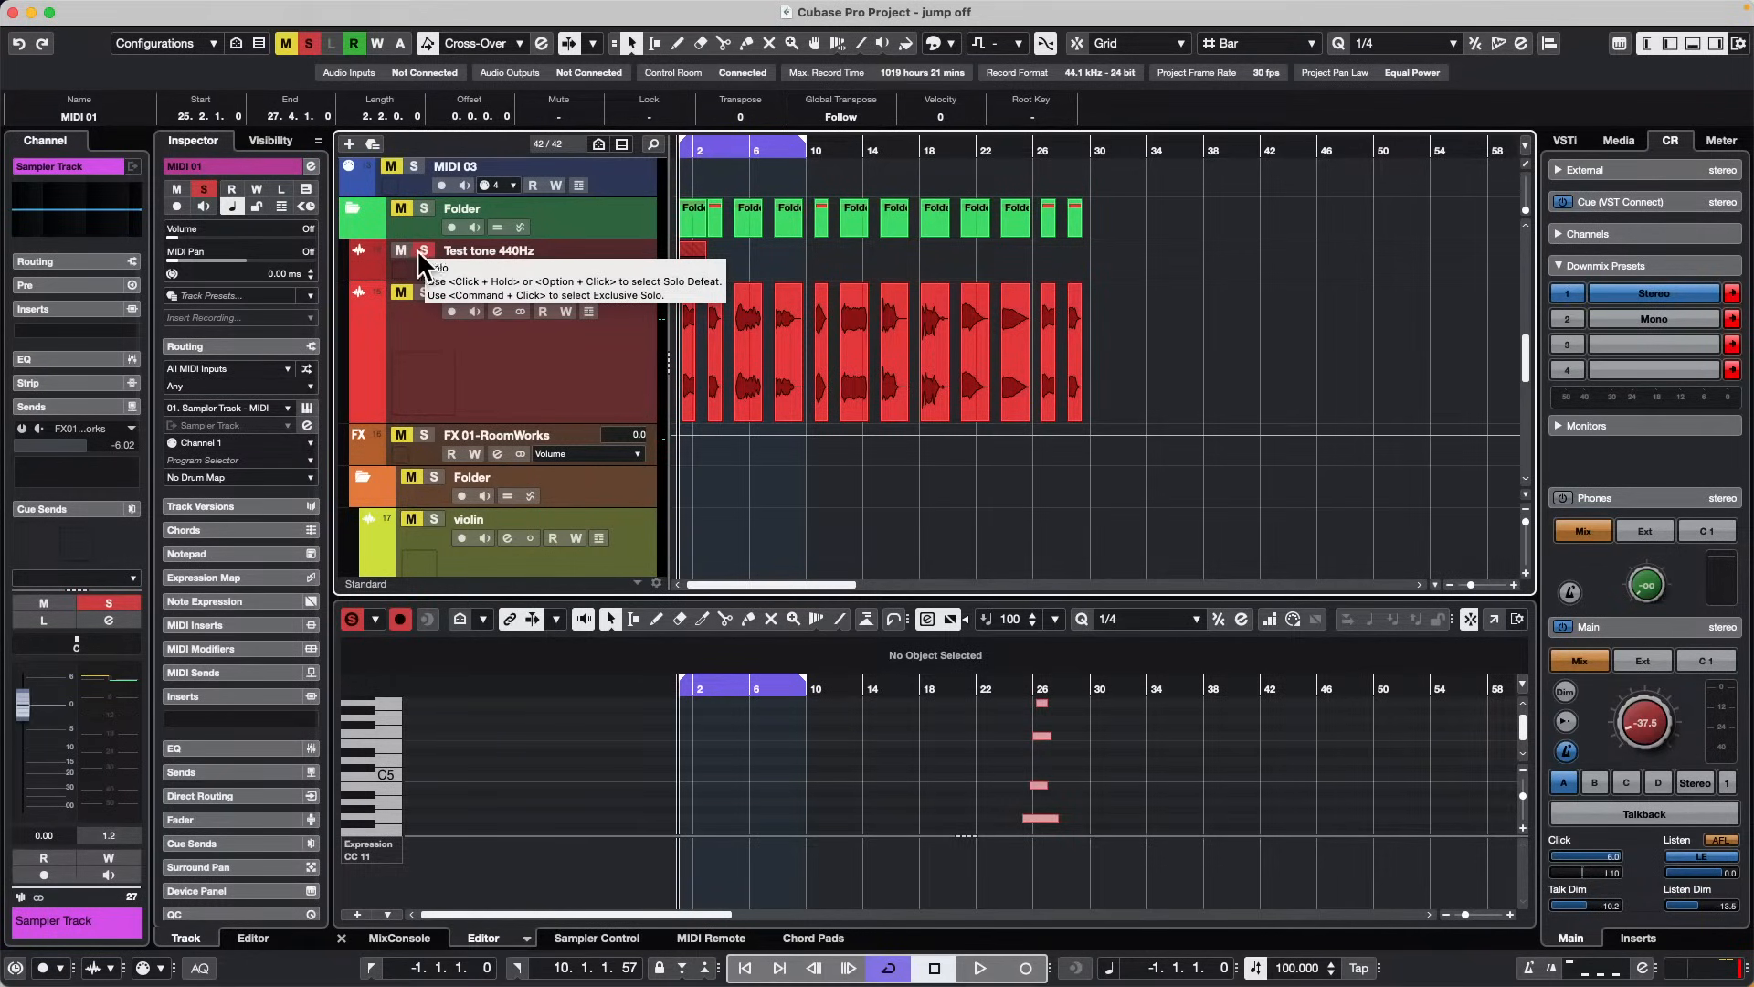
pyautogui.click(309, 43)
pyautogui.click(288, 43)
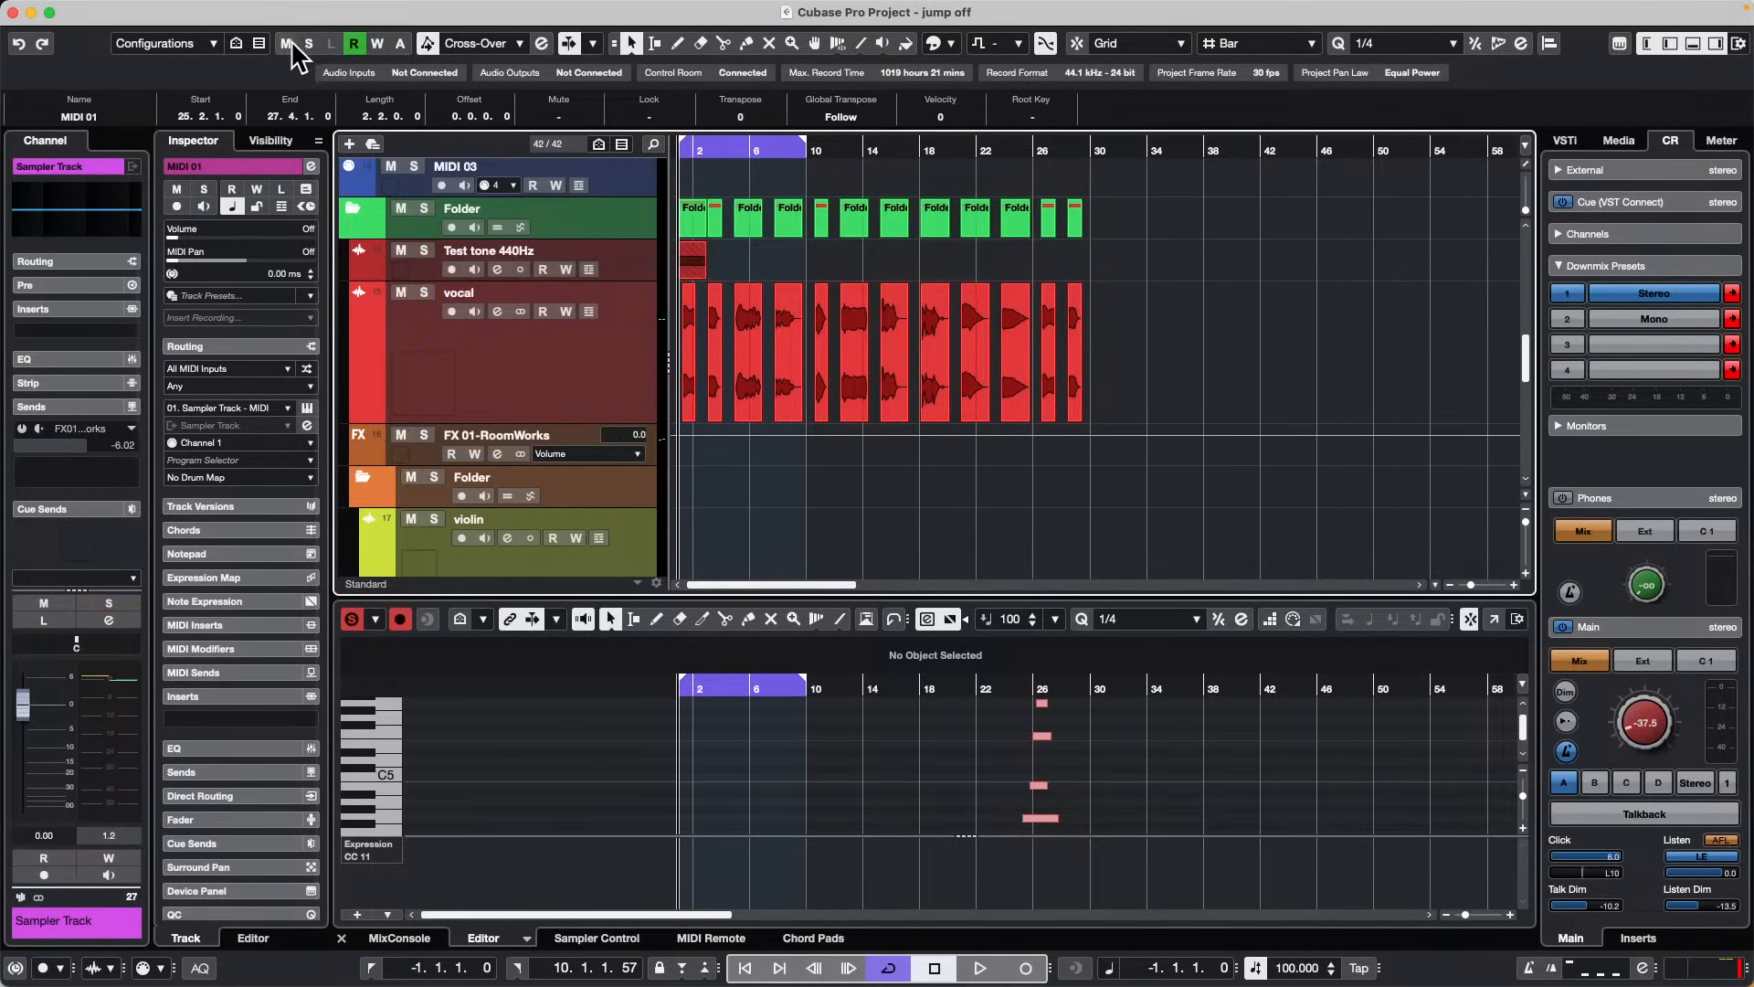
pyautogui.click(423, 249)
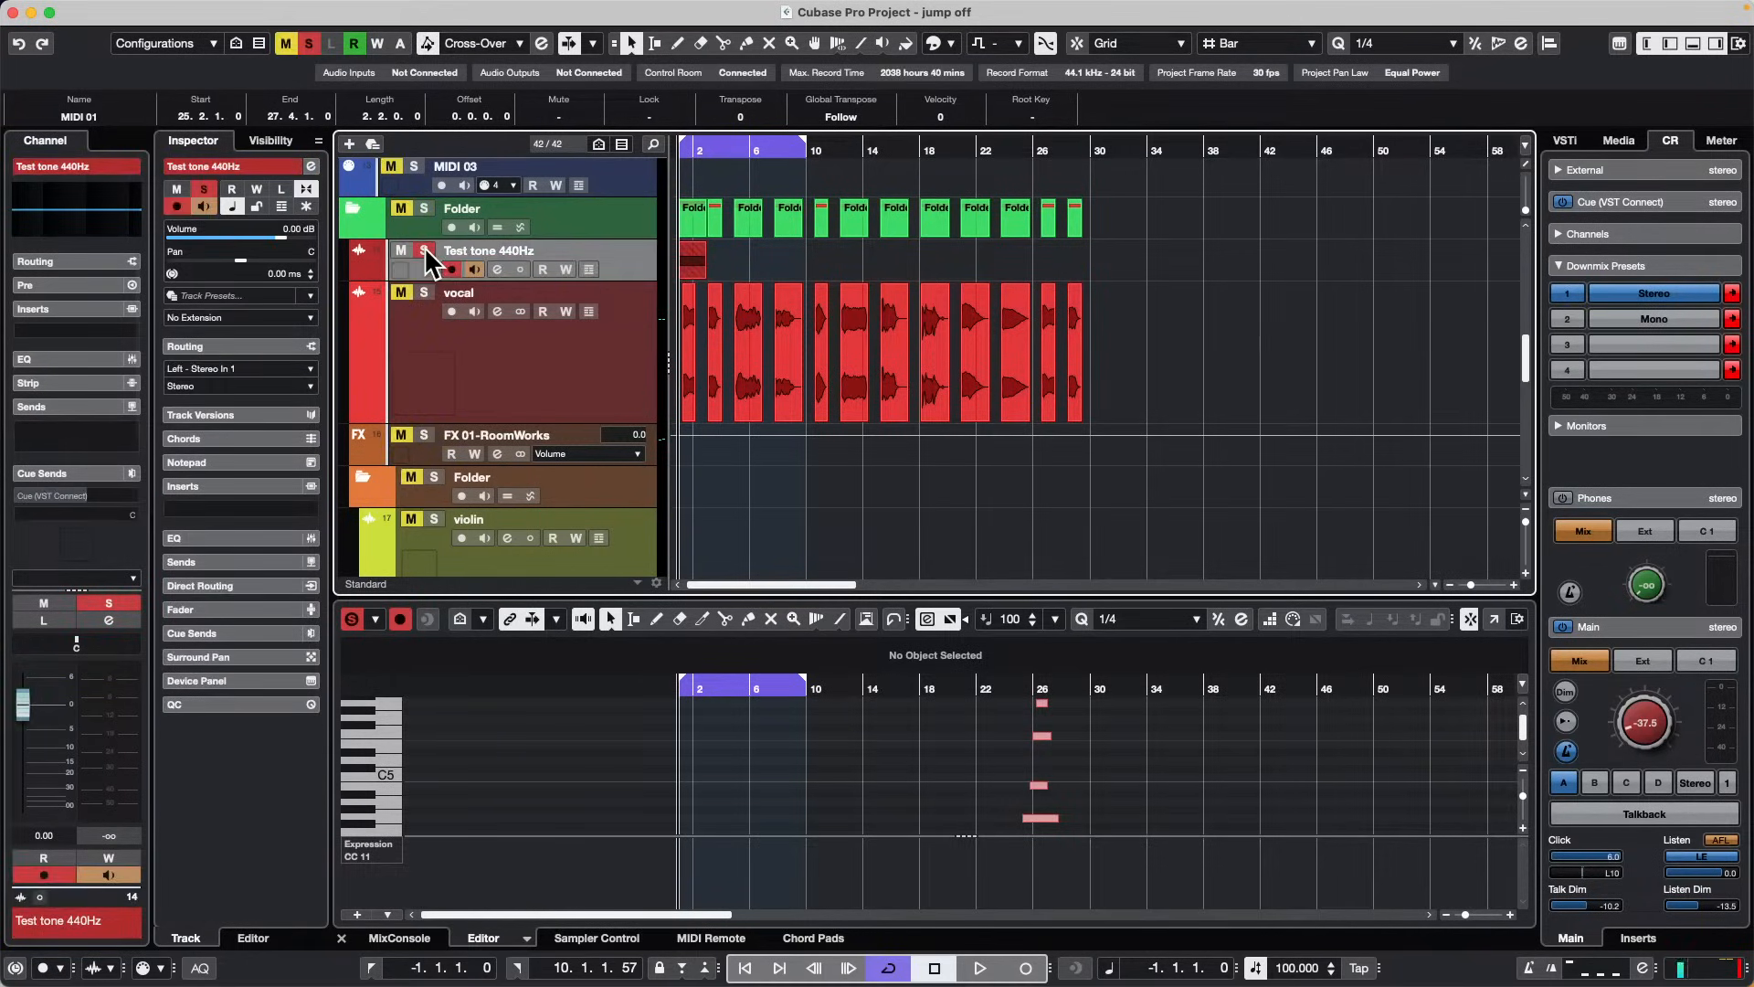
# Step: Start playback, show the MixConsole in the lower zone and enlarge it to reveal the full faders
pyautogui.moveTo(710, 153); pyautogui.dragTo(628, 195)
pyautogui.press('space')
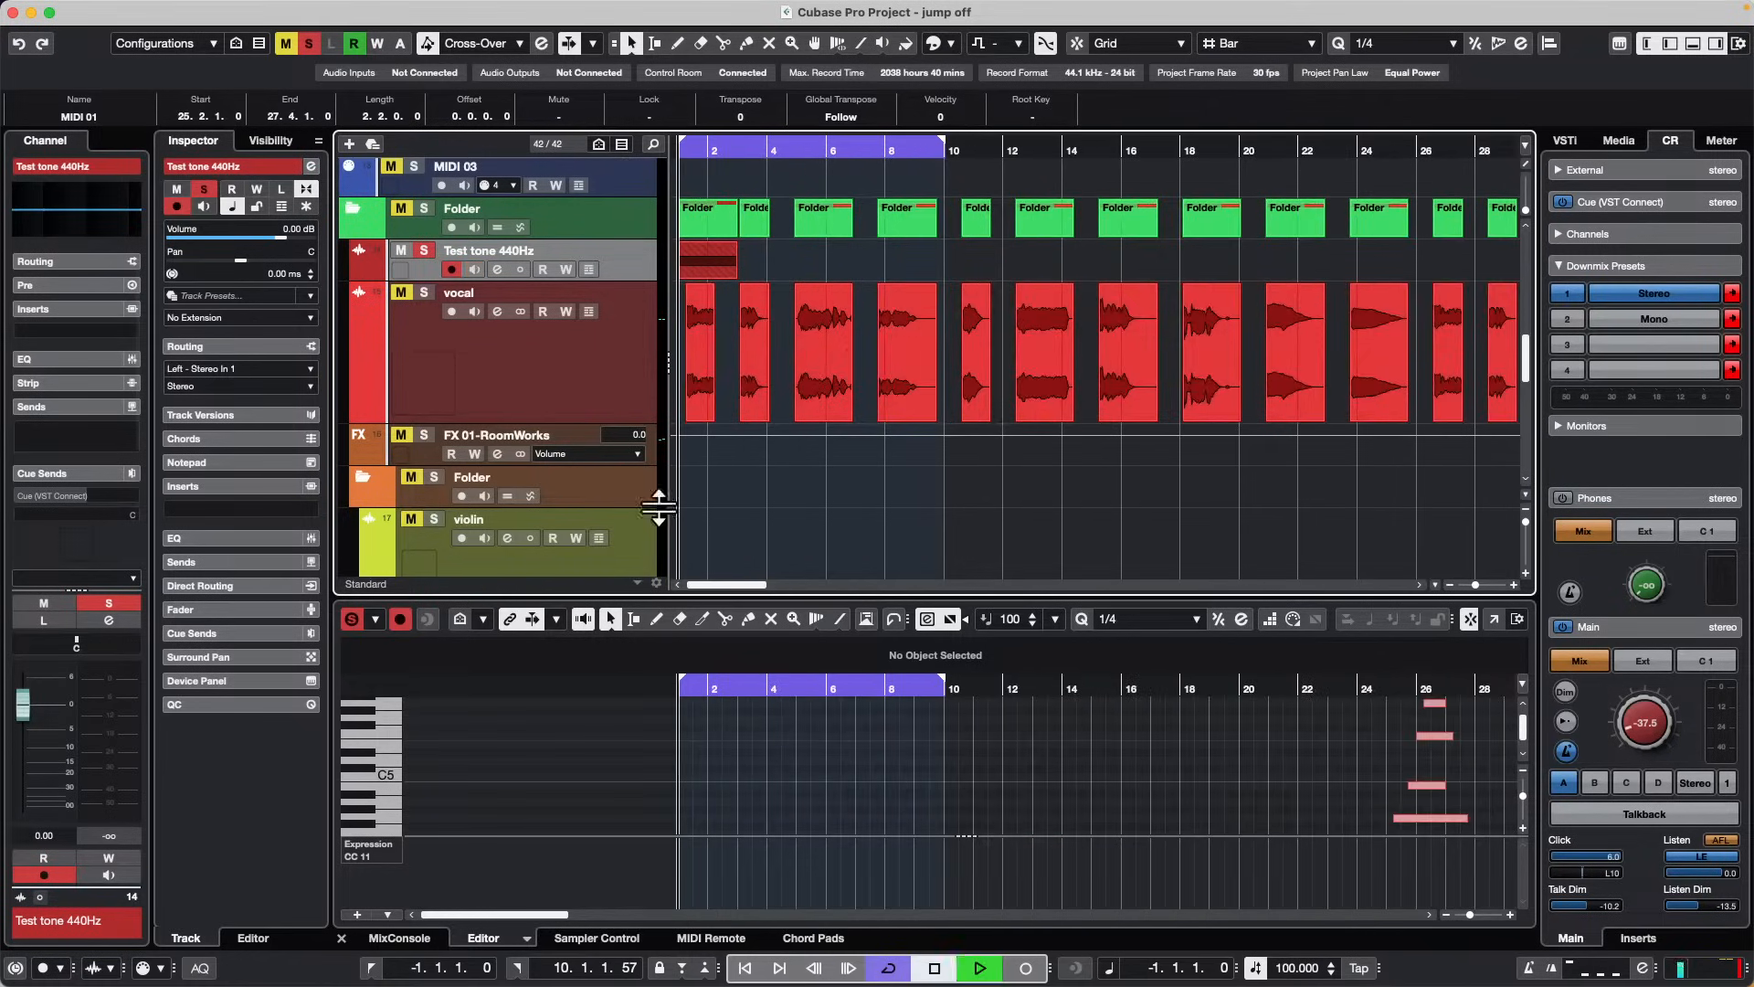
pyautogui.click(400, 937)
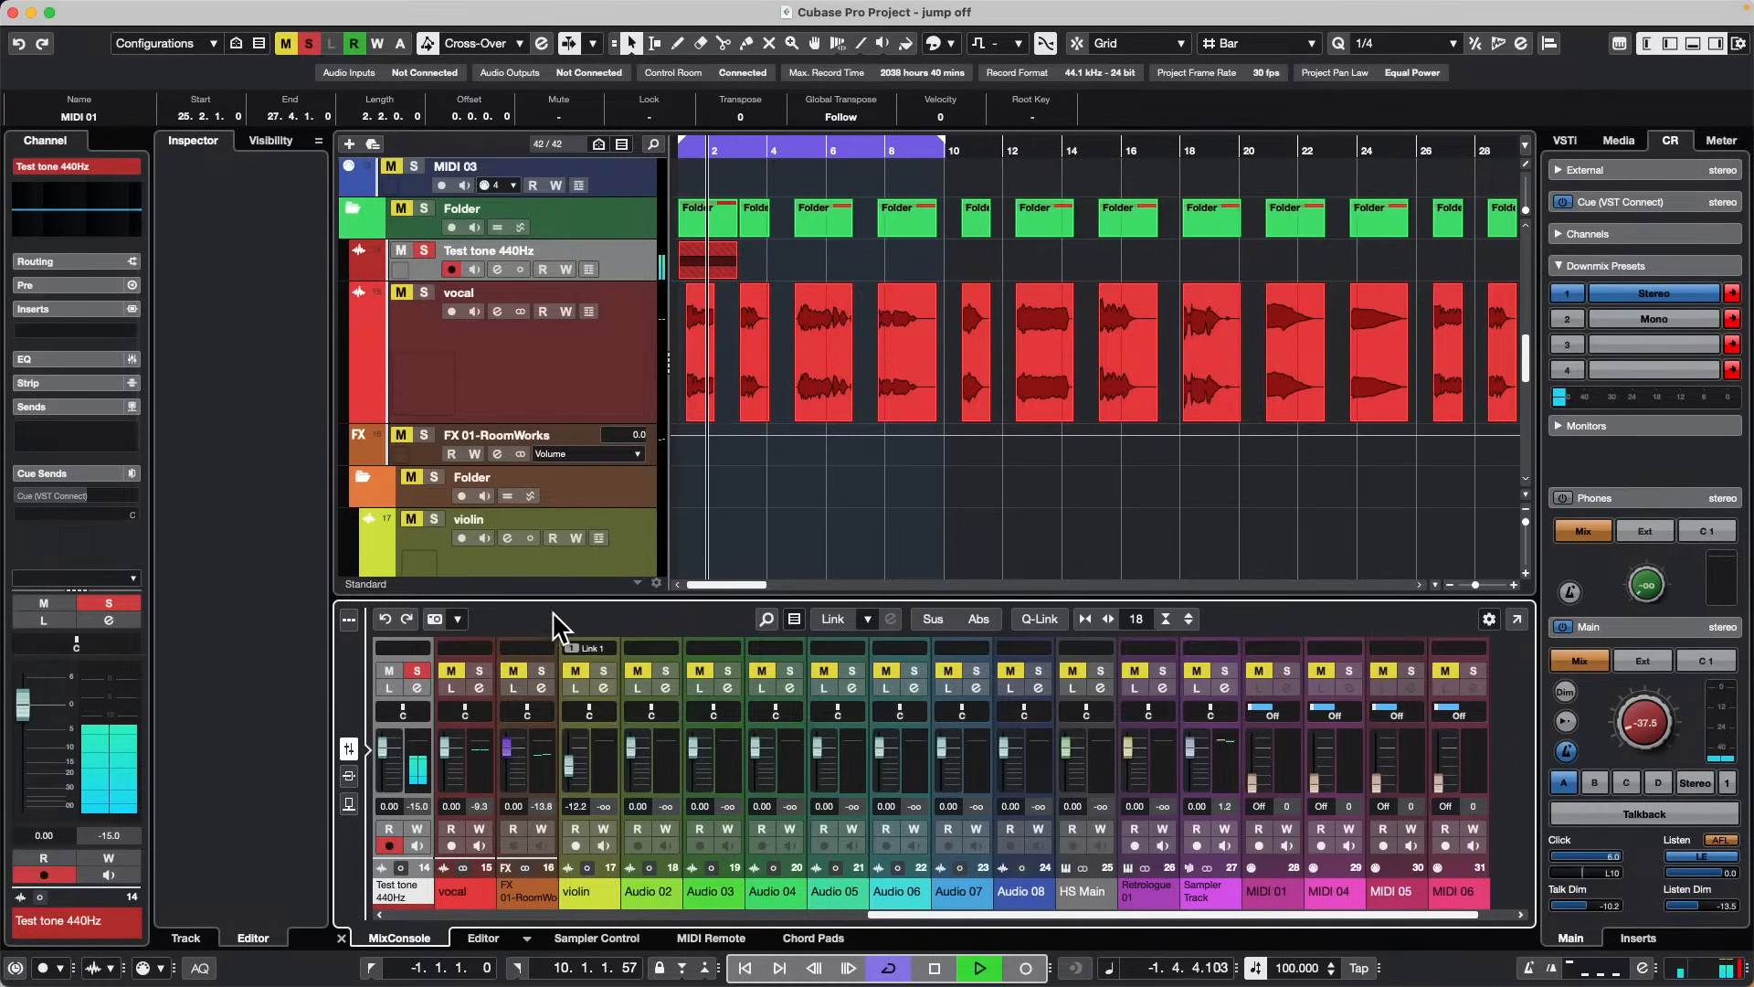
pyautogui.moveTo(561, 601); pyautogui.dragTo(561, 466)
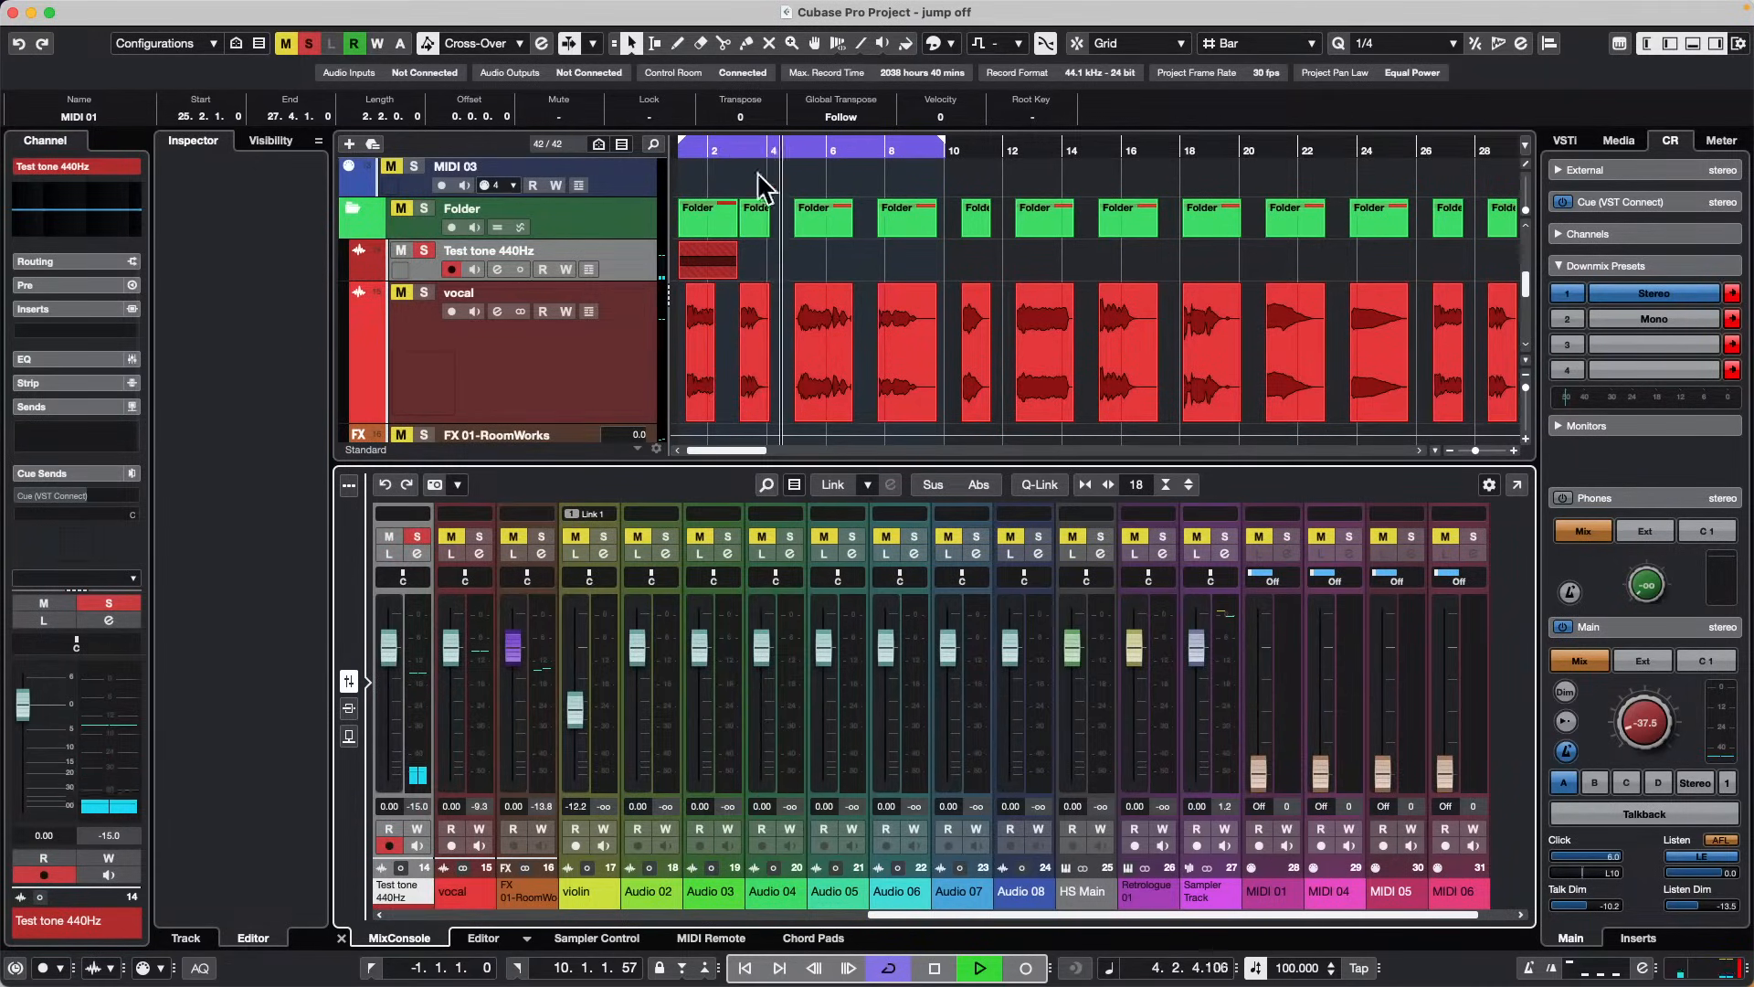
# Step: Set the left and right locators to the length of the test tone event
pyautogui.click(708, 272)
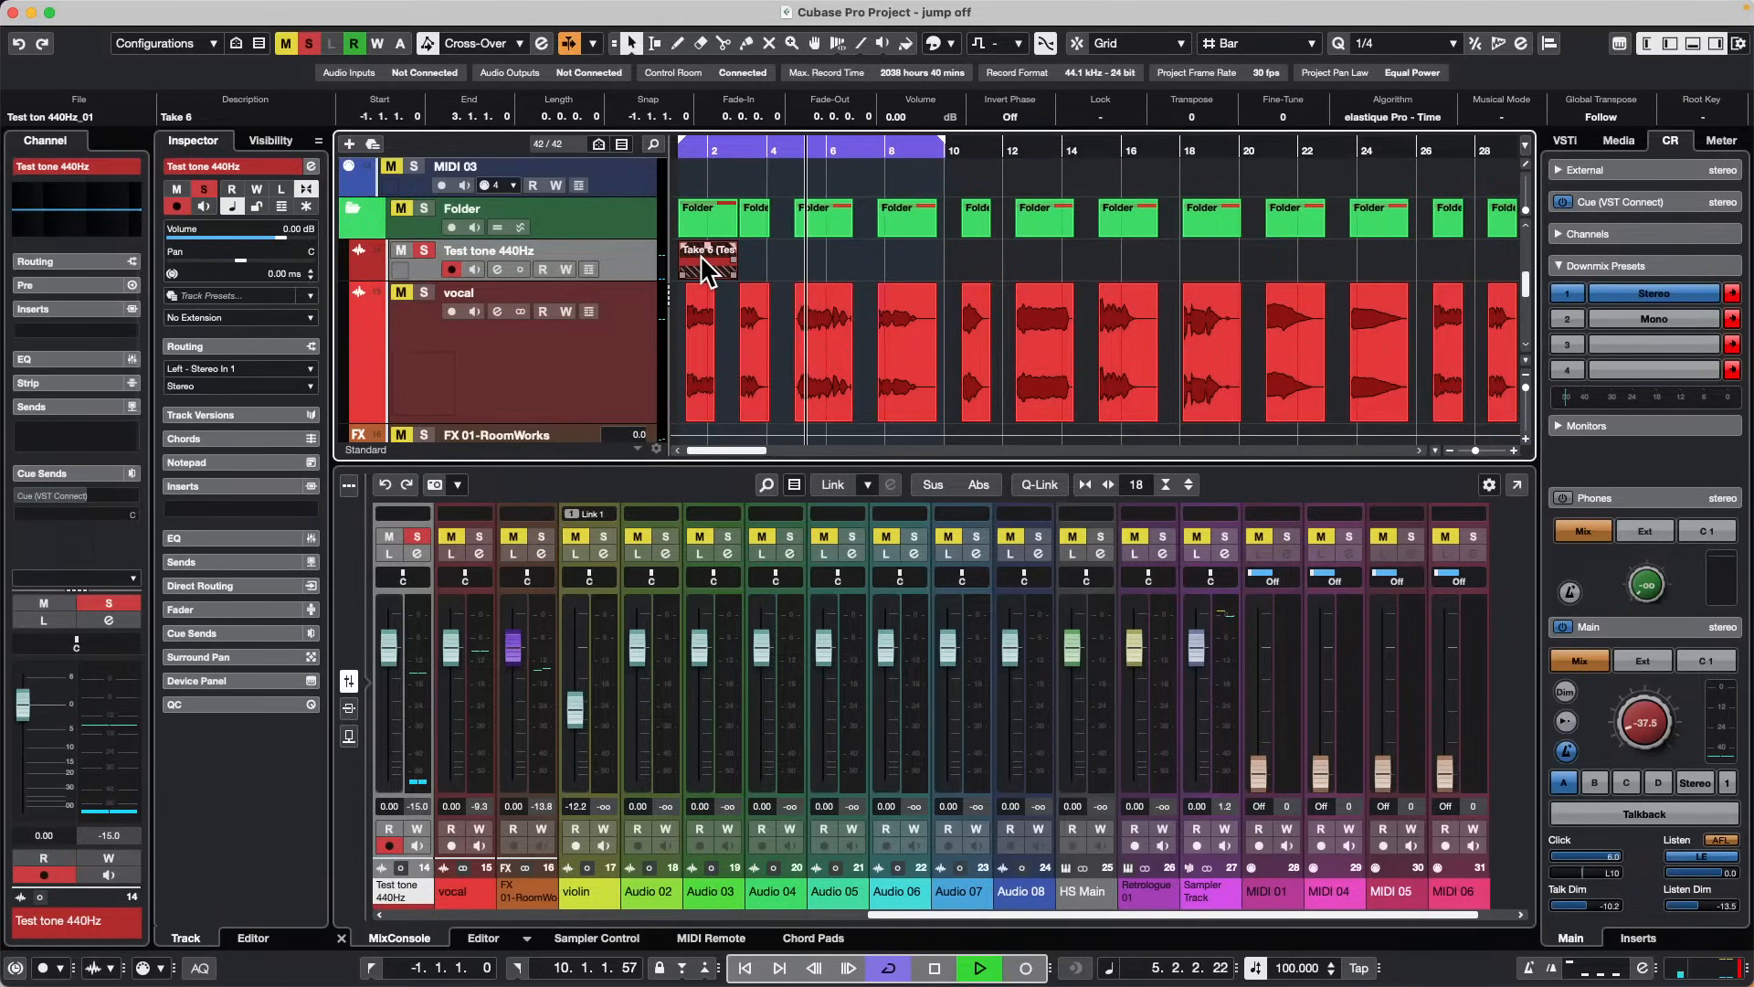
pyautogui.press('p')
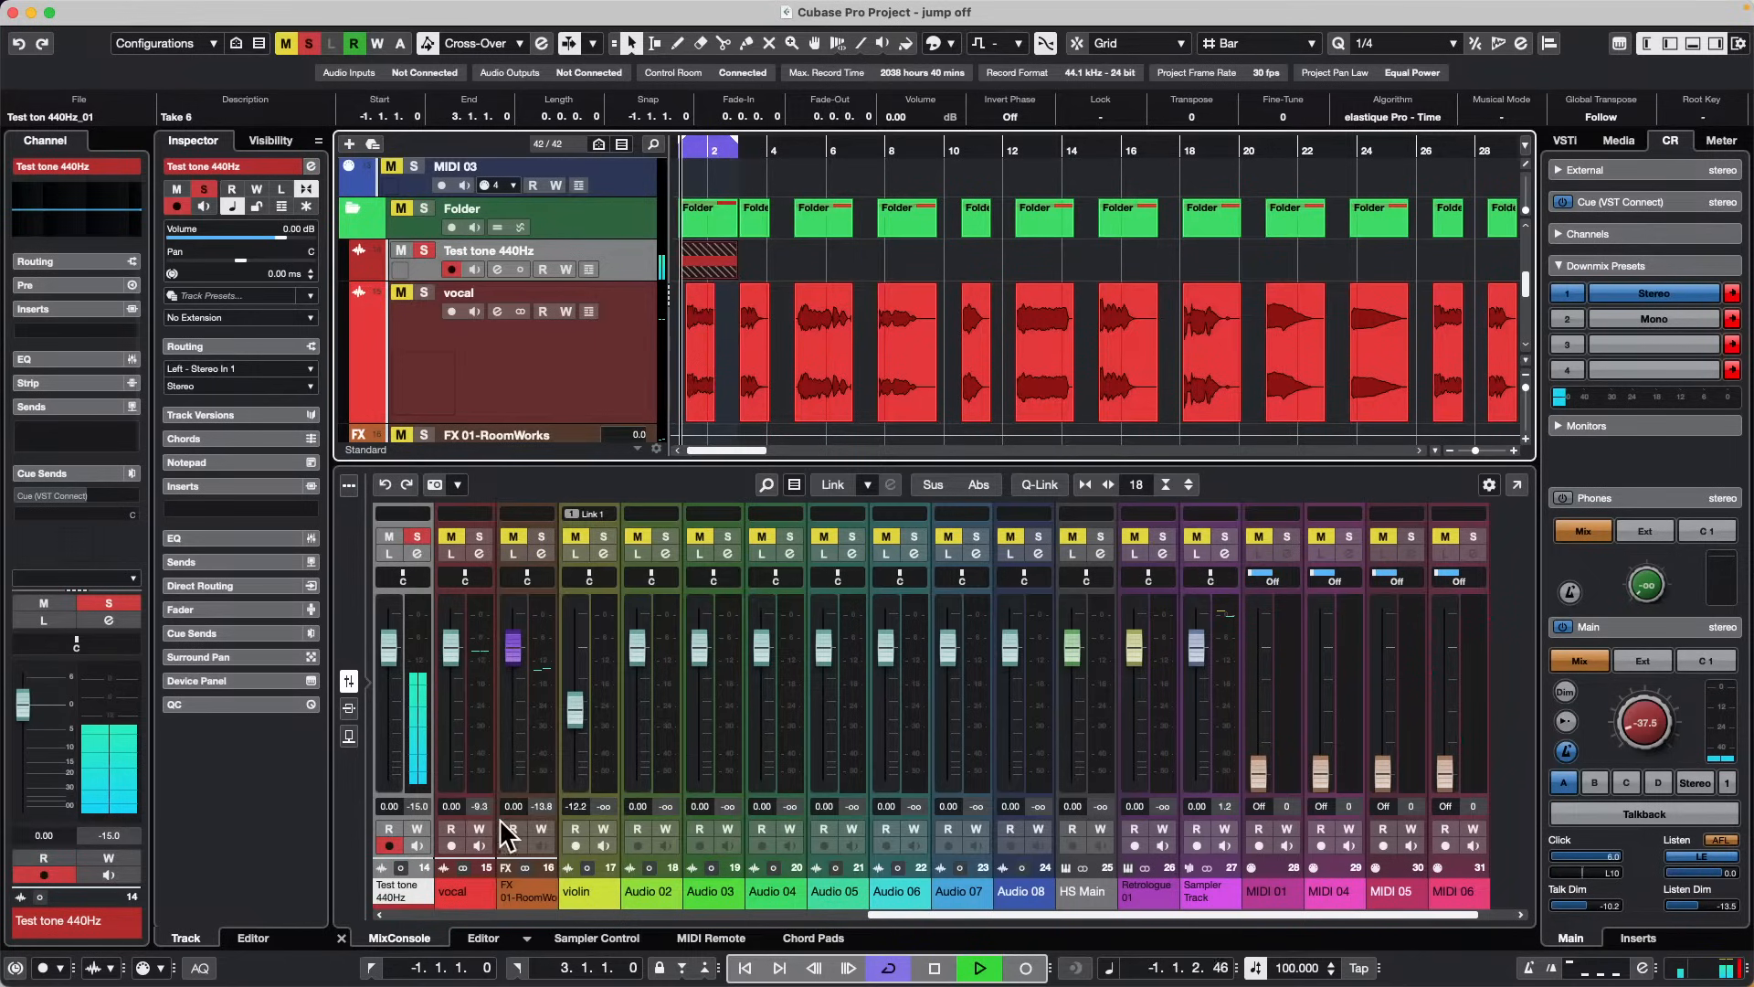
# Step: Set the global meter position of the MixConsole to Input
pyautogui.moveTo(952, 907); pyautogui.dragTo(473, 908)
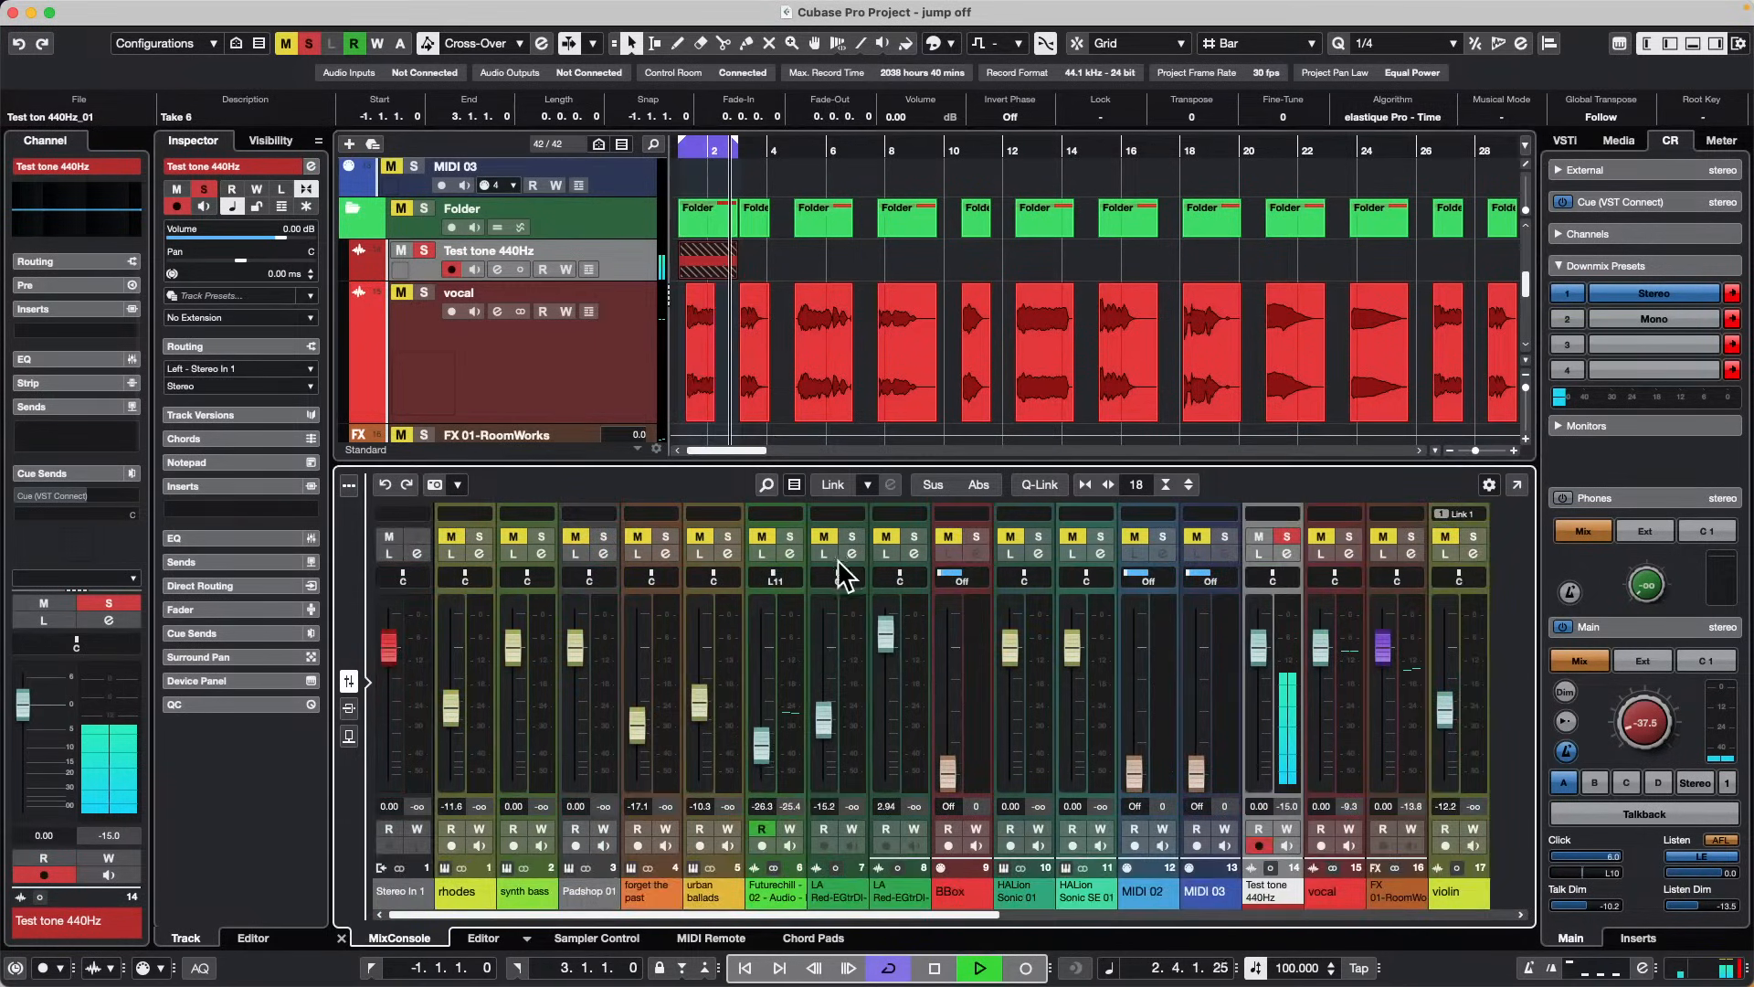
pyautogui.rightClick(1294, 698)
pyautogui.moveTo(1422, 982)
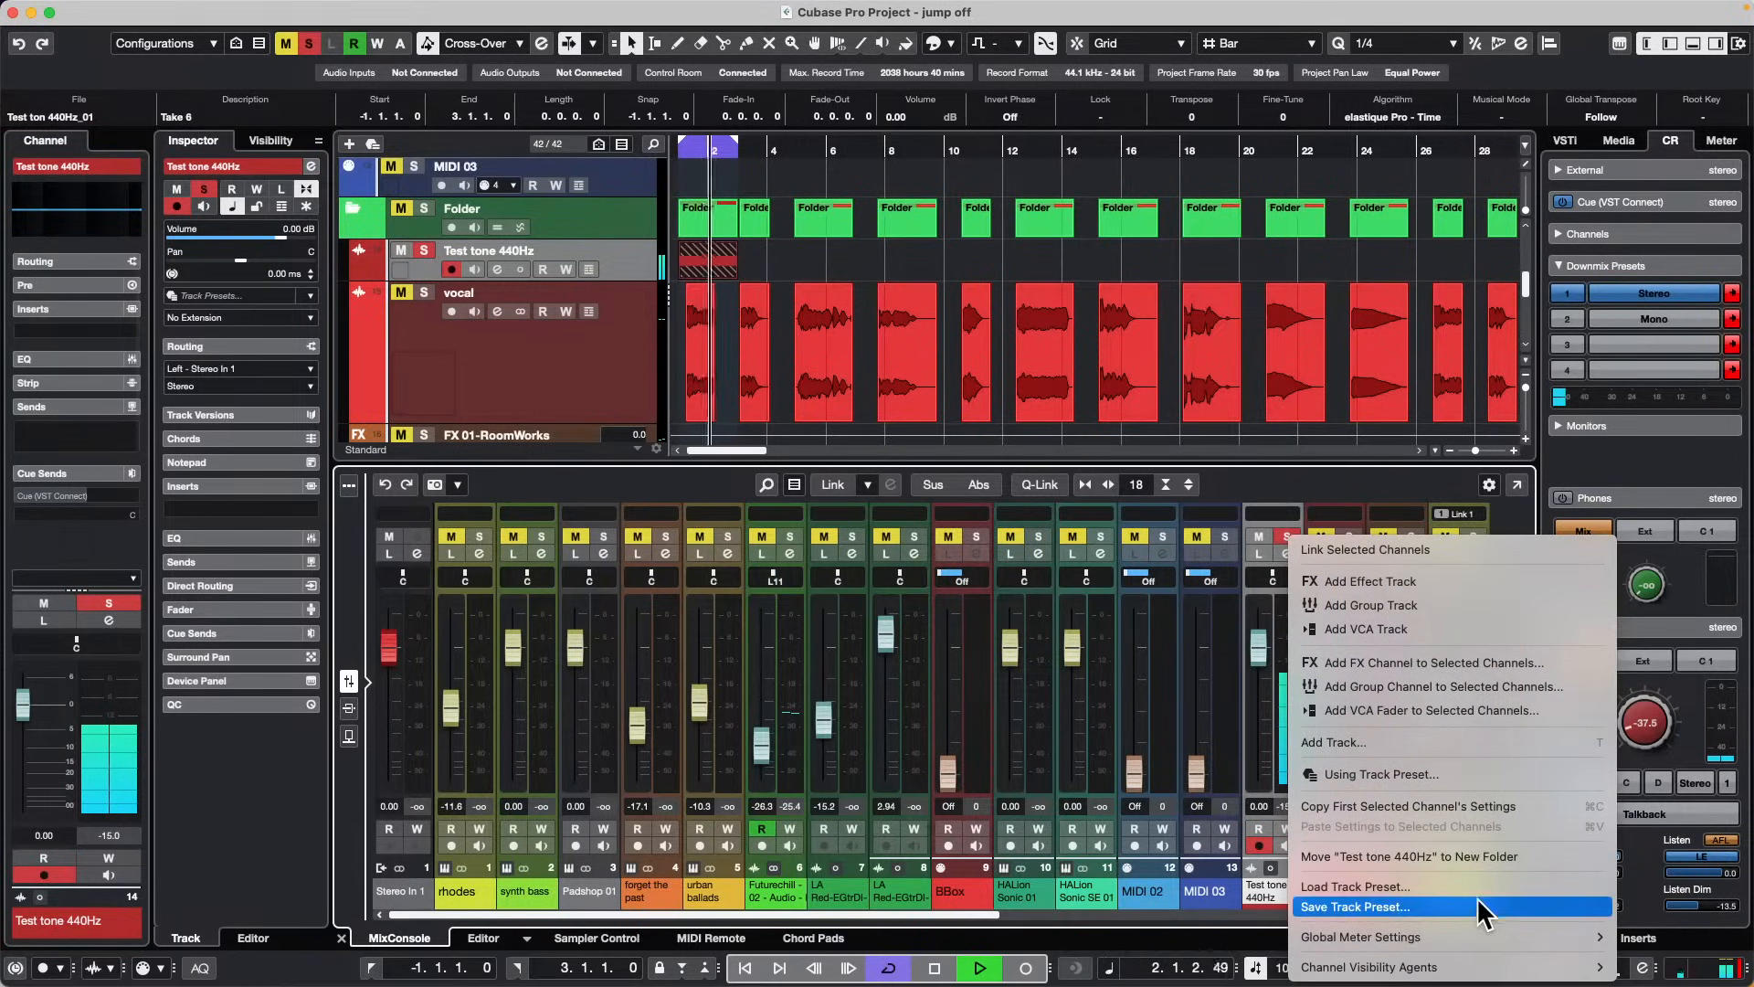
pyautogui.moveTo(1459, 937)
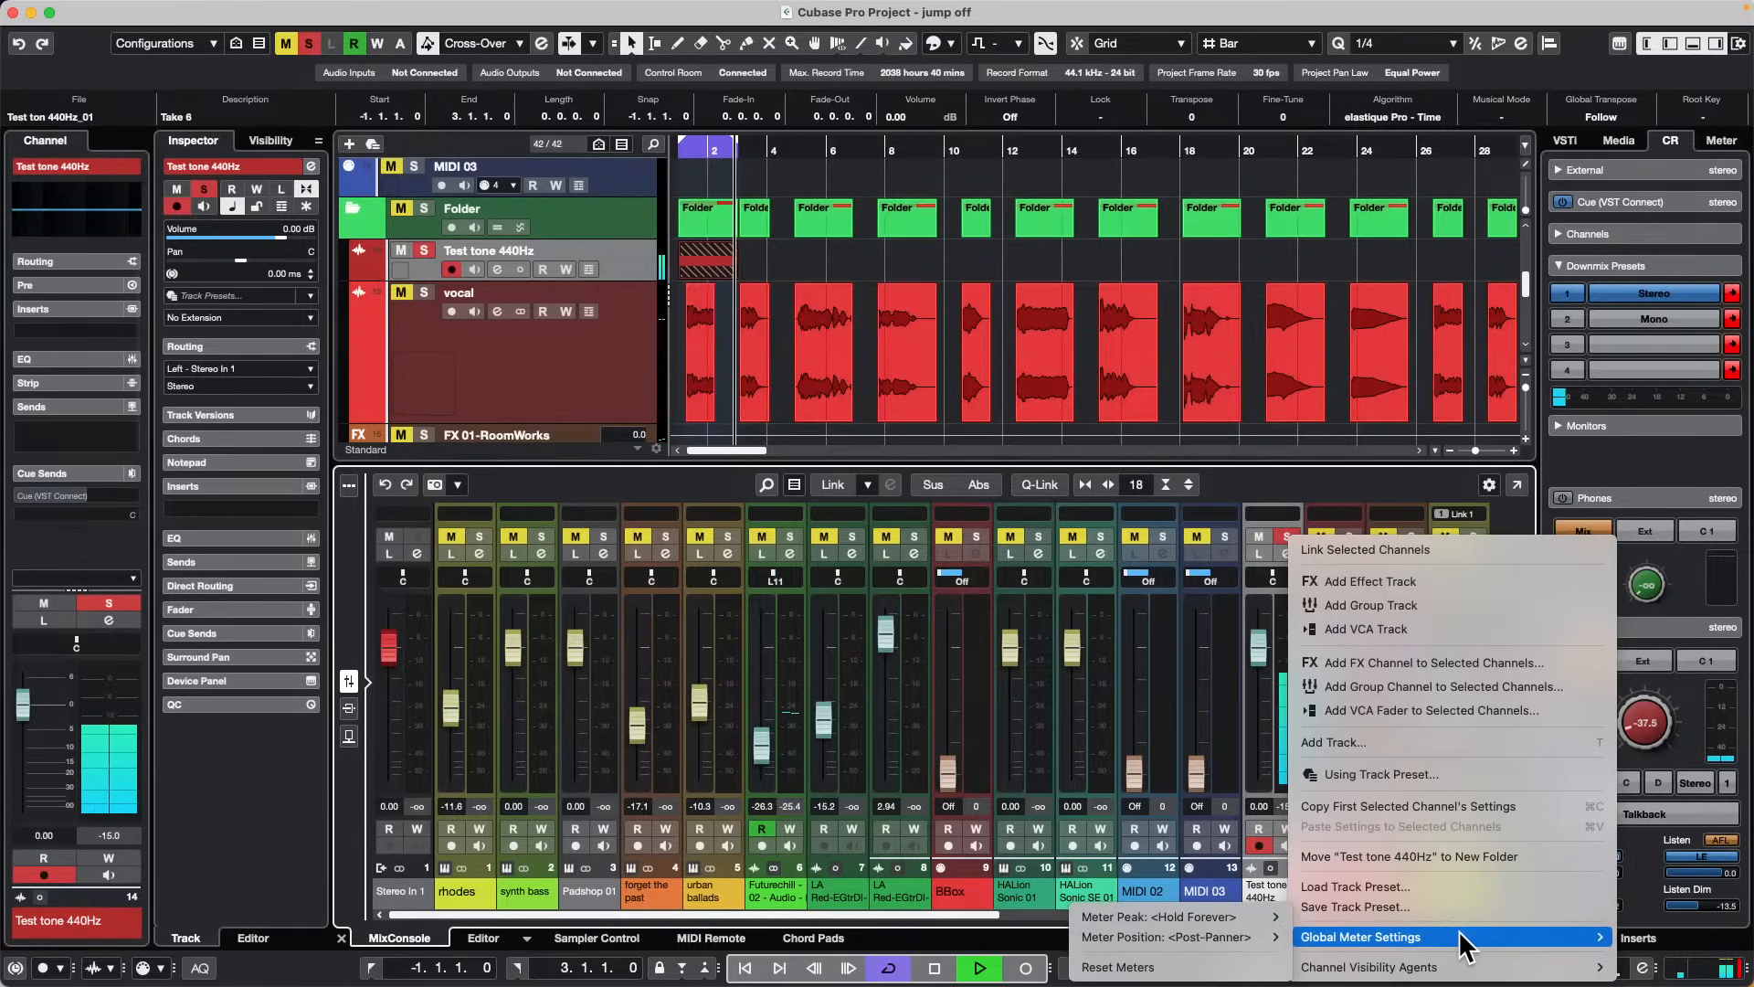
pyautogui.moveTo(1181, 934)
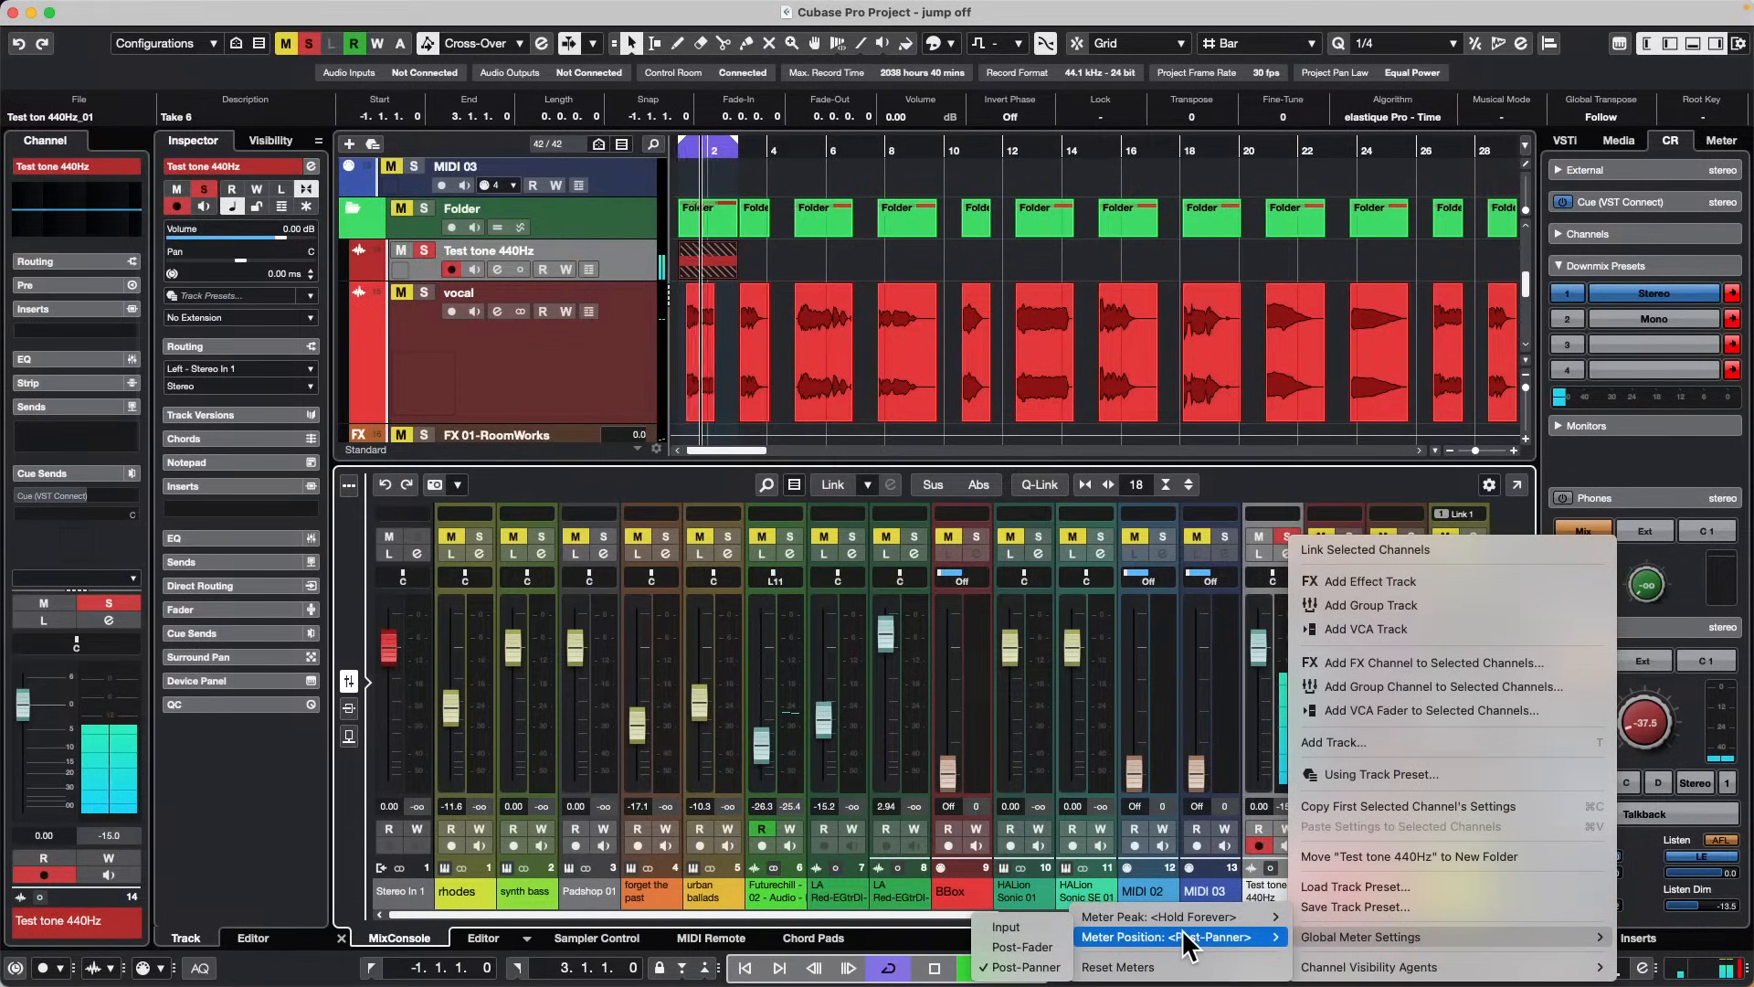
pyautogui.click(995, 925)
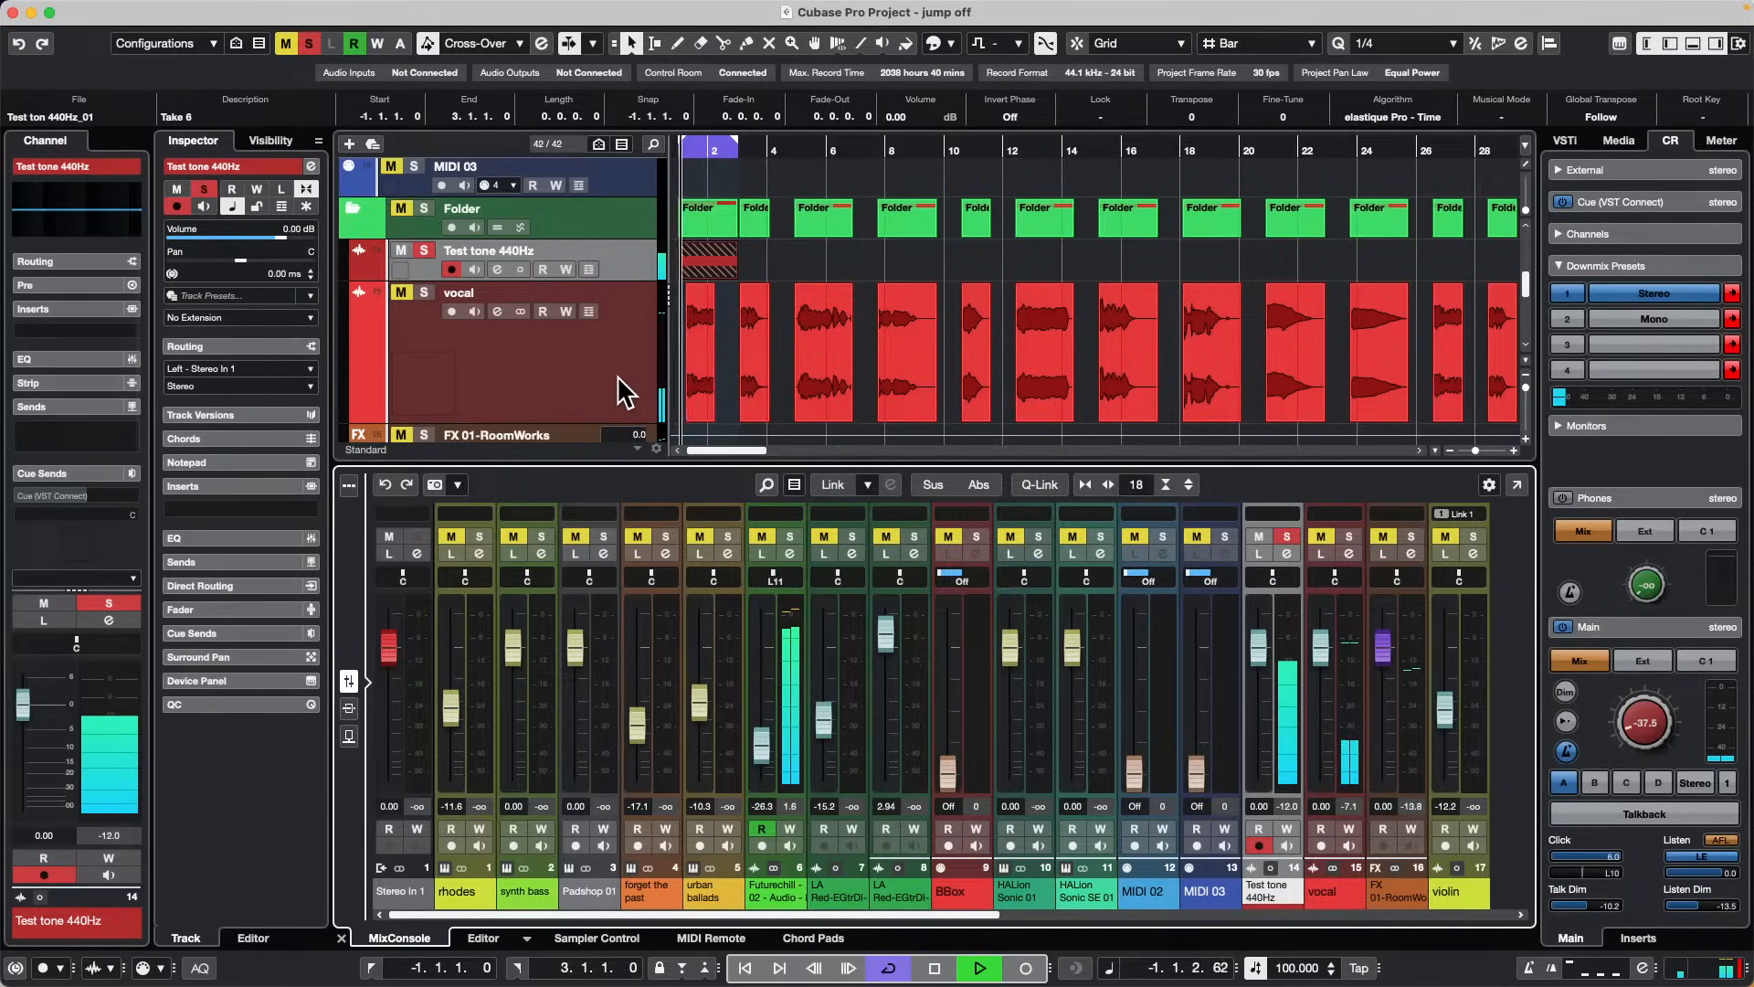
# Step: Lower the Test tone 440Hz fader to -2.34 dB and reselect Input as the global meter position
pyautogui.moveTo(1255, 653)
pyautogui.mouseDown()
pyautogui.moveTo(1259, 767)
pyautogui.moveTo(1265, 672)
pyautogui.moveTo(1281, 794)
pyautogui.moveTo(1265, 659)
pyautogui.moveTo(1257, 735)
pyautogui.moveTo(1262, 626)
pyautogui.moveTo(1263, 769)
pyautogui.moveTo(1270, 598)
pyautogui.moveTo(1266, 680)
pyautogui.moveTo(1264, 660)
pyautogui.mouseUp()
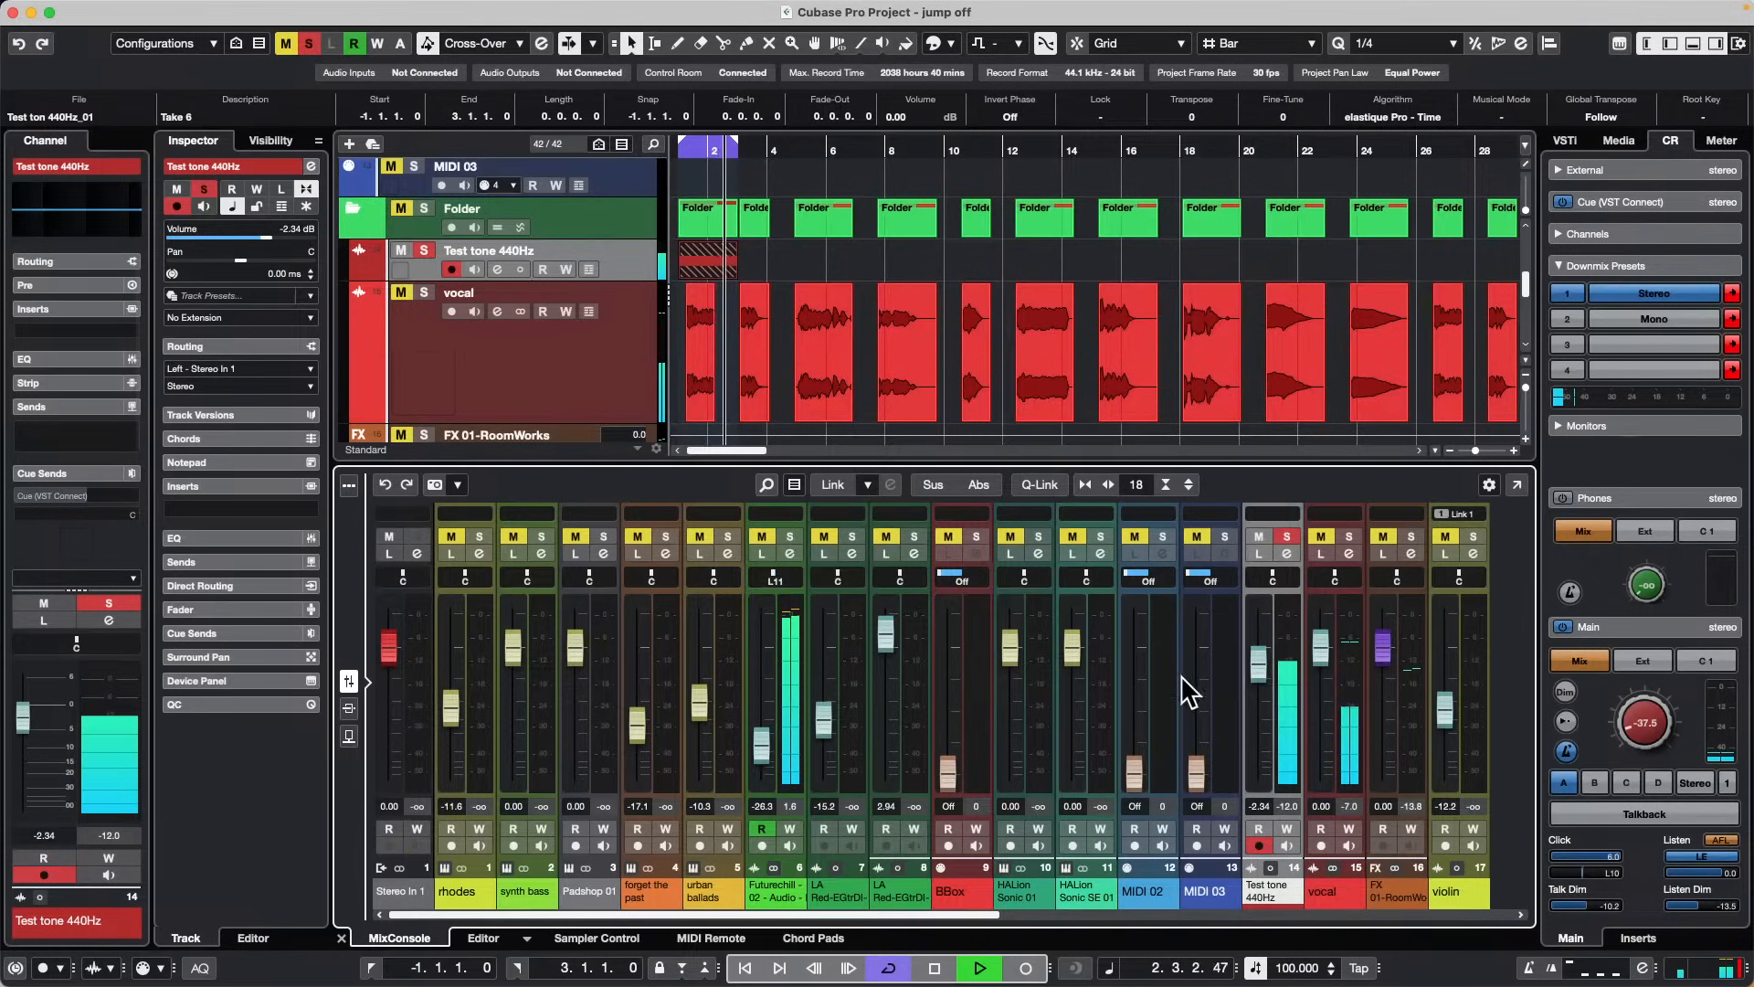
pyautogui.rightClick(1281, 682)
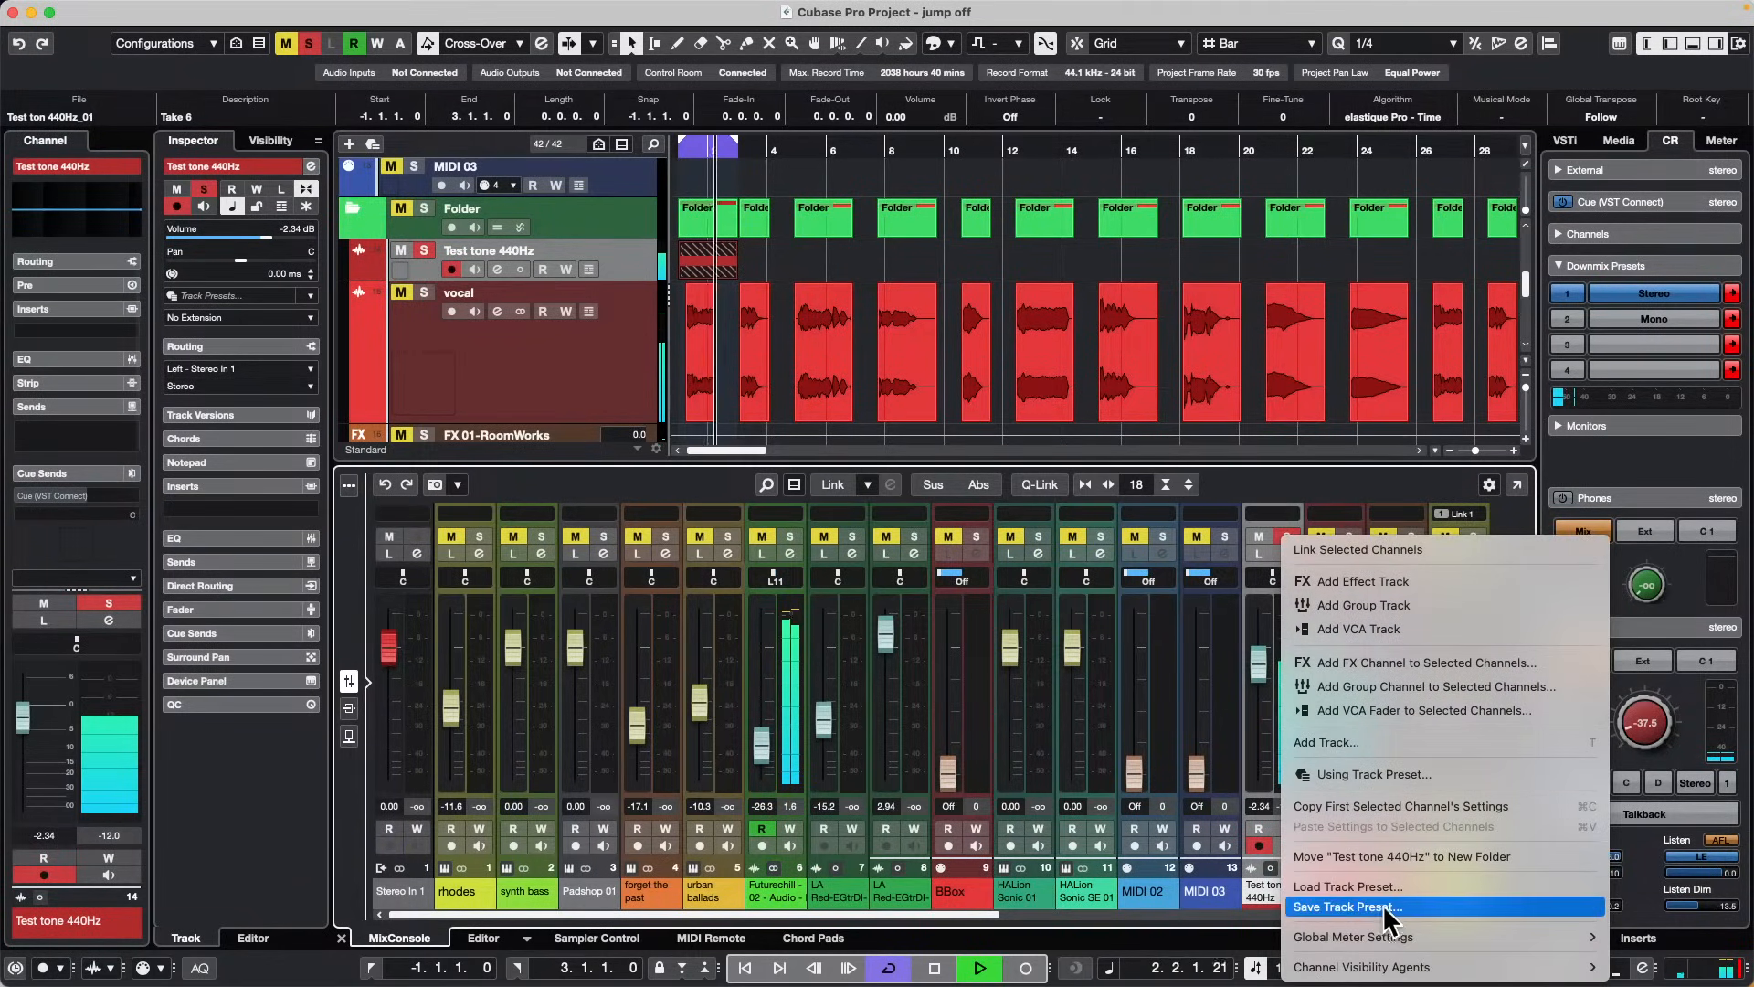
pyautogui.moveTo(1369, 932)
pyautogui.moveTo(1213, 919)
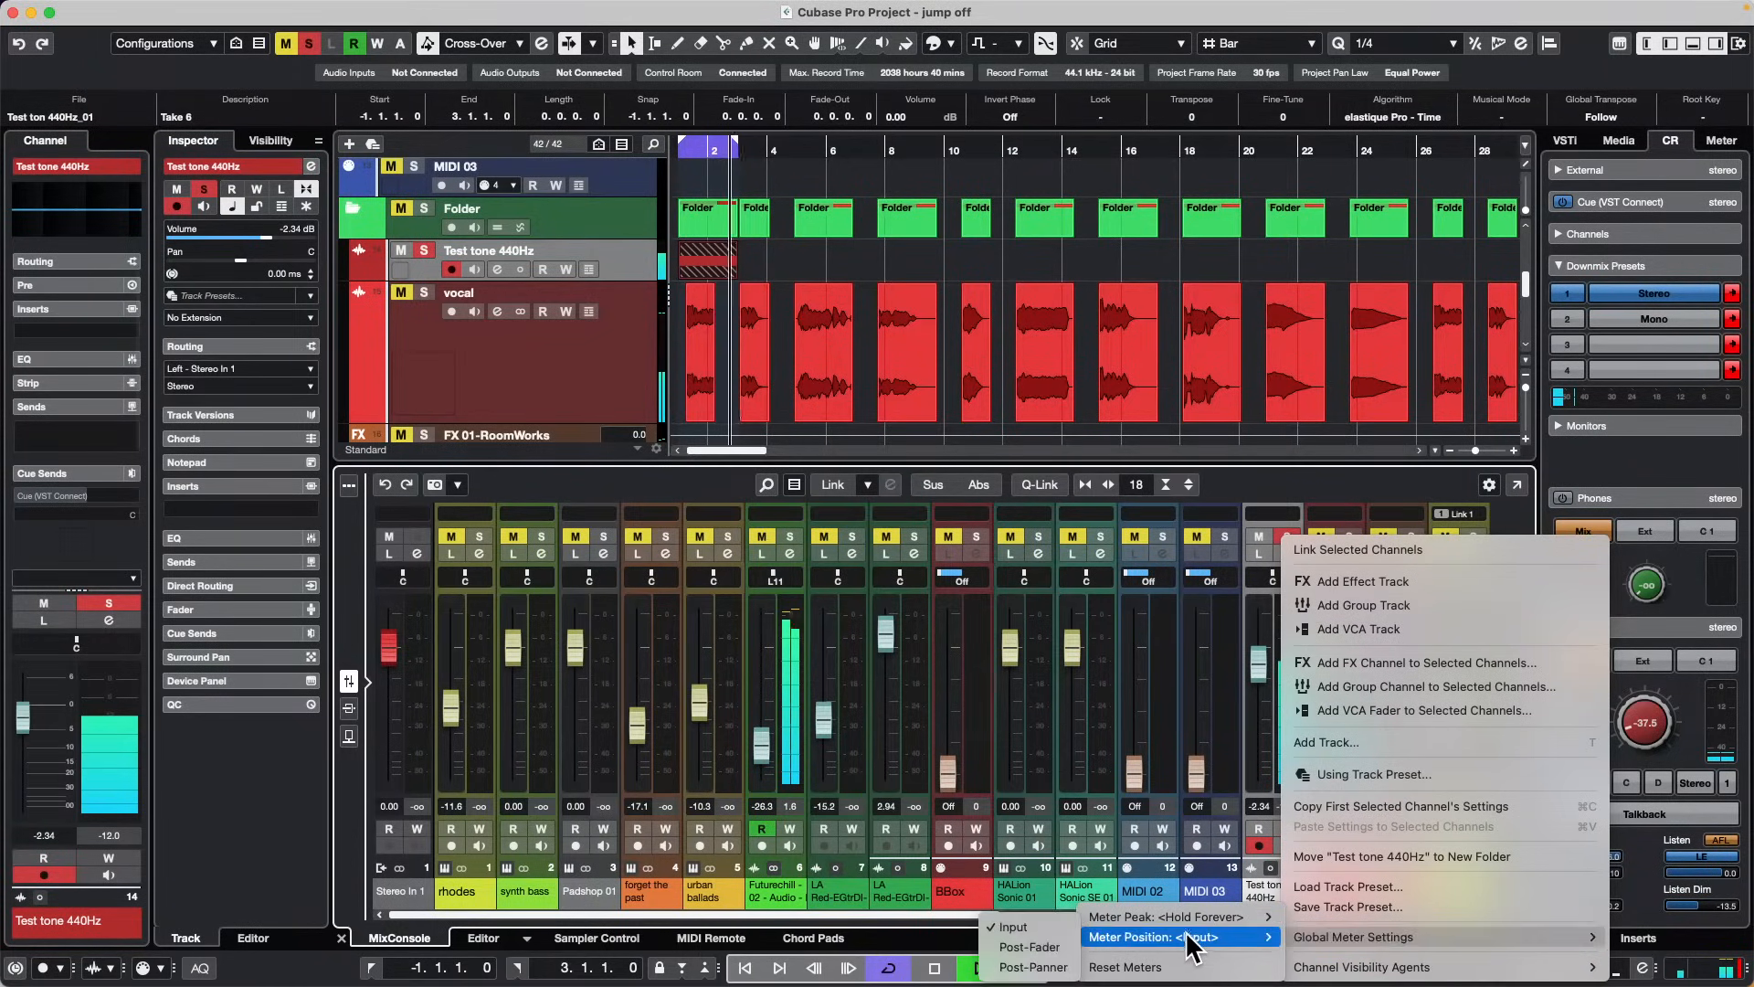
pyautogui.click(1034, 928)
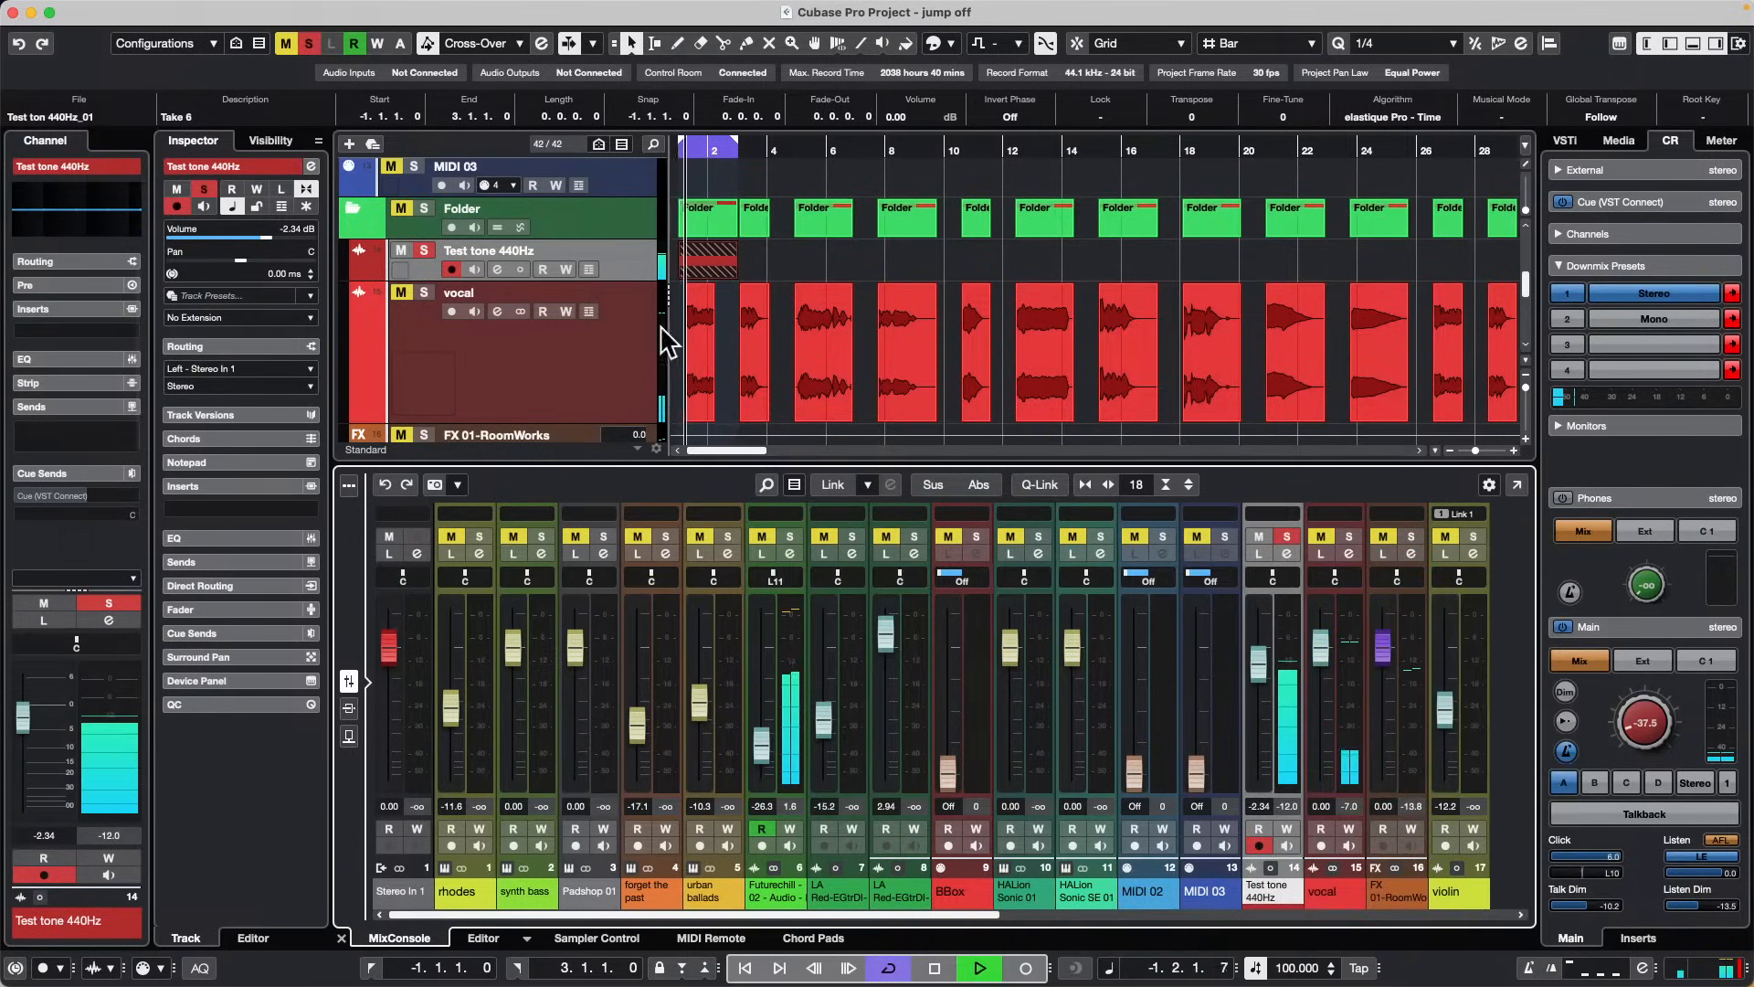
# Step: Mute the Test tone 440Hz track, turn off its solo and stop playback
pyautogui.click(400, 250)
pyautogui.click(424, 250)
pyautogui.press('space')
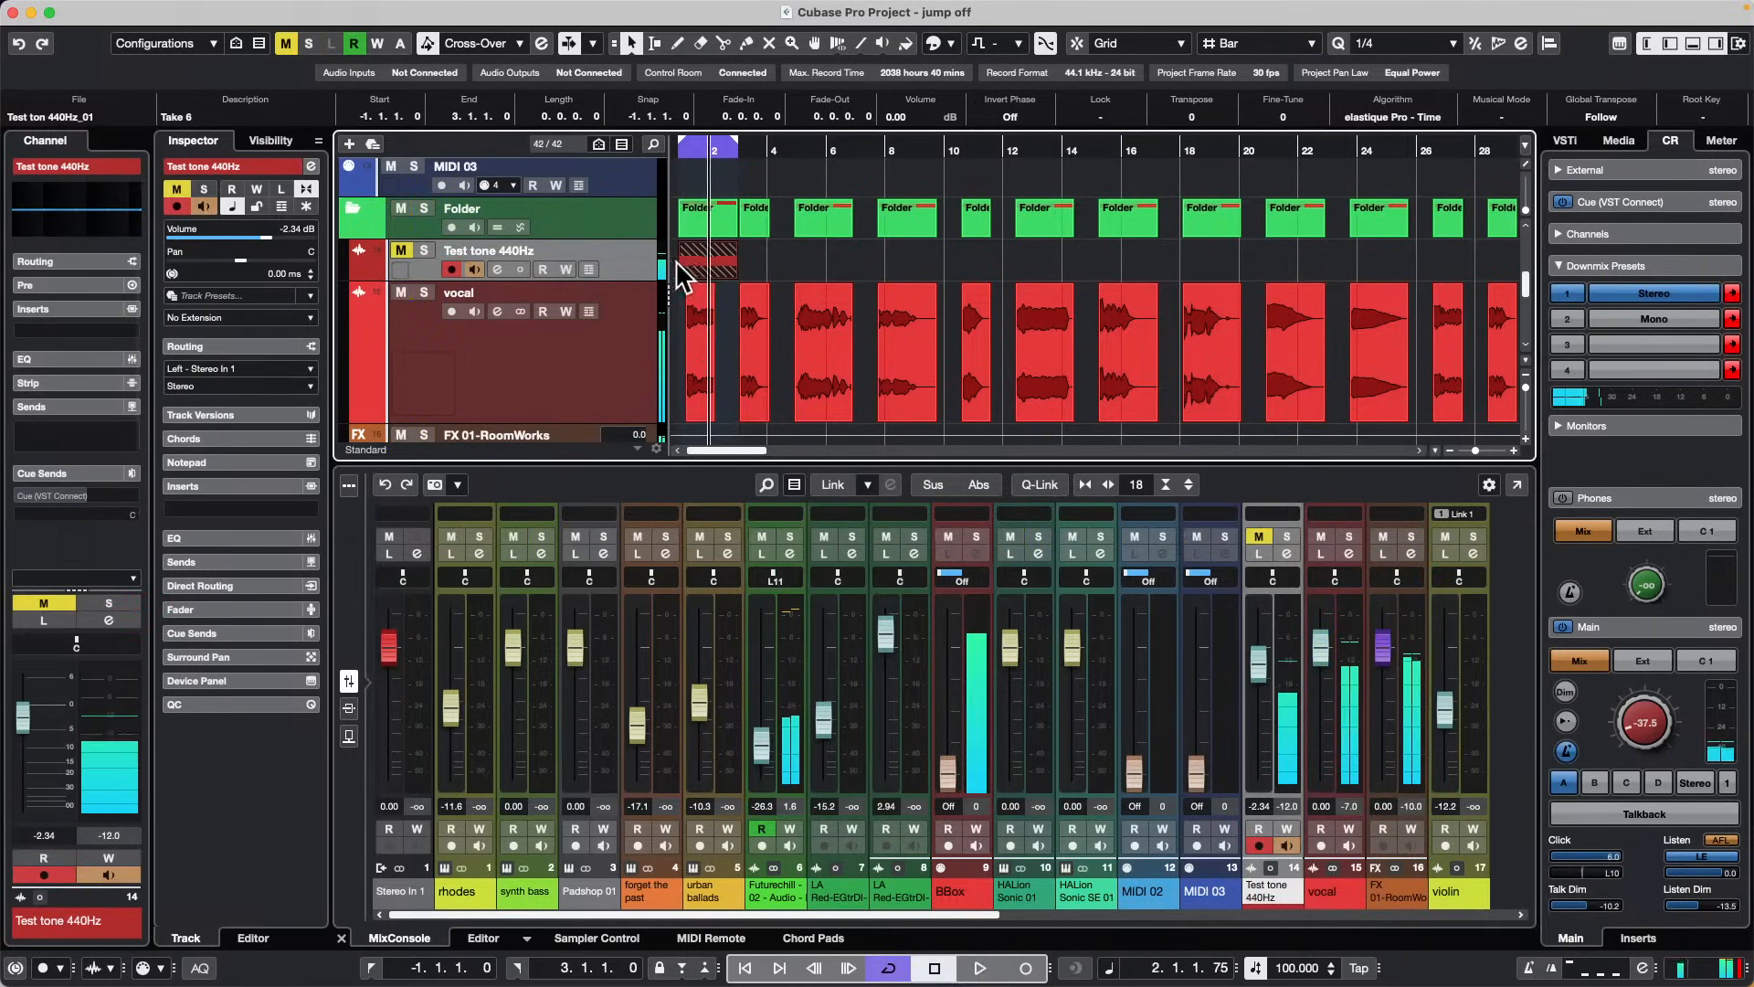
# Step: Mute the test tone event with the Mute tool and return to the Object Selection tool
pyautogui.rightClick(769, 264)
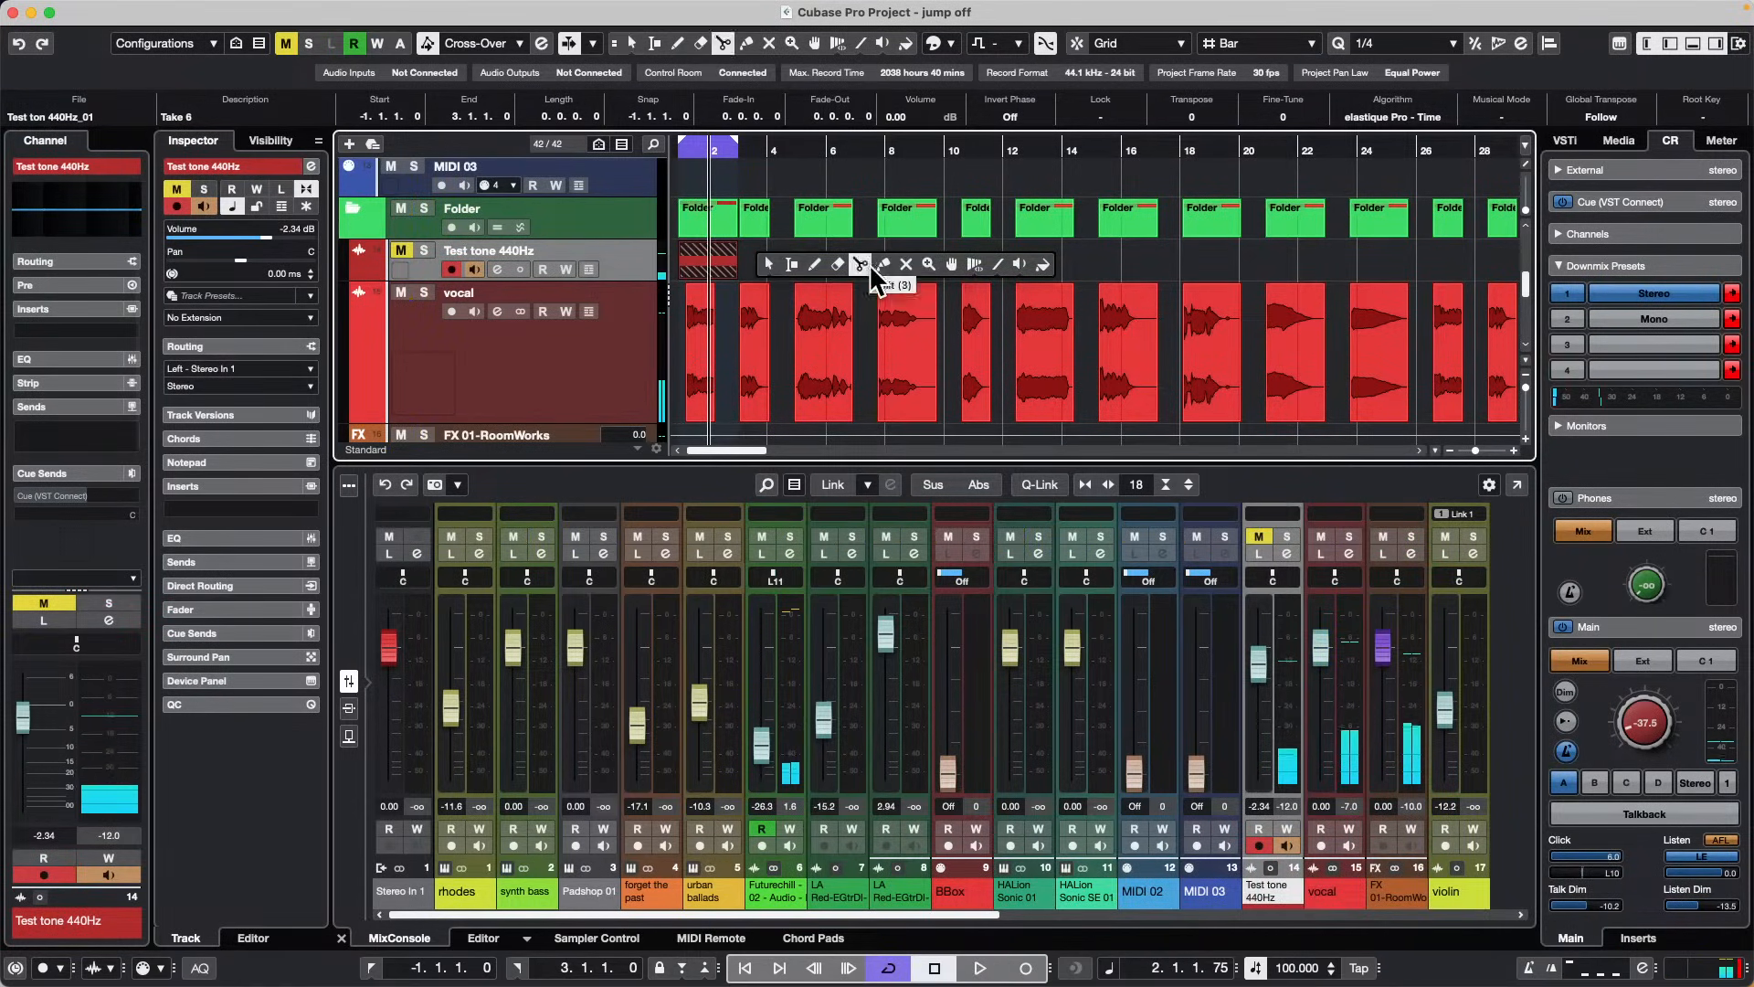
pyautogui.click(906, 264)
pyautogui.click(714, 265)
pyautogui.rightClick(827, 265)
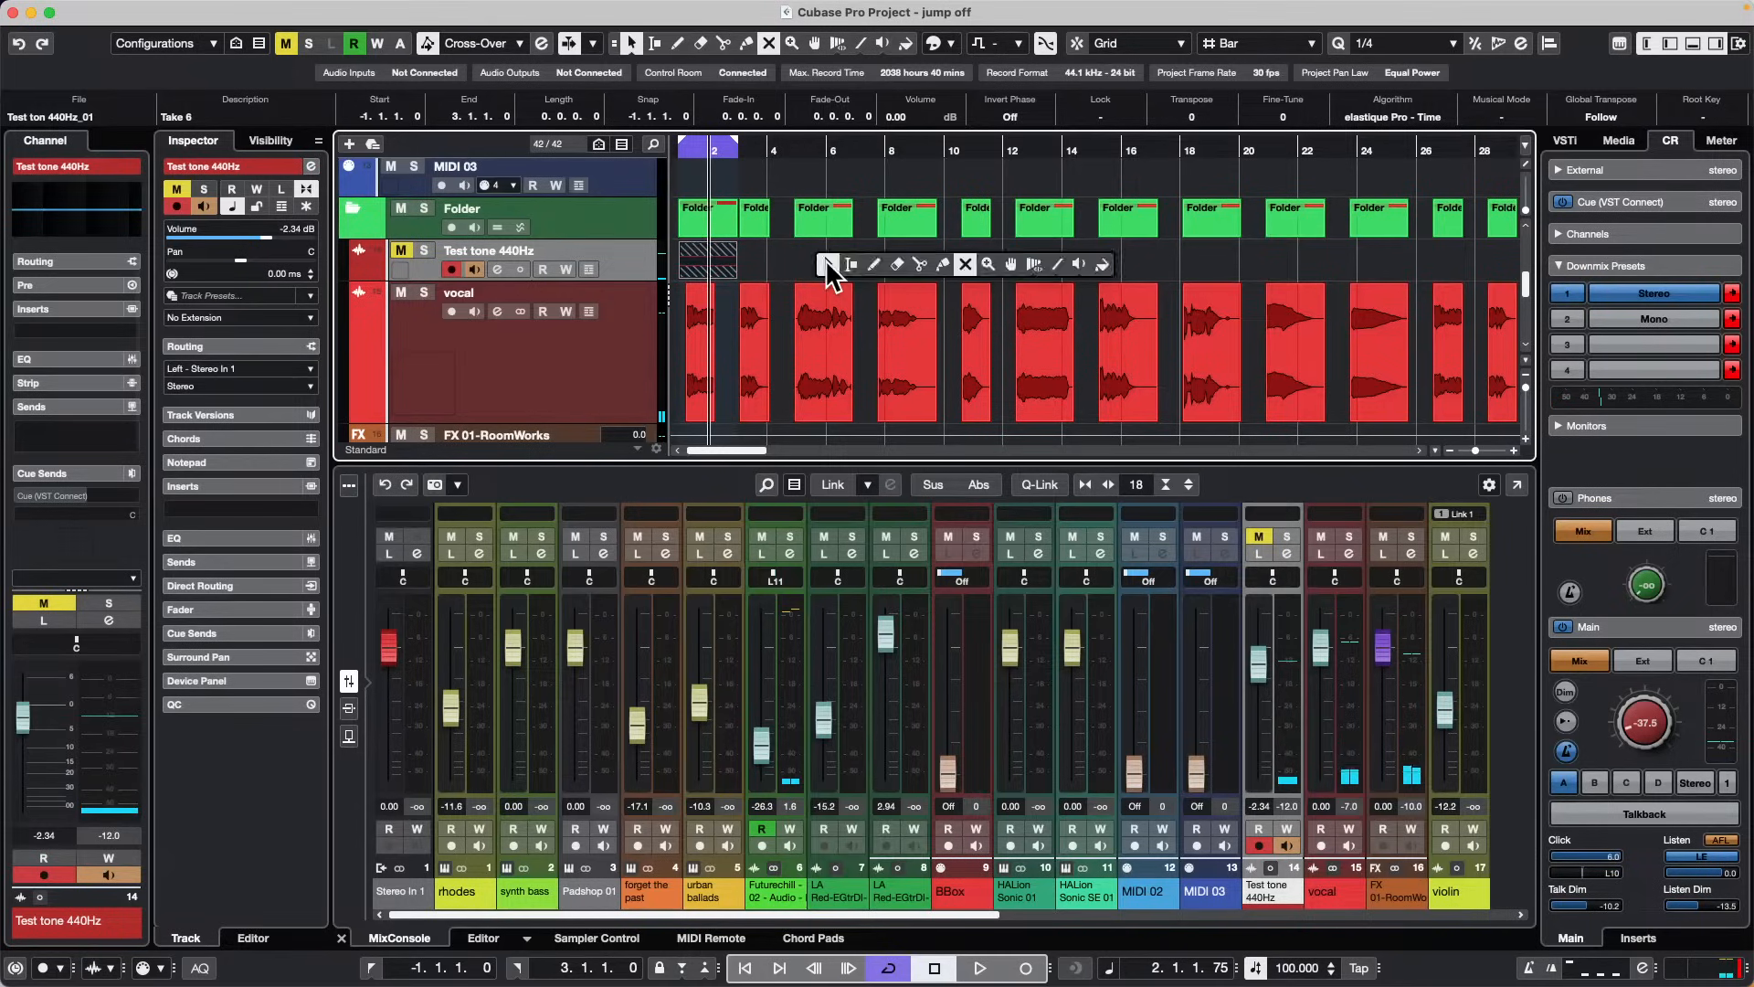
pyautogui.click(827, 265)
pyautogui.click(827, 297)
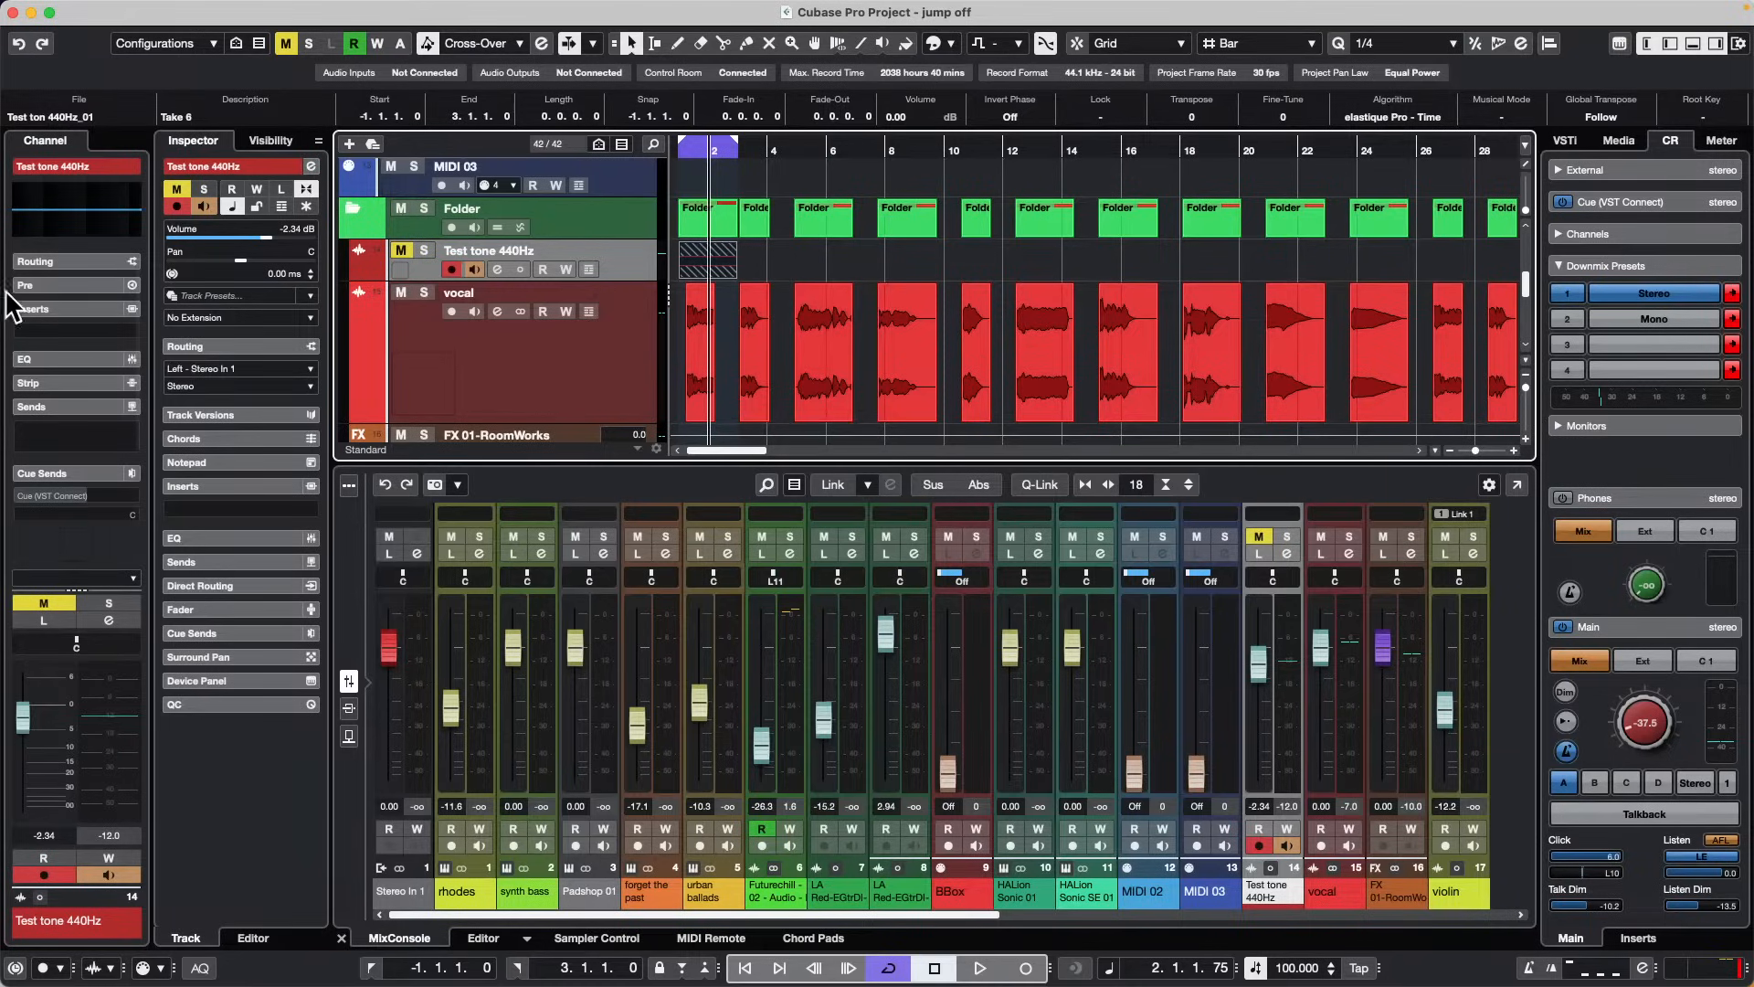
# Step: Select the violin track and then the Audio 04 track in the track list
pyautogui.scroll(-3, 563, 333)
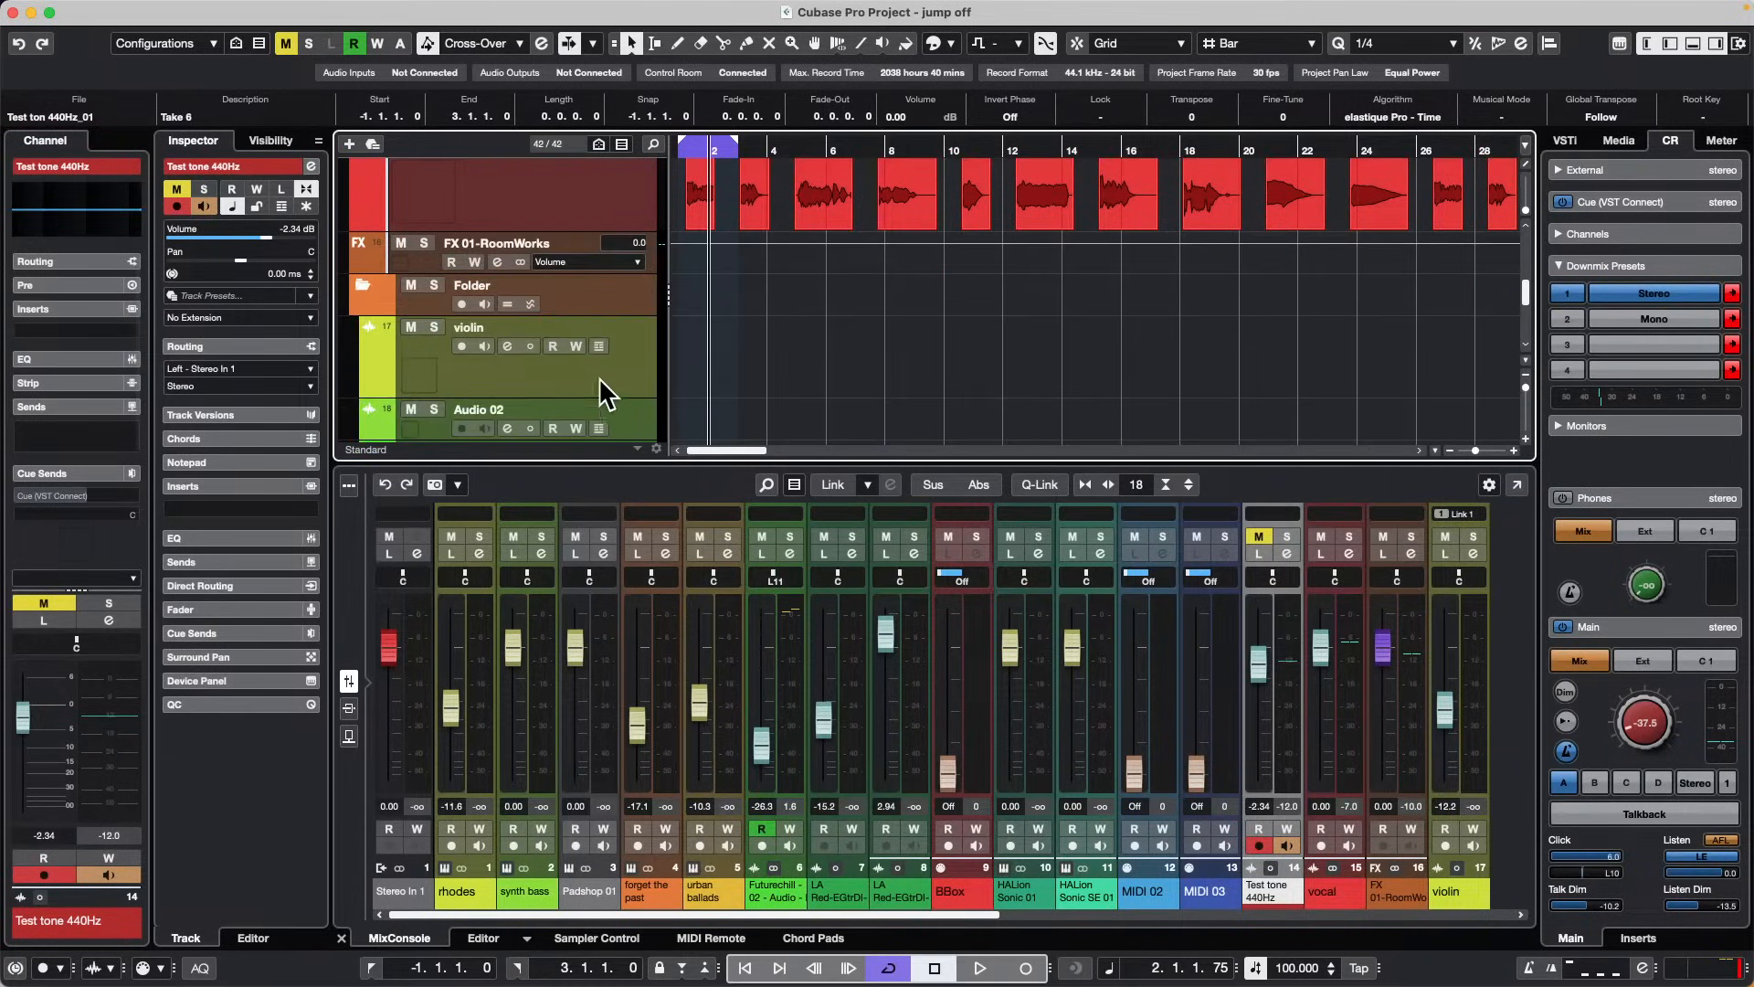
pyautogui.click(579, 366)
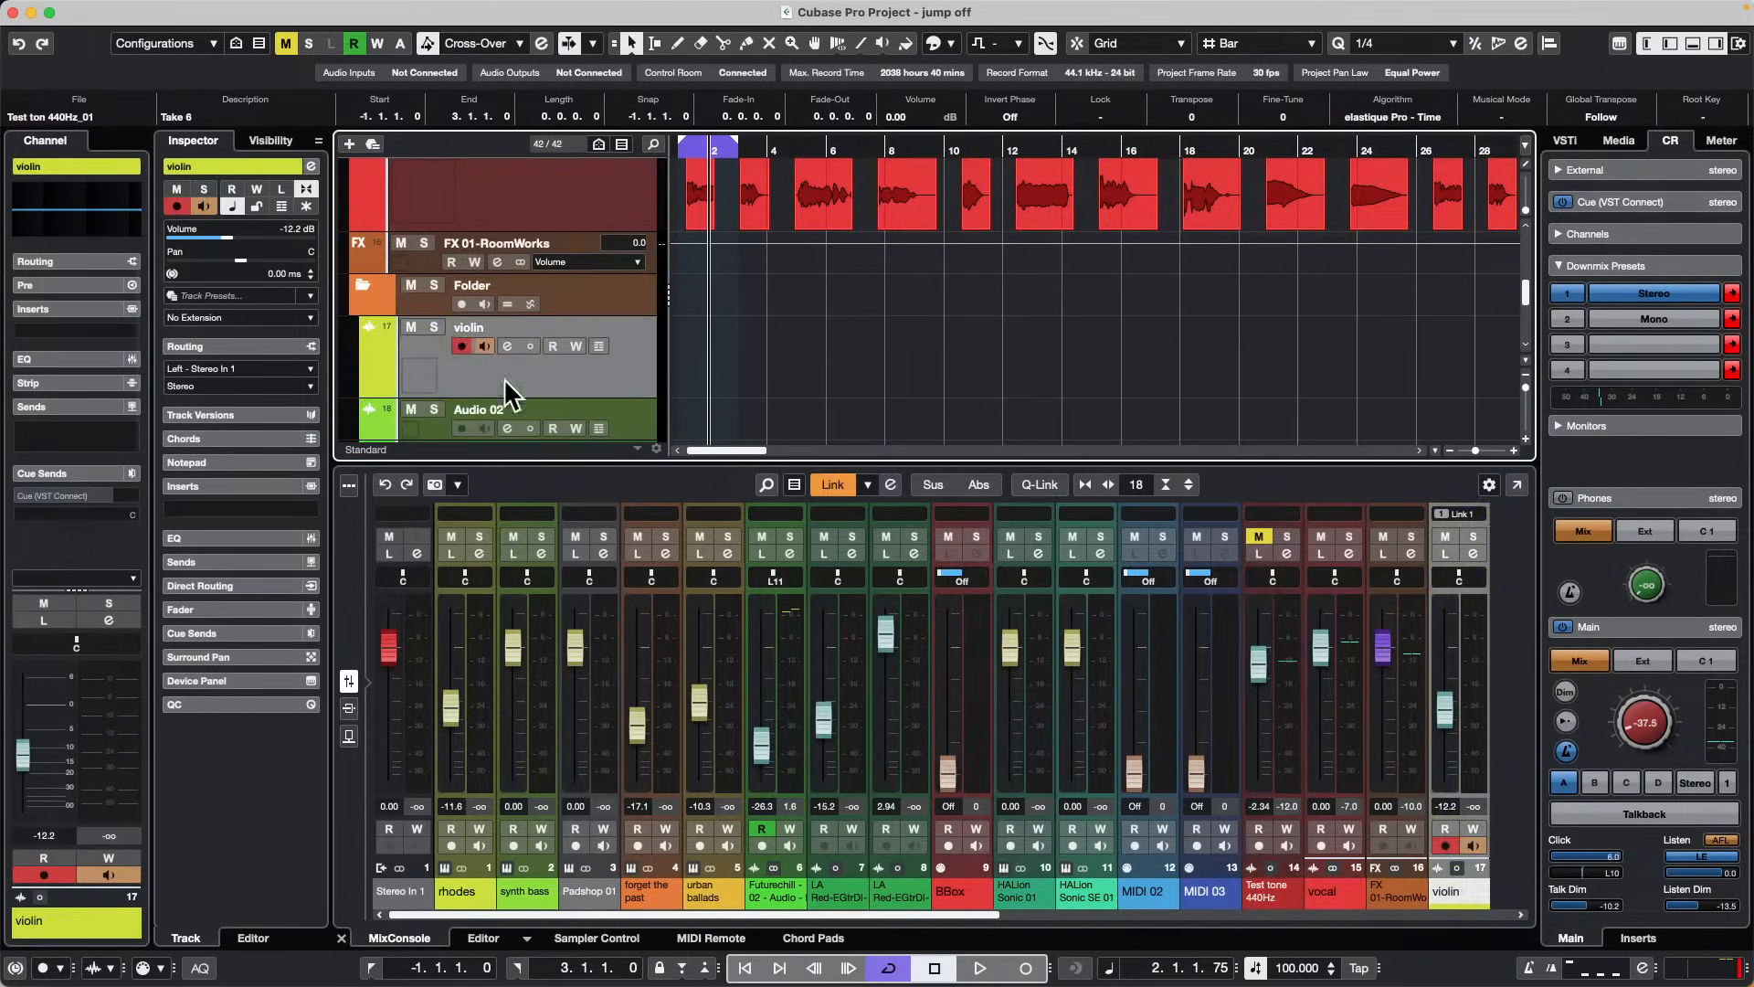
pyautogui.scroll(-2, 504, 377)
pyautogui.click(632, 369)
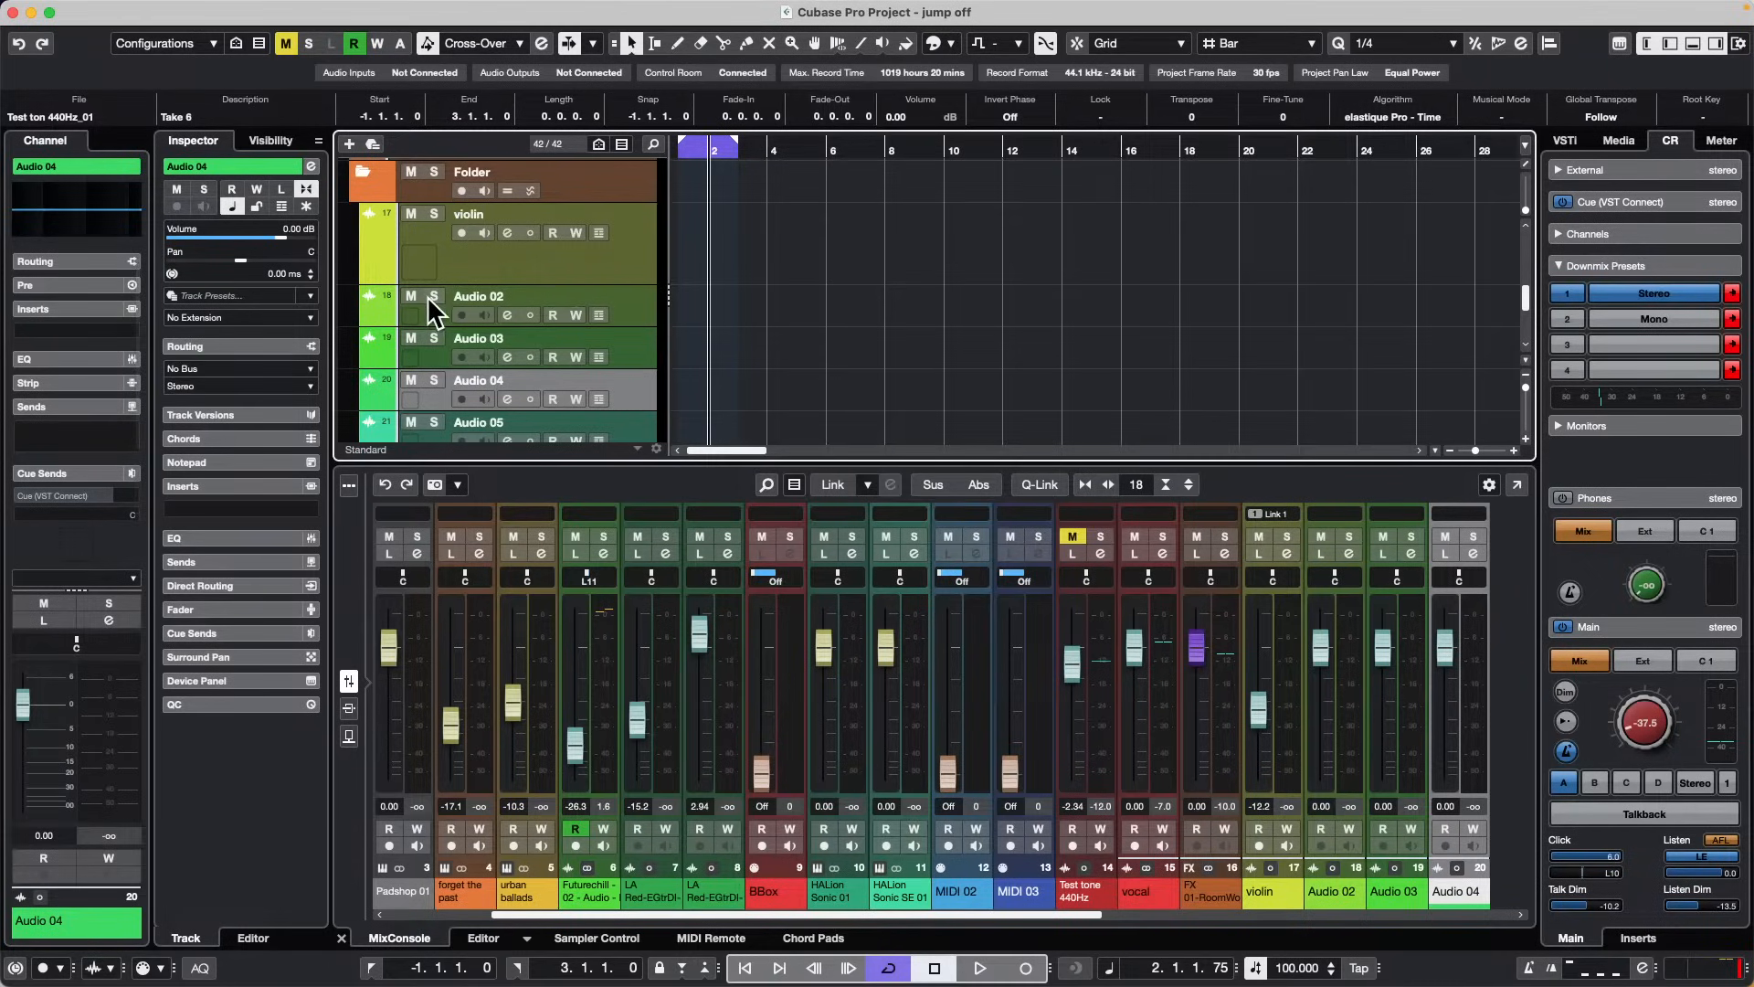
# Step: Step the track selection through the track list until the MIDI 06 track is selected
pyautogui.press('Up')
pyautogui.press('Down')
pyautogui.press('Down')
pyautogui.press('Down')
pyautogui.press('Down')
pyautogui.press('Down')
pyautogui.press('Down')
pyautogui.press('Down')
pyautogui.press('Down')
pyautogui.press('Down')
pyautogui.press('Down')
pyautogui.press('Down')
pyautogui.press('Down')
pyautogui.press('Down')
pyautogui.press('Down')
pyautogui.press('Down')
pyautogui.press('Down')
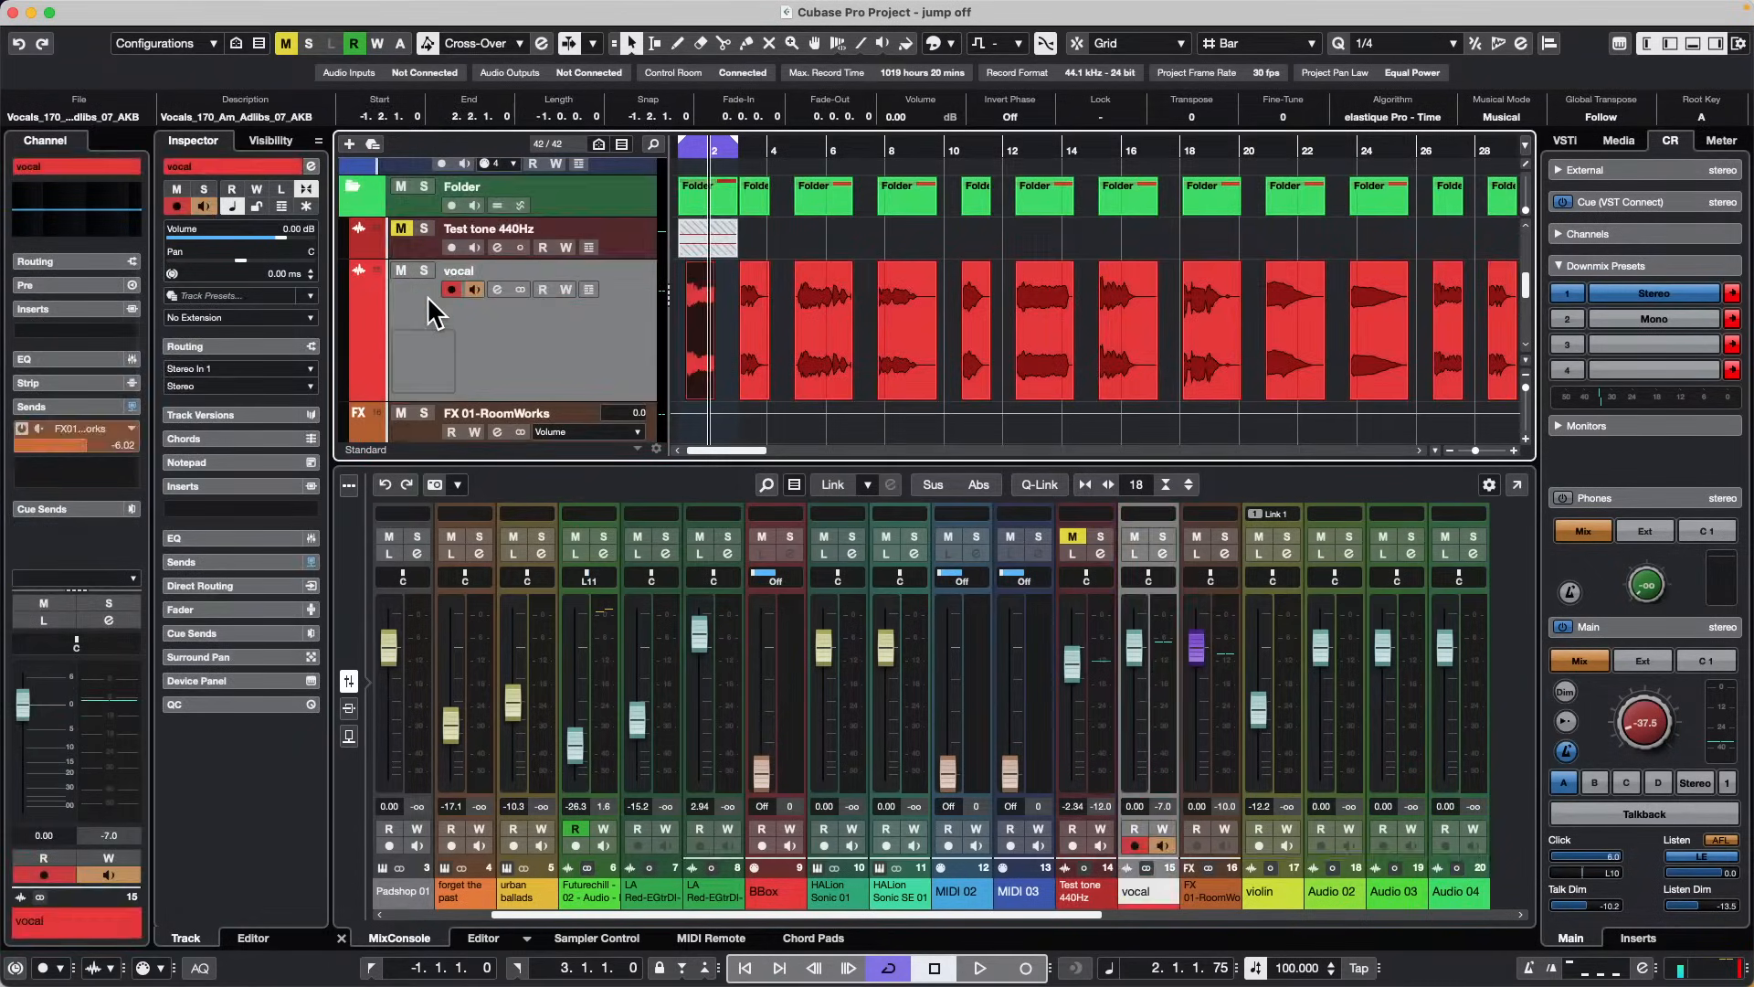
pyautogui.press('Down')
pyautogui.press('Down')
pyautogui.press('Down')
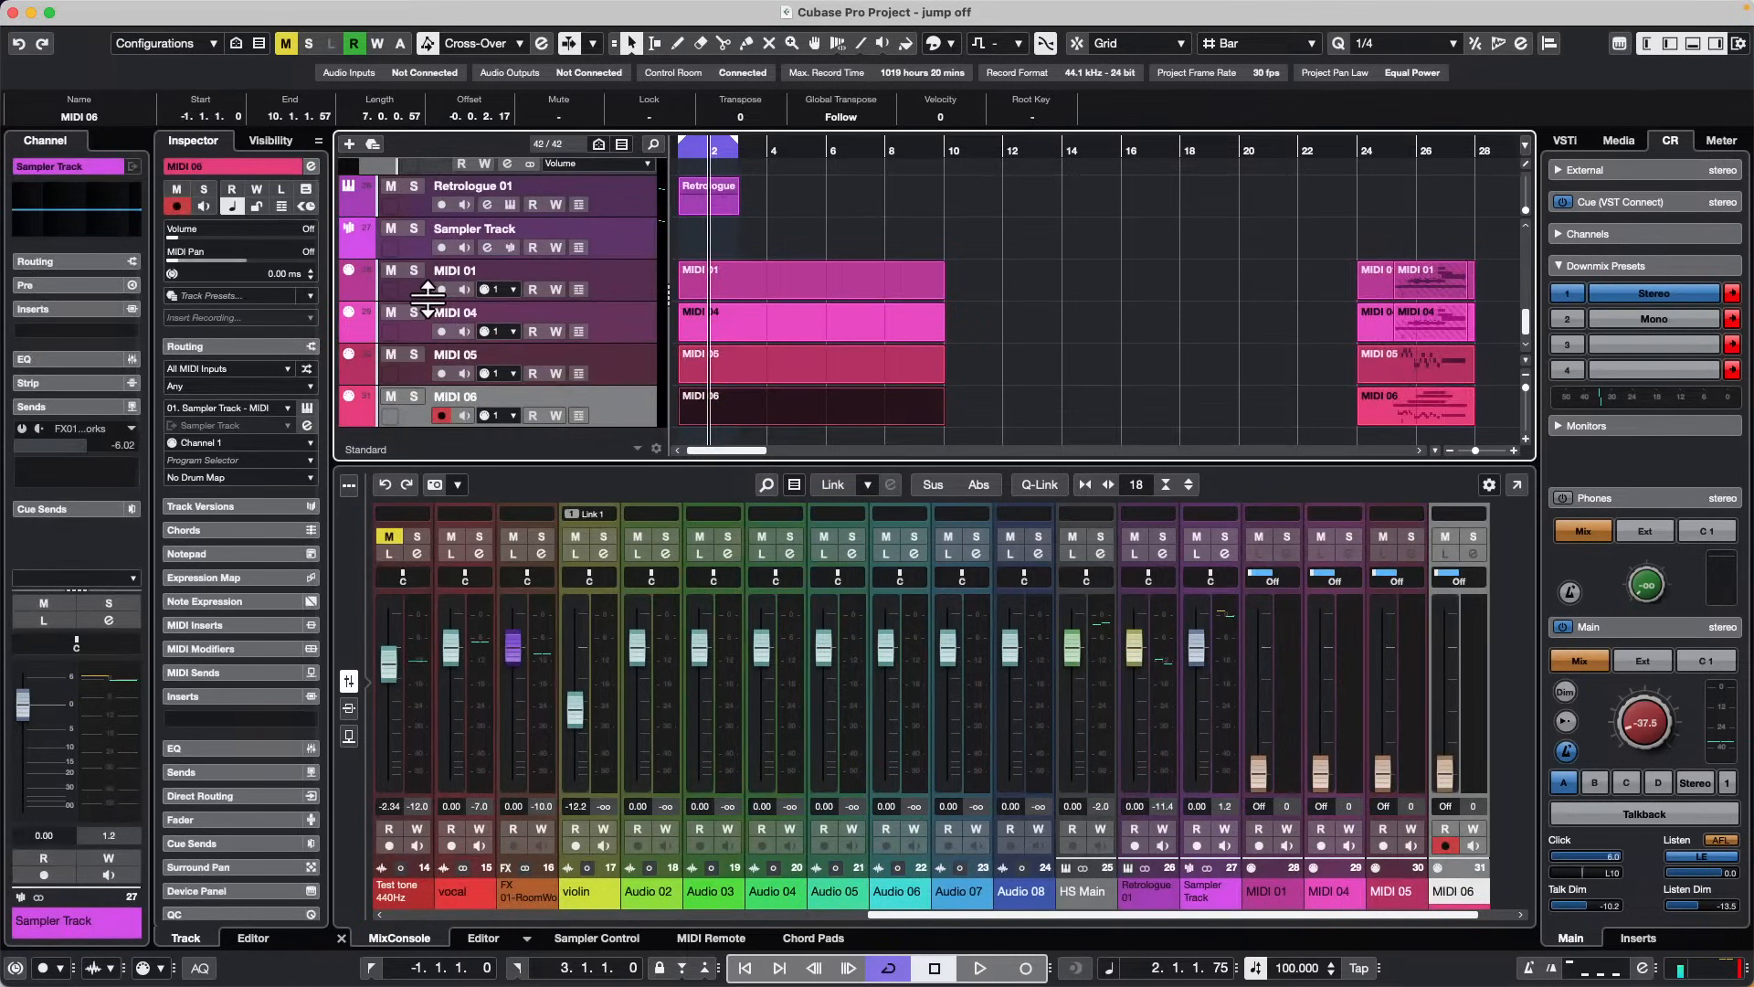
# Step: Step the track selection back up from MIDI 06 to the vocal track
pyautogui.press('Up')
pyautogui.press('Up')
pyautogui.press('Up')
pyautogui.press('Up')
pyautogui.press('Up')
pyautogui.press('Up')
pyautogui.press('Up')
pyautogui.press('Up')
pyautogui.press('Up')
pyautogui.press('Up')
pyautogui.press('Up')
pyautogui.press('Up')
pyautogui.press('Up')
pyautogui.press('Up')
pyautogui.press('Up')
pyautogui.press('Up')
pyautogui.press('Up')
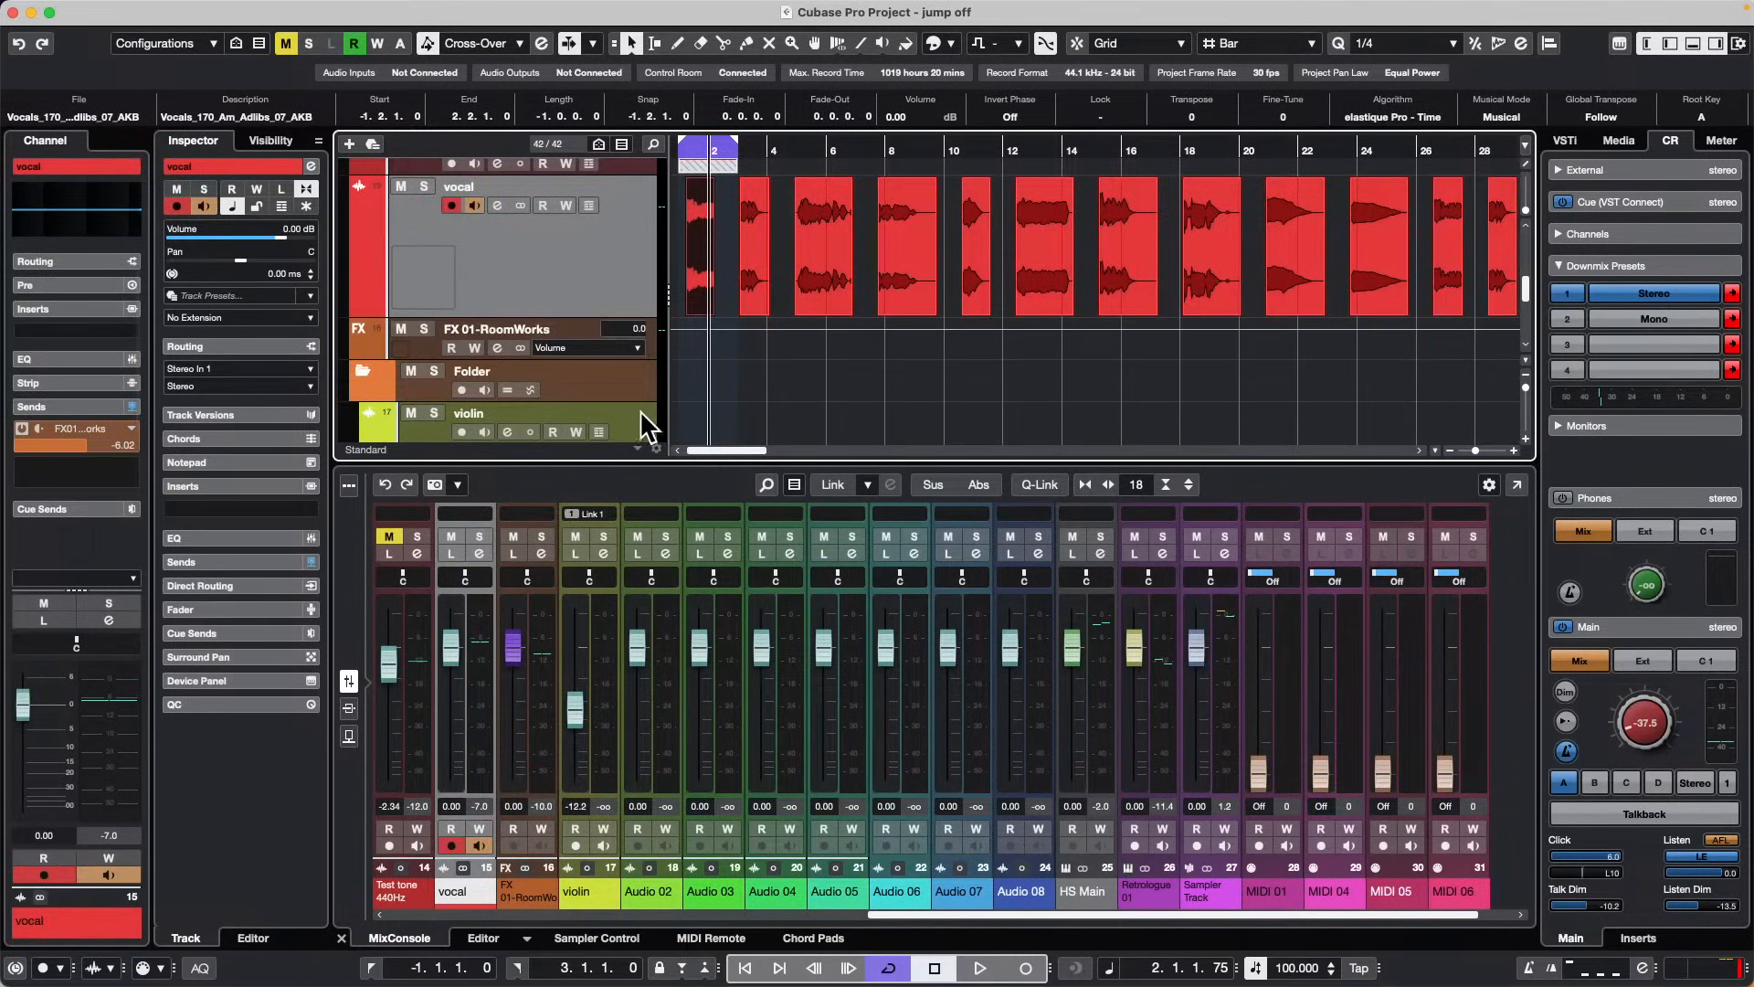
# Step: Select the violin track and step the selection down to the Retrologue 01 track
pyautogui.click(651, 422)
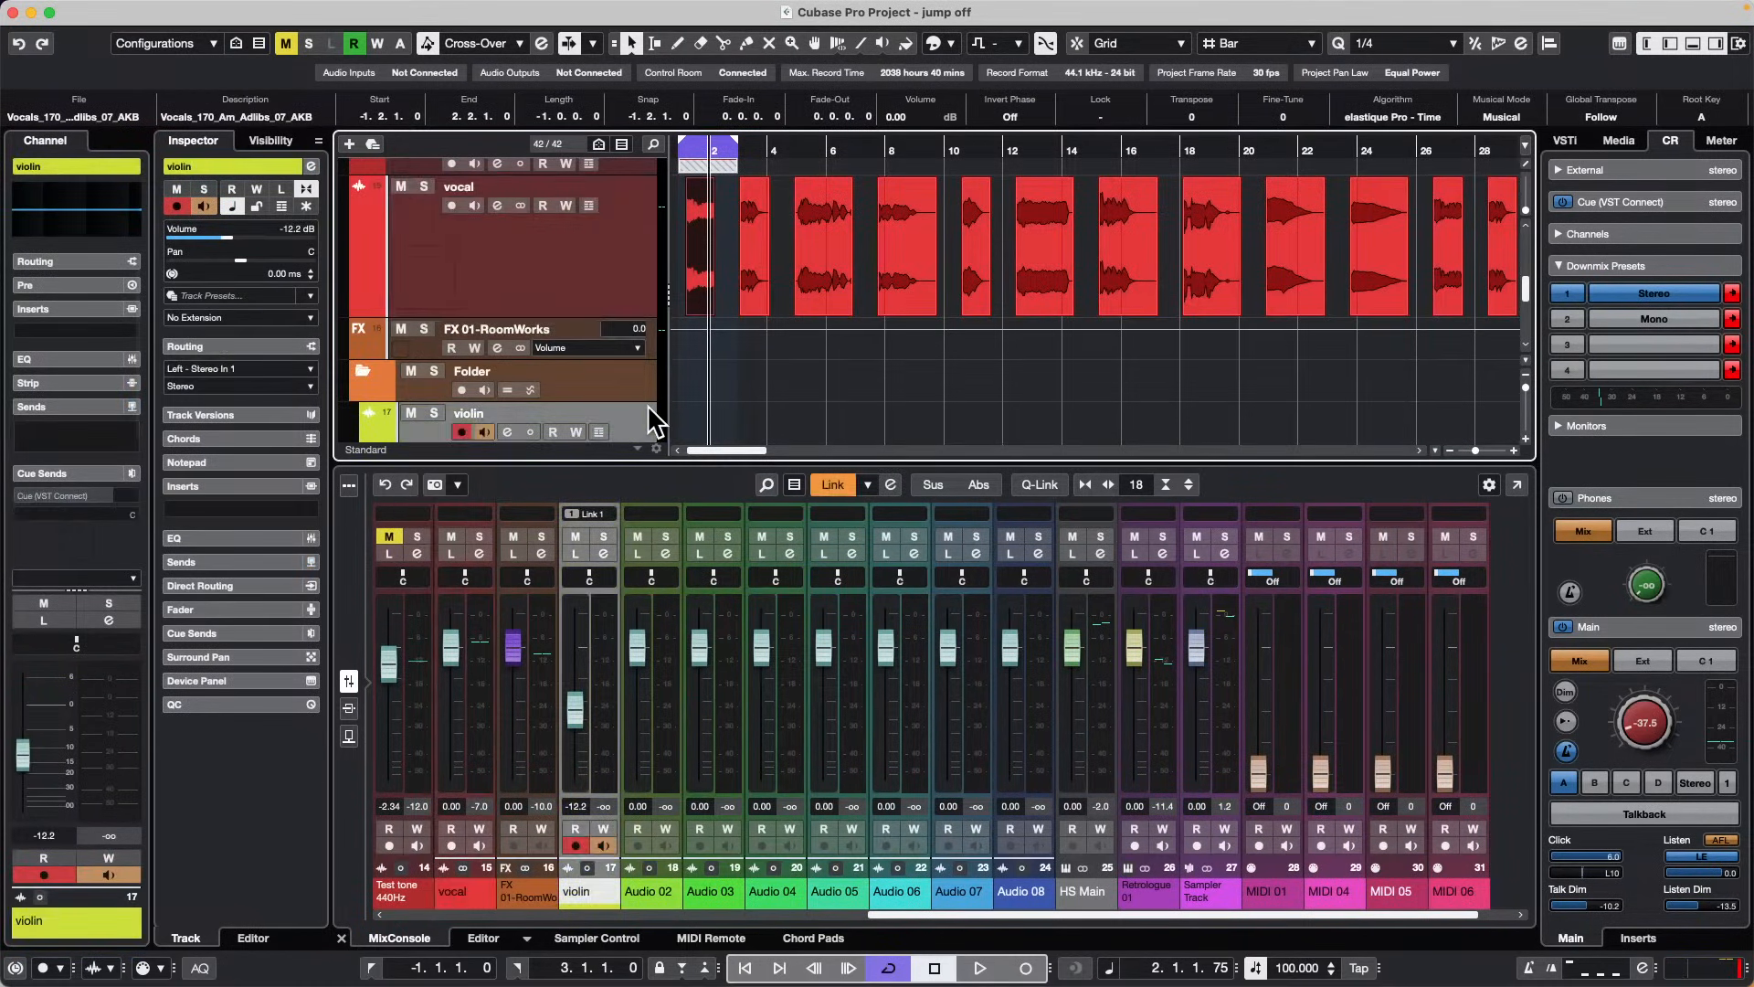
pyautogui.press('Down')
pyautogui.press('Down')
pyautogui.press('Down')
pyautogui.press('Down')
pyautogui.press('Down')
pyautogui.press('Down')
pyautogui.press('Down')
pyautogui.press('Down')
pyautogui.press('Down')
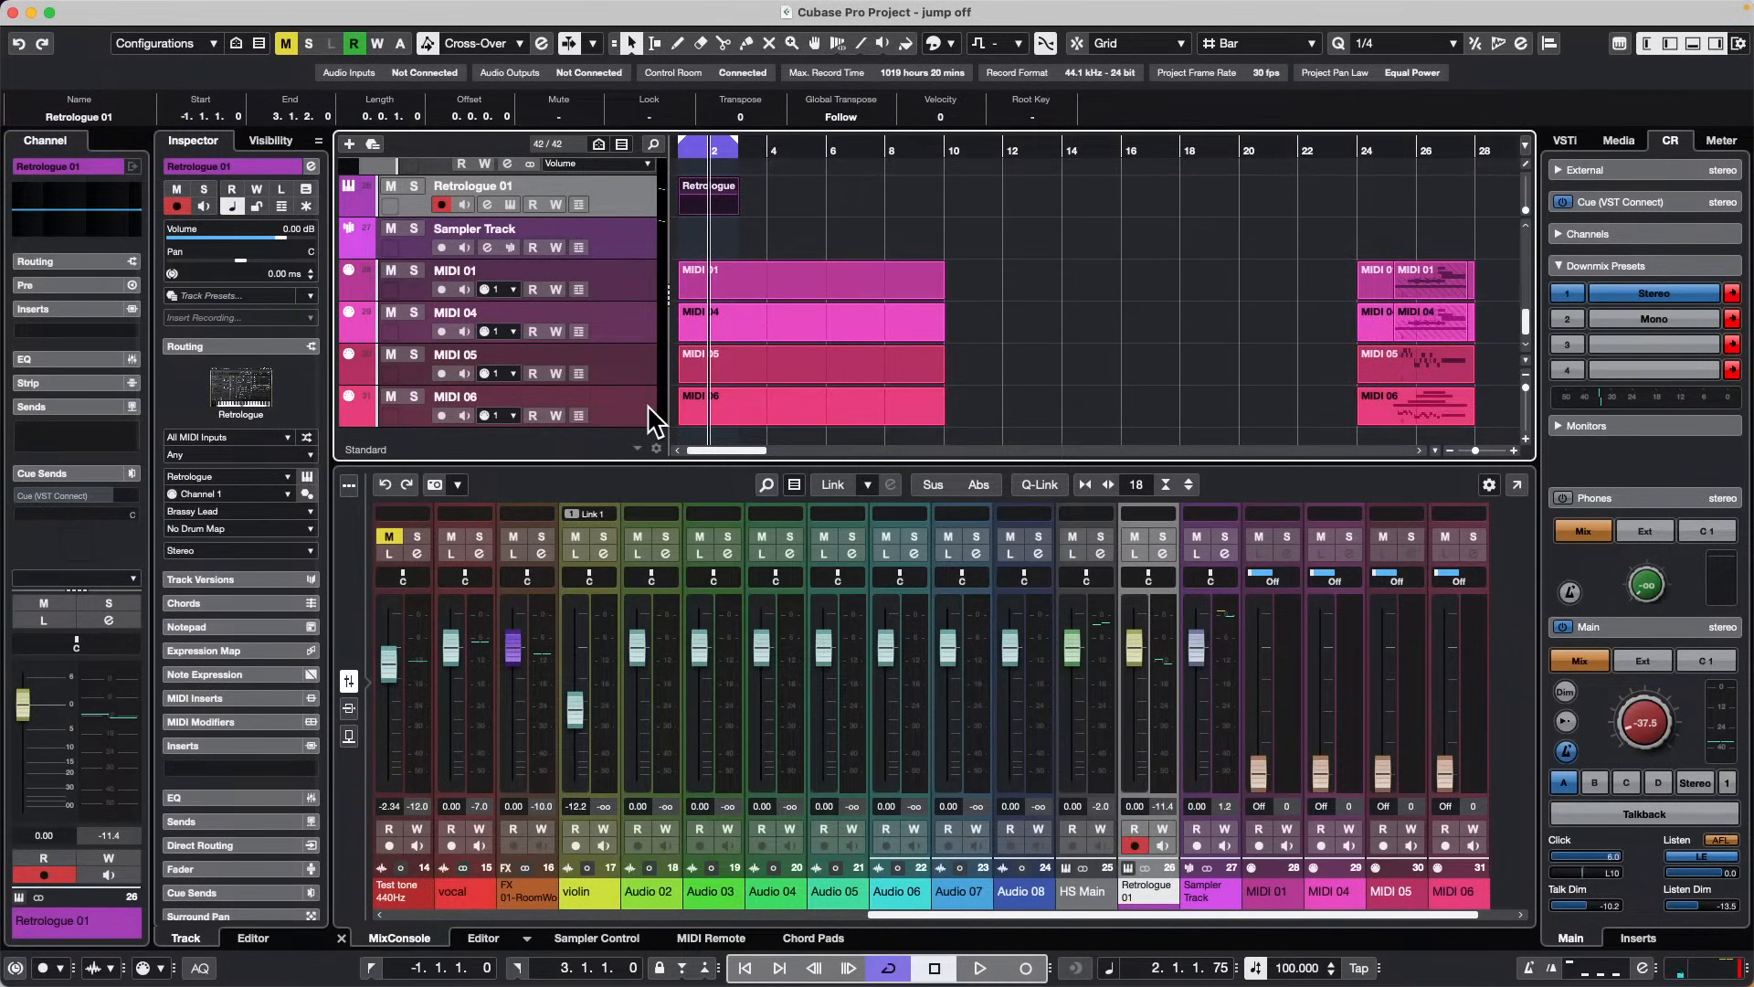
# Step: Step the track selection back up from Retrologue 01 to the vocal track
pyautogui.press('Up')
pyautogui.press('Up')
pyautogui.press('Up')
pyautogui.press('Up')
pyautogui.press('Up')
pyautogui.press('Up')
pyautogui.press('Up')
pyautogui.press('Up')
pyautogui.press('Up')
pyautogui.press('Up')
pyautogui.press('Up')
pyautogui.press('Up')
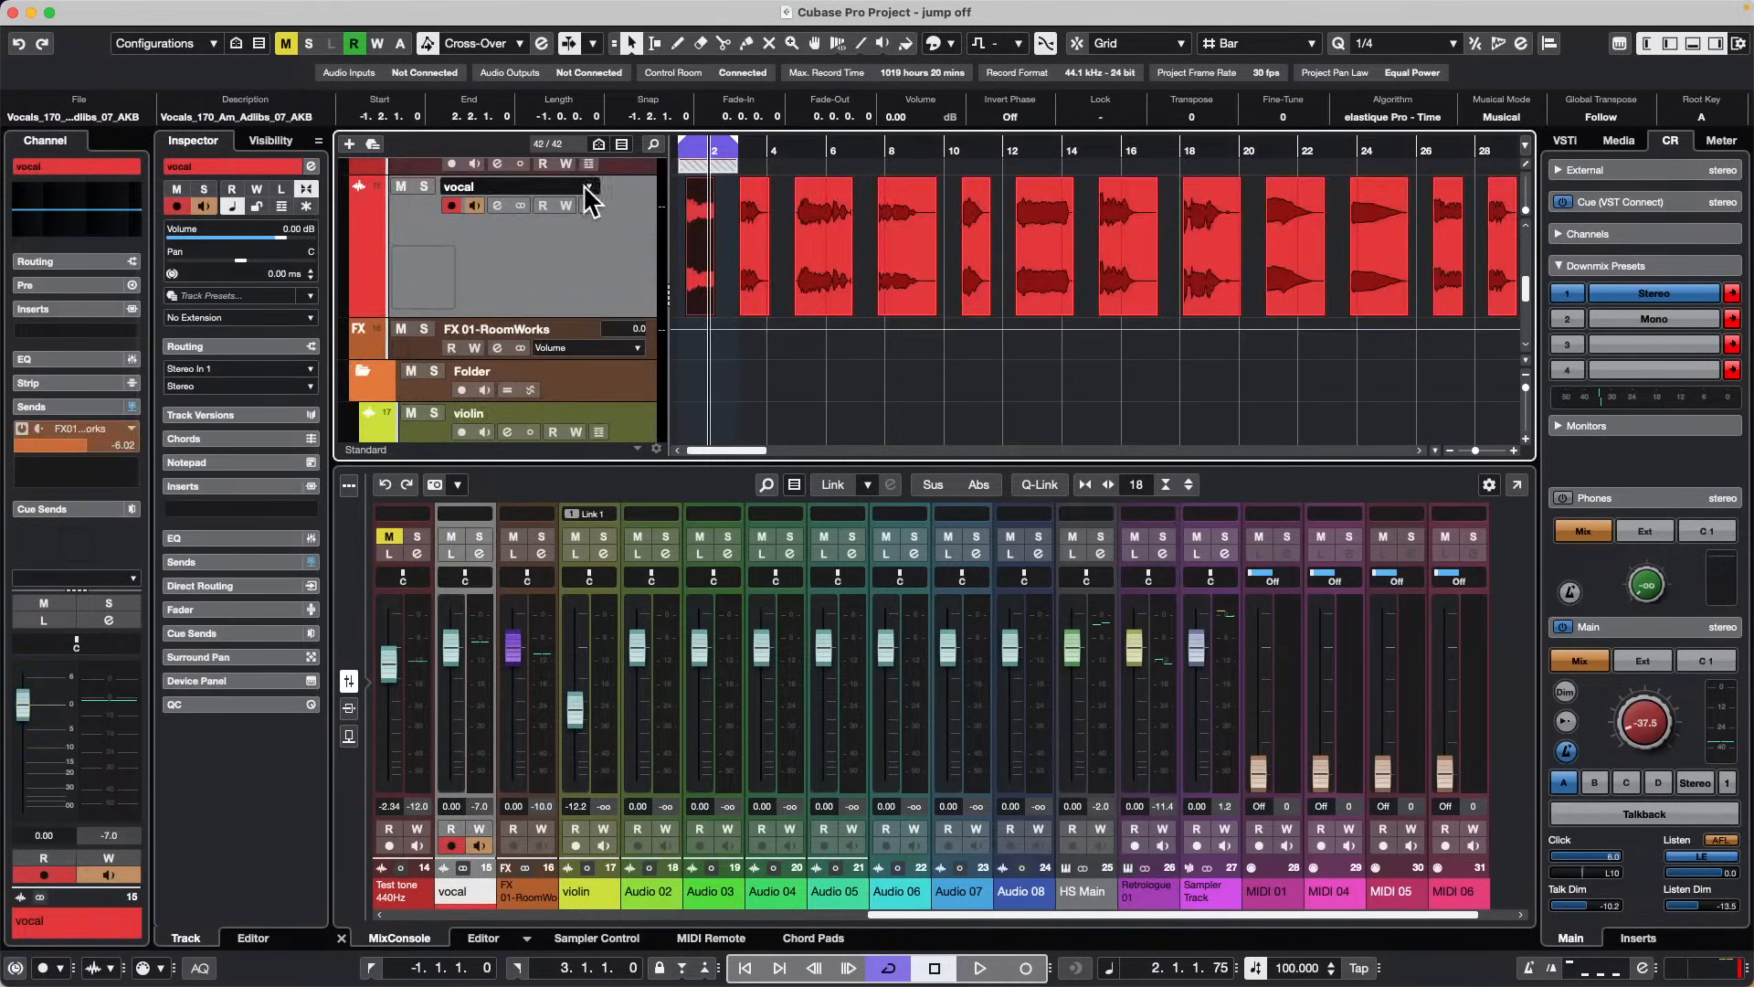
# Step: Select the Audio 02, 03, 04 and 05 tracks in turn and show the insert slots in the MixConsole
pyautogui.scroll(-5, 586, 210)
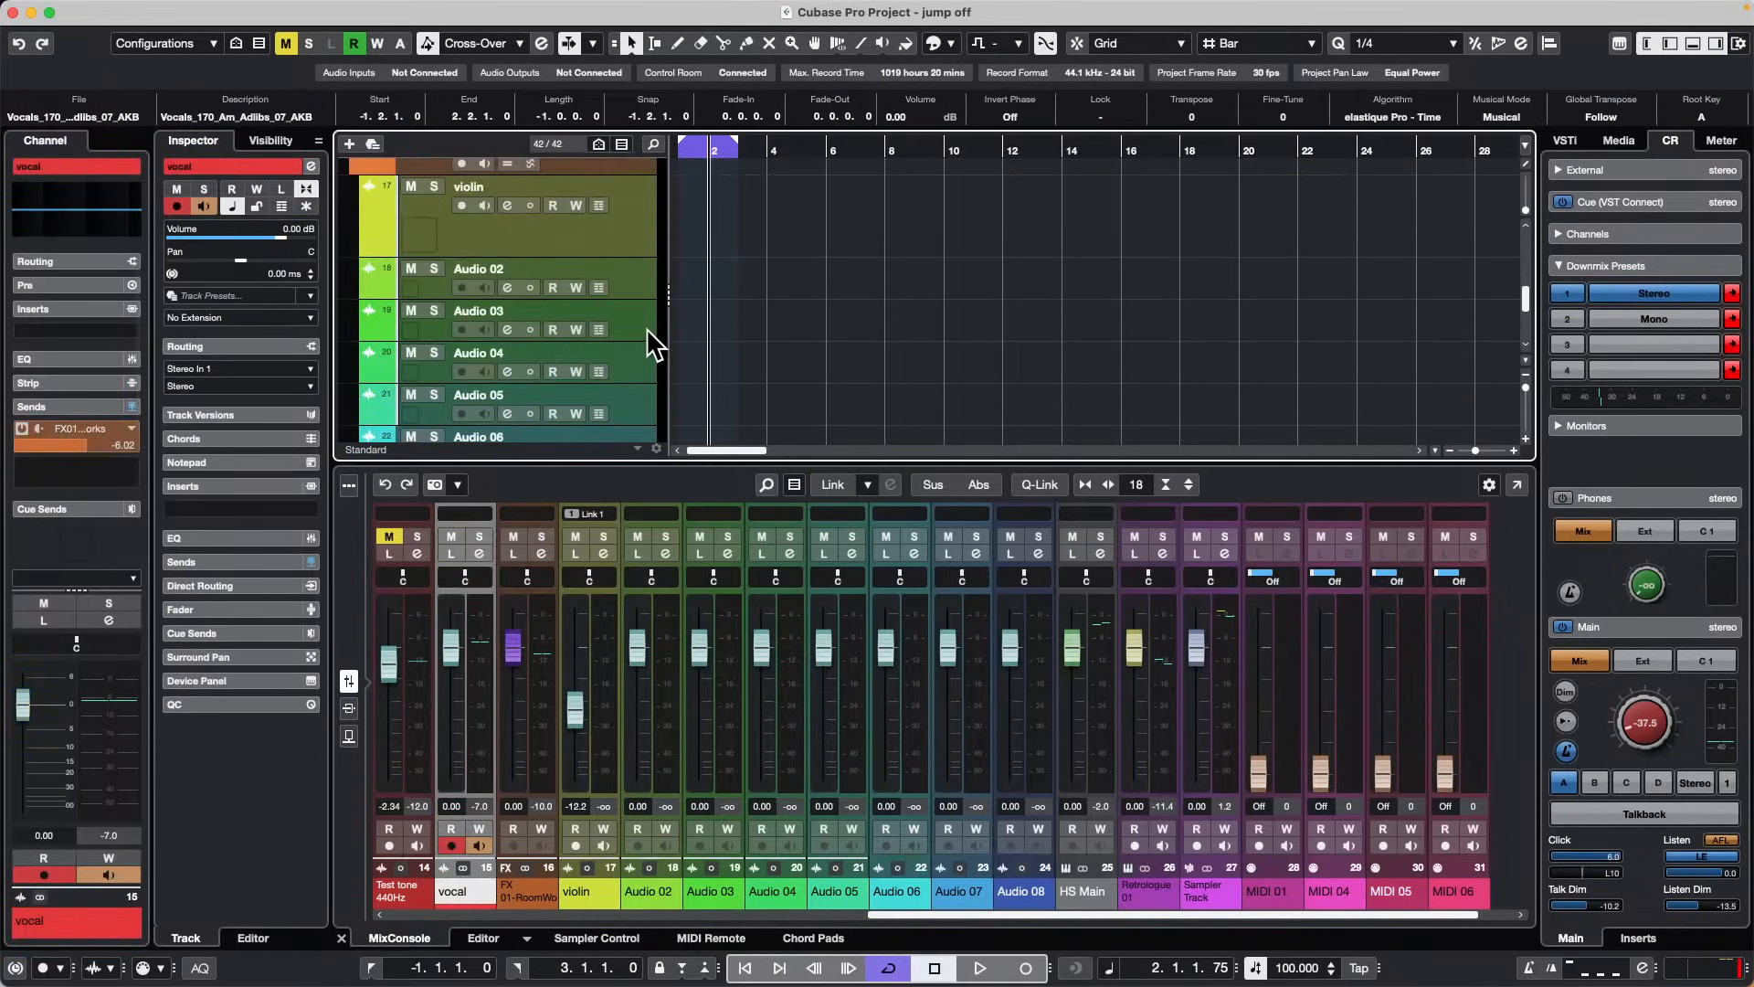
pyautogui.click(638, 278)
pyautogui.click(634, 325)
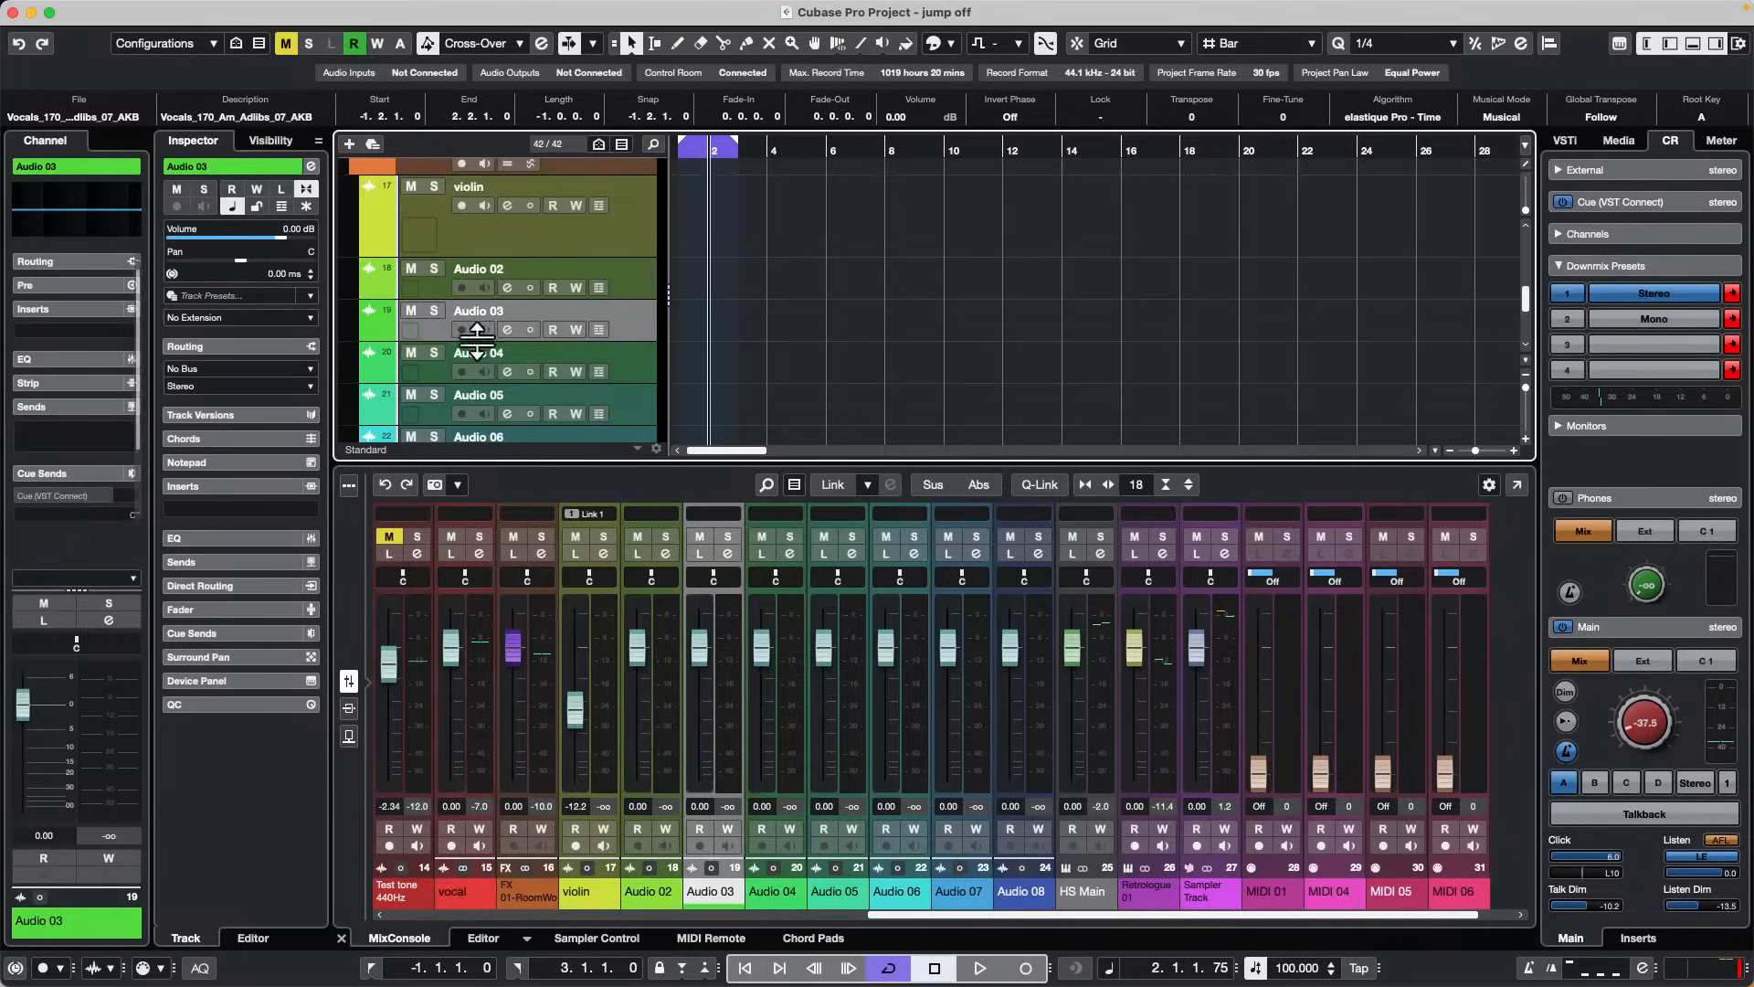
pyautogui.click(624, 375)
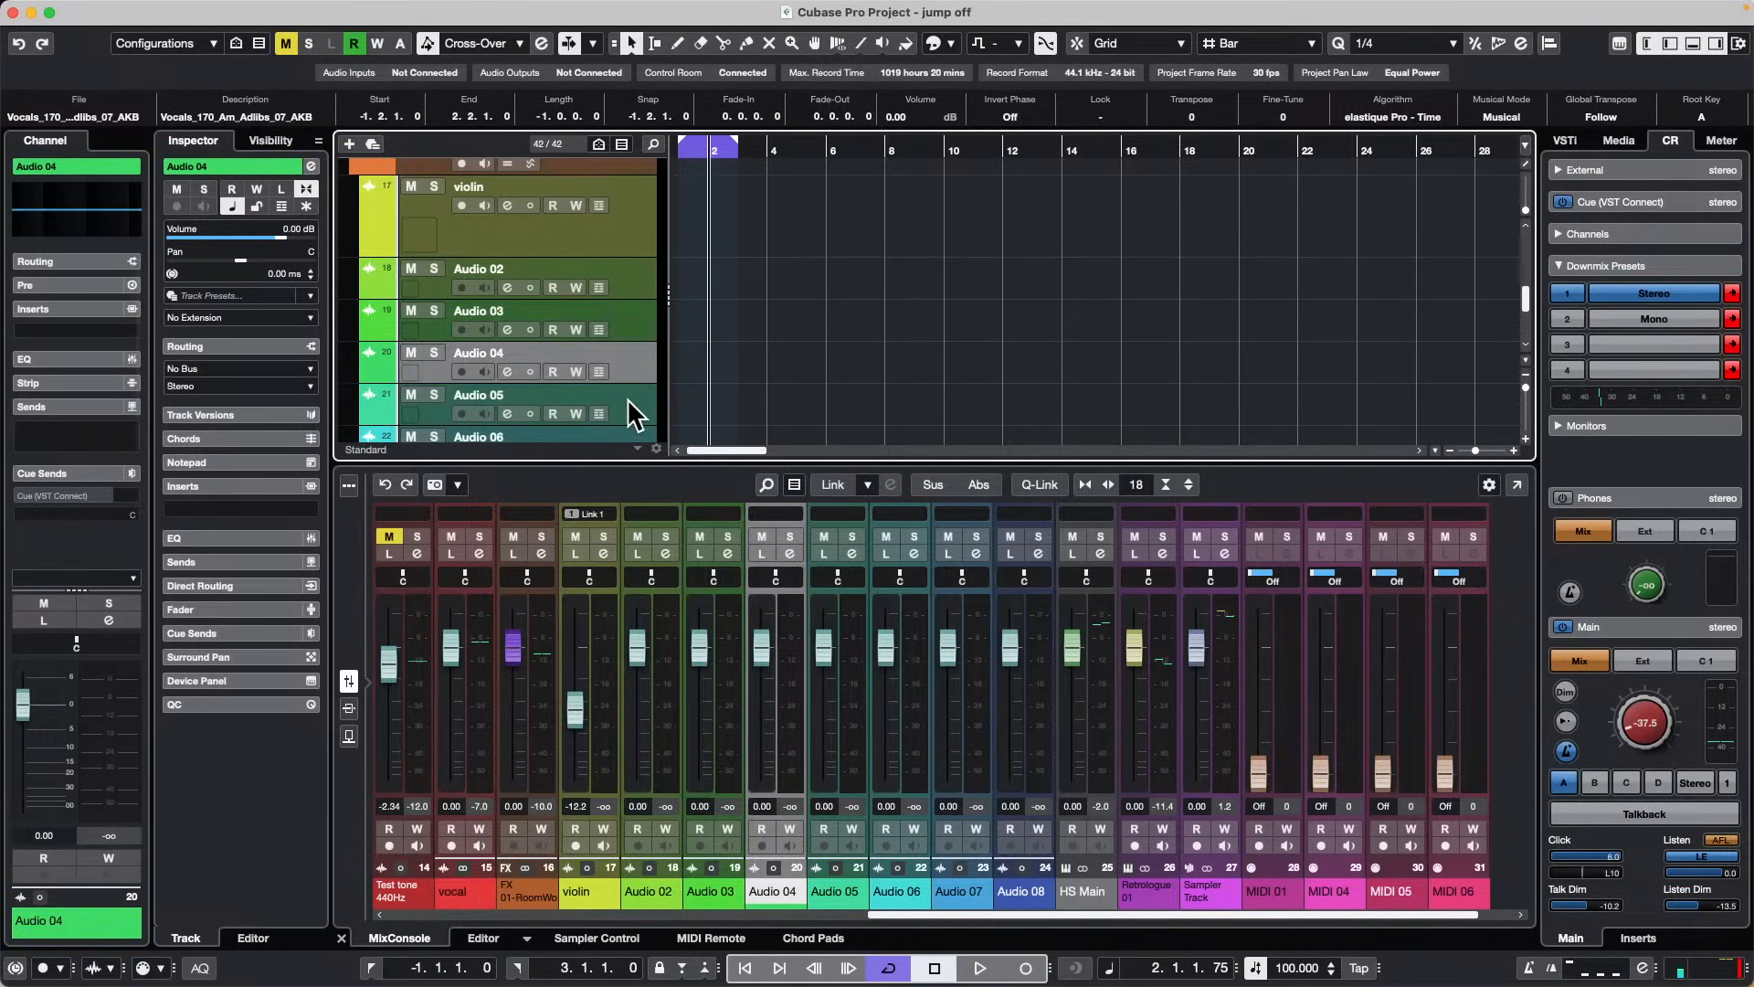
pyautogui.click(630, 415)
pyautogui.click(348, 706)
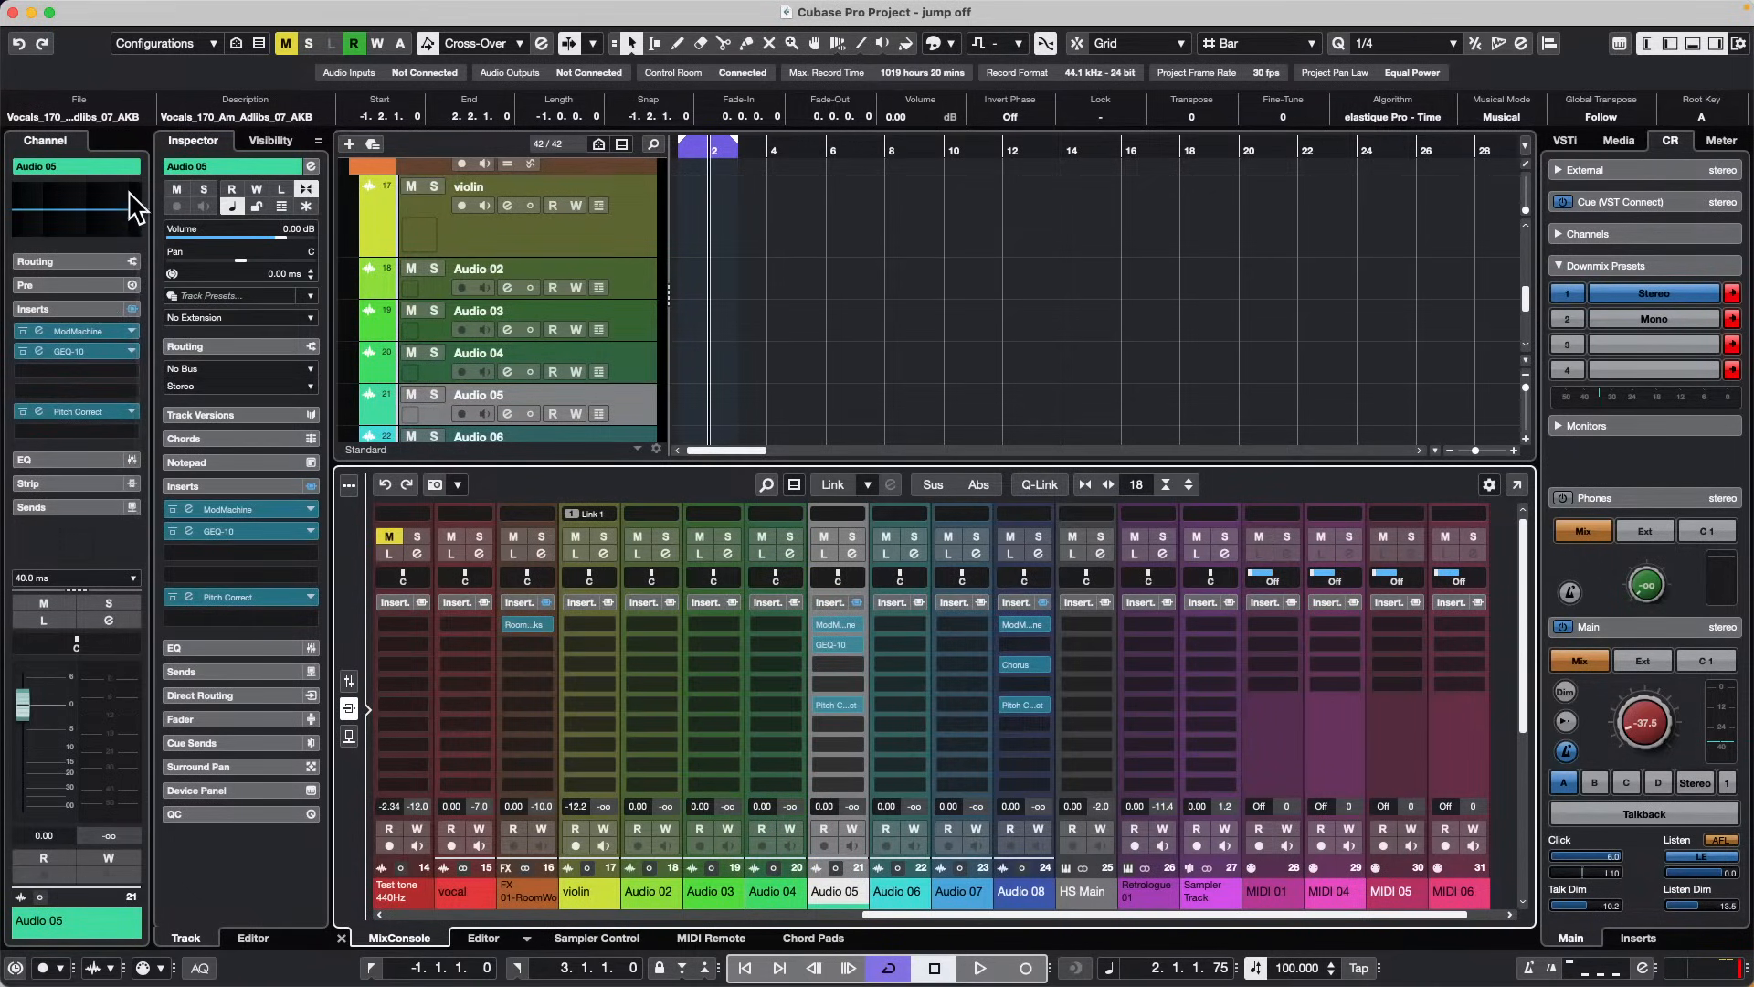
# Step: Open all insert plug-in windows of the Audio 05 channel at once, move Pitch Correct lower, and close the windows individually
pyautogui.click(310, 165)
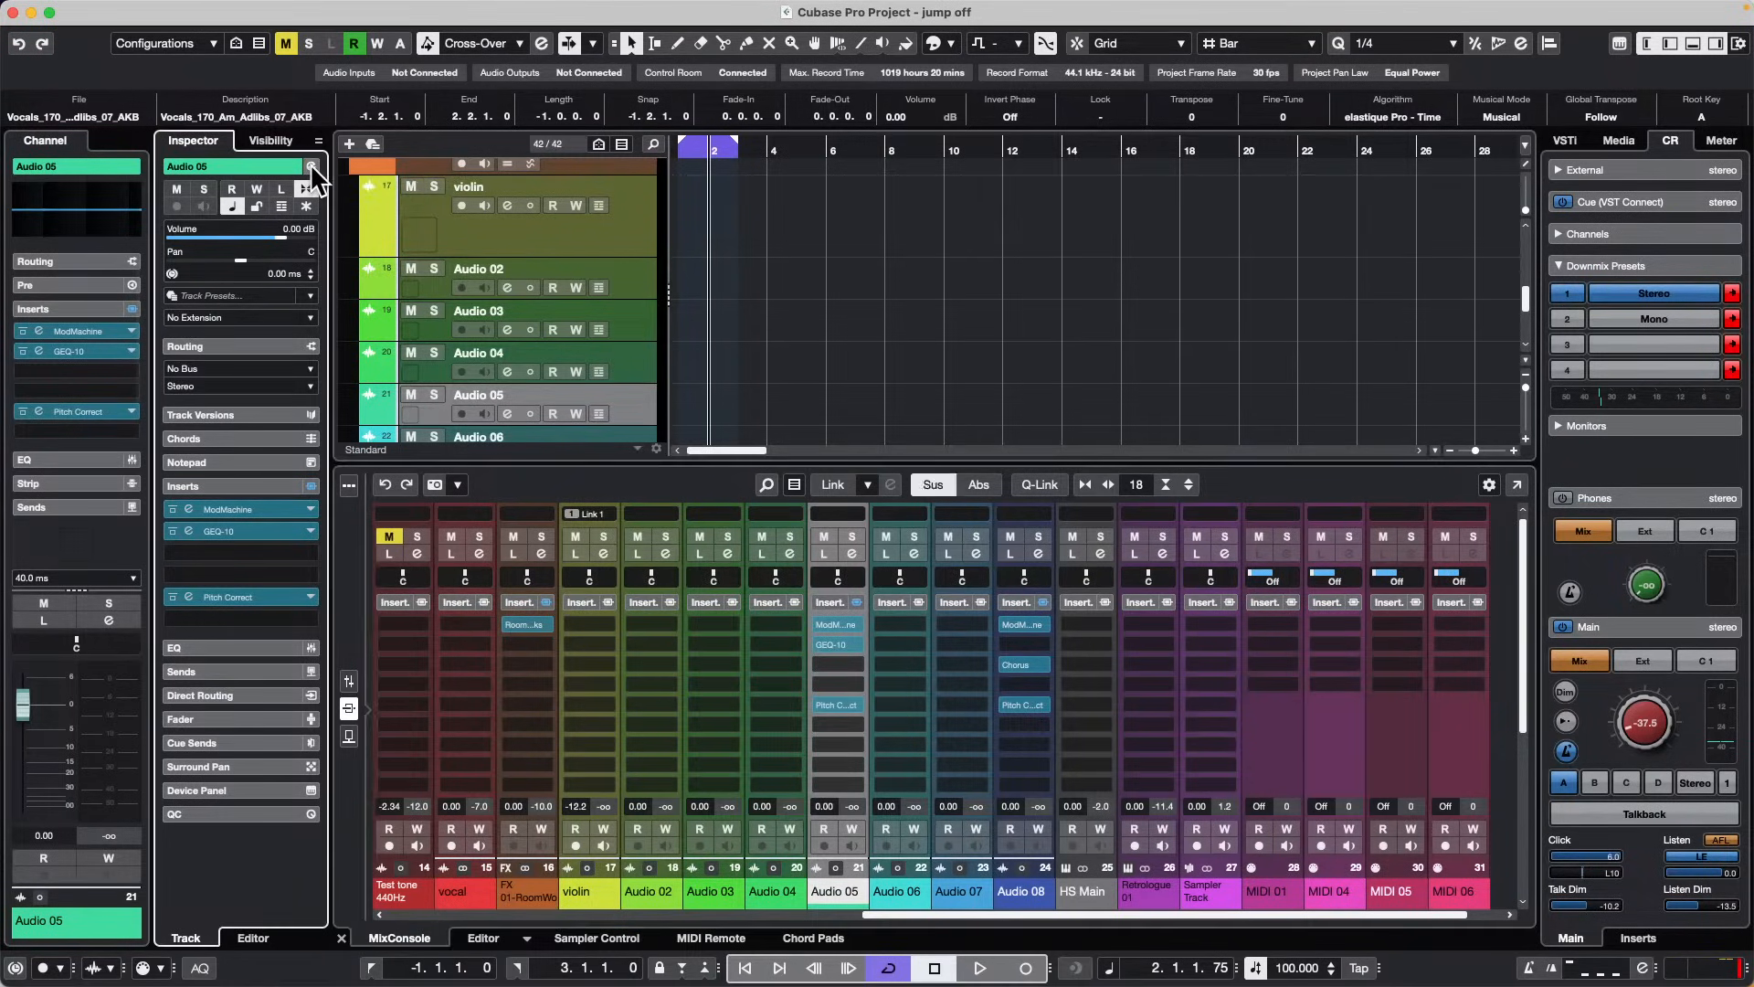
pyautogui.keyDown('alt'); pyautogui.keyDown('shift'); pyautogui.click(312, 166); pyautogui.keyUp('shift'); pyautogui.keyUp('alt')
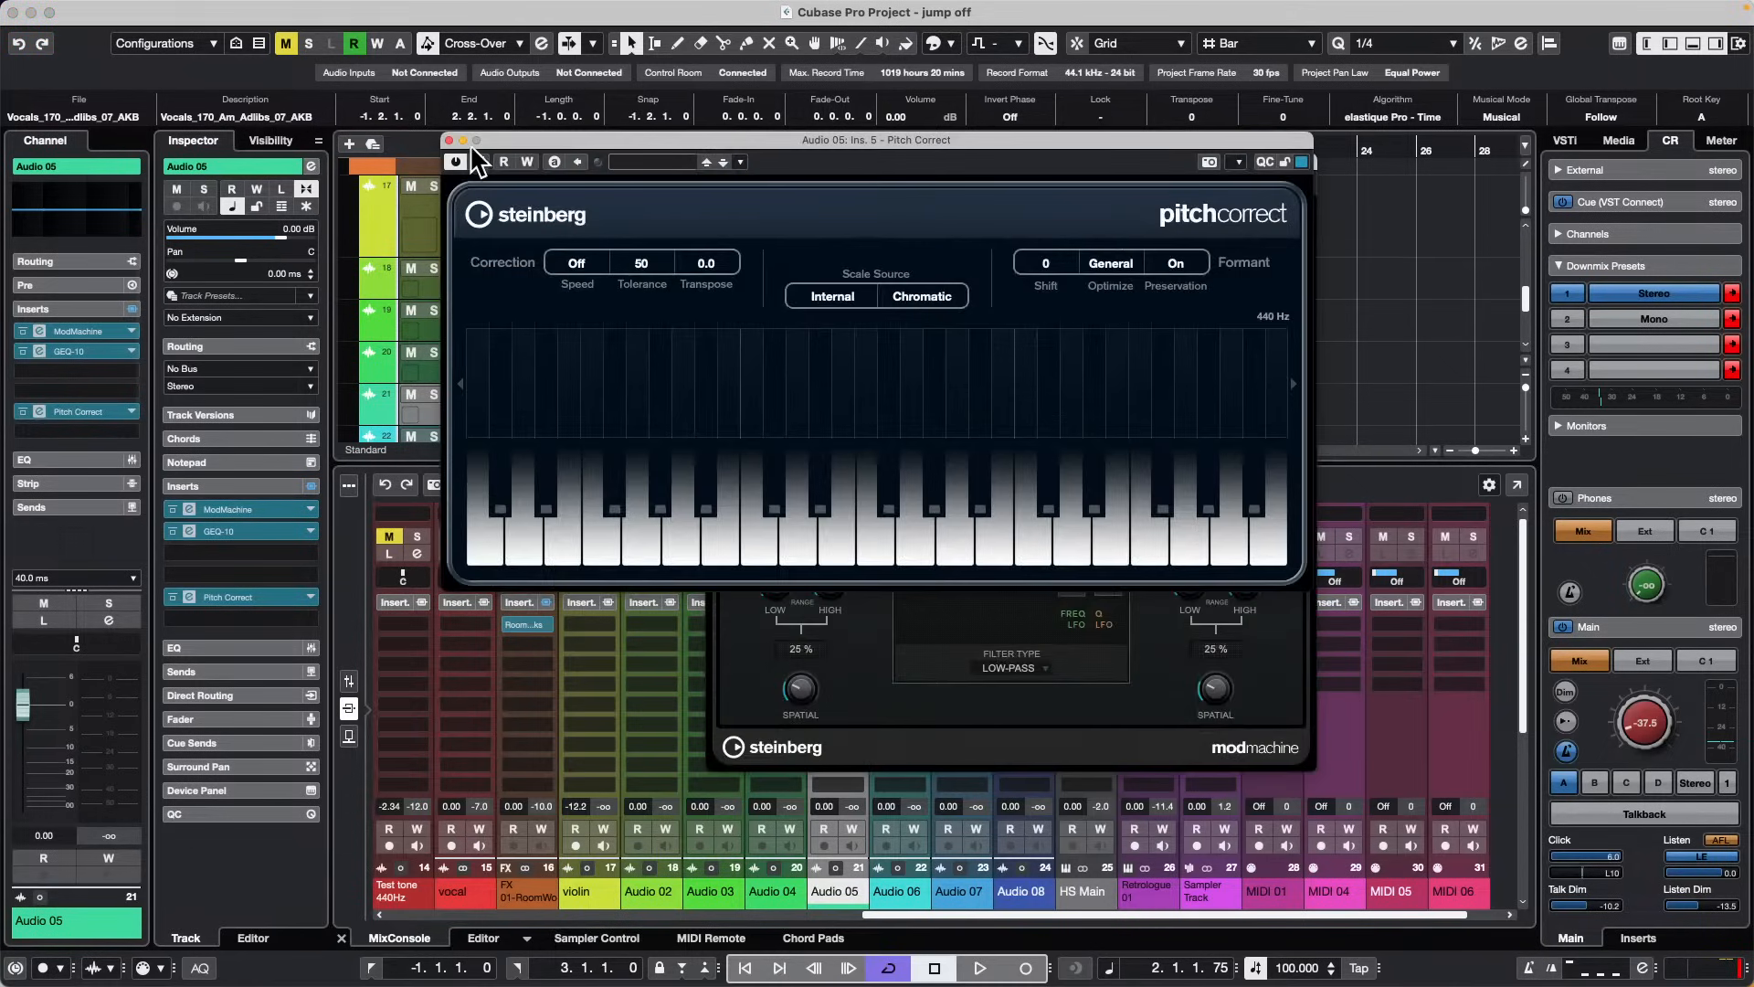
pyautogui.moveTo(545, 133); pyautogui.dragTo(782, 498)
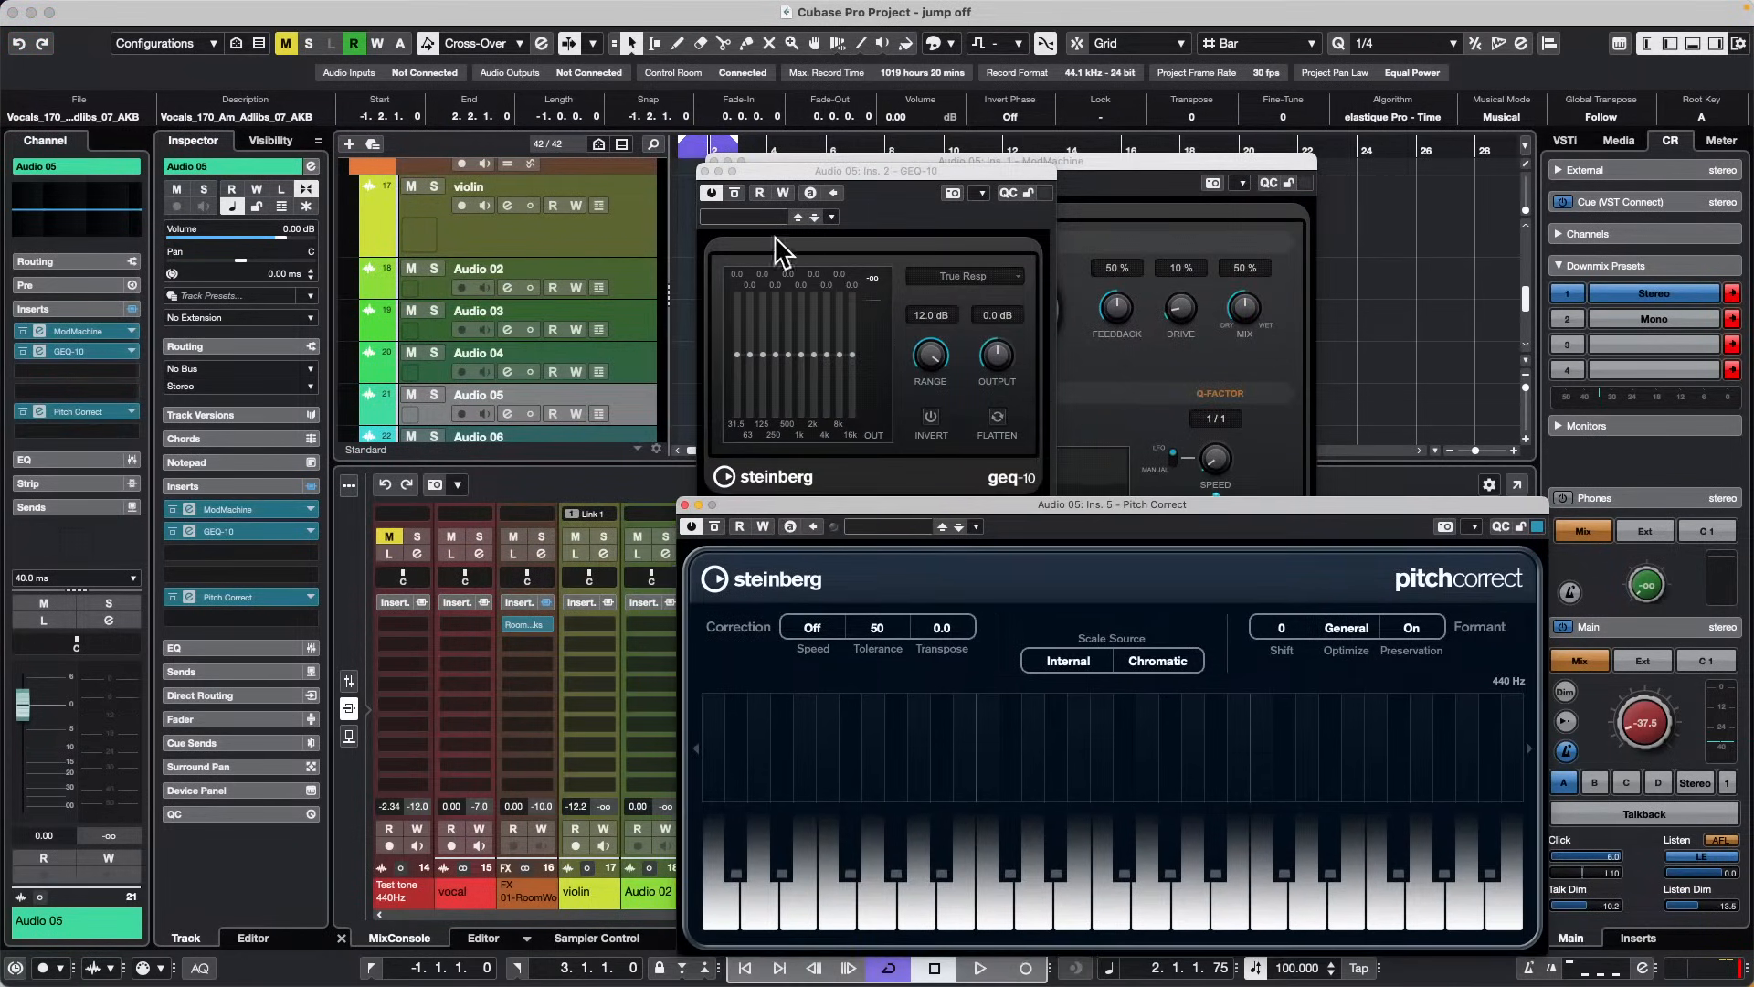
pyautogui.click(685, 506)
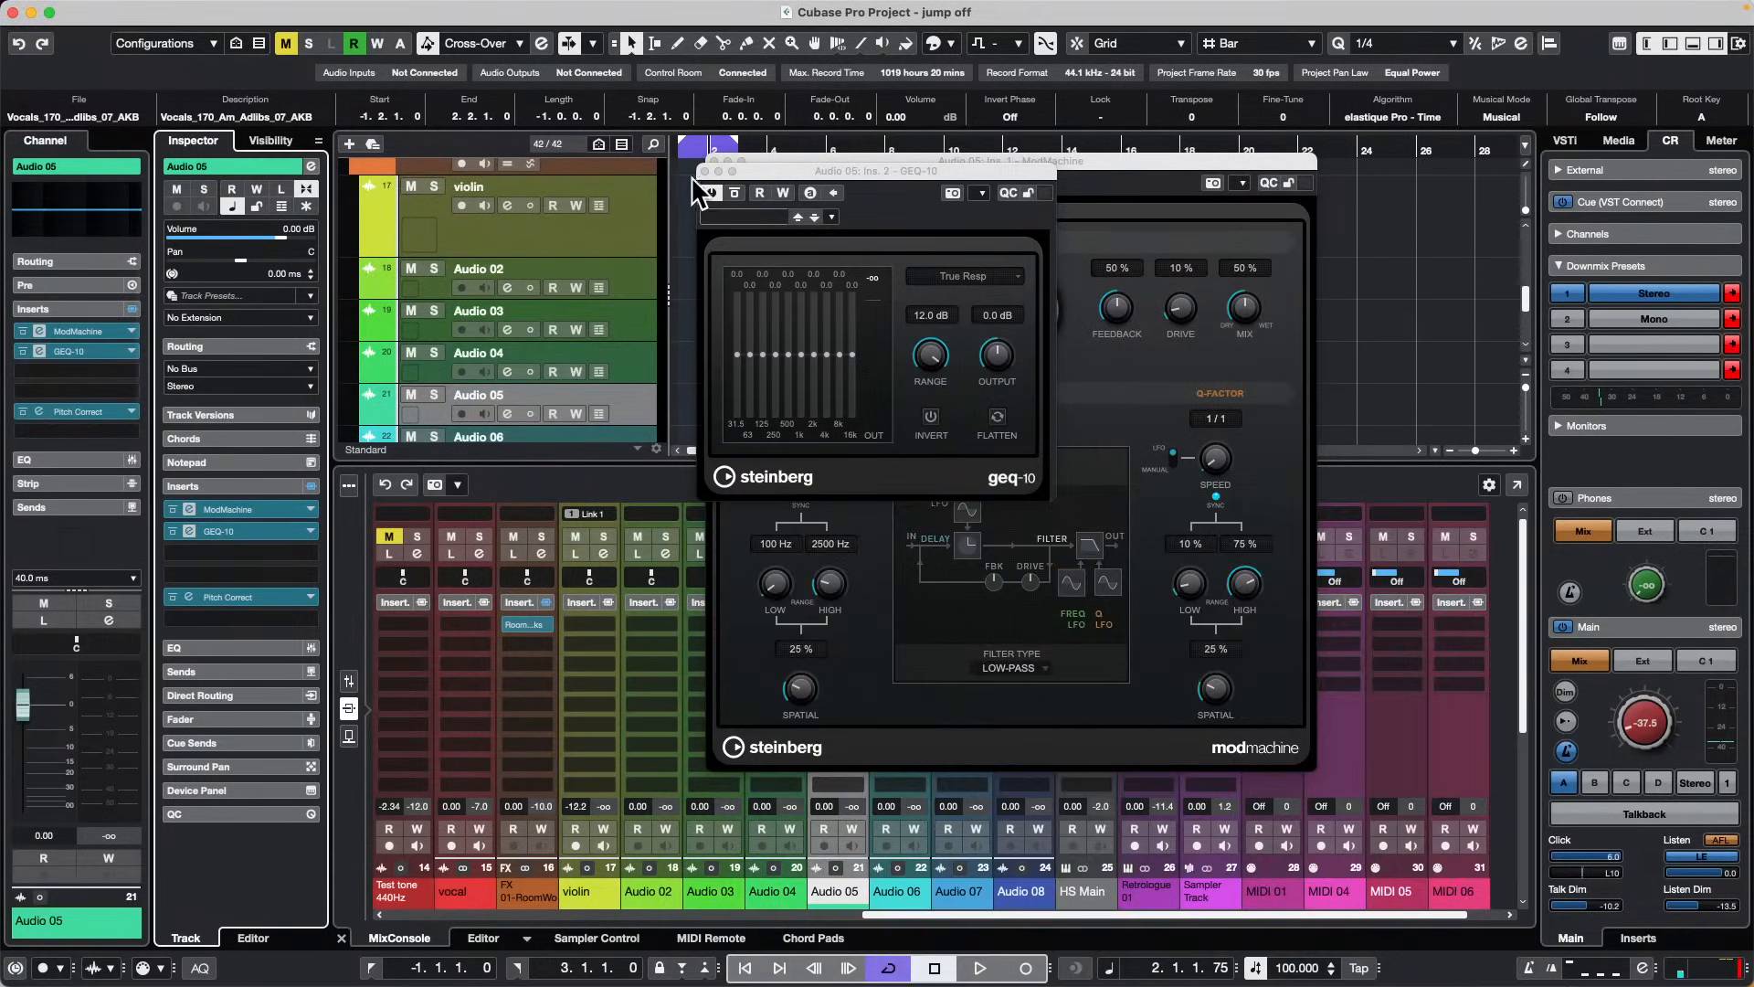
pyautogui.click(705, 171)
pyautogui.click(715, 161)
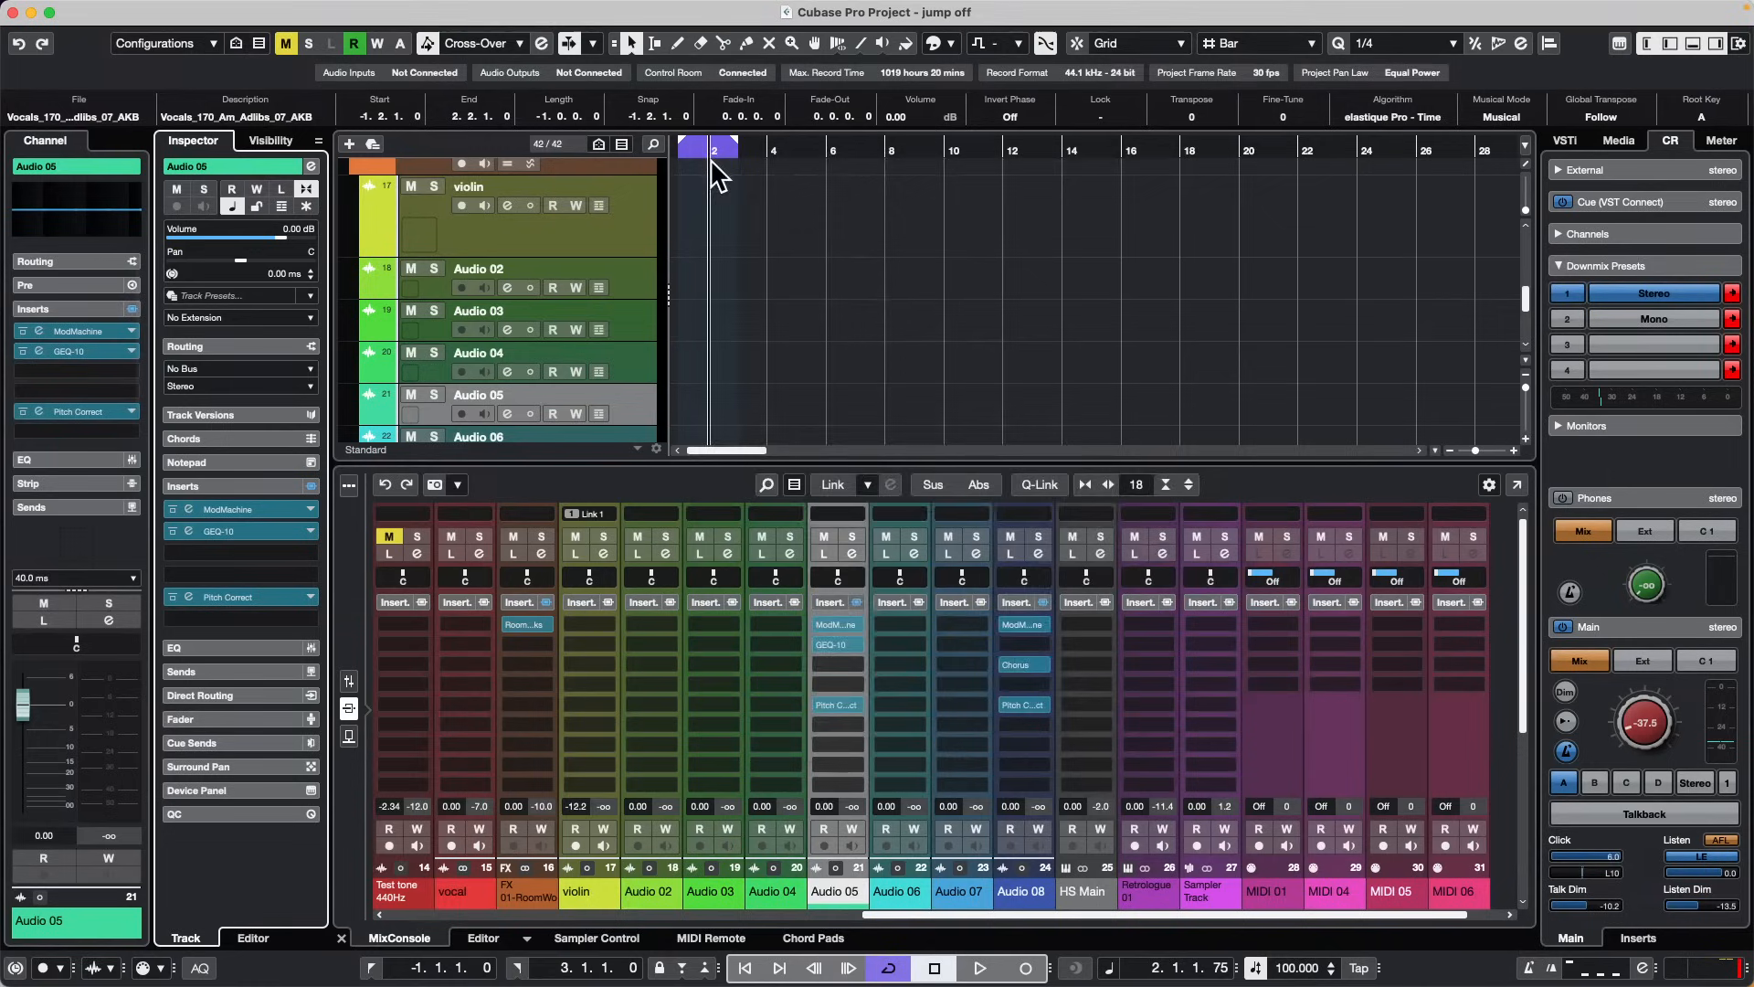
# Step: Reopen all of Audio 05's insert plug-in windows together and close them with Close All Plug-in Windows
pyautogui.click(310, 164)
pyautogui.click(310, 161)
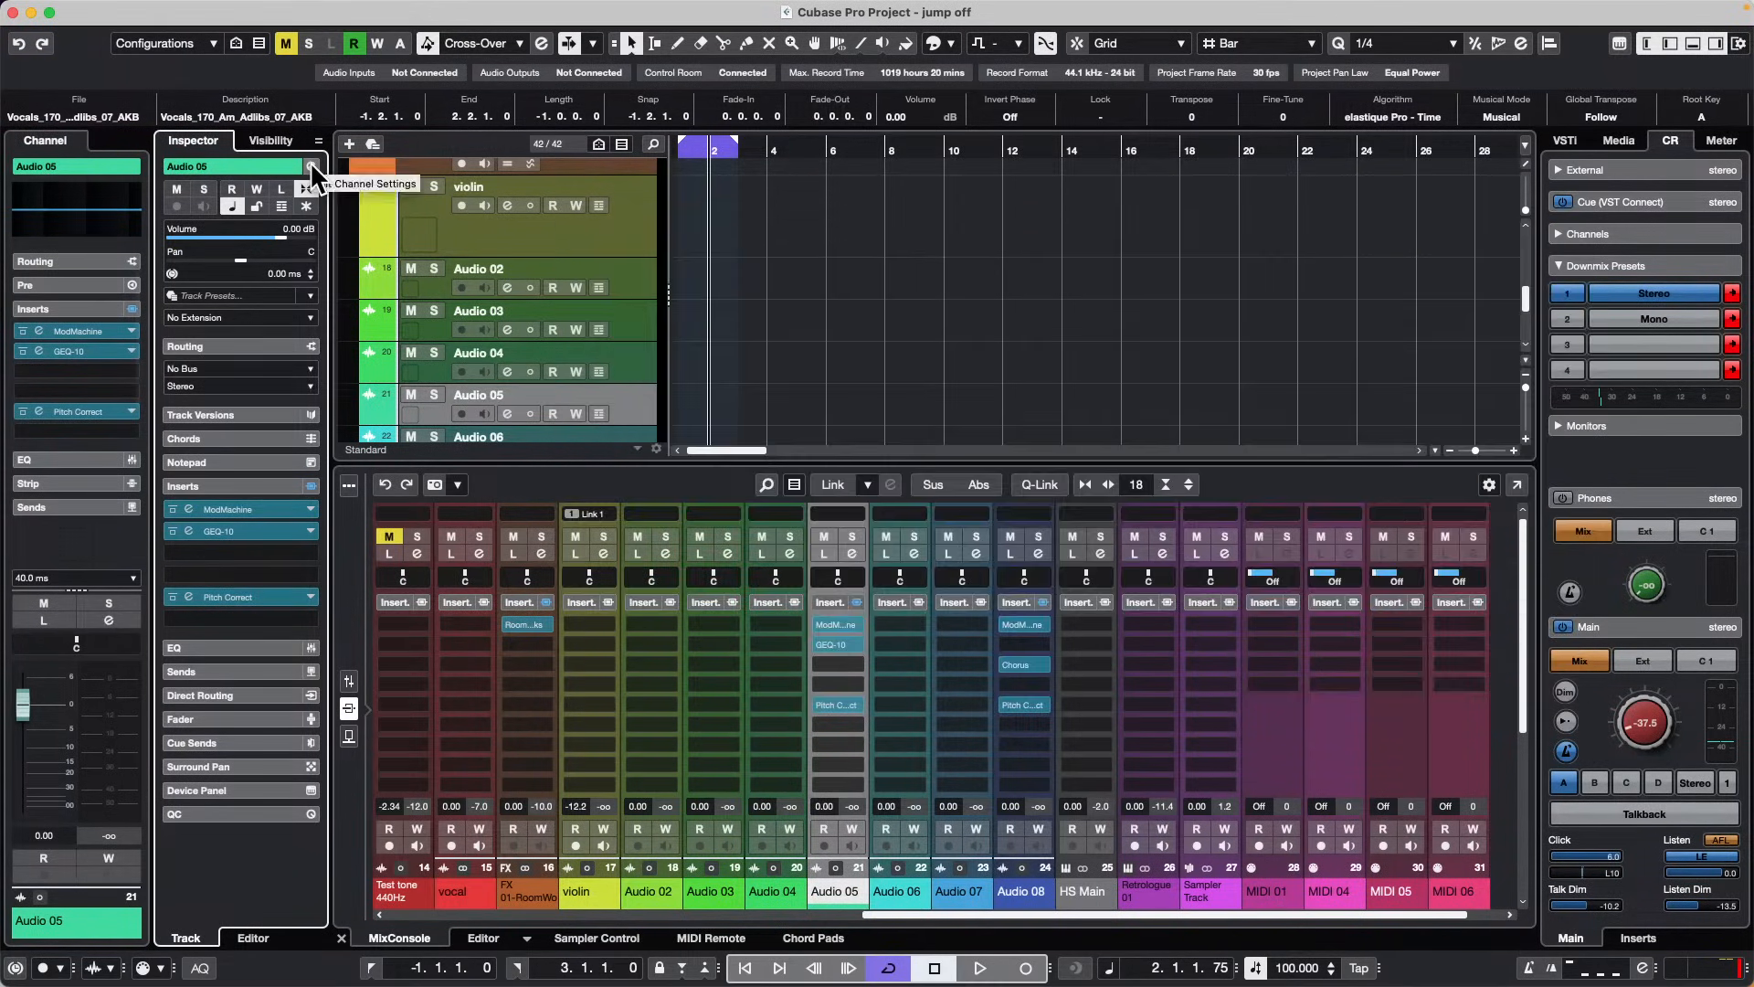
pyautogui.keyDown('alt'); pyautogui.click(310, 166); pyautogui.keyUp('alt')
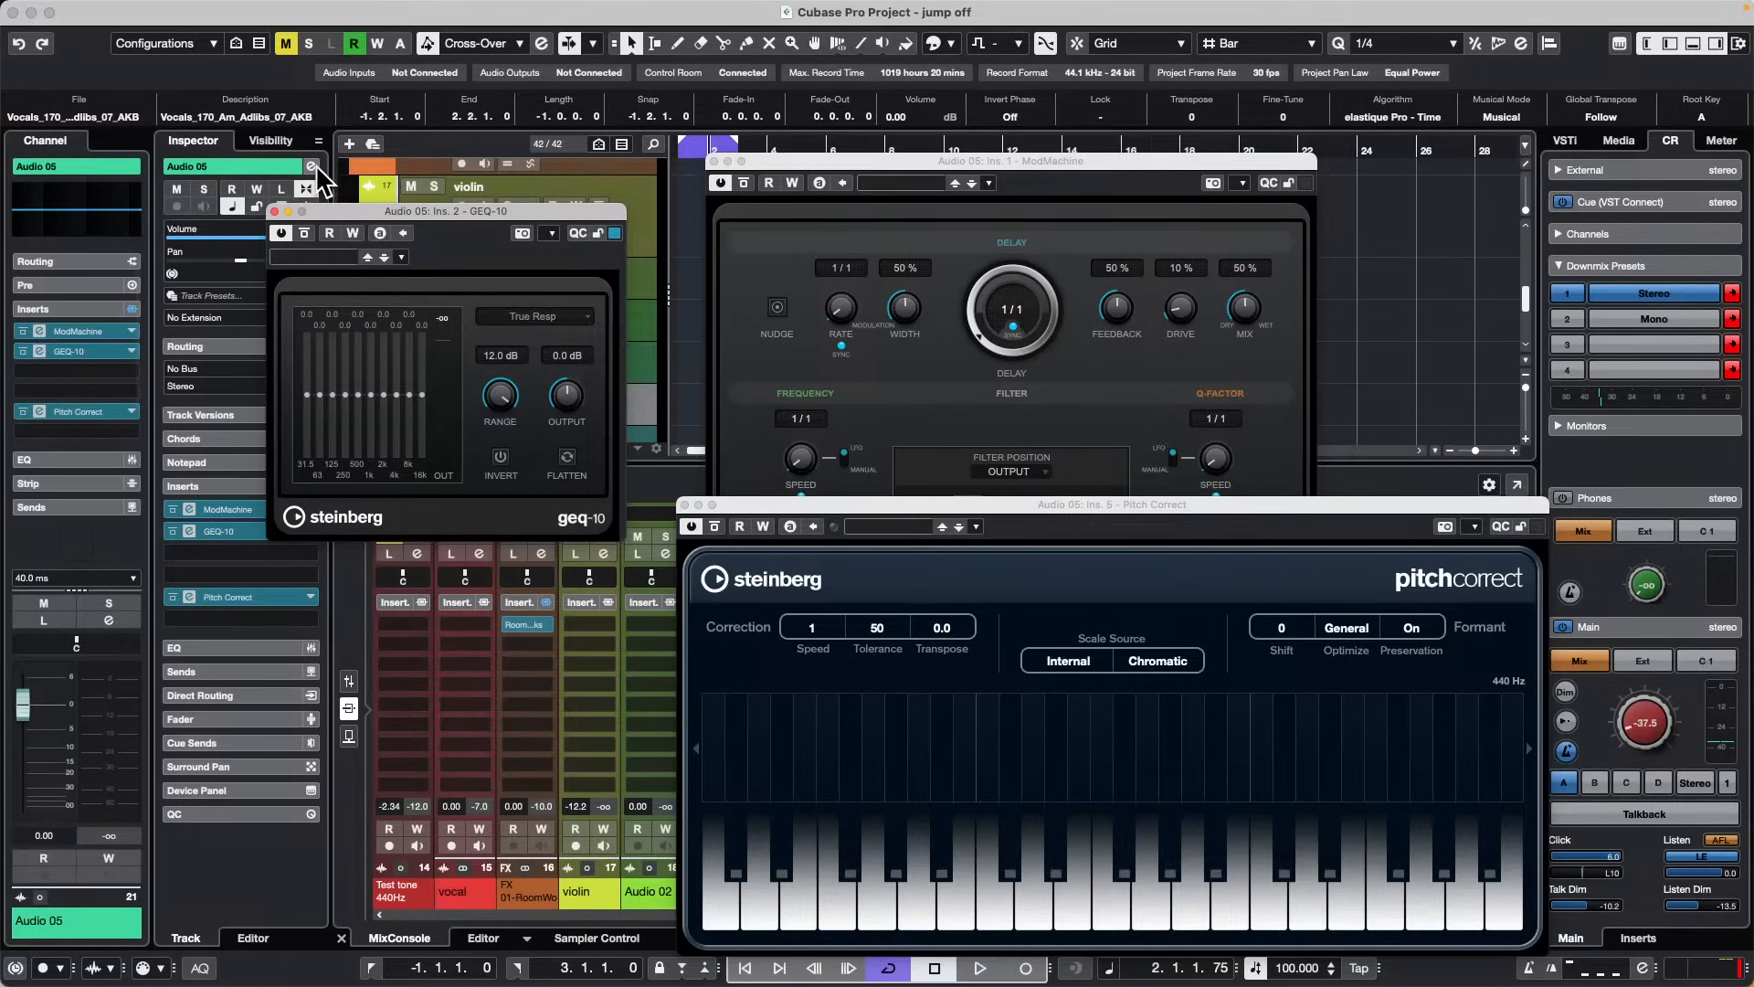
pyautogui.click(686, 10)
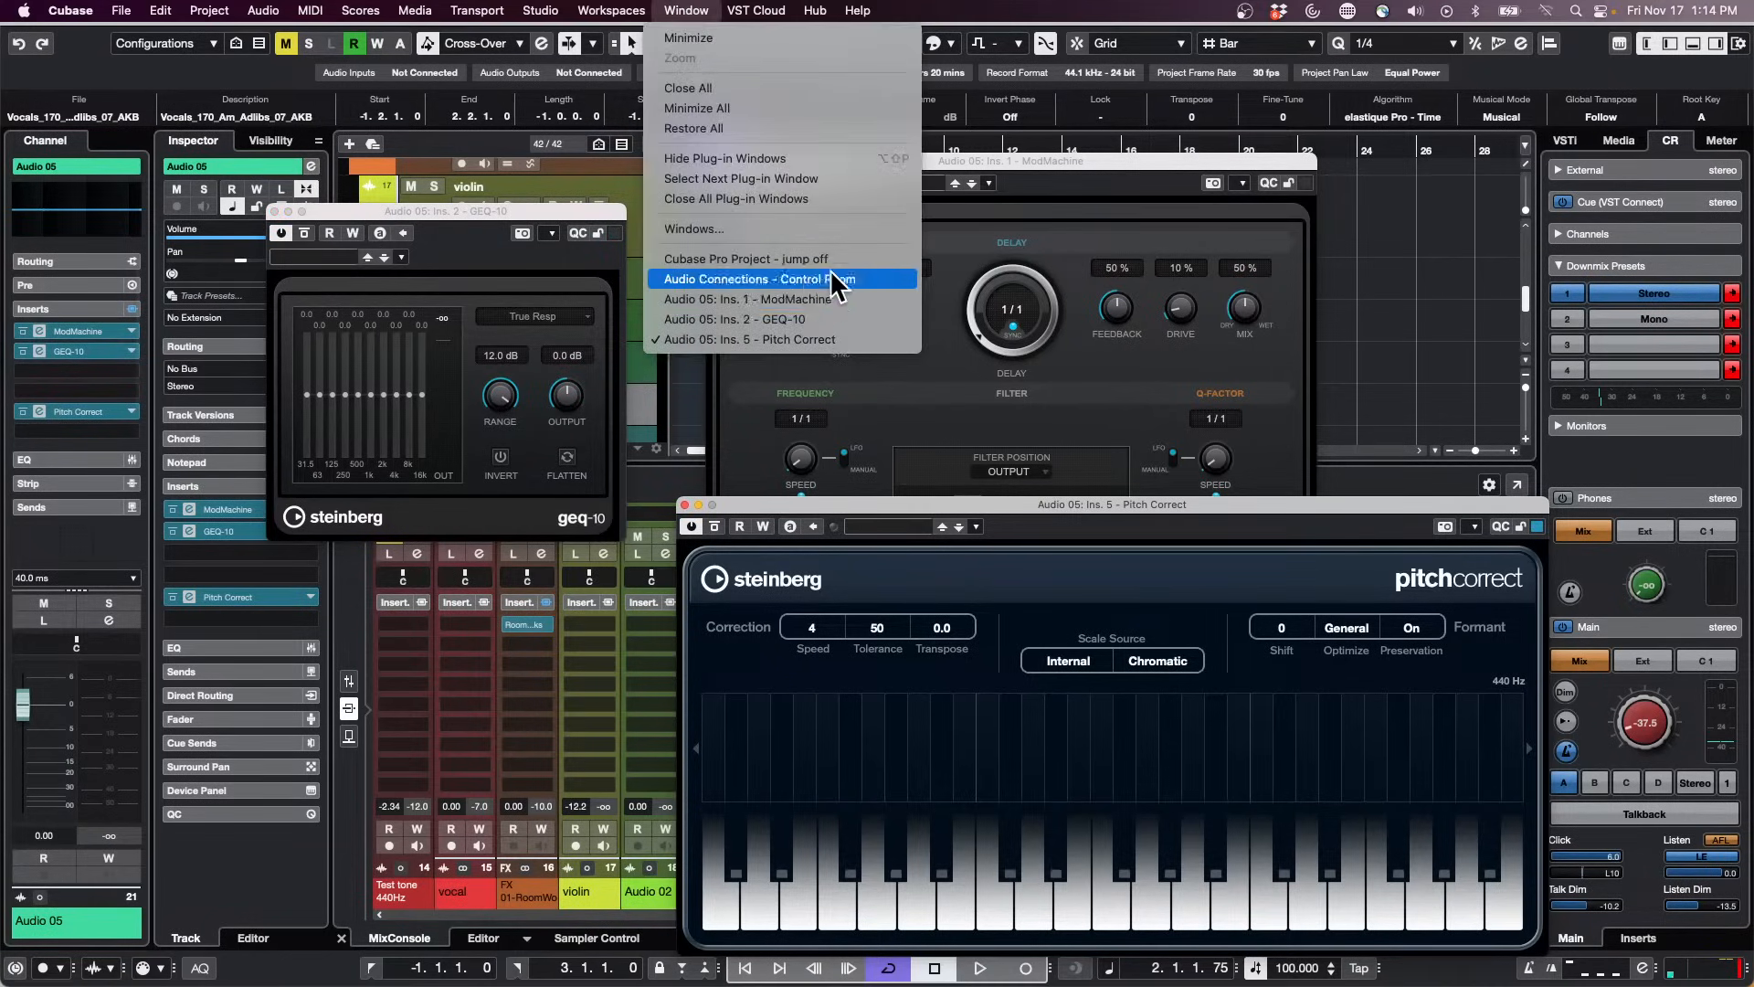
pyautogui.click(773, 201)
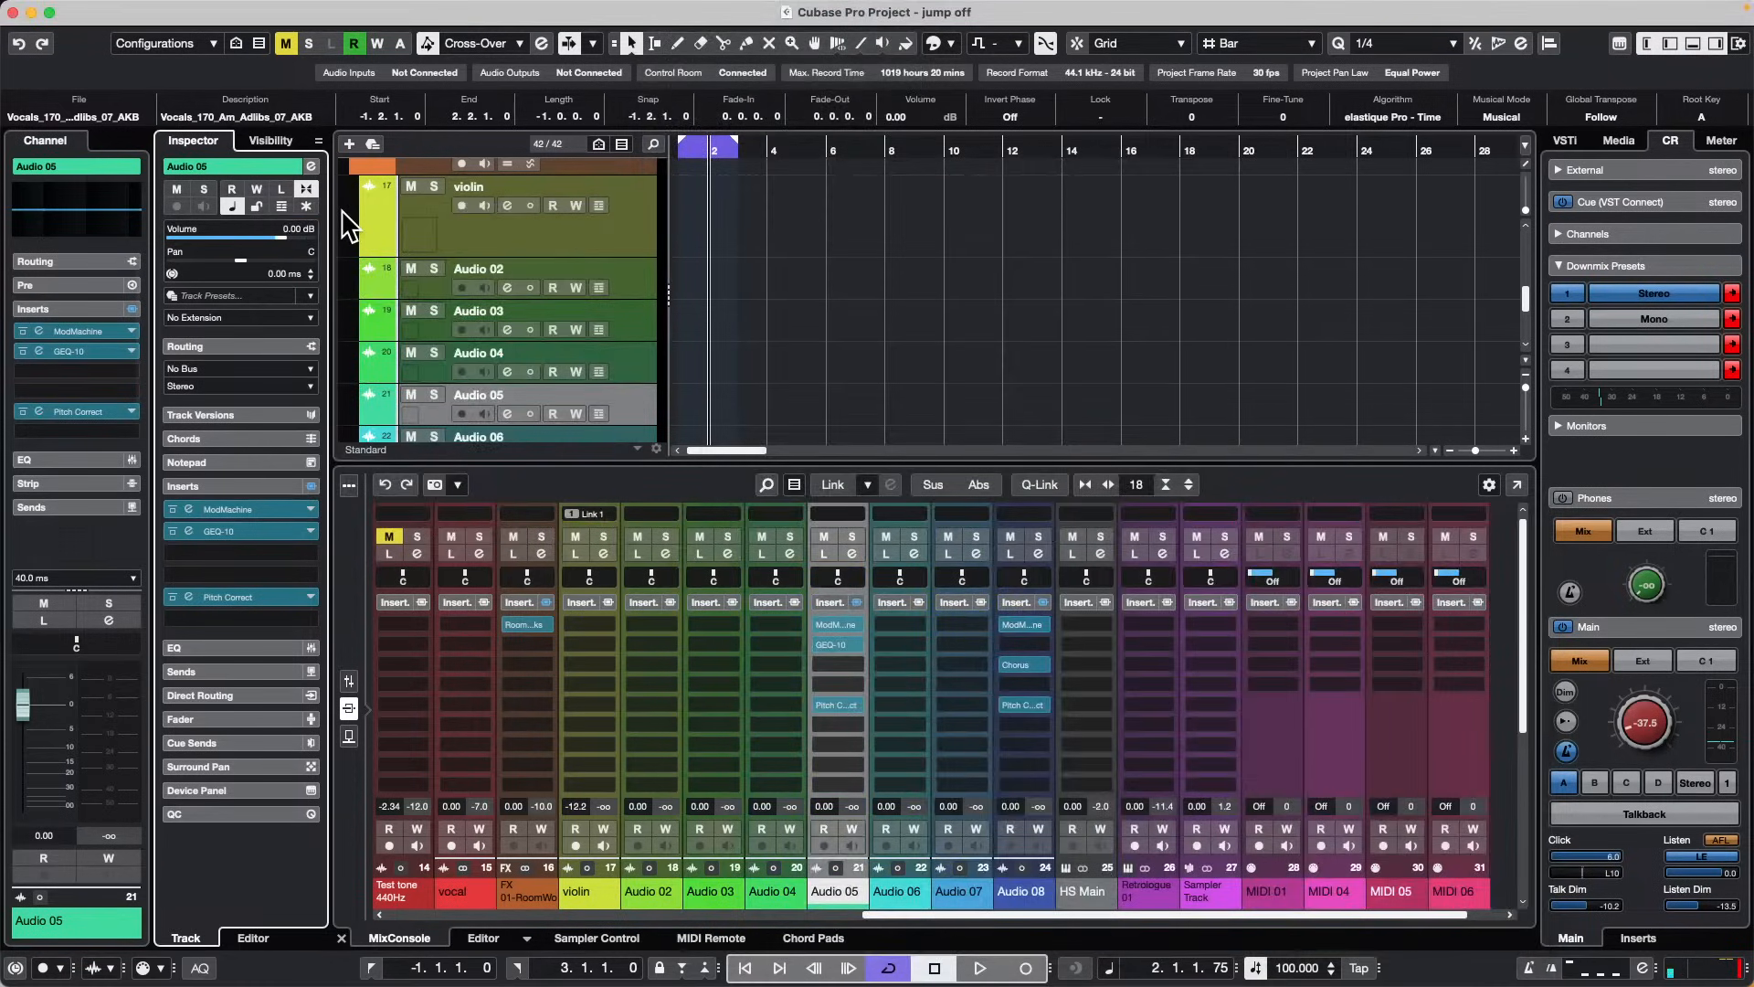
# Step: Repeat opening the full set of Audio 05 insert plug-ins from its channel settings control, closing them all in one command
pyautogui.hotkey('alt', 'shift')
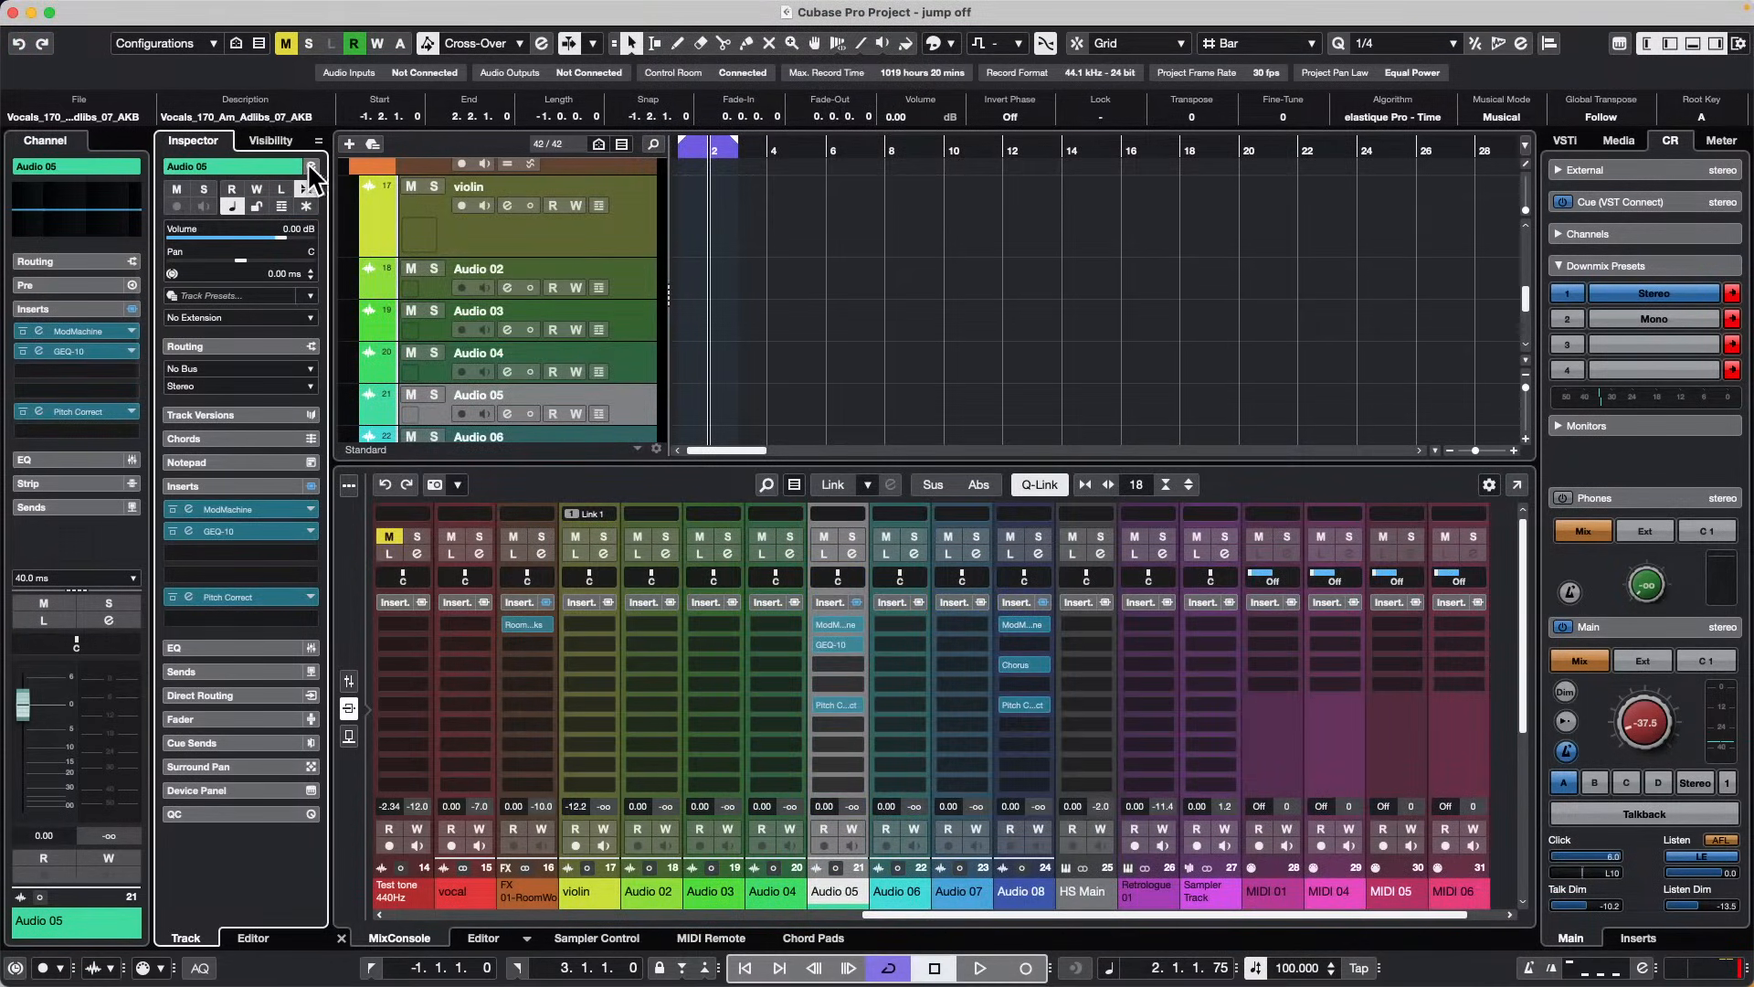
pyautogui.hotkey('alt', 'shift')
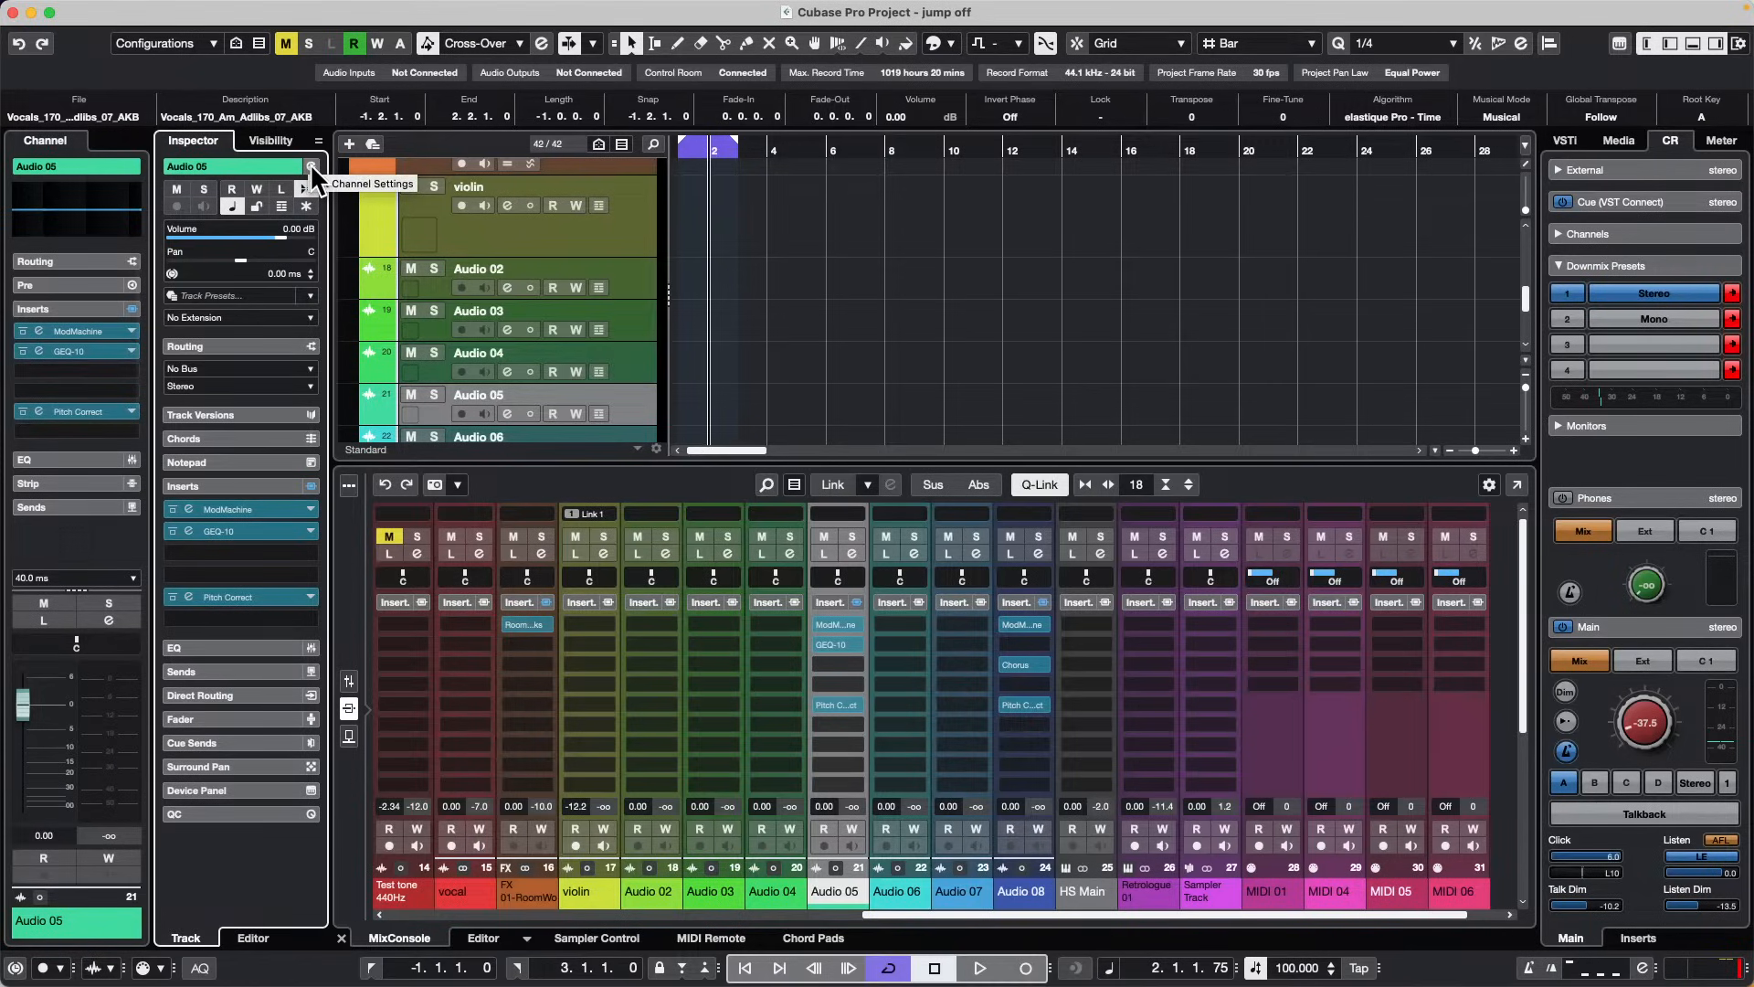
pyautogui.keyDown('alt'); pyautogui.keyDown('shift'); pyautogui.click(310, 170); pyautogui.keyUp('shift'); pyautogui.keyUp('alt')
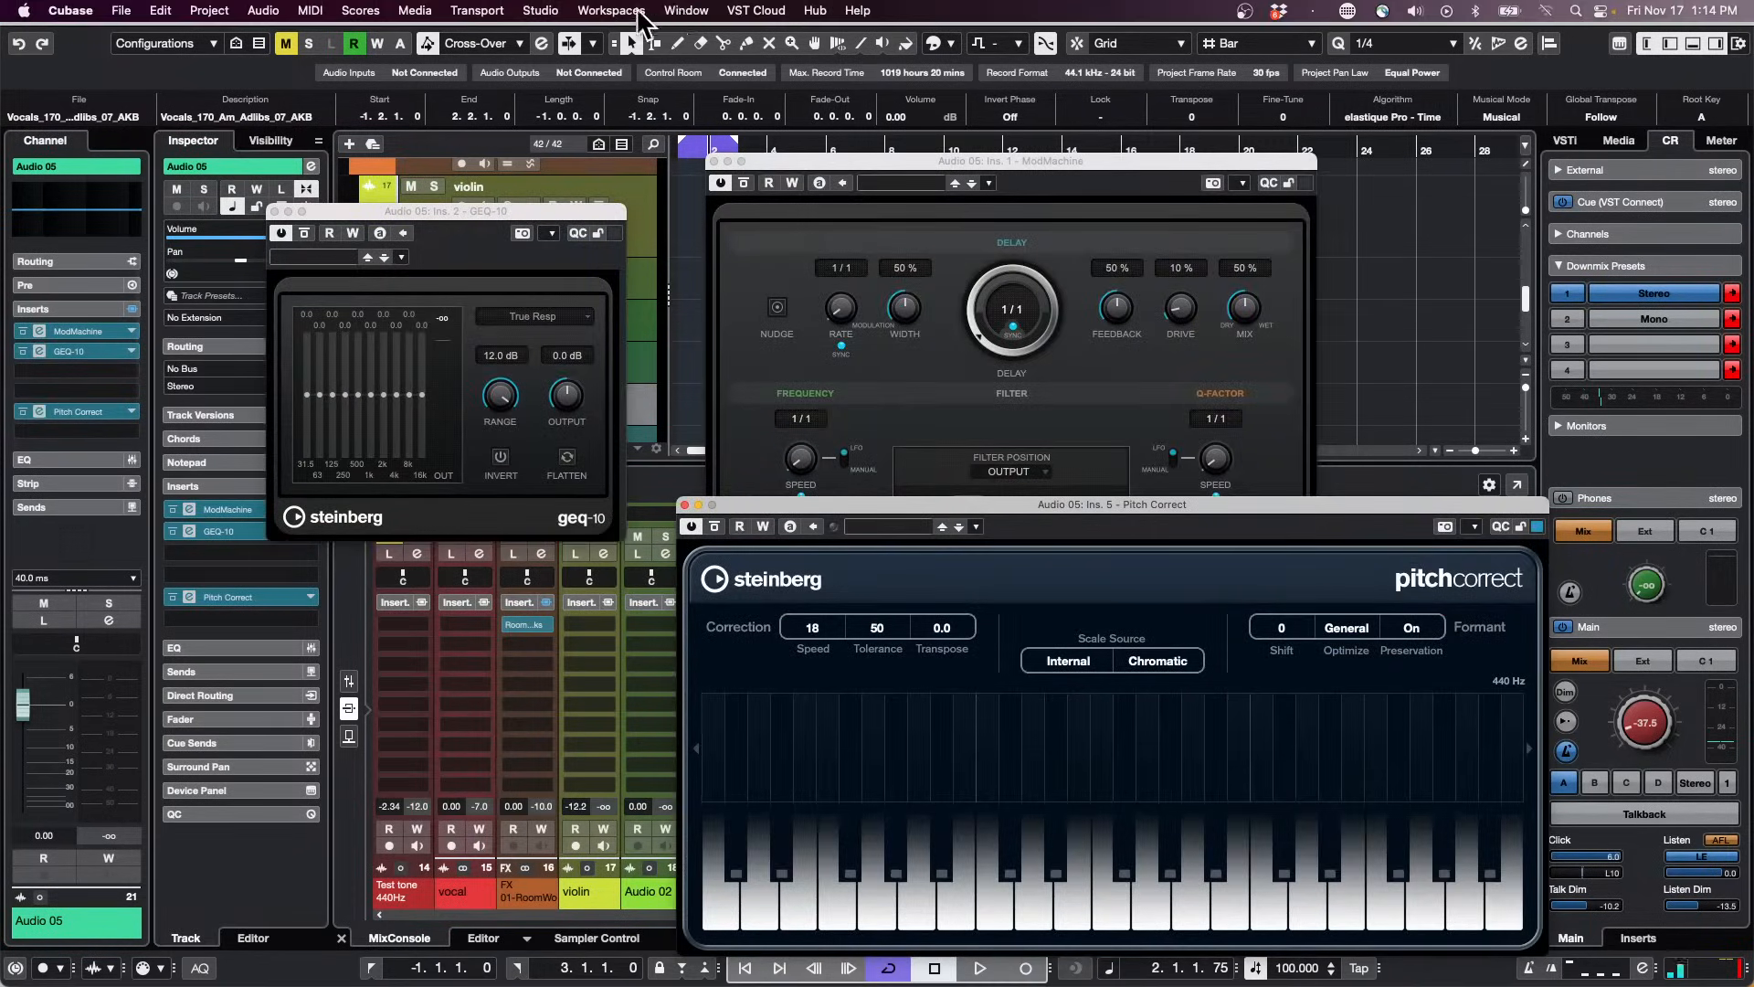
pyautogui.click(686, 10)
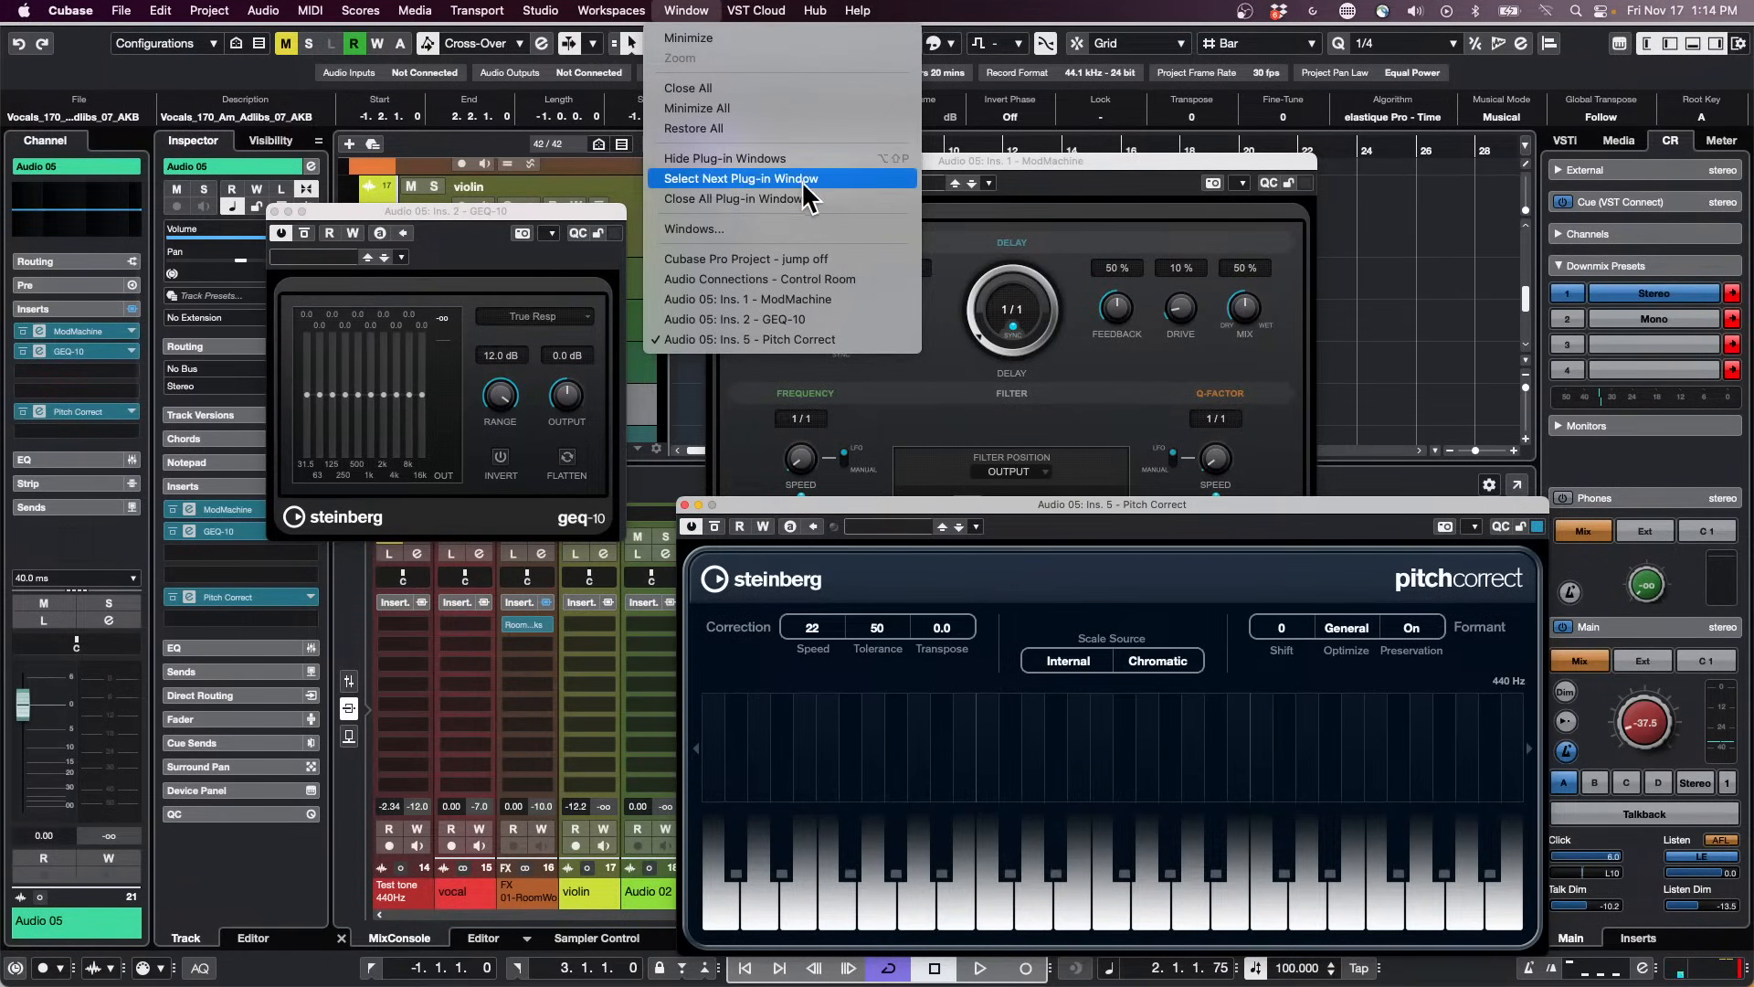
pyautogui.click(808, 207)
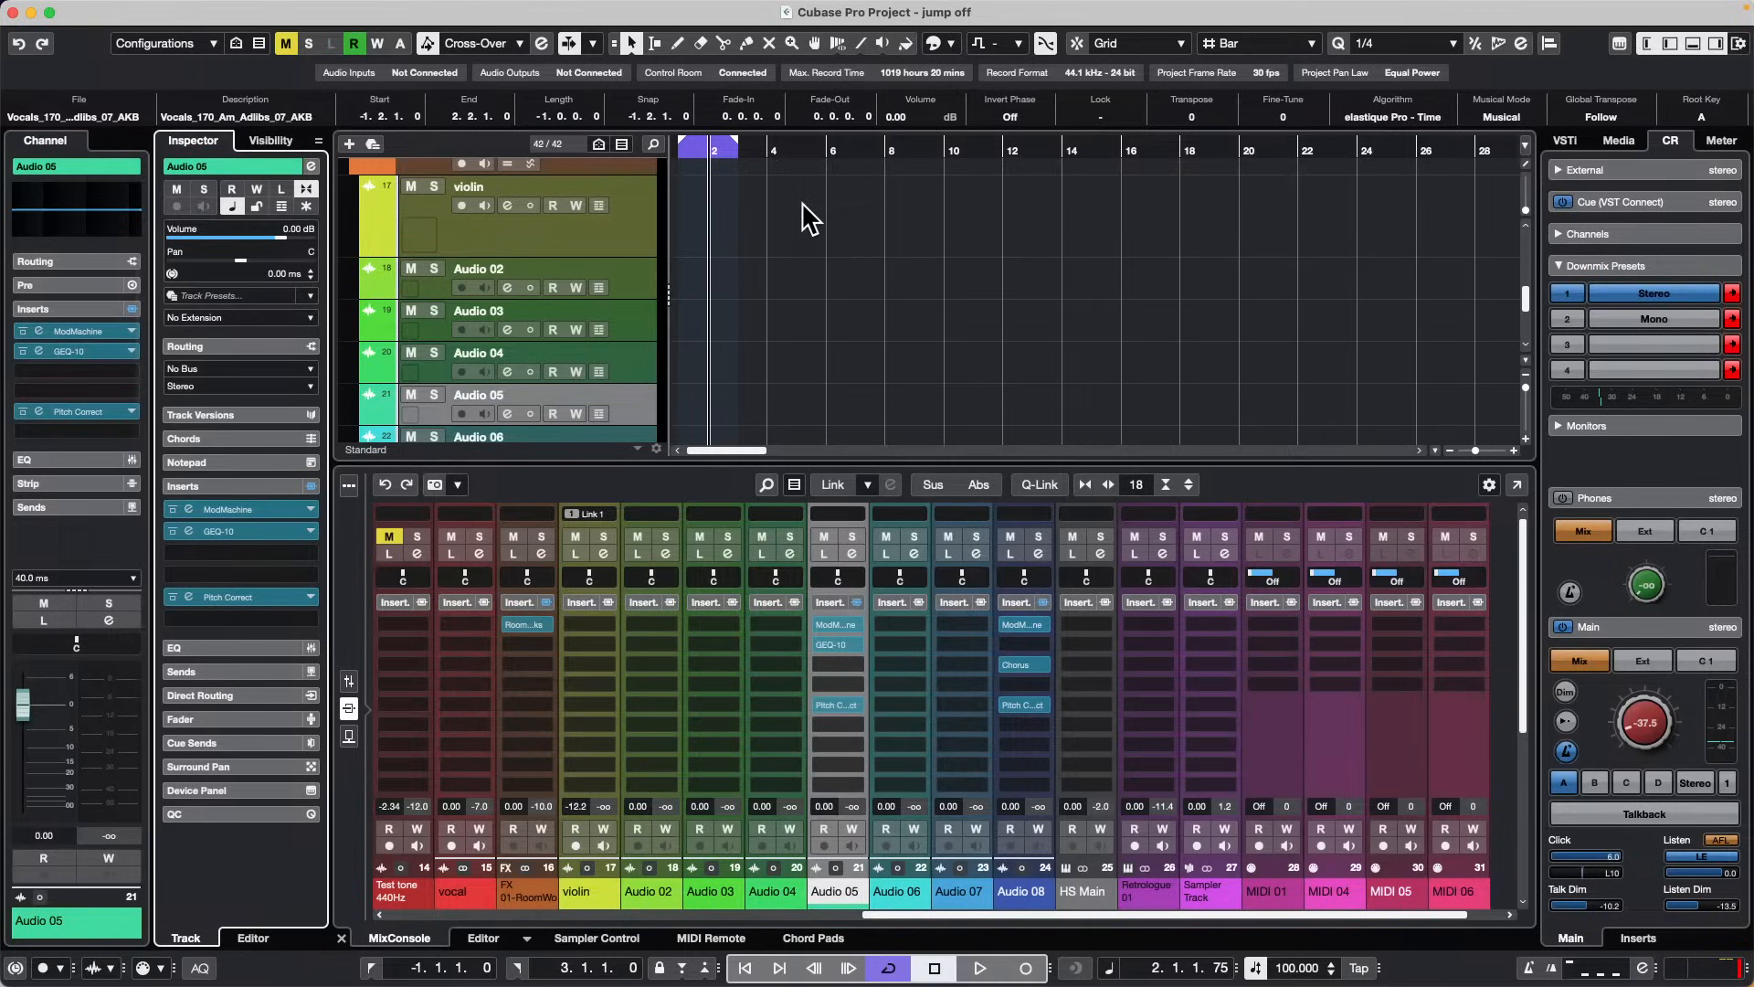
# Step: Open the recent project CX Audio.cpr, activate it and accept the Missing Ports dialog with Built-in Audio 1 unmapped
pyautogui.click(121, 10)
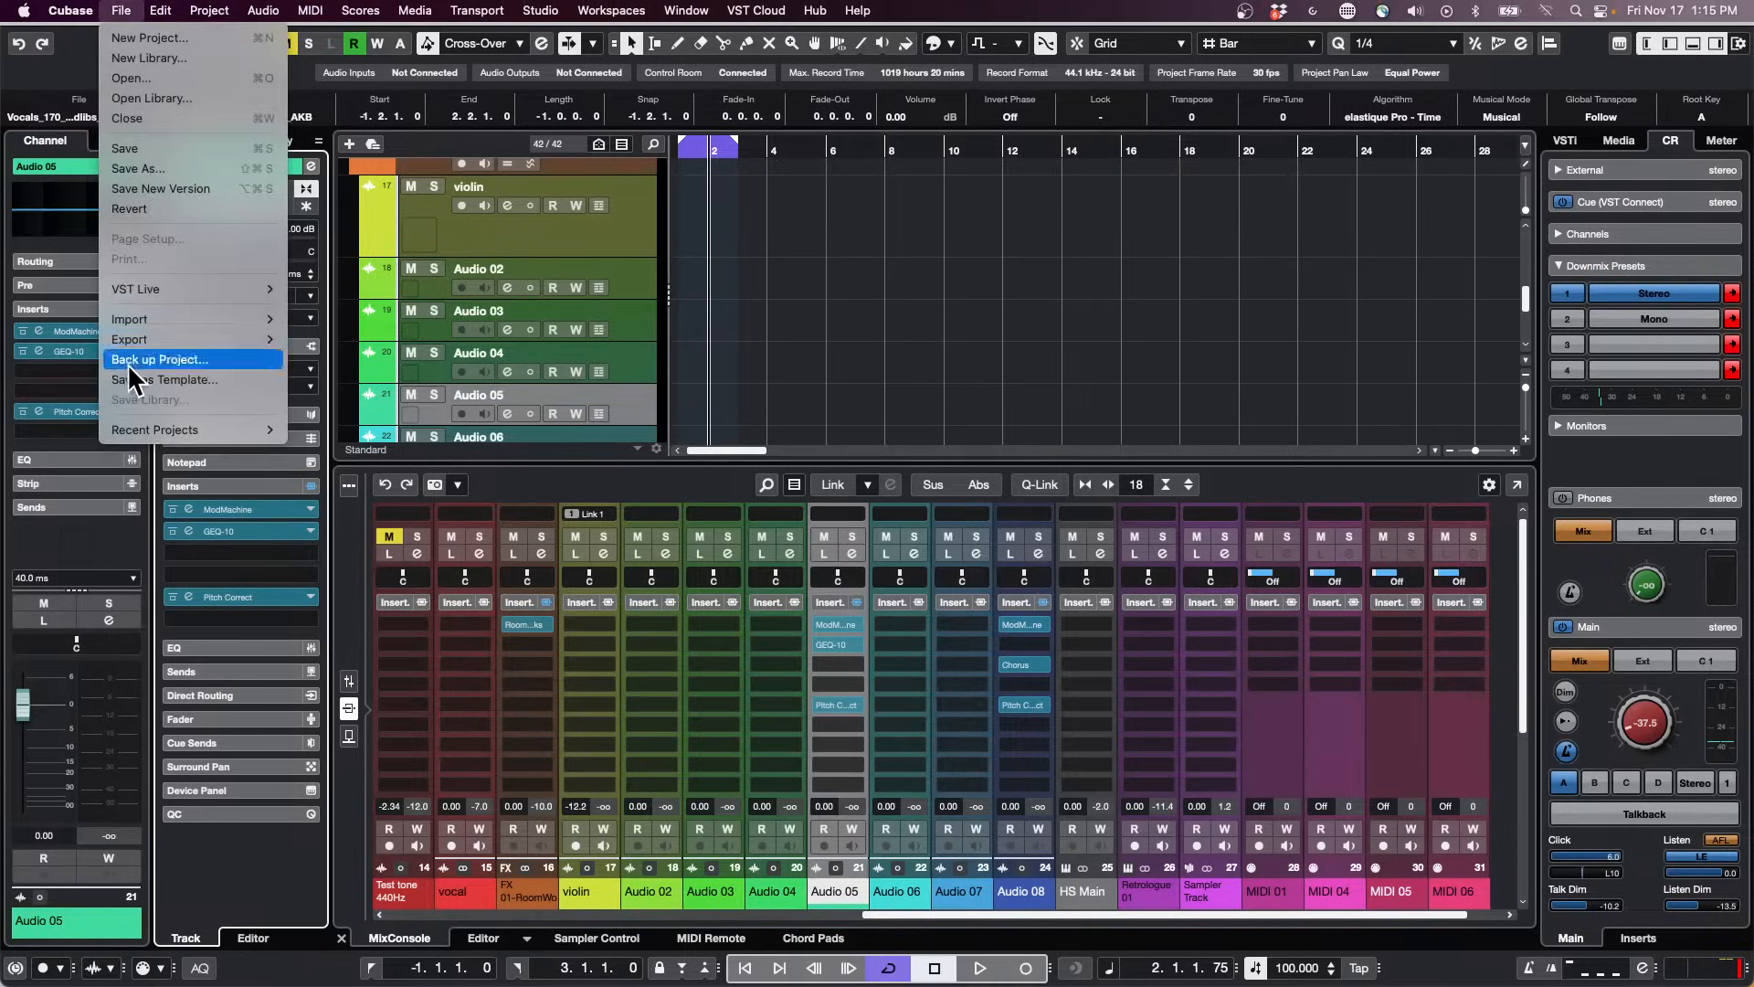
pyautogui.moveTo(160, 431)
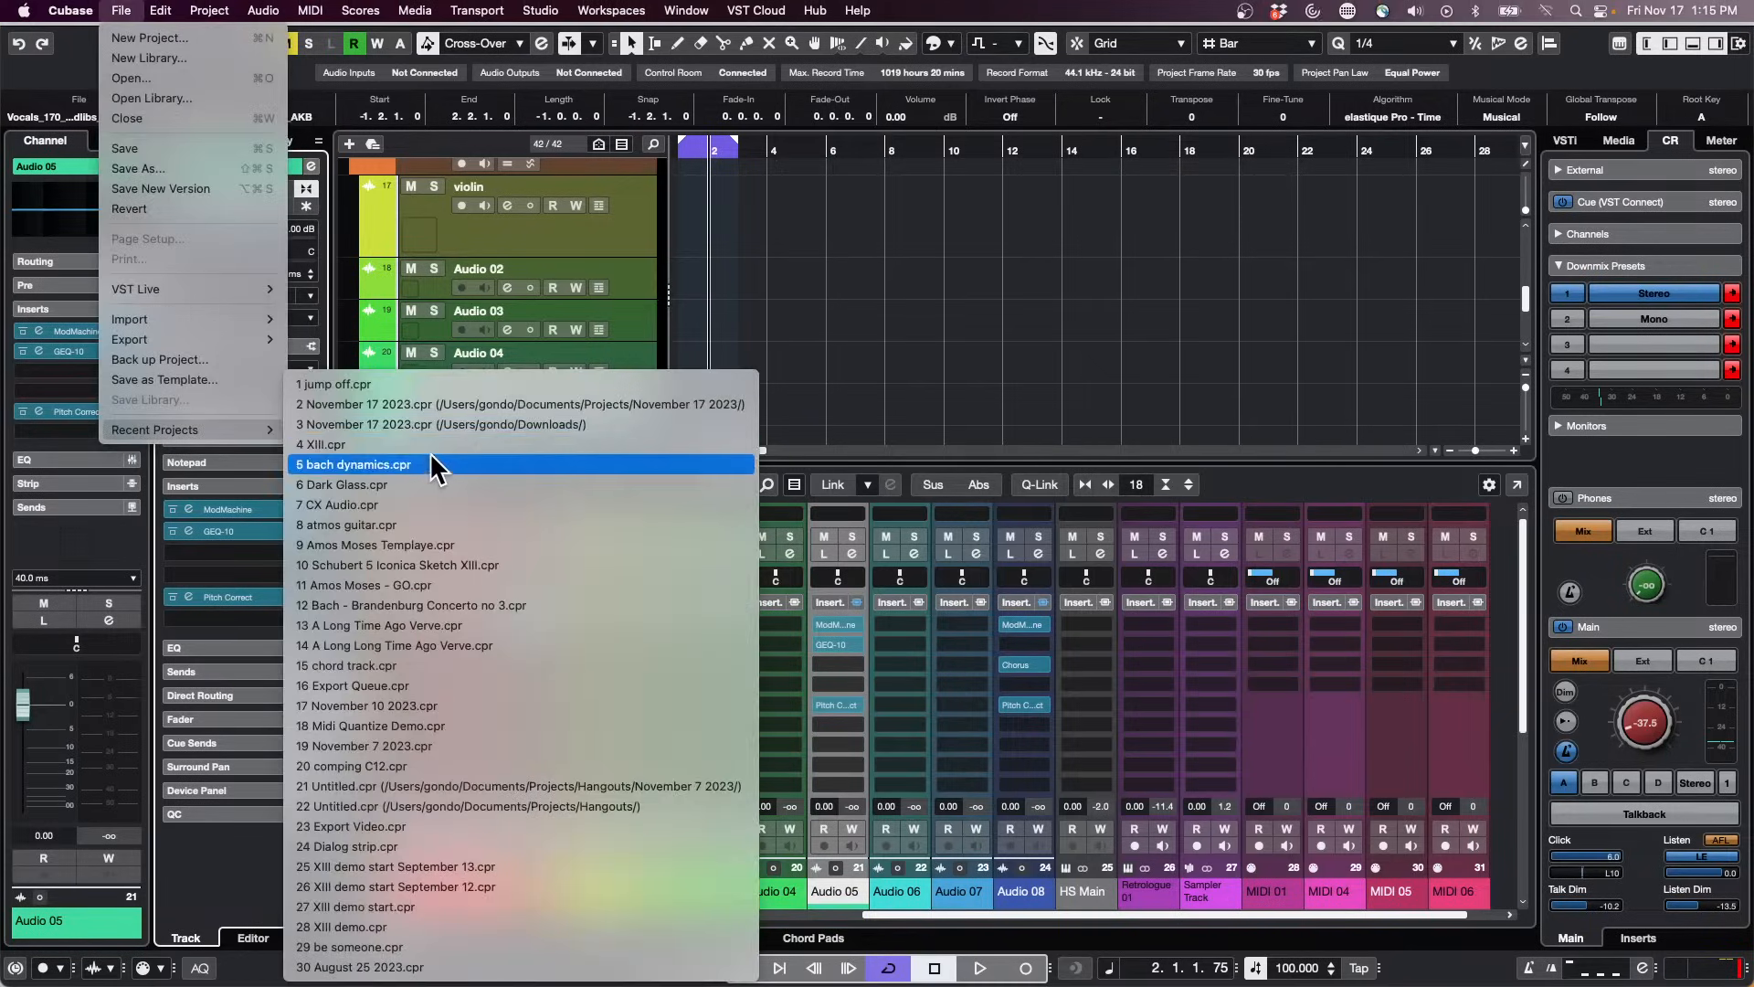
pyautogui.click(429, 505)
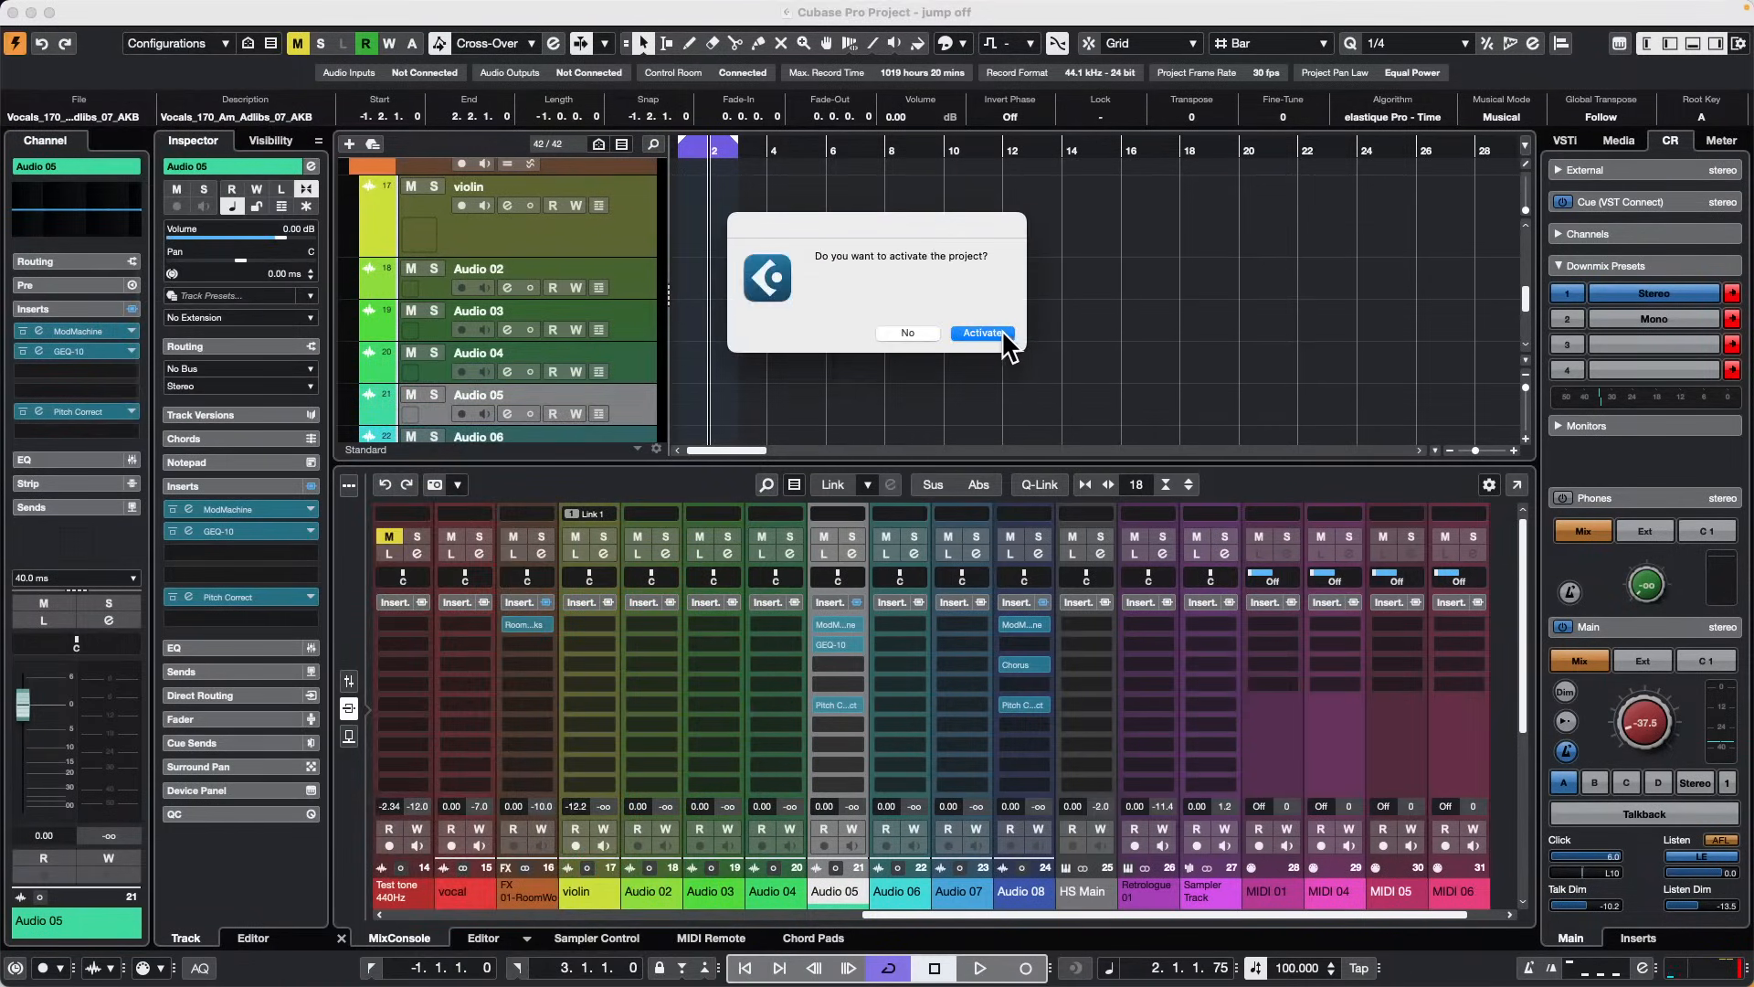
pyautogui.click(998, 334)
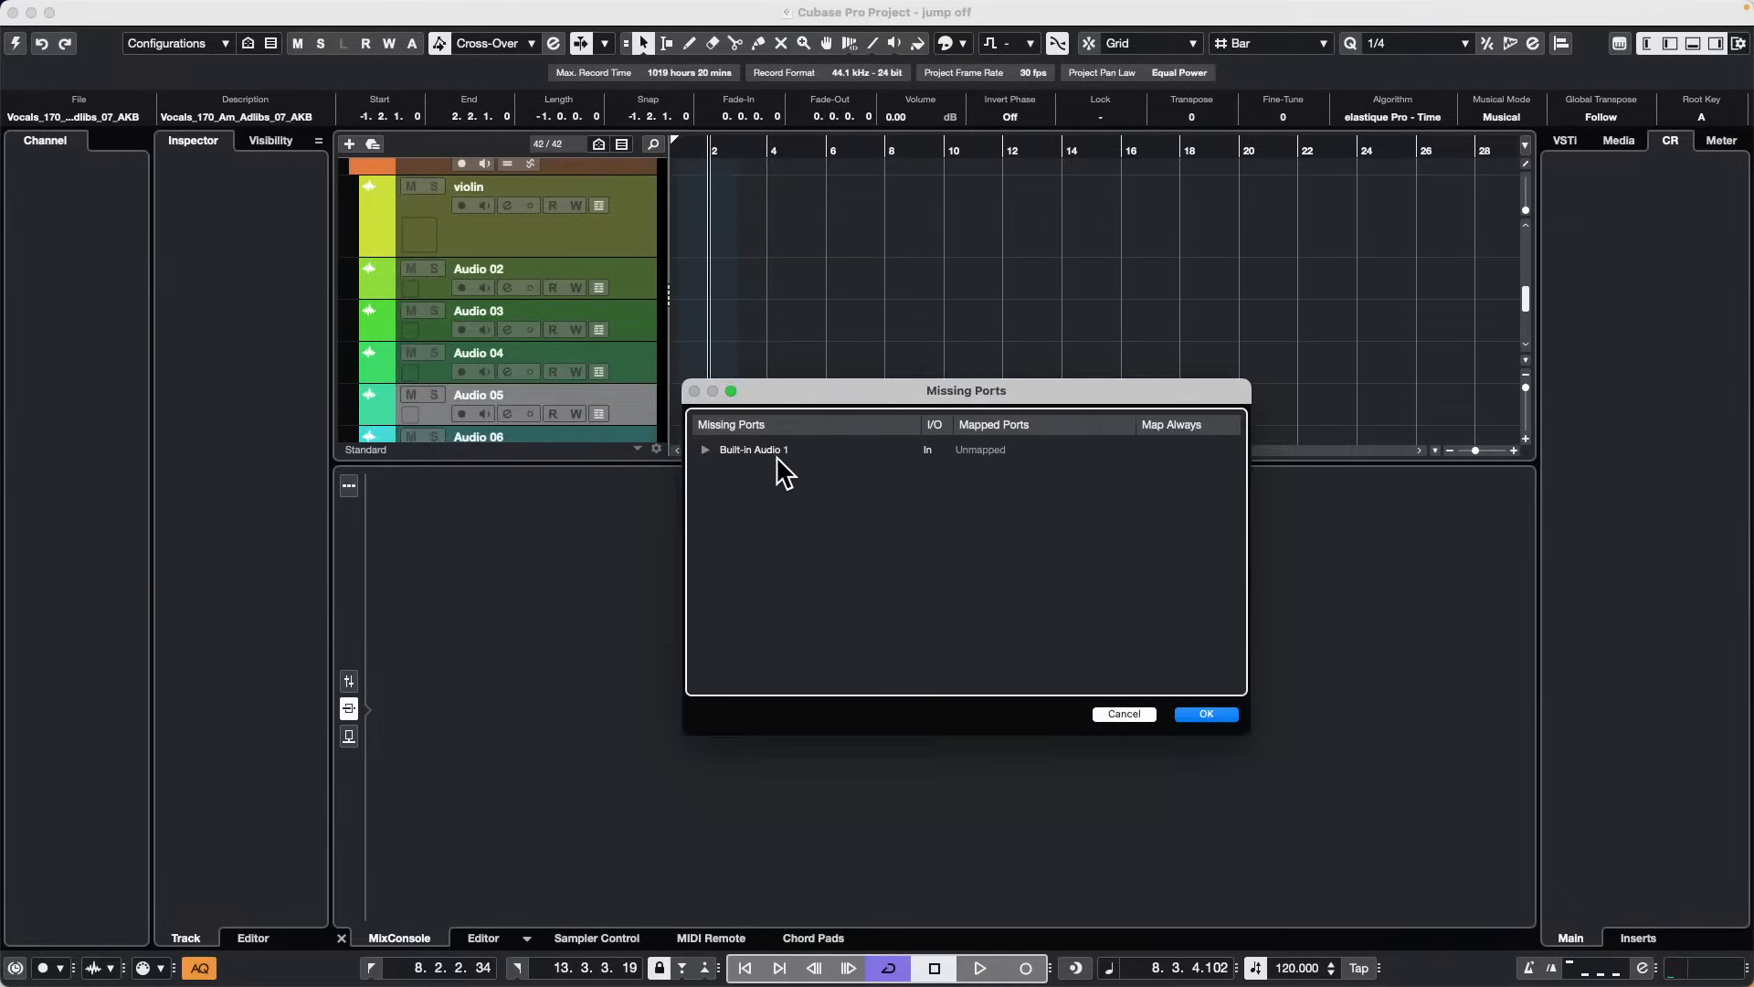
pyautogui.click(1208, 711)
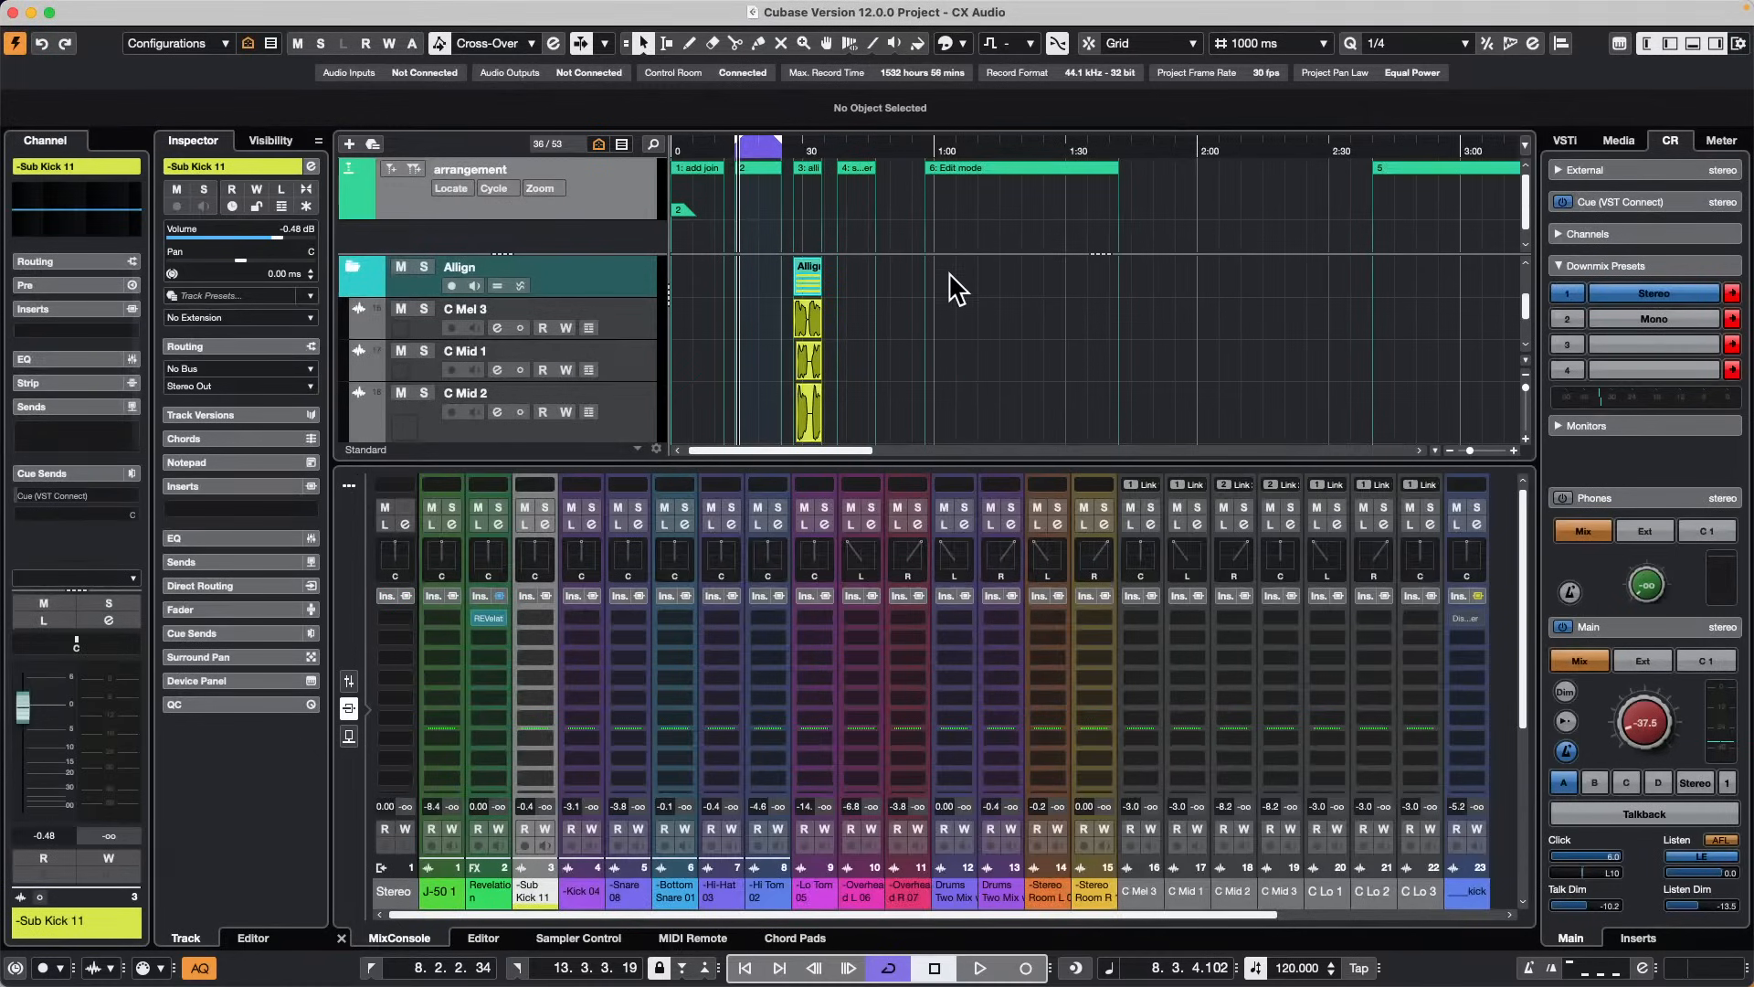
# Step: Solo the ___kick track, play it from the sidechain distroyer section and set the Control Room main level to -6.24
pyautogui.scroll(-5, 954, 290)
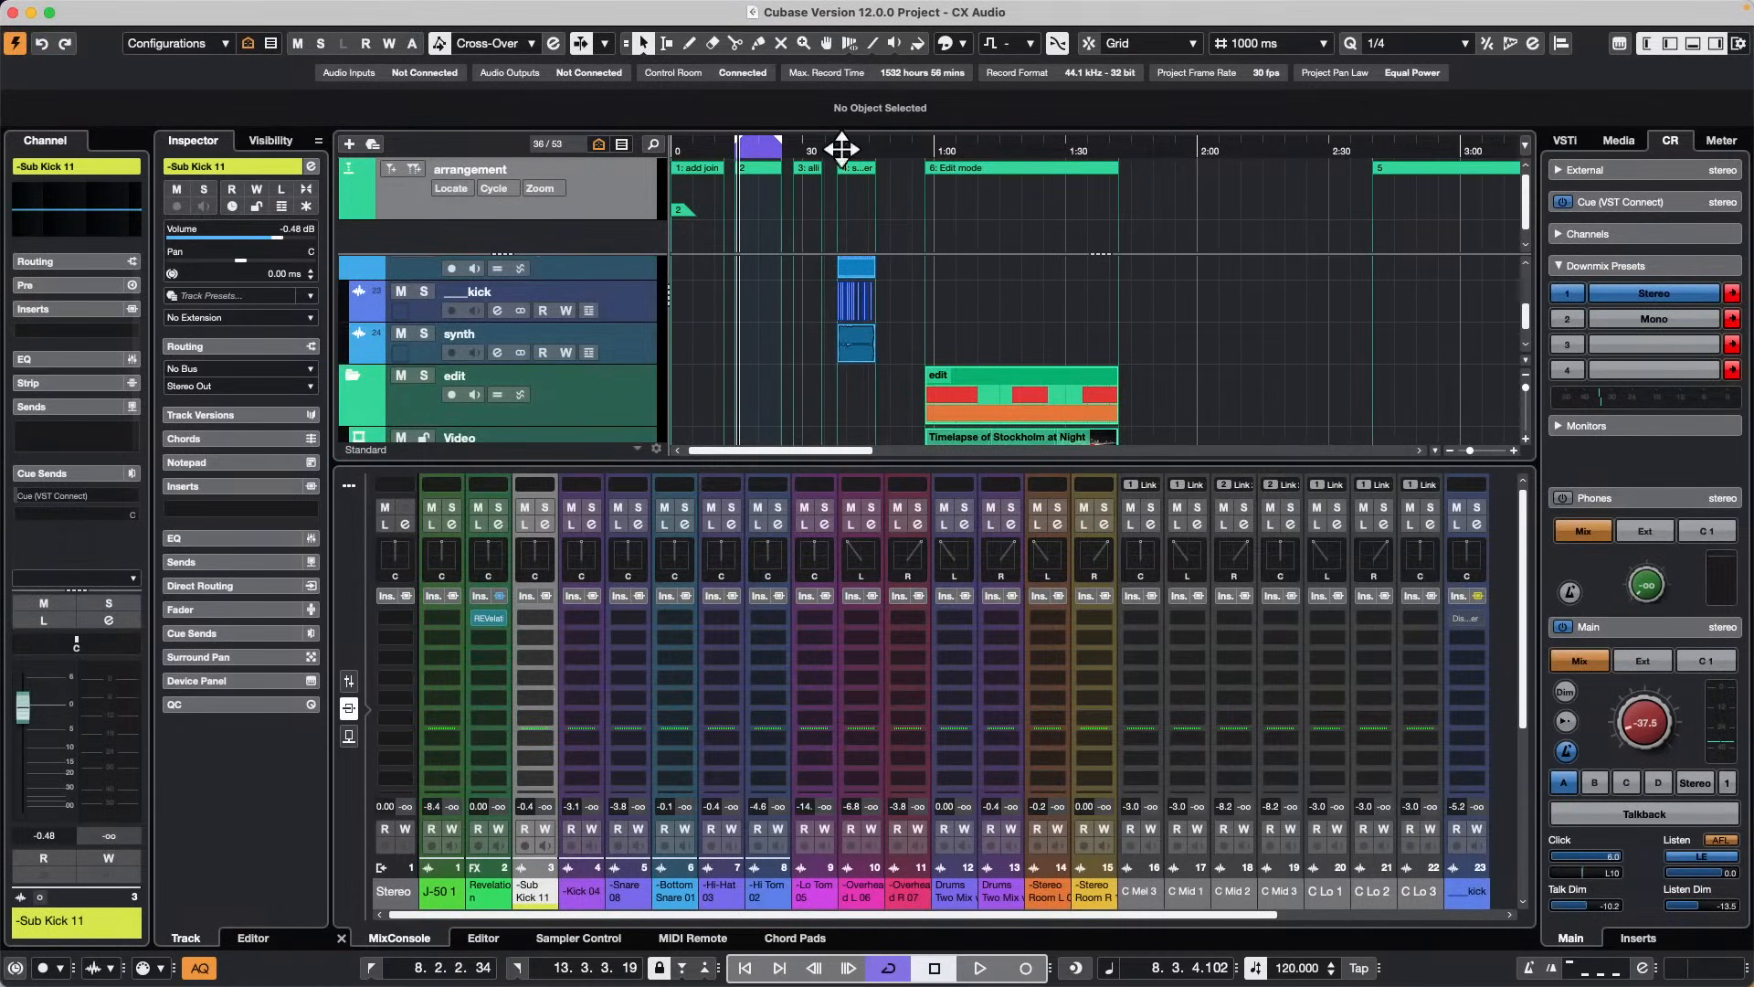
pyautogui.moveTo(842, 144); pyautogui.dragTo(845, 233)
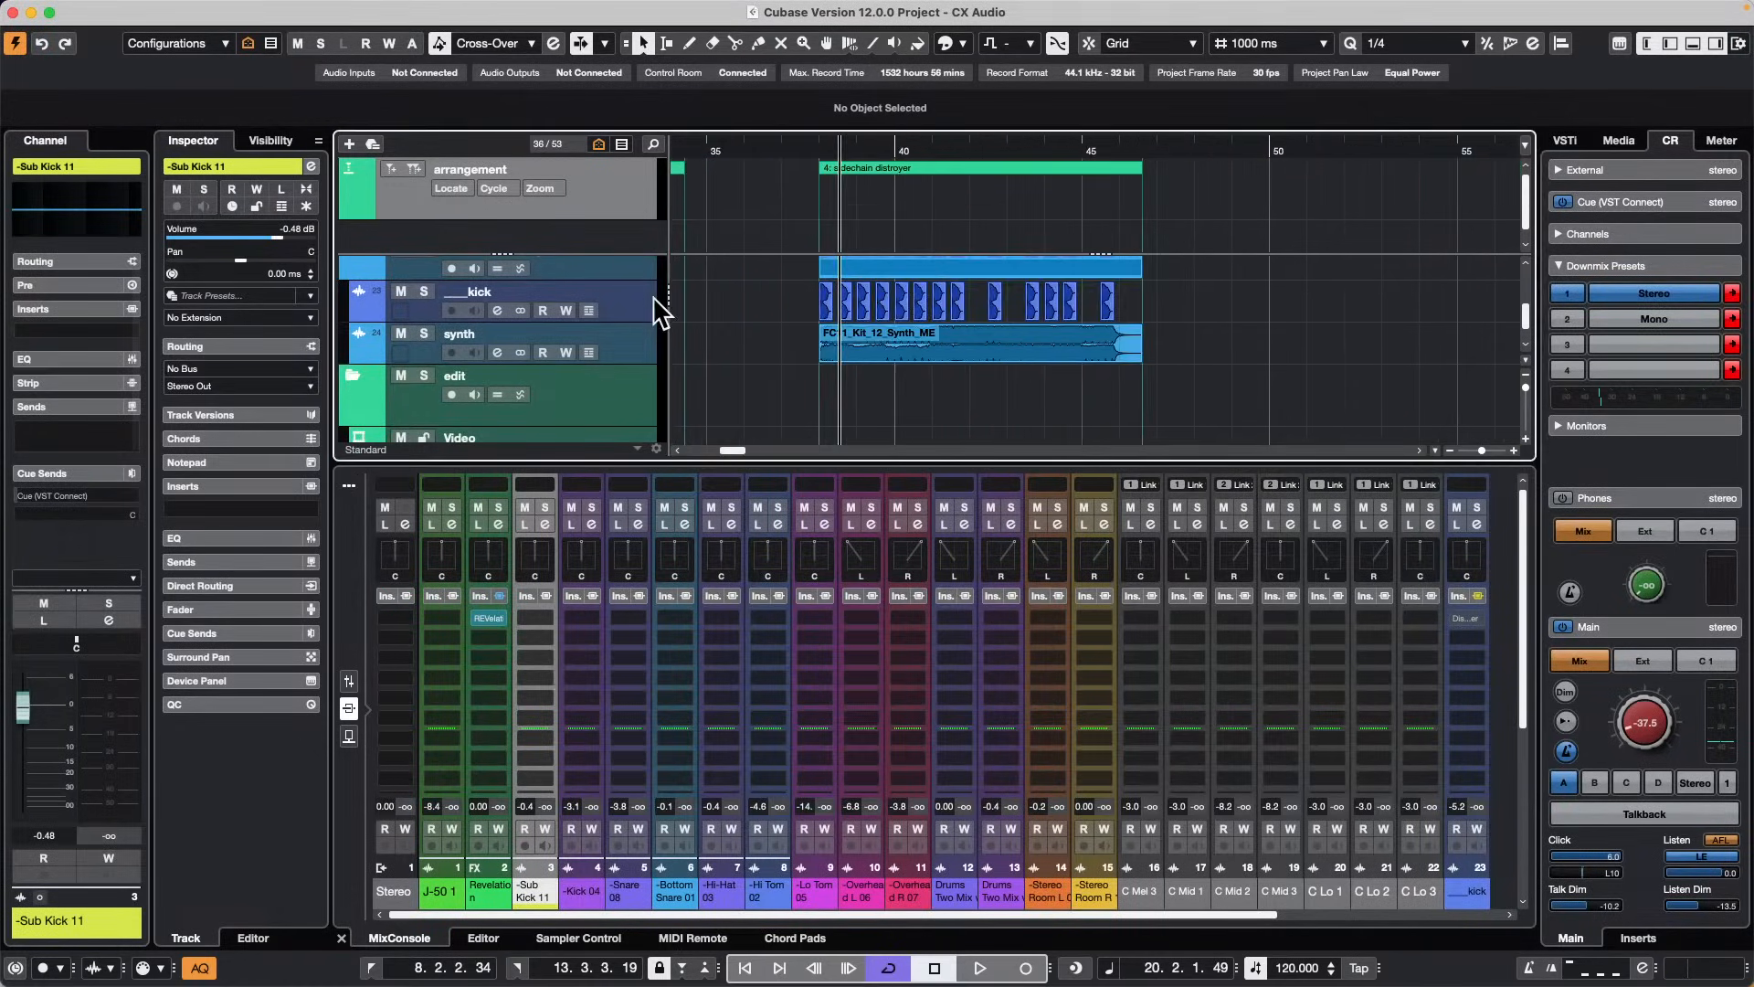
pyautogui.click(628, 313)
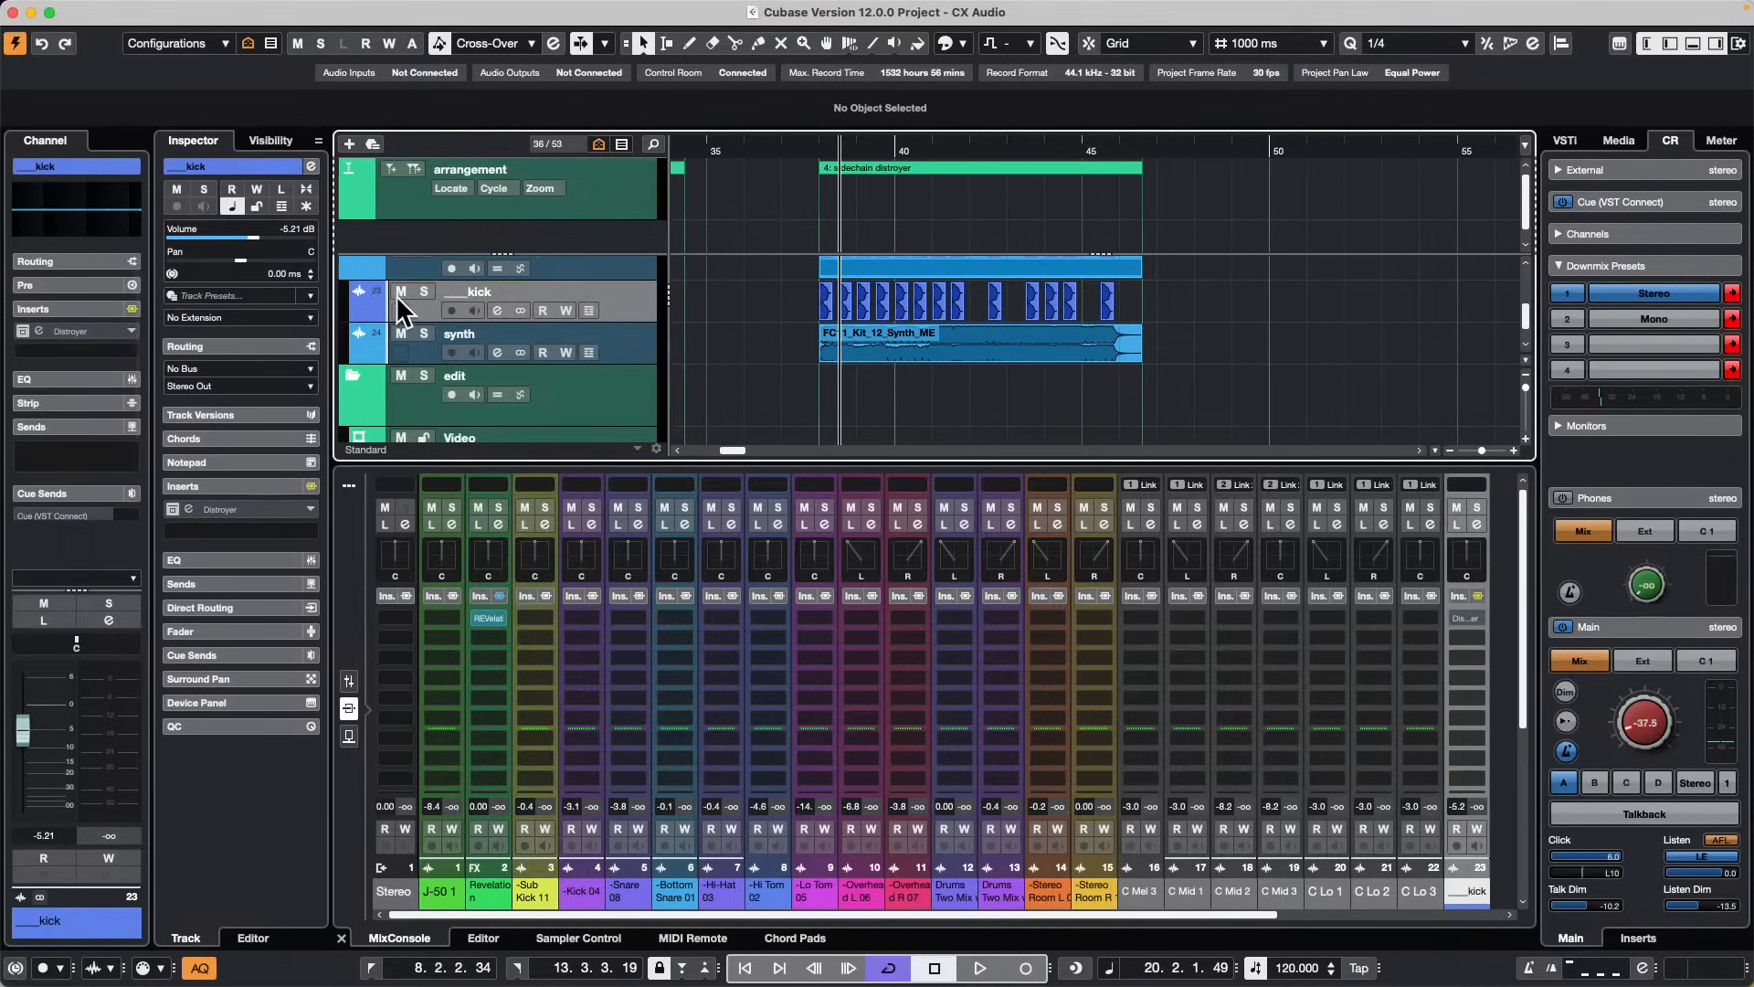
pyautogui.click(421, 291)
pyautogui.press('space')
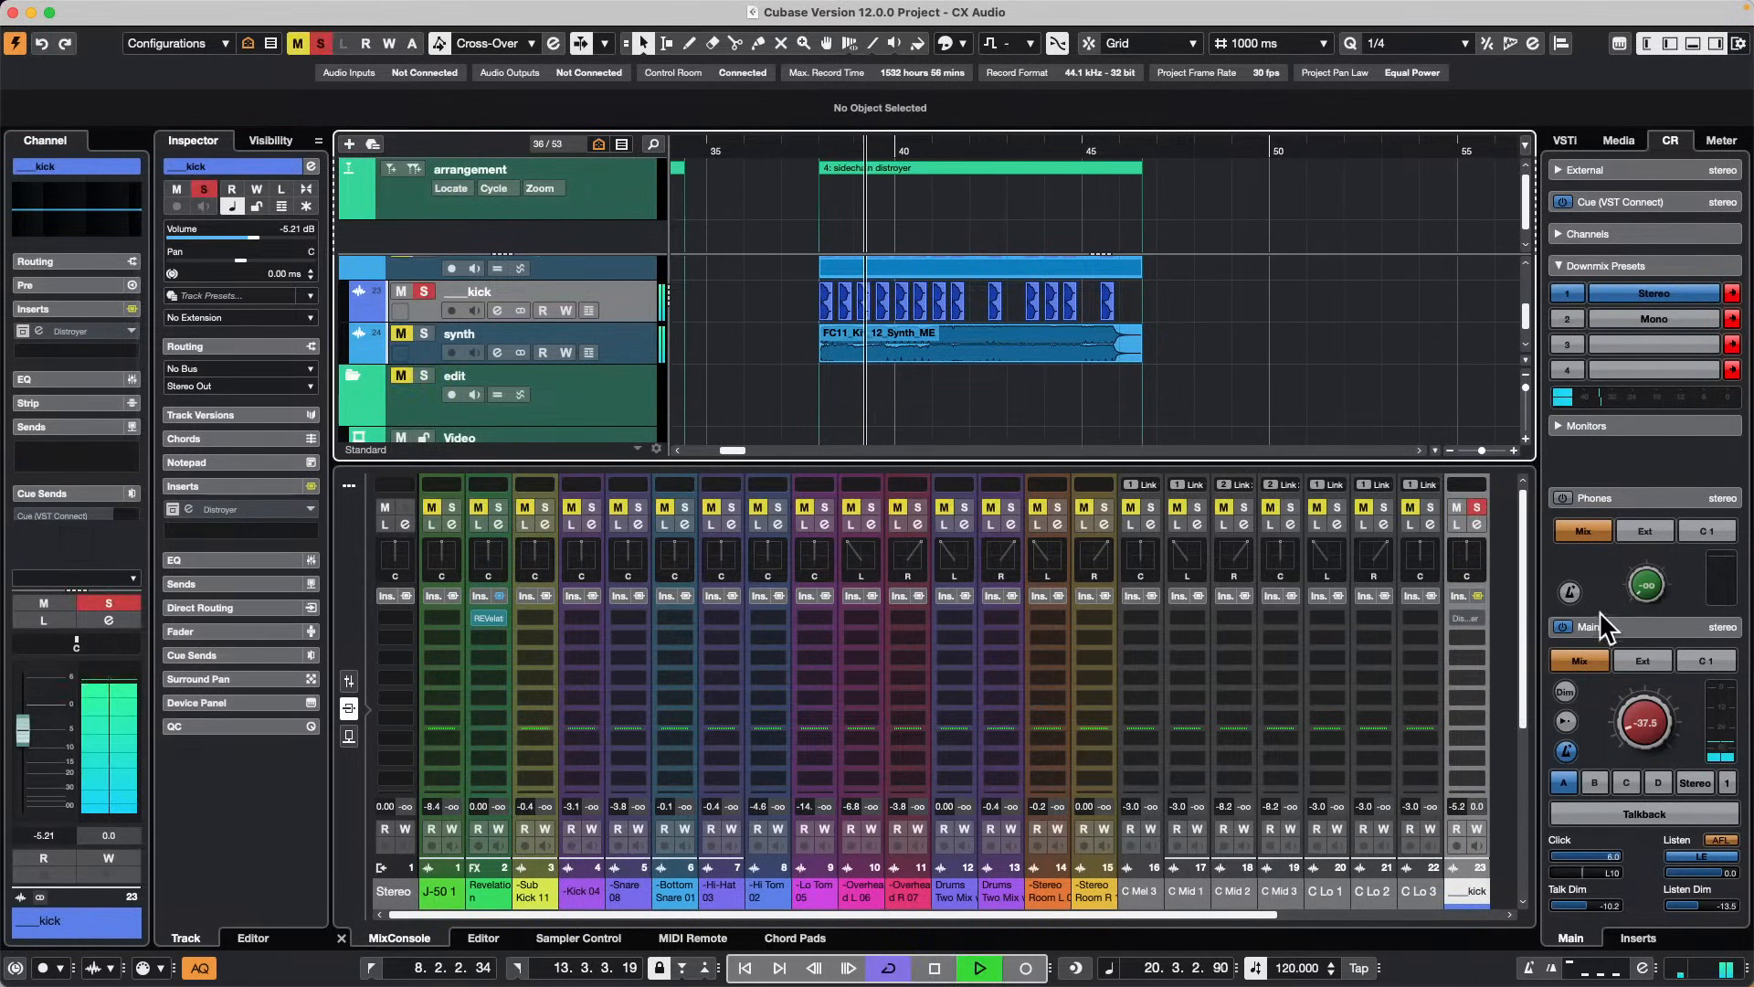
pyautogui.moveTo(1646, 729); pyautogui.dragTo(1651, 648)
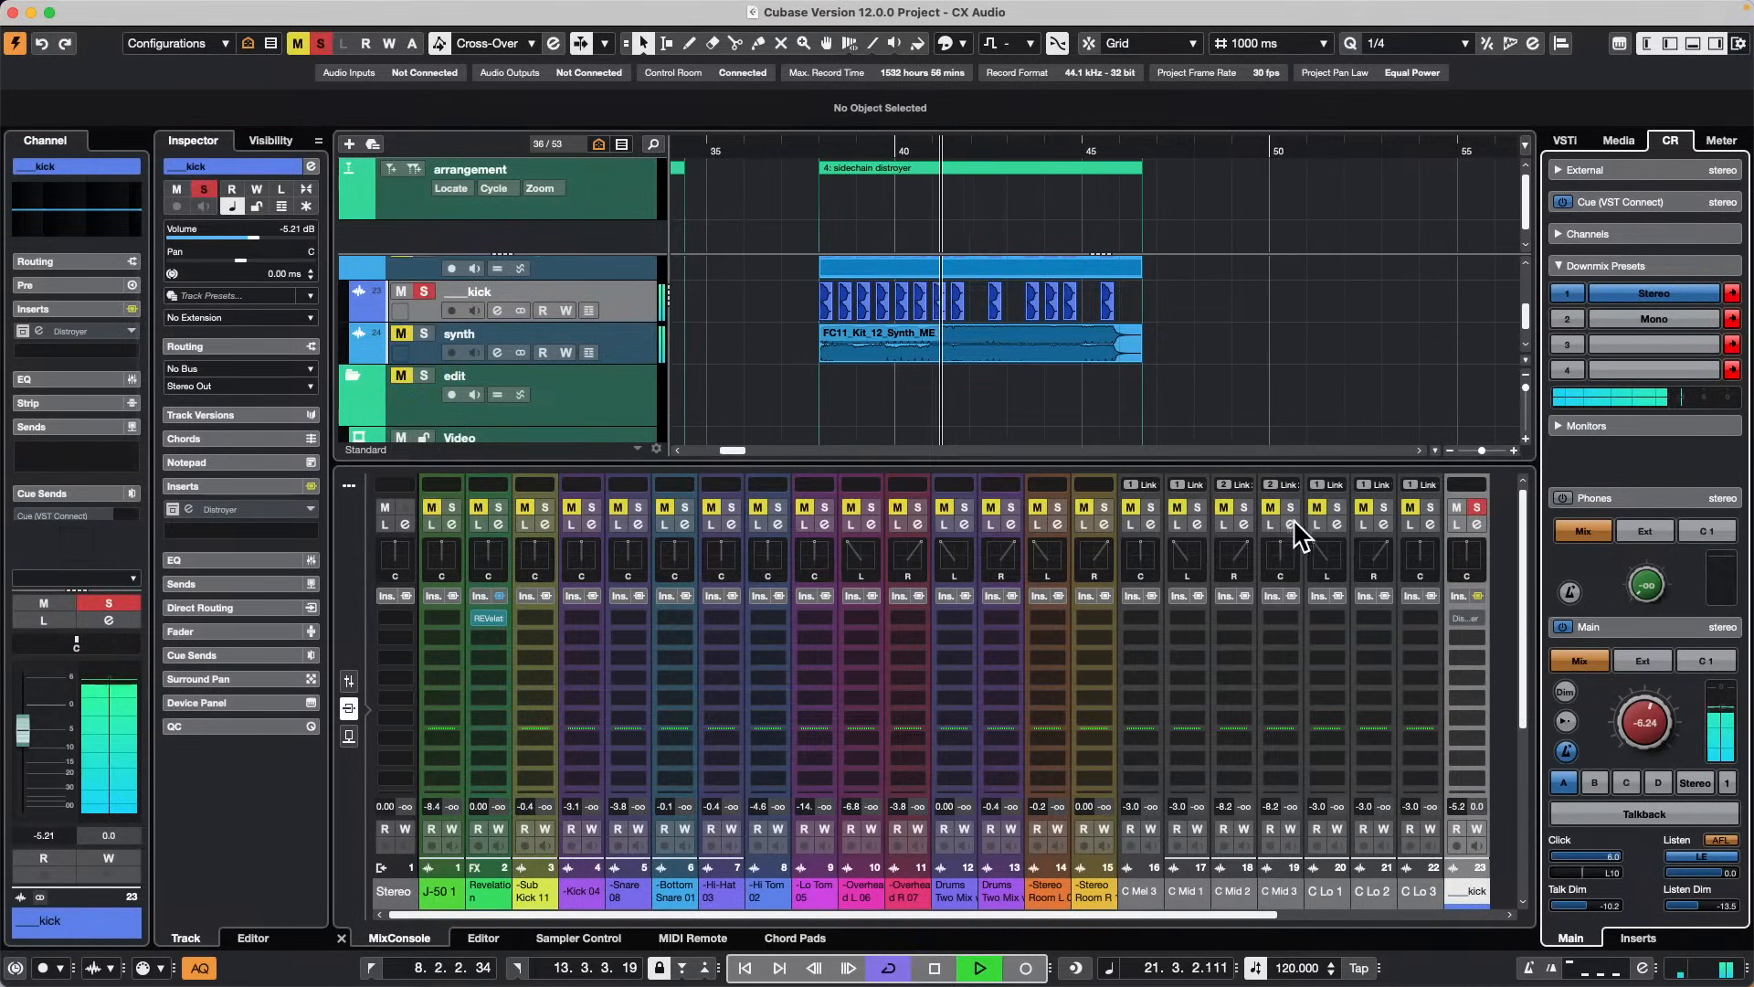
# Step: Enlarge the track area above the MixConsole and set the locators to the sidechain distroyer section
pyautogui.moveTo(1293, 454); pyautogui.dragTo(1295, 589)
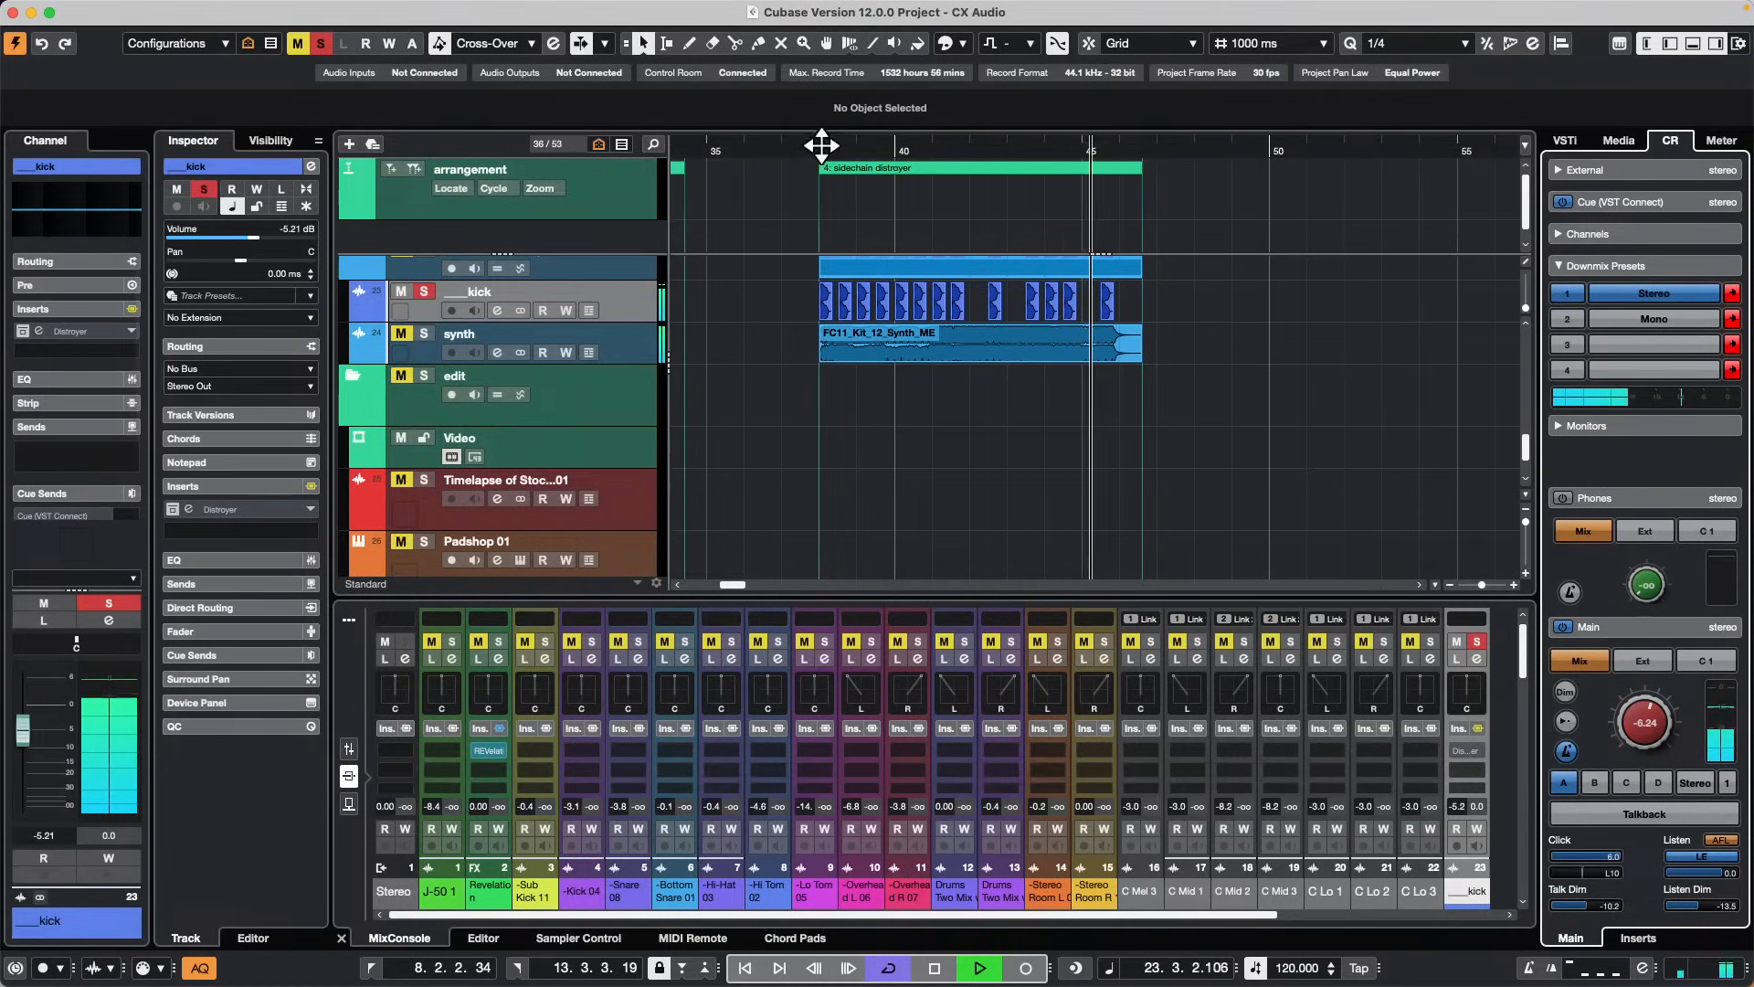
pyautogui.moveTo(823, 145); pyautogui.dragTo(827, 288)
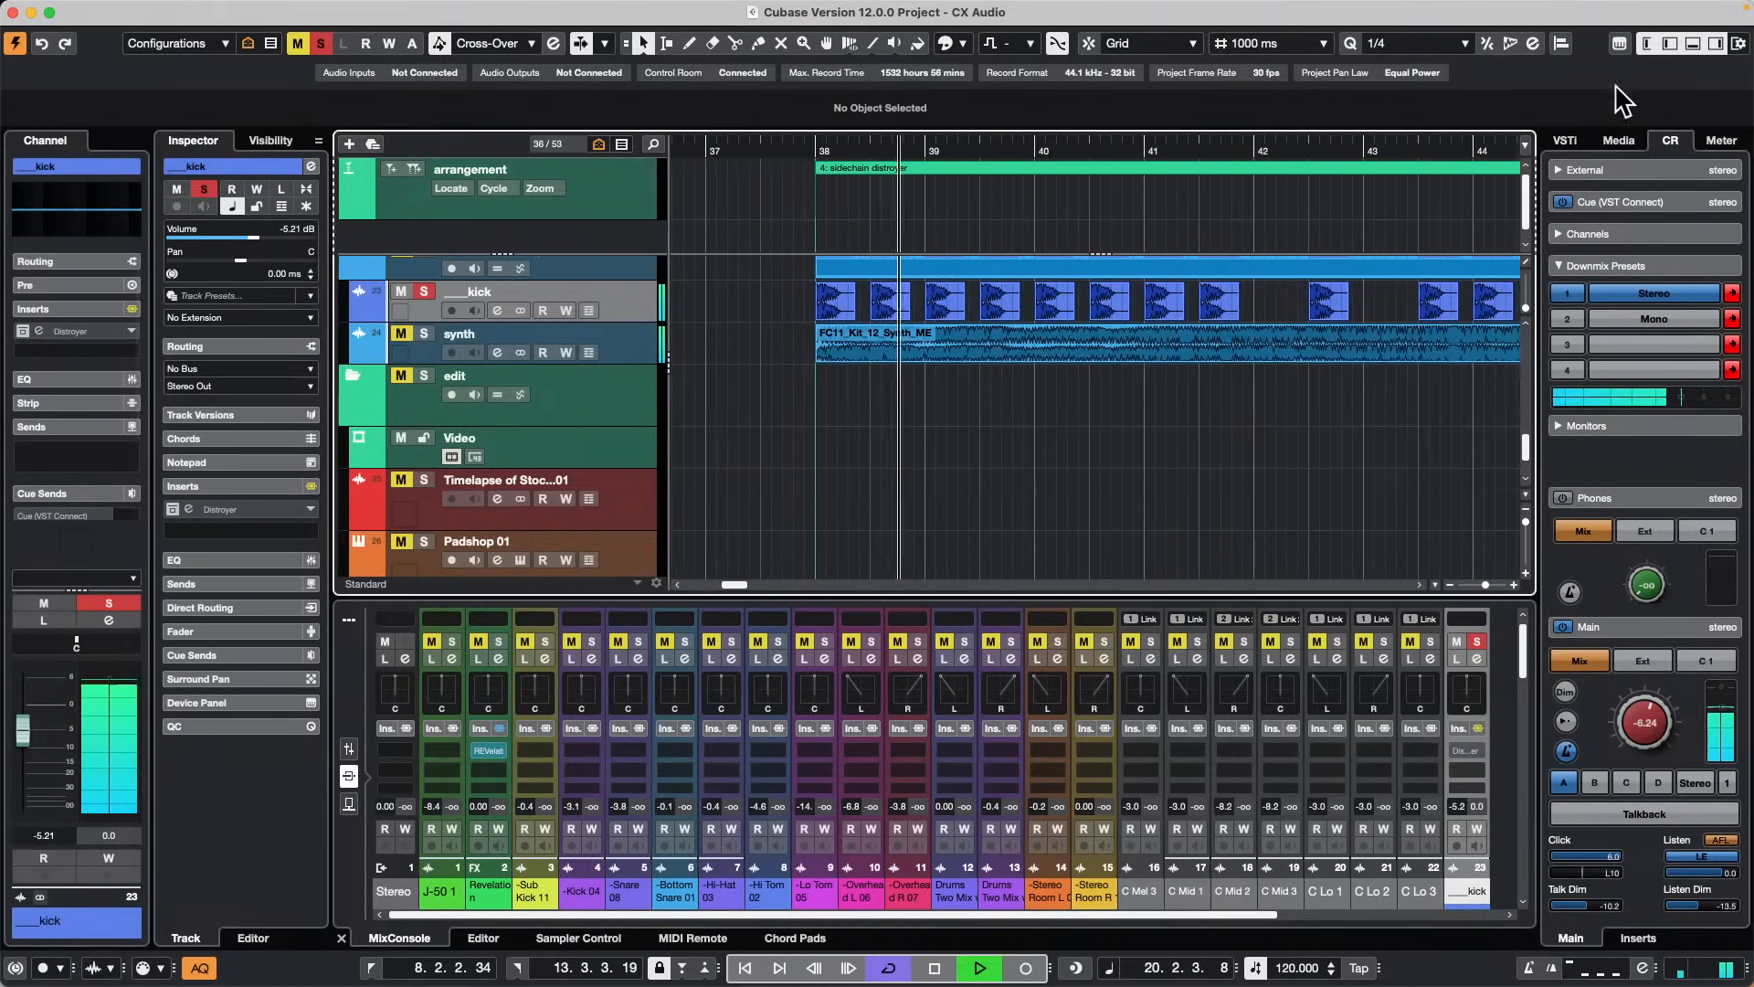
pyautogui.click(1195, 183)
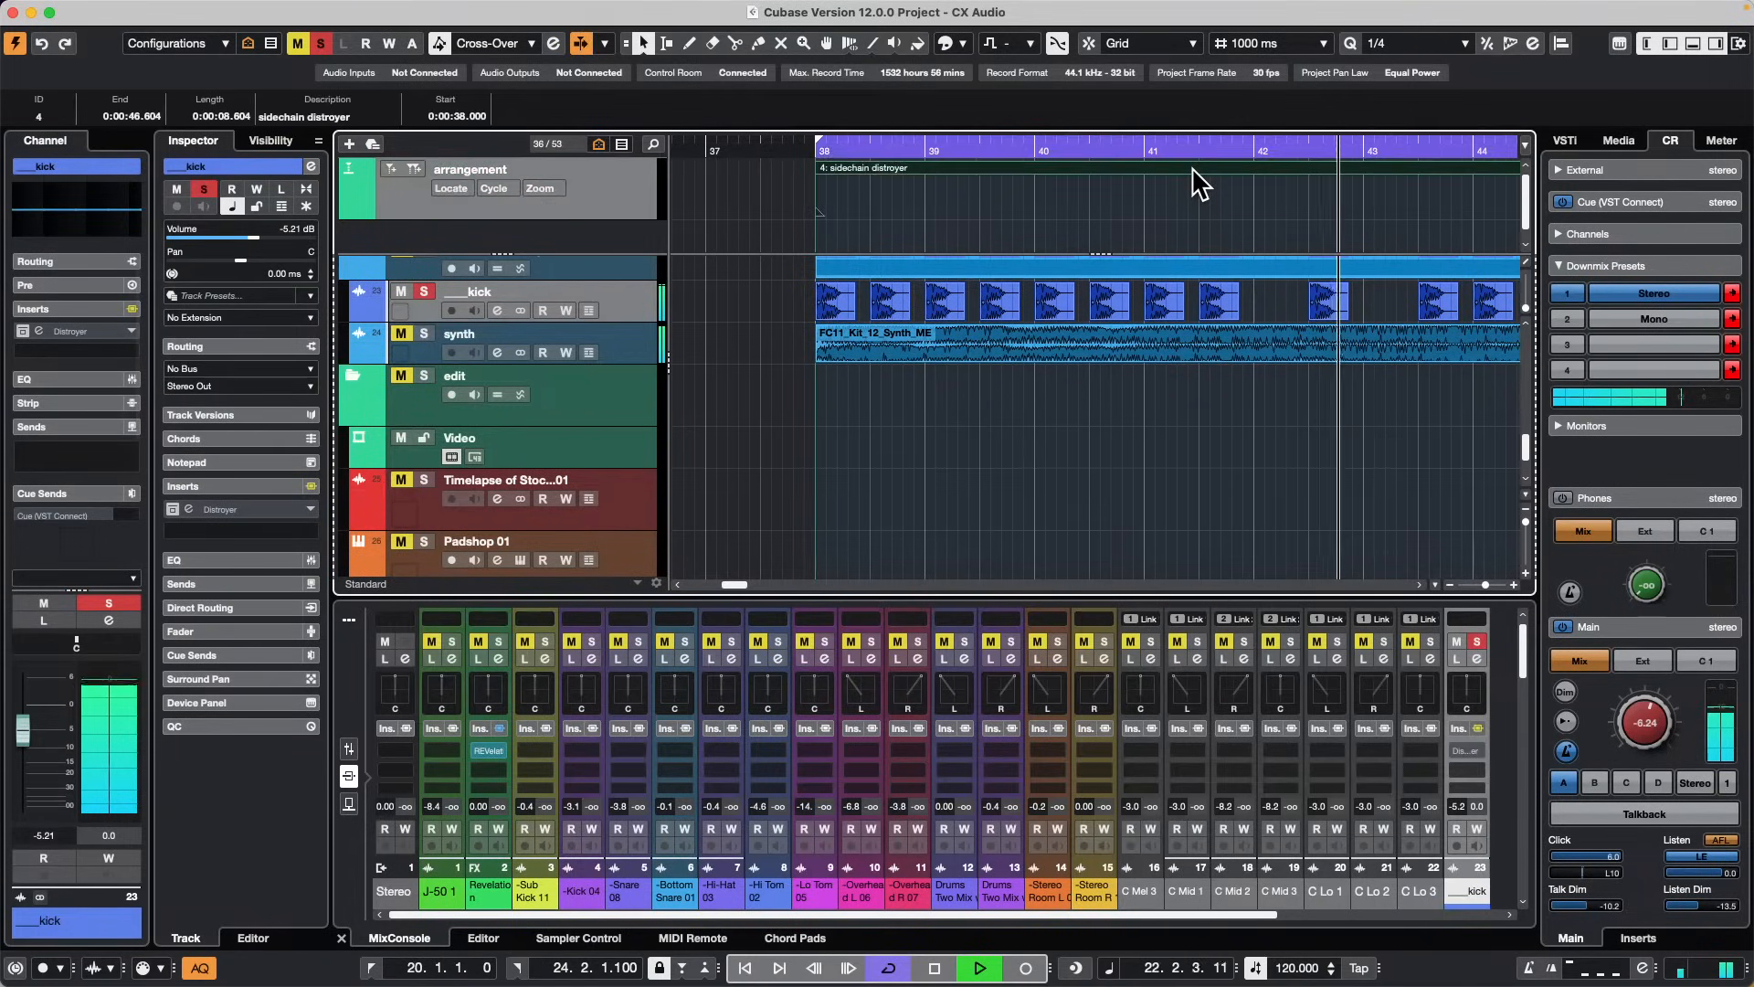
pyautogui.press('p')
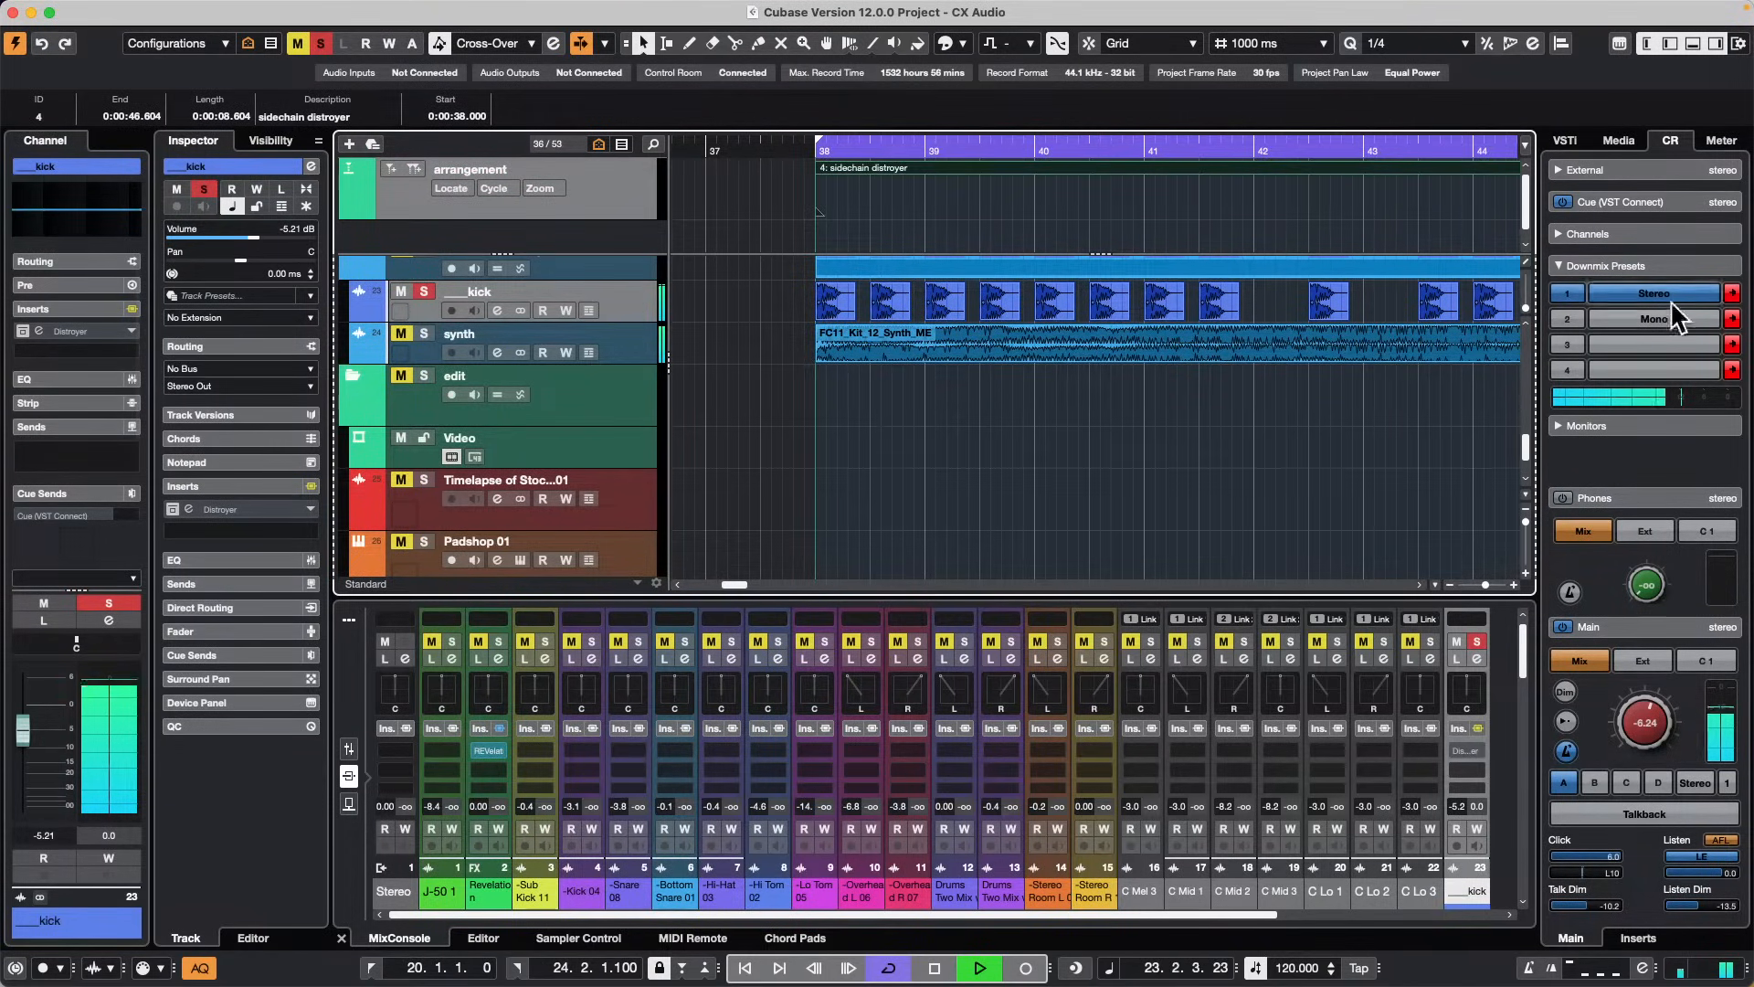
# Step: Browse the Loops & Samples media content and open the Dance Floor Tech House sample set
pyautogui.click(1620, 142)
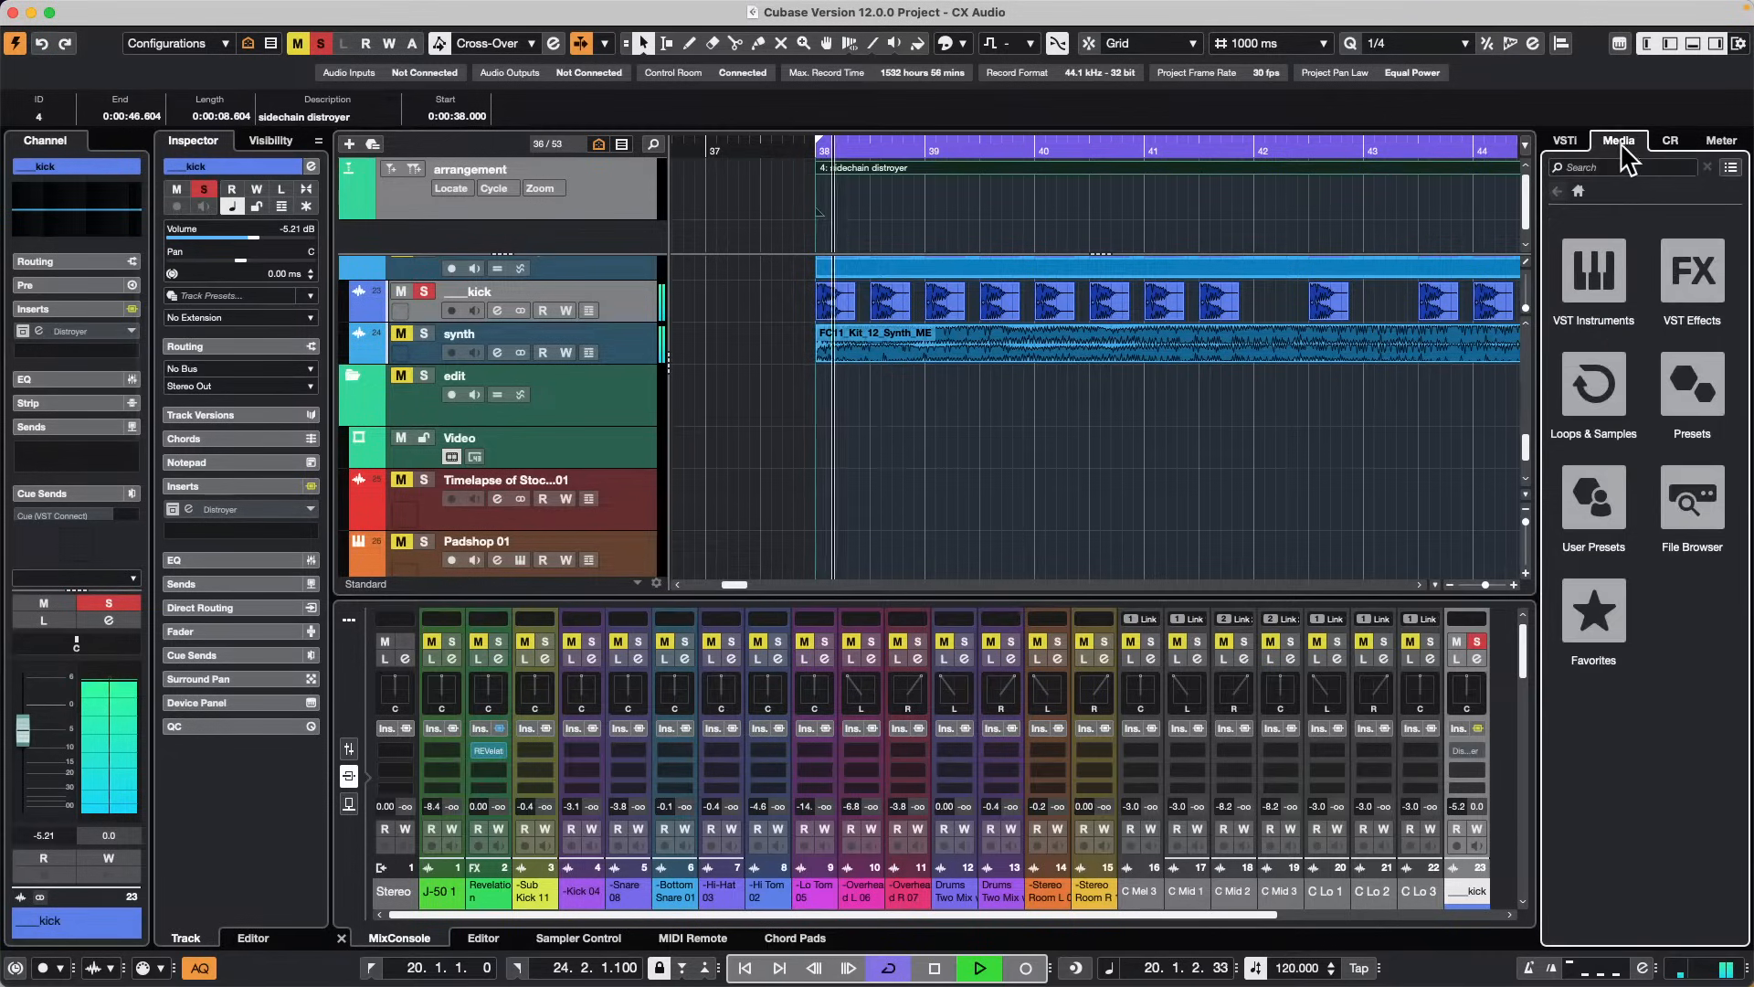
pyautogui.click(1595, 393)
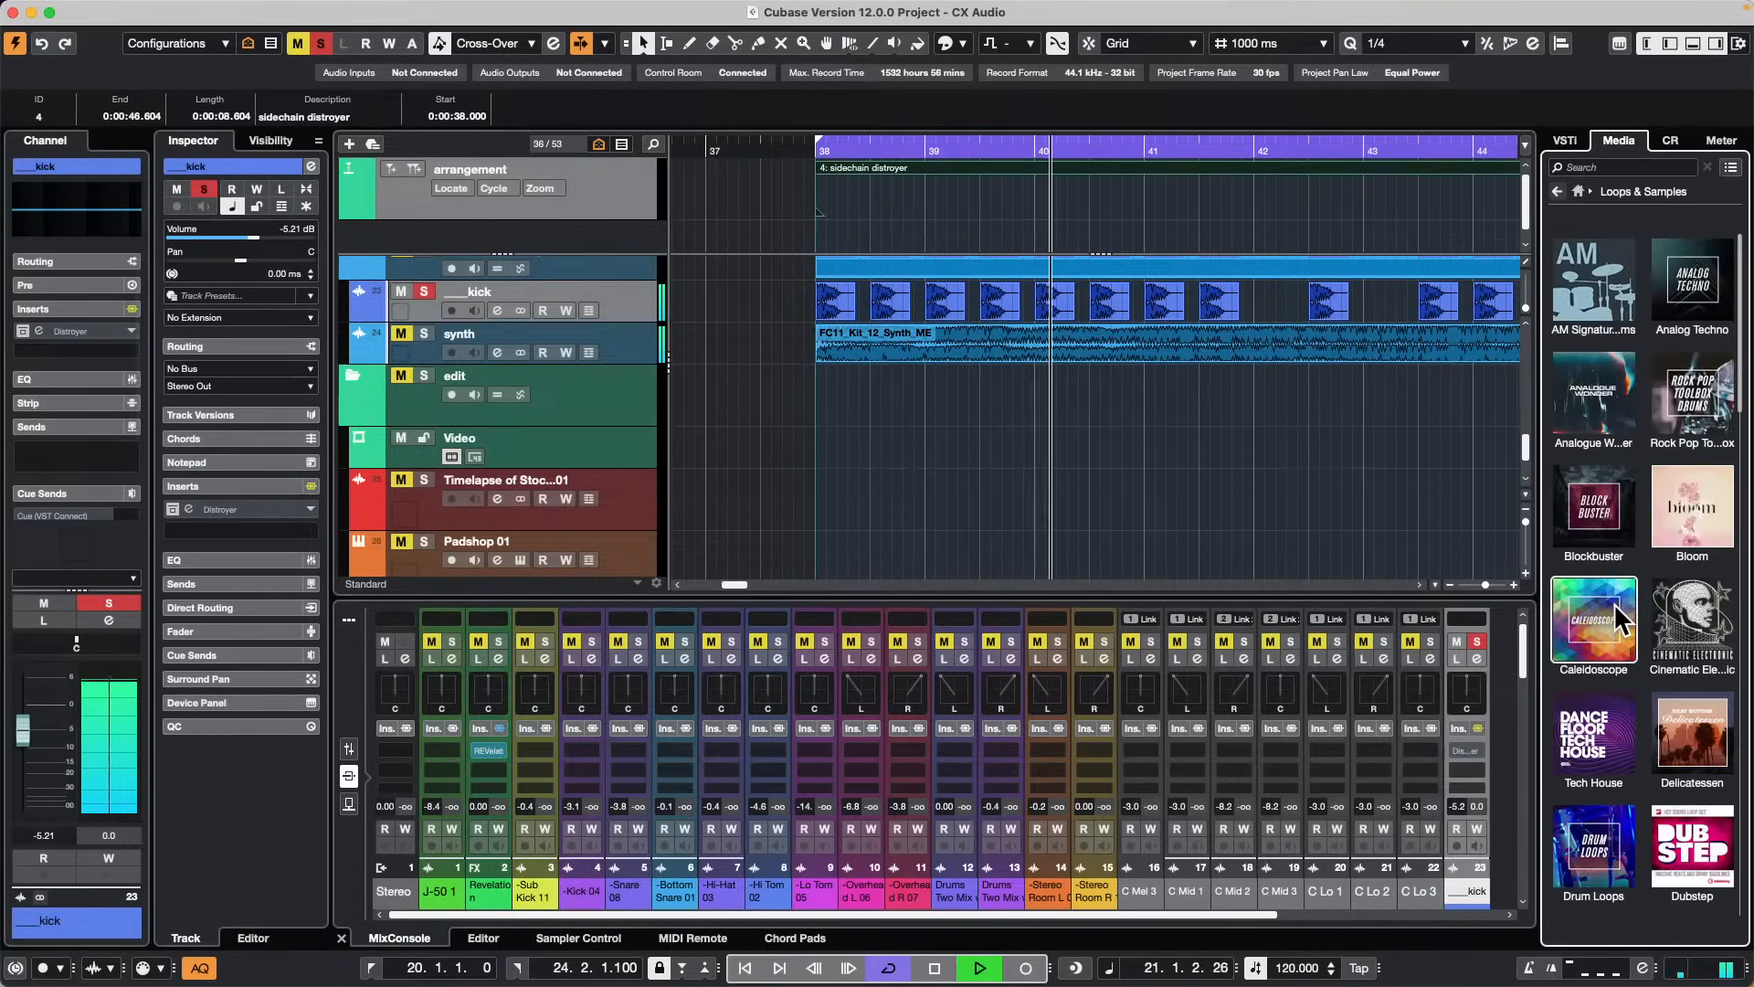
pyautogui.click(1612, 758)
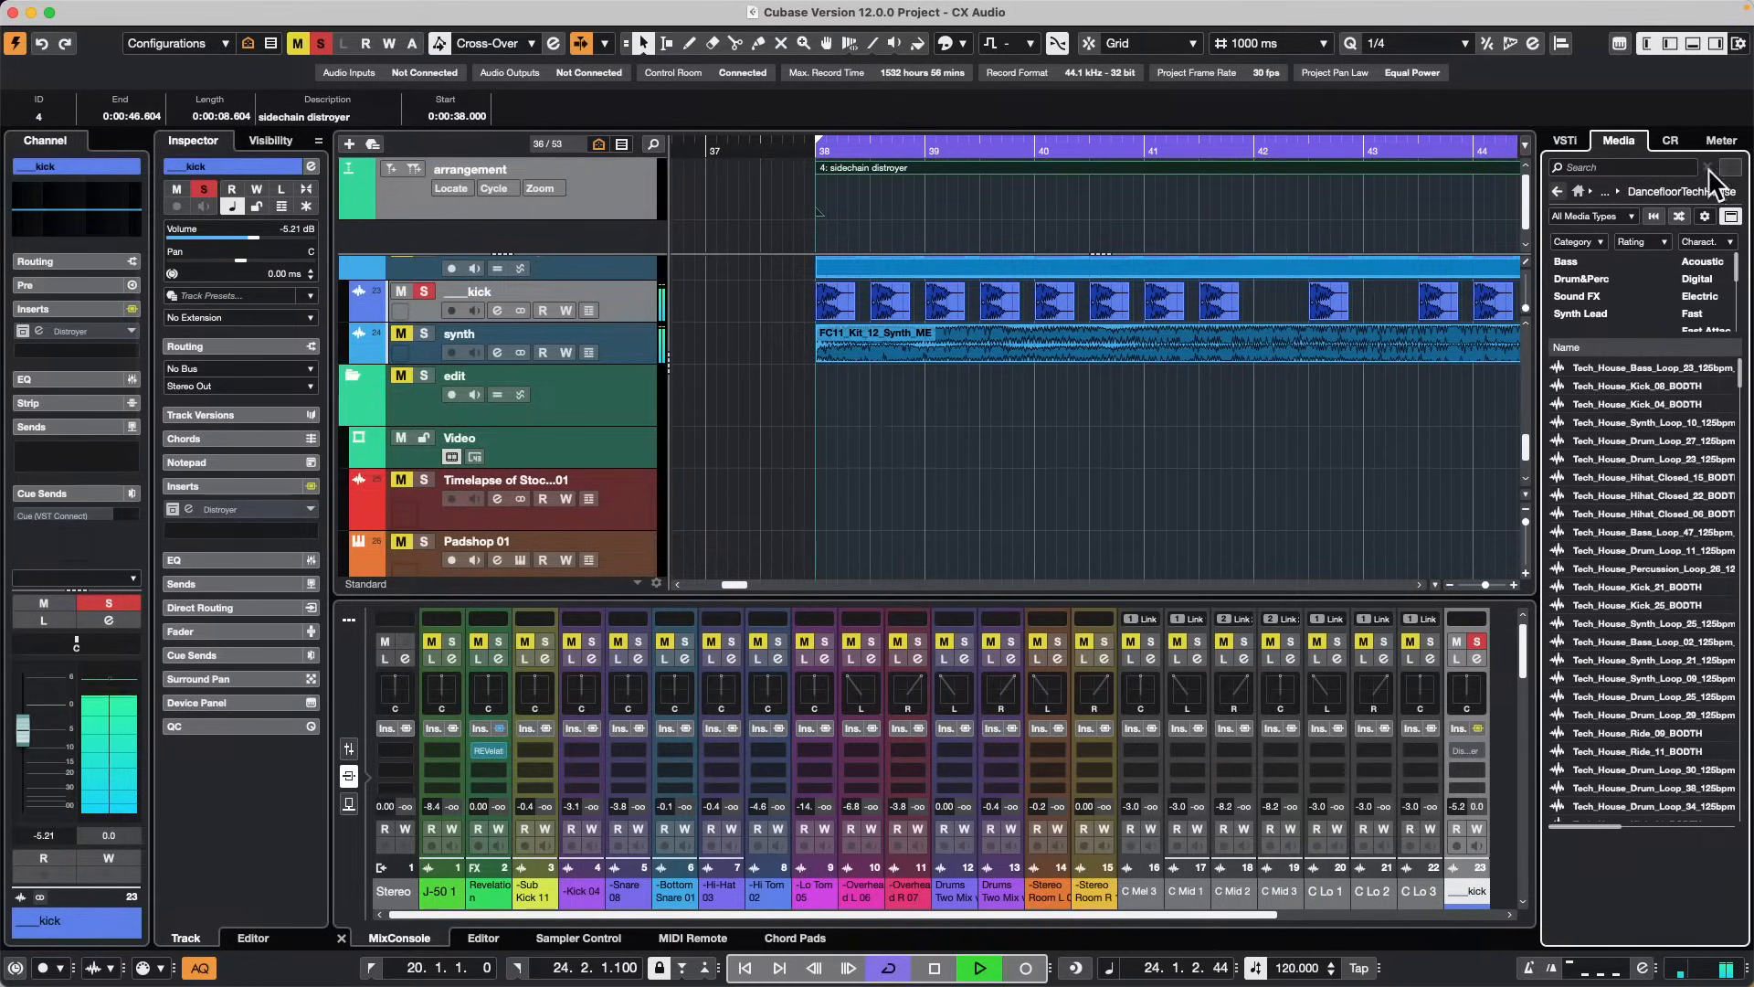
# Step: Search the sample set for KICK and audition Tech_House_Kick_21_BODTH and Tech_House_Kick_18_BODTH
pyautogui.click(1636, 167)
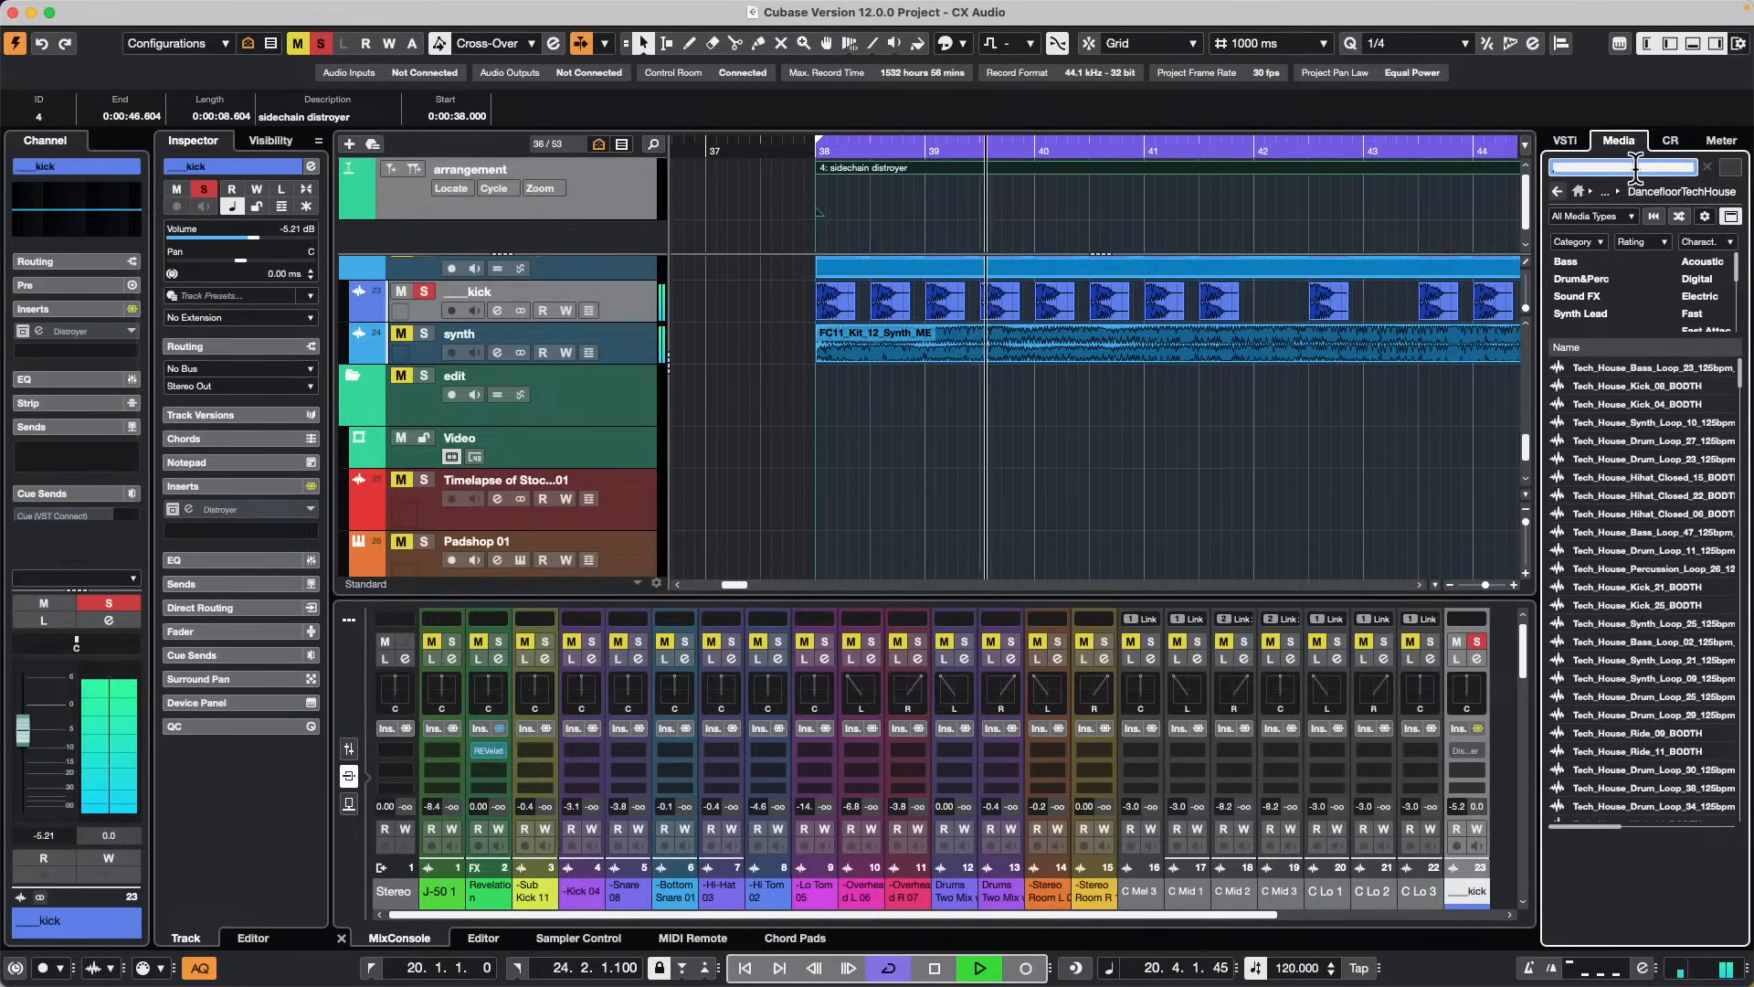
pyautogui.write('KICK')
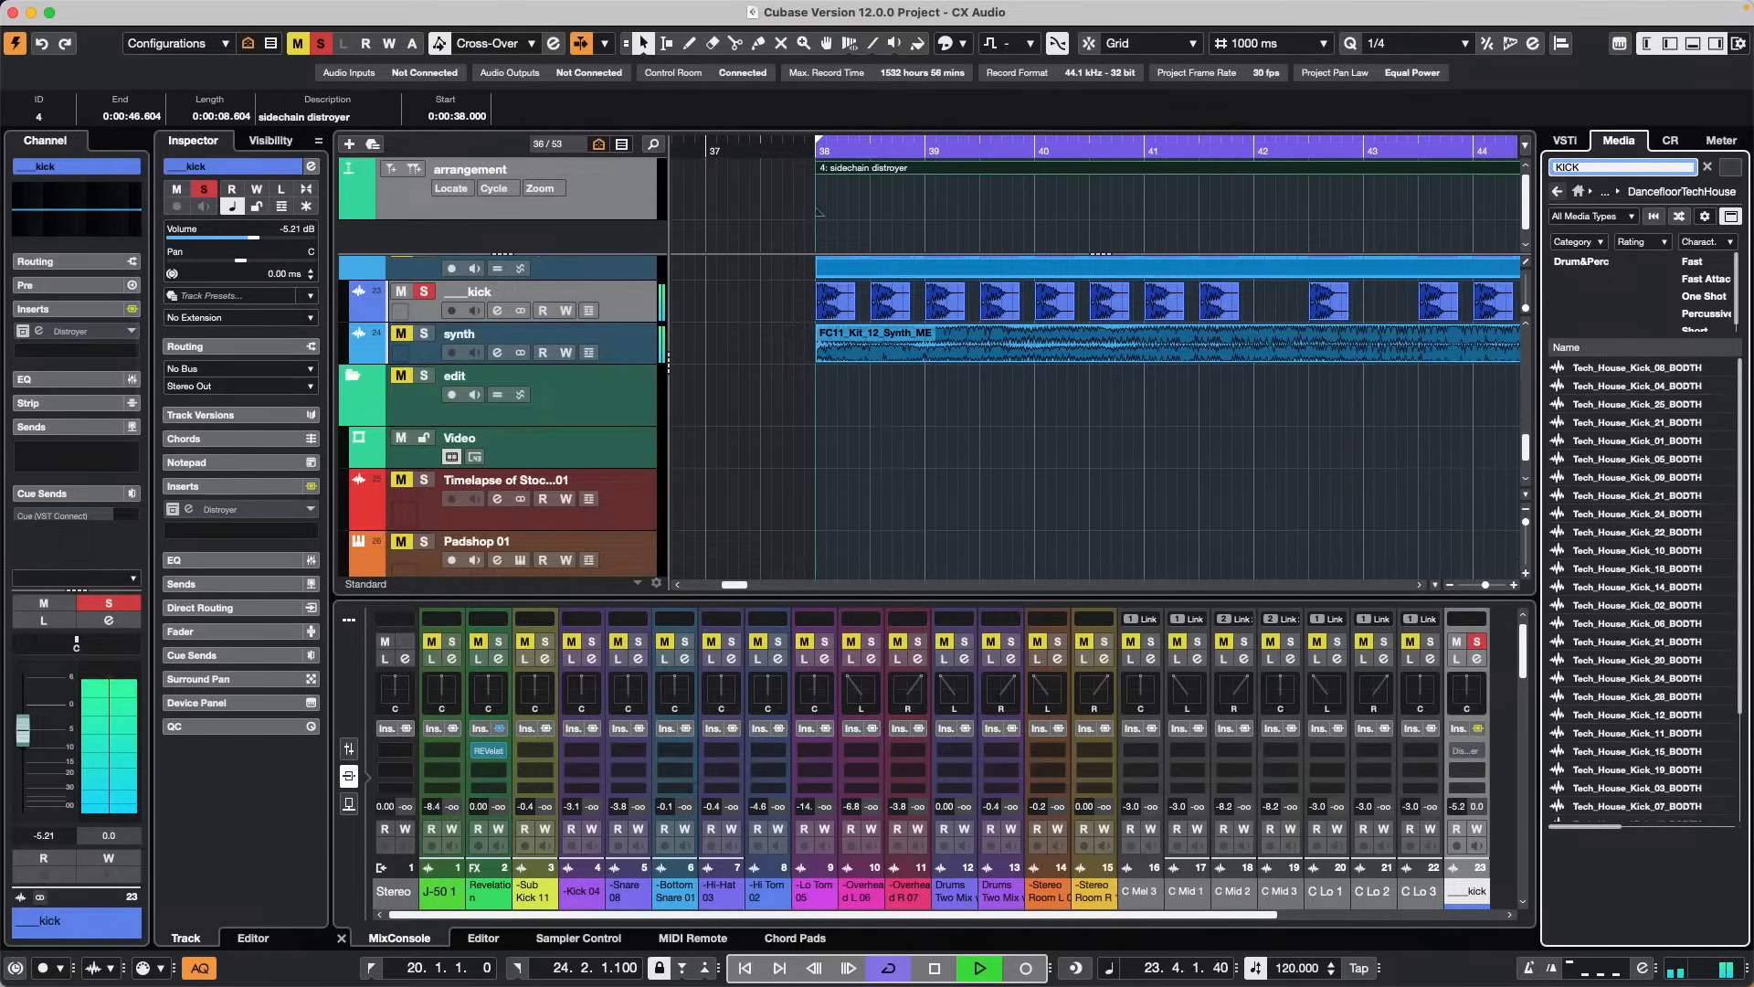
pyautogui.click(1627, 496)
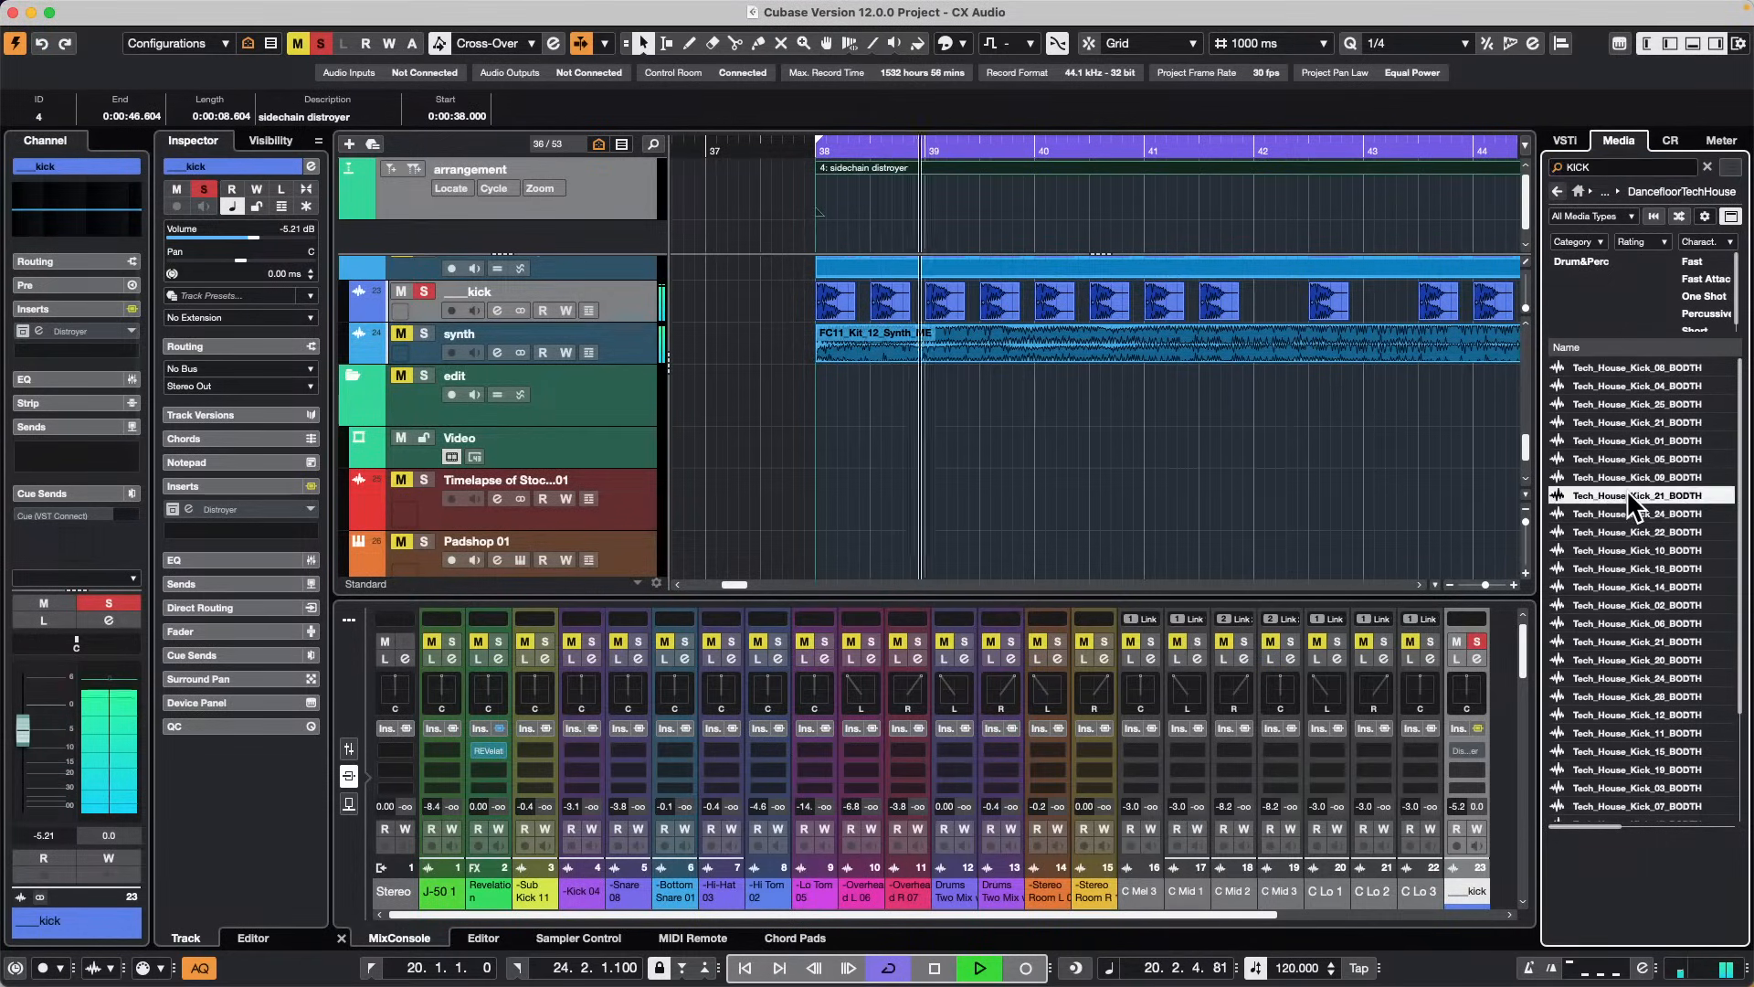
pyautogui.click(1619, 564)
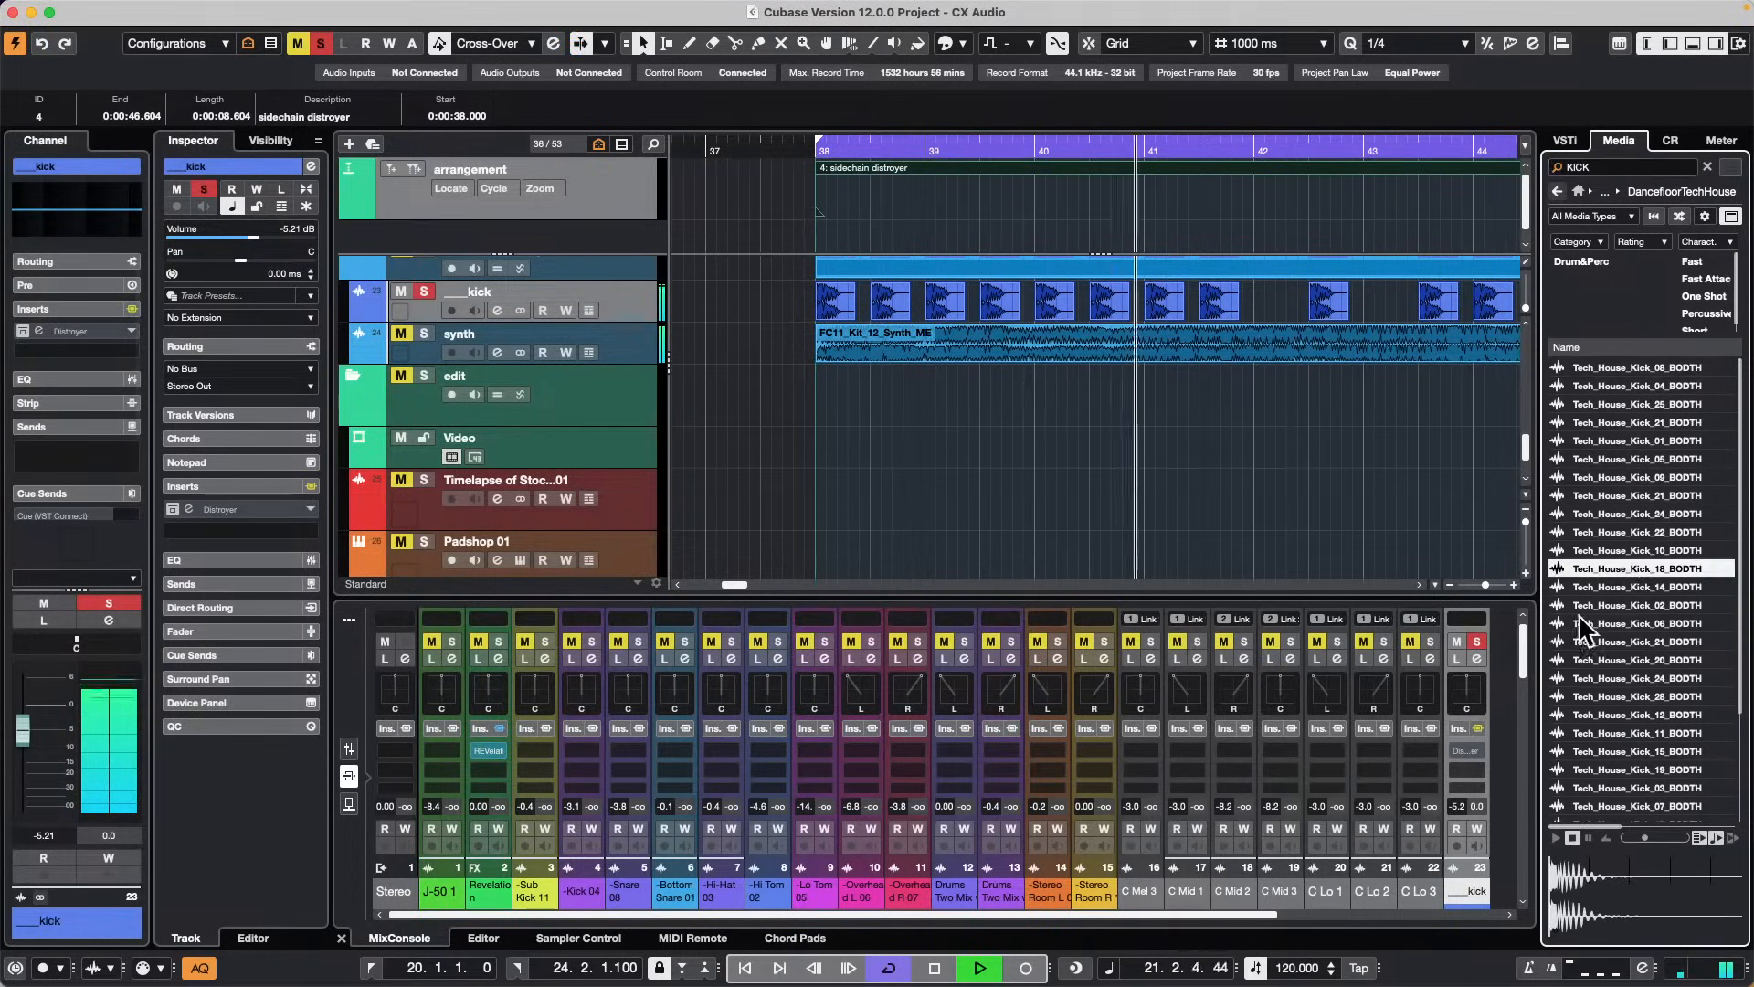
# Step: Replace all matching kick events on the ___kick track with Tech_House_Kick_09_BODTH, followed by Tech_House_Kick_21_BODTH, during playback
pyautogui.click(1613, 472)
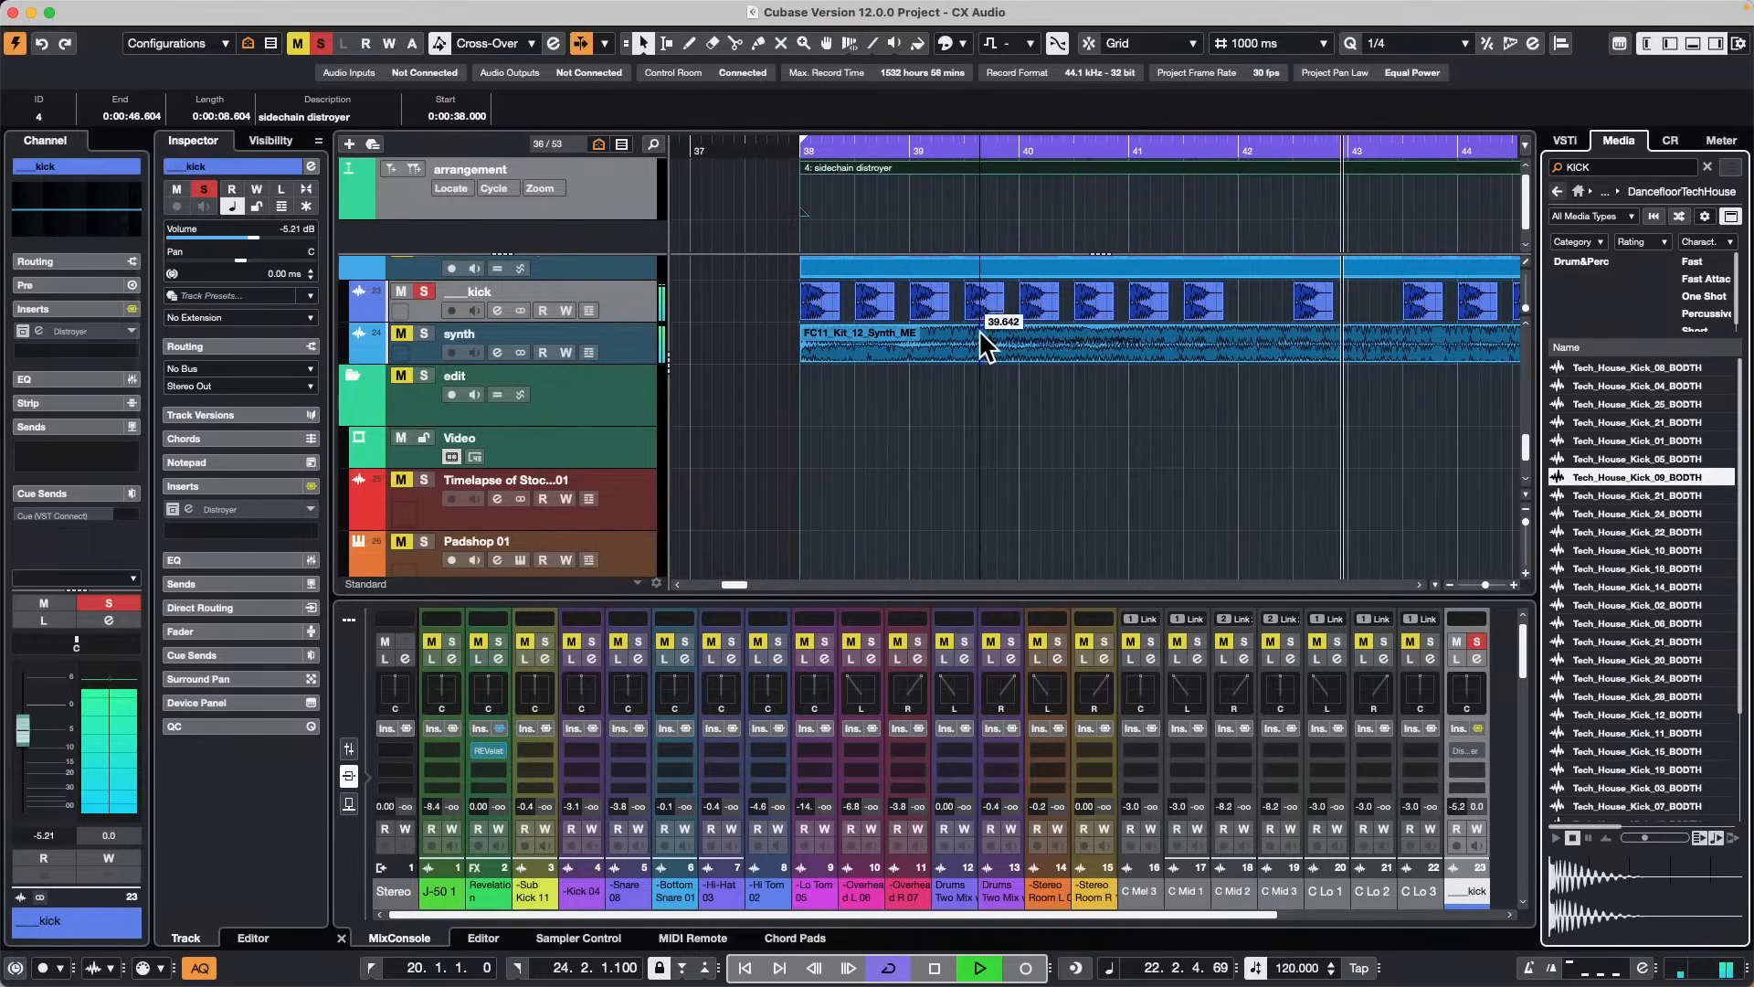
pyautogui.moveTo(983, 345); pyautogui.dragTo(967, 303)
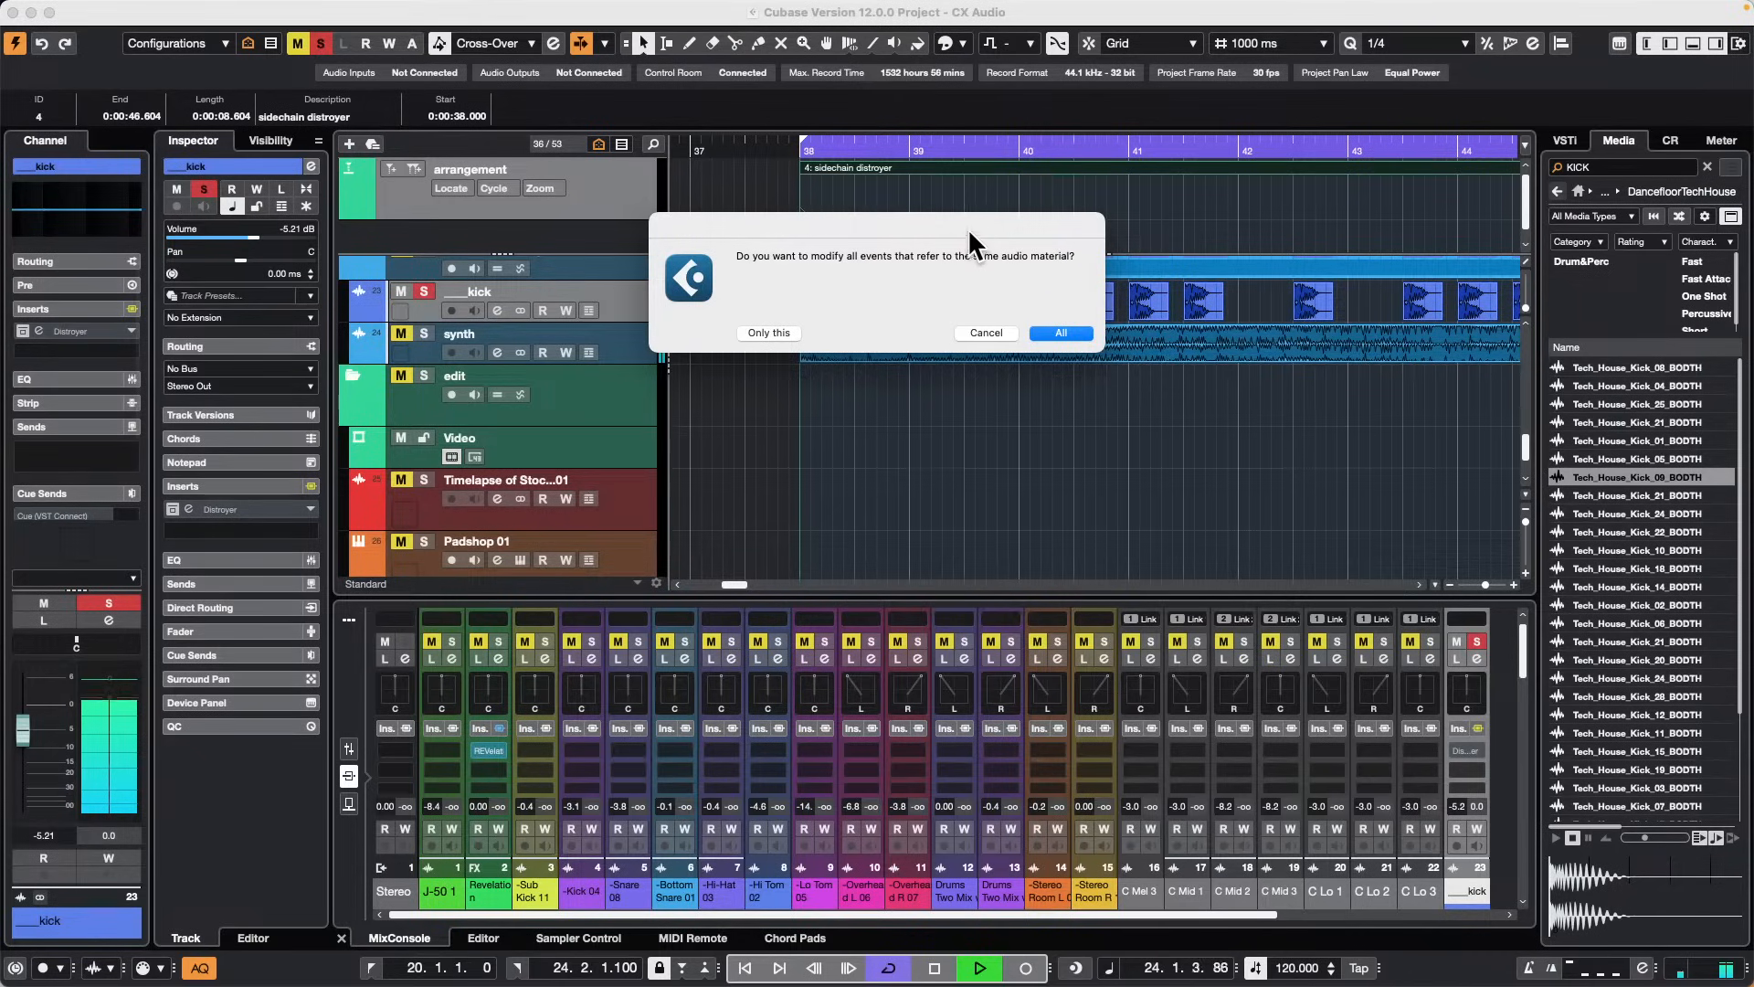
pyautogui.click(1073, 333)
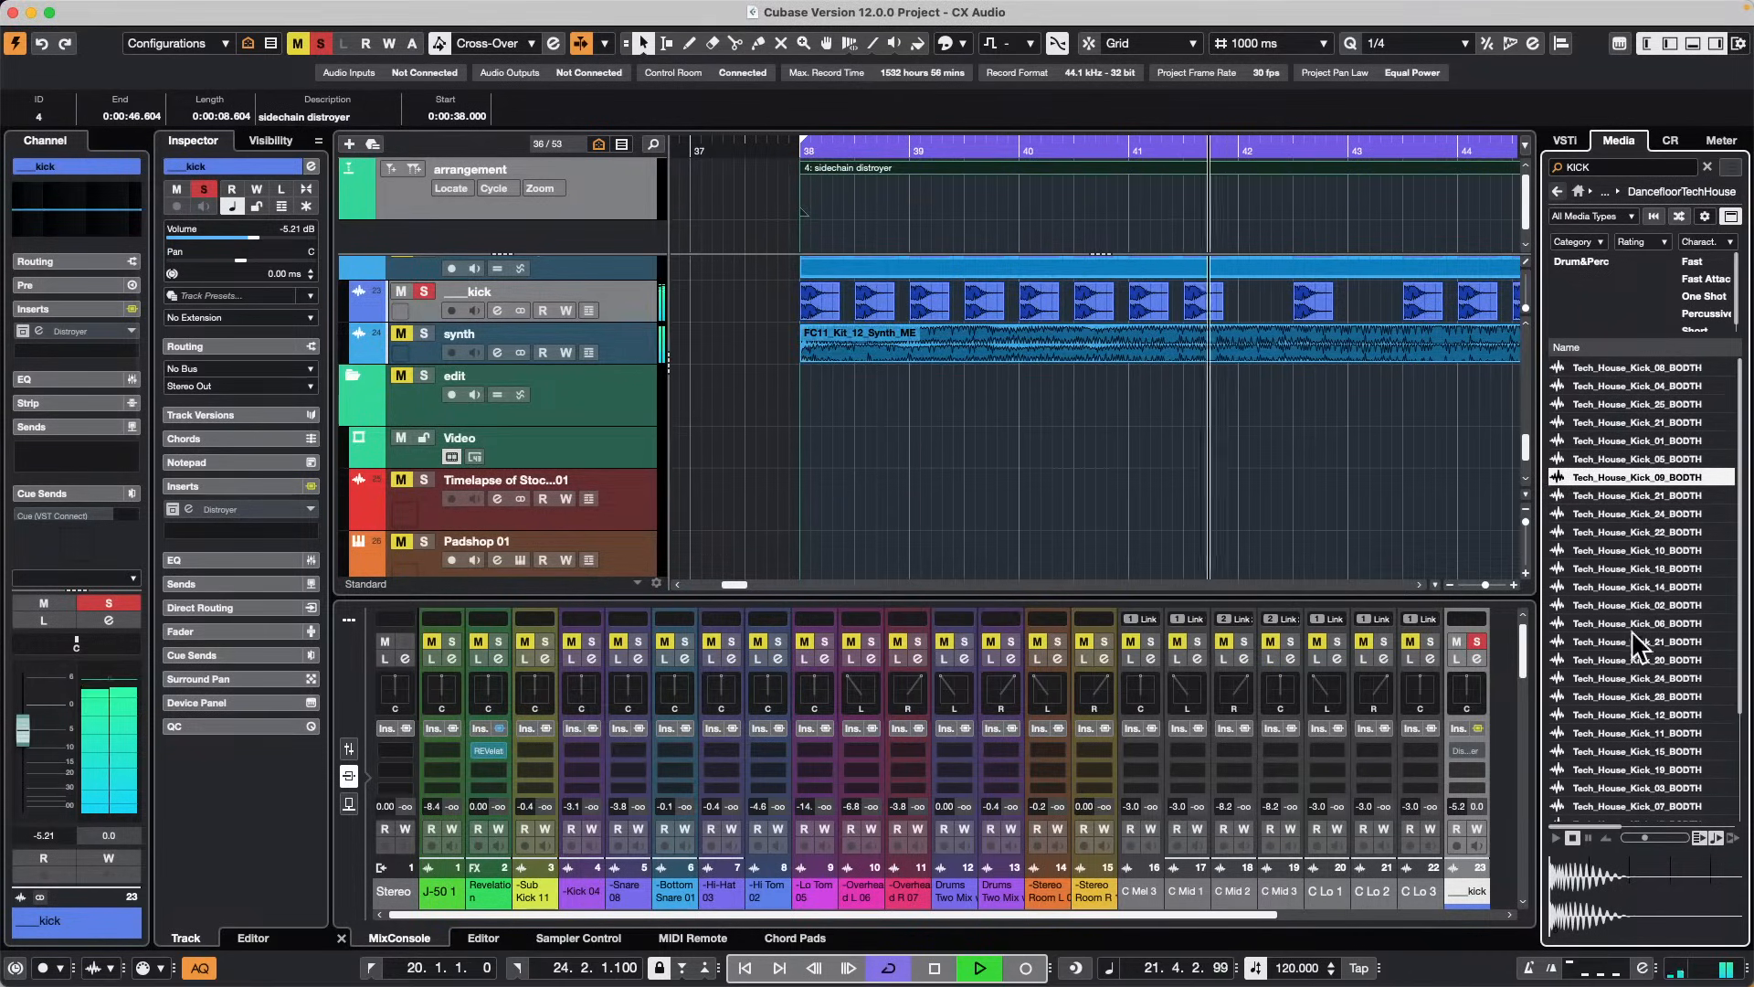
pyautogui.moveTo(1631, 641); pyautogui.dragTo(1185, 435)
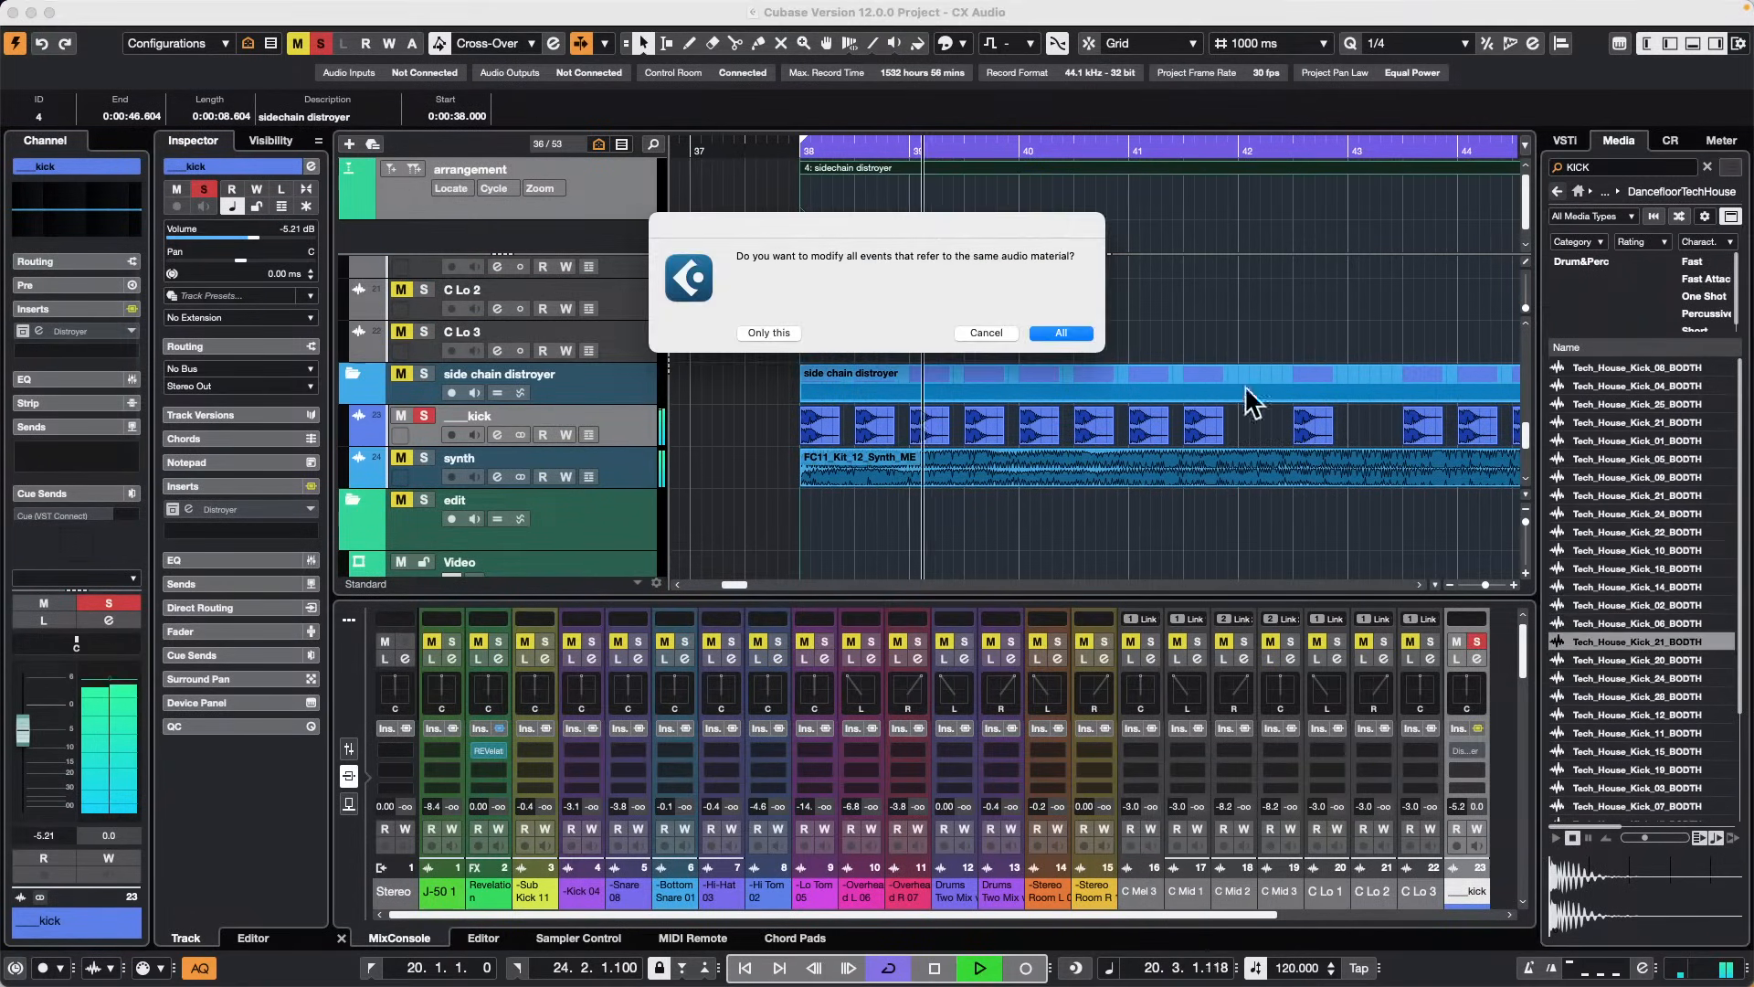
pyautogui.click(1061, 332)
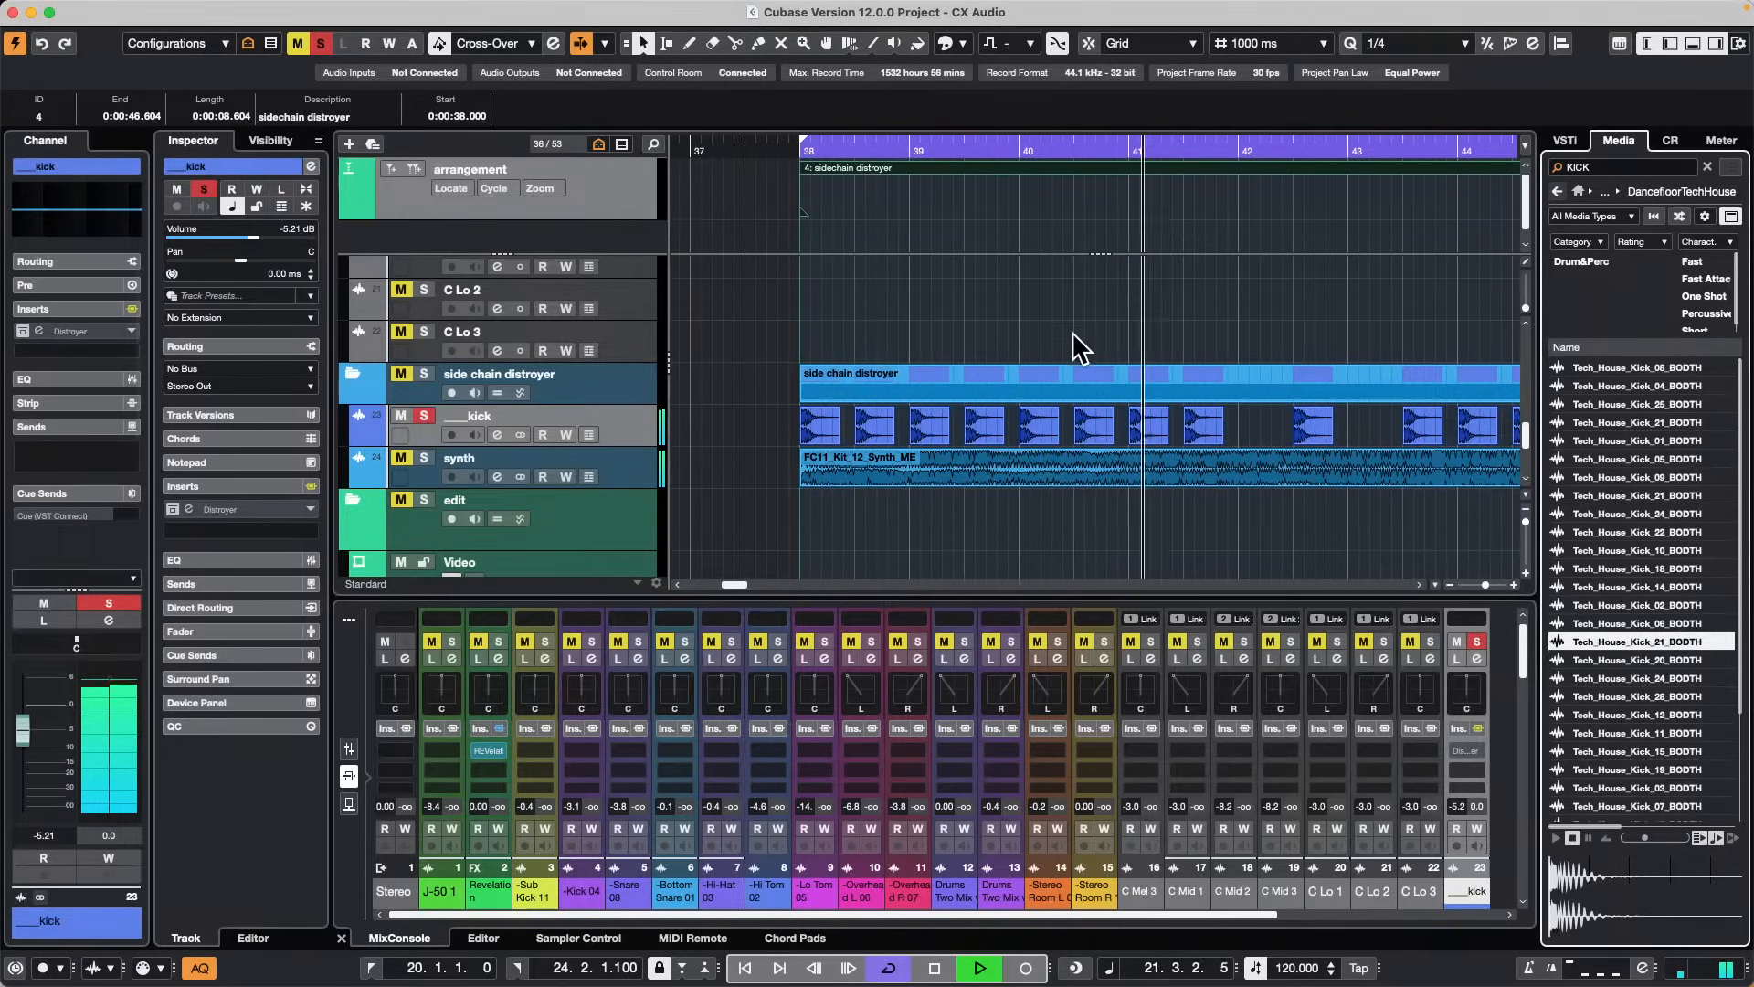
# Step: Swap every kick event on the ___kick track for Tech_House_Kick_25_BODTH and next try Tech_House_Kick_28_BODTH
pyautogui.click(1605, 403)
pyautogui.moveTo(1605, 404); pyautogui.dragTo(1167, 424)
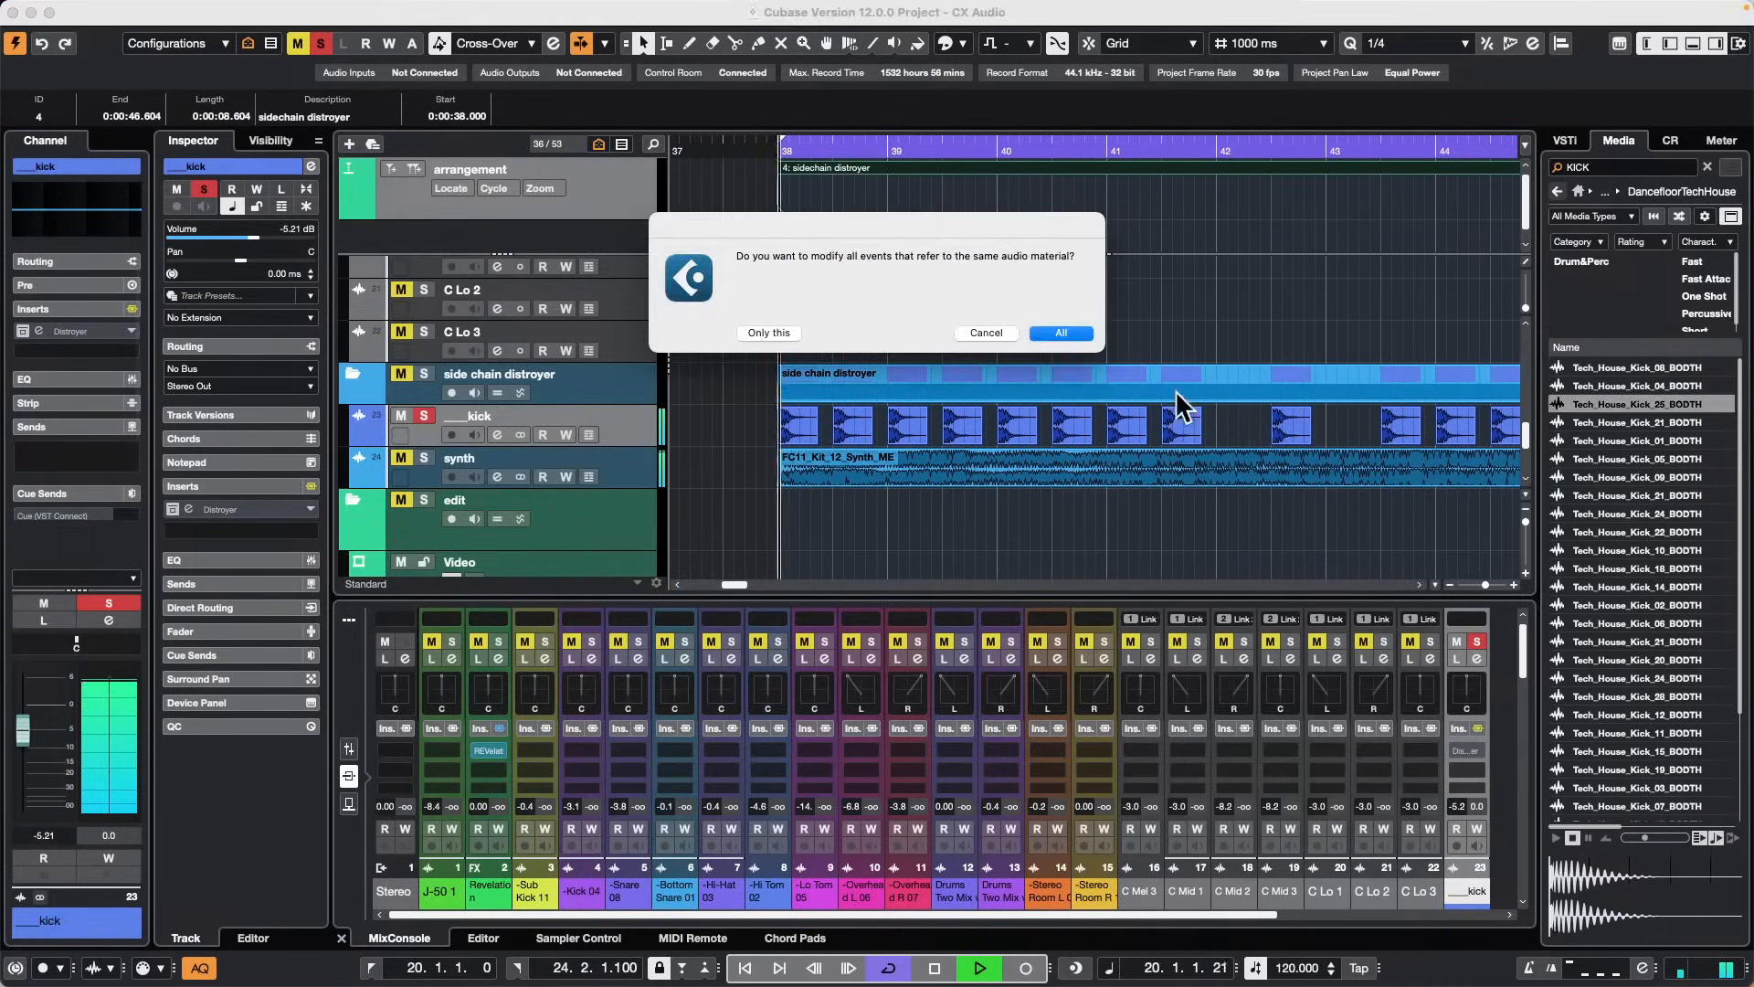
pyautogui.click(1060, 335)
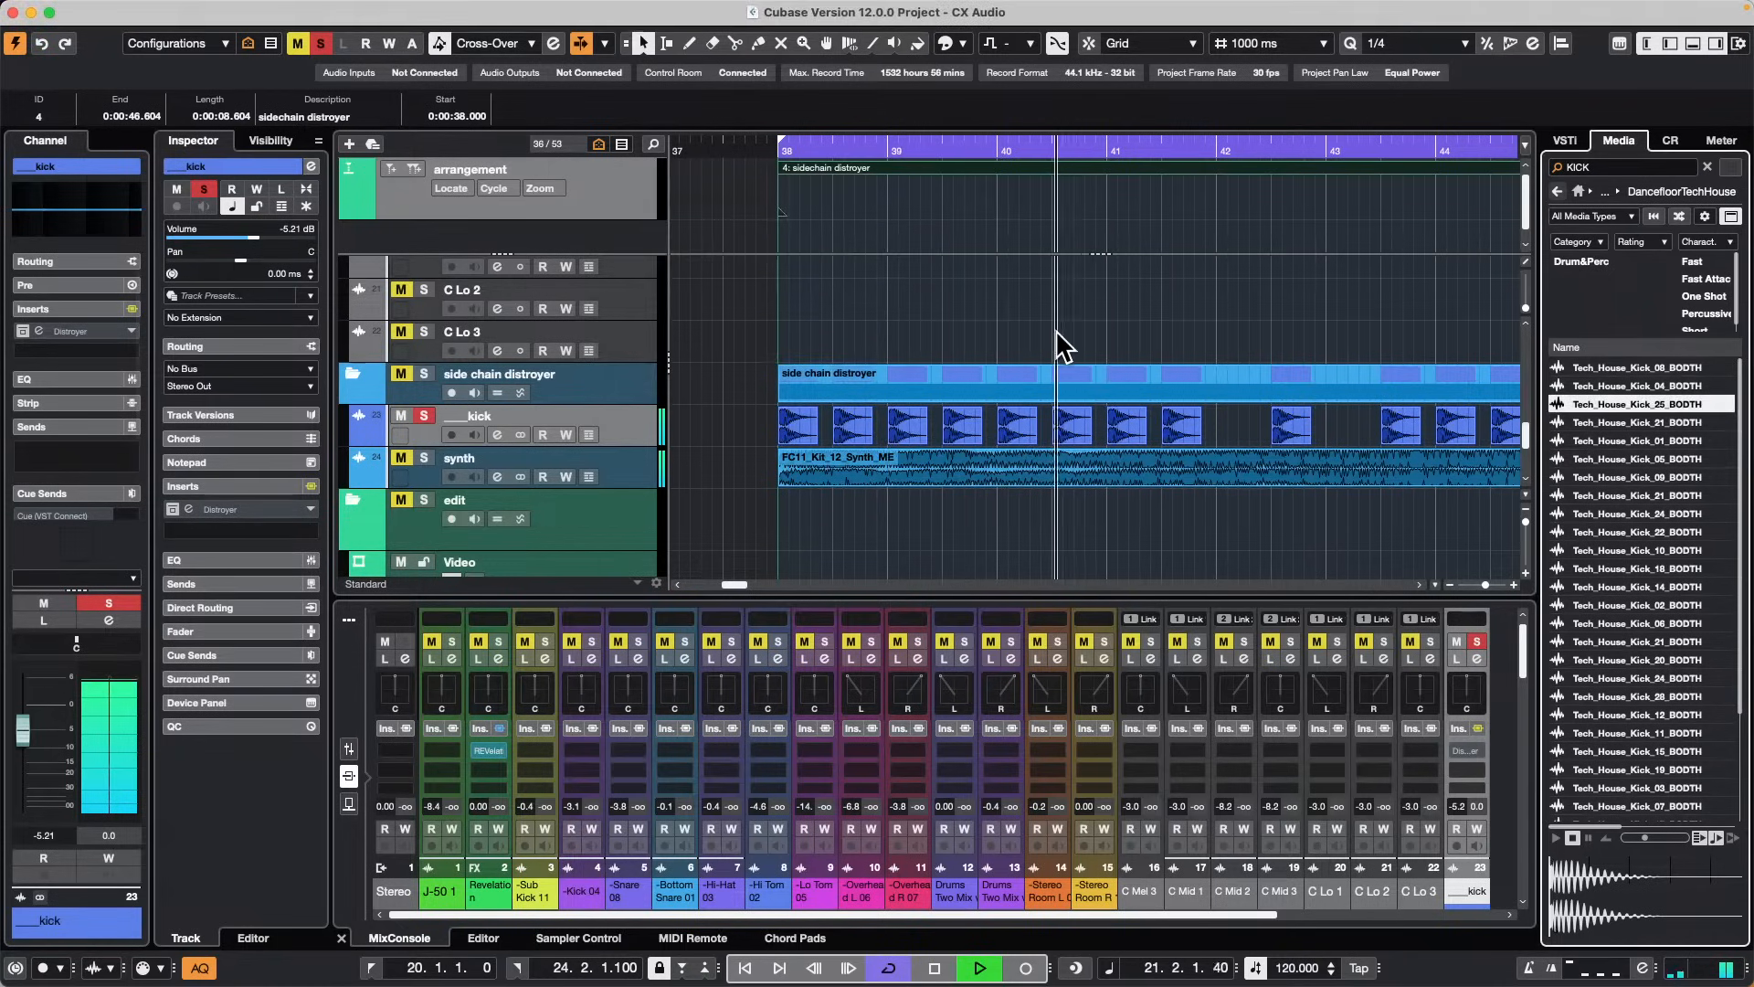
pyautogui.click(1632, 698)
pyautogui.moveTo(1632, 698); pyautogui.dragTo(1173, 395)
pyautogui.click(1058, 333)
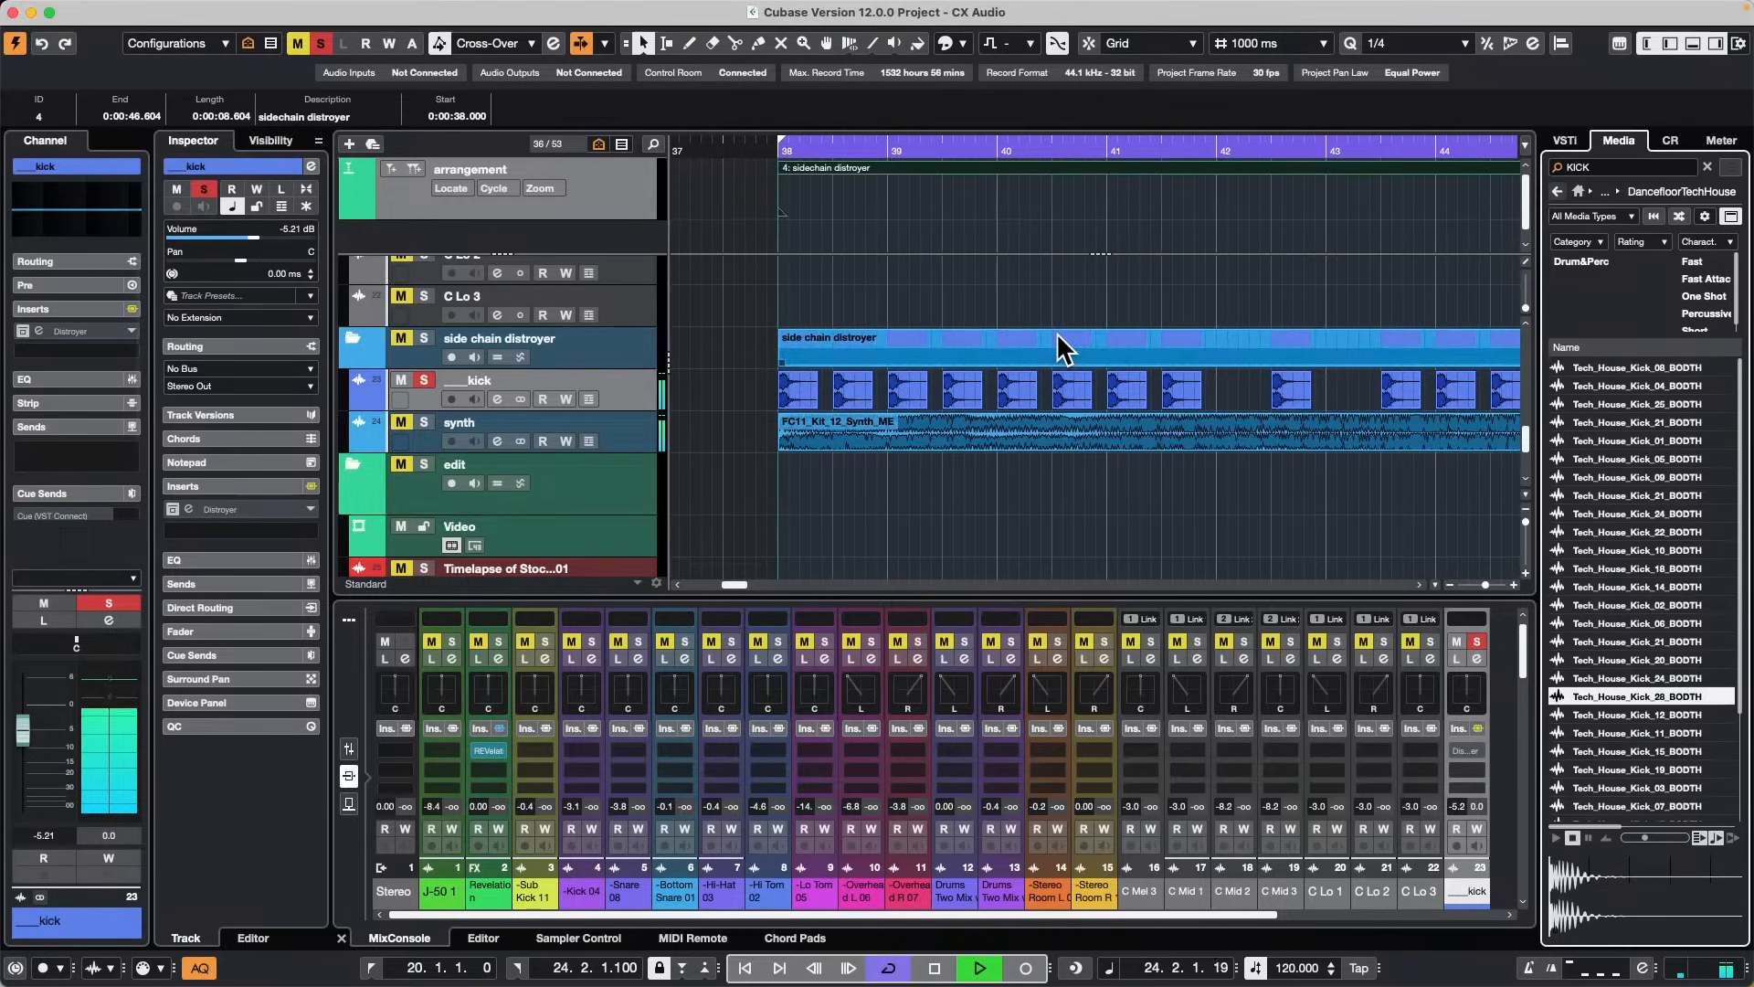
# Step: Replace all kick events that share the same audio with Tech_House_Kick_27_BODTH, and stop playback
pyautogui.scroll(-3, 1647, 634)
pyautogui.moveTo(1637, 756); pyautogui.dragTo(1161, 380)
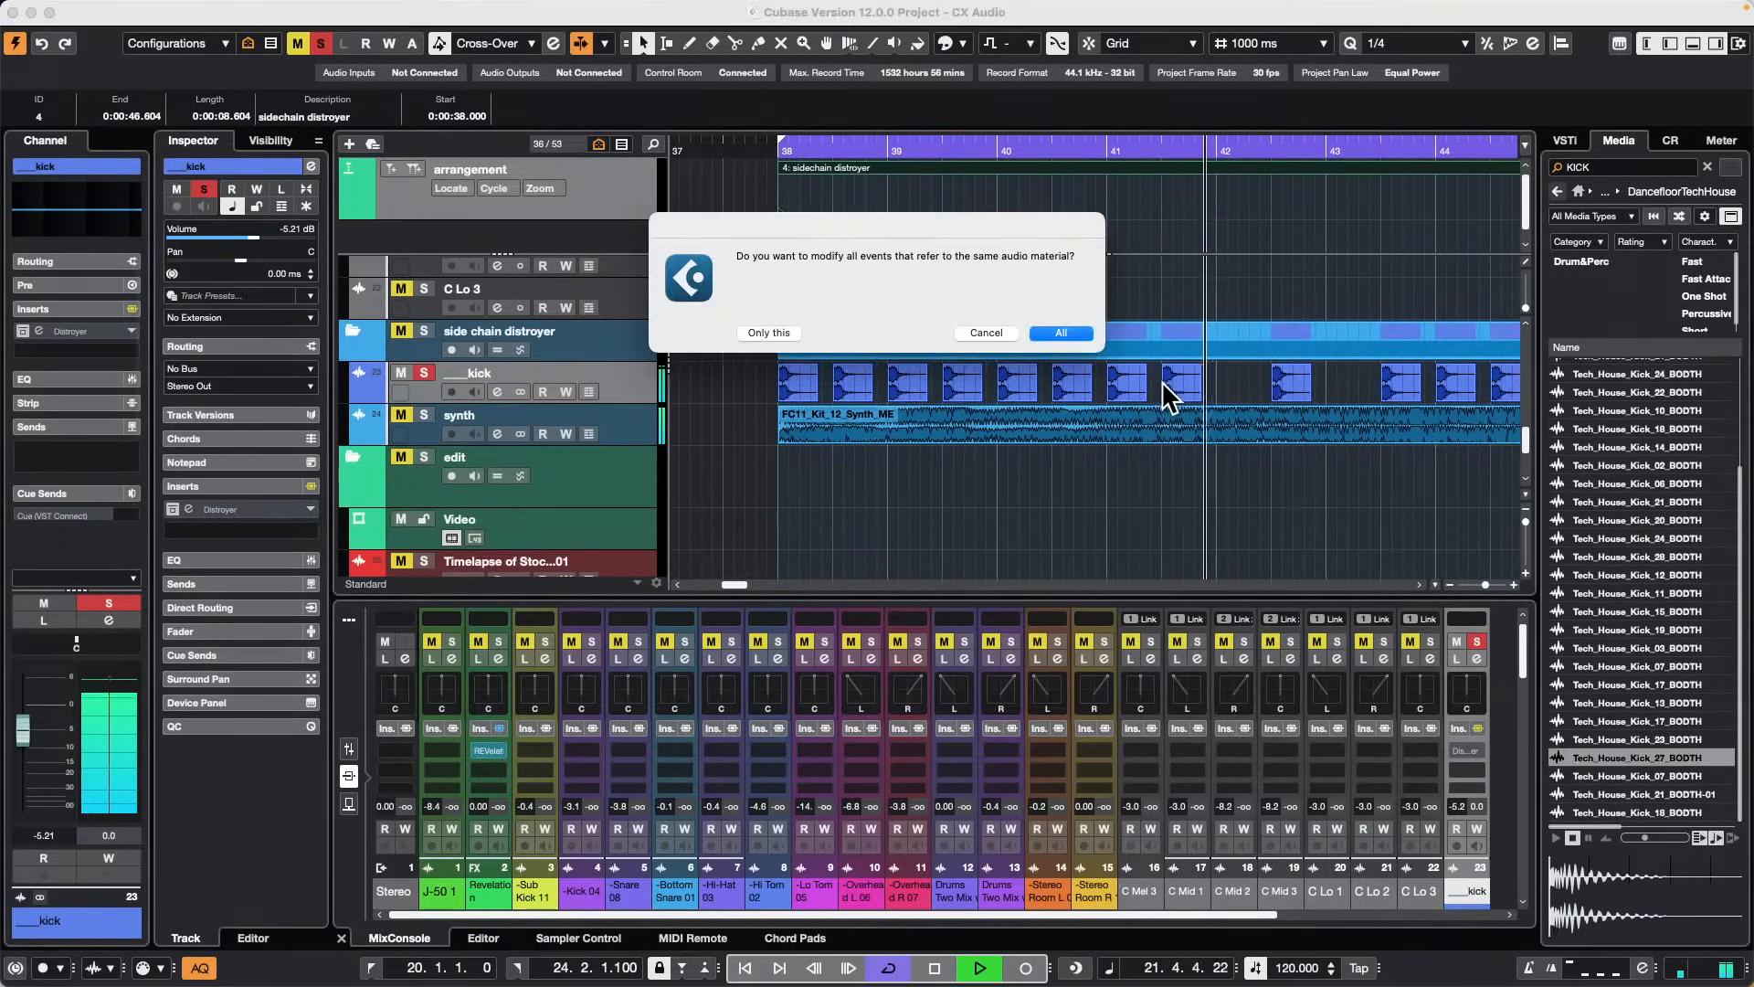
pyautogui.click(1058, 332)
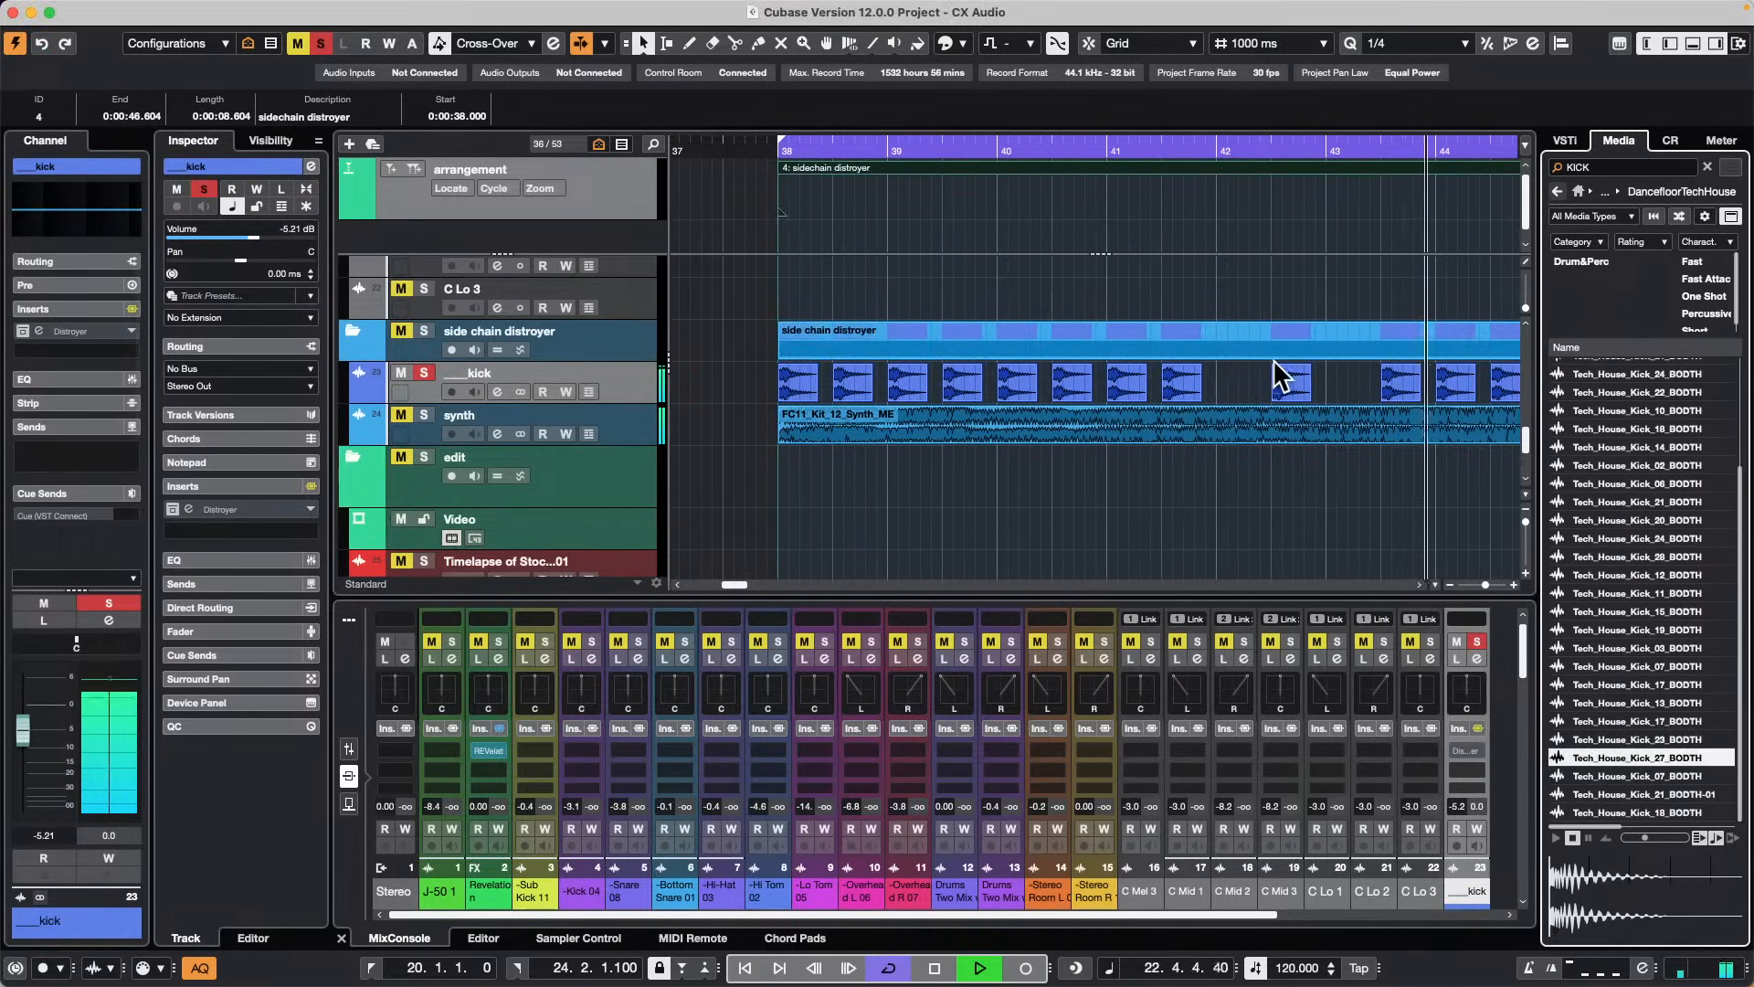
pyautogui.press('space')
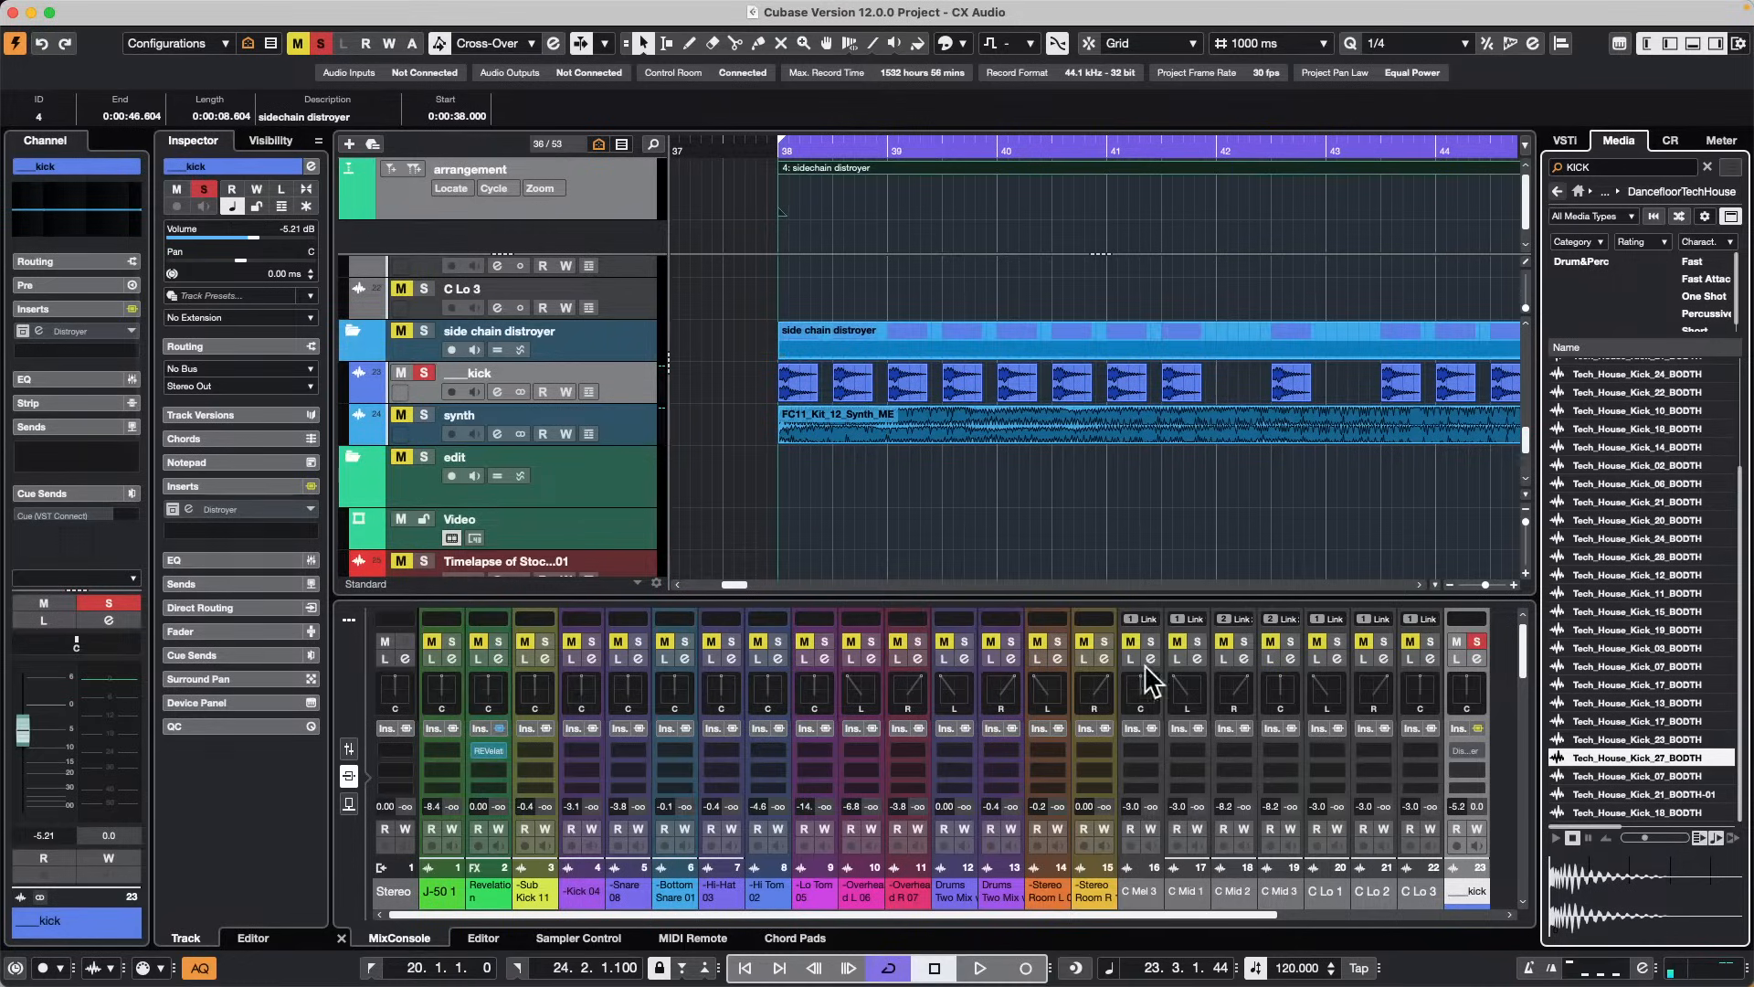
# Step: Show the Chord Pads in the lower zone and trigger the C and A7 pads
pyautogui.click(775, 939)
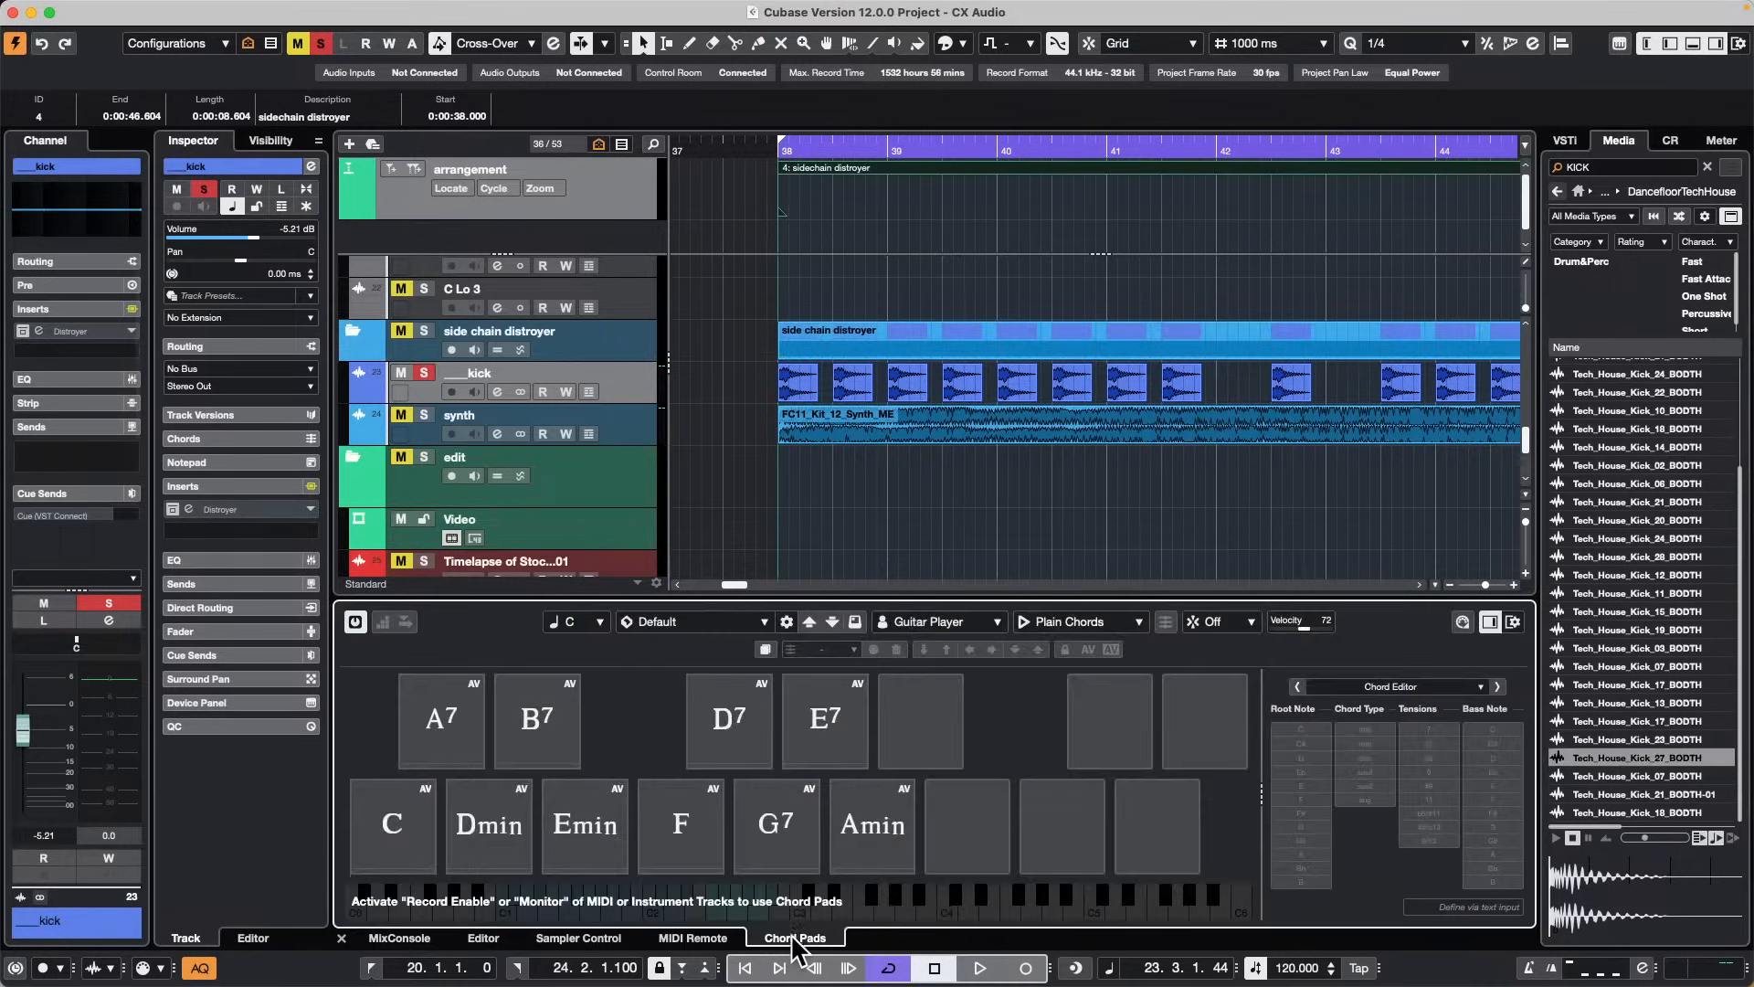
pyautogui.click(399, 826)
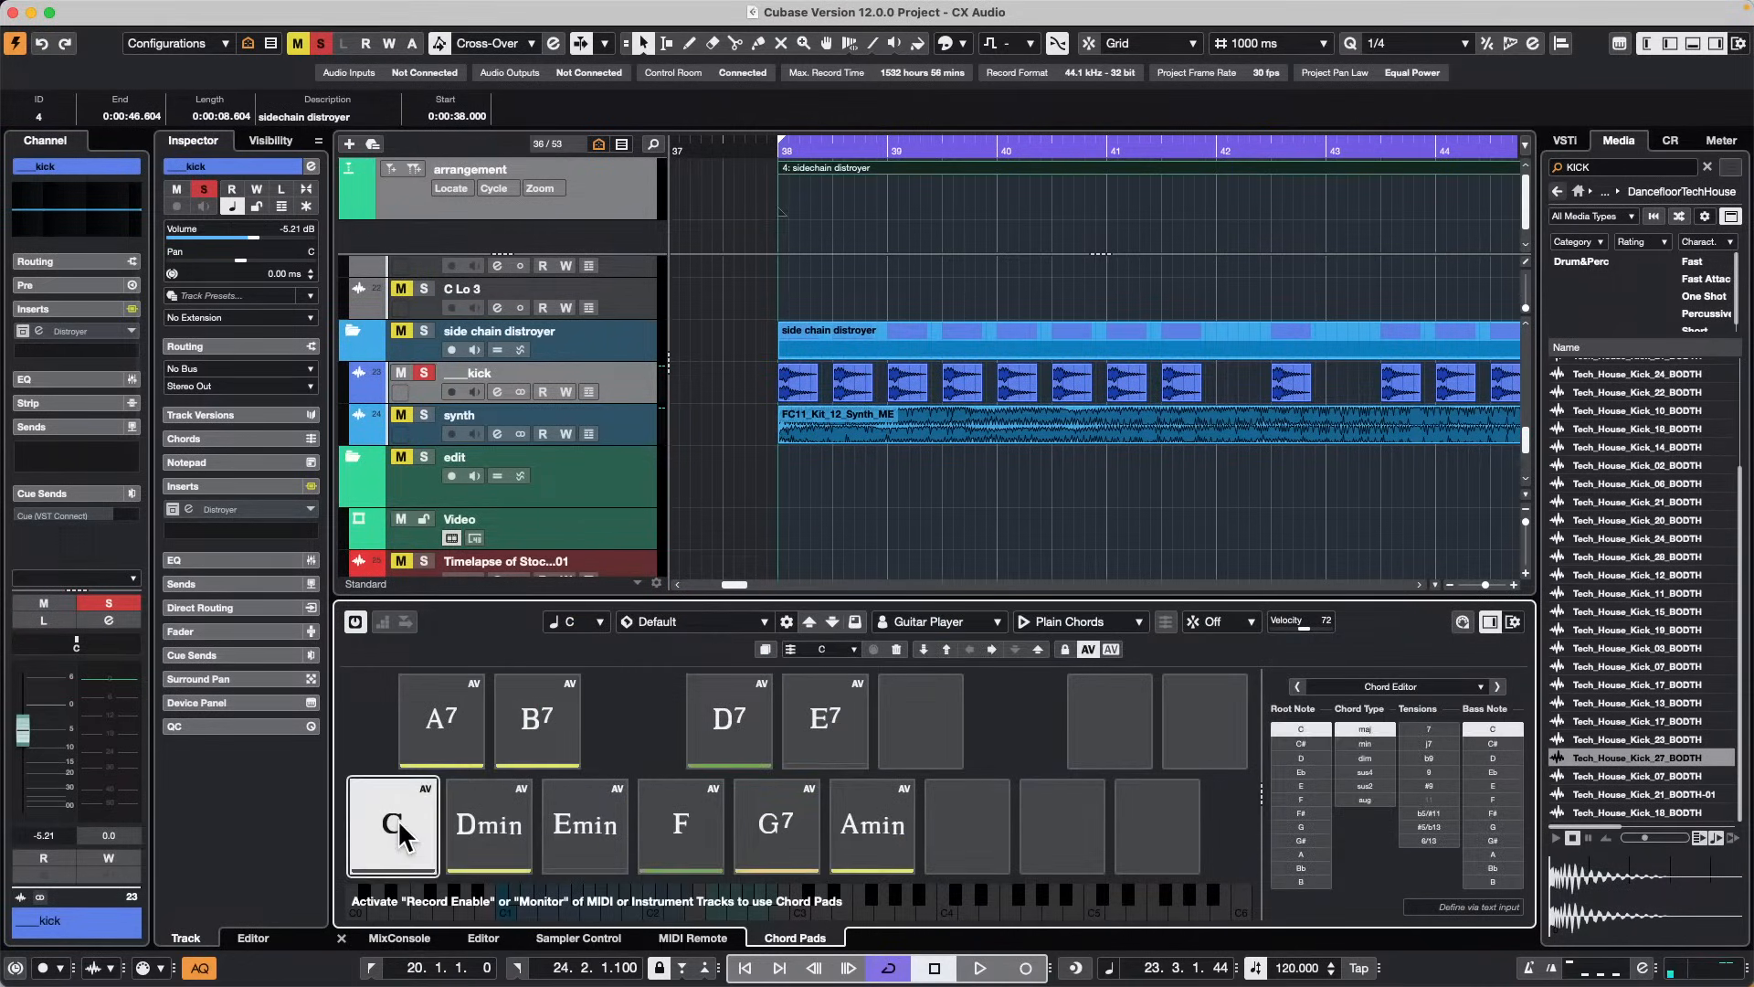
pyautogui.scroll(10, 553, 528)
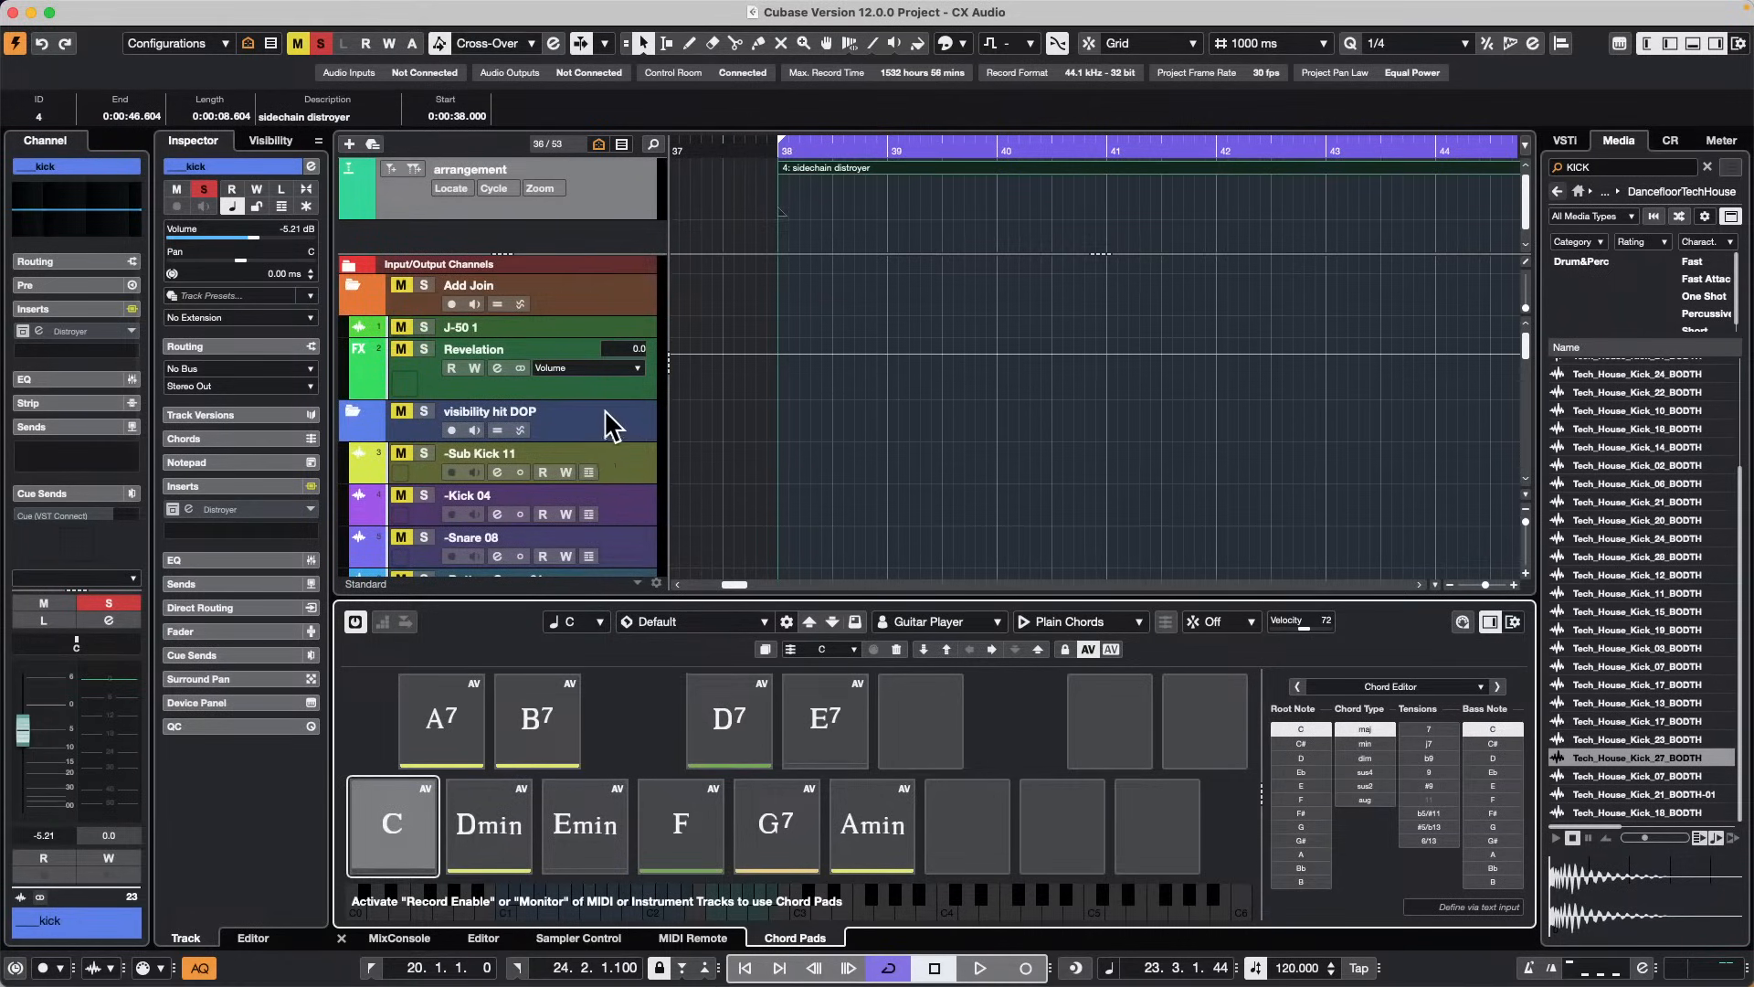
pyautogui.scroll(-10, 581, 408)
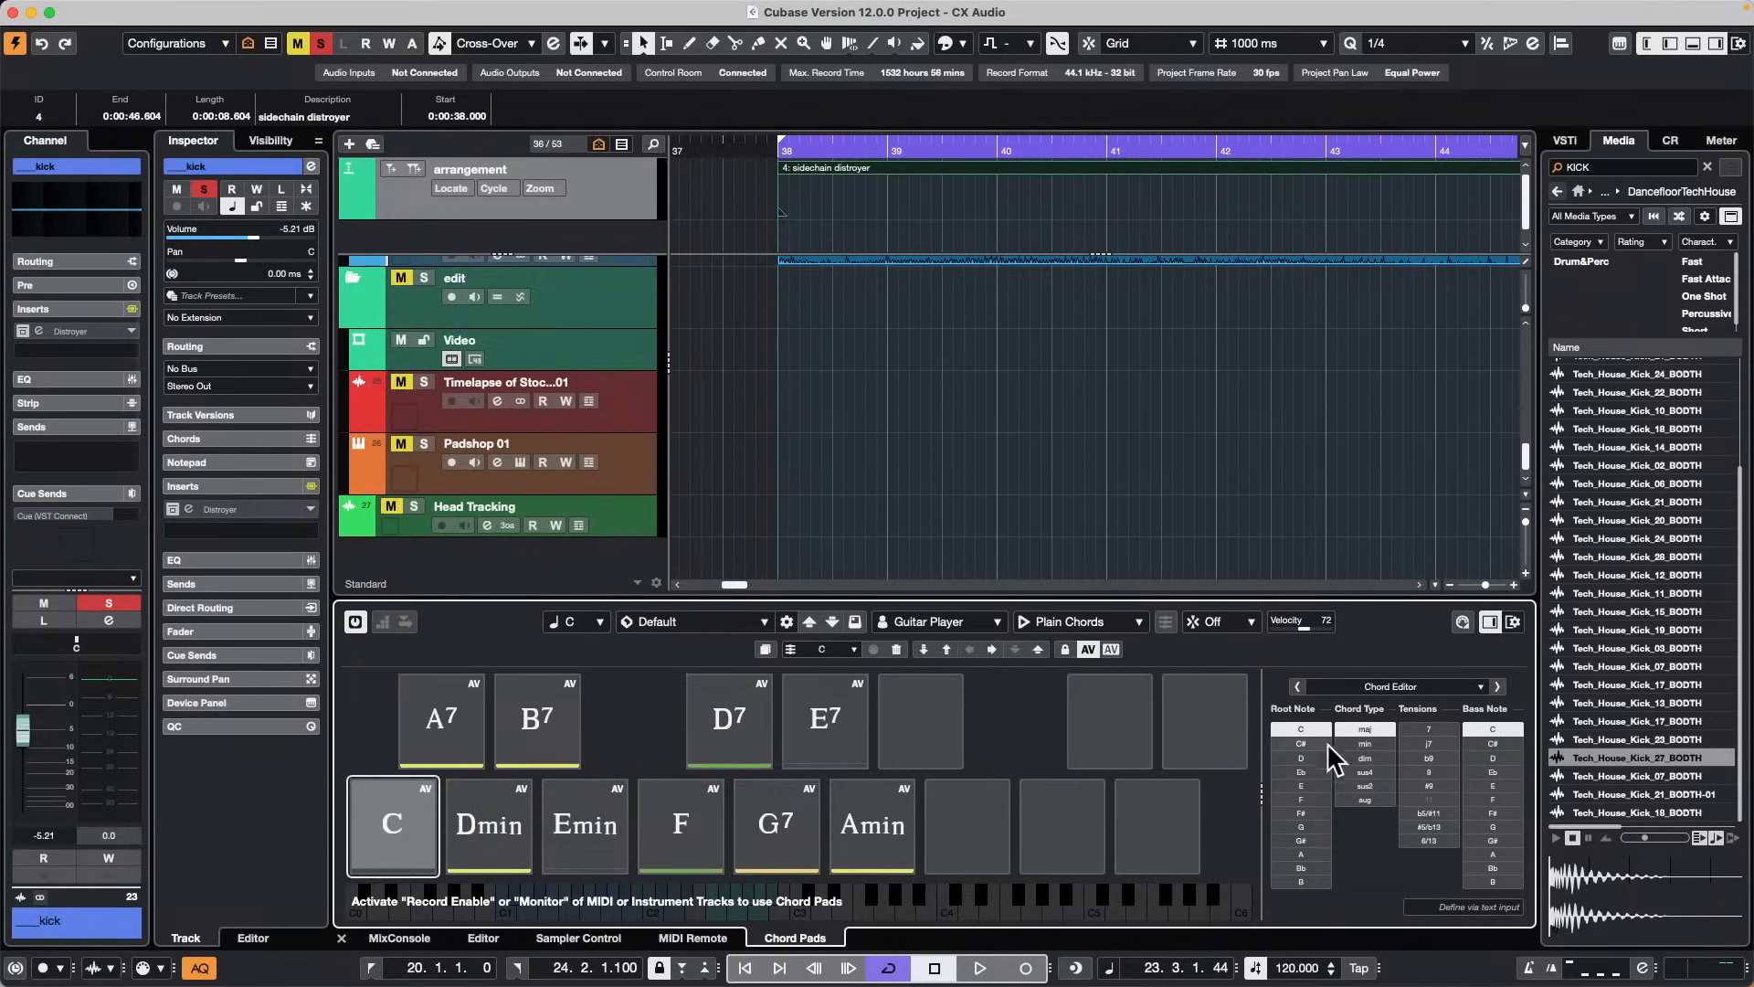
pyautogui.click(448, 731)
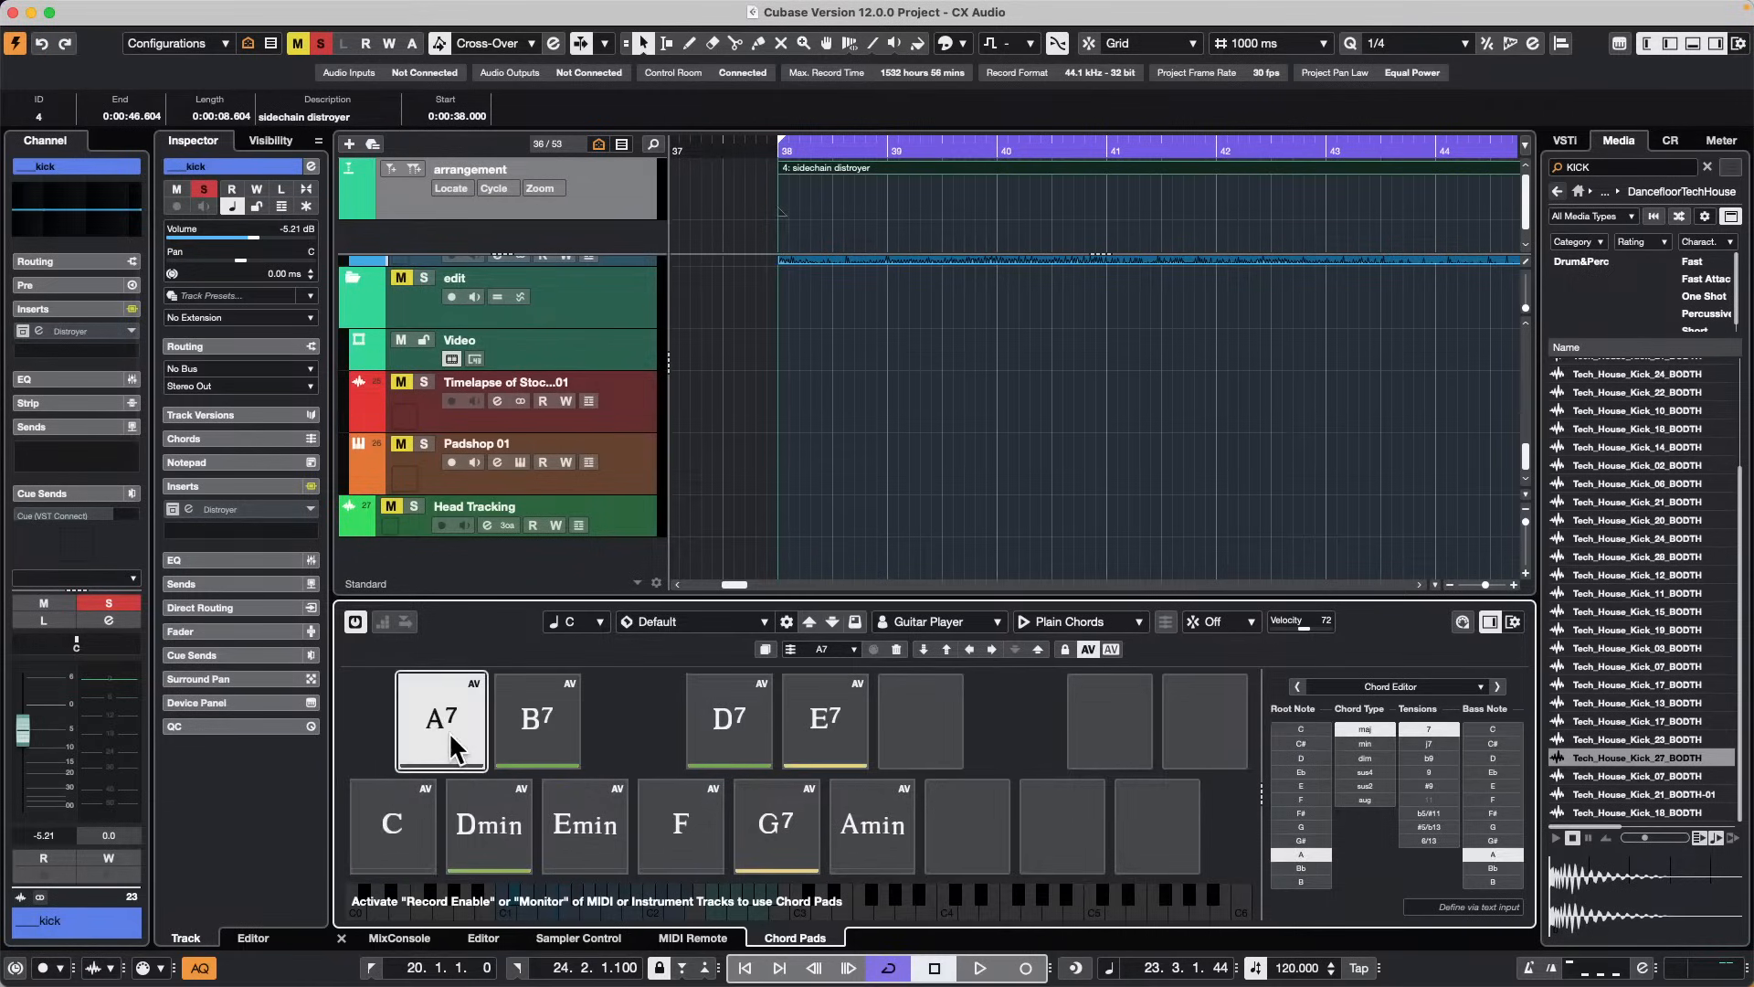
# Step: Open and close the C pad's floating Chord Editor, and set the pad's chord type to min in the docked editor
pyautogui.click(388, 836)
pyautogui.click(386, 824)
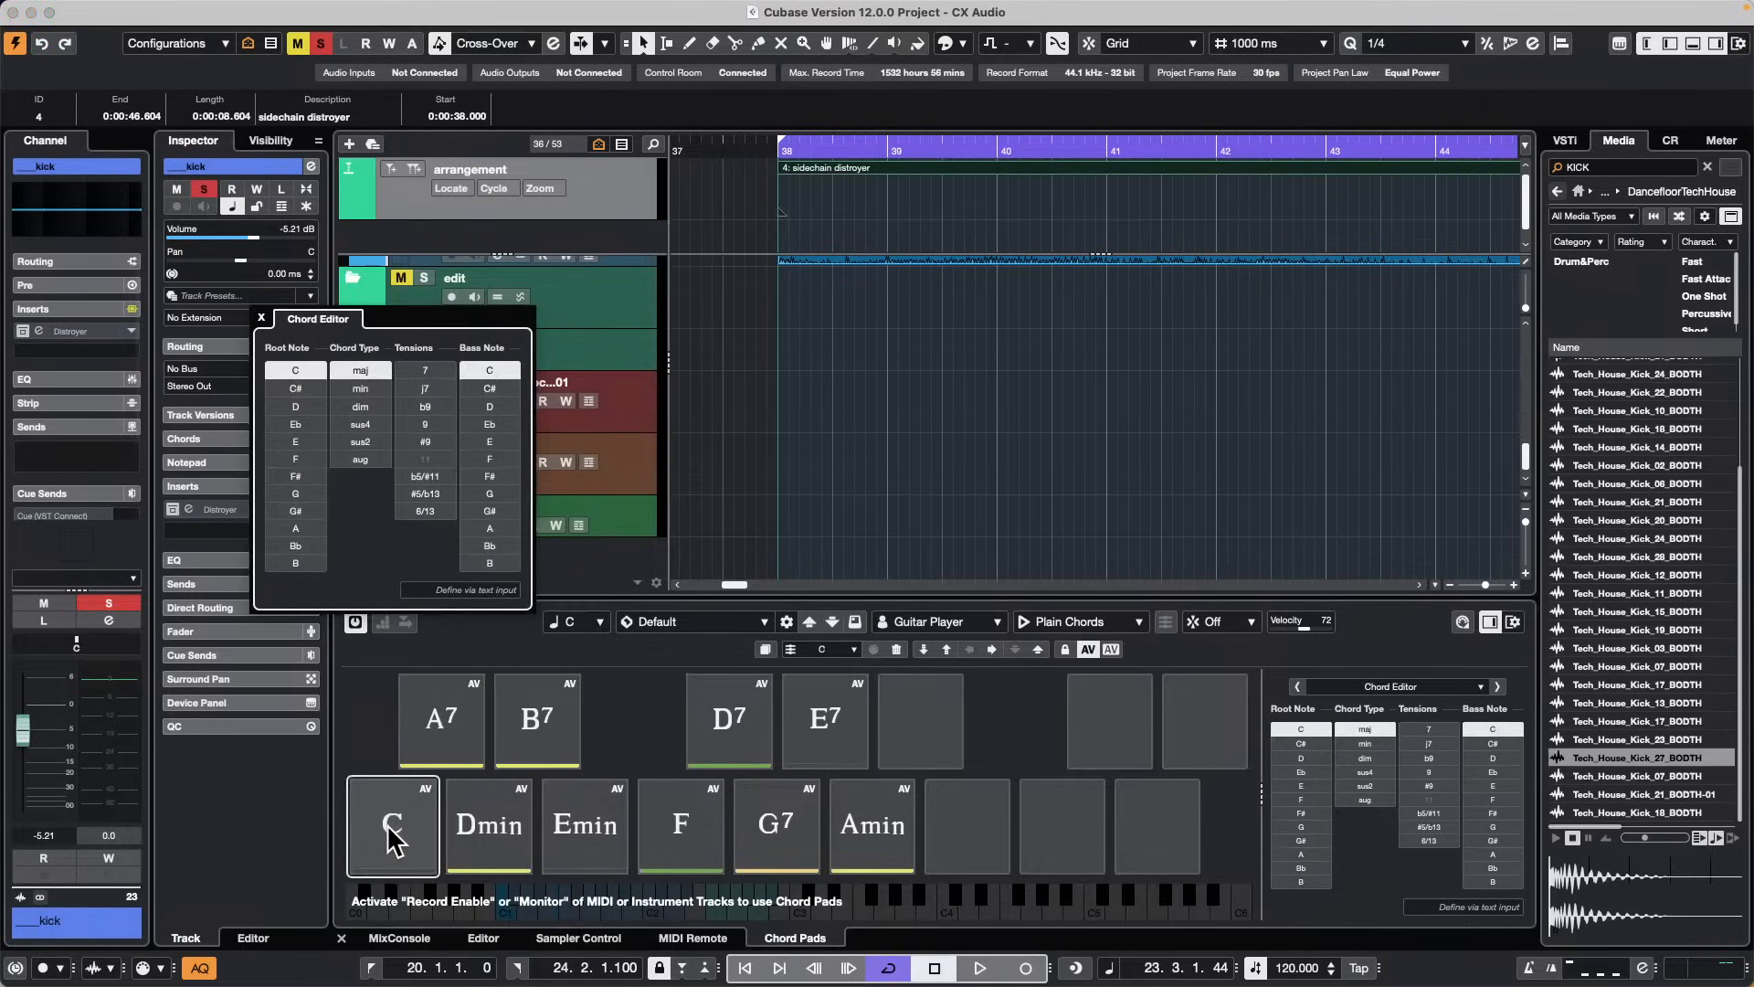
pyautogui.click(261, 317)
pyautogui.click(394, 828)
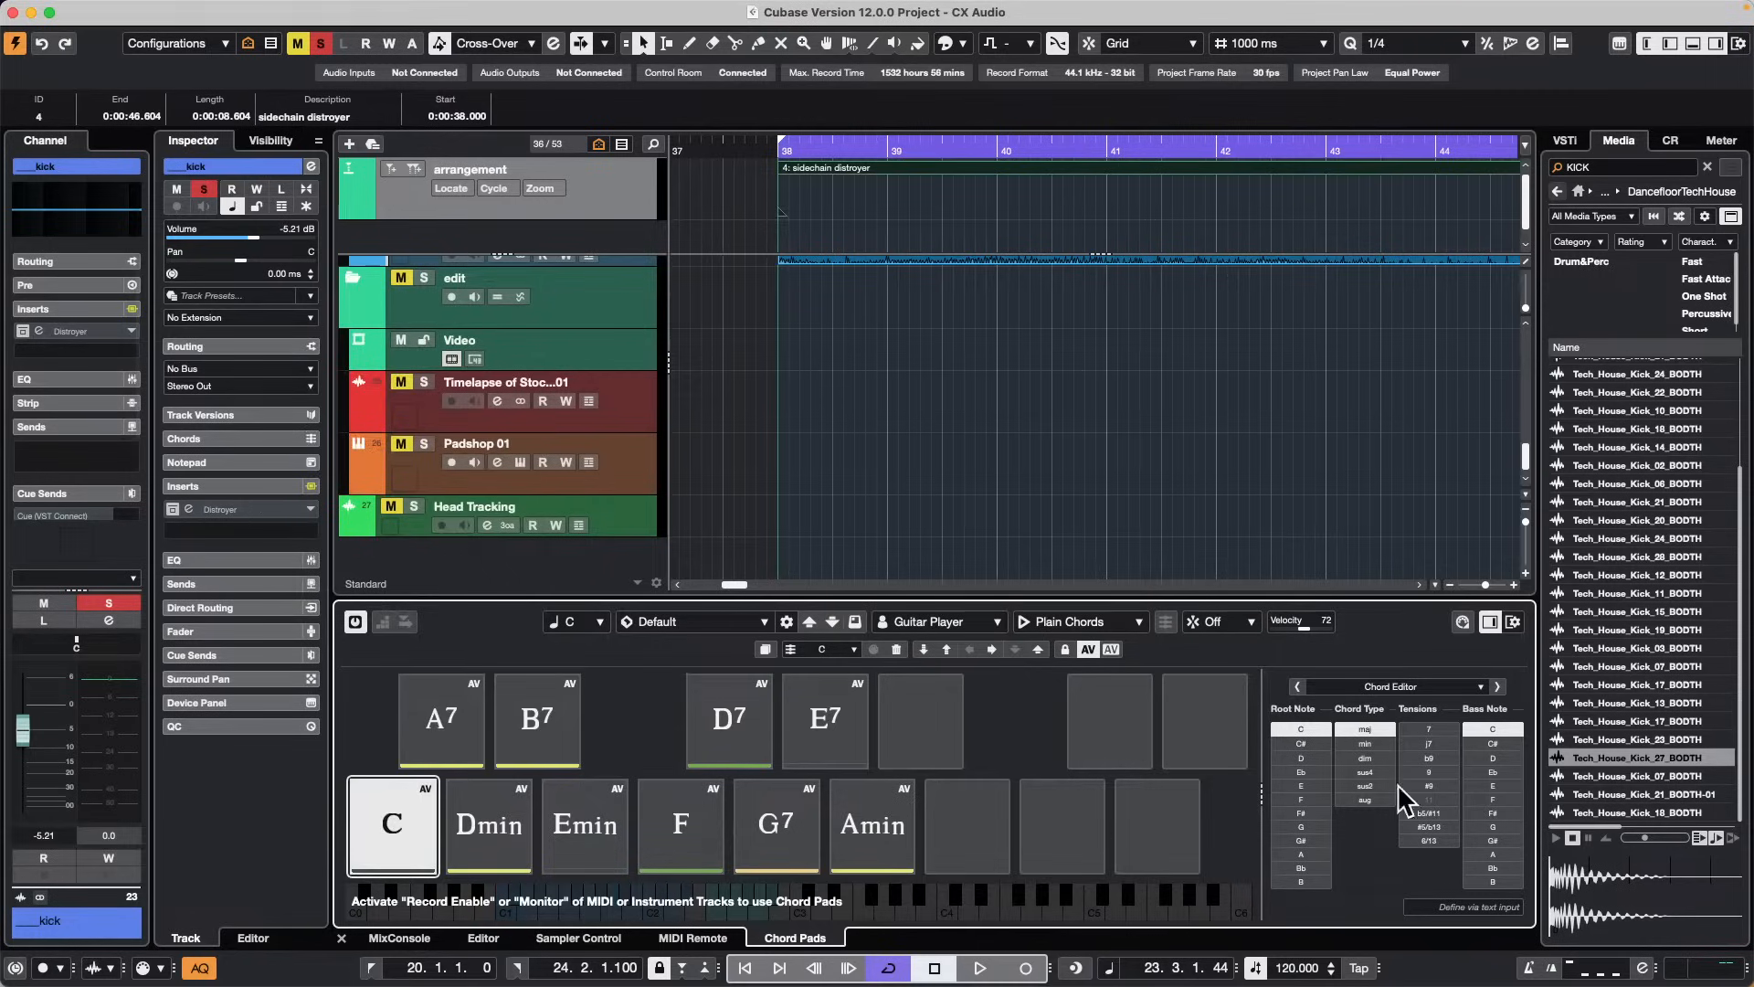
pyautogui.click(1367, 744)
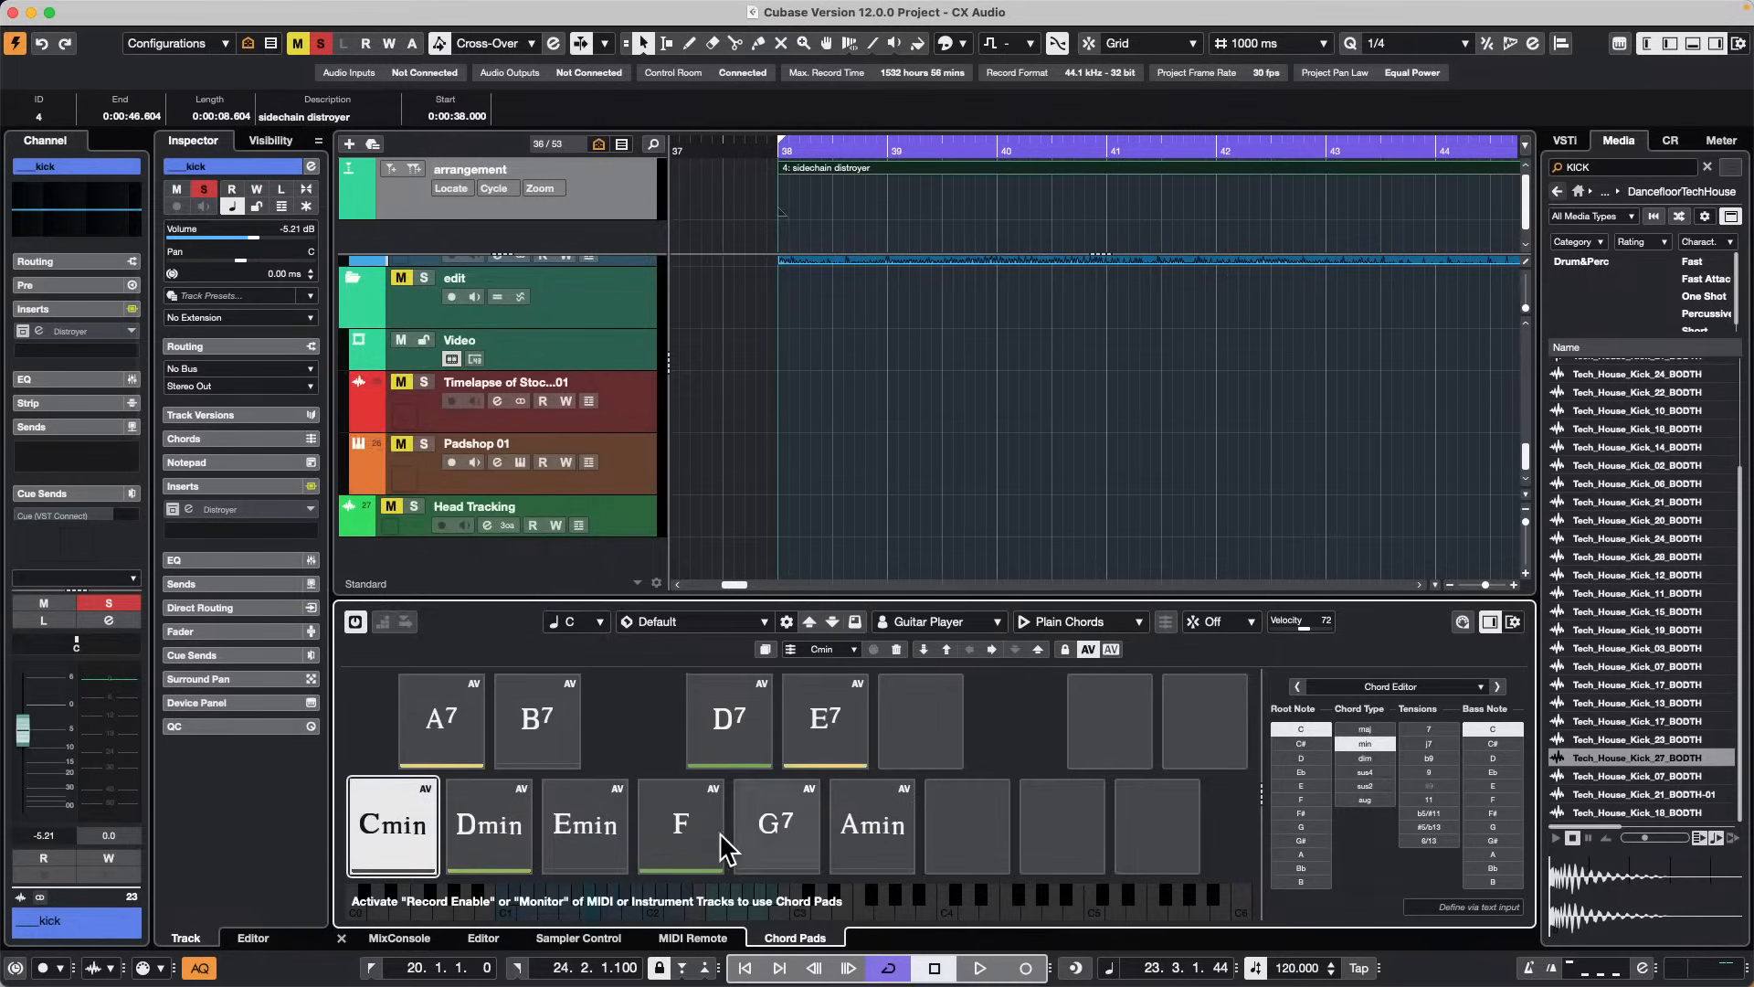
pyautogui.click(391, 822)
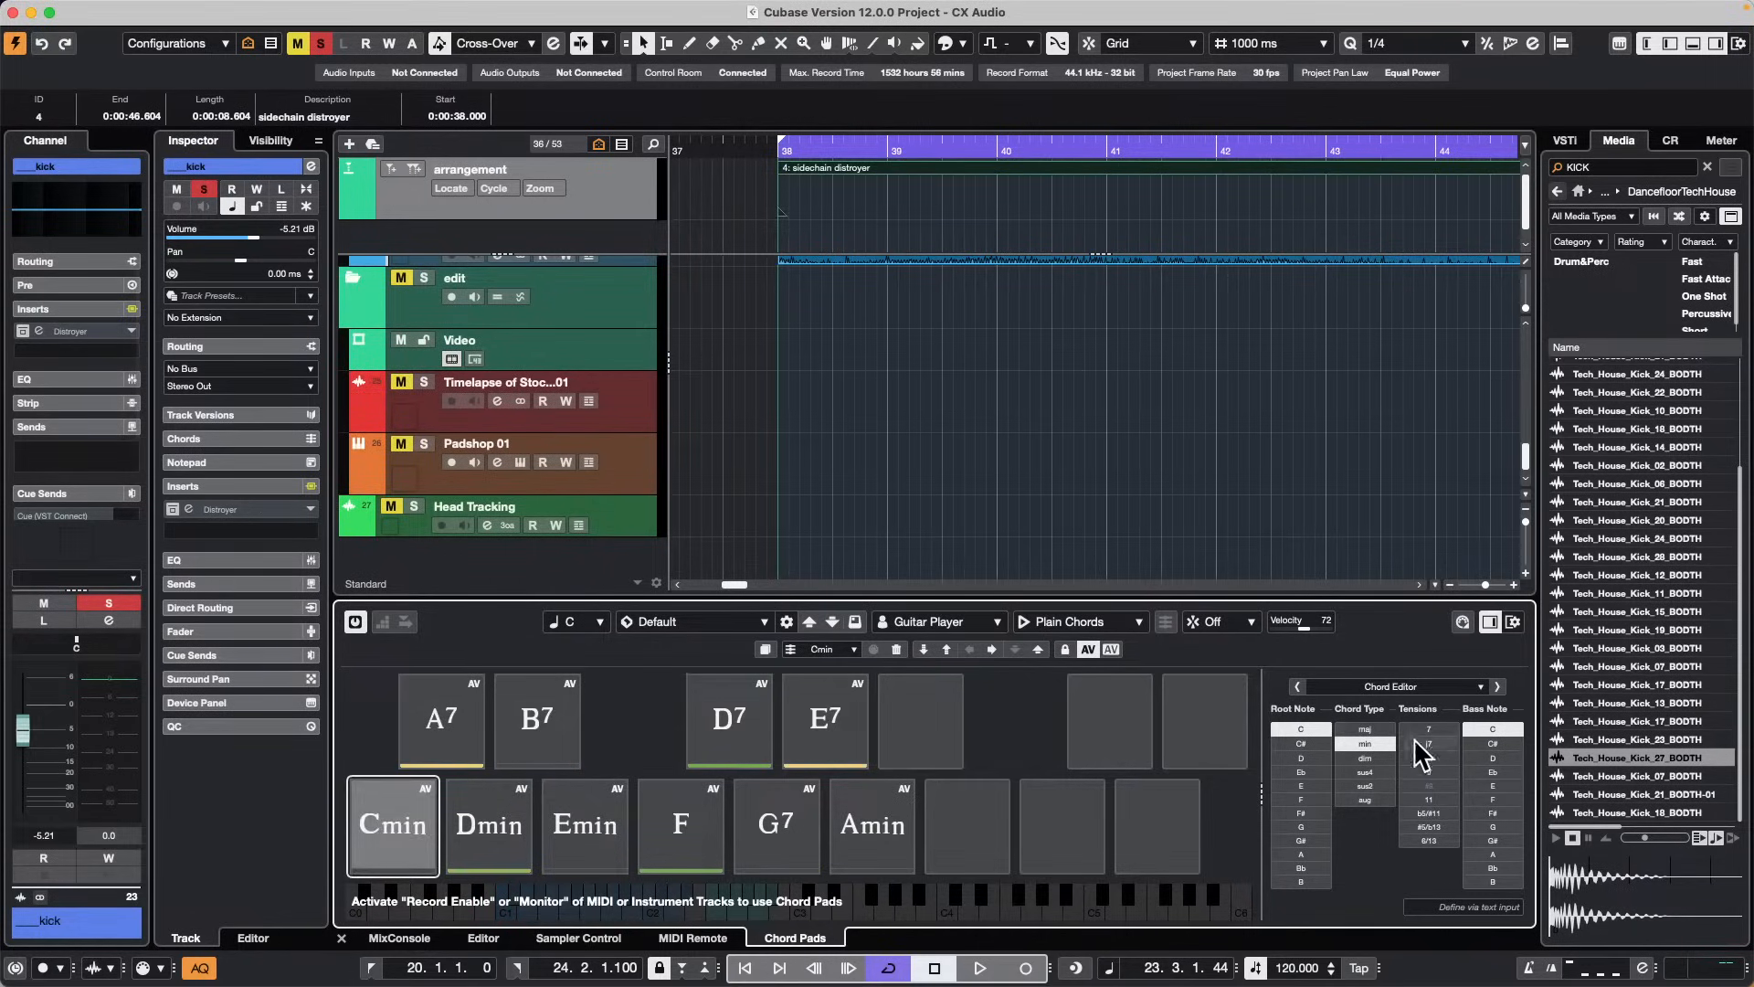
# Step: Cycle the C pad through the maj, min, dim, sus4, sus2 and aug chord types in the docked Chord Editor, ending on maj
pyautogui.click(1376, 729)
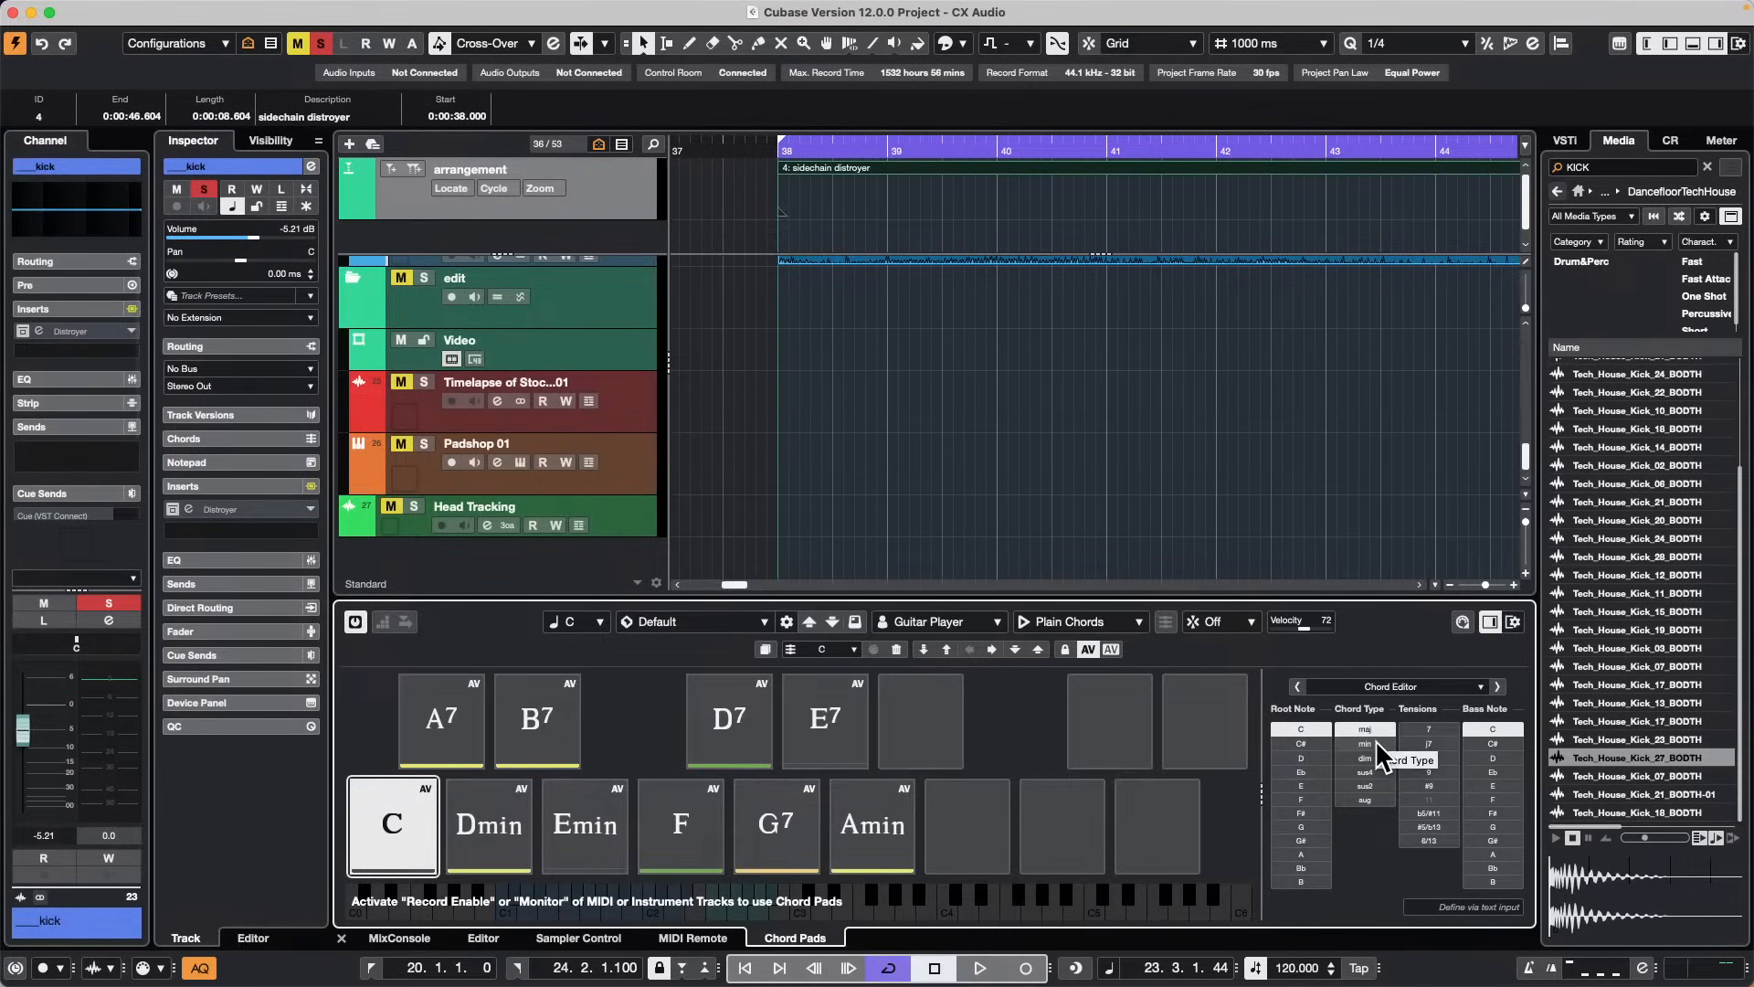
pyautogui.click(1376, 743)
pyautogui.click(1379, 759)
pyautogui.click(1379, 772)
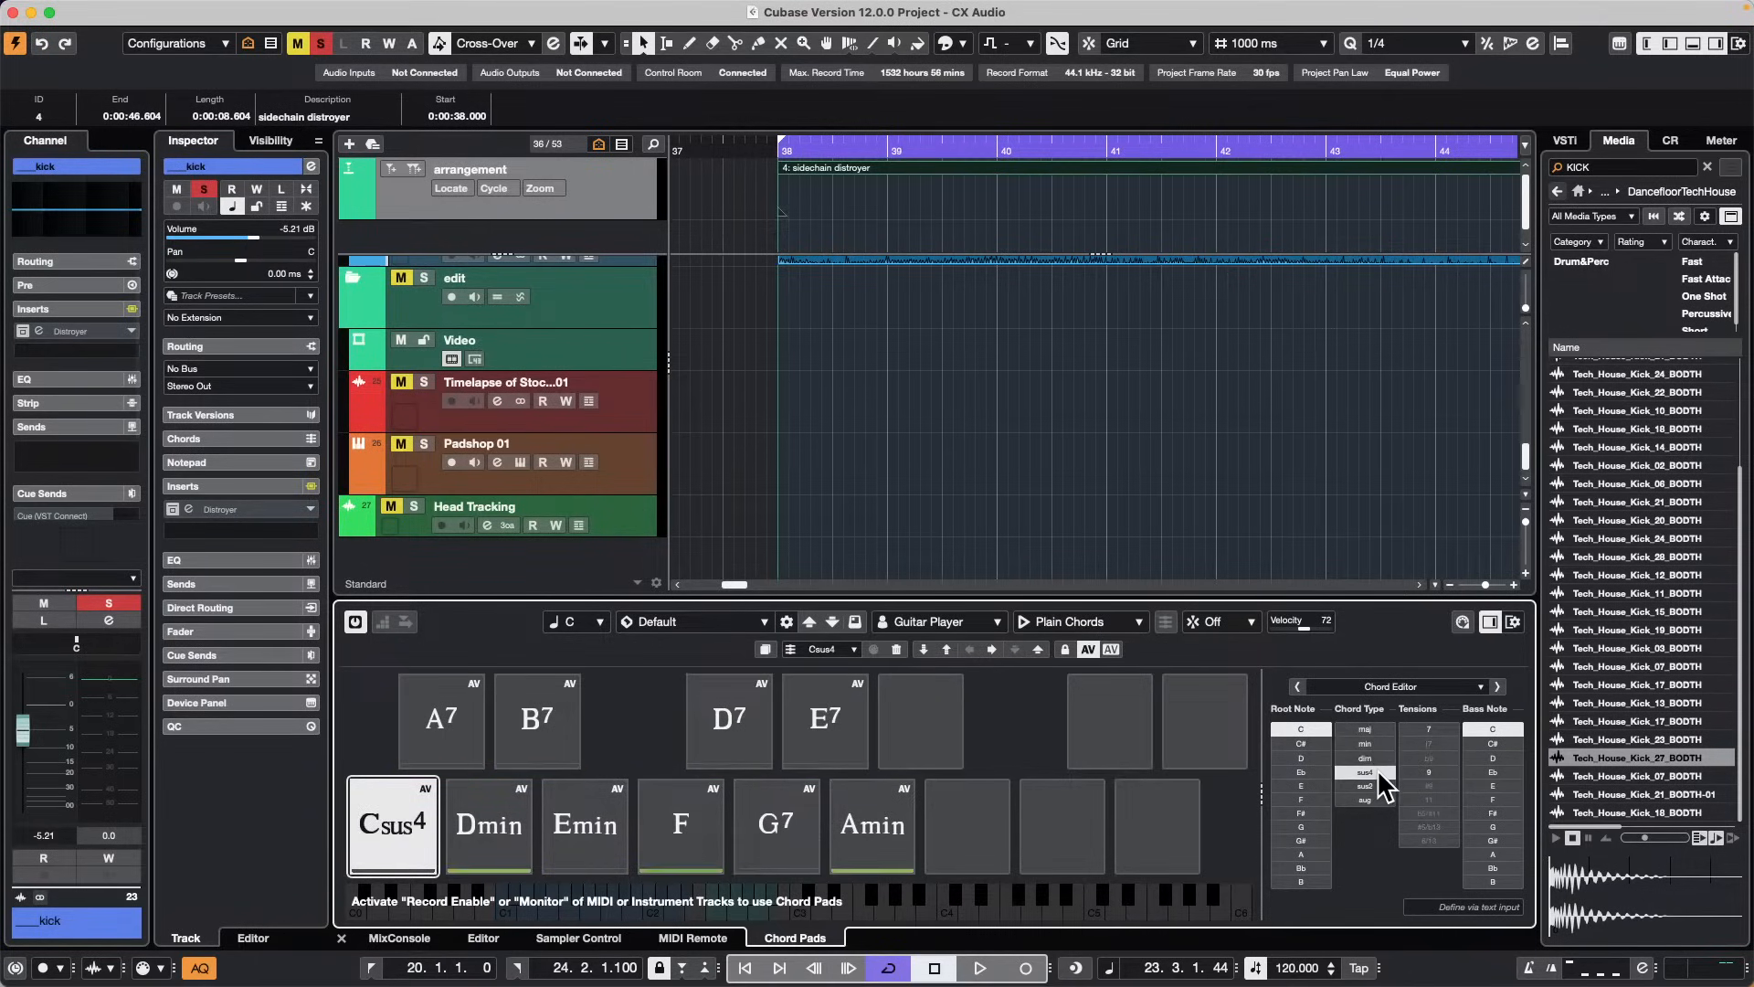
pyautogui.click(1375, 785)
pyautogui.click(1377, 772)
pyautogui.click(1375, 799)
pyautogui.click(1372, 759)
pyautogui.click(1371, 743)
pyautogui.click(1370, 729)
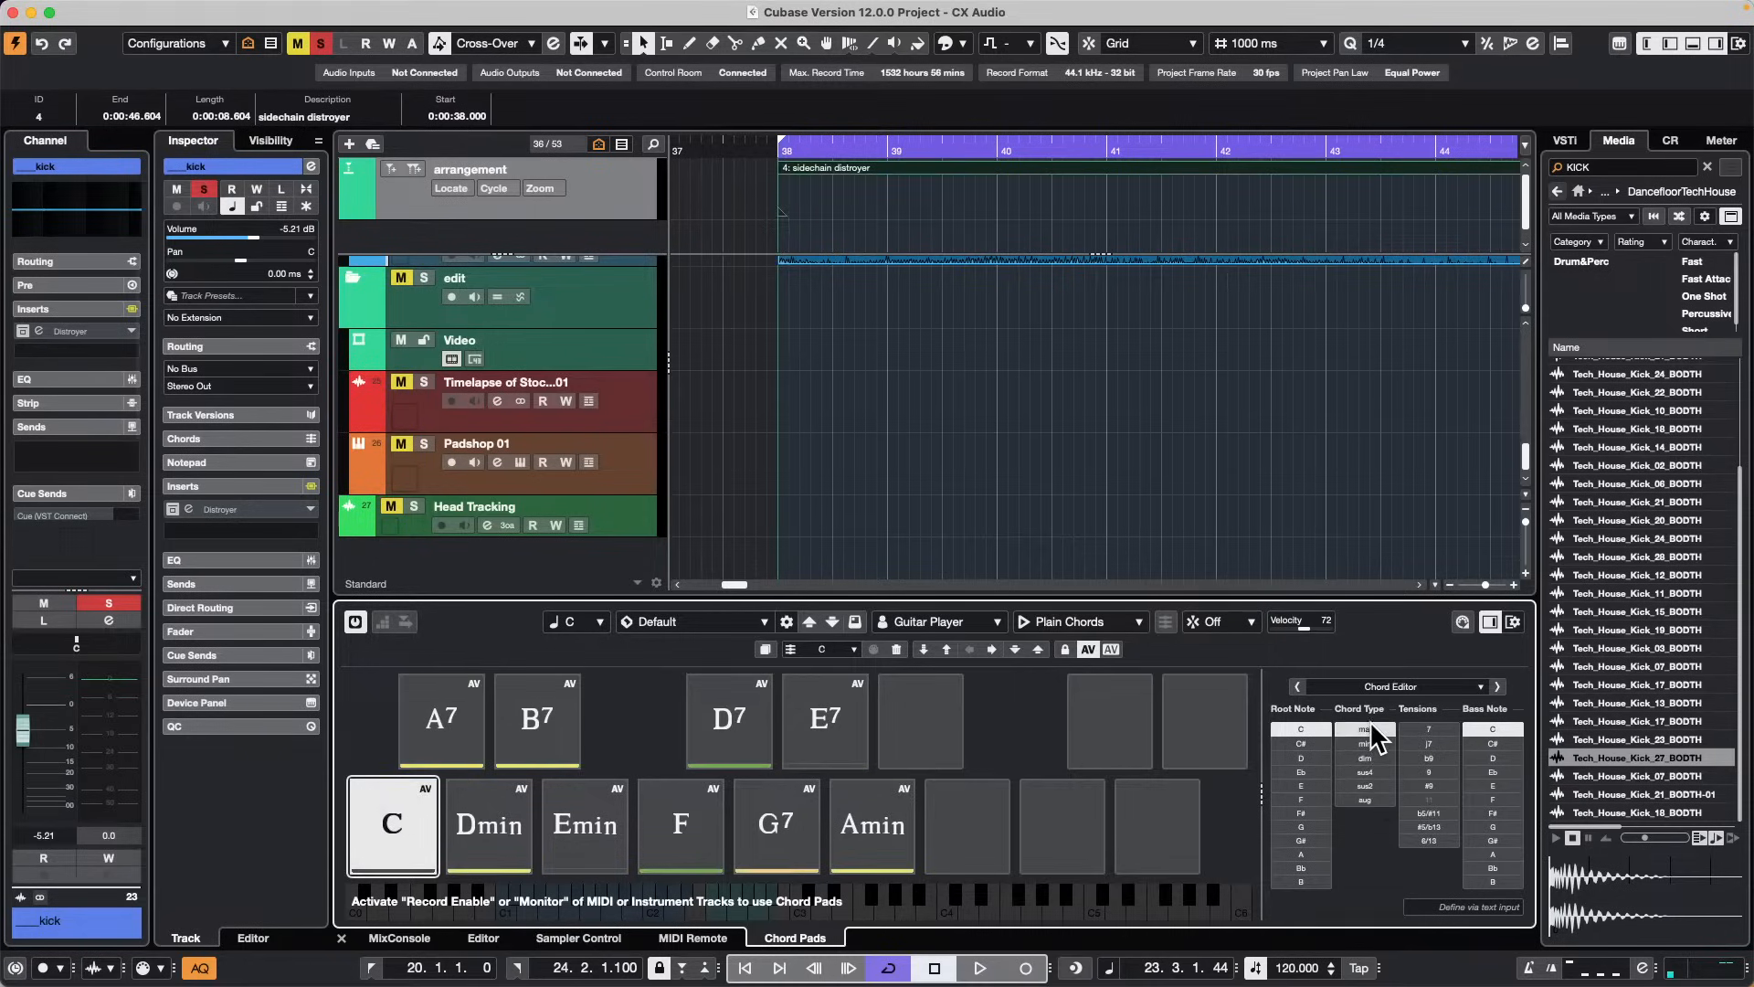
# Step: Set the C pad's chord type to sus4 and play the pad
pyautogui.click(1371, 743)
pyautogui.click(1367, 772)
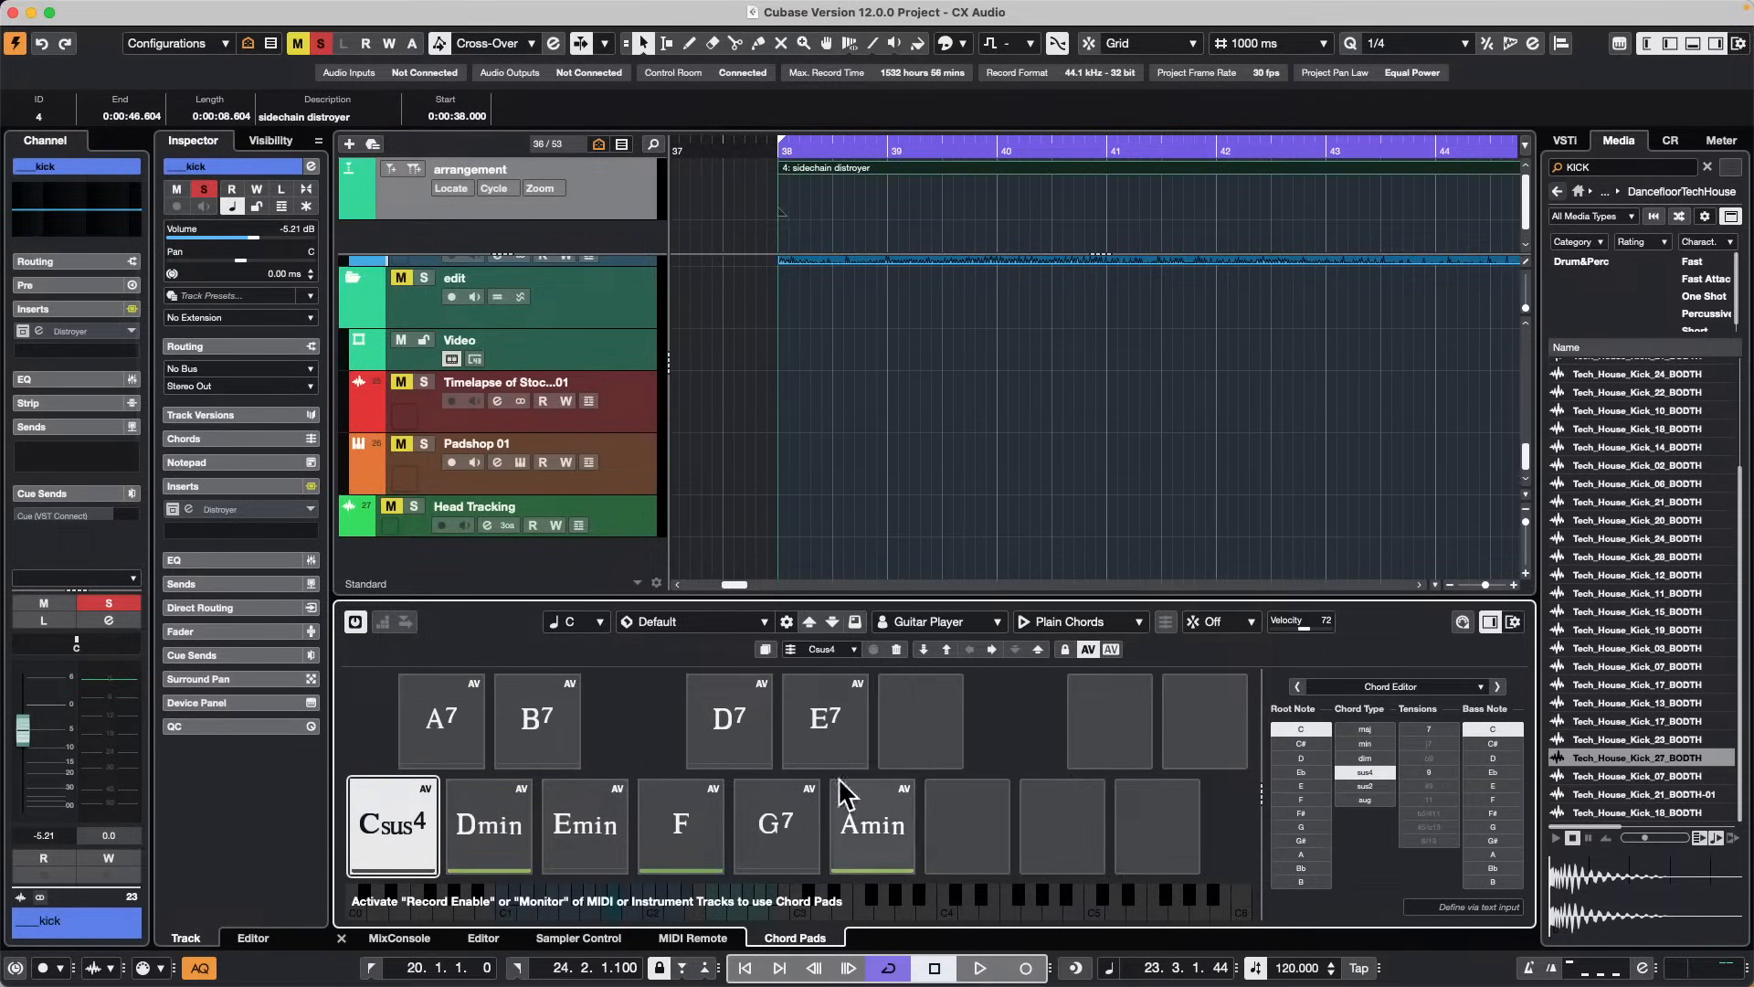
pyautogui.click(394, 833)
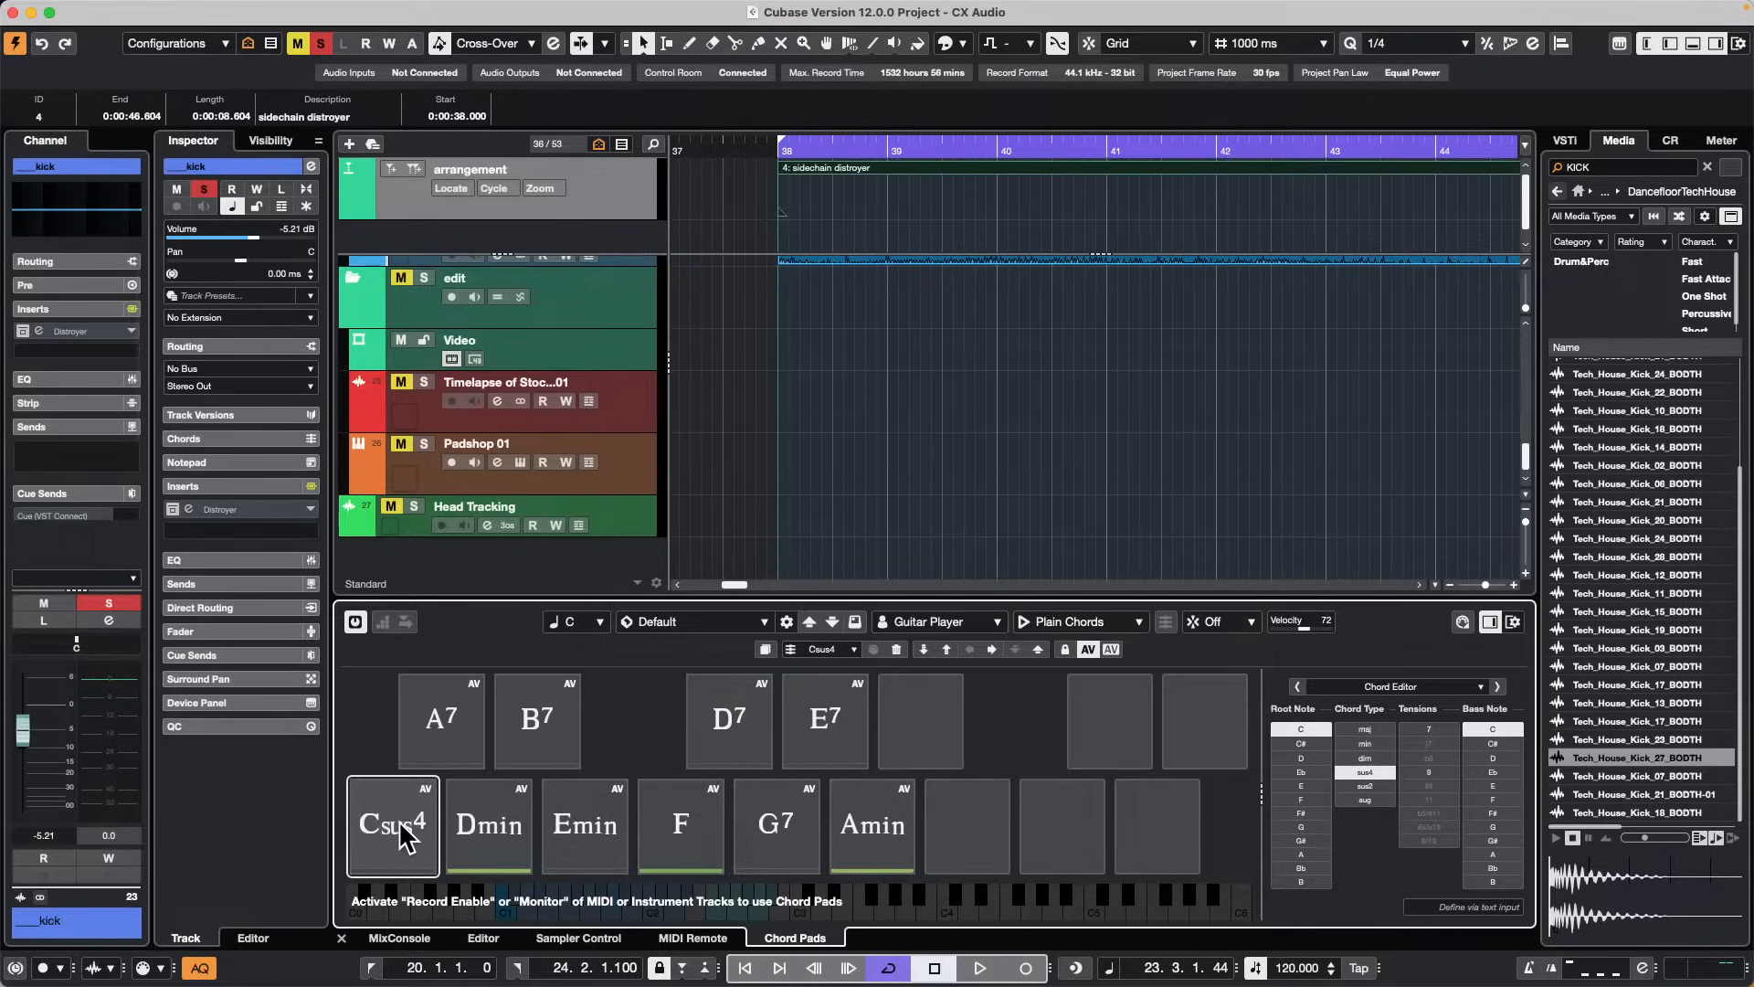
# Step: Change the Csus4 pad's chord type to min in its floating Chord Editor and close the editor
pyautogui.doubleClick(402, 836)
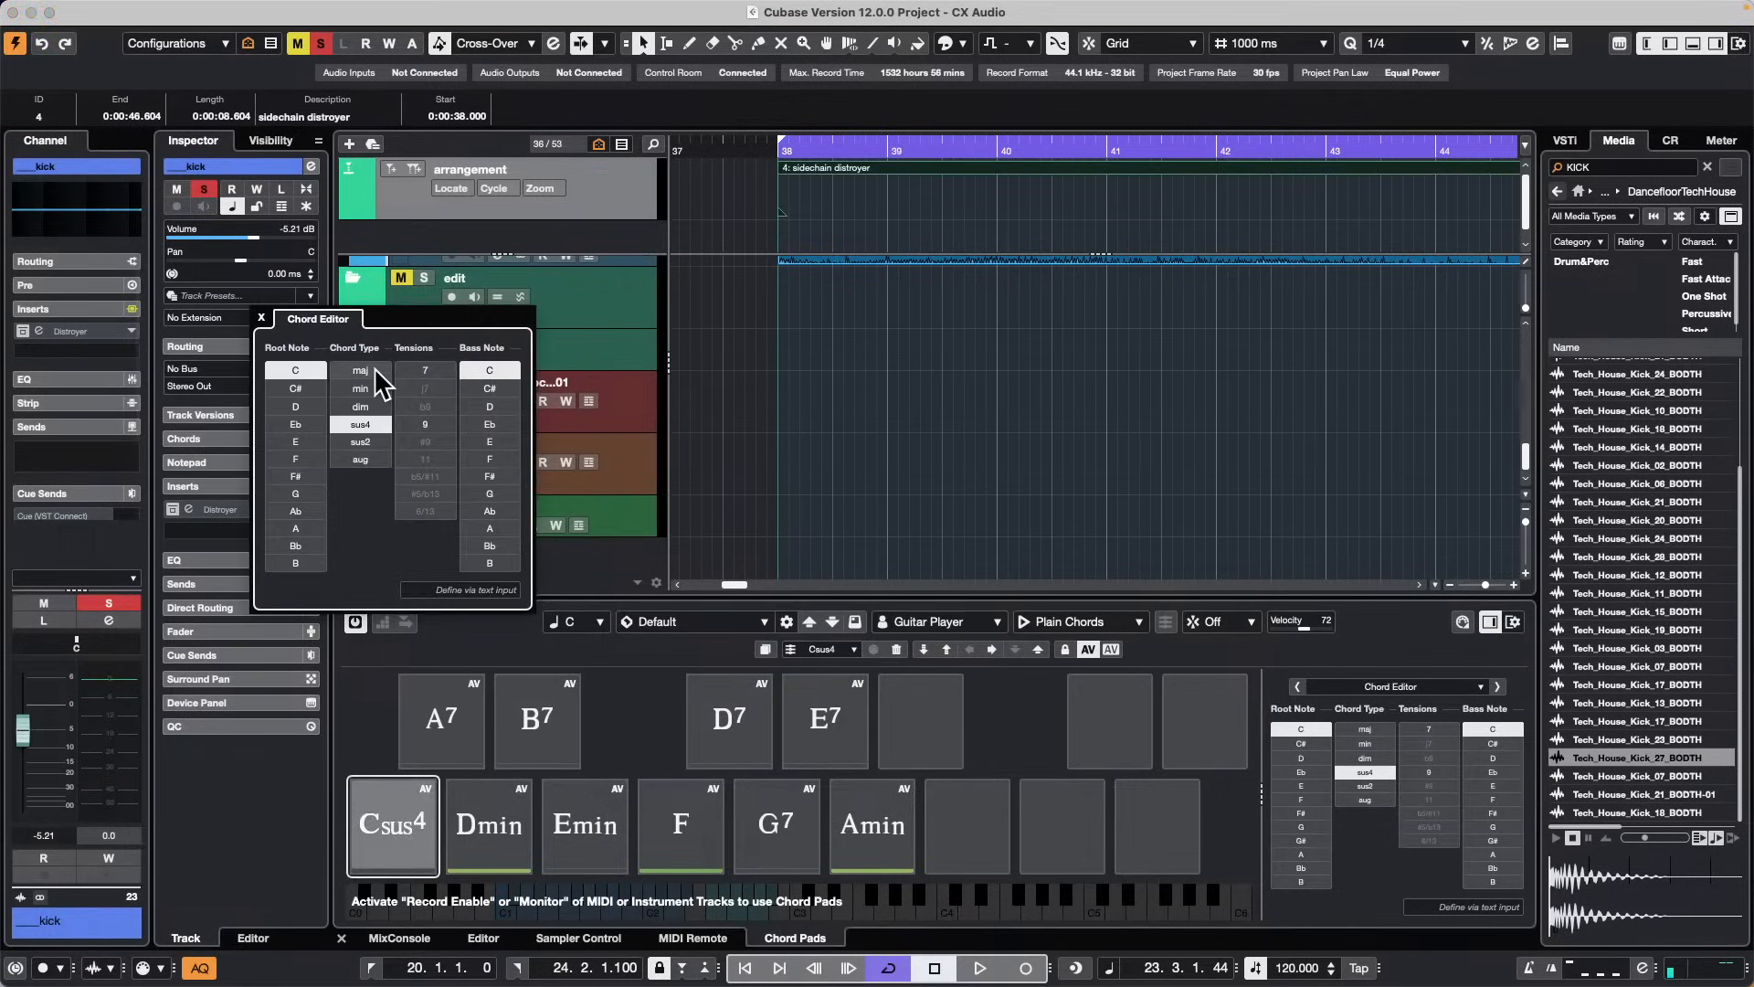
pyautogui.click(374, 367)
pyautogui.click(361, 388)
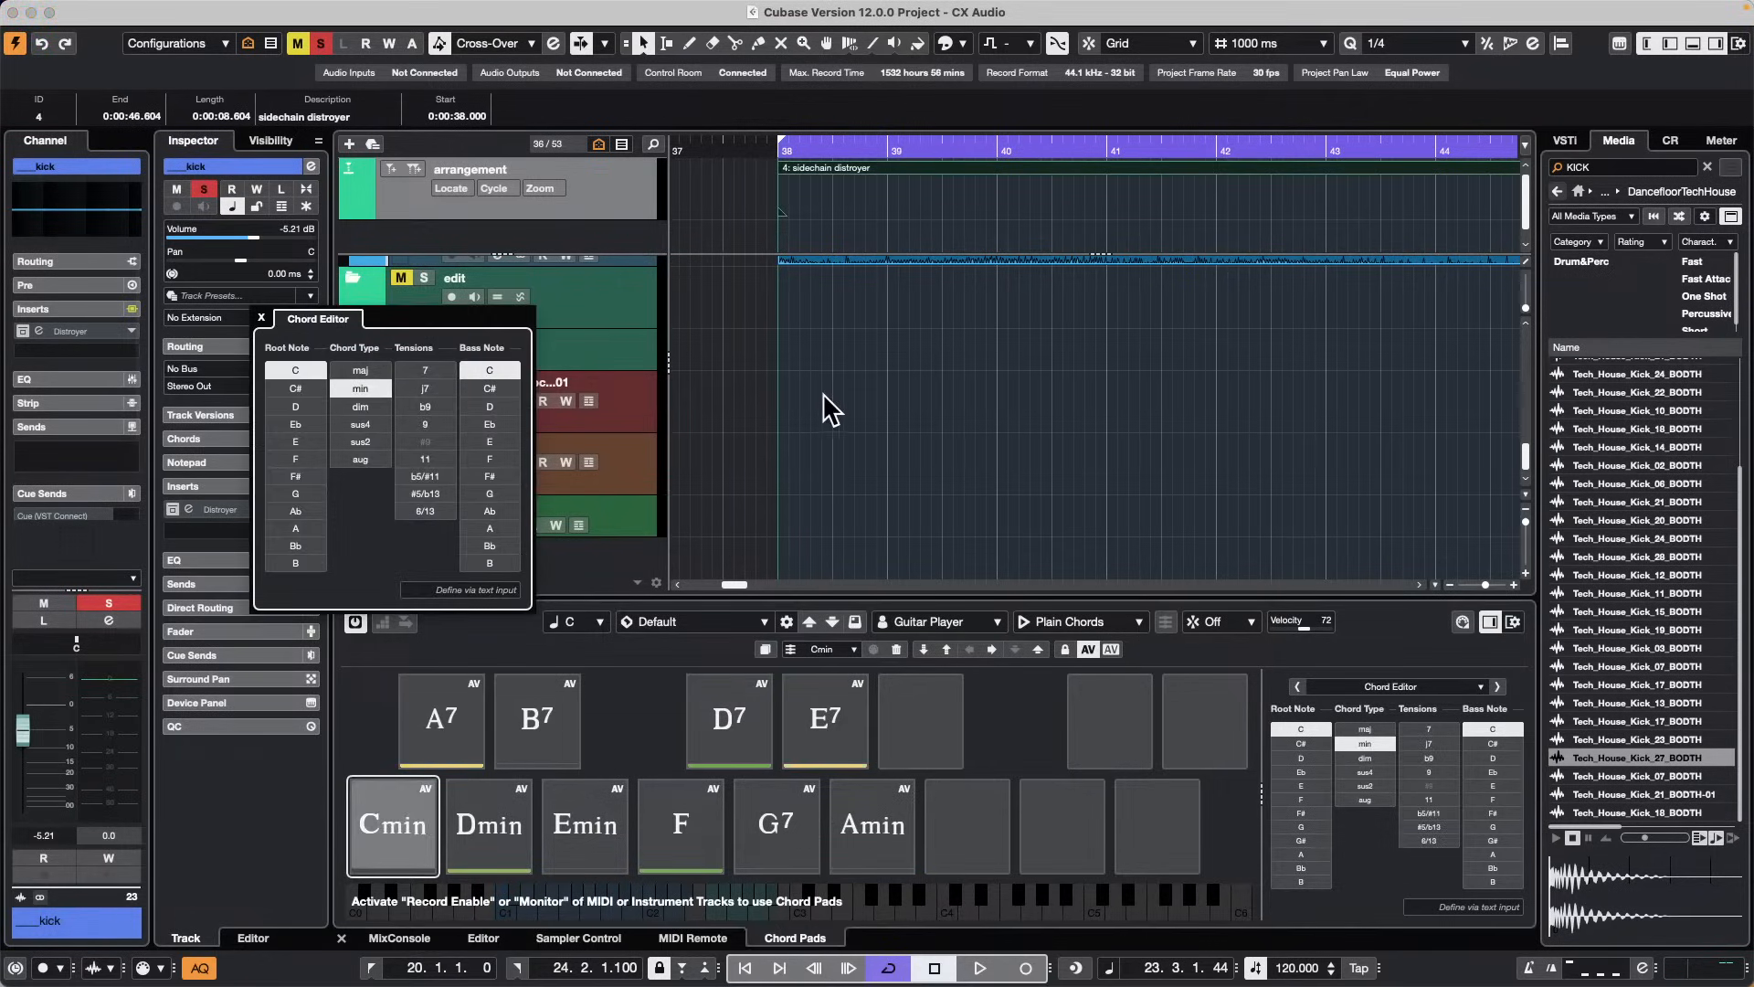
pyautogui.click(810, 439)
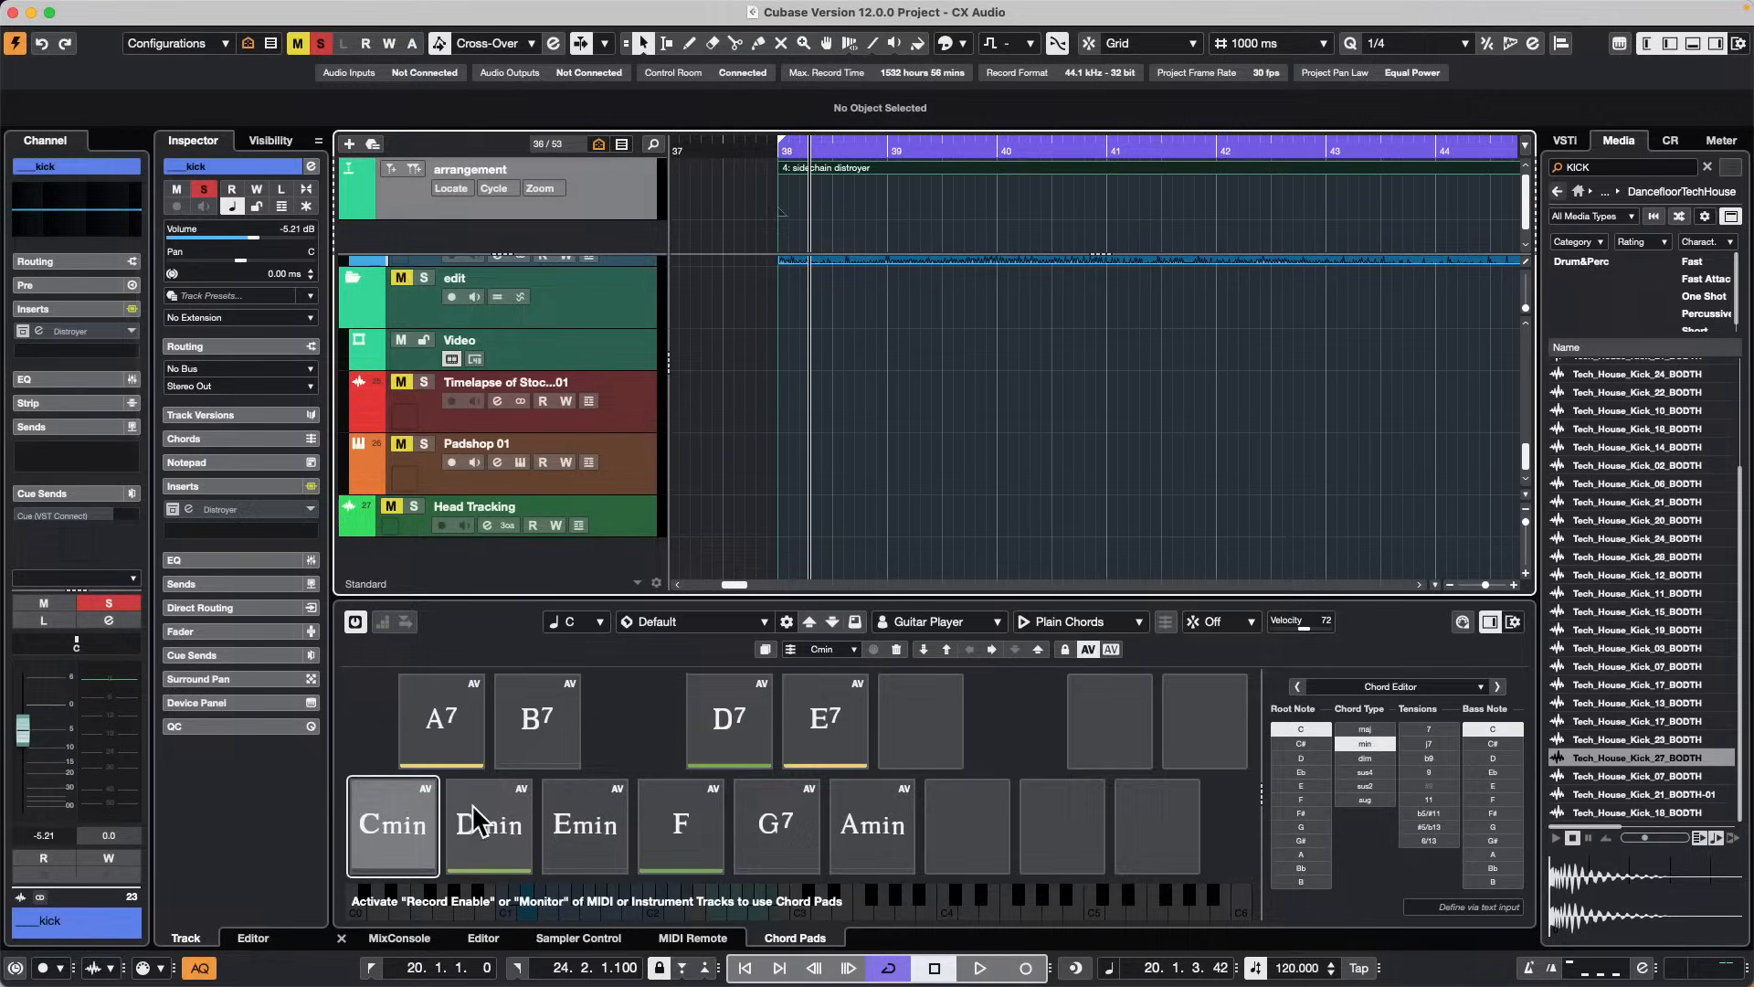
# Step: Audition maj, min and dim on the Cmin pad from the docked Chord Editor and leave the pad set to maj
pyautogui.click(406, 827)
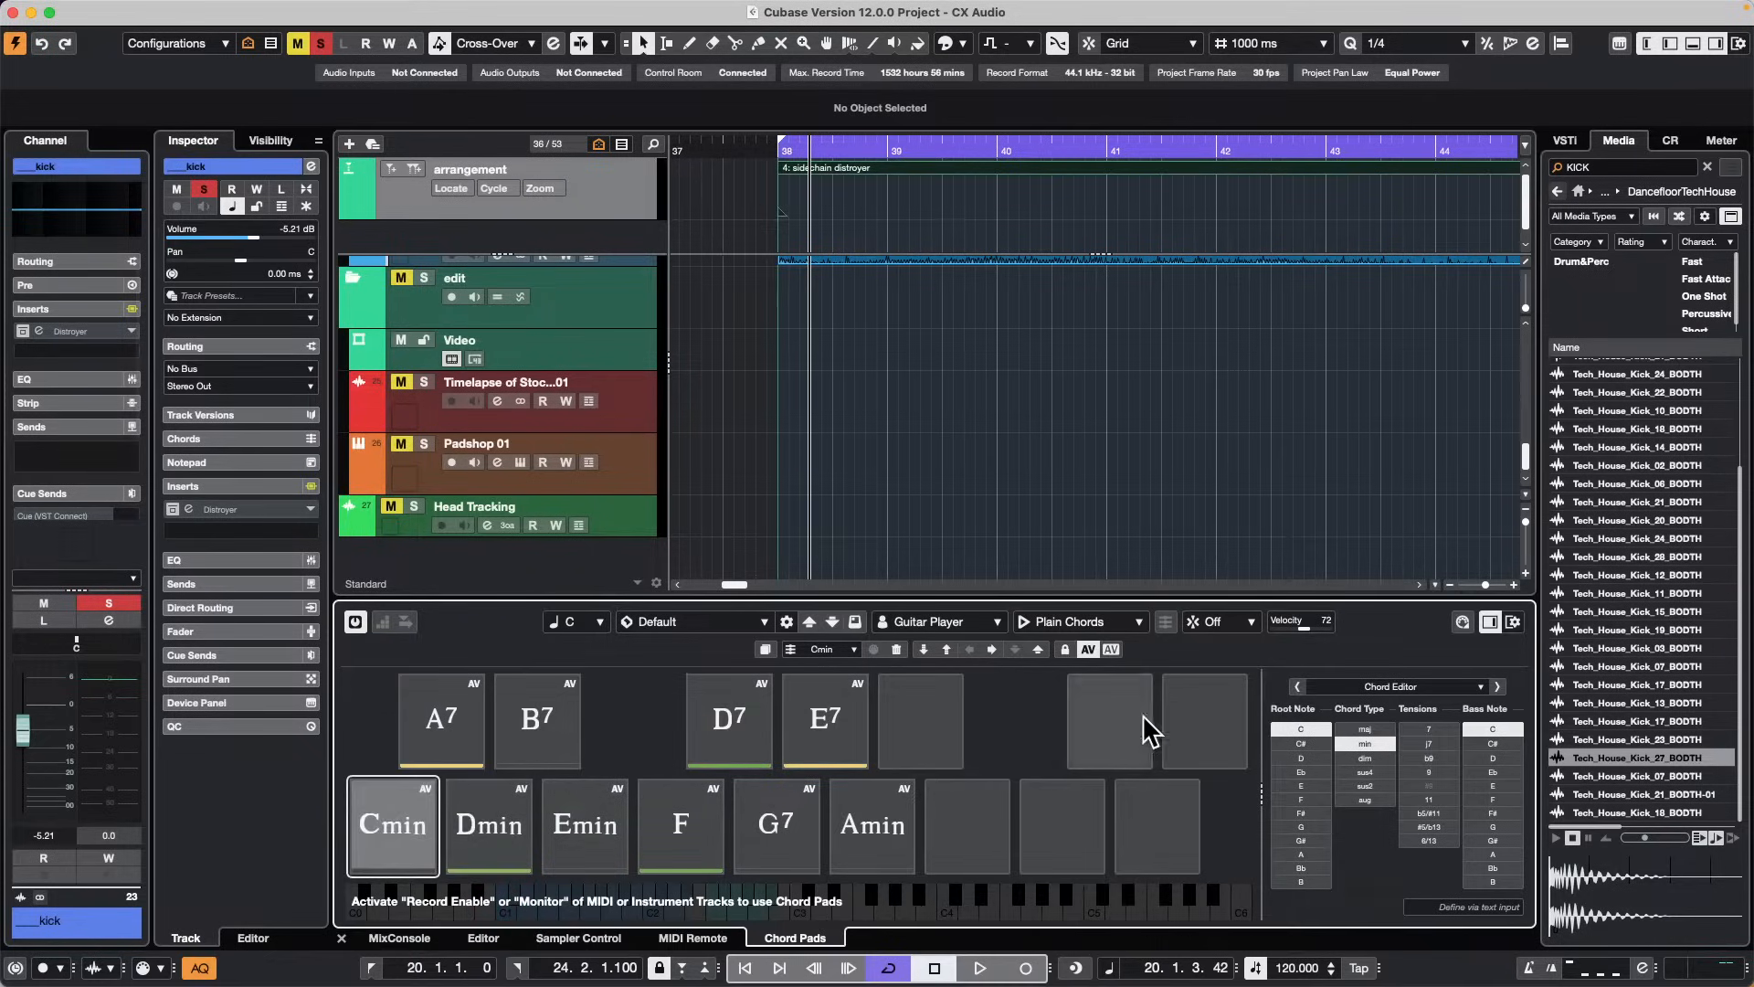
pyautogui.click(1362, 729)
pyautogui.click(1362, 744)
pyautogui.click(1363, 758)
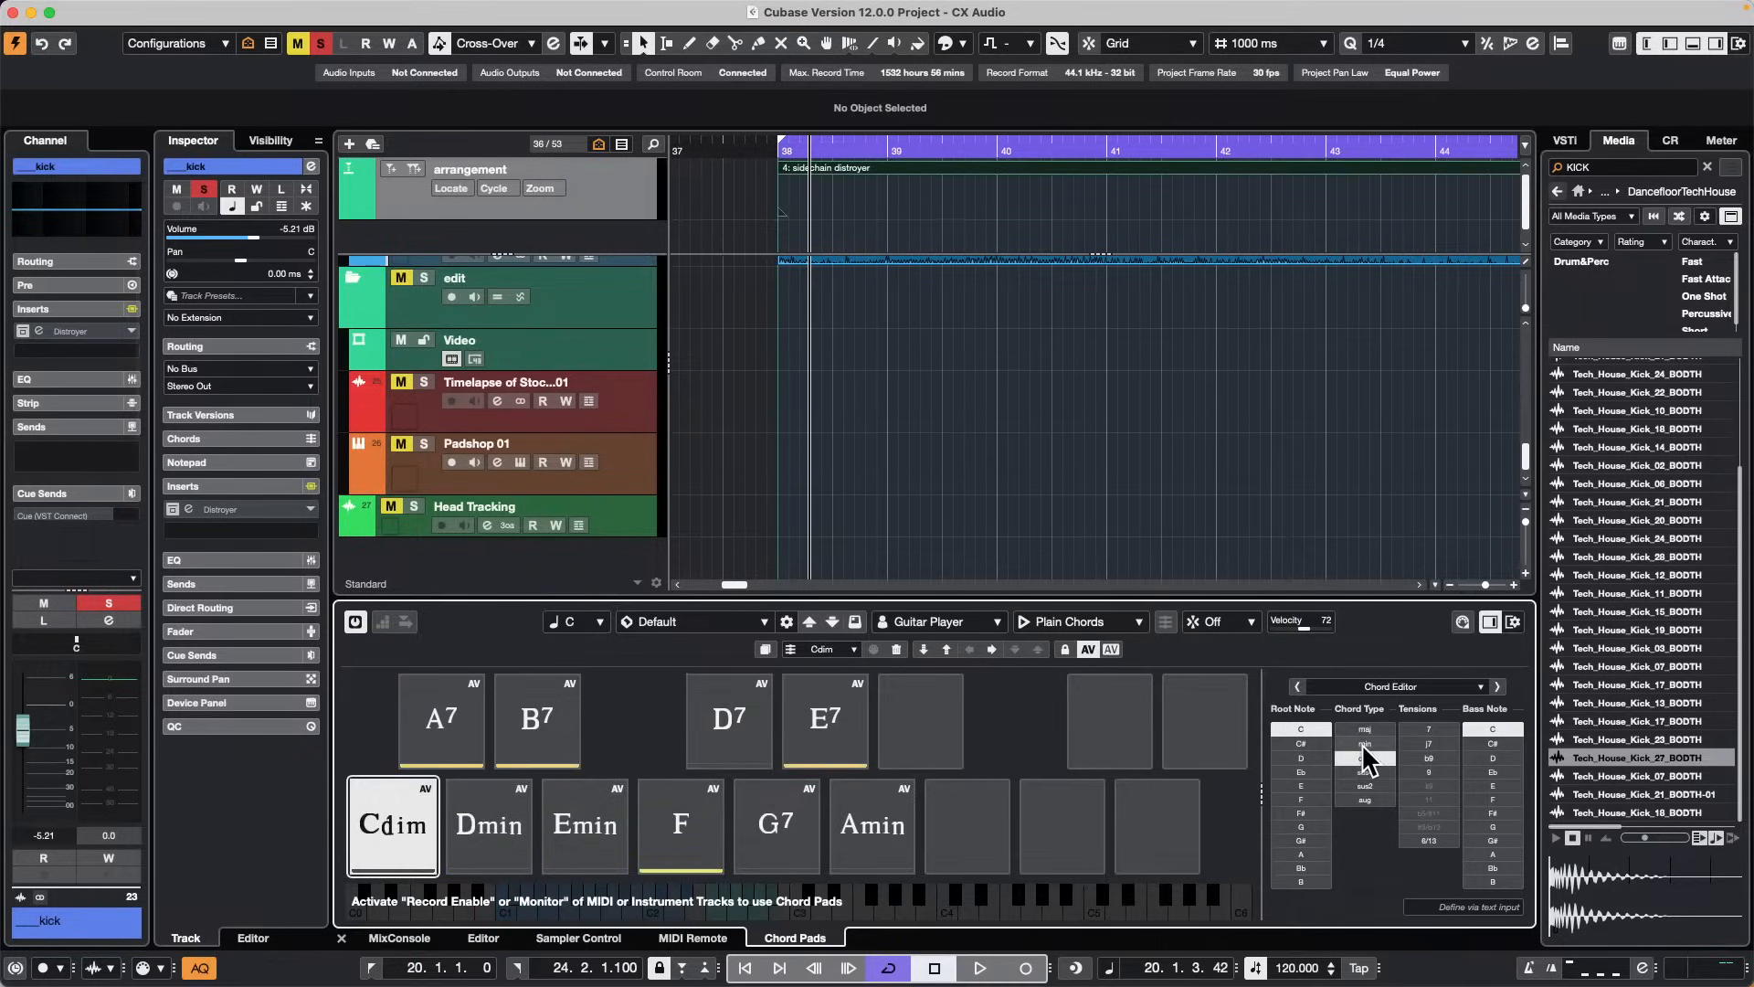
pyautogui.click(1363, 744)
pyautogui.click(1363, 729)
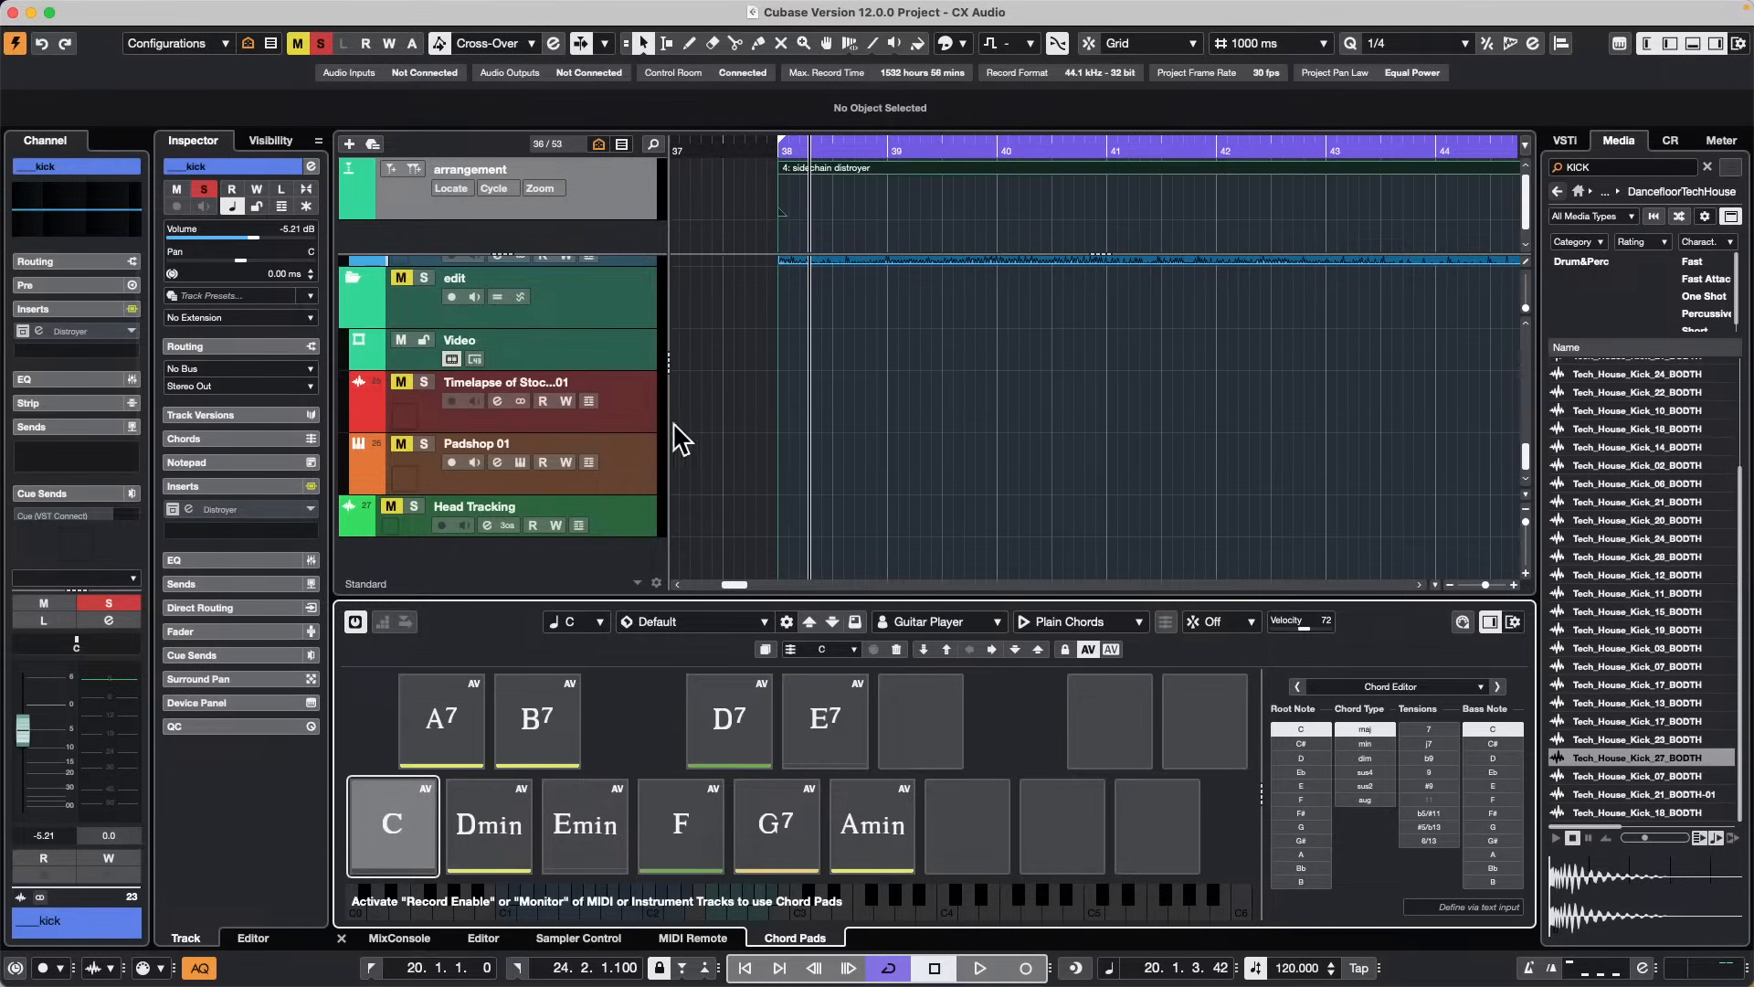
# Step: Select the FC11_Kit_12_Synth_ME event on the synth track
pyautogui.moveTo(697, 144); pyautogui.dragTo(699, 102)
pyautogui.scroll(5, 865, 358)
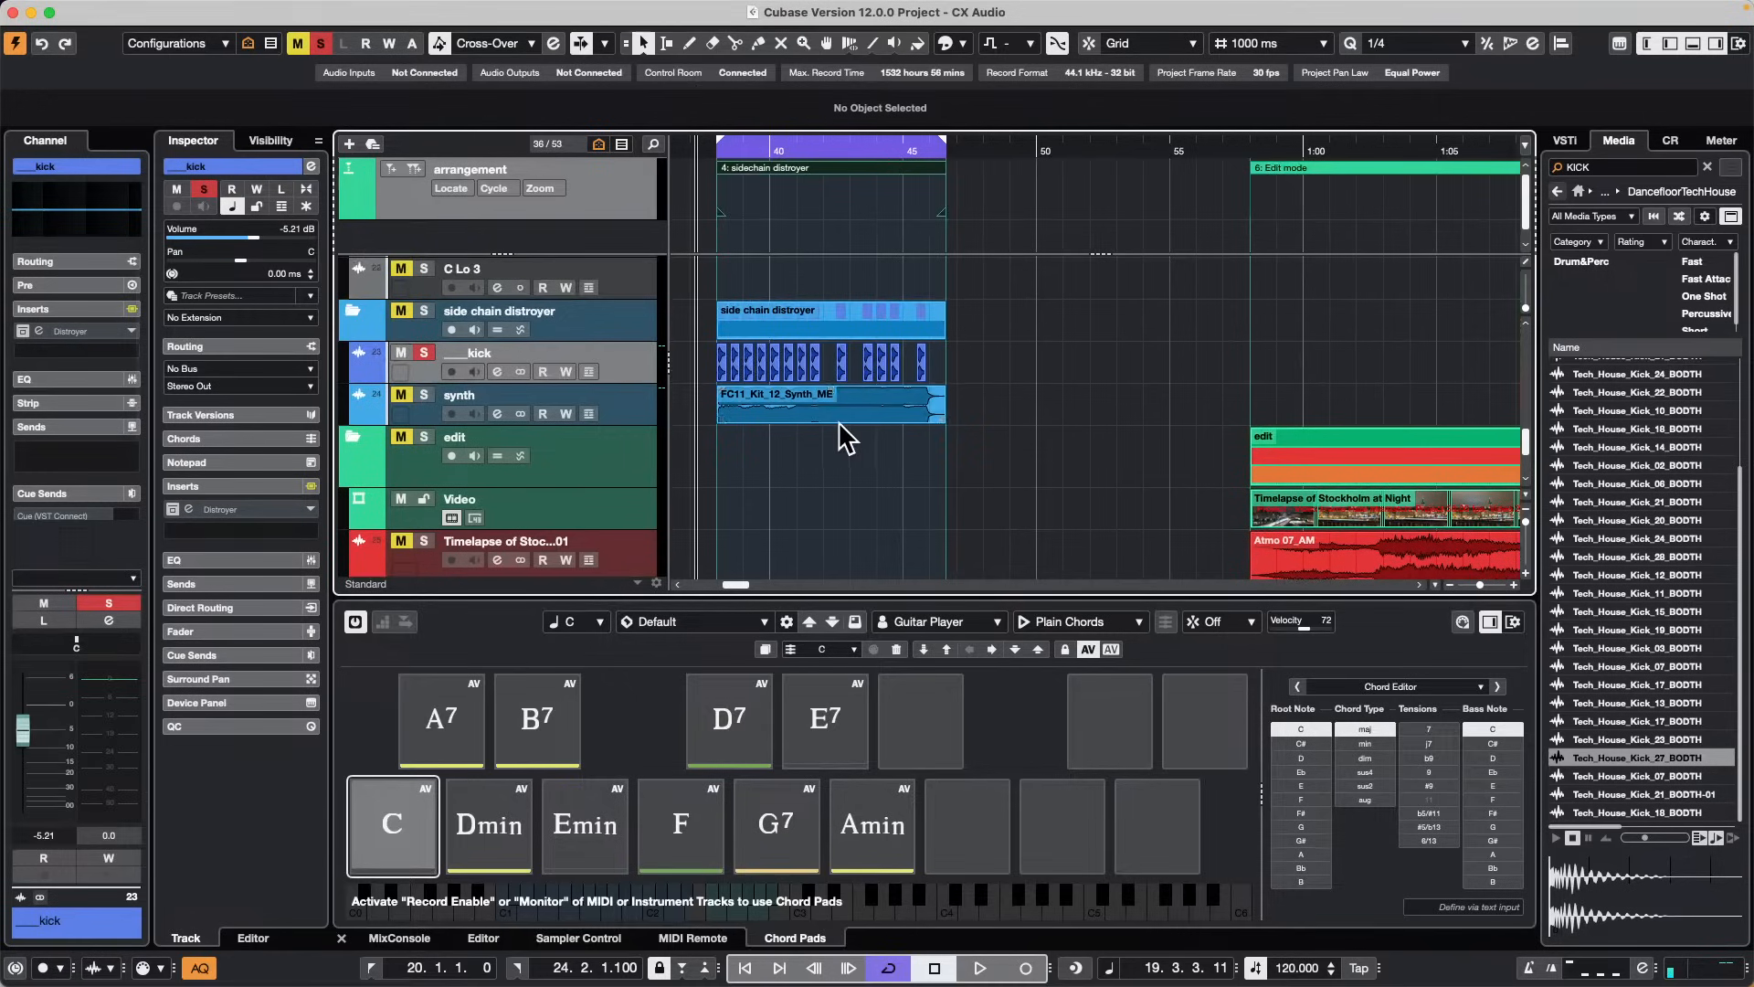
pyautogui.click(837, 407)
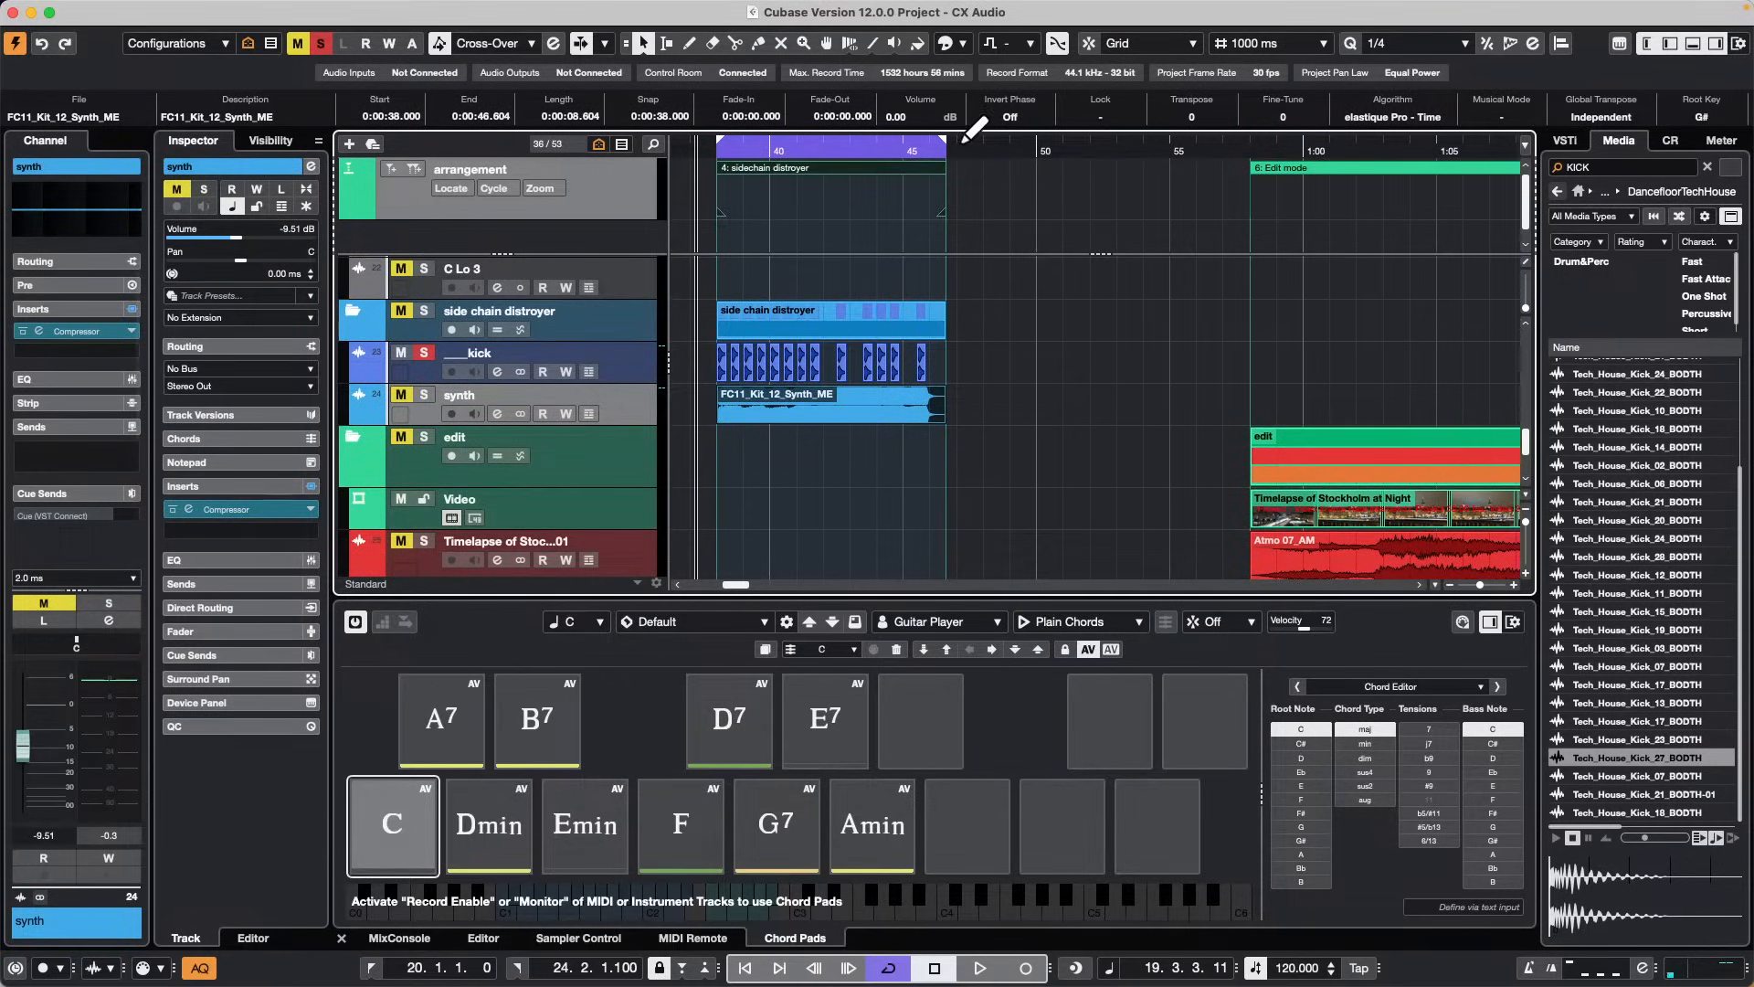
# Step: Reorder Musical Mode directly below Volume in the info line setup, return it below Algorithm and close the setup window
pyautogui.rightClick(1069, 101)
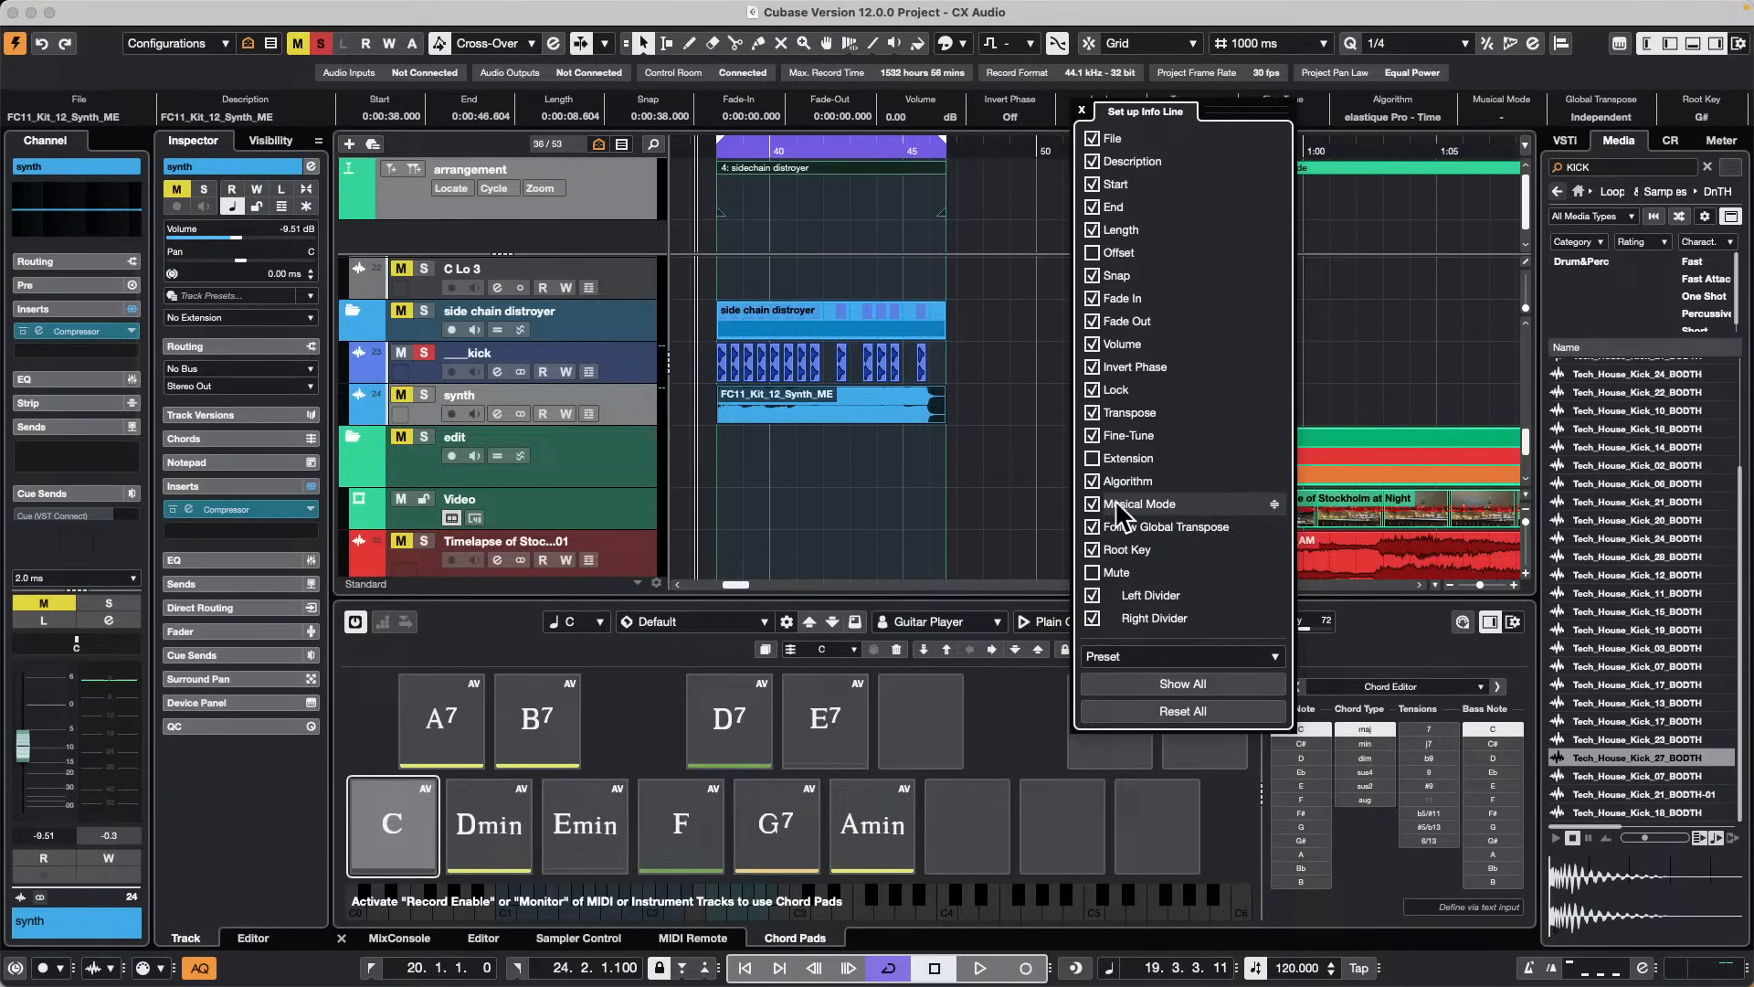
pyautogui.moveTo(1274, 504)
pyautogui.mouseDown()
pyautogui.moveTo(1265, 380)
pyautogui.moveTo(1254, 513)
pyautogui.mouseUp()
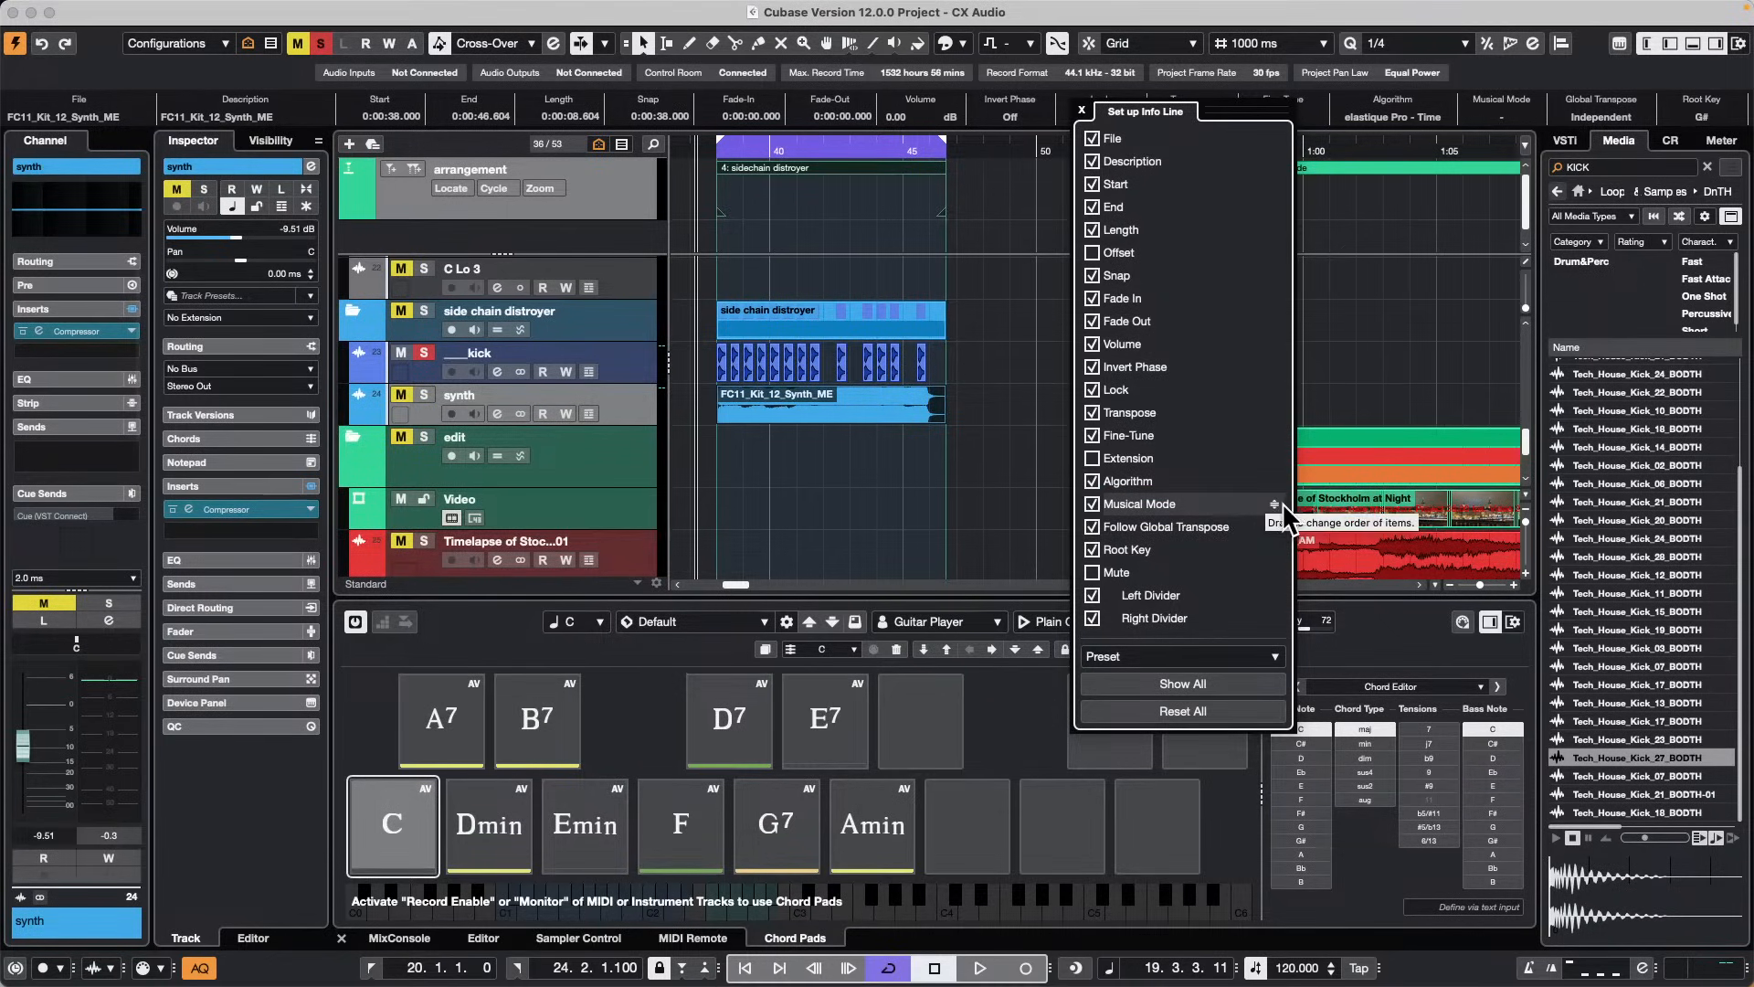
pyautogui.moveTo(1282, 502); pyautogui.dragTo(1270, 364)
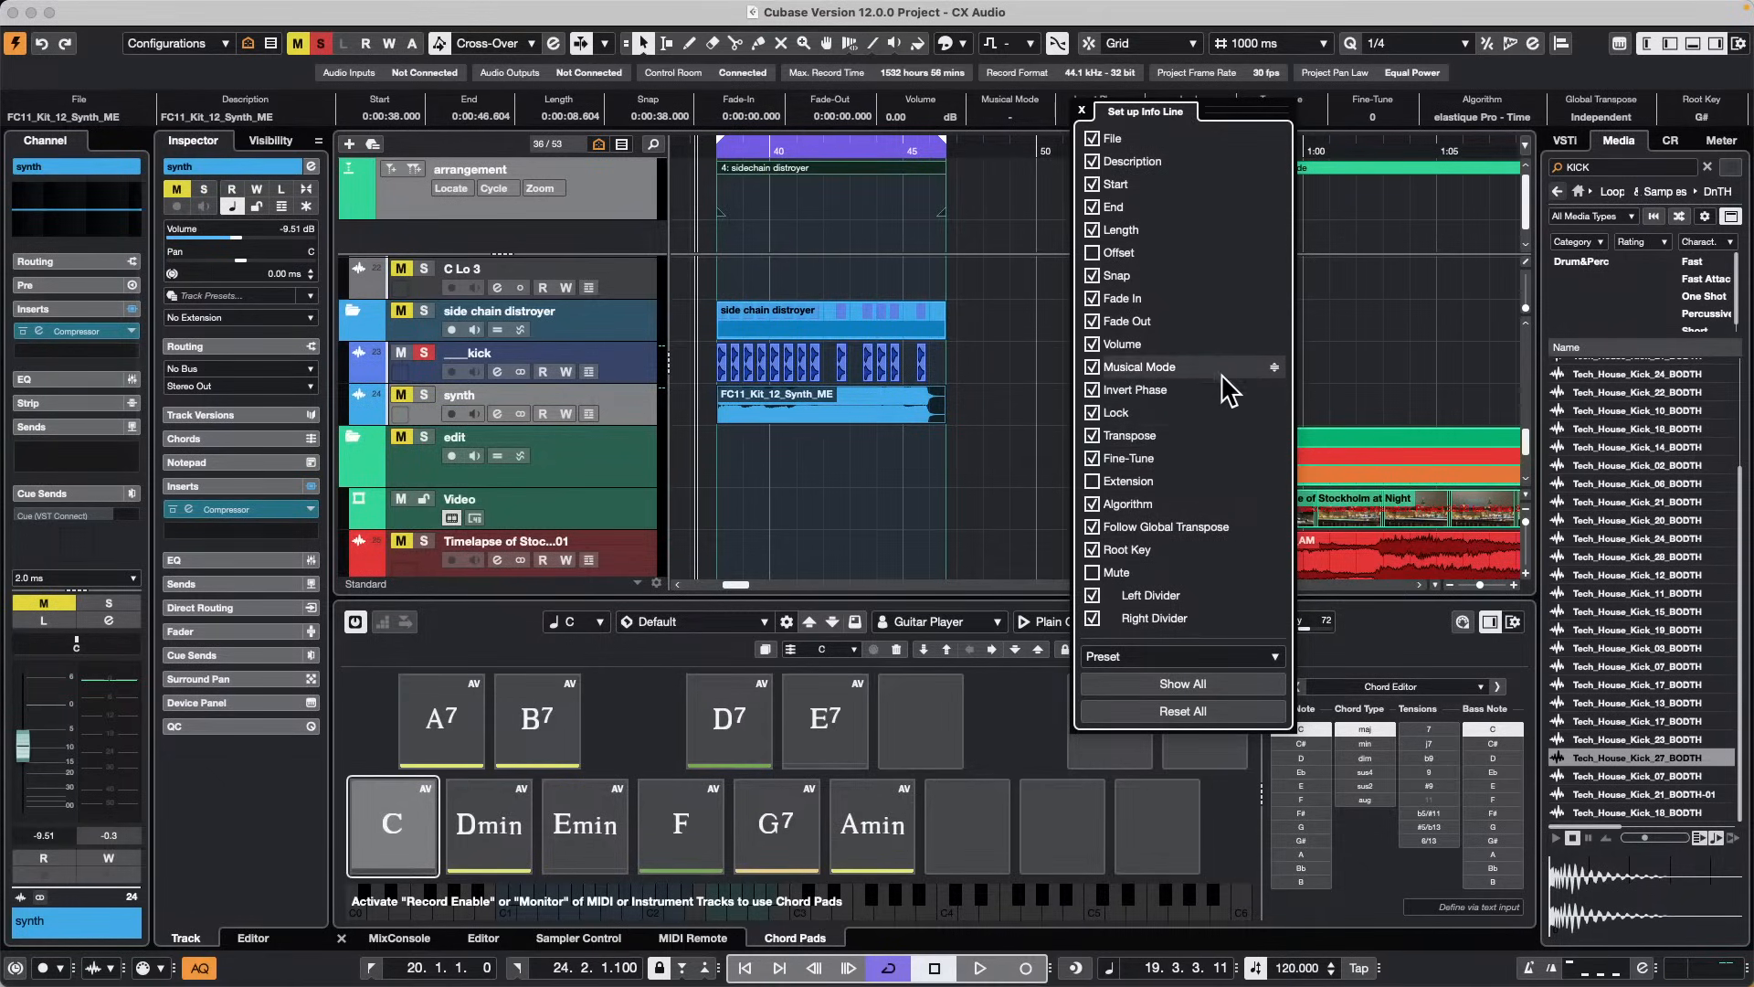
pyautogui.moveTo(1273, 367); pyautogui.dragTo(1261, 517)
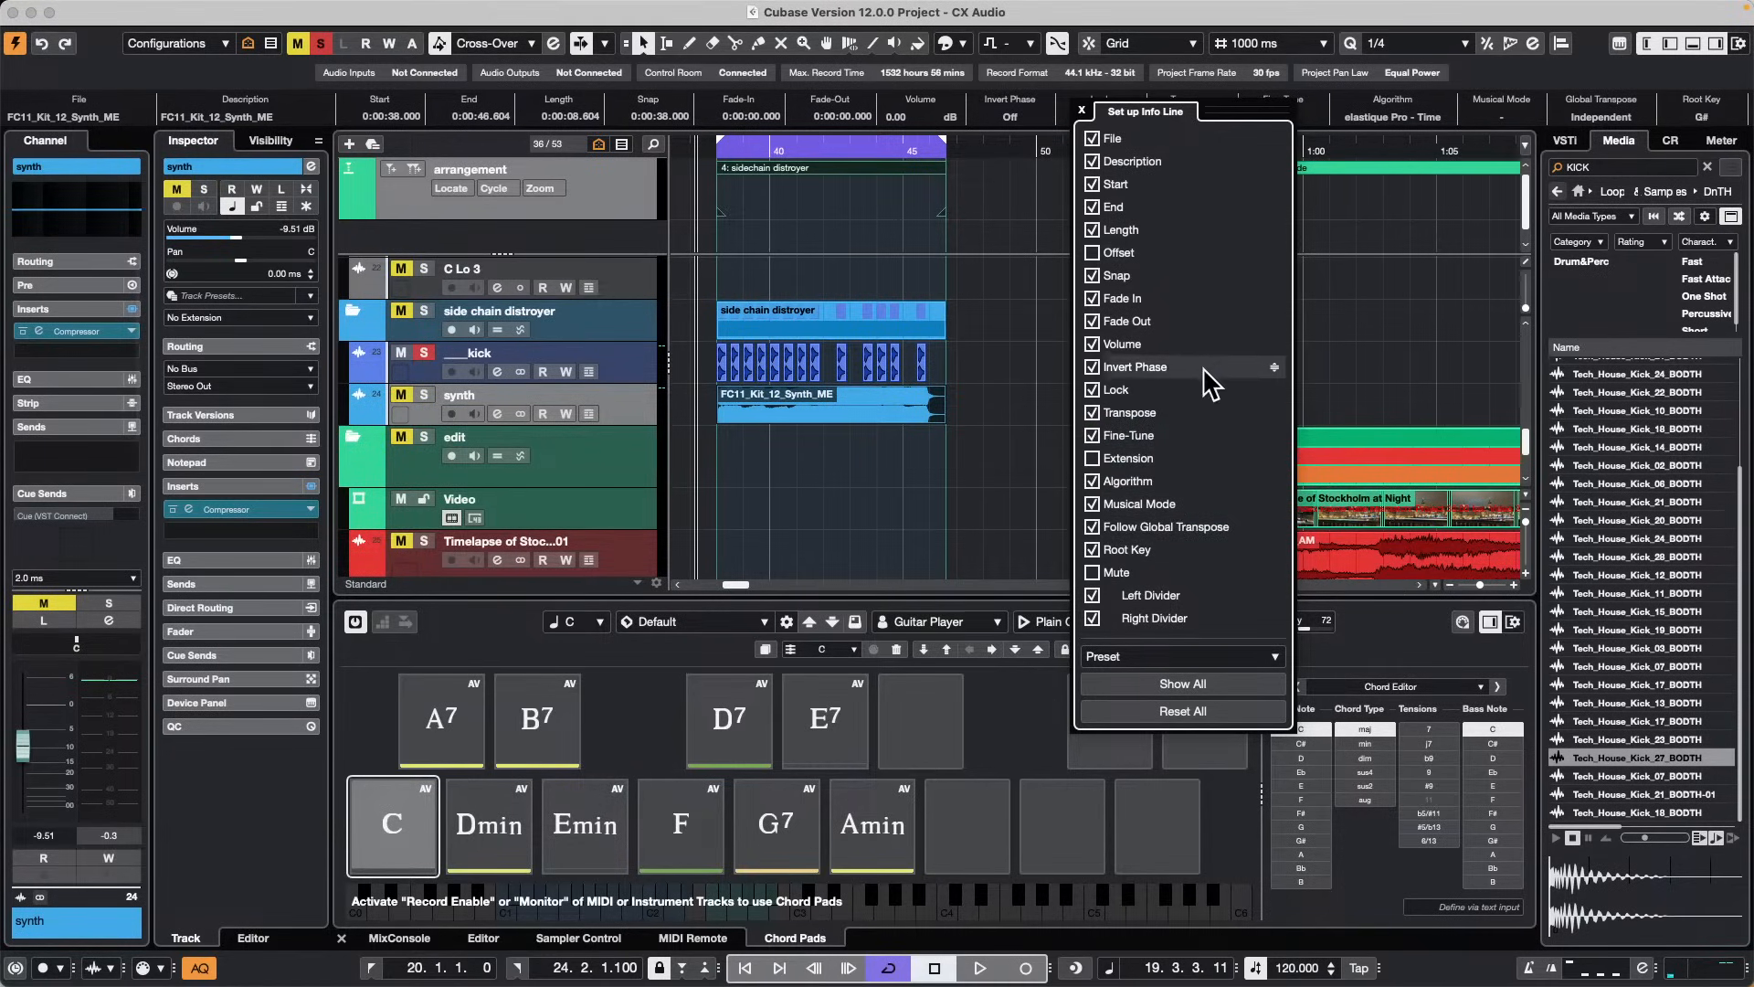
pyautogui.click(1082, 110)
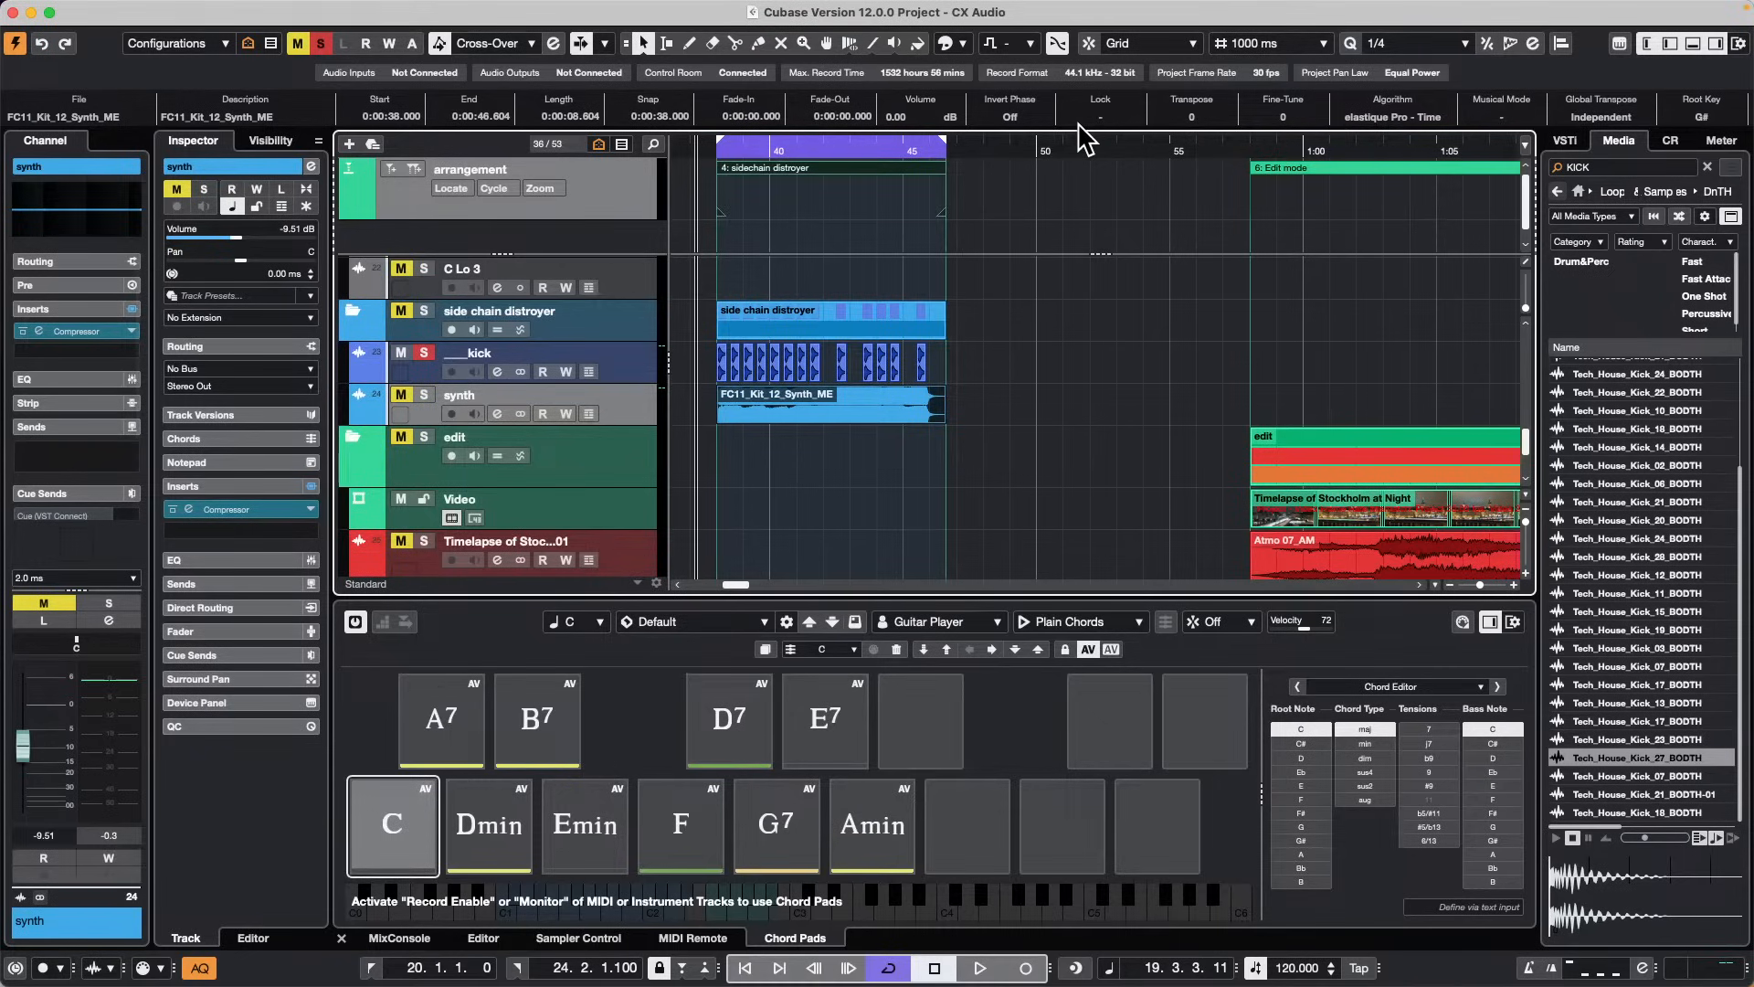
# Step: Toggle the Musical Mode field off and back on in the info line setup, and close the setup window
pyautogui.rightClick(1084, 122)
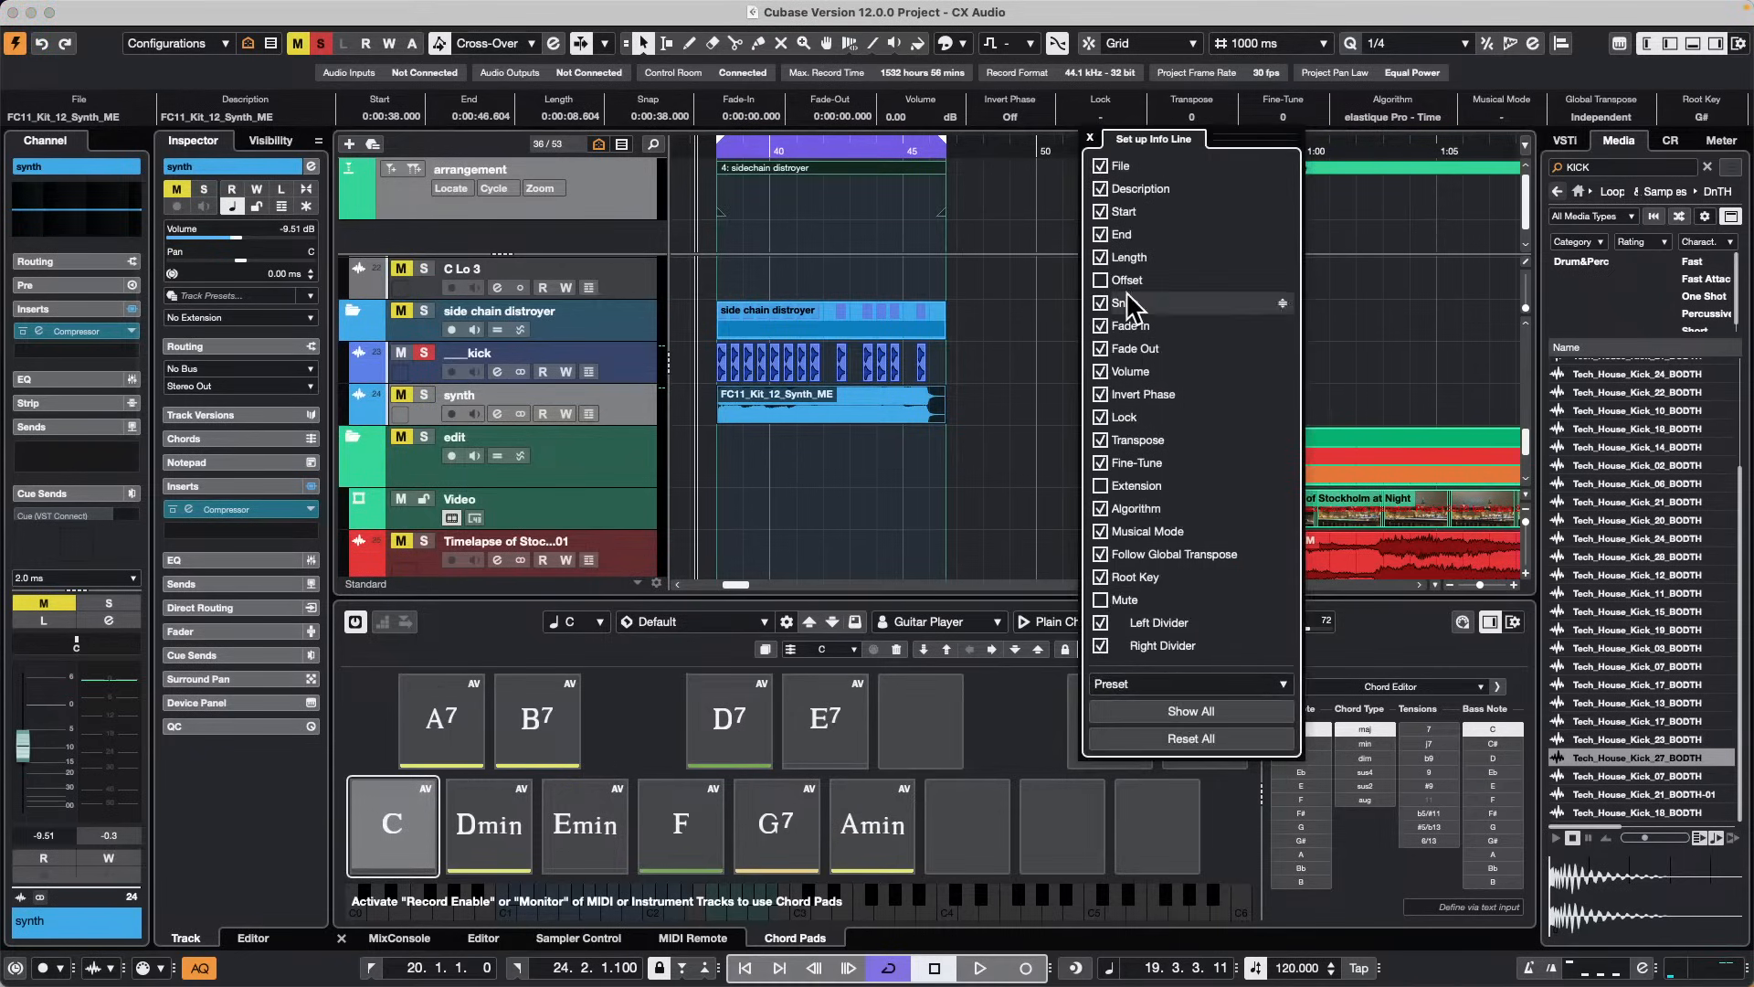
pyautogui.click(1100, 532)
pyautogui.click(1102, 536)
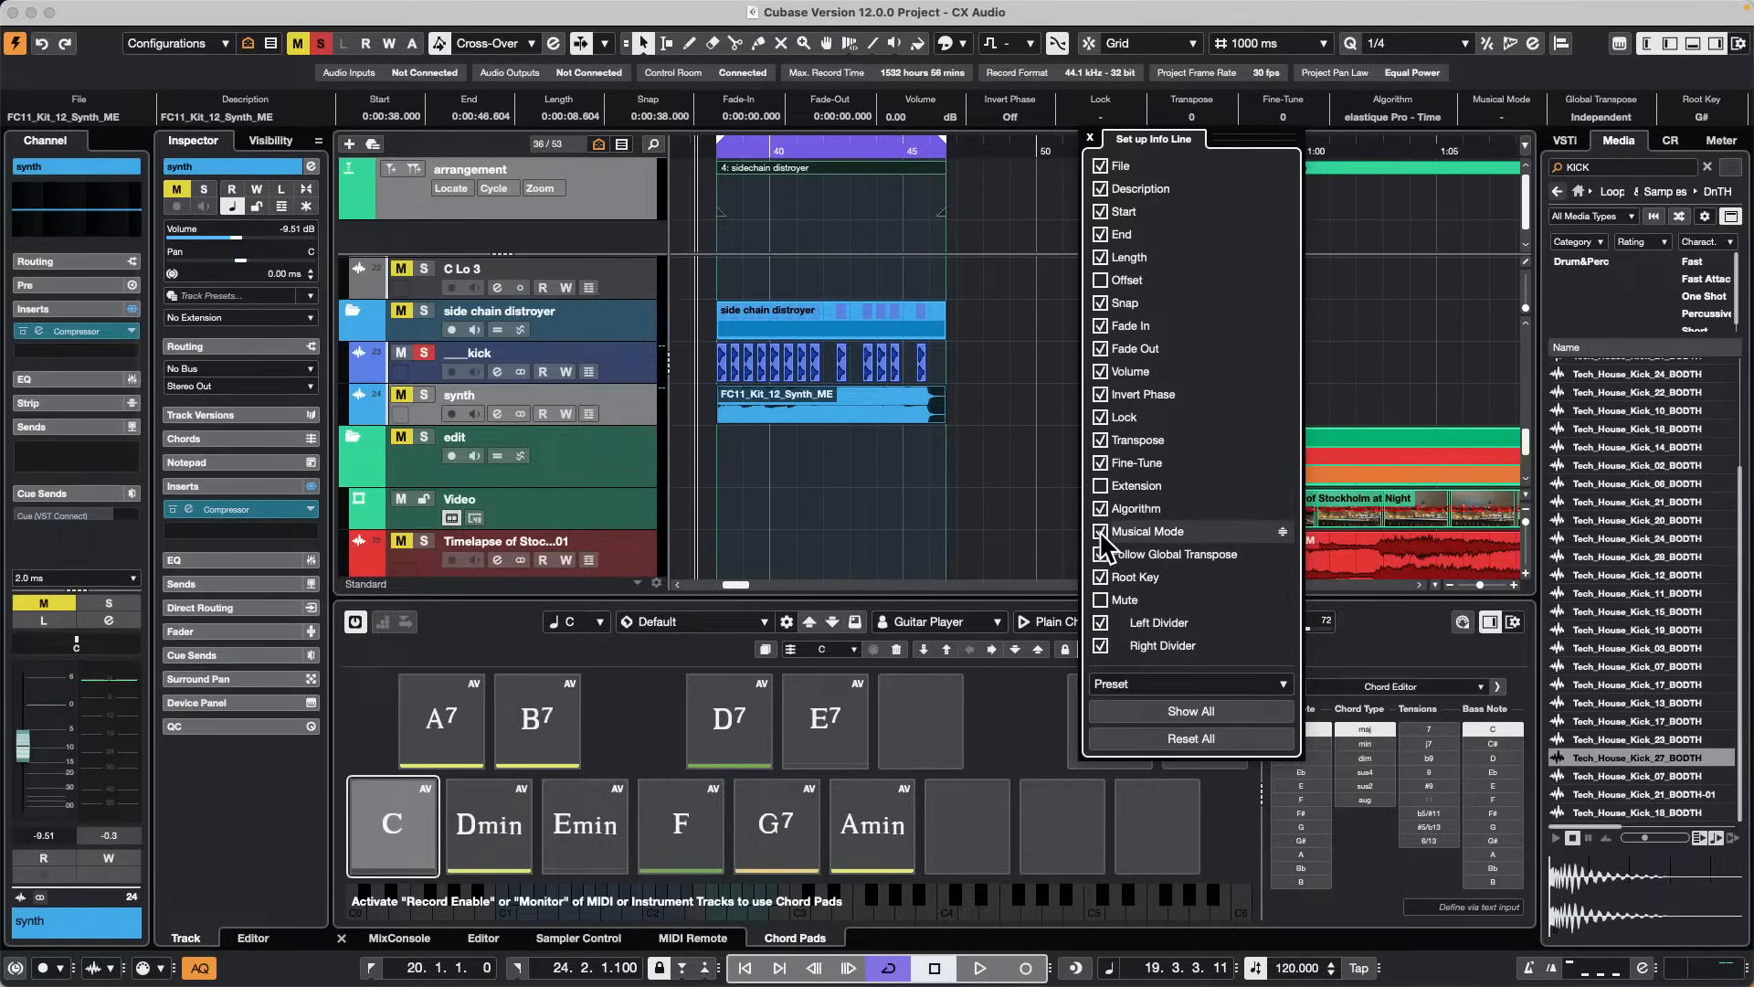
pyautogui.click(1102, 533)
pyautogui.click(1102, 533)
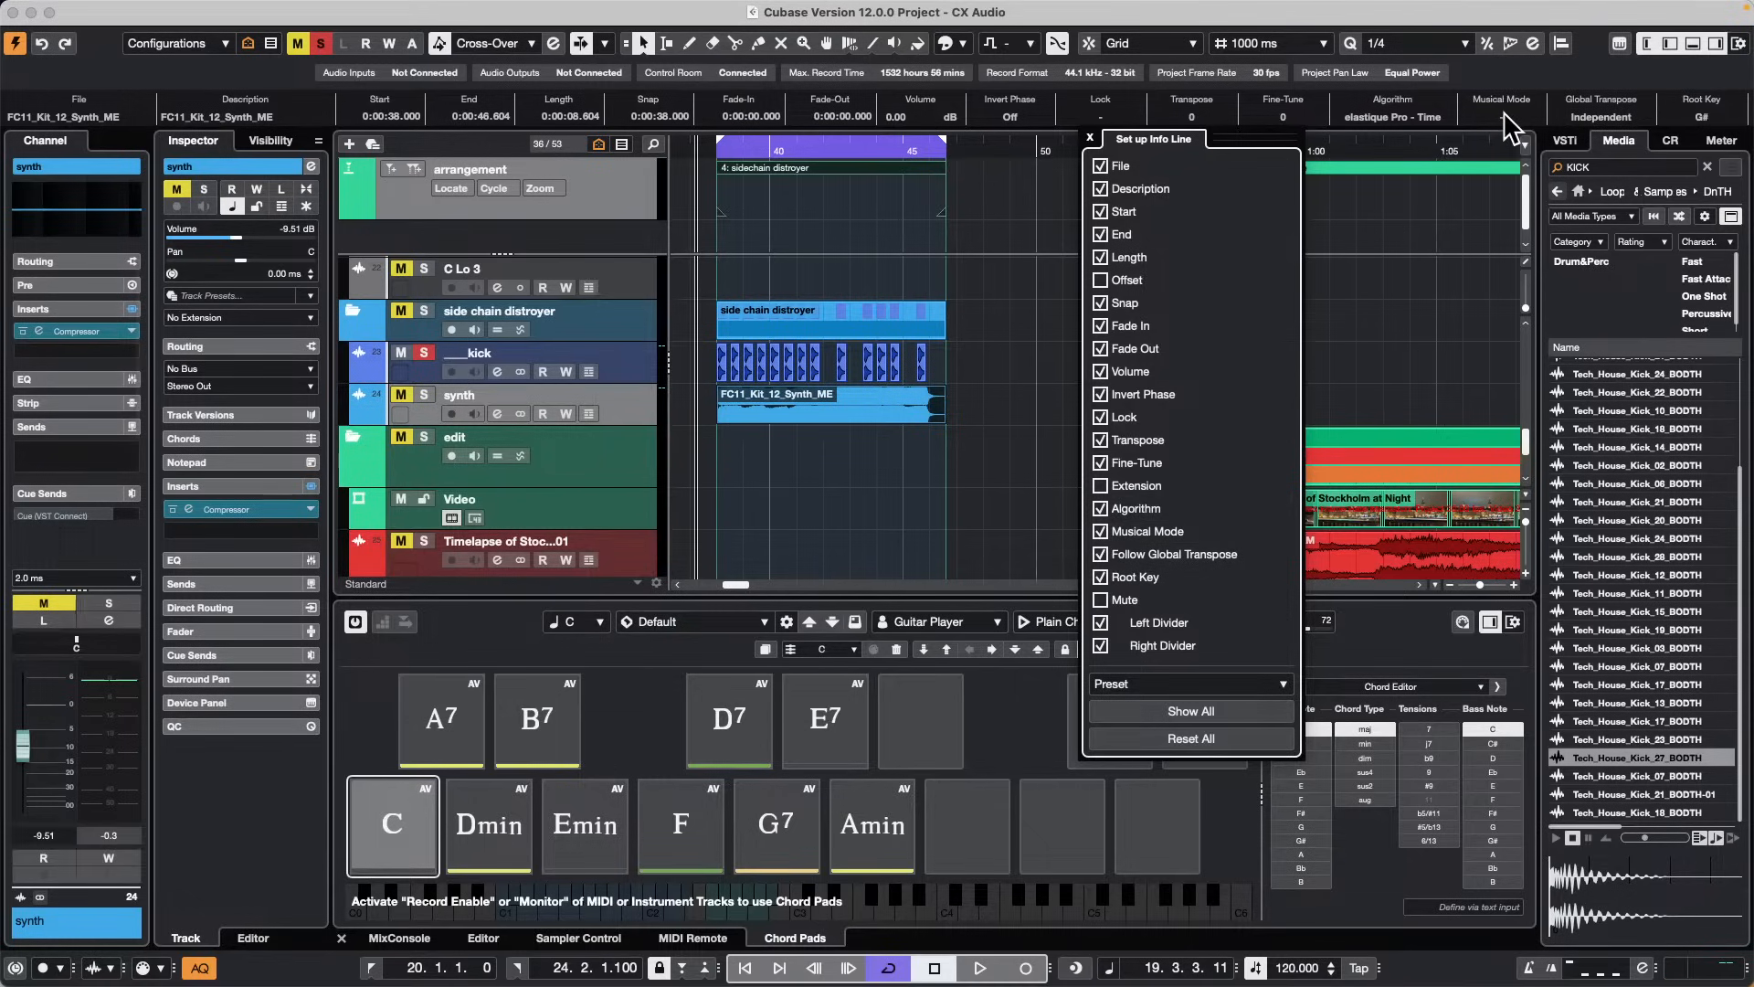
pyautogui.click(1090, 137)
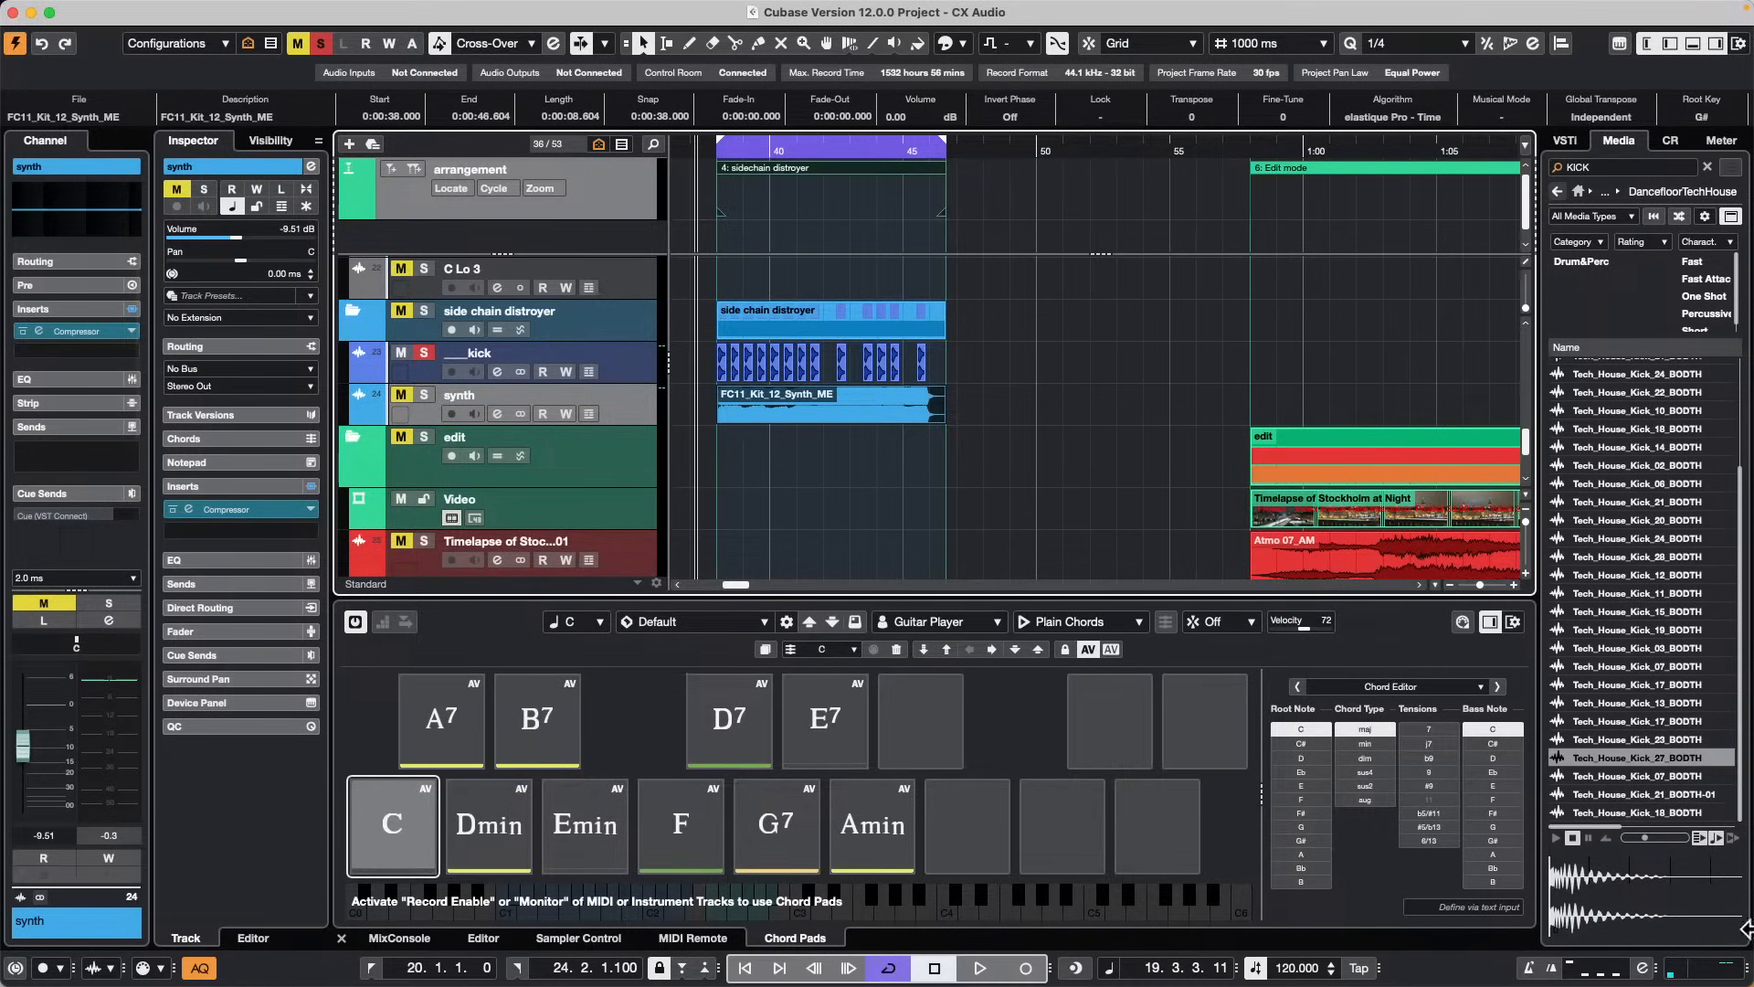
# Step: Audition a range of Tech_House_Kick samples in the MediaBay results, ending on Tech_House_Kick_07_BODTH
pyautogui.click(1604, 559)
pyautogui.click(1605, 609)
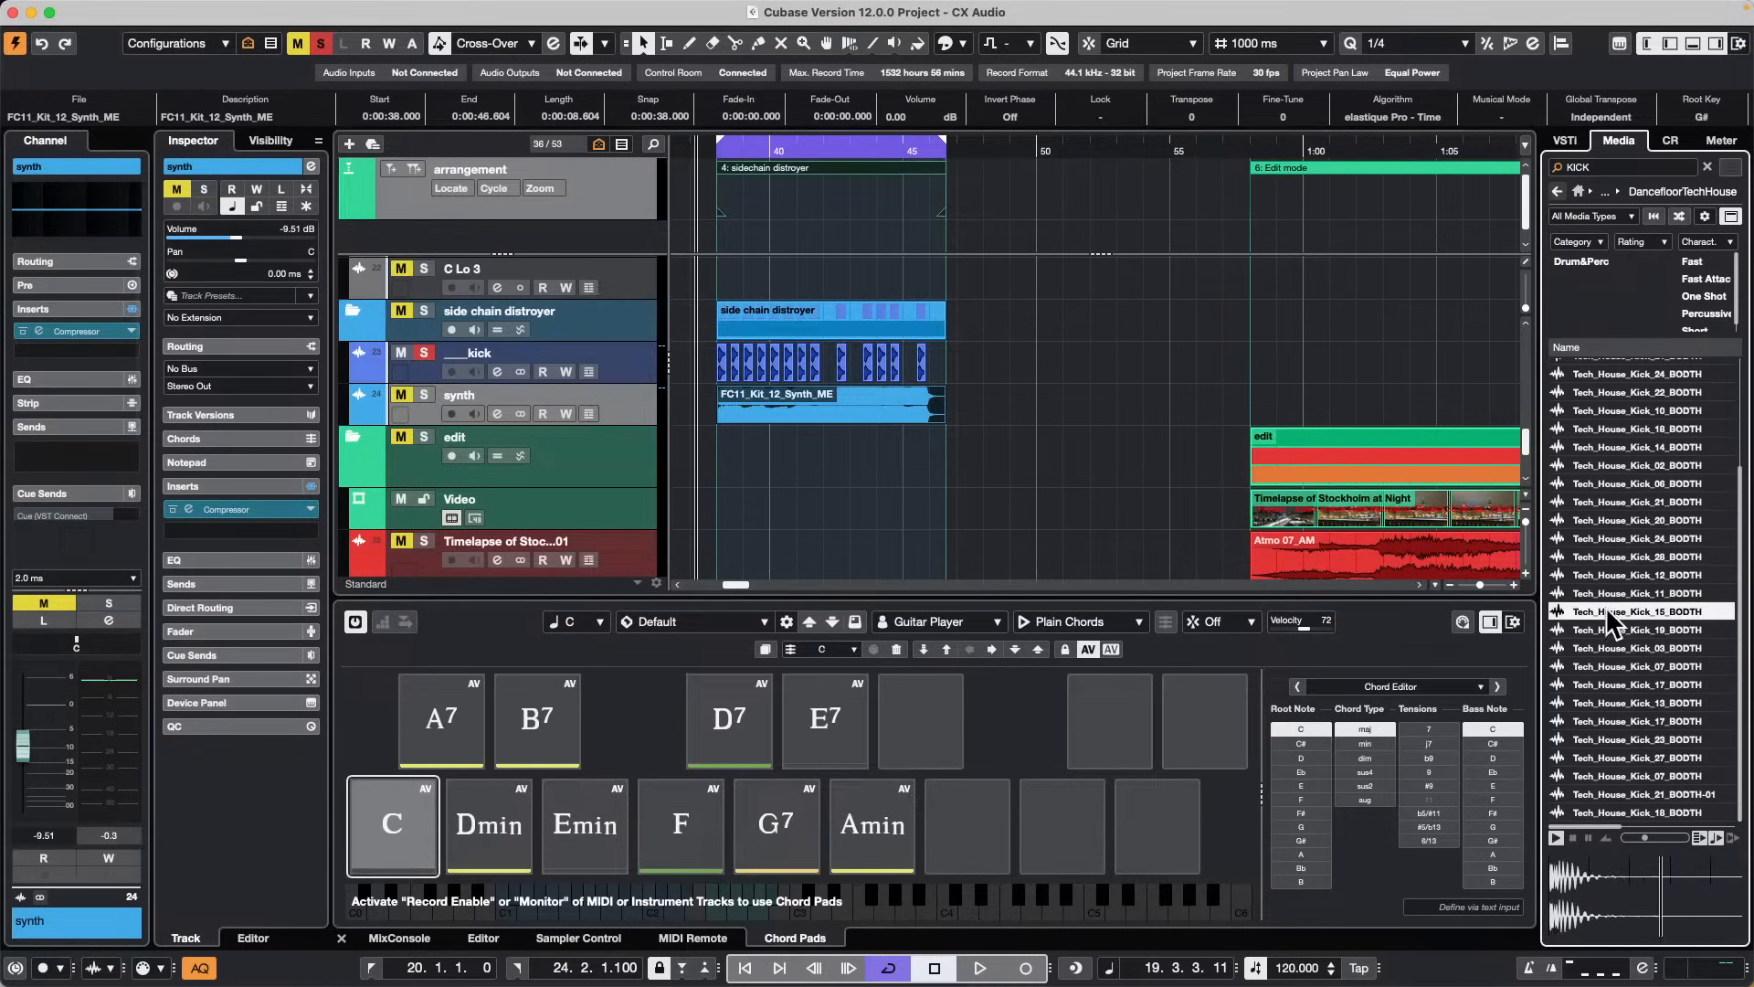
pyautogui.click(1619, 722)
pyautogui.click(1624, 757)
pyautogui.click(1590, 501)
pyautogui.click(1609, 429)
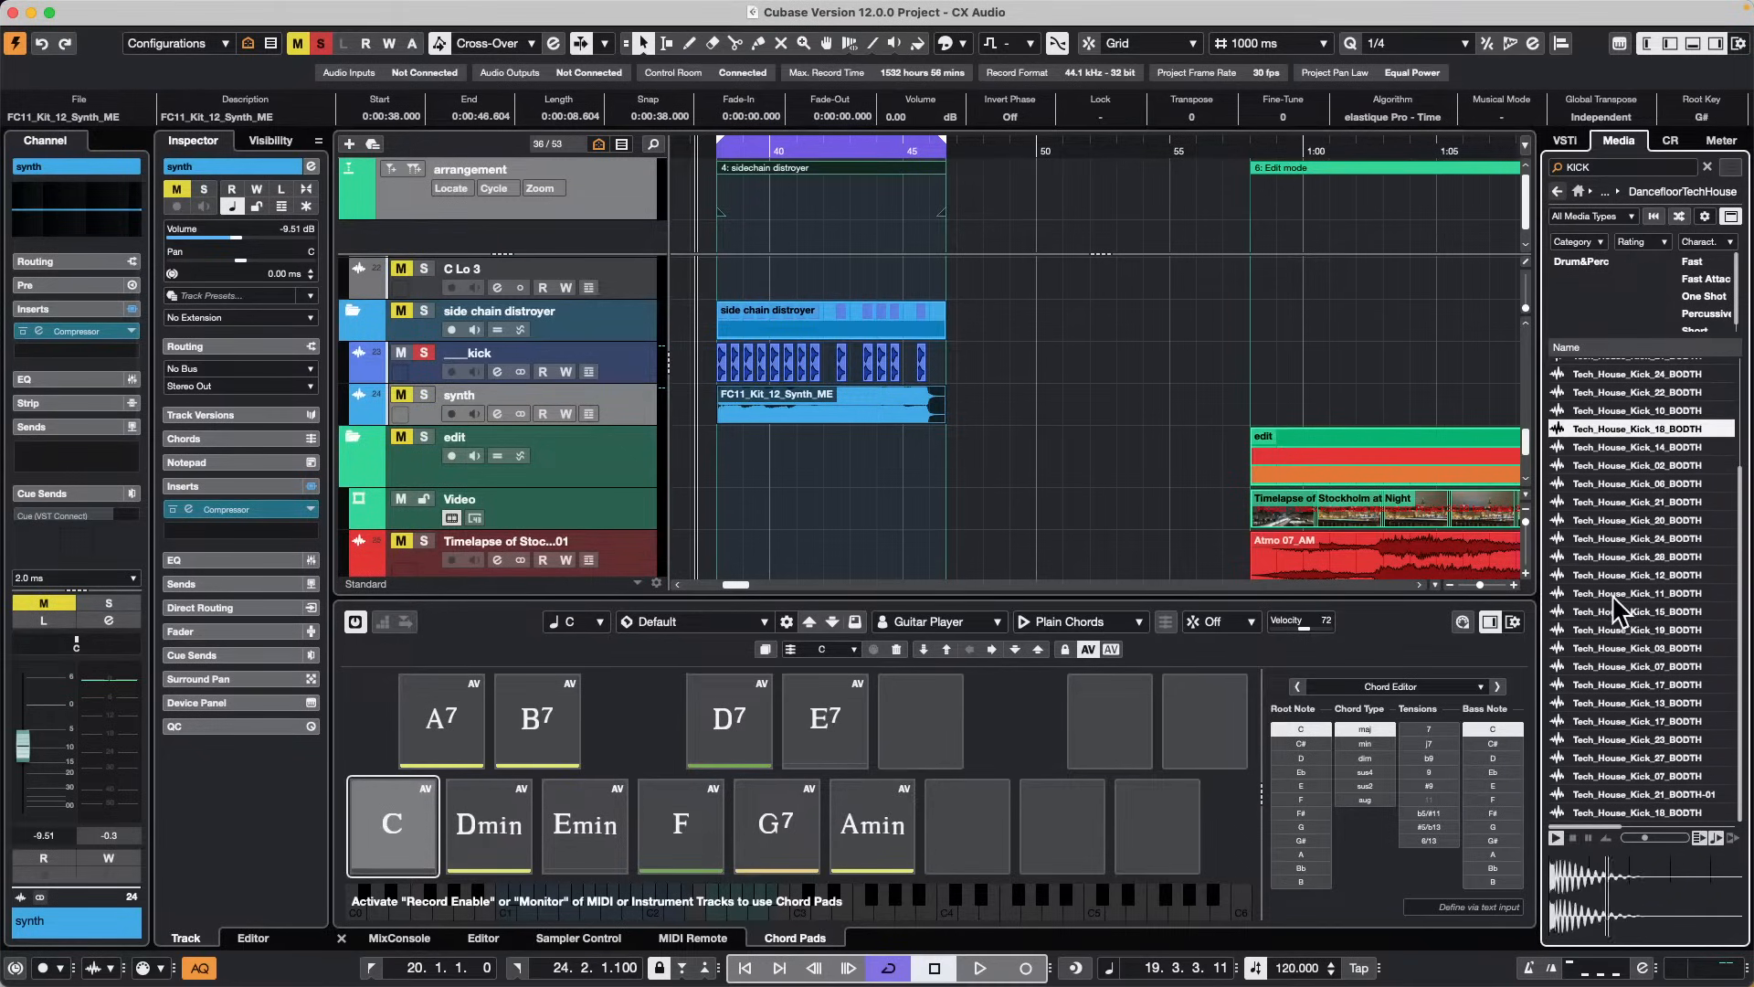
pyautogui.click(1612, 594)
pyautogui.click(1626, 684)
pyautogui.click(1638, 773)
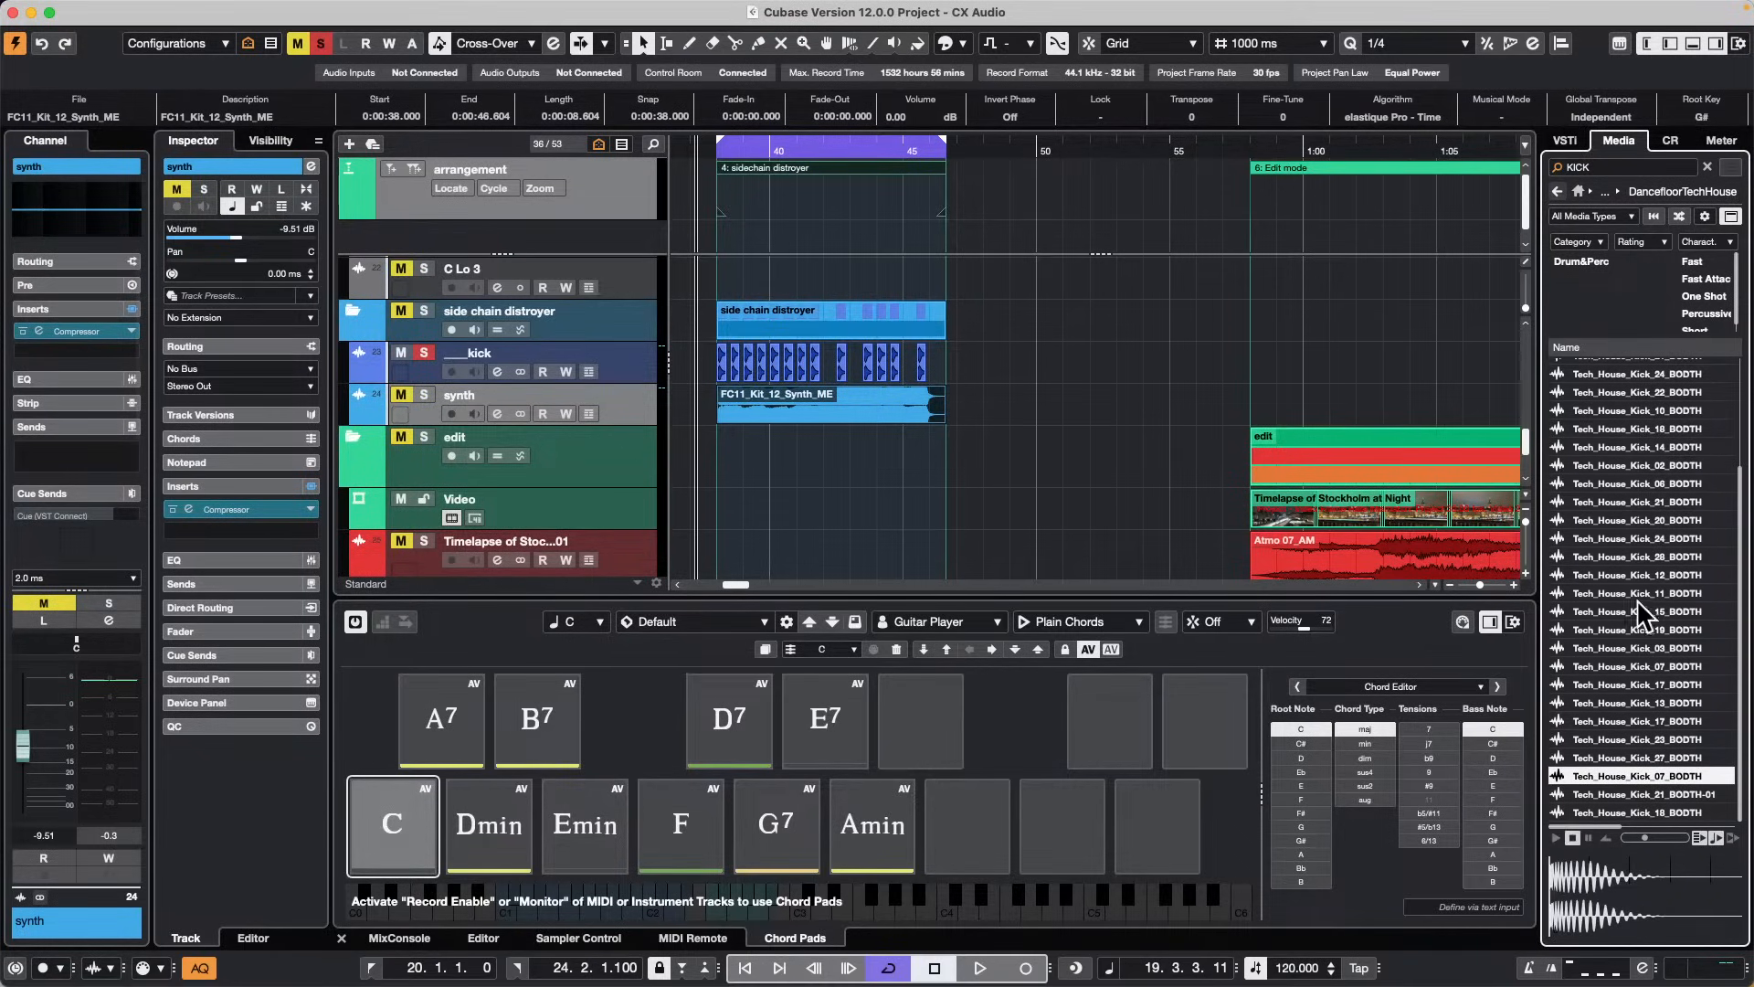
pyautogui.click(1652, 647)
pyautogui.click(1657, 538)
pyautogui.click(1651, 464)
pyautogui.click(1617, 392)
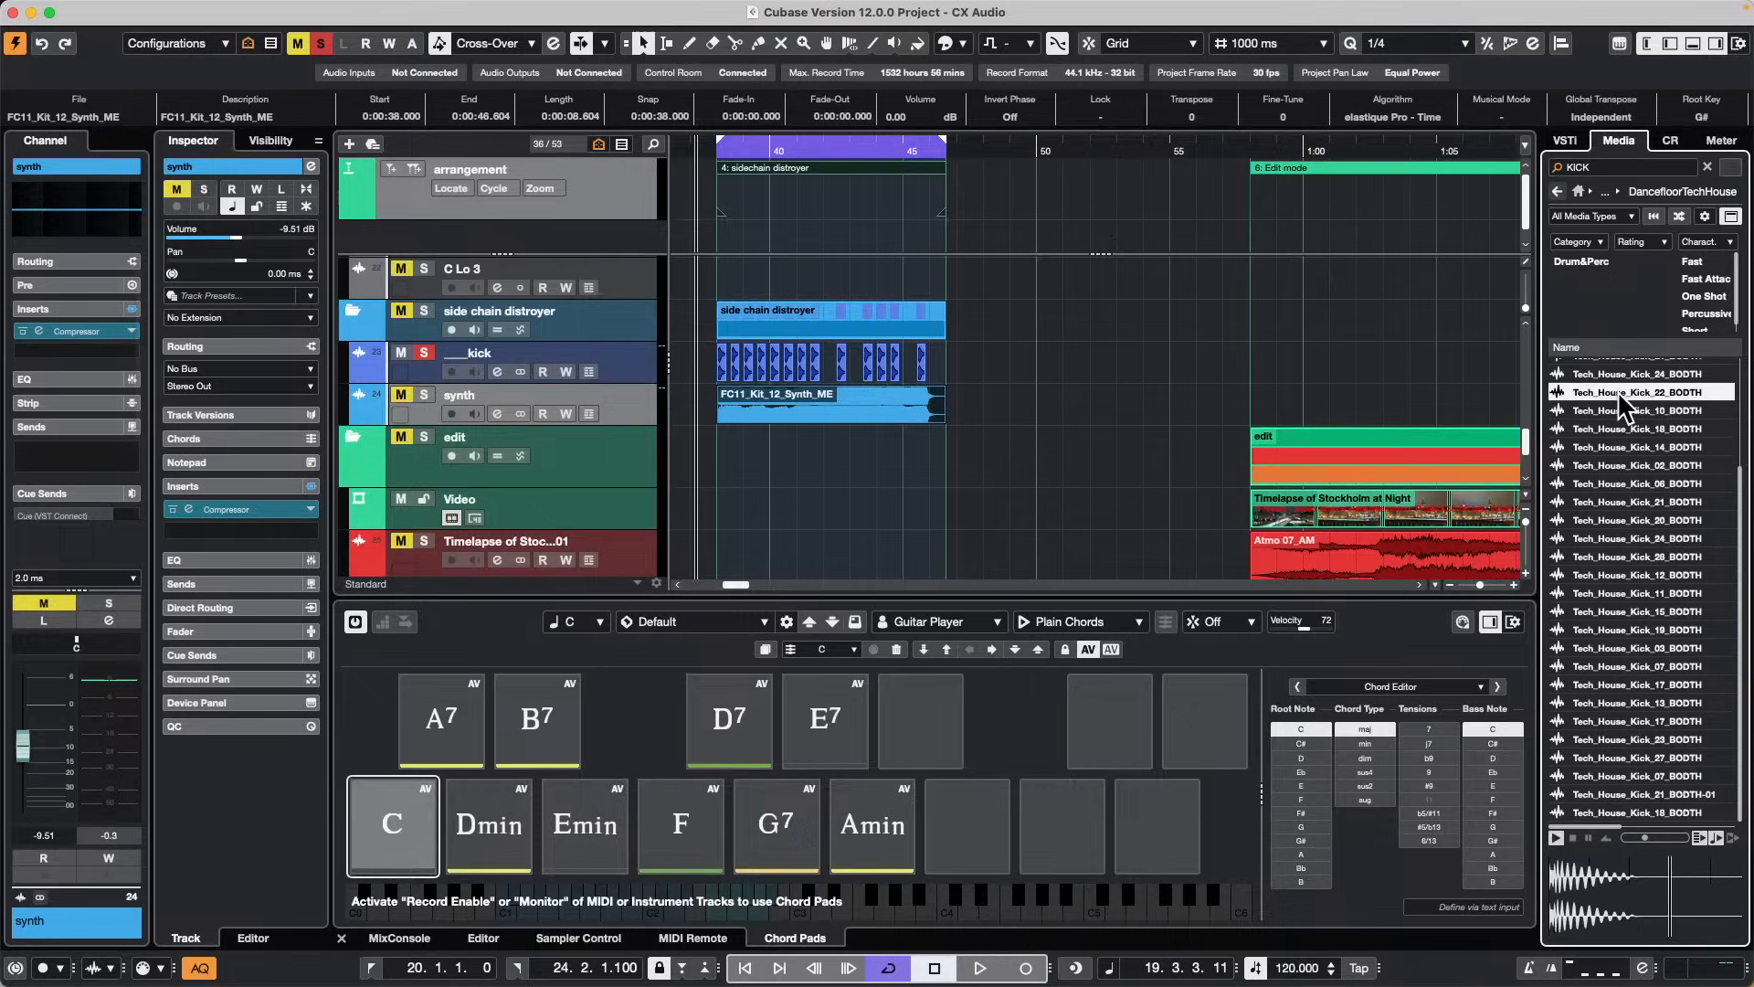
pyautogui.click(1584, 645)
pyautogui.click(1594, 774)
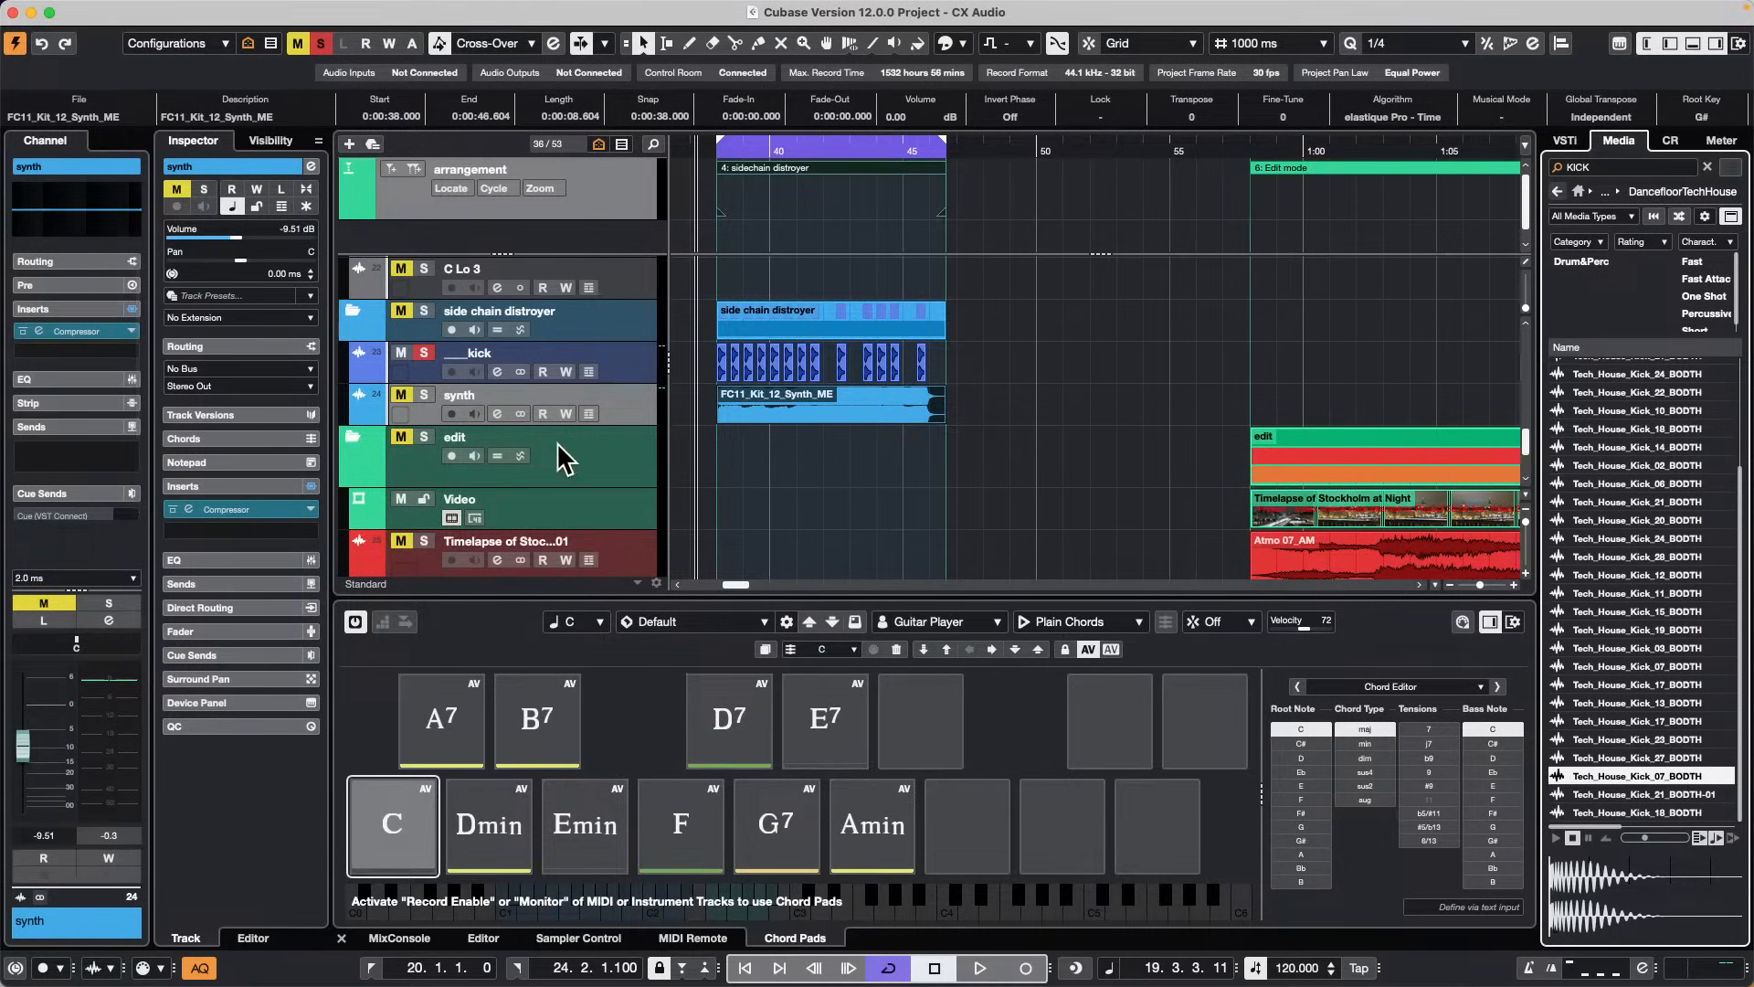
# Step: Load MonoDelay as the first insert effect on the J-50 1 track and close its editor window
pyautogui.scroll(-2, 610, 451)
pyautogui.scroll(-10, 610, 452)
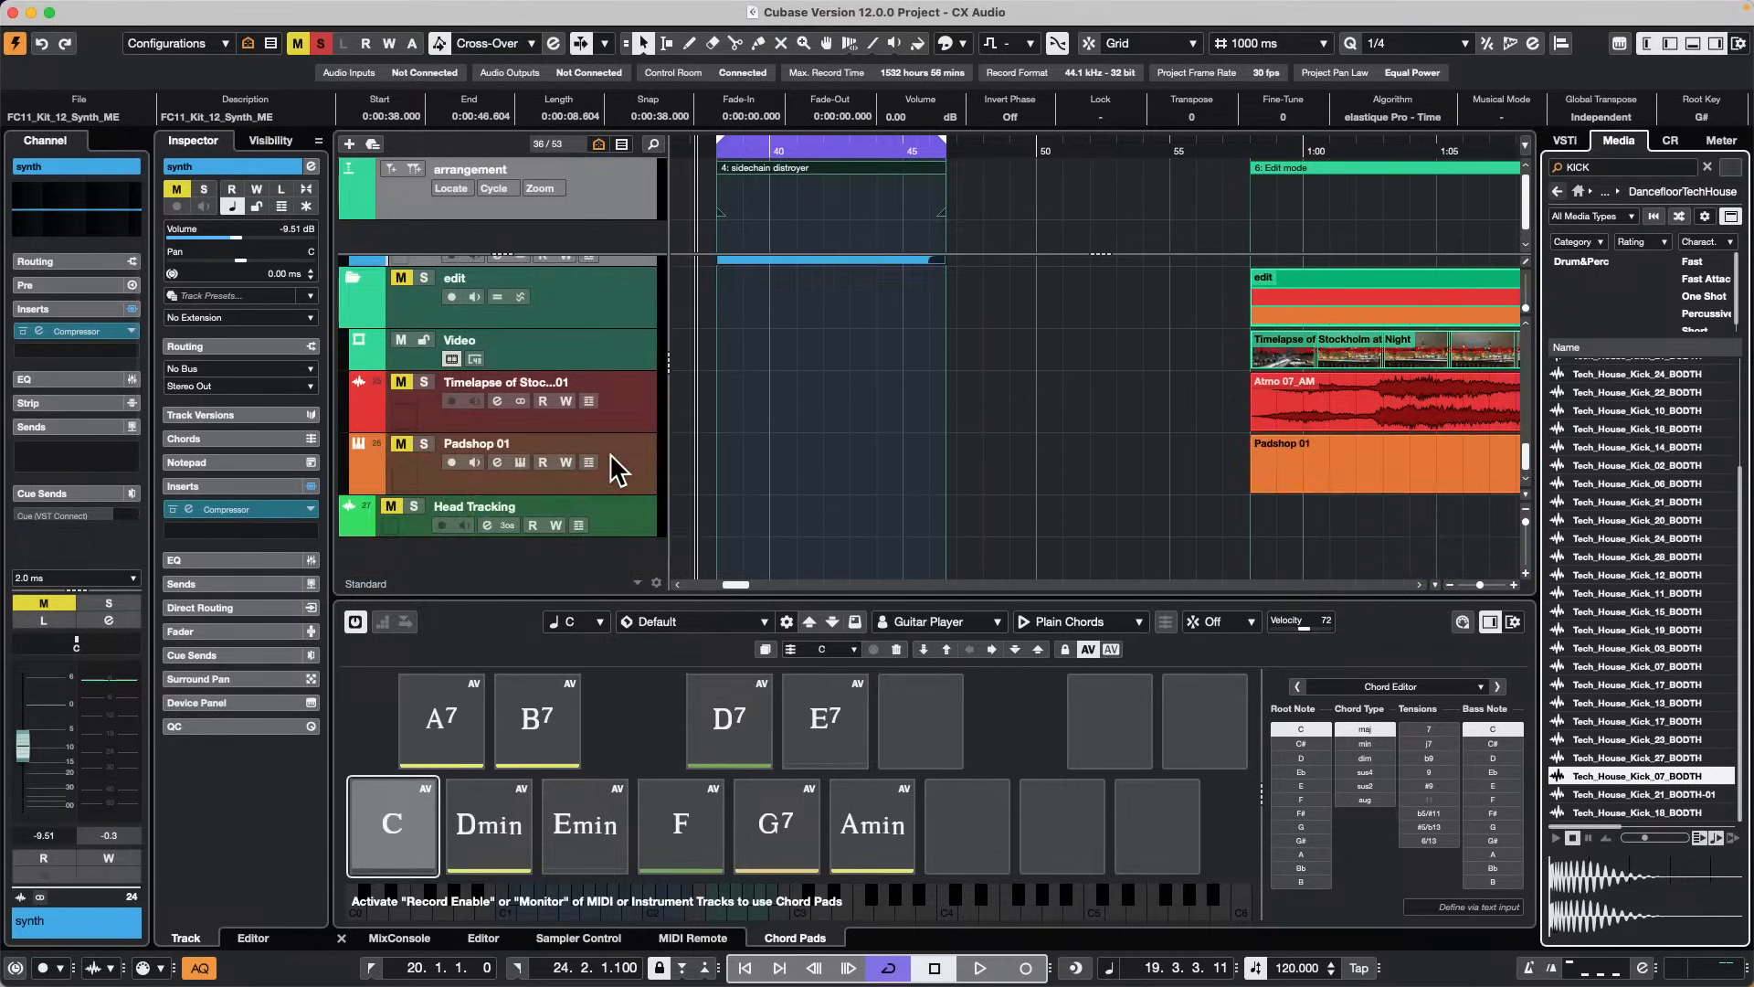
pyautogui.scroll(12, 609, 455)
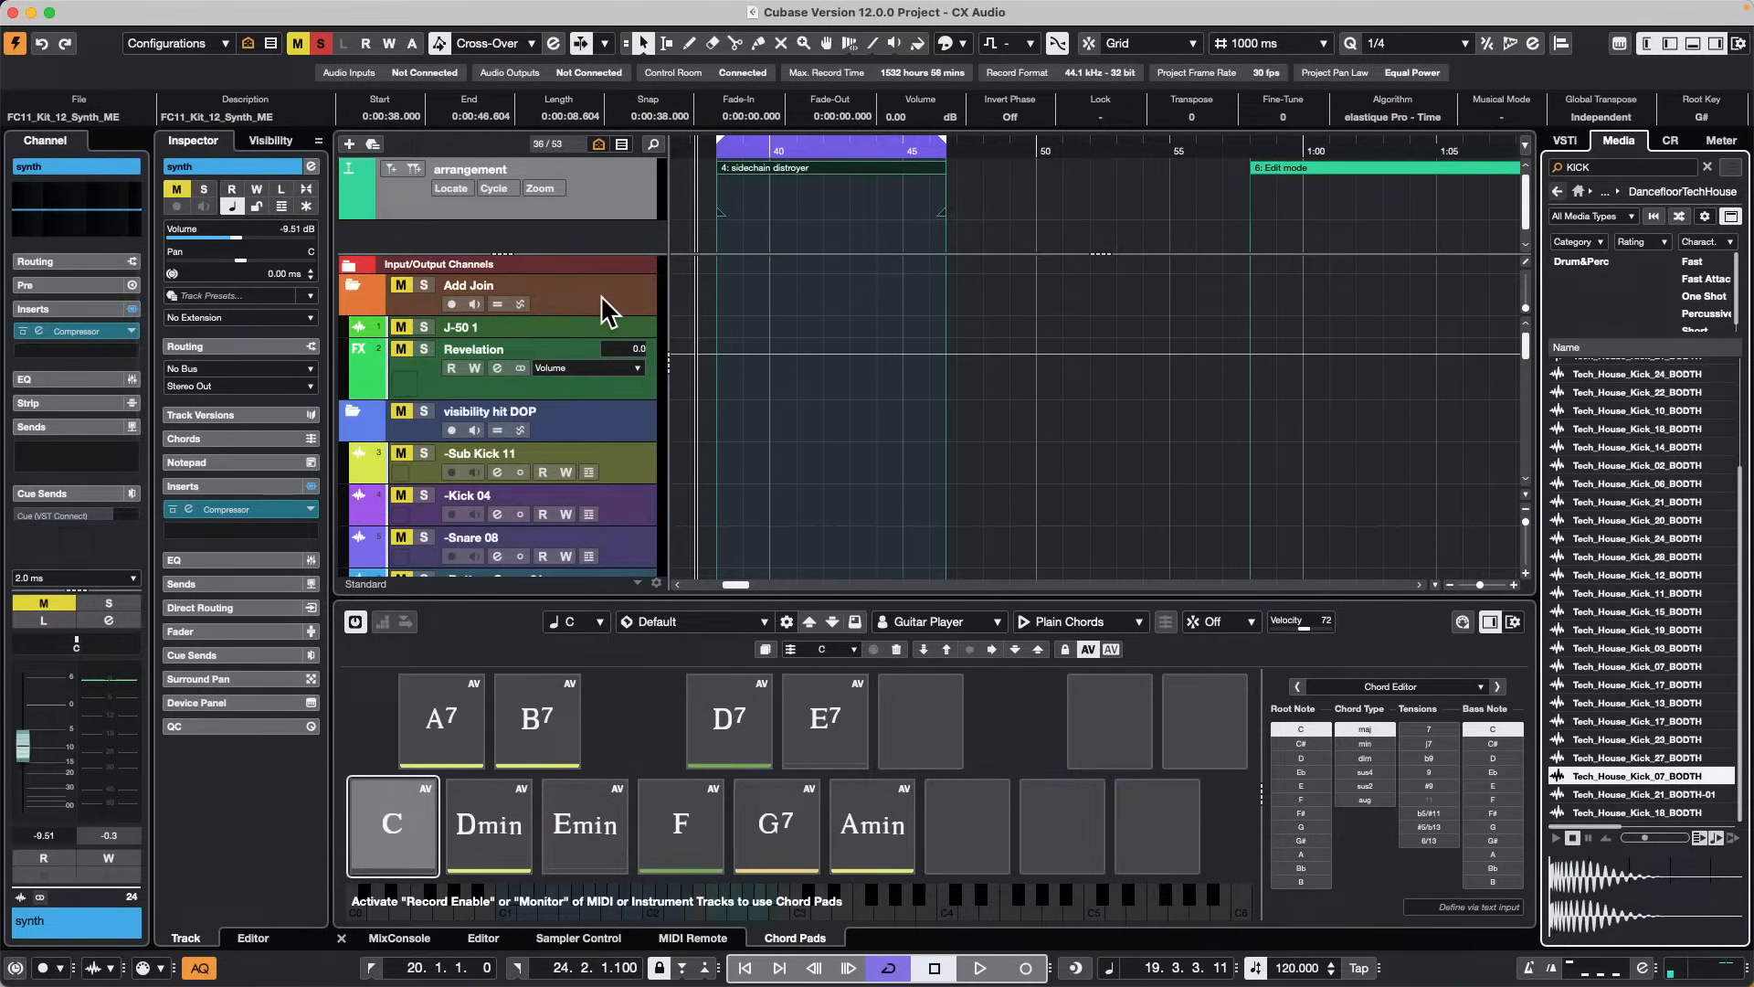
pyautogui.click(638, 321)
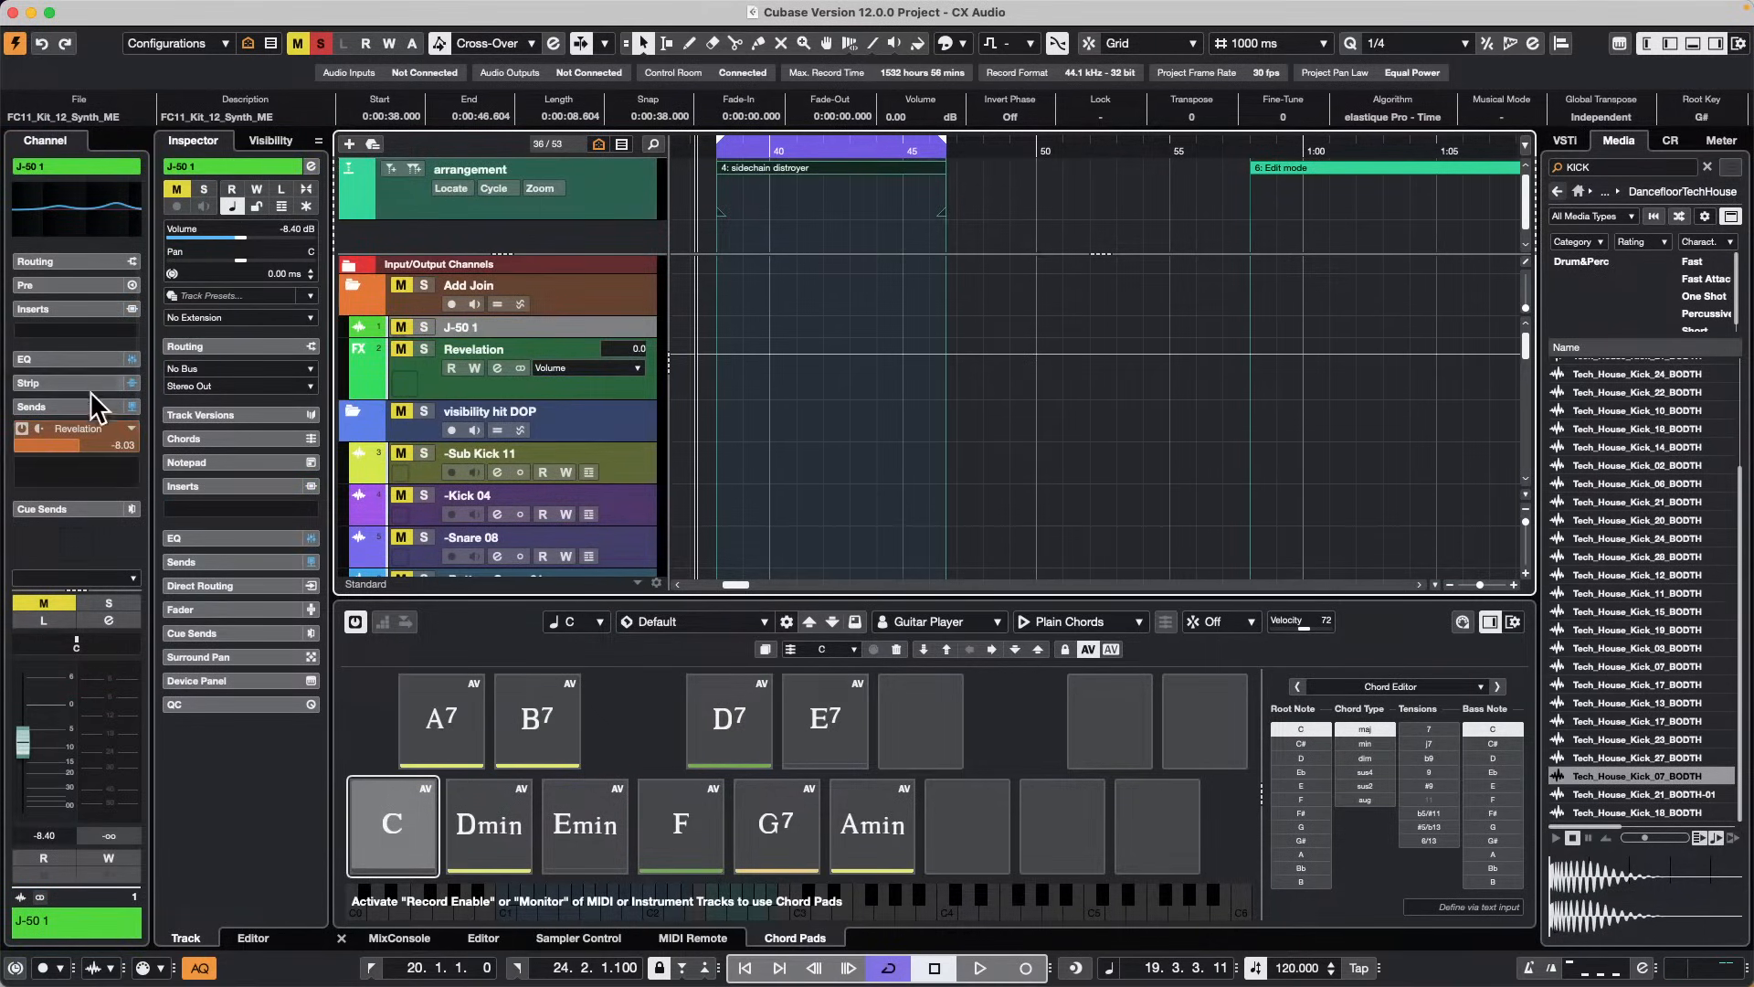
pyautogui.click(259, 509)
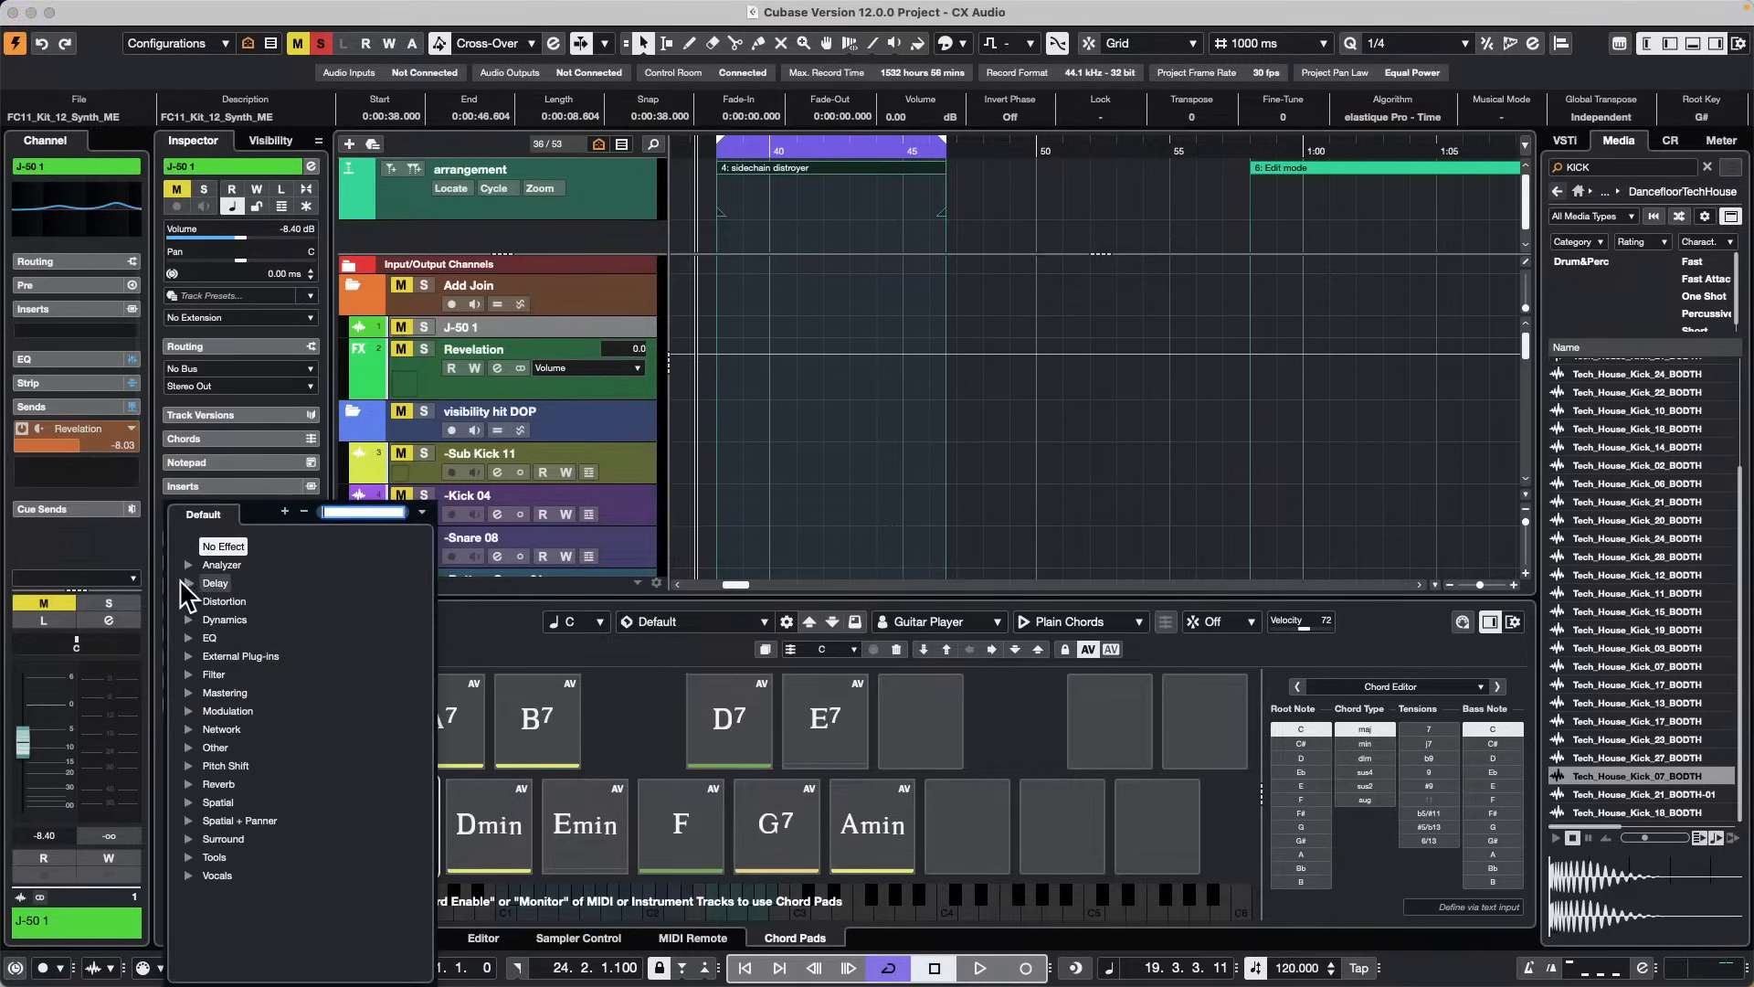
pyautogui.click(193, 585)
pyautogui.click(245, 620)
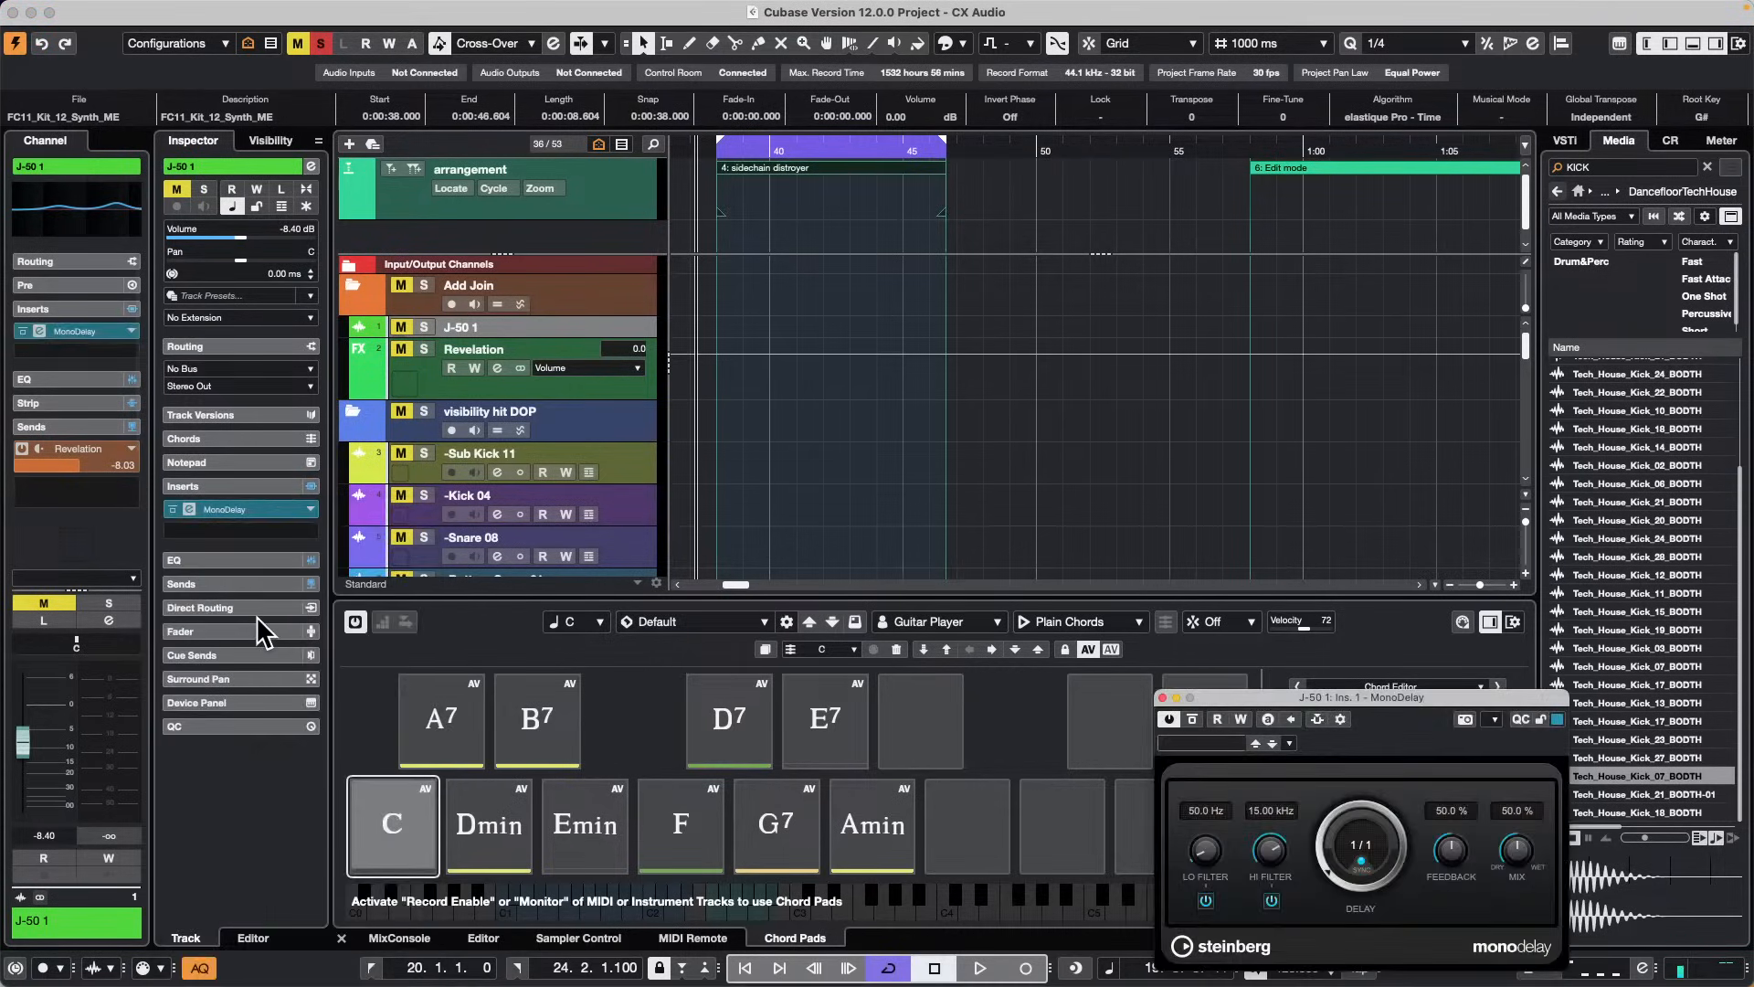
pyautogui.click(257, 507)
pyautogui.click(257, 508)
pyautogui.click(258, 509)
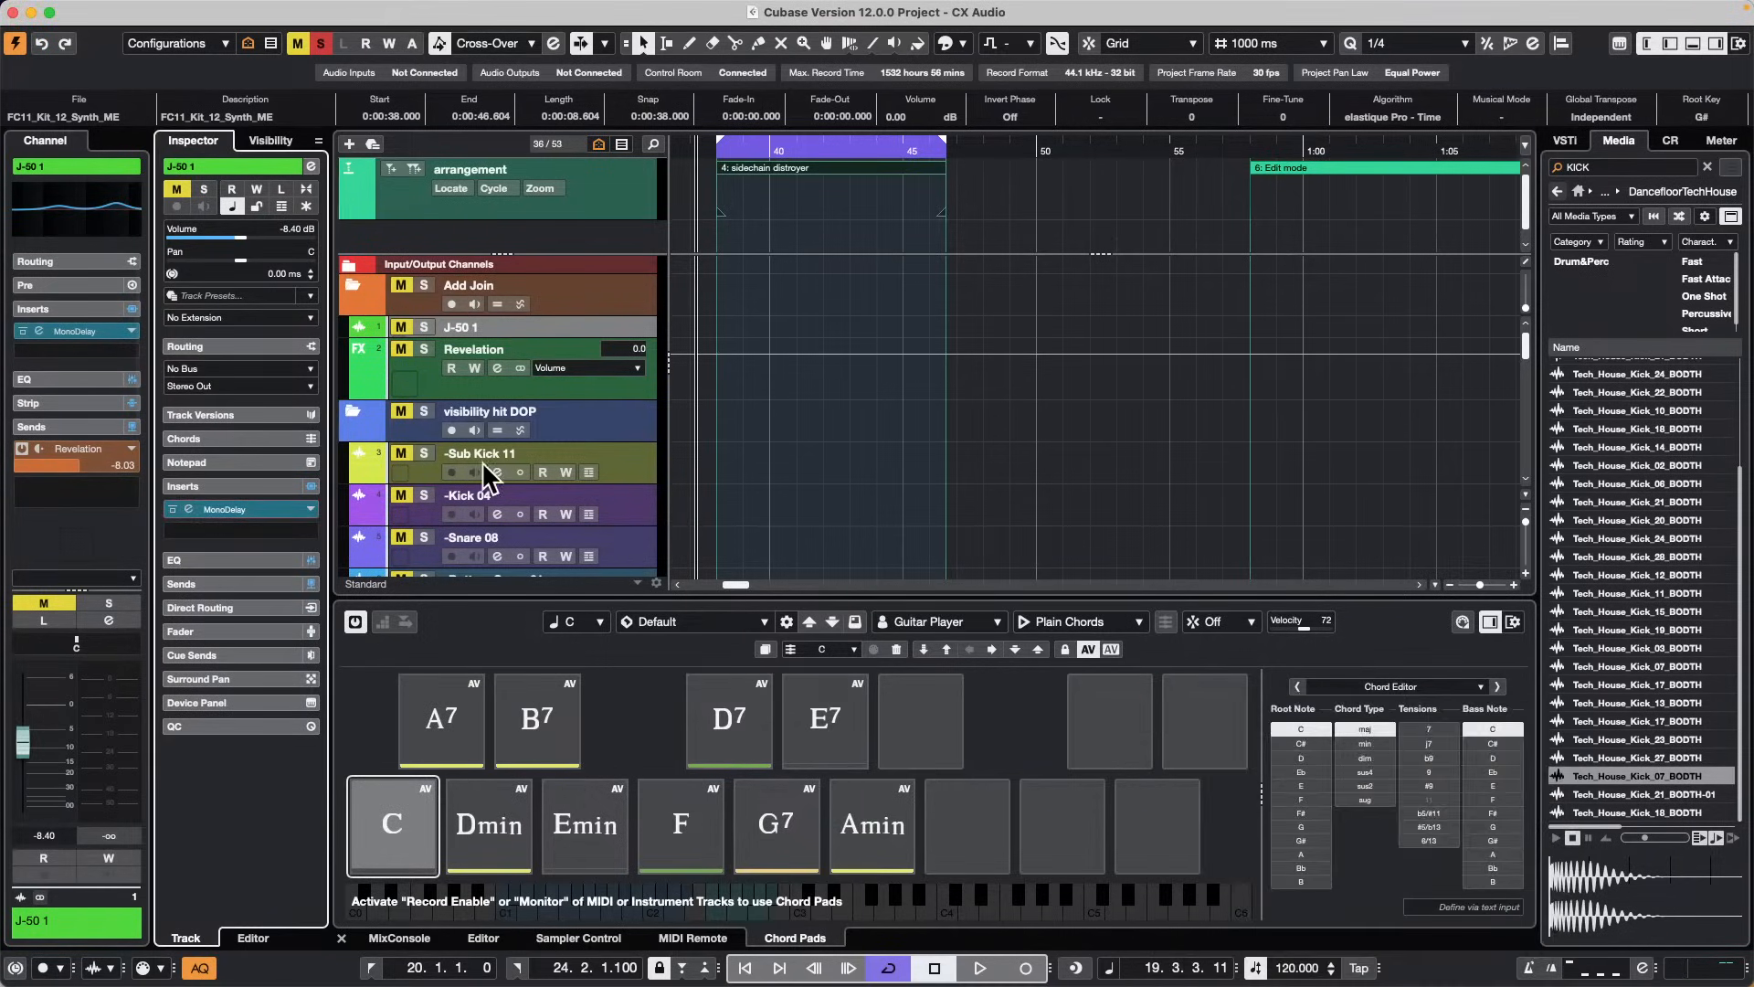
# Step: Add the REVelation reverb as the second insert on the J-50 1 track and close its editor window
pyautogui.click(305, 530)
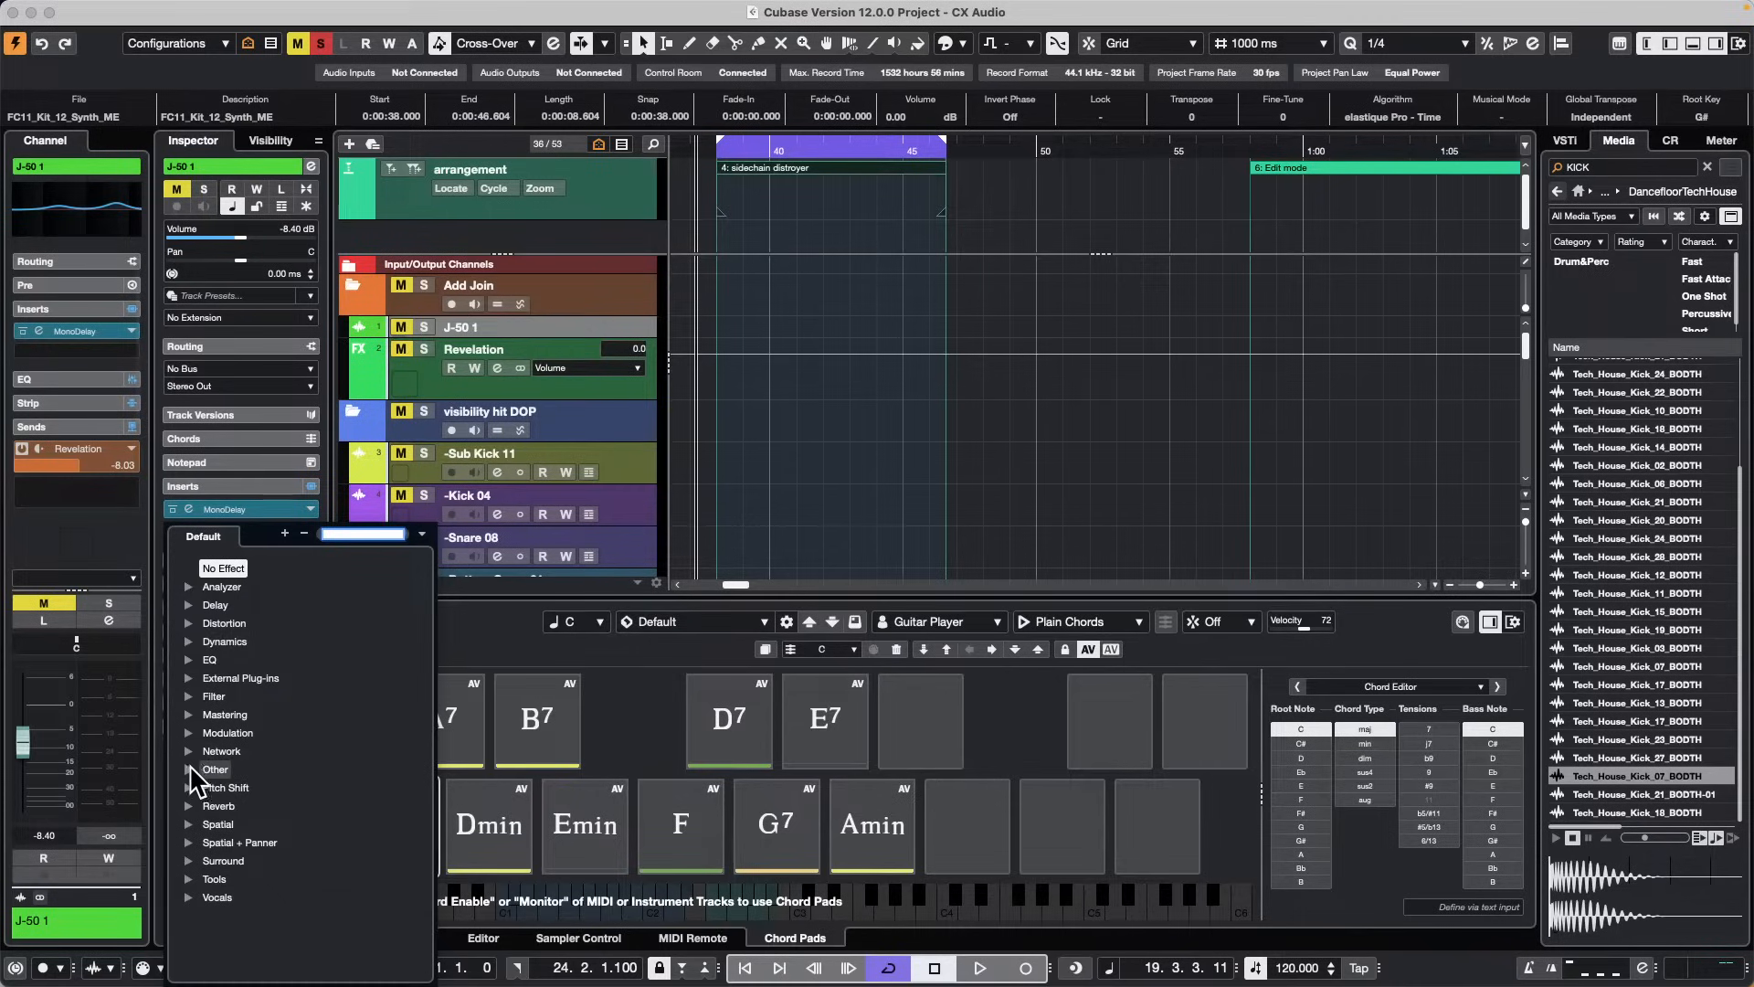
pyautogui.click(190, 805)
pyautogui.click(239, 822)
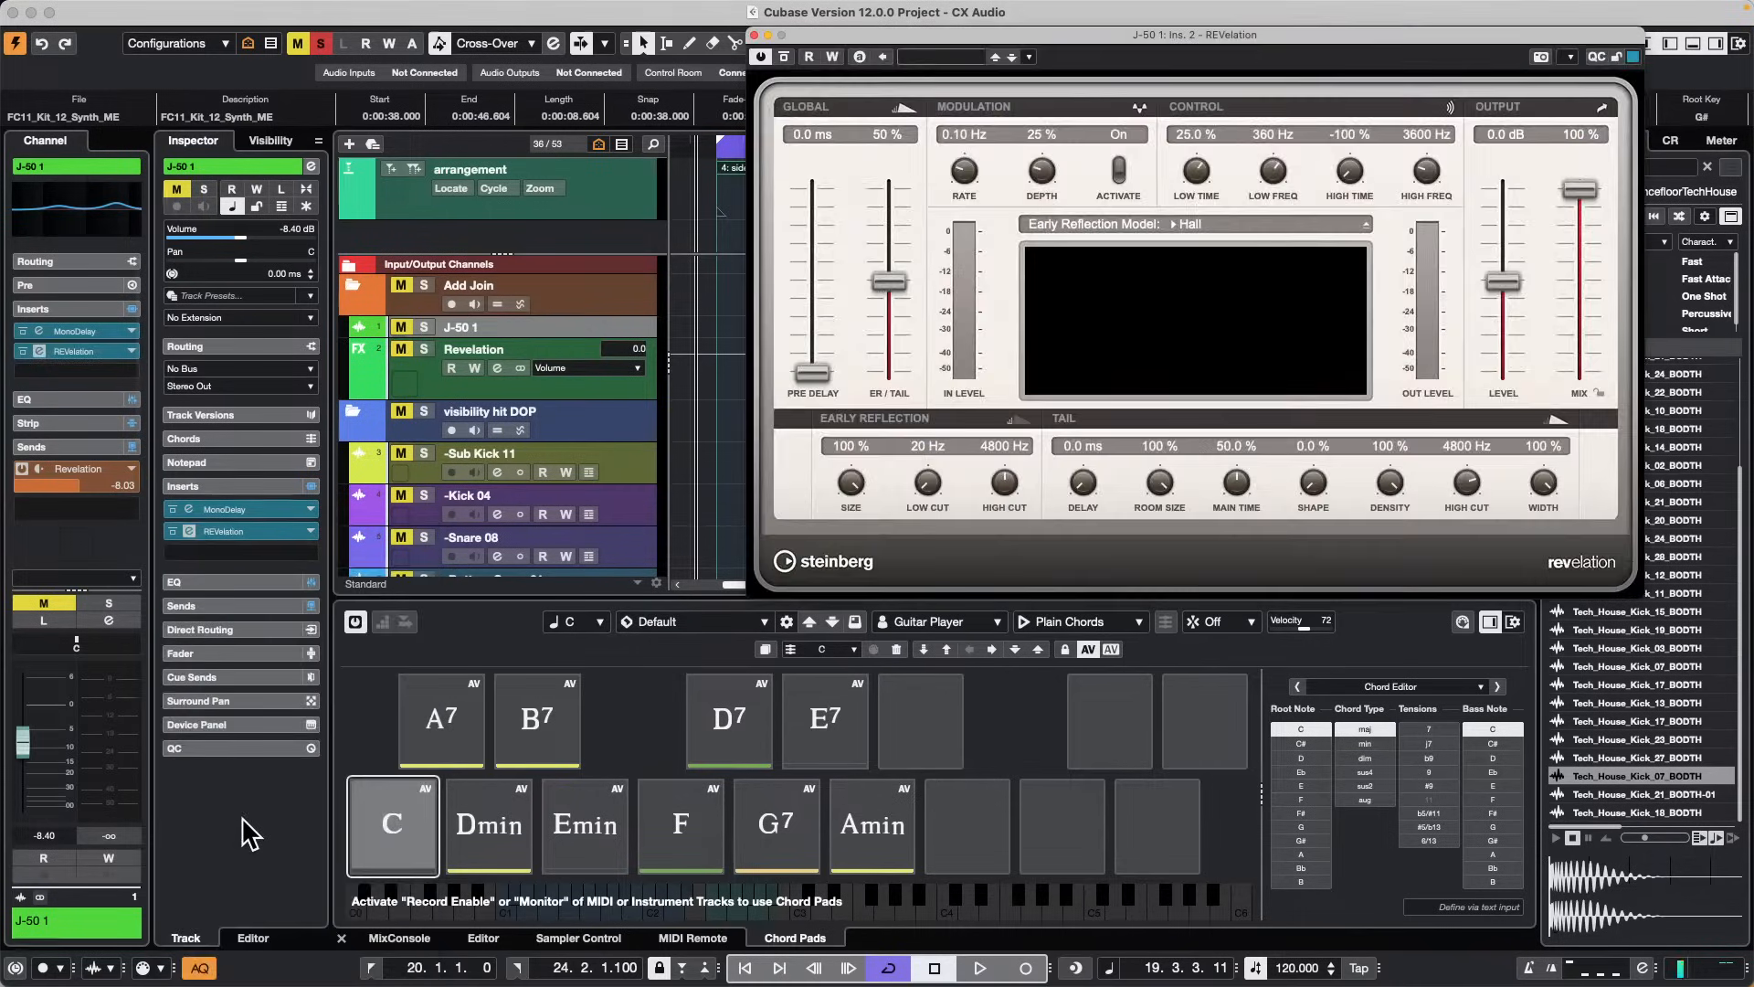
pyautogui.click(753, 35)
# Step: Disable Open Effect Editor after Loading It in the VST Plug-ins preferences, applying the change and closing the preferences
pyautogui.click(66, 10)
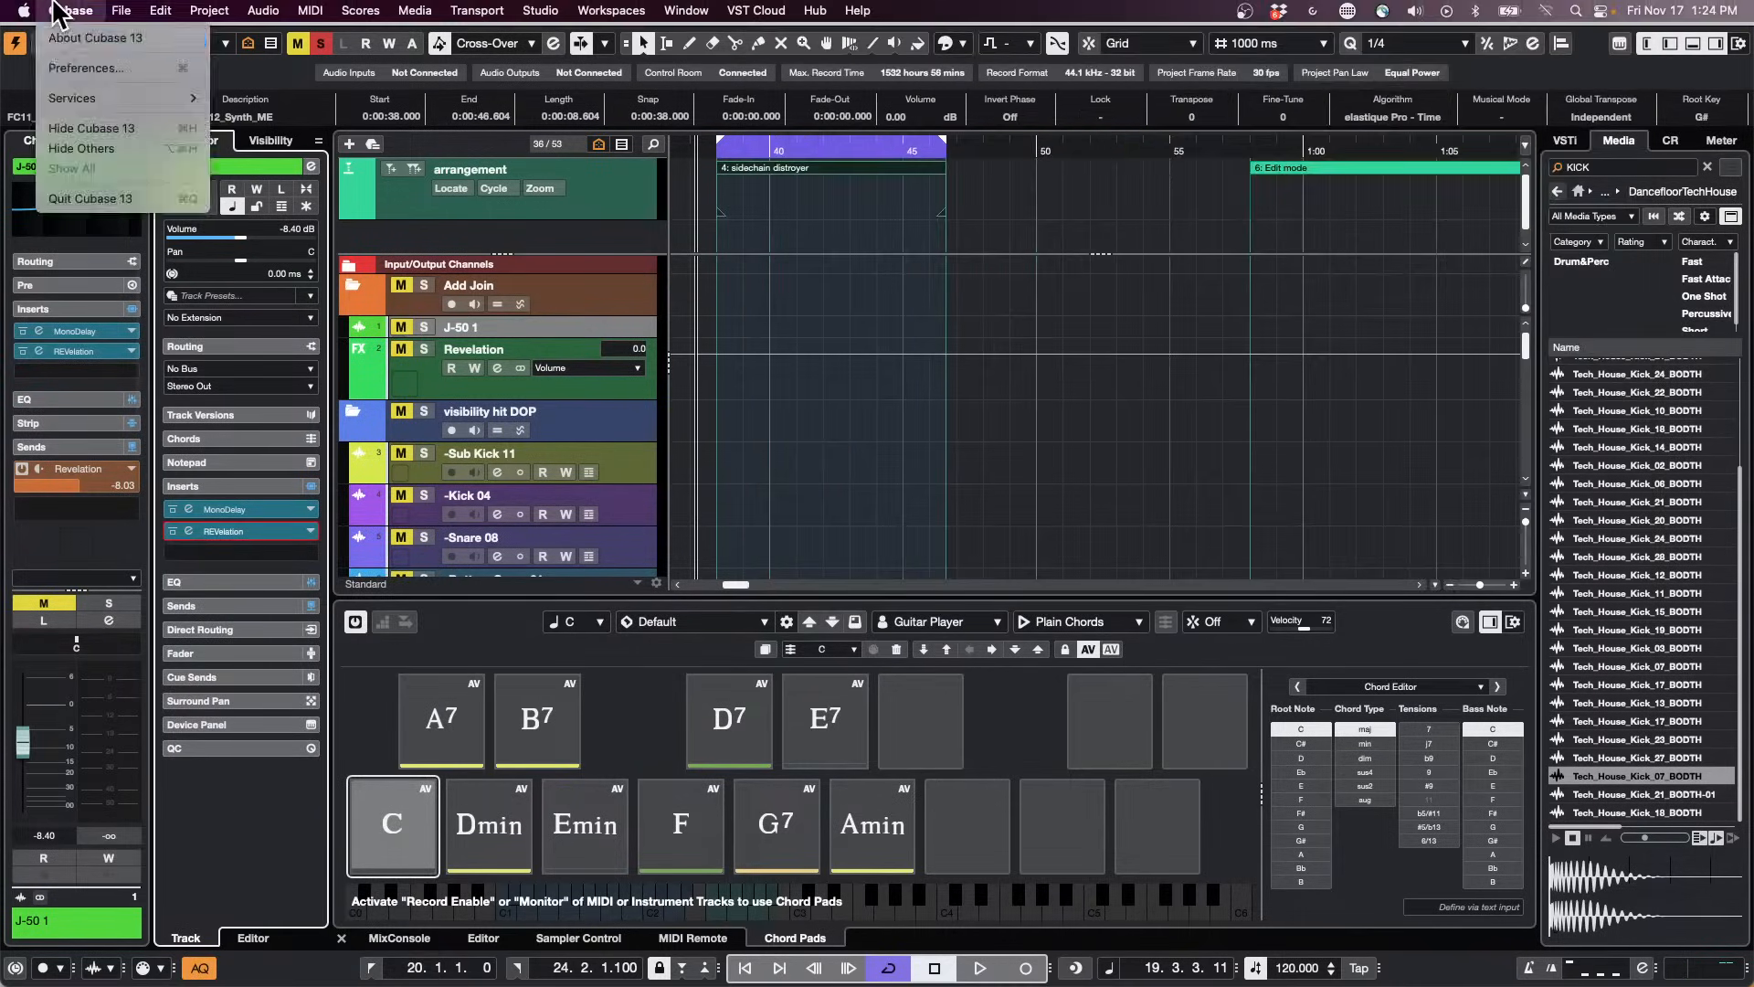
pyautogui.click(75, 68)
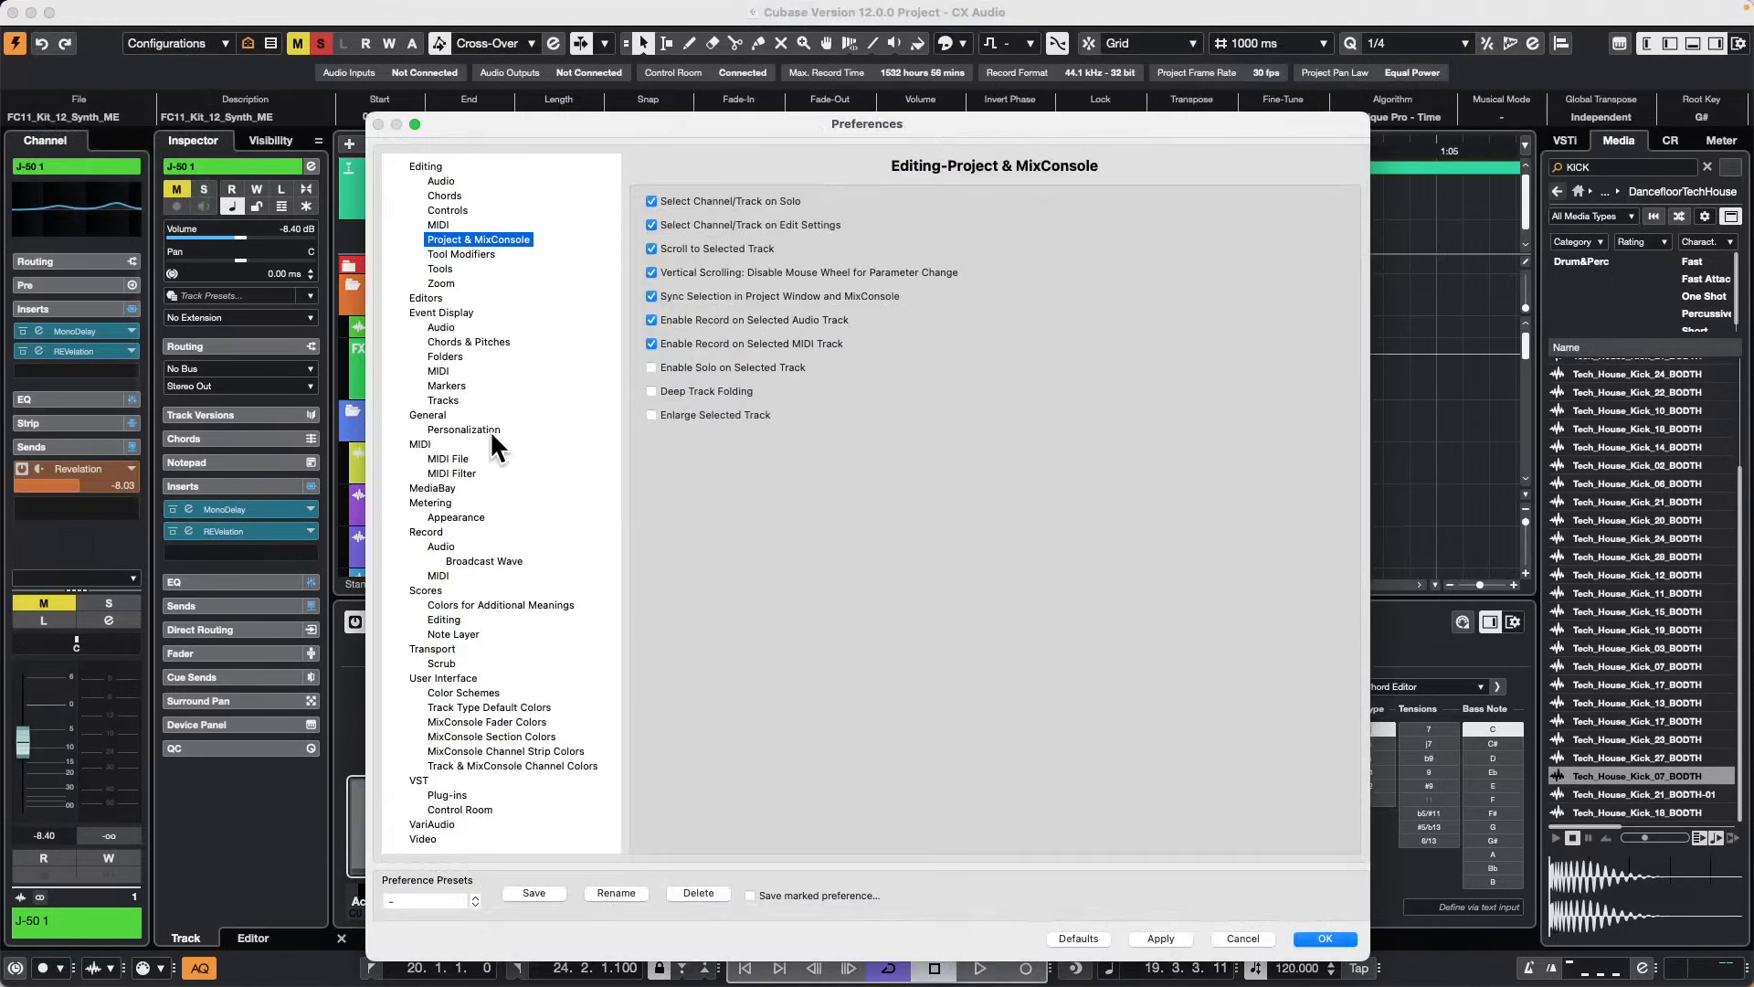
pyautogui.click(422, 779)
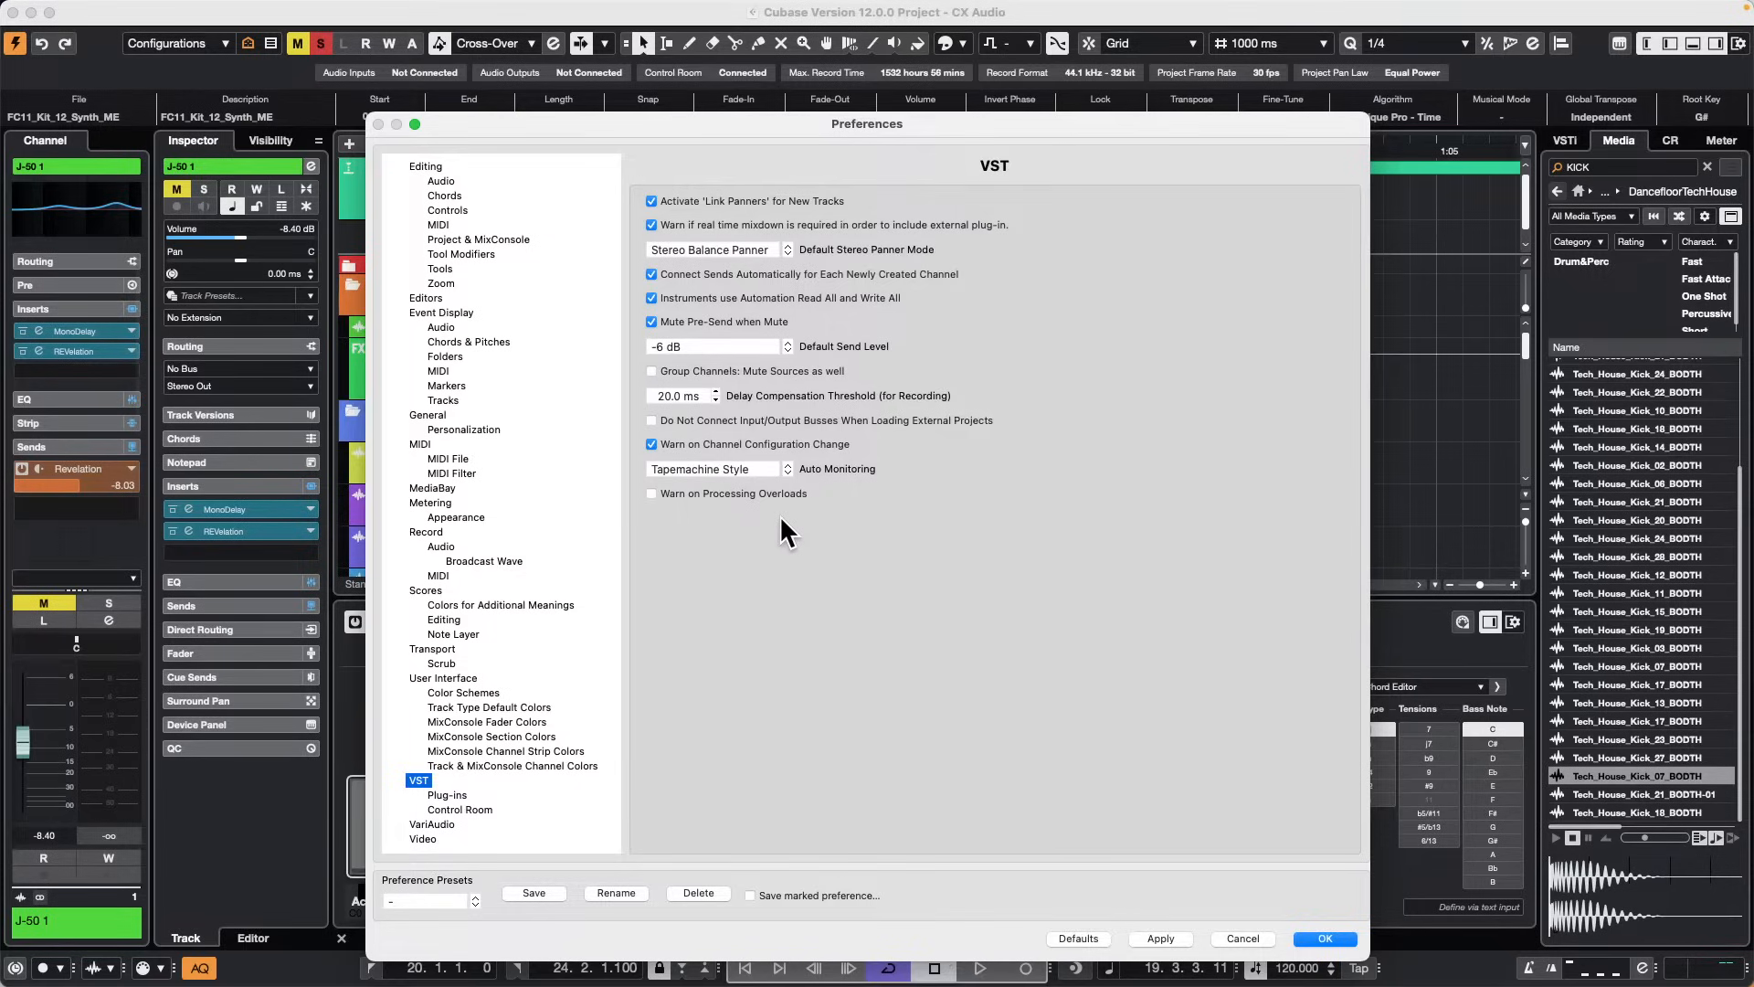
pyautogui.click(457, 791)
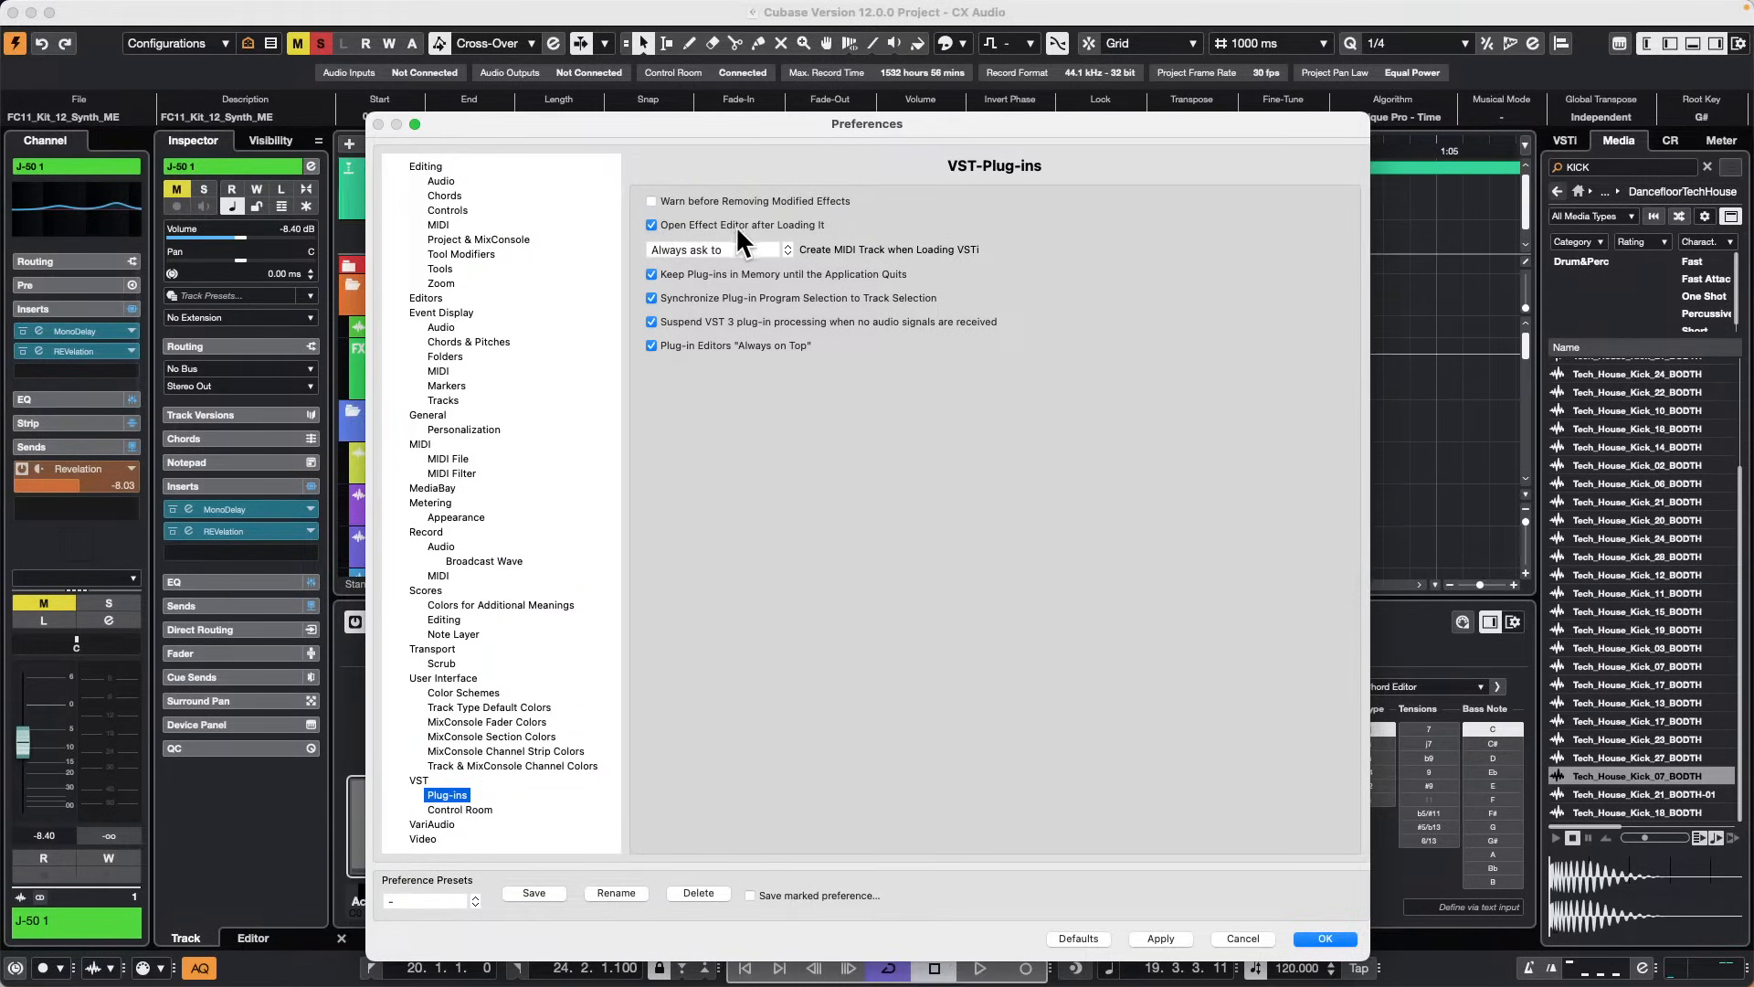
pyautogui.click(652, 224)
pyautogui.click(1159, 940)
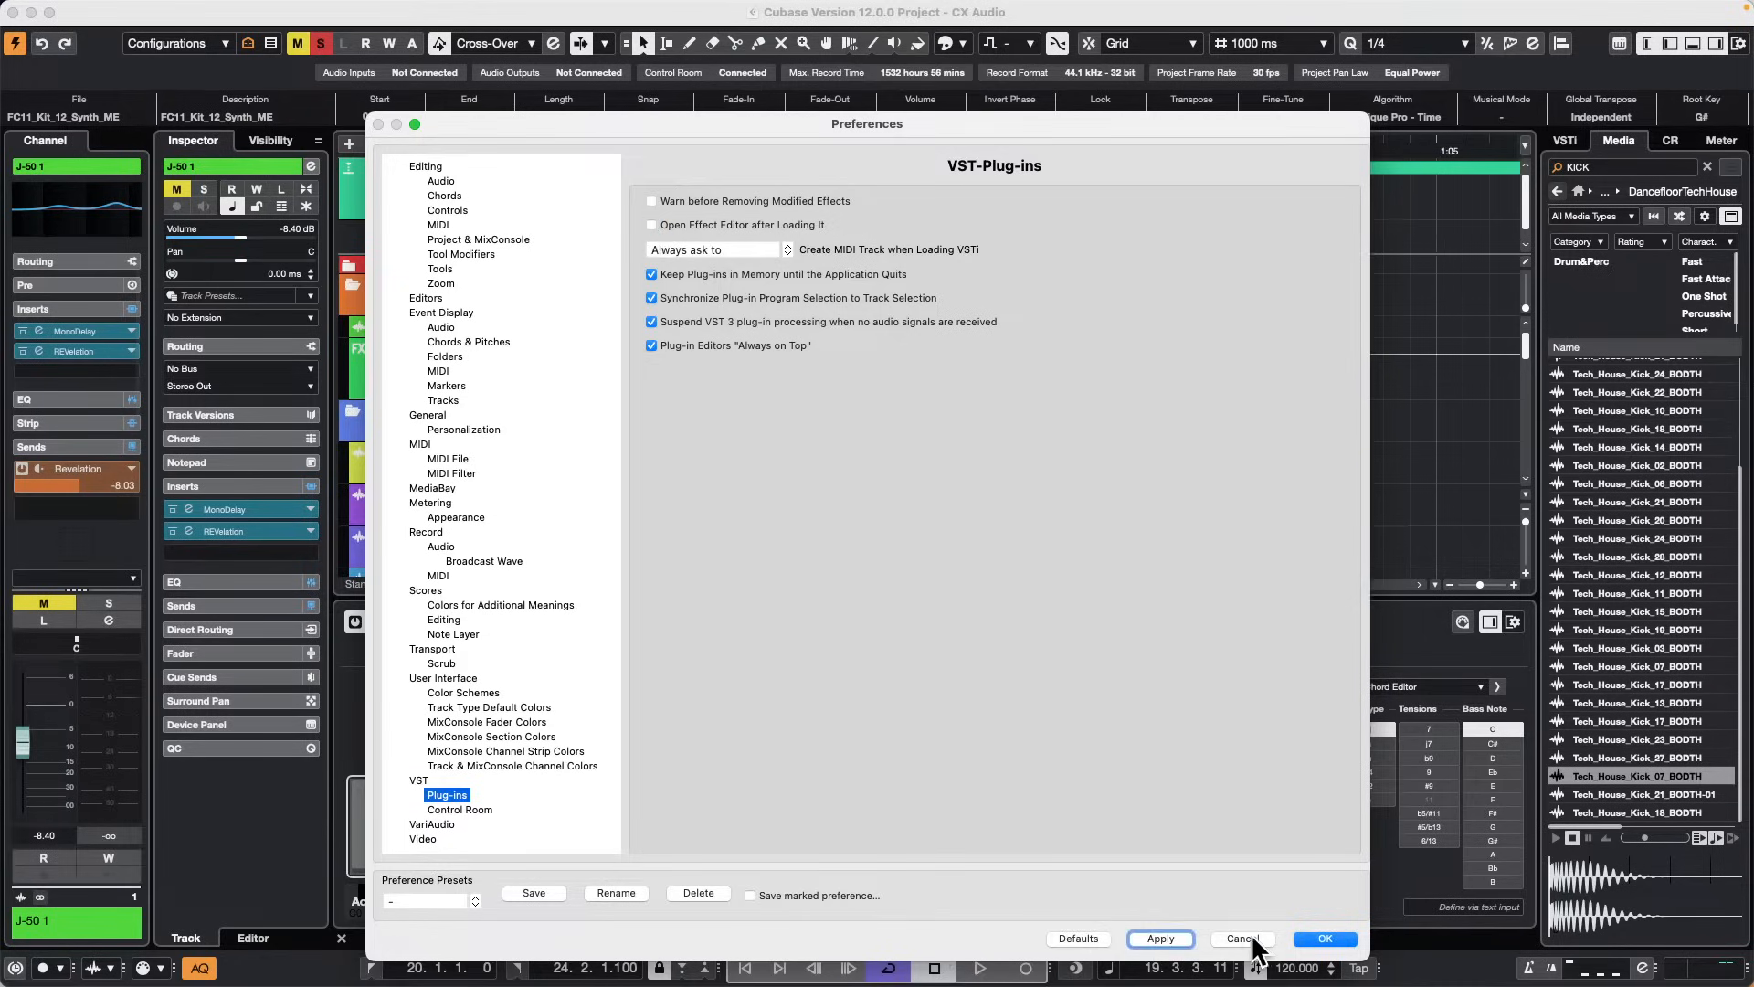
pyautogui.click(1334, 928)
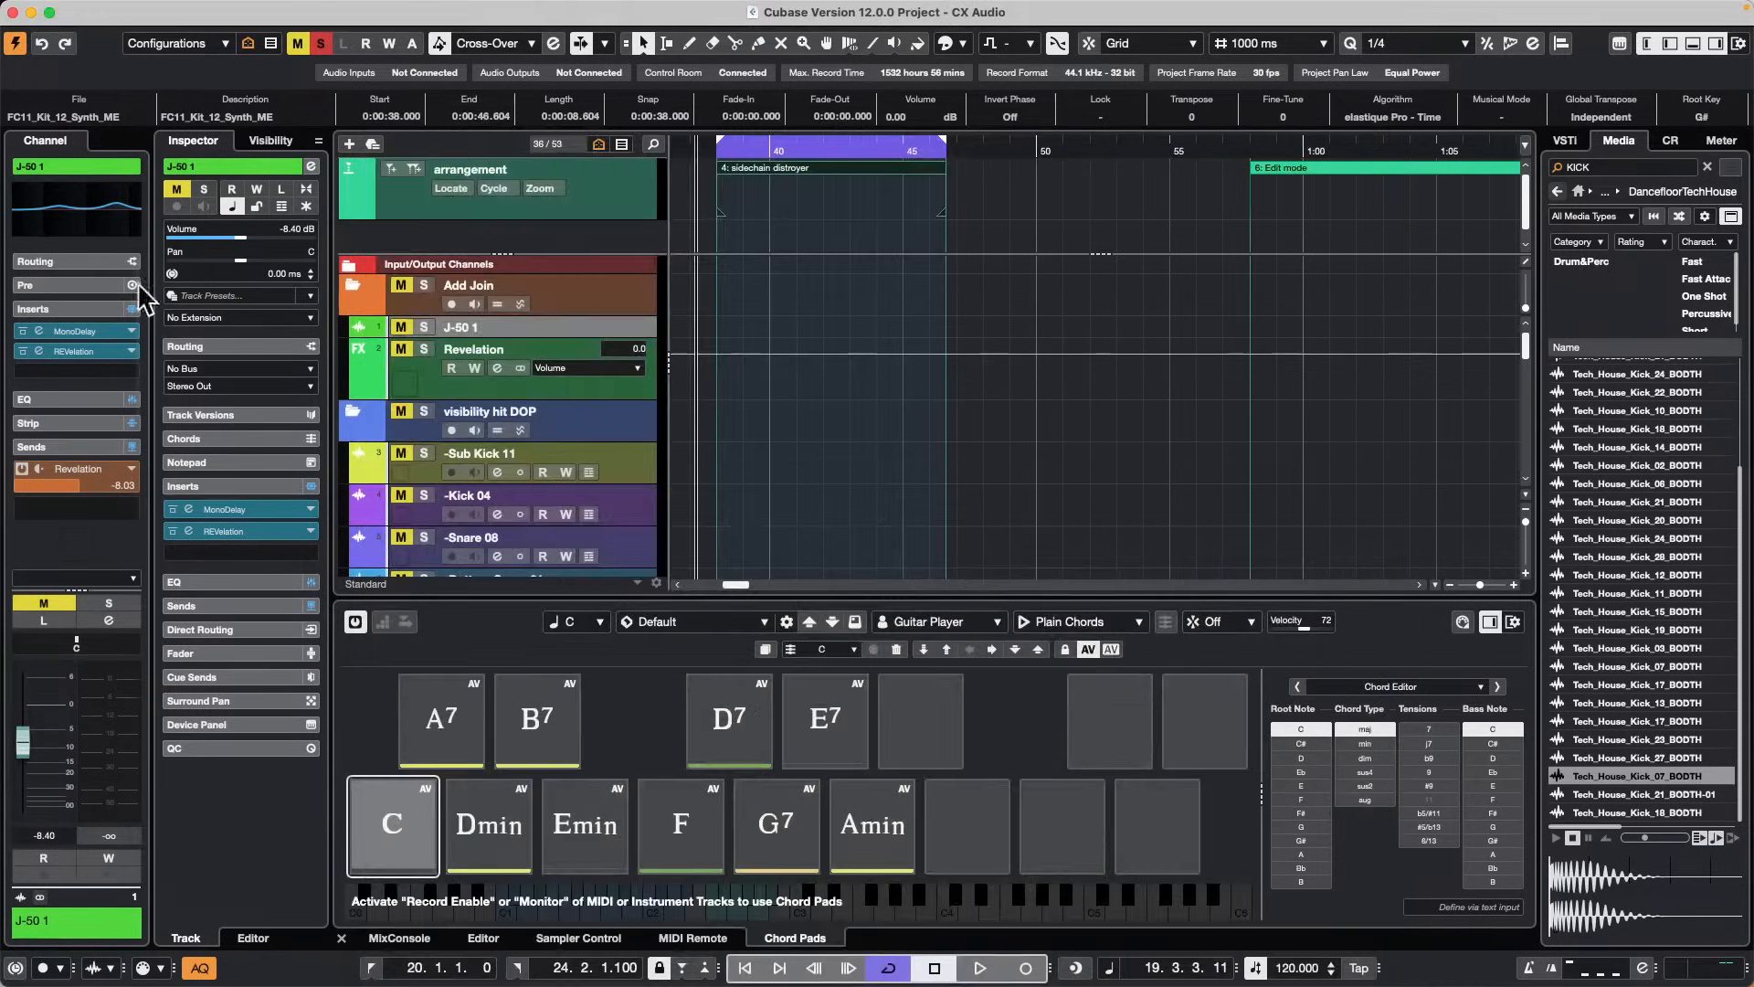
# Step: Clear both insert effects from the J-50 1 track and load REVelation in the first insert slot
pyautogui.moveTo(248, 532); pyautogui.dragTo(783, 489)
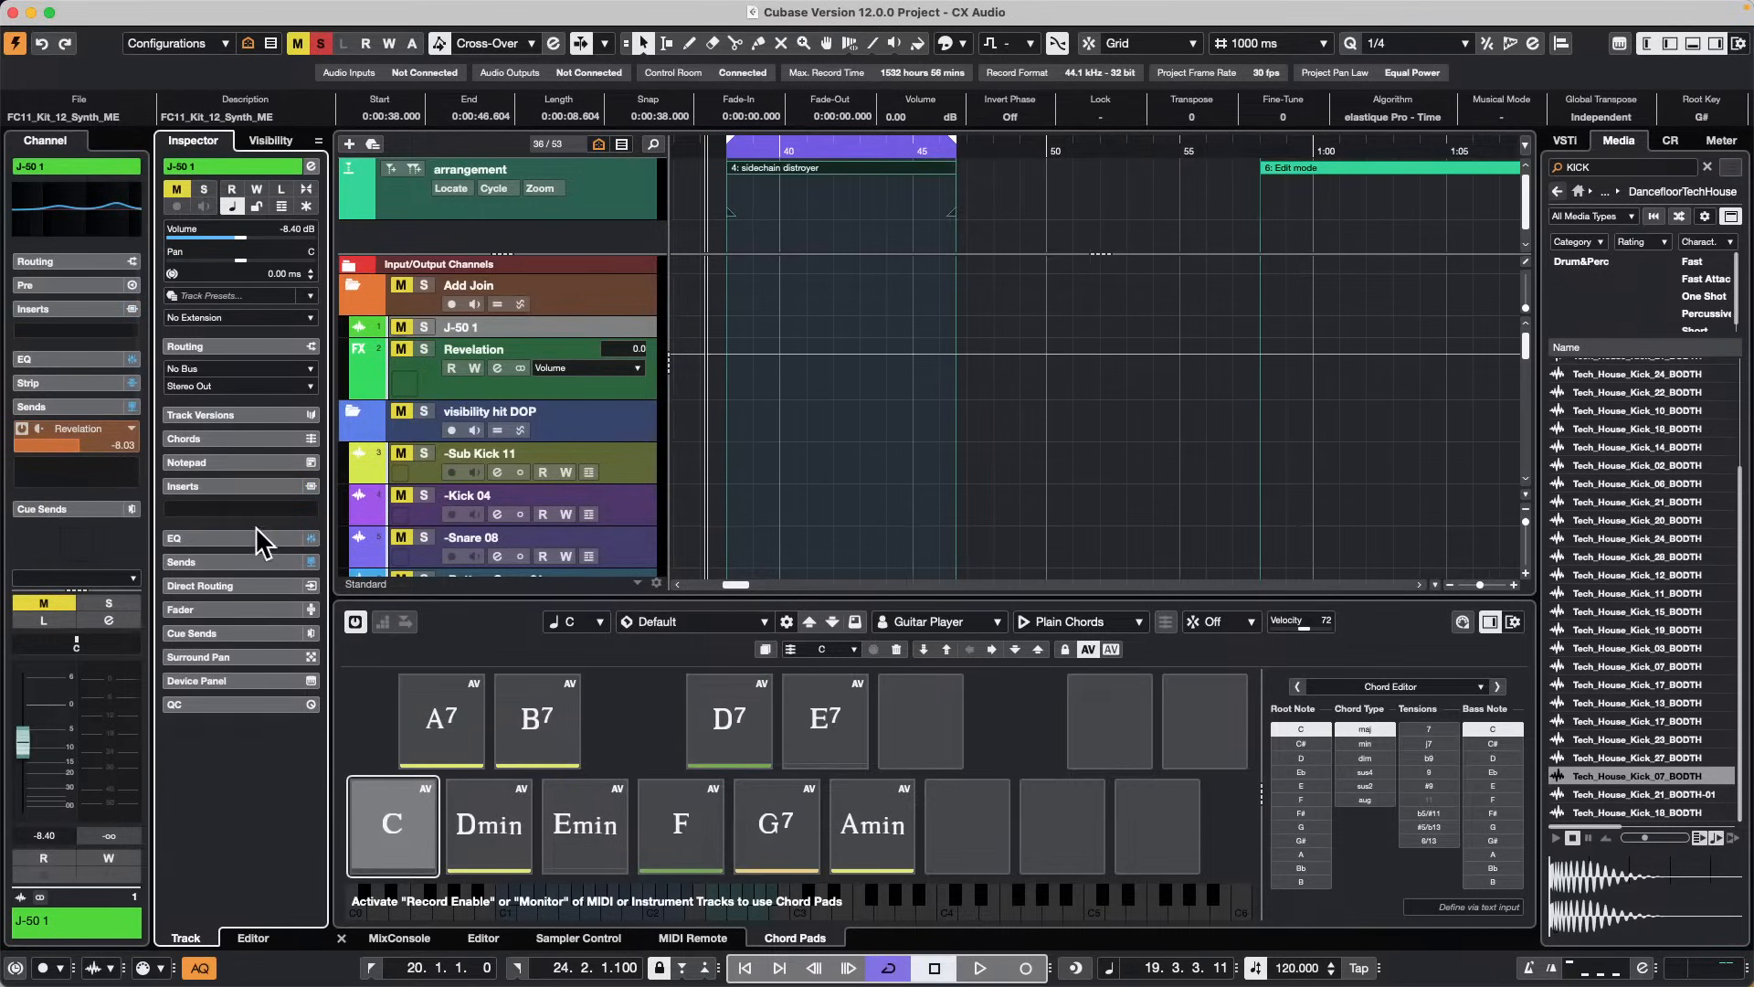
pyautogui.click(311, 510)
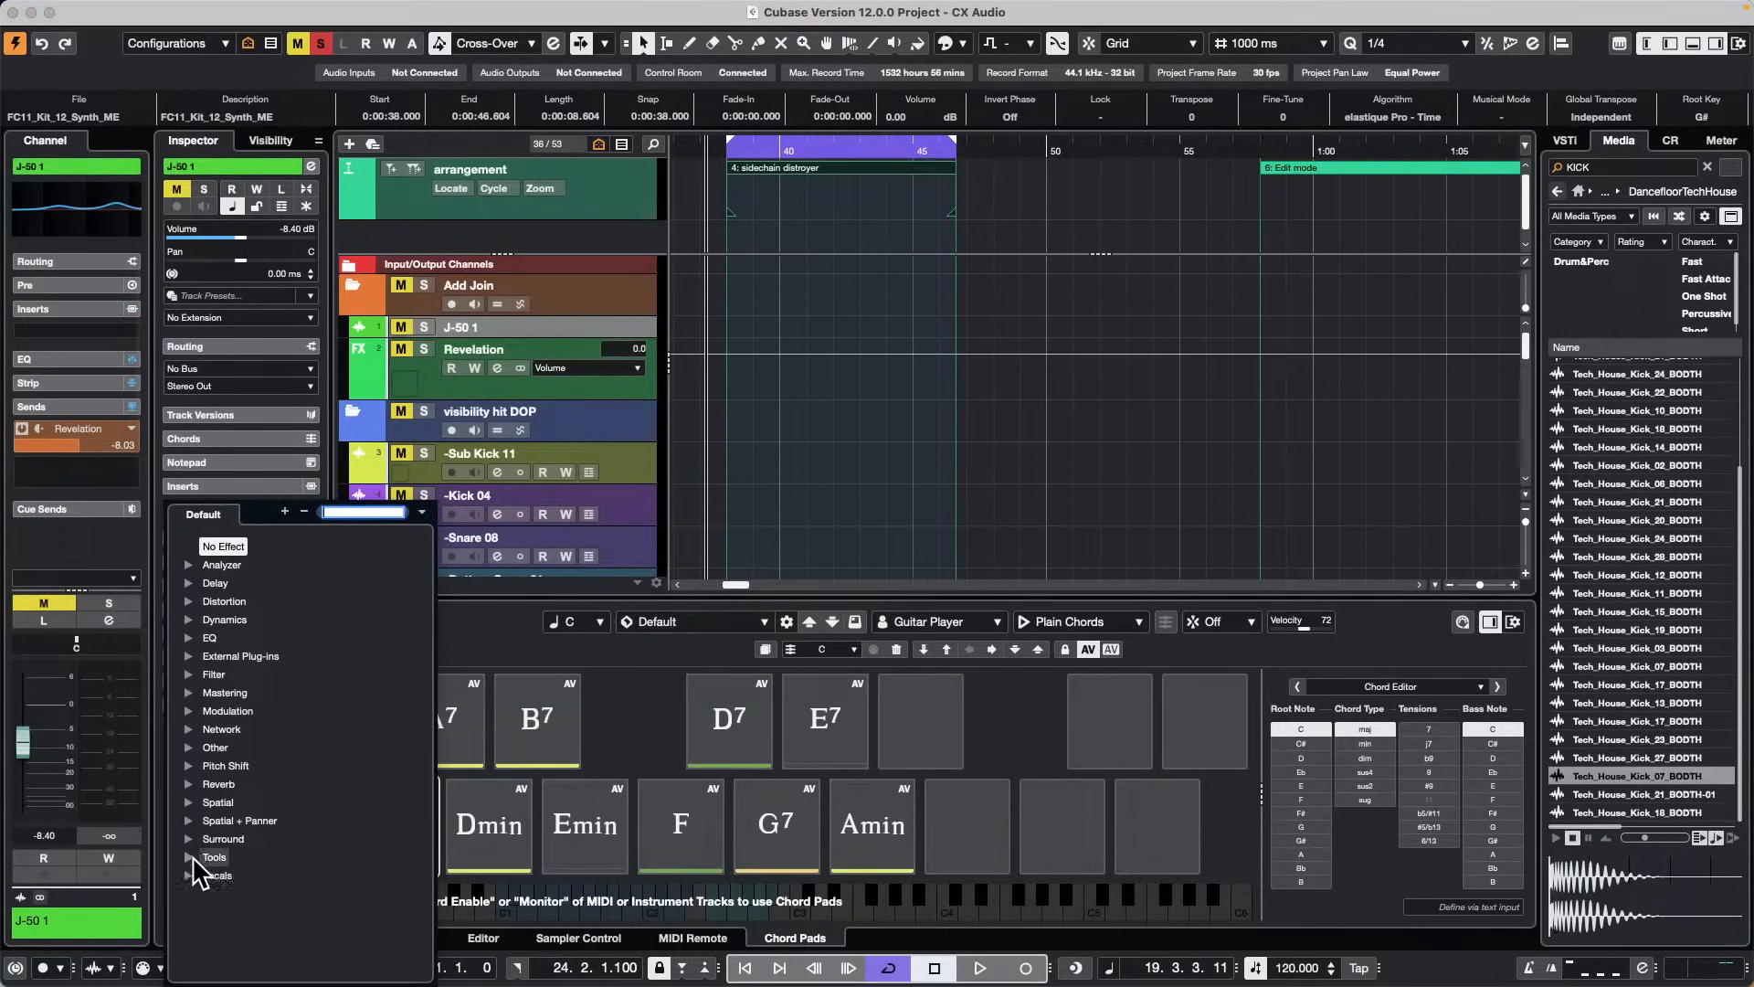
pyautogui.click(210, 784)
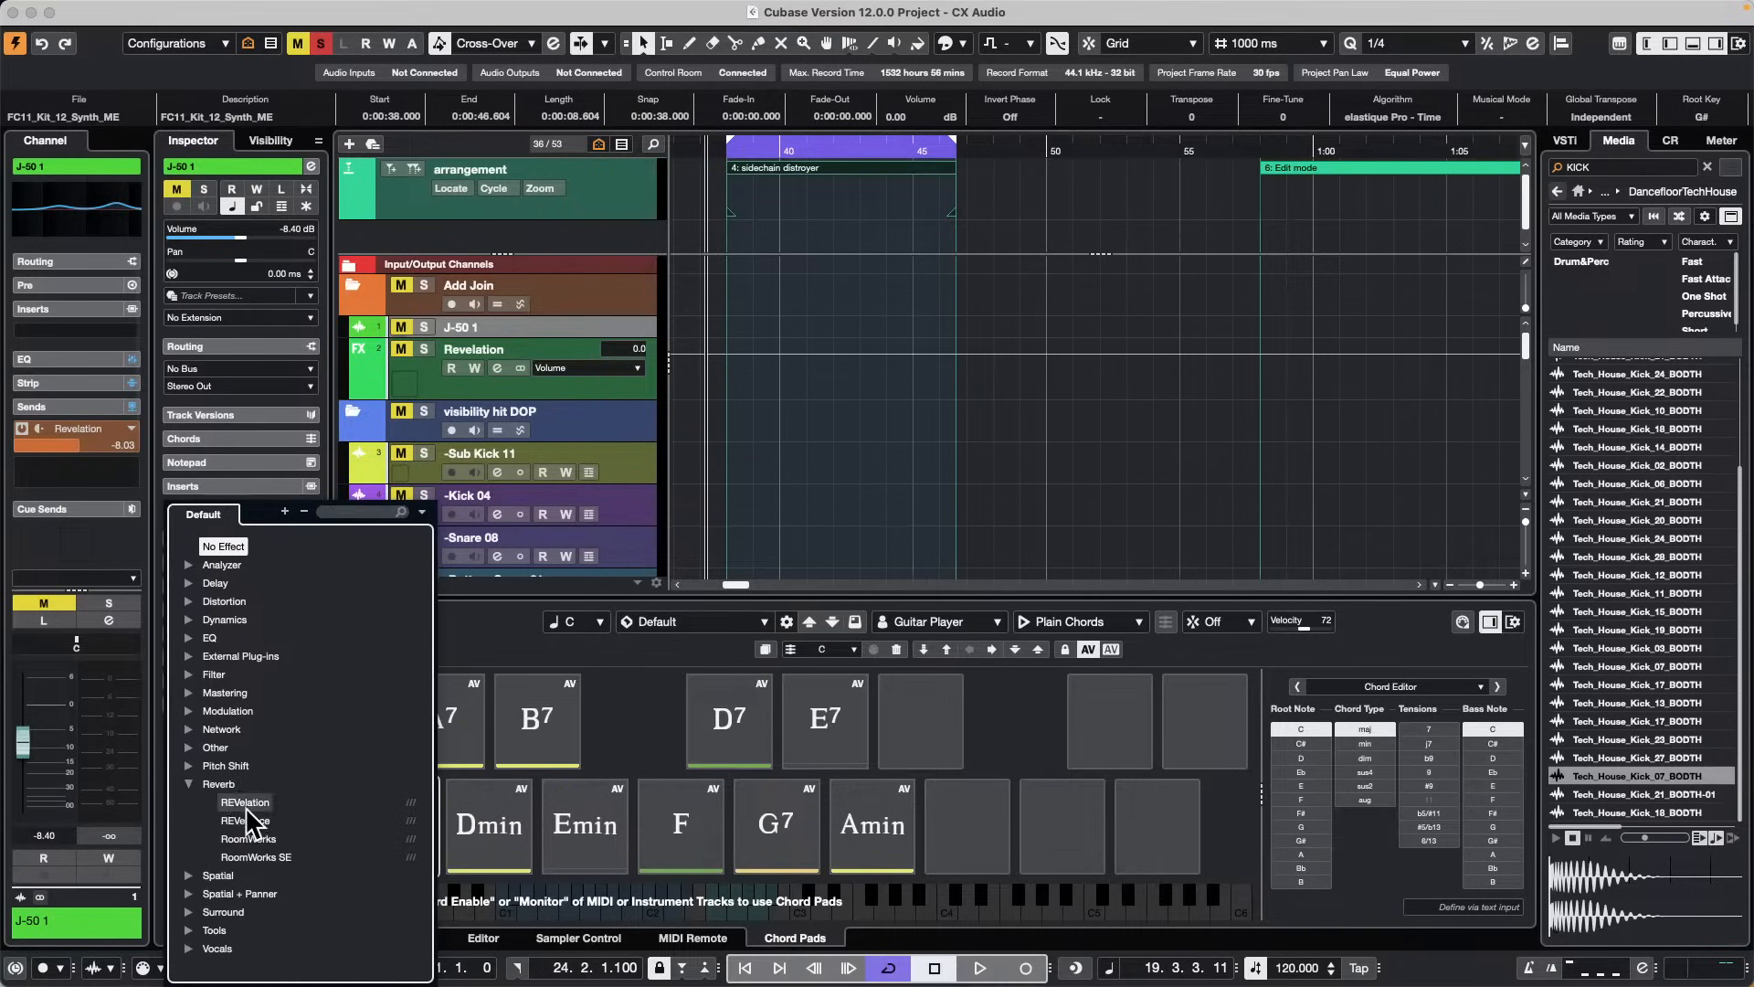
pyautogui.click(260, 819)
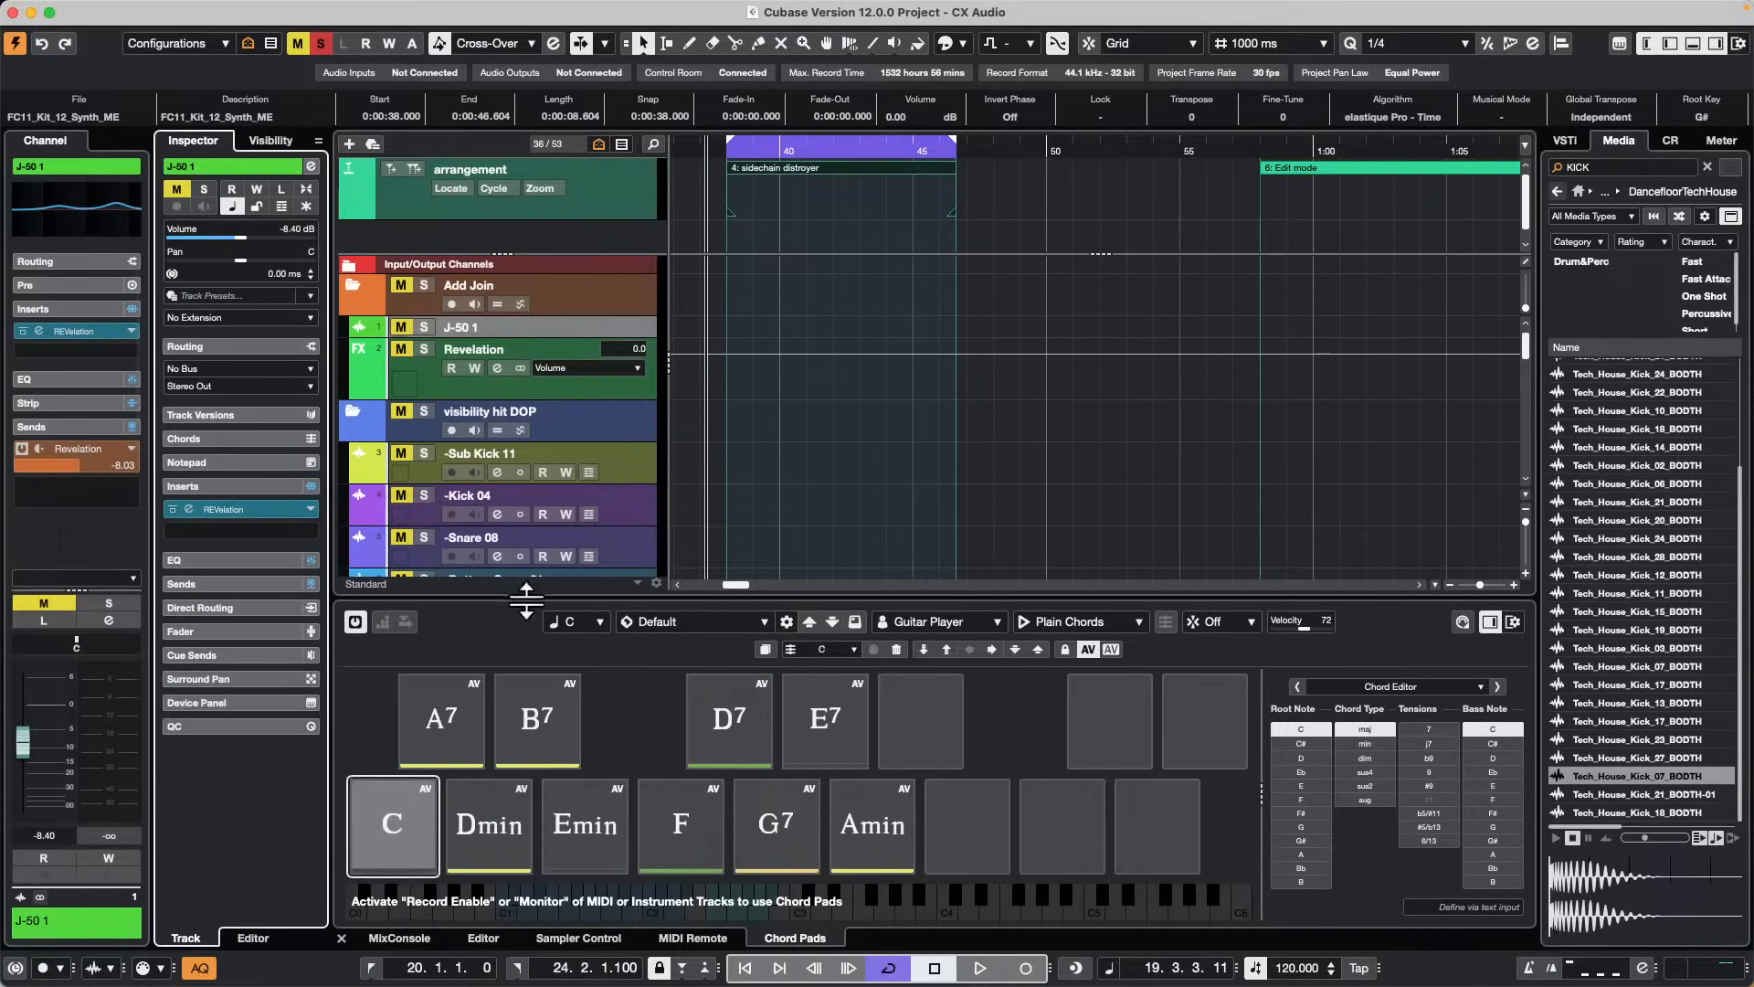
# Step: Enable Open Effect Editor after Loading It in the VST Plug-ins preferences, apply the change and close the preferences
pyautogui.moveTo(17, 4)
pyautogui.click(123, 11)
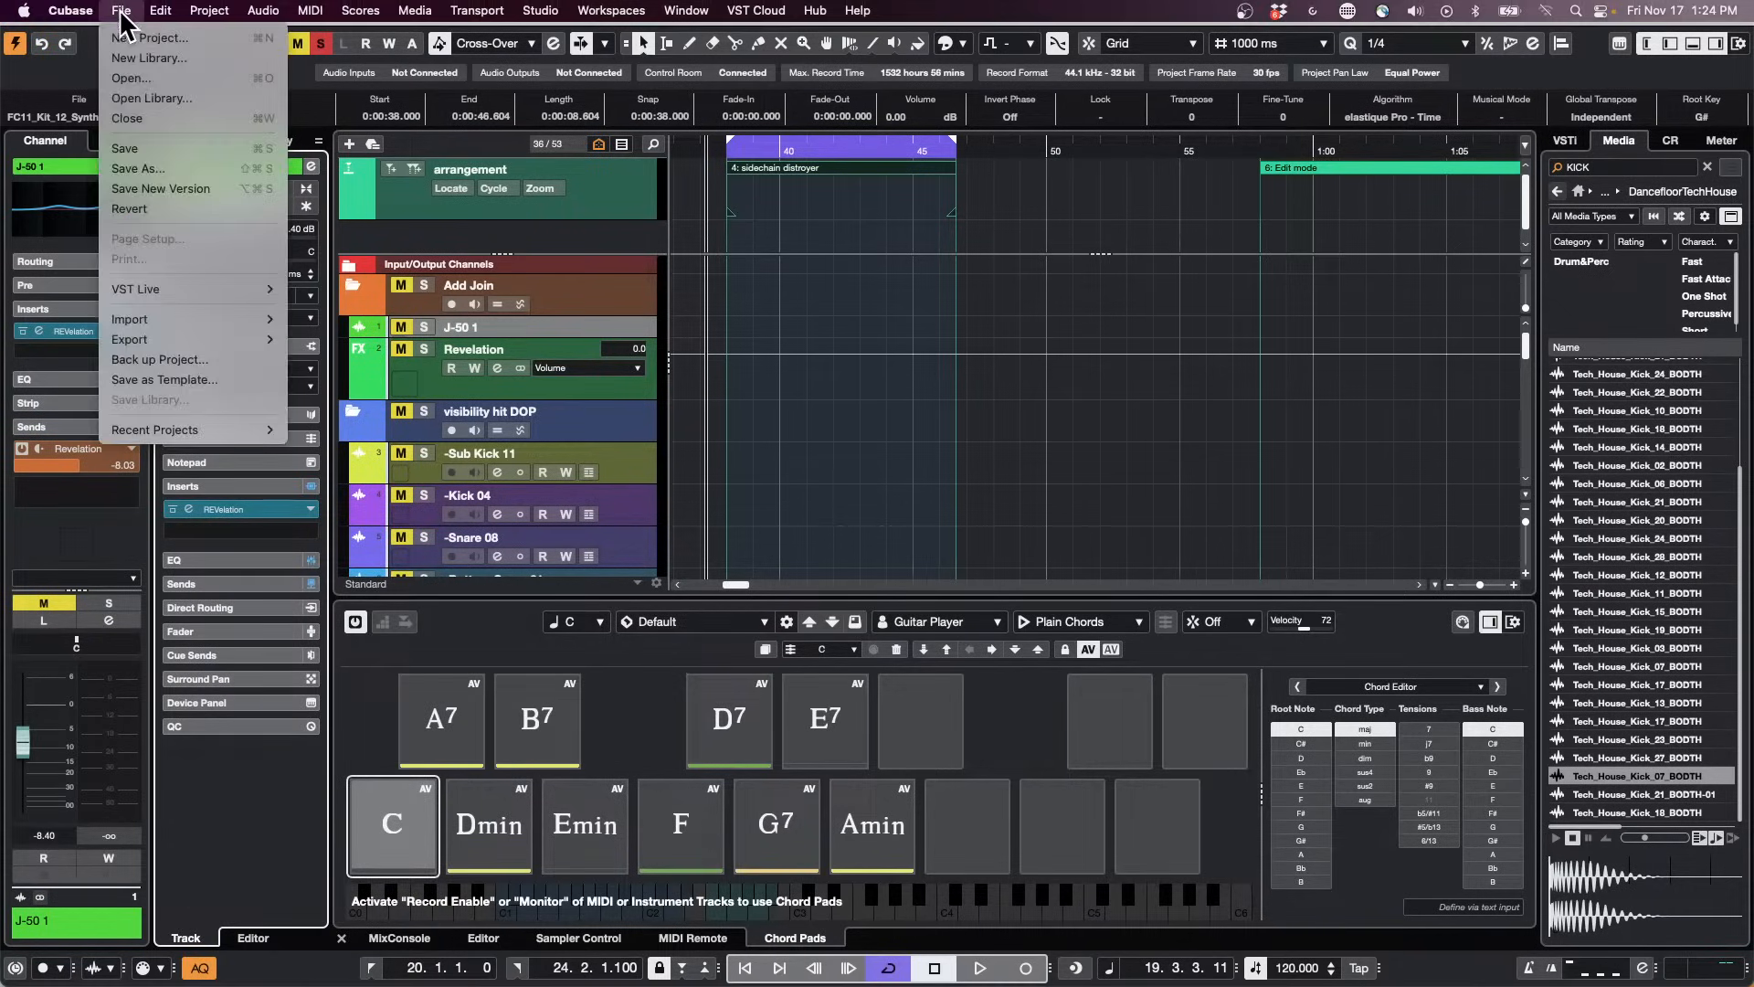
pyautogui.moveTo(71, 10)
pyautogui.click(86, 68)
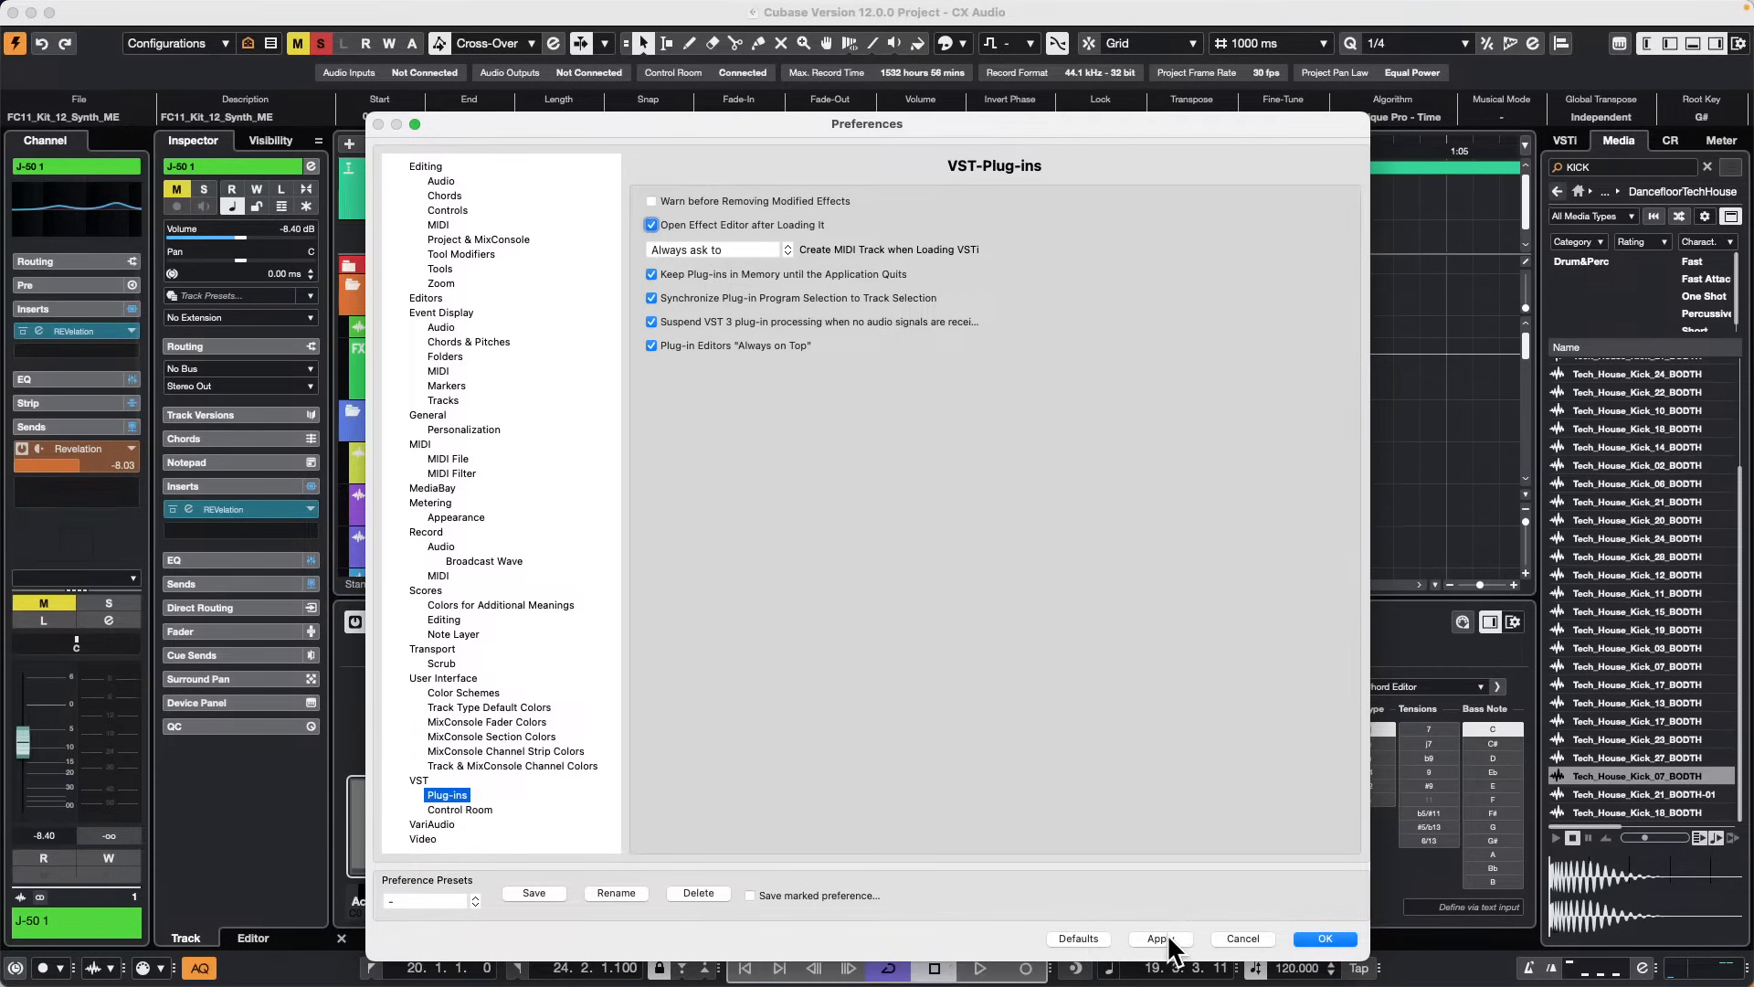
pyautogui.click(1325, 938)
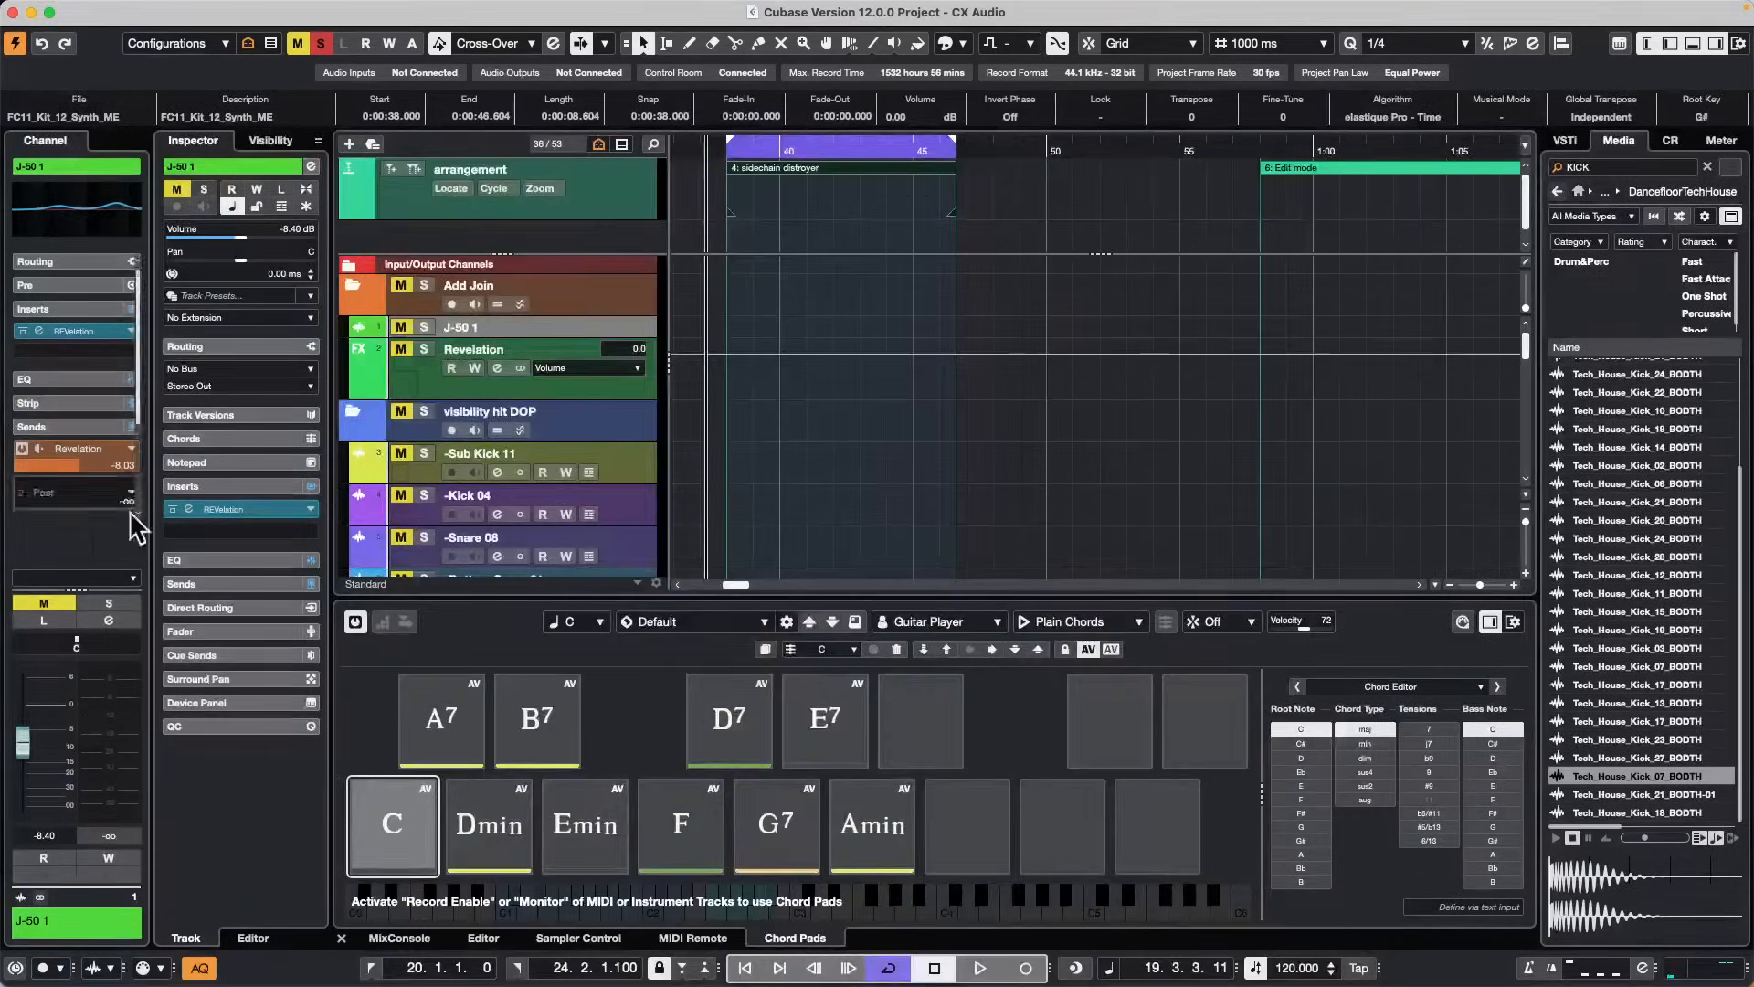
# Step: Load the REVelation reverb in the second insert slot of the J-50 1 track and close its editor window
pyautogui.click(279, 538)
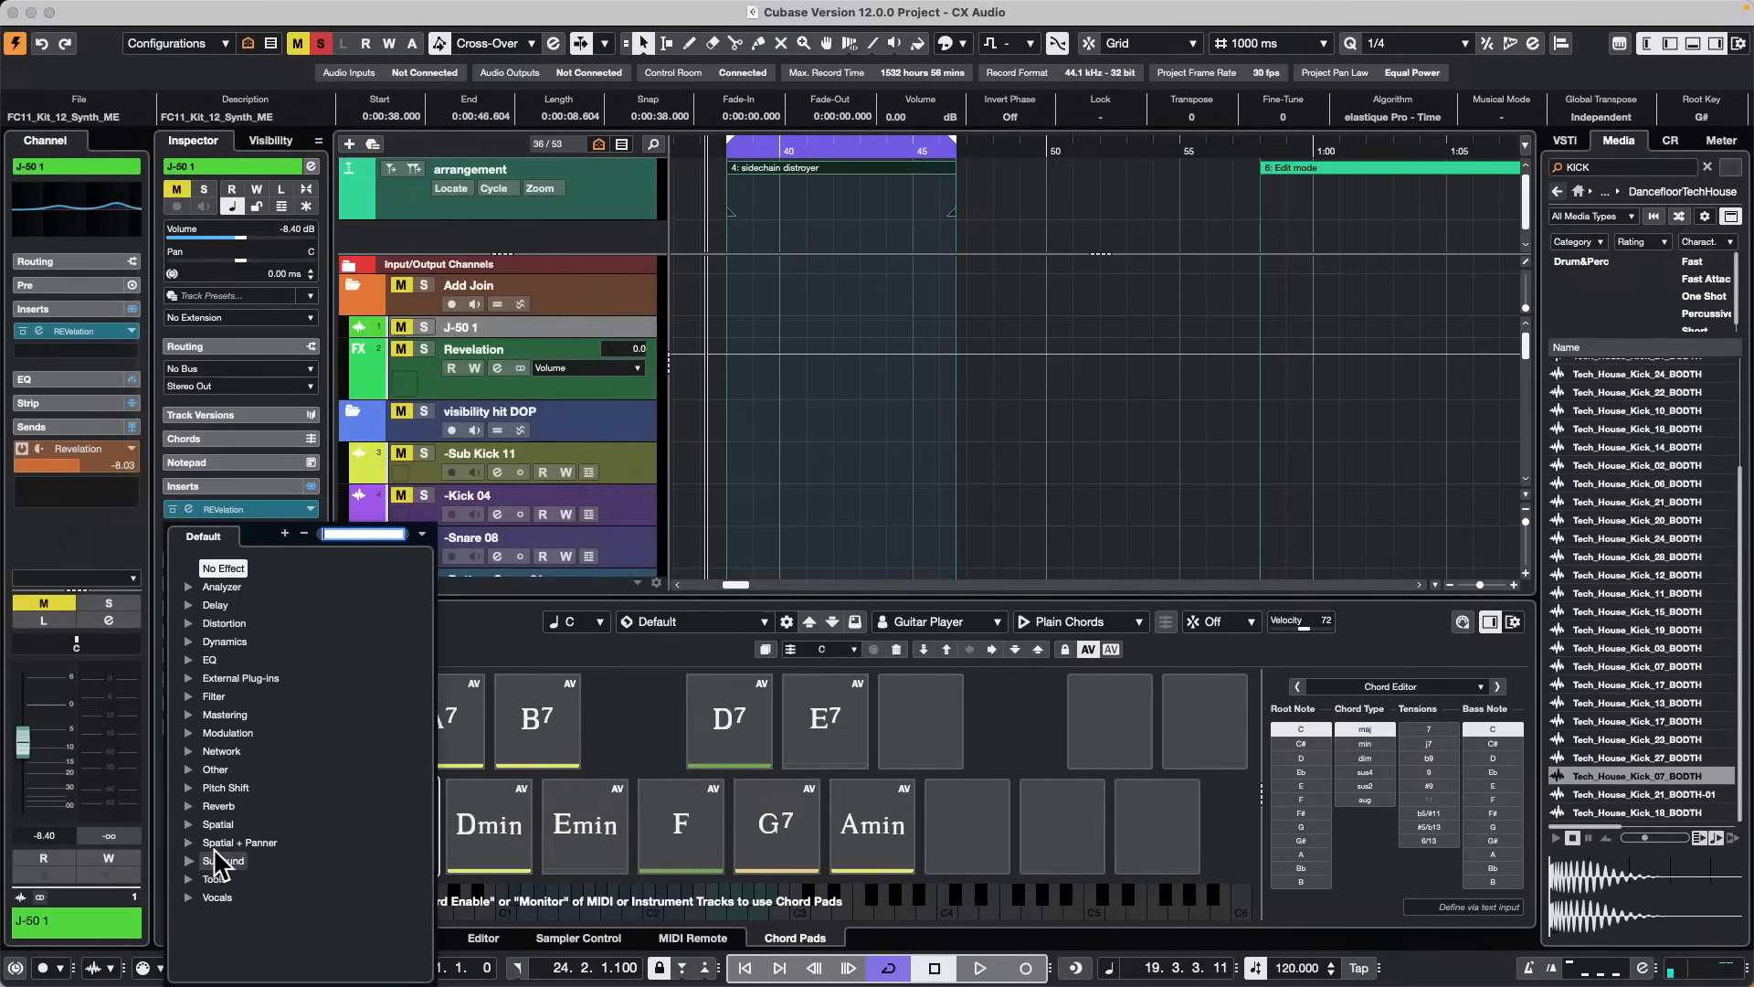
pyautogui.click(187, 806)
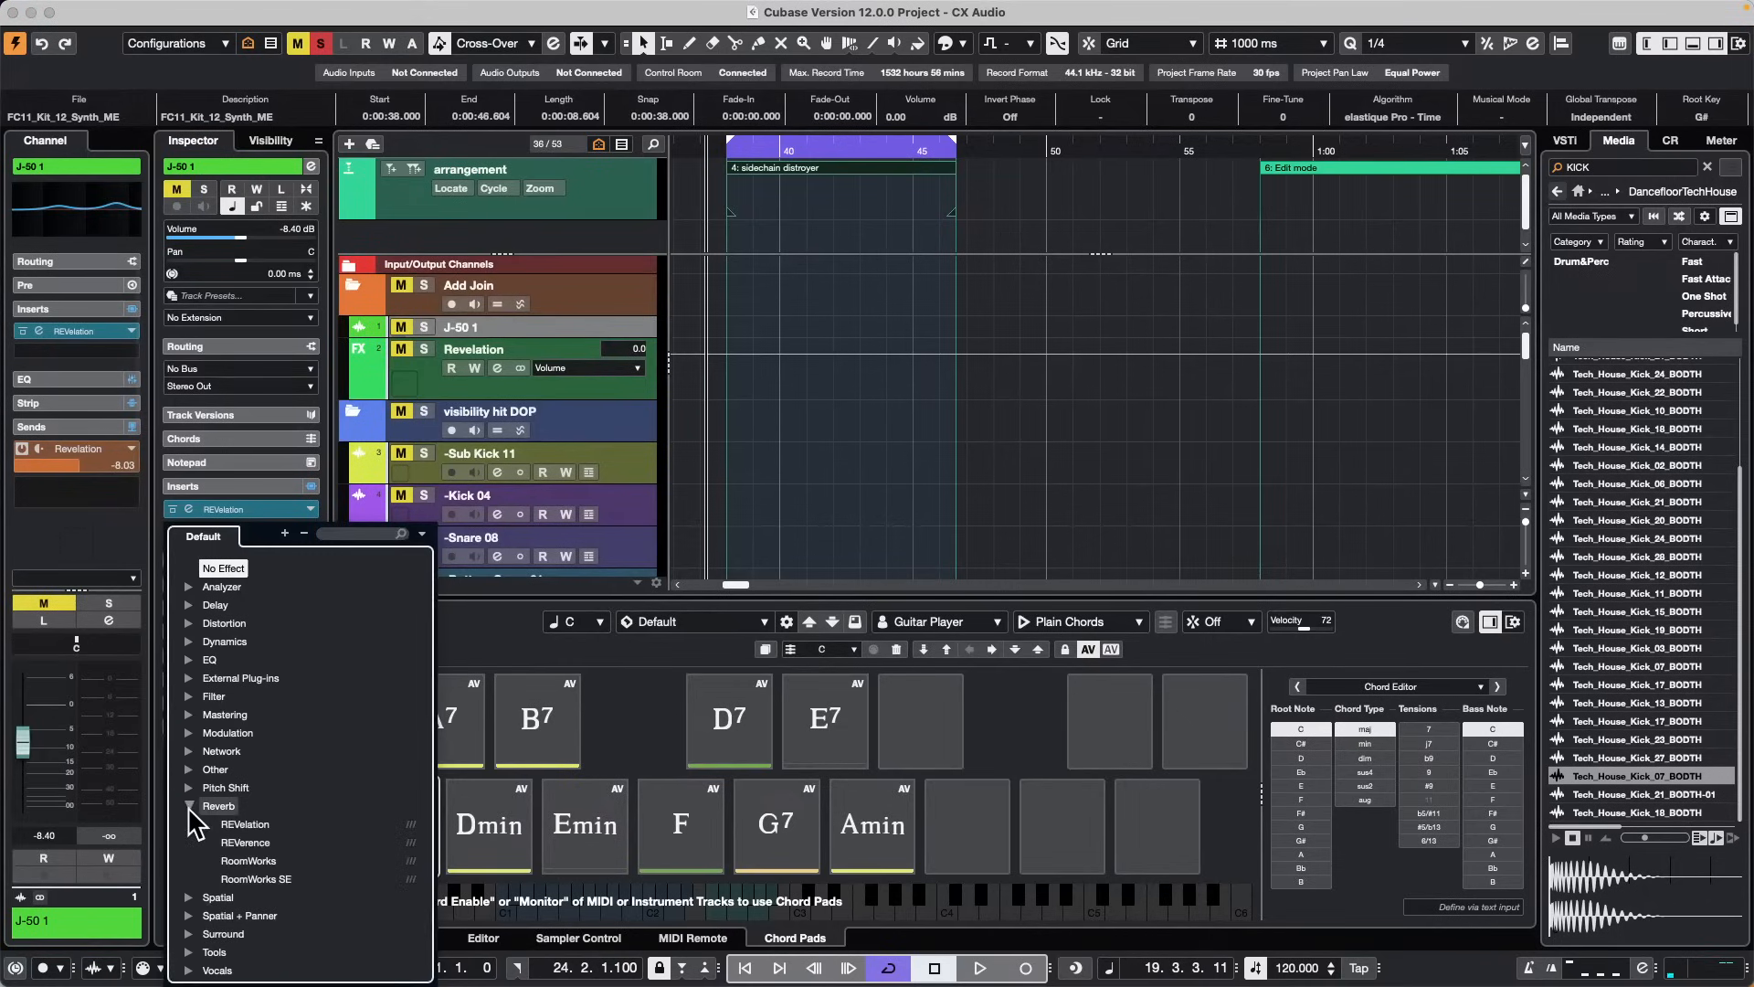
pyautogui.click(254, 826)
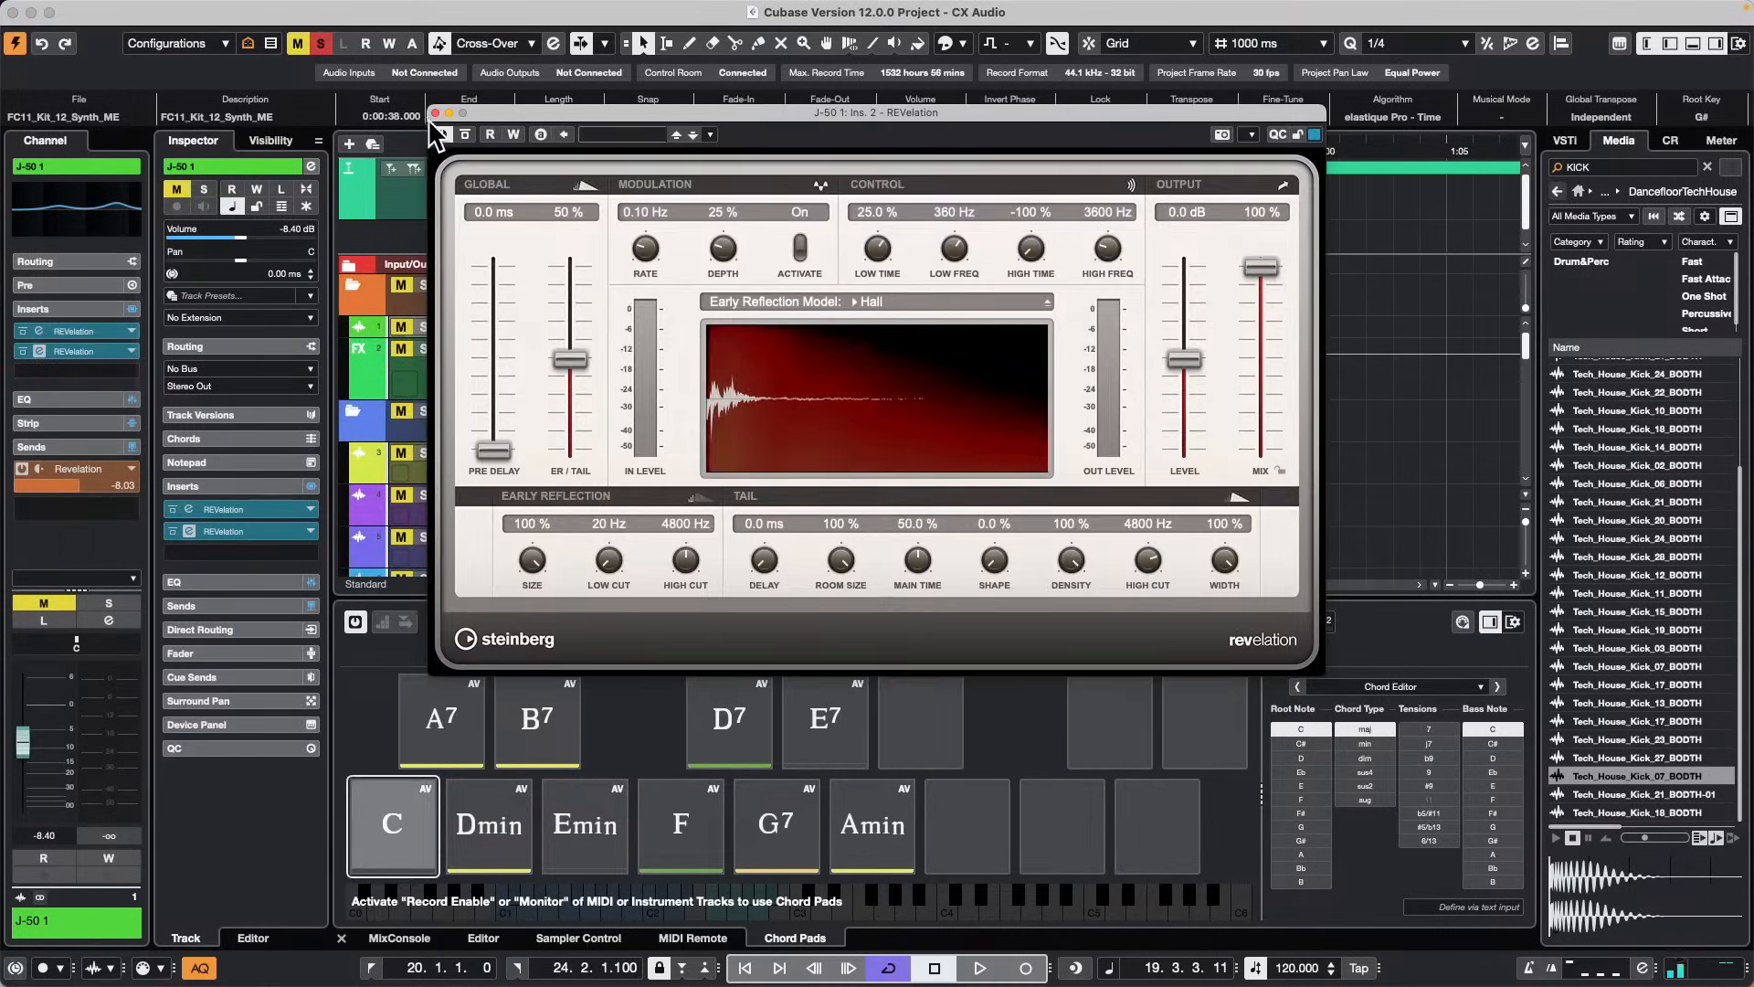
pyautogui.click(436, 112)
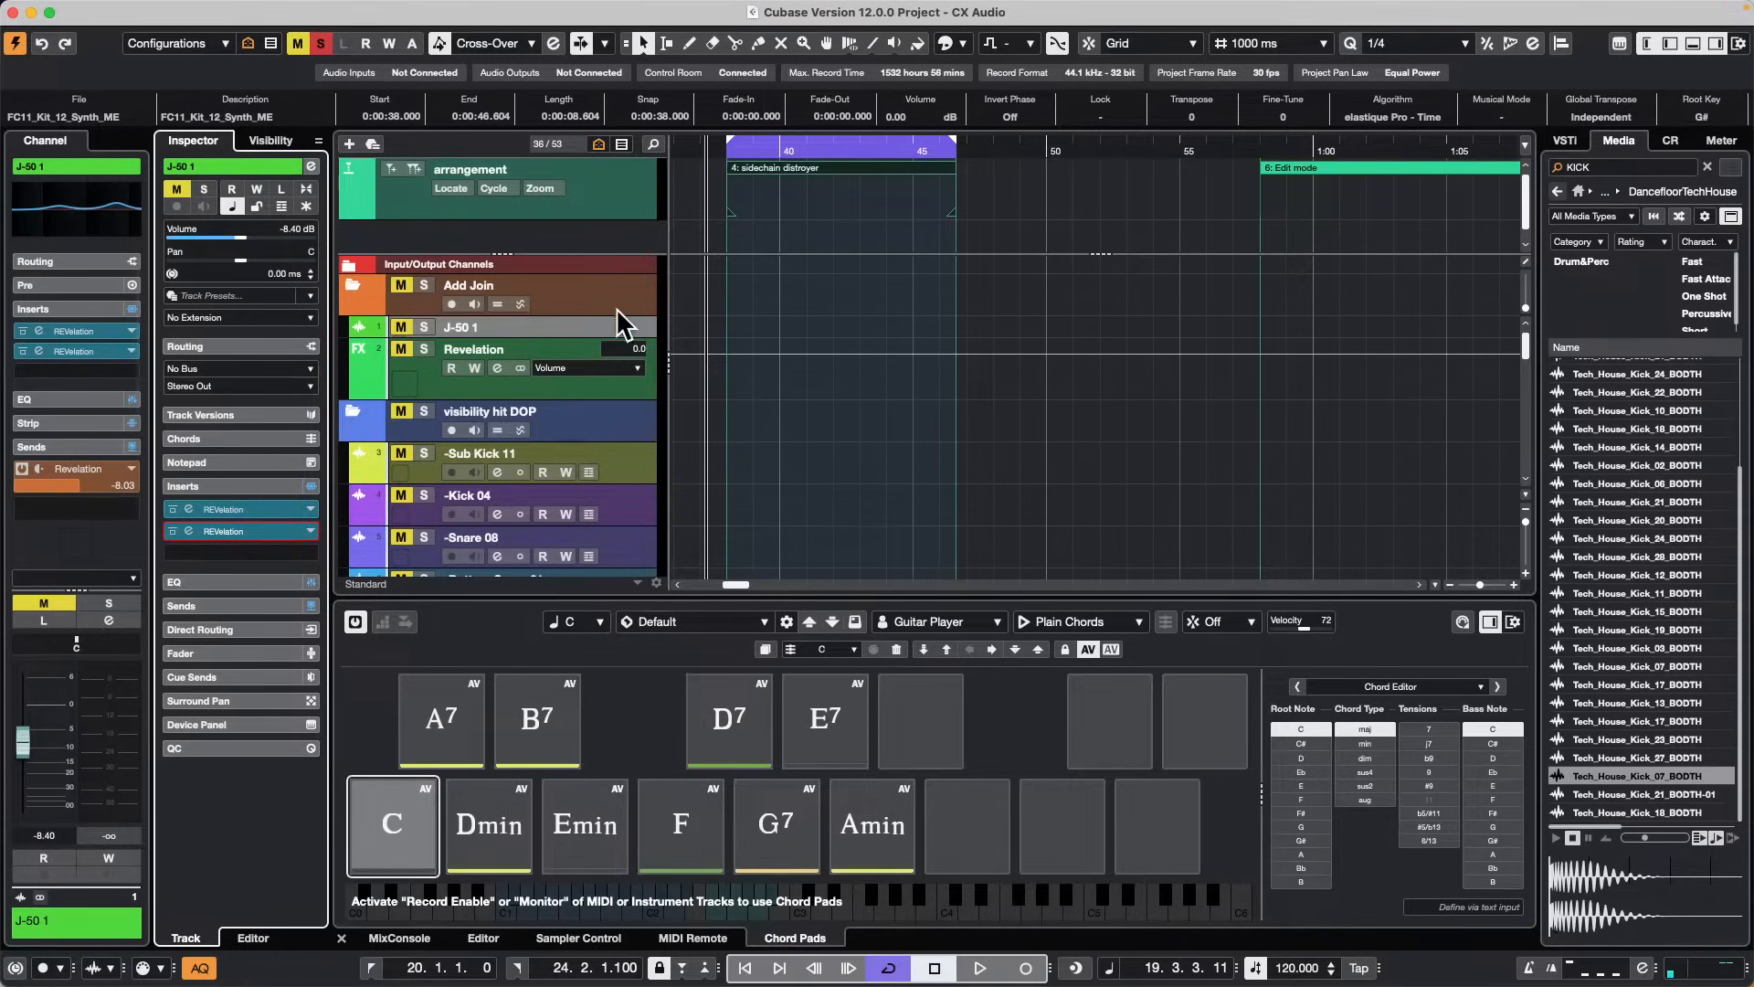
pyautogui.scroll(-6, 772, 363)
pyautogui.scroll(-10, 777, 367)
pyautogui.scroll(5, 777, 367)
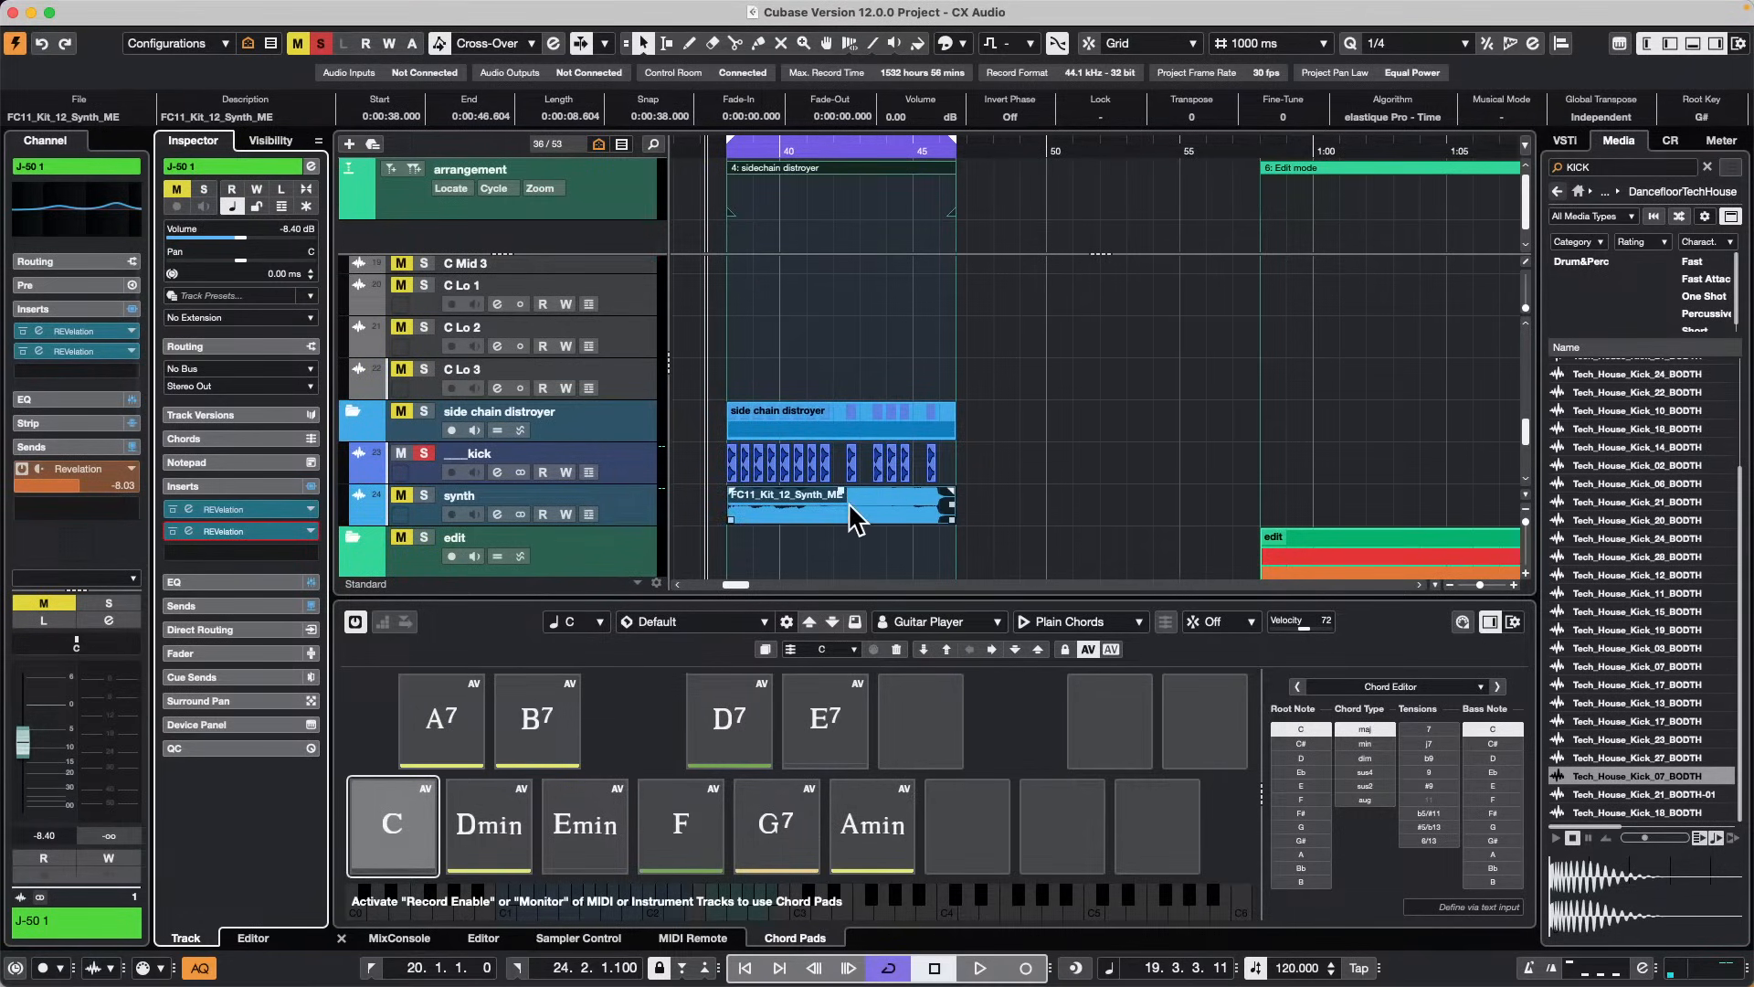
pyautogui.scroll(-3, 848, 501)
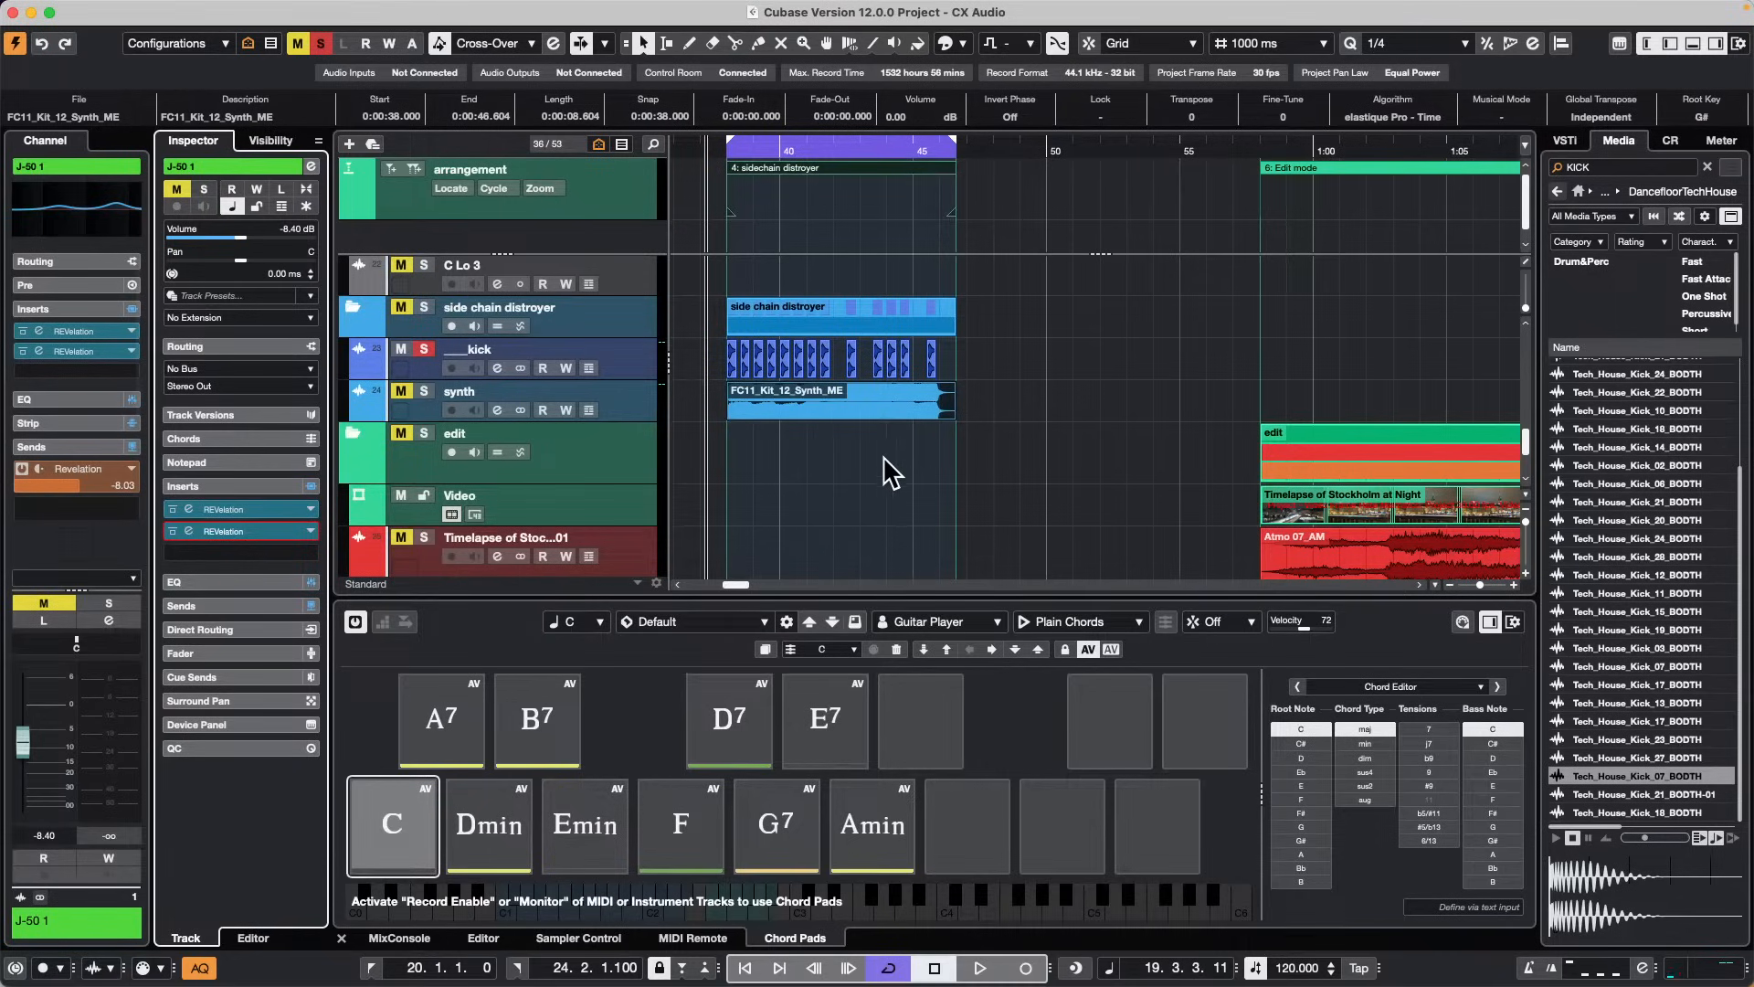
pyautogui.scroll(-1, 832, 479)
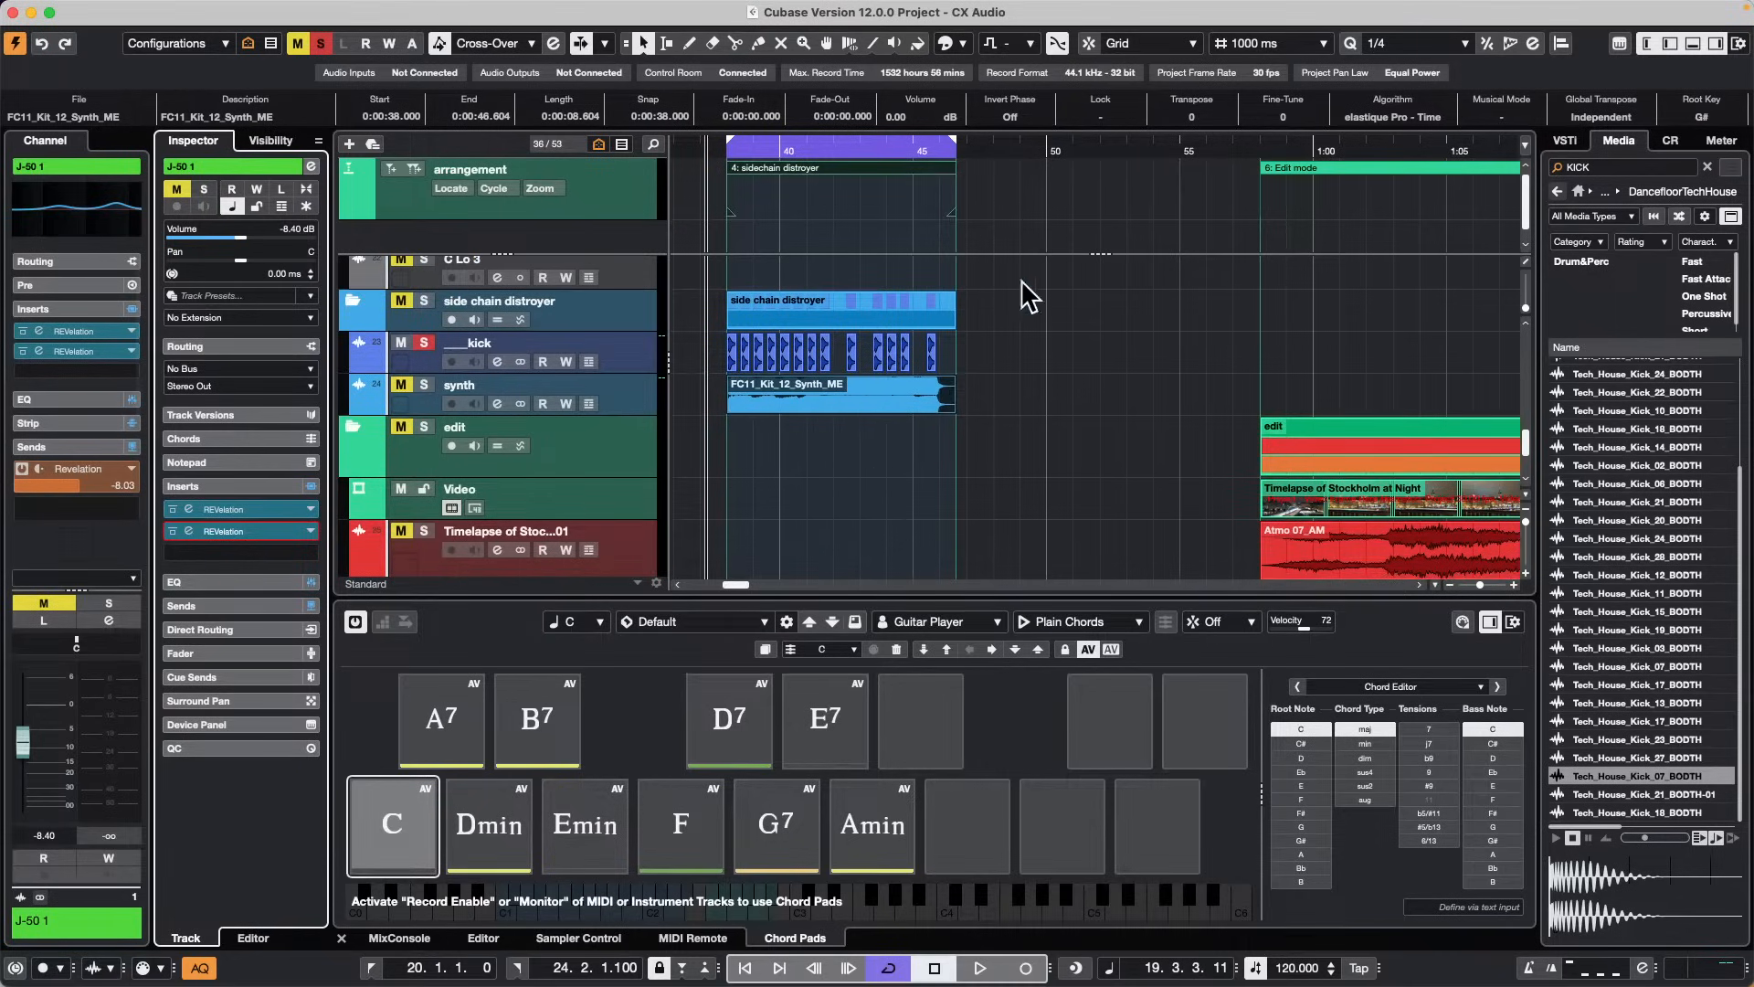
# Step: Open the recent project "jump off"
pyautogui.click(128, 10)
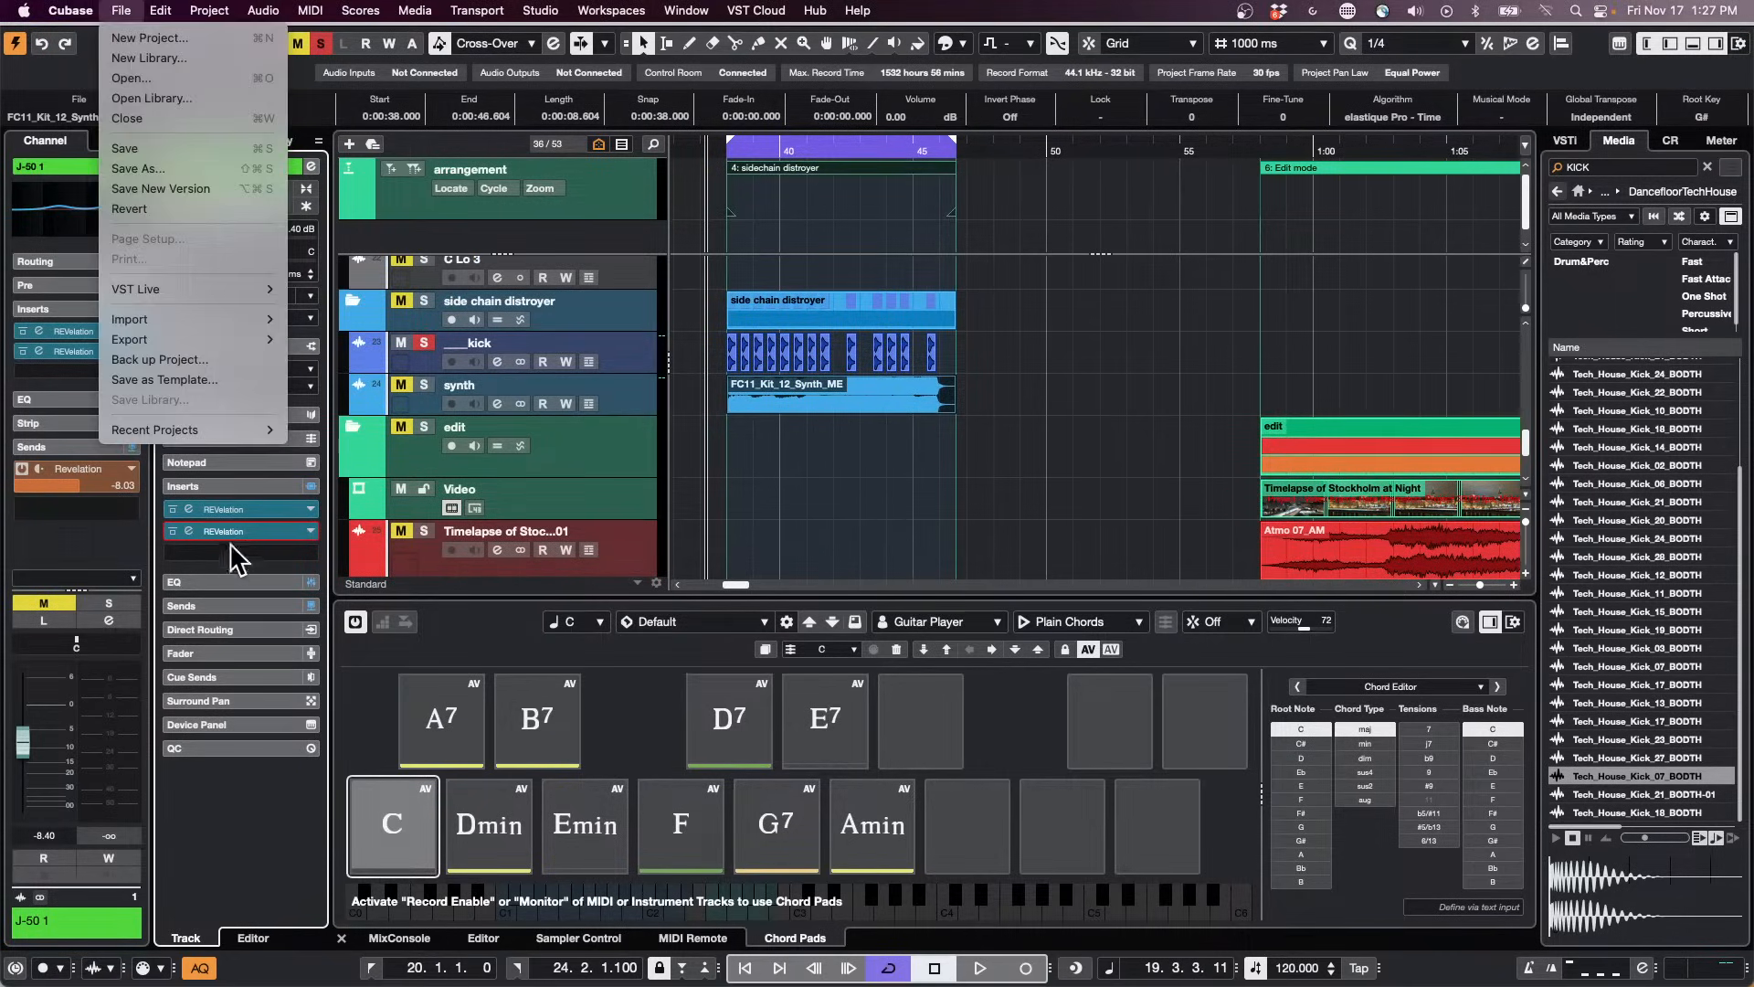
pyautogui.moveTo(232, 429)
pyautogui.click(455, 406)
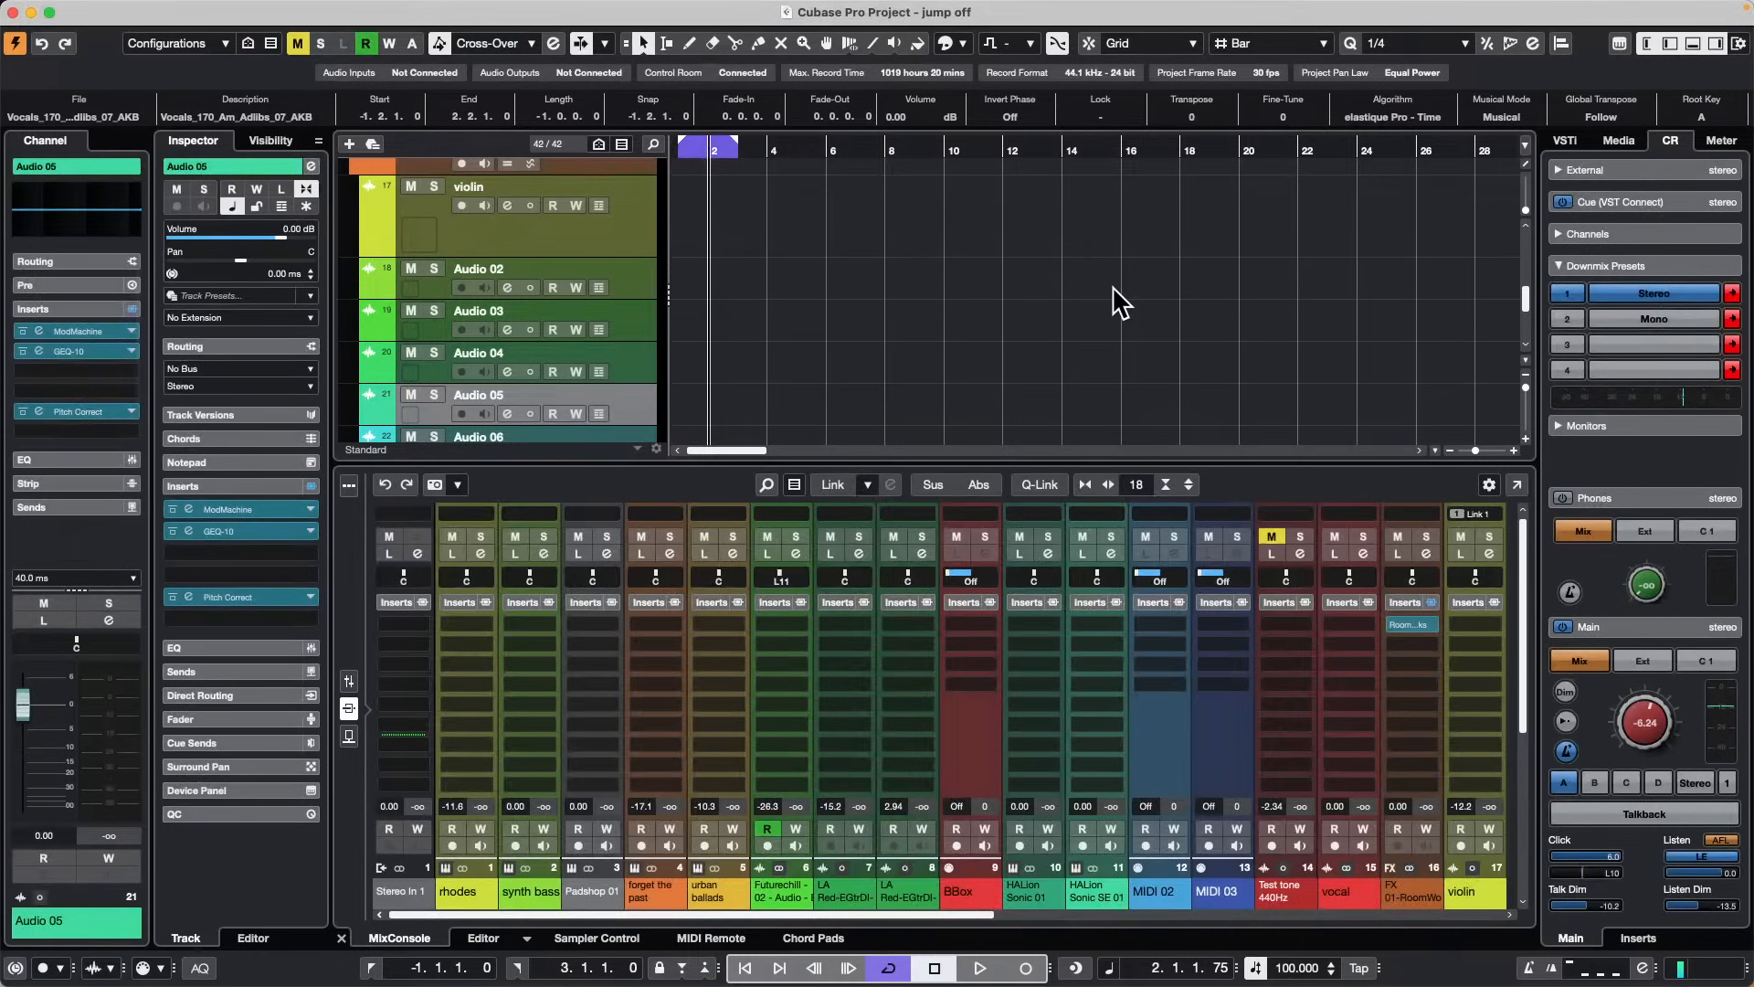
# Step: Enlarge the track area above the MixConsole and open the first event on the vocal track in the sample editor
pyautogui.moveTo(844, 464); pyautogui.dragTo(833, 602)
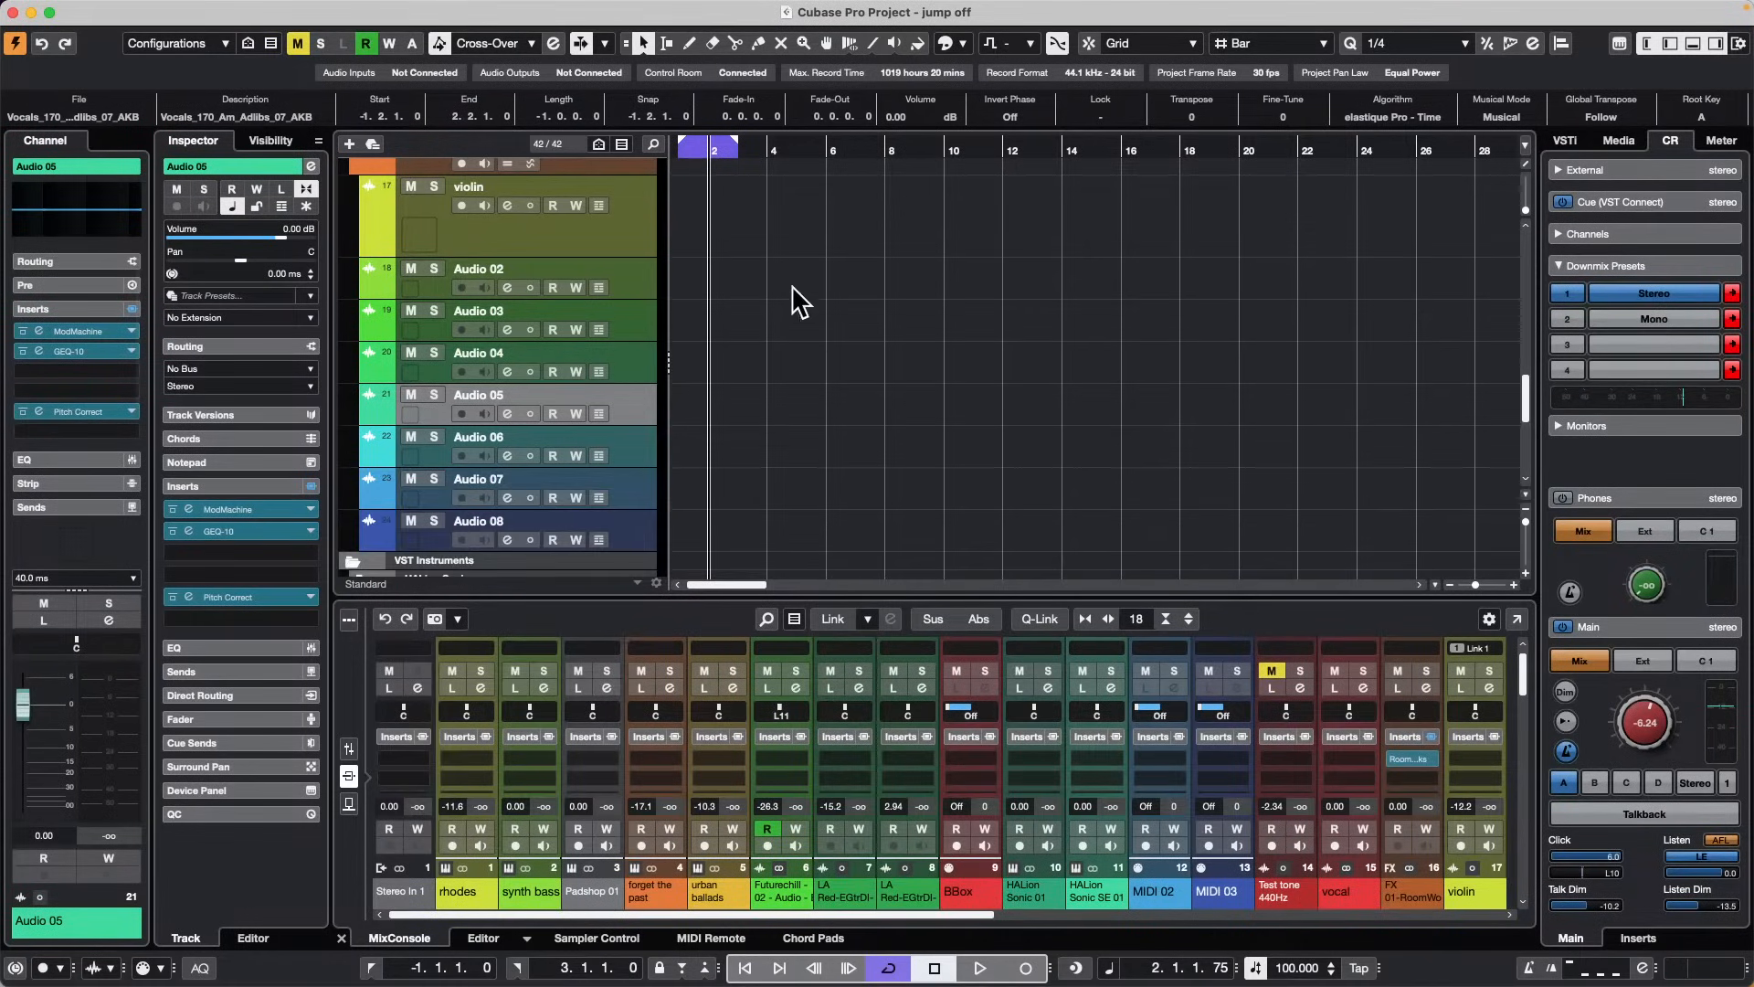
pyautogui.moveTo(718, 148); pyautogui.dragTo(571, 218)
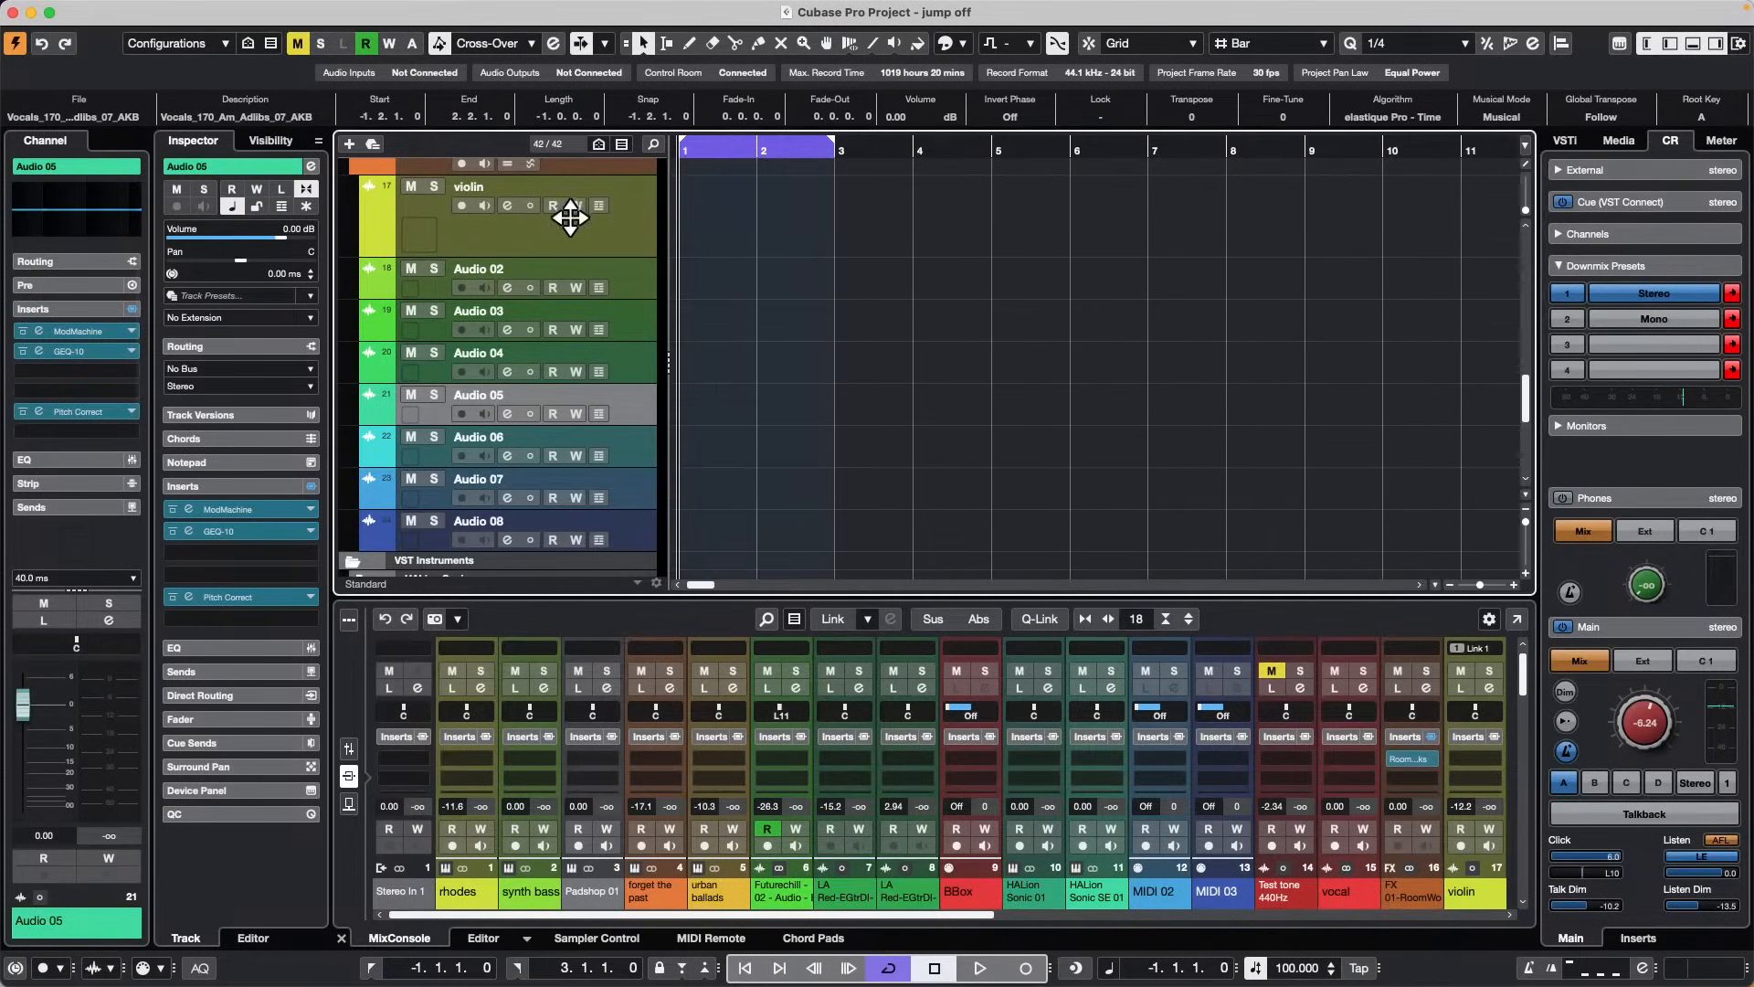
pyautogui.scroll(-9, 844, 342)
pyautogui.scroll(10, 844, 349)
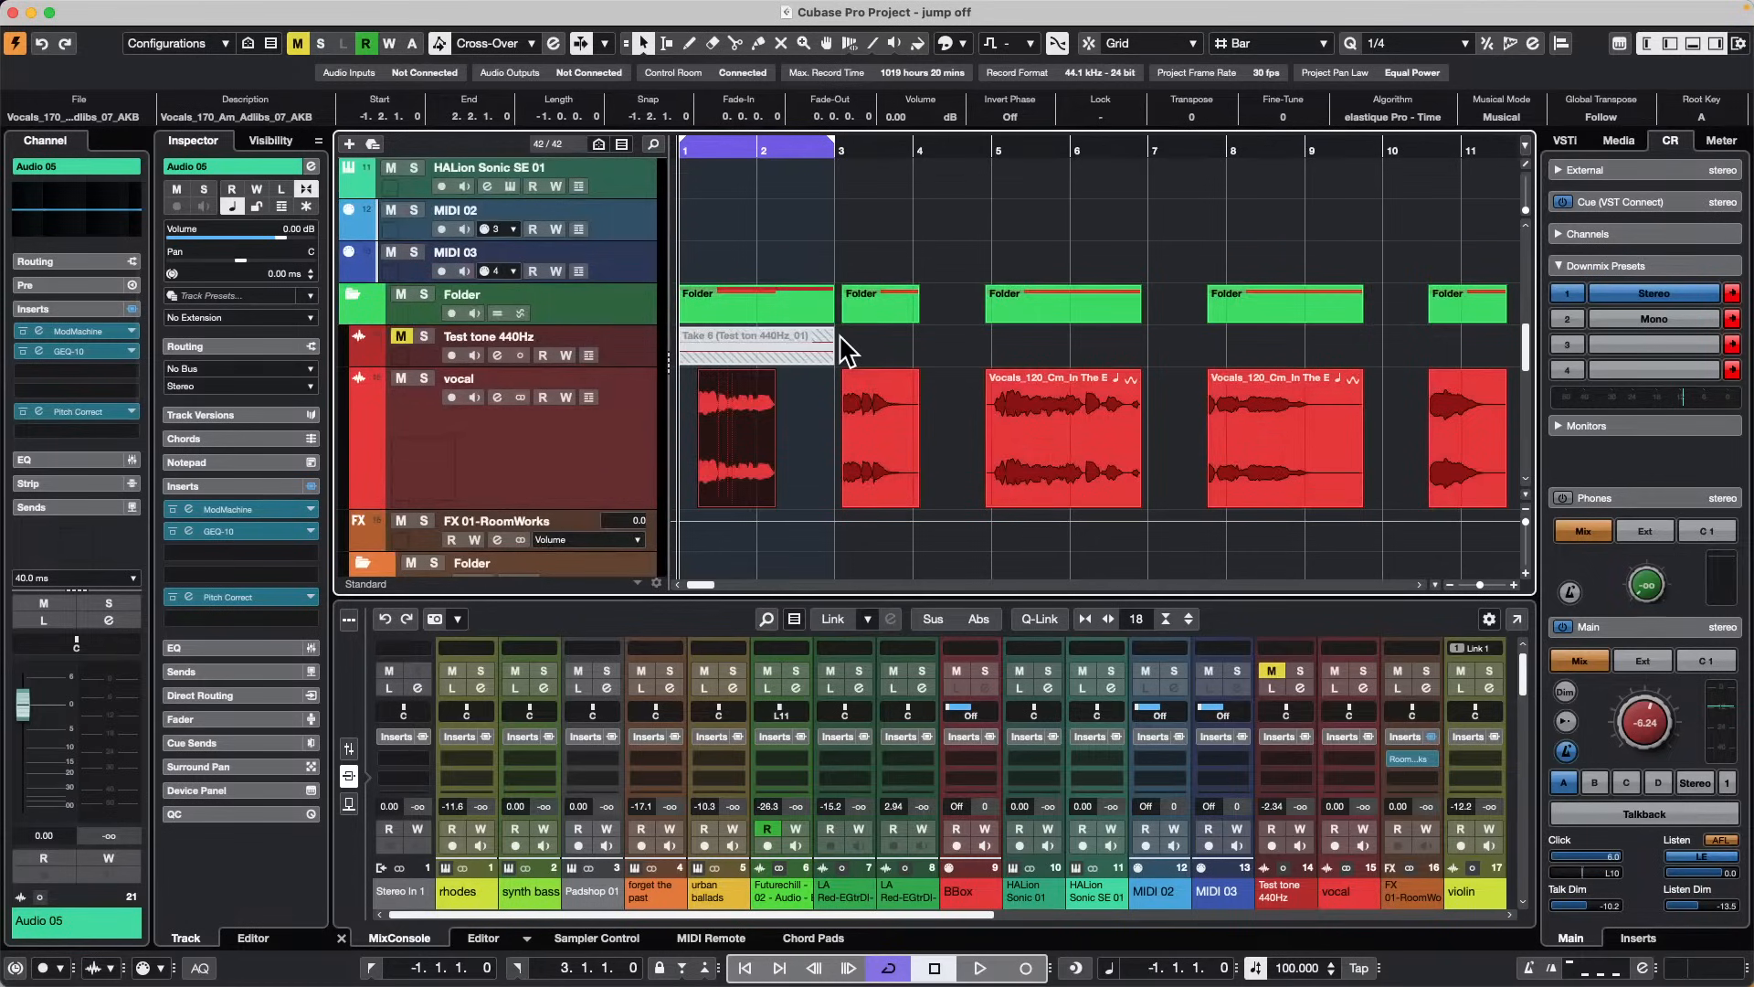
pyautogui.doubleClick(731, 465)
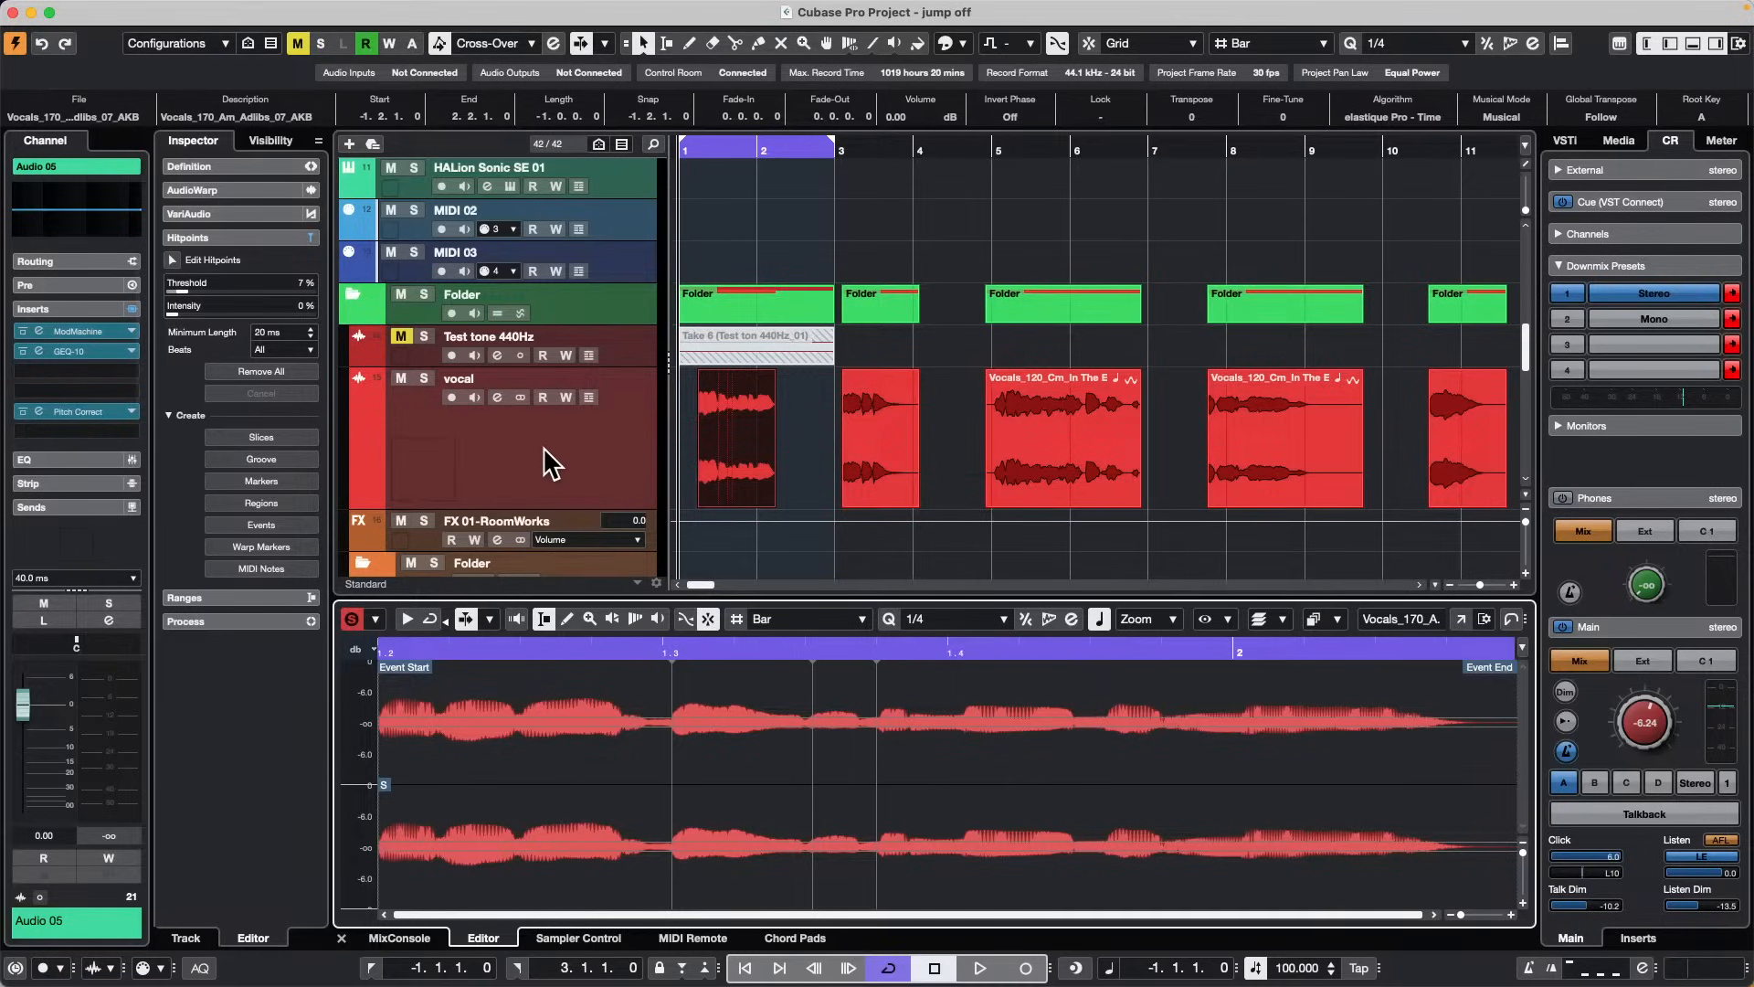
# Step: Set the vocal track's extension to SpectraLayers and select its first event to show it in the SpectraLayers editor
pyautogui.click(256, 159)
pyautogui.click(563, 494)
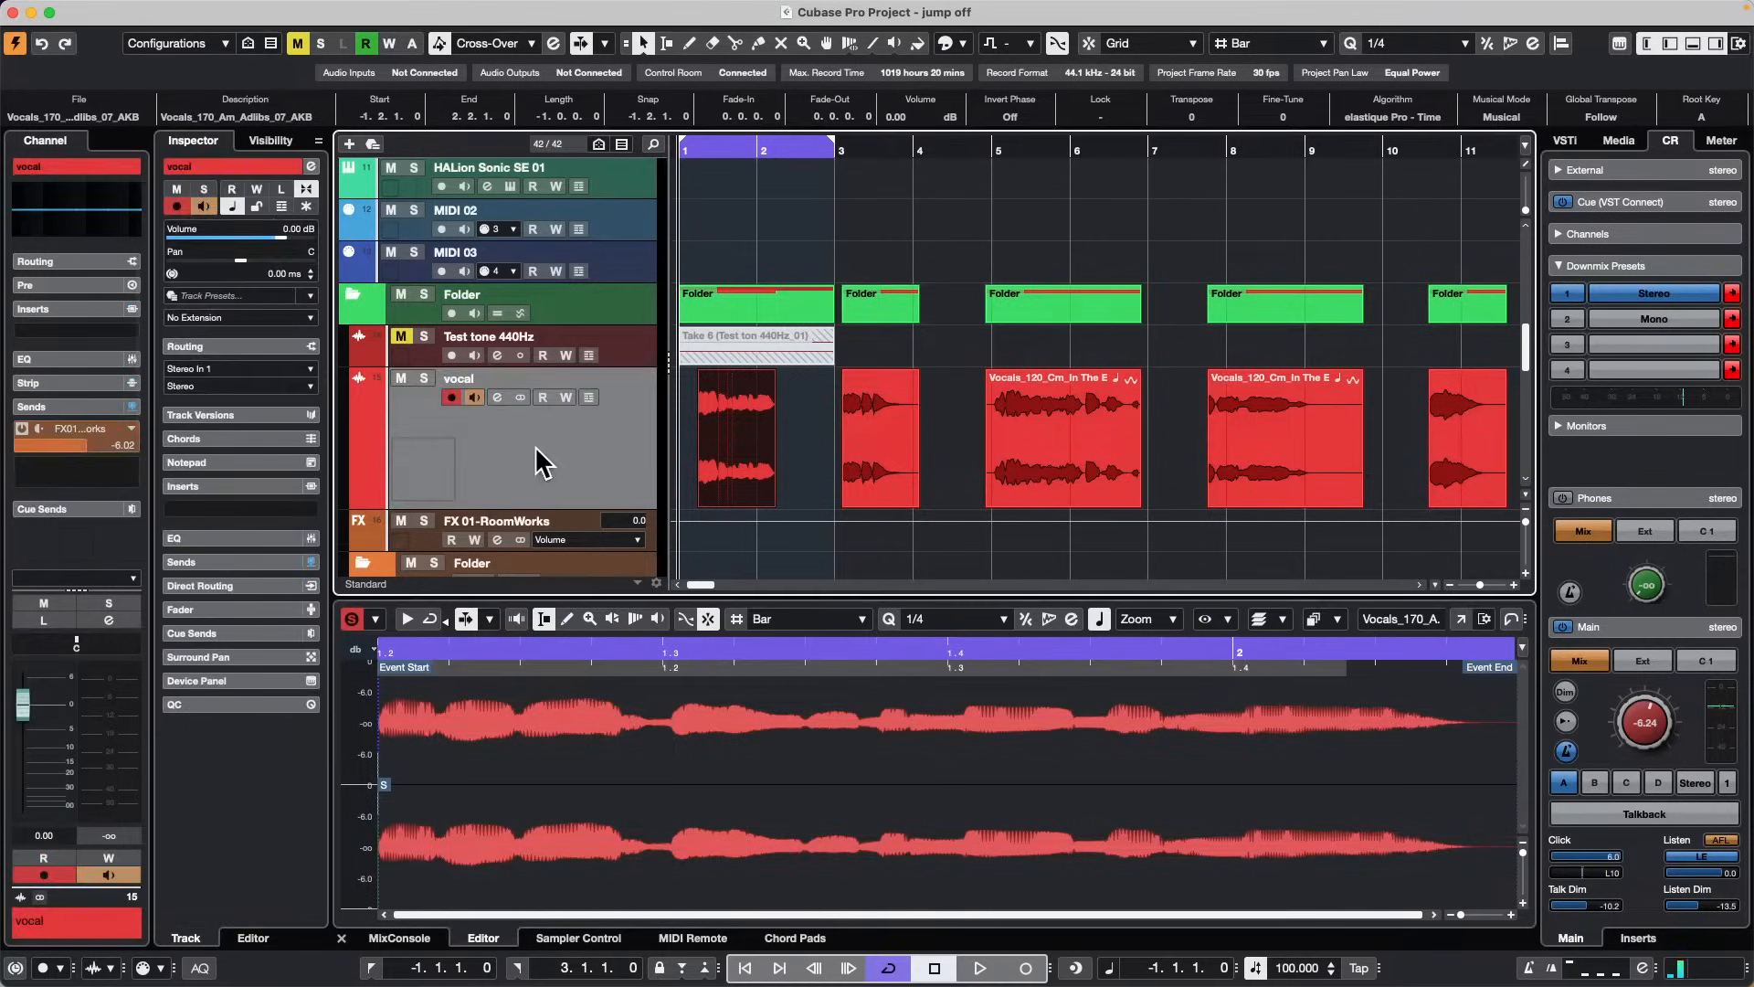
pyautogui.click(235, 318)
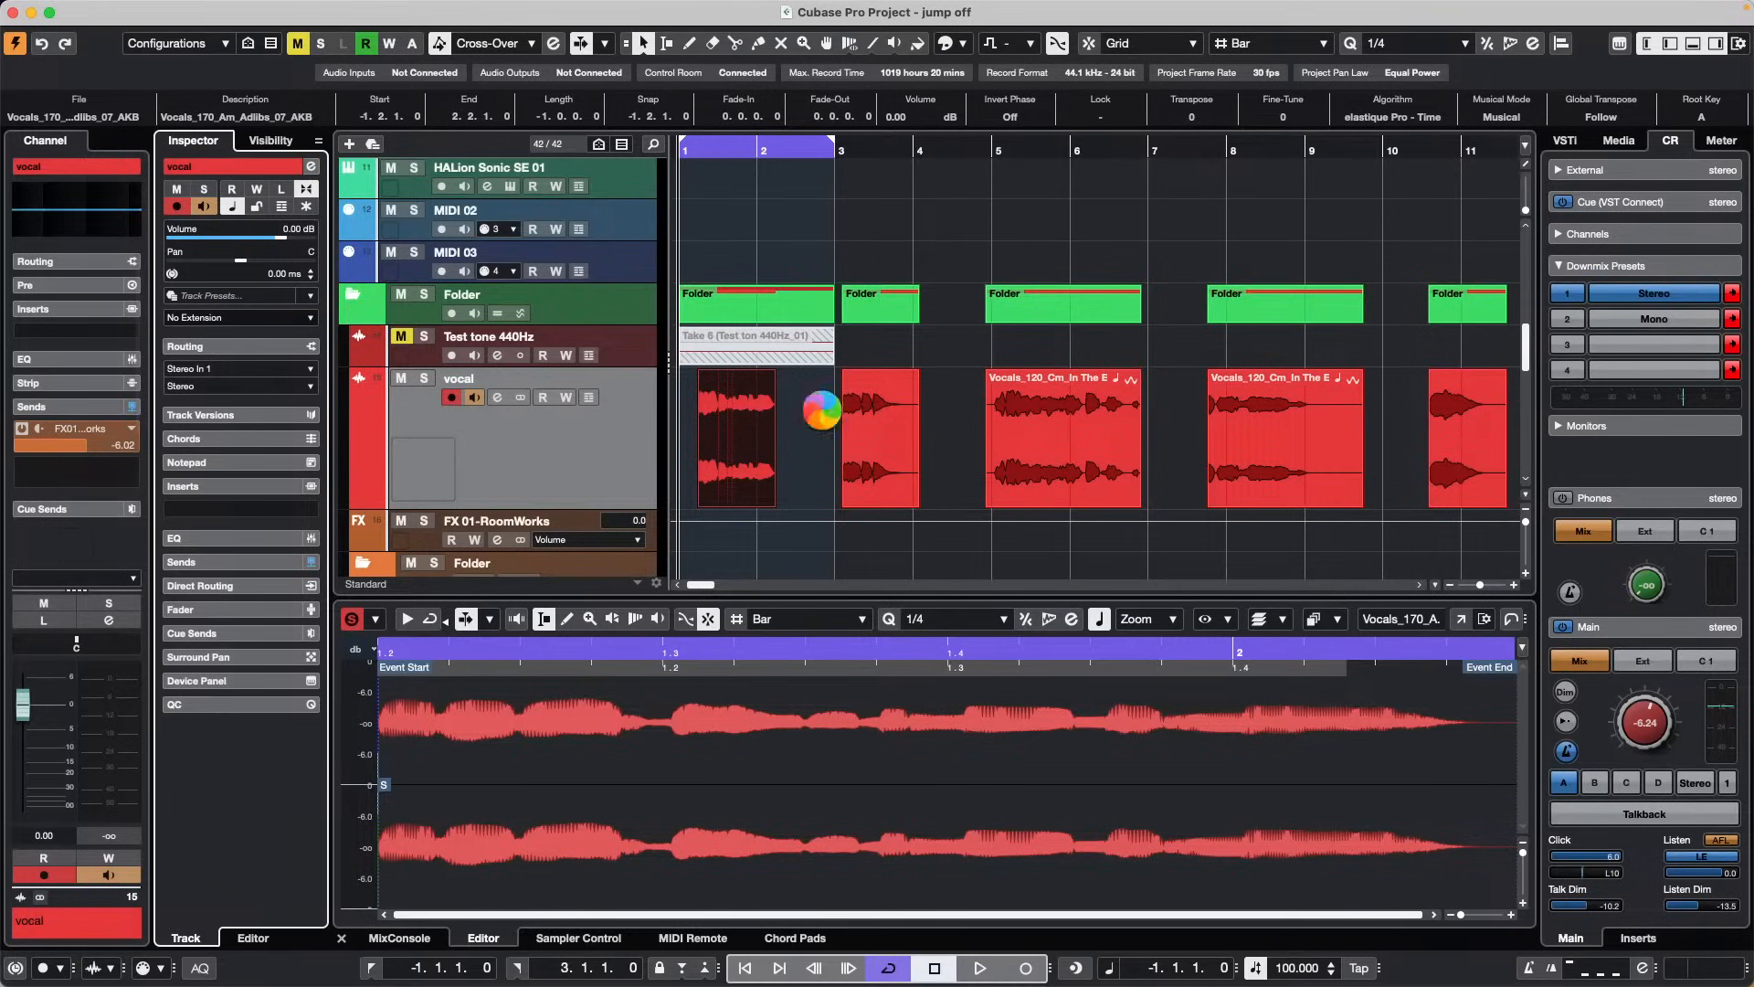
pyautogui.click(753, 445)
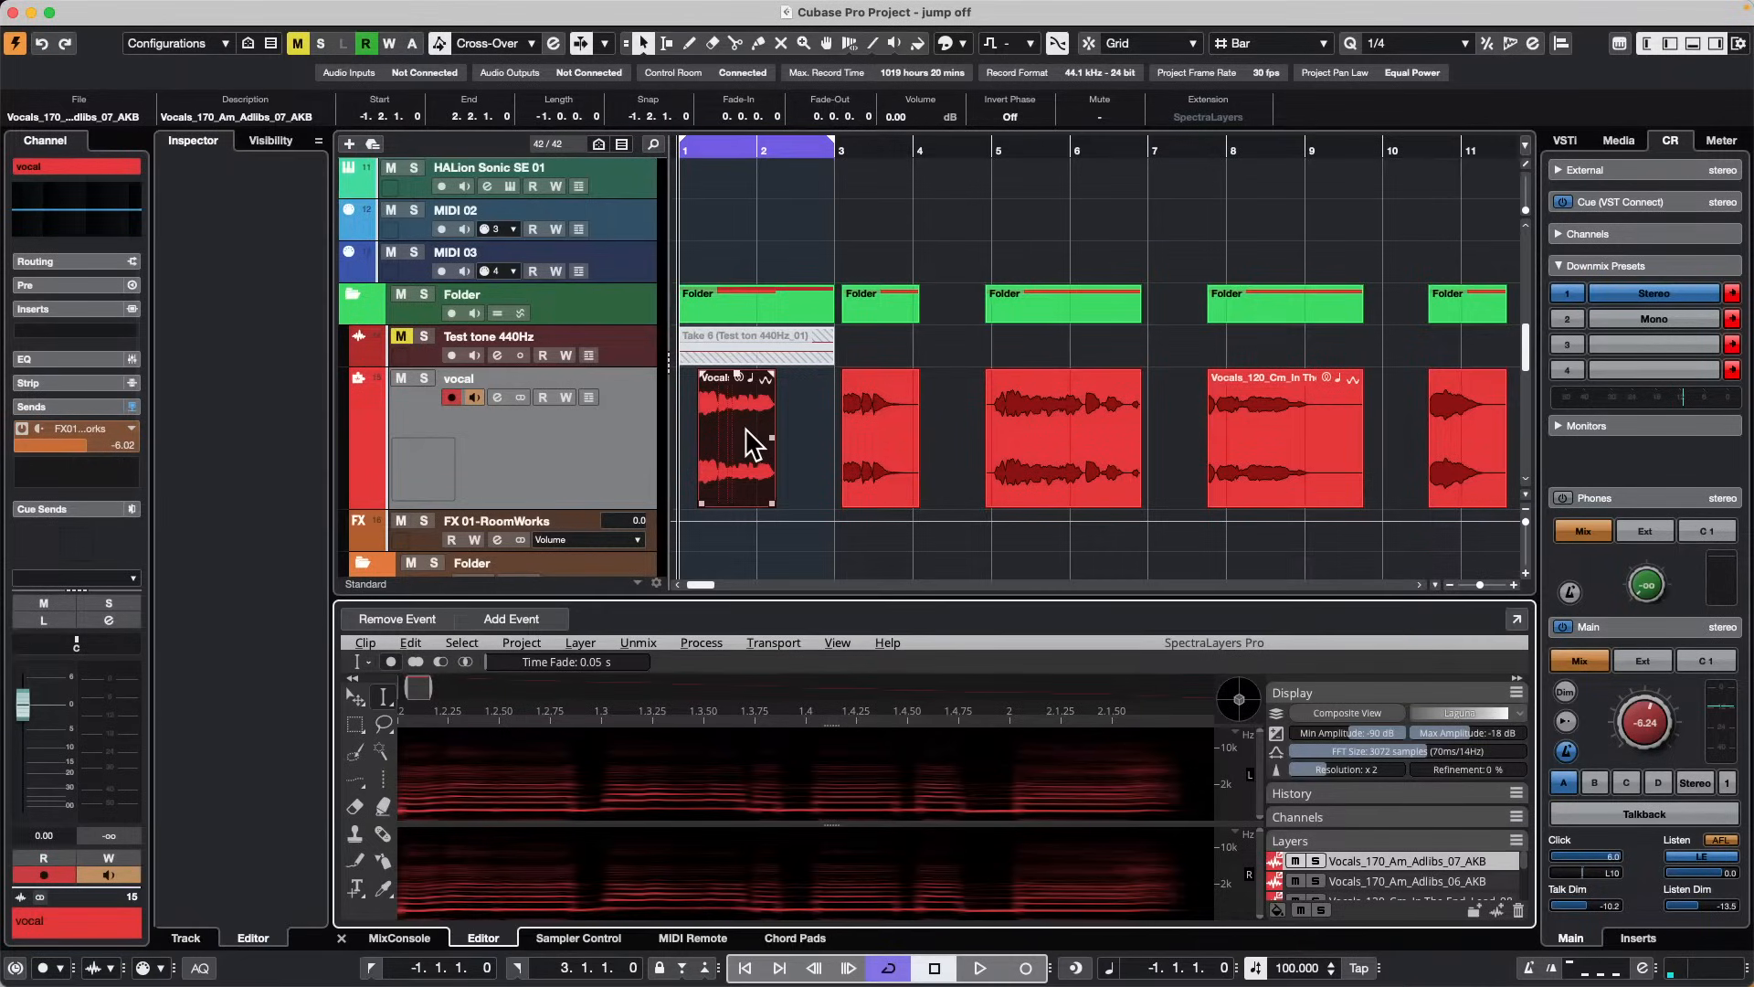
# Step: Remove the SpectraLayers extension from the vocal track by choosing No Extension
pyautogui.click(585, 454)
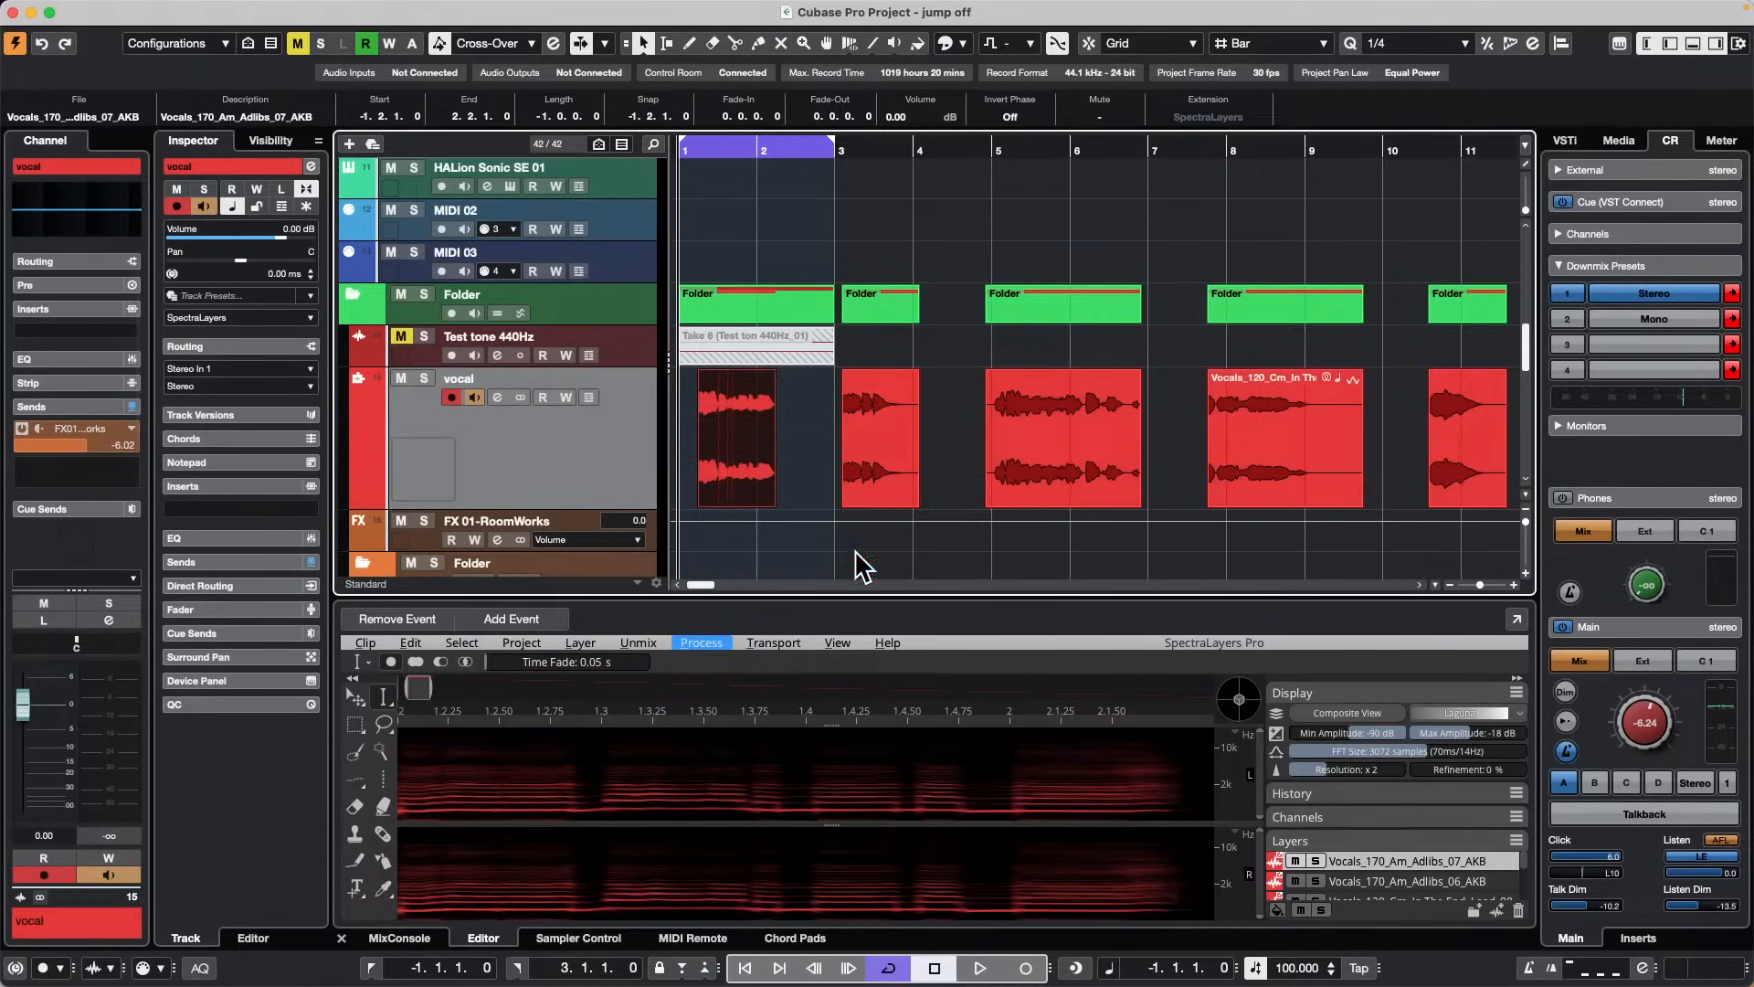
pyautogui.click(731, 448)
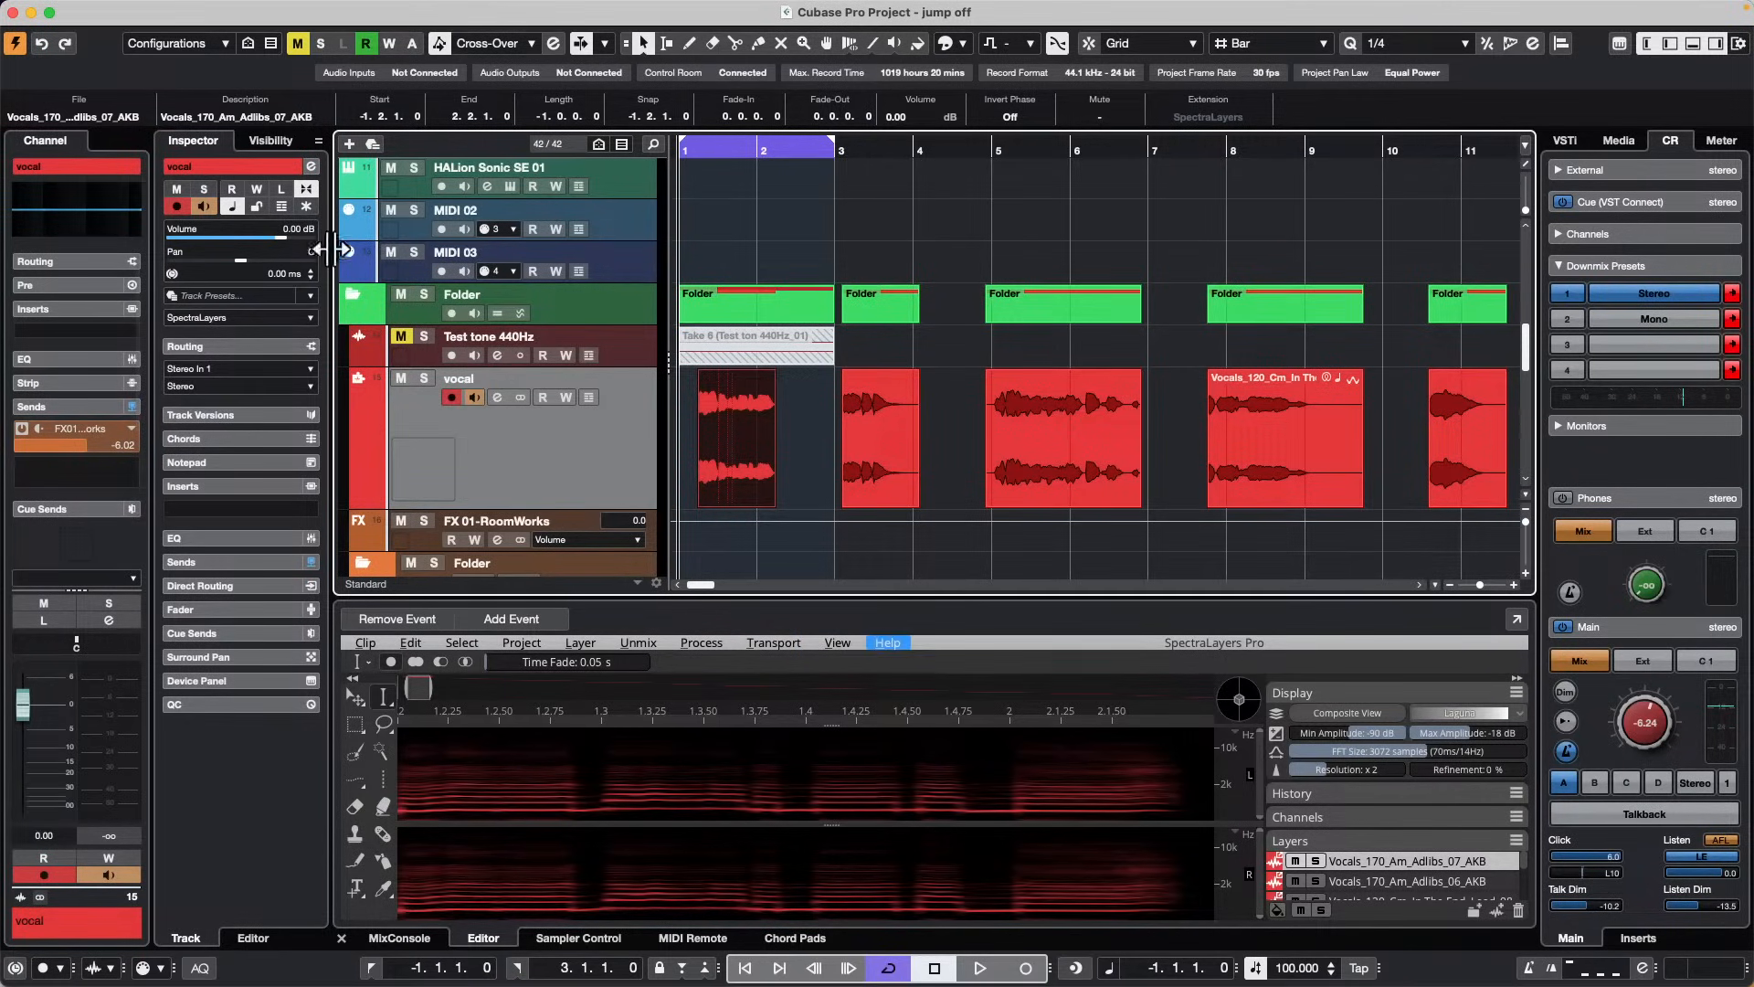
pyautogui.click(209, 318)
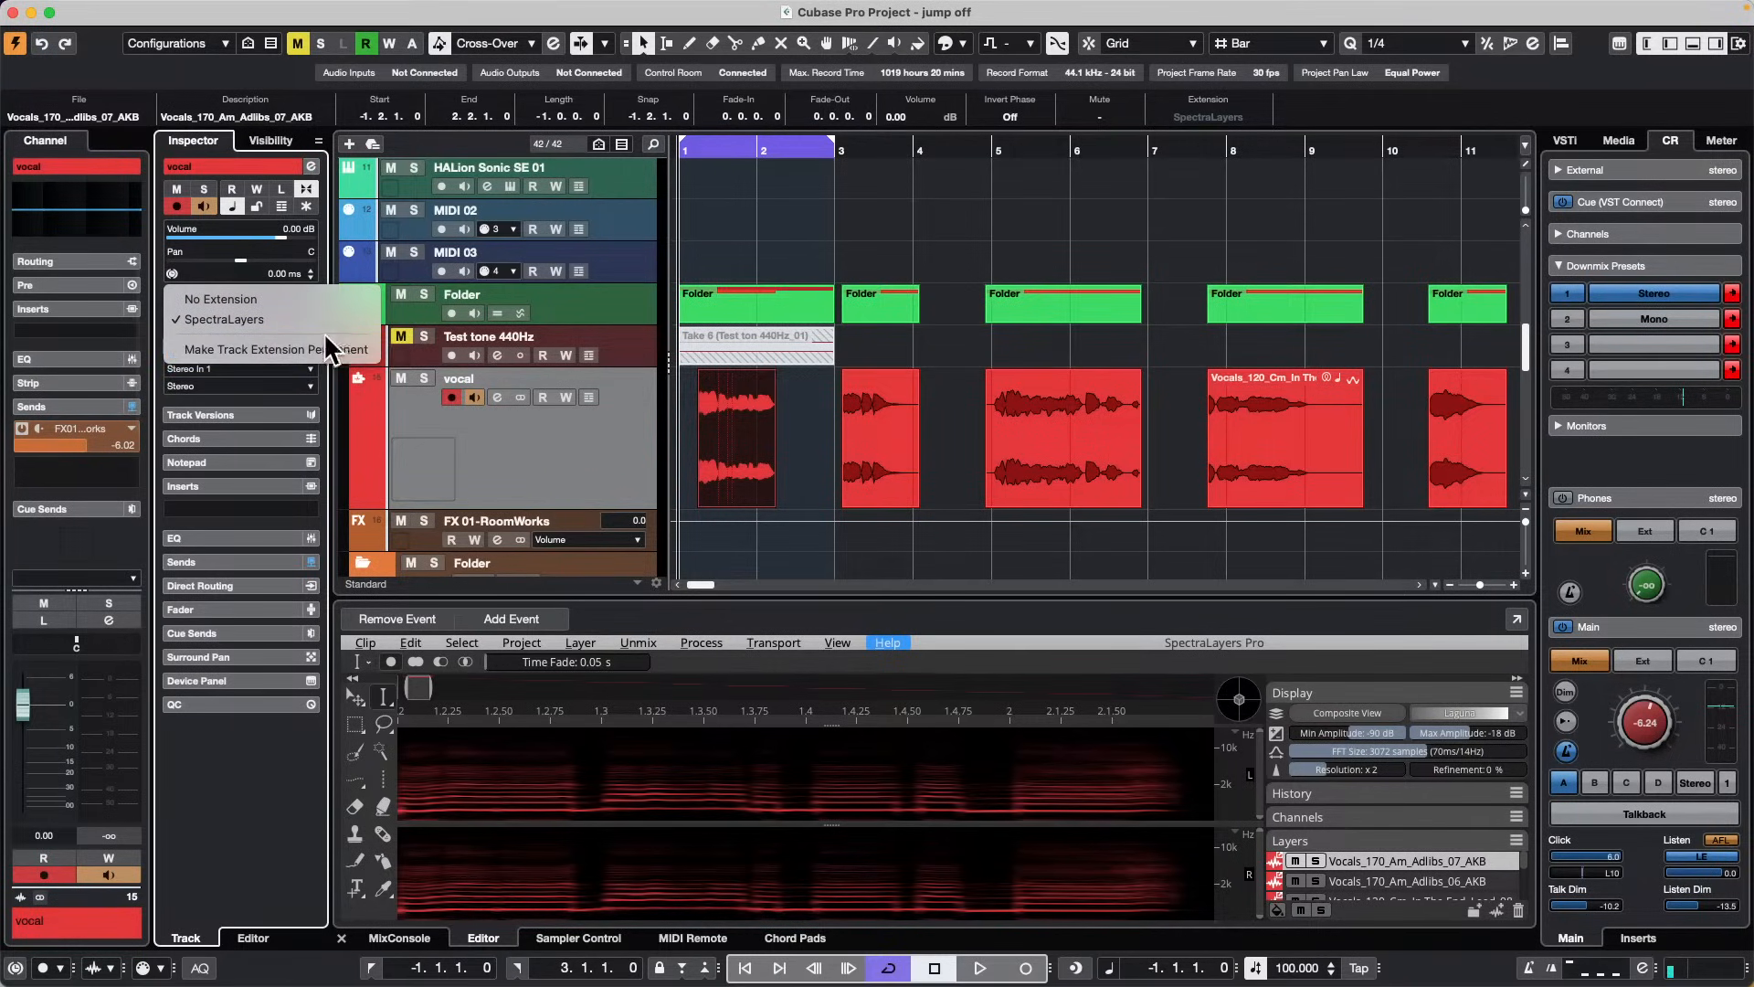
pyautogui.click(266, 292)
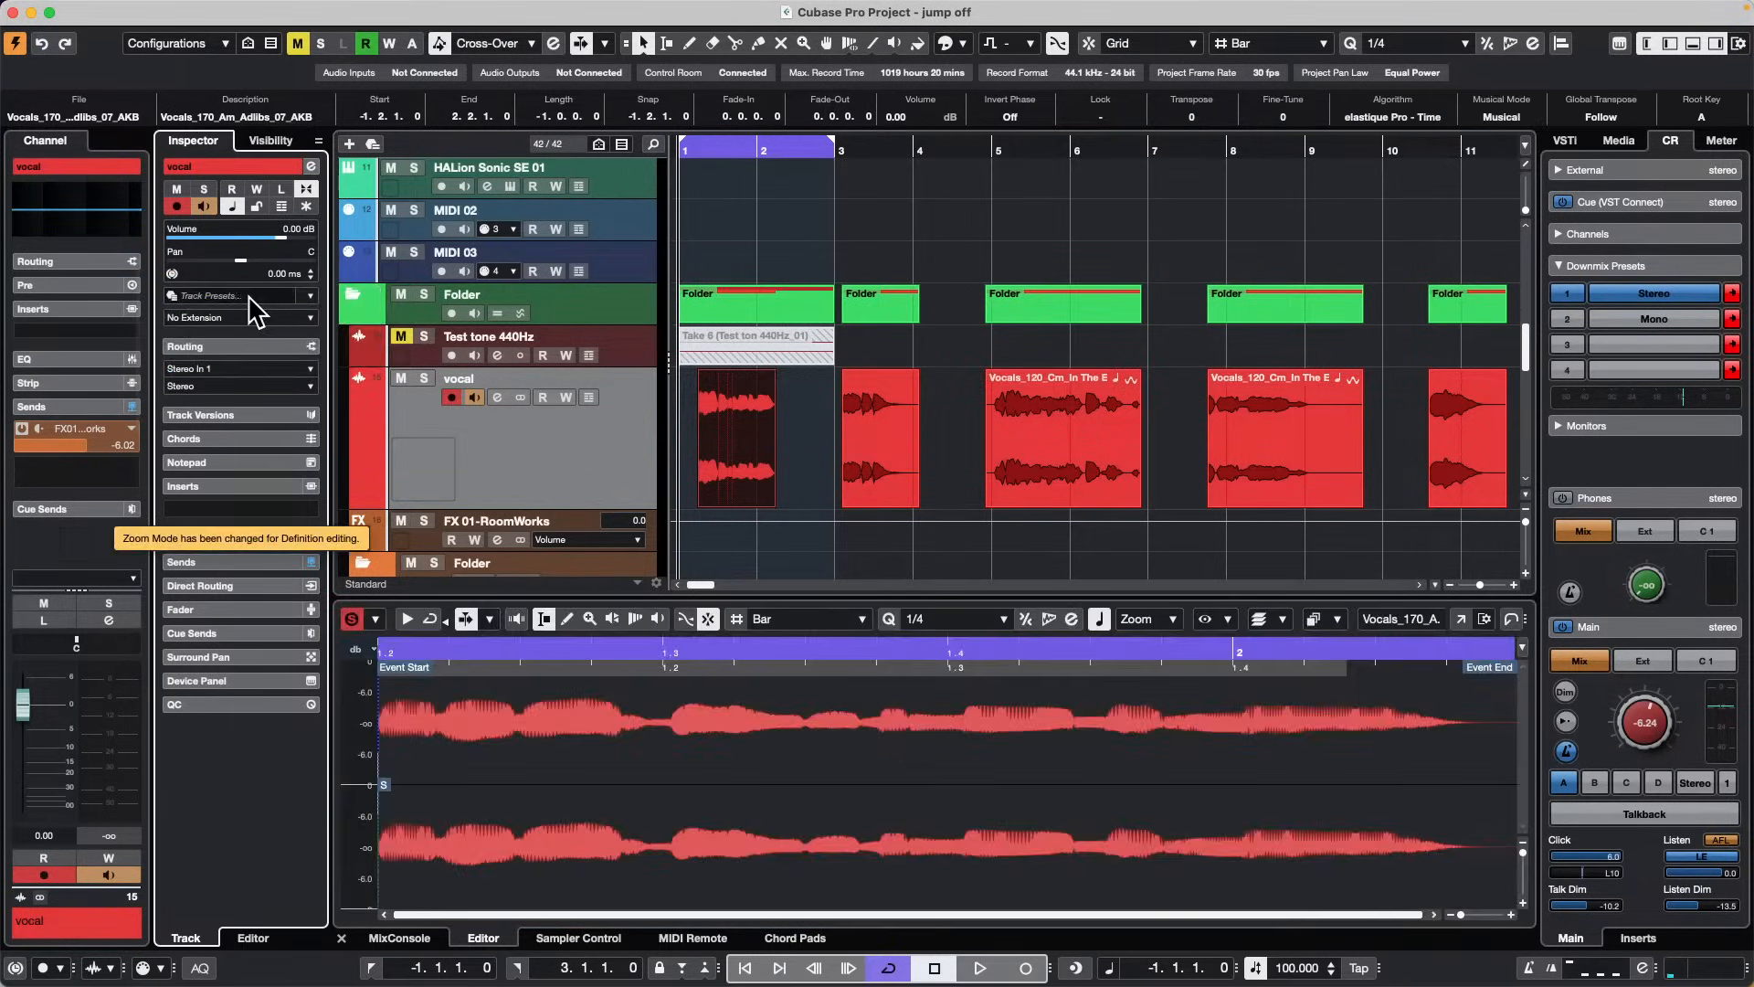
# Step: Select the first vocal event and activate Edit VariAudio for it to display its pitch segments
pyautogui.click(742, 445)
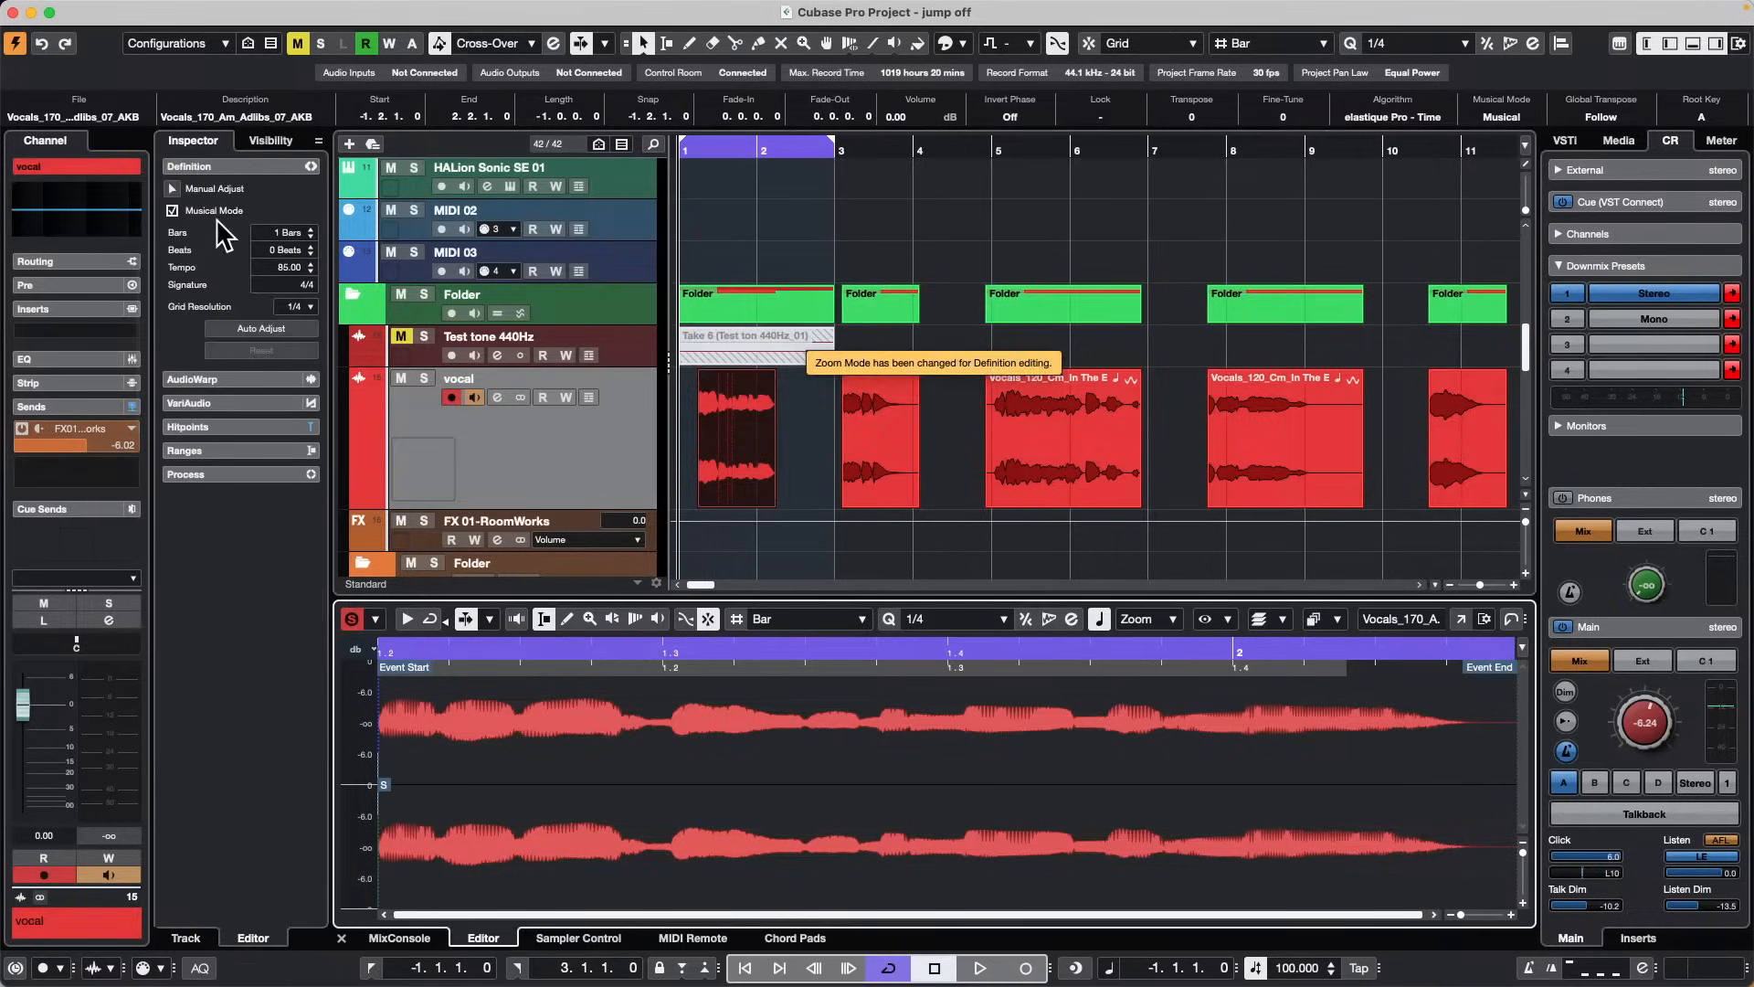
pyautogui.click(238, 400)
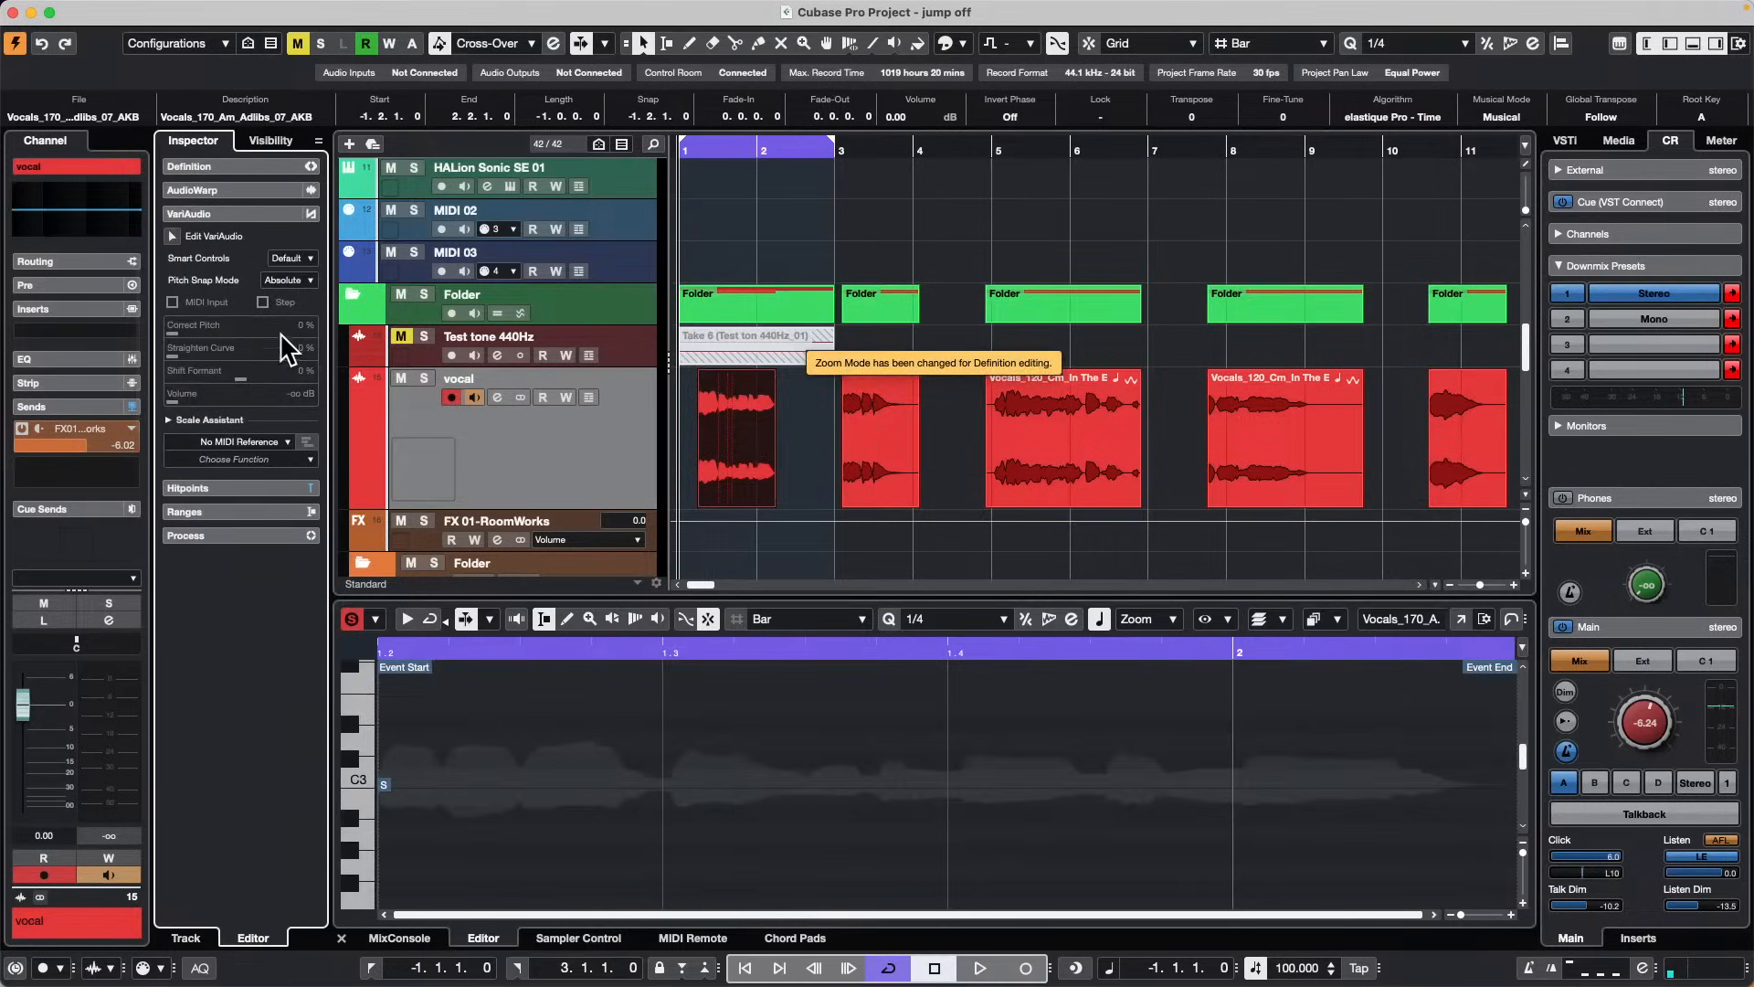
pyautogui.click(172, 230)
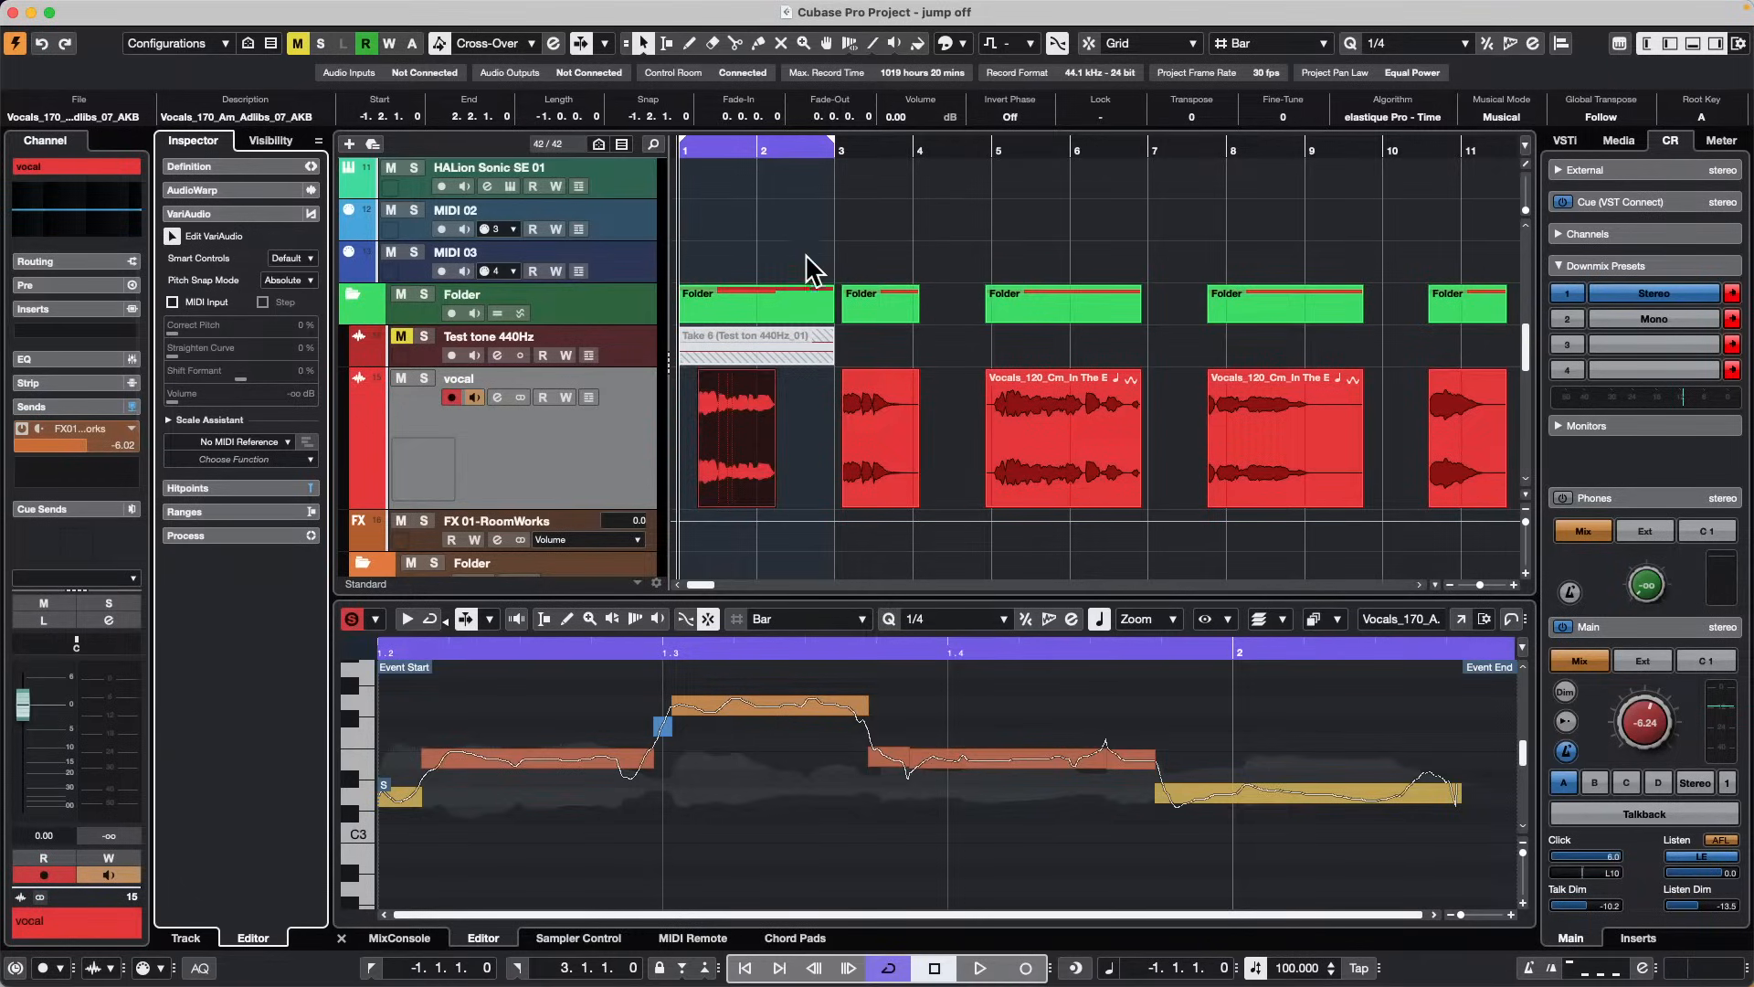
# Step: Deactivate all mute states and switch the Chord Track to version v2
pyautogui.scroll(10, 828, 265)
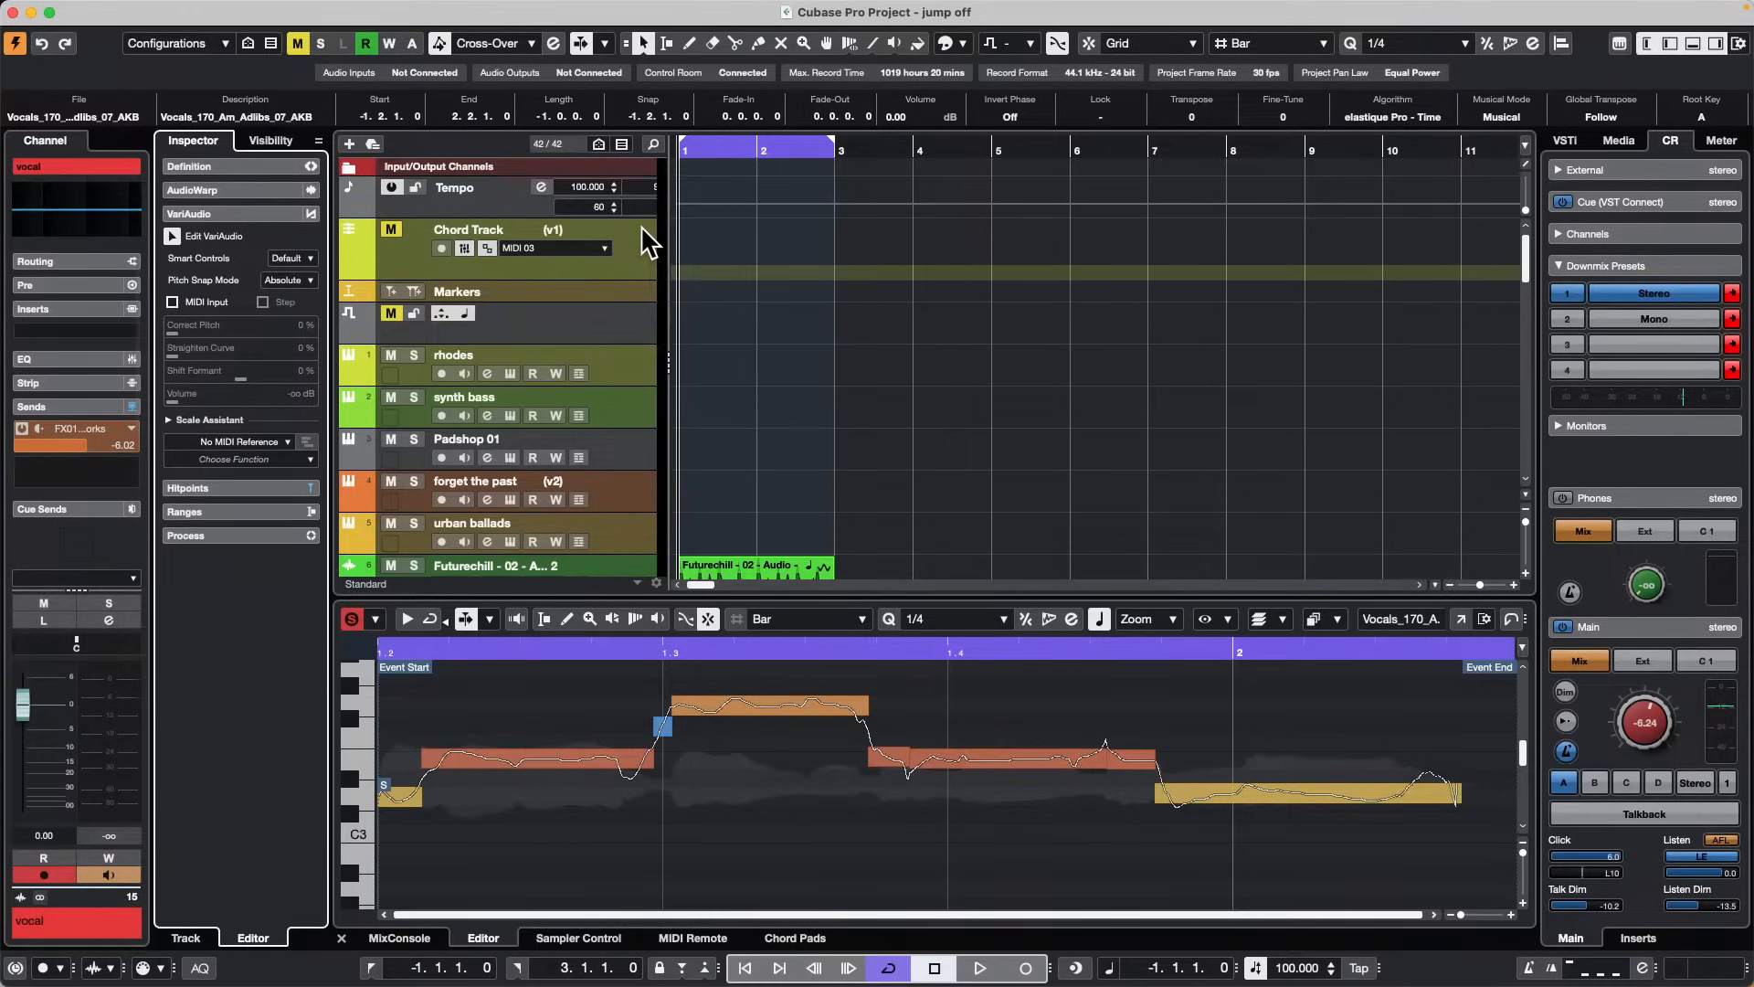
pyautogui.click(647, 375)
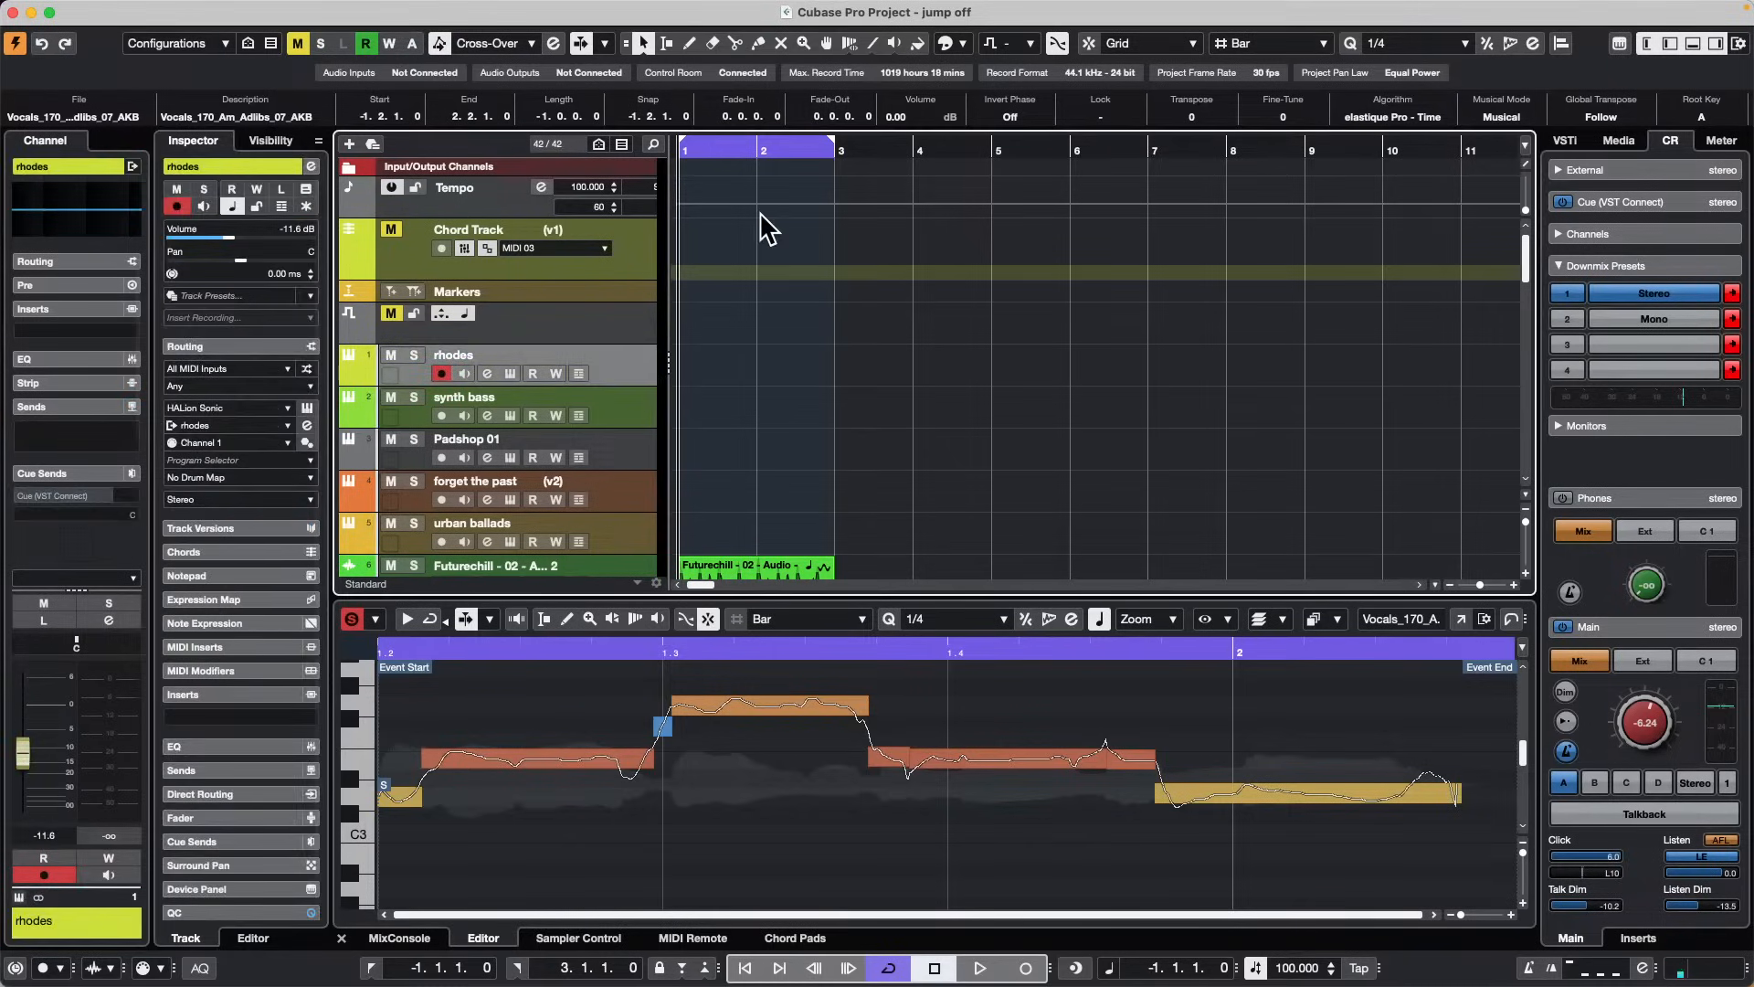
pyautogui.click(574, 302)
pyautogui.click(636, 257)
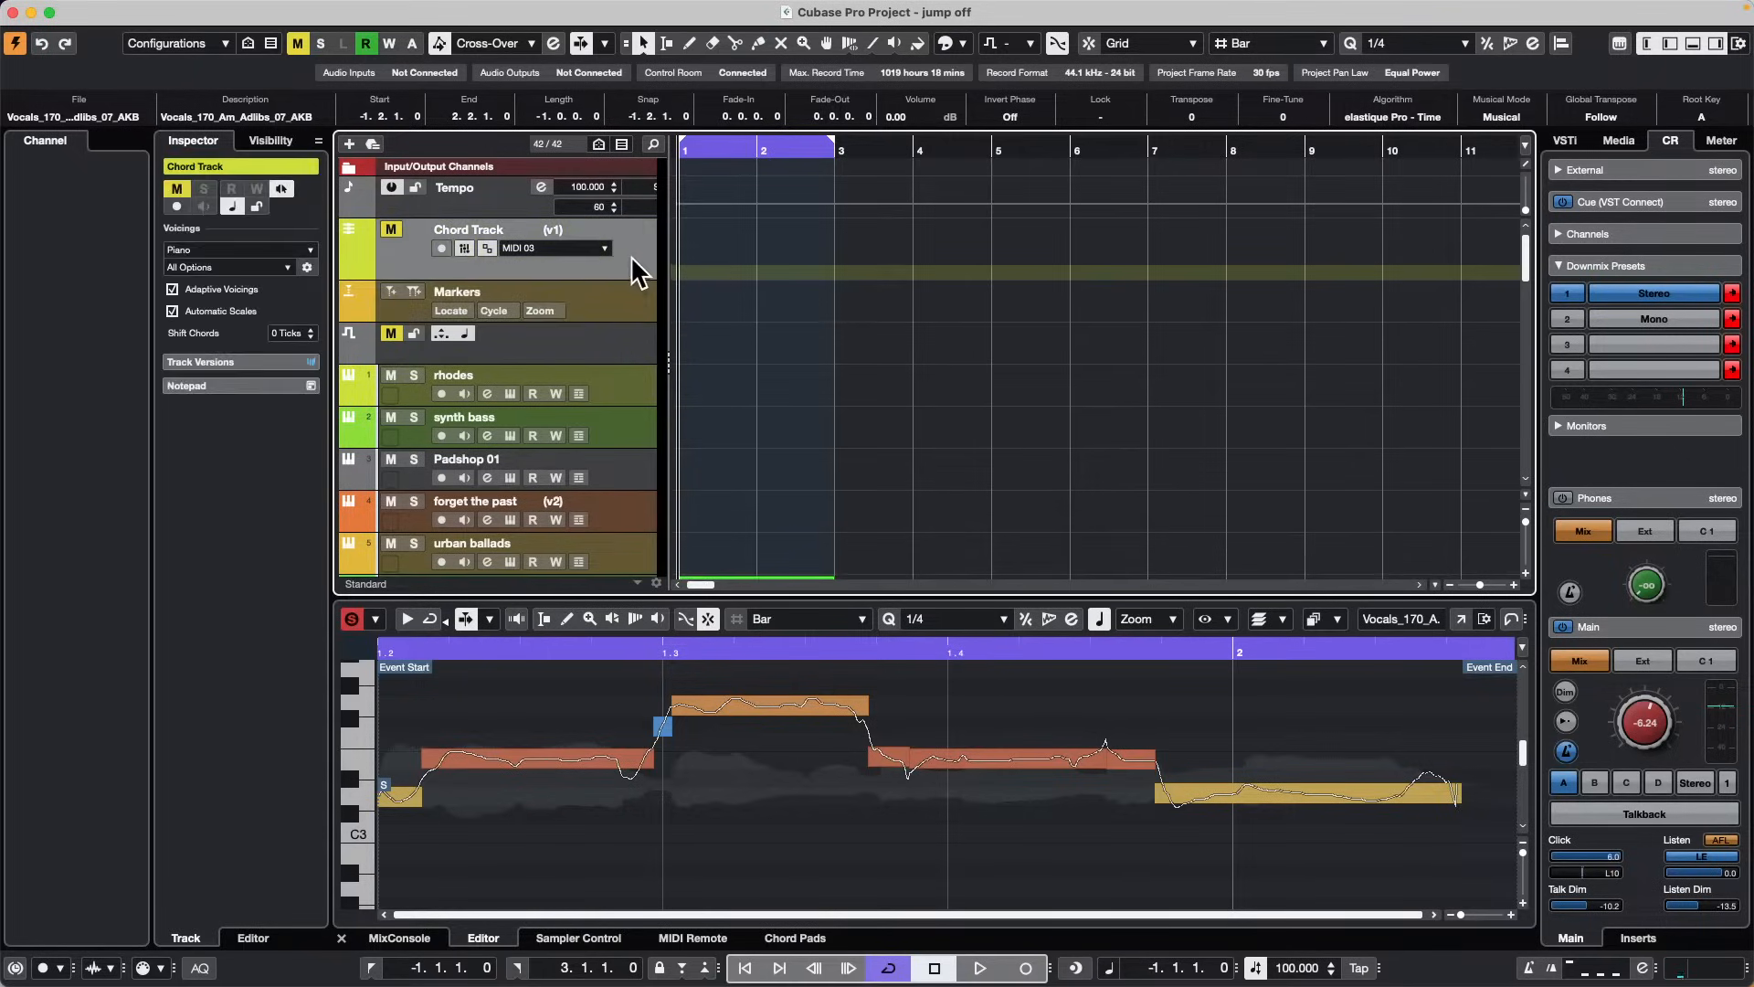
pyautogui.click(572, 227)
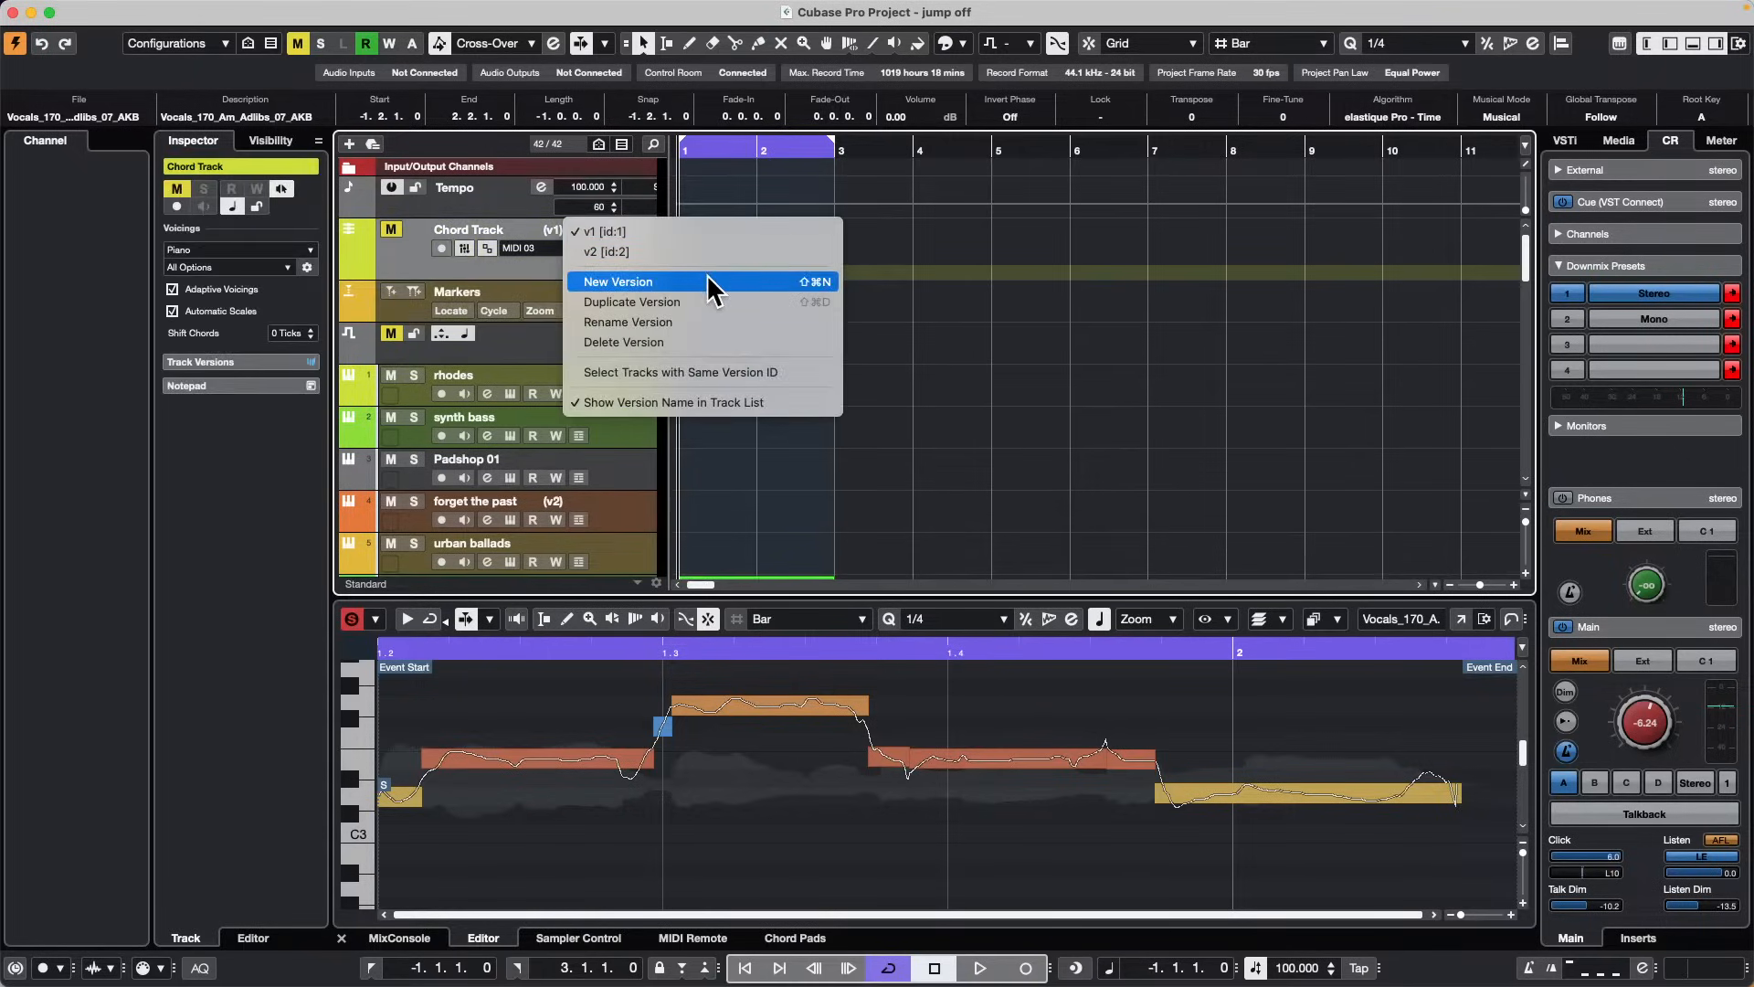
pyautogui.click(299, 38)
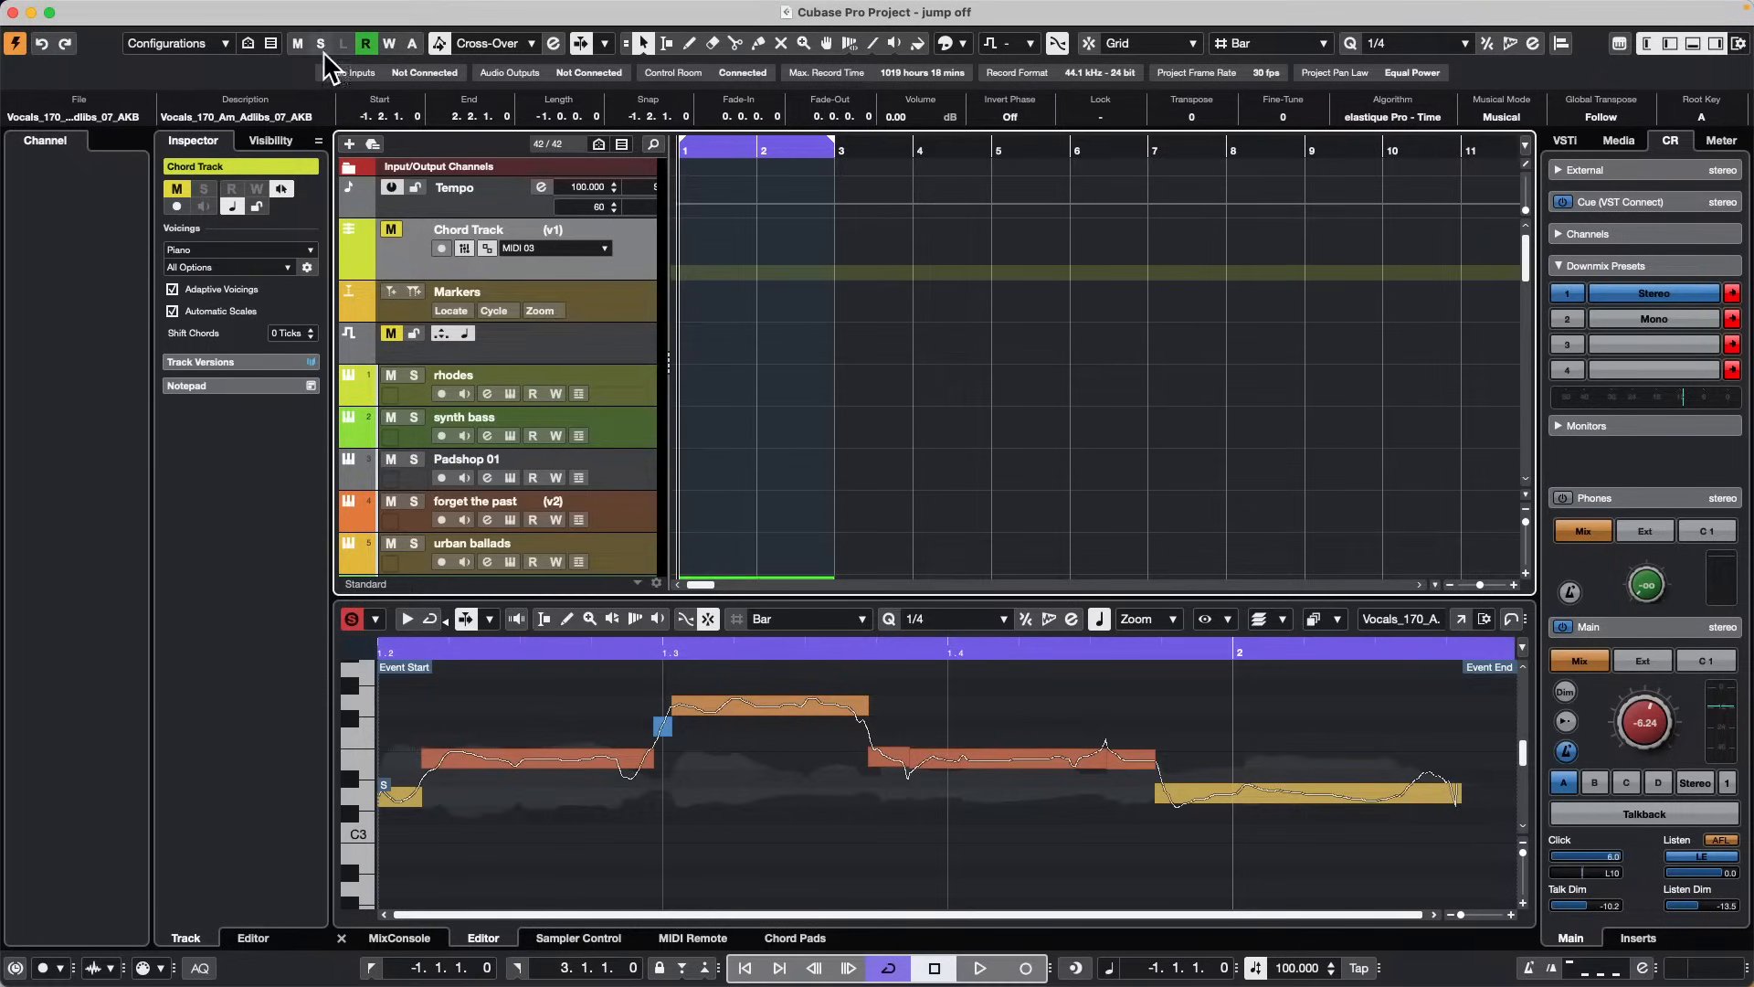
pyautogui.click(581, 225)
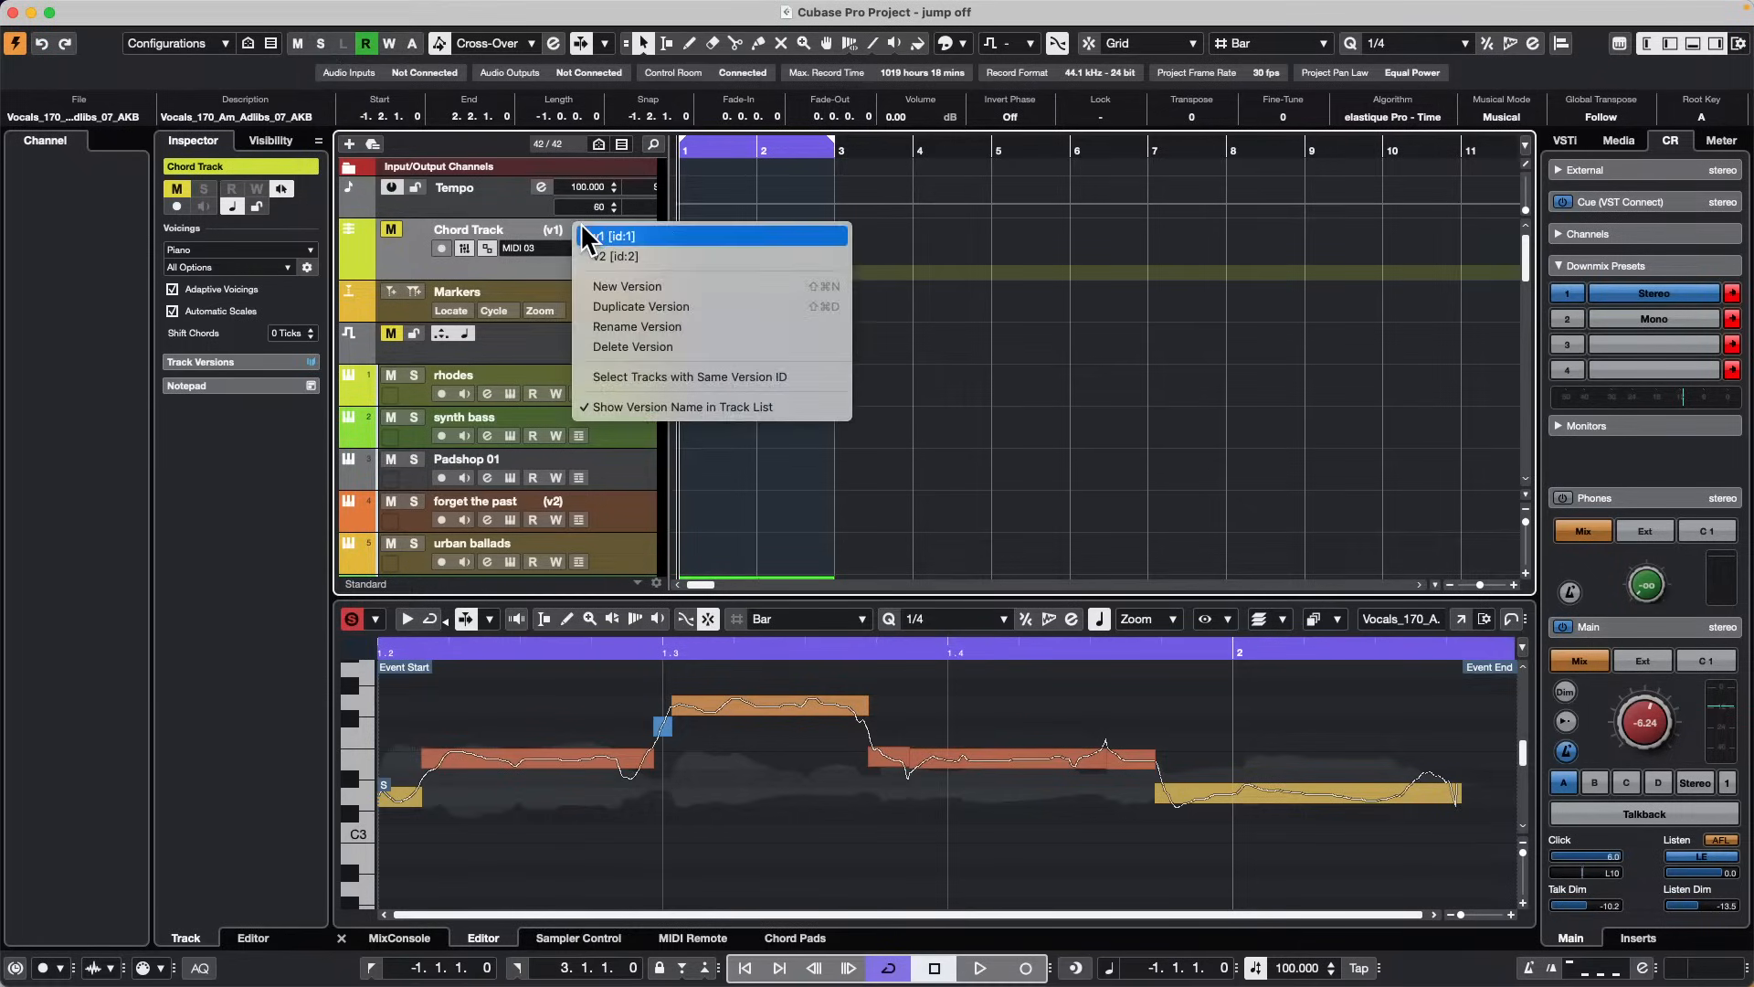
pyautogui.click(673, 257)
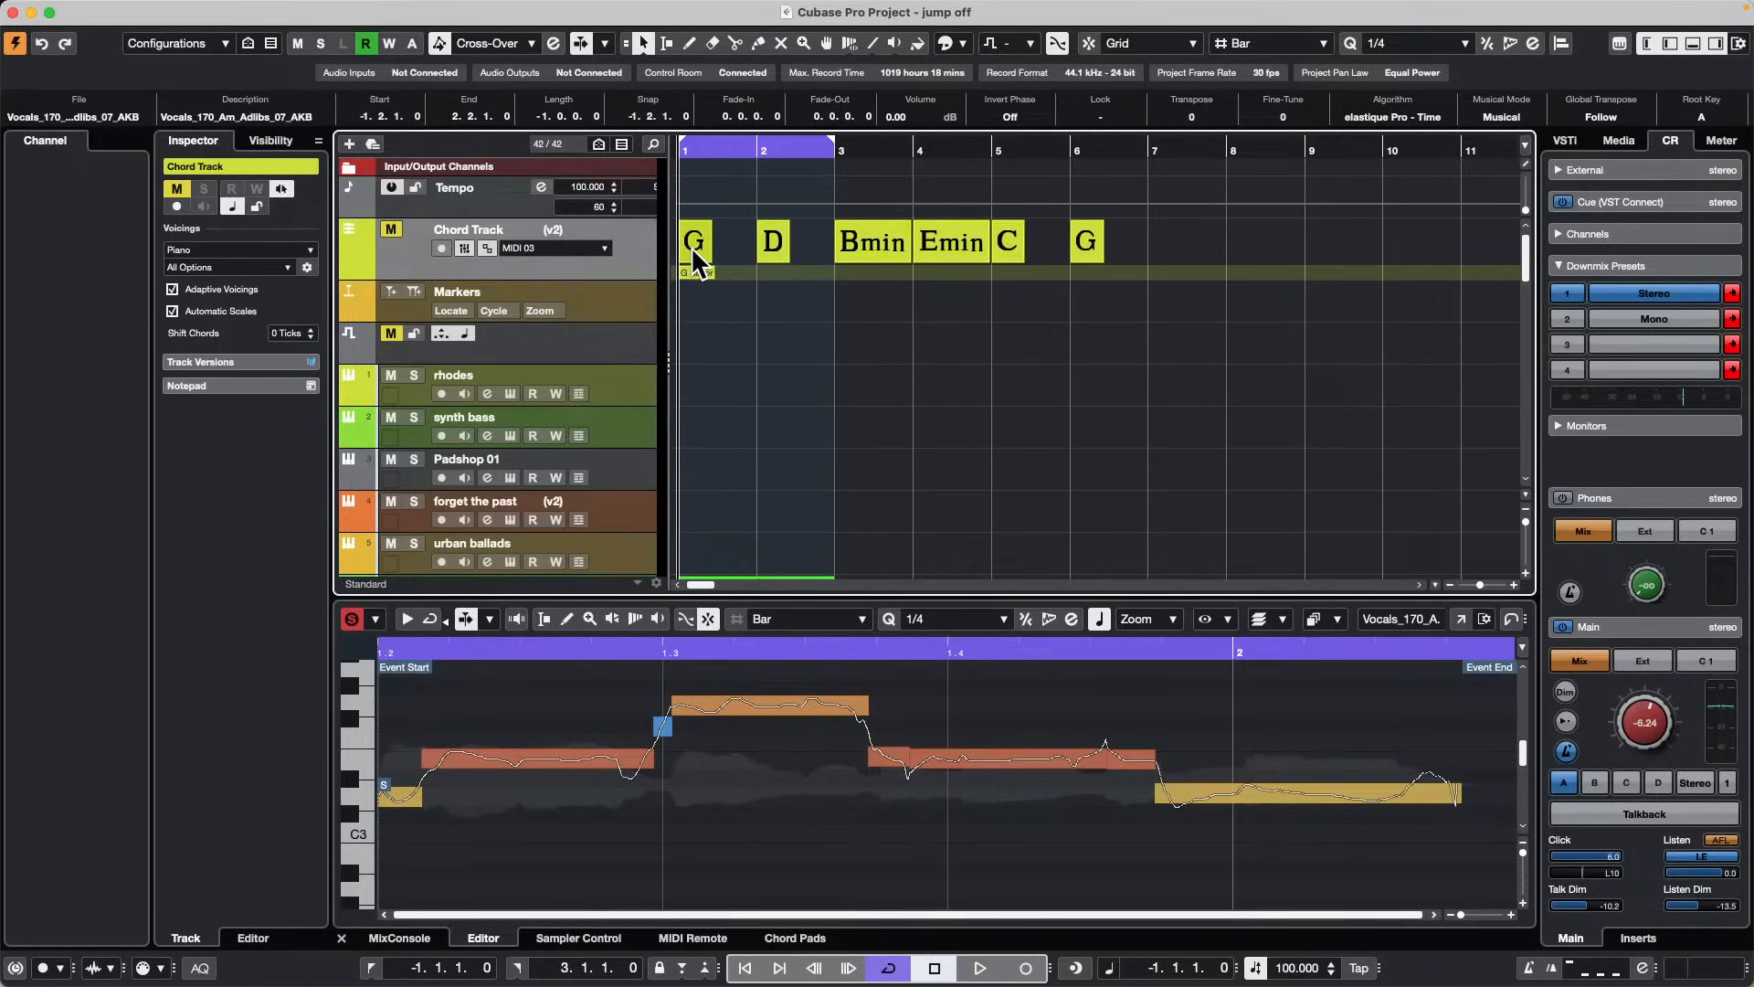
# Step: Select the rhodes track, convert the Chord Track's chords to a MIDI part on it, and select that part
pyautogui.click(623, 401)
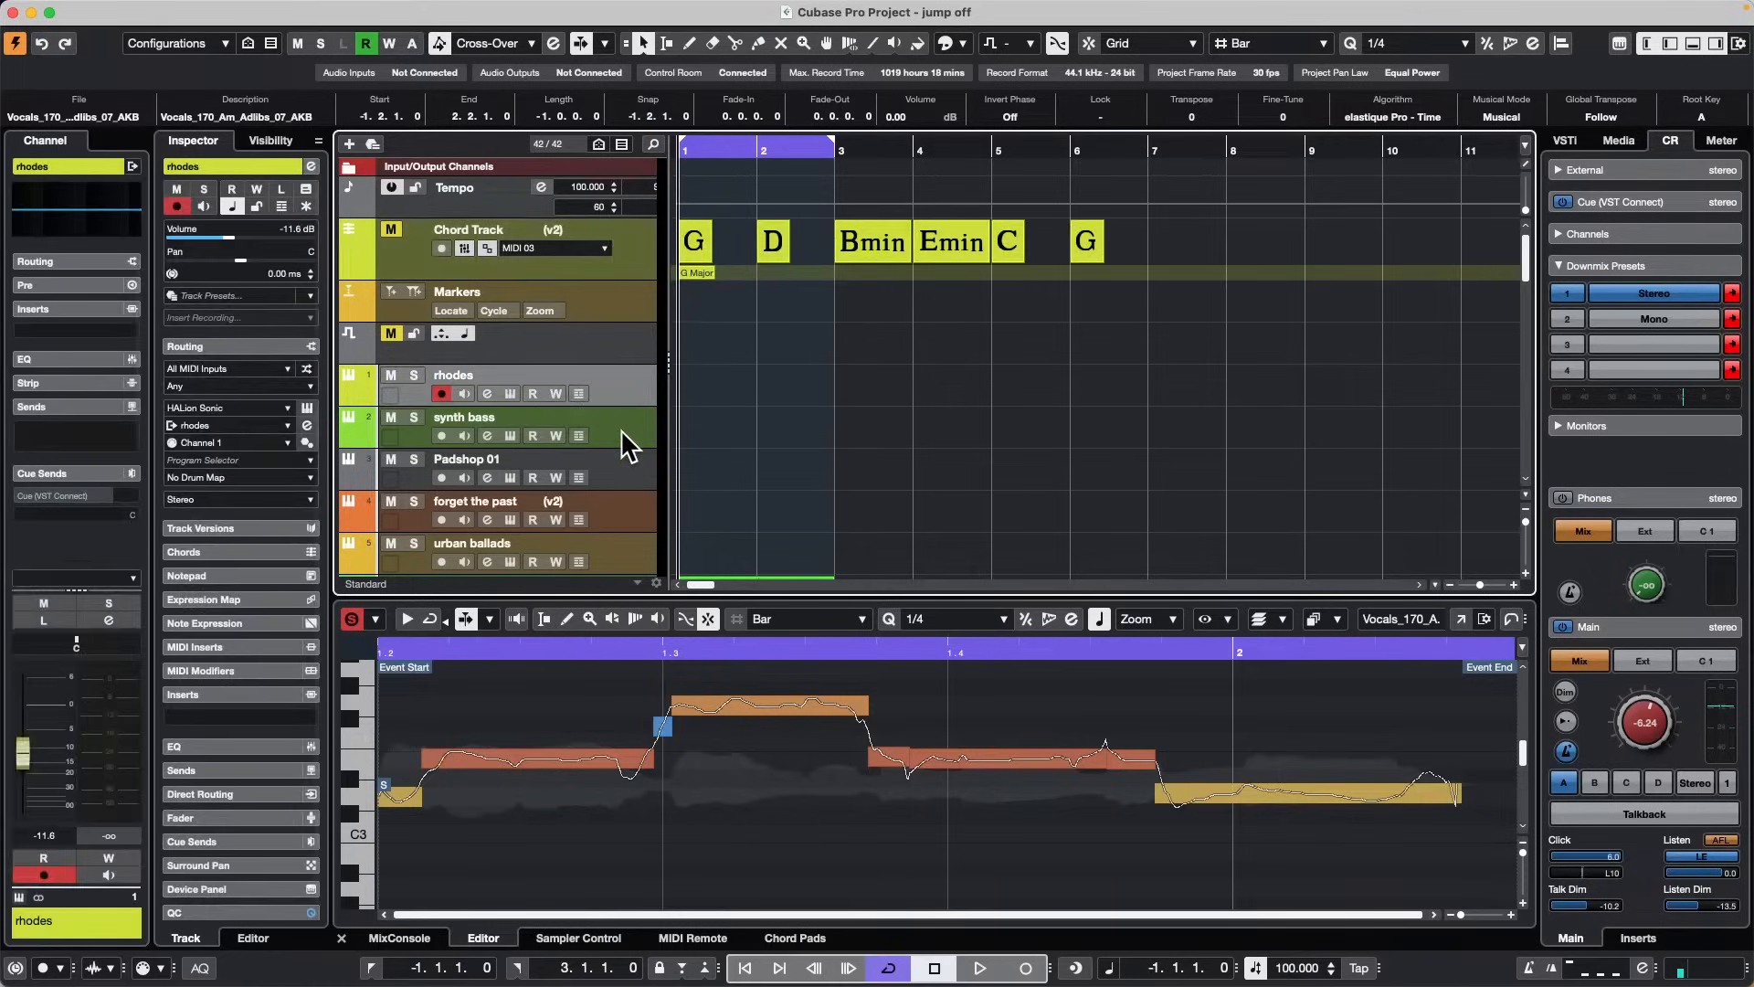
pyautogui.rightClick(621, 380)
pyautogui.moveTo(909, 394)
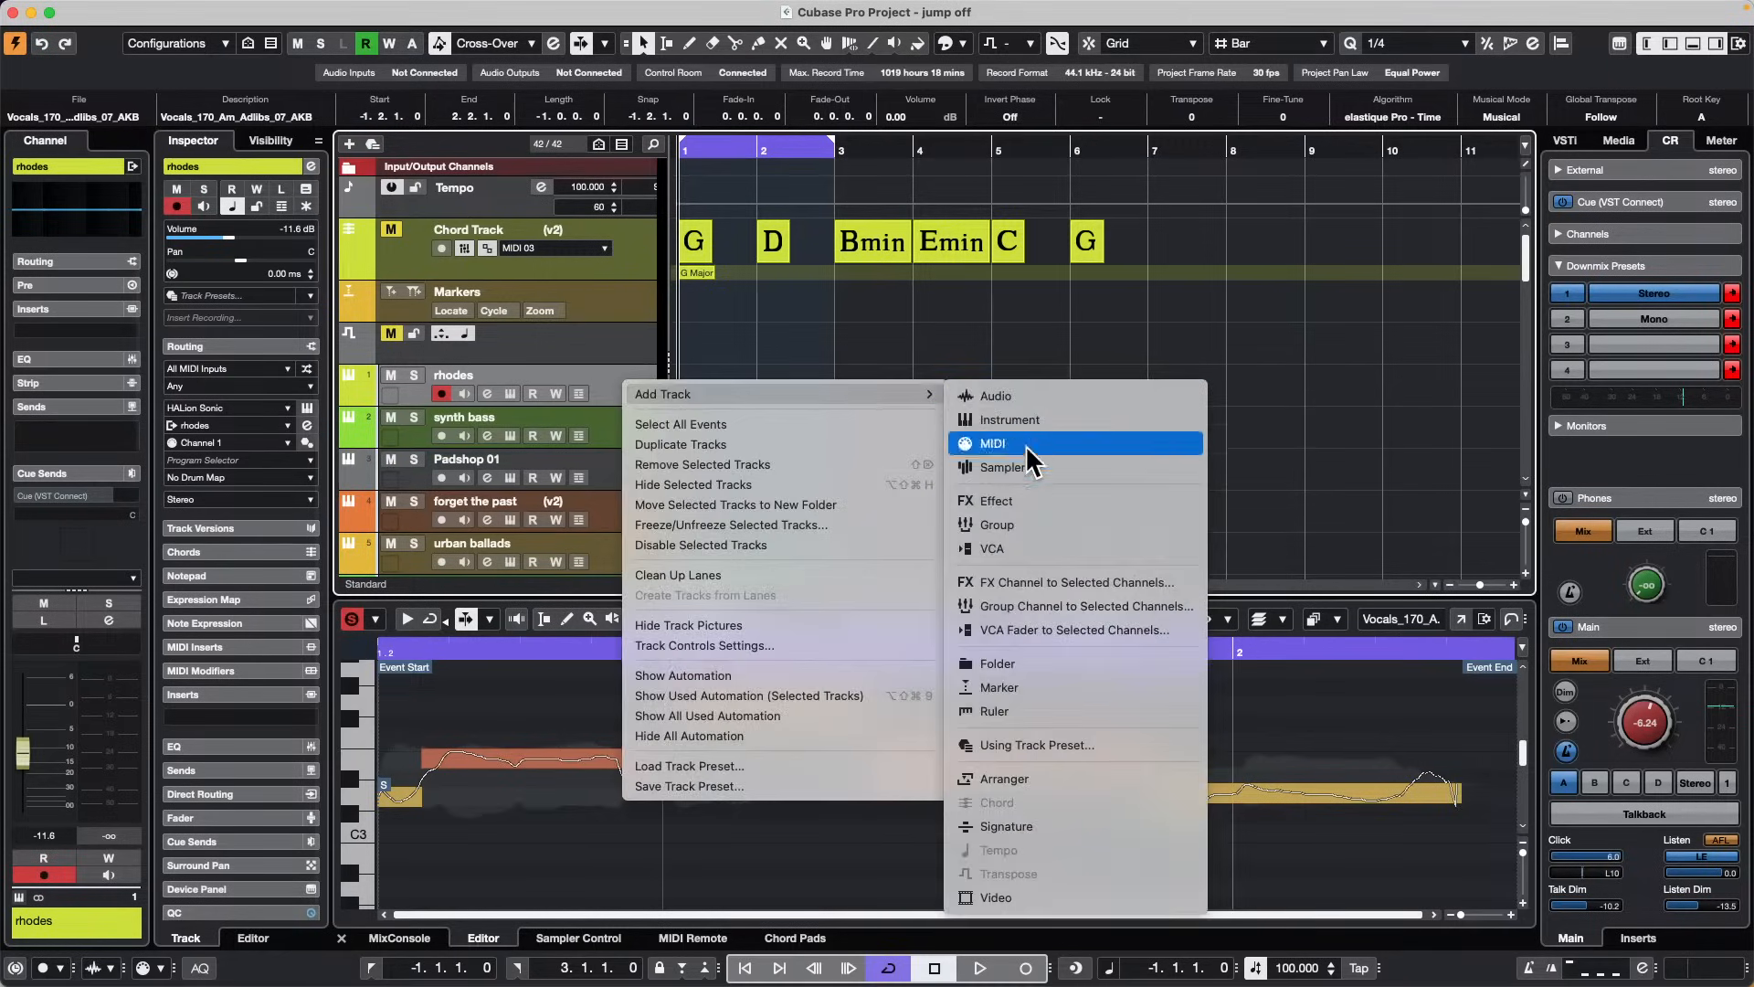
pyautogui.click(321, 9)
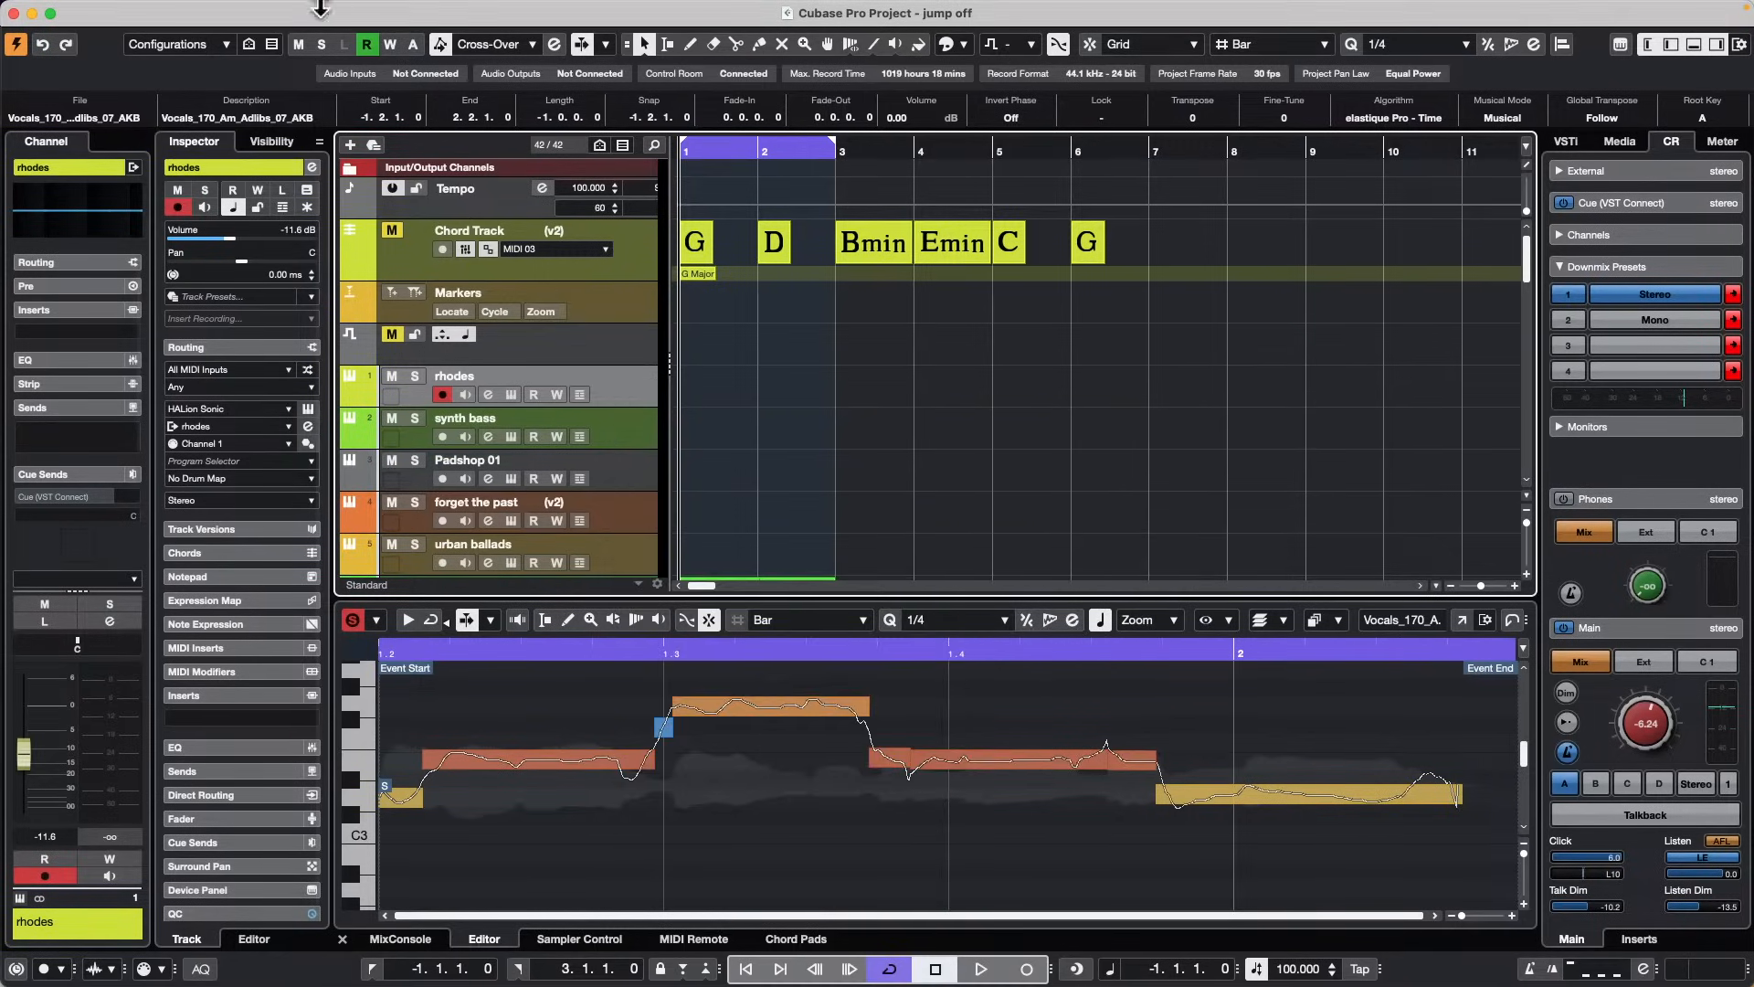
pyautogui.click(263, 10)
pyautogui.moveTo(209, 10)
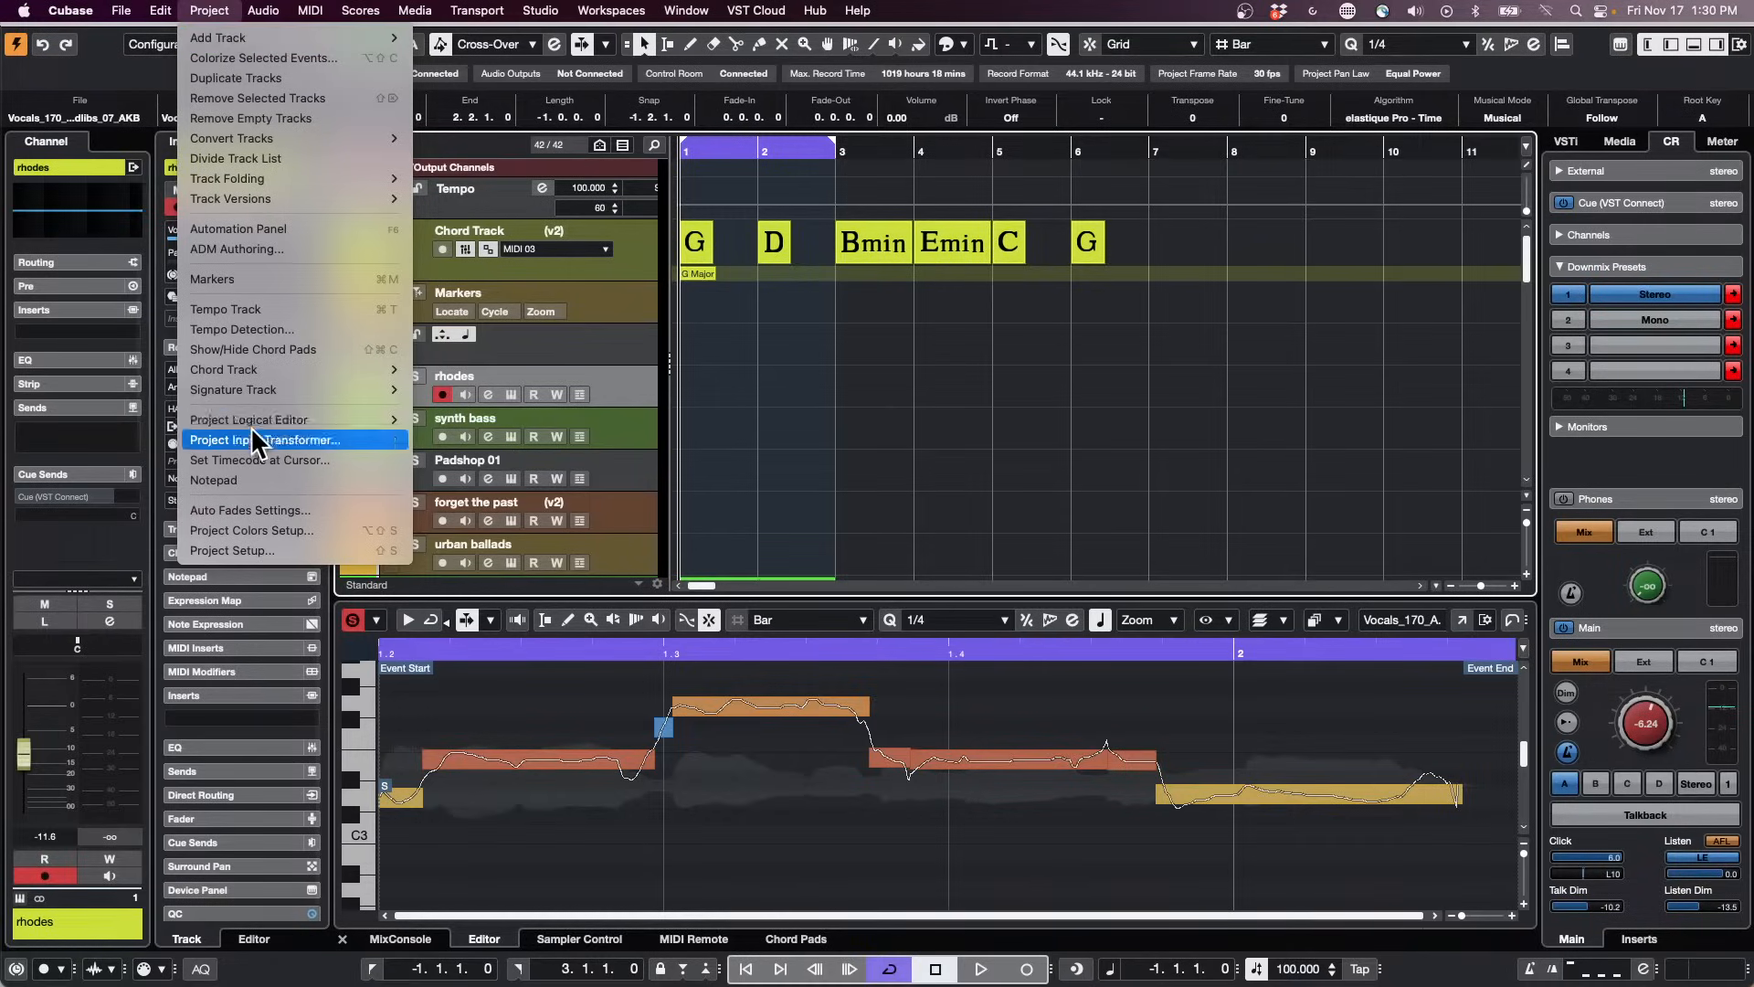
pyautogui.moveTo(302, 369)
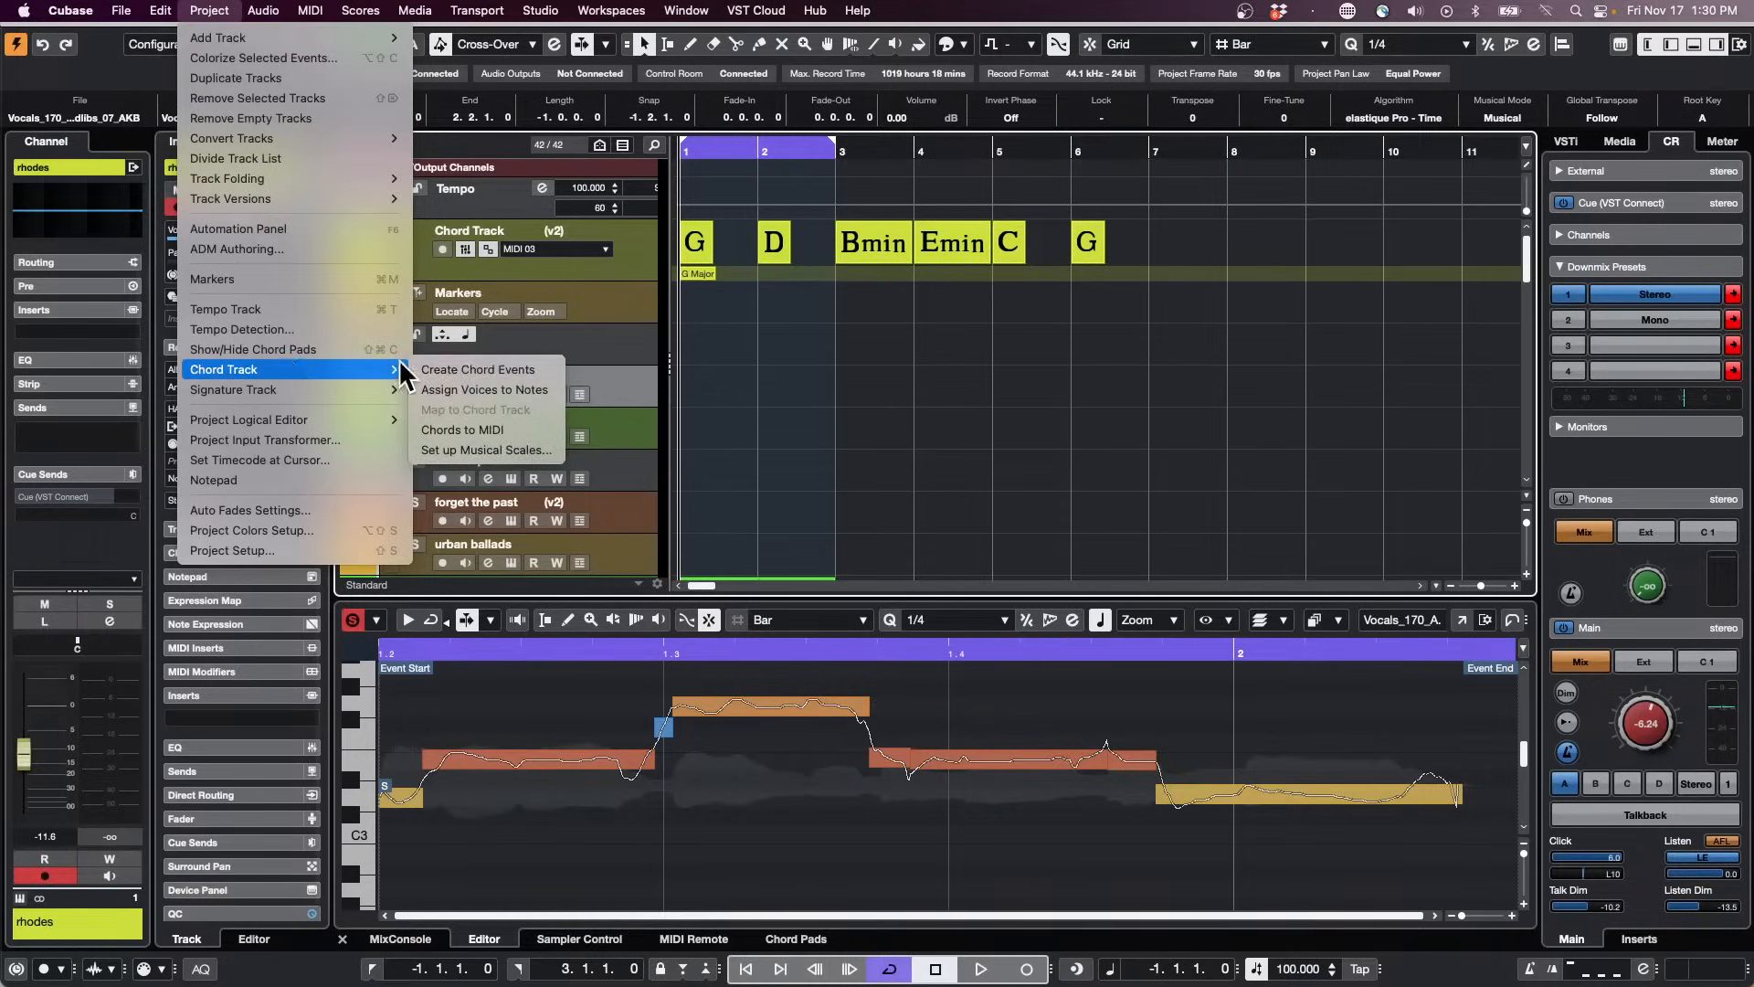
pyautogui.click(481, 438)
pyautogui.click(836, 403)
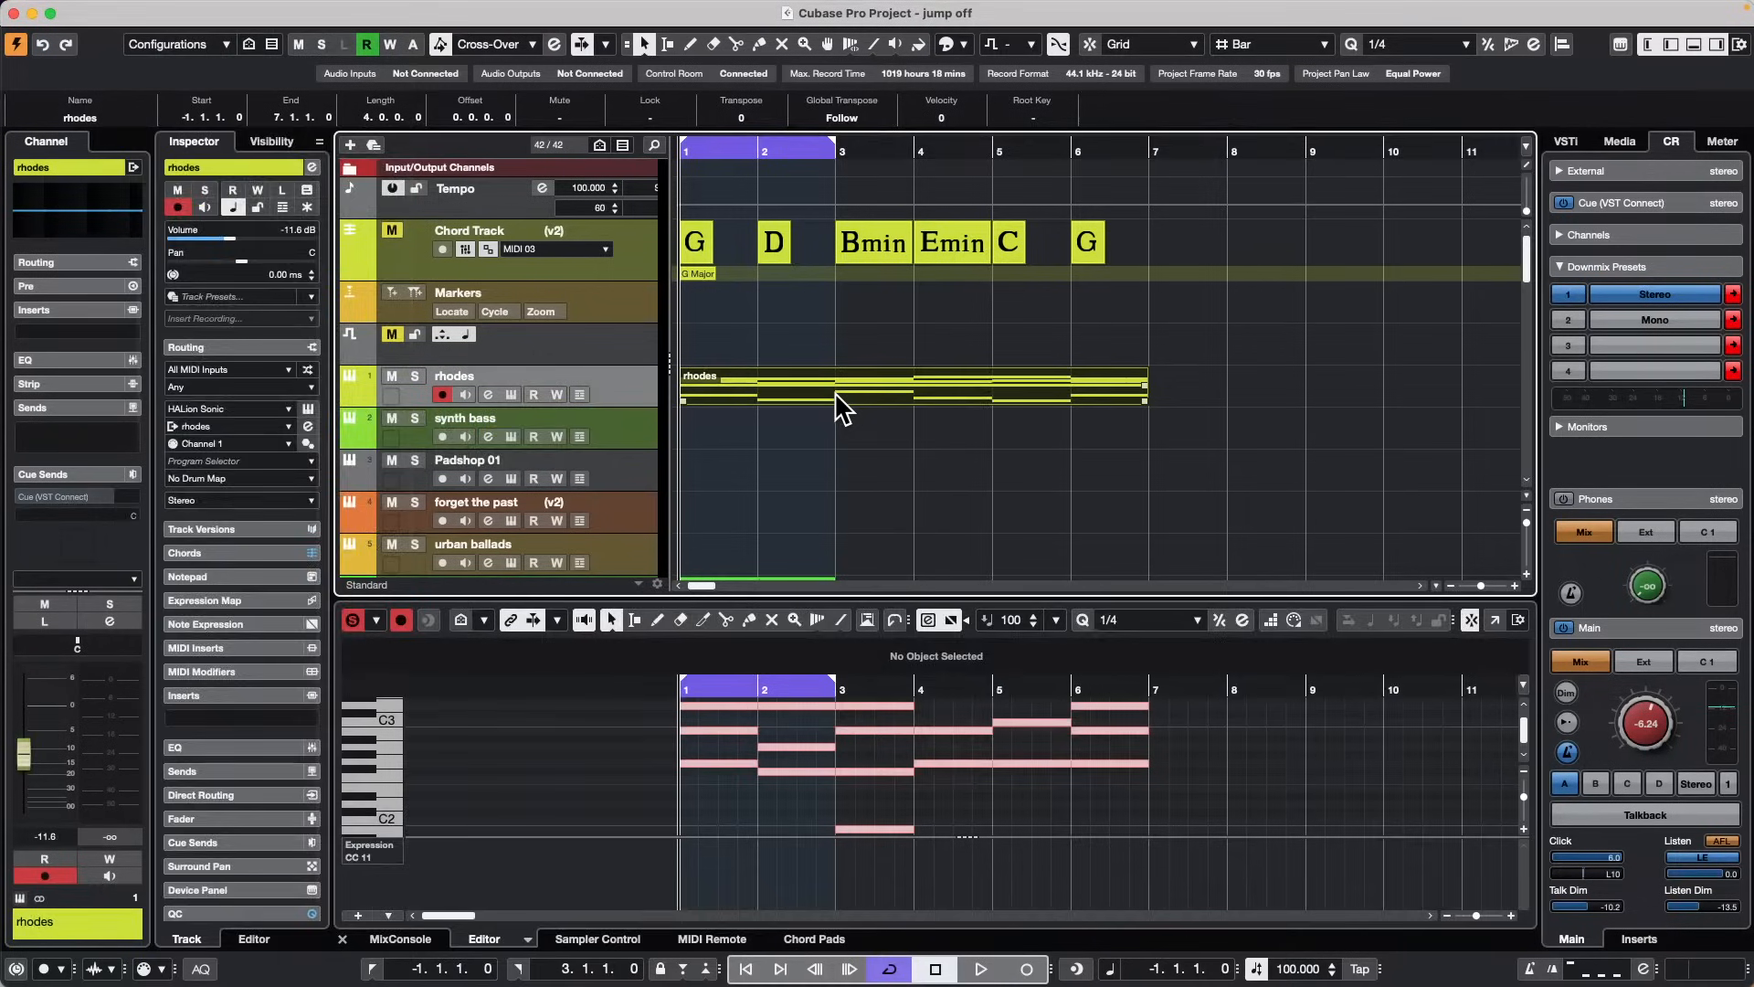
# Step: Open the rhodes part in its own Key Editor window and stagger the chord note starts in bars 2 to 6 with the Trim tool
pyautogui.click(1495, 620)
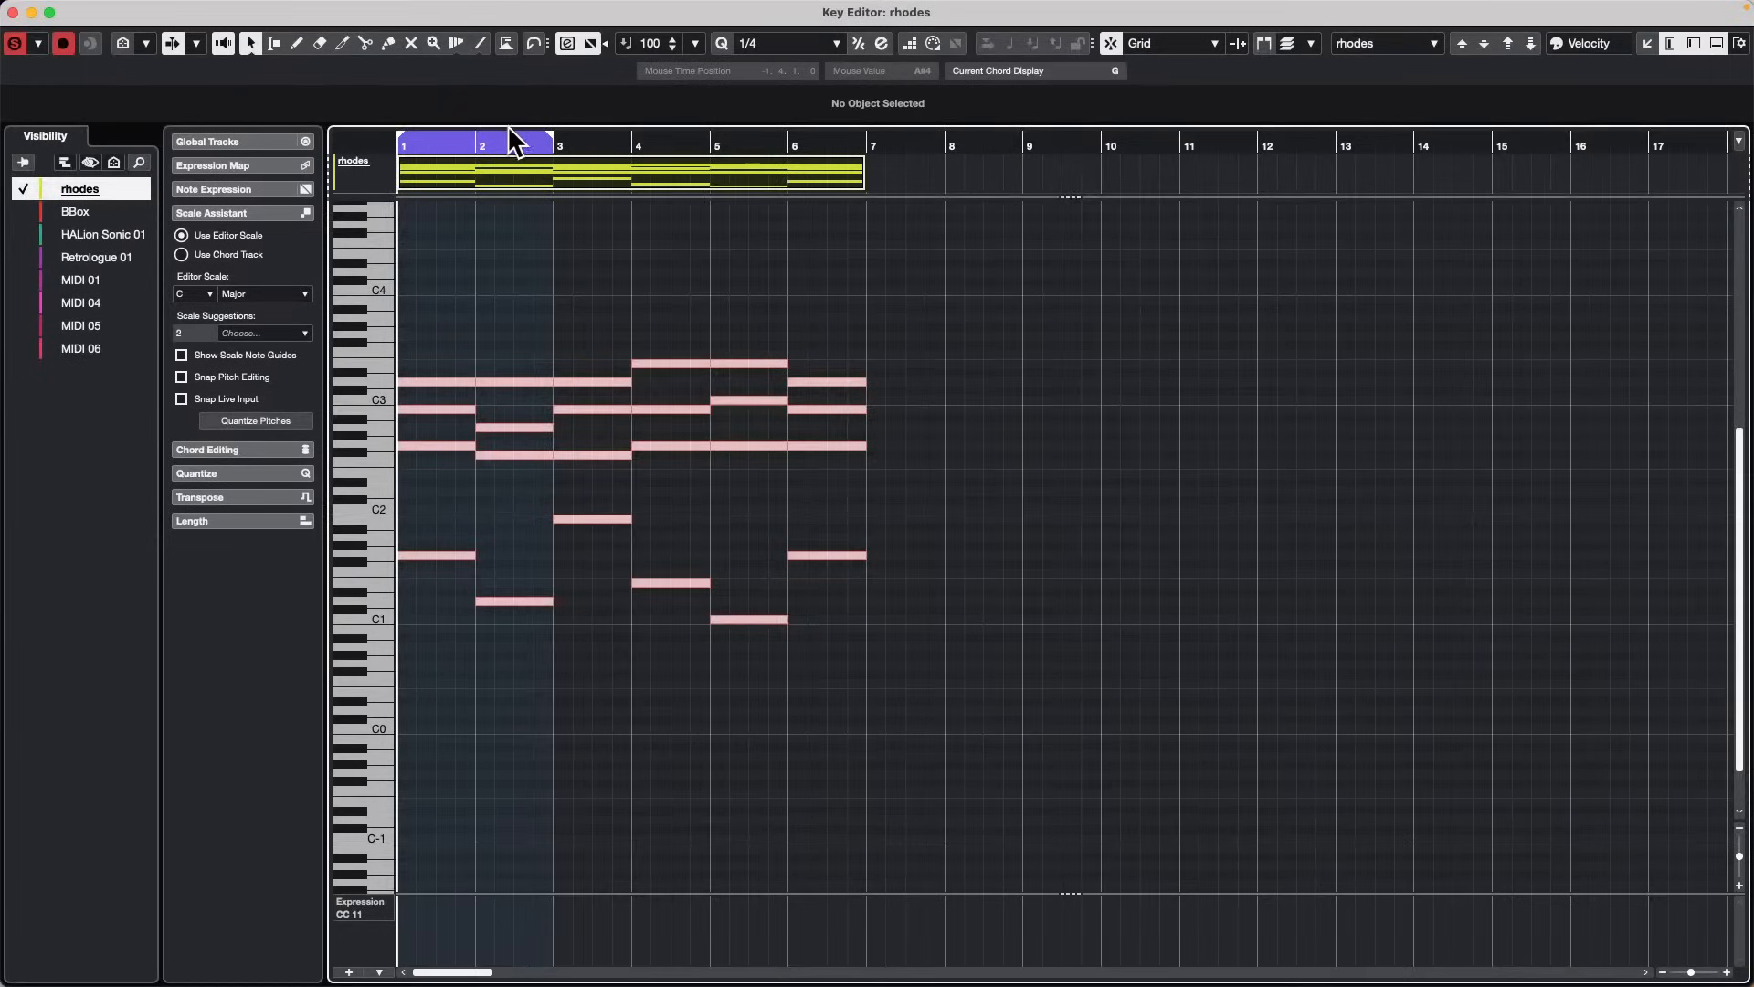
pyautogui.moveTo(509, 142); pyautogui.dragTo(325, 183)
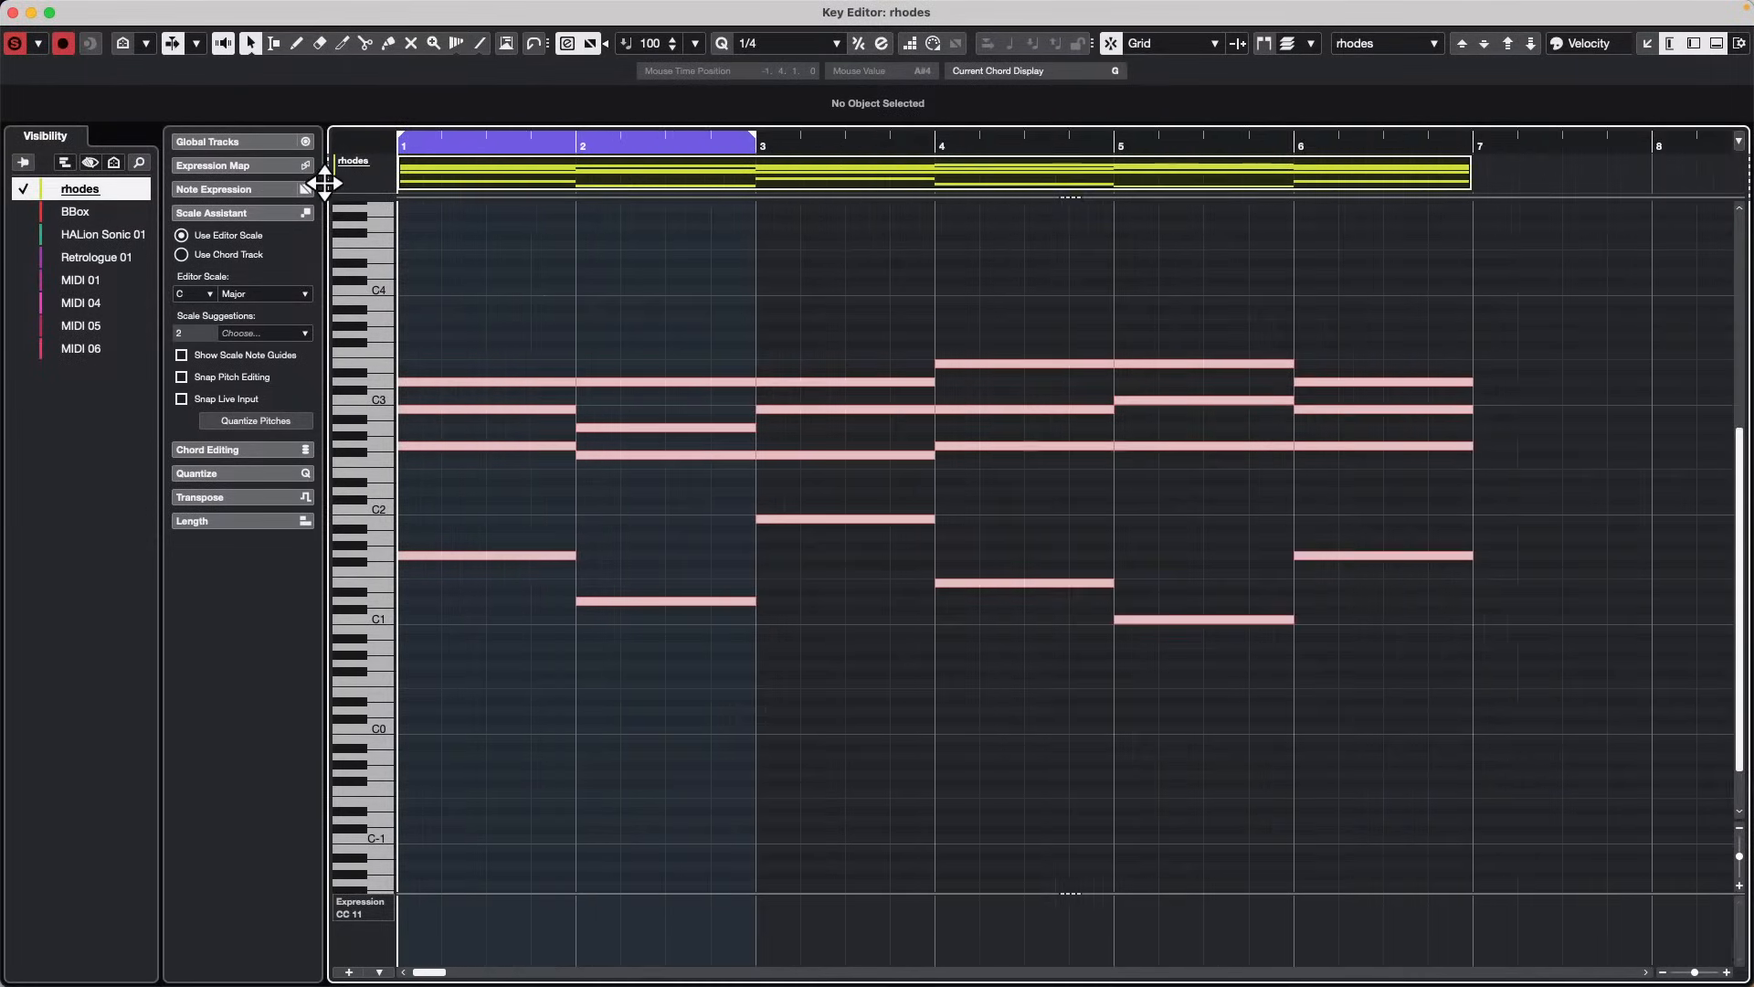
pyautogui.rightClick(572, 625)
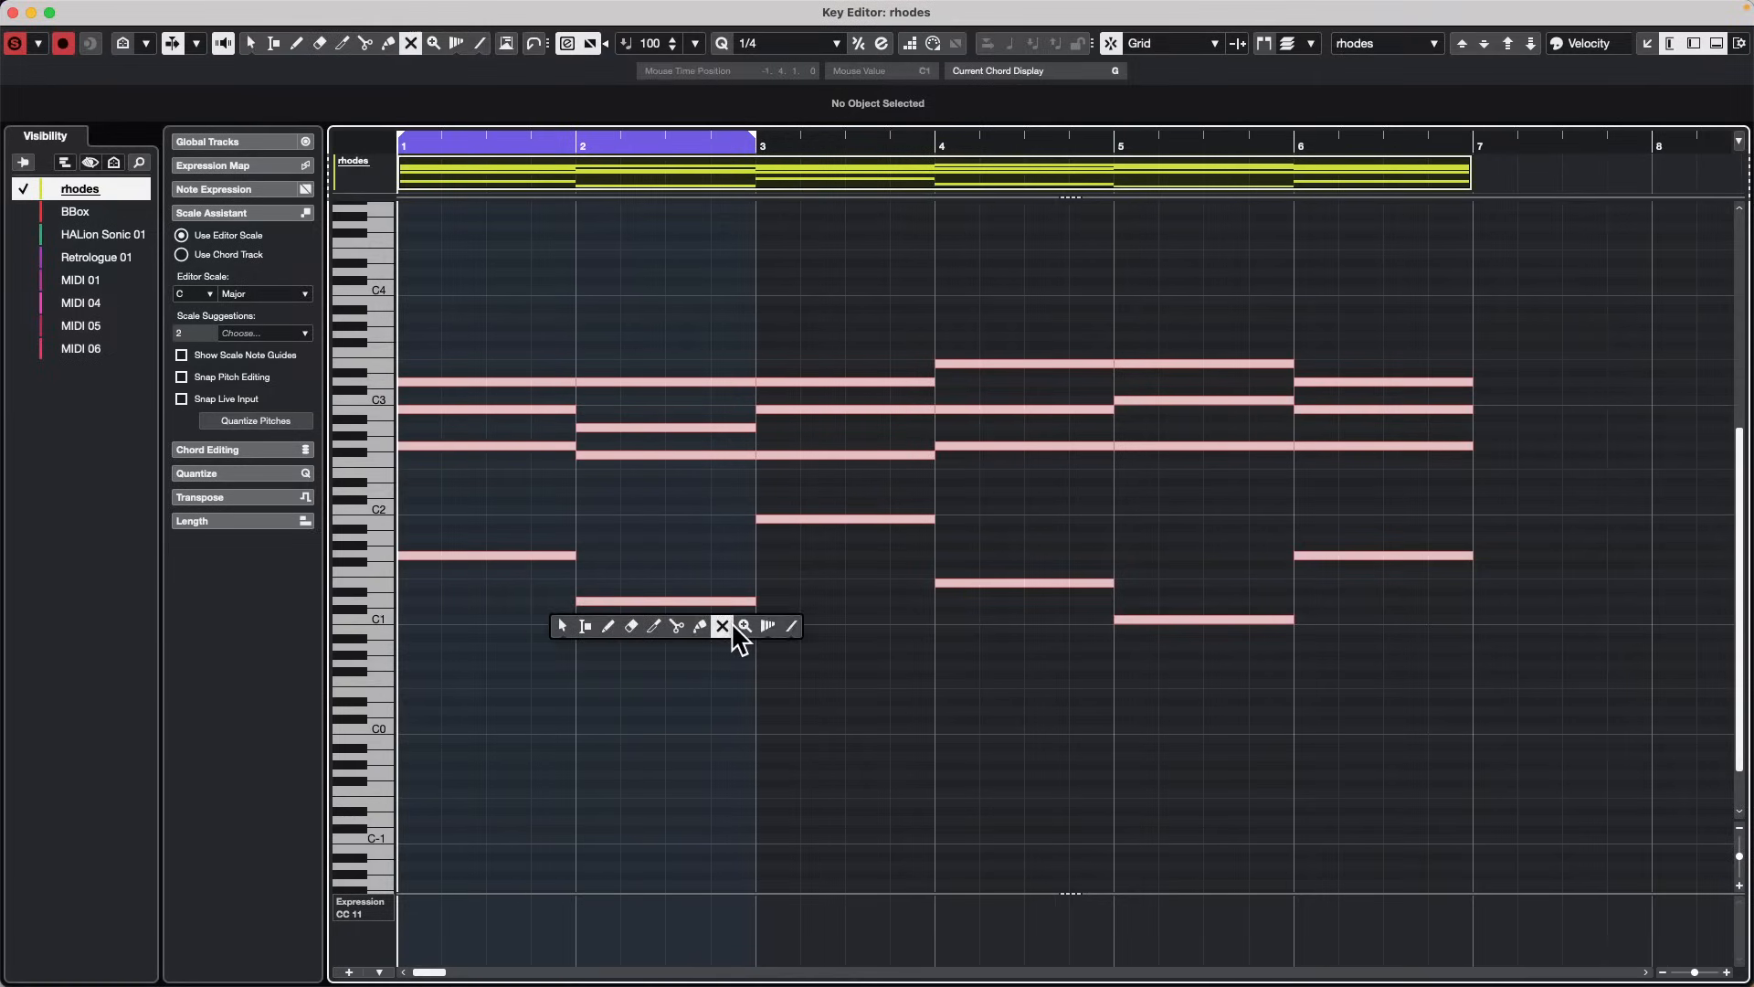
pyautogui.click(648, 629)
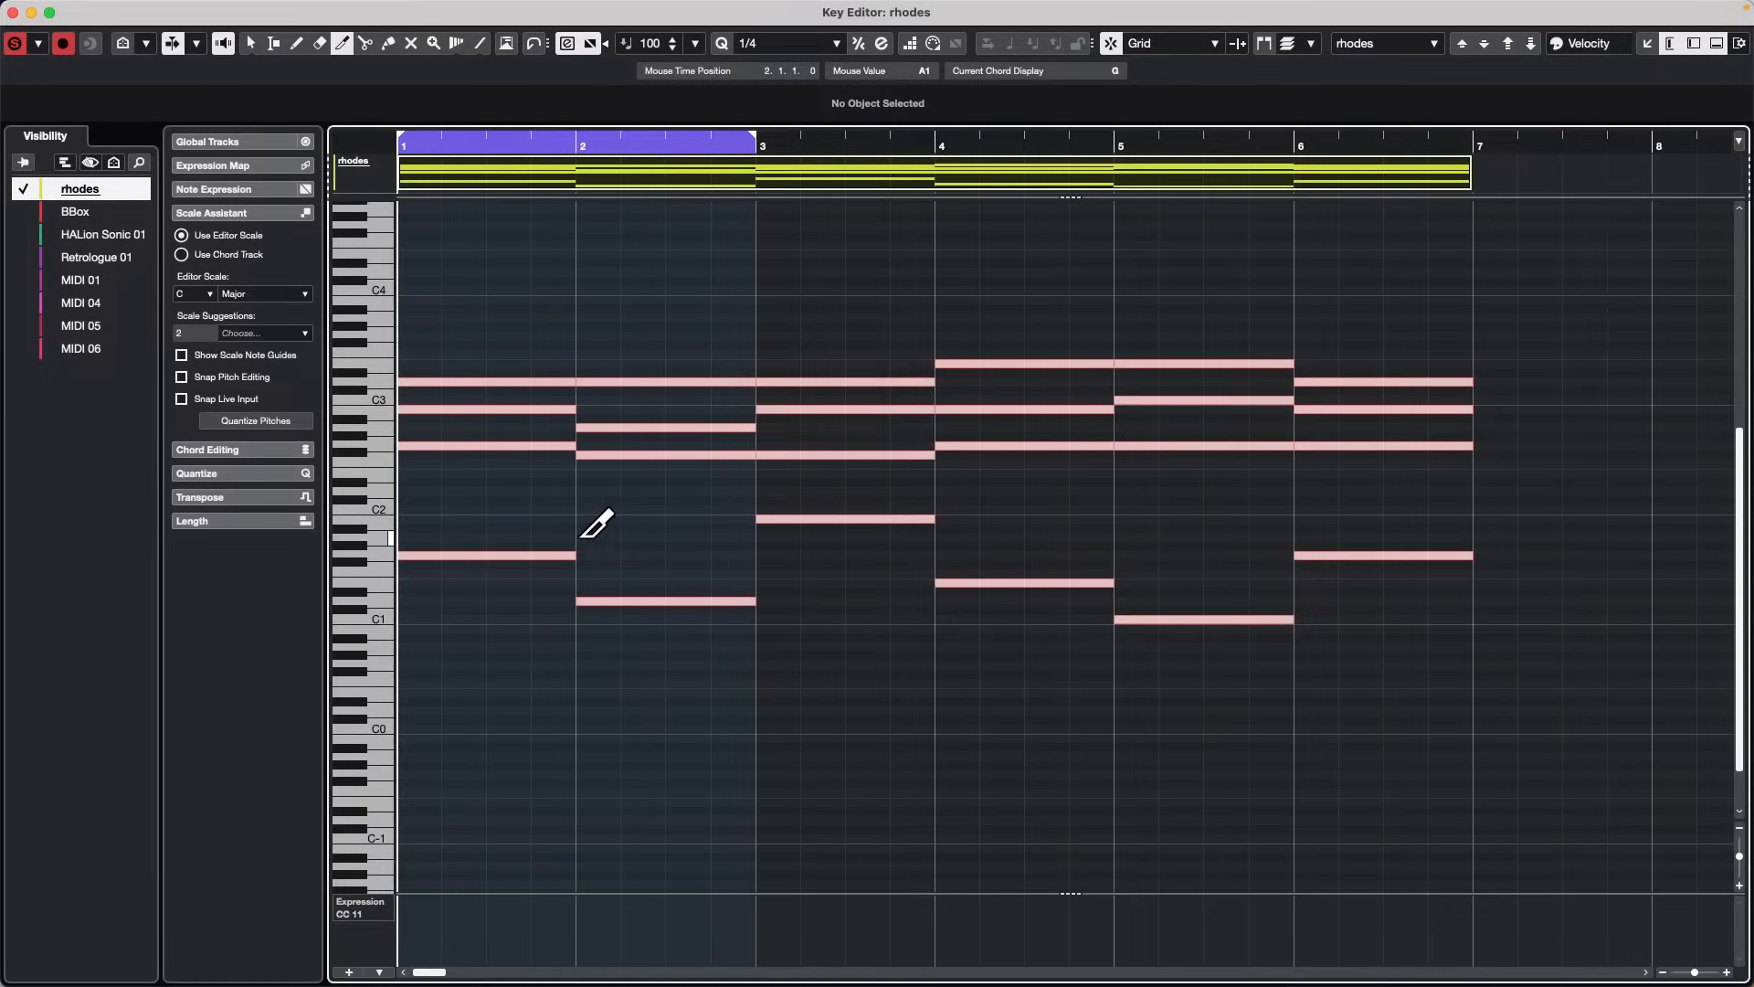
pyautogui.moveTo(590, 605); pyautogui.dragTo(694, 324)
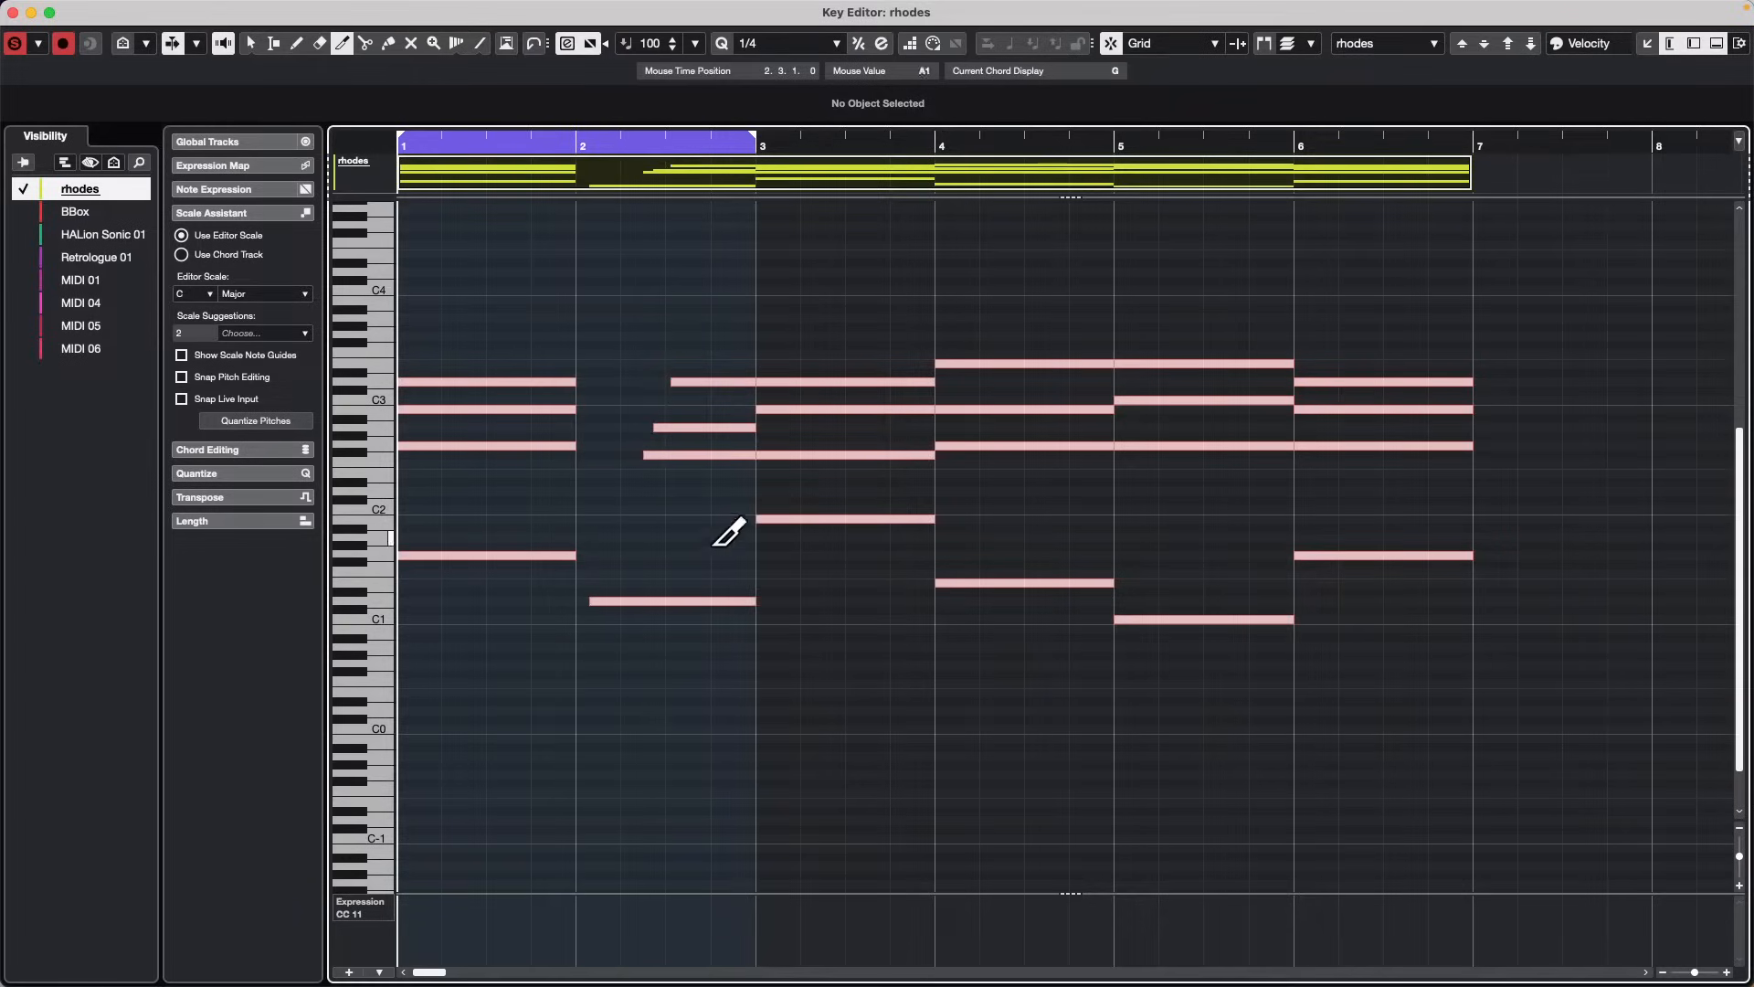
pyautogui.moveTo(766, 558); pyautogui.dragTo(846, 329)
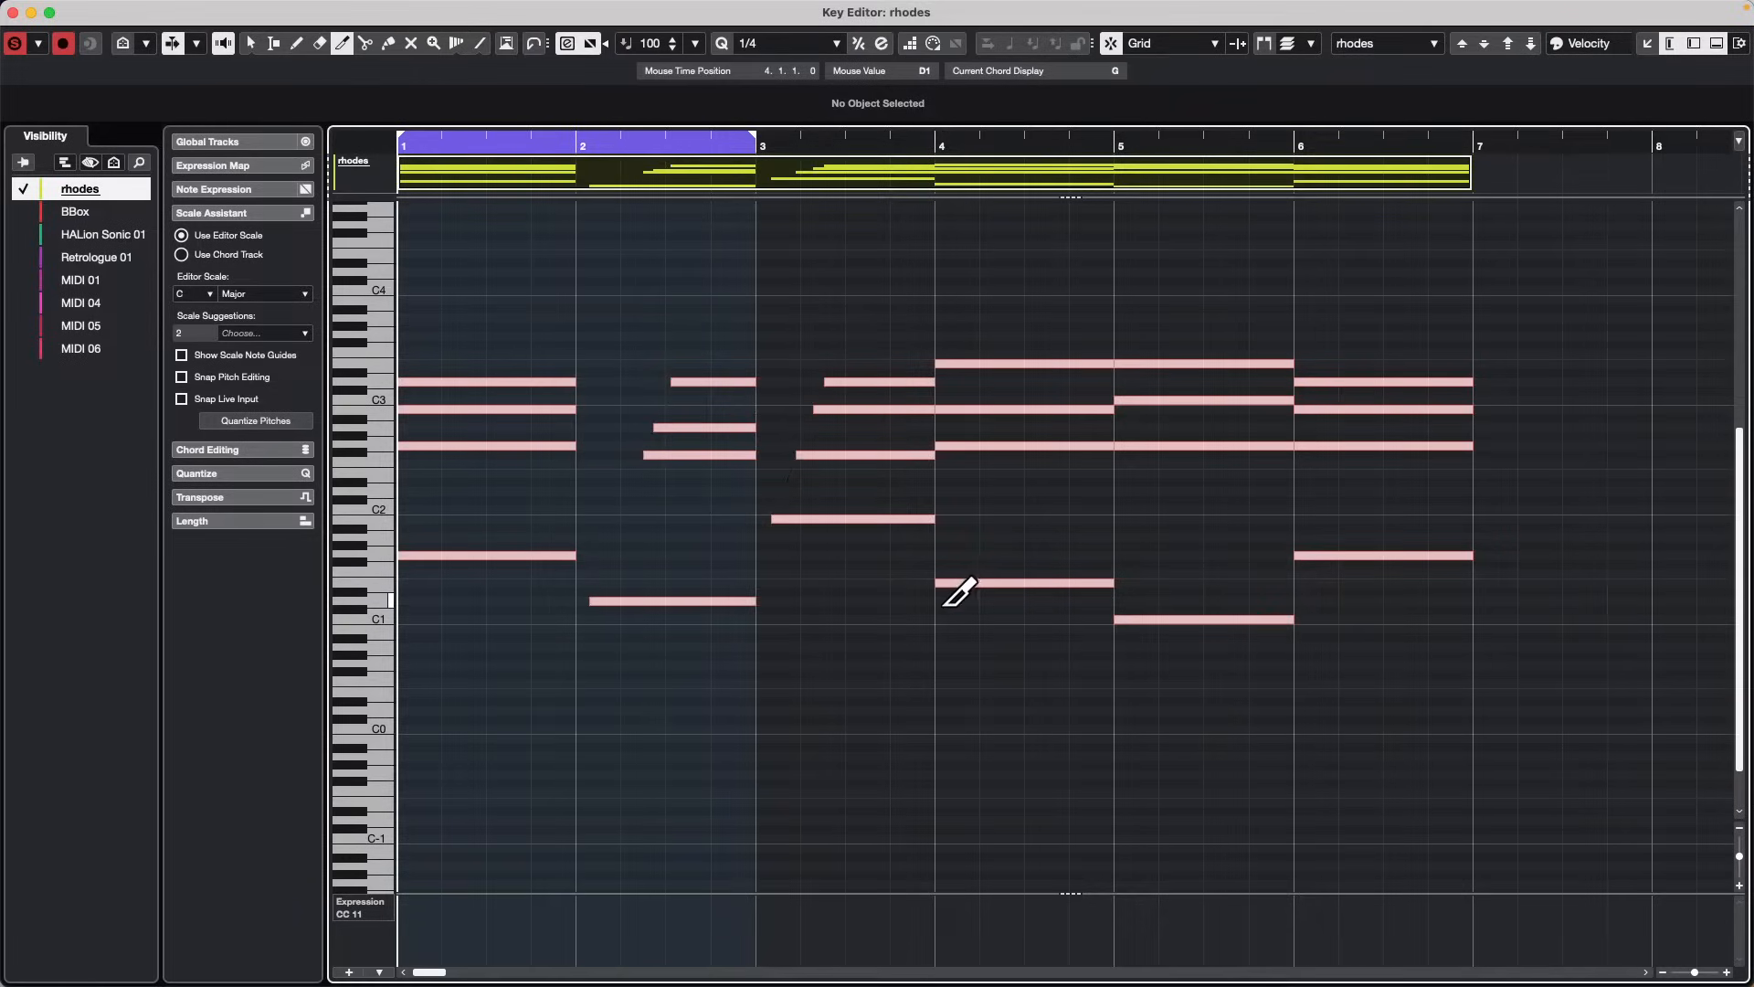
pyautogui.moveTo(943, 605); pyautogui.dragTo(999, 313)
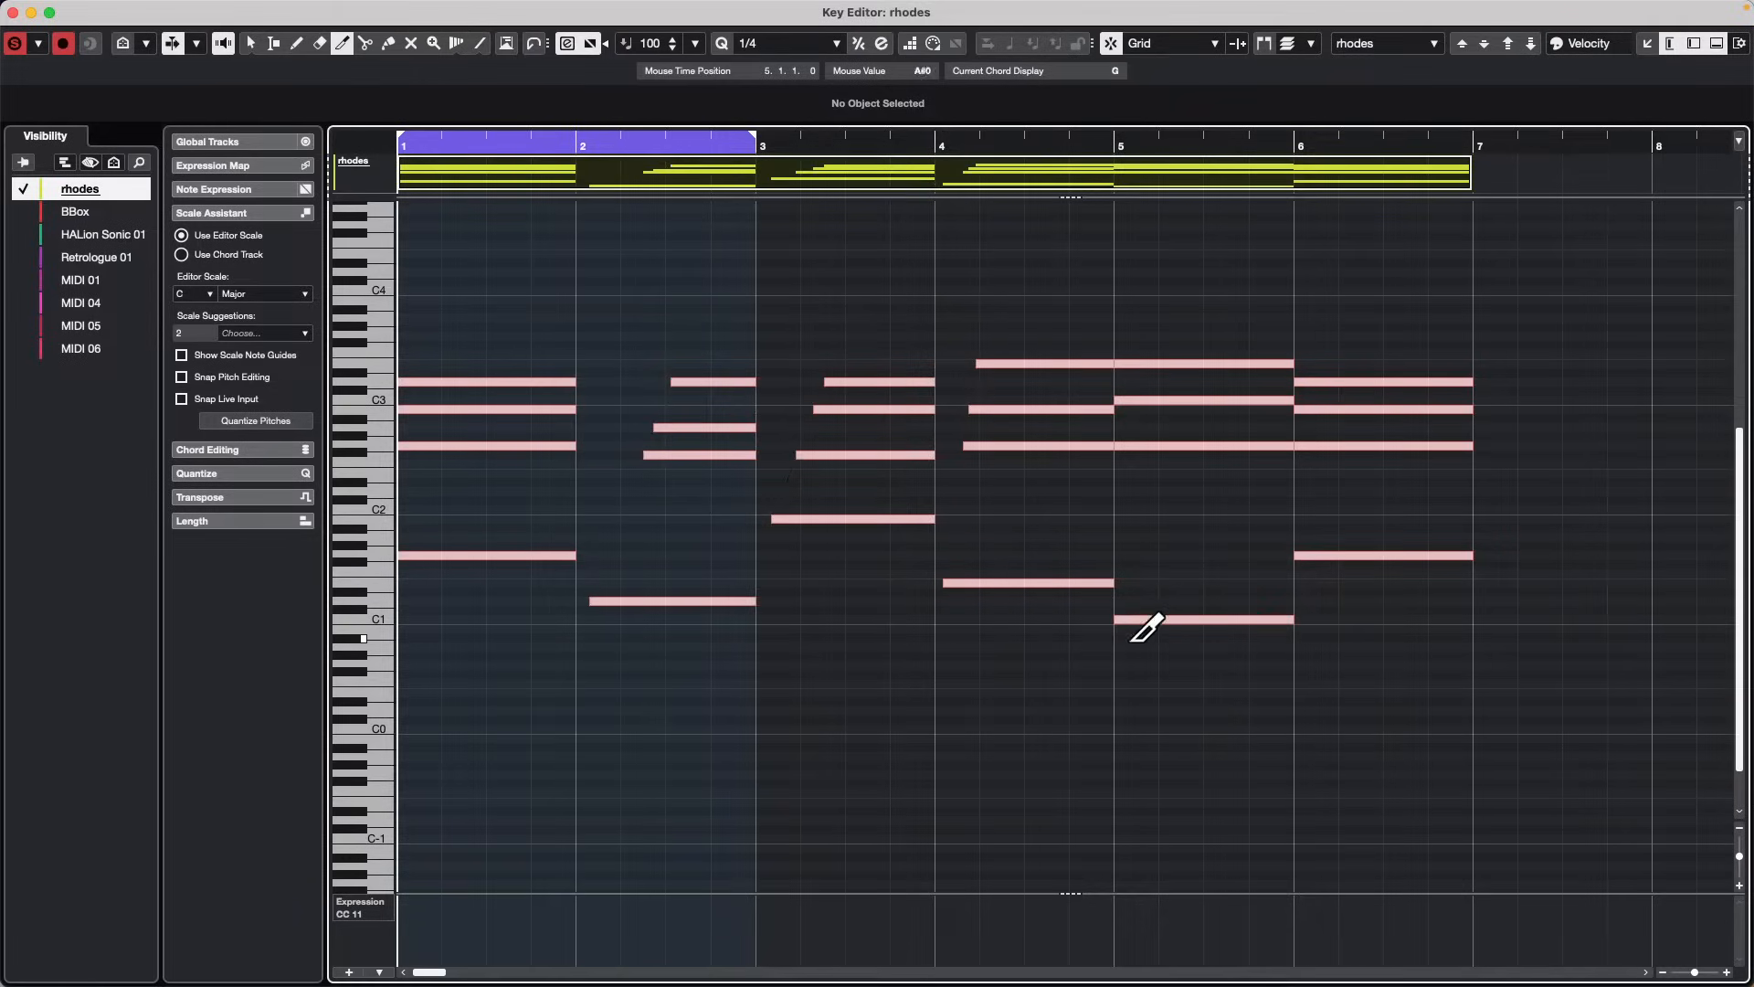
pyautogui.moveTo(1131, 638); pyautogui.dragTo(1158, 316)
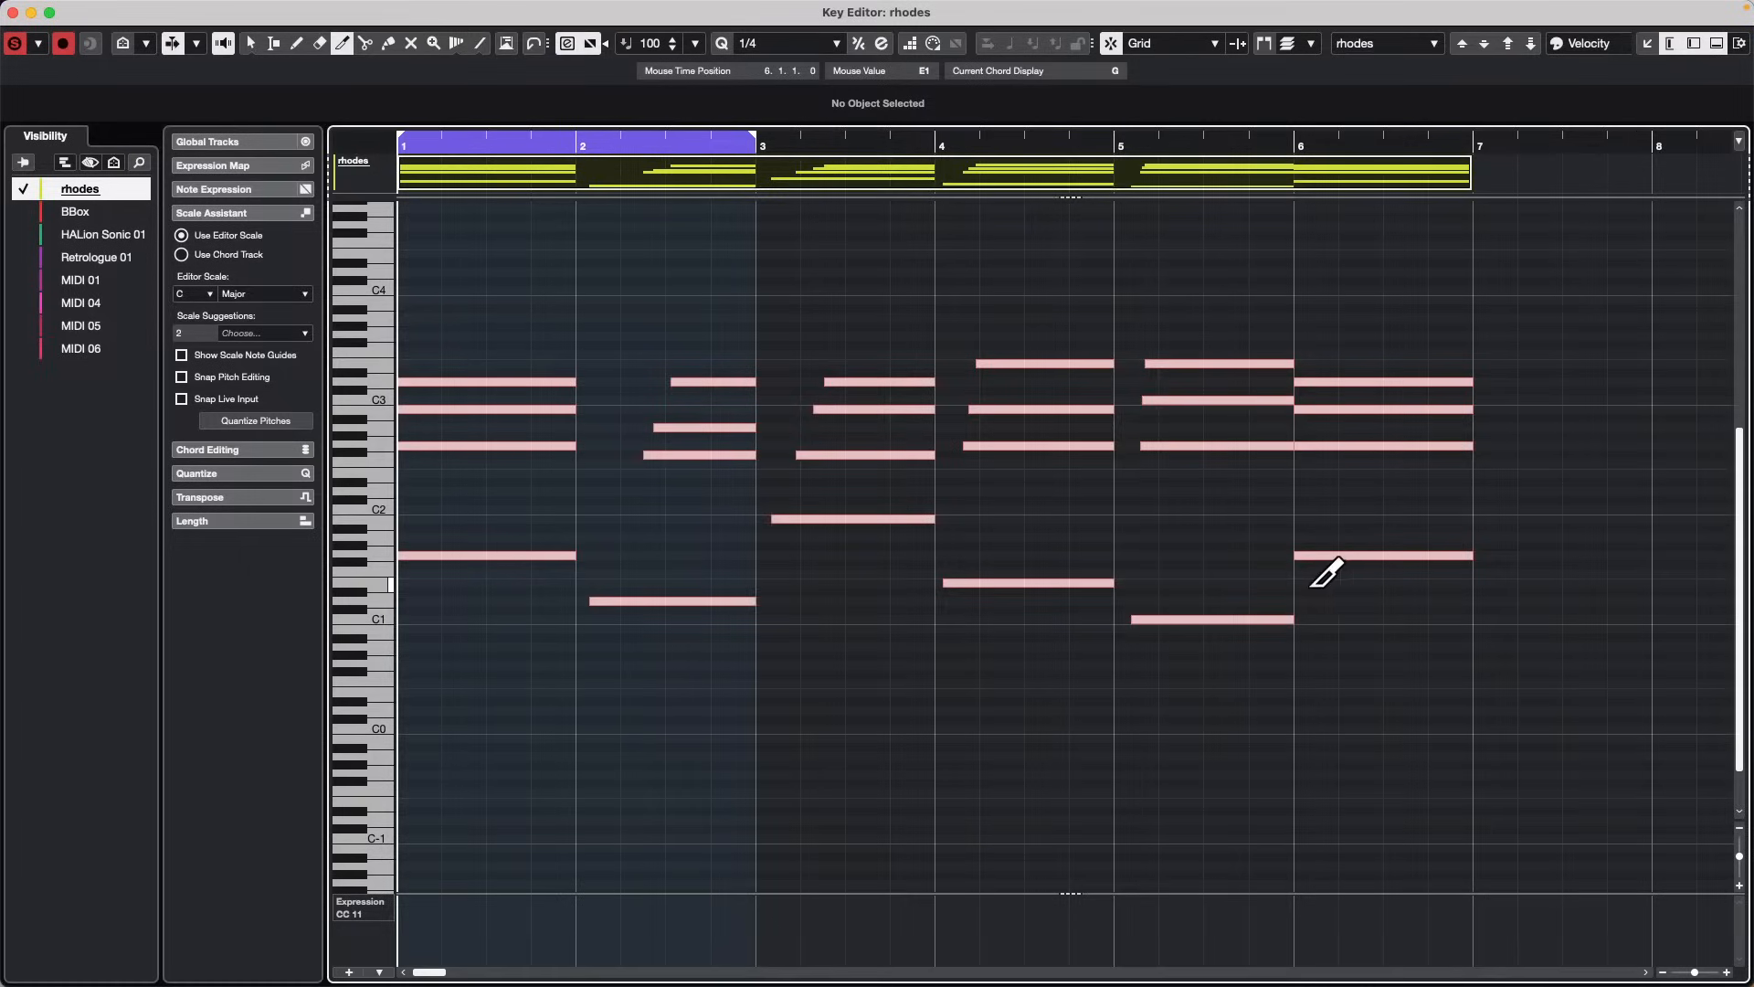
pyautogui.moveTo(1308, 580); pyautogui.dragTo(1305, 331)
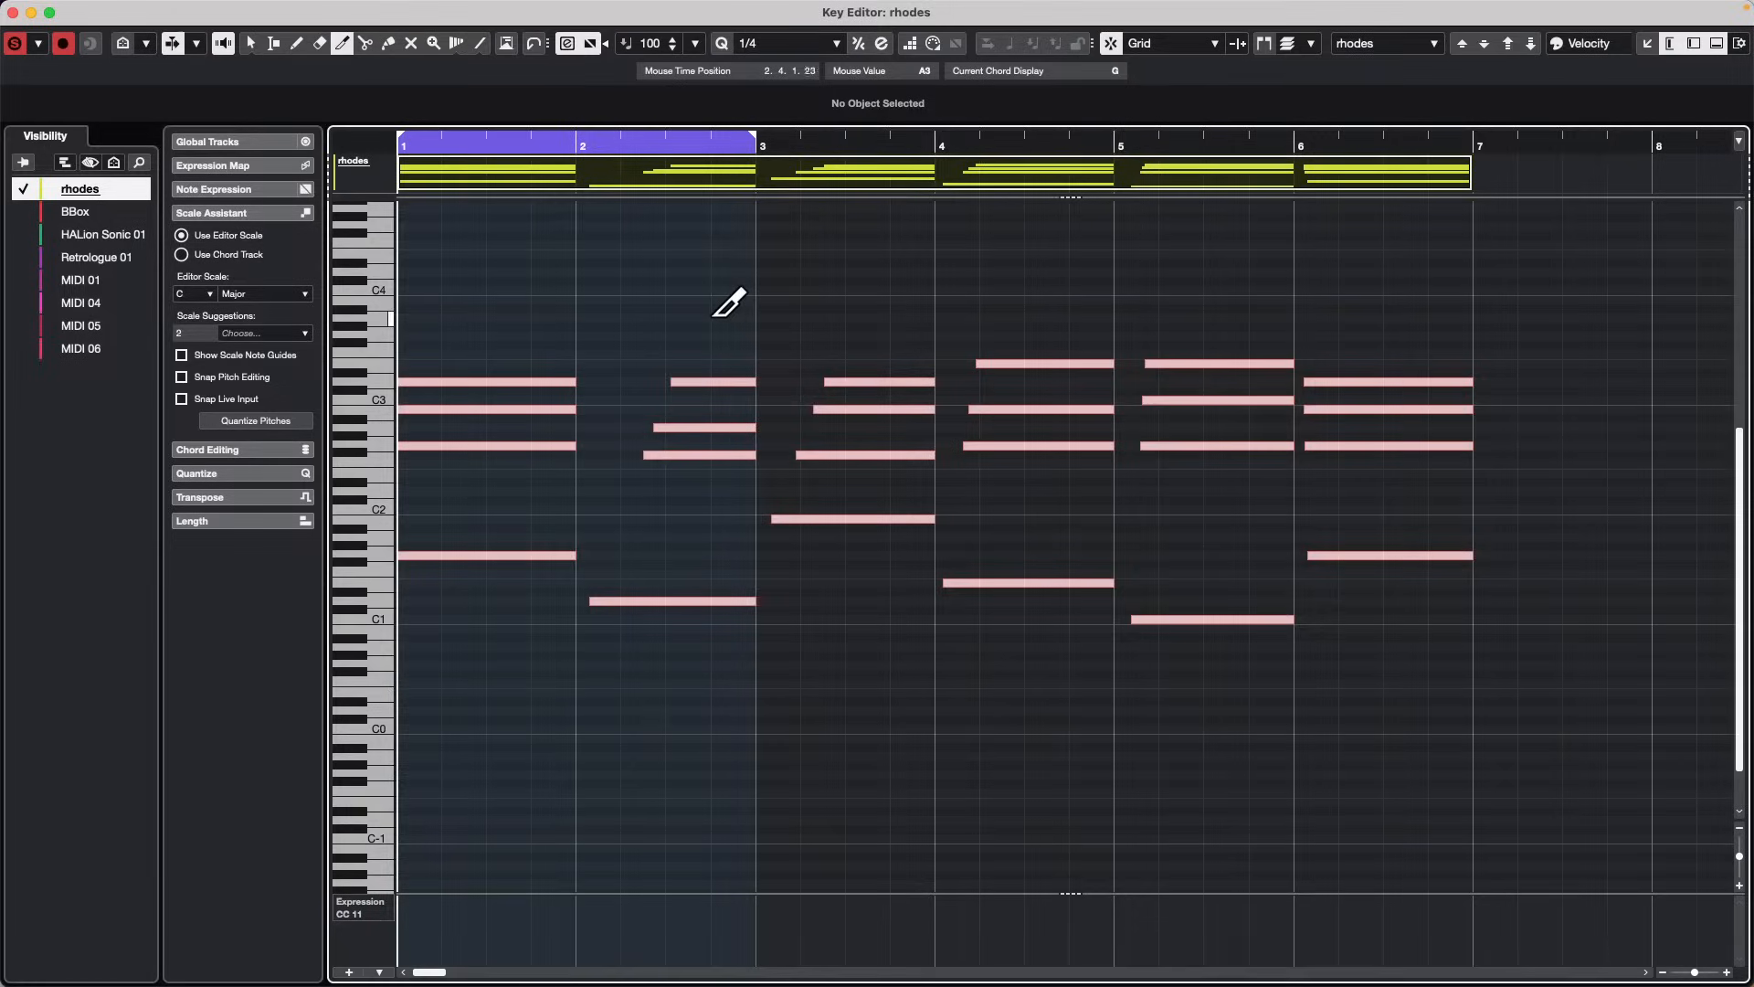
# Step: Undo the note trims, close the Key Editor window, and restore the MIDI part on the rhodes track
pyautogui.press('super+z')
pyautogui.press('super+z')
pyautogui.press('super+z')
pyautogui.press('super+z')
pyautogui.press('super+z')
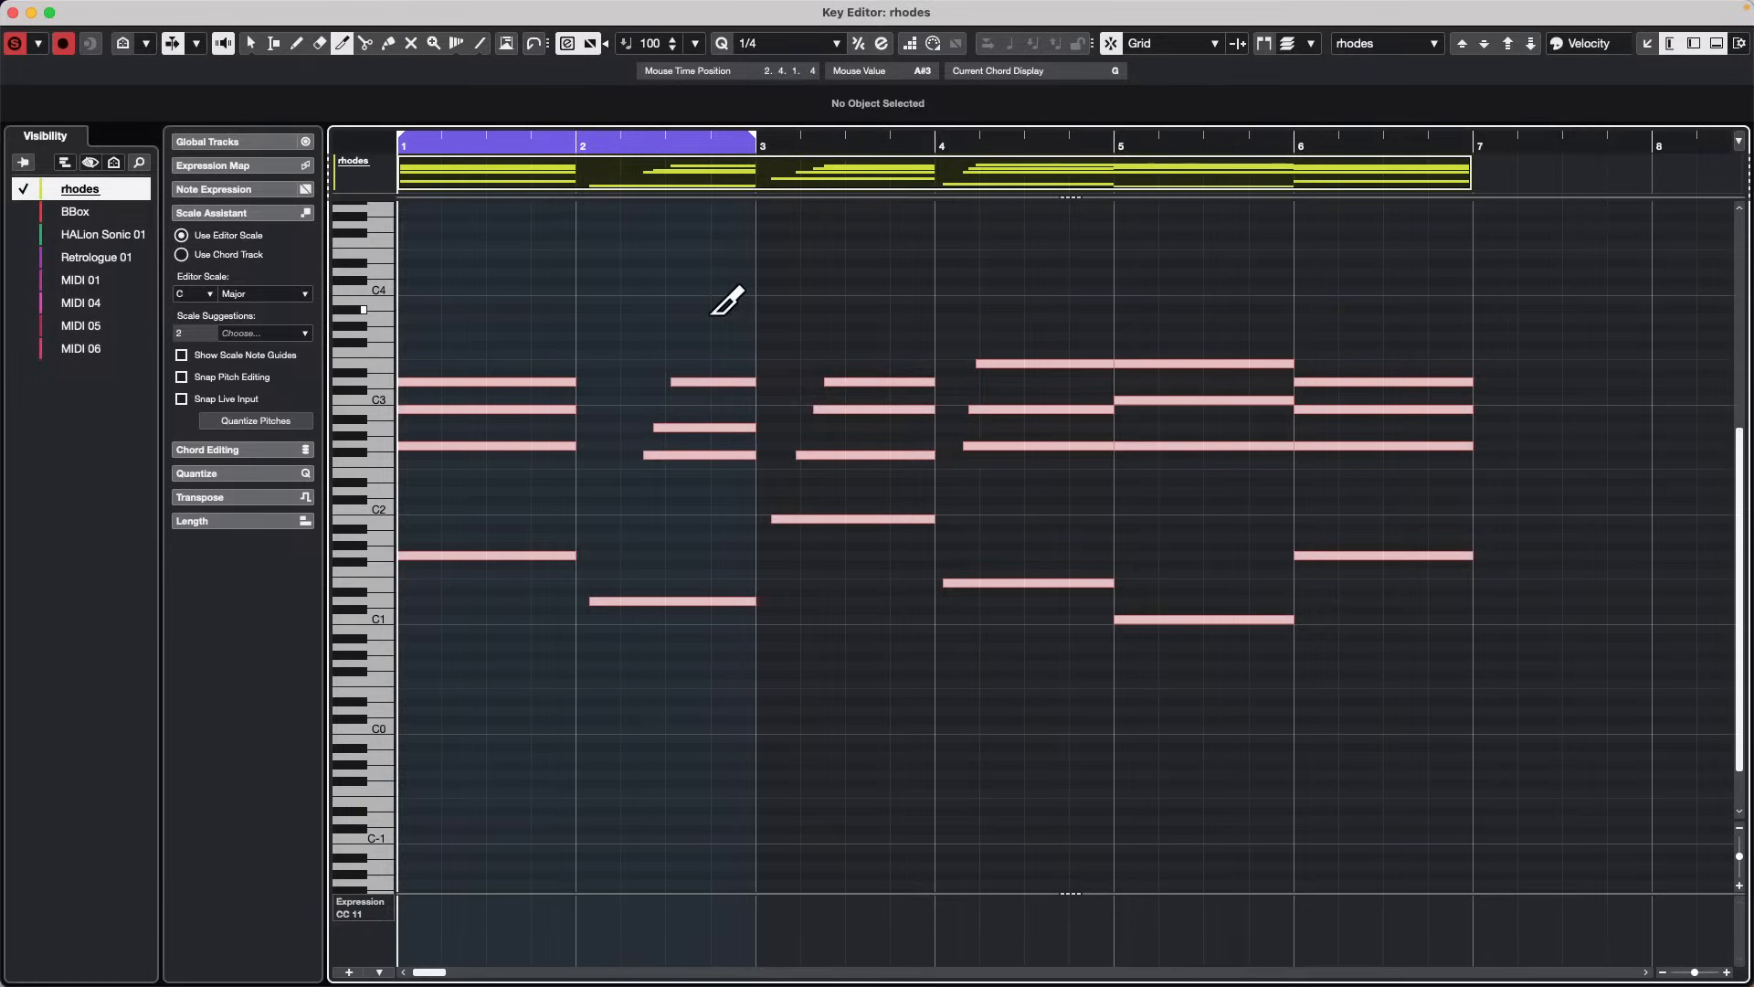
pyautogui.press('super+w')
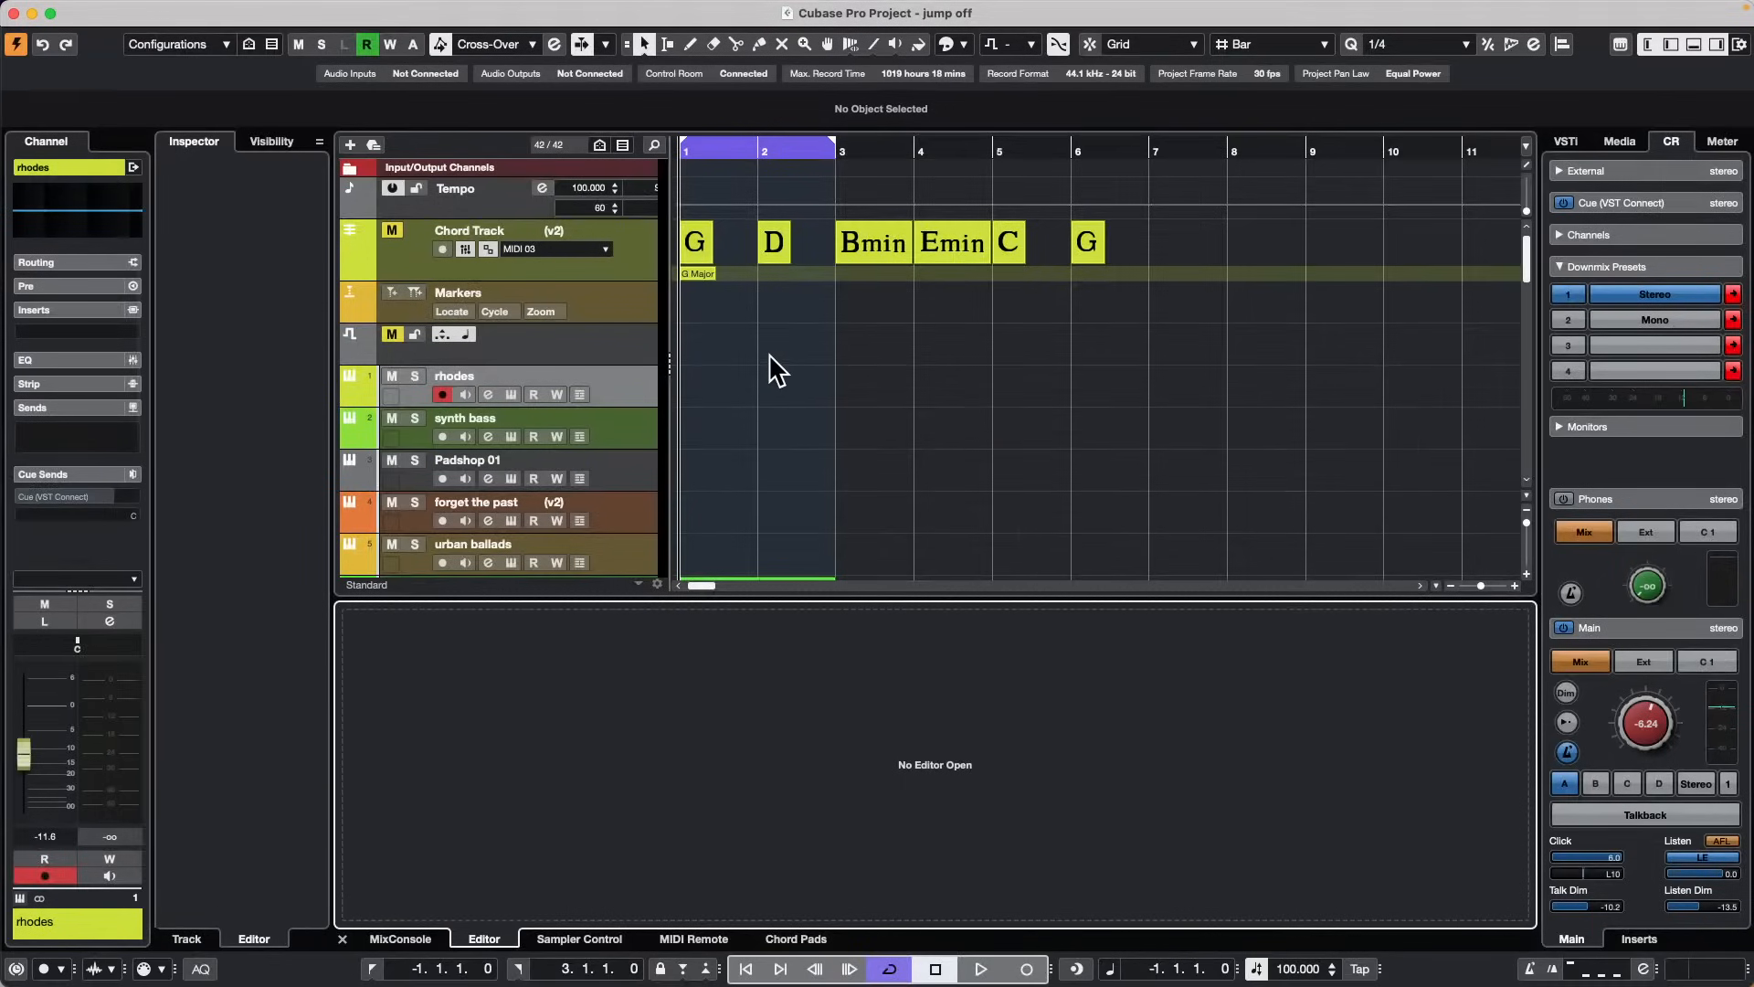
pyautogui.press('super+shift+z')
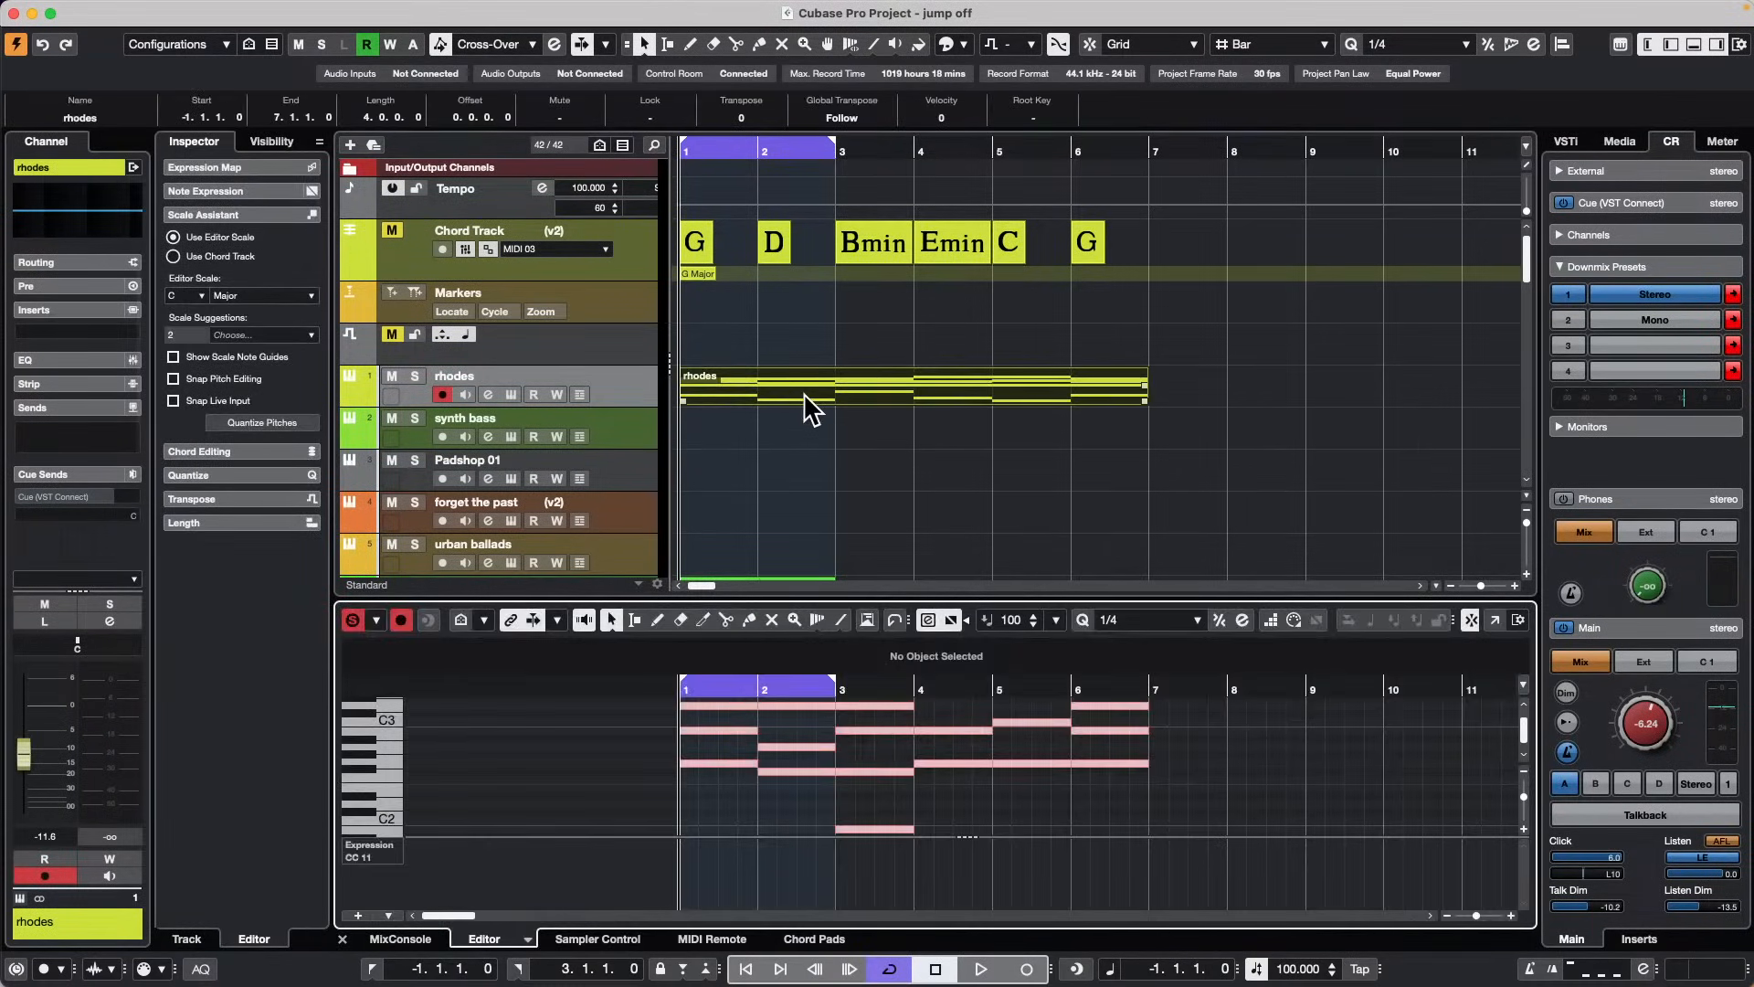
# Step: Reopen the rhodes part in its own Key Editor window, select the first bass note G1, and open the MIDI Logical Editor setup
pyautogui.click(1497, 622)
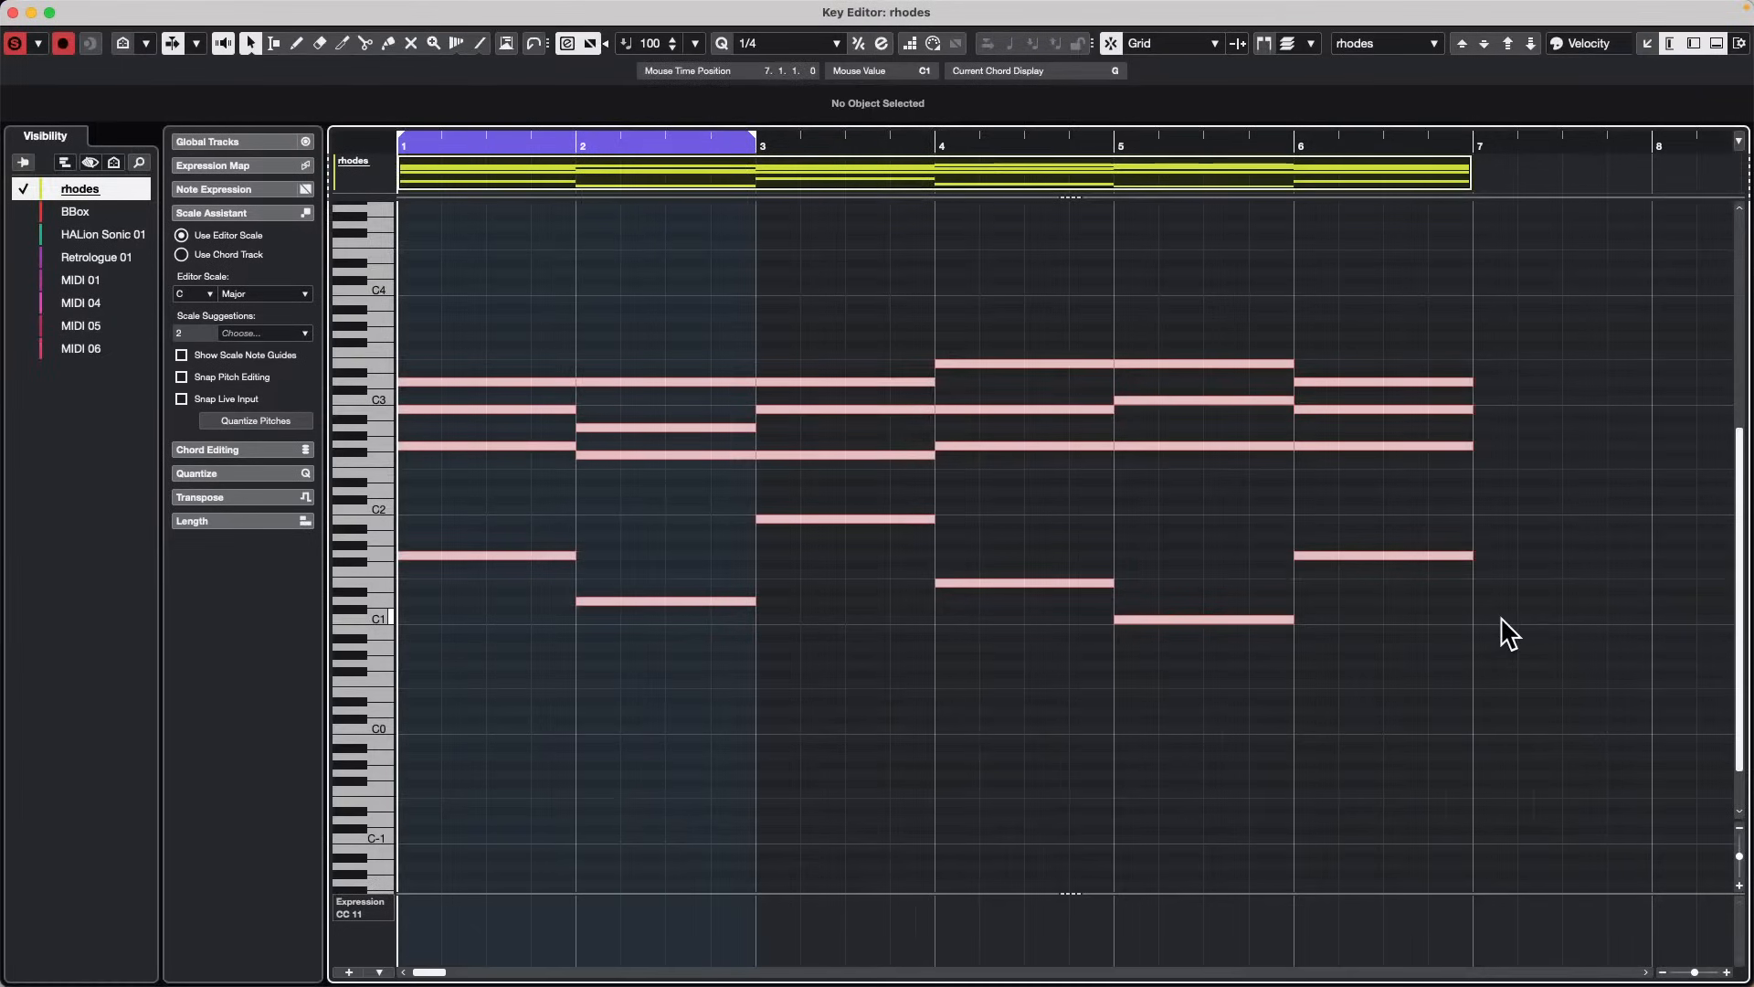
pyautogui.click(435, 554)
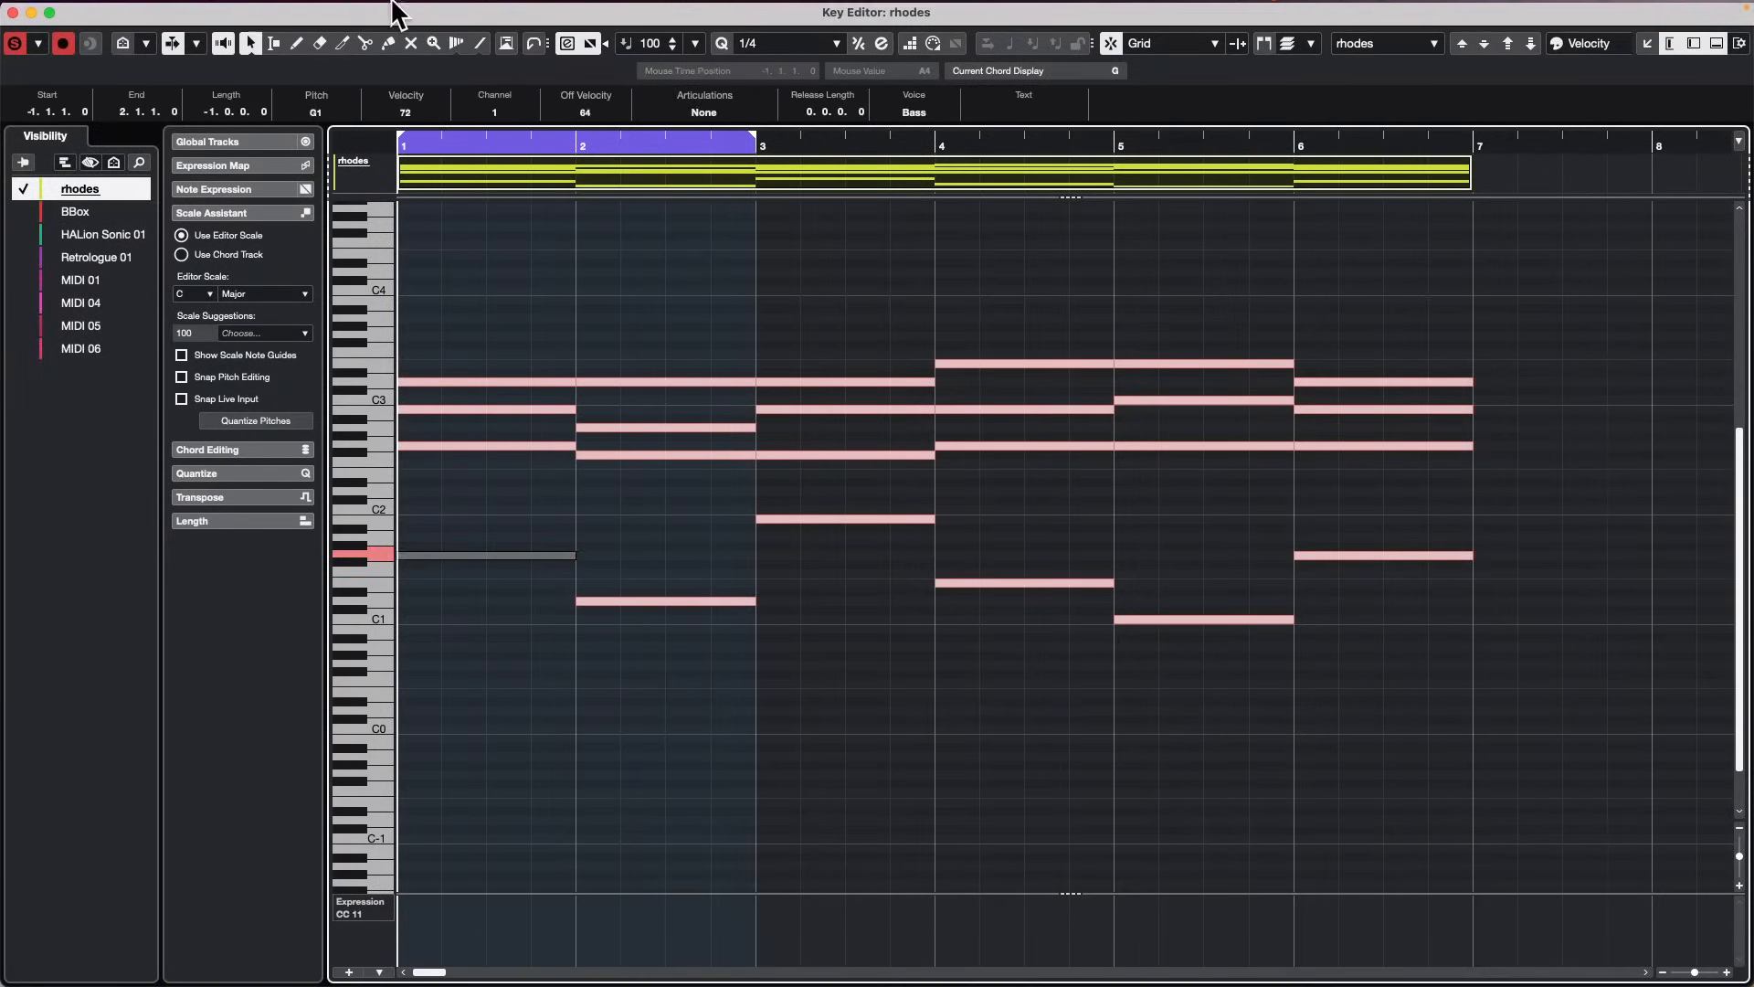
pyautogui.click(309, 11)
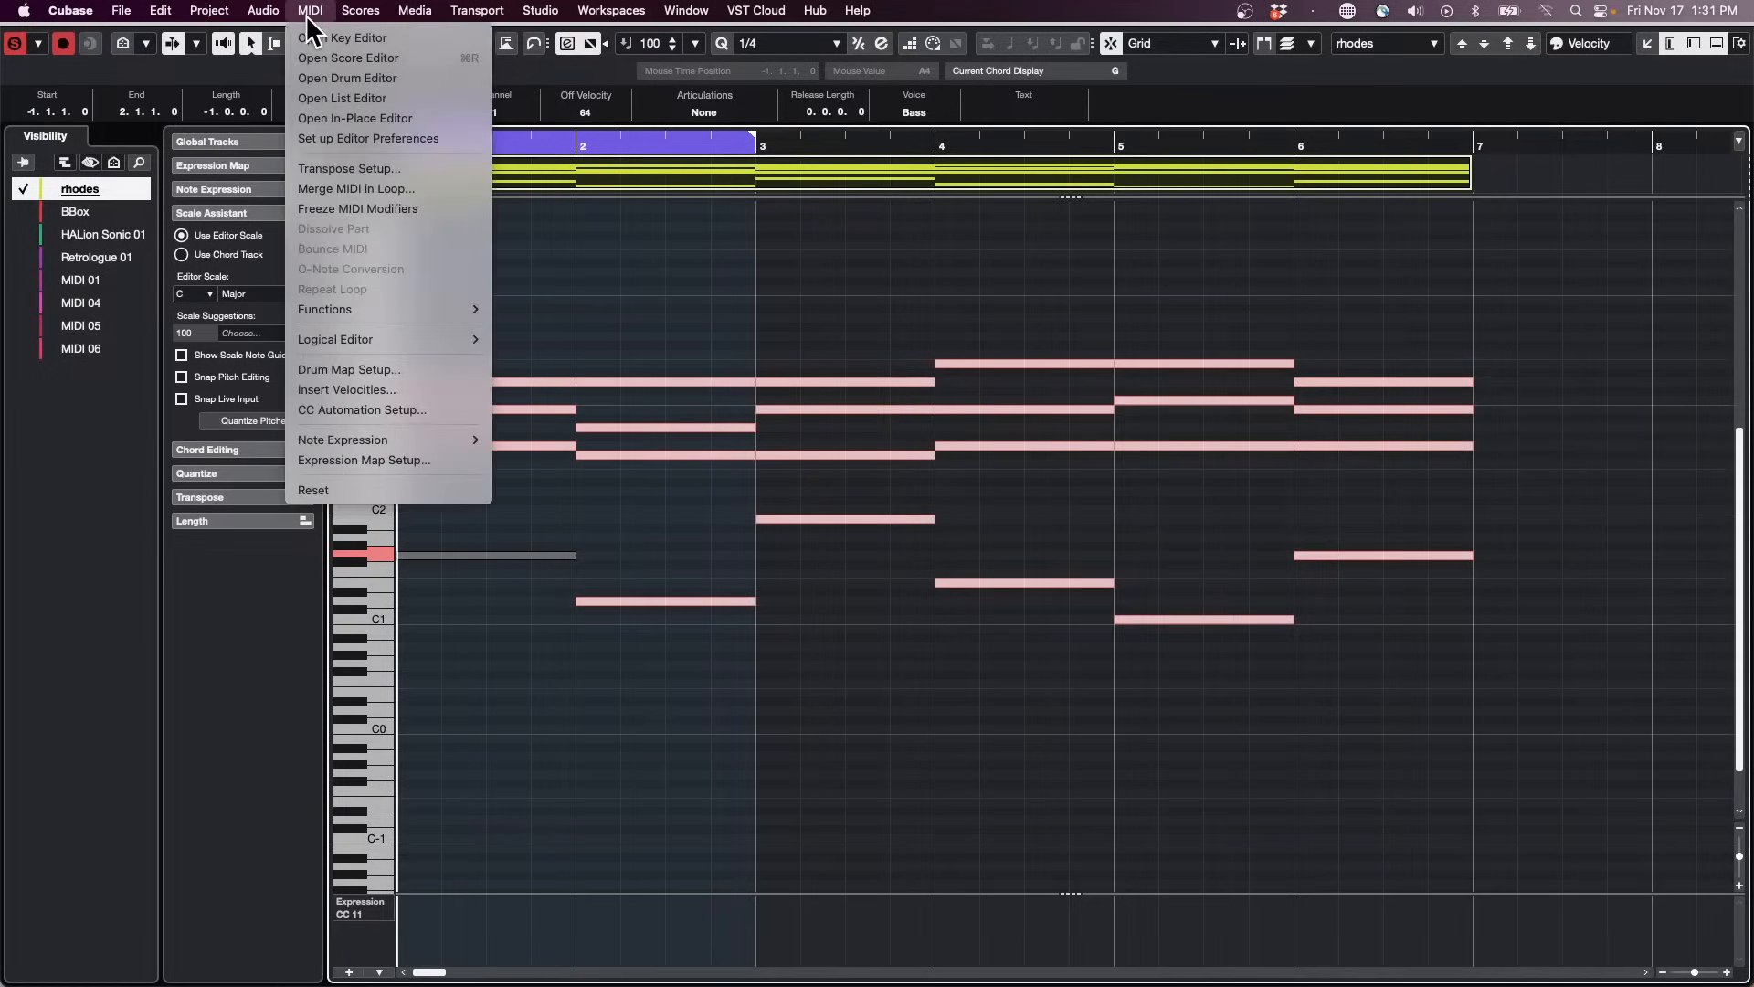
pyautogui.moveTo(344, 14)
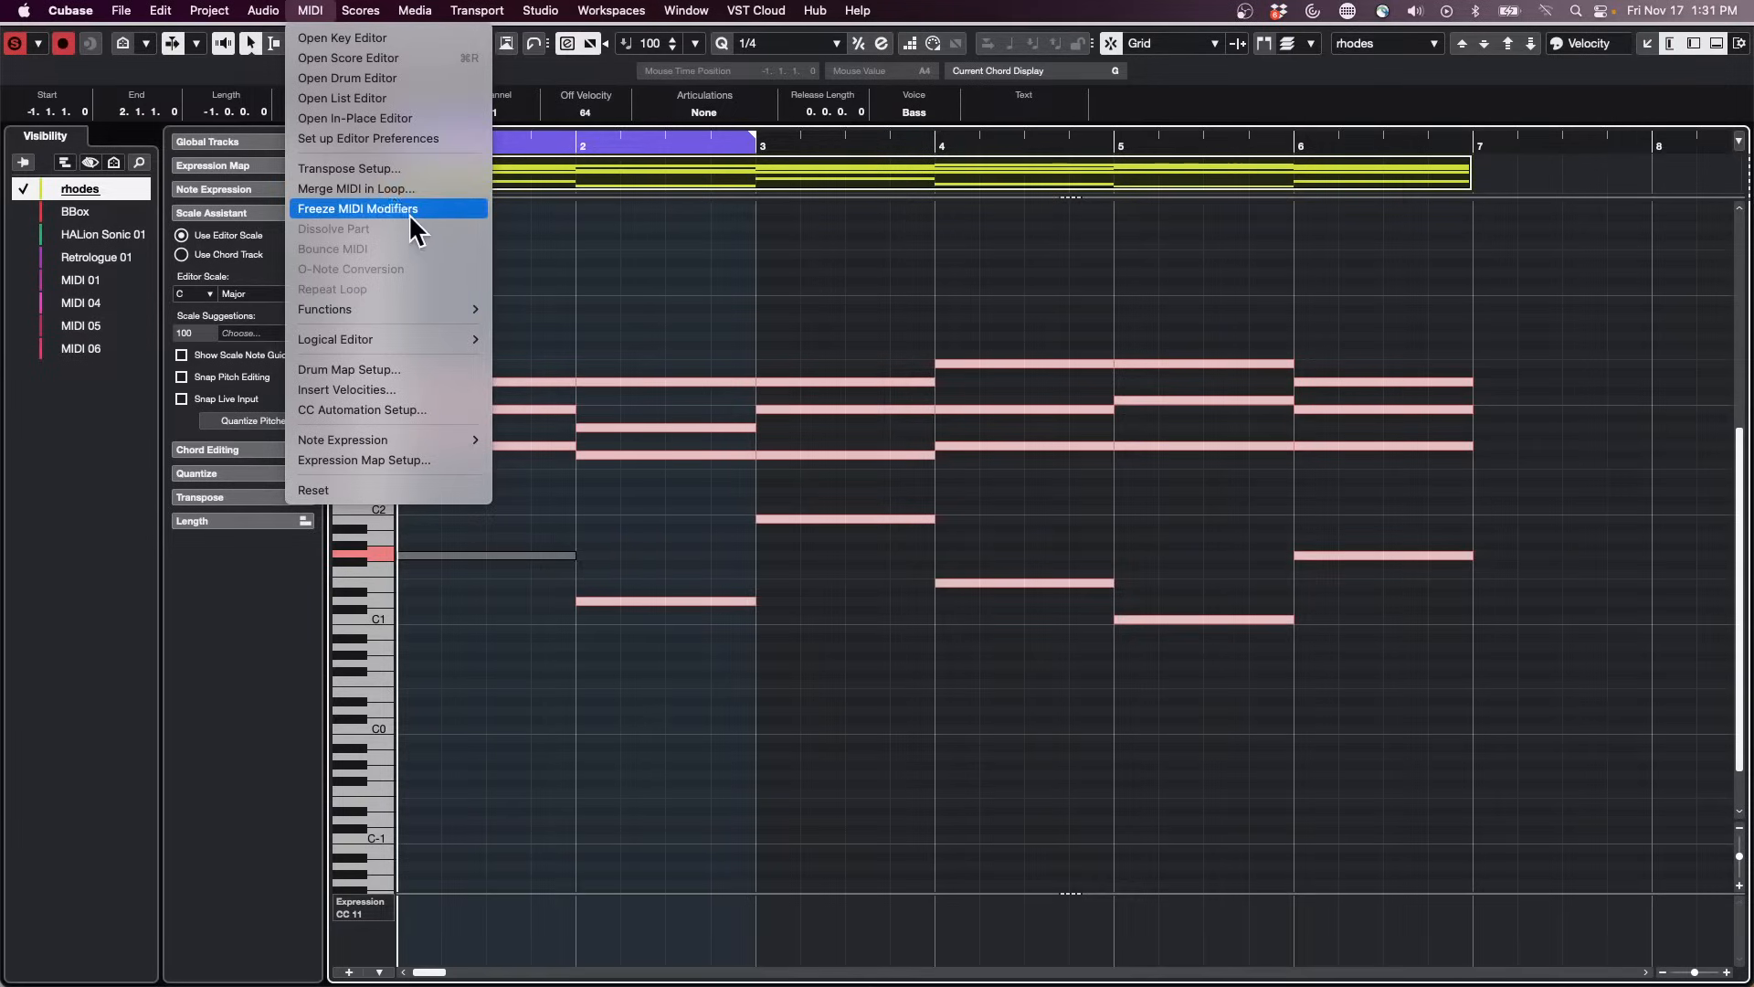
pyautogui.moveTo(399, 343)
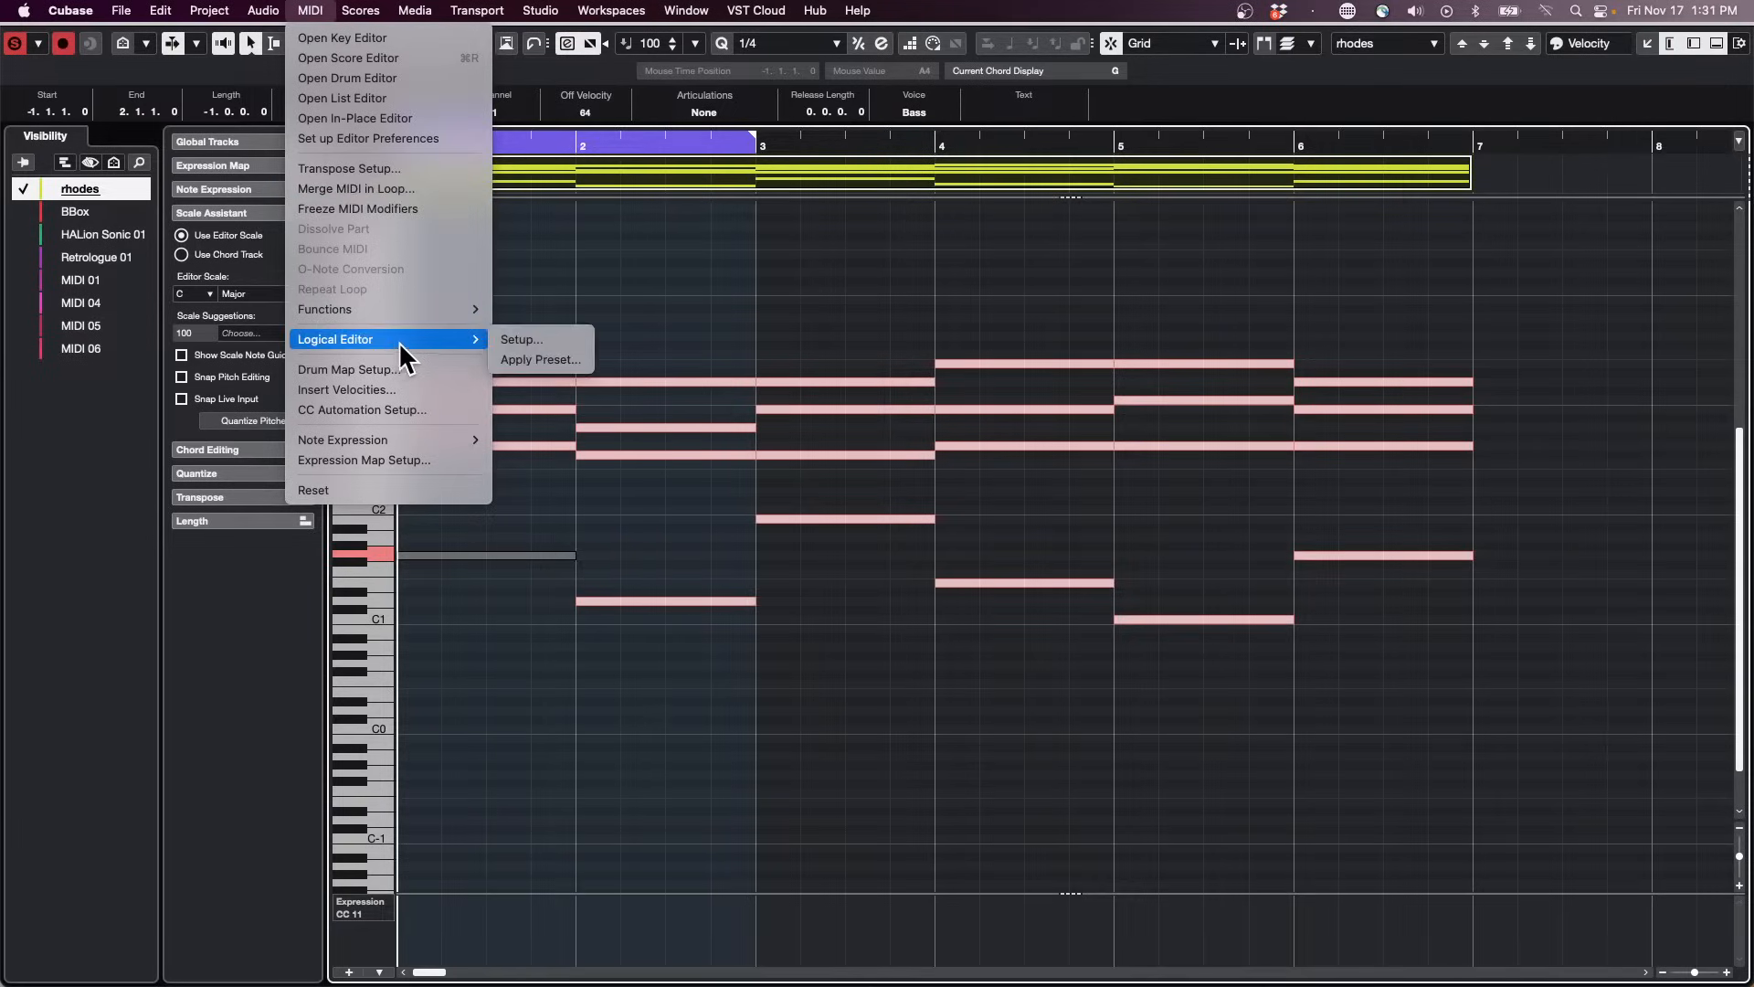
pyautogui.click(551, 338)
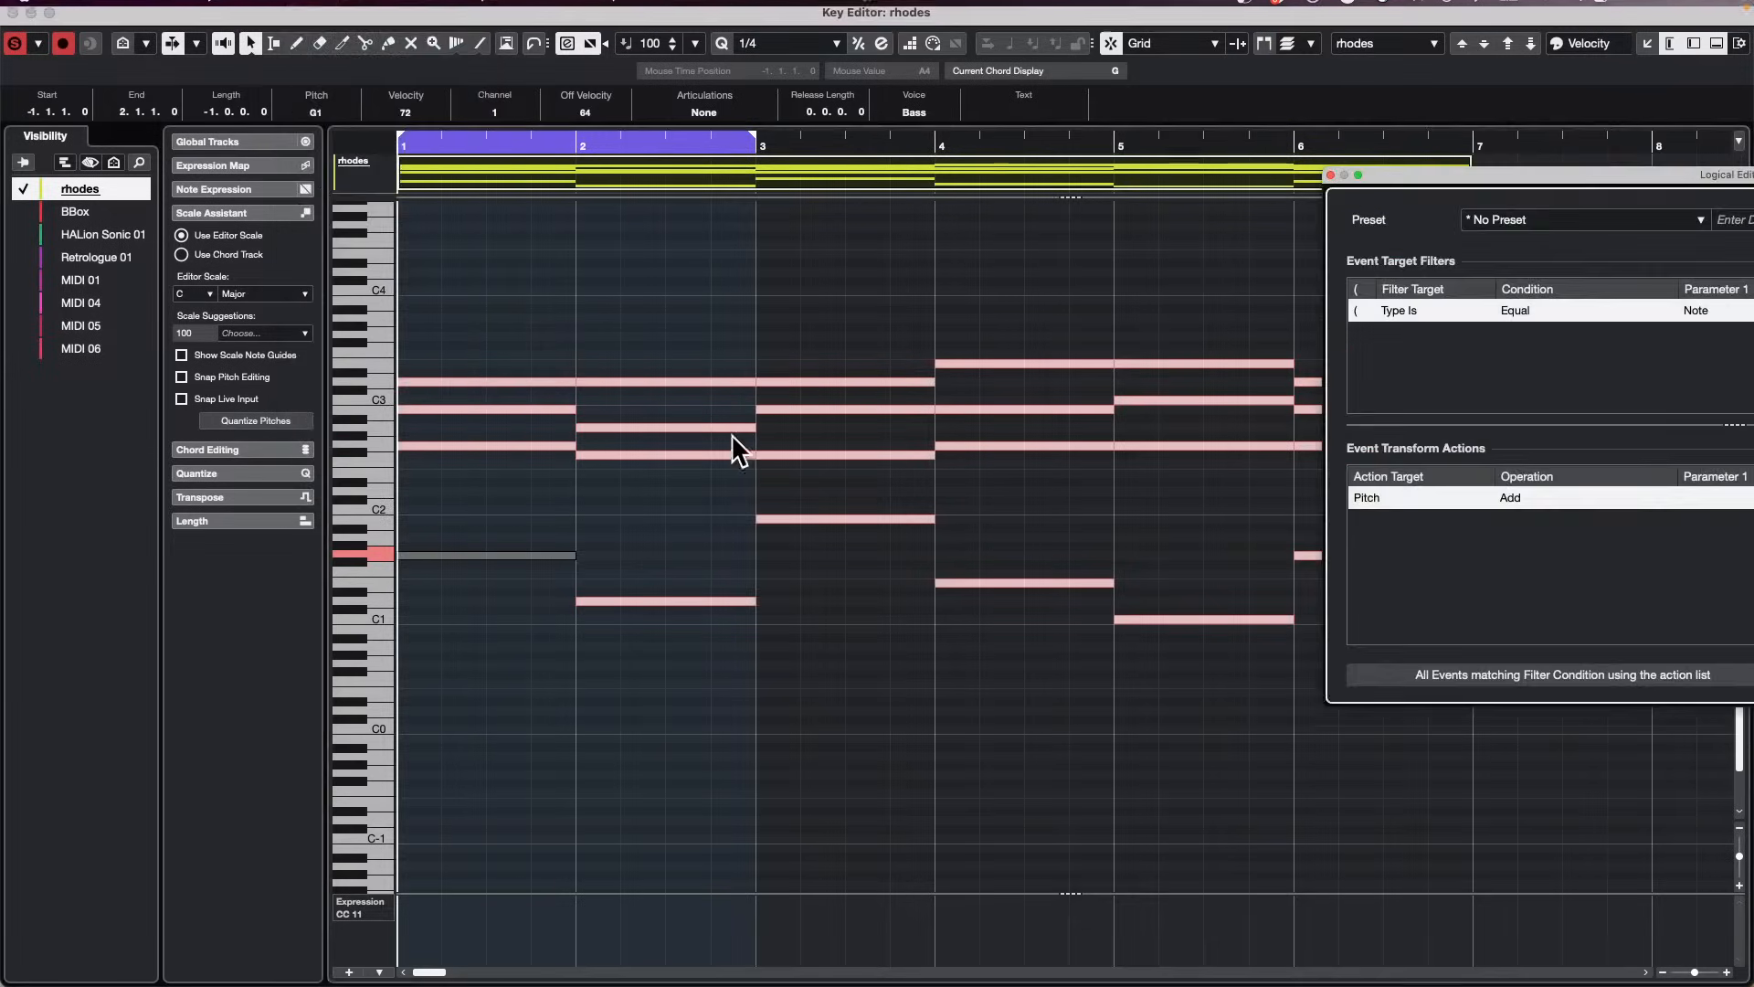
pyautogui.moveTo(1478, 178); pyautogui.dragTo(916, 160)
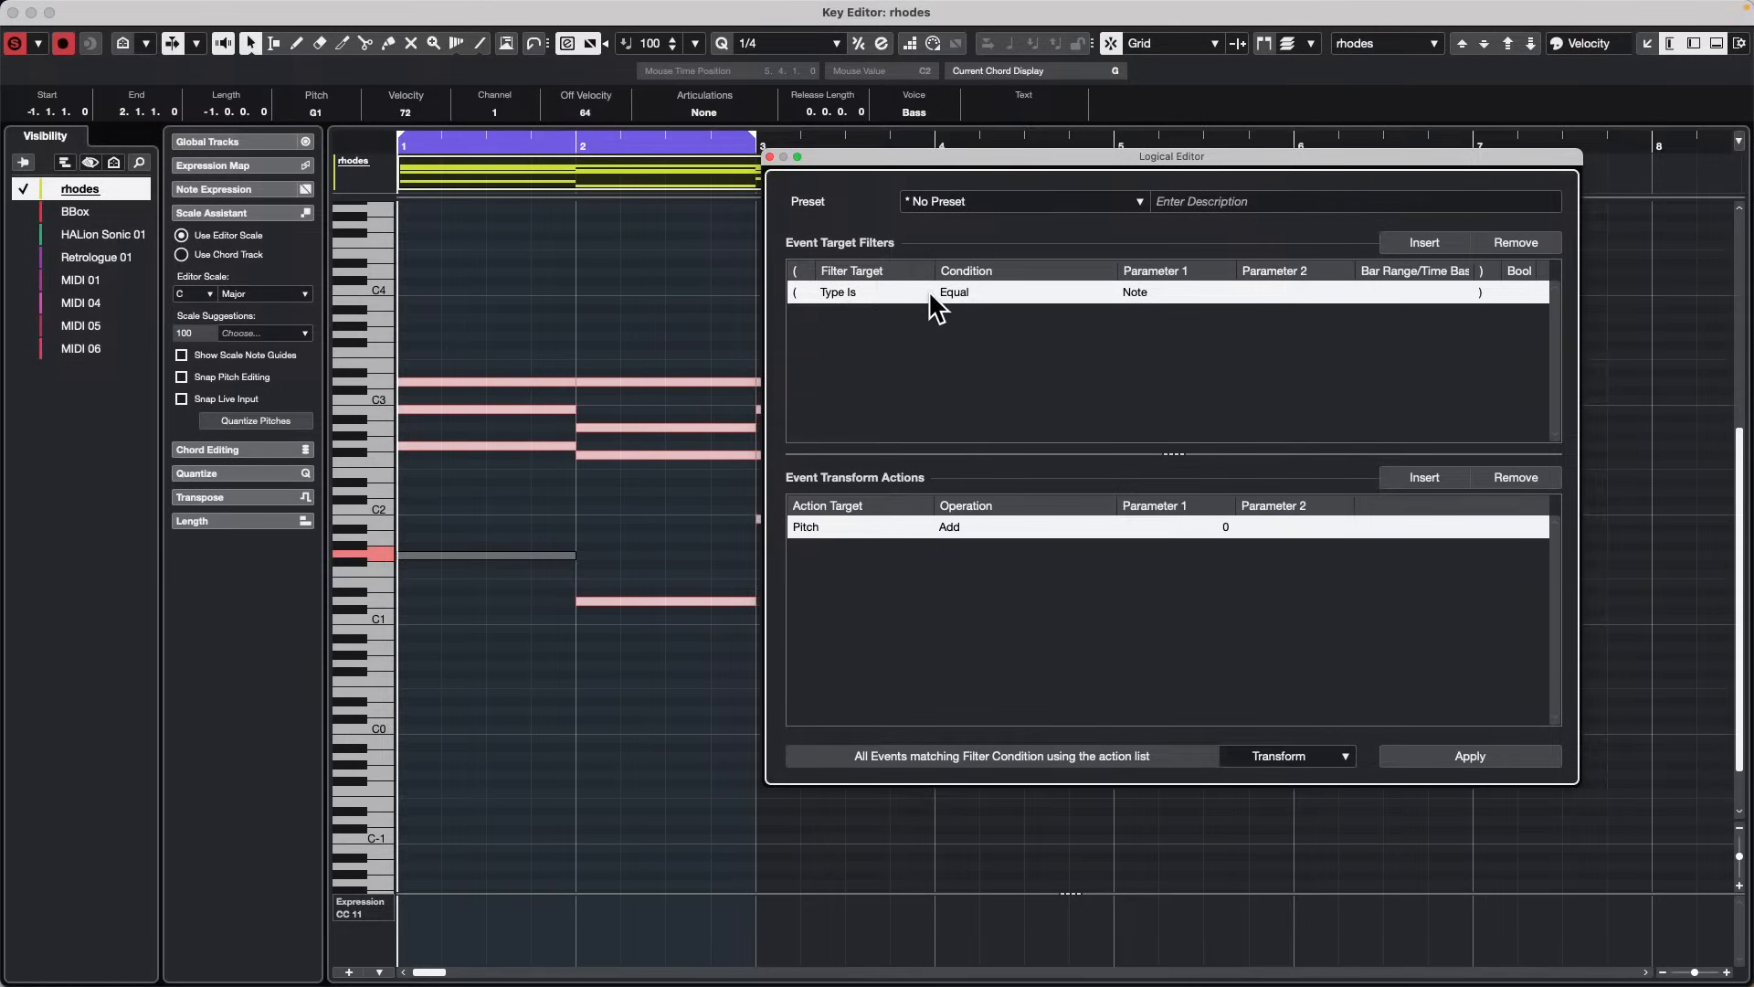
# Step: Insert a second event target filter in the Logical Editor and set its filter target to Context Variable
pyautogui.click(869, 292)
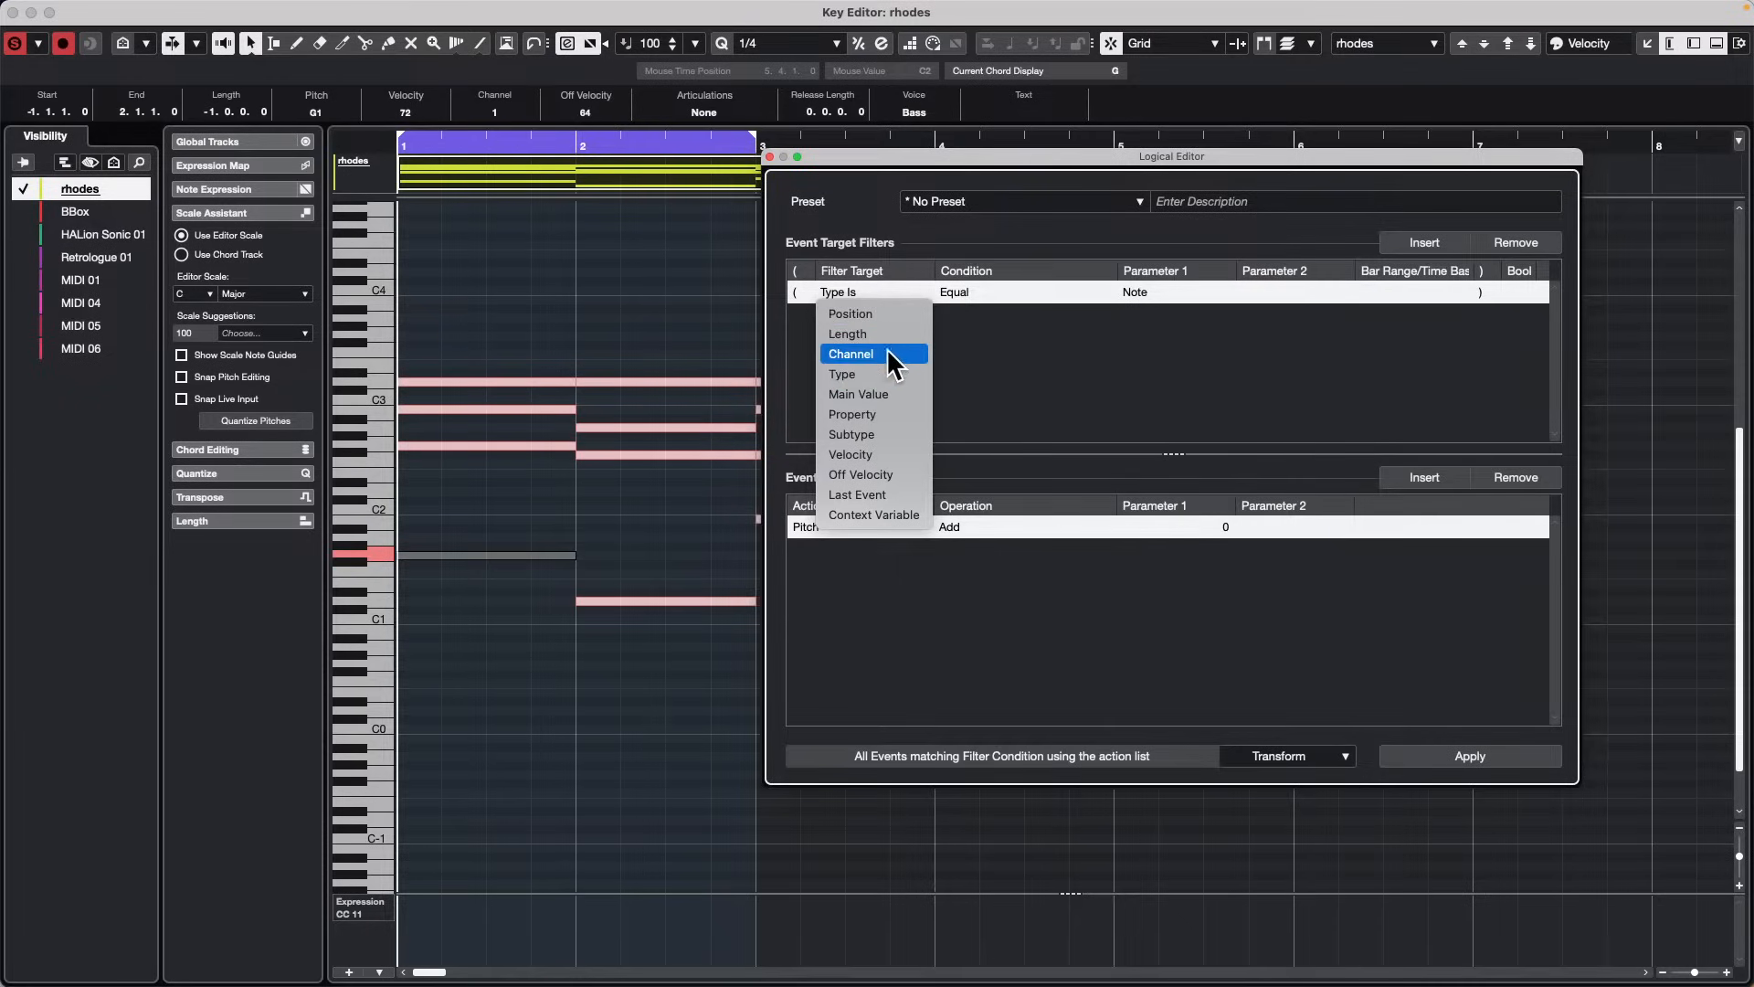
pyautogui.click(1176, 321)
pyautogui.click(1423, 242)
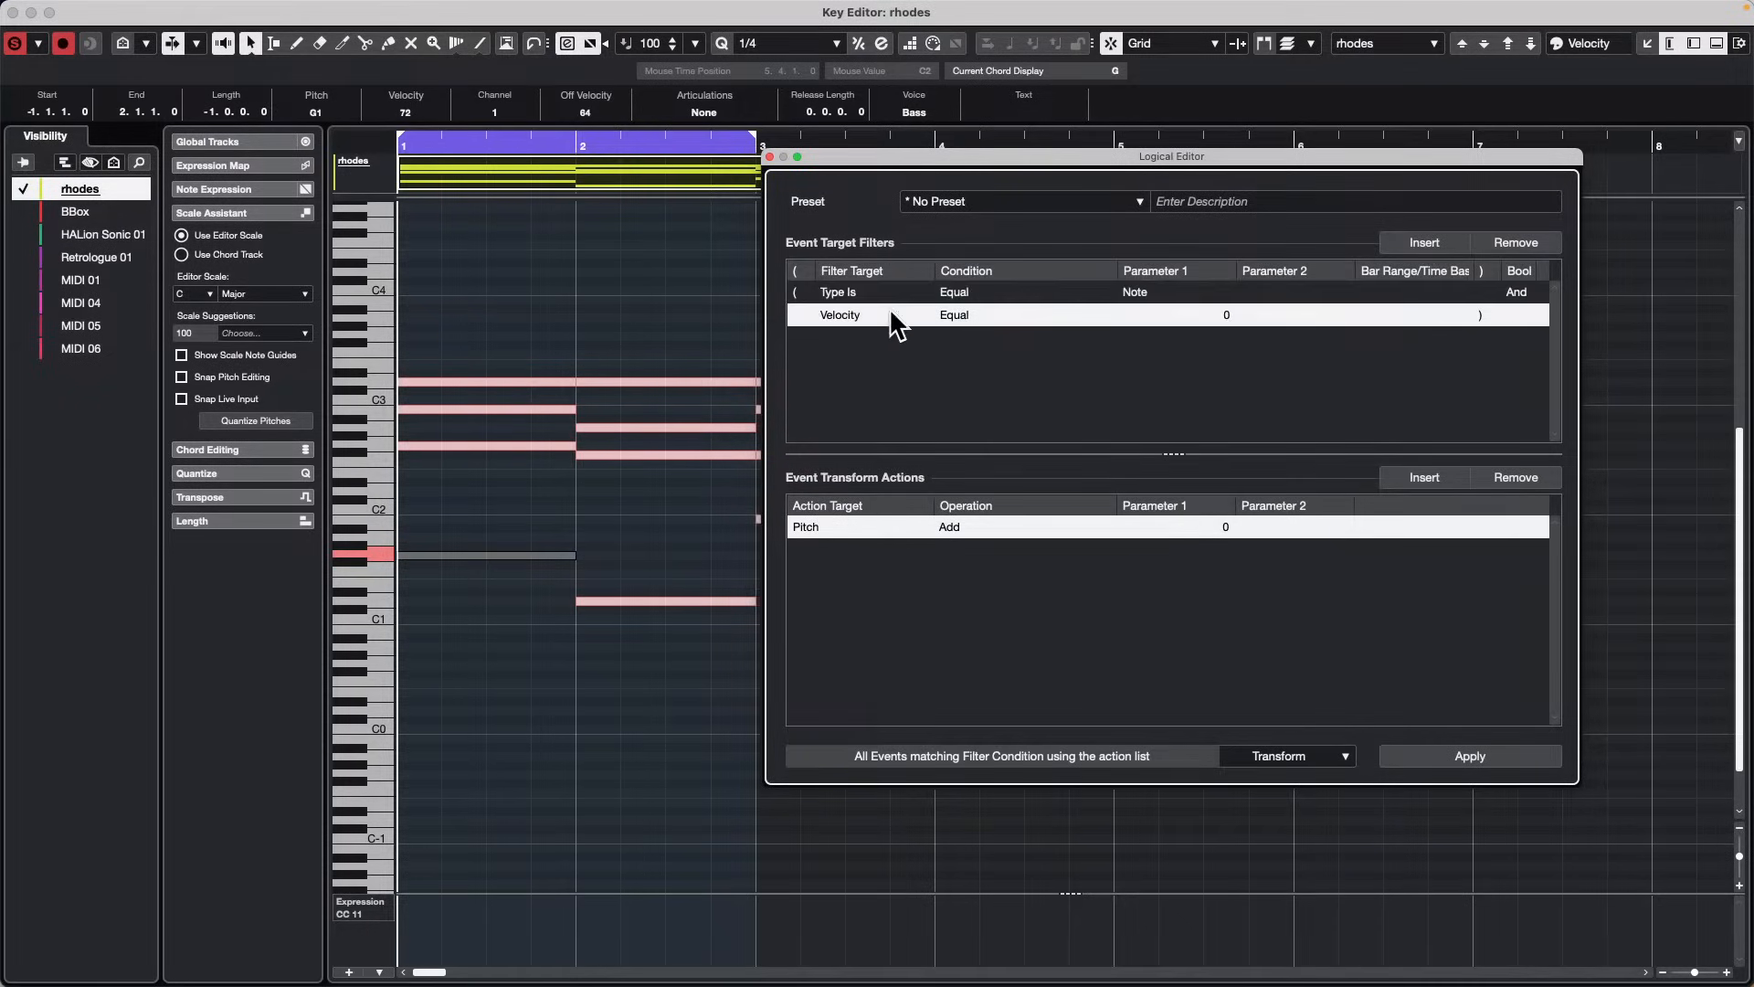
pyautogui.click(839, 316)
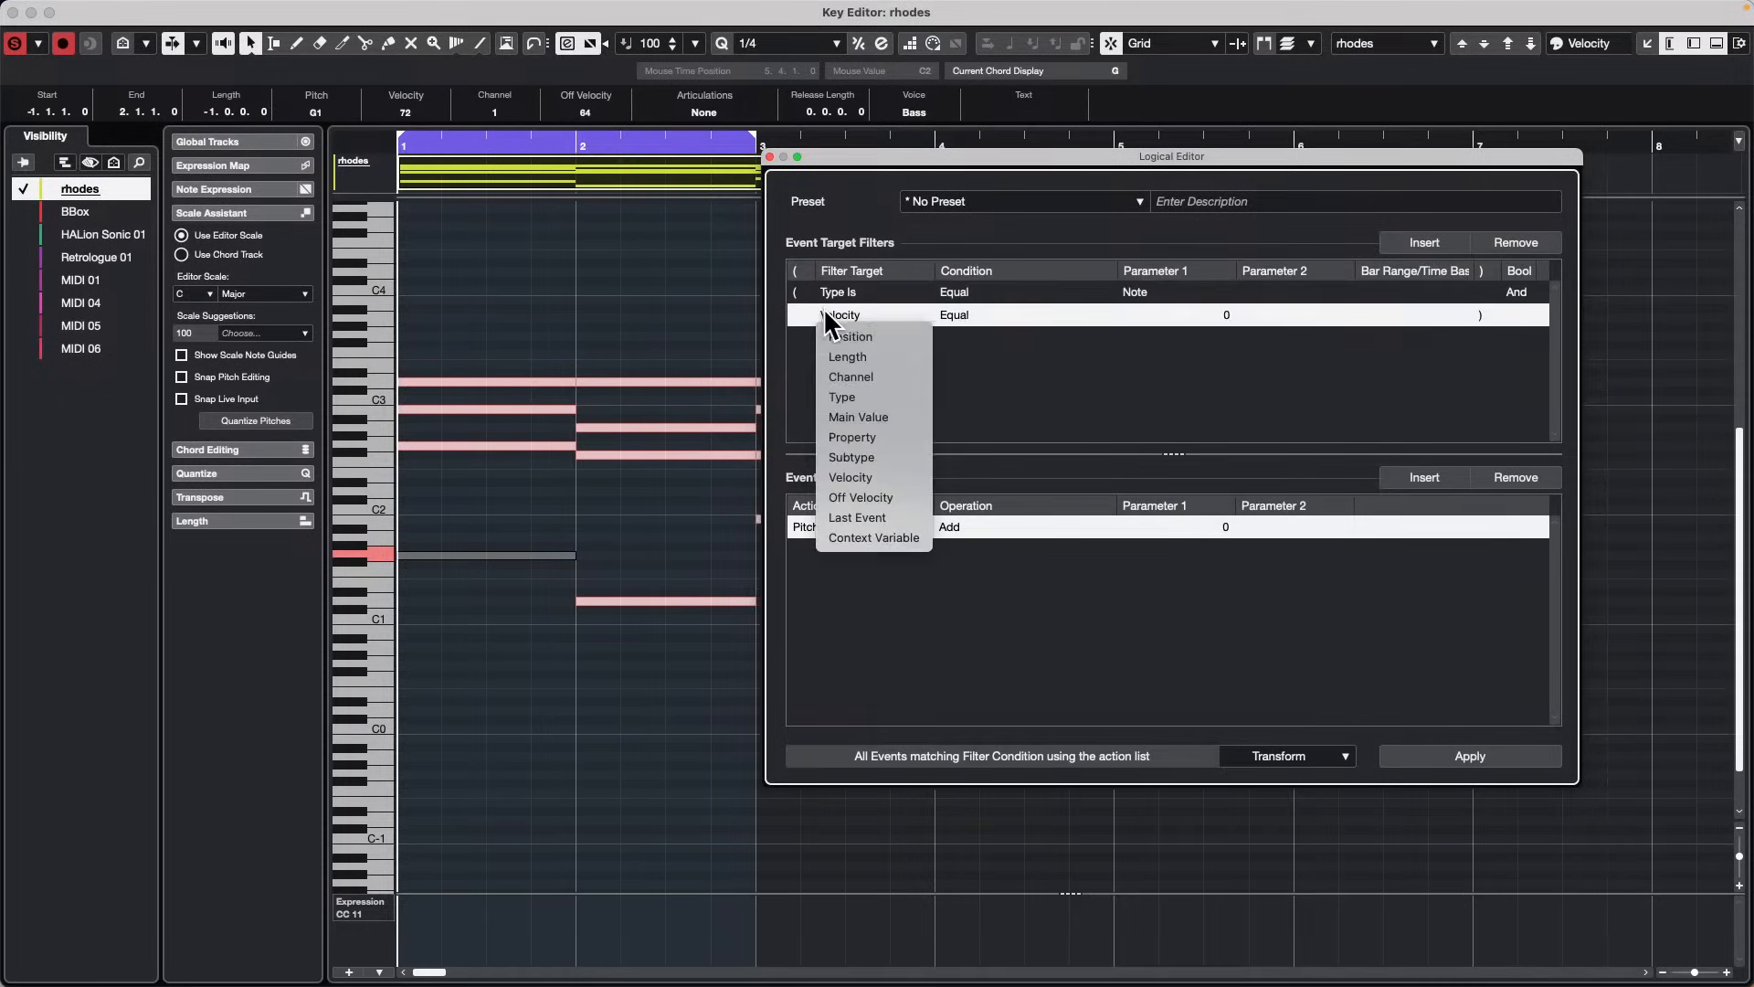
pyautogui.click(878, 536)
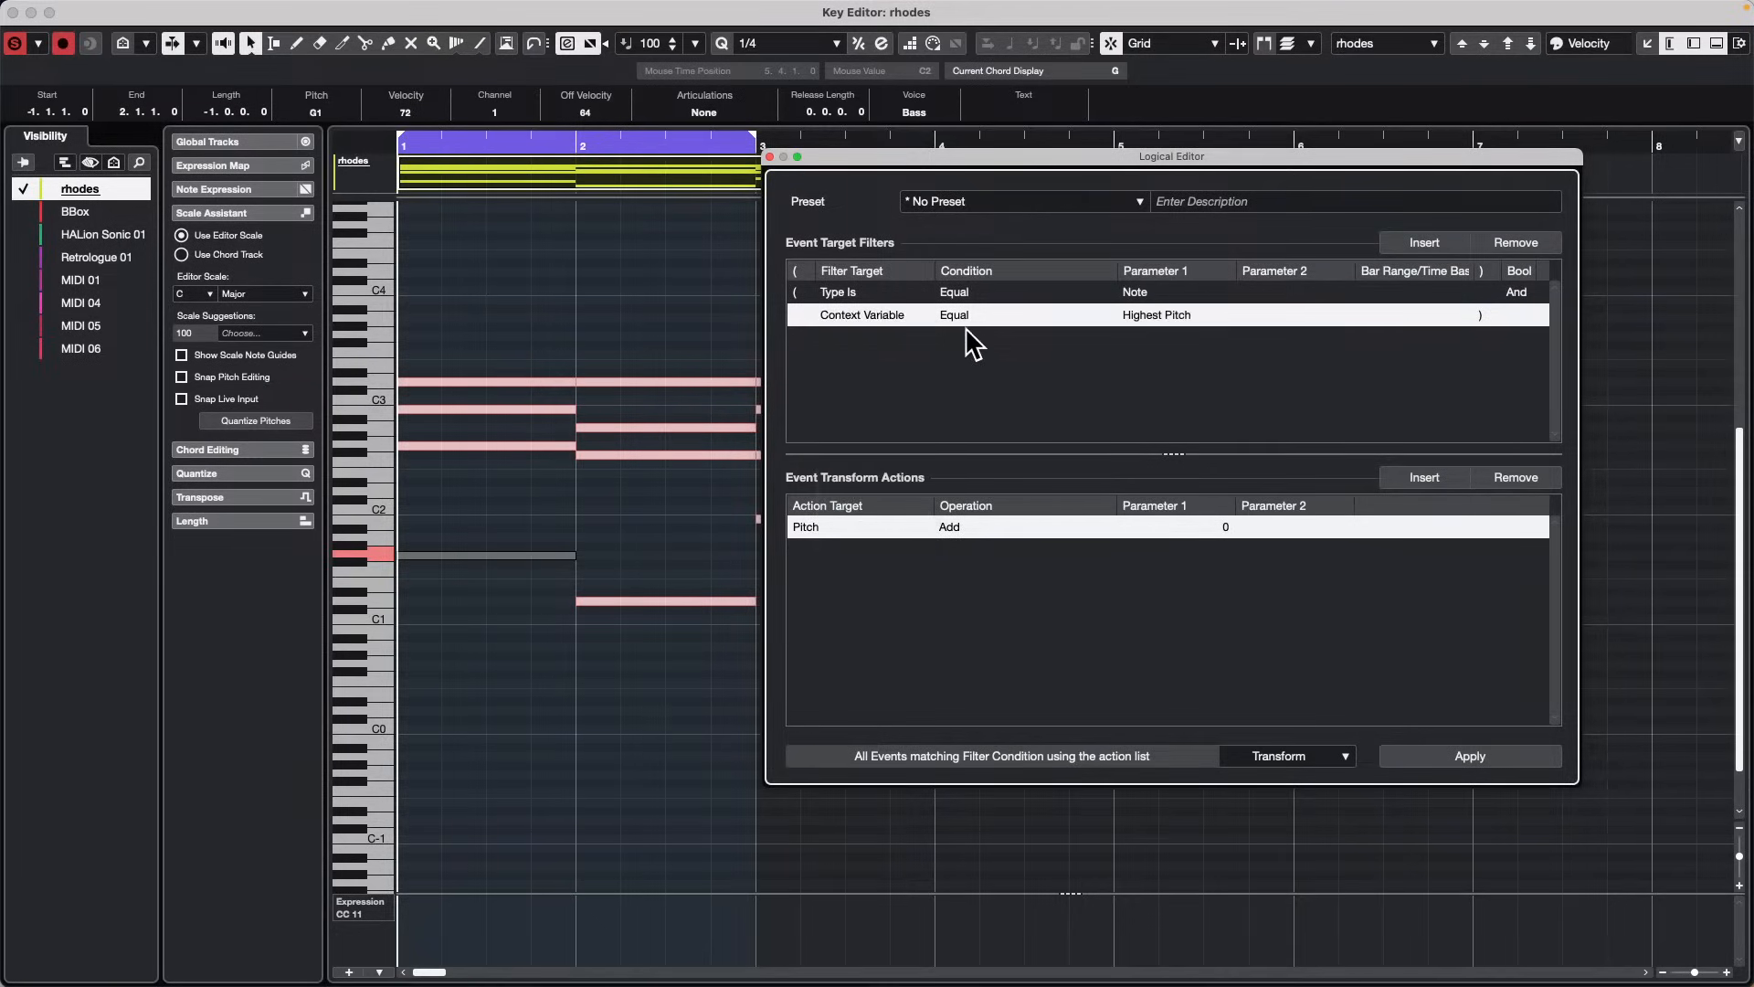
# Step: Set the Context Variable filter to Equal, Position in Chord (Chord Track), trying Major Second before choosing Minor Third as its interval
pyautogui.click(966, 315)
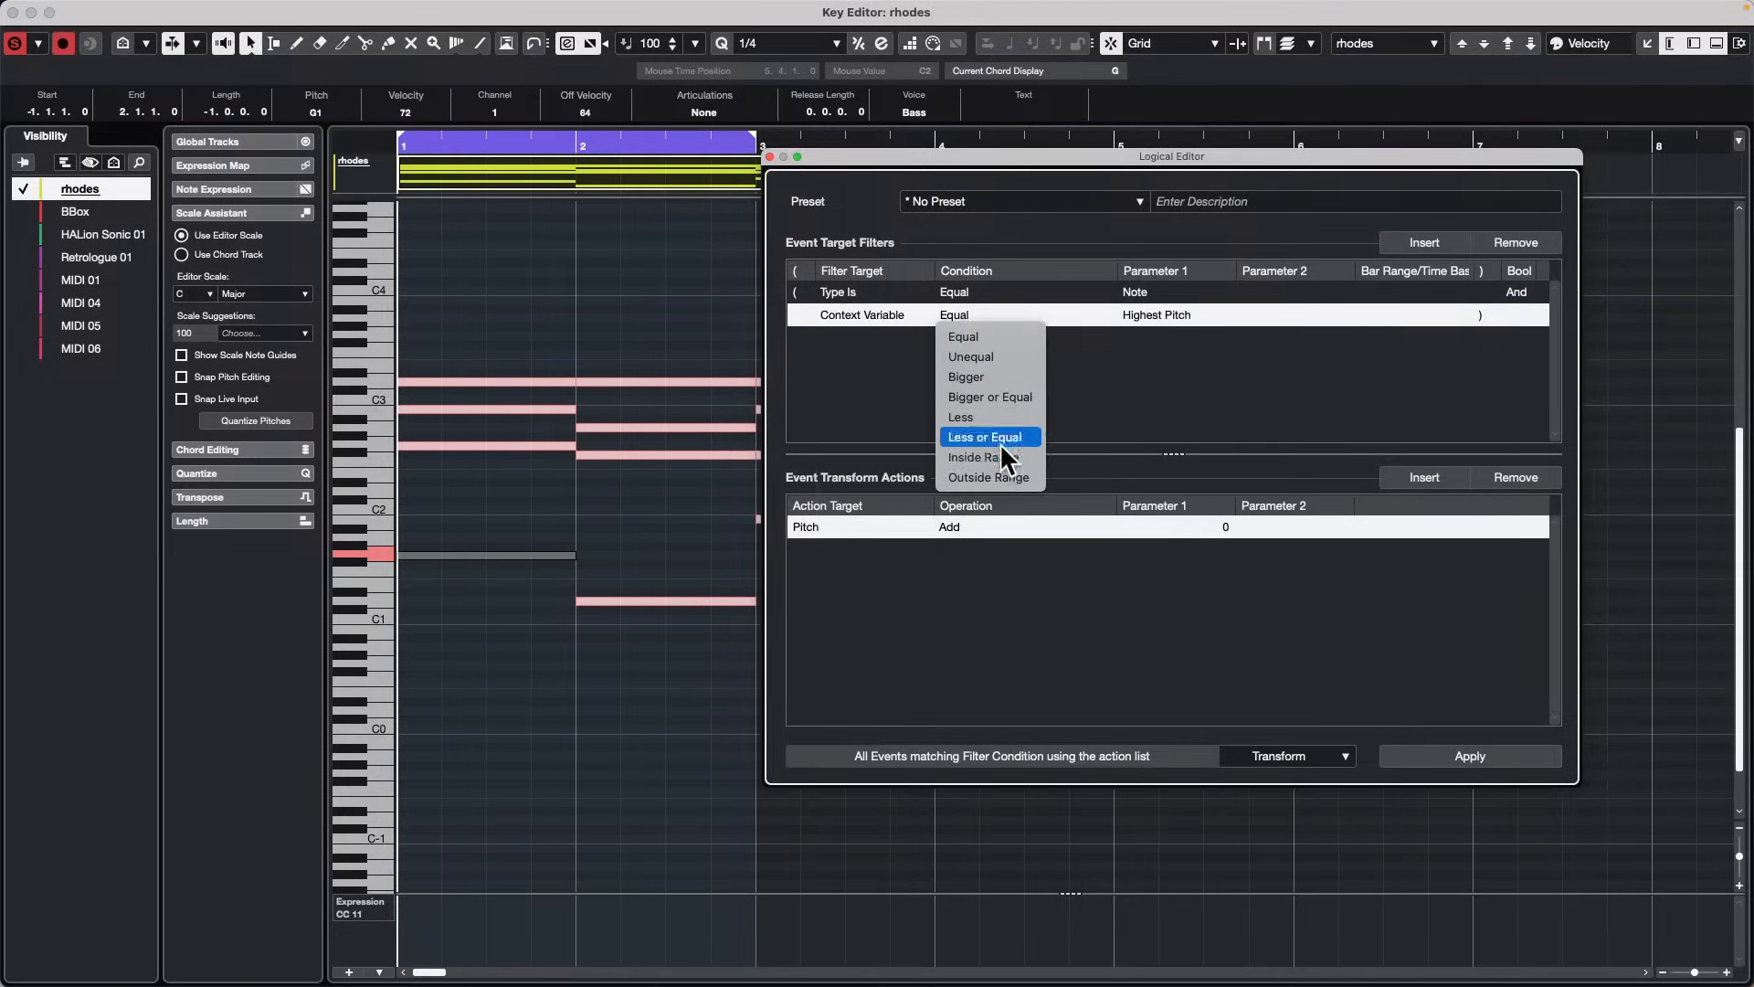
pyautogui.click(998, 336)
pyautogui.click(1162, 314)
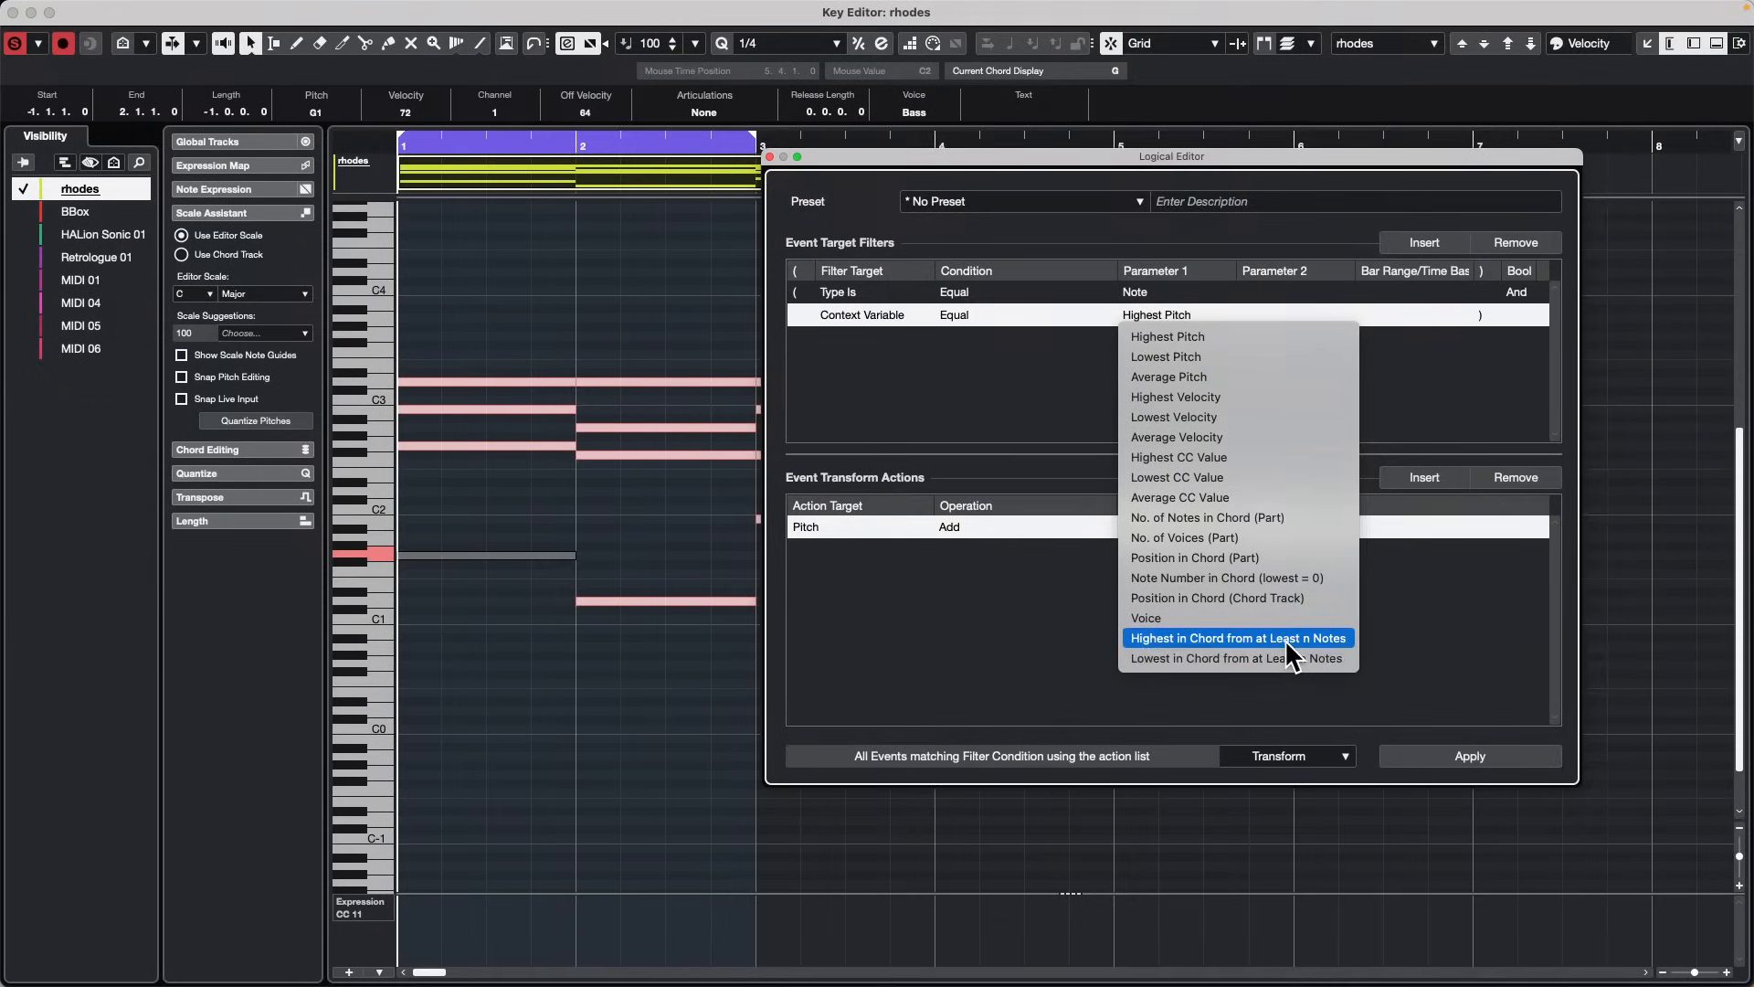
pyautogui.click(1341, 603)
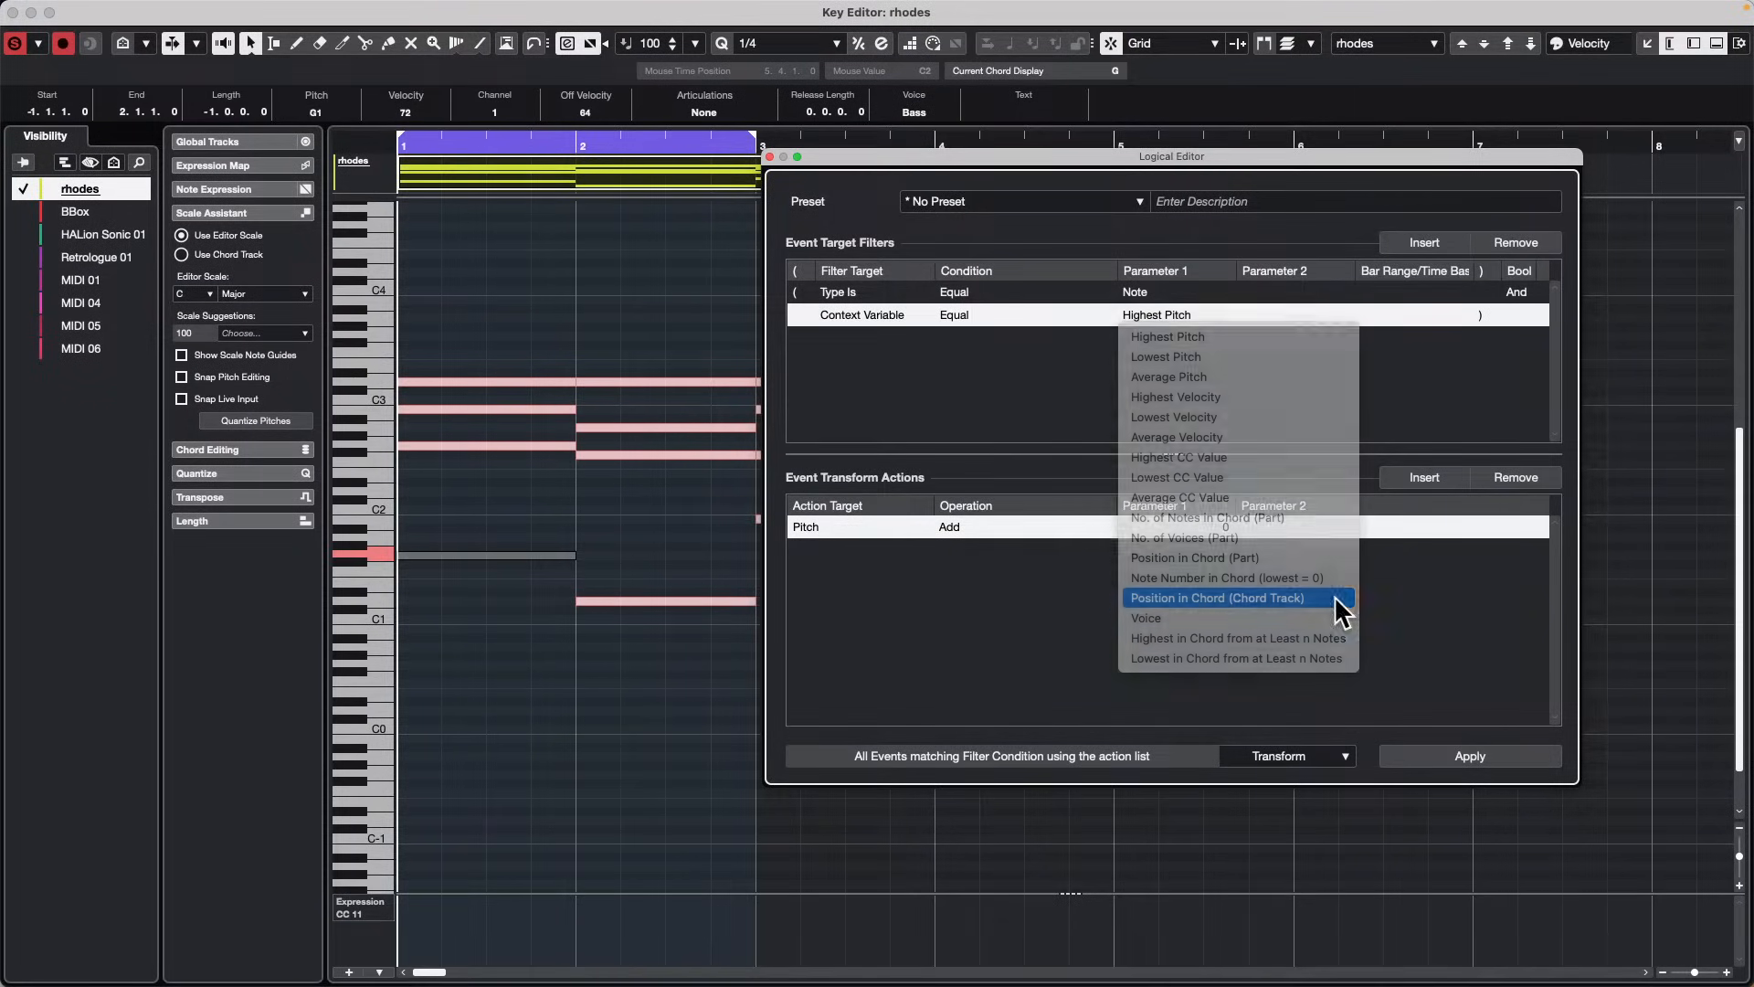
pyautogui.click(1276, 316)
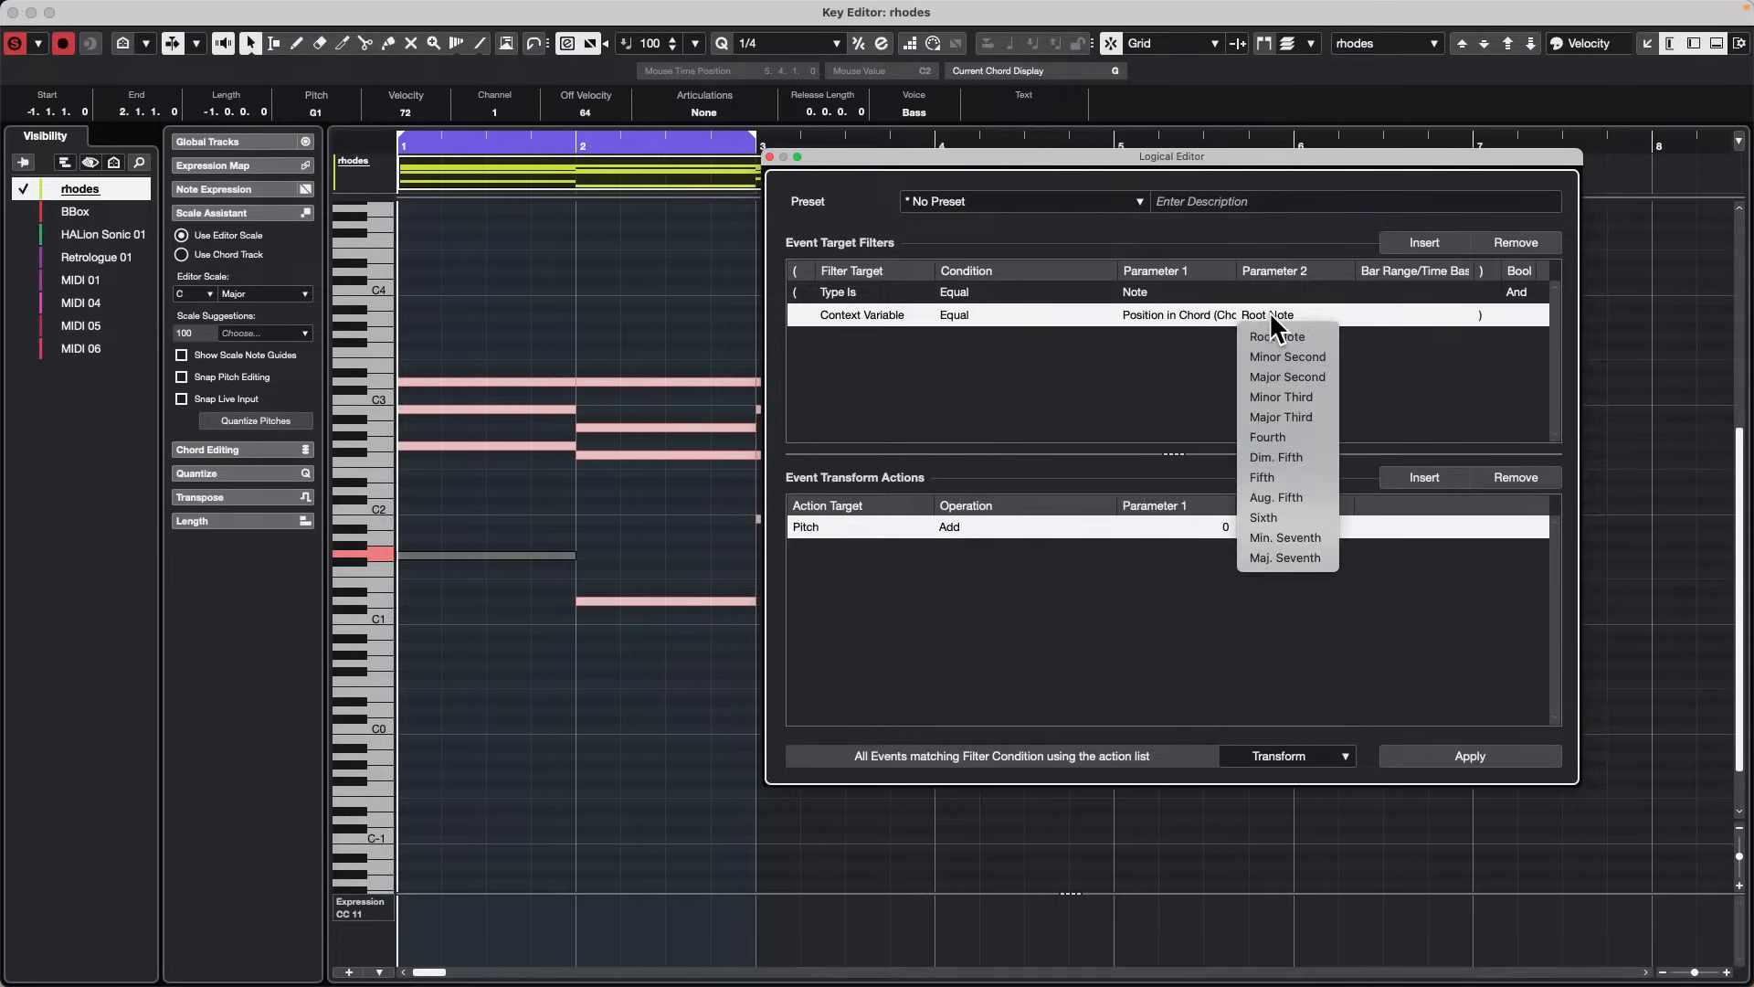
pyautogui.click(1284, 376)
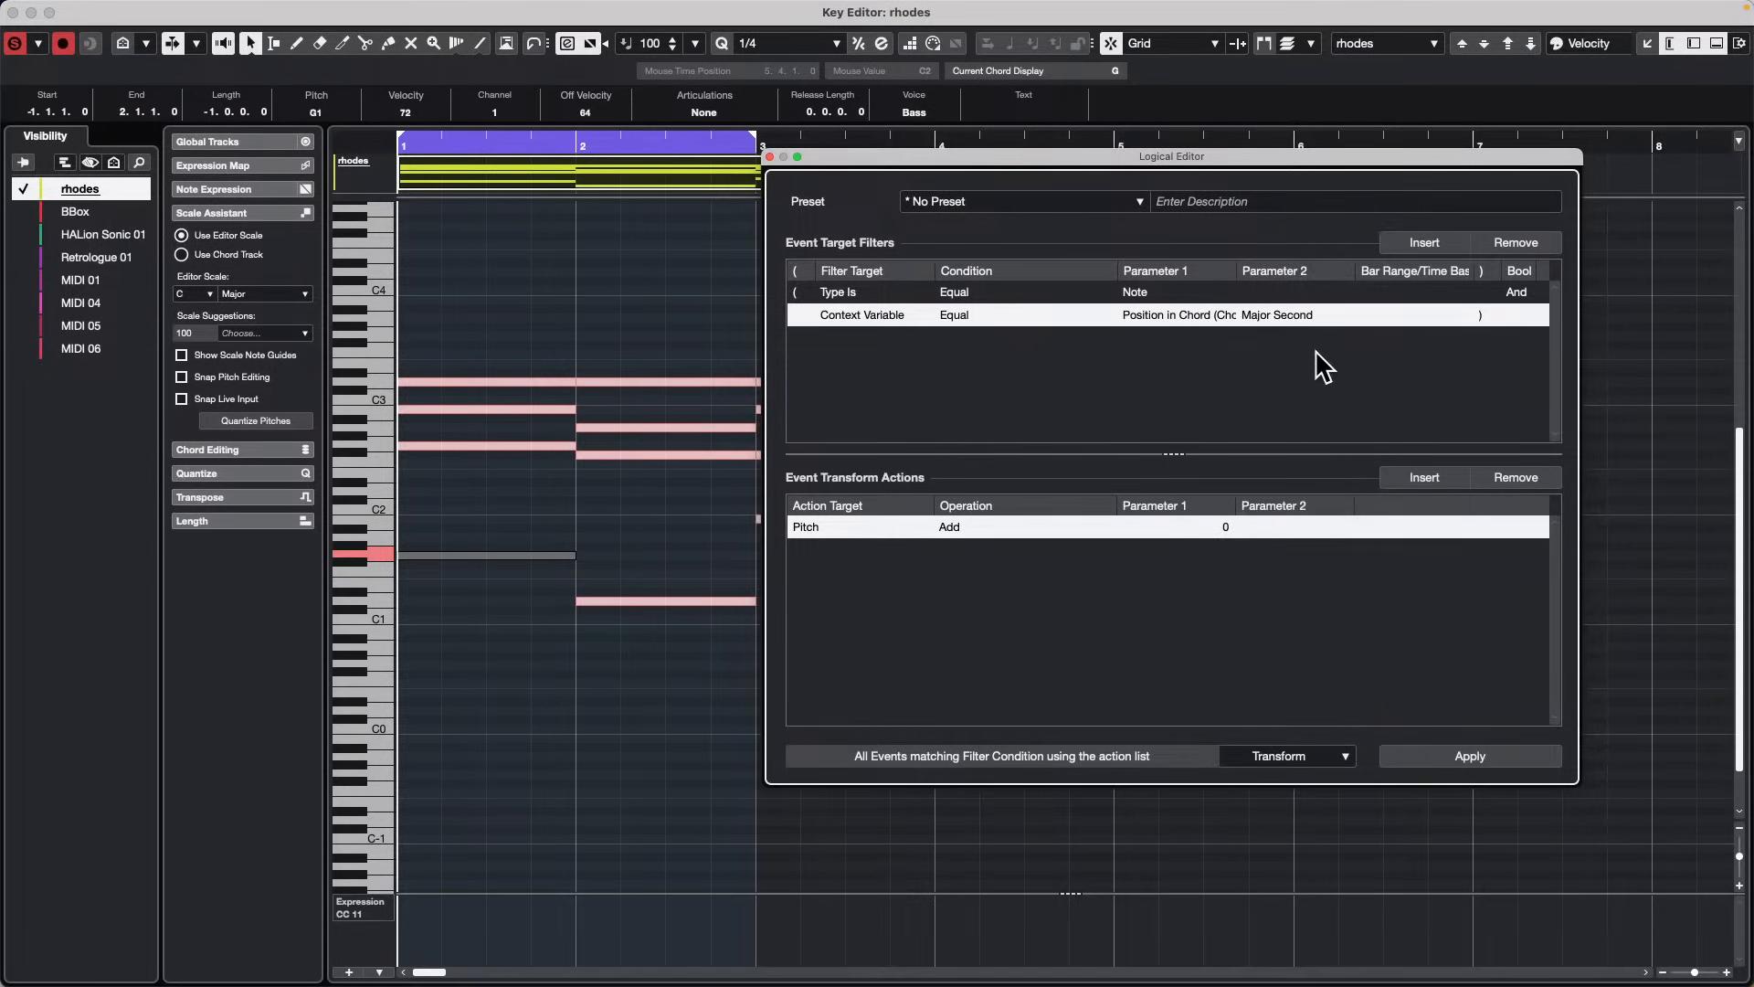
pyautogui.click(1272, 315)
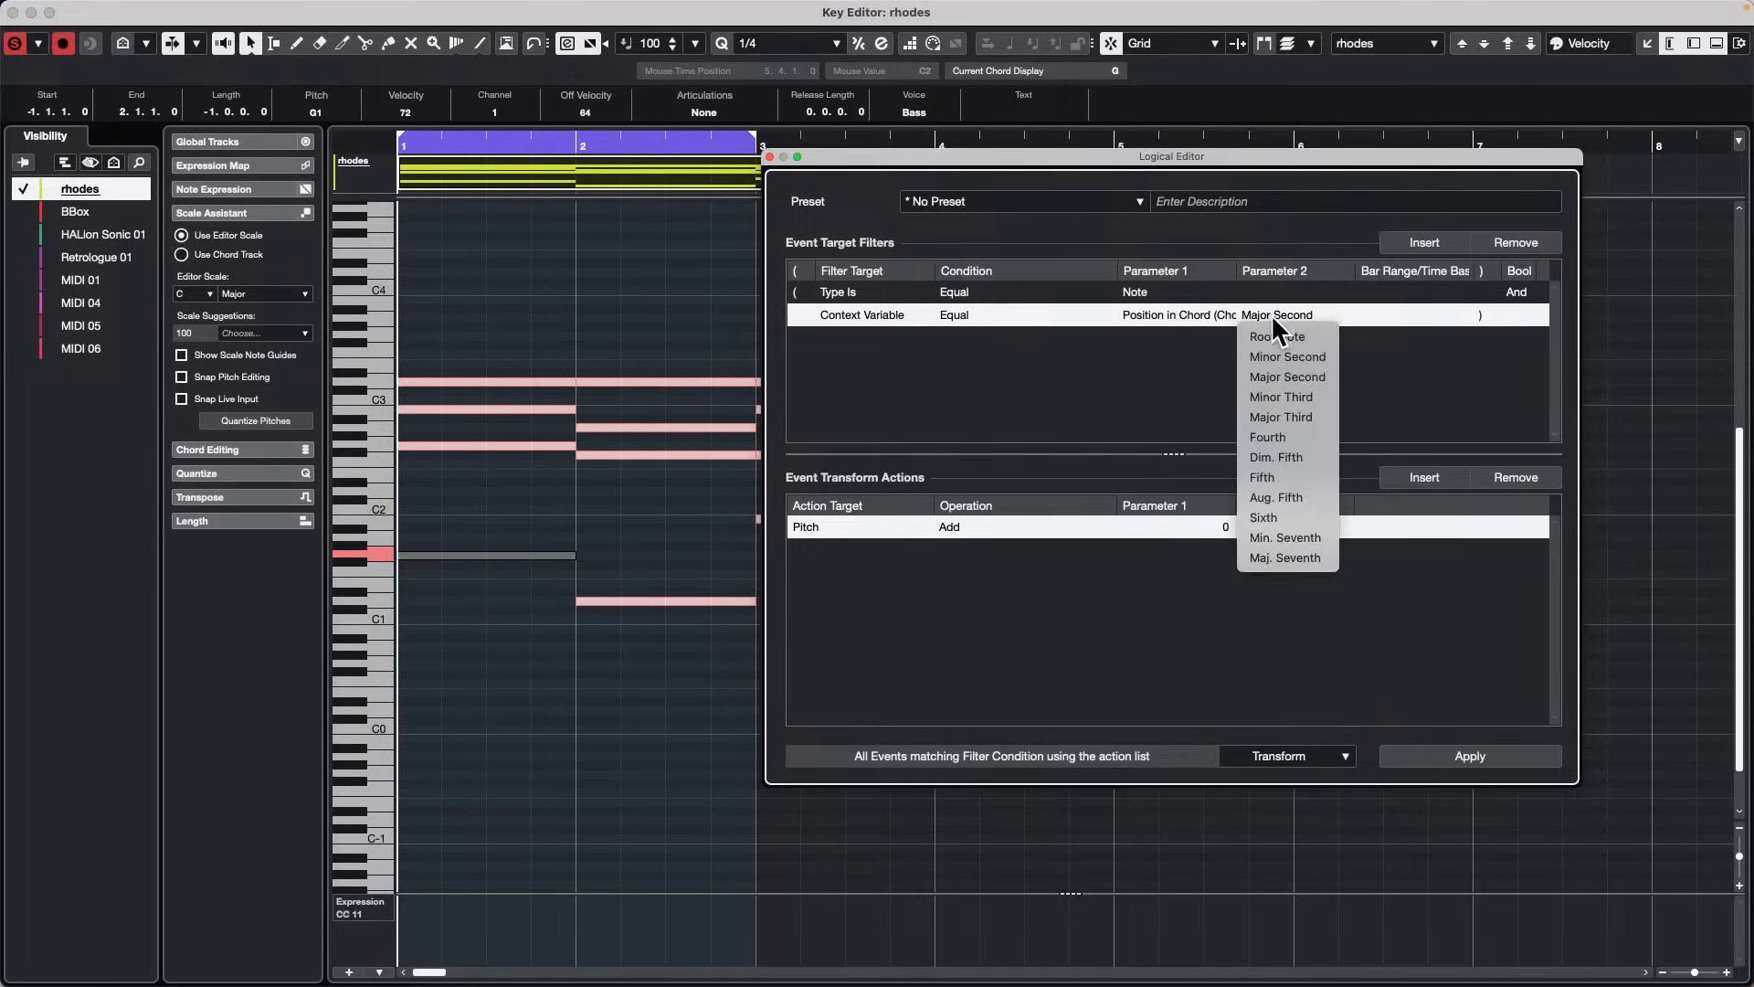
pyautogui.click(1305, 397)
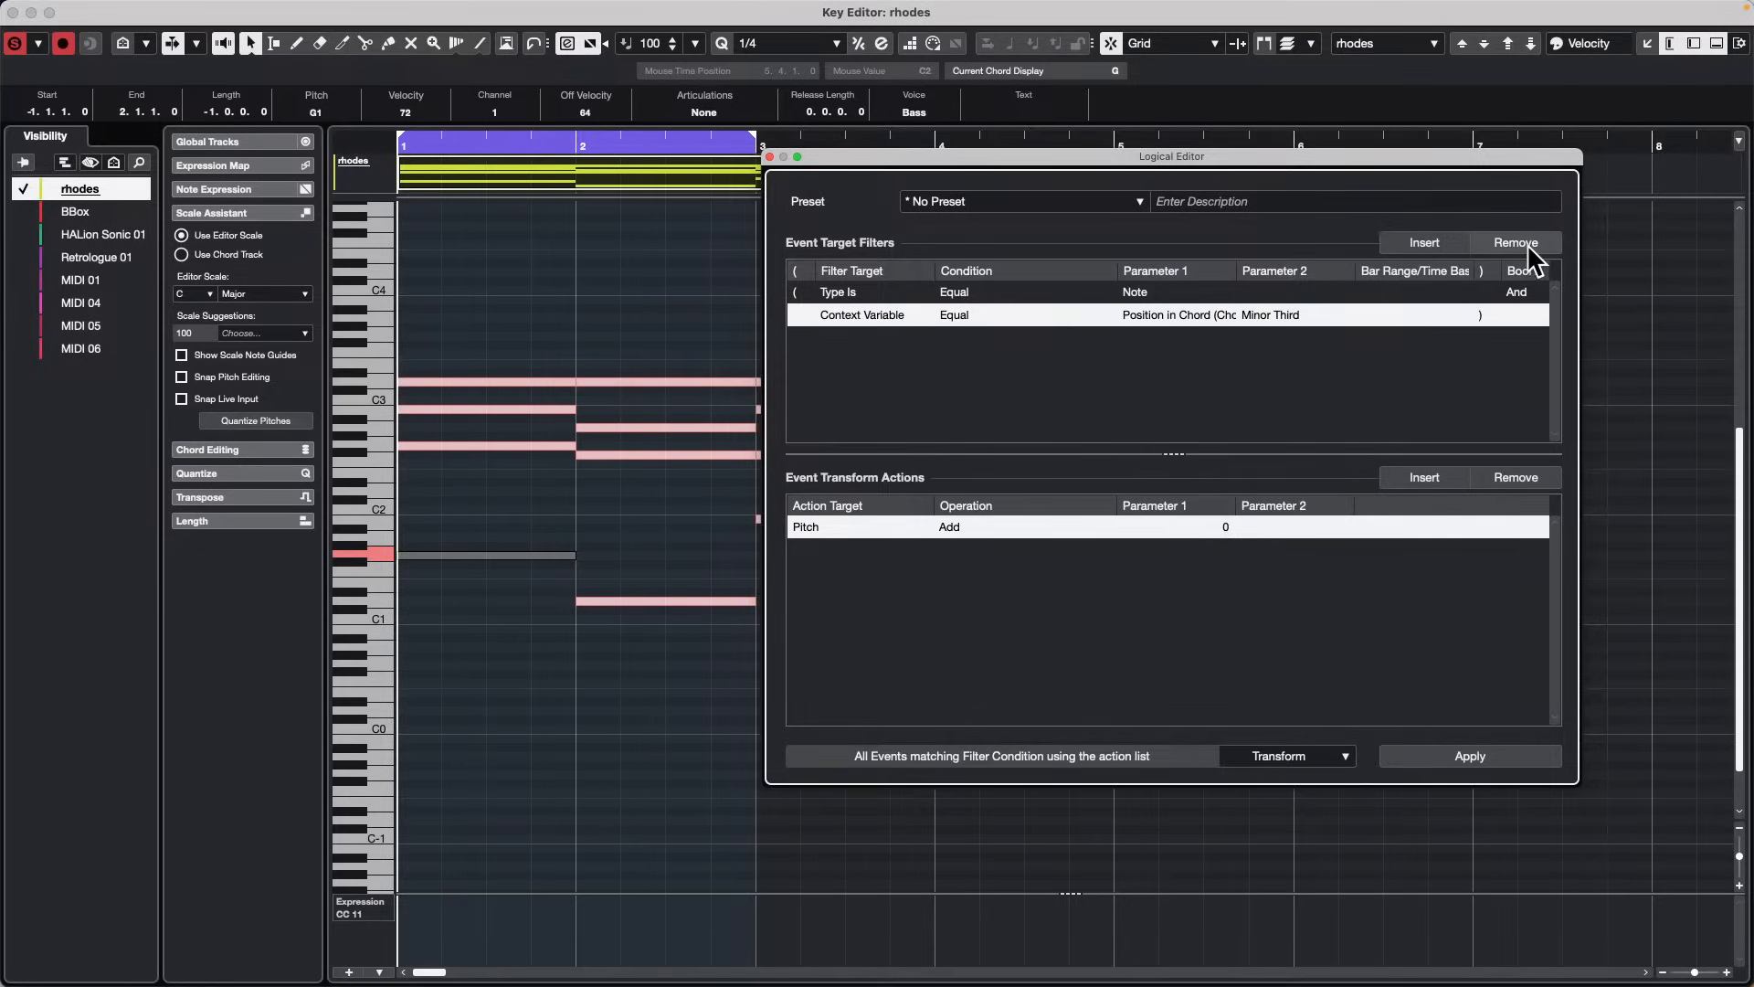
# Step: Insert a third event target filter with Context Variable Equal to Position in Chord (Part) and the interval Major Third
pyautogui.click(1422, 241)
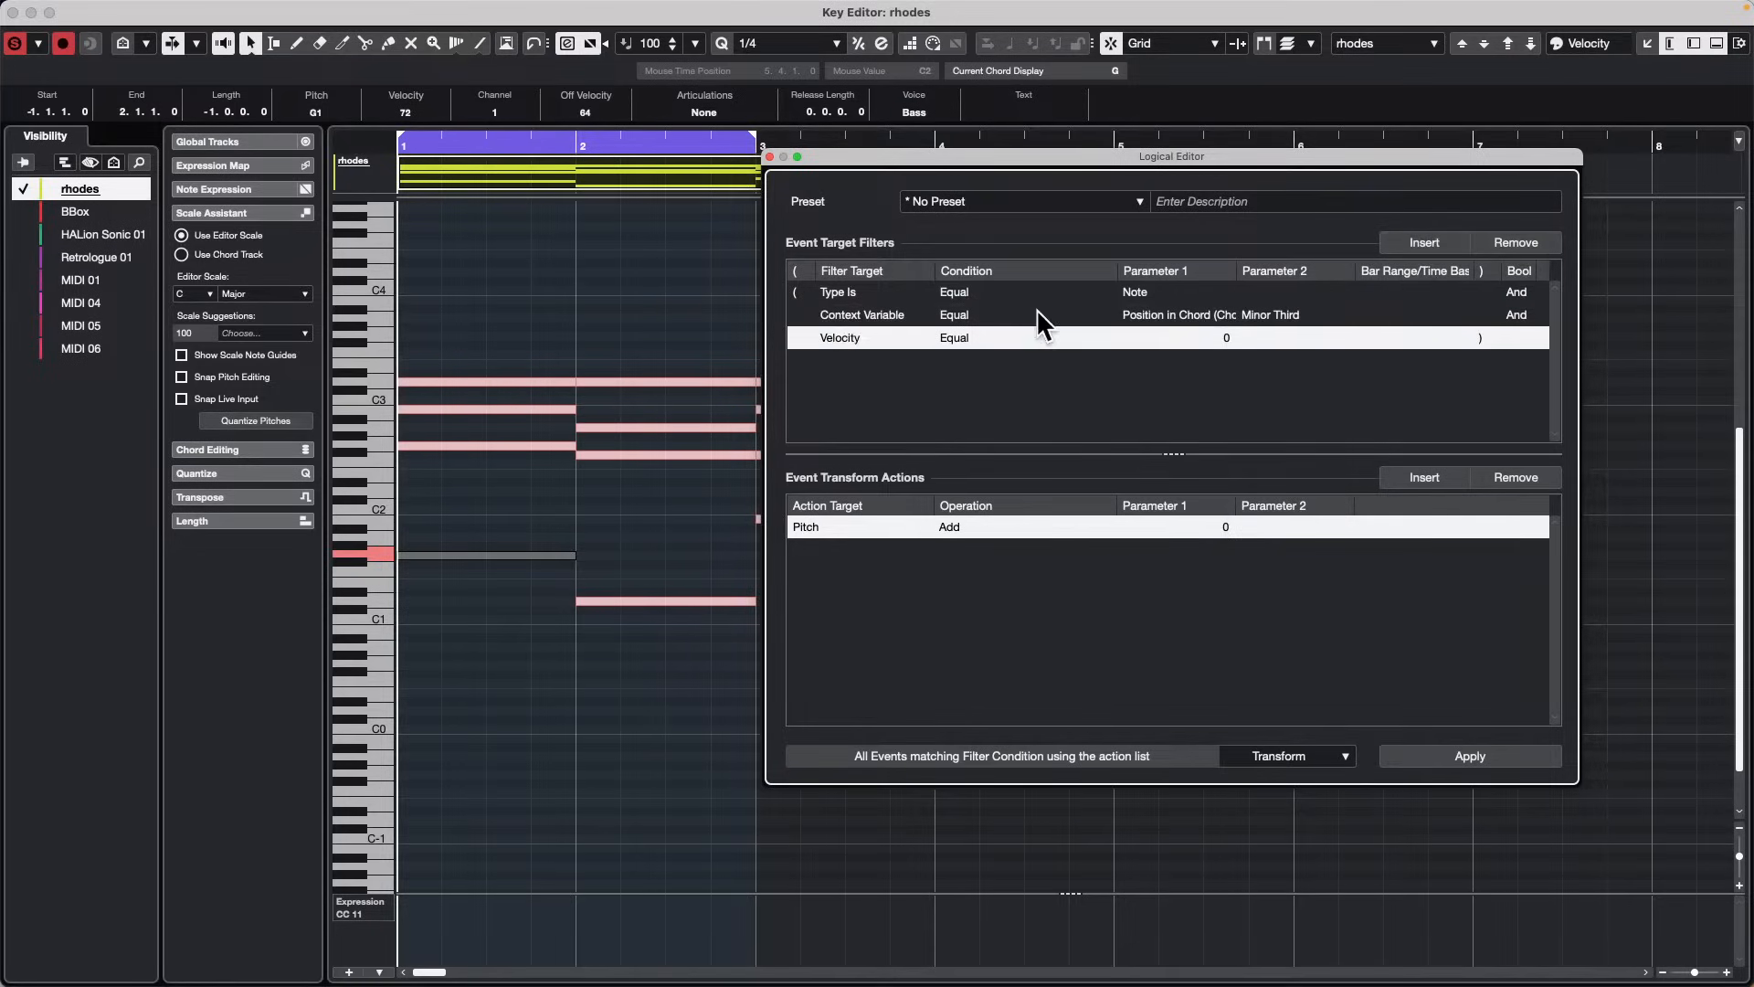
pyautogui.click(862, 340)
pyautogui.click(861, 343)
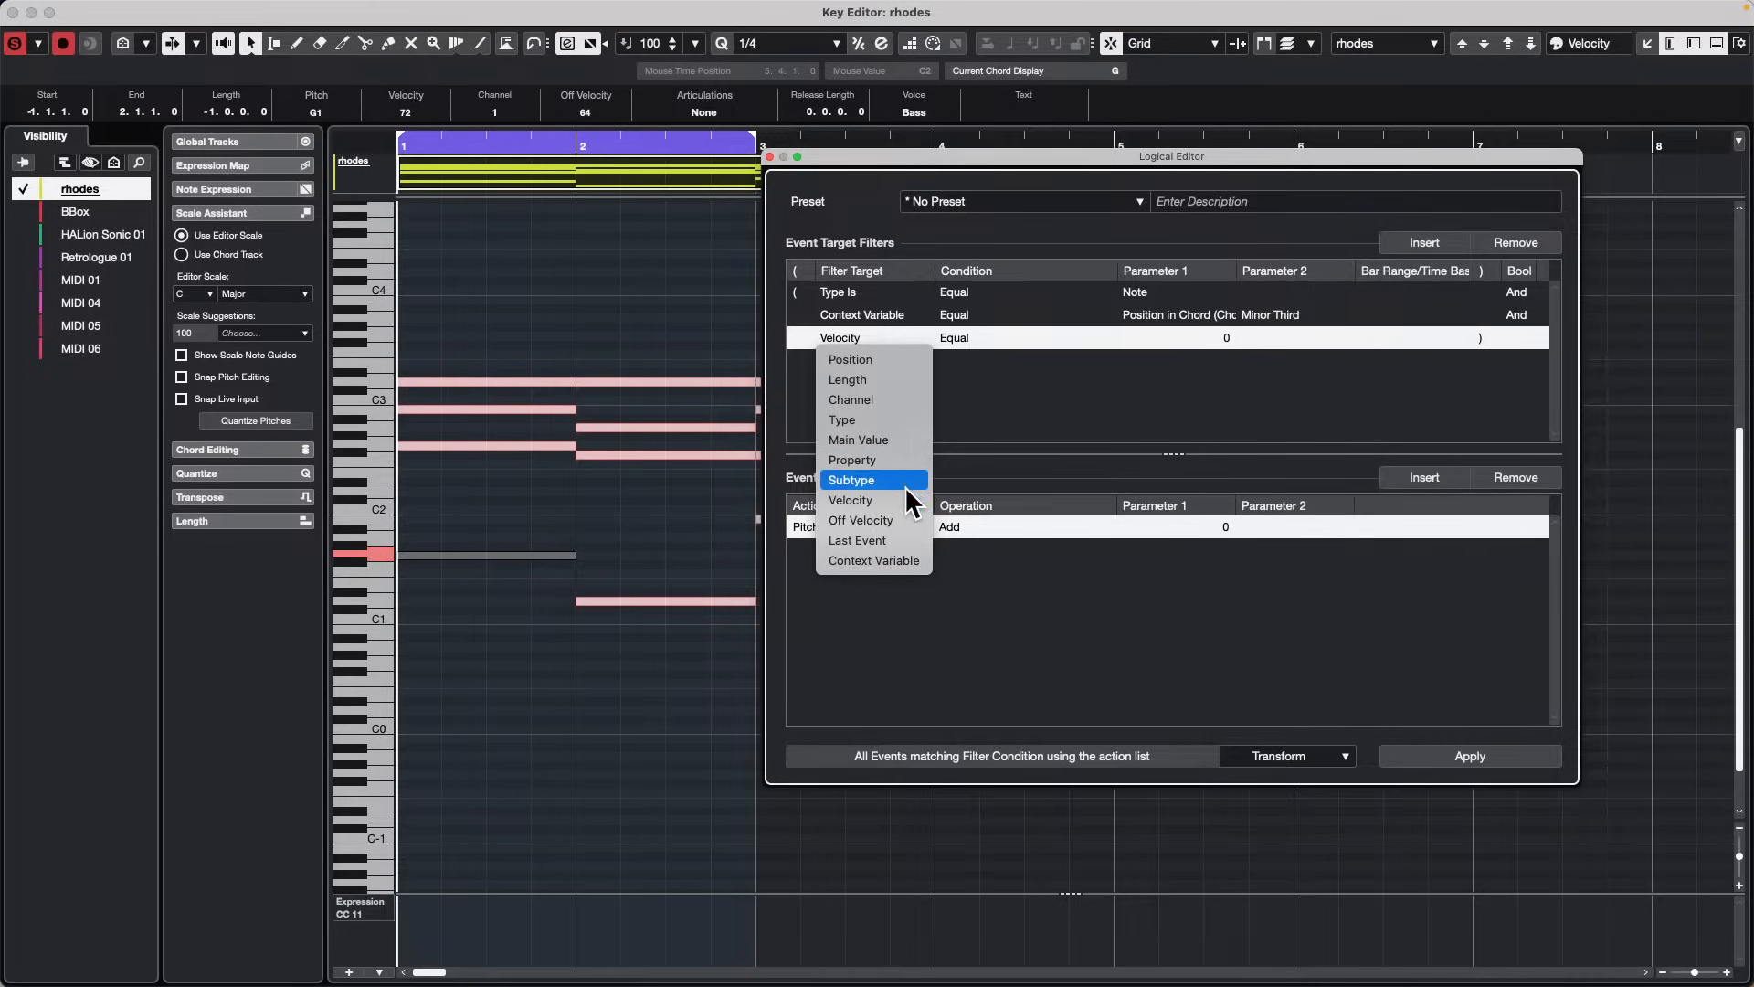
pyautogui.click(933, 330)
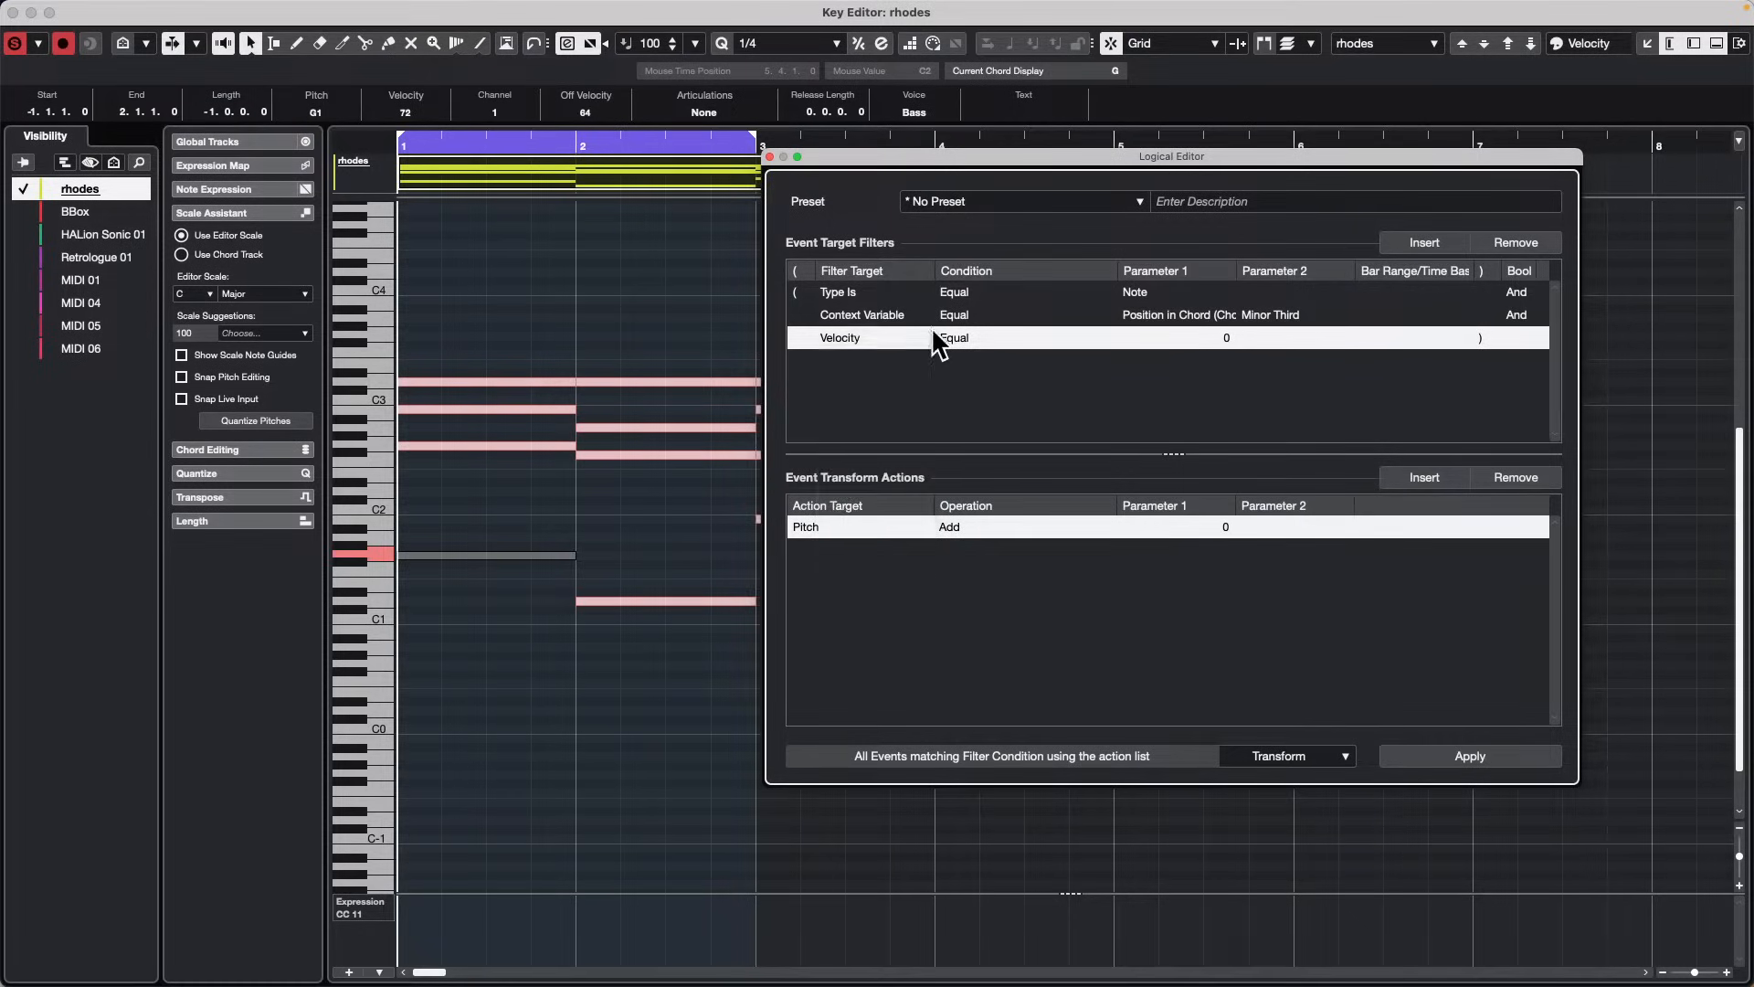
pyautogui.click(938, 340)
pyautogui.click(1192, 339)
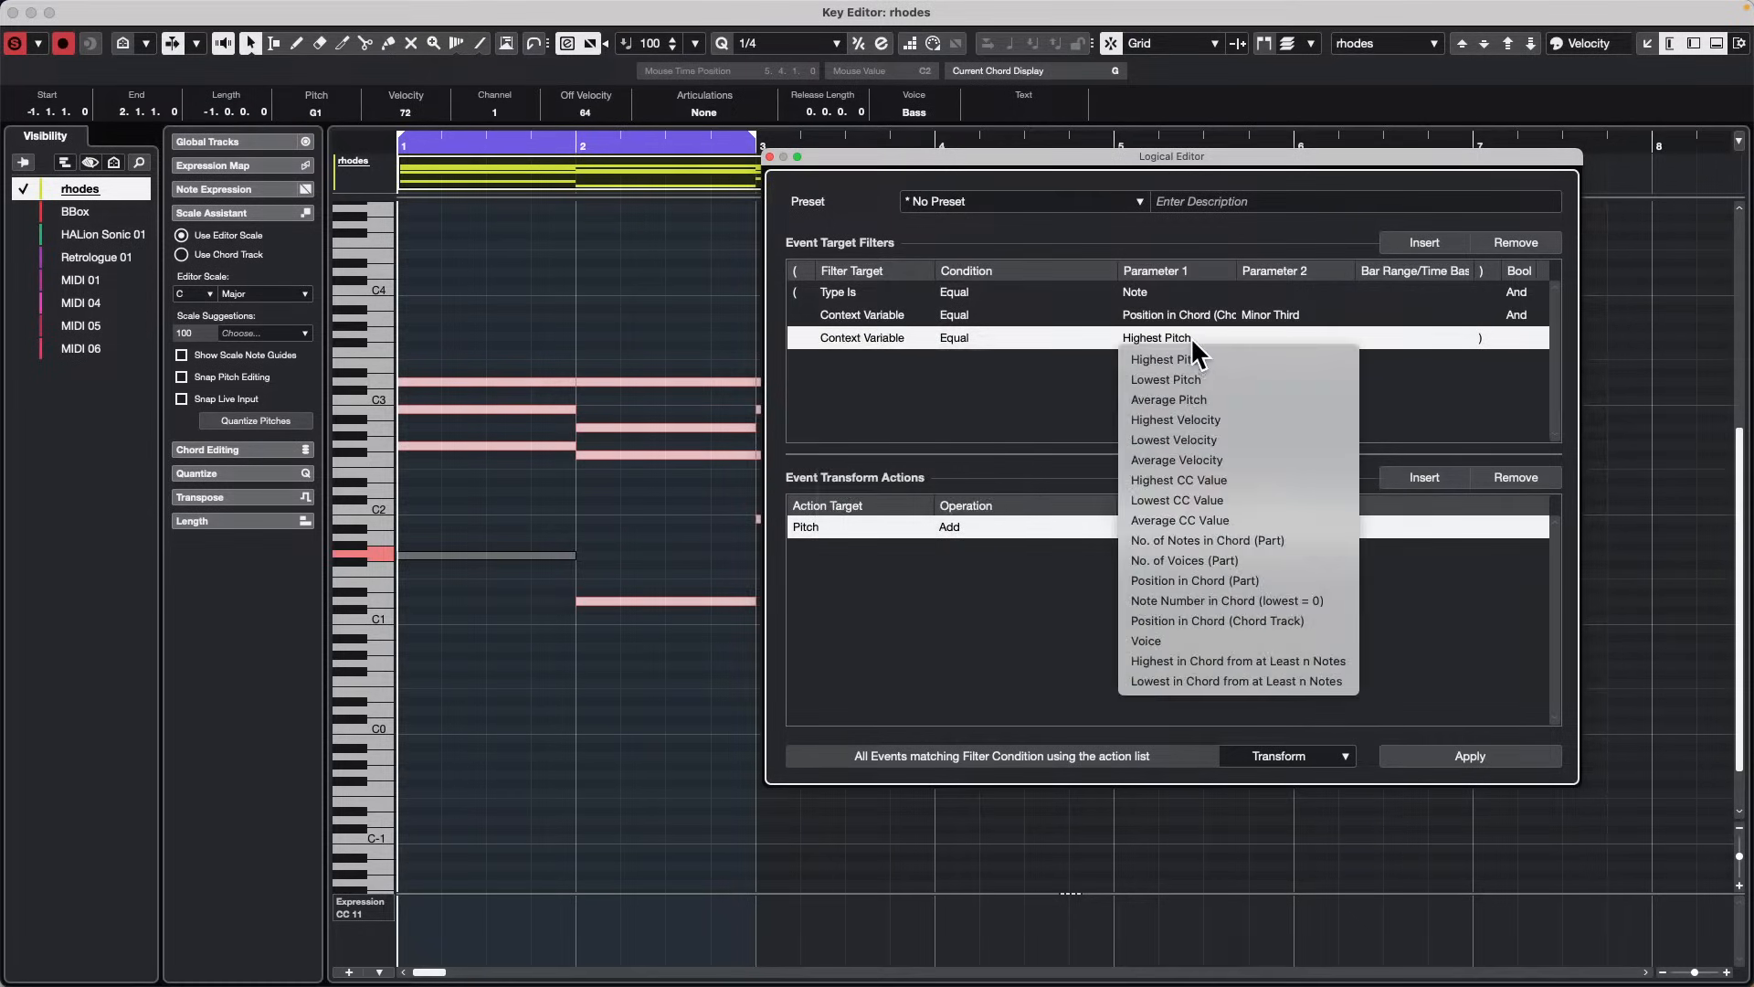
pyautogui.click(1242, 581)
pyautogui.click(1274, 336)
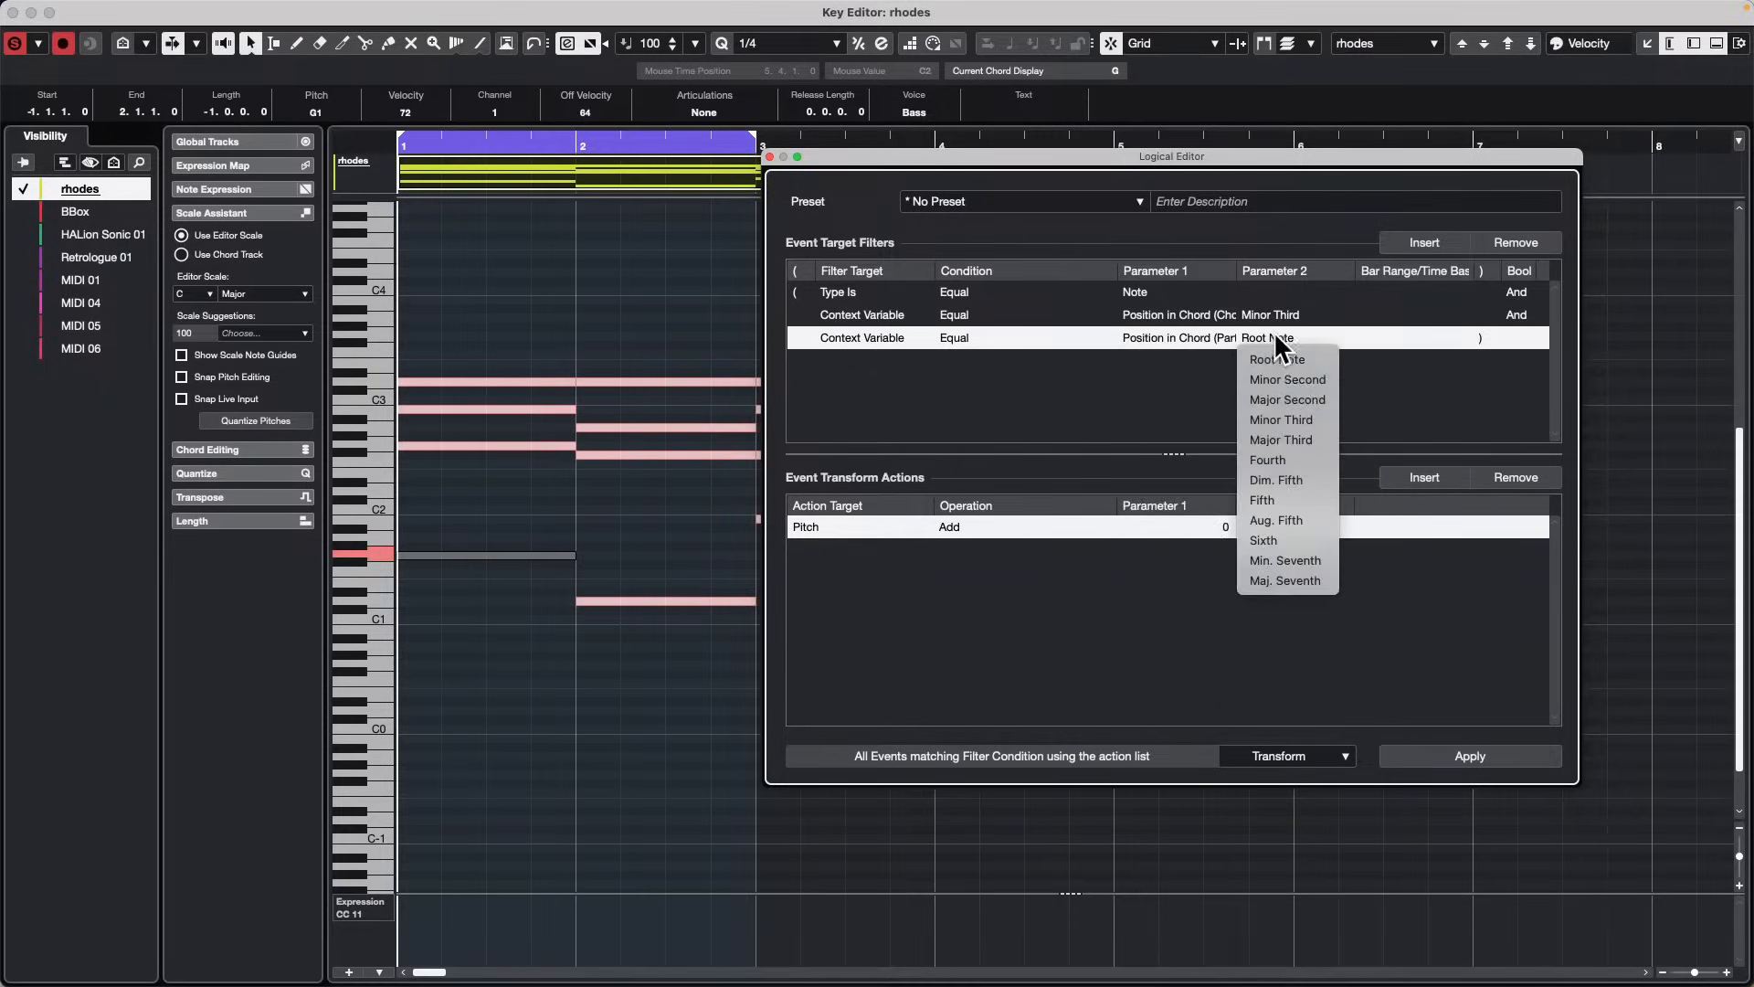
pyautogui.click(1301, 442)
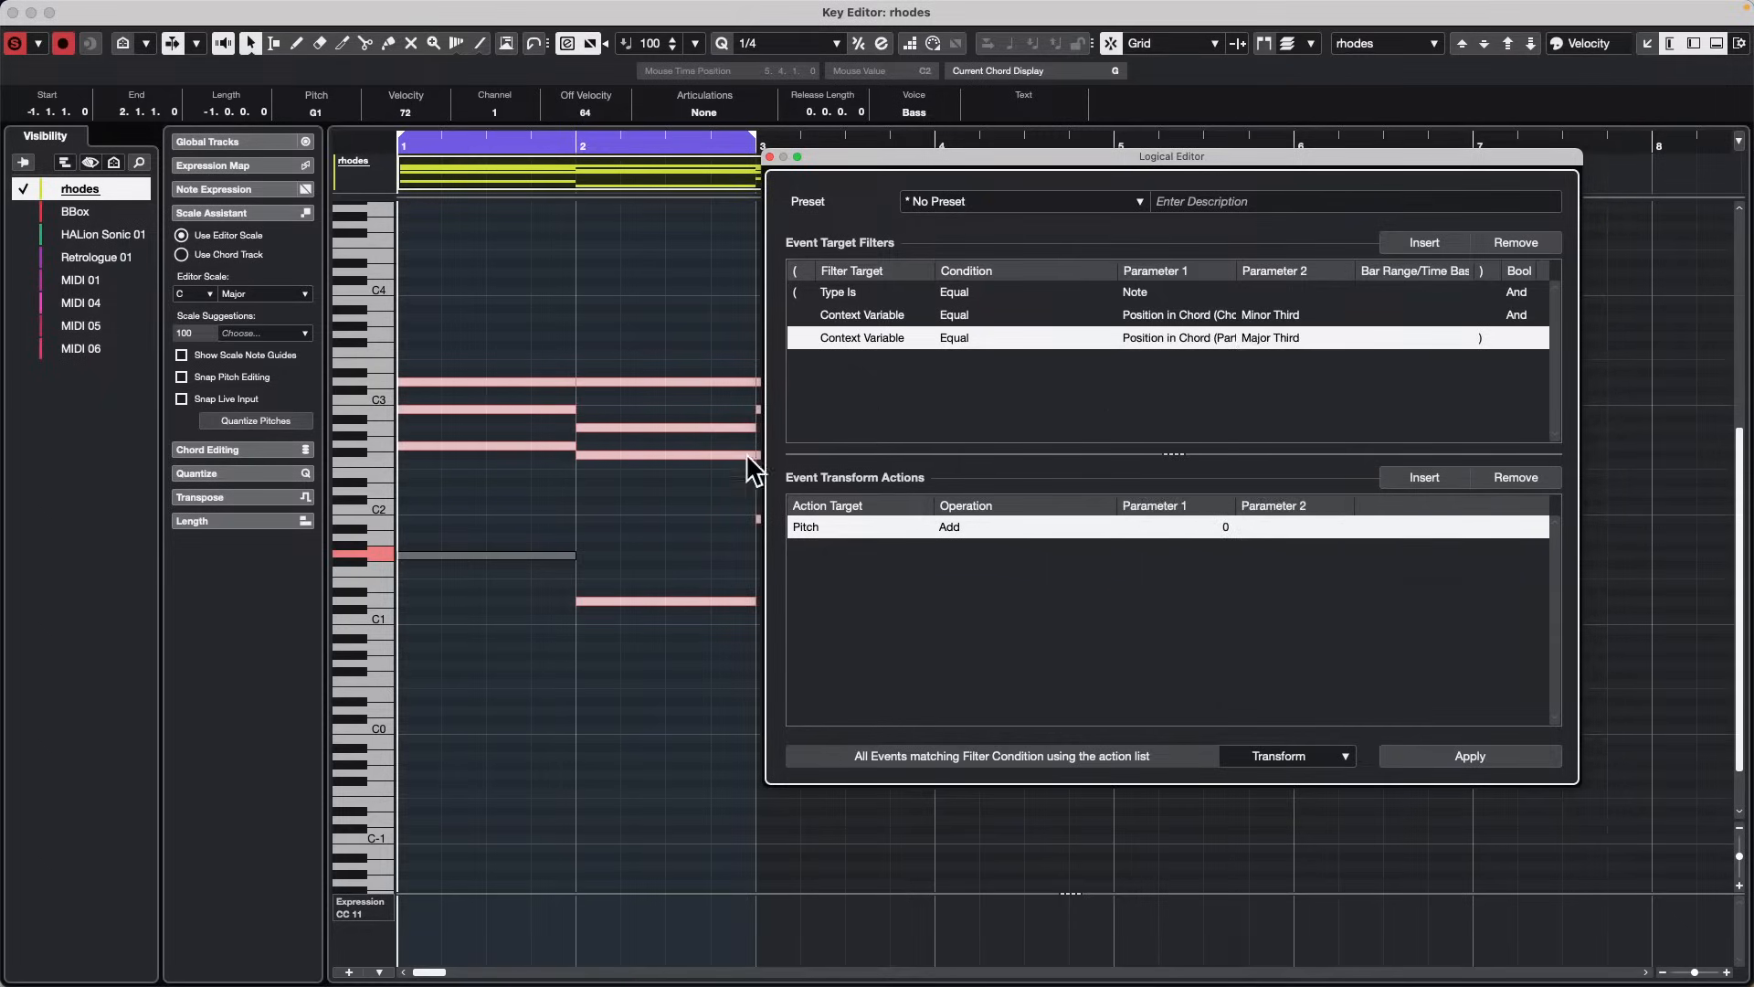
# Step: Set the event transform action to add 0.0.1.0 PPQ to the Position
pyautogui.click(842, 522)
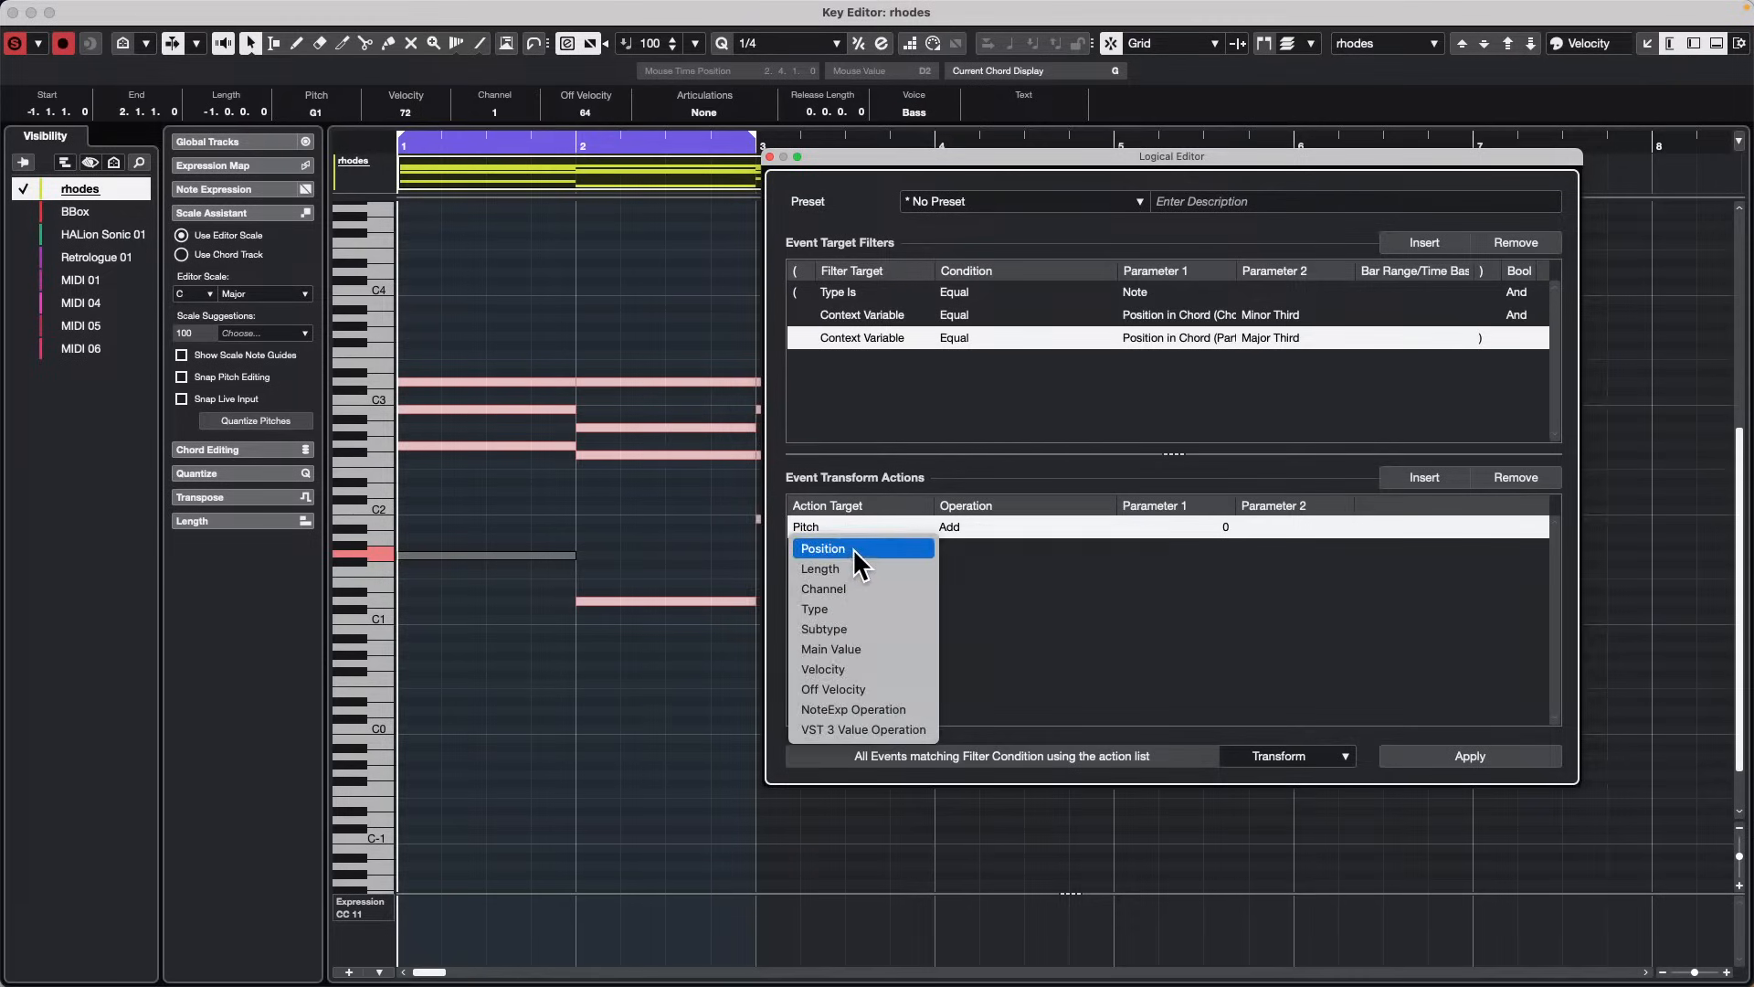
pyautogui.click(853, 547)
pyautogui.click(976, 526)
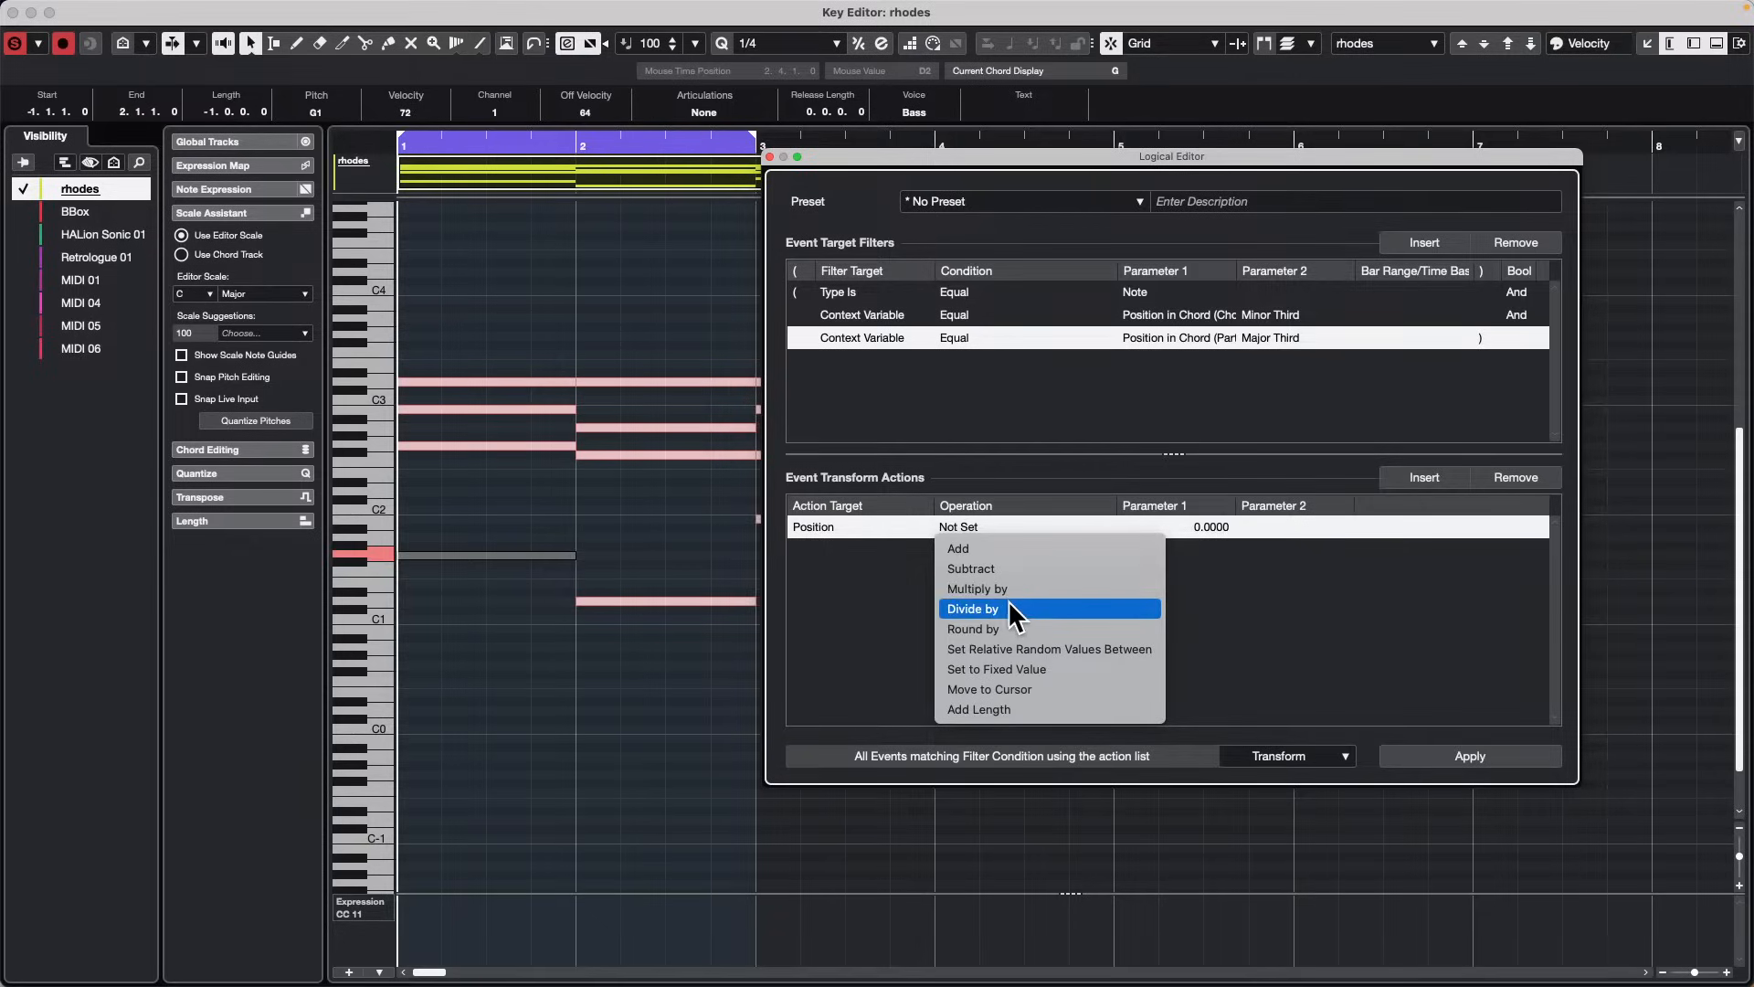
pyautogui.click(1067, 548)
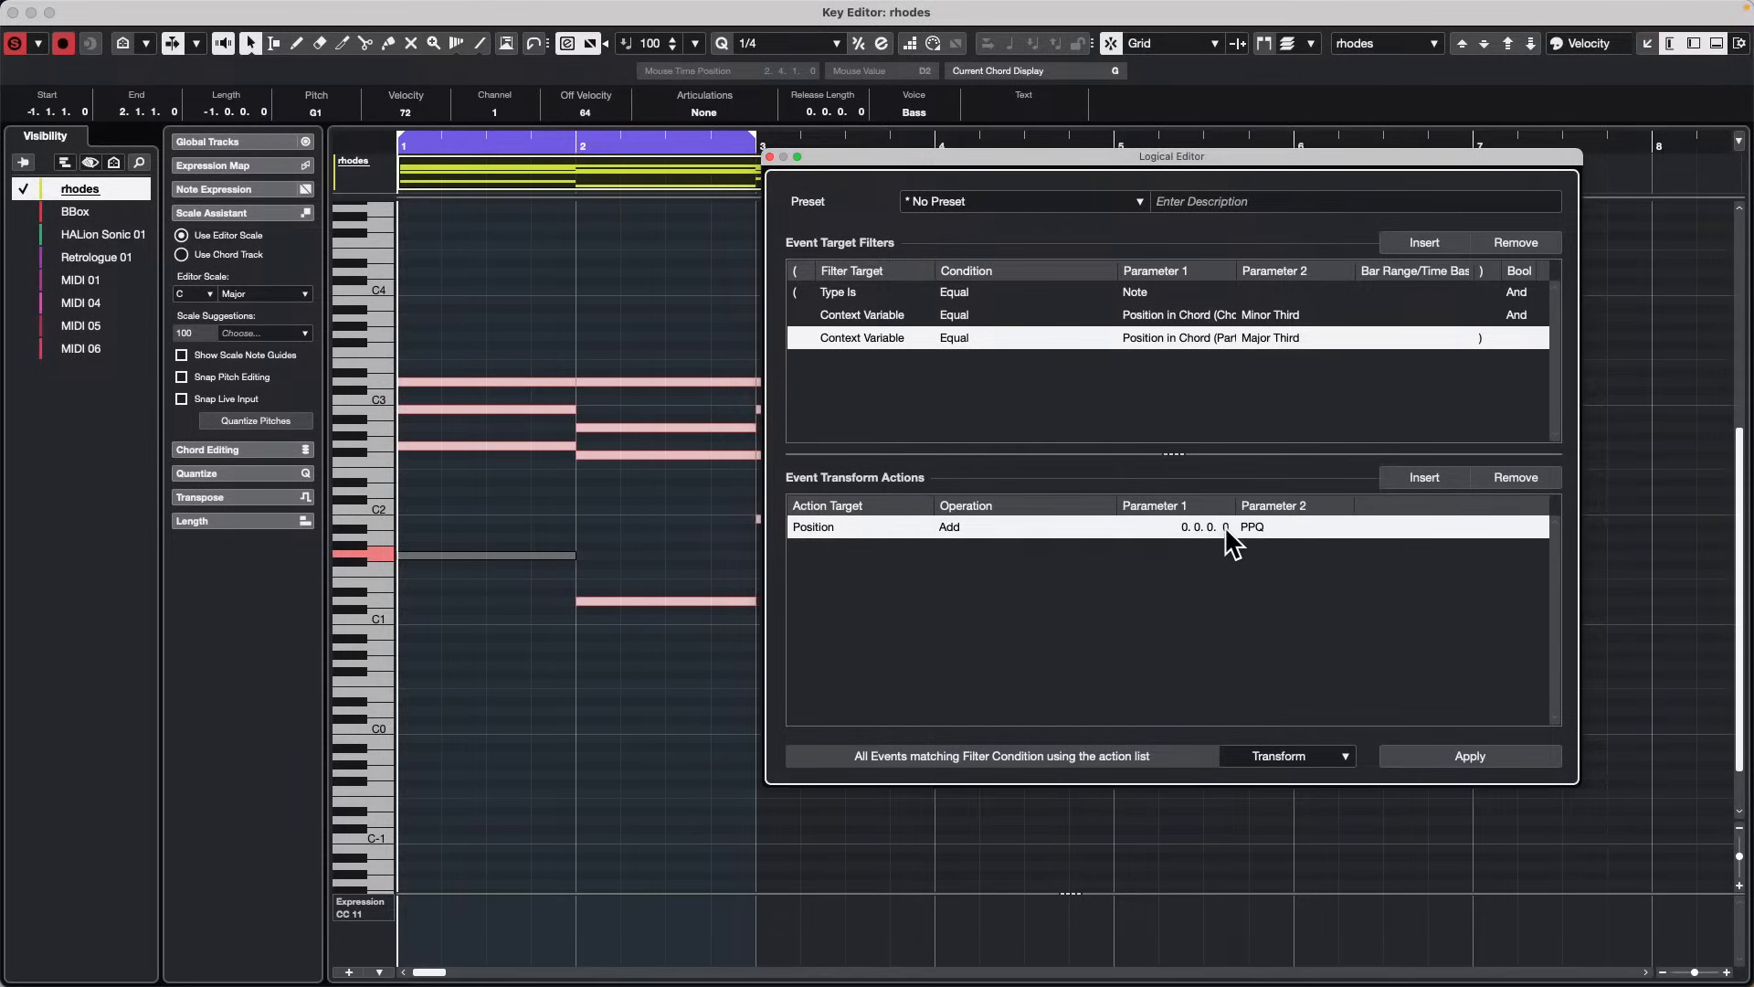
pyautogui.click(1210, 524)
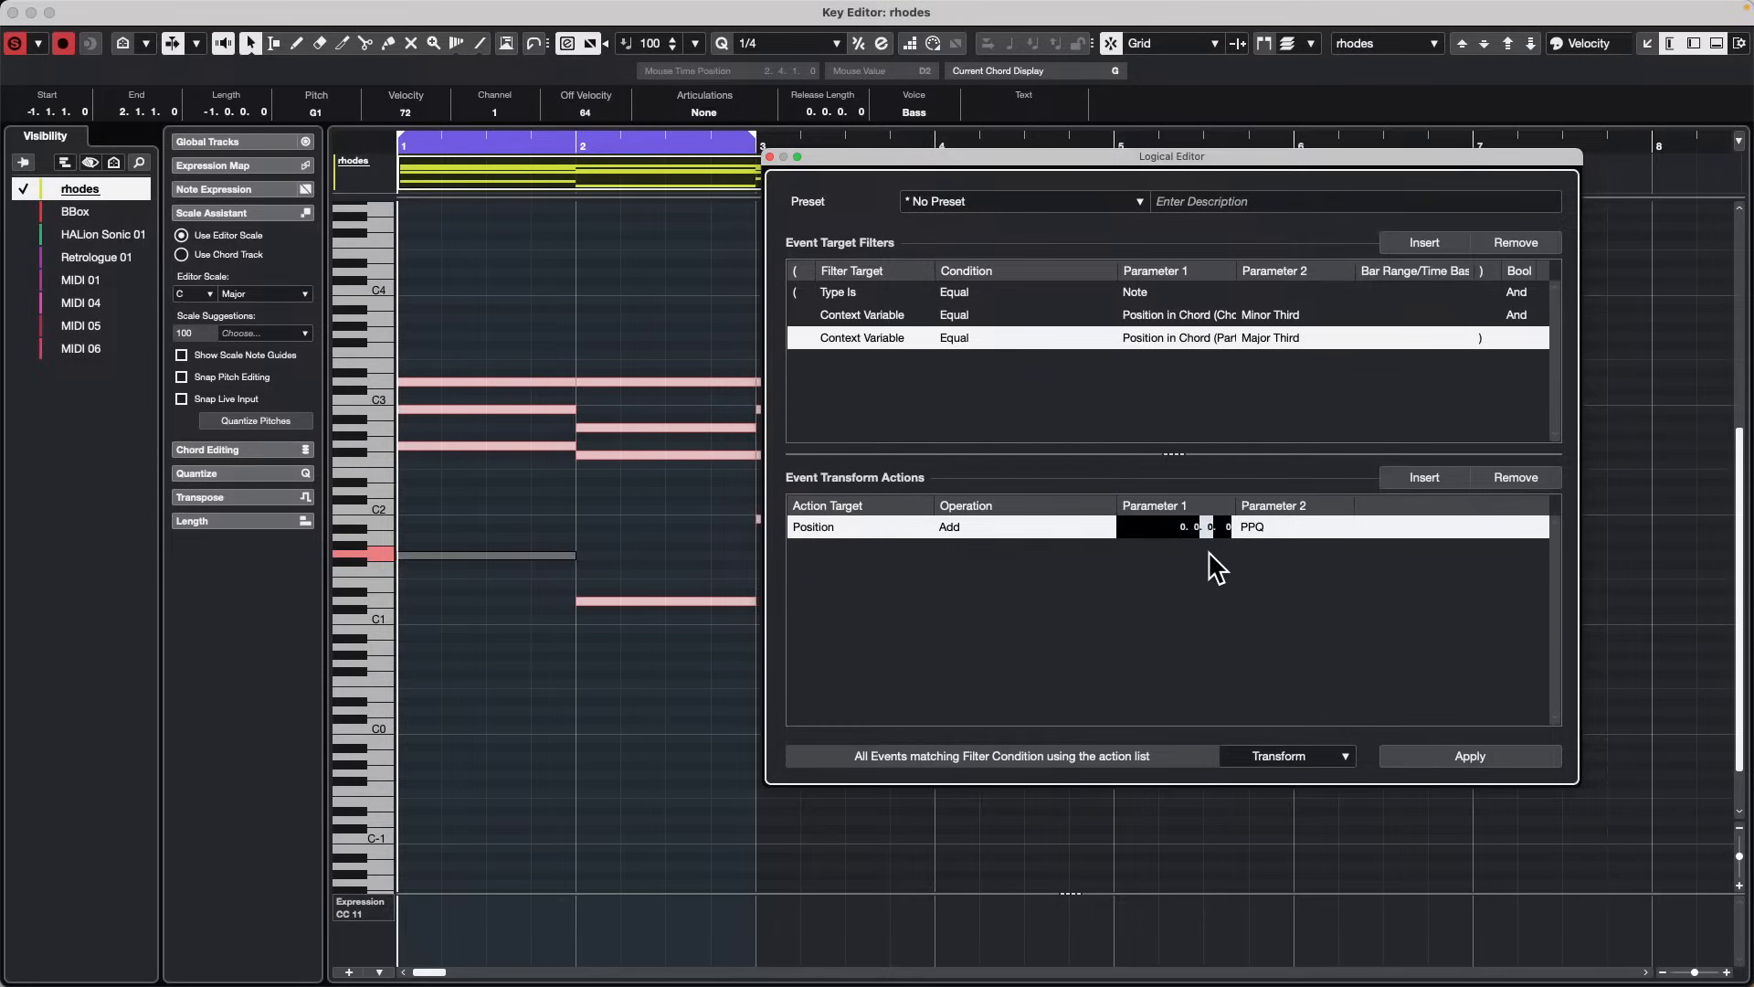
pyautogui.press('Return')
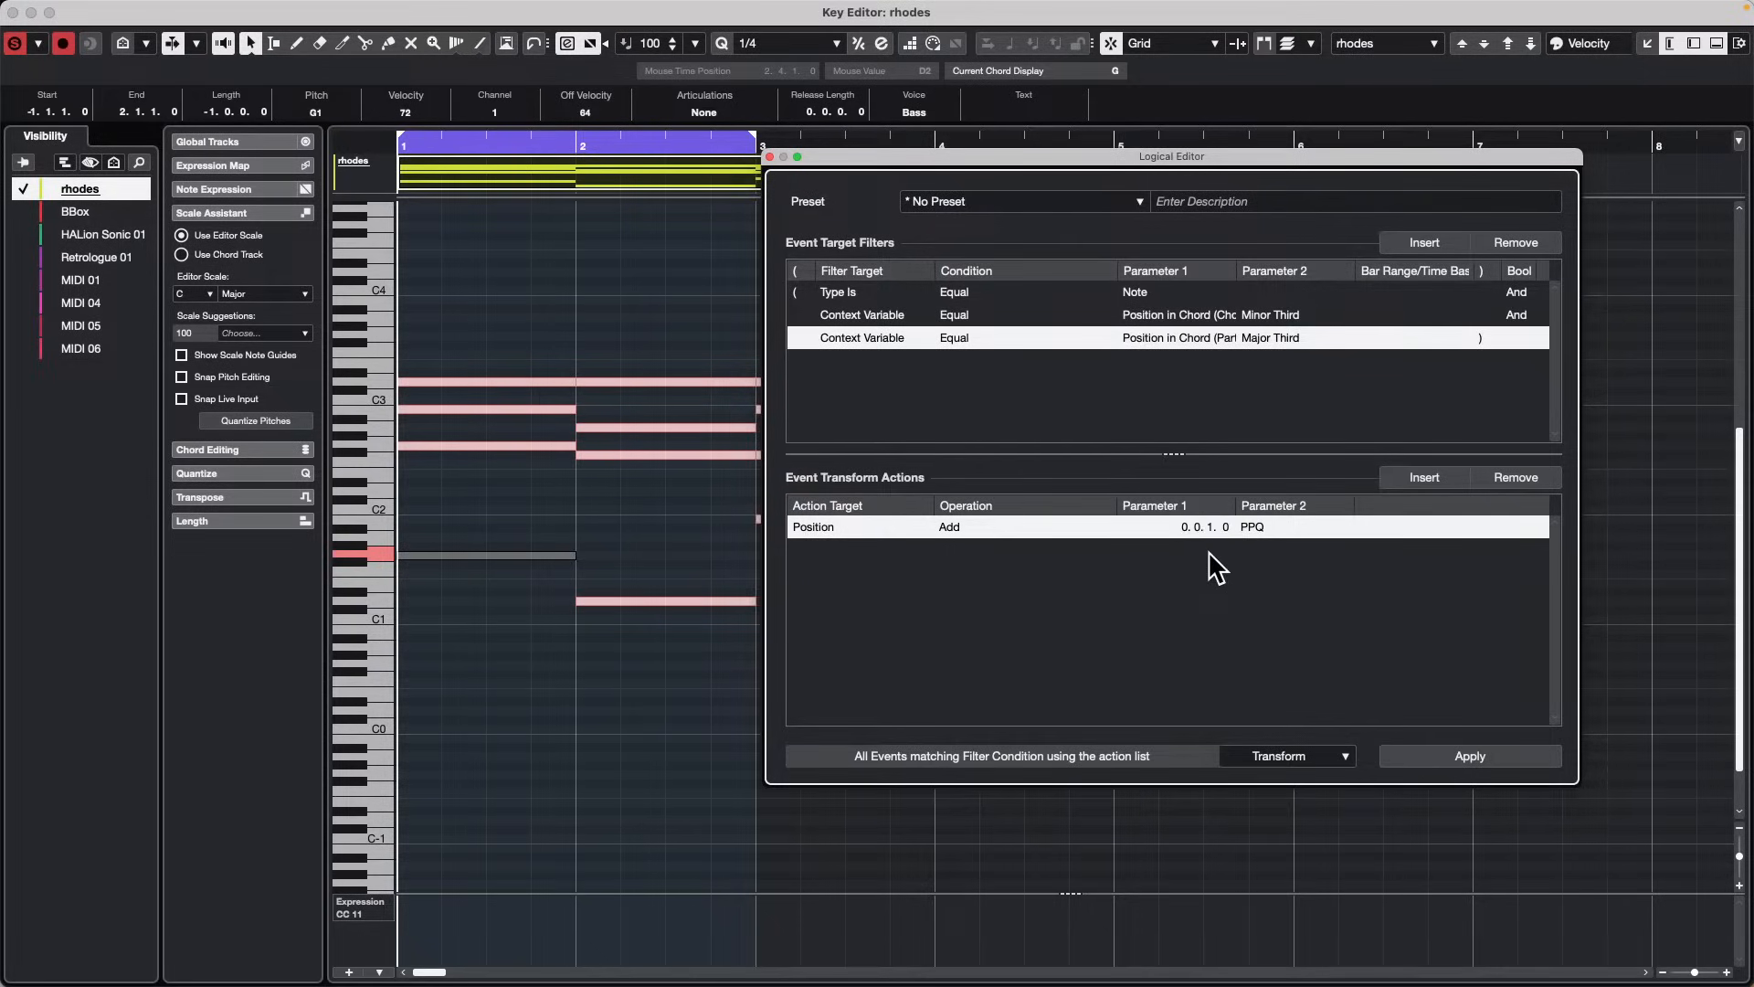
# Step: Try to apply the position transform to the first bass note and to all chord notes in bar 1
pyautogui.click(1476, 760)
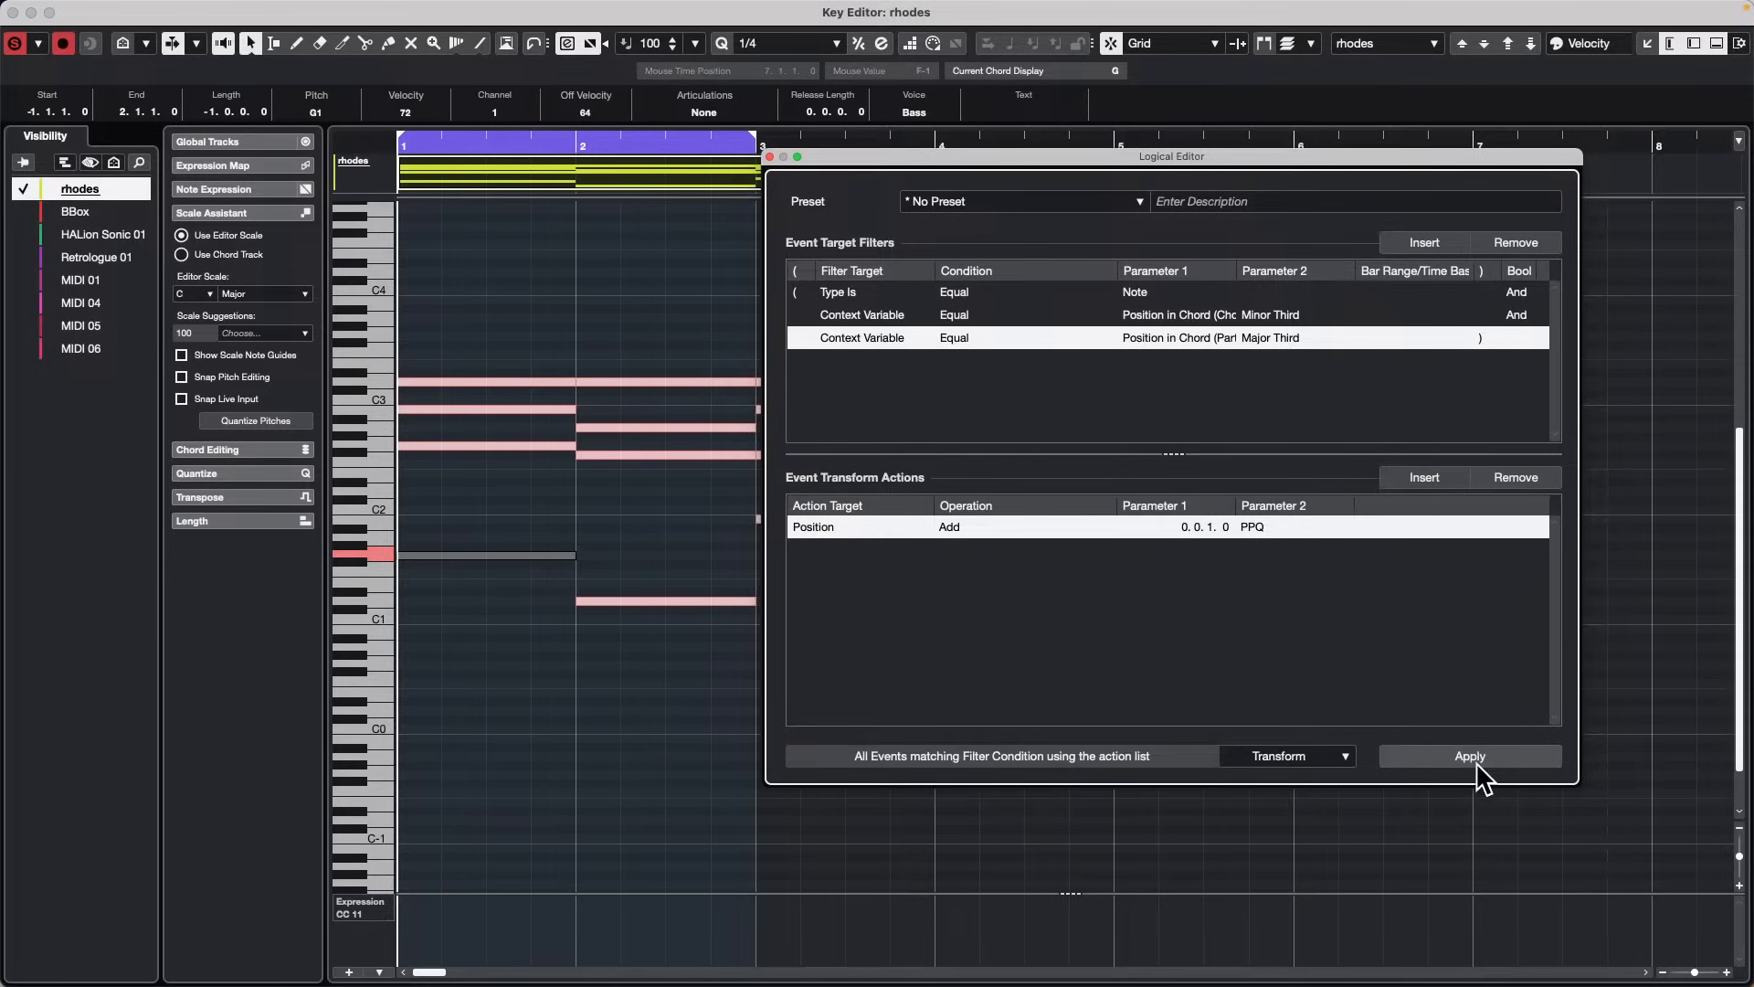
pyautogui.click(540, 615)
pyautogui.moveTo(493, 704); pyautogui.dragTo(508, 376)
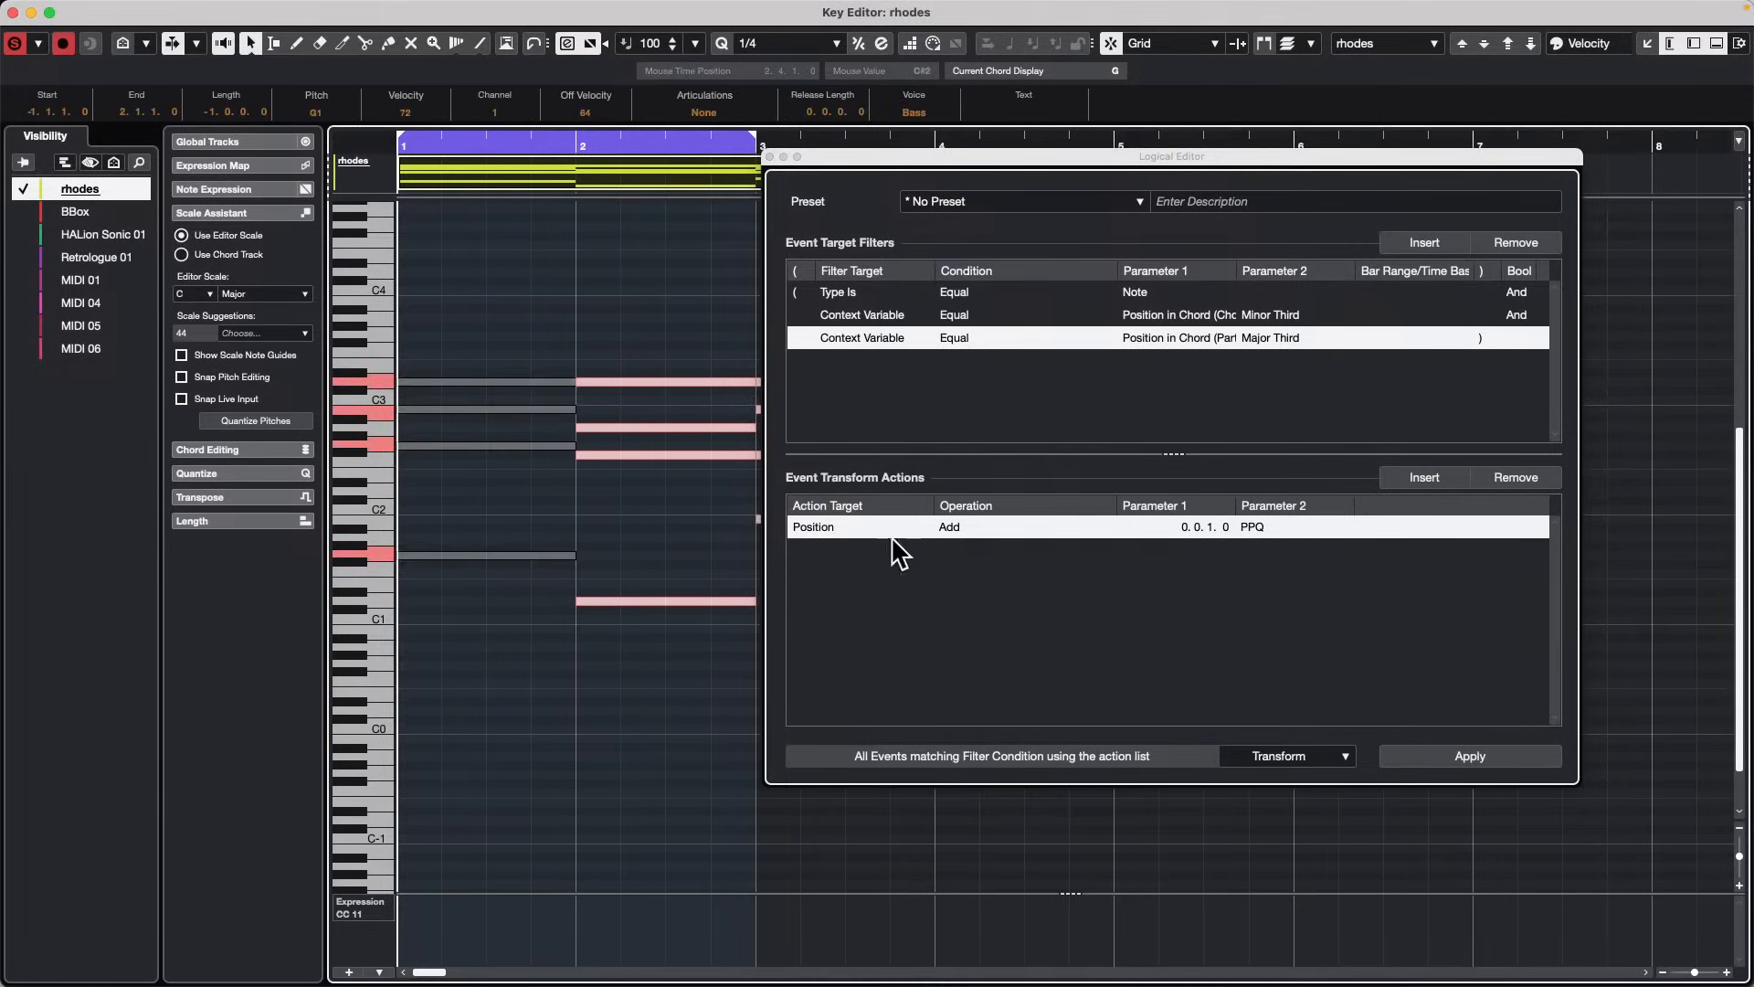
pyautogui.click(1482, 756)
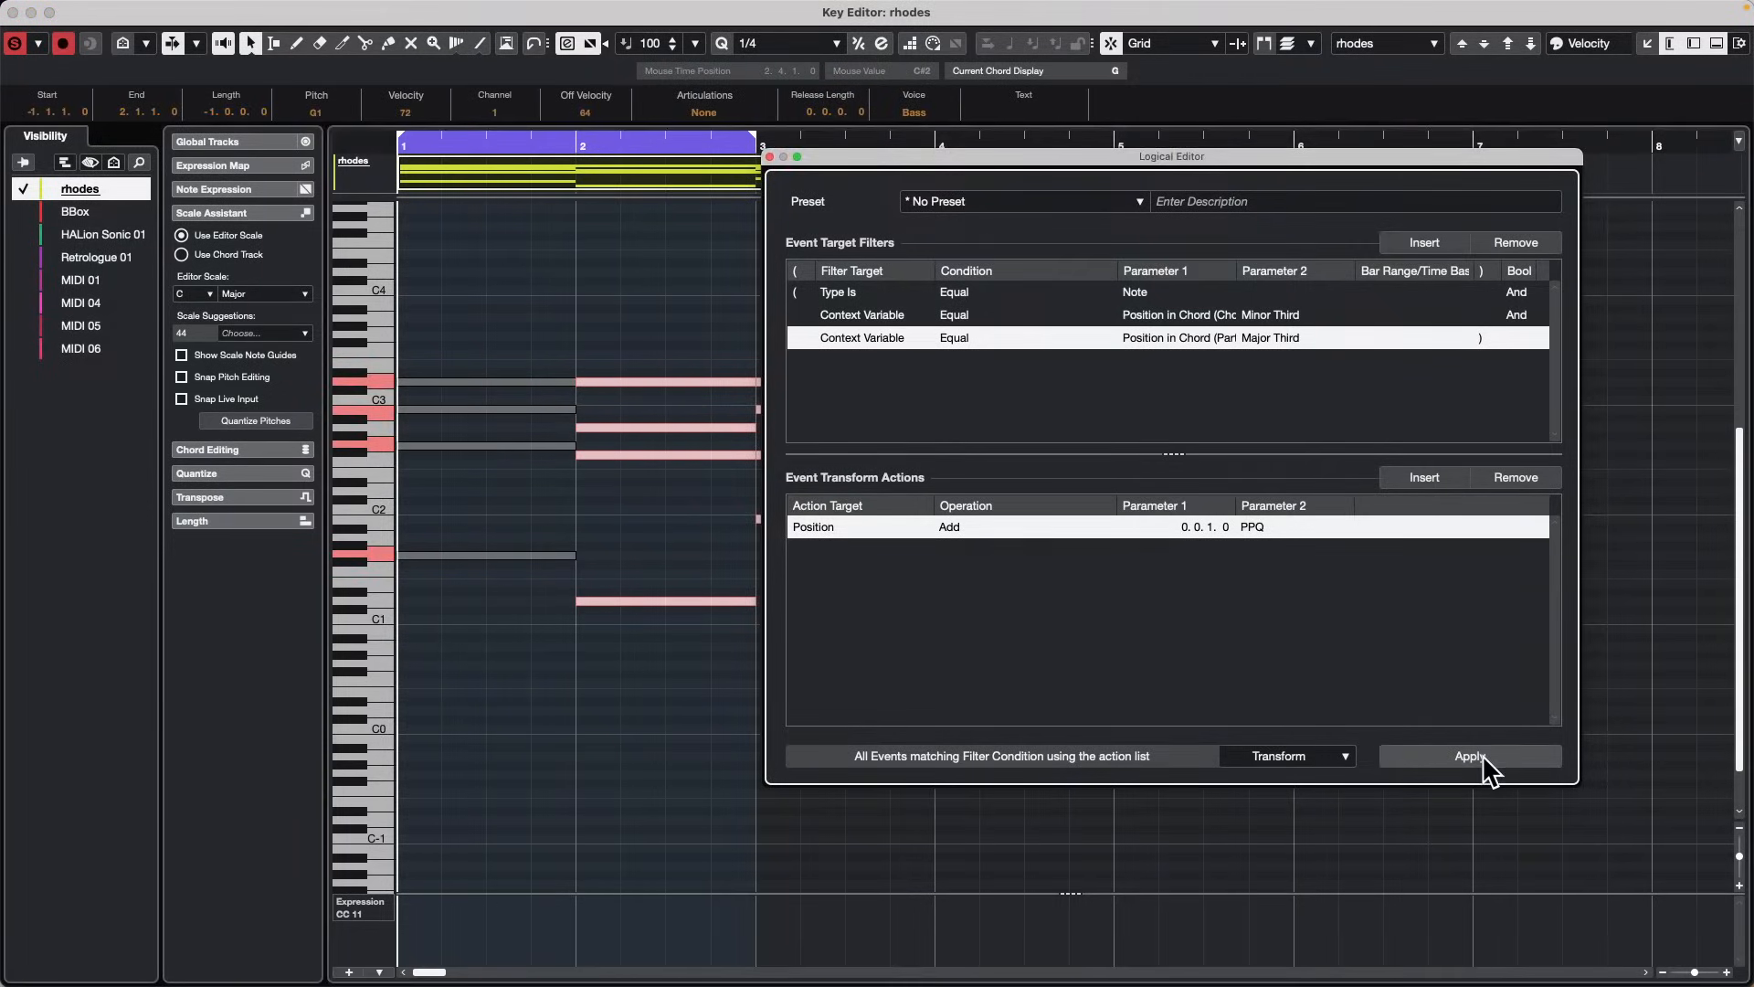
pyautogui.click(1482, 754)
# Step: Link the two chord position filters with Or and apply the transform to the chord notes in bar 2
pyautogui.moveTo(615, 670); pyautogui.dragTo(661, 345)
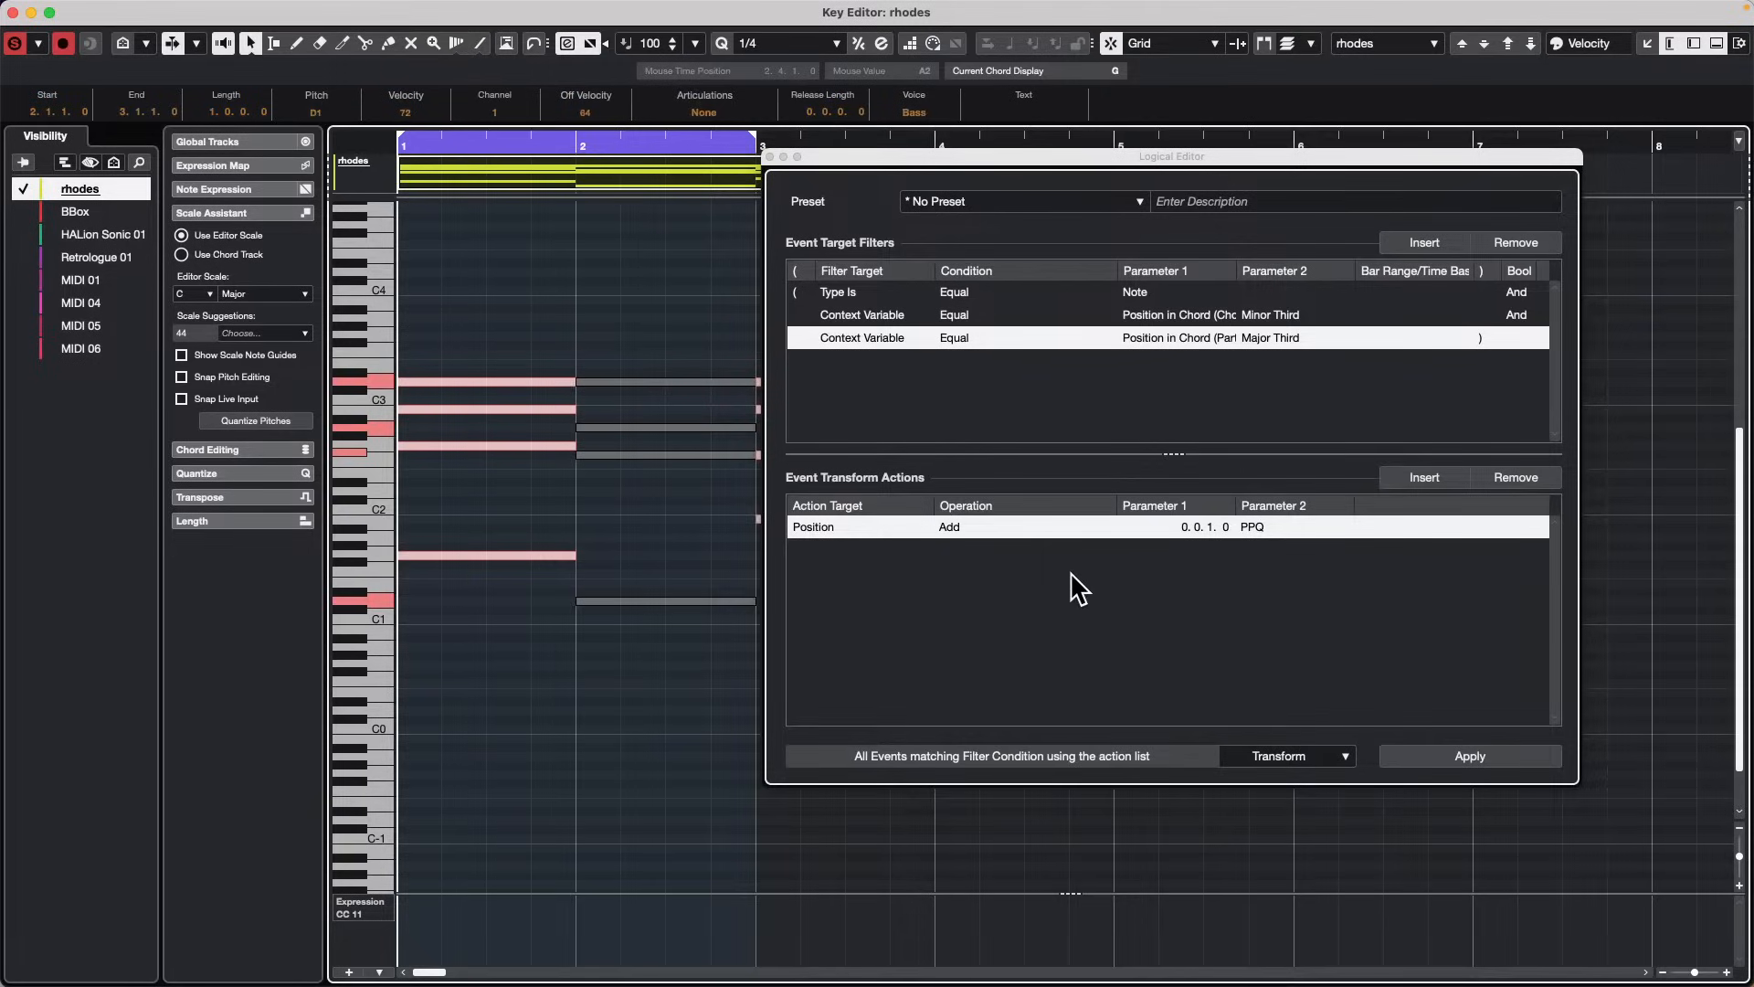
pyautogui.click(1526, 311)
pyautogui.click(1524, 313)
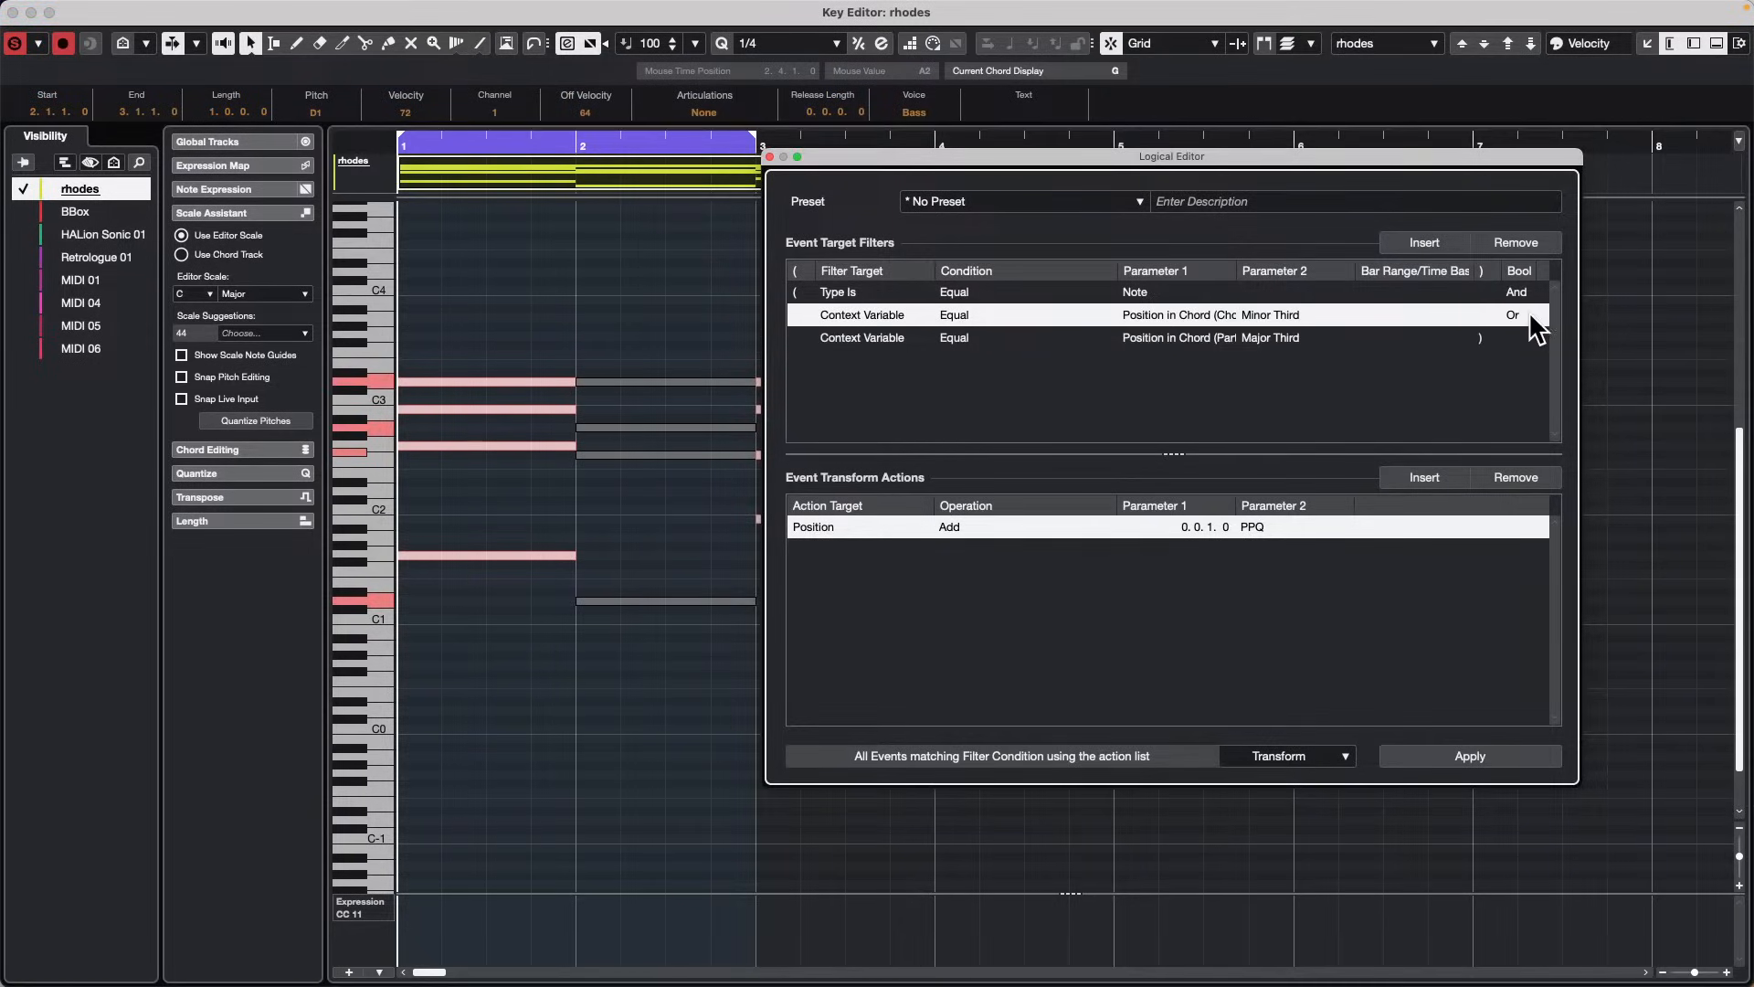
pyautogui.click(1500, 755)
pyautogui.moveTo(908, 163); pyautogui.dragTo(1128, 313)
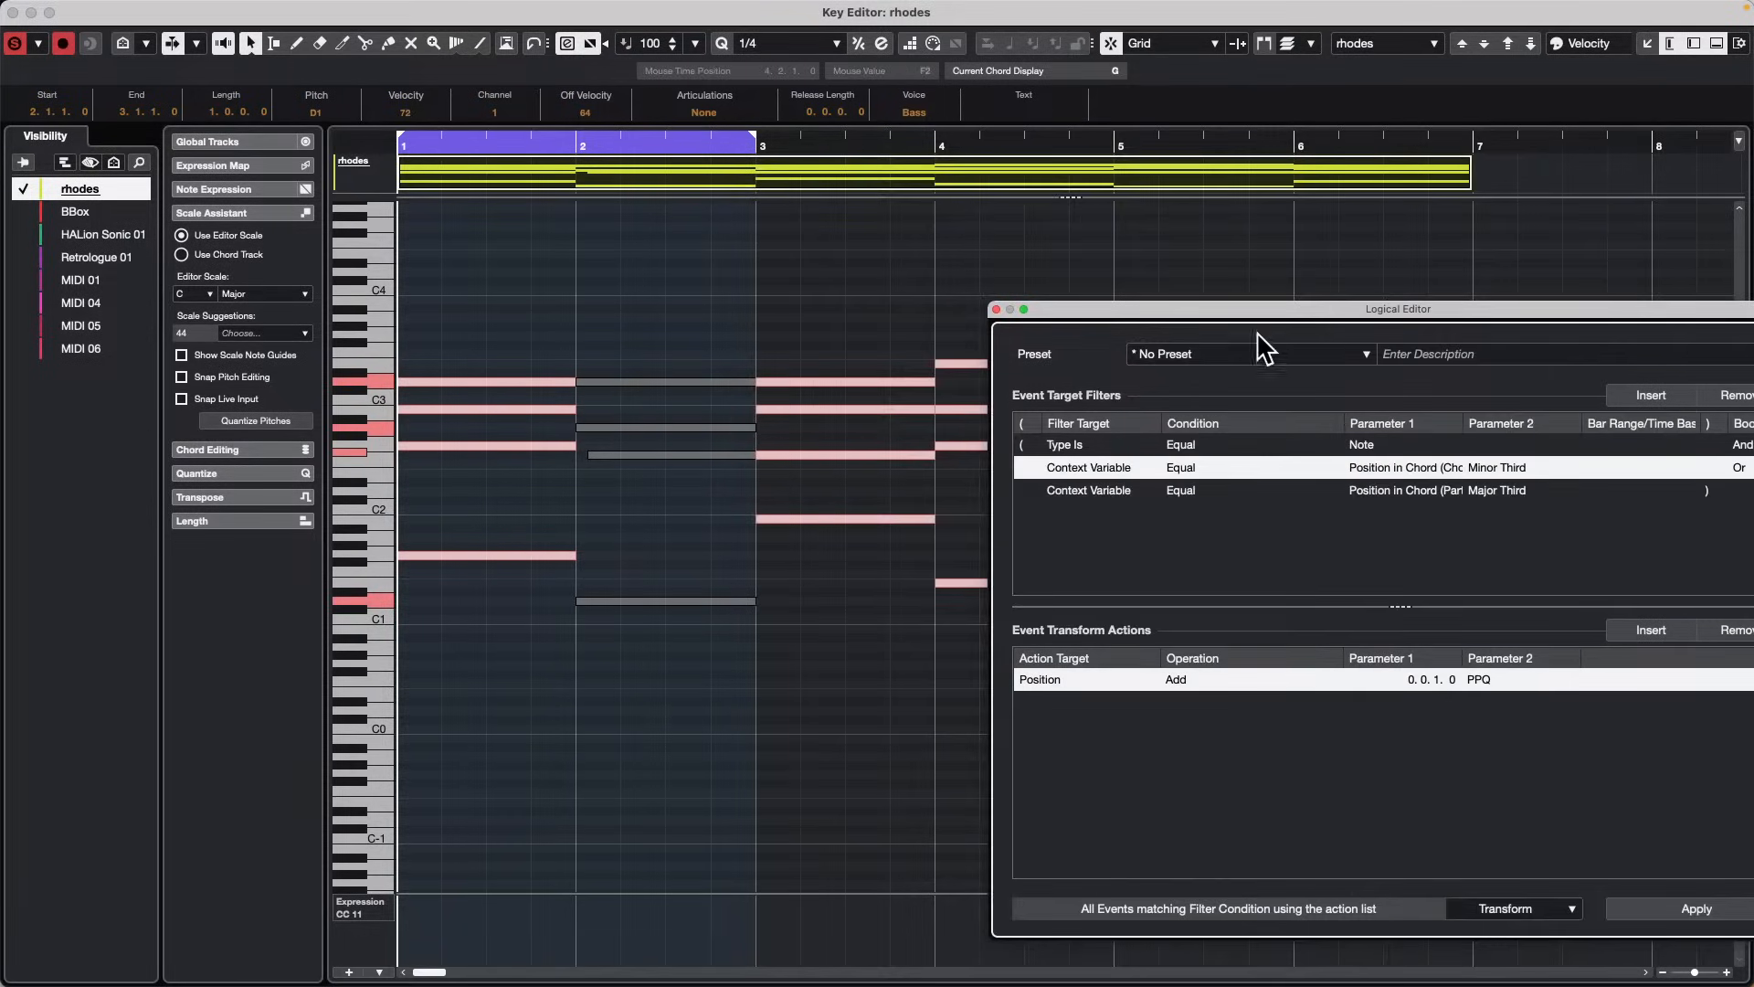
pyautogui.moveTo(1224, 310); pyautogui.dragTo(1005, 258)
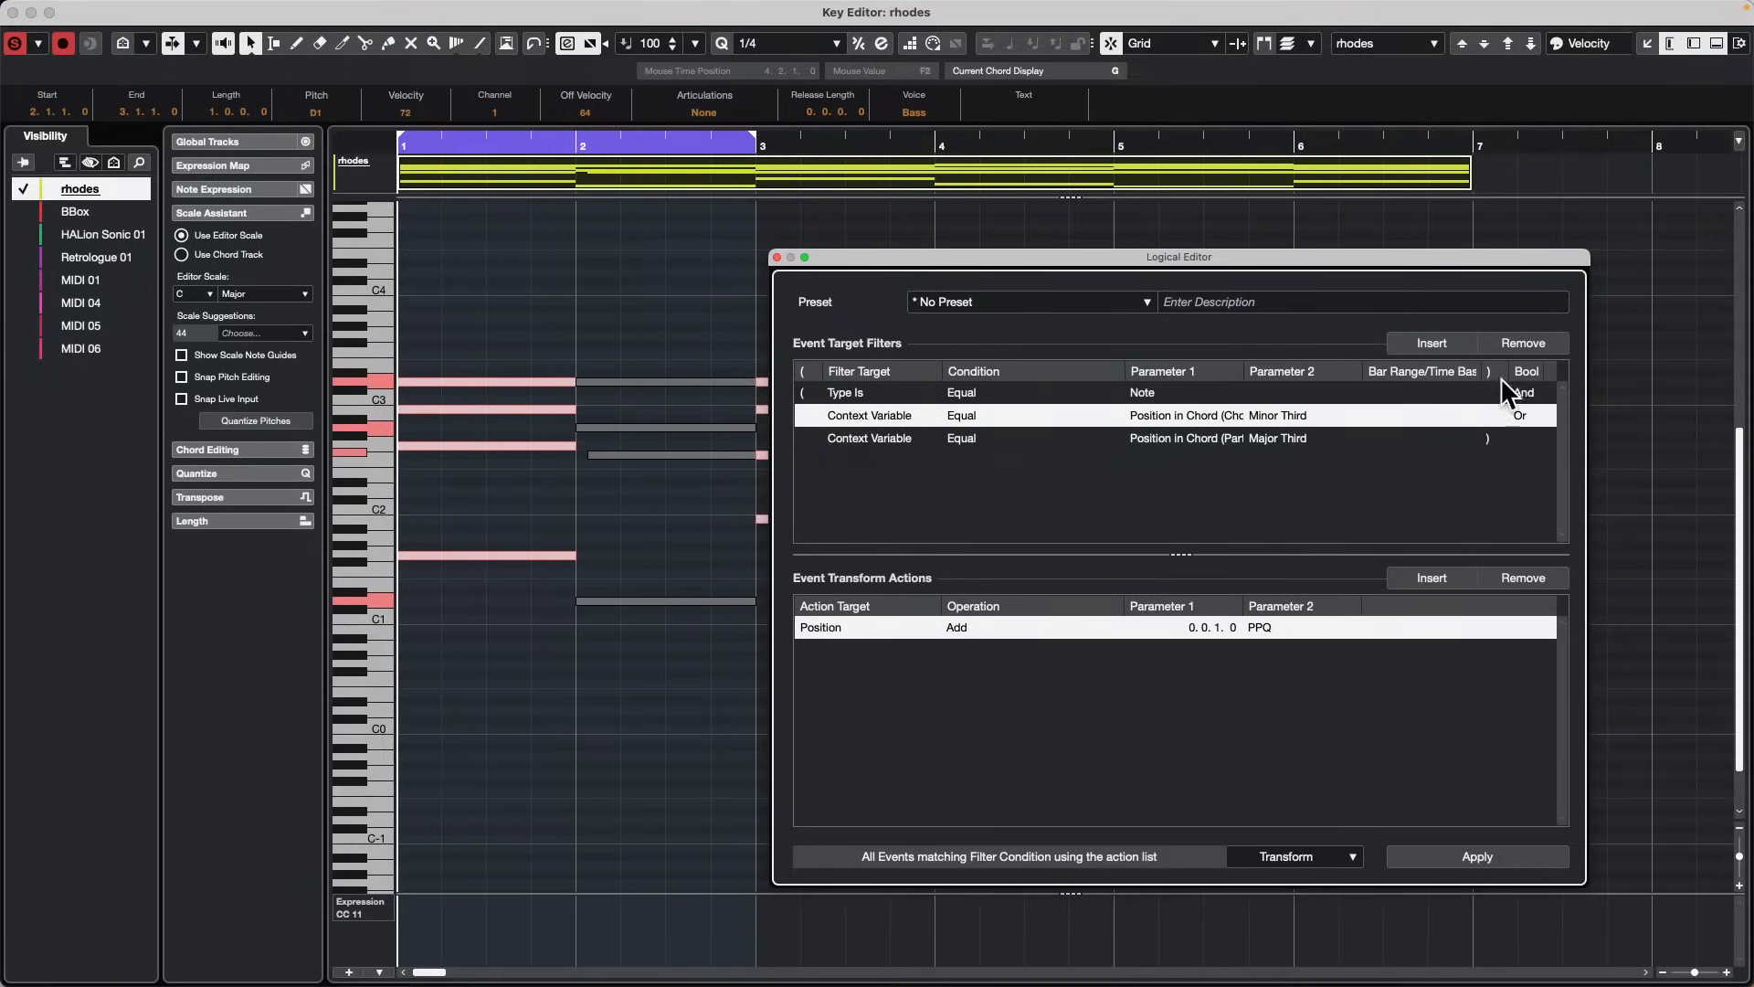
pyautogui.click(1453, 341)
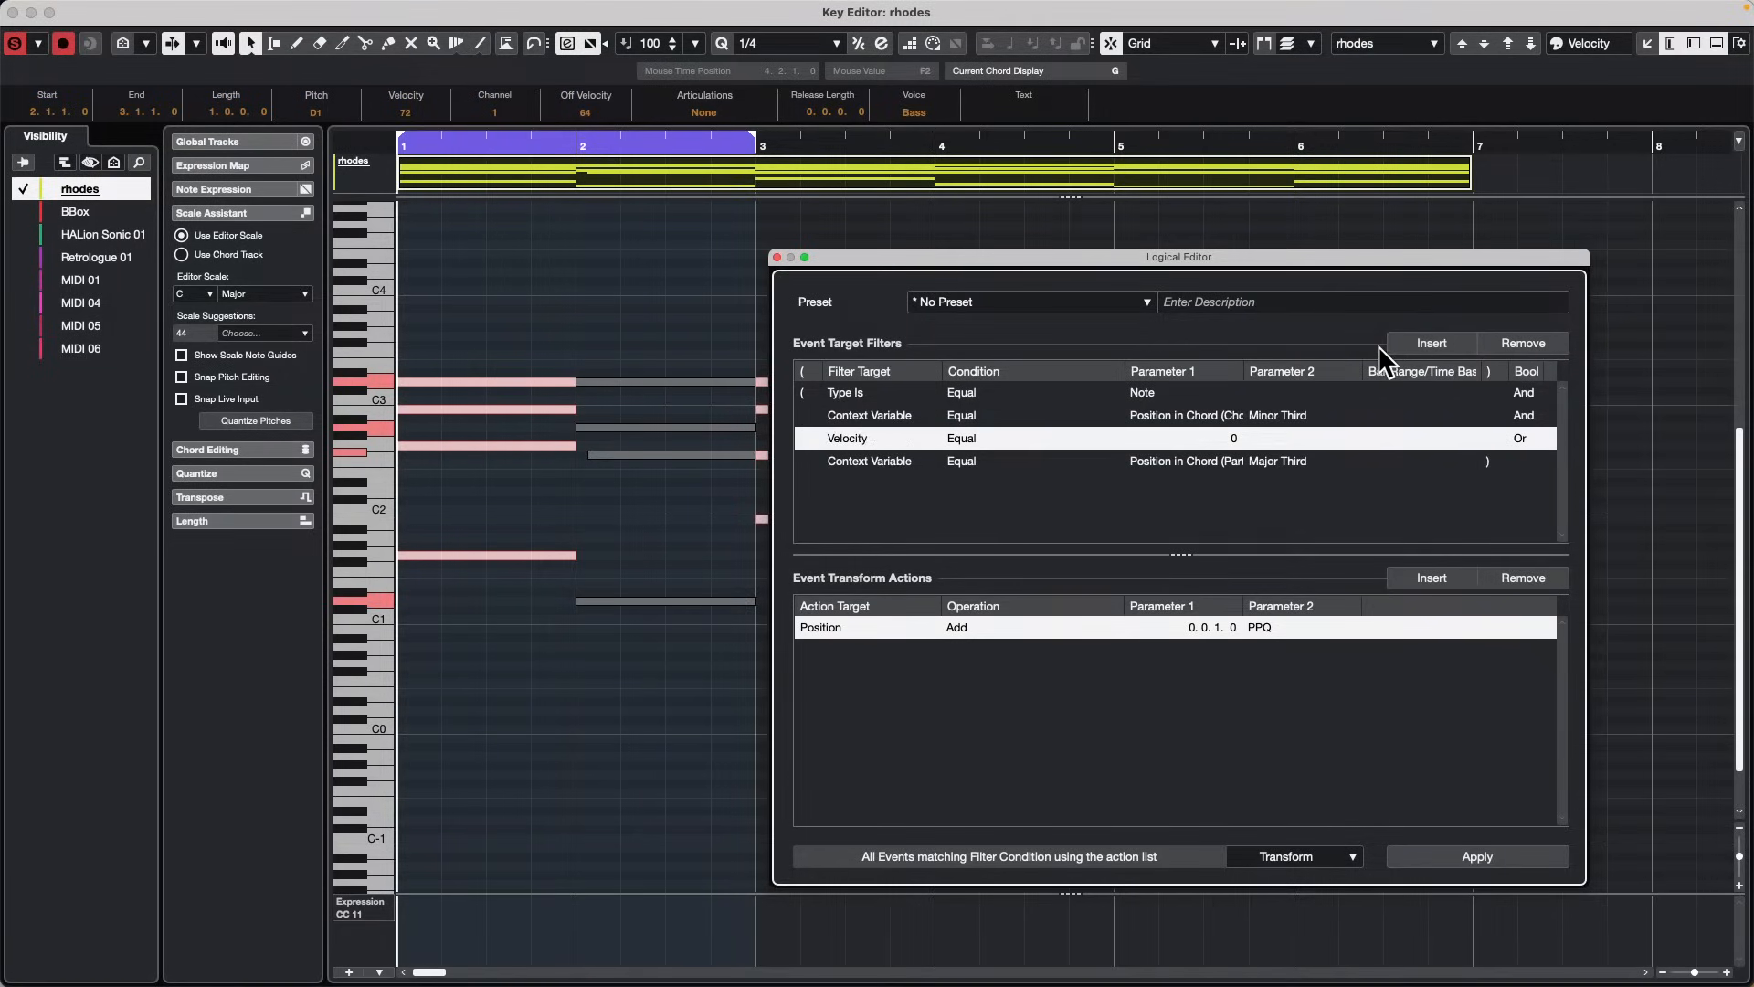
pyautogui.click(1528, 345)
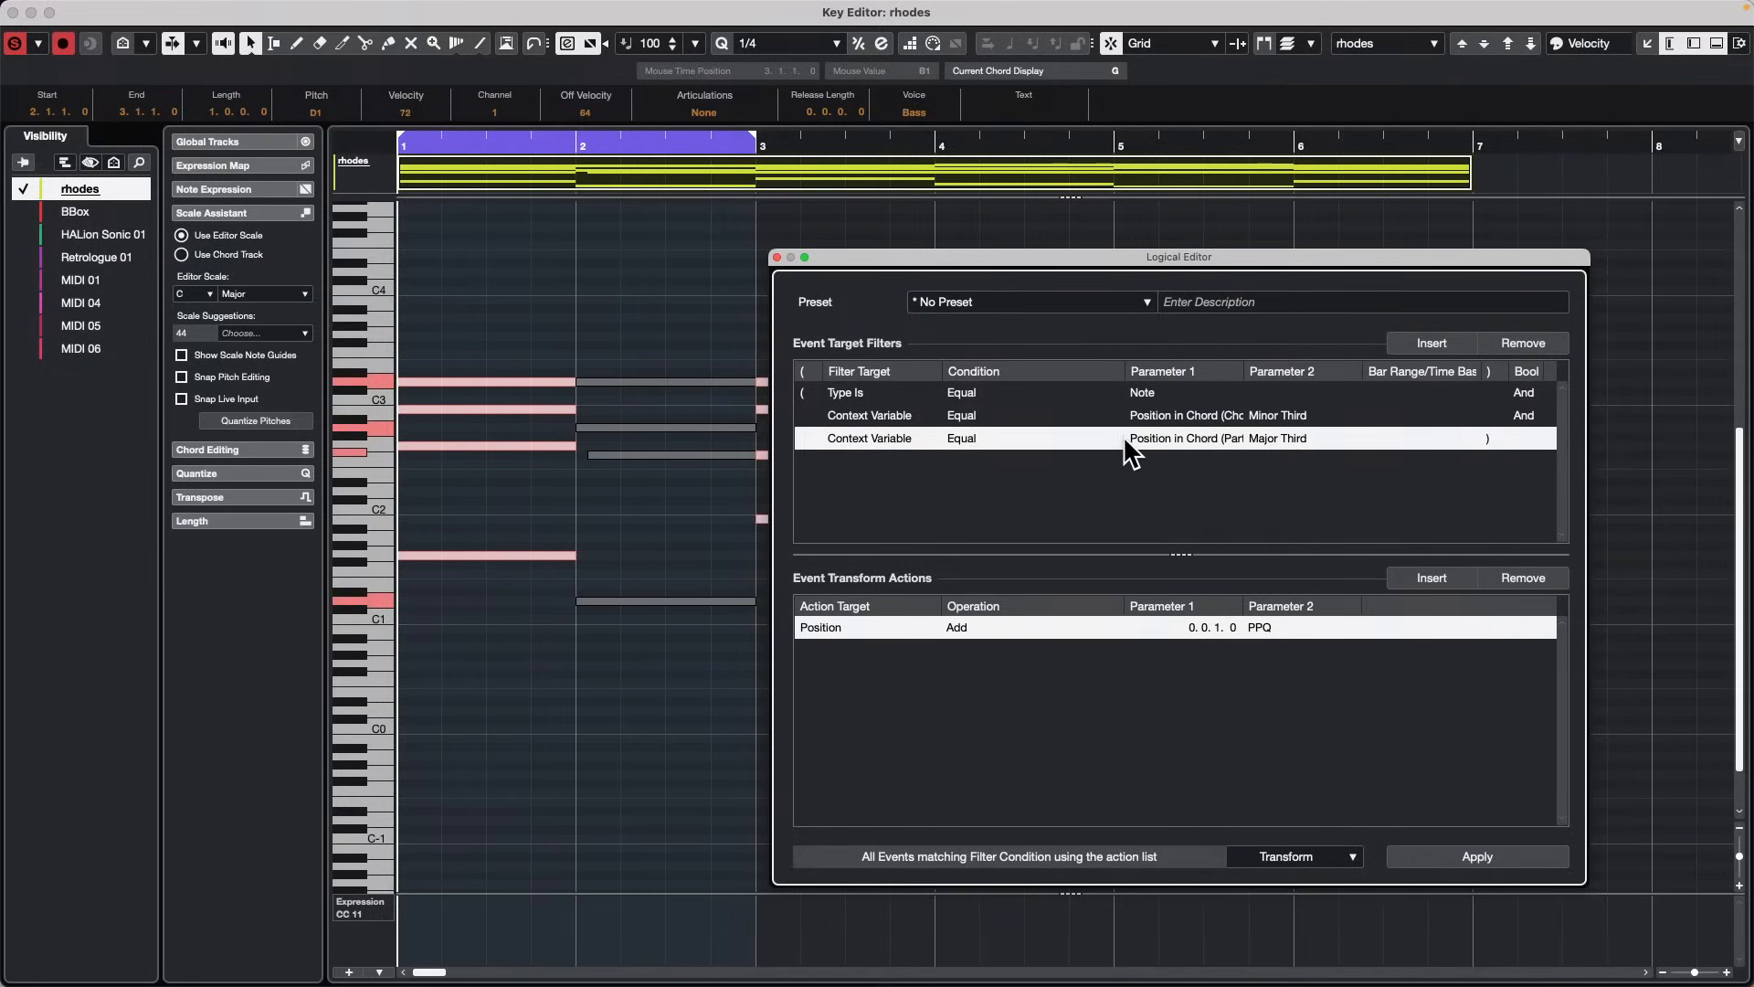
pyautogui.click(1438, 336)
pyautogui.click(1438, 334)
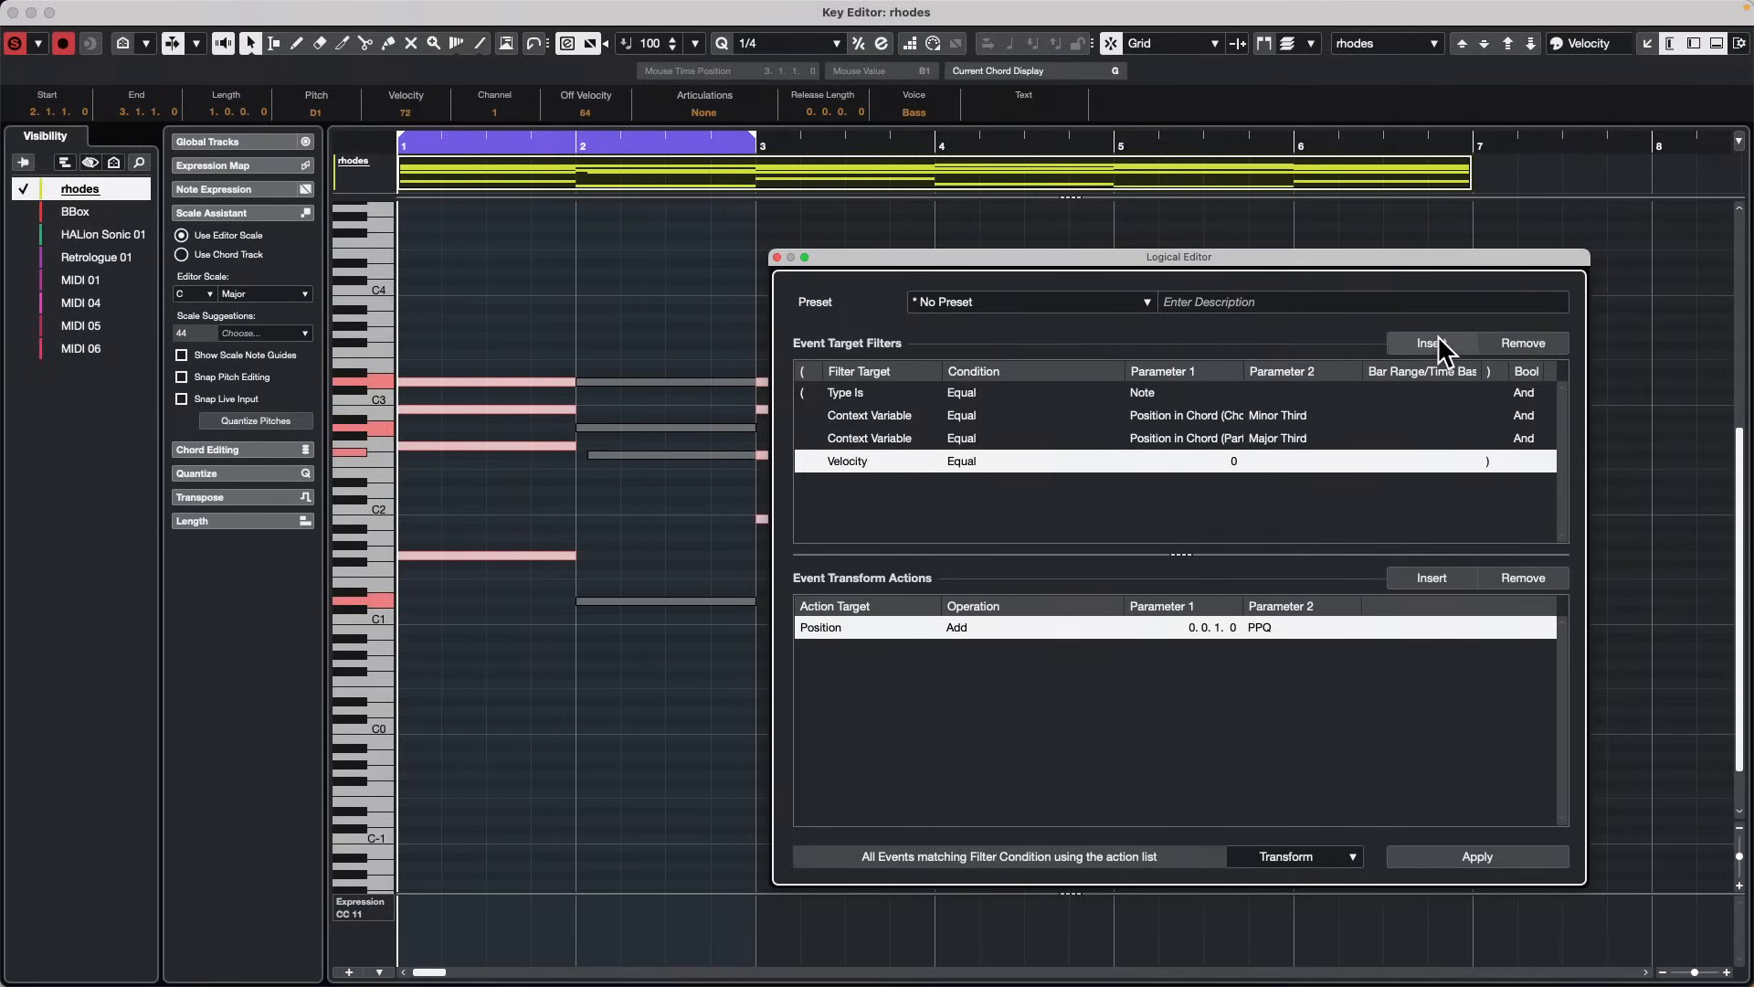
pyautogui.click(848, 463)
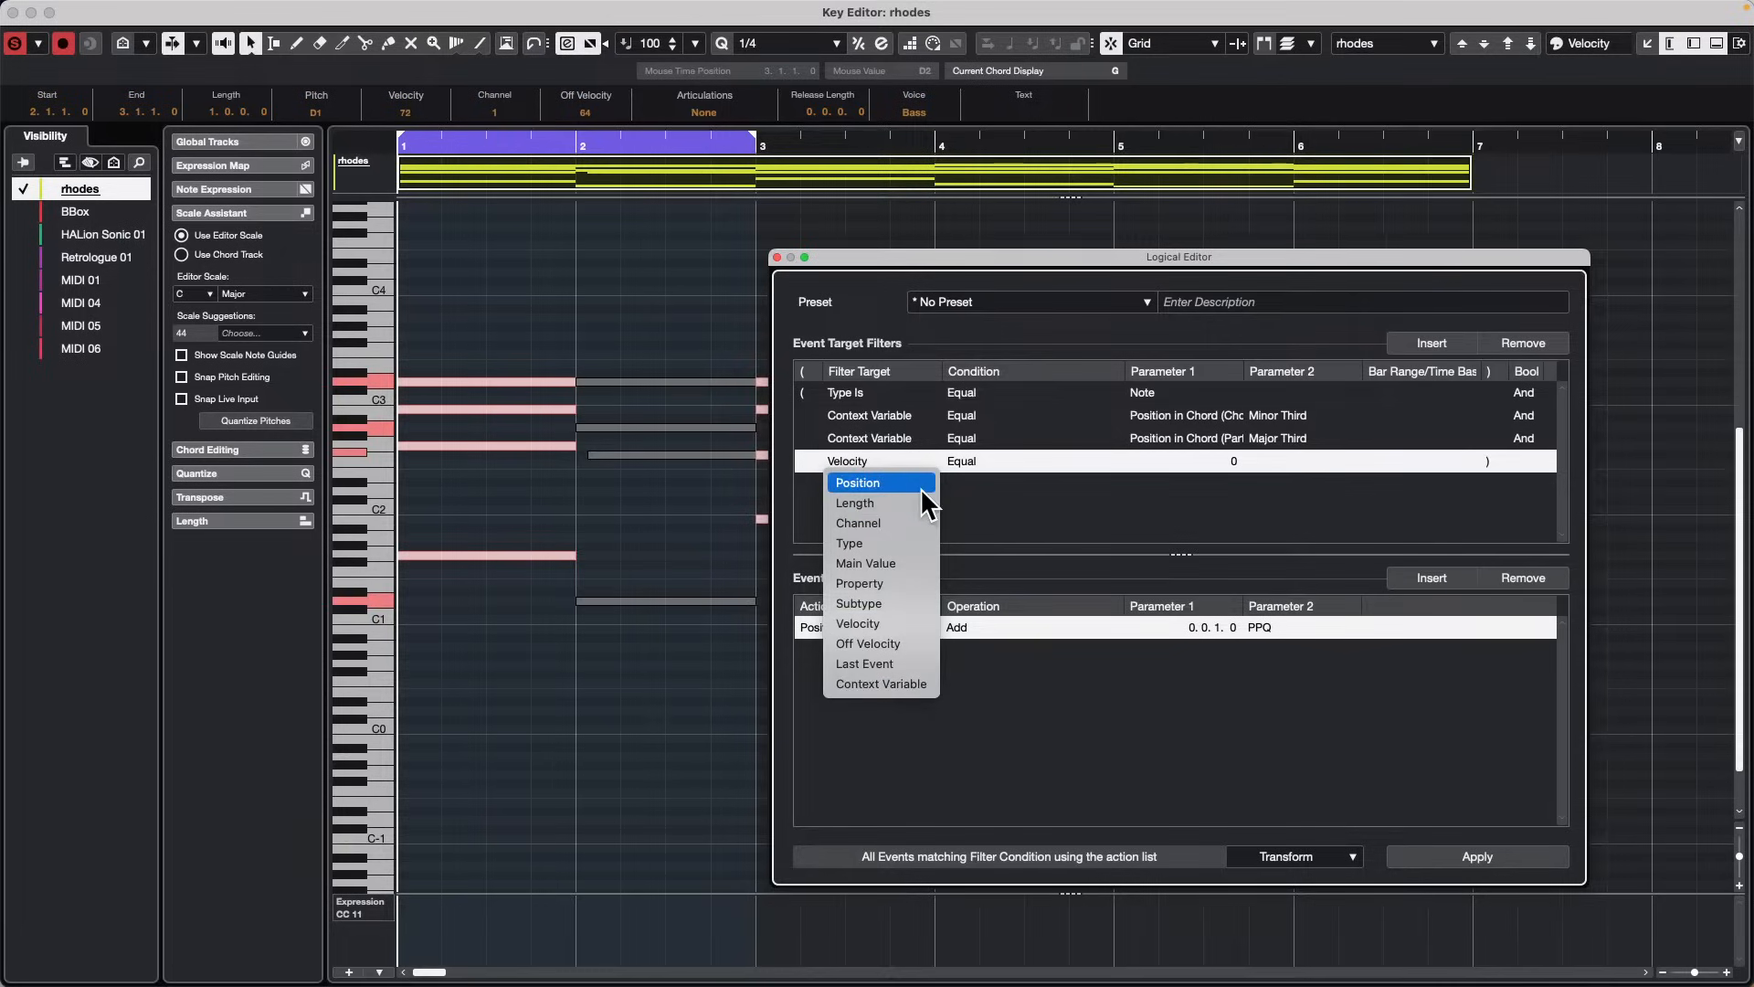
pyautogui.click(1025, 493)
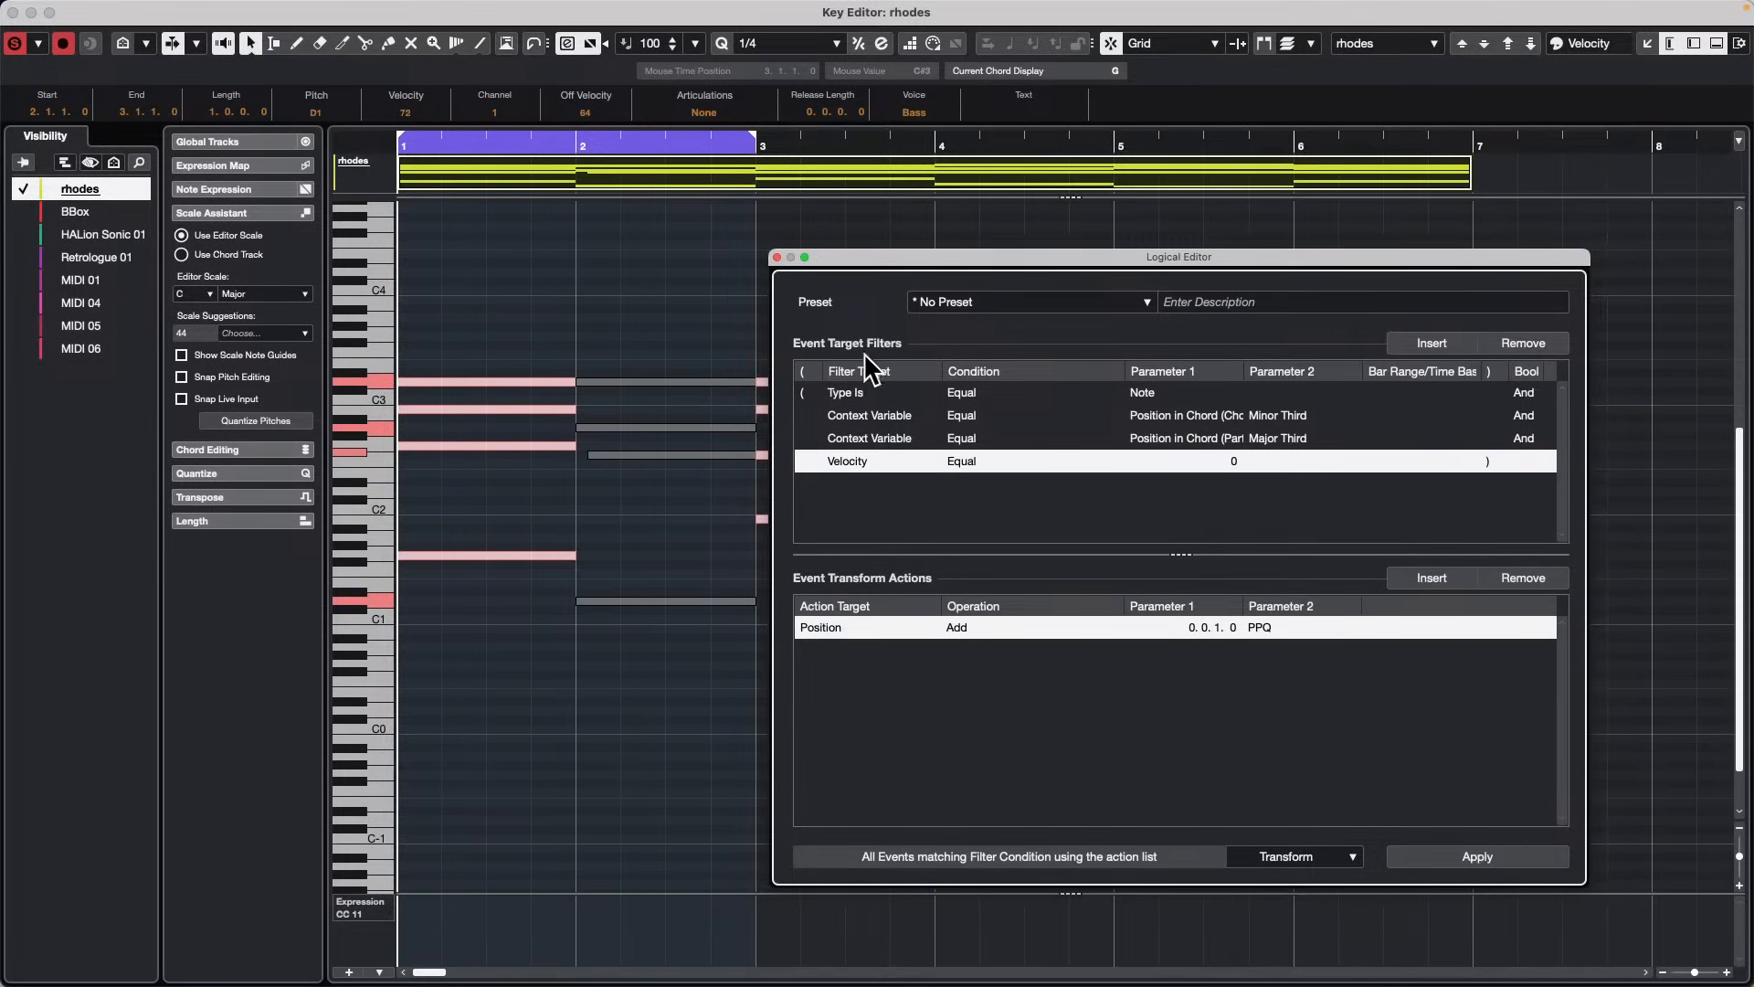
# Step: Close the Logical Editor and the rhodes Key Editor window
pyautogui.click(776, 256)
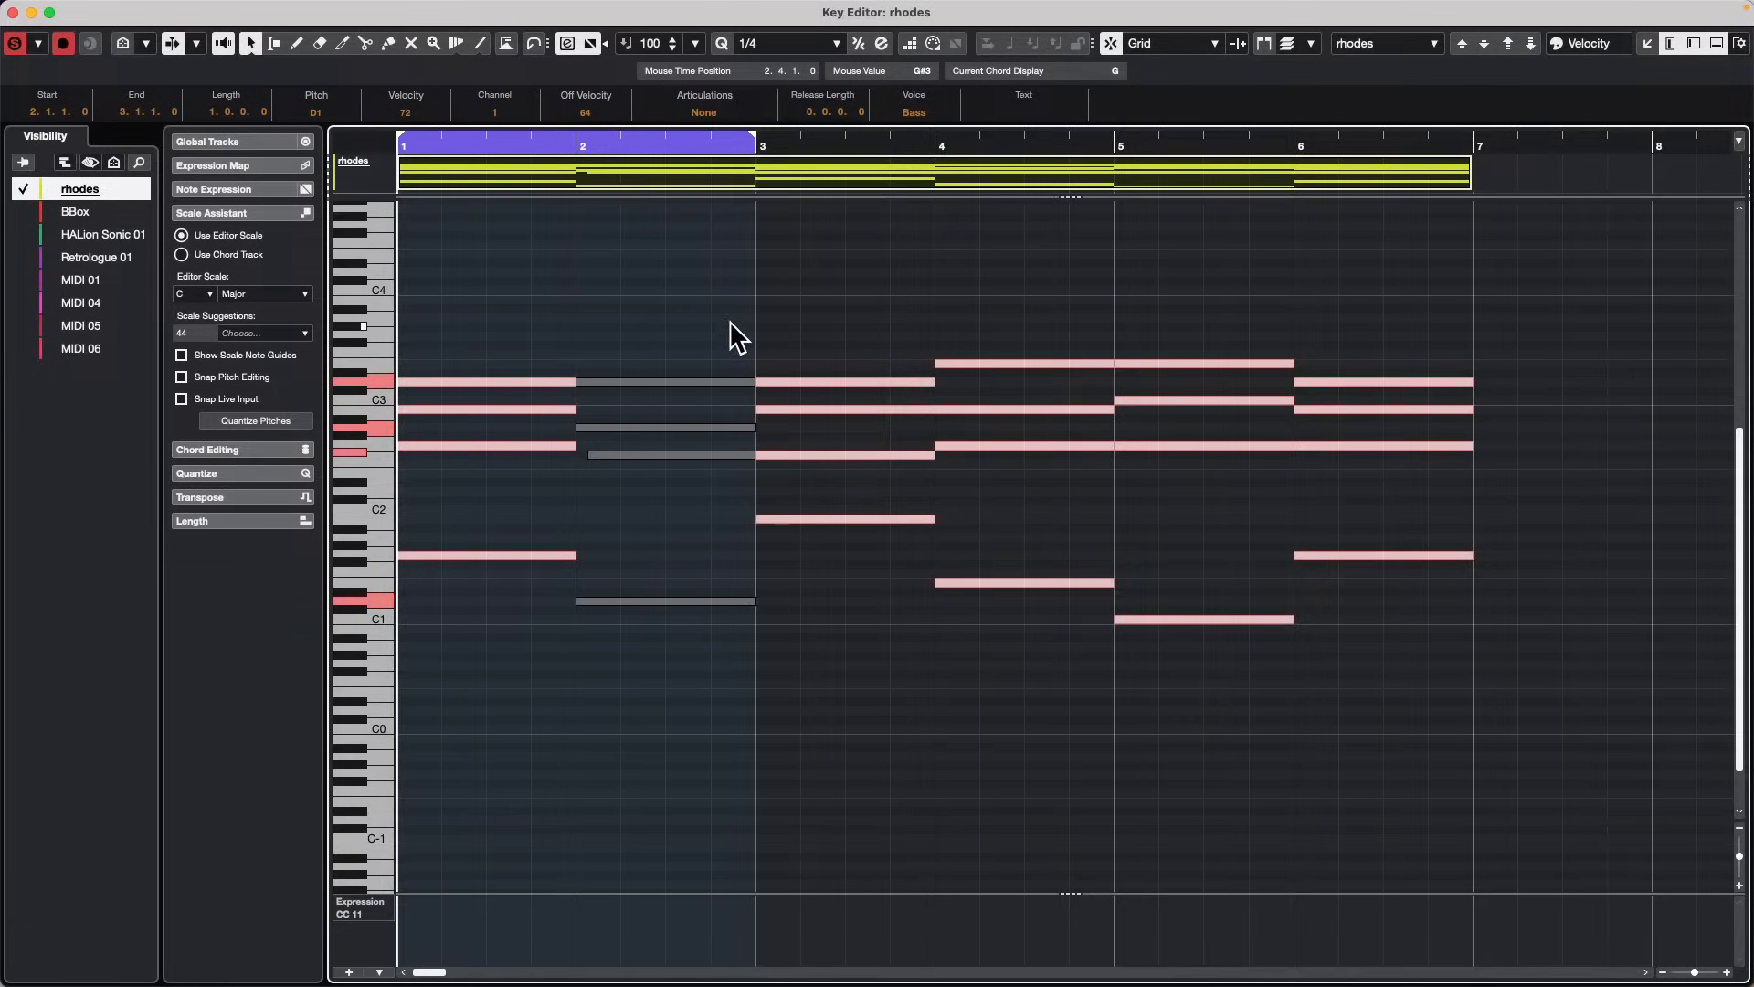
pyautogui.click(12, 12)
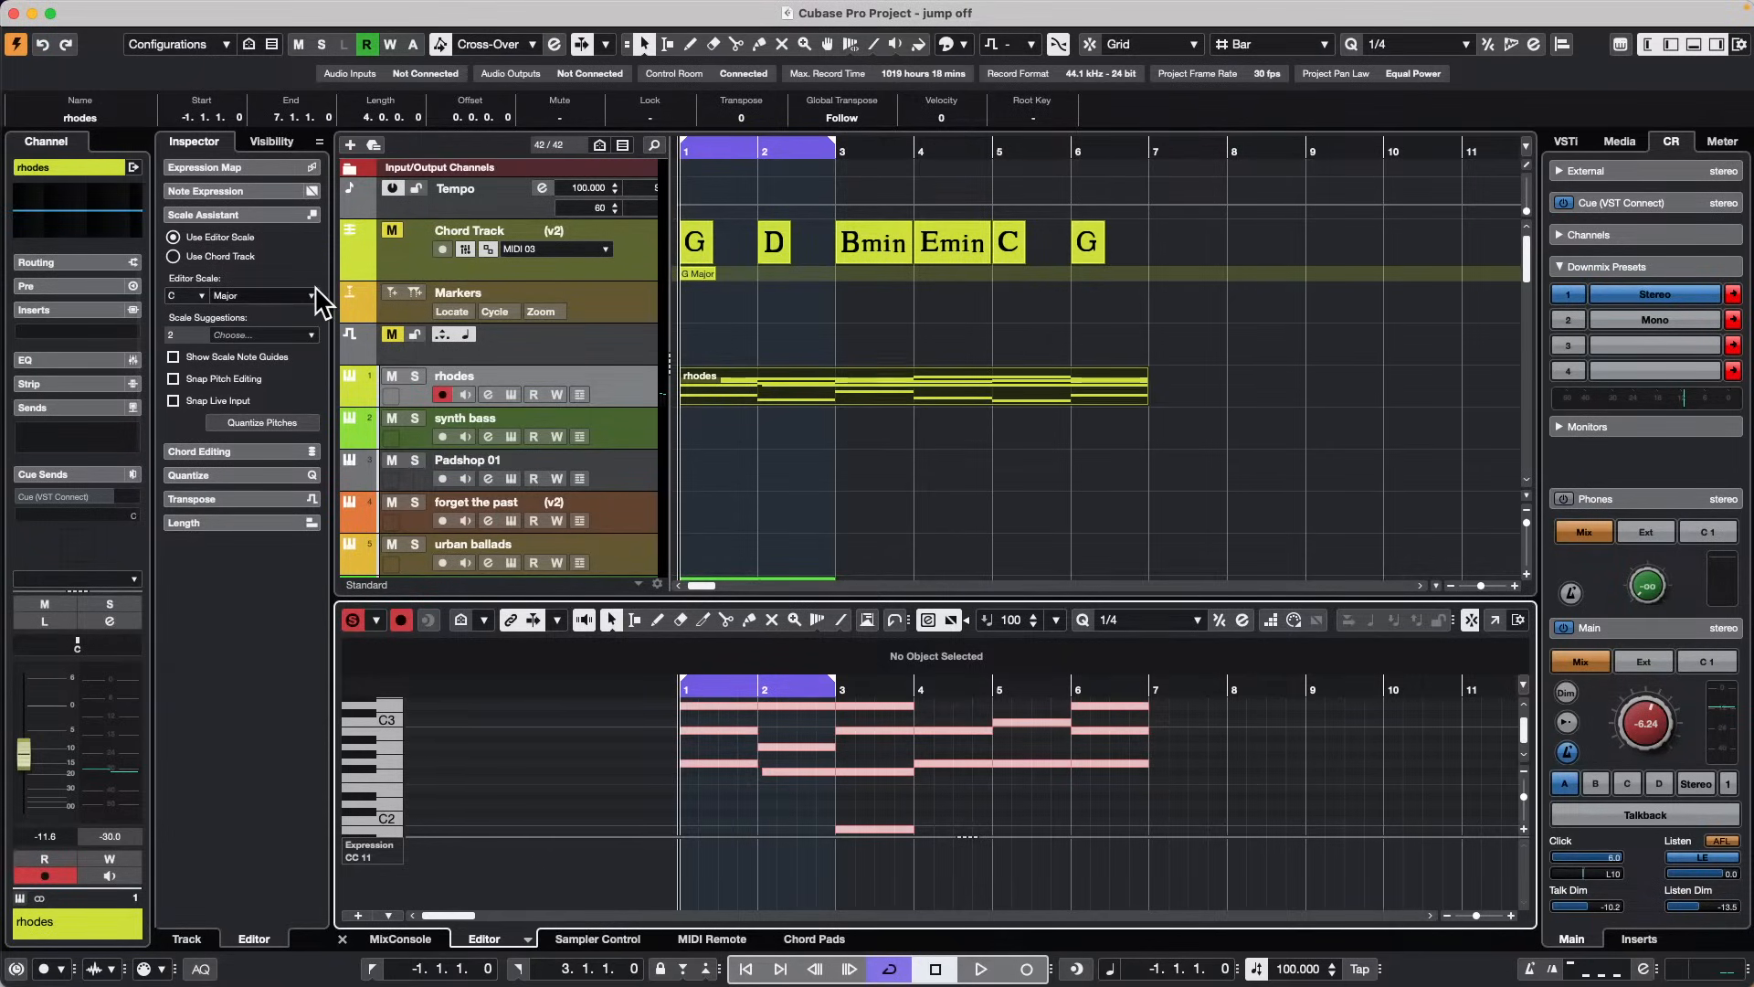
# Step: Open the MixConsole and expand the Routing section on all channels
pyautogui.press('F3')
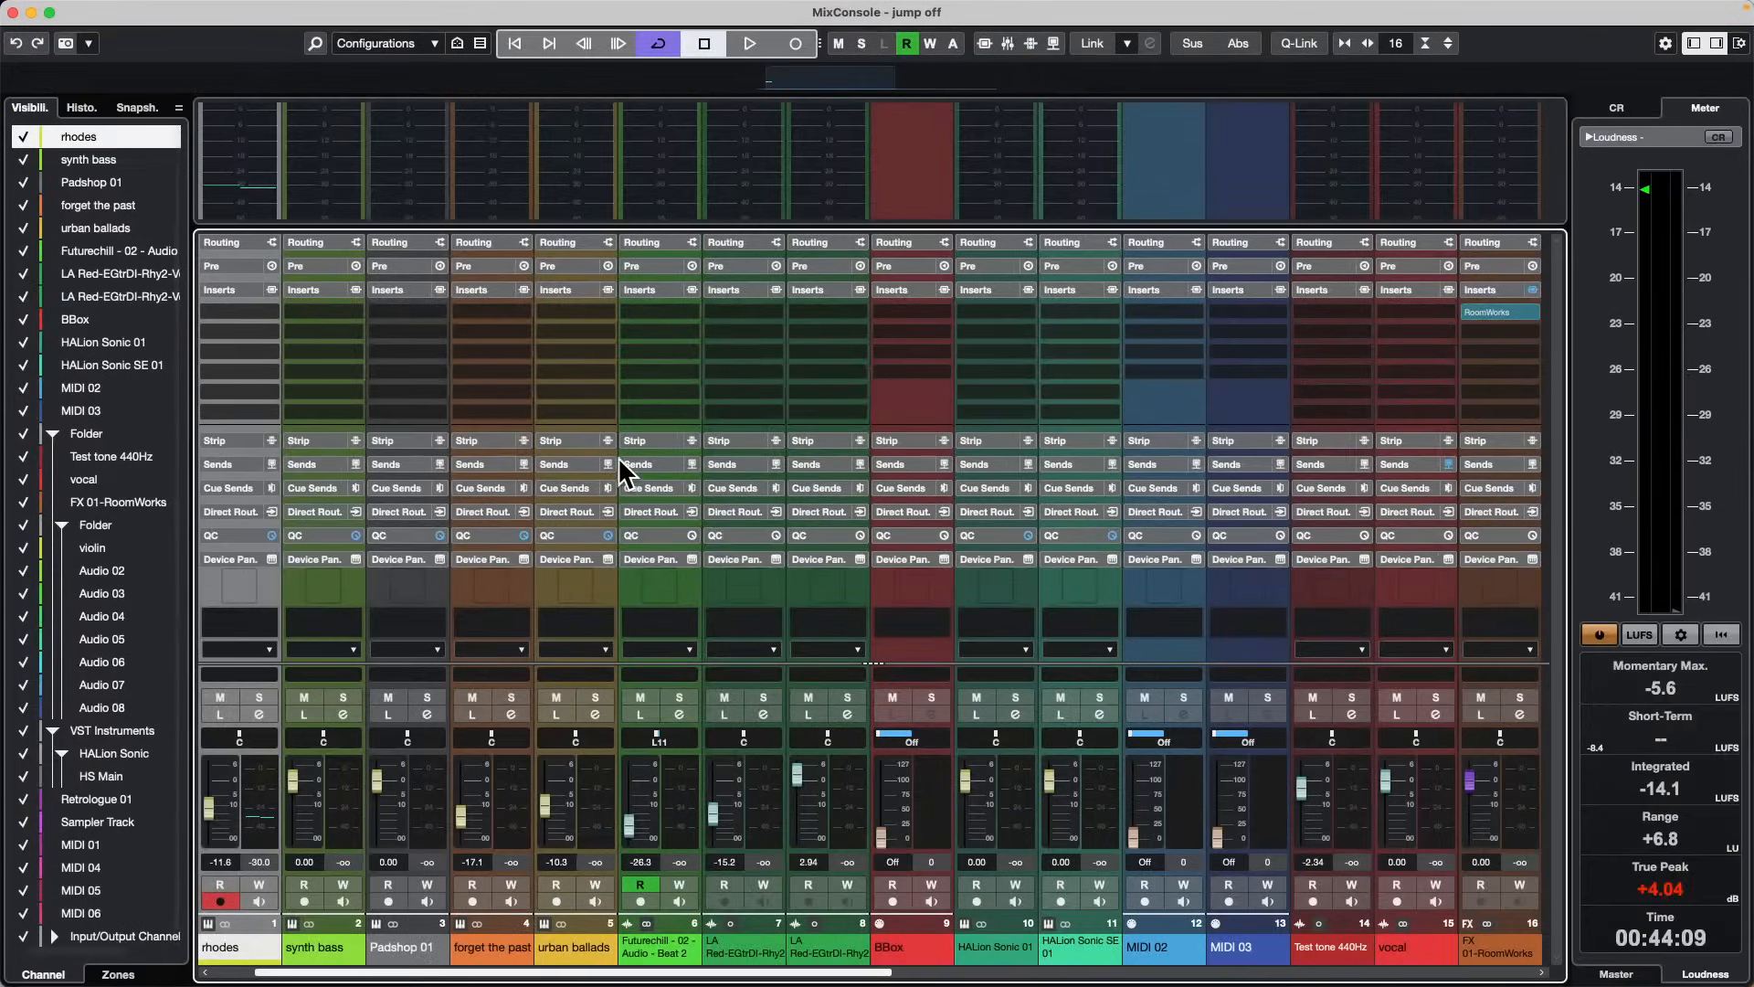
pyautogui.click(644, 241)
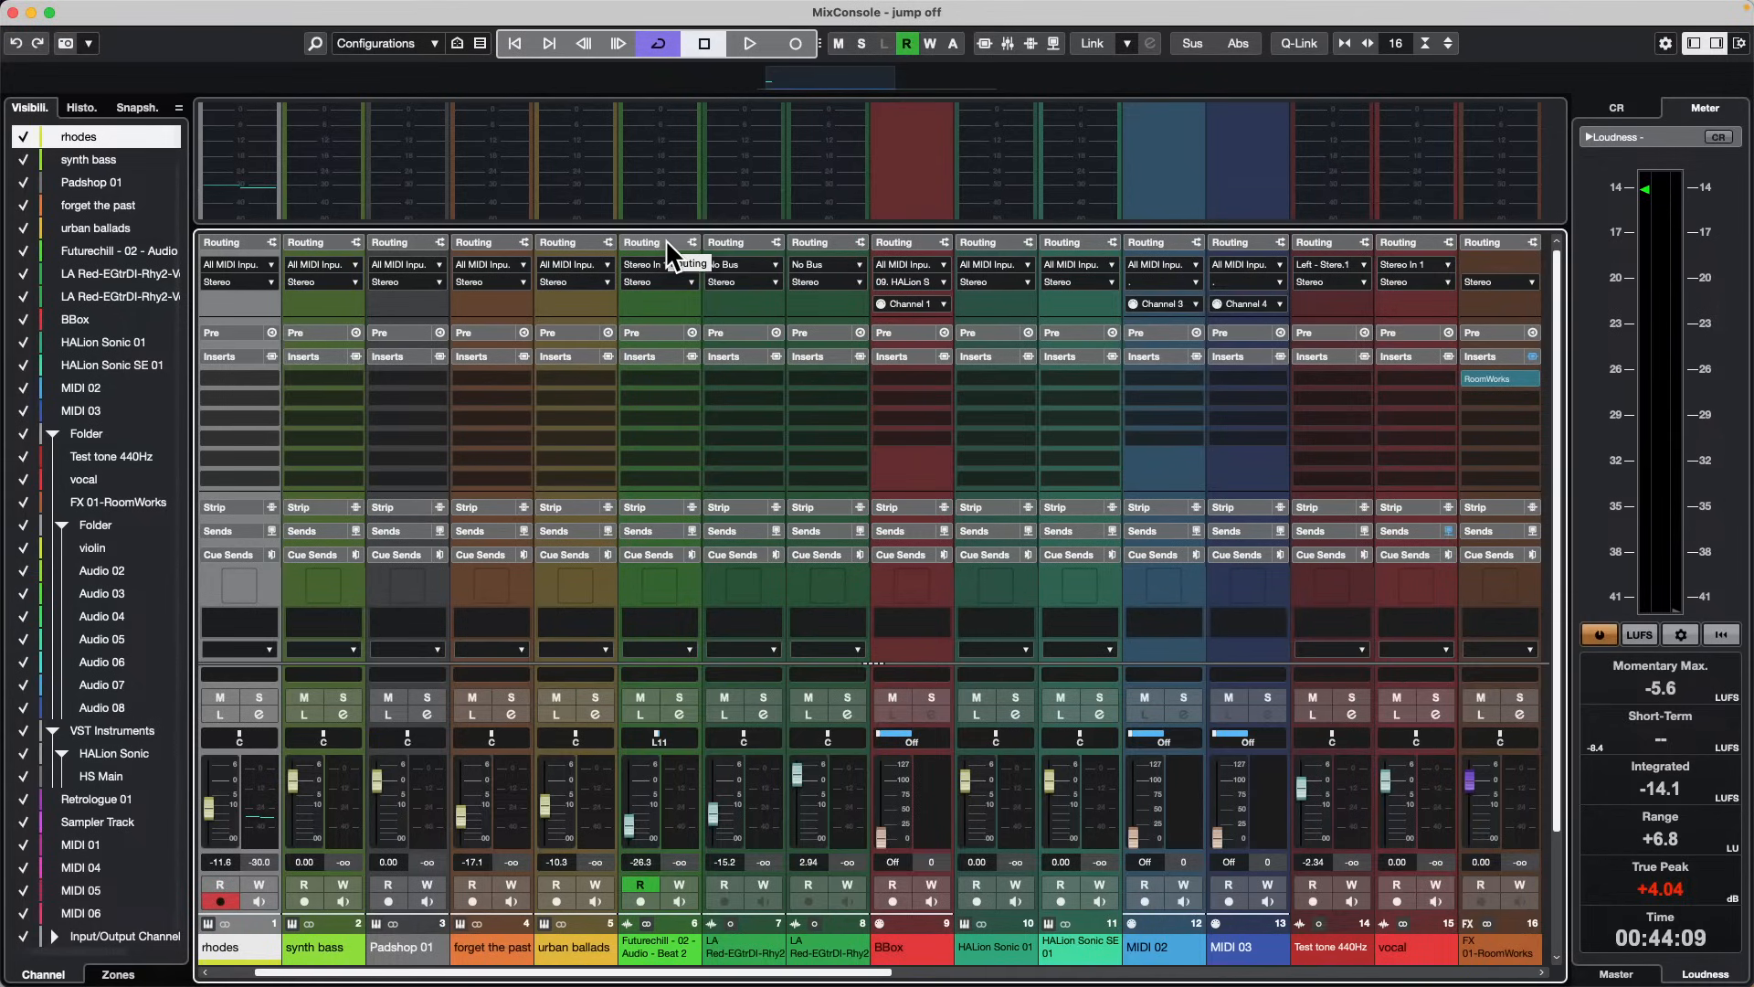
pyautogui.rightClick(665, 238)
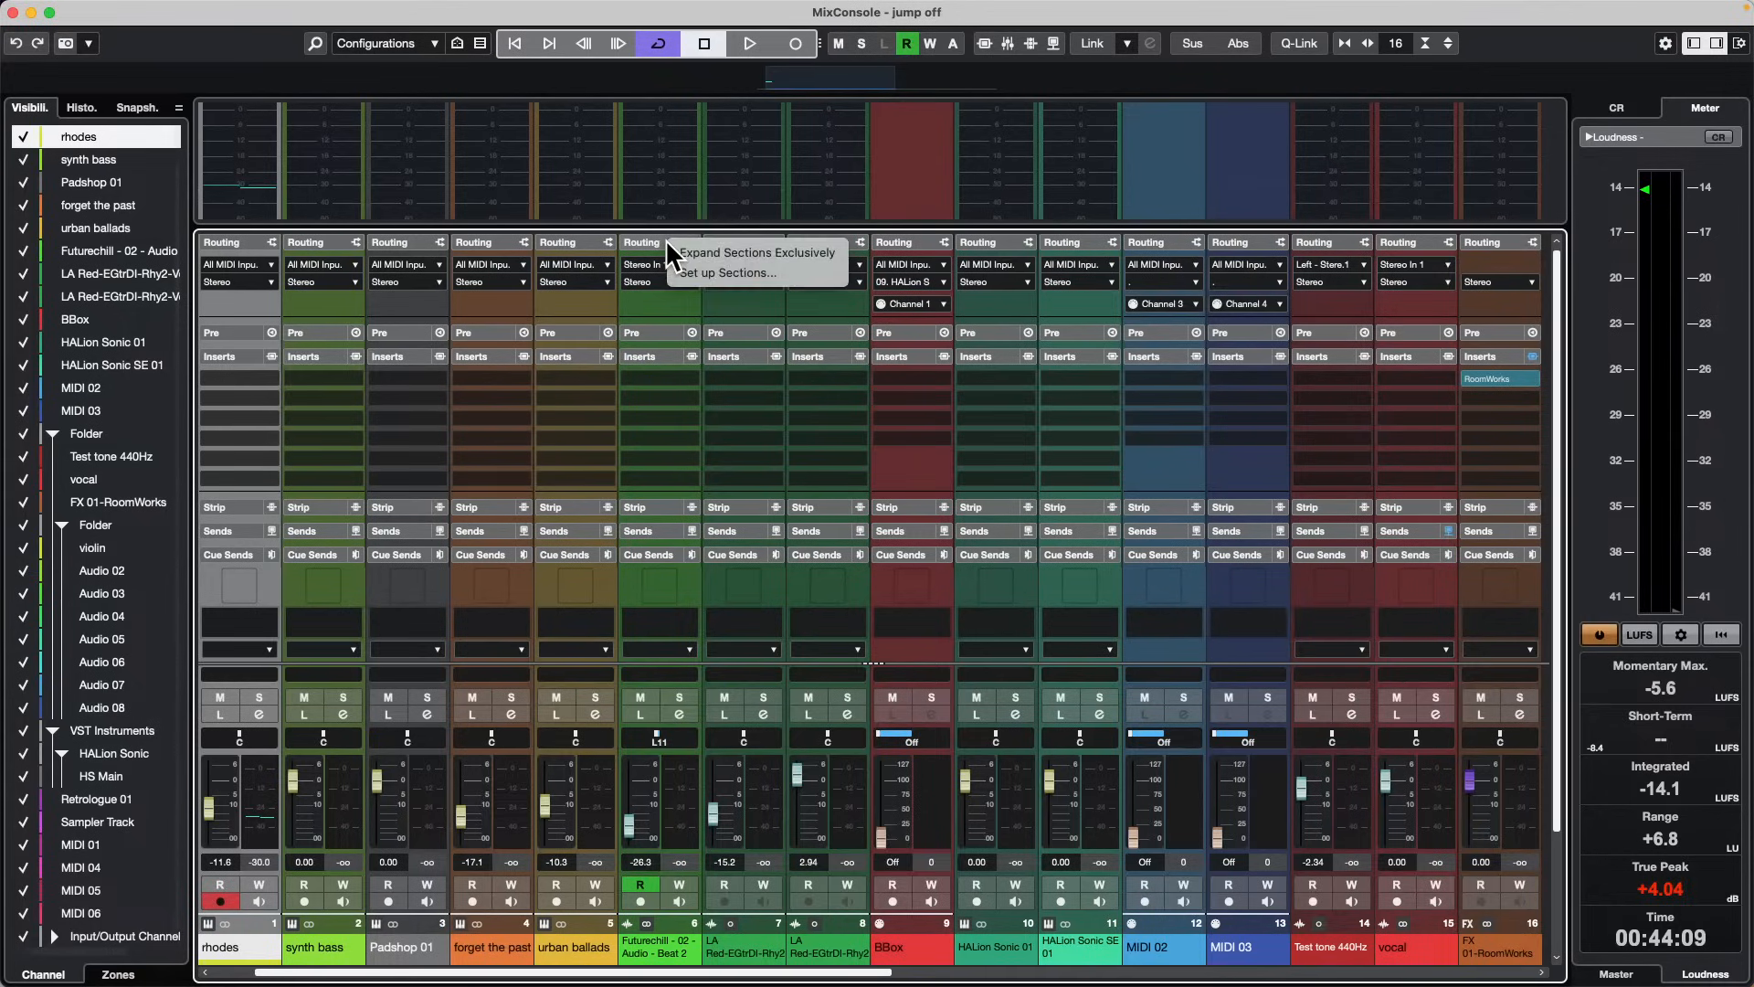
pyautogui.click(656, 241)
pyautogui.rightClick(656, 240)
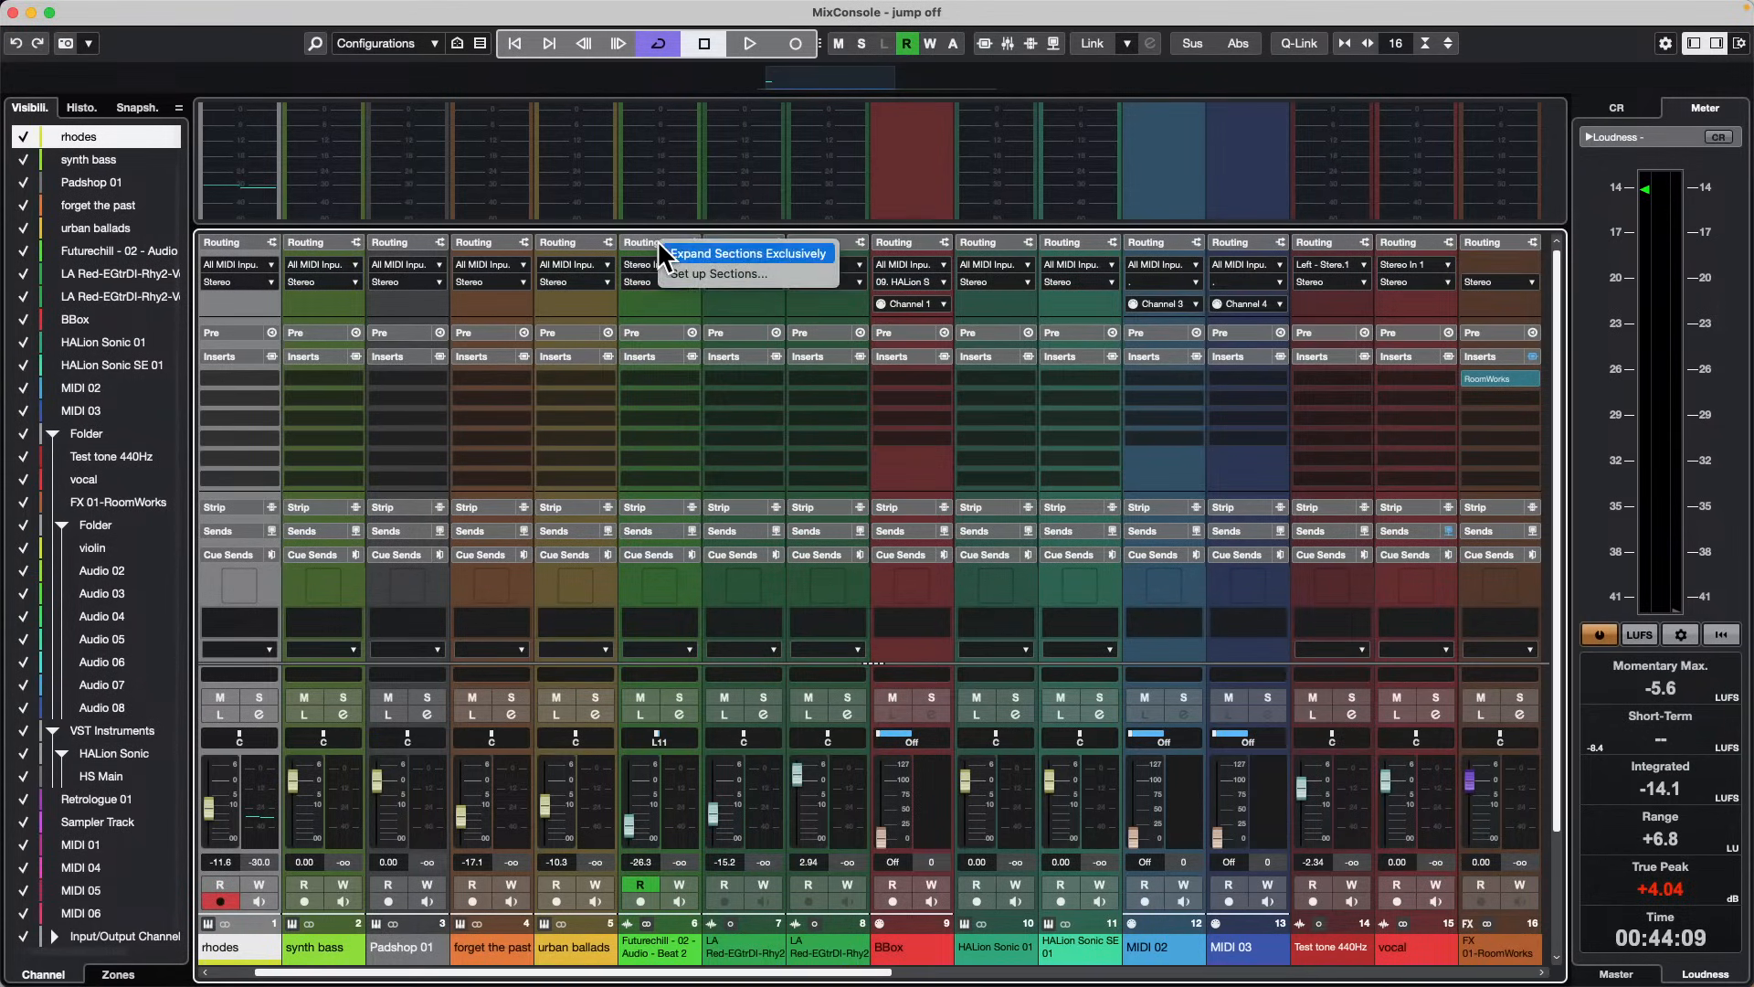
pyautogui.click(645, 245)
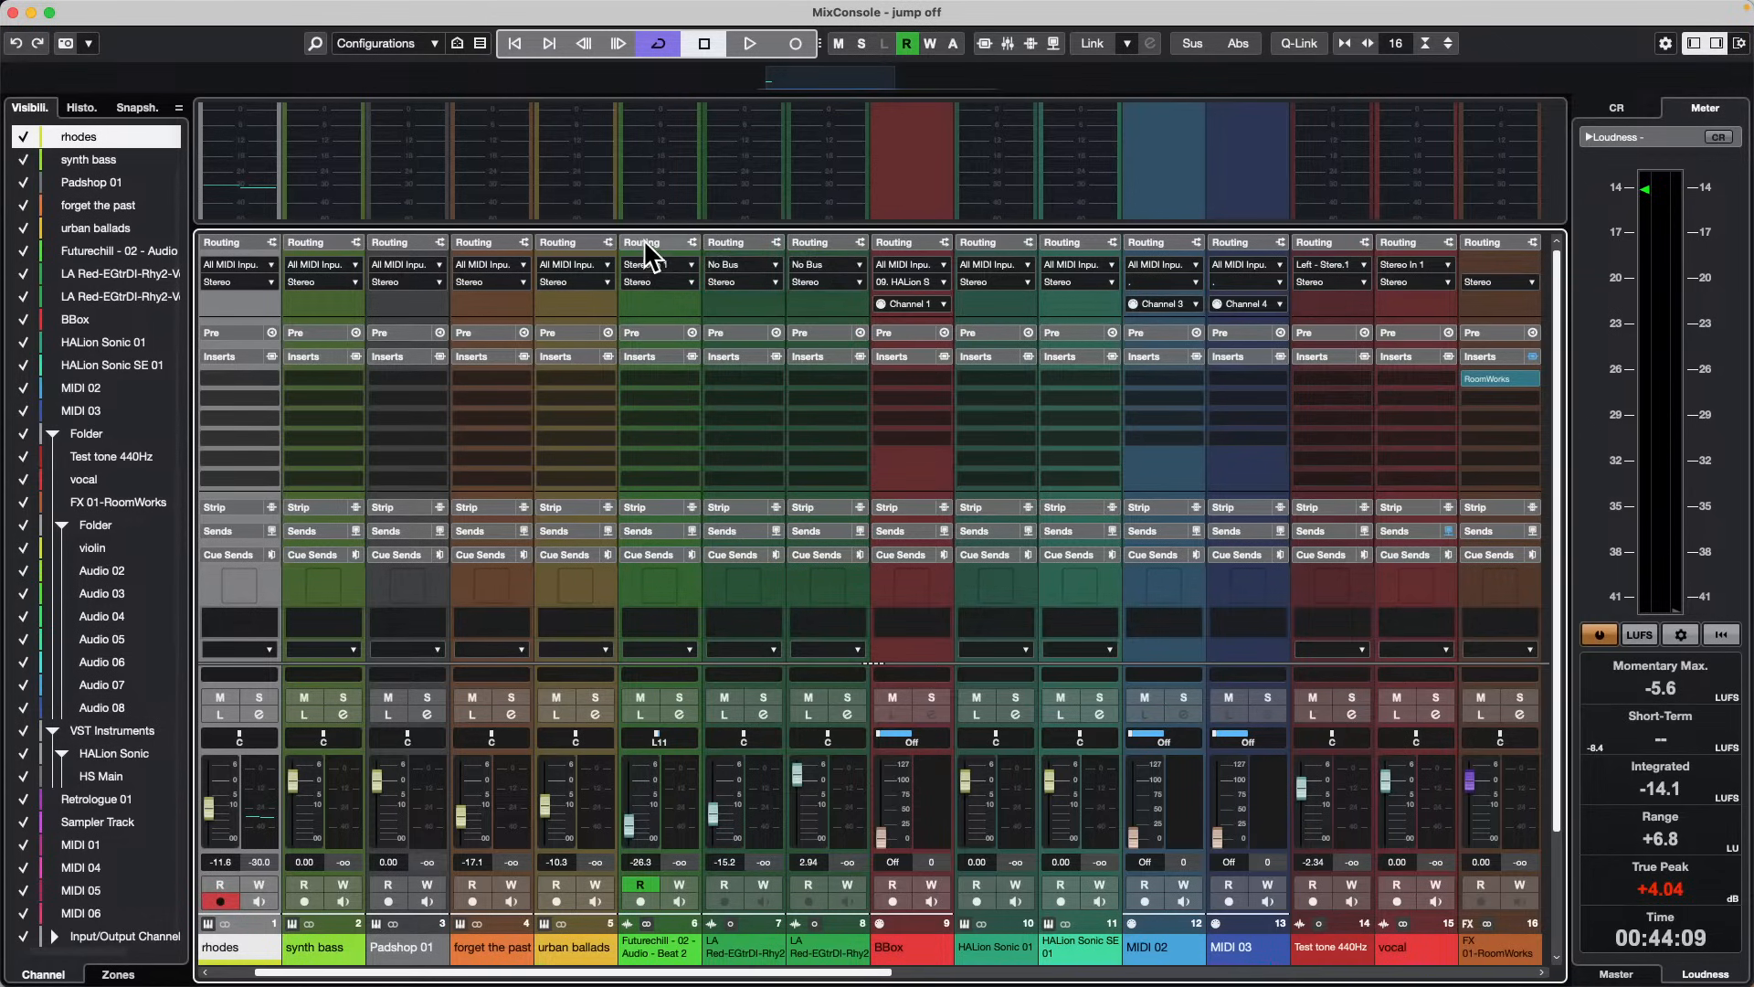
pyautogui.click(121, 10)
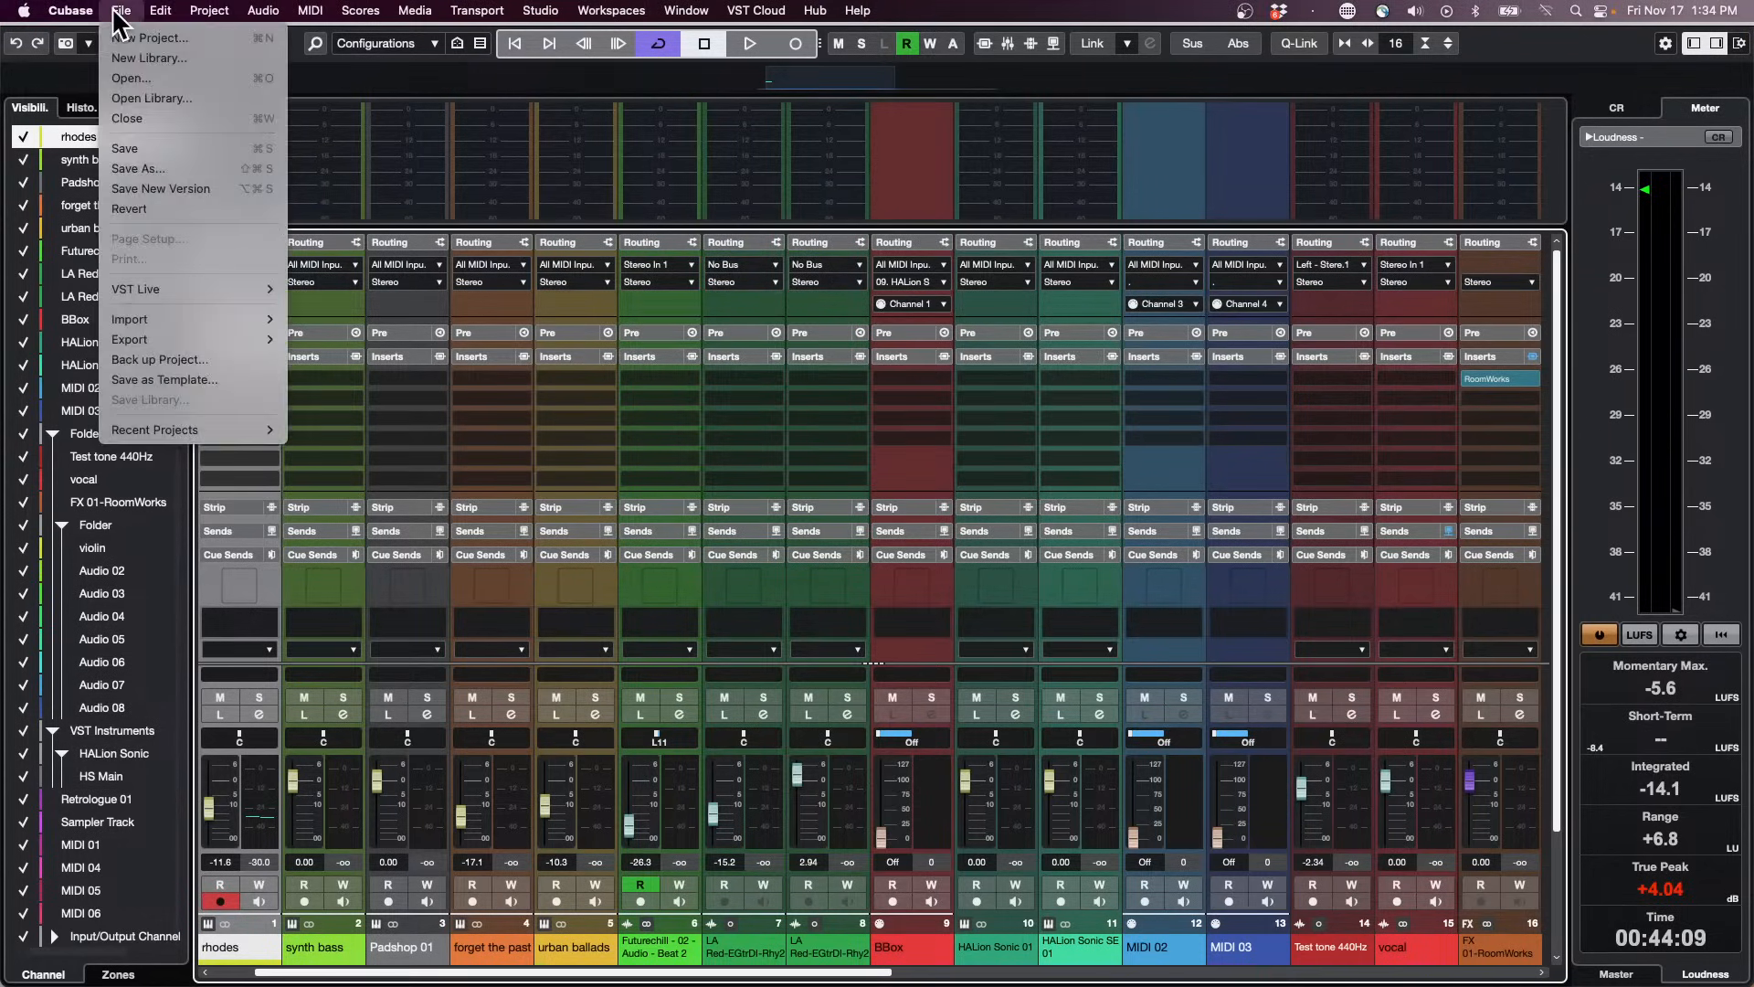
pyautogui.moveTo(70, 13)
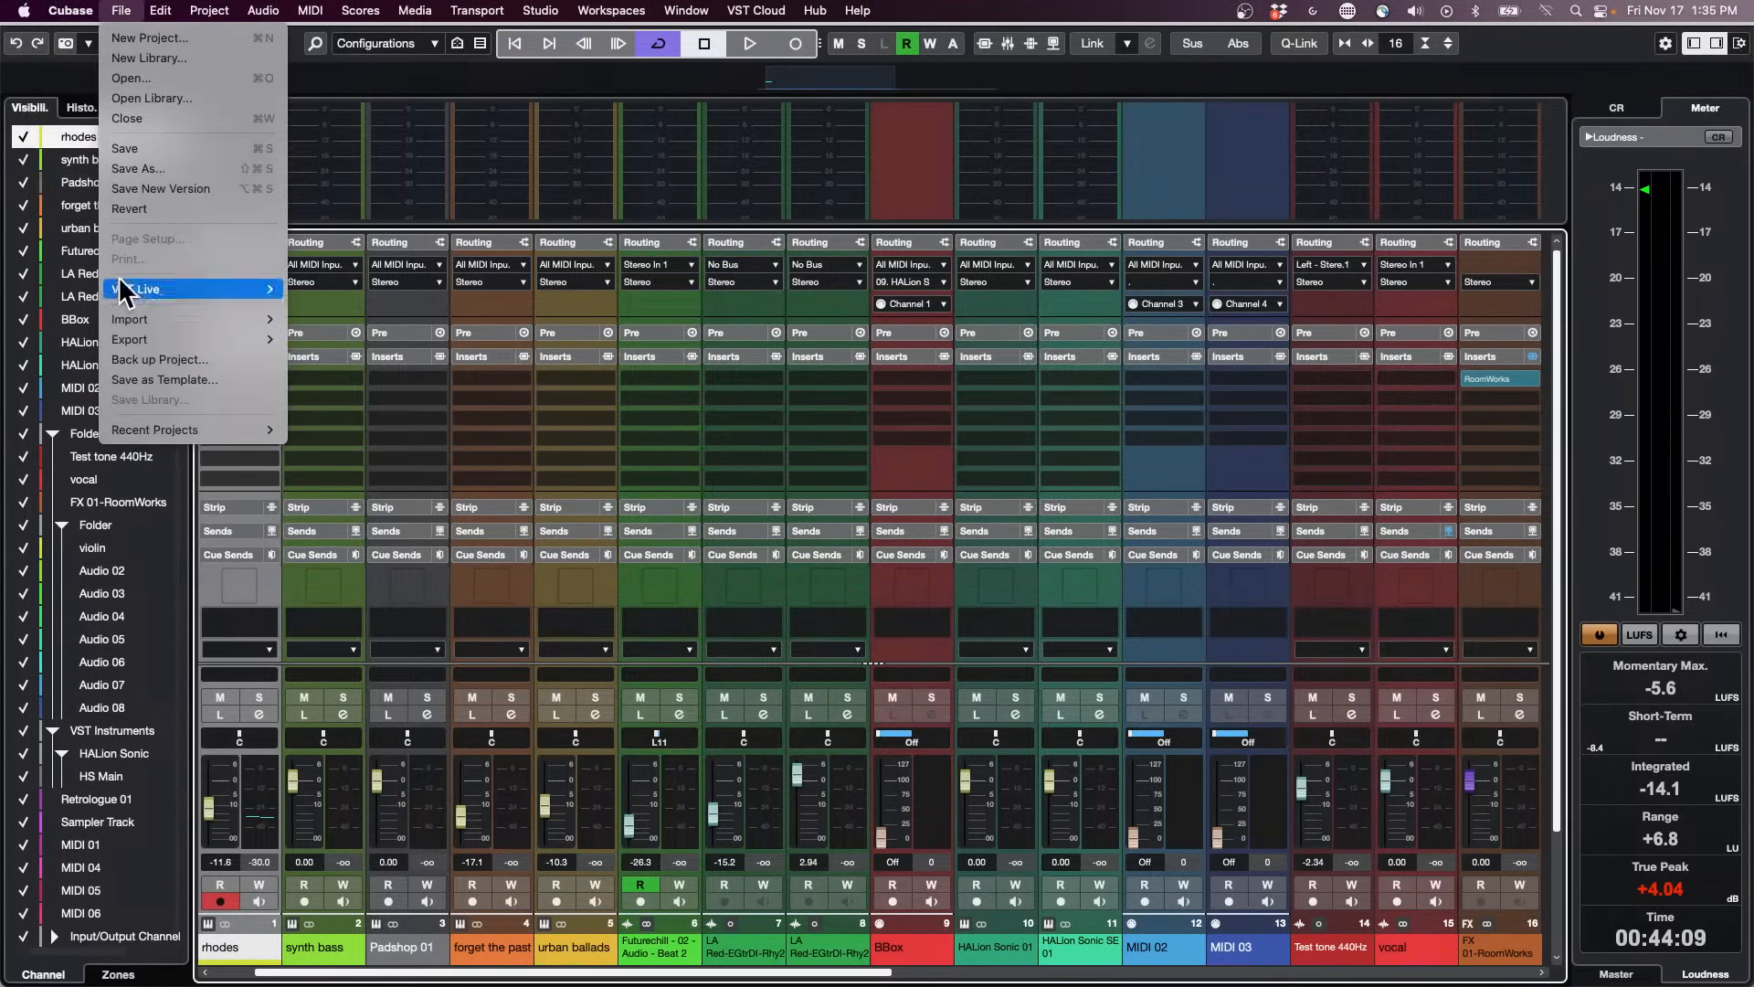
pyautogui.moveTo(134, 431)
pyautogui.click(655, 235)
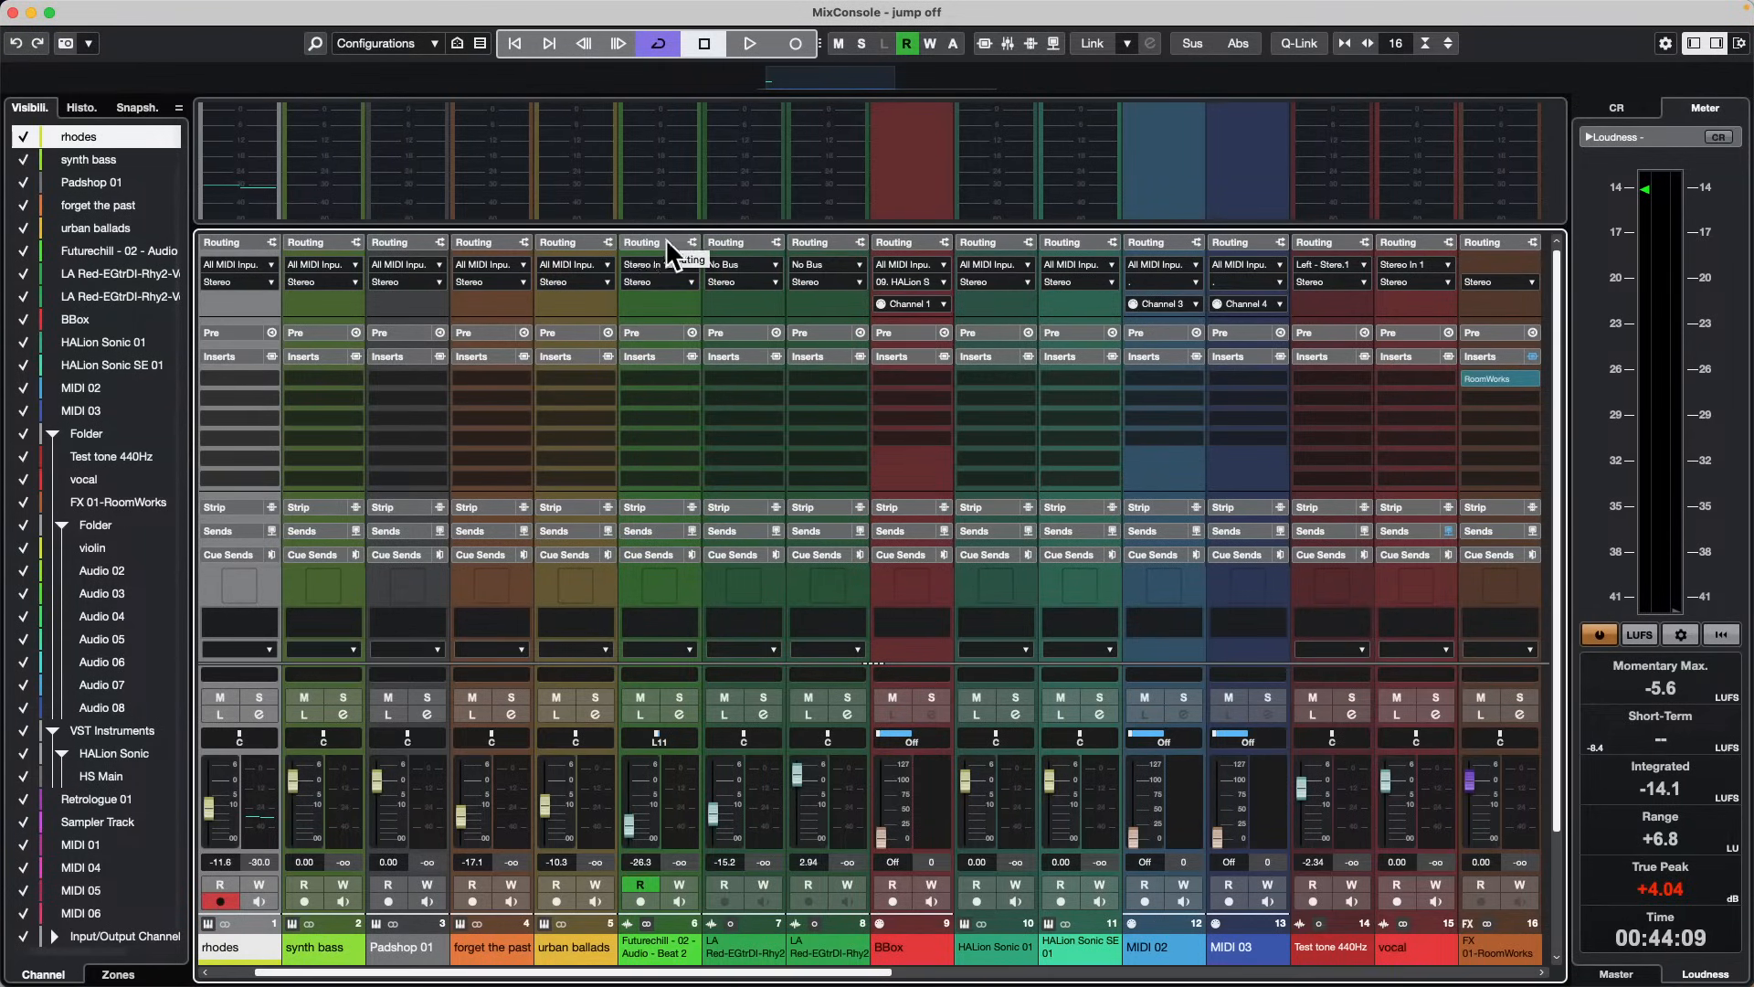
# Step: Set the Routing color in the MixConsole Section Colors preferences to bright green (H 119, S 82, V 94) and apply it
pyautogui.moveTo(53, 2)
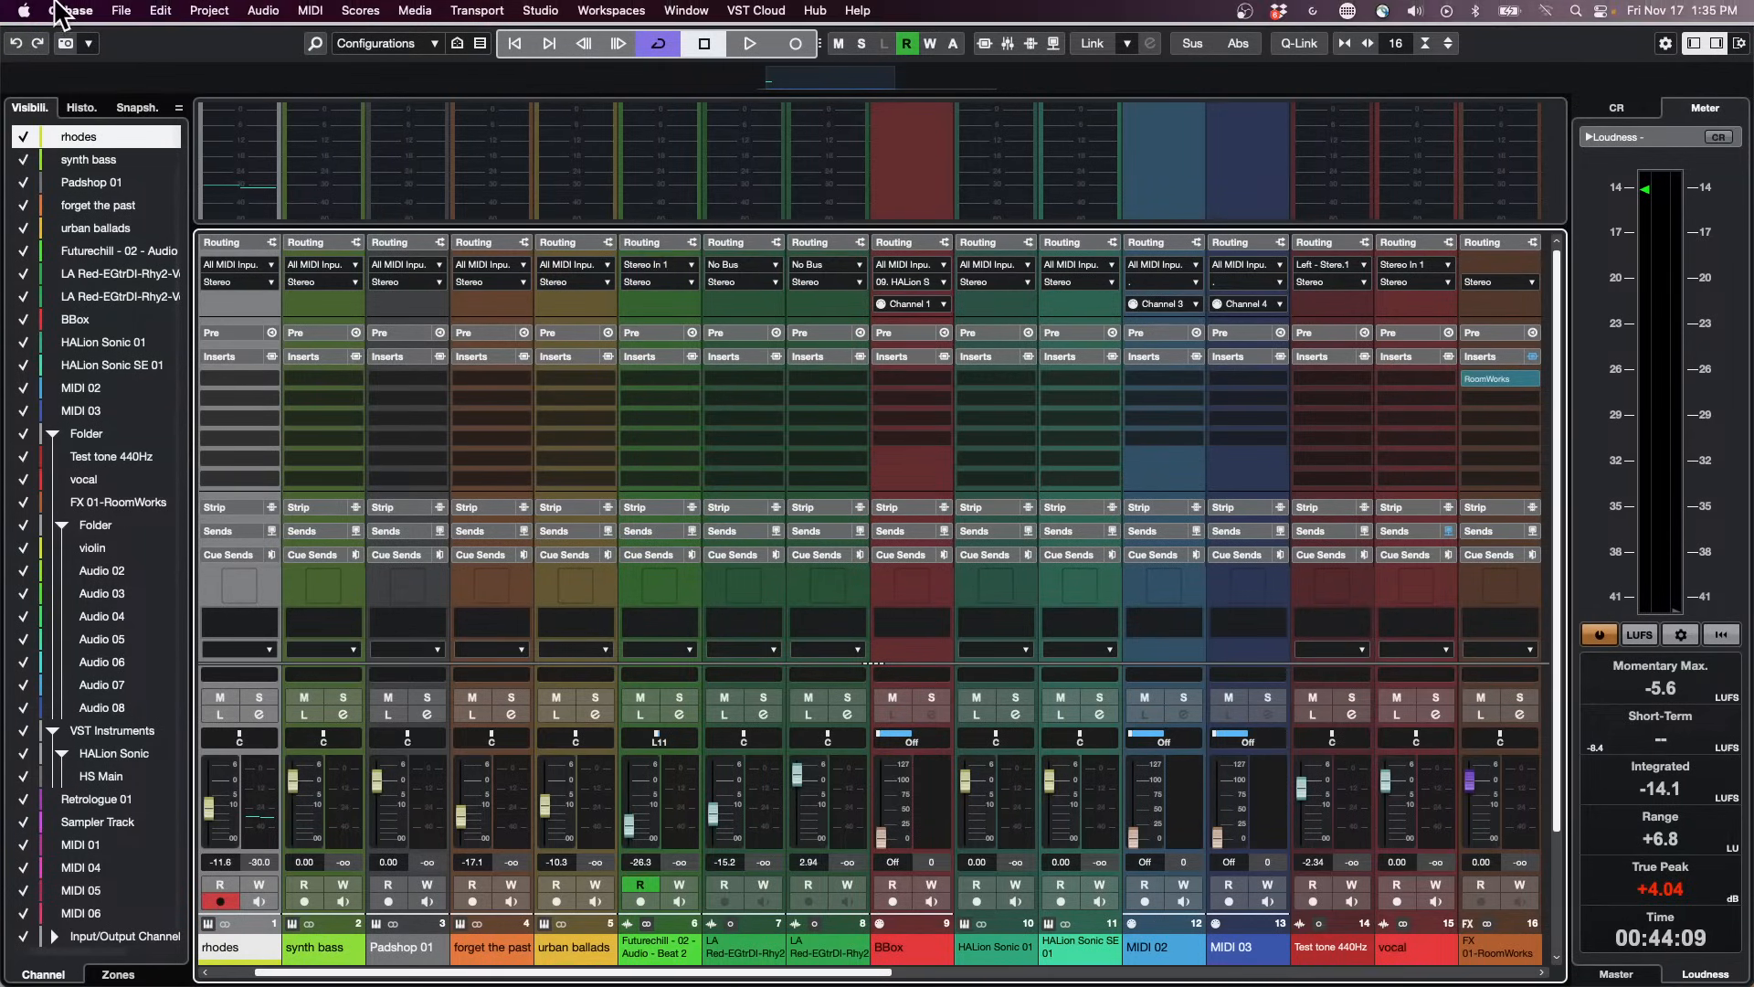
pyautogui.click(120, 10)
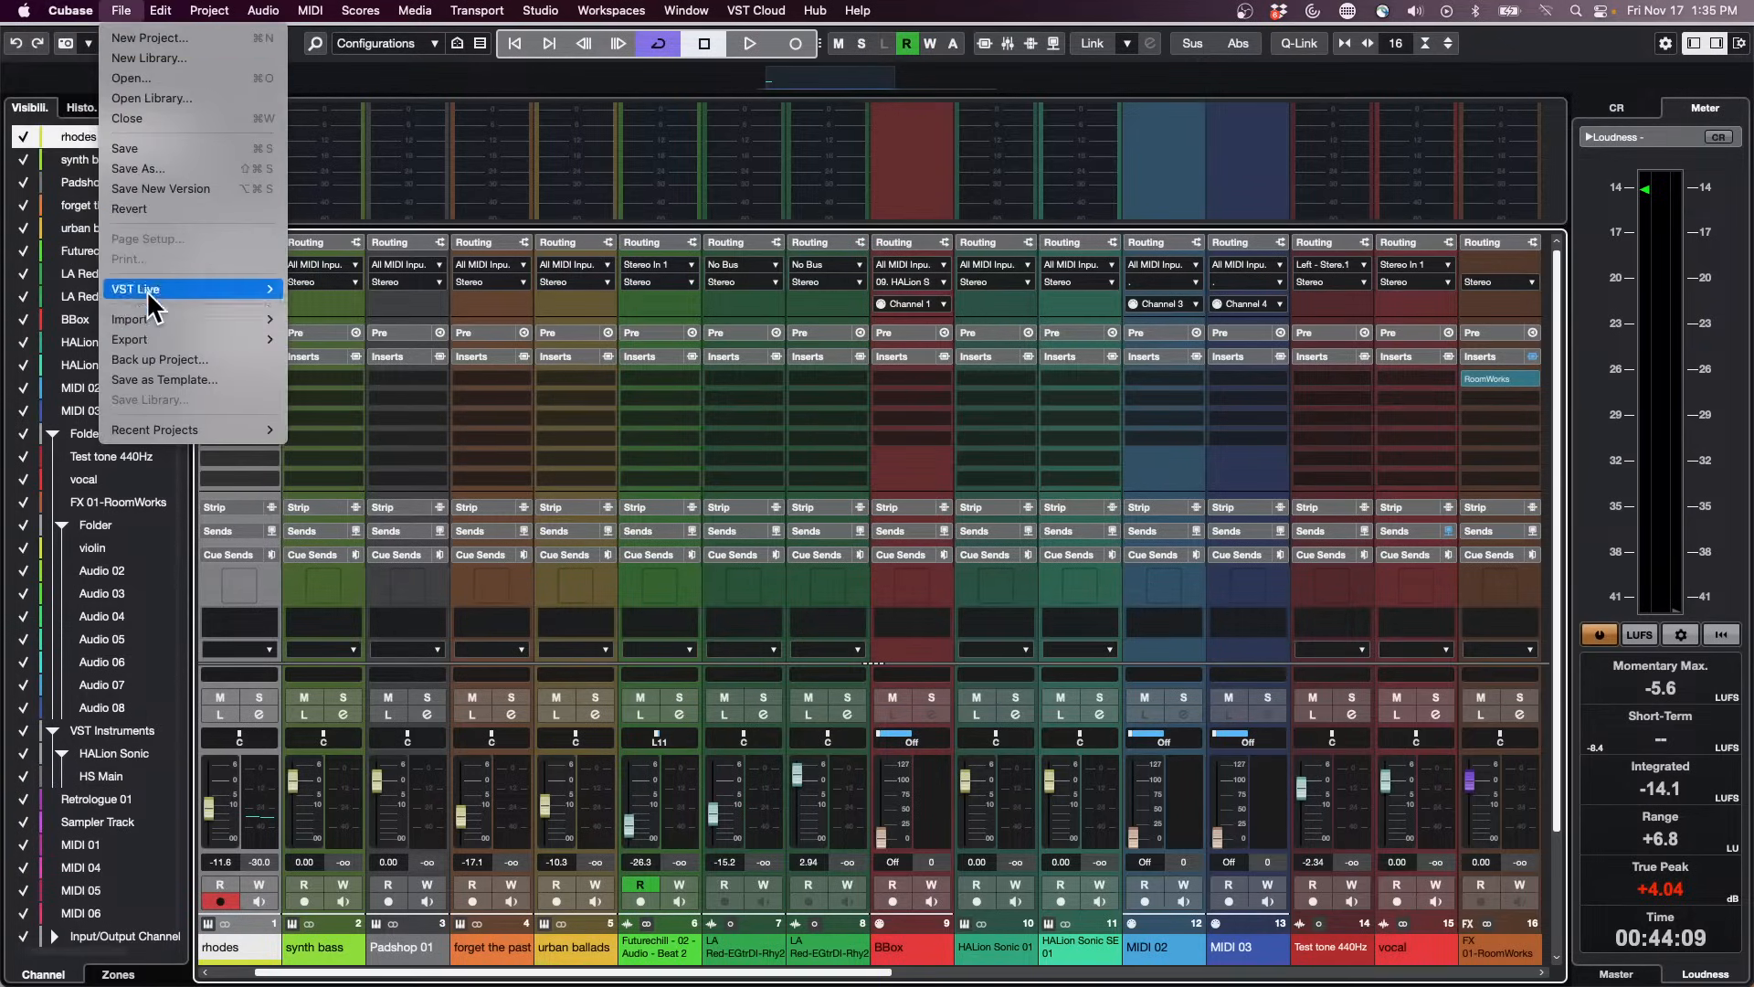
pyautogui.moveTo(71, 10)
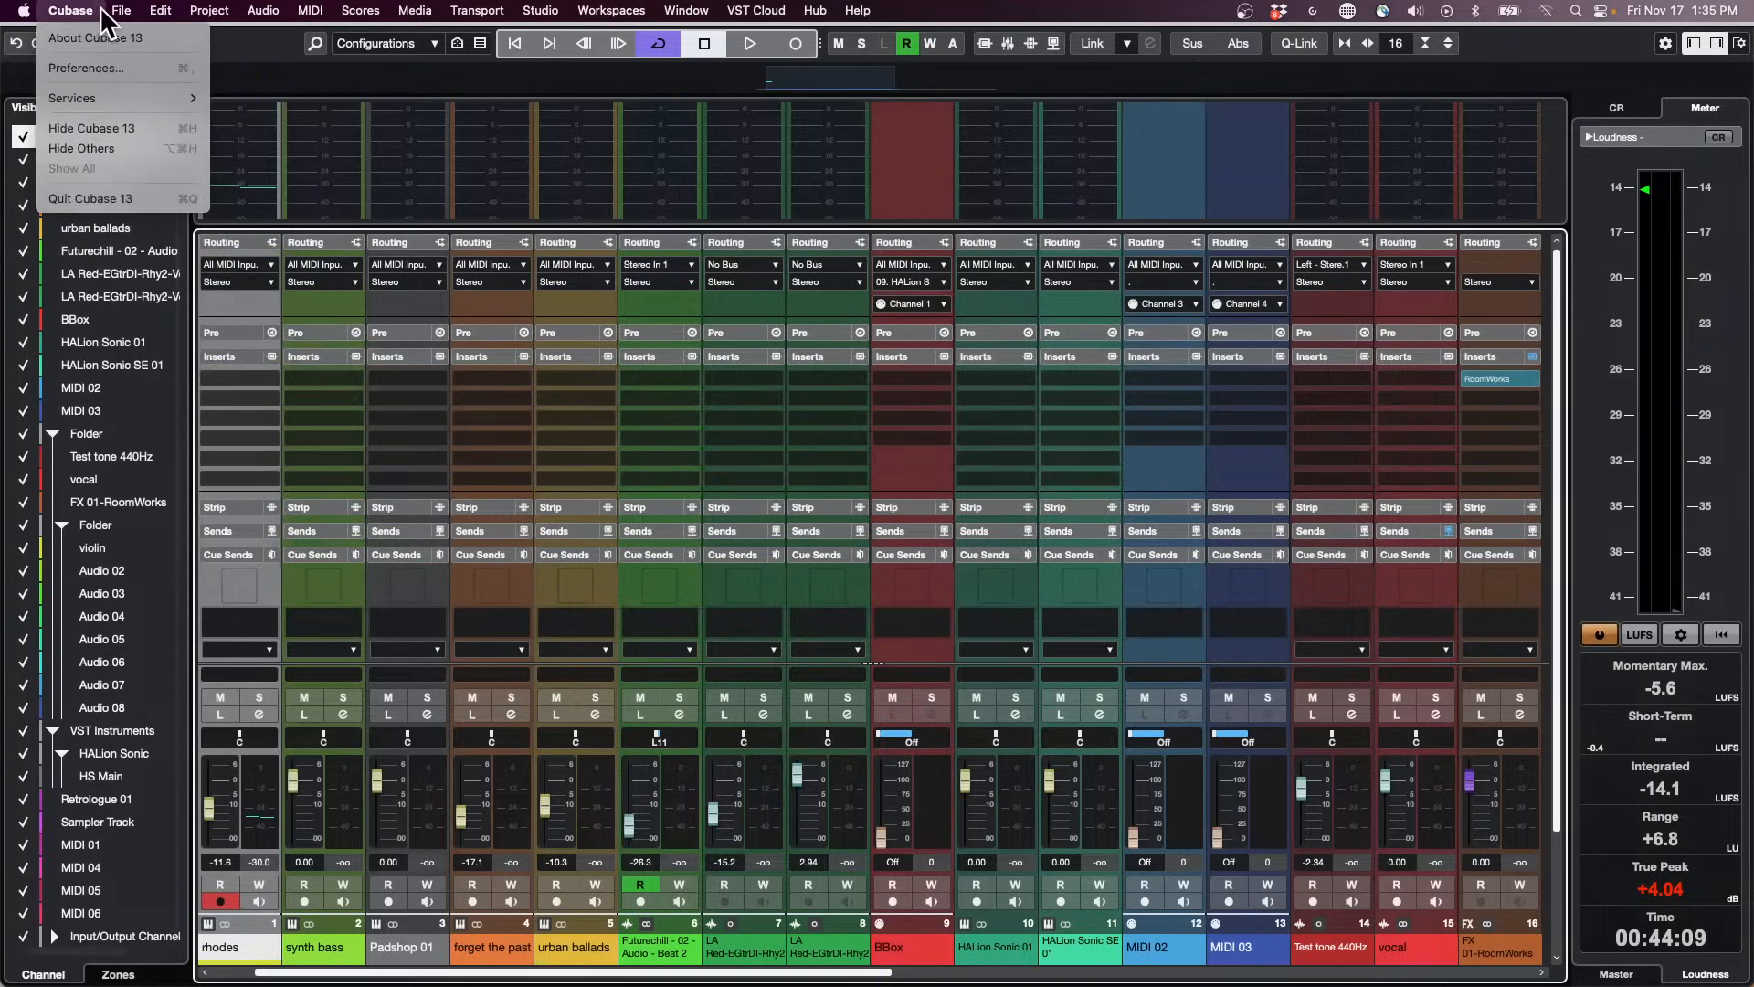
pyautogui.click(114, 70)
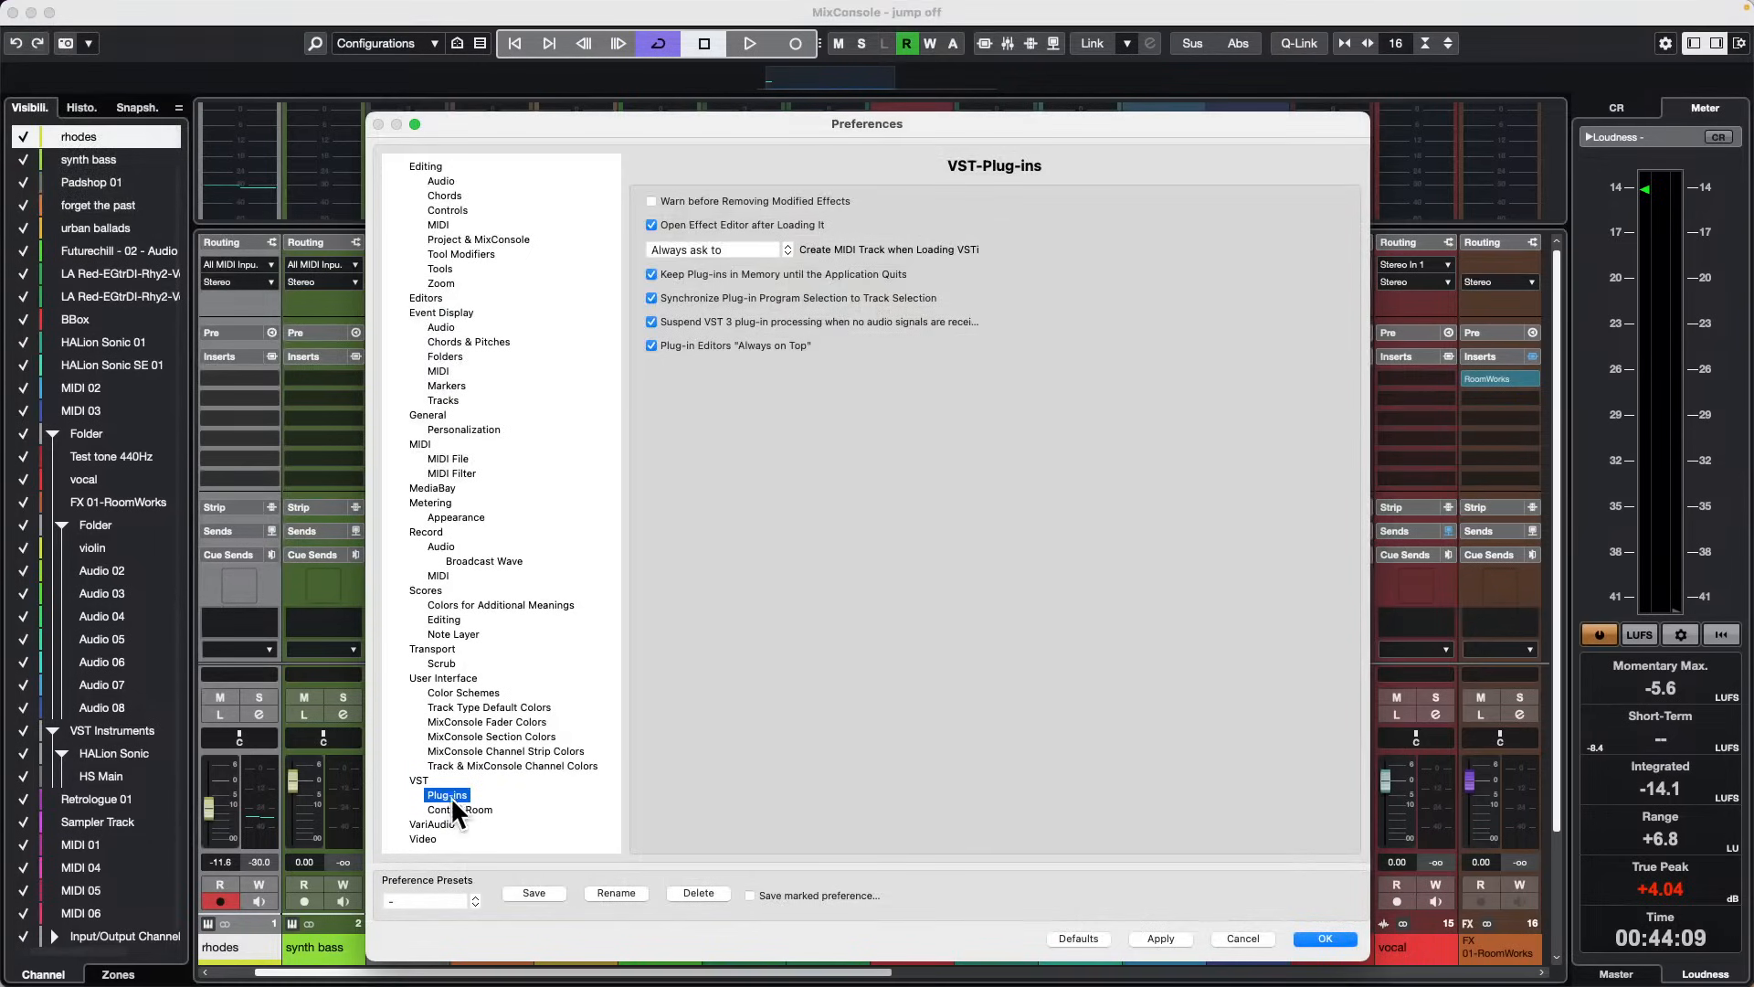
pyautogui.click(495, 737)
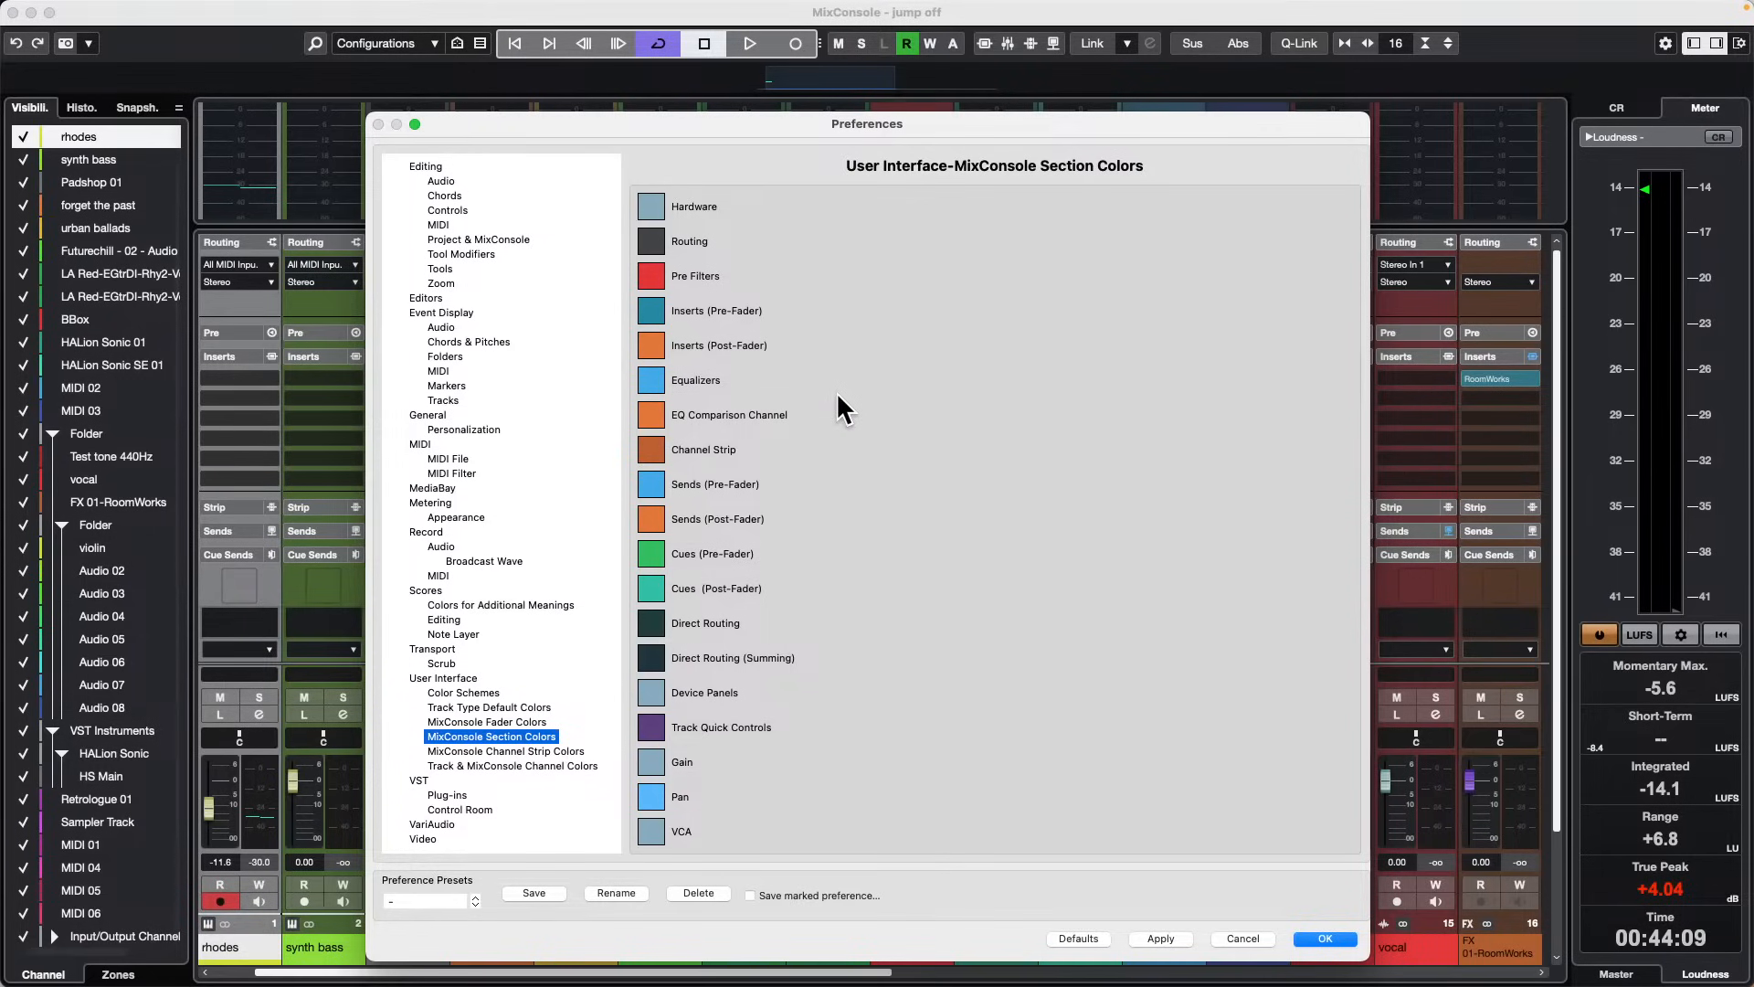
pyautogui.click(651, 241)
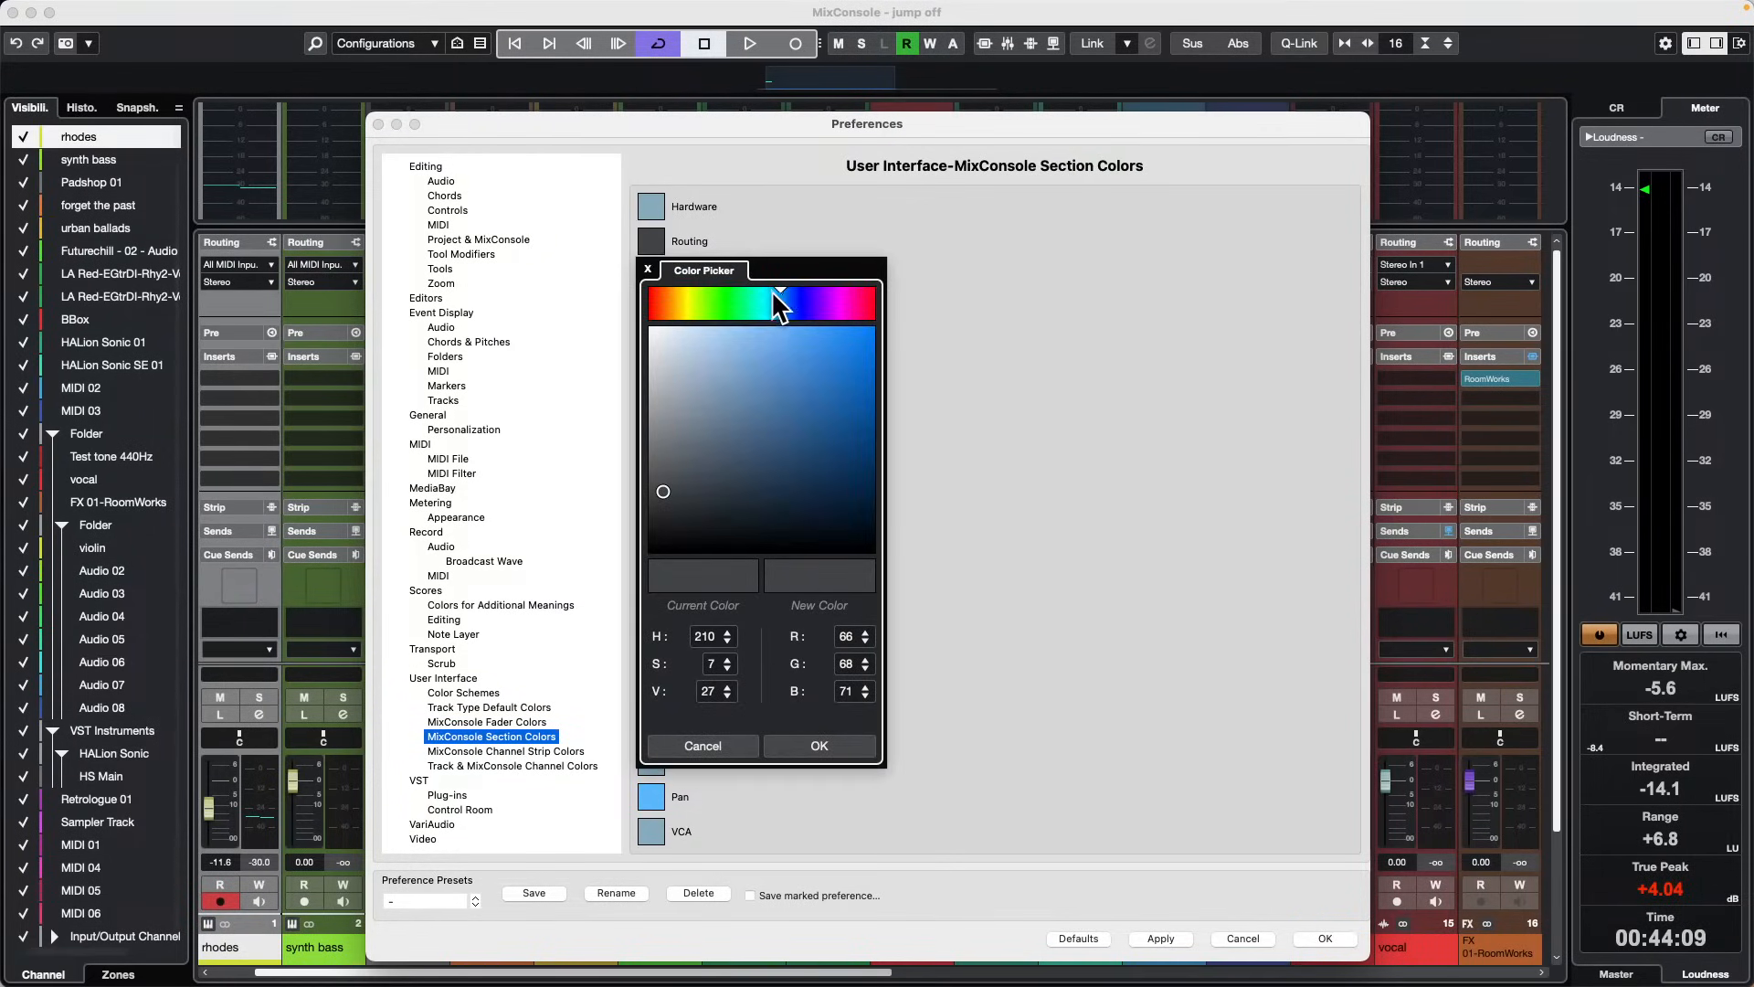
pyautogui.moveTo(738, 299); pyautogui.dragTo(724, 319)
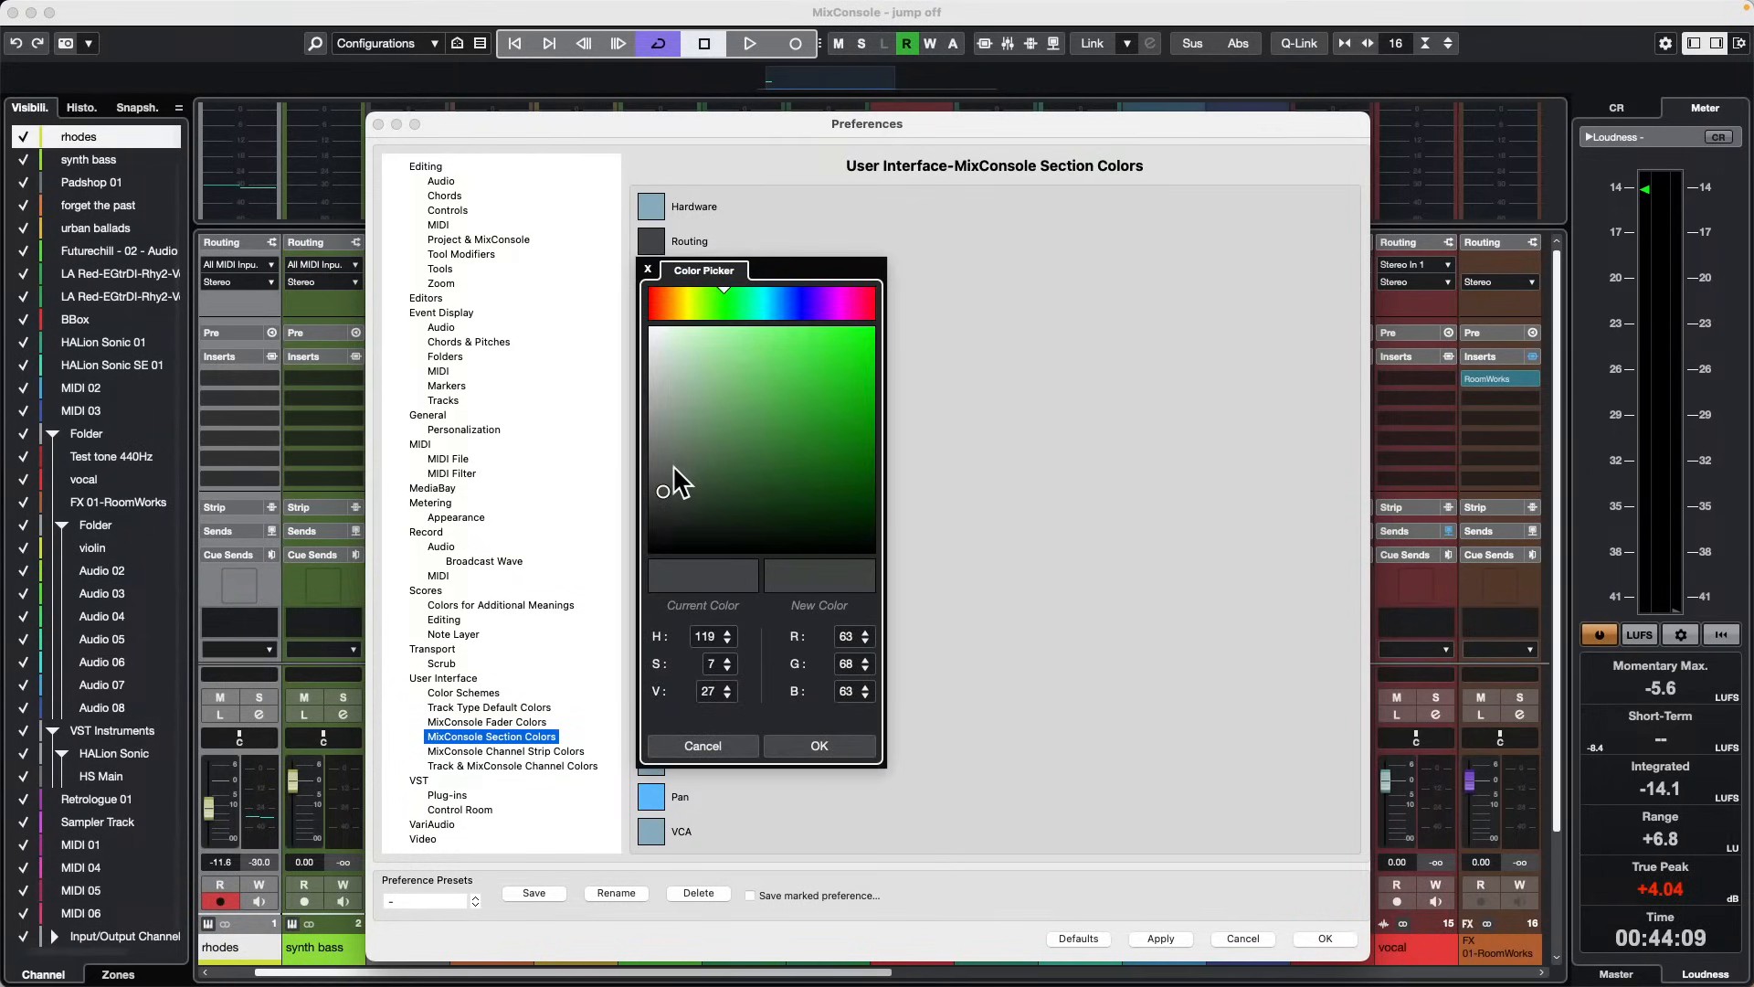
pyautogui.moveTo(673, 467)
pyautogui.mouseDown()
pyautogui.moveTo(901, 360)
pyautogui.moveTo(834, 339)
pyautogui.mouseUp()
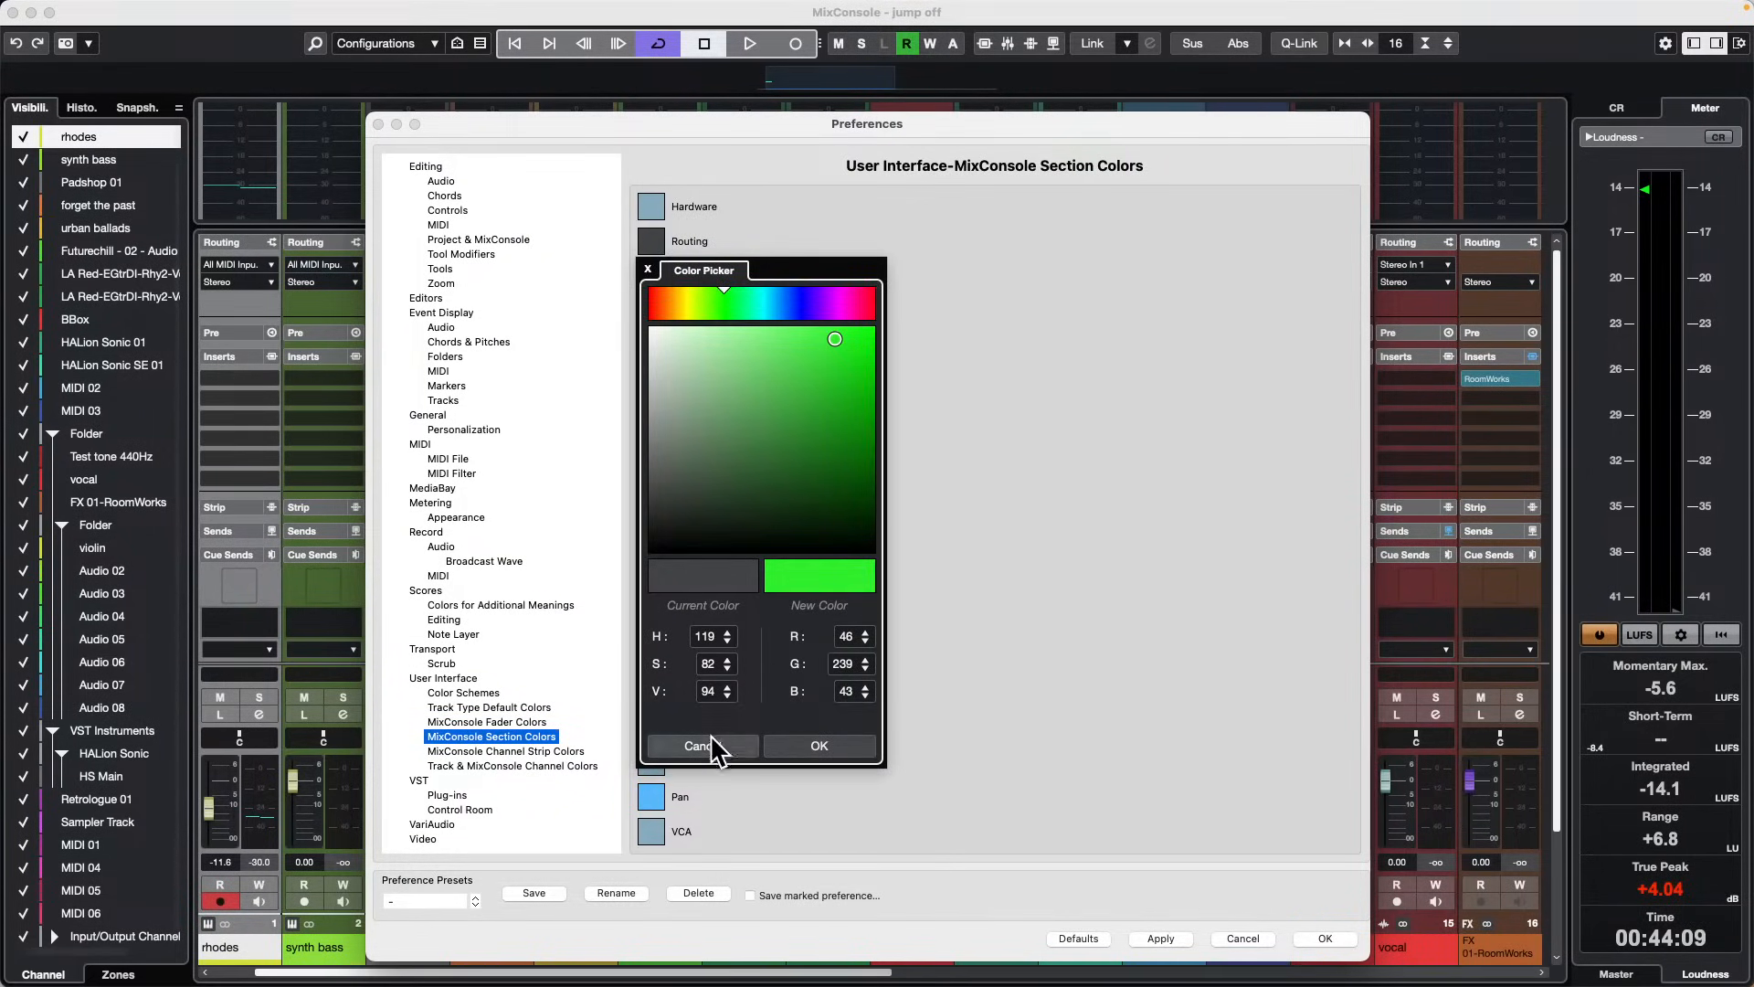
pyautogui.click(853, 745)
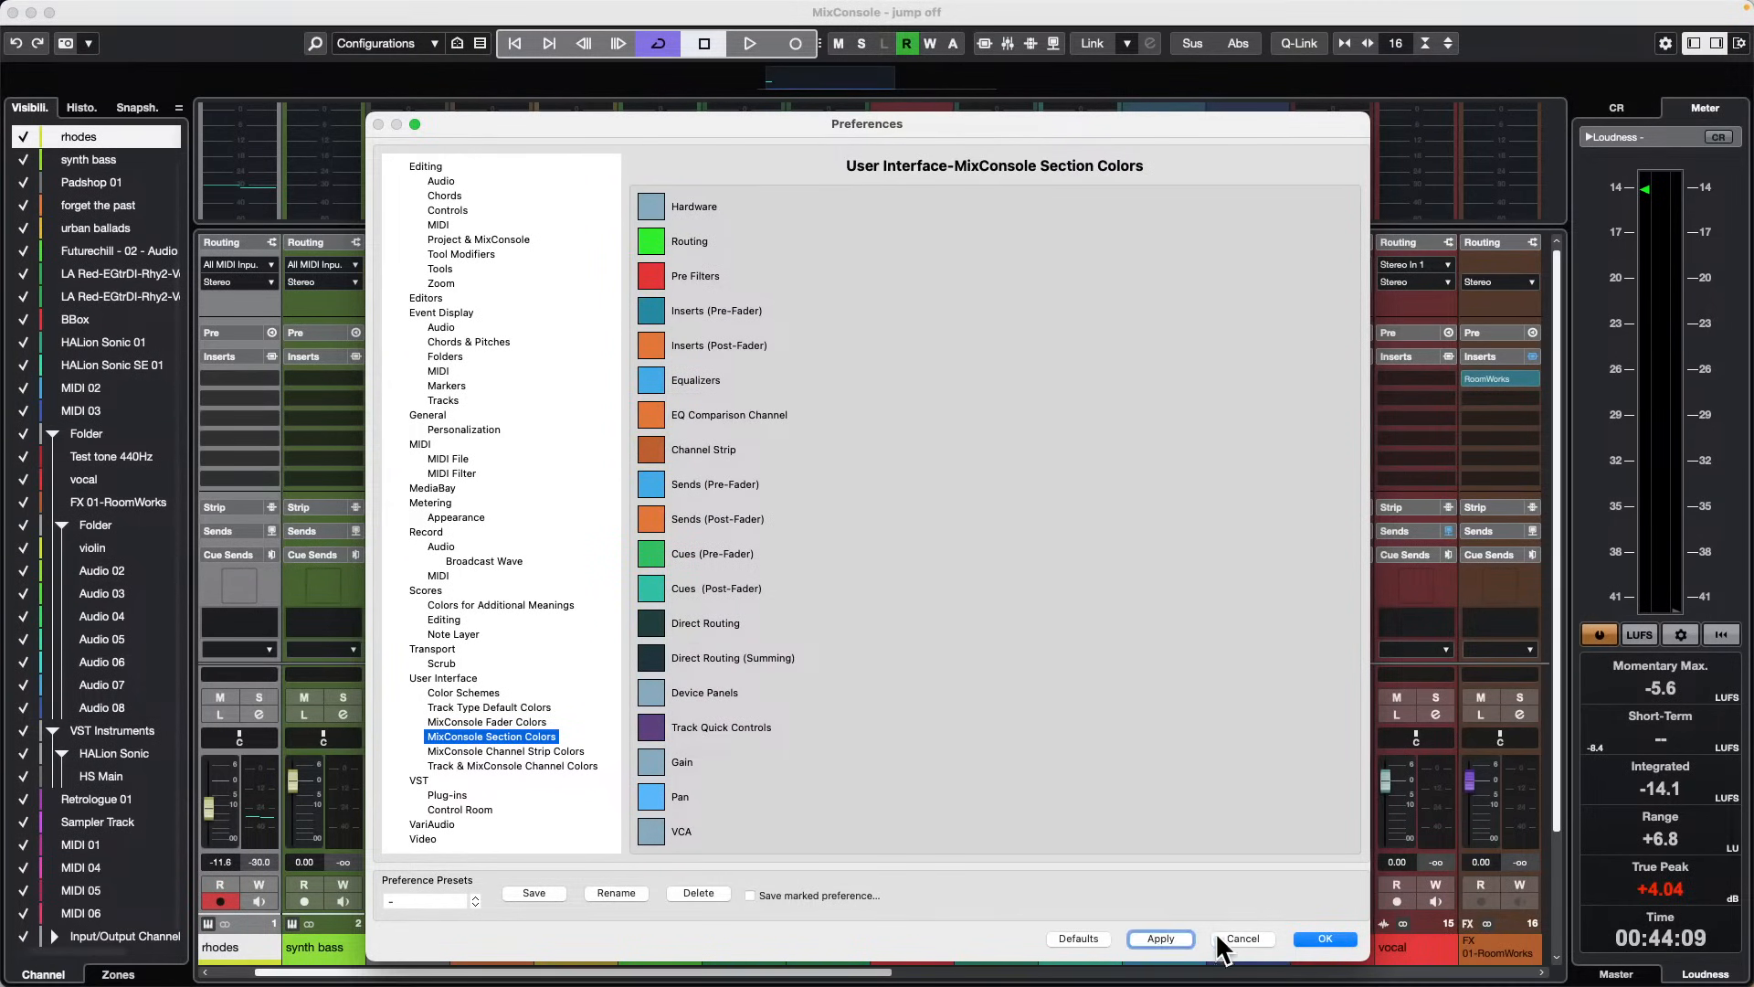
pyautogui.click(1314, 940)
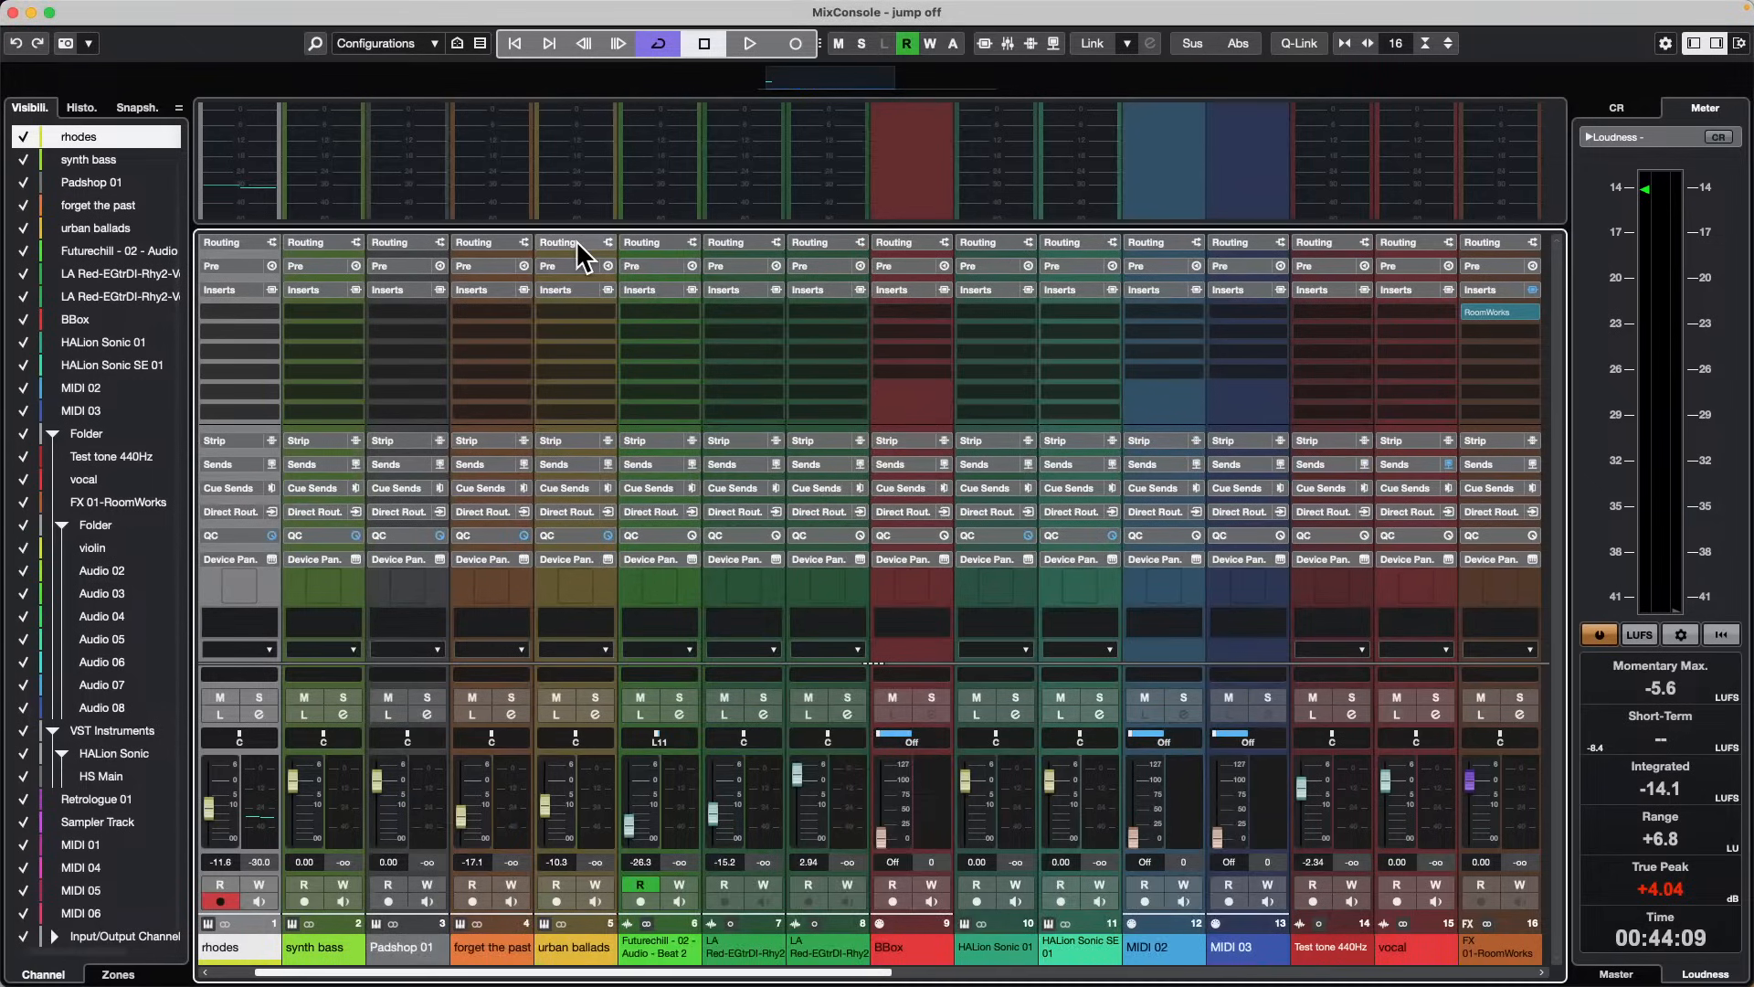
# Step: Expand both the Routing and the Pre sections on all MixConsole channels
pyautogui.rightClick(575, 239)
pyautogui.click(568, 240)
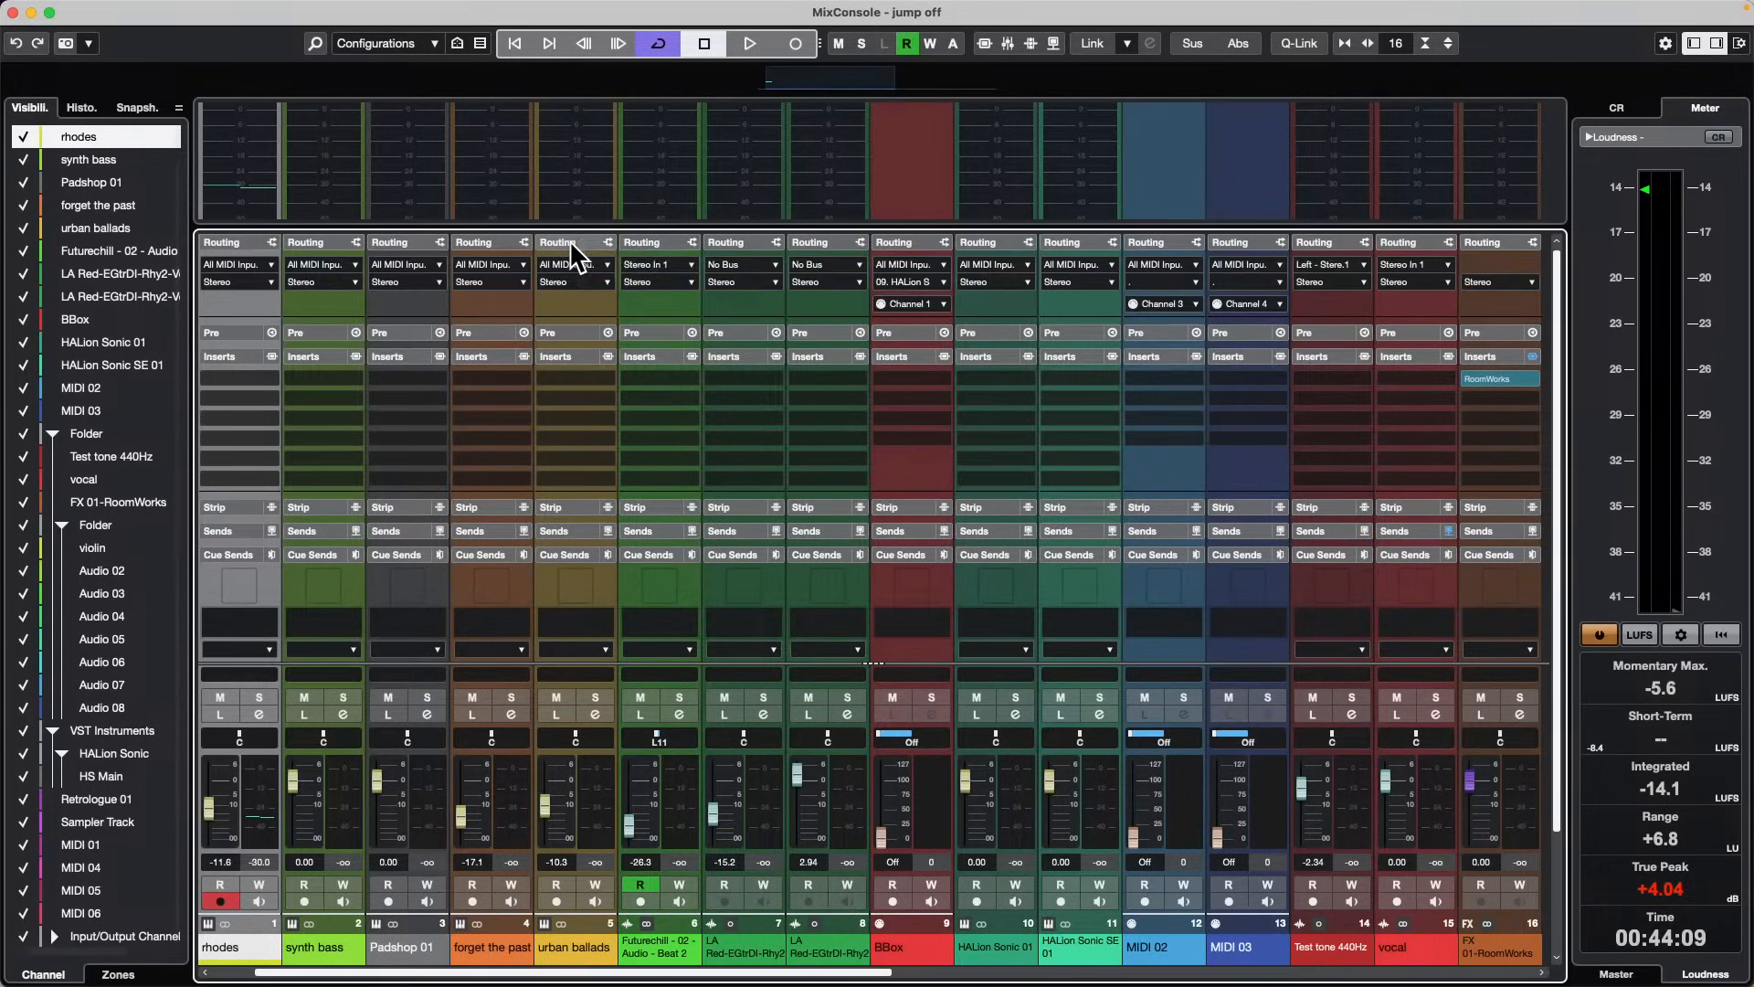
pyautogui.click(568, 240)
pyautogui.click(569, 240)
pyautogui.click(654, 332)
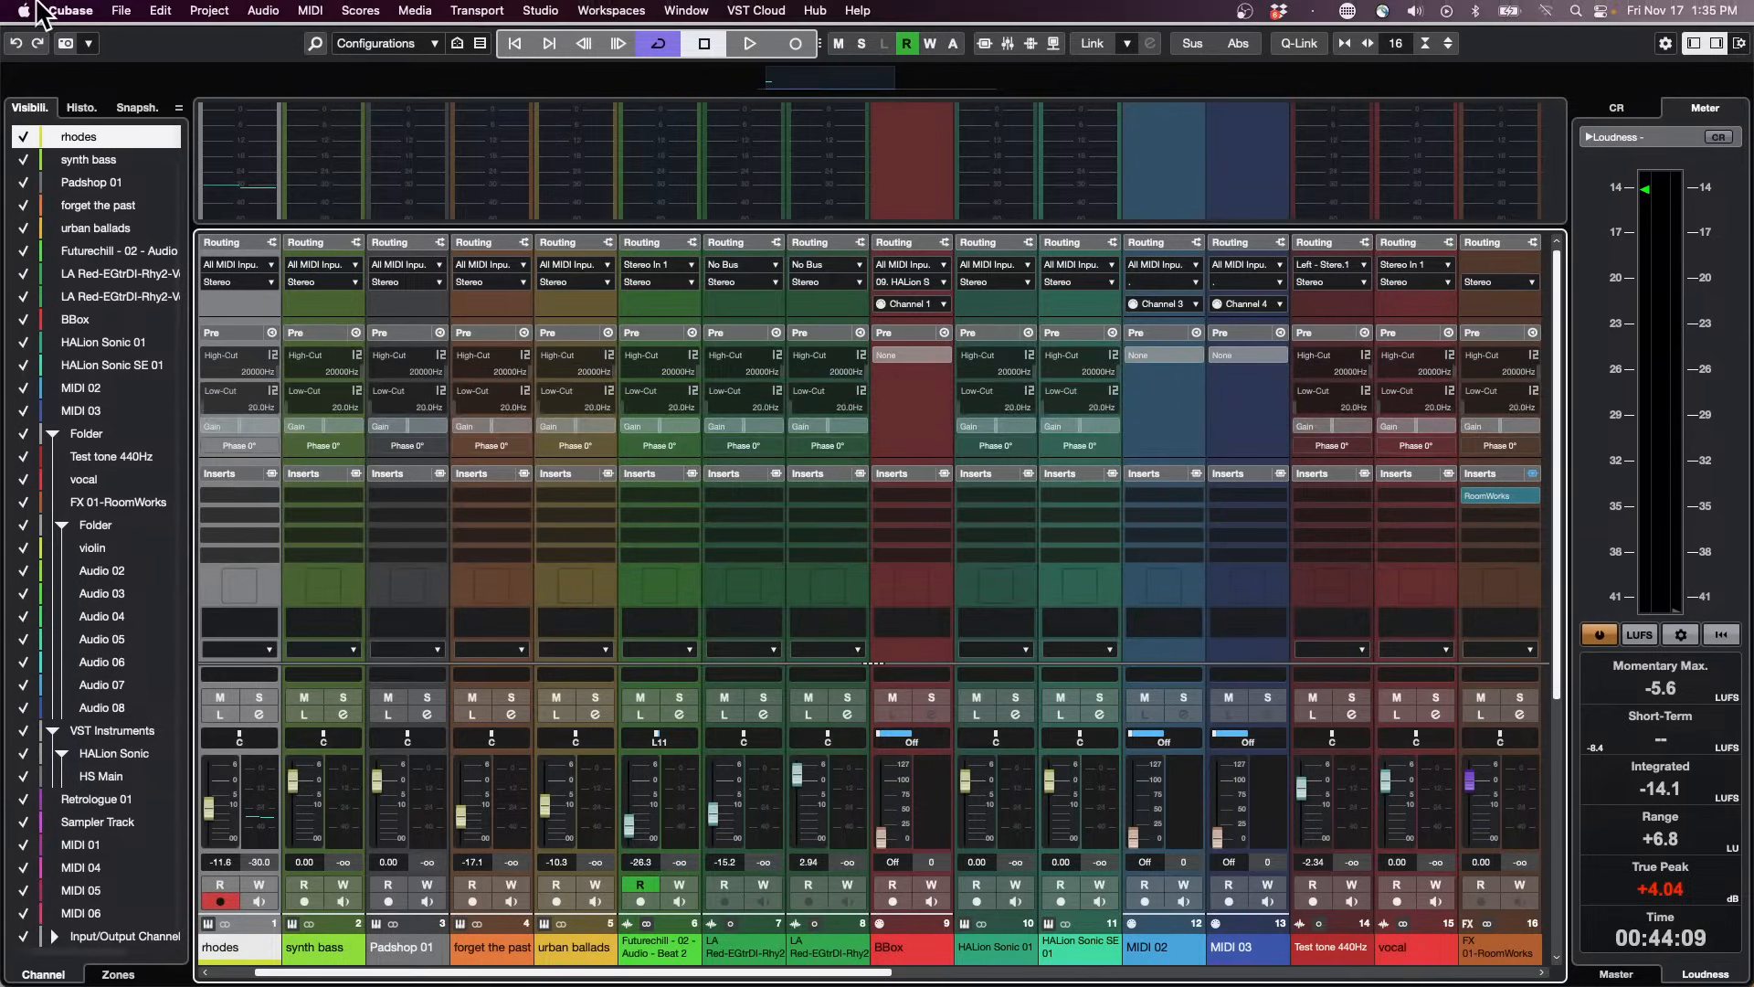
# Step: Review the MixConsole Section Colors preferences and close them
pyautogui.click(71, 10)
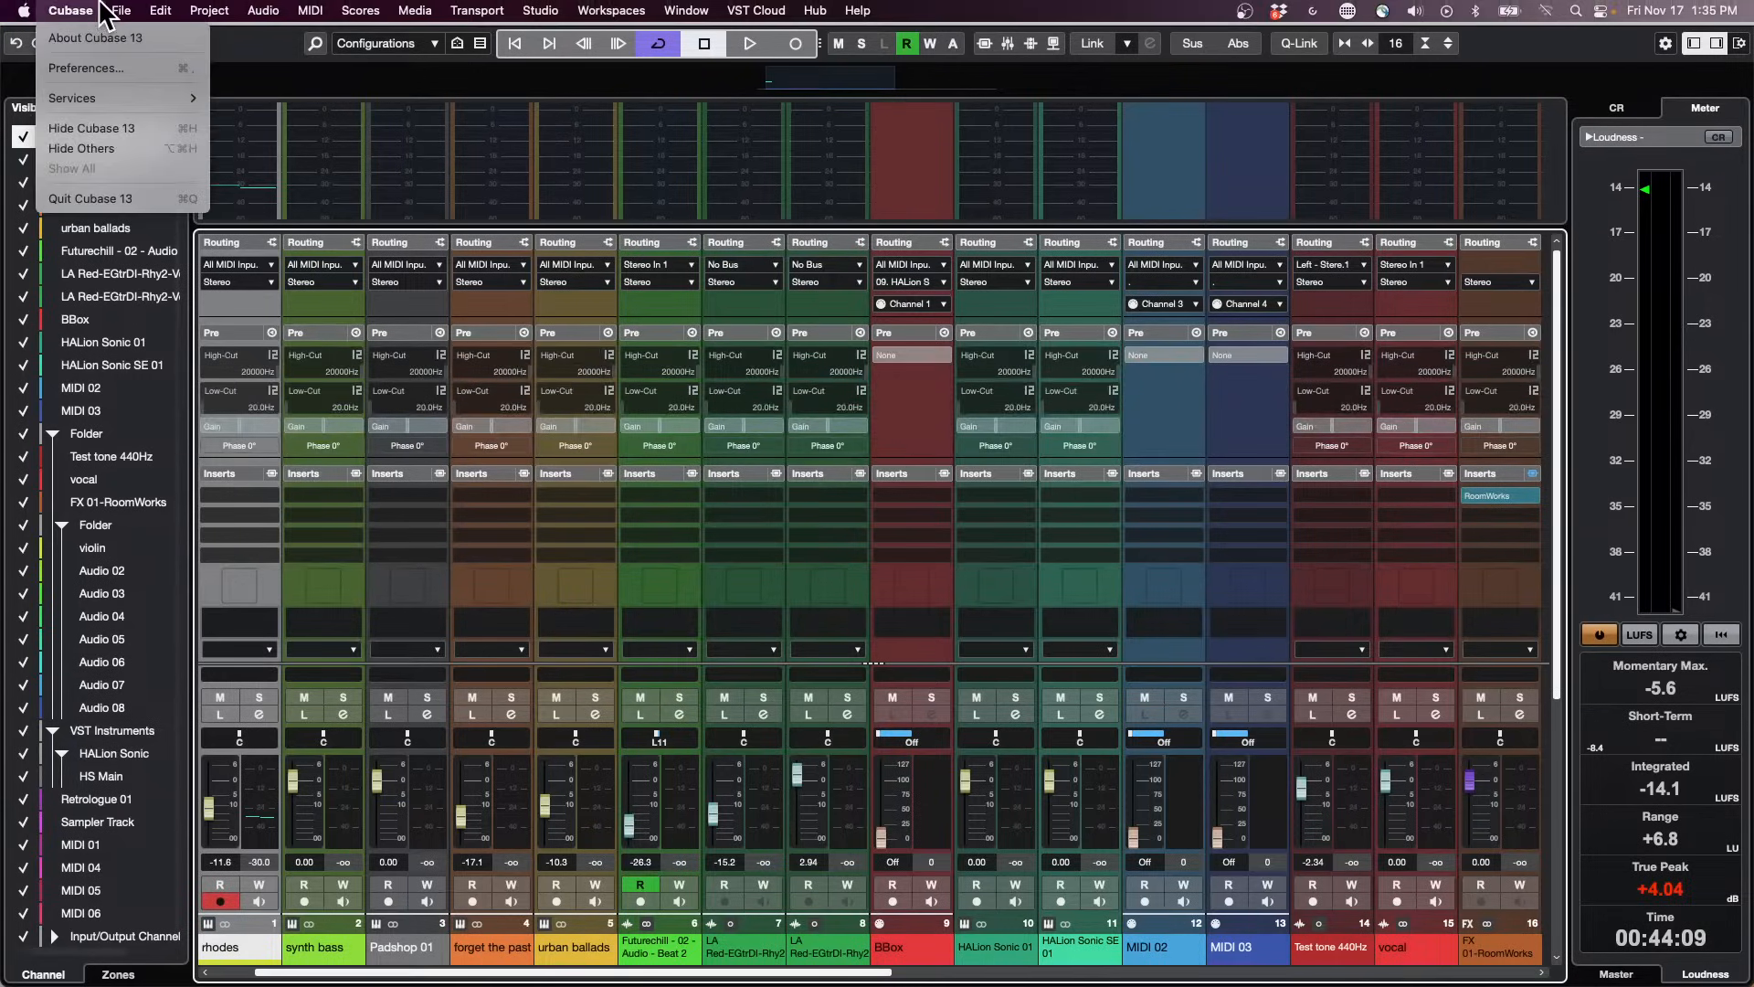
pyautogui.click(102, 69)
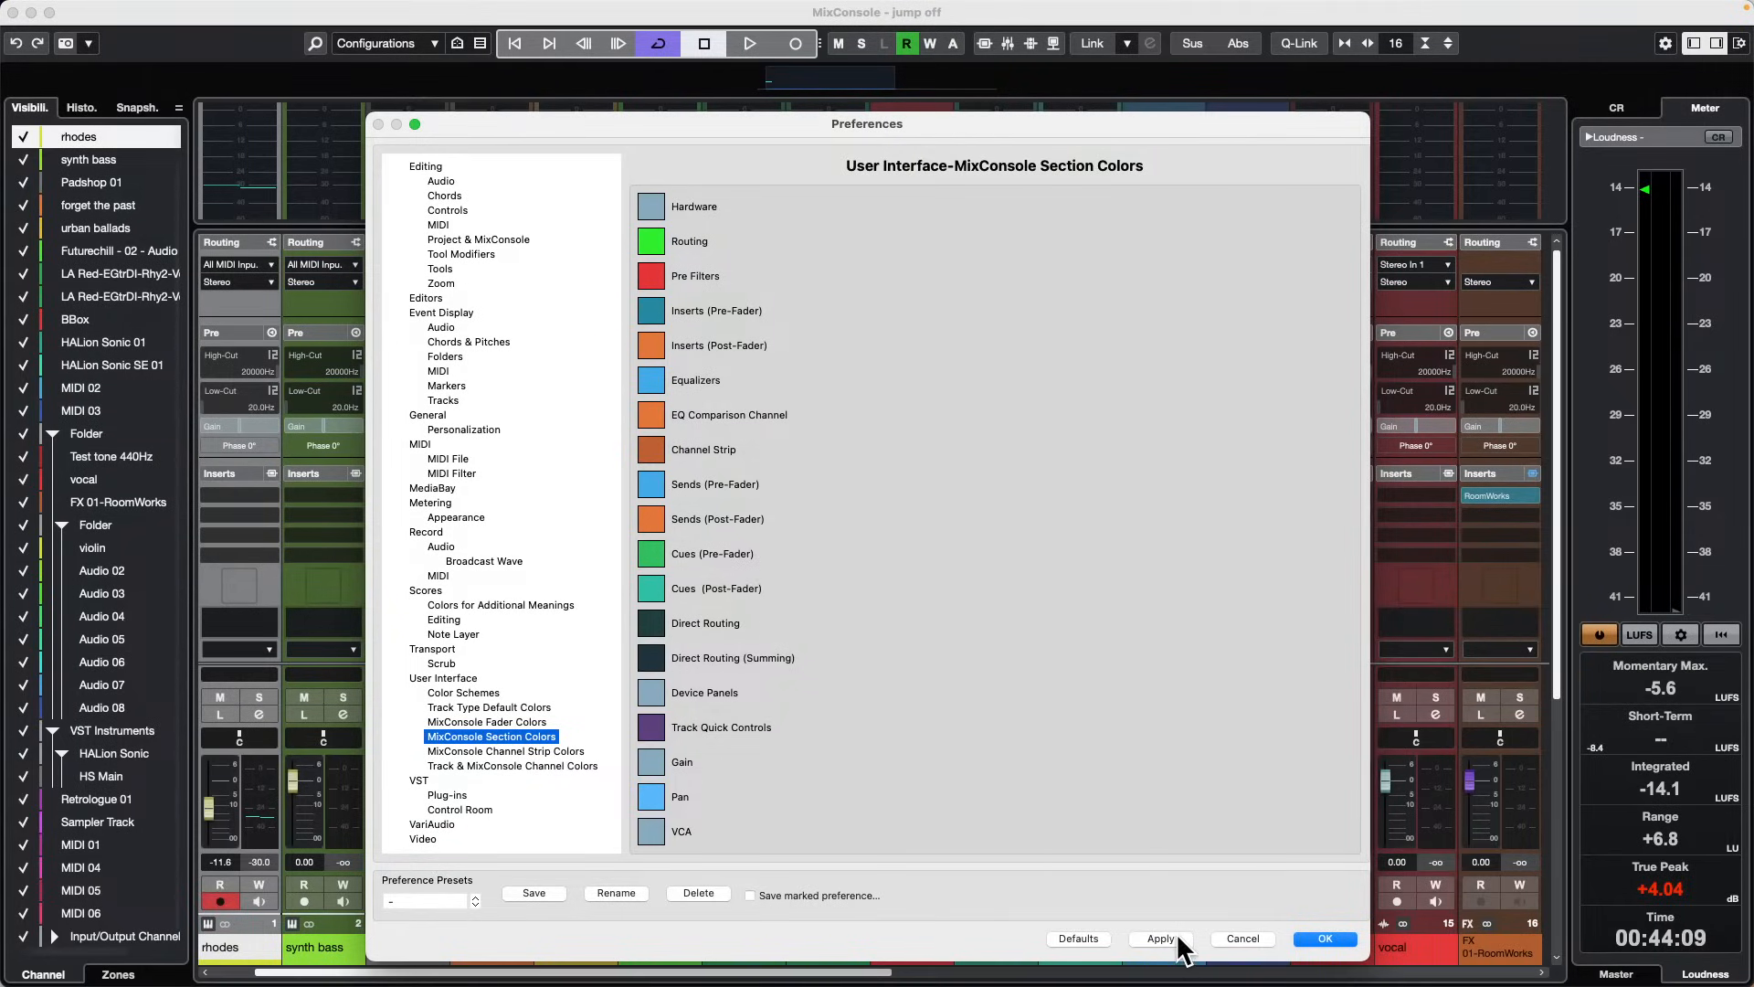
pyautogui.click(1325, 939)
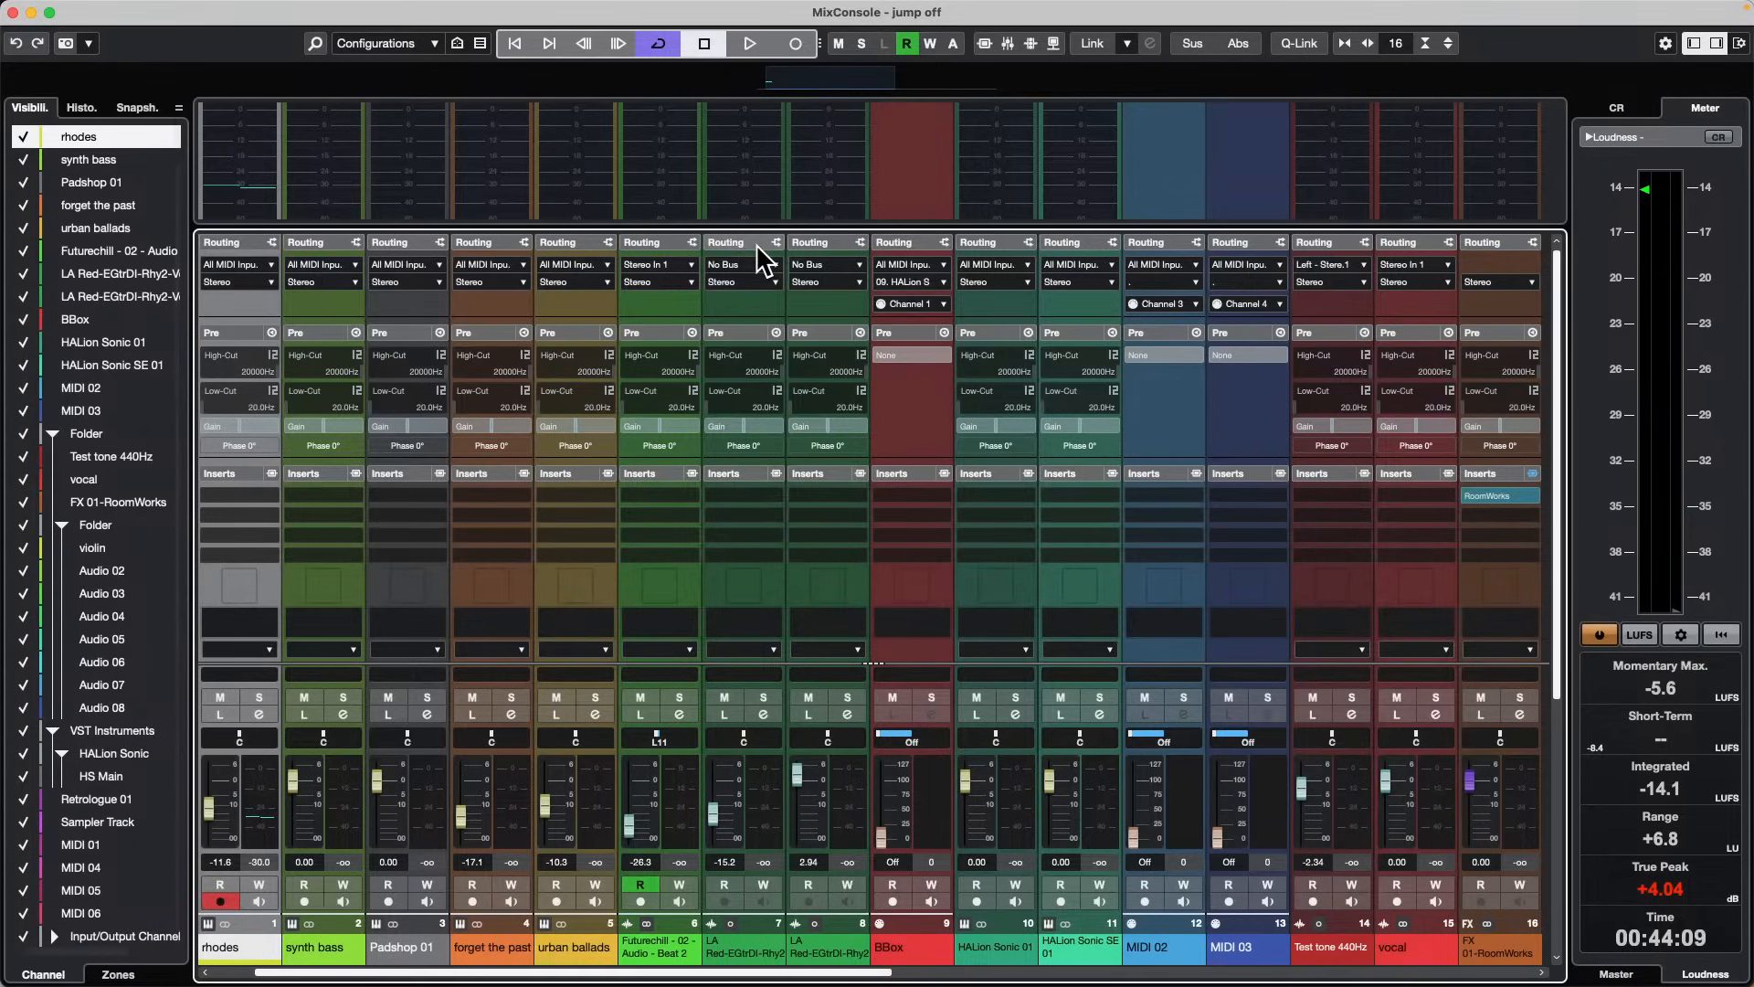
# Step: Collapse the Routing section on all MixConsole channels and expand it again
pyautogui.scroll(-5, 757, 247)
pyautogui.scroll(5, 756, 247)
pyautogui.moveTo(754, 244); pyautogui.dragTo(759, 241)
pyautogui.click(754, 244)
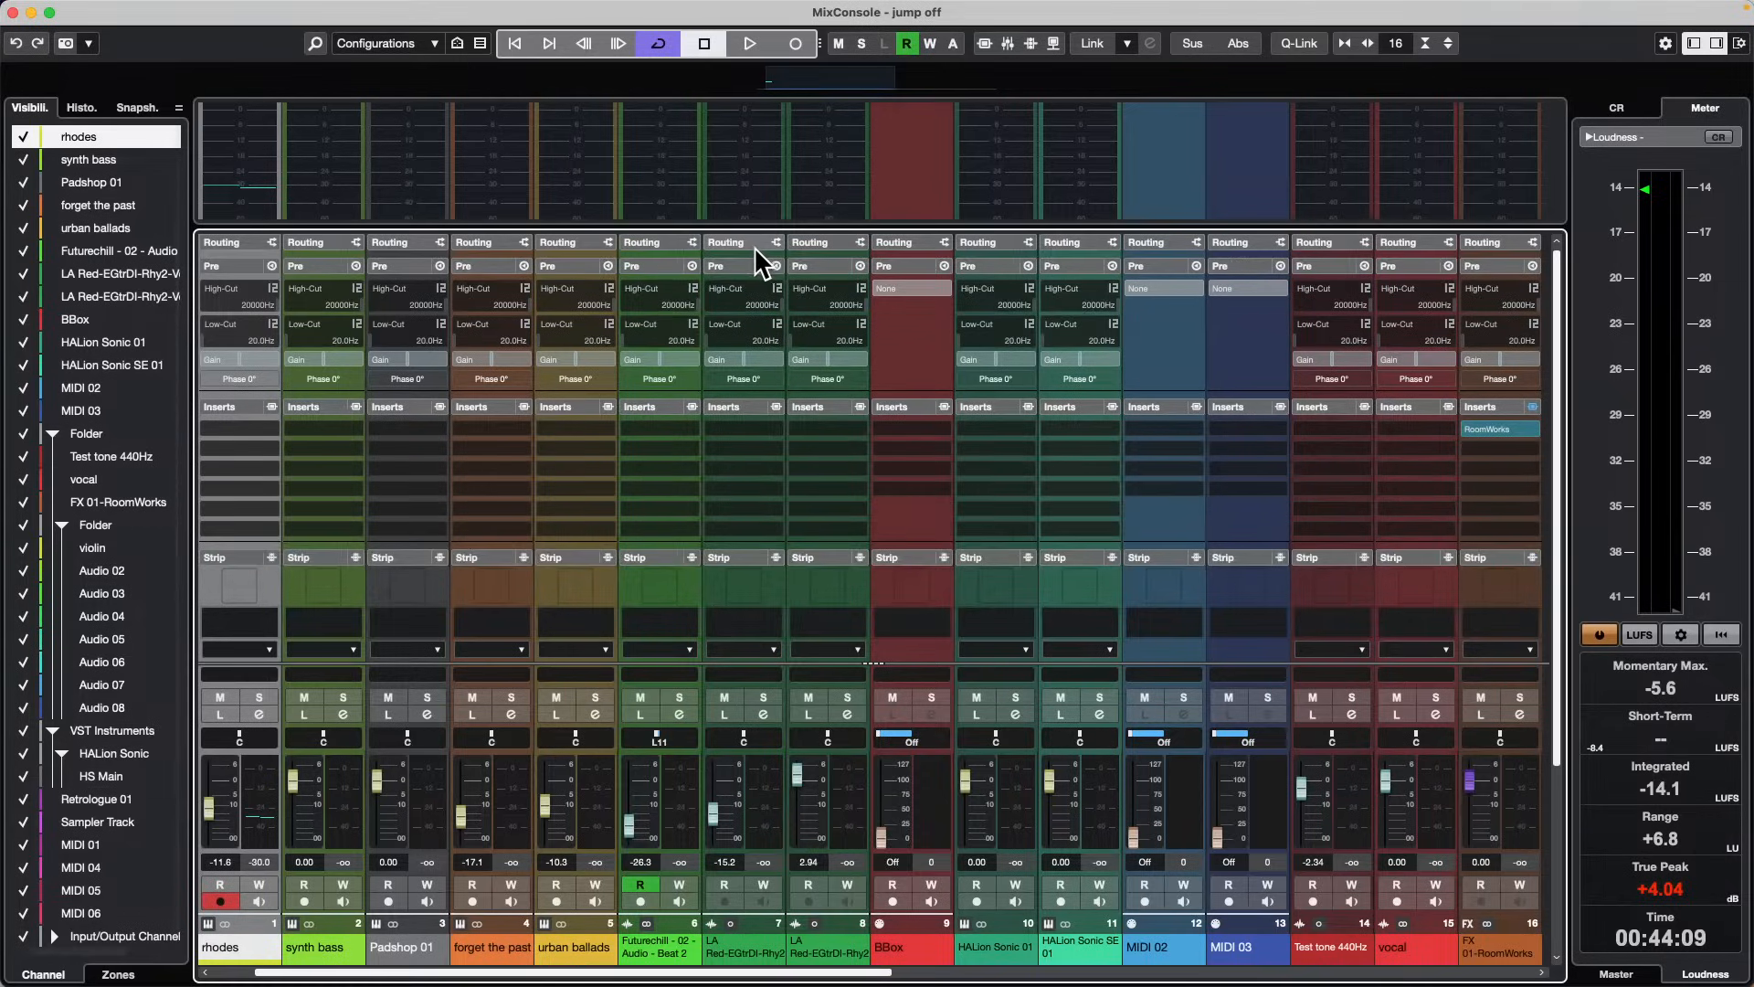
pyautogui.click(758, 242)
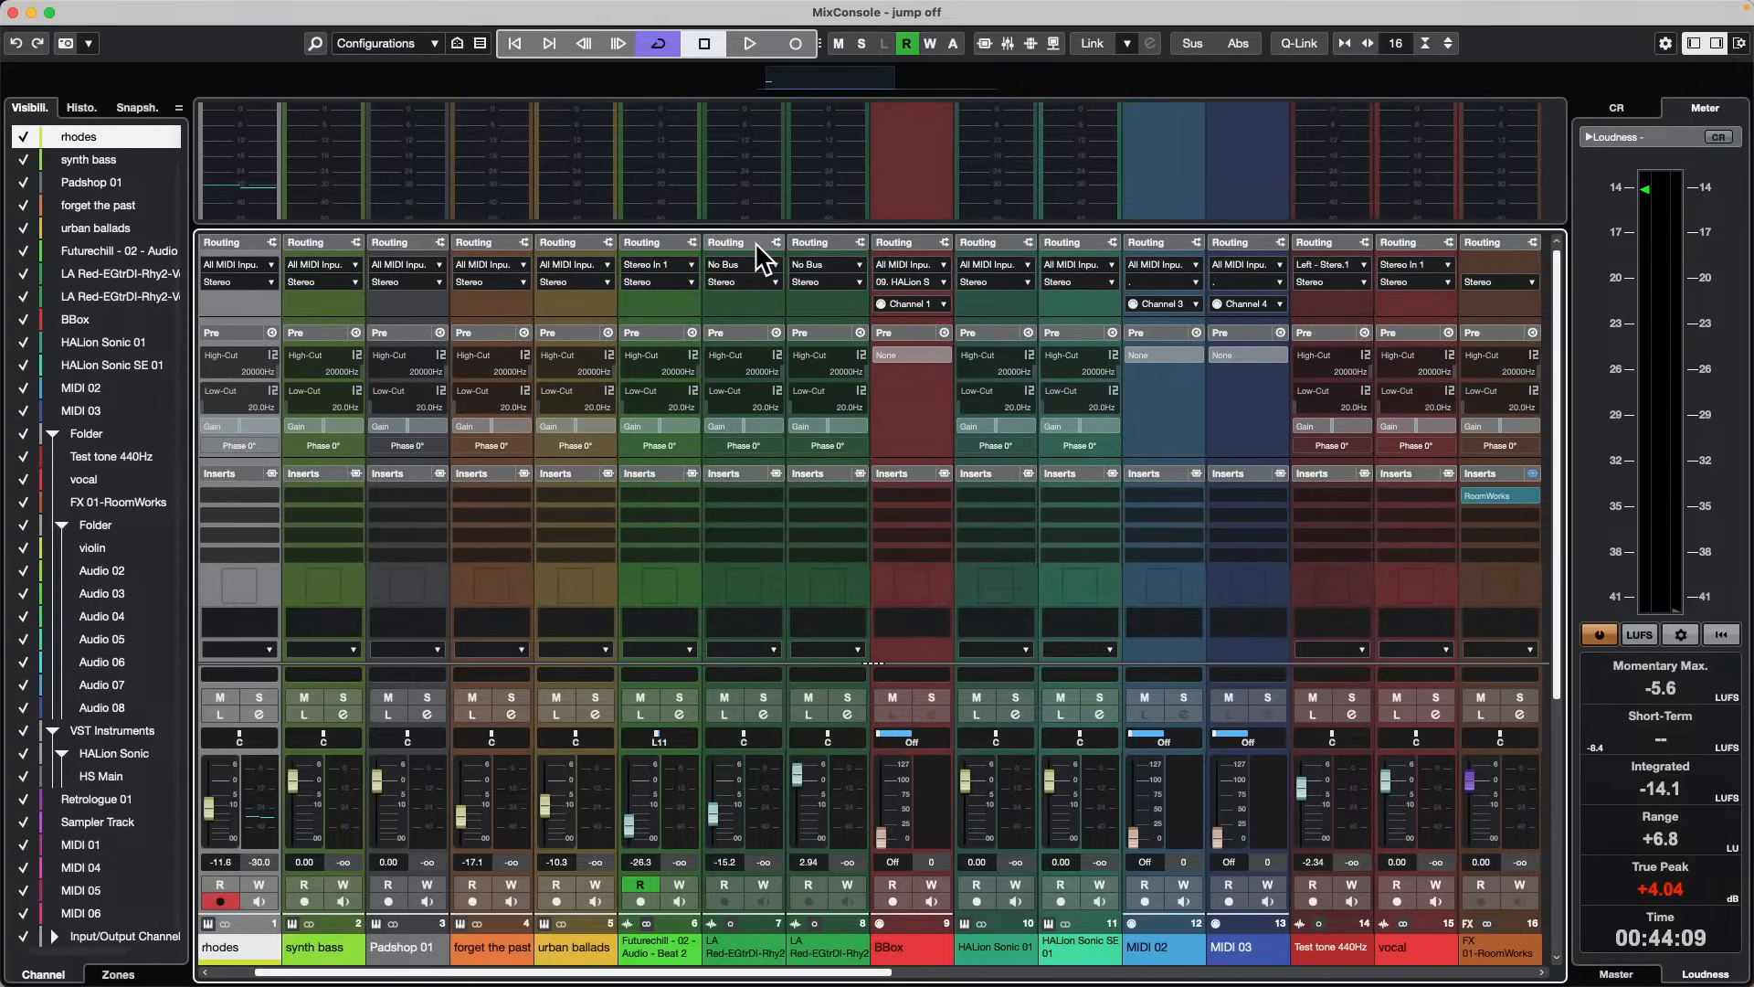
pyautogui.rightClick(755, 241)
pyautogui.click(734, 245)
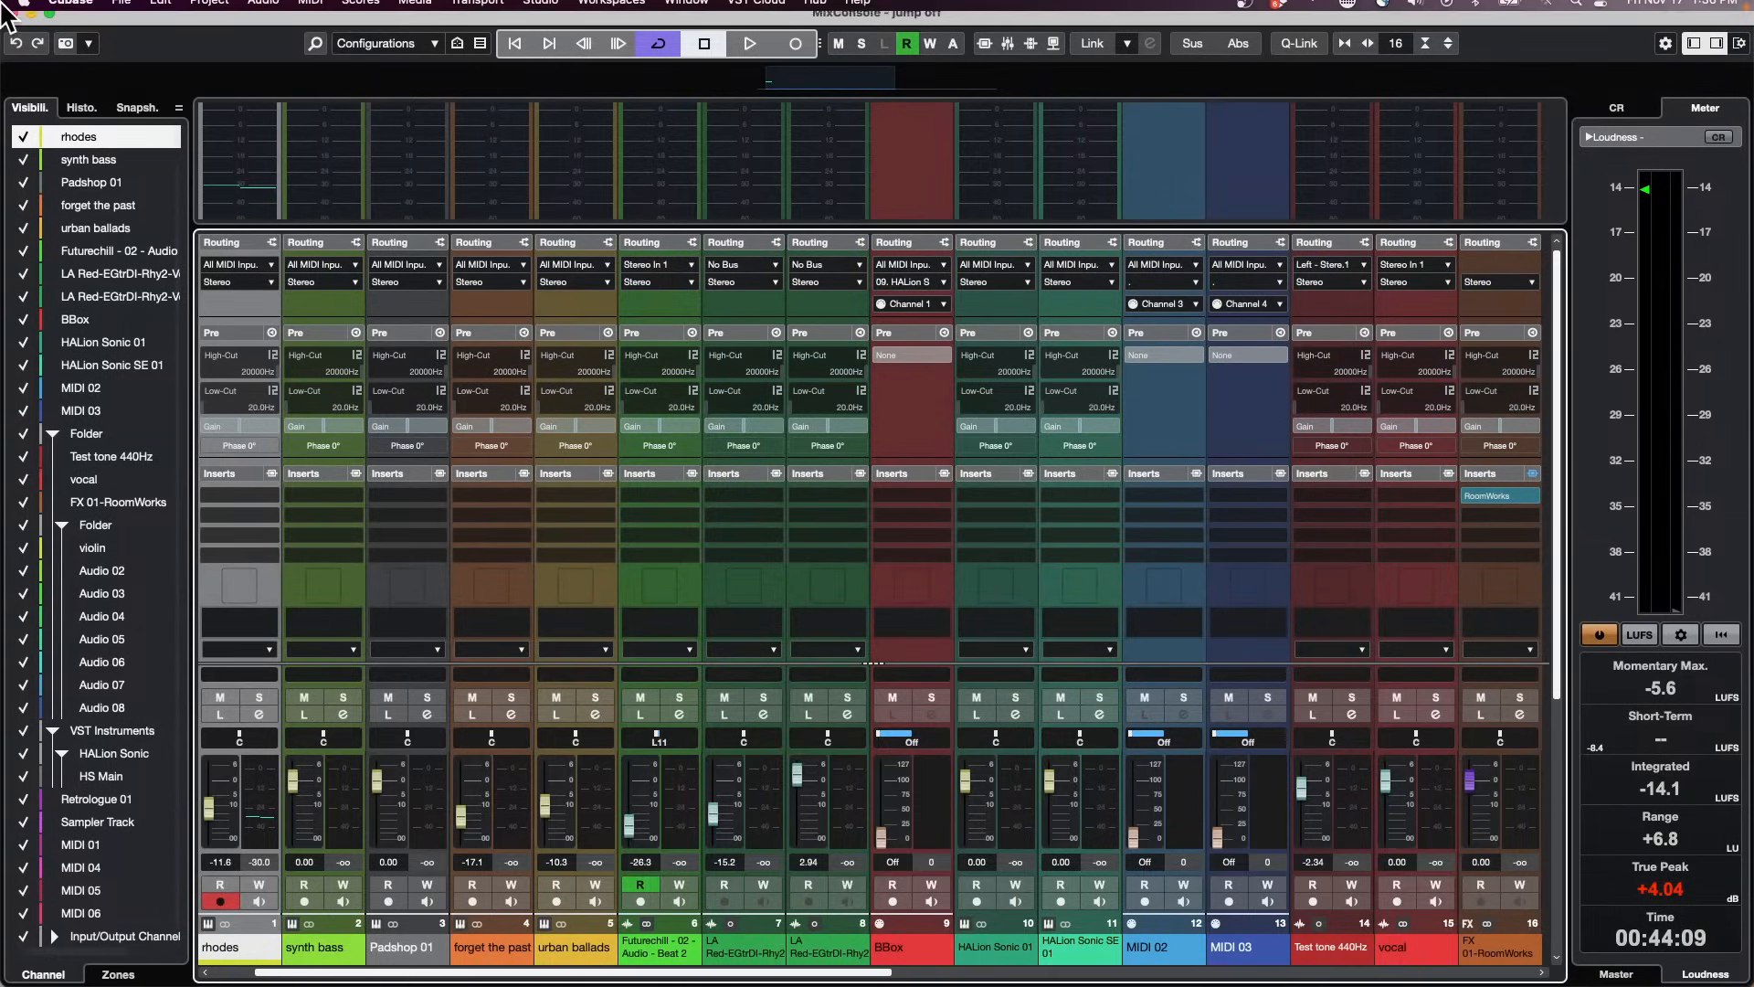
# Step: Examine the User Interface color pages in the preferences, including MixConsole Section Colors, and close them
pyautogui.click(53, 5)
pyautogui.click(87, 68)
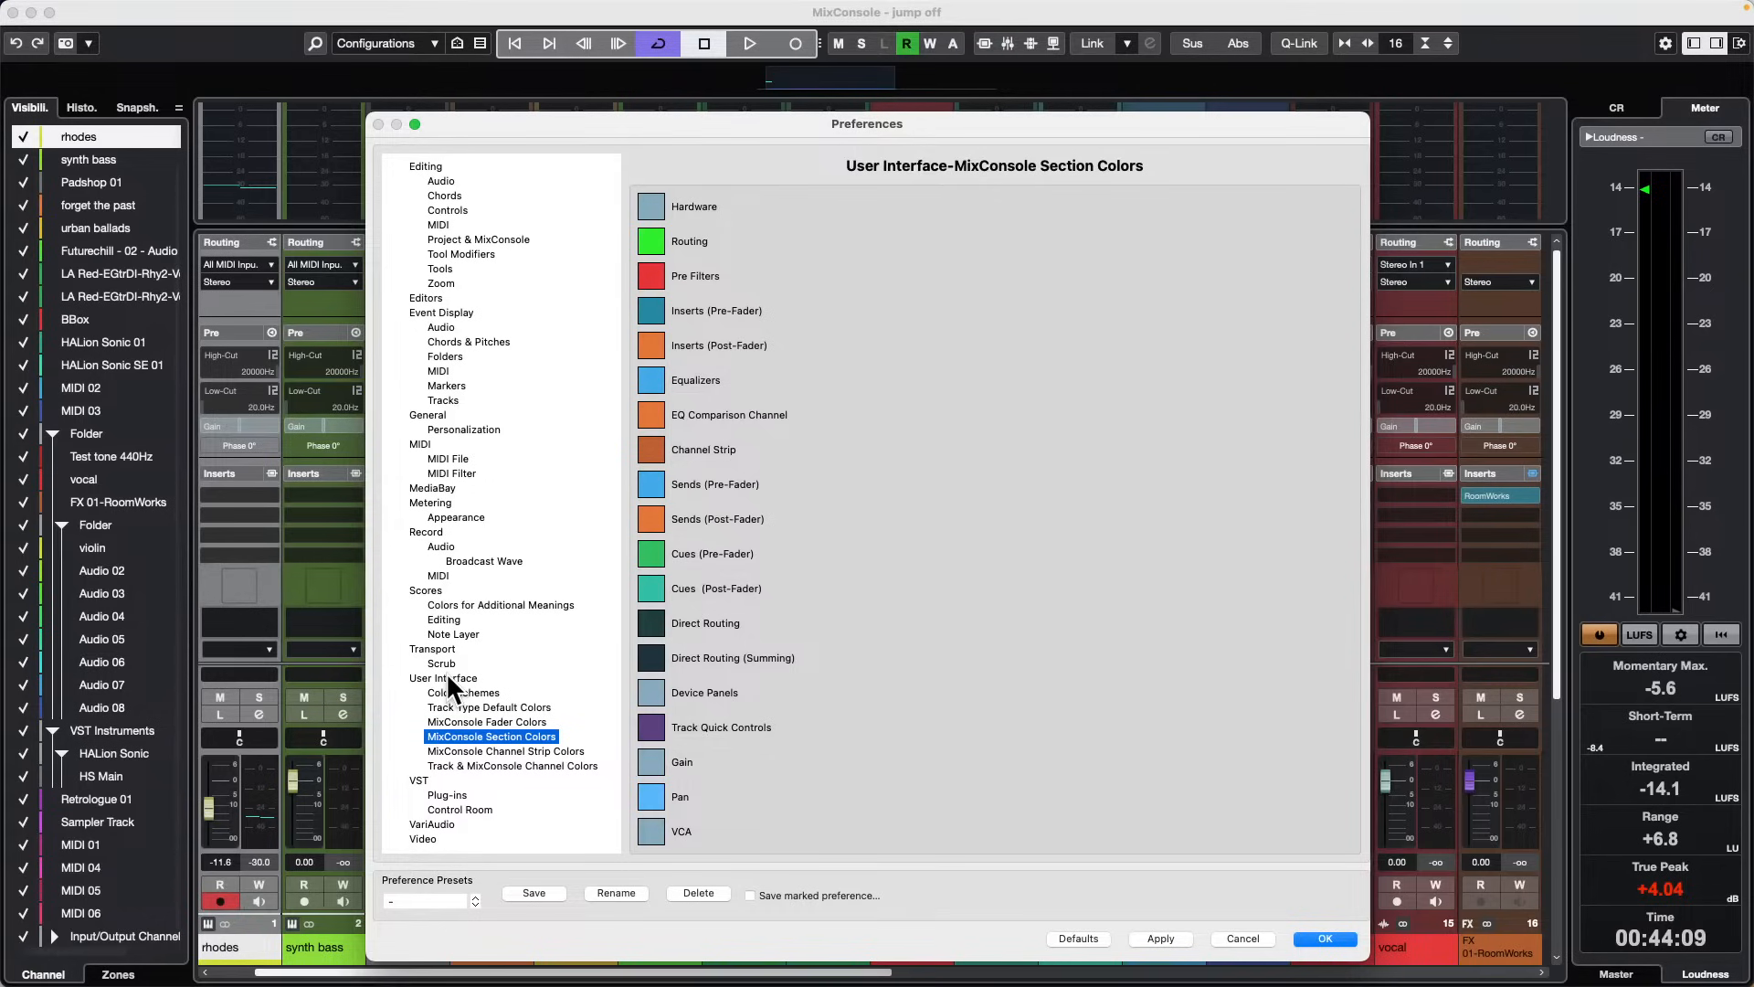
pyautogui.click(1325, 941)
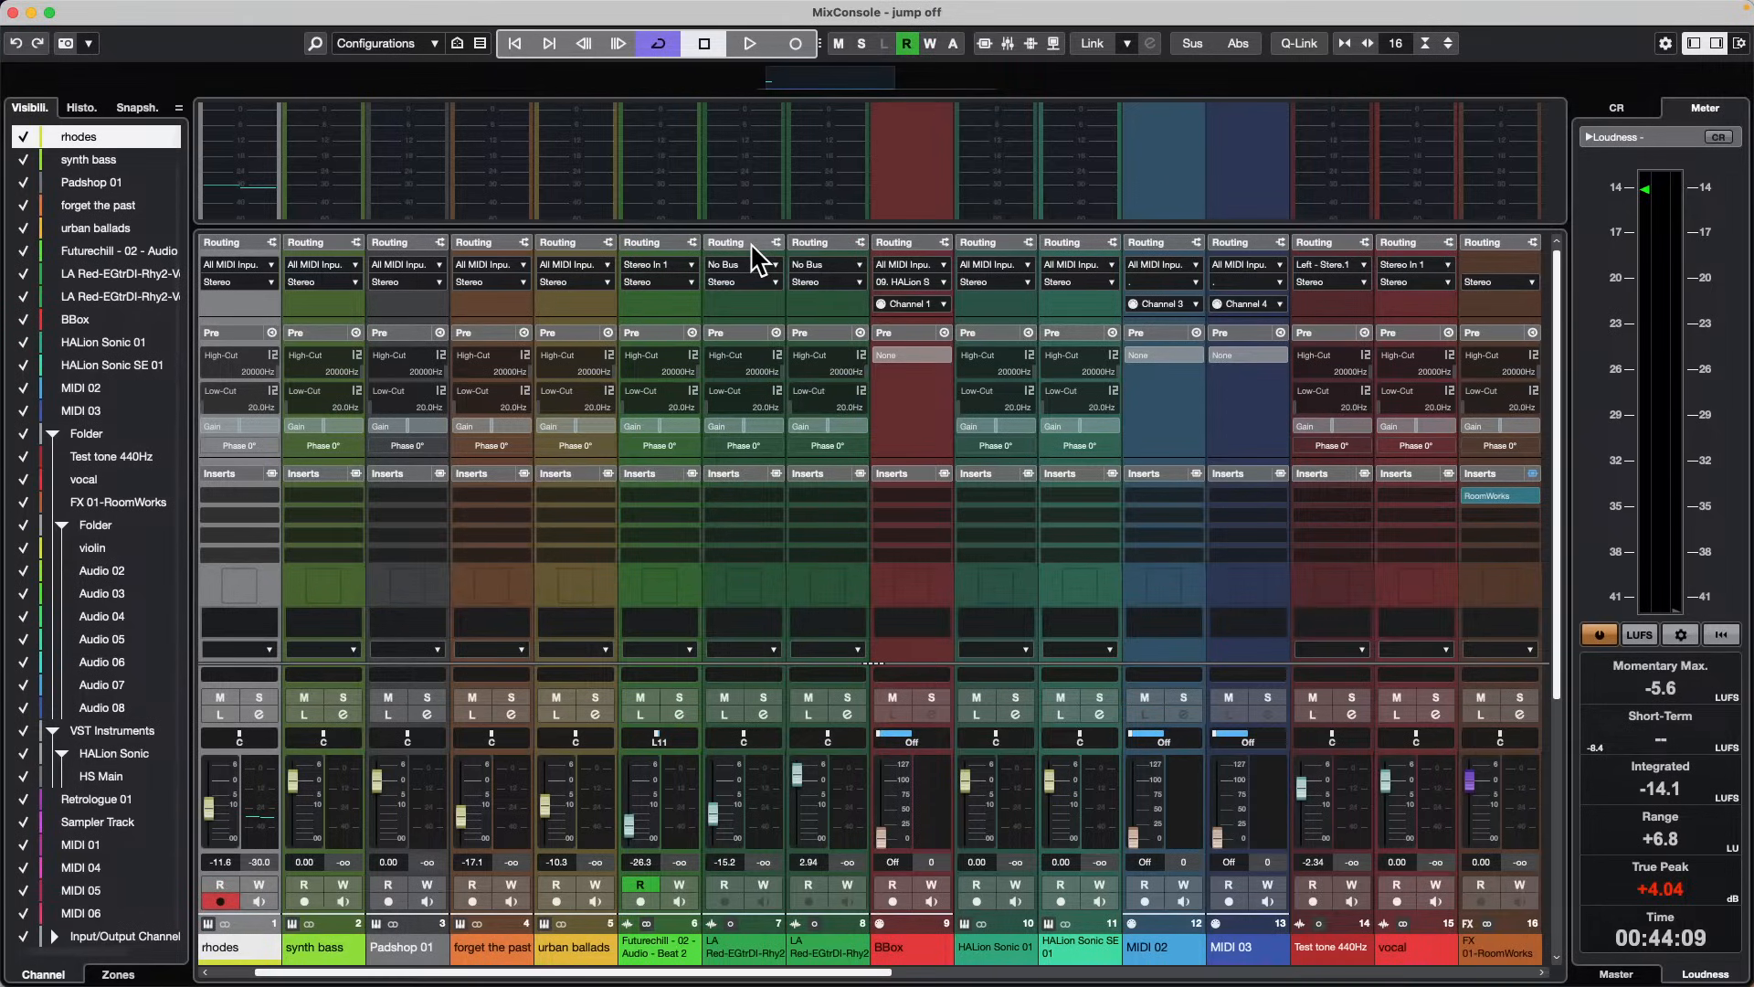
# Step: Close the MixConsole and create a new empty project
pyautogui.click(12, 12)
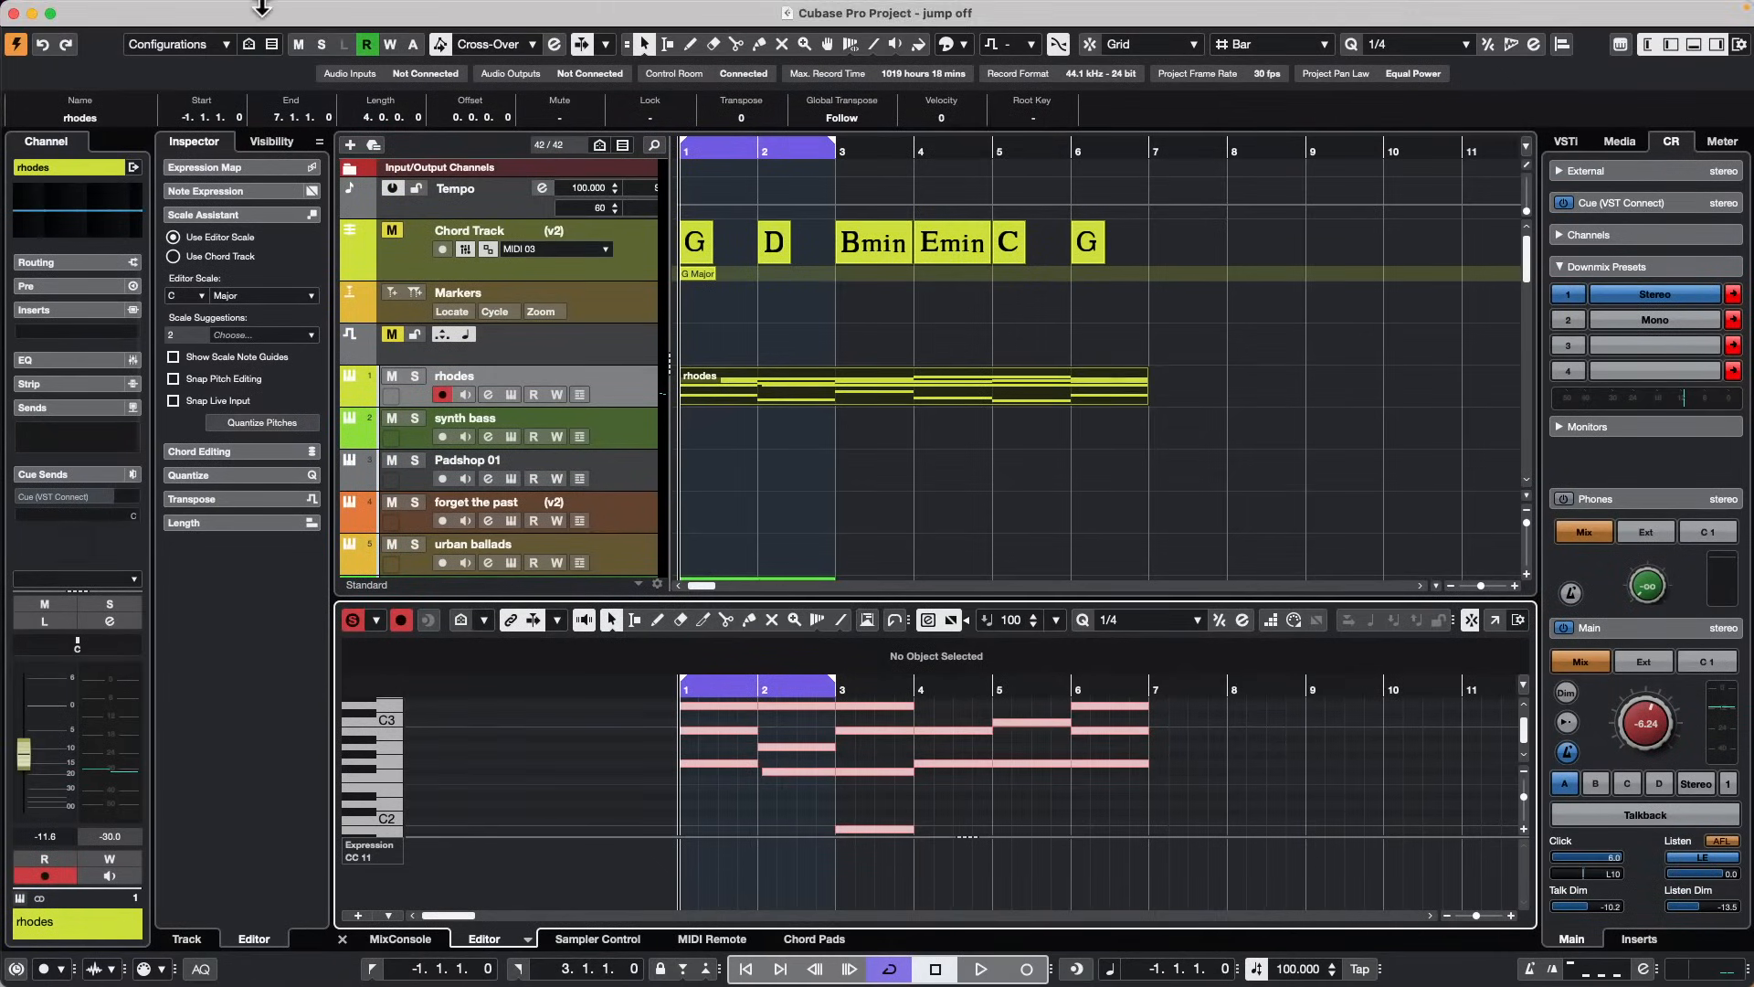
pyautogui.click(122, 10)
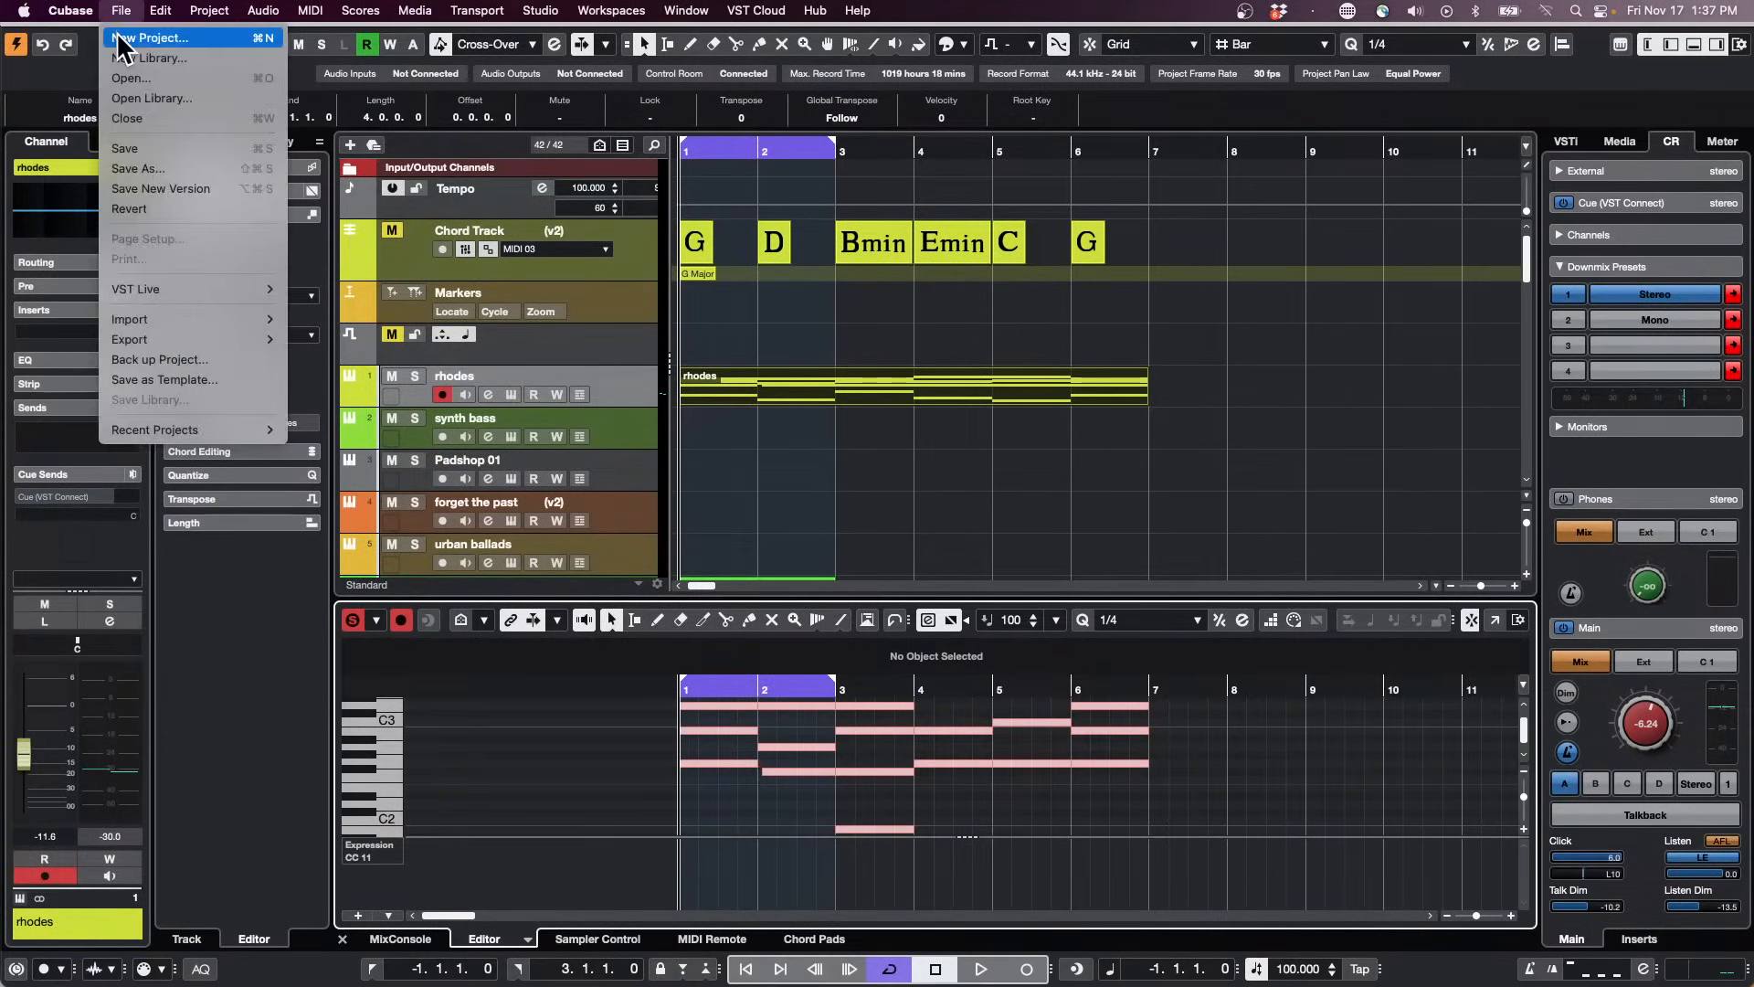
pyautogui.click(122, 39)
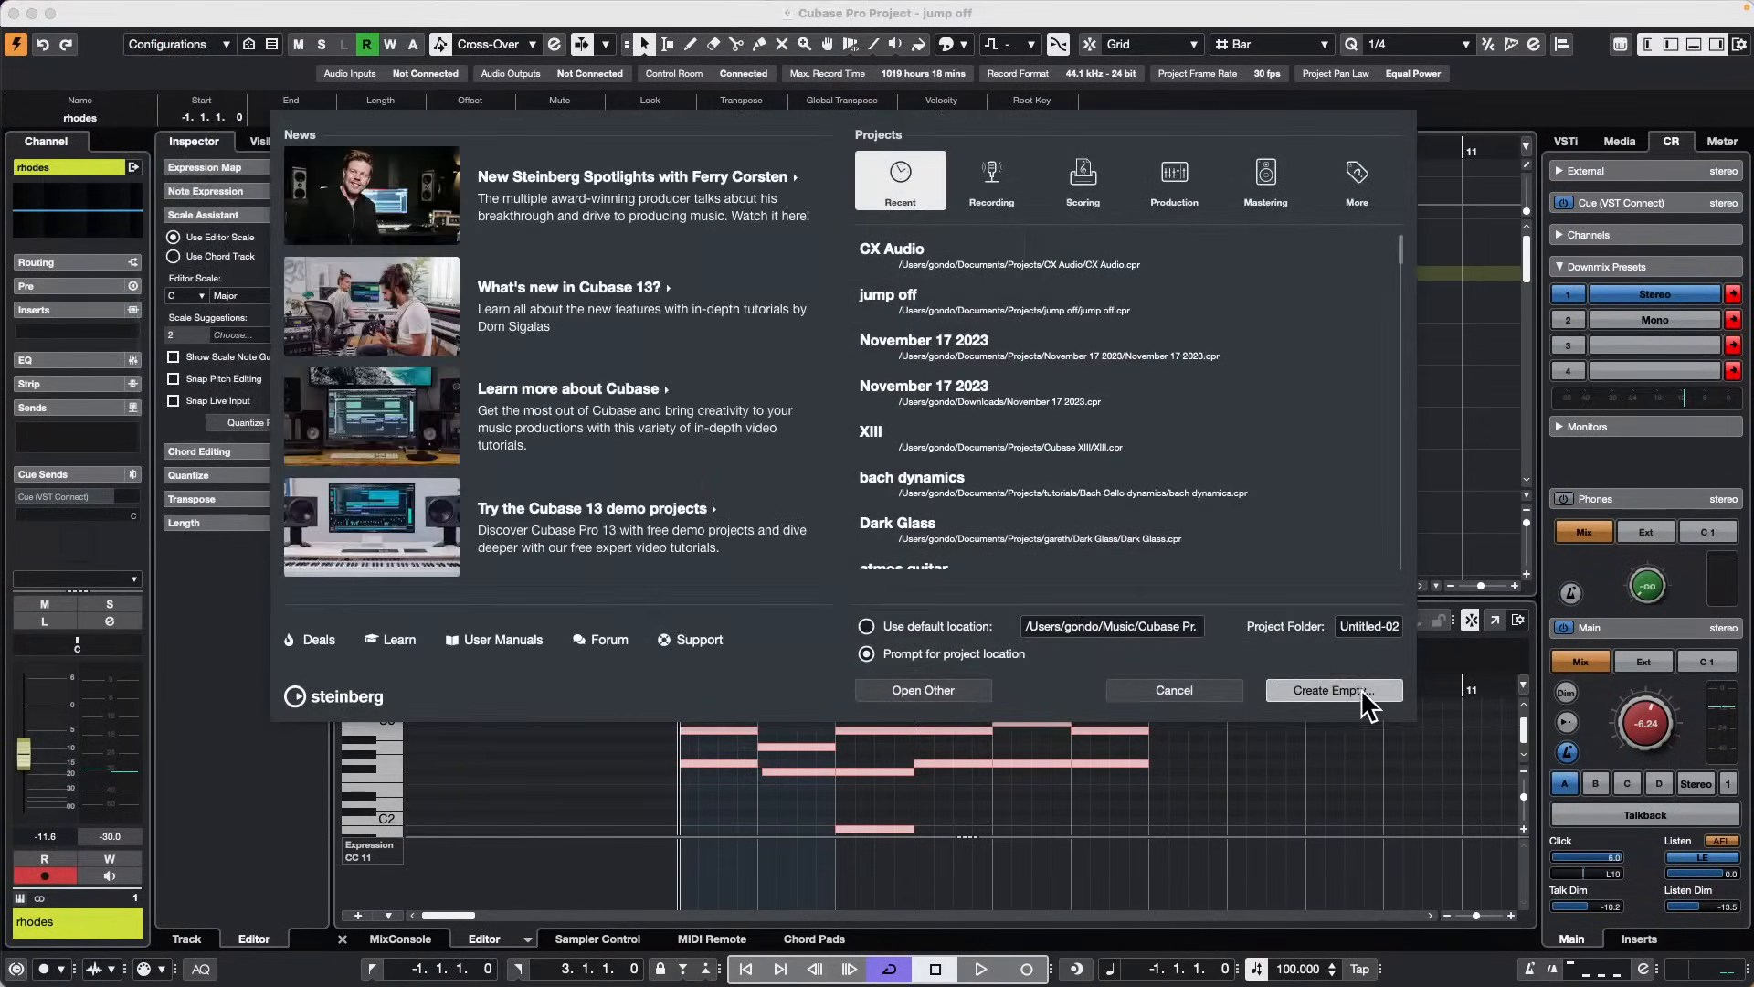
pyautogui.click(1334, 689)
pyautogui.click(1304, 607)
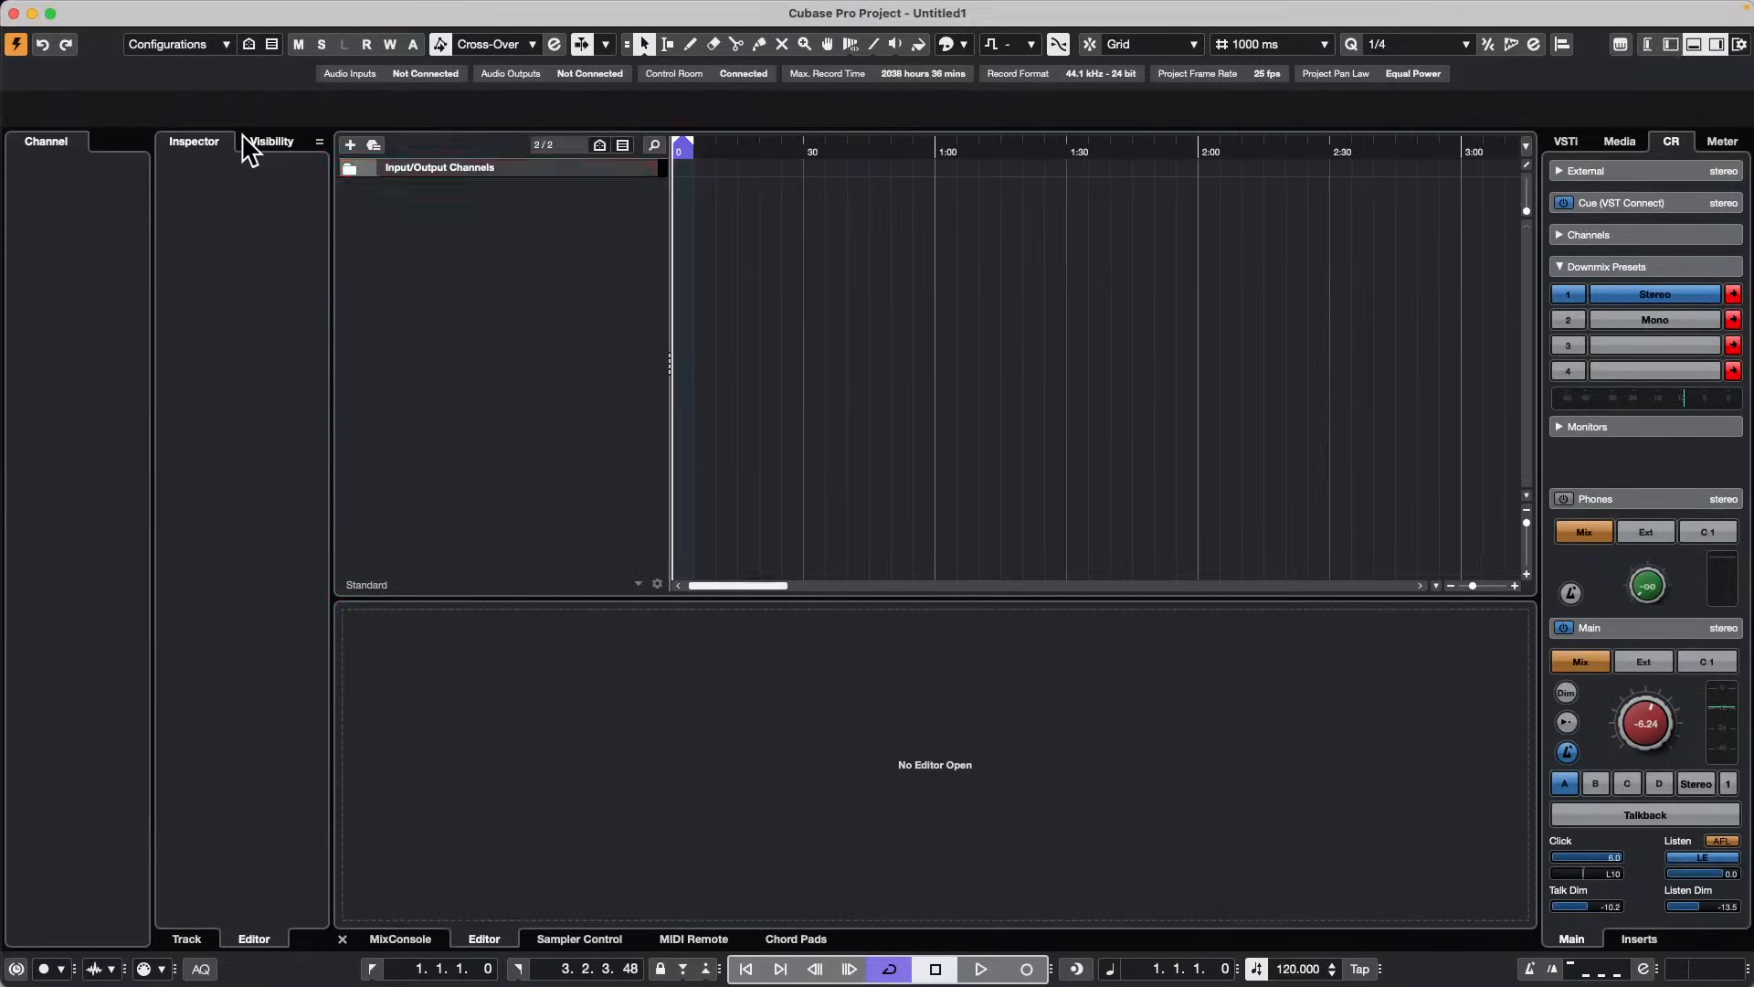
# Step: Import the video file "We Are Steinberg This Is Our Official YouTube Channel.mp4" together with its audio into the empty project
pyautogui.rightClick(466, 219)
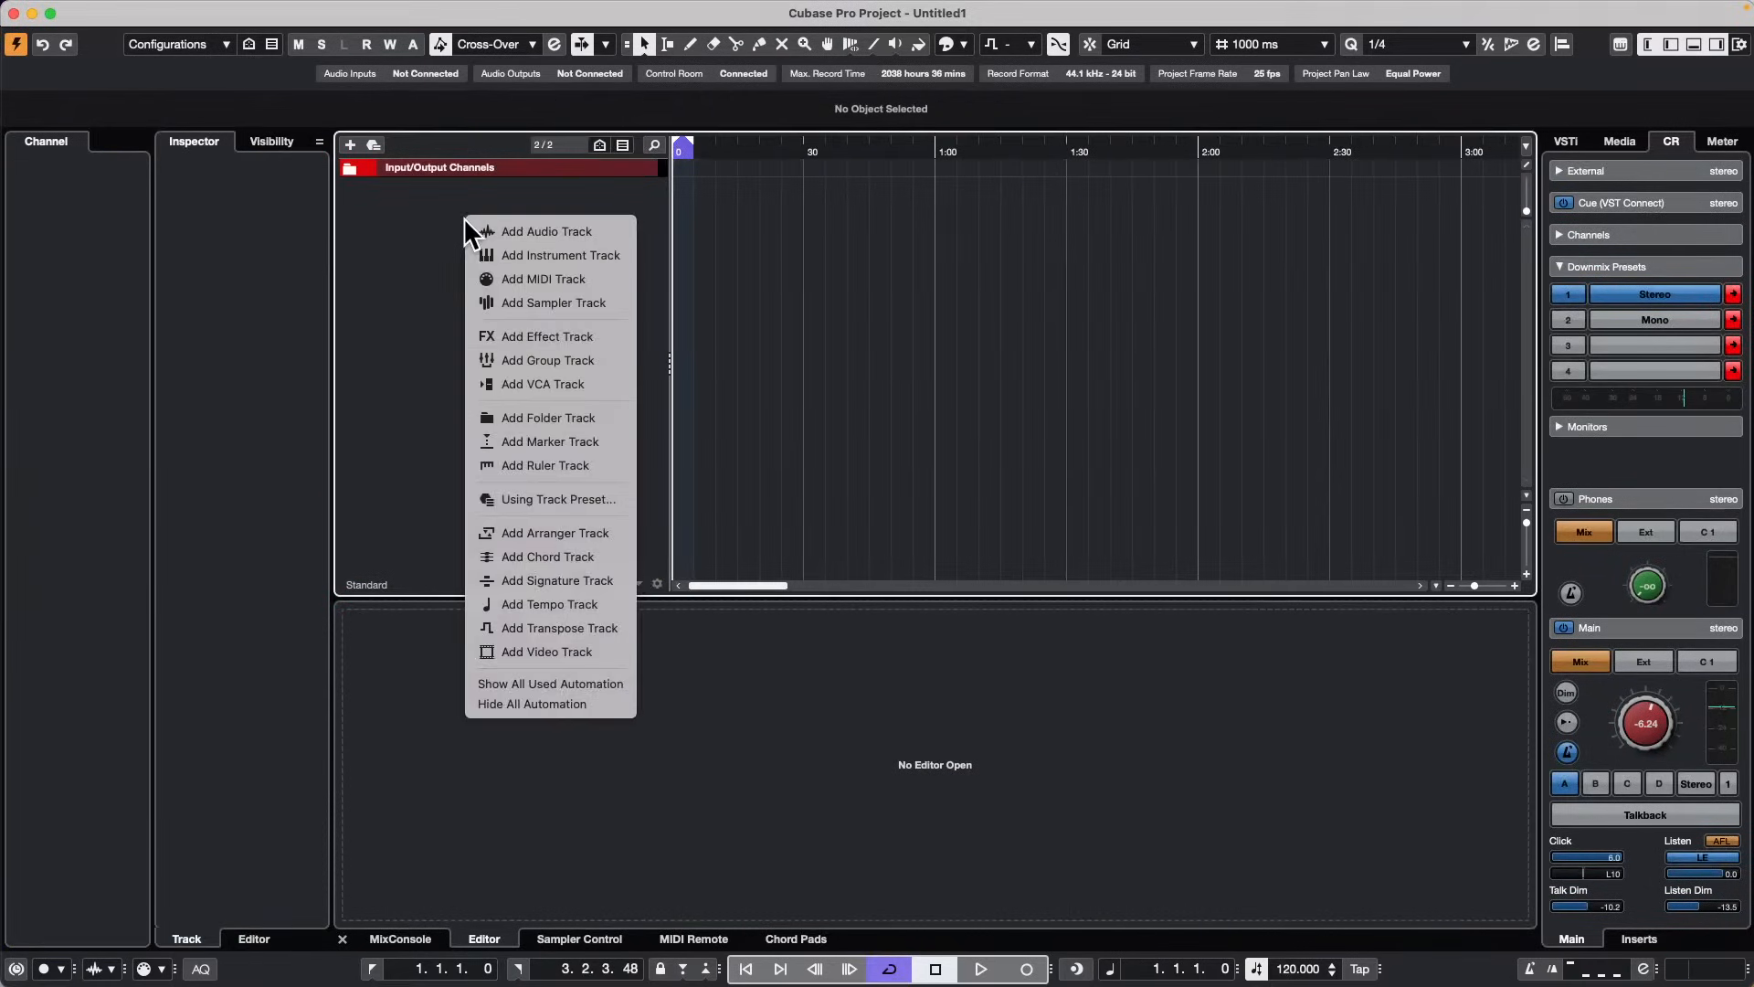
pyautogui.click(411, 252)
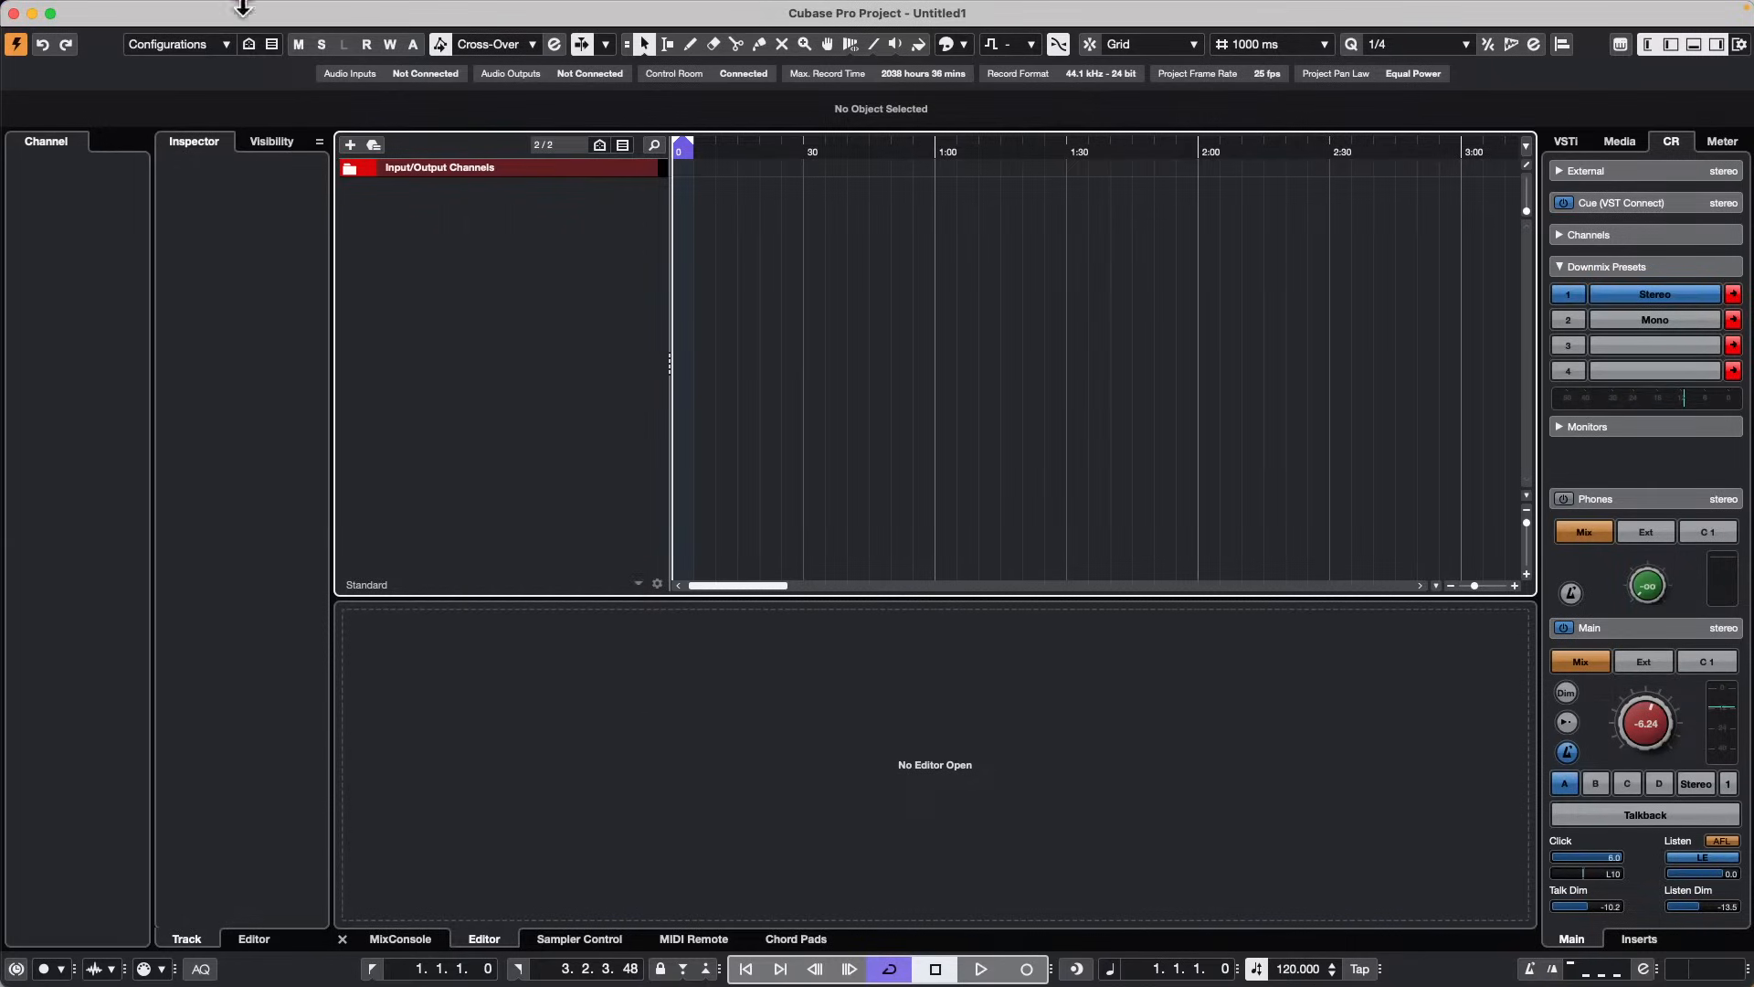
pyautogui.click(122, 10)
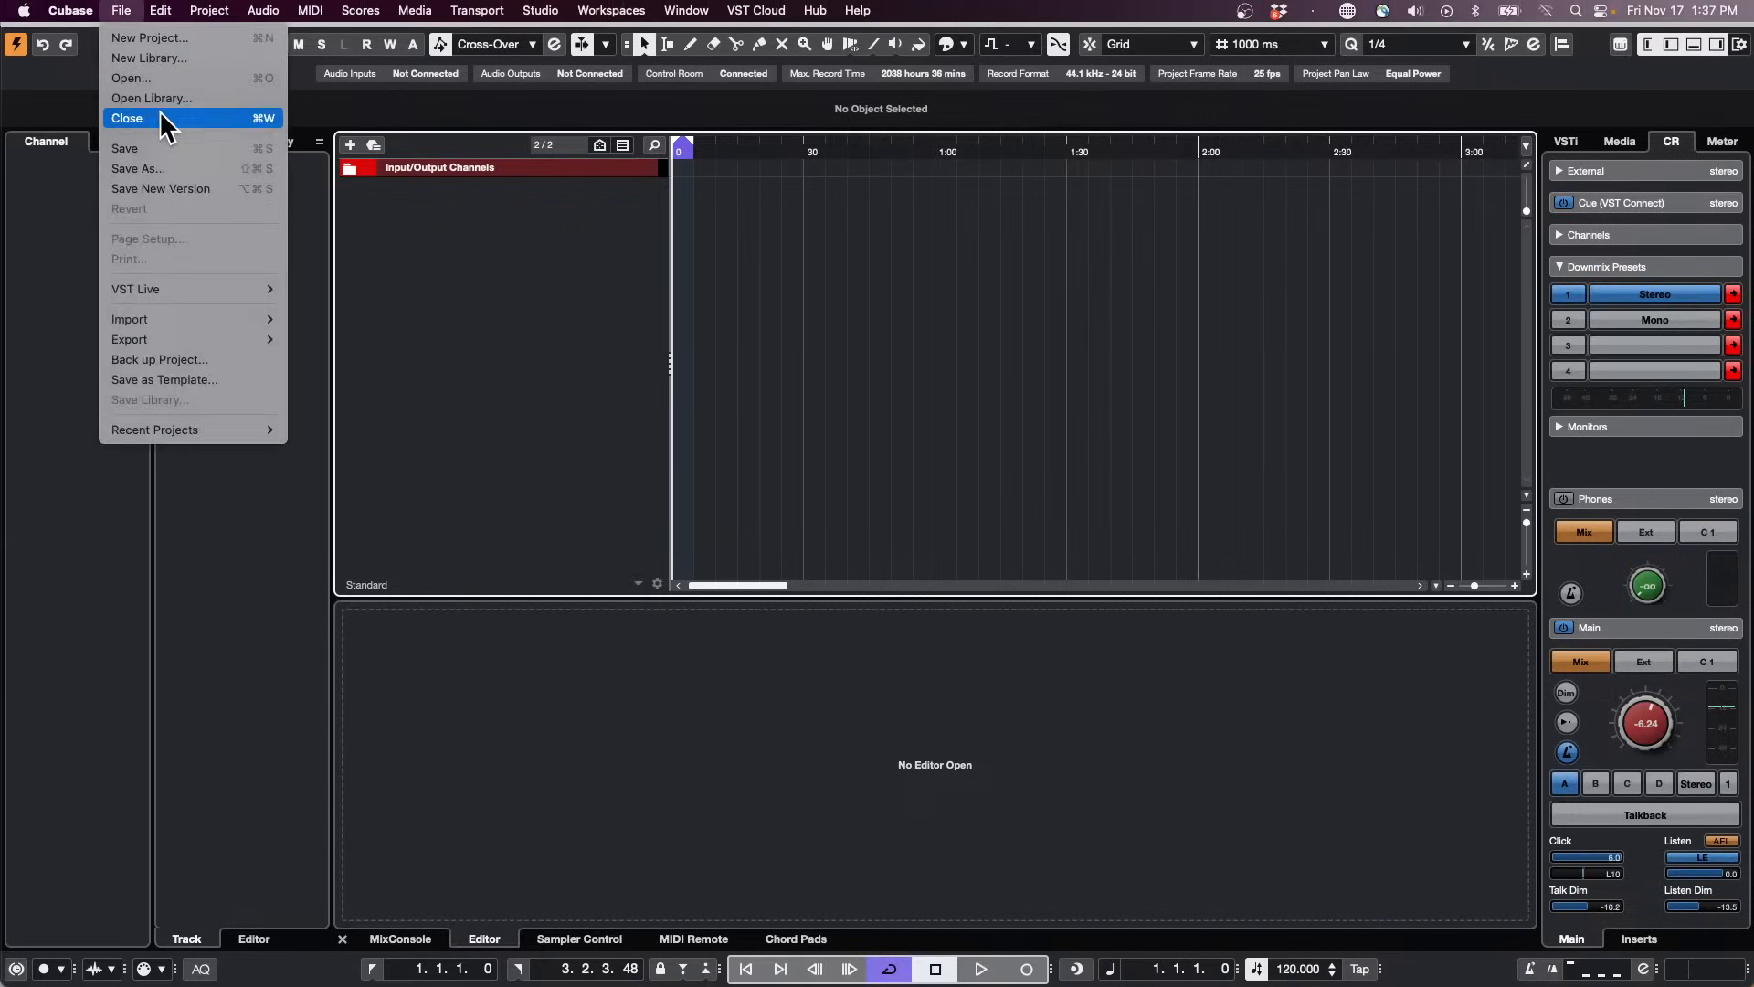
pyautogui.moveTo(161, 10)
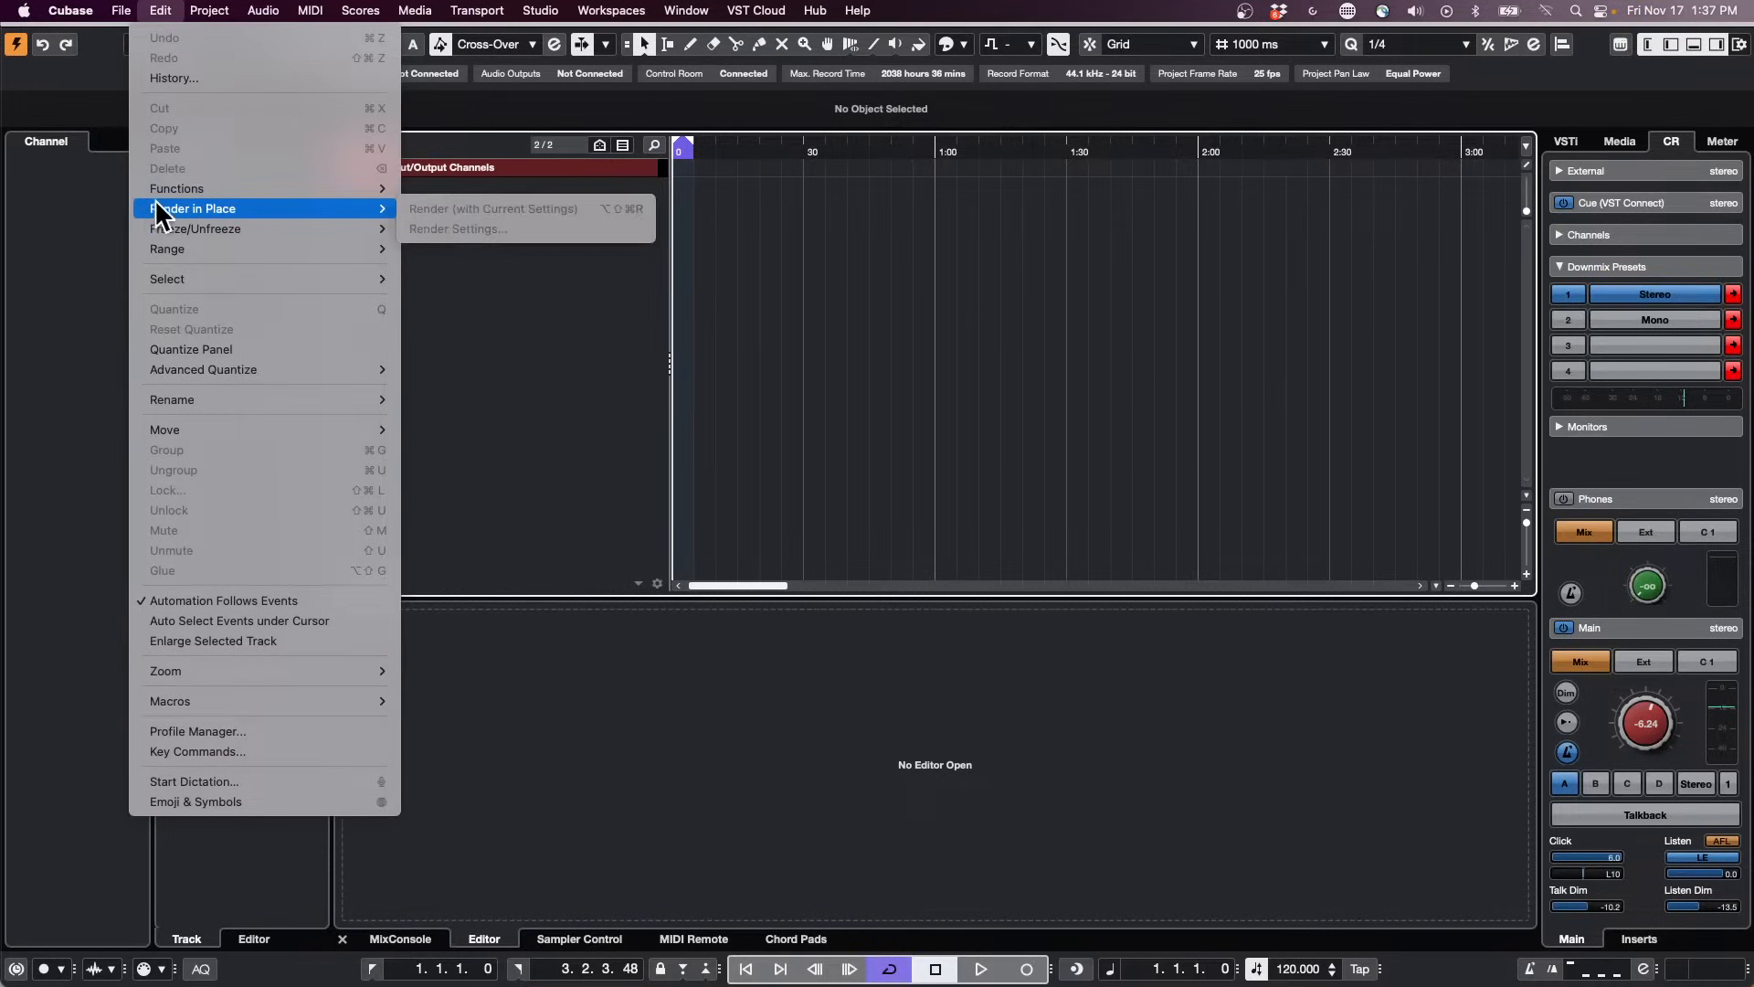
pyautogui.moveTo(205, 188)
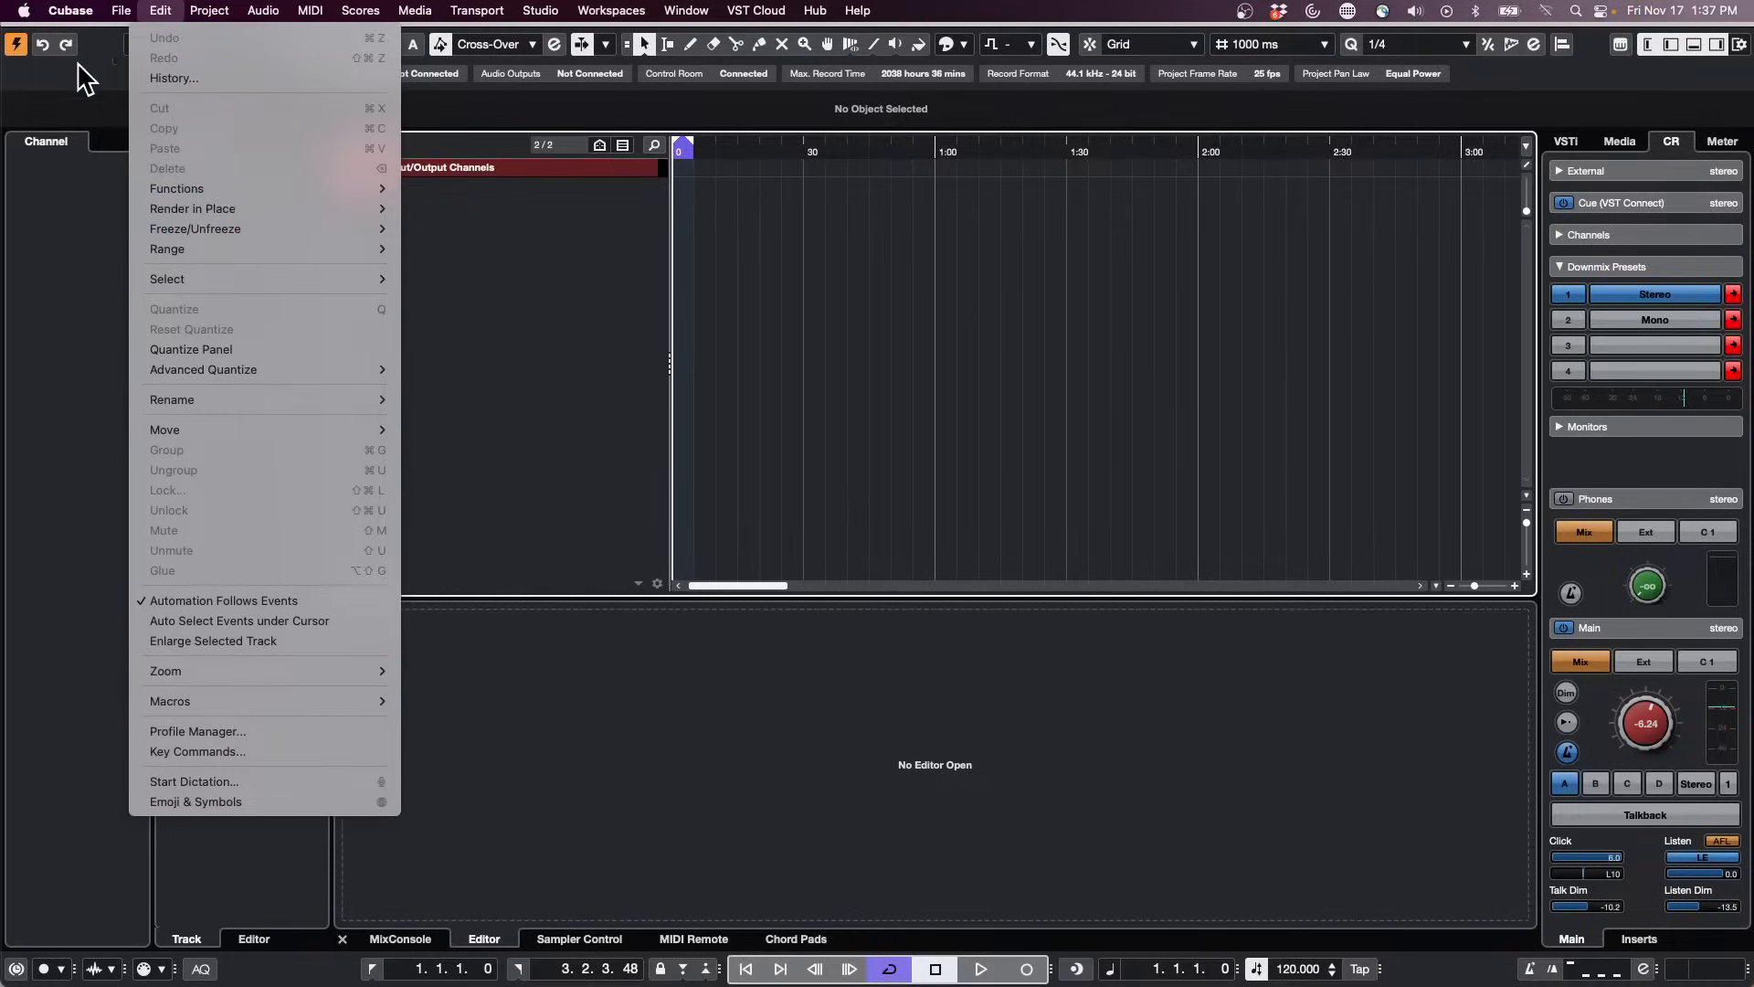
pyautogui.moveTo(229, 319)
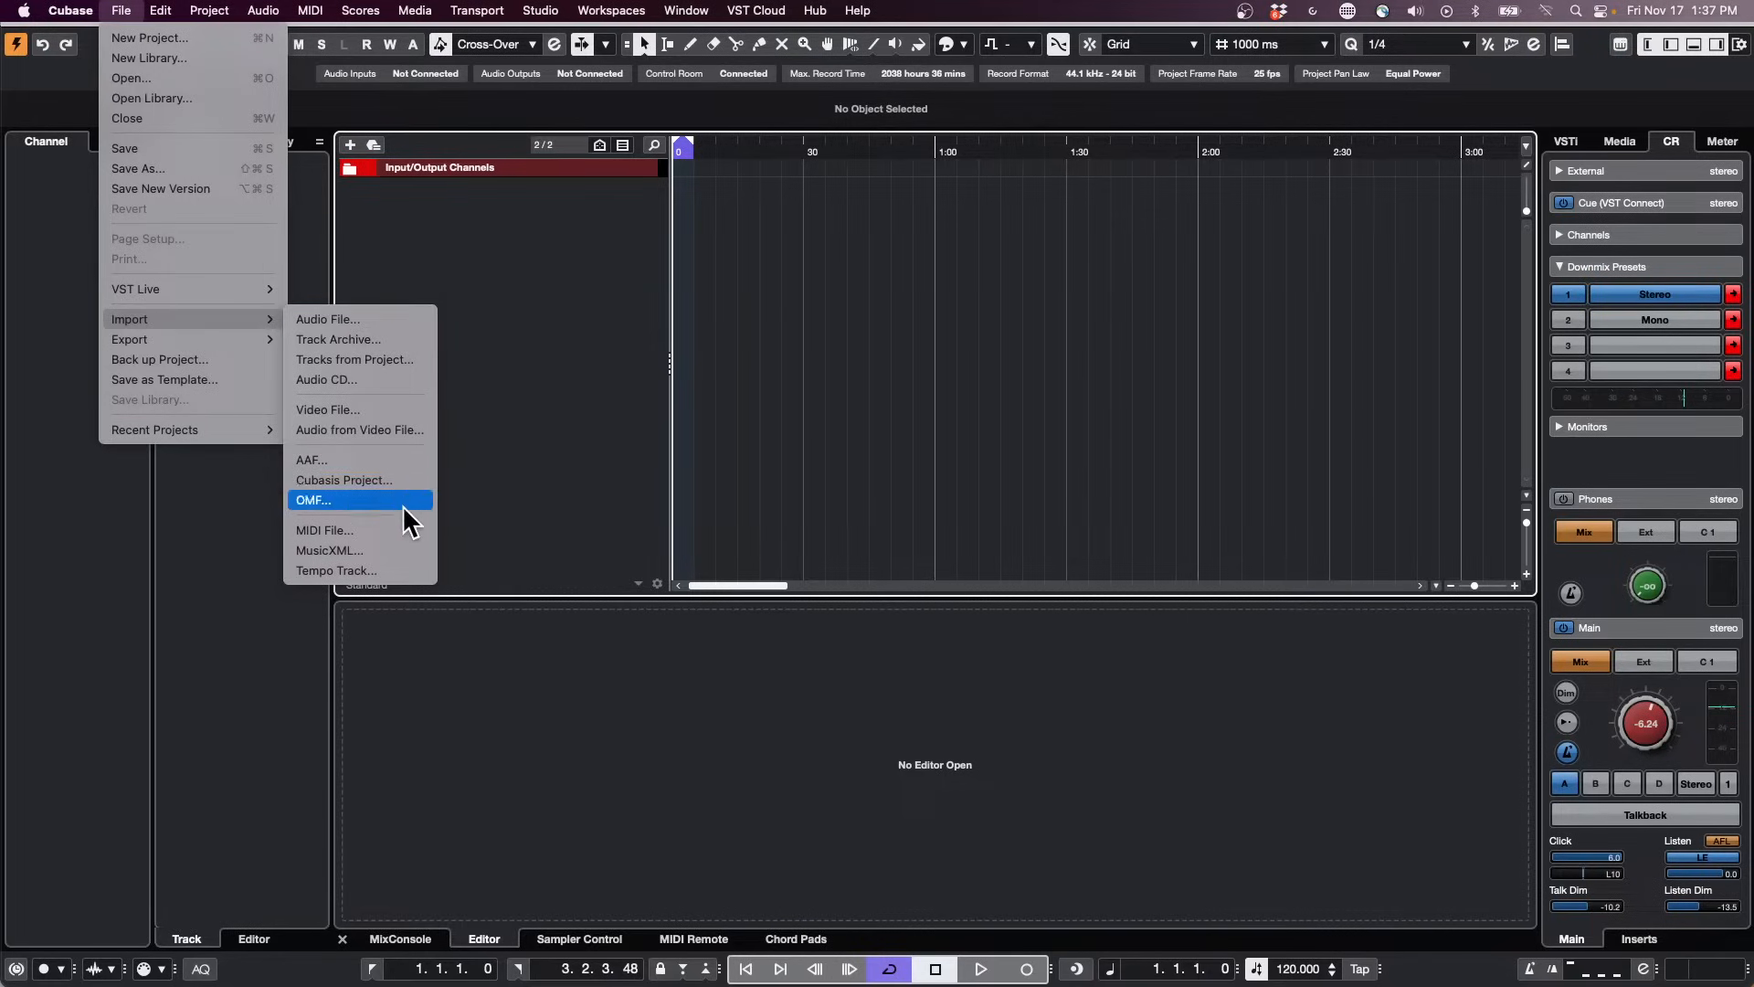
pyautogui.click(394, 416)
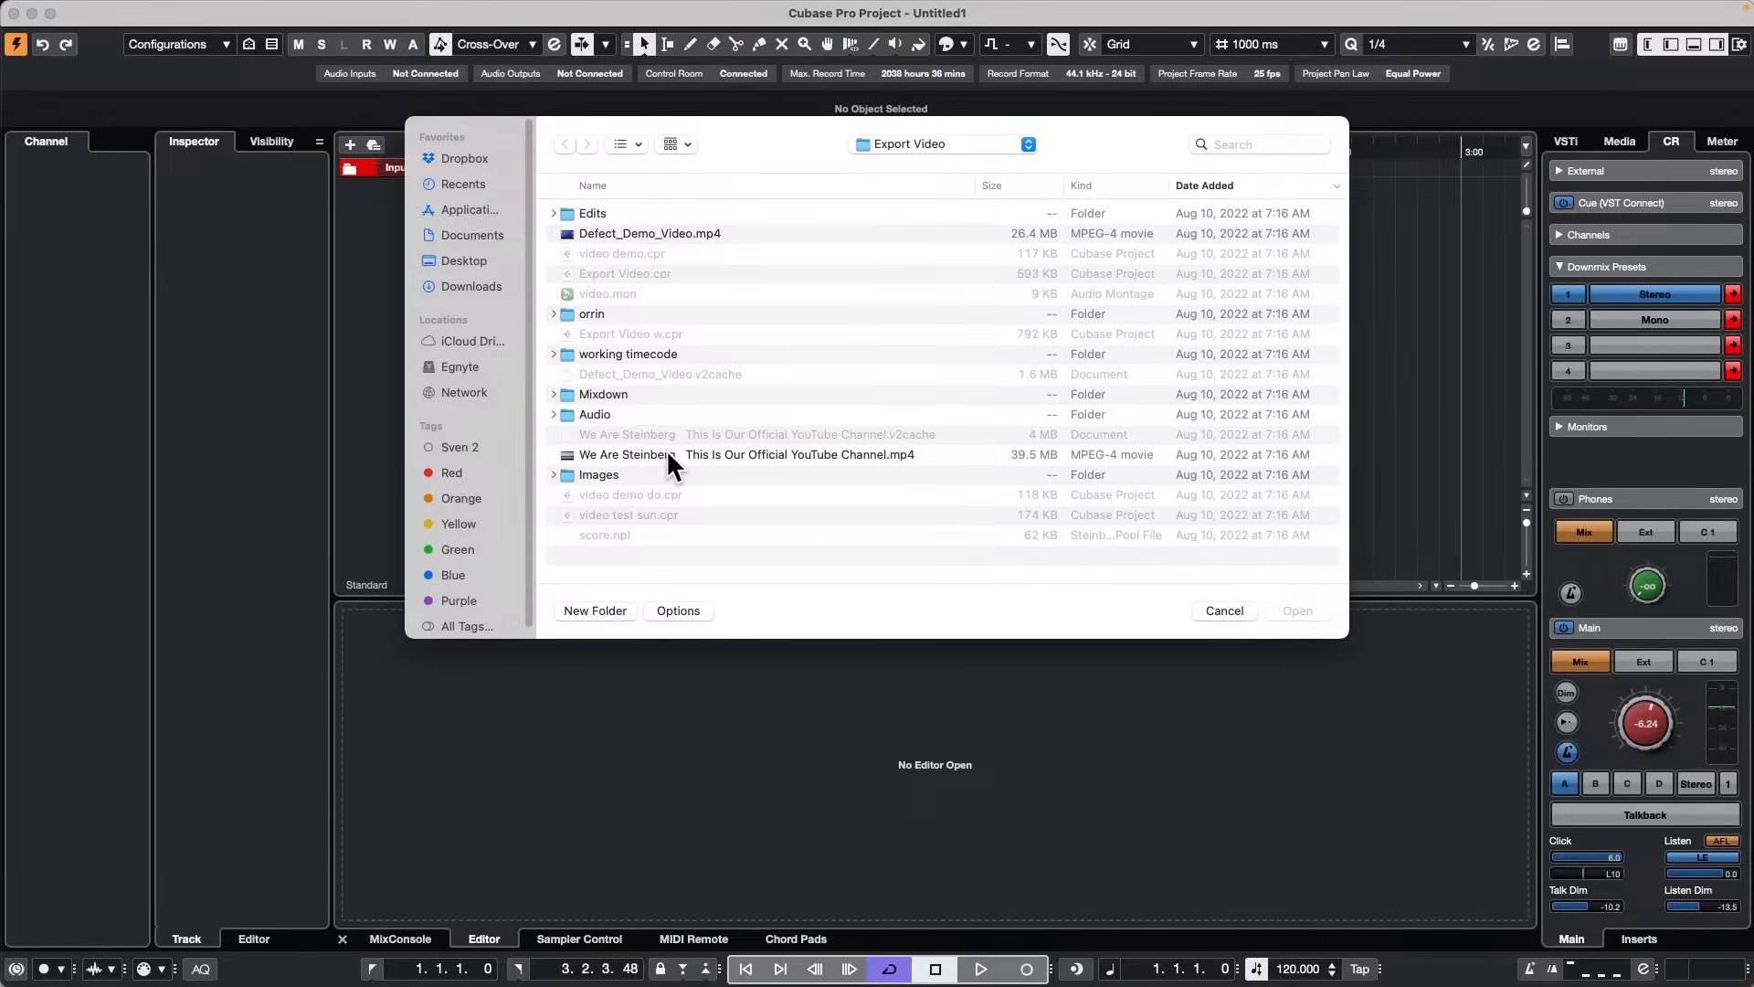
pyautogui.doubleClick(666, 448)
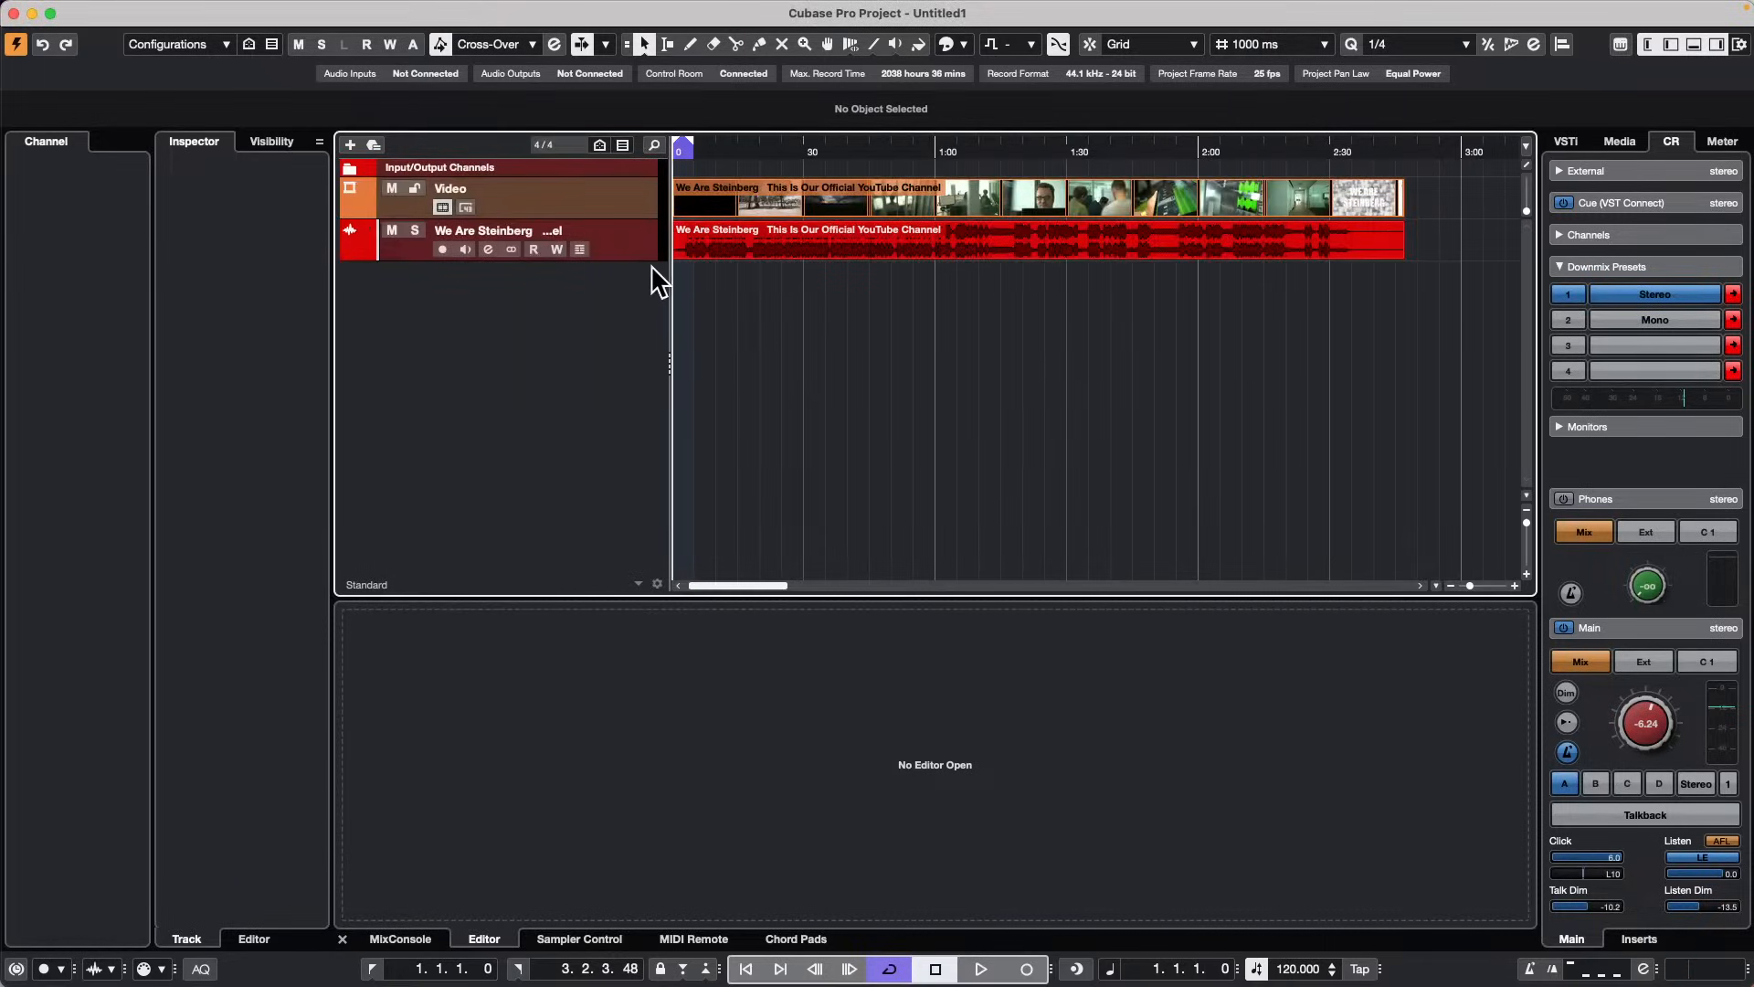
# Step: Hide the imported "We Are Steinberg" audio track and increase the height of the Video track
pyautogui.click(601, 243)
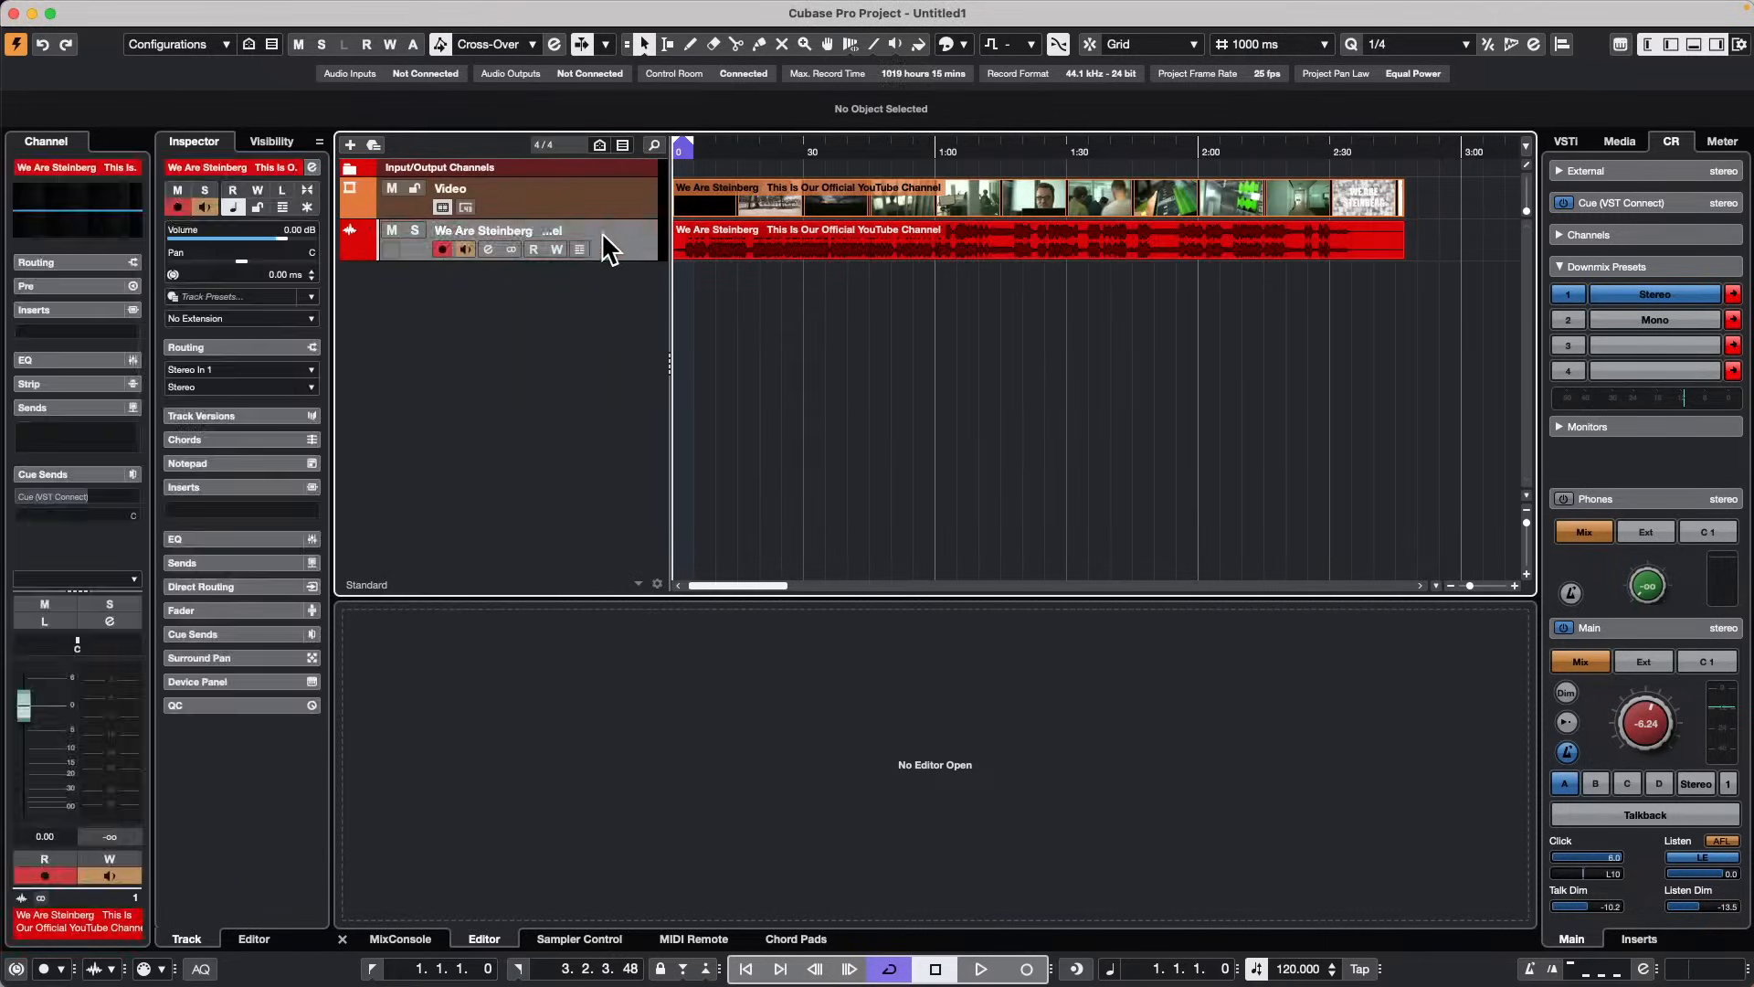
pyautogui.click(279, 140)
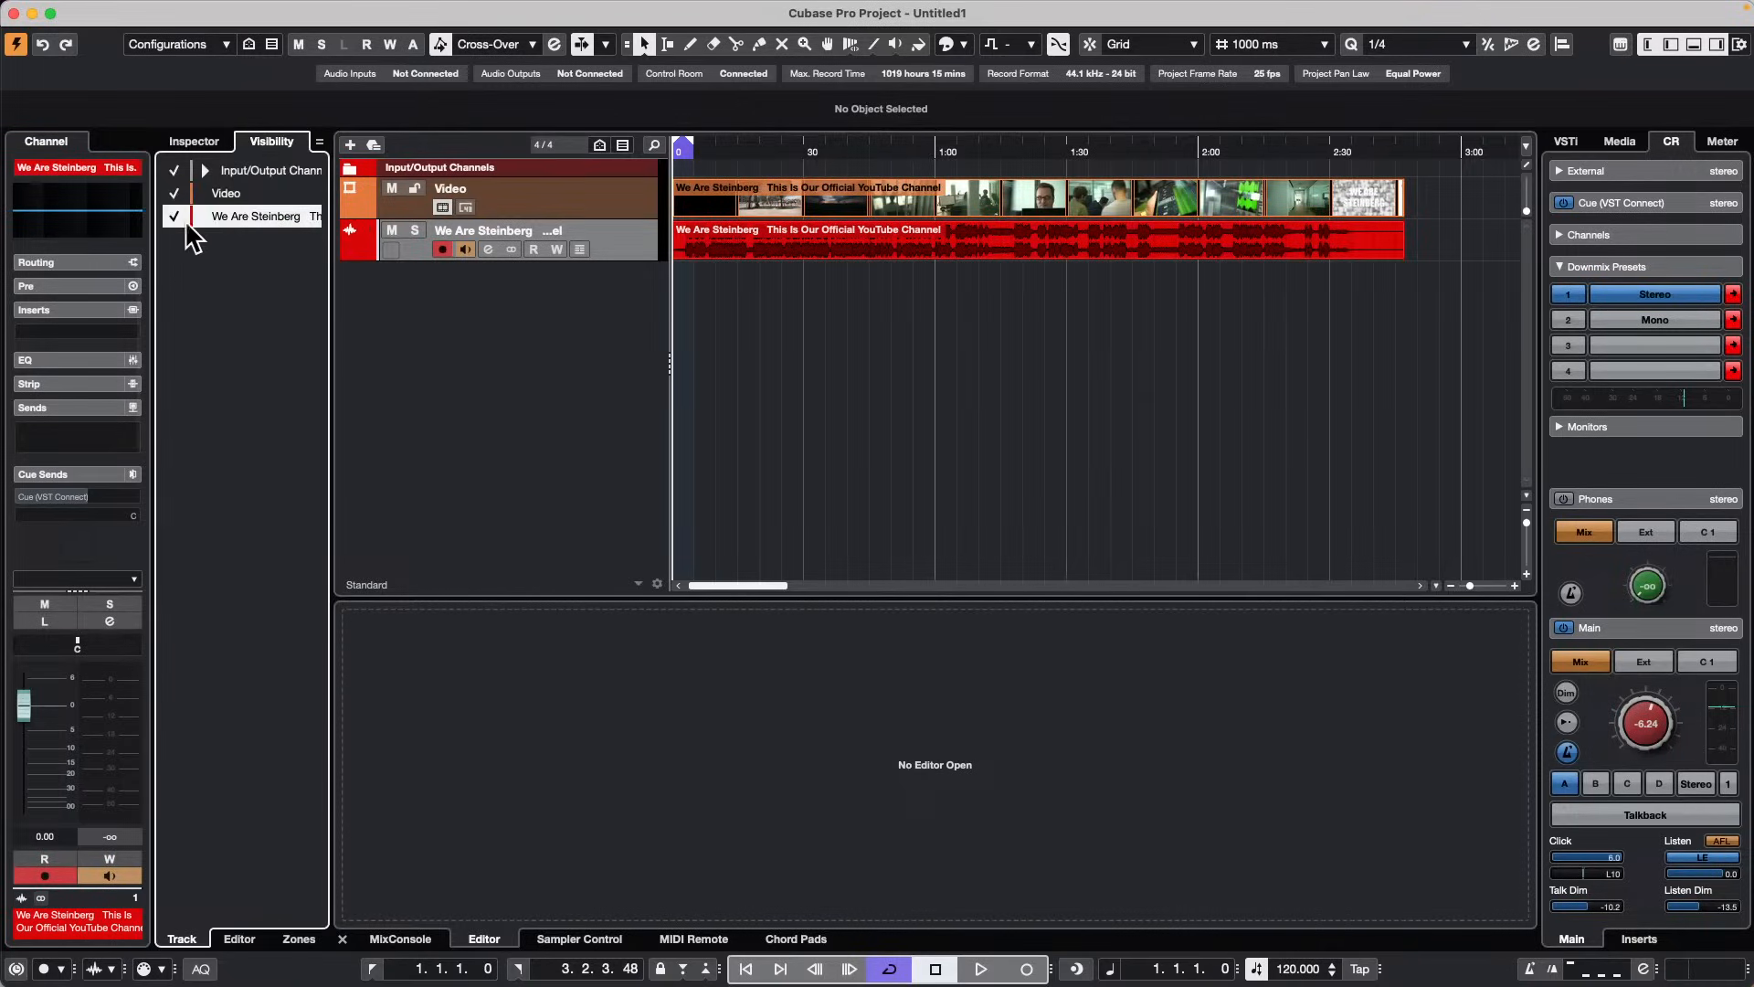
pyautogui.click(186, 222)
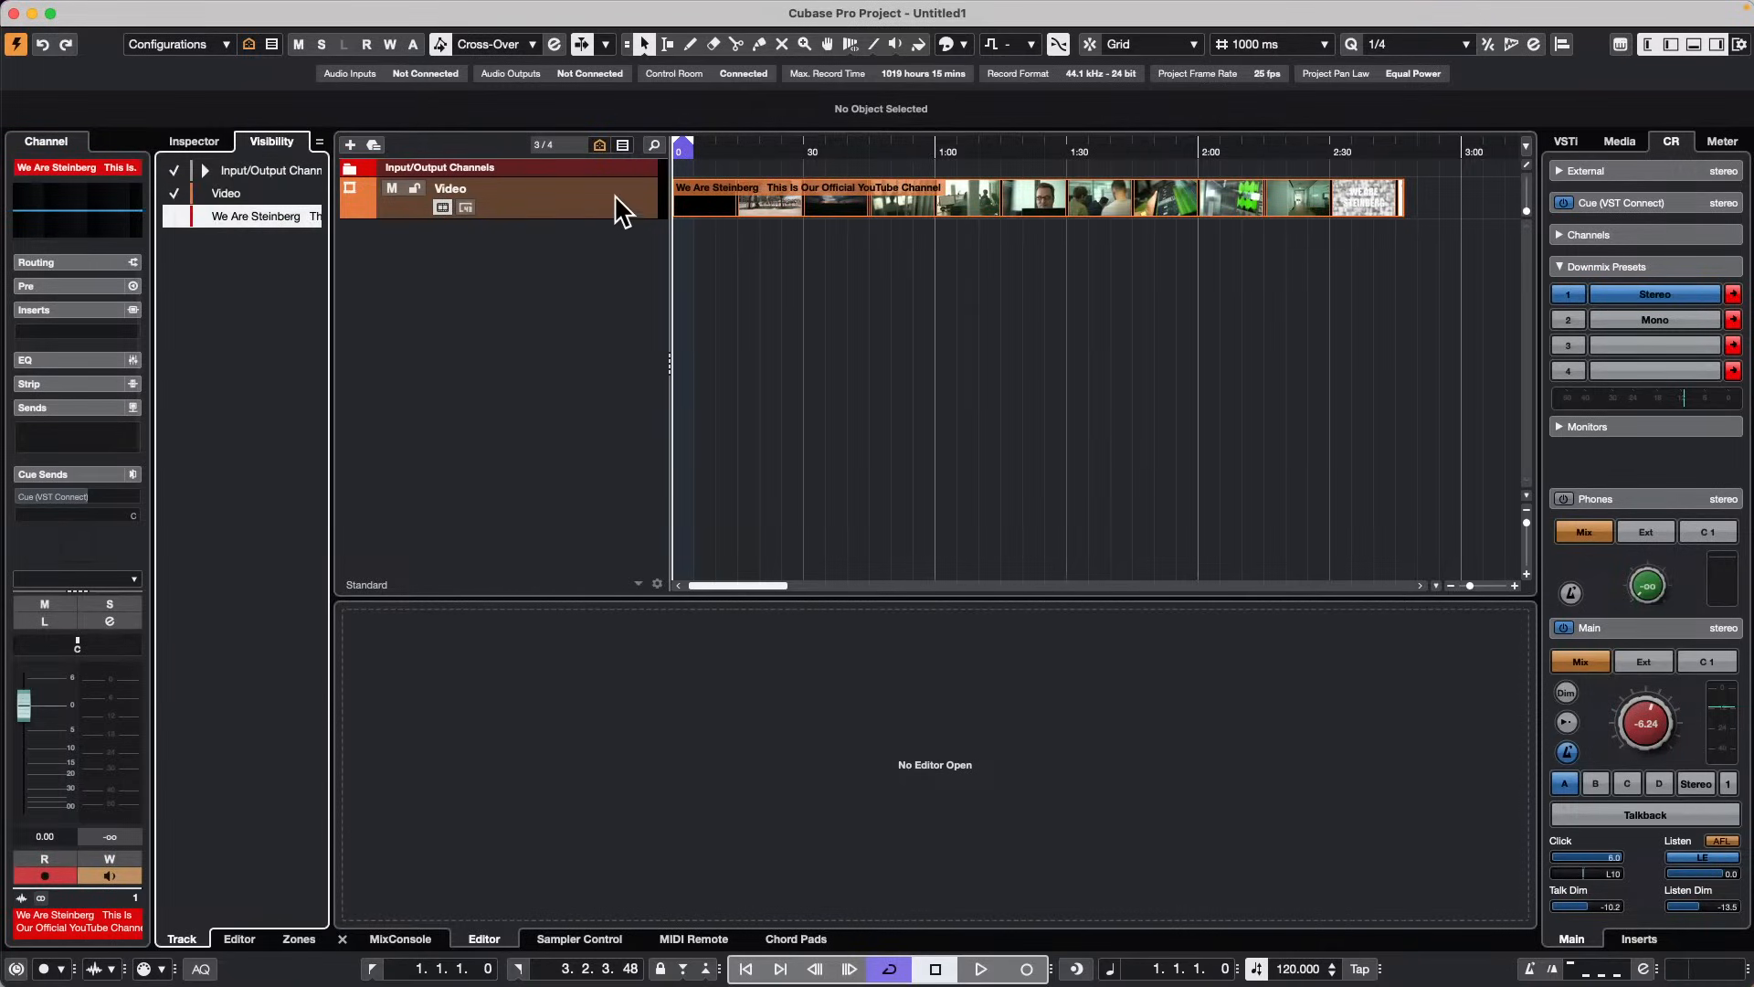
pyautogui.moveTo(612, 216); pyautogui.dragTo(580, 301)
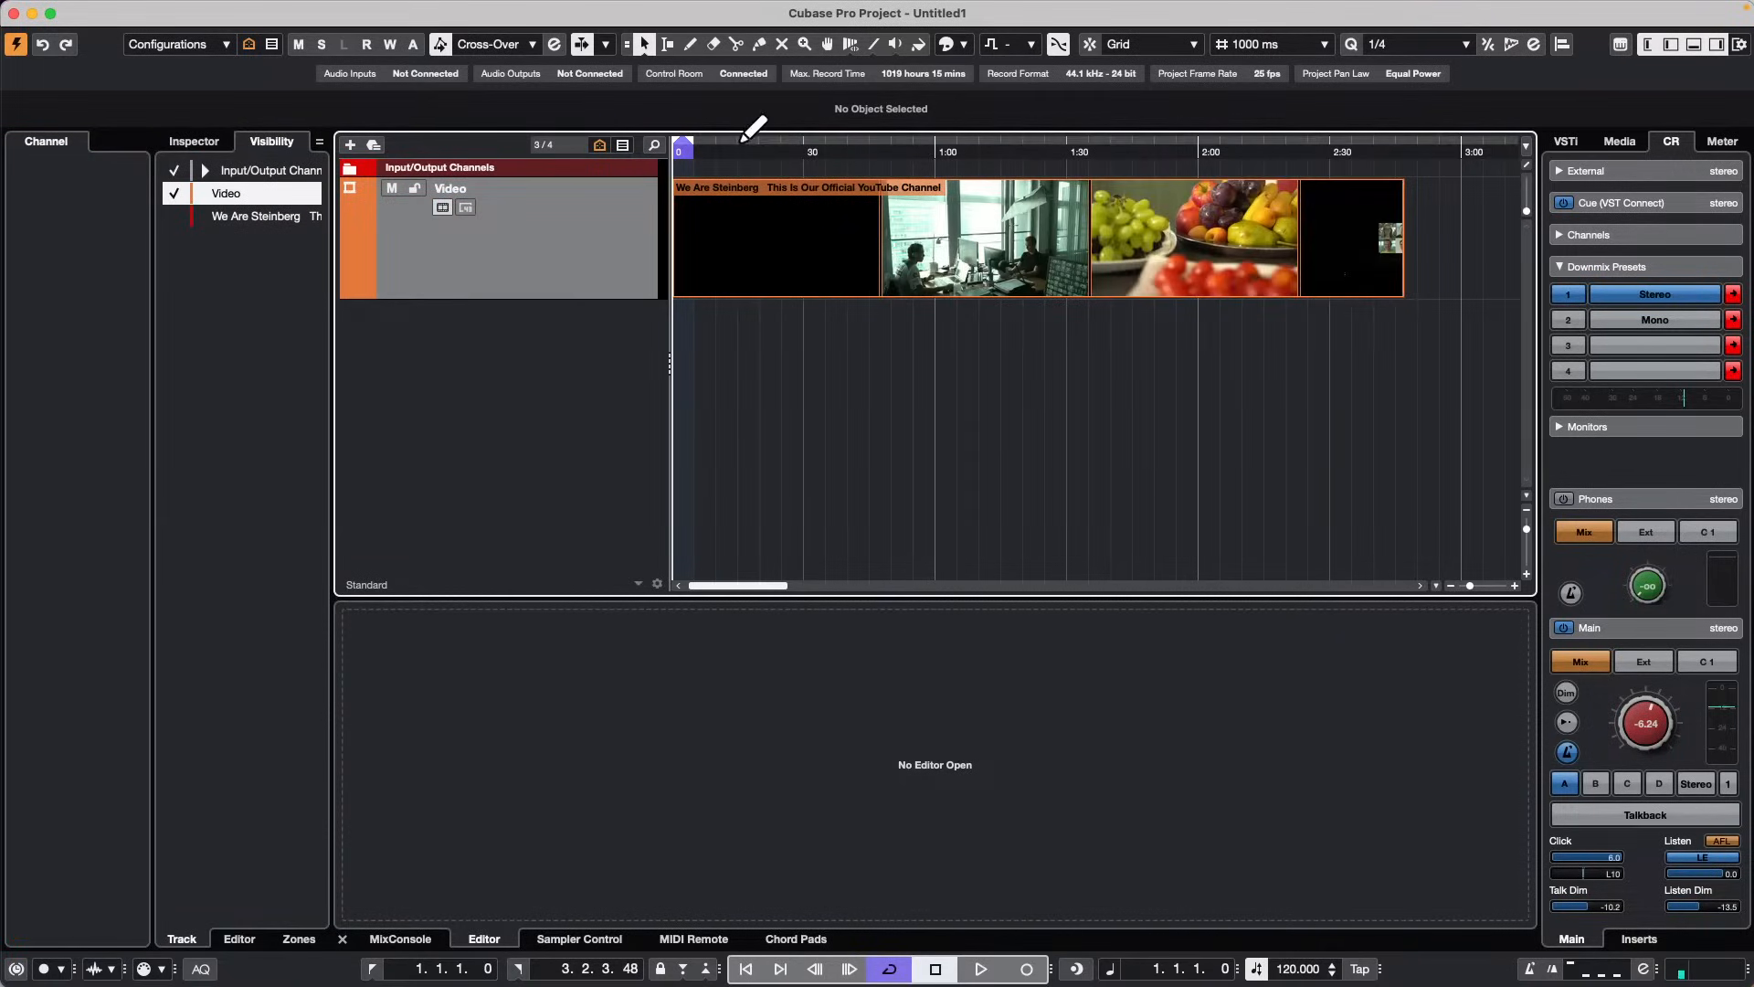
# Step: Select the video event and place the project cursor just past its end on the timeline
pyautogui.click(706, 146)
pyautogui.moveTo(704, 103)
pyautogui.mouseDown()
pyautogui.moveTo(681, 58)
pyautogui.moveTo(722, 96)
pyautogui.mouseUp()
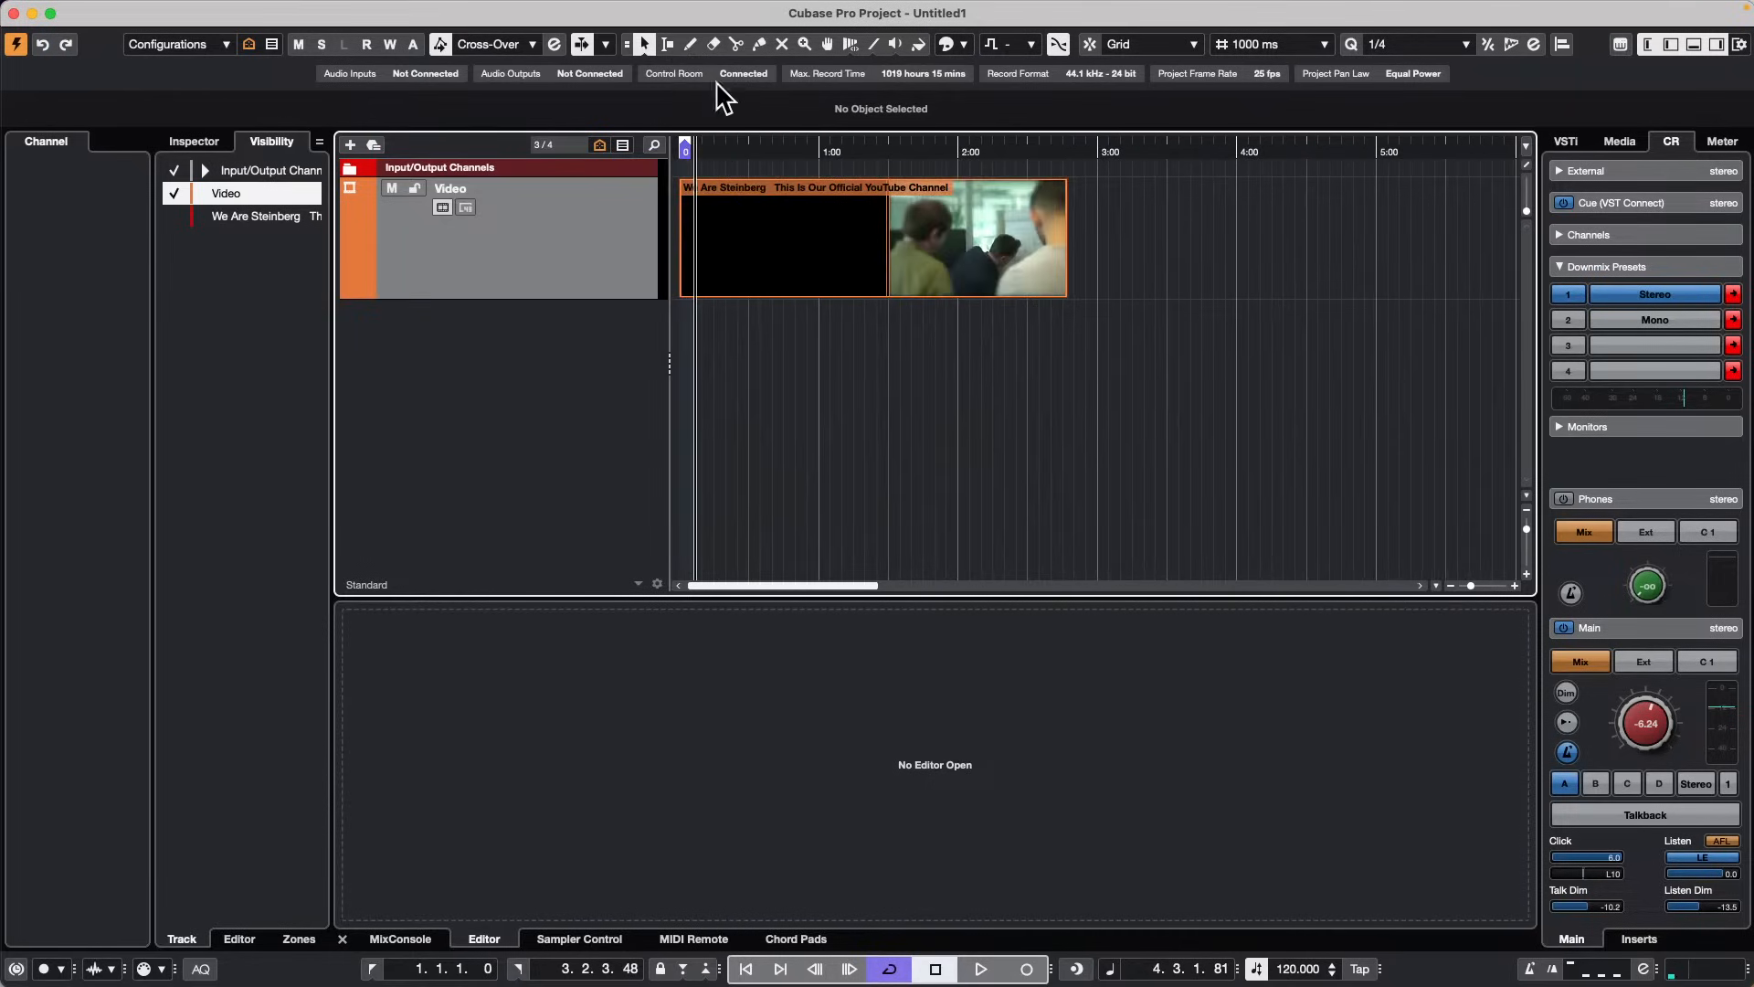
pyautogui.click(1056, 146)
pyautogui.moveTo(1055, 174); pyautogui.dragTo(1087, 302)
pyautogui.click(1057, 266)
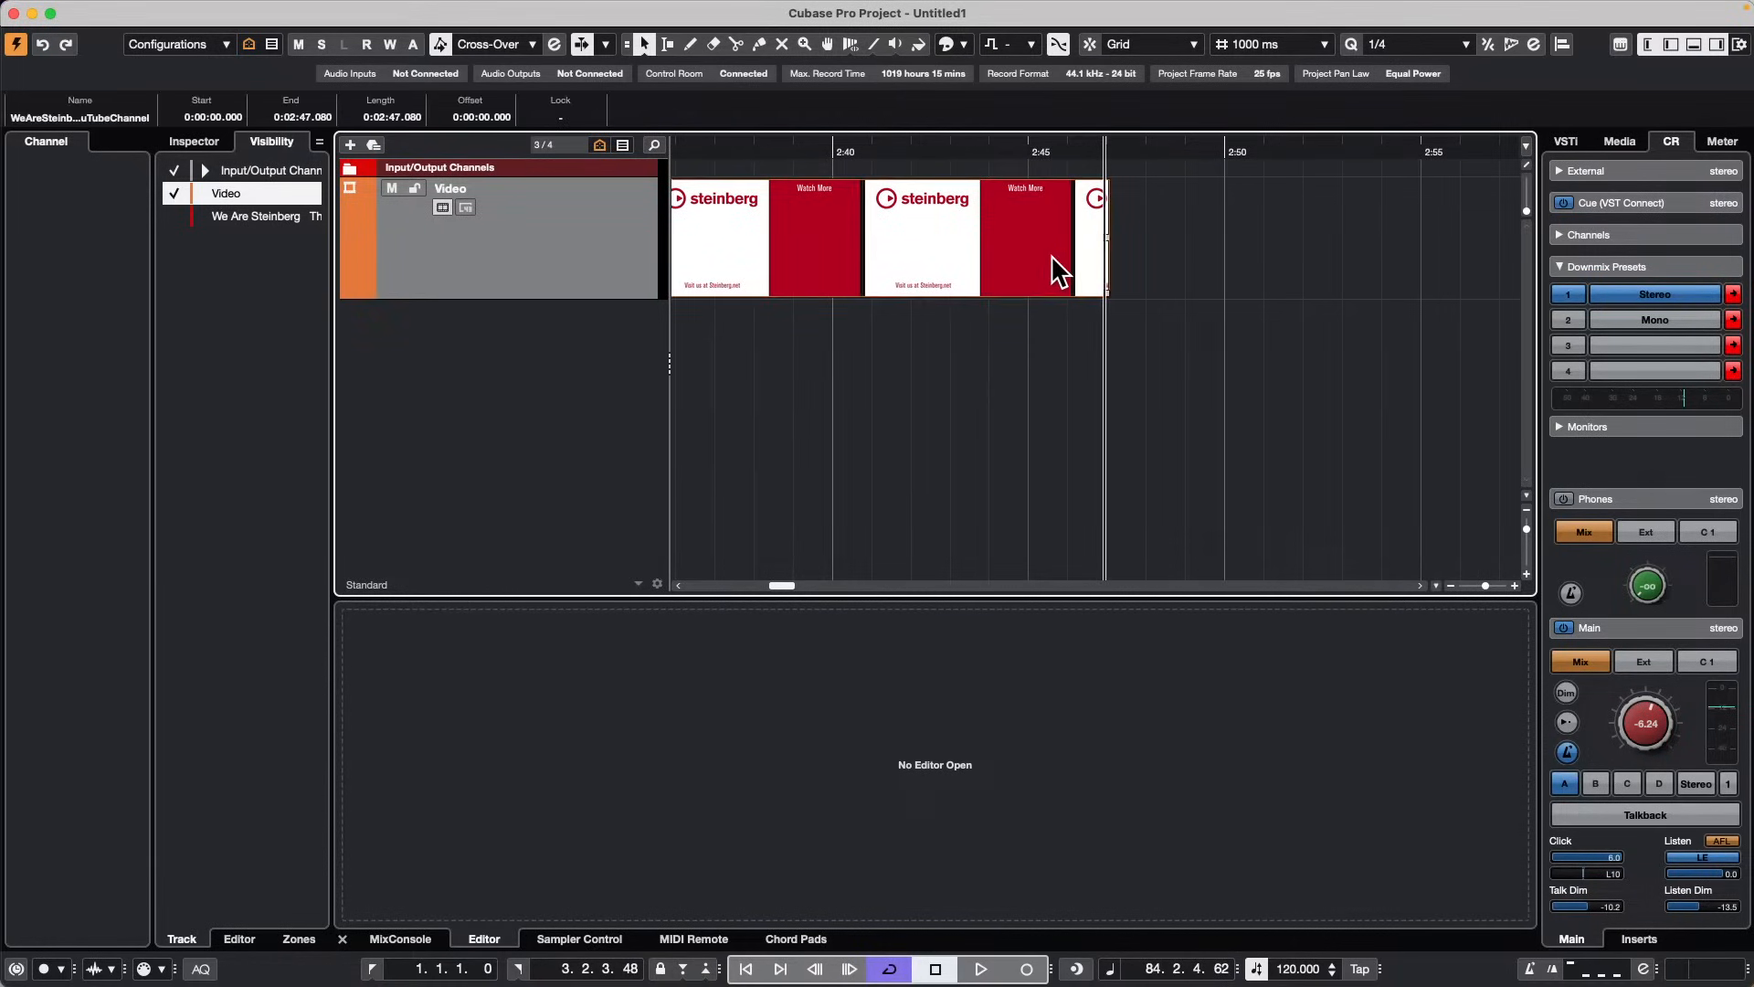
pyautogui.click(1101, 153)
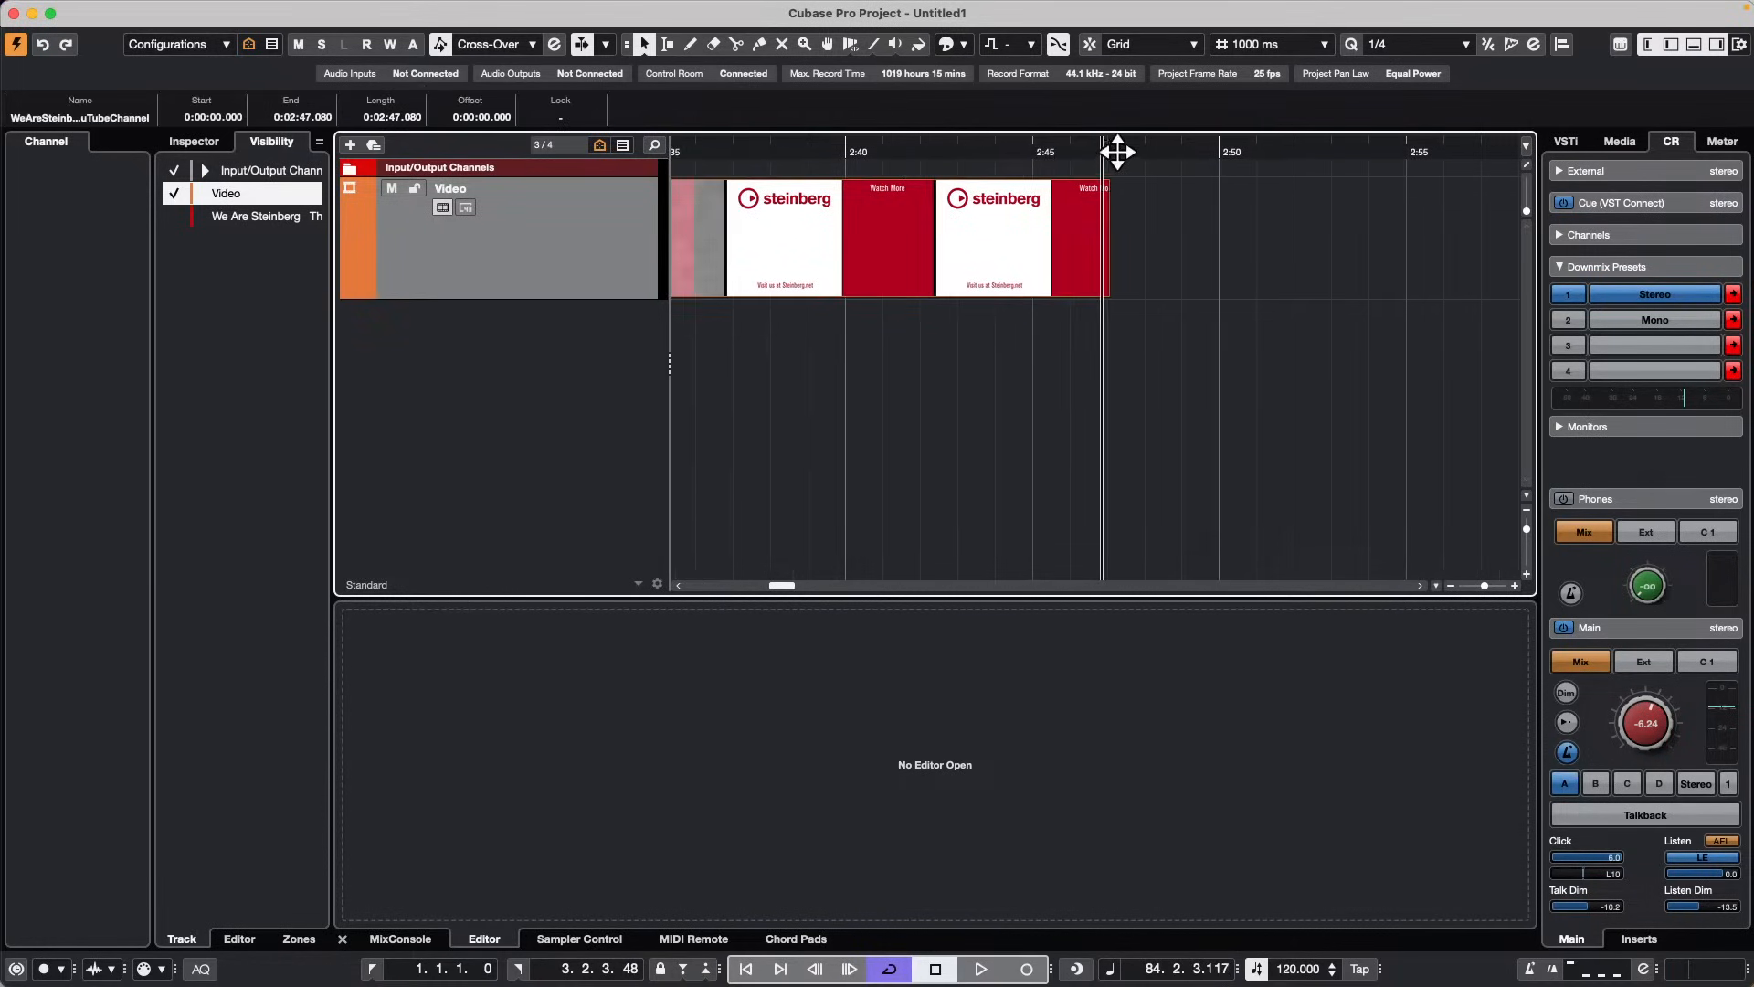
pyautogui.moveTo(1124, 150)
pyautogui.mouseDown()
pyautogui.moveTo(1117, 195)
pyautogui.moveTo(1108, 176)
pyautogui.mouseUp()
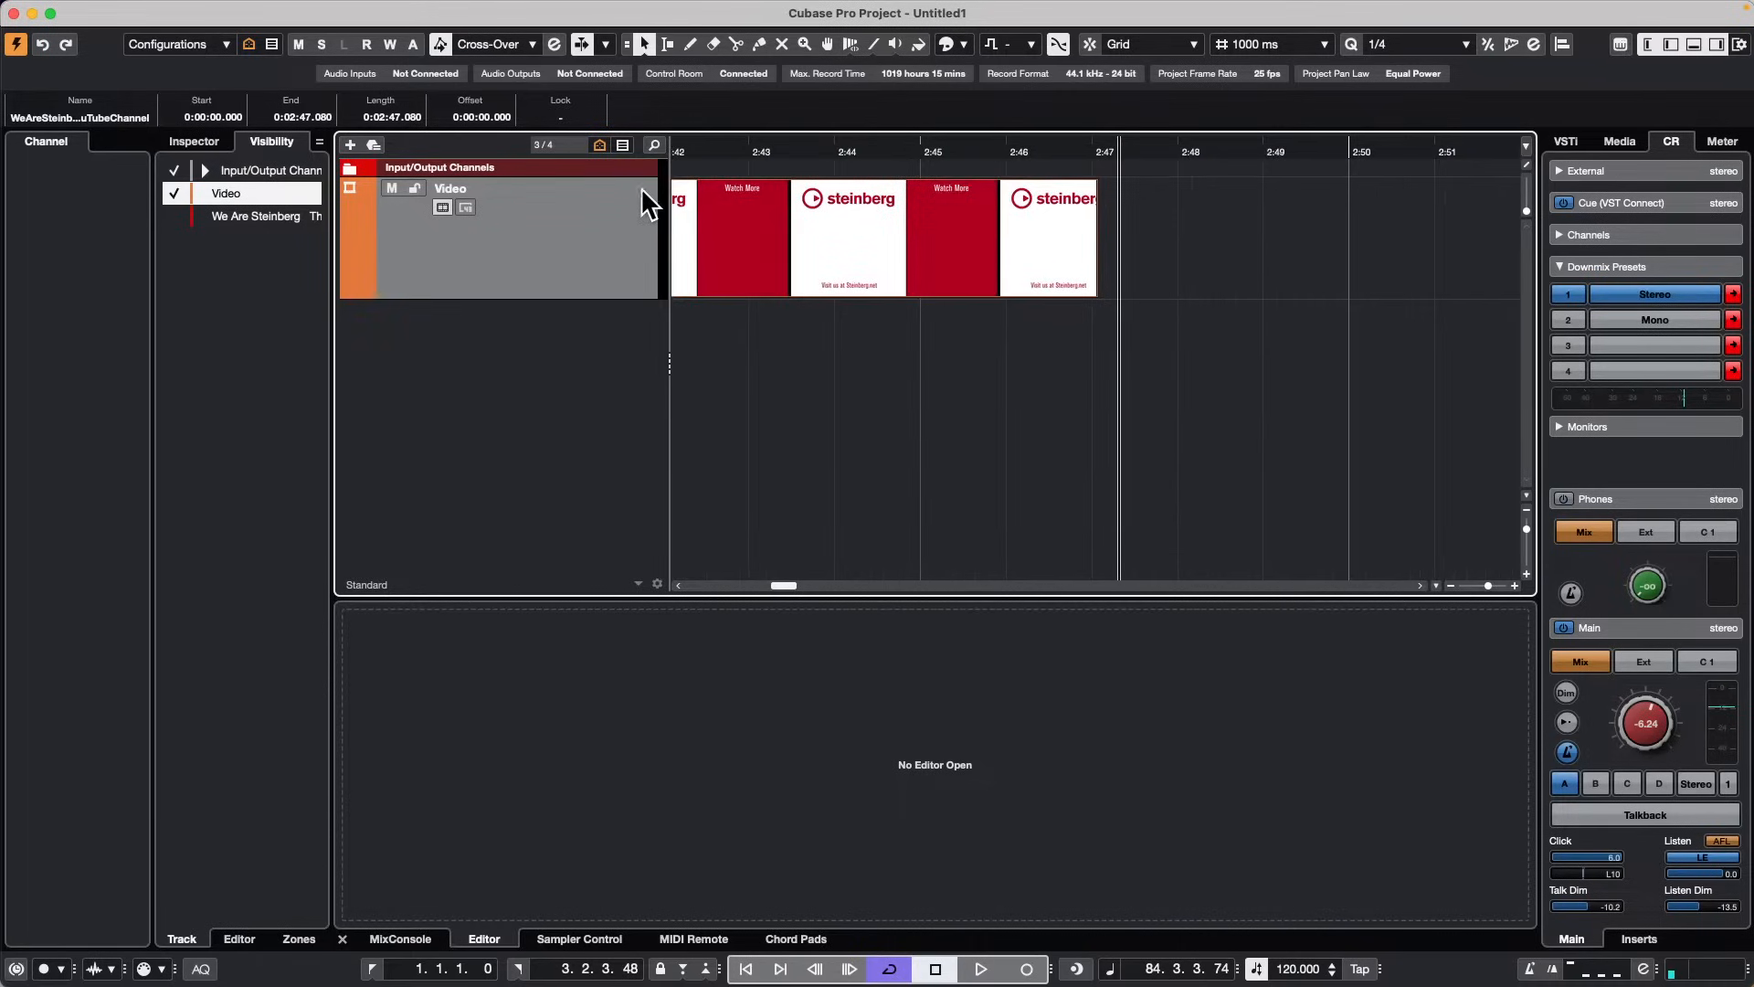
# Step: Add one ruler track to the project below the Video track
pyautogui.rightClick(545, 261)
pyautogui.moveTo(671, 271)
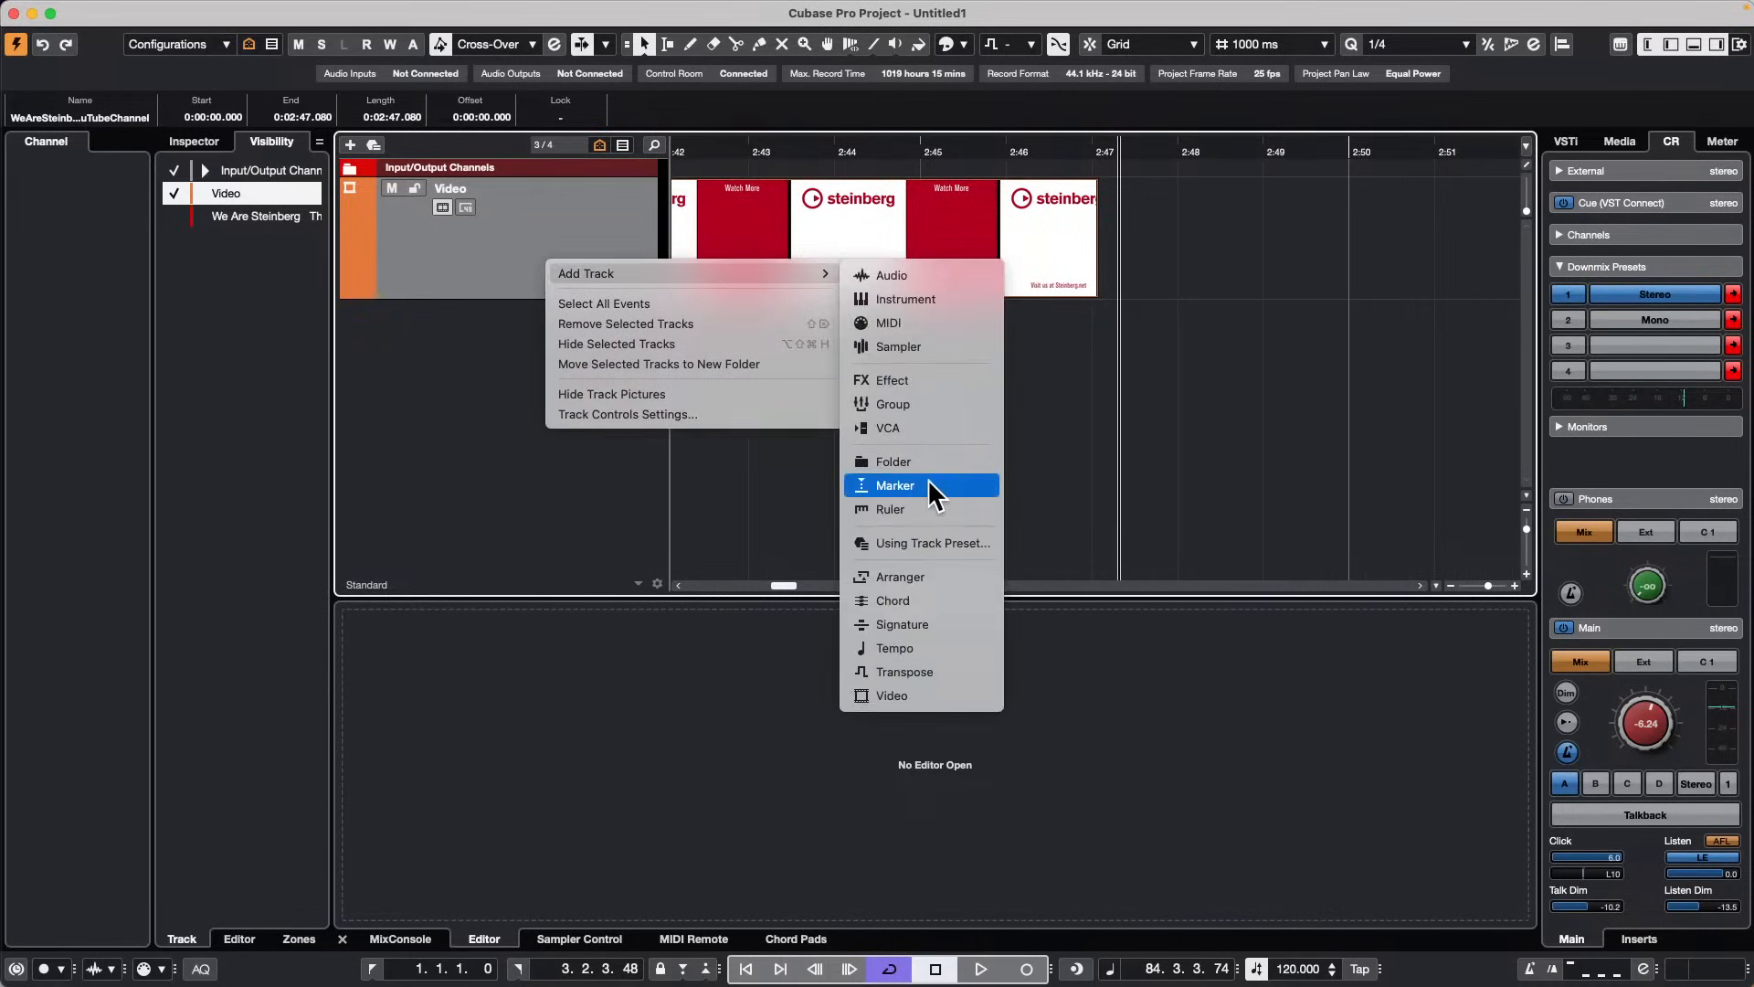
pyautogui.click(926, 509)
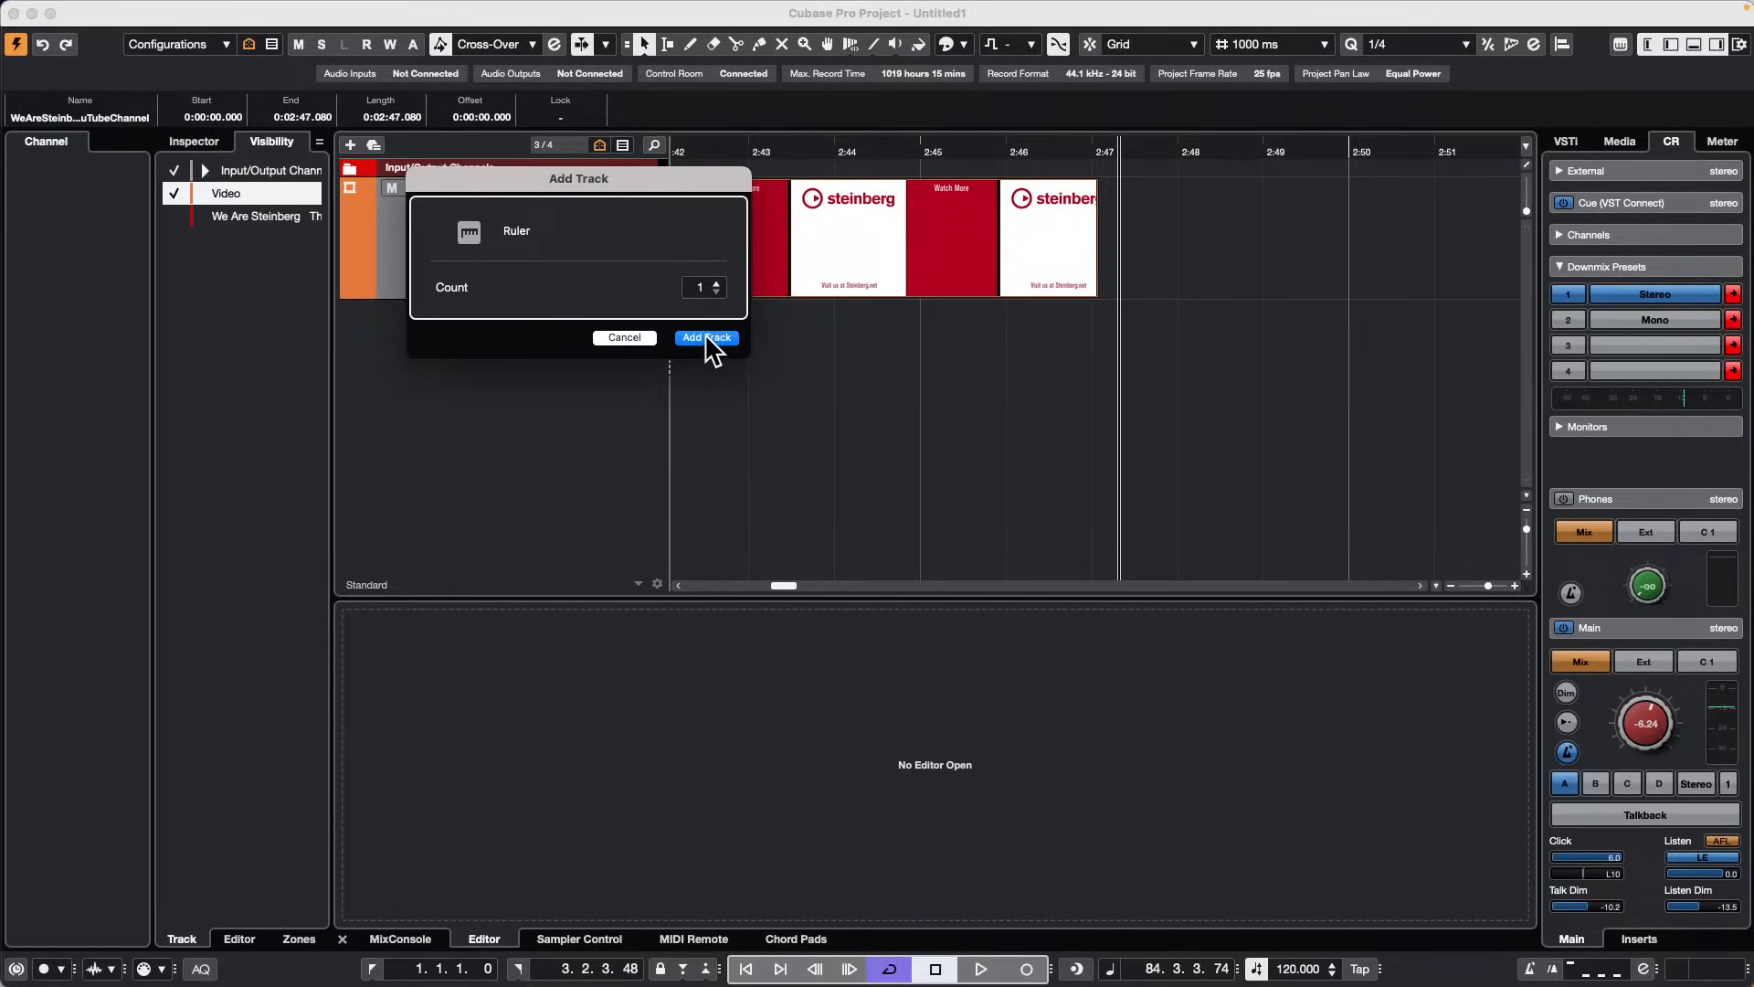
pyautogui.click(708, 338)
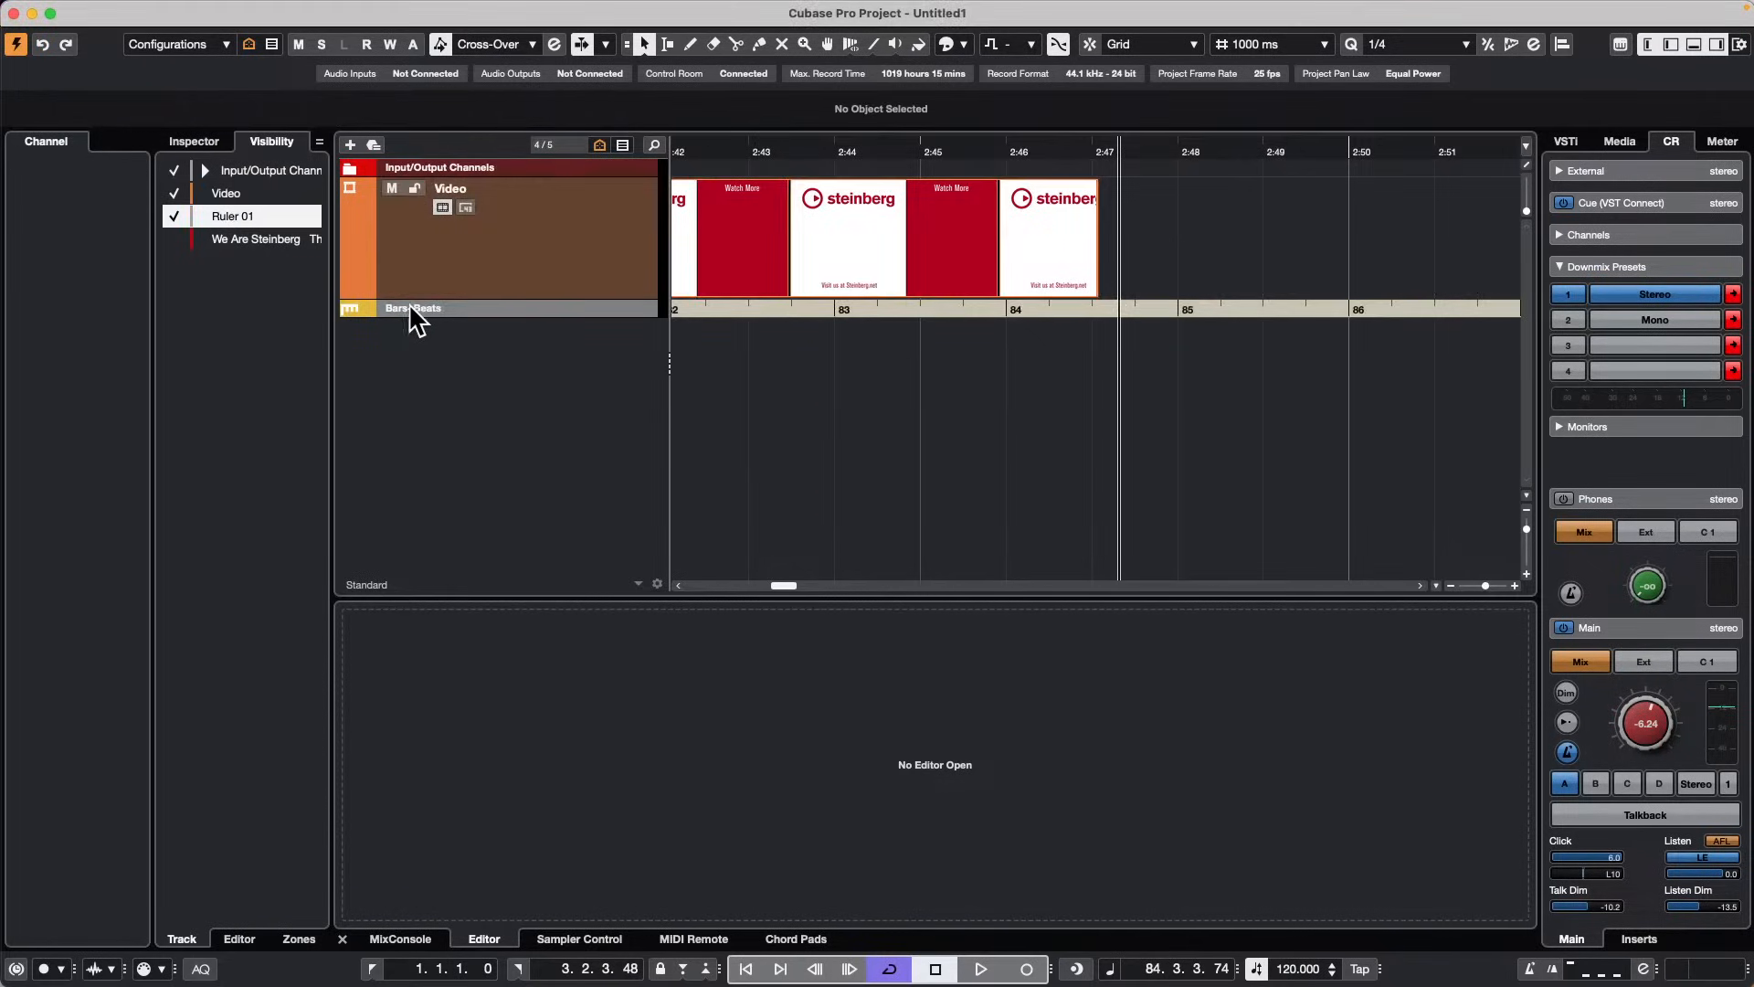
pyautogui.click(436, 309)
pyautogui.click(905, 391)
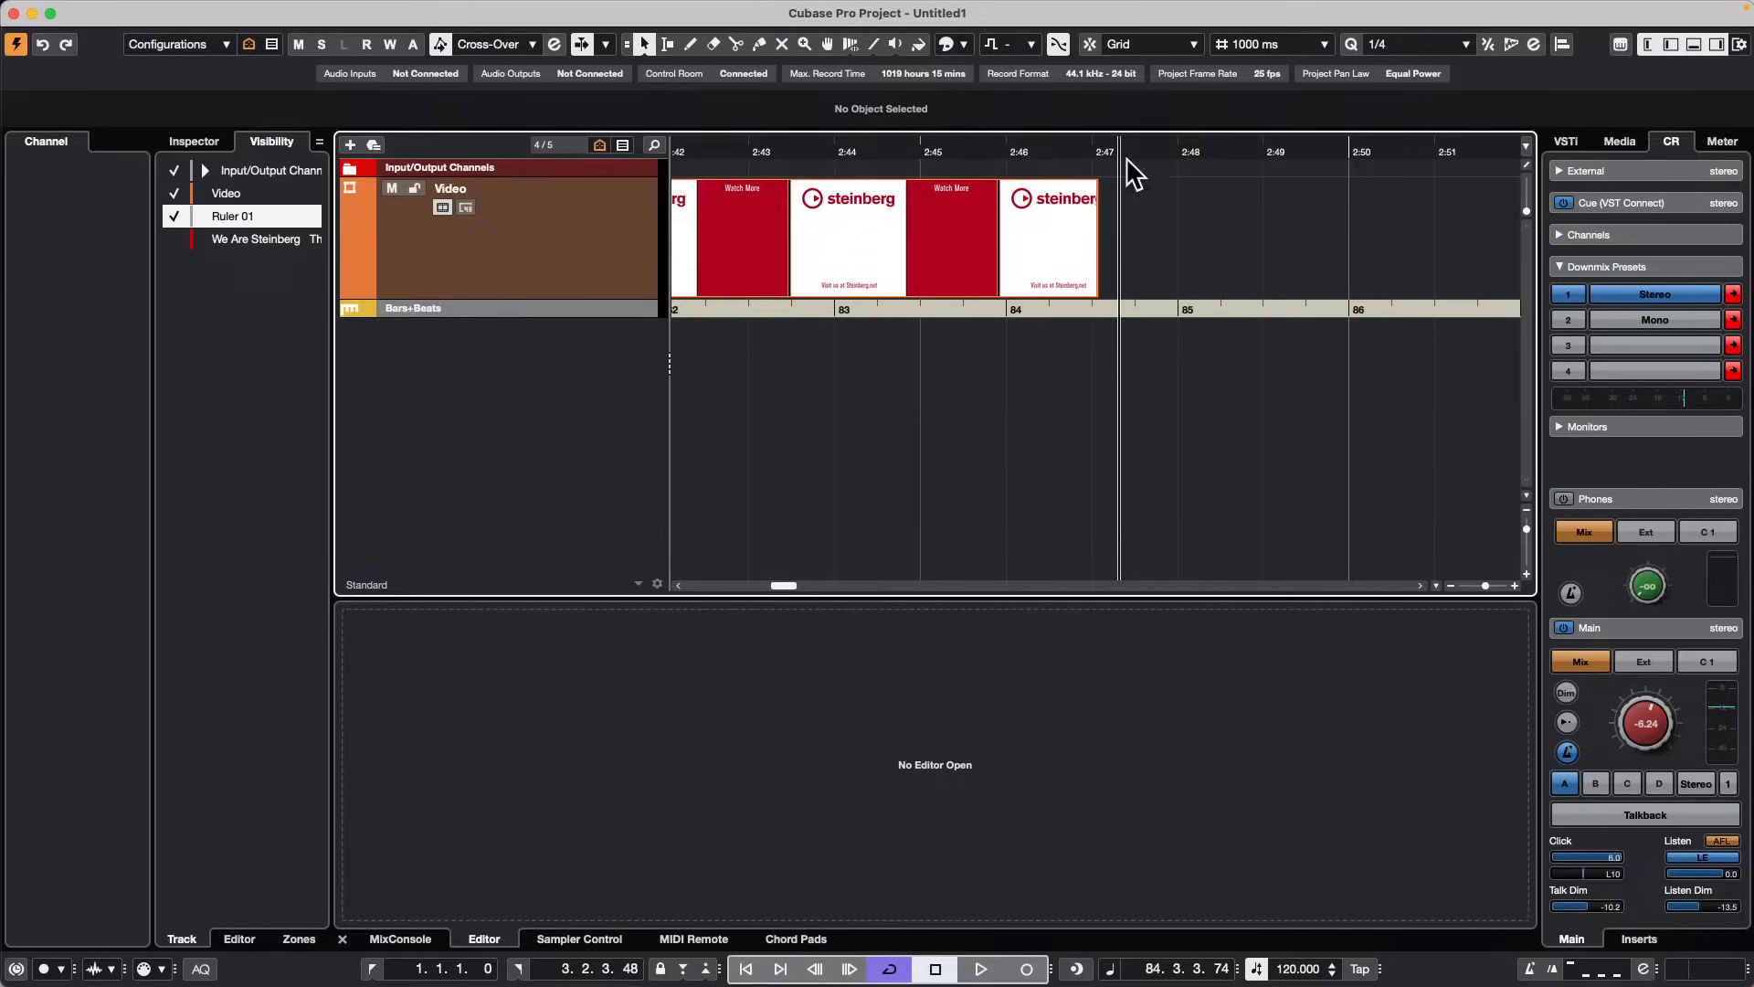
# Step: Switch the project's main ruler format to Bars+Beats and back to Seconds
pyautogui.moveTo(1081, 153); pyautogui.dragTo(1133, 227)
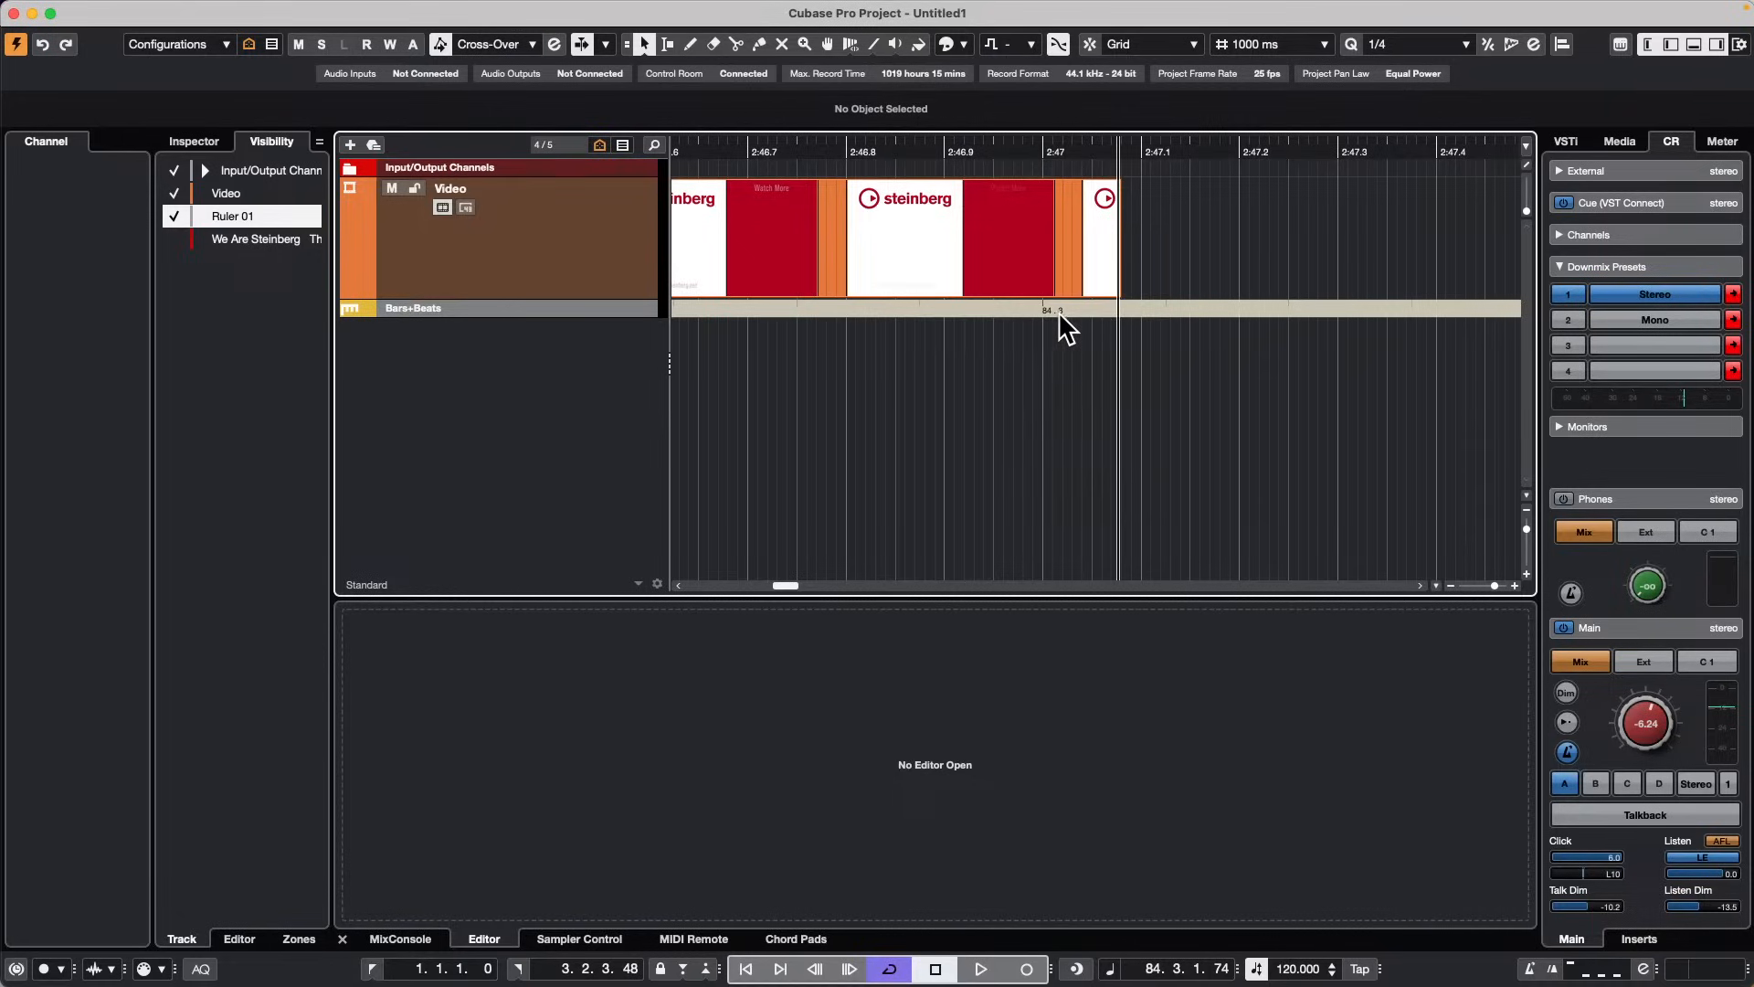
pyautogui.rightClick(1068, 146)
pyautogui.click(1133, 151)
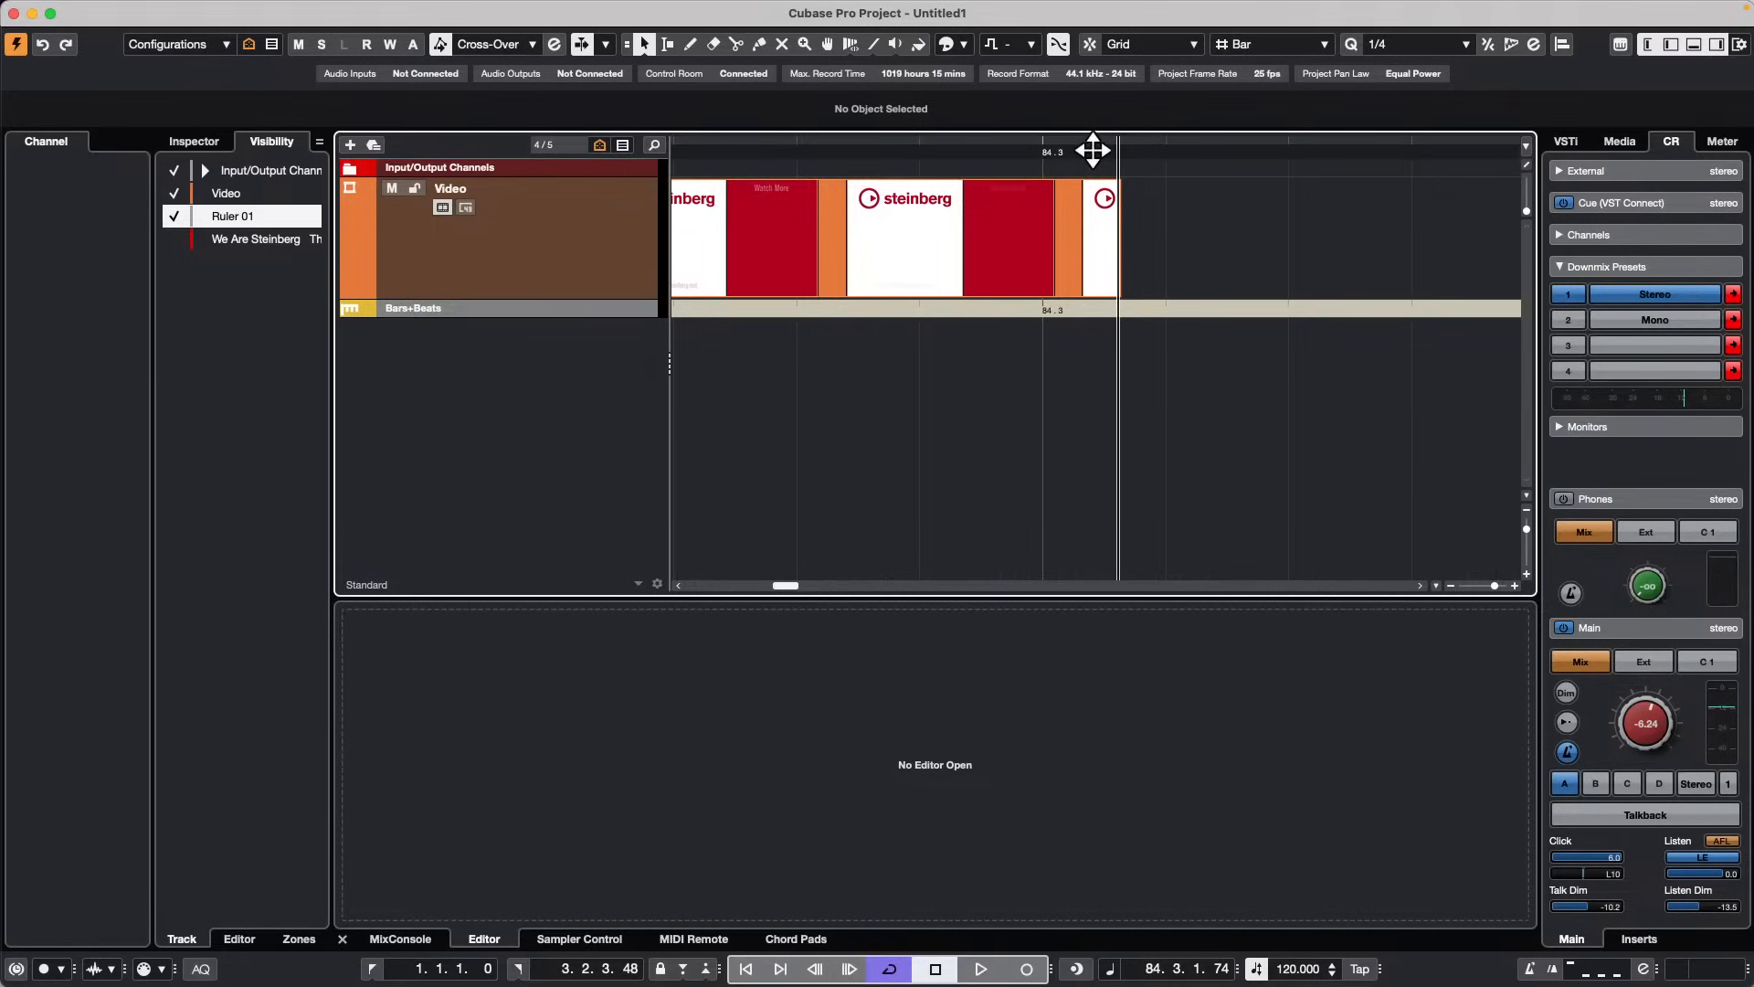
pyautogui.rightClick(1035, 150)
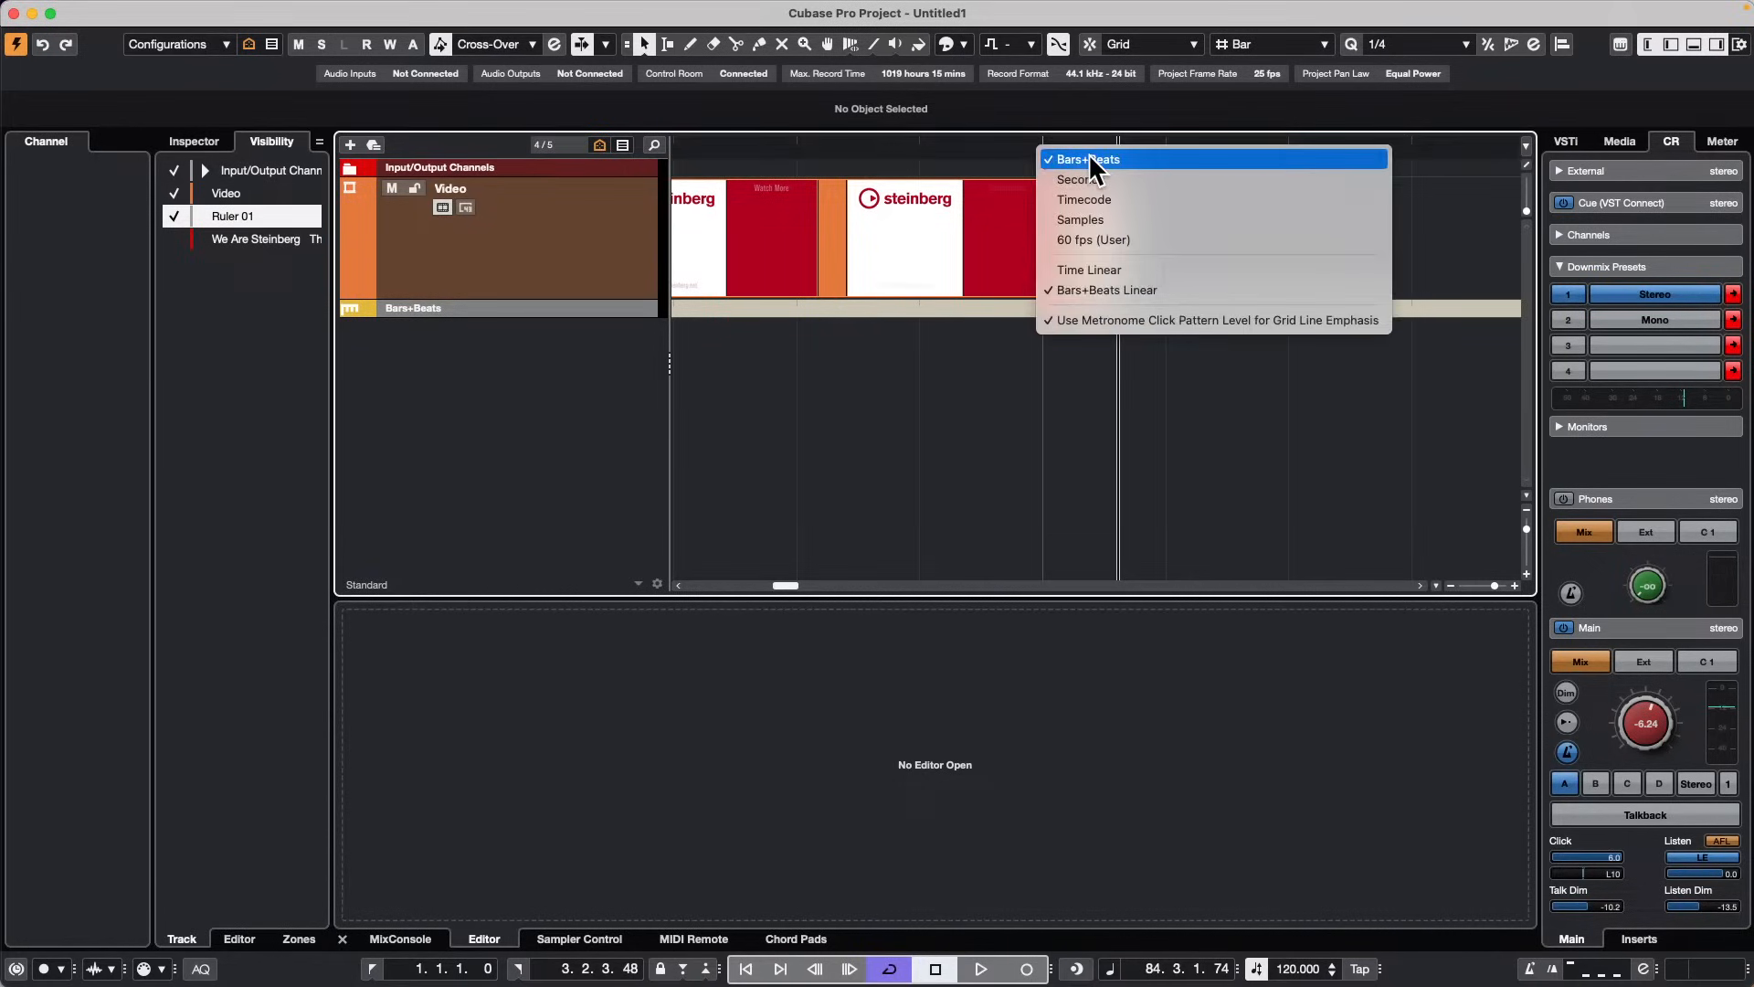
pyautogui.click(1089, 177)
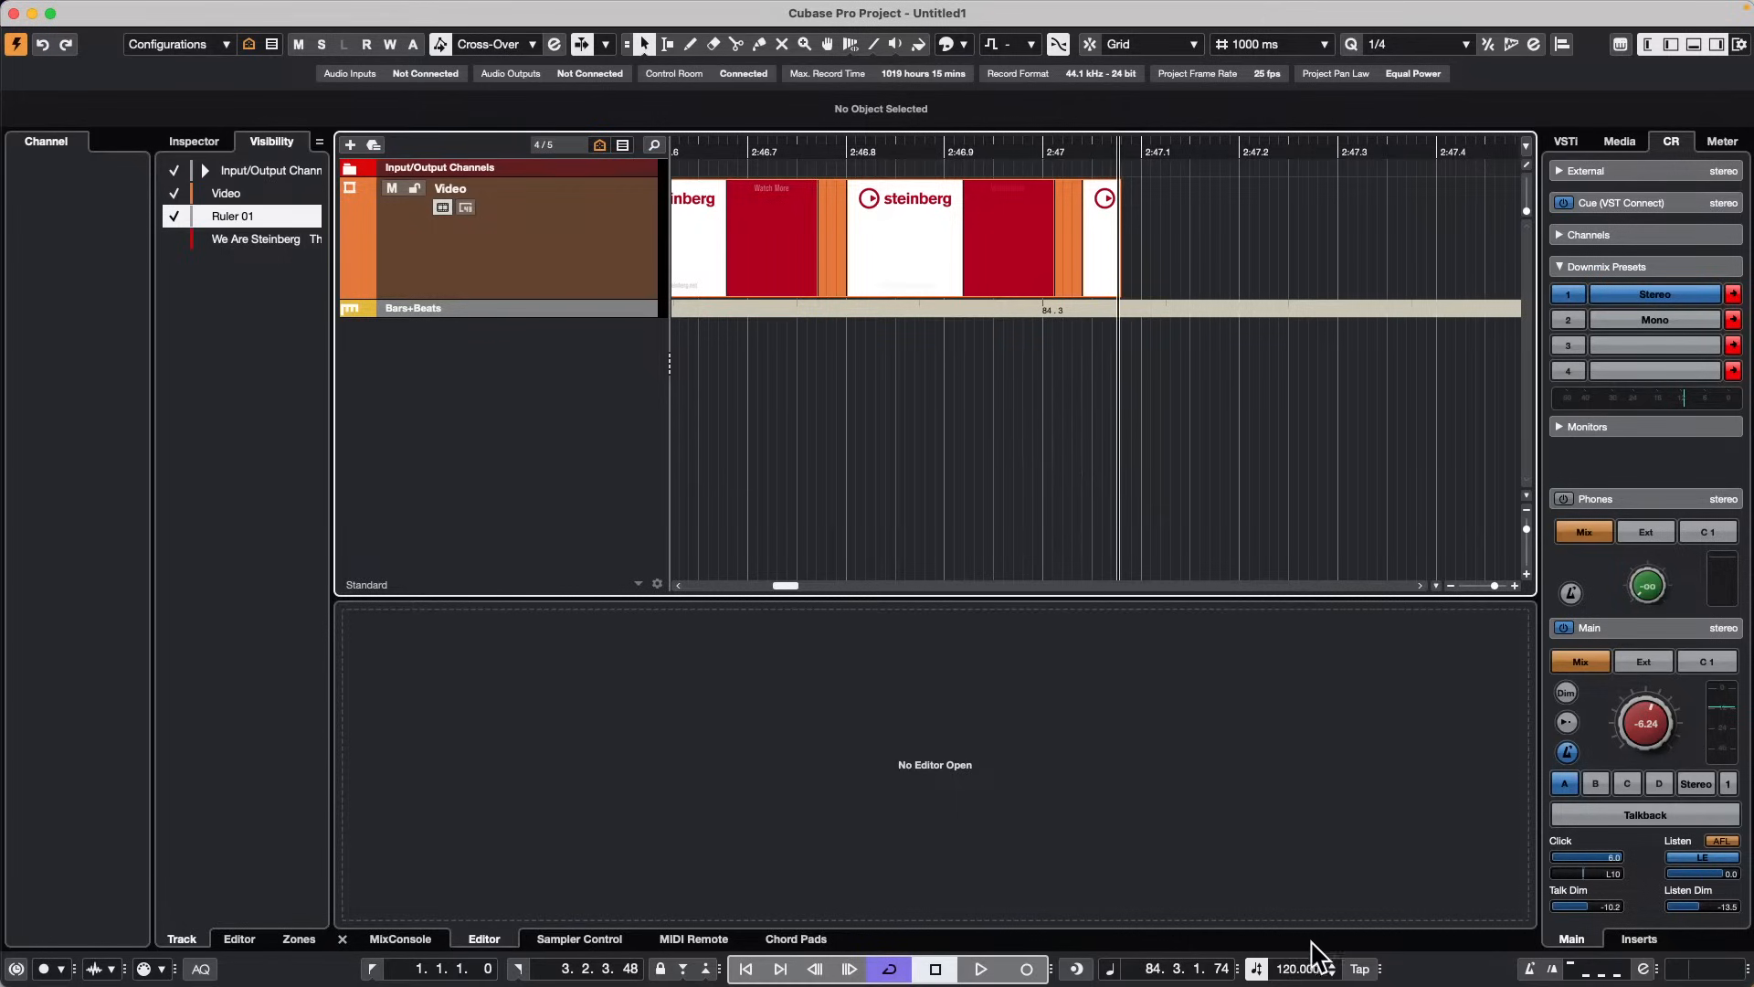
# Step: Lower the project tempo to 71 BPM and relocate the playhead to the end of the video event
pyautogui.scroll(-2, 1297, 971)
pyautogui.scroll(-8, 1298, 971)
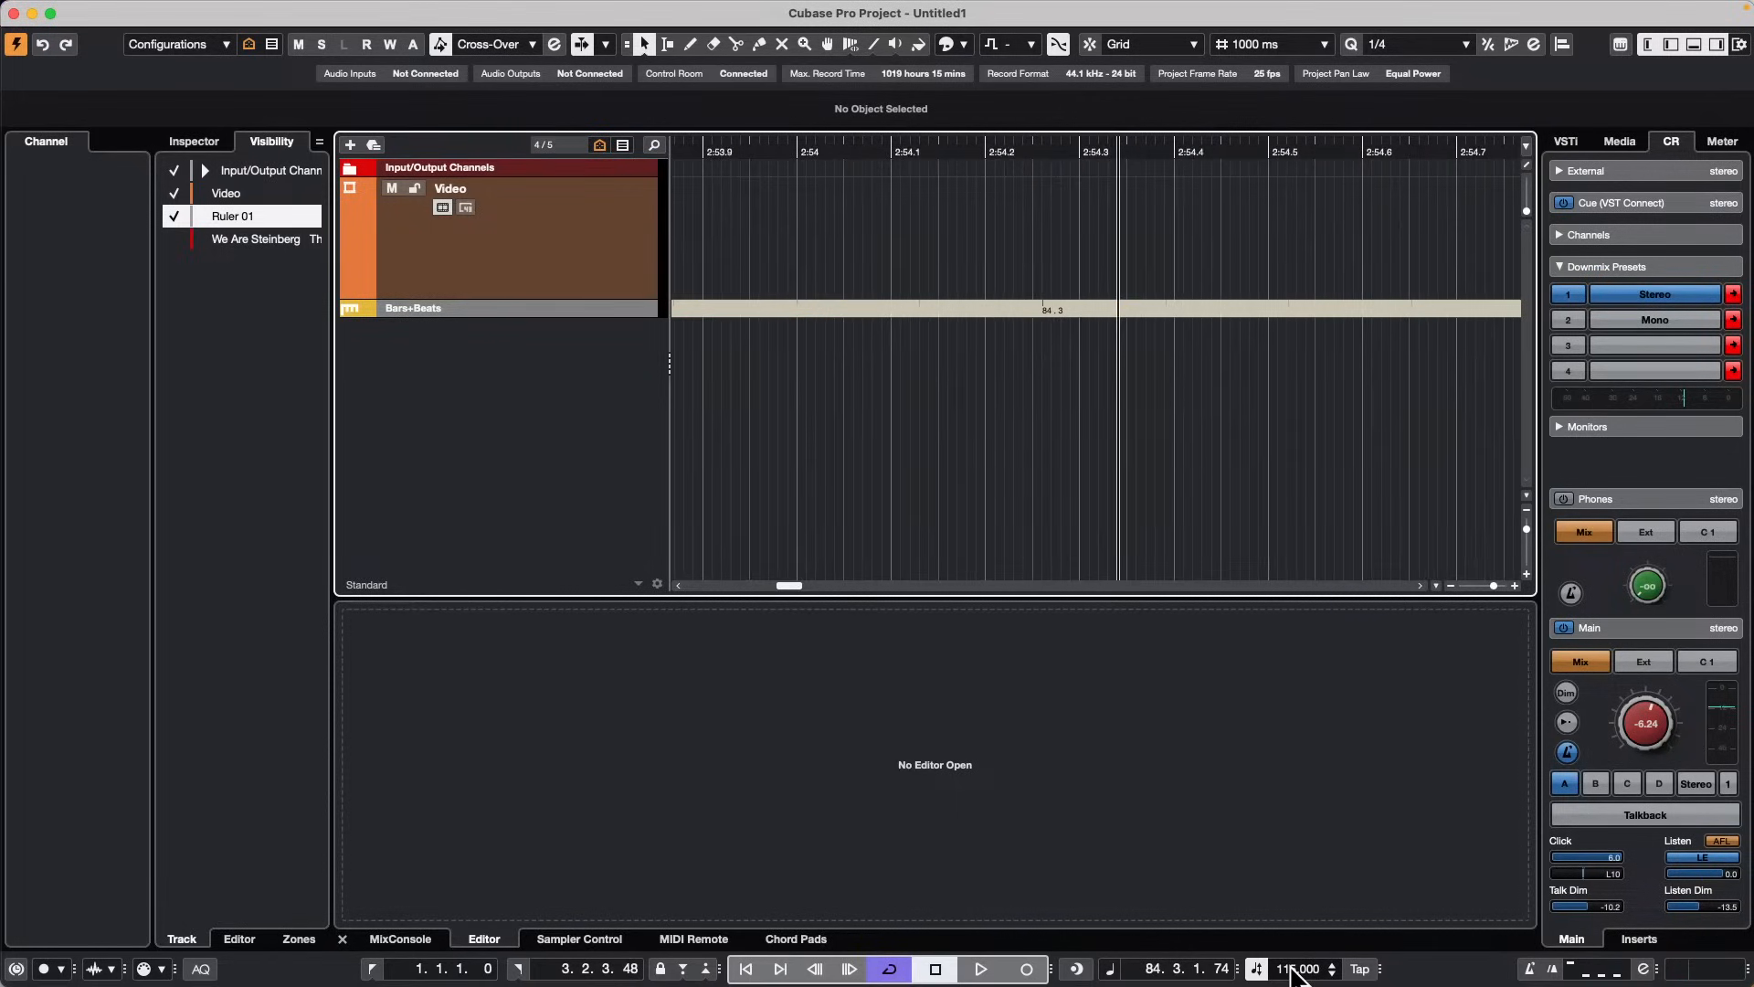
pyautogui.scroll(-20, 1296, 972)
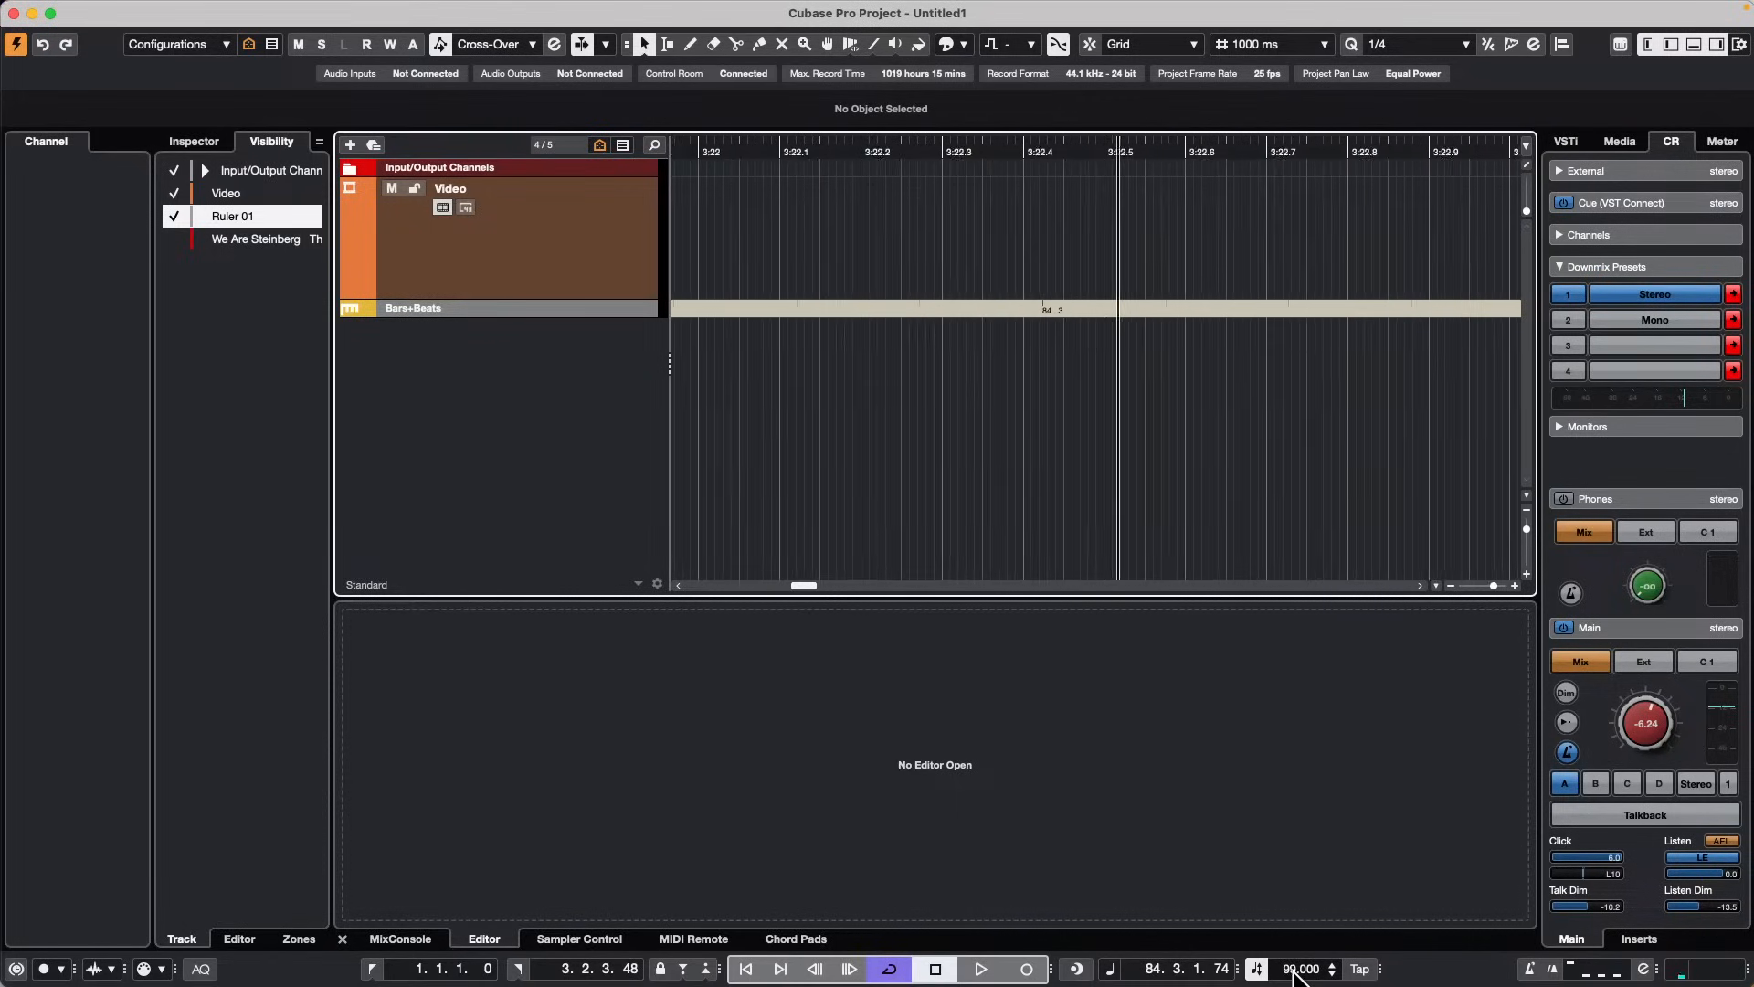
pyautogui.scroll(-10, 1296, 972)
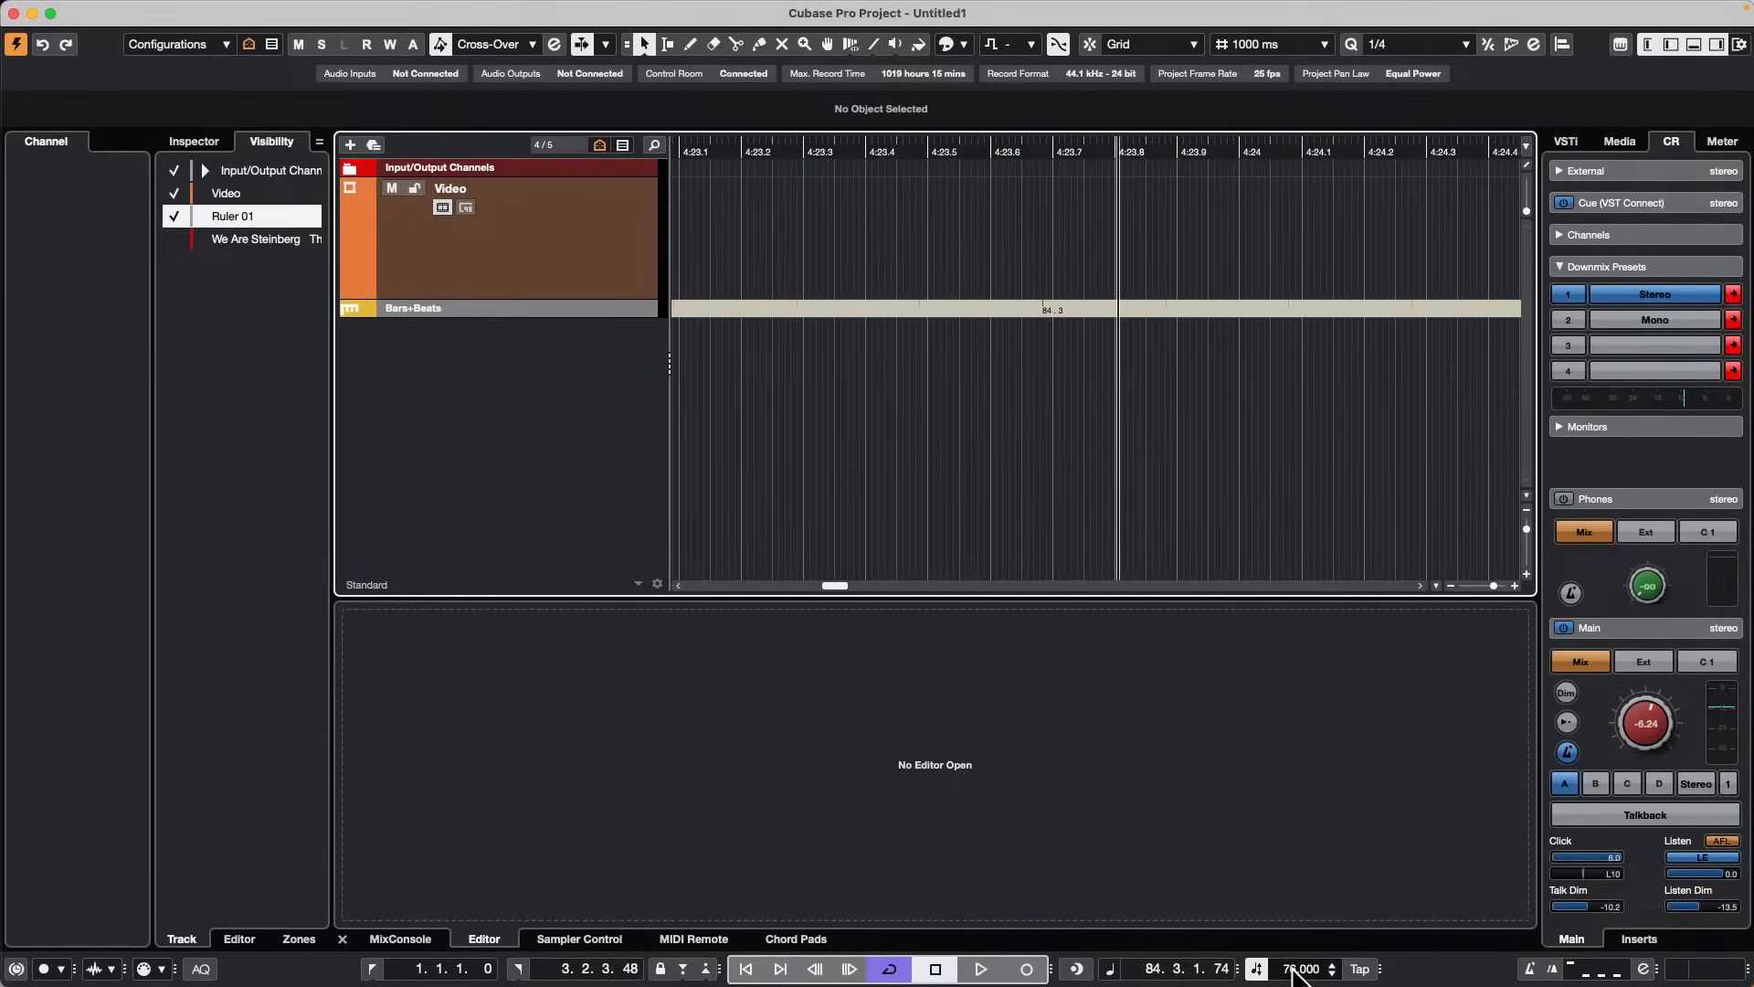
pyautogui.scroll(-7, 1295, 972)
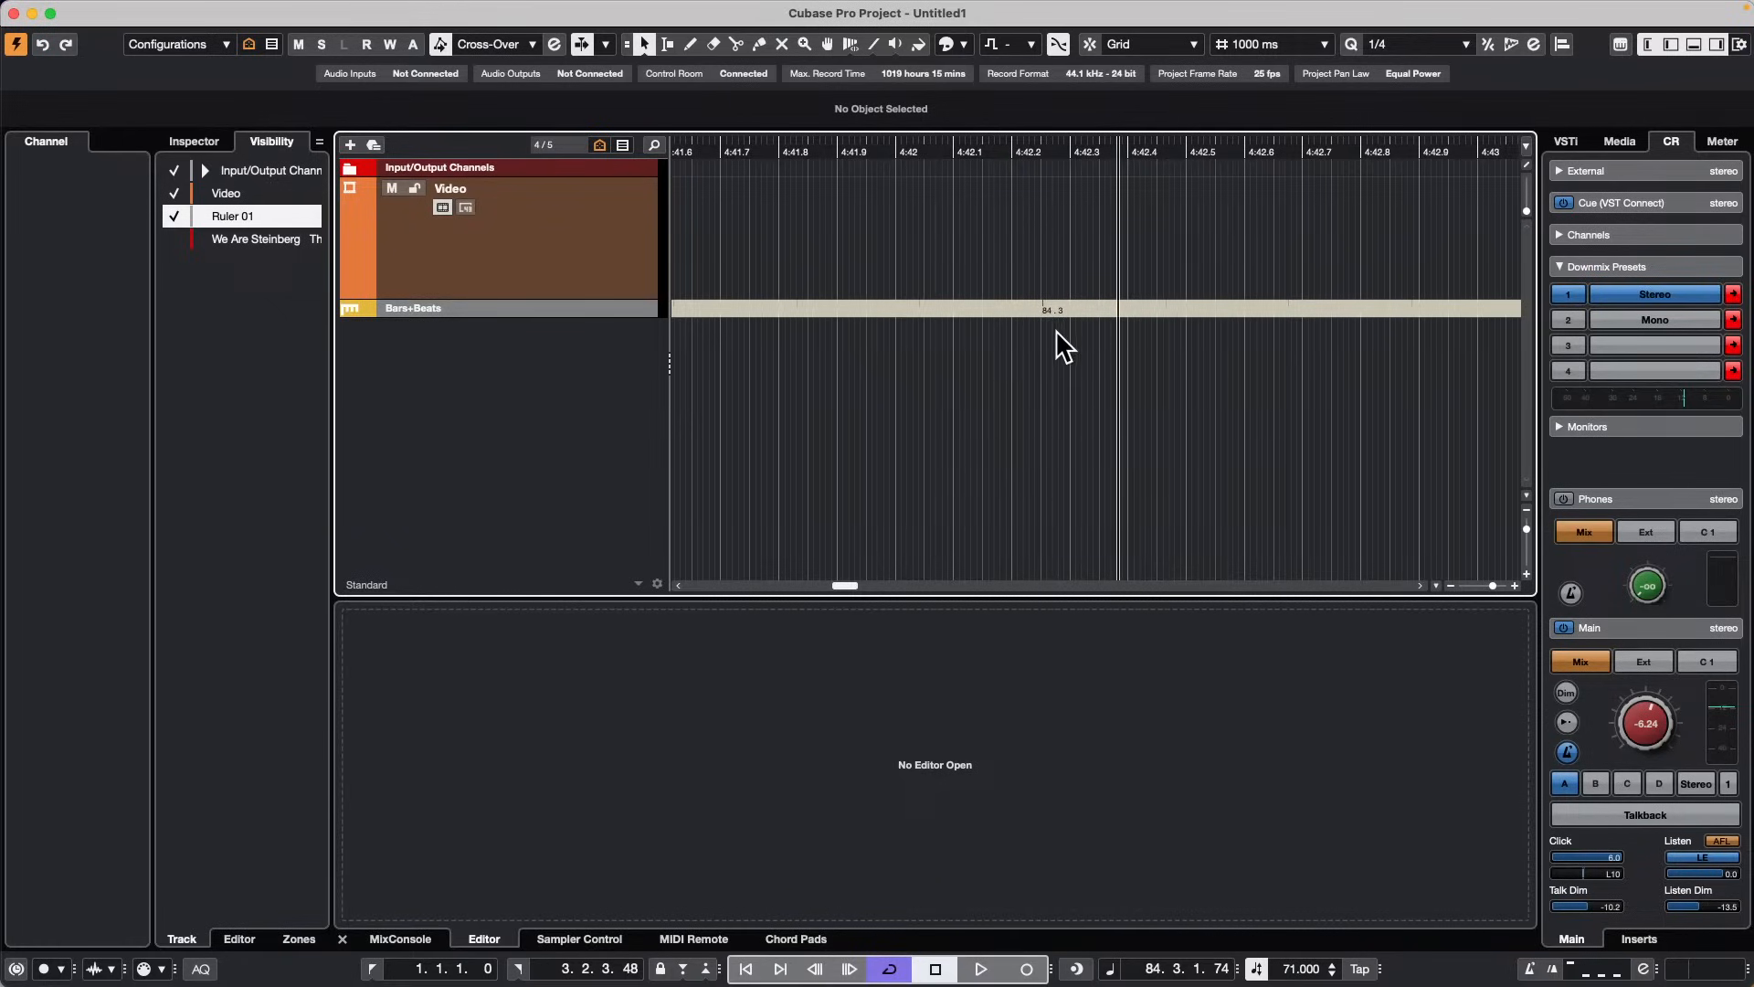
pyautogui.click(1042, 146)
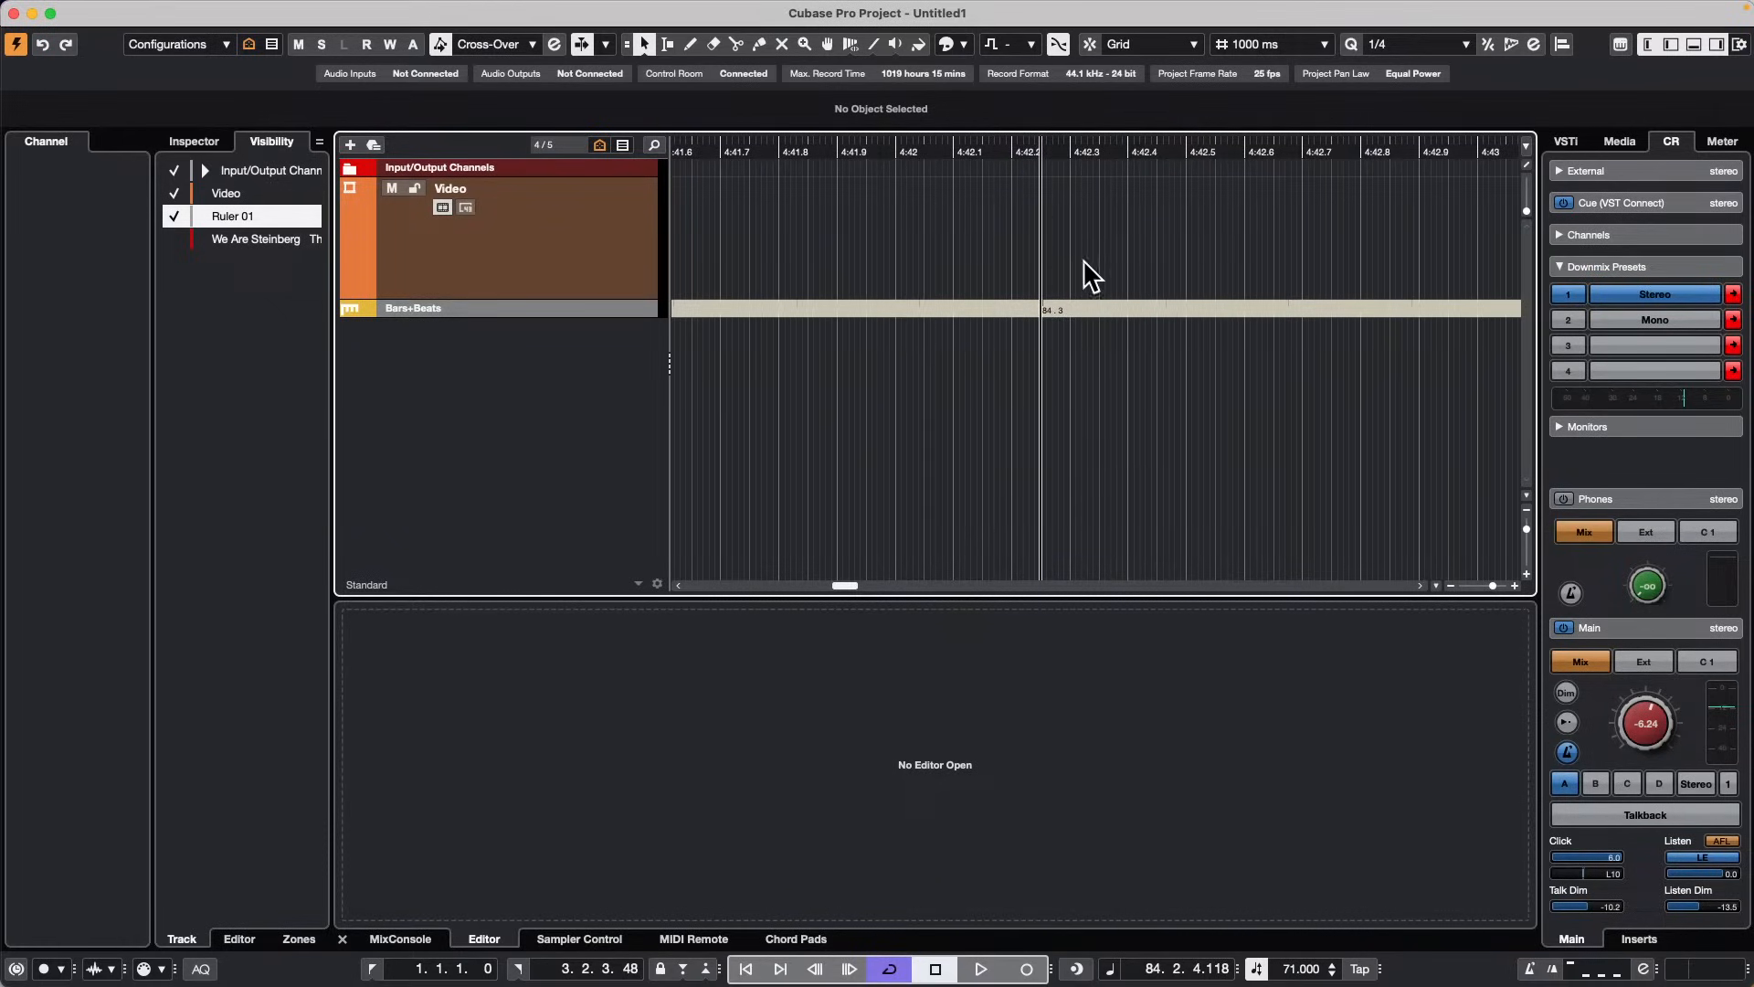
pyautogui.moveTo(988, 142); pyautogui.dragTo(924, 235)
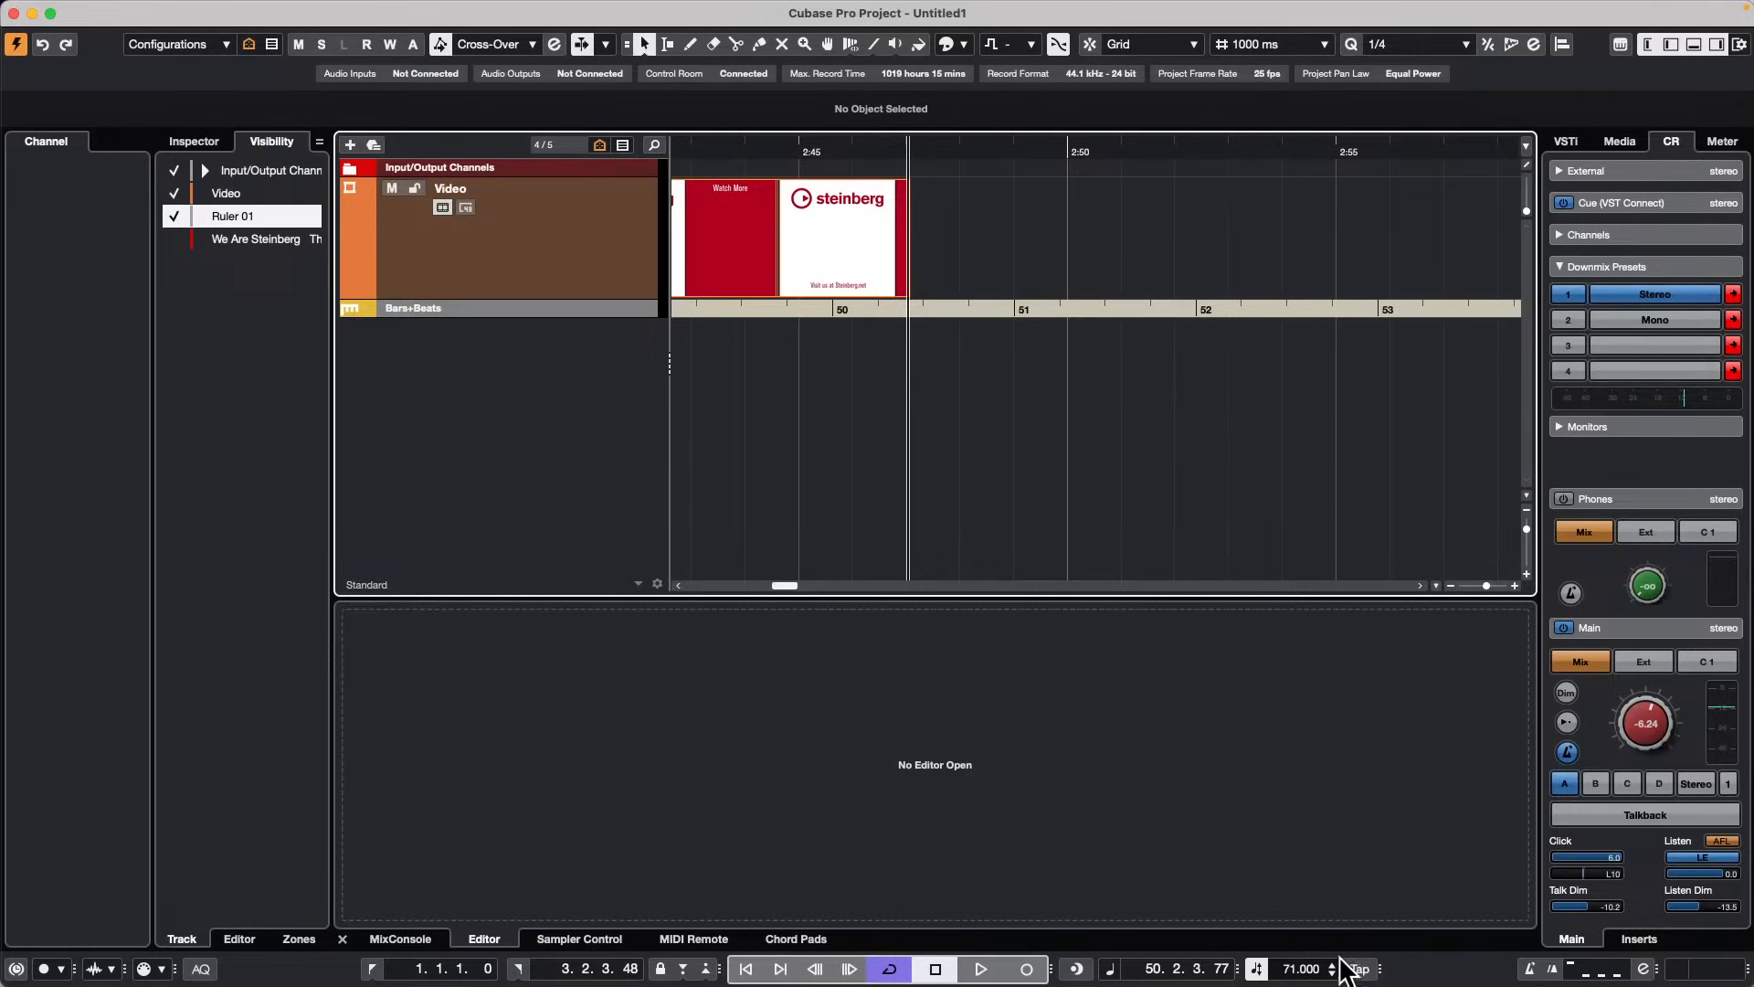
# Step: Lower the project tempo to 44 BPM and relocate the playhead to the end of the video event
pyautogui.scroll(-11, 1302, 977)
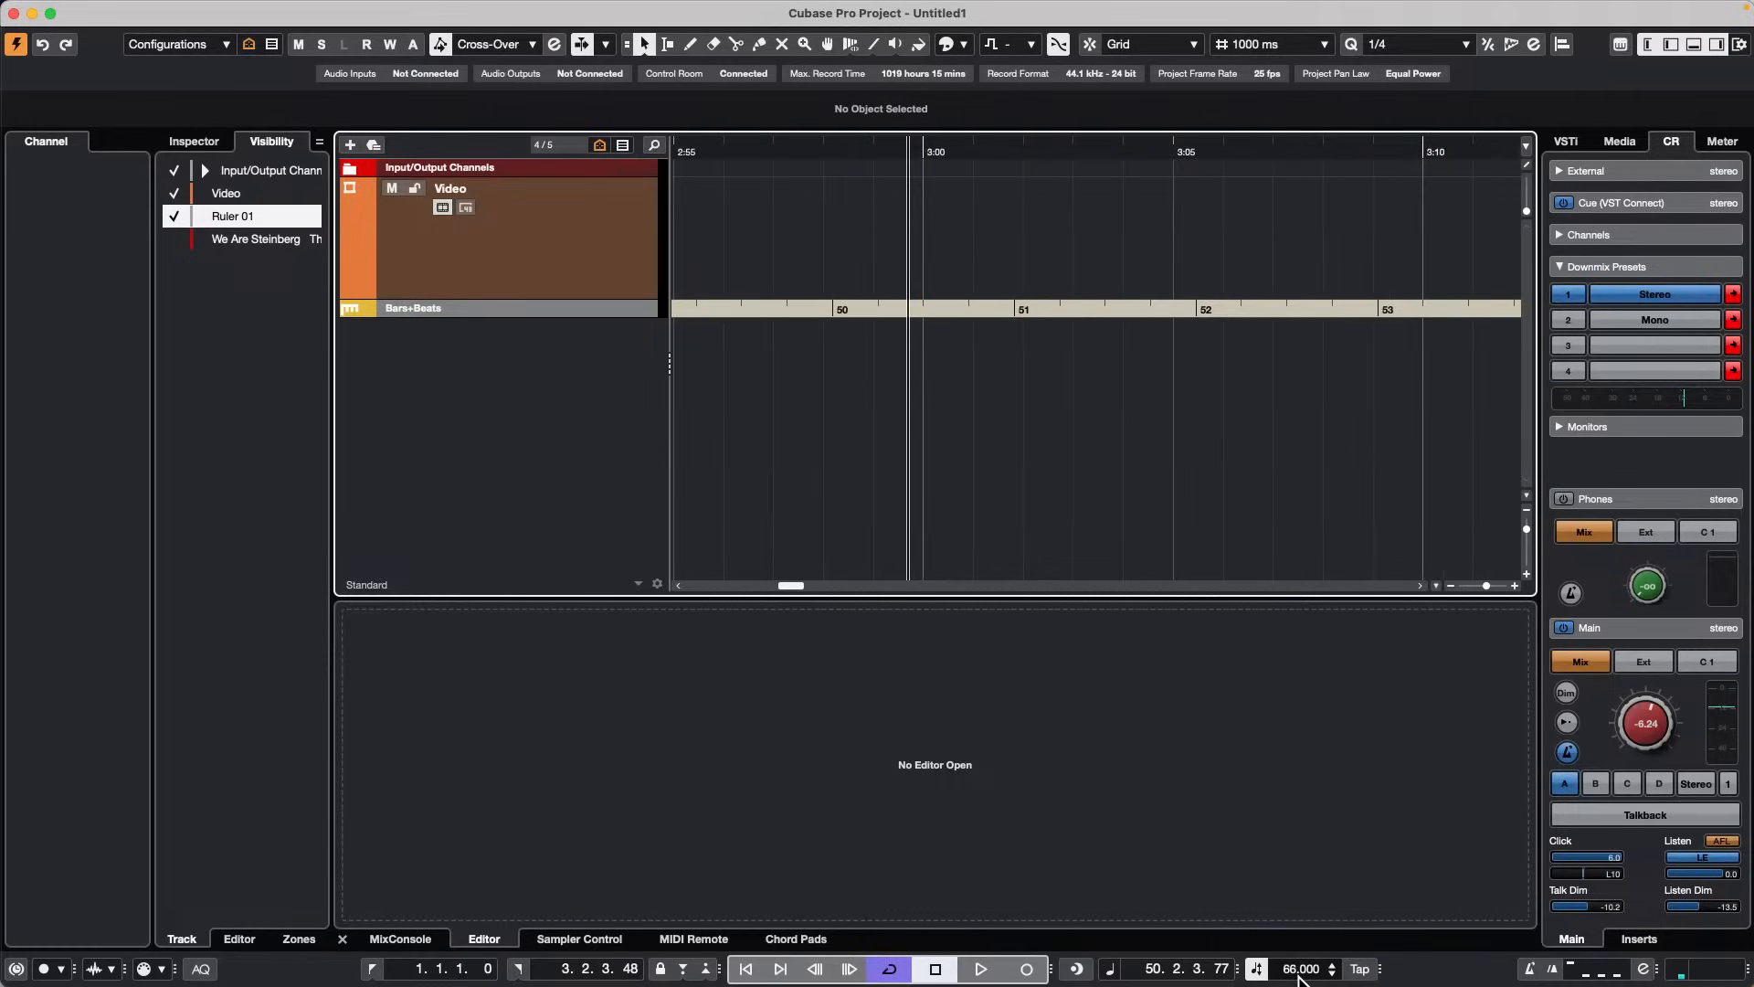
pyautogui.scroll(-16, 1302, 978)
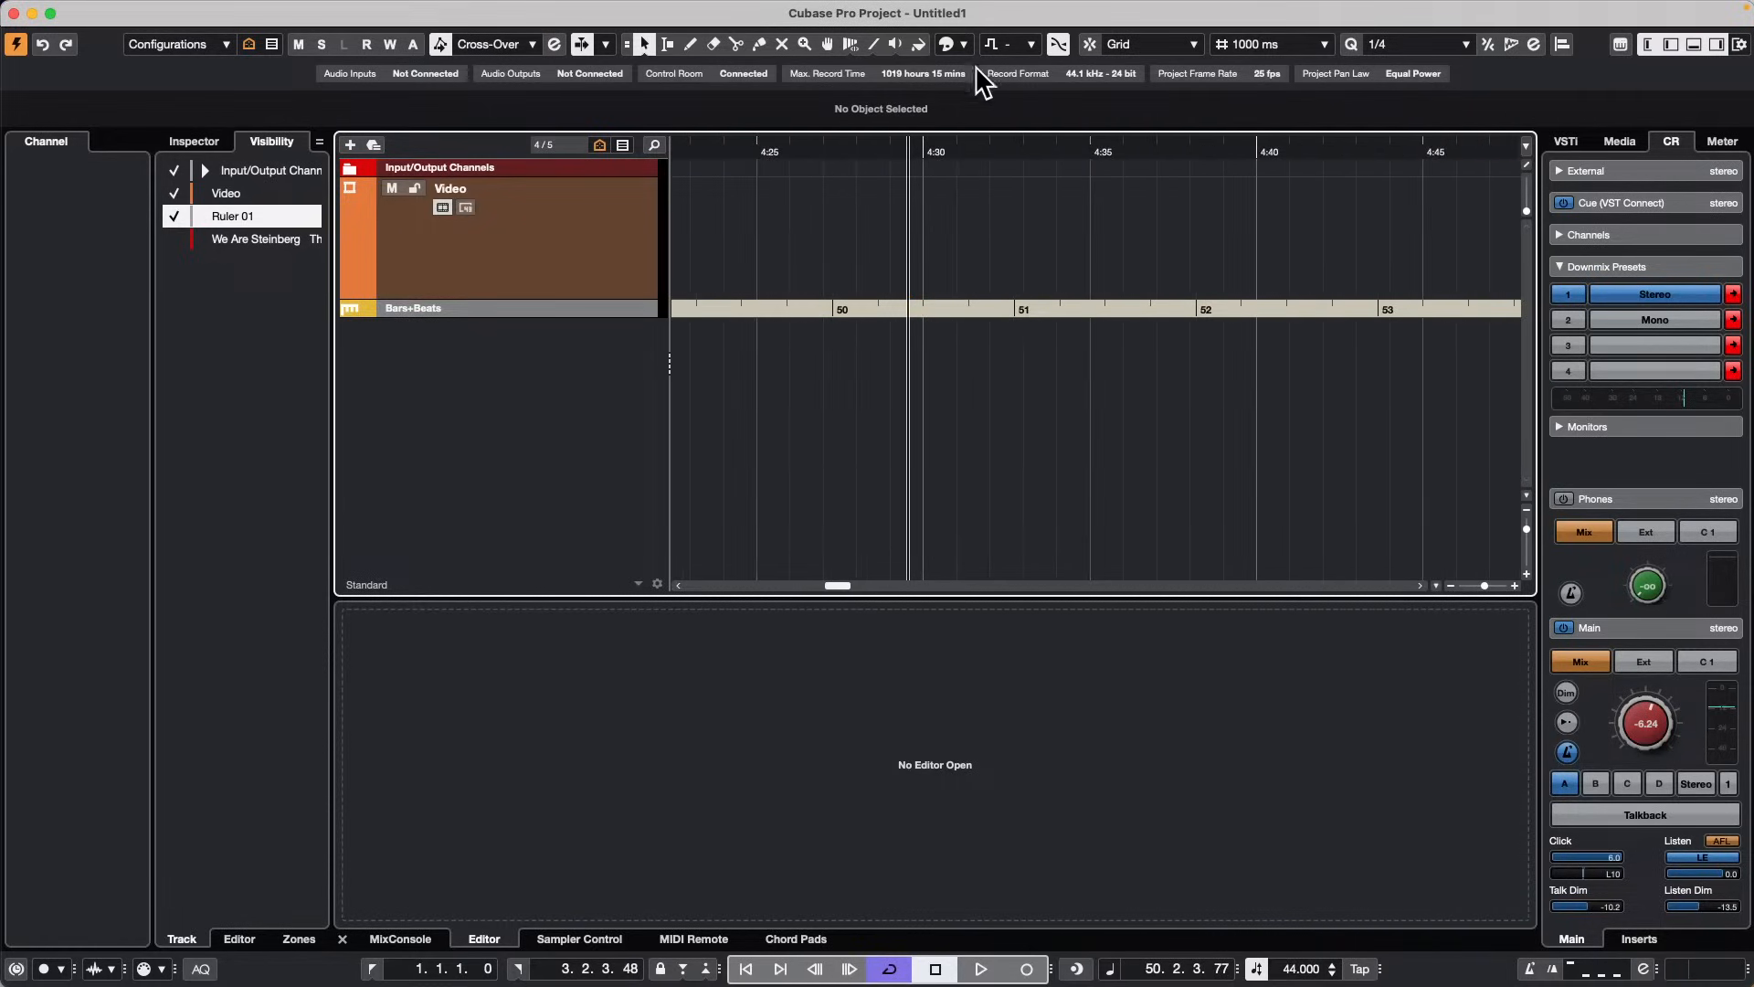
pyautogui.moveTo(927, 146); pyautogui.dragTo(674, 153)
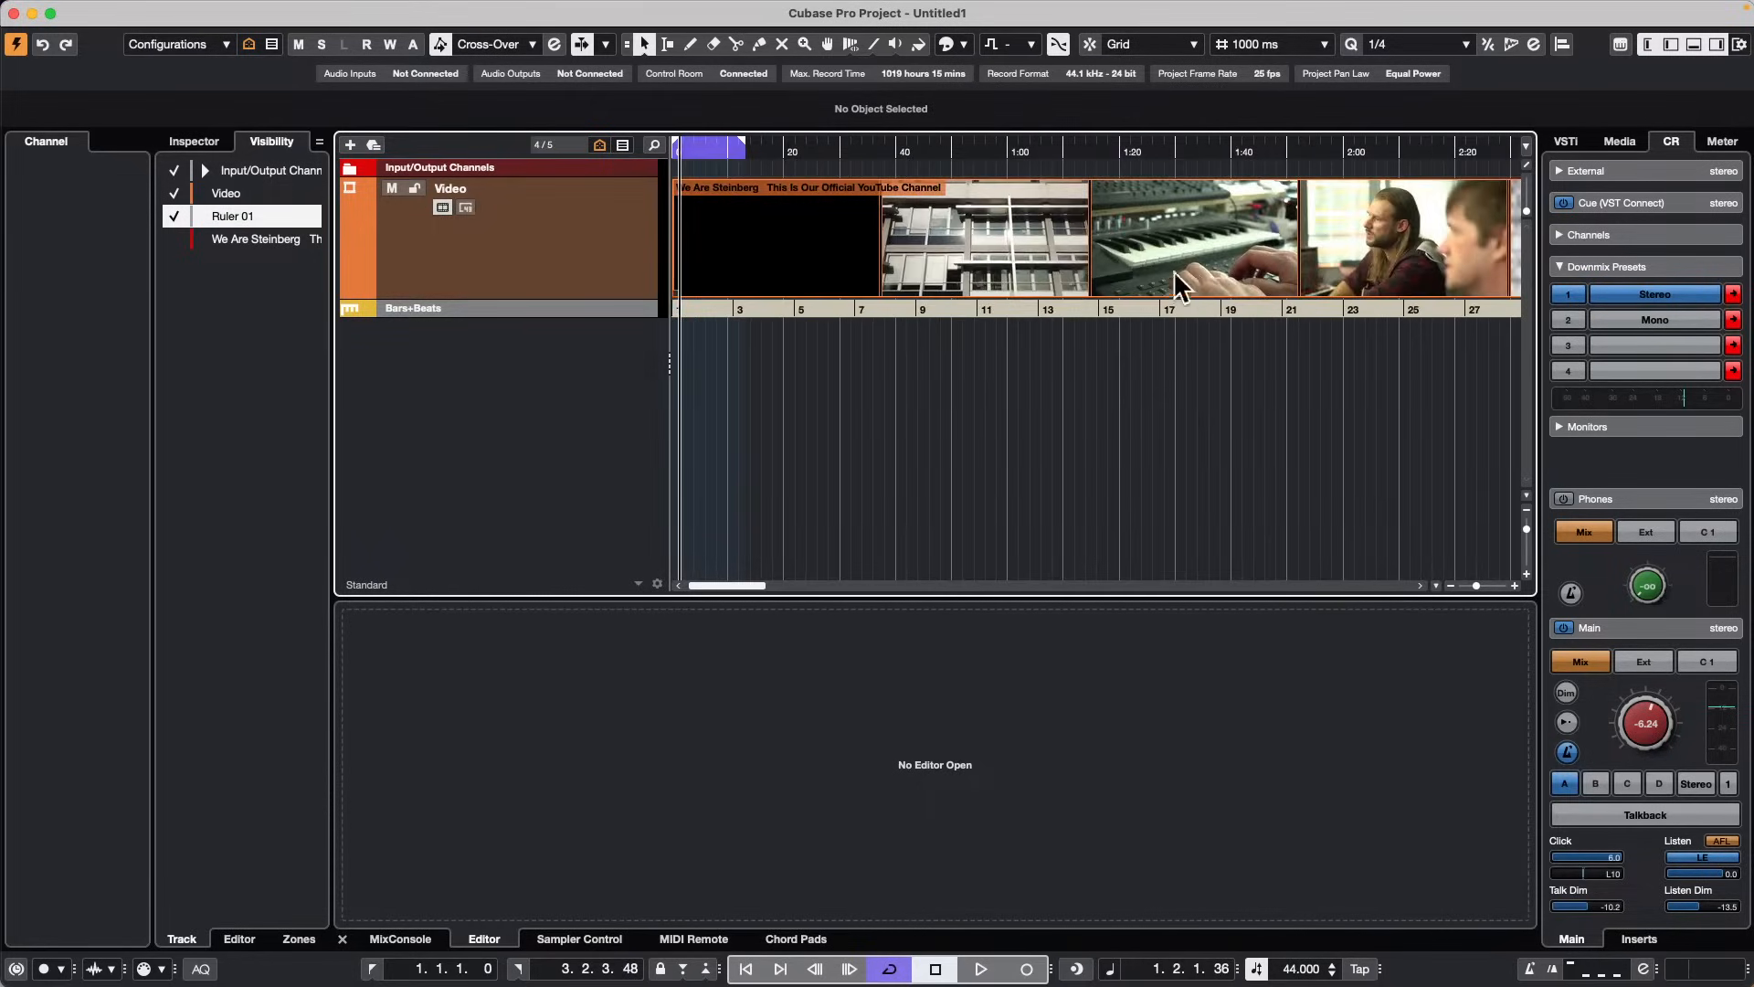
pyautogui.click(1099, 153)
pyautogui.moveTo(1099, 153); pyautogui.dragTo(894, 365)
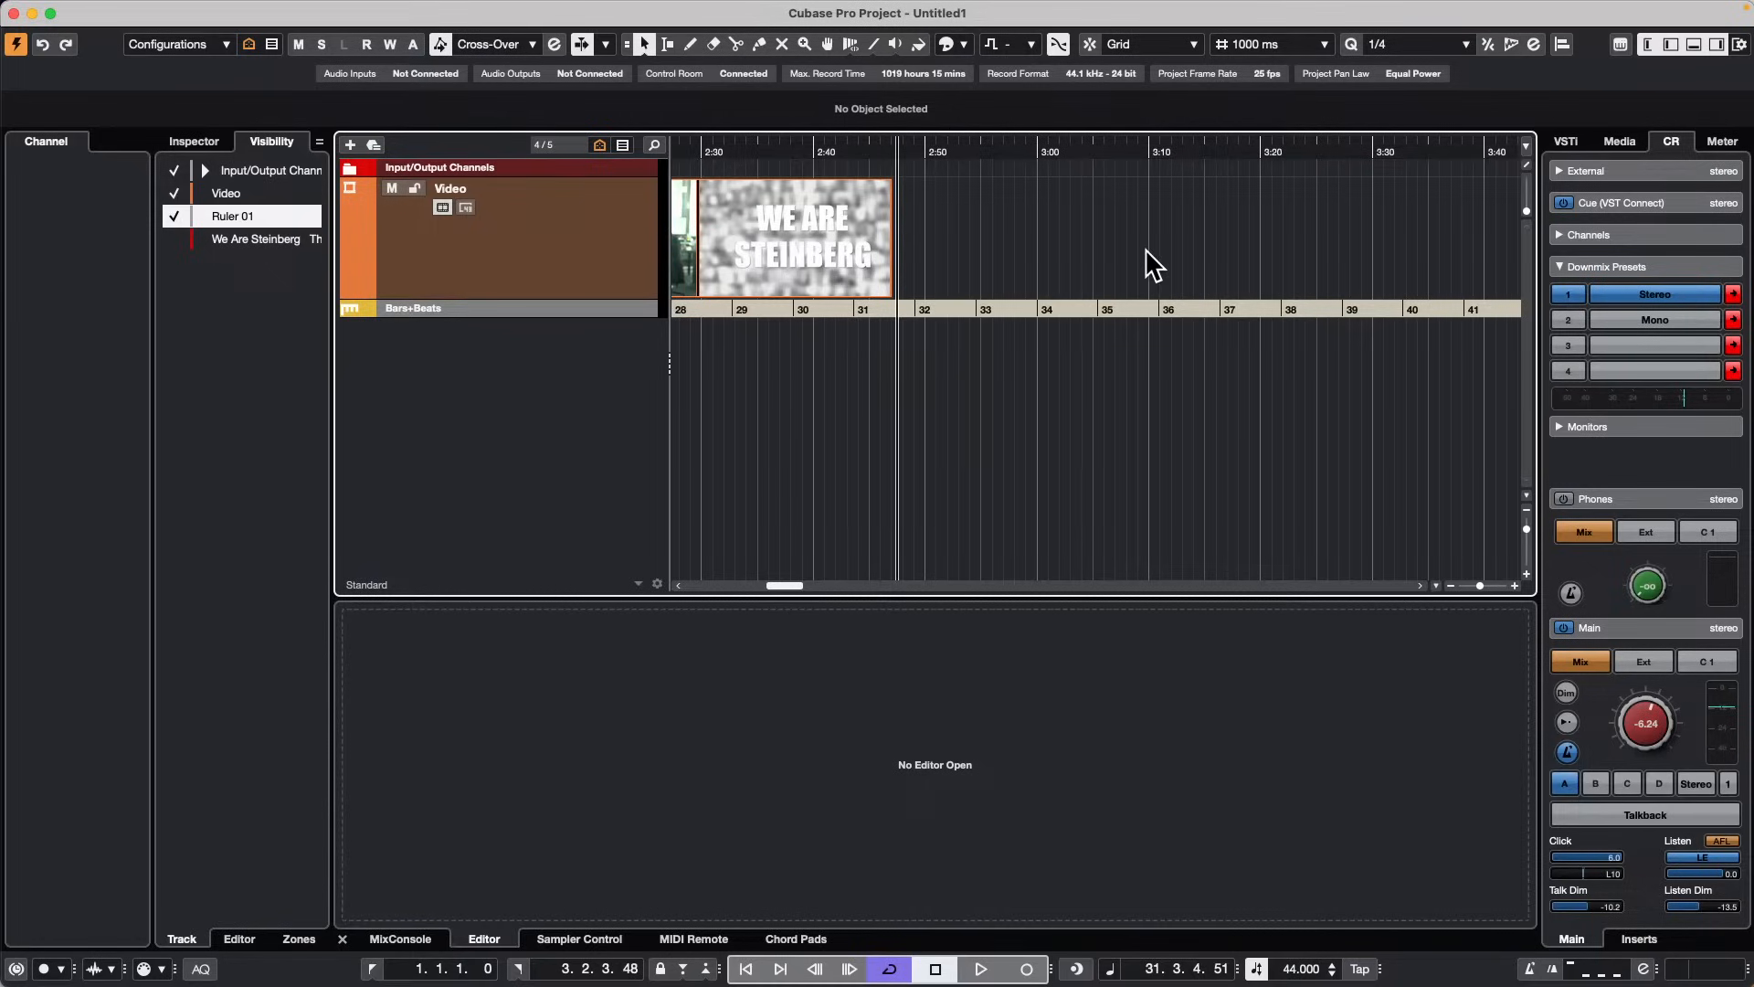
# Step: Load the SuperVision analyzer into the Control Room's fifth insert slot
pyautogui.moveTo(293, 8)
pyautogui.click(1639, 938)
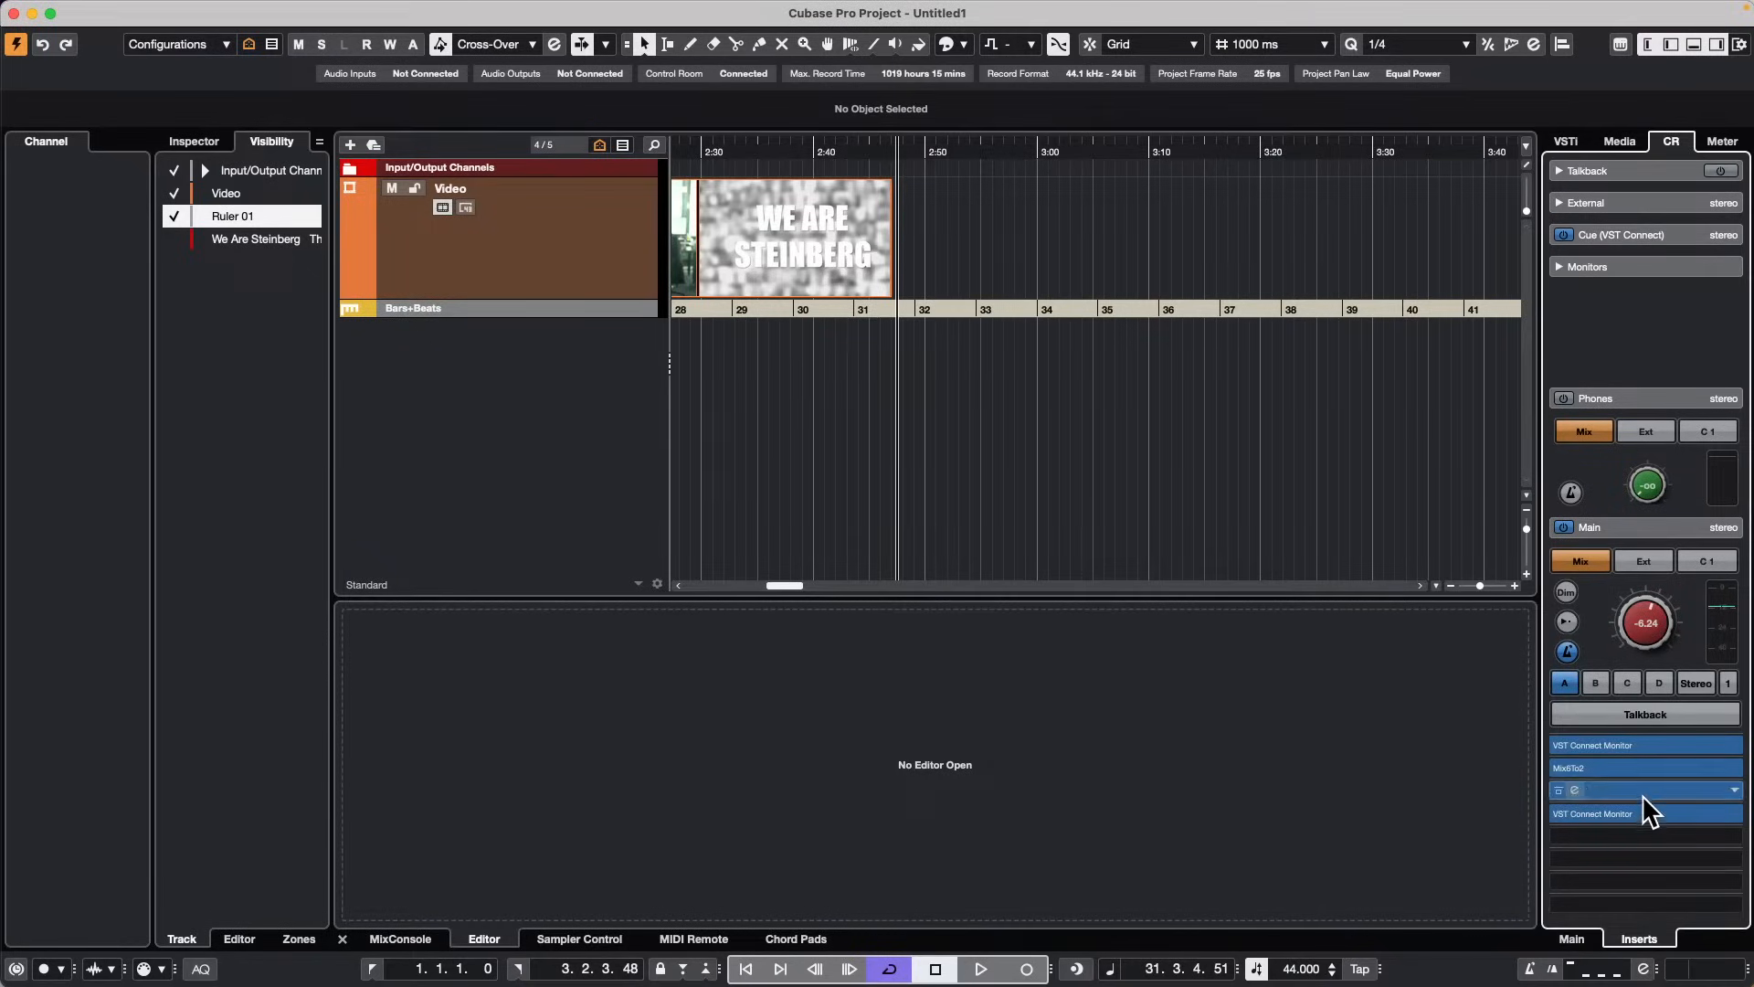
pyautogui.click(1633, 839)
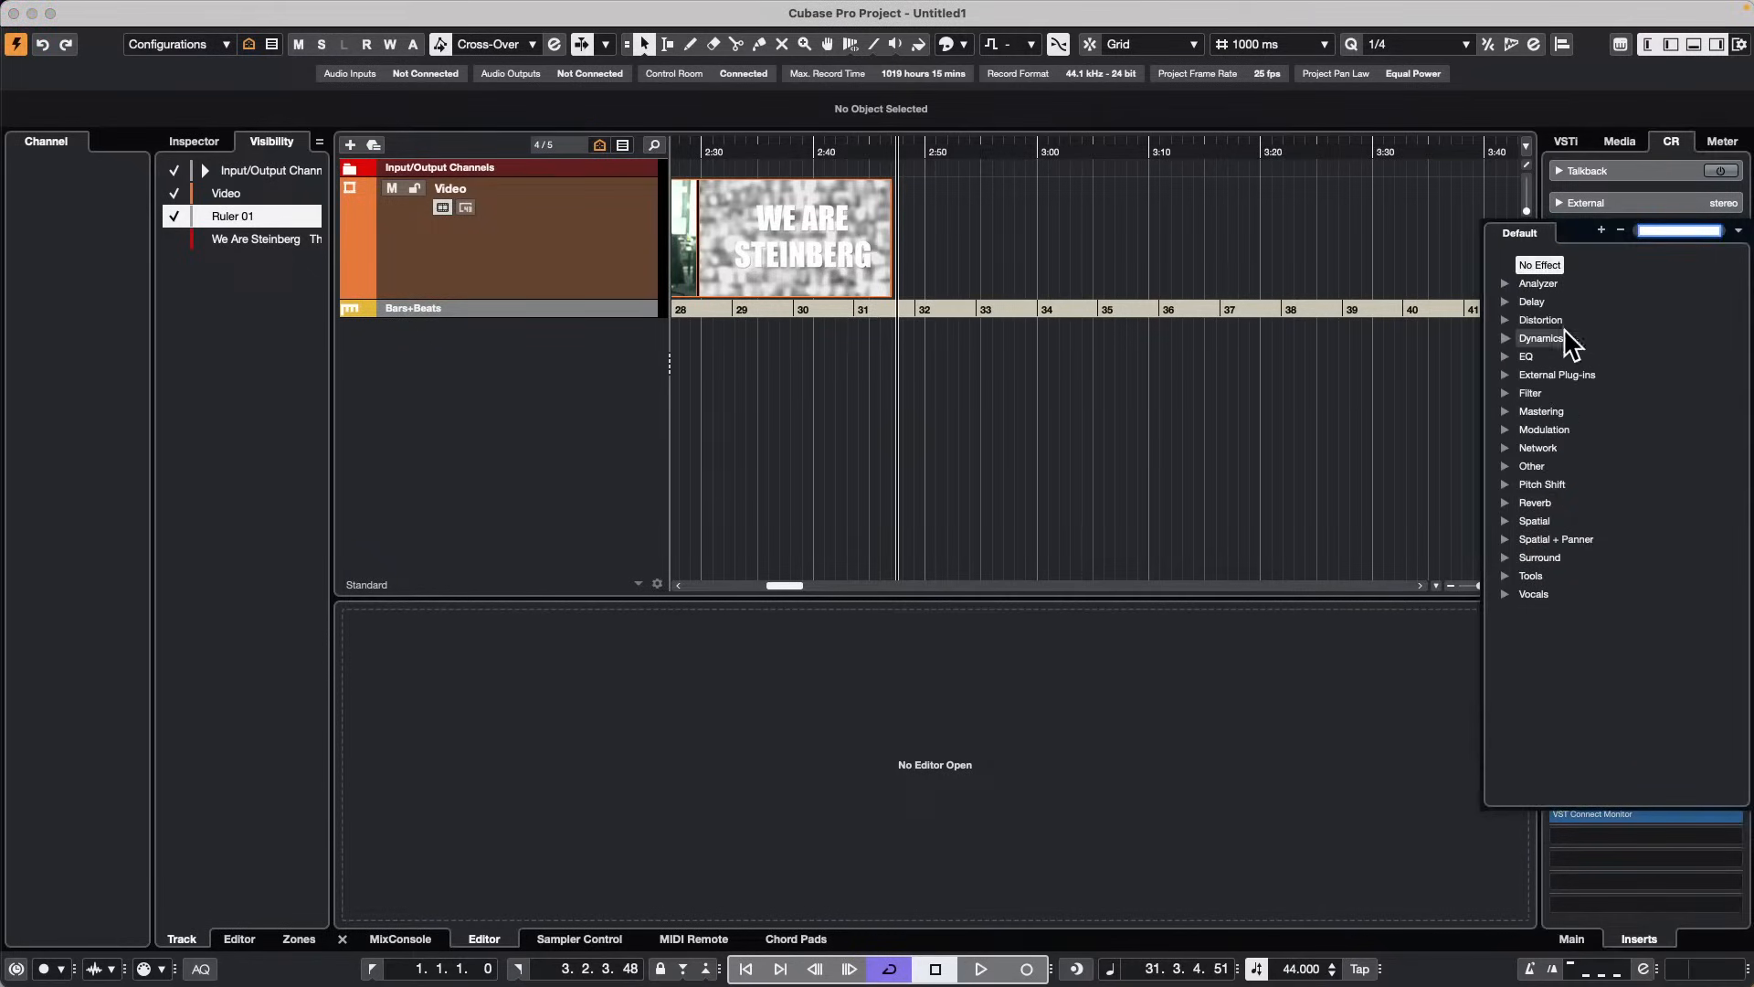
pyautogui.click(1506, 284)
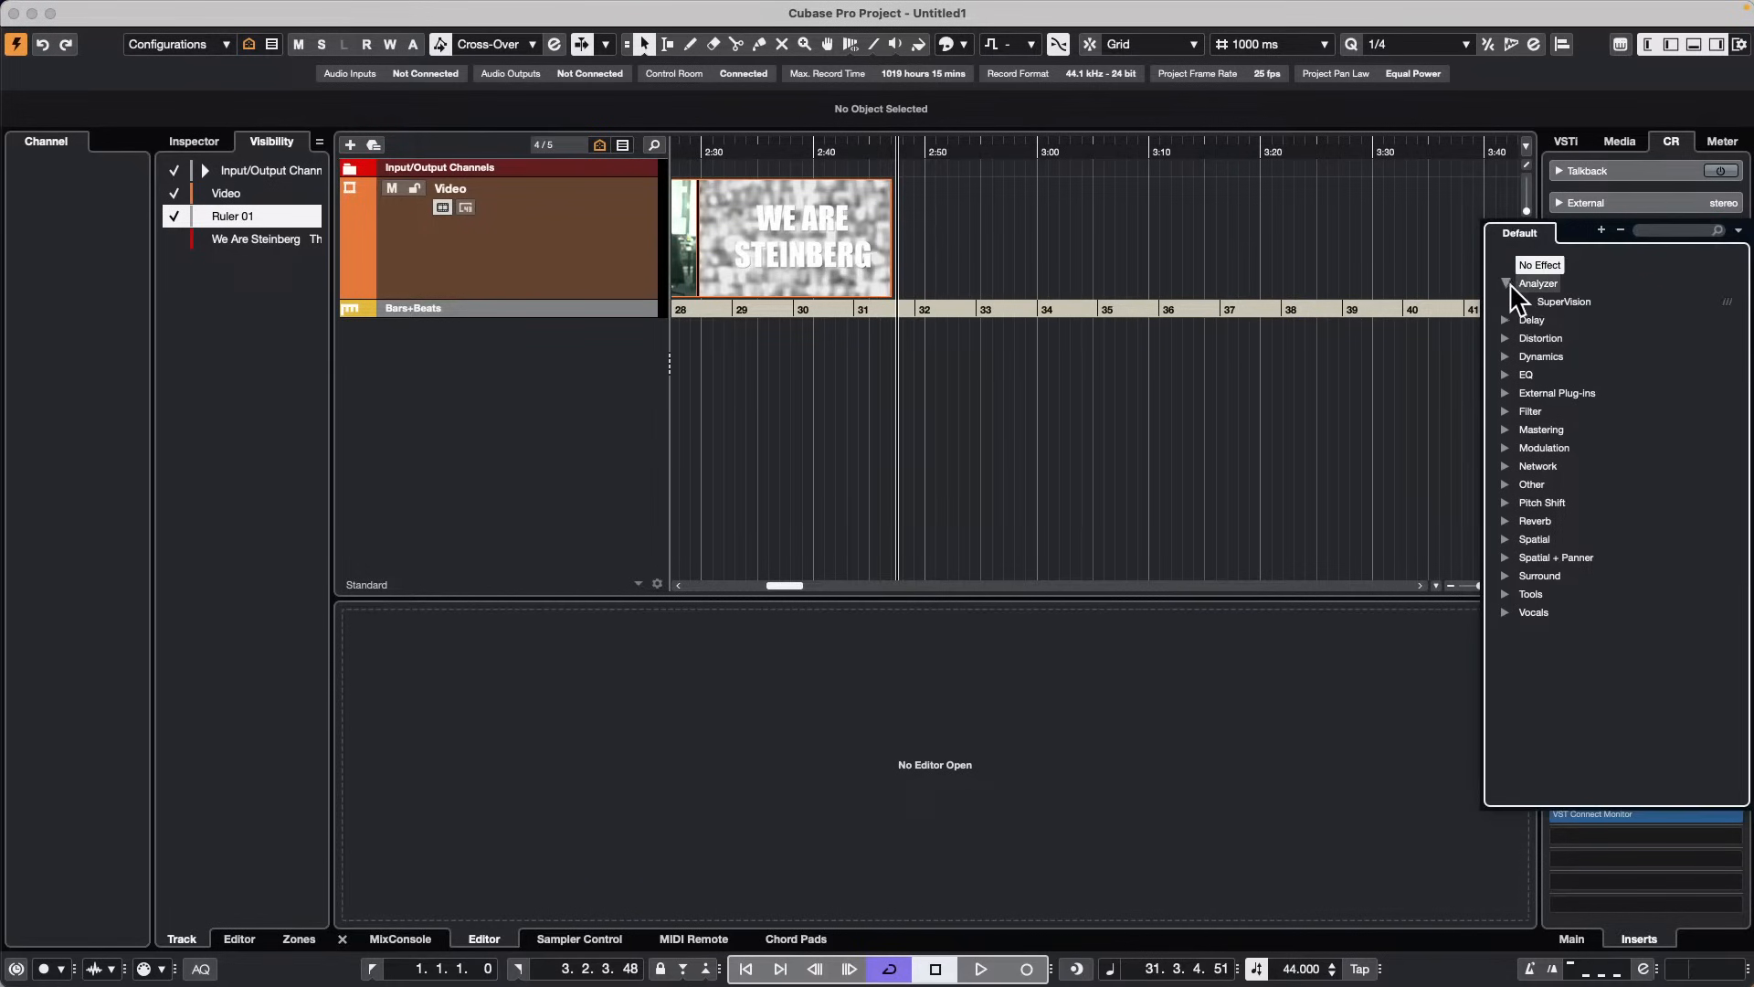
pyautogui.click(1567, 304)
# Step: Reposition the SuperVision window over the project and change its module to Time
pyautogui.moveTo(634, 613); pyautogui.dragTo(909, 409)
pyautogui.click(670, 493)
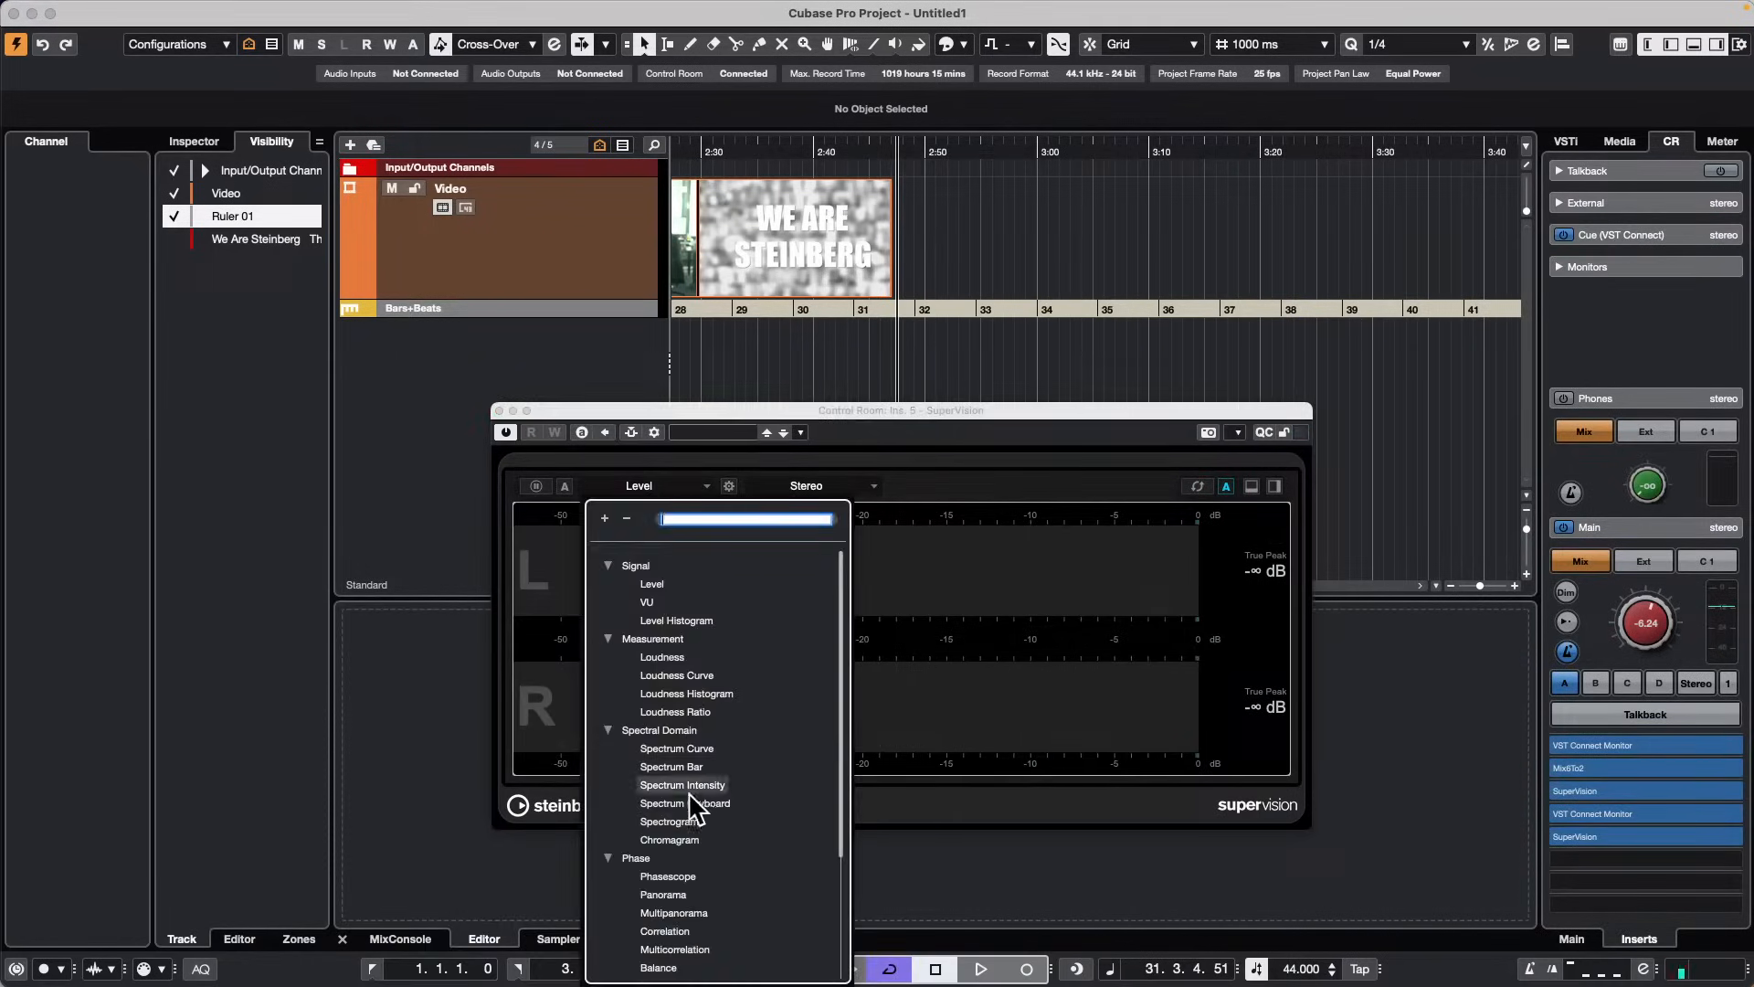
pyautogui.scroll(-5, 724, 834)
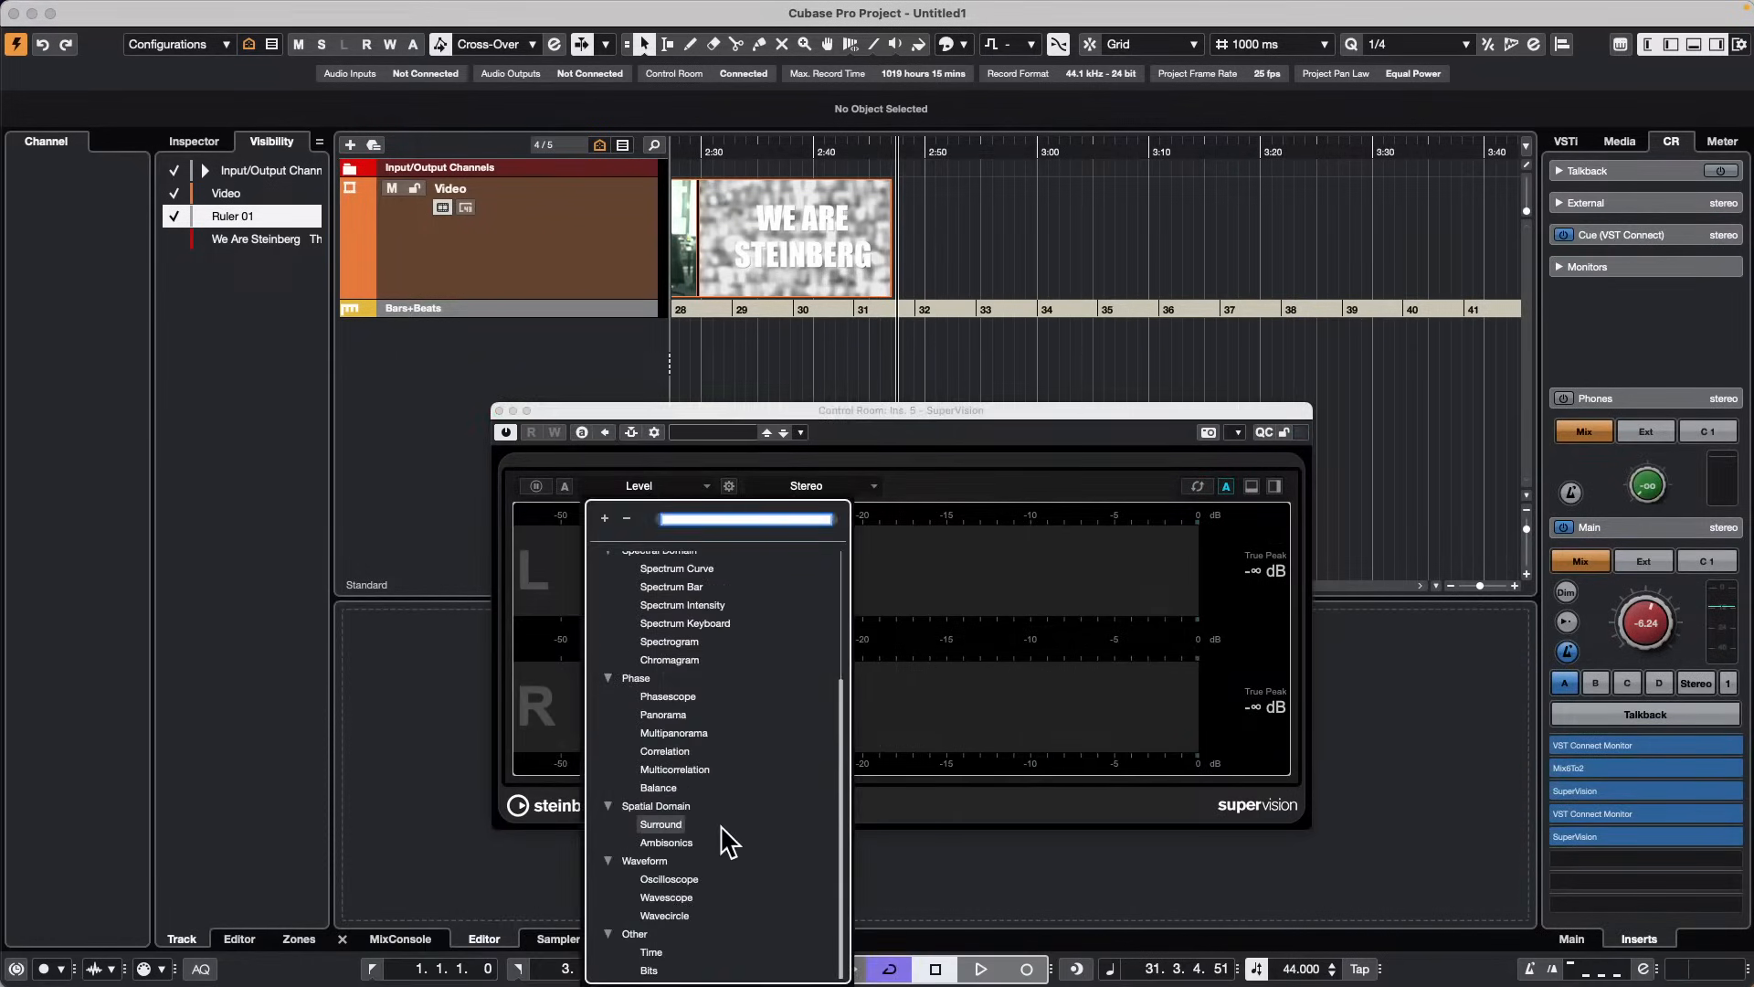
pyautogui.click(651, 952)
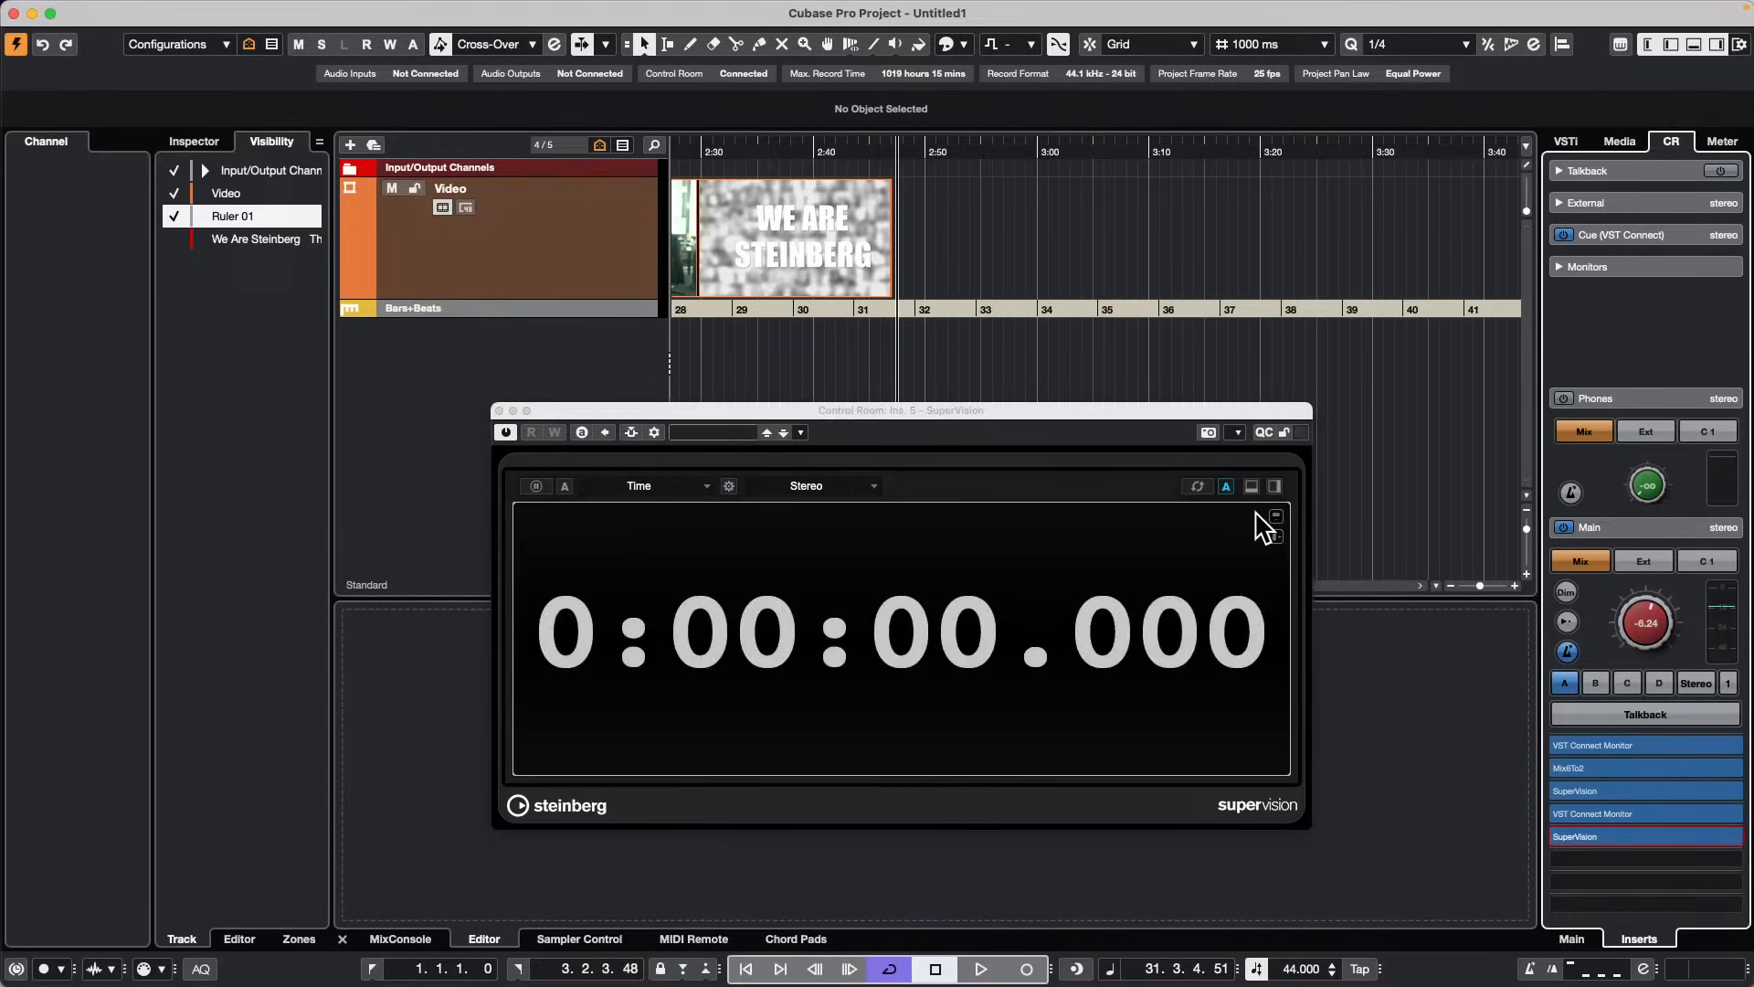
# Step: Split the SuperVision display into an upper and a lower module and set the lower one to Time
pyautogui.click(1269, 528)
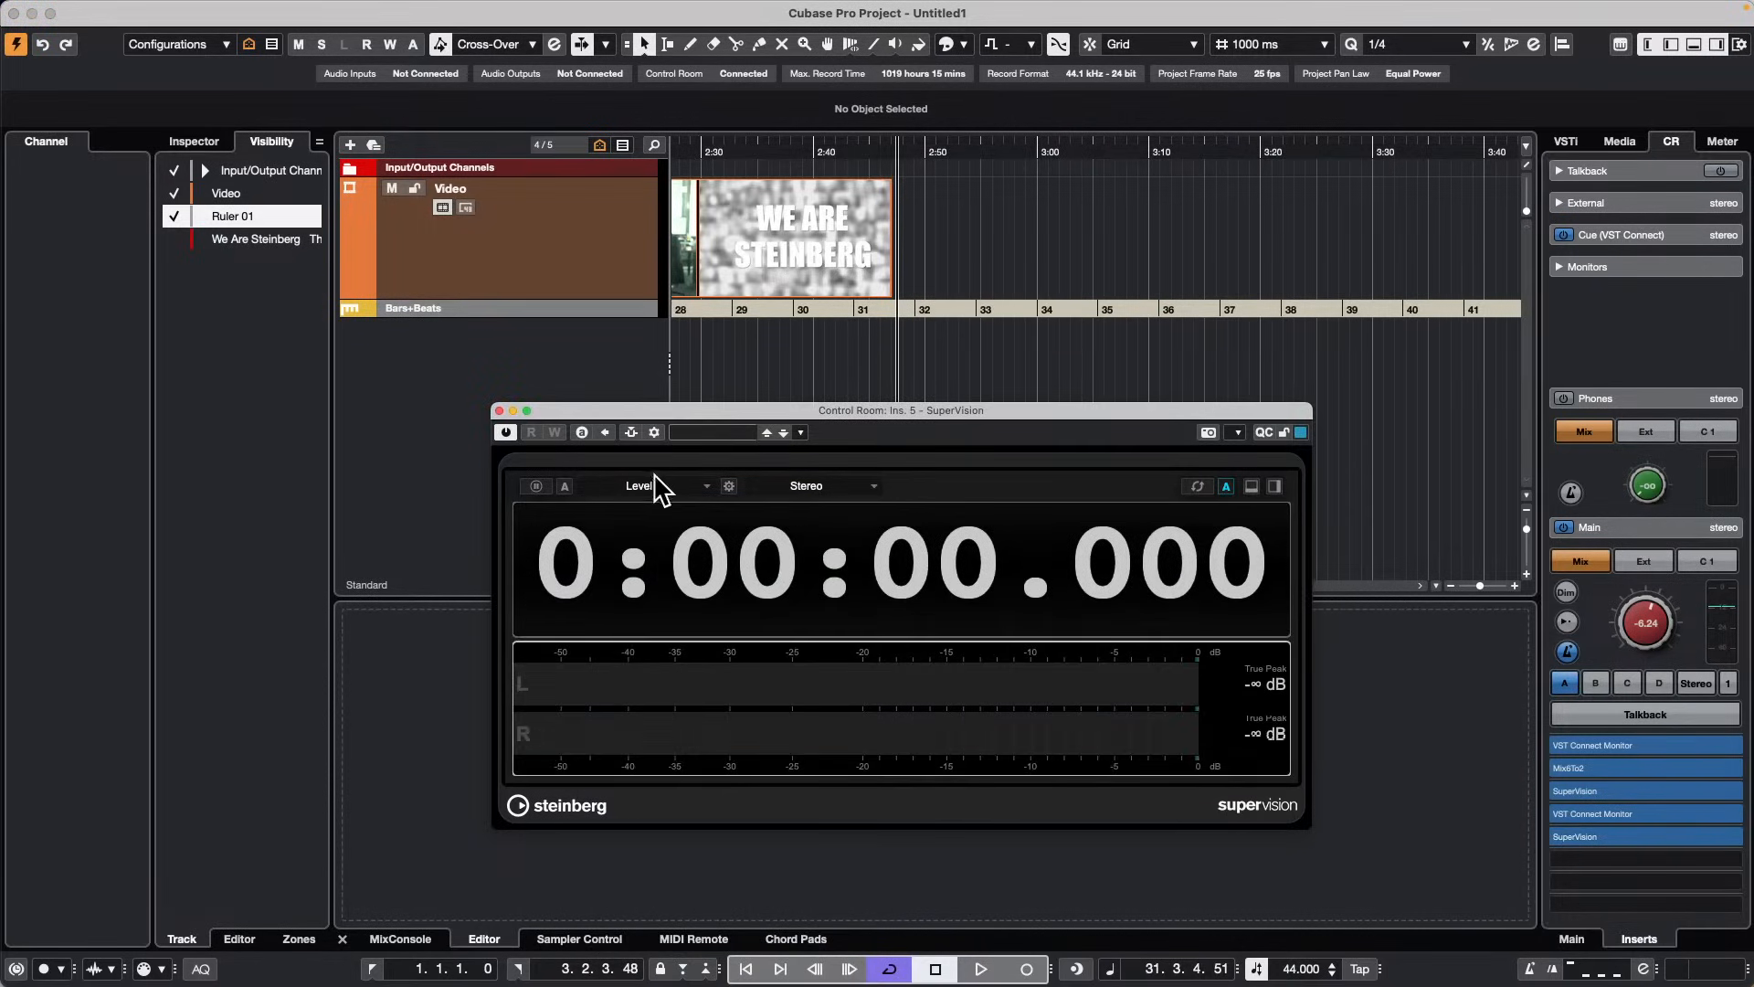
pyautogui.click(658, 485)
pyautogui.scroll(-4, 699, 922)
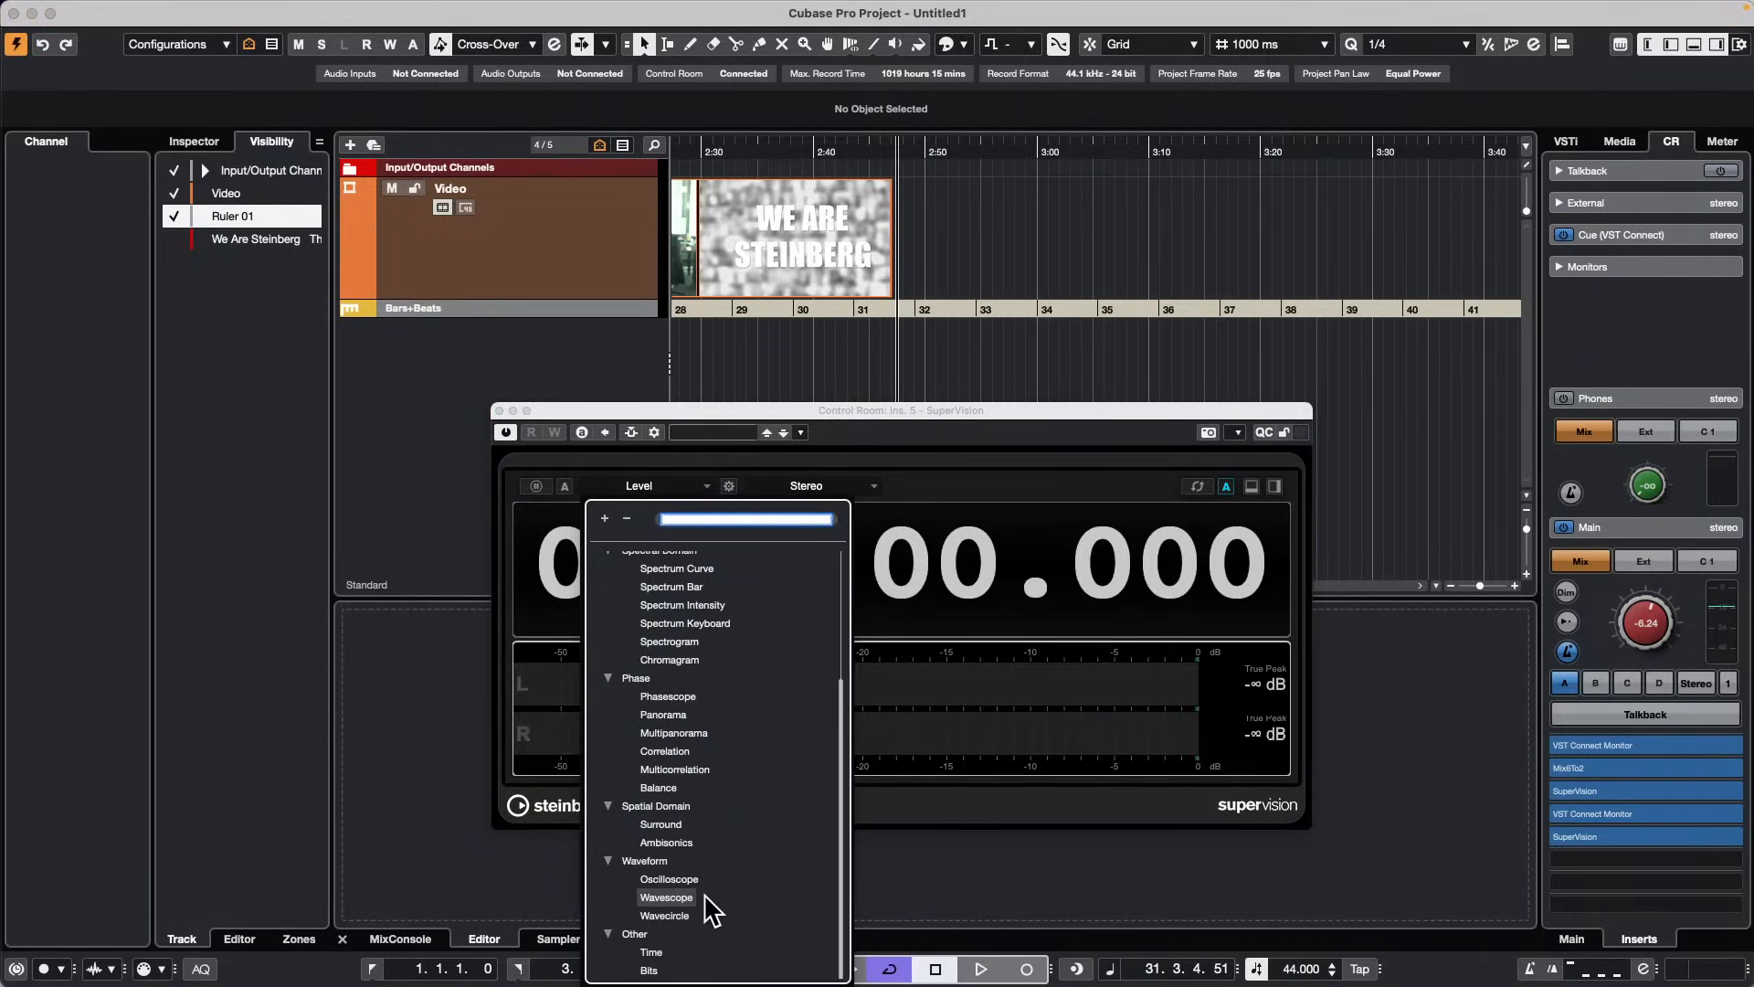
pyautogui.click(650, 953)
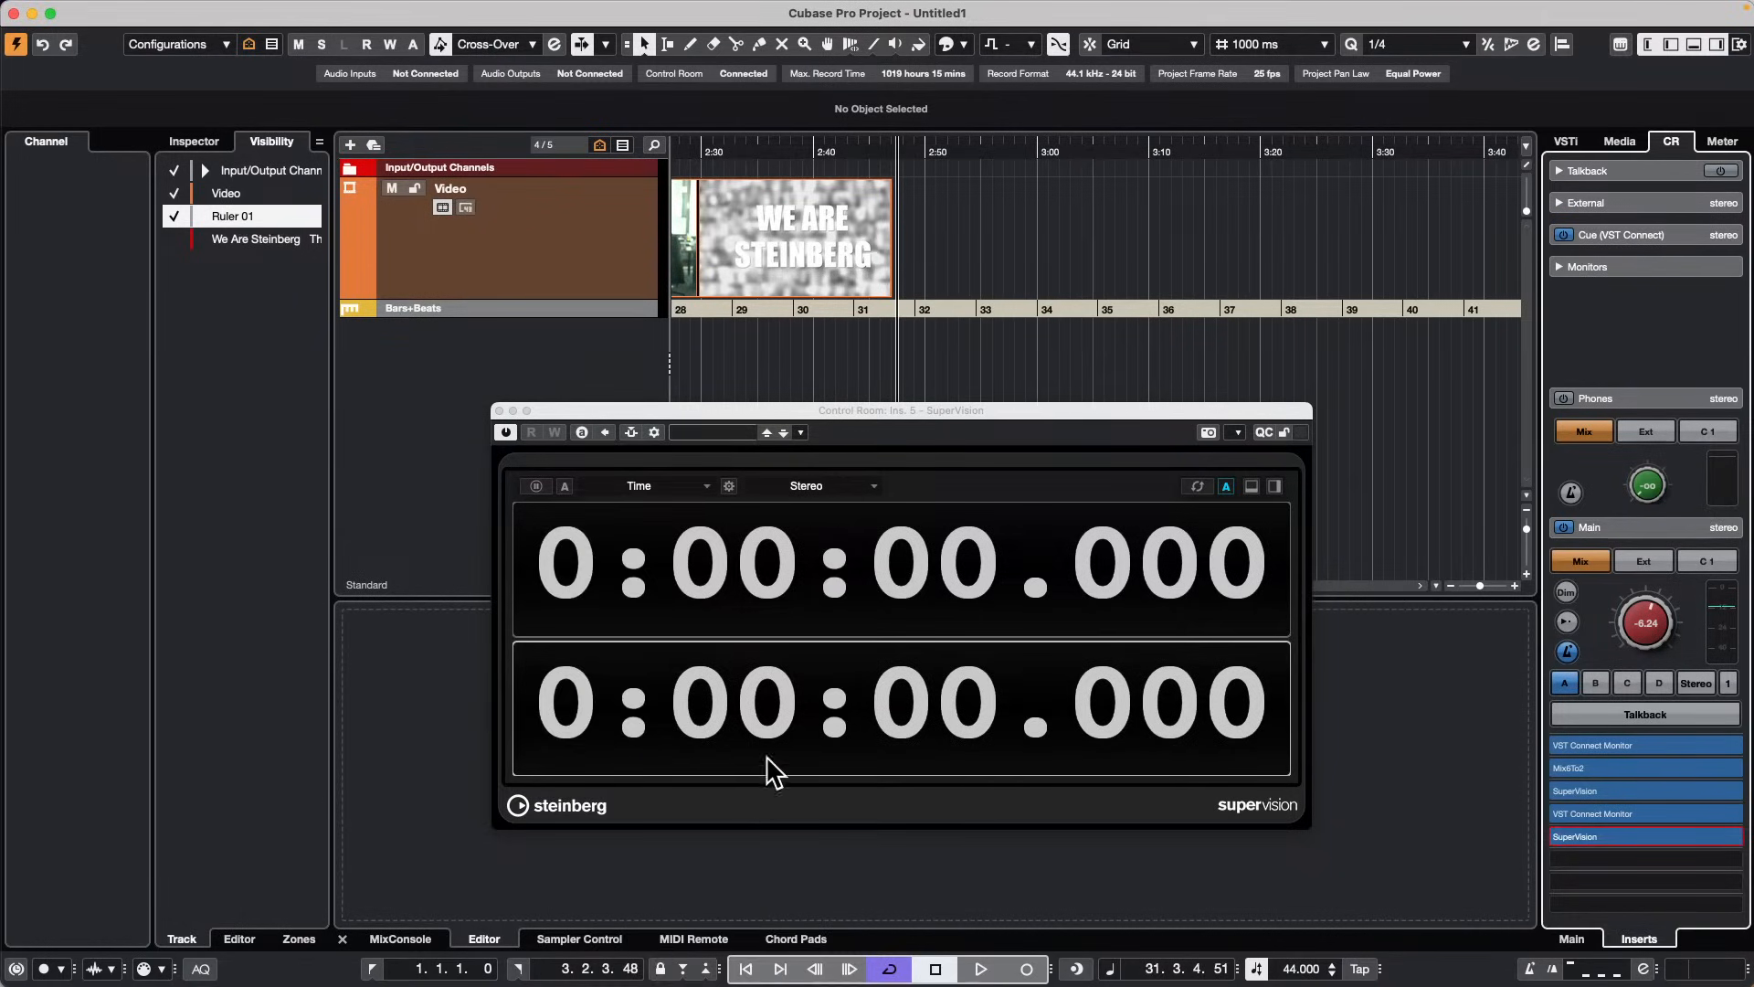
# Step: In the lower Time module's settings, try the Beats mode and set the mode to Timecode
pyautogui.click(658, 486)
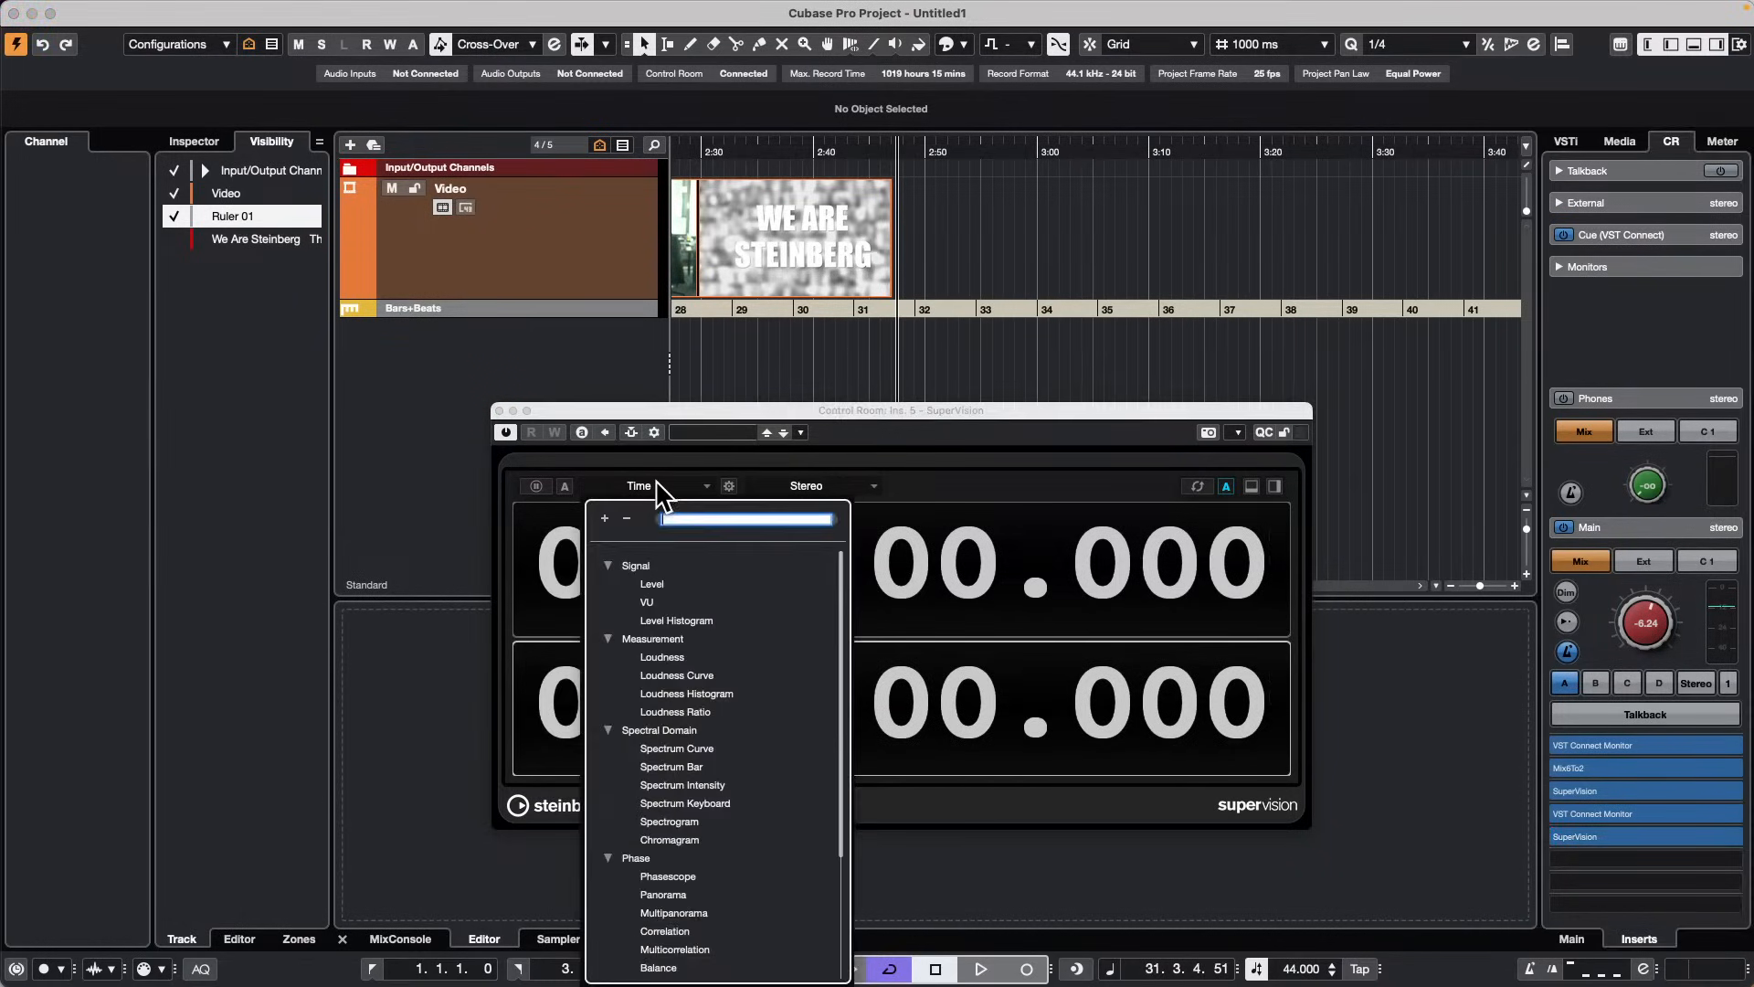
pyautogui.click(730, 487)
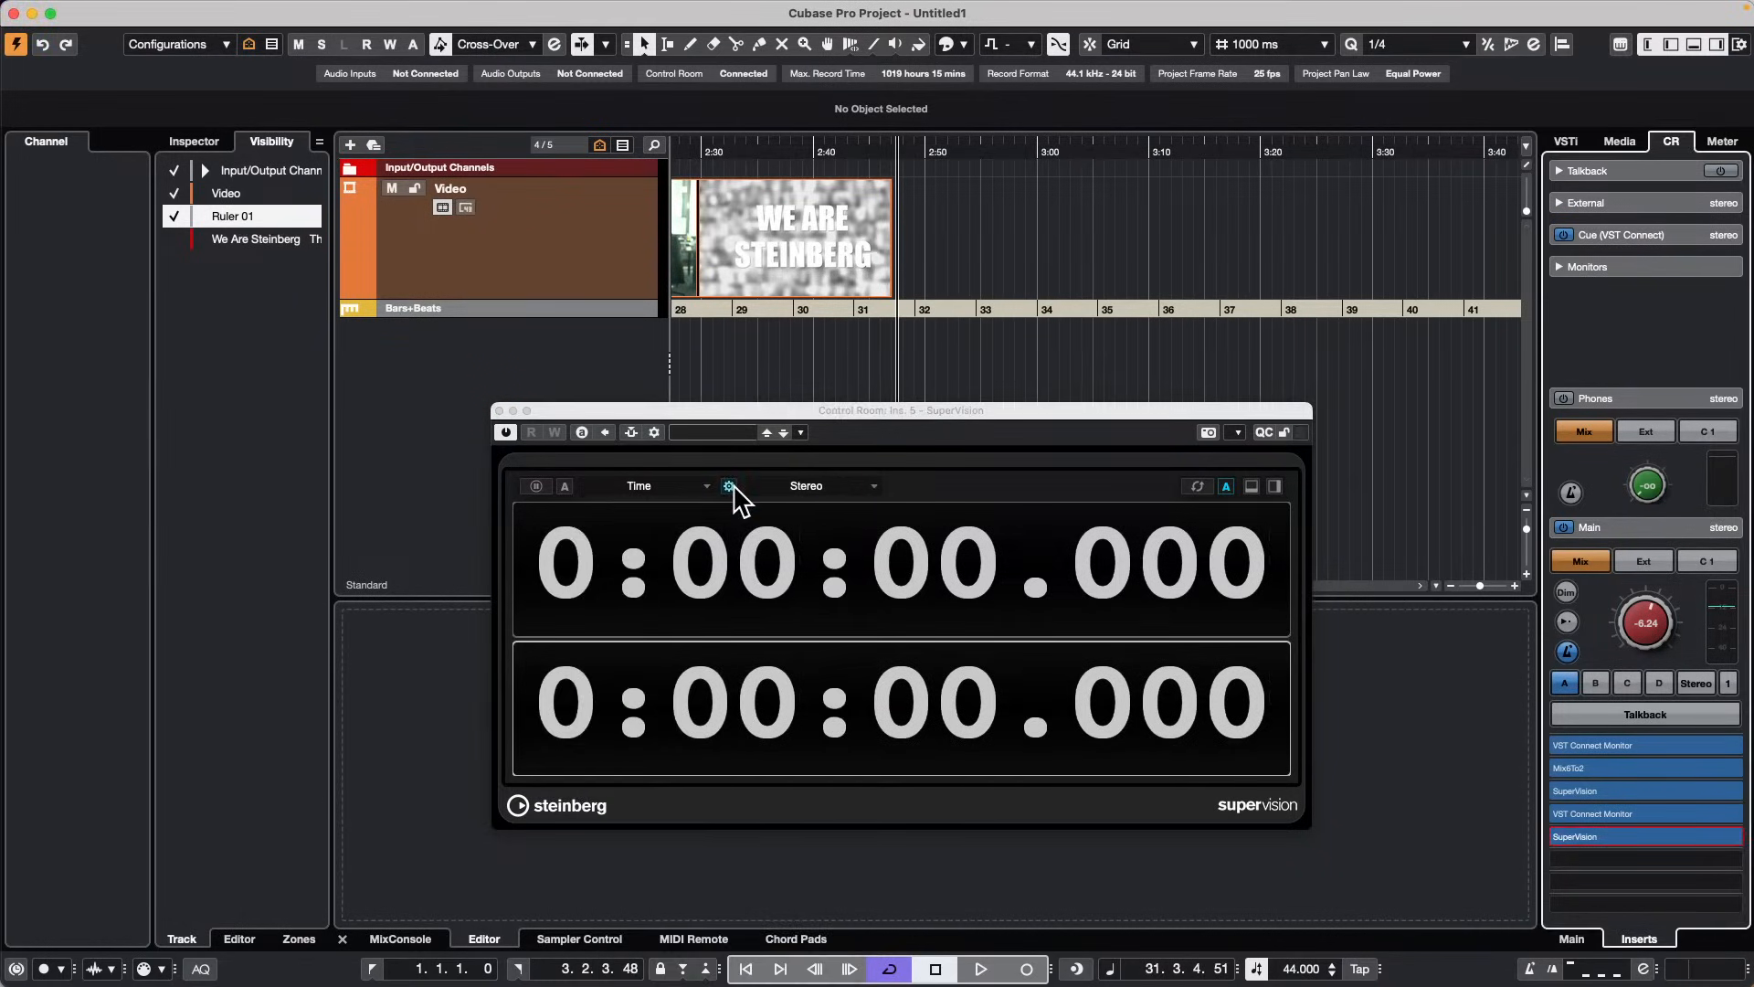
pyautogui.click(730, 487)
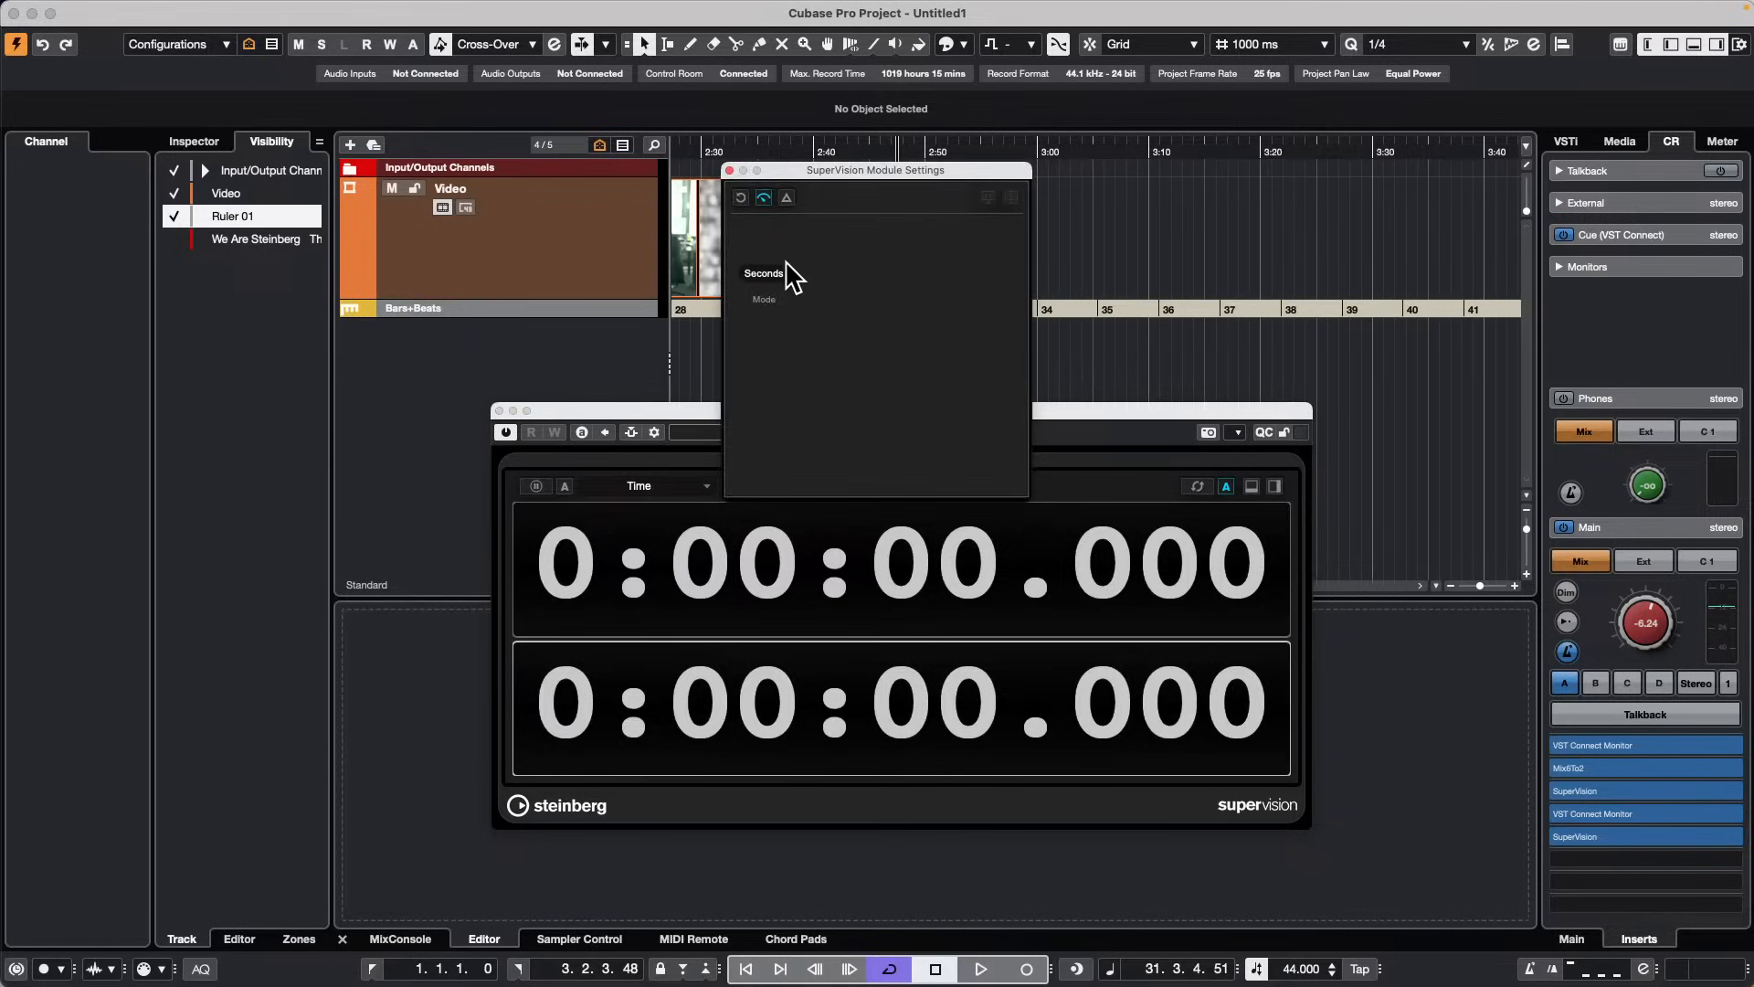
pyautogui.click(764, 274)
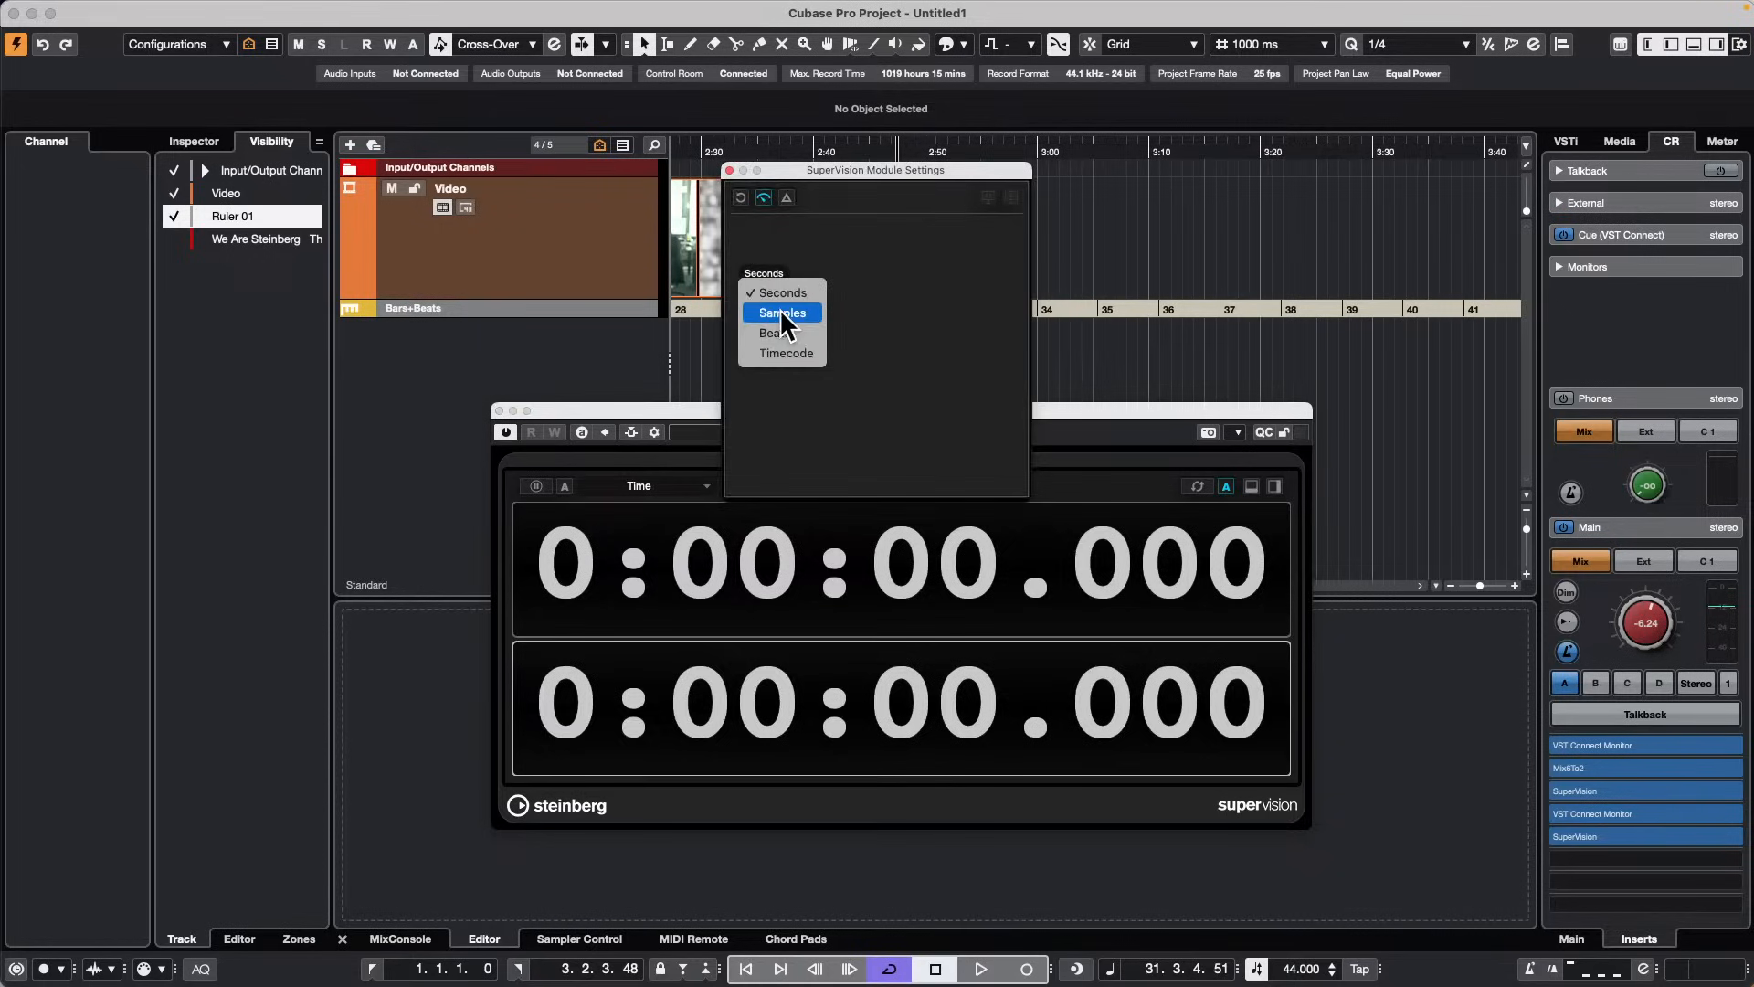
pyautogui.click(788, 333)
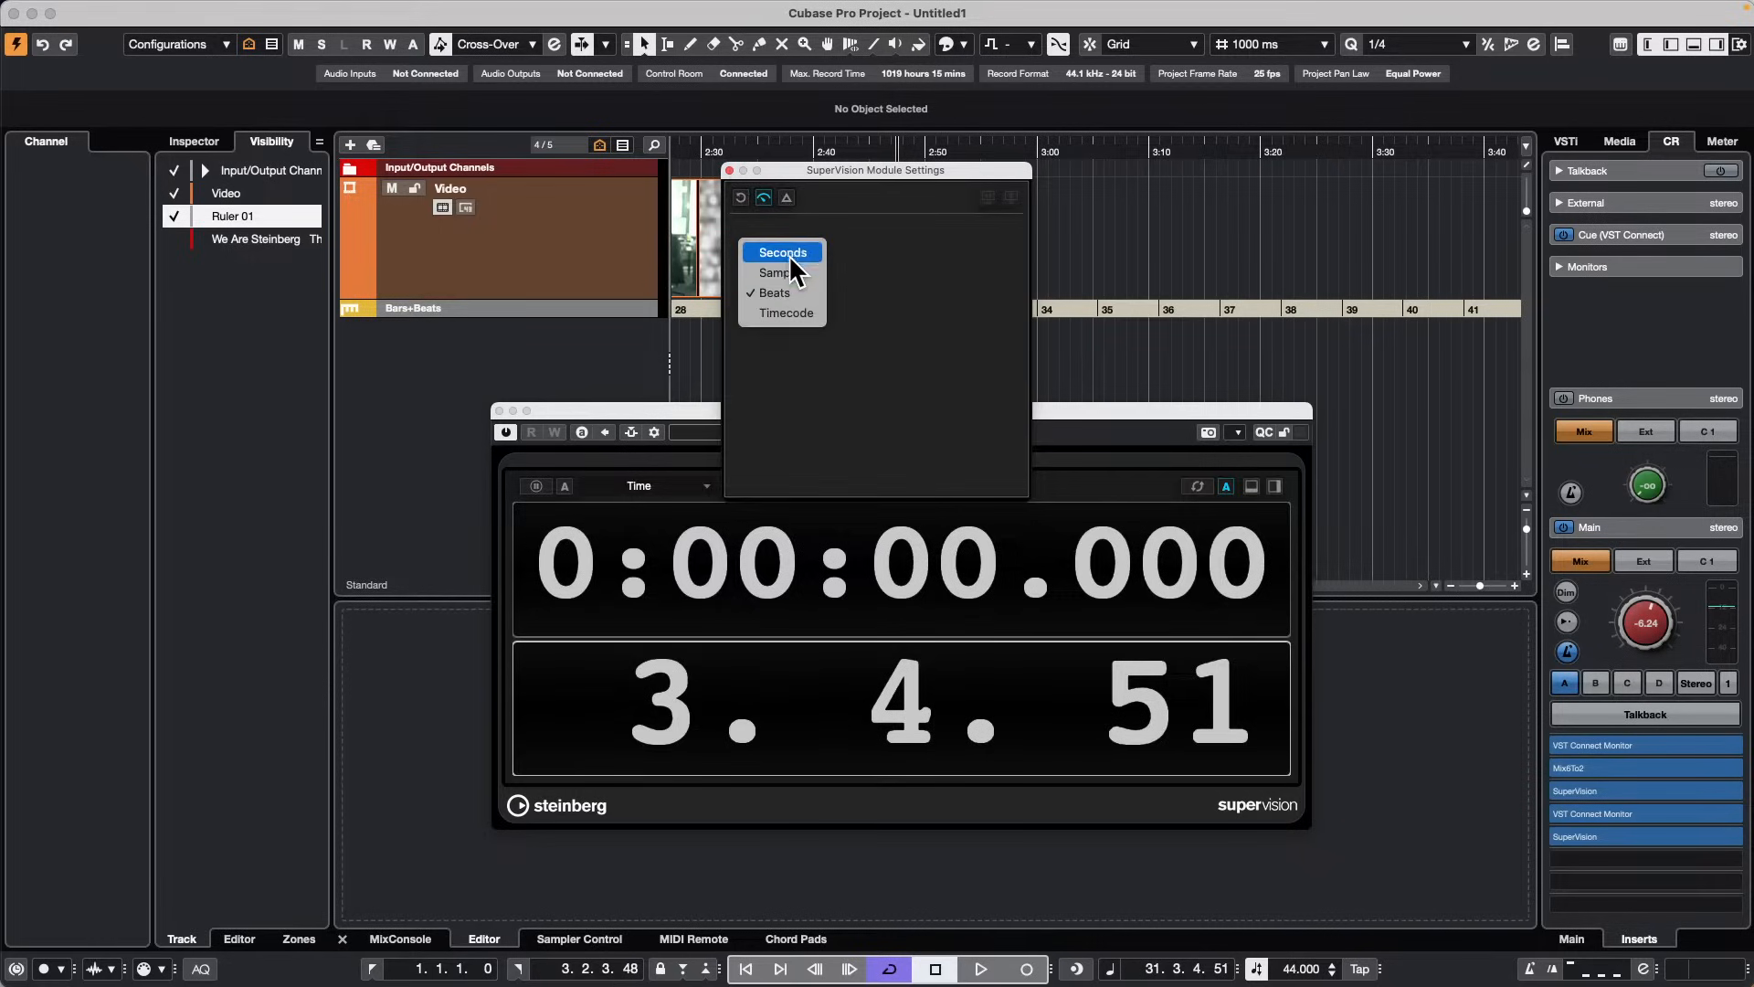
pyautogui.click(794, 312)
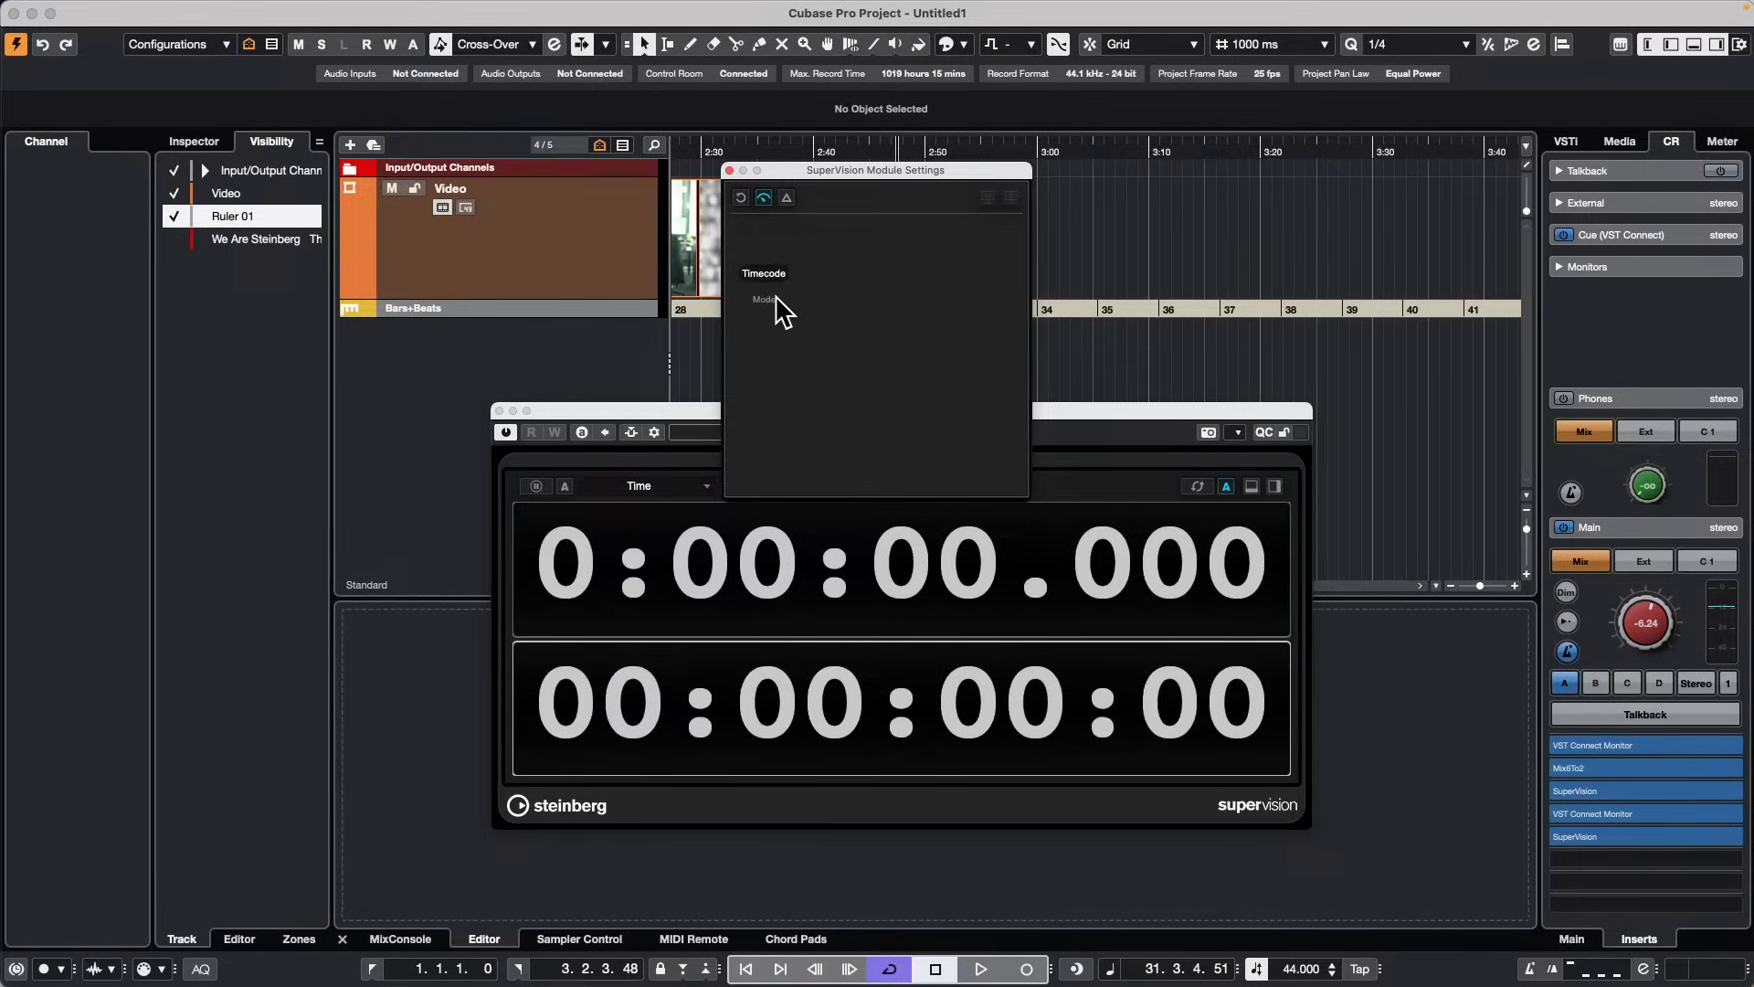
pyautogui.click(781, 279)
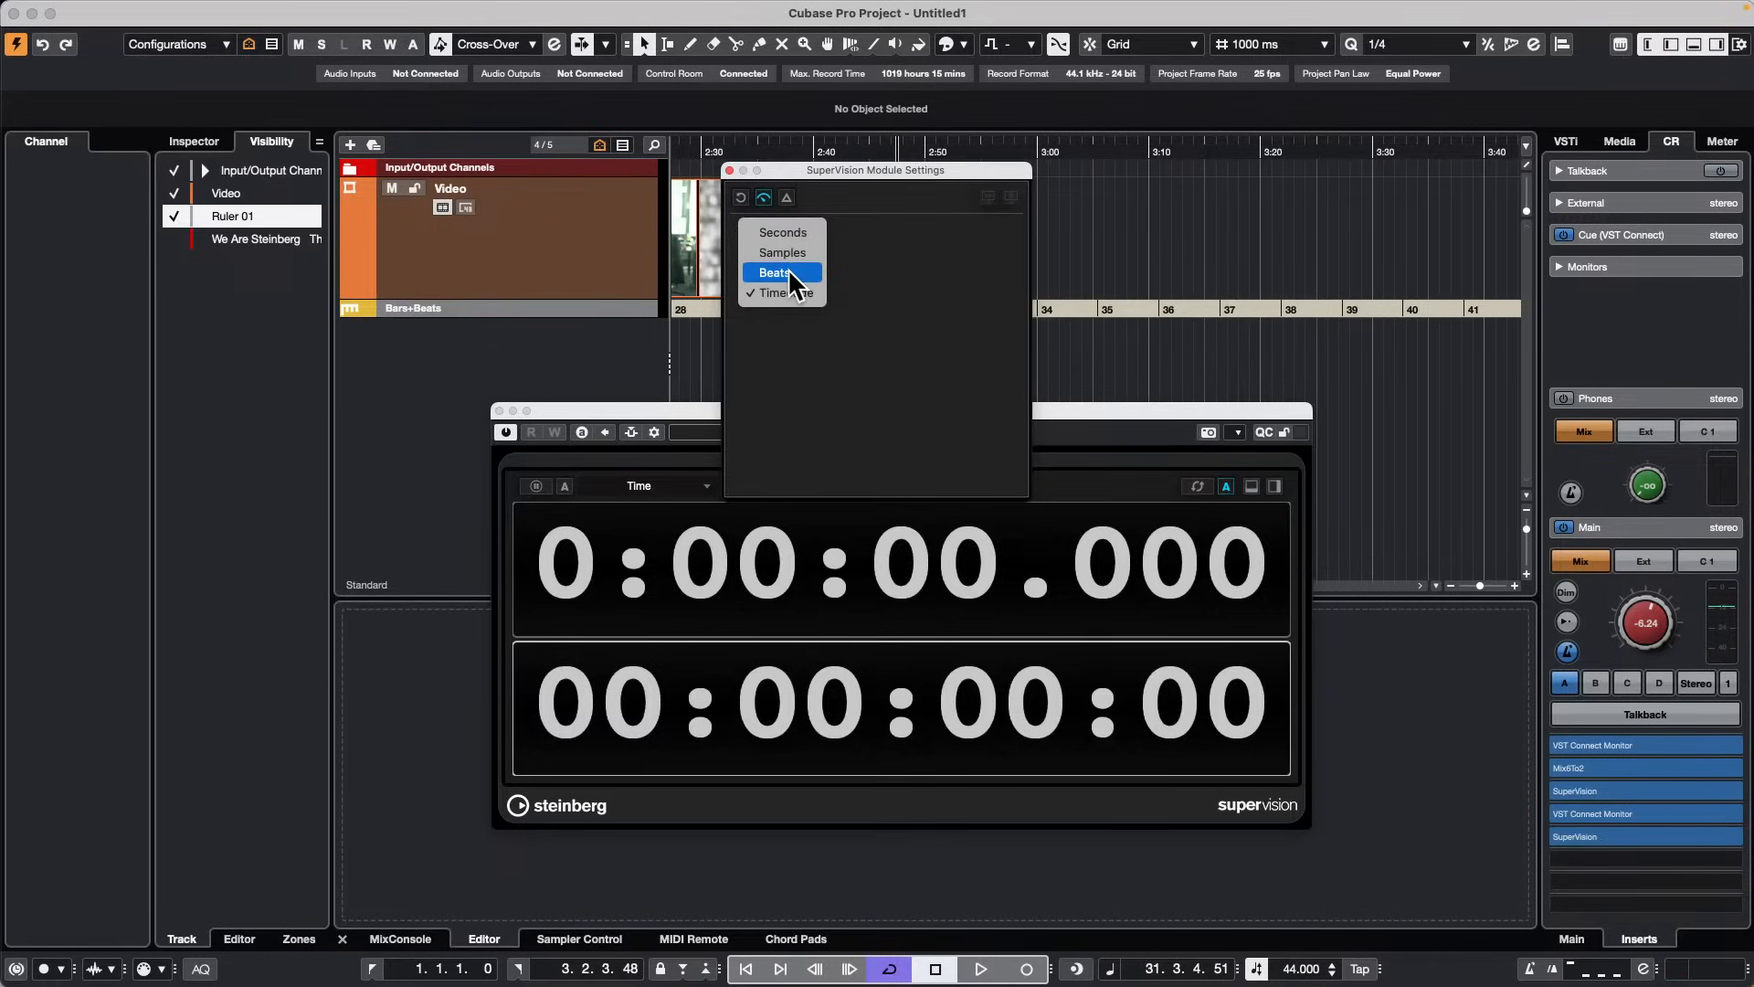
pyautogui.click(804, 562)
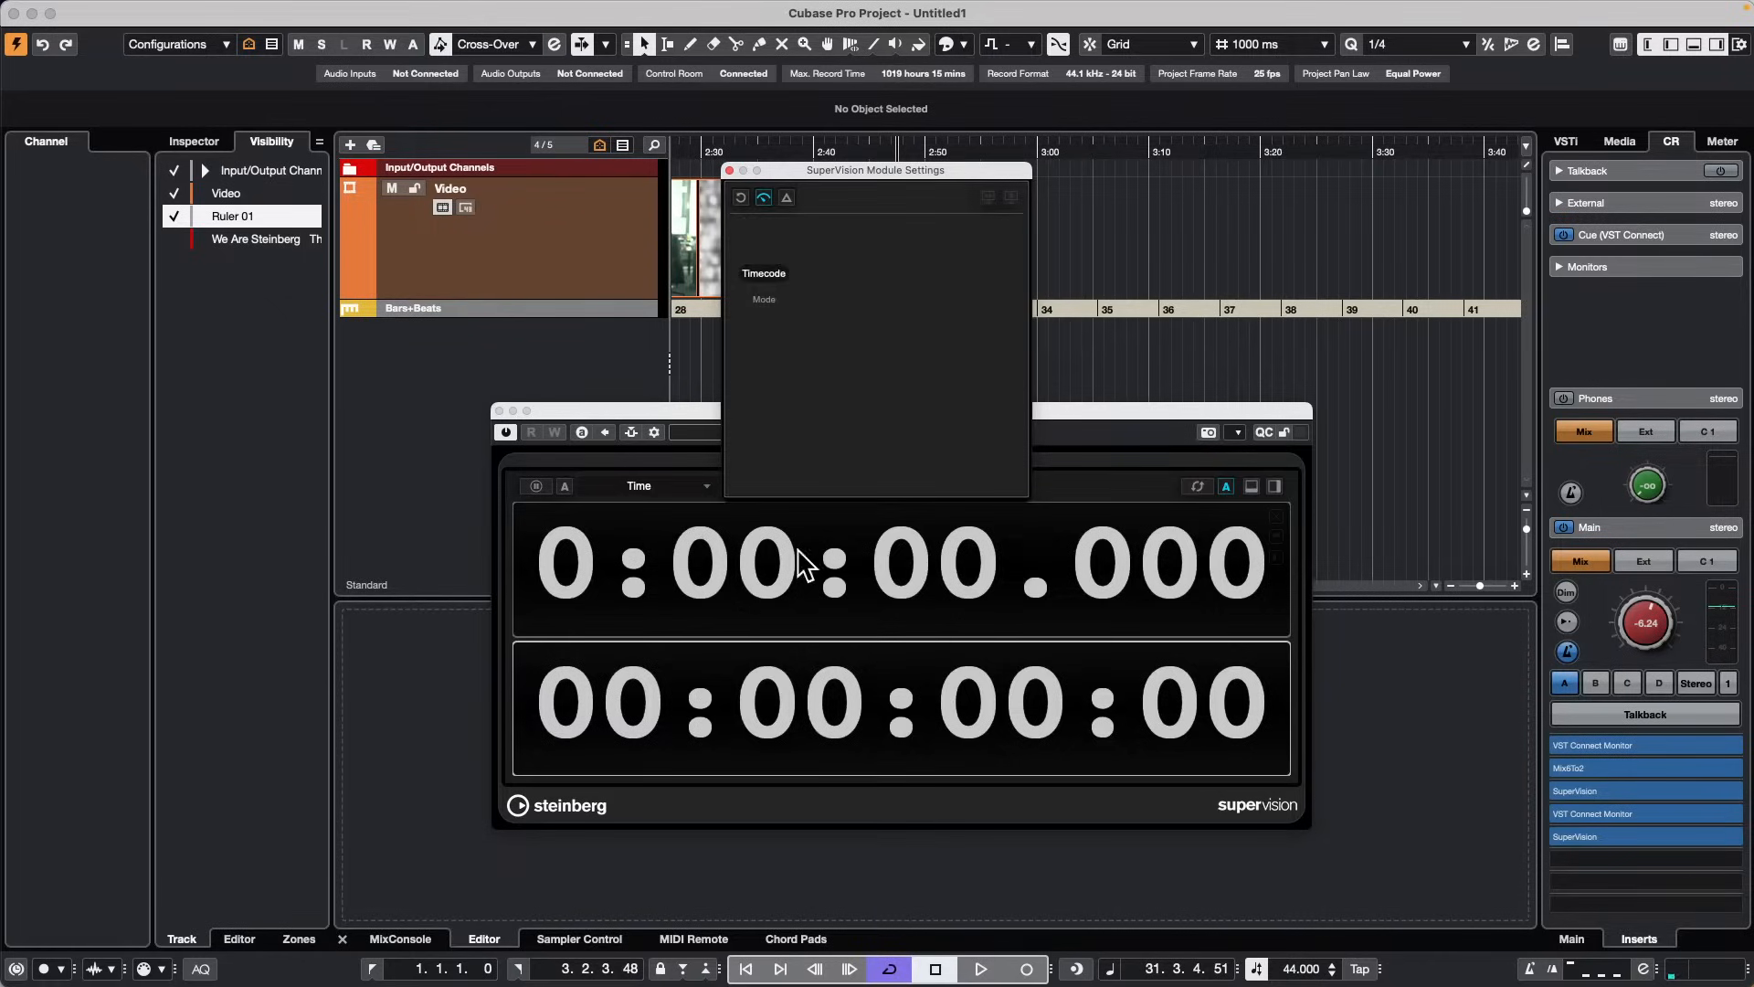
# Step: Set the project ruler to Bars+Beats and place the cursor at the end of the video
pyautogui.click(730, 170)
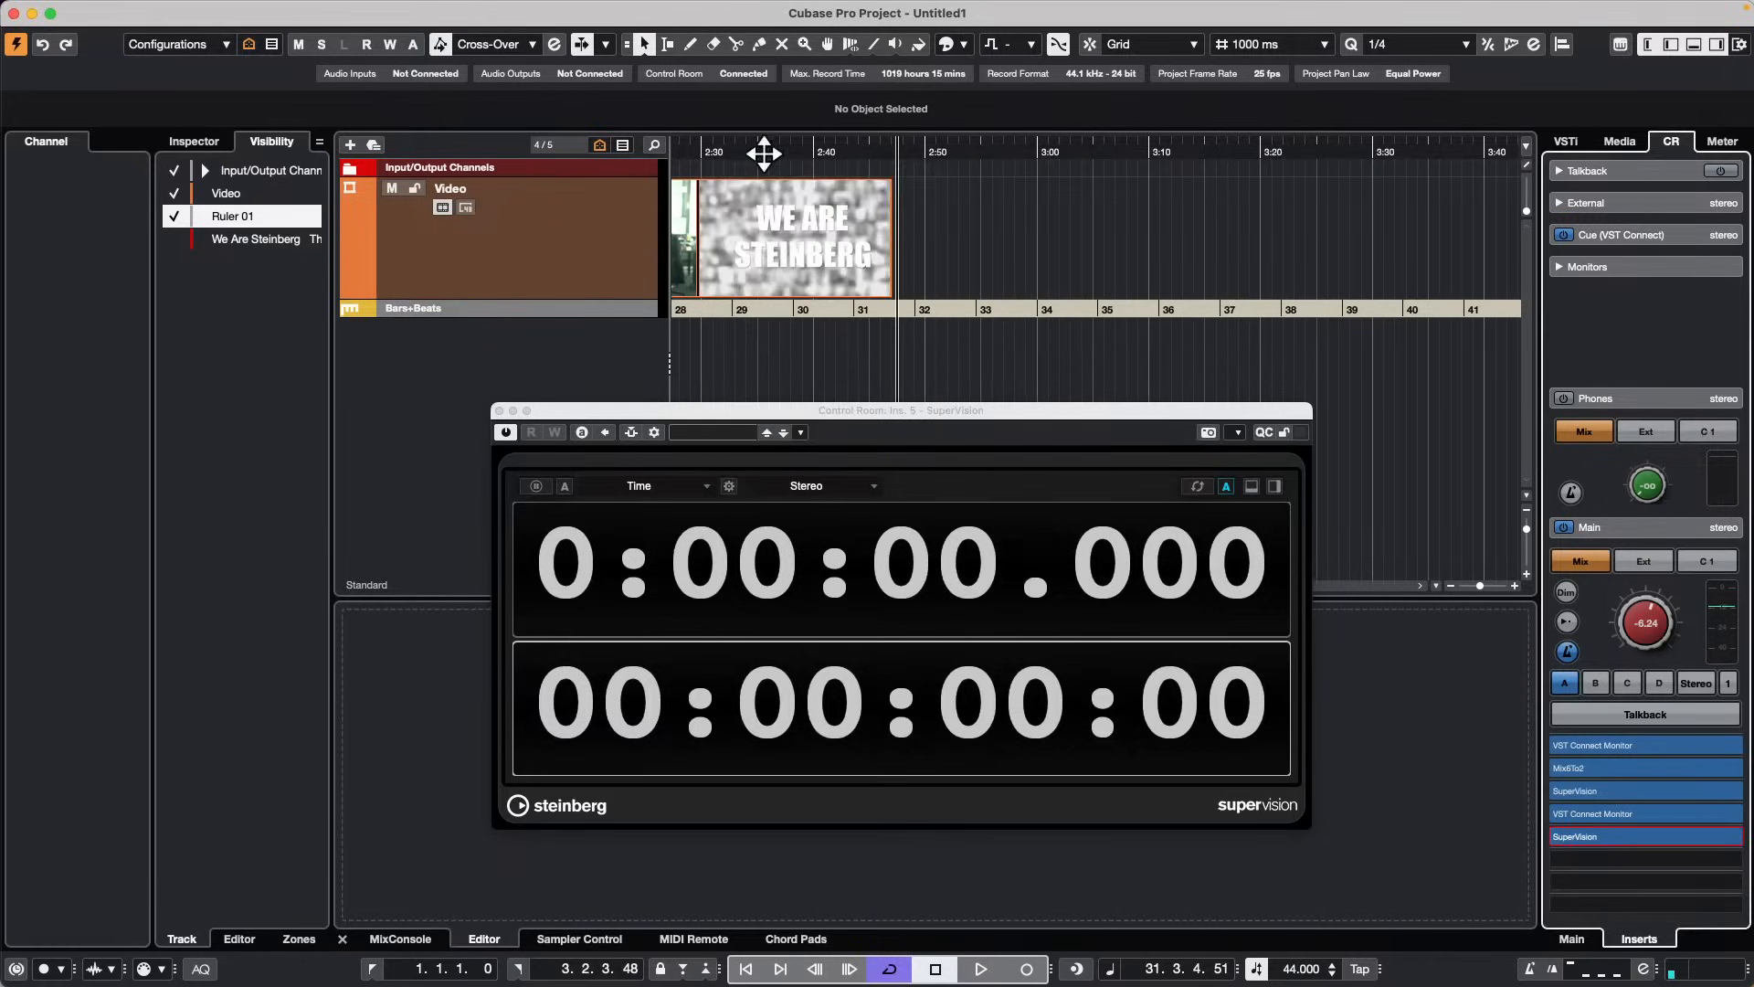
pyautogui.rightClick(762, 141)
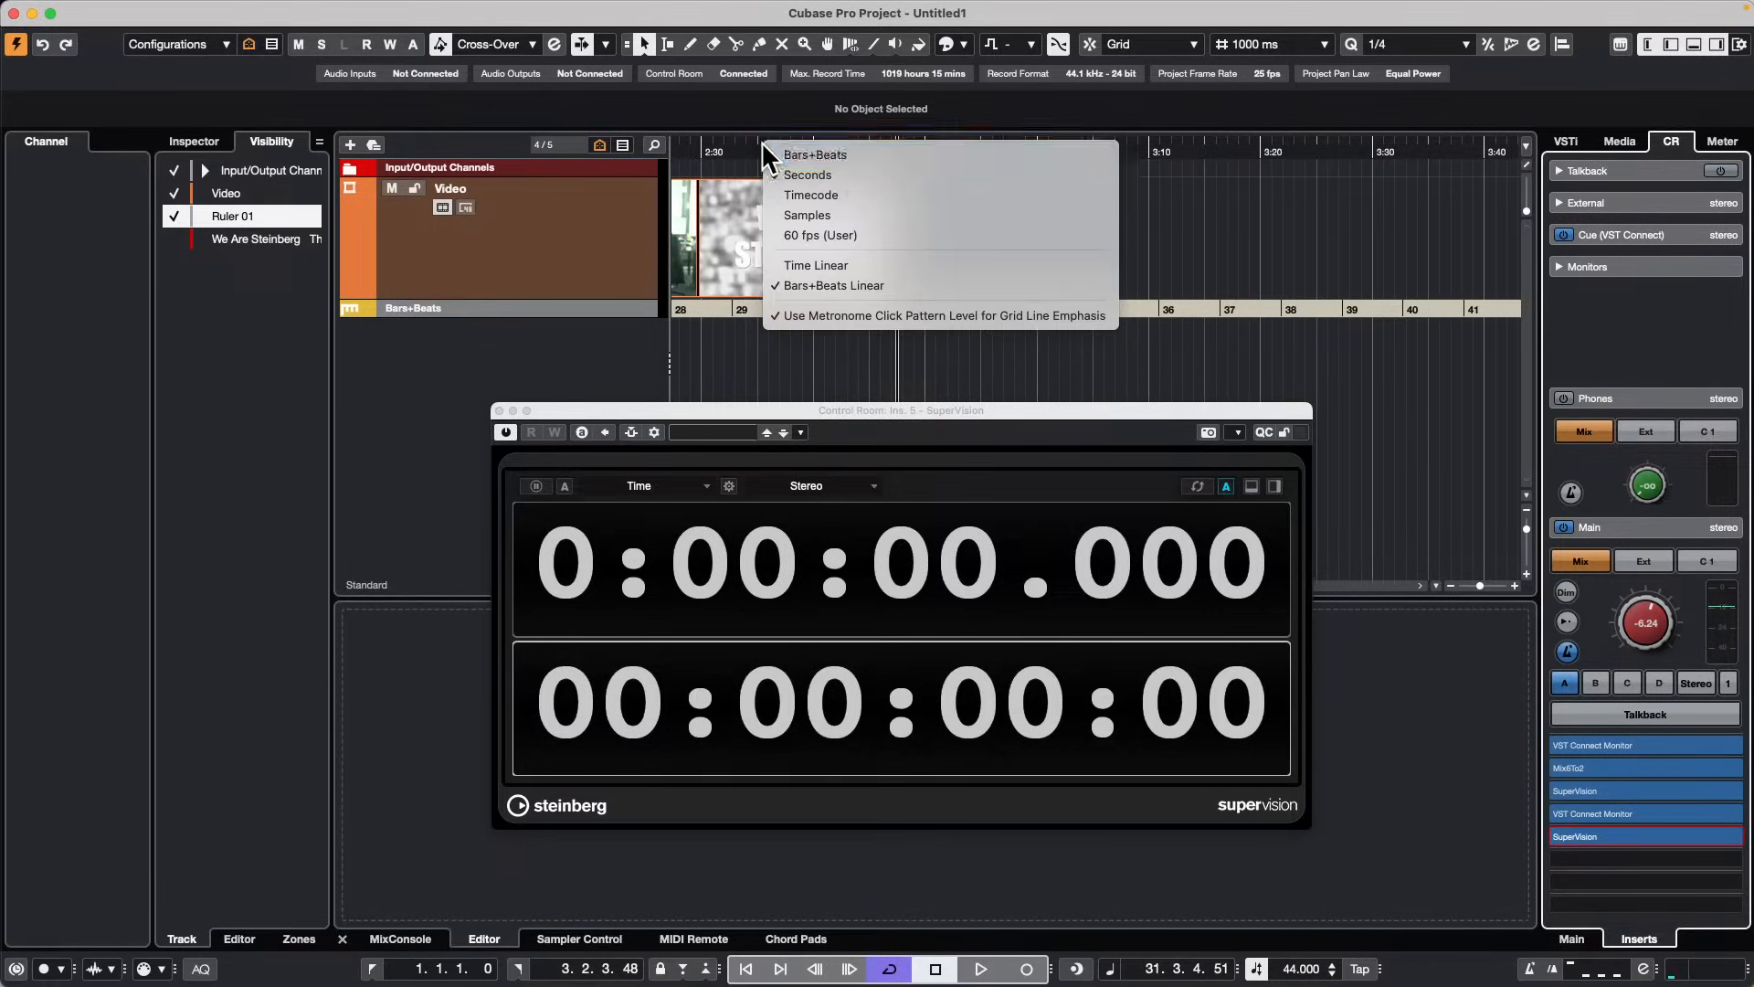
pyautogui.click(854, 155)
pyautogui.moveTo(893, 145)
pyautogui.mouseDown()
pyautogui.moveTo(877, 156)
pyautogui.moveTo(895, 168)
pyautogui.mouseUp()
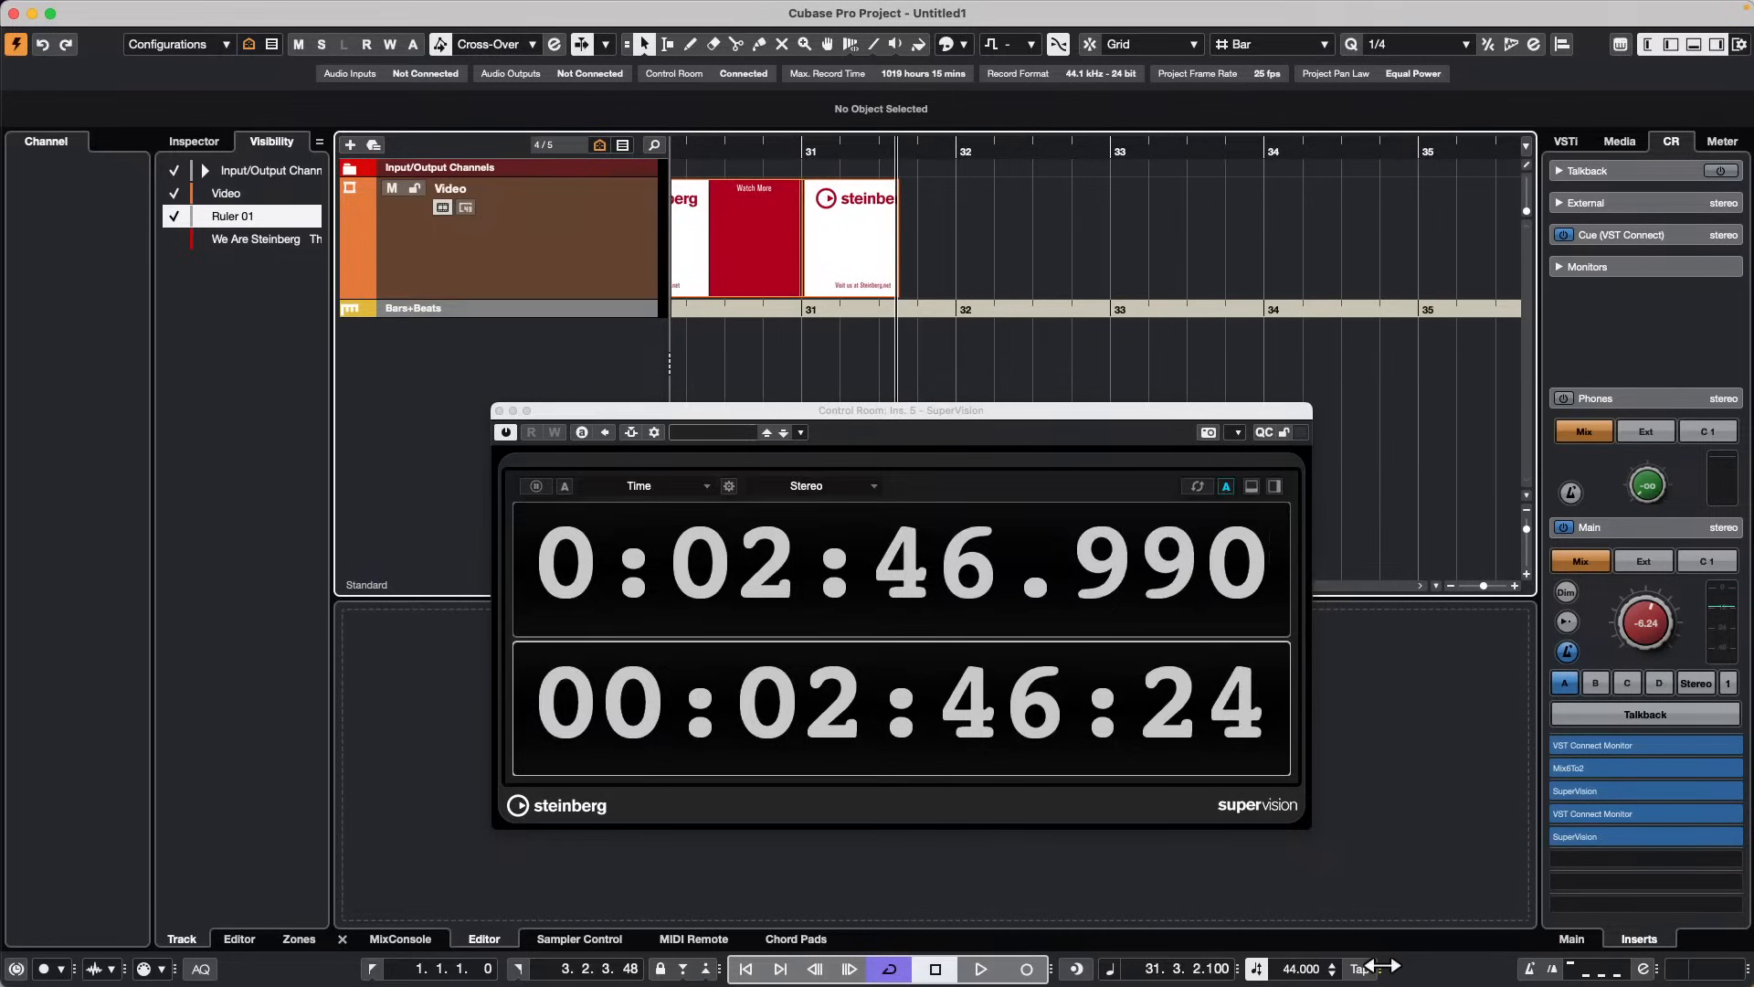
# Step: Lower the project tempo to 35 BPM and move the cursor back to the end of the video event
pyautogui.scroll(-5, 1293, 970)
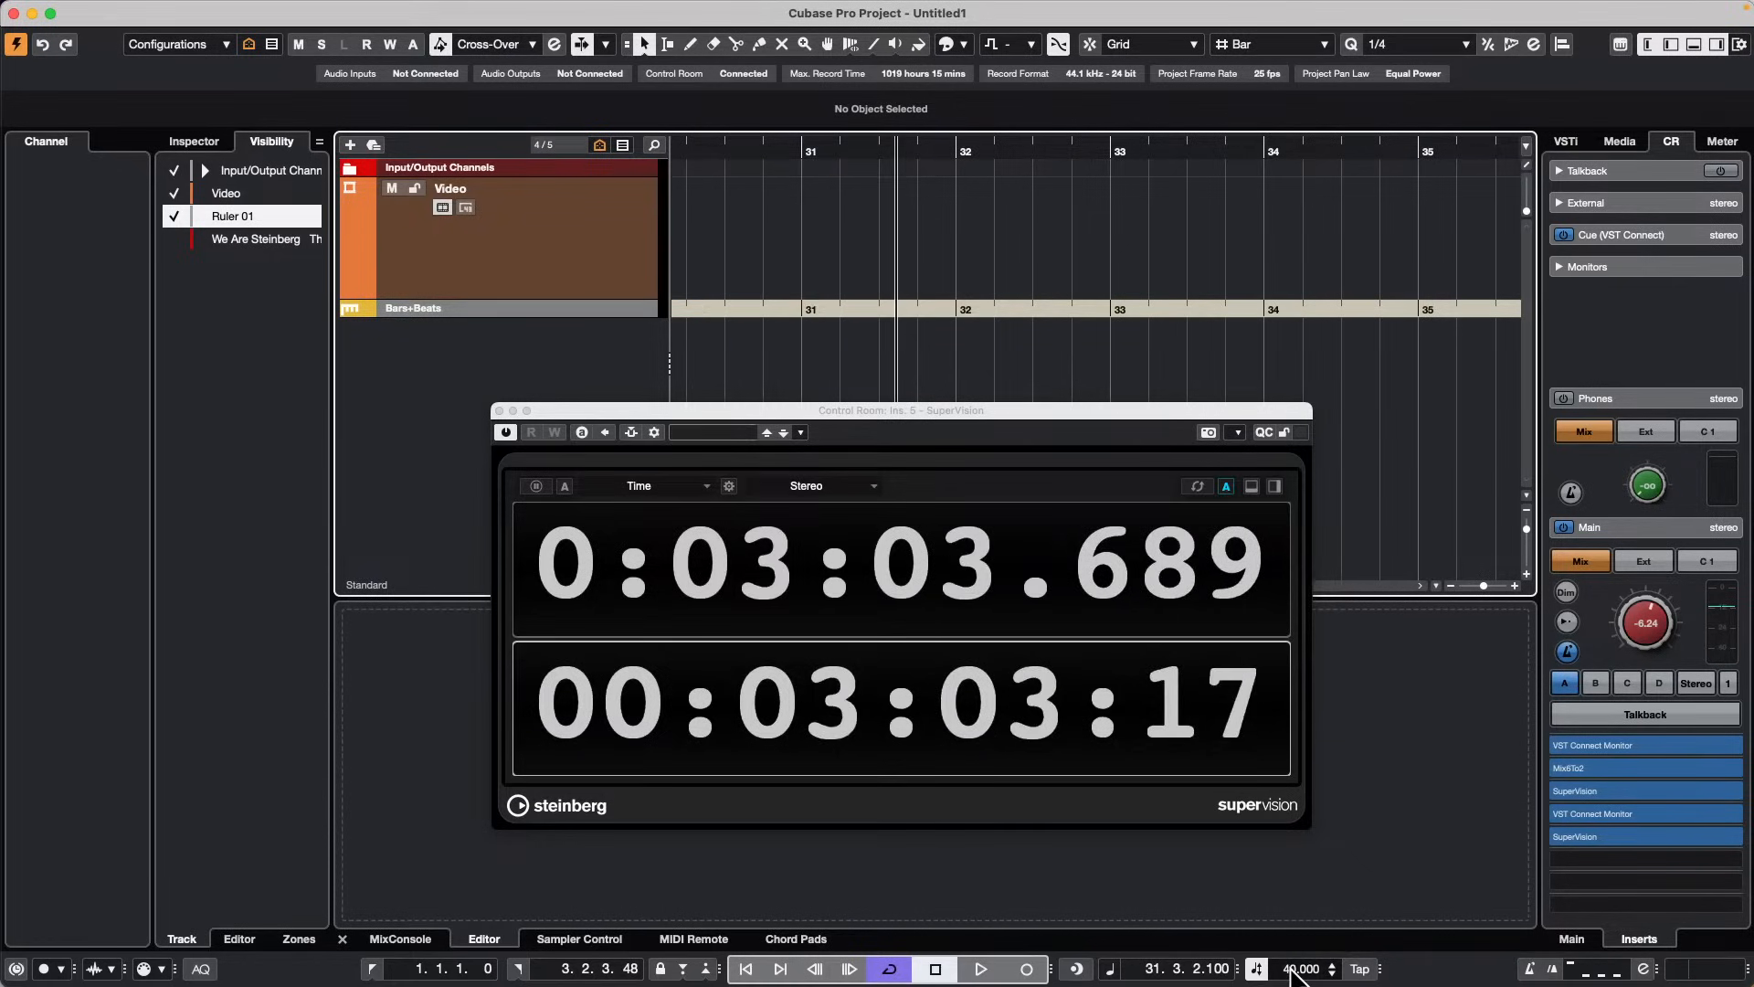
pyautogui.scroll(-3, 1293, 970)
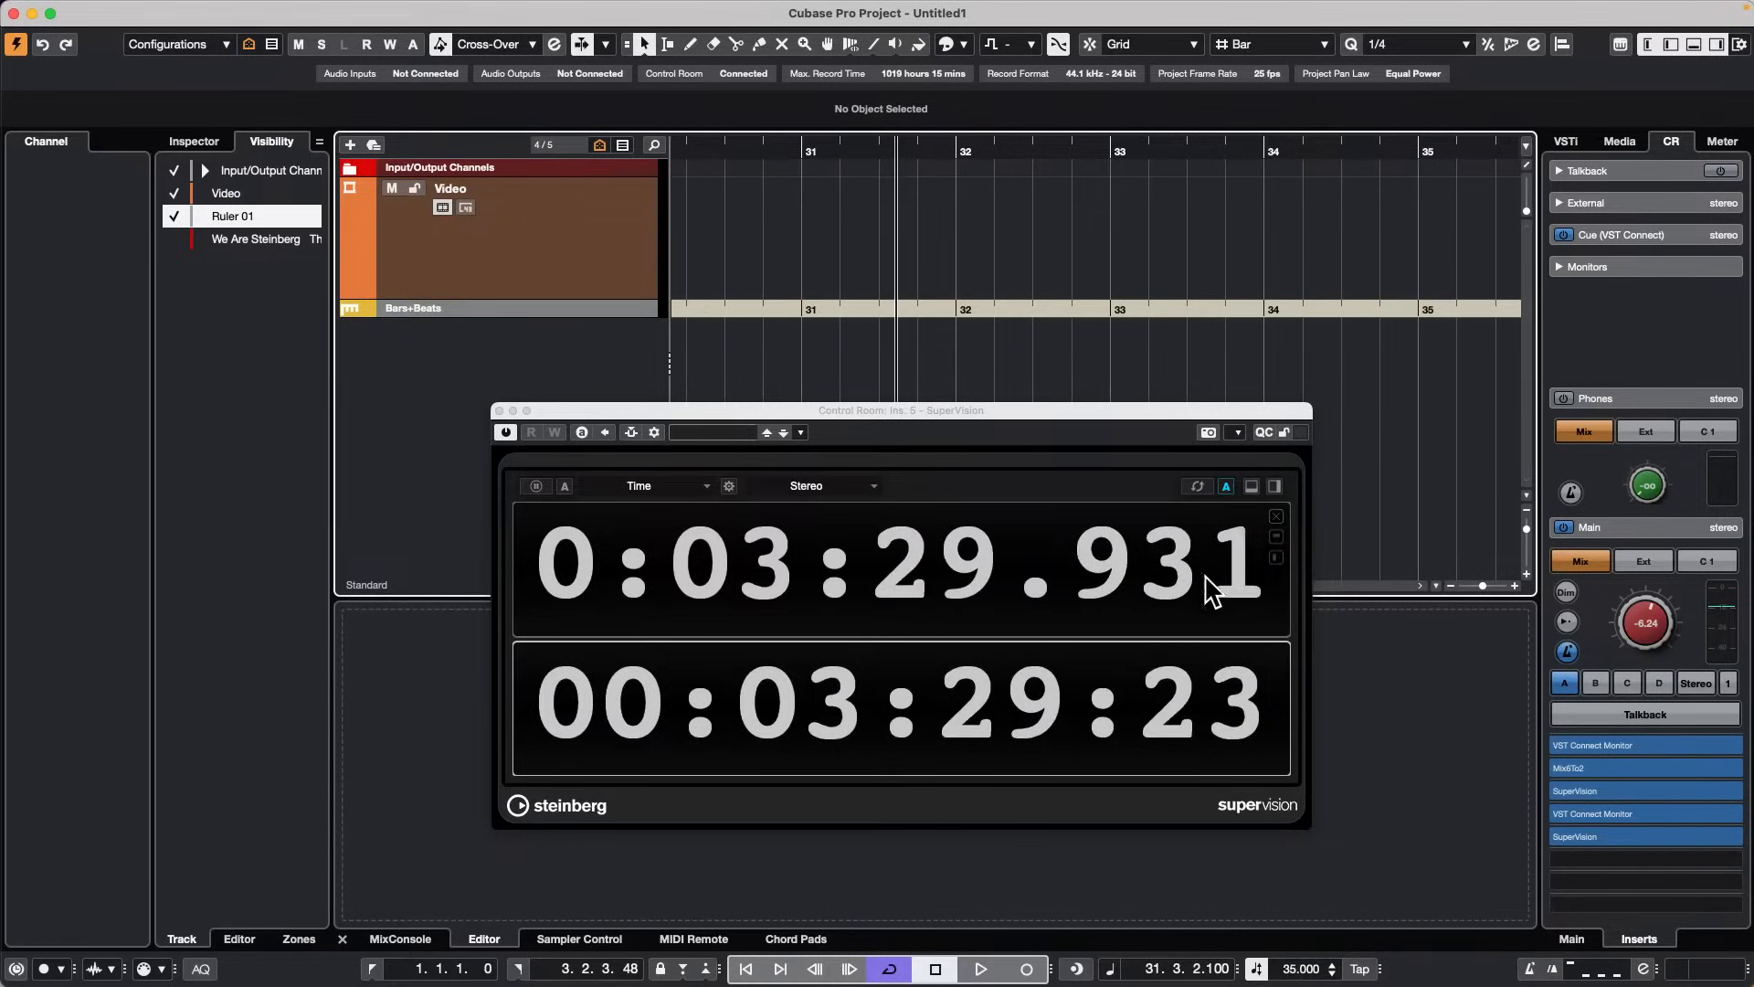
pyautogui.moveTo(868, 149); pyautogui.dragTo(1026, 136)
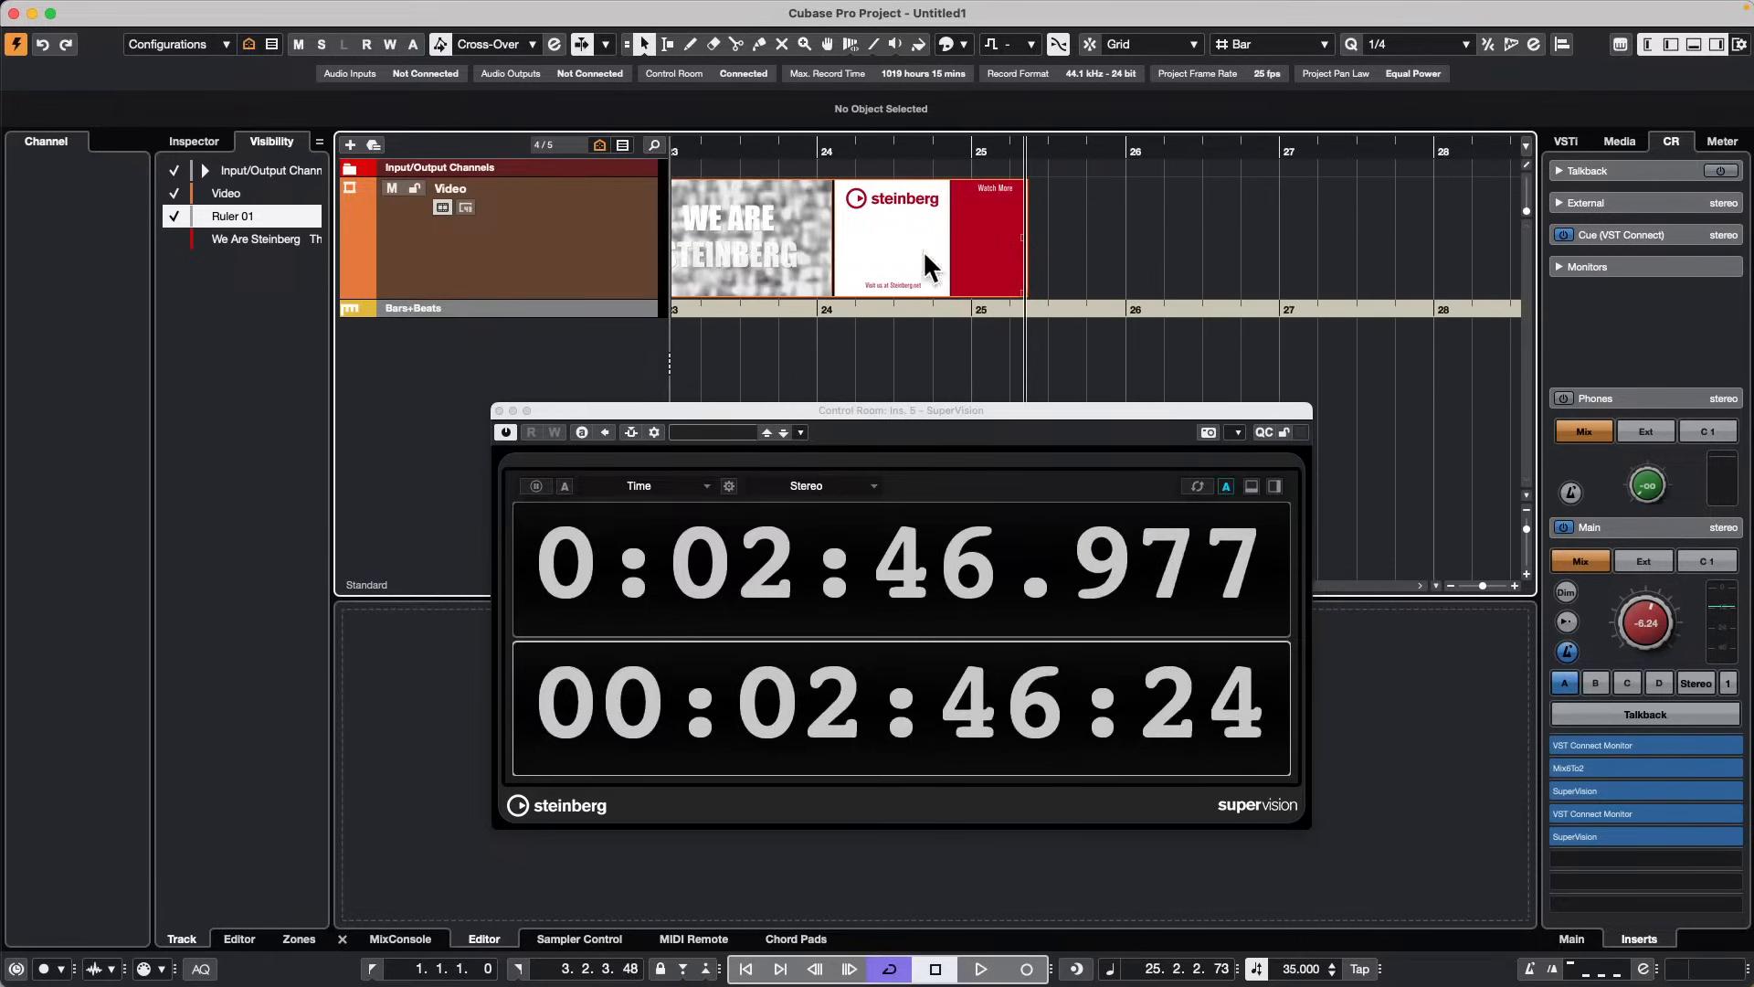
# Step: Close the SuperVision window, then open the Video Player and place it over the project area
pyautogui.click(498, 411)
pyautogui.moveTo(1039, 151); pyautogui.dragTo(1055, 124)
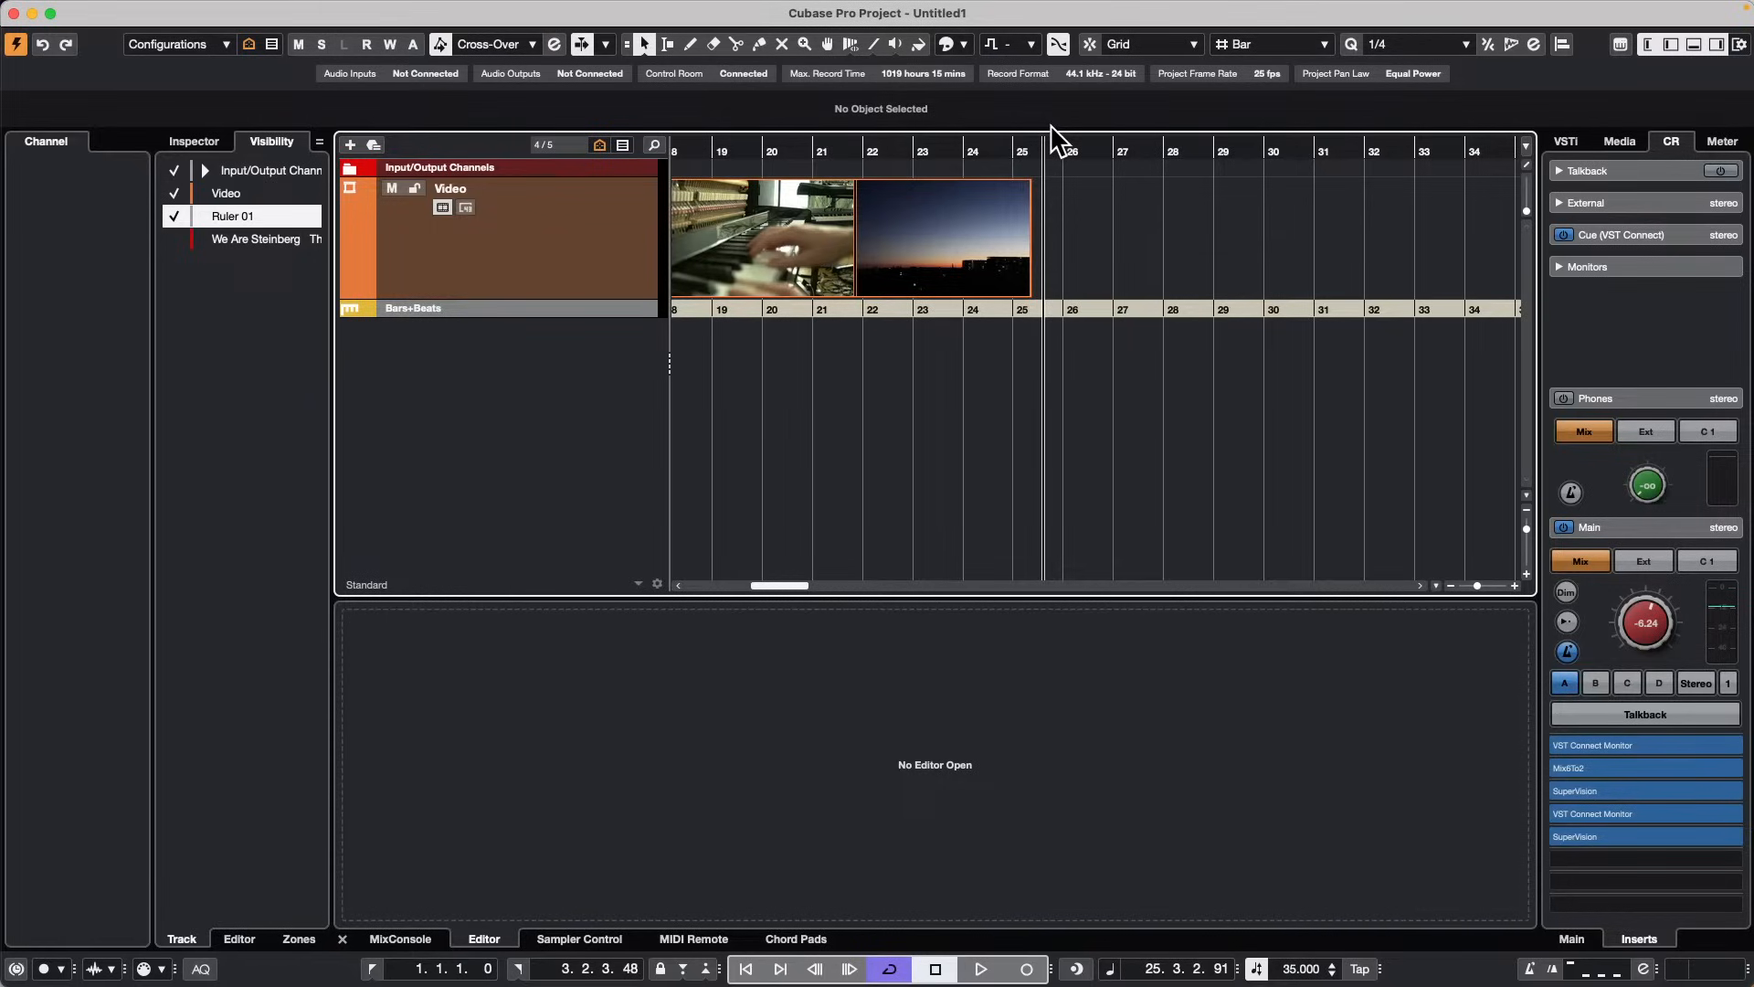
pyautogui.moveTo(862, 142); pyautogui.dragTo(858, 109)
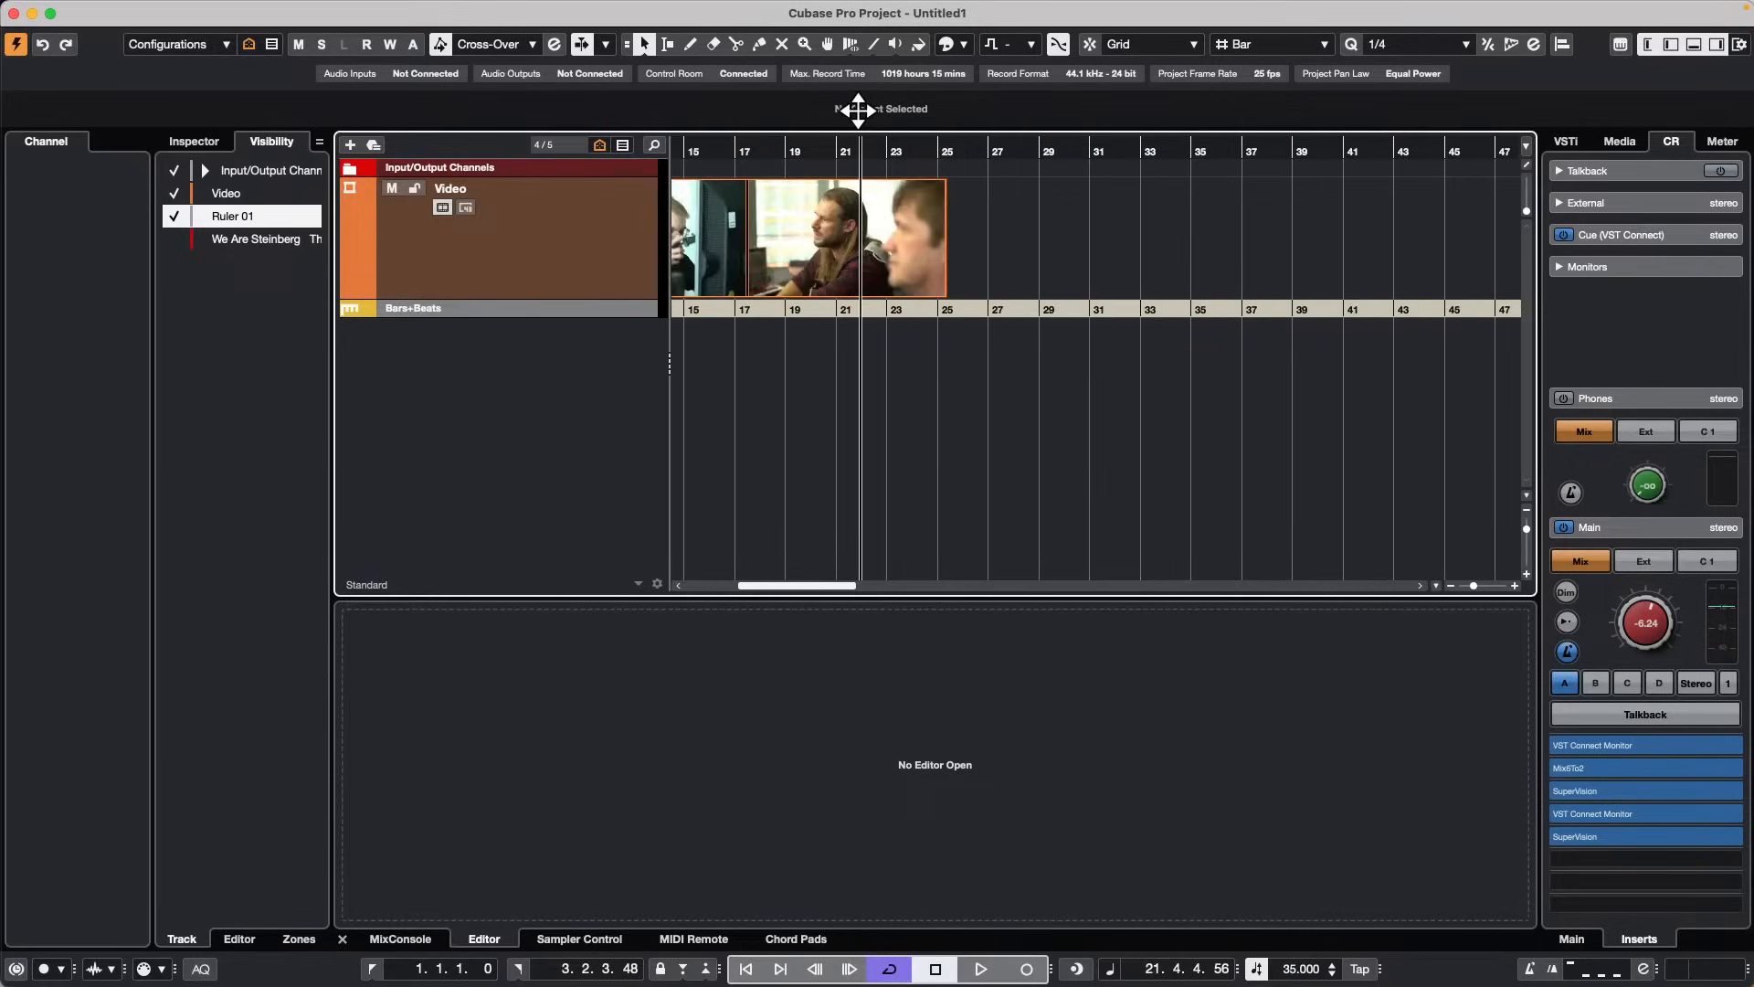
pyautogui.press('F8')
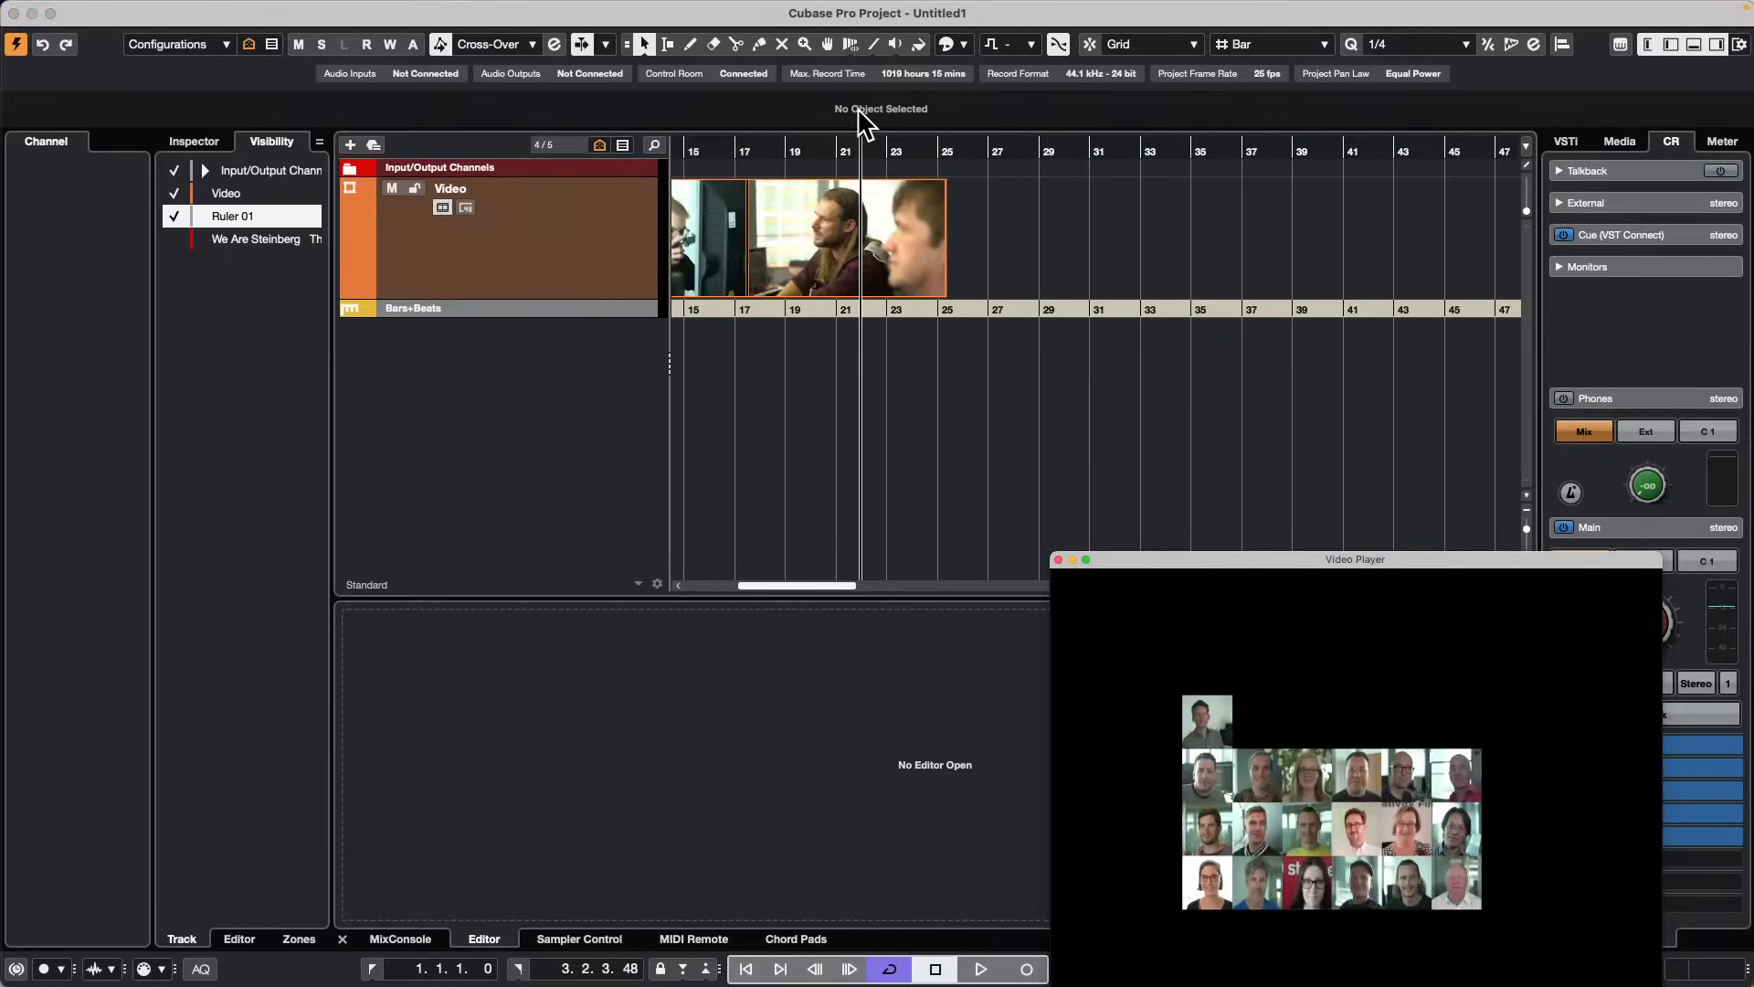
pyautogui.moveTo(1324, 576); pyautogui.dragTo(1092, 278)
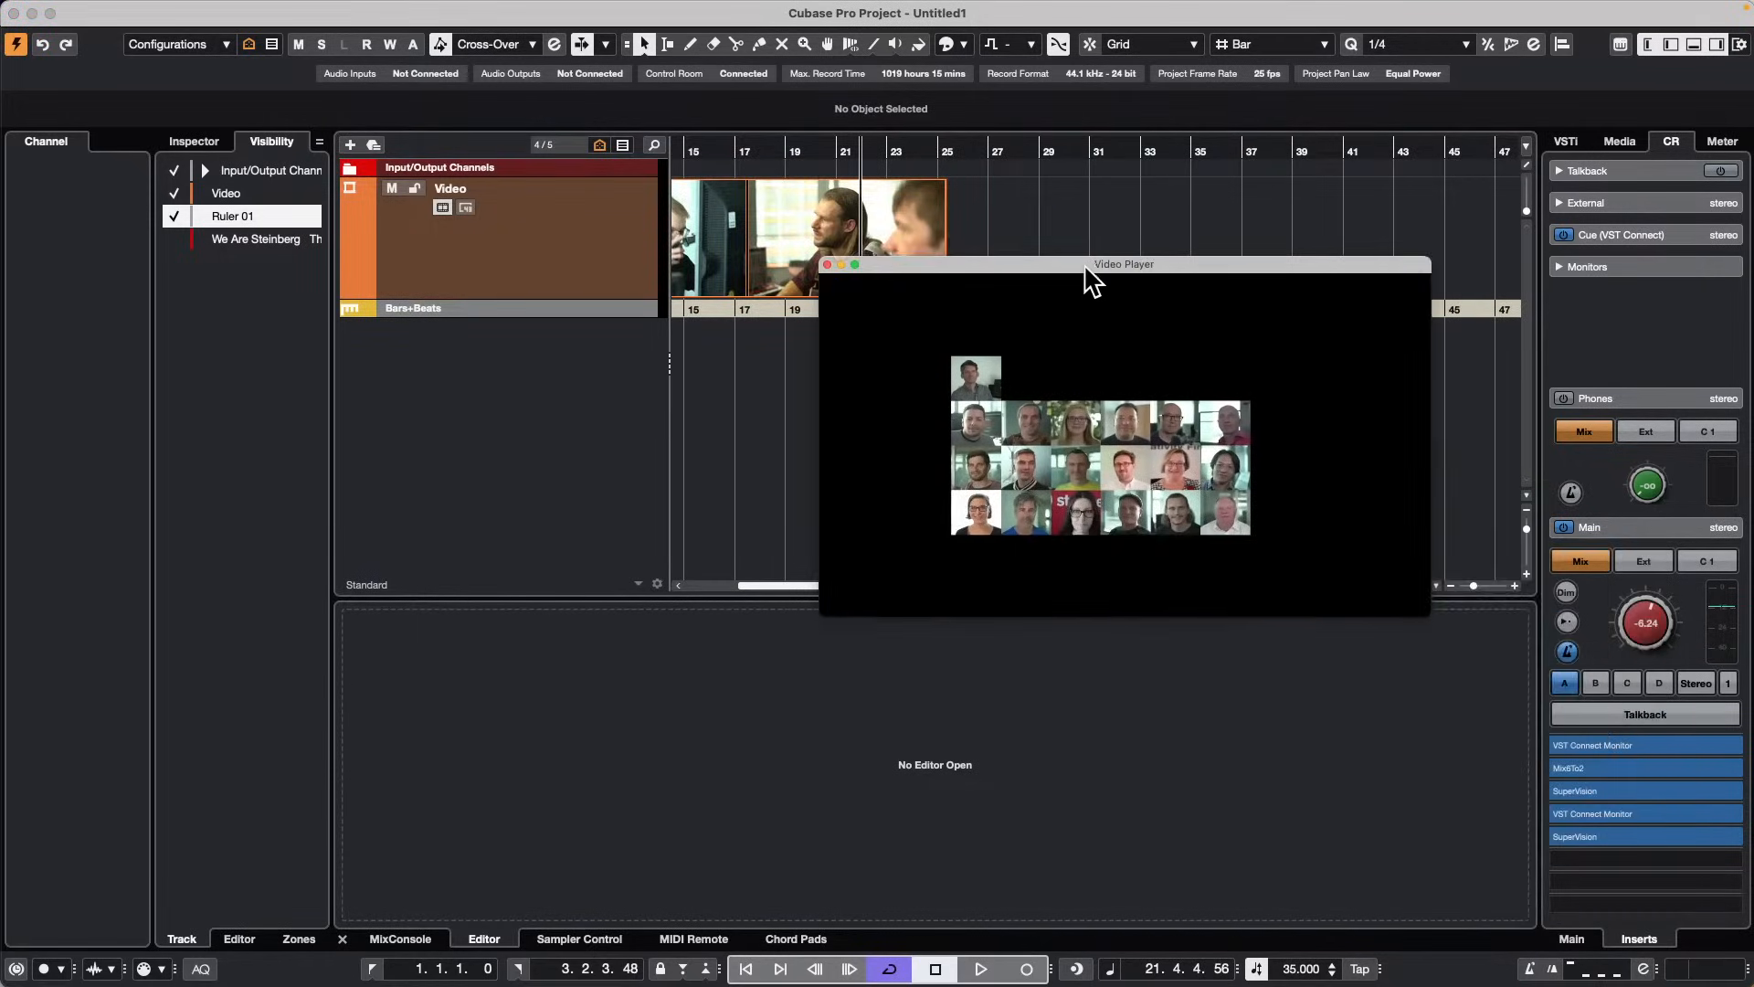
# Step: Scrub the video around bar 8 directly on the Video Player's picture and close the player
pyautogui.moveTo(793, 146); pyautogui.dragTo(449, 120)
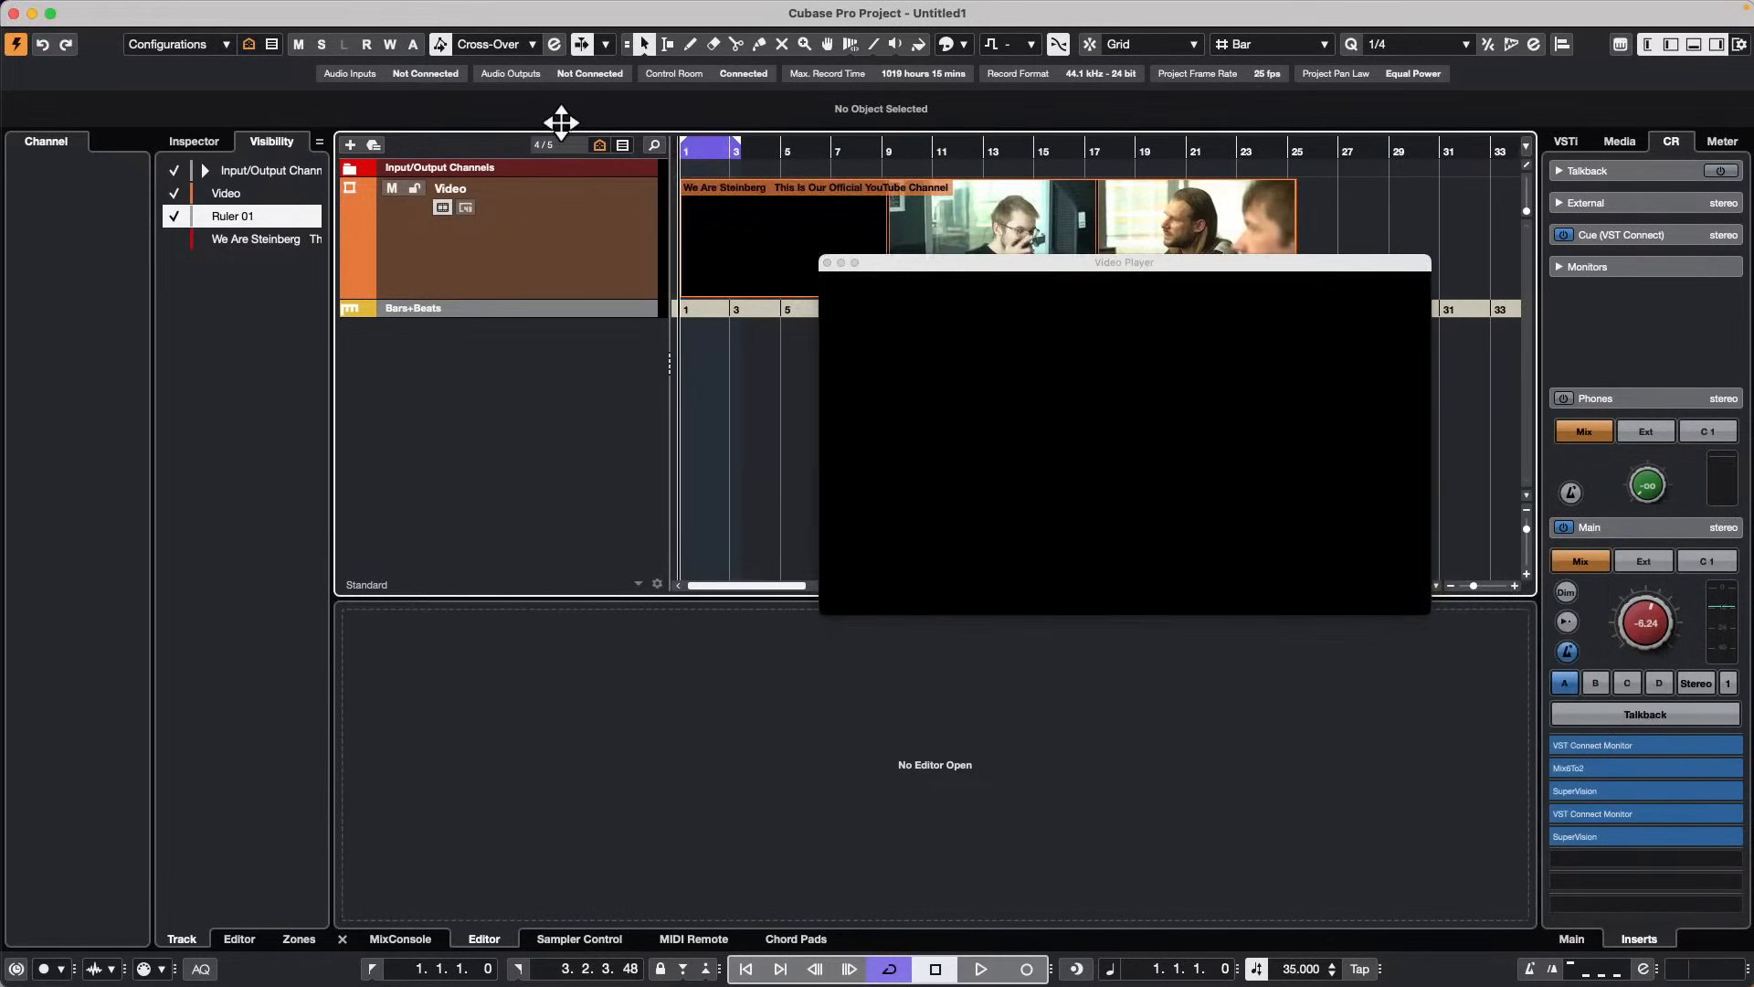
pyautogui.click(859, 146)
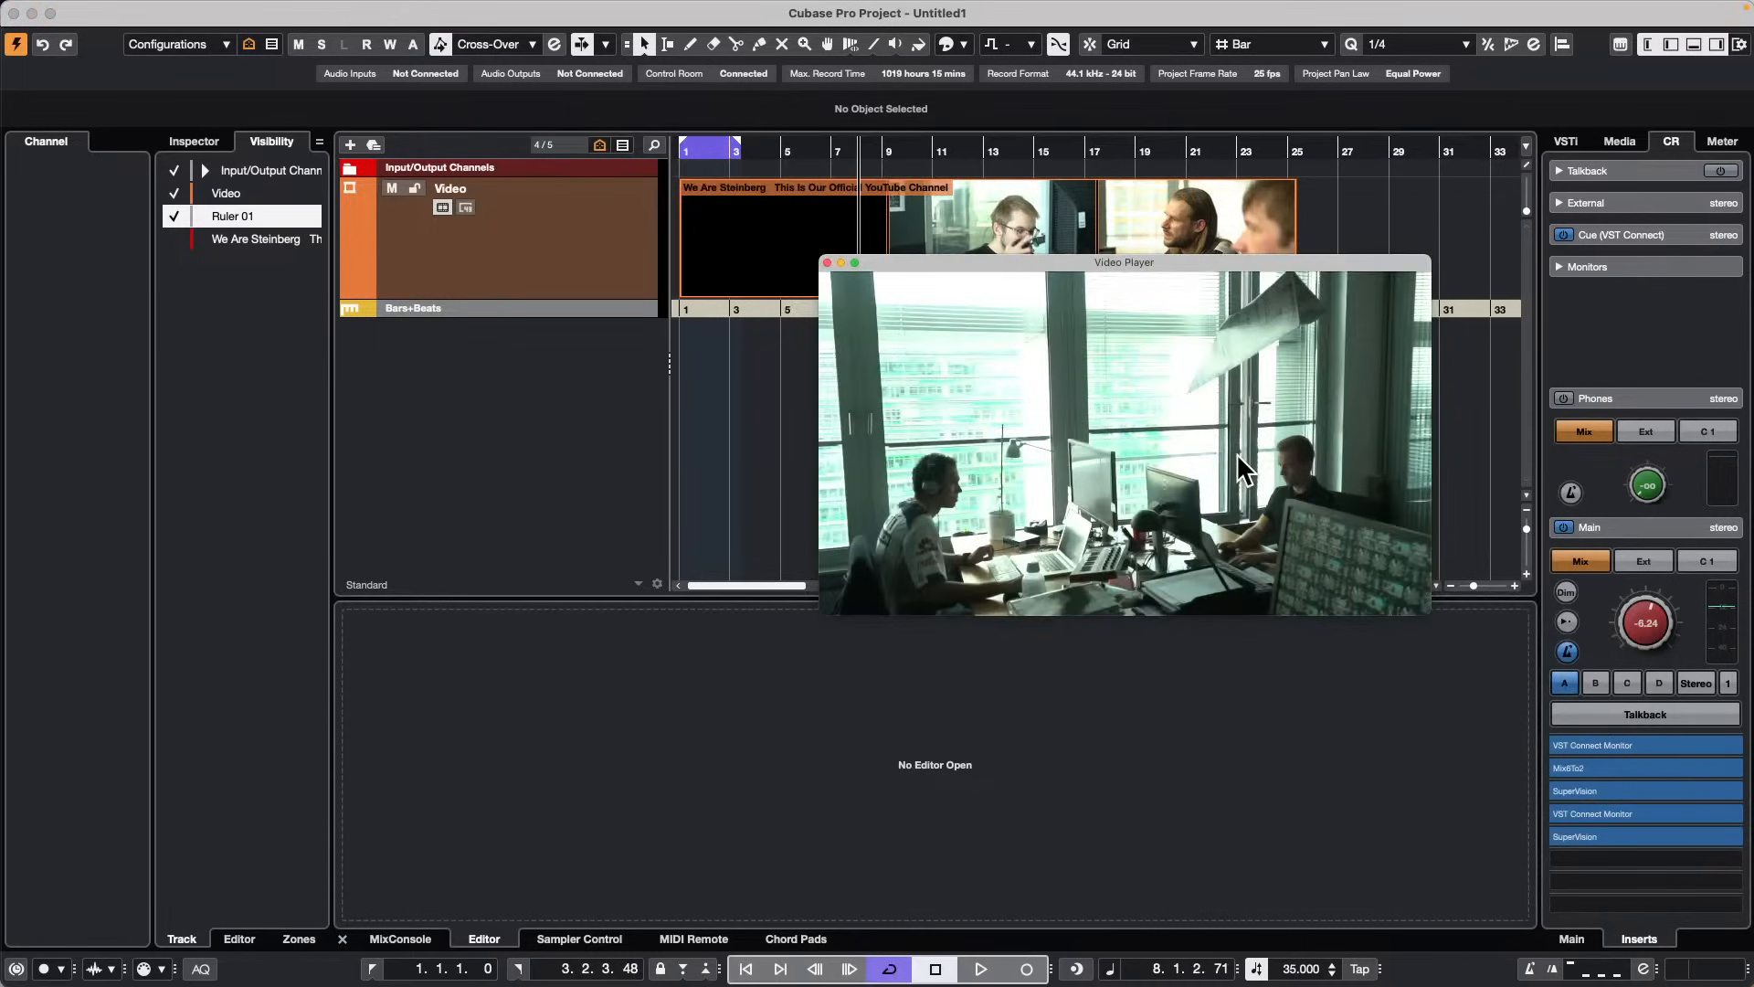
pyautogui.moveTo(1237, 454); pyautogui.dragTo(950, 438)
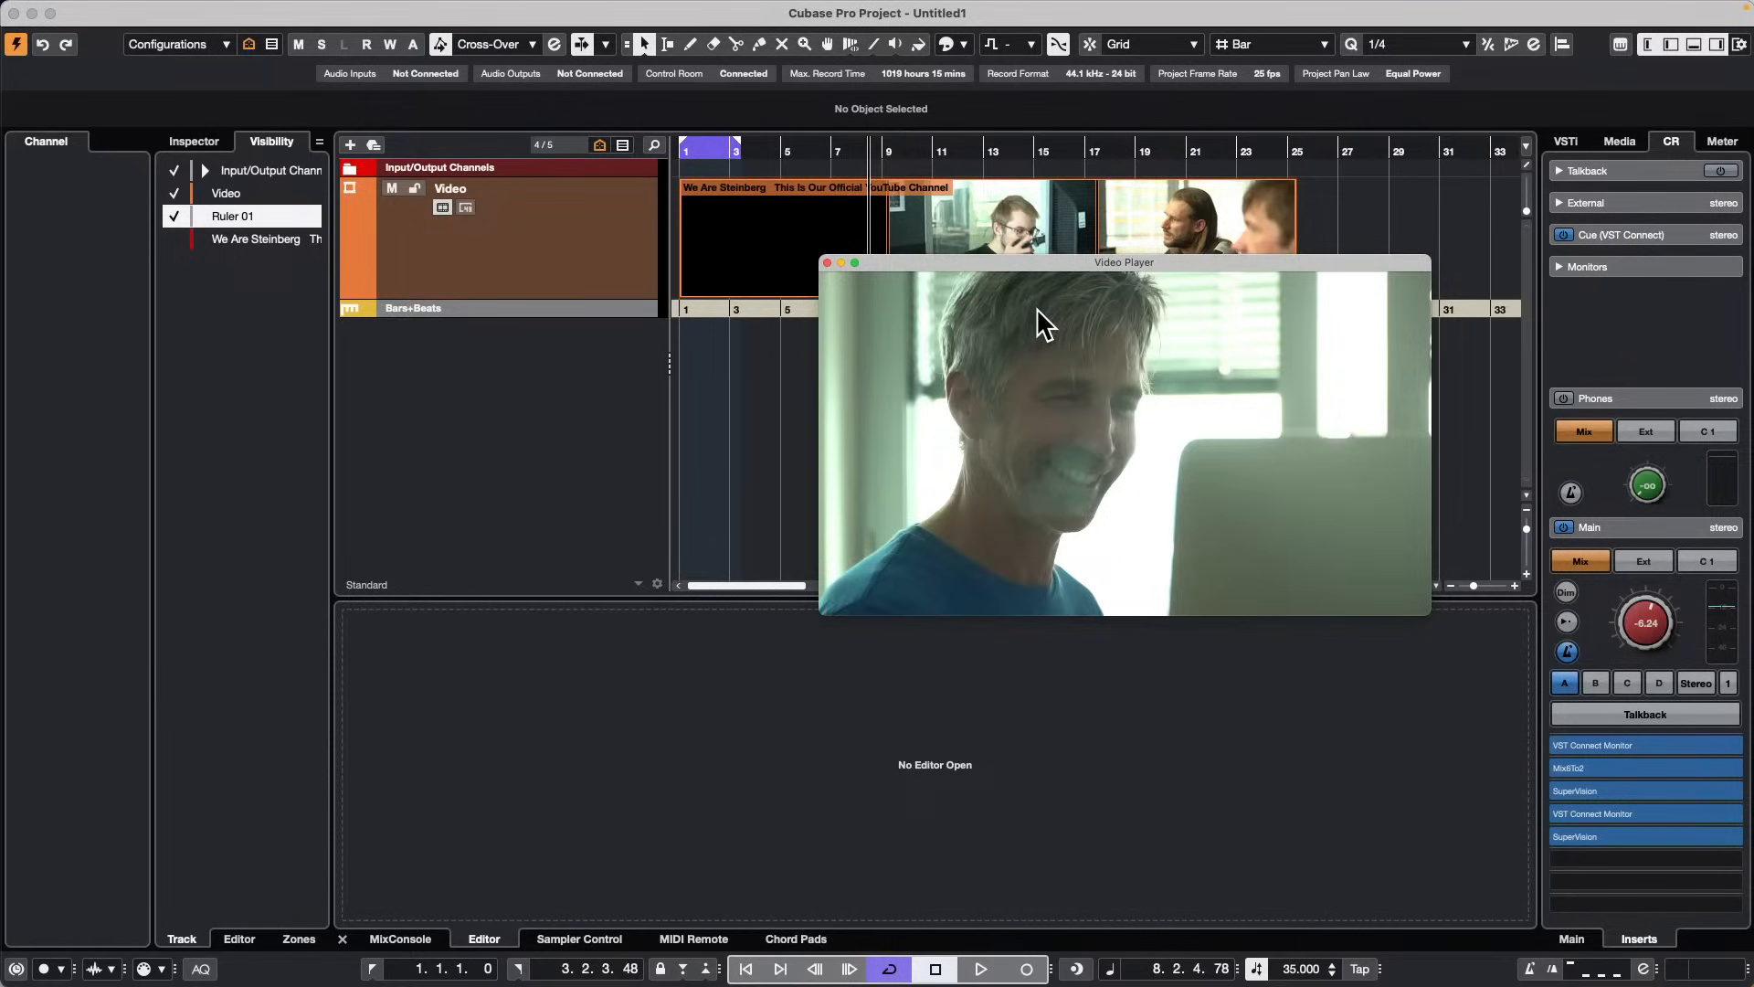
pyautogui.moveTo(1120, 337); pyautogui.dragTo(1180, 440)
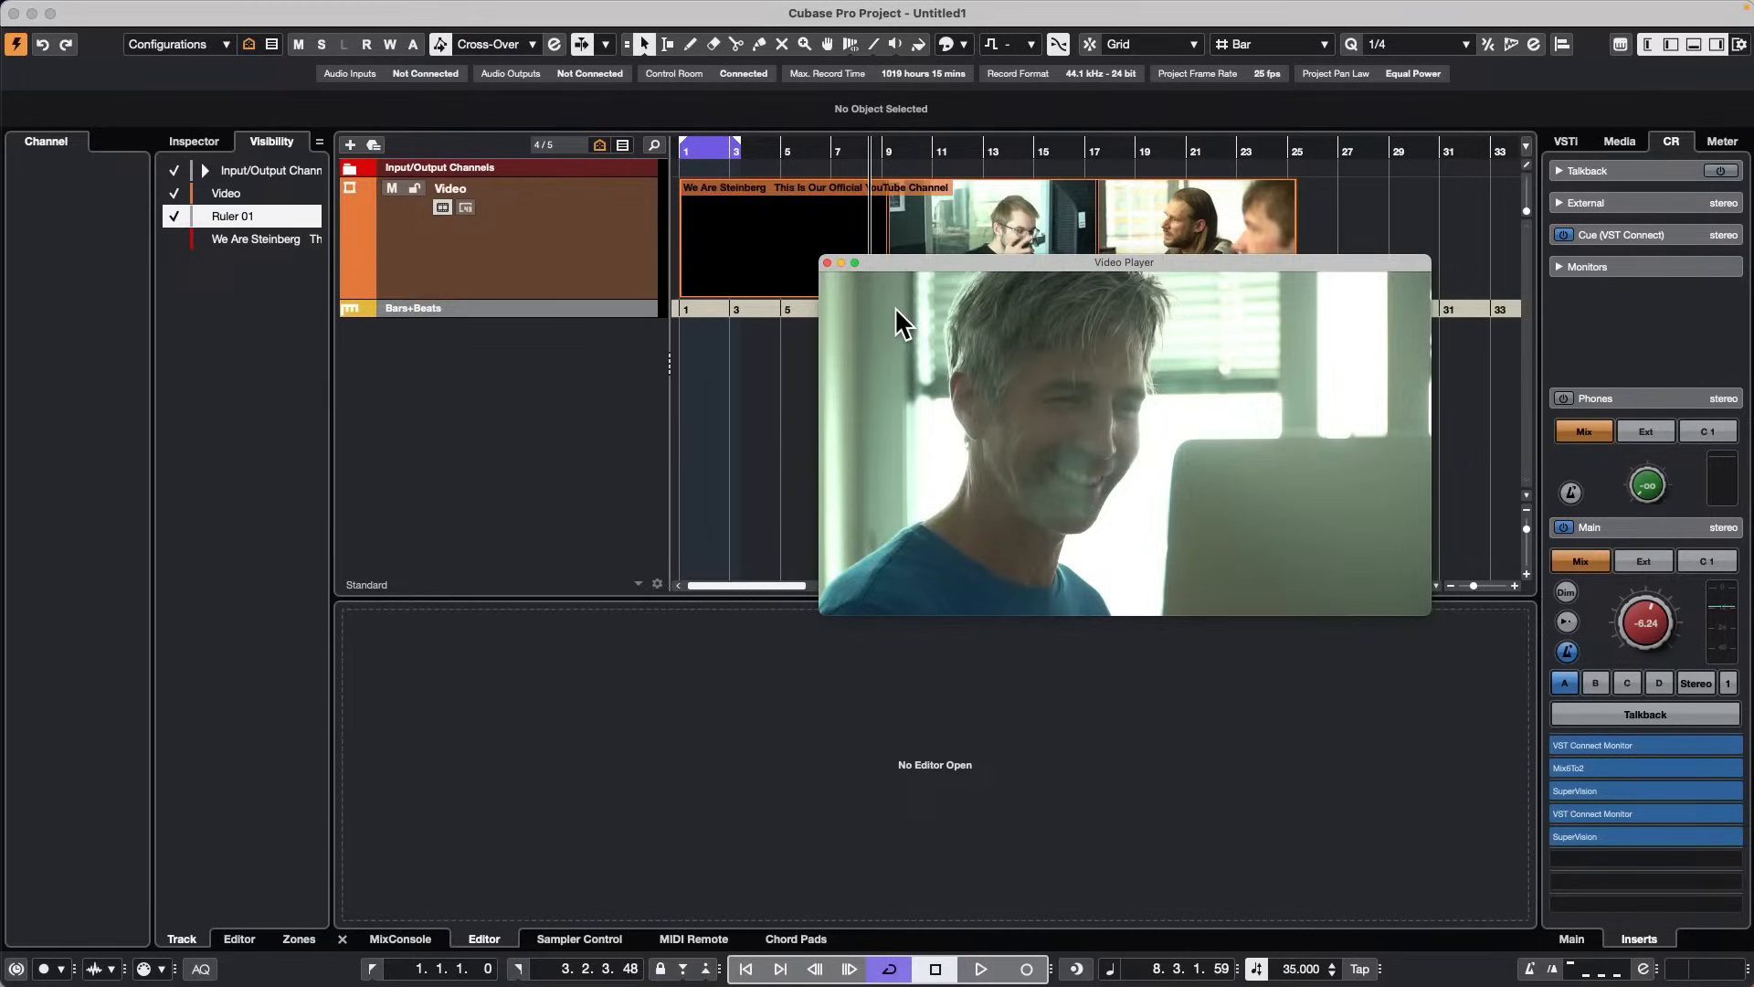
pyautogui.click(827, 264)
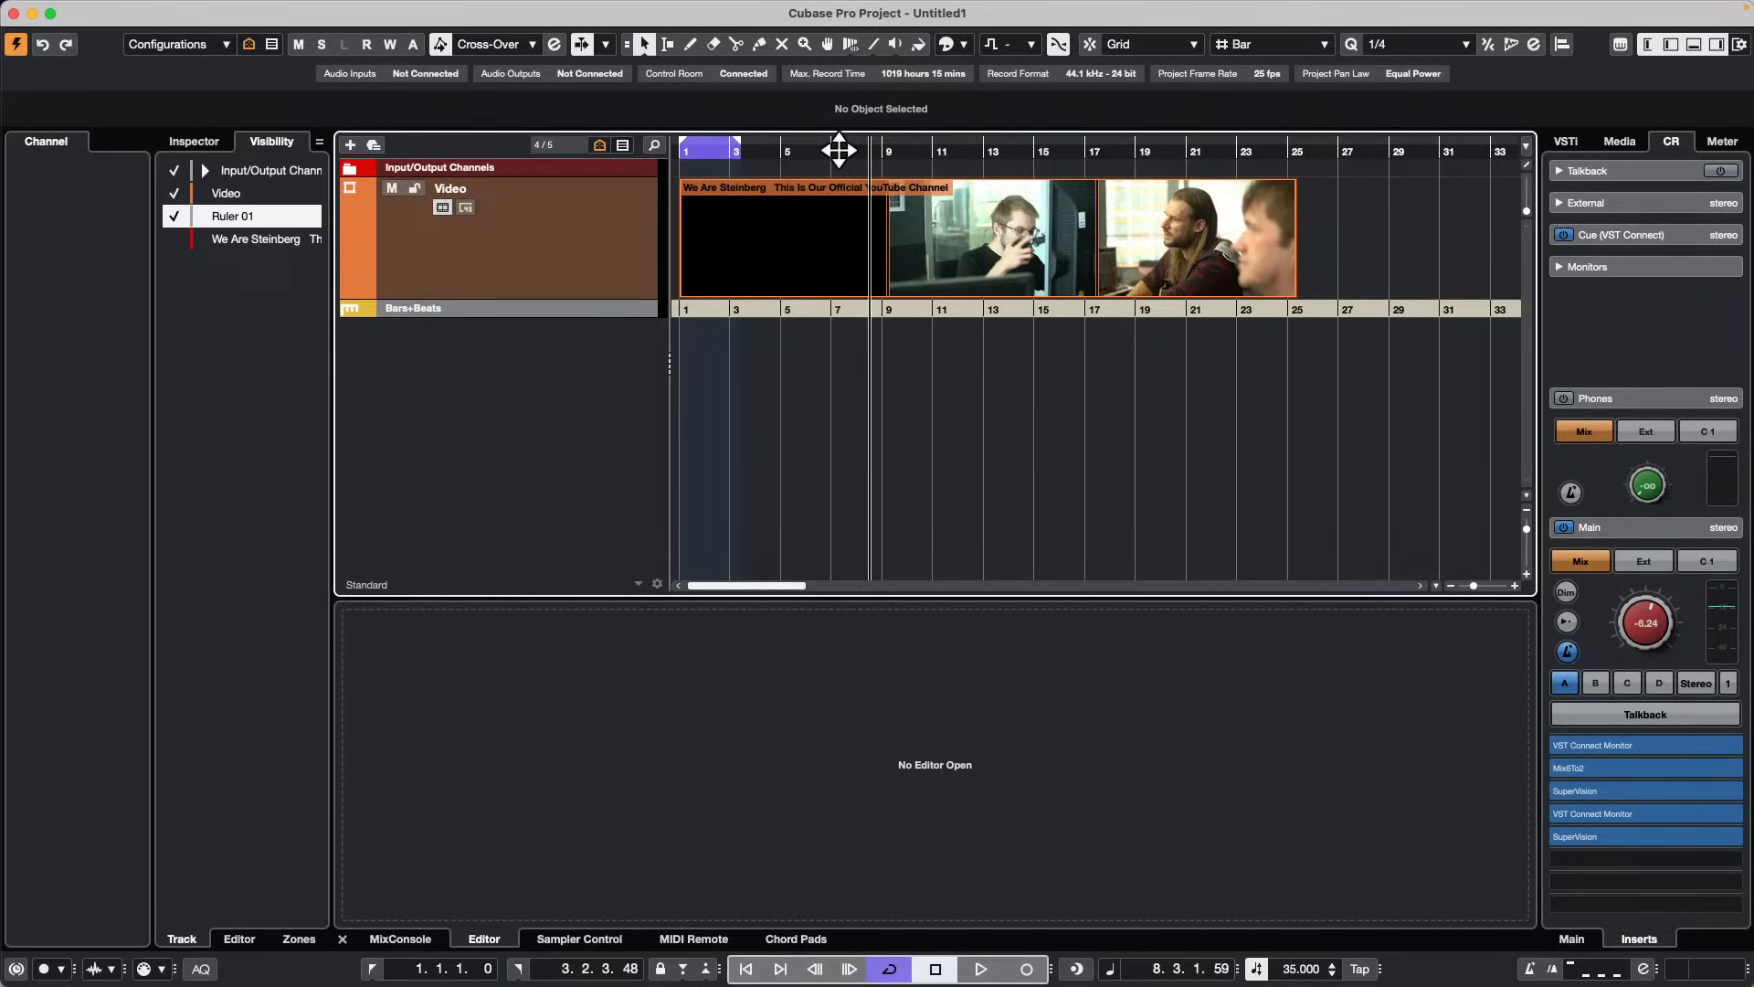
# Step: Reopen the Video Player and play the project from the beginning
pyautogui.press('1')
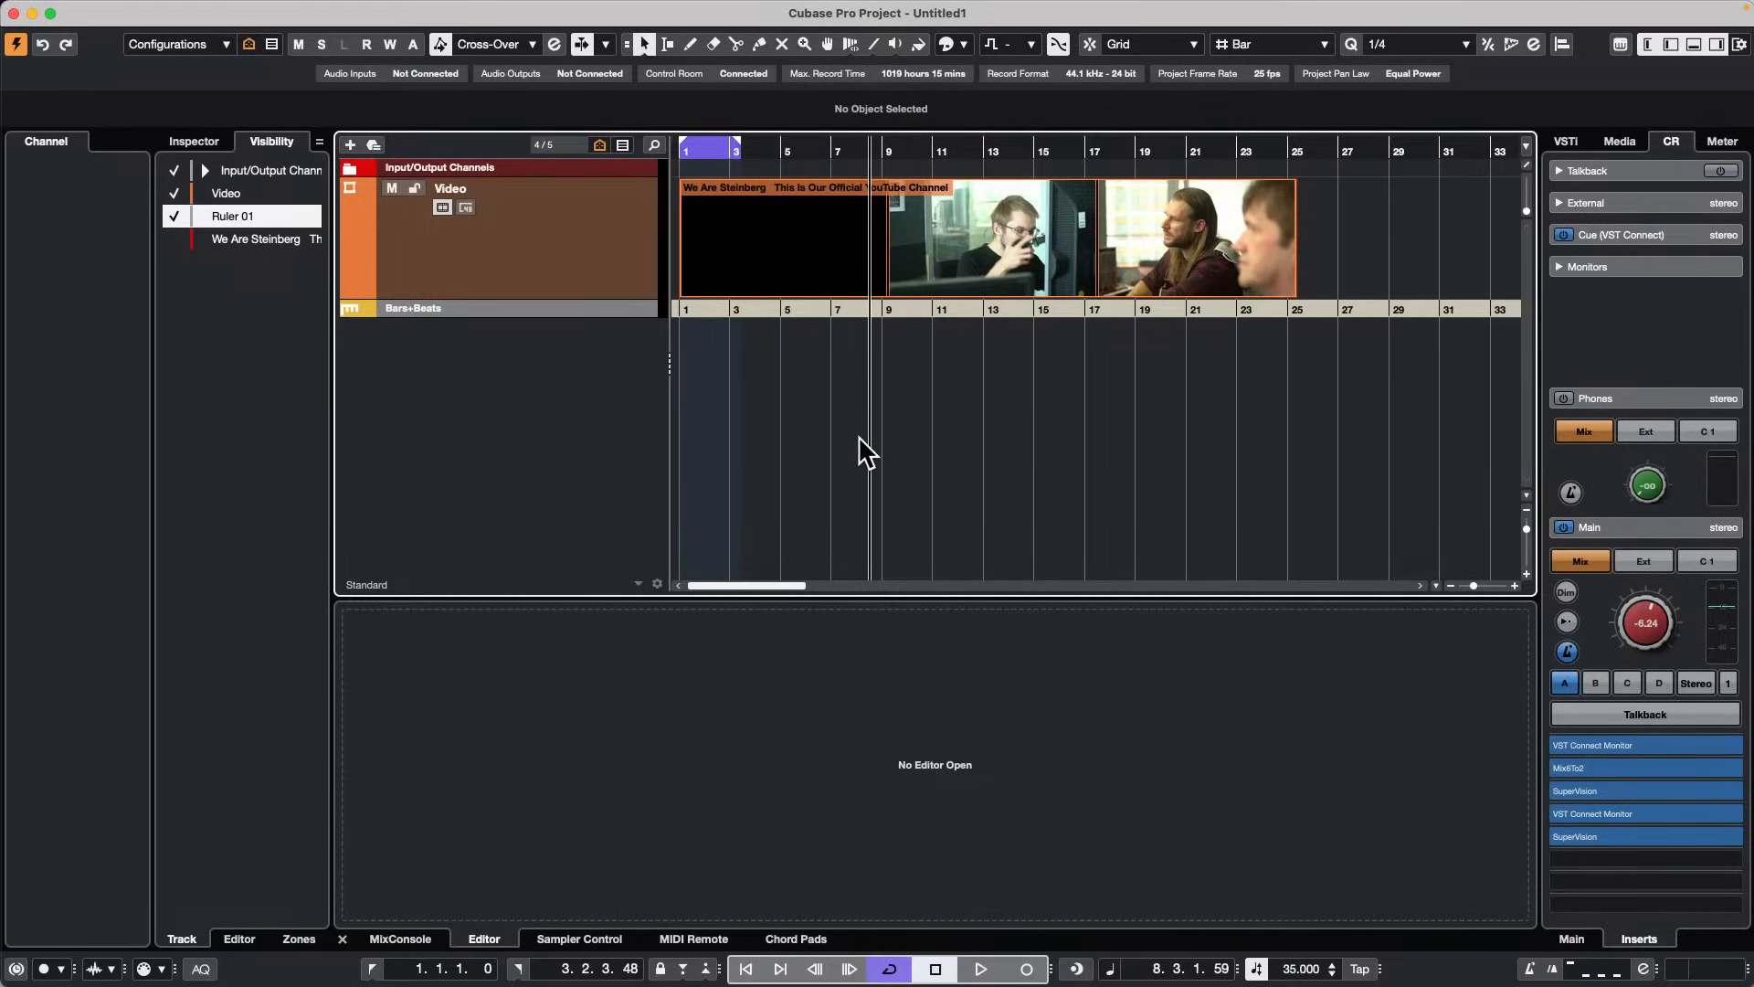
pyautogui.press('F8')
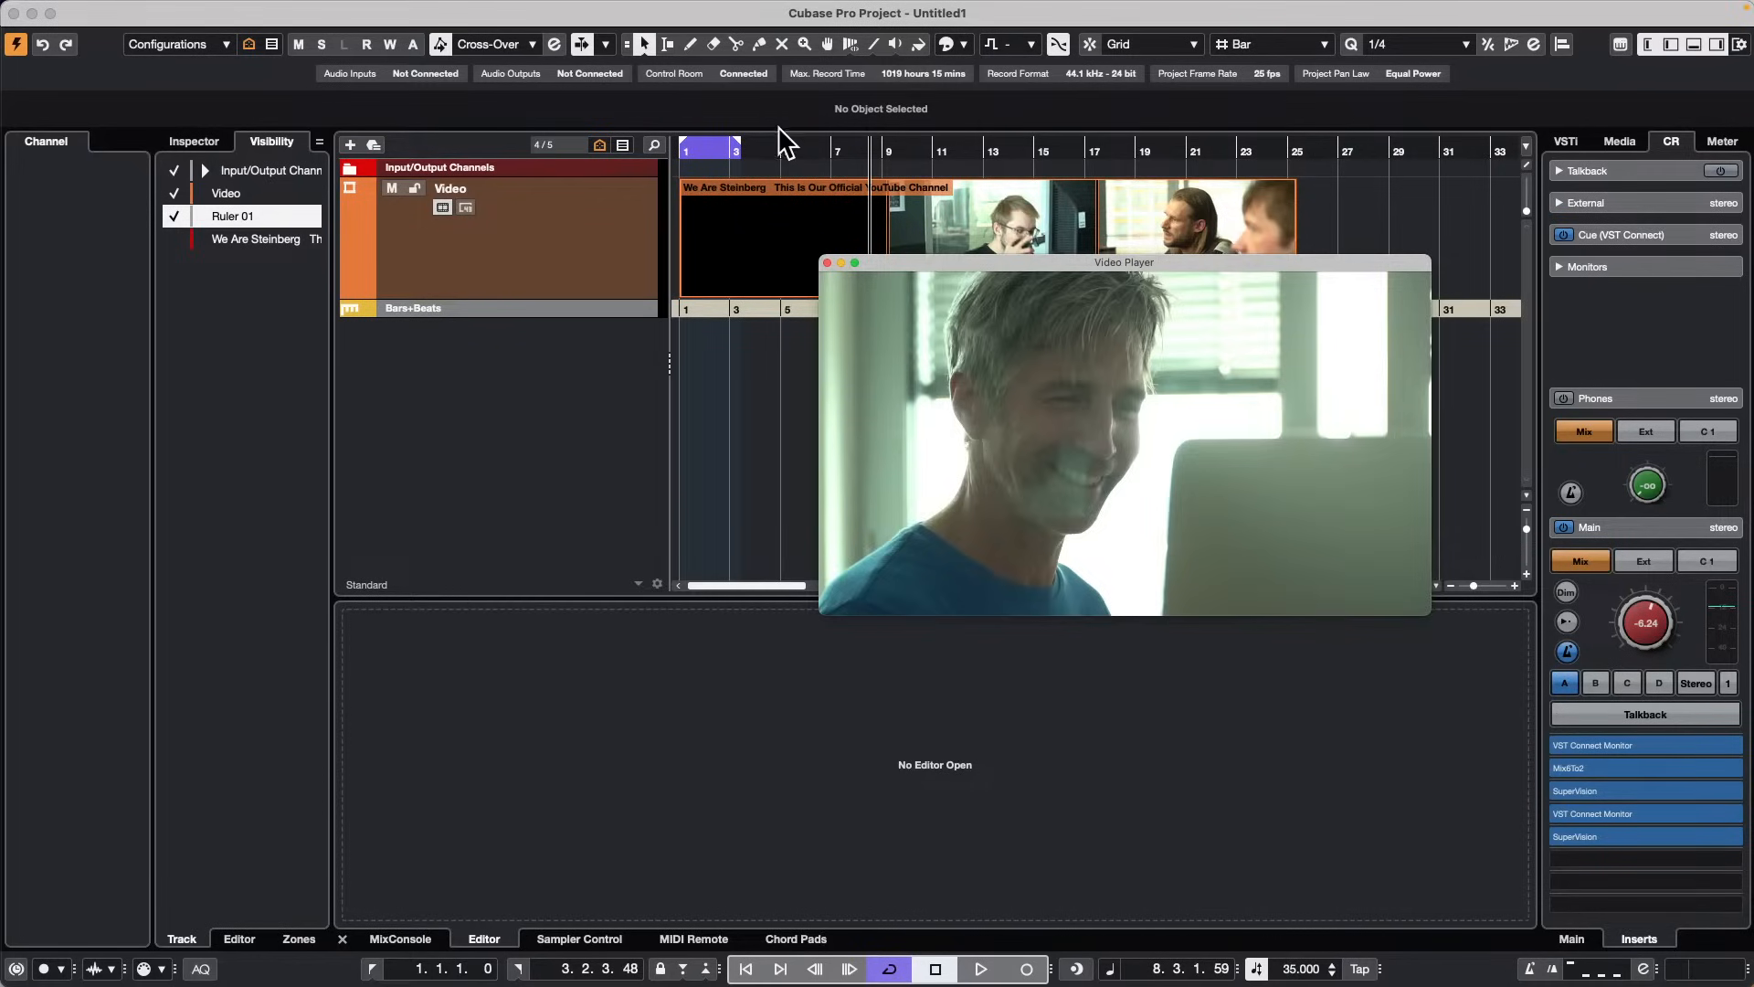
pyautogui.click(734, 149)
pyautogui.press('space')
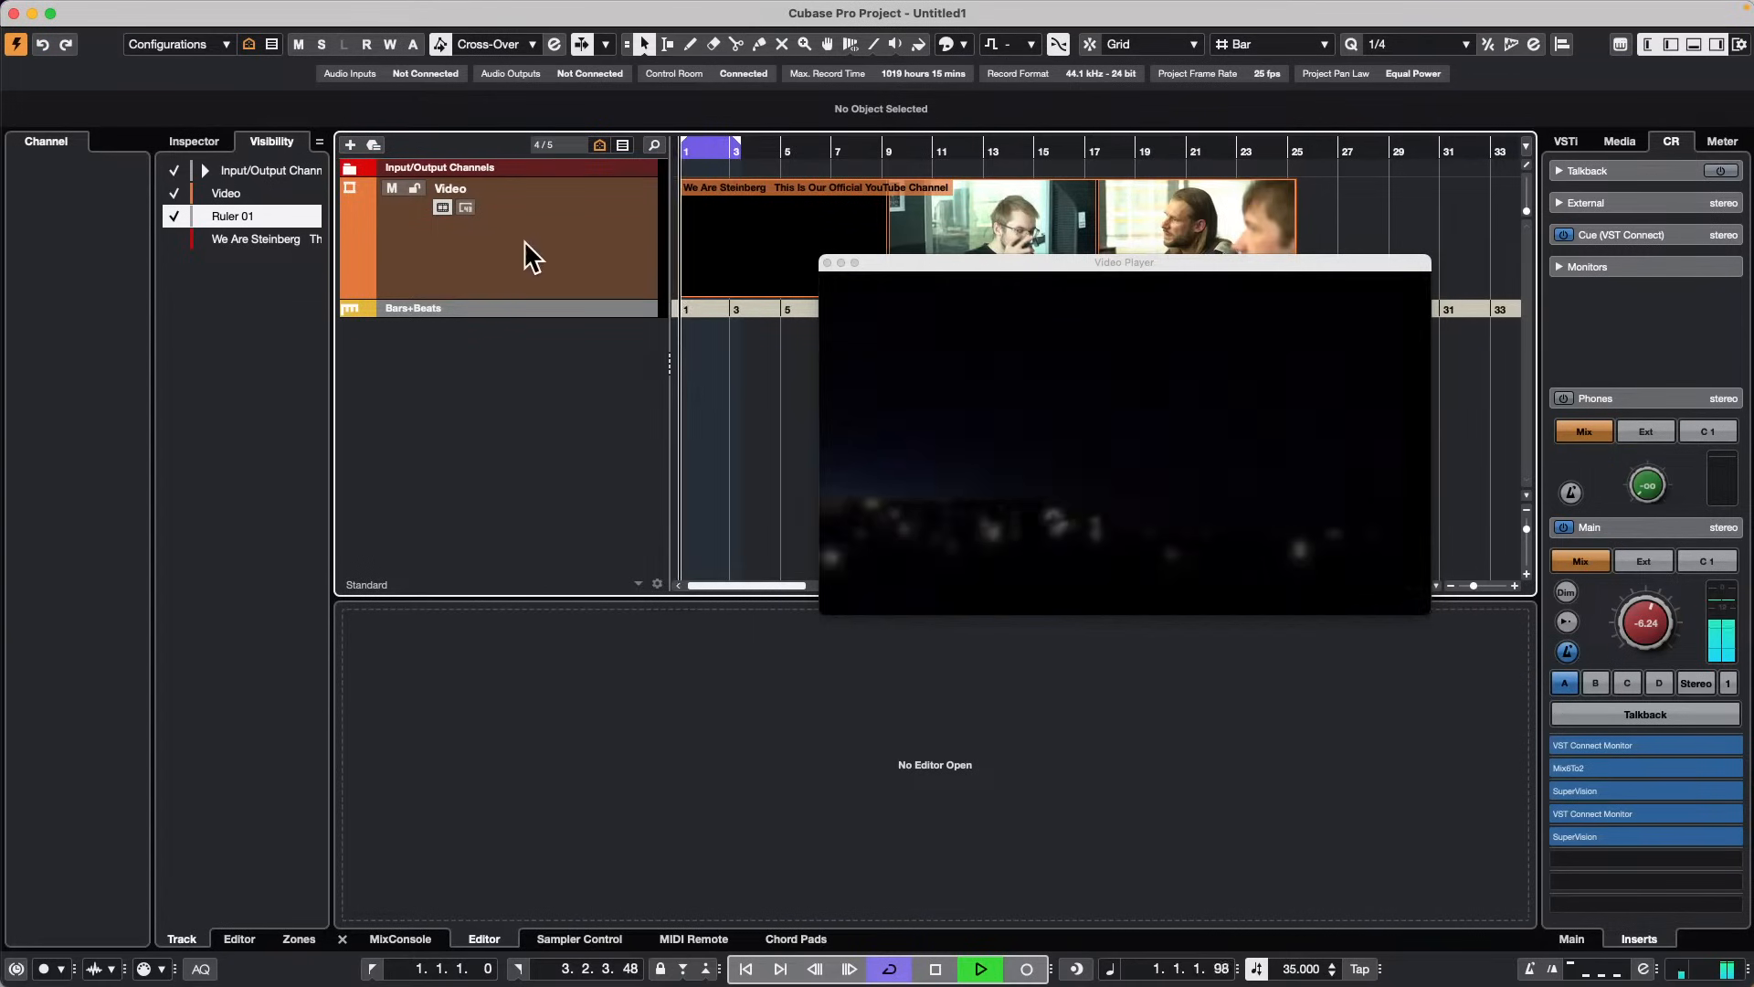
# Step: Turn off cycle playback and show the hidden We Are Steinberg audio track, keeping the ruler track shown
pyautogui.click(171, 214)
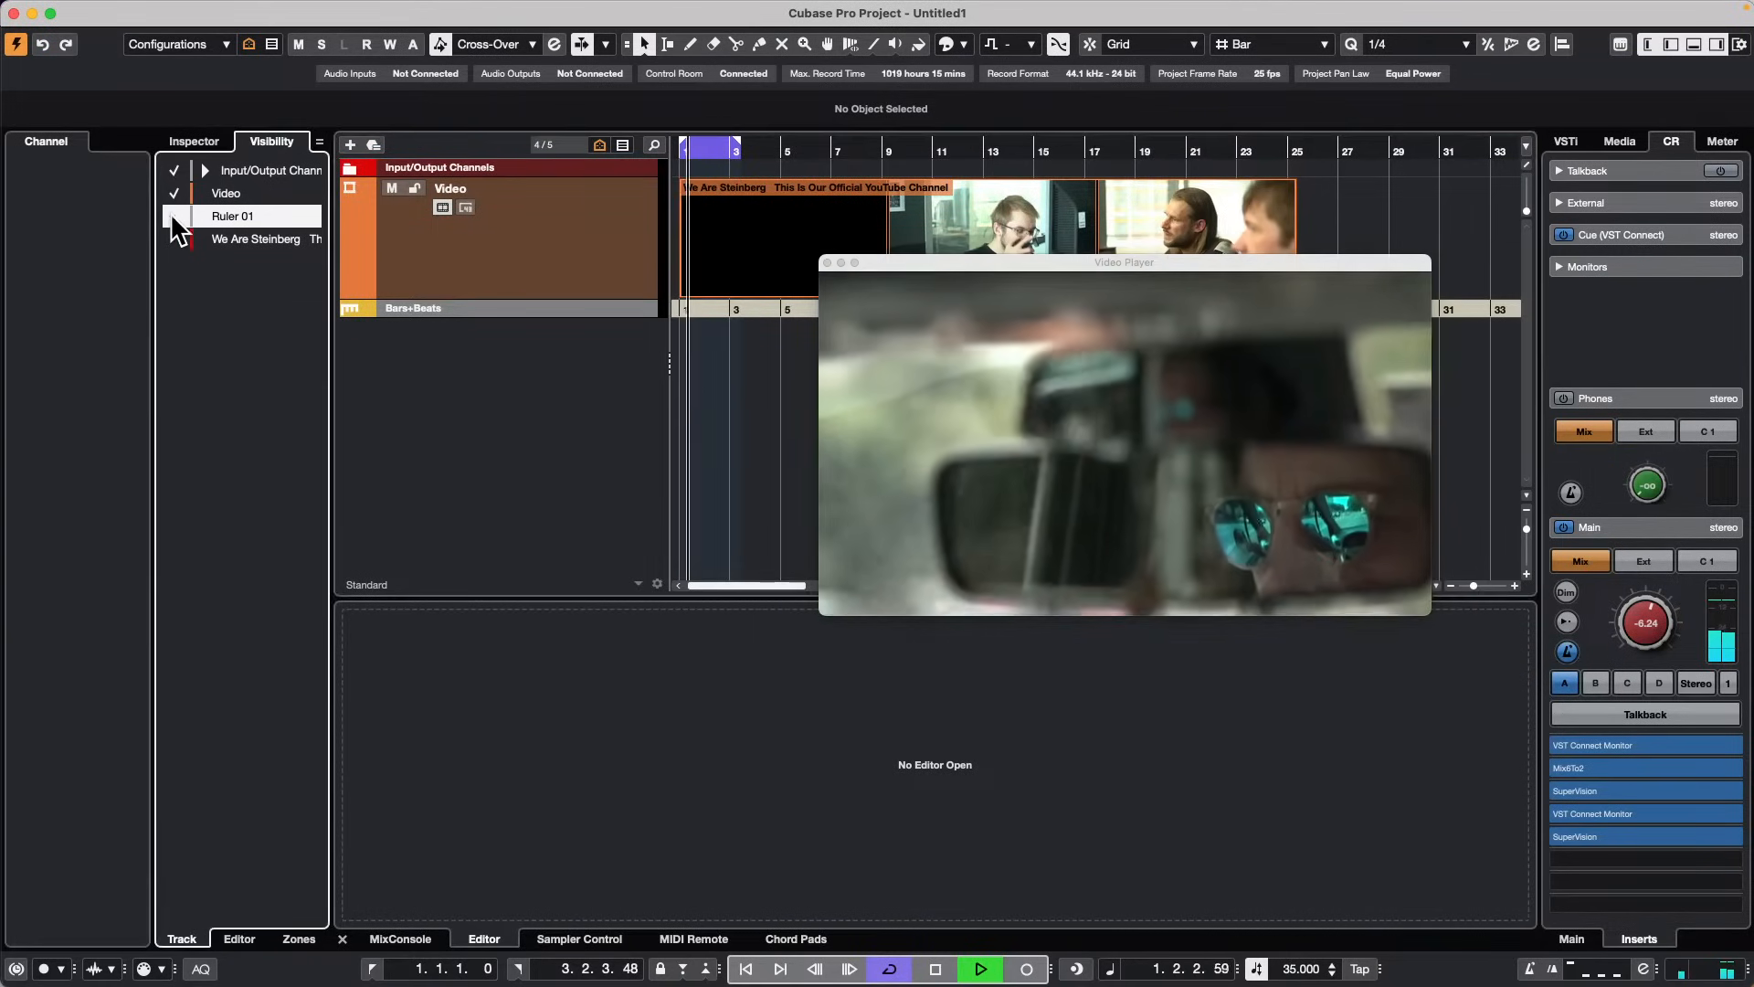
pyautogui.click(889, 968)
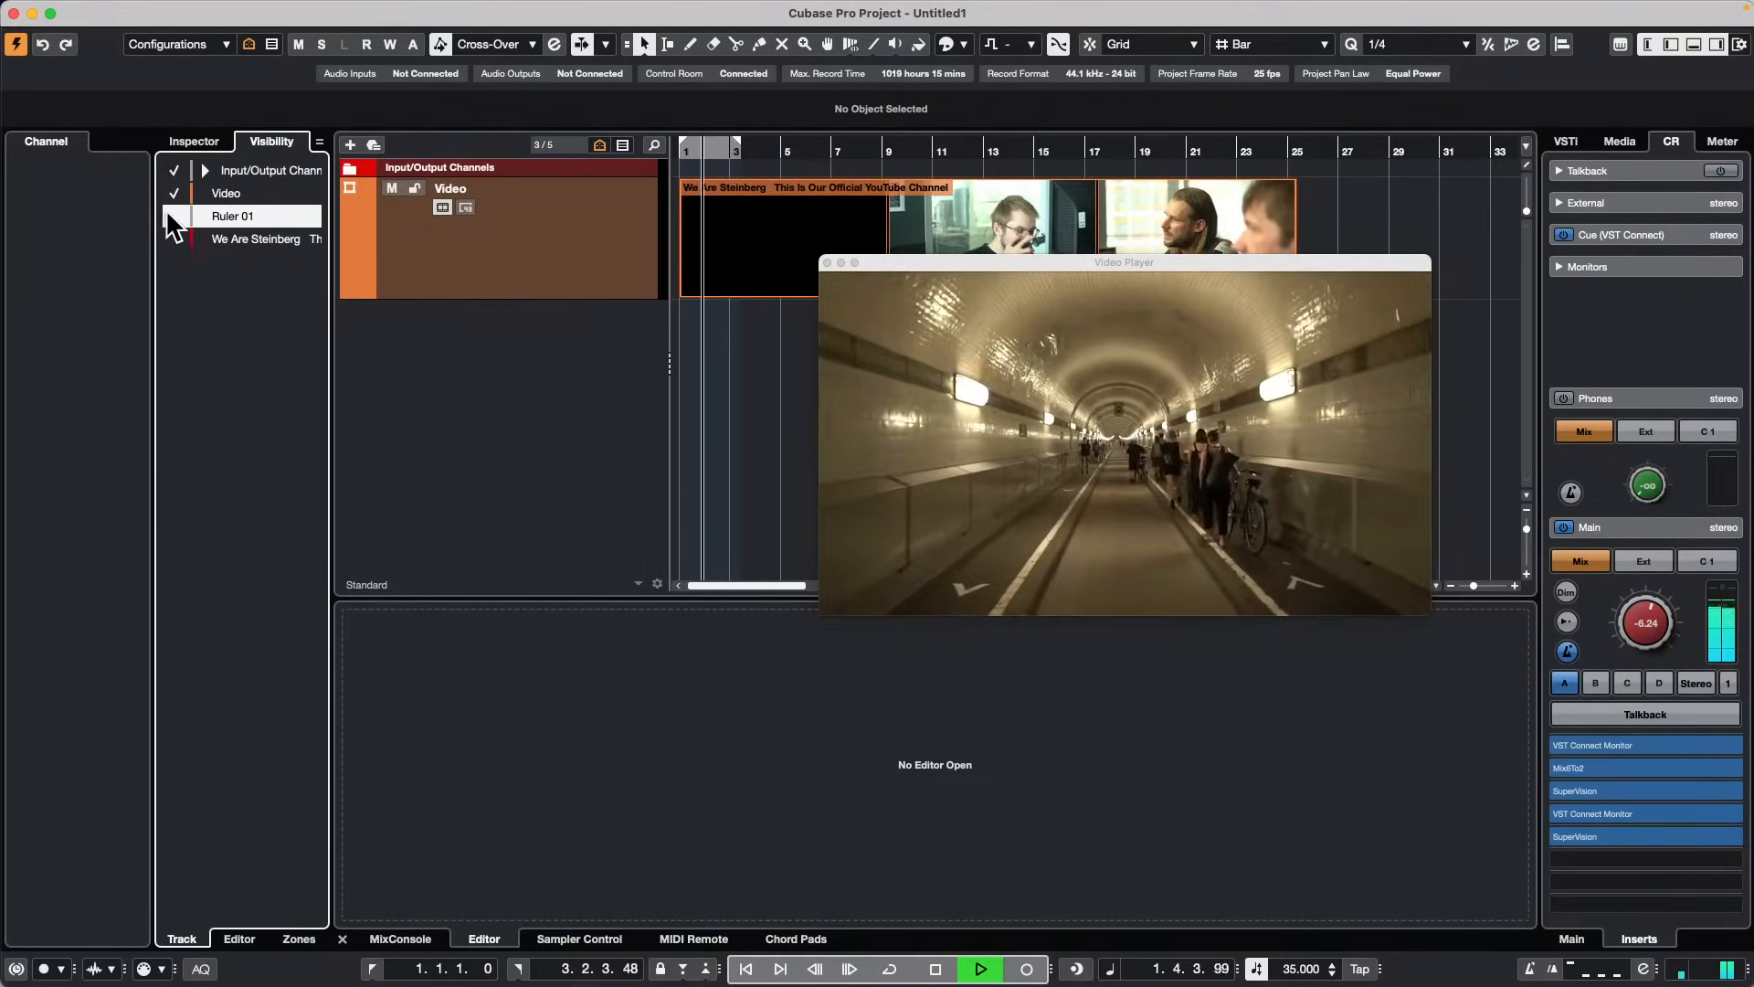
pyautogui.click(170, 216)
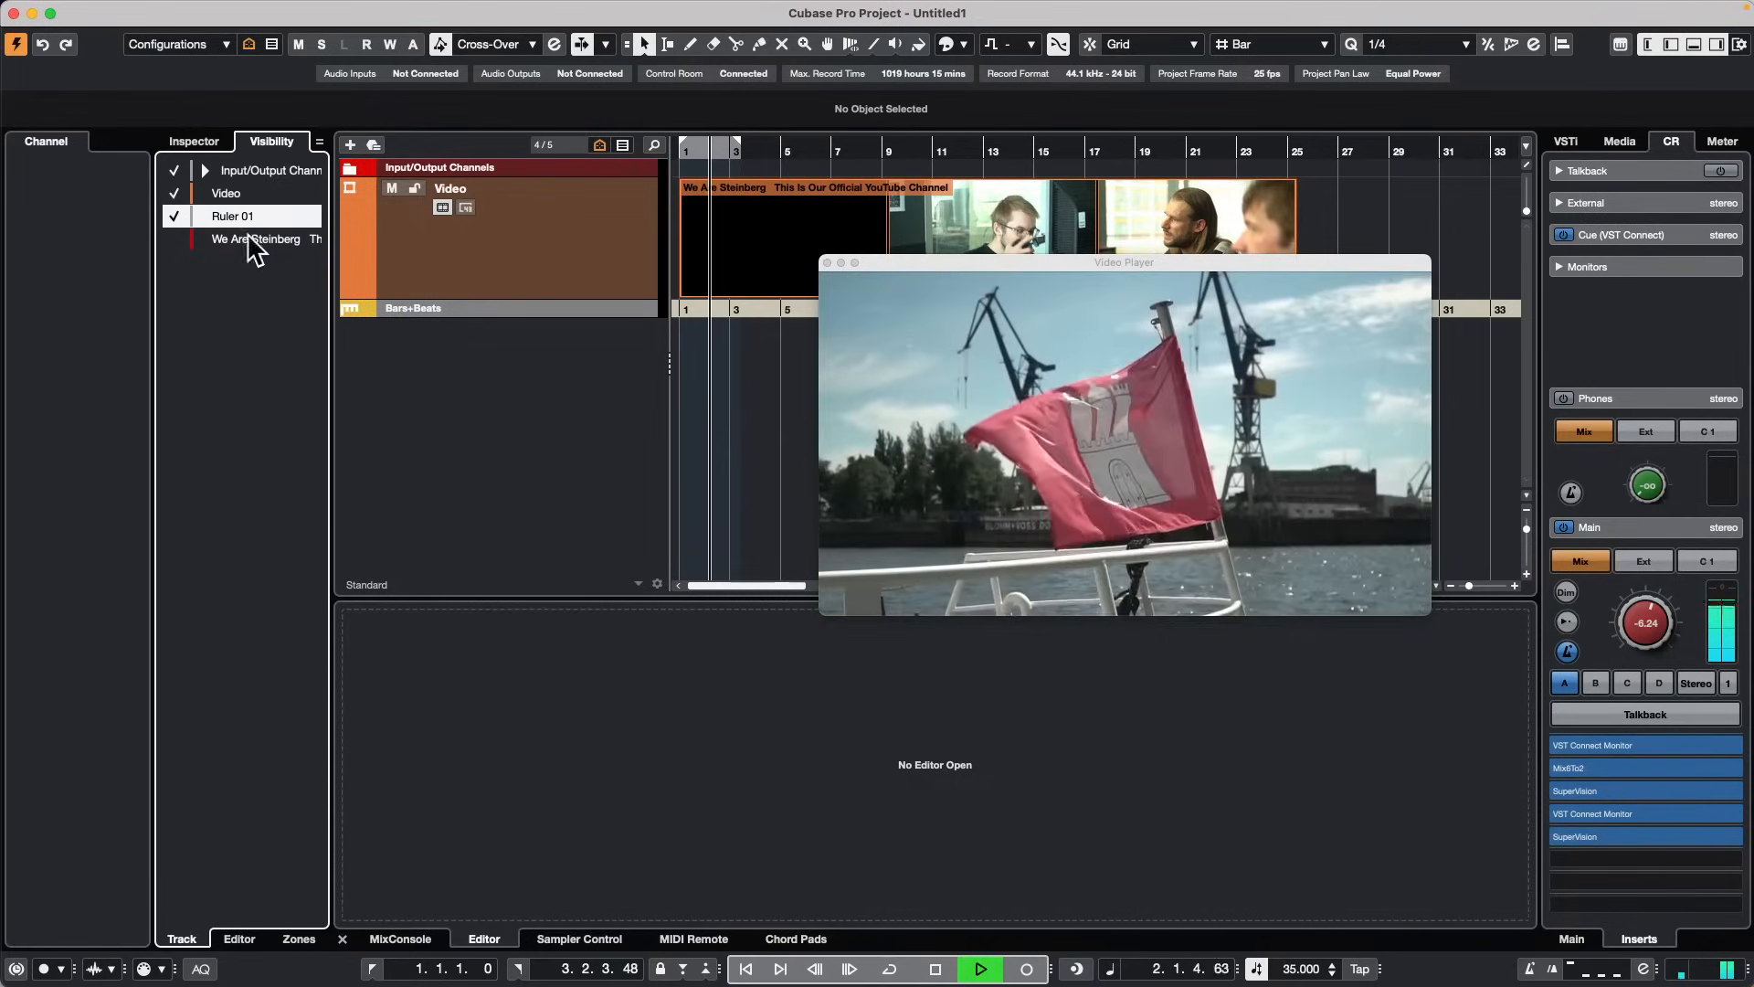
pyautogui.click(173, 239)
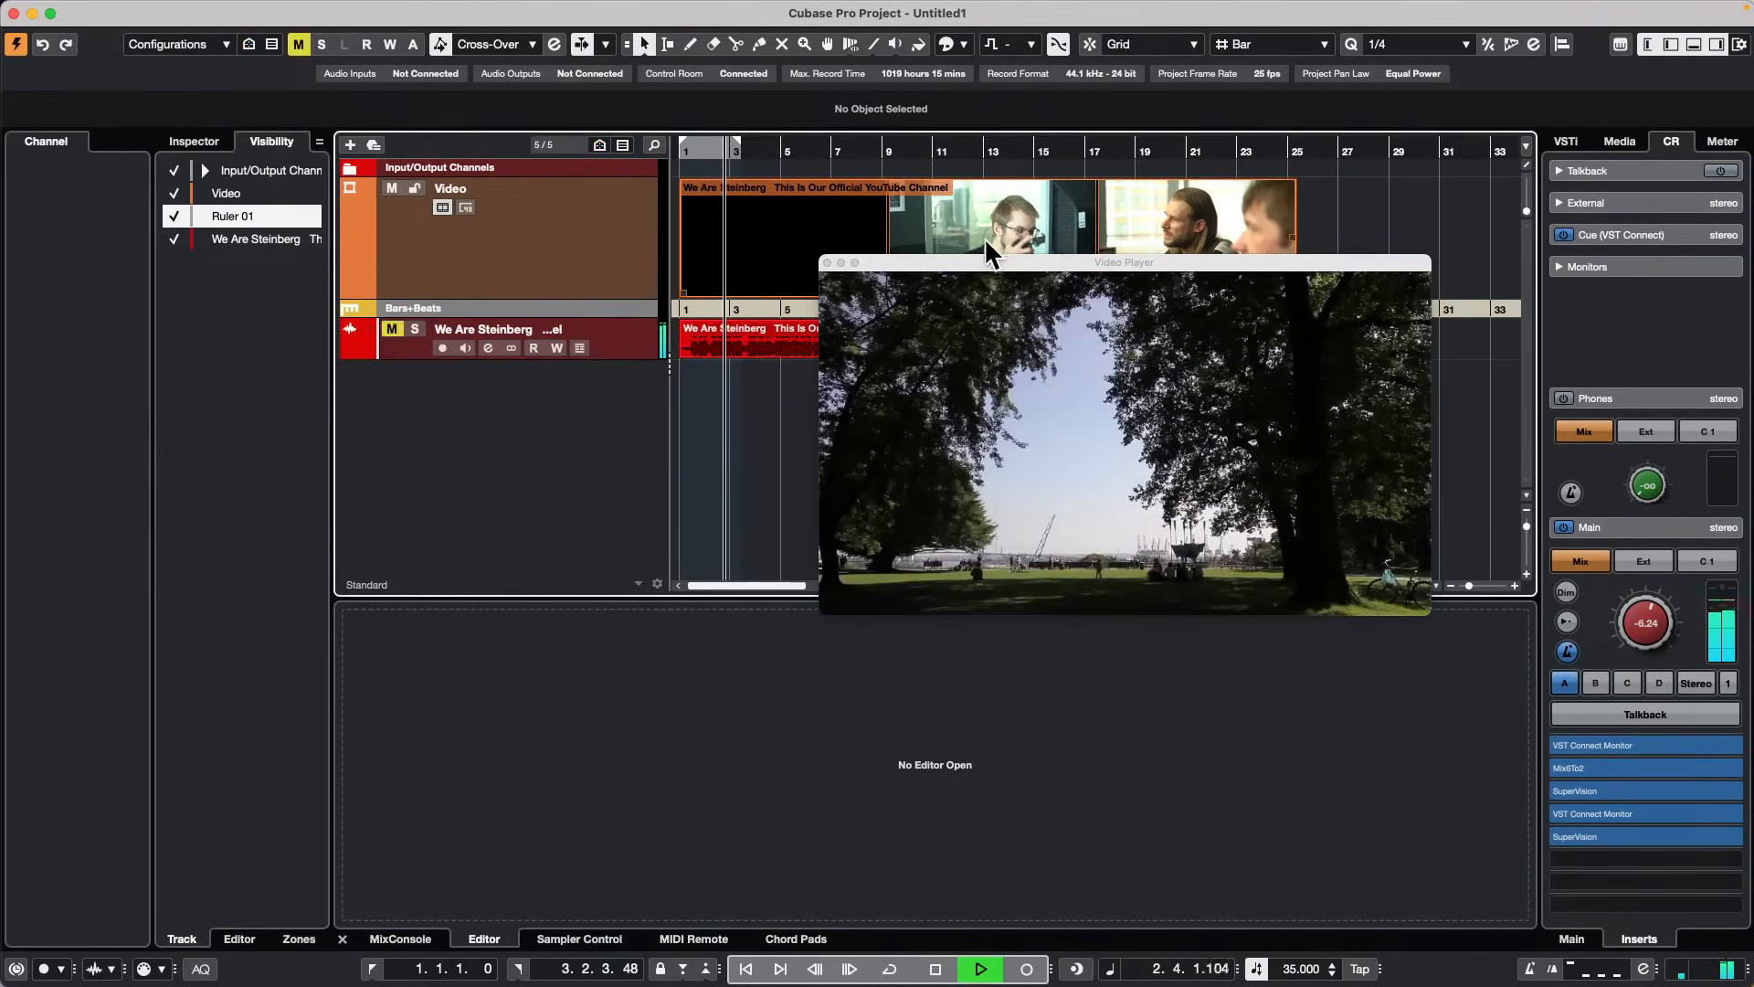
# Step: Reposition the Video Player and tap in a tempo of 104.250 BPM during playback, stopping when done
pyautogui.moveTo(1012, 258); pyautogui.dragTo(1161, 400)
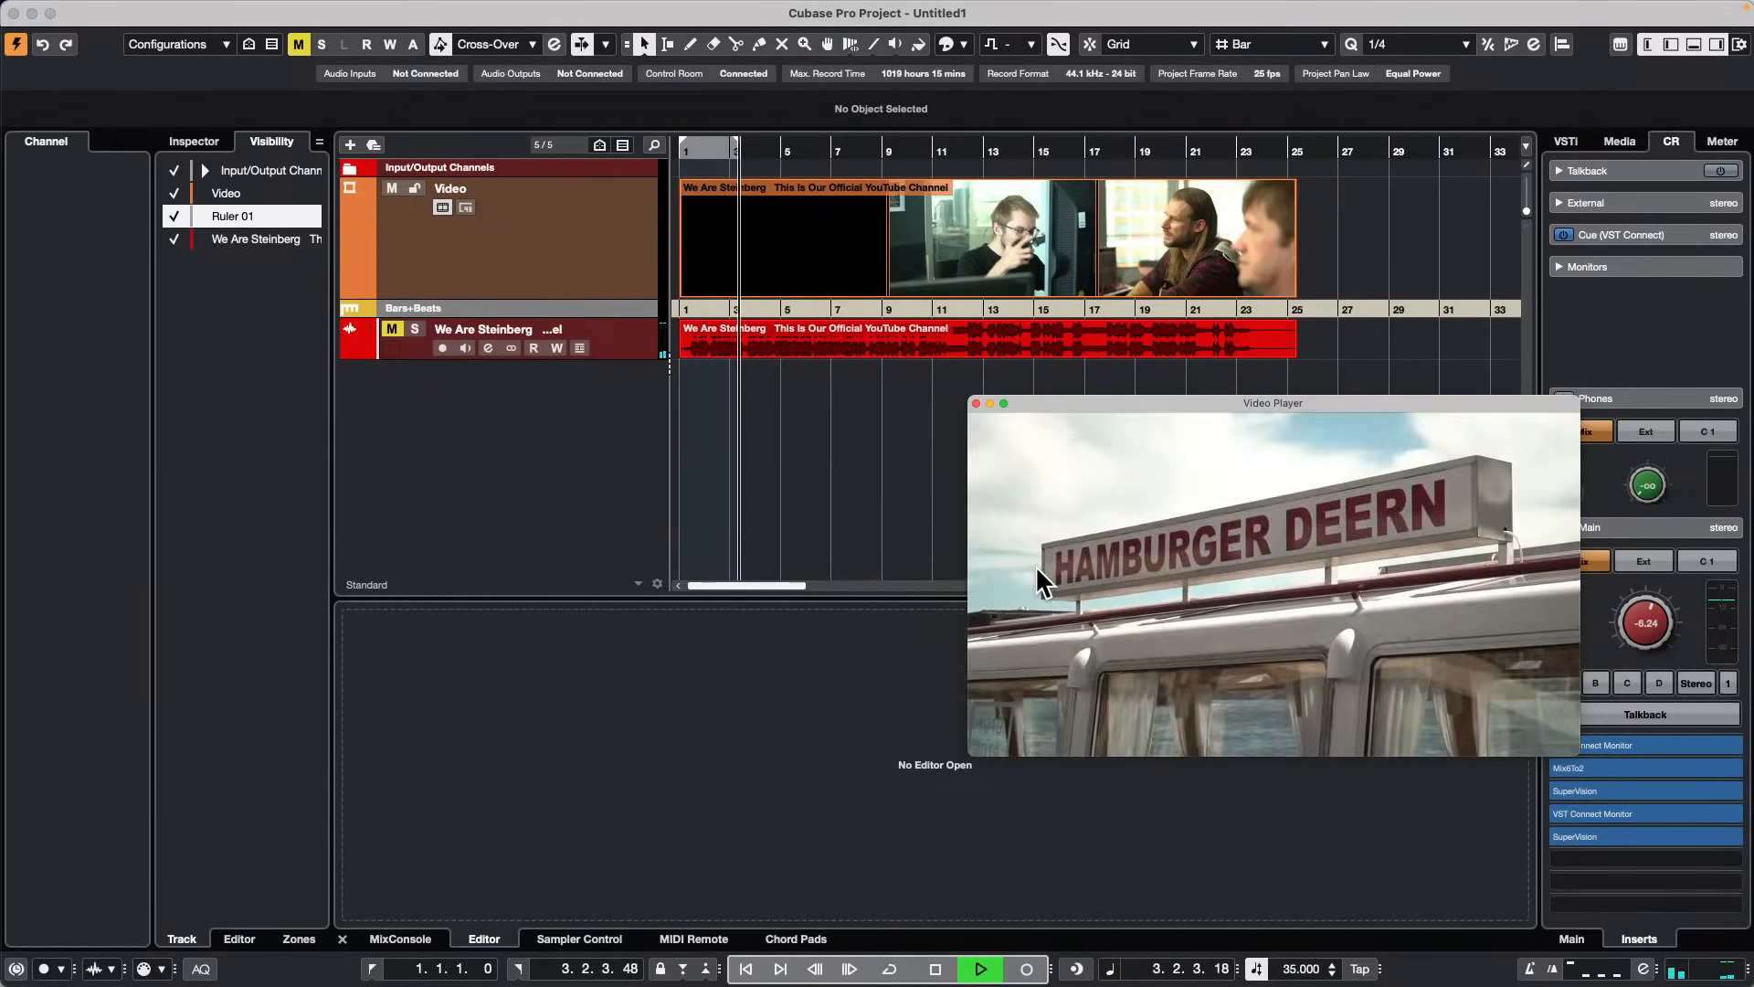
pyautogui.moveTo(1220, 400); pyautogui.dragTo(909, 330)
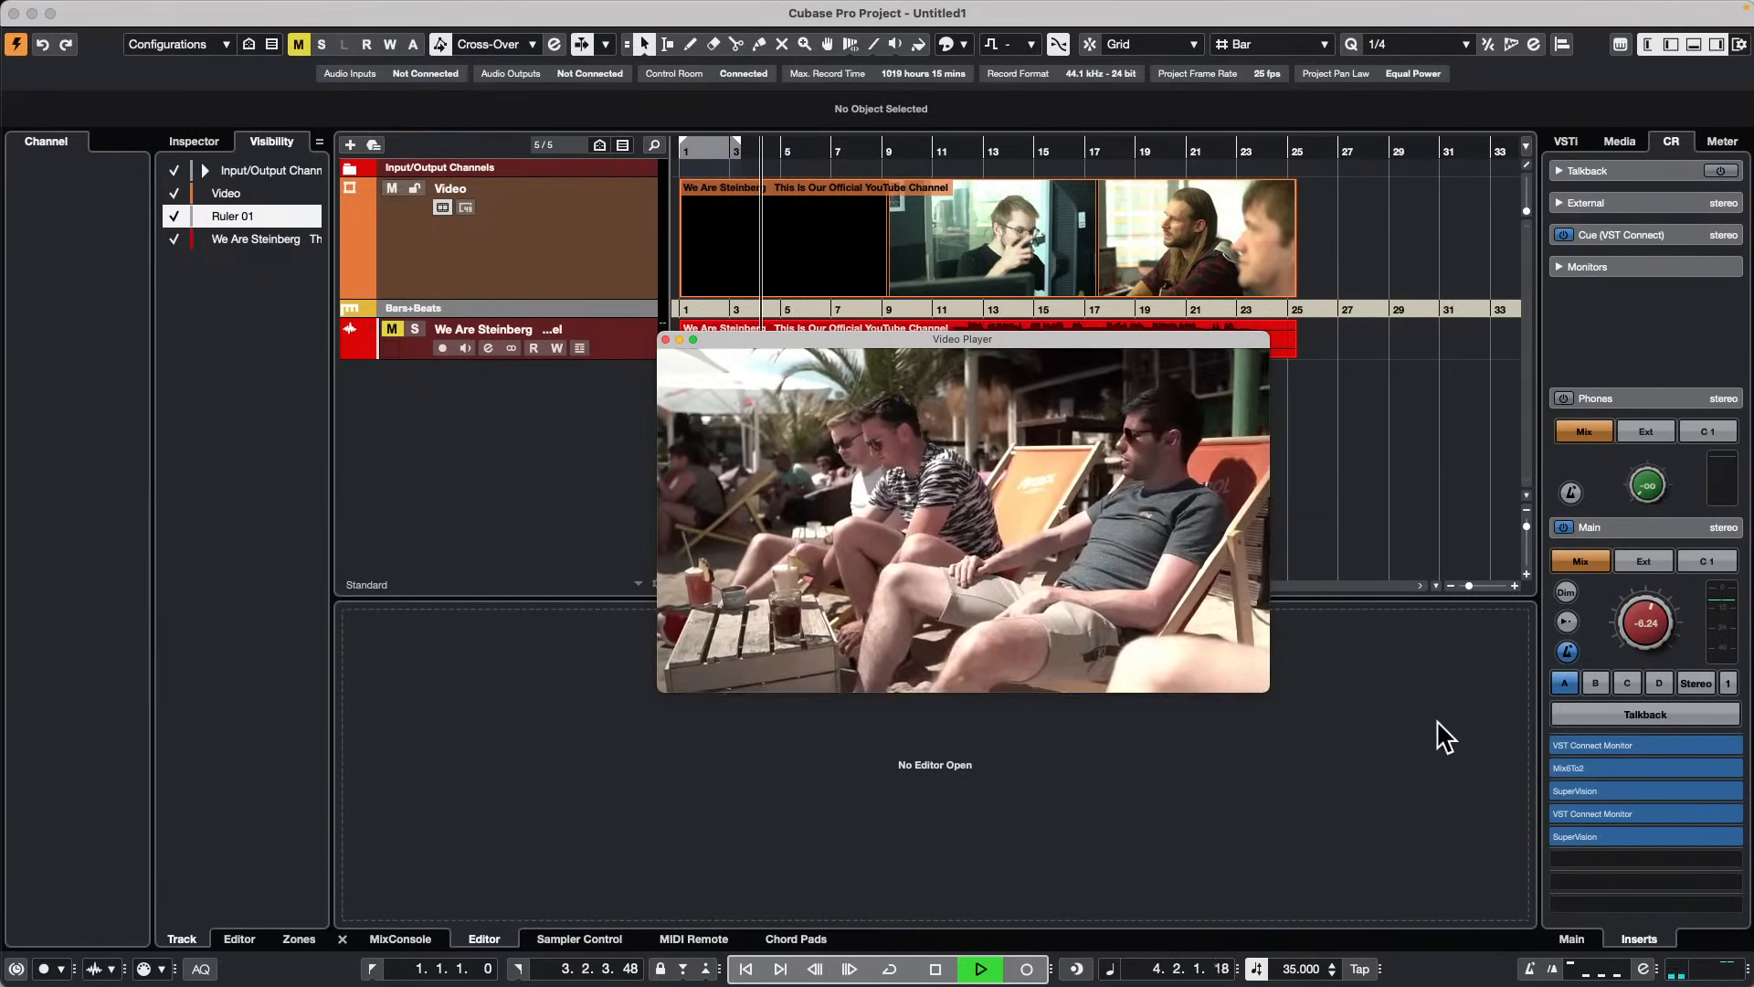
pyautogui.click(1360, 969)
pyautogui.click(1360, 968)
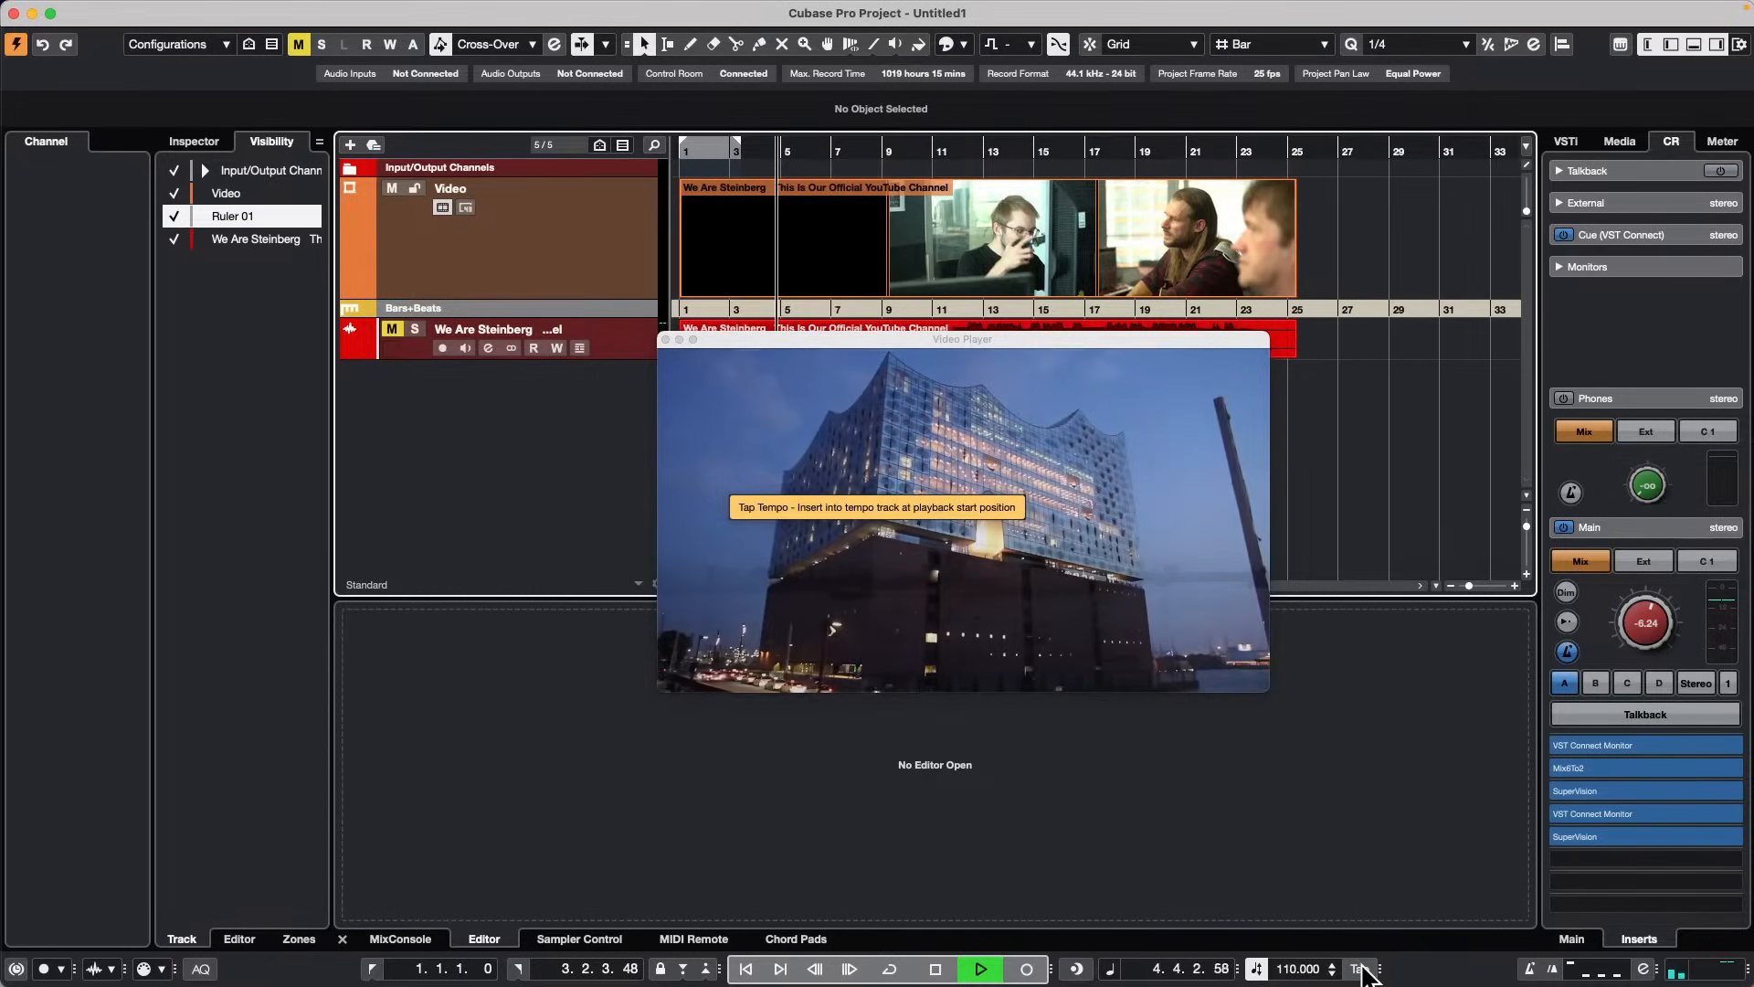
pyautogui.click(1361, 969)
pyautogui.click(1360, 969)
pyautogui.click(1361, 969)
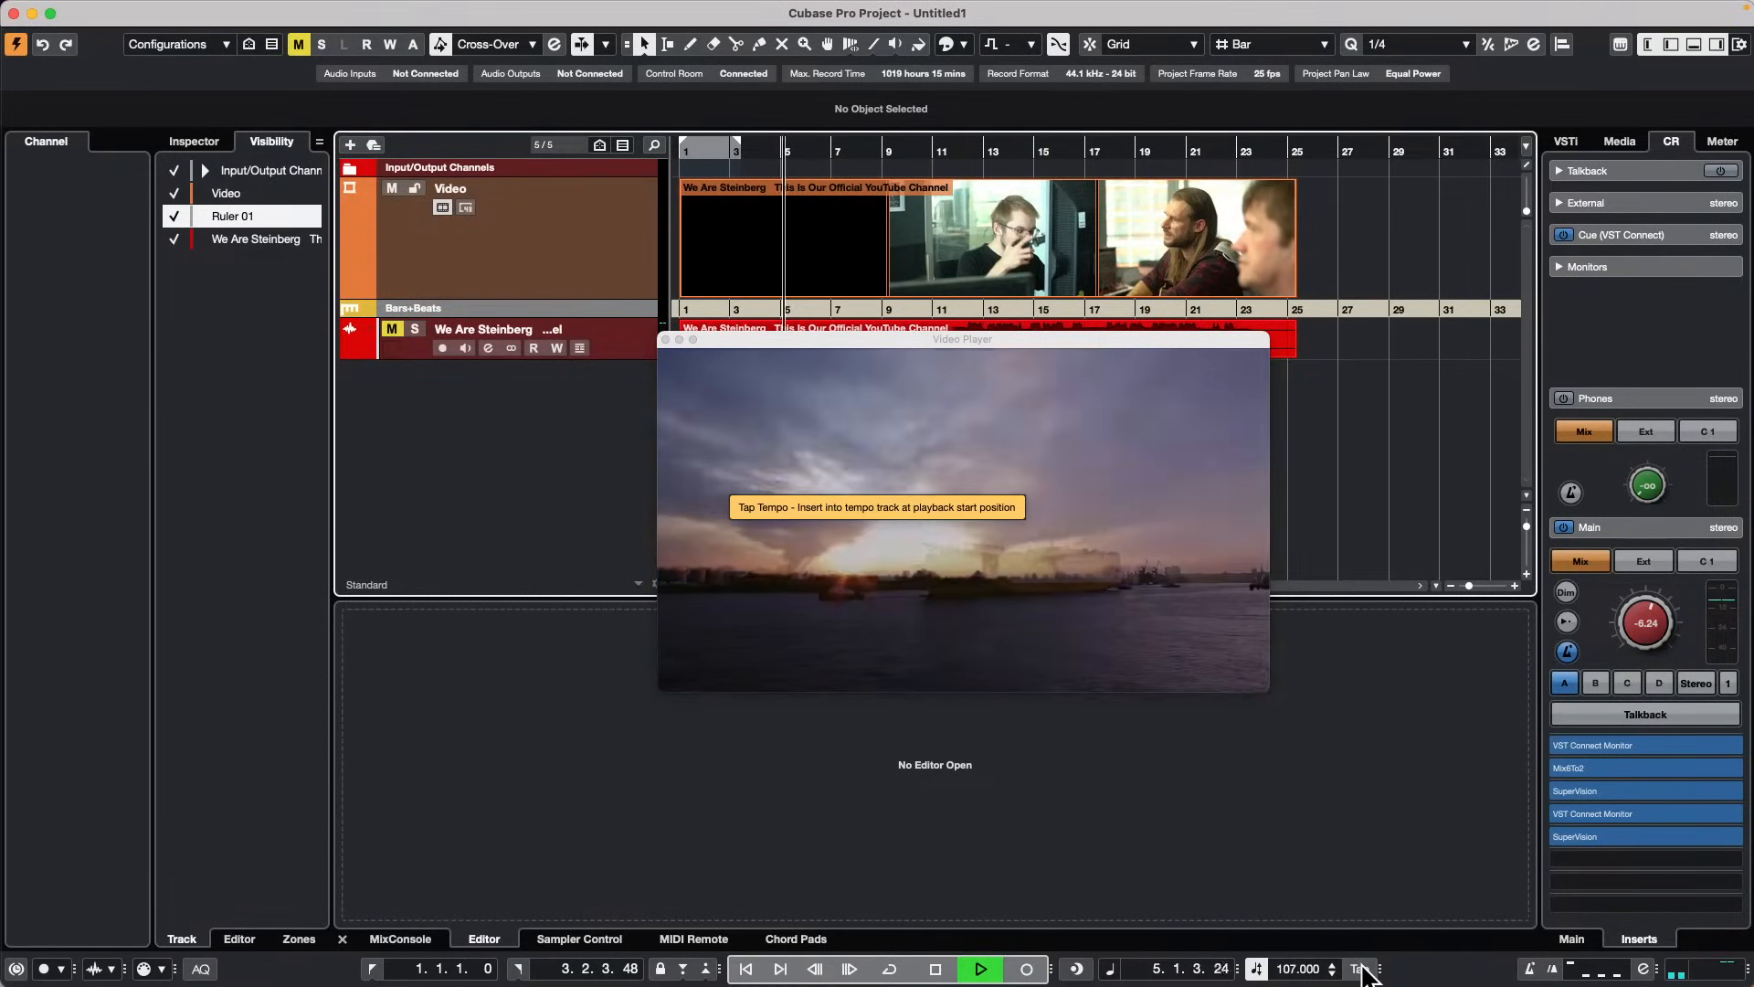
pyautogui.click(1360, 968)
pyautogui.click(1360, 969)
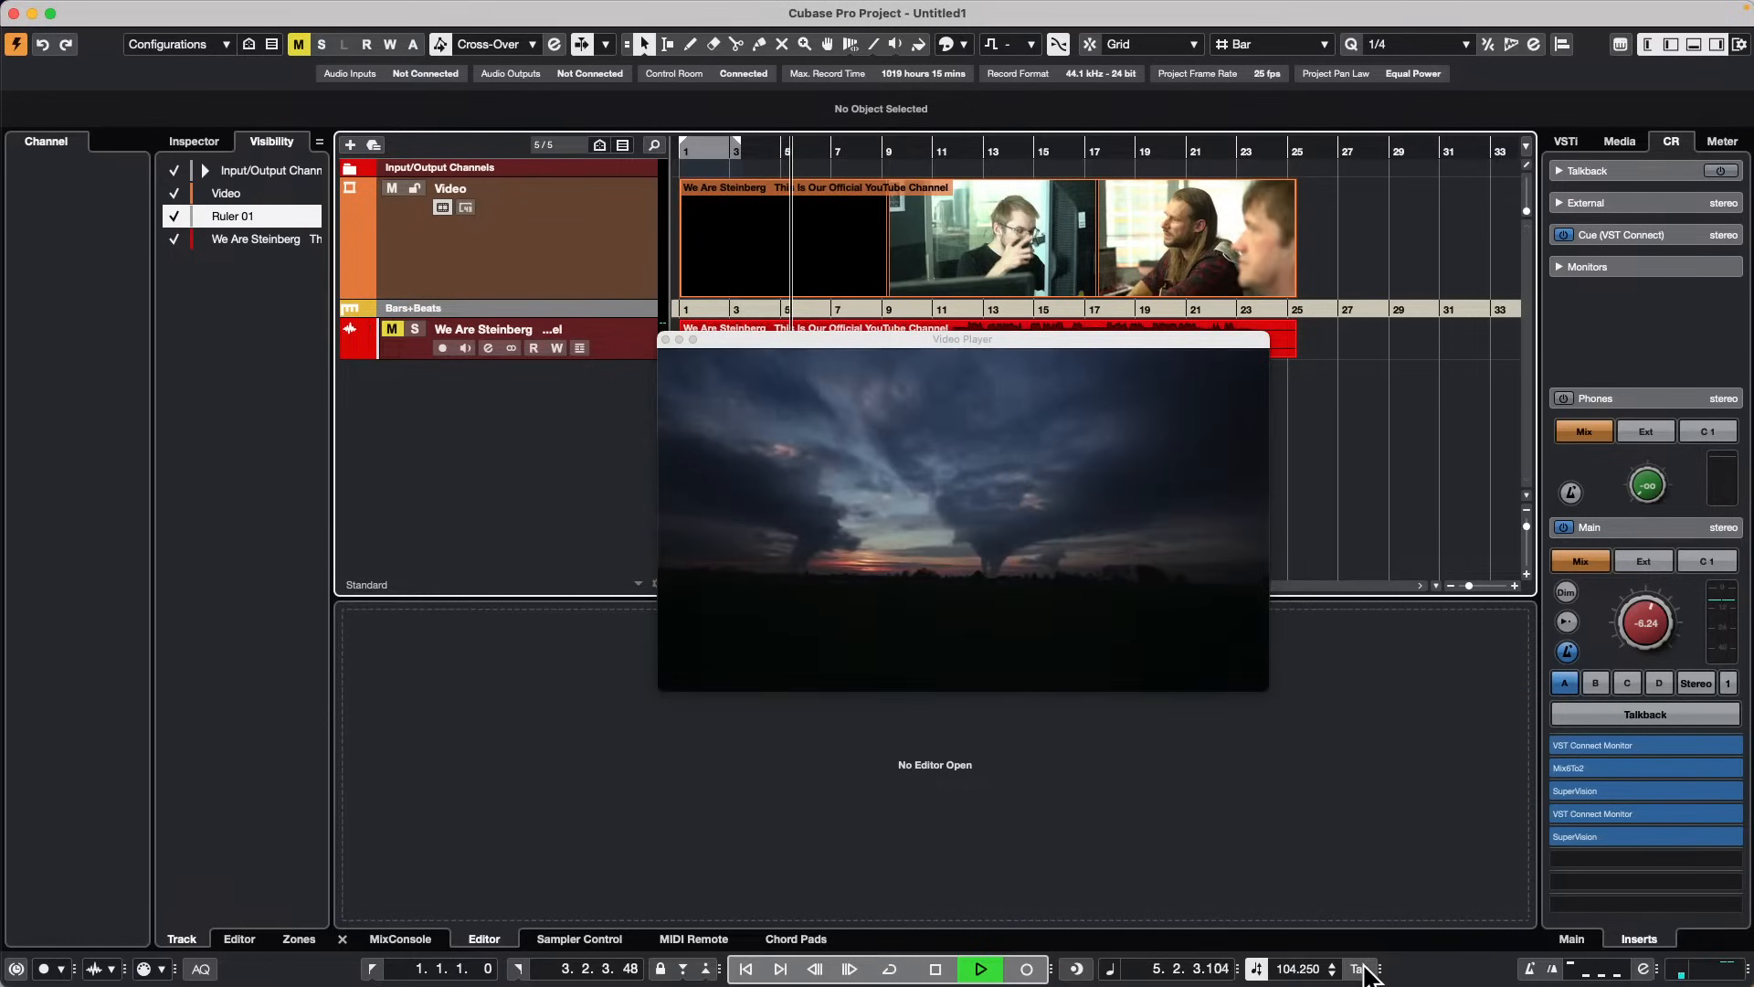
pyautogui.click(1362, 969)
pyautogui.click(1362, 969)
pyautogui.click(1362, 968)
pyautogui.press('space')
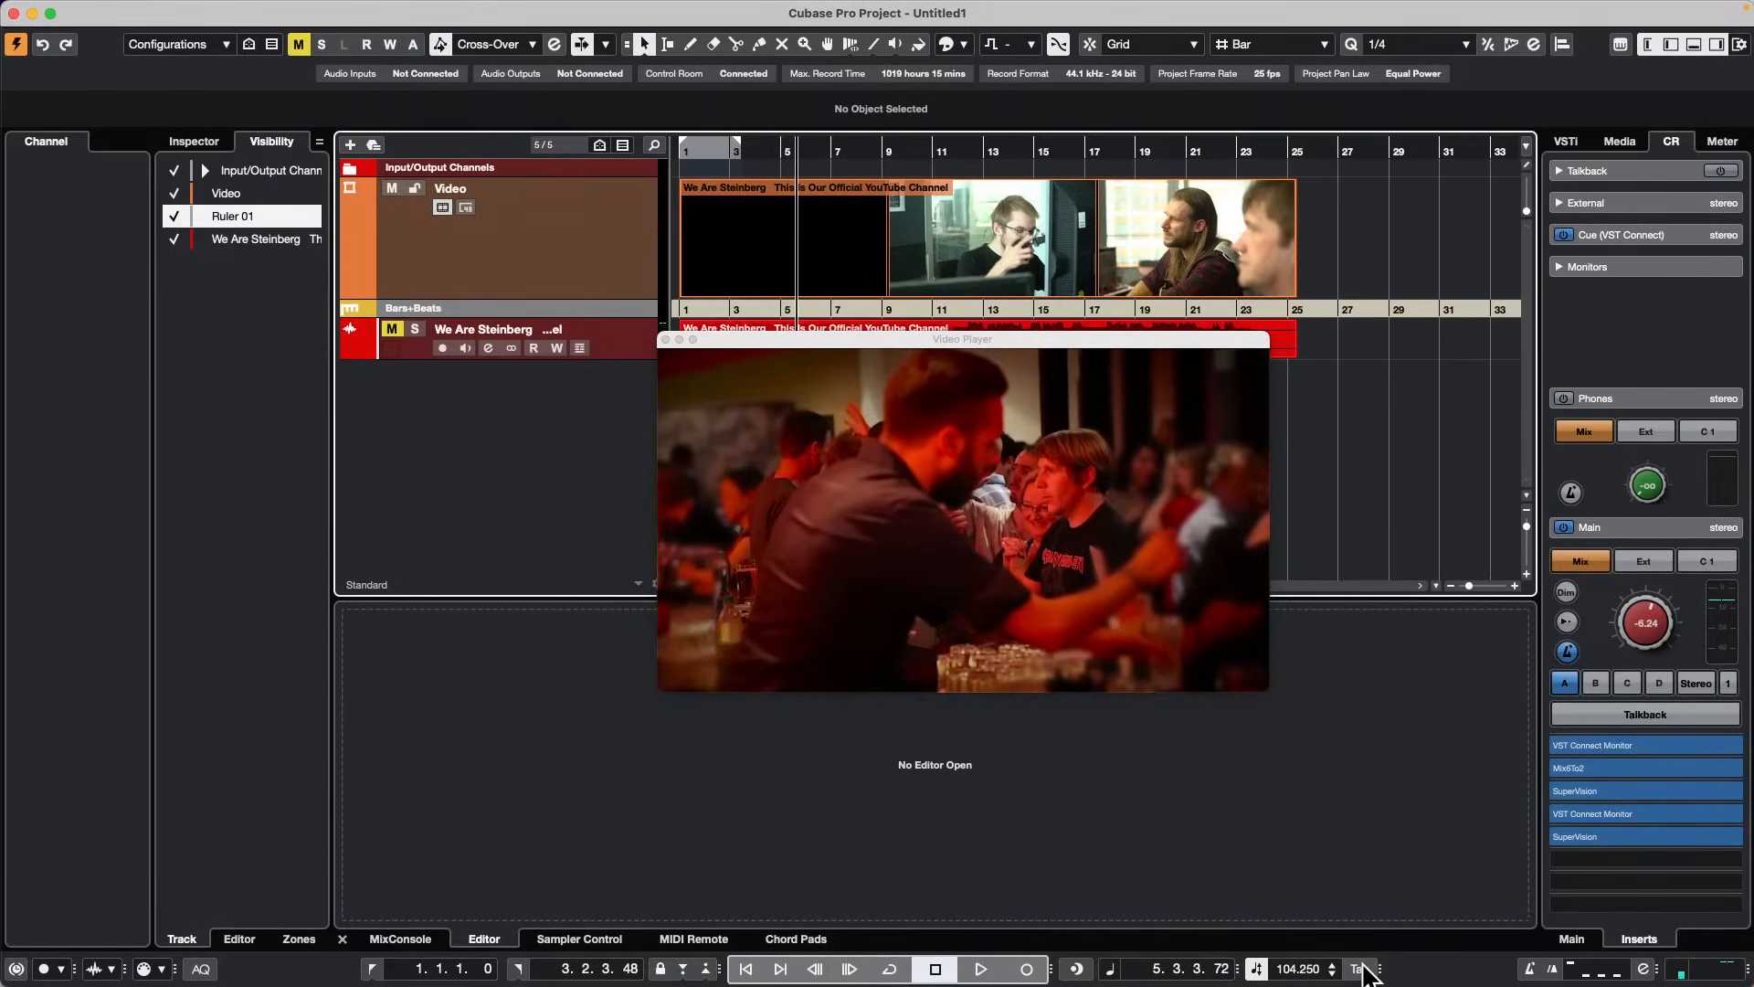
# Step: Add a Tempo track below the Video track and move the Video Player clear of it
pyautogui.rightClick(539, 221)
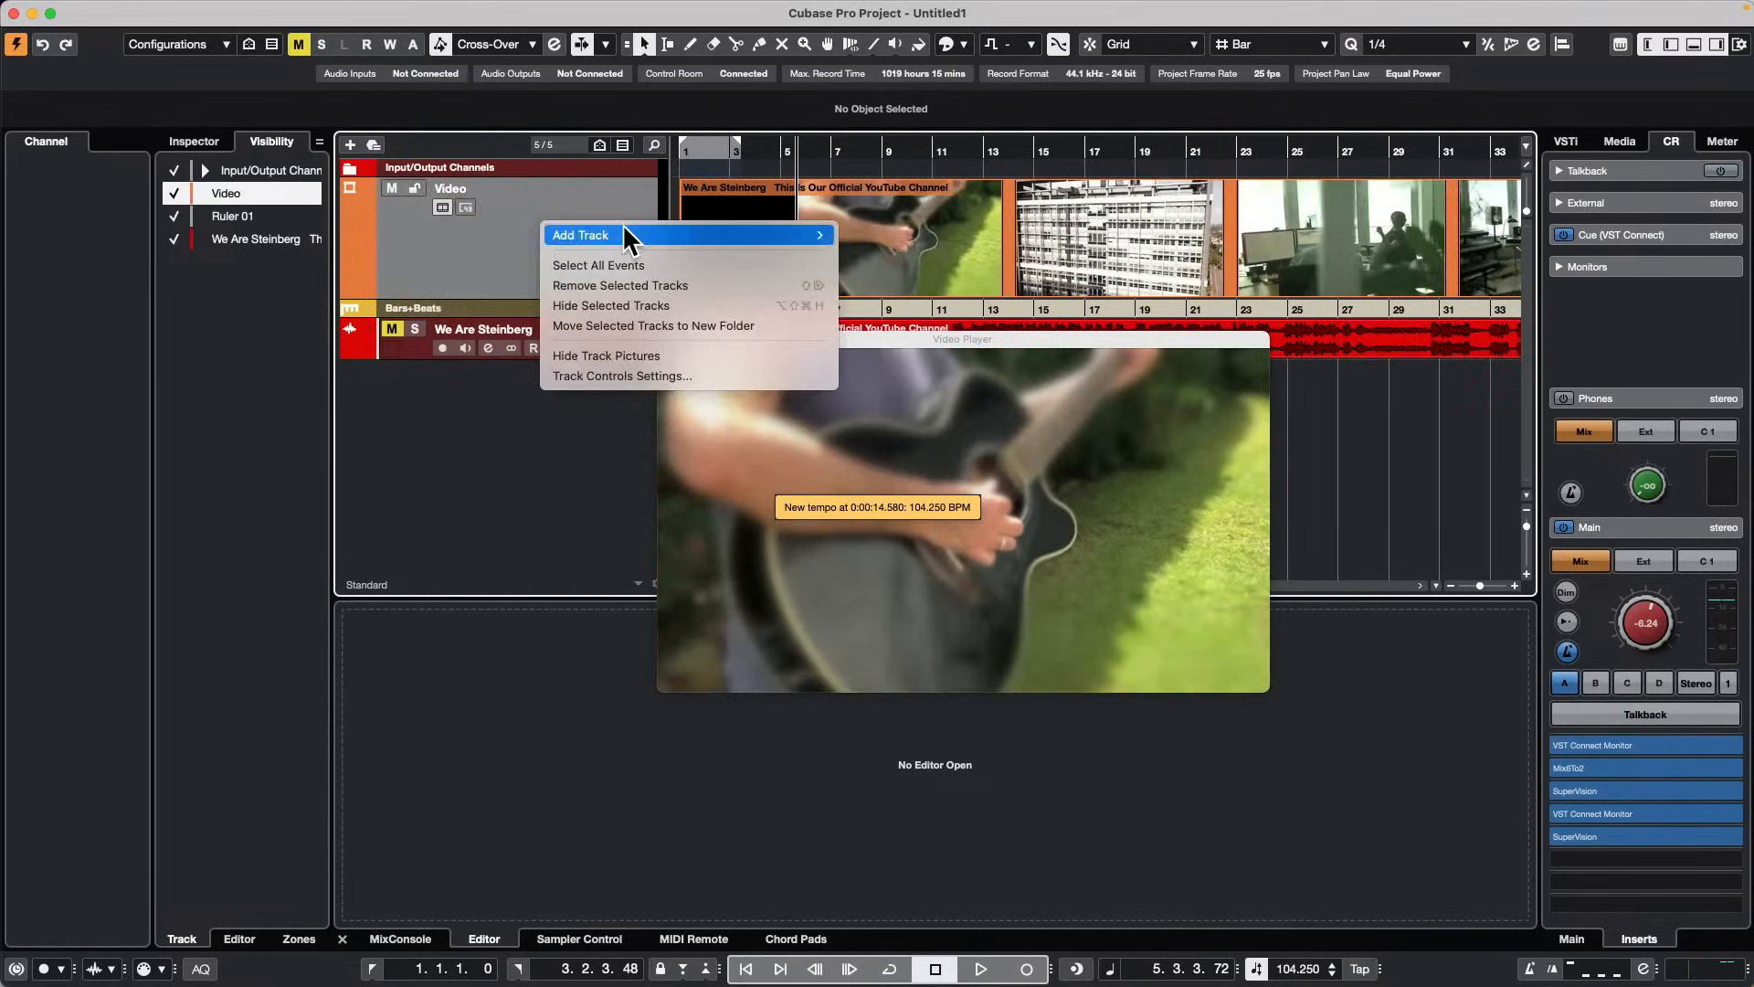
pyautogui.moveTo(631, 235)
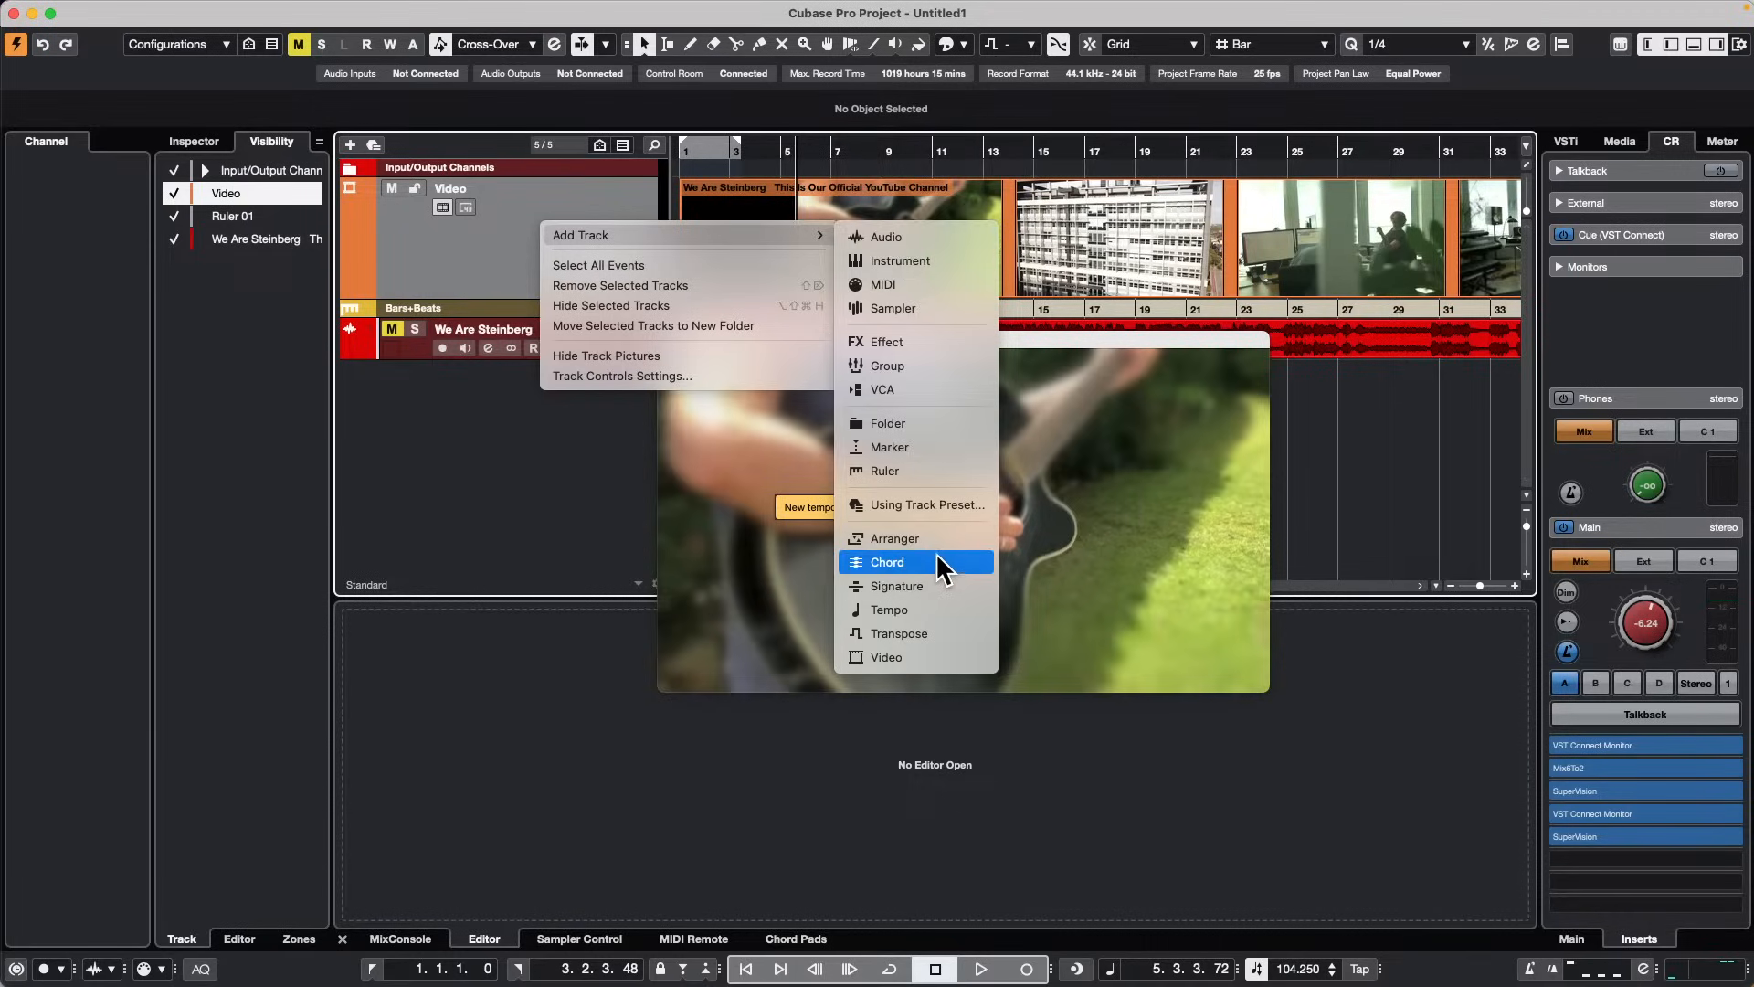
pyautogui.click(941, 609)
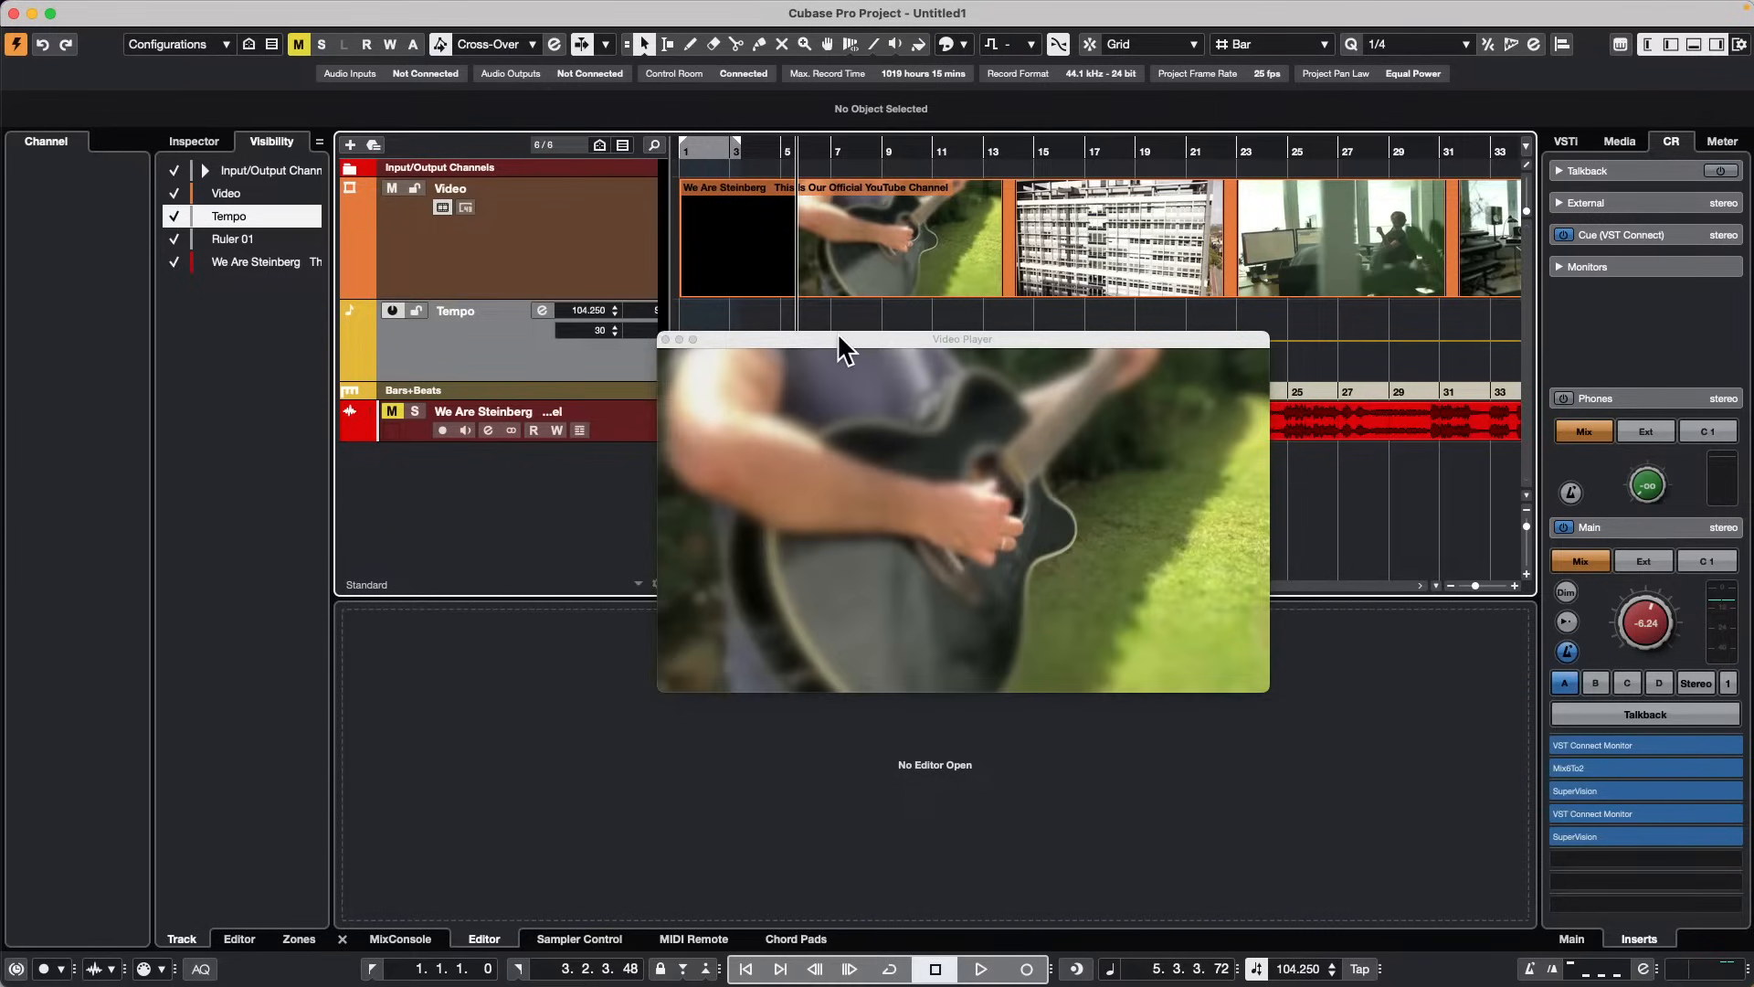
pyautogui.moveTo(839, 338); pyautogui.dragTo(1197, 478)
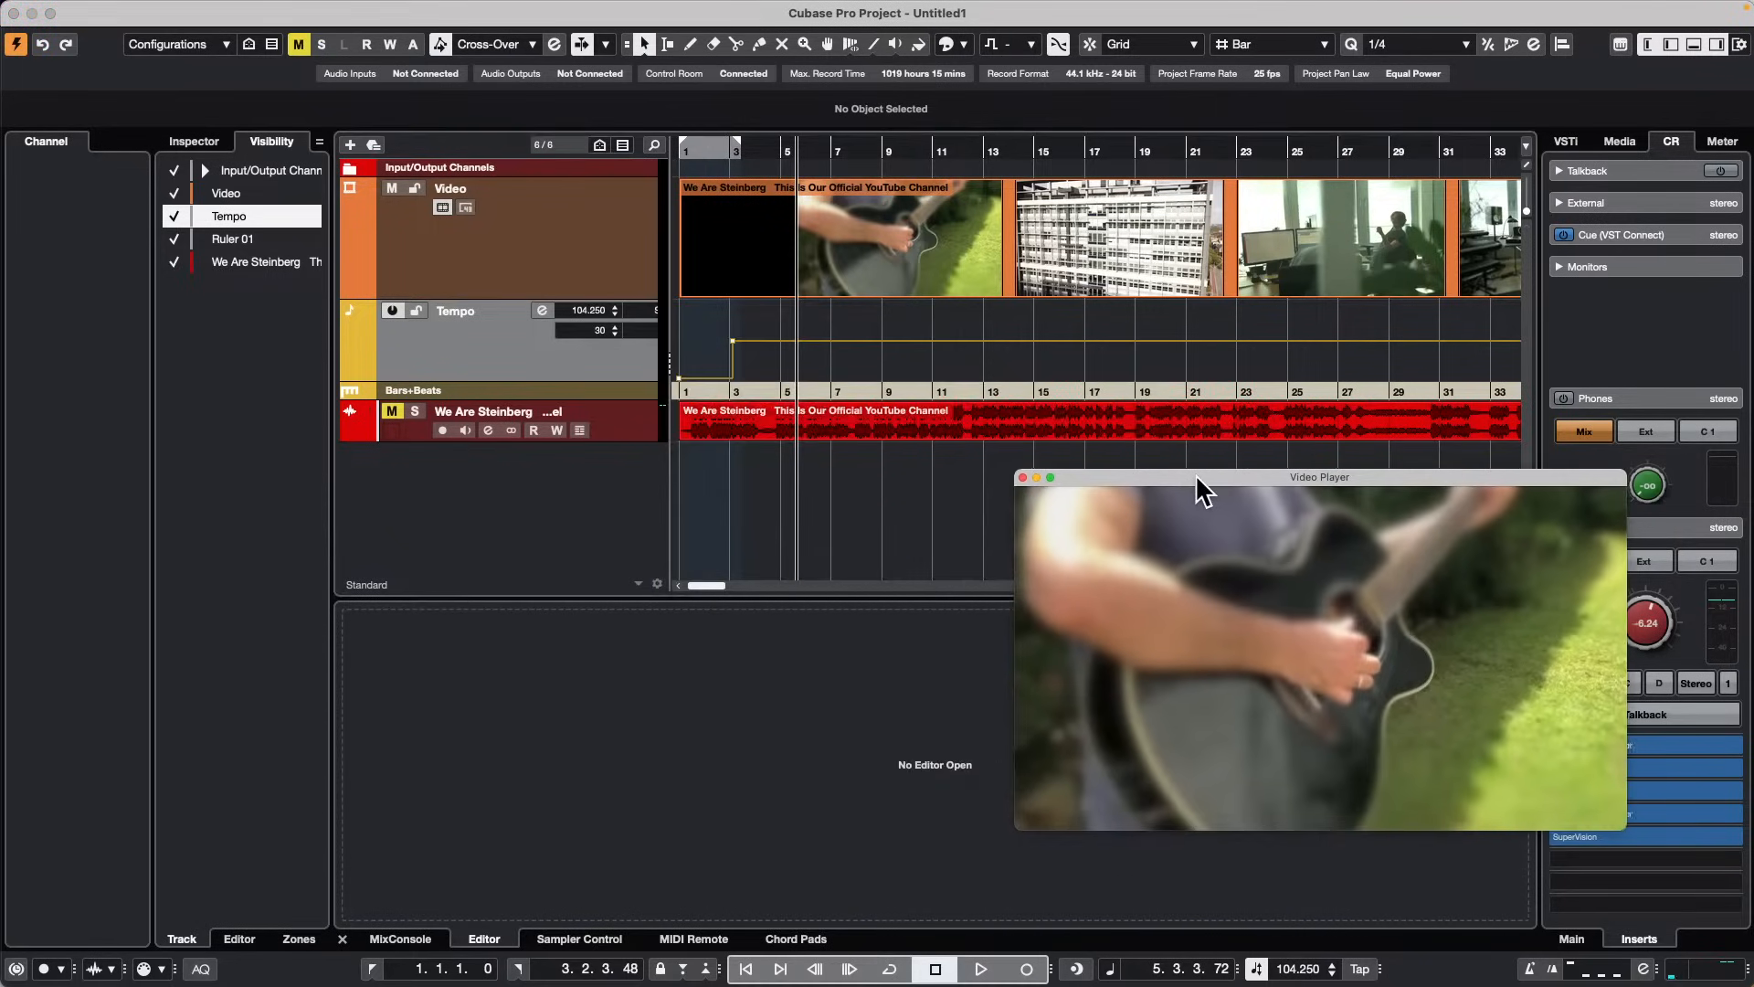
# Step: Play a short passage of the video starting just after the tempo change
pyautogui.moveTo(746, 148)
pyautogui.mouseDown()
pyautogui.moveTo(756, 126)
pyautogui.moveTo(777, 144)
pyautogui.moveTo(755, 144)
pyautogui.mouseUp()
pyautogui.press('space')
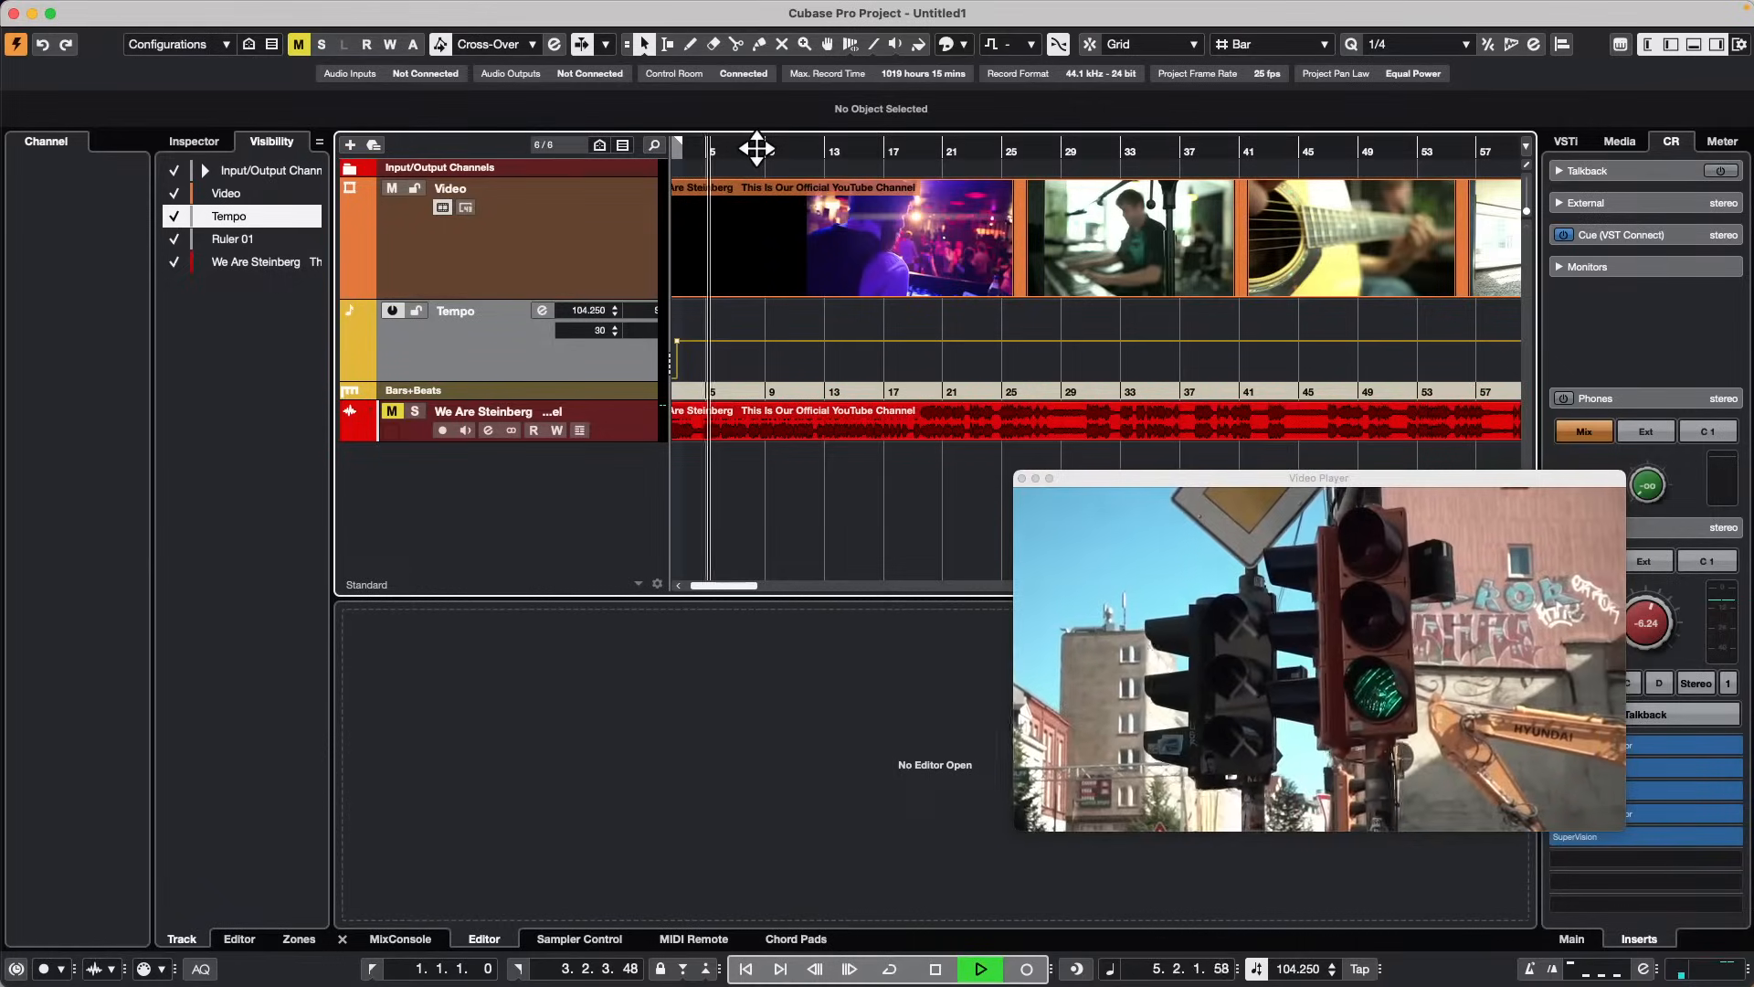
pyautogui.press('space')
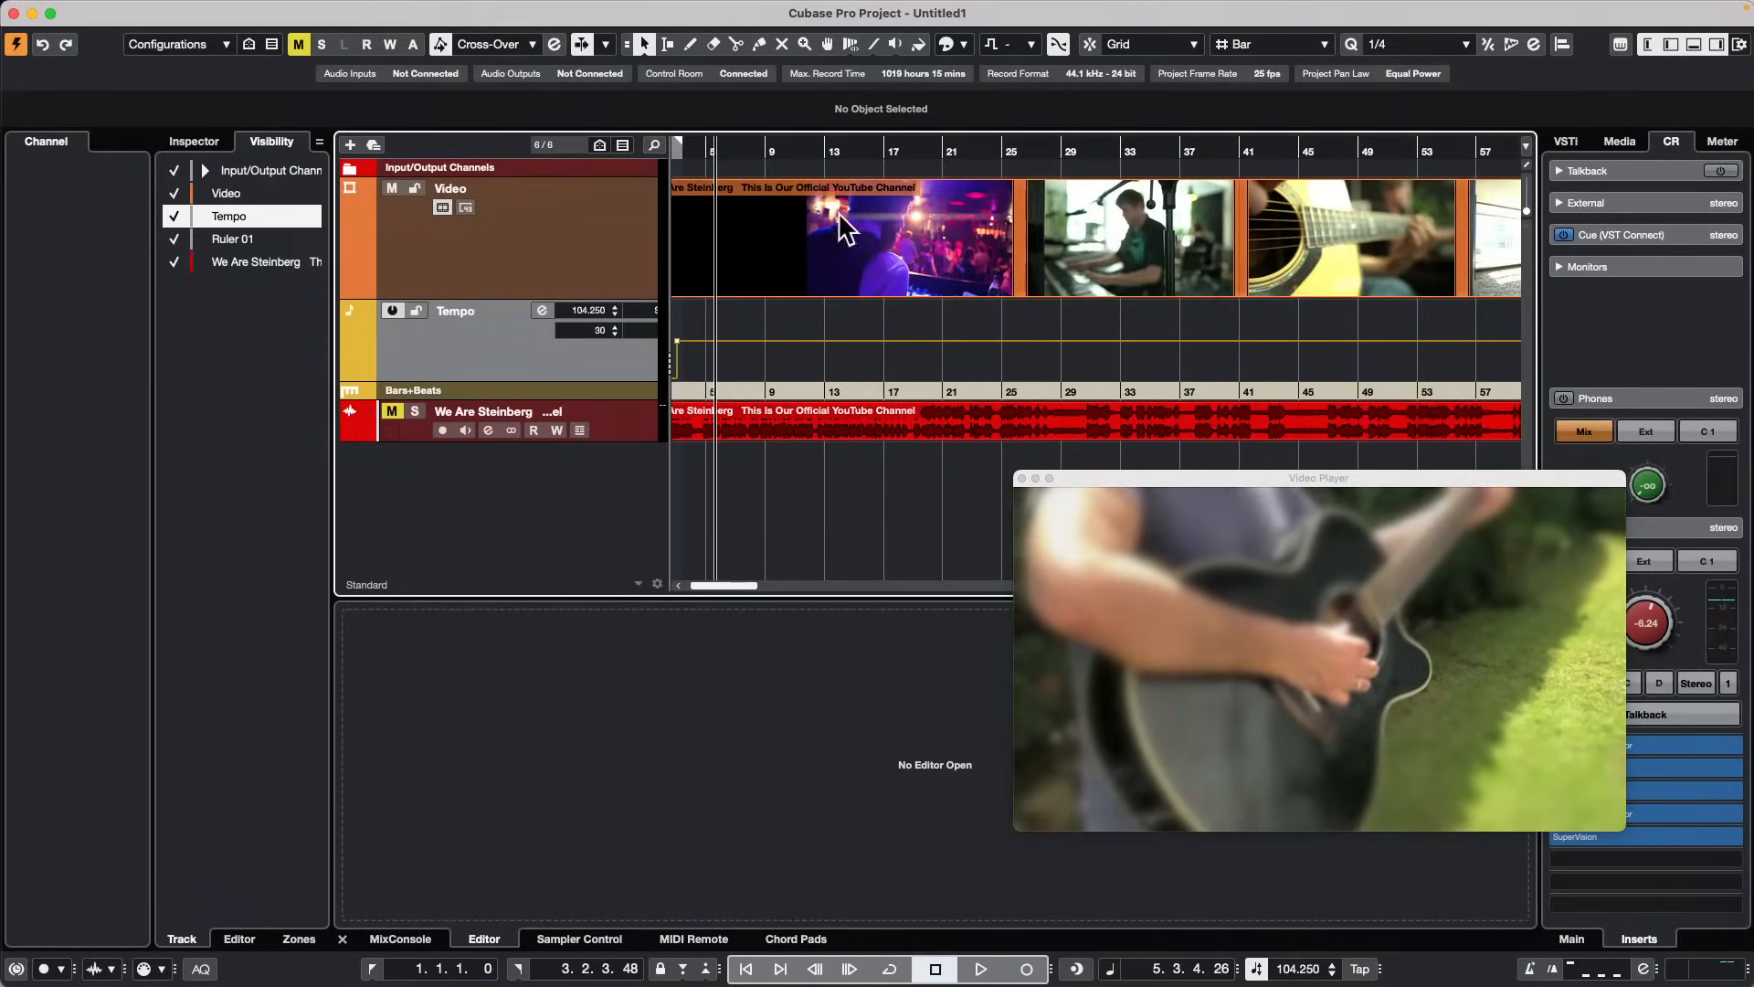
pyautogui.click(1308, 674)
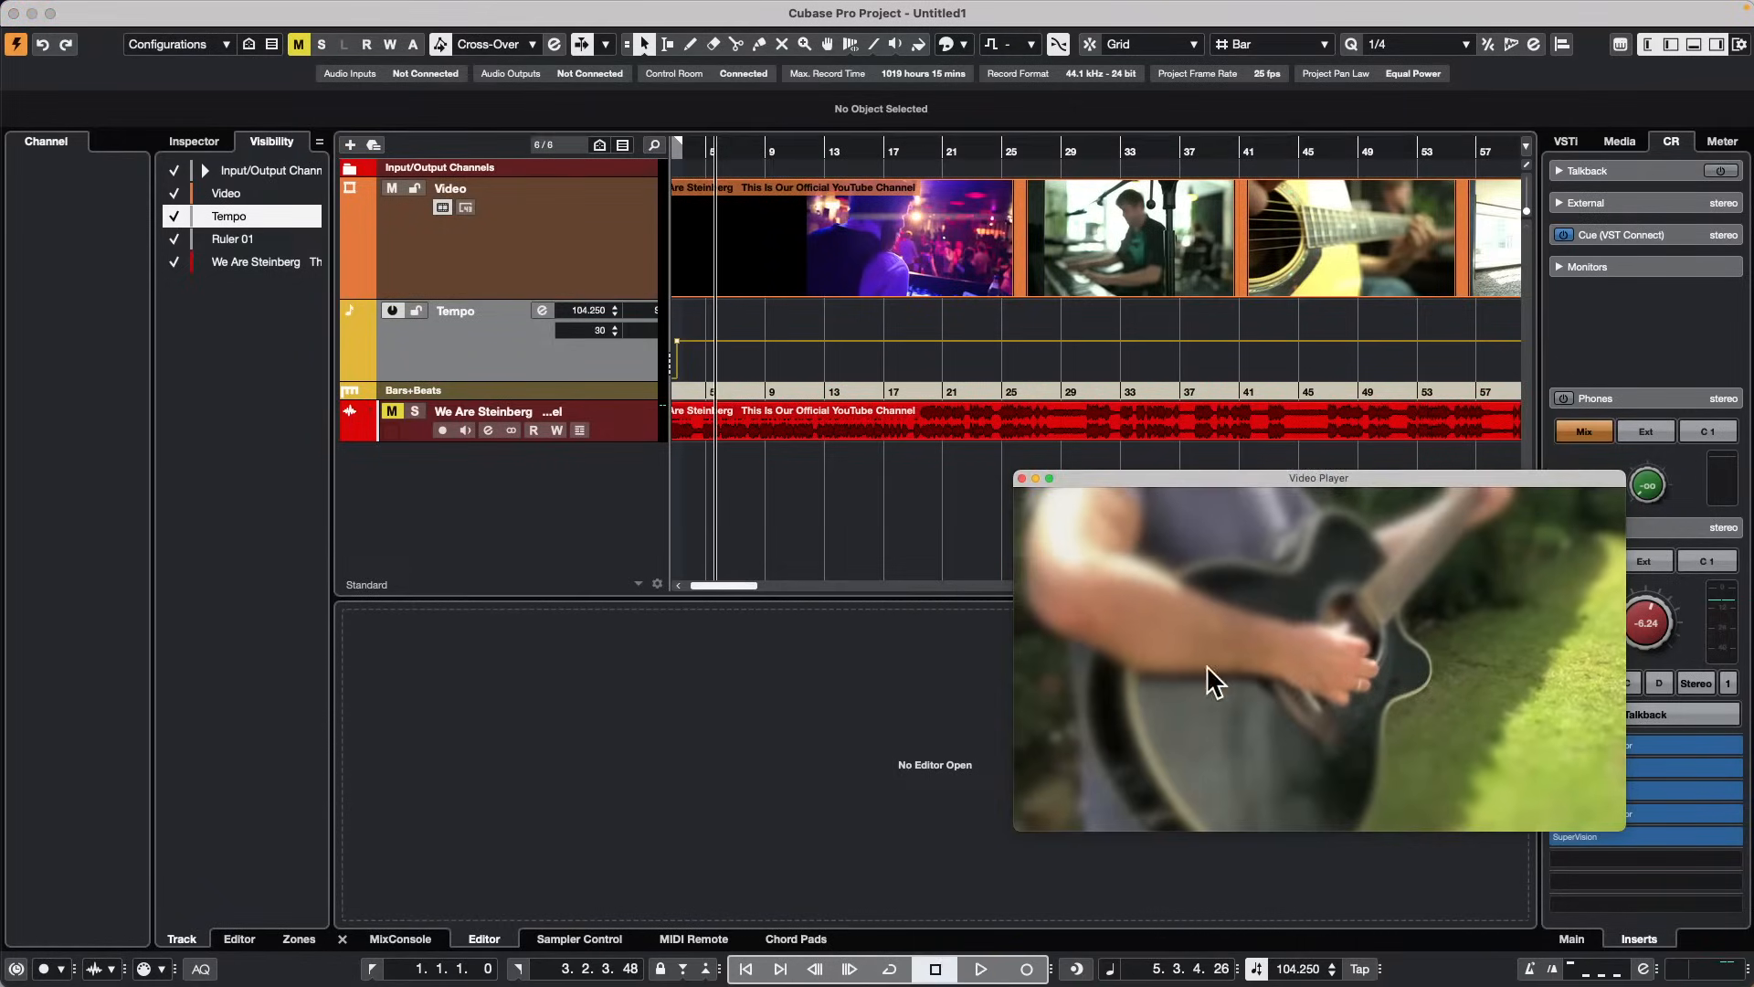
# Step: Scrub the Video Player picture to the acoustic guitar shot just after bar 5
pyautogui.moveTo(1207, 666); pyautogui.dragTo(1528, 639)
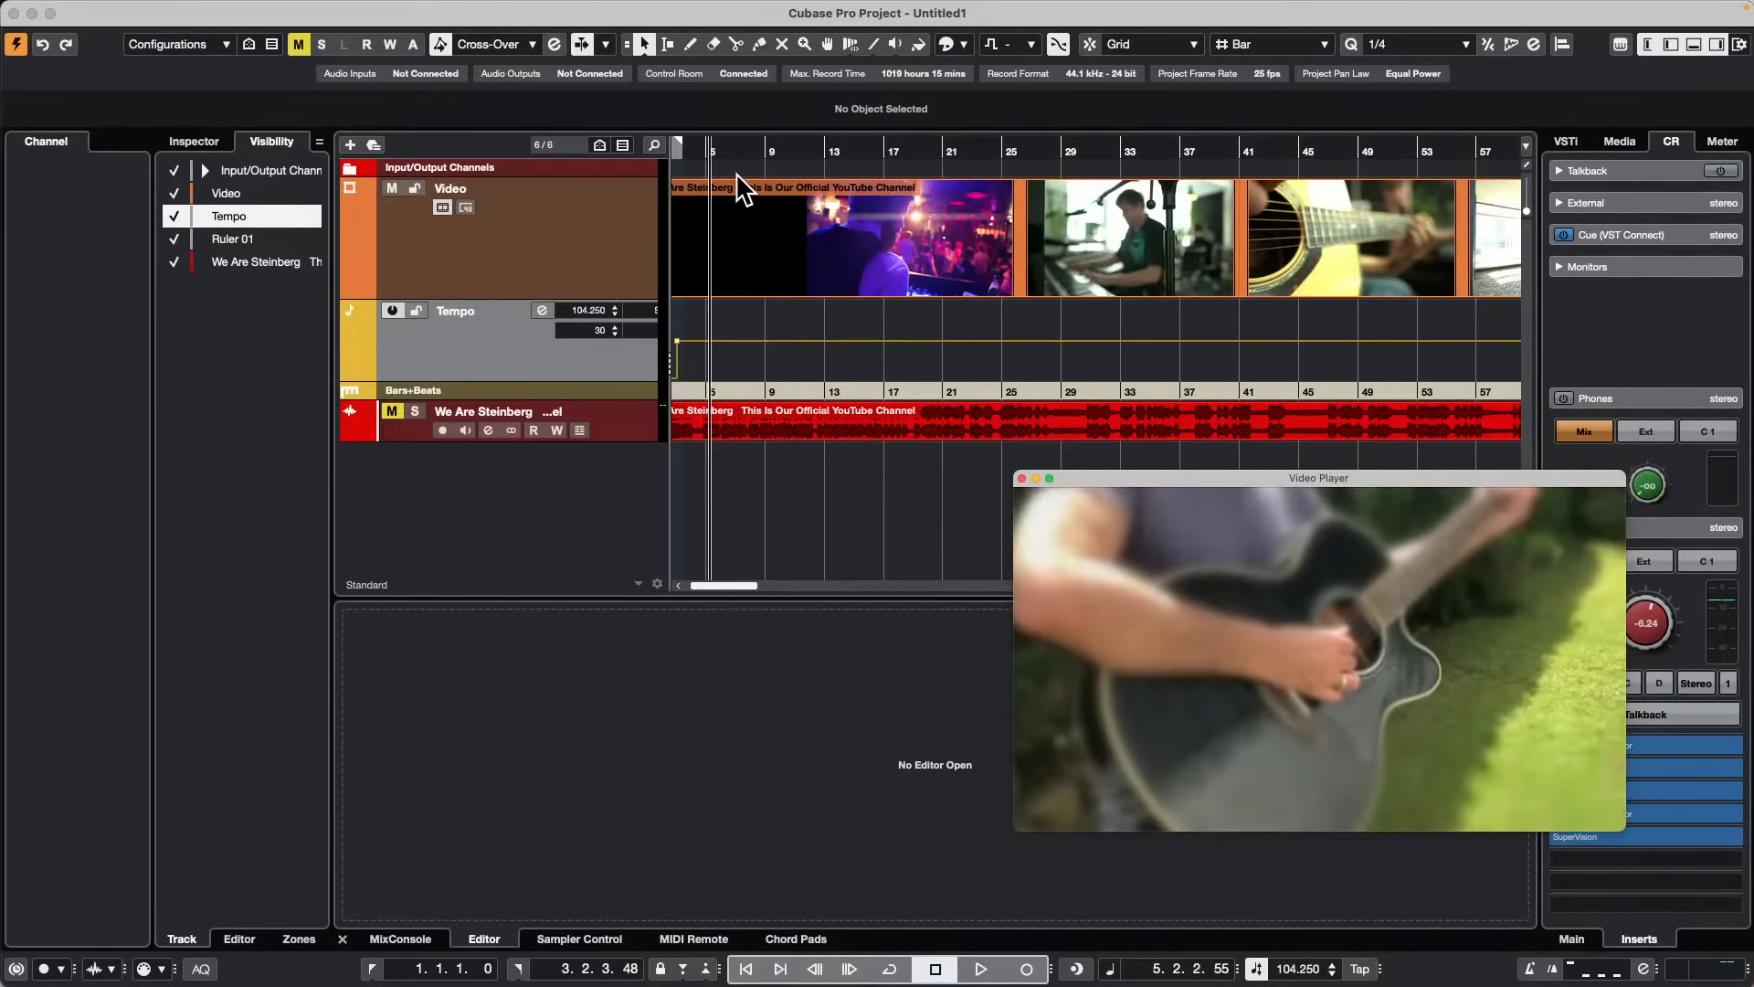
pyautogui.press('h')
pyautogui.press('h')
pyautogui.press('h')
pyautogui.press('h')
pyautogui.press('h')
pyautogui.press('h')
pyautogui.press('h')
pyautogui.press('h')
pyautogui.press('h')
pyautogui.press('h')
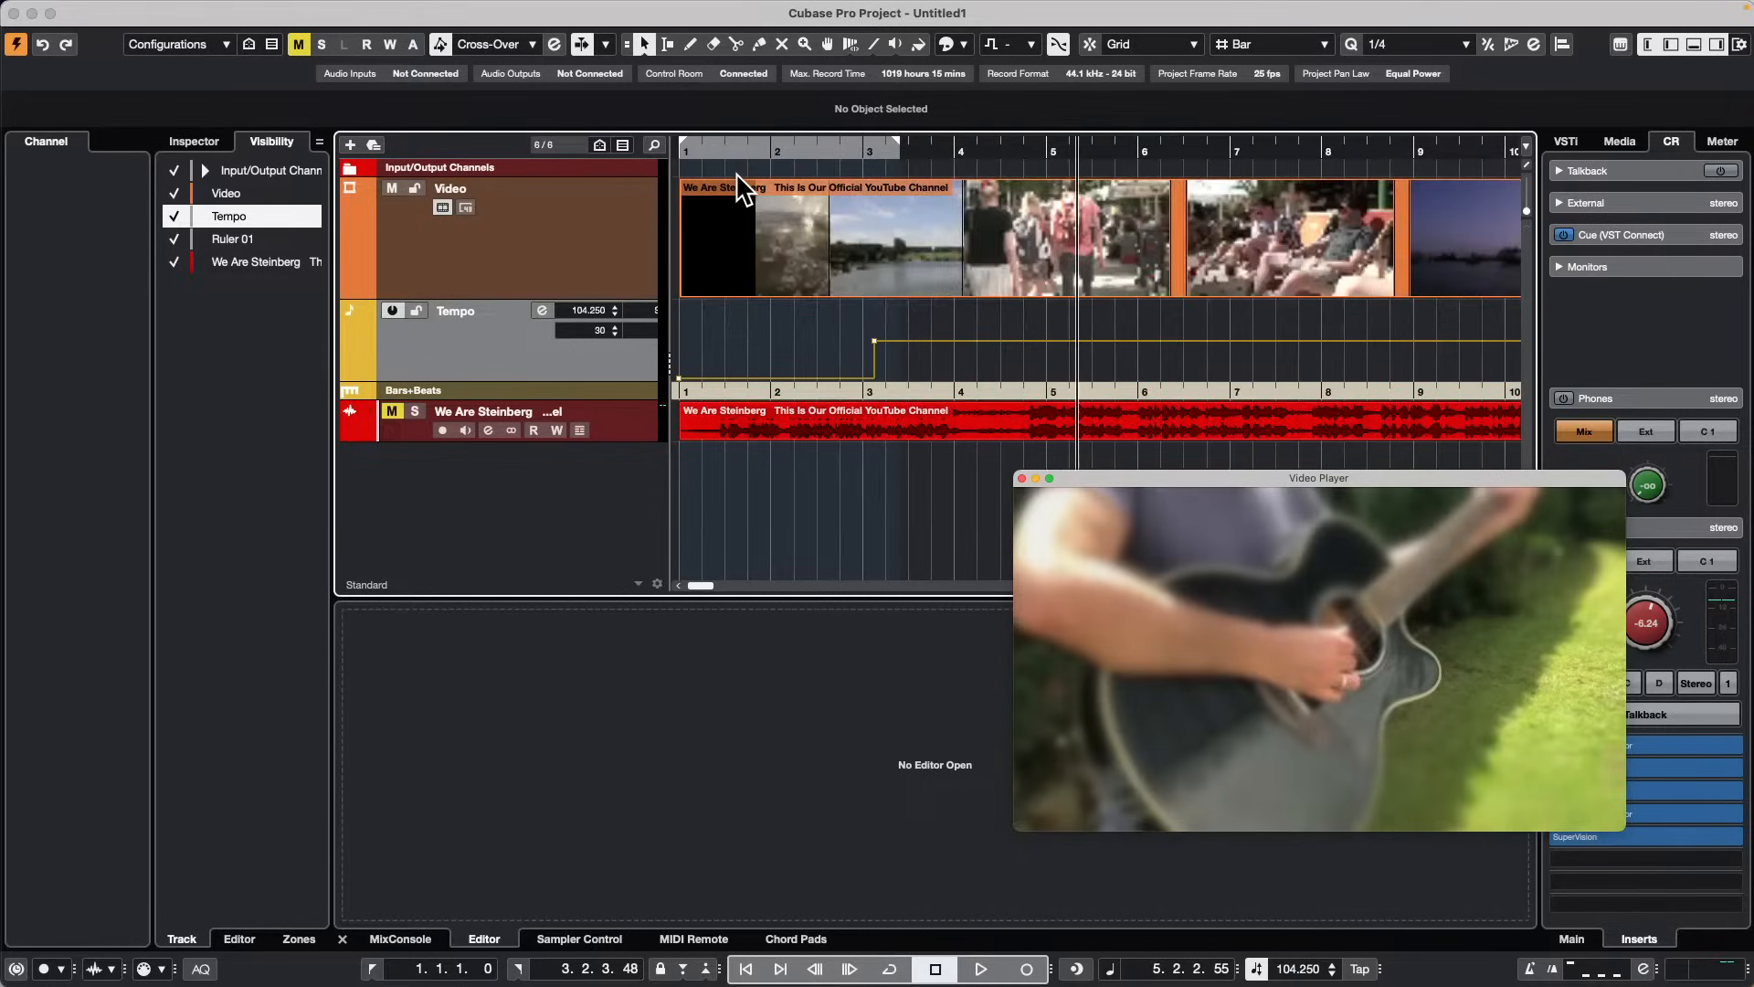
pyautogui.press('h')
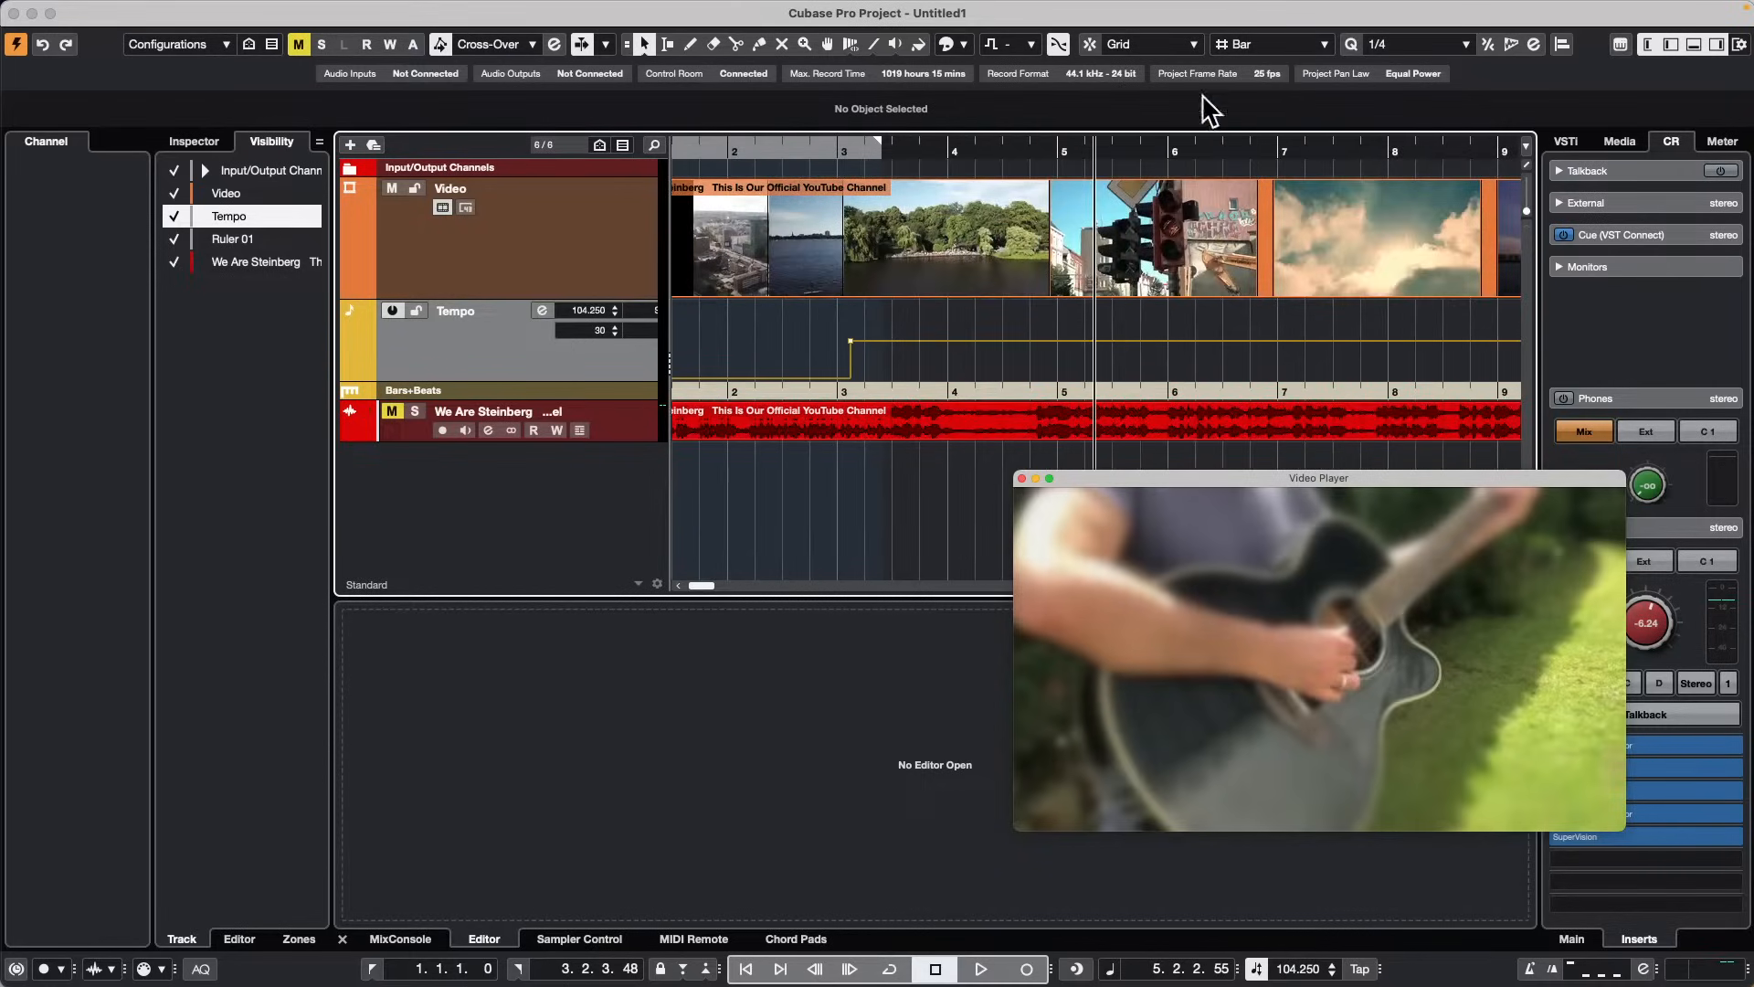
# Step: Set the Time Warp tool to Warp Grid and warp bar 5 onto the guitar shot at the project cursor
pyautogui.click(853, 44)
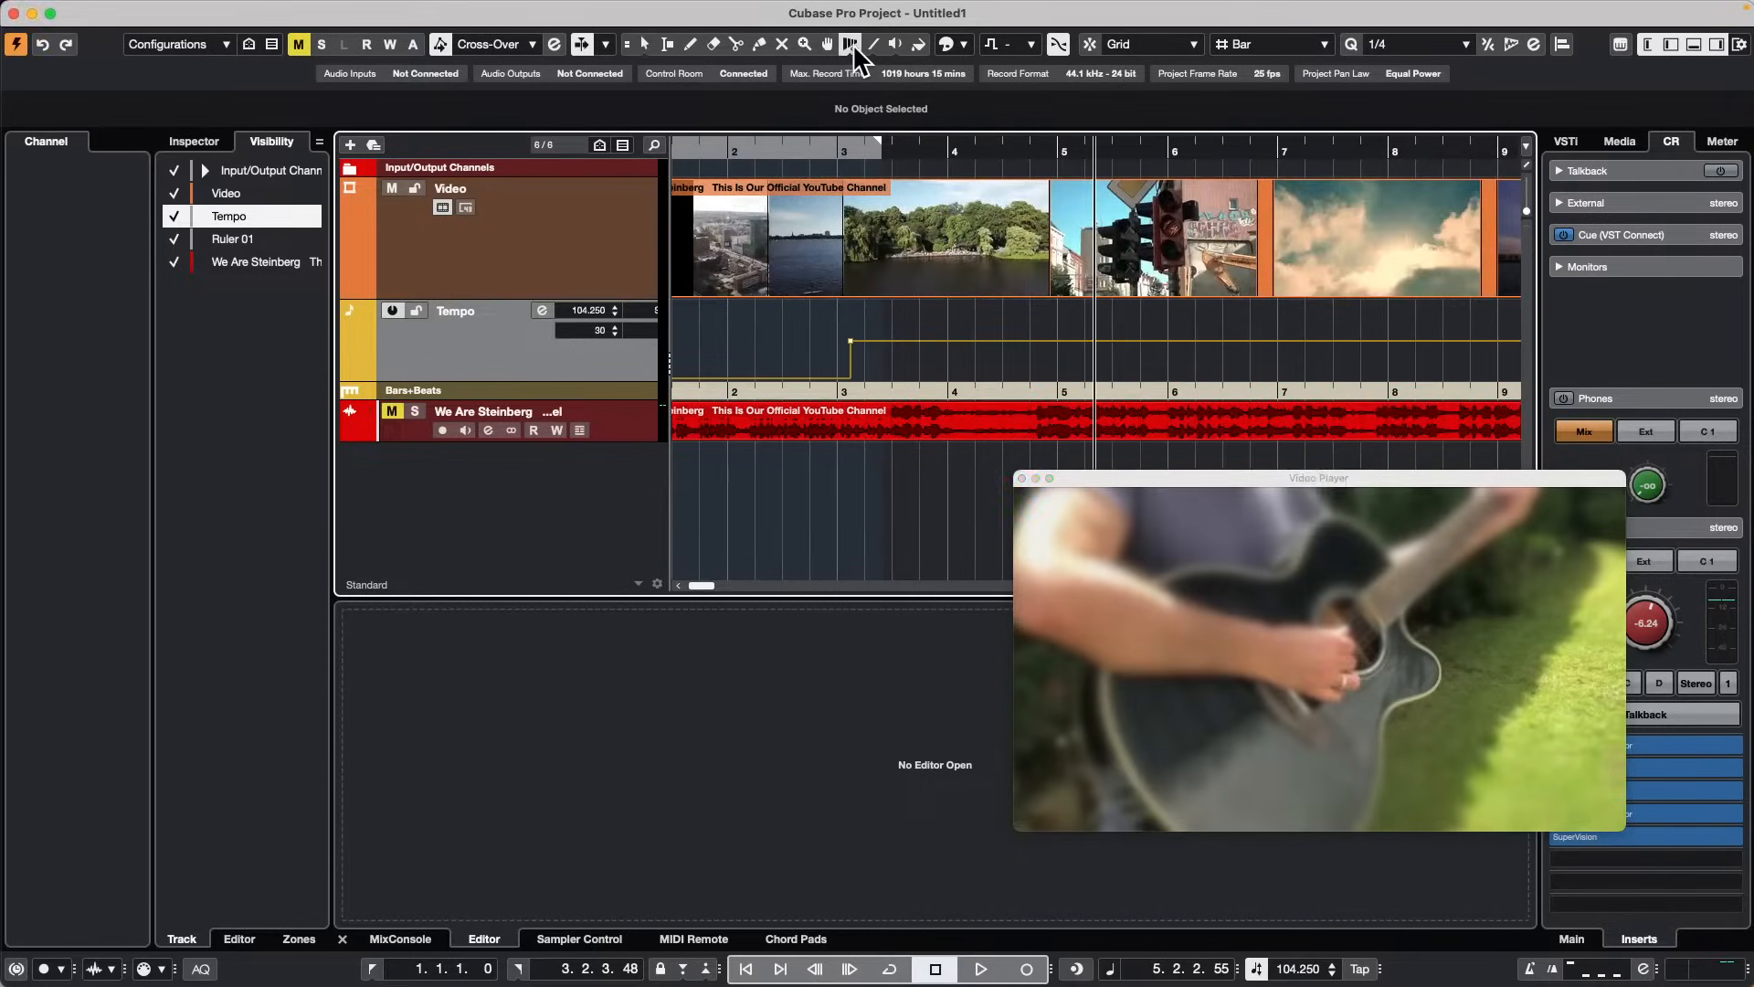
pyautogui.click(853, 46)
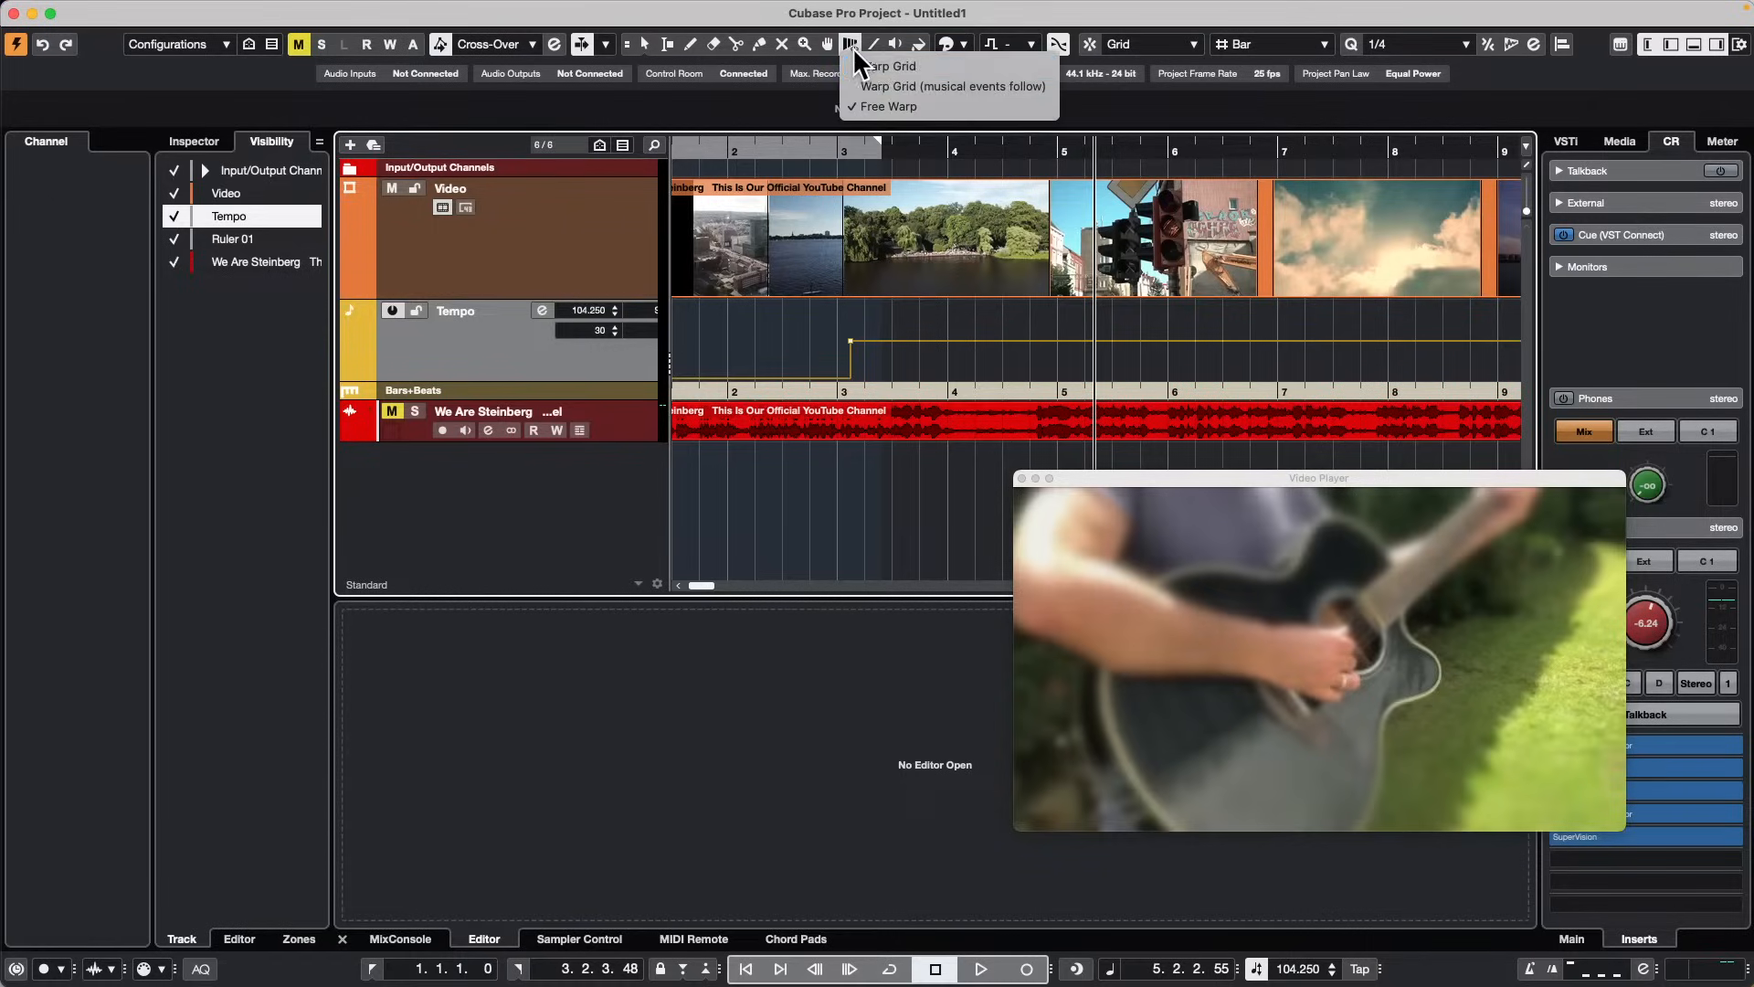
pyautogui.click(943, 65)
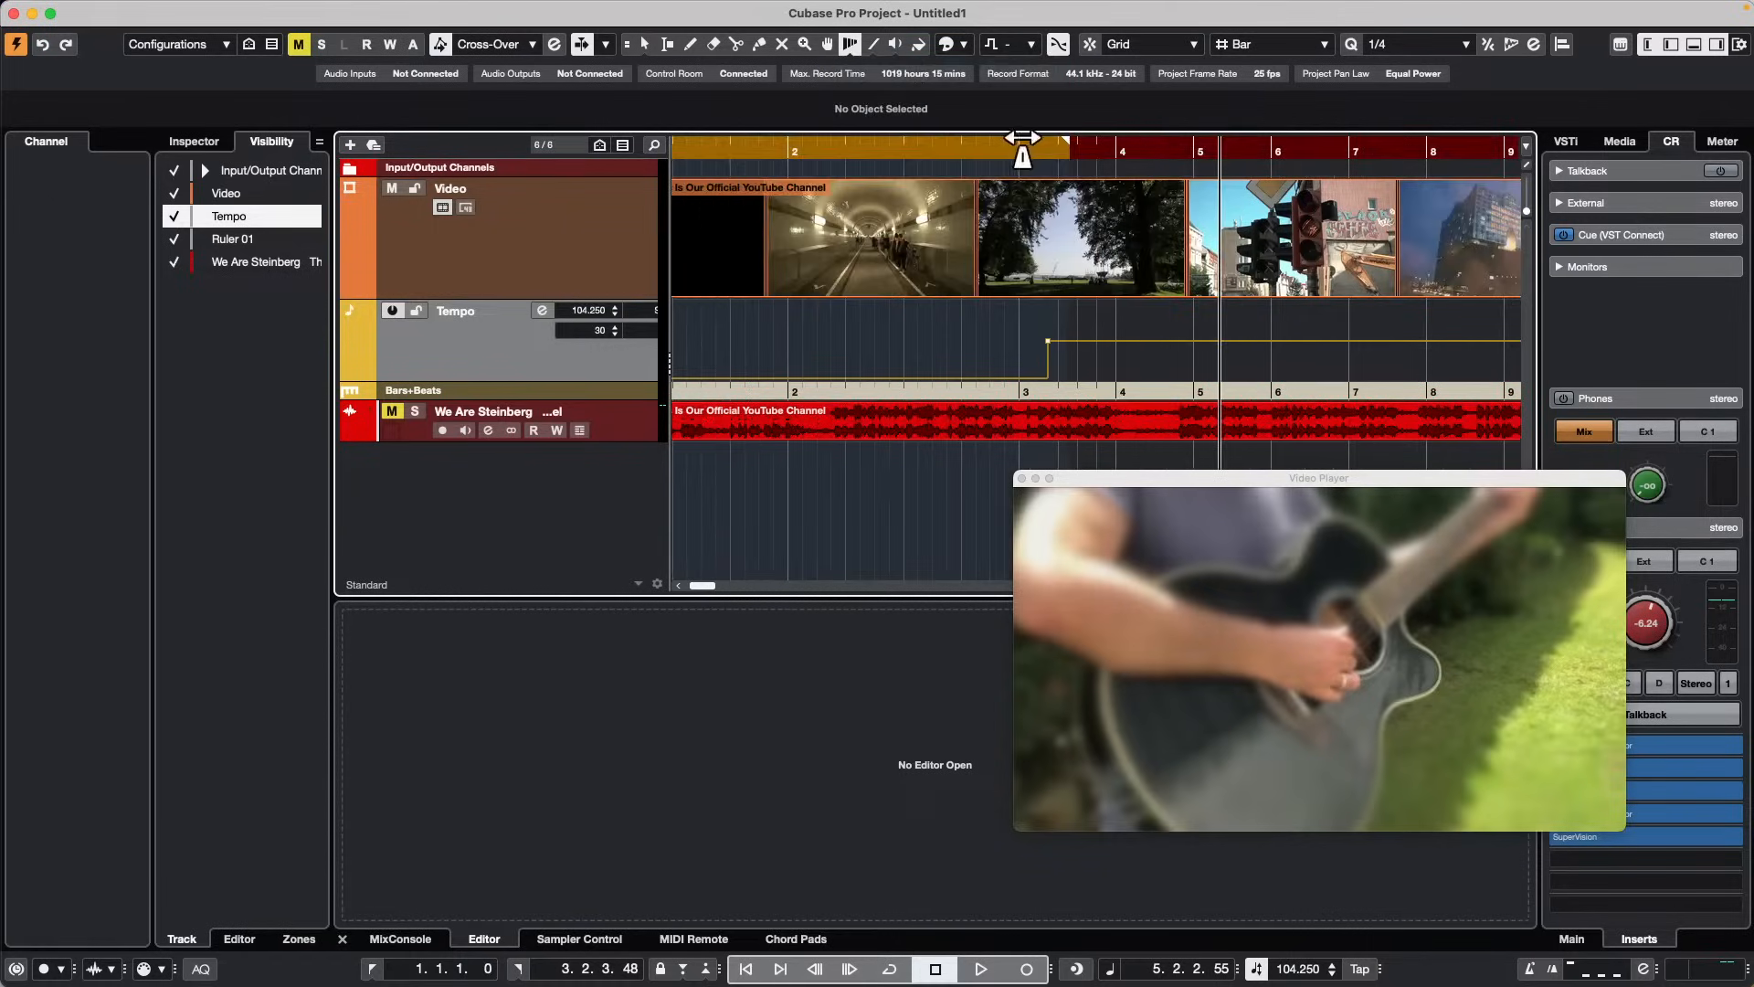
pyautogui.moveTo(1192, 170); pyautogui.dragTo(1219, 165)
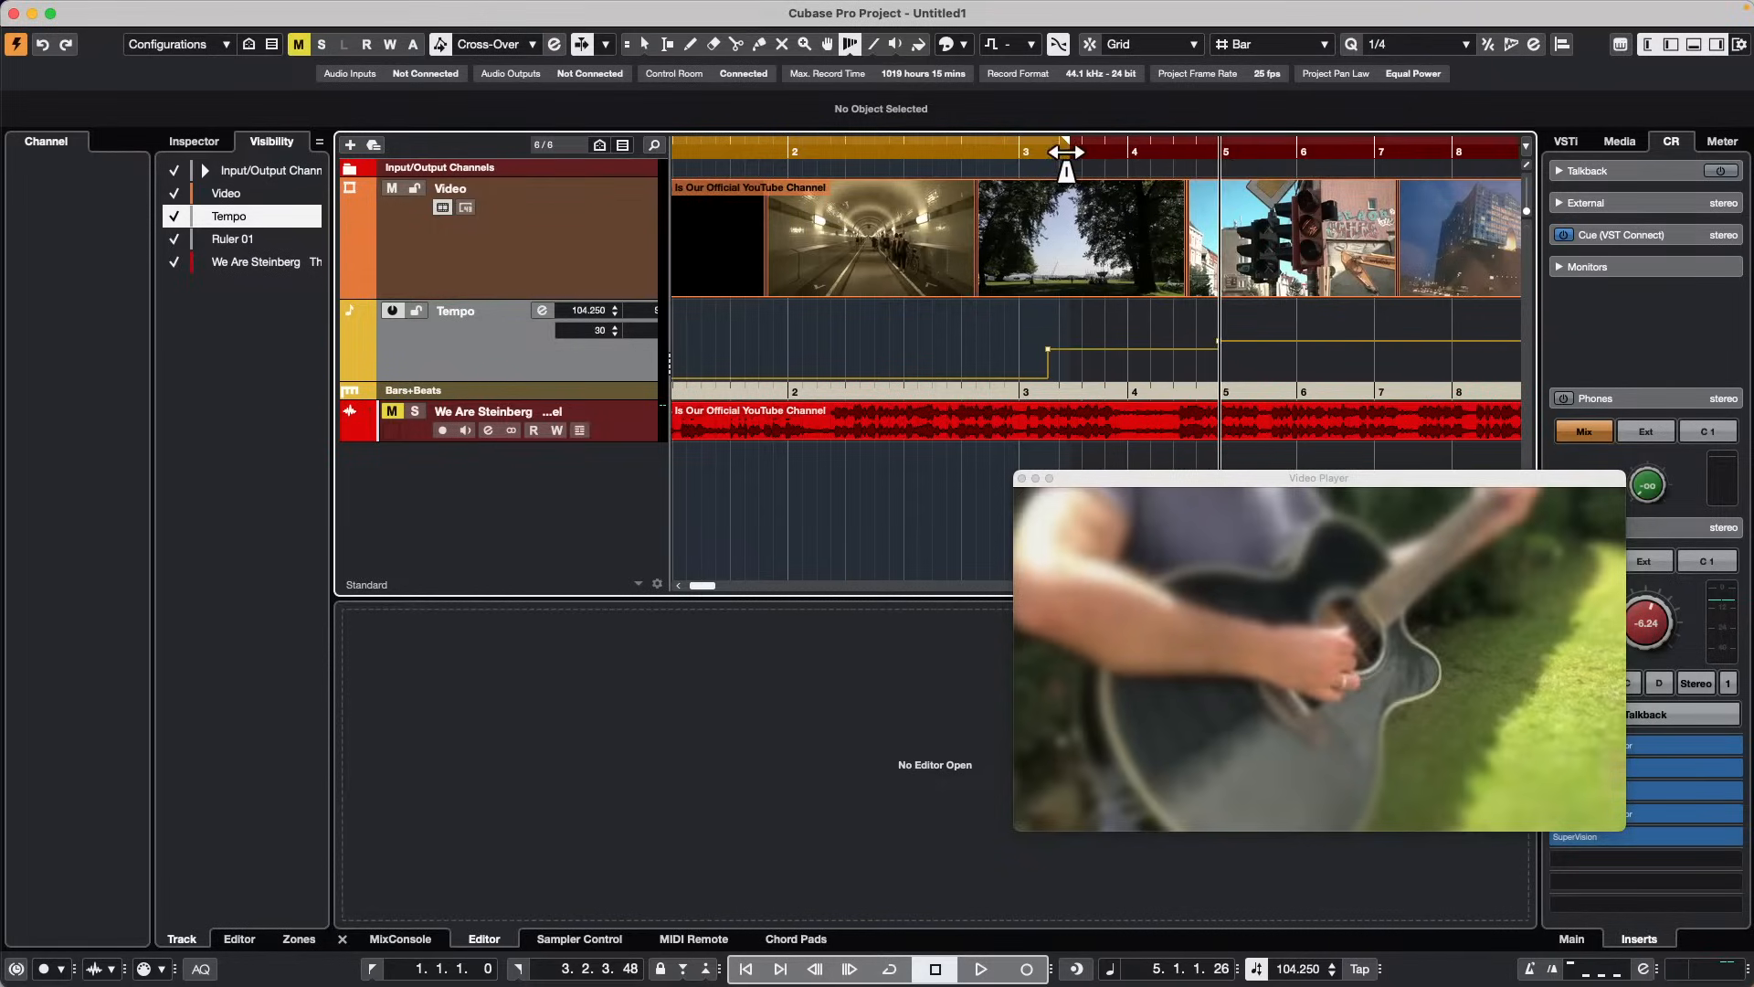
# Step: Play the video from the warped bar 5, stop around bar 10, and scrub the picture to the DJ mixer shot just before bar 12
pyautogui.press('space')
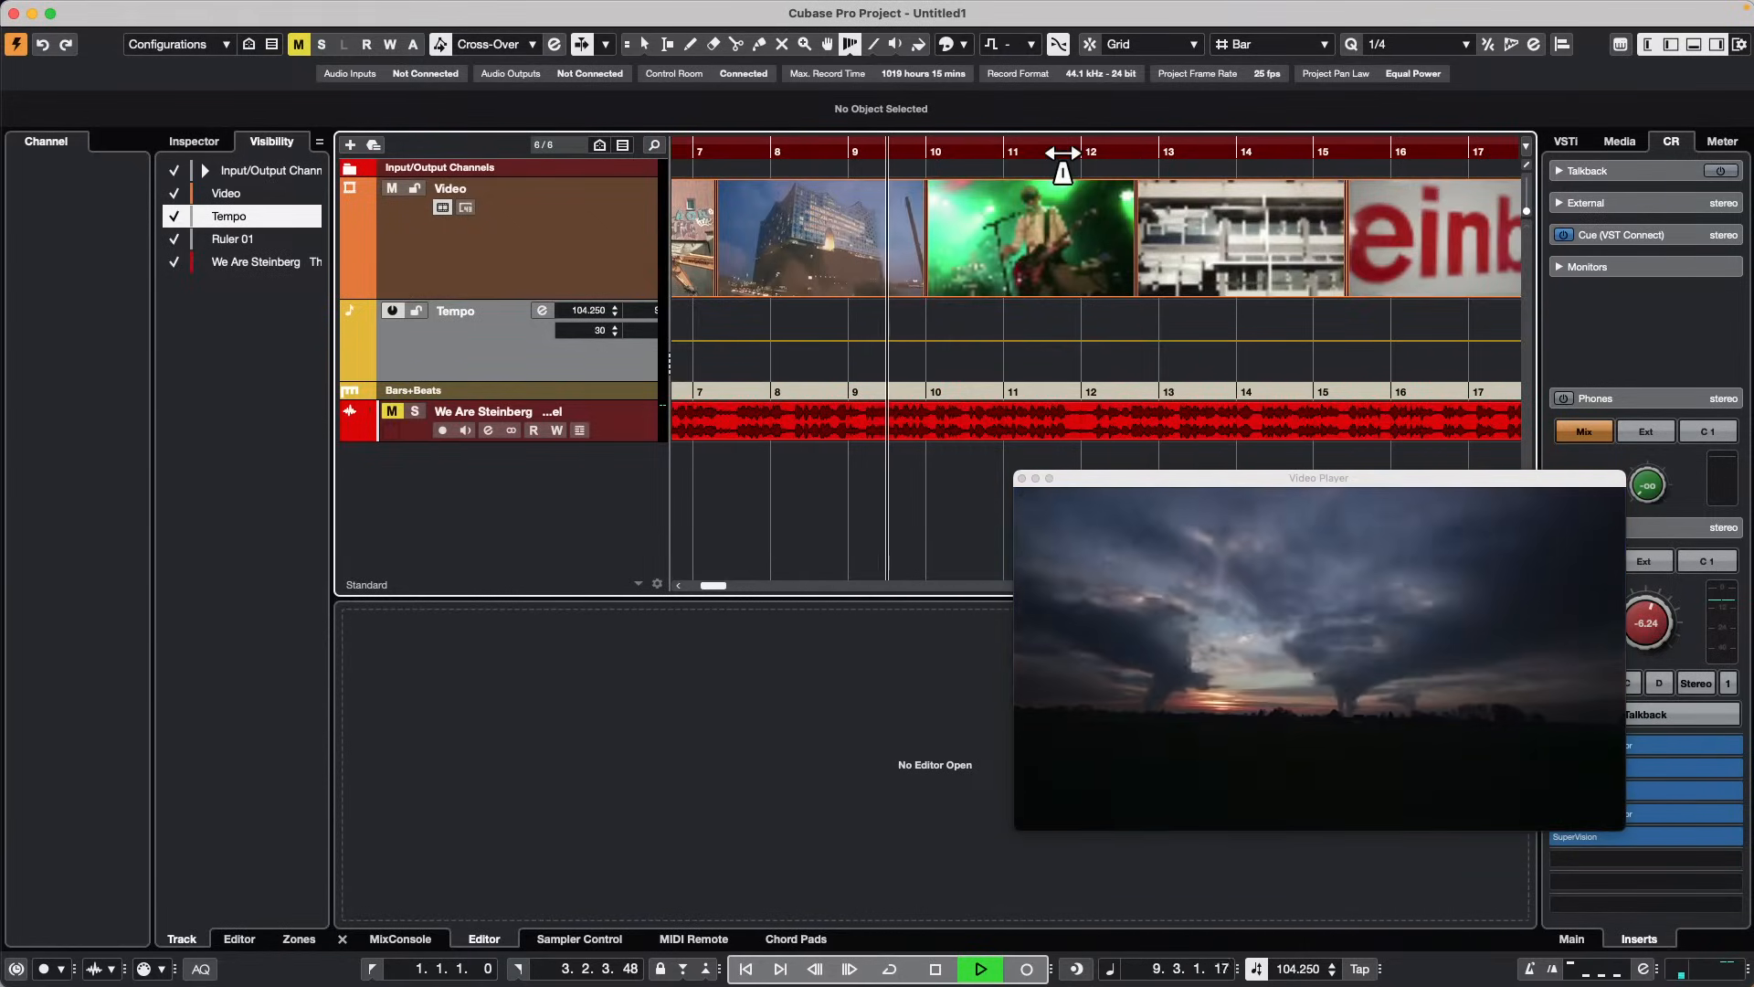
pyautogui.press('space')
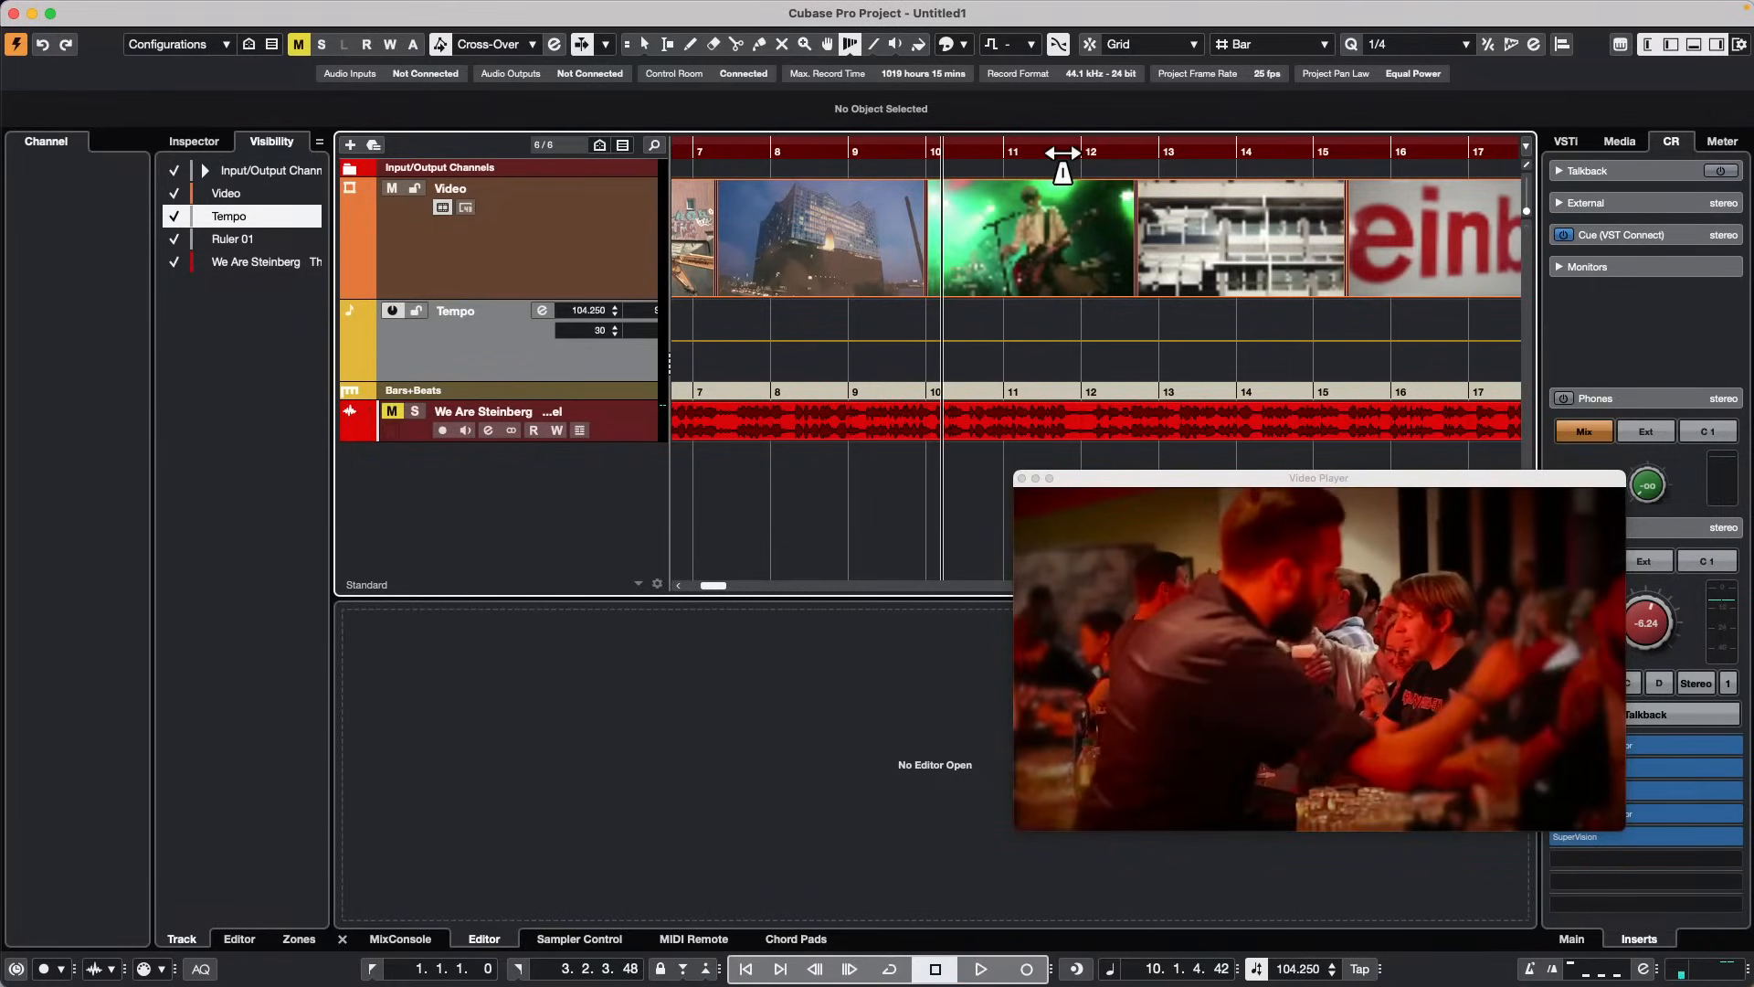
pyautogui.click(928, 148)
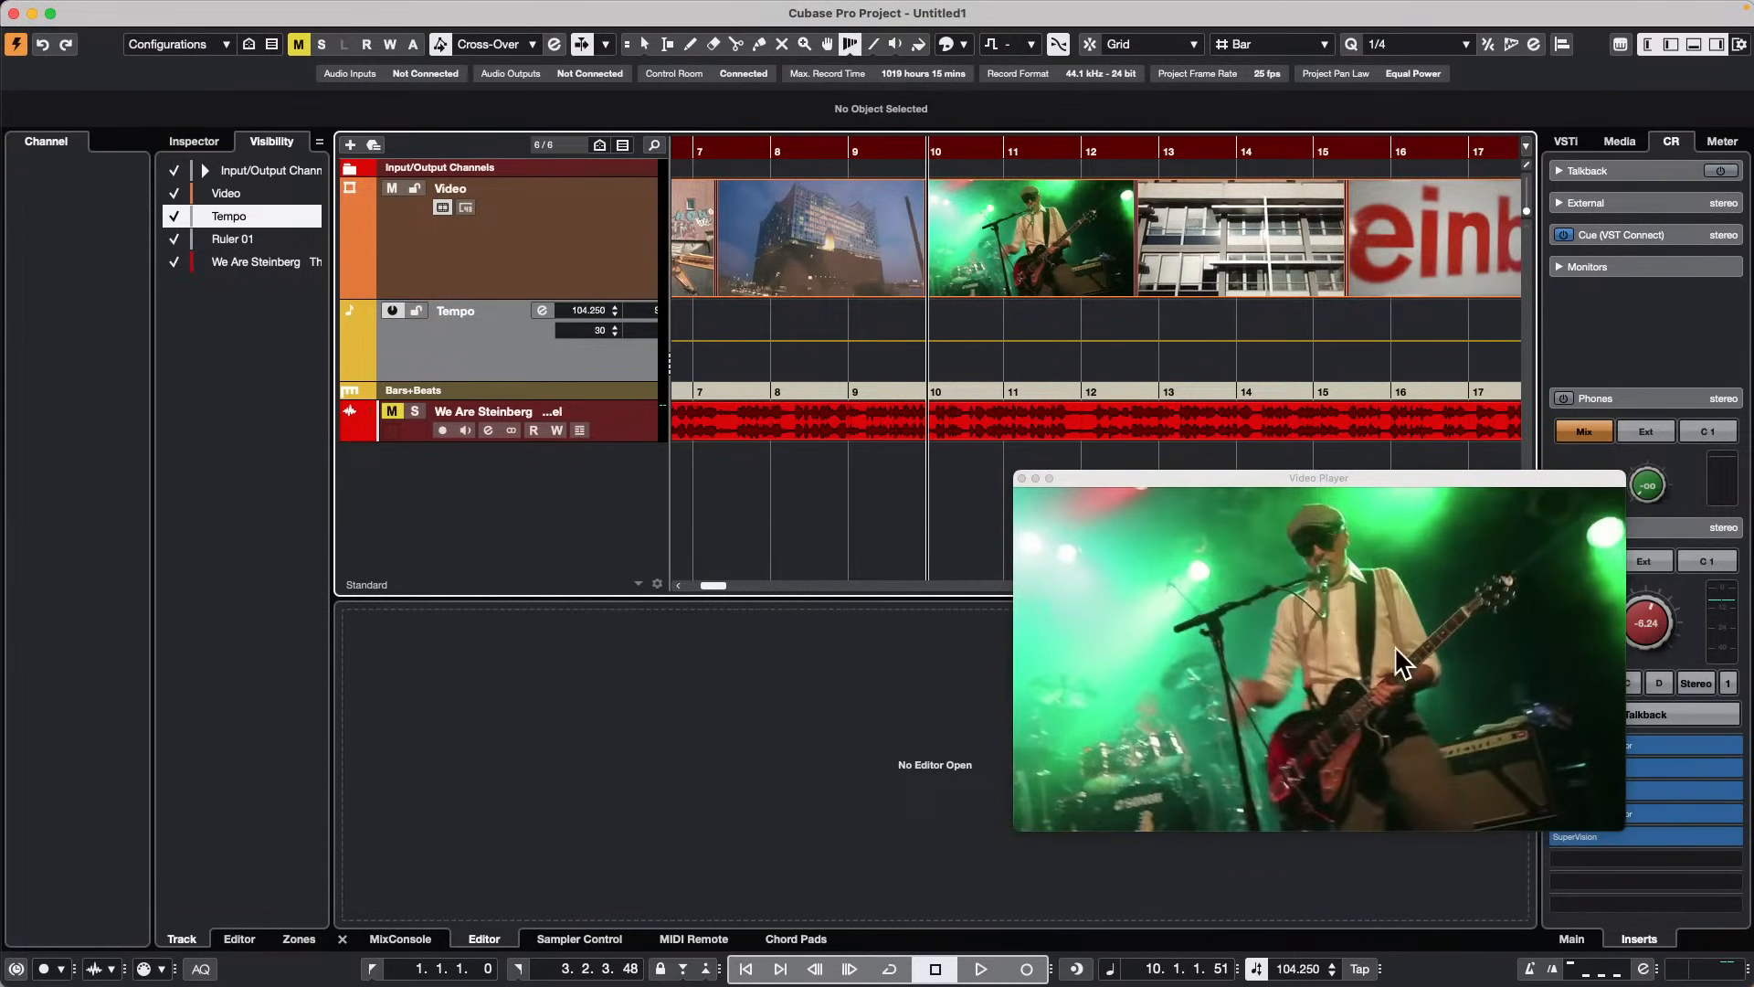
pyautogui.click(1405, 657)
pyautogui.moveTo(1259, 658); pyautogui.dragTo(1512, 659)
pyautogui.moveTo(1177, 671); pyautogui.dragTo(1394, 640)
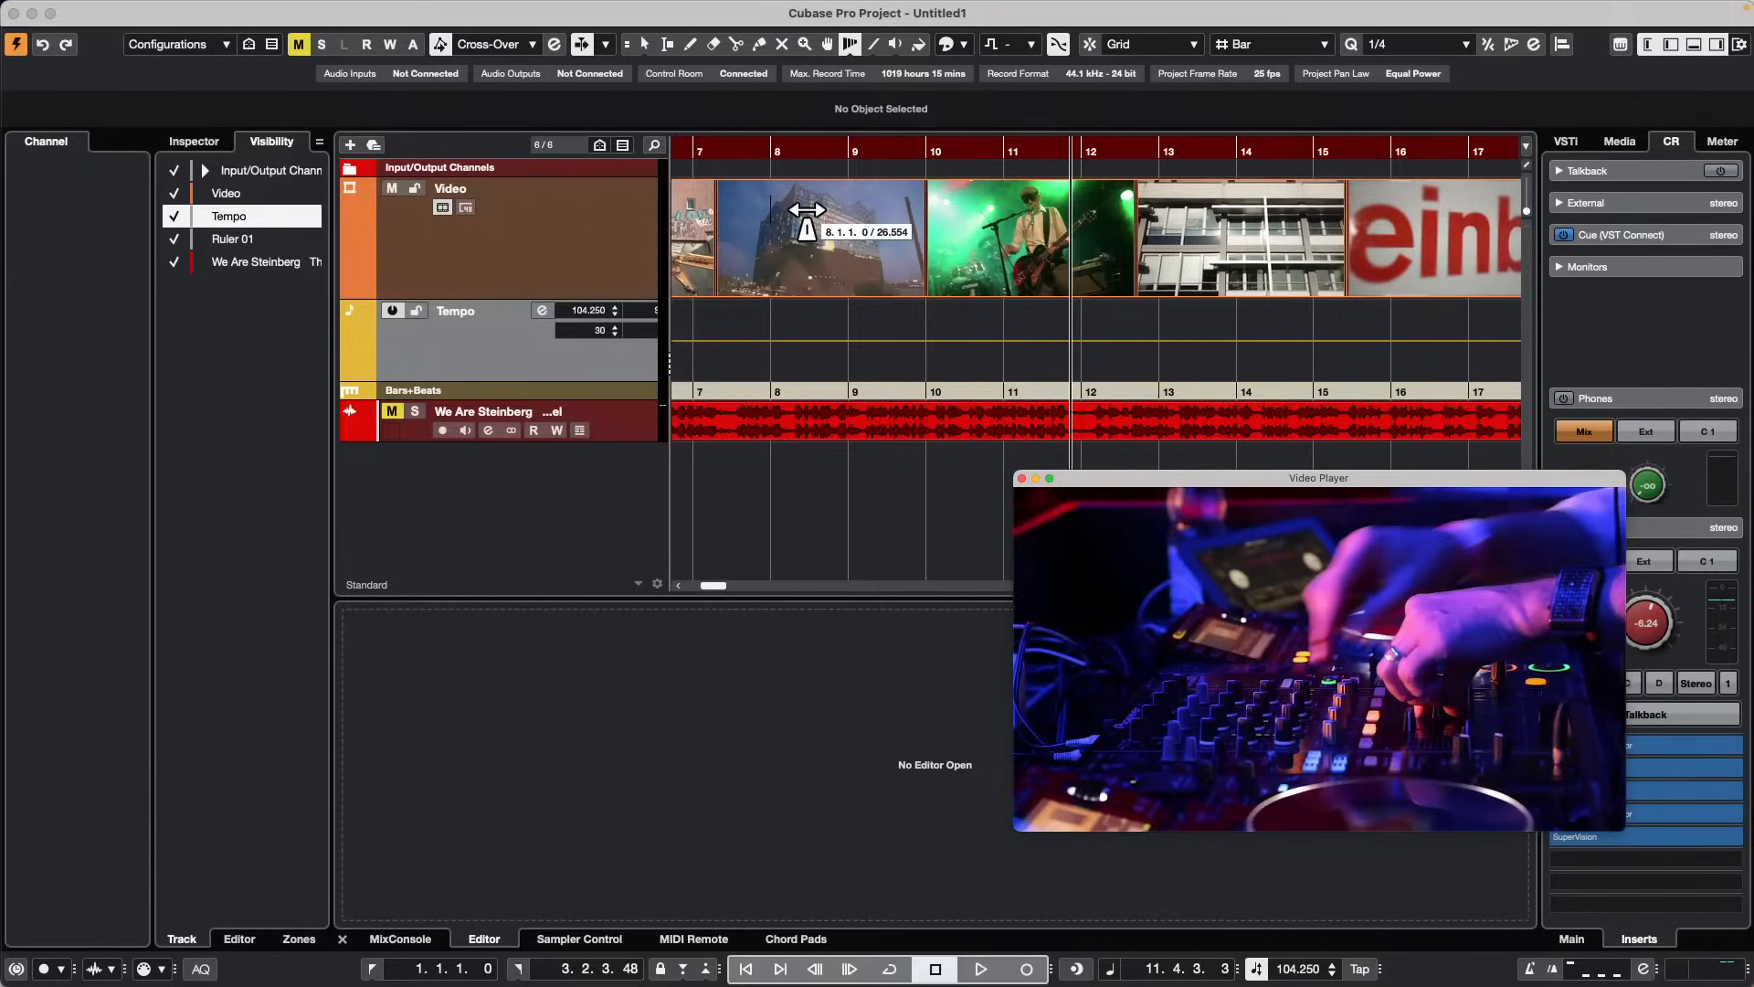
# Step: Warp bar 13 earlier onto the DJ mixer shot at the project cursor, and warp bar 14 to about 39.04 seconds
pyautogui.moveTo(1167, 175); pyautogui.dragTo(1071, 179)
pyautogui.click(948, 144)
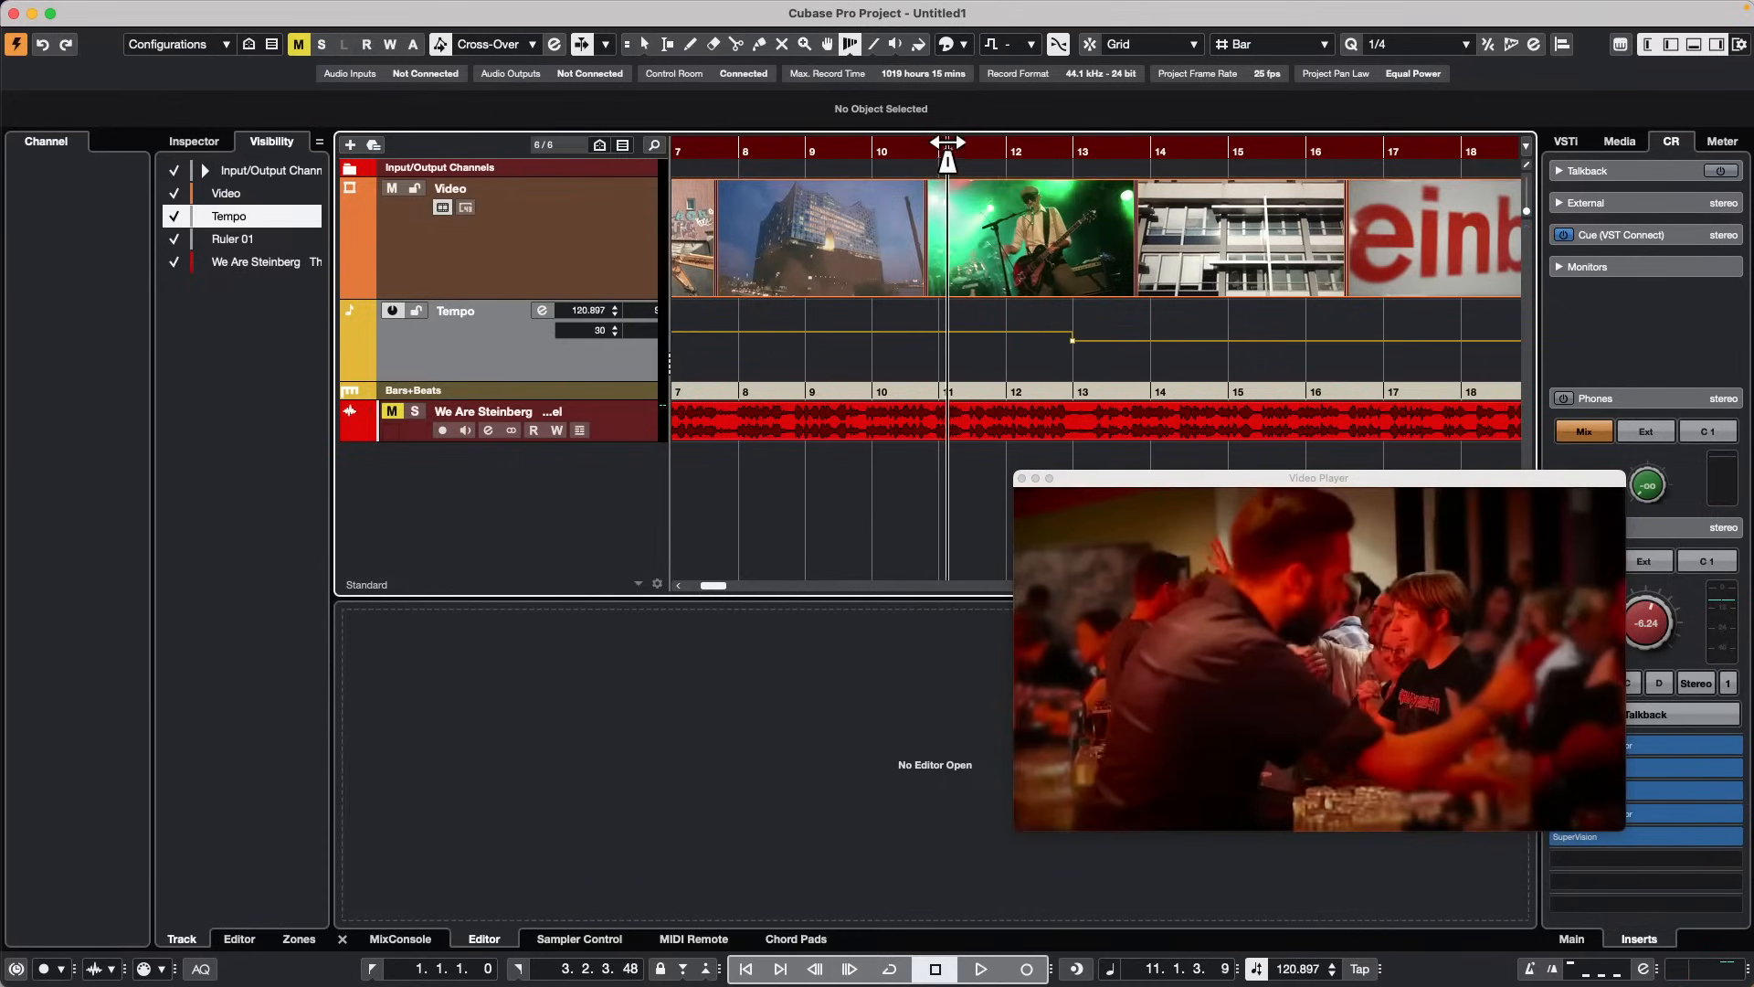
pyautogui.moveTo(947, 144); pyautogui.dragTo(961, 124)
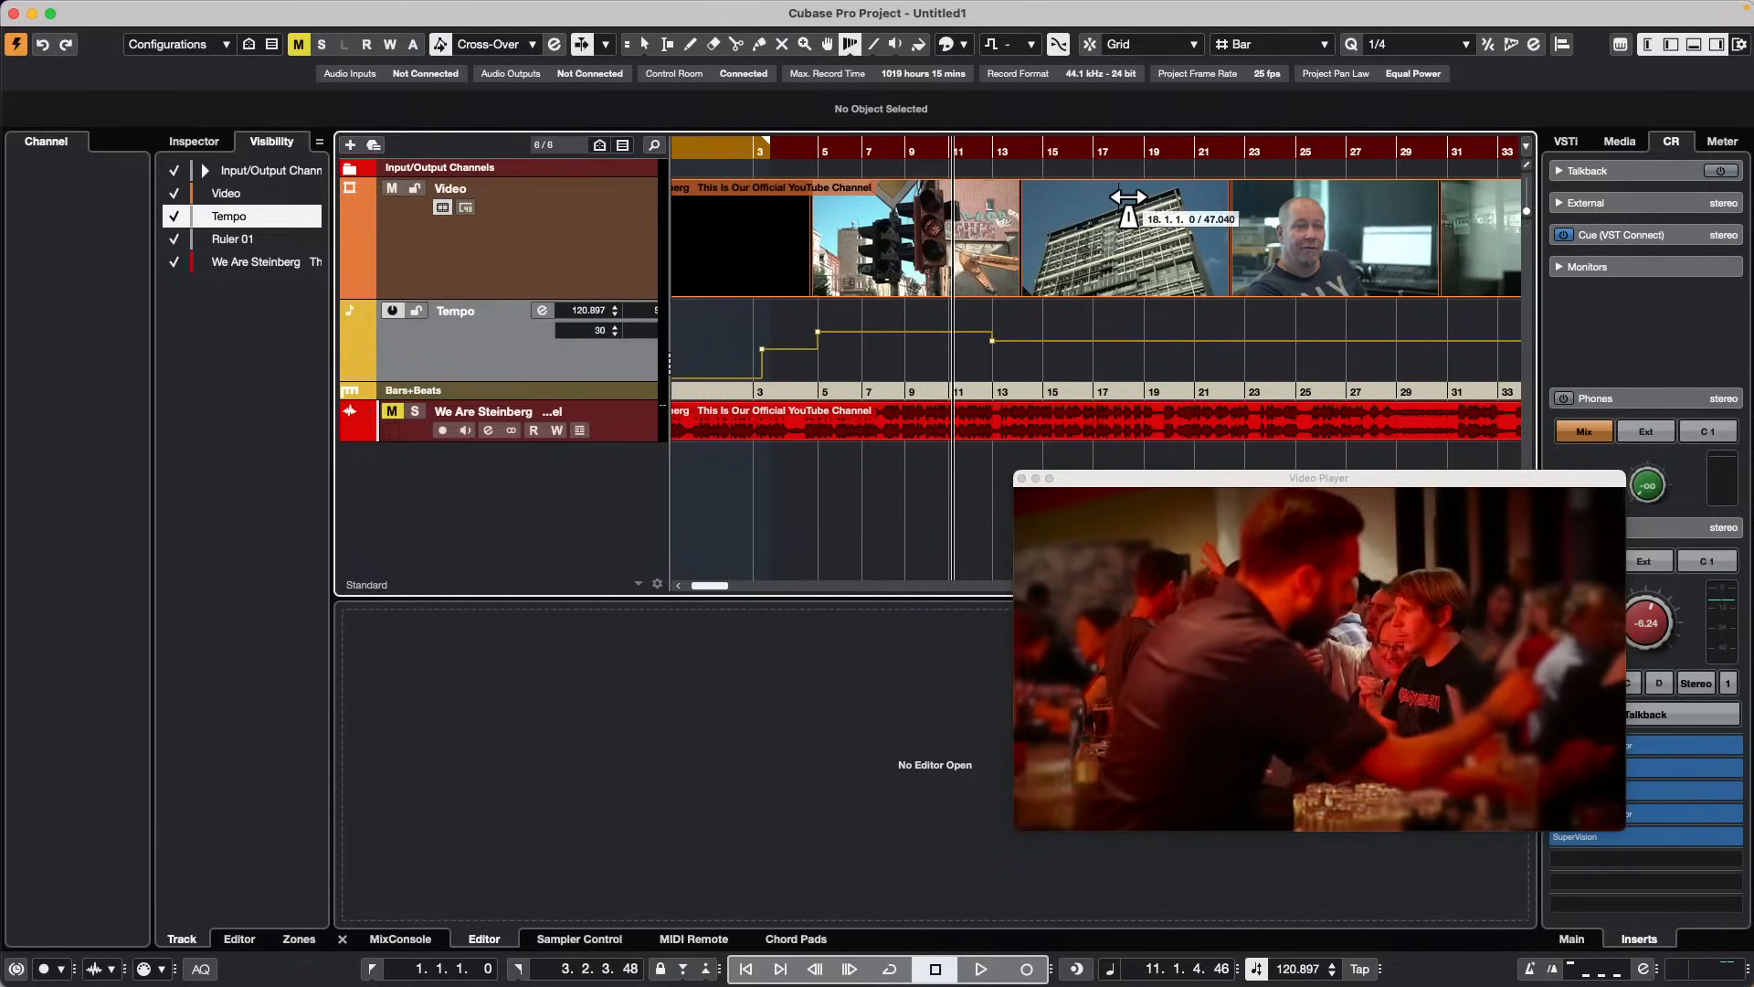
pyautogui.moveTo(1014, 173)
pyautogui.mouseDown()
pyautogui.moveTo(1063, 172)
pyautogui.moveTo(1030, 173)
pyautogui.mouseUp()
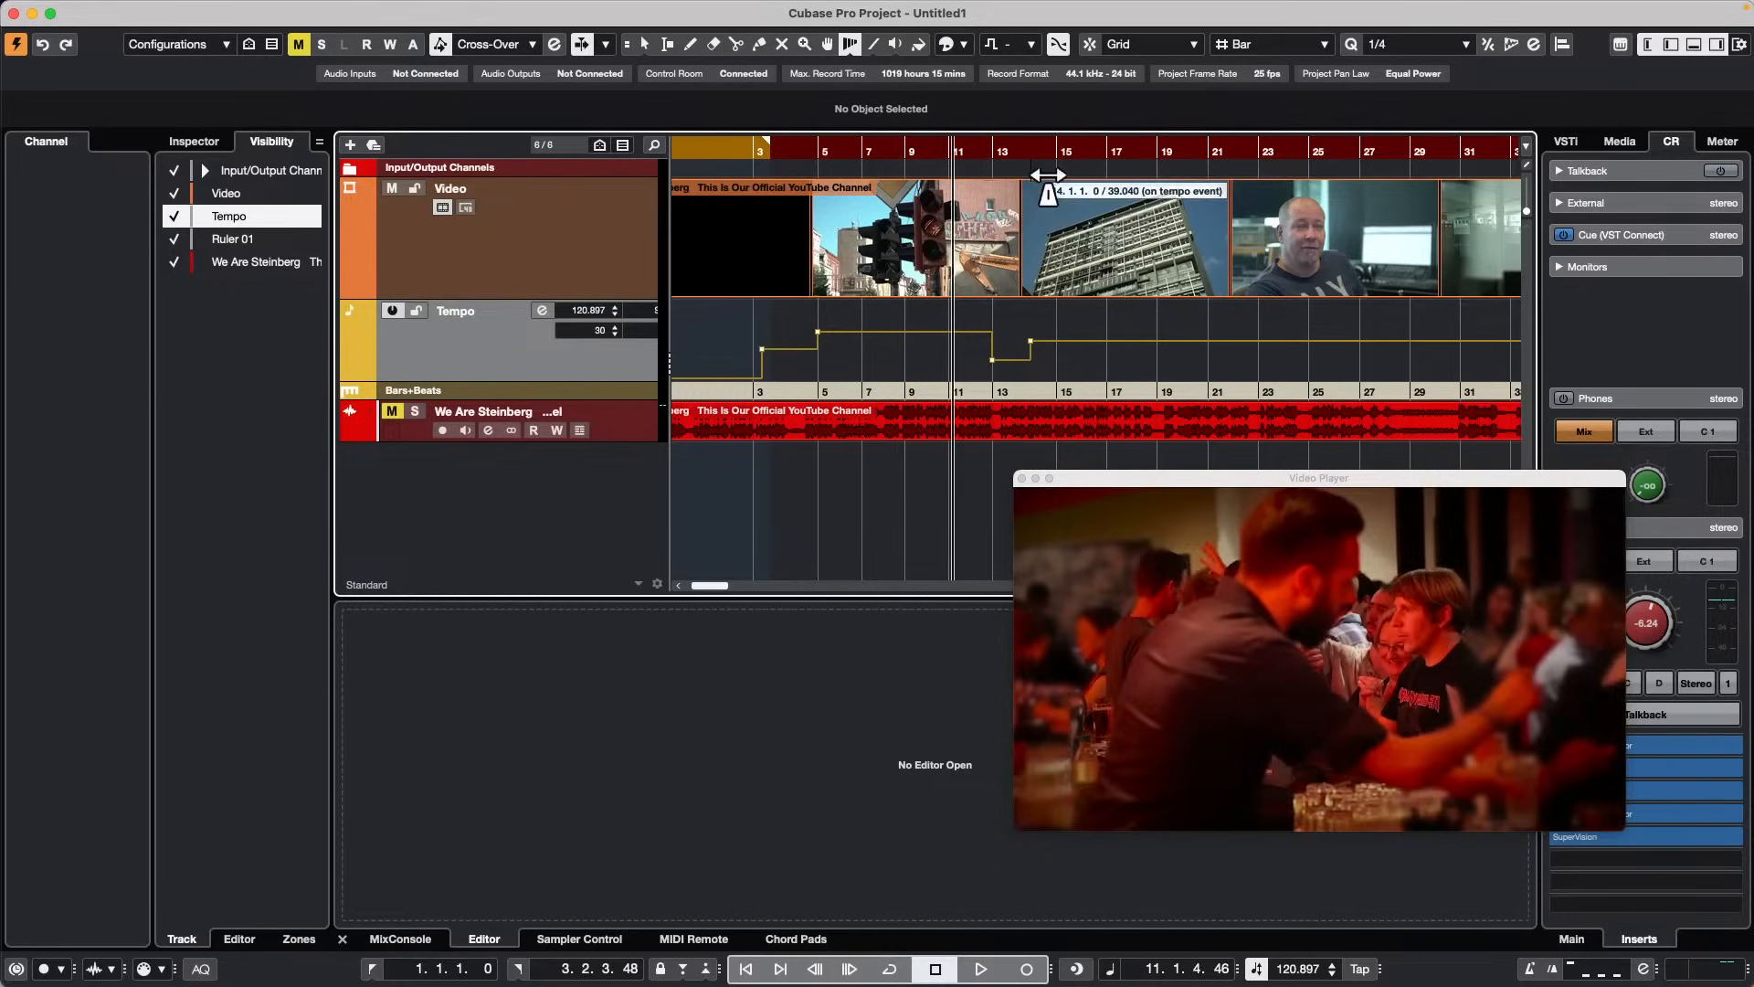
# Step: Start opening another project and browse to the Documents folder
pyautogui.click(1390, 650)
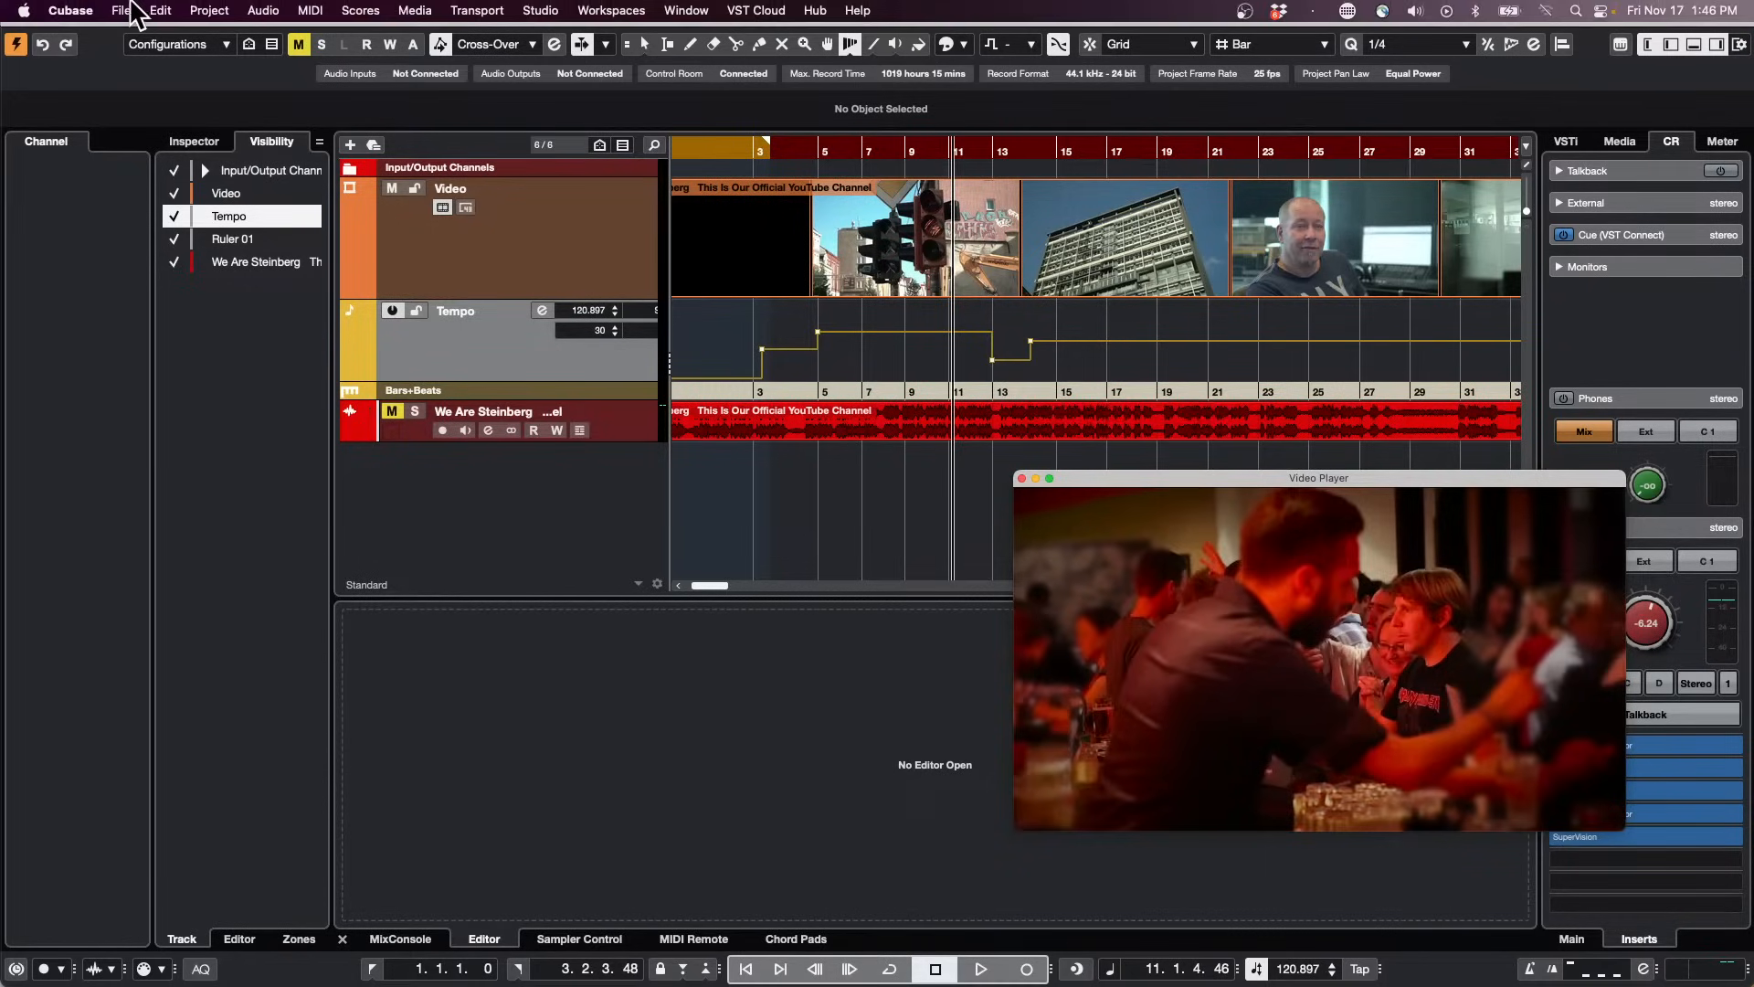
pyautogui.click(121, 10)
pyautogui.moveTo(160, 10)
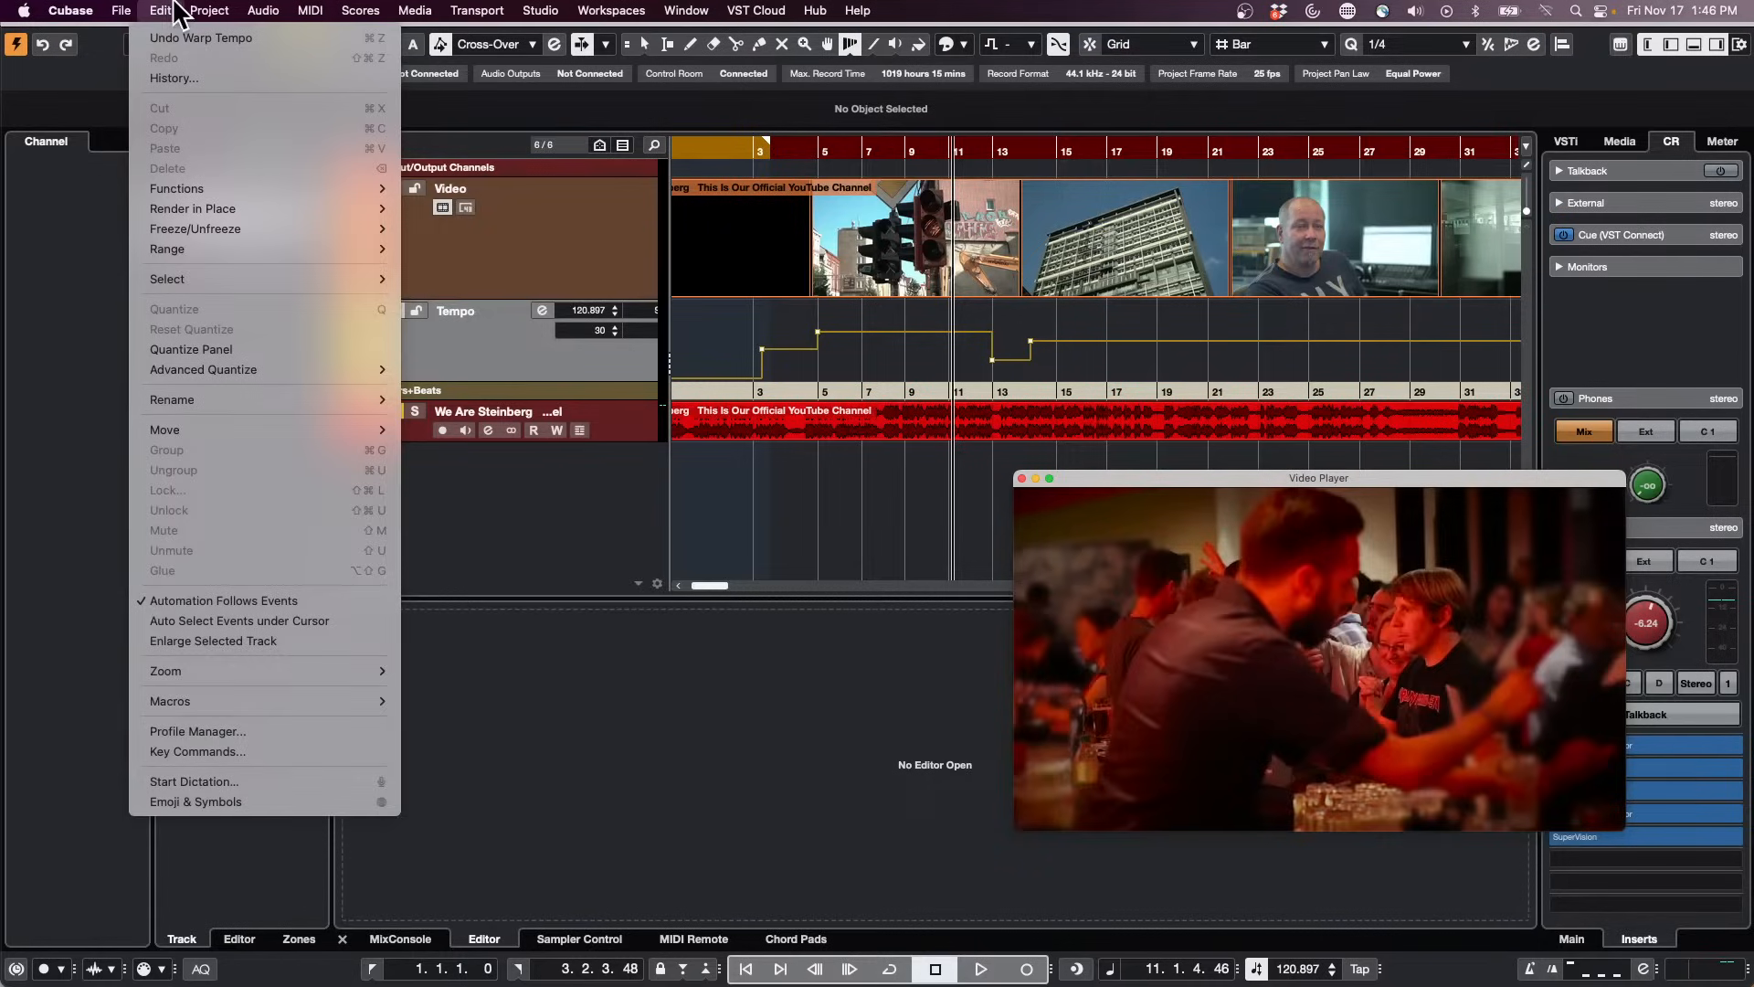
pyautogui.moveTo(177, 430)
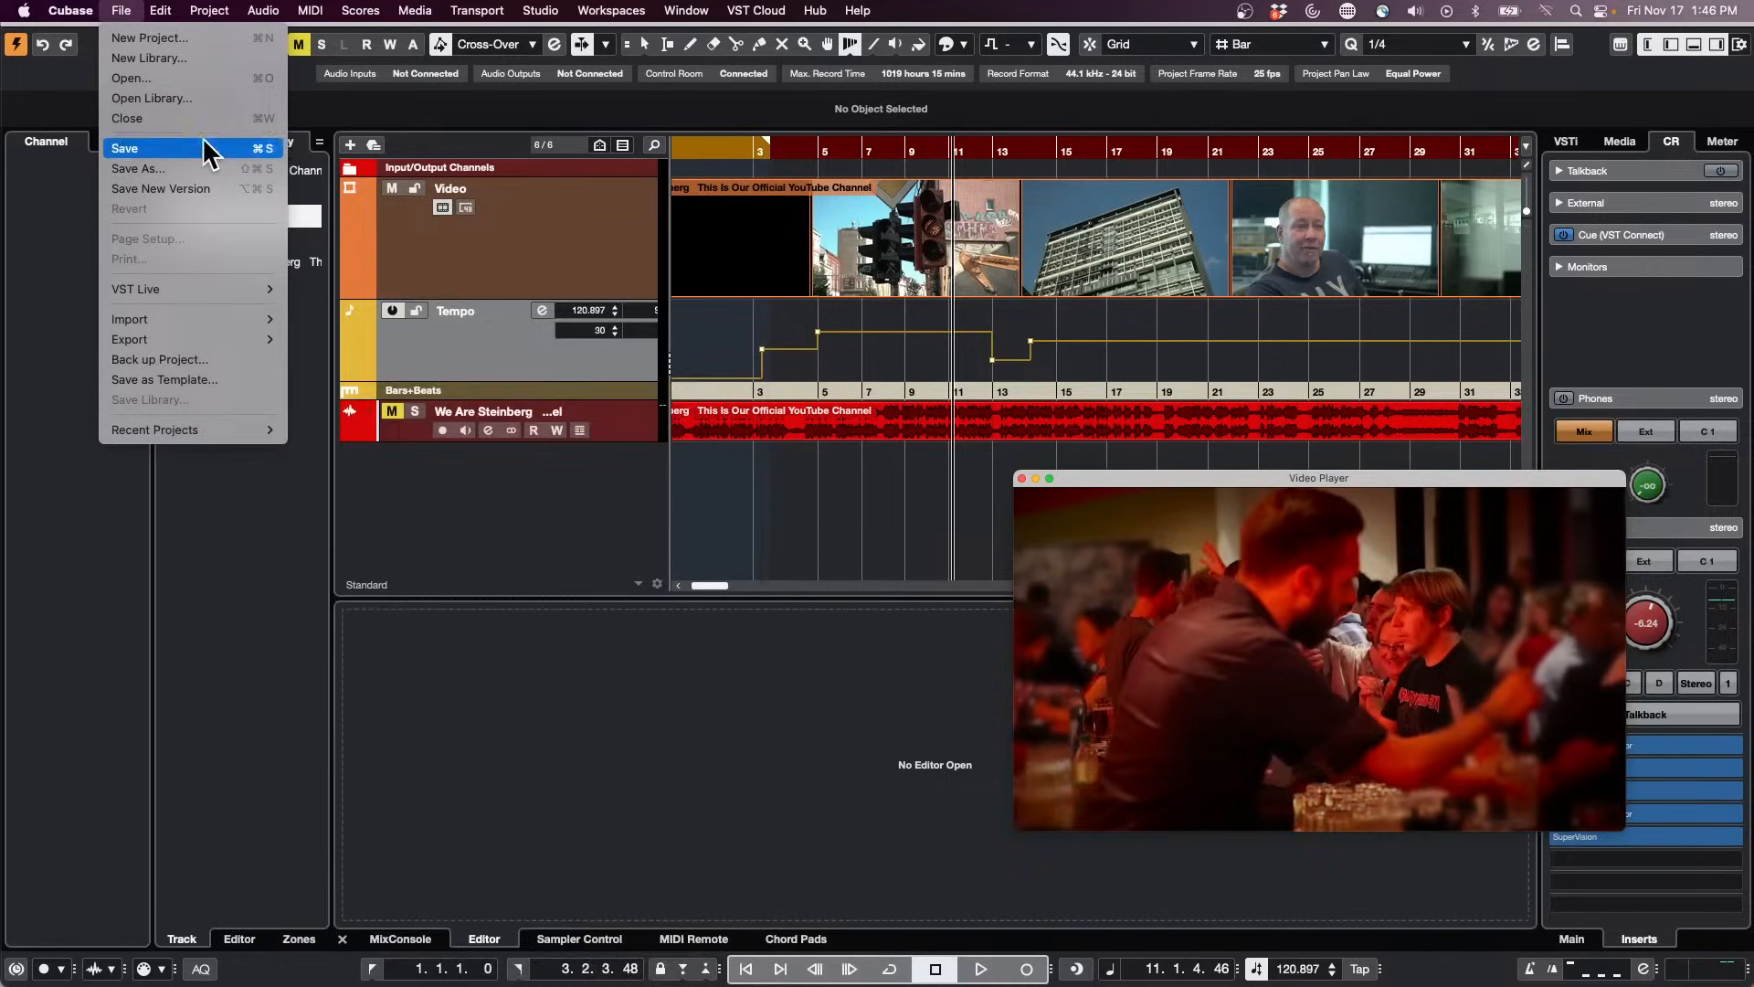
pyautogui.click(193, 78)
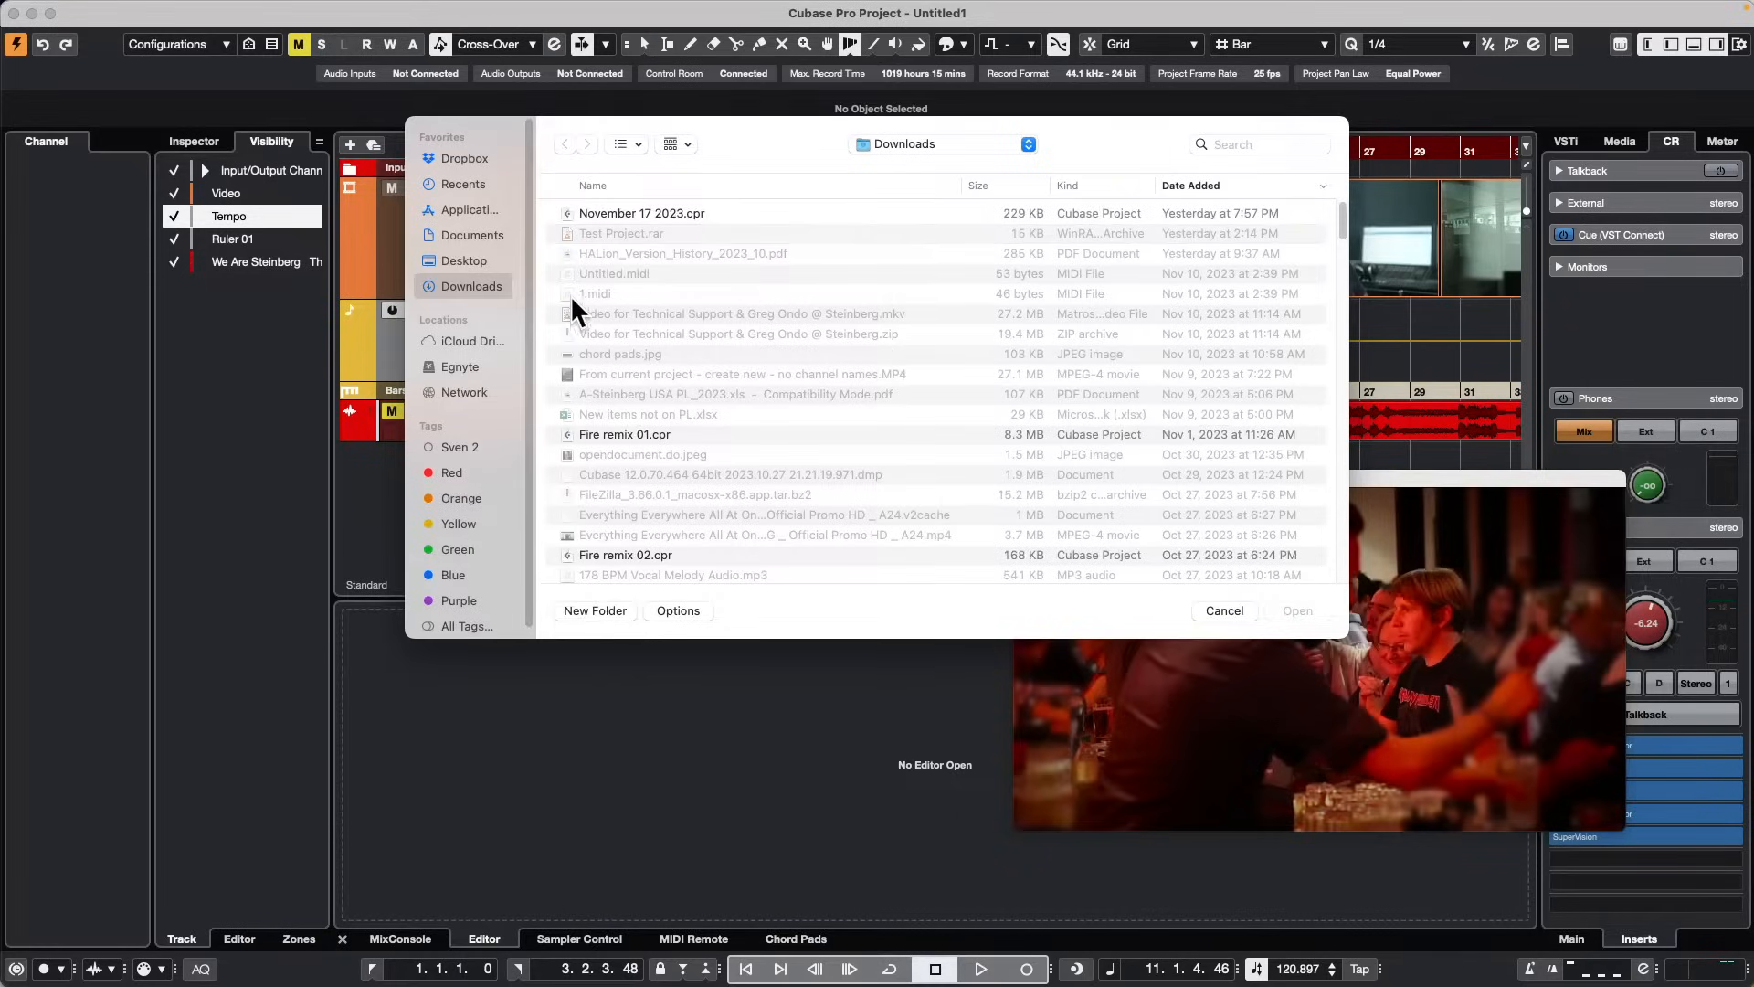
pyautogui.click(895, 137)
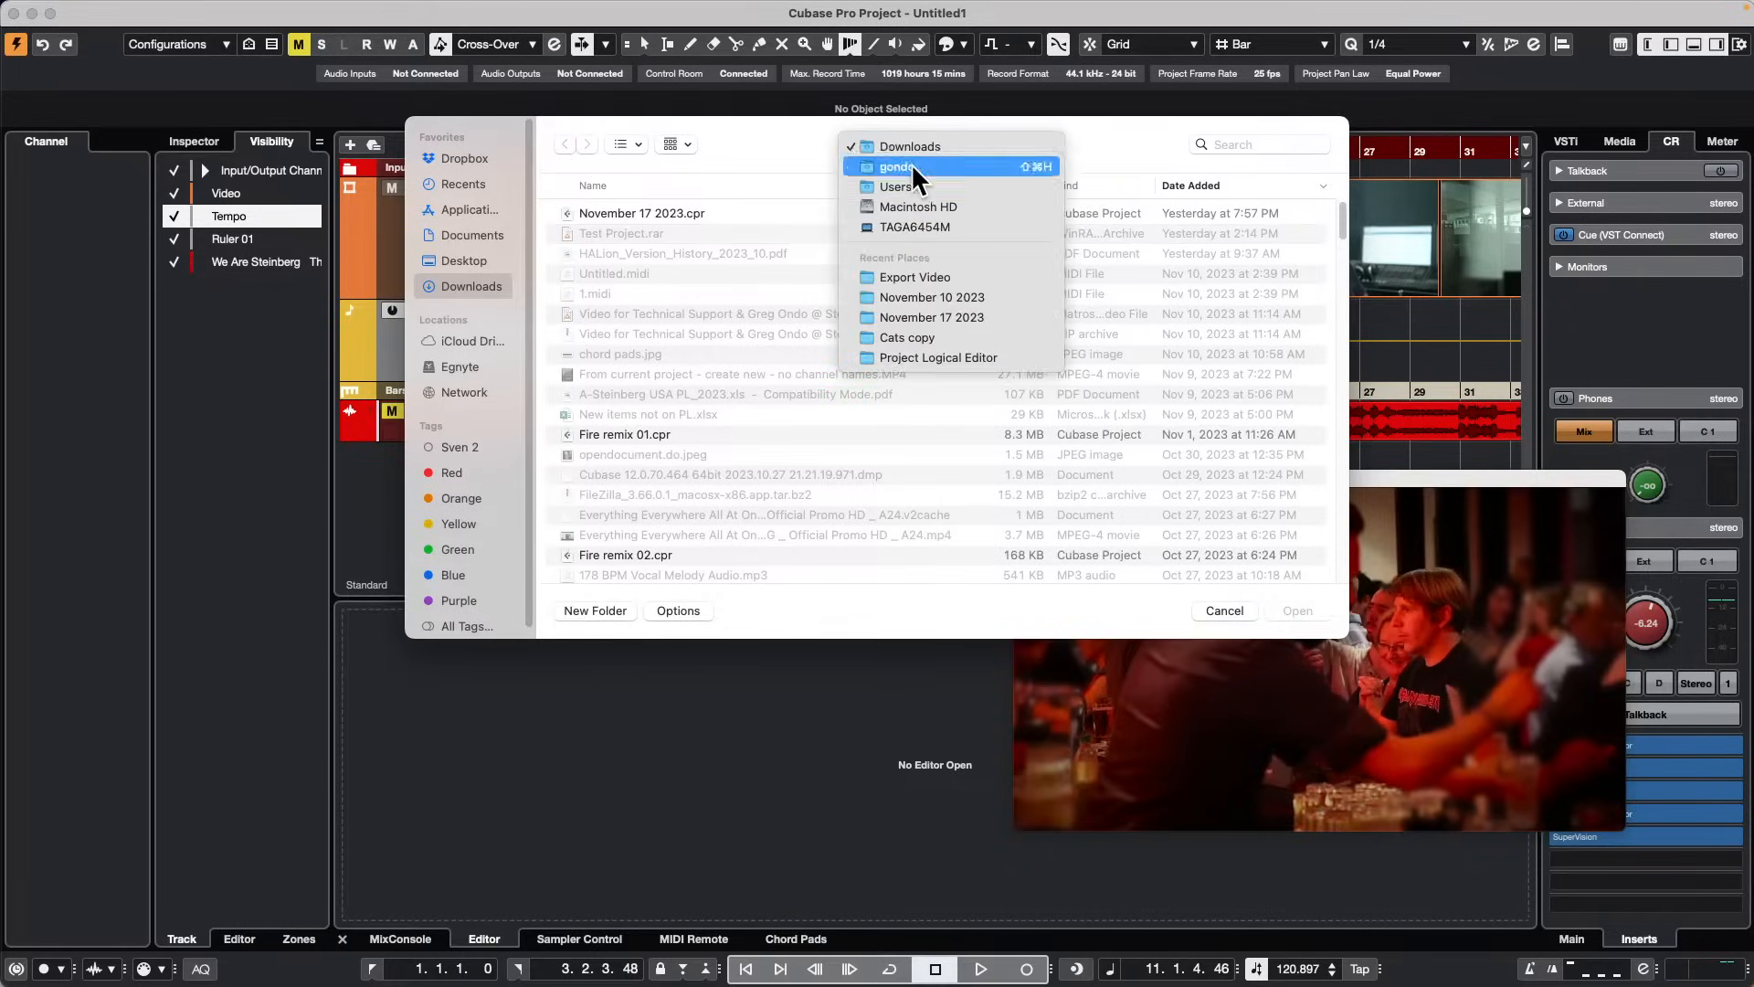
pyautogui.click(482, 231)
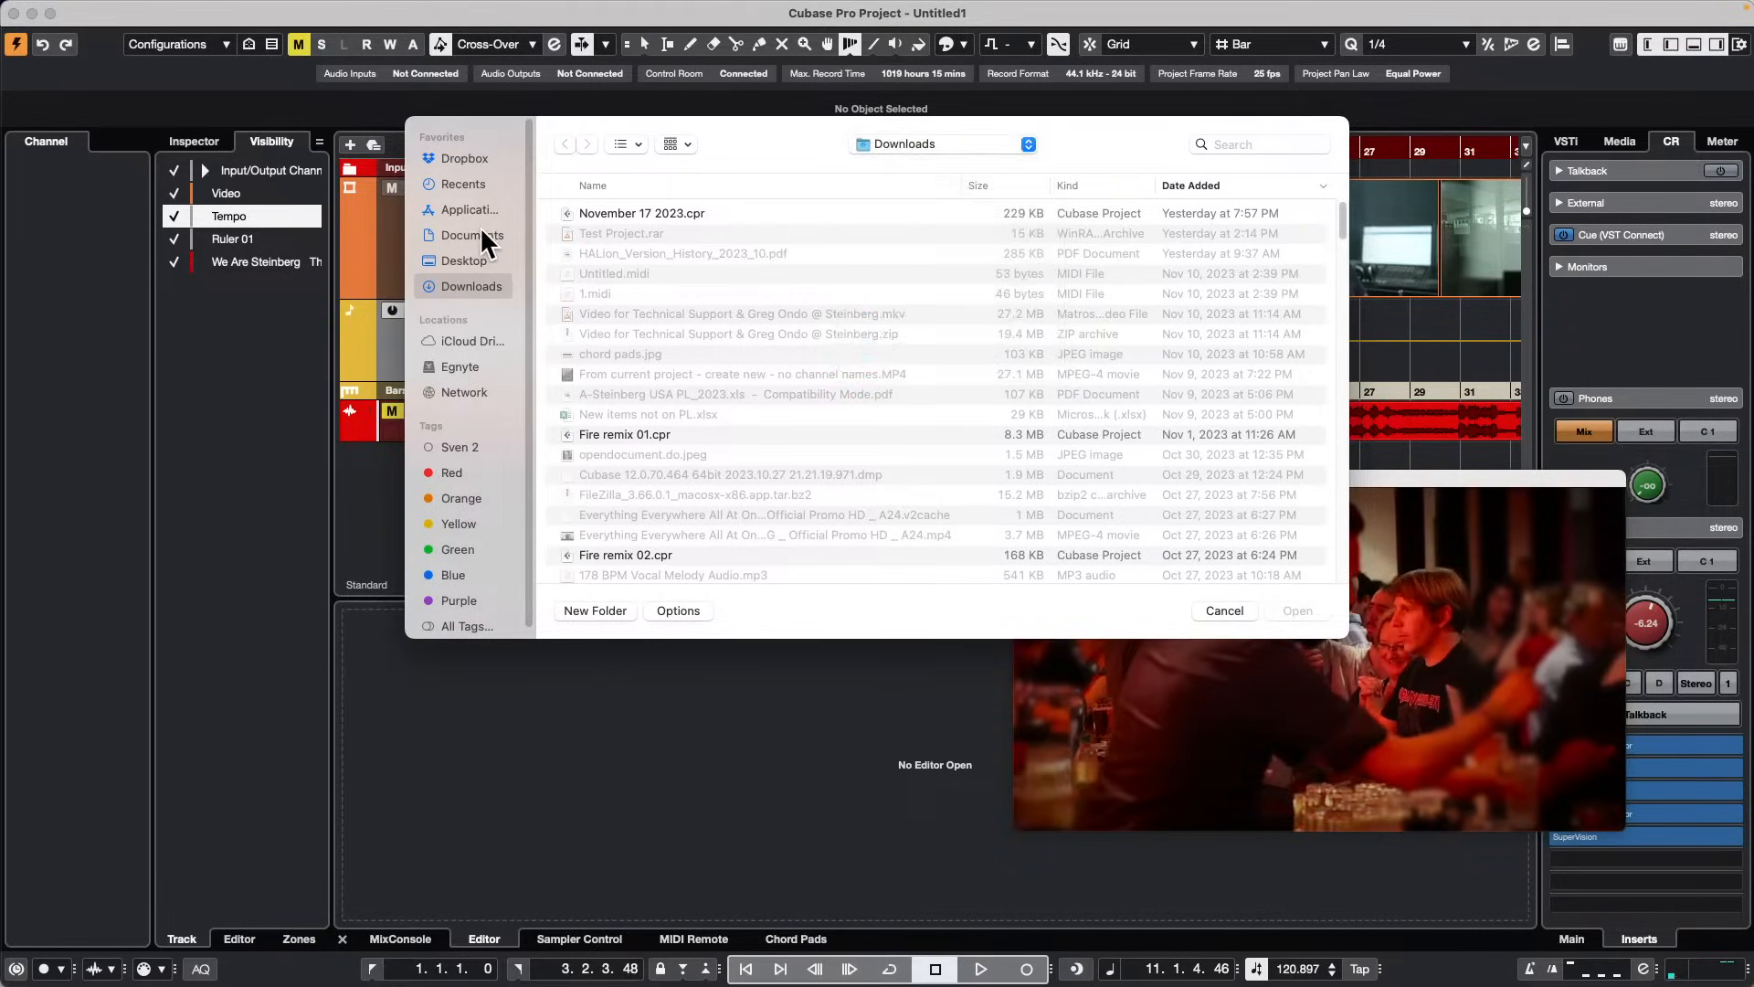
pyautogui.click(482, 230)
# Step: Sort the Documents folder by name and go into its Projects folder
pyautogui.scroll(-5, 667, 426)
pyautogui.scroll(-5, 666, 421)
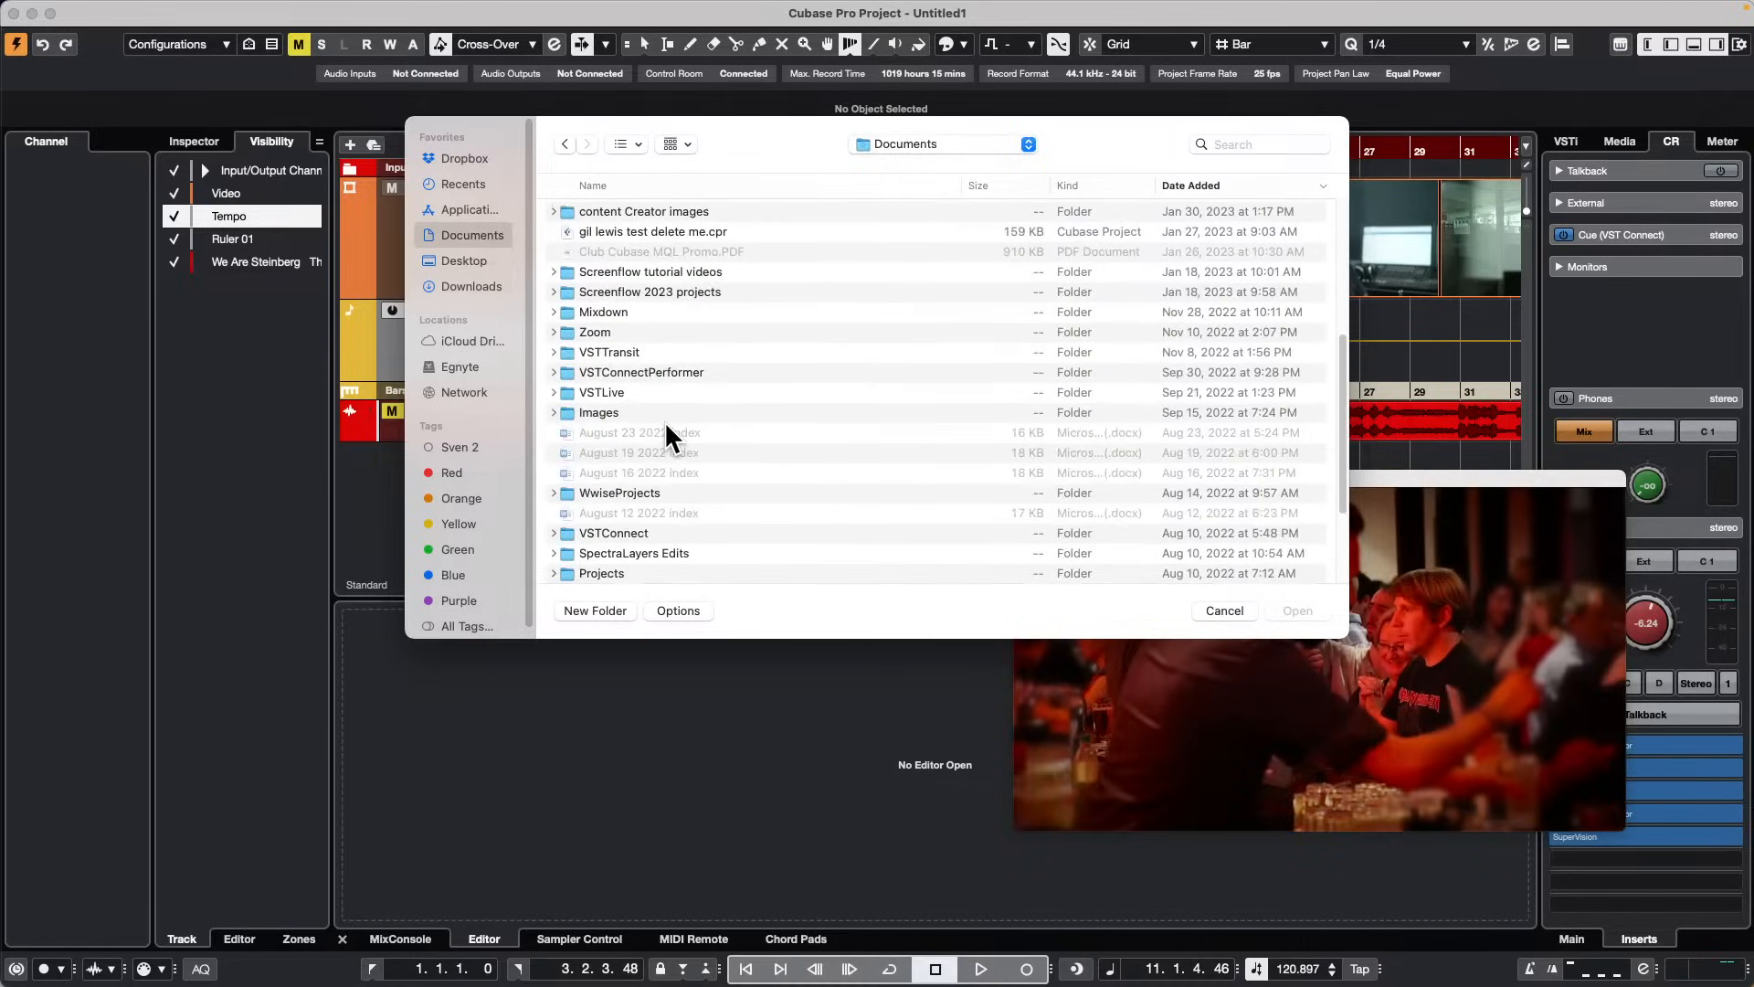
pyautogui.scroll(8, 670, 353)
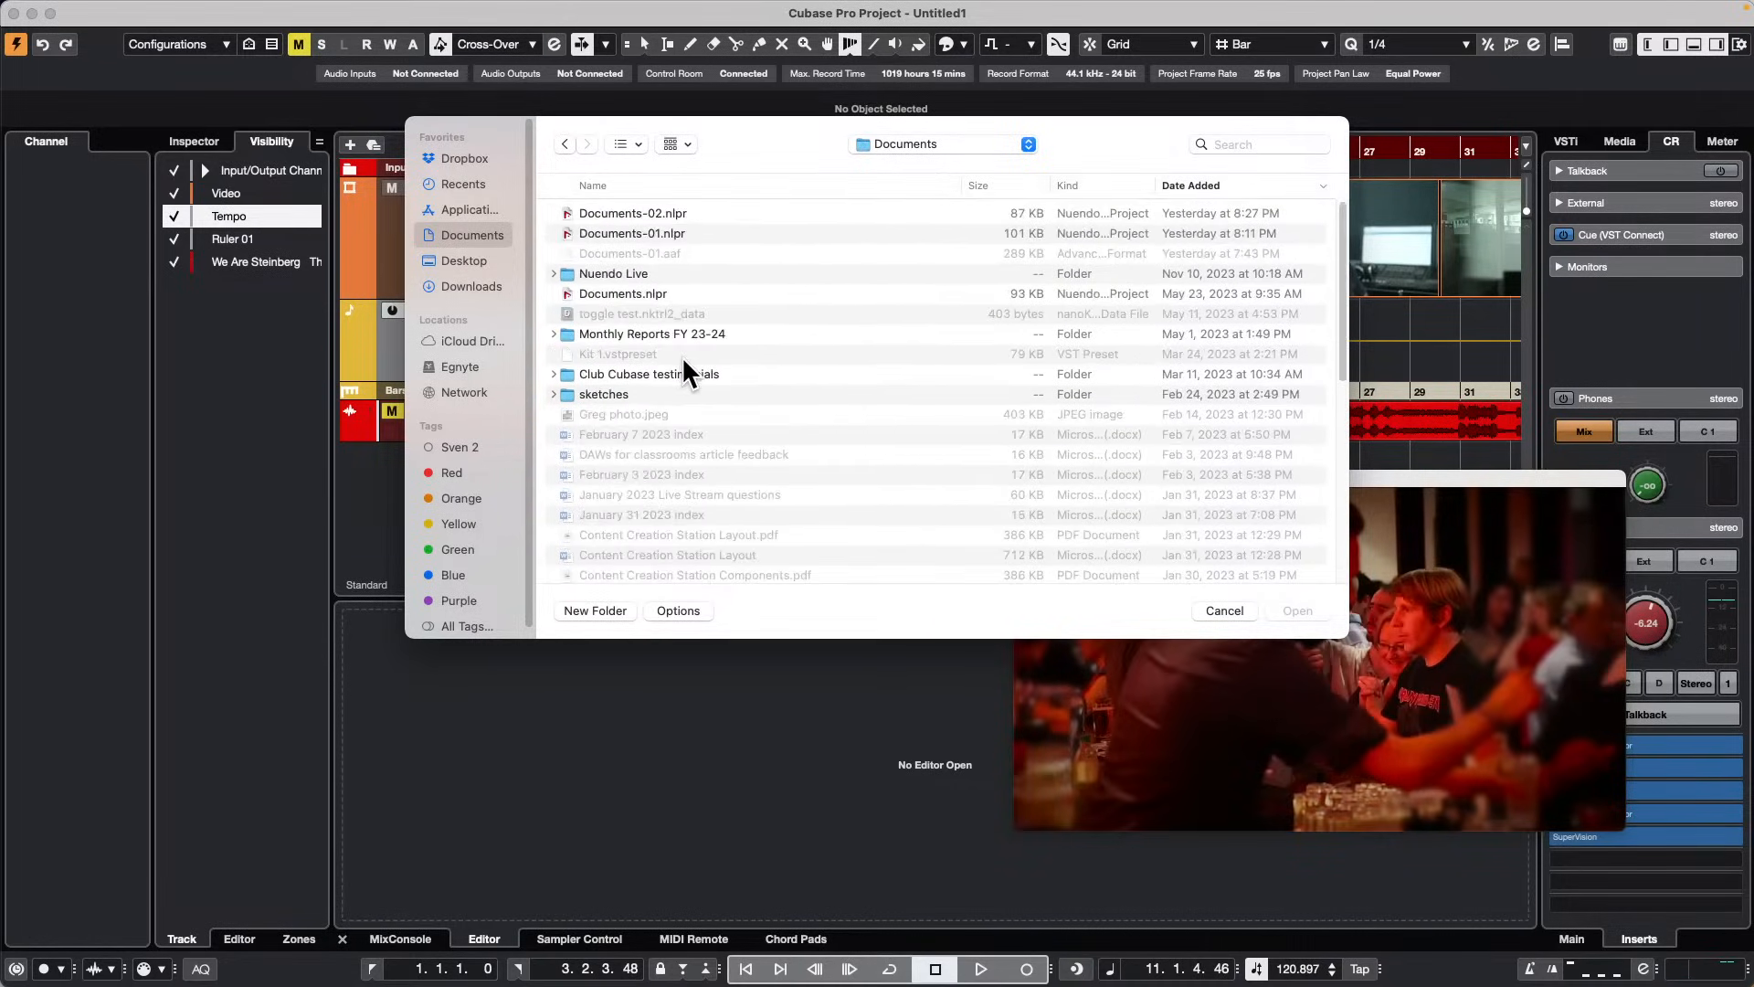
pyautogui.scroll(-5, 744, 413)
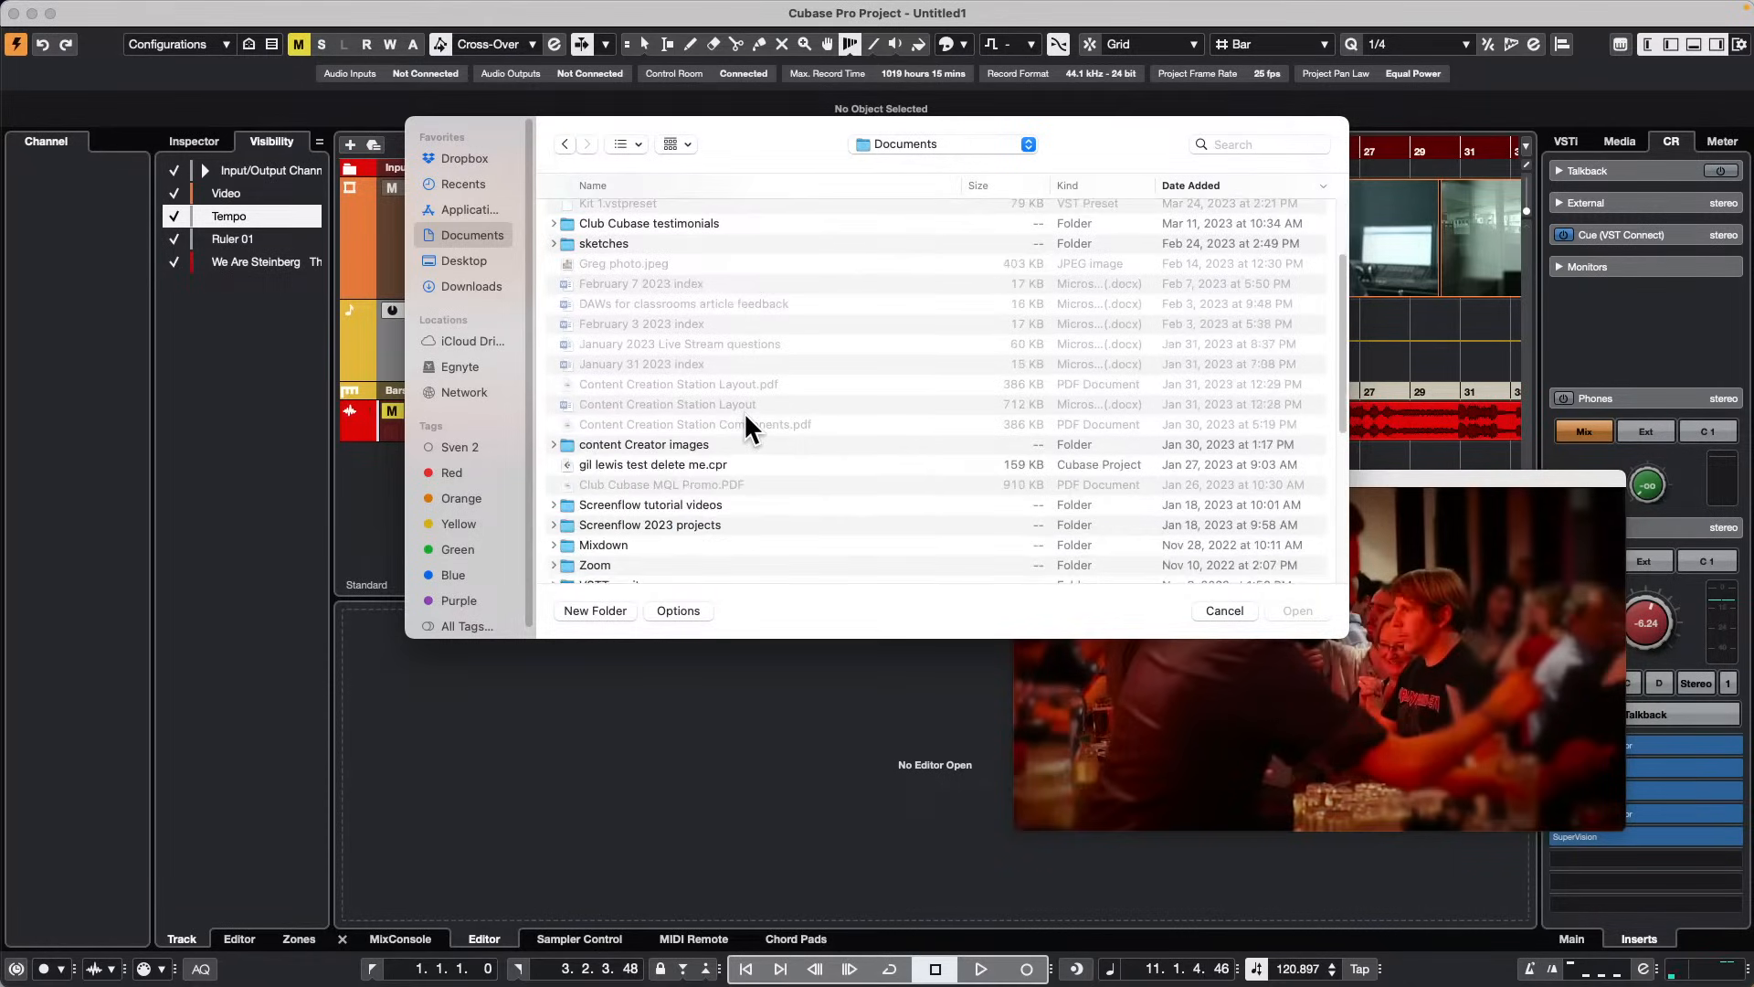
pyautogui.scroll(-3, 744, 430)
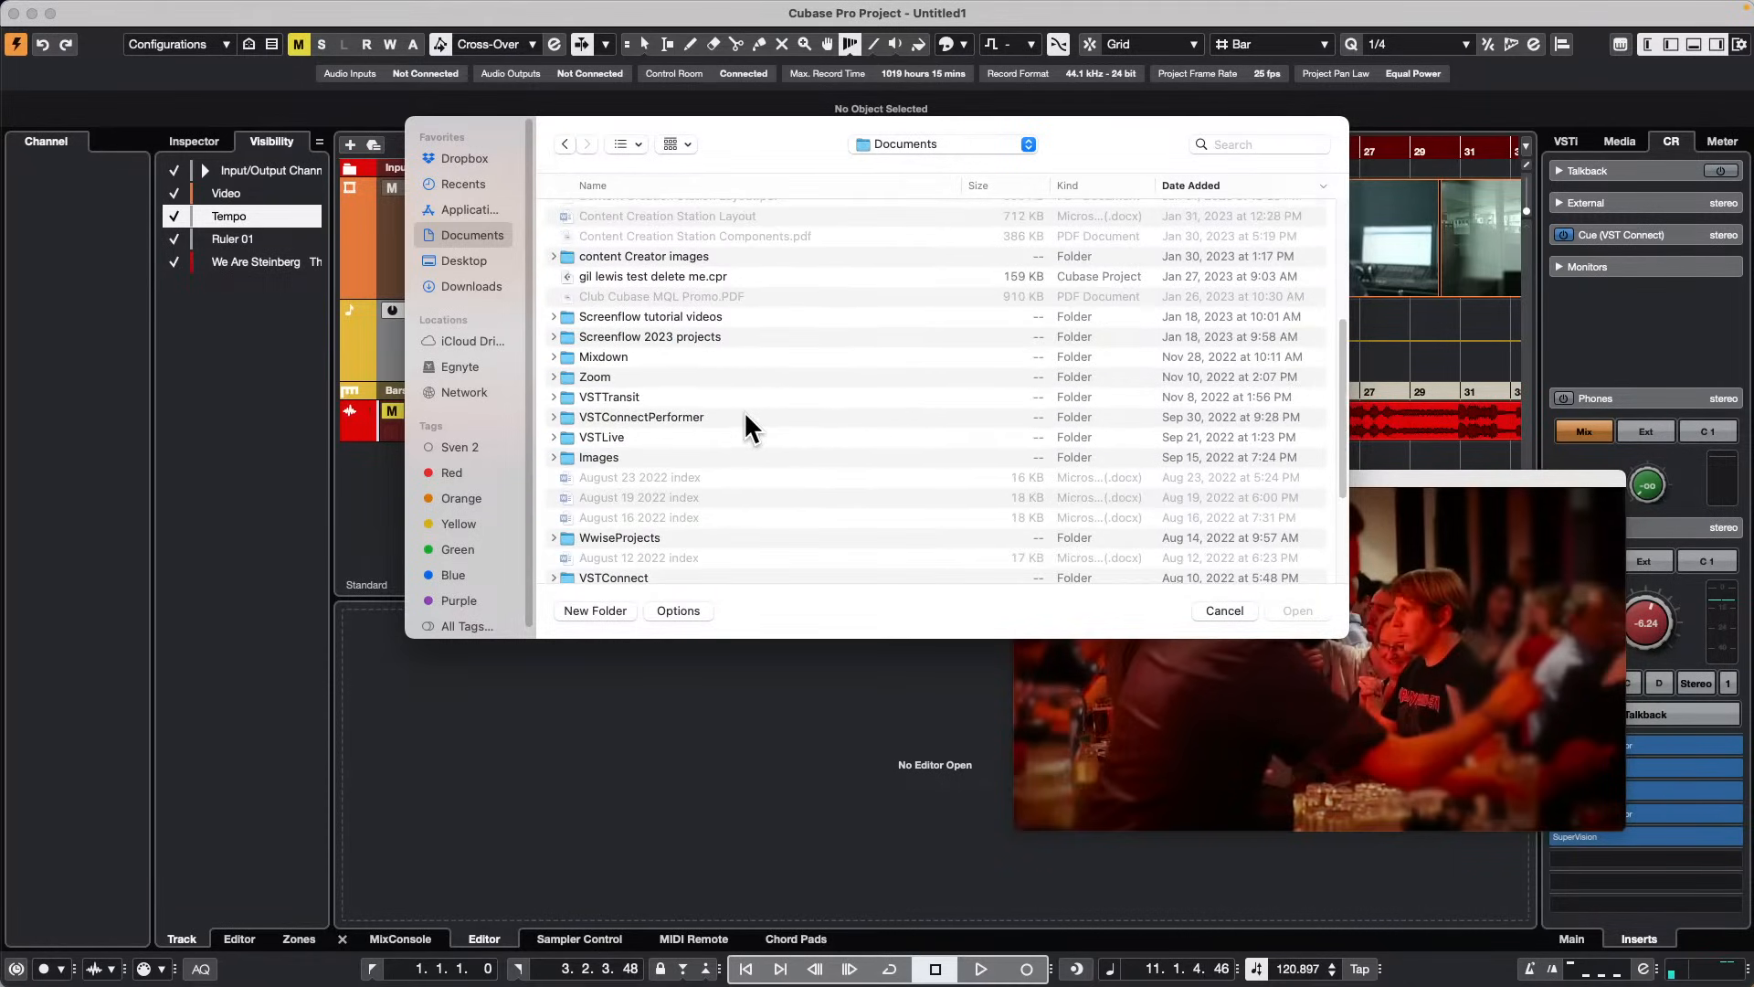
pyautogui.scroll(-1, 746, 415)
pyautogui.click(640, 182)
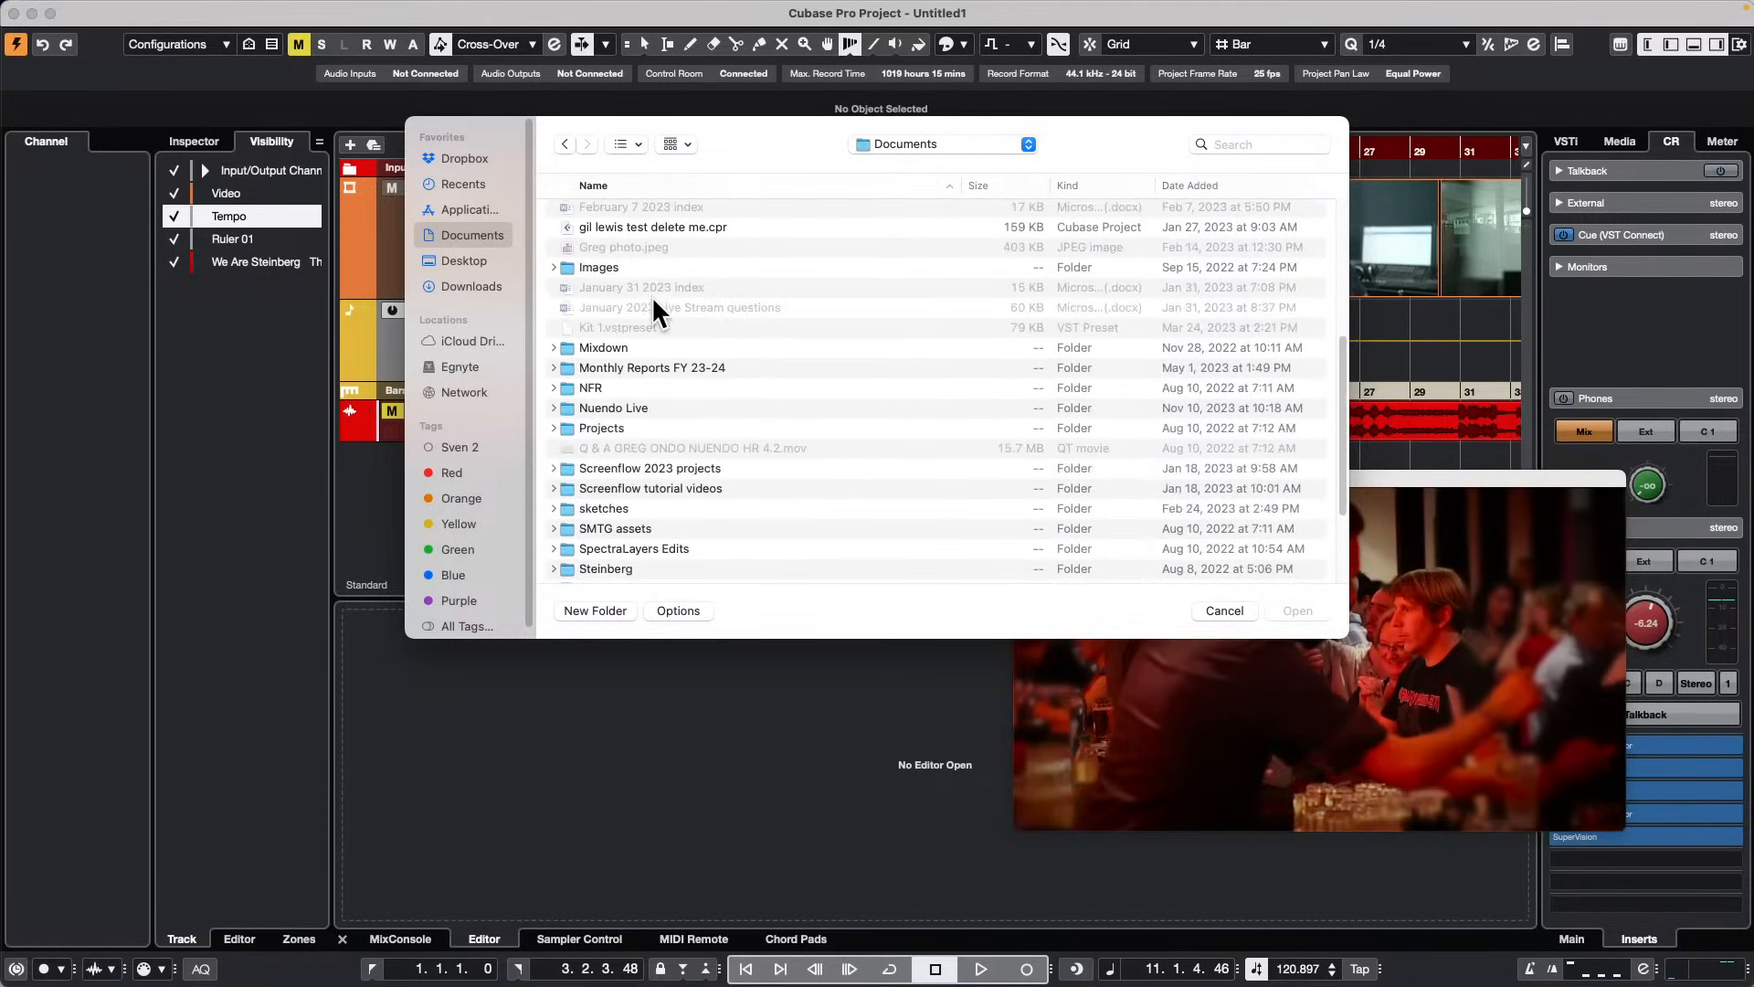
pyautogui.doubleClick(568, 426)
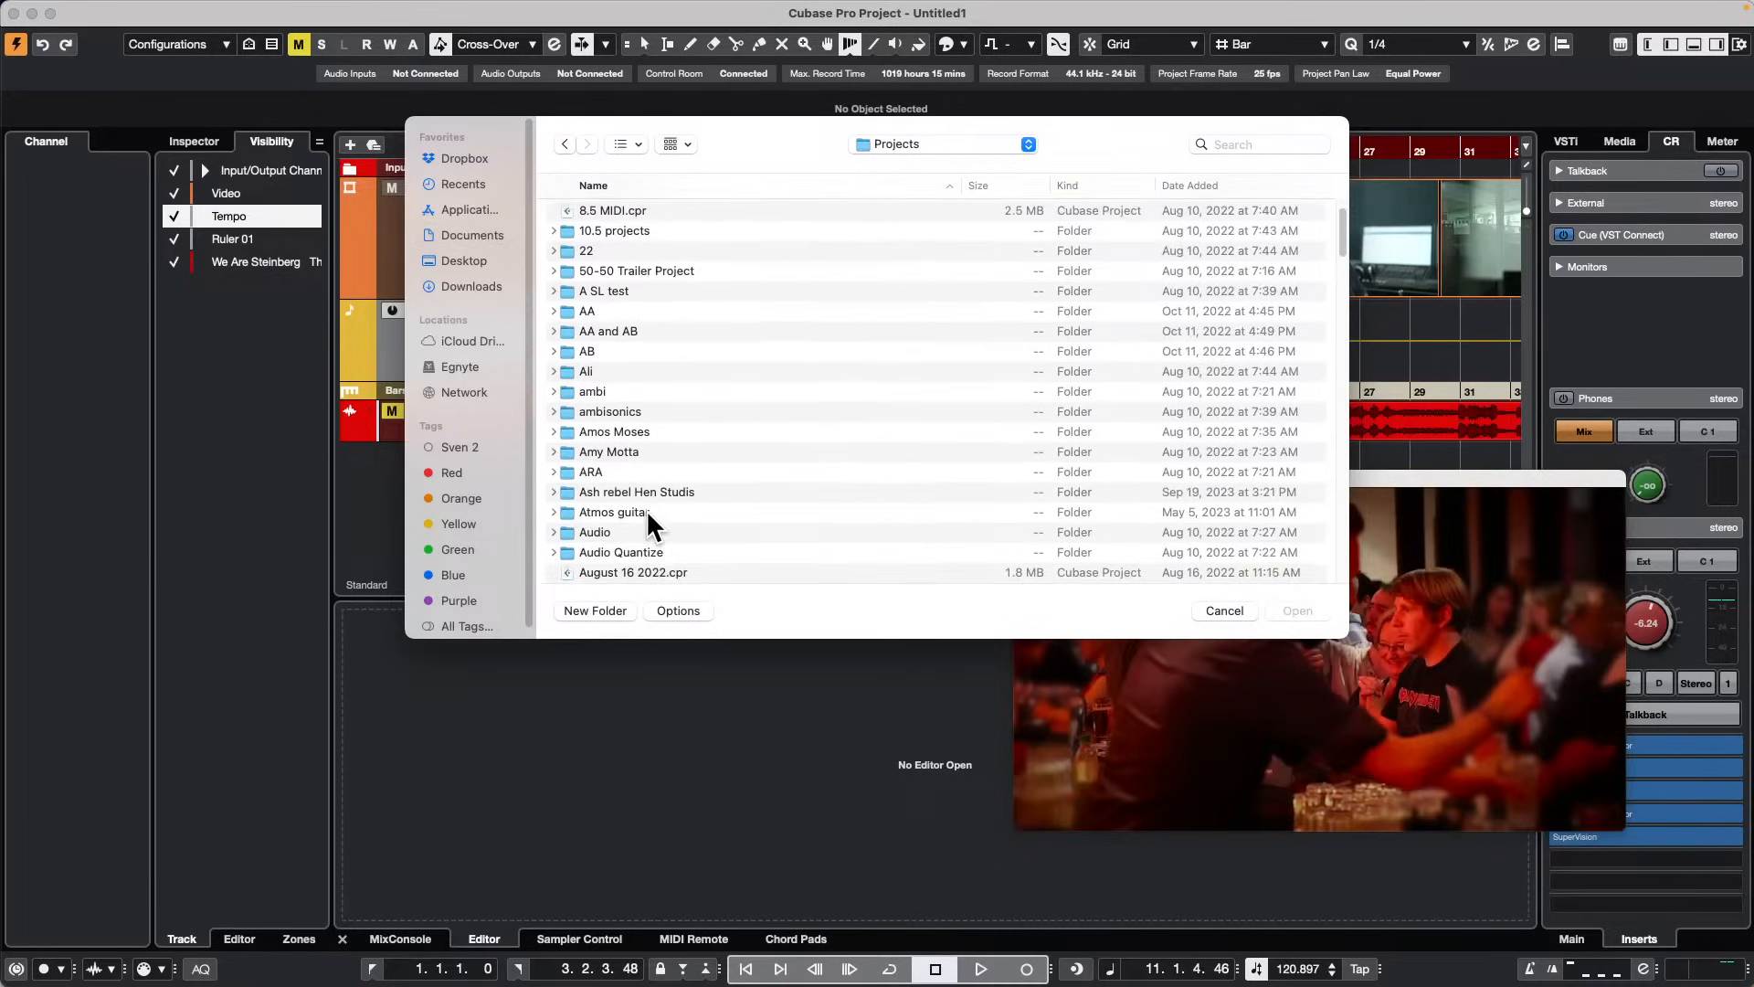
# Step: Open be someone.cpr from the Be Someone folder and activate the project
pyautogui.scroll(-5, 648, 512)
pyautogui.click(657, 496)
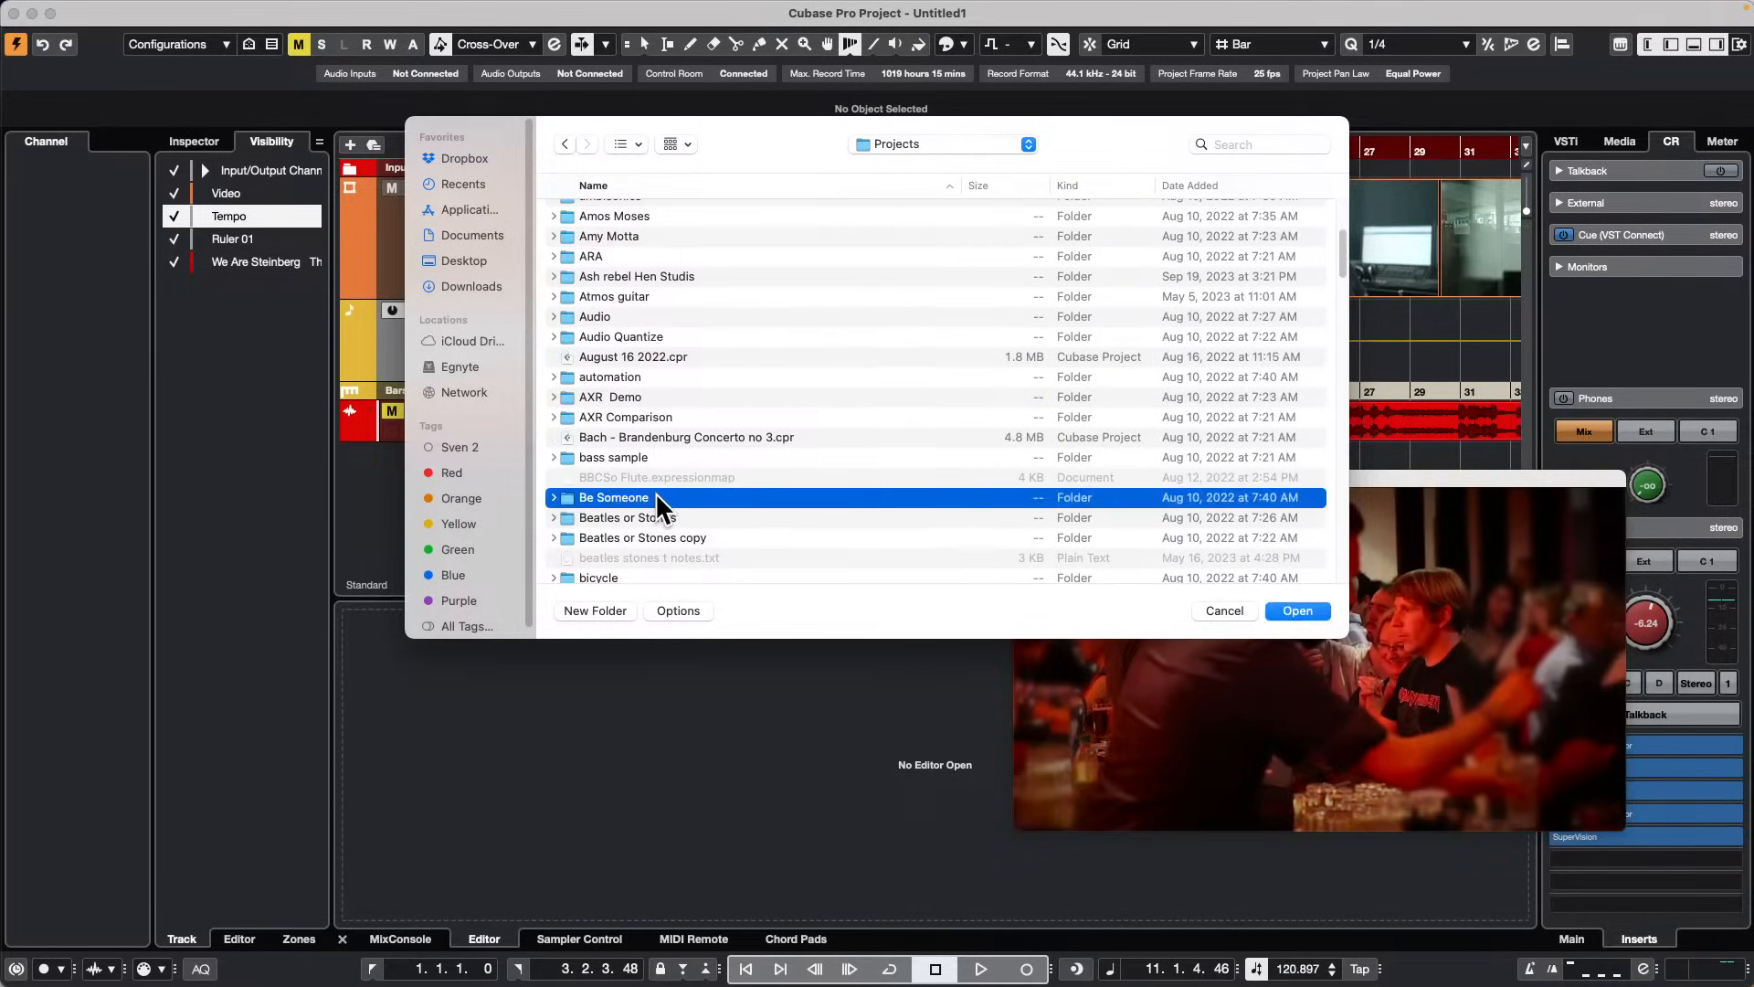
pyautogui.doubleClick(655, 496)
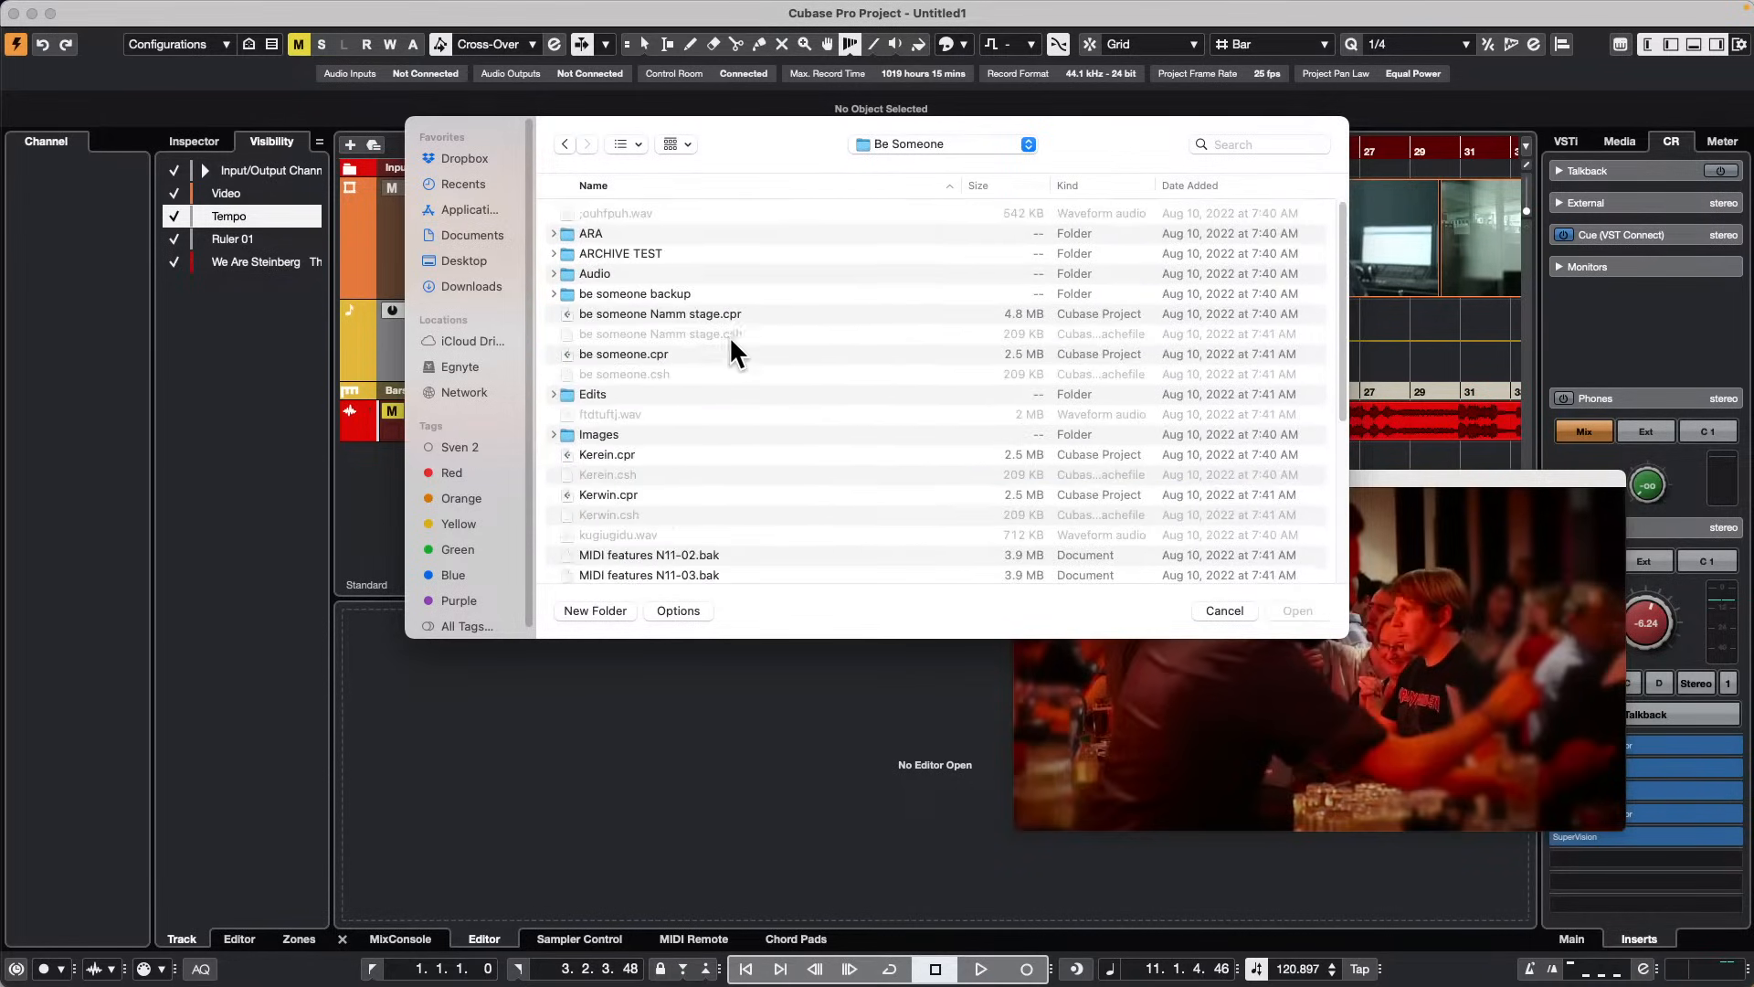
pyautogui.doubleClick(647, 351)
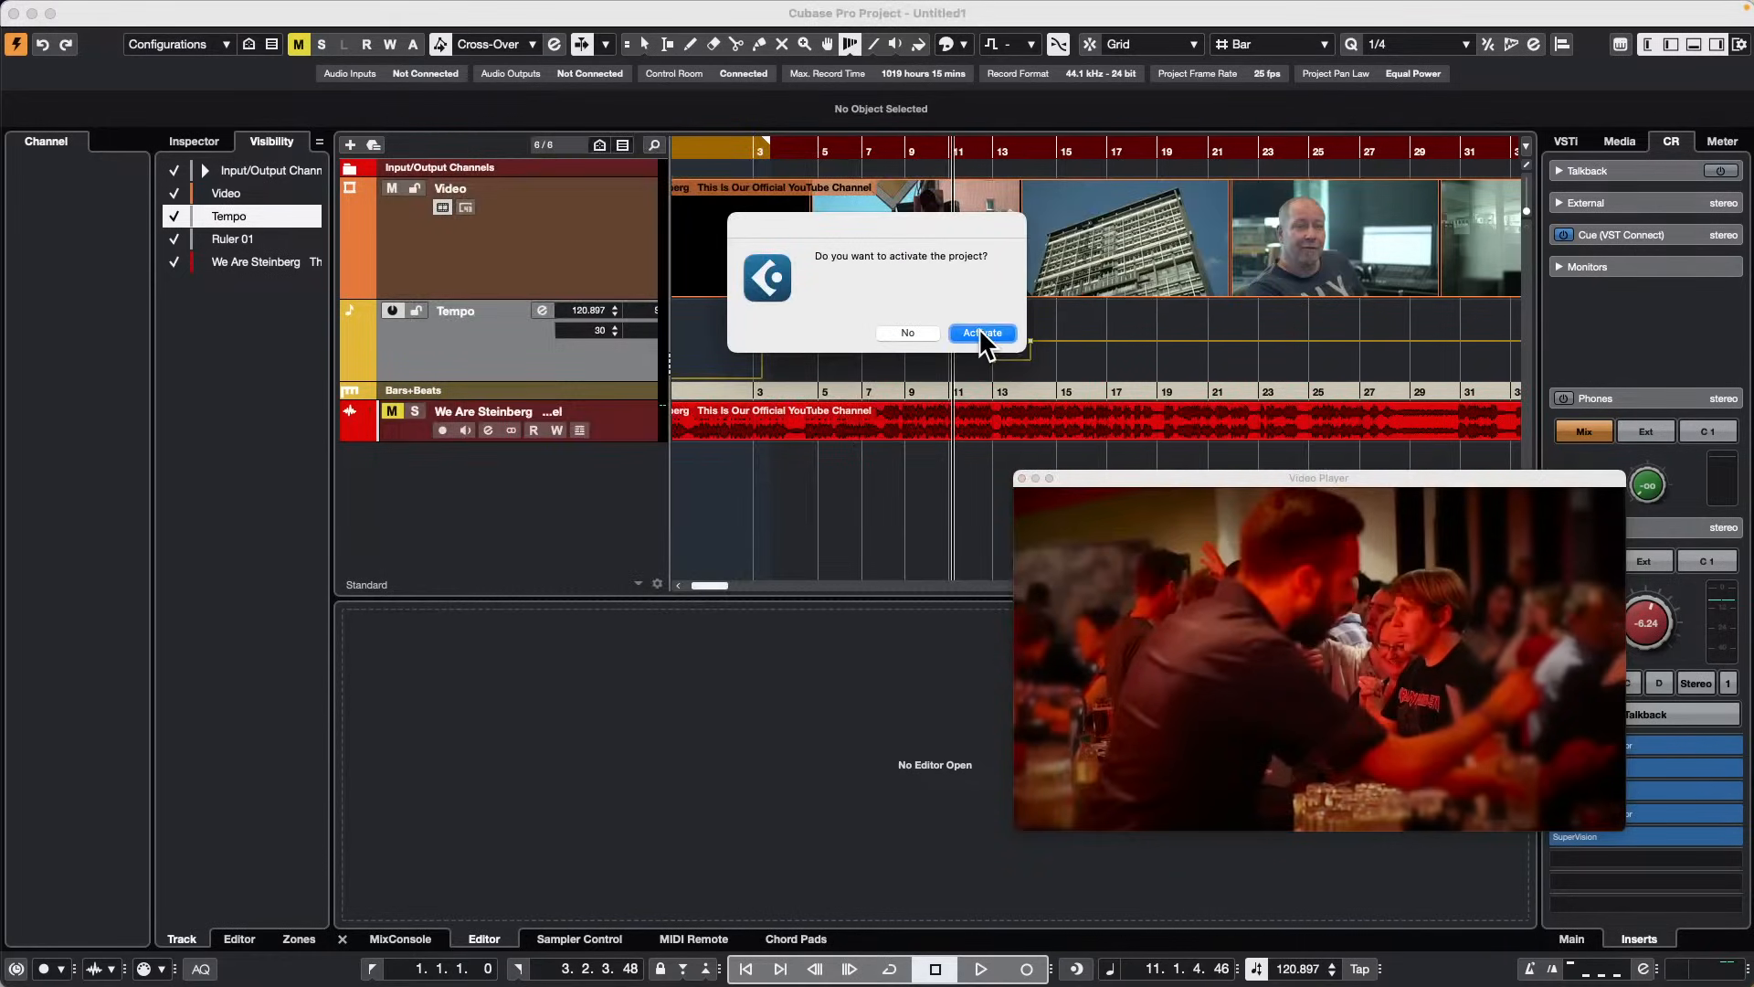
pyautogui.click(979, 331)
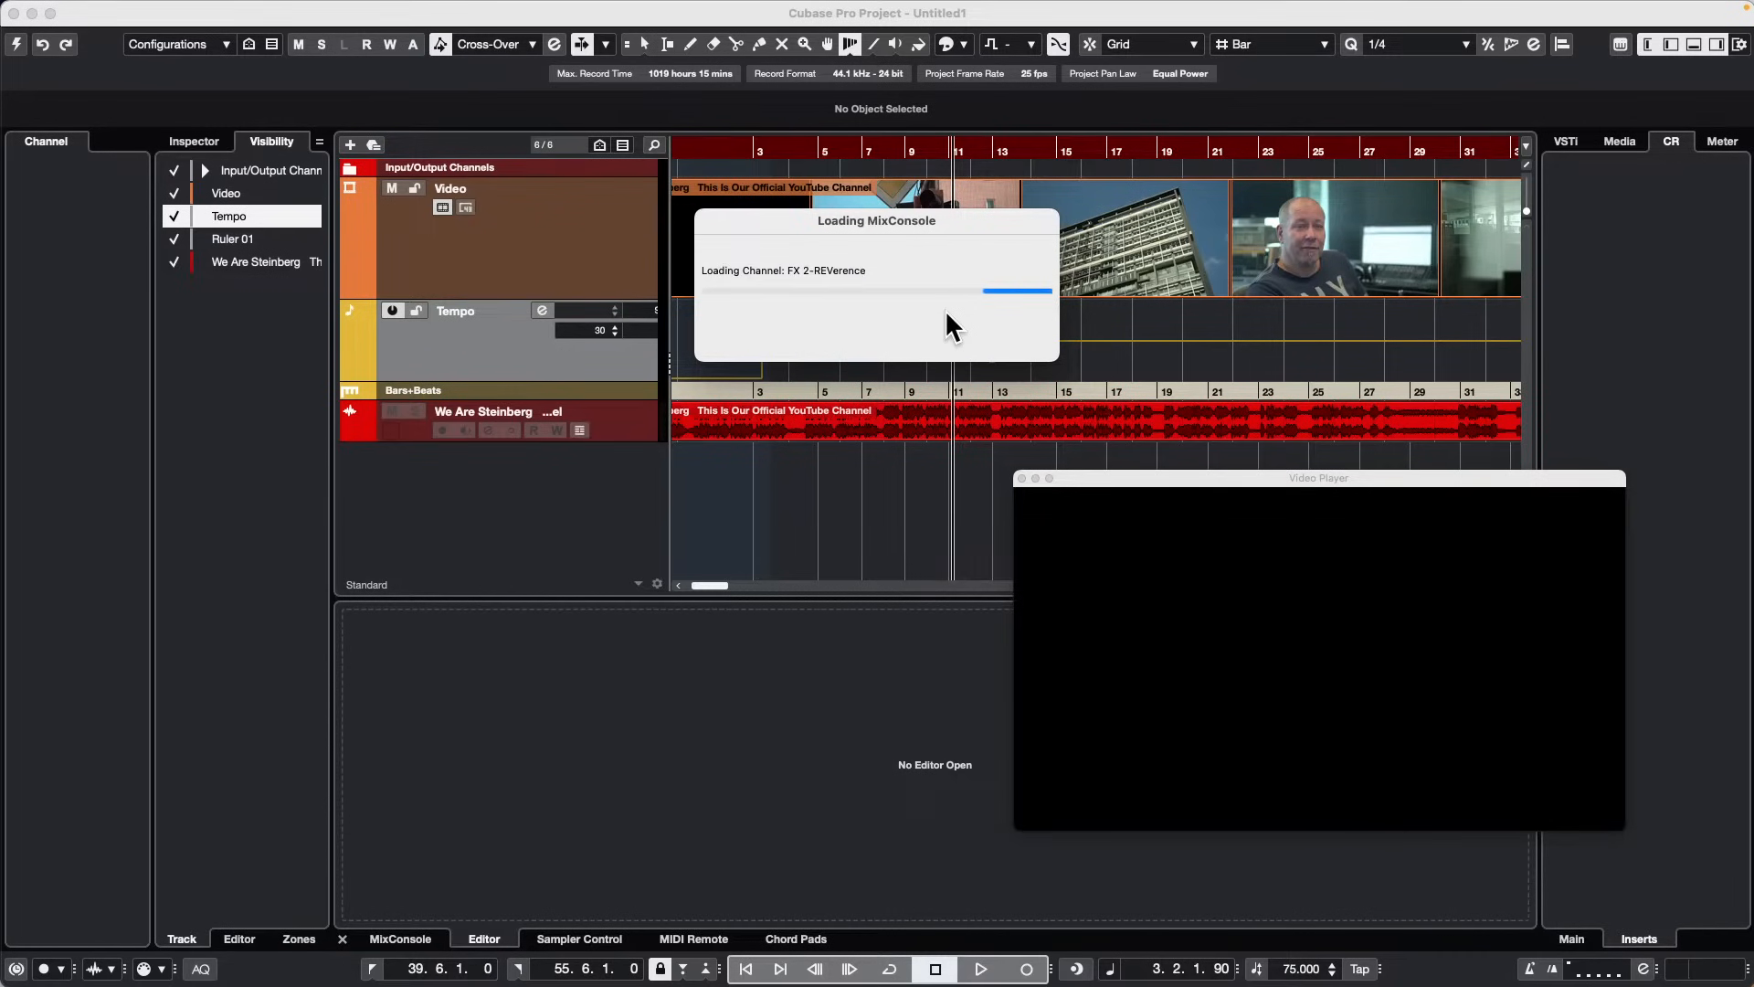
pyautogui.click(1218, 718)
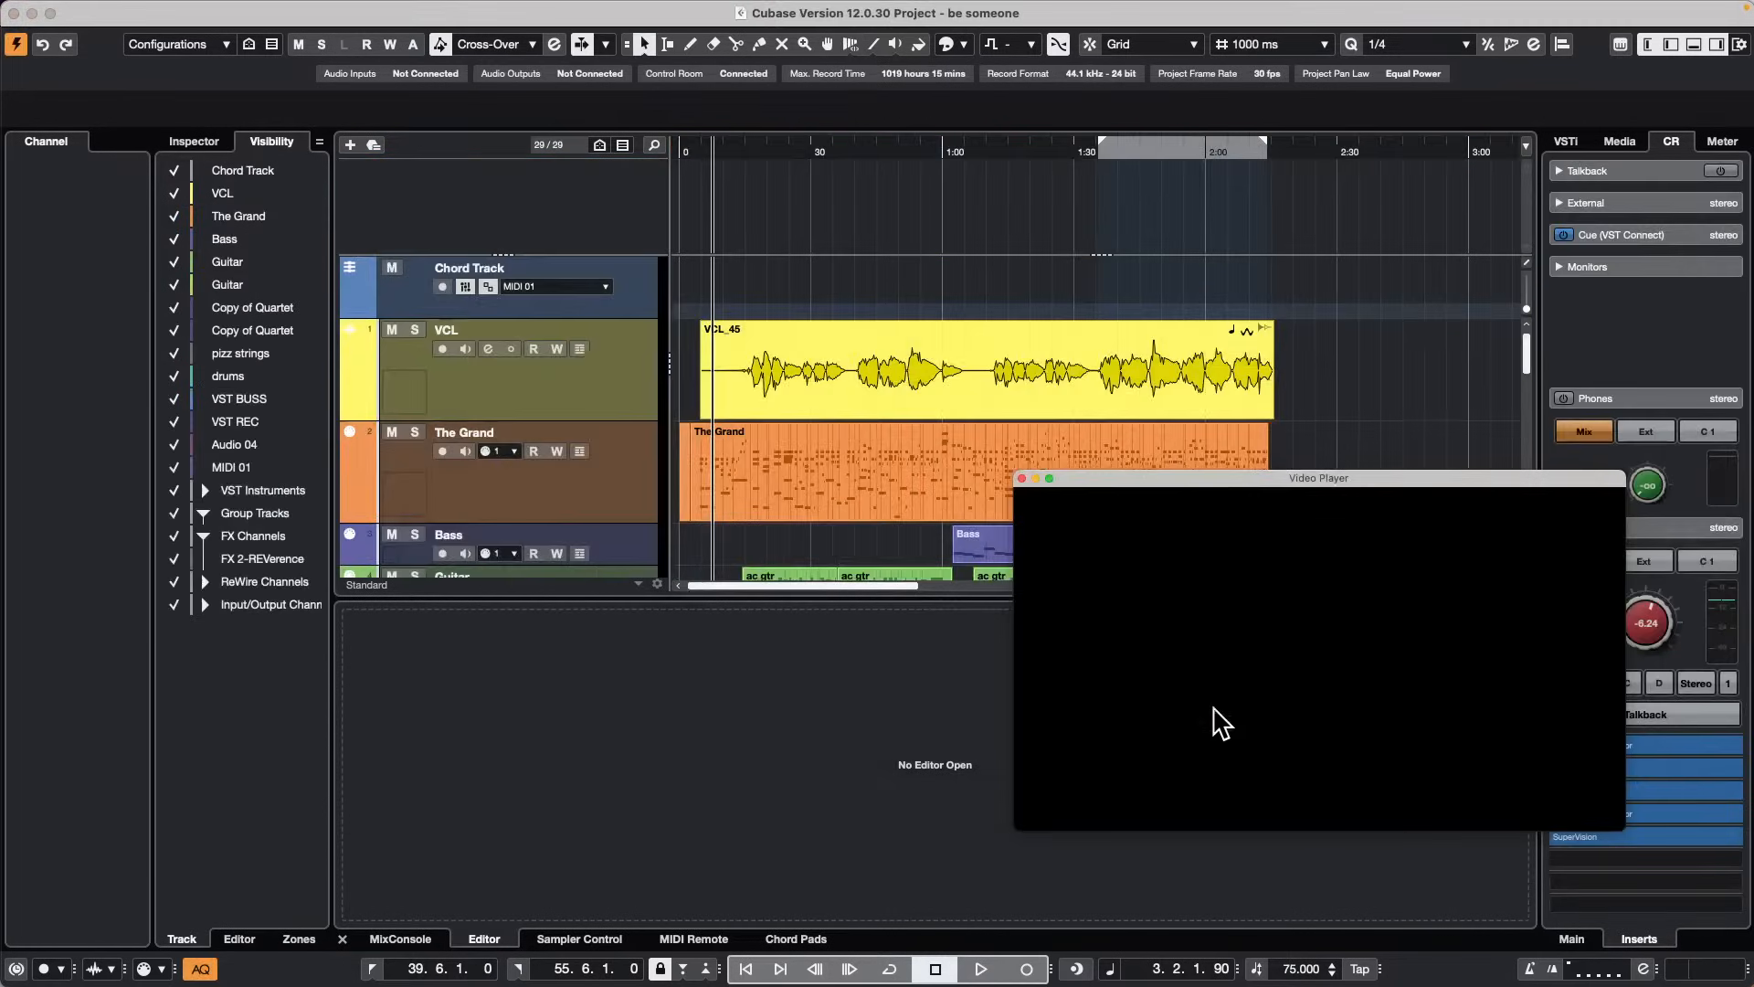
# Step: Create chord events from The Grand part, including bass notes and tensions and detecting arpeggios
pyautogui.click(840, 480)
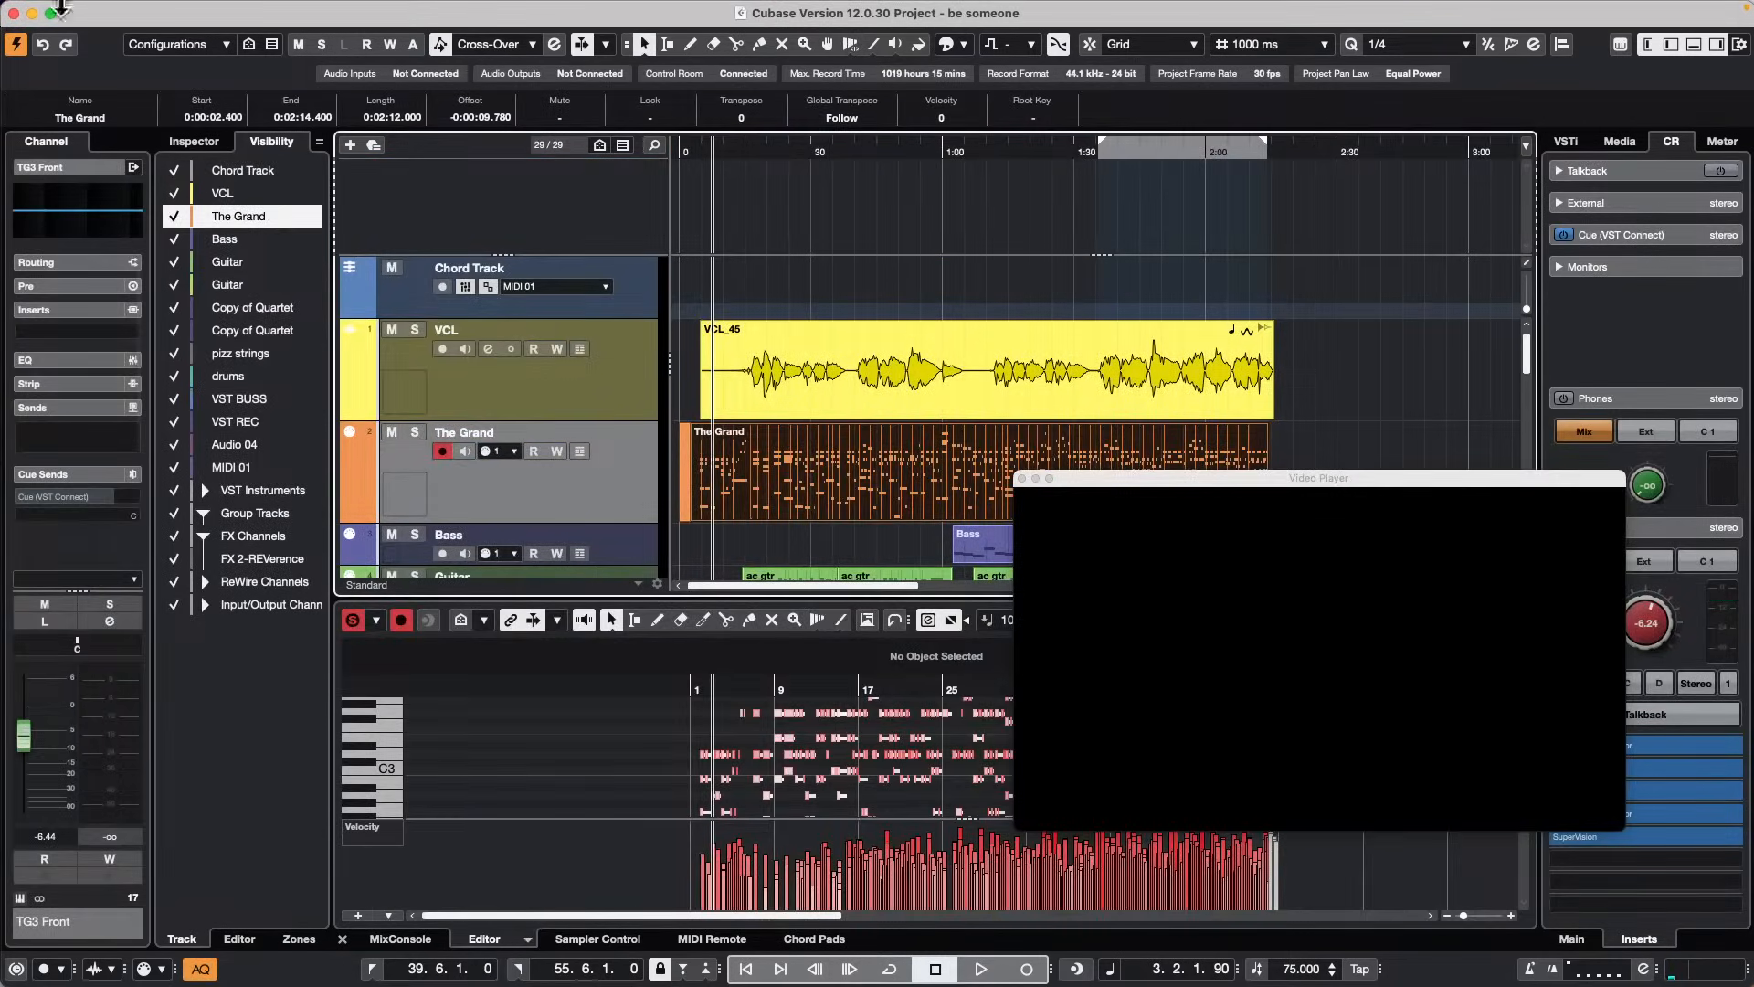
pyautogui.click(161, 10)
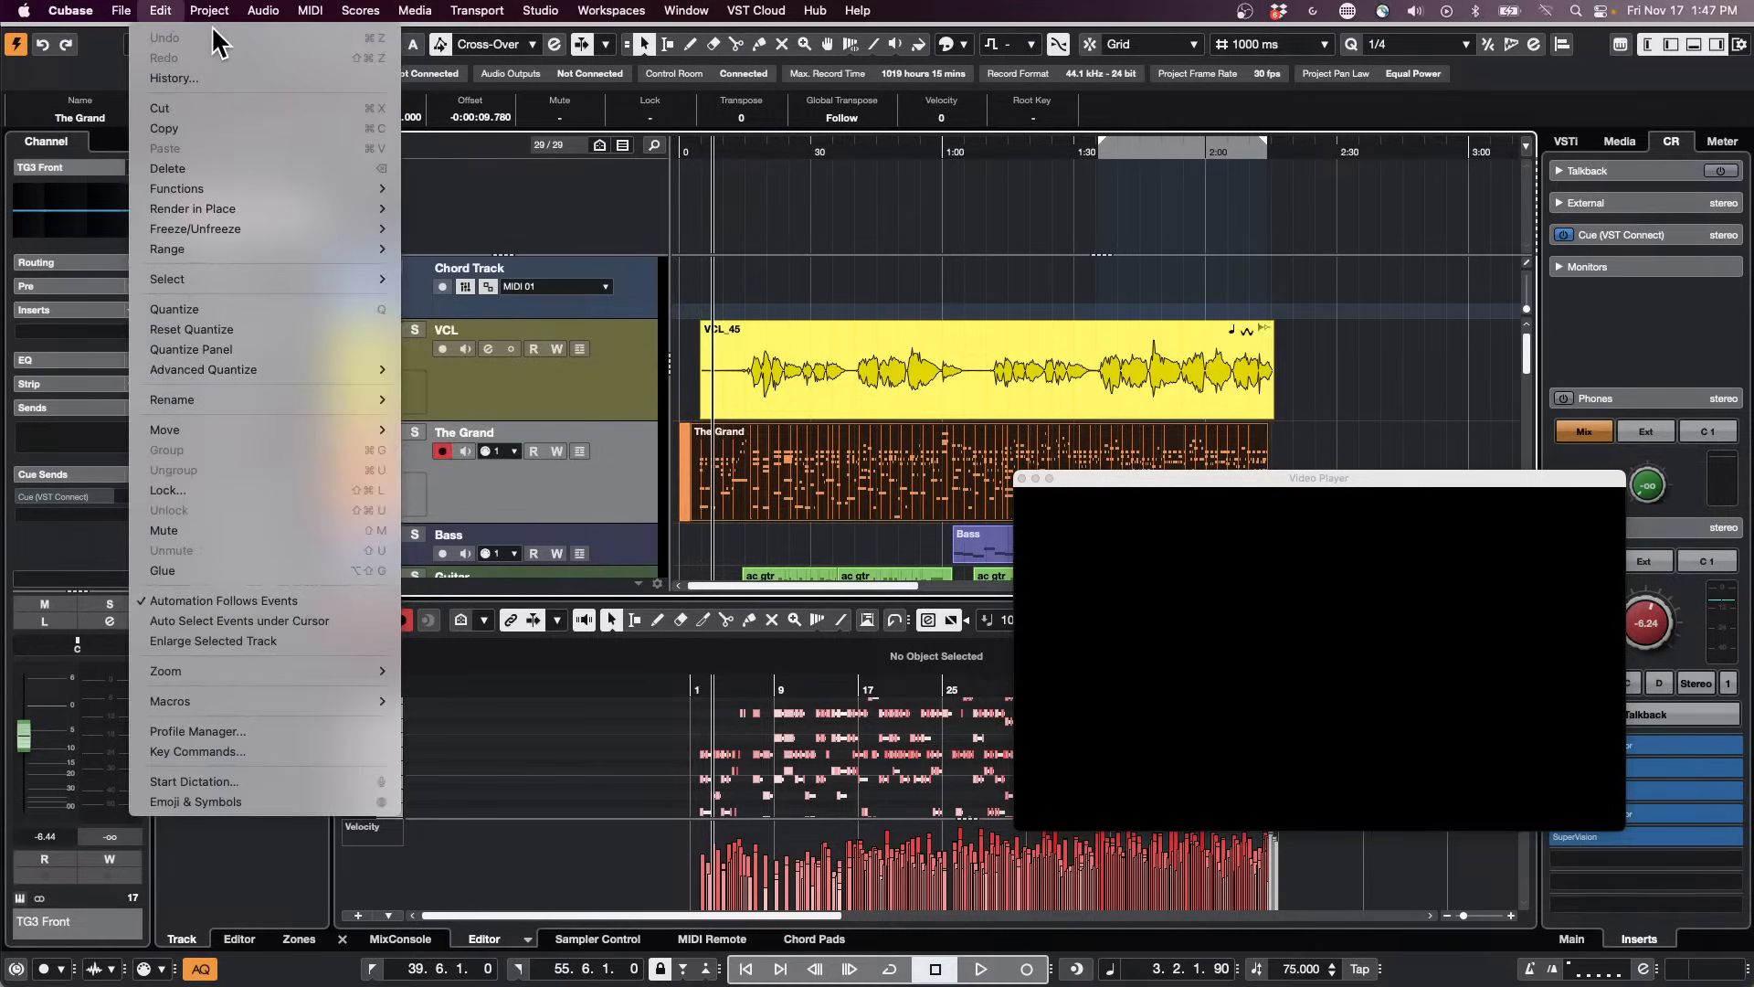
pyautogui.moveTo(209, 10)
pyautogui.moveTo(288, 393)
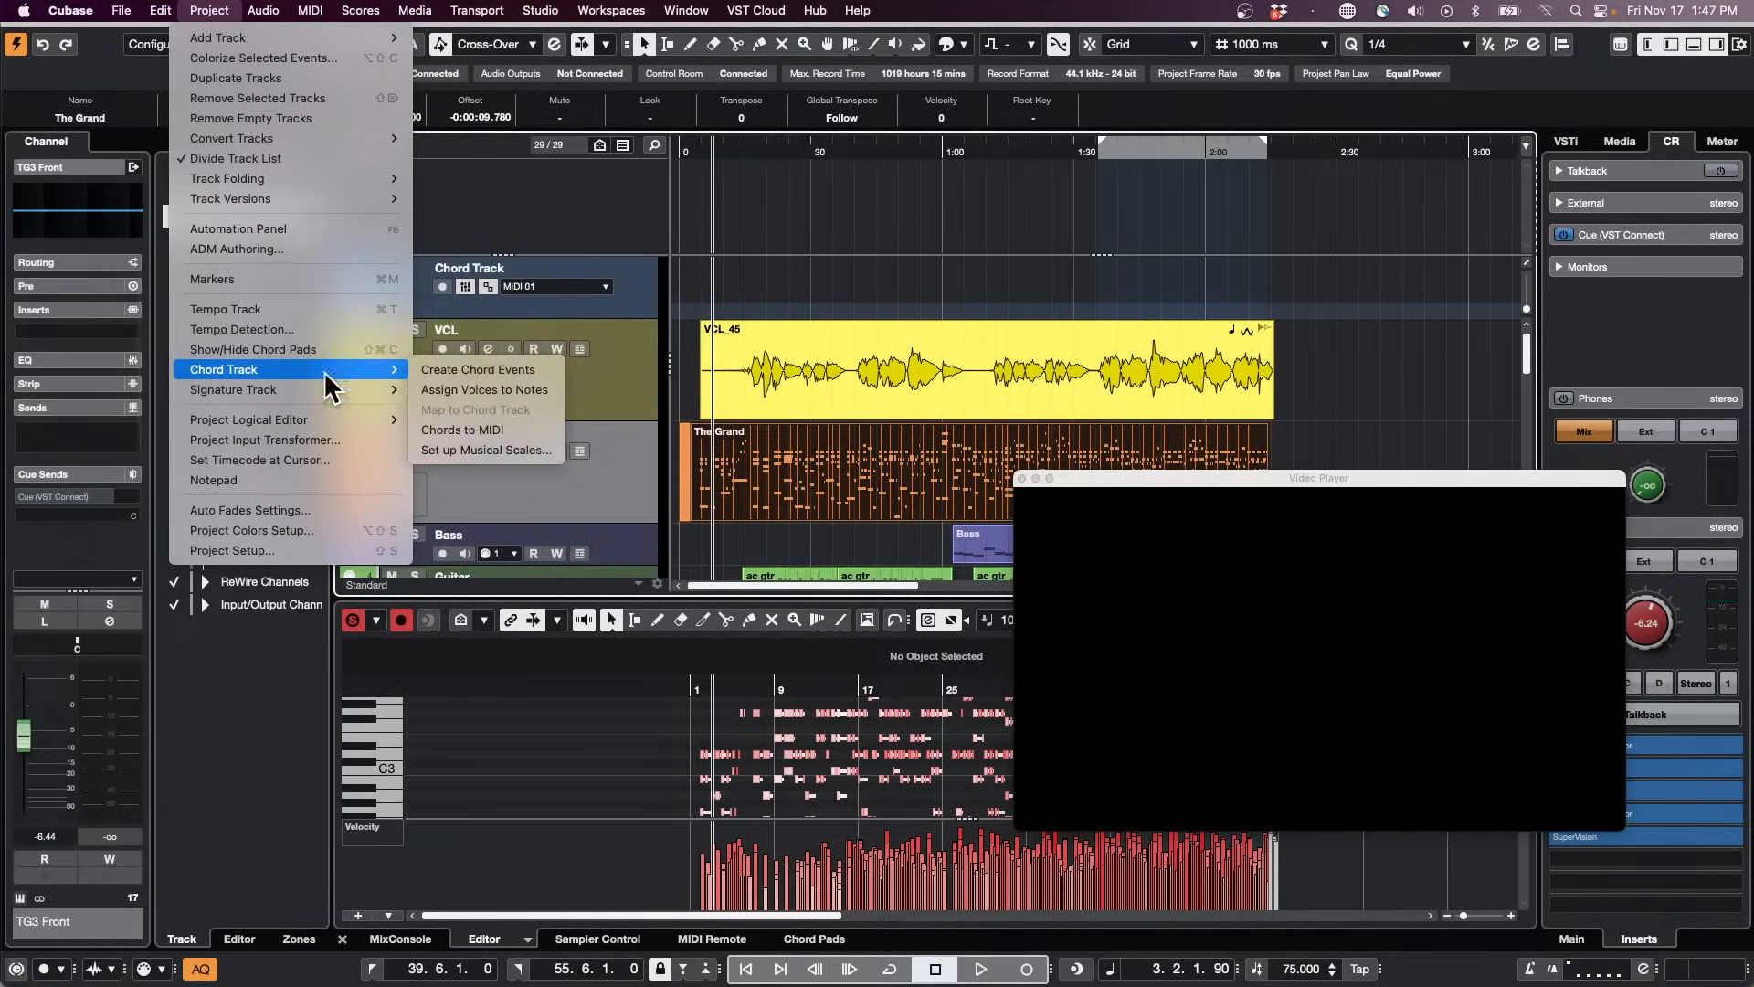
pyautogui.click(520, 371)
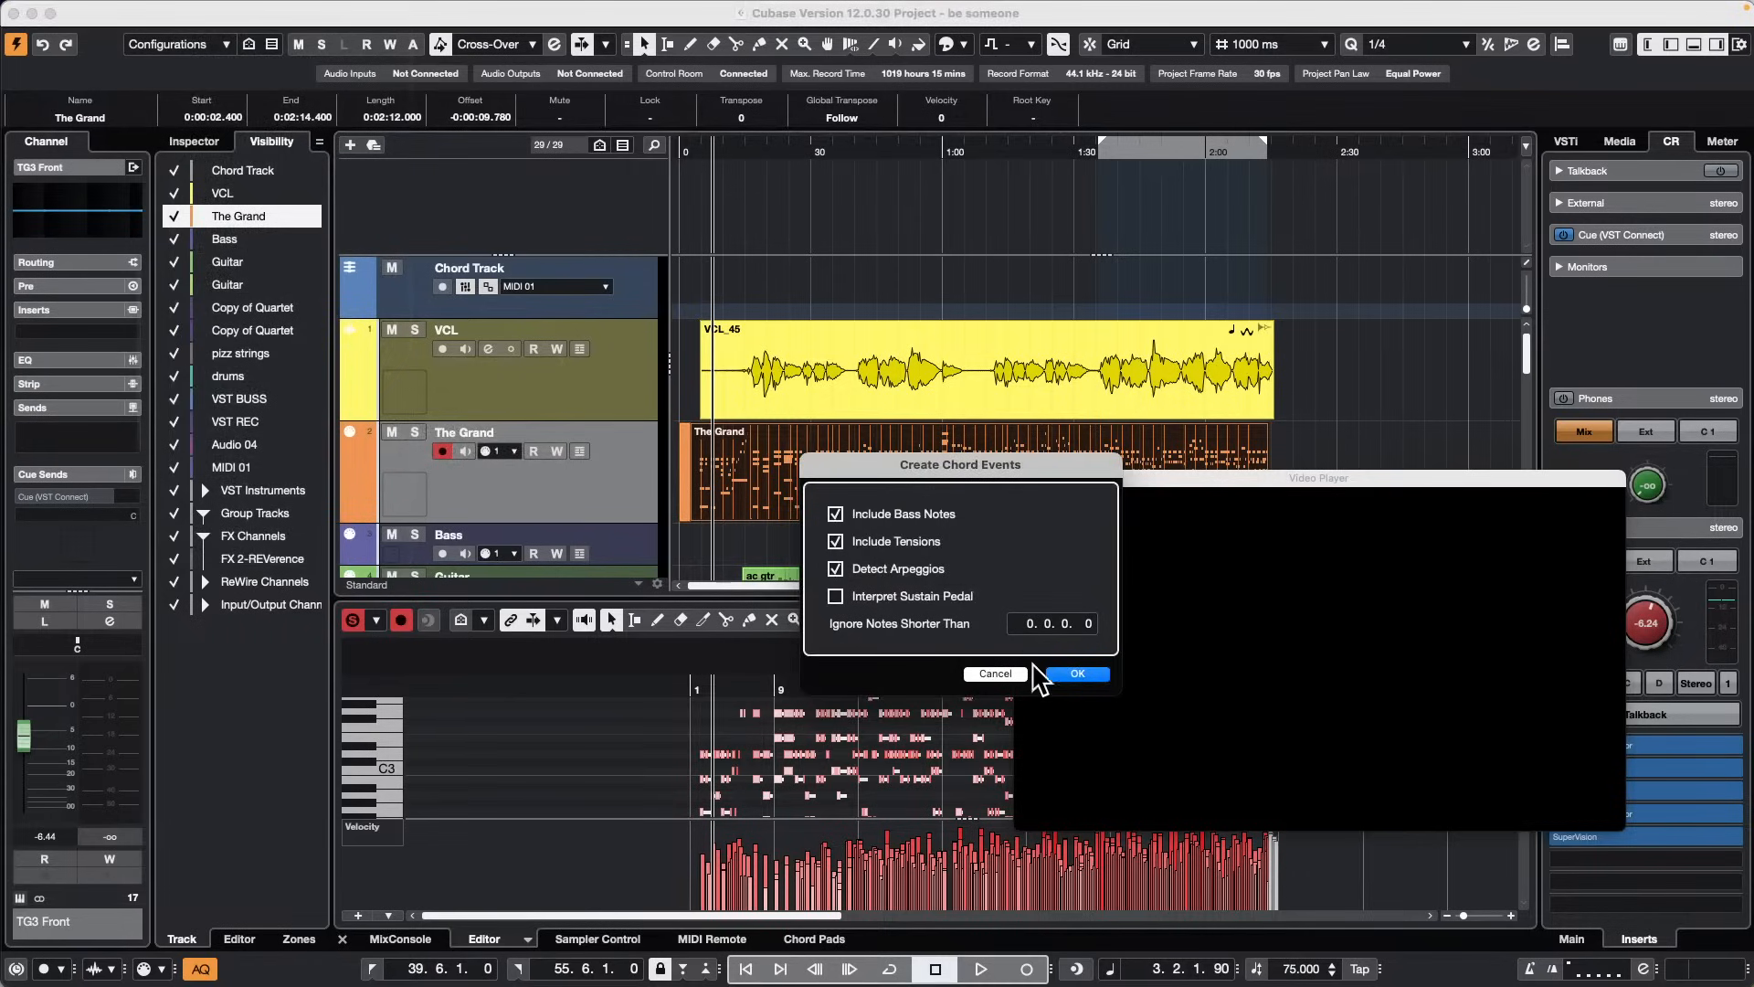
pyautogui.click(1083, 676)
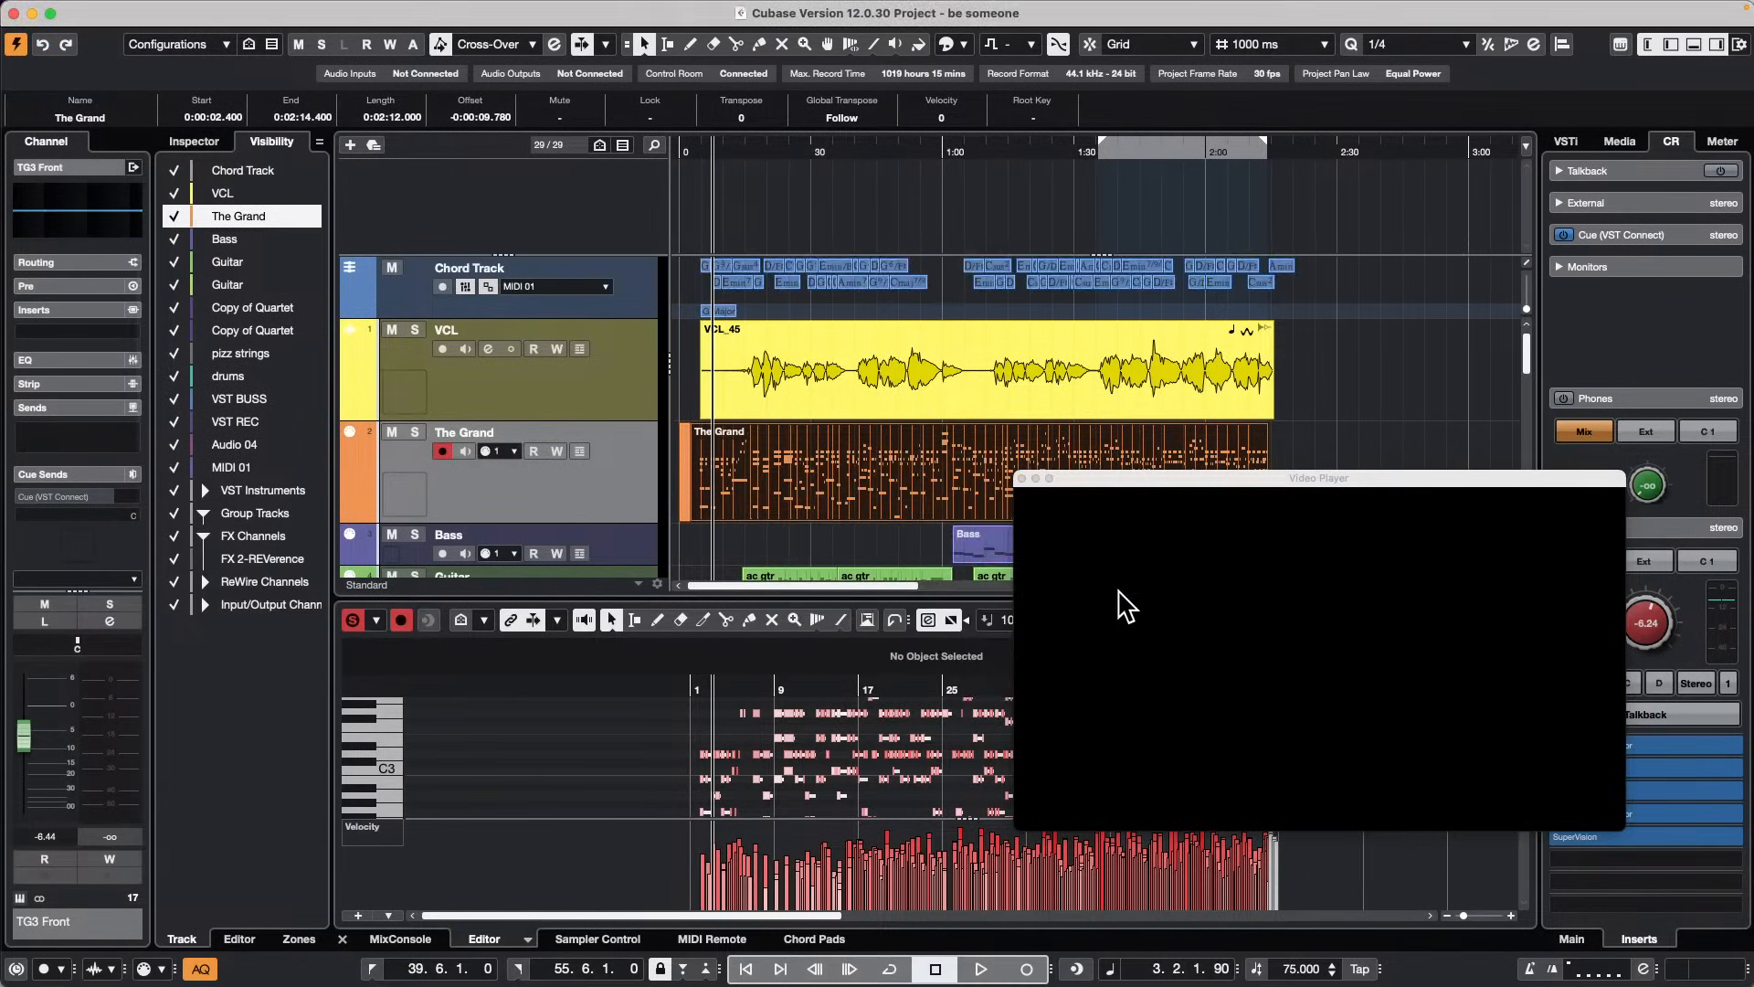
# Step: Generate a harmony voice from the VCL vocal between about 23.6 and 27.9 seconds, reducing vibrato strength by 80 %
pyautogui.click(808, 399)
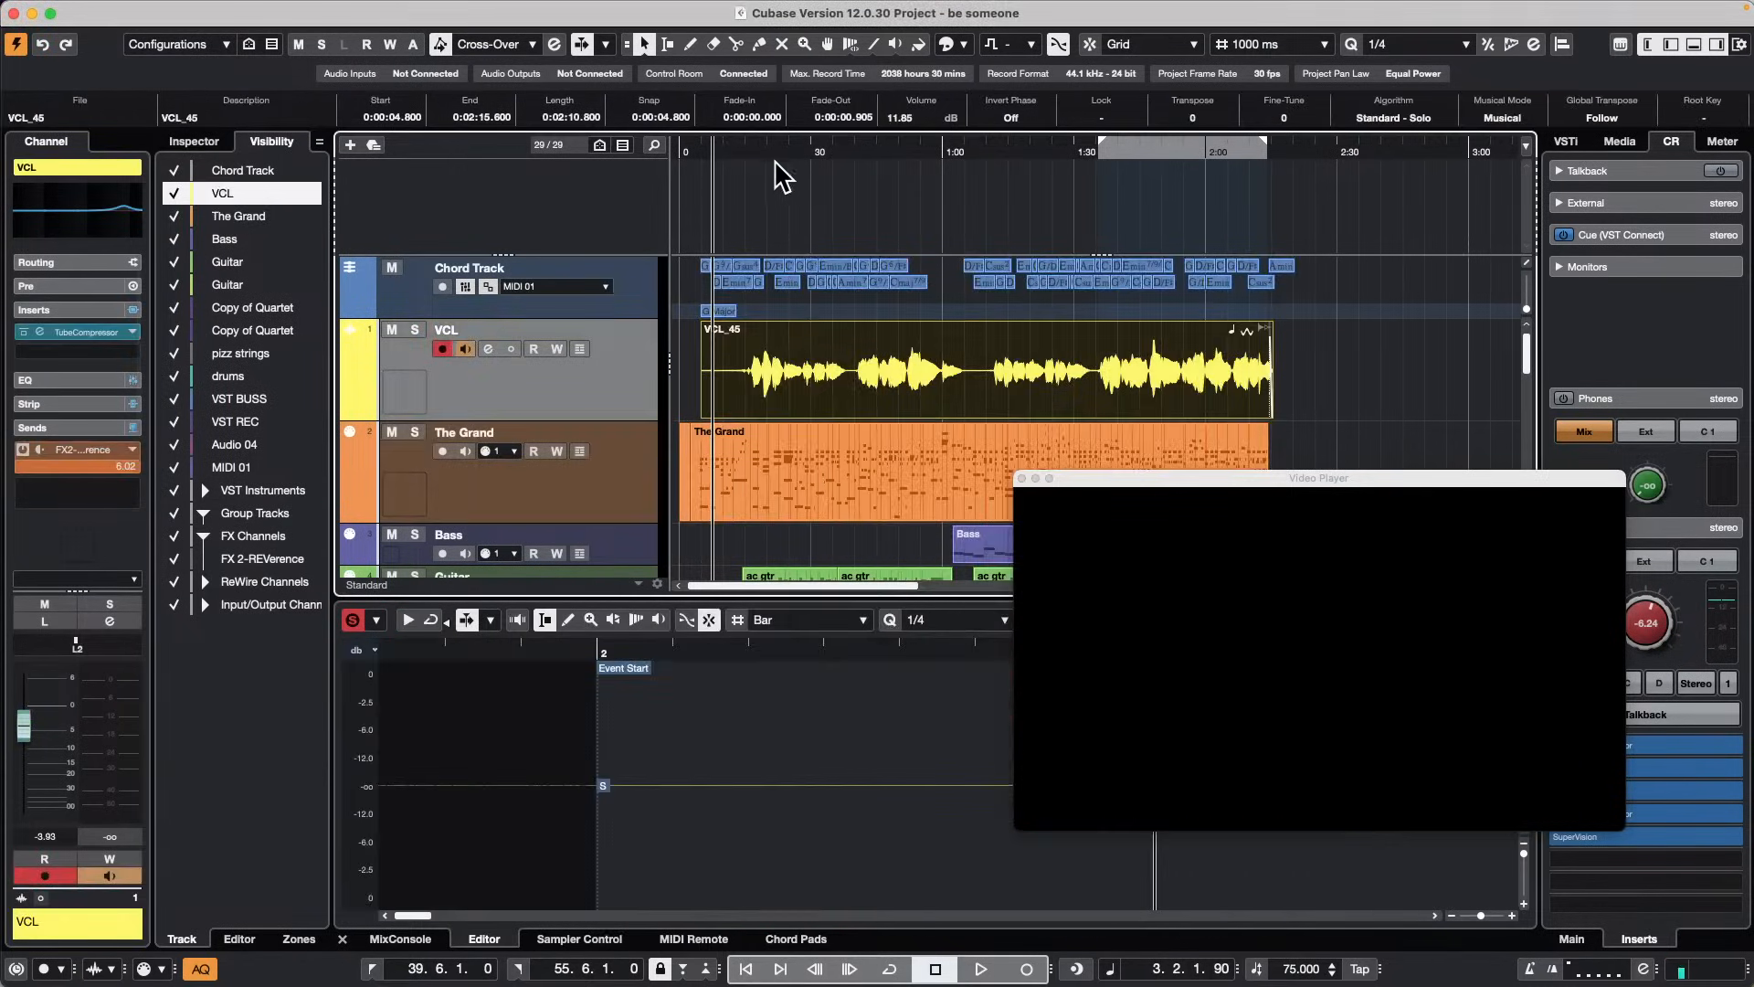
pyautogui.moveTo(778, 163); pyautogui.dragTo(750, 251)
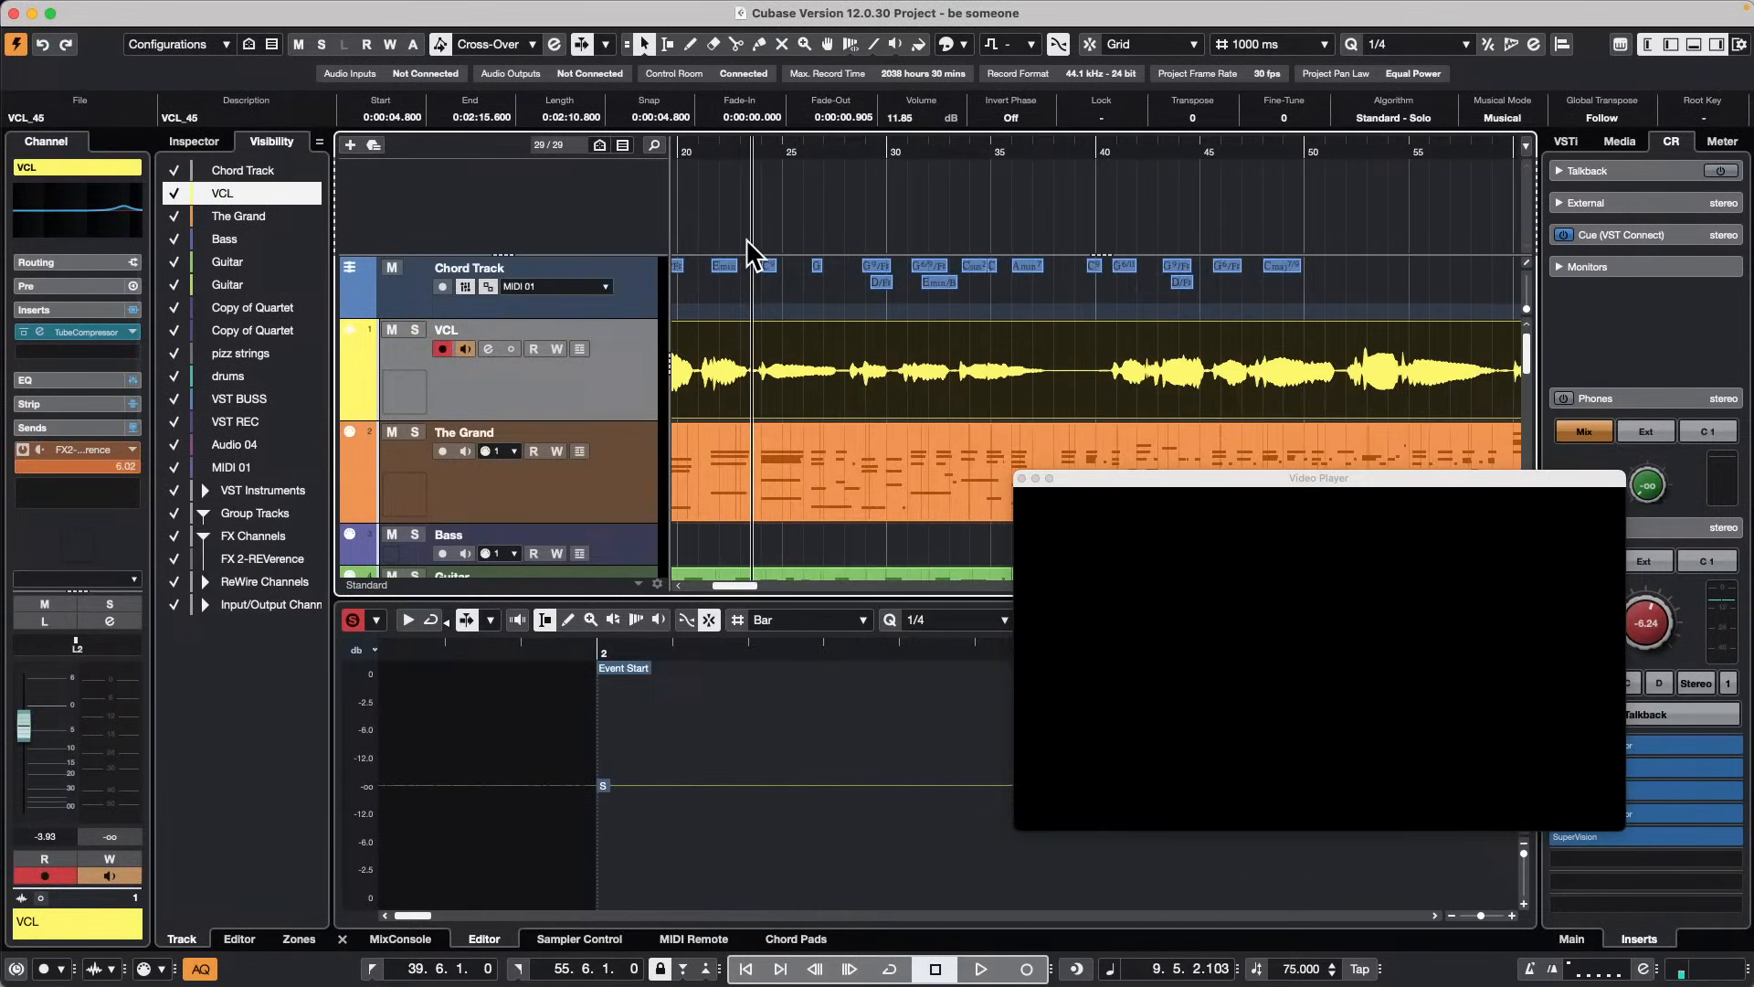
pyautogui.press('2')
pyautogui.click(750, 375)
pyautogui.moveTo(750, 374); pyautogui.dragTo(839, 376)
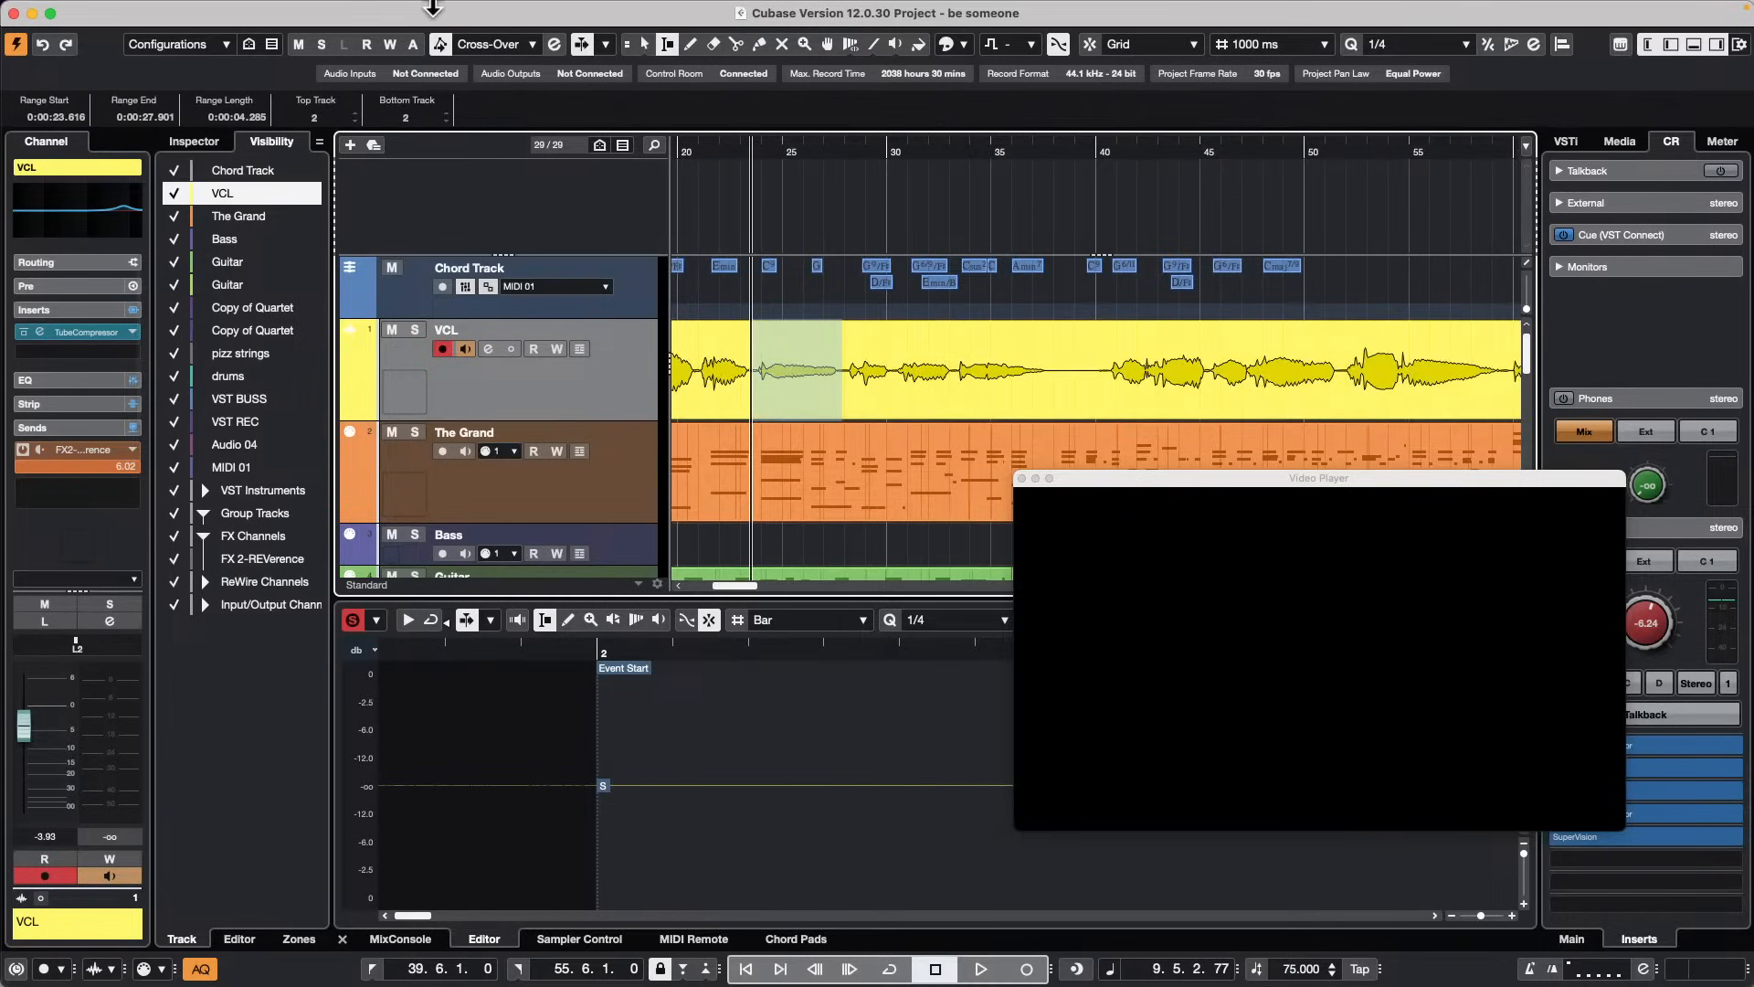
pyautogui.click(226, 11)
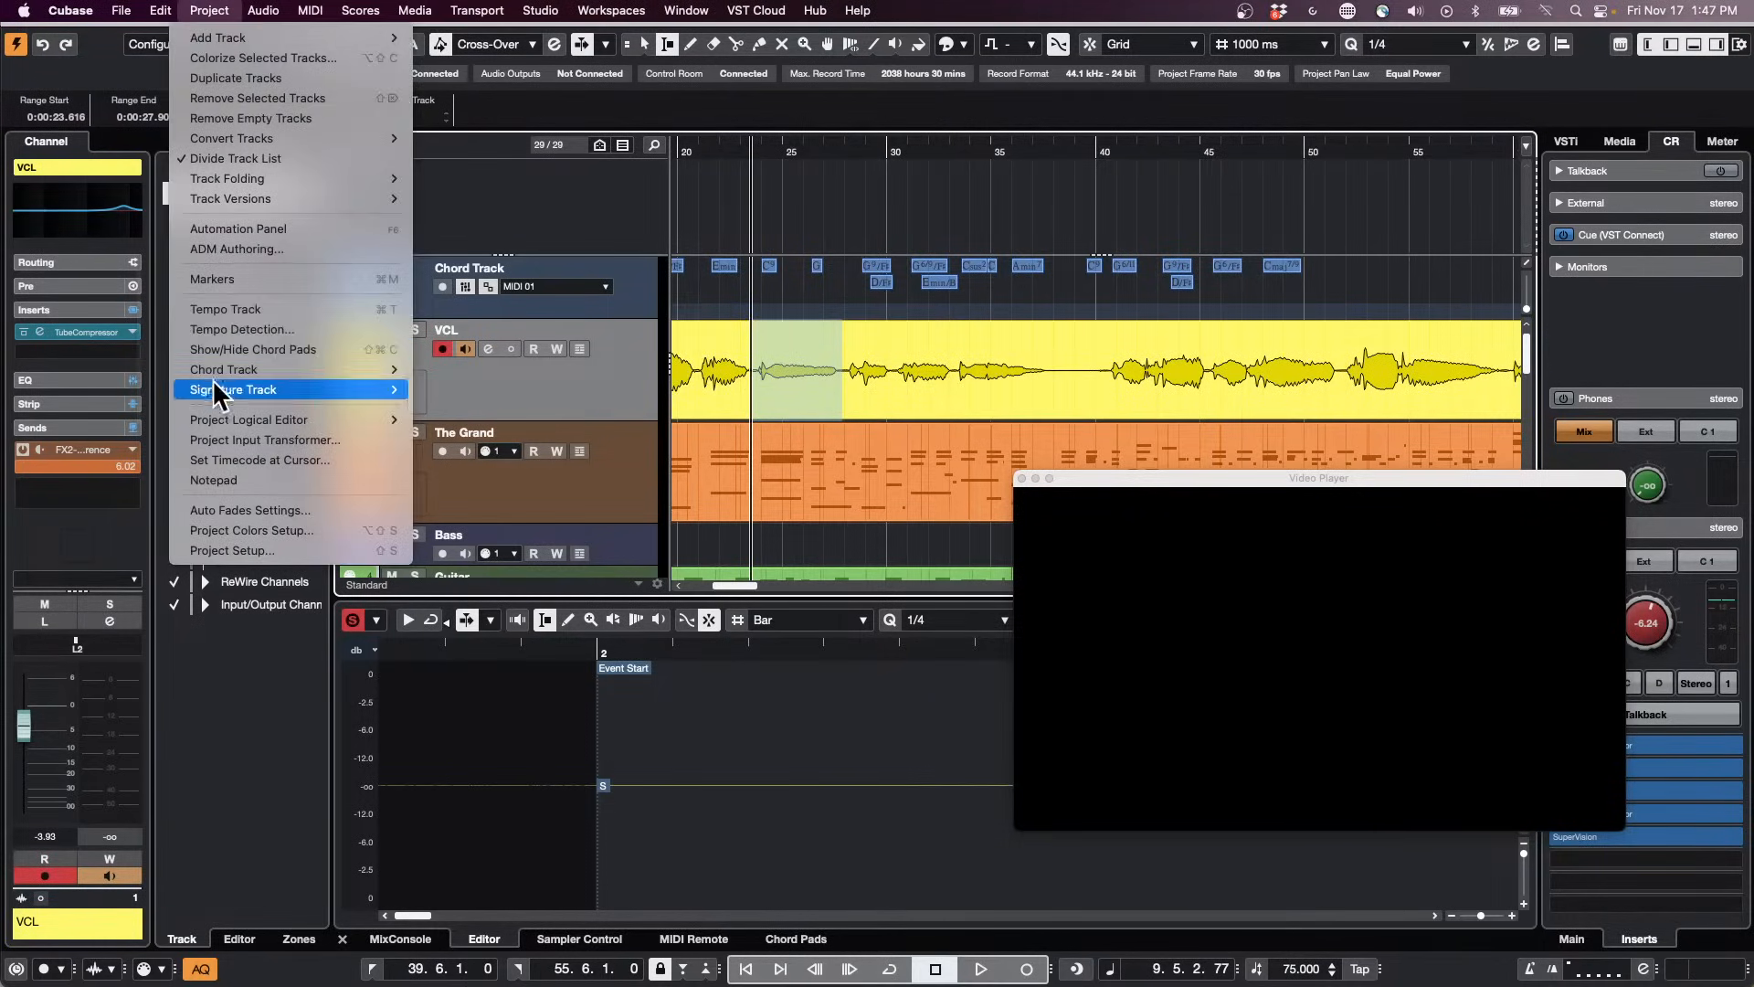
pyautogui.moveTo(265, 17)
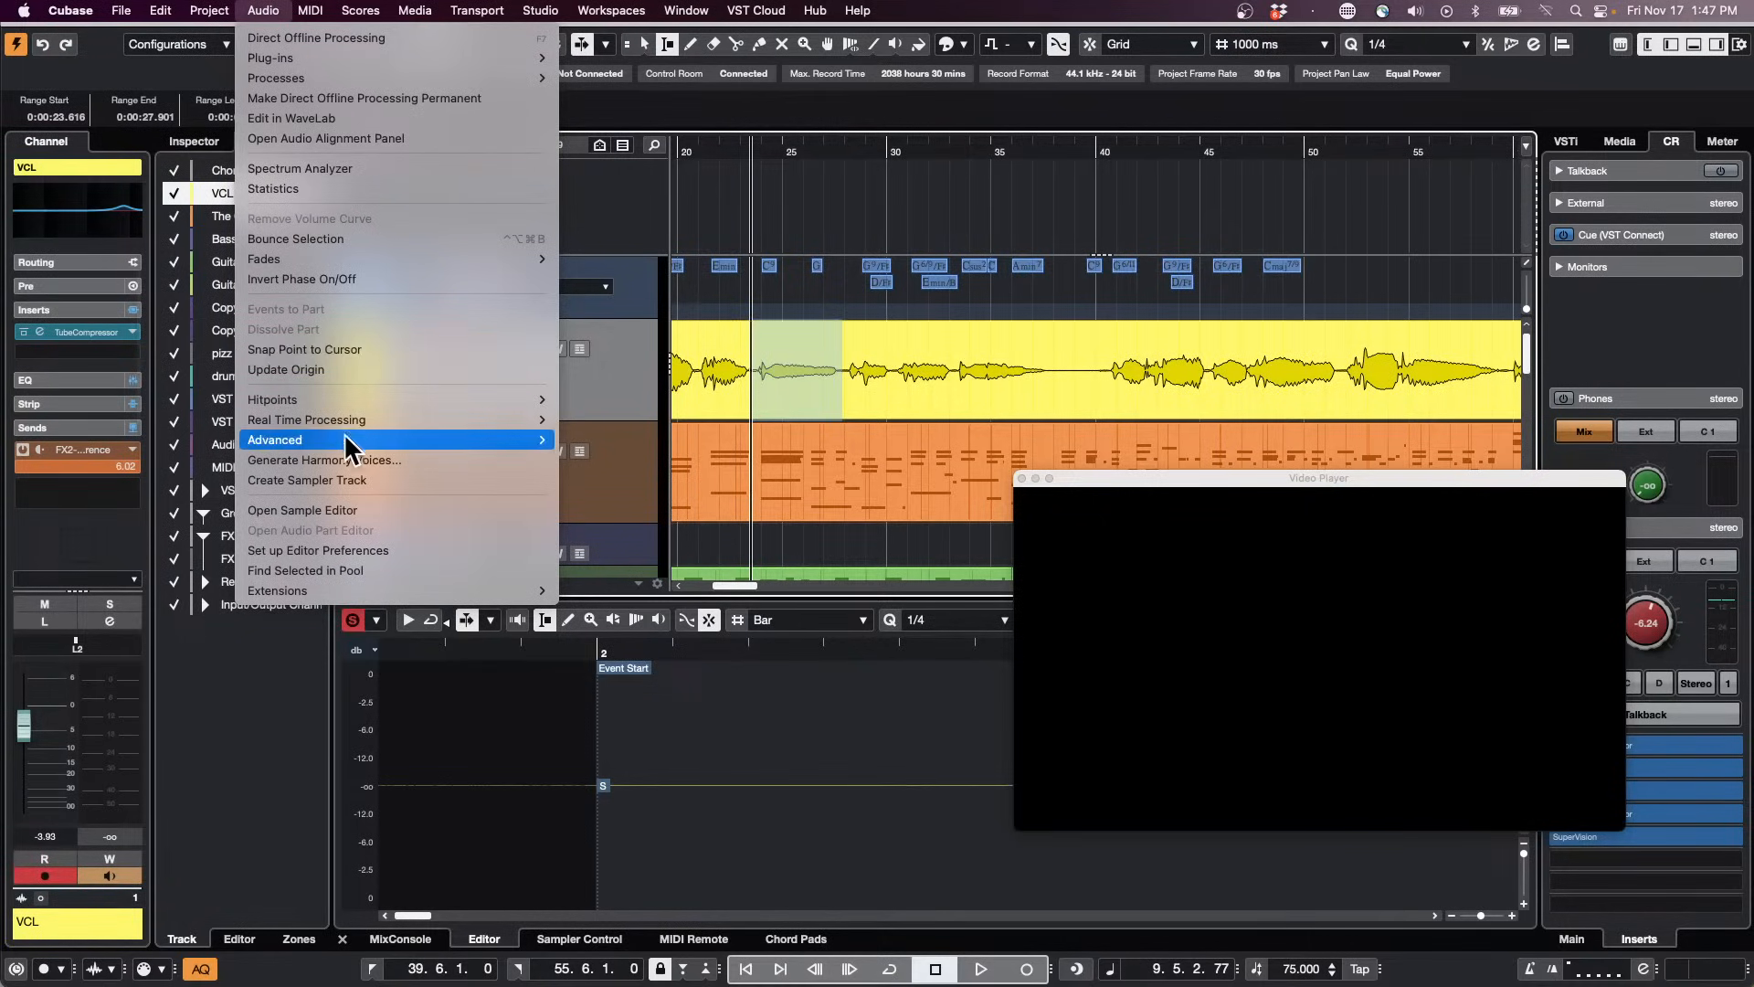
pyautogui.click(344, 460)
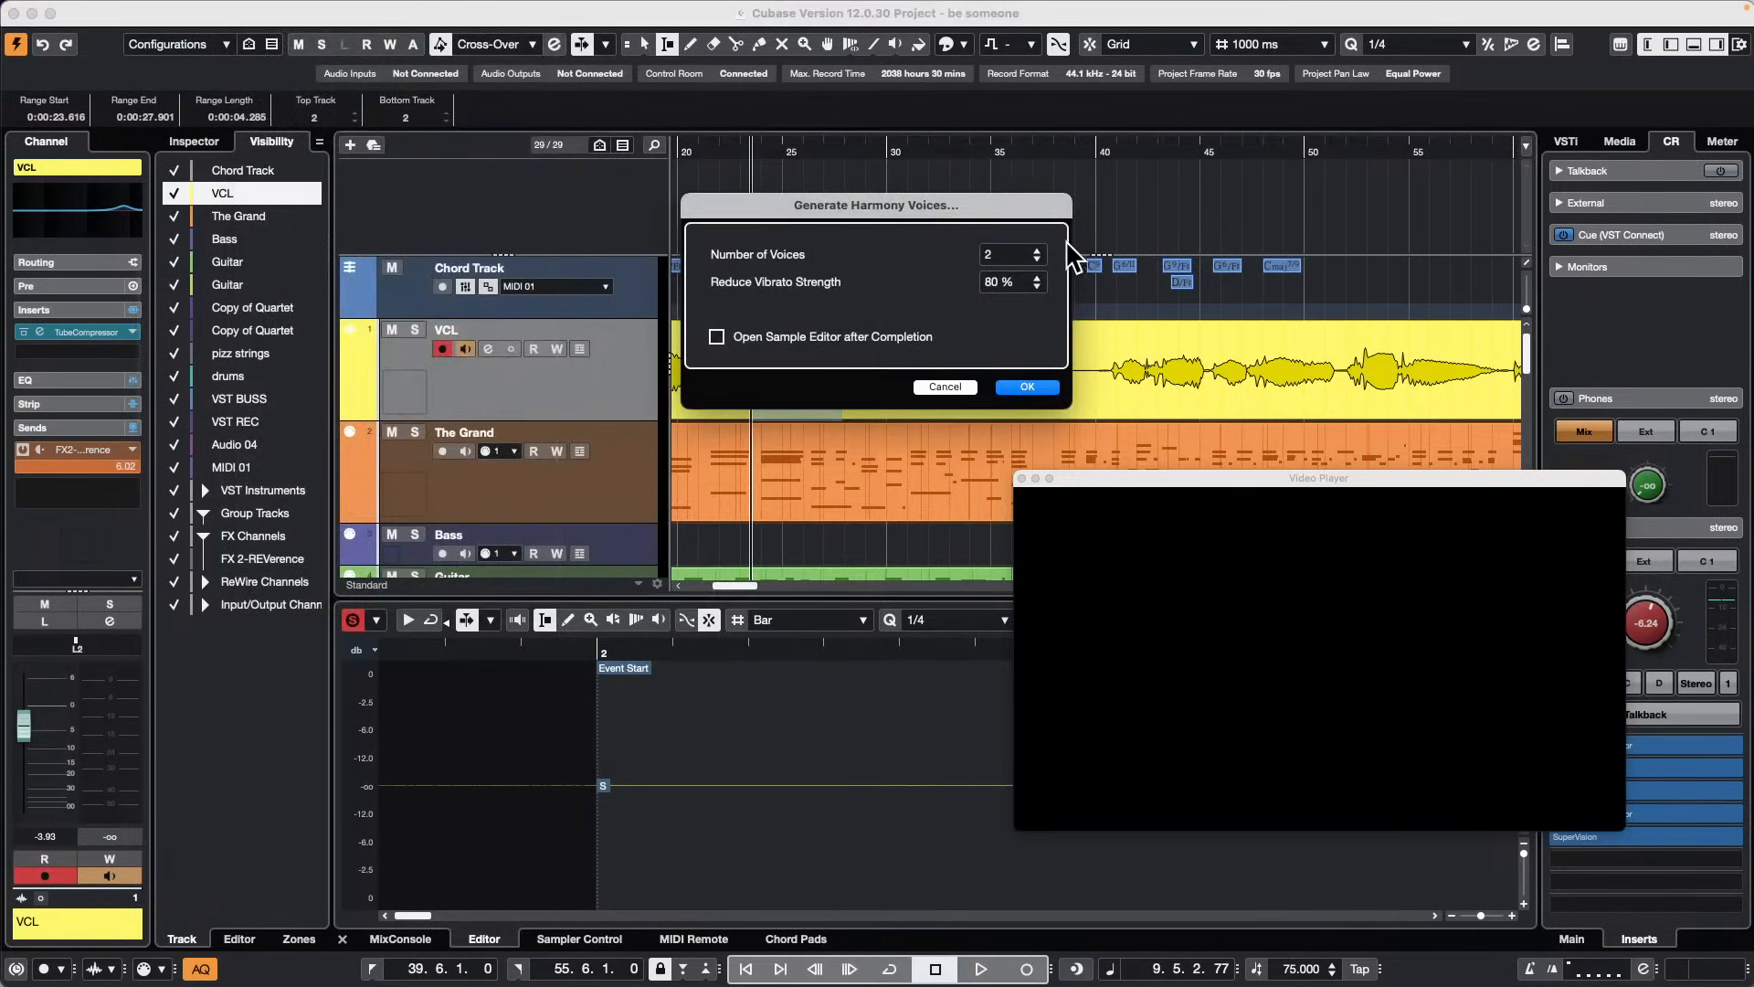
pyautogui.click(1029, 387)
pyautogui.press('1')
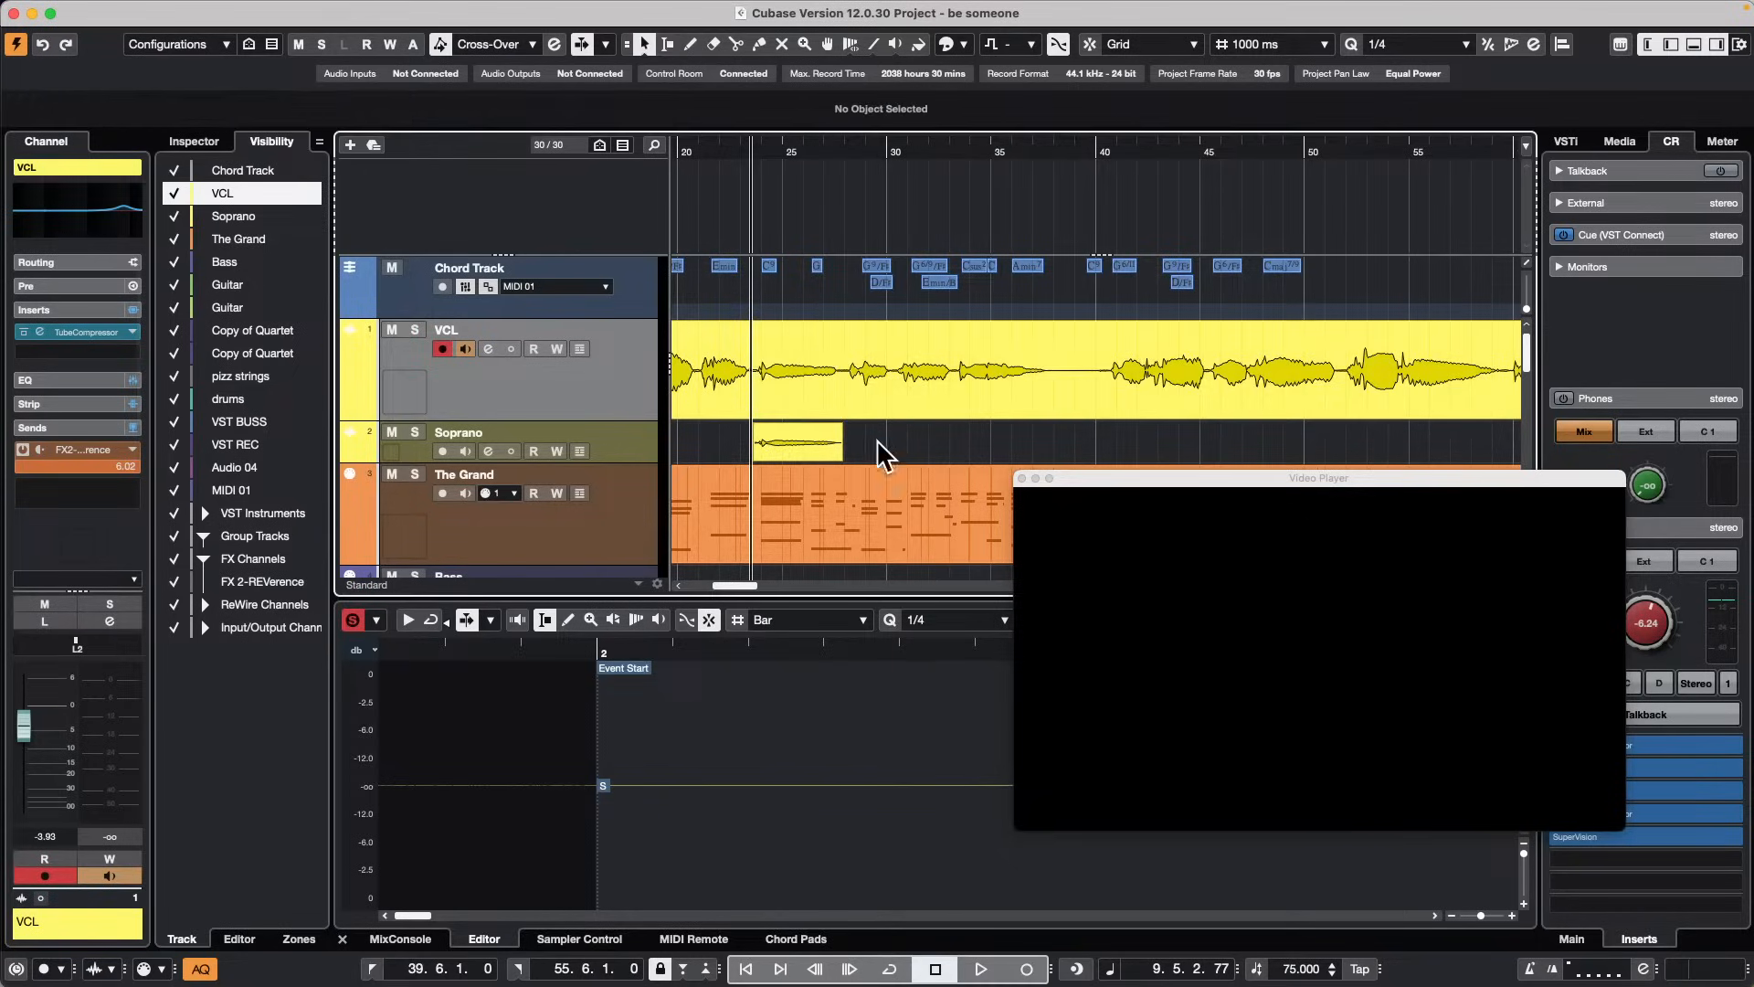
# Step: Play back the new harmony voice together with the vocal, and close the video player
pyautogui.press('space')
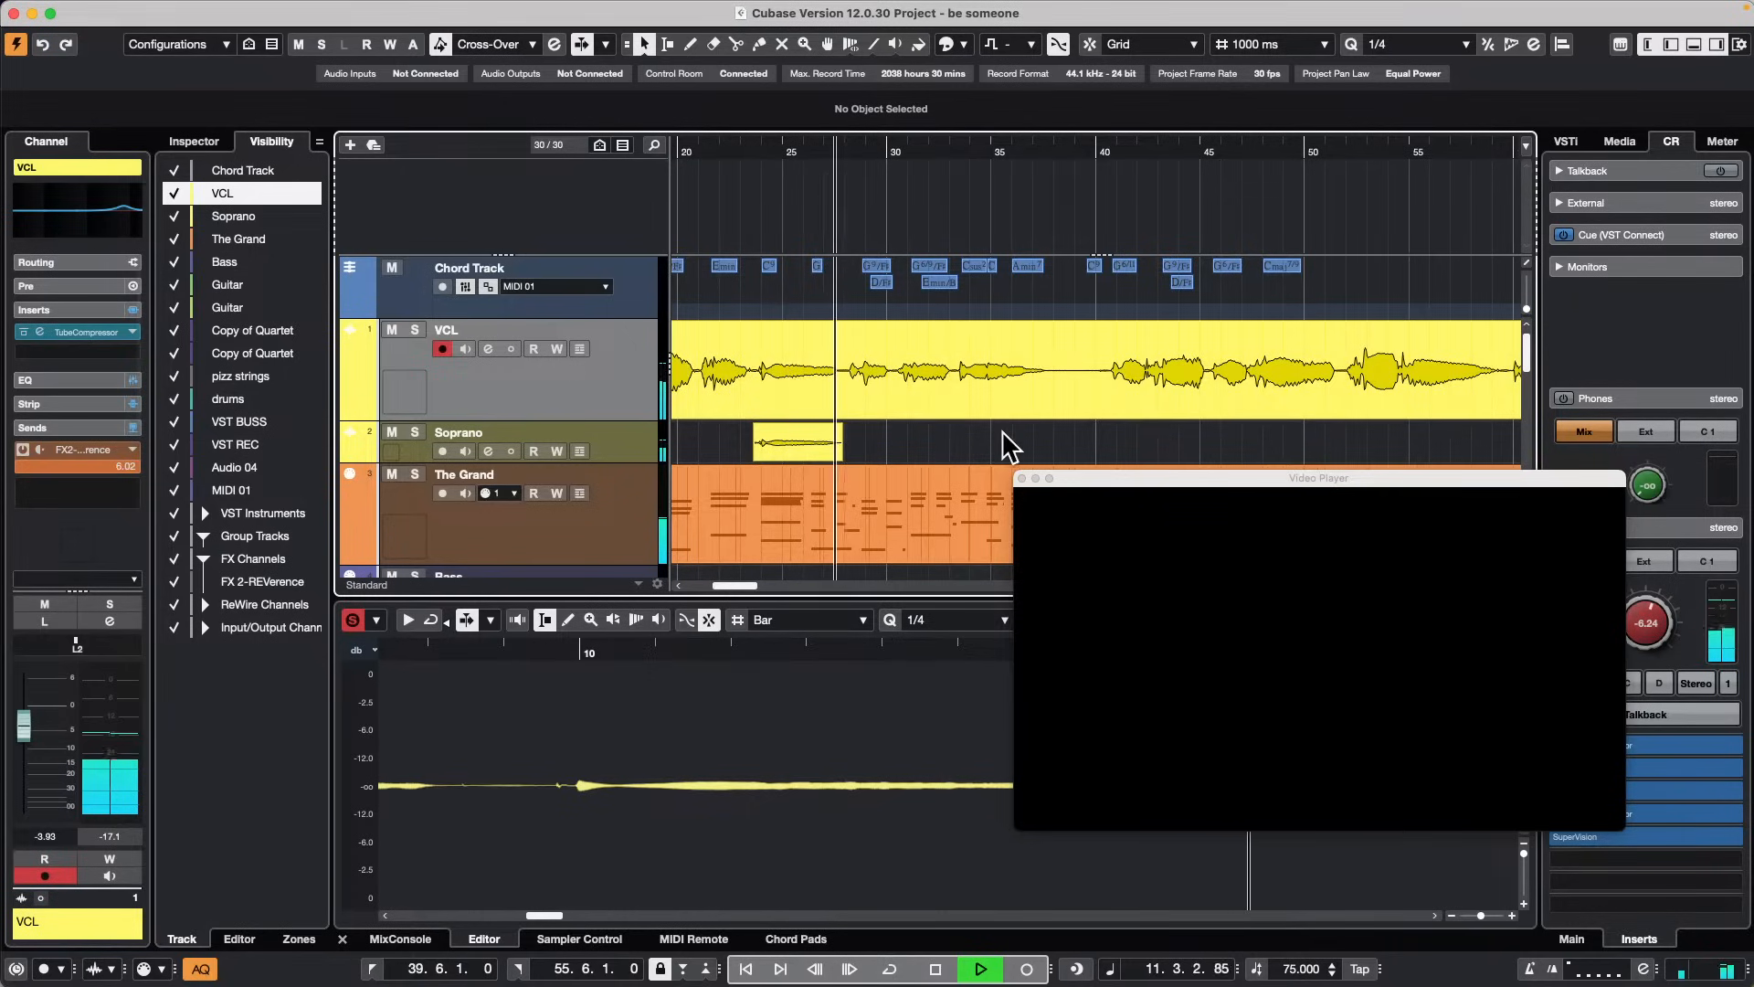
pyautogui.press('space')
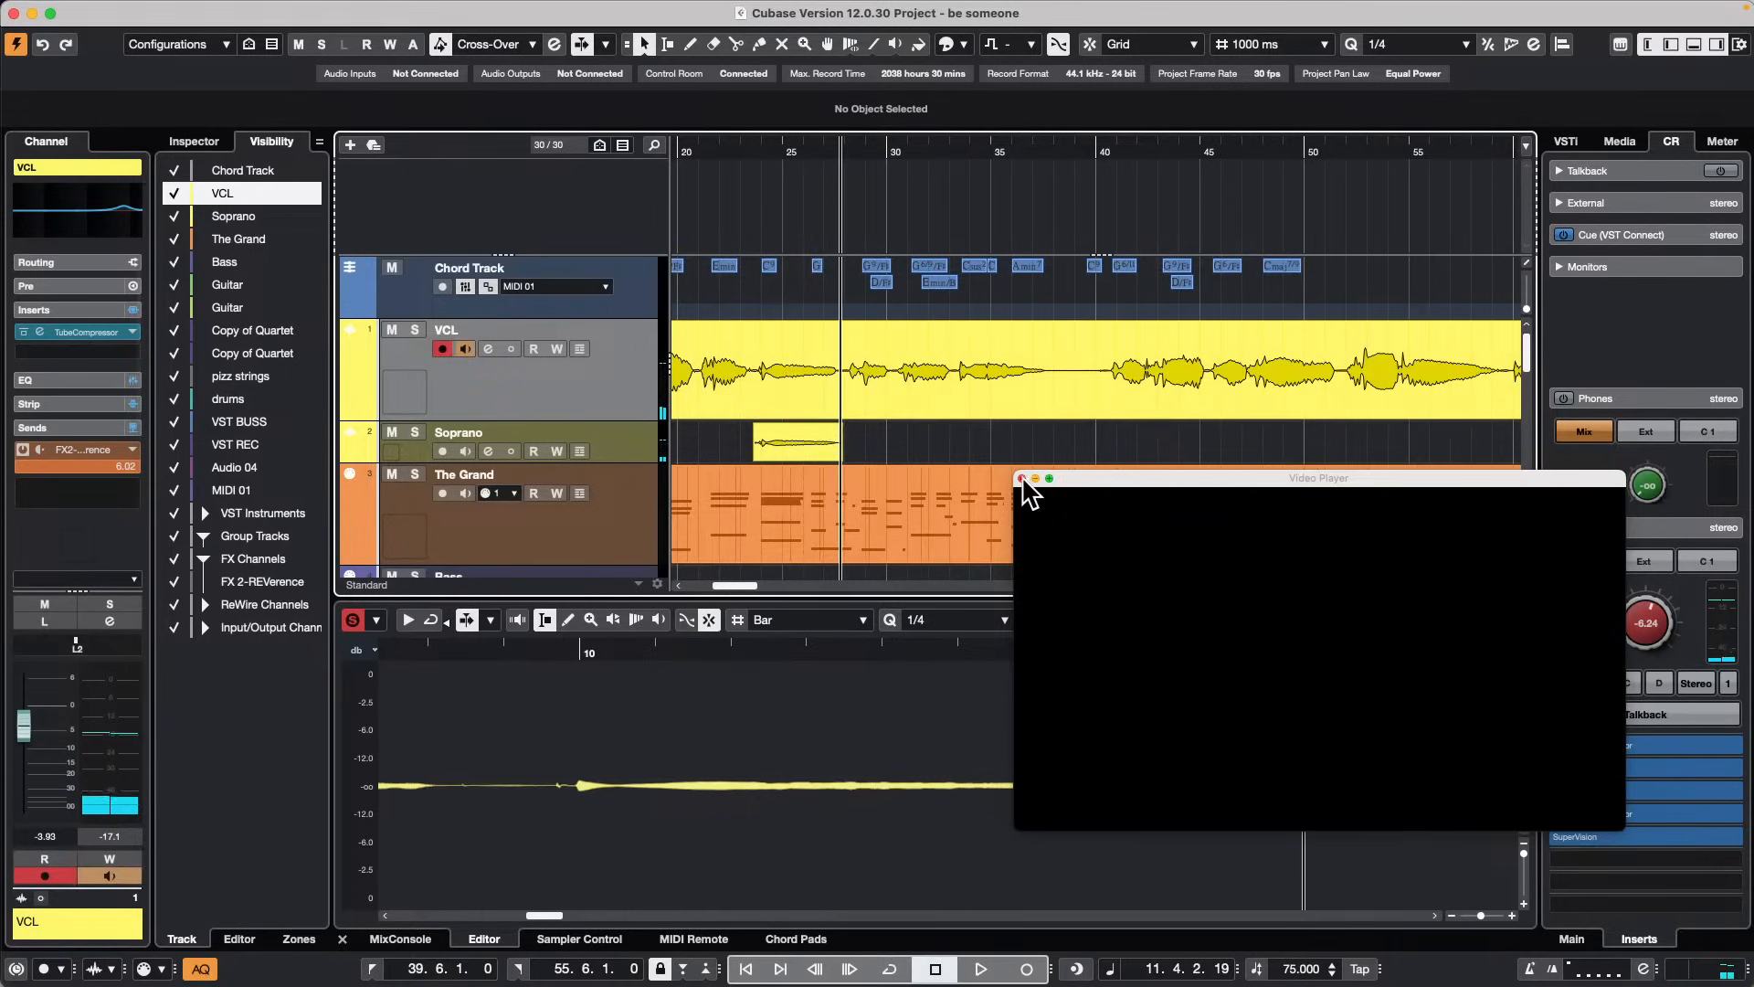
pyautogui.click(1023, 479)
# Step: Select the Soprano track and show its chord-following settings
pyautogui.click(623, 445)
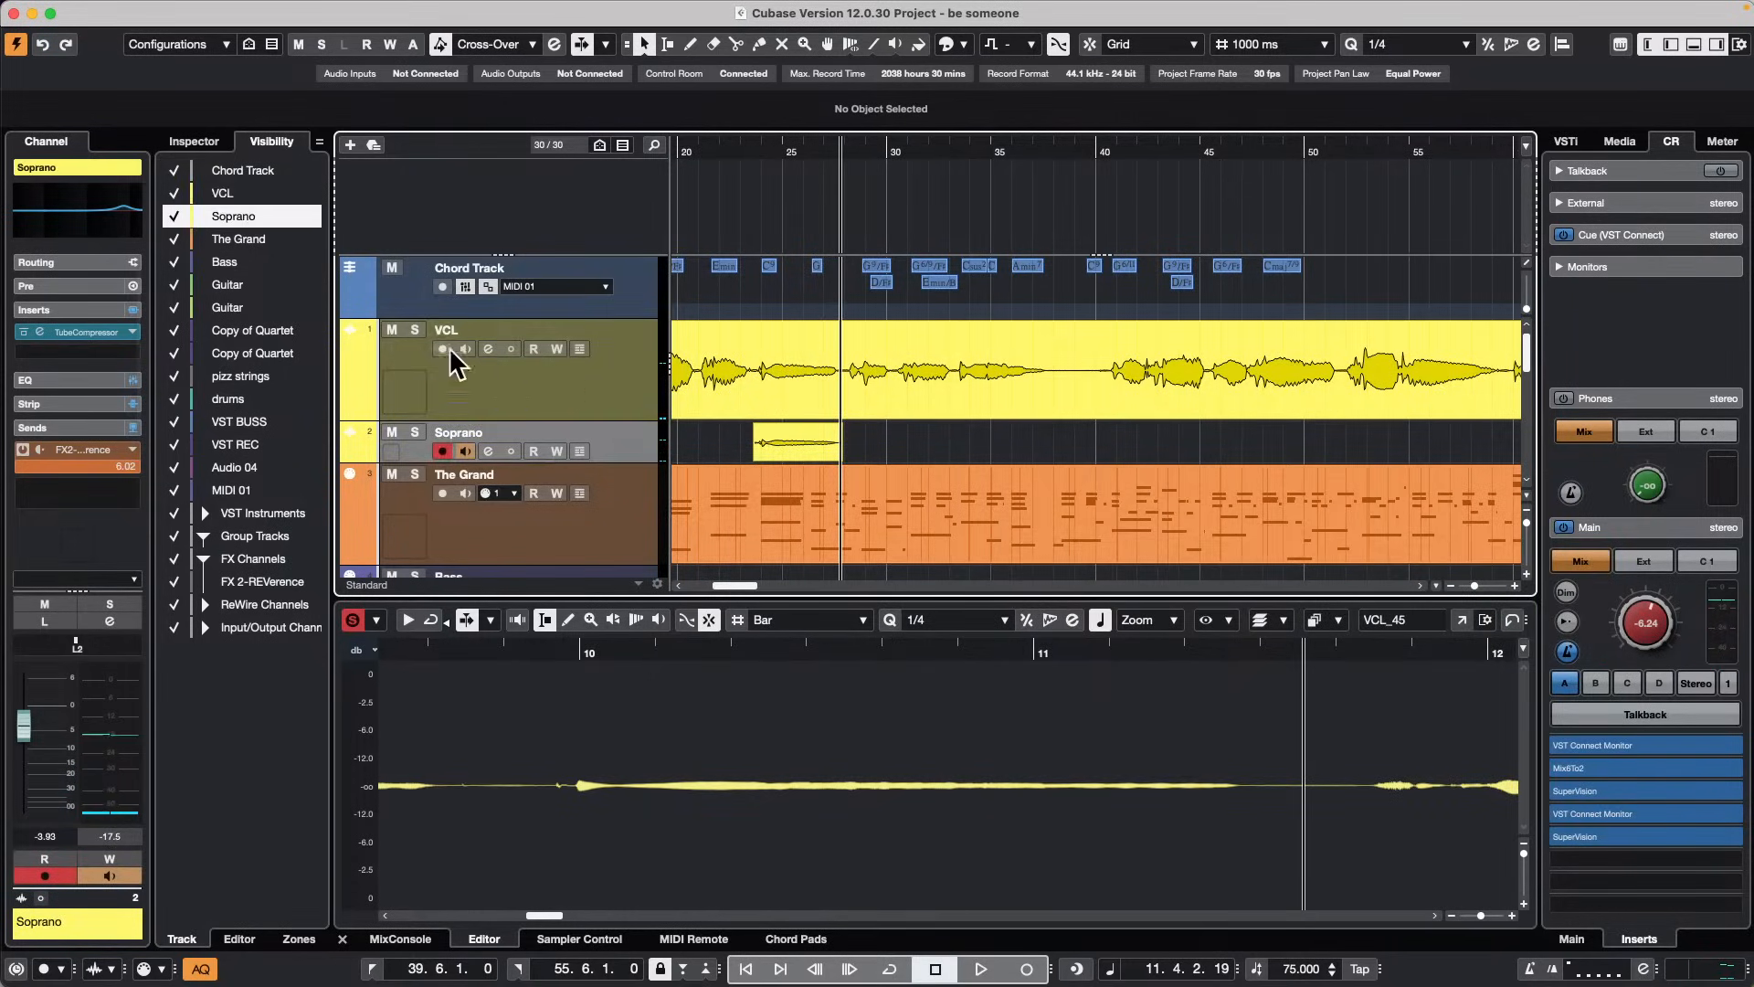
pyautogui.click(241, 938)
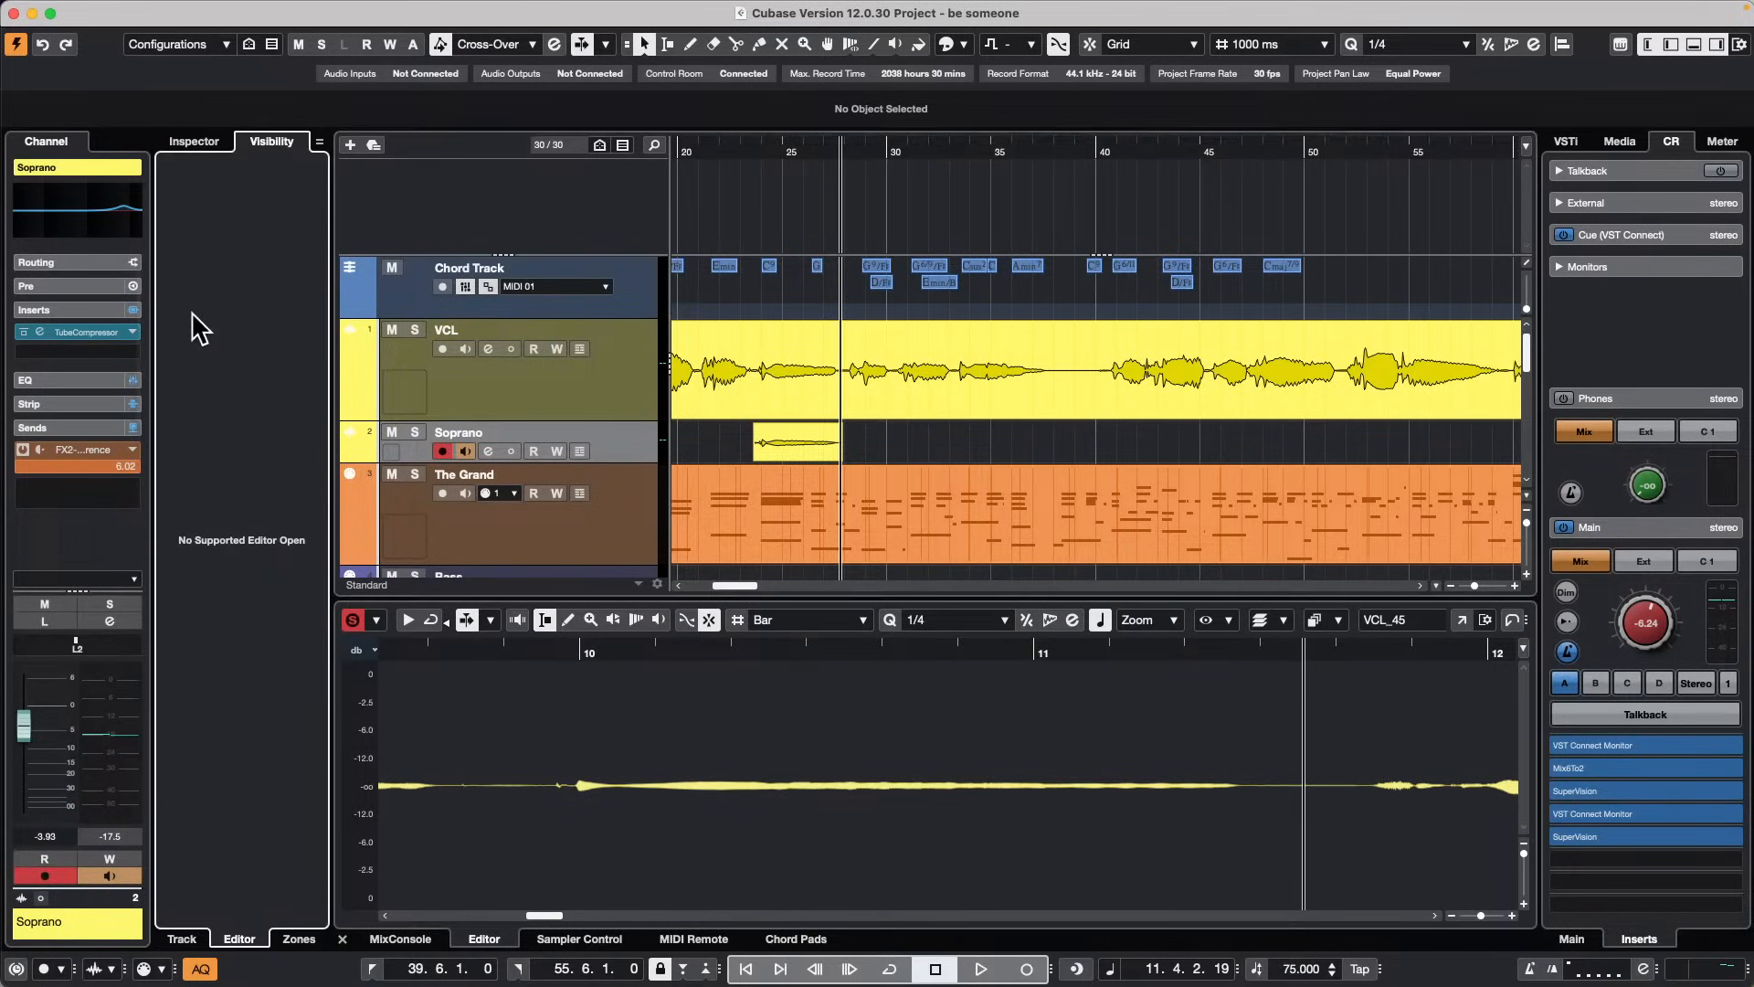
pyautogui.click(195, 142)
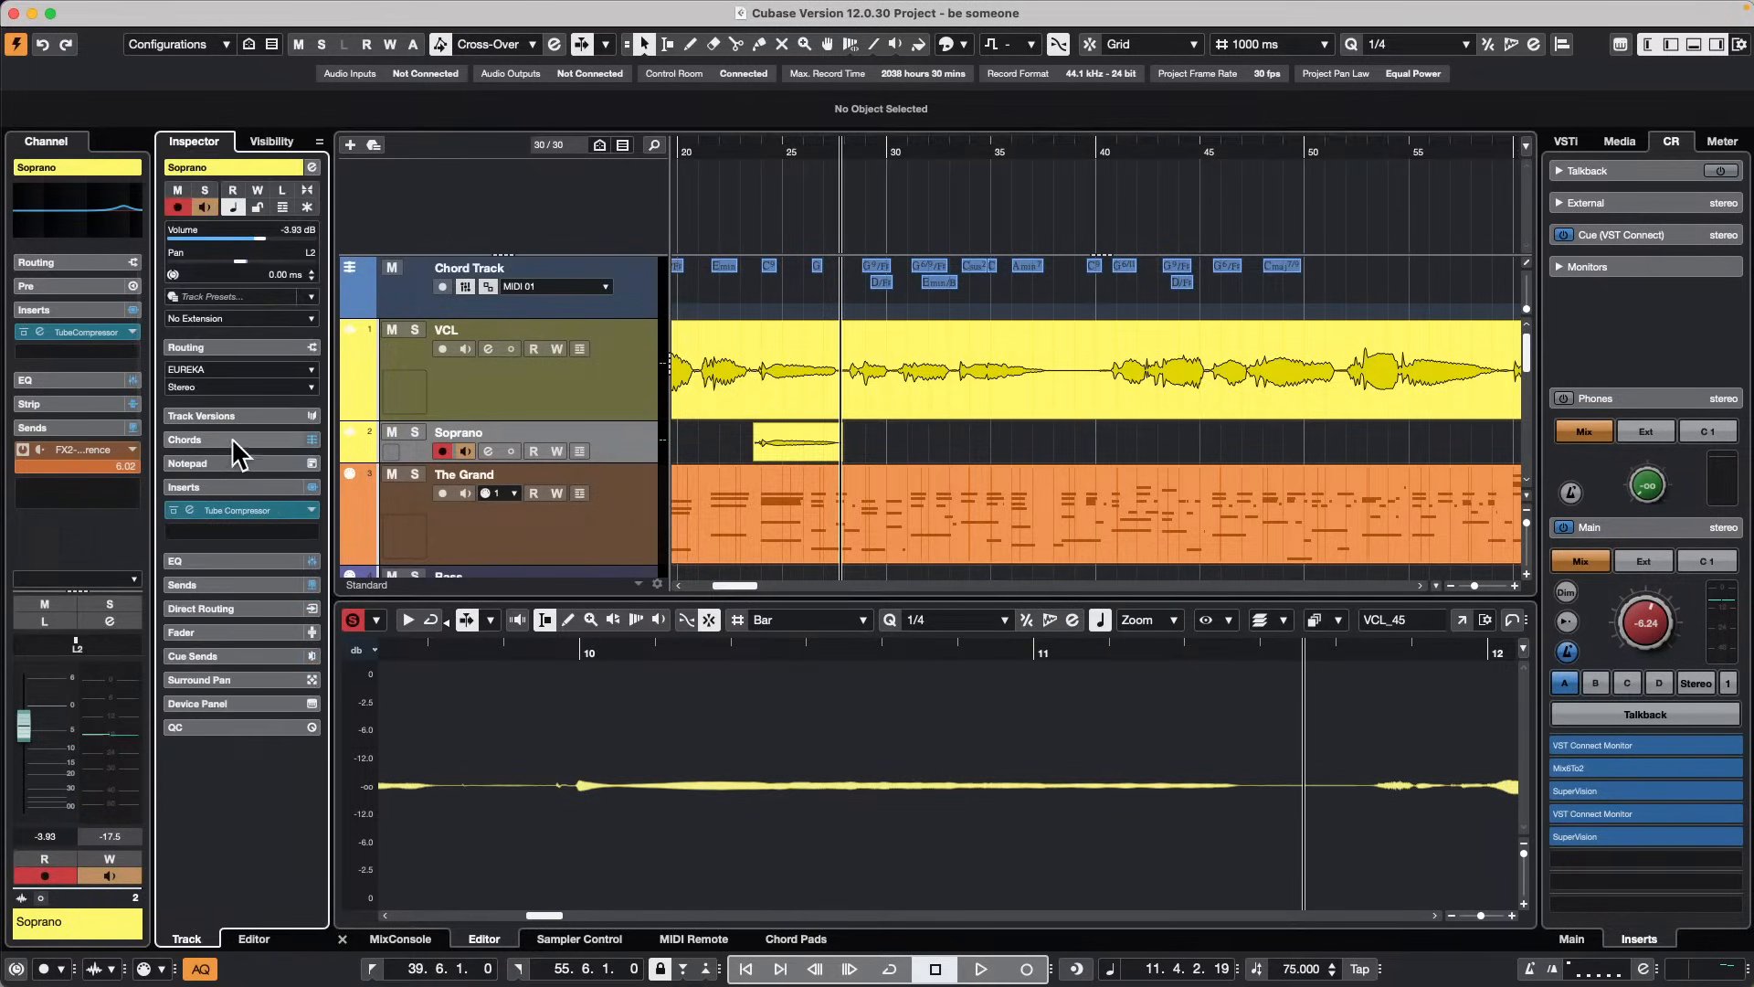
pyautogui.click(203, 442)
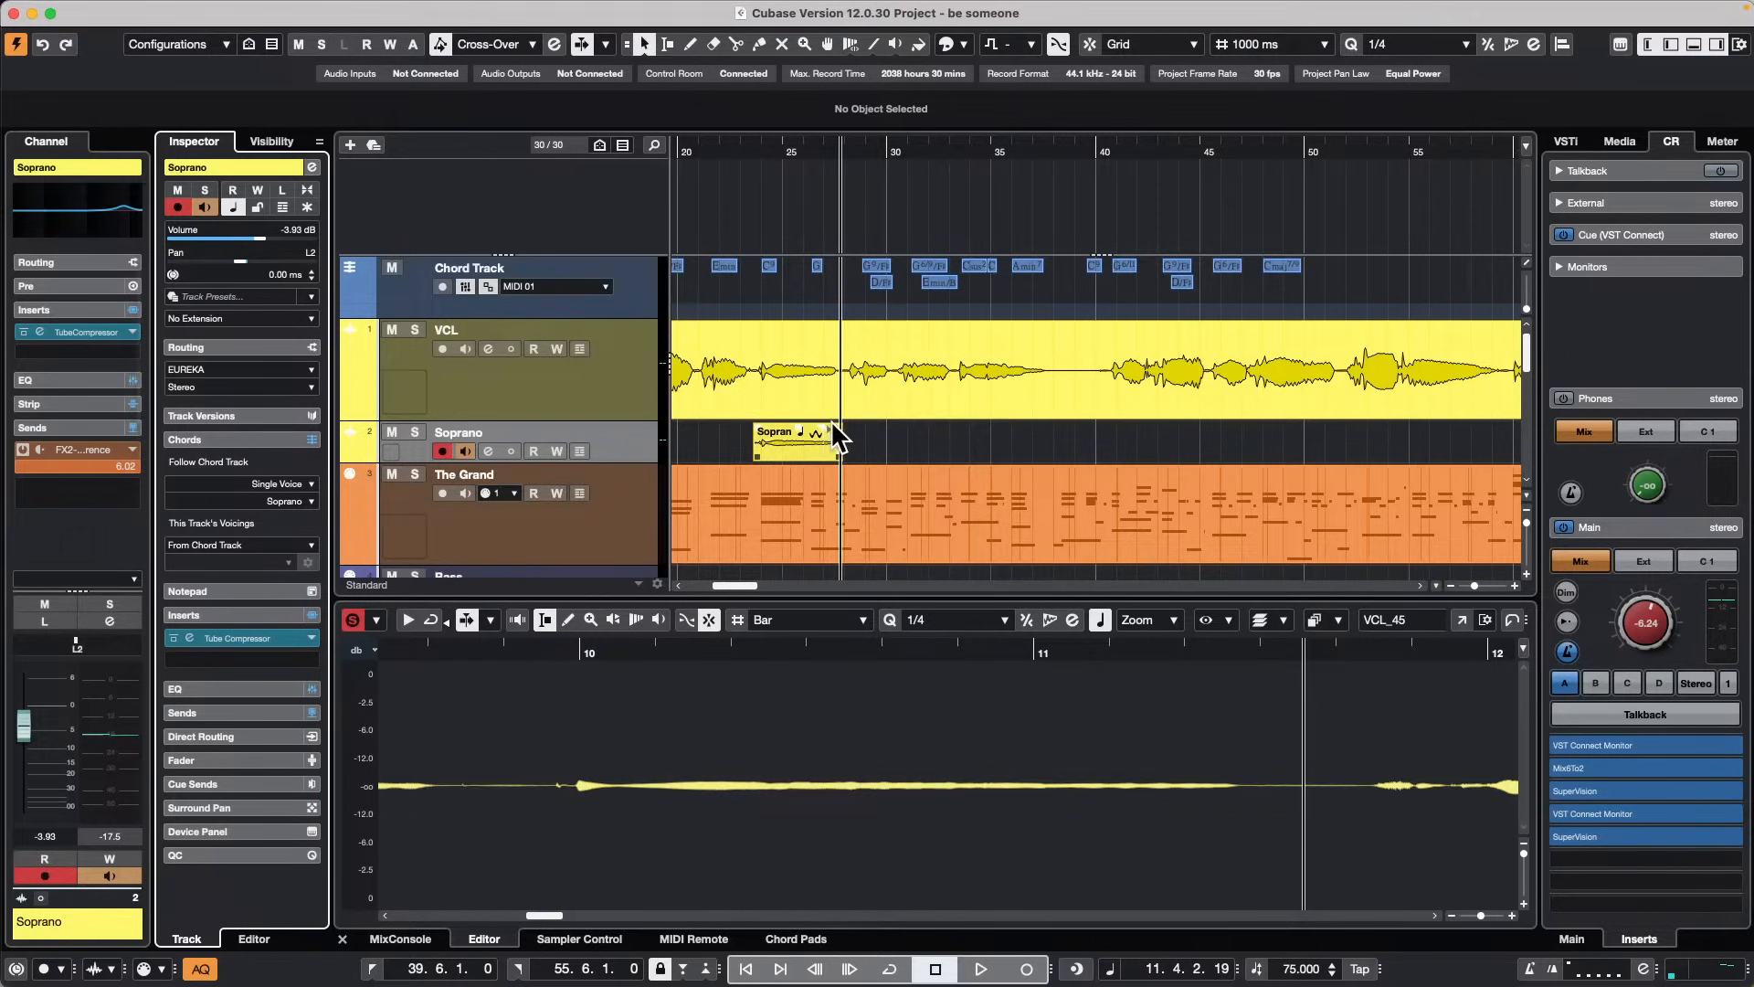
# Step: Try the Tenor voice for the Soprano track's chord mapping and play back the harmony passage
pyautogui.click(804, 440)
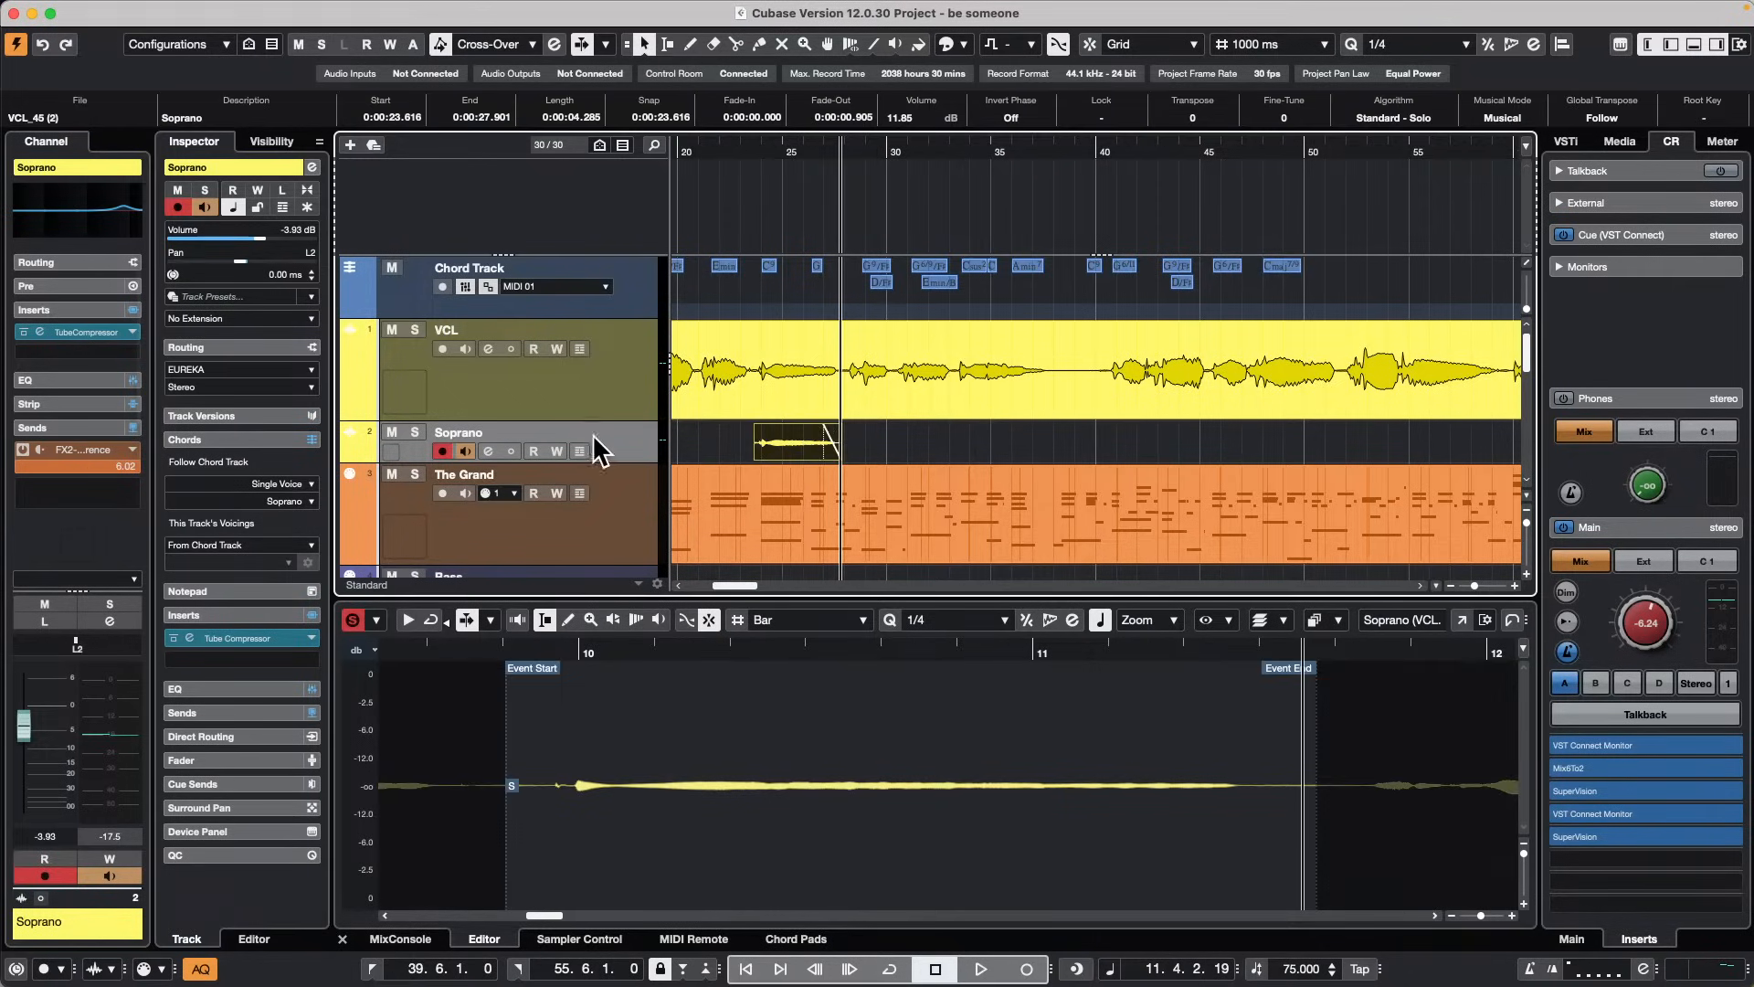
pyautogui.click(304, 501)
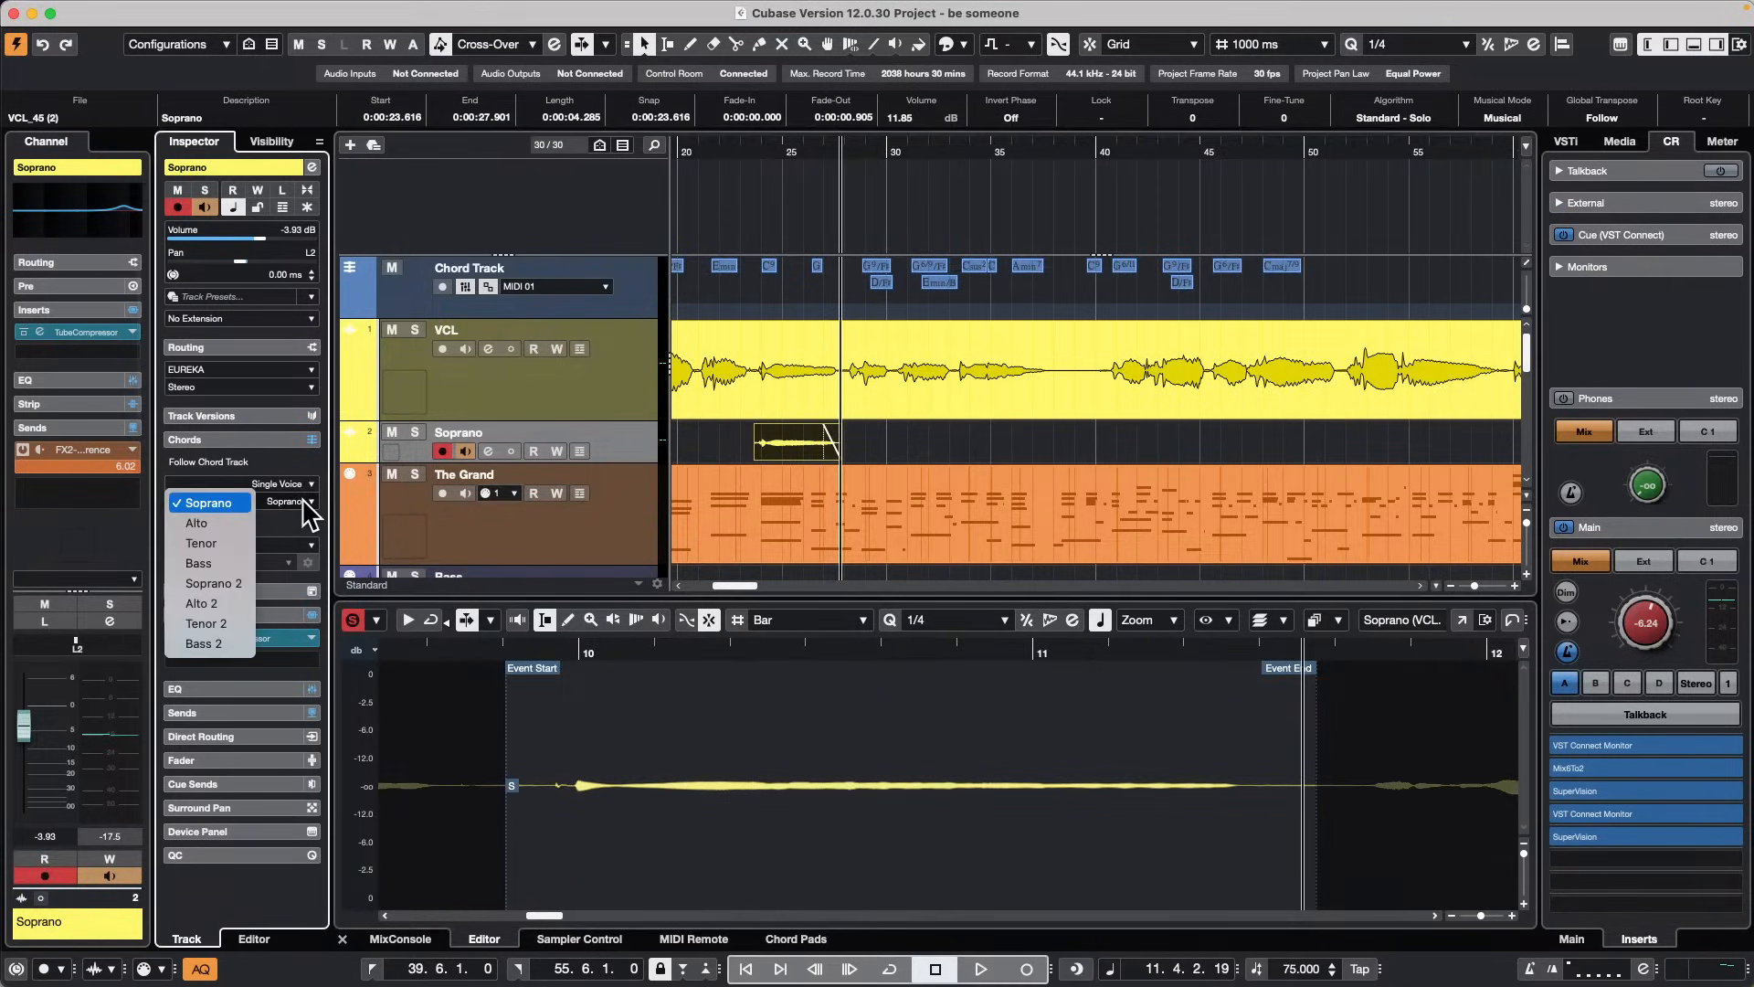
pyautogui.click(219, 543)
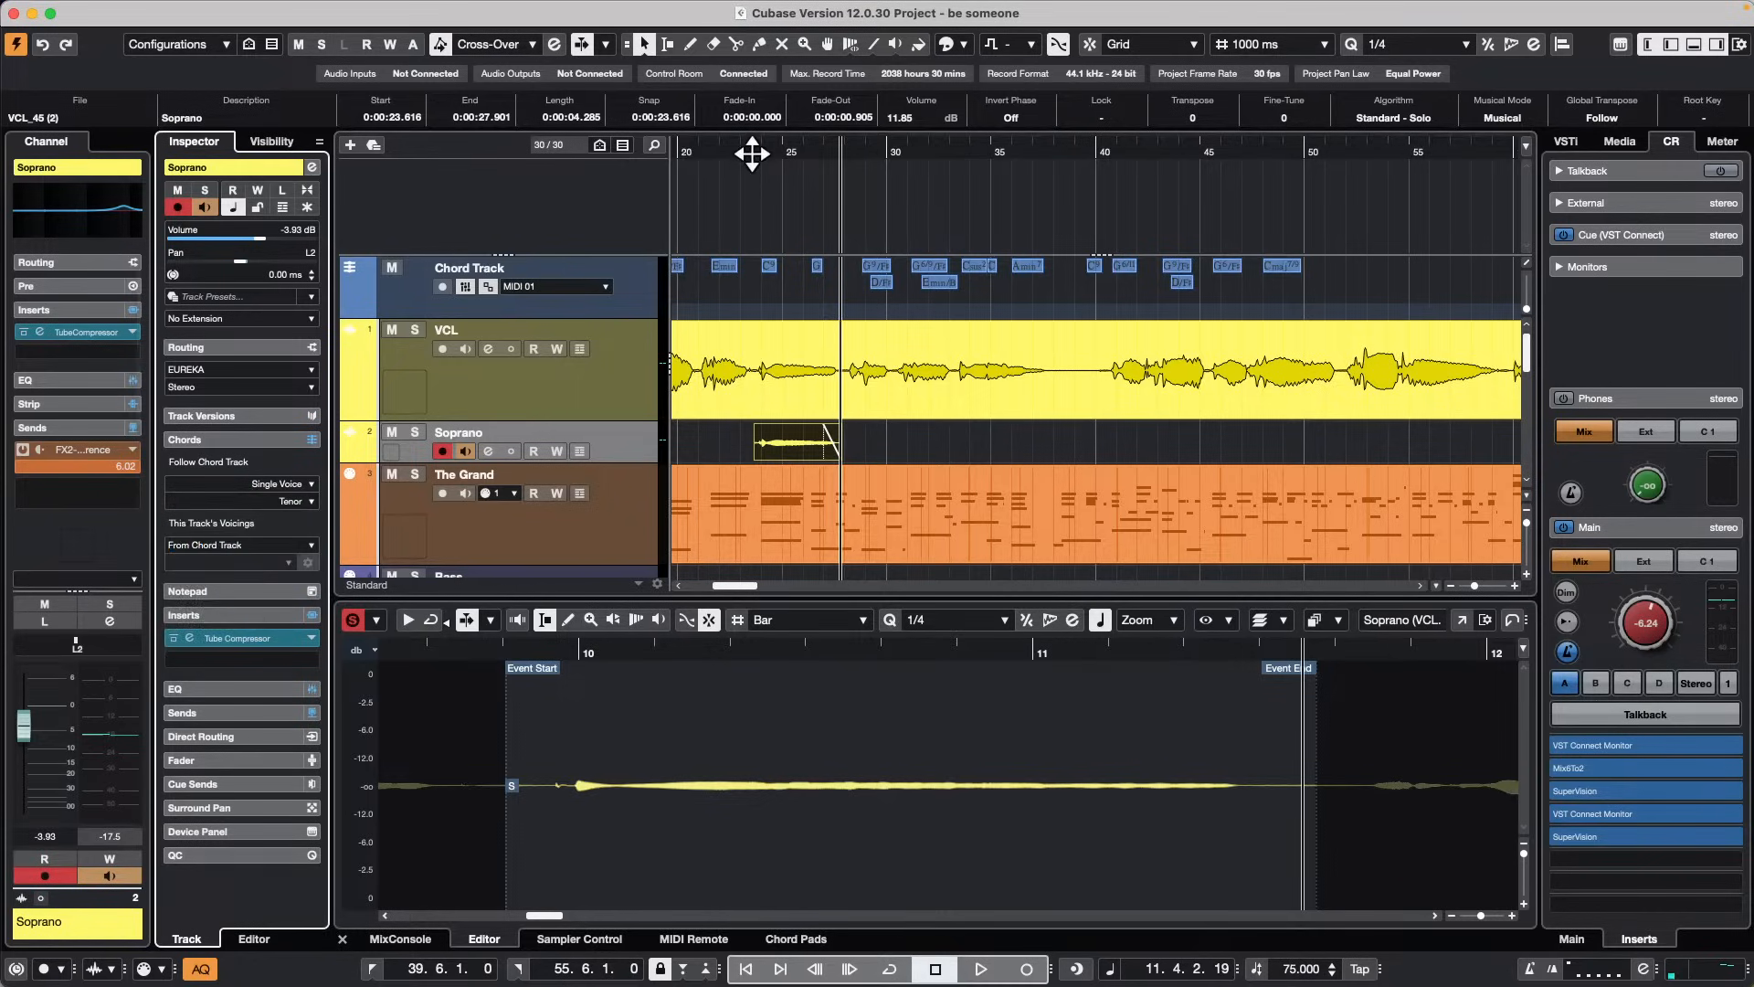
pyautogui.moveTo(754, 157); pyautogui.dragTo(740, 156)
pyautogui.press('space')
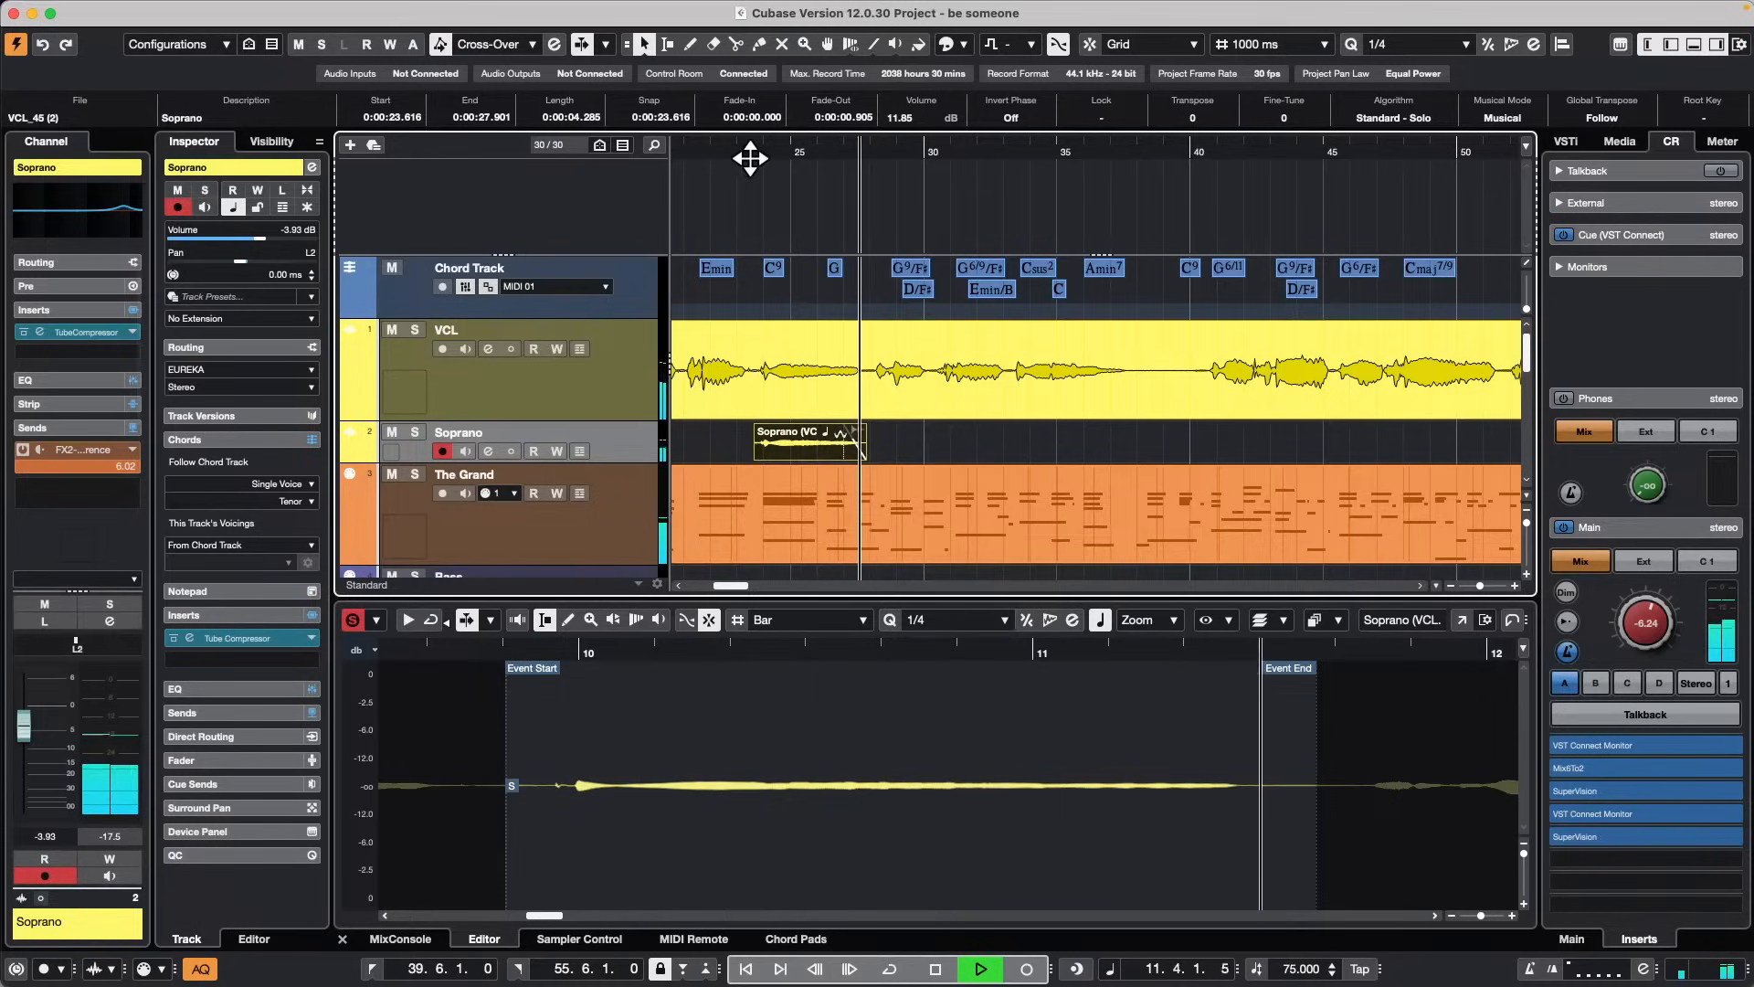
pyautogui.press('space')
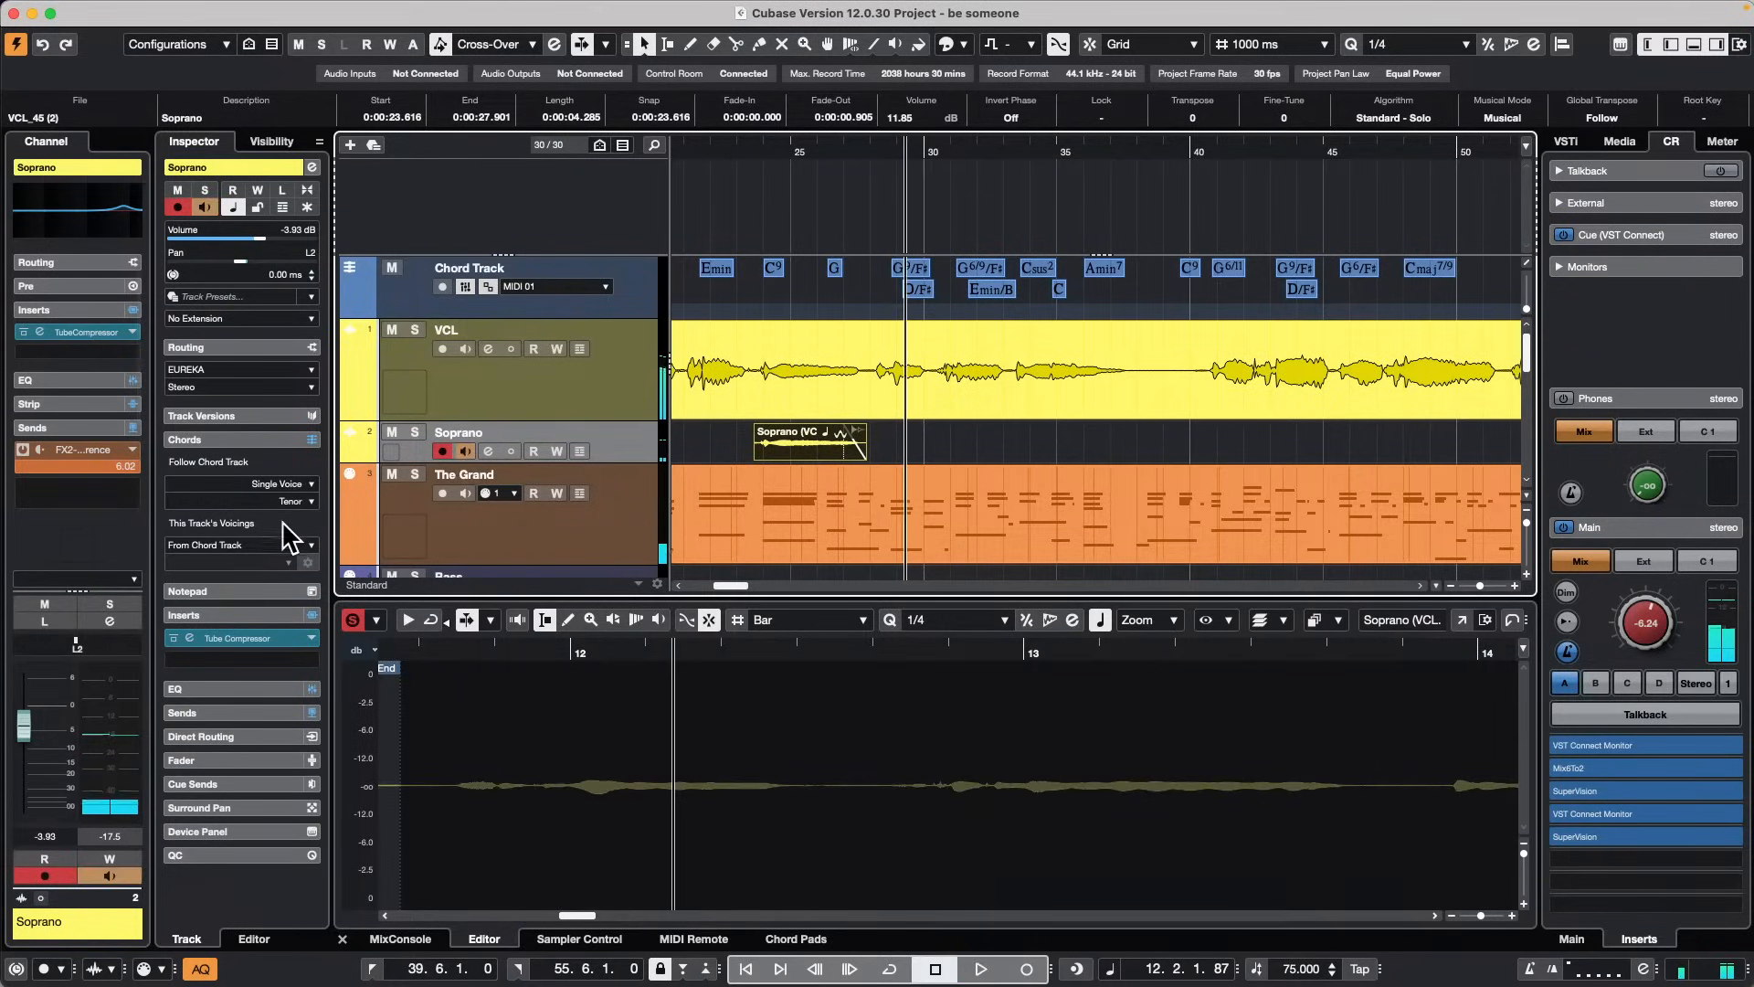
# Step: Switch the Soprano track's single voice back to Soprano and listen to the harmony passage again
pyautogui.click(301, 502)
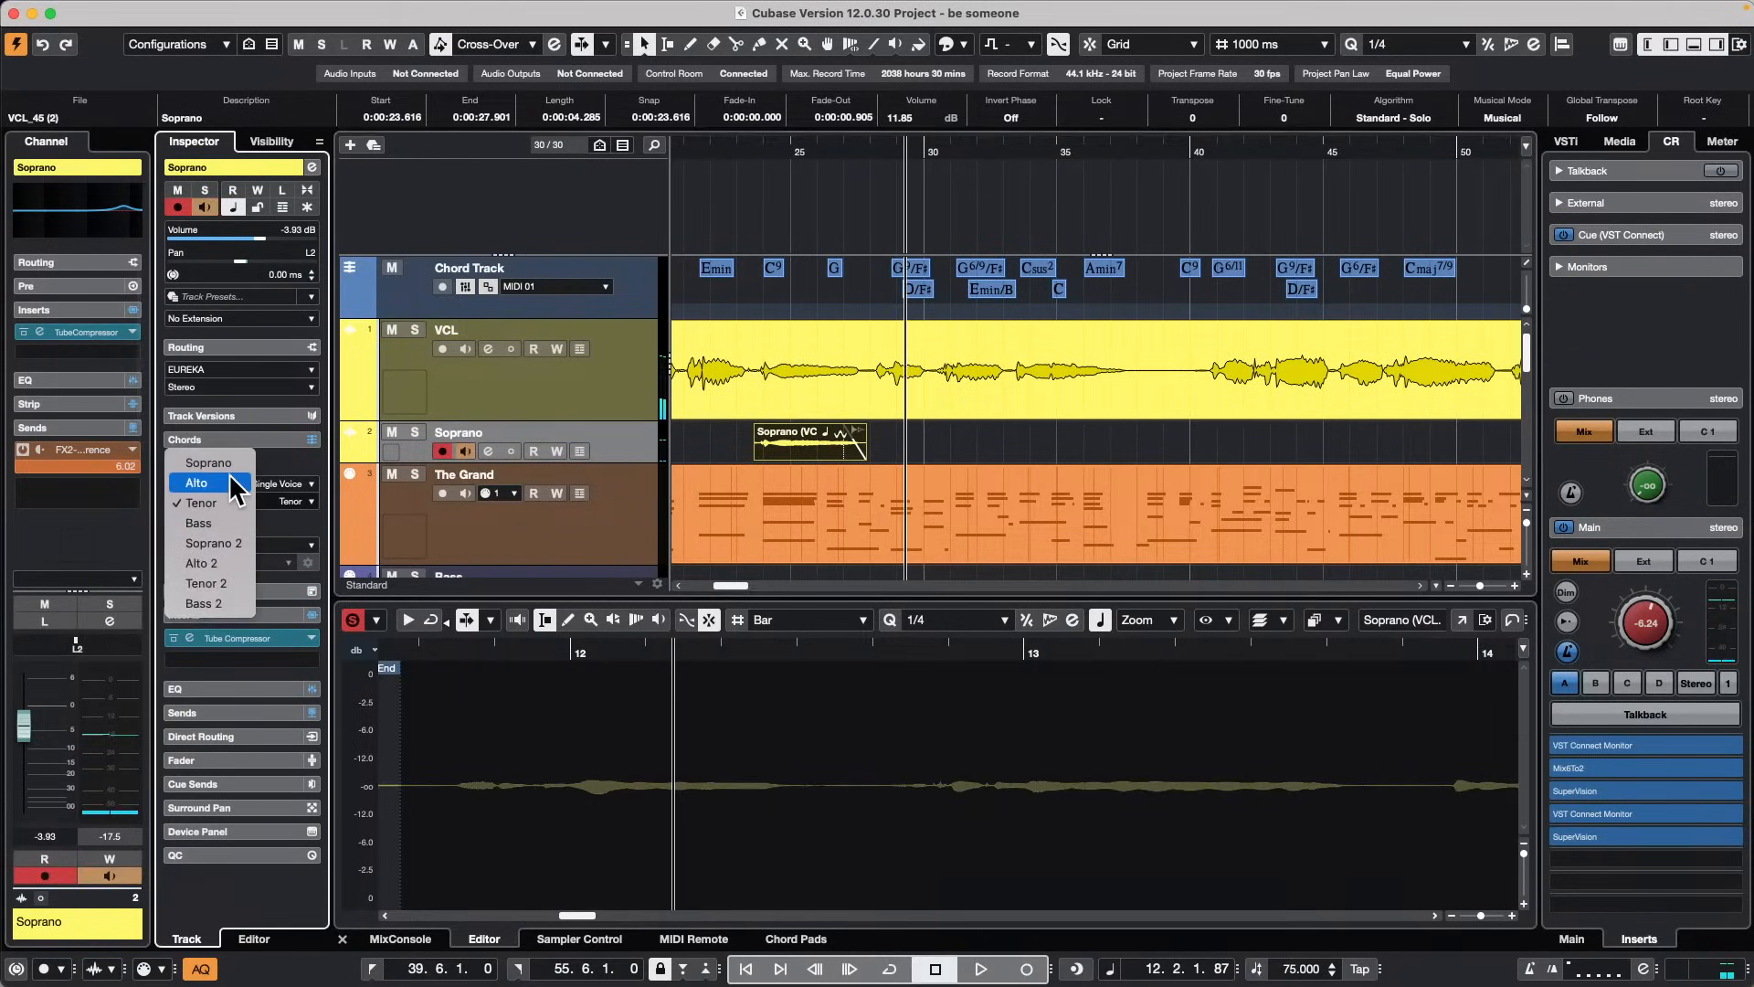
pyautogui.click(231, 461)
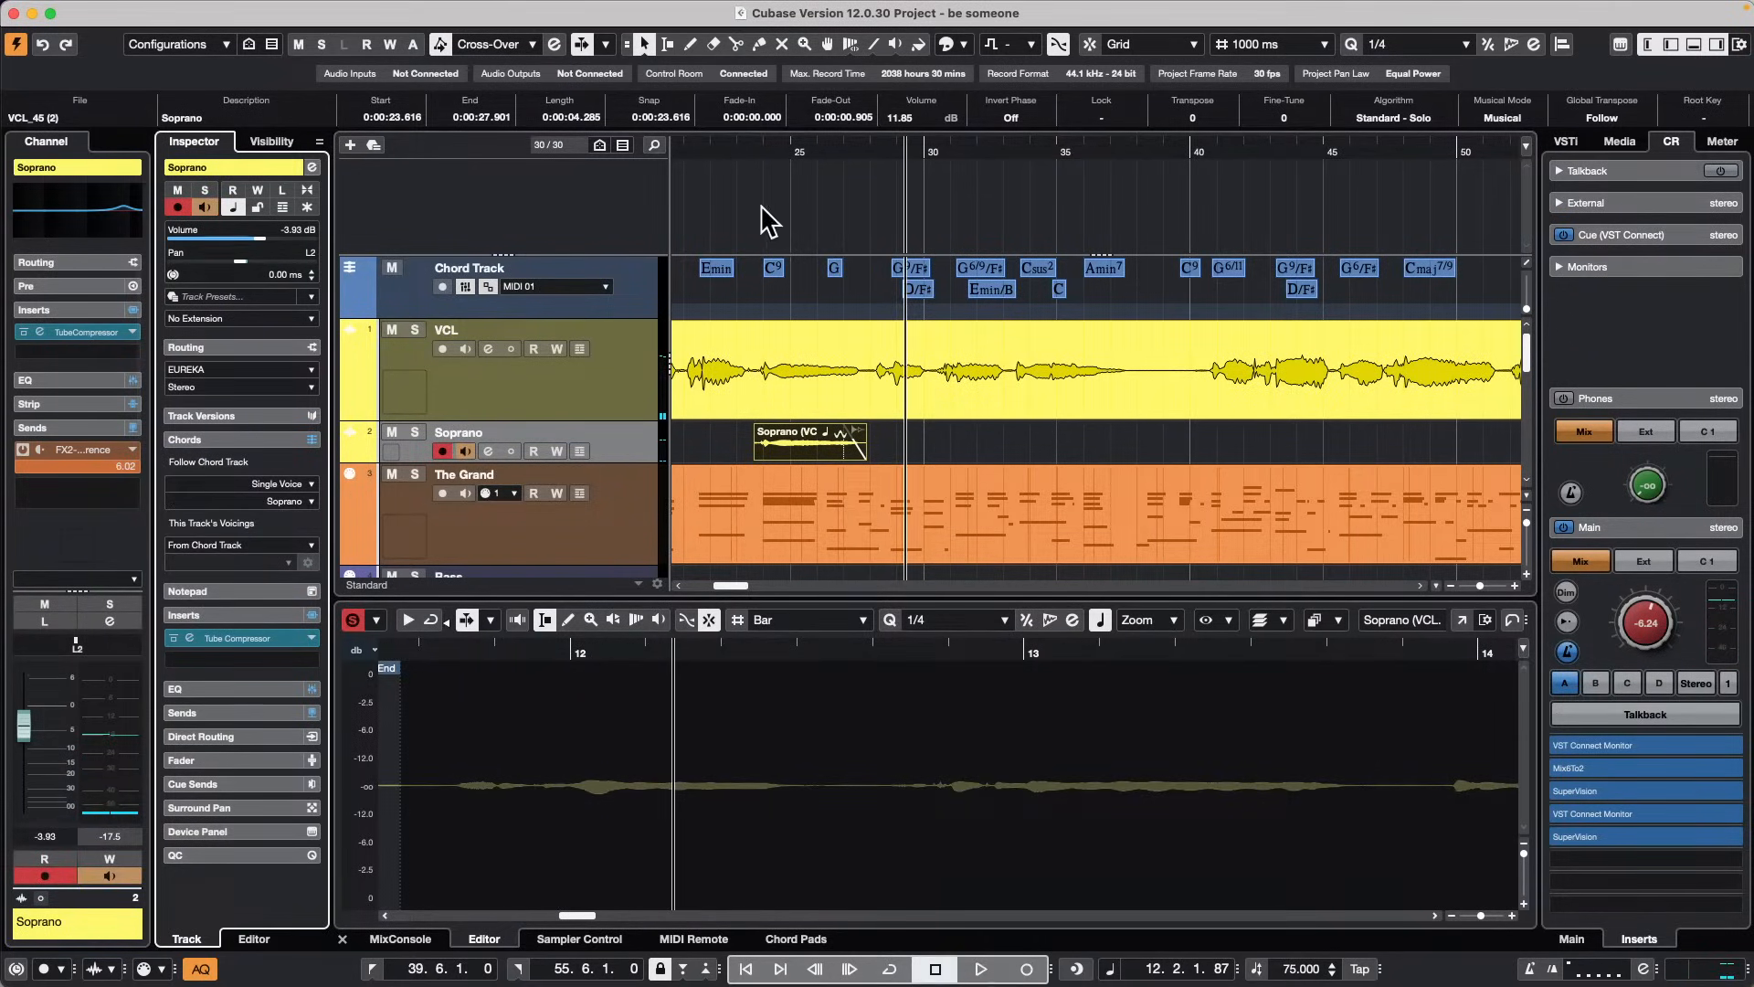
pyautogui.click(736, 153)
pyautogui.press('space')
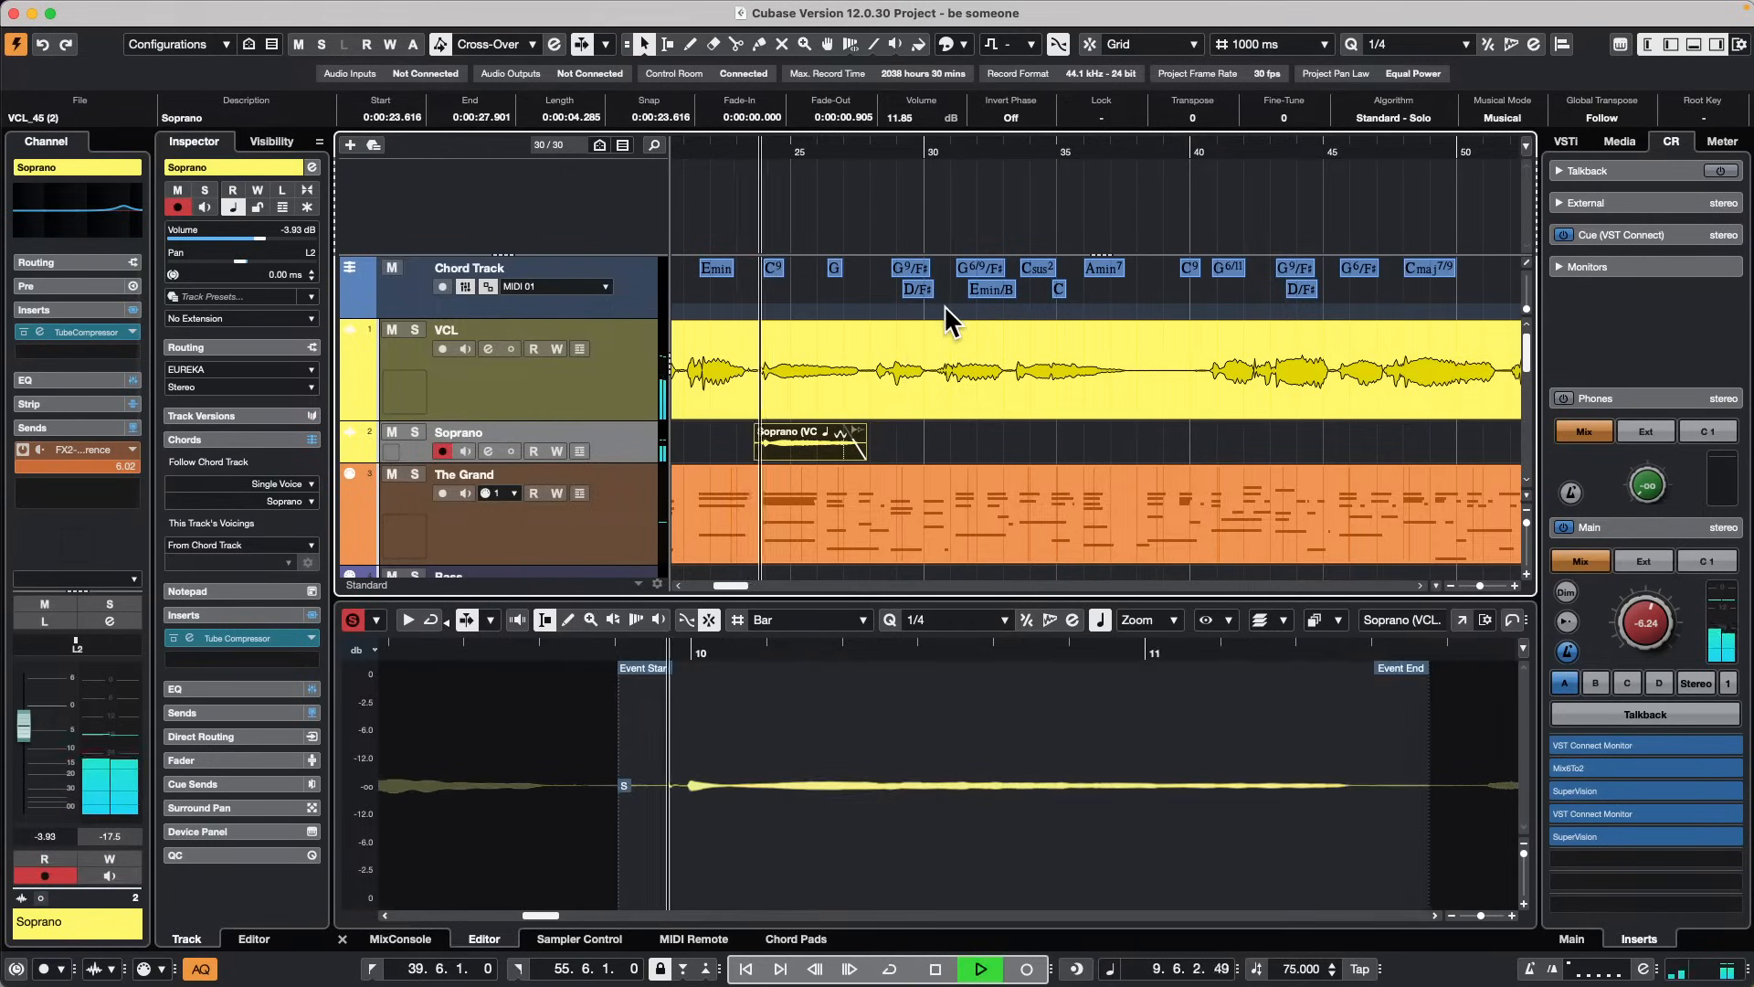
pyautogui.press('space')
# Step: Try the Alto voice on the Soprano track and play the harmony from just before its event
pyautogui.click(290, 501)
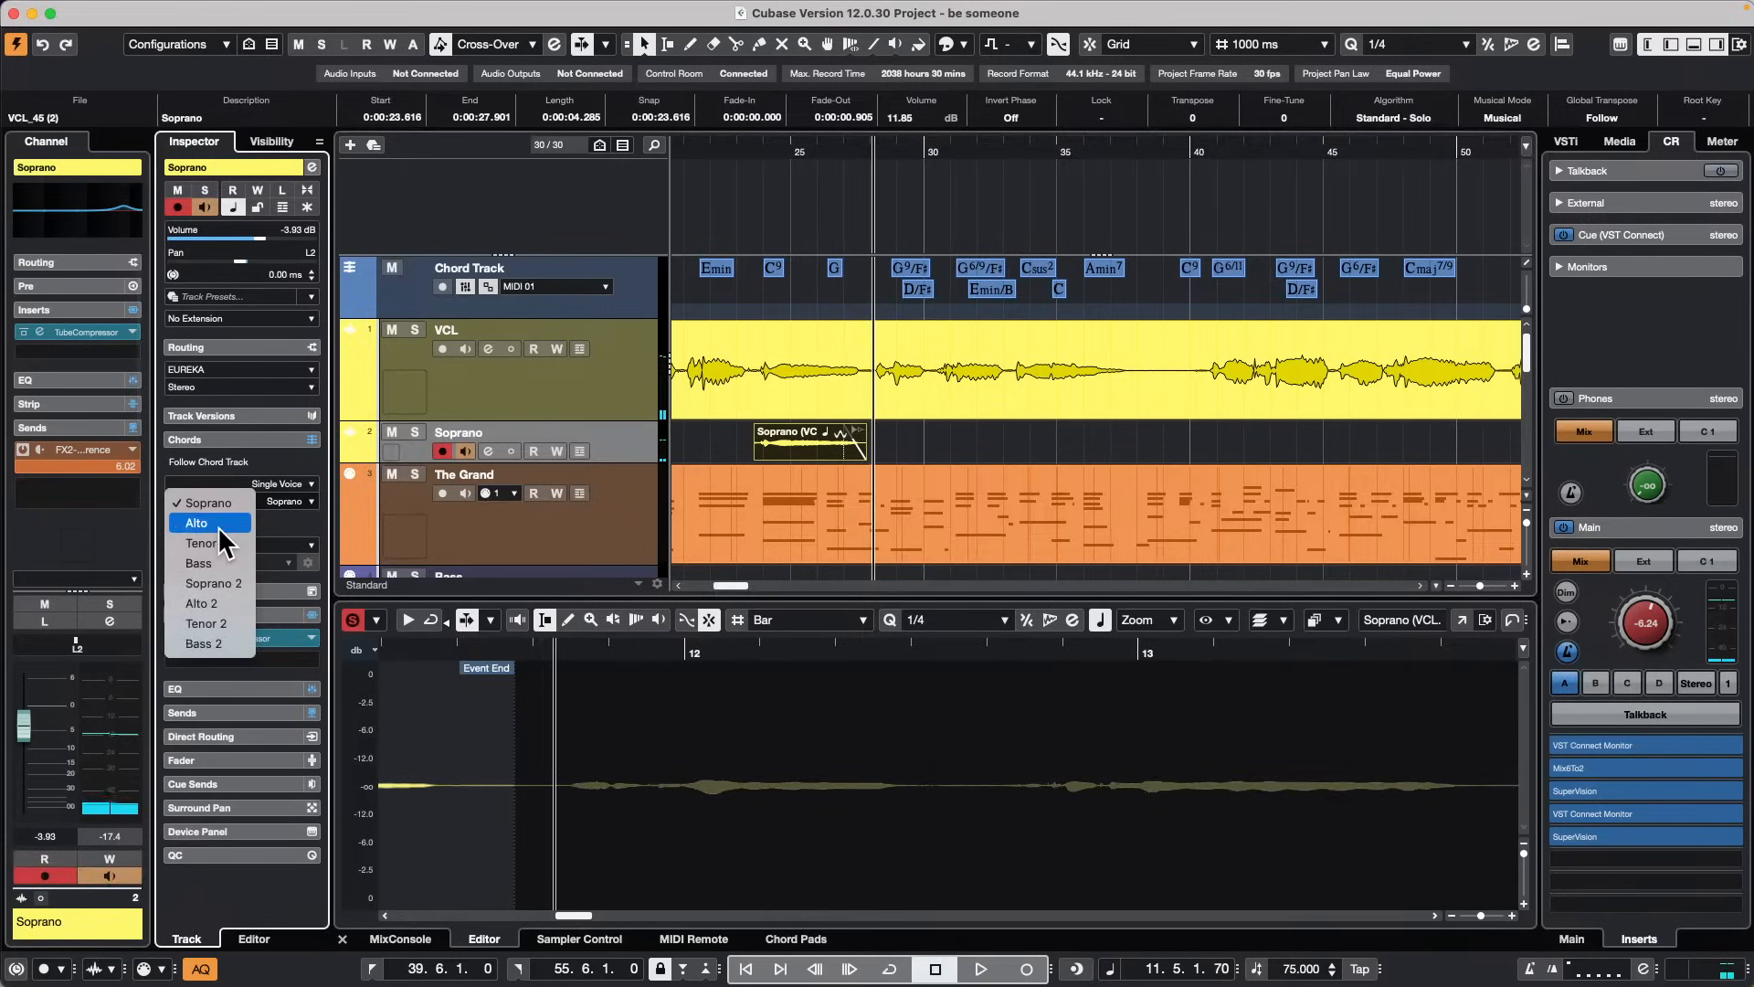
pyautogui.click(217, 527)
pyautogui.click(738, 146)
pyautogui.press('space')
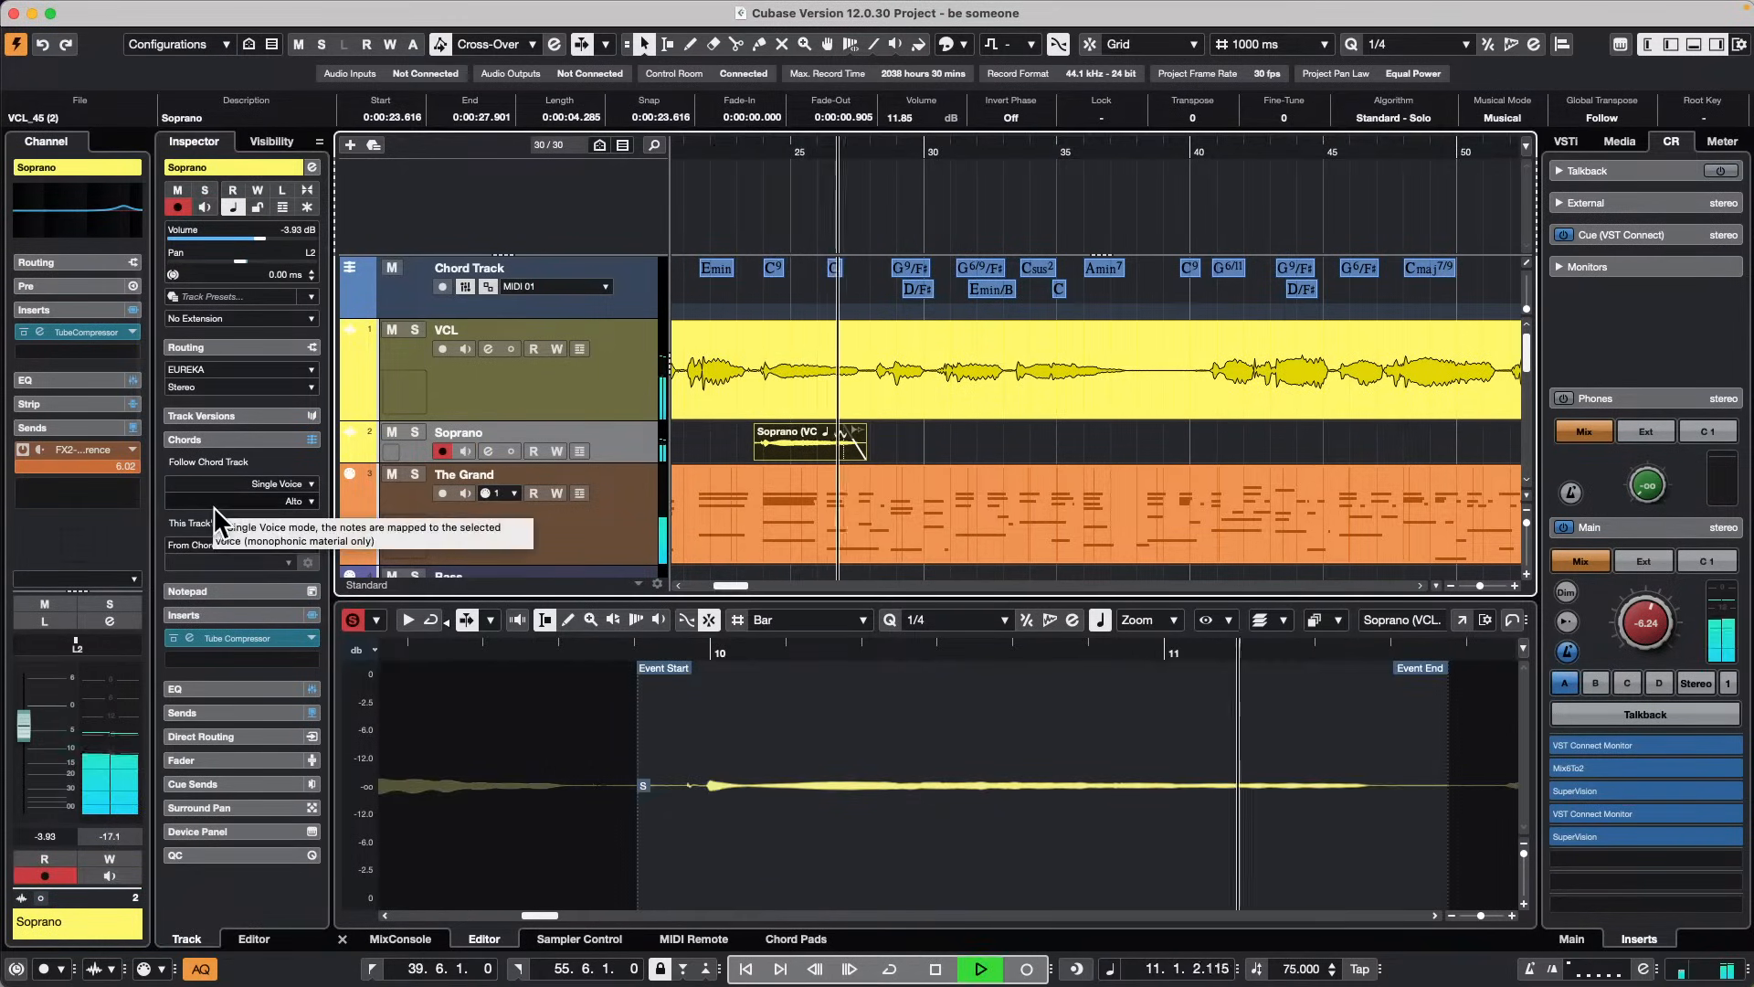
# Step: Change the Soprano track's mapped voice from Alto to Tenor and replay the harmony event
pyautogui.click(287, 499)
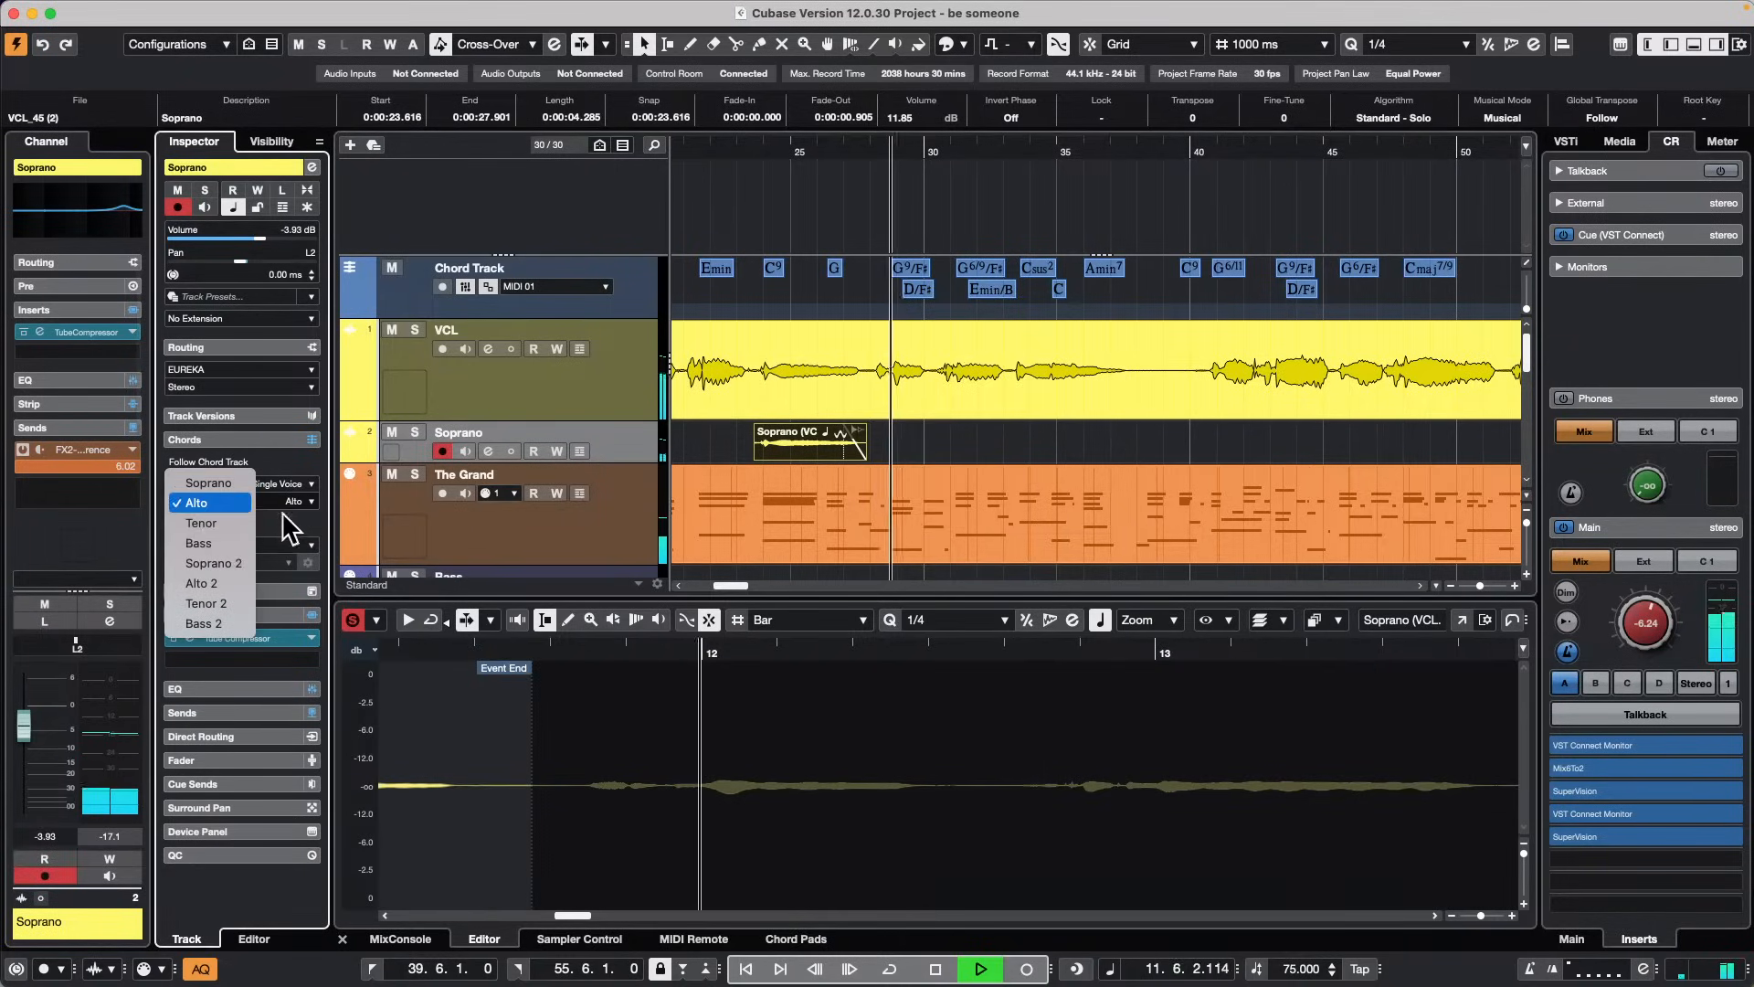
pyautogui.click(201, 524)
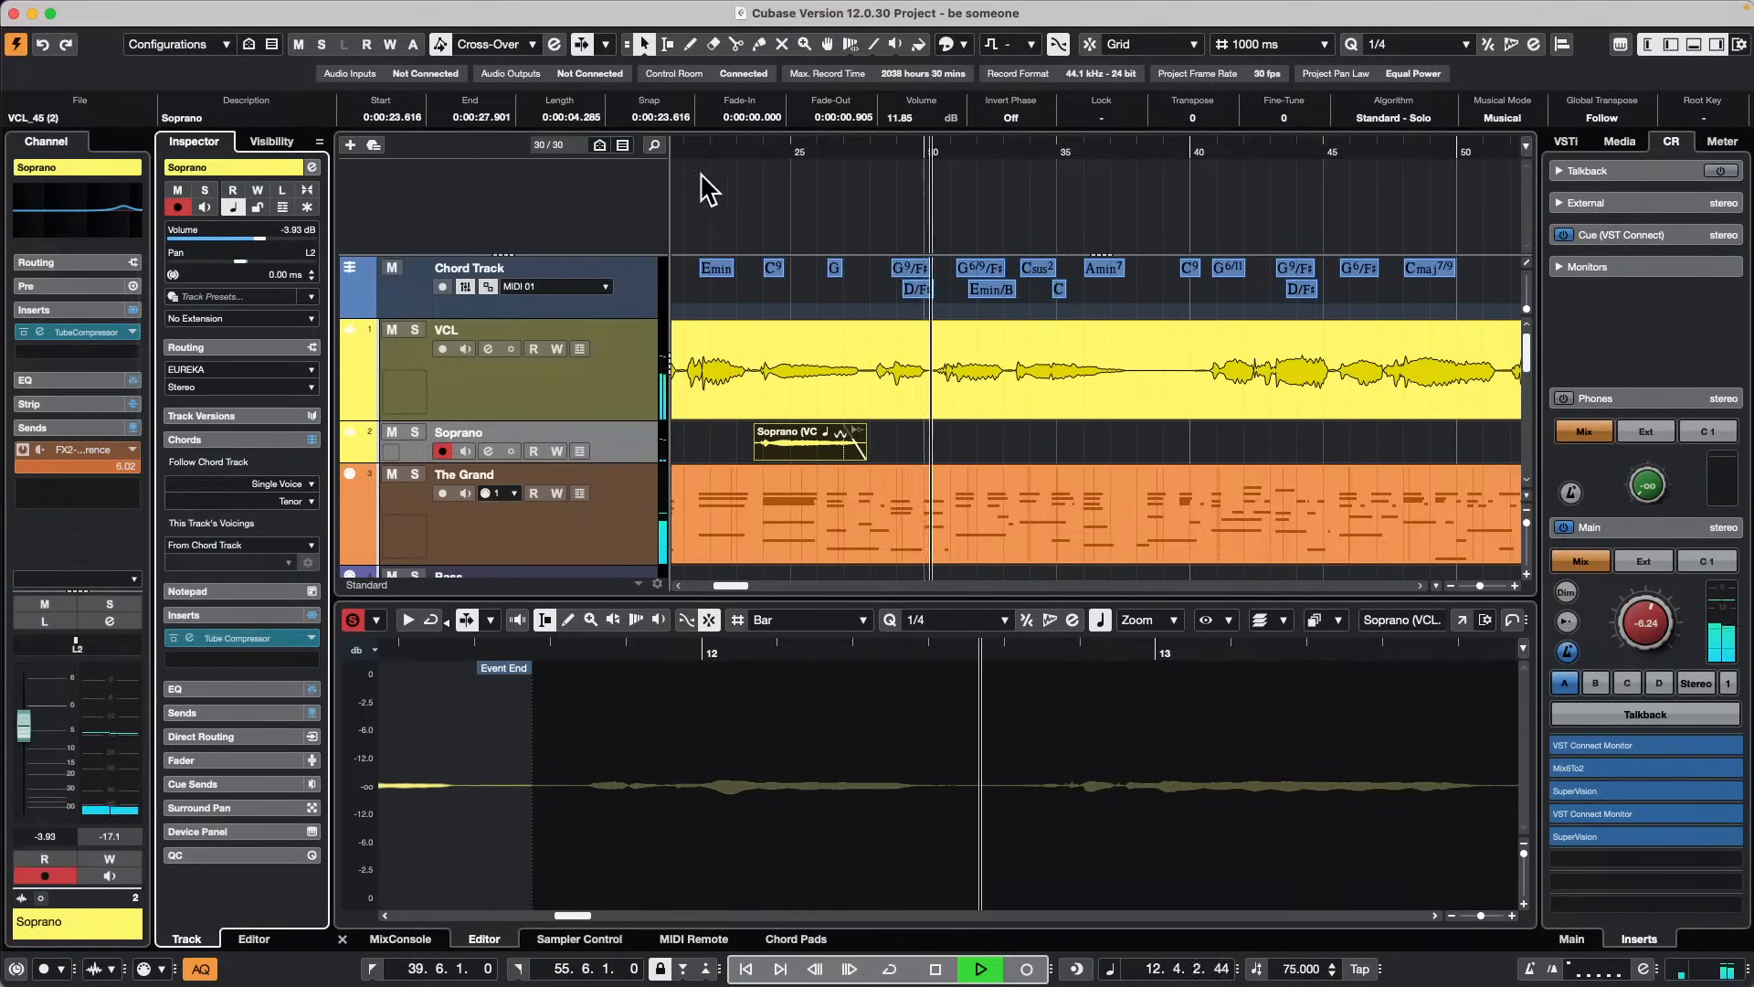
pyautogui.click(748, 155)
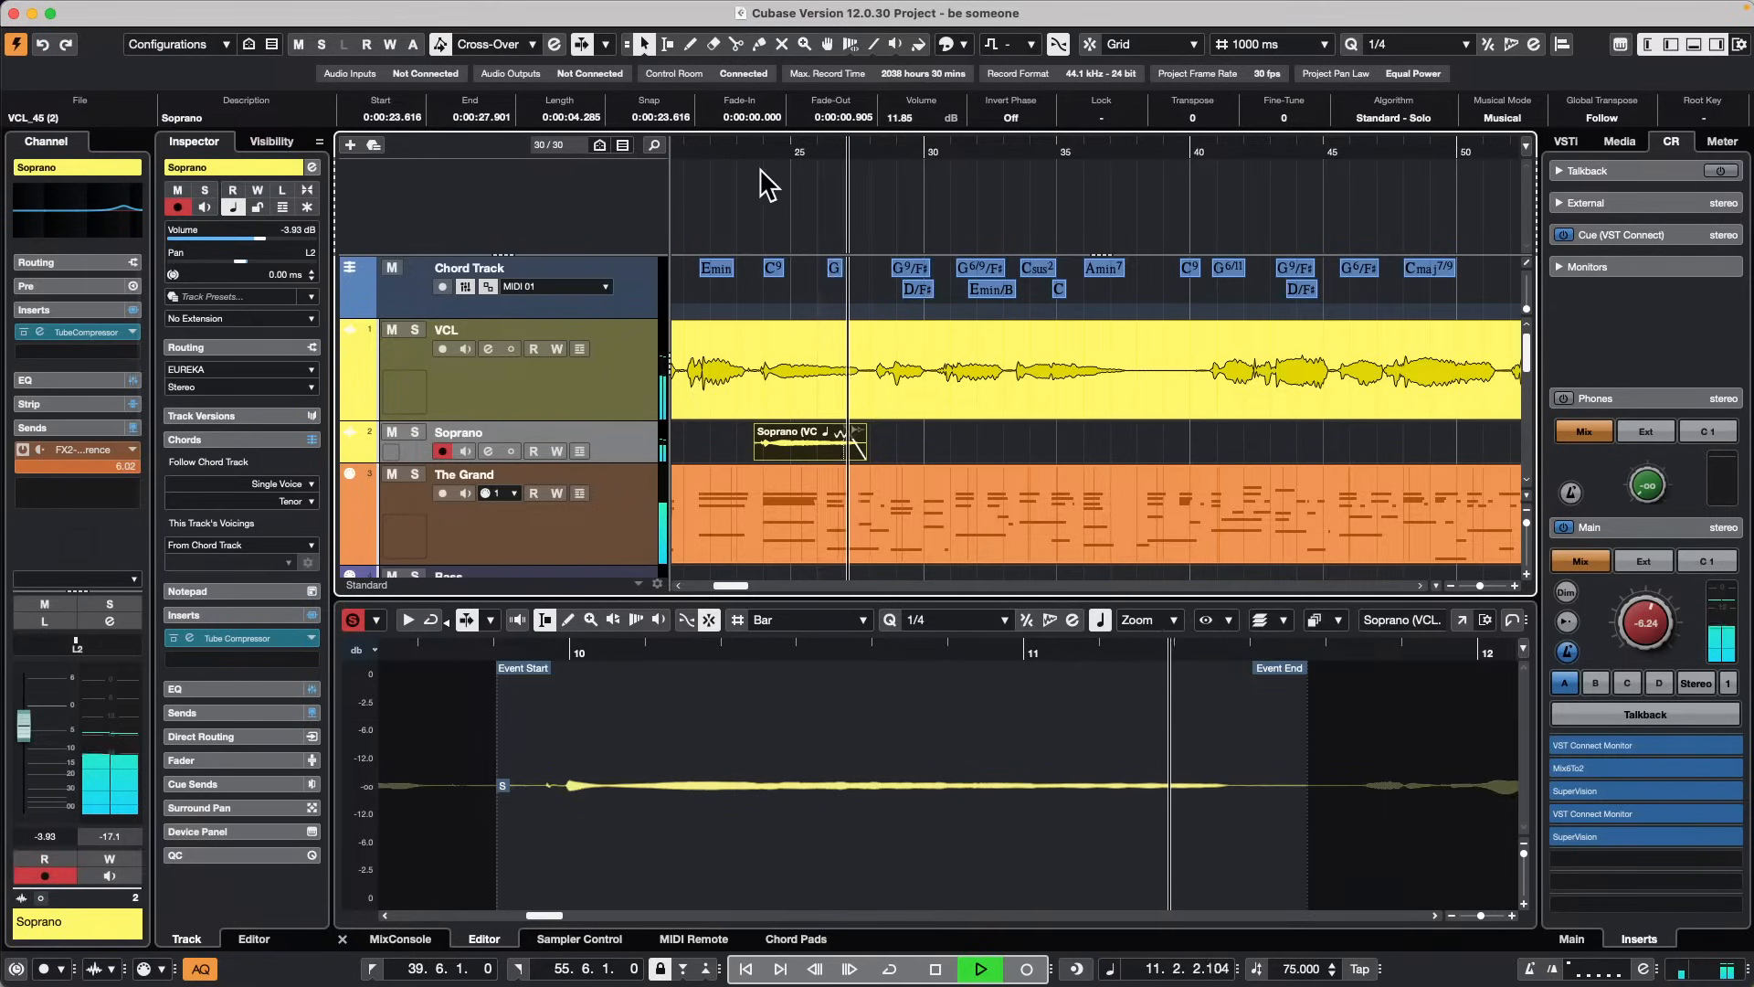
pyautogui.press('space')
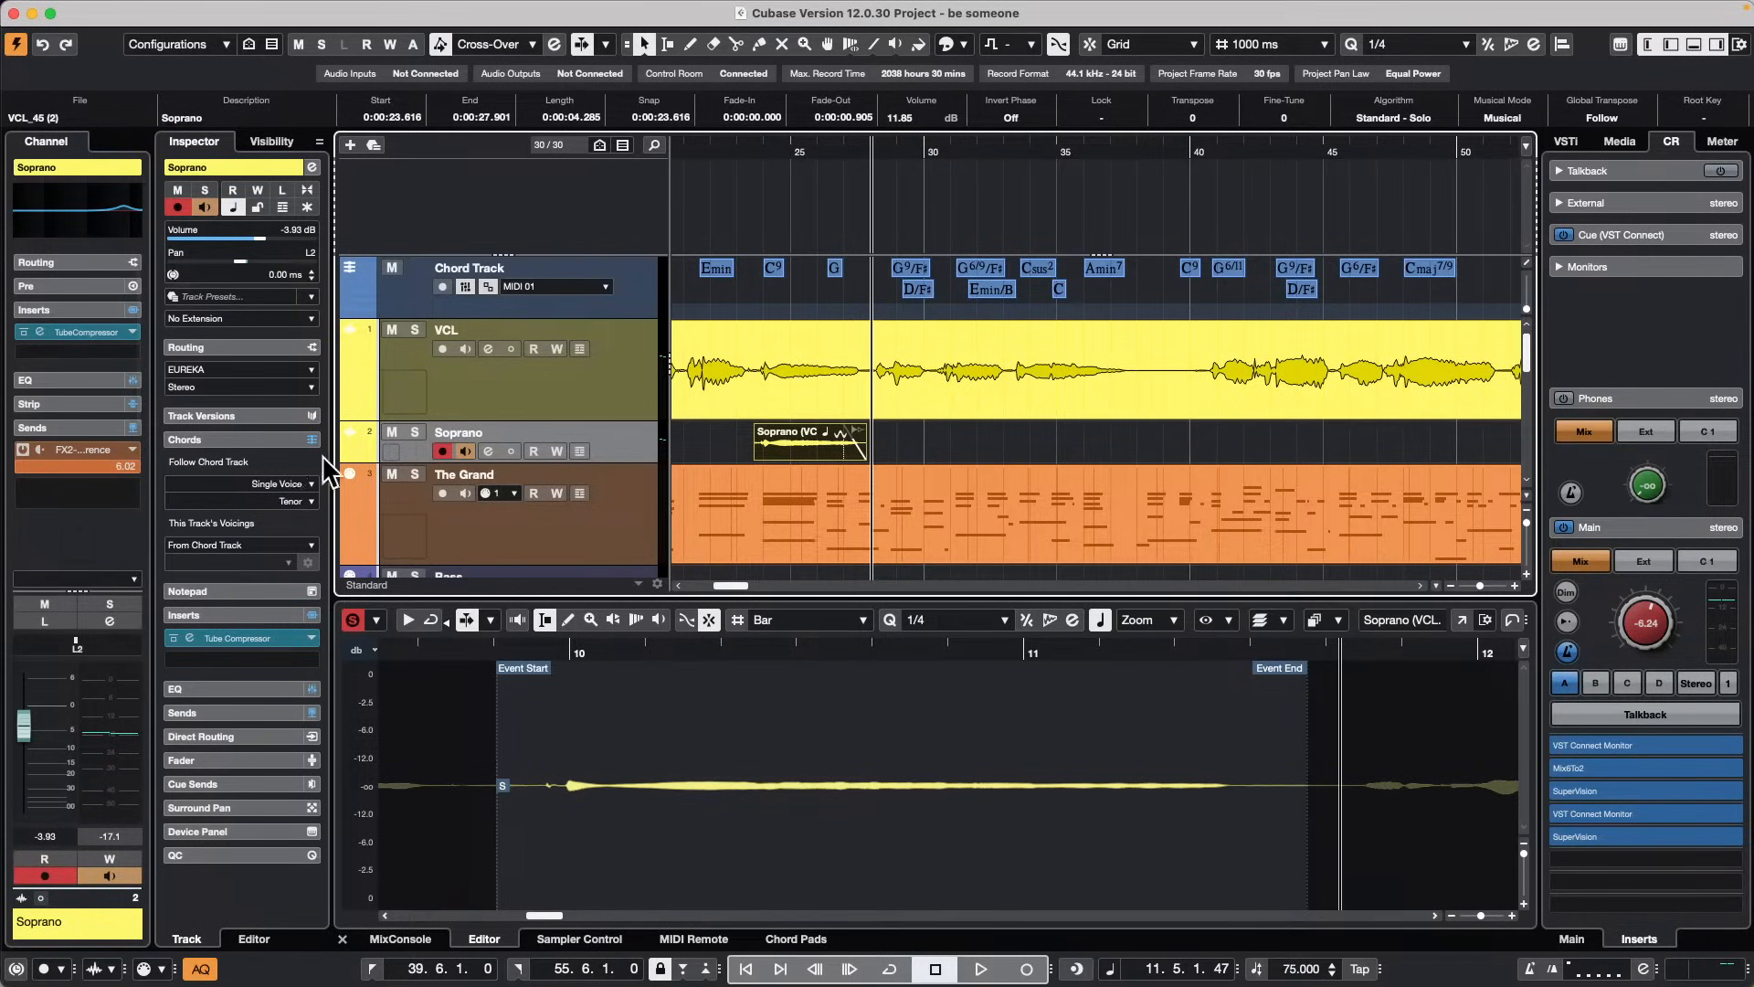
# Step: Set the Soprano track's single voice to Bass and play back the harmony event with the vocal
pyautogui.click(306, 500)
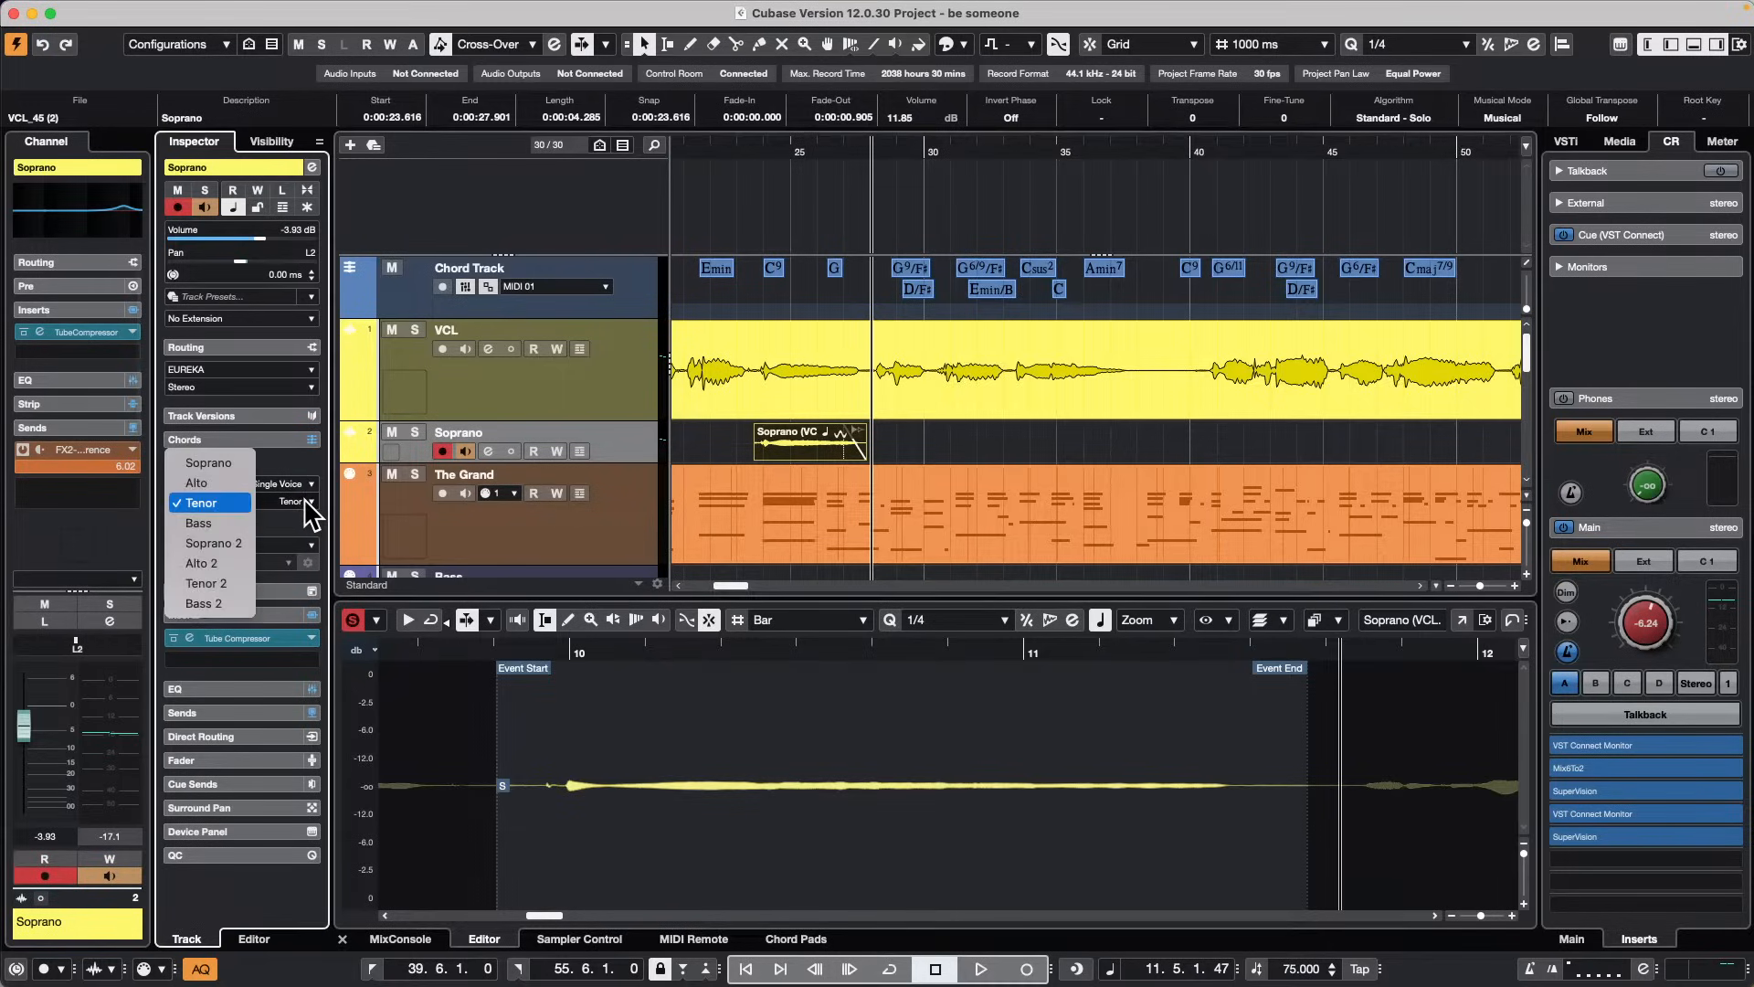
pyautogui.click(203, 523)
pyautogui.press('space')
pyautogui.click(748, 151)
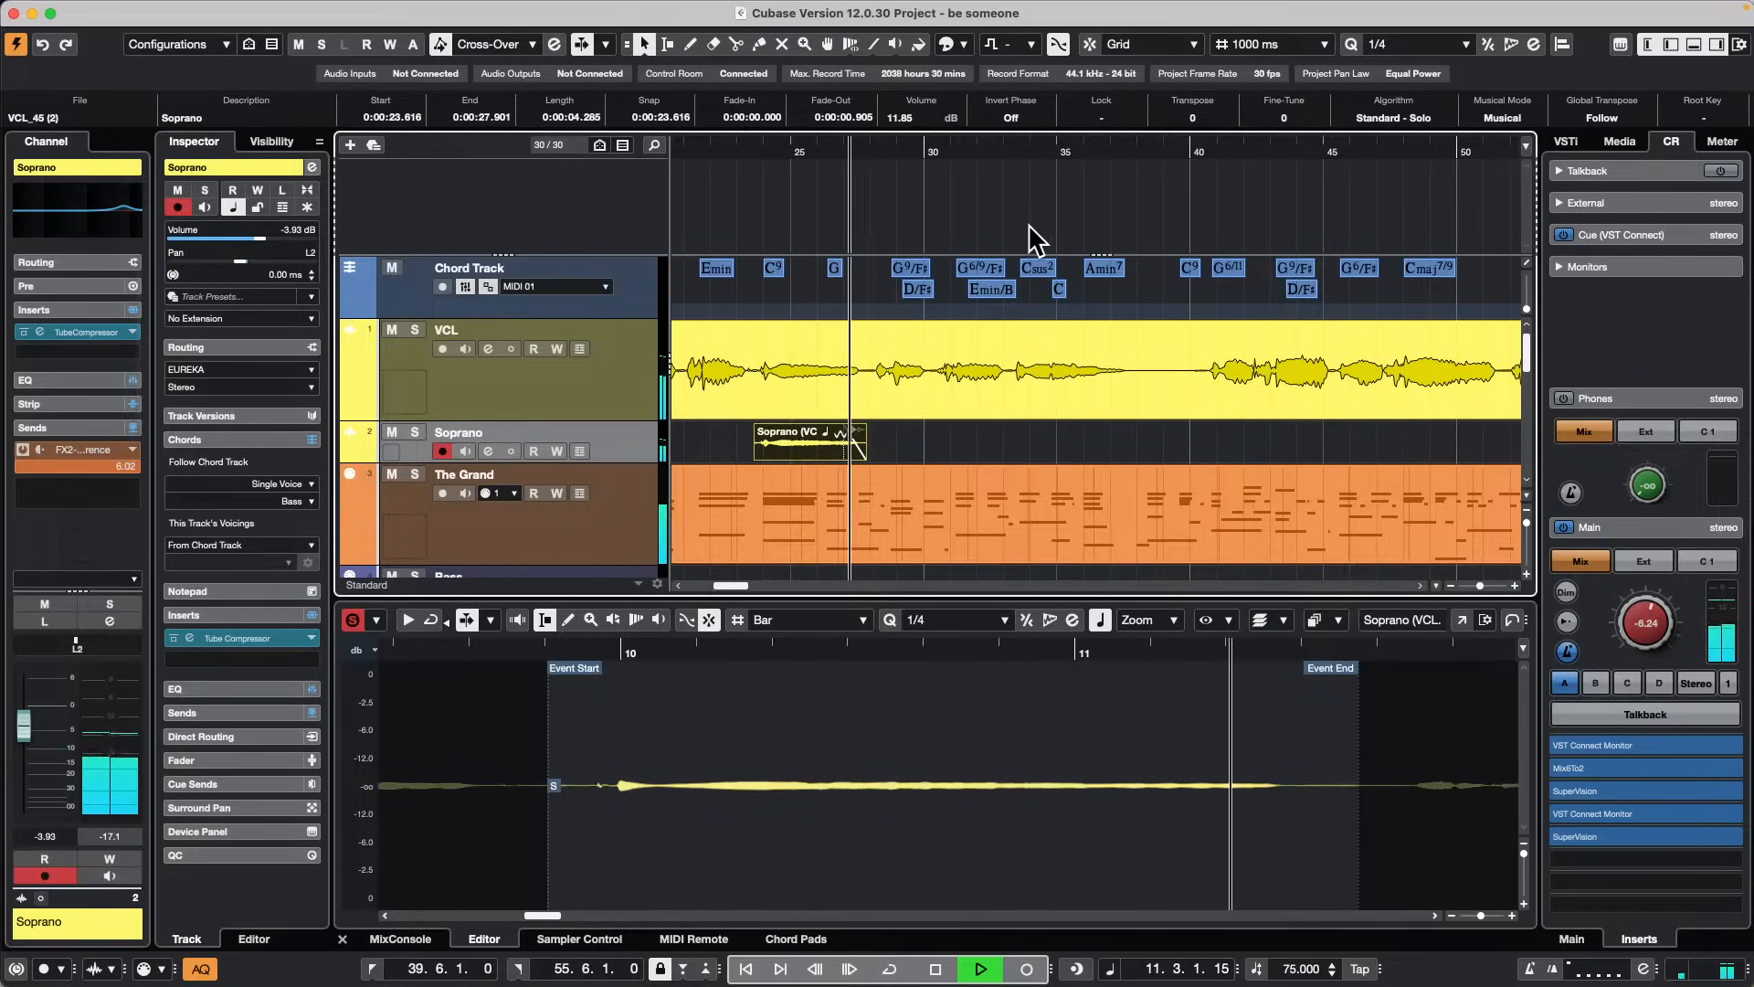
pyautogui.press('space')
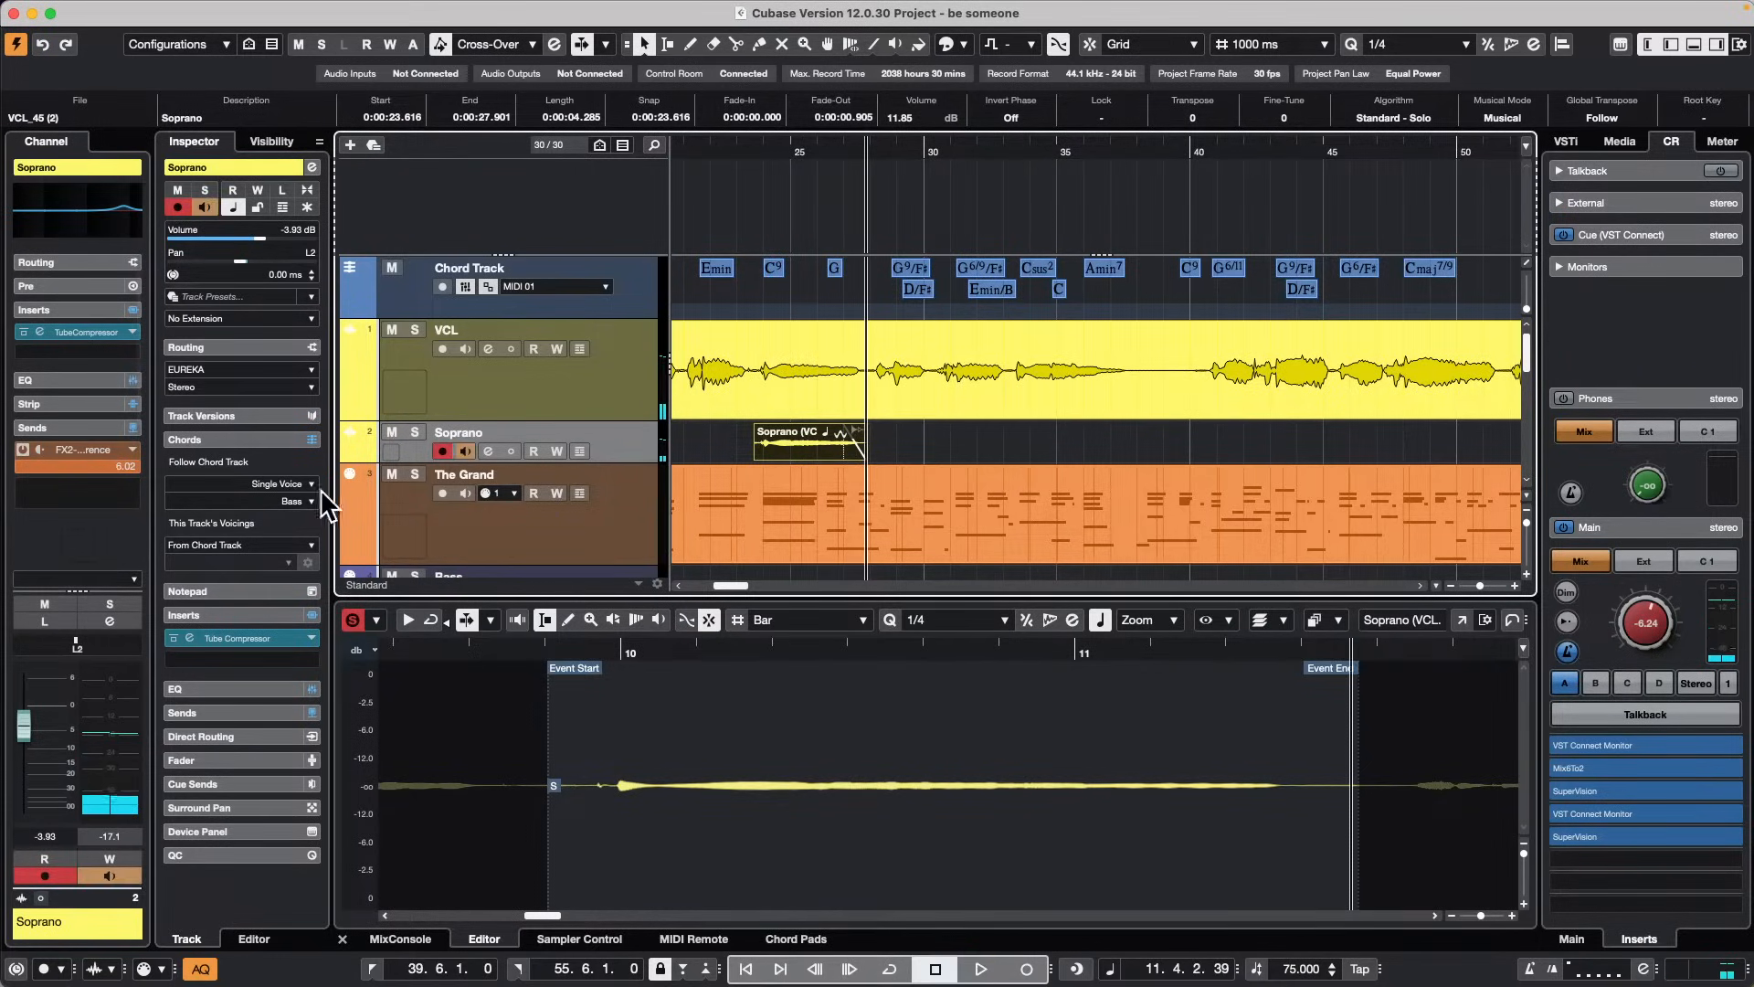
# Step: Set the Soprano track's single voice back to Tenor and look over the neighbouring tracks
pyautogui.click(304, 501)
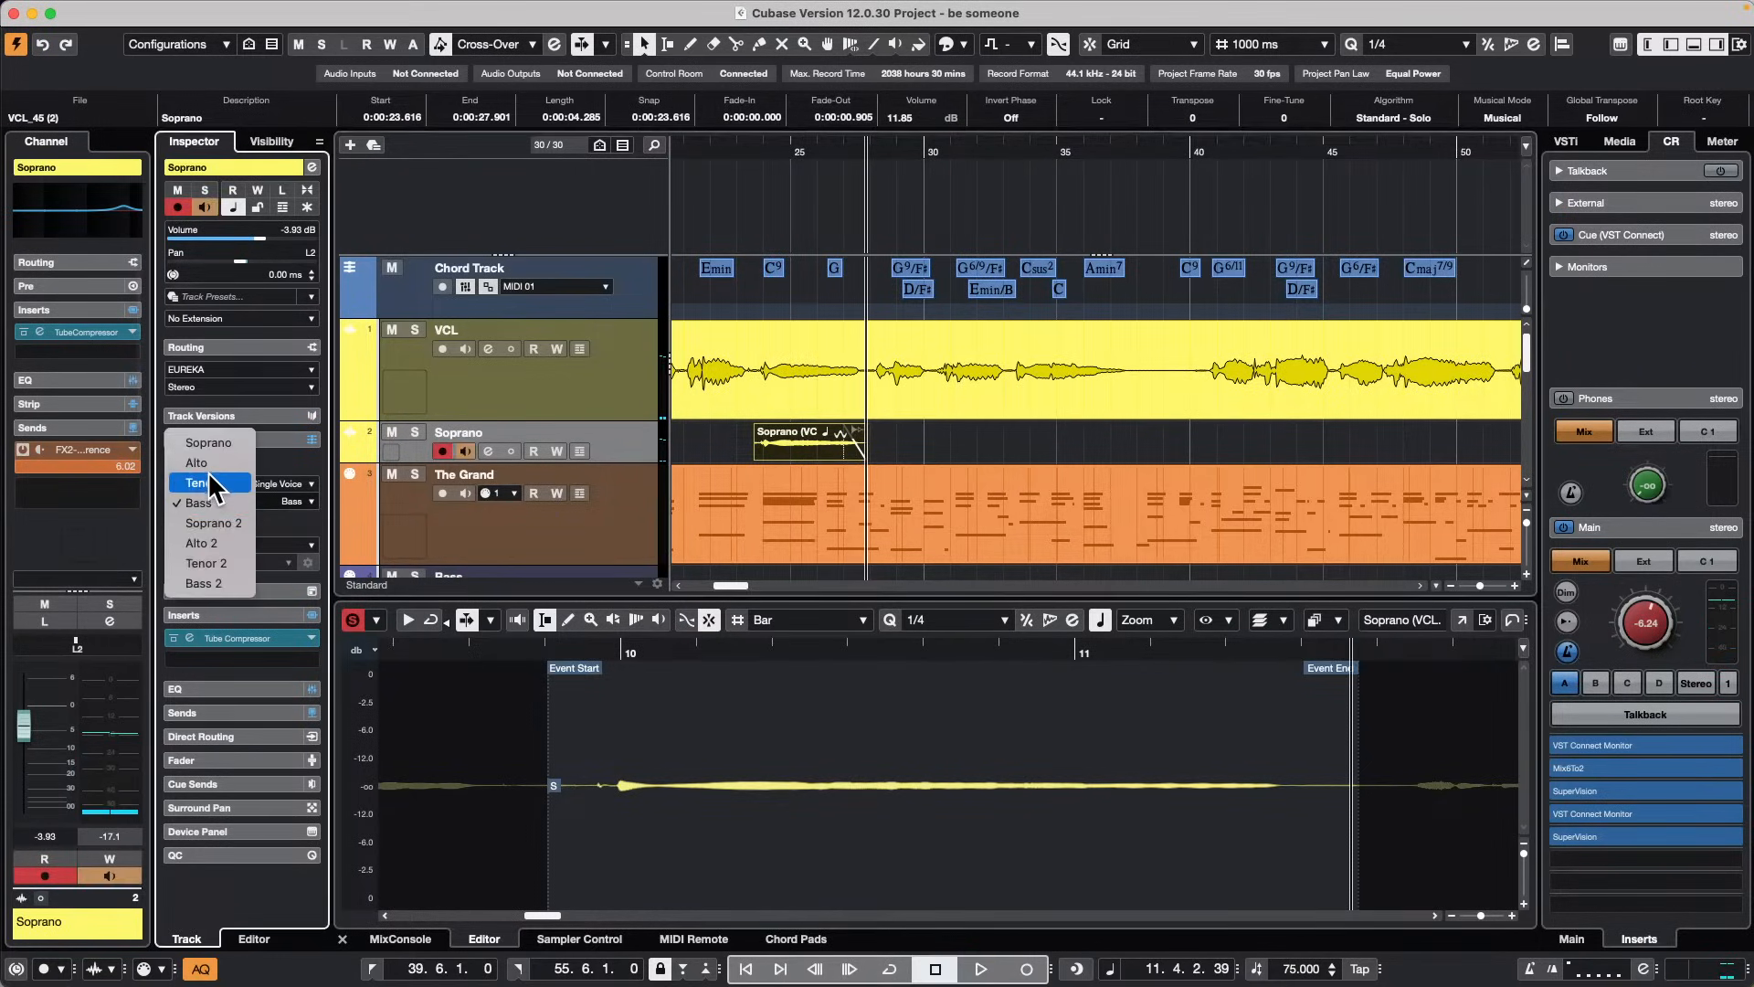
pyautogui.click(212, 484)
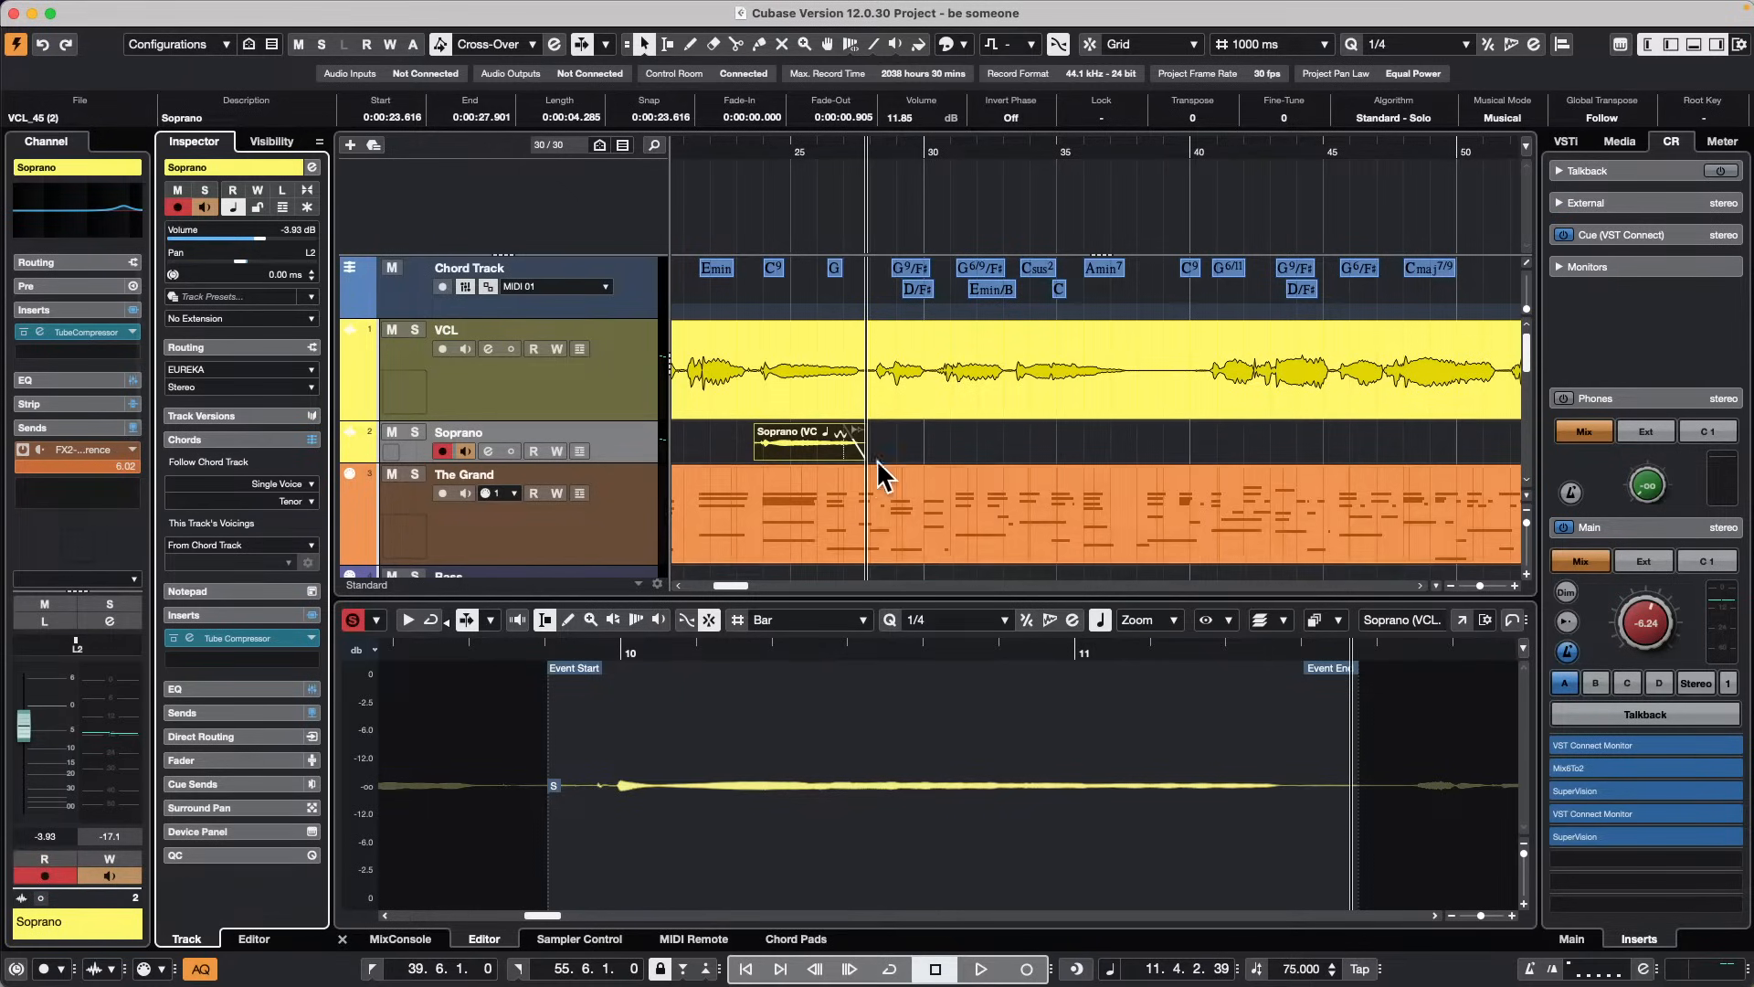
pyautogui.scroll(-5, 713, 448)
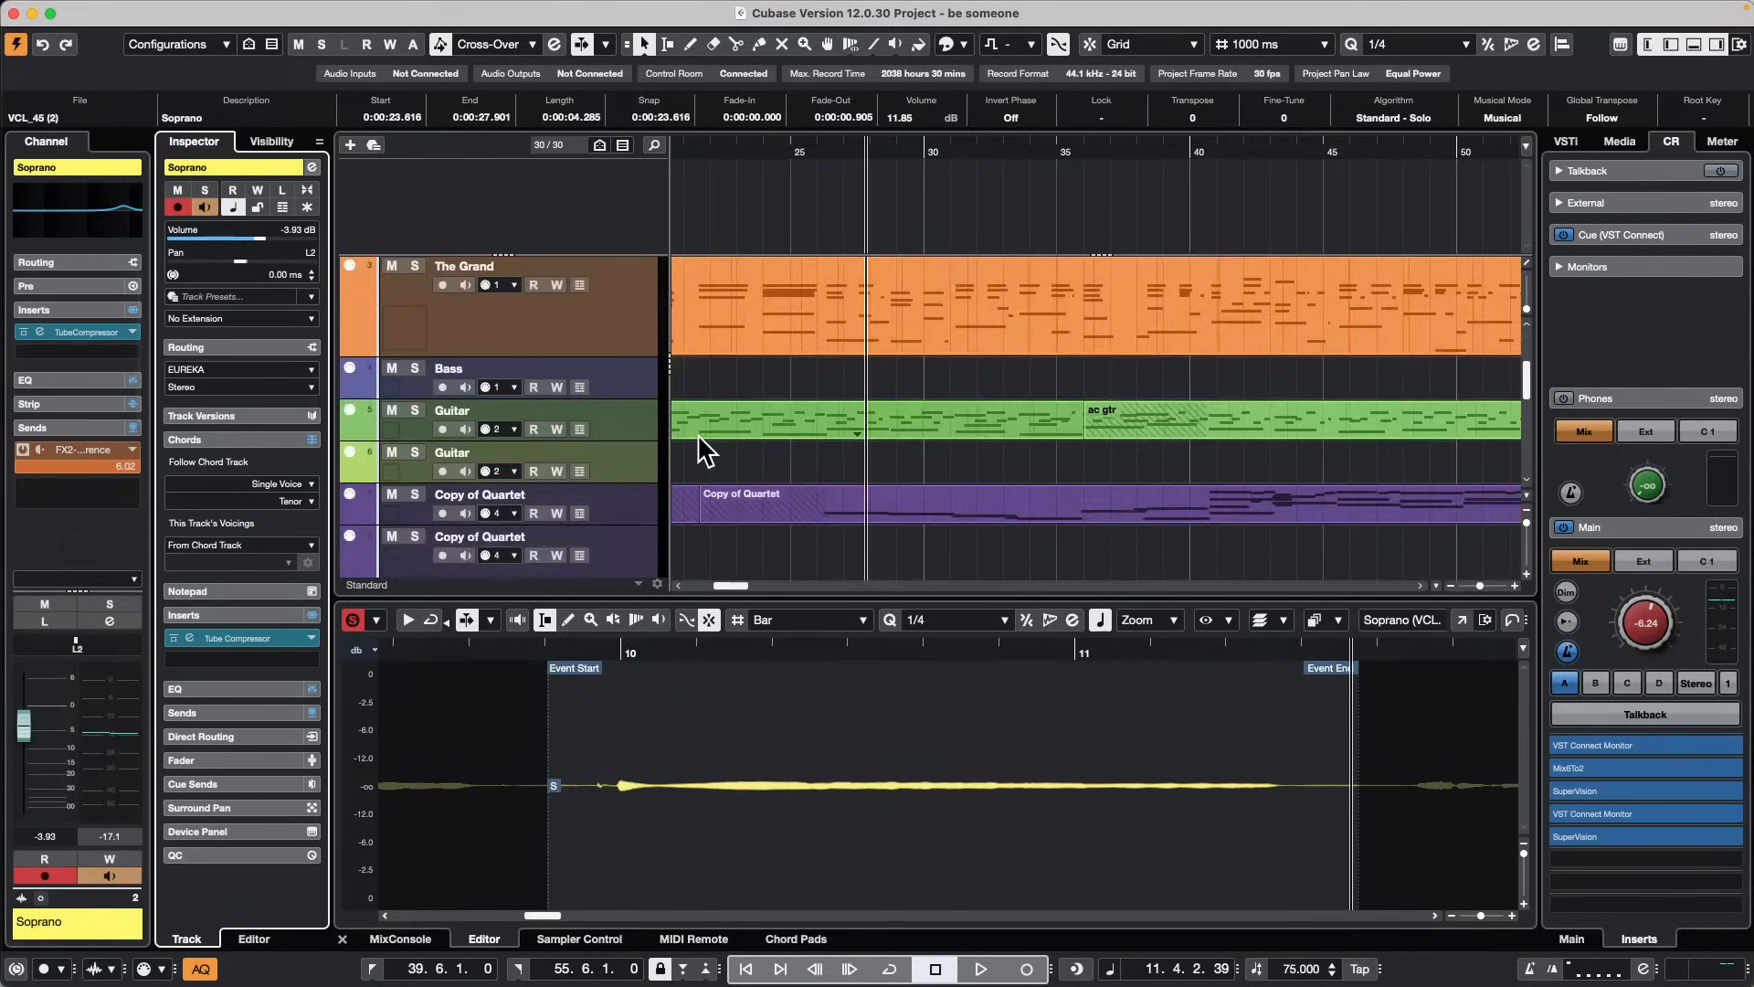
pyautogui.scroll(5, 708, 451)
# Step: Switch to the open project named jump off and activate it
pyautogui.moveTo(372, 11)
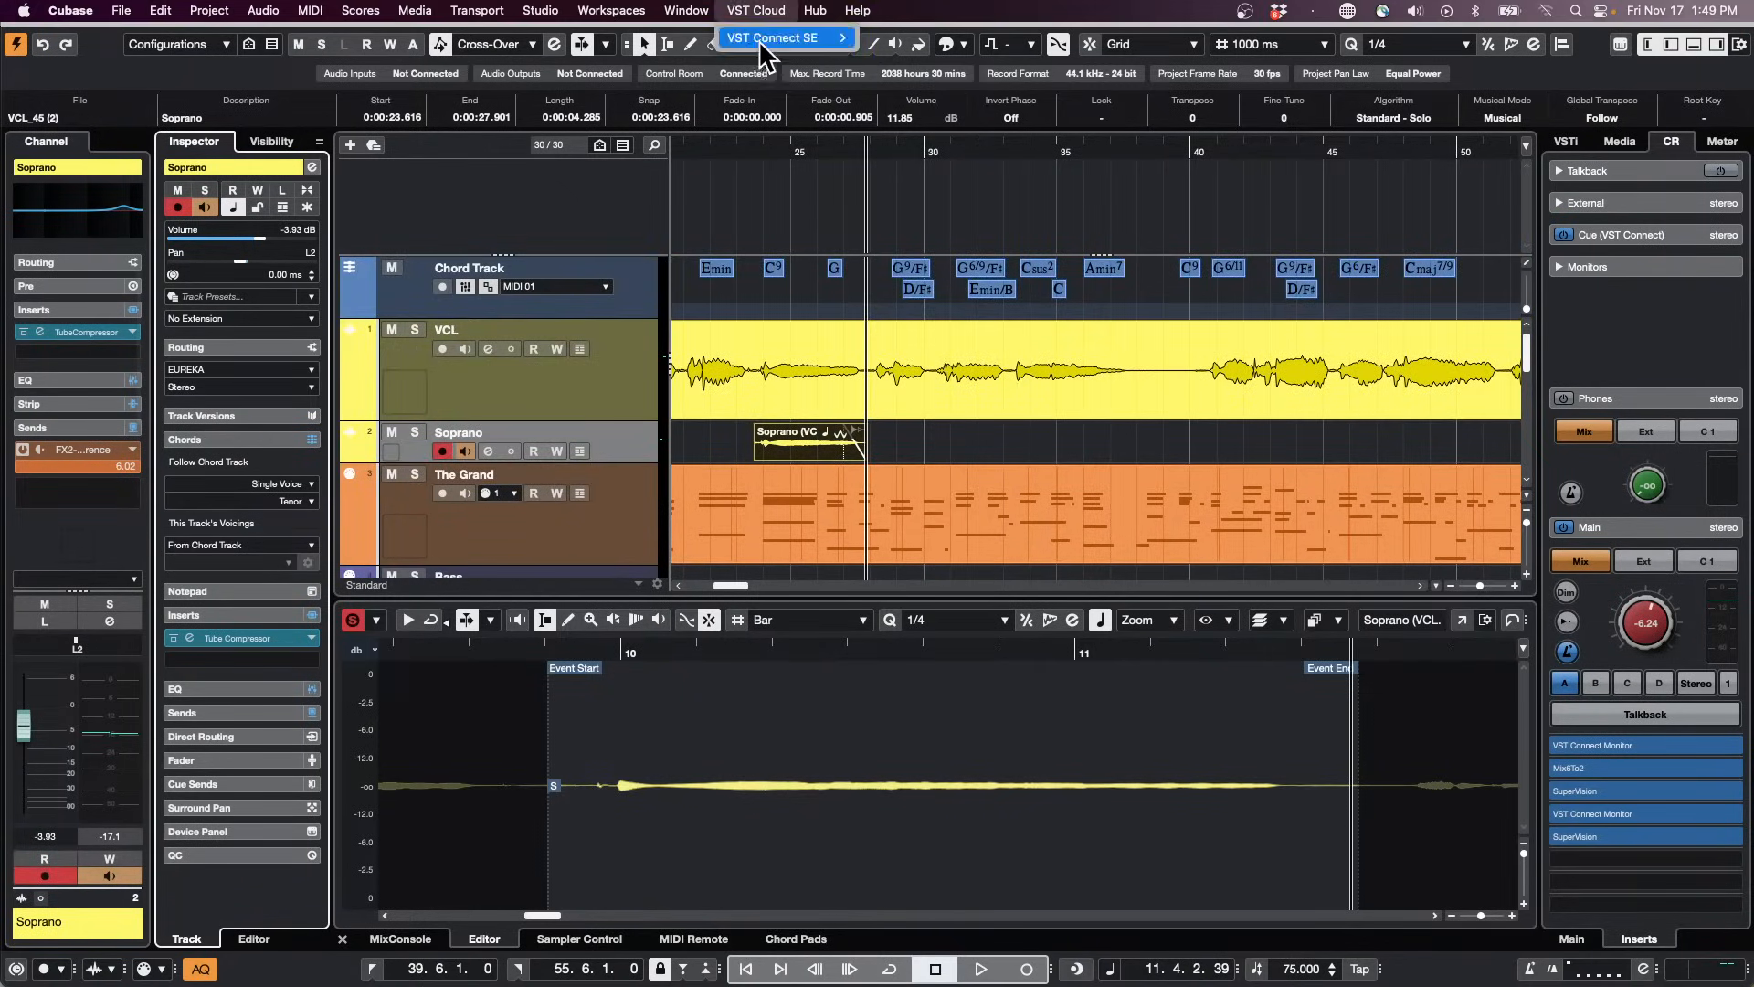
pyautogui.click(686, 10)
pyautogui.click(818, 259)
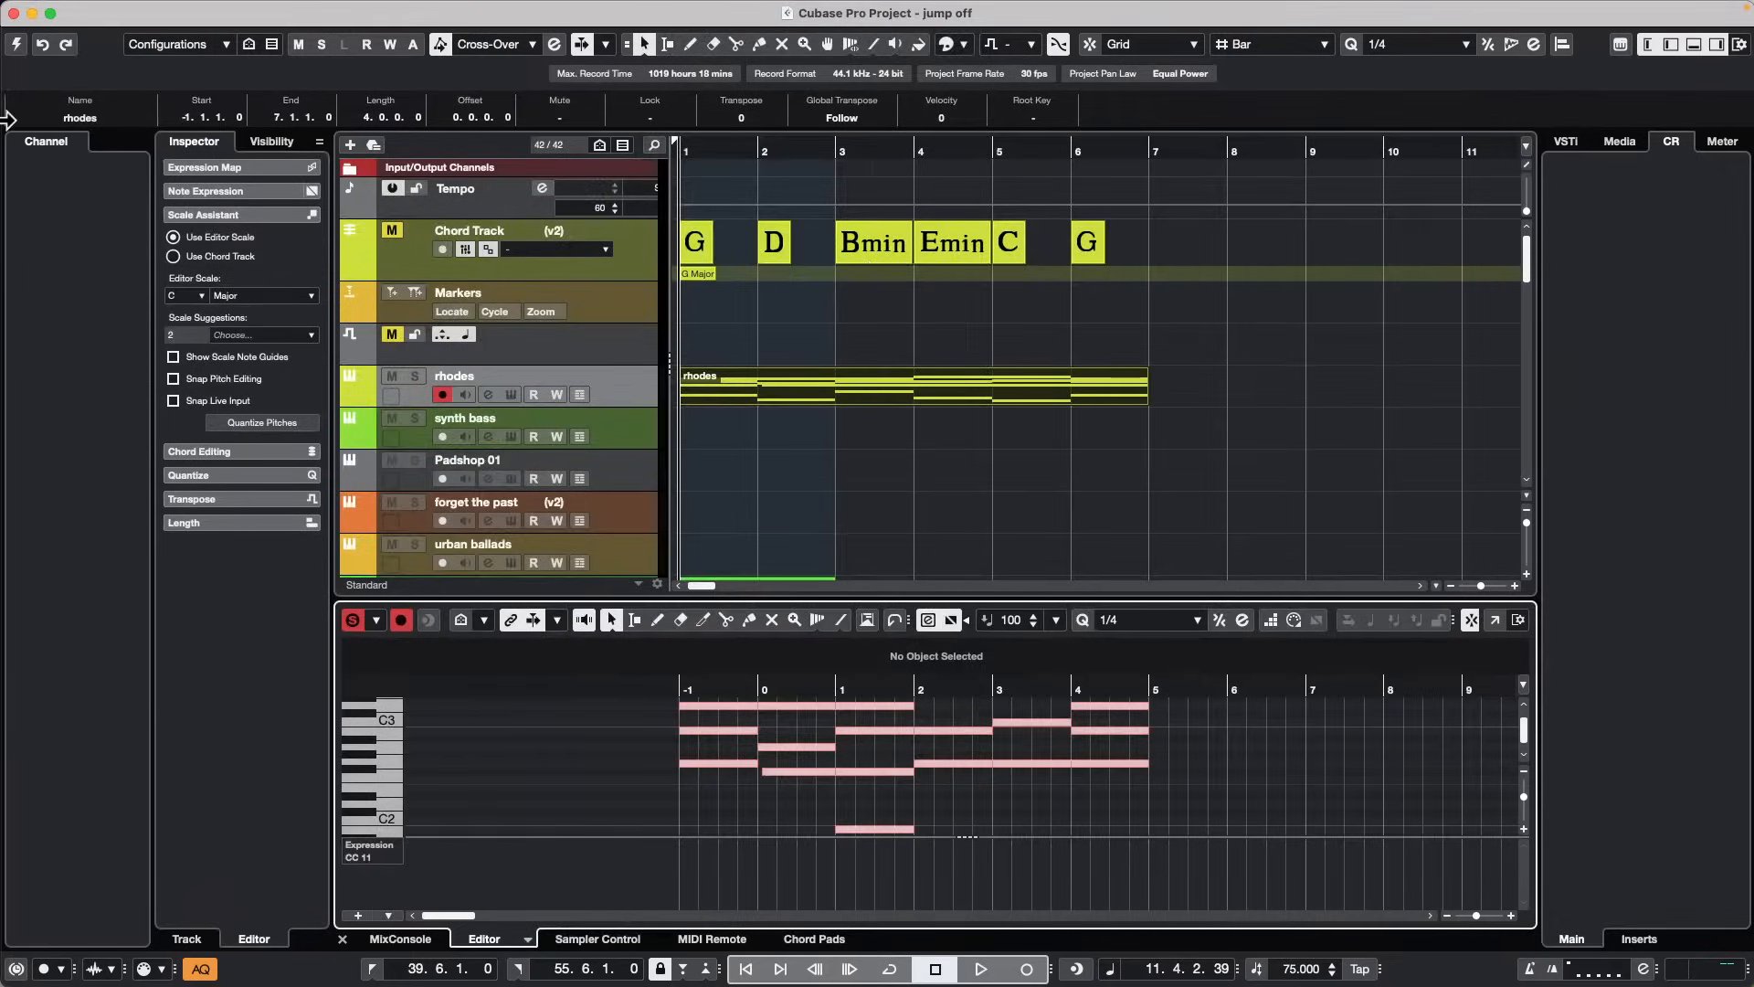
pyautogui.click(13, 44)
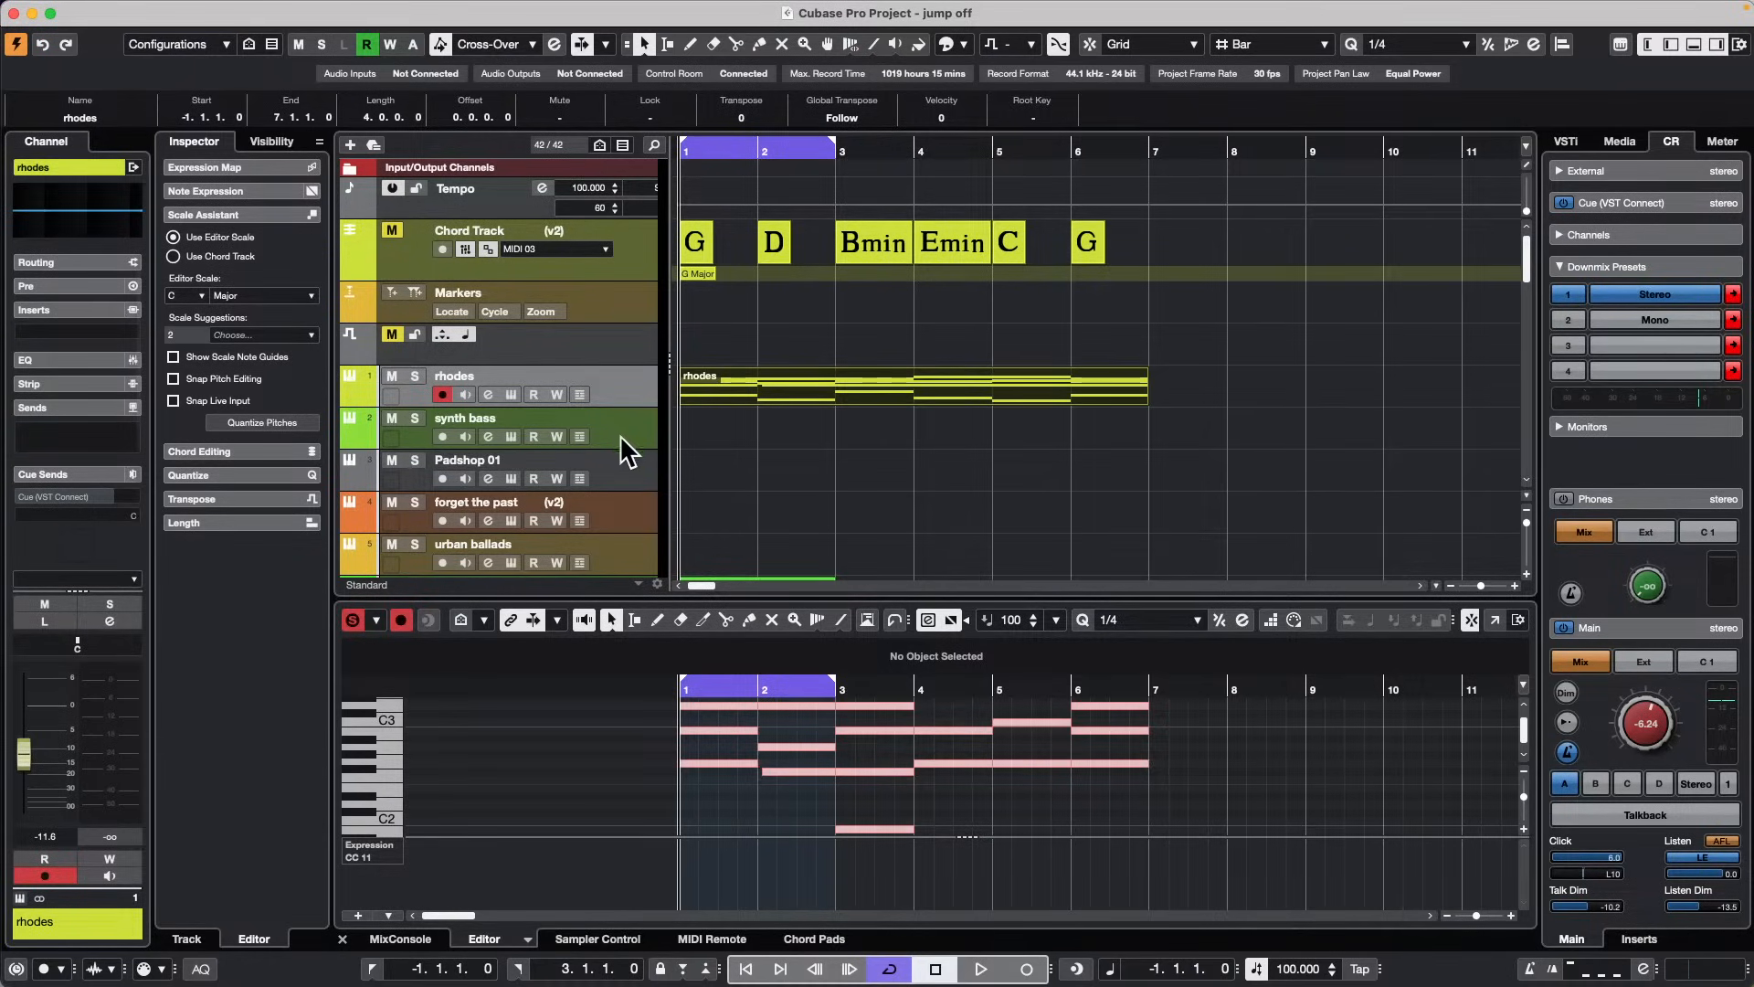
# Step: Solo the urban ballads track and open the Beat Designer in its MIDI inserts, placing its editor clear of the track list
pyautogui.click(621, 548)
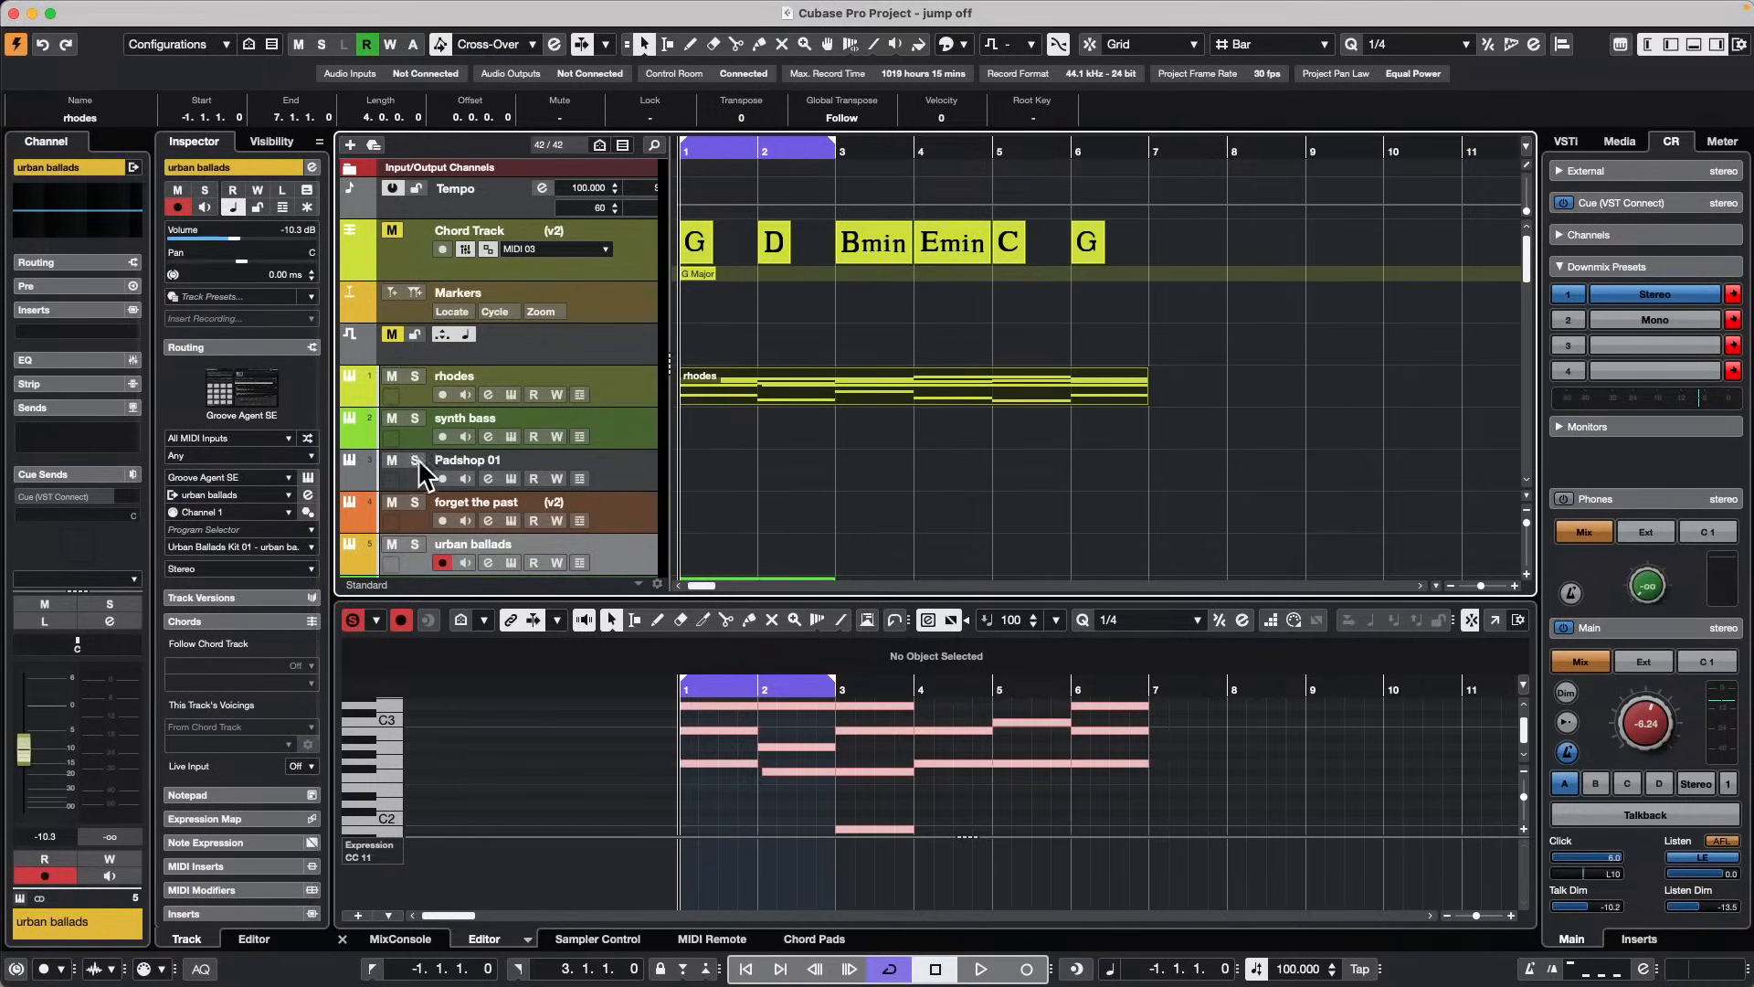
pyautogui.click(415, 544)
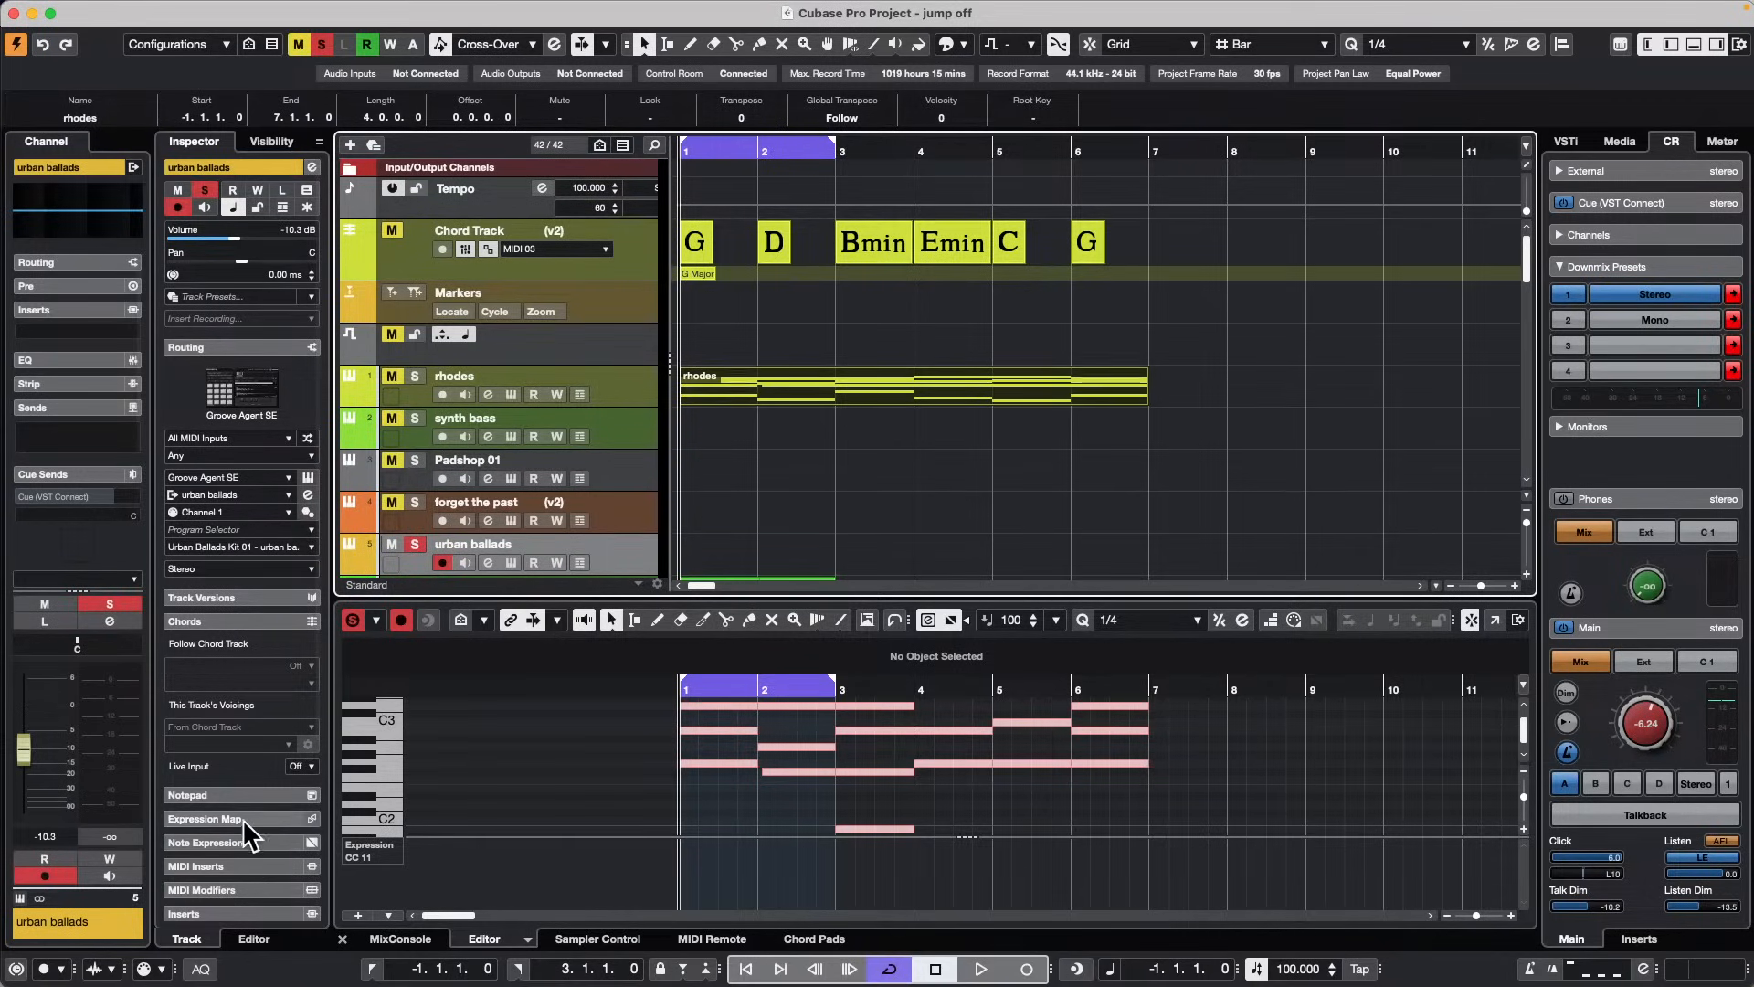
pyautogui.scroll(-5, 244, 820)
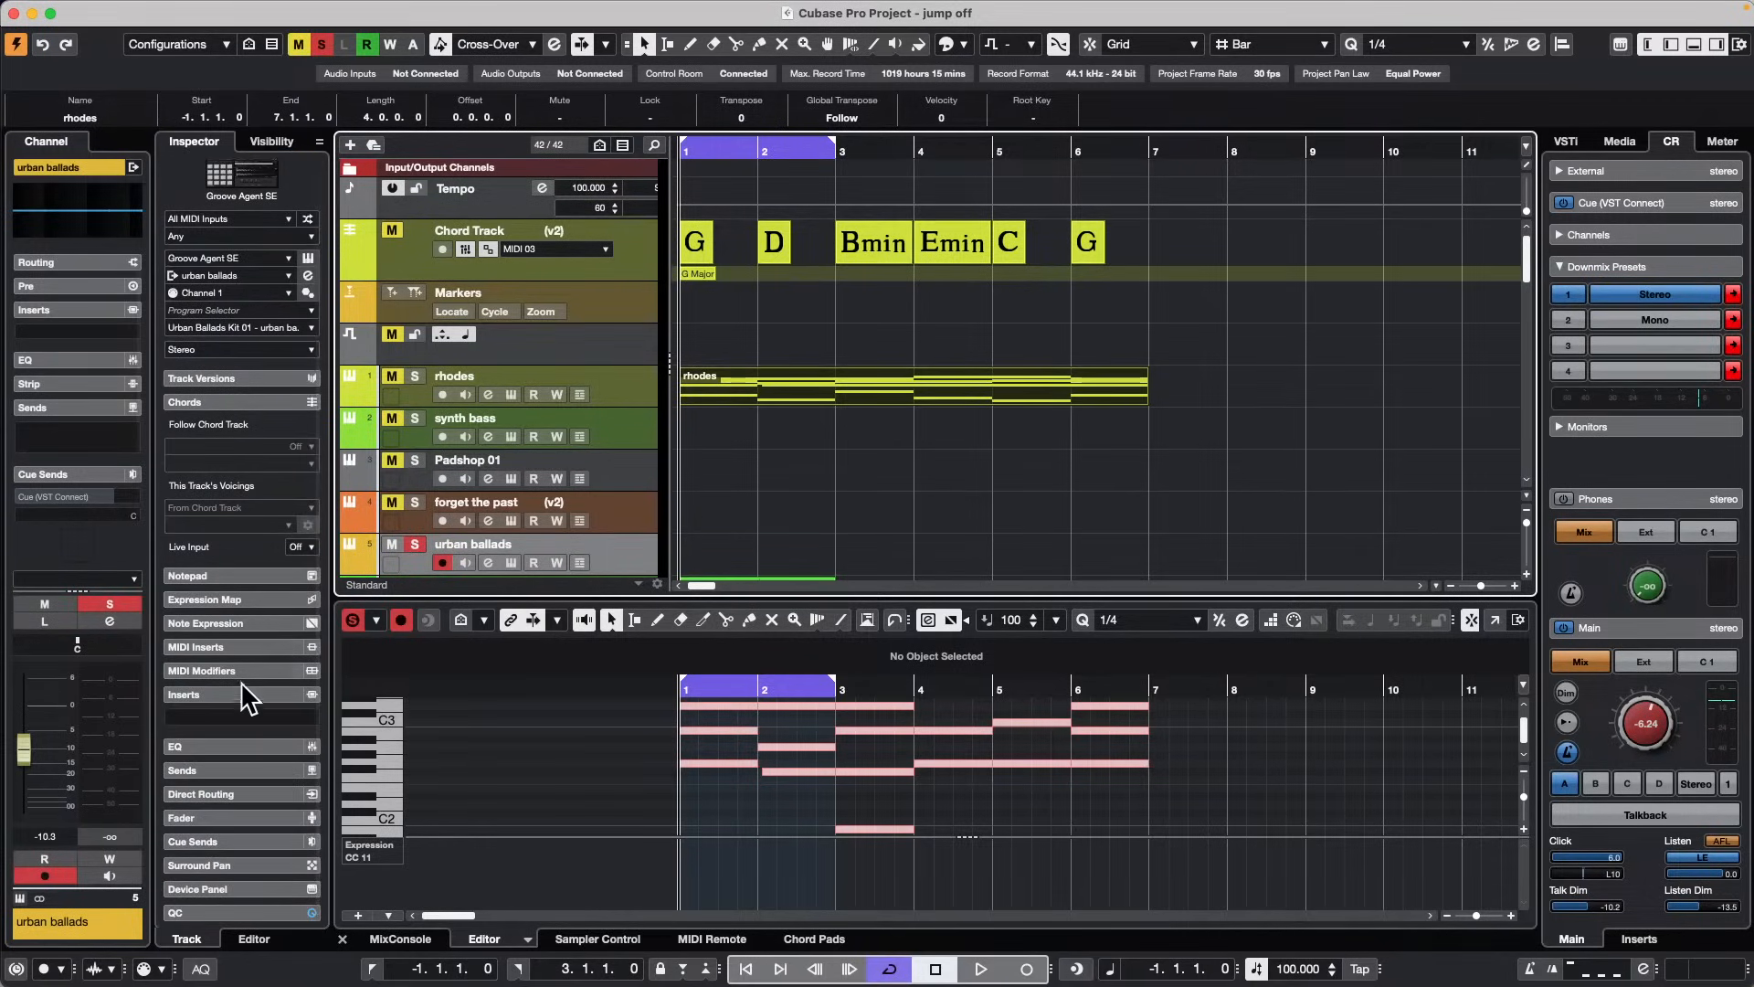
pyautogui.click(244, 649)
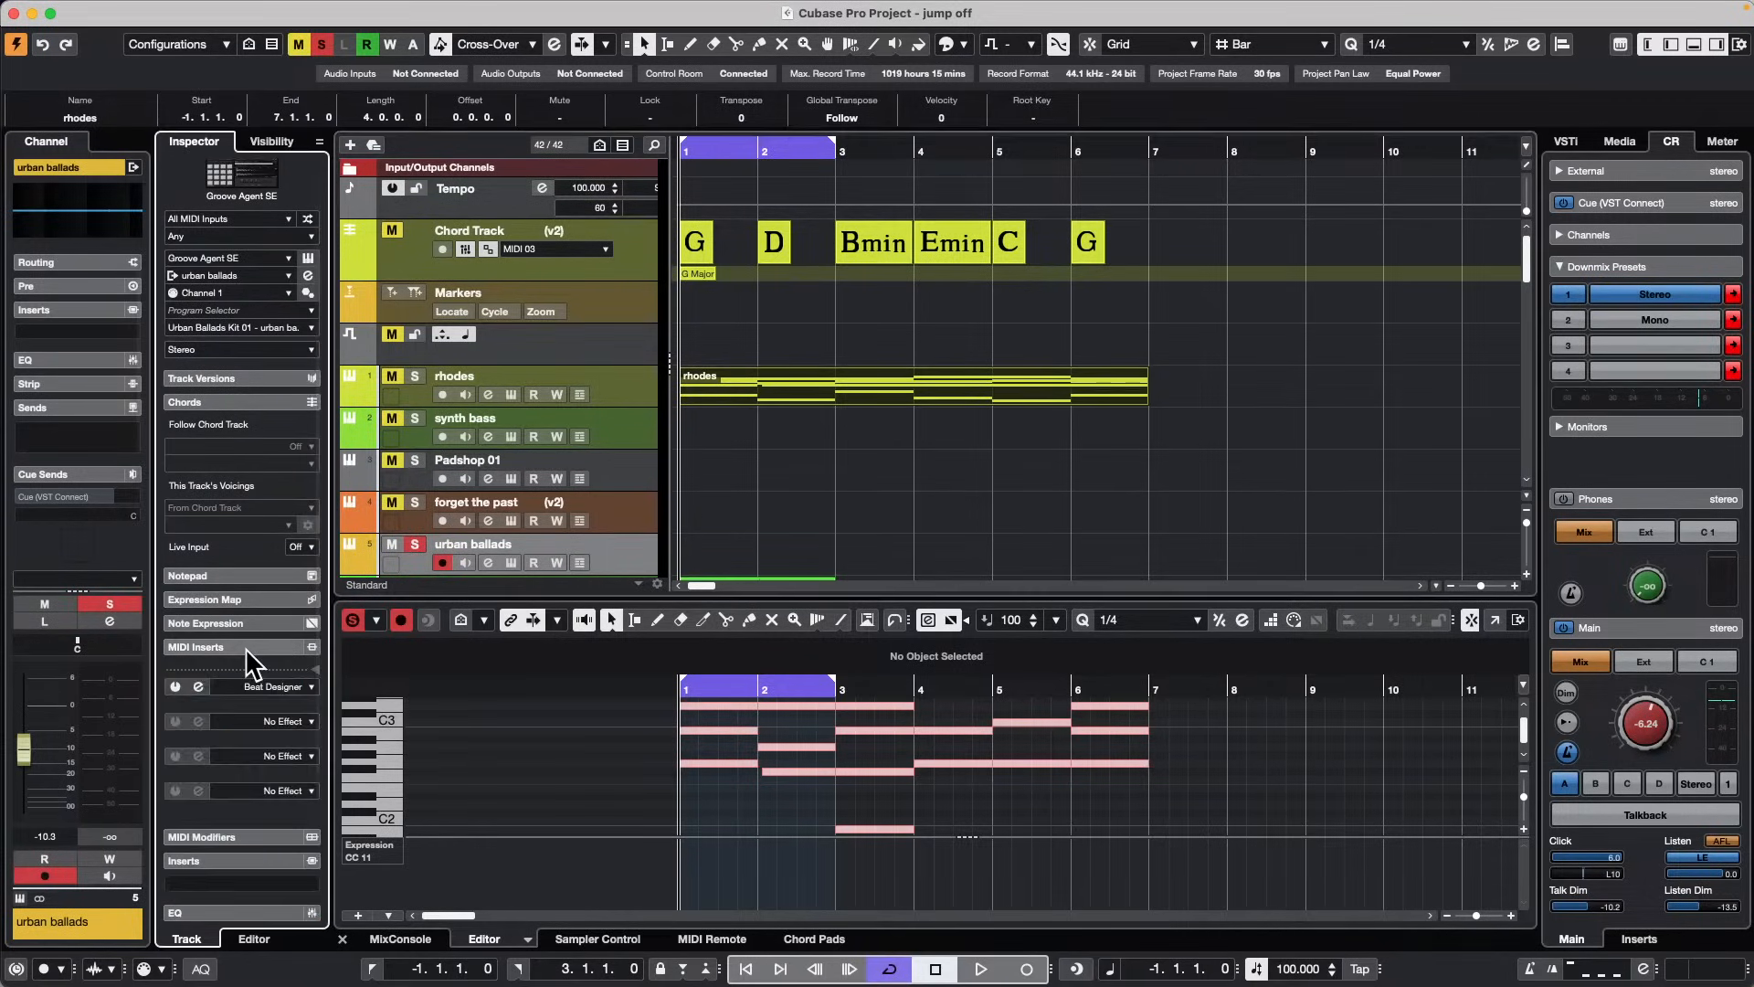
pyautogui.click(199, 686)
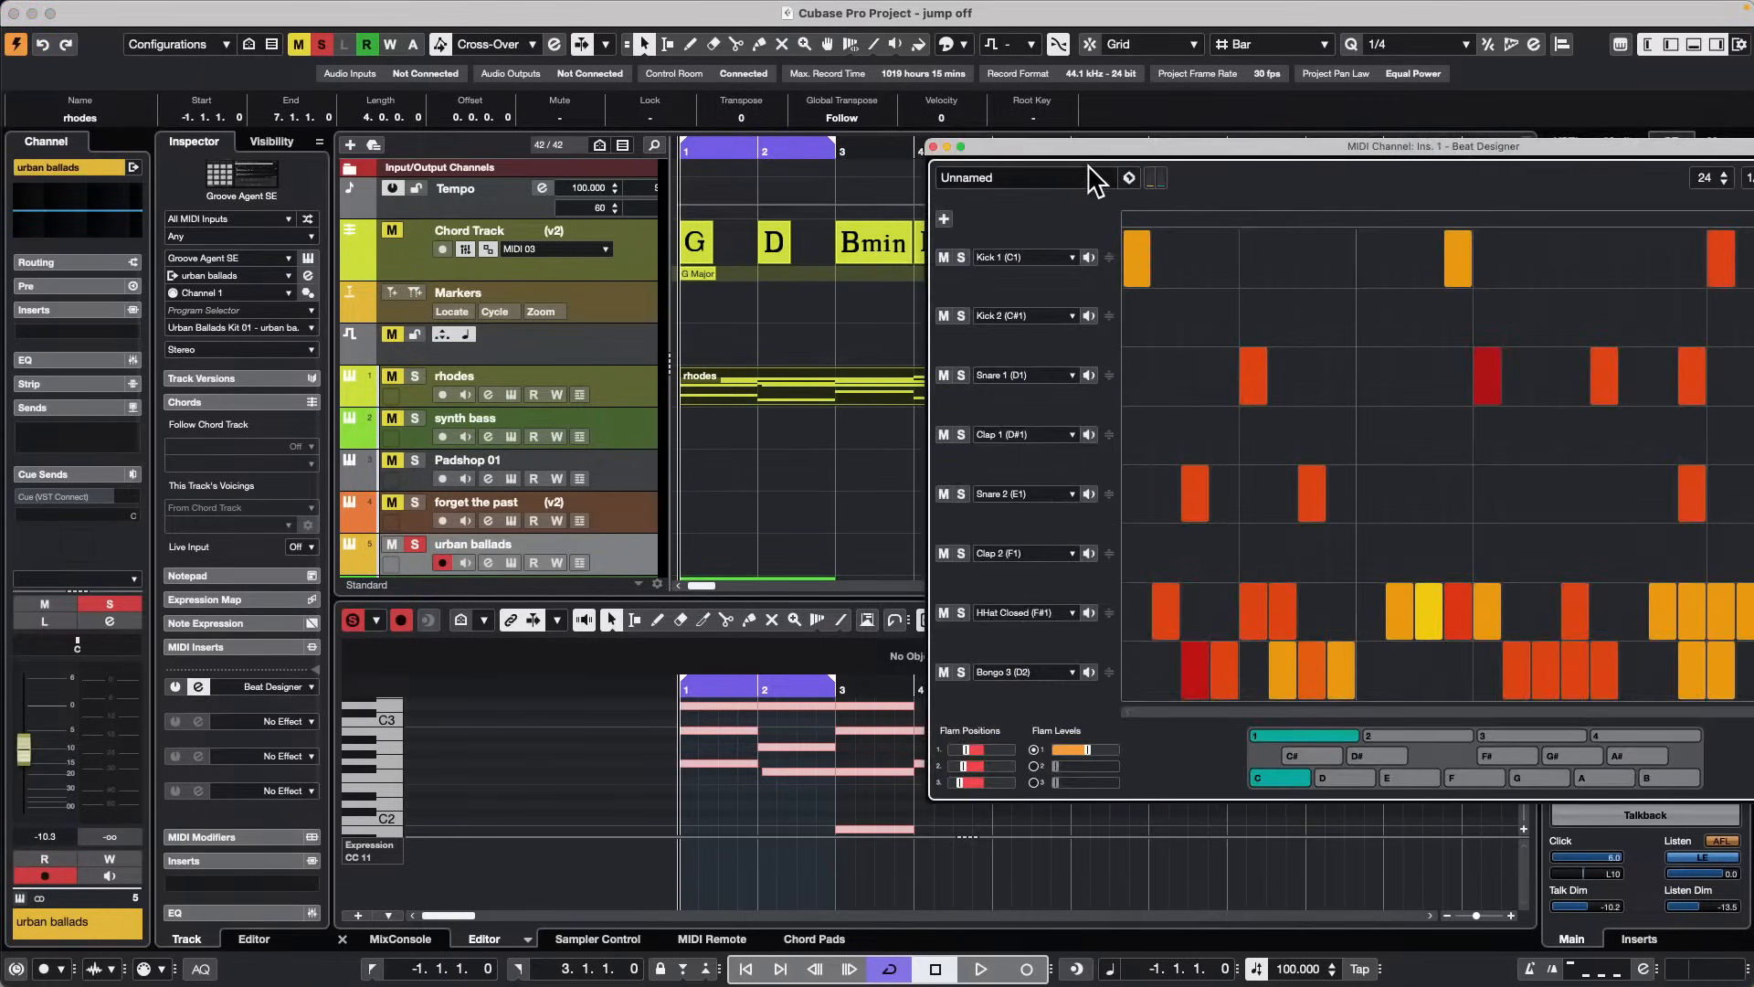
pyautogui.moveTo(1090, 149); pyautogui.dragTo(554, 92)
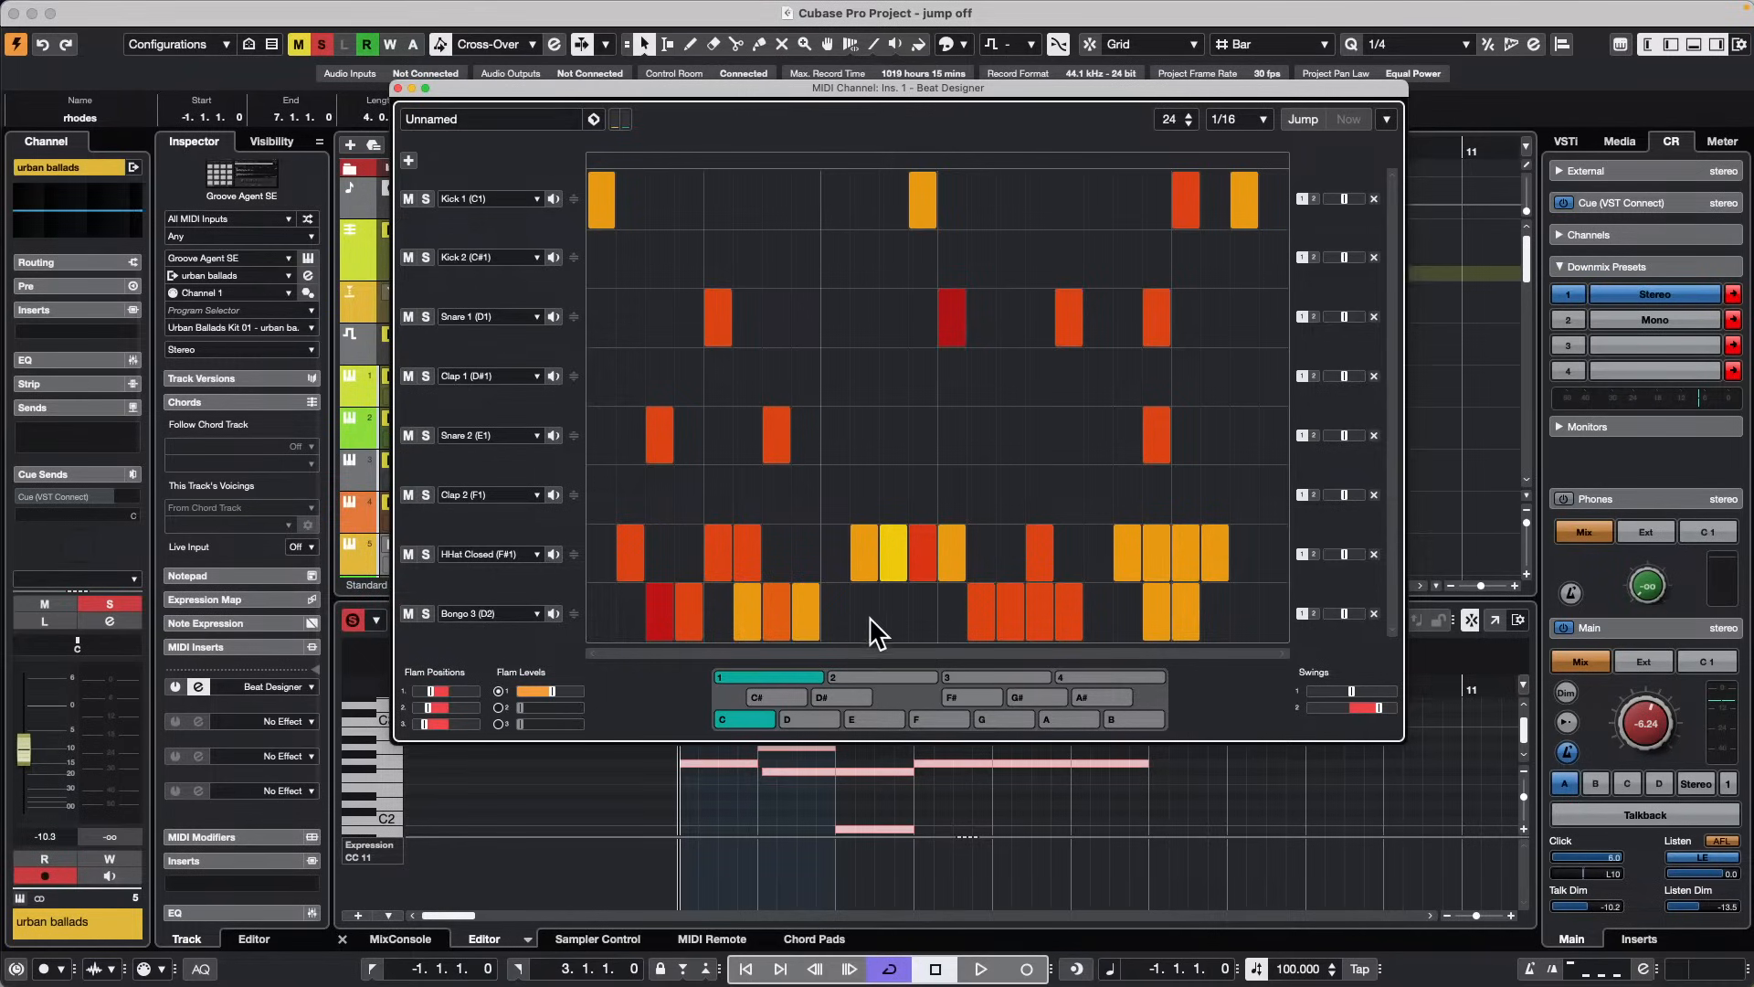
pyautogui.moveTo(663, 86); pyautogui.dragTo(1170, 295)
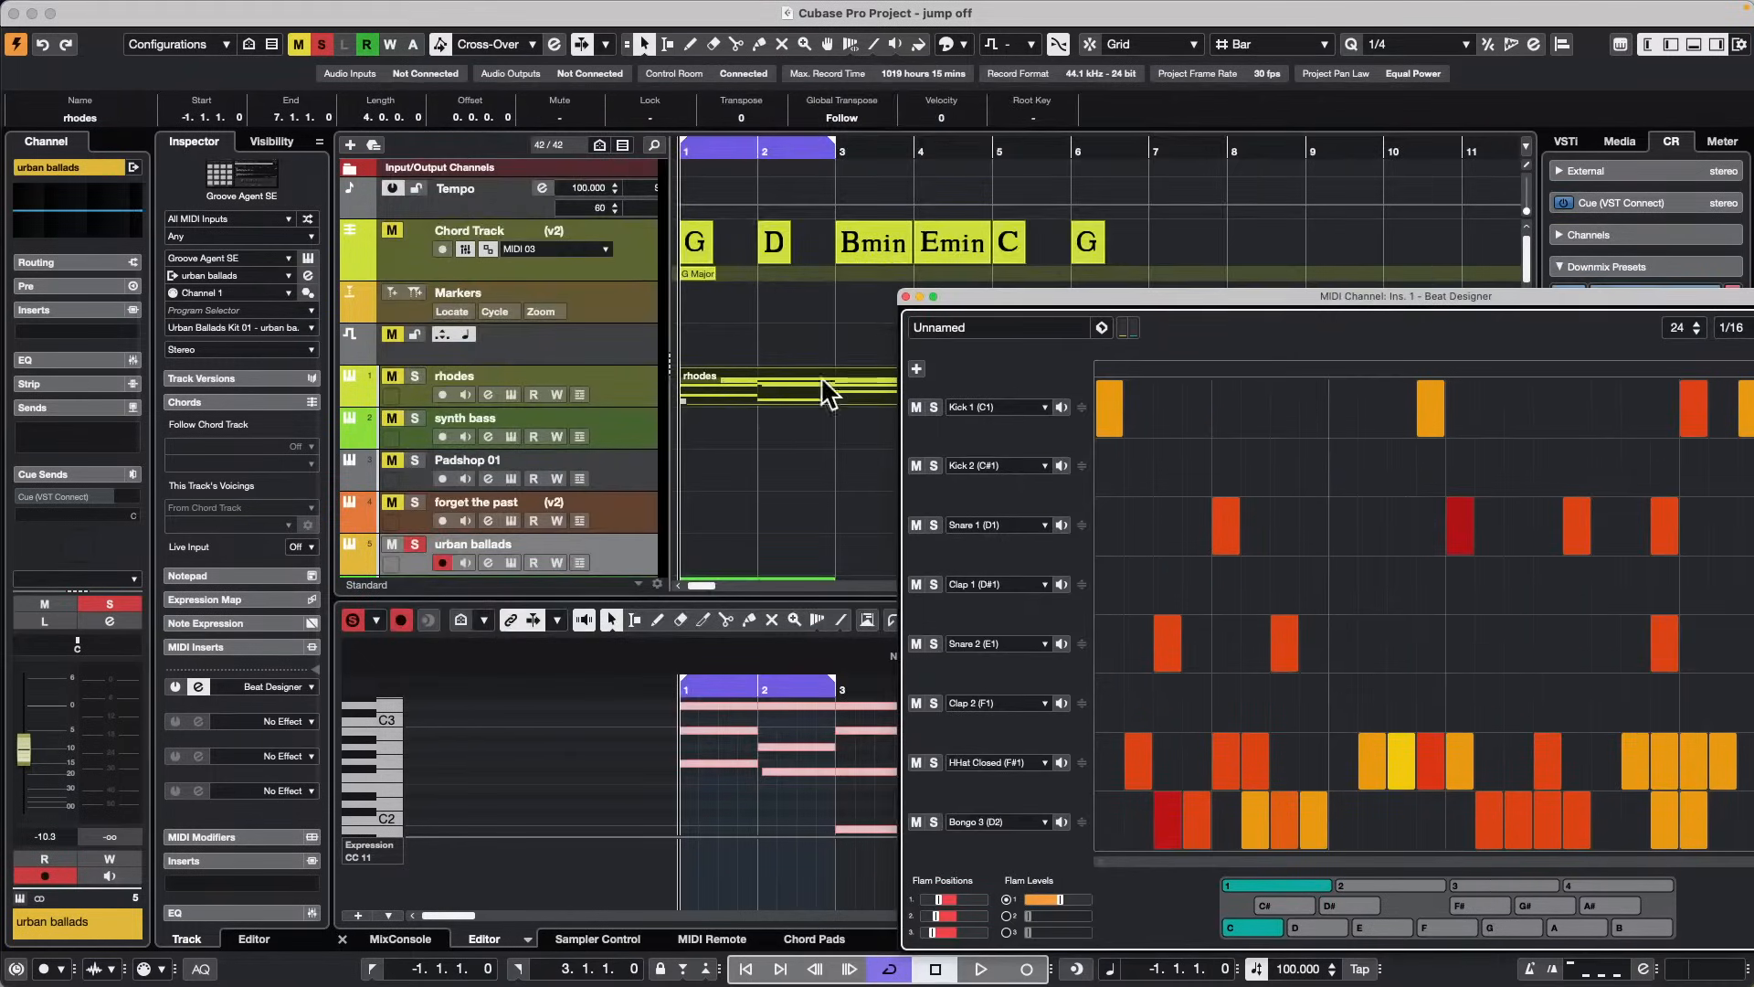
# Step: Open the forget the past track's Groove Agent SE and play the project with that track soloed, keeping the plug-in windows accessible
pyautogui.click(638, 508)
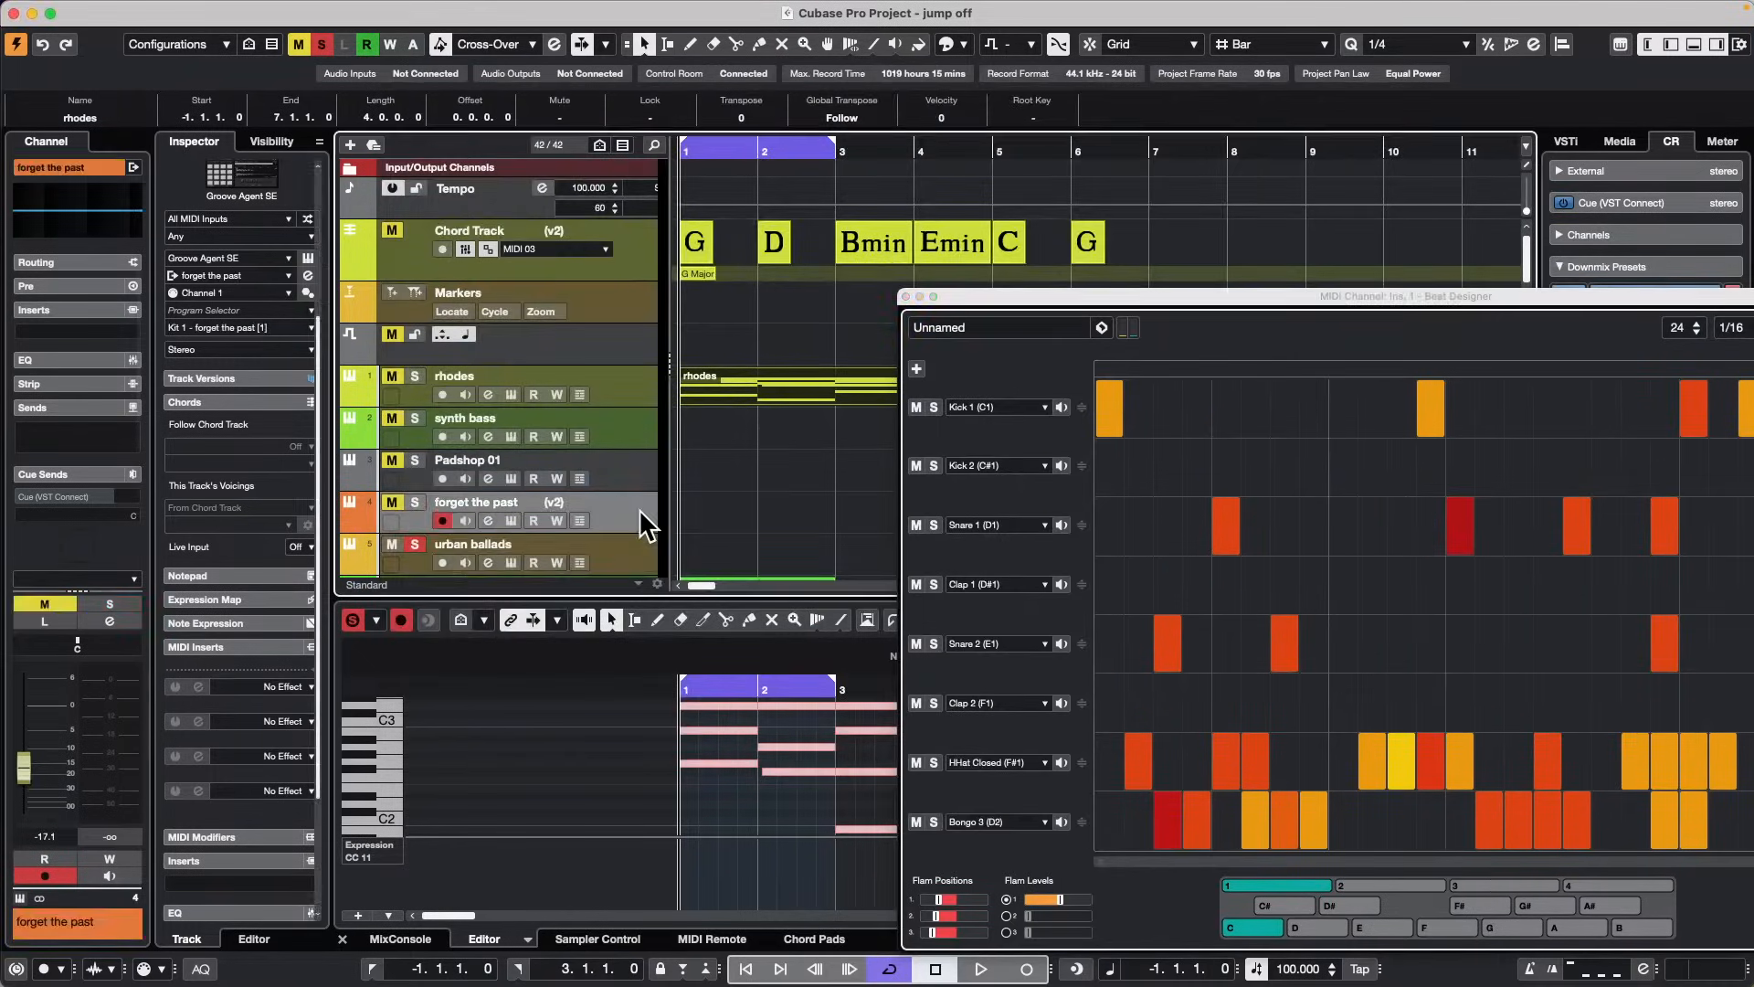
pyautogui.click(511, 521)
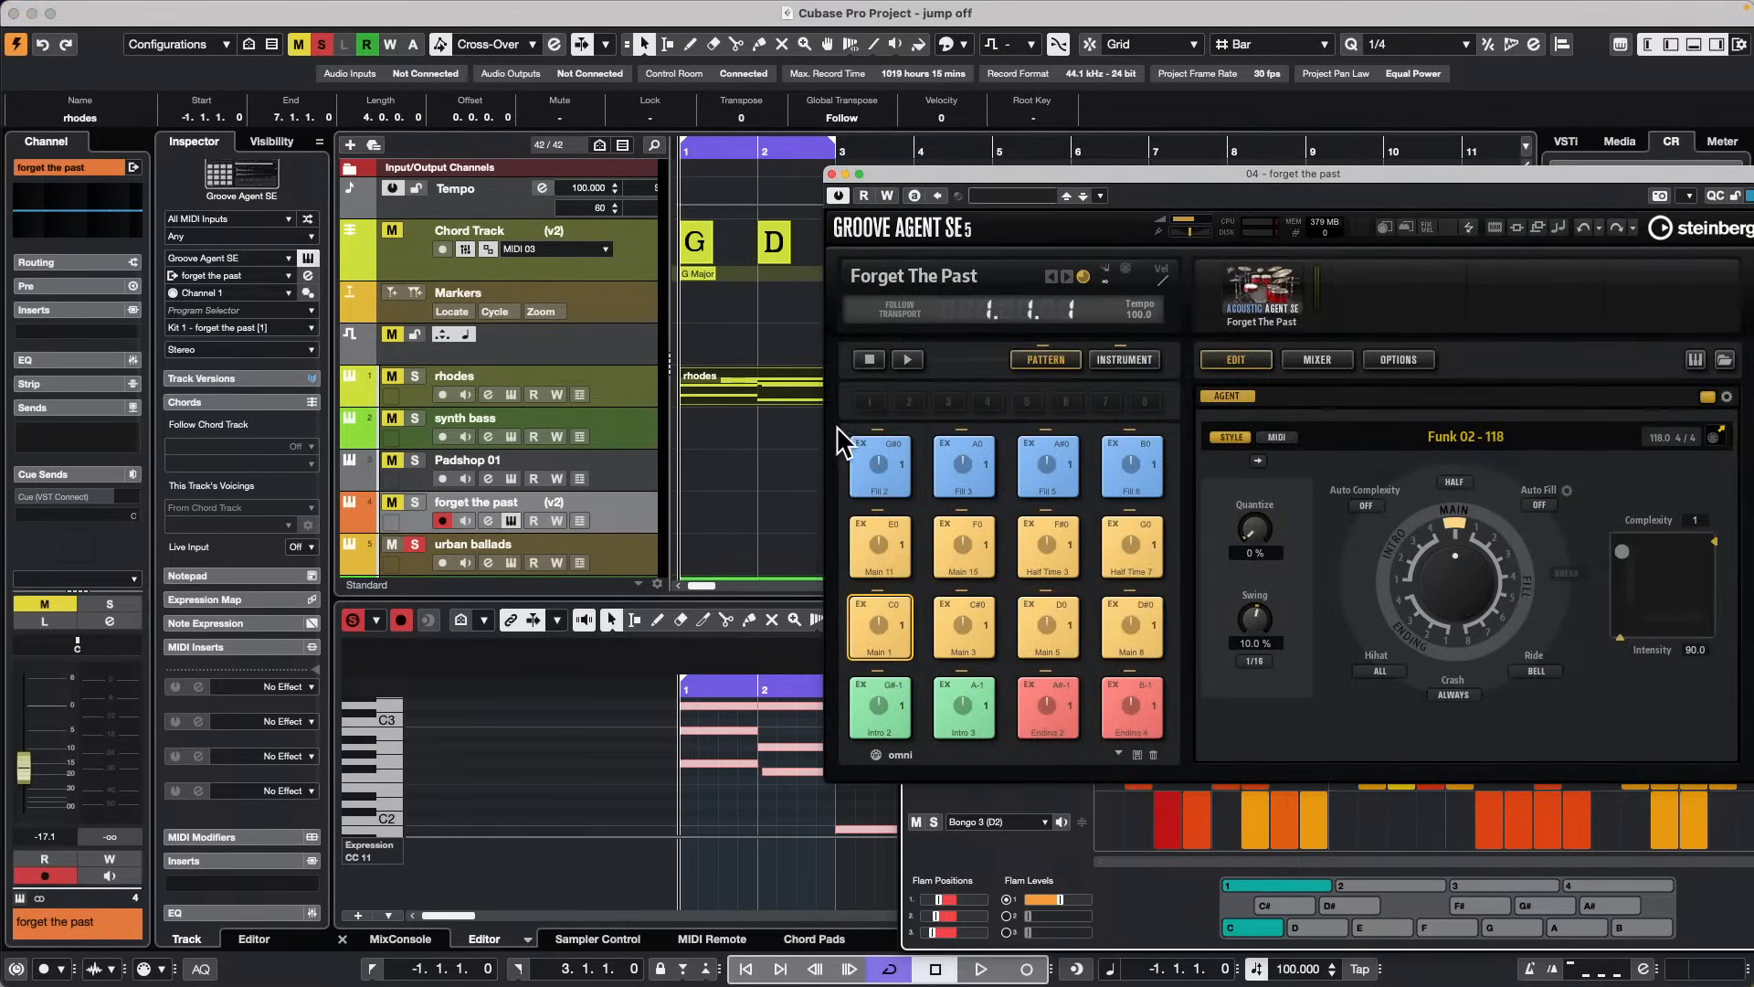
pyautogui.click(907, 359)
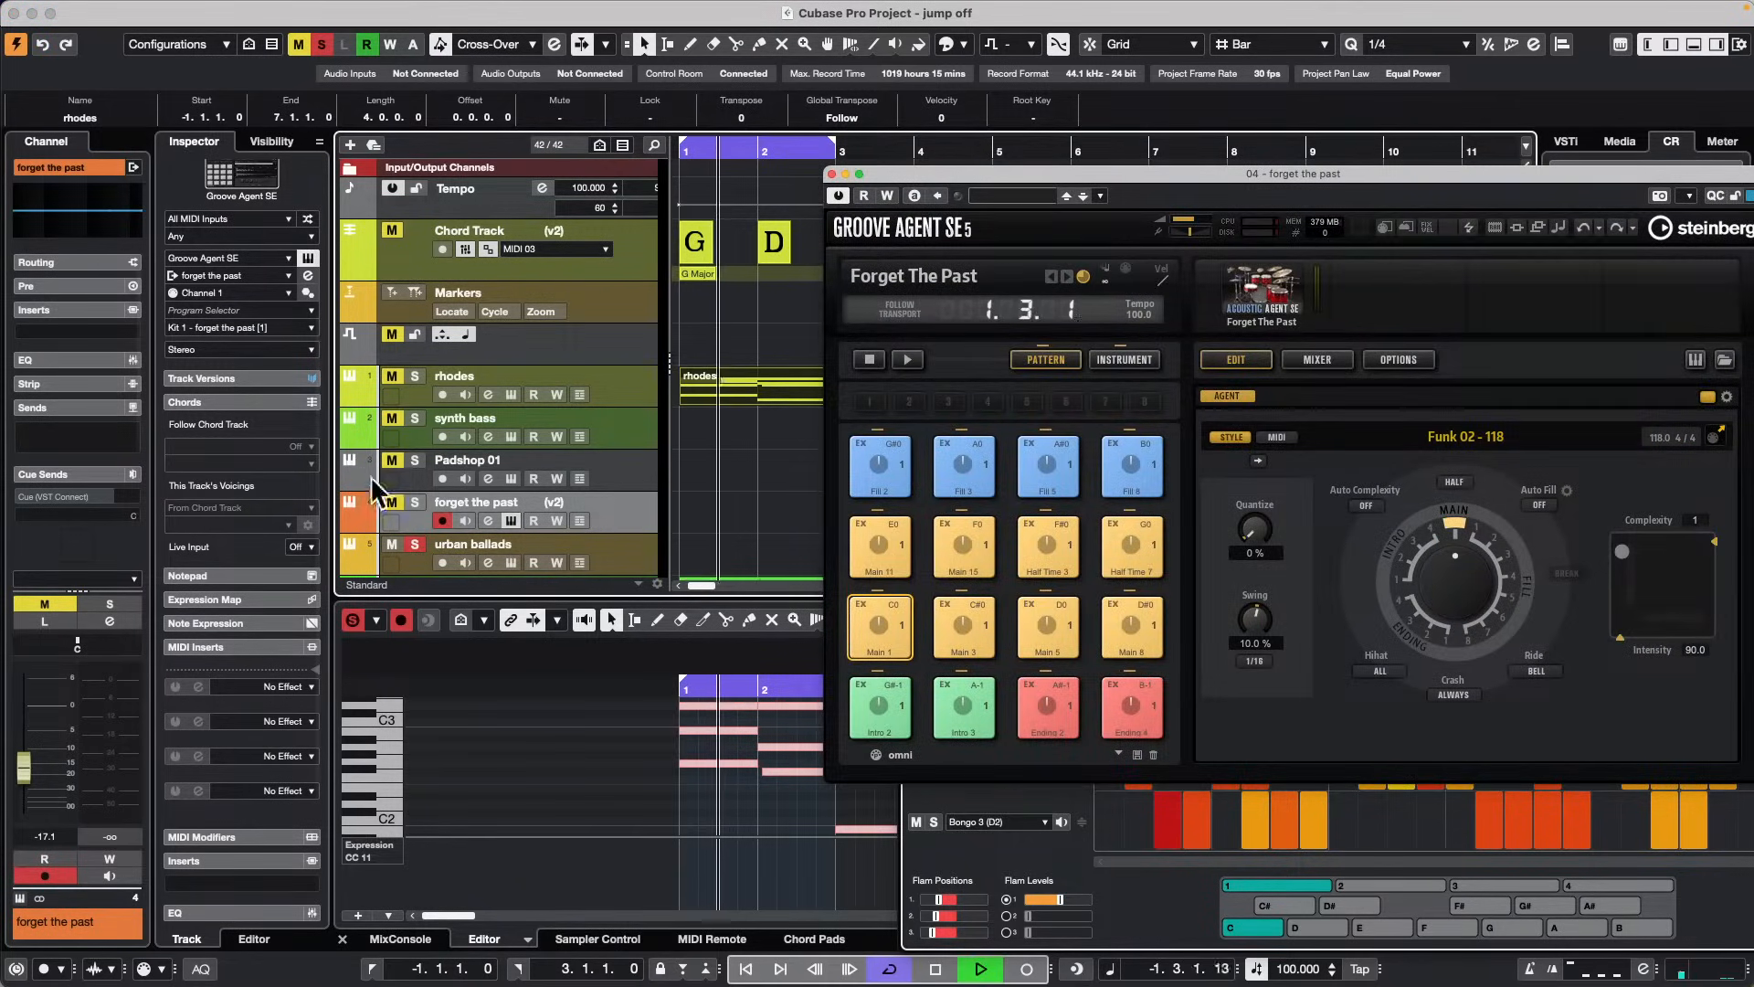
pyautogui.click(415, 501)
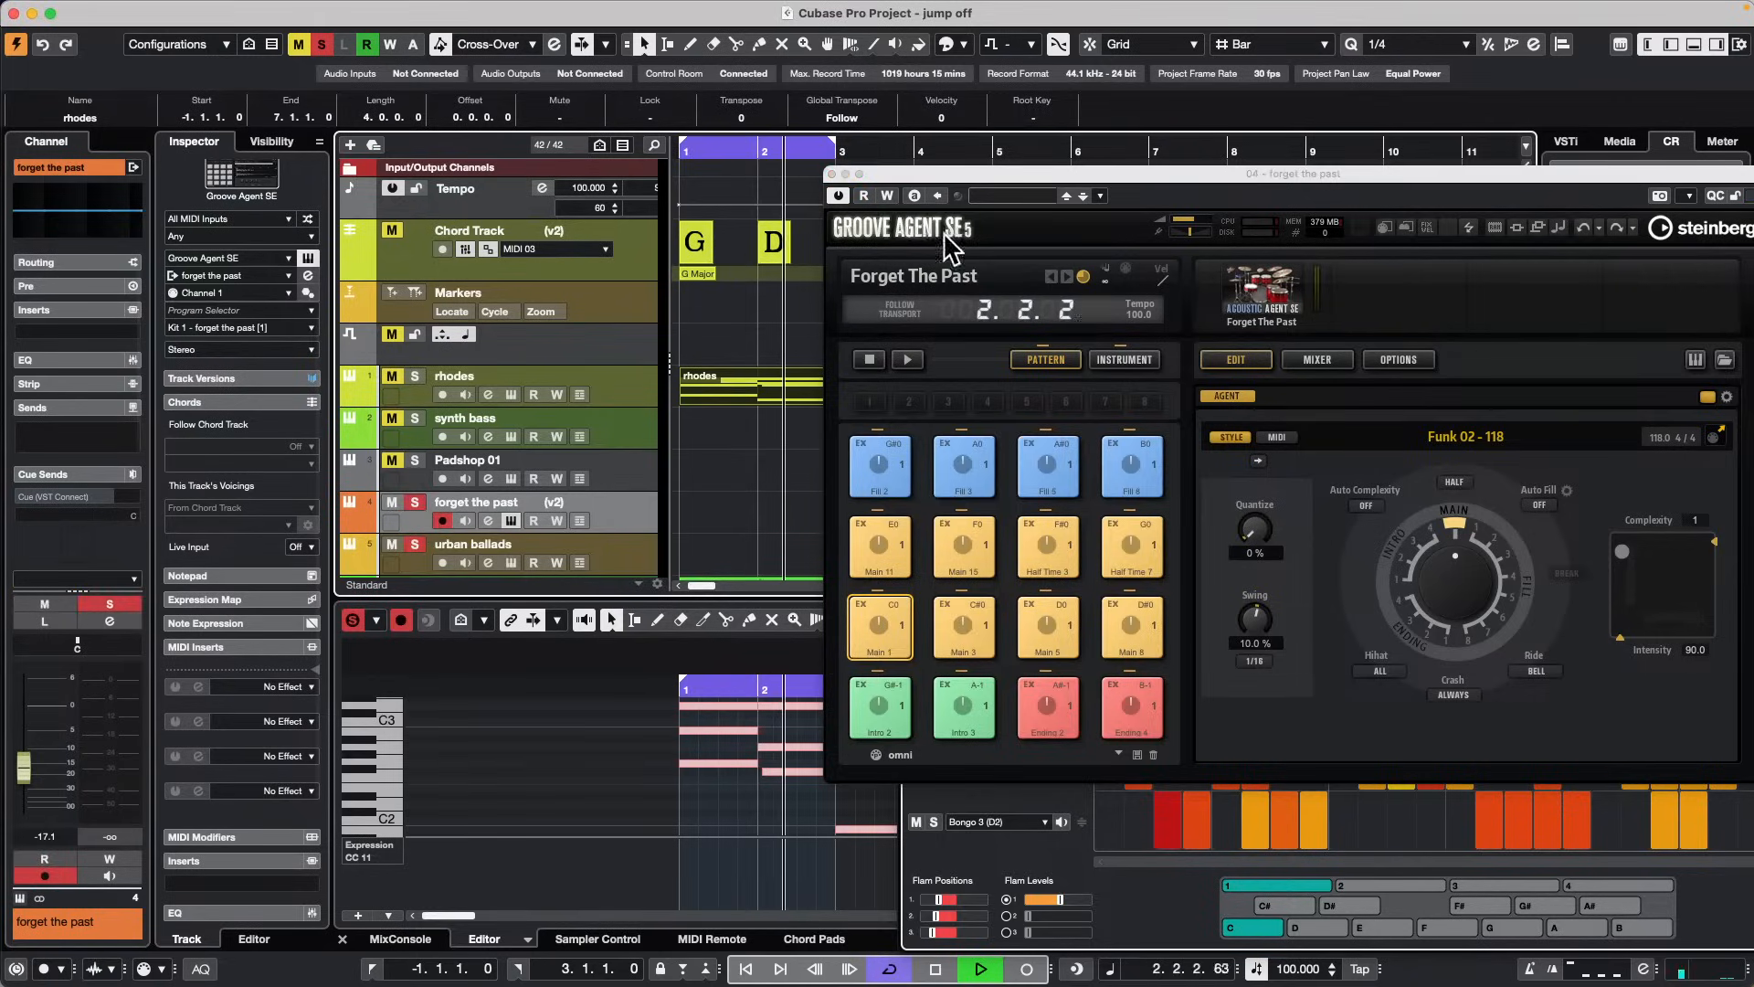
pyautogui.moveTo(969, 173); pyautogui.dragTo(49, 202)
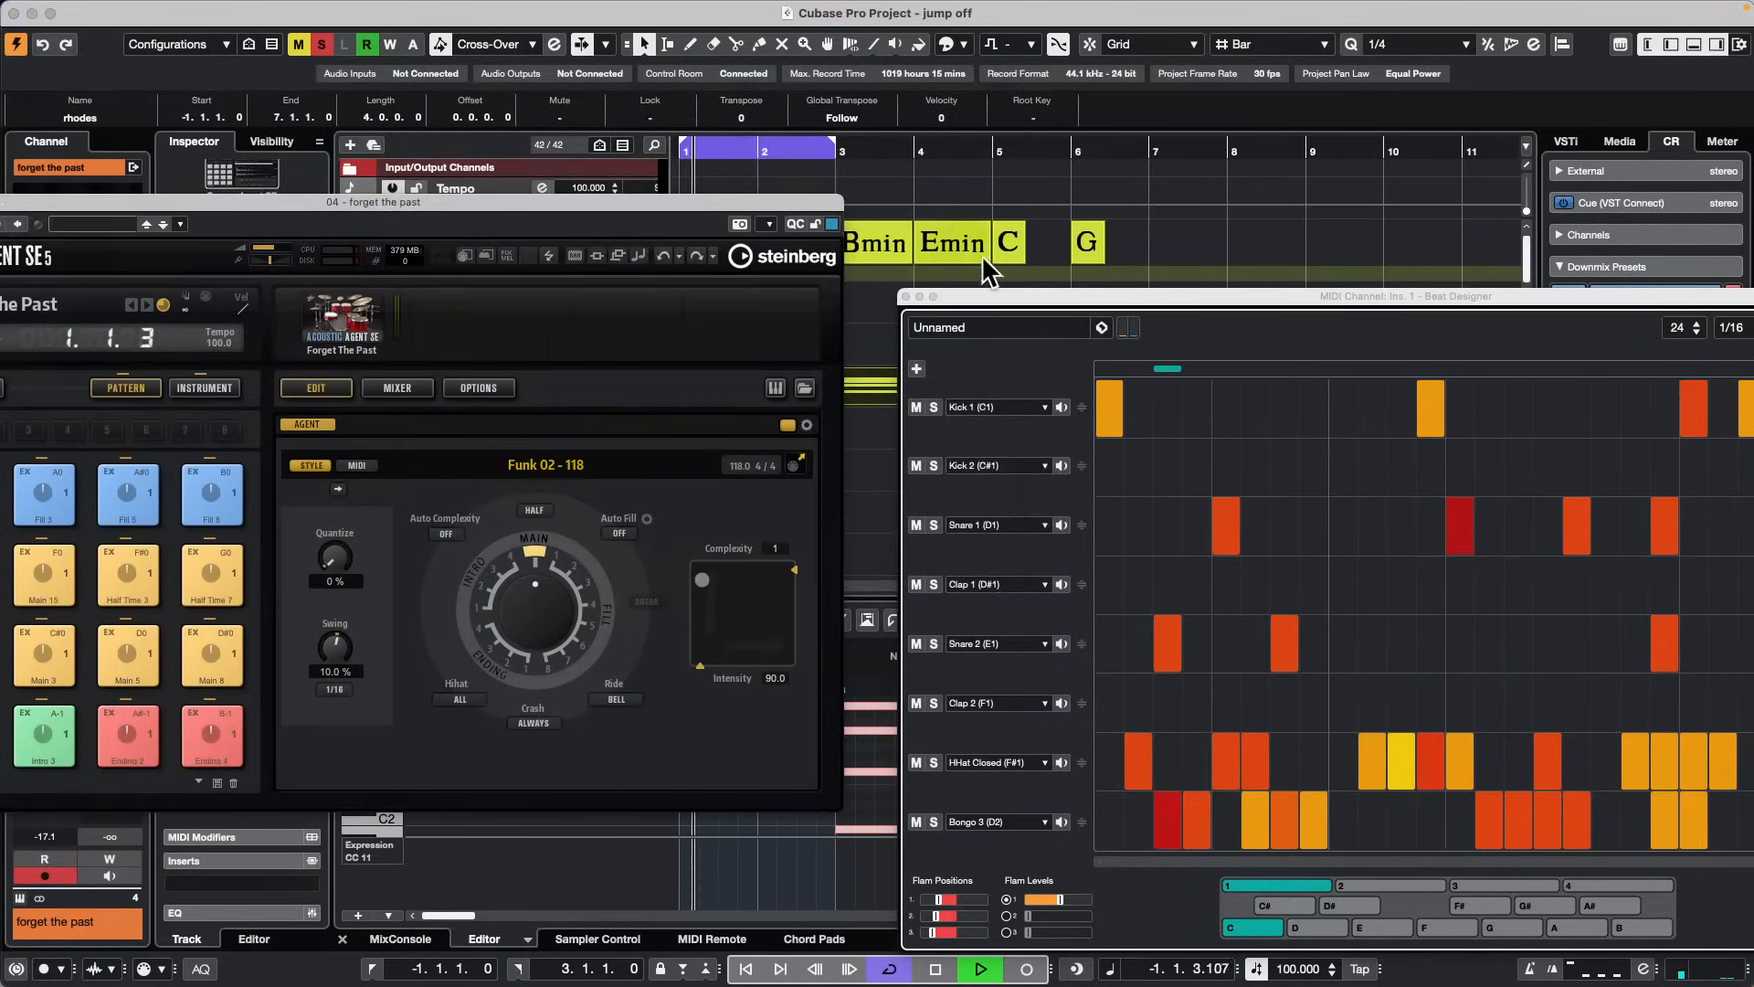
pyautogui.moveTo(1174, 297); pyautogui.dragTo(1430, 247)
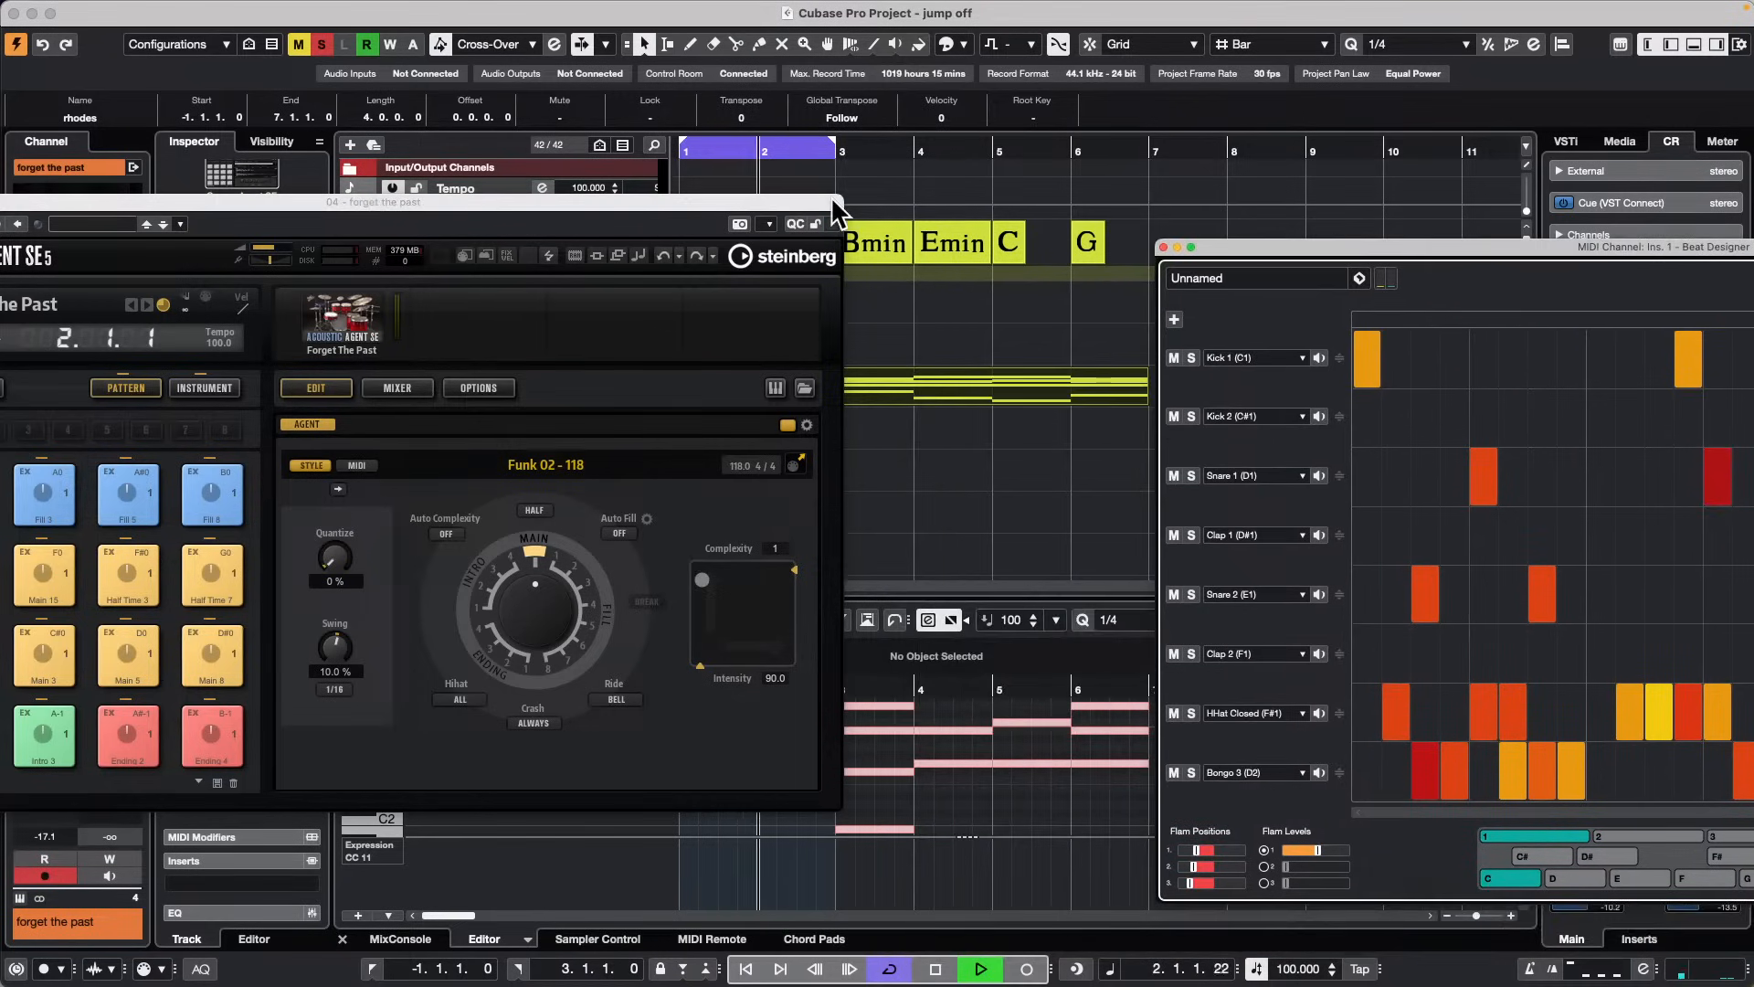
pyautogui.moveTo(690, 202); pyautogui.dragTo(1528, 174)
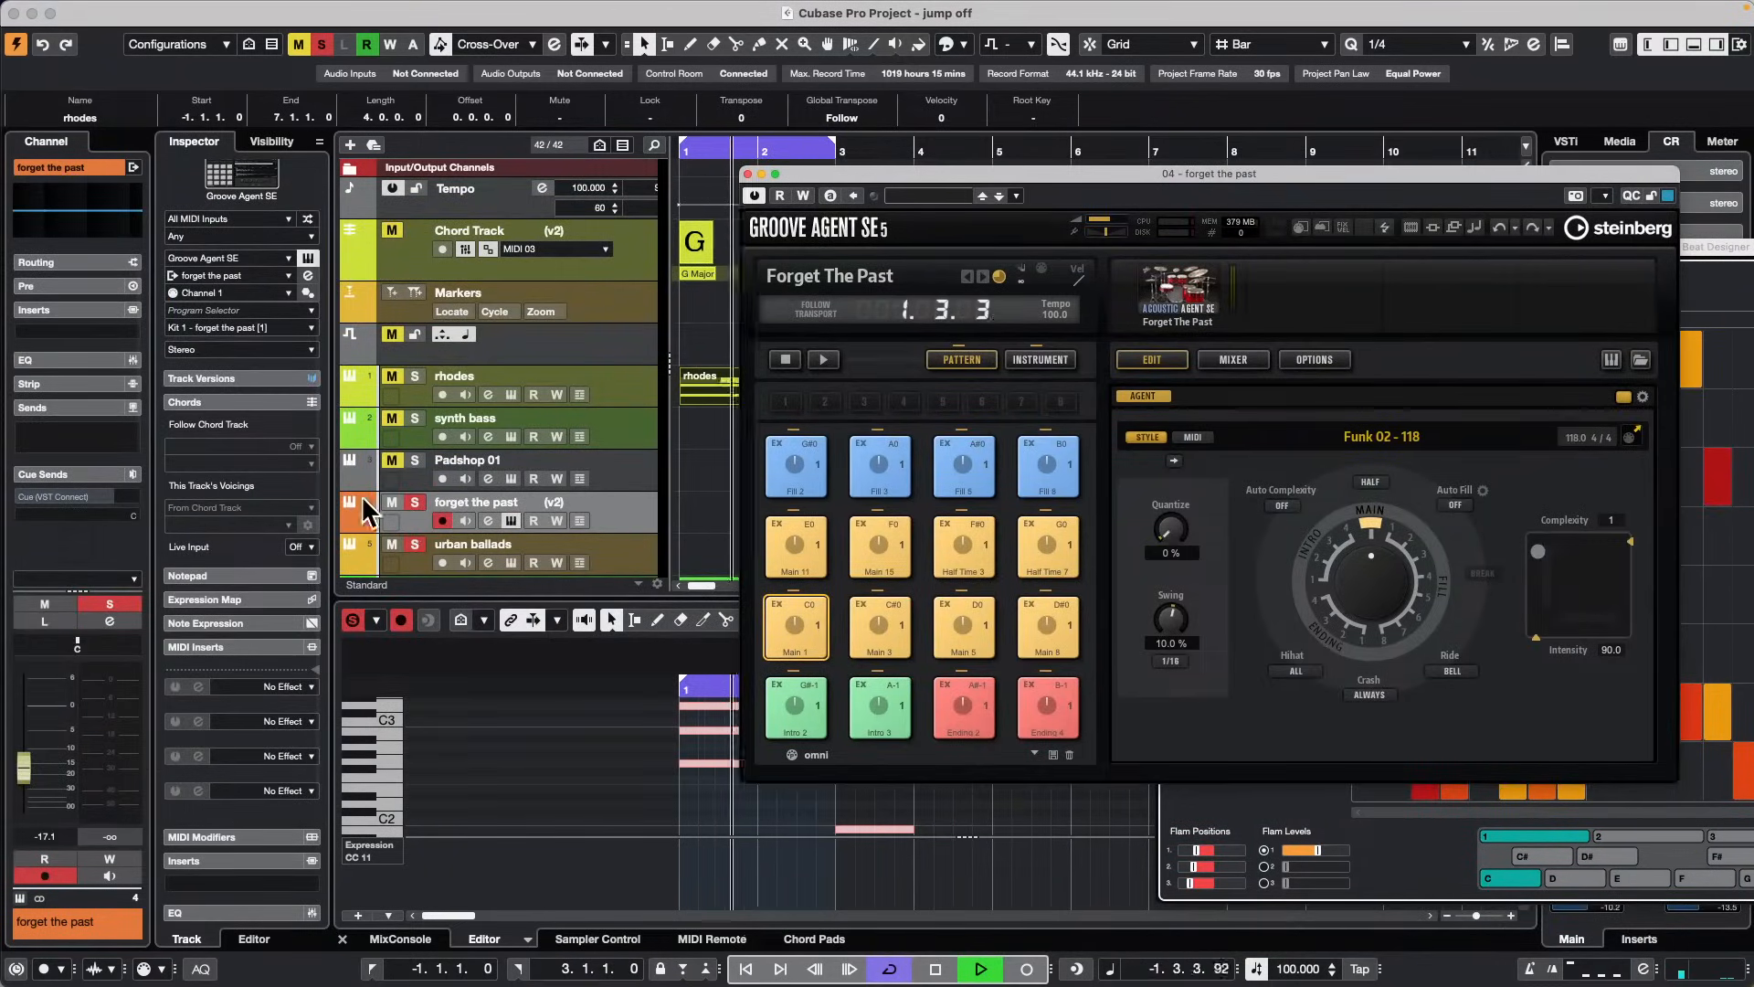
# Step: Unsolo and disarm the forget the past track, select urban ballads and stop playback
pyautogui.click(414, 502)
pyautogui.click(442, 520)
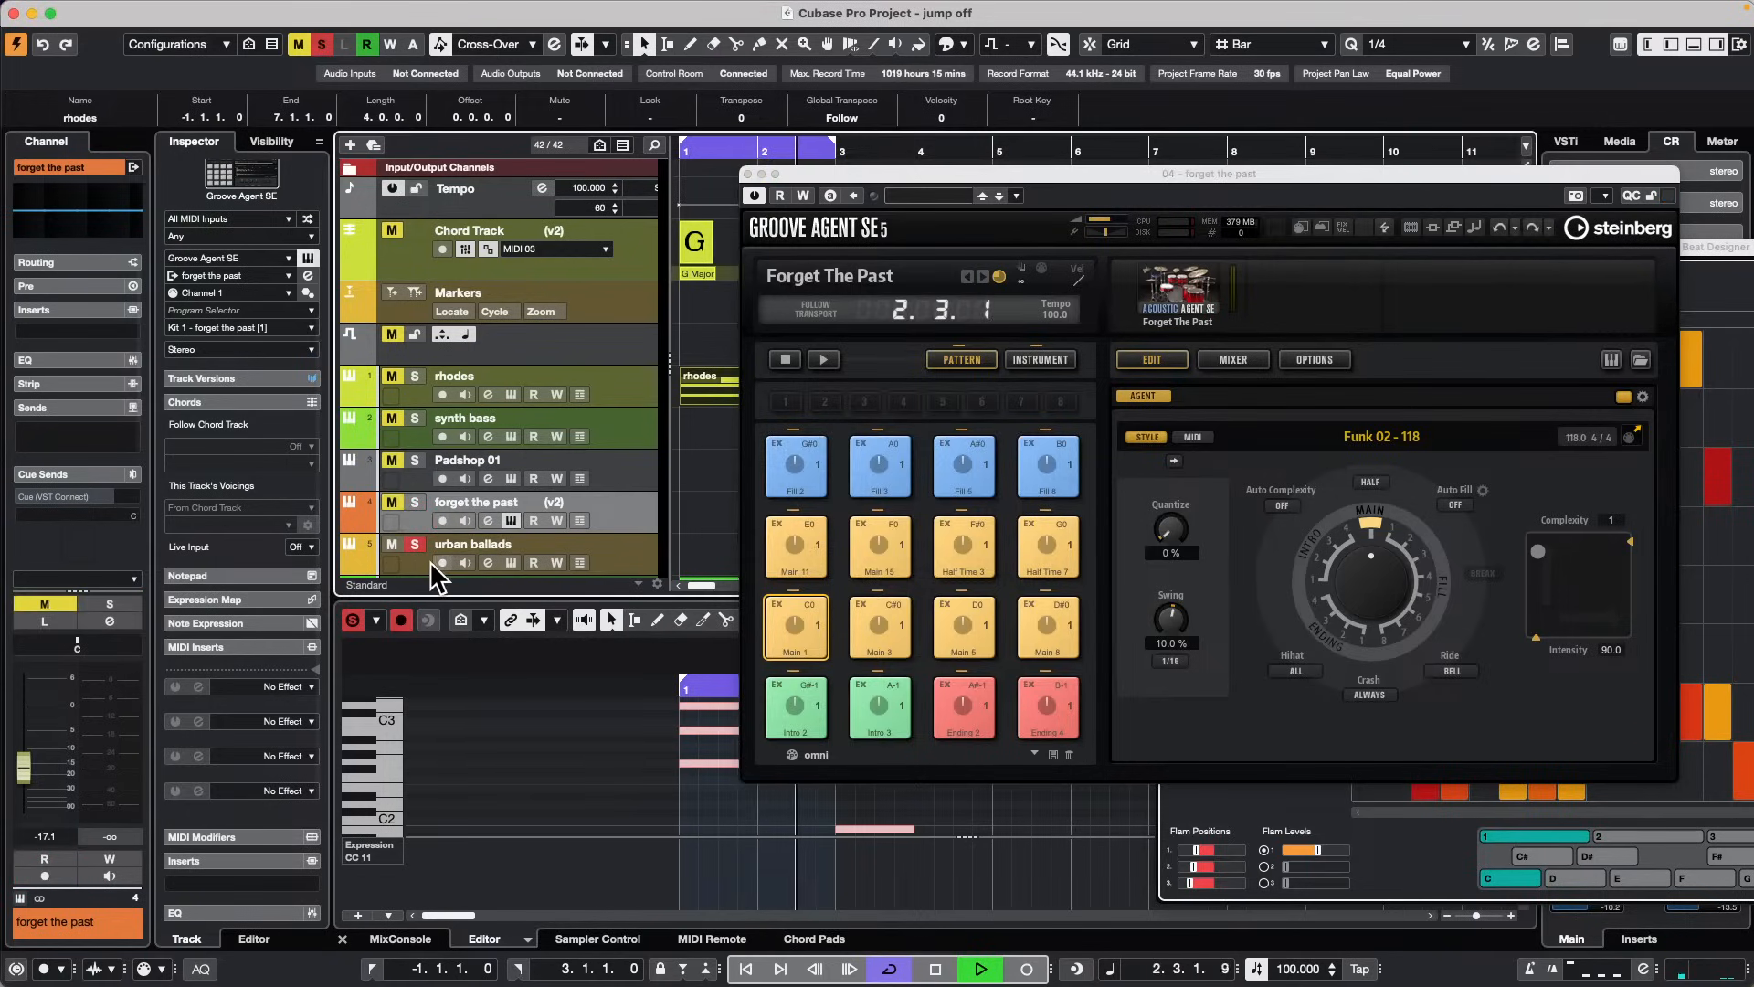
pyautogui.click(430, 561)
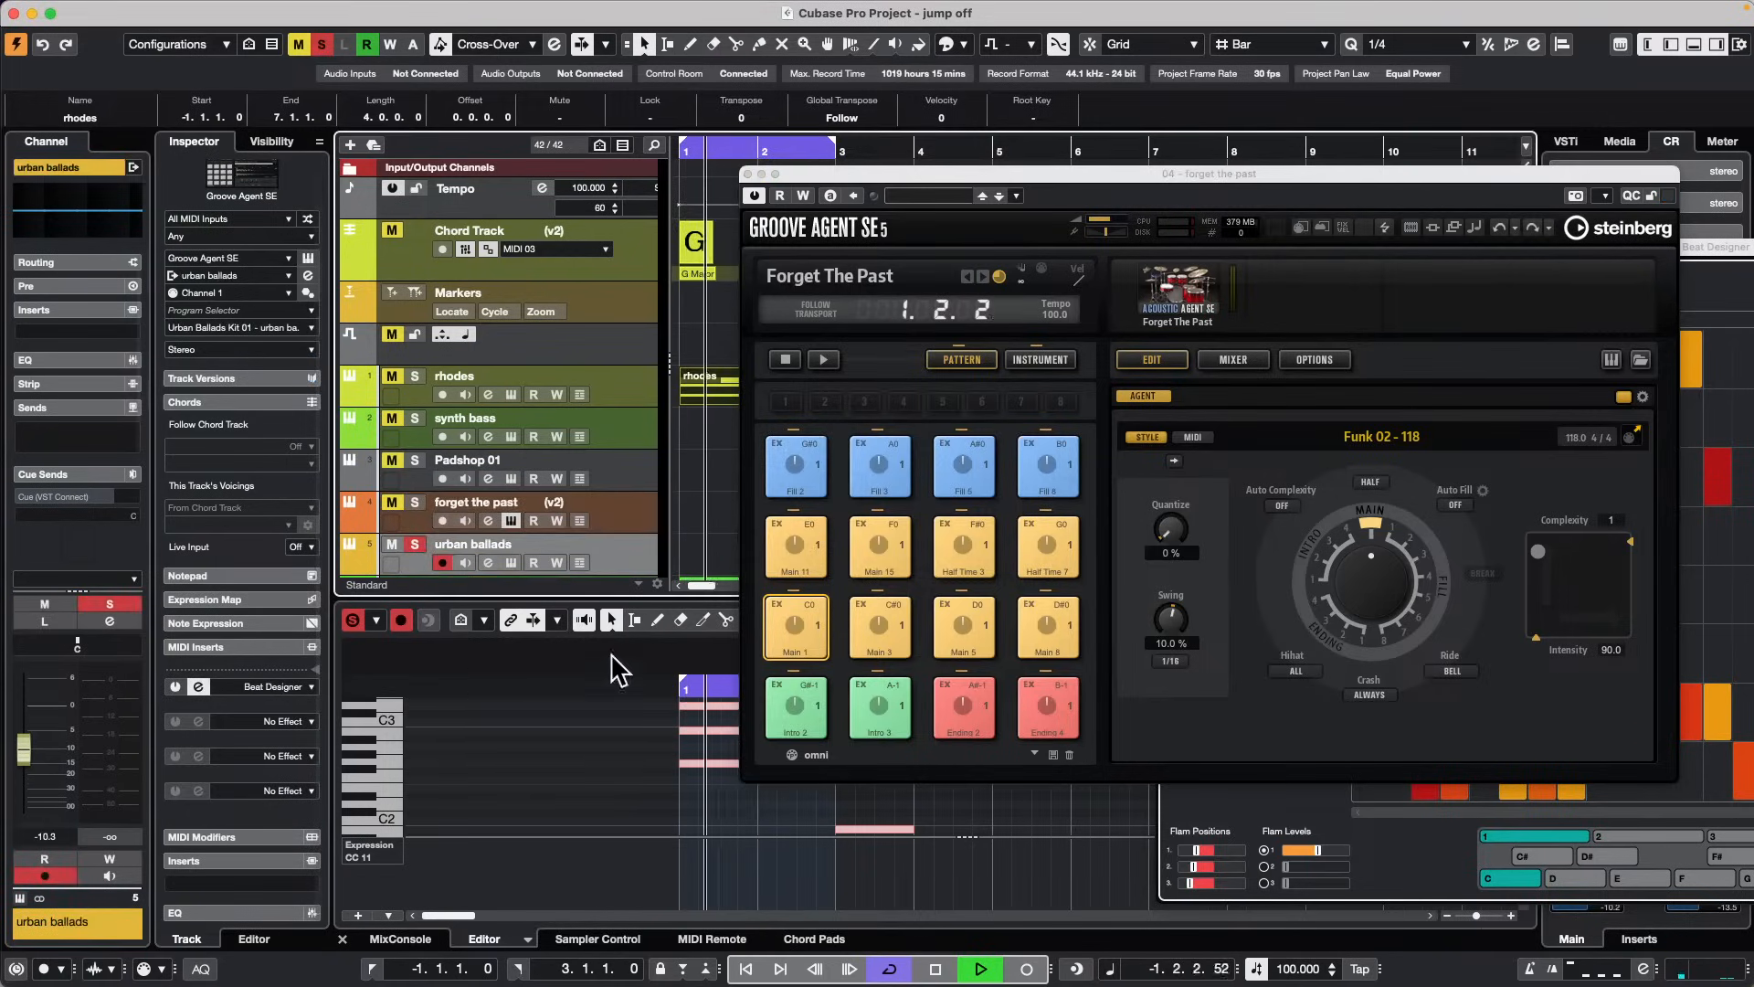
pyautogui.press('space')
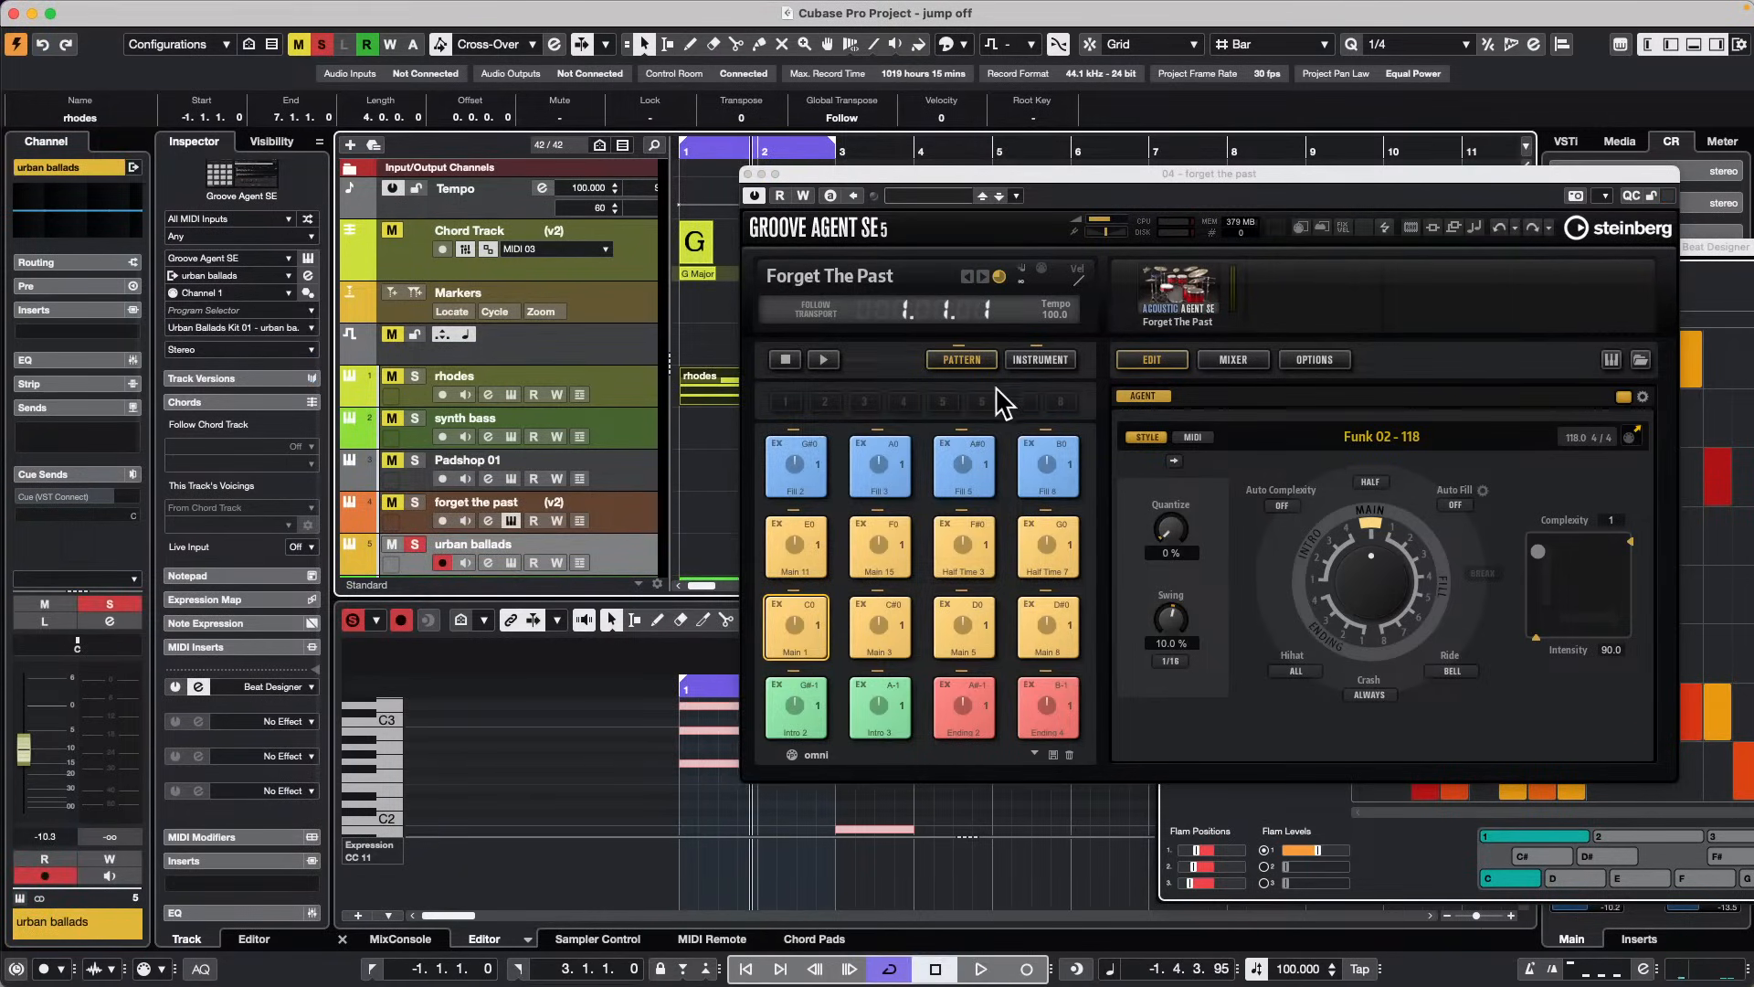
# Step: Show Groove Agent's instrument pads, audition the Kick pad and arrange the plug-in beside the Beat Designer pattern
pyautogui.click(1040, 359)
pyautogui.click(794, 717)
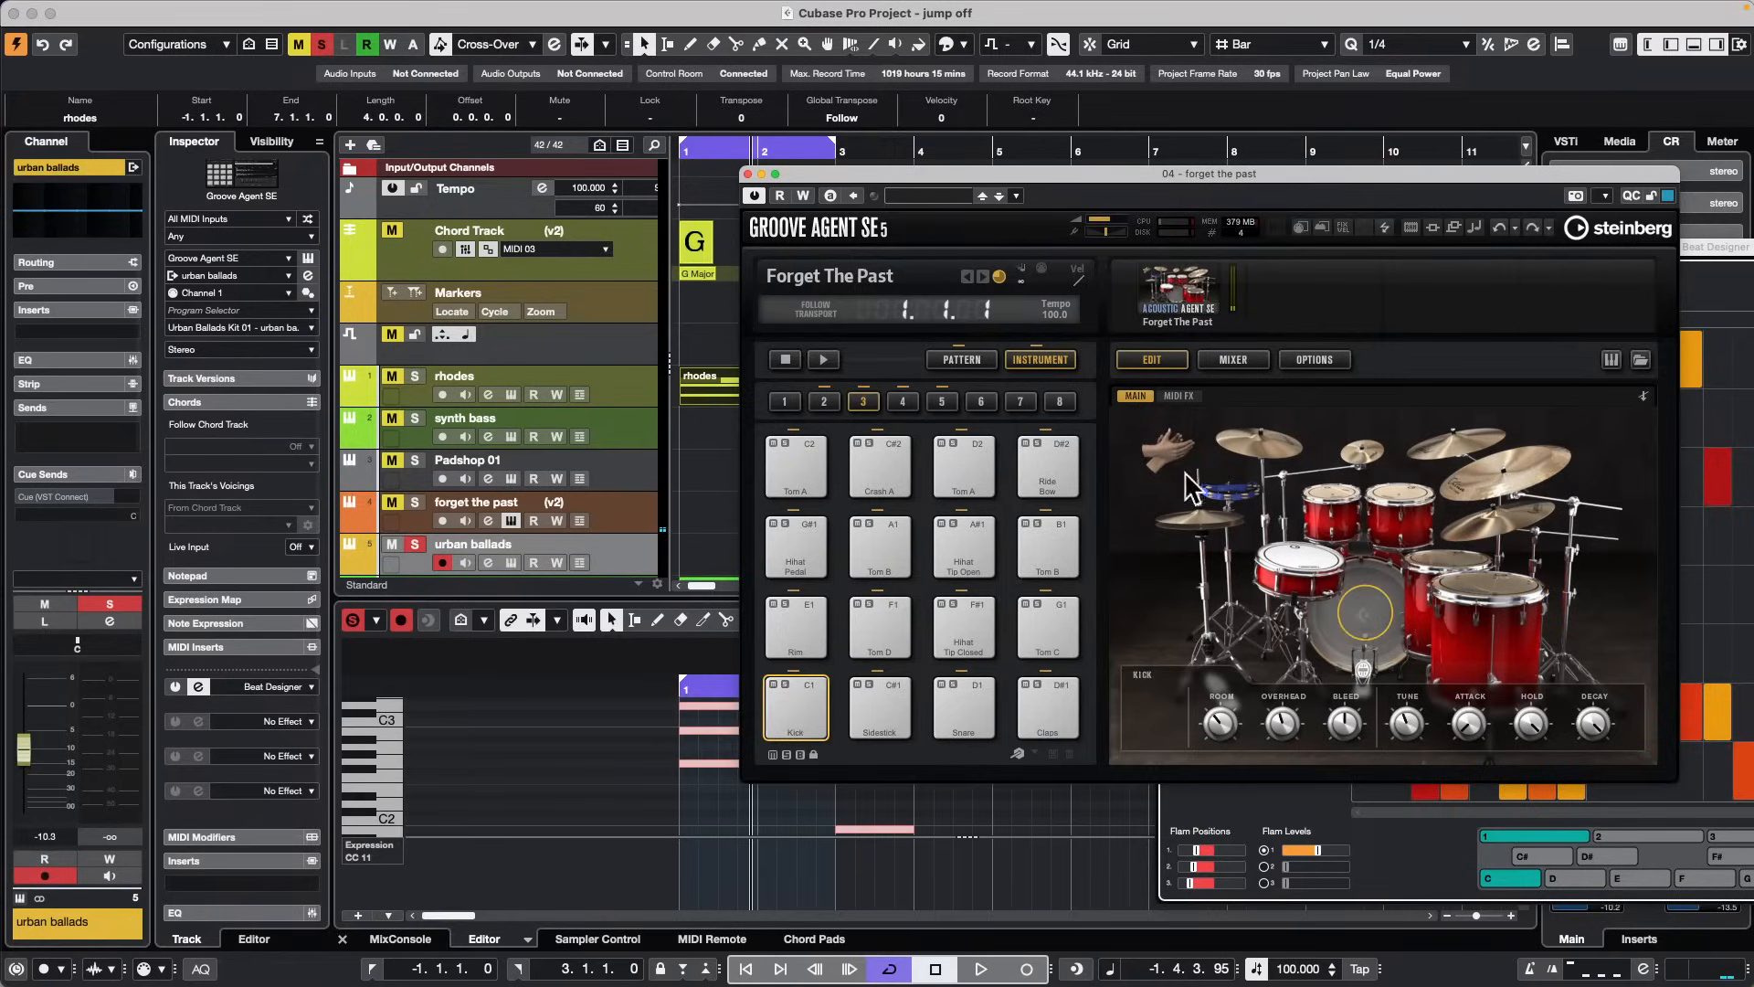
pyautogui.moveTo(1184, 169); pyautogui.dragTo(796, 209)
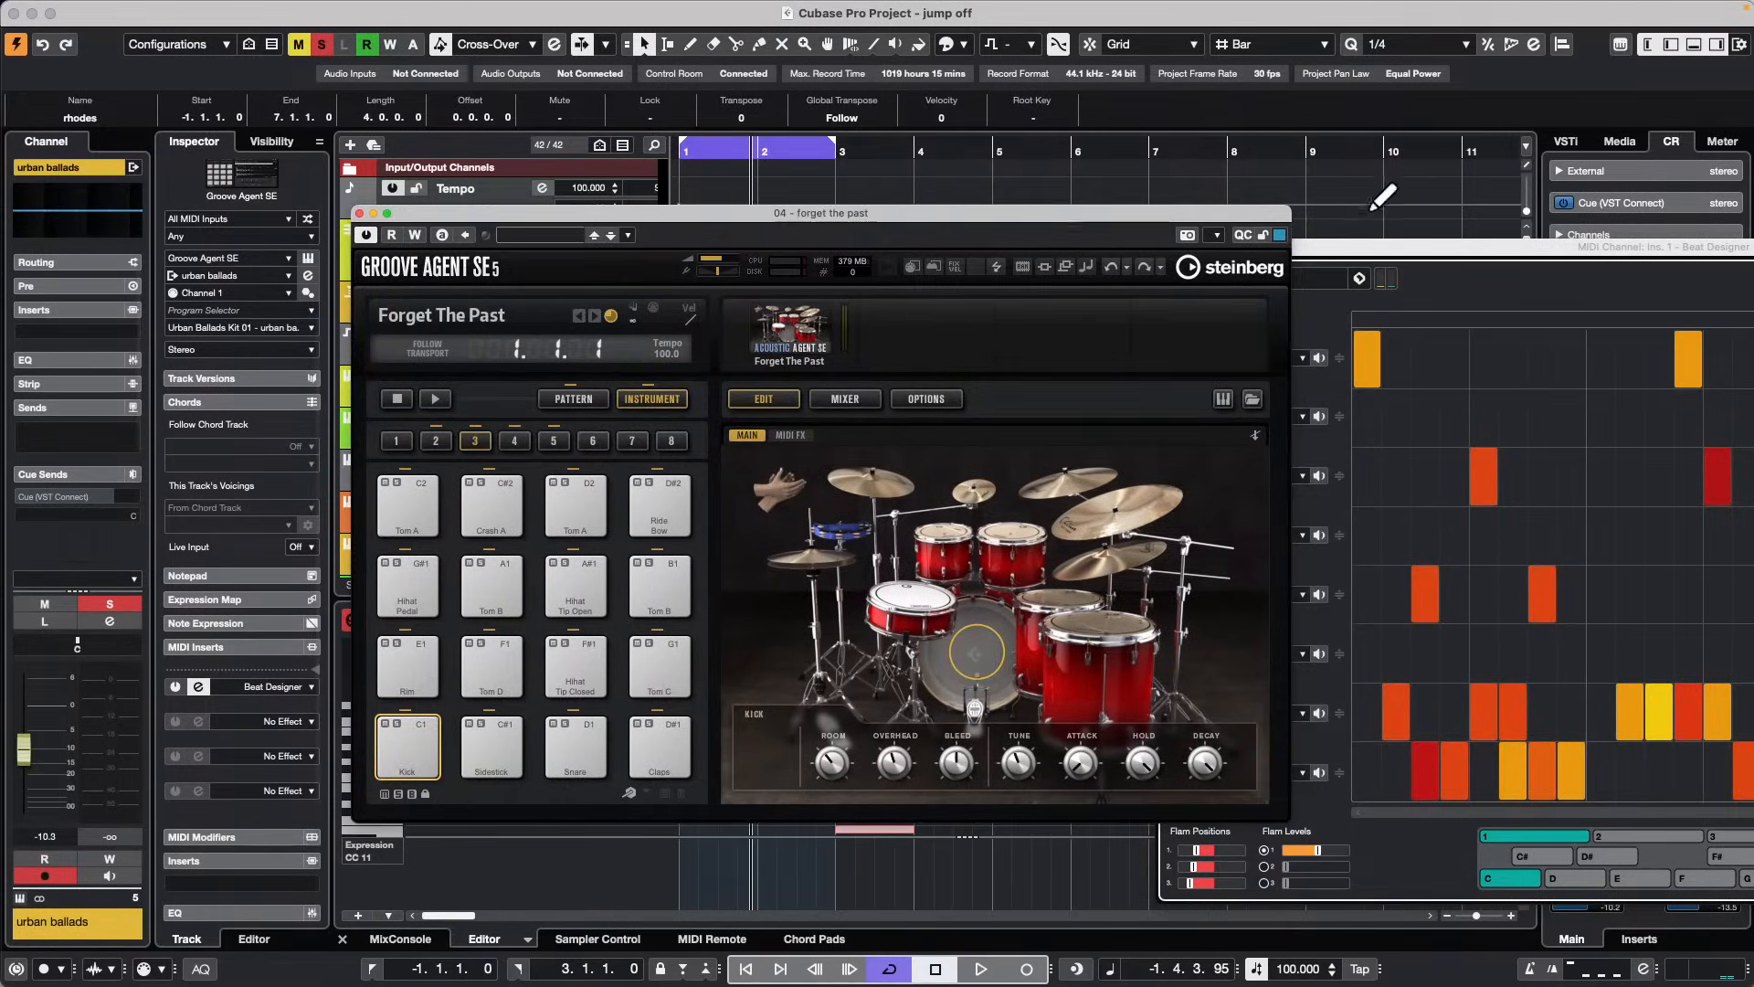
pyautogui.moveTo(1383, 245); pyautogui.dragTo(414, 208)
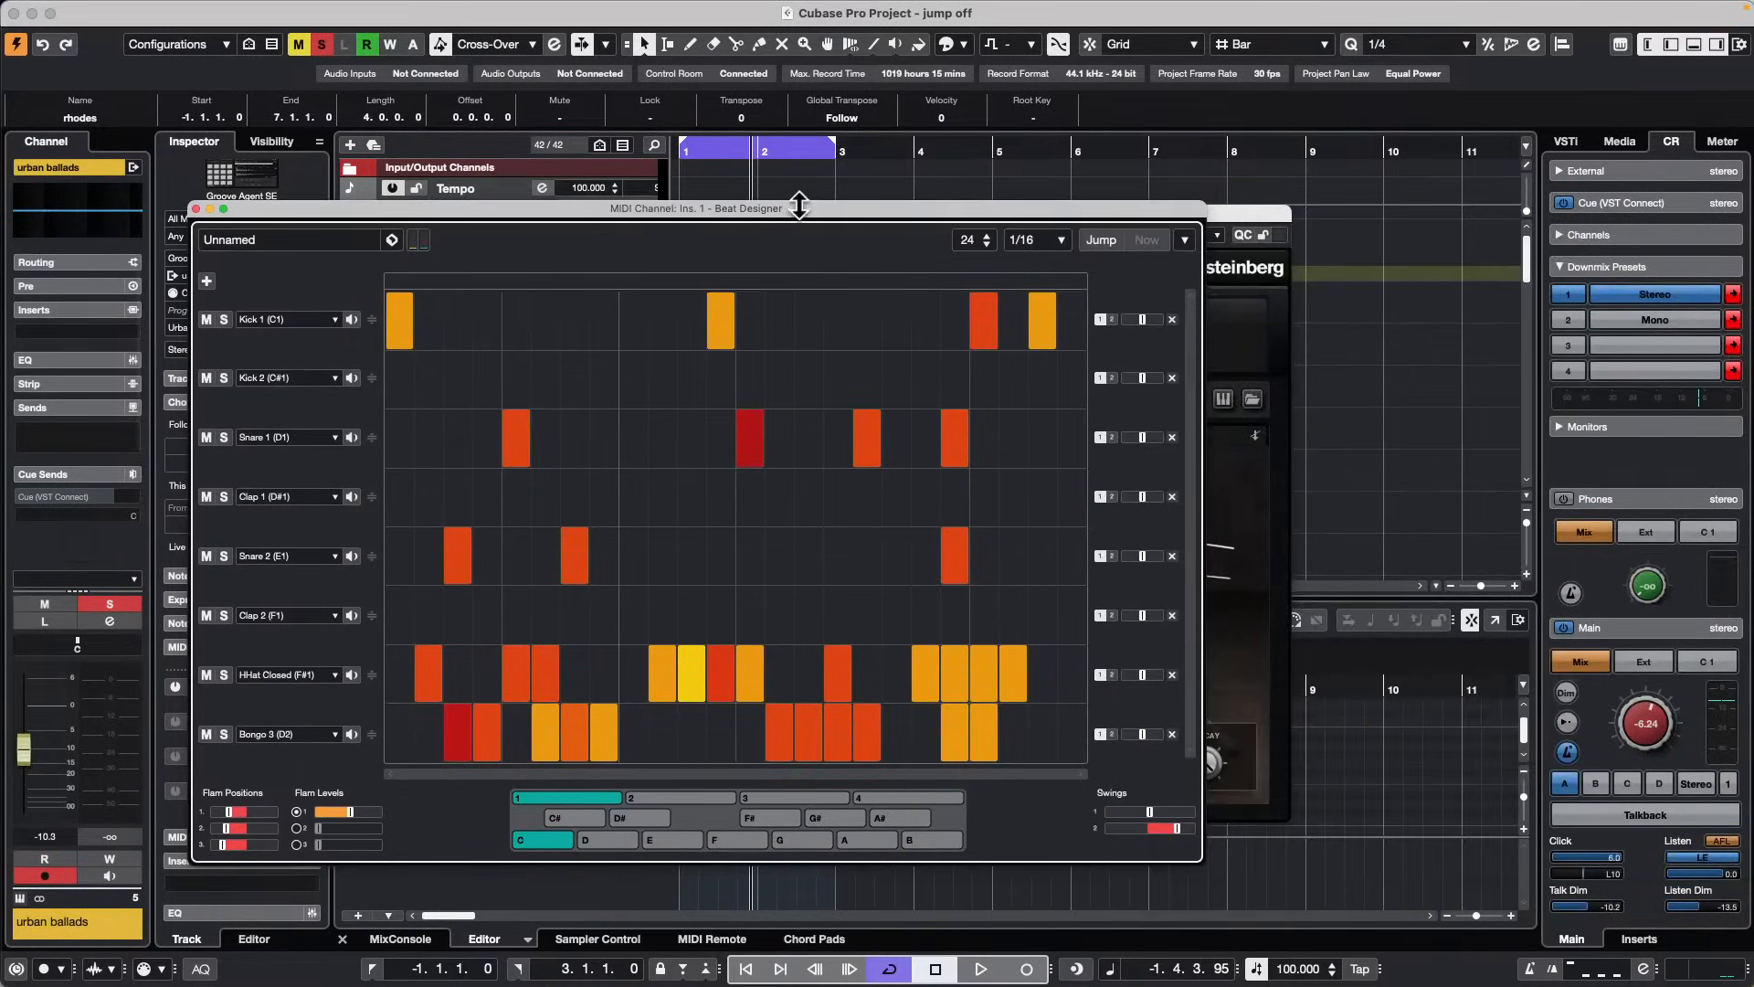
pyautogui.moveTo(799, 207); pyautogui.dragTo(1458, 280)
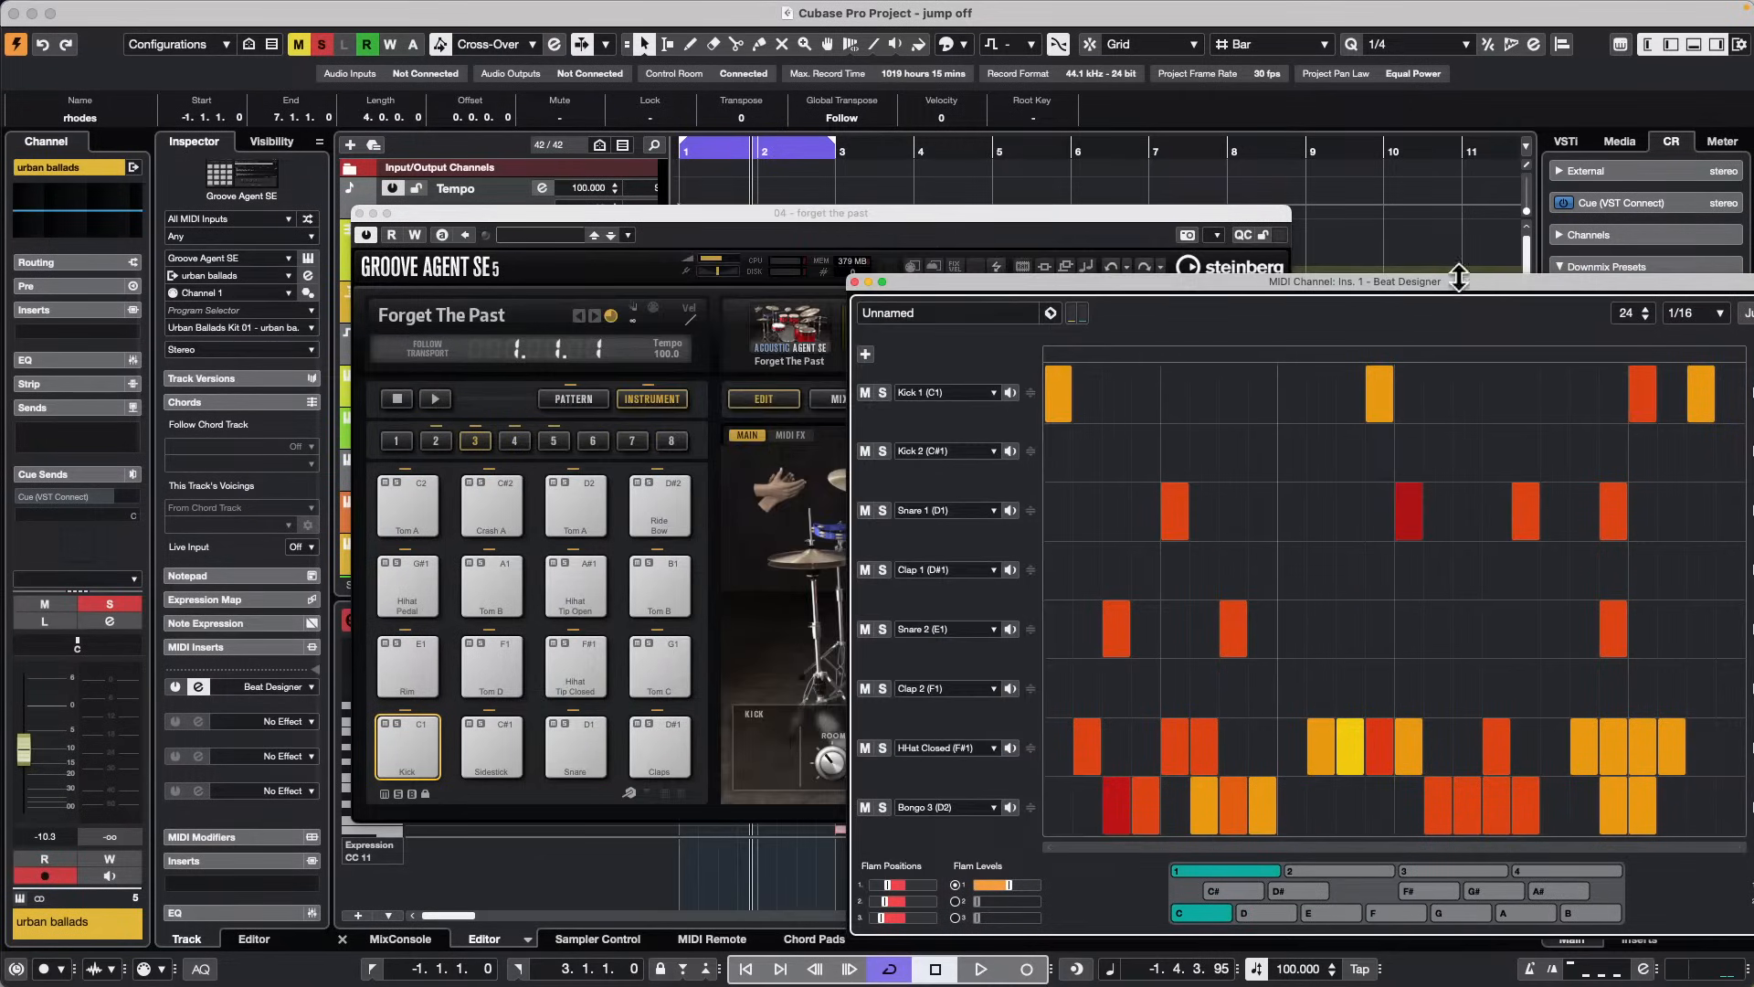
# Step: Close the forget the past instrument window and clear all mute and solo states in the project
pyautogui.click(359, 213)
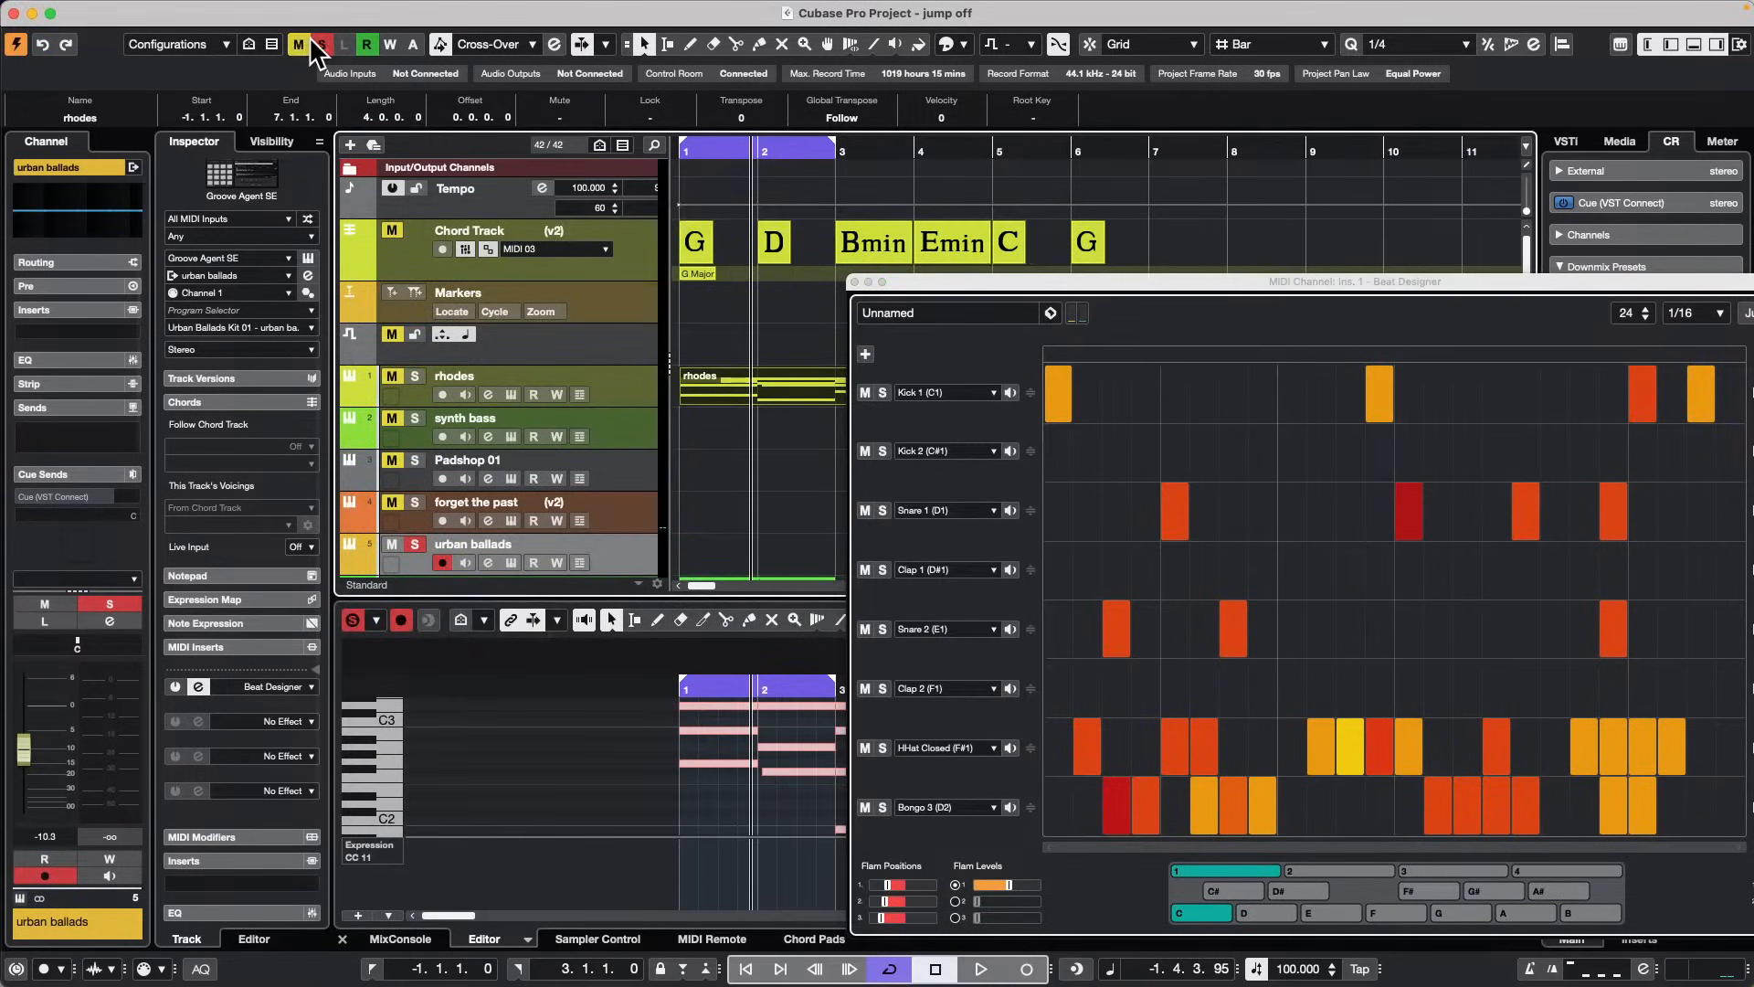
pyautogui.click(298, 43)
pyautogui.click(321, 44)
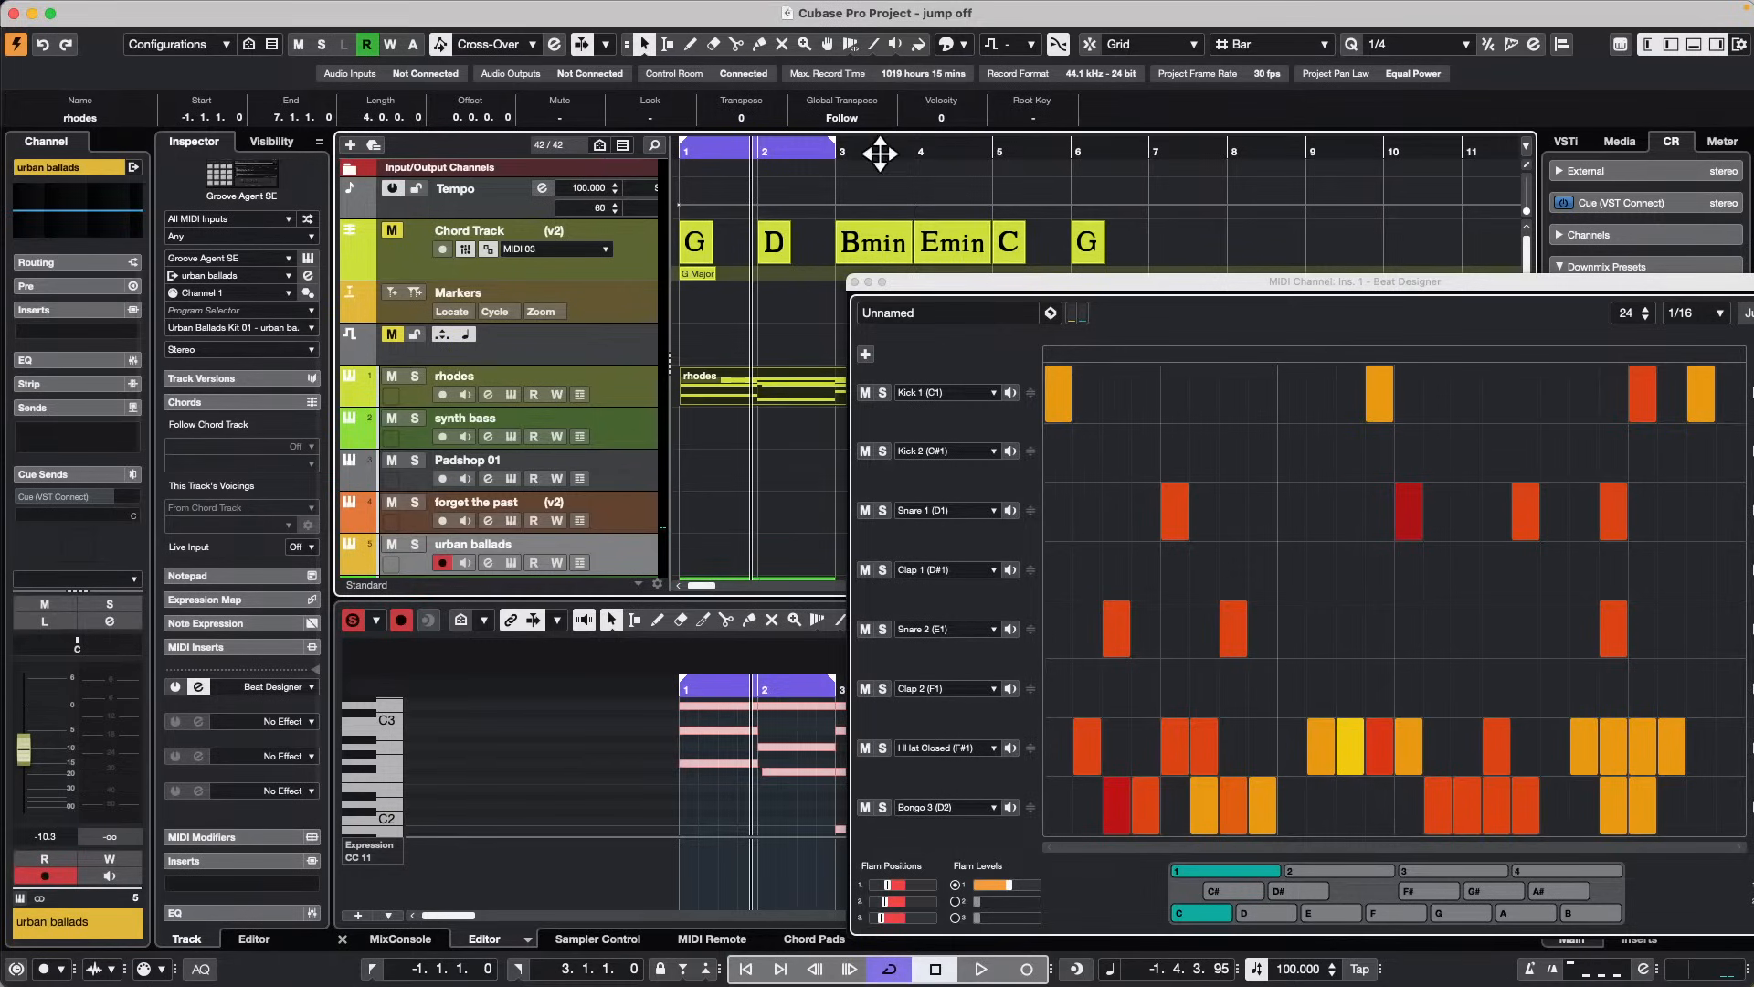
# Step: Play the Beat Designer pattern from around bar 118, with the urban ballads Groove Agent SE open, and stop playback
pyautogui.moveTo(881, 149); pyautogui.dragTo(1537, 139)
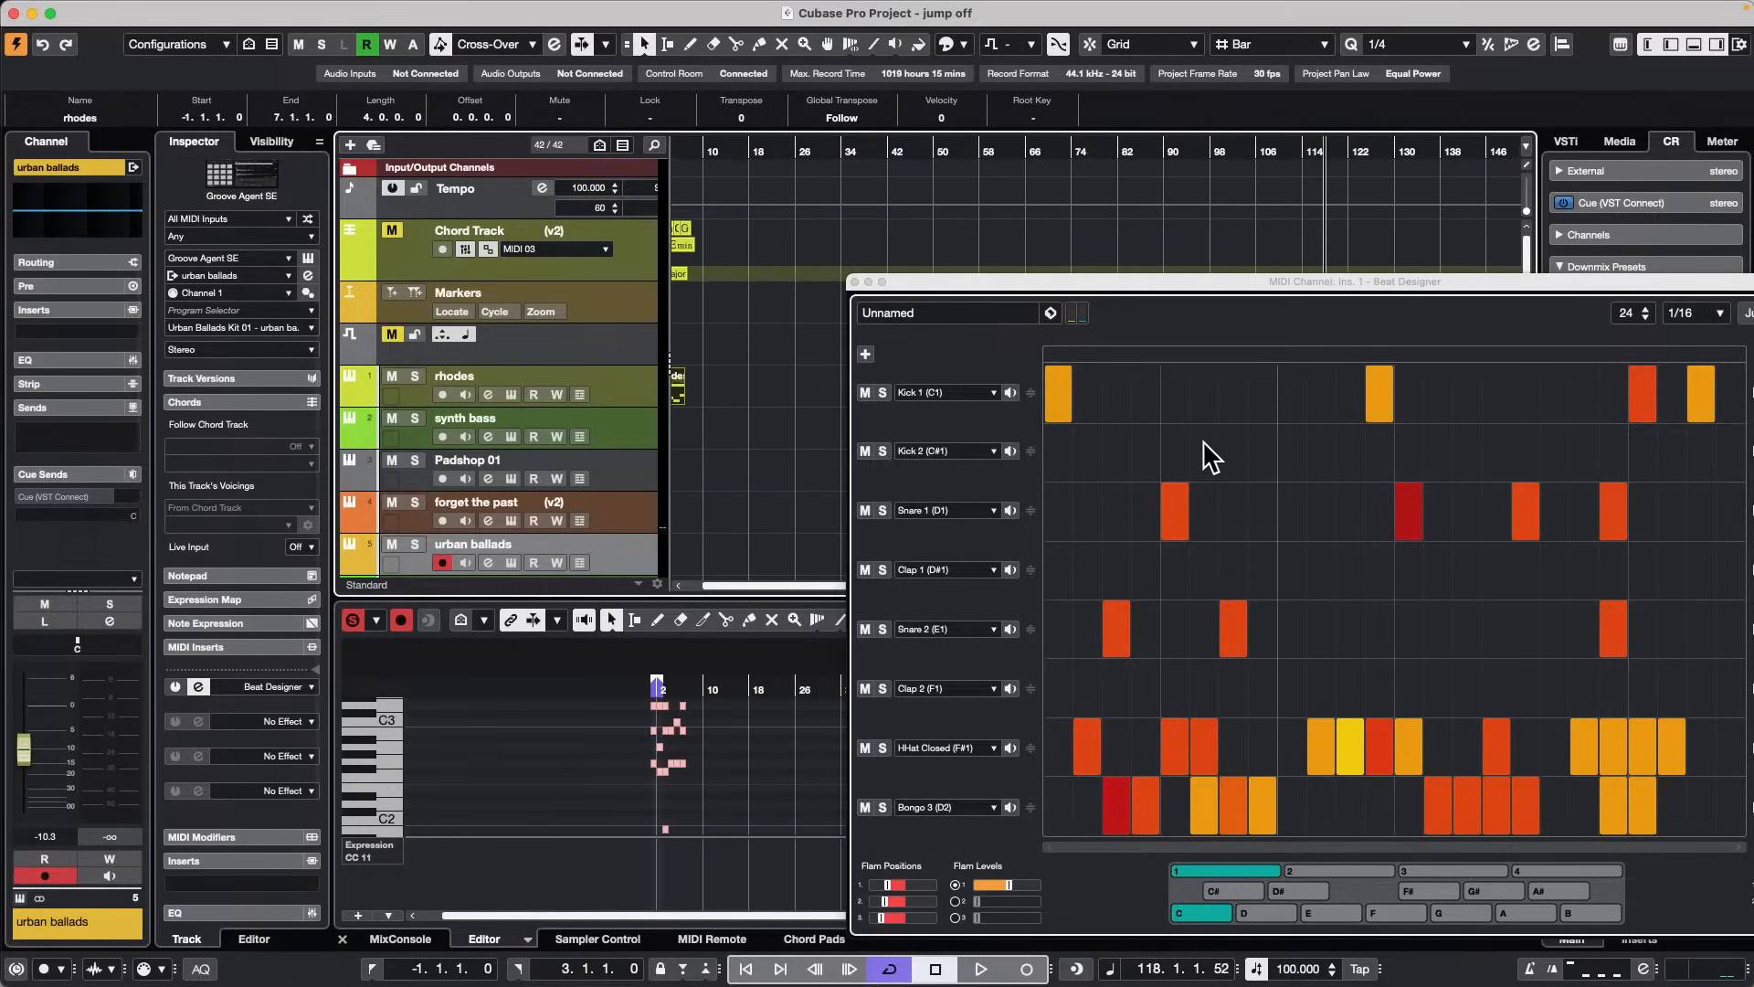
pyautogui.press('space')
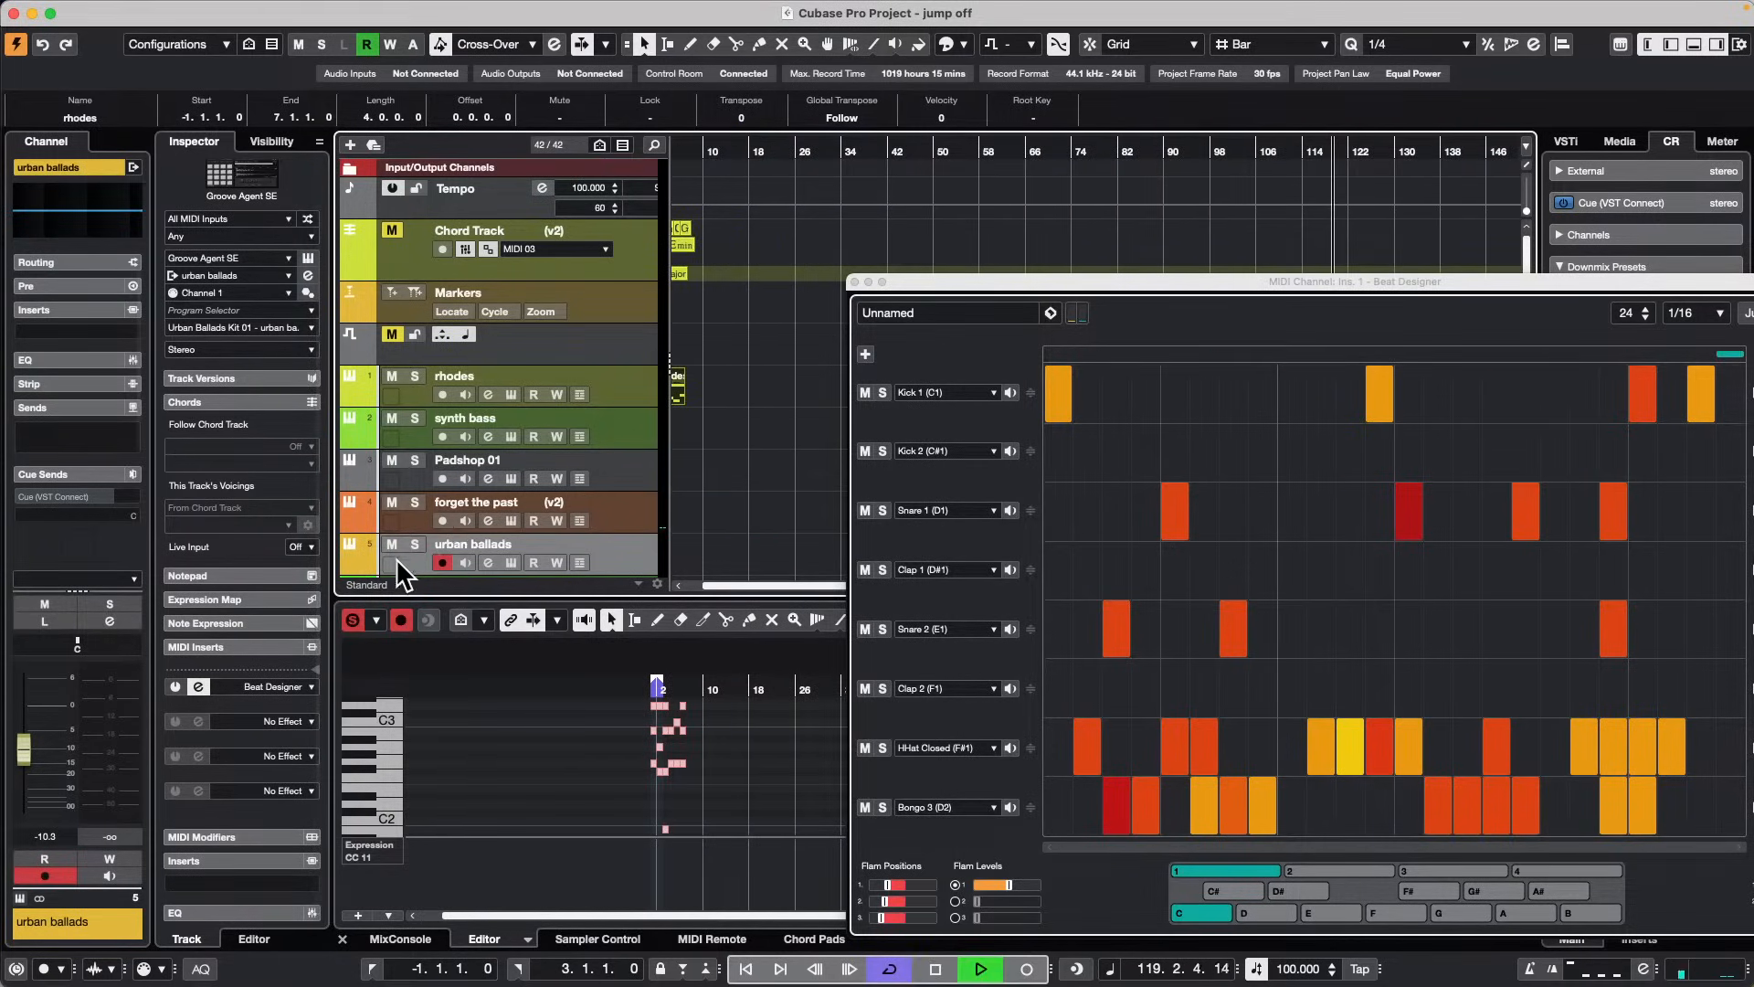
pyautogui.click(512, 562)
pyautogui.moveTo(1407, 377); pyautogui.dragTo(731, 190)
pyautogui.click(625, 363)
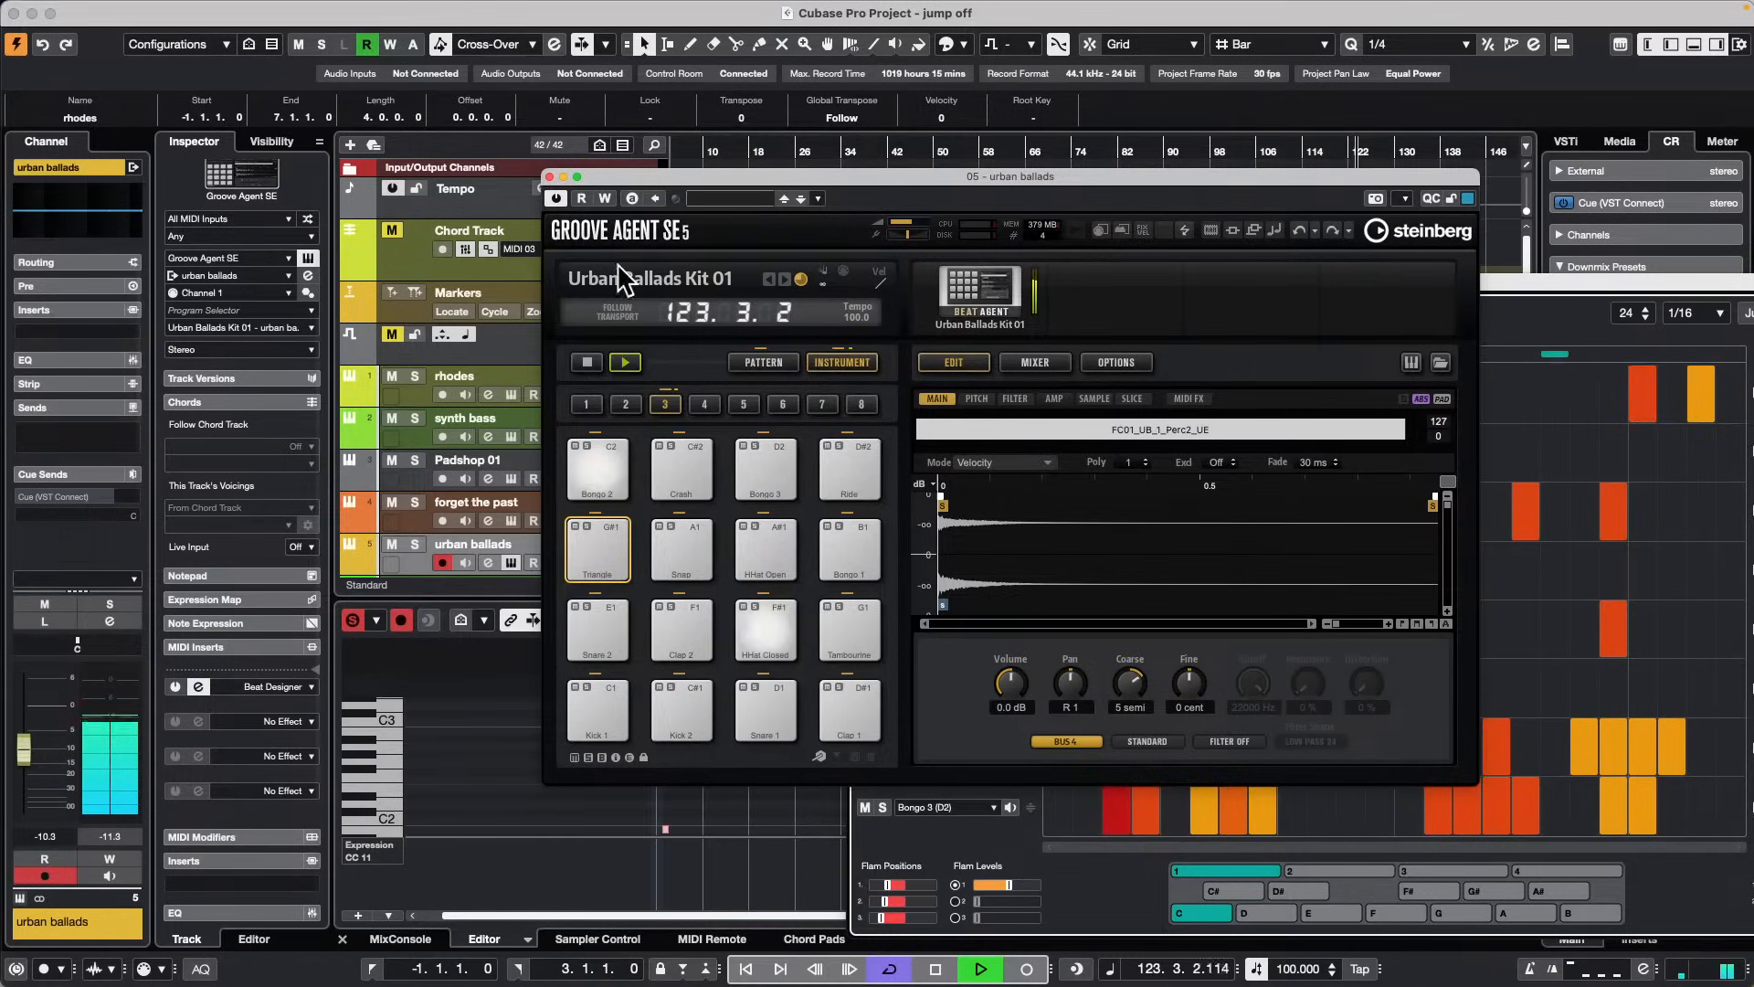
pyautogui.press('space')
pyautogui.click(588, 363)
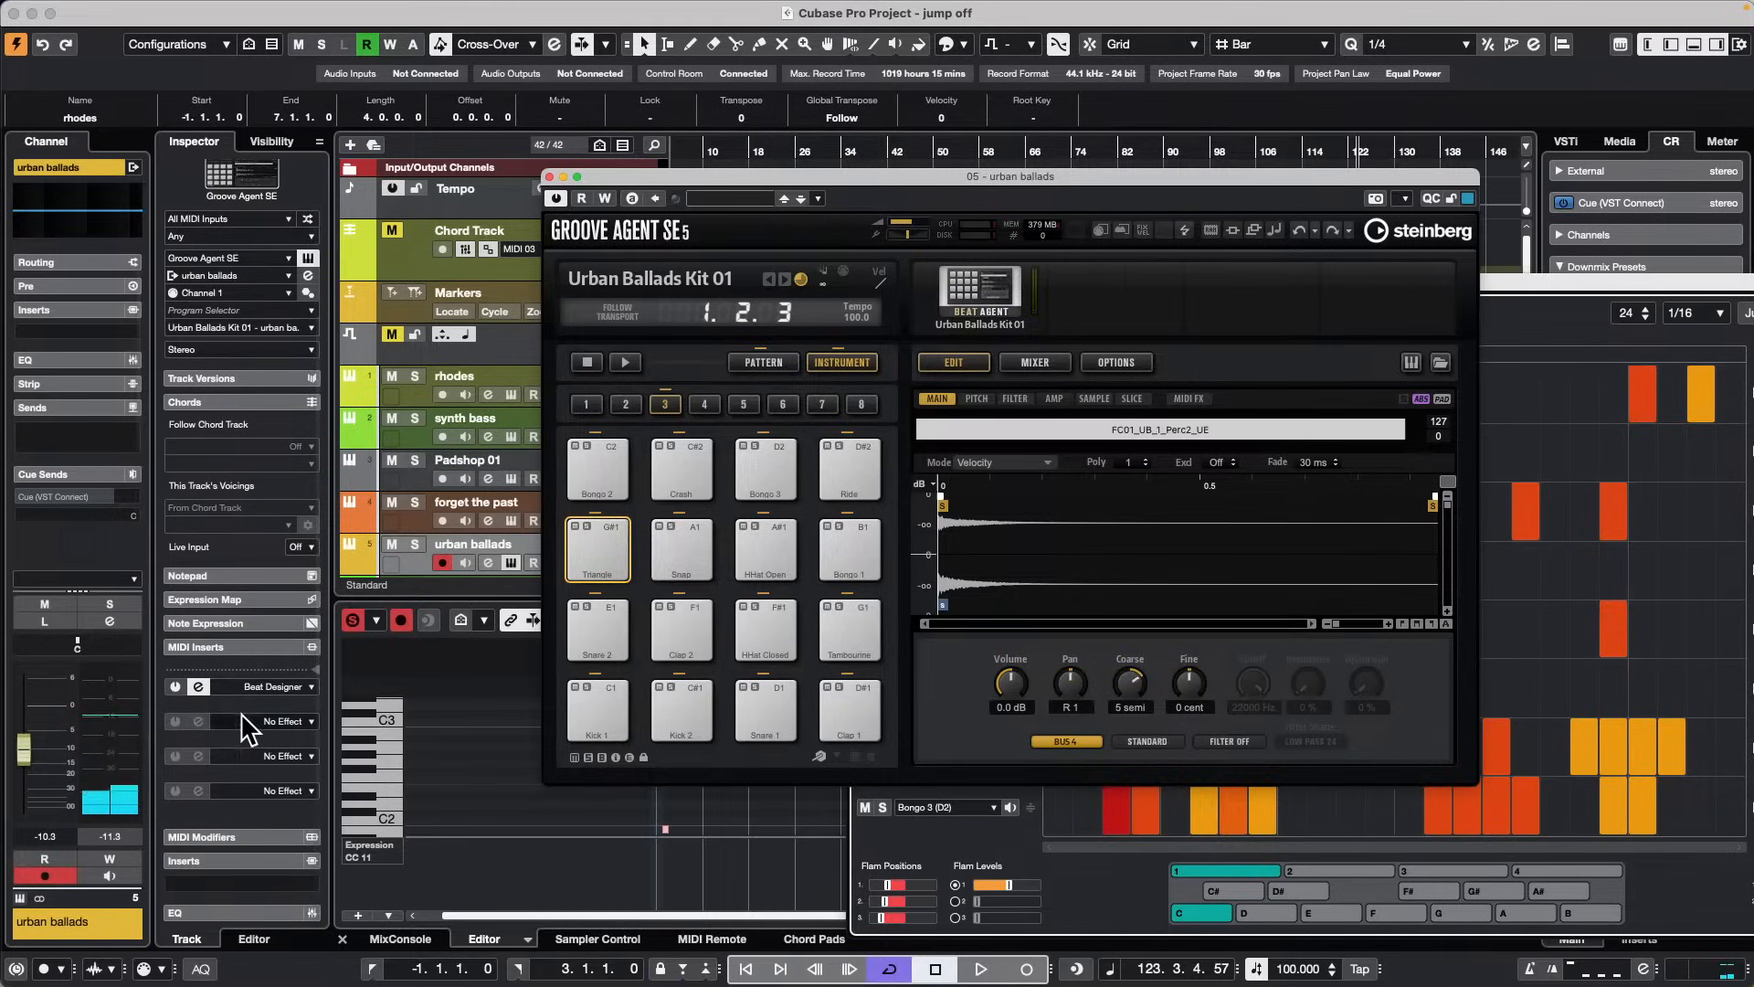
# Step: Remove Beat Designer from the urban ballads track's first MIDI insert and load a fresh instance of it there
pyautogui.click(274, 687)
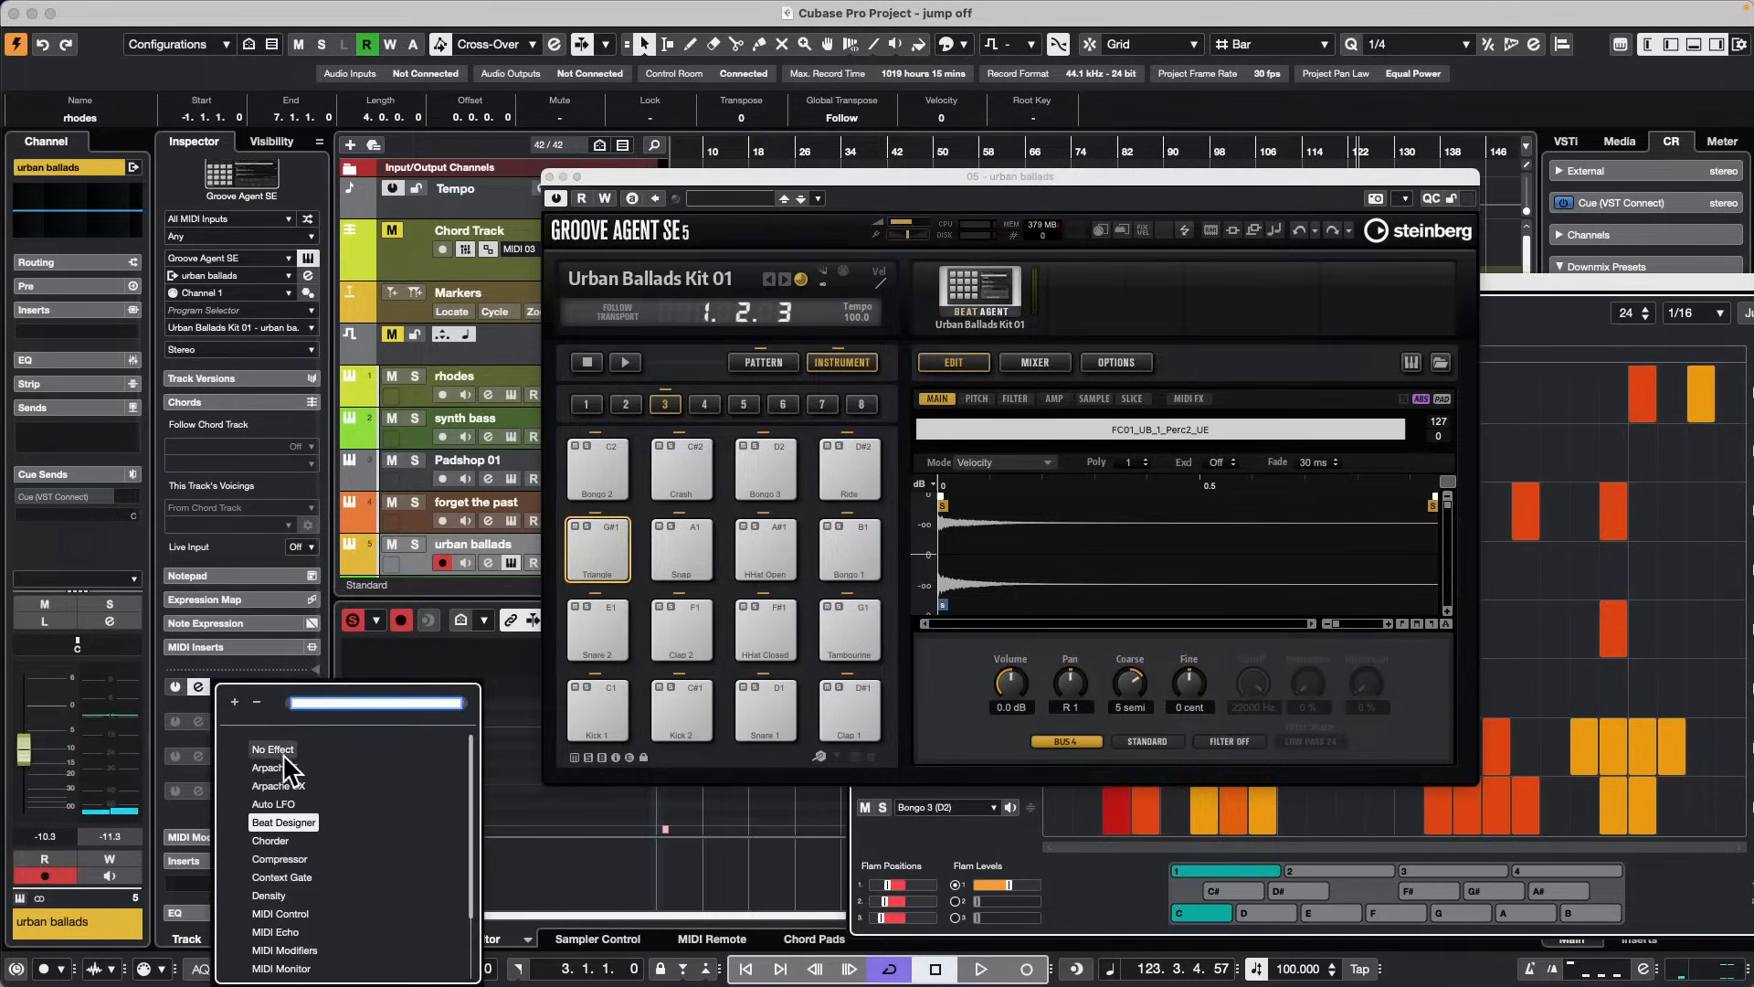
pyautogui.click(288, 745)
pyautogui.click(293, 687)
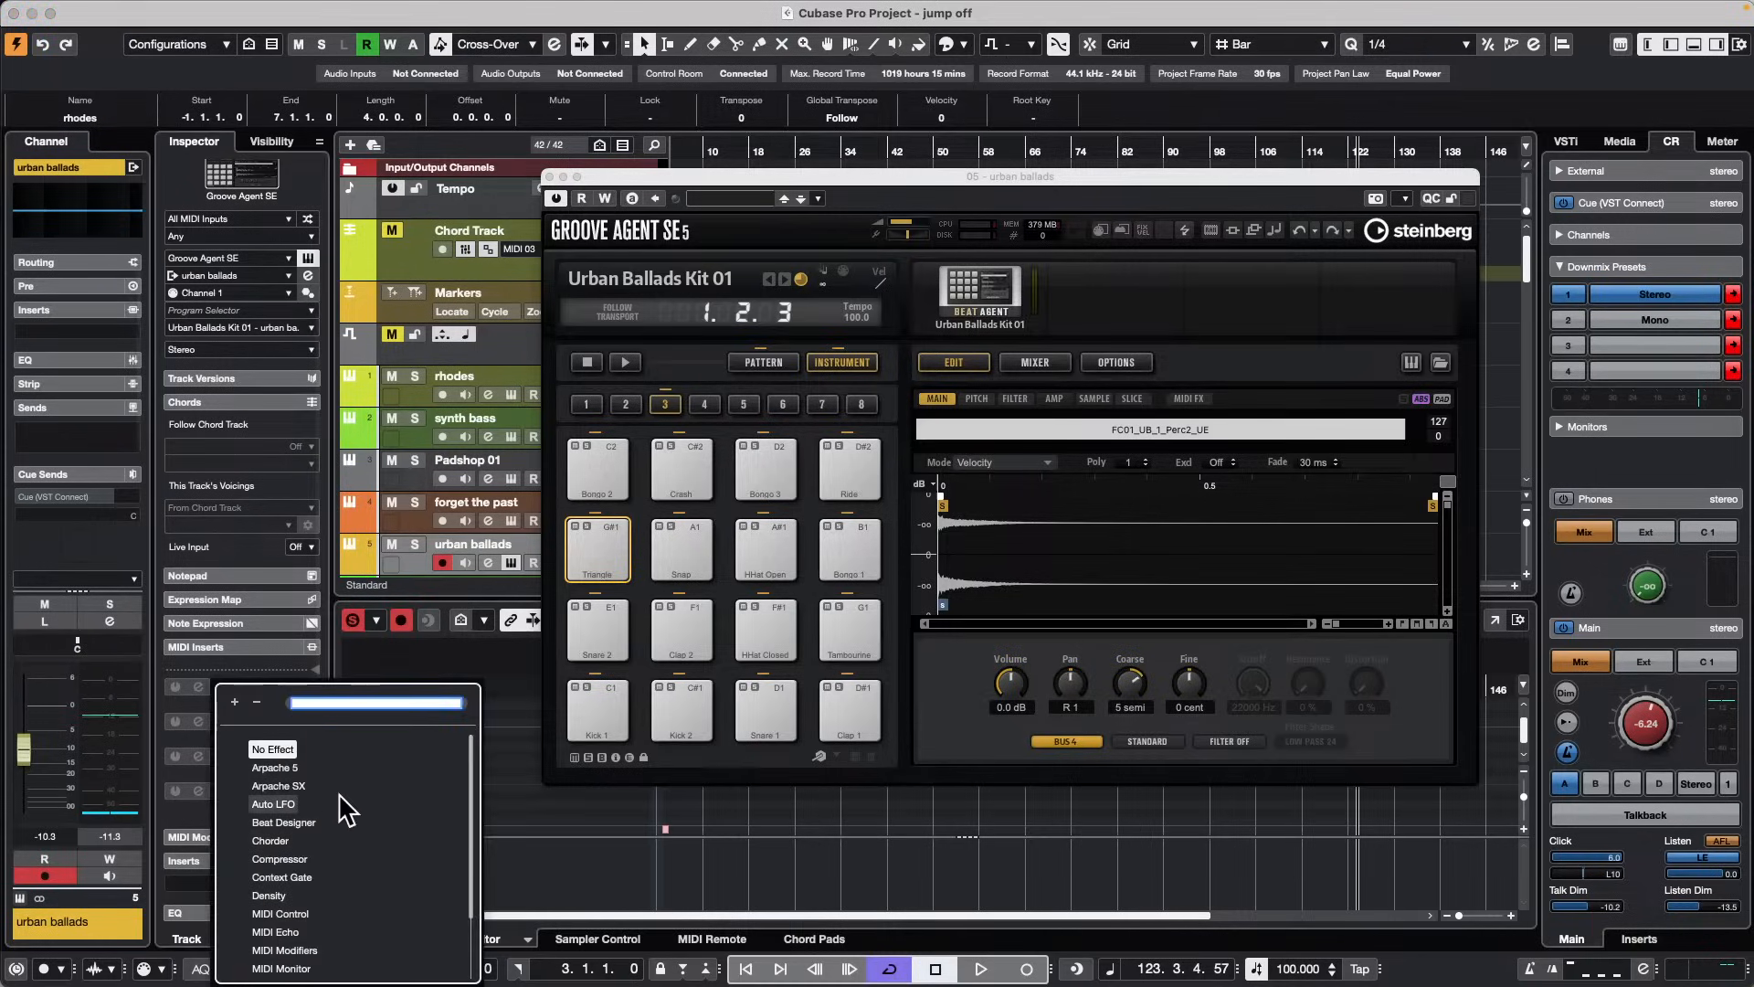
pyautogui.click(283, 822)
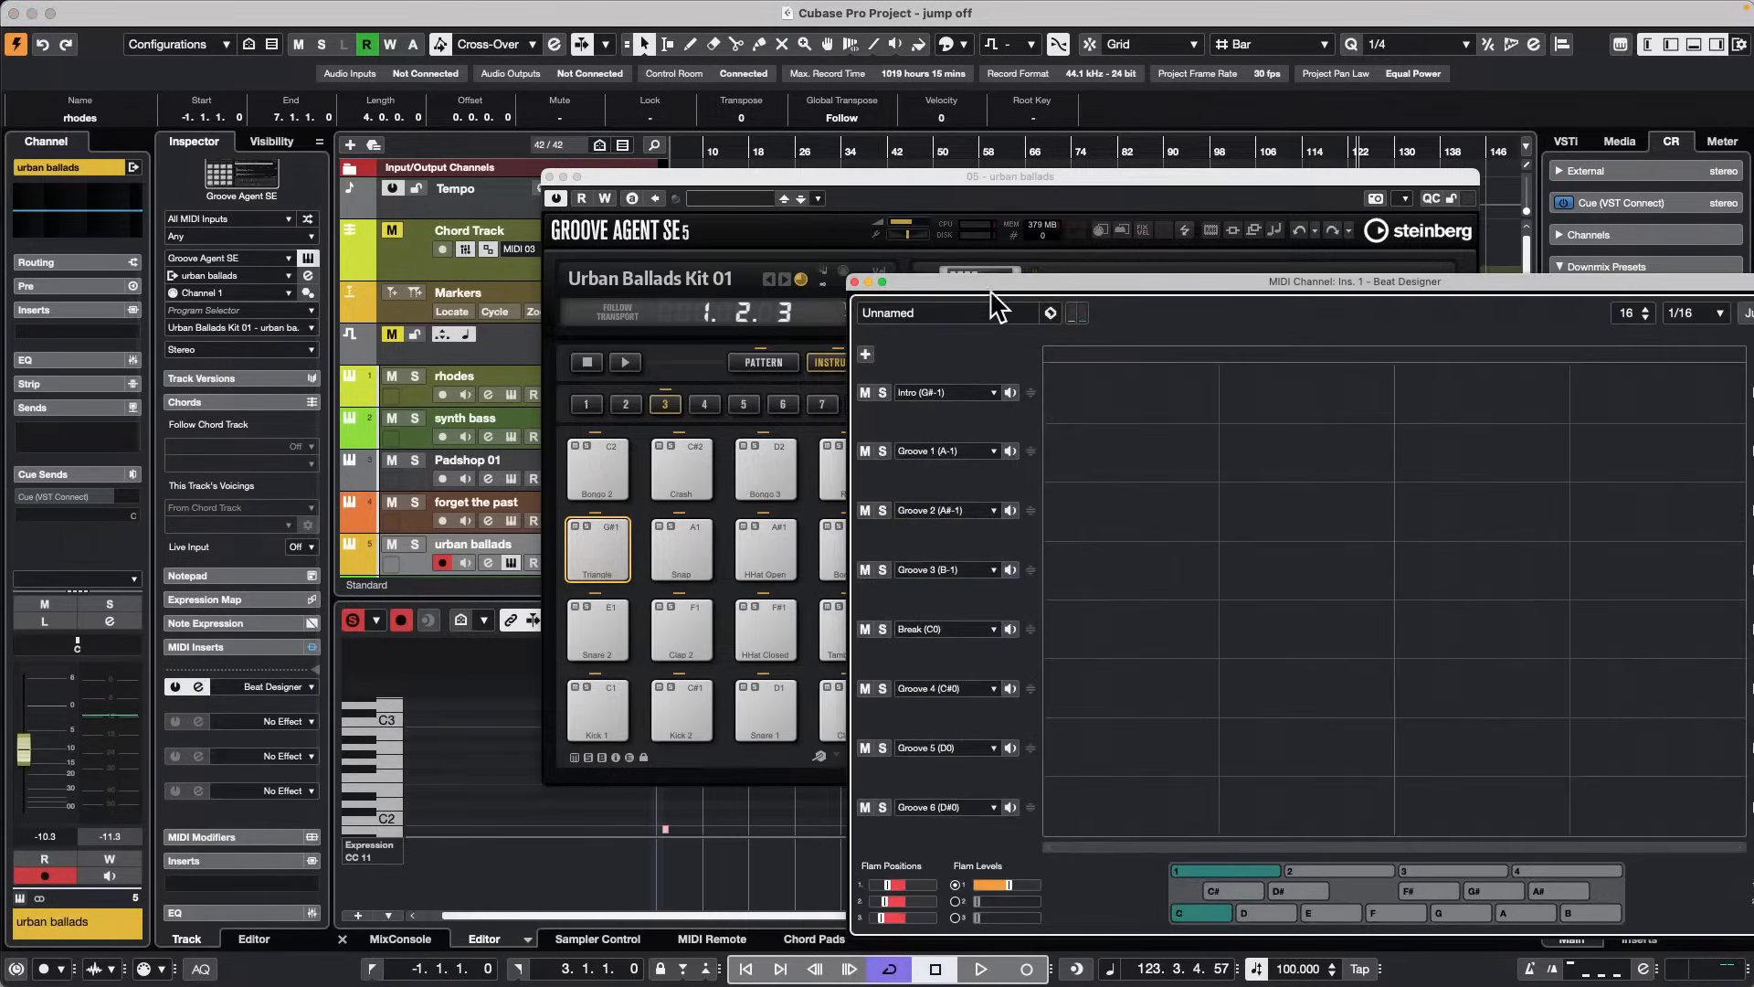
# Step: Load the Funky House 130 pattern bank preset into Beat Designer
pyautogui.click(1051, 313)
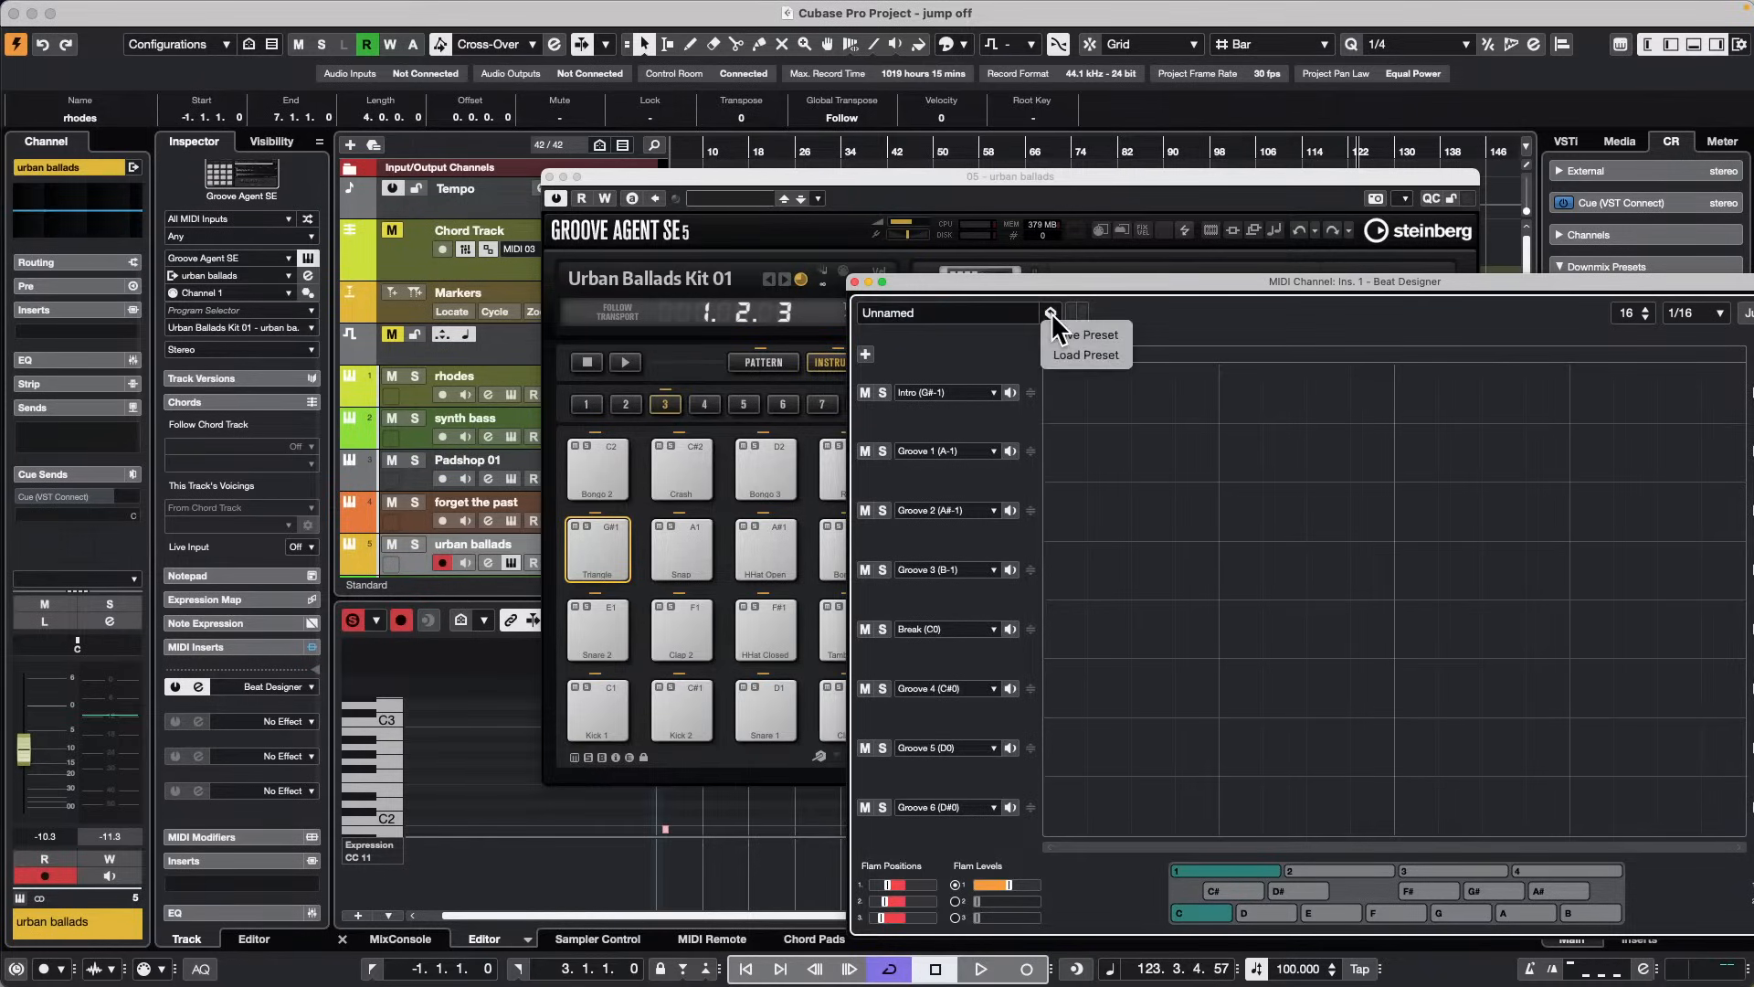
pyautogui.click(1111, 356)
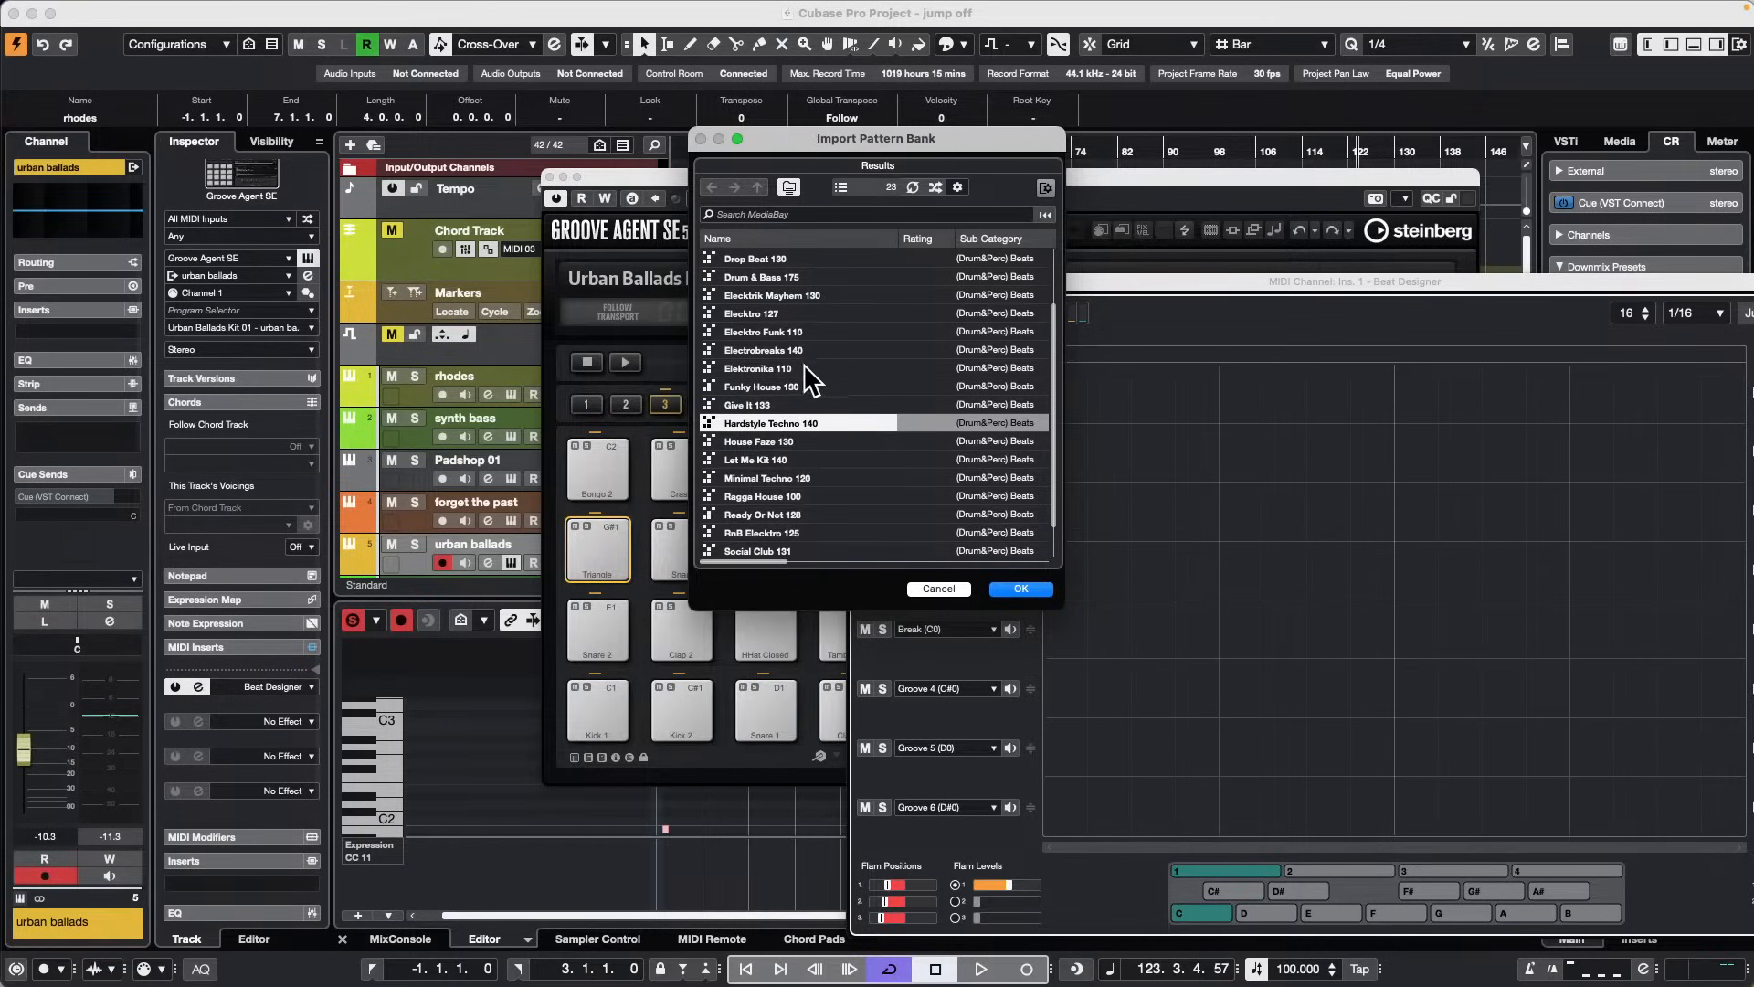
pyautogui.doubleClick(797, 387)
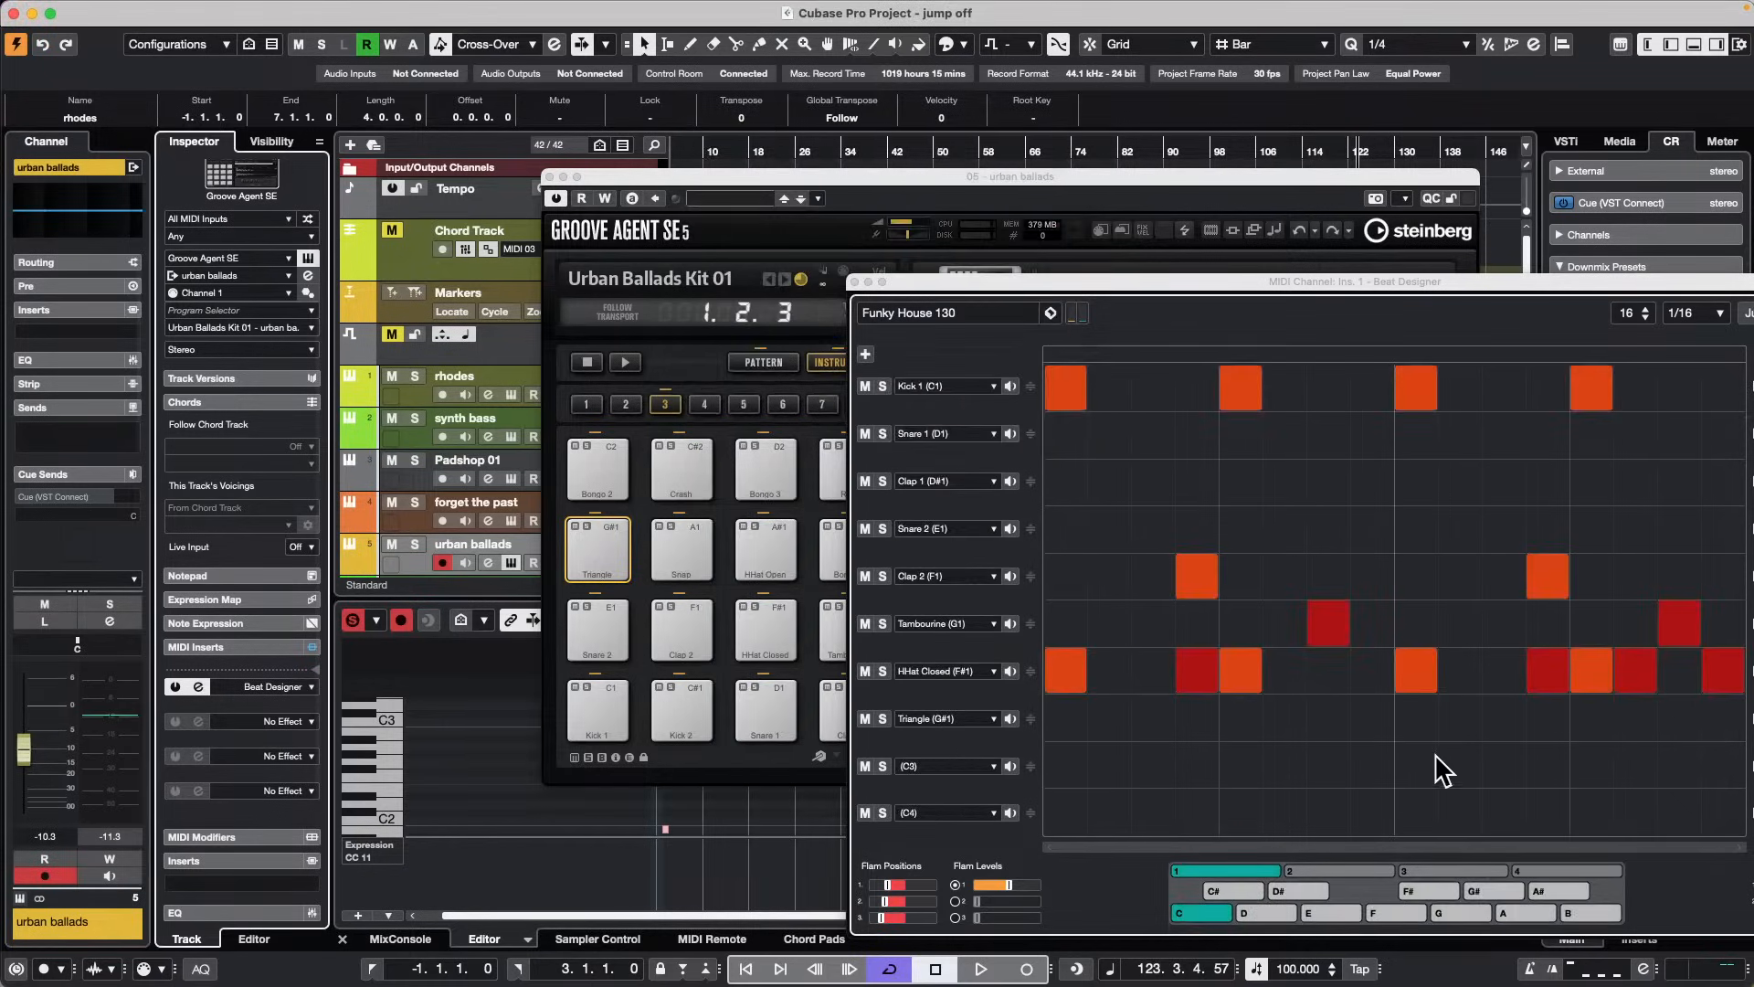
# Step: Start playback, move the Beat Designer window fully into view and turn on Jump mode
pyautogui.press('space')
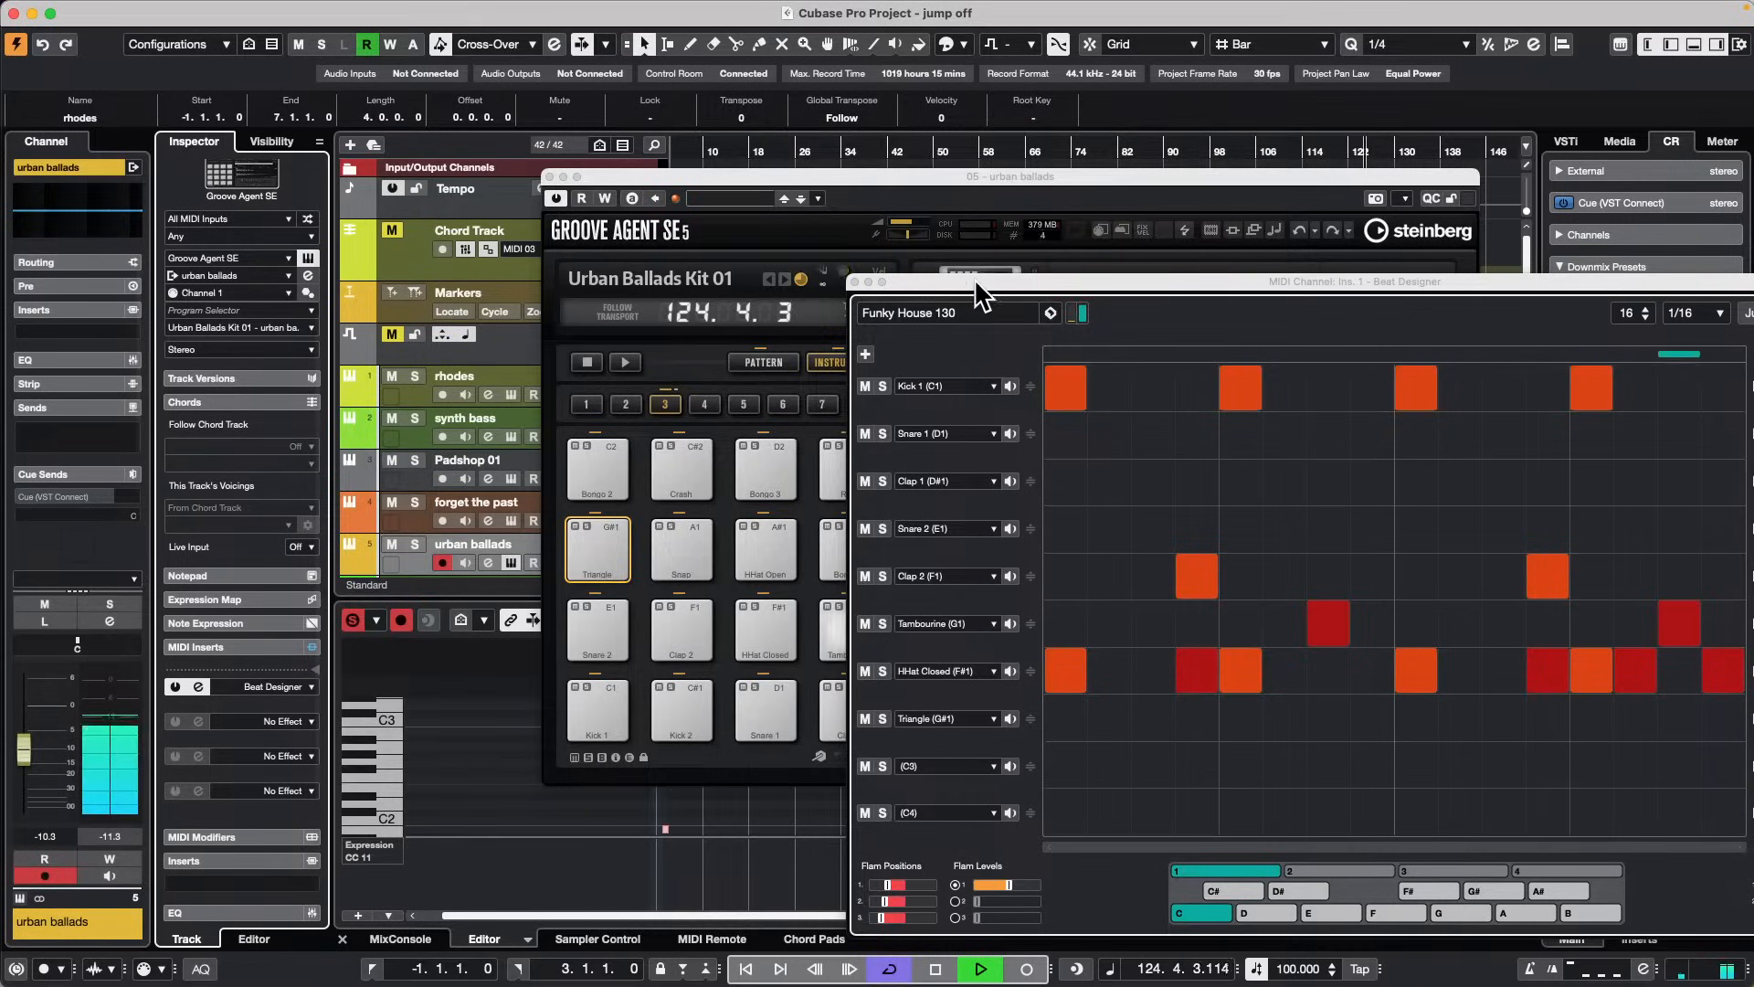
pyautogui.moveTo(979, 287); pyautogui.dragTo(440, 135)
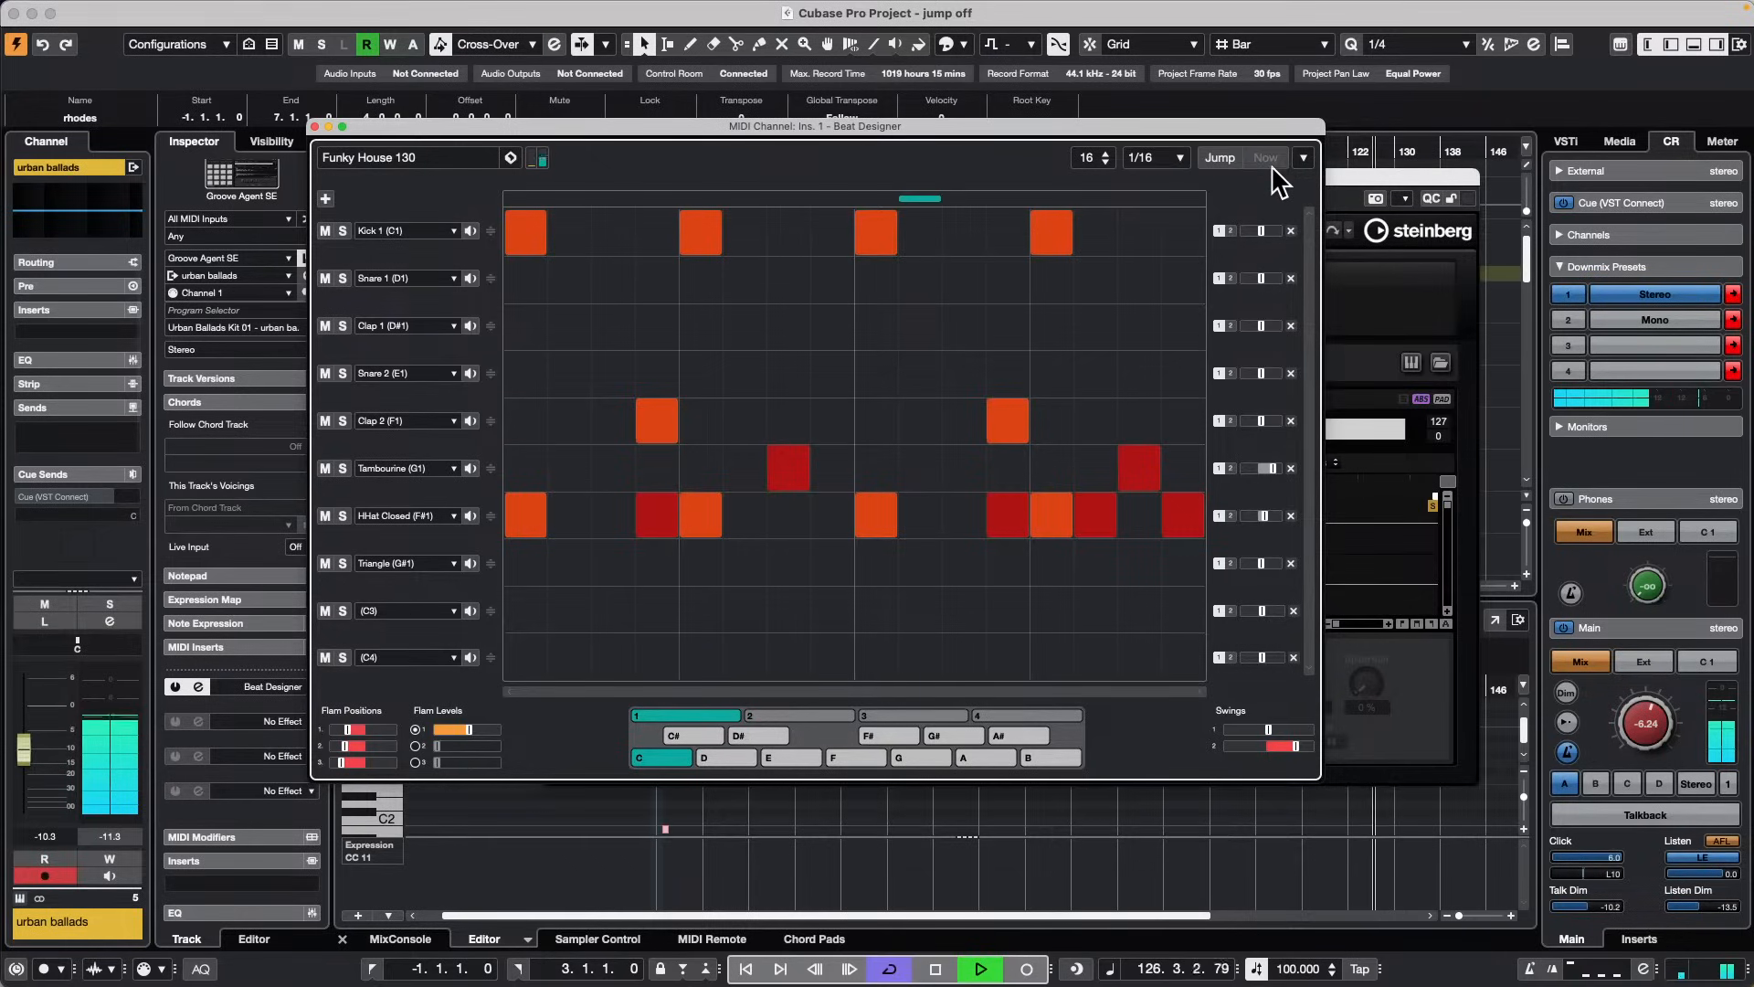
pyautogui.click(1303, 159)
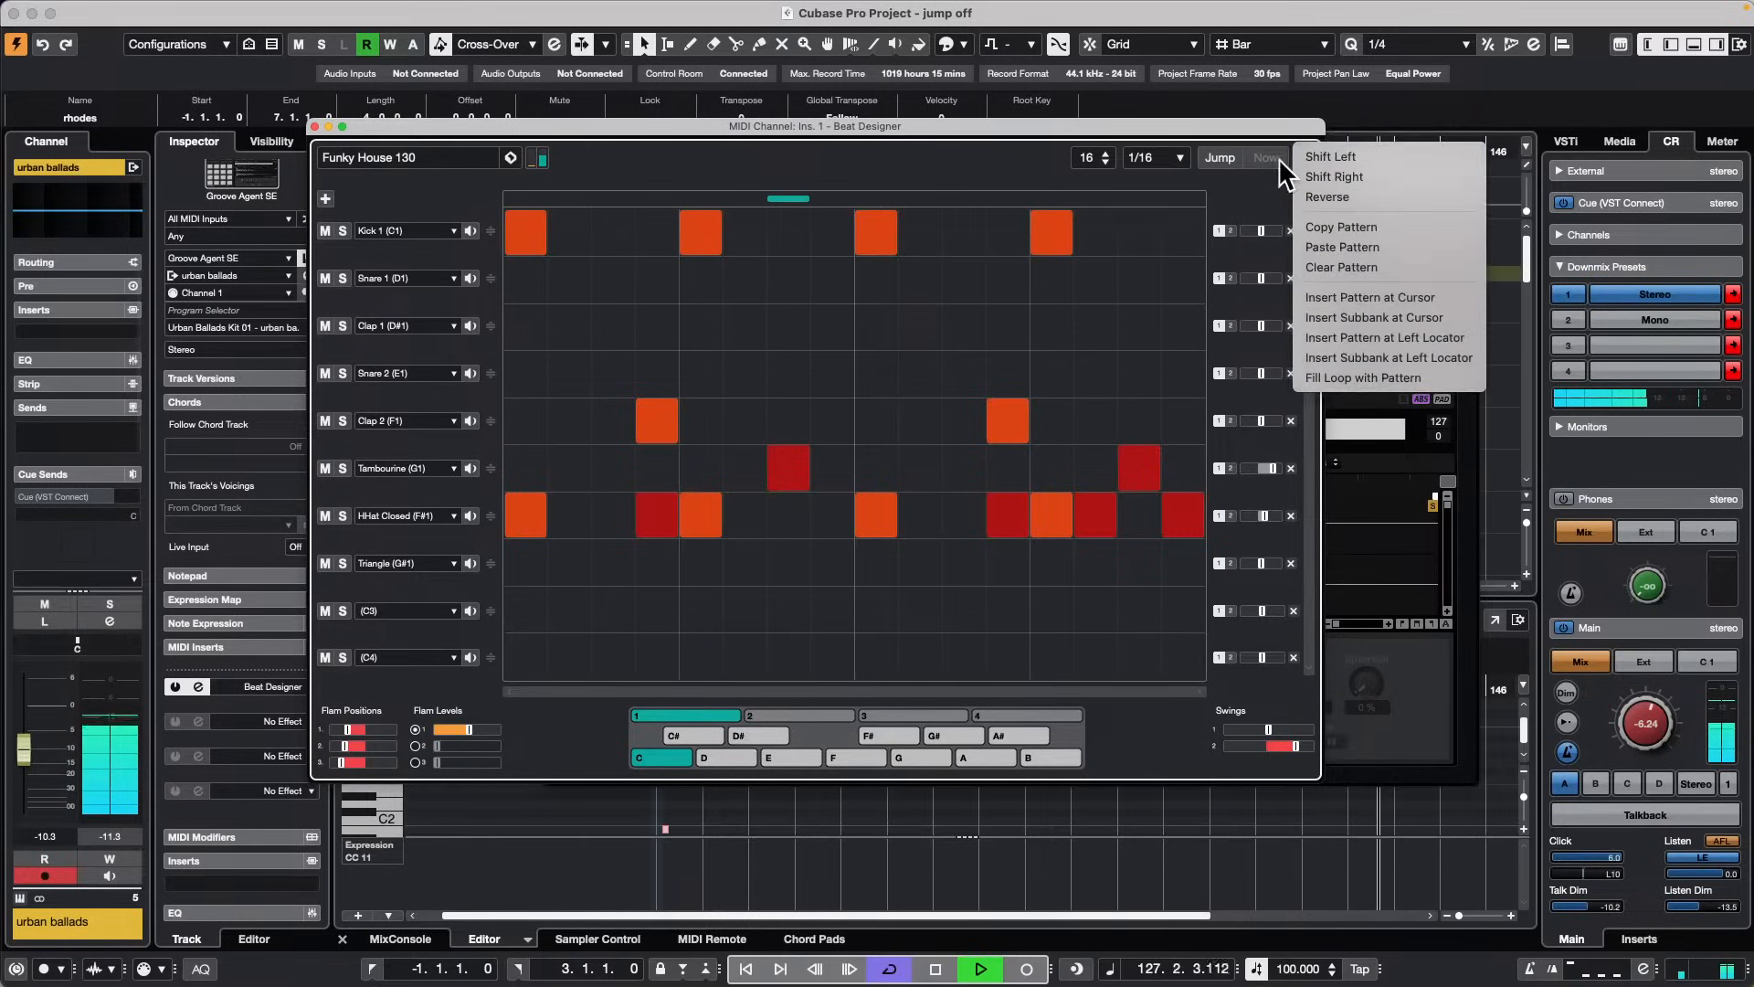
pyautogui.click(1215, 158)
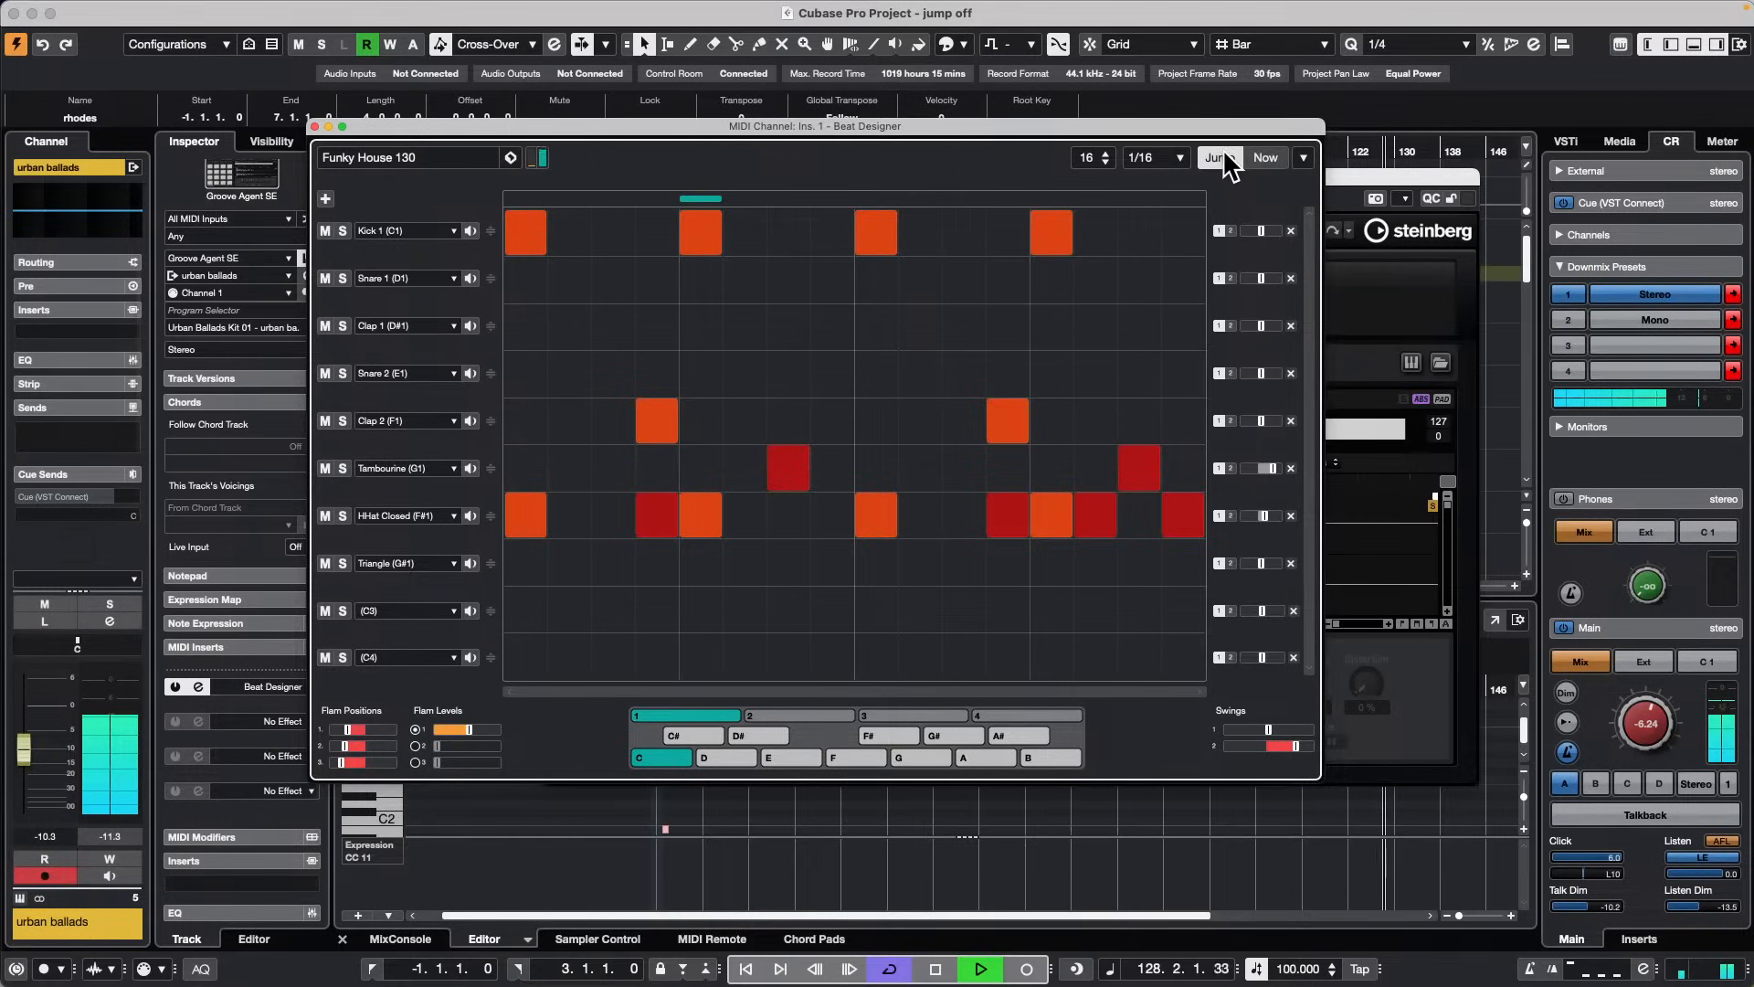
# Step: Trigger the F#, F and E patterns during playback and look through Beat Designer's pattern functions
pyautogui.click(886, 736)
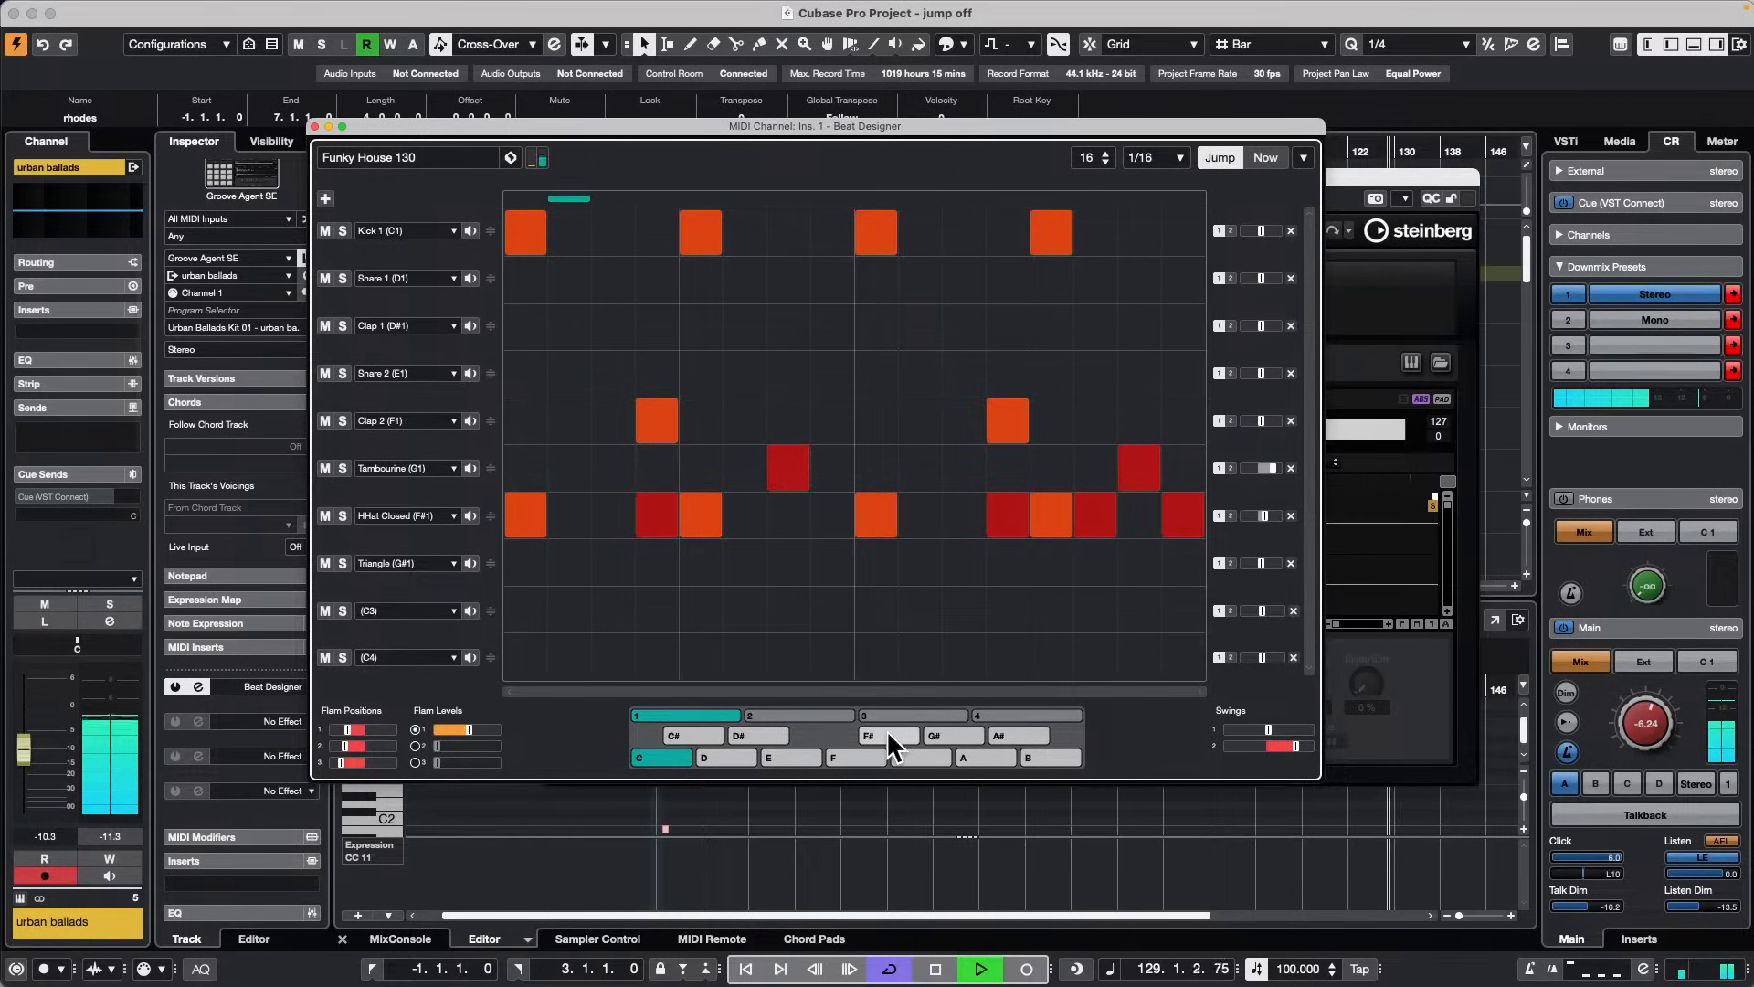
pyautogui.click(855, 754)
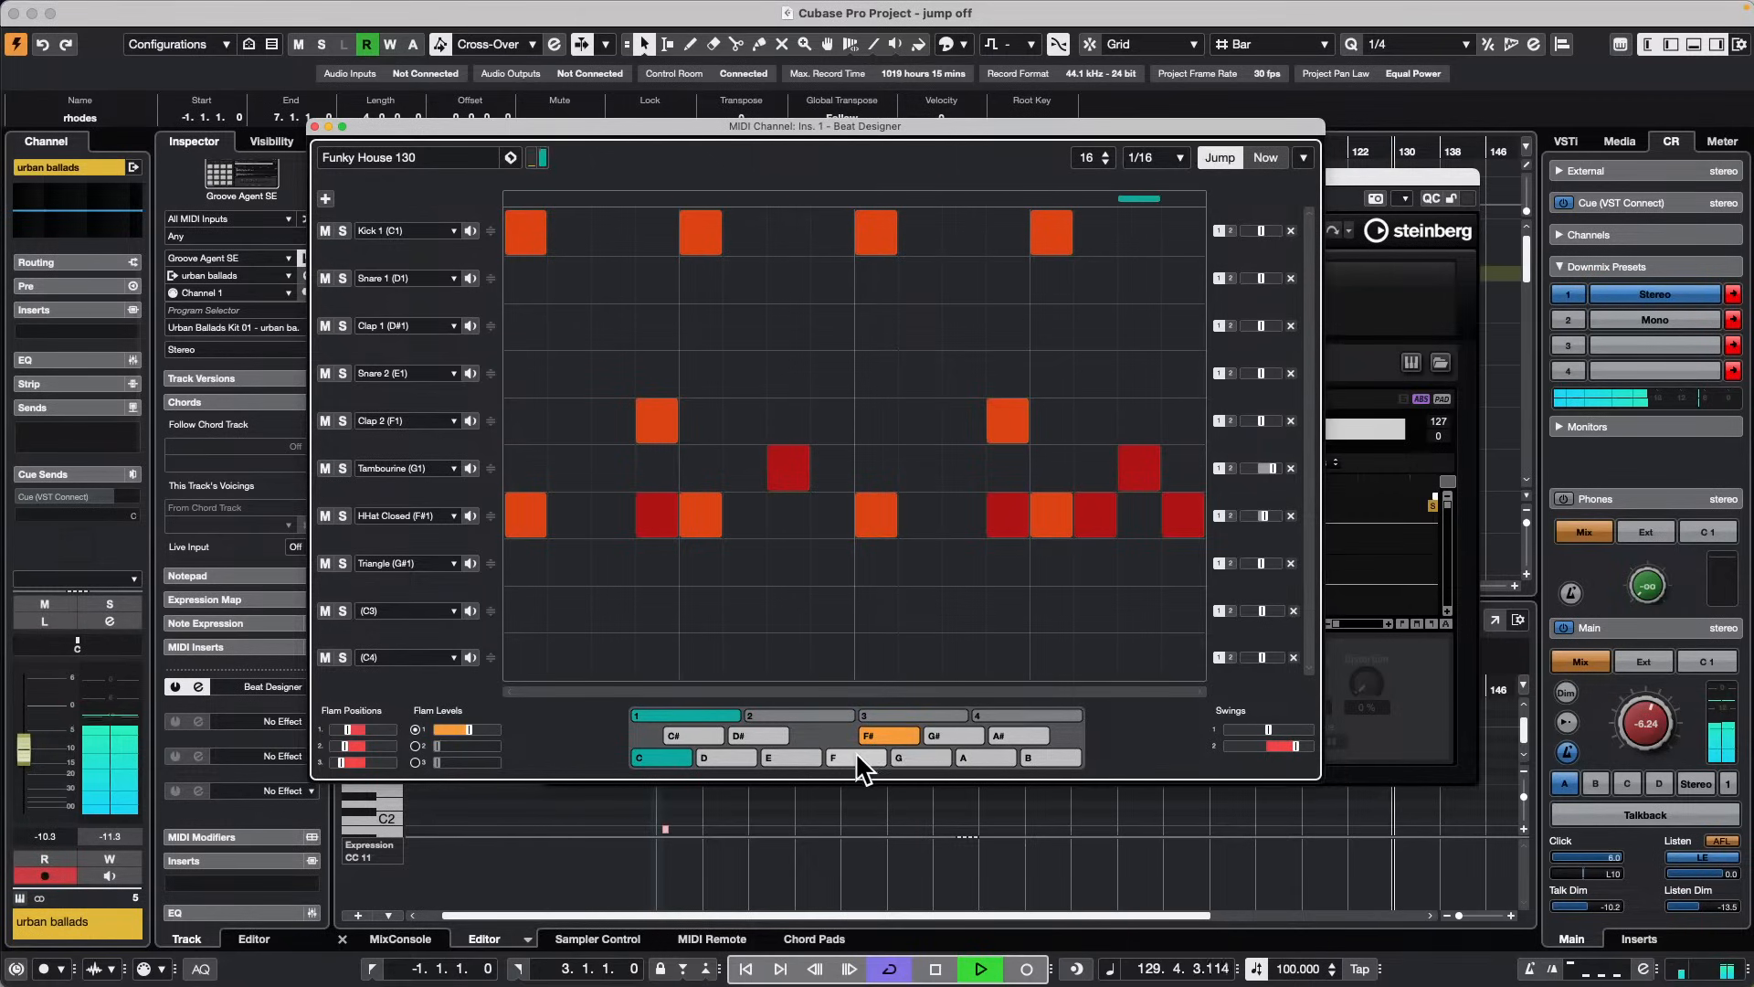
pyautogui.click(787, 754)
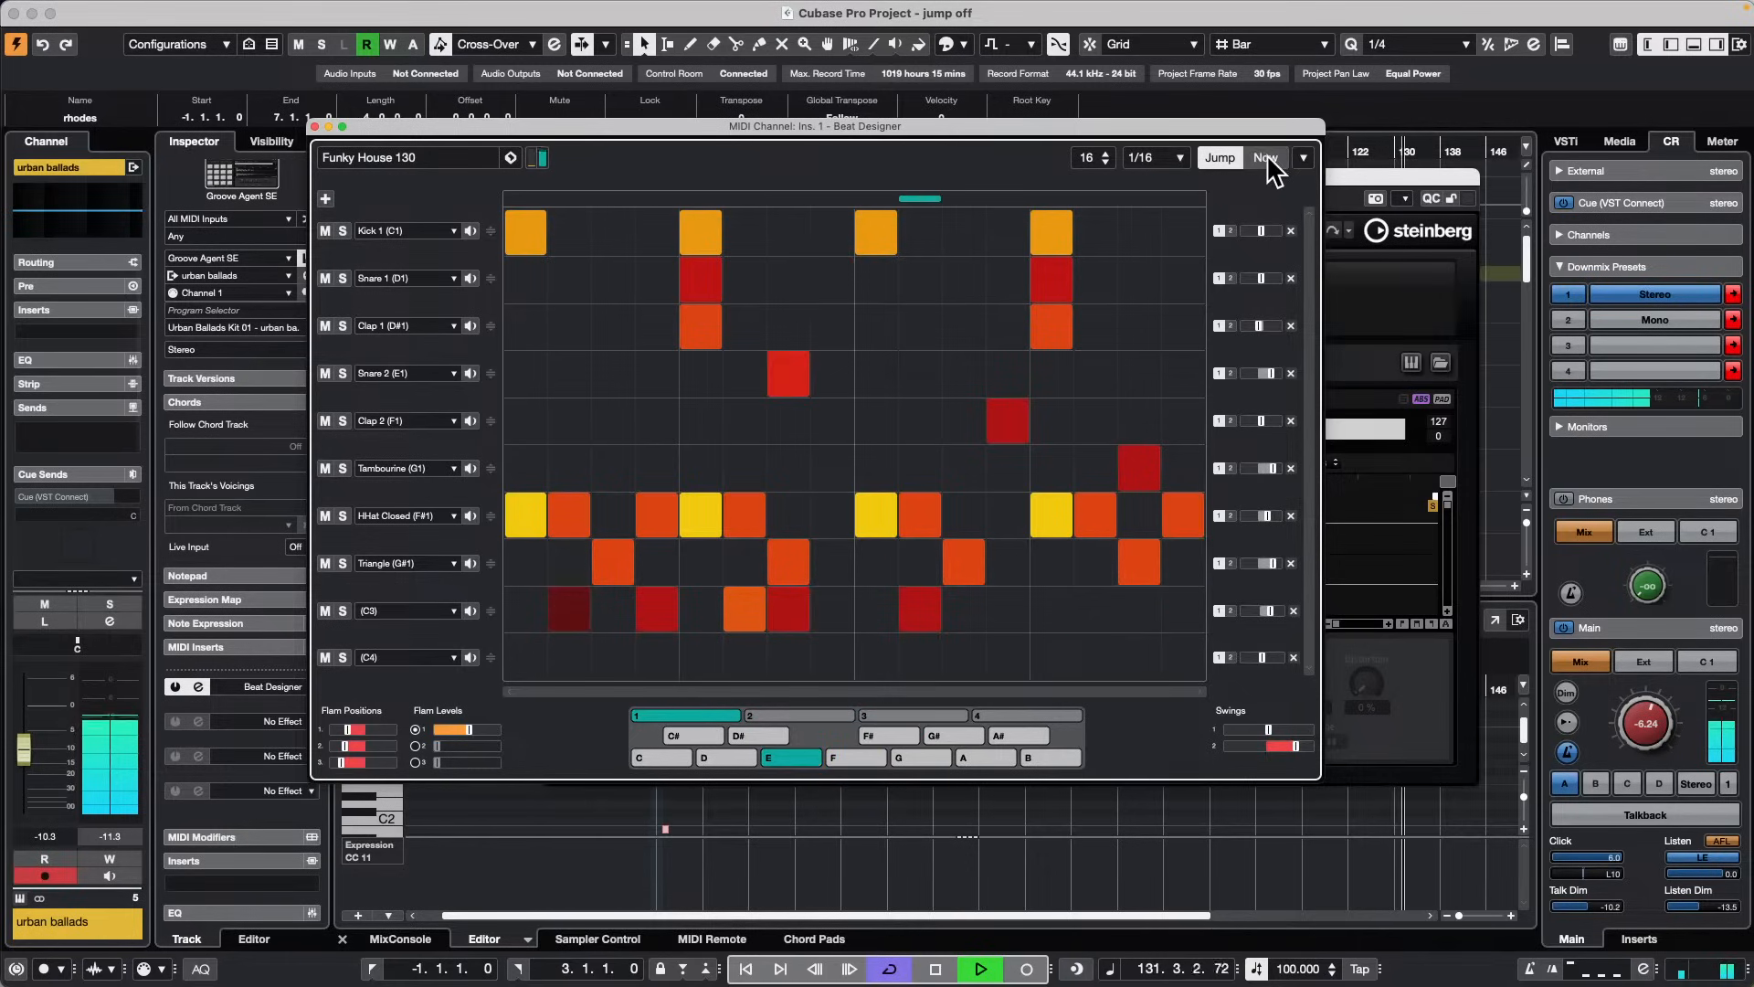
pyautogui.click(1305, 157)
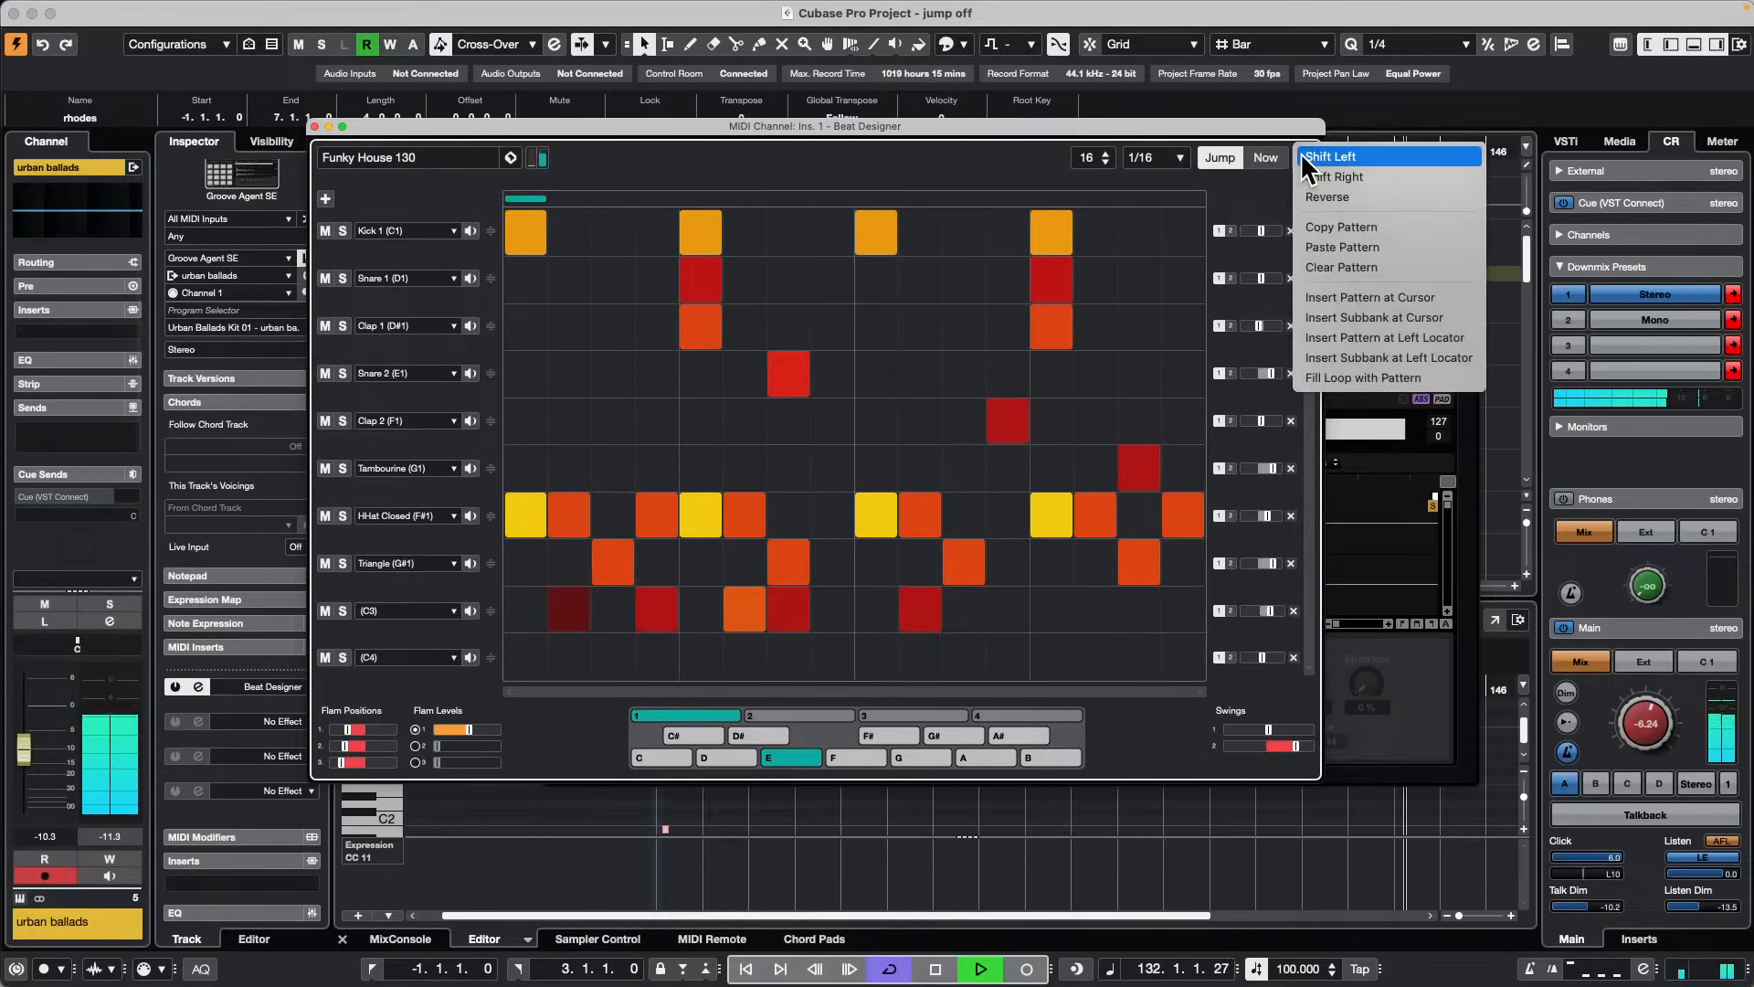
pyautogui.click(1252, 157)
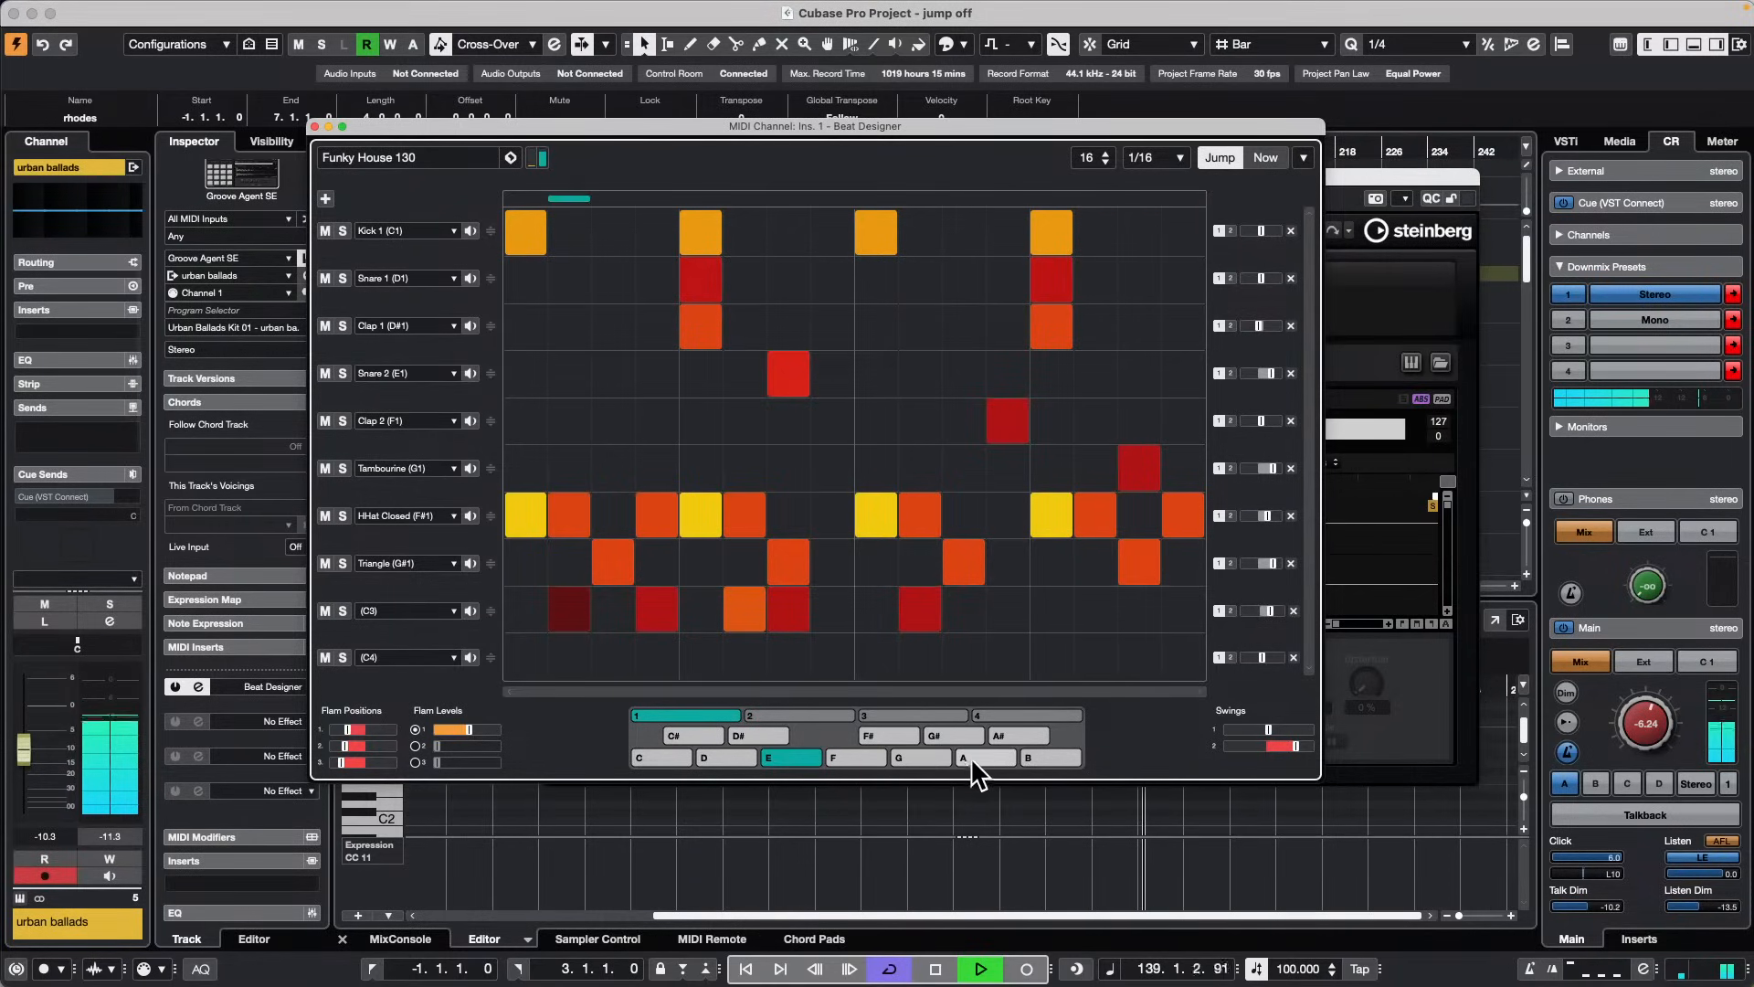
# Step: Audition the Funky House 130 patterns during playback by switching through C, E, D#, E, G, C and D
pyautogui.click(672, 753)
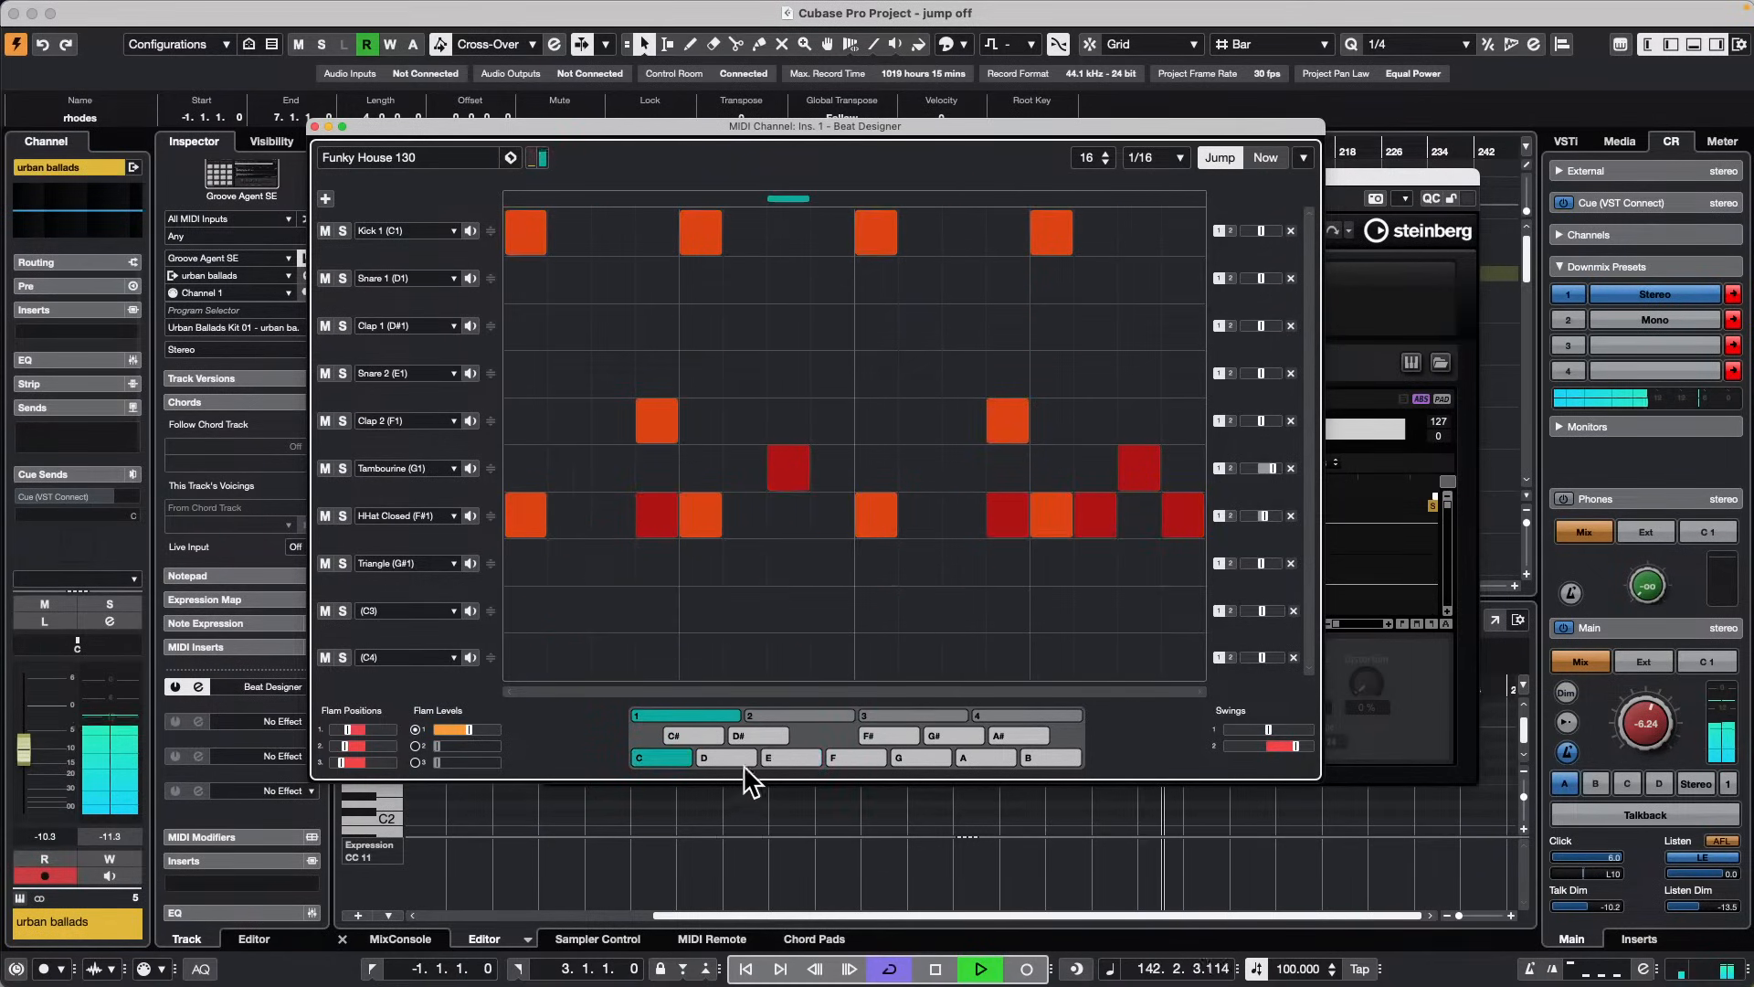
pyautogui.click(778, 753)
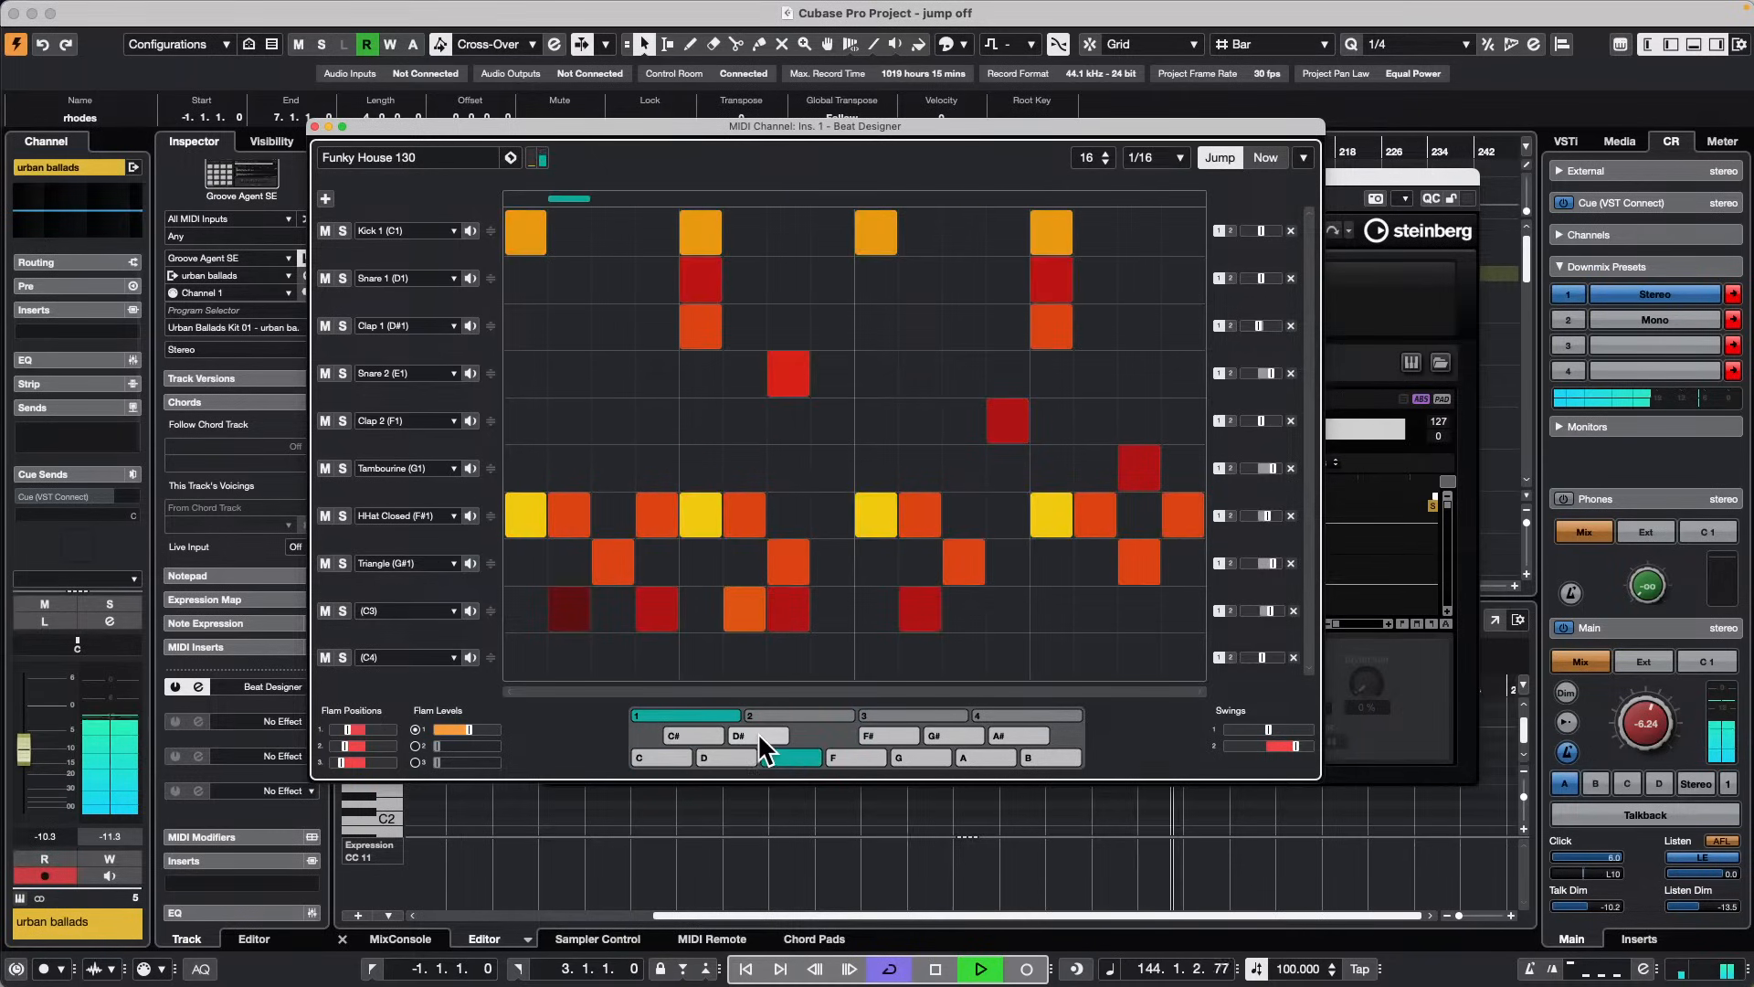
pyautogui.click(759, 736)
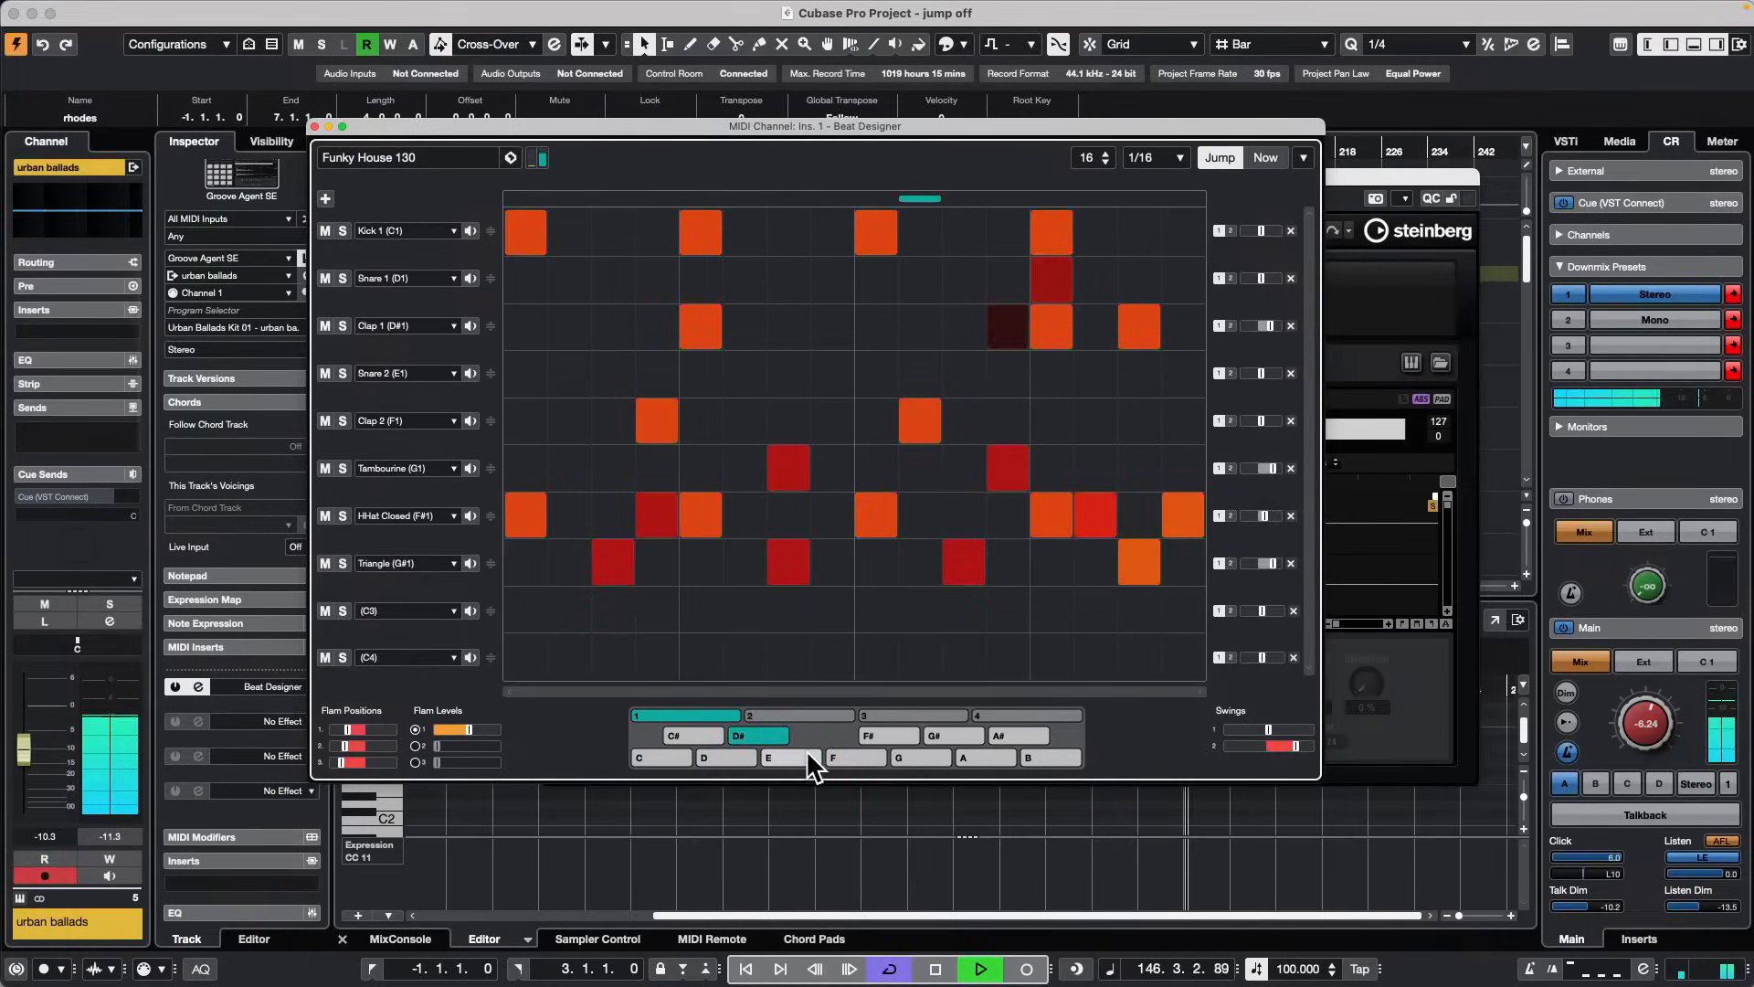
pyautogui.click(807, 755)
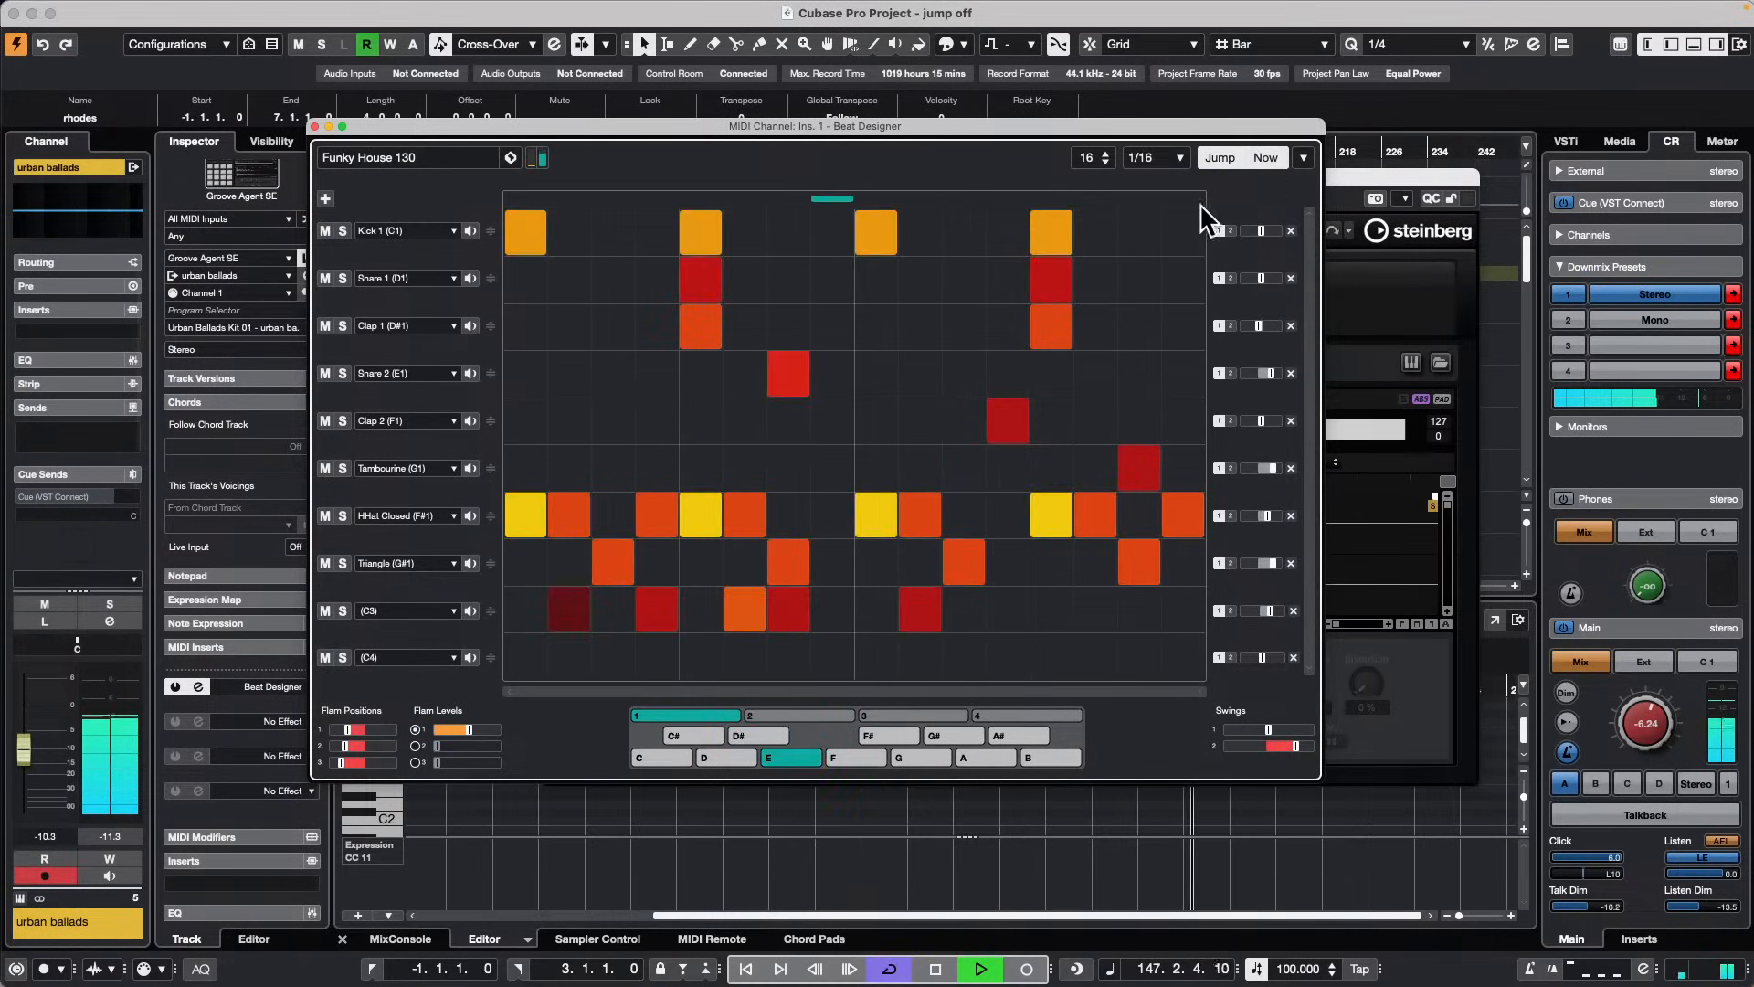
pyautogui.click(926, 755)
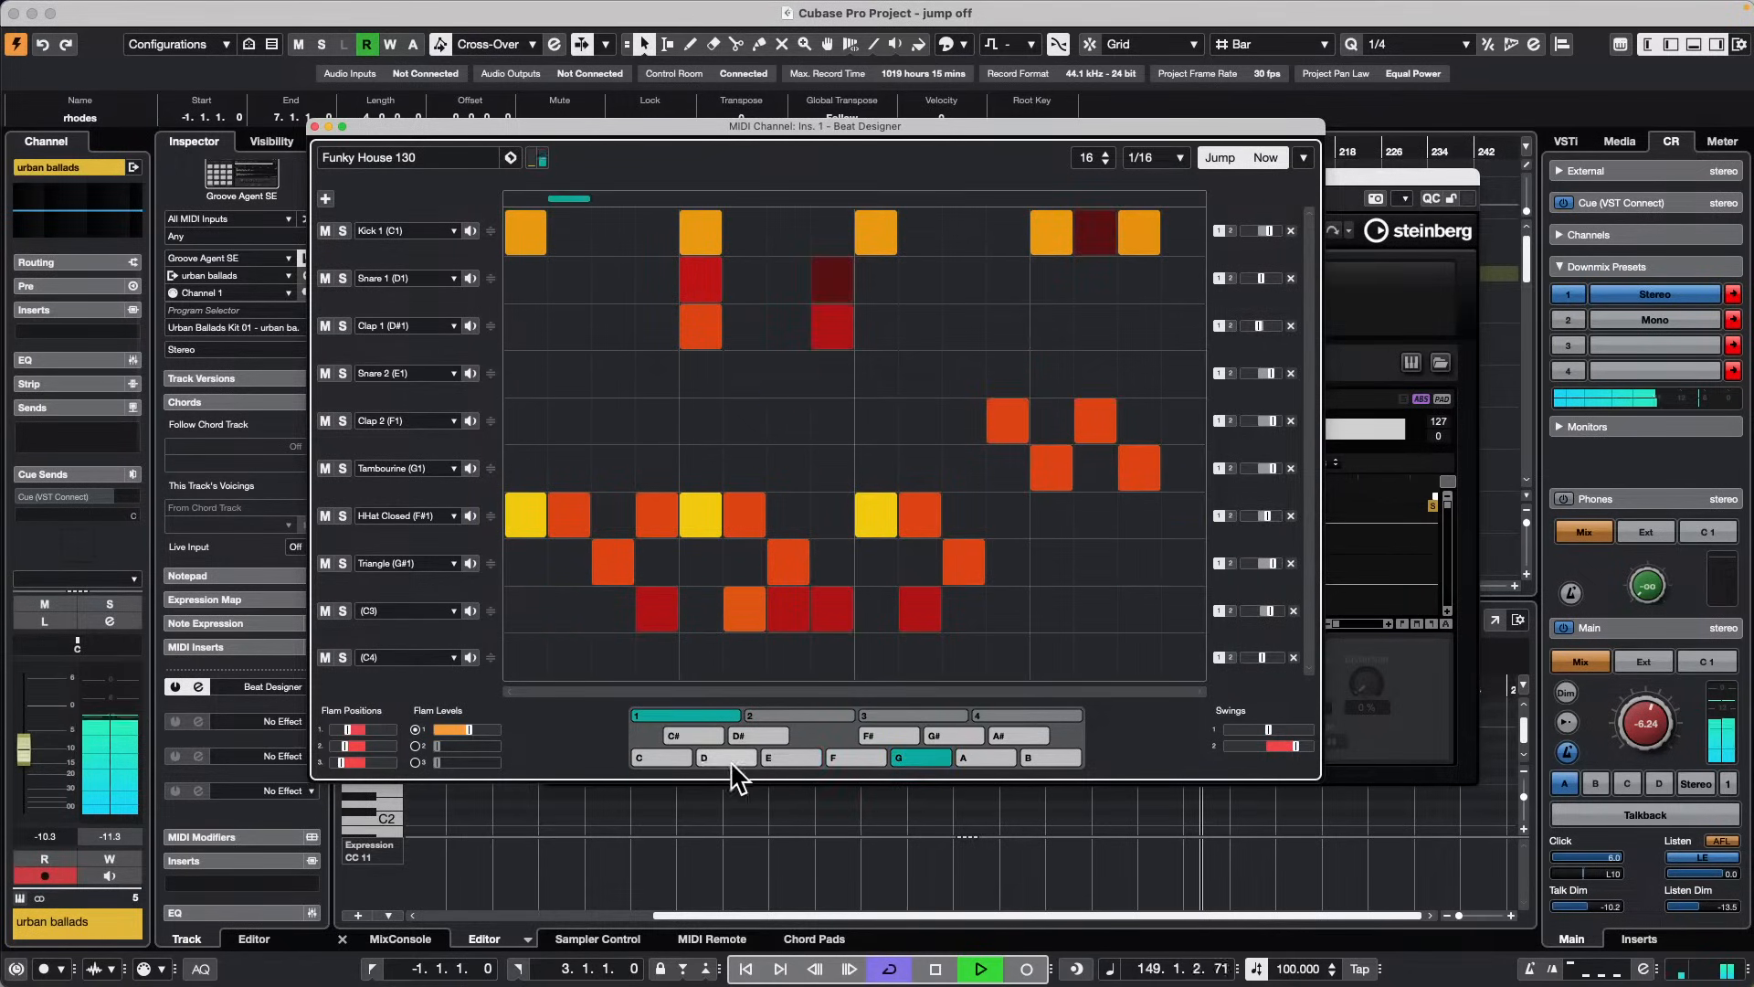
pyautogui.click(644, 755)
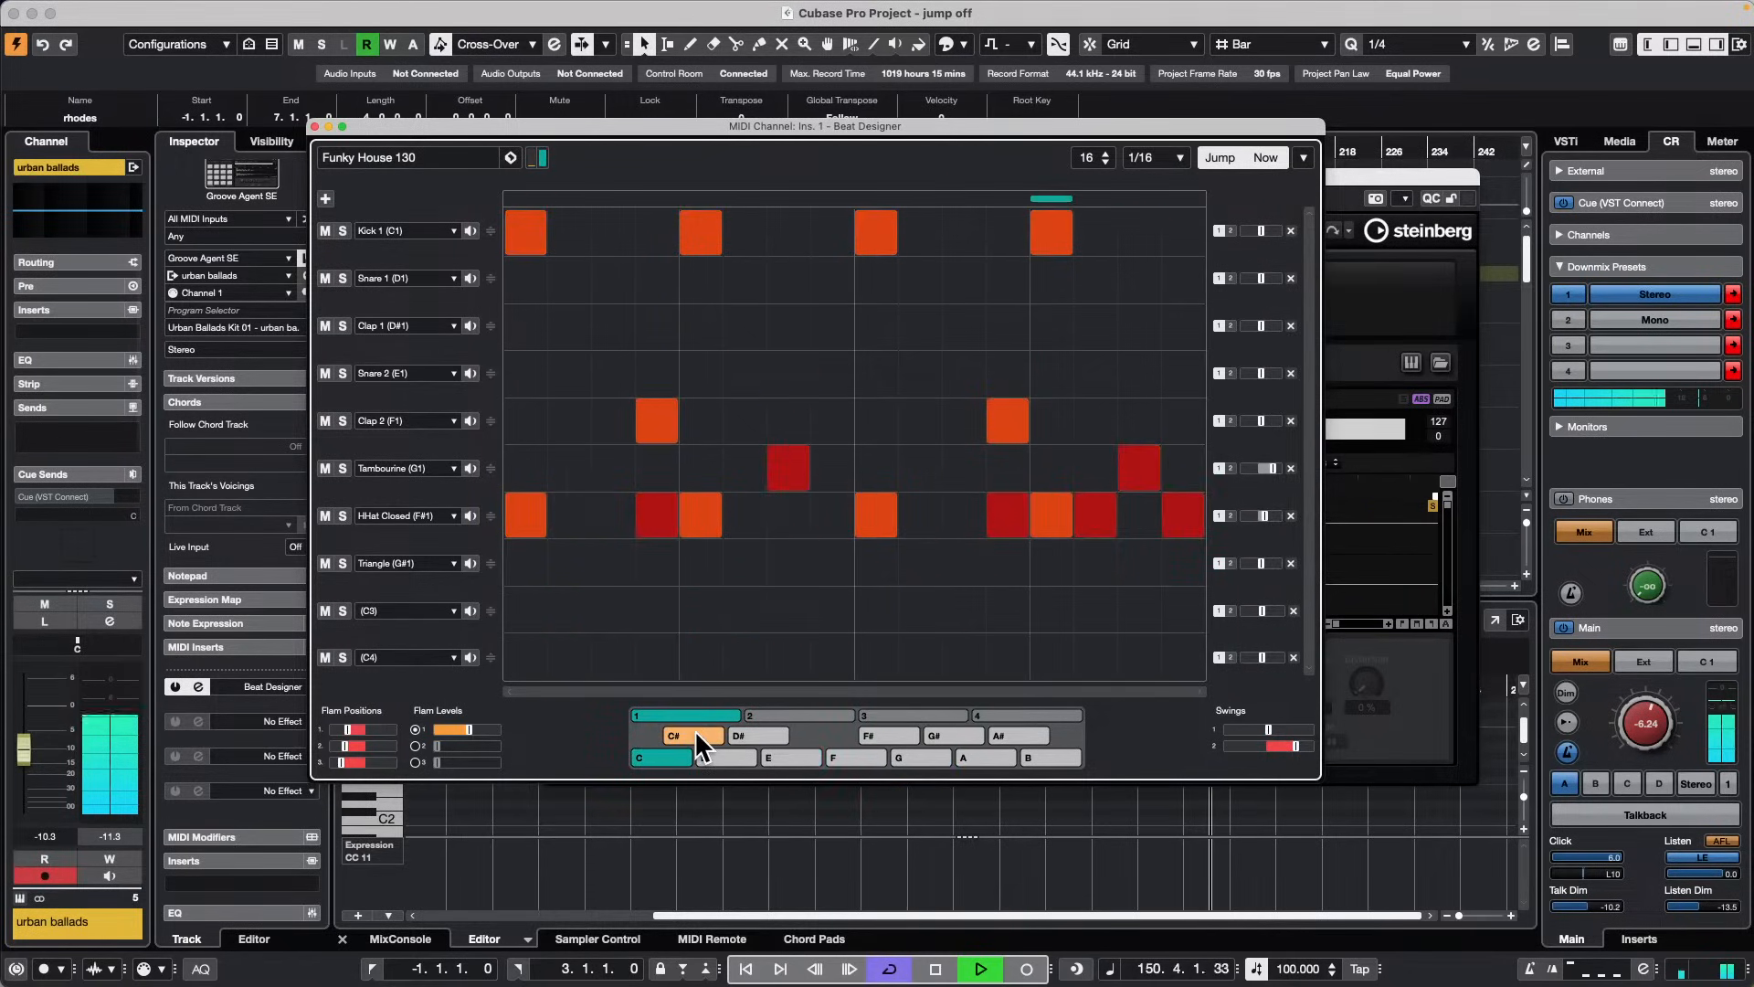
pyautogui.click(731, 758)
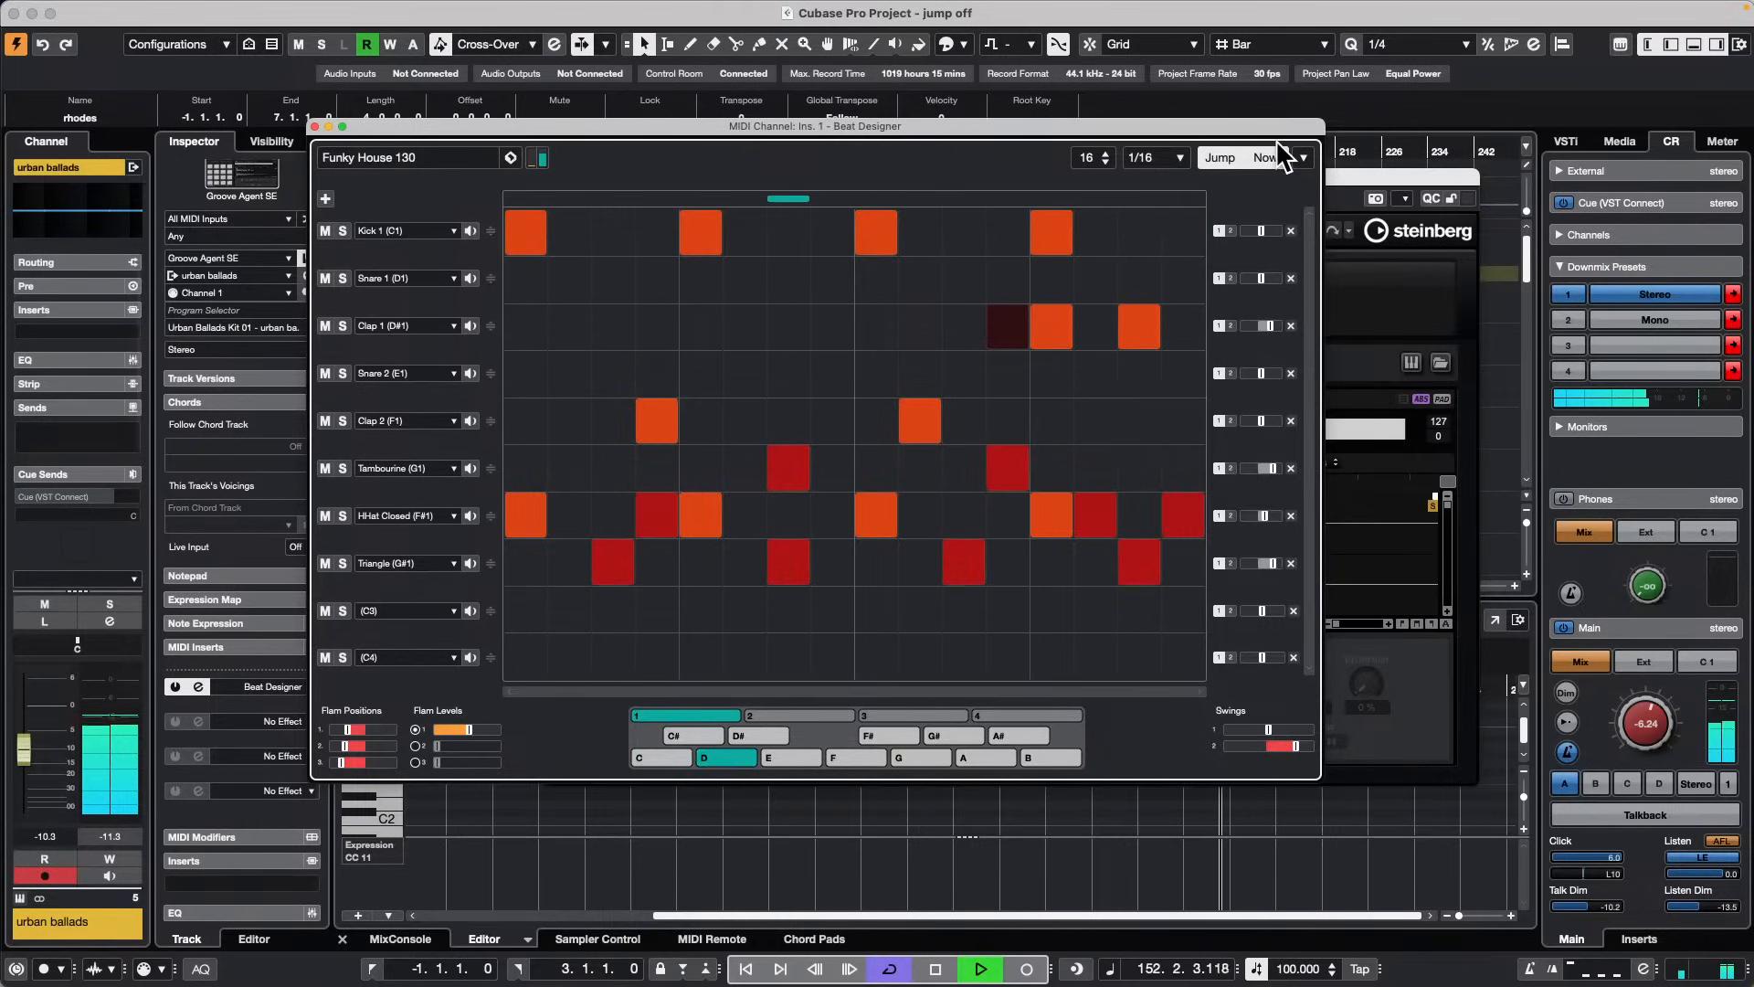
# Step: Turn off Jump mode, stop playback and close the Beat Designer and Groove Agent SE windows
pyautogui.click(1259, 157)
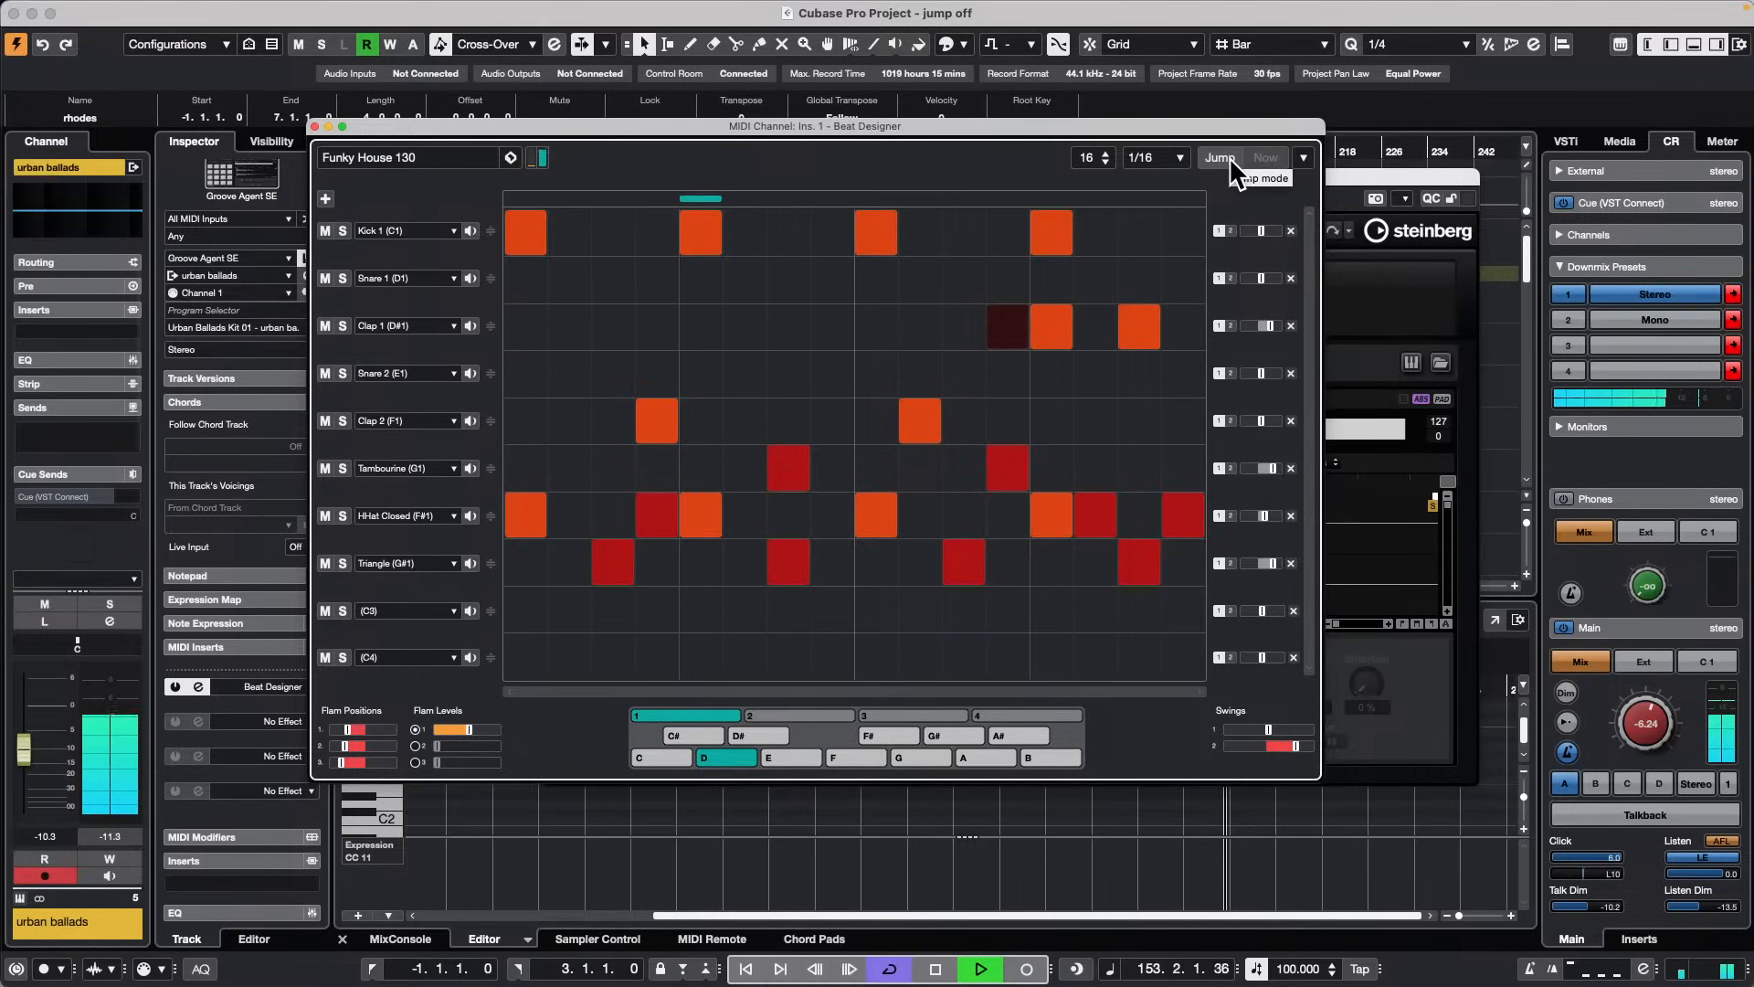
pyautogui.press('space')
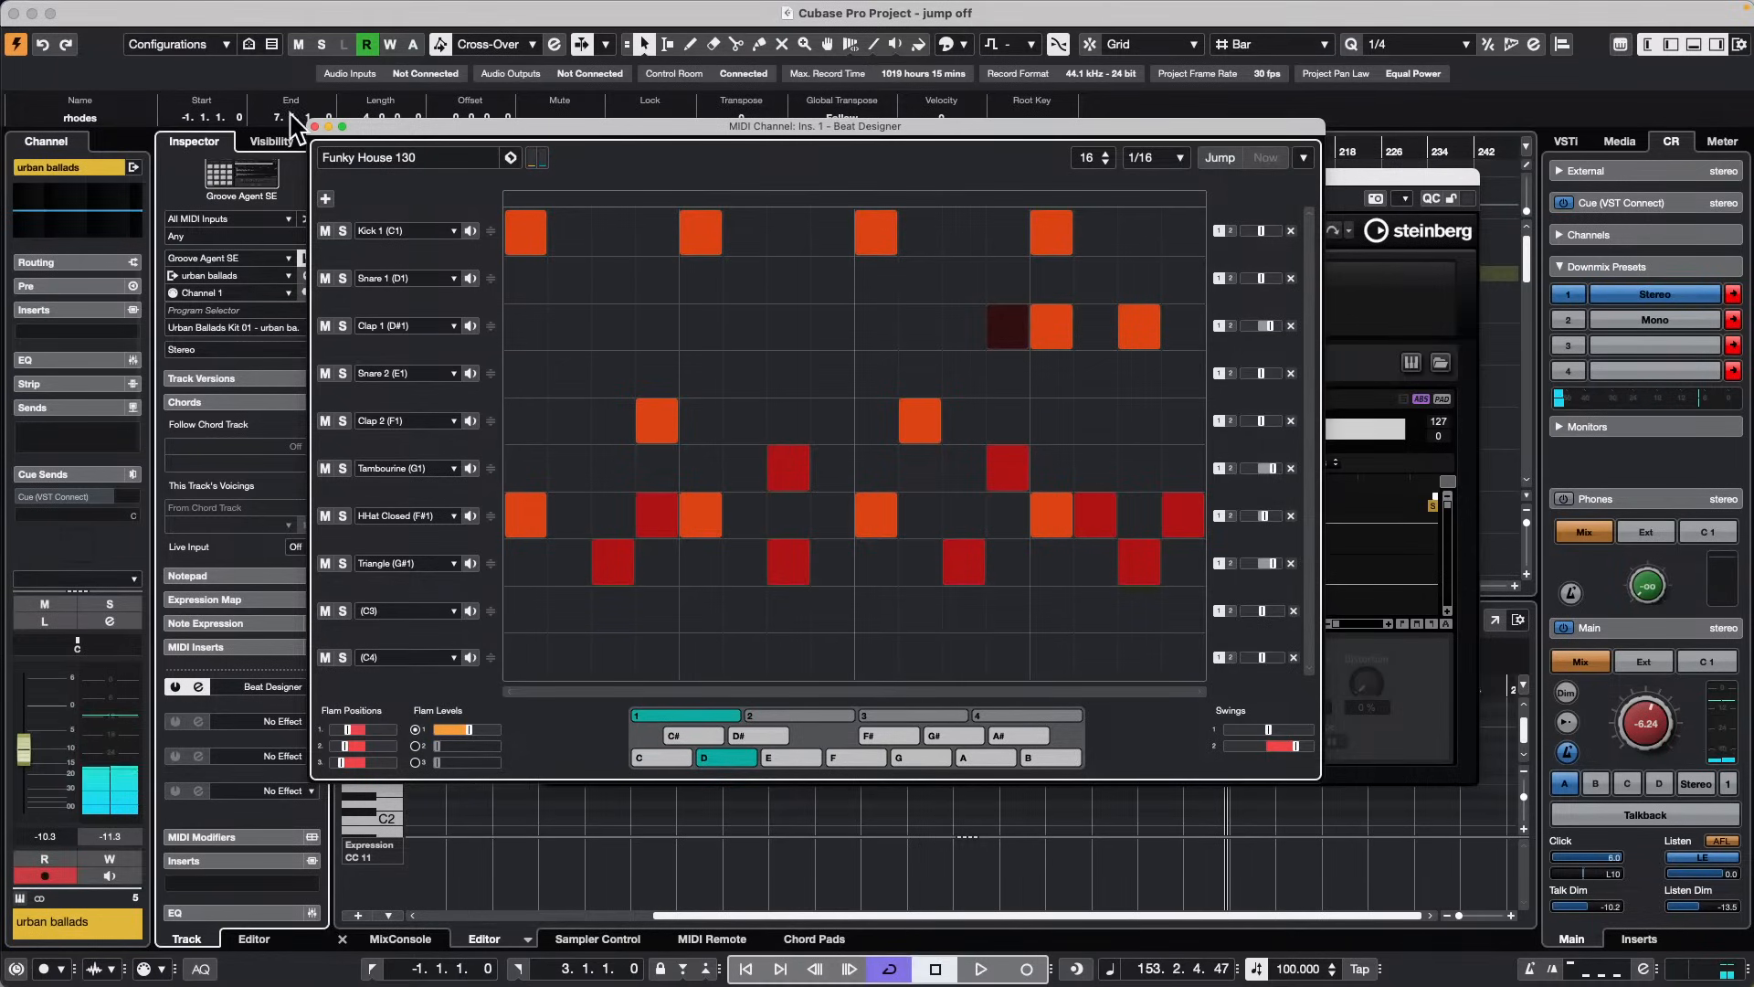
pyautogui.click(315, 125)
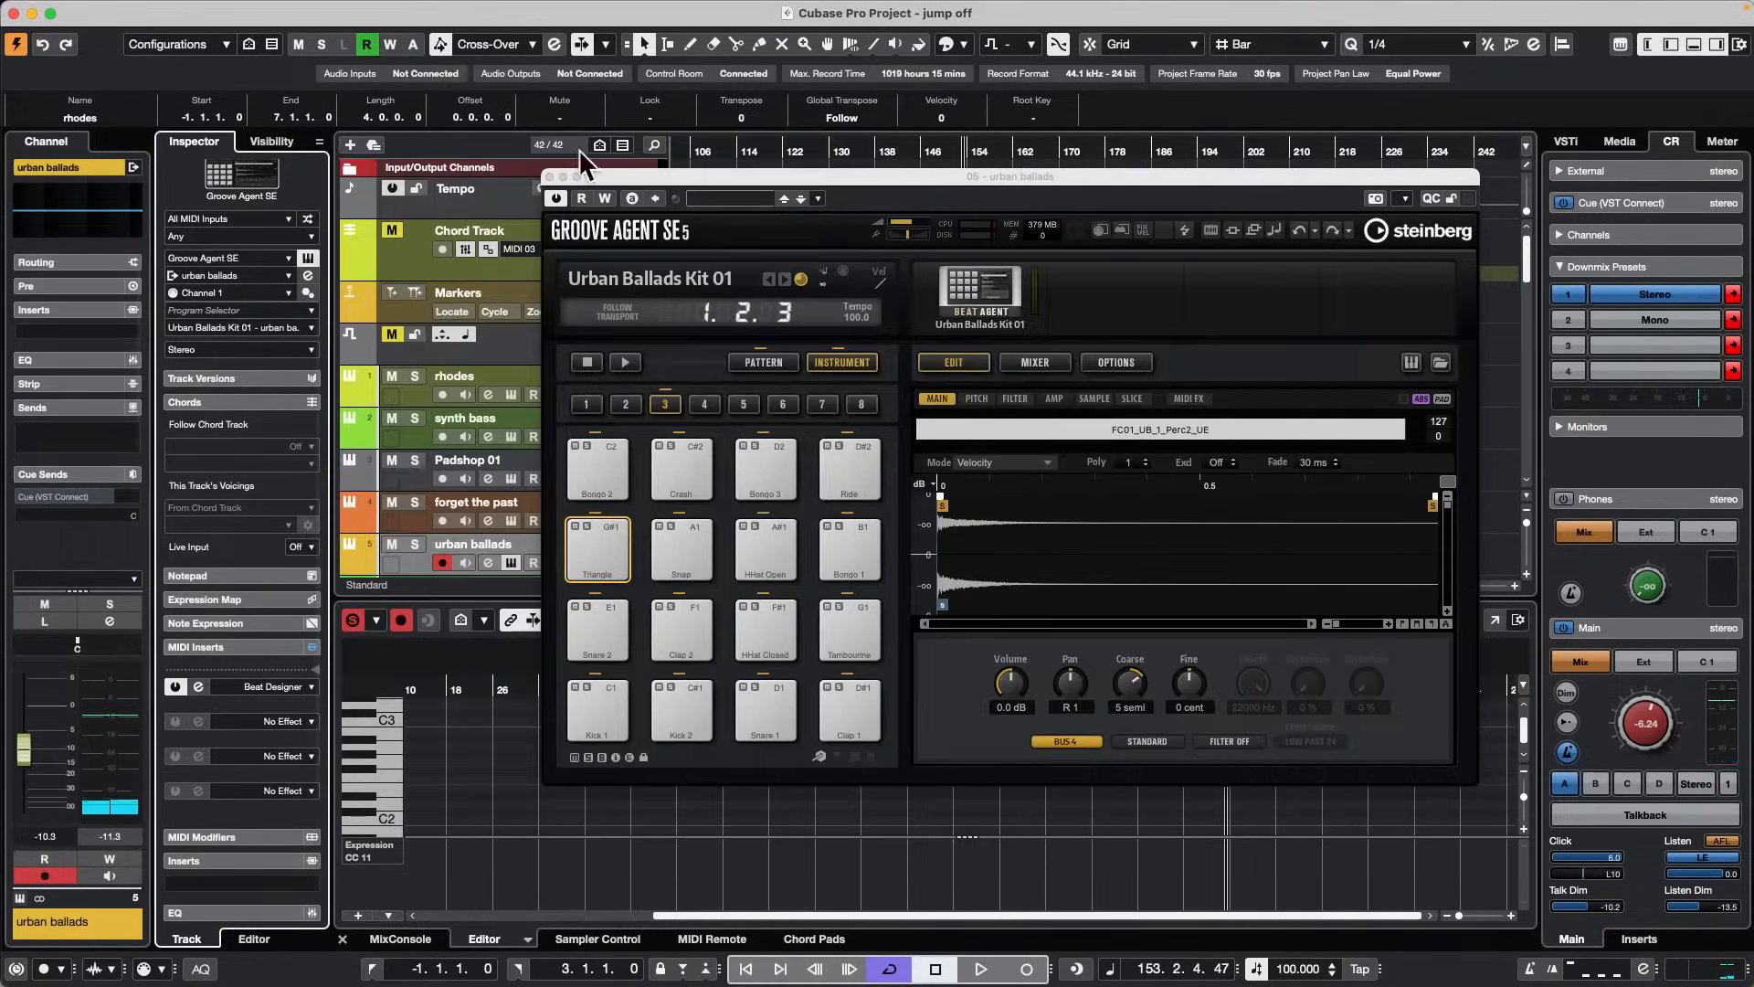
pyautogui.click(562, 176)
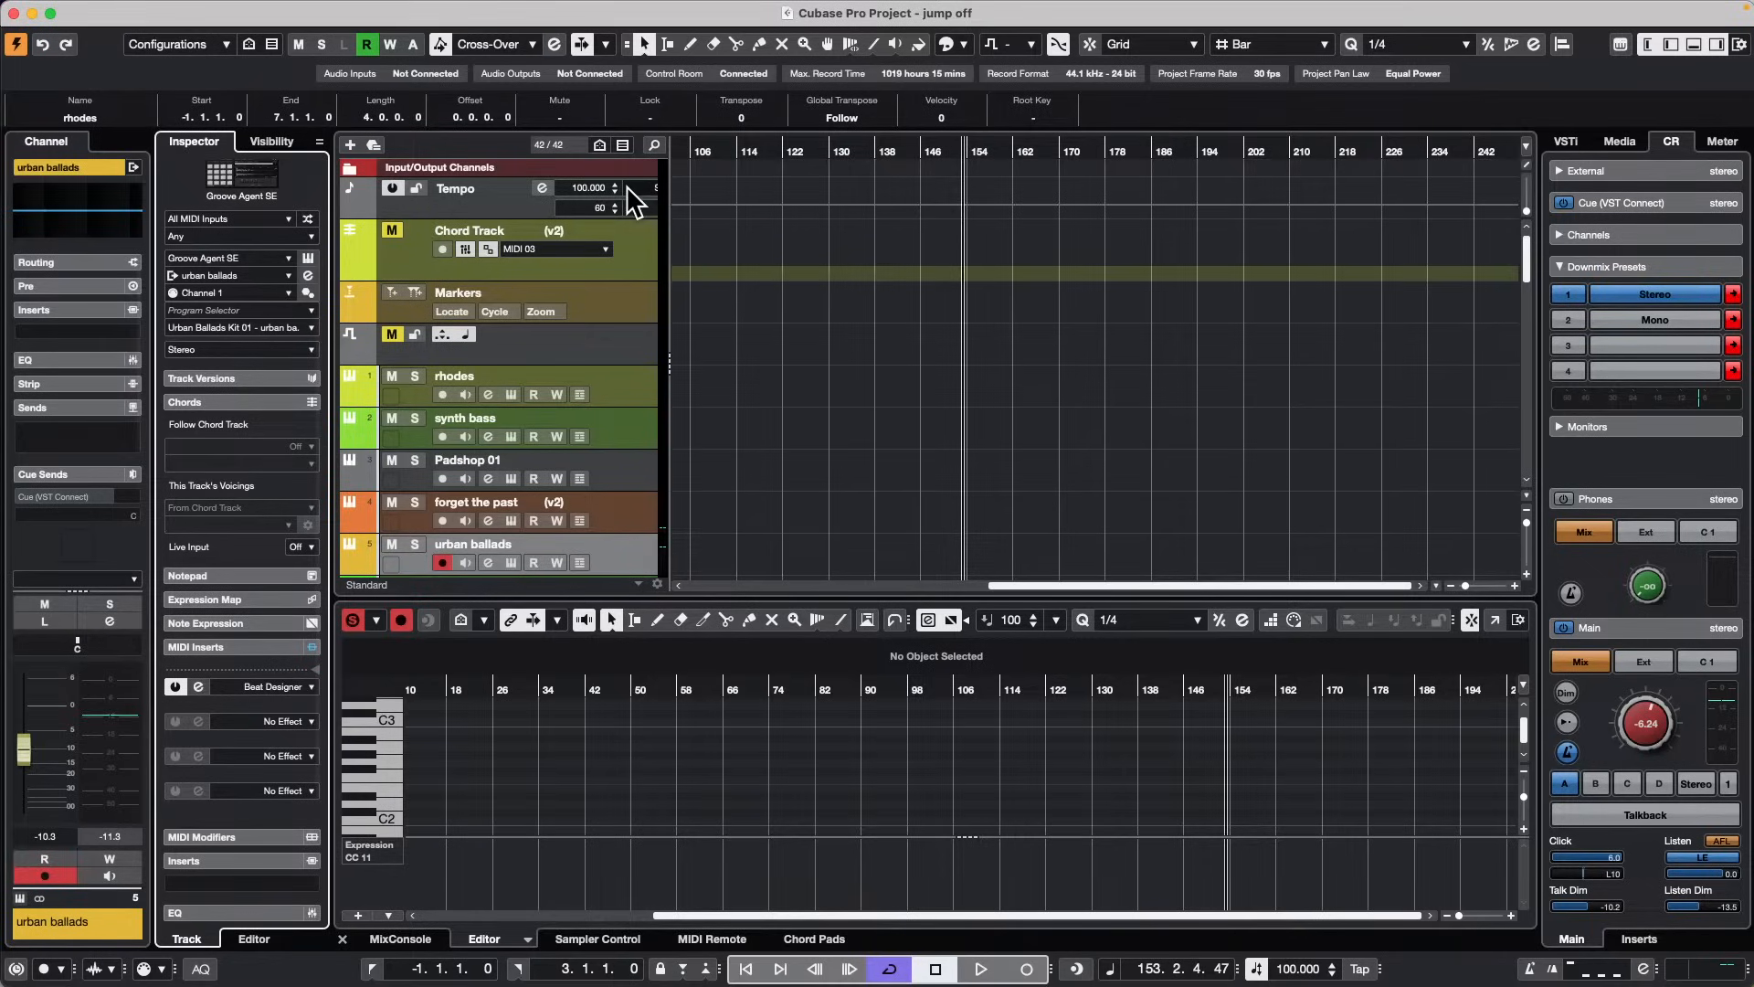
# Step: Open the MixConsole, select the MIDI 02 channel and close the mixer again
pyautogui.press('F3')
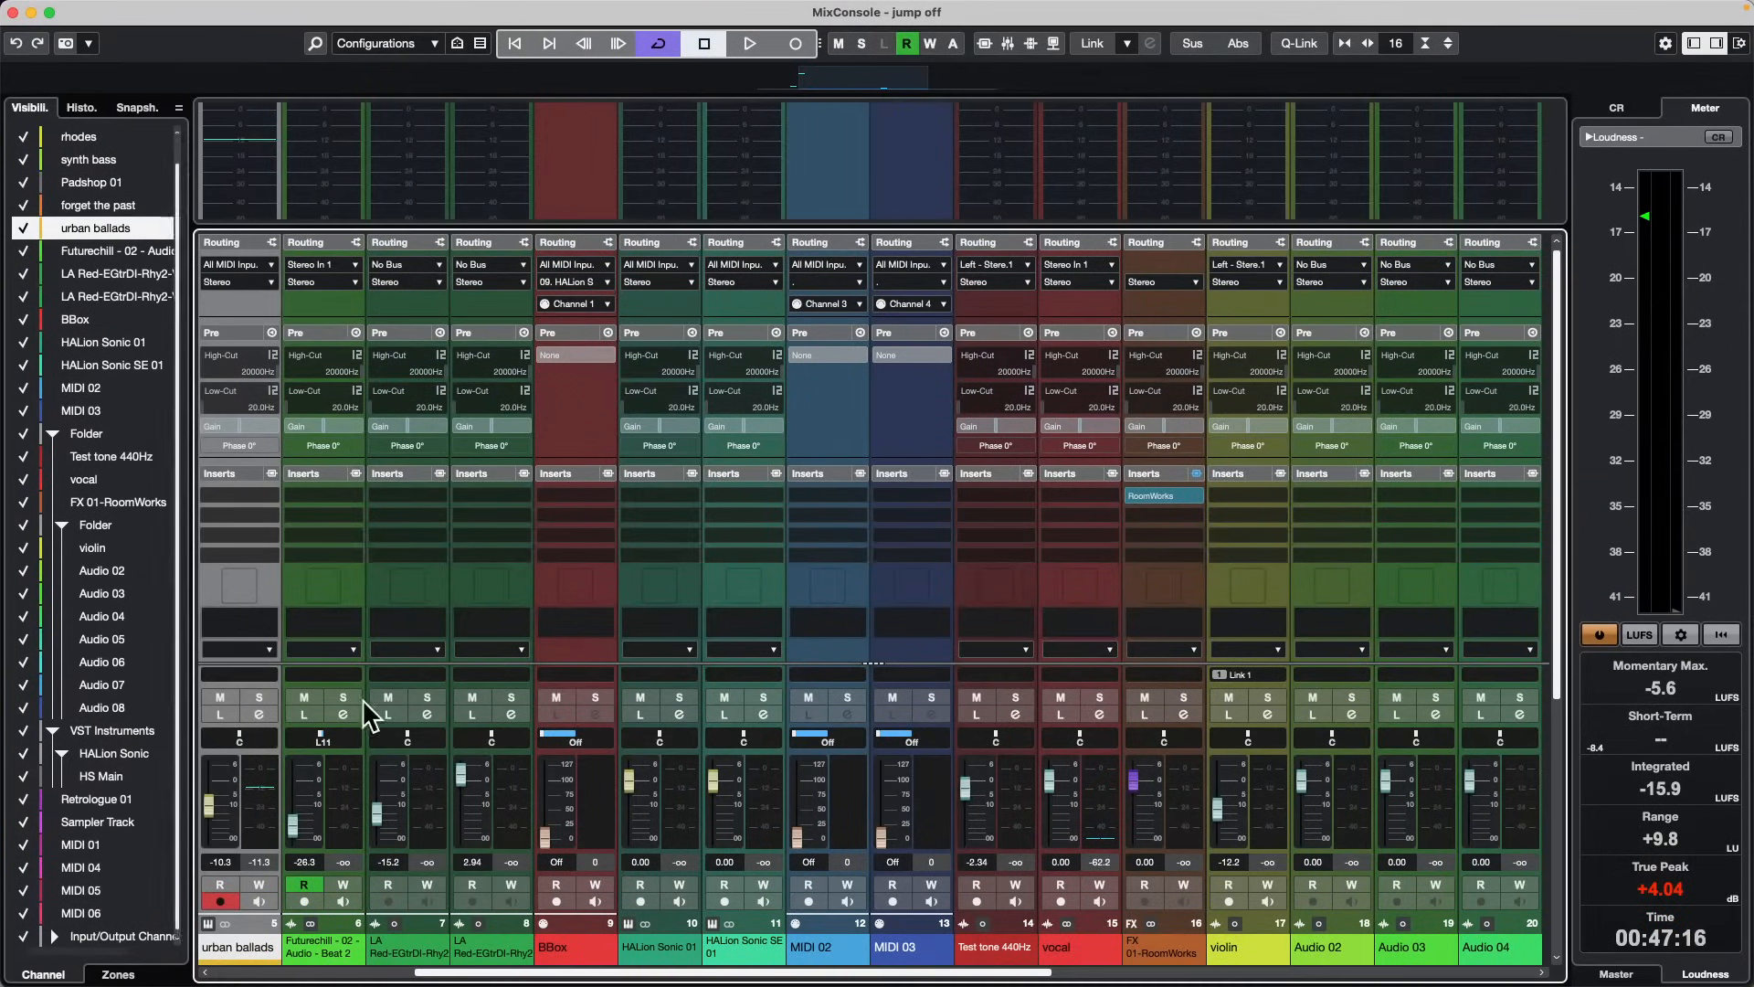
pyautogui.click(848, 713)
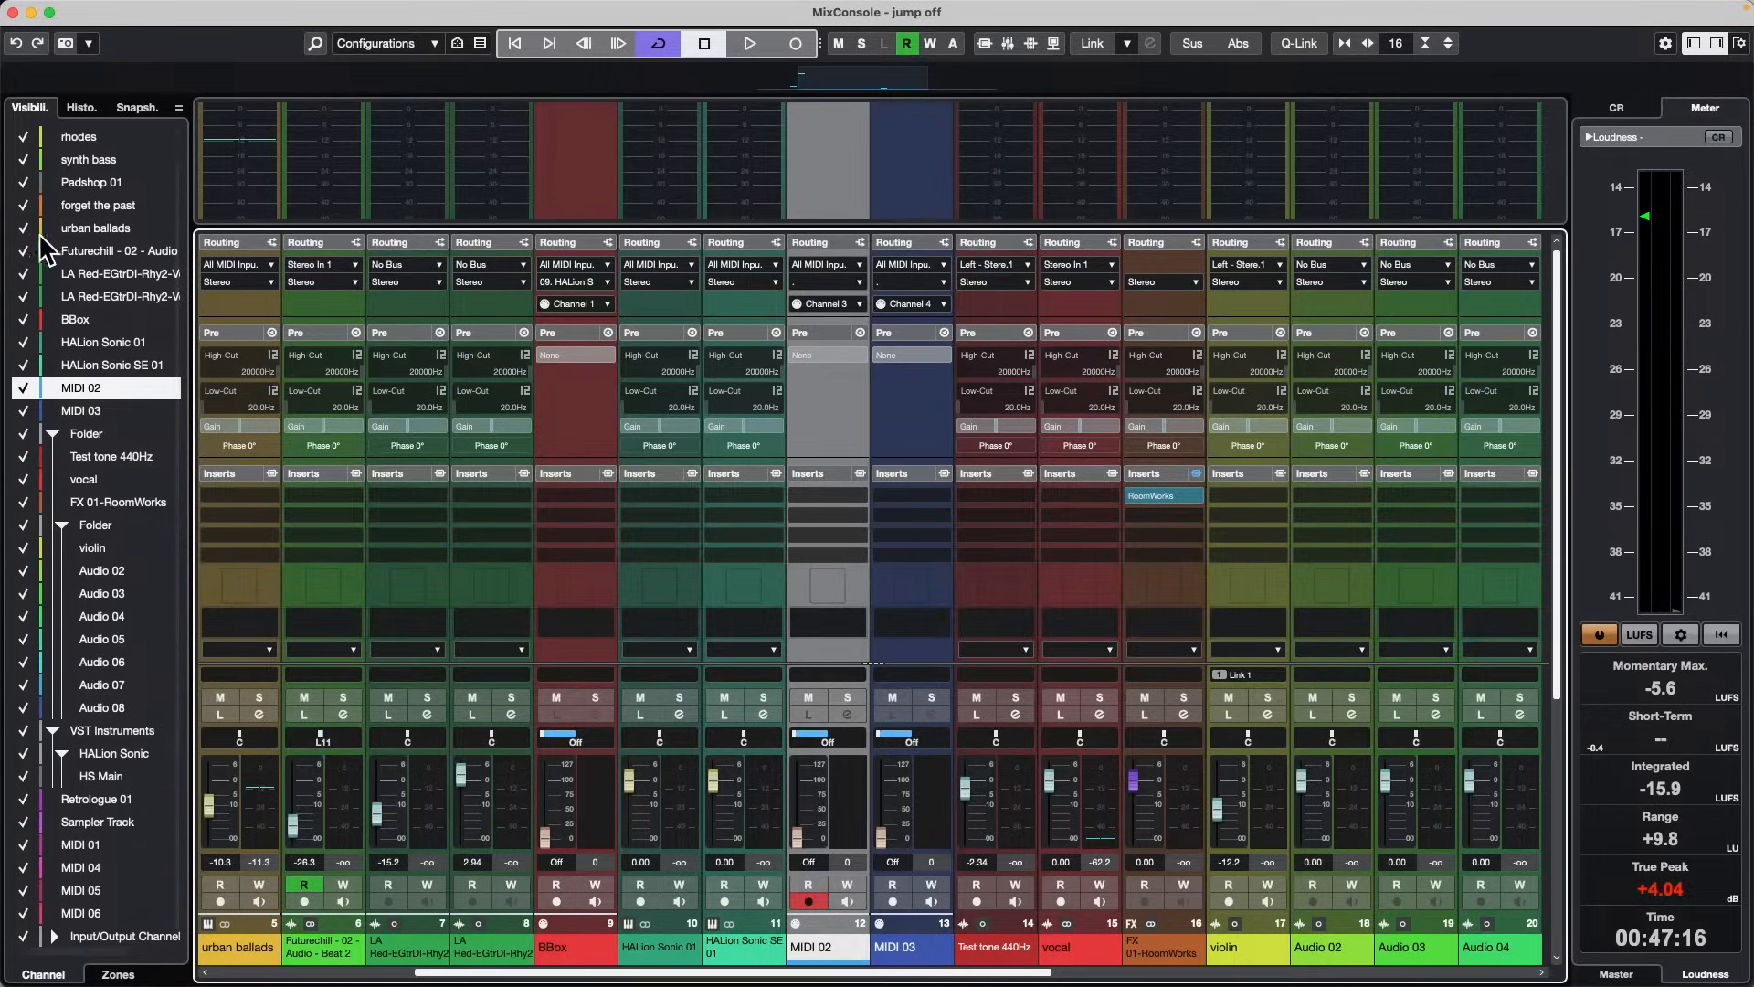
pyautogui.click(12, 12)
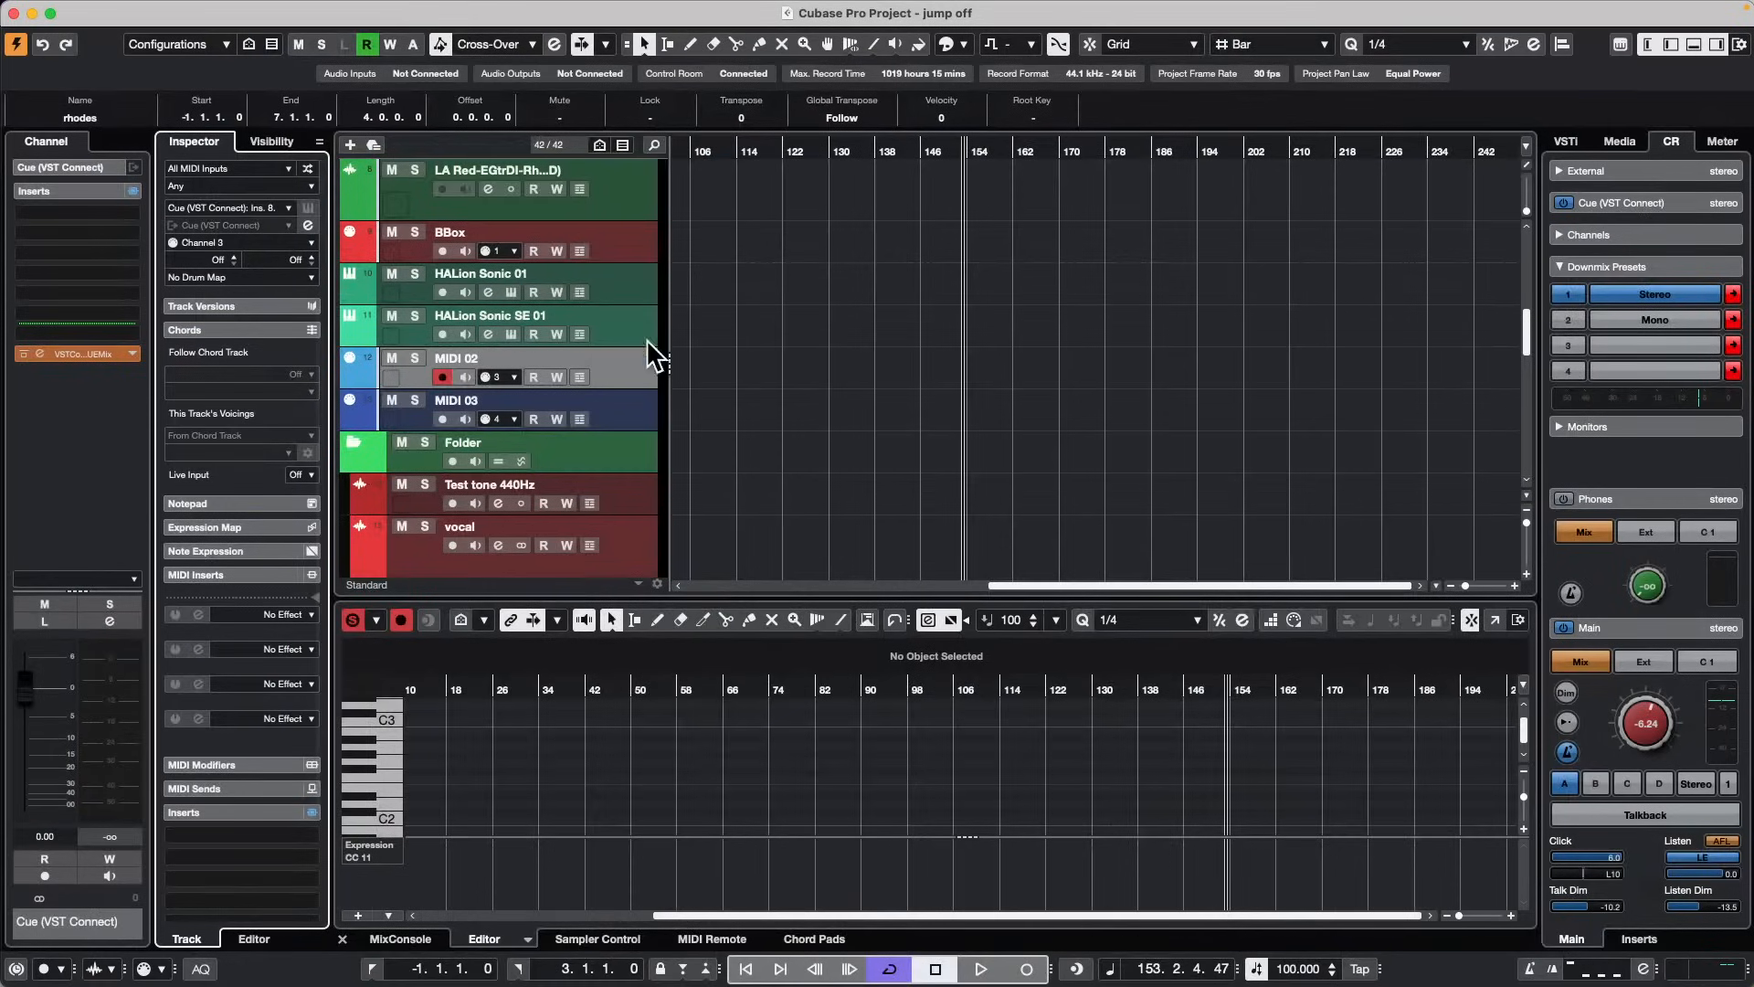
# Step: Select the urban ballads track, open its Channel Settings and close them again
pyautogui.scroll(10, 590, 366)
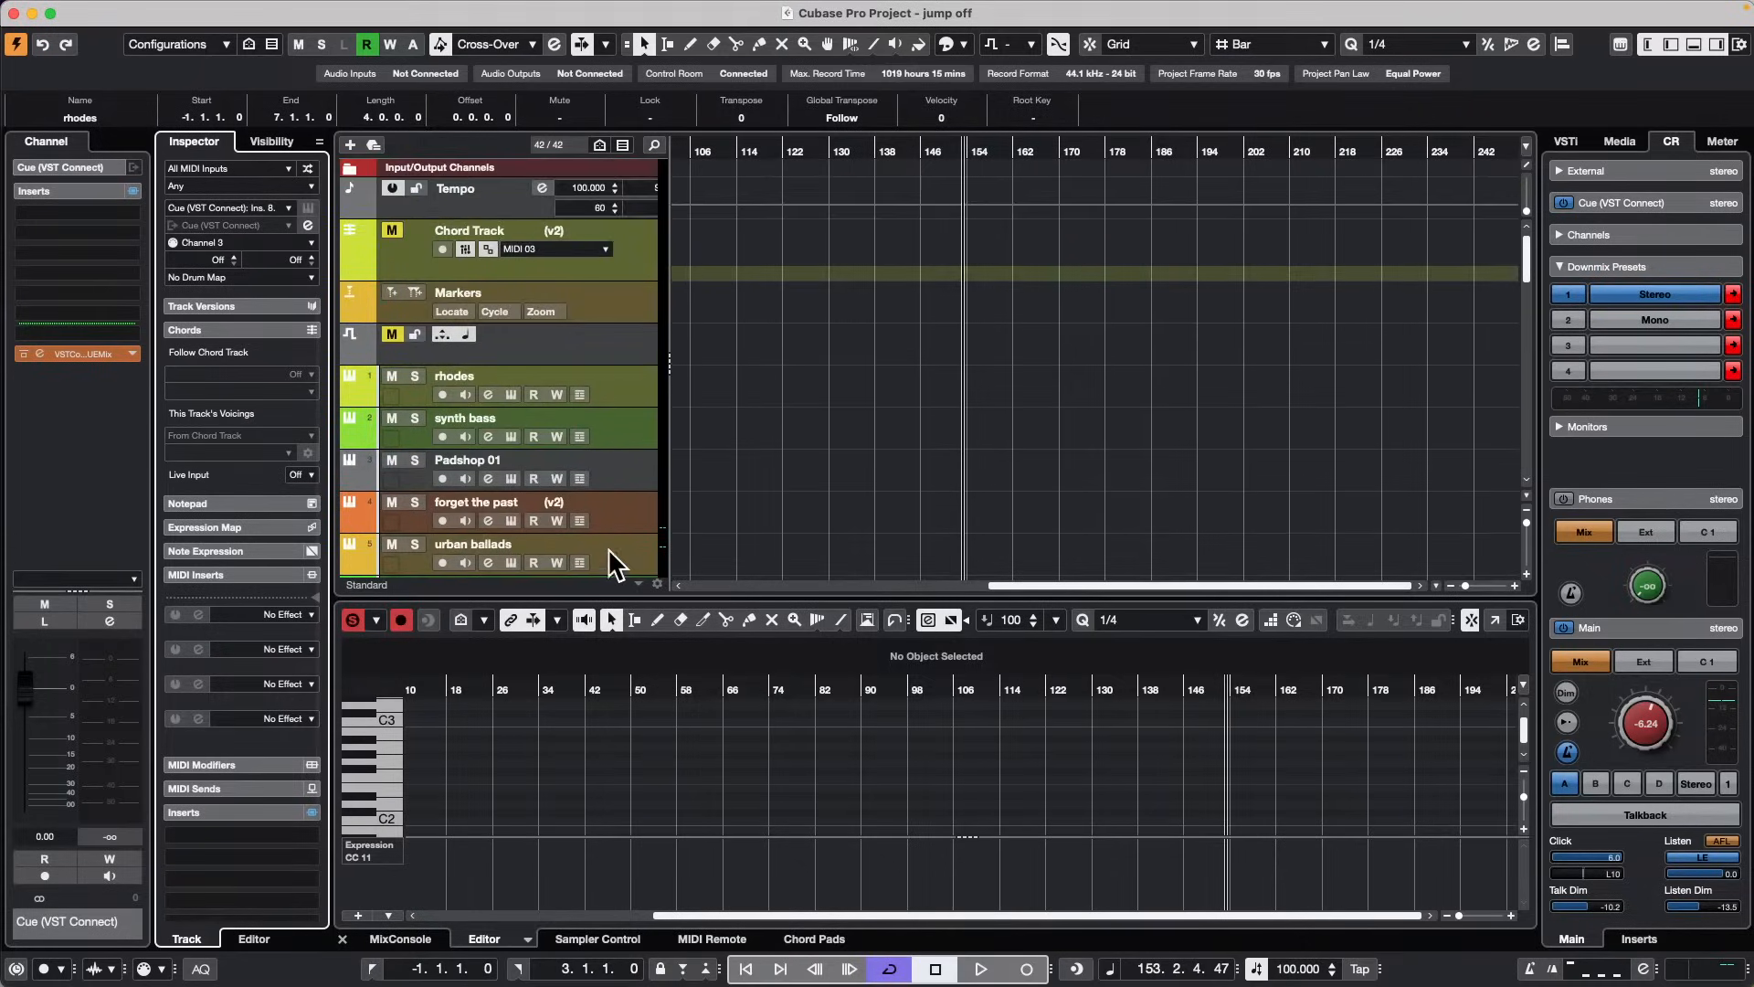
pyautogui.click(614, 551)
pyautogui.click(488, 562)
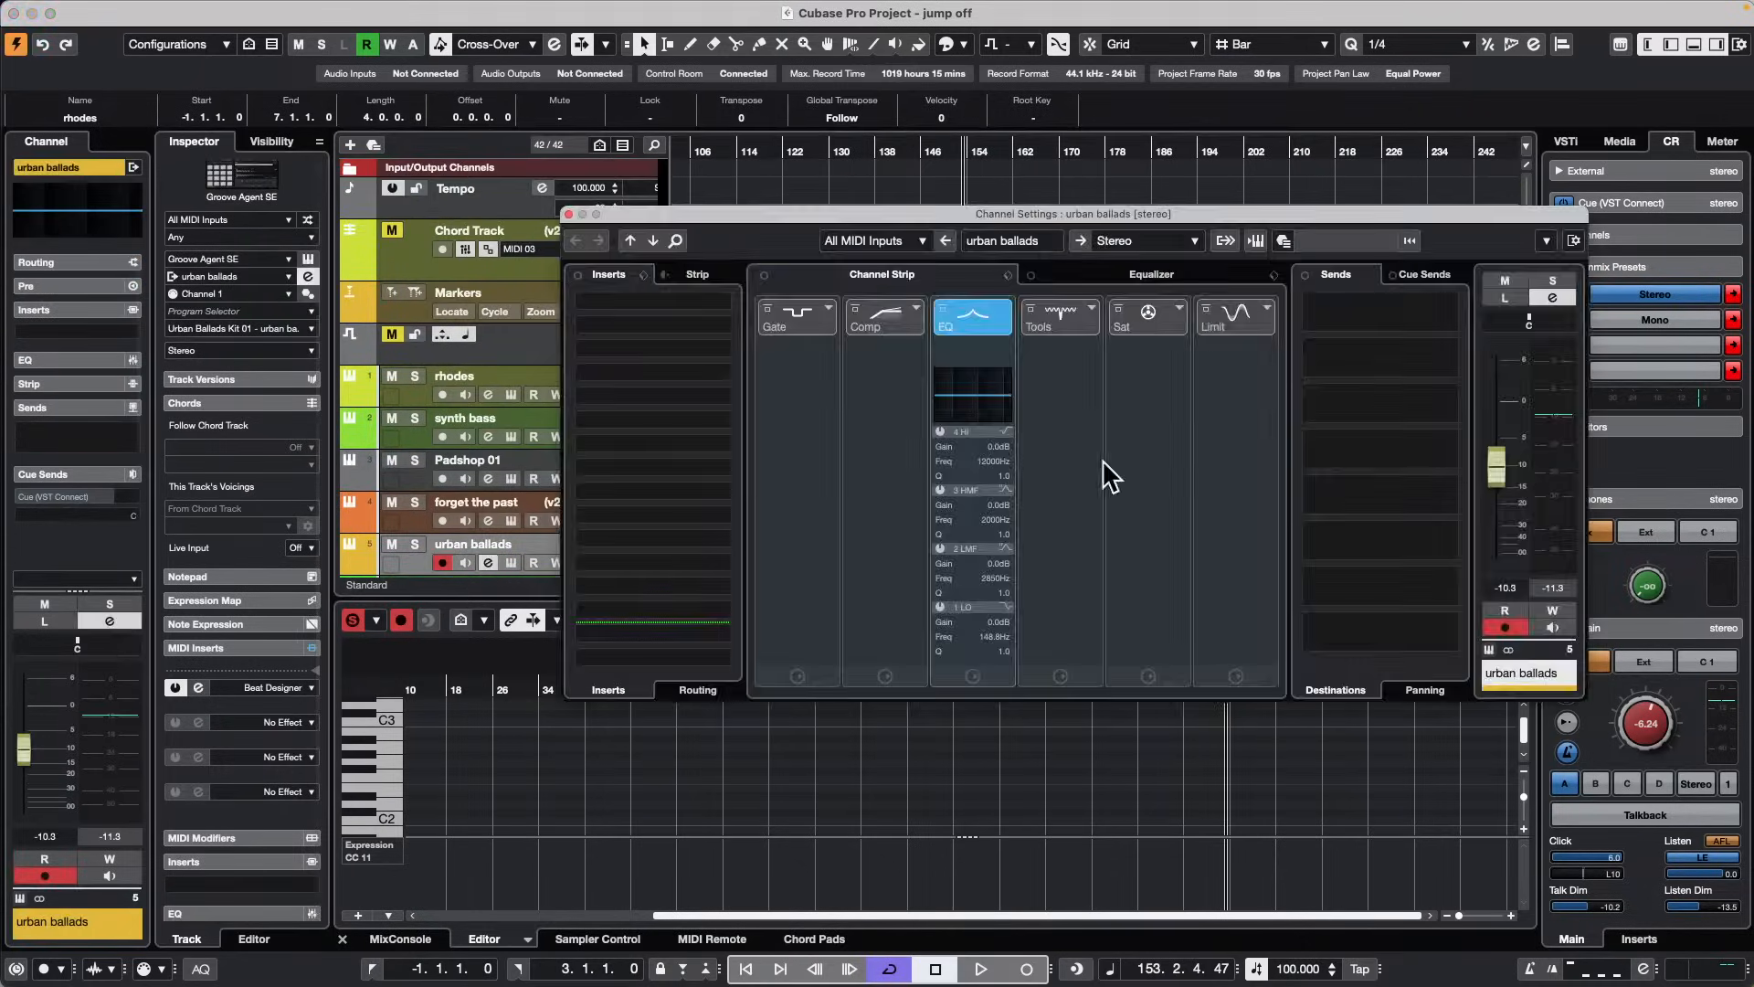
pyautogui.click(567, 212)
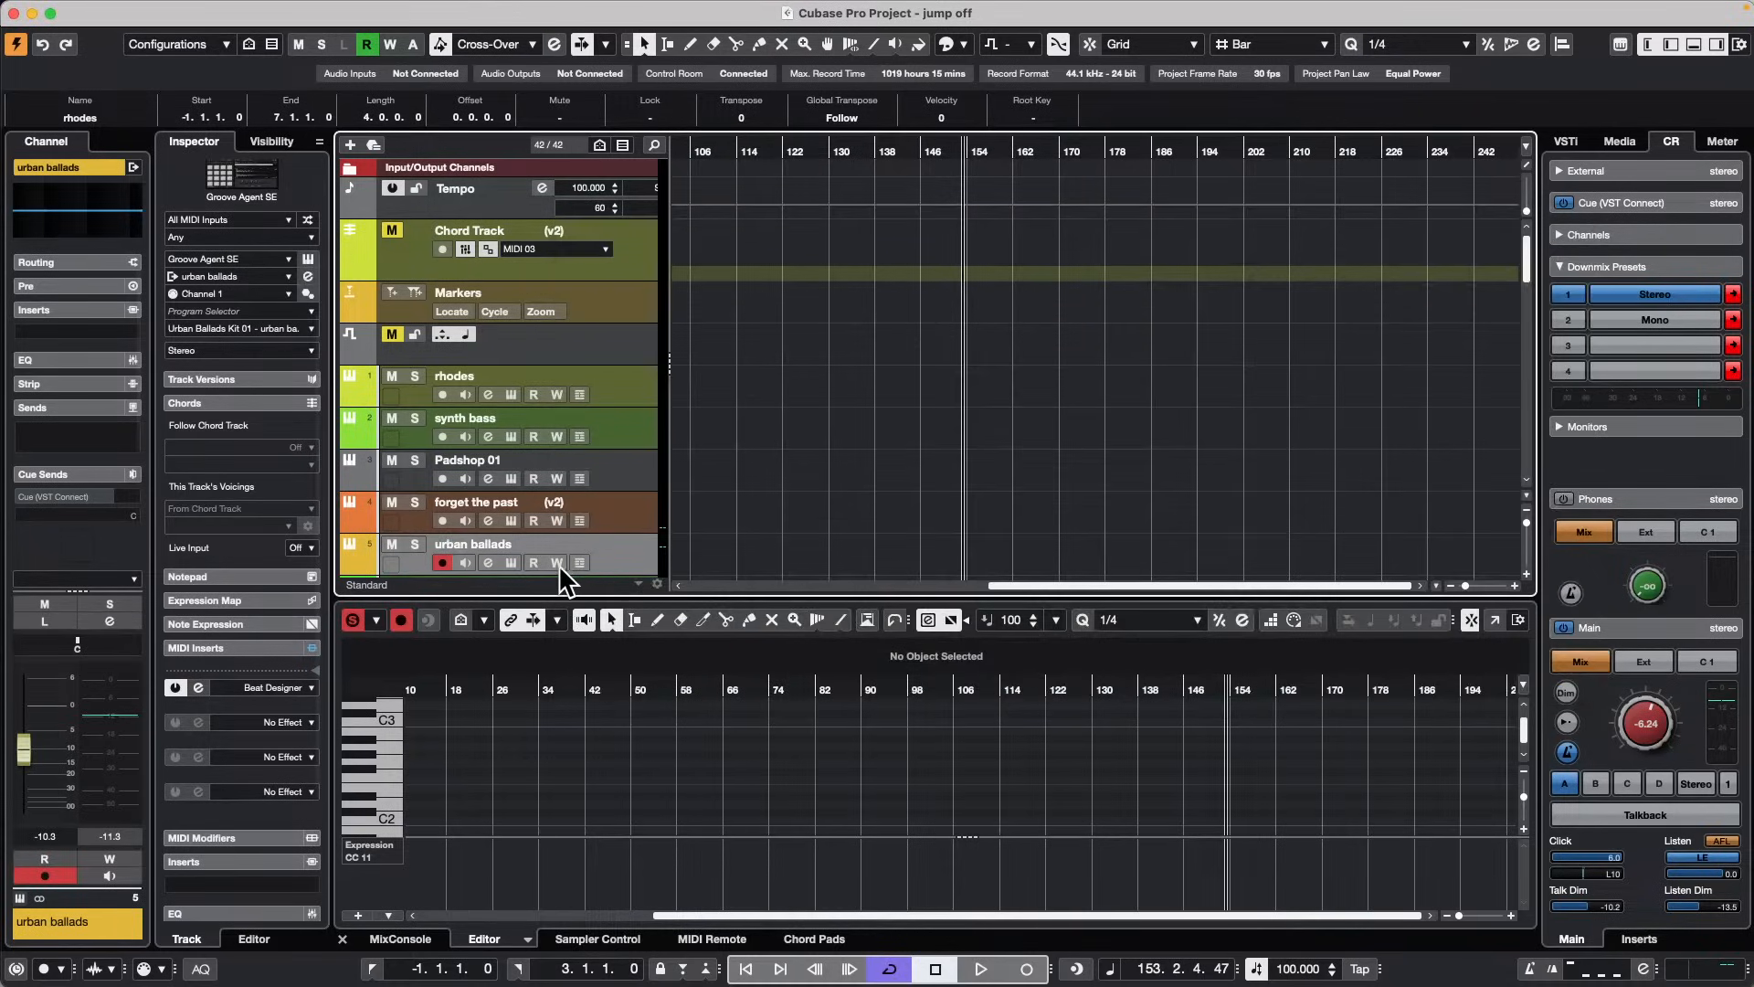
# Step: Open the urban ballads Groove Agent SE, reposition its window and enable the first two toggles beside the memory display
pyautogui.click(511, 562)
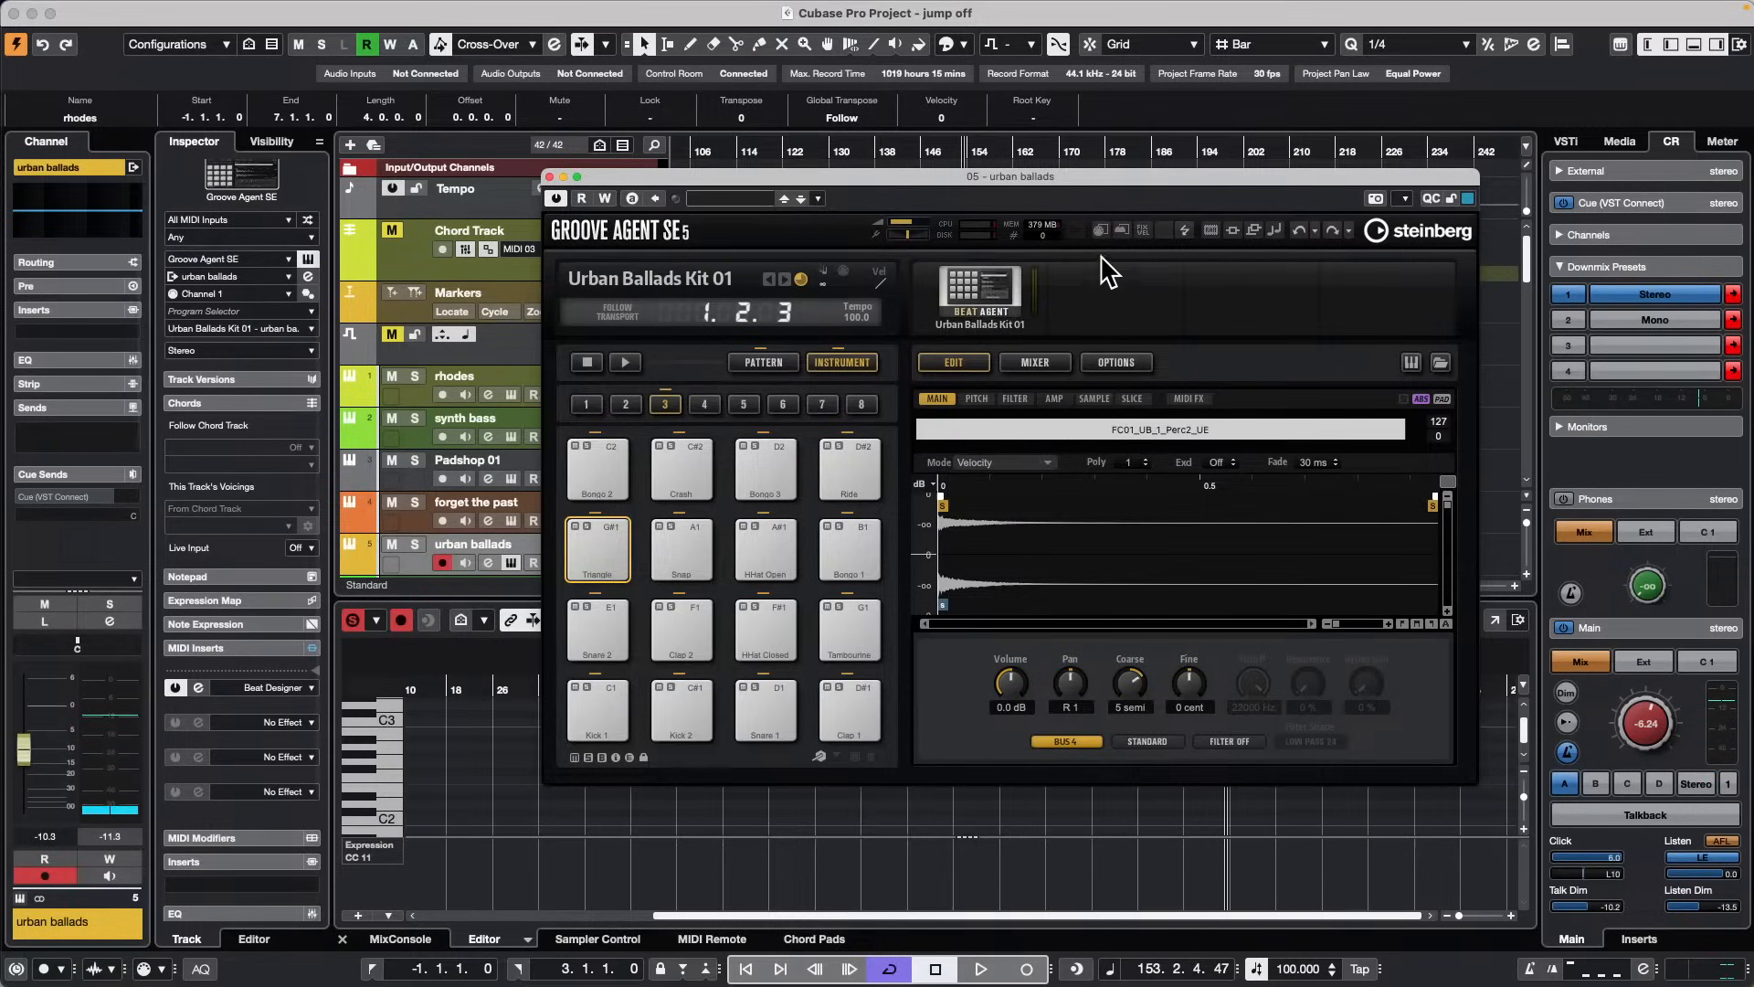
pyautogui.moveTo(1166, 178); pyautogui.dragTo(1031, 246)
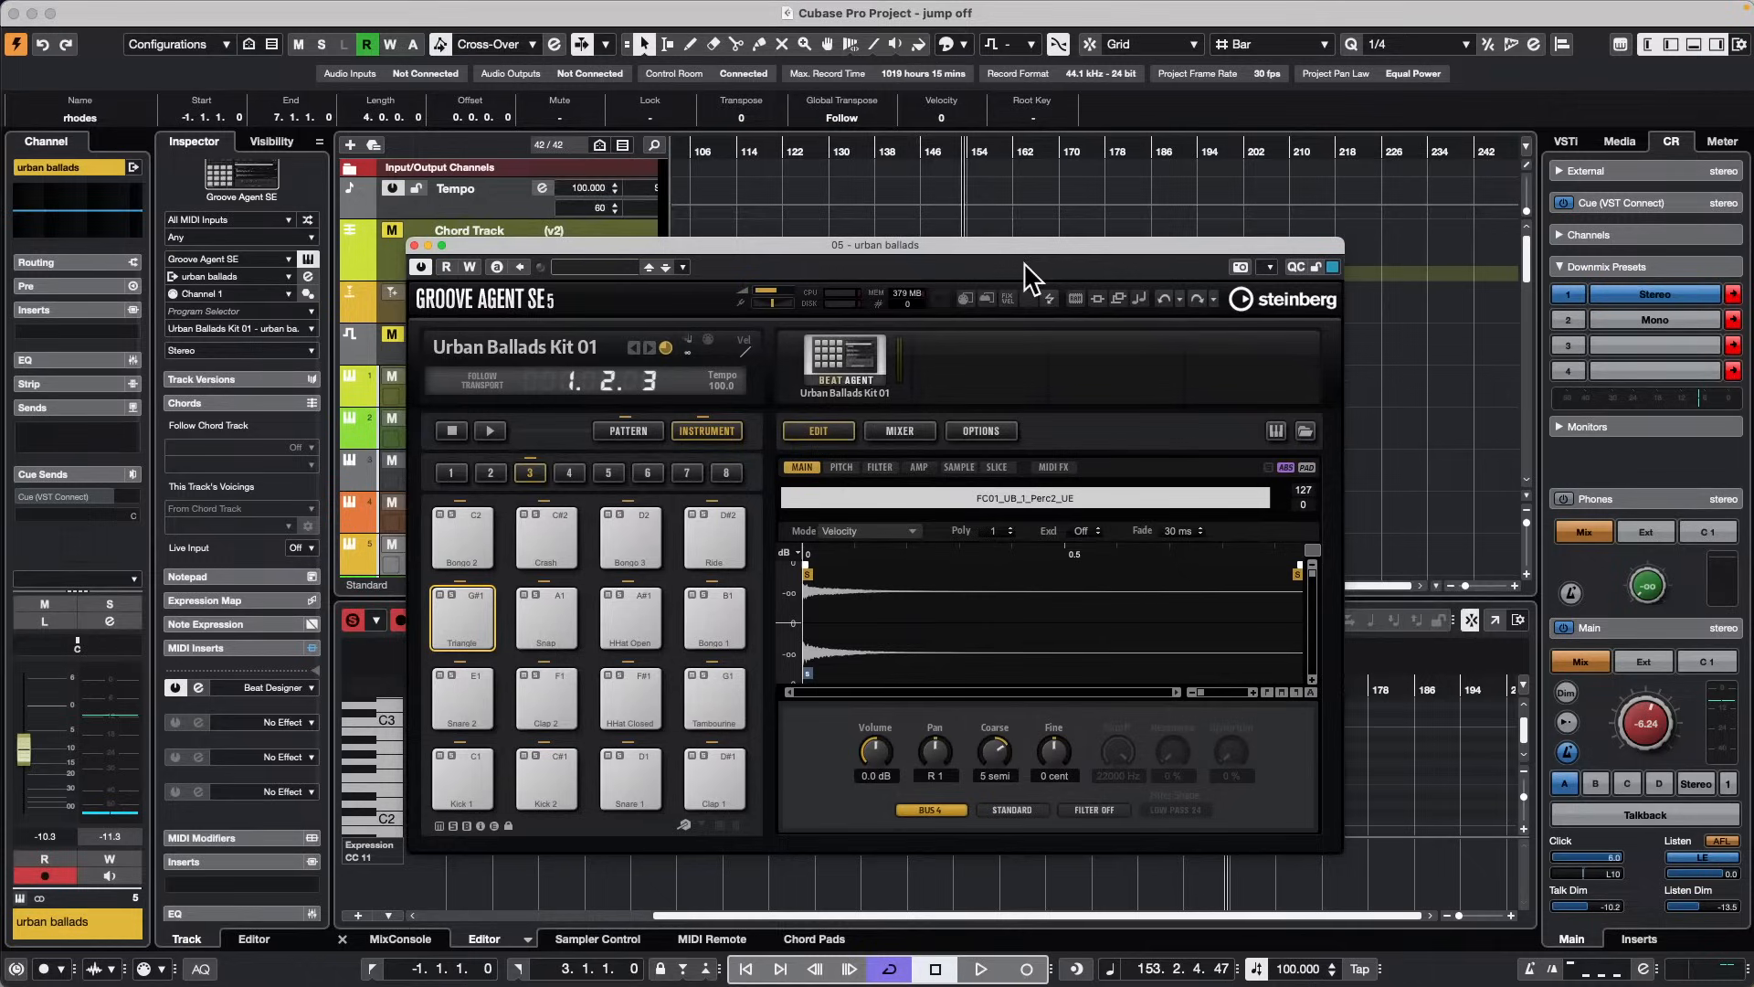
pyautogui.click(965, 297)
pyautogui.click(986, 296)
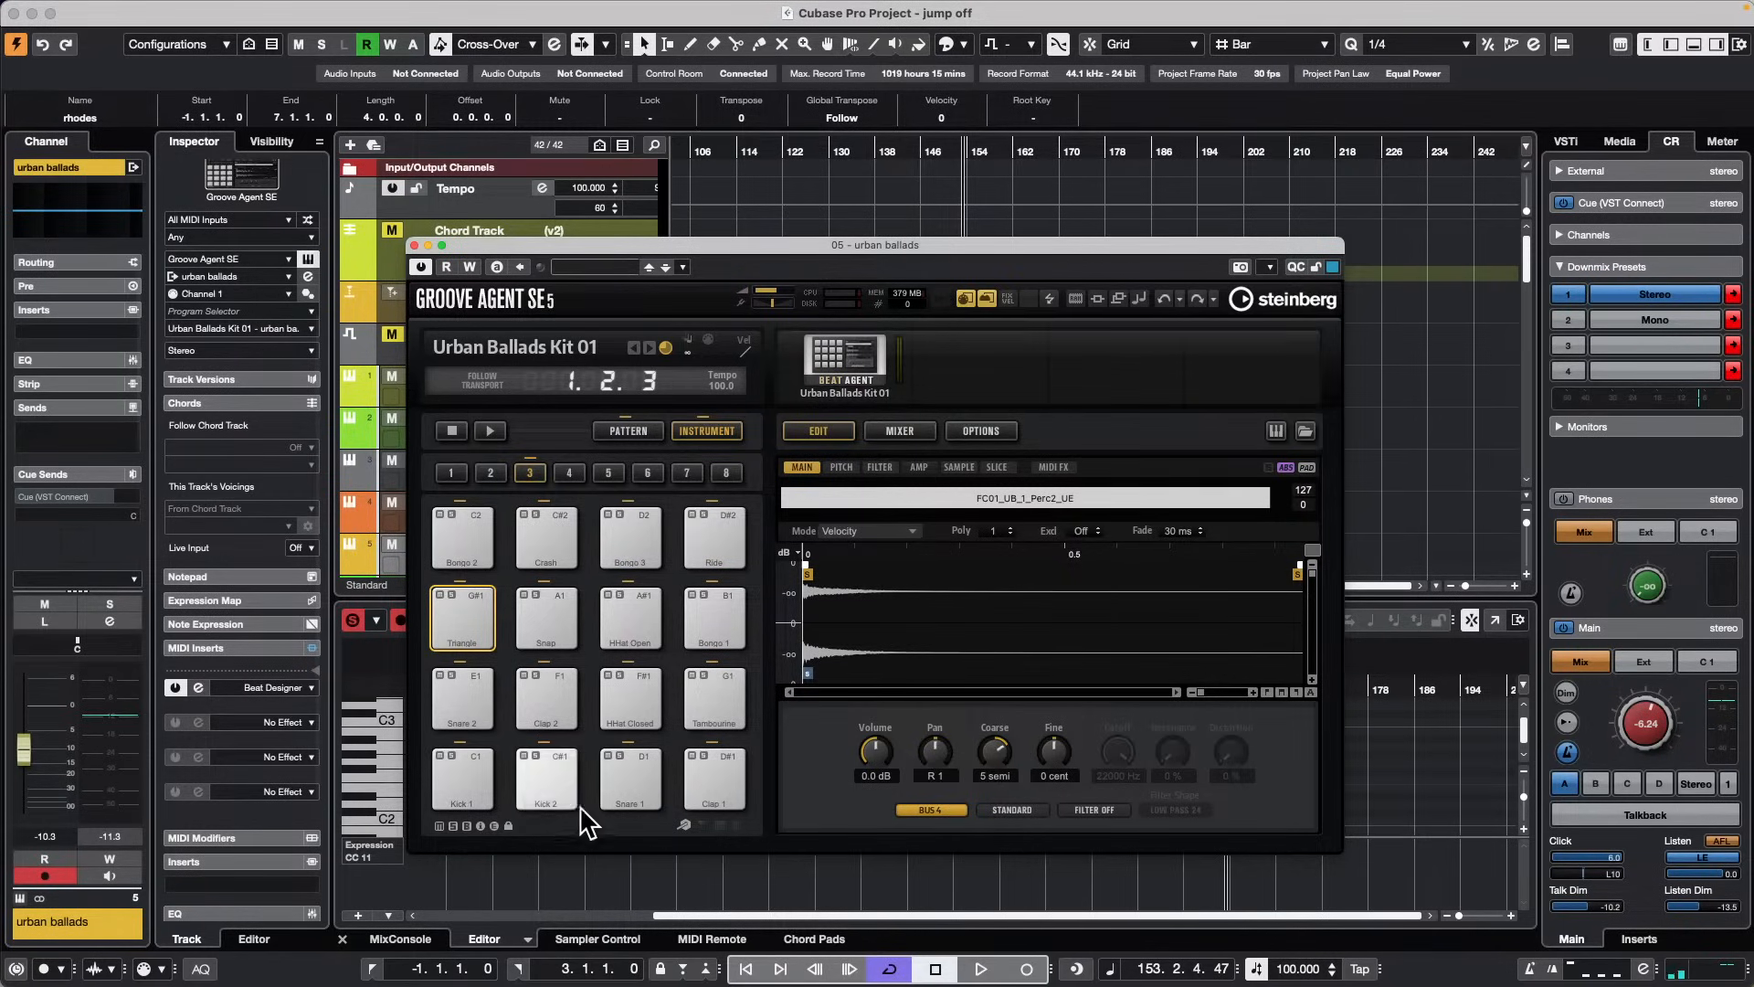
# Step: Show pad group 5 in Groove Agent SE and search the Dancefloor Tech House loops and samples for "kick"
pyautogui.click(617, 766)
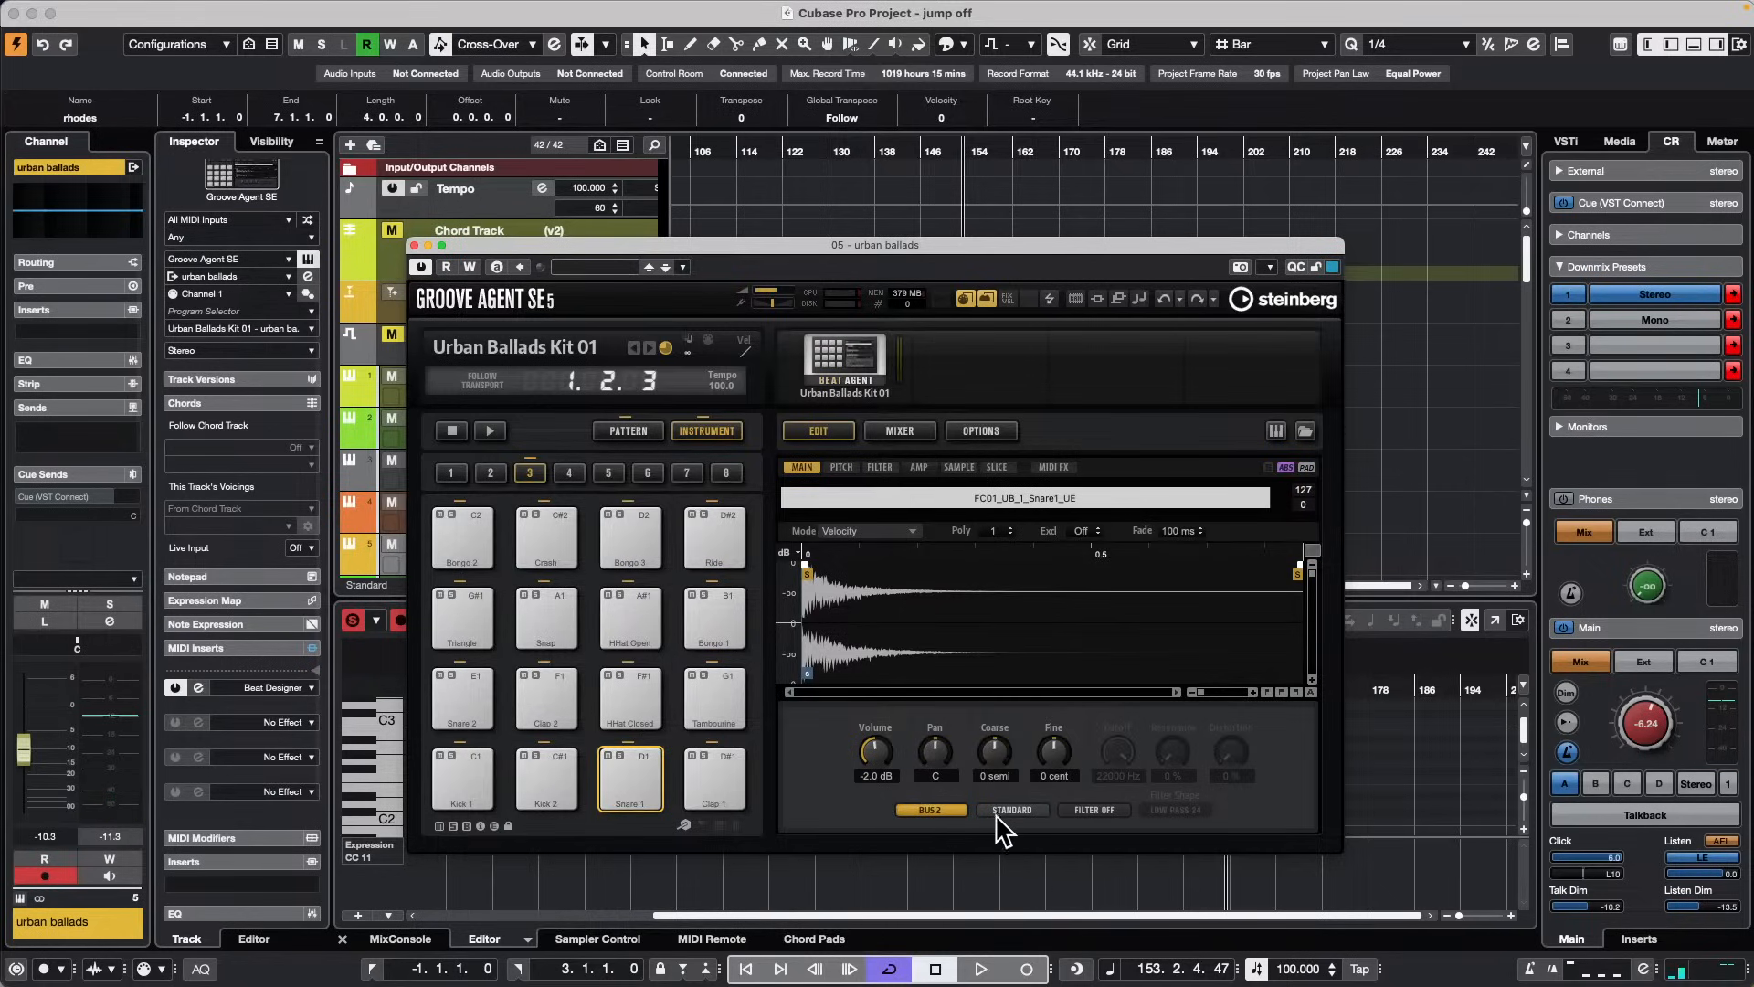
pyautogui.click(603, 471)
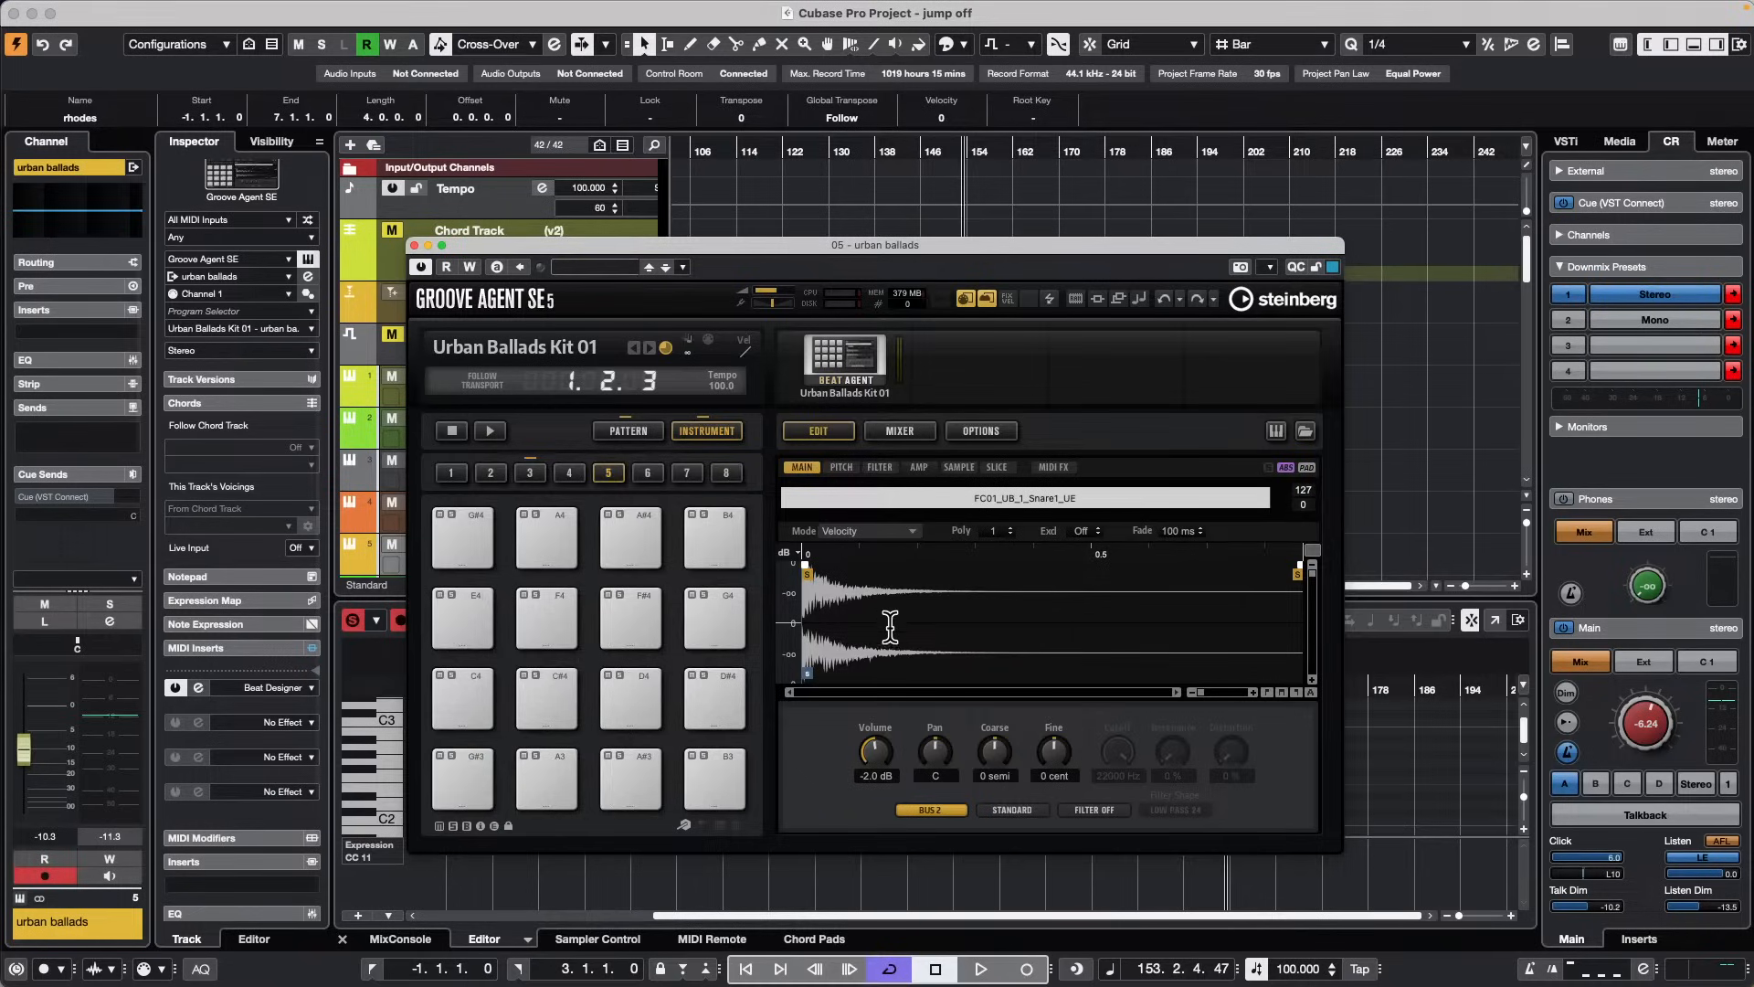
pyautogui.click(1620, 145)
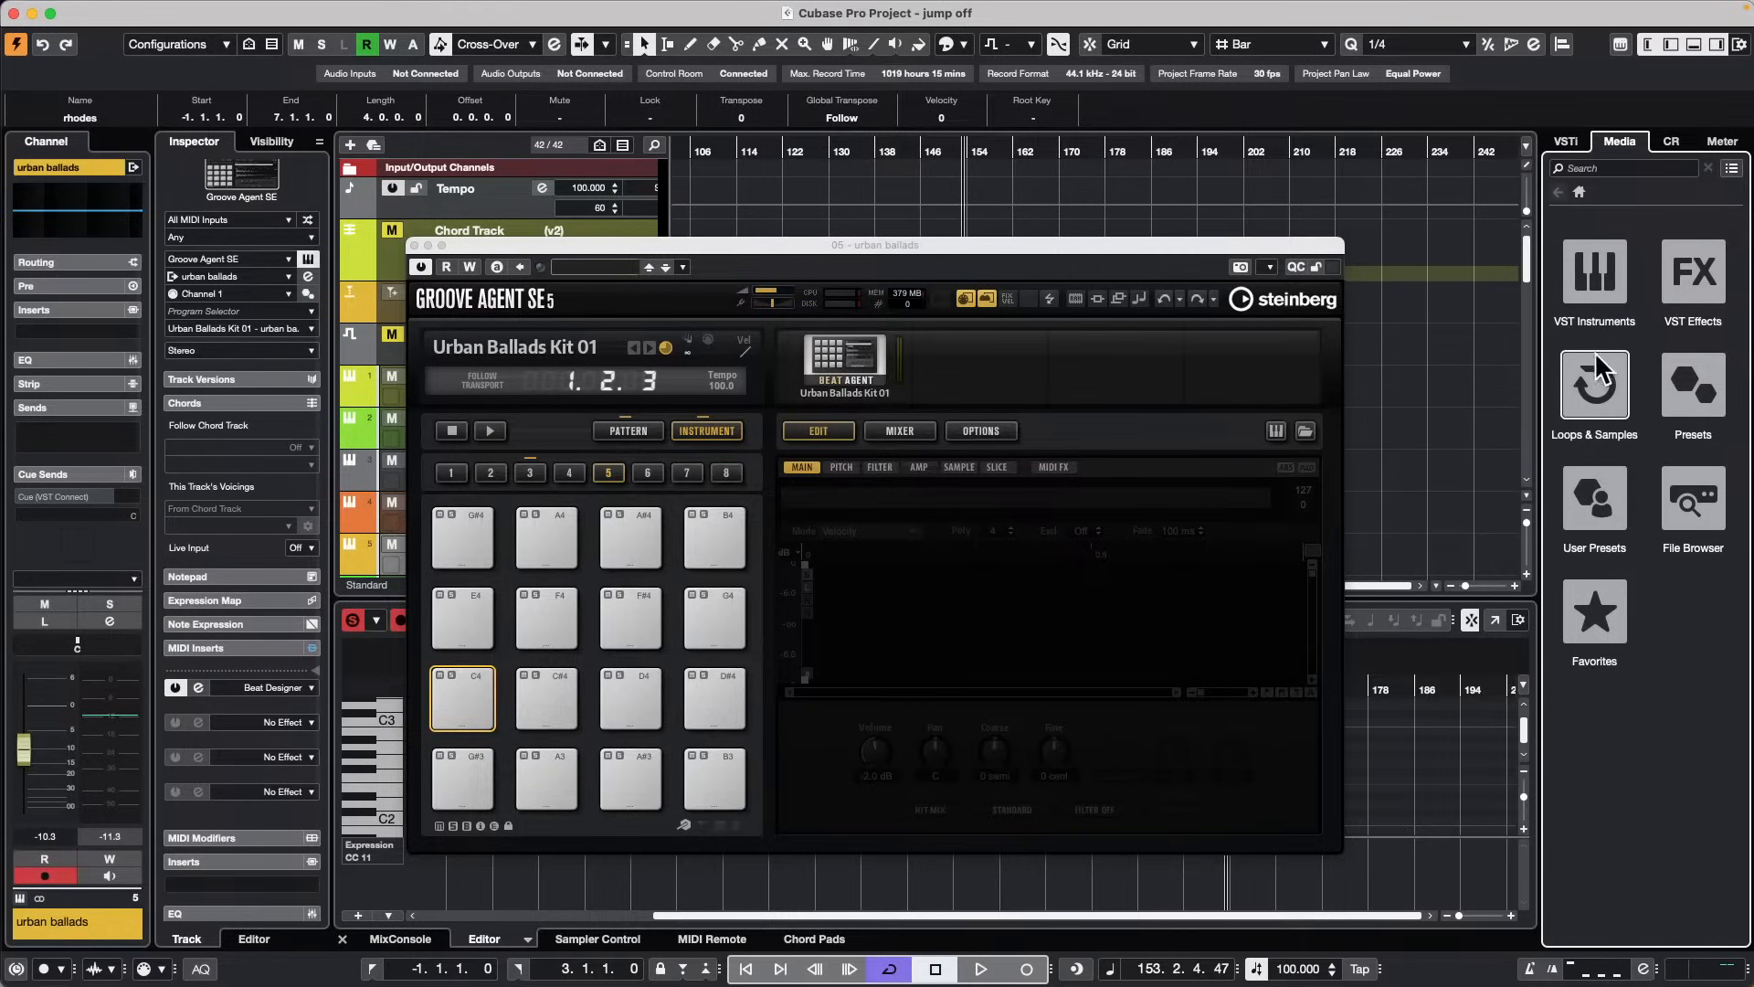
pyautogui.click(1608, 391)
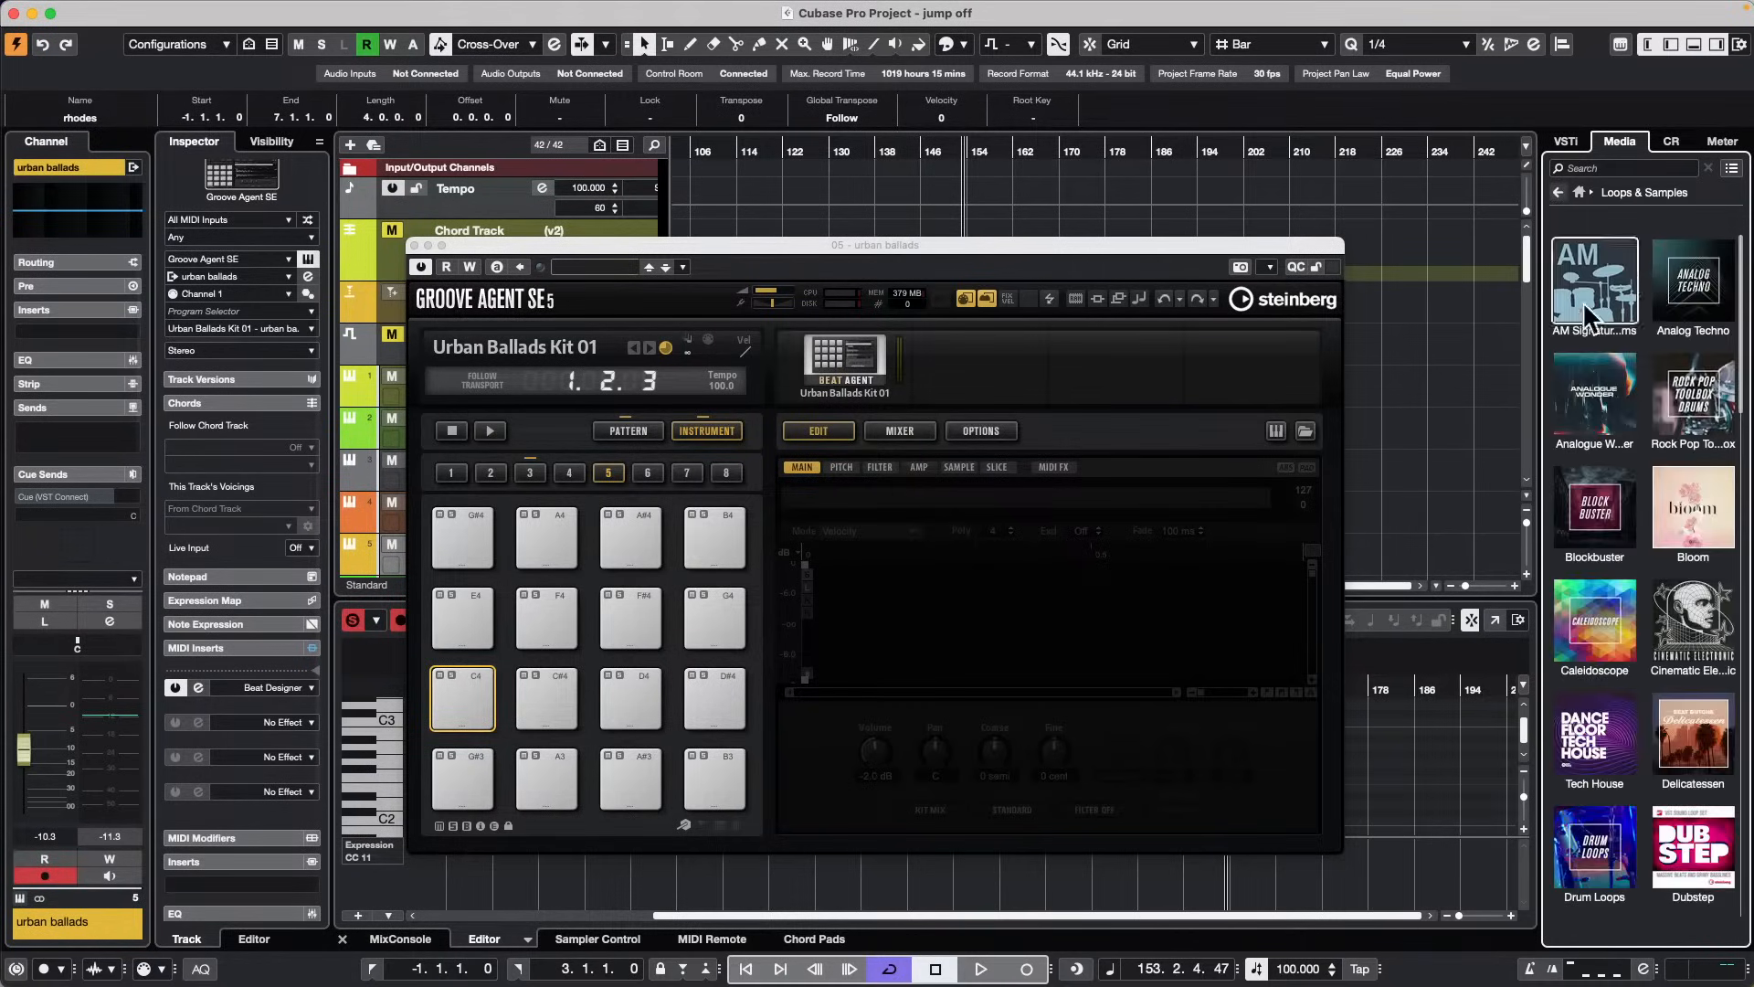
pyautogui.click(1599, 777)
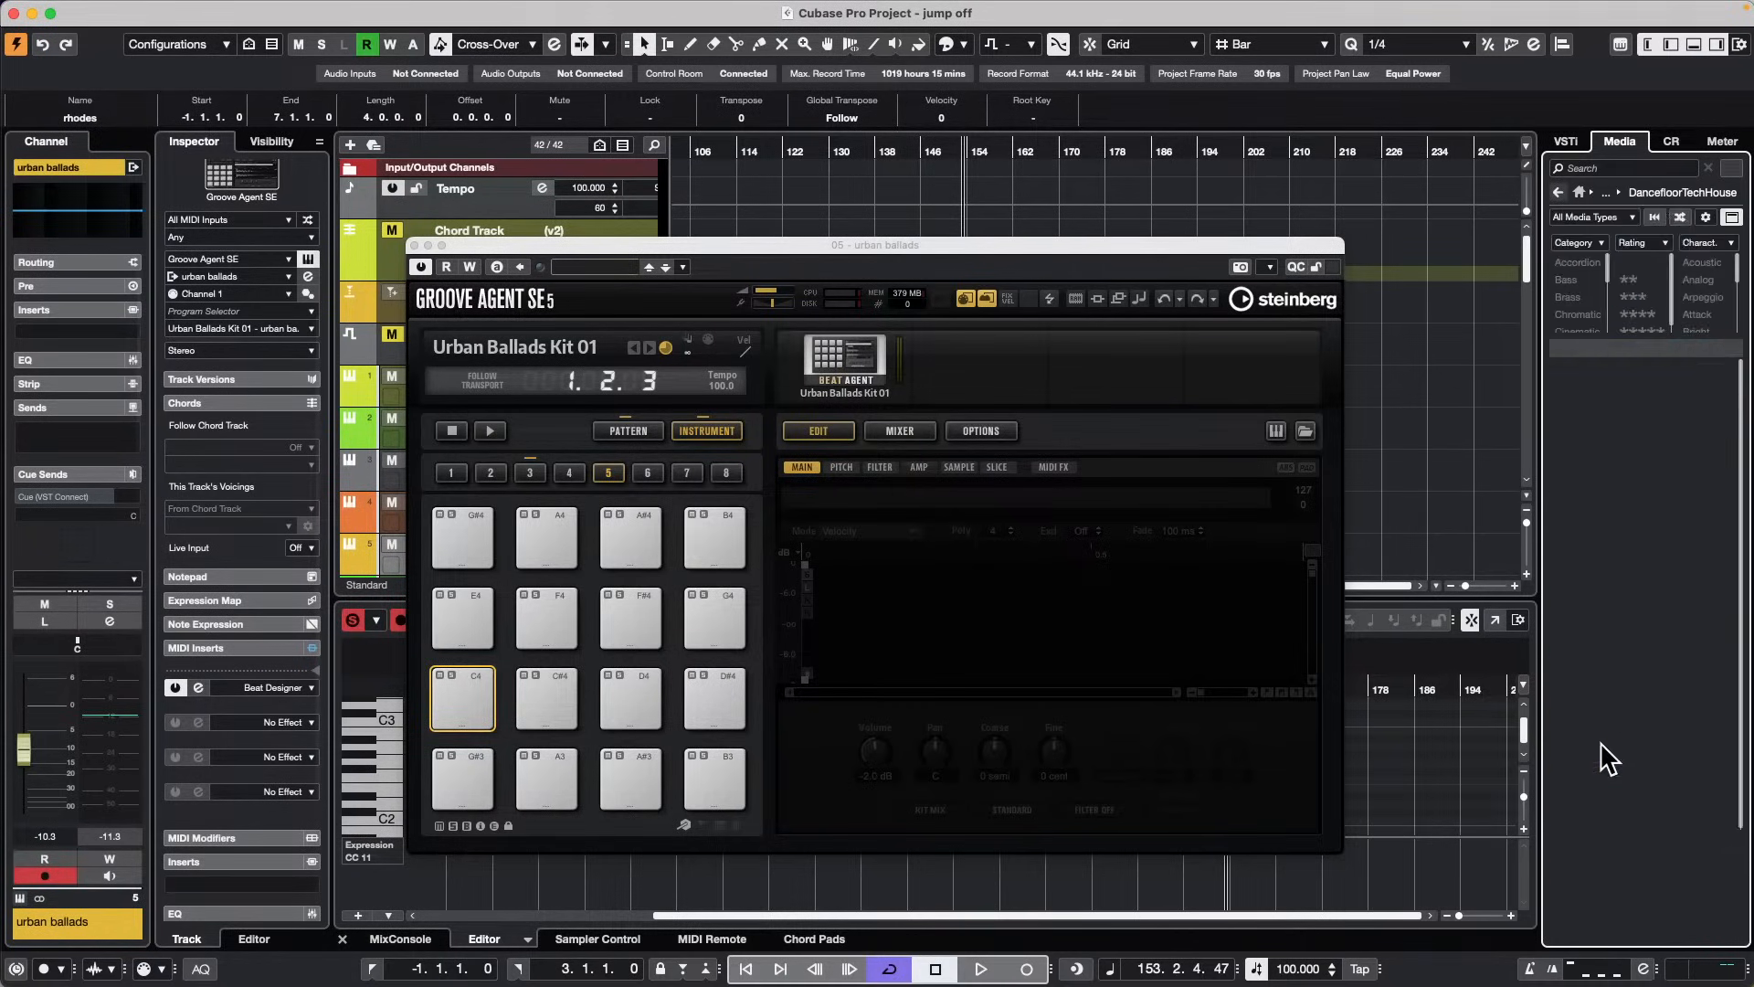
pyautogui.click(1656, 168)
pyautogui.write('kick')
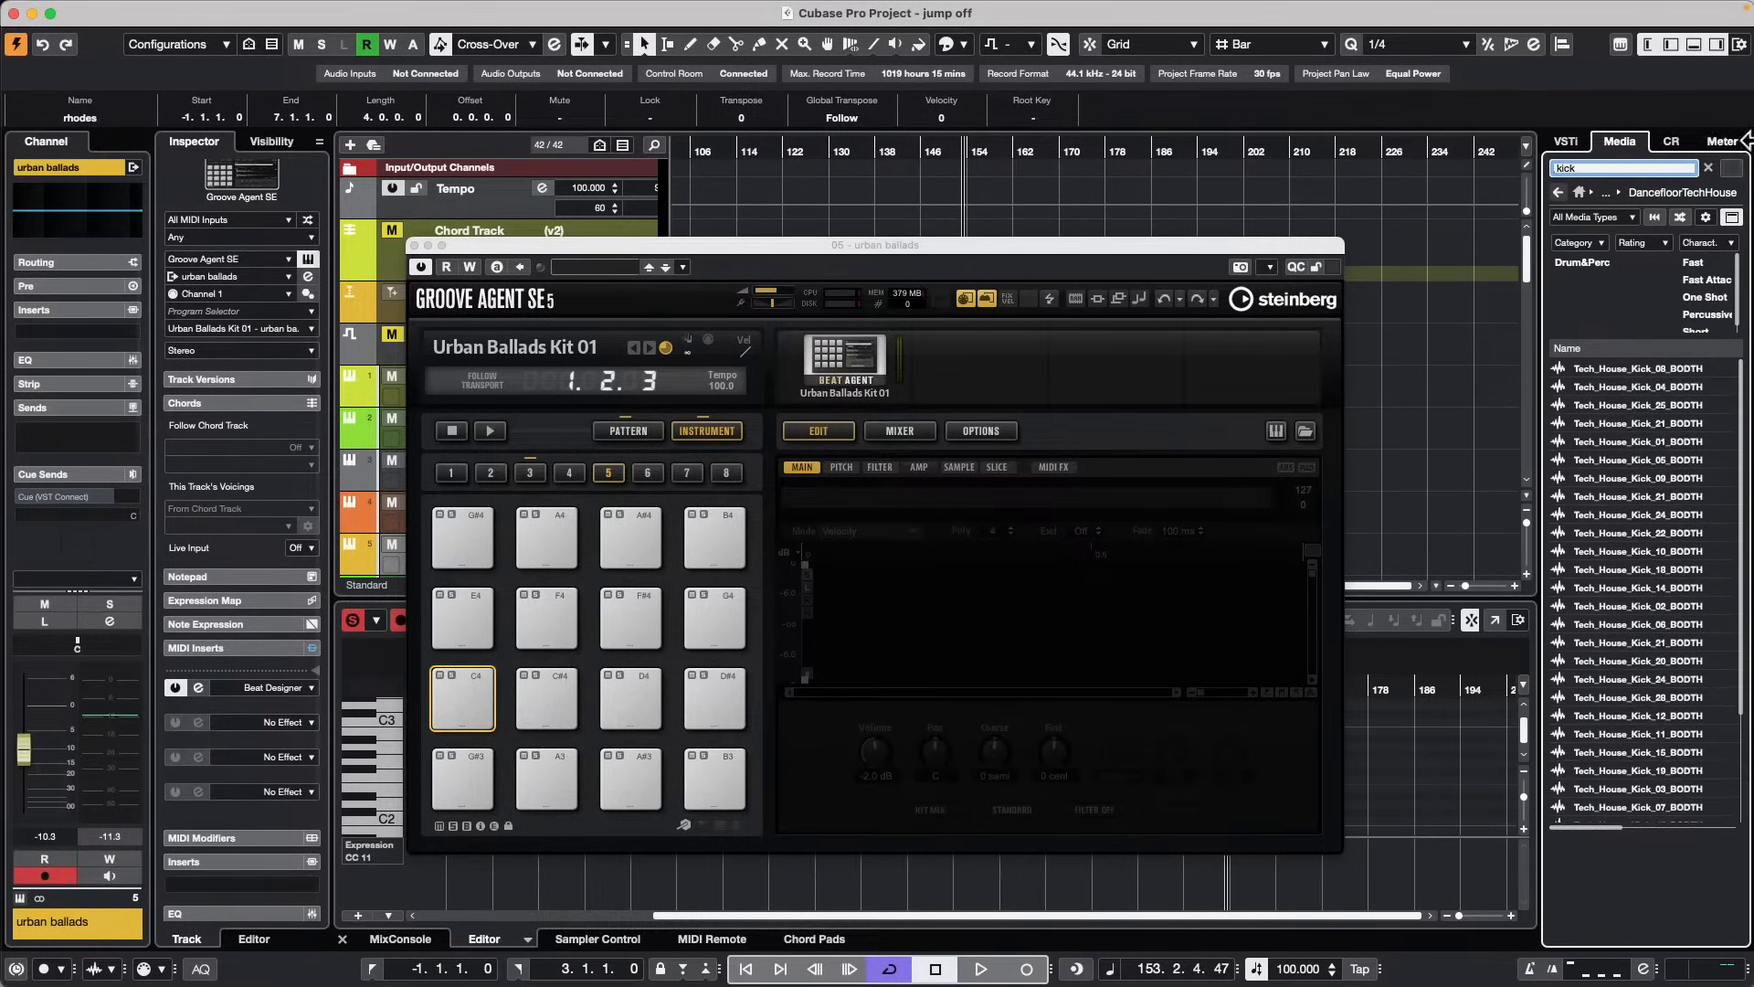
# Step: Load the kick samples from Tech_House_Kick_04_BOOTH through Tech_House_Kick_22_BOOTH as layers onto the empty C4 pad
pyautogui.click(1609, 387)
pyautogui.keyDown('shift'); pyautogui.click(1654, 533); pyautogui.keyUp('shift')
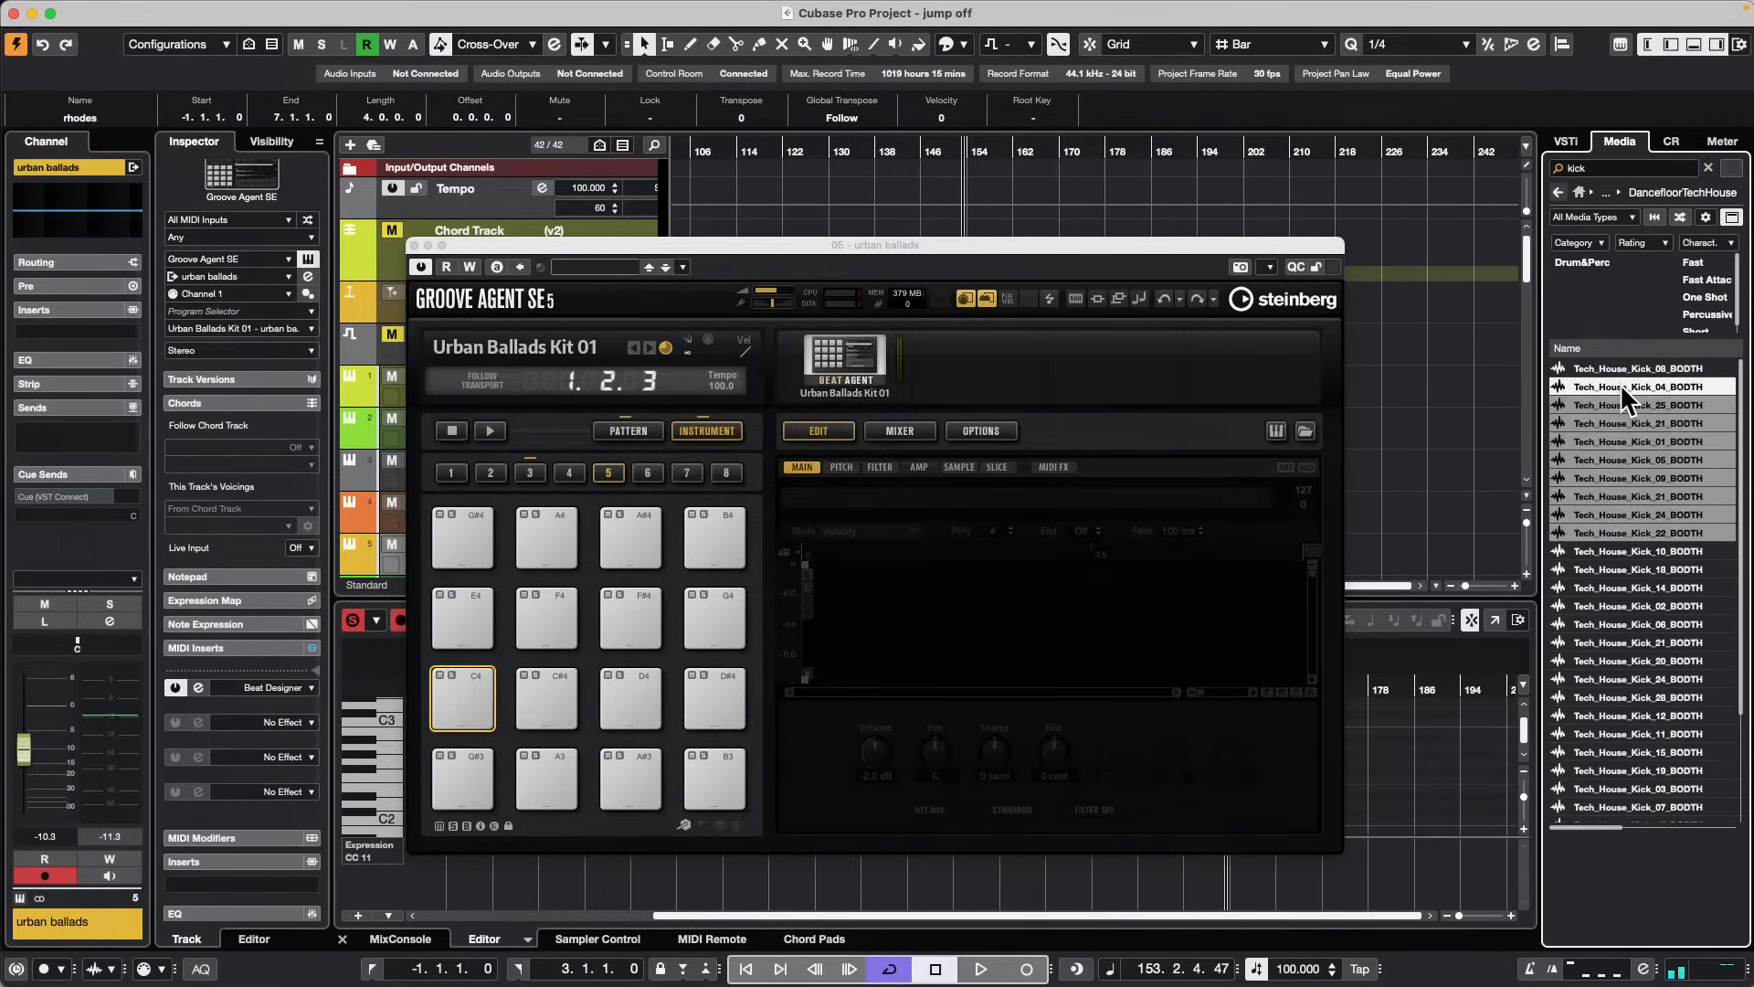
pyautogui.moveTo(1620, 381); pyautogui.dragTo(458, 700)
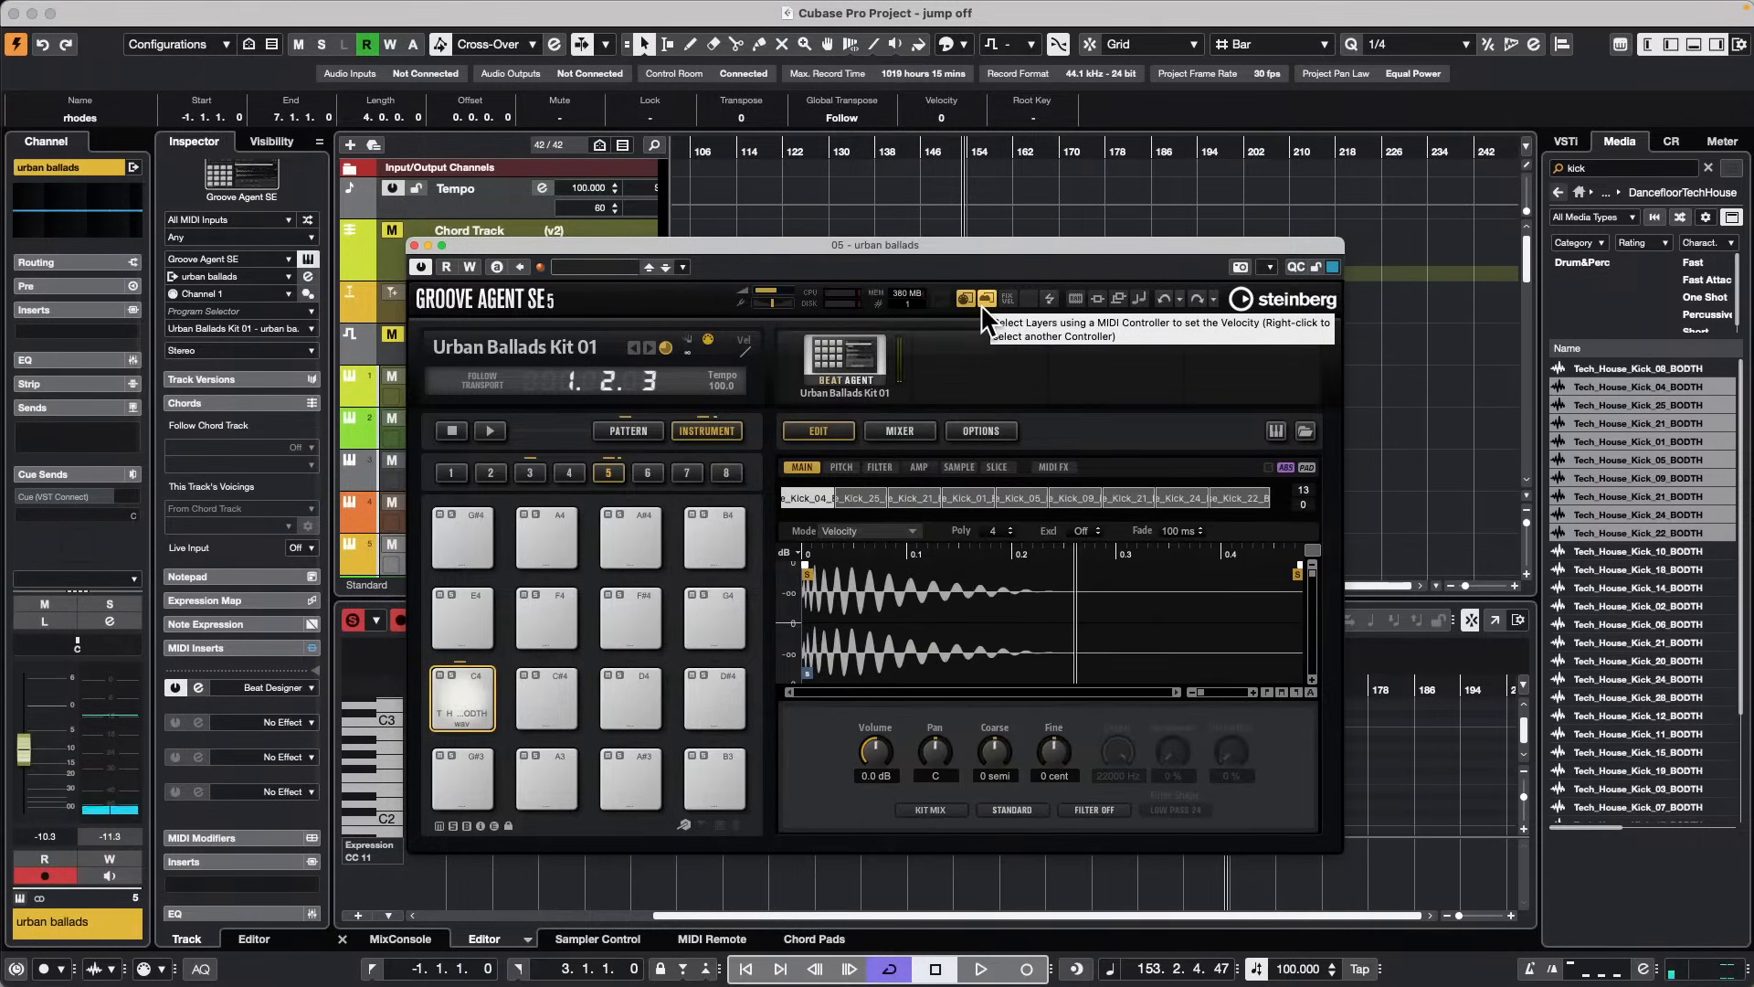
# Step: View the layer mode options for the C4 pad and turn off selecting layers by MIDI controller velocity
pyautogui.click(862, 530)
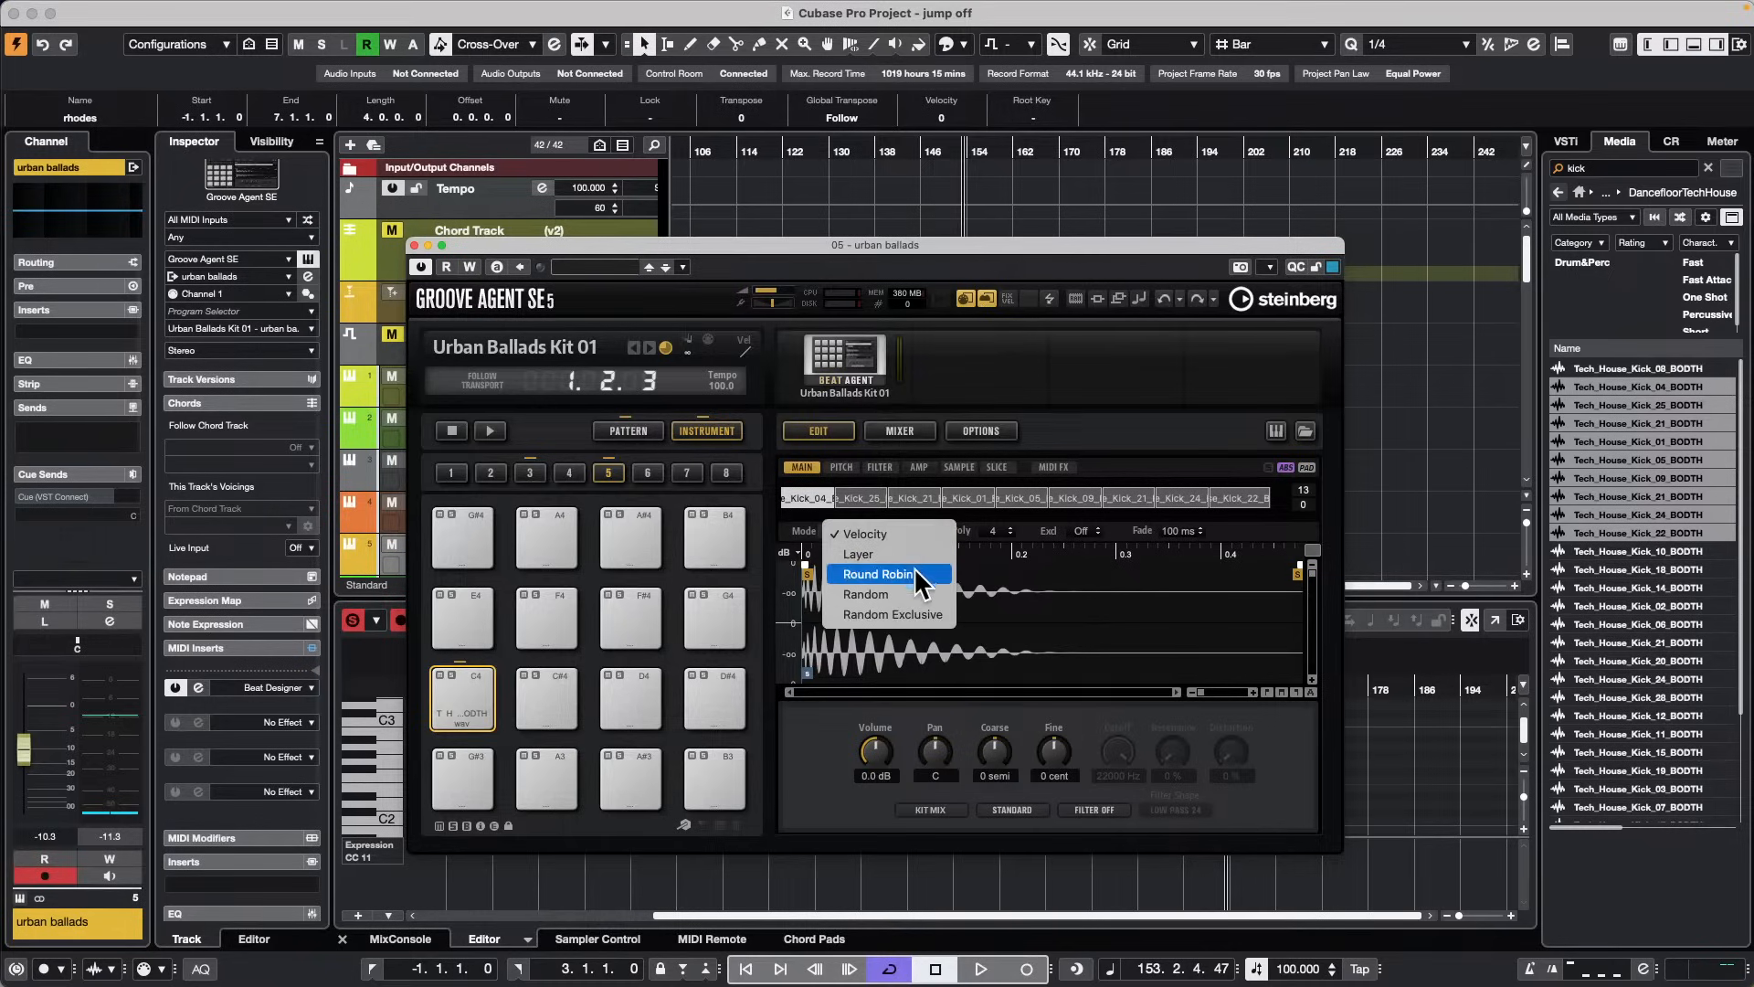
pyautogui.click(994, 301)
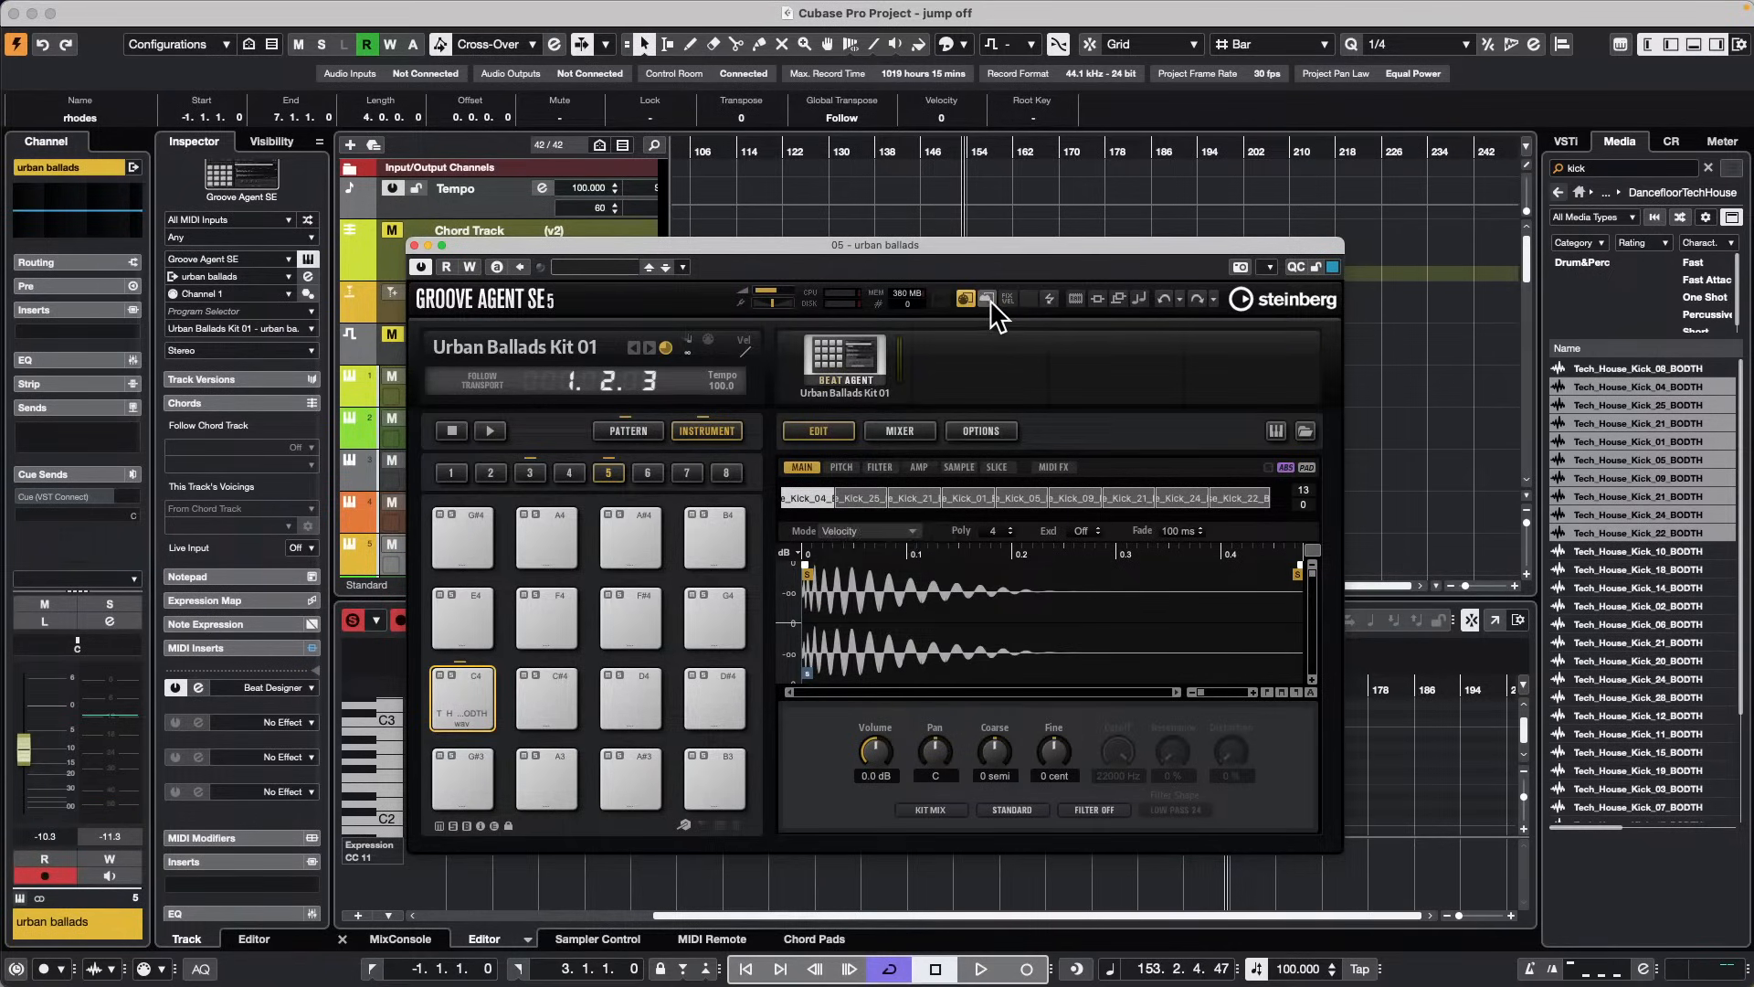
pyautogui.click(989, 299)
pyautogui.click(989, 298)
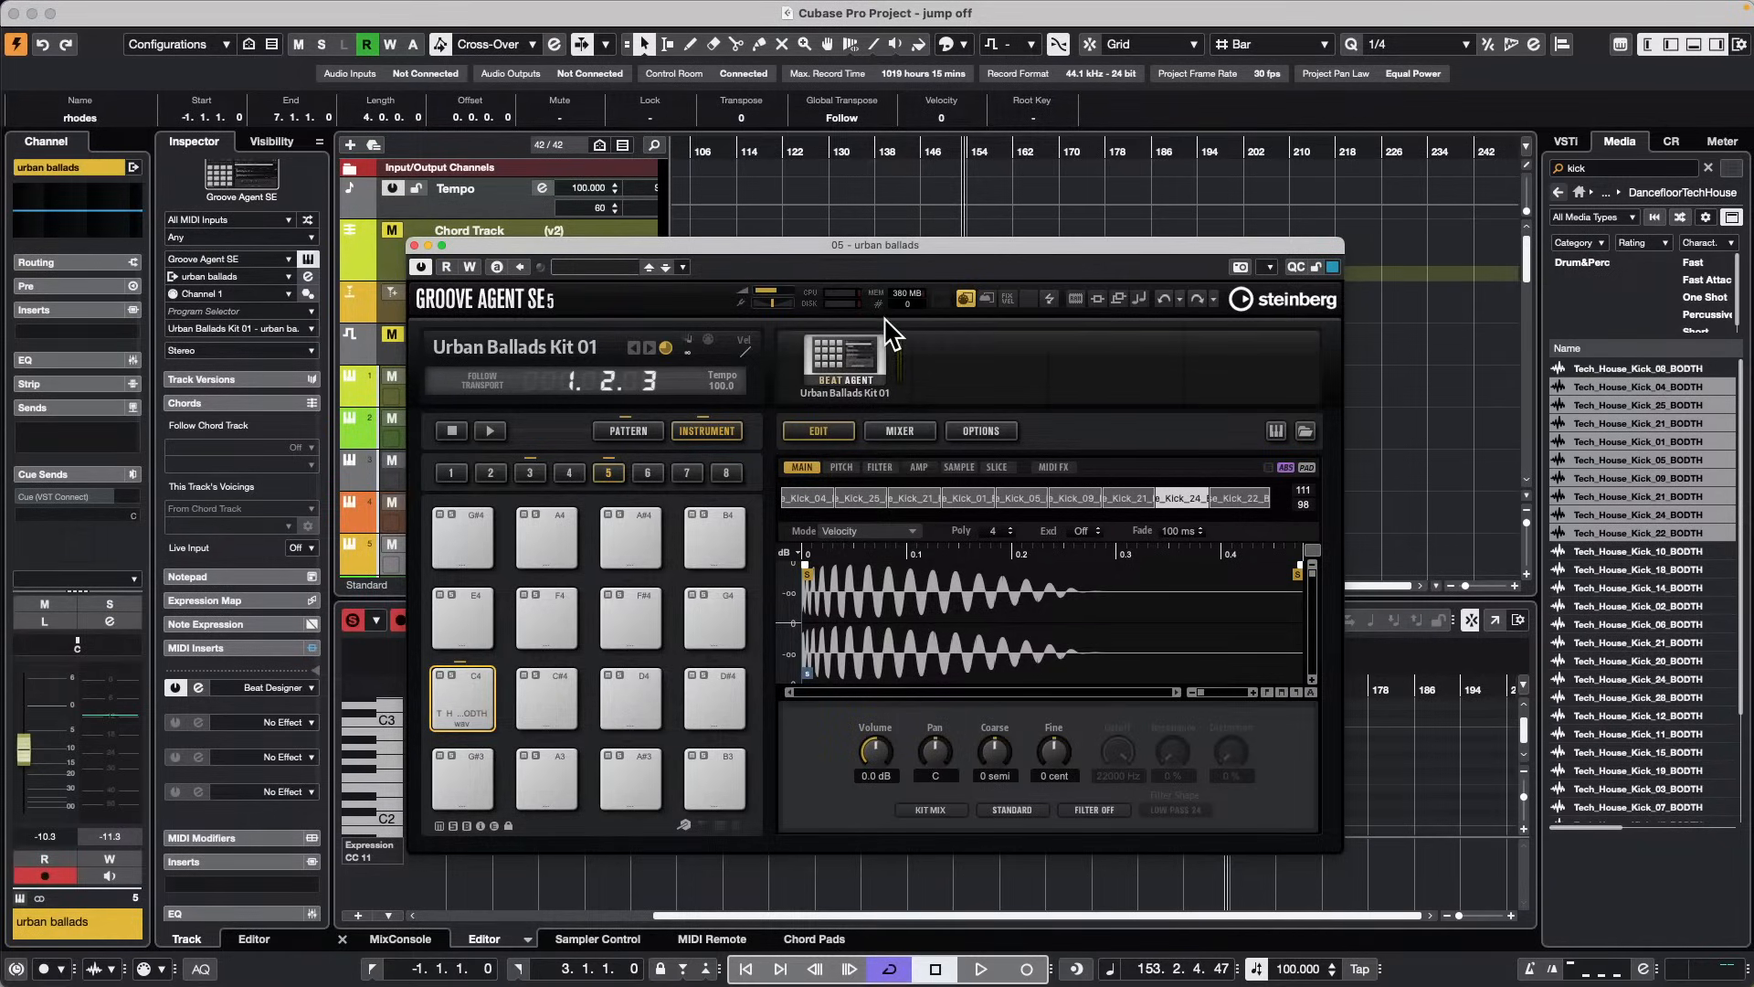
# Step: View the pattern pads, return to instrument pad group 3 and re-enable pad selection via MIDI
pyautogui.click(628, 432)
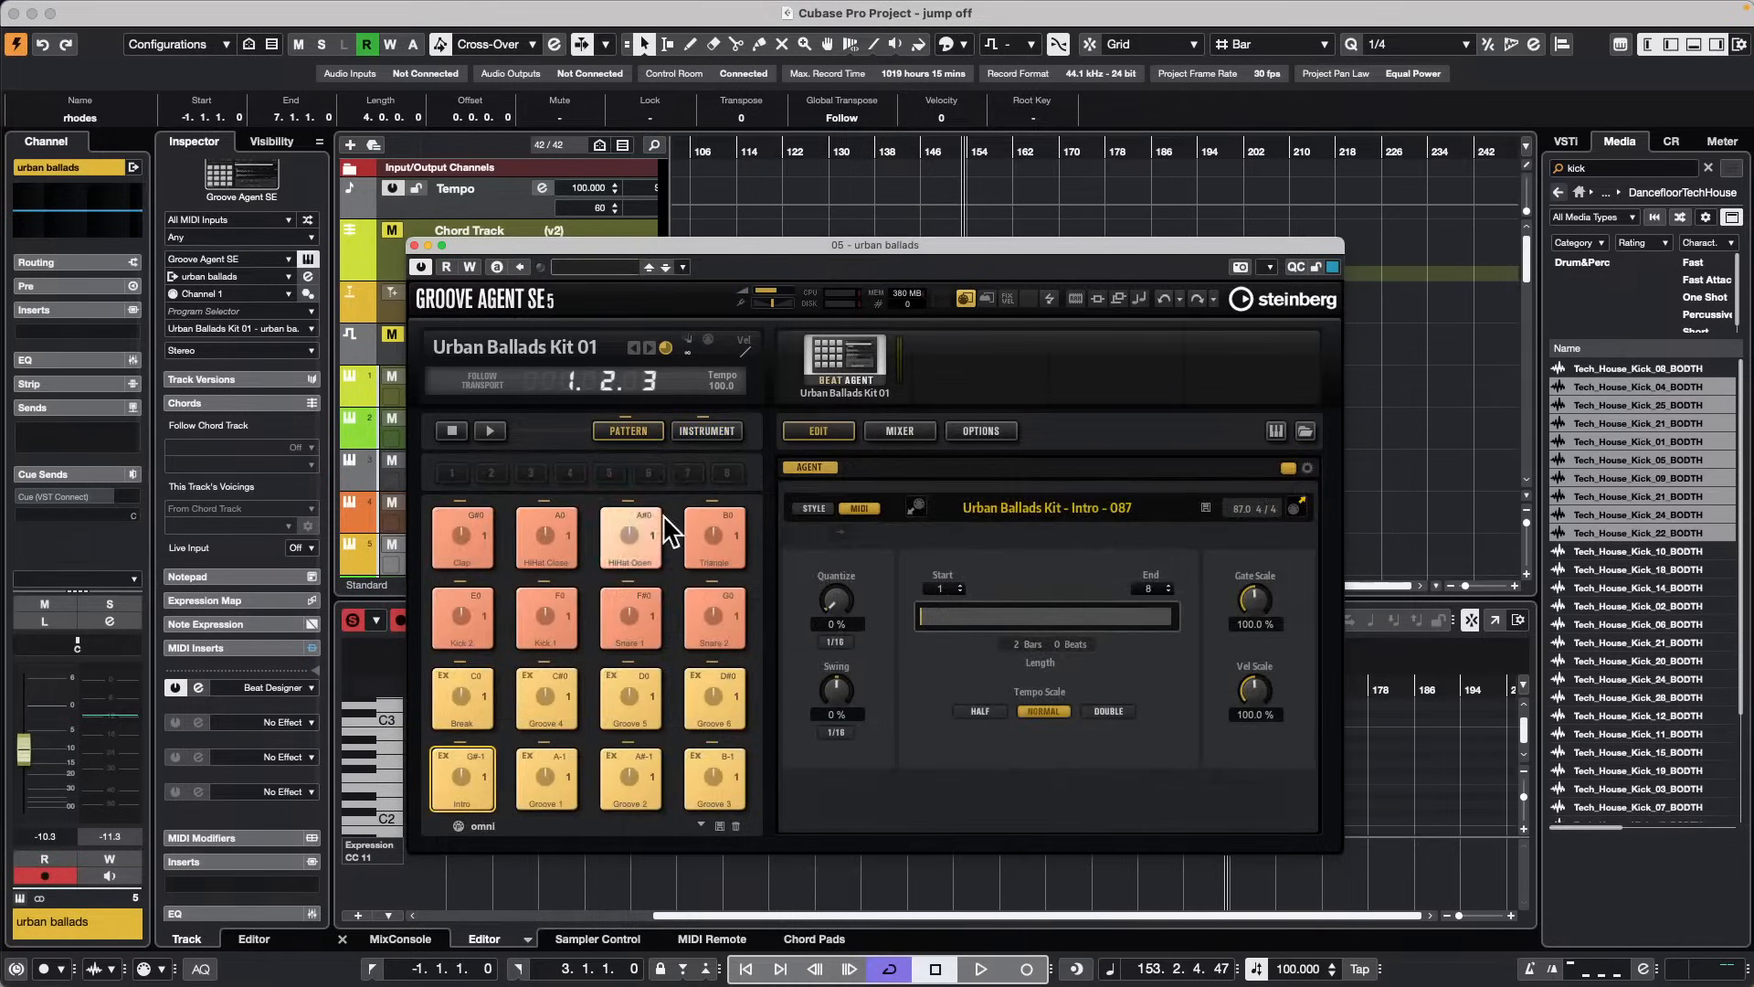
pyautogui.click(722, 433)
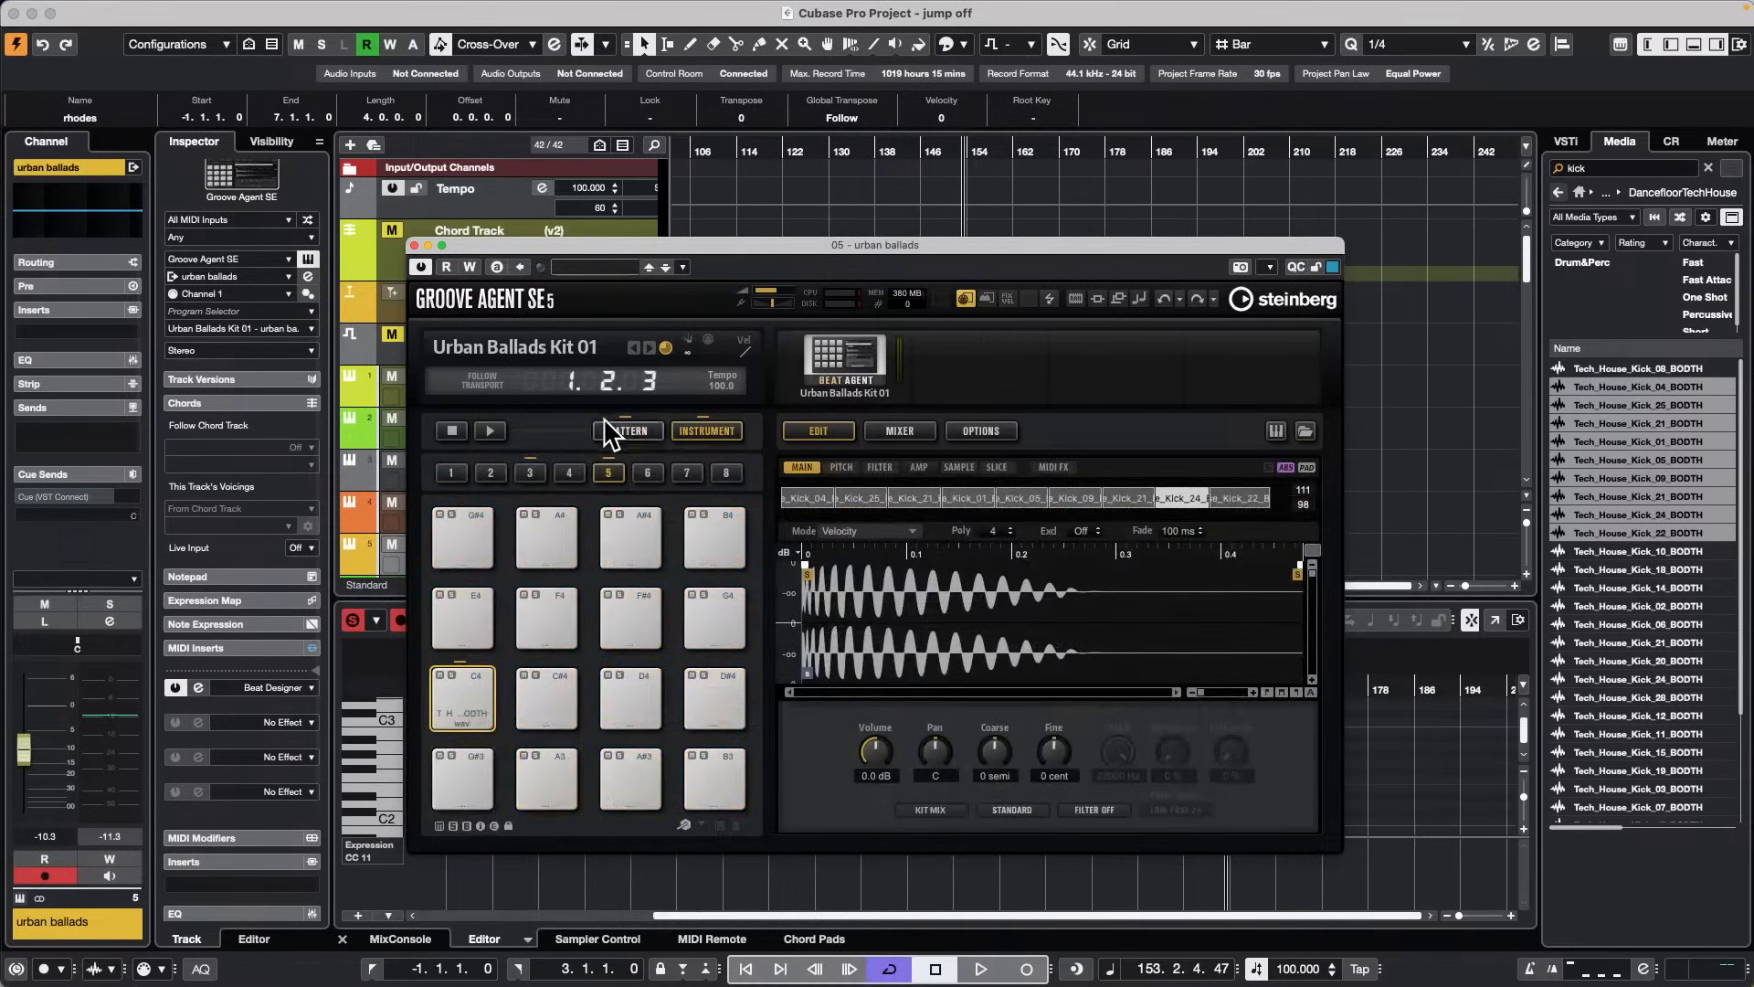
pyautogui.click(537, 469)
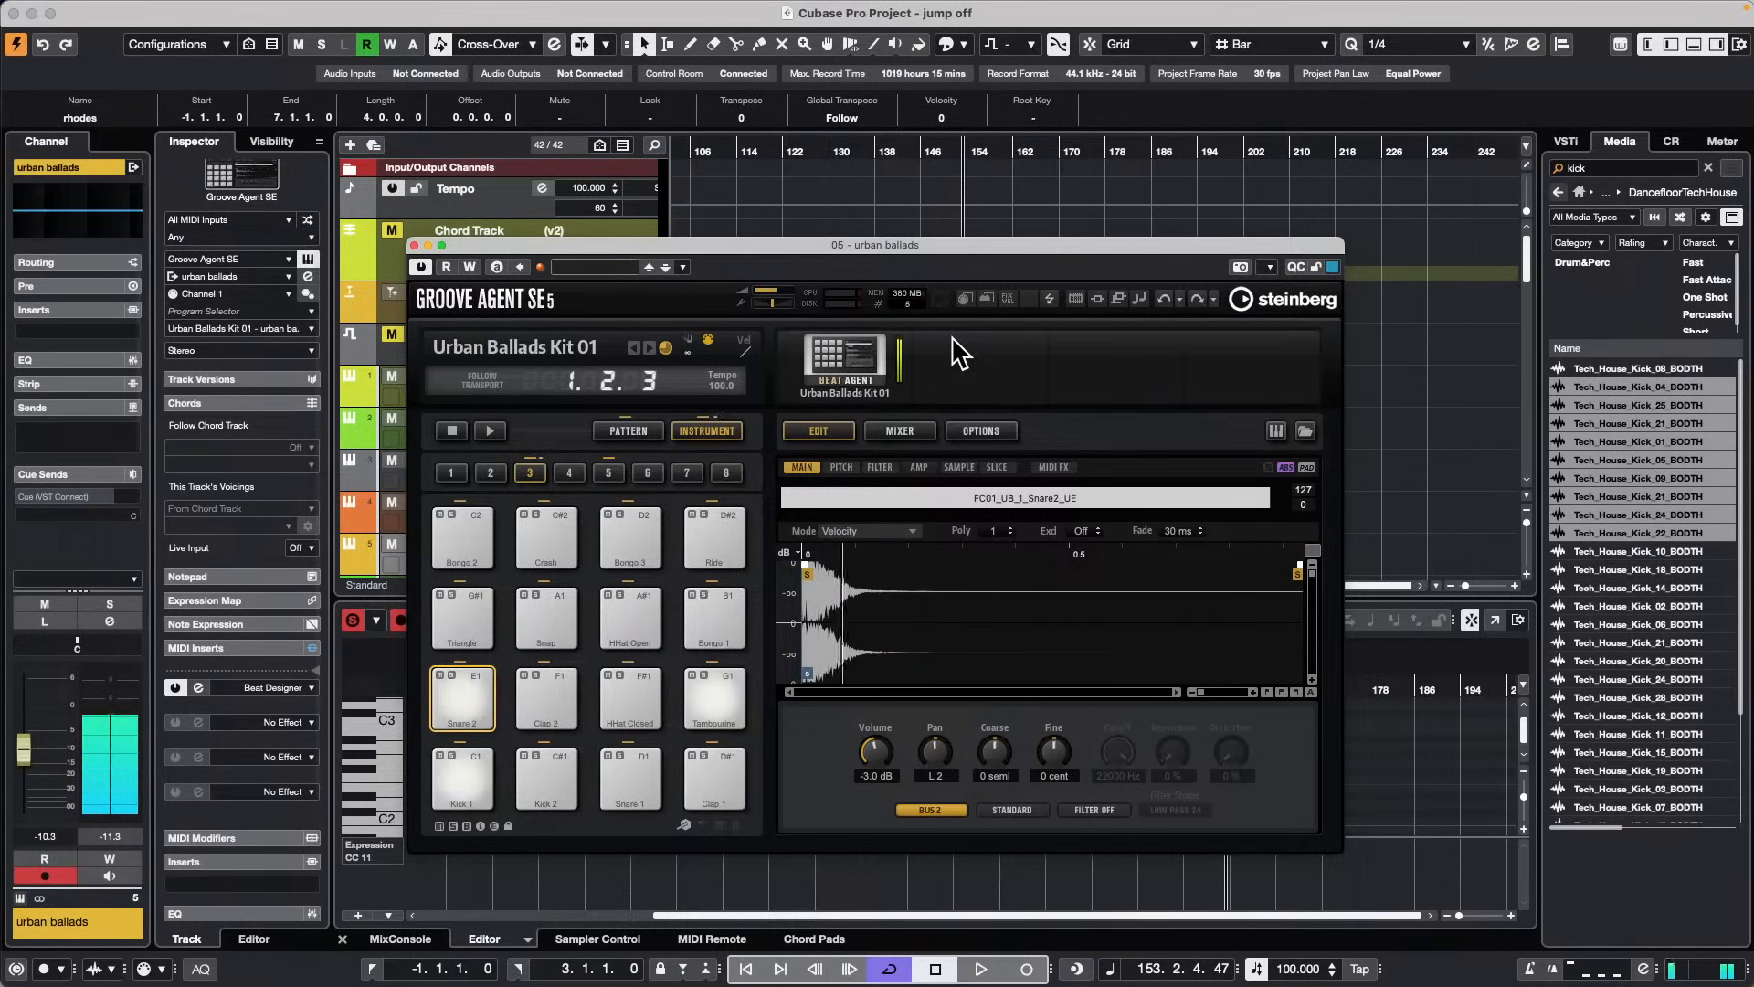
pyautogui.click(966, 299)
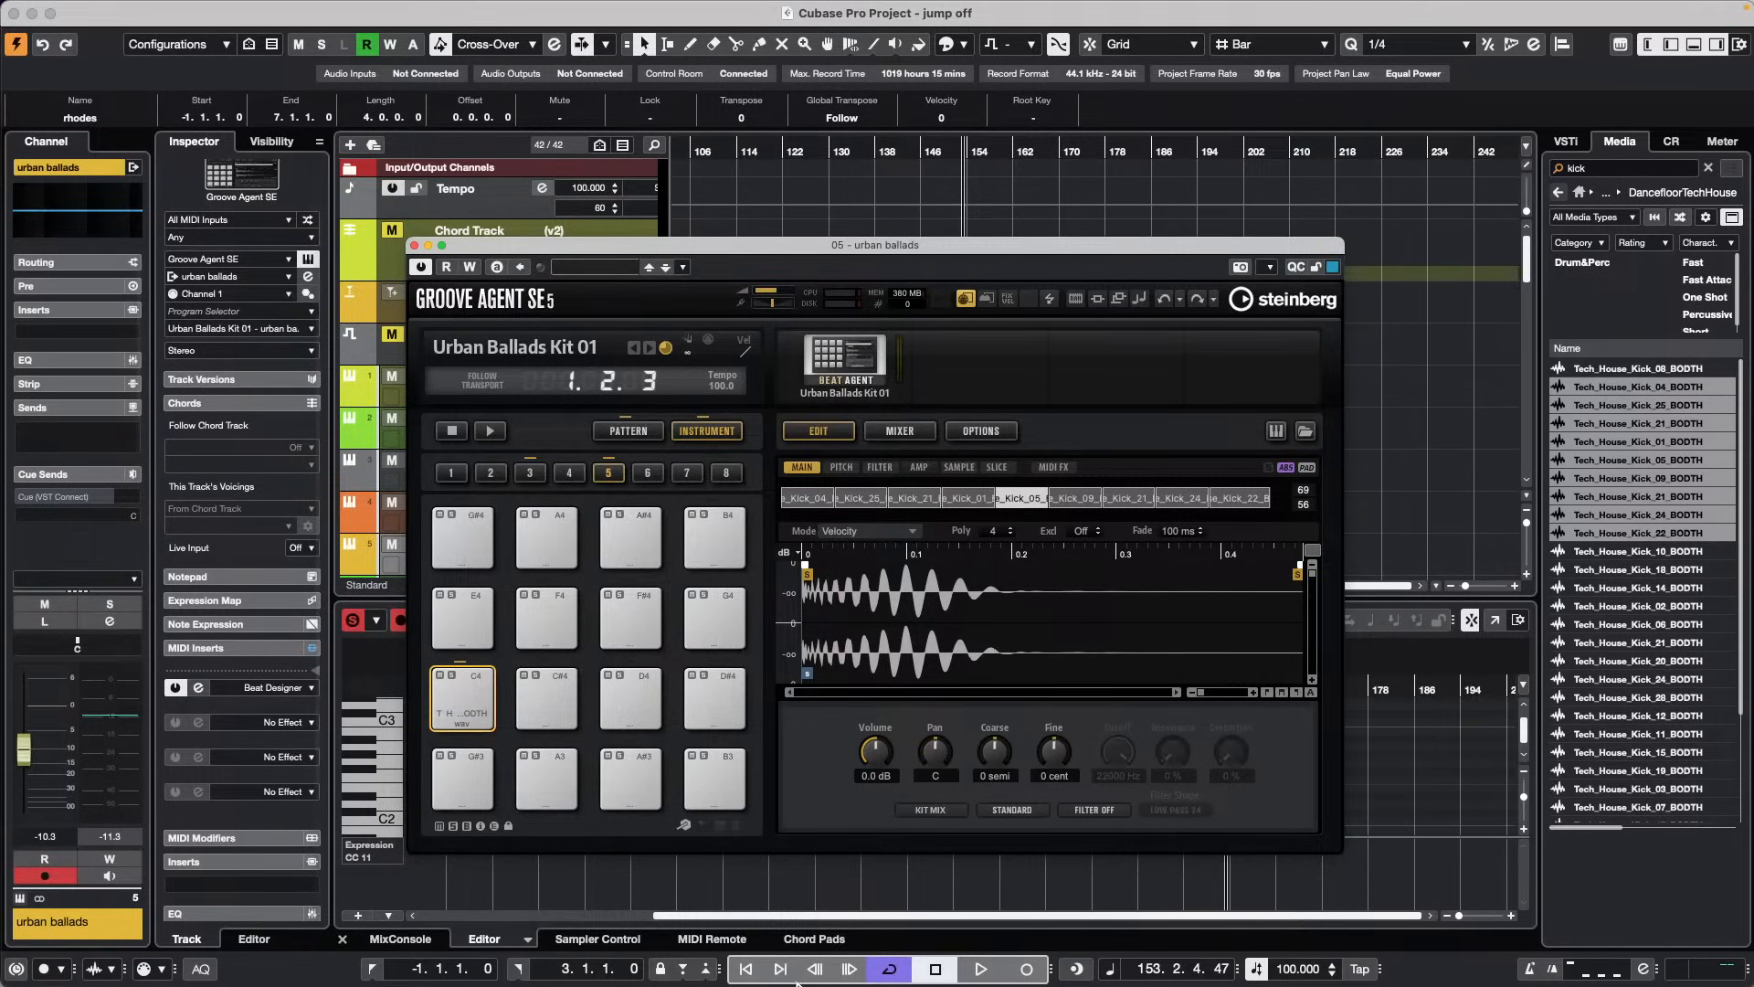
# Step: Launch Steinberg Download Assistant, accept its required update and authorize it with the computer account password
pyautogui.moveTo(743, 979)
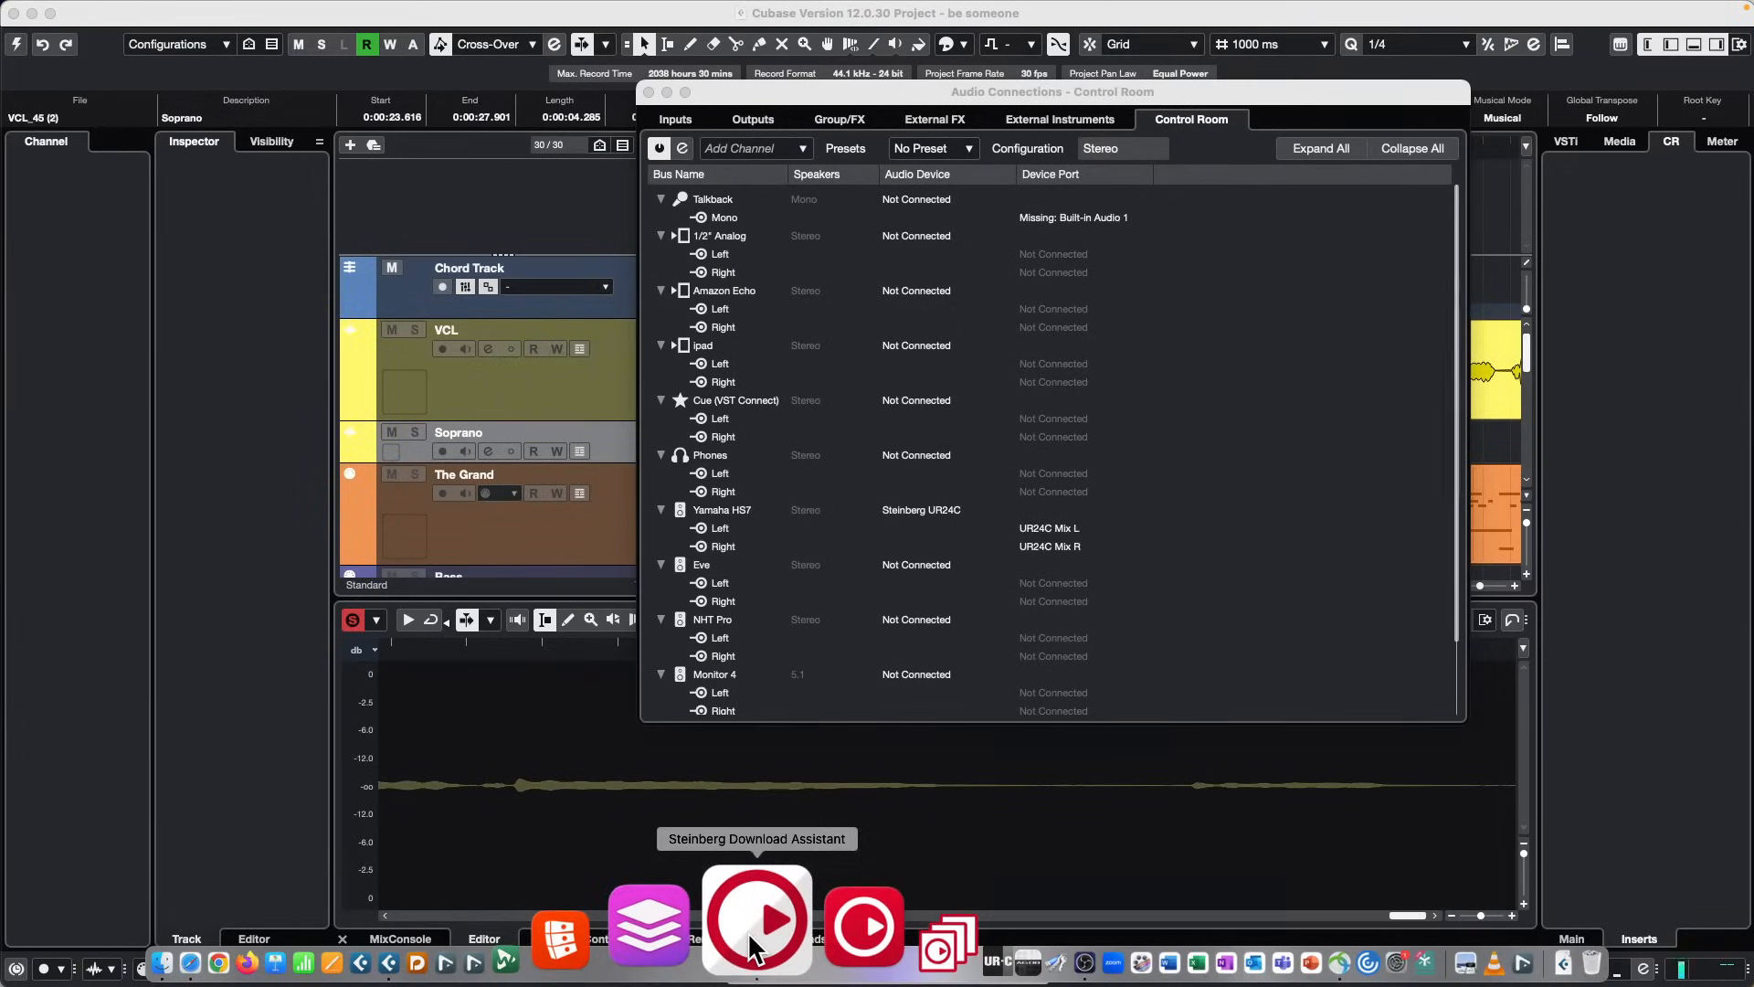
pyautogui.click(750, 934)
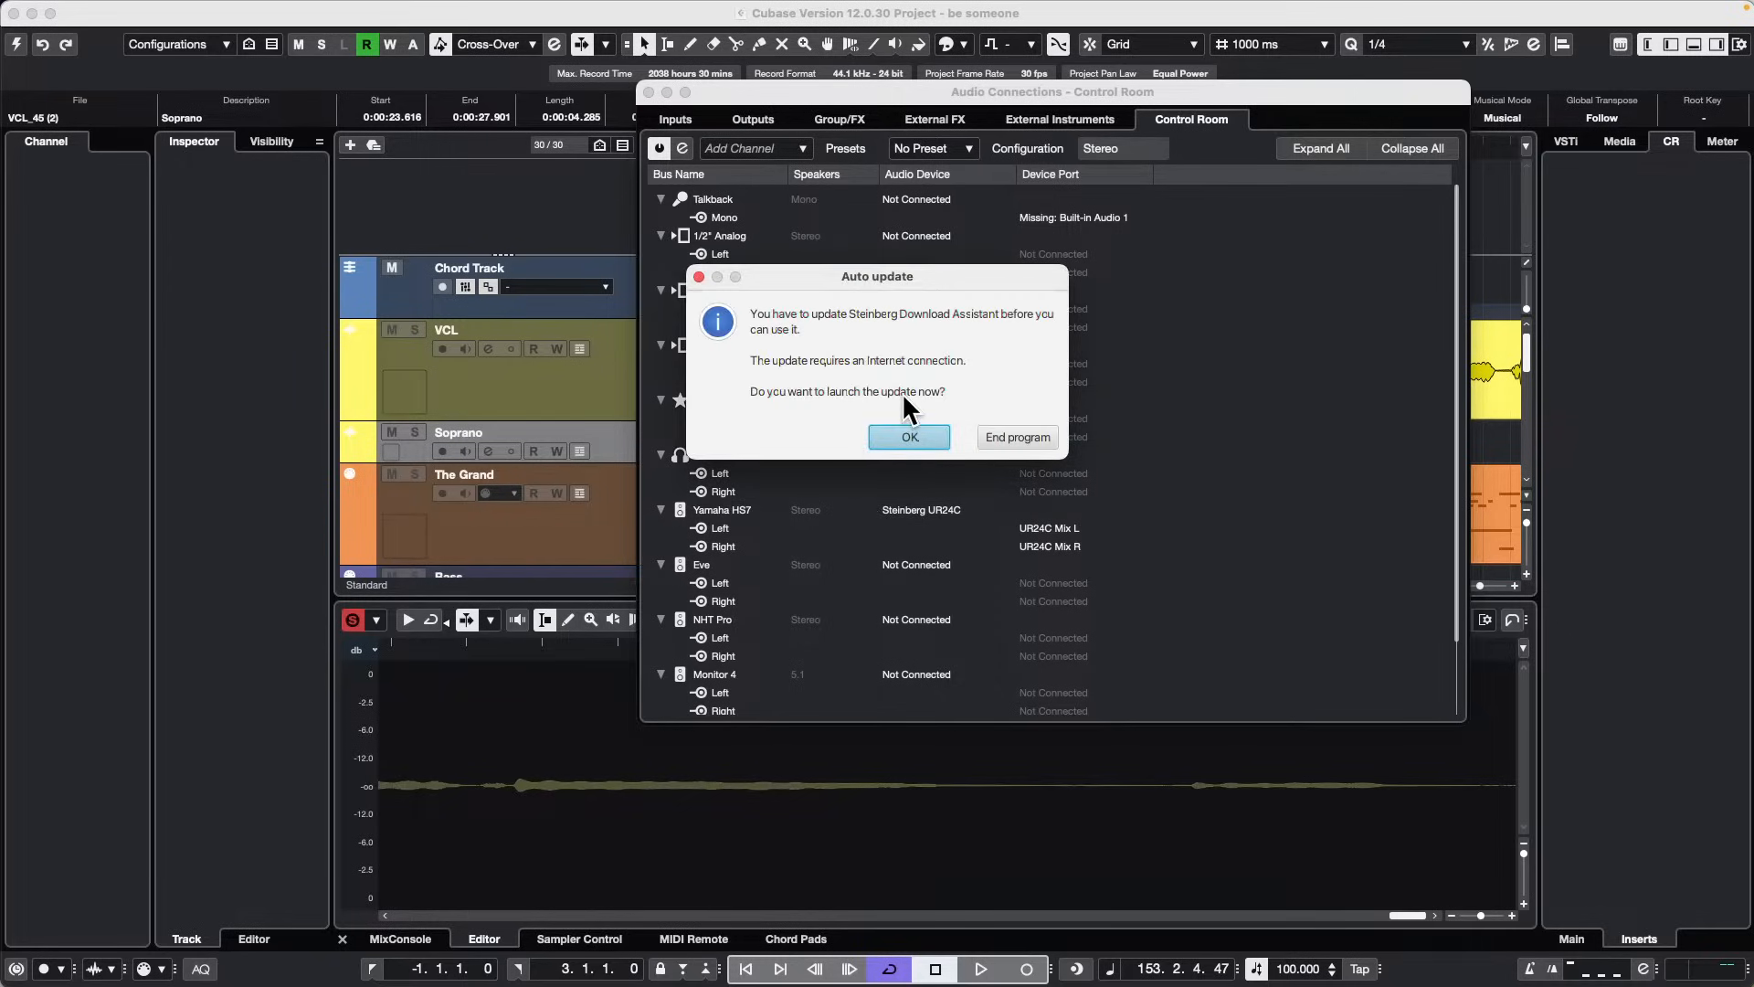
pyautogui.click(871, 443)
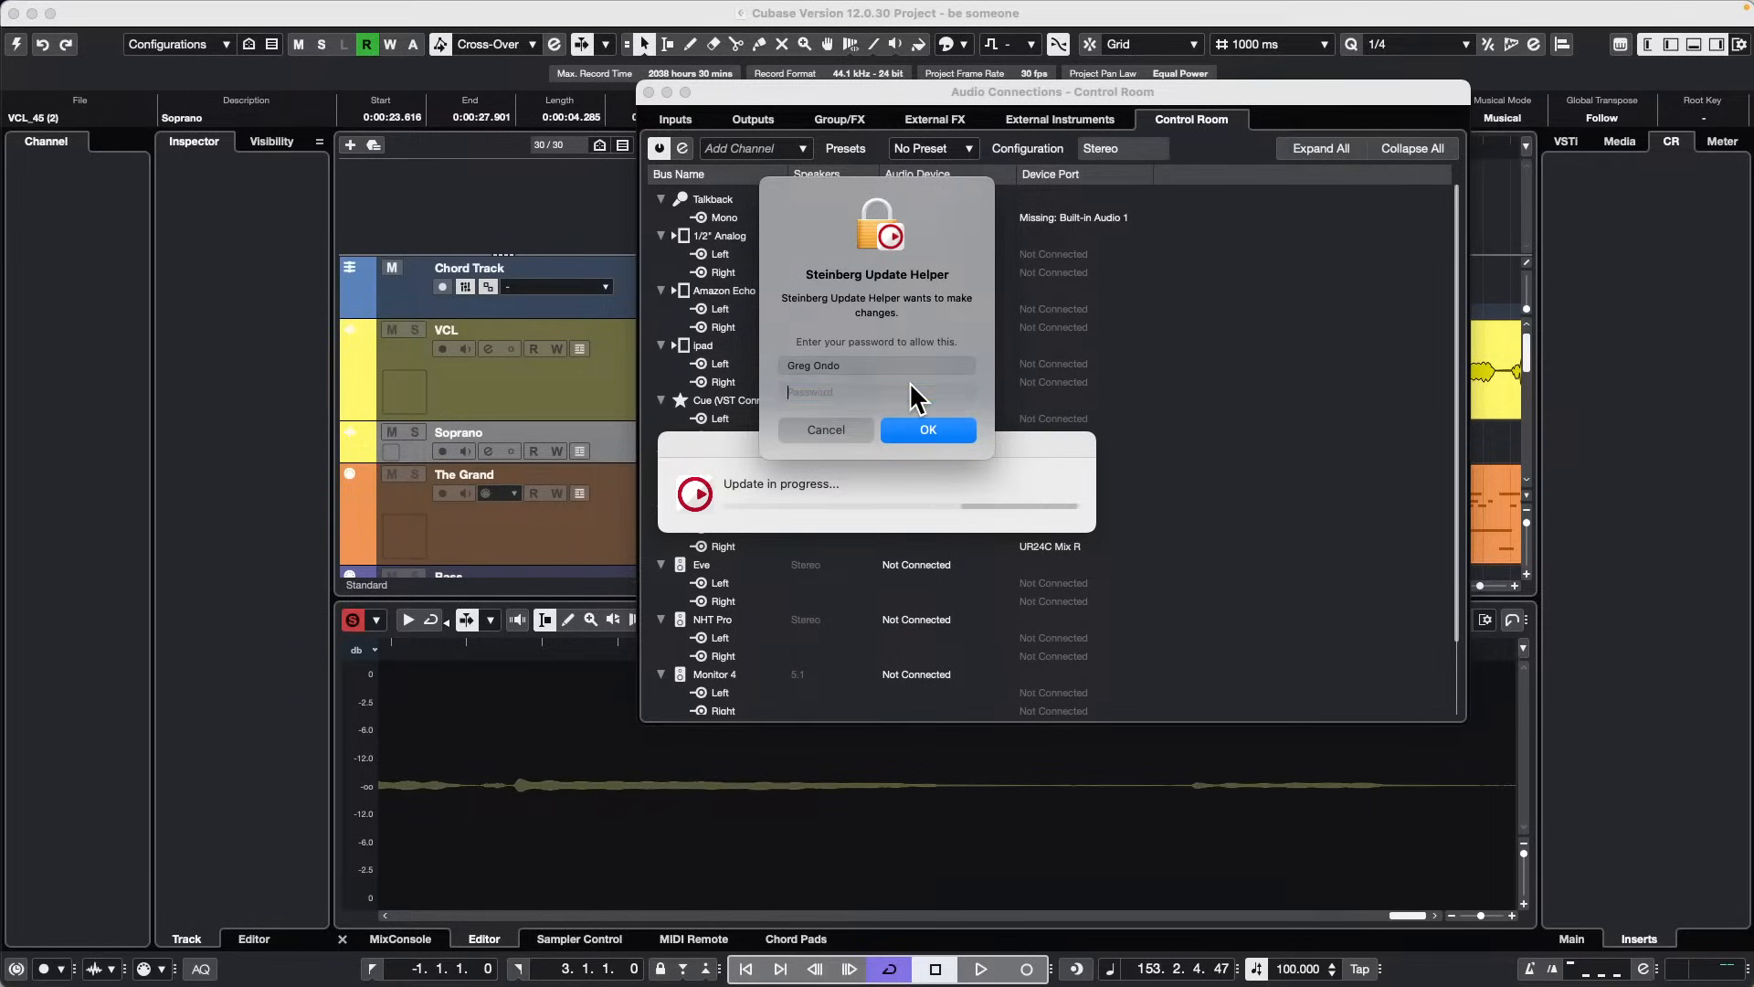
pyautogui.write('•••••')
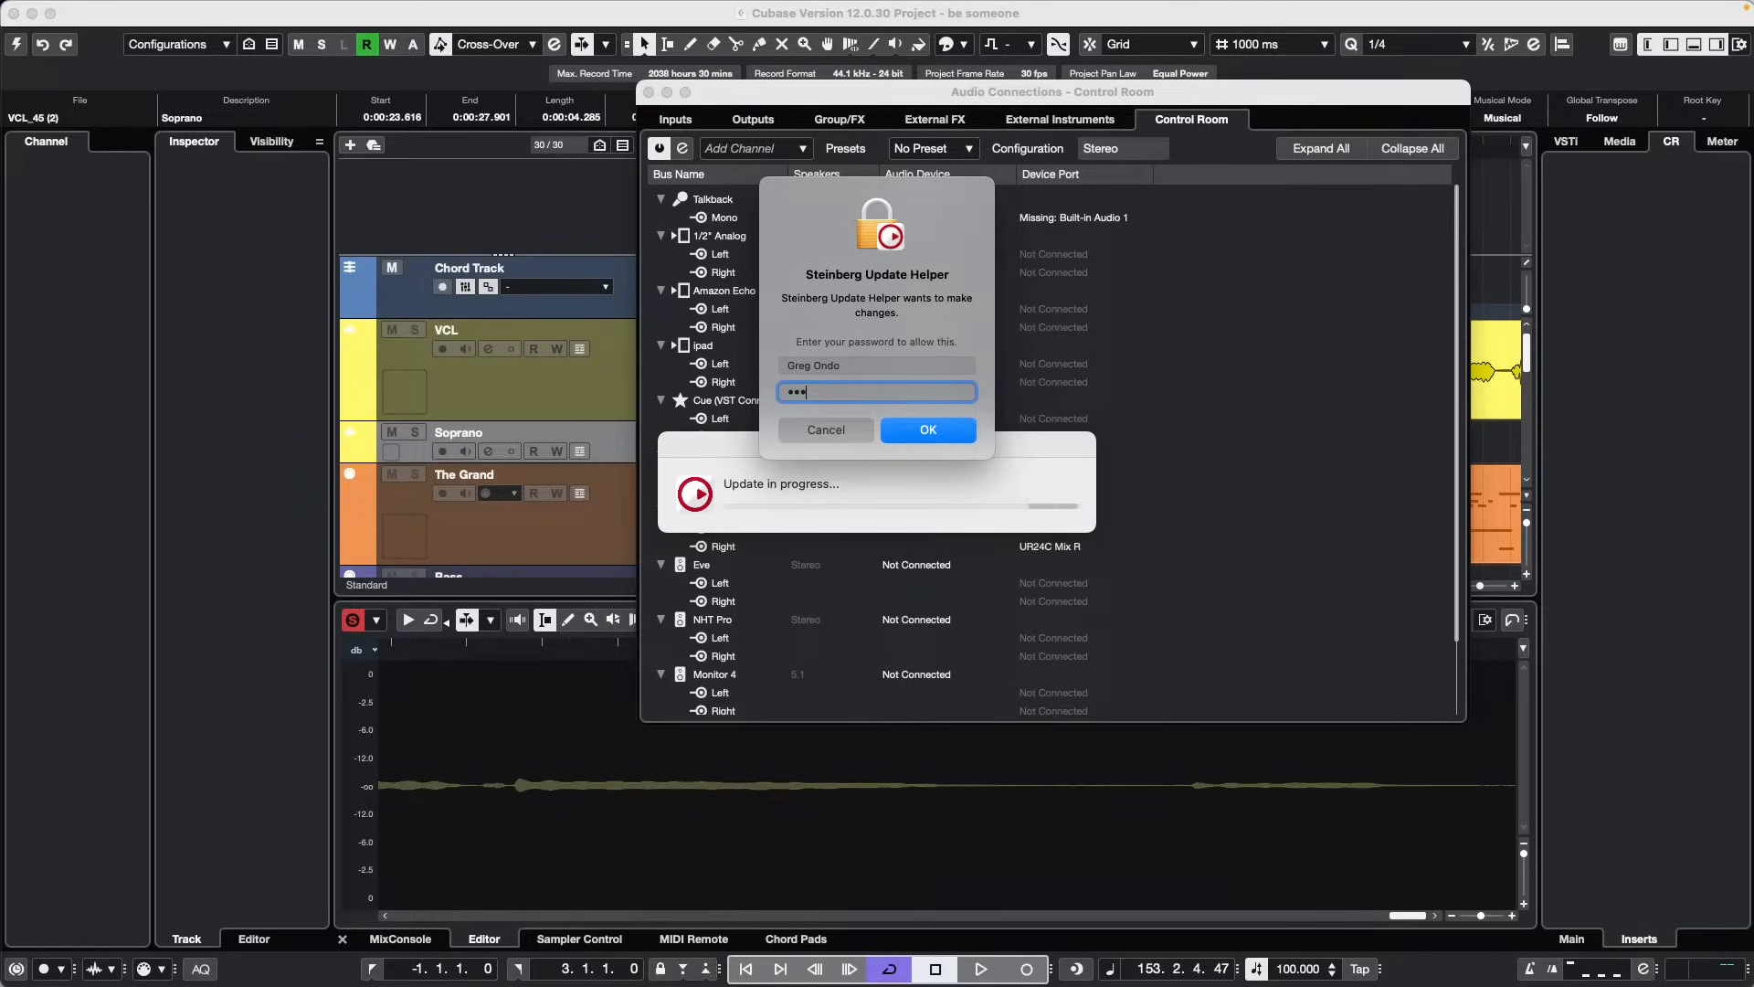
pyautogui.write('•••')
pyautogui.press('Return')
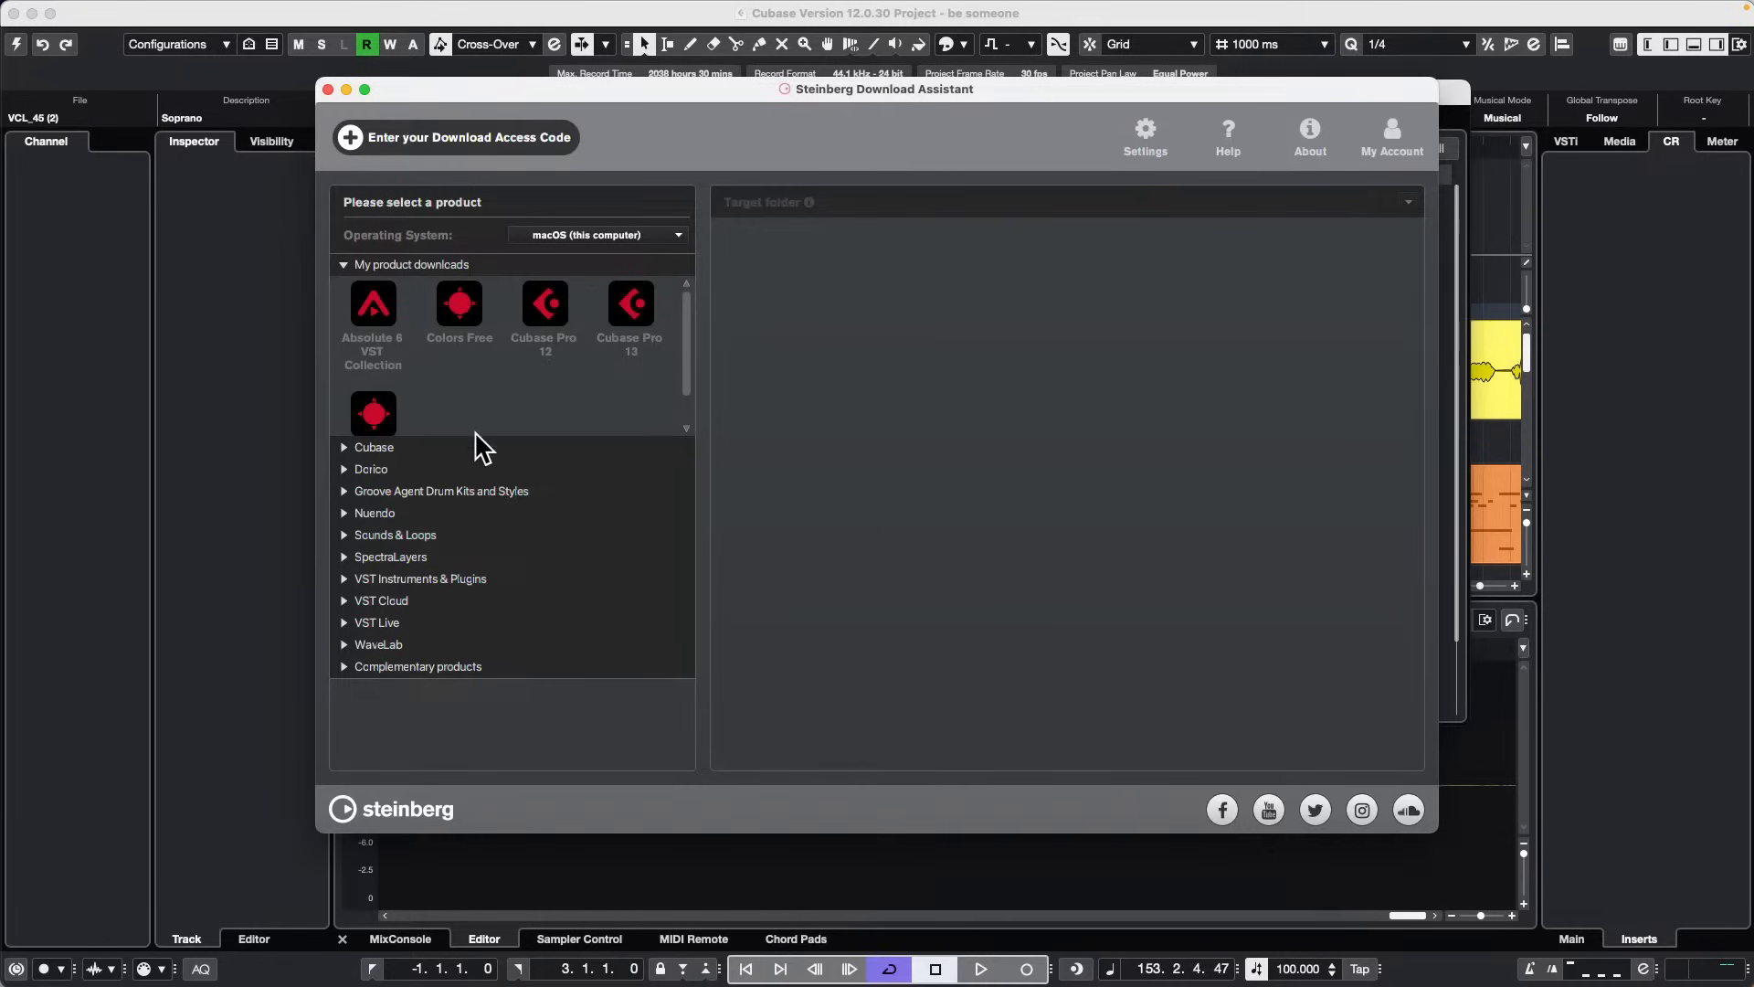
# Step: Examine the Cubase Pro 13 installers and optional content sets in Steinberg Download Assistant, then return to Cubase
pyautogui.click(651, 302)
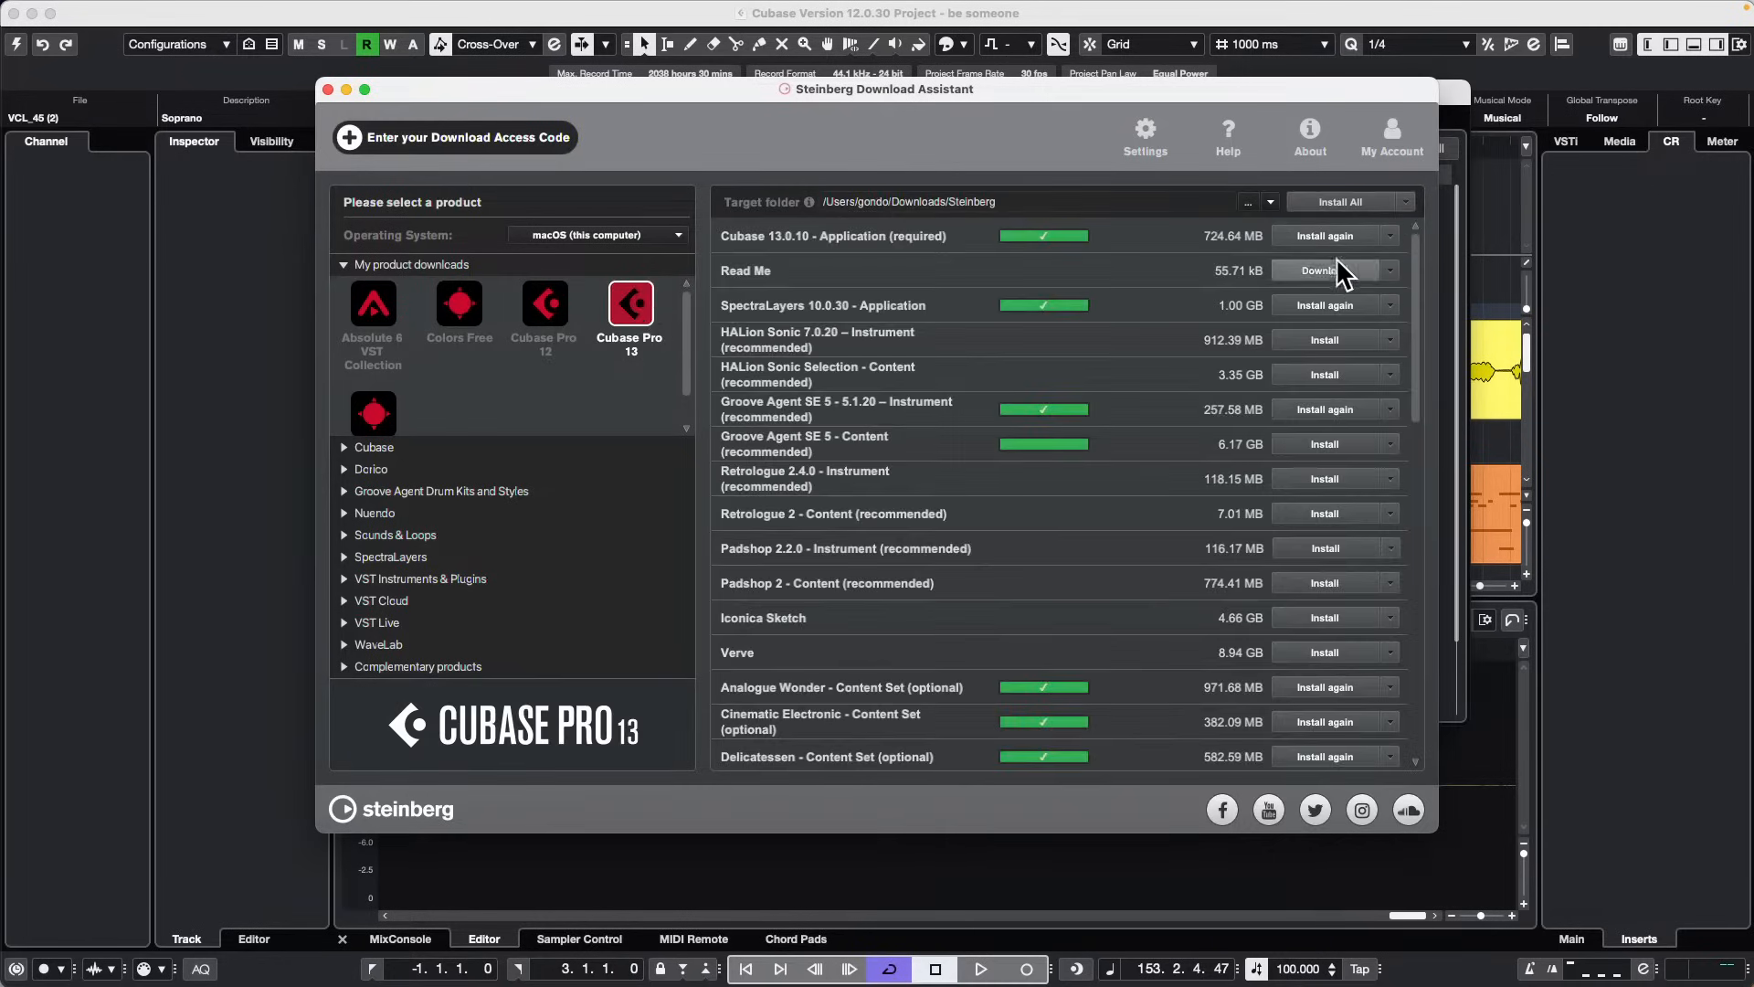
pyautogui.scroll(-5, 1060, 347)
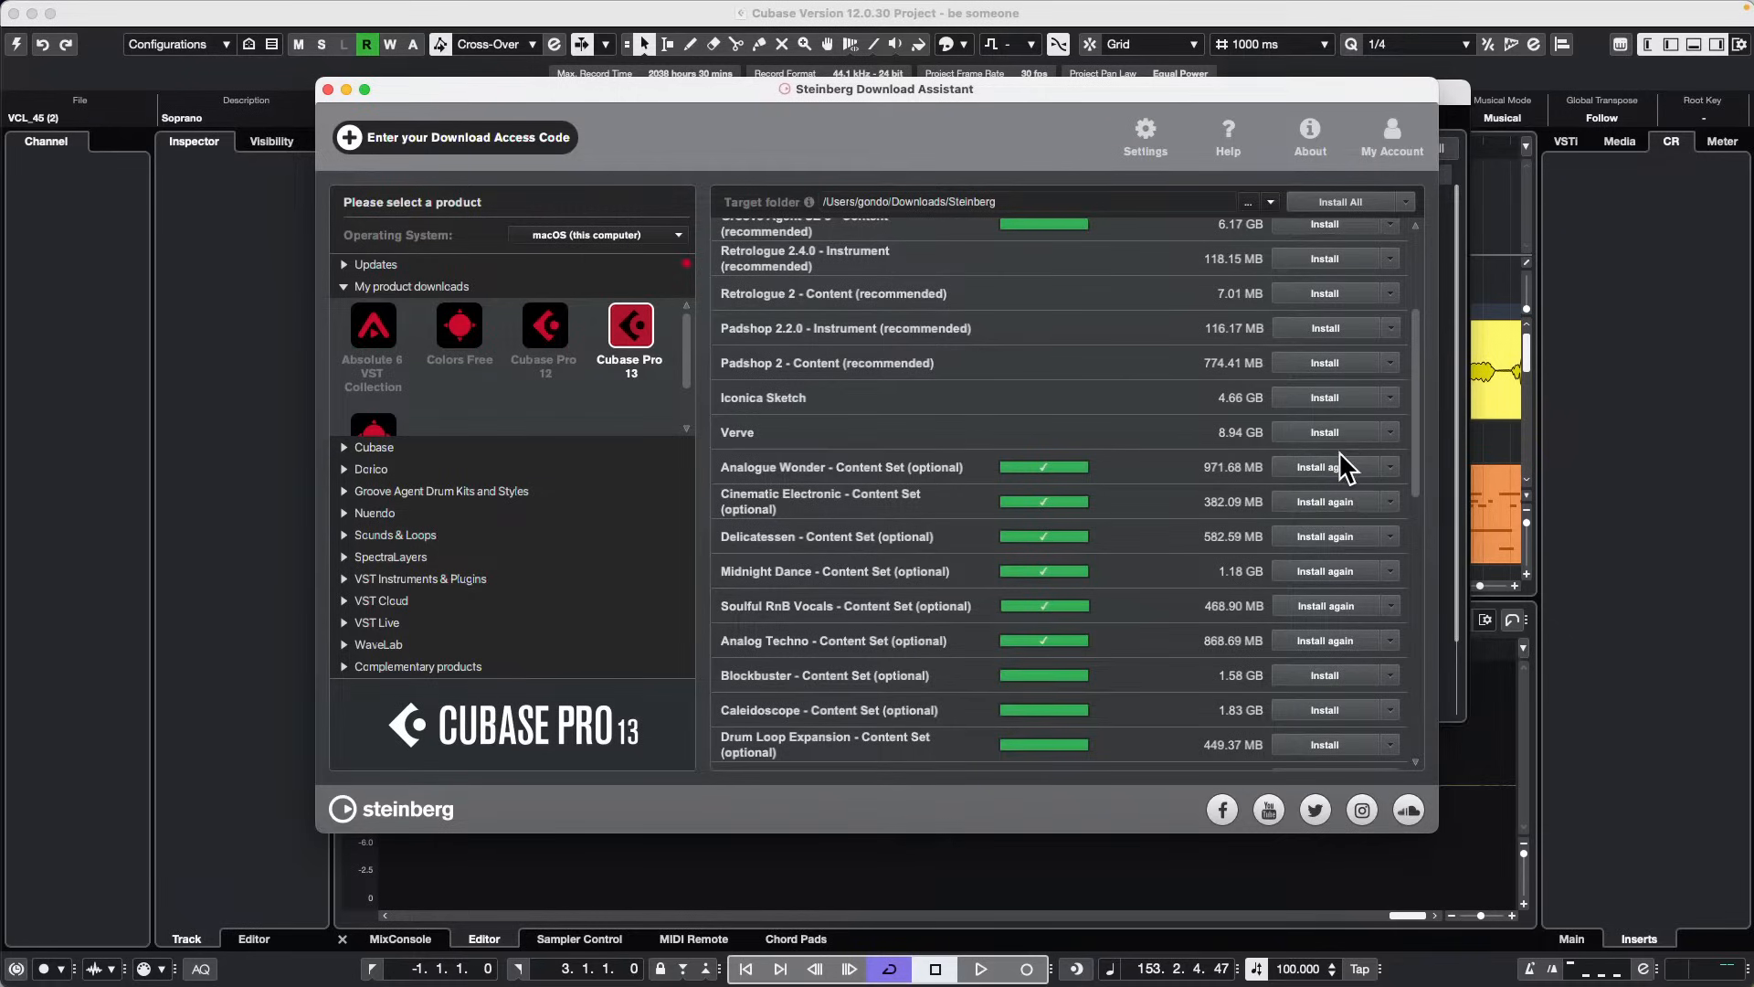
pyautogui.click(1624, 206)
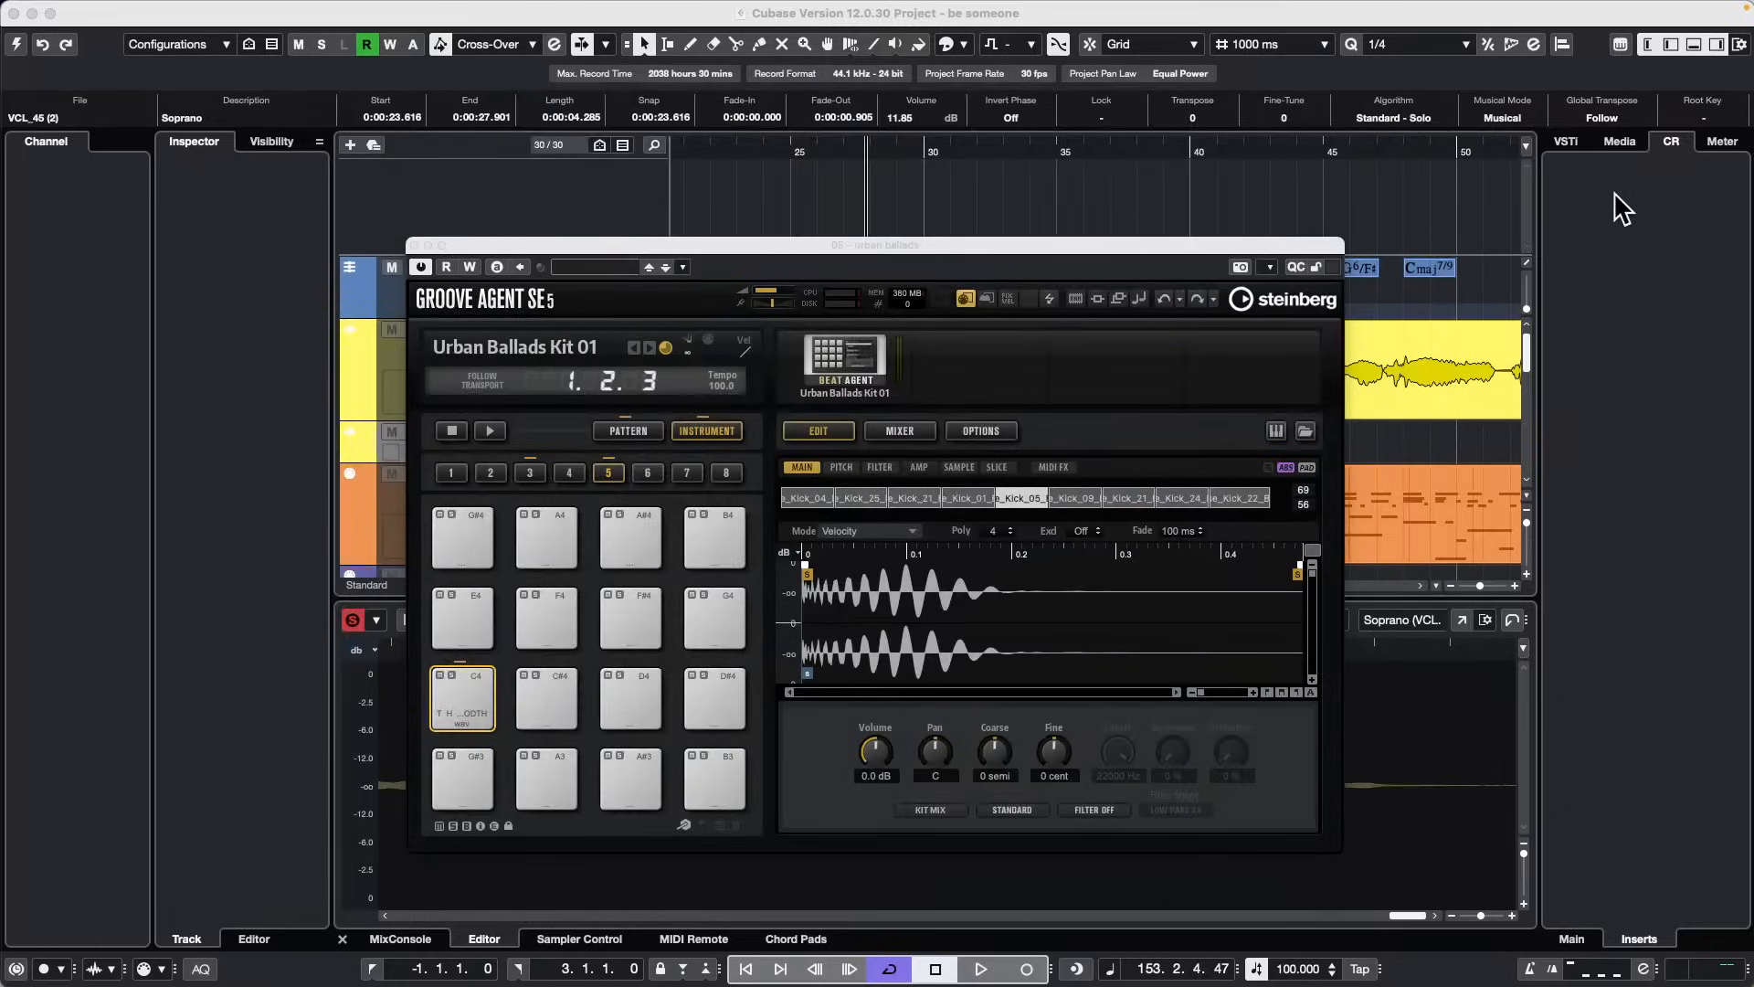
# Step: Browse the Cinematic Electronic loops in the Loops & Samples media and audition the Cinematic - Pad Loop B minor file
pyautogui.click(1620, 142)
pyautogui.click(1599, 406)
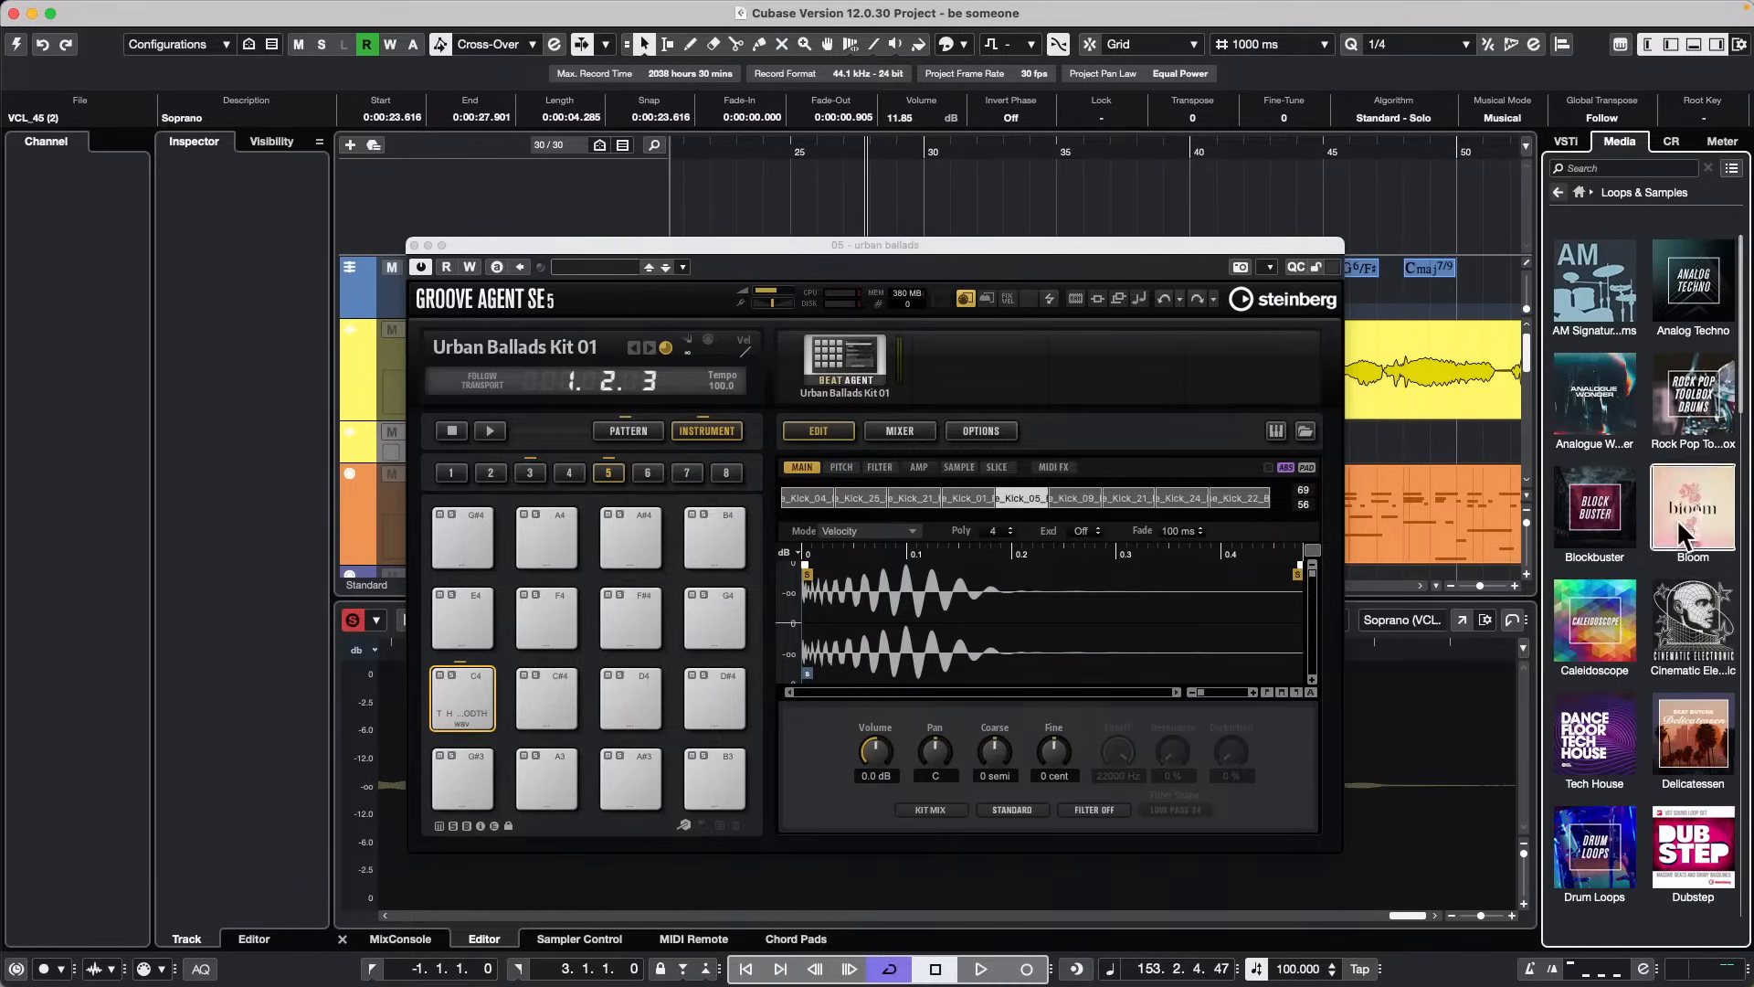
pyautogui.click(1692, 595)
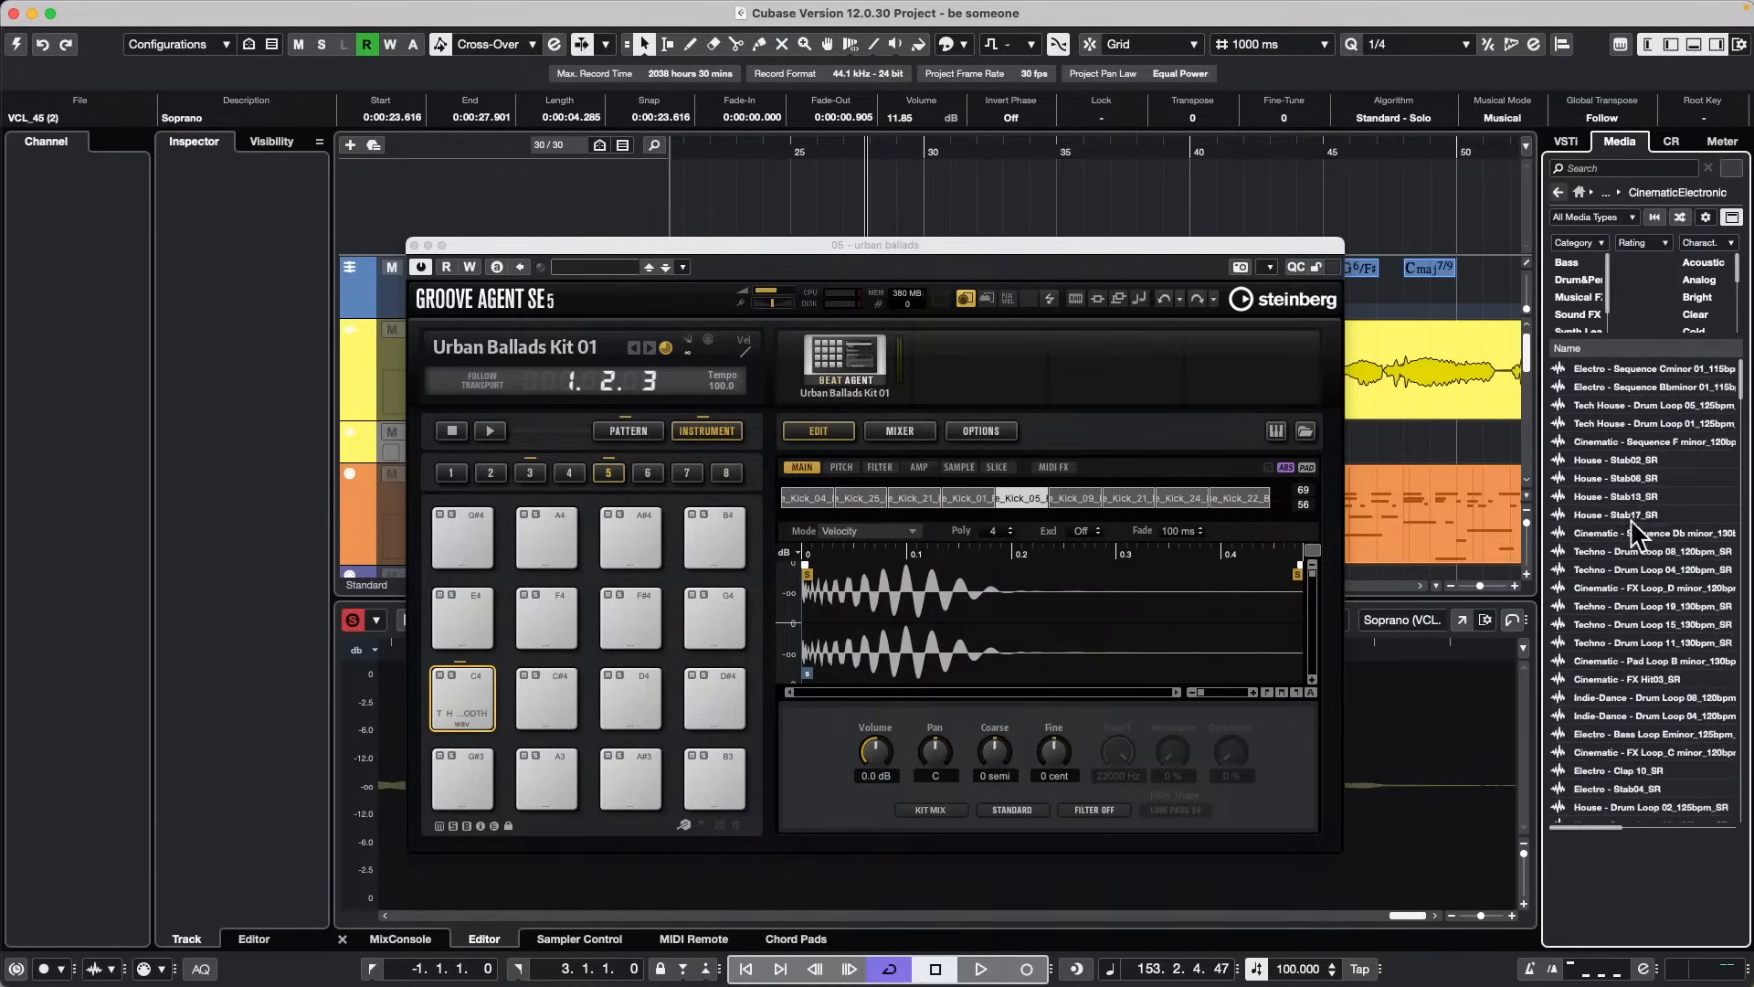
pyautogui.click(1630, 530)
pyautogui.click(1612, 658)
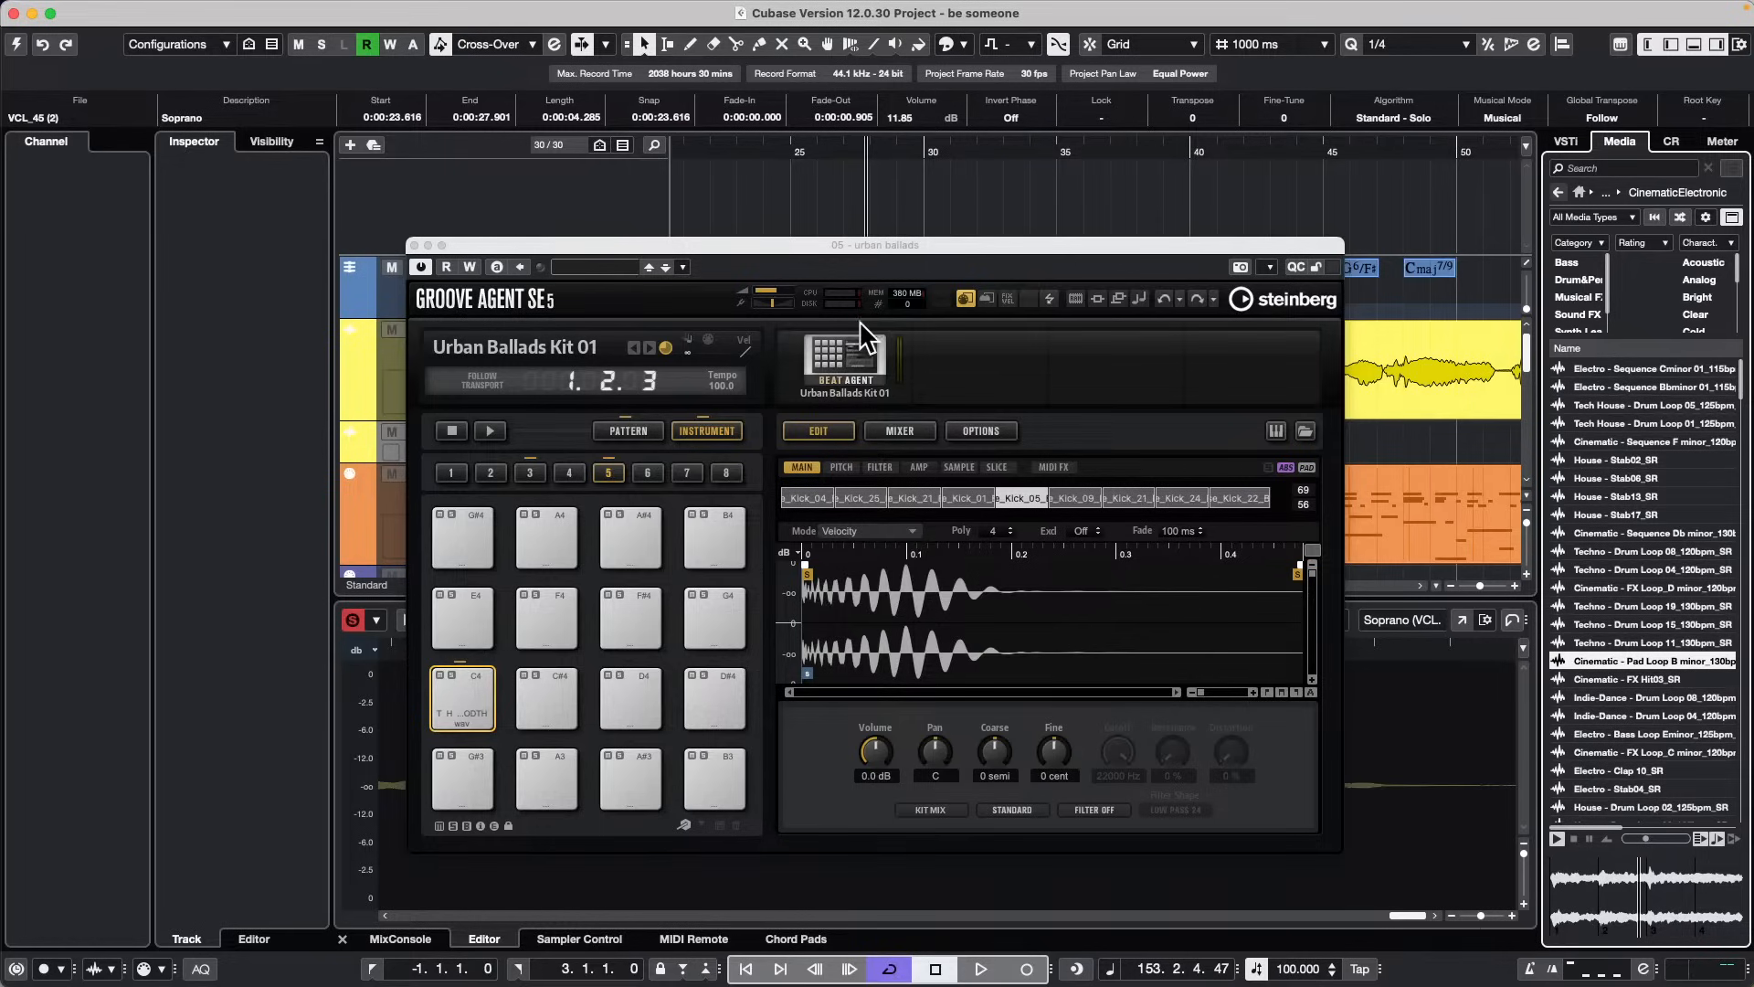
pyautogui.click(1555, 839)
pyautogui.click(1575, 839)
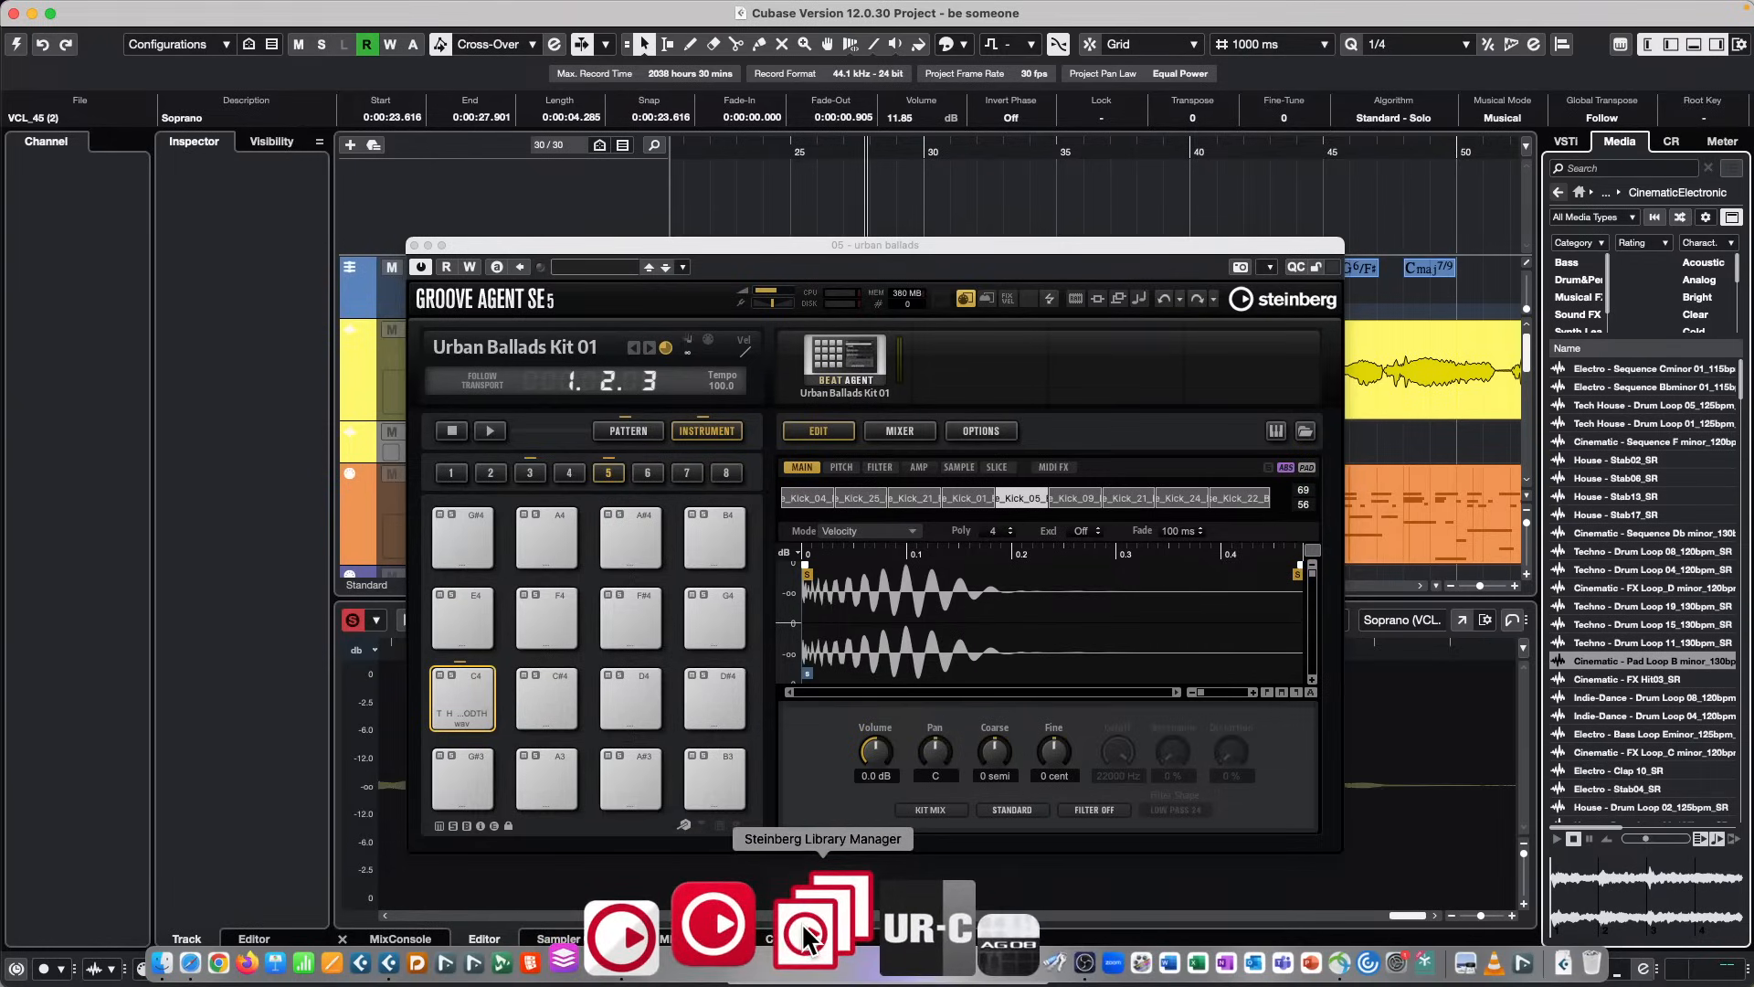
# Step: Open Steinberg Library Manager, look through the installed Cubase/Nuendo libraries and close it
pyautogui.click(804, 937)
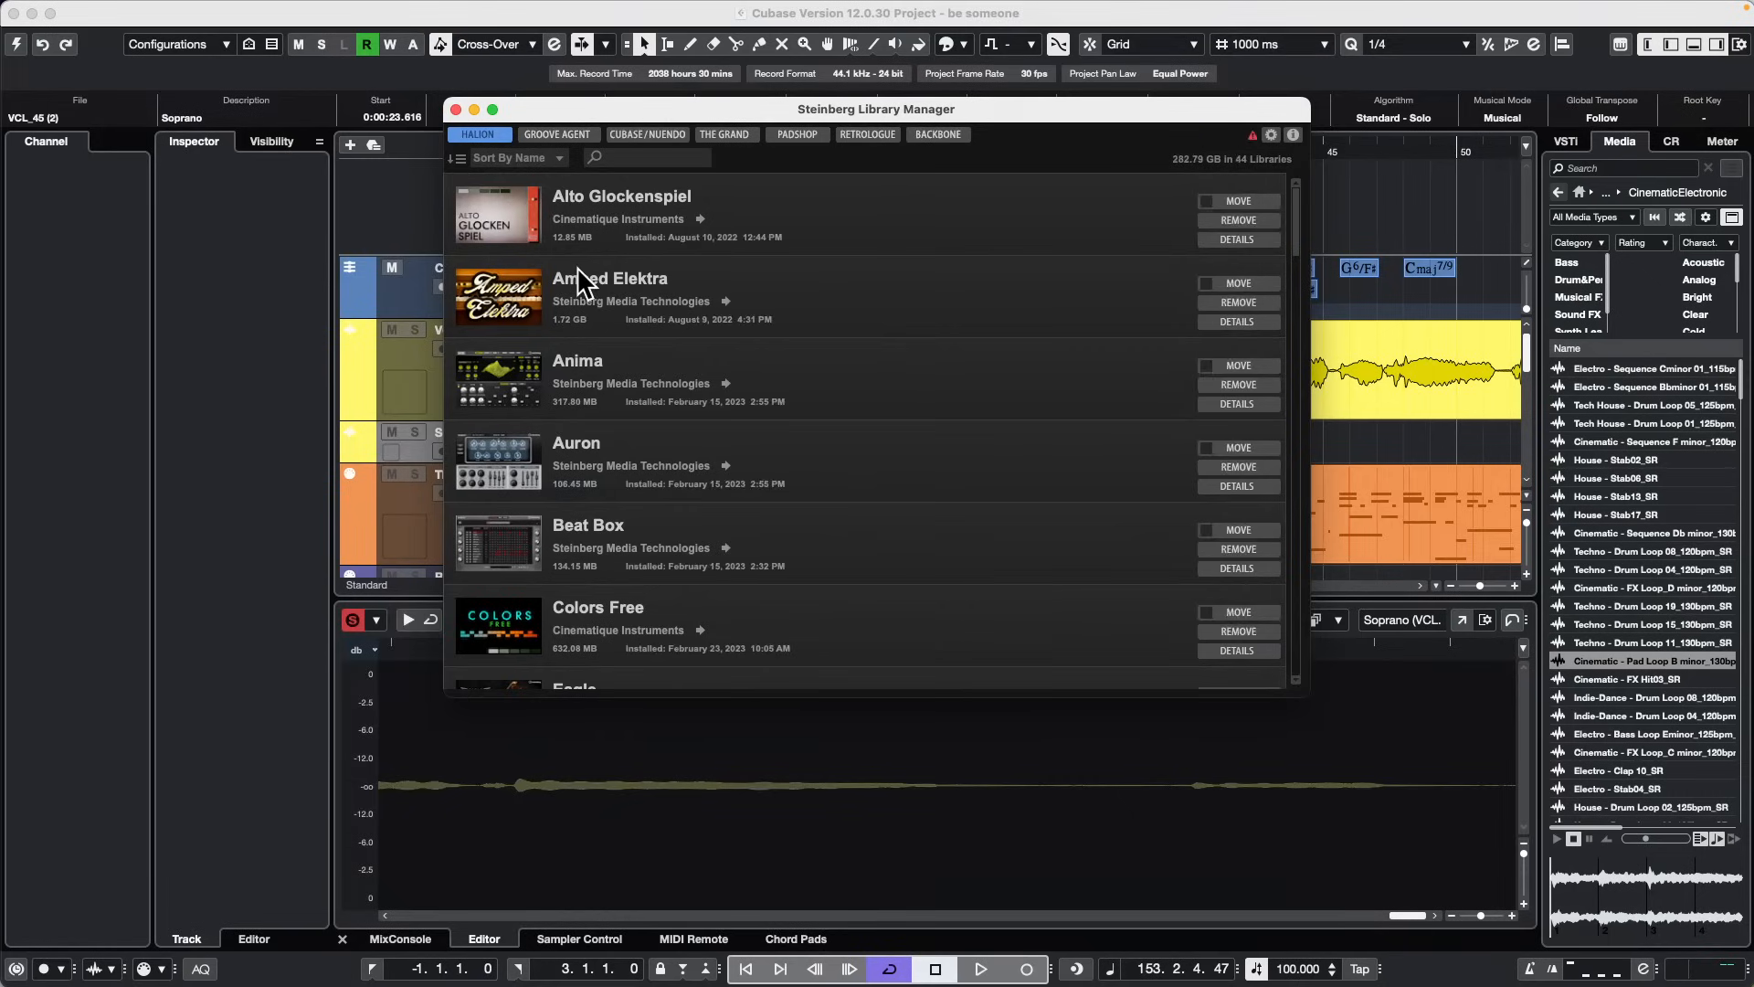
pyautogui.click(631, 135)
pyautogui.scroll(-10, 640, 398)
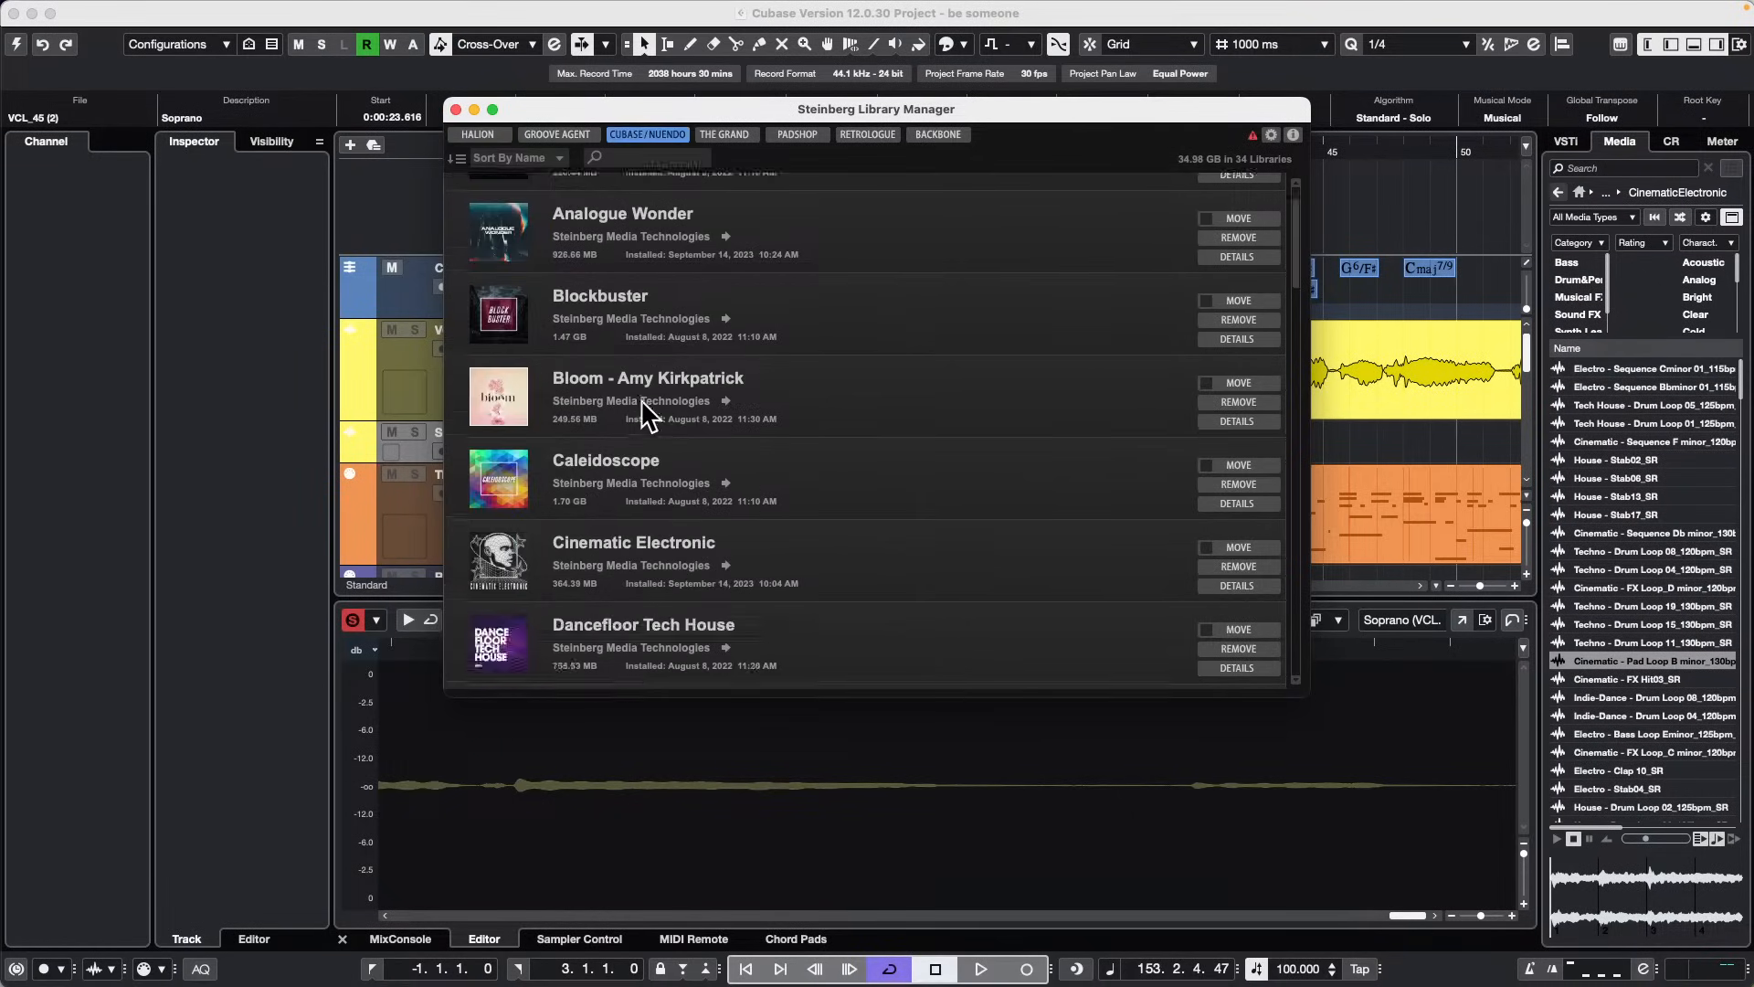
pyautogui.scroll(-15, 640, 399)
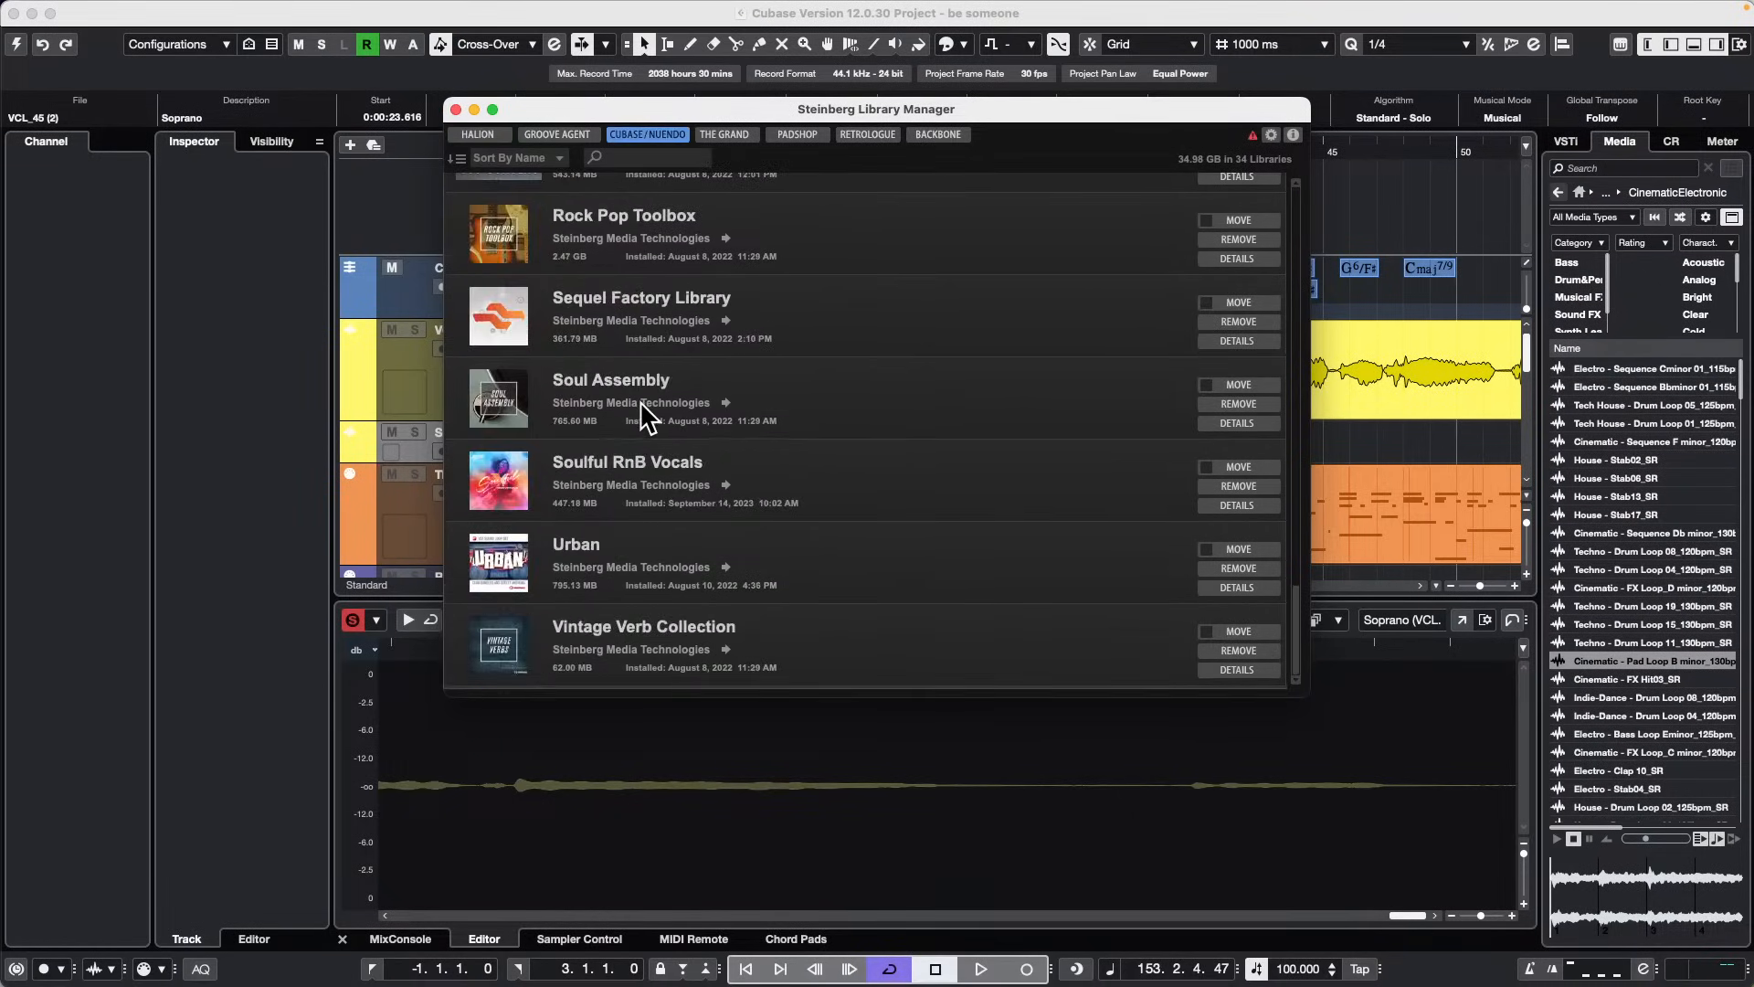
pyautogui.scroll(20, 640, 399)
pyautogui.scroll(5, 639, 398)
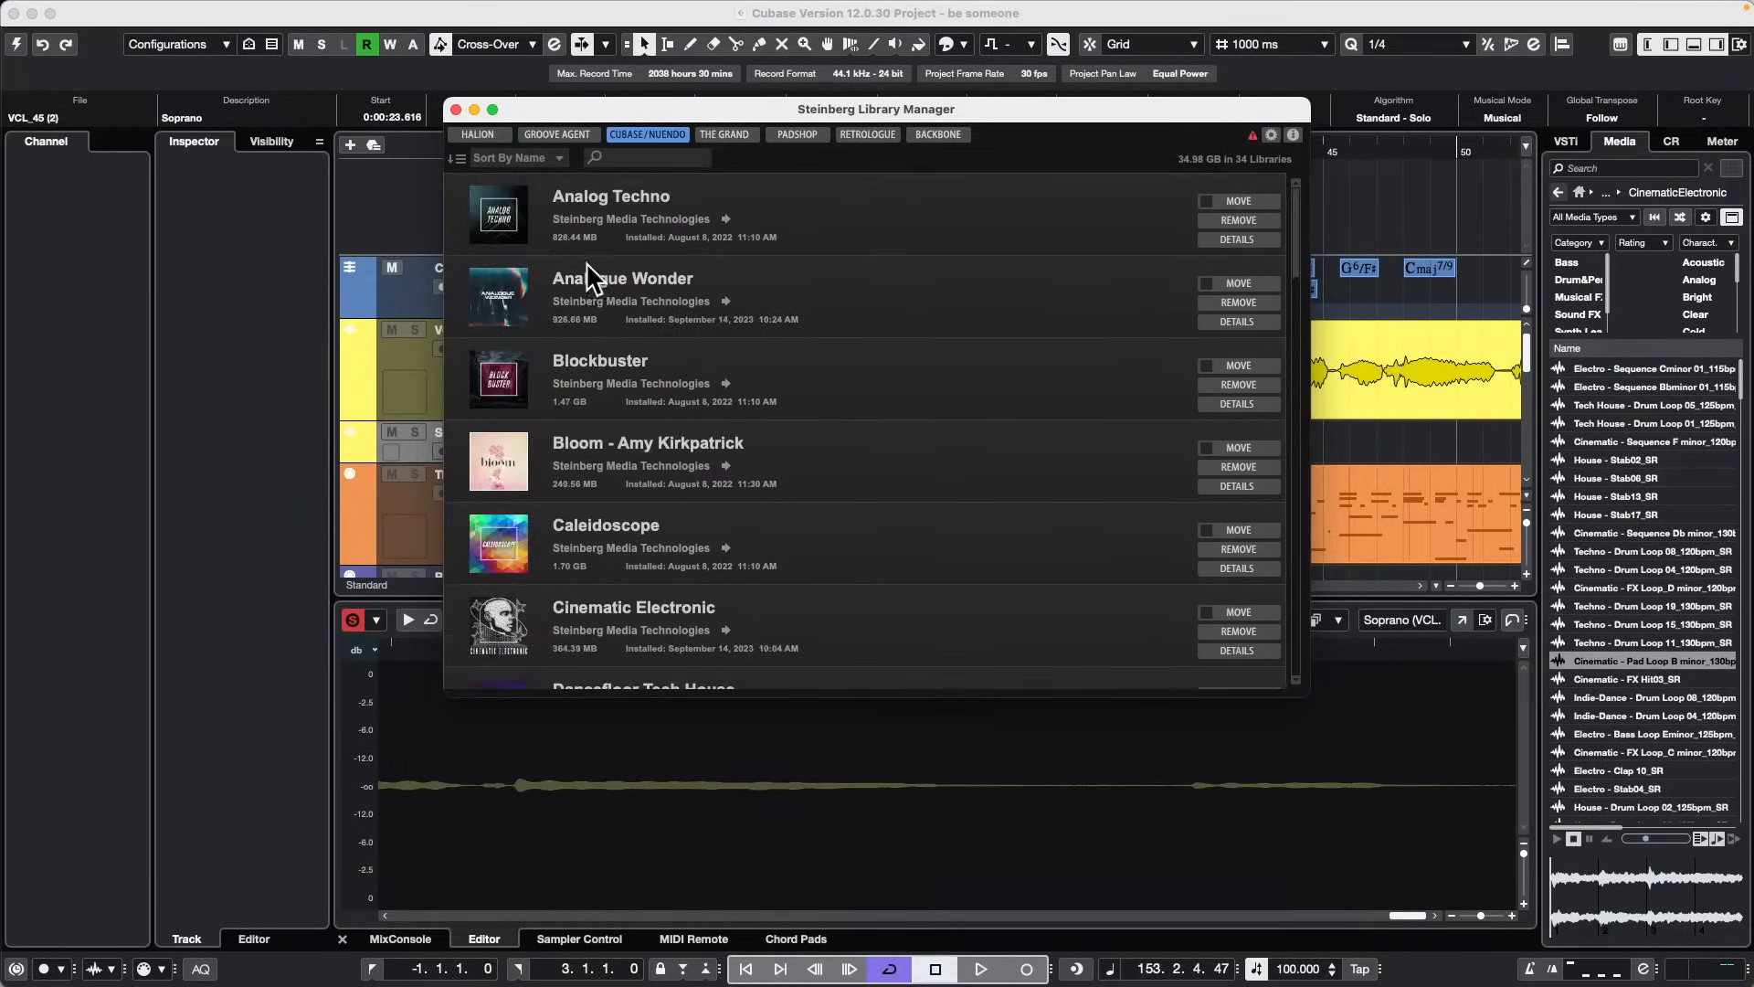
pyautogui.click(455, 109)
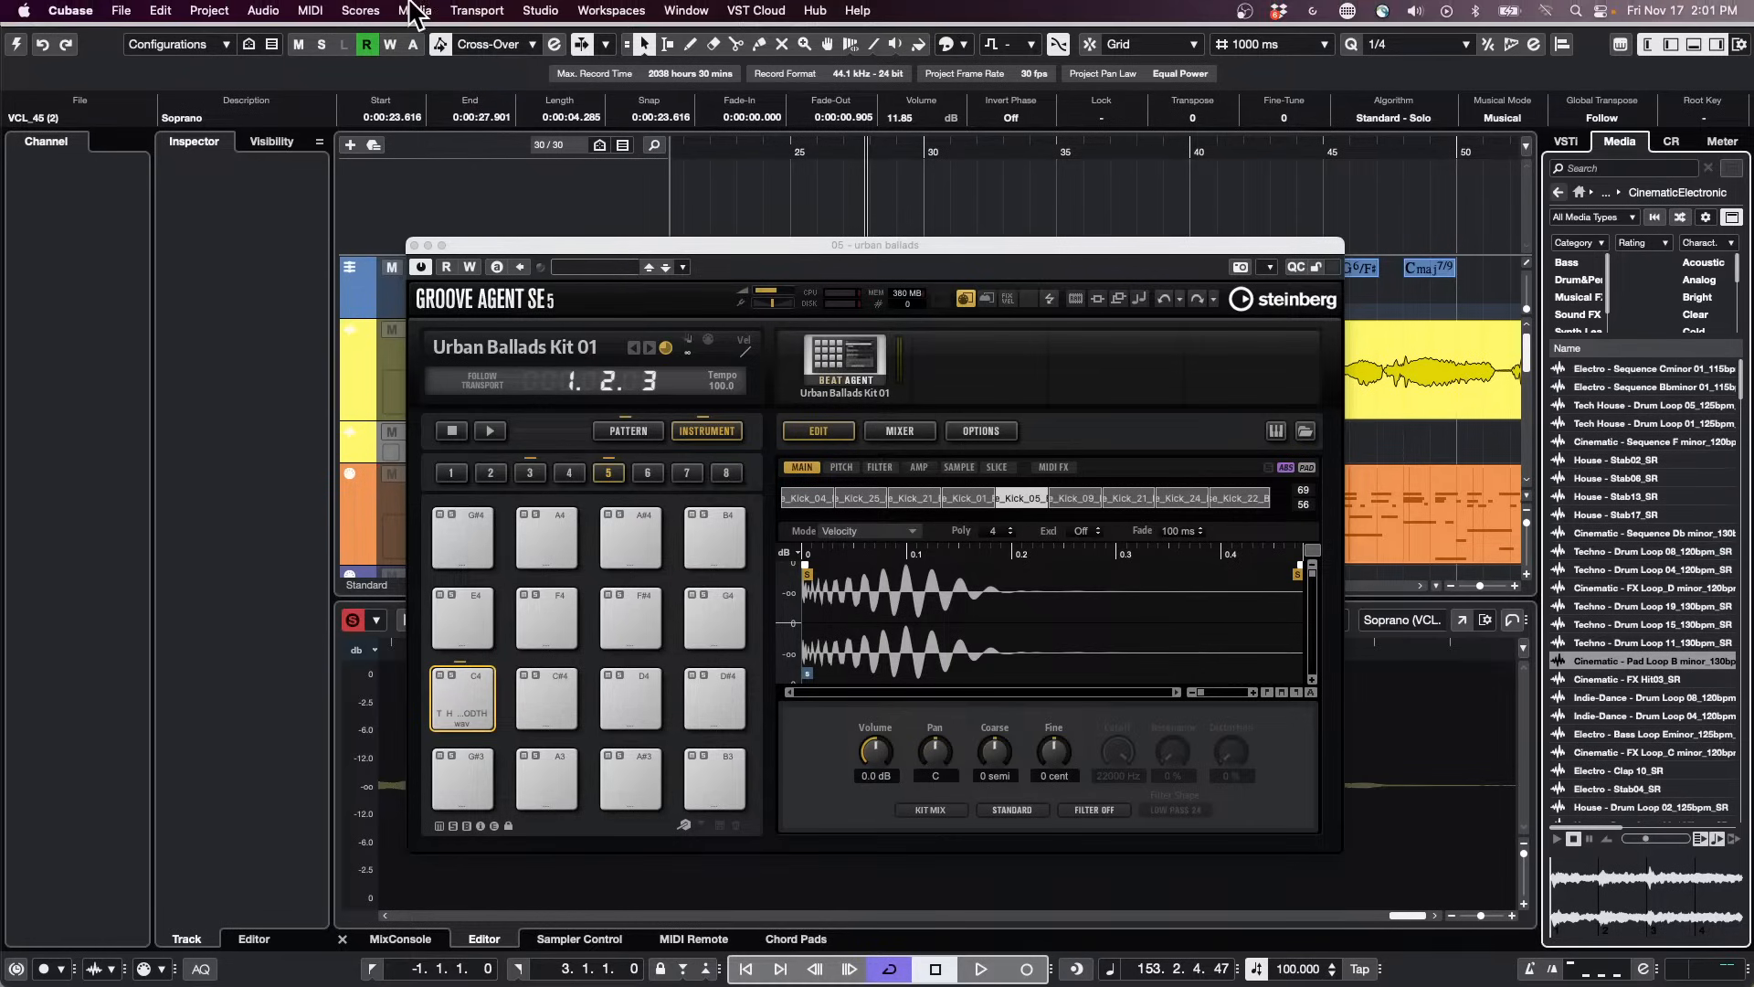
# Step: Open MediaBay, rescan the disk for the Cinematic Electronic folder under VST Sound, and close MediaBay
pyautogui.click(413, 10)
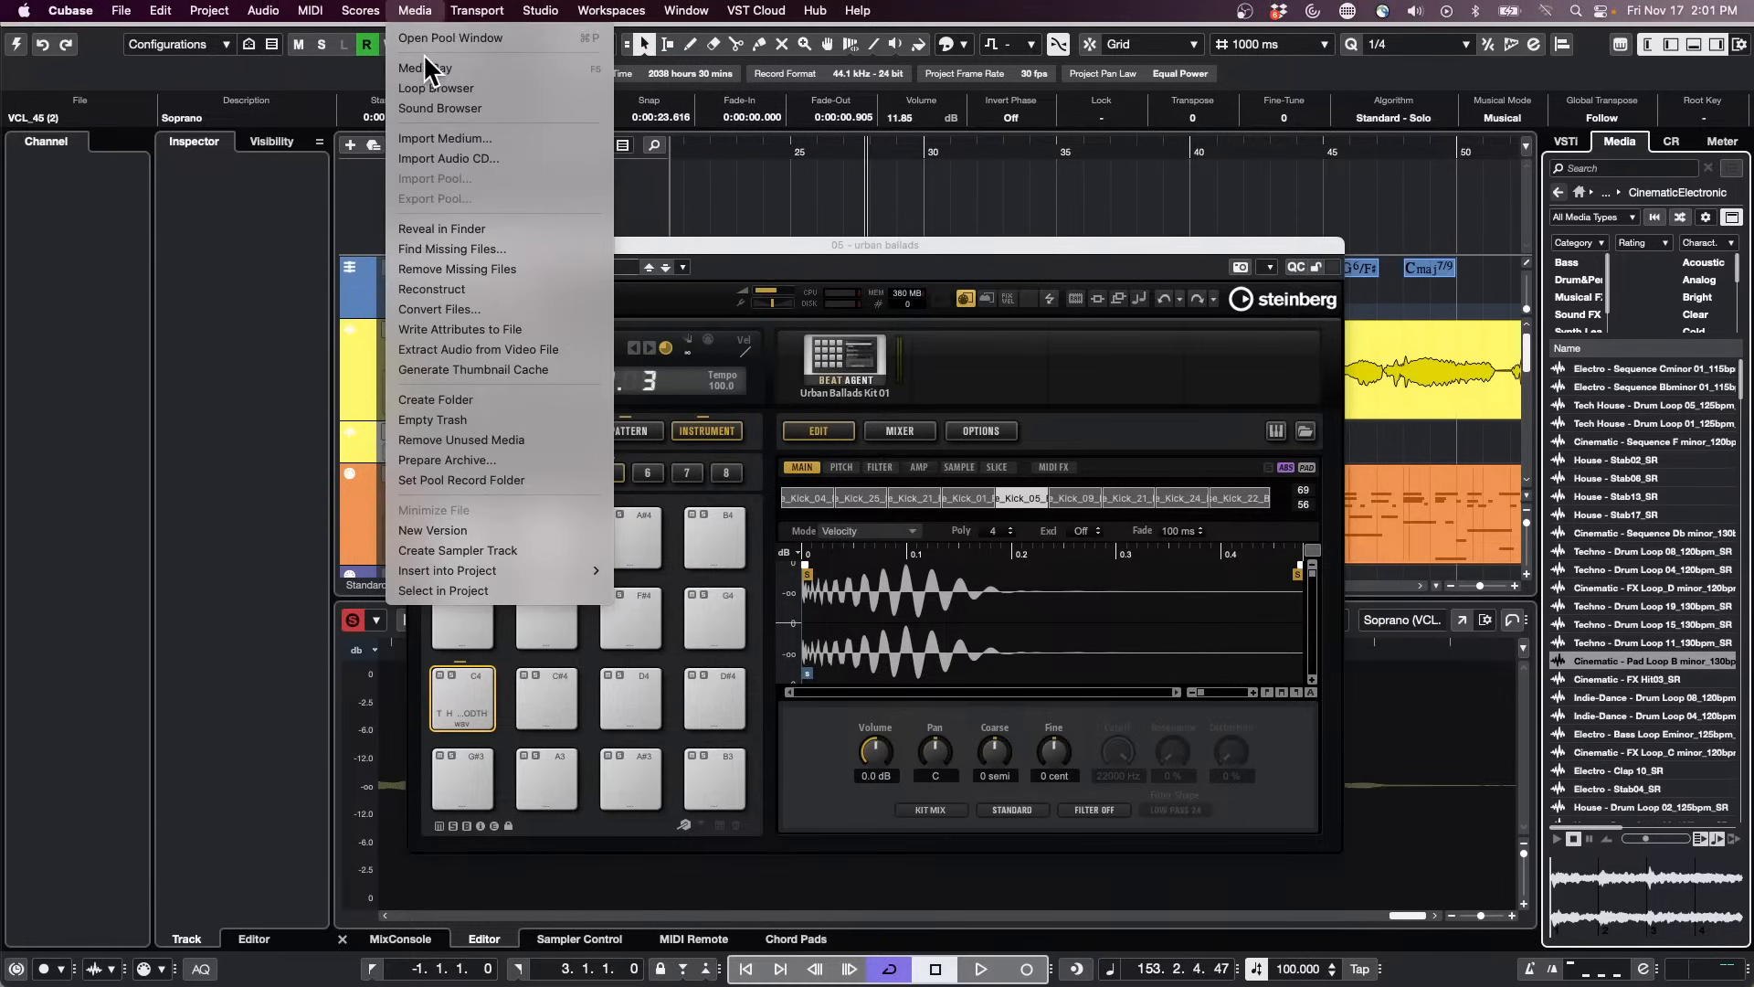
pyautogui.click(424, 68)
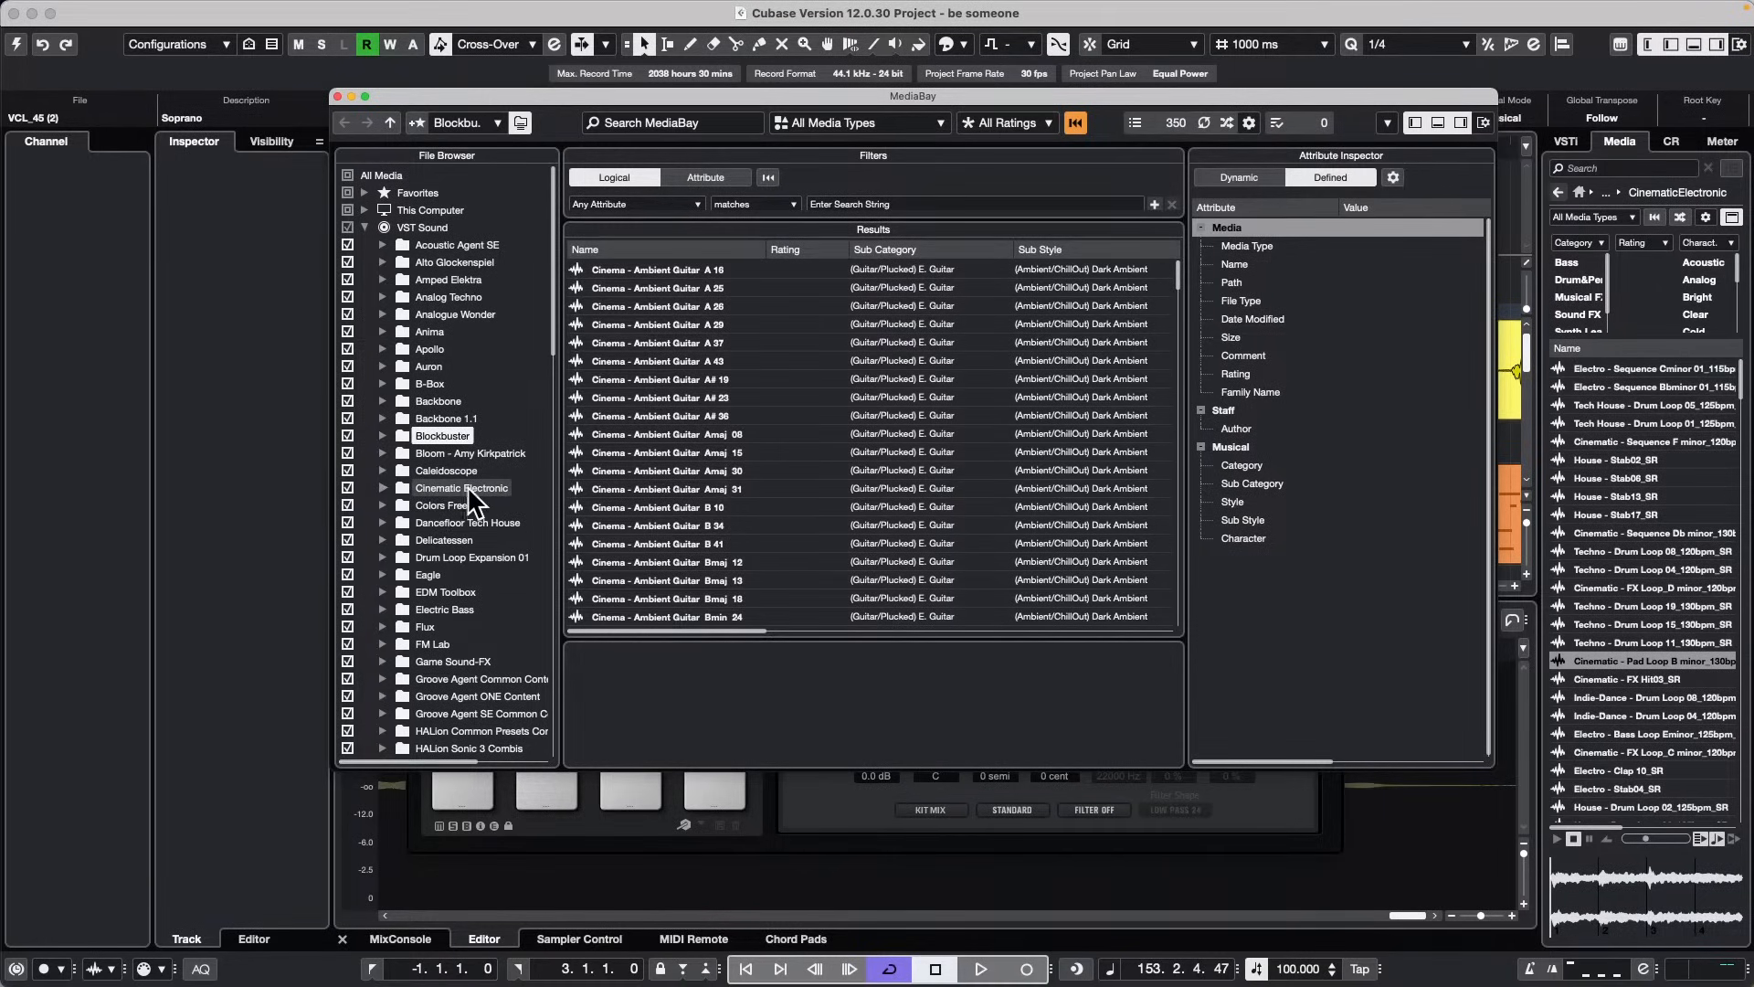
pyautogui.click(470, 493)
pyautogui.rightClick(470, 495)
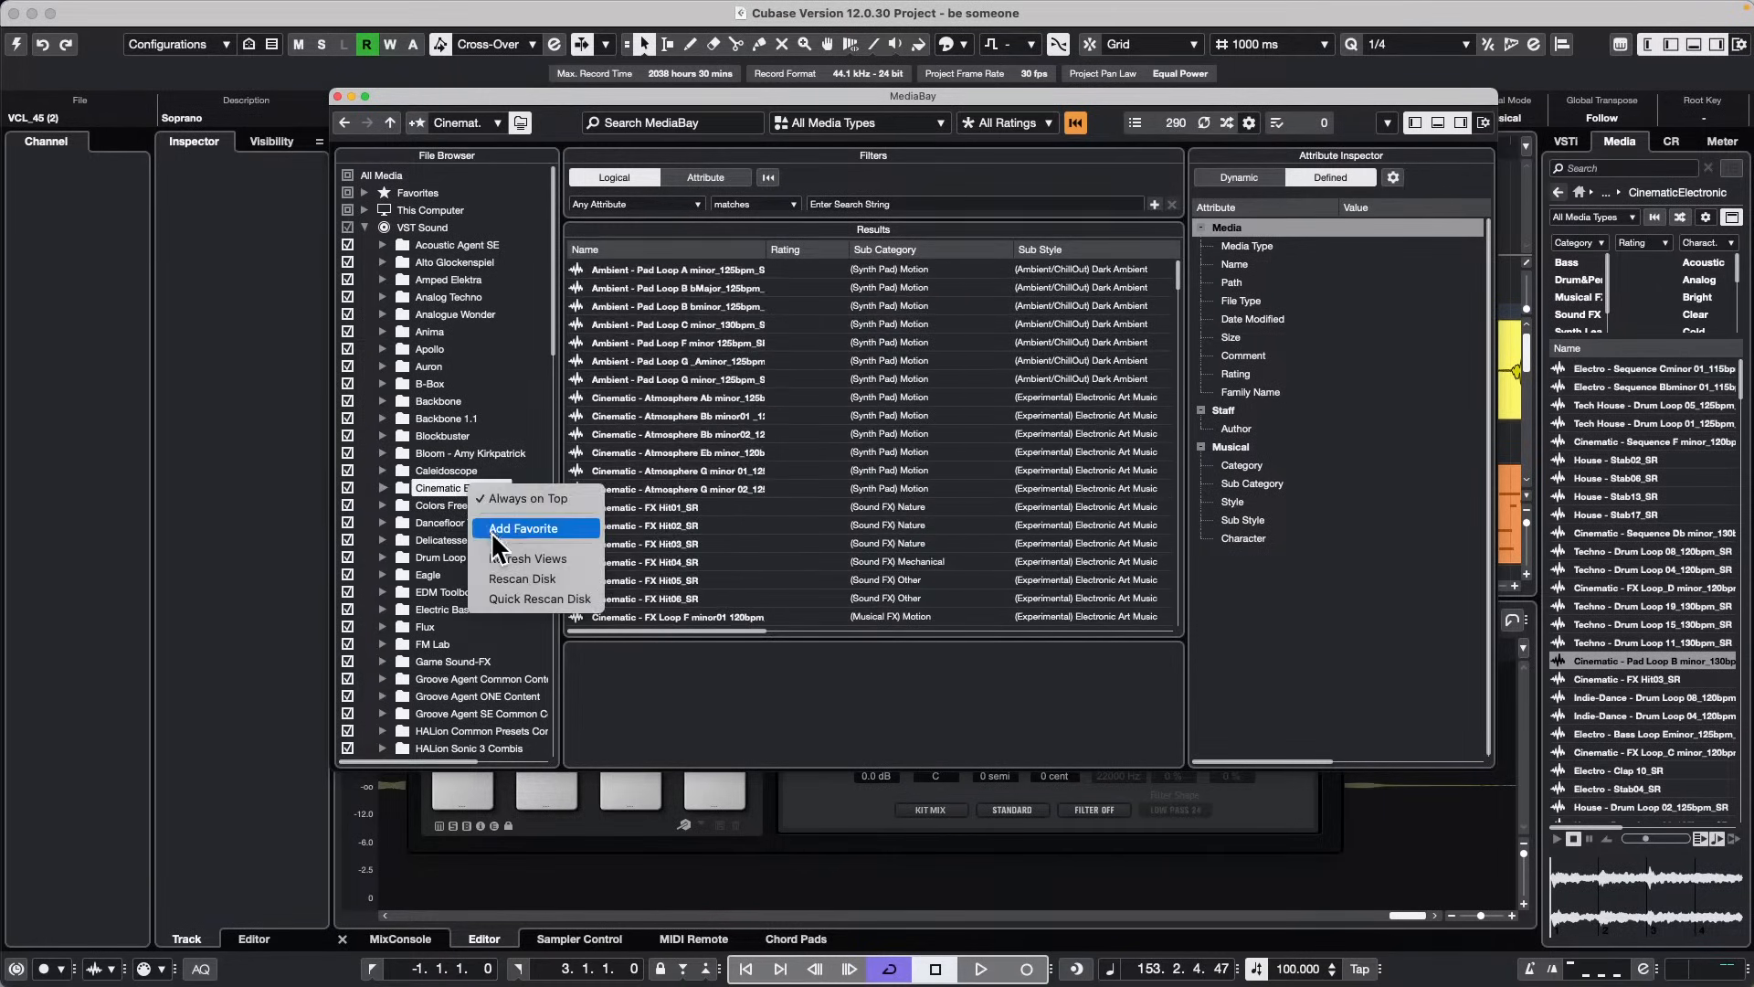
pyautogui.click(538, 579)
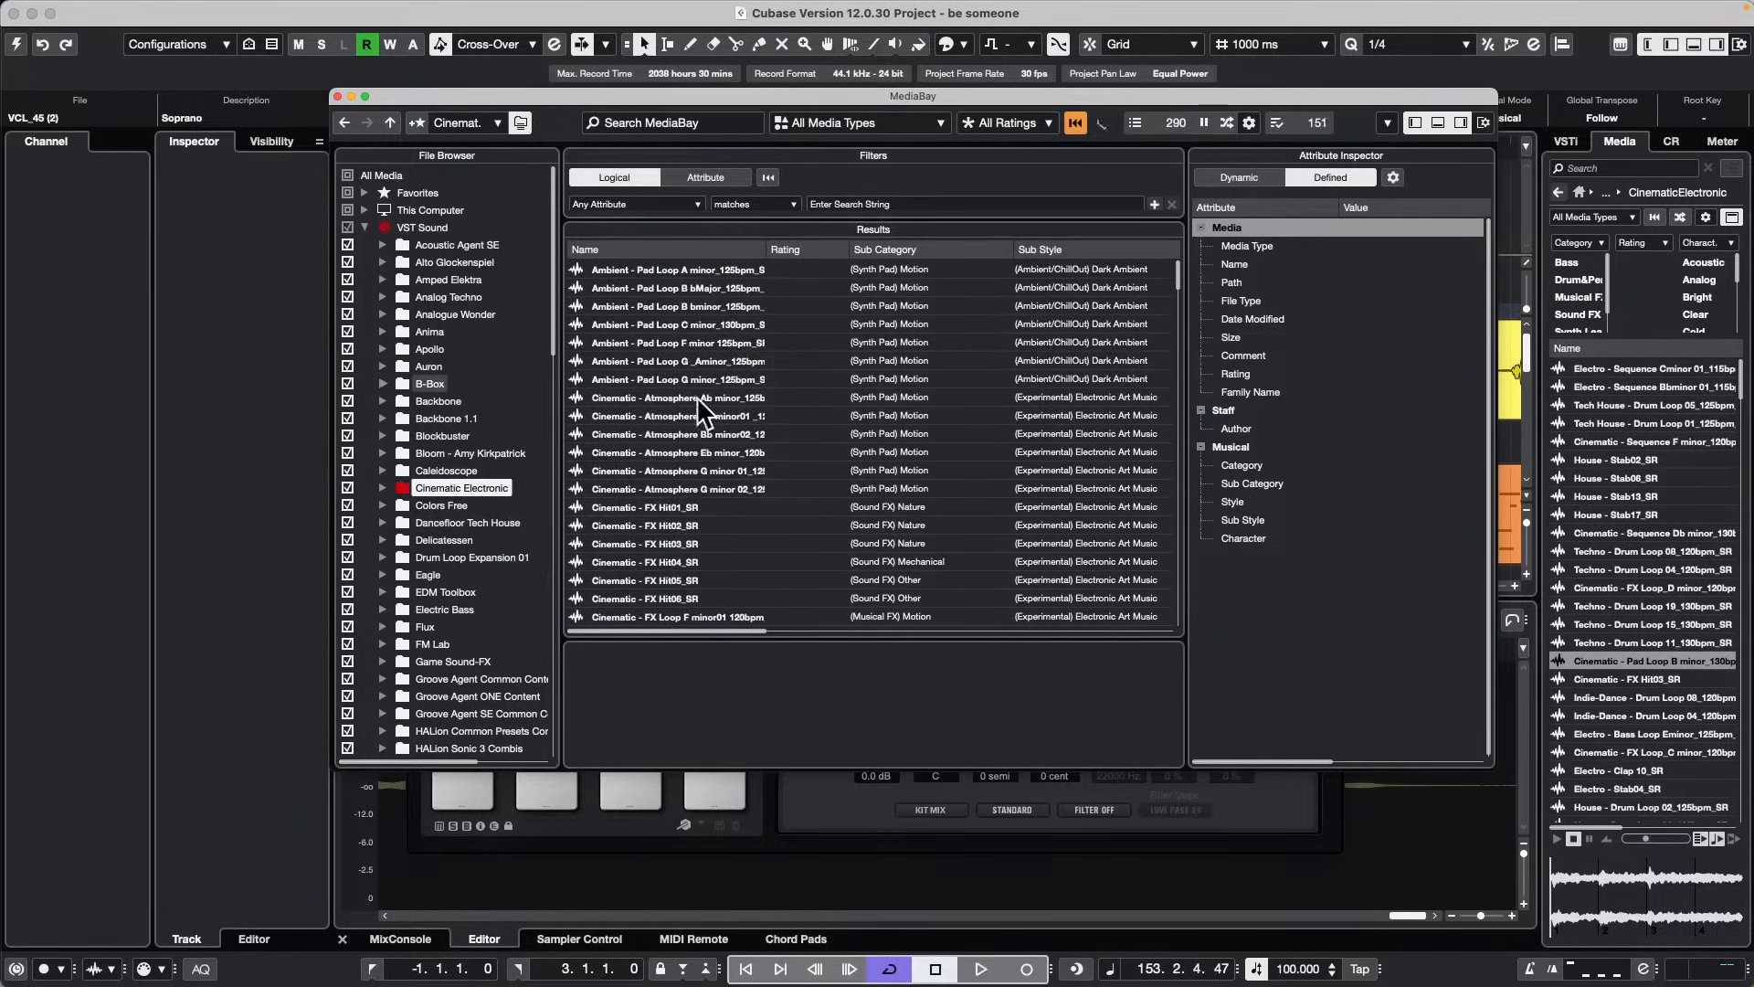
pyautogui.click(338, 94)
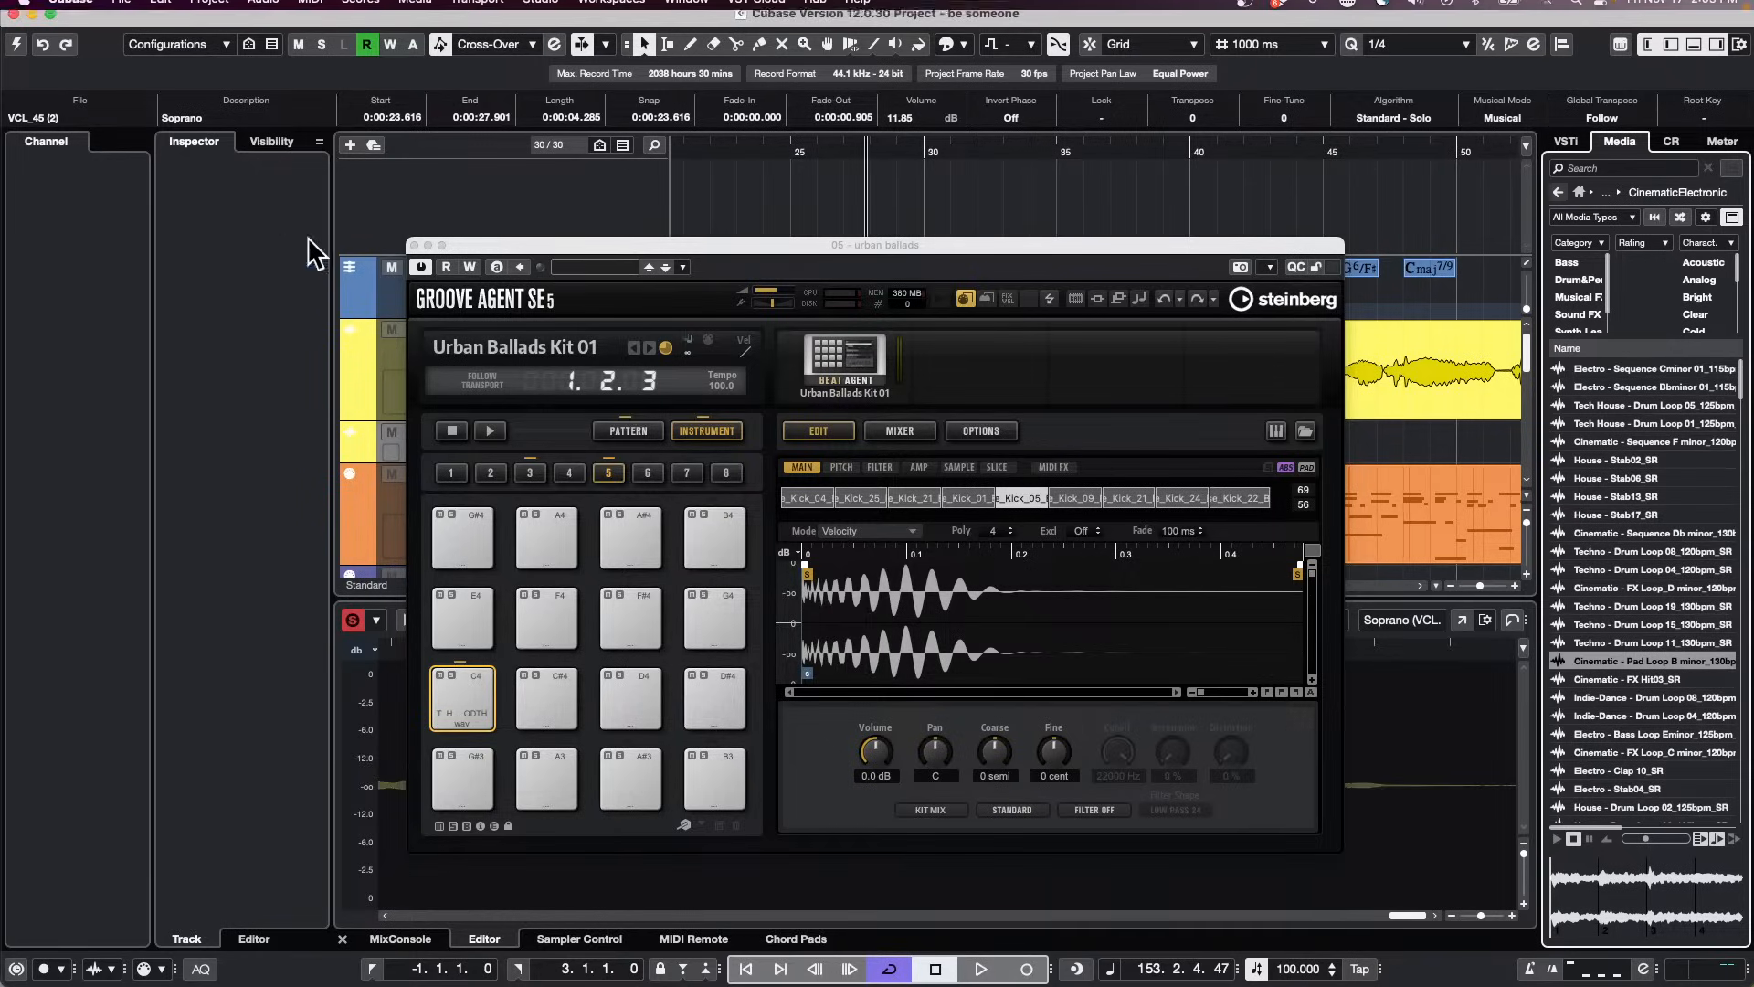
# Step: Close the Groove Agent SE window and activate the be someone project
pyautogui.click(413, 244)
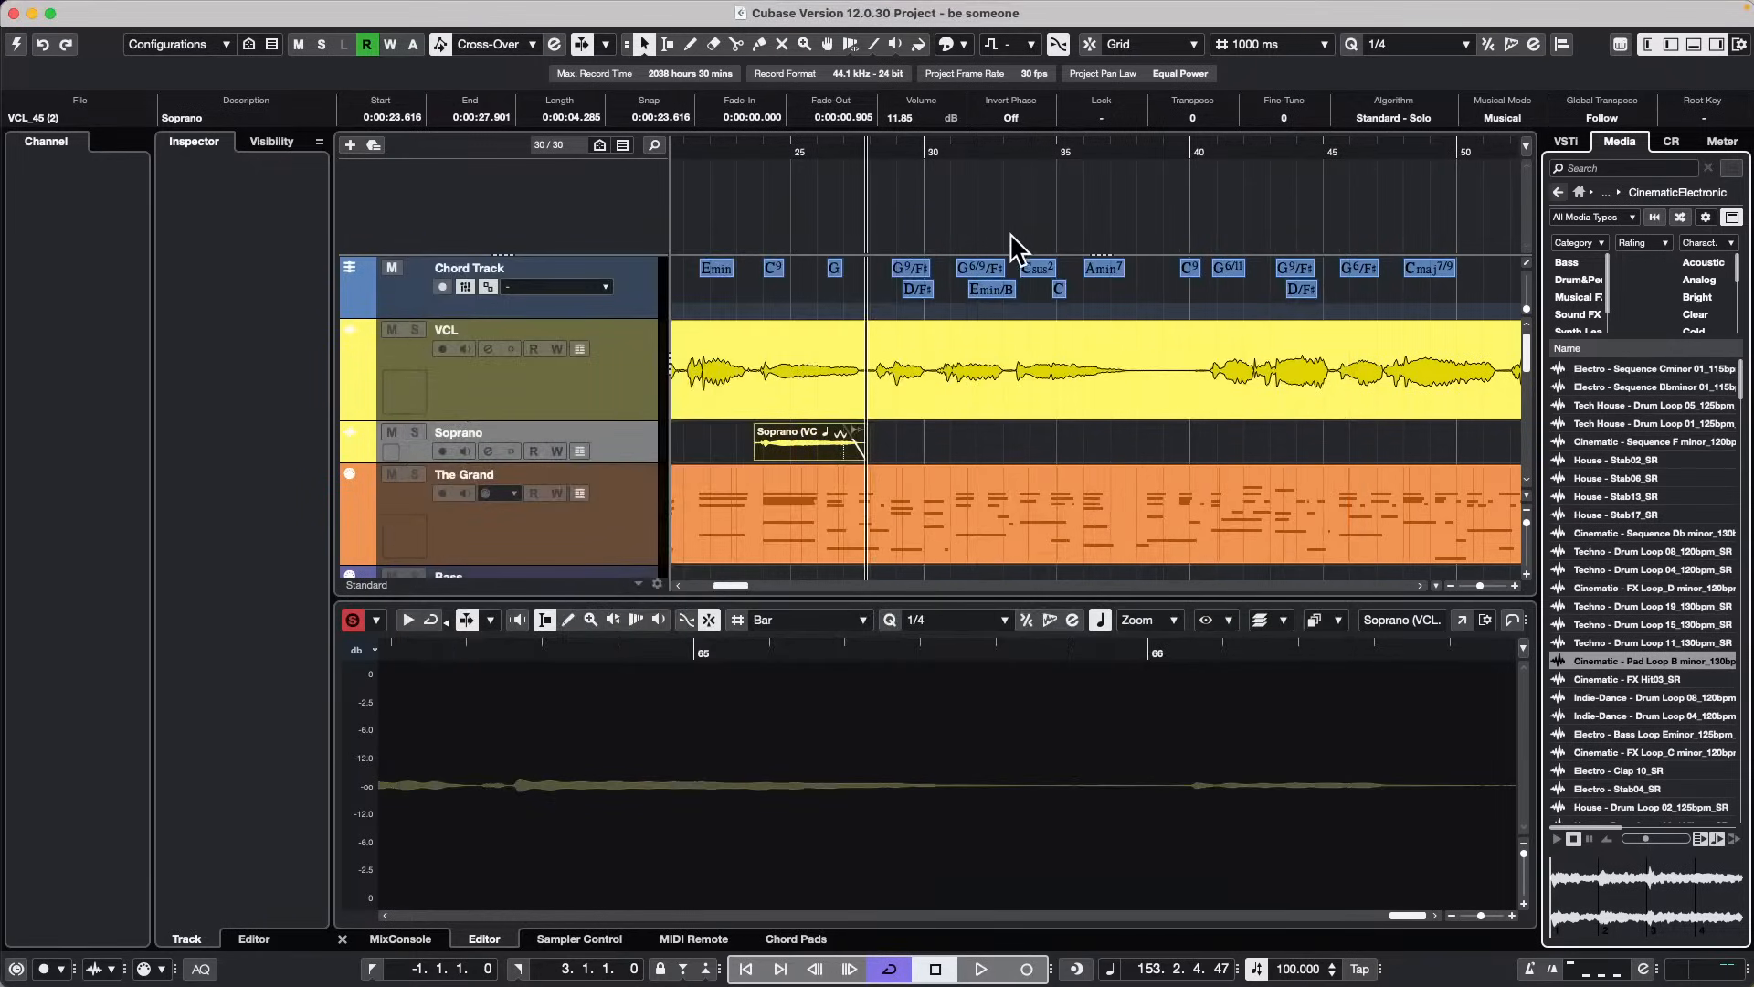
pyautogui.scroll(-5, 1014, 361)
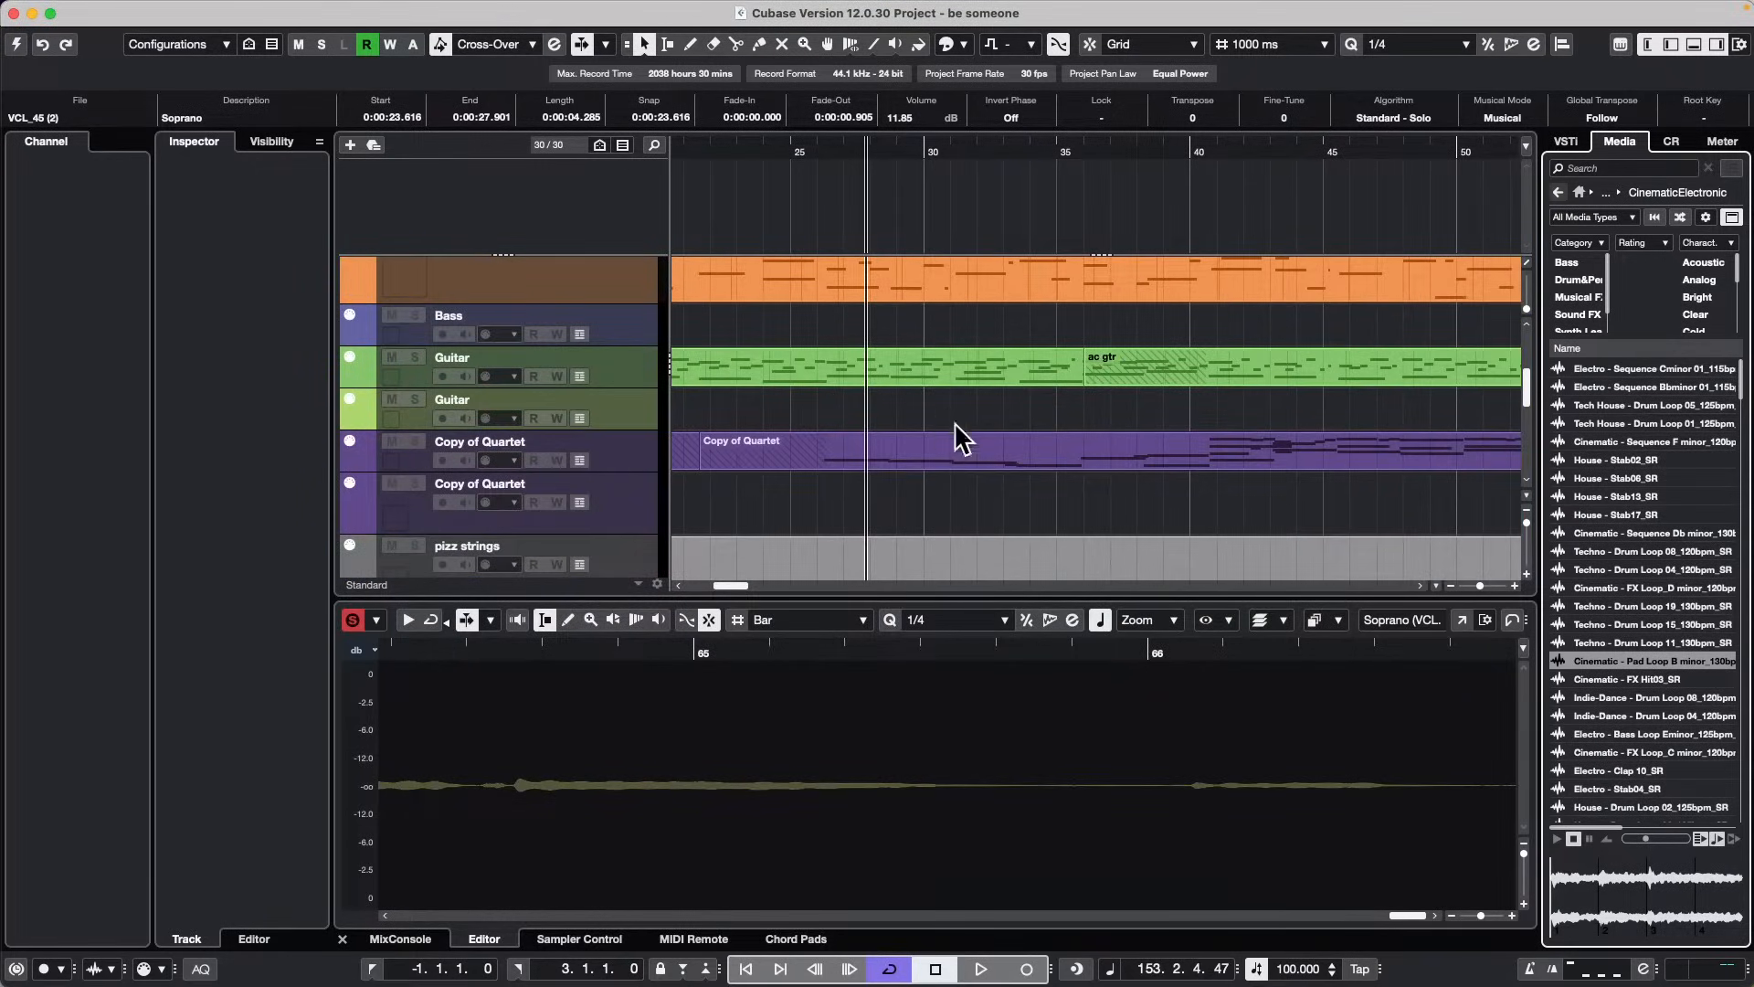
pyautogui.click(825, 150)
pyautogui.moveTo(822, 137); pyautogui.dragTo(800, 71)
pyautogui.click(17, 45)
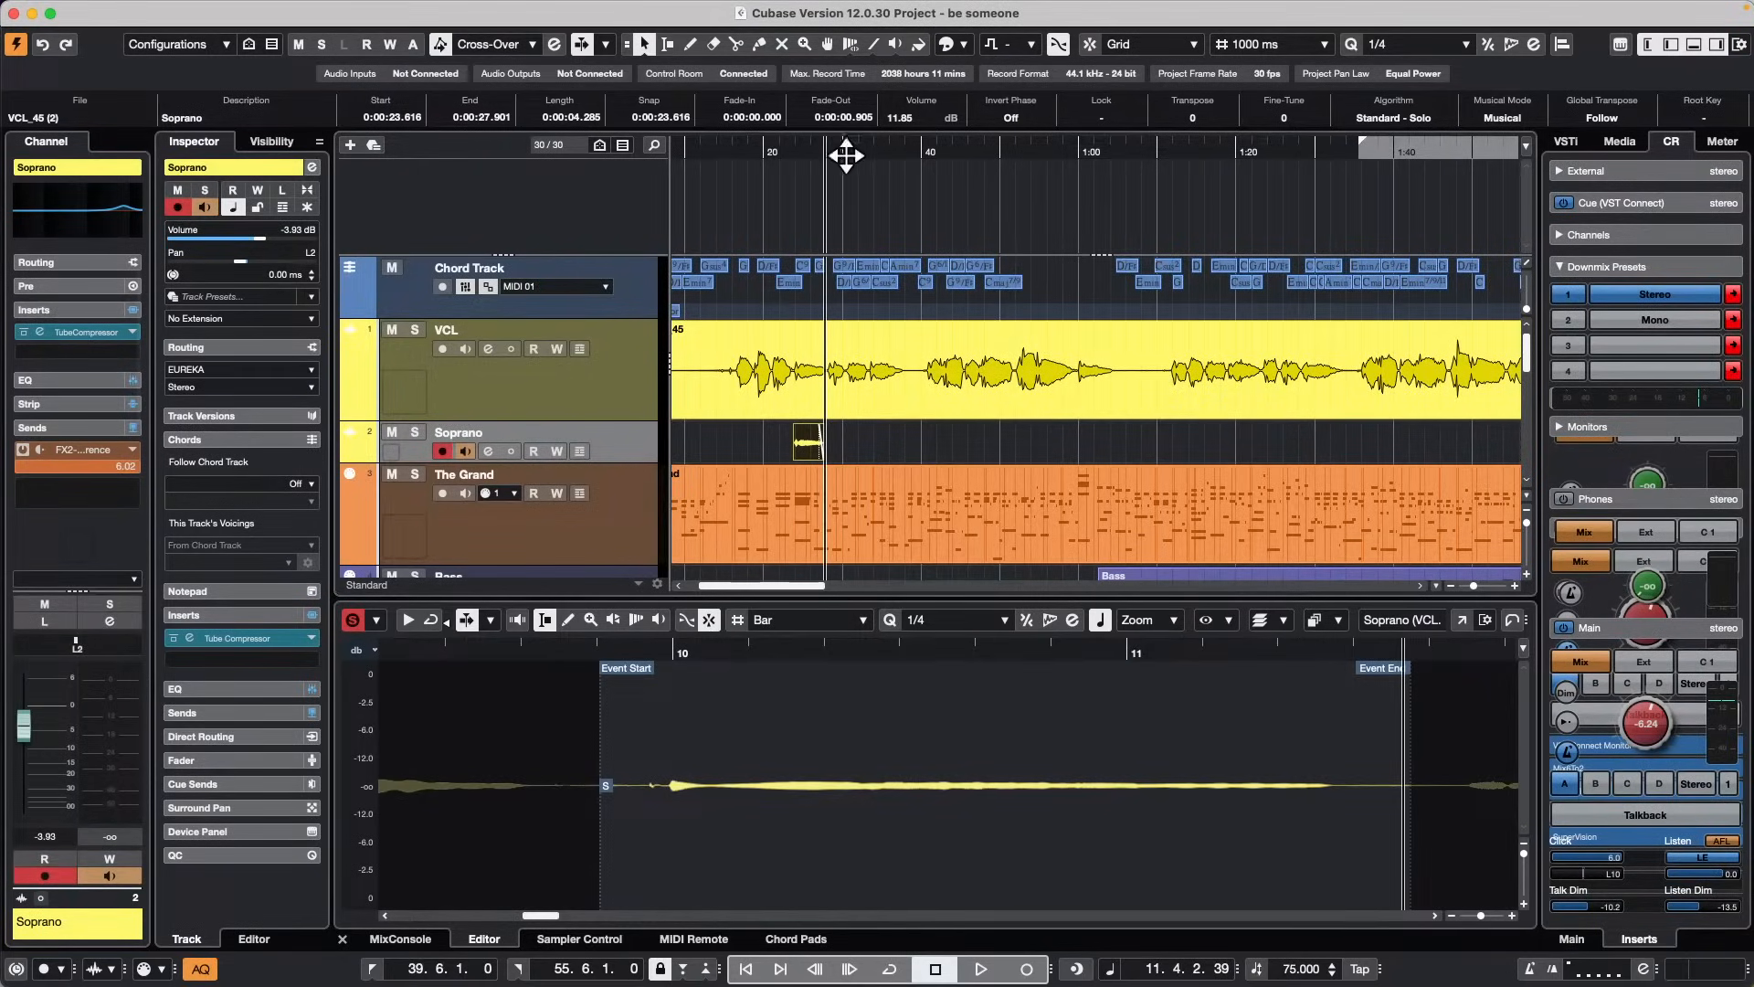
# Step: Open the ac gtr part starting at bar 15 on the first Guitar track in a separate Key Editor window
pyautogui.moveTo(846, 155); pyautogui.dragTo(841, 51)
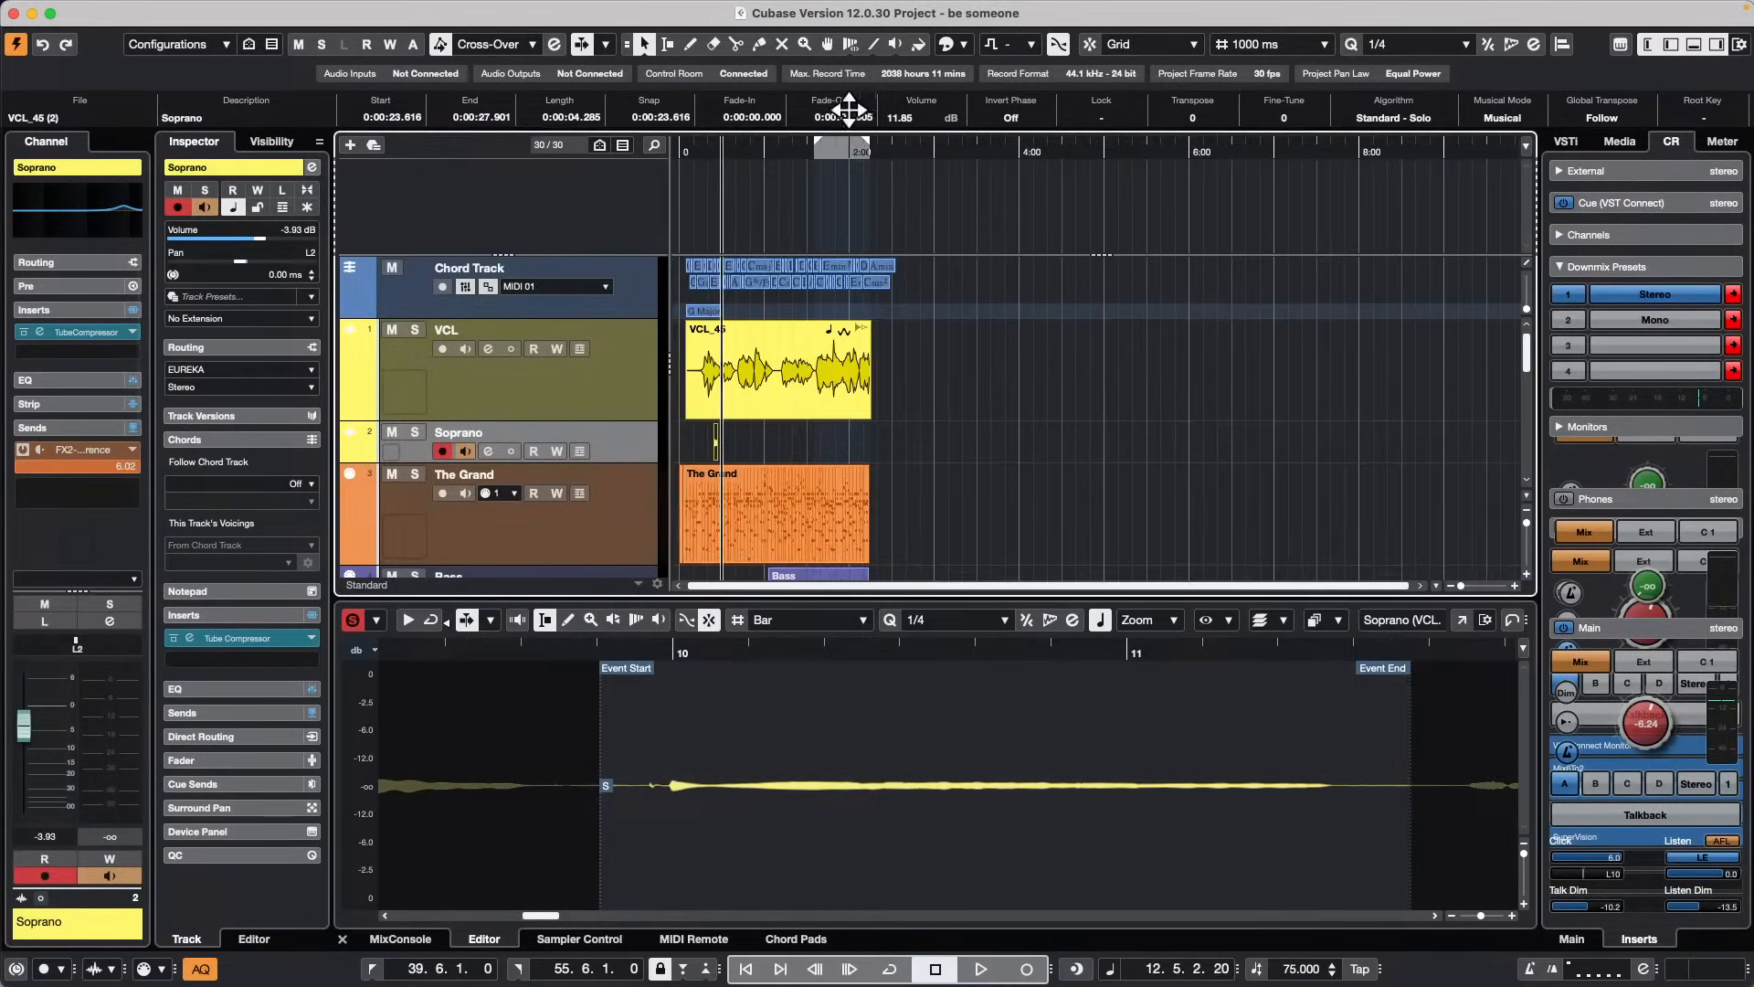
pyautogui.scroll(-5, 914, 374)
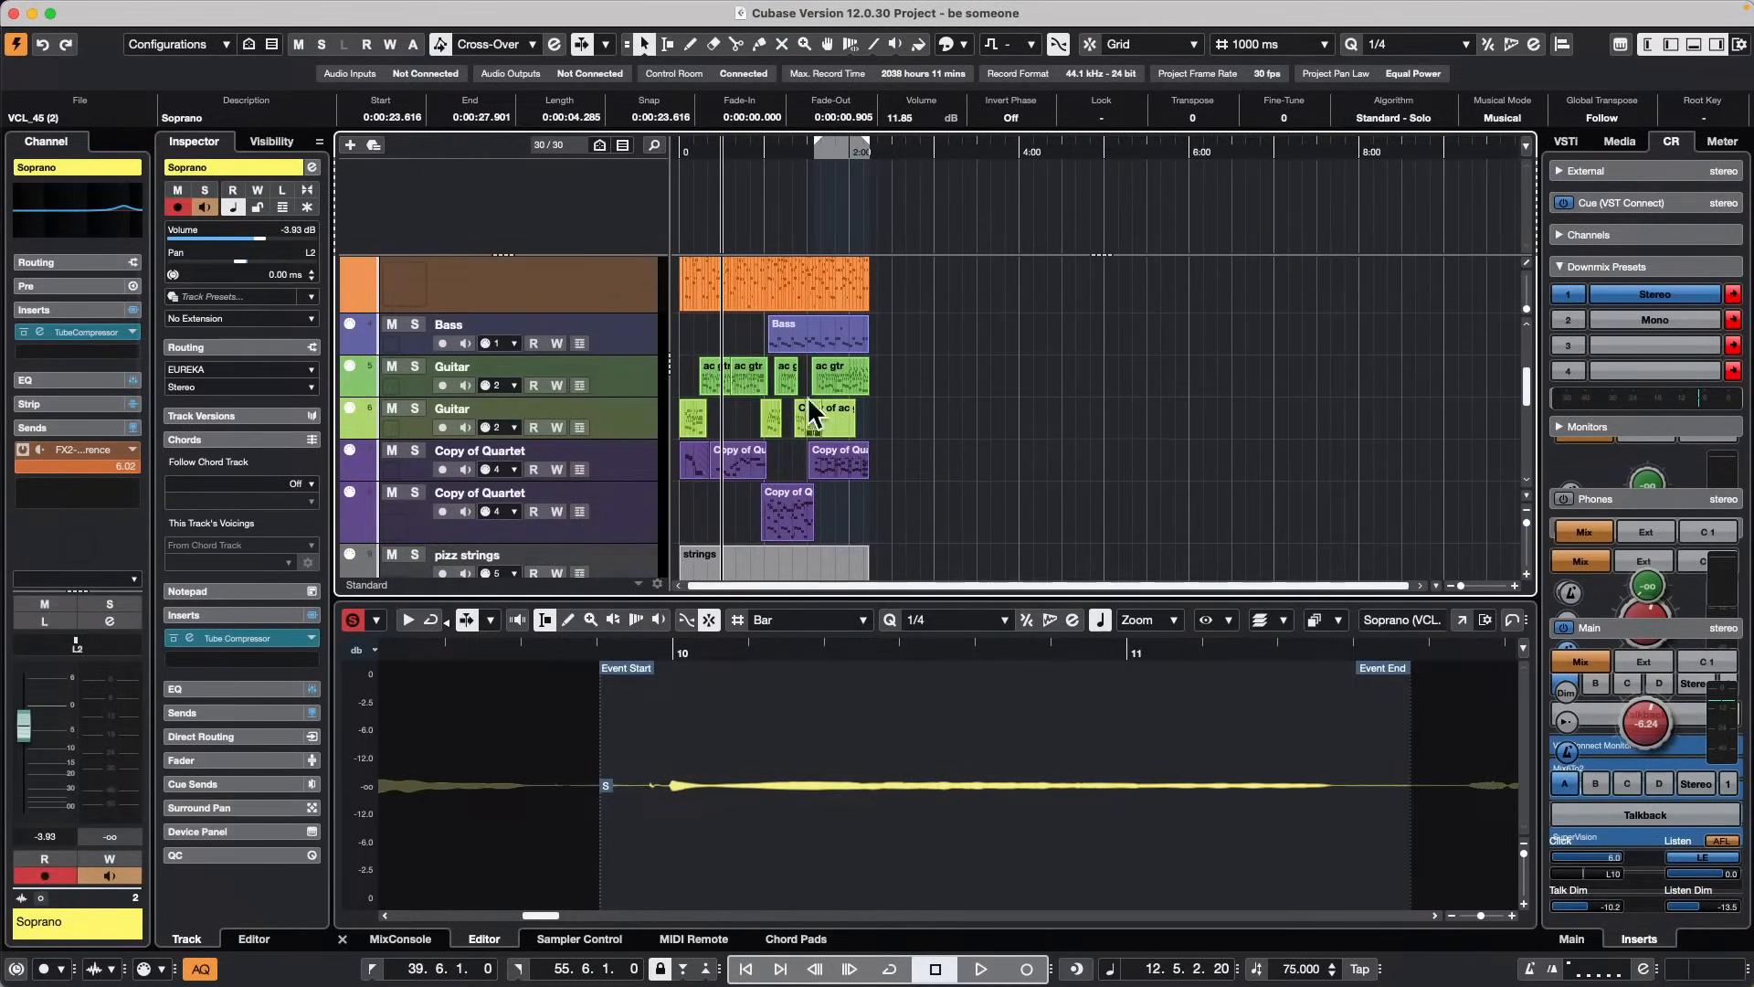
pyautogui.click(731, 369)
pyautogui.click(1495, 618)
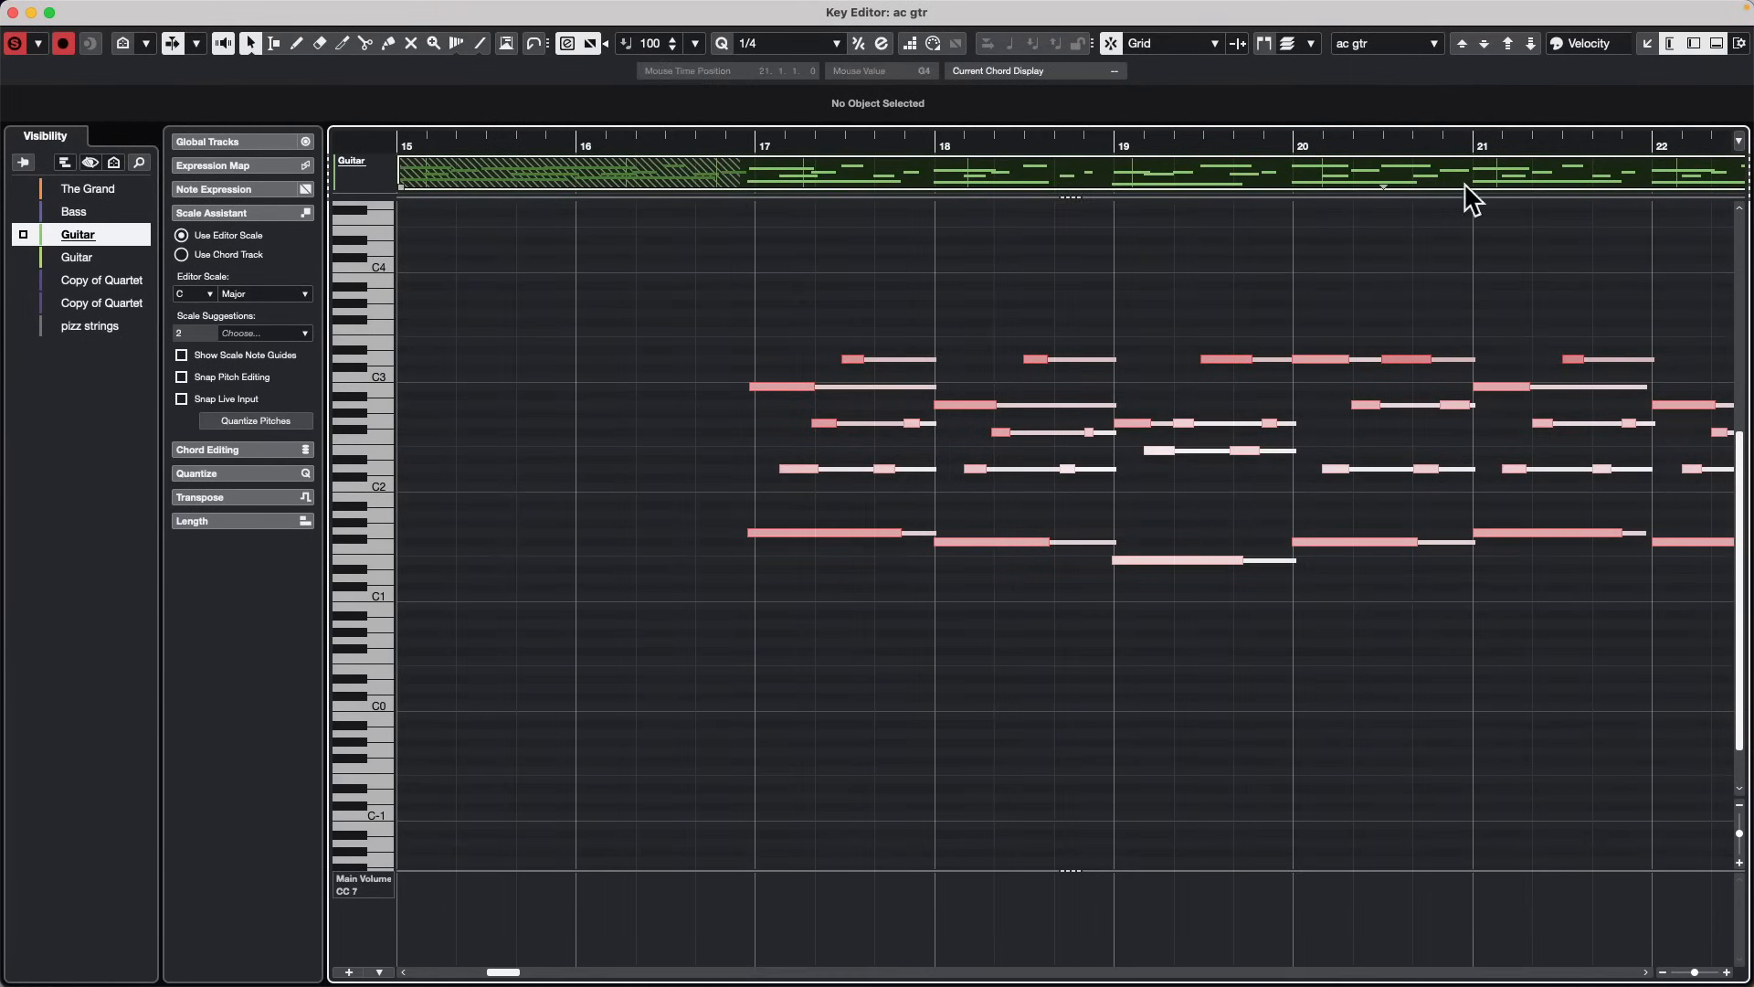
pyautogui.moveTo(811, 141); pyautogui.dragTo(811, 106)
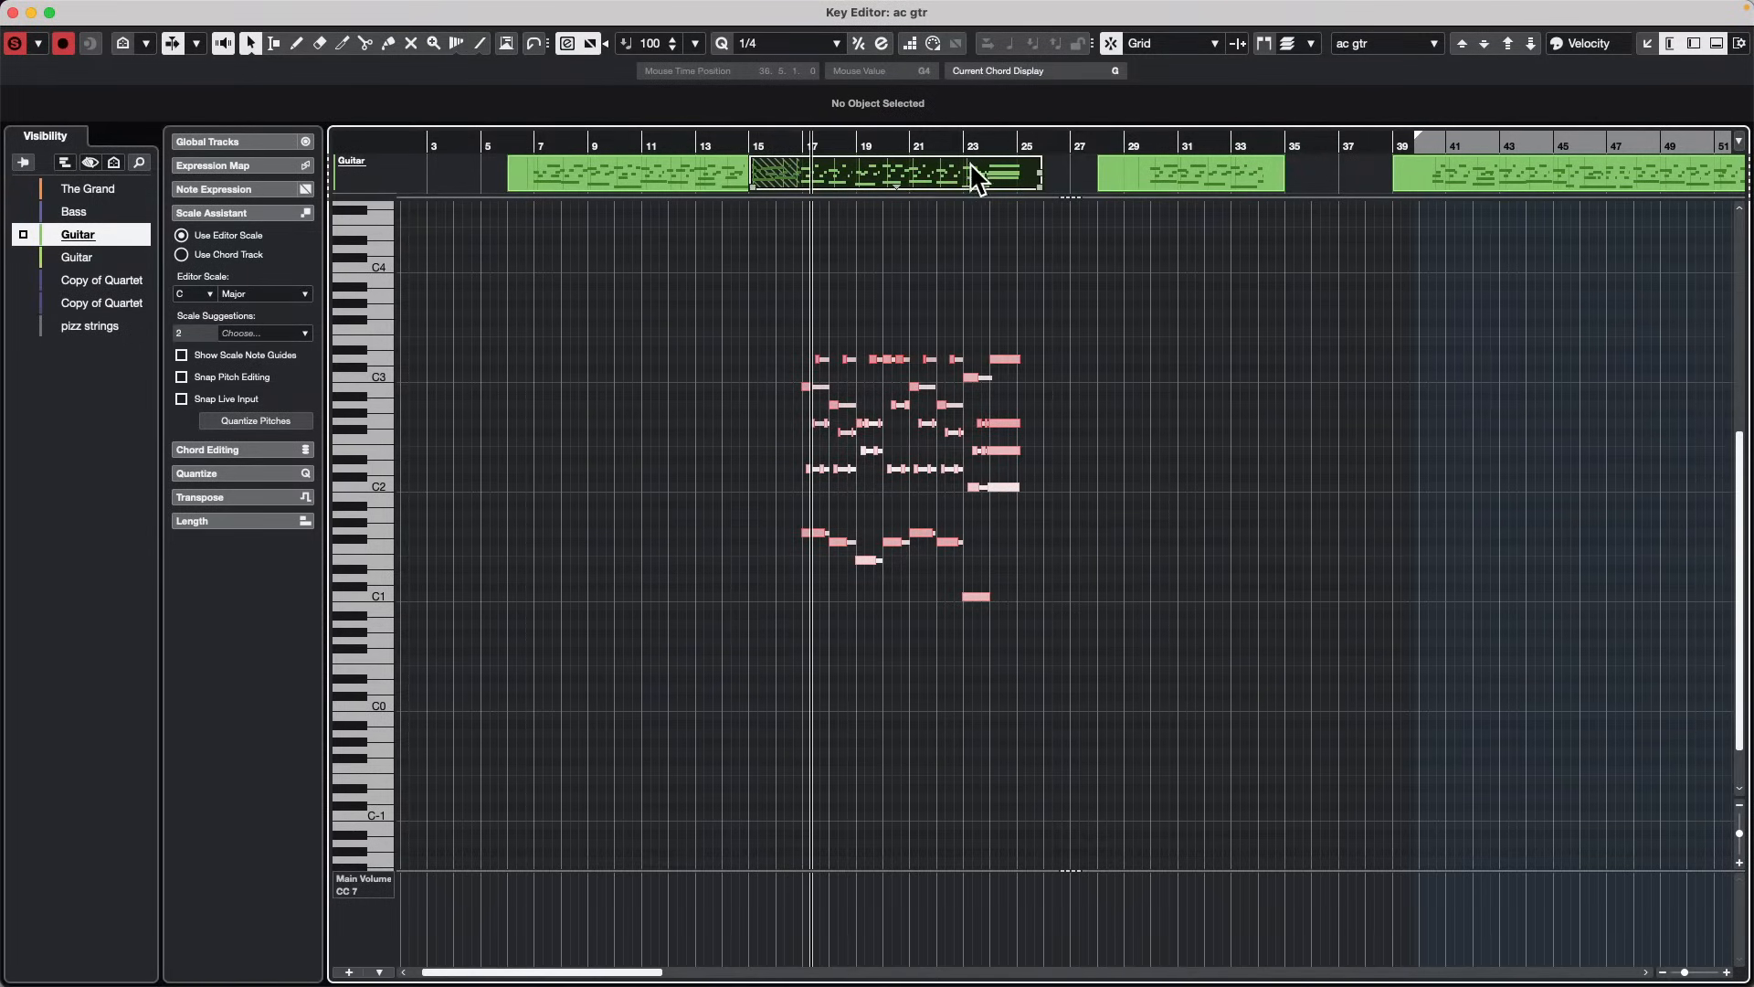
# Step: Check the Part Editing Mode options and bring the ac gtr parts at bars 6 and 28 into the Key Editor
pyautogui.click(1312, 46)
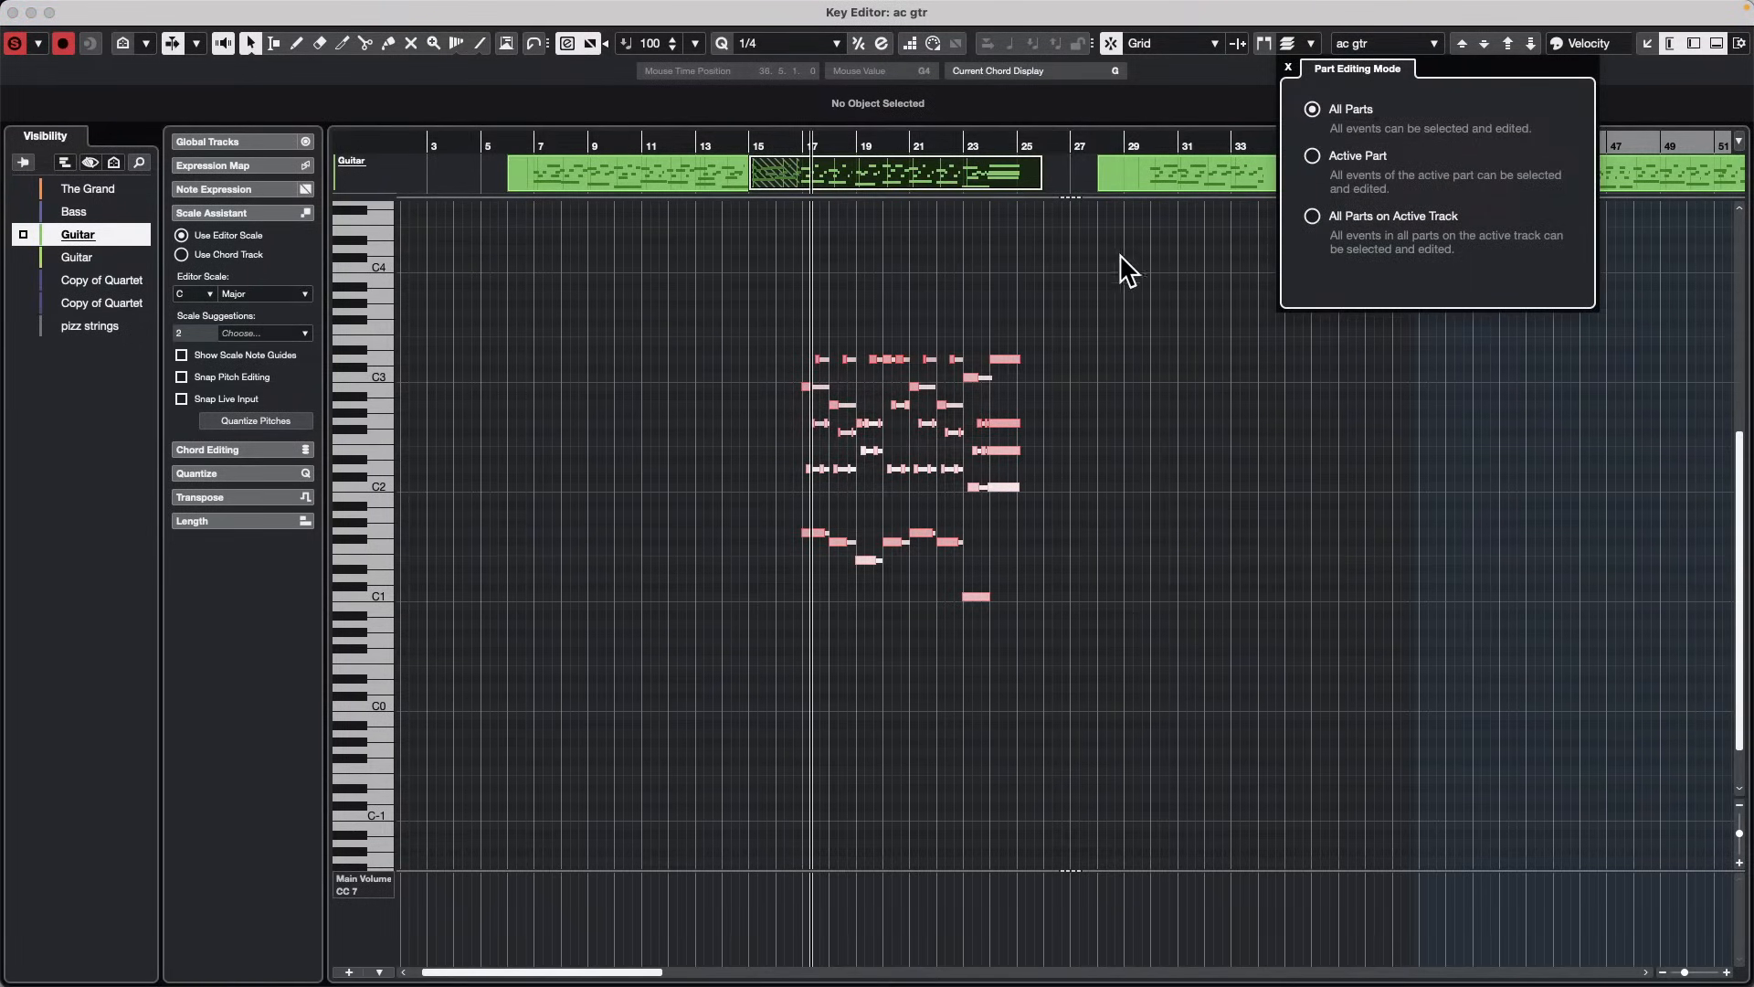
pyautogui.click(1103, 271)
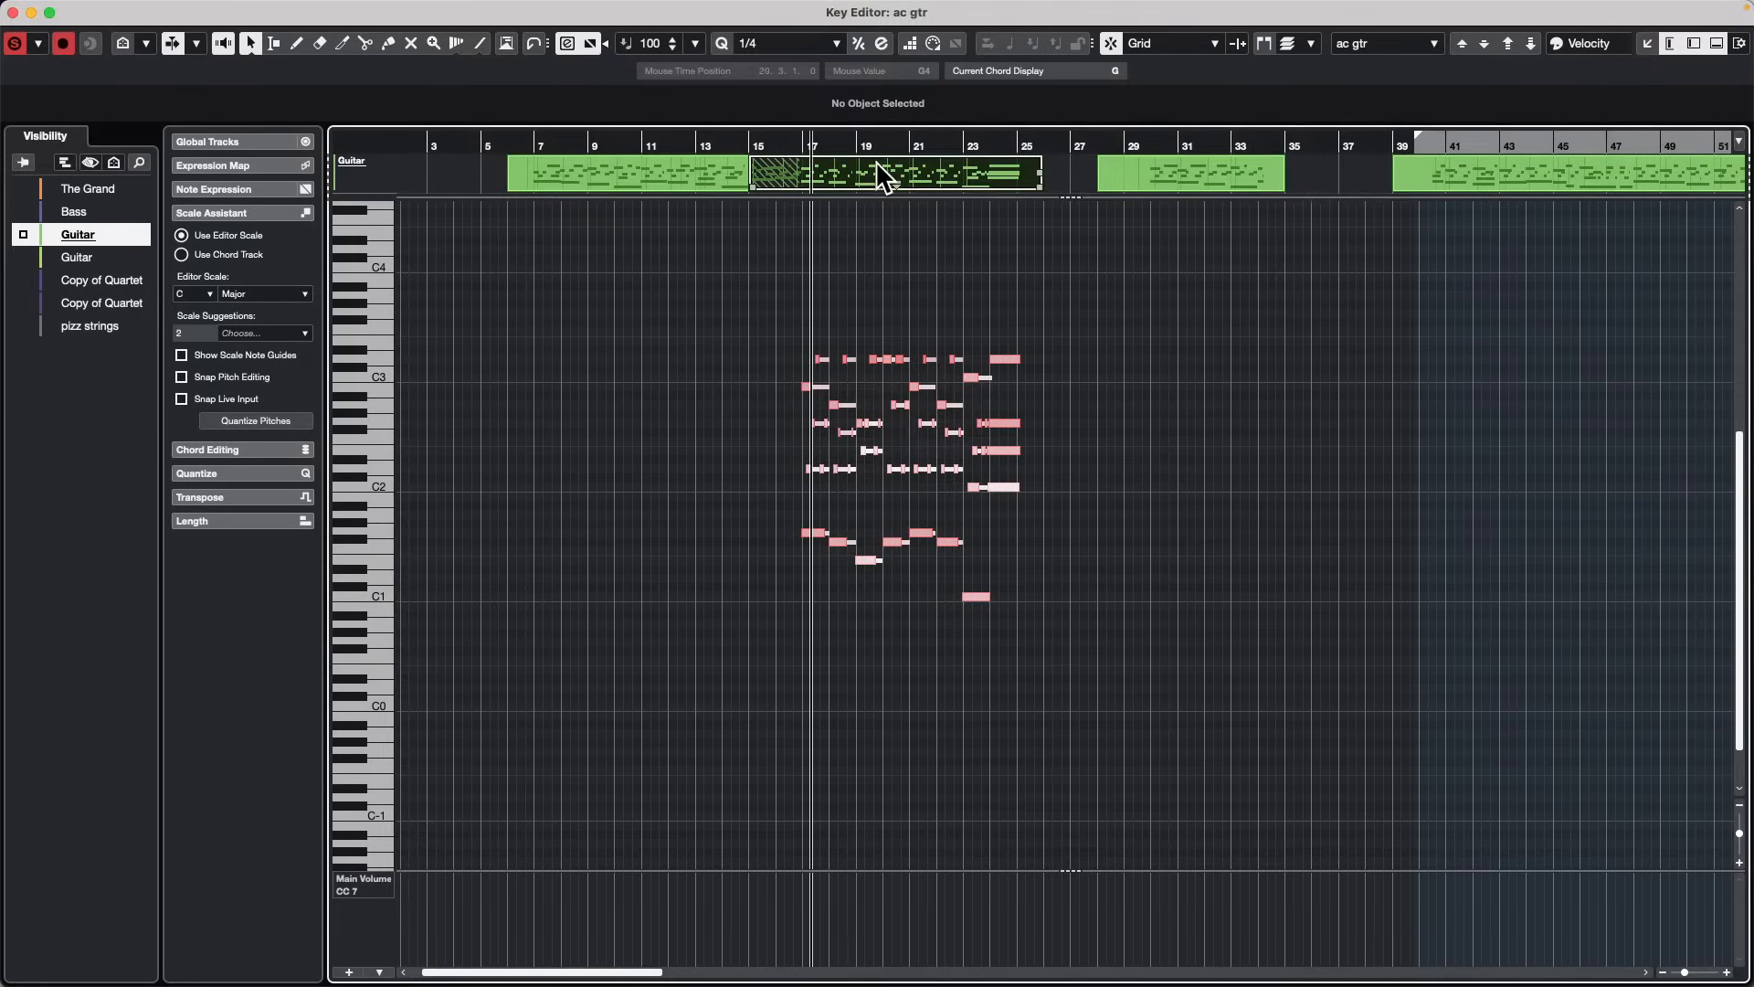
pyautogui.click(606, 174)
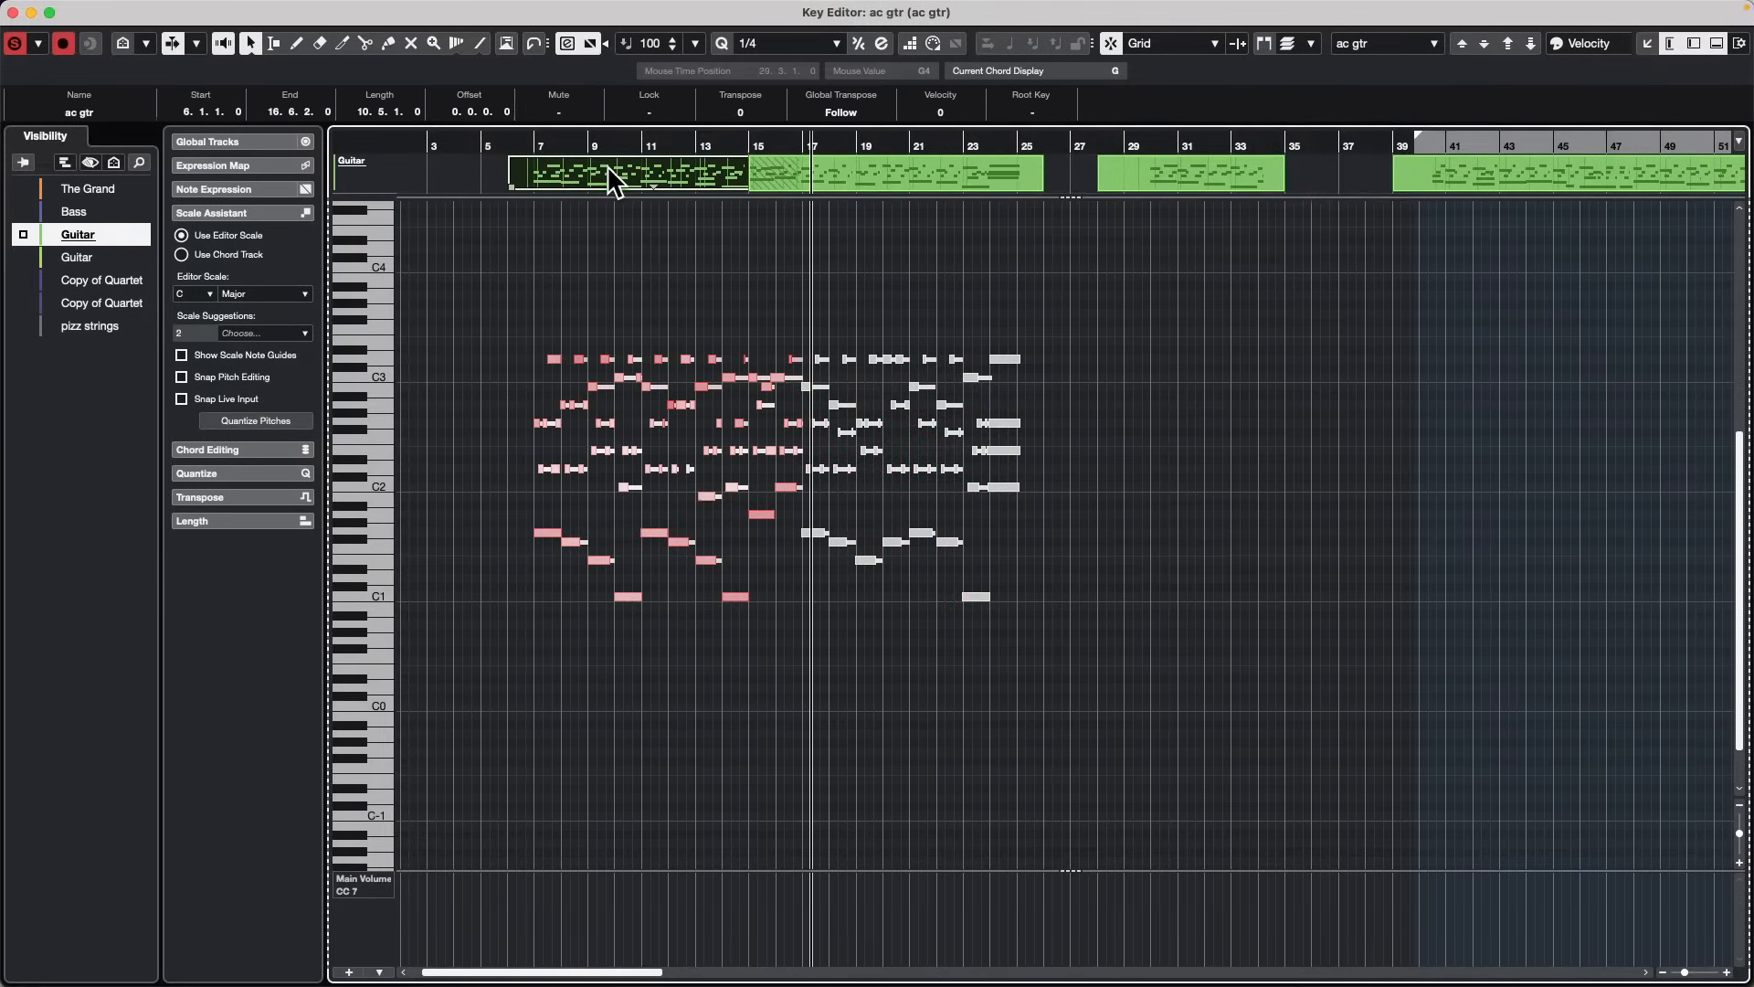
pyautogui.click(1147, 178)
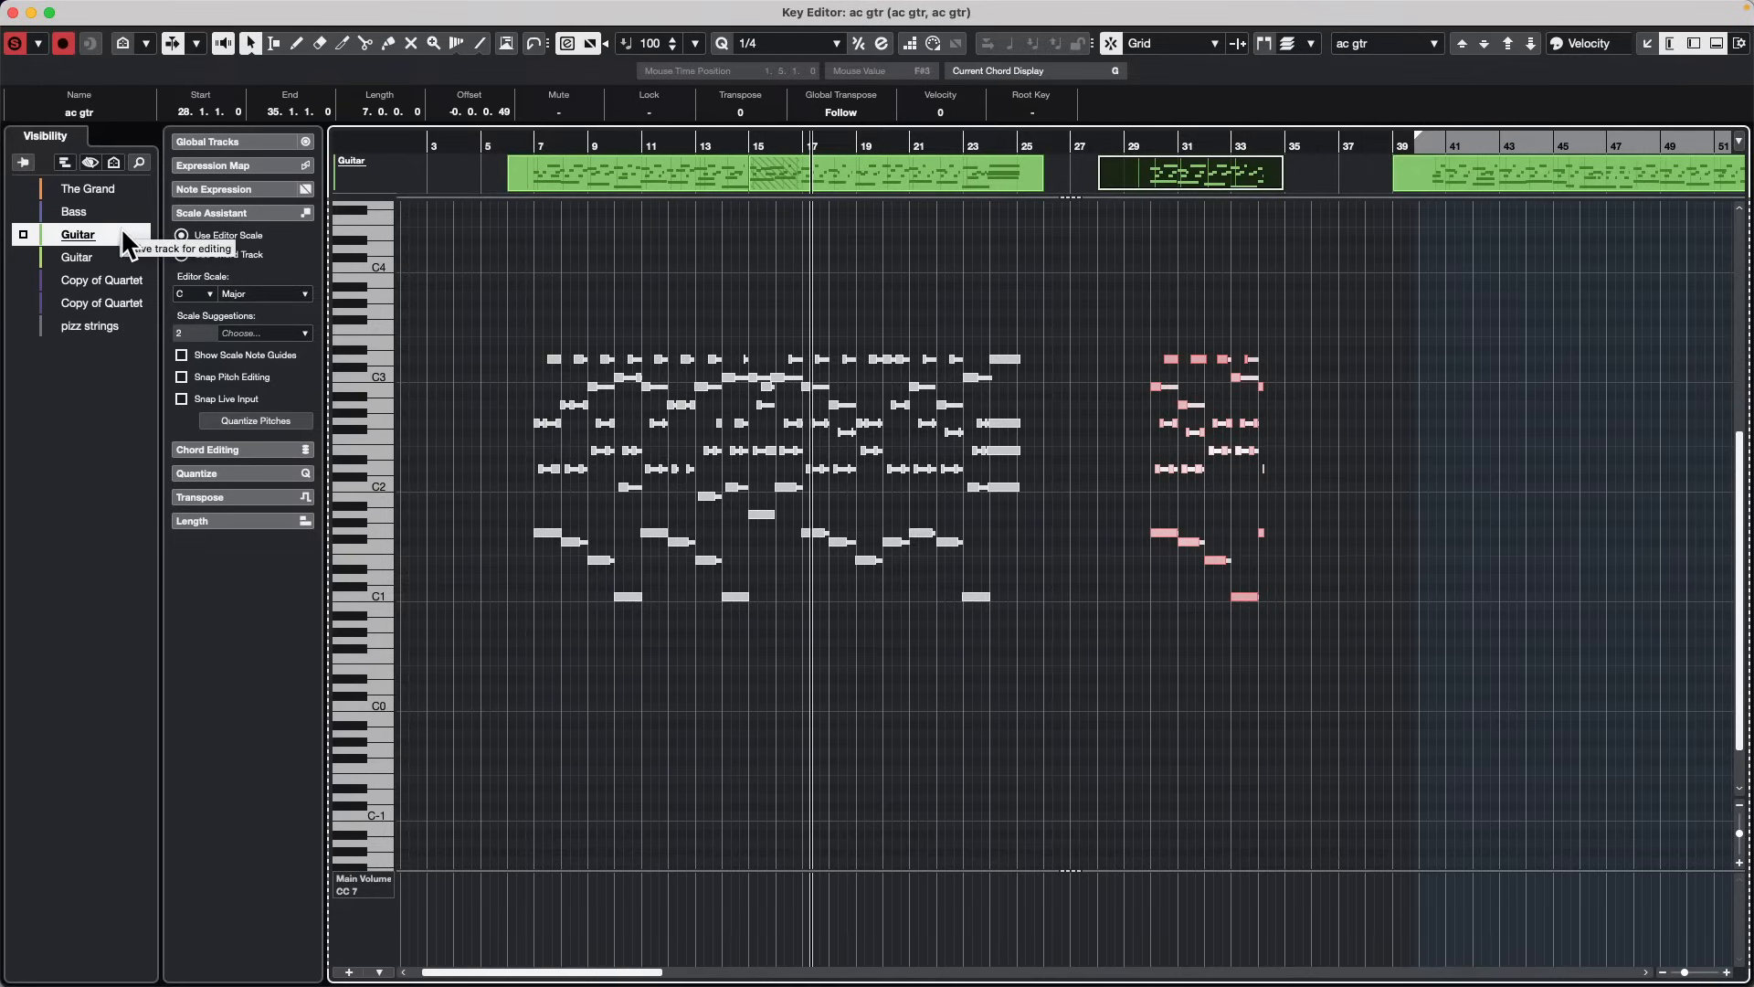
# Step: Enable the whole first Guitar track for editing and switch between its active parts by selecting parts and notes
pyautogui.click(23, 235)
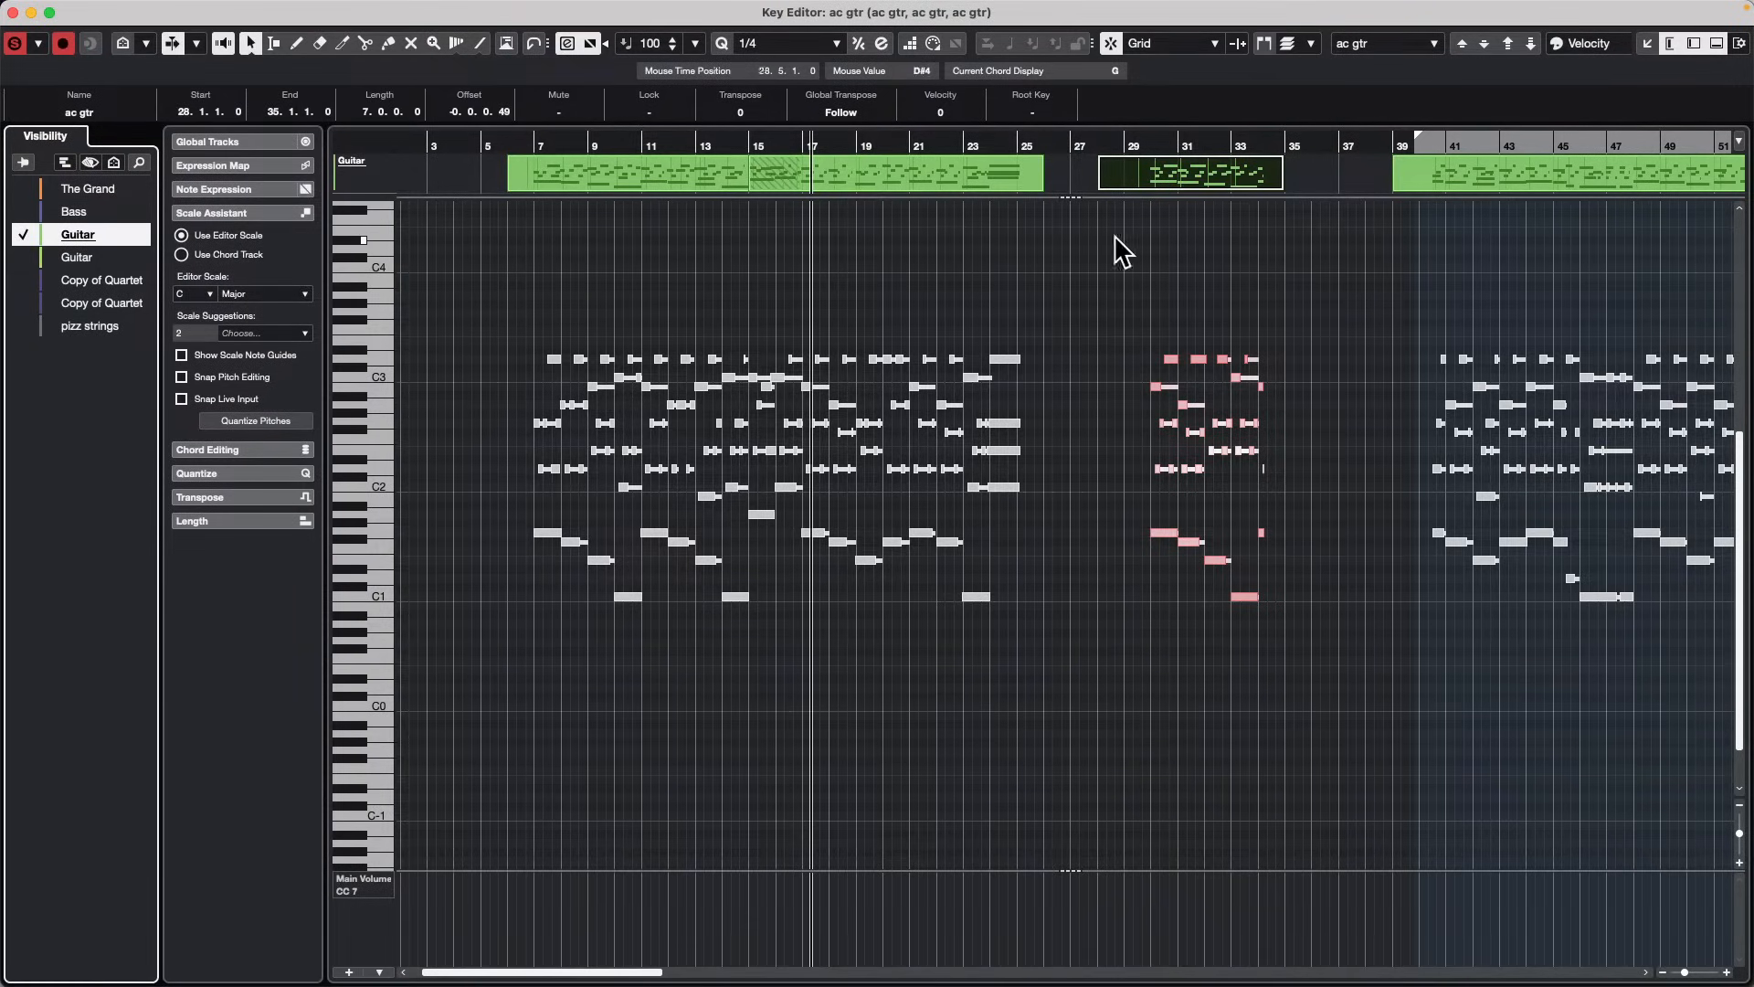
pyautogui.click(1598, 159)
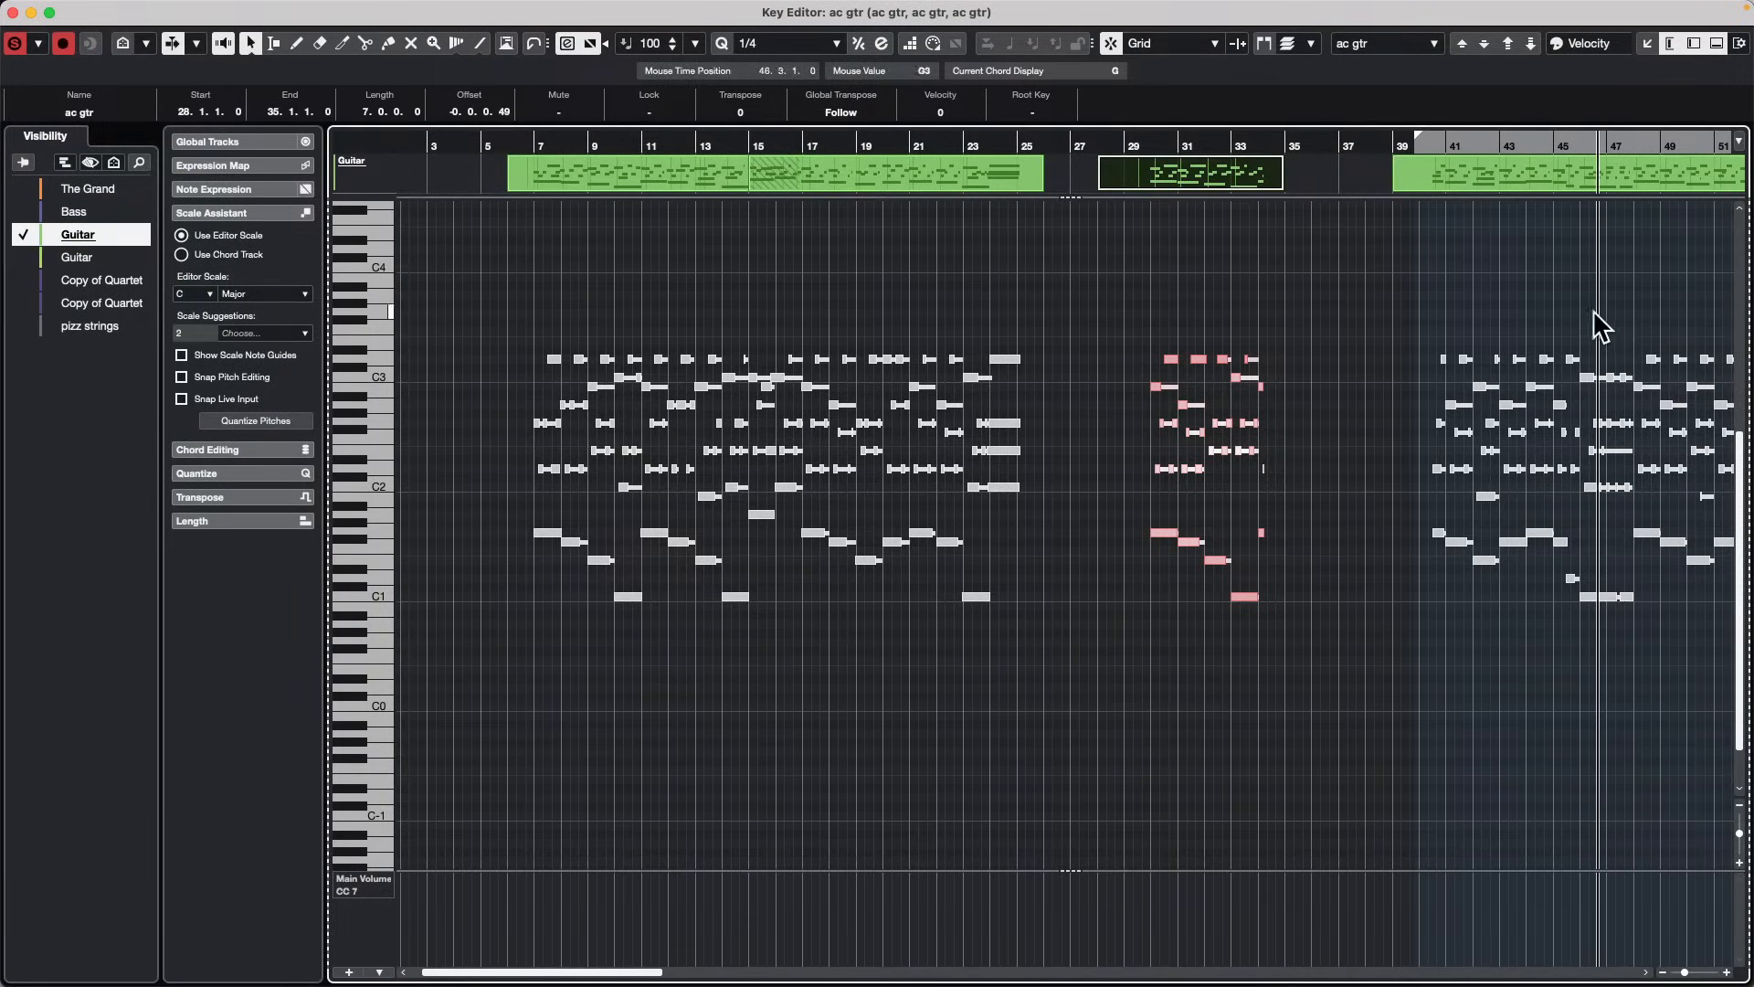
pyautogui.click(1572, 179)
pyautogui.click(1218, 178)
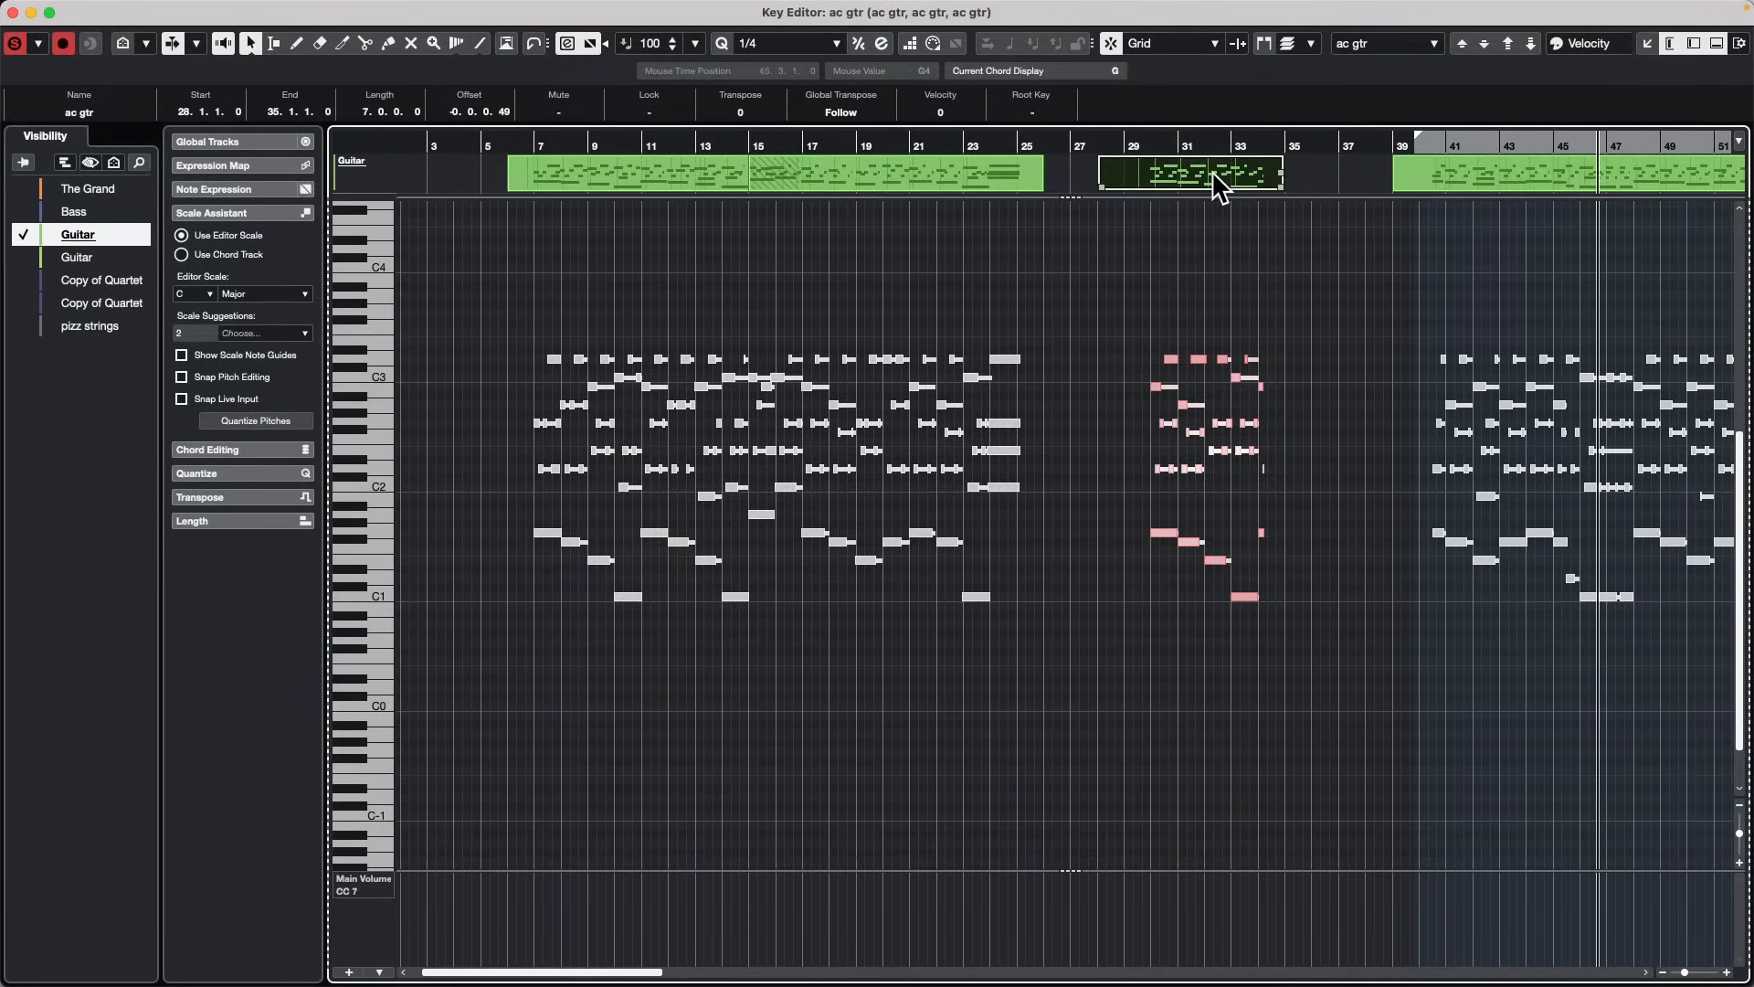
pyautogui.click(920, 178)
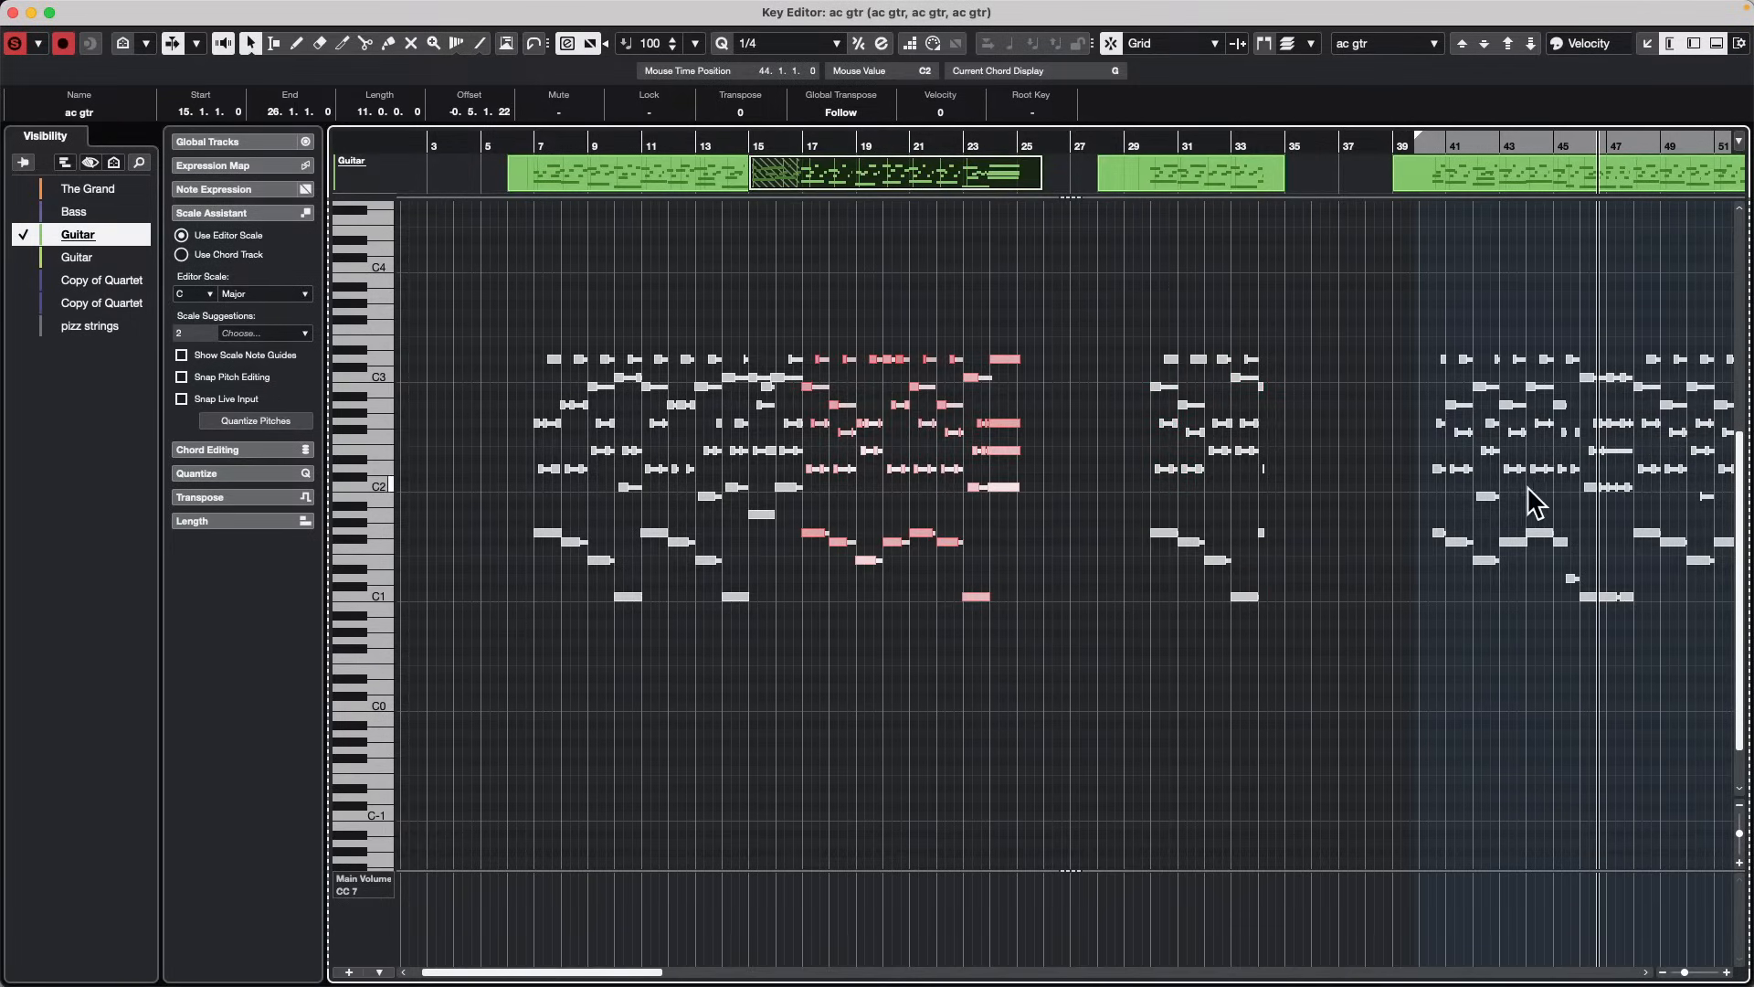
pyautogui.click(1594, 487)
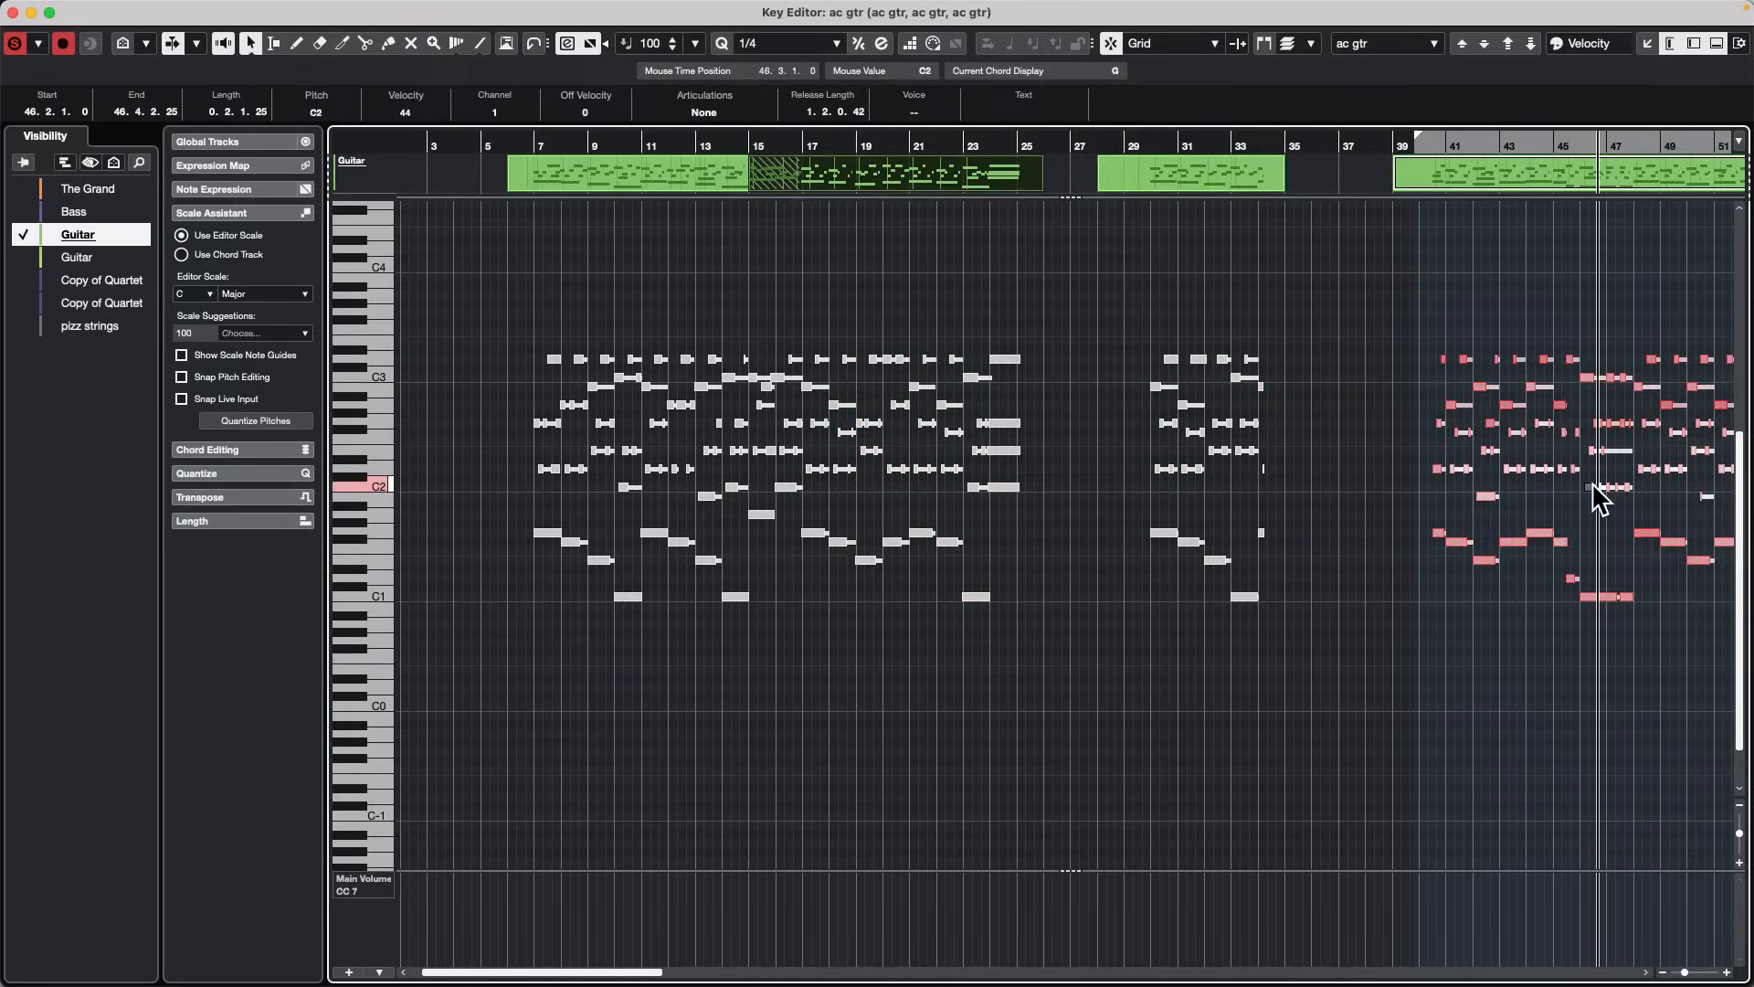
pyautogui.click(1222, 462)
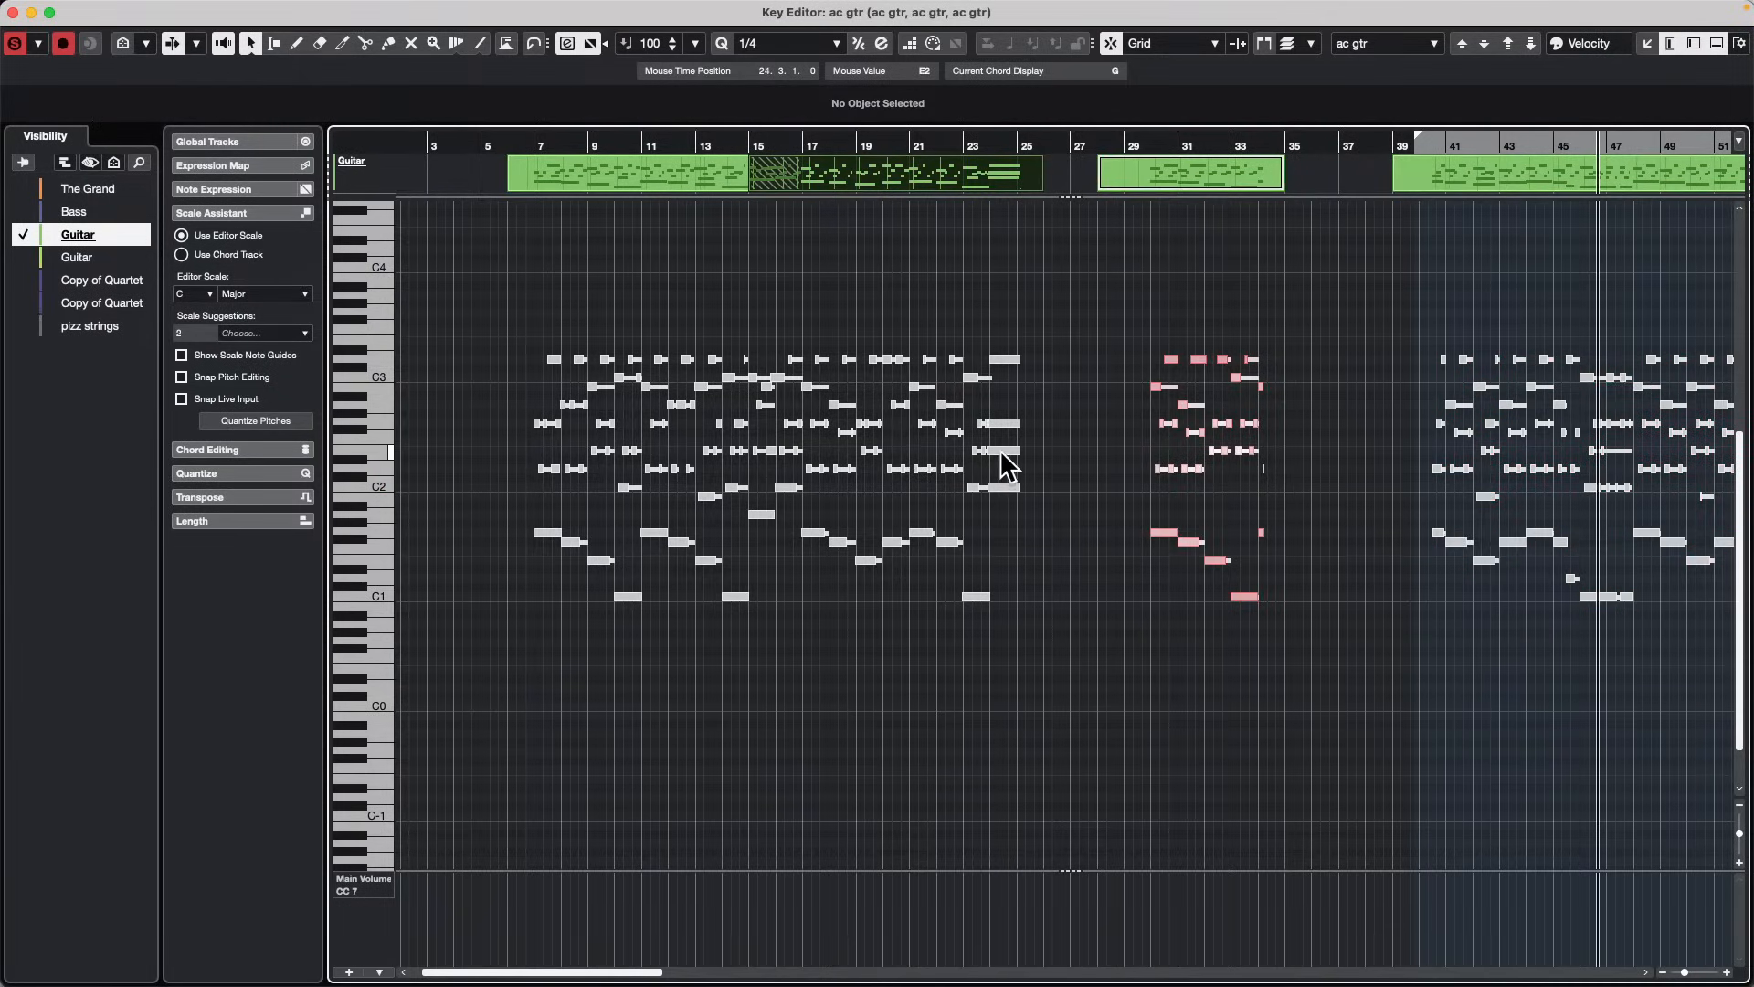
pyautogui.moveTo(883, 144); pyautogui.dragTo(882, 86)
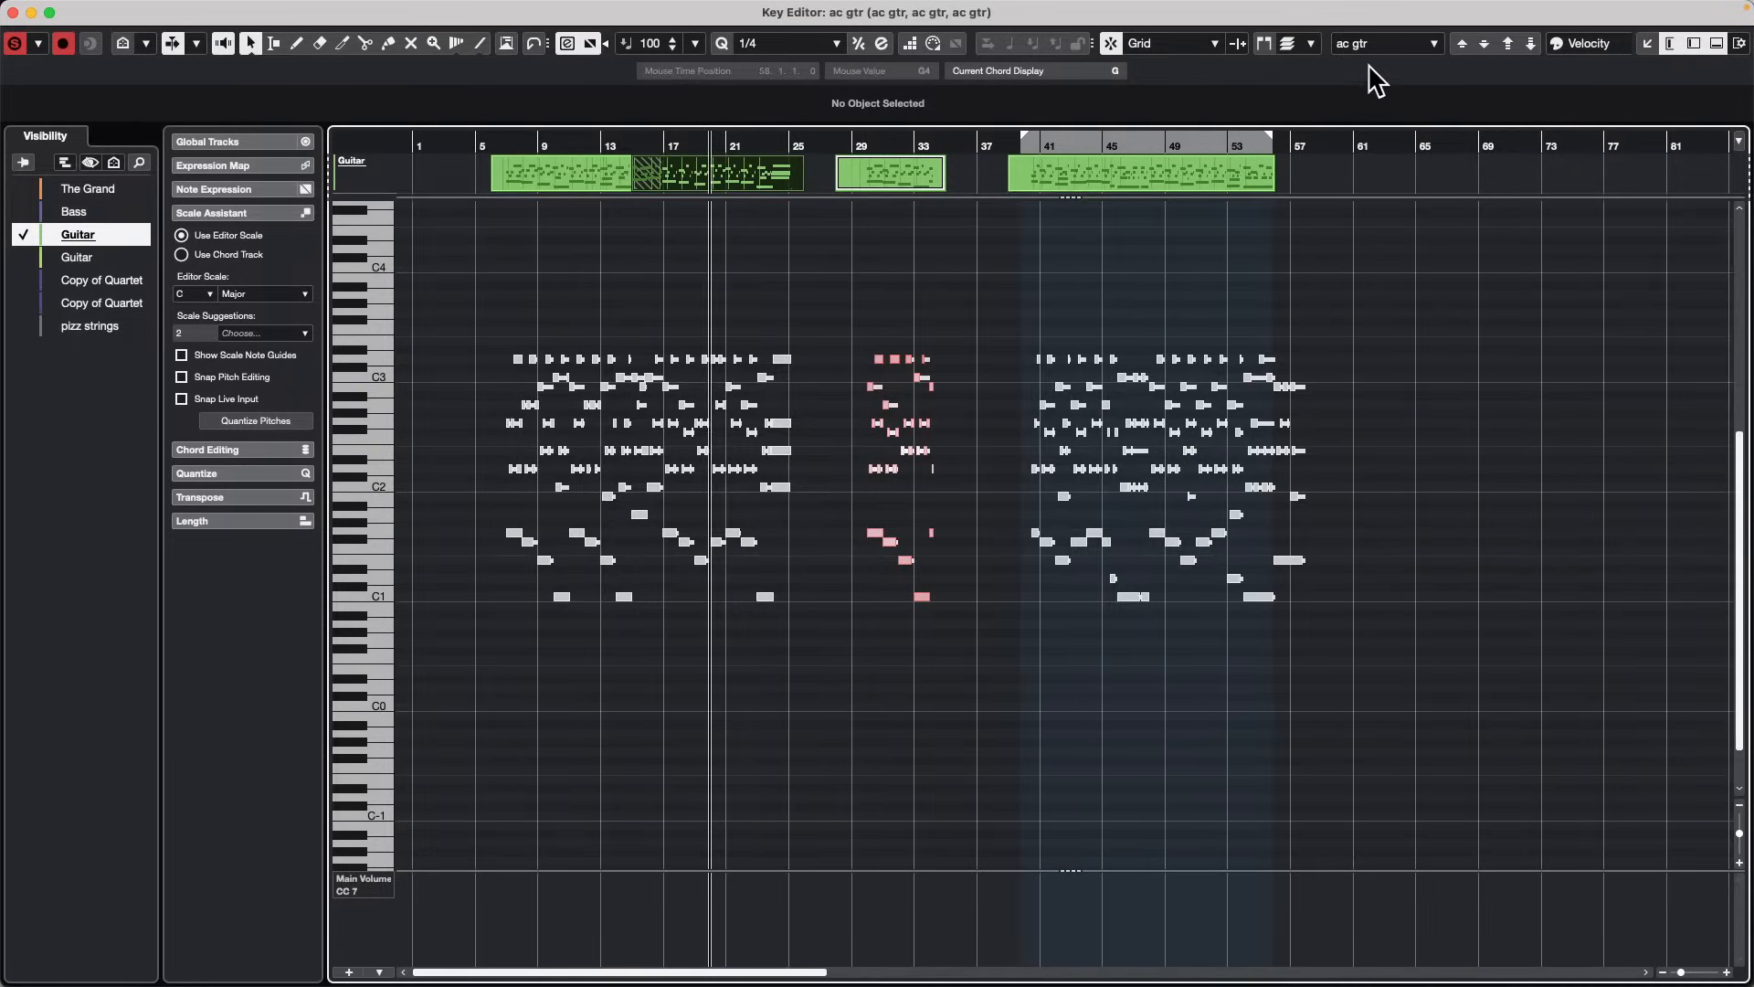
# Step: Set the Part Editing Mode to Active Part and activate the ac gtr part at bar 39
pyautogui.click(1311, 44)
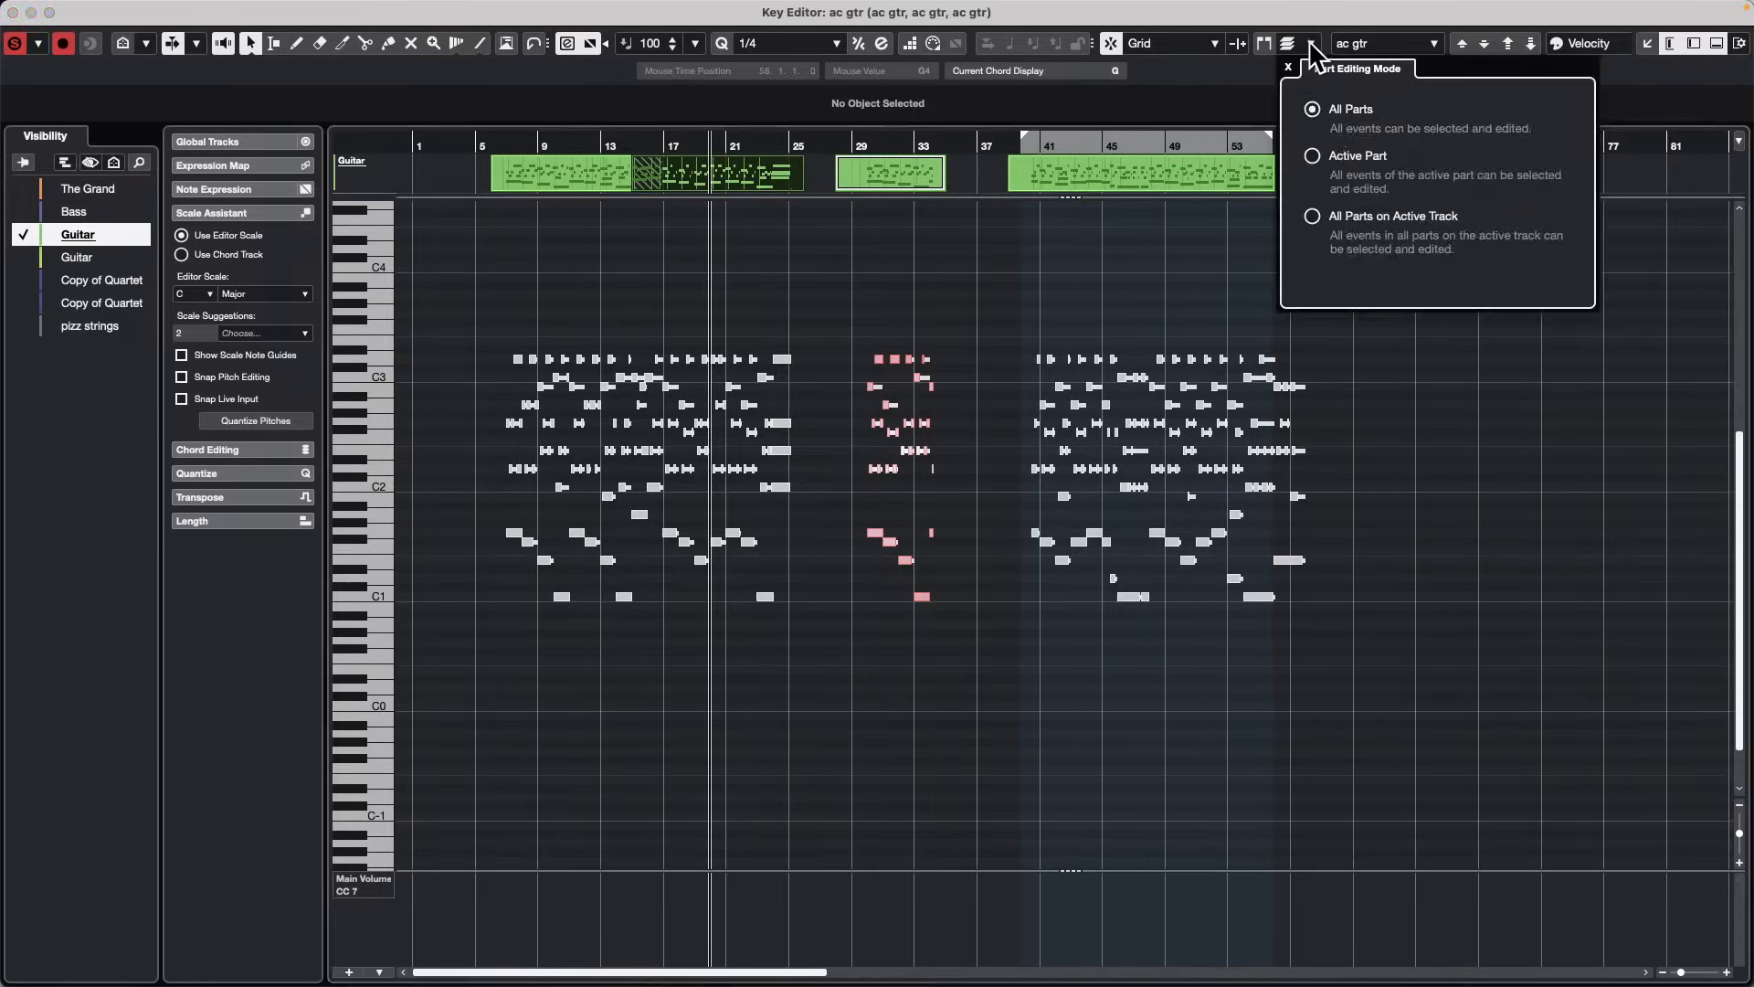
pyautogui.click(1319, 164)
pyautogui.click(1137, 169)
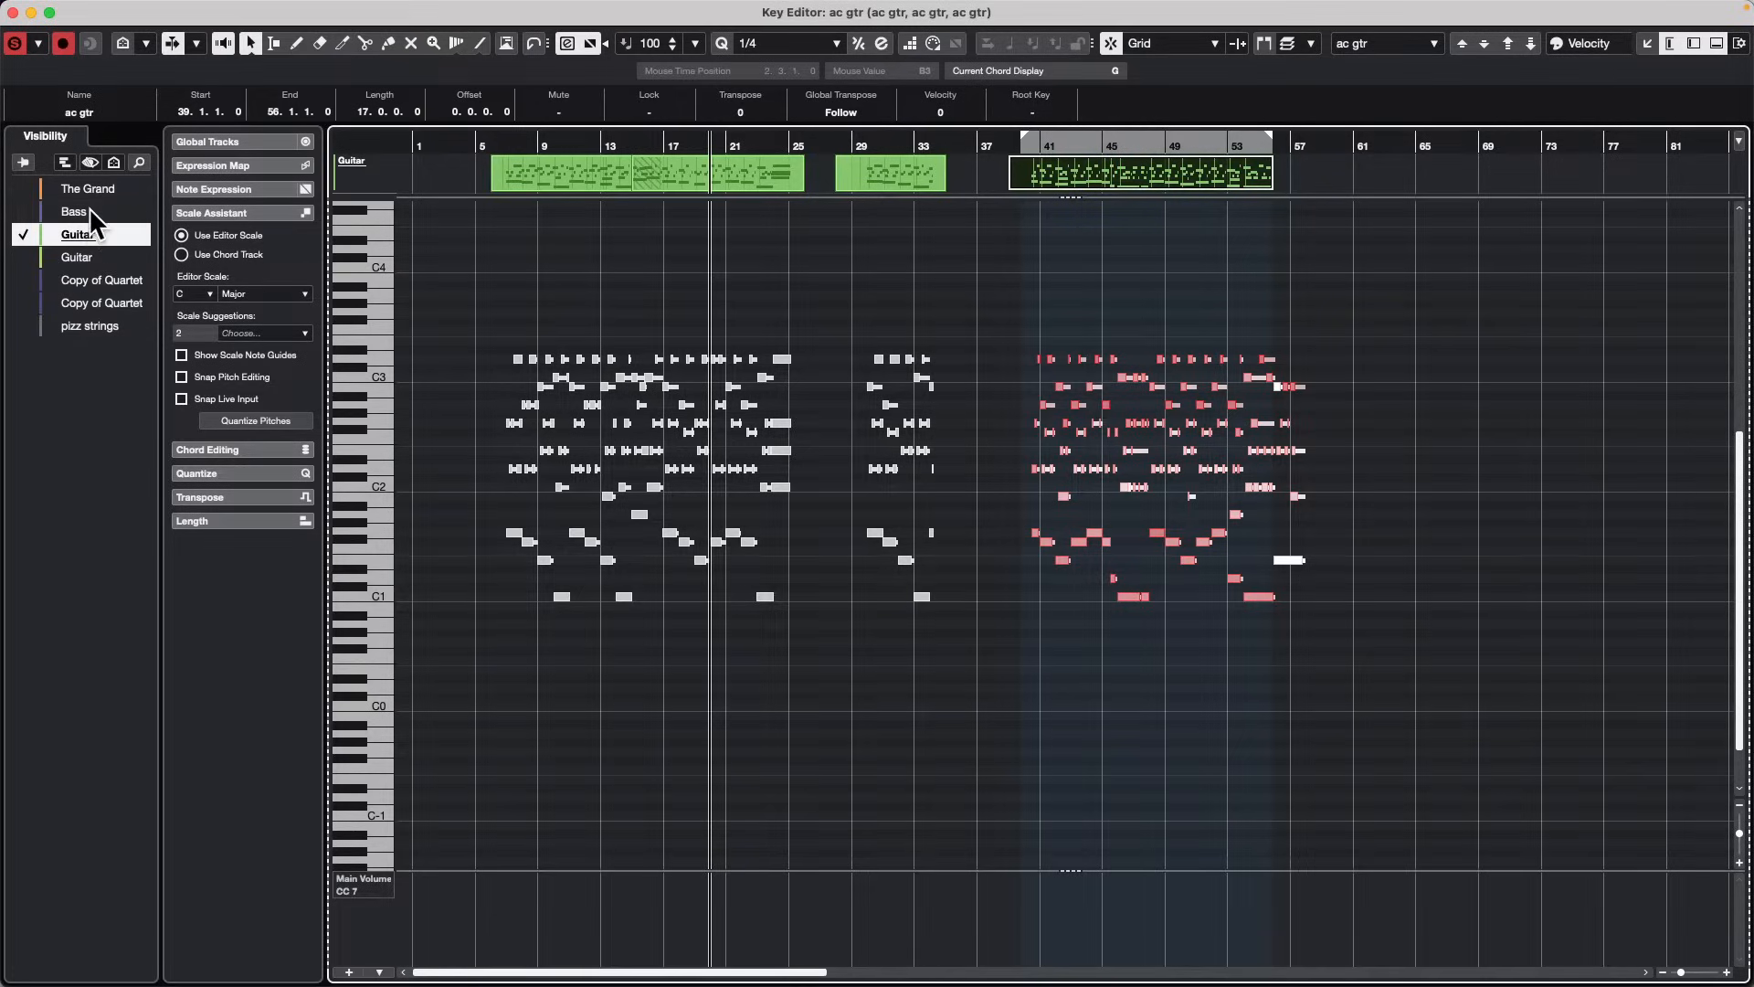
# Step: Replace the first Guitar track with the second Guitar and first Copy of Quartet tracks for editing, and activate the quartet part at bar 9
pyautogui.click(76, 258)
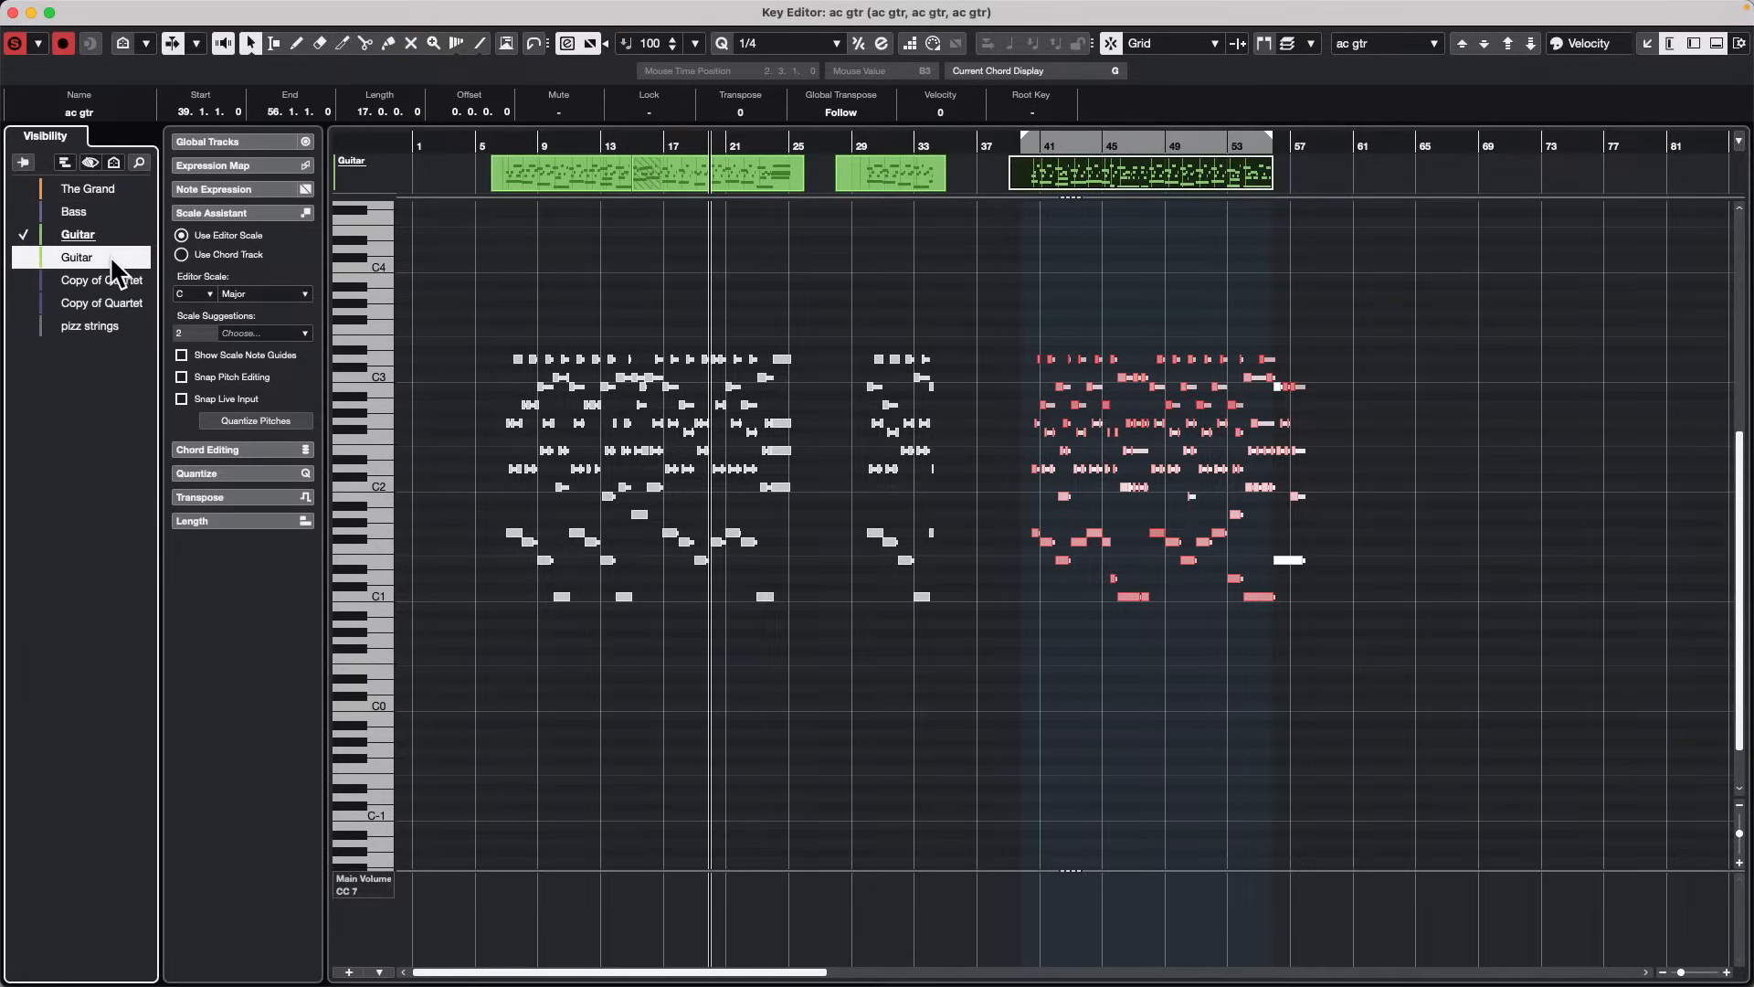
pyautogui.click(25, 258)
pyautogui.click(22, 234)
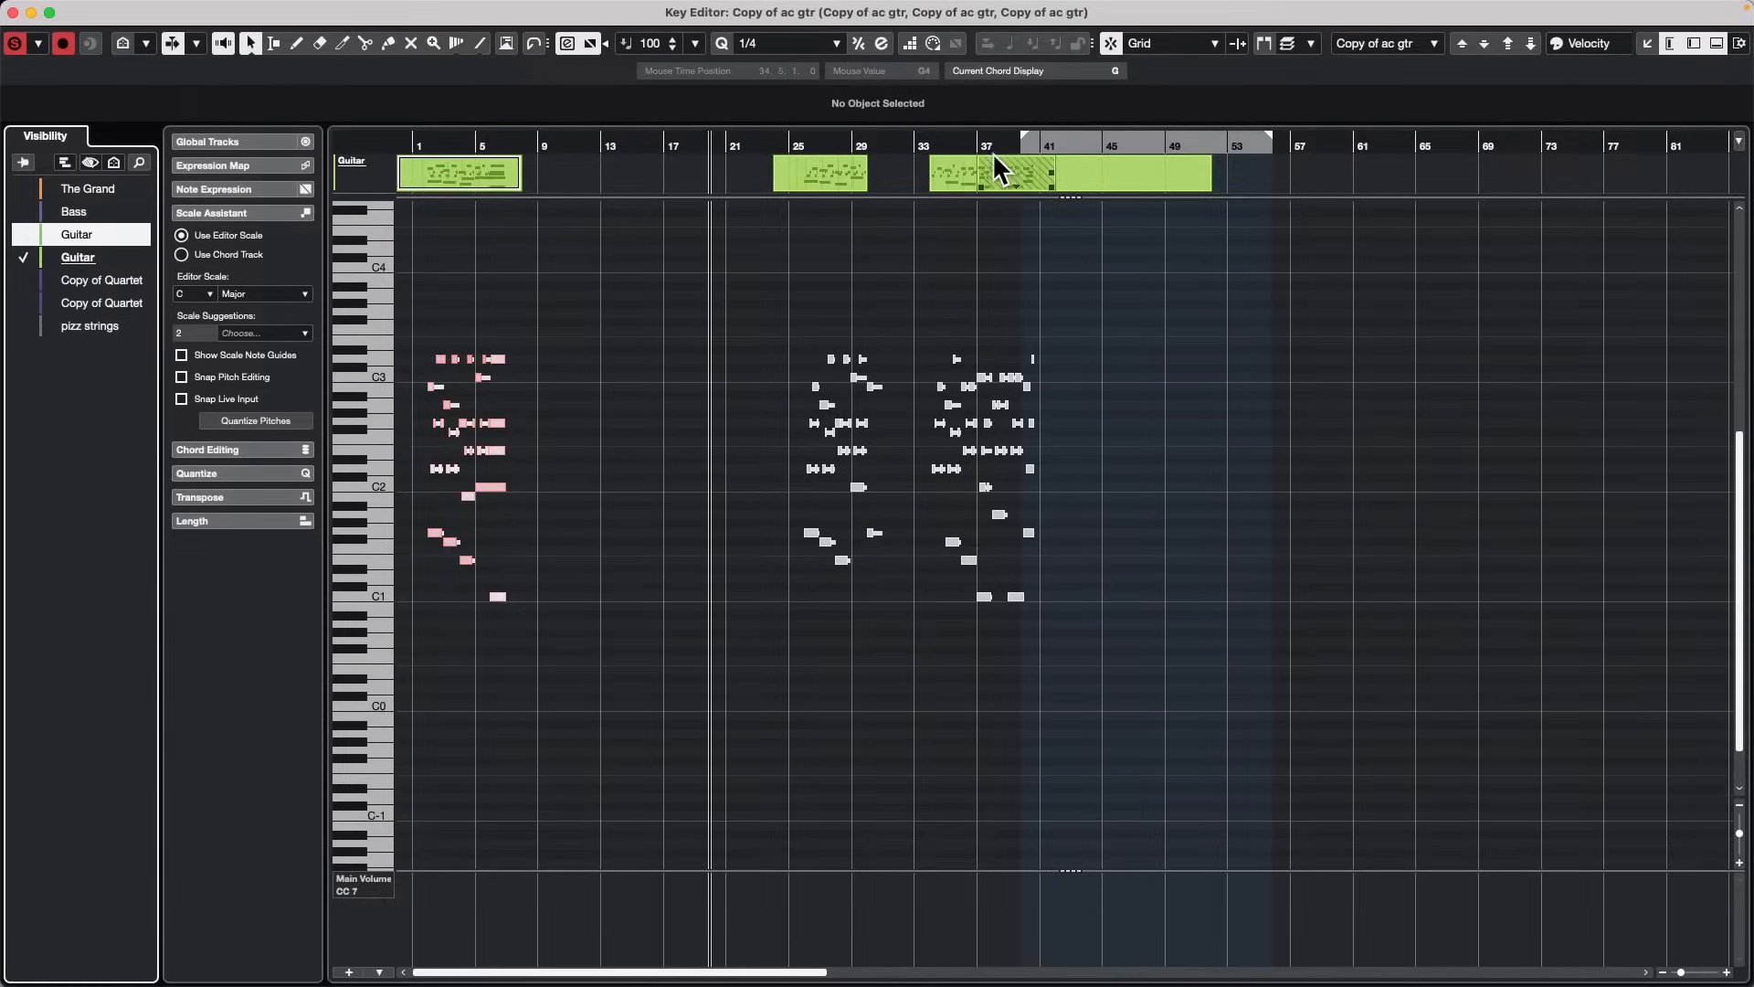
pyautogui.click(22, 279)
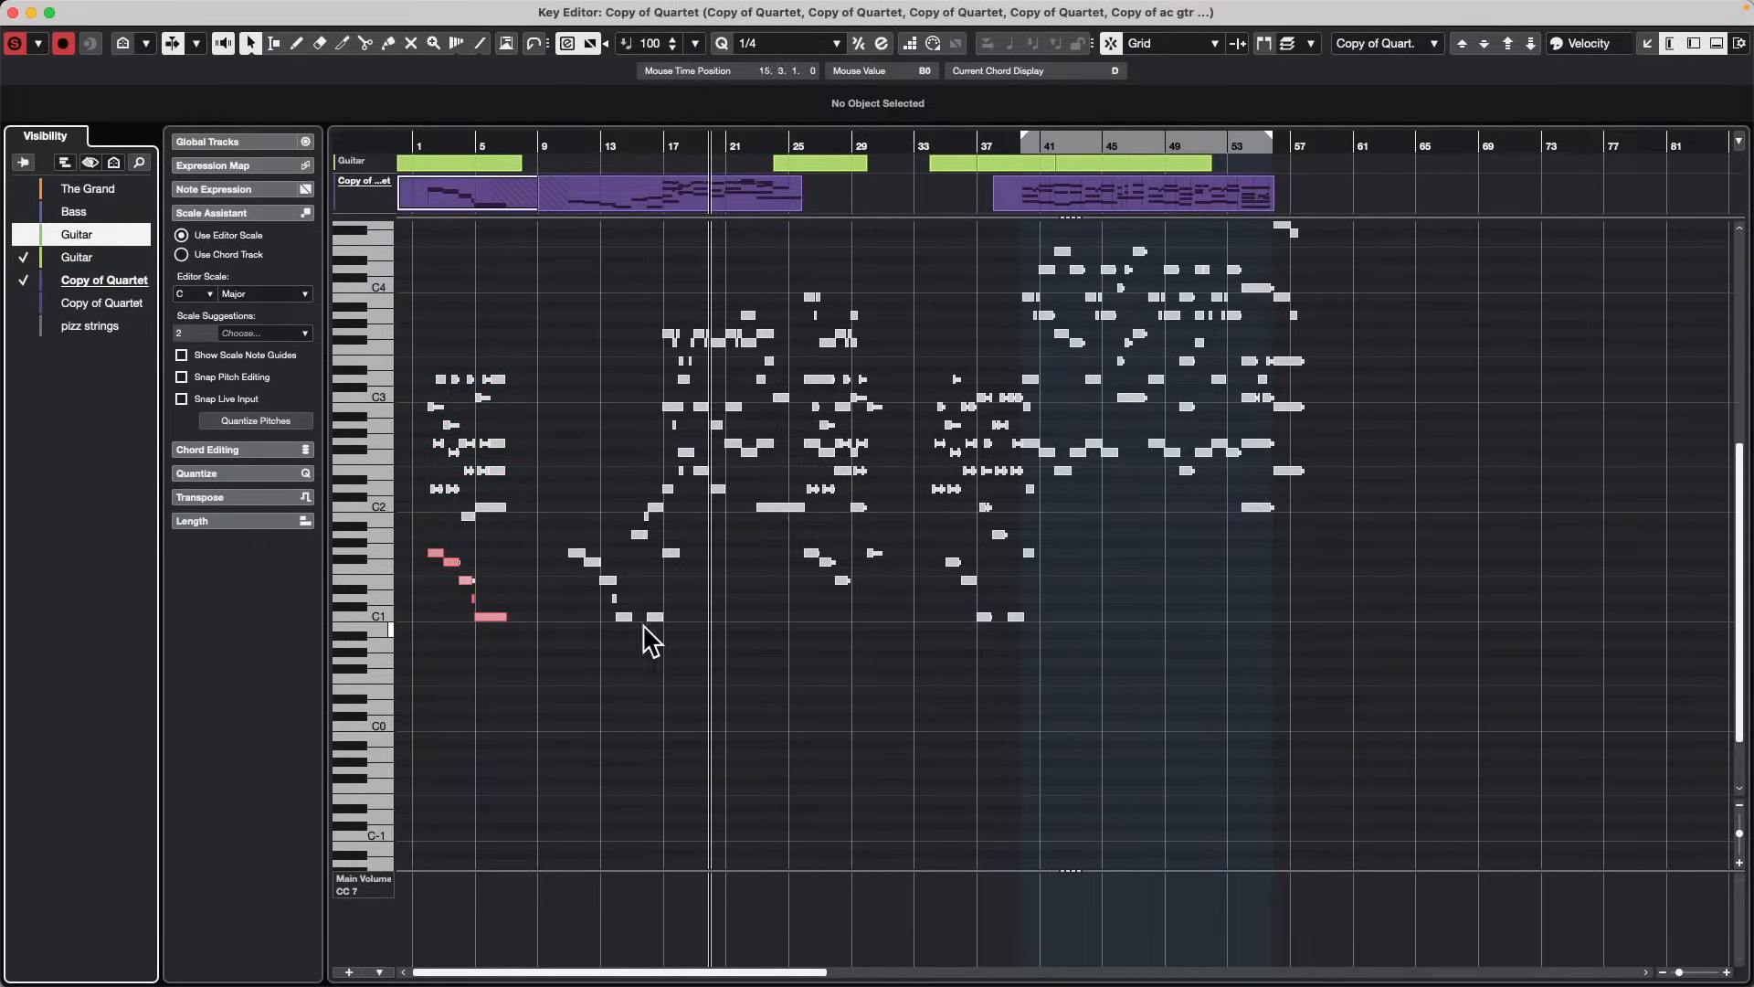
pyautogui.click(781, 506)
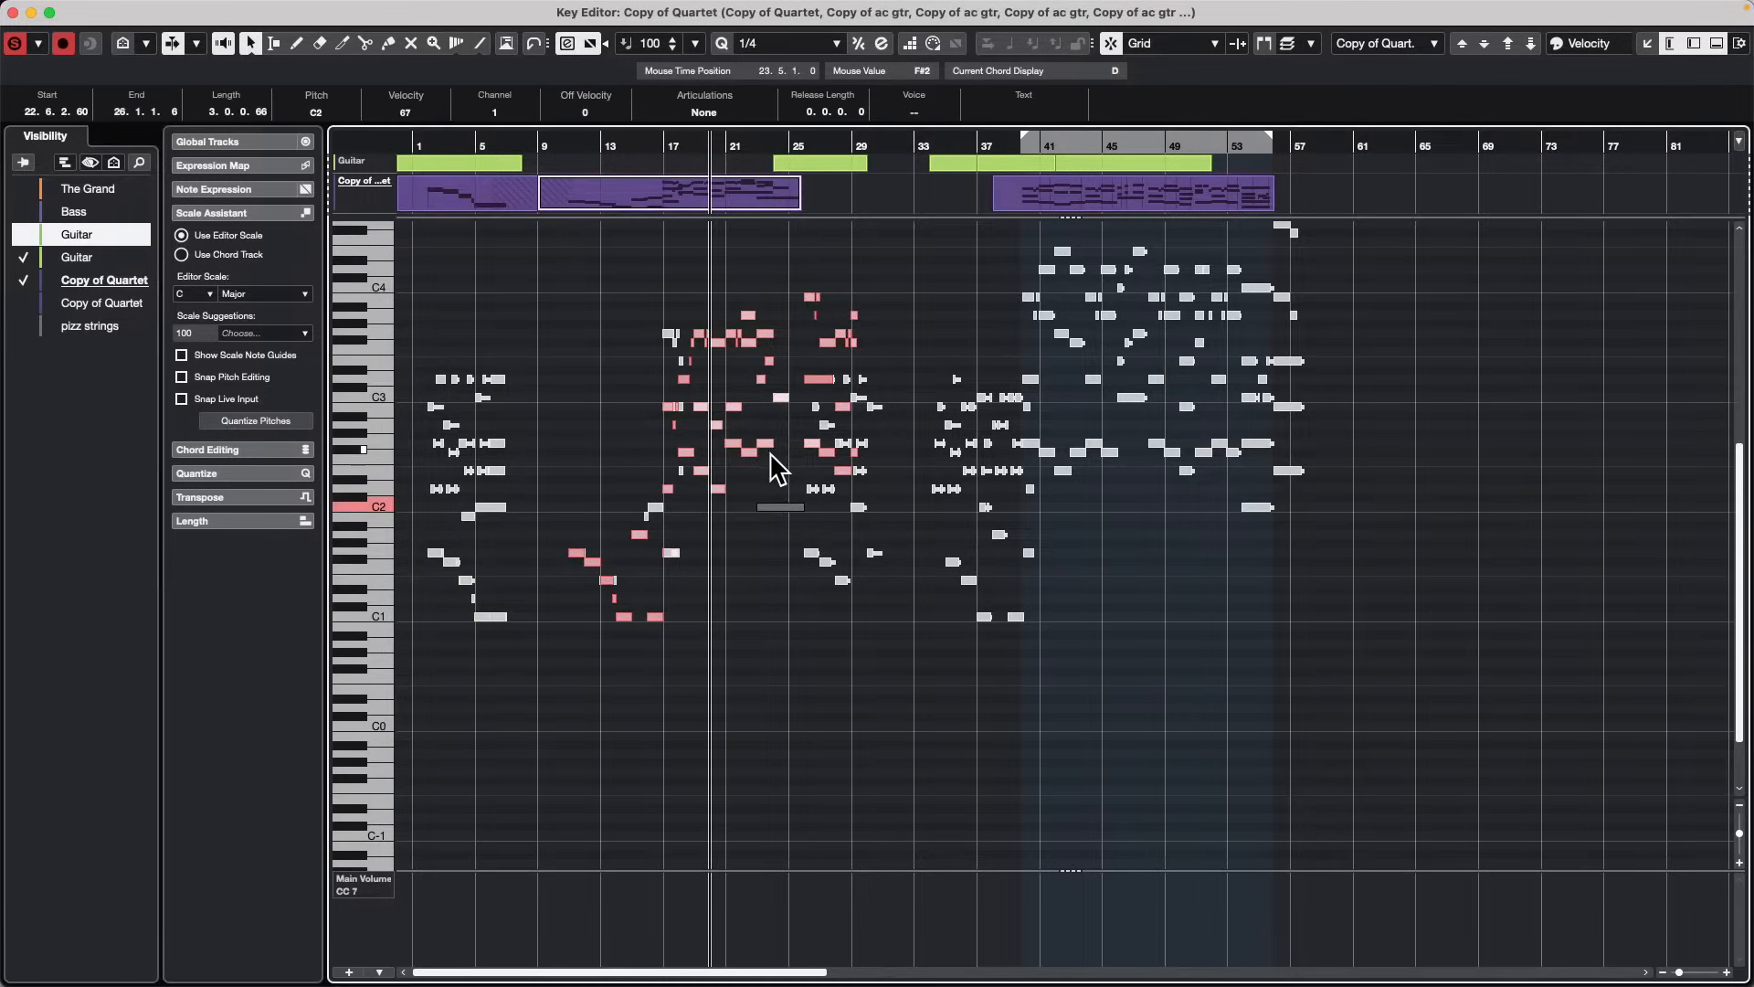
# Step: Set the Part Editing Mode to All Parts on Active Track and activate the Copy of Quartet part at bar 38
pyautogui.click(1311, 44)
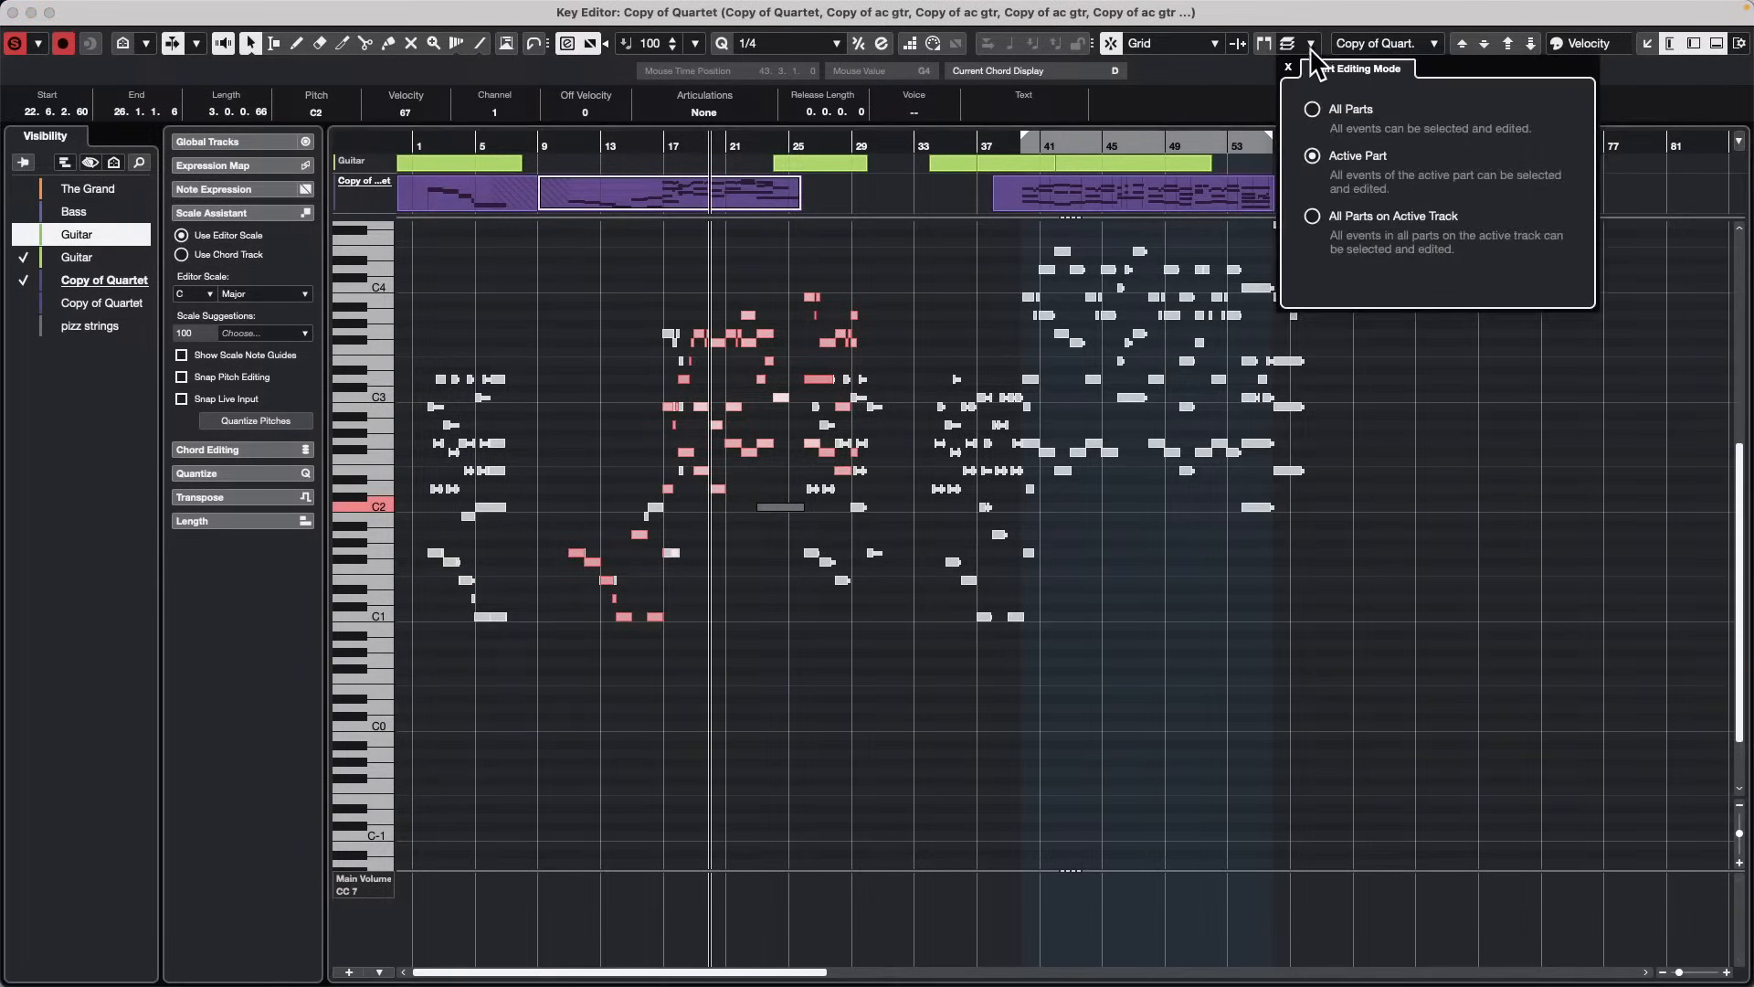
pyautogui.click(1313, 217)
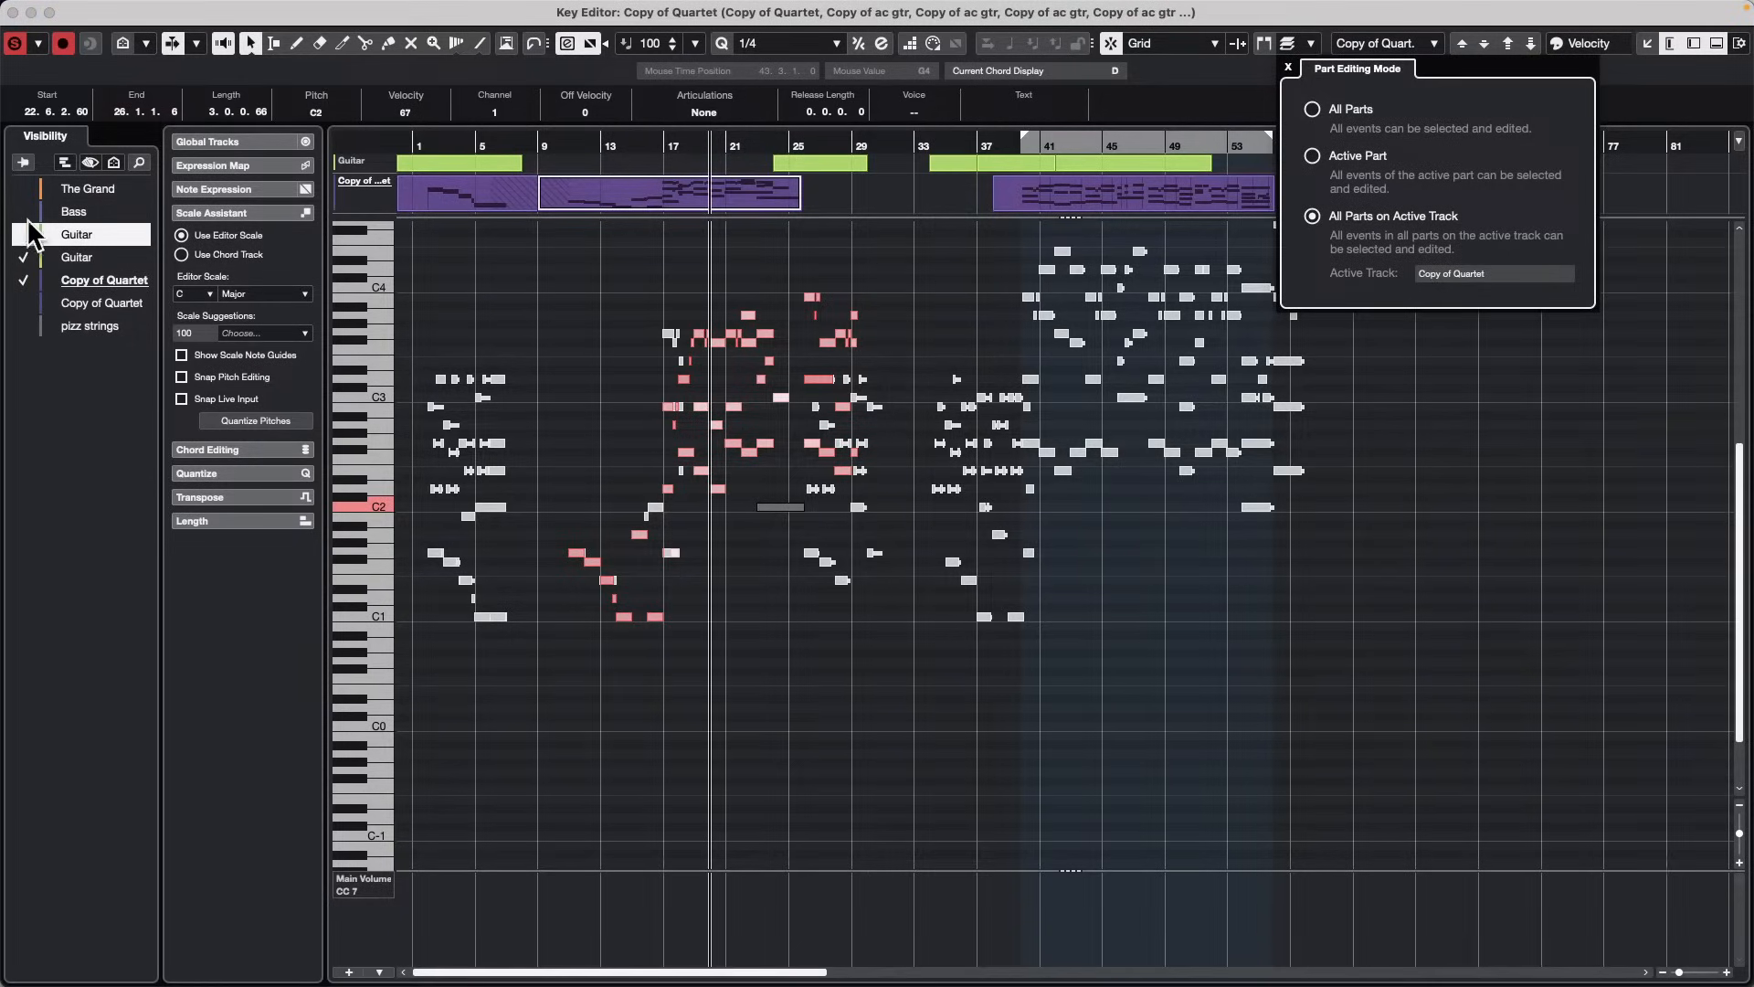
pyautogui.click(81, 211)
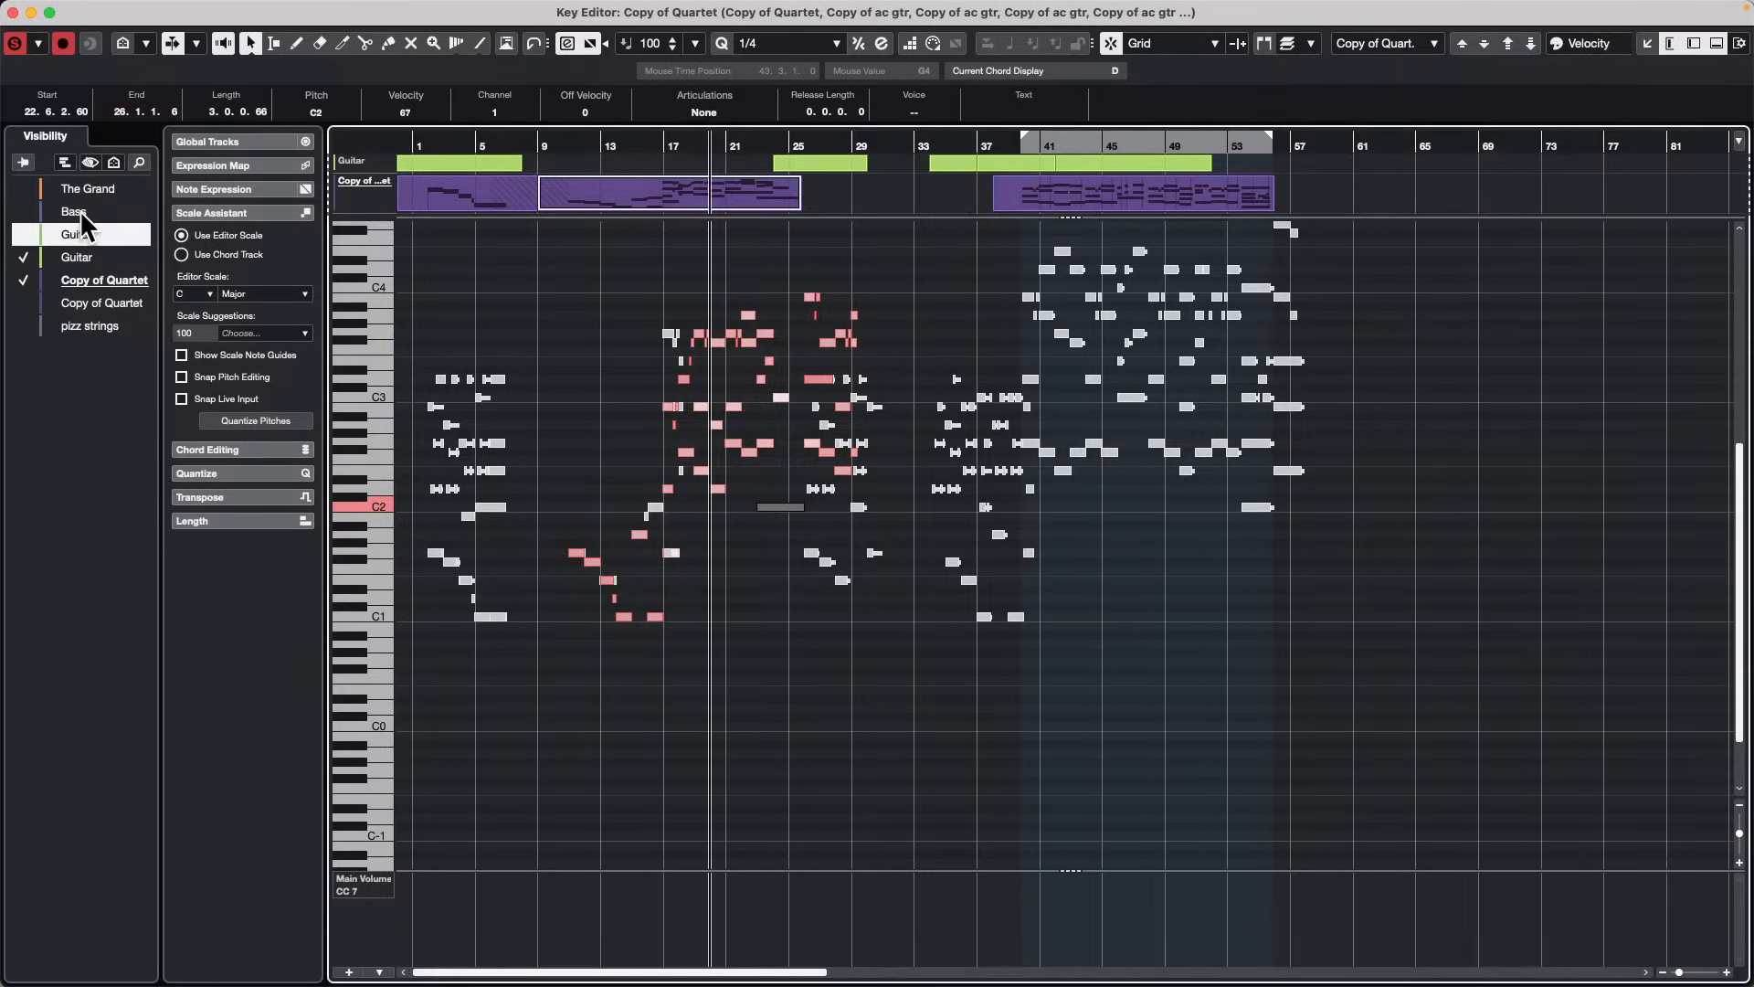
pyautogui.click(106, 301)
pyautogui.click(100, 280)
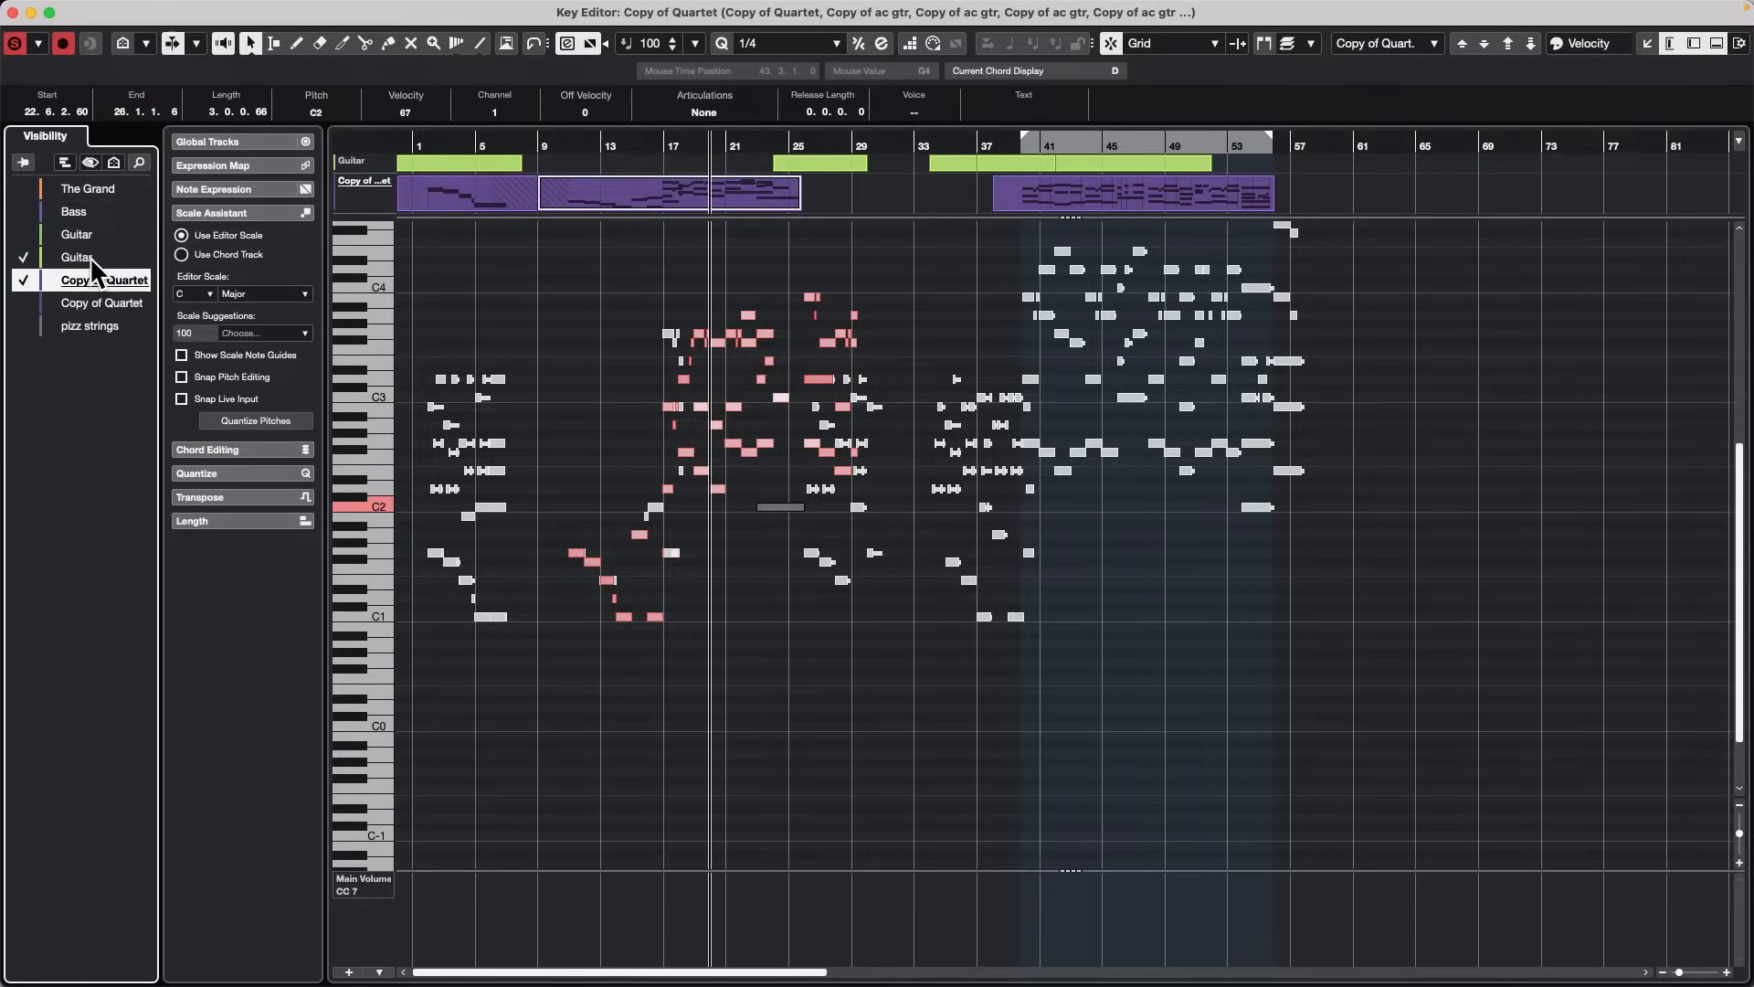
pyautogui.click(89, 234)
pyautogui.click(84, 212)
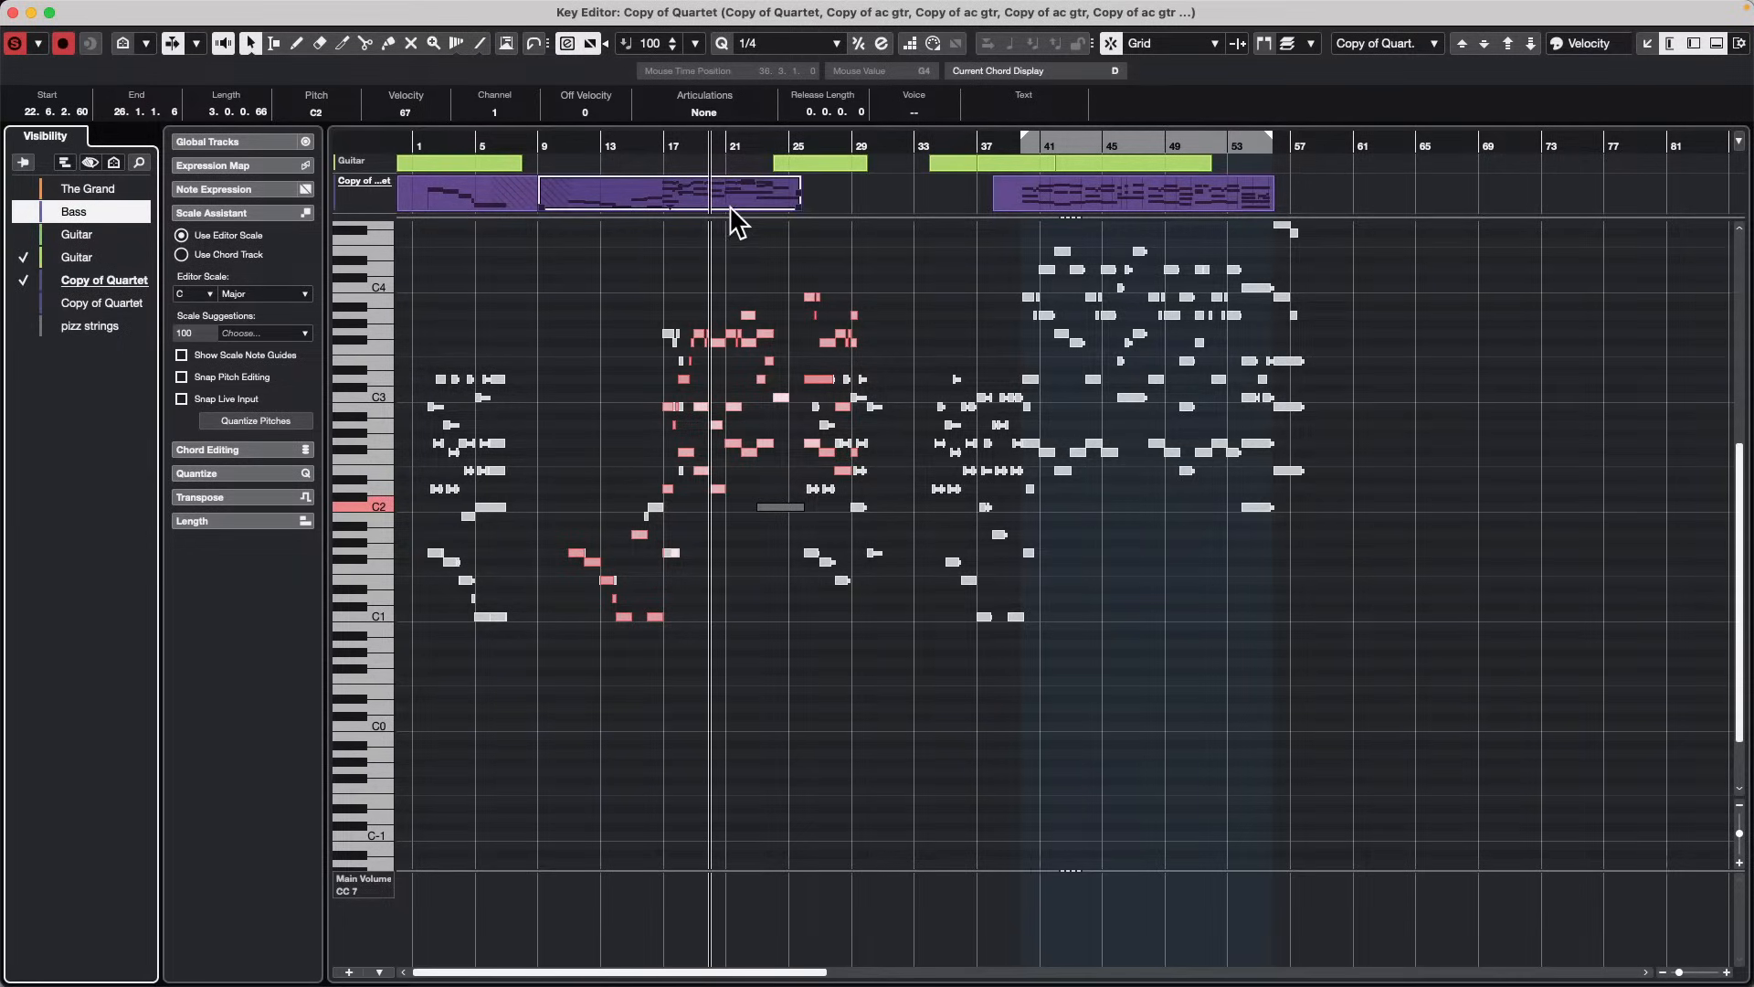
pyautogui.click(1071, 202)
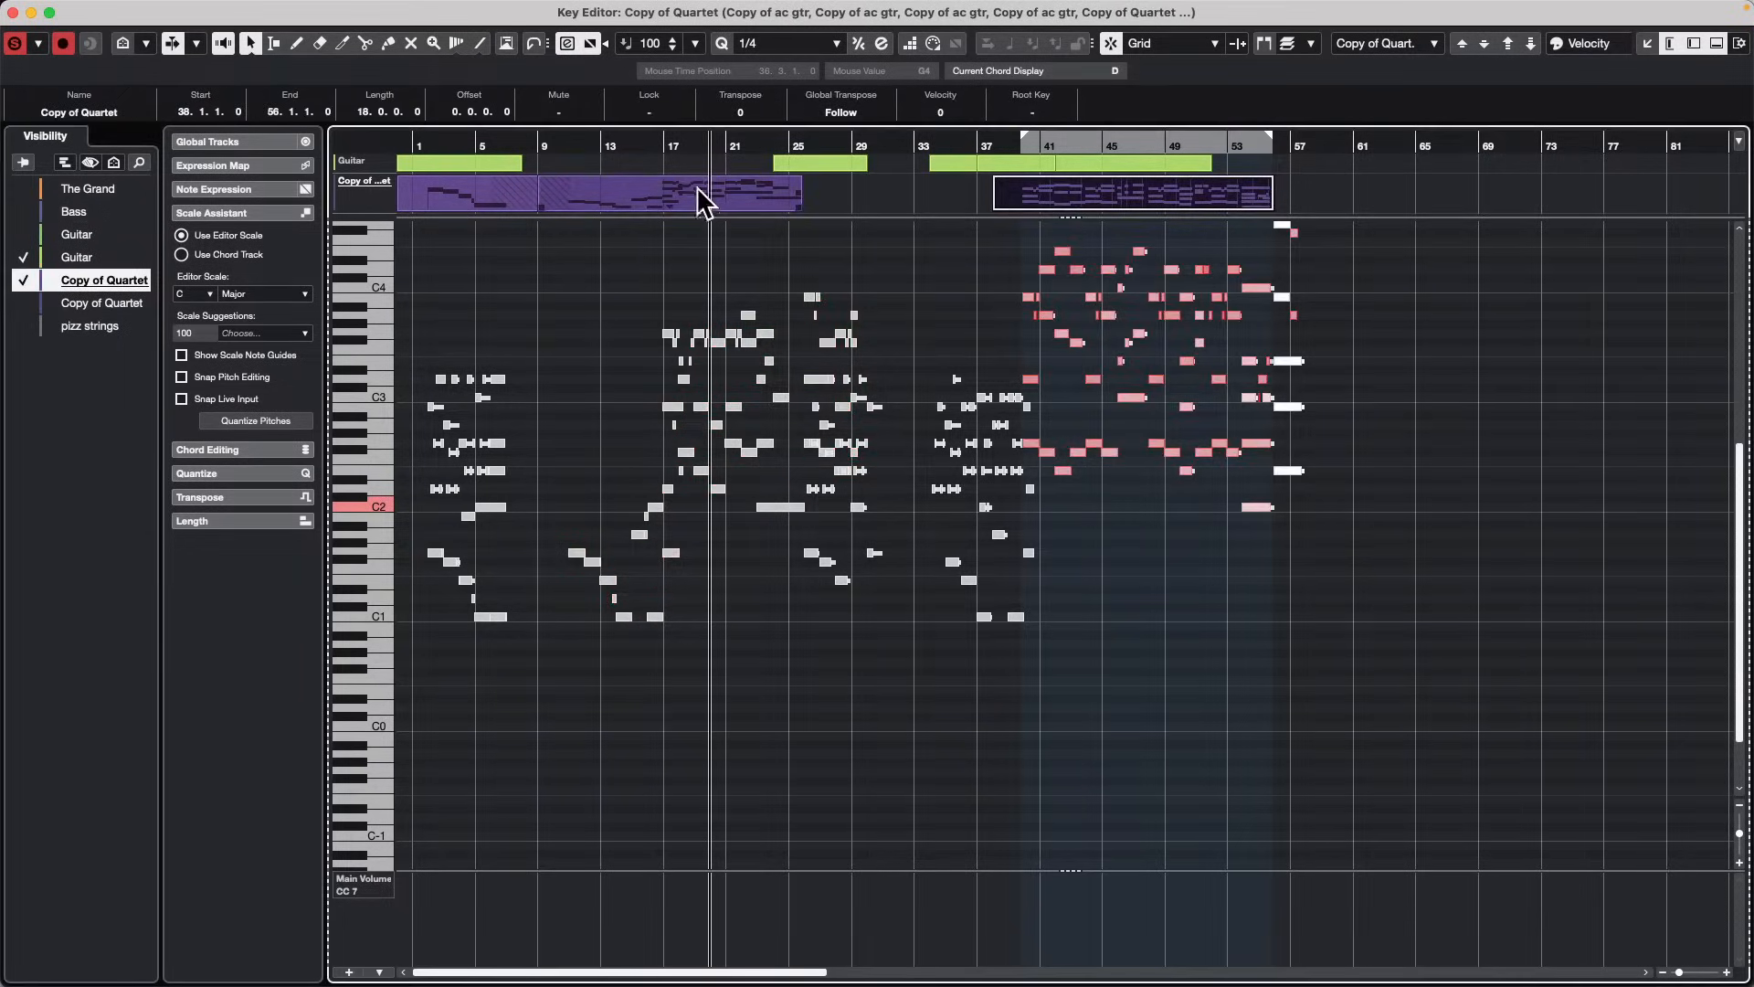
# Step: Switch the active part between the first Copy of Quartet part and the one at bar 9, and review the Part Editing Mode options
pyautogui.click(571, 196)
pyautogui.click(478, 196)
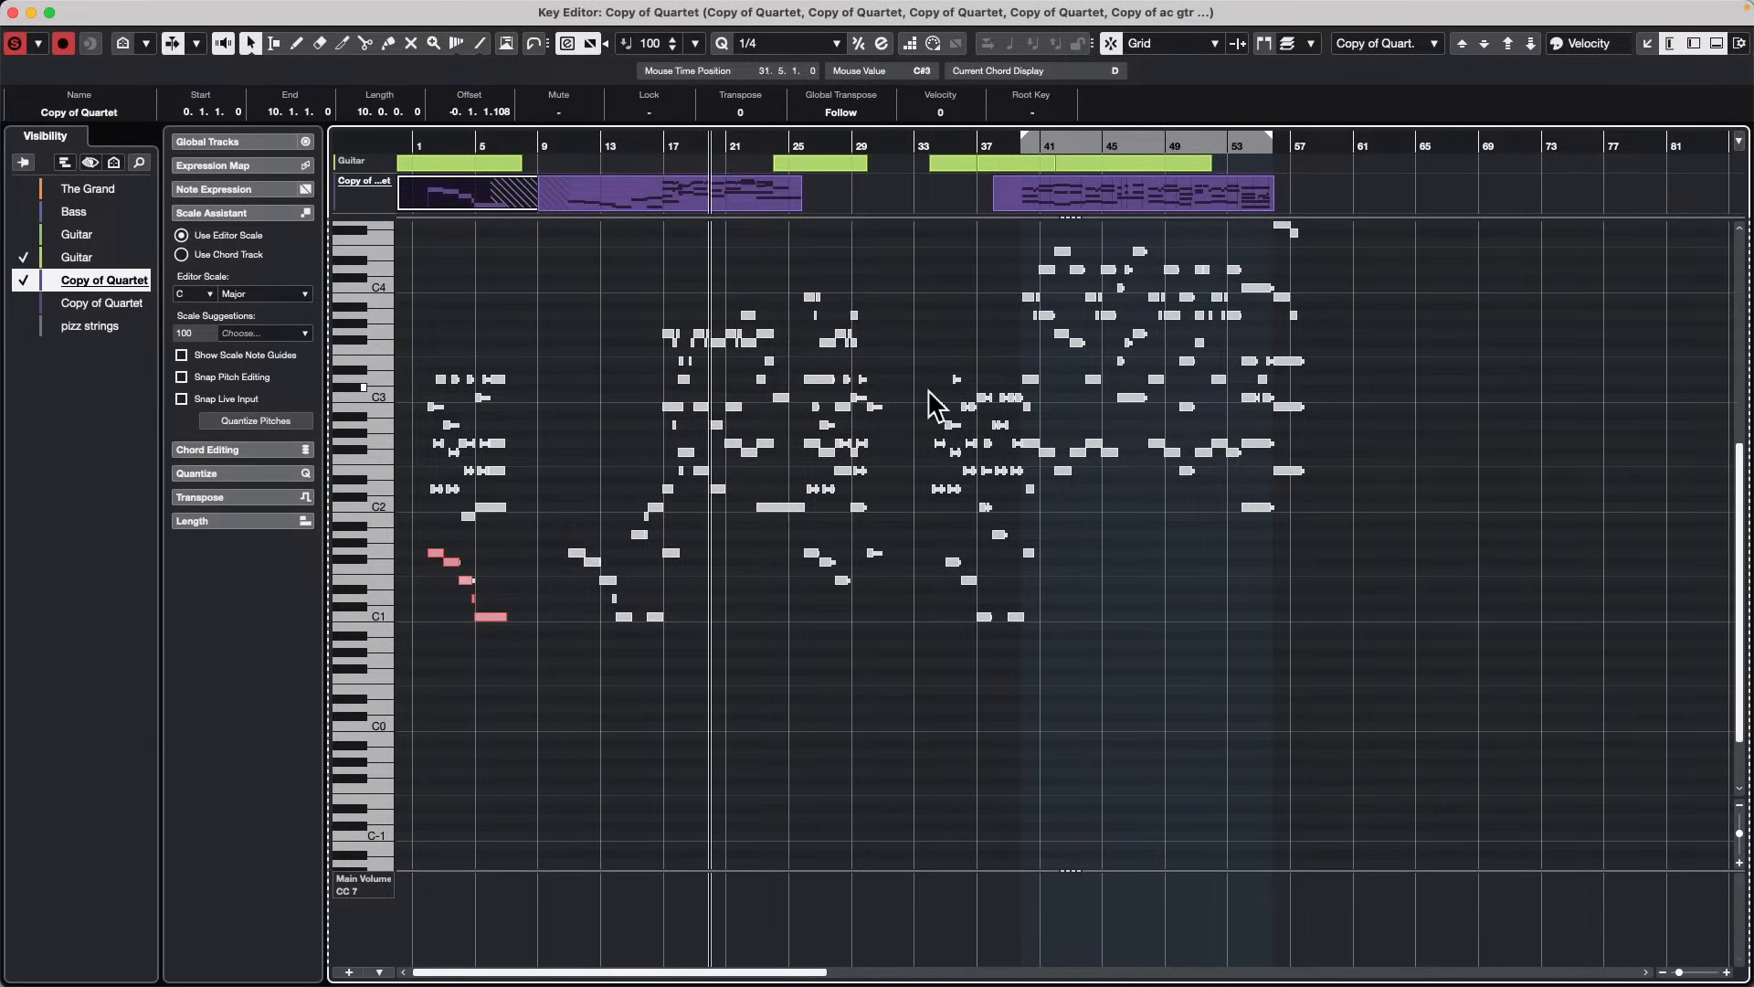
pyautogui.click(1307, 46)
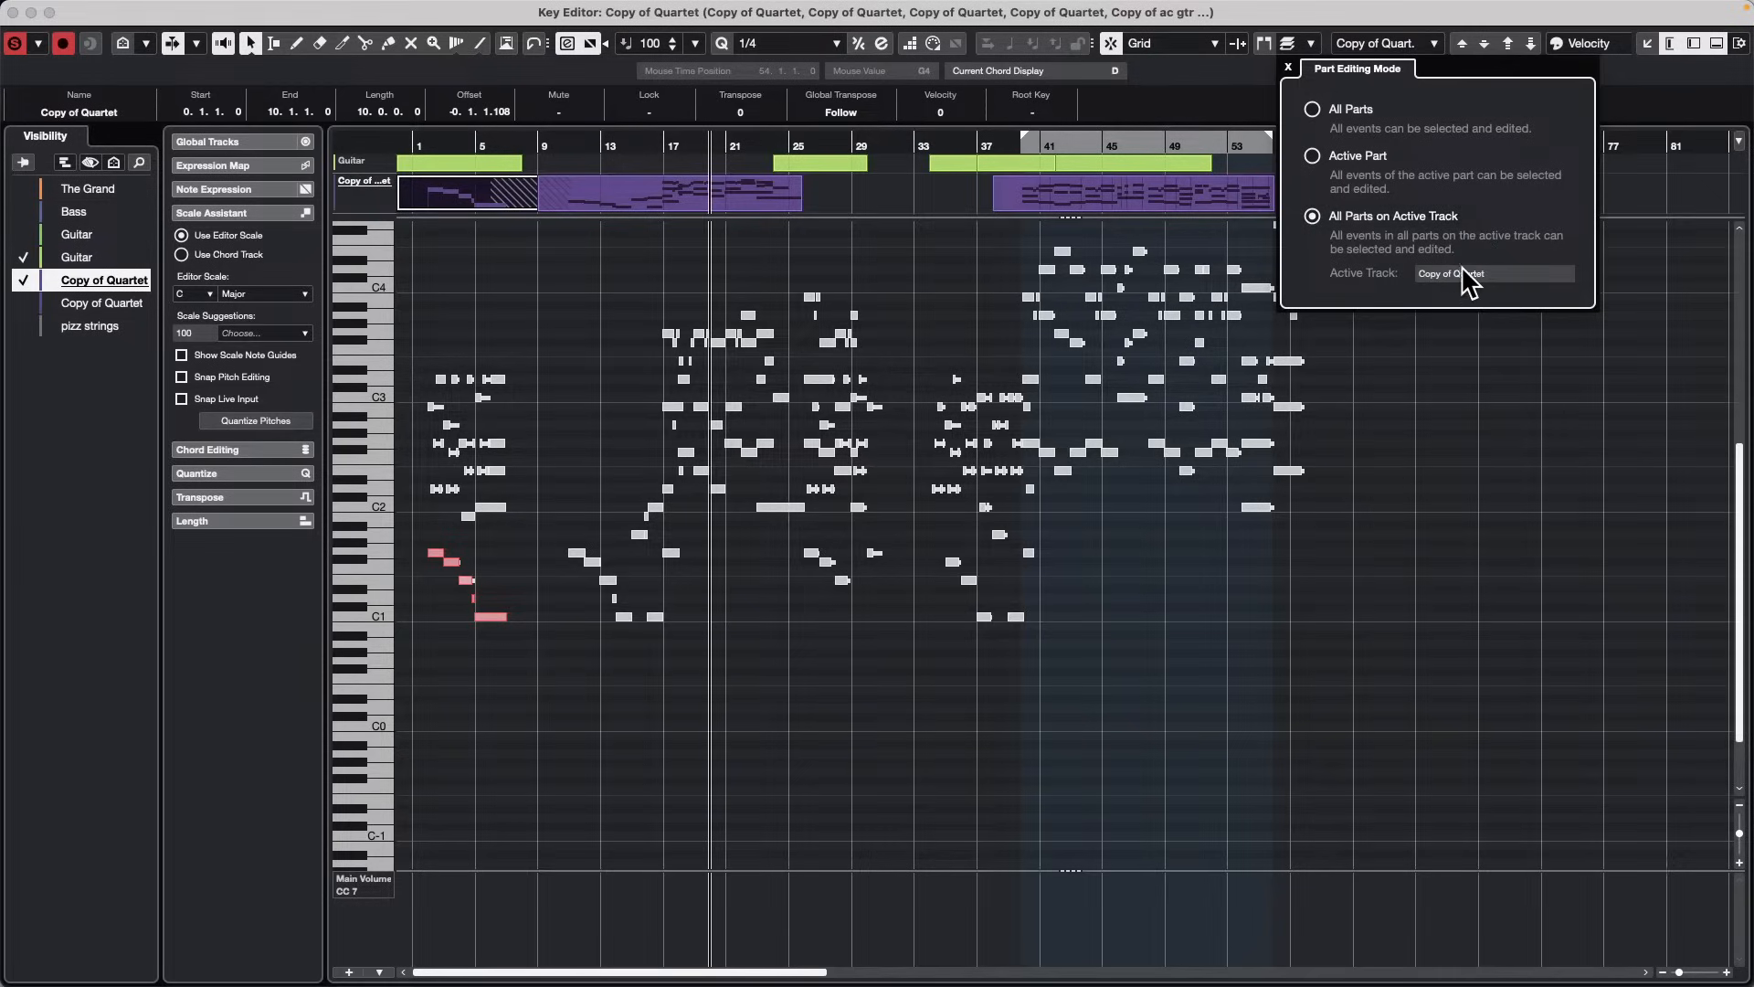
pyautogui.click(91, 292)
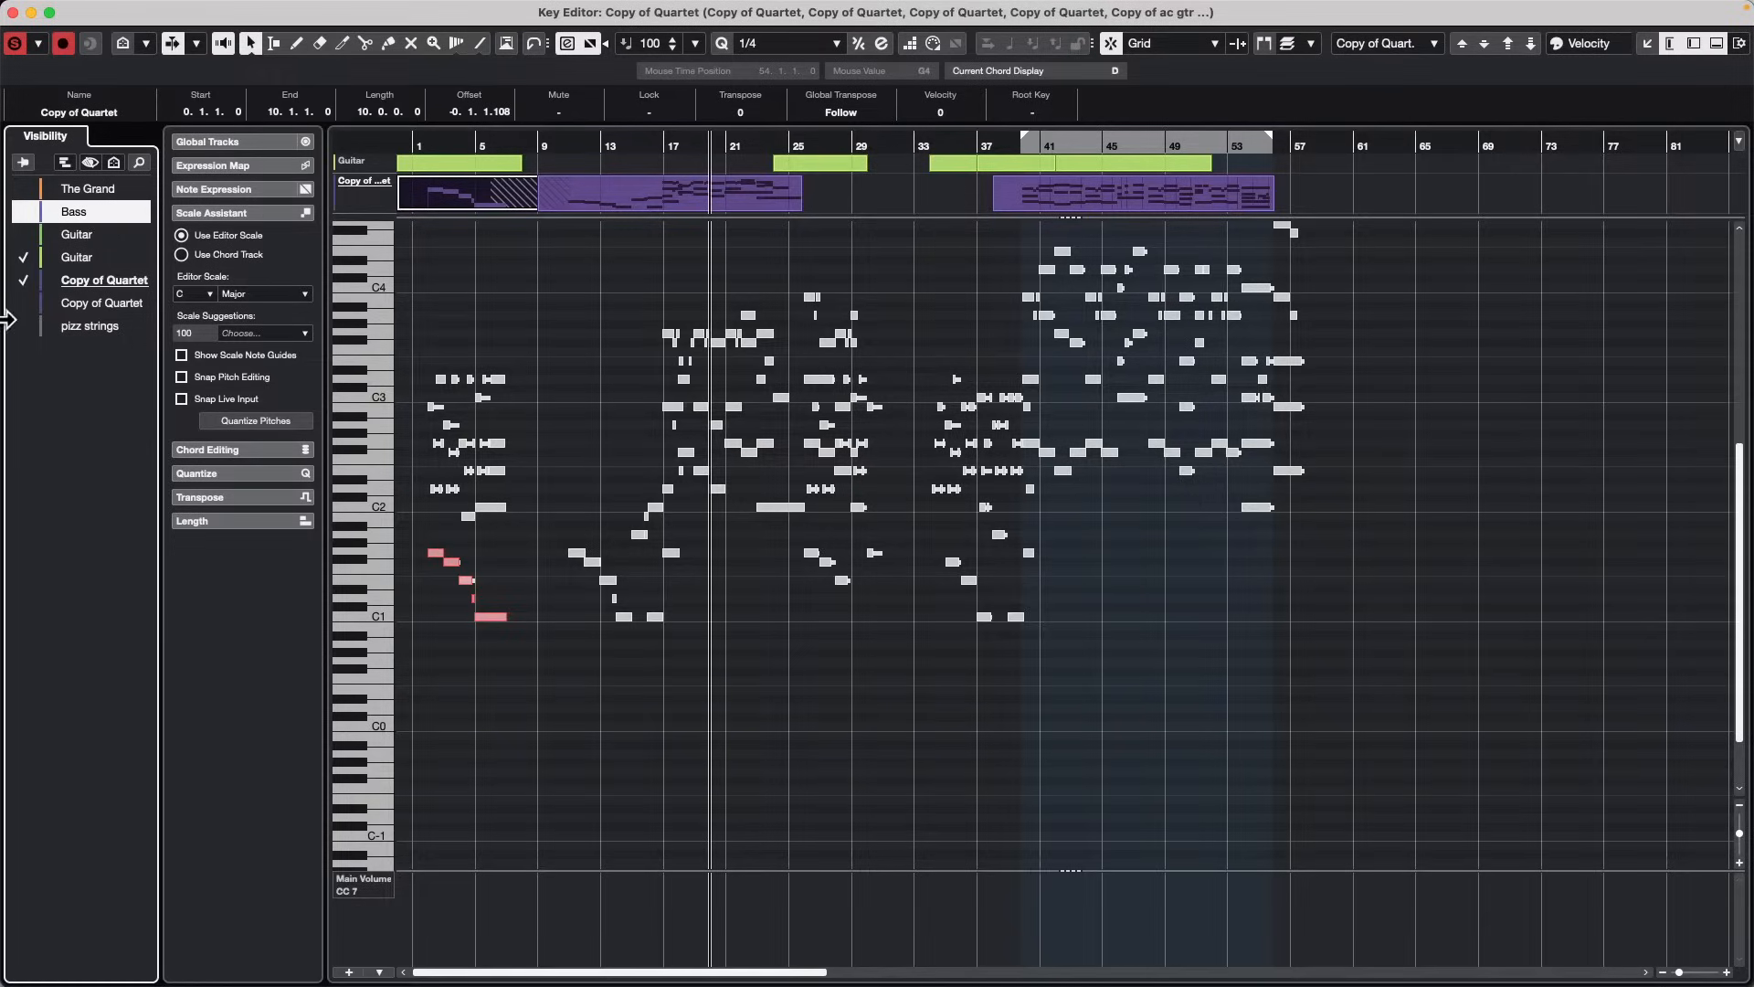
pyautogui.click(87, 278)
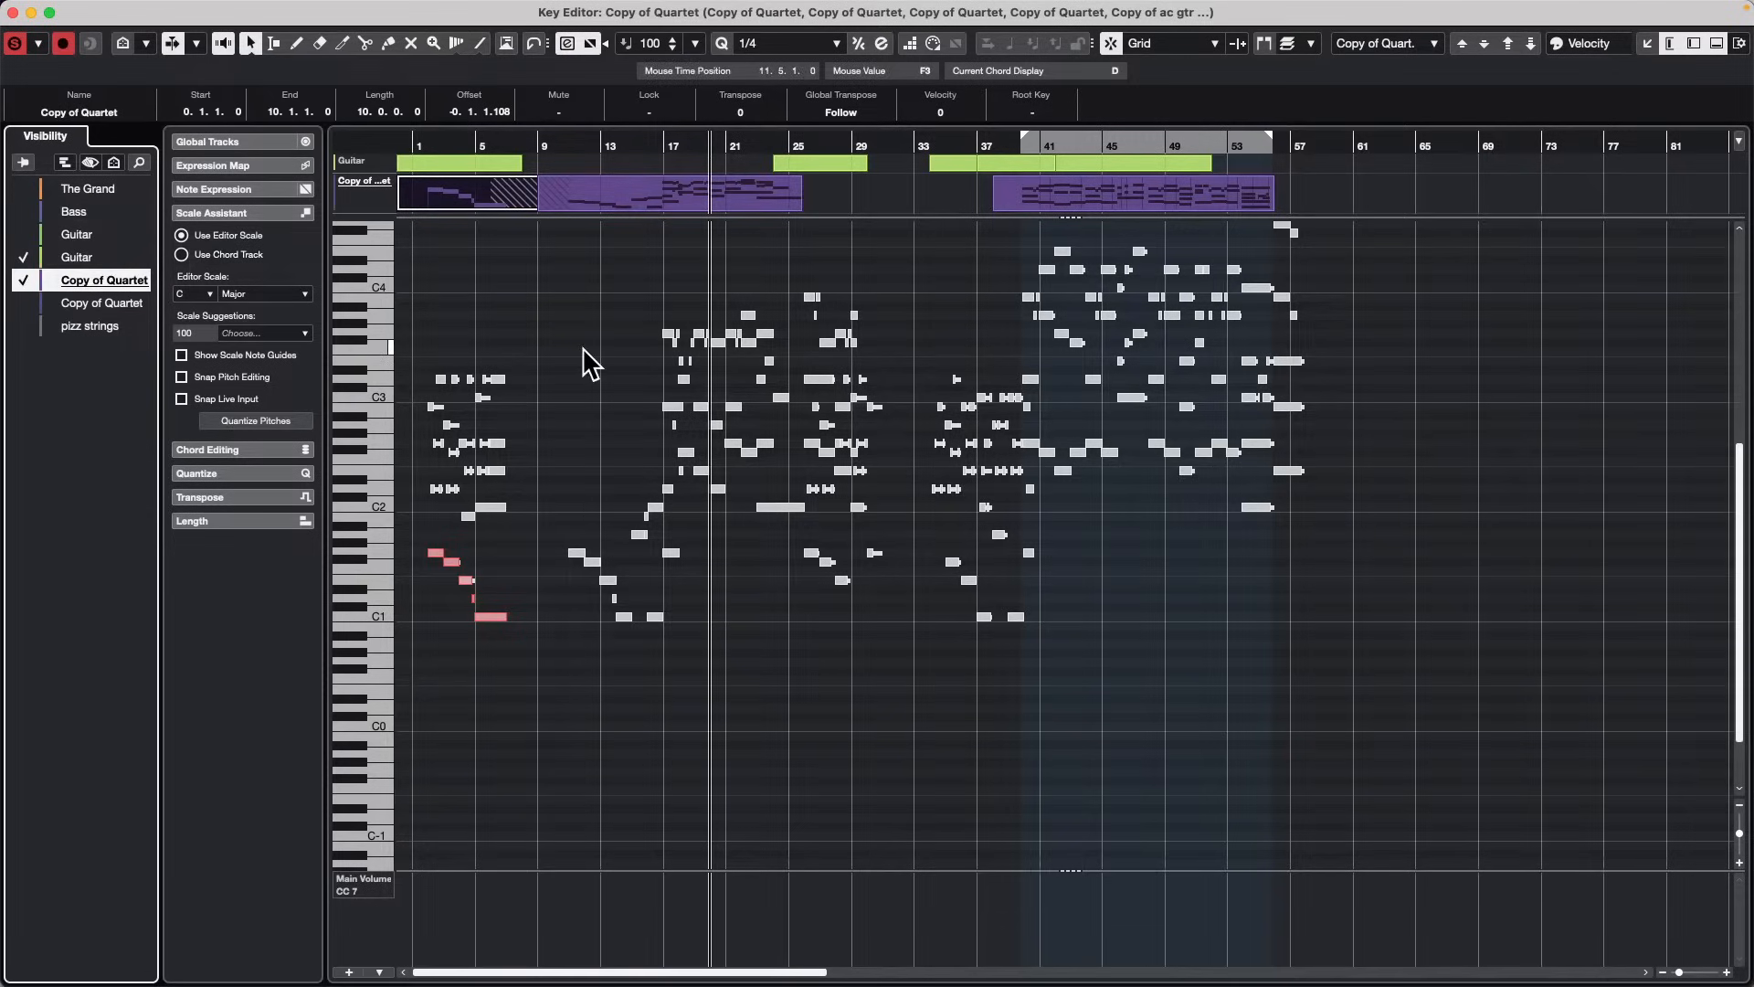
pyautogui.click(611, 182)
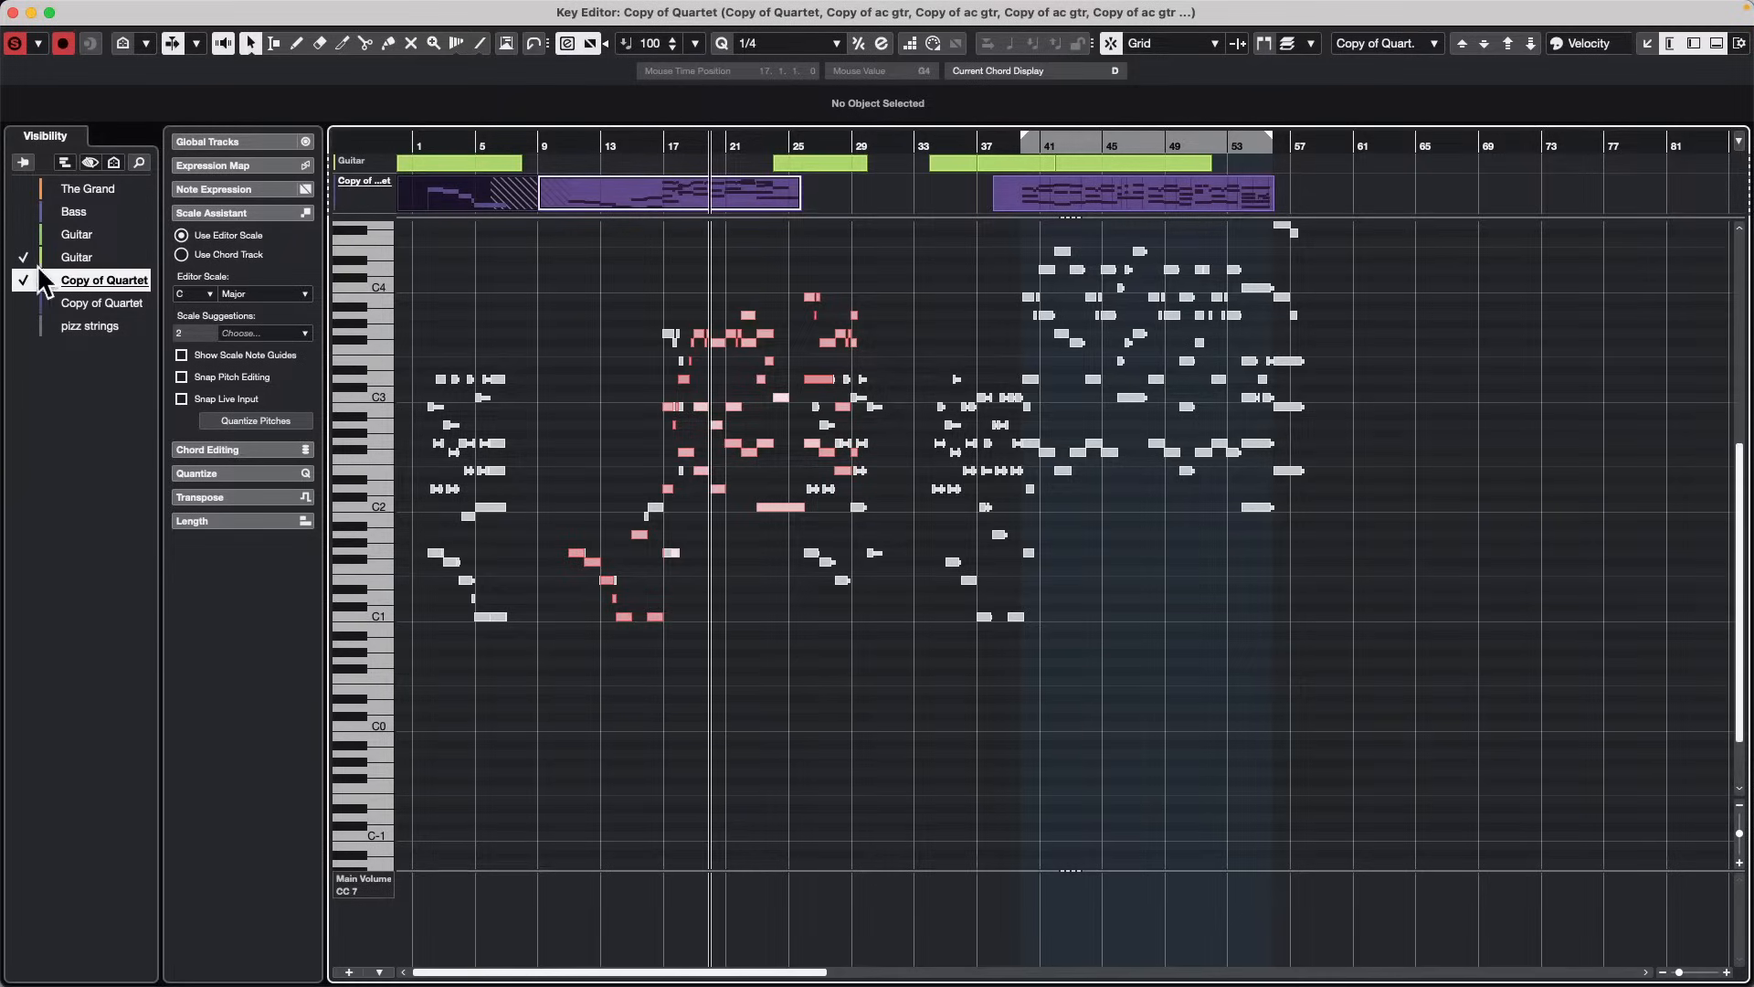
# Step: Replace the second Guitar and first Copy of Quartet tracks with The Grand track for editing
pyautogui.click(81, 236)
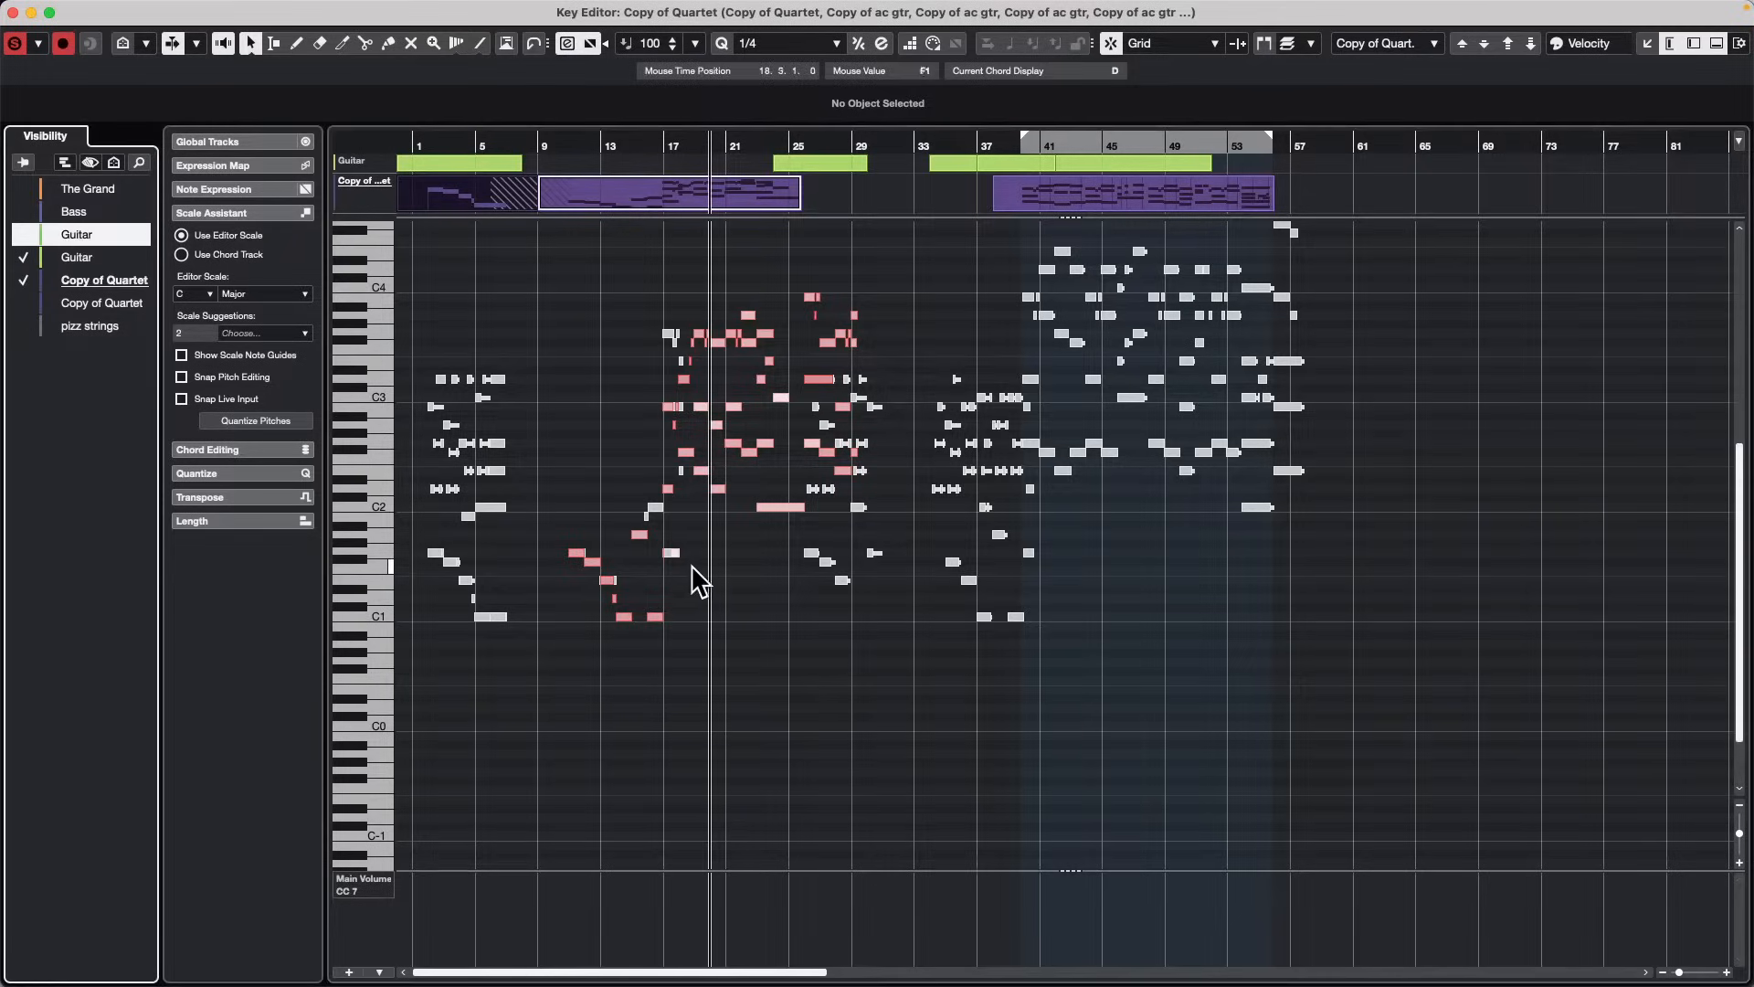
pyautogui.moveTo(710, 153); pyautogui.dragTo(709, 199)
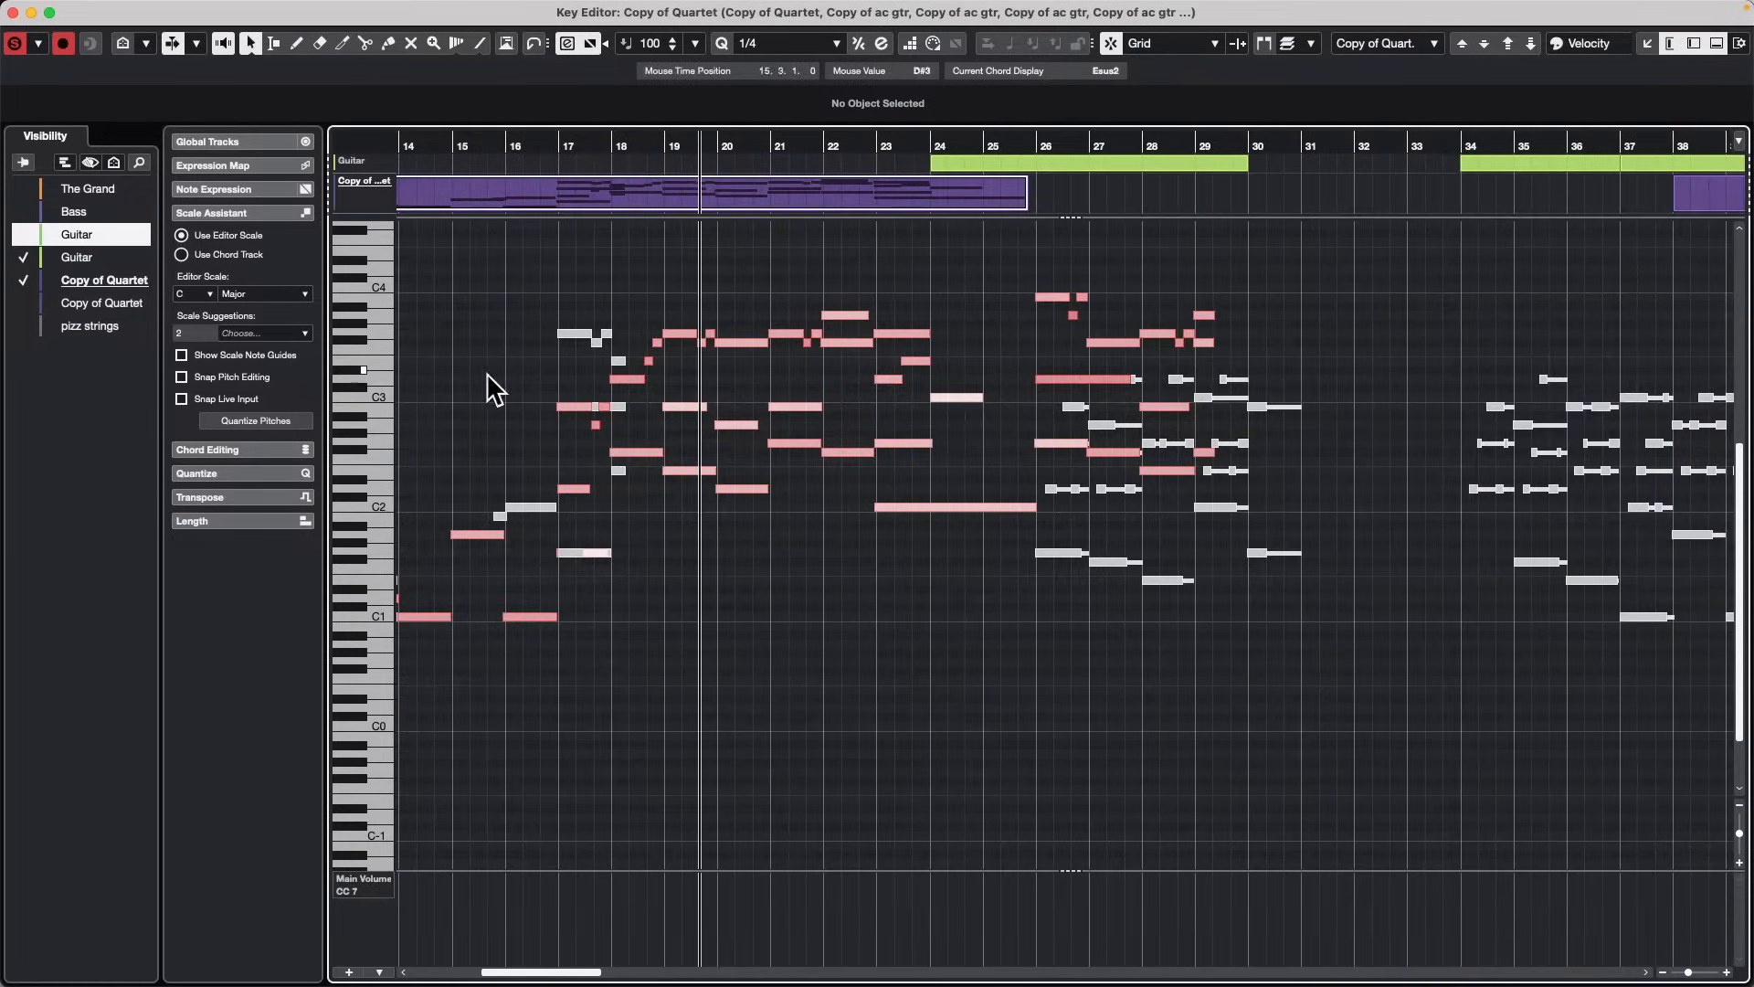
pyautogui.click(108, 189)
pyautogui.click(22, 188)
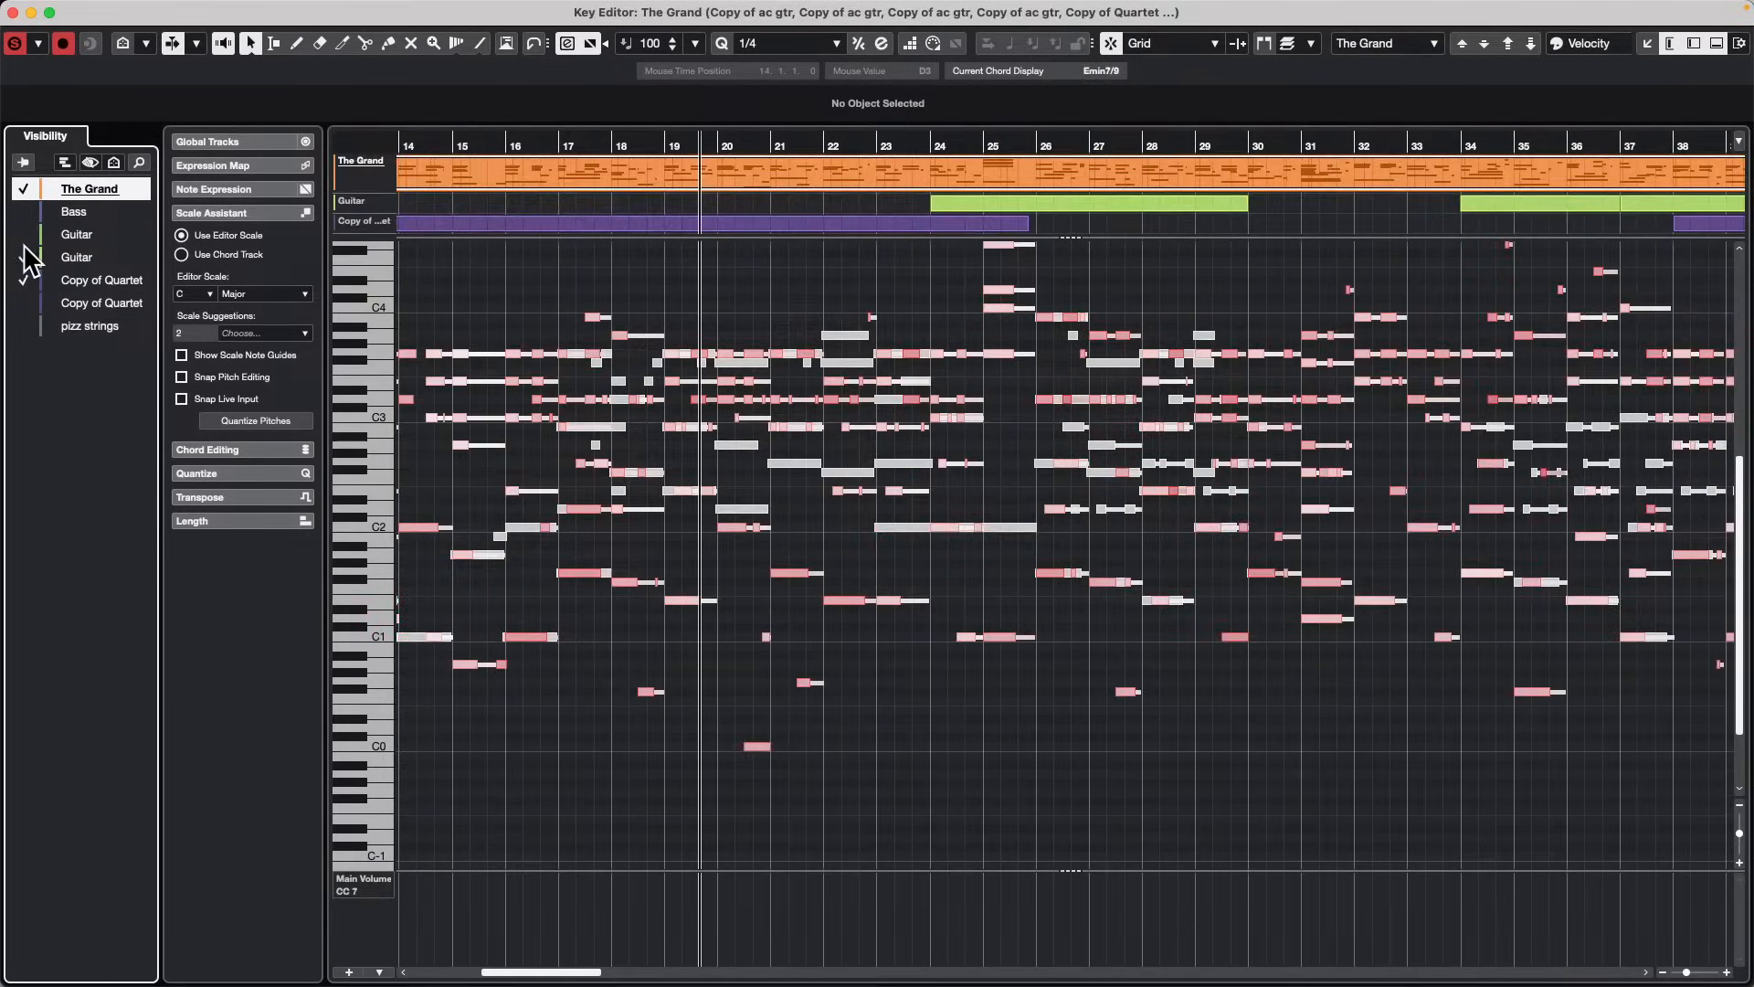
pyautogui.click(24, 257)
pyautogui.click(23, 280)
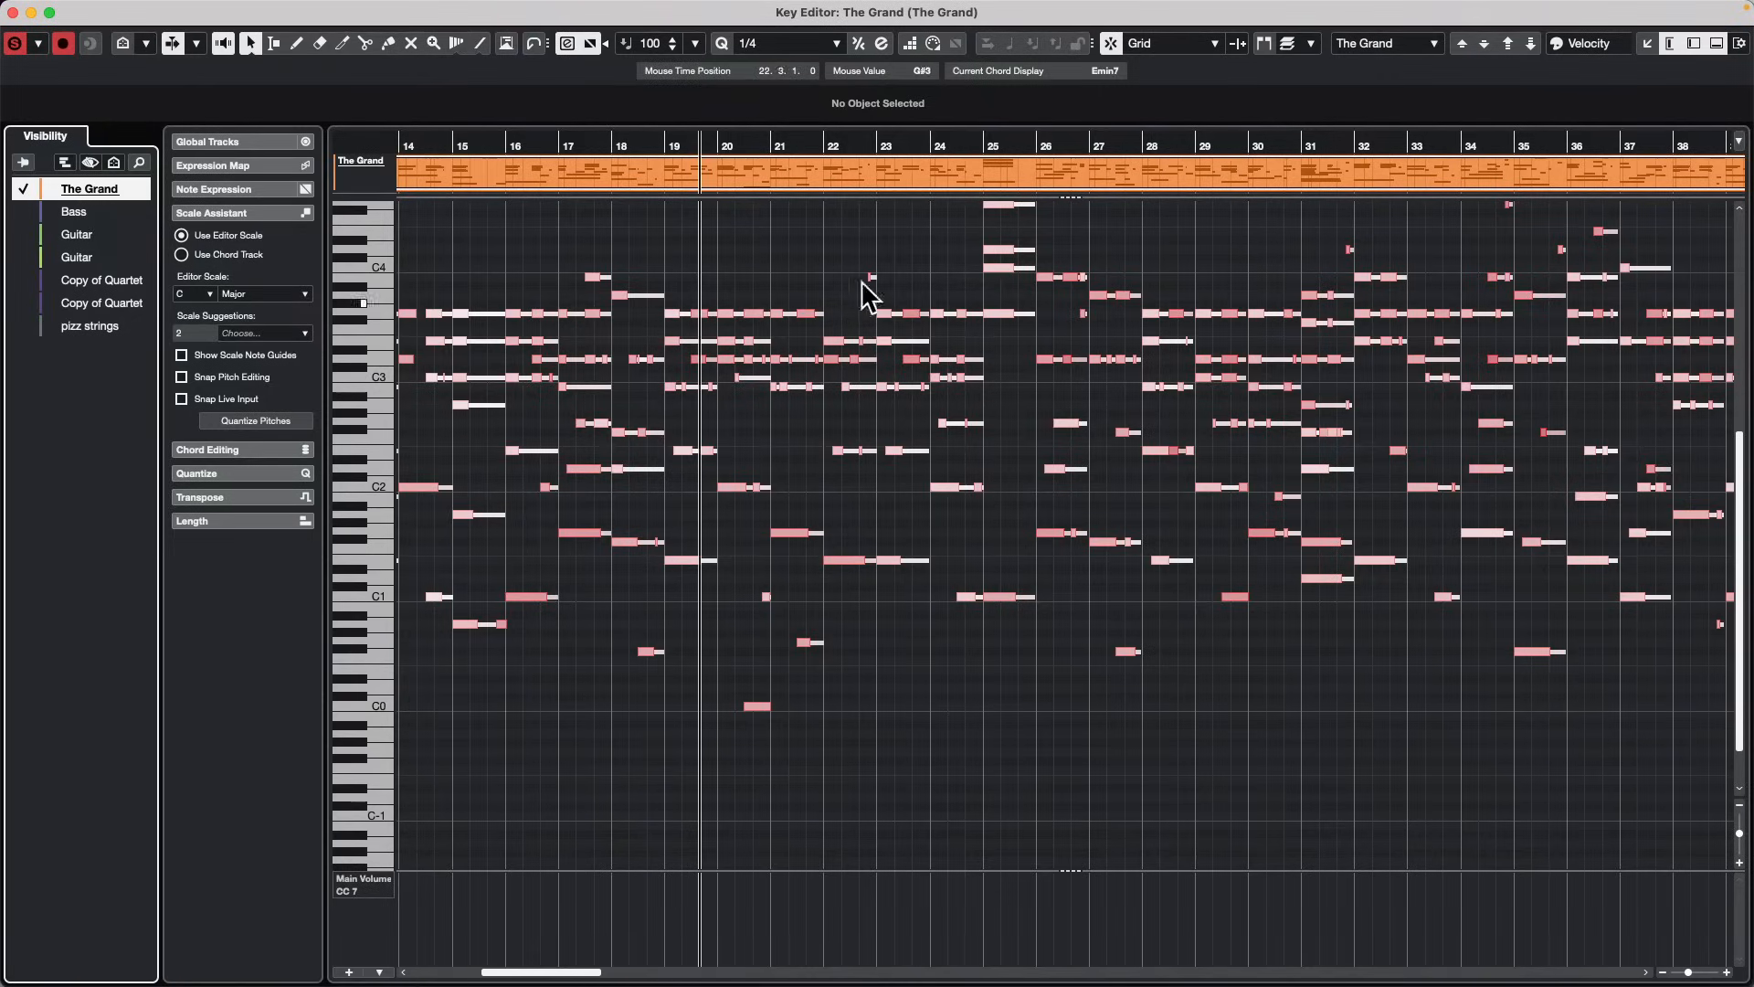
# Step: Hide the release tails on the notes of The Grand track
pyautogui.click(567, 44)
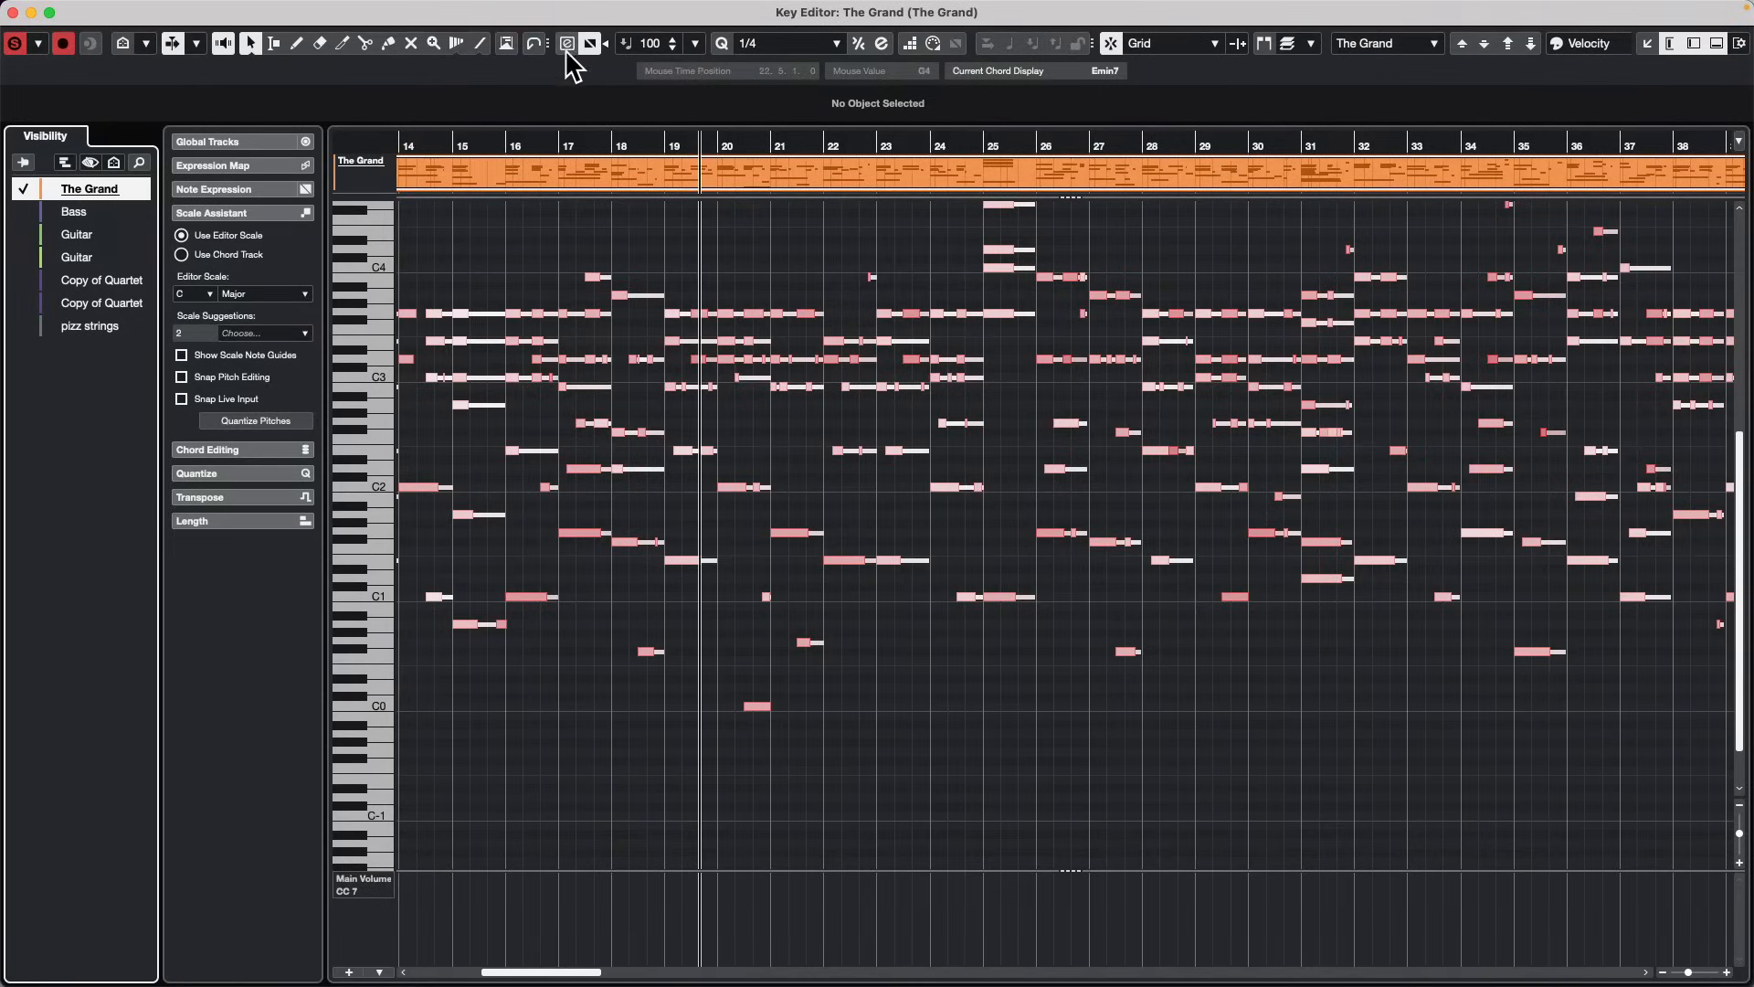
pyautogui.click(590, 43)
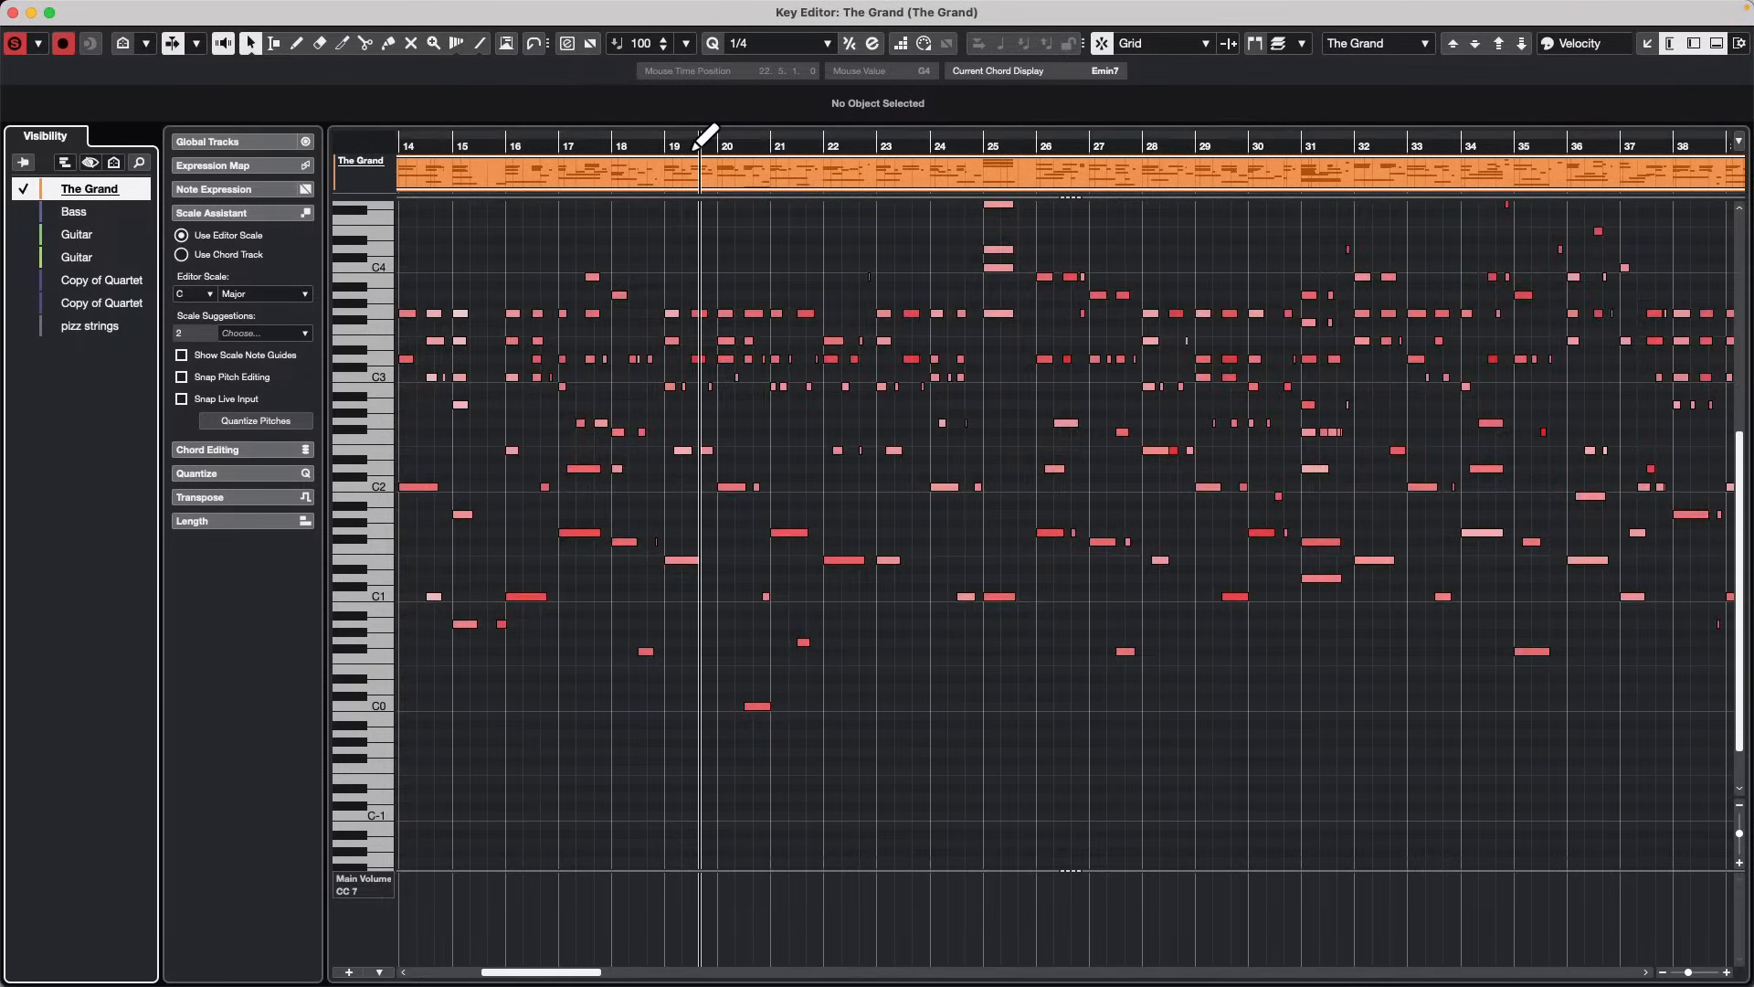
pyautogui.moveTo(677, 144); pyautogui.dragTo(697, 204)
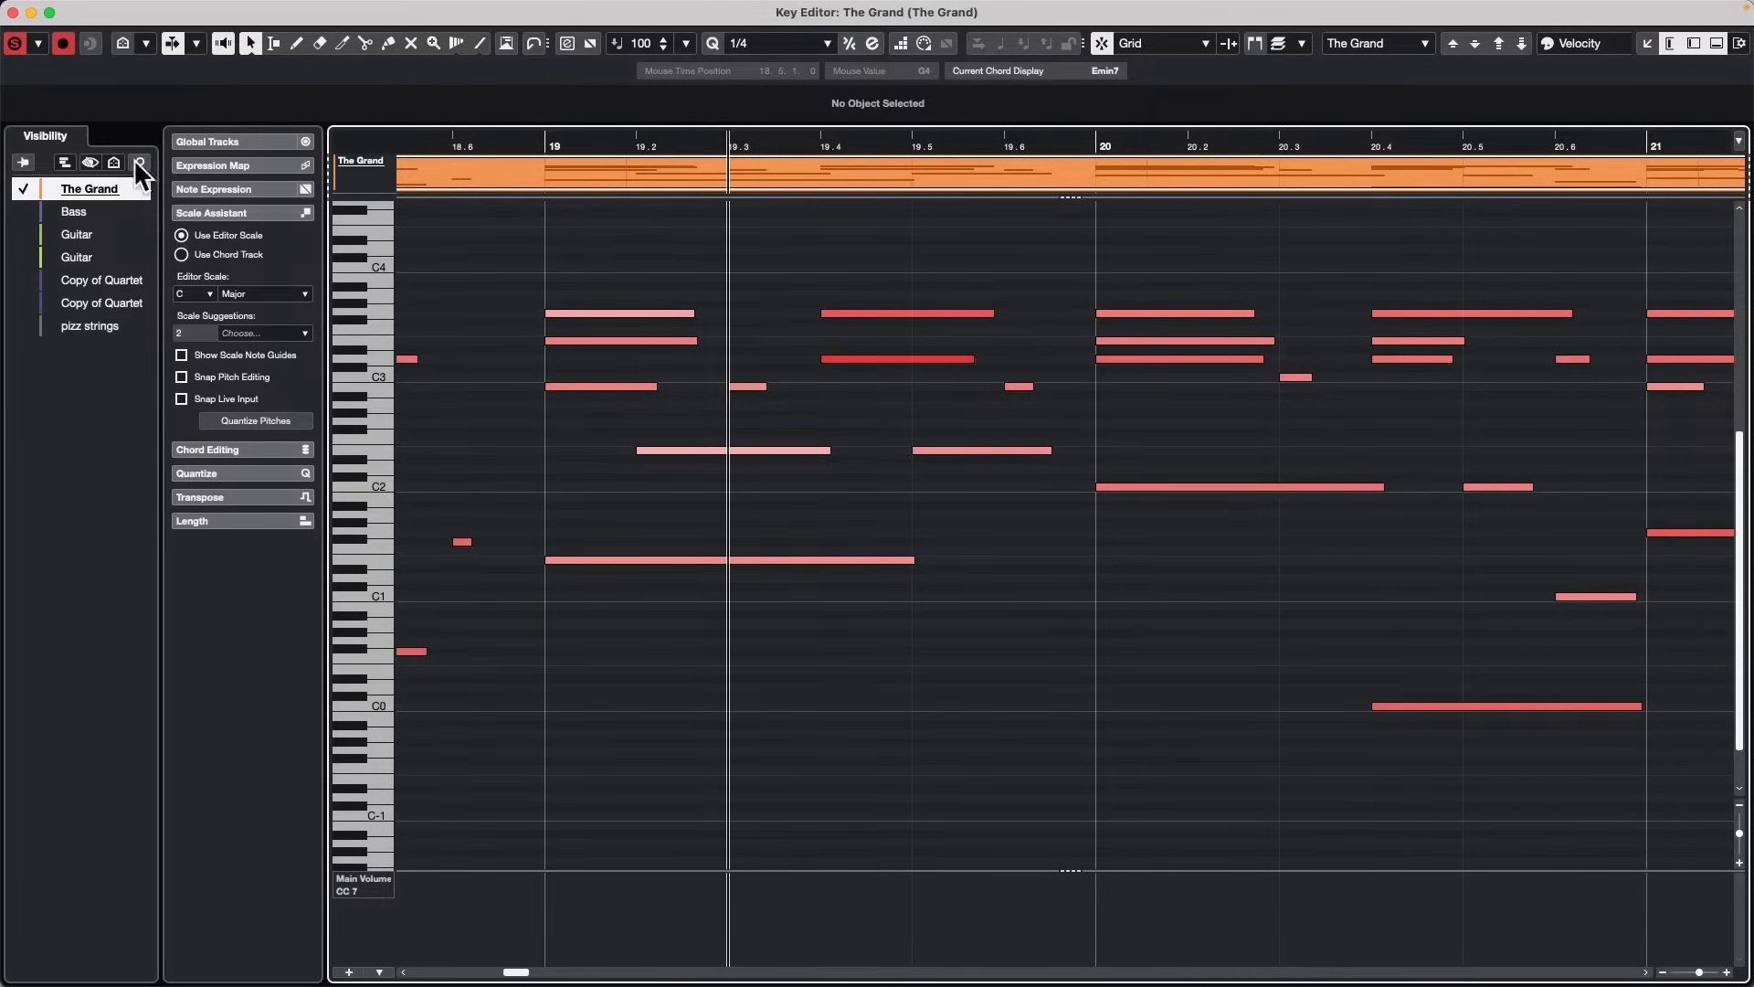
# Step: Enable the Bass track for editing alongside The Grand
pyautogui.click(25, 213)
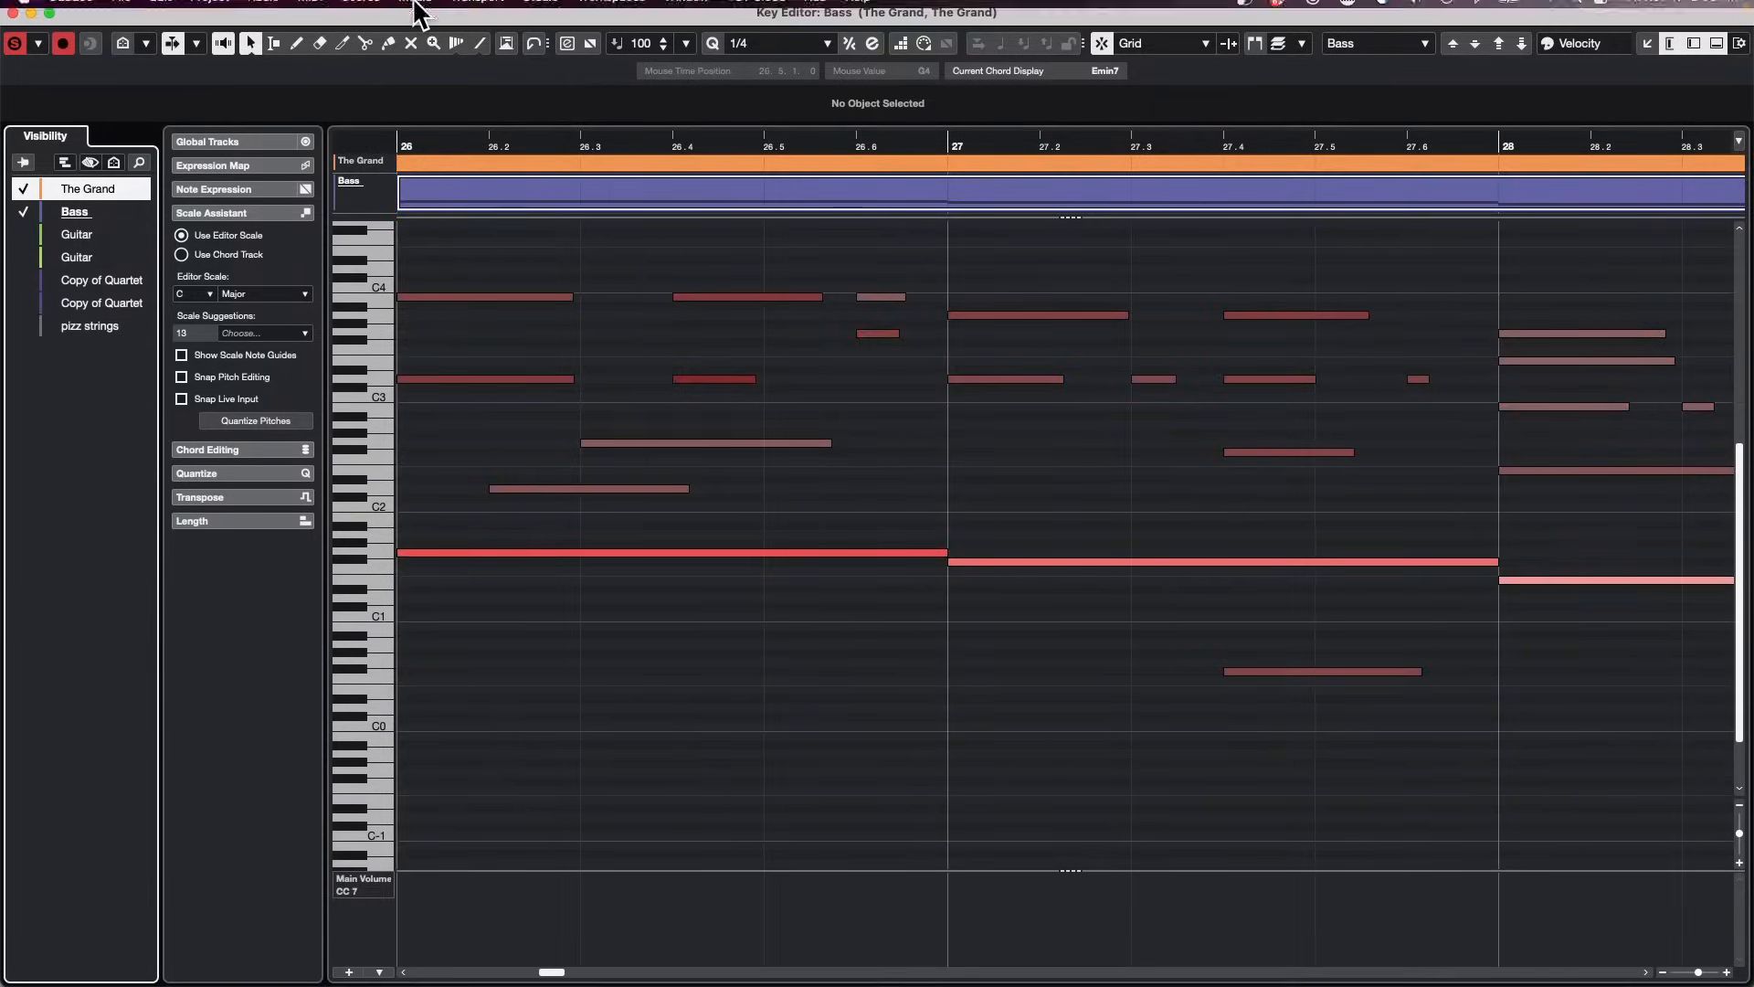
pyautogui.moveTo(228, 13)
pyautogui.click(130, 6)
pyautogui.click(851, 417)
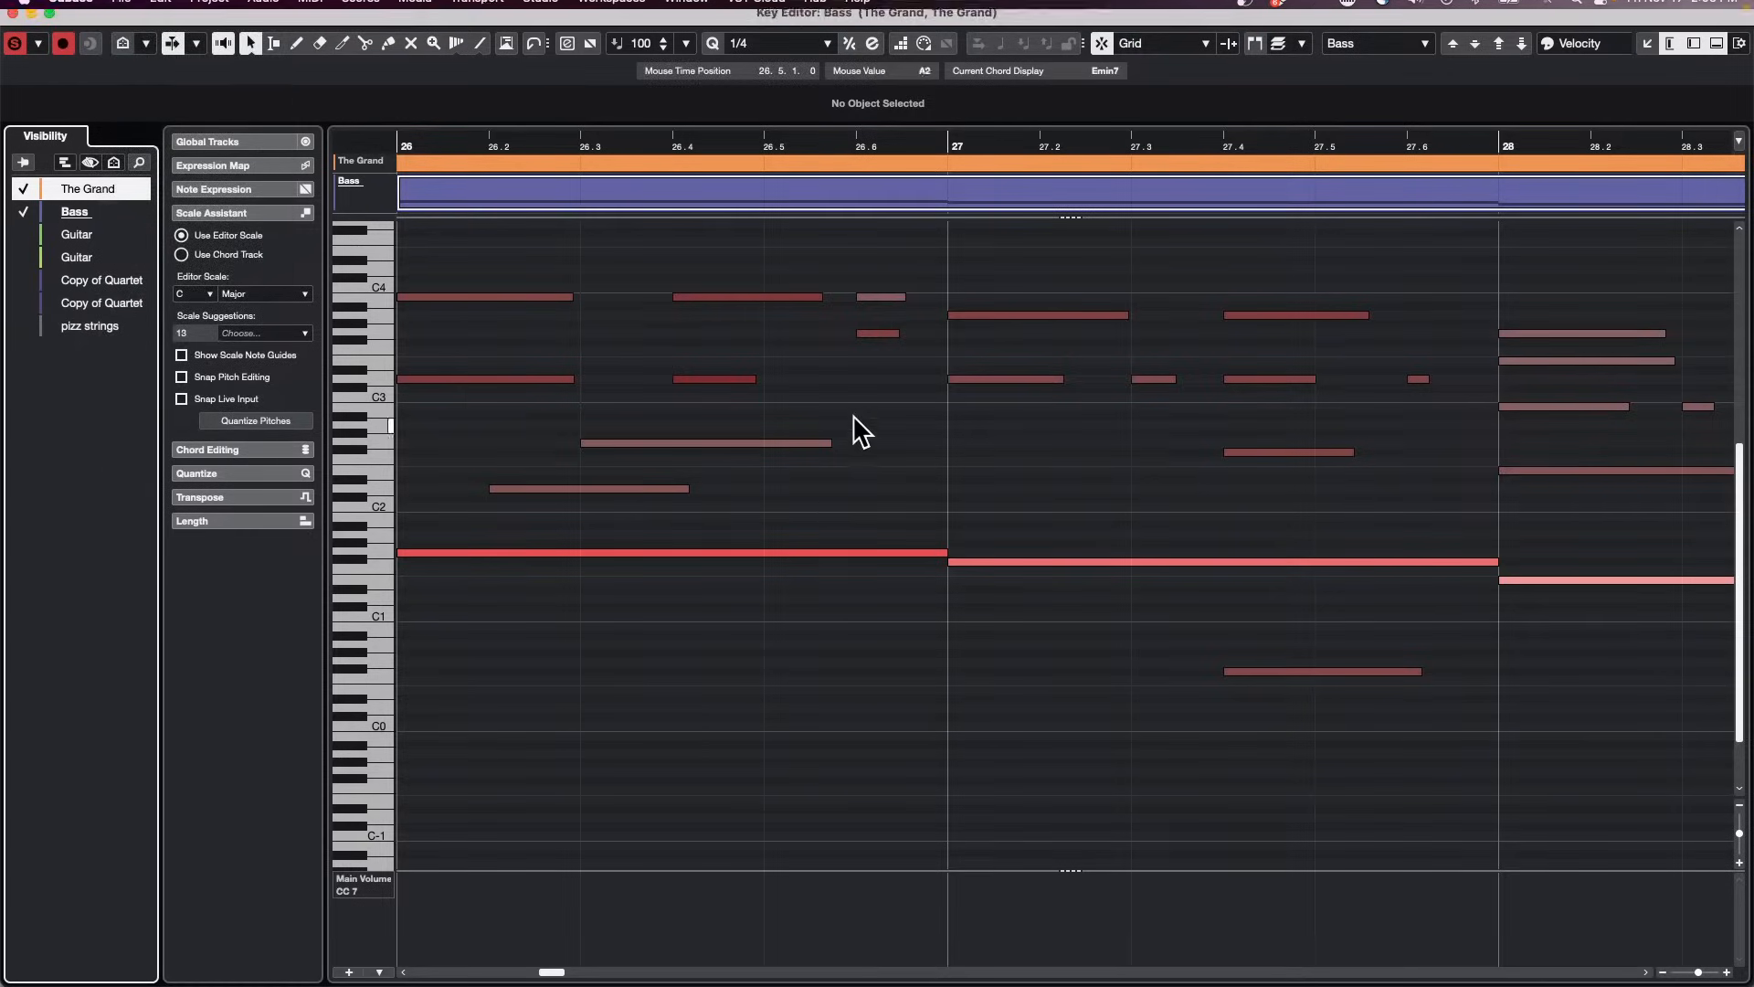
# Step: Switch the active part between The Grand and Bass by selecting notes of each track in bars 26 and 27
pyautogui.click(1002, 380)
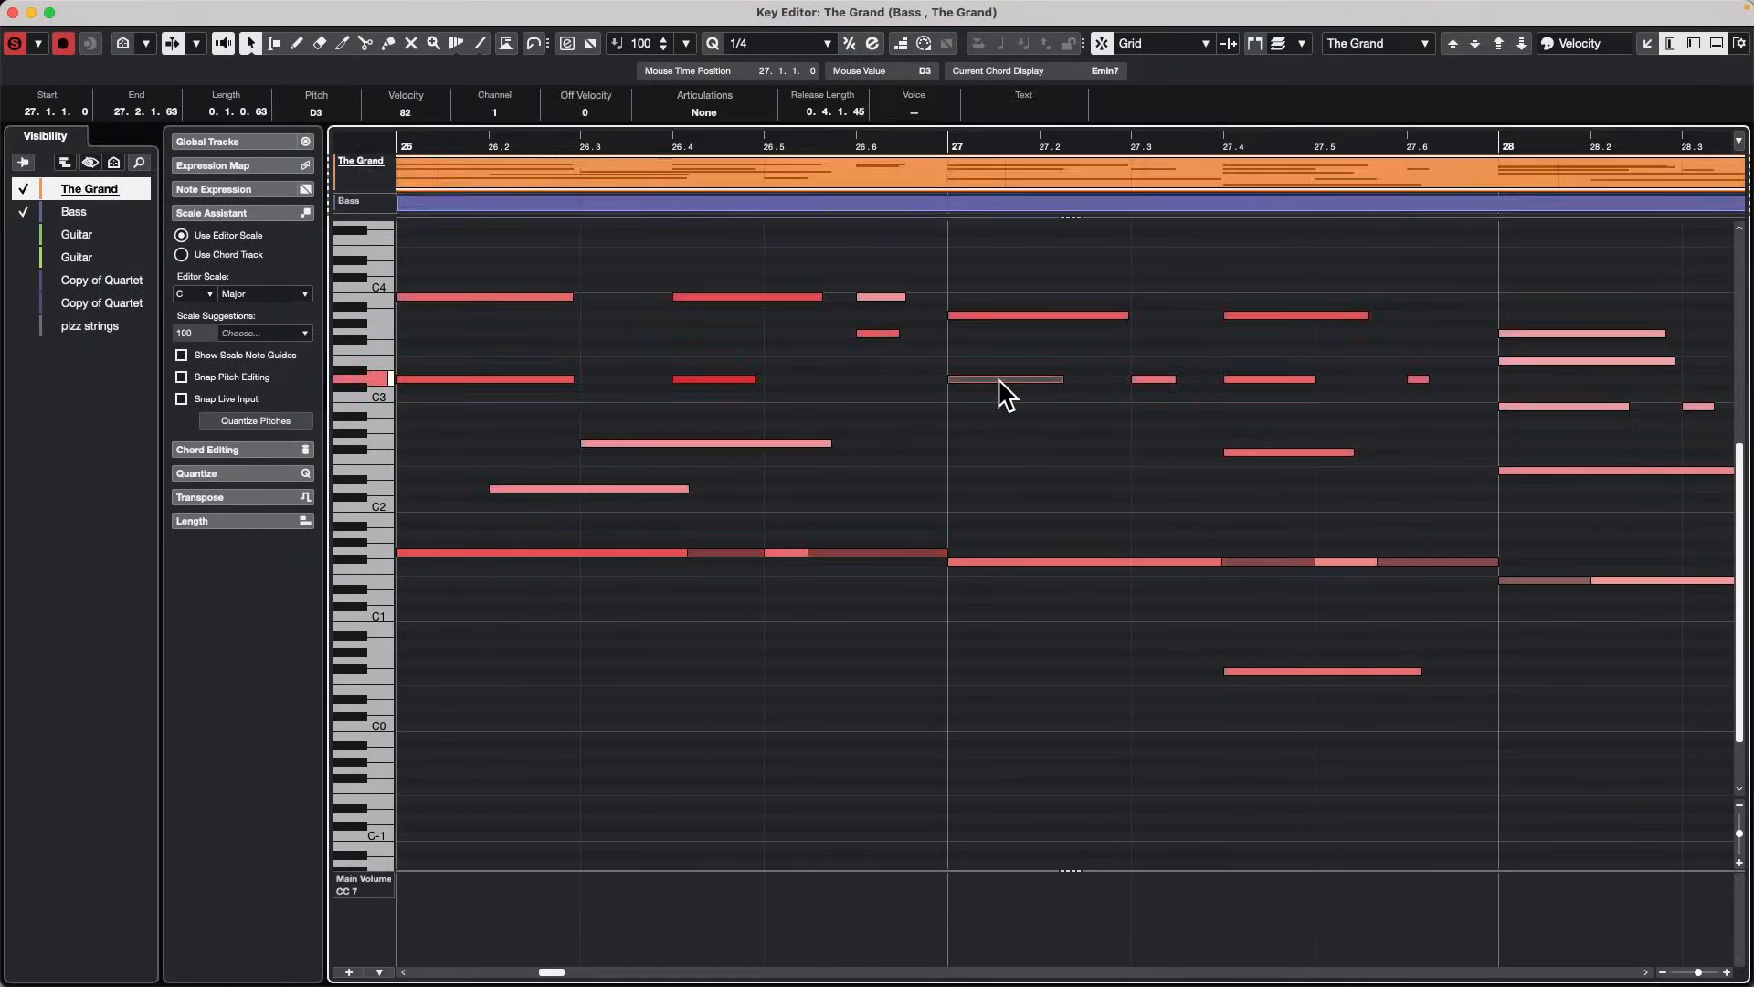
pyautogui.click(862, 552)
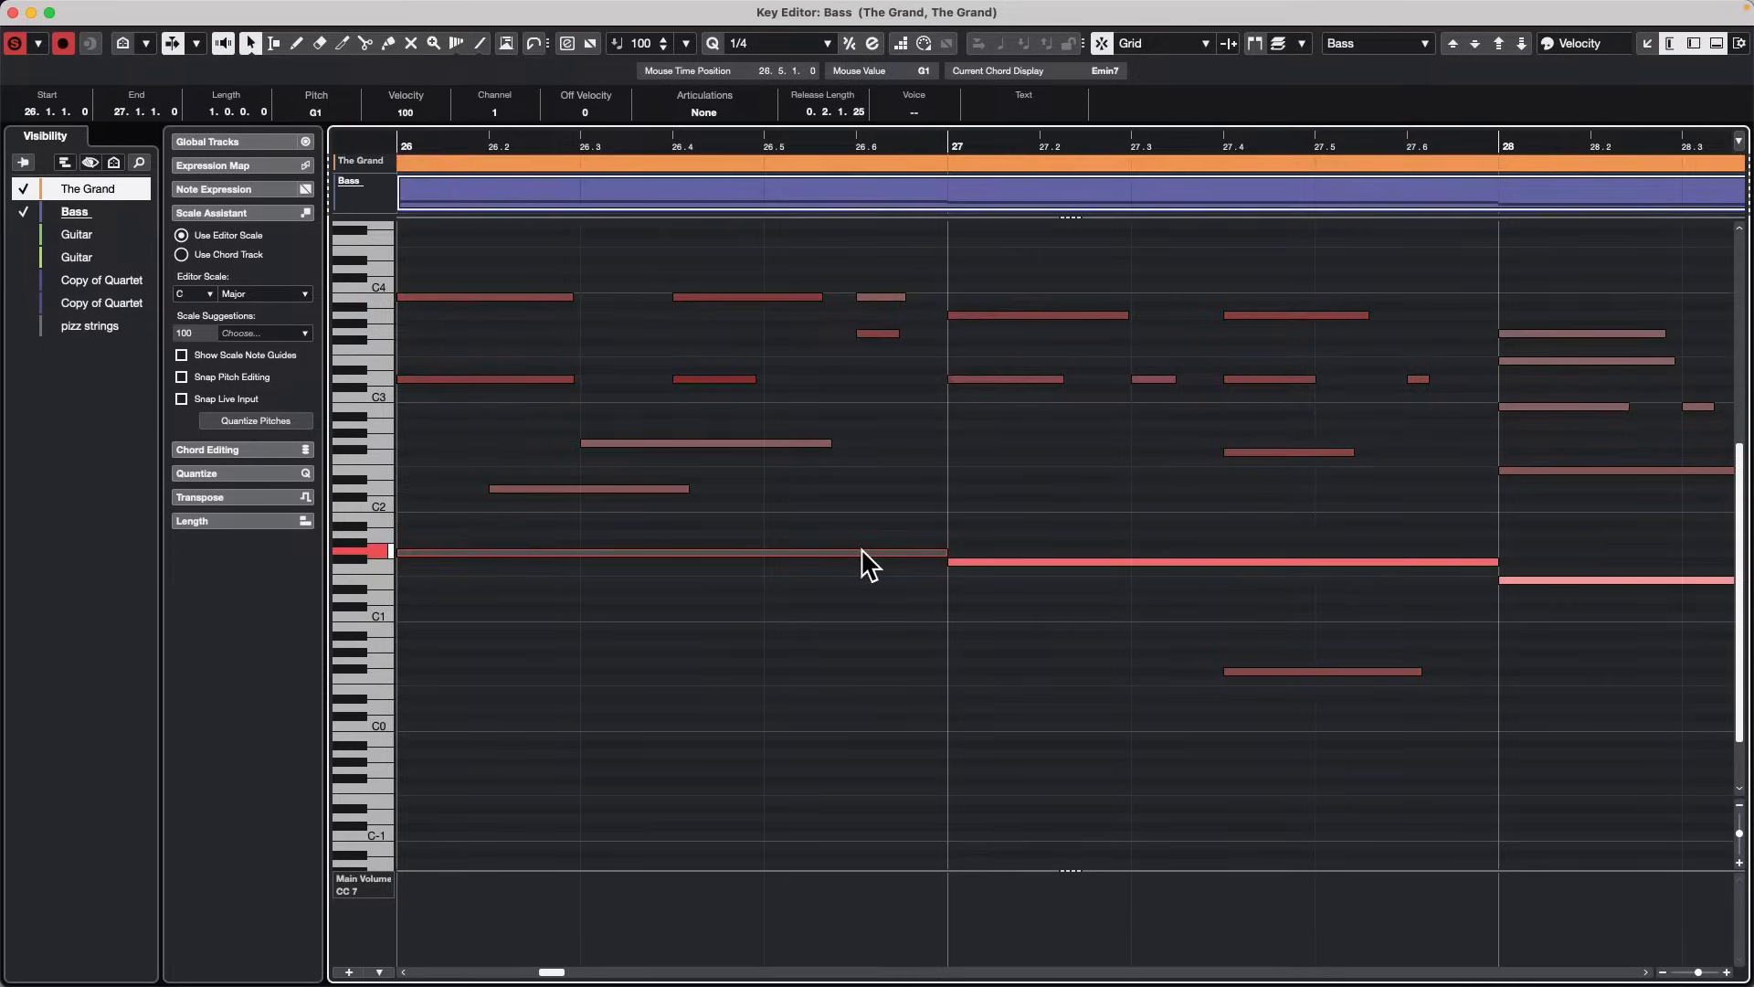
pyautogui.click(1317, 672)
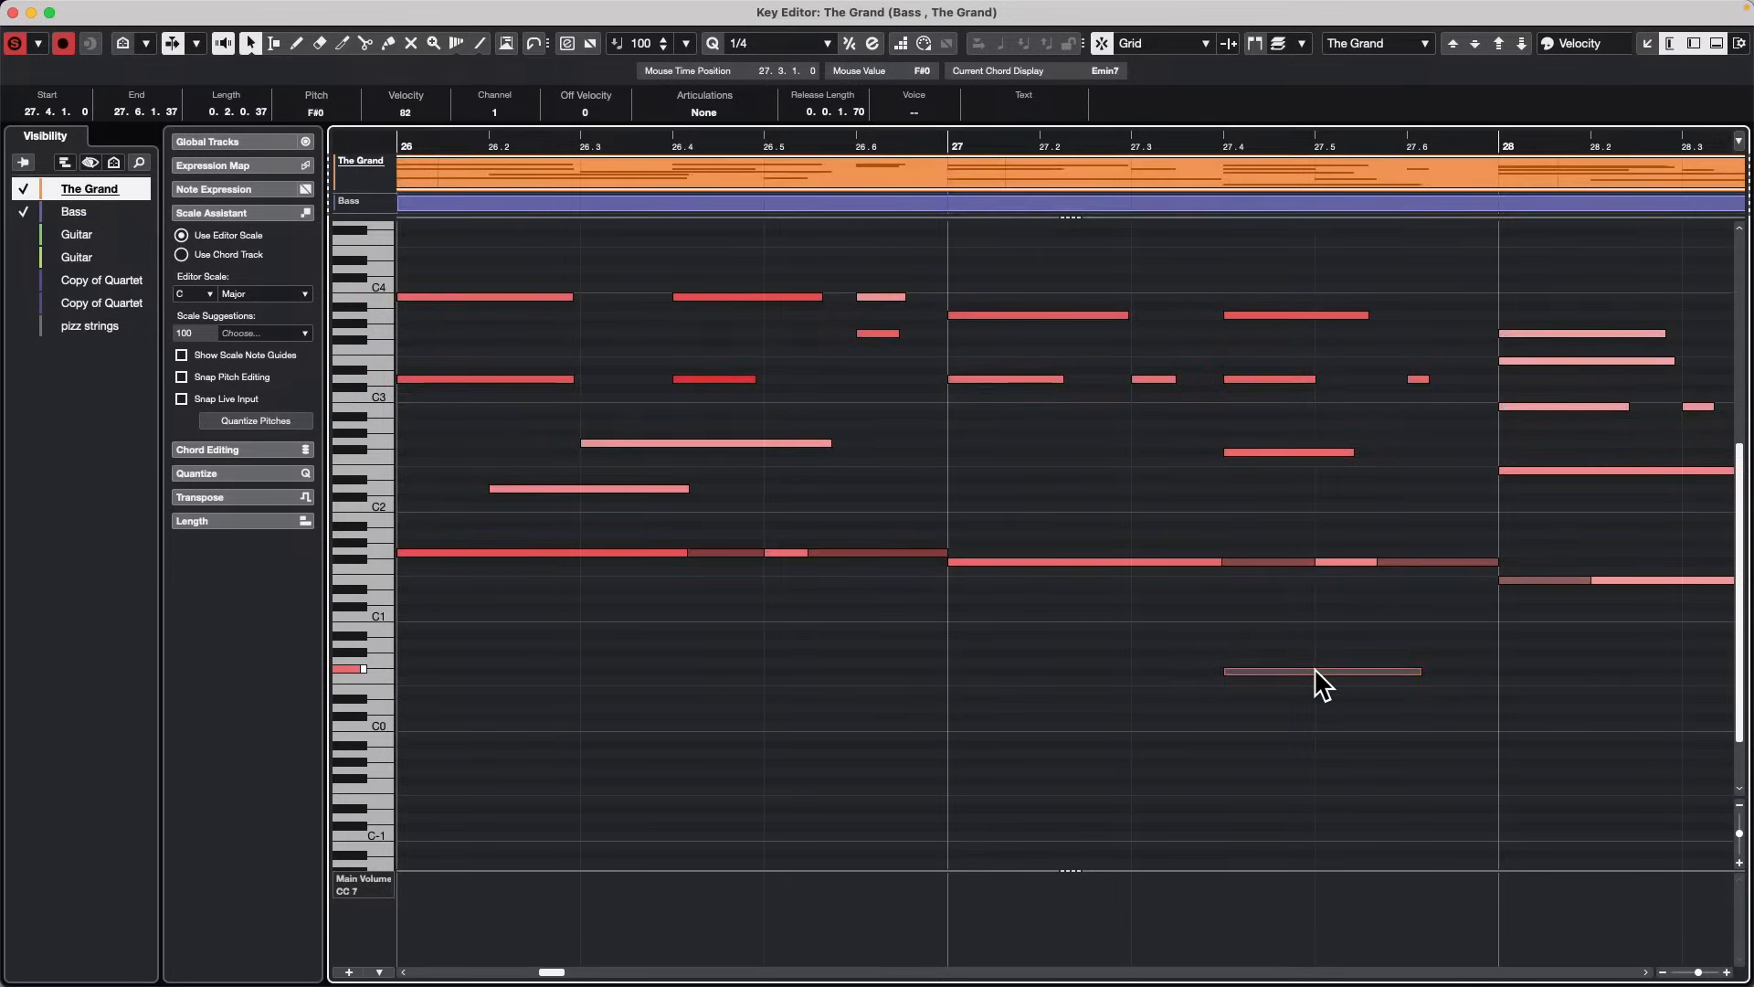
pyautogui.click(1273, 563)
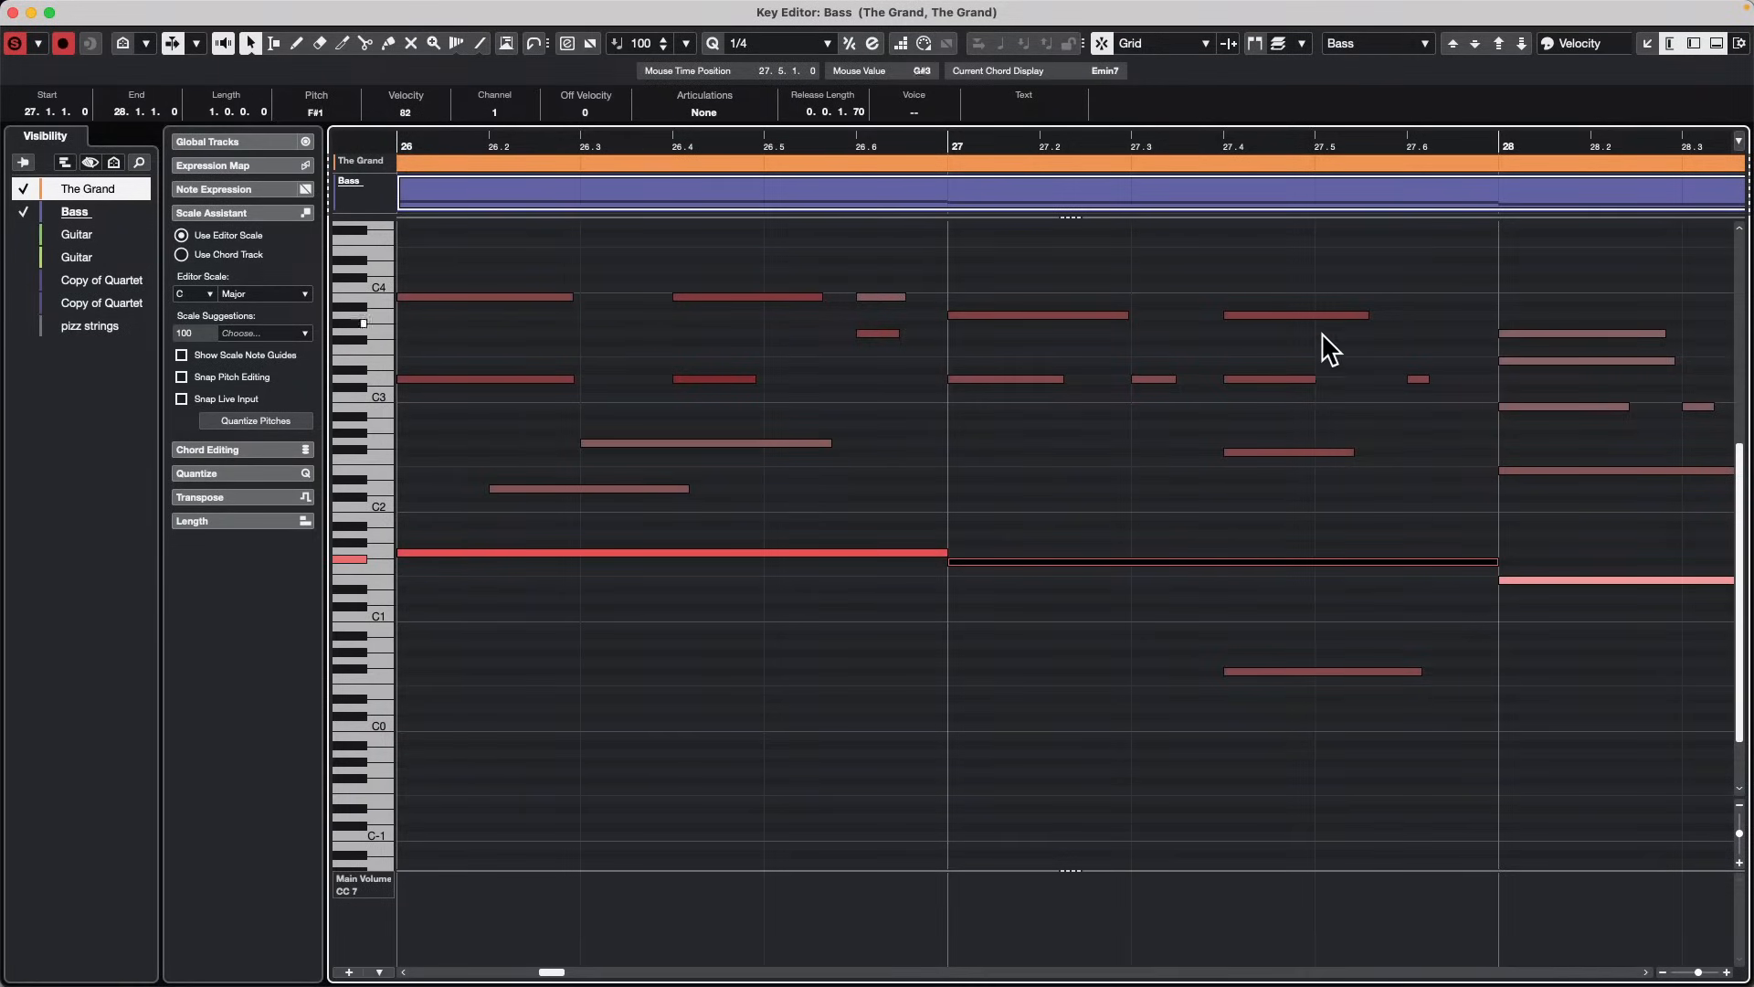
pyautogui.click(1268, 452)
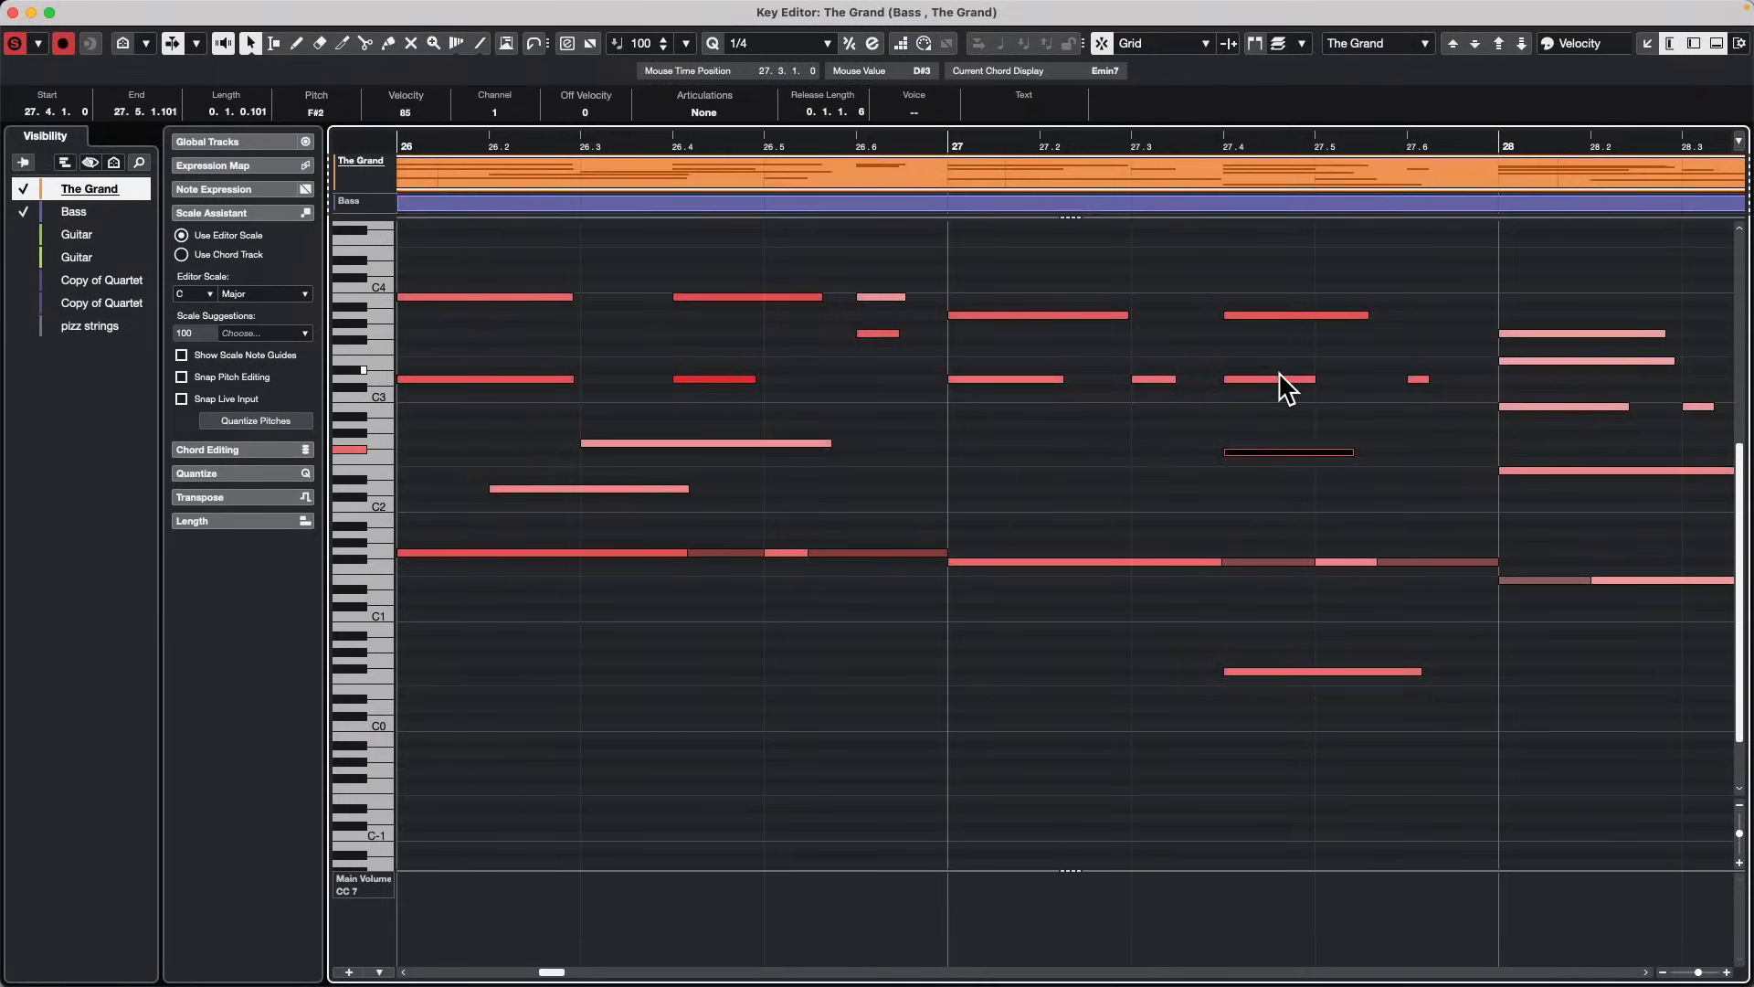
pyautogui.click(1279, 379)
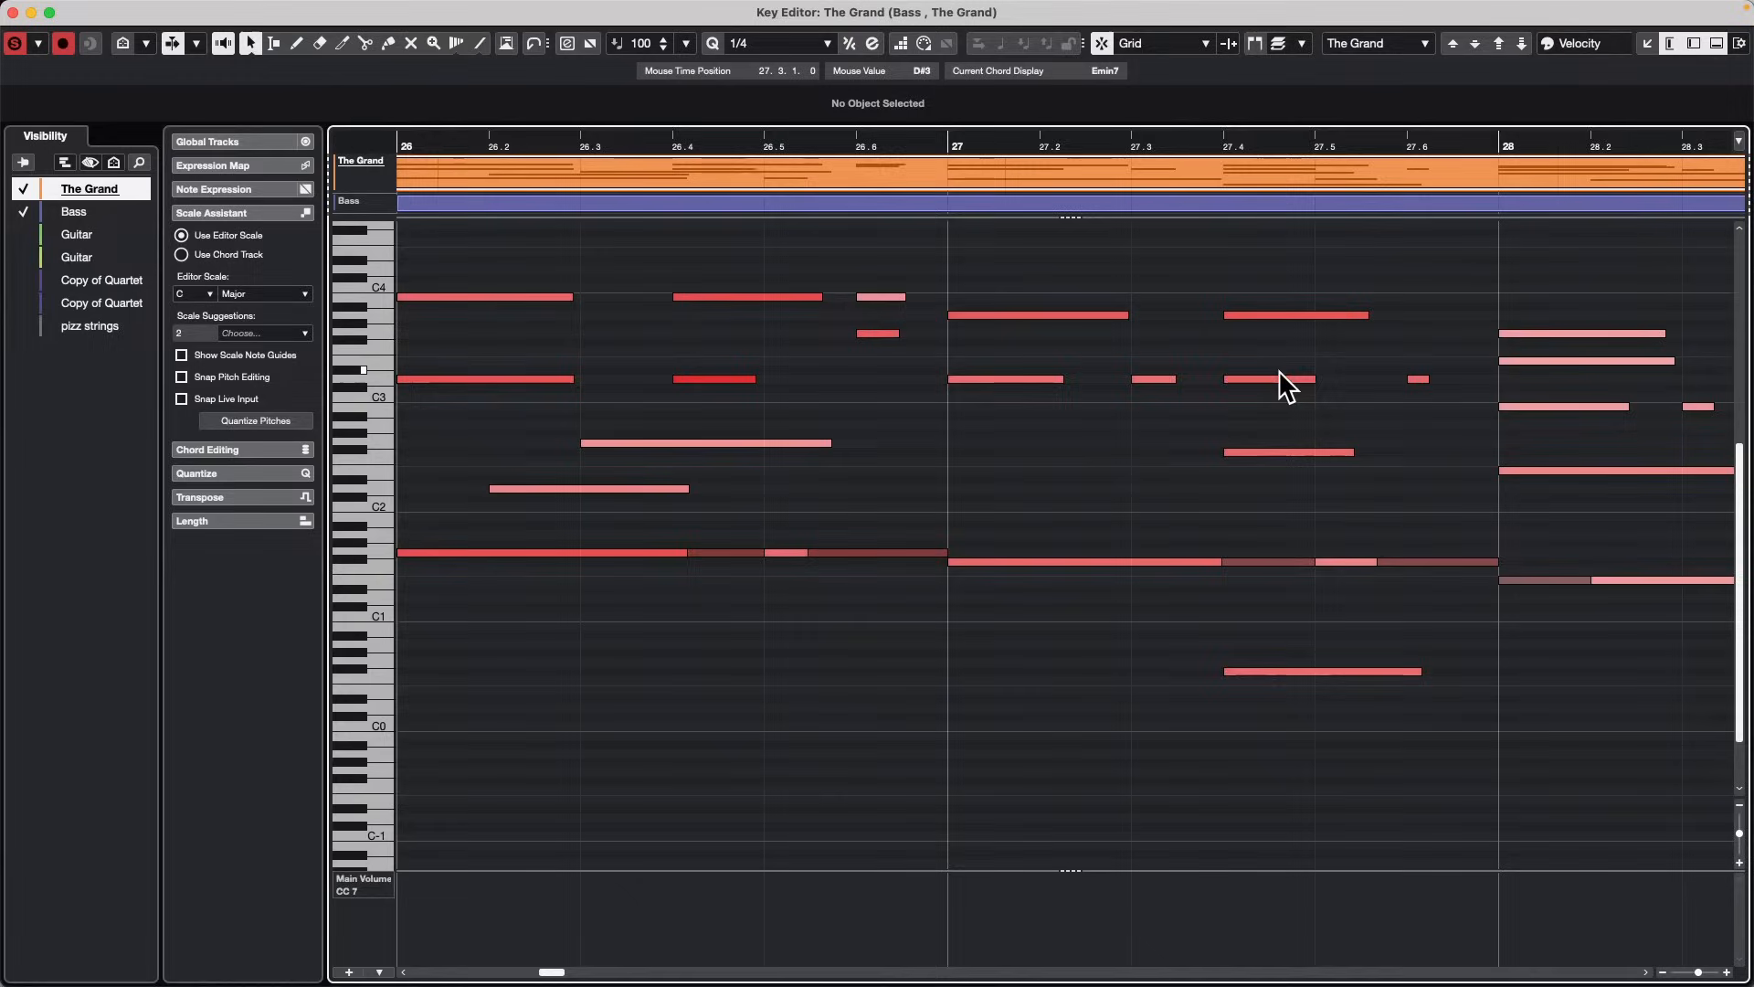
pyautogui.click(1283, 316)
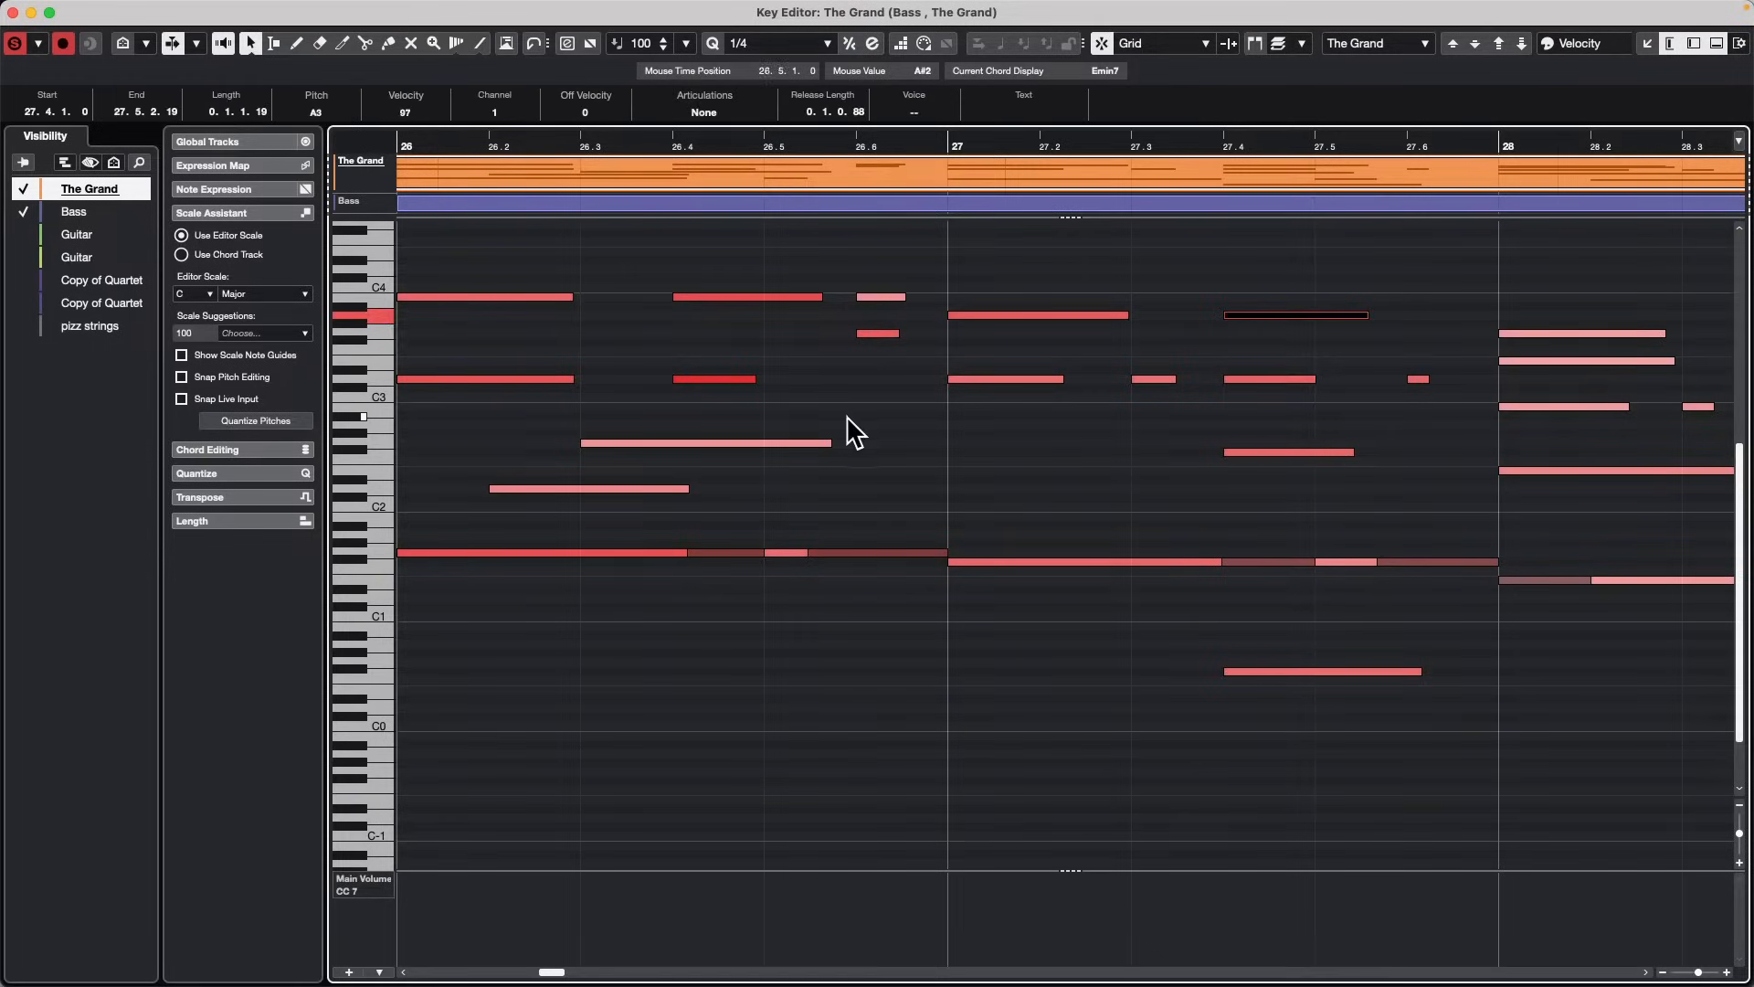
# Step: Lower the Inactive Note Event Intensity in the Event Display MIDI preferences, and select the Bass note at bar 27
pyautogui.click(122, 10)
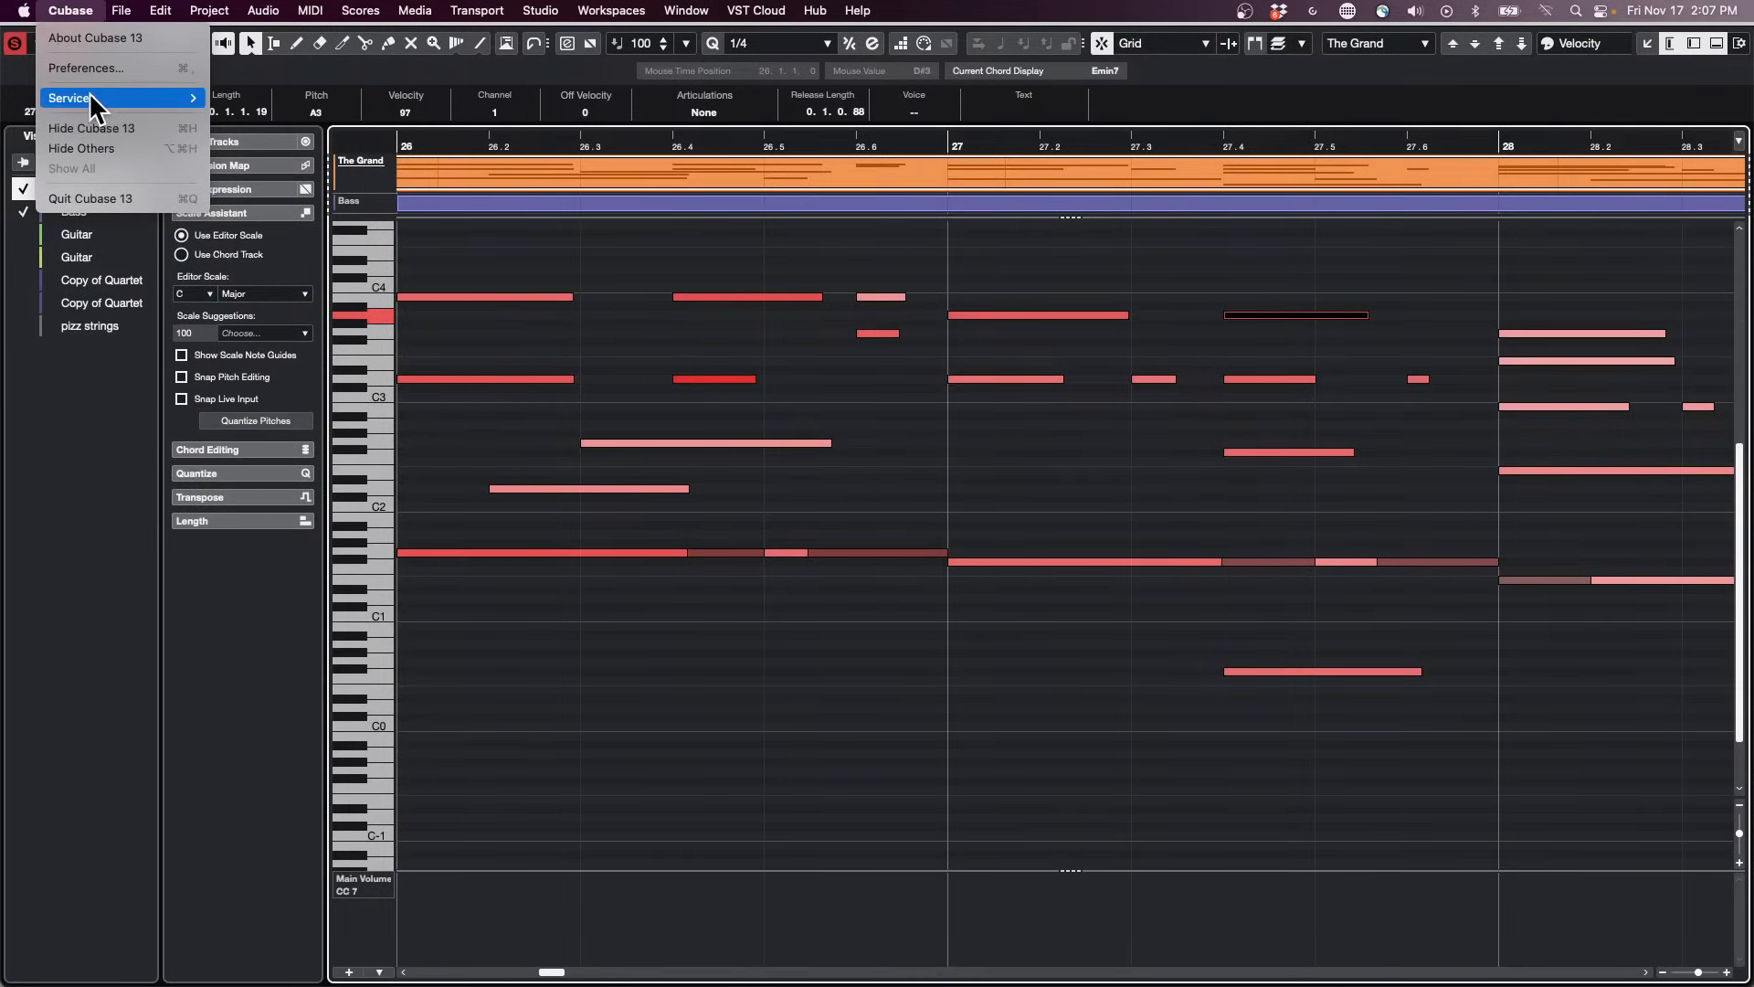
pyautogui.click(86, 68)
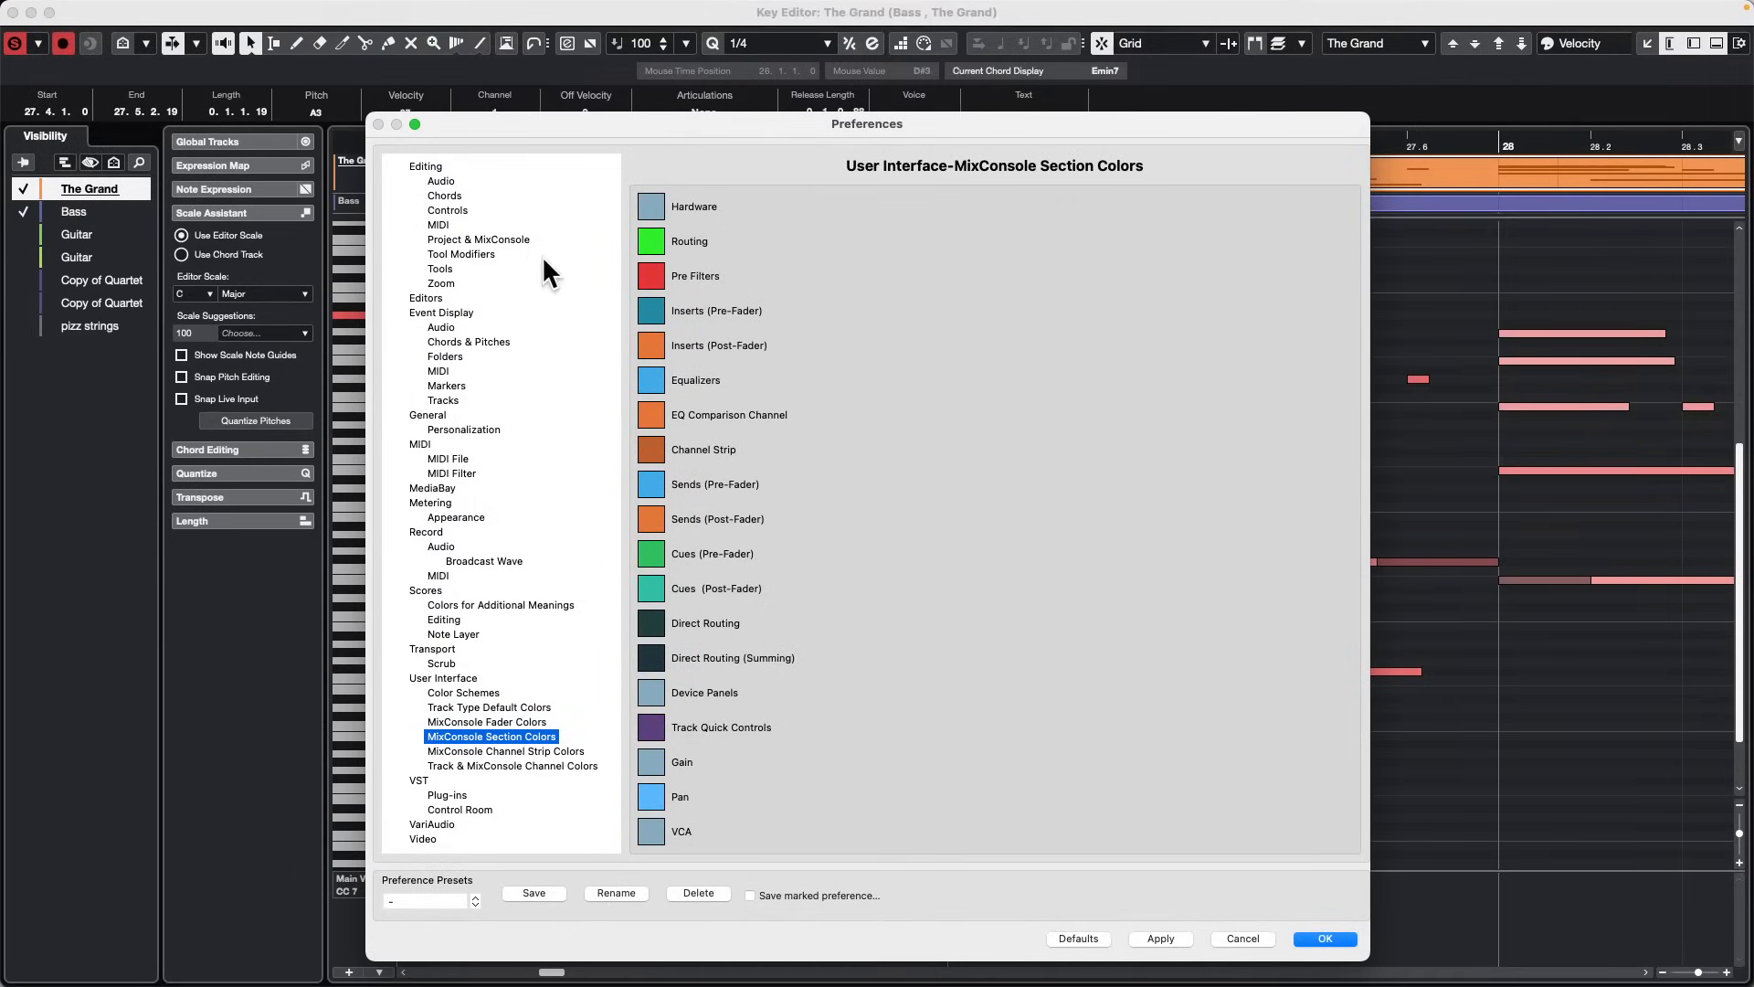
pyautogui.click(461, 313)
pyautogui.click(445, 360)
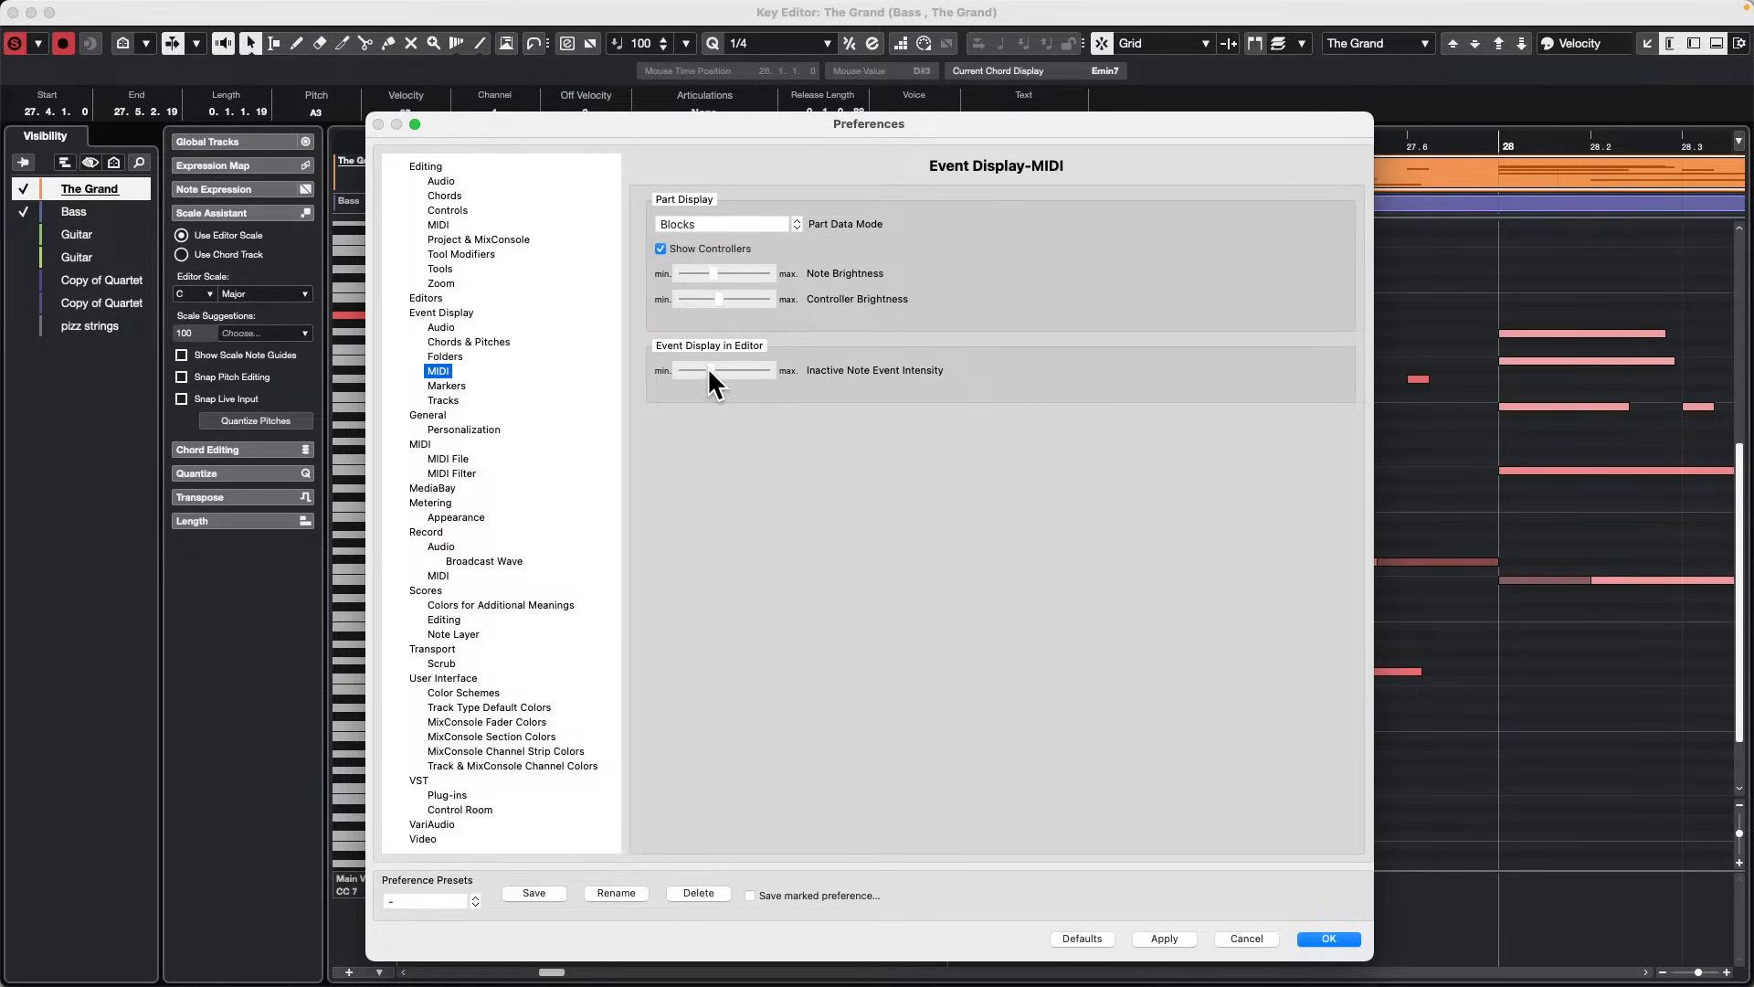
pyautogui.click(1164, 938)
pyautogui.click(1339, 936)
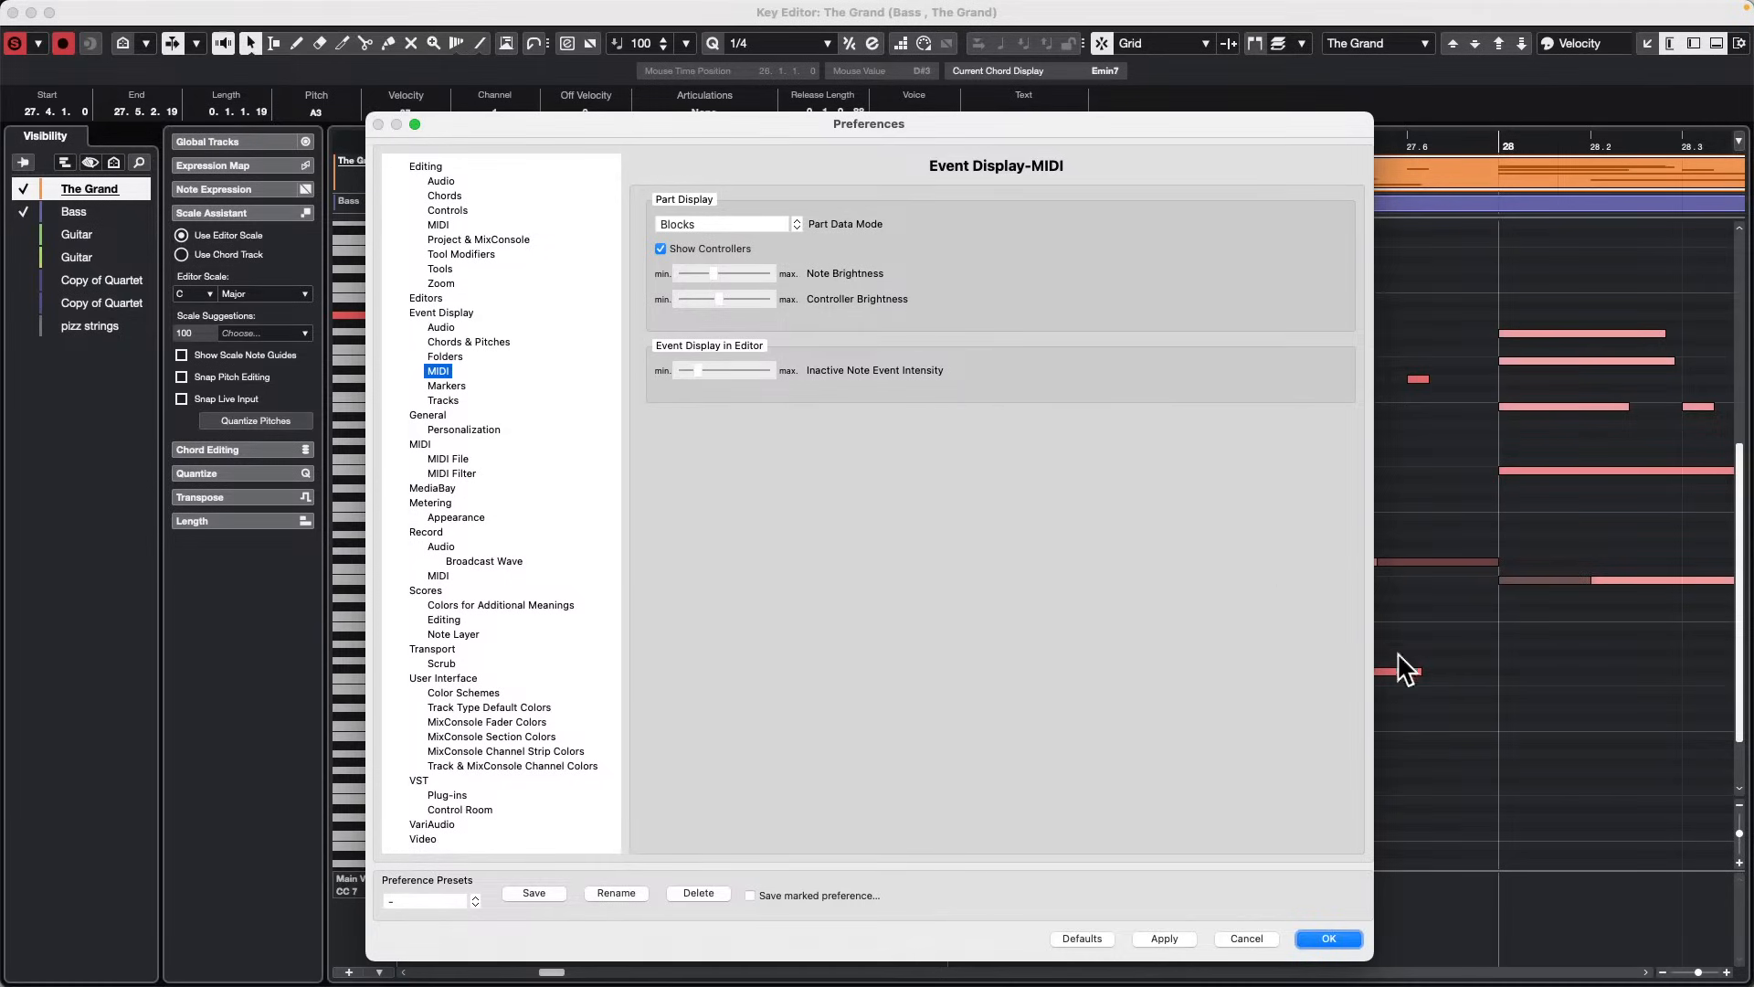
pyautogui.click(1330, 939)
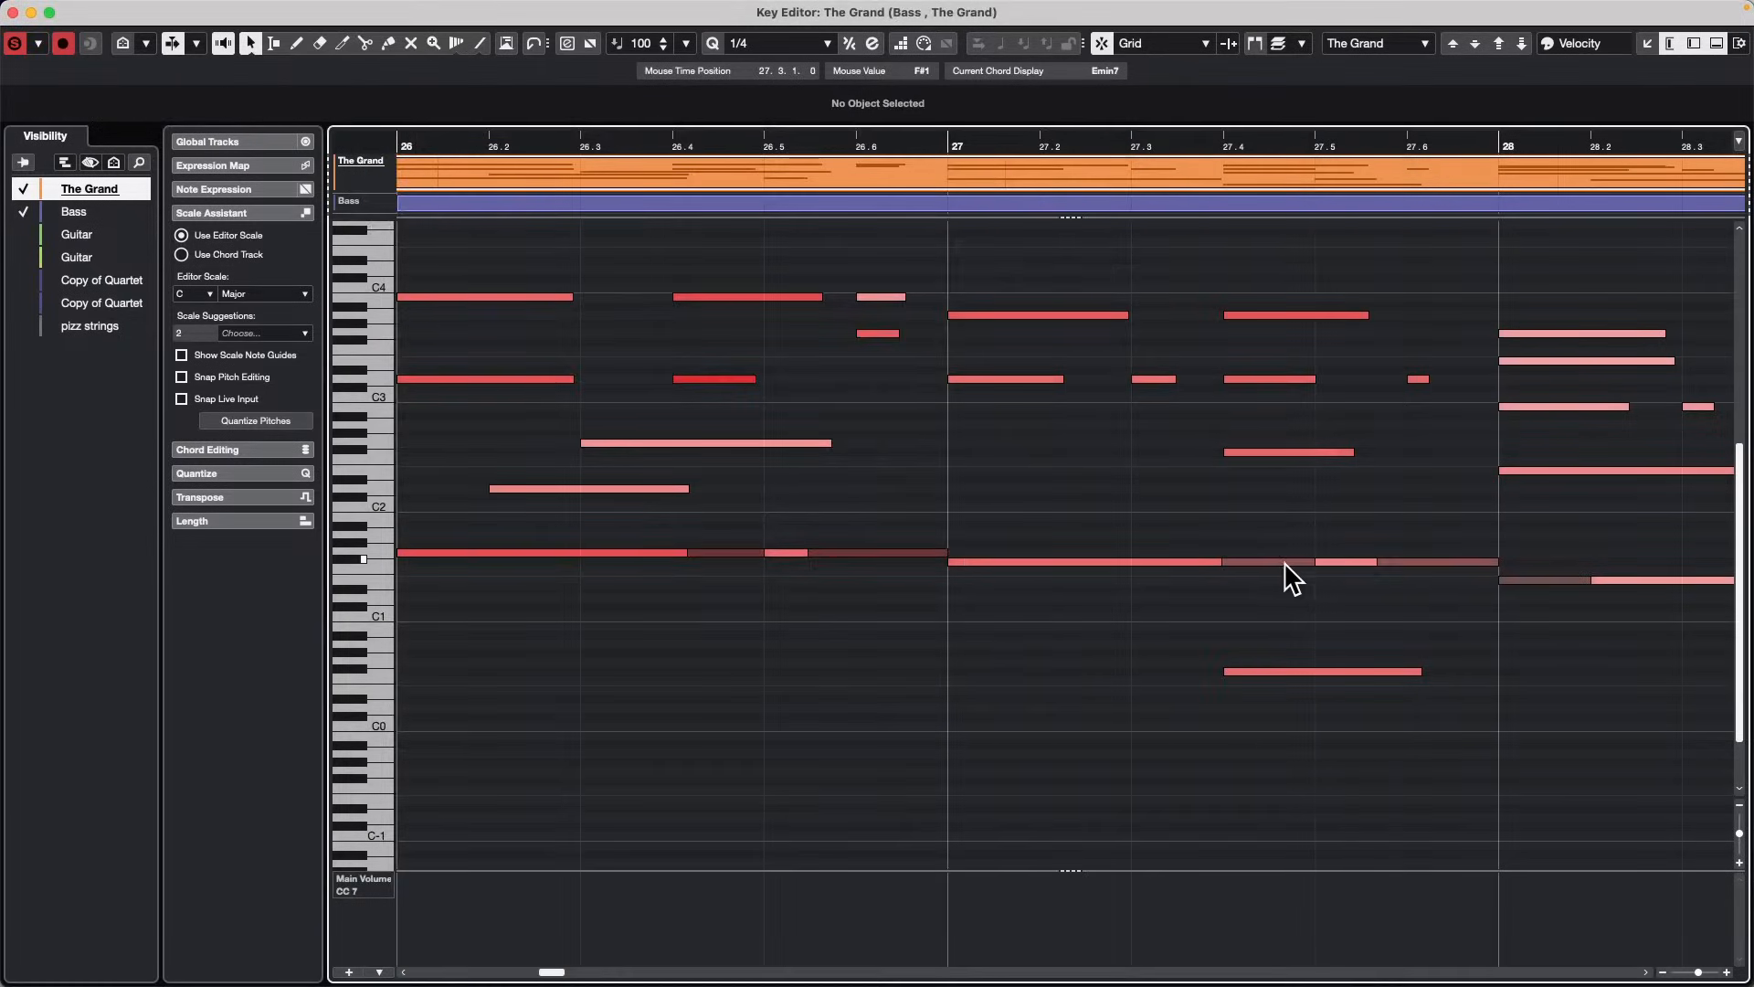
pyautogui.click(1291, 562)
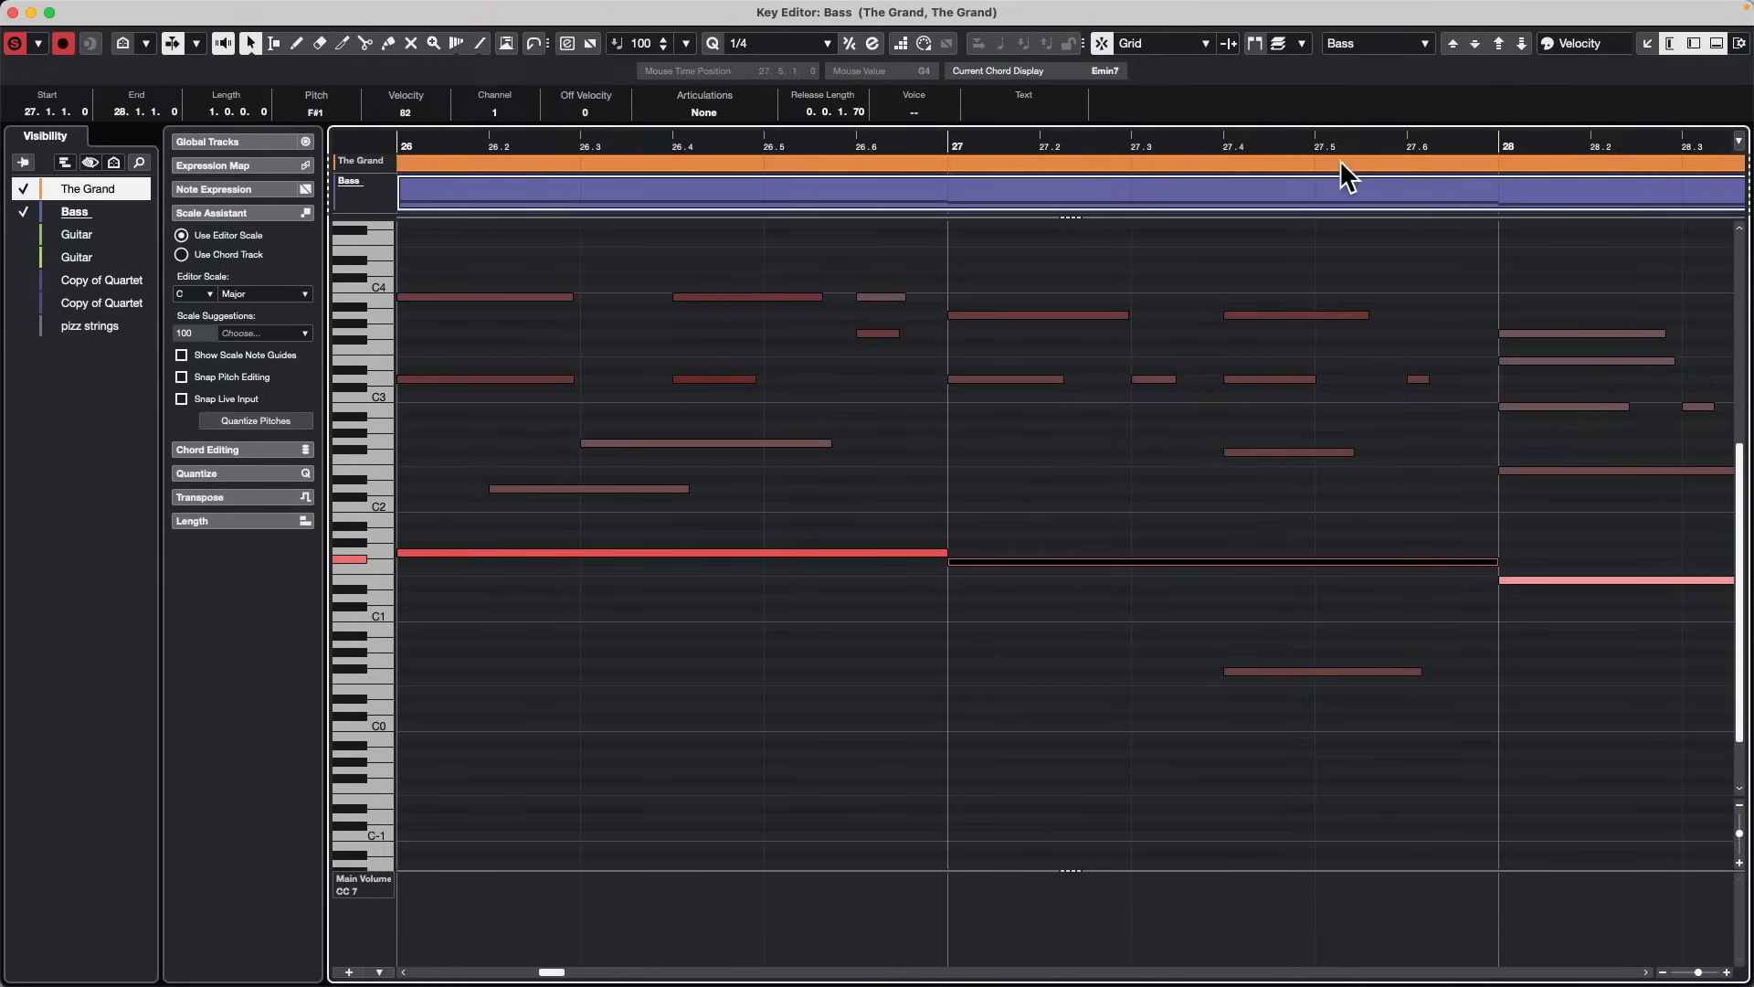
# Step: Set the event colors to Part, and alternate between The Grand and Bass by selecting their notes at bar 27
pyautogui.click(1579, 43)
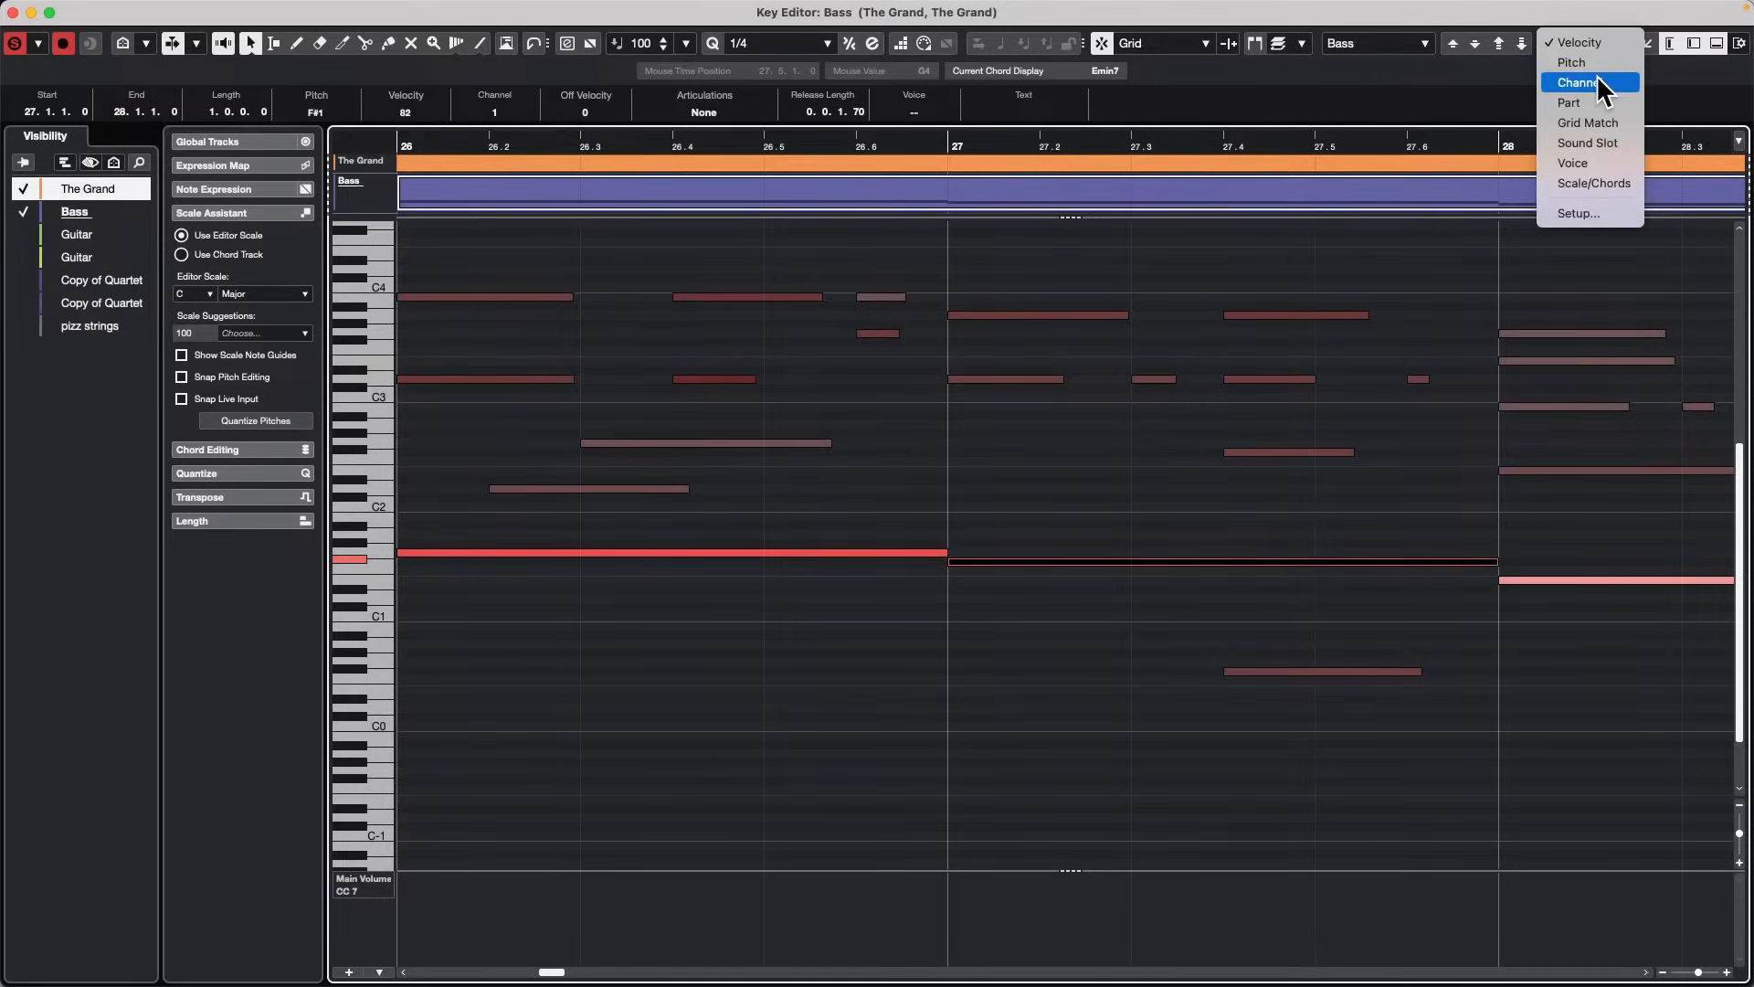
pyautogui.click(1597, 103)
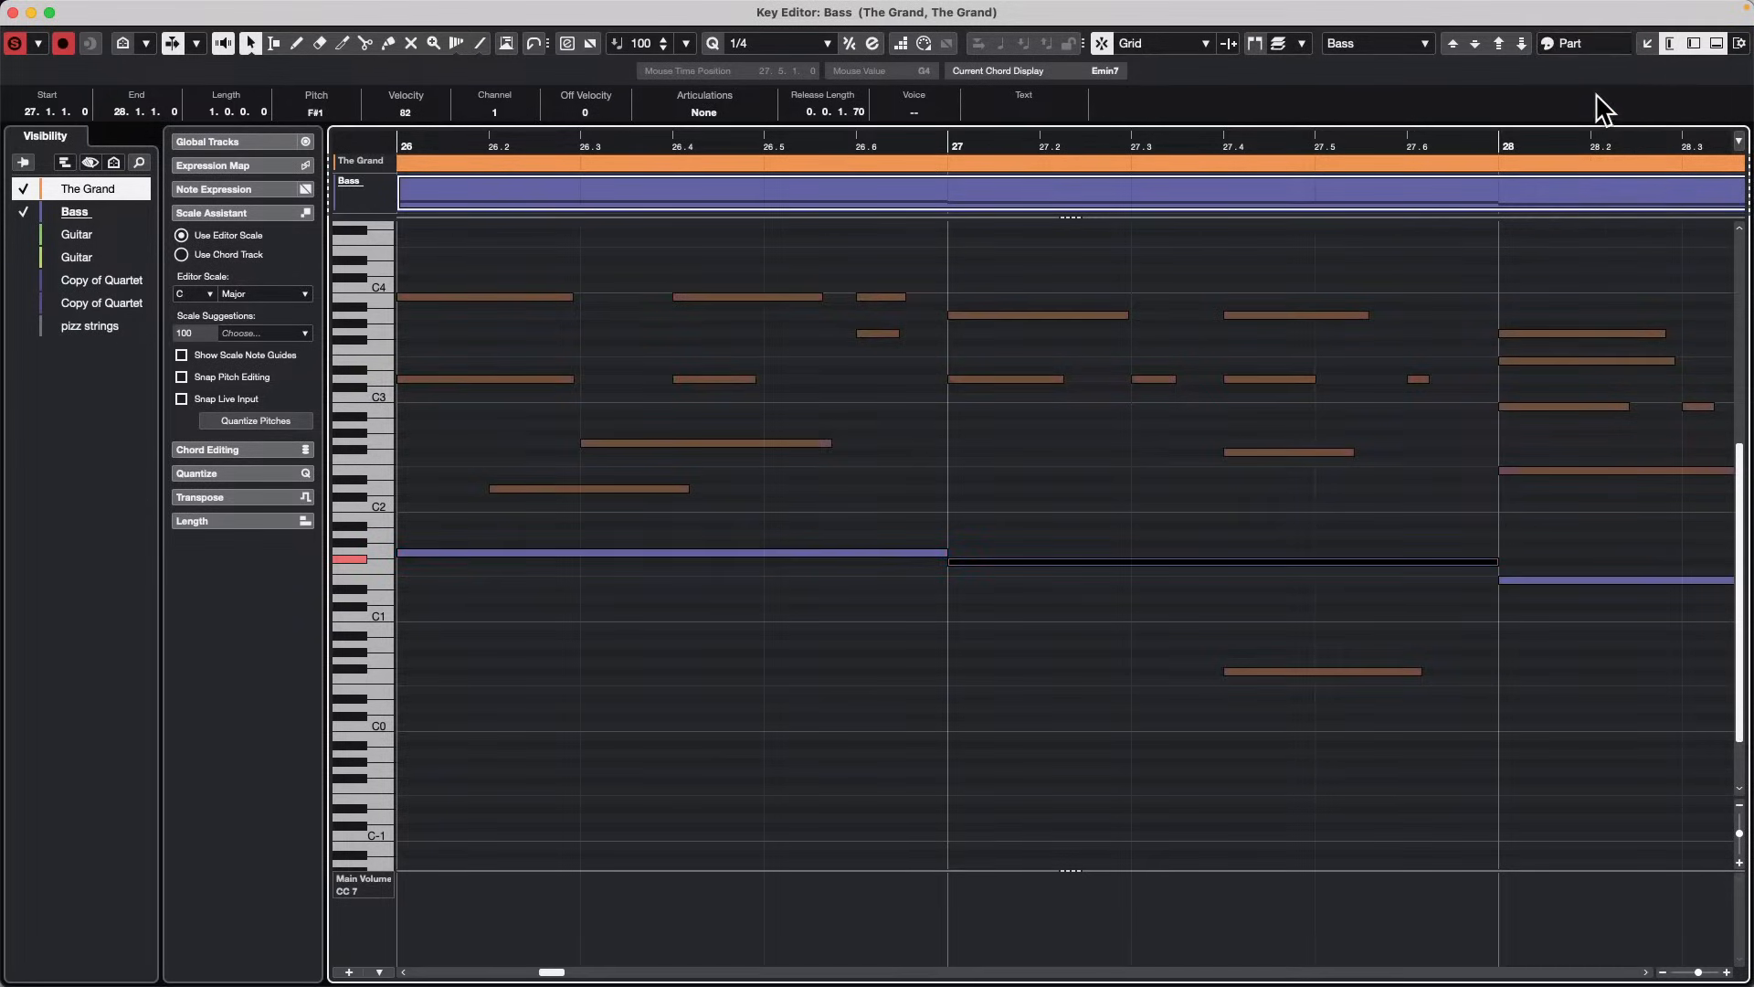
pyautogui.click(1038, 485)
pyautogui.click(1092, 315)
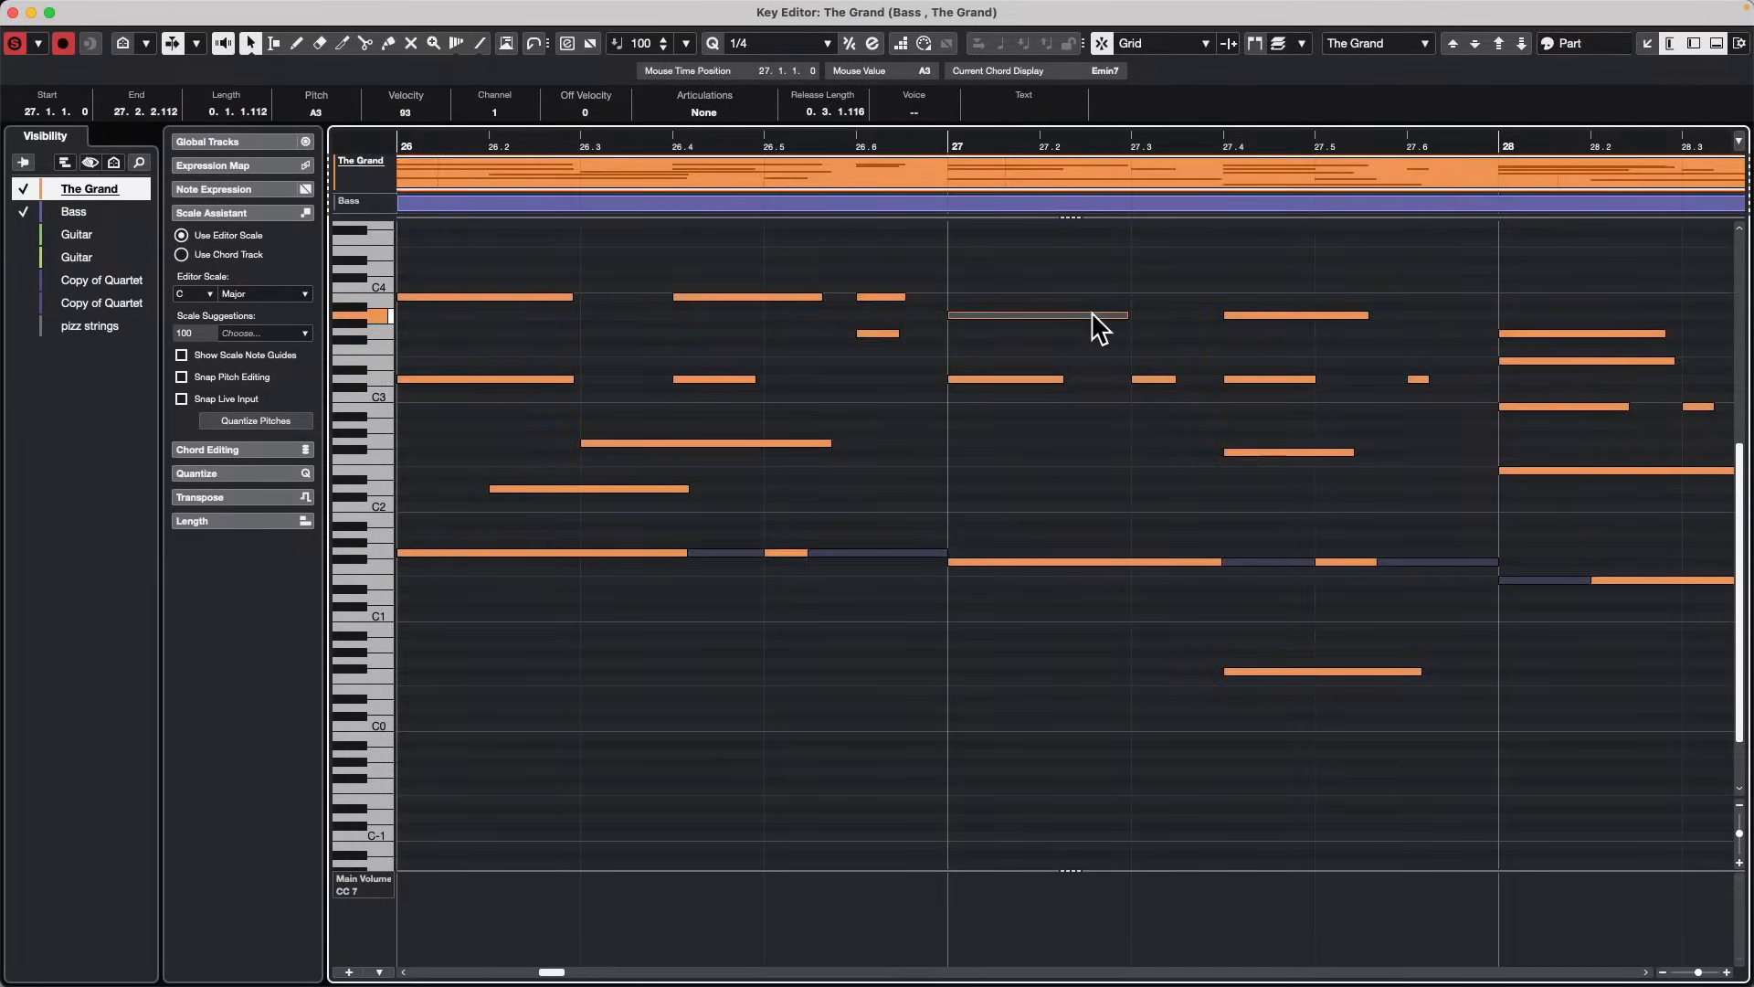
pyautogui.click(1272, 561)
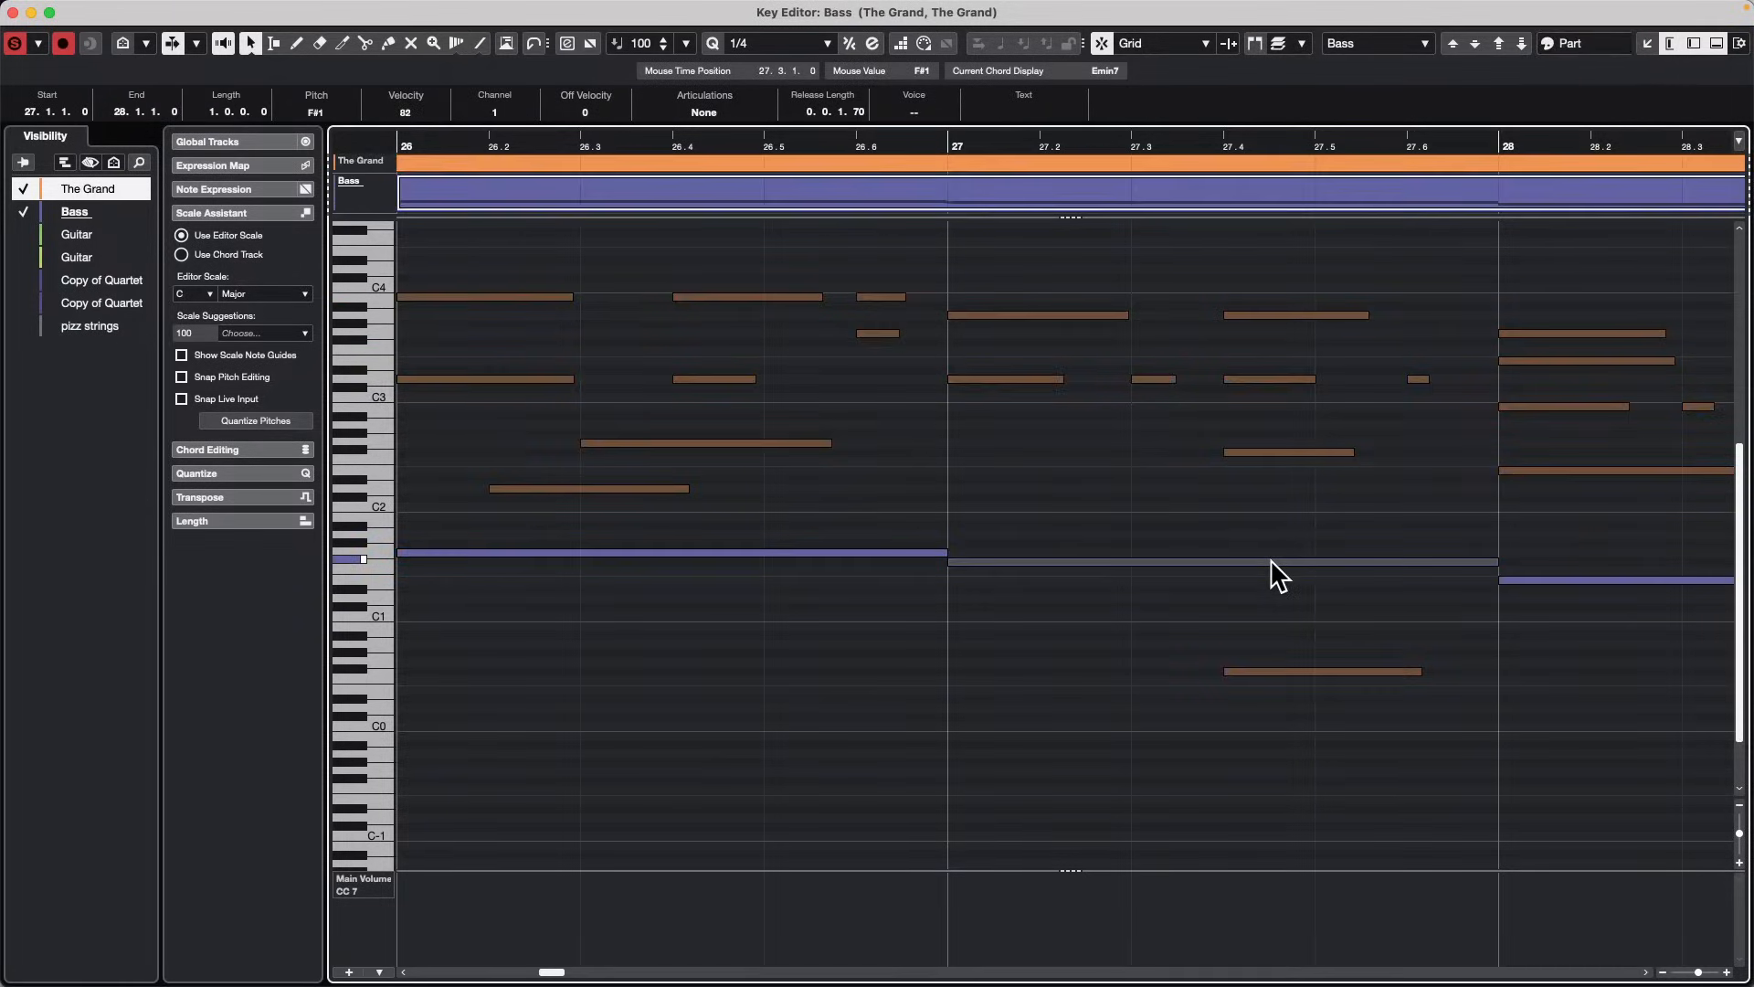
pyautogui.click(909, 646)
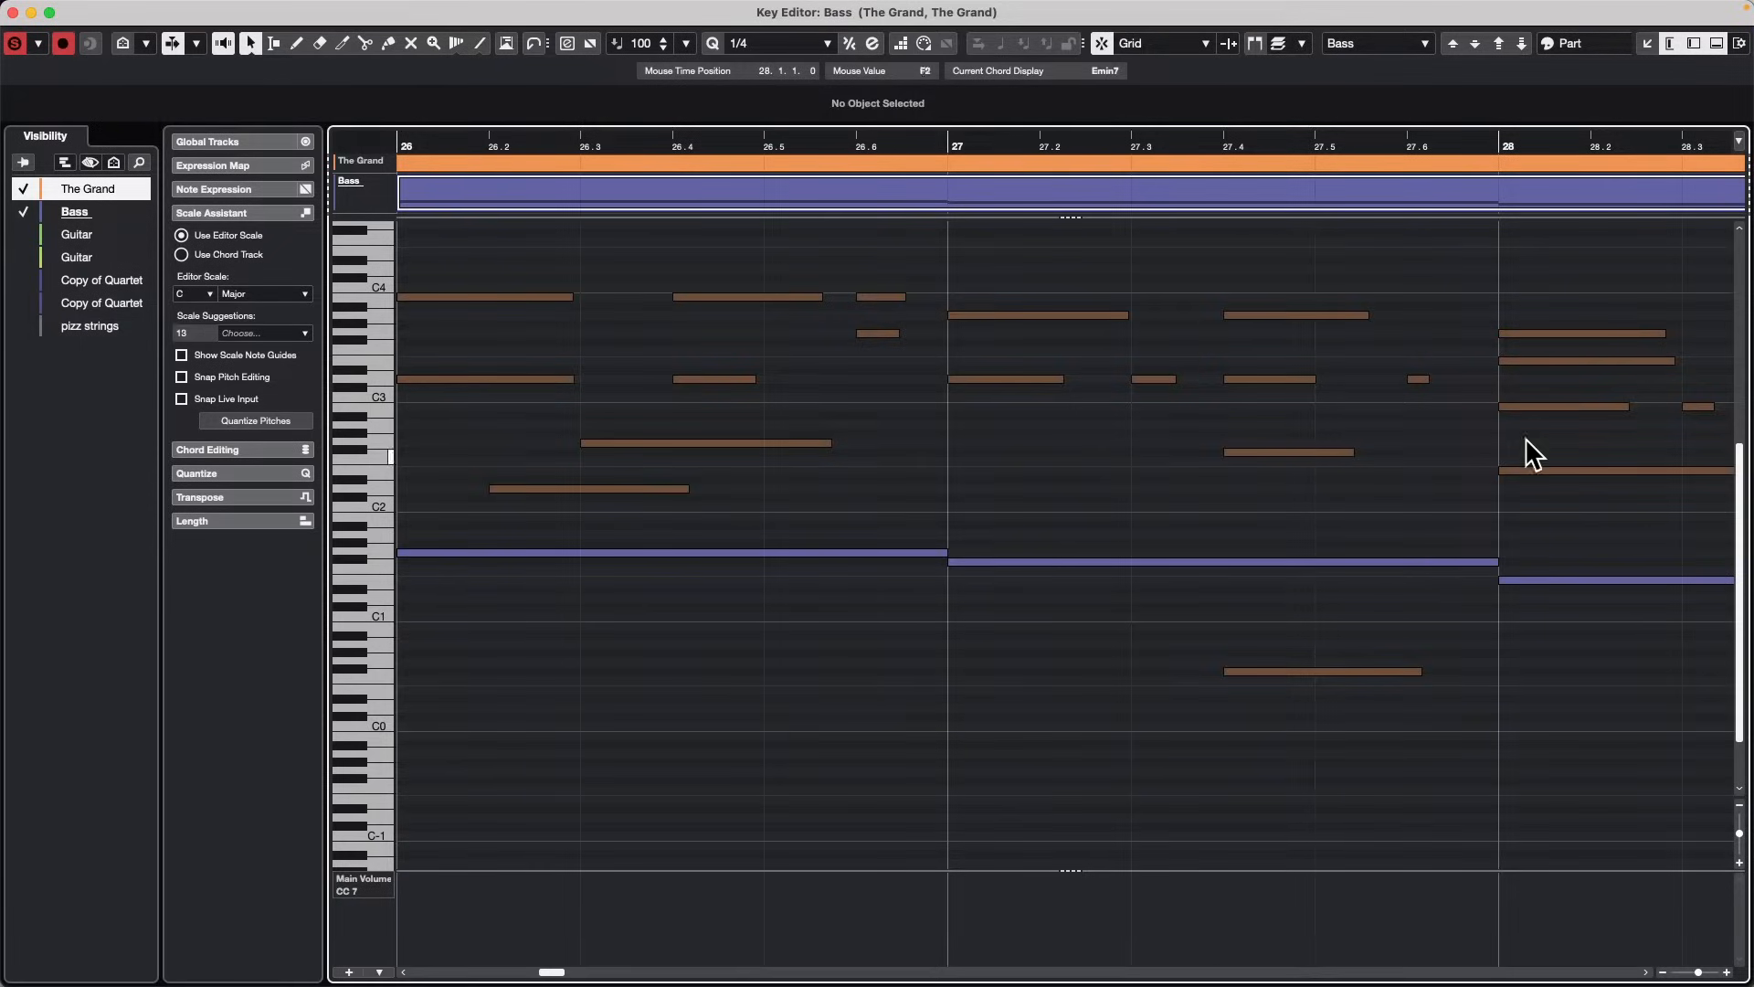
# Step: Replace the Bass track with the second Guitar track for editing, and activate The Grand by selecting its A3 note at bar 27
pyautogui.click(48, 257)
pyautogui.click(24, 211)
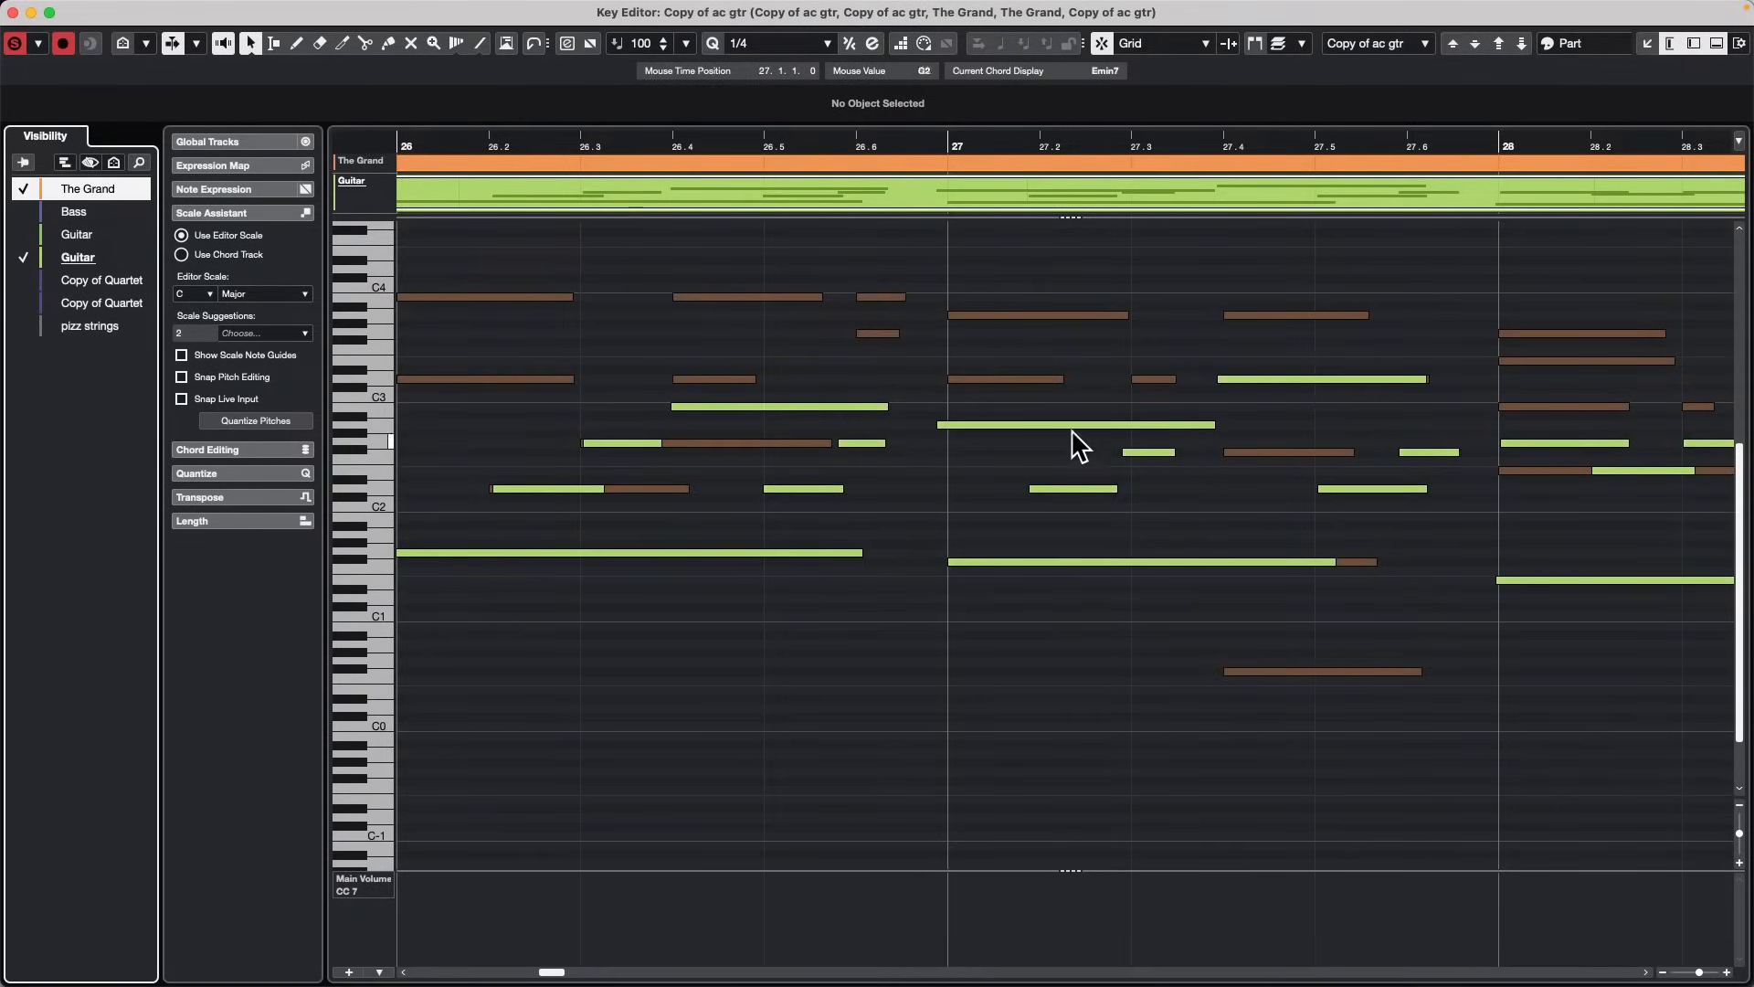
pyautogui.click(1065, 315)
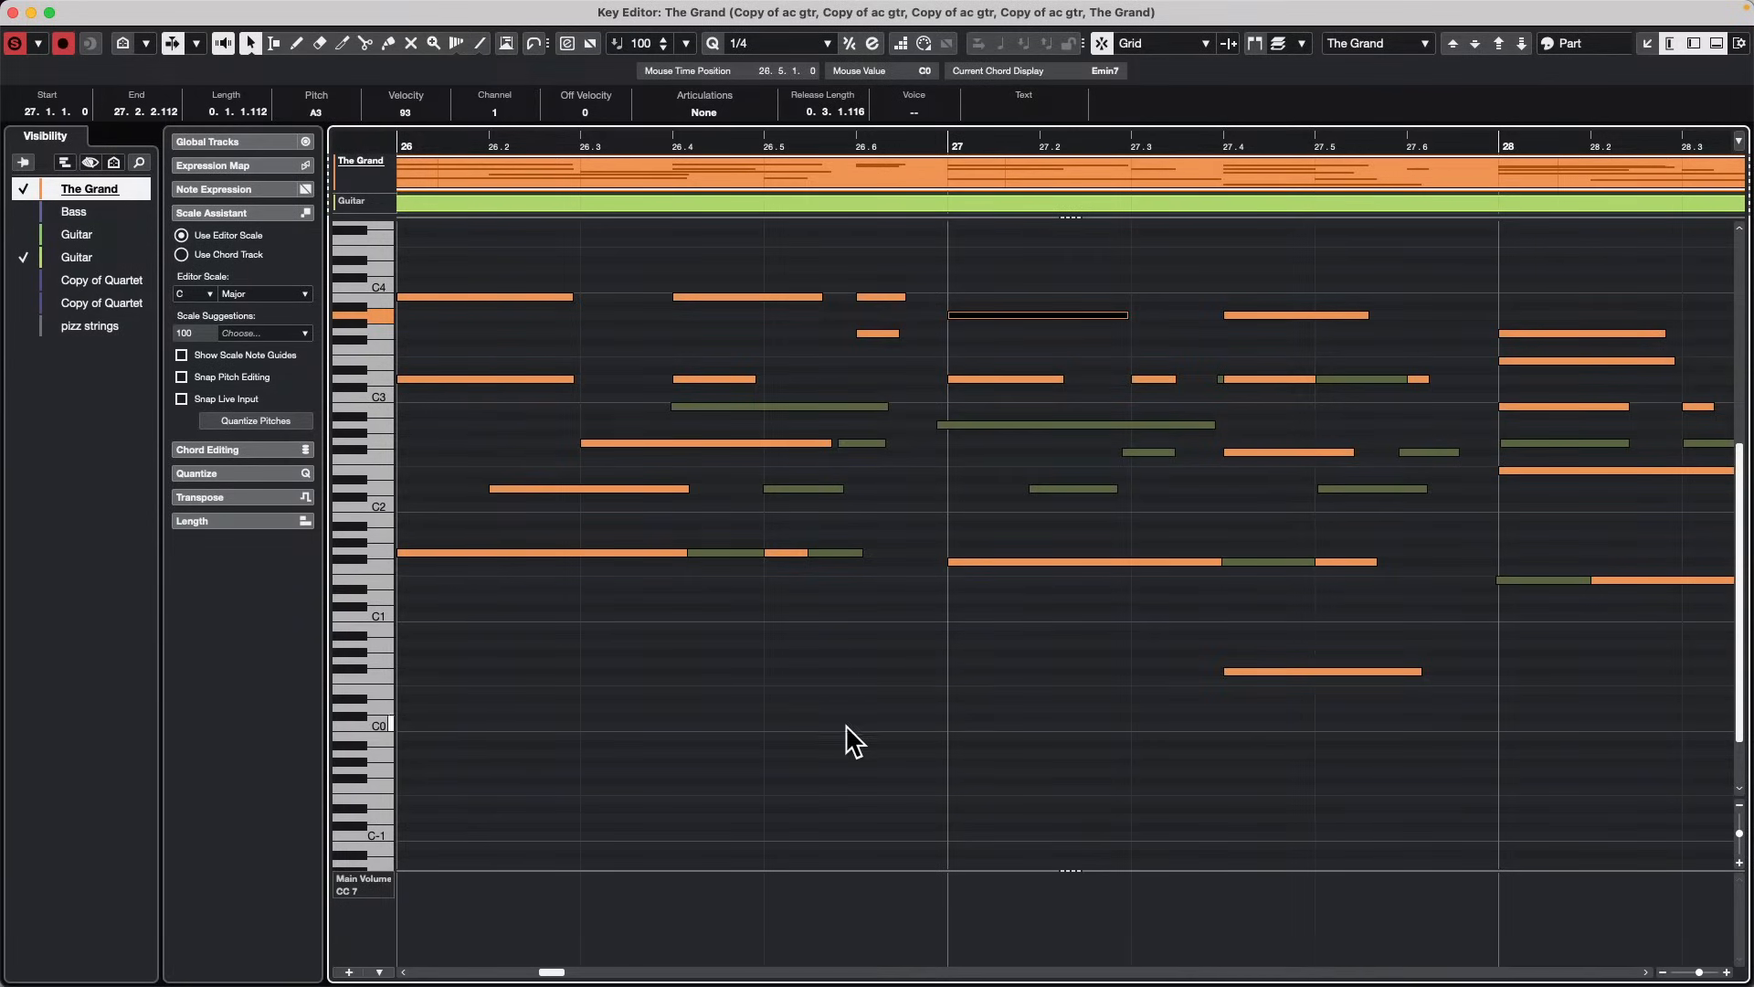
# Step: Close the Key Editor window and return to the lower tracks in the project window
pyautogui.click(14, 12)
pyautogui.scroll(-4, 1005, 441)
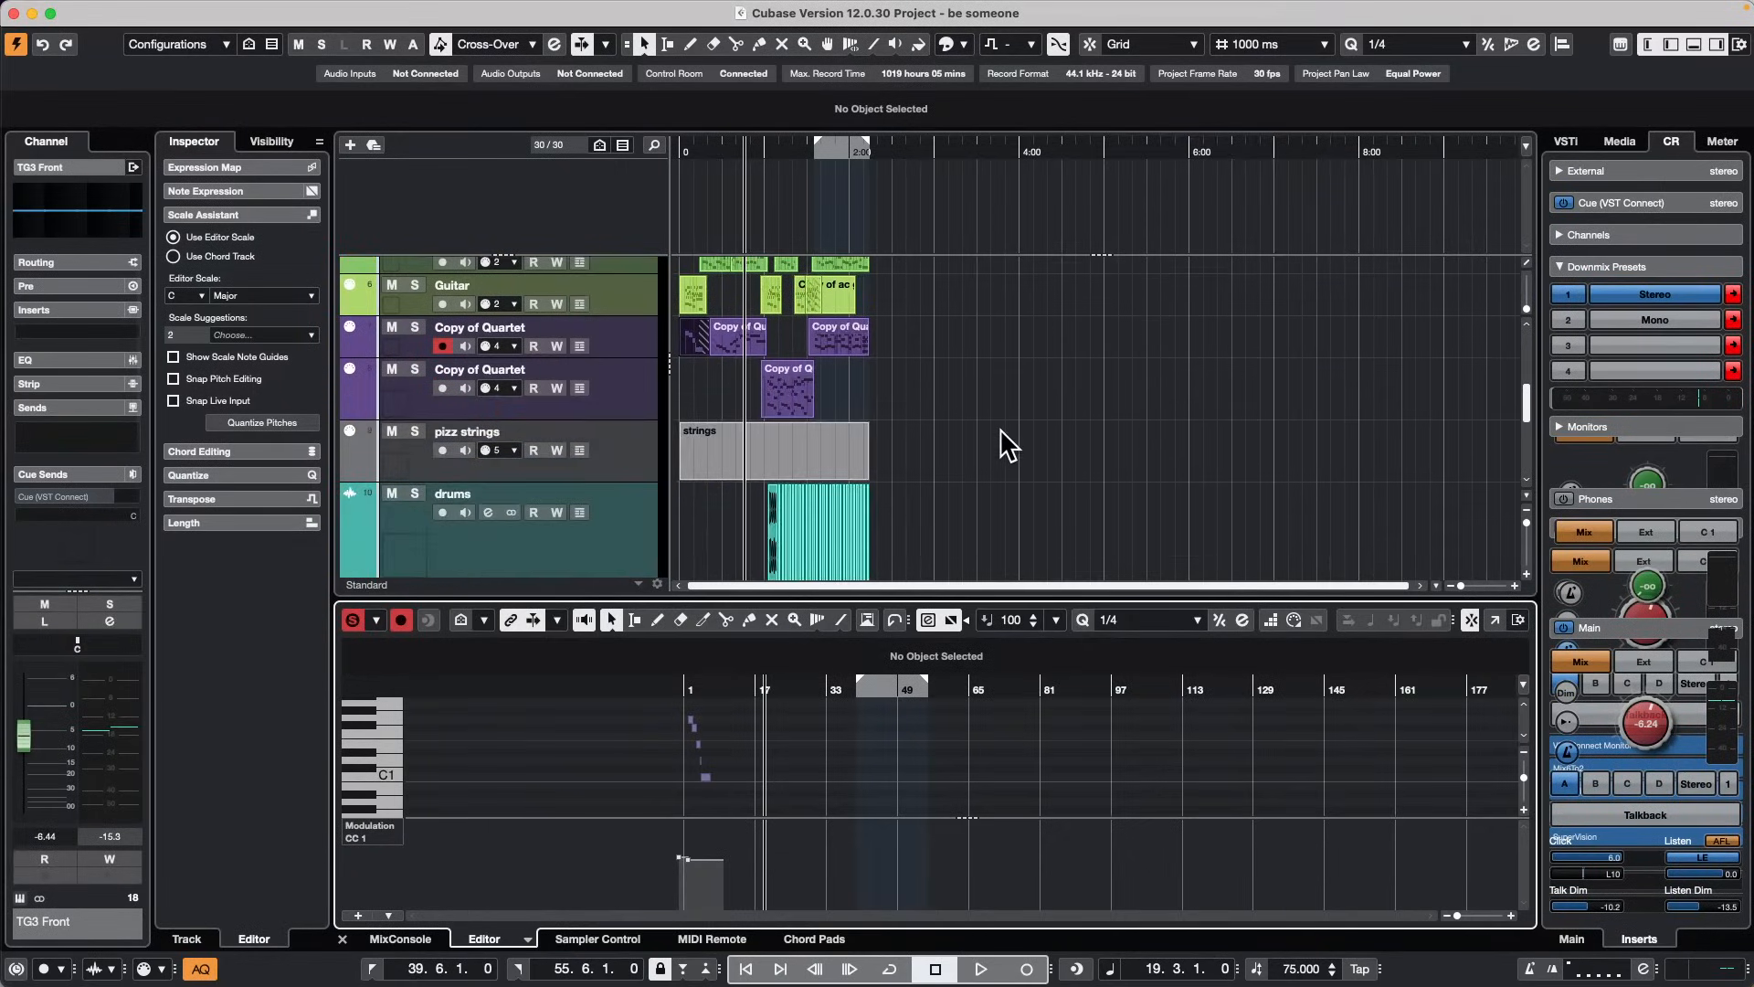
# Step: Add one MIDI track directly below the second Copy of Quartet track, with its output set to HALion Sonic SE on channel 1
pyautogui.click(630, 411)
pyautogui.rightClick(636, 412)
pyautogui.moveTo(771, 411)
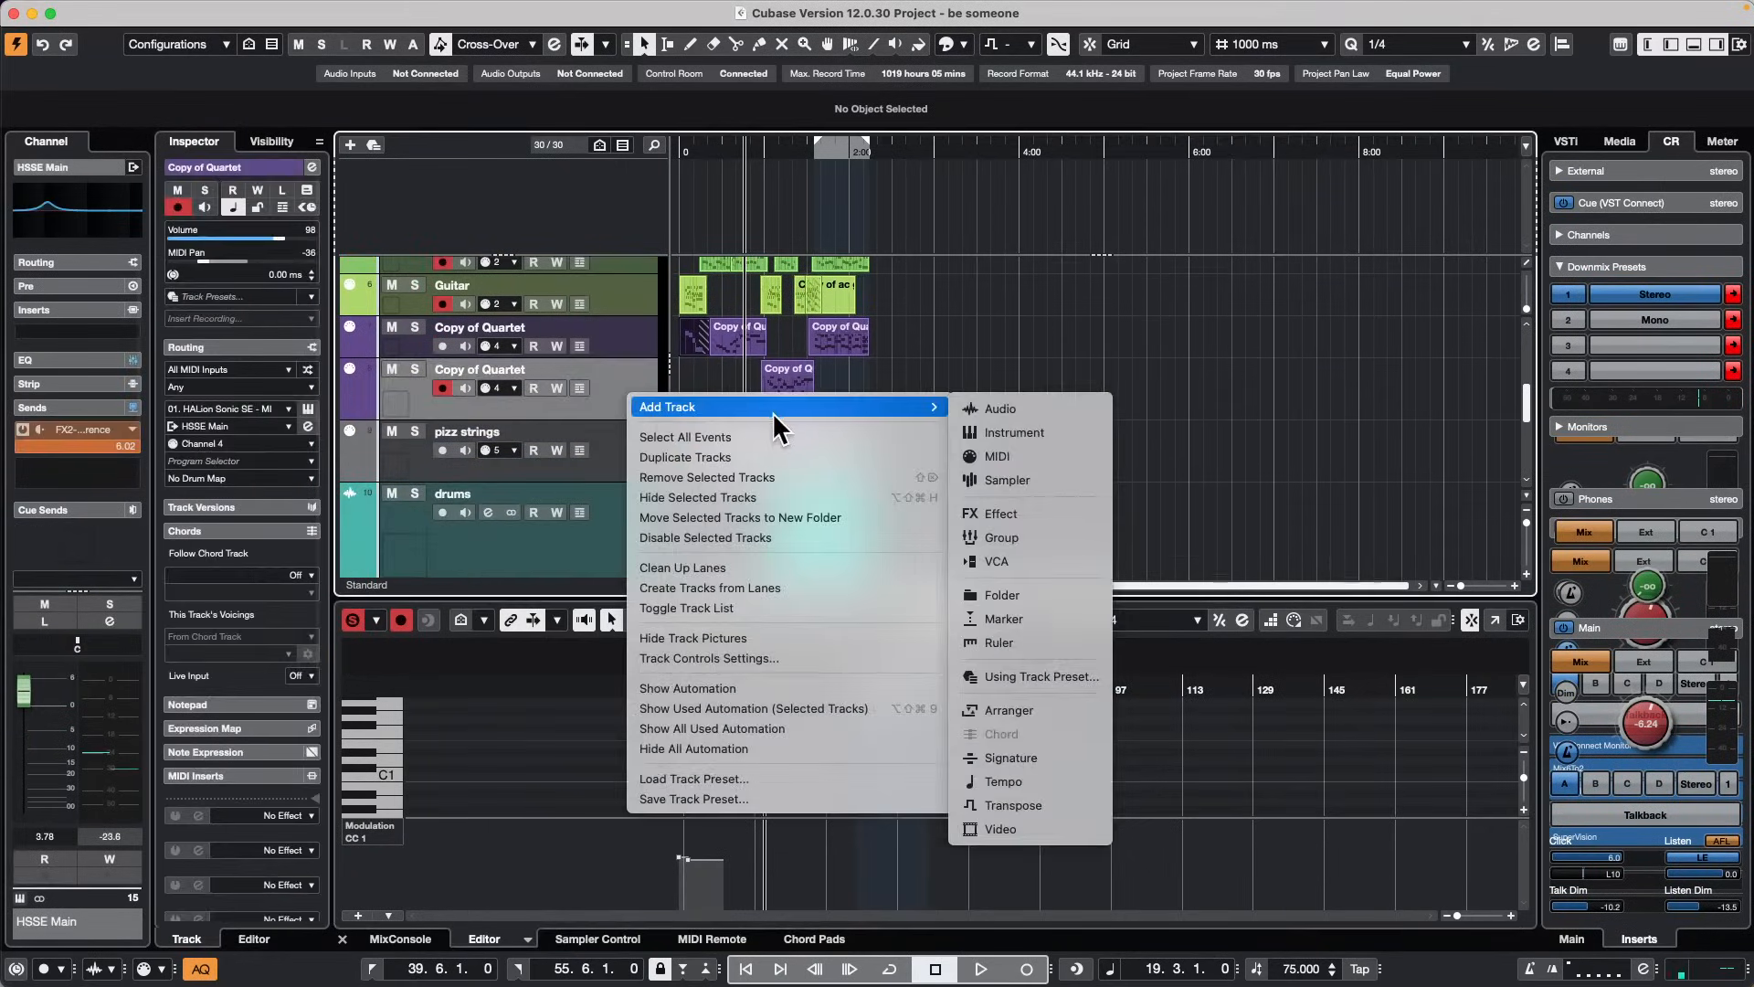
pyautogui.click(1039, 455)
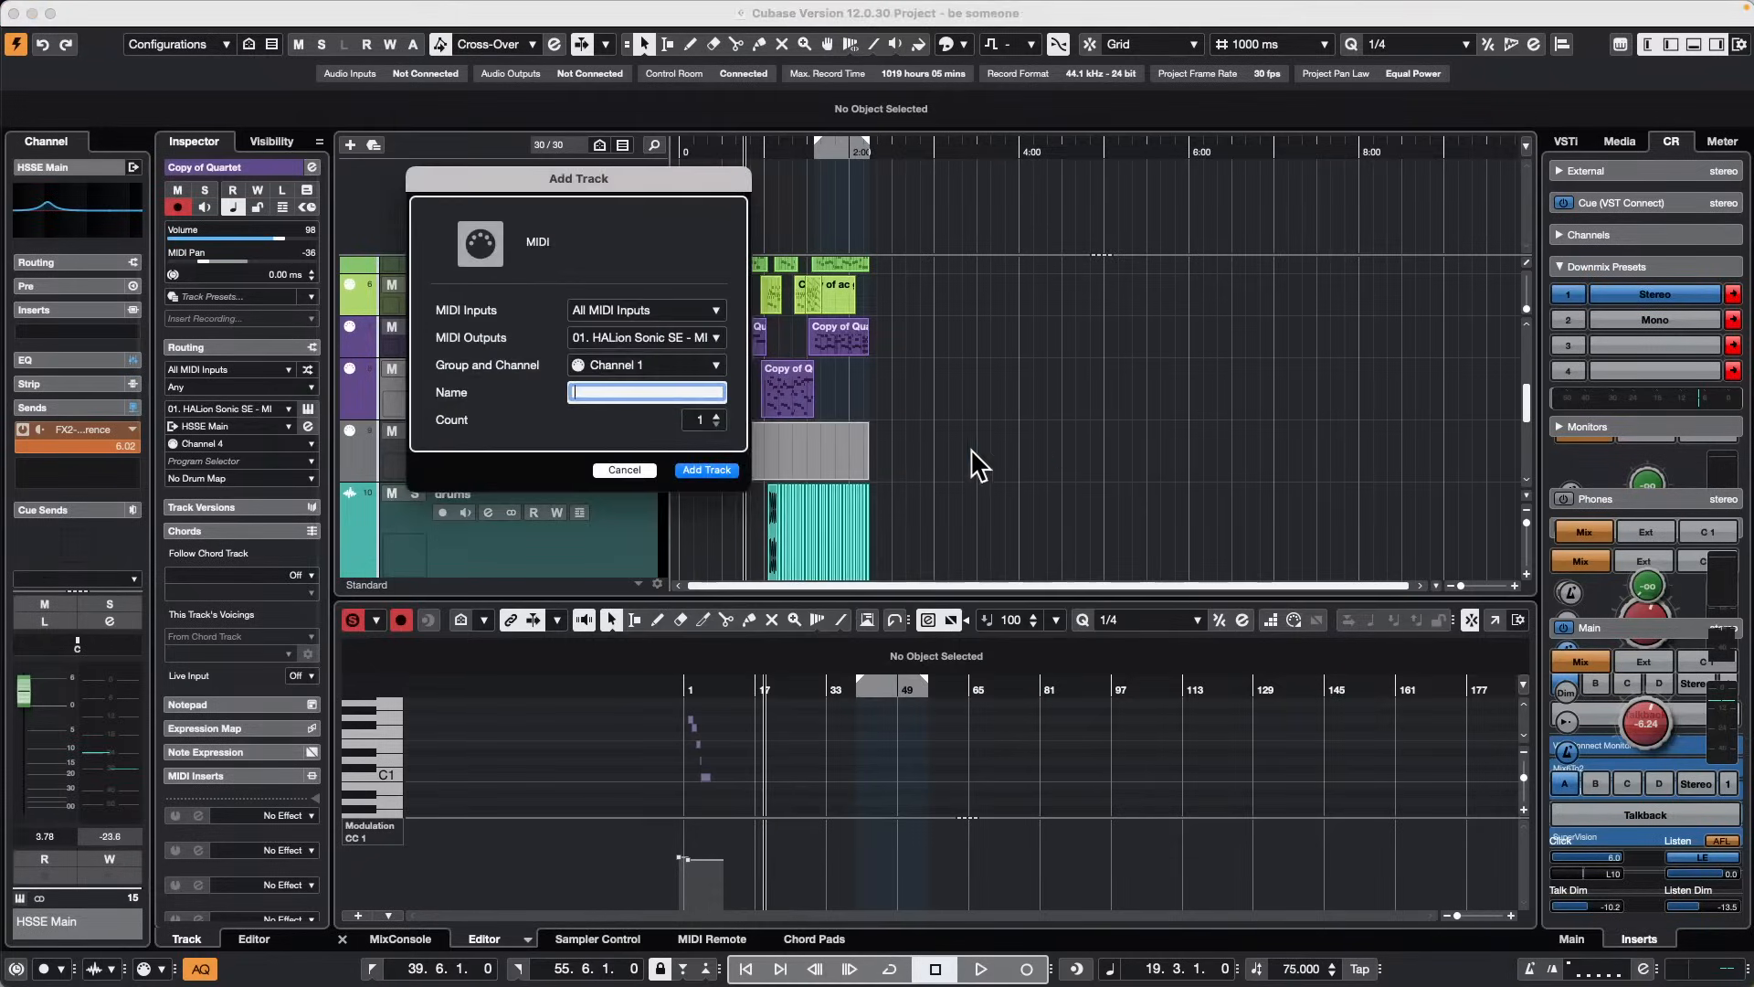
pyautogui.click(706, 470)
# Step: Draw a part about 71 seconds long on the new MIDI track, starting at about 0:42.9, and open it in the lower-zone Key Editor
pyautogui.scroll(-2, 868, 498)
pyautogui.rightClick(775, 493)
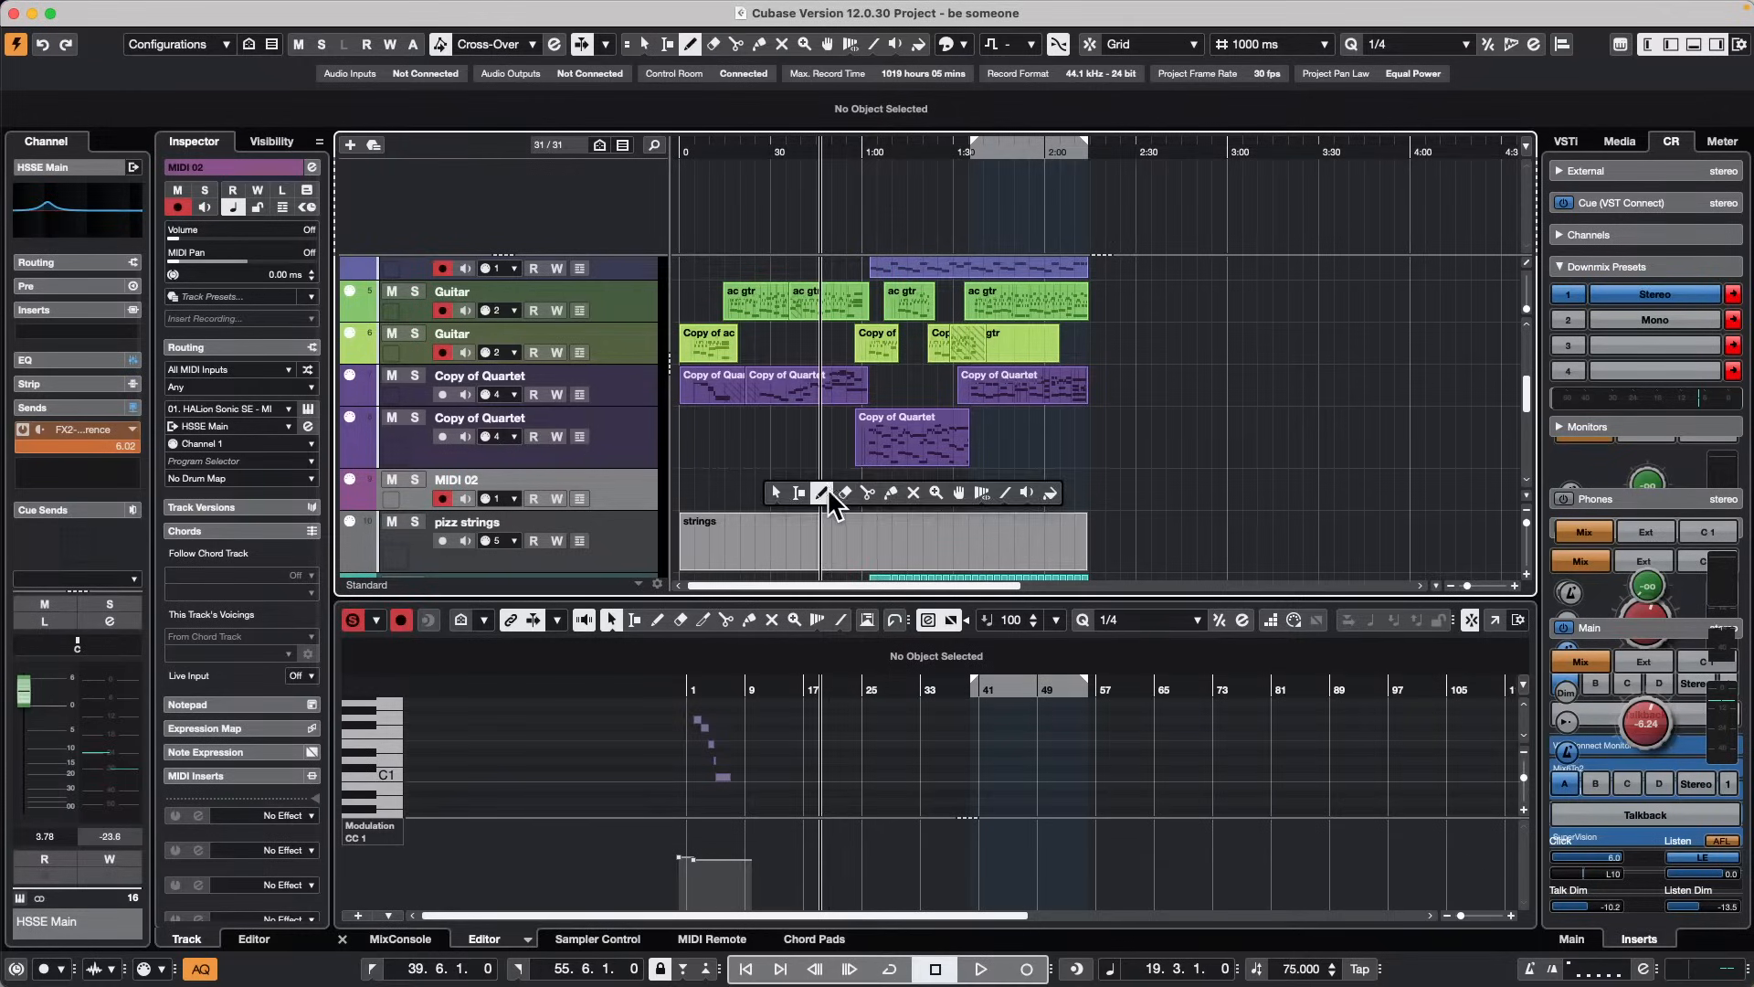
pyautogui.click(826, 488)
pyautogui.moveTo(816, 484); pyautogui.dragTo(1025, 486)
pyautogui.rightClick(874, 490)
pyautogui.click(875, 490)
pyautogui.doubleClick(875, 489)
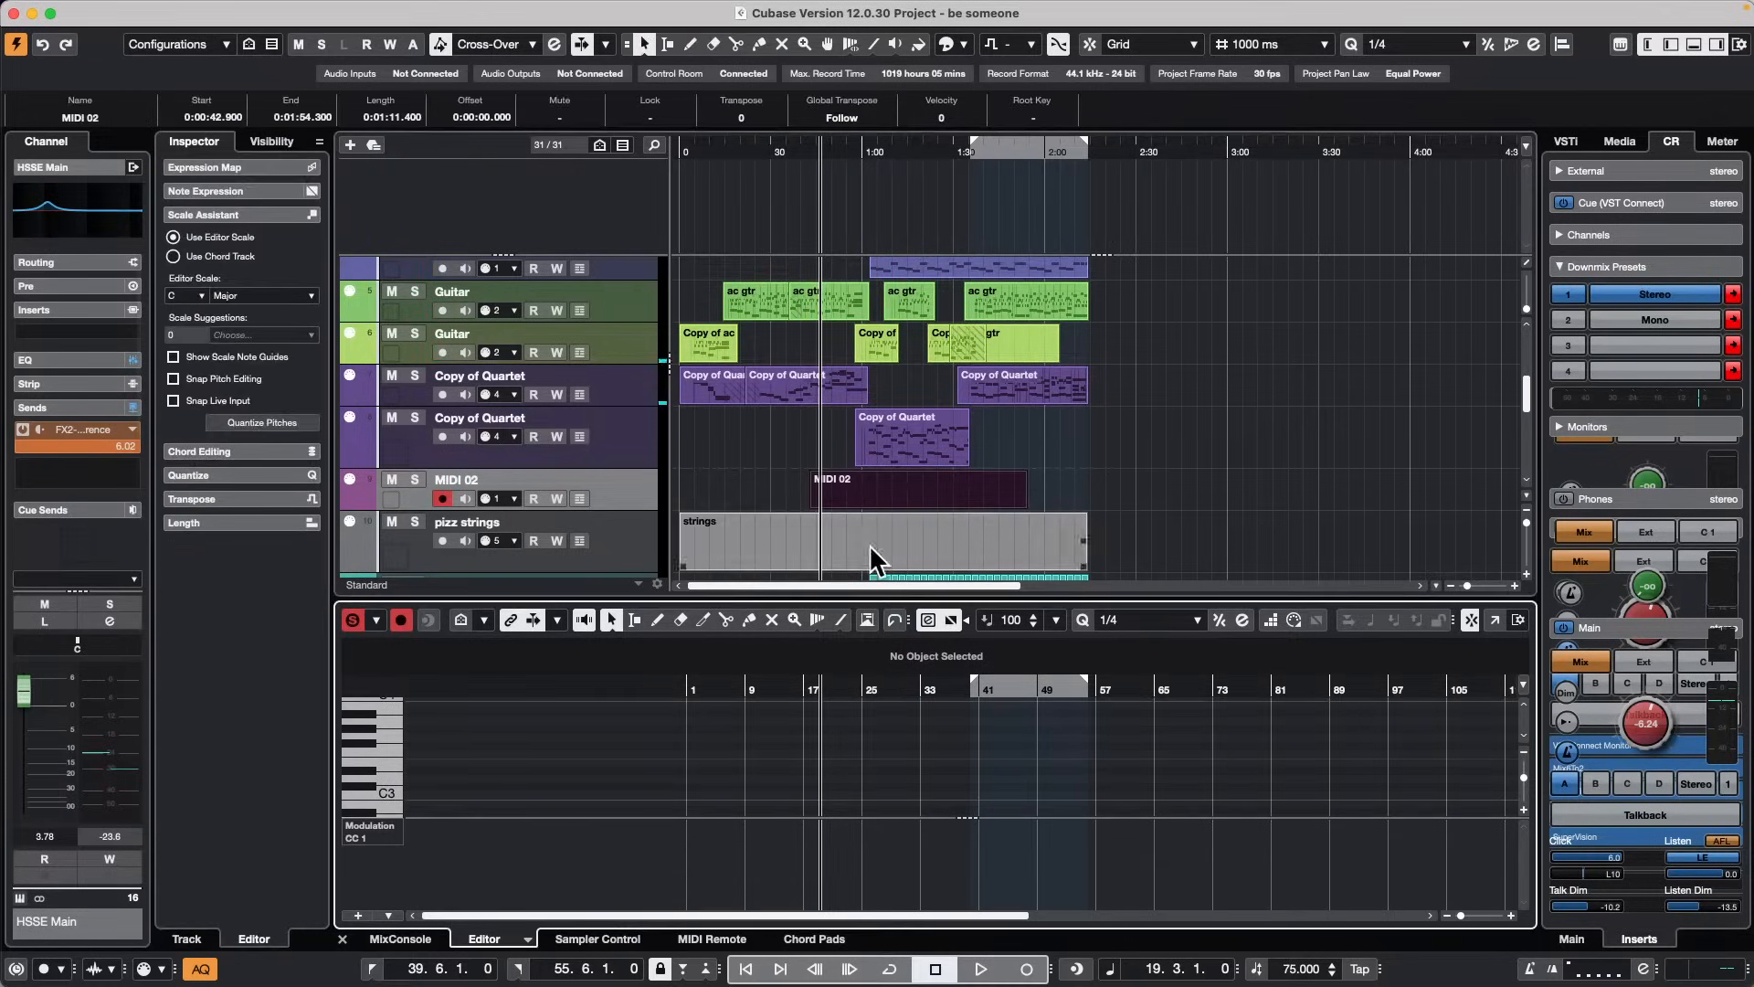
# Step: Draw seven notes between B2 and G#3 in the MIDI 02 part, plus a Modulation (CC 1) curve from about bar 21
pyautogui.rightClick(808, 779)
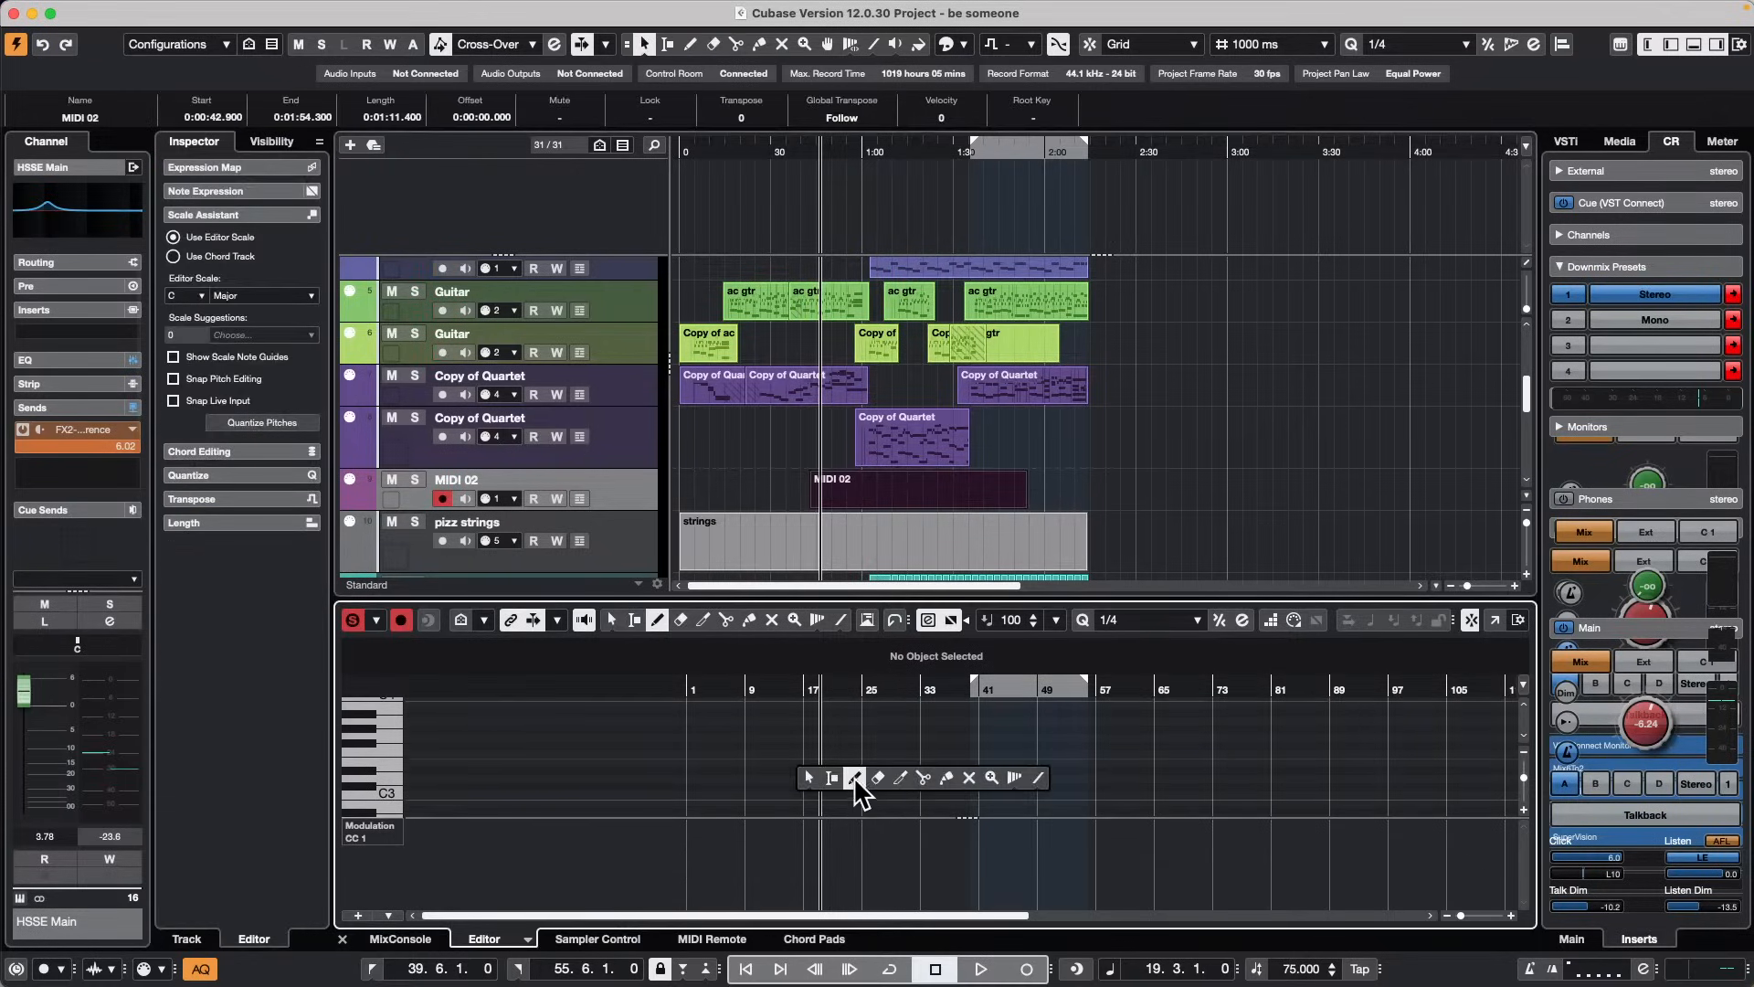
pyautogui.click(877, 782)
pyautogui.moveTo(855, 770)
pyautogui.mouseDown()
pyautogui.moveTo(929, 770)
pyautogui.moveTo(944, 804)
pyautogui.mouseUp()
pyautogui.moveTo(851, 738); pyautogui.dragTo(917, 737)
pyautogui.moveTo(932, 729); pyautogui.dragTo(995, 754)
pyautogui.moveTo(774, 779); pyautogui.dragTo(880, 746)
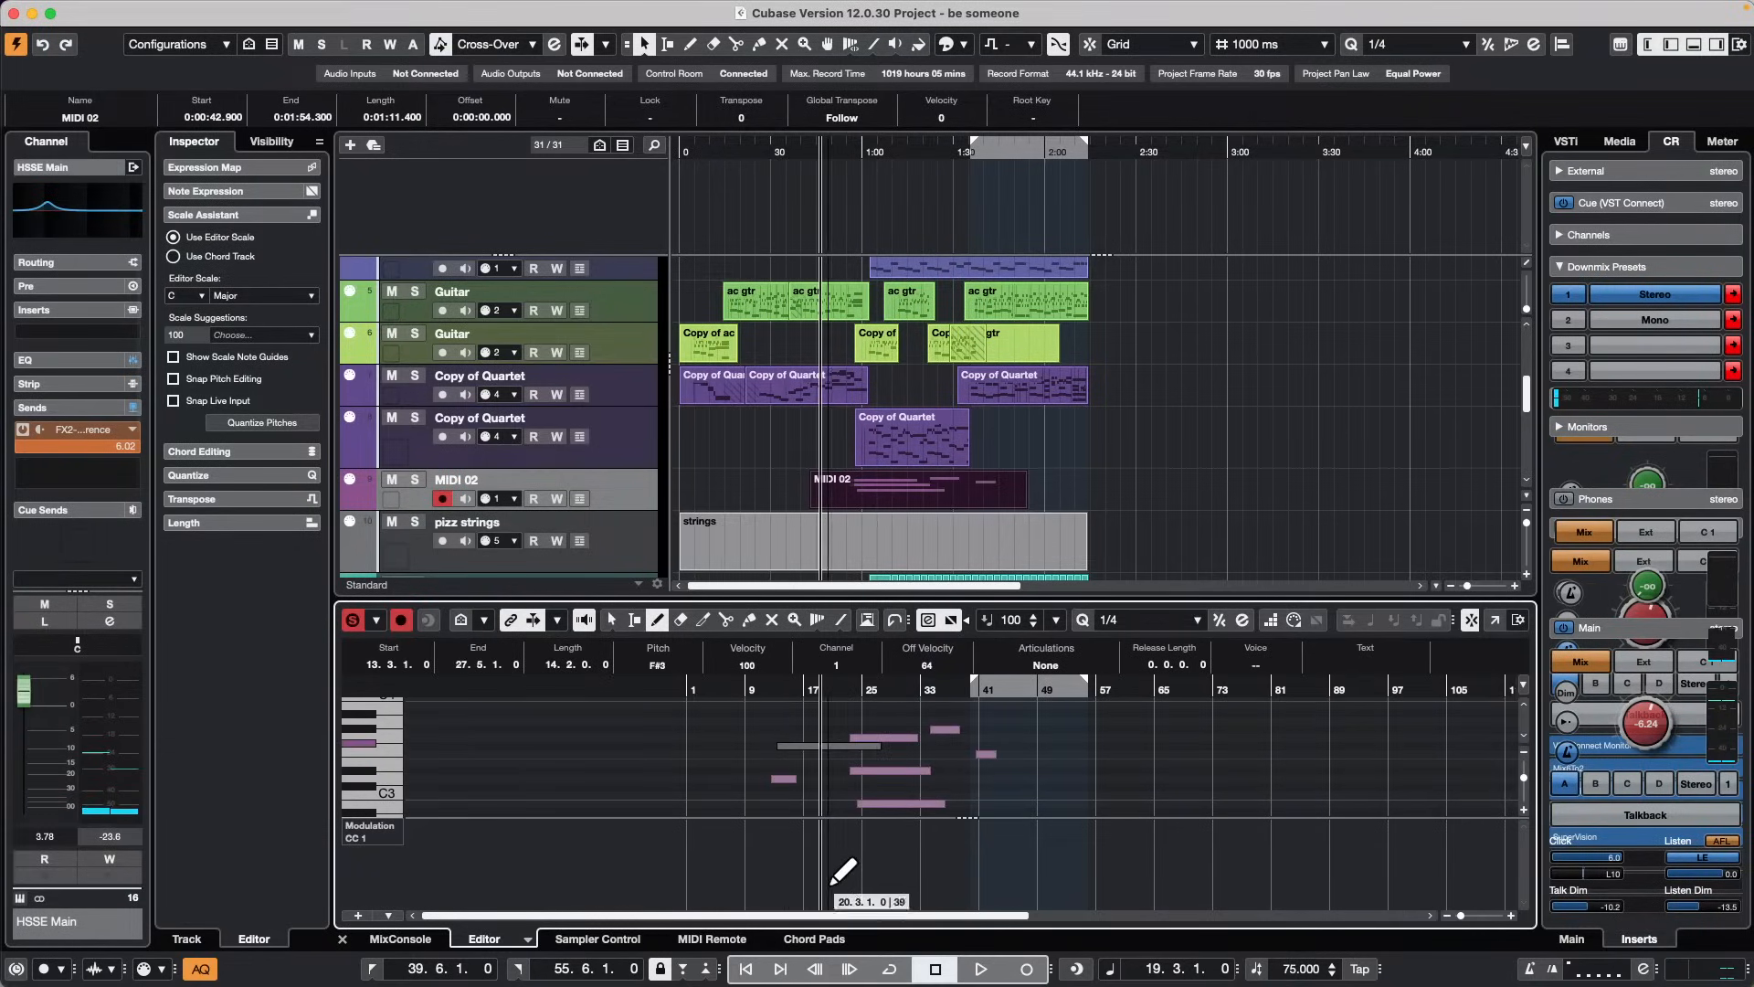
pyautogui.moveTo(856, 847)
pyautogui.mouseDown()
pyautogui.moveTo(841, 854)
pyautogui.moveTo(1026, 834)
pyautogui.mouseUp()
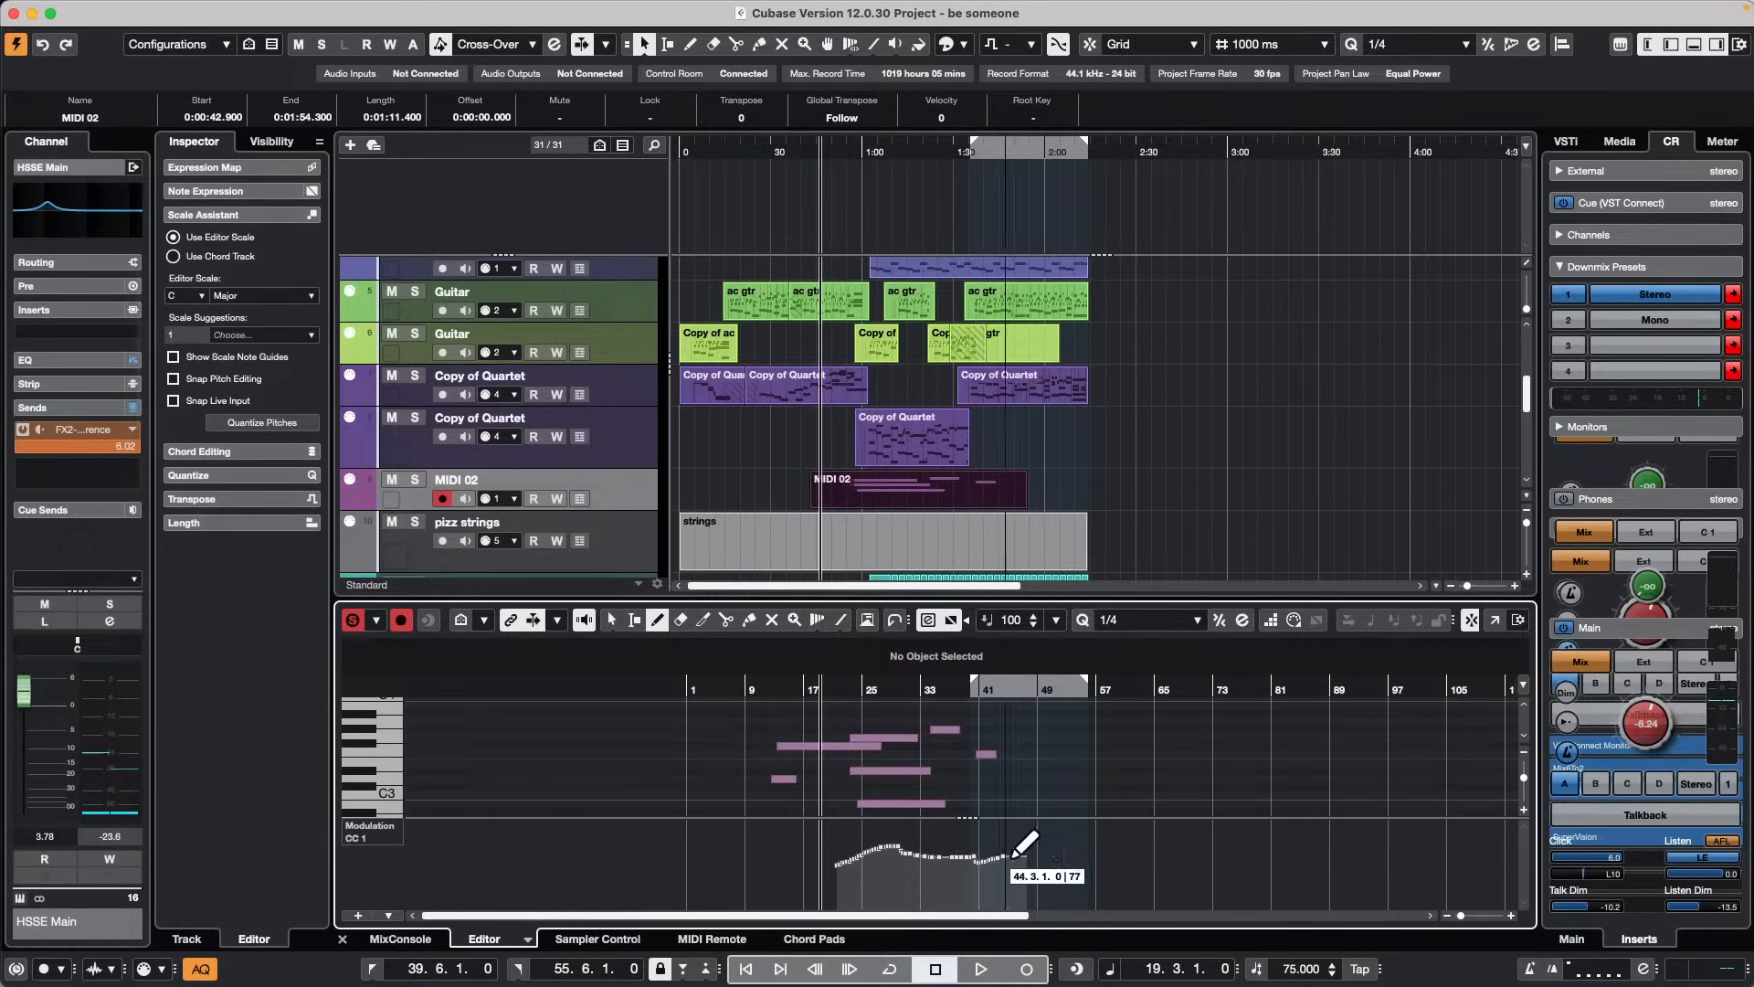
pyautogui.press('1')
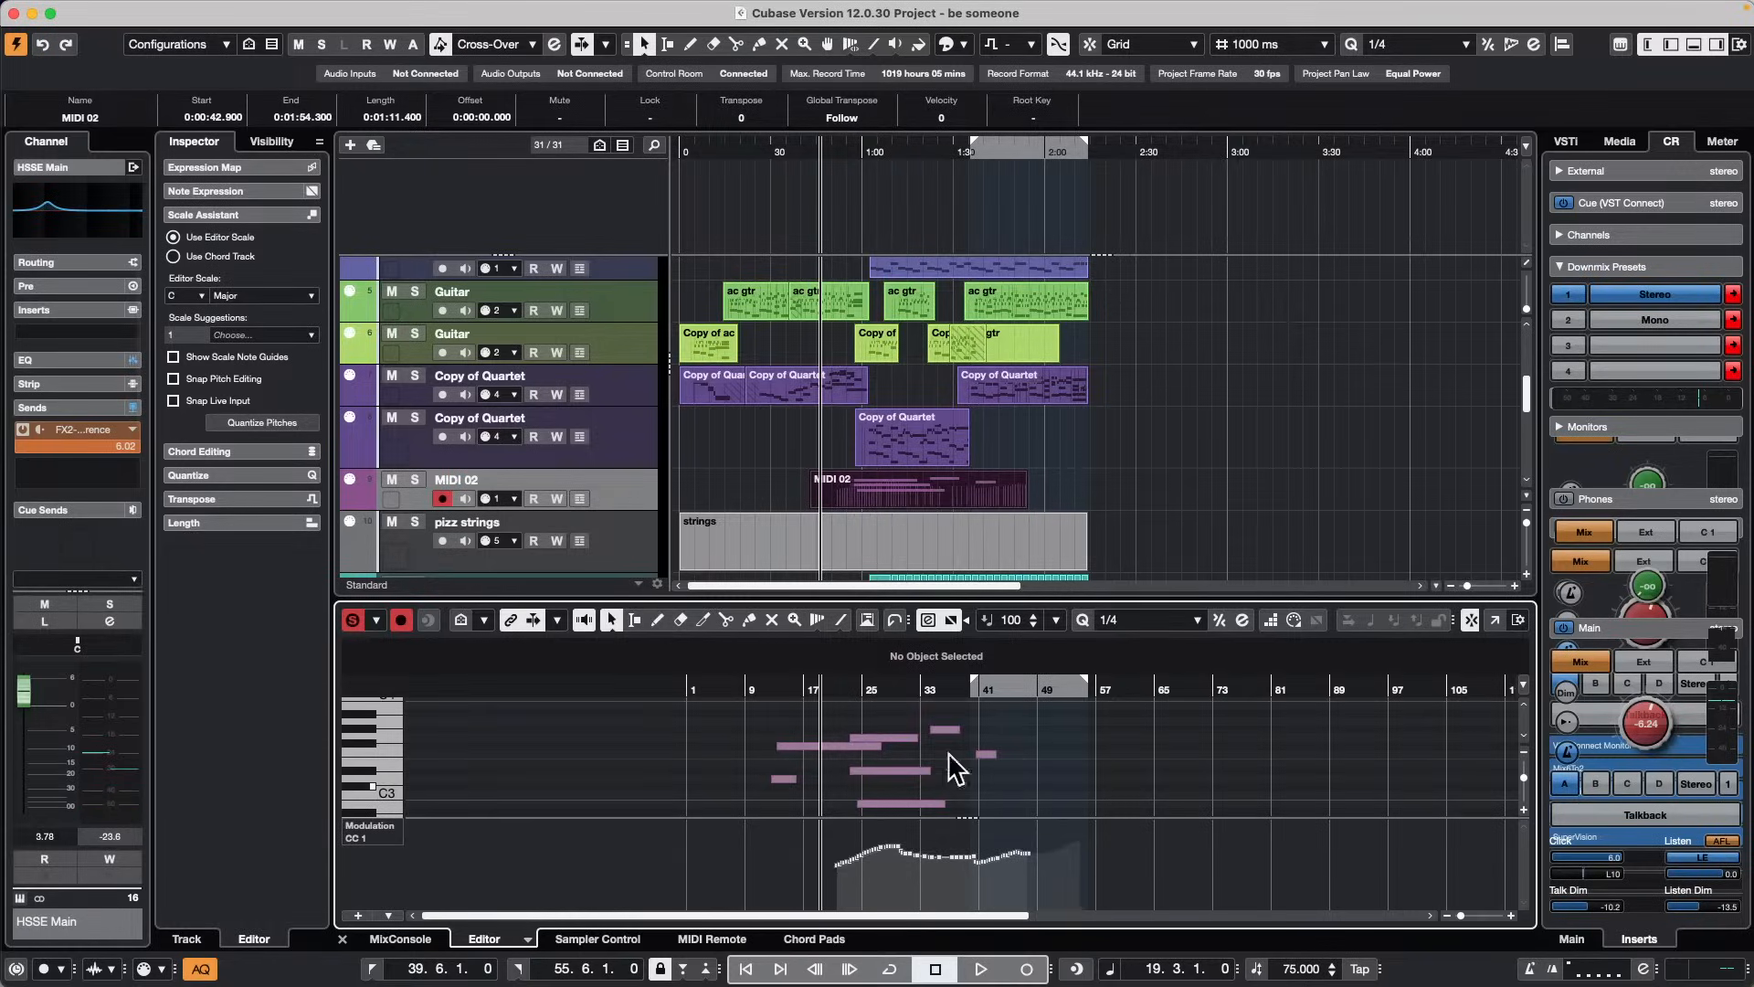
# Step: Open MIDI 02 in a separate Key Editor window and move the first selected Modulation points to 17.3.1.0, before the part's start
pyautogui.click(1496, 622)
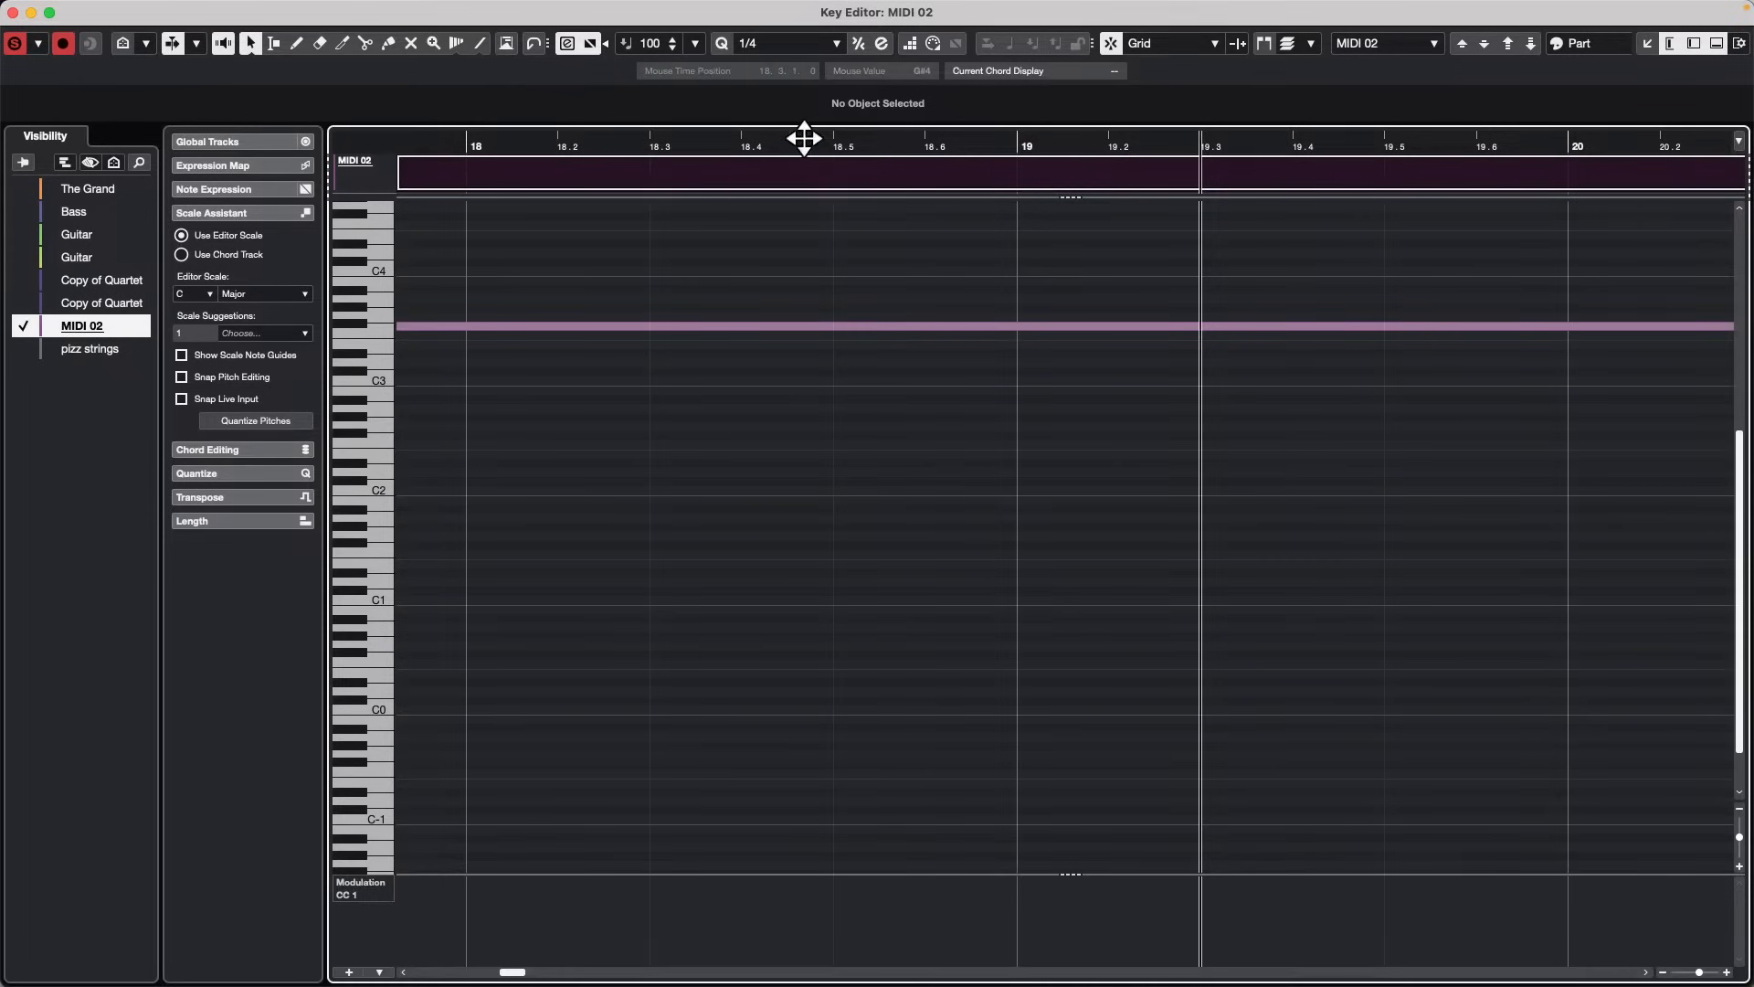
pyautogui.moveTo(804, 140); pyautogui.dragTo(811, 63)
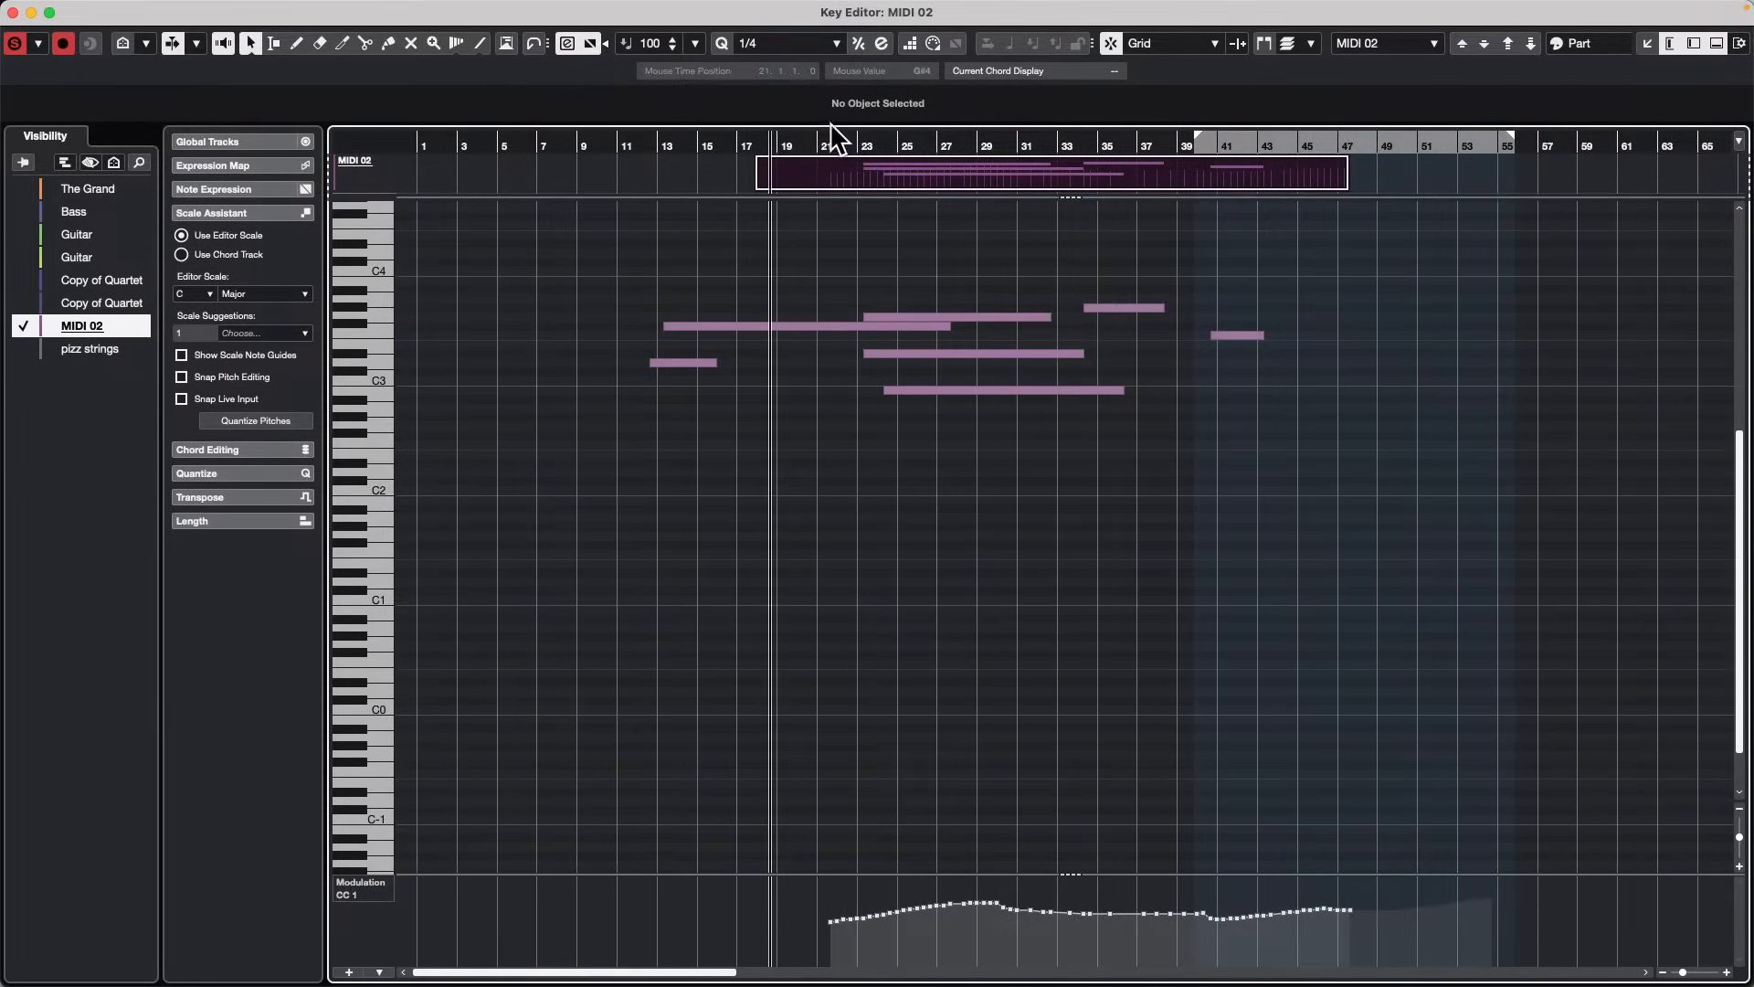
pyautogui.moveTo(831, 144); pyautogui.dragTo(833, 164)
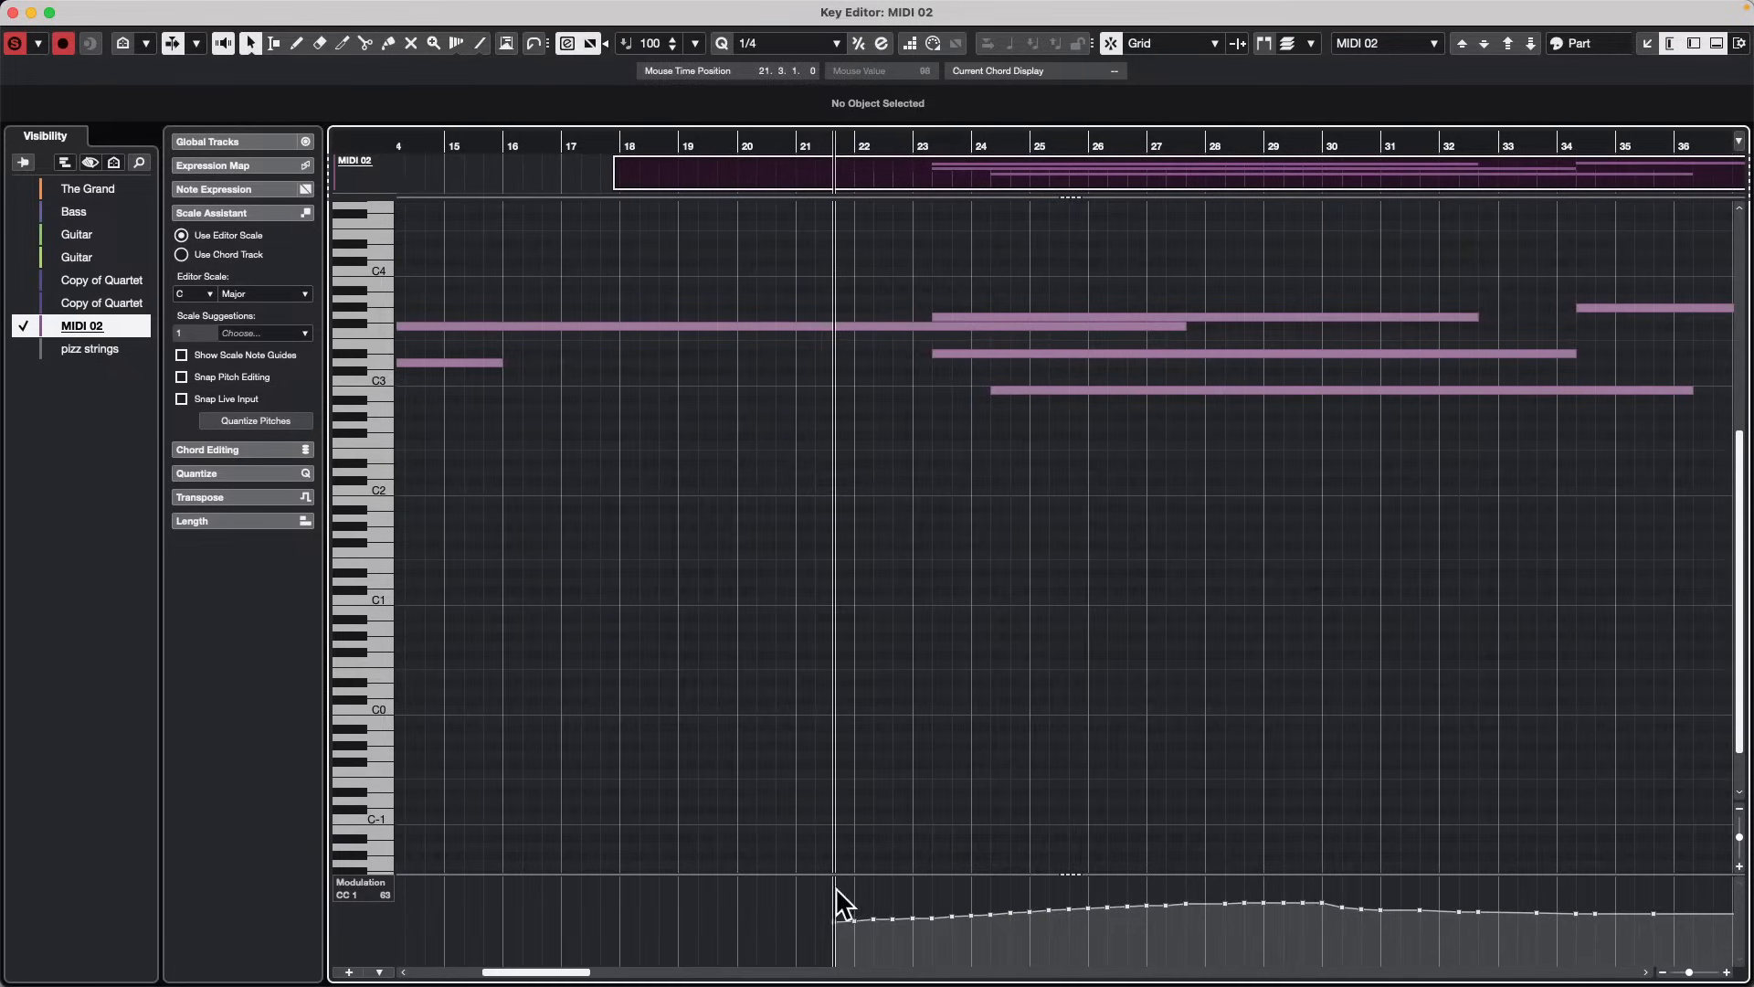
pyautogui.moveTo(856, 944); pyautogui.dragTo(578, 923)
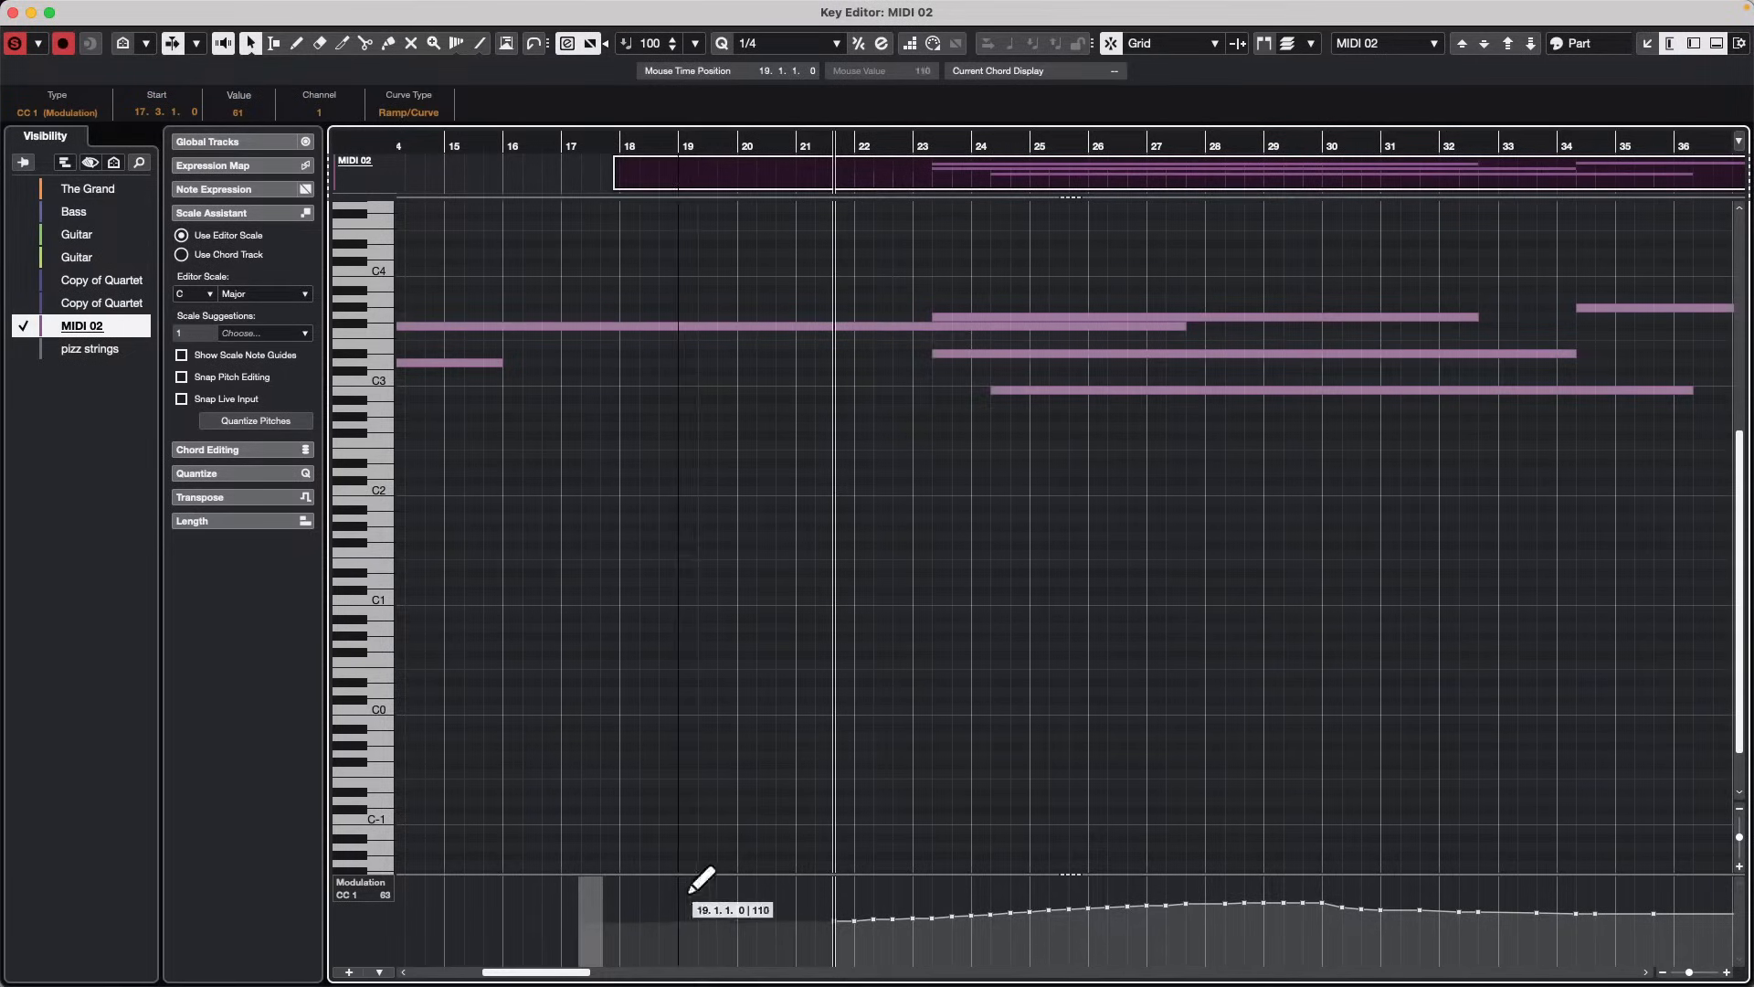
pyautogui.click(681, 800)
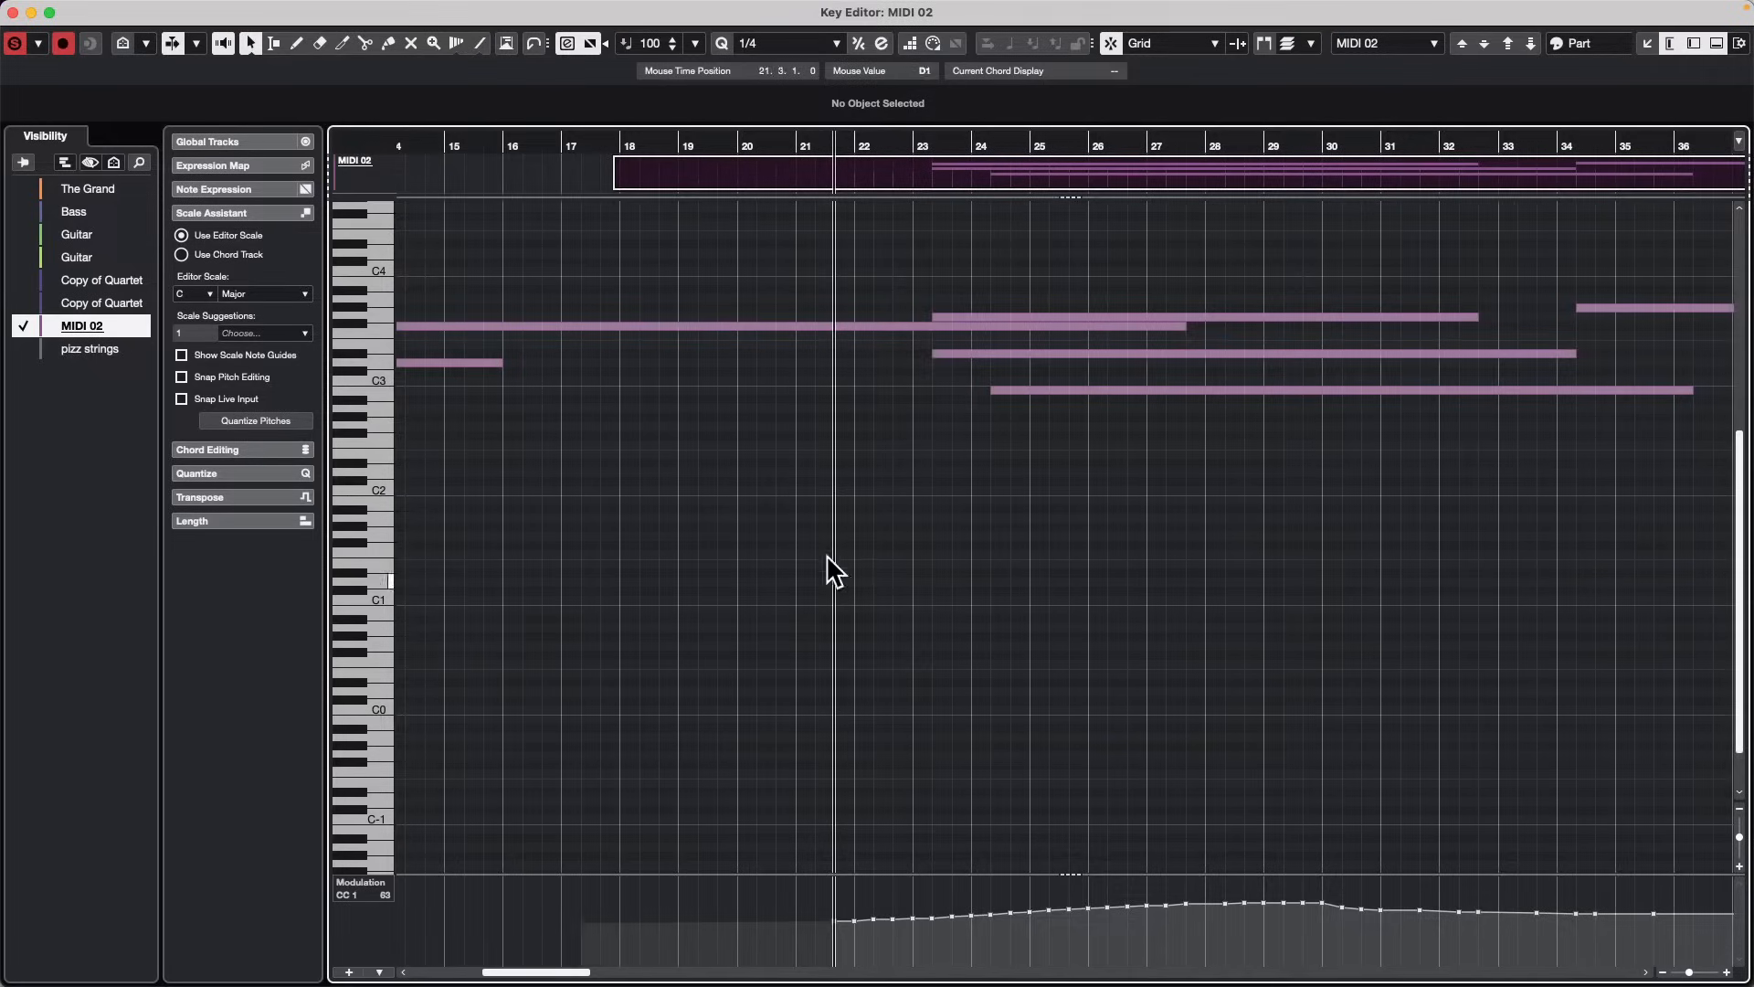
# Step: Move the Modulation point at 21.5.1.0 to 17.5.1.0 with a value of 110, and place the project cursor at 17.3.1.0
pyautogui.moveTo(568, 144); pyautogui.dragTo(543, 147)
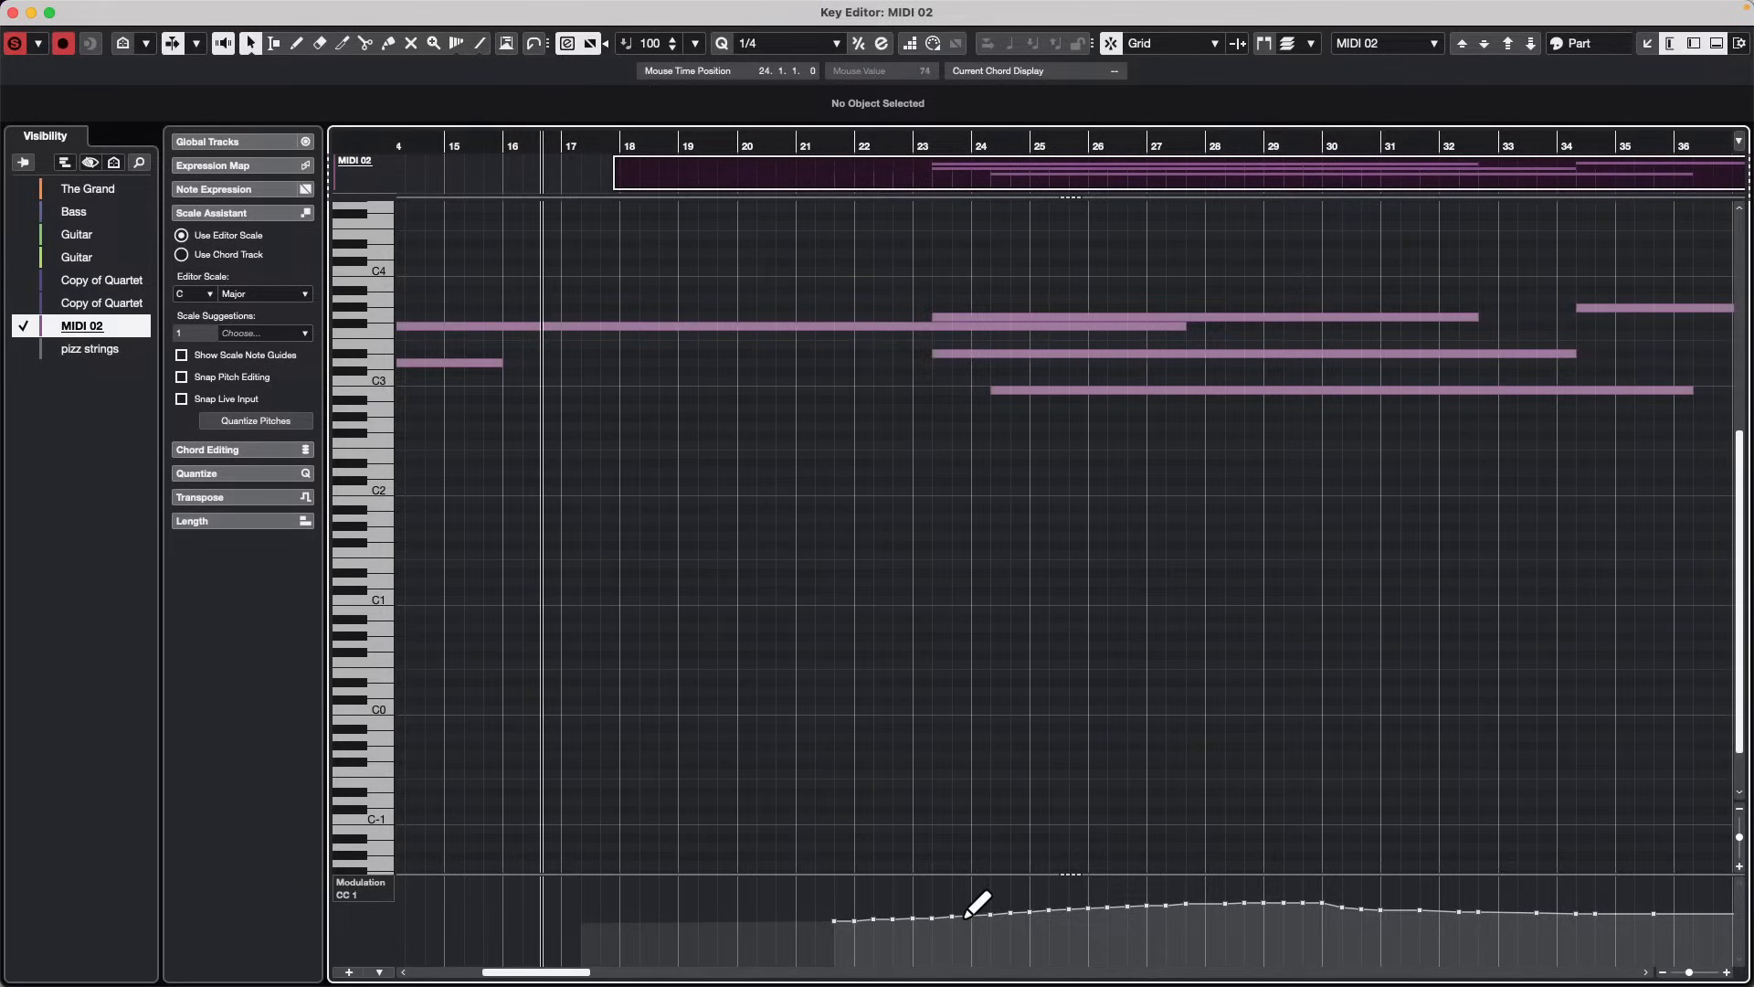
pyautogui.click(849, 942)
pyautogui.moveTo(832, 925)
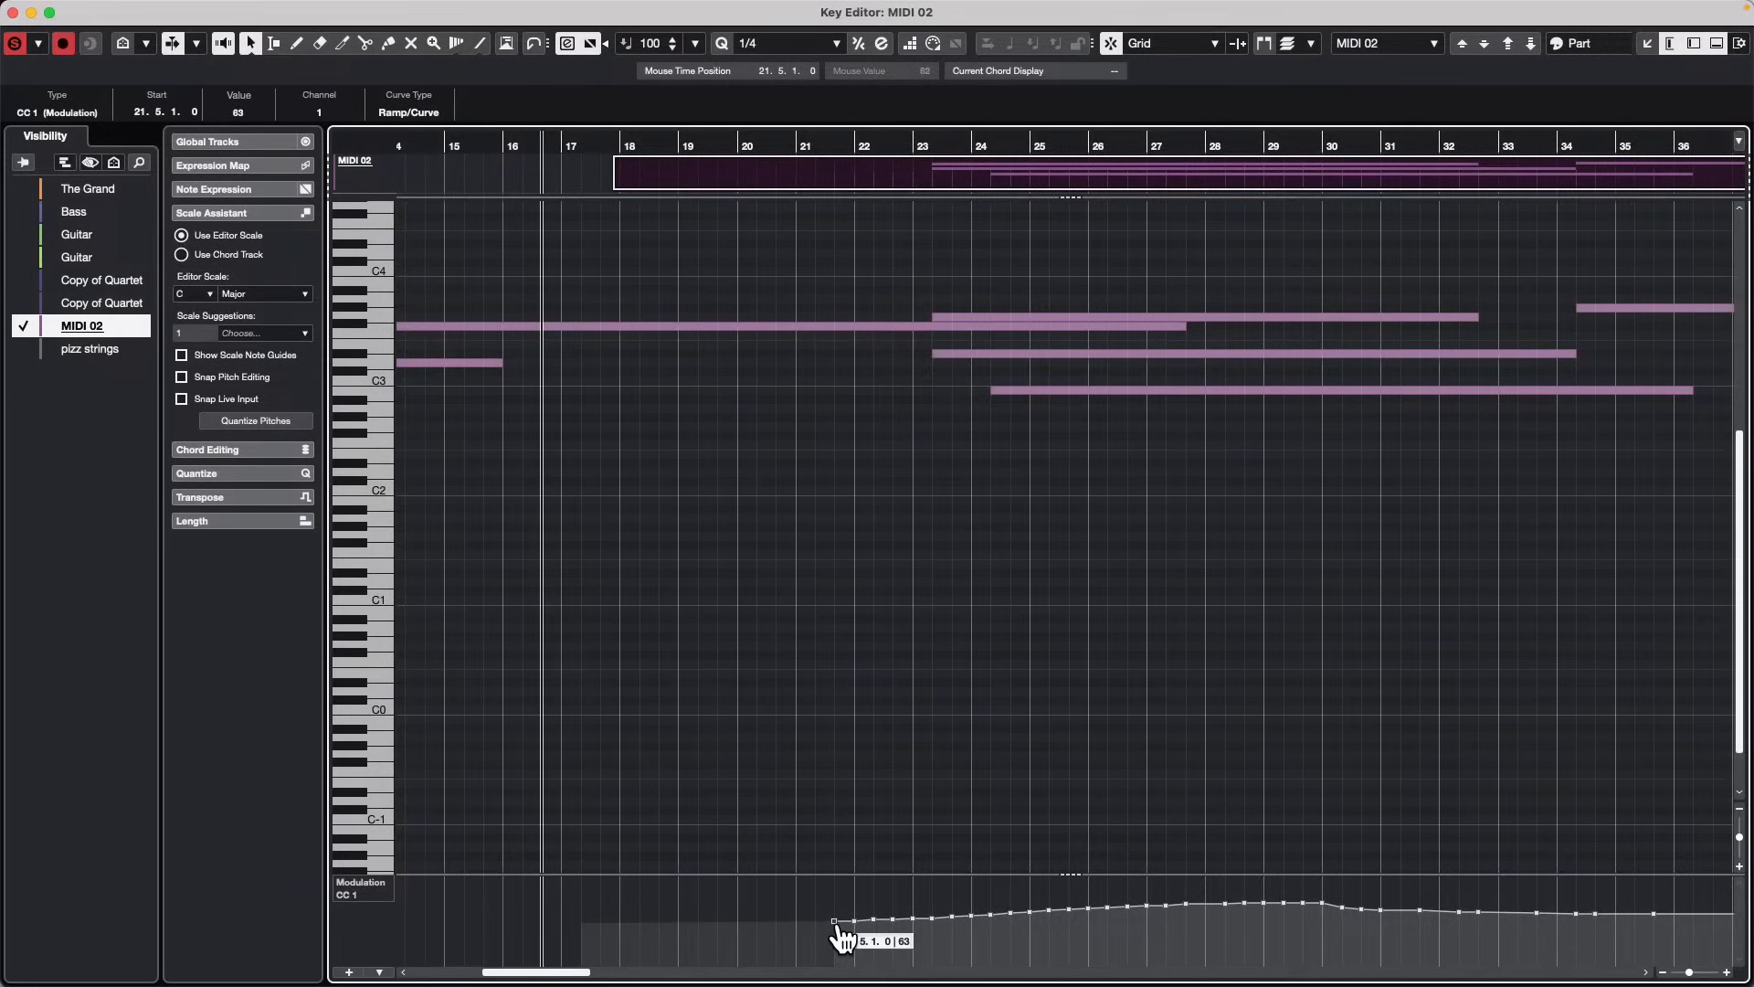
pyautogui.moveTo(840, 936); pyautogui.dragTo(583, 903)
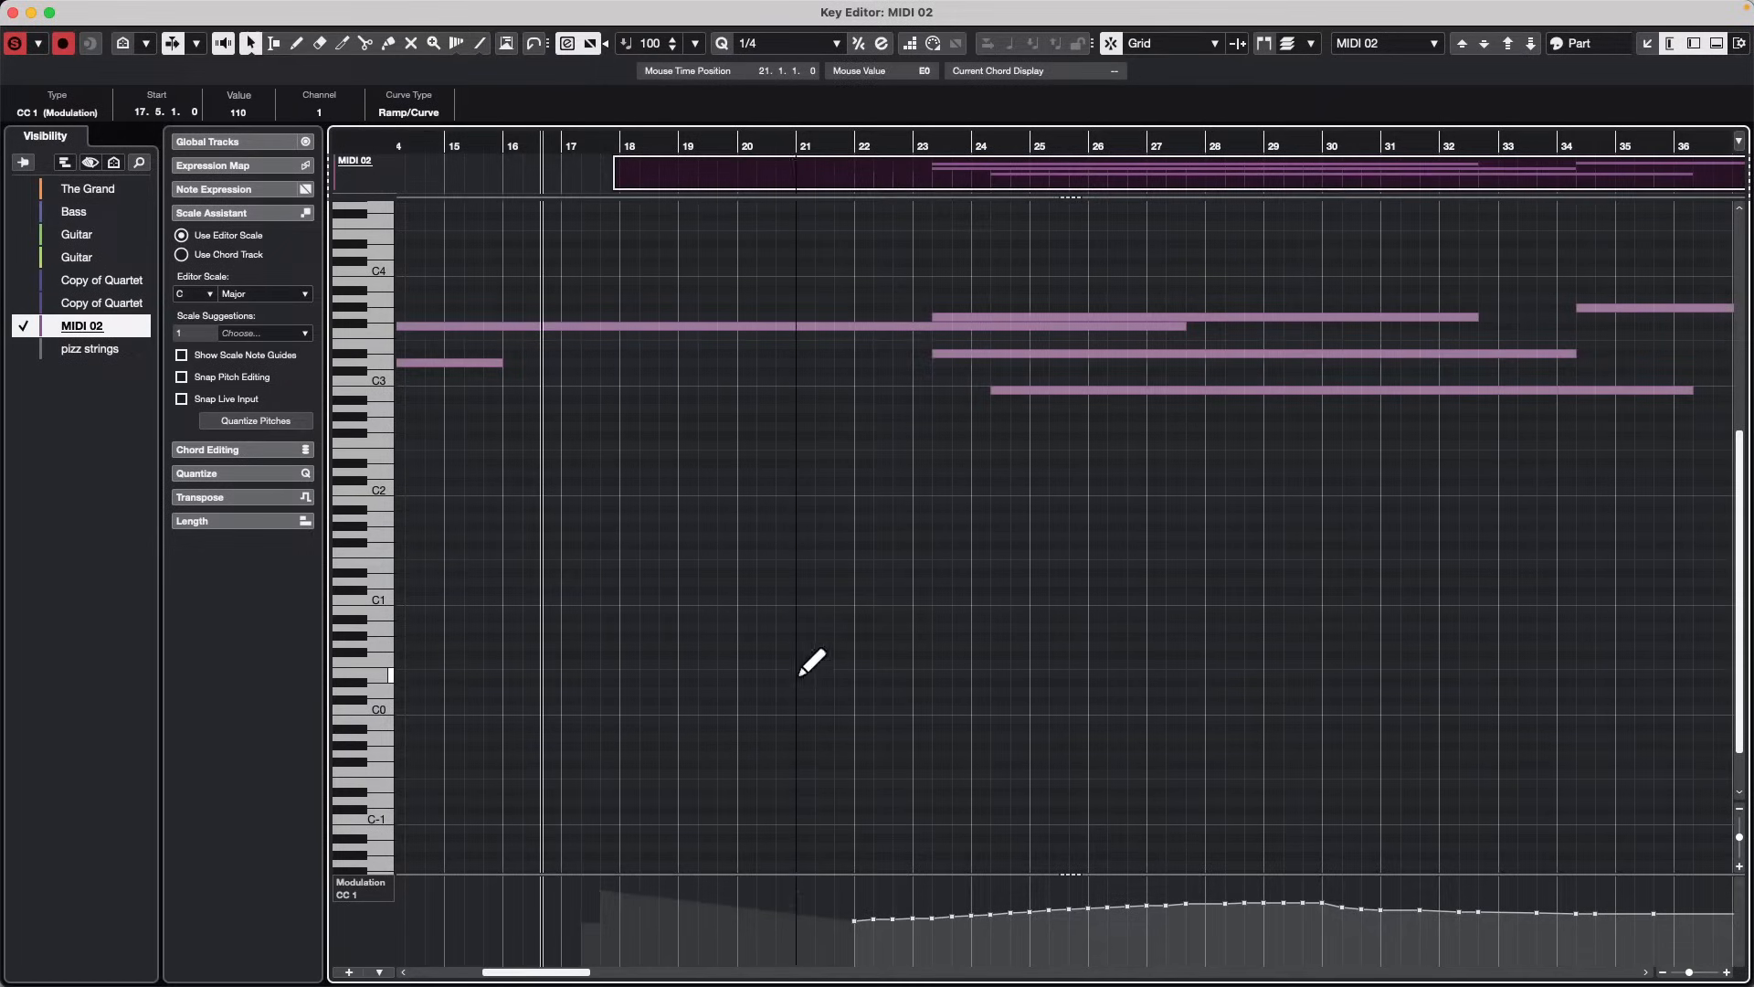
pyautogui.click(585, 142)
pyautogui.moveTo(586, 141)
pyautogui.mouseDown()
pyautogui.moveTo(605, 141)
pyautogui.moveTo(581, 142)
pyautogui.mouseUp()
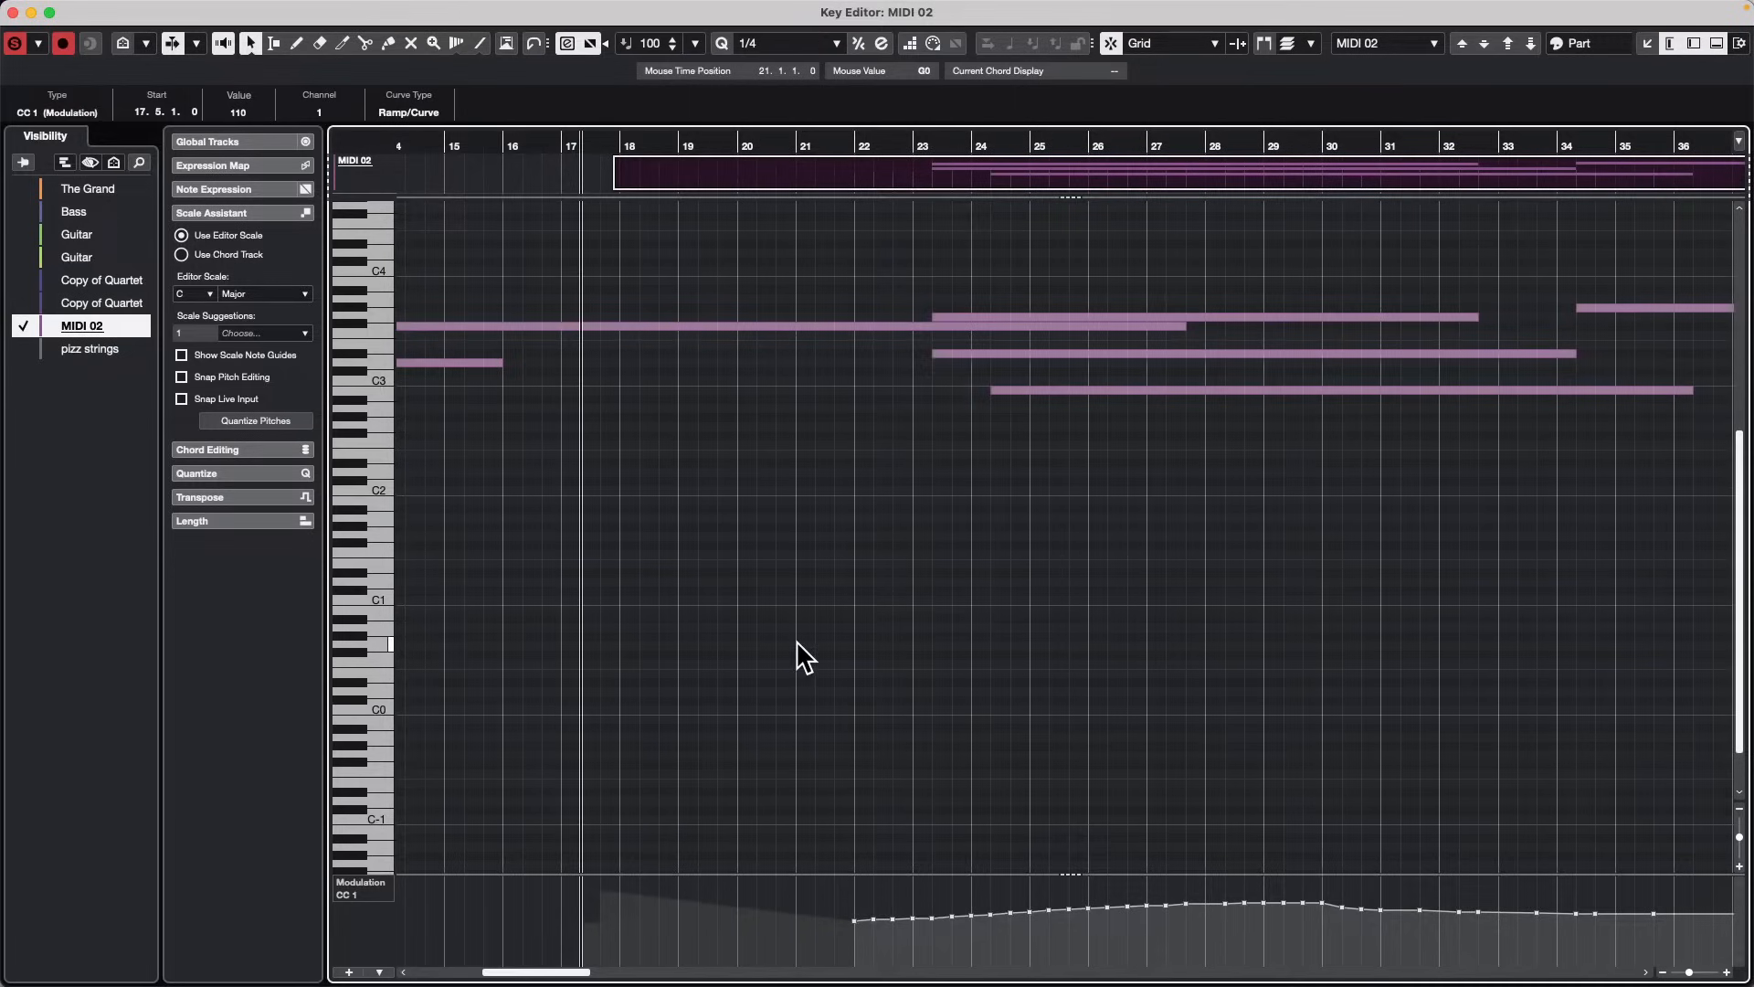
# Step: Open the MIDI 02 part in the List Editor, examine its controller events from the beginning, and close the list
pyautogui.click(310, 10)
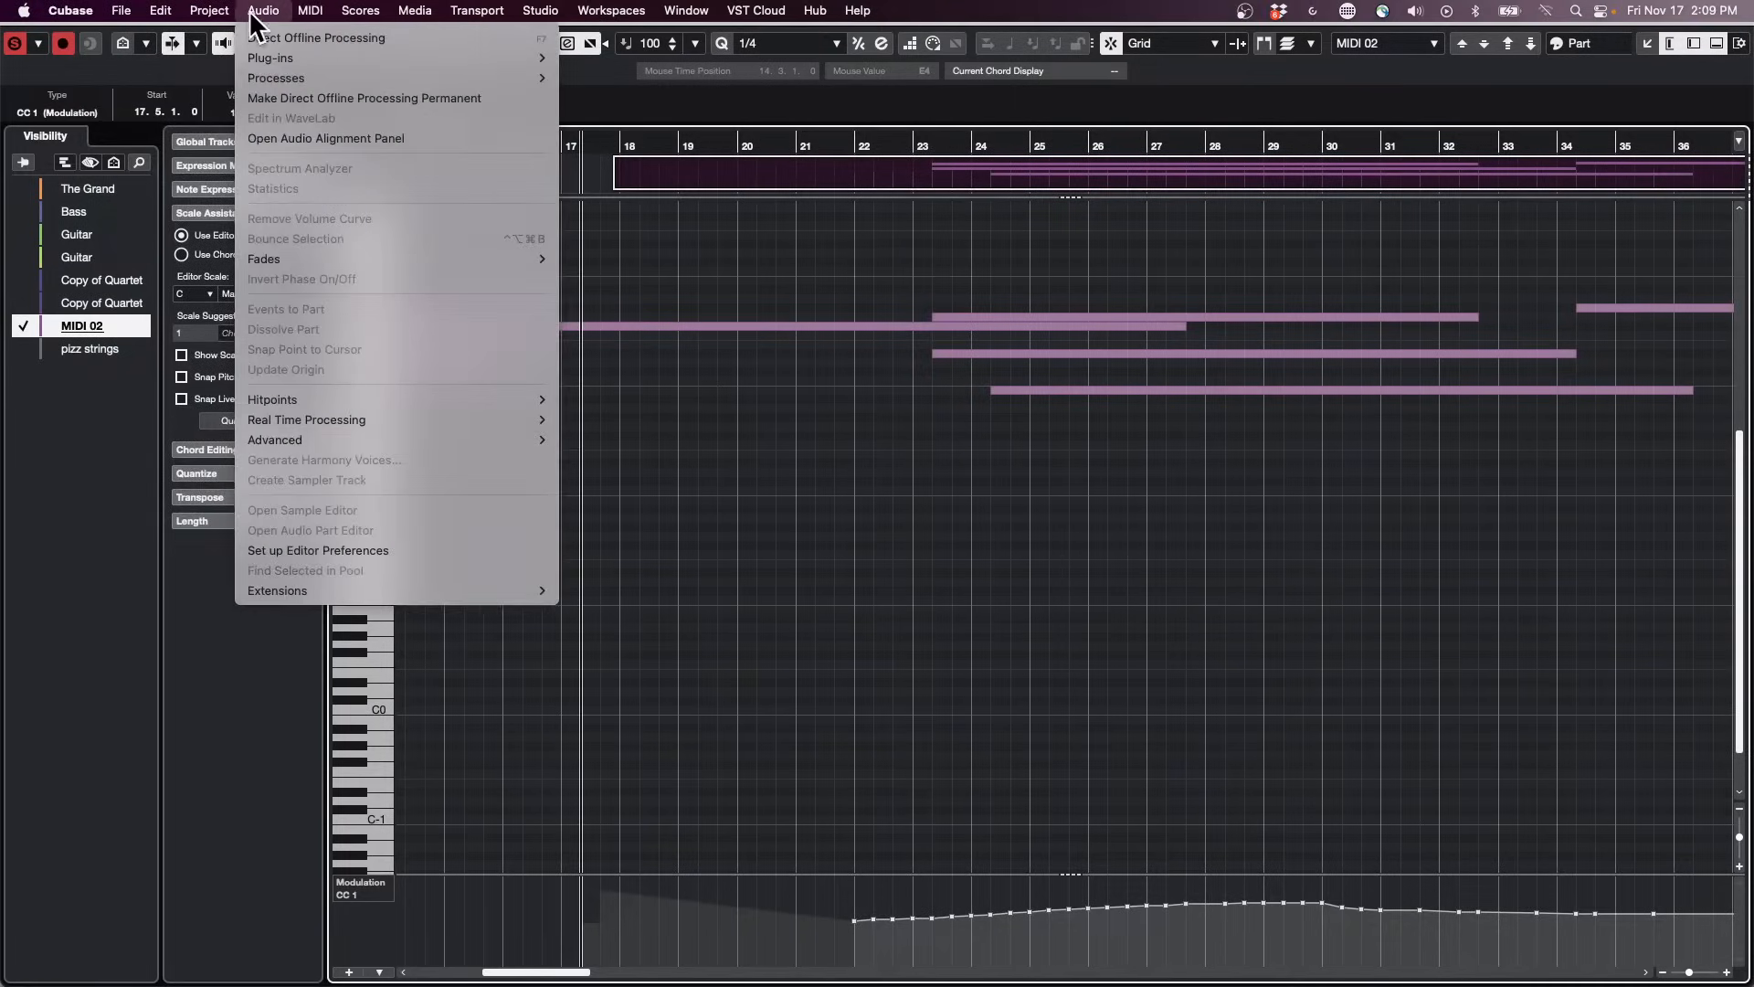
pyautogui.moveTo(320, 20)
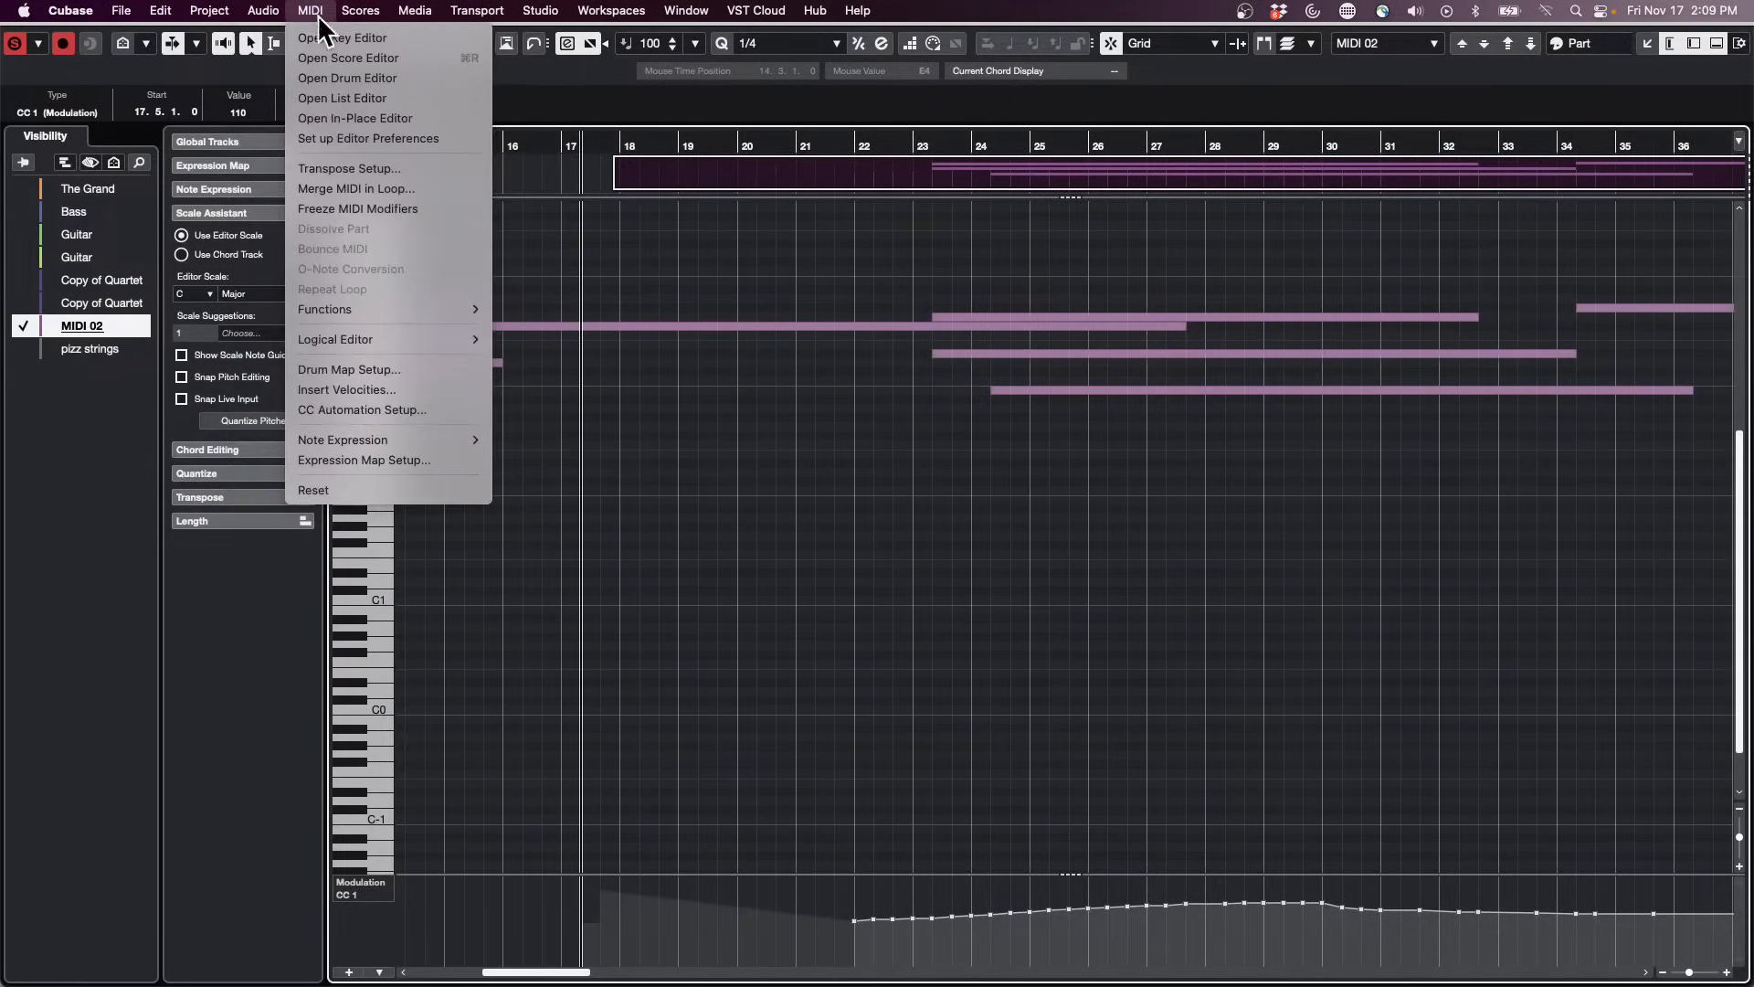
pyautogui.click(381, 98)
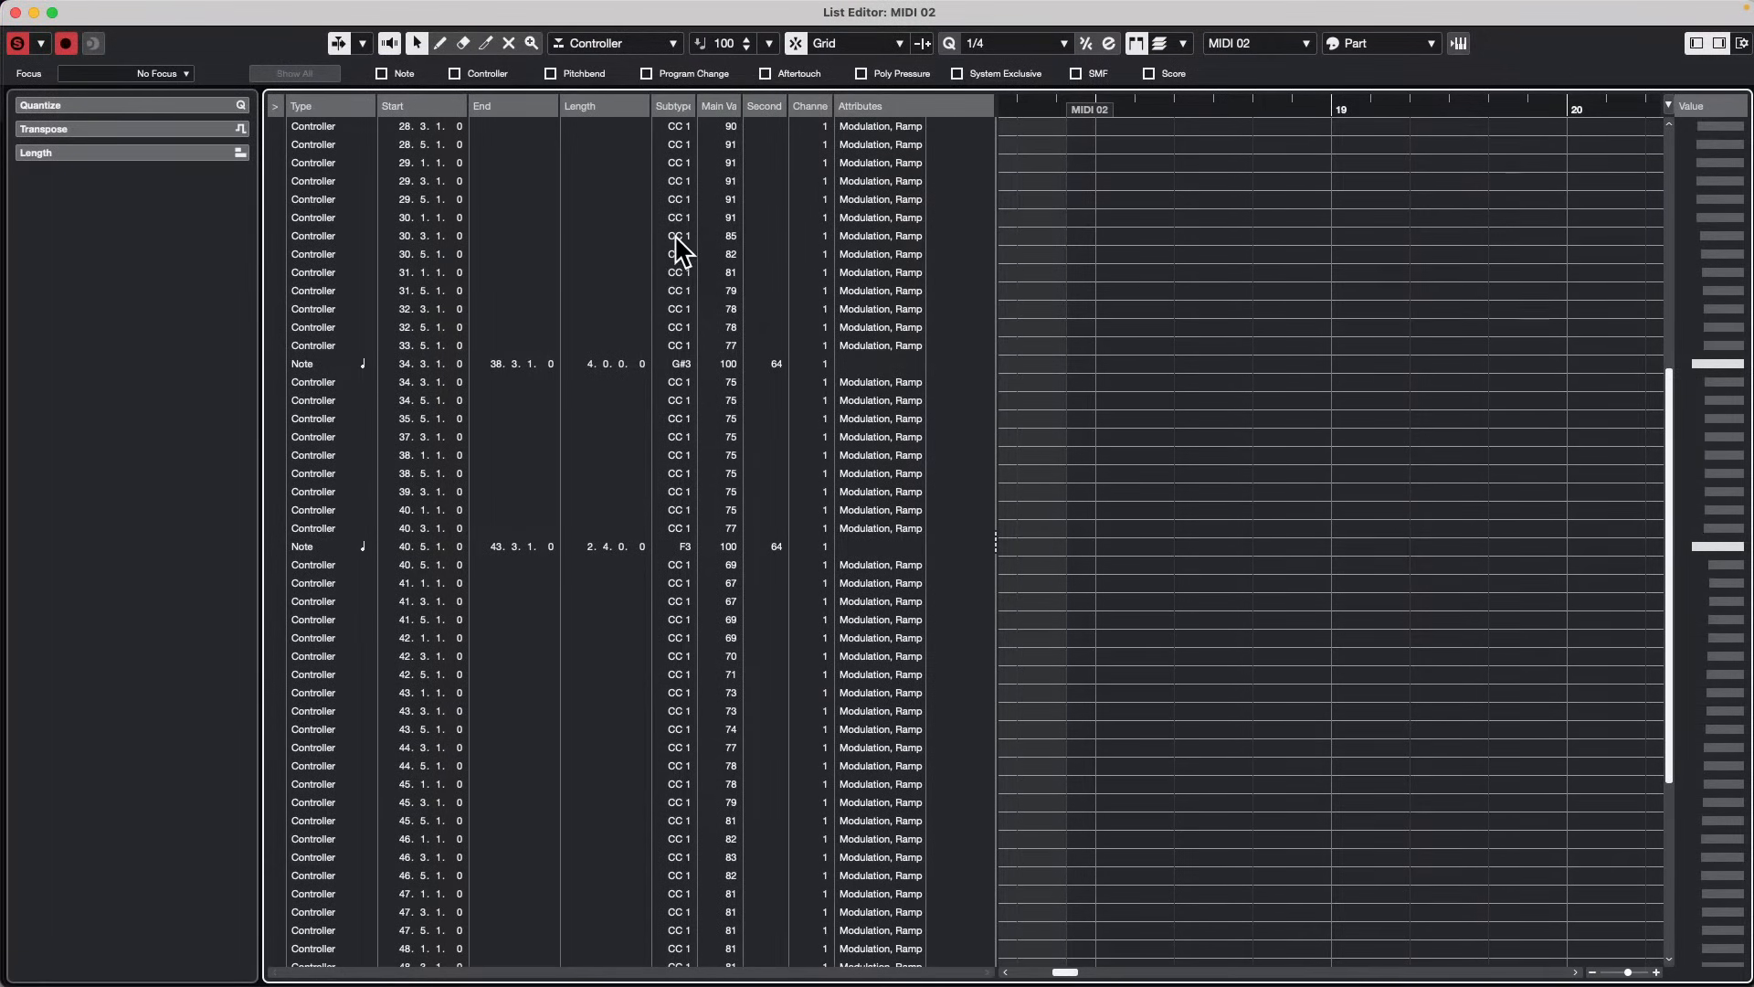
pyautogui.scroll(8, 674, 234)
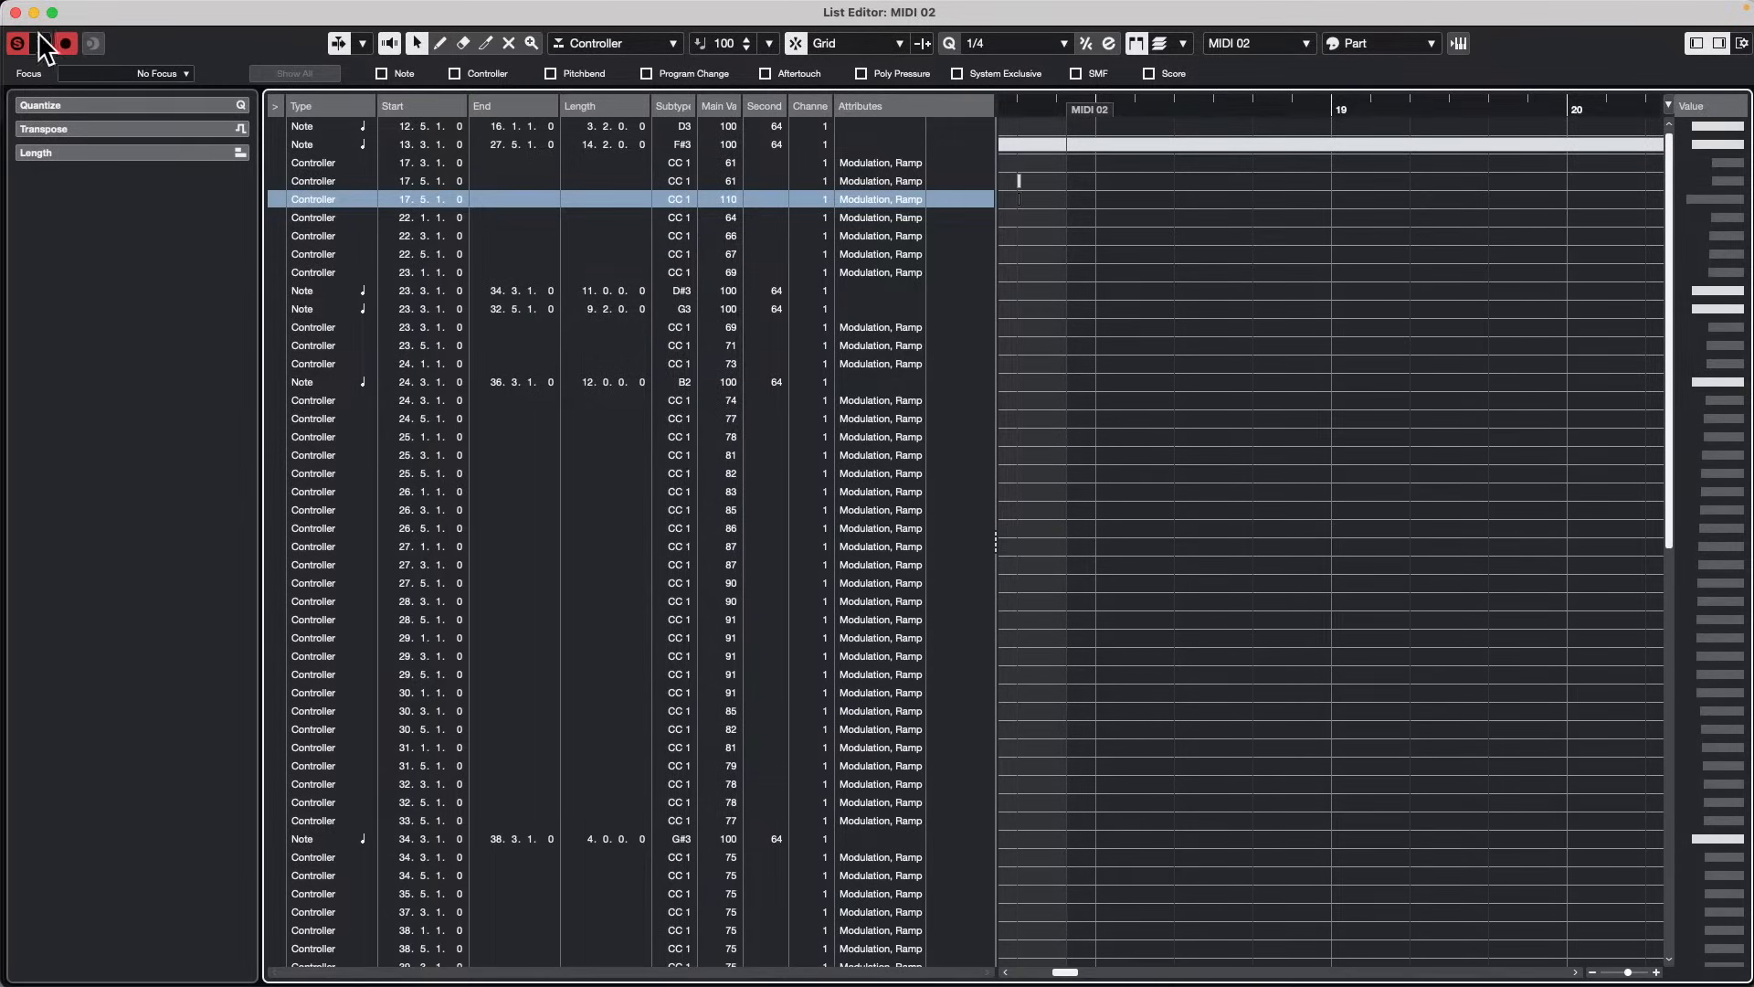
pyautogui.click(14, 12)
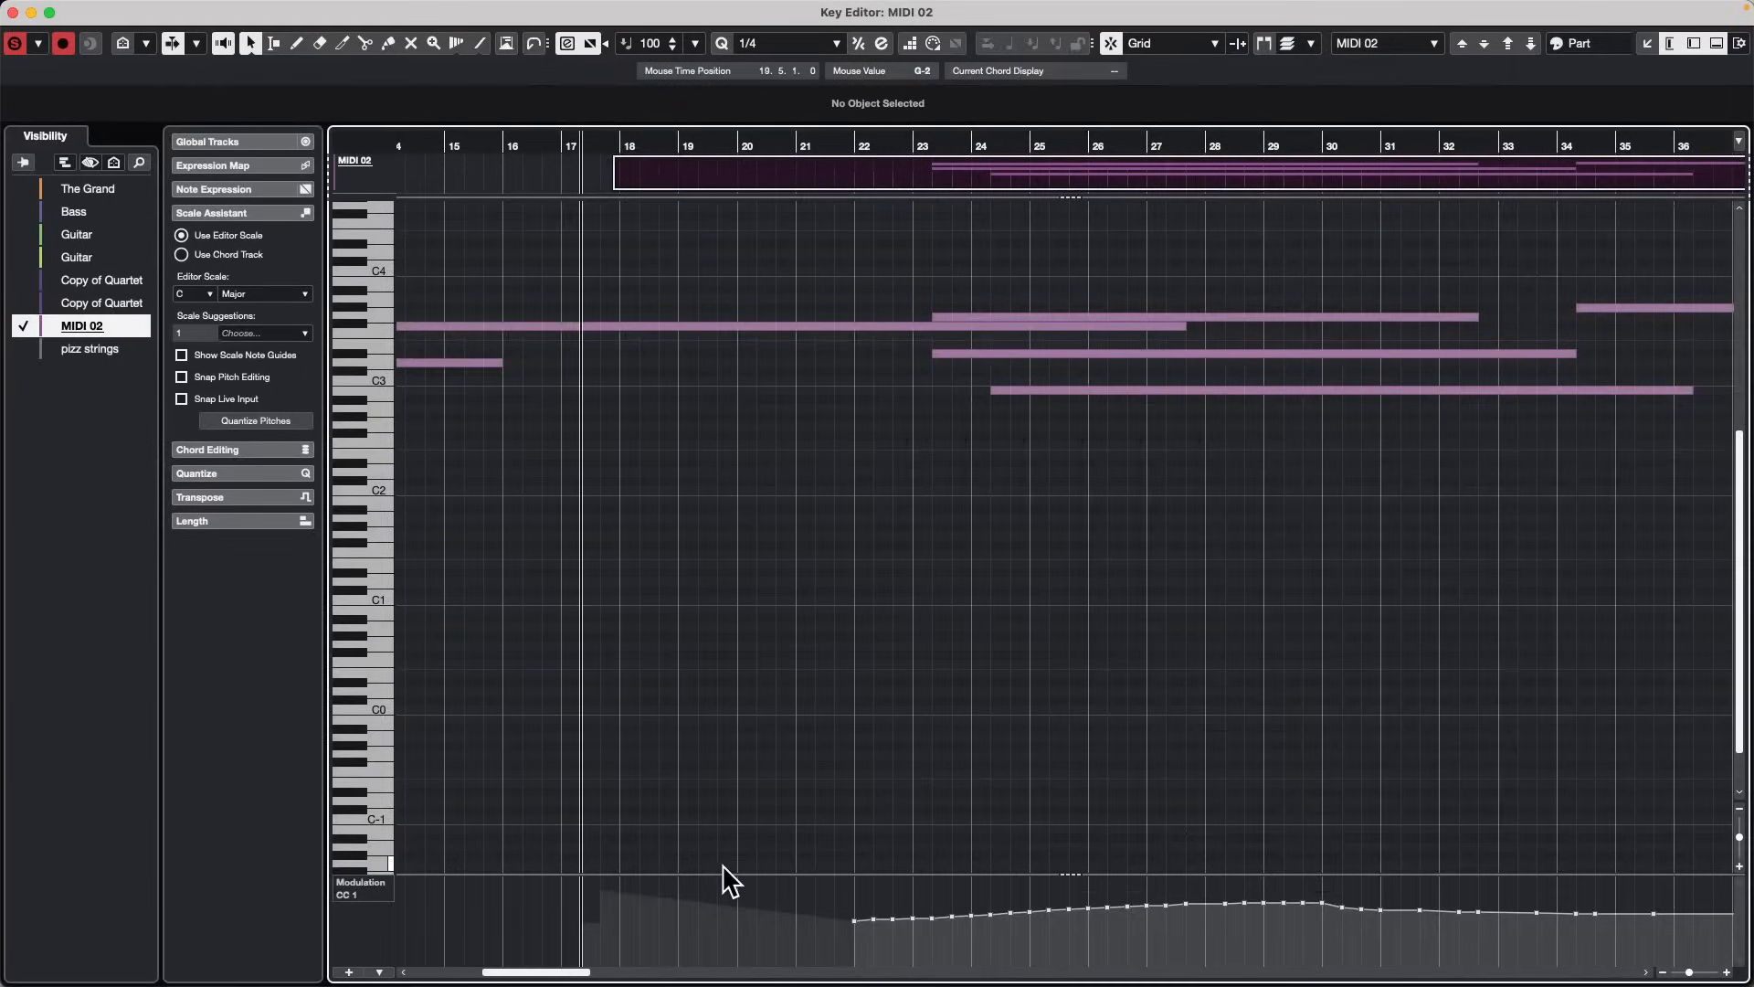
# Step: Select the Modulation range from 21.5.1.0 to 22.3.1.0 with the Range Selection tool and move it to start at 16.3.1.0
pyautogui.rightClick(812, 900)
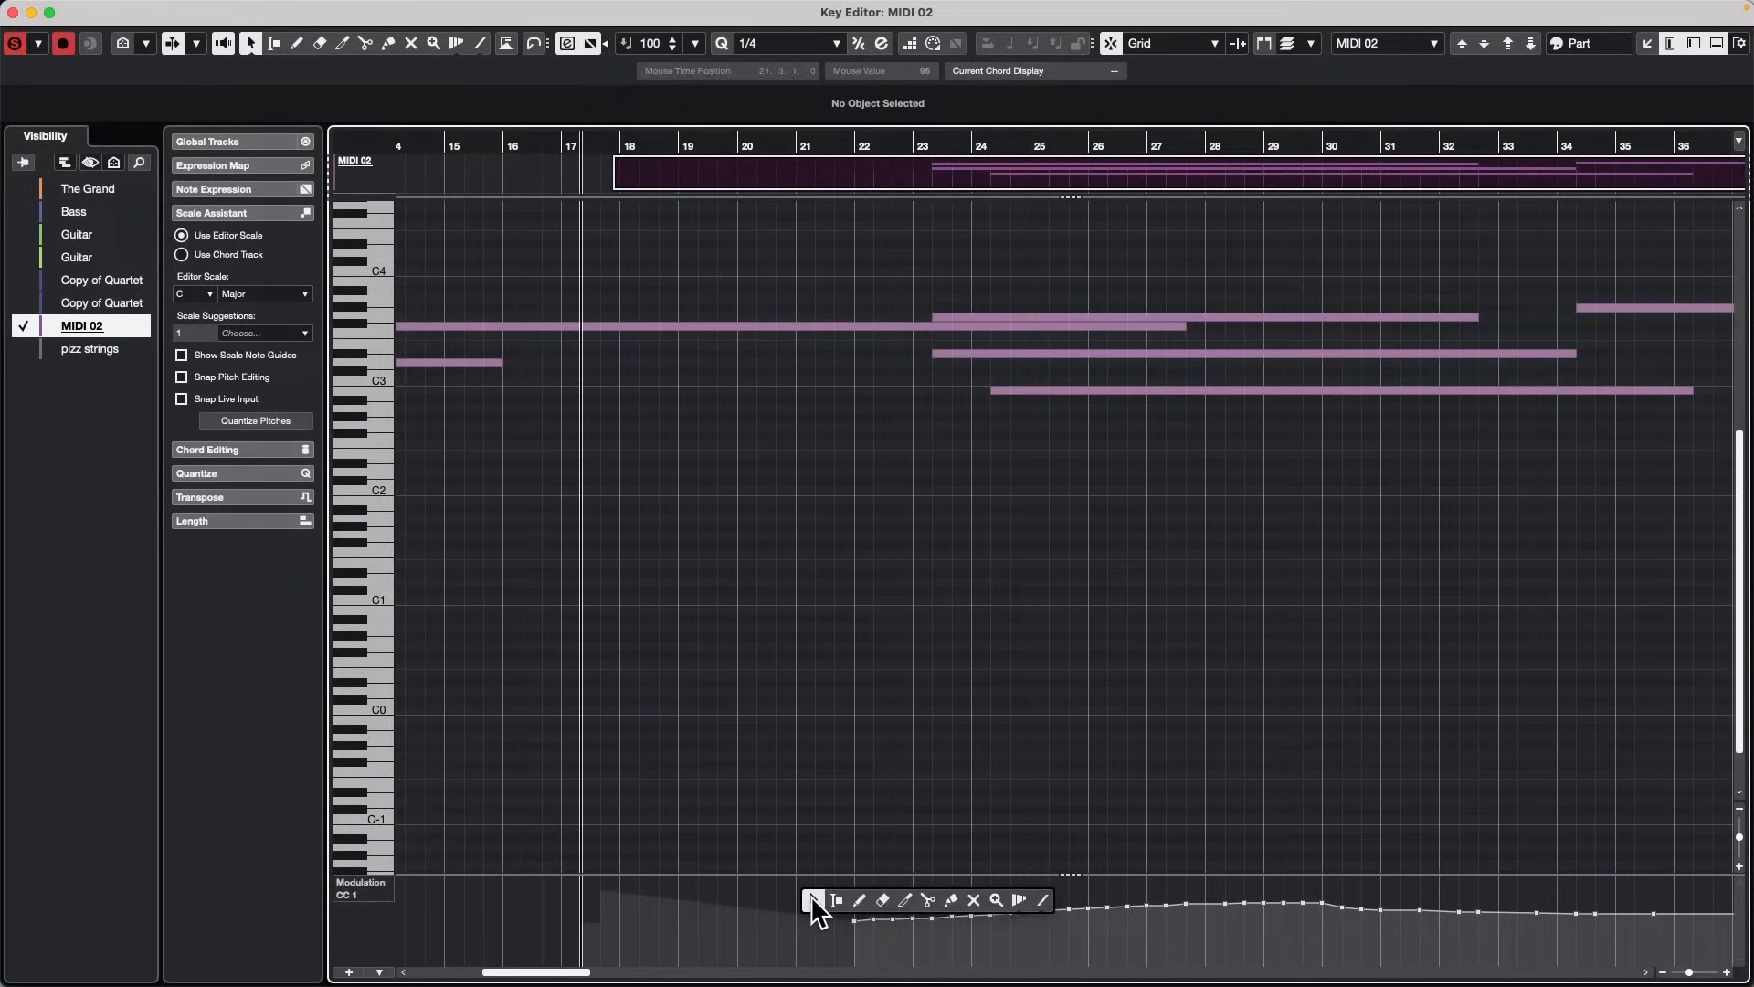
pyautogui.click(822, 897)
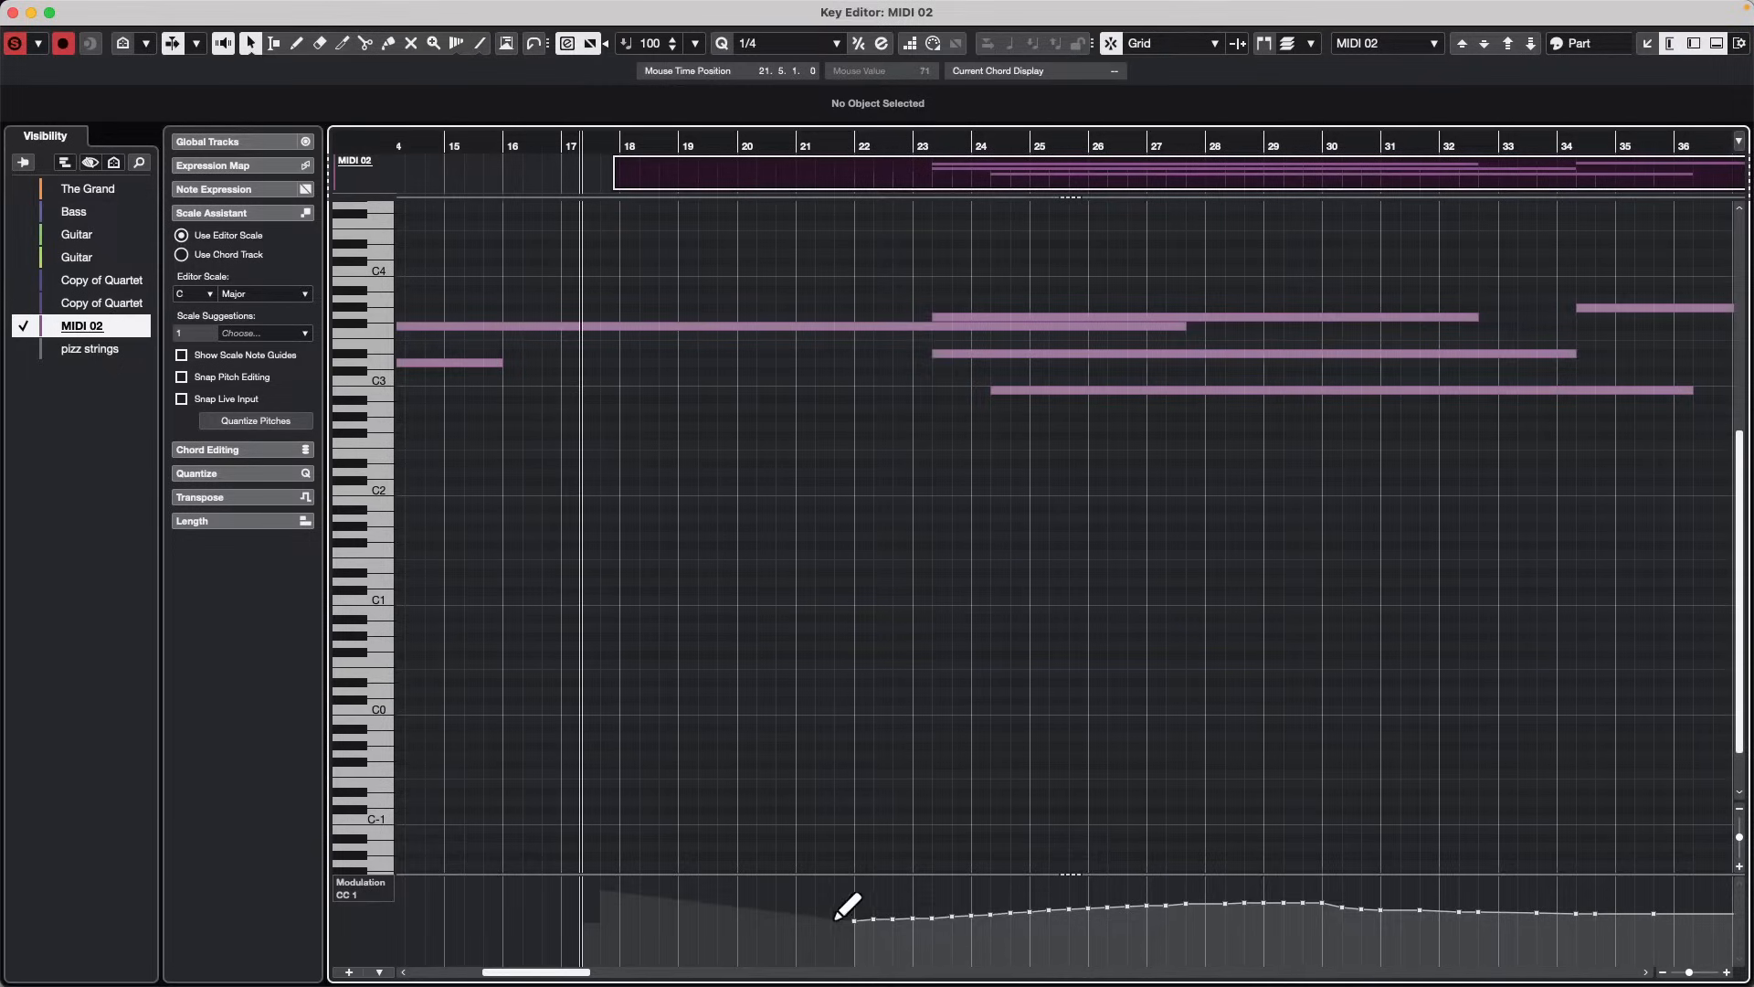
pyautogui.rightClick(832, 951)
pyautogui.click(853, 948)
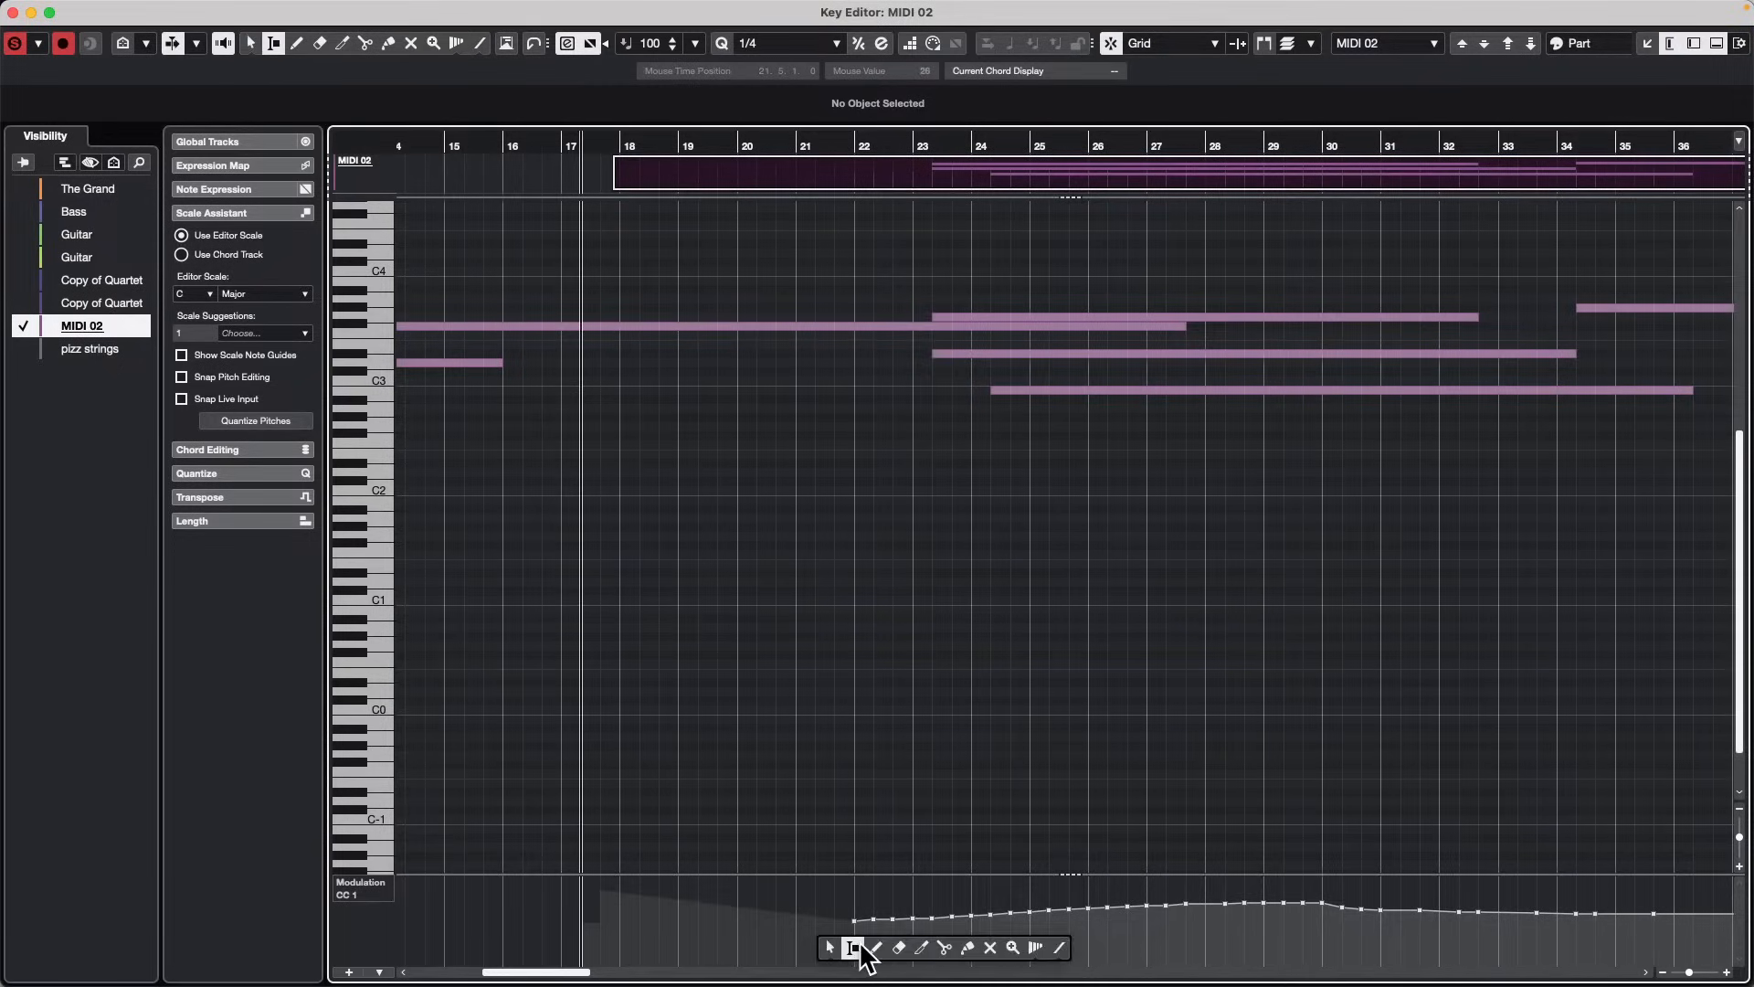
pyautogui.moveTo(826, 901); pyautogui.dragTo(869, 908)
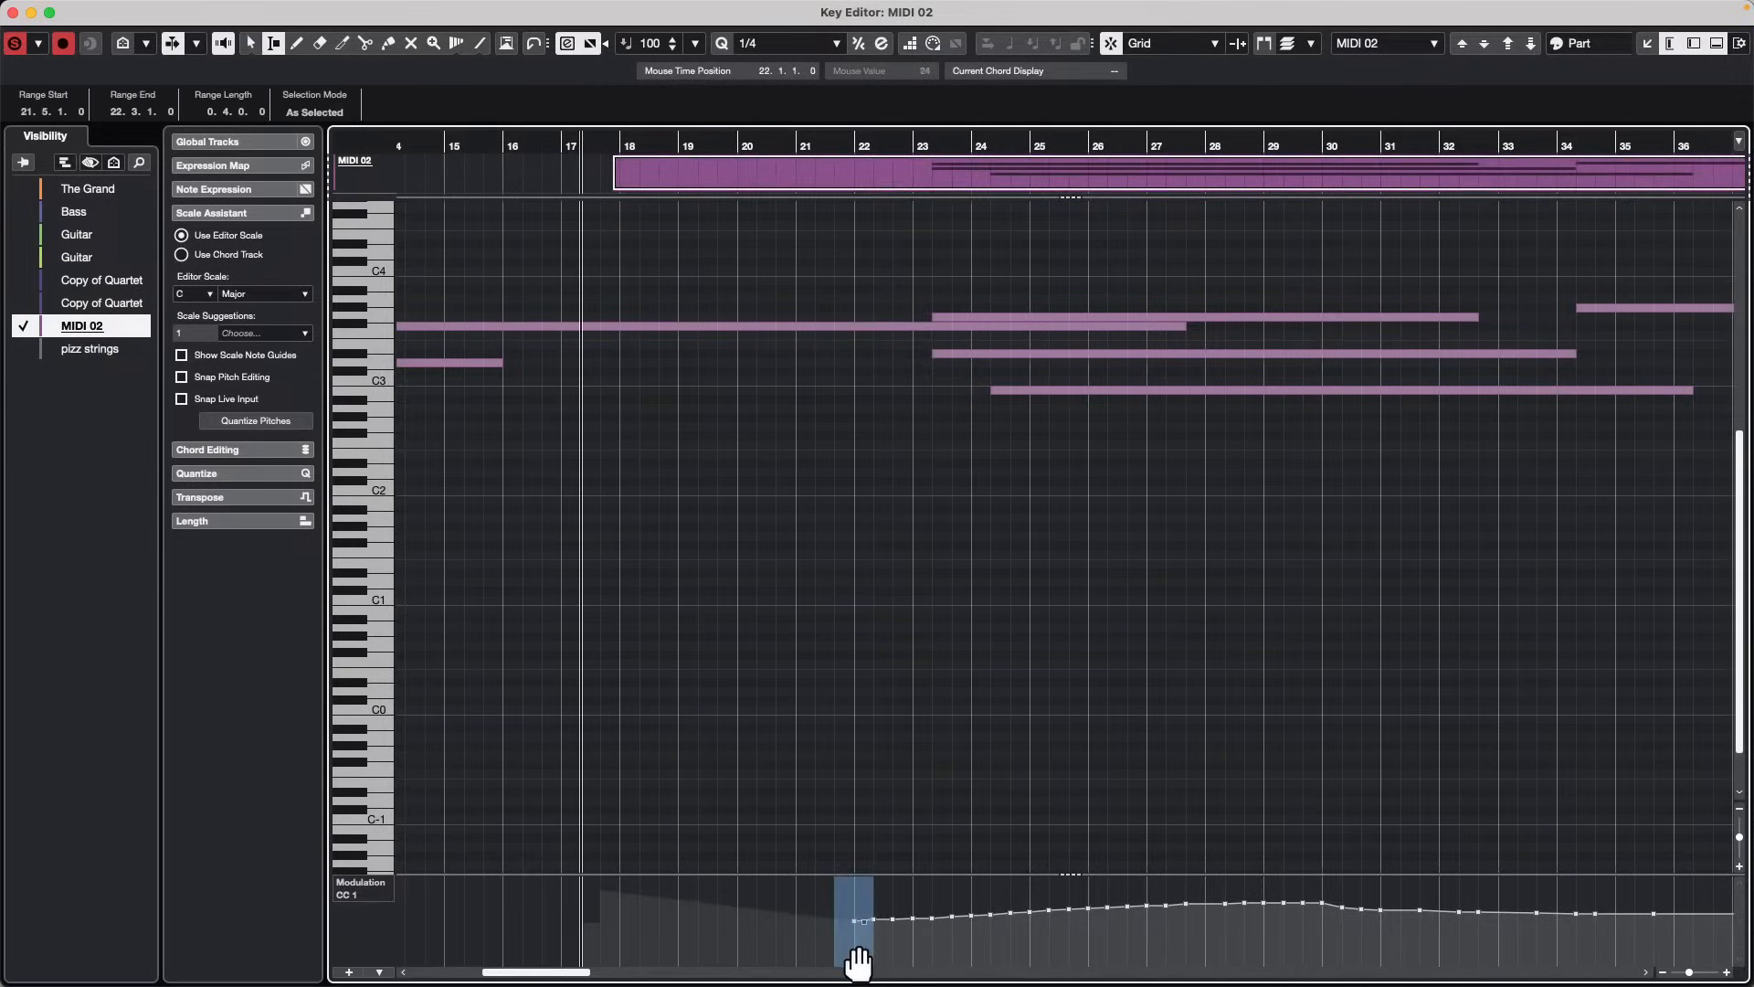
pyautogui.moveTo(859, 960); pyautogui.dragTo(548, 941)
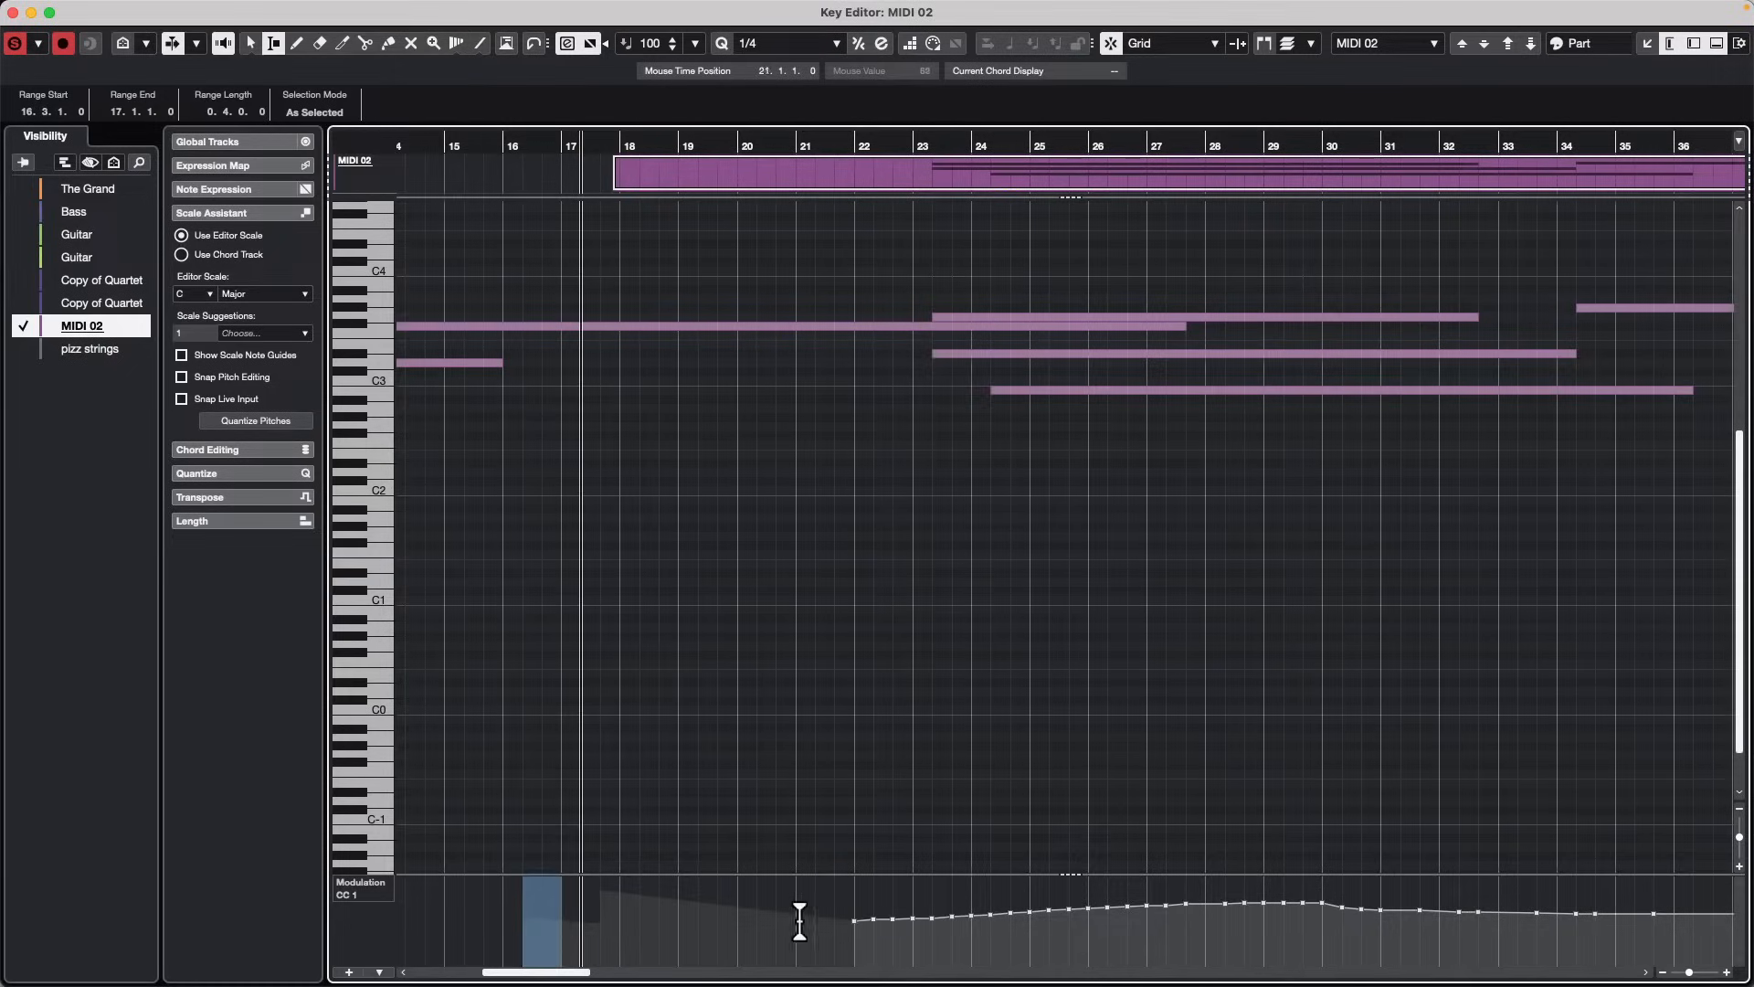
pyautogui.click(660, 704)
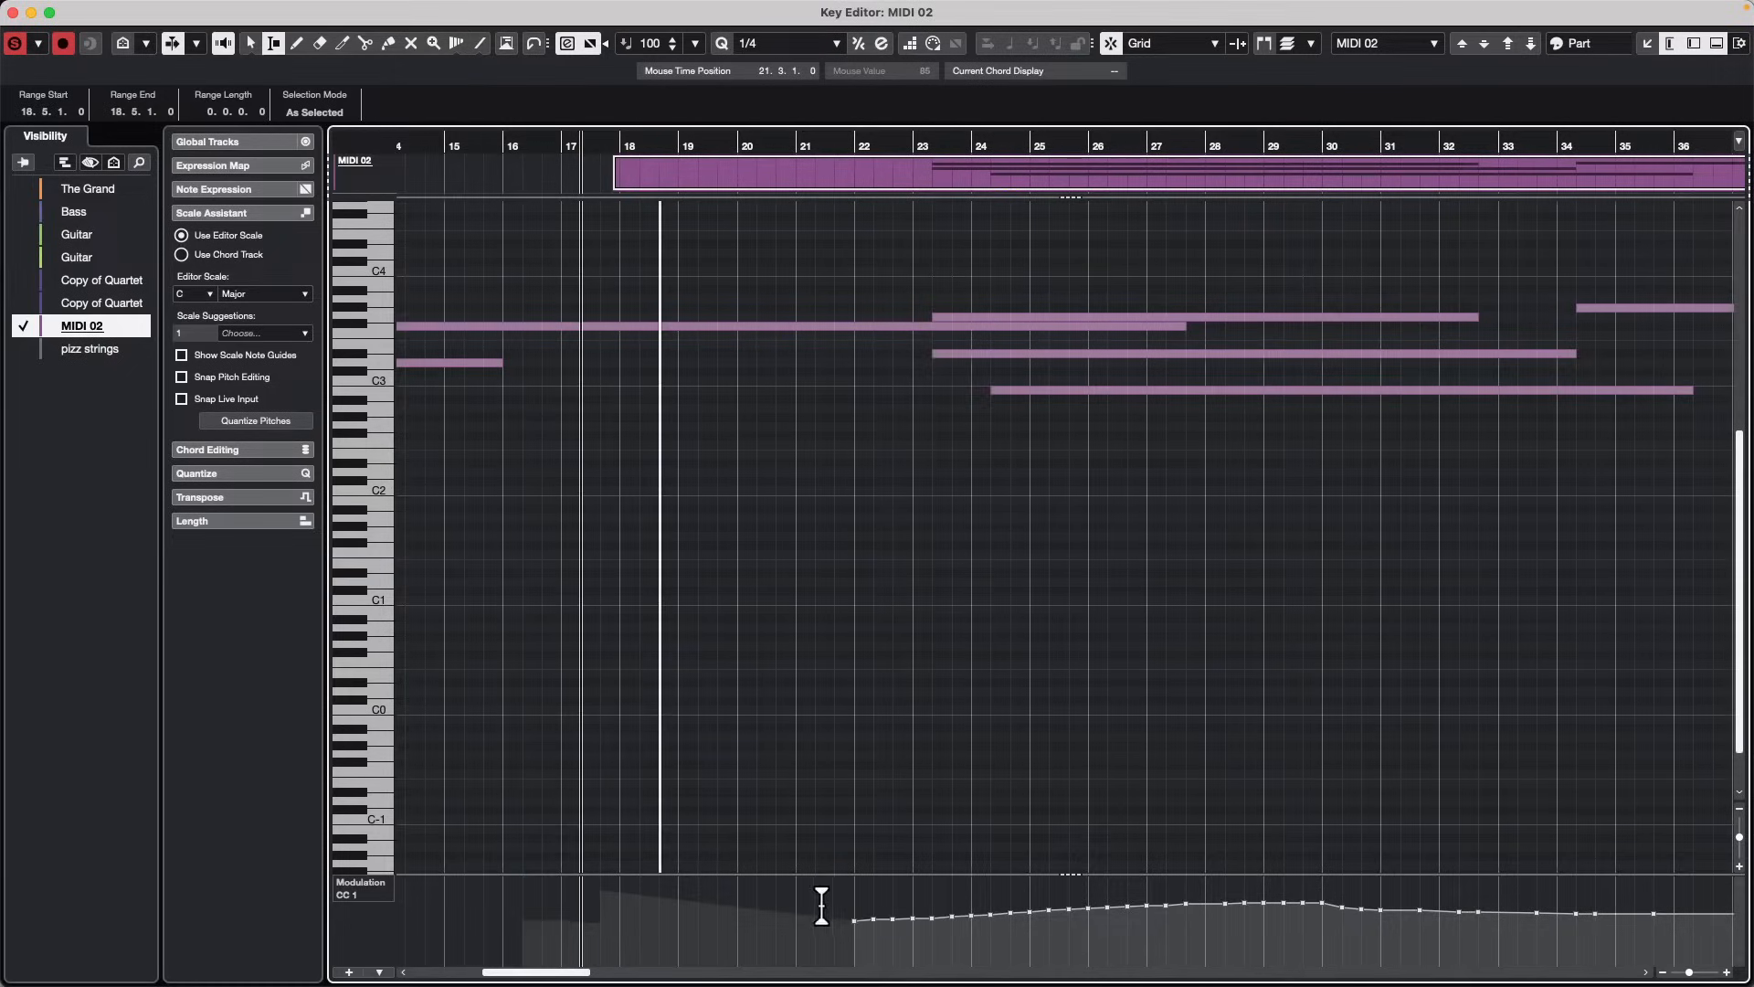
# Step: Move the Modulation points between bars 22 and 23 with the Object Selection tool to start at 16.3.1.0, and enlarge the controller lane
pyautogui.press('1')
pyautogui.moveTo(853, 948); pyautogui.dragTo(934, 885)
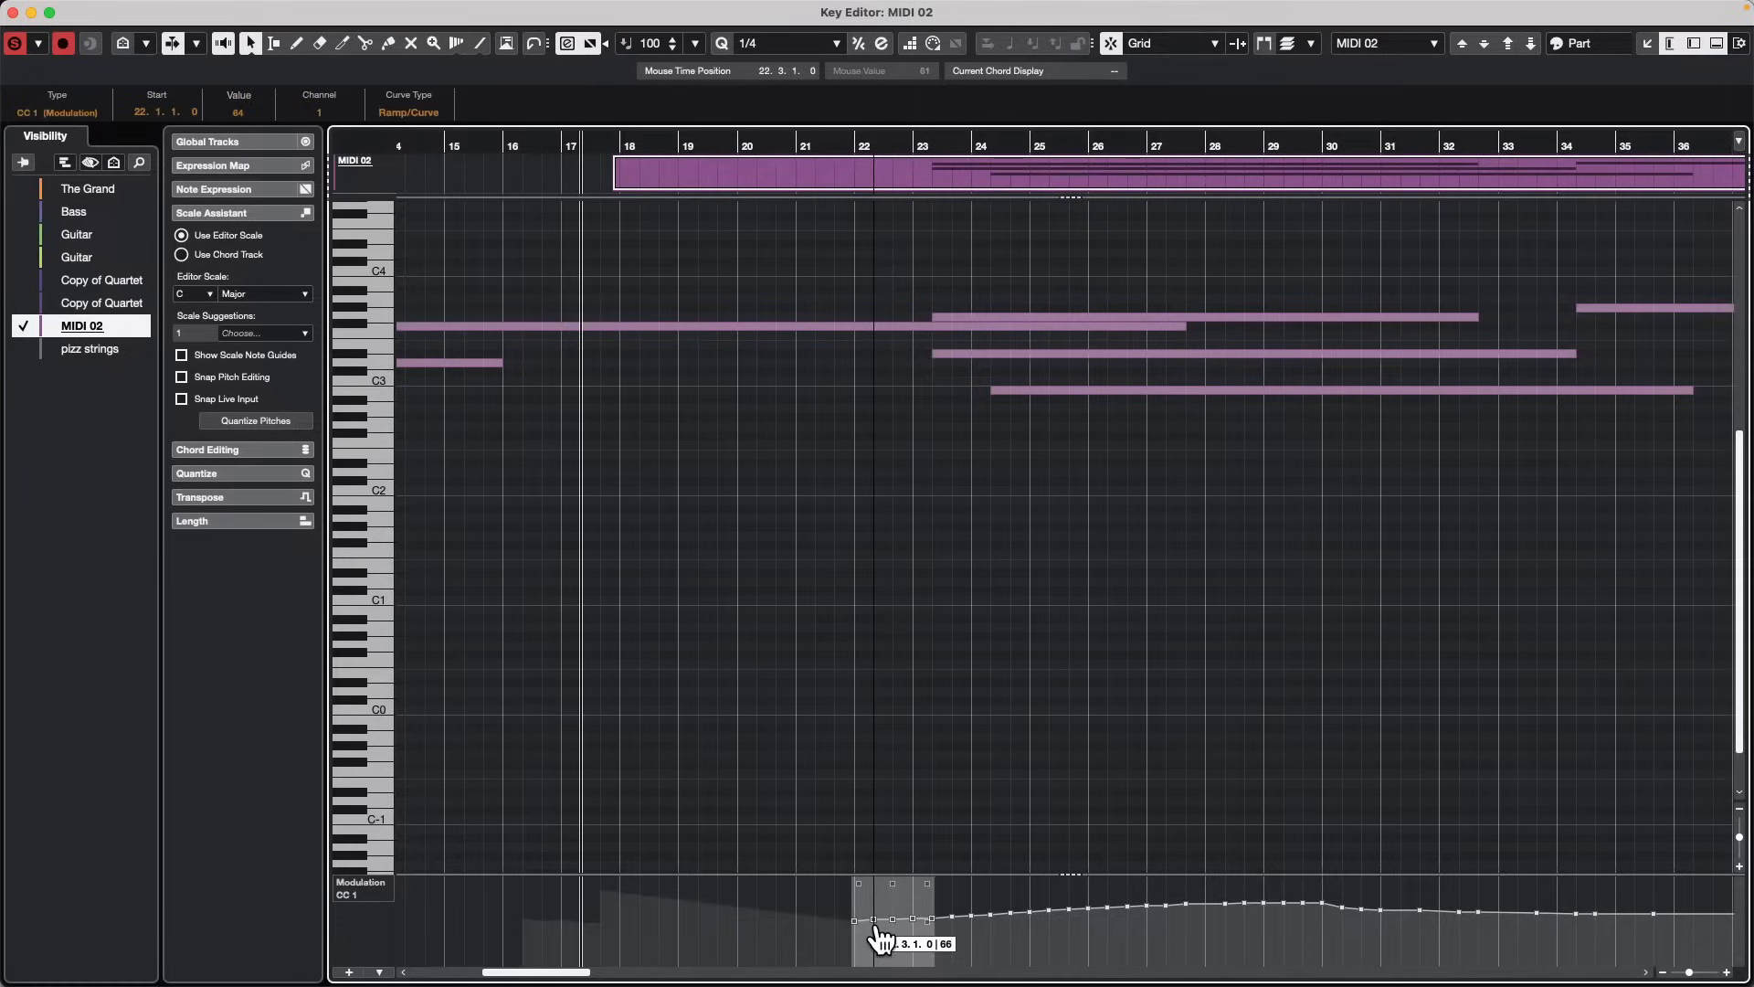
pyautogui.moveTo(879, 937); pyautogui.dragTo(548, 927)
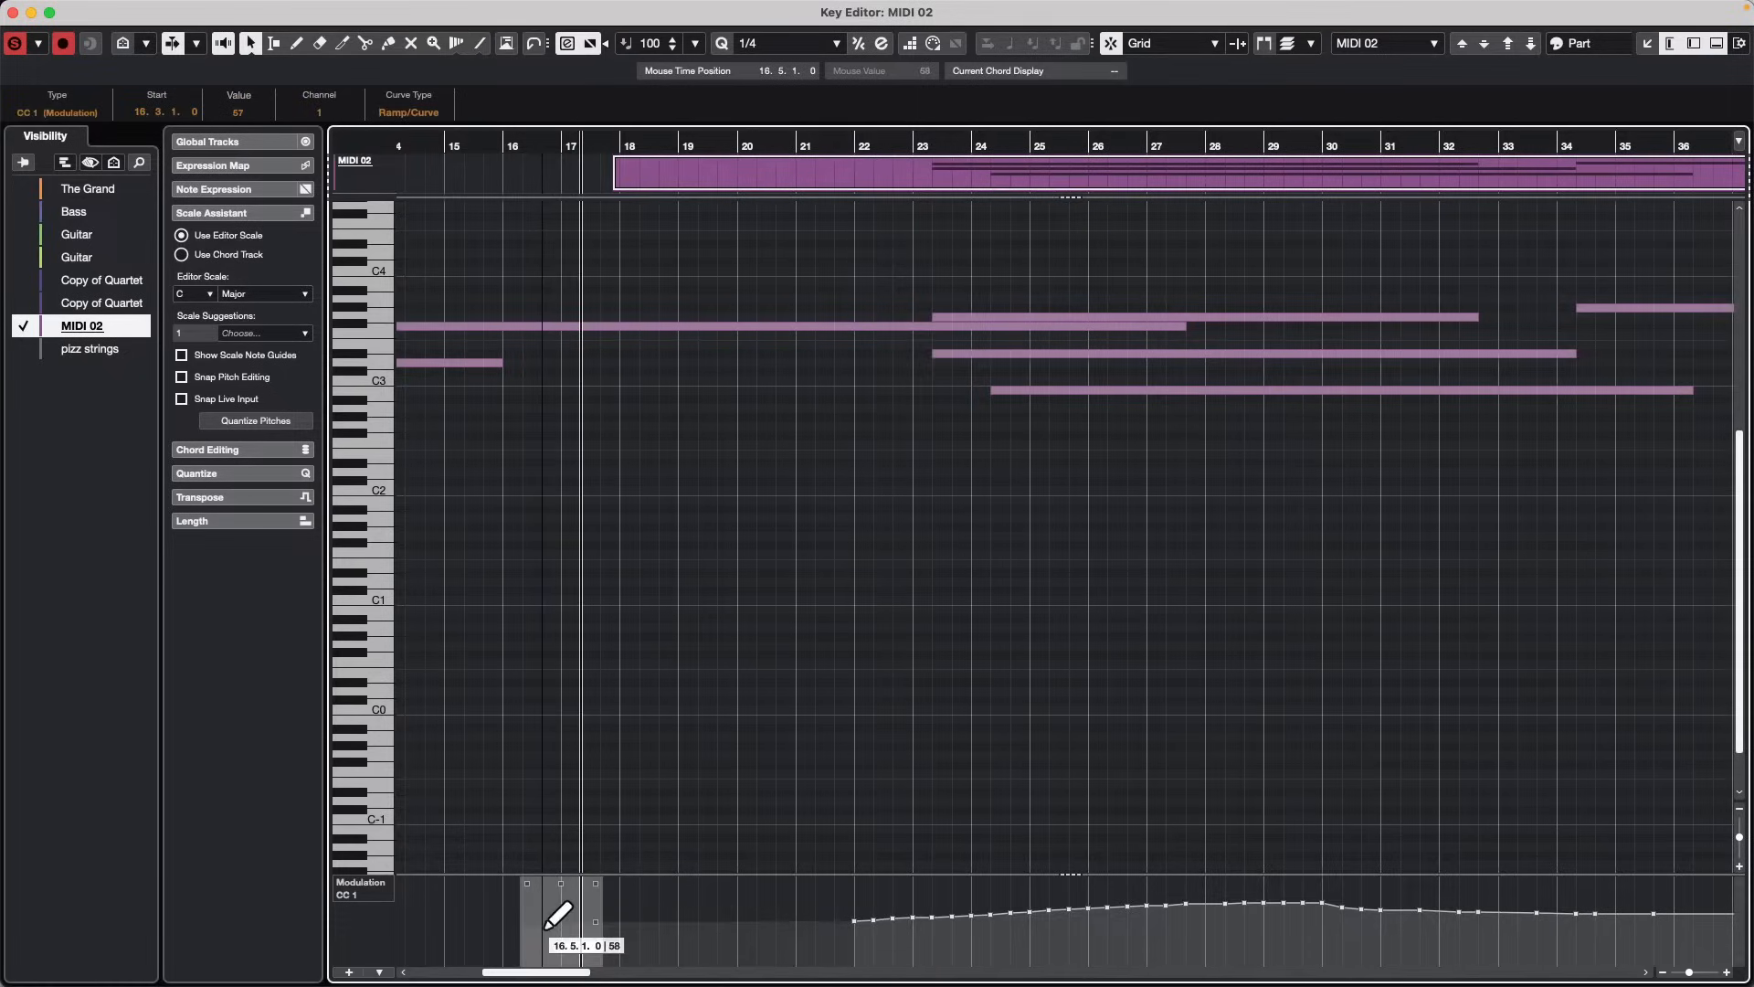
pyautogui.click(658, 755)
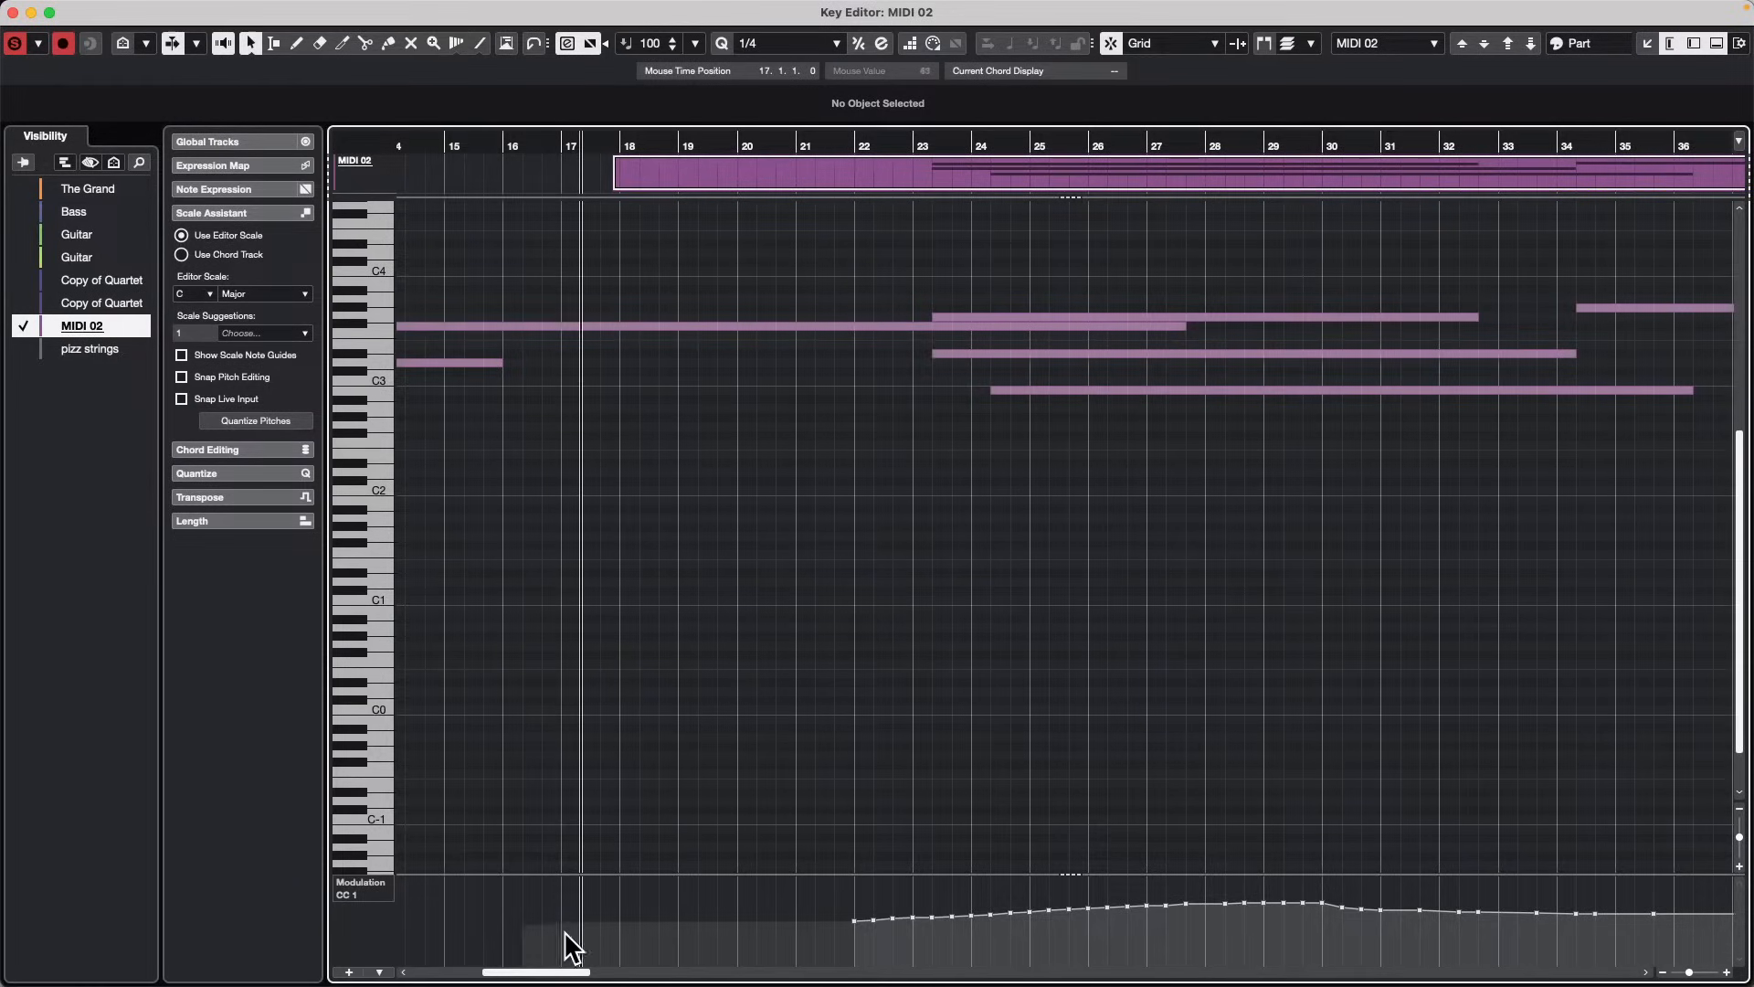
pyautogui.moveTo(661, 874); pyautogui.dragTo(726, 674)
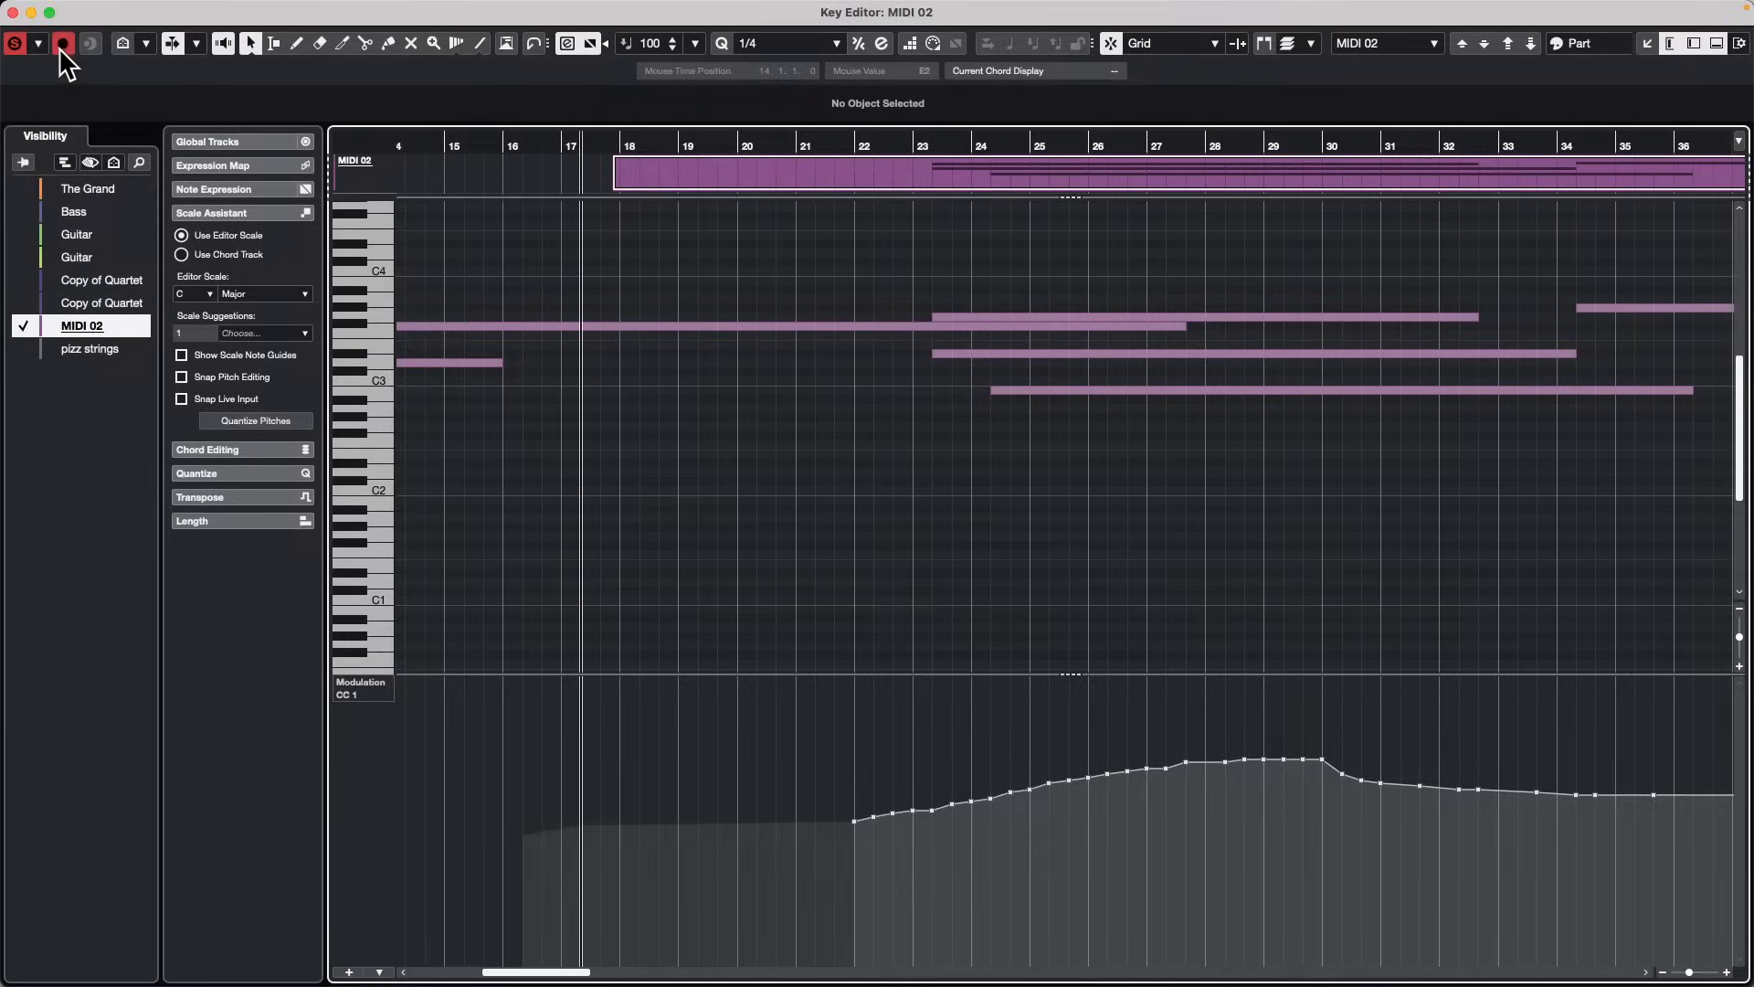
# Step: Close the Key Editor window and switch to the "jump off" project window
pyautogui.click(13, 12)
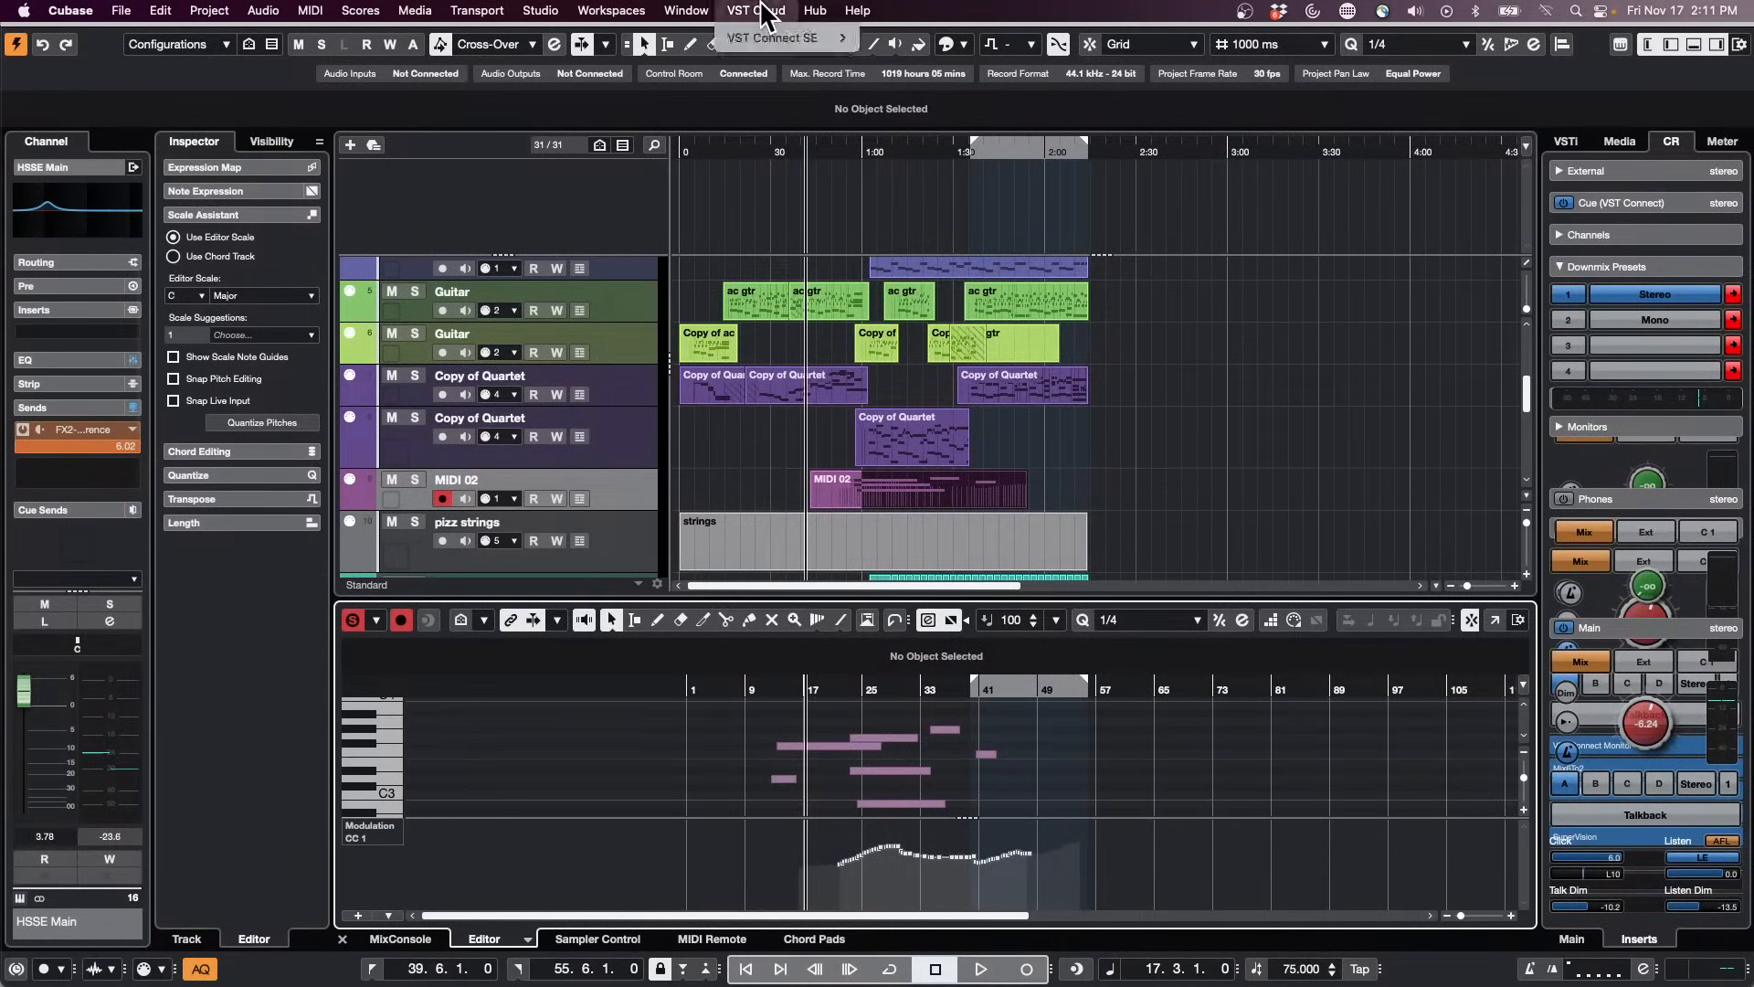
pyautogui.click(681, 10)
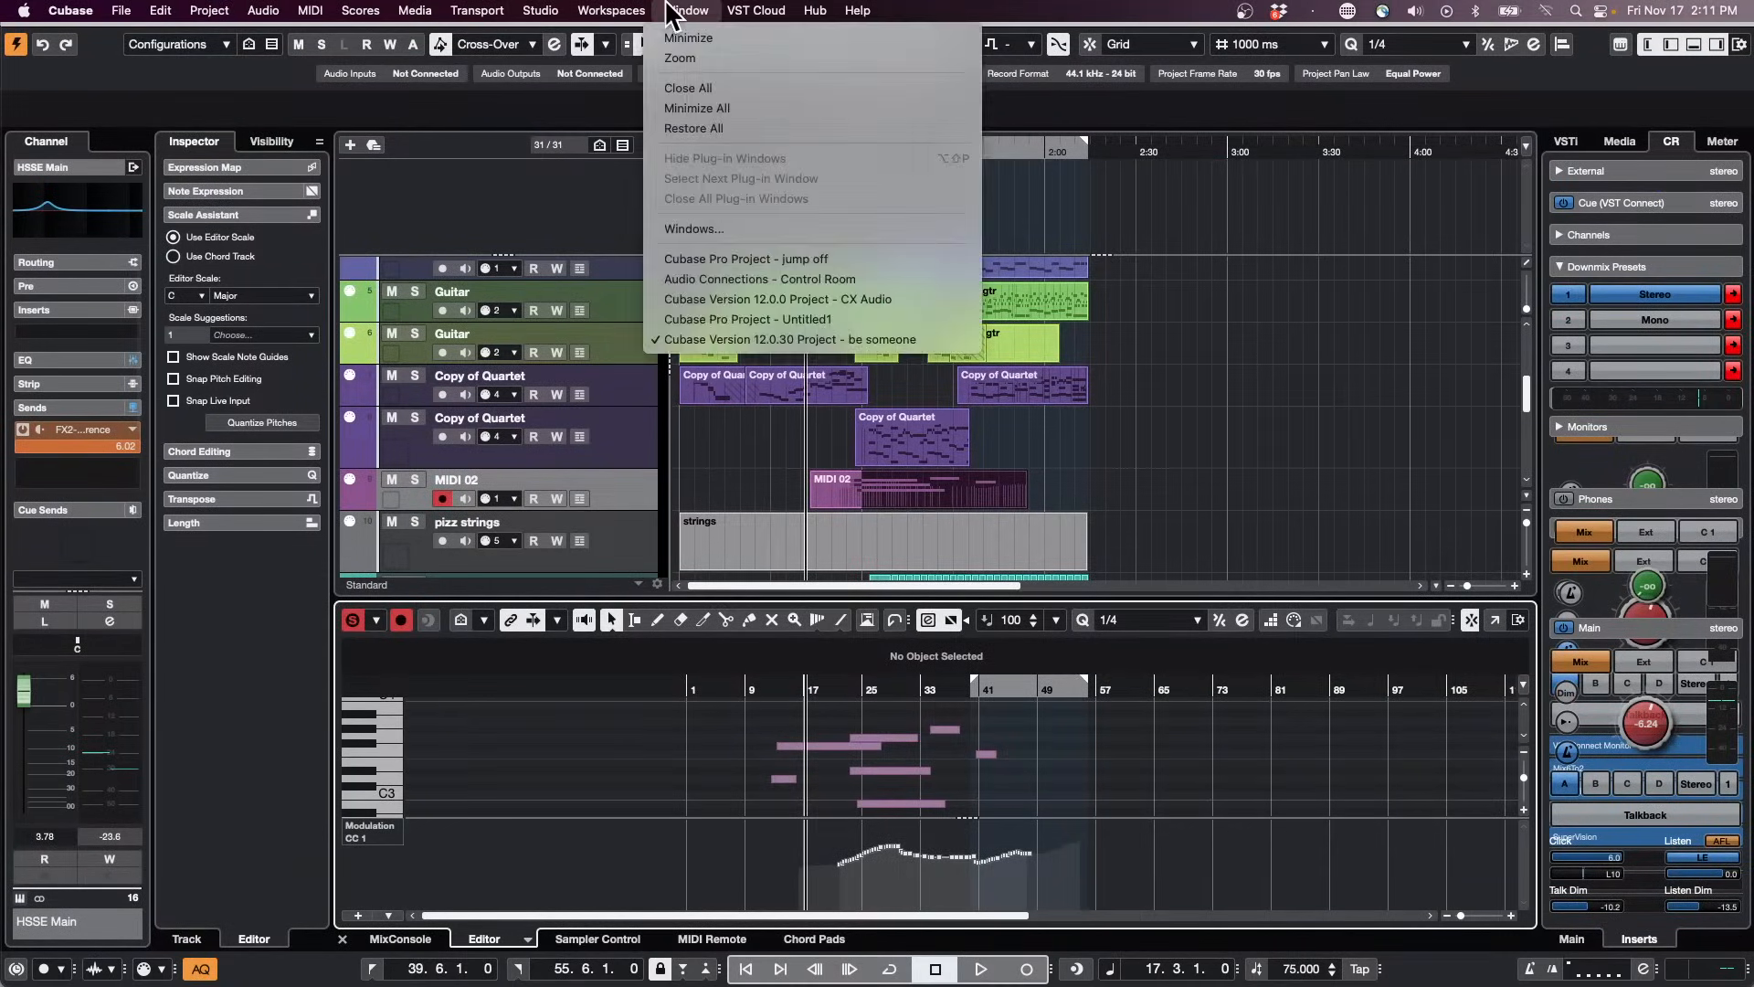
pyautogui.click(883, 261)
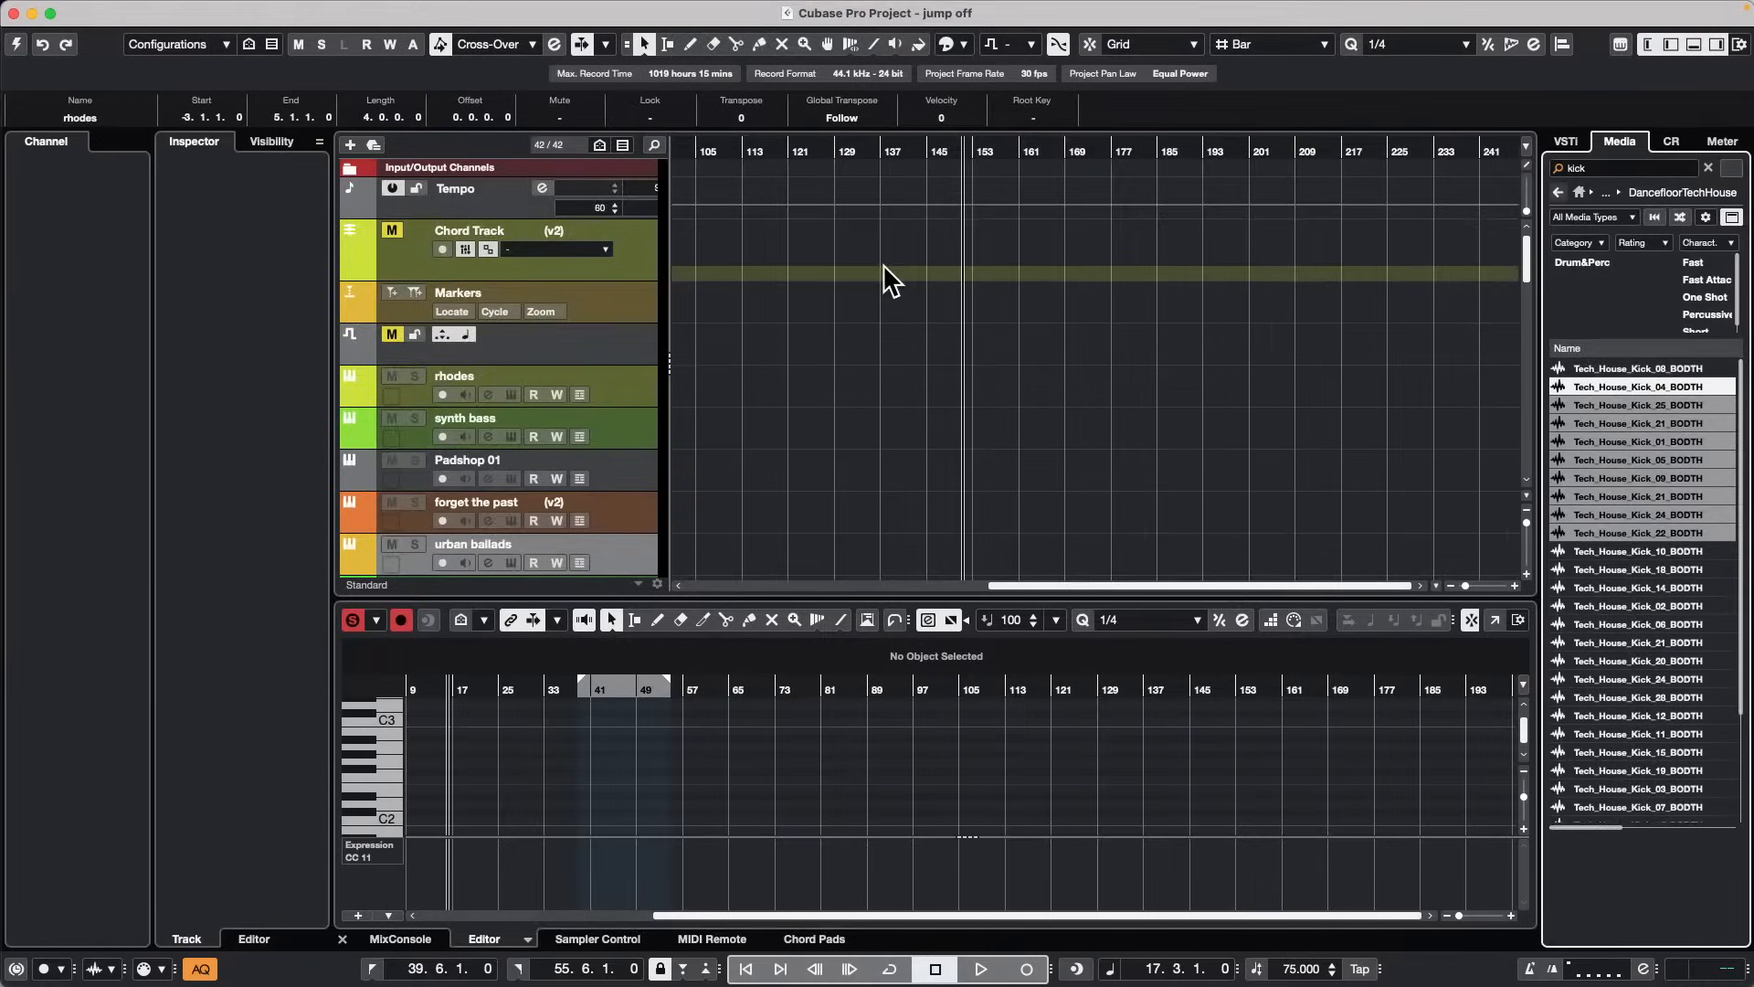
# Step: Activate the "jump off" project, show its Chord Pads, and place the project cursor at bar 122
pyautogui.click(14, 44)
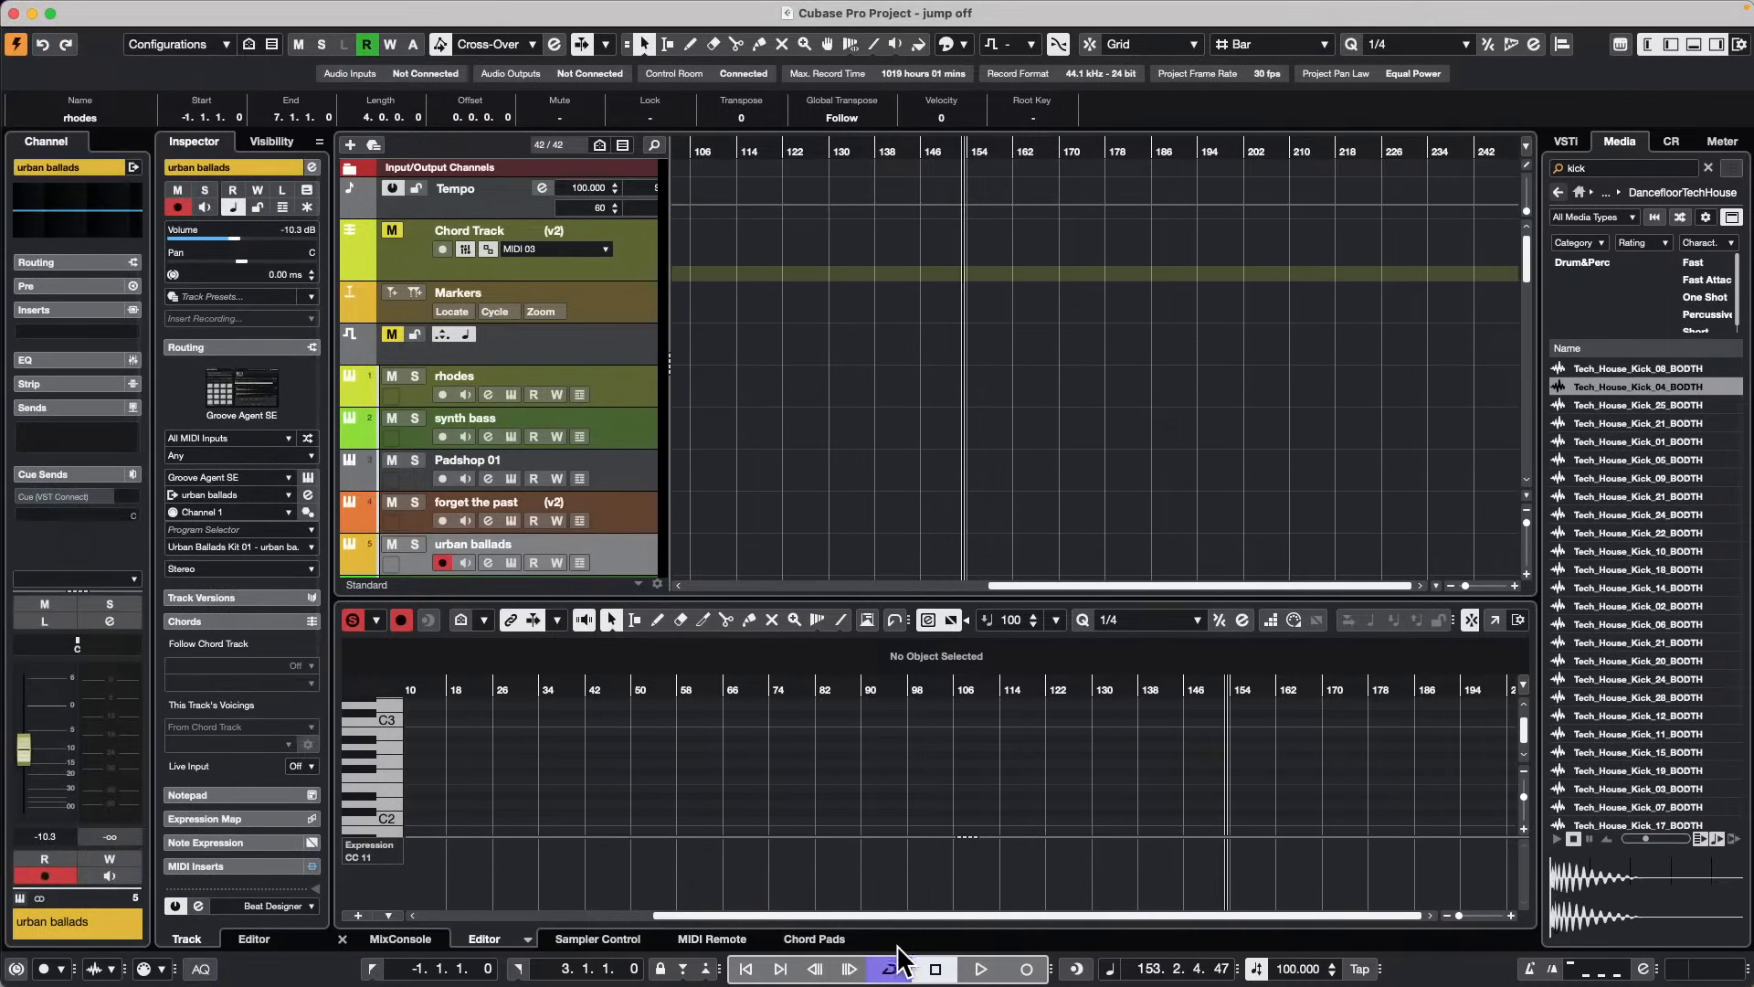
pyautogui.click(814, 939)
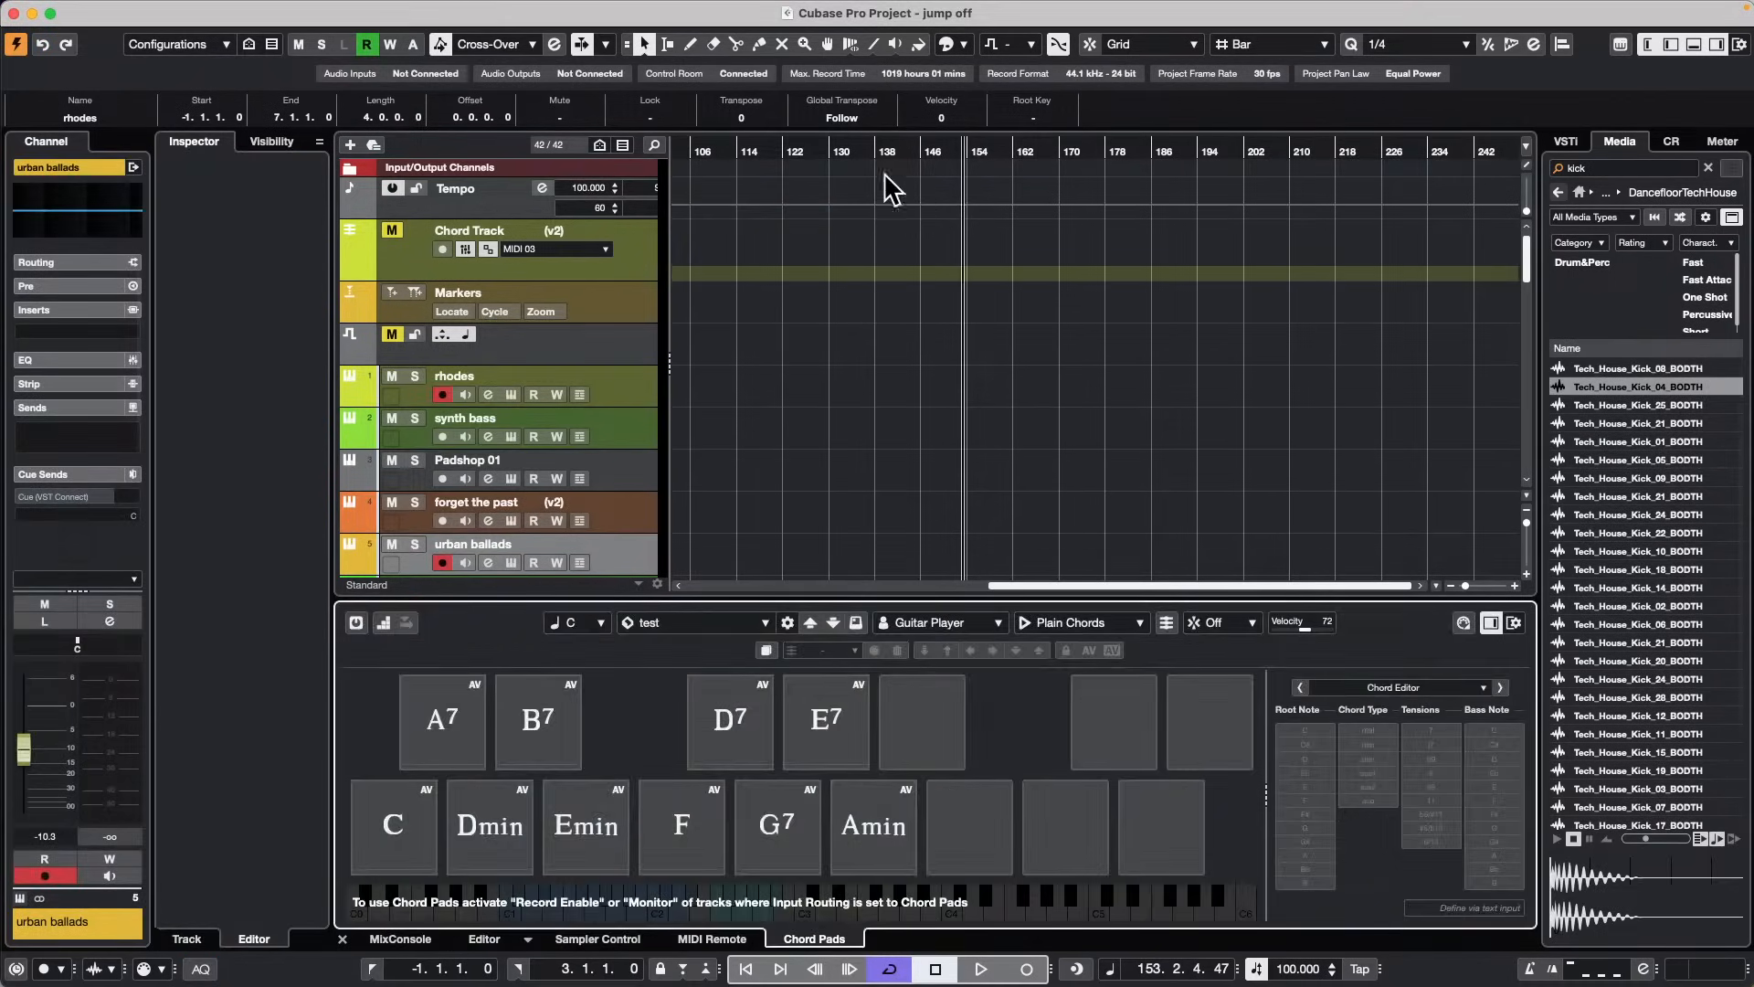
pyautogui.moveTo(787, 149); pyautogui.dragTo(755, 264)
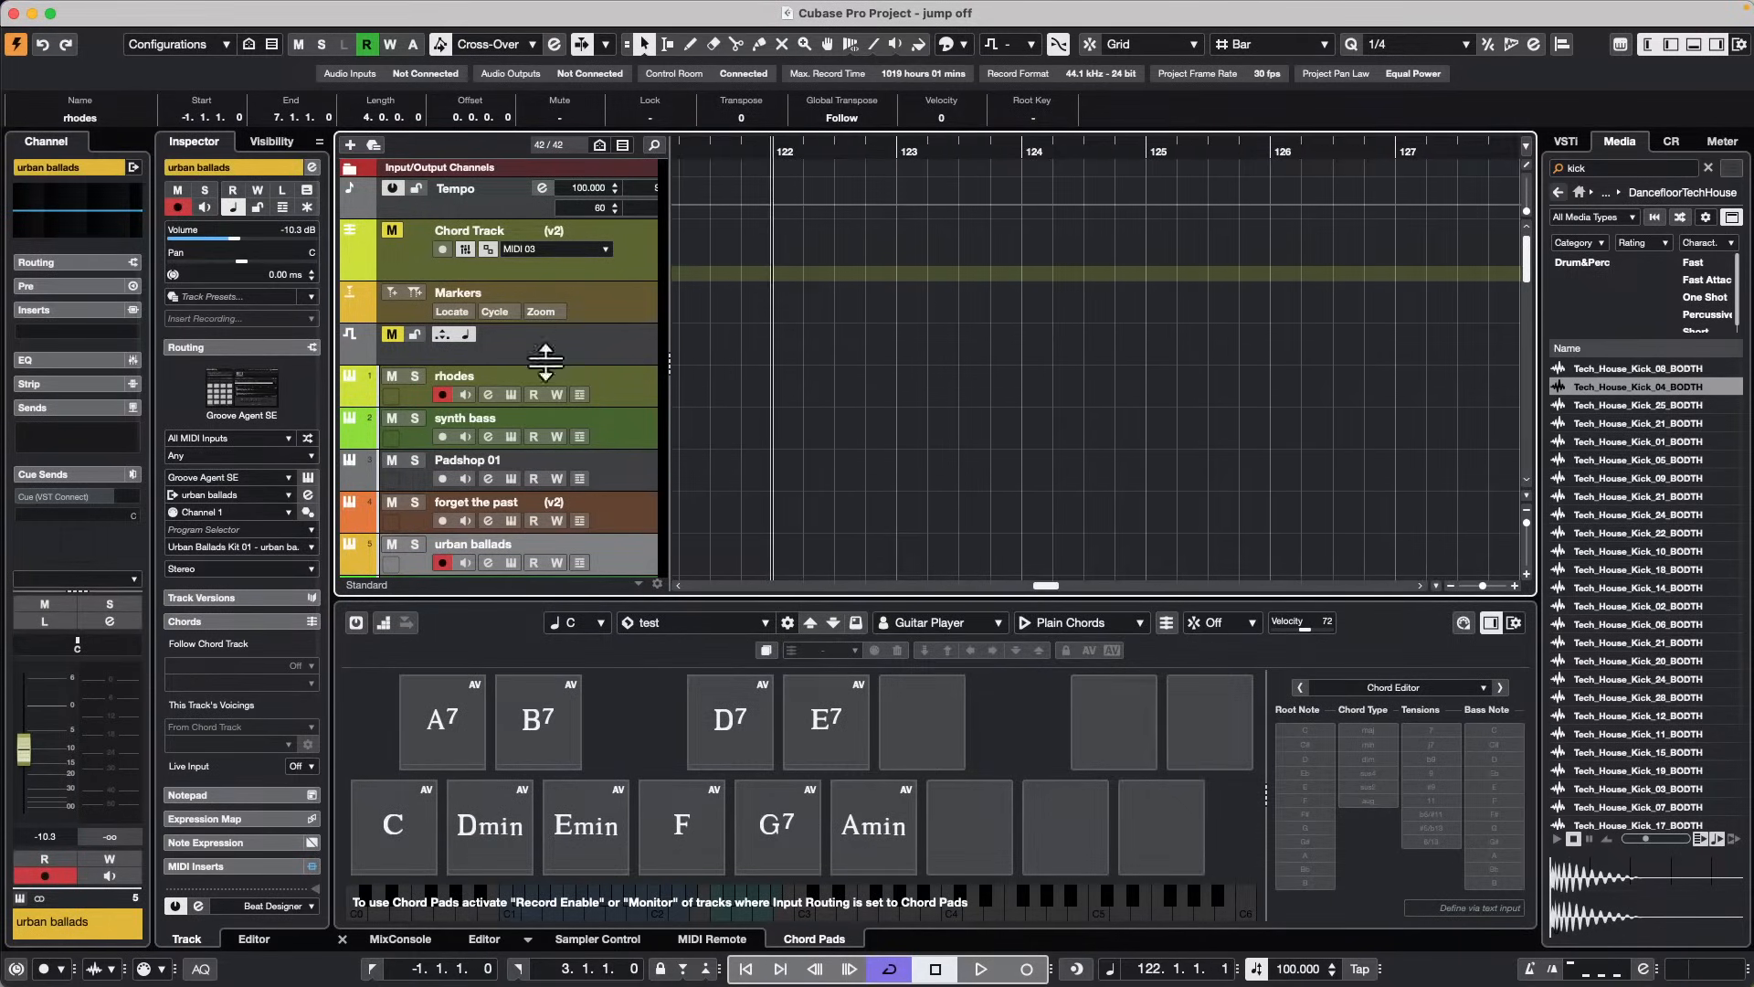
# Step: Enable step input for the Chord Pads and enter a C chord followed by an F chord on the Chord Track near bar 122
pyautogui.click(384, 623)
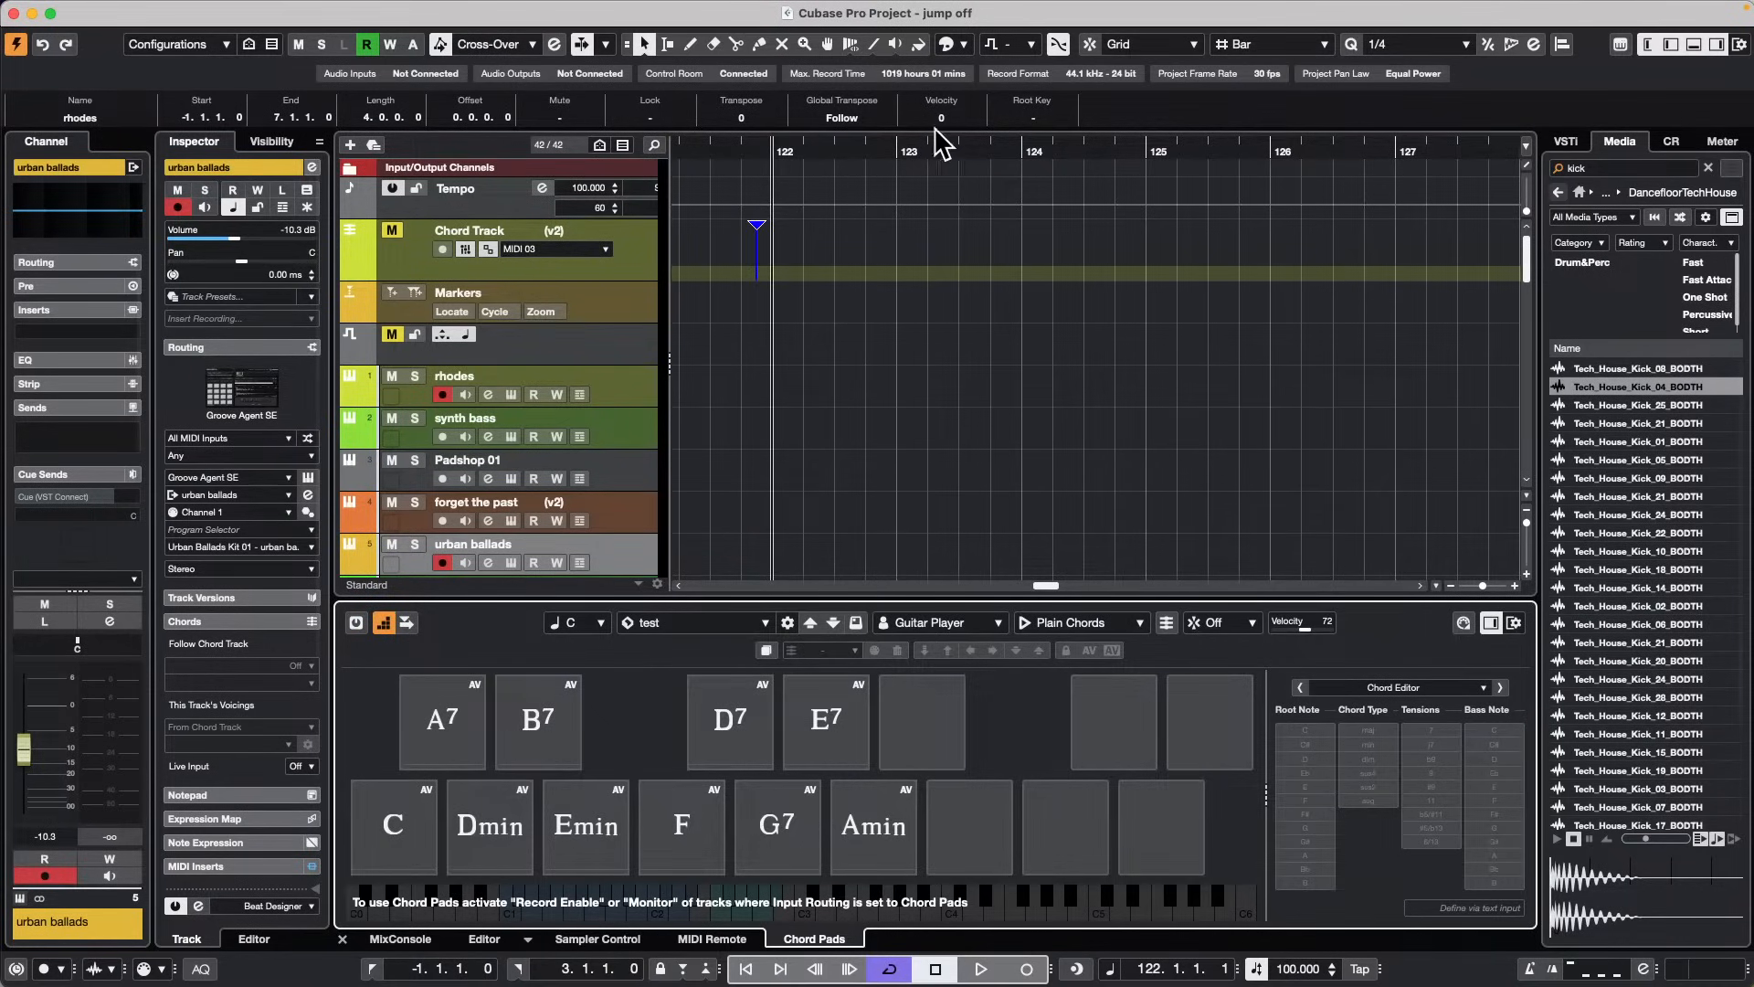
pyautogui.click(392, 832)
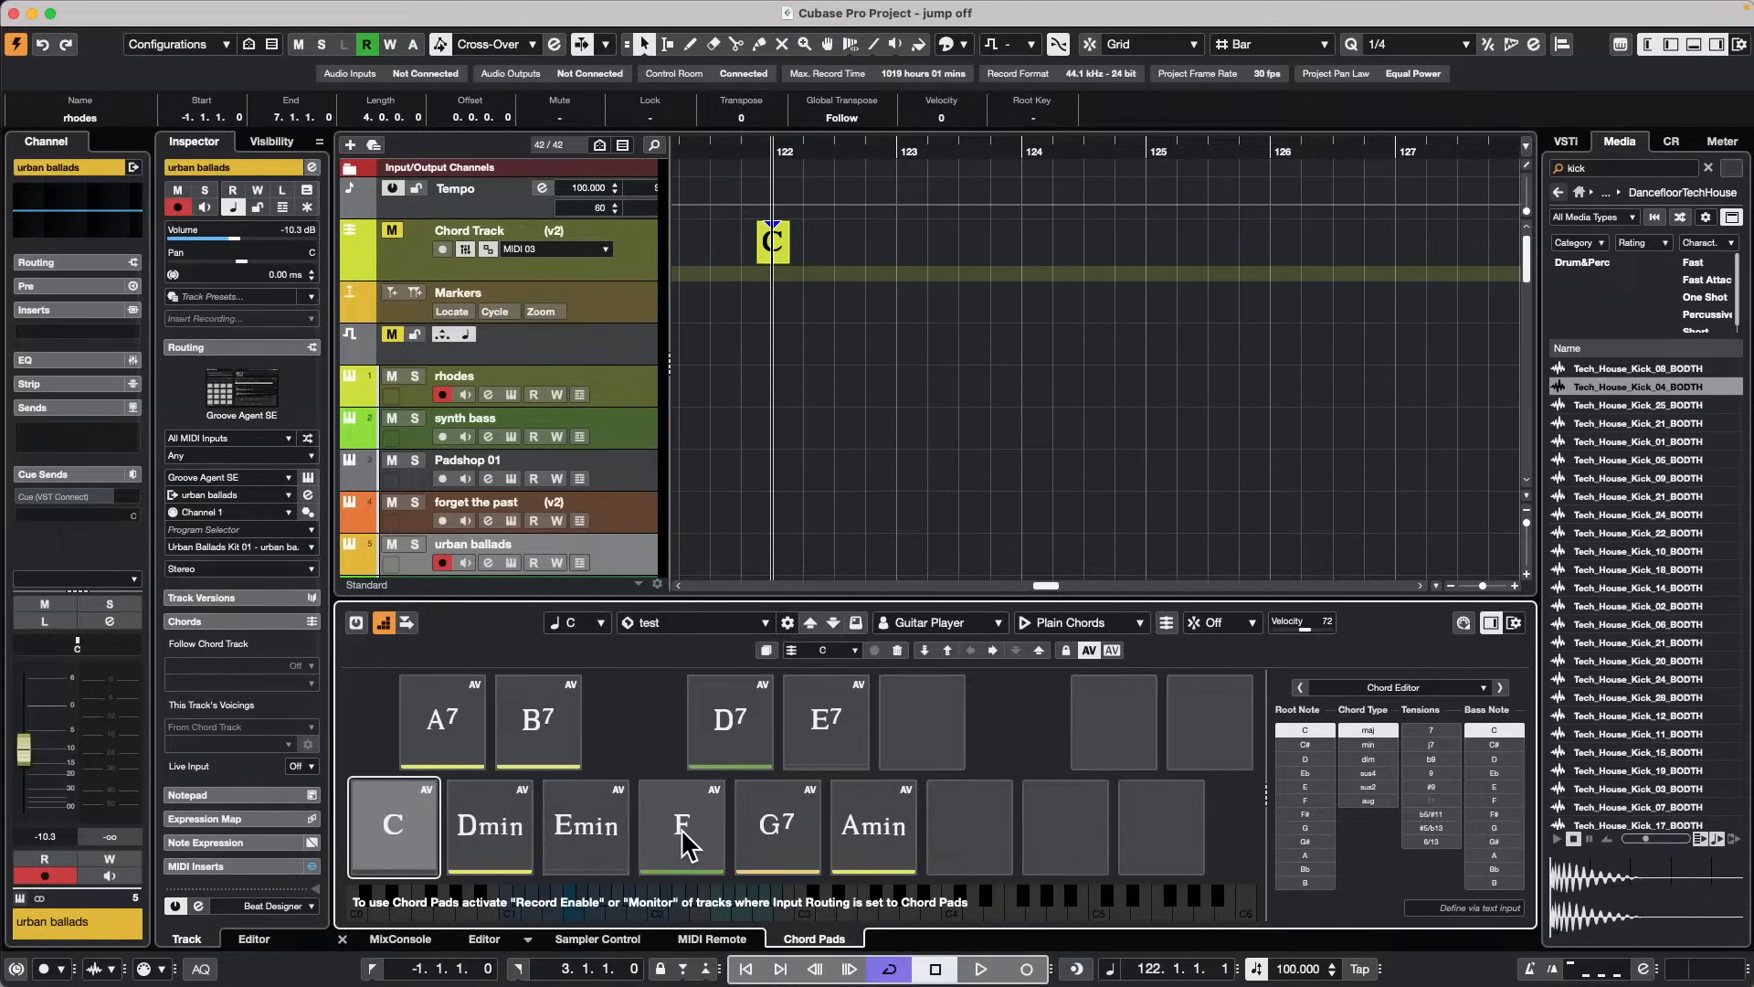
pyautogui.click(683, 828)
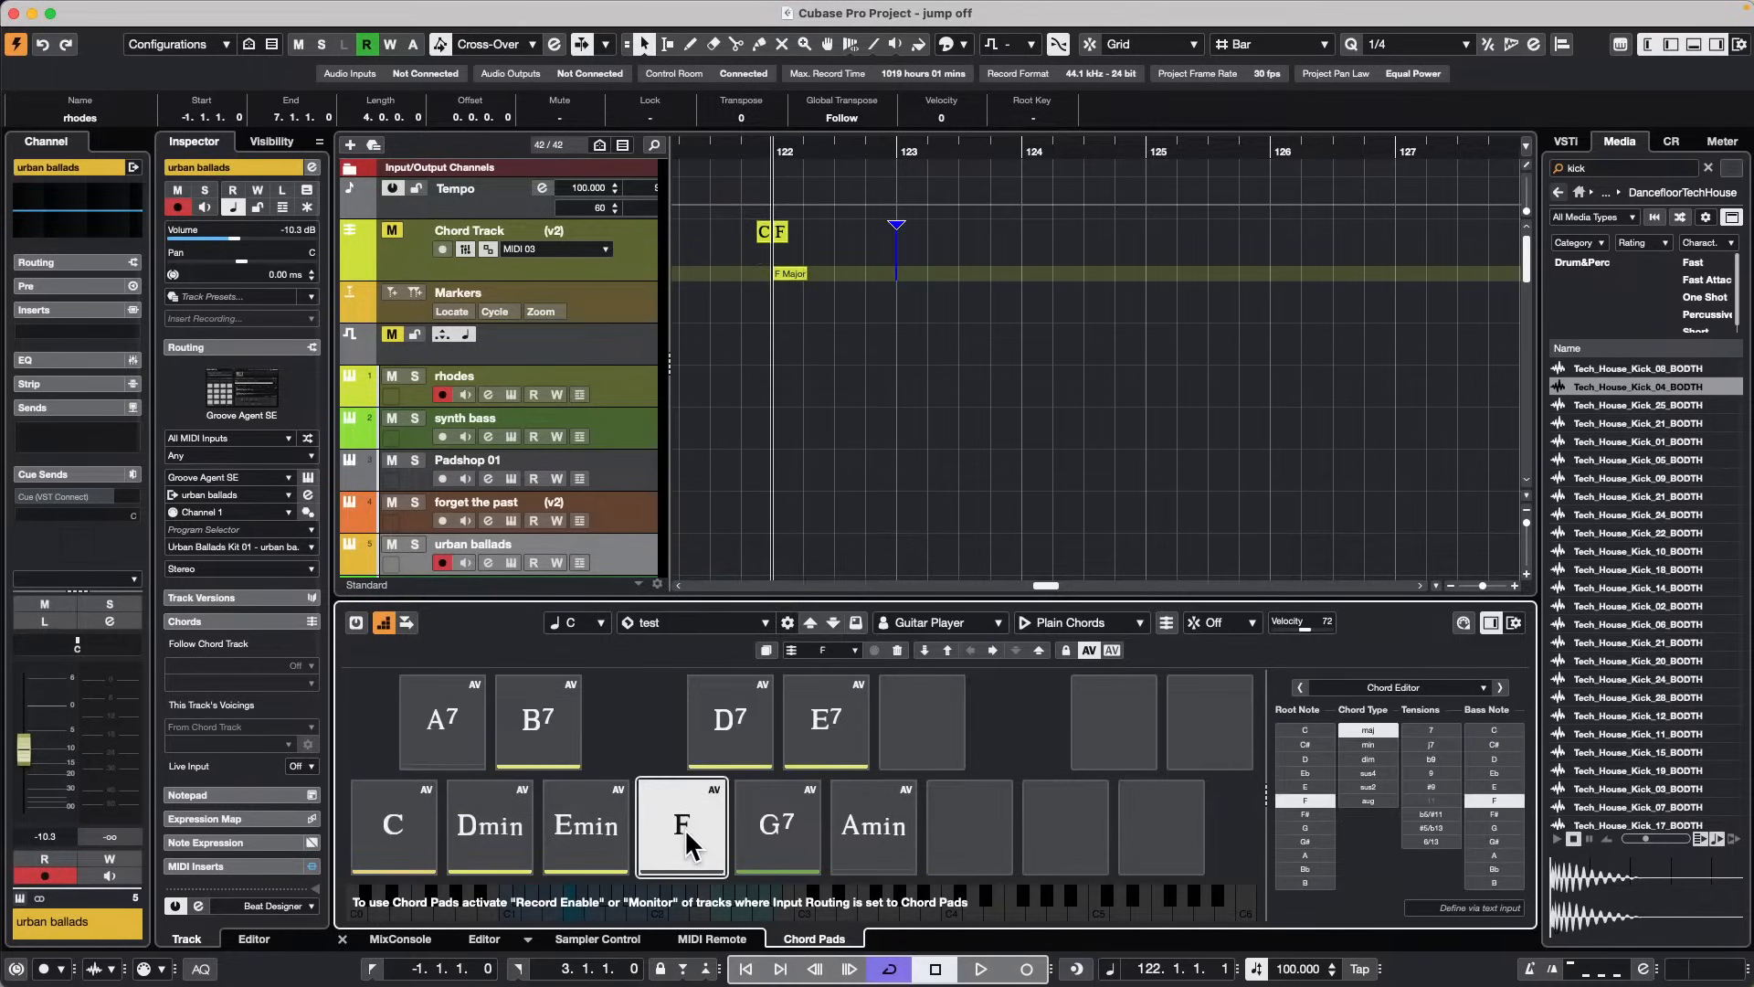
# Step: Step-enter F, G7 and C on the chord track at bars 123, 124 and 125, and Amin at bars 127 and 128
pyautogui.click(683, 827)
pyautogui.click(786, 840)
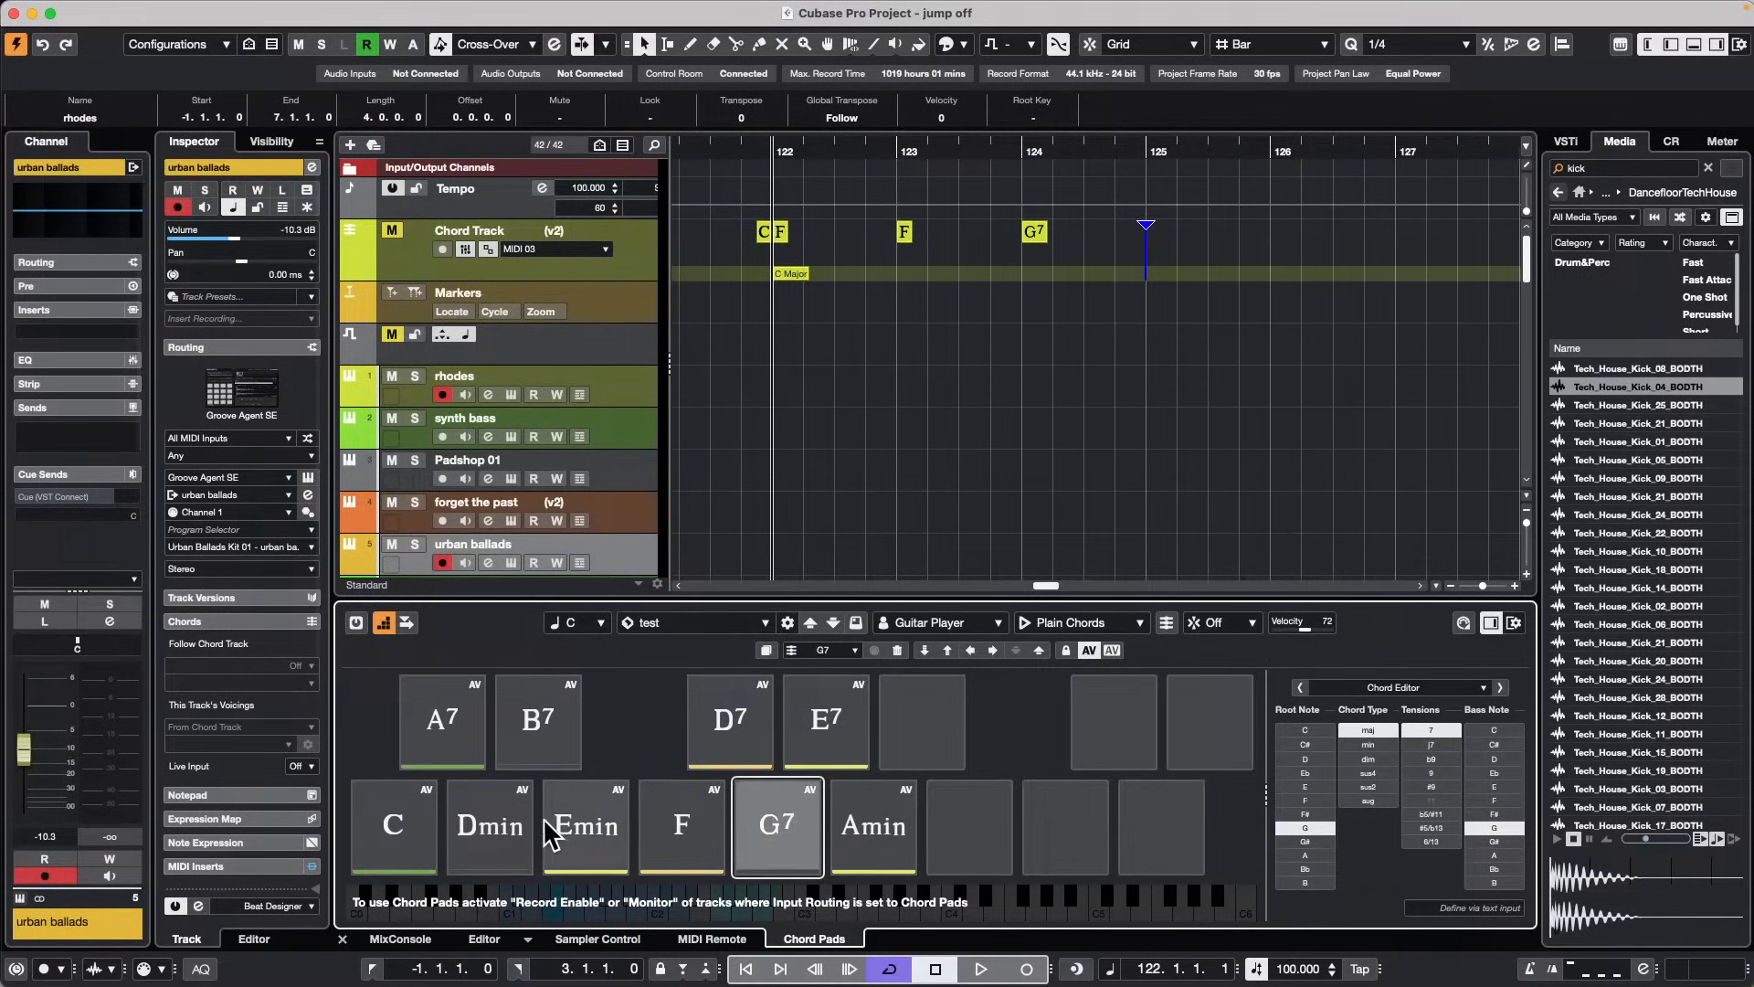
pyautogui.click(418, 833)
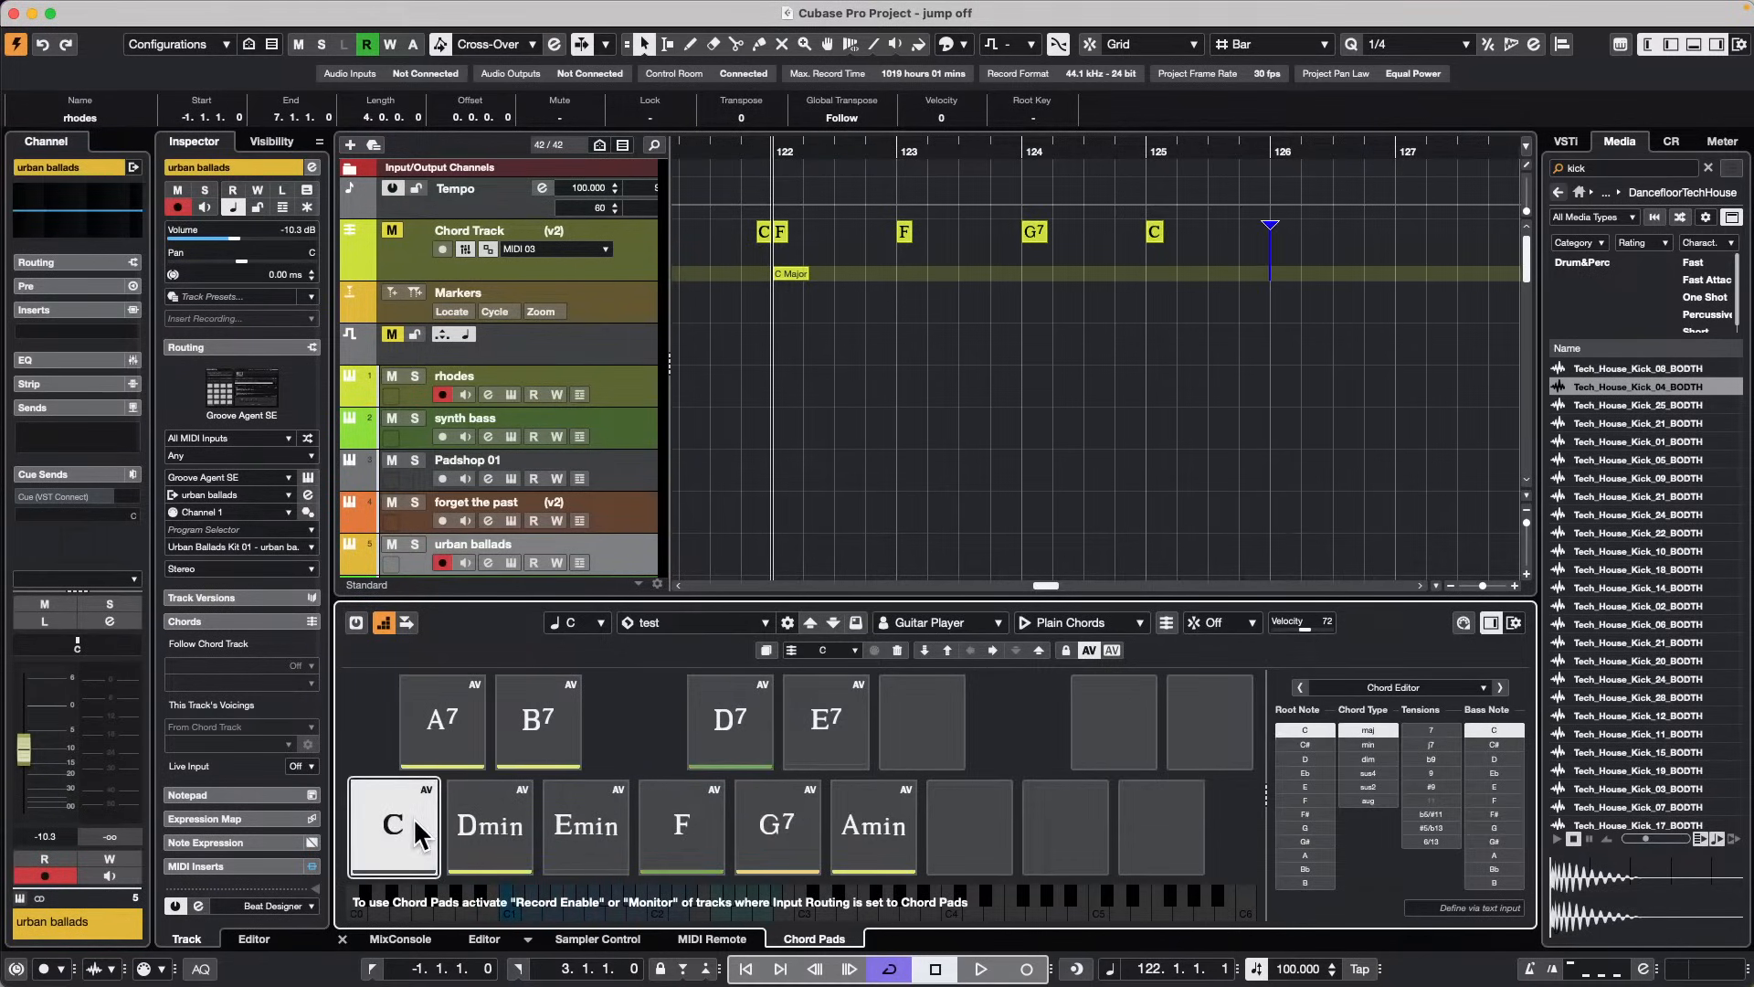
pyautogui.click(861, 830)
pyautogui.click(858, 826)
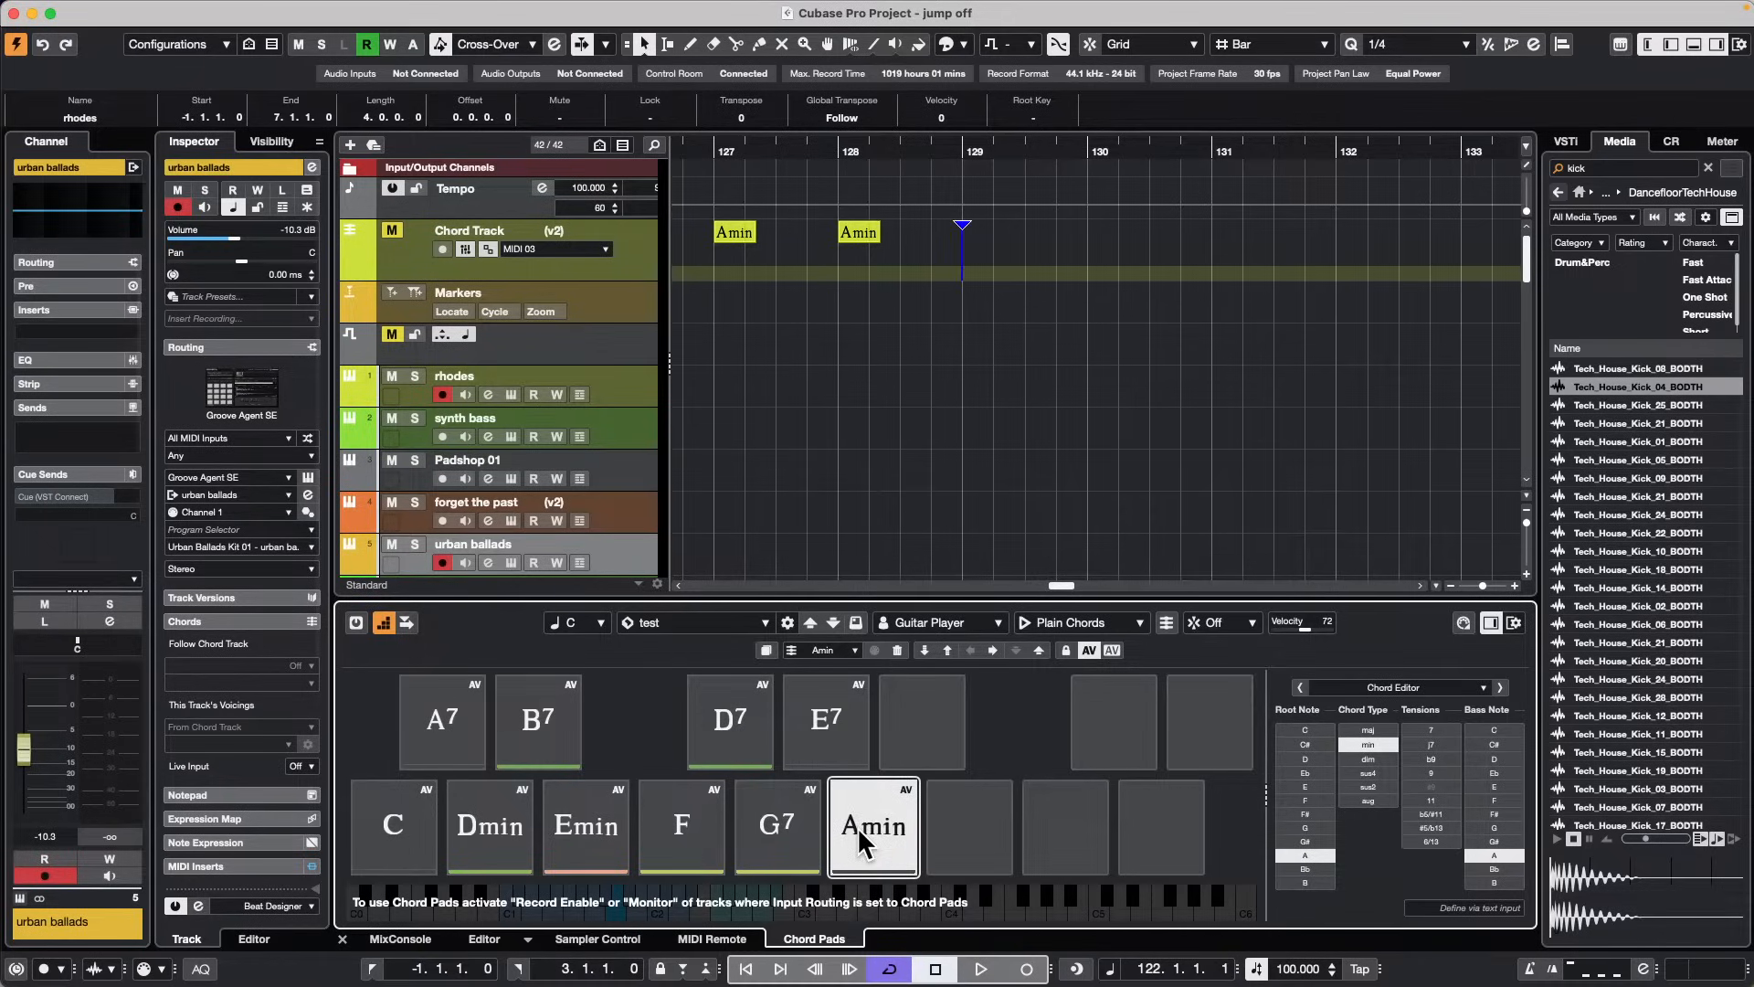
# Step: Skip ahead to bar 131 and step-enter Emin there, F at bar 133, G7 at bars 134 and 135, and C at bar 136
pyautogui.press('Right')
pyautogui.press('Right')
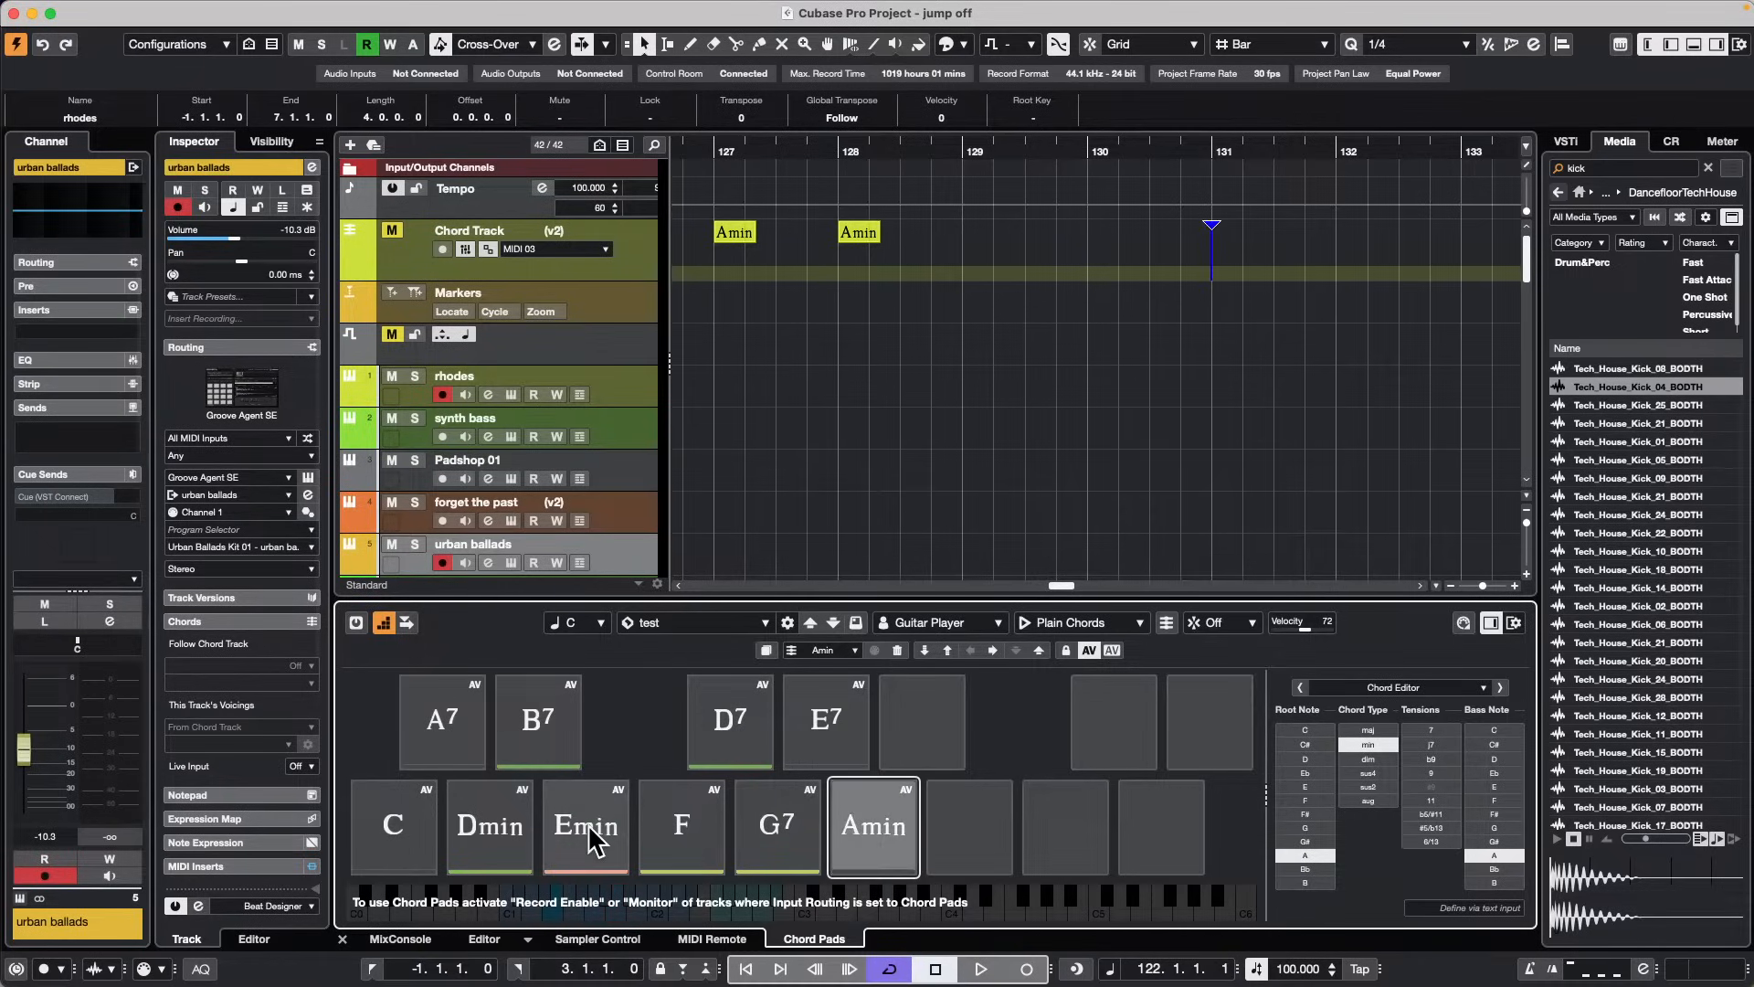
pyautogui.click(589, 824)
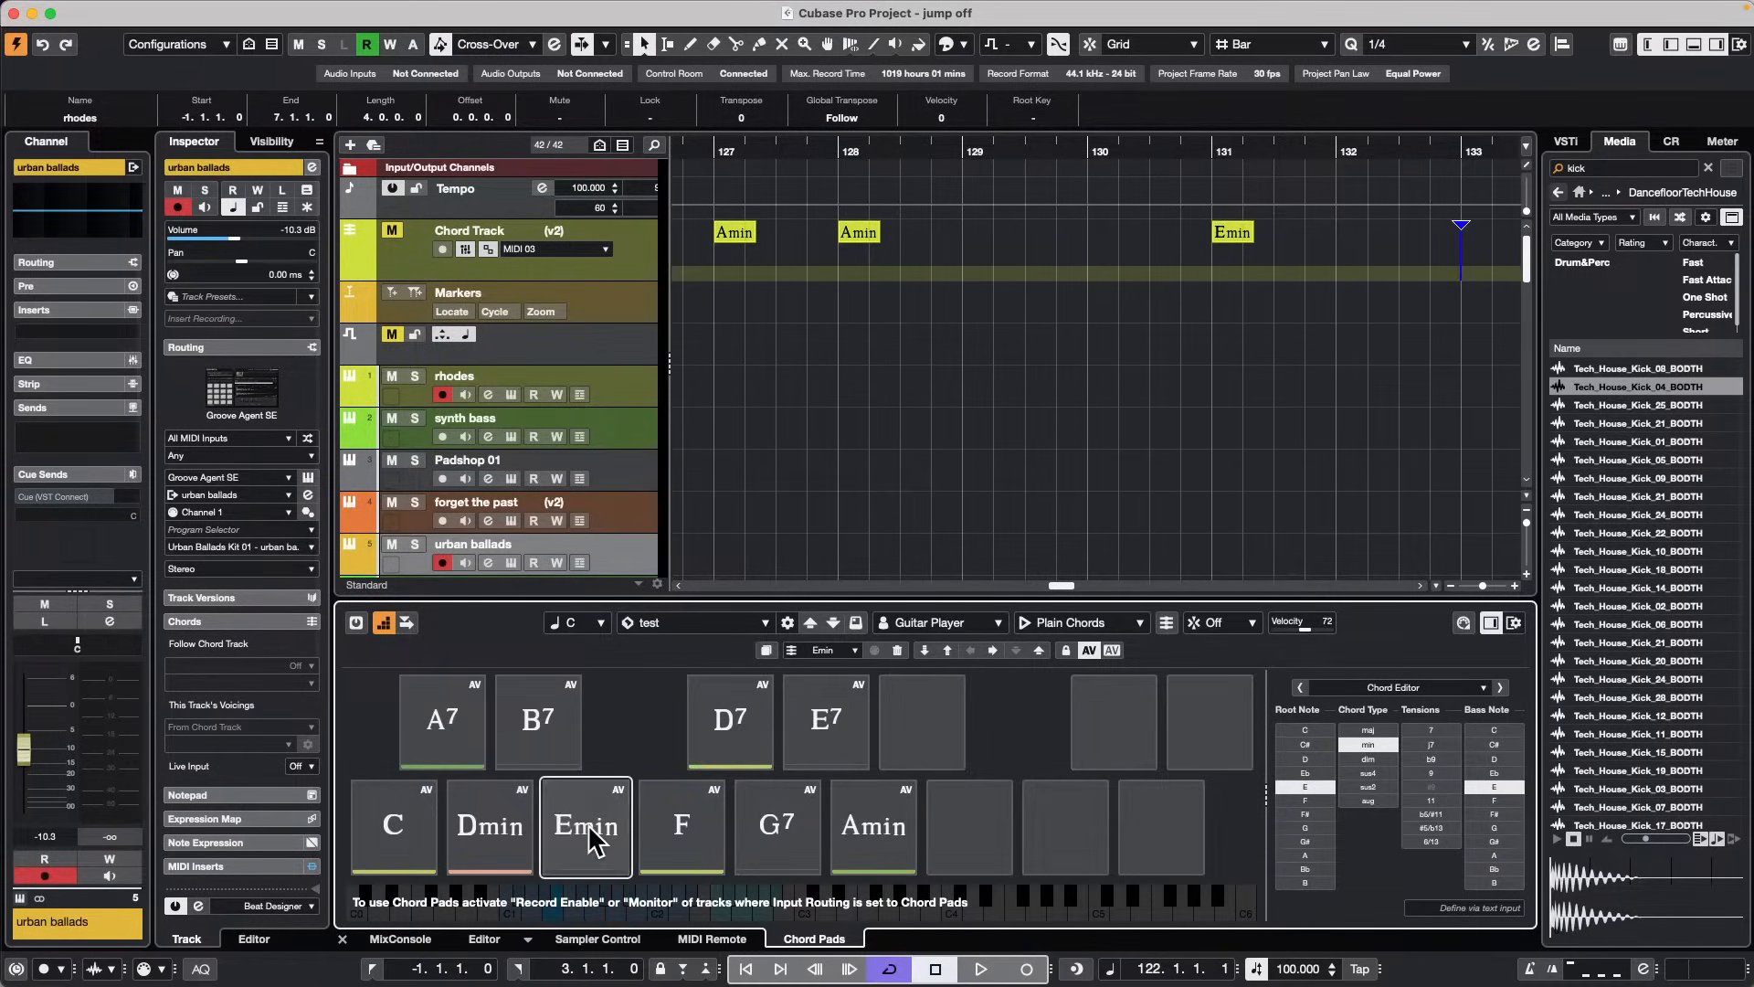
pyautogui.click(674, 825)
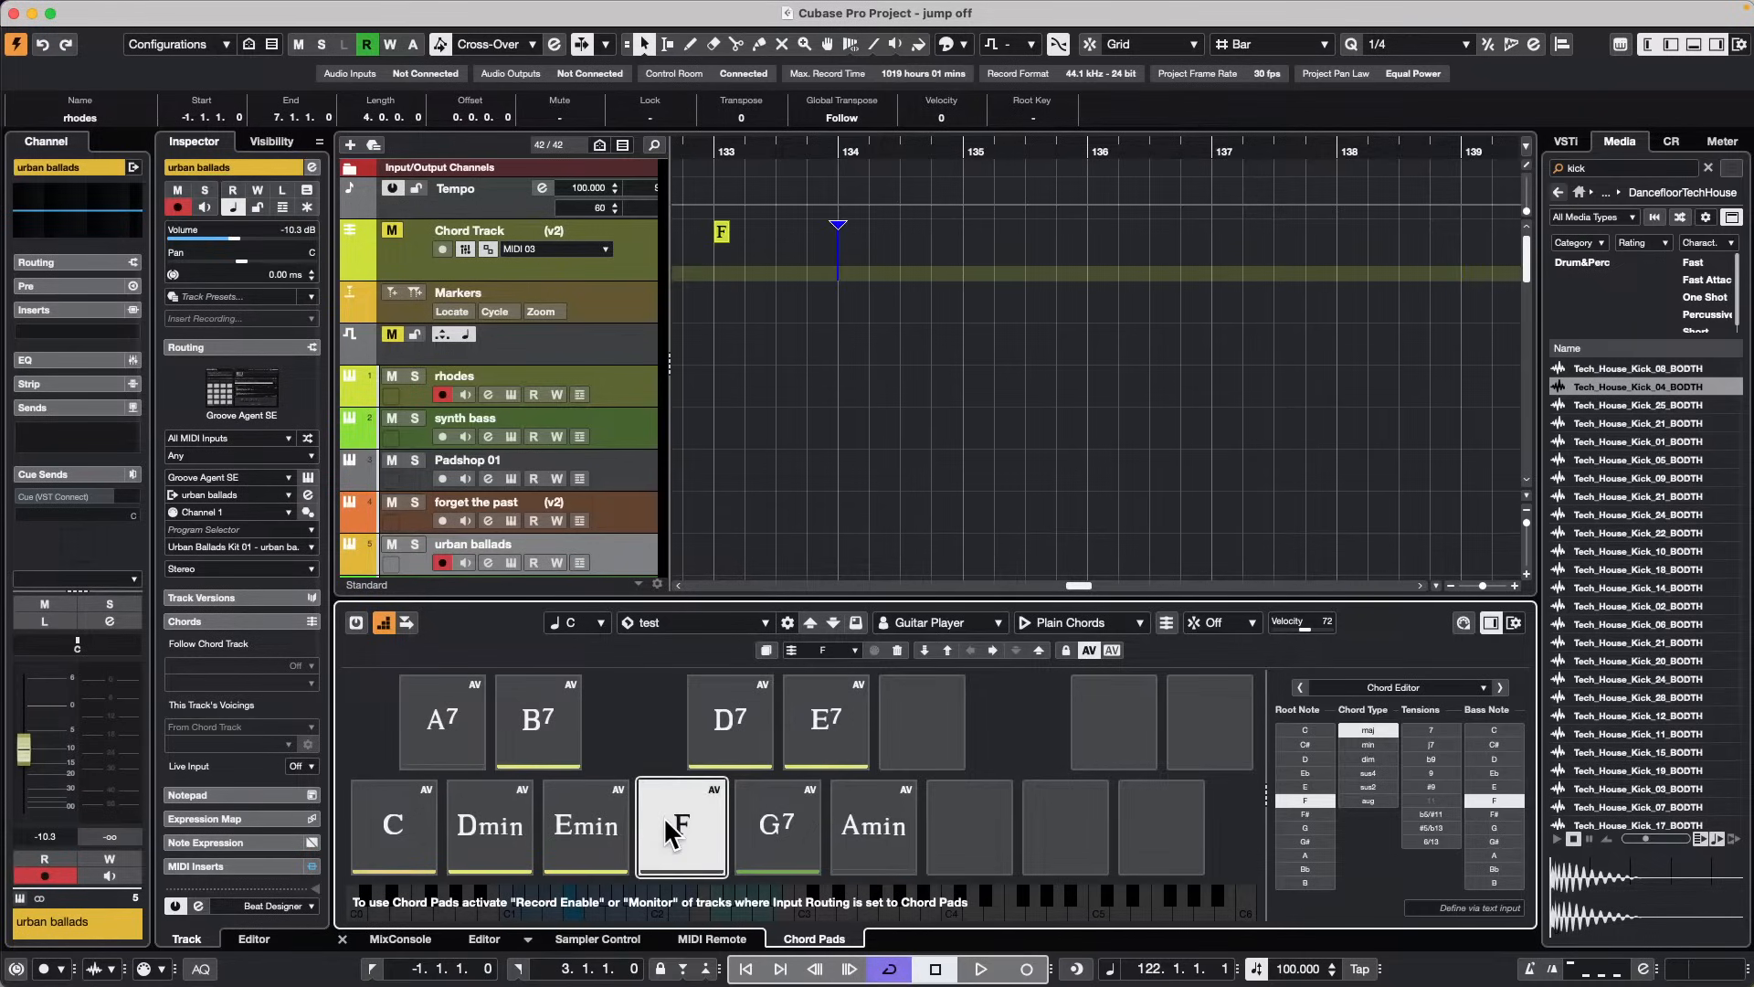
pyautogui.click(747, 822)
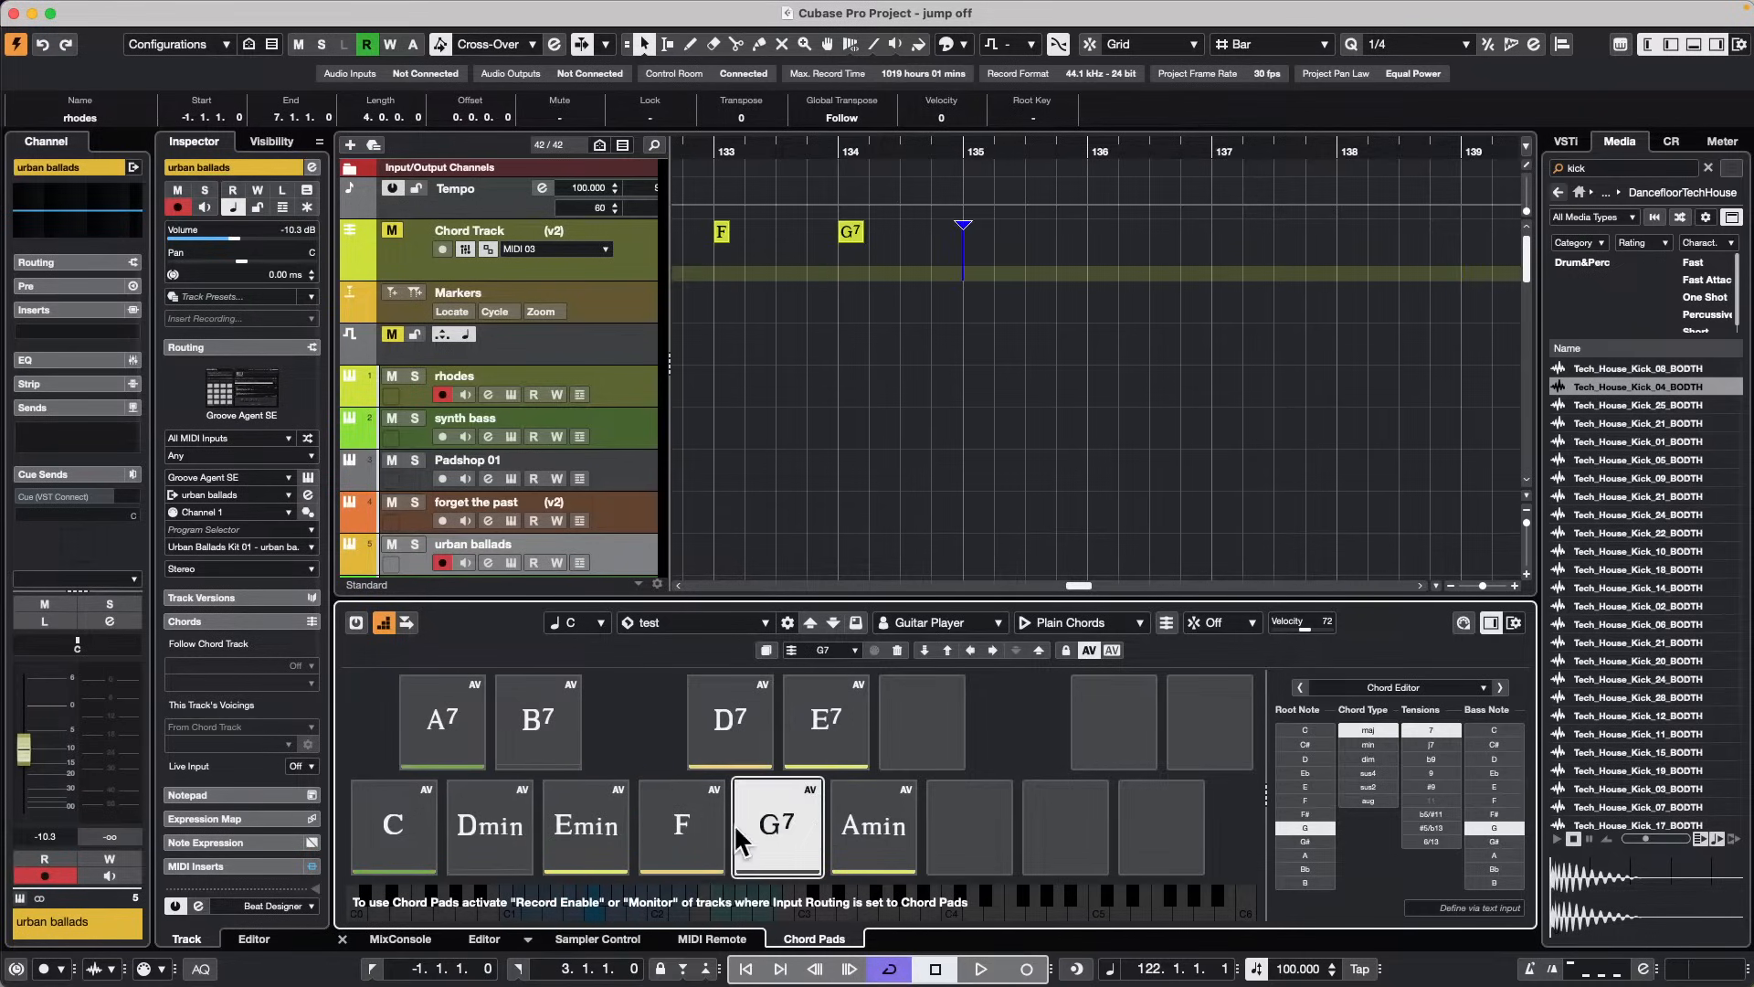
pyautogui.click(751, 822)
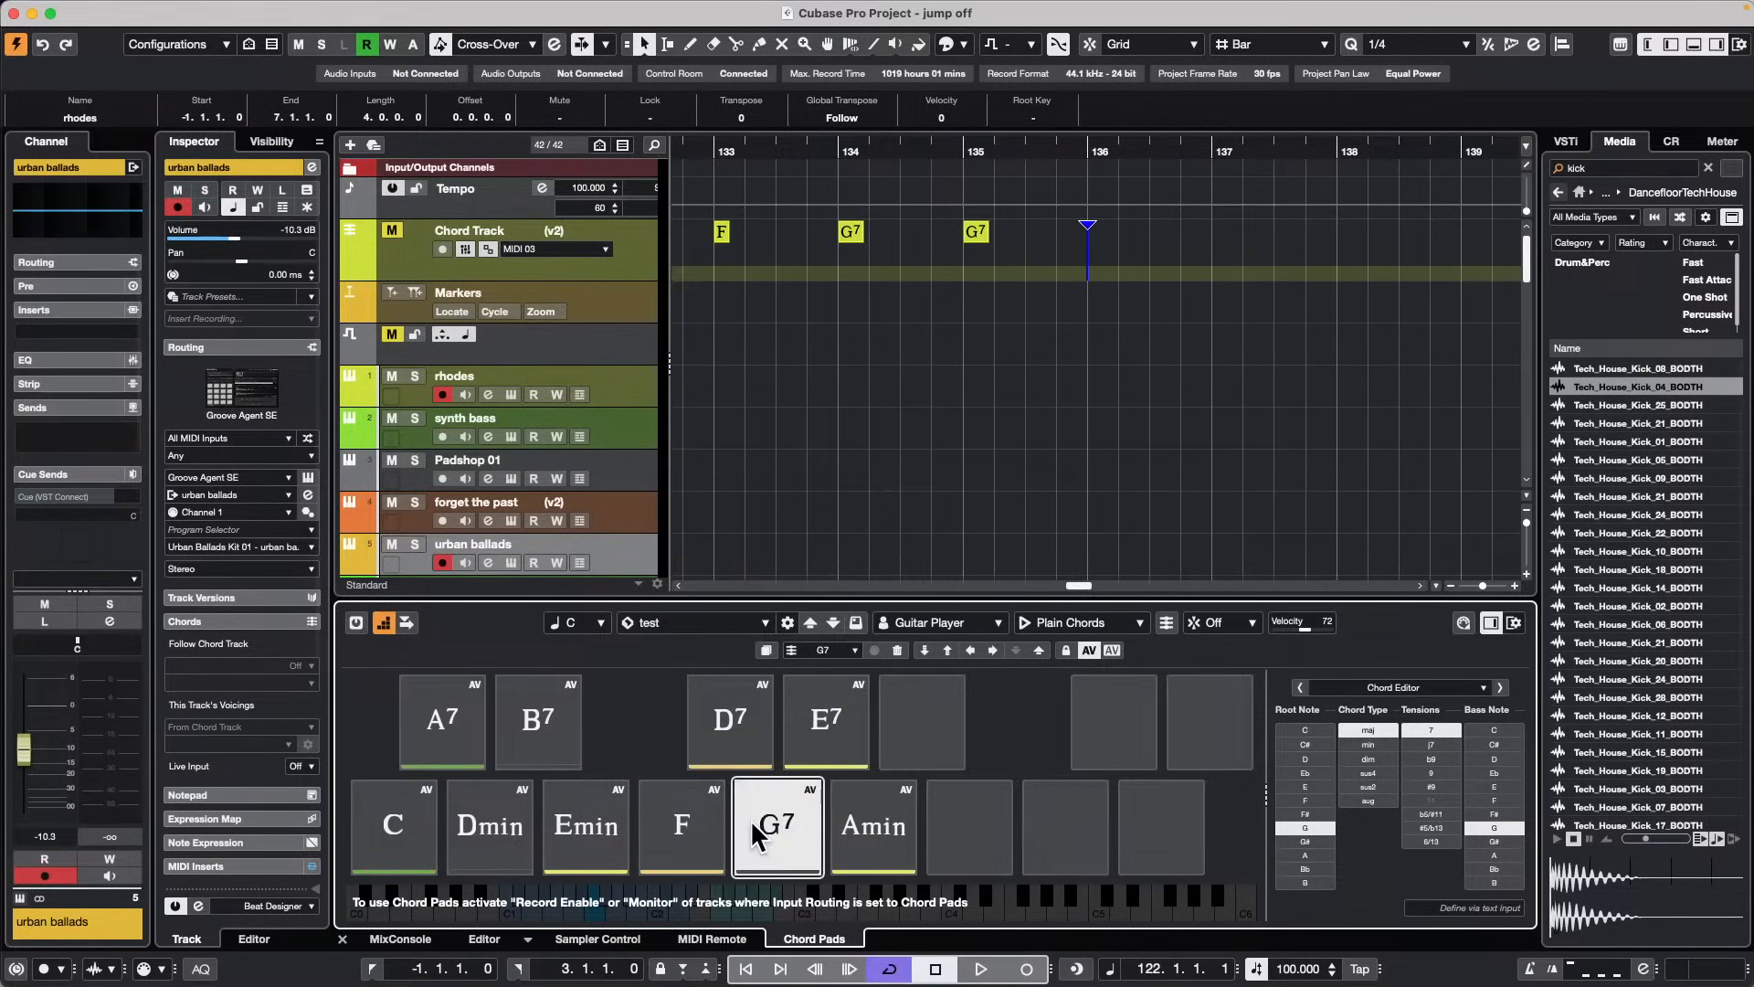
pyautogui.click(401, 823)
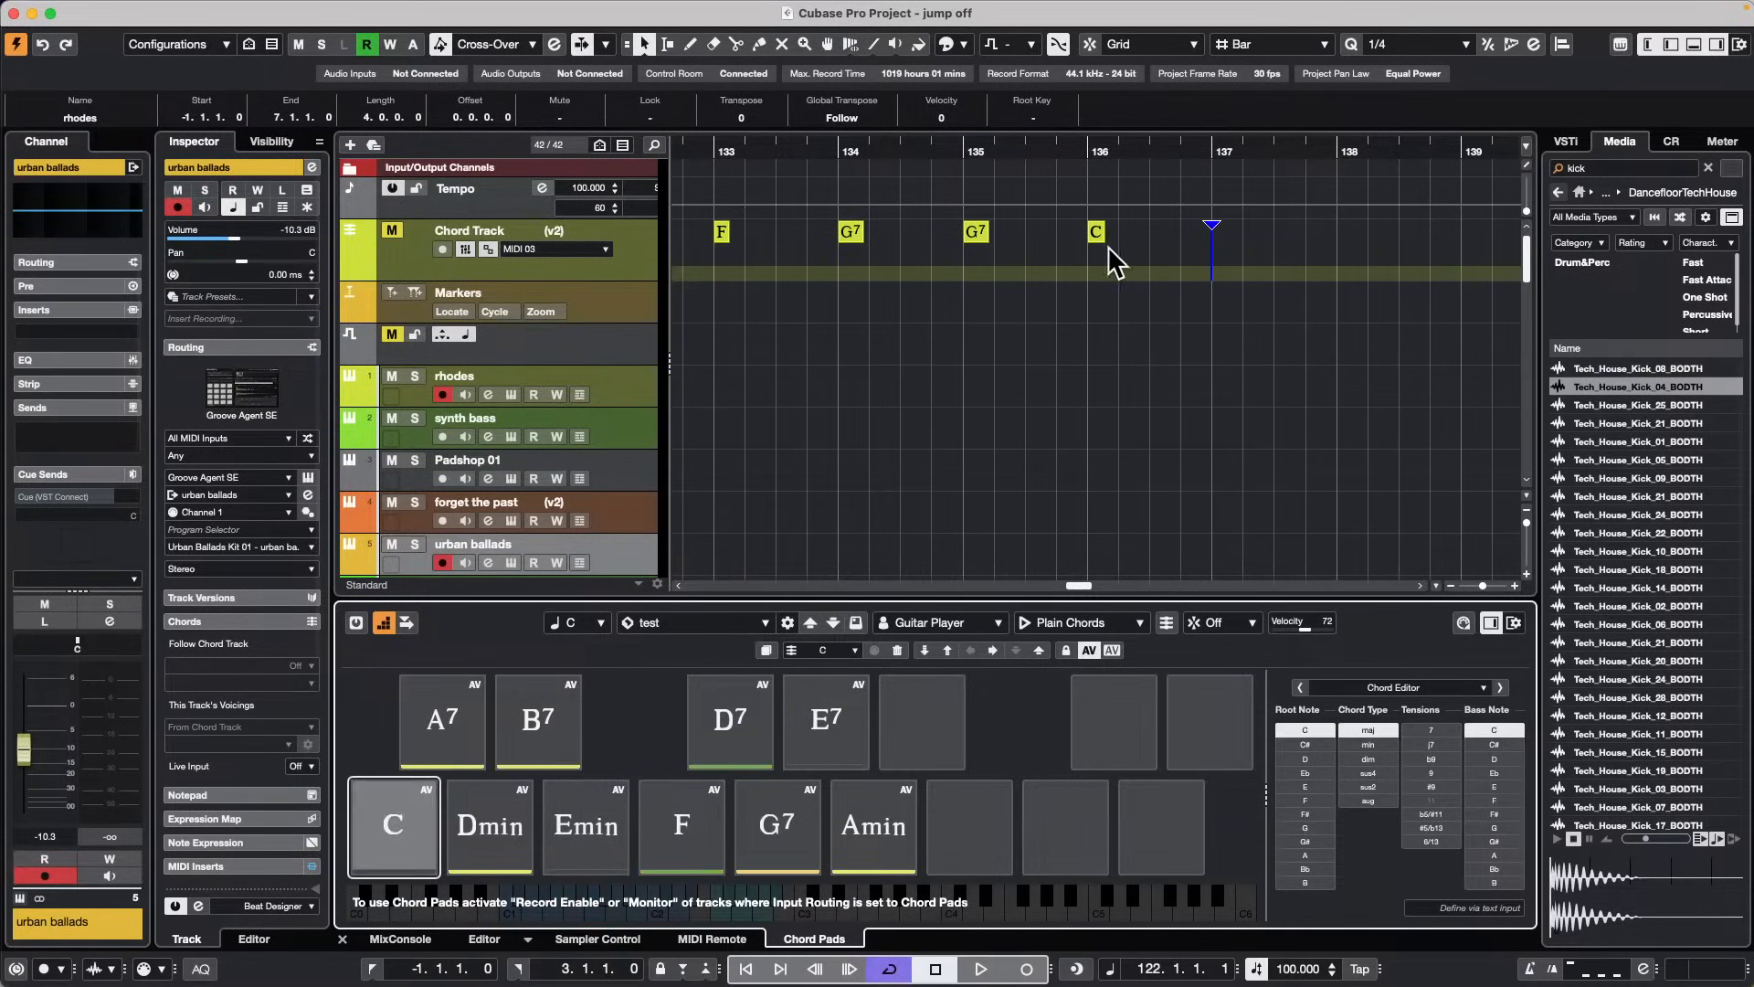
# Step: Add E7 from the chord pads to the chord track at bars 137 and 139
pyautogui.moveTo(936, 153); pyautogui.dragTo(936, 133)
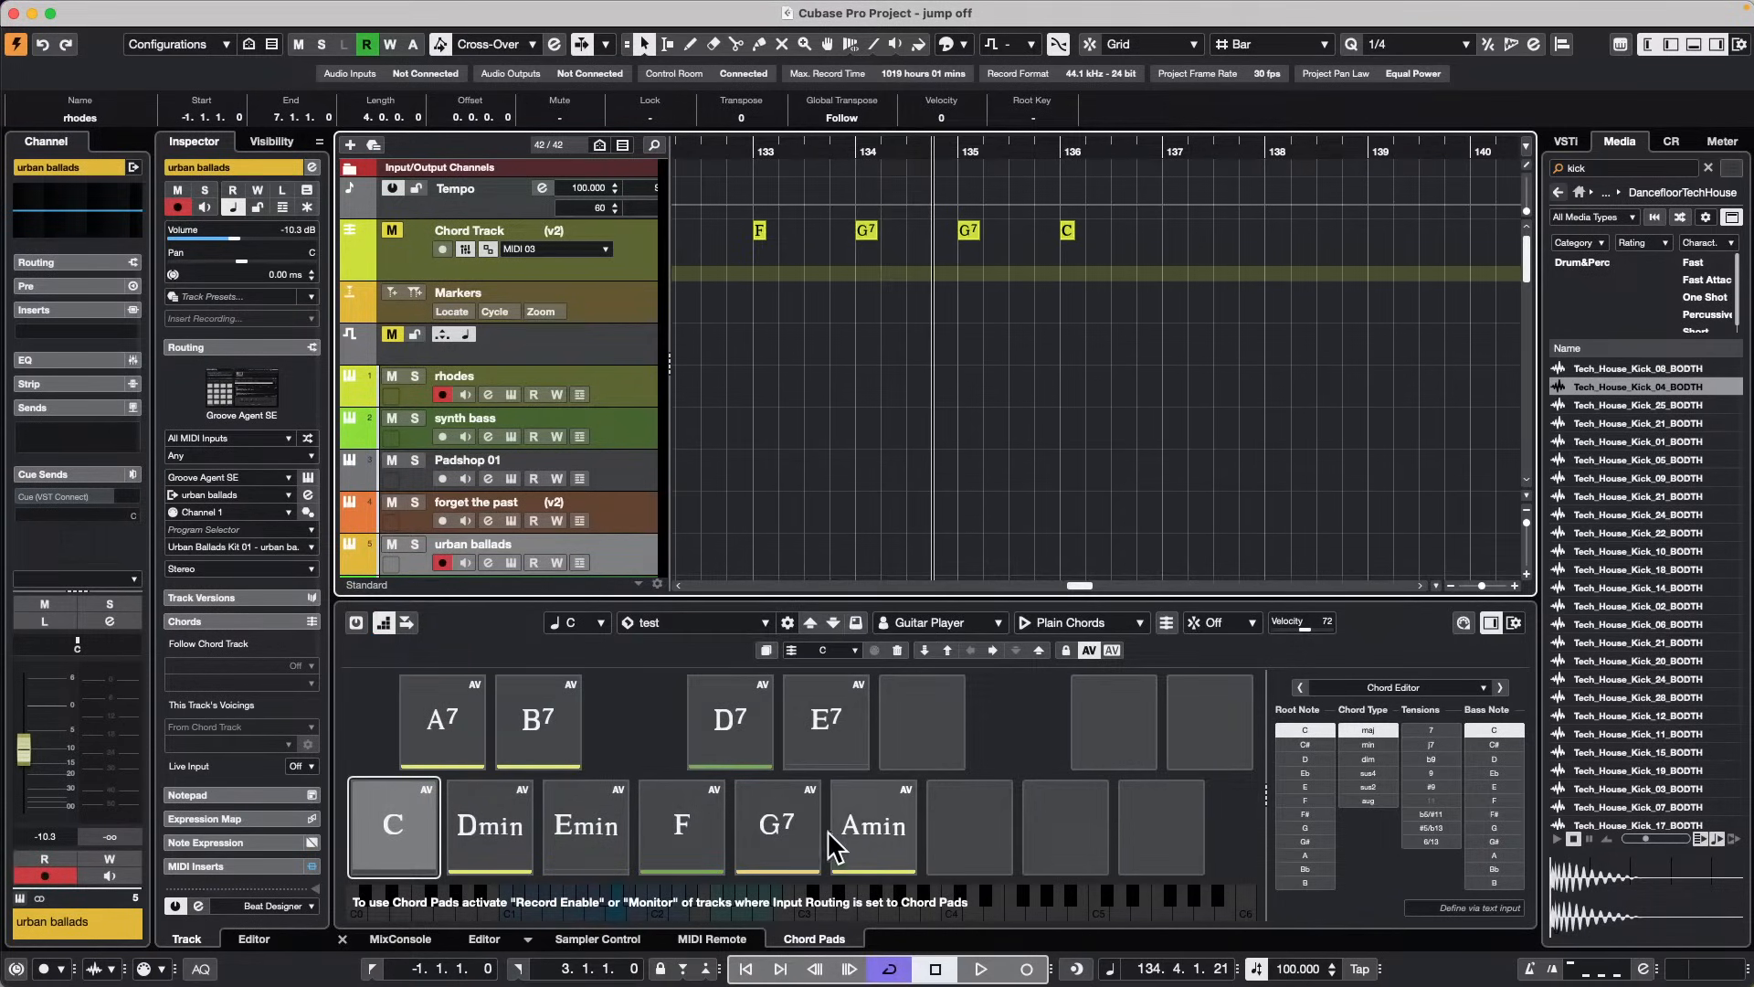
pyautogui.moveTo(858, 720)
pyautogui.mouseDown()
pyautogui.moveTo(1386, 193)
pyautogui.moveTo(1408, 231)
pyautogui.moveTo(1361, 233)
pyautogui.moveTo(1343, 298)
pyautogui.mouseUp()
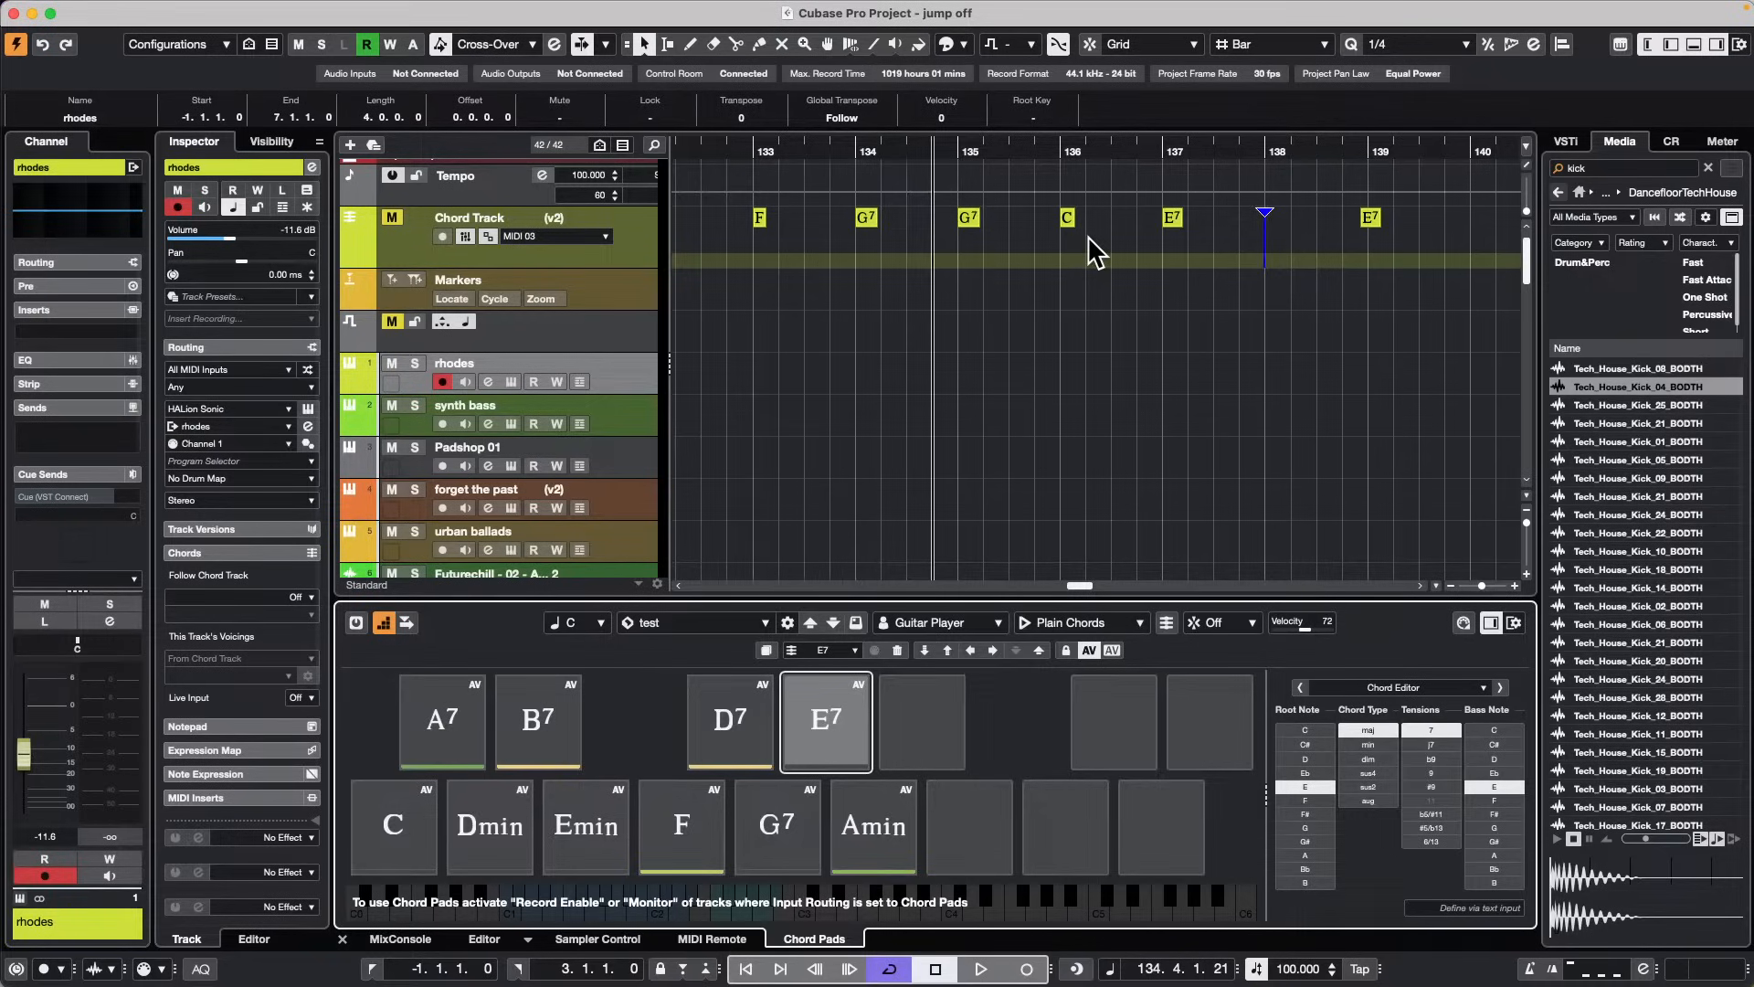
# Step: Switch to the Safari browser, search for "products under steinberg licensing", and open the article "List of software relying on Steinberg Licensing"
pyautogui.moveTo(587, 943)
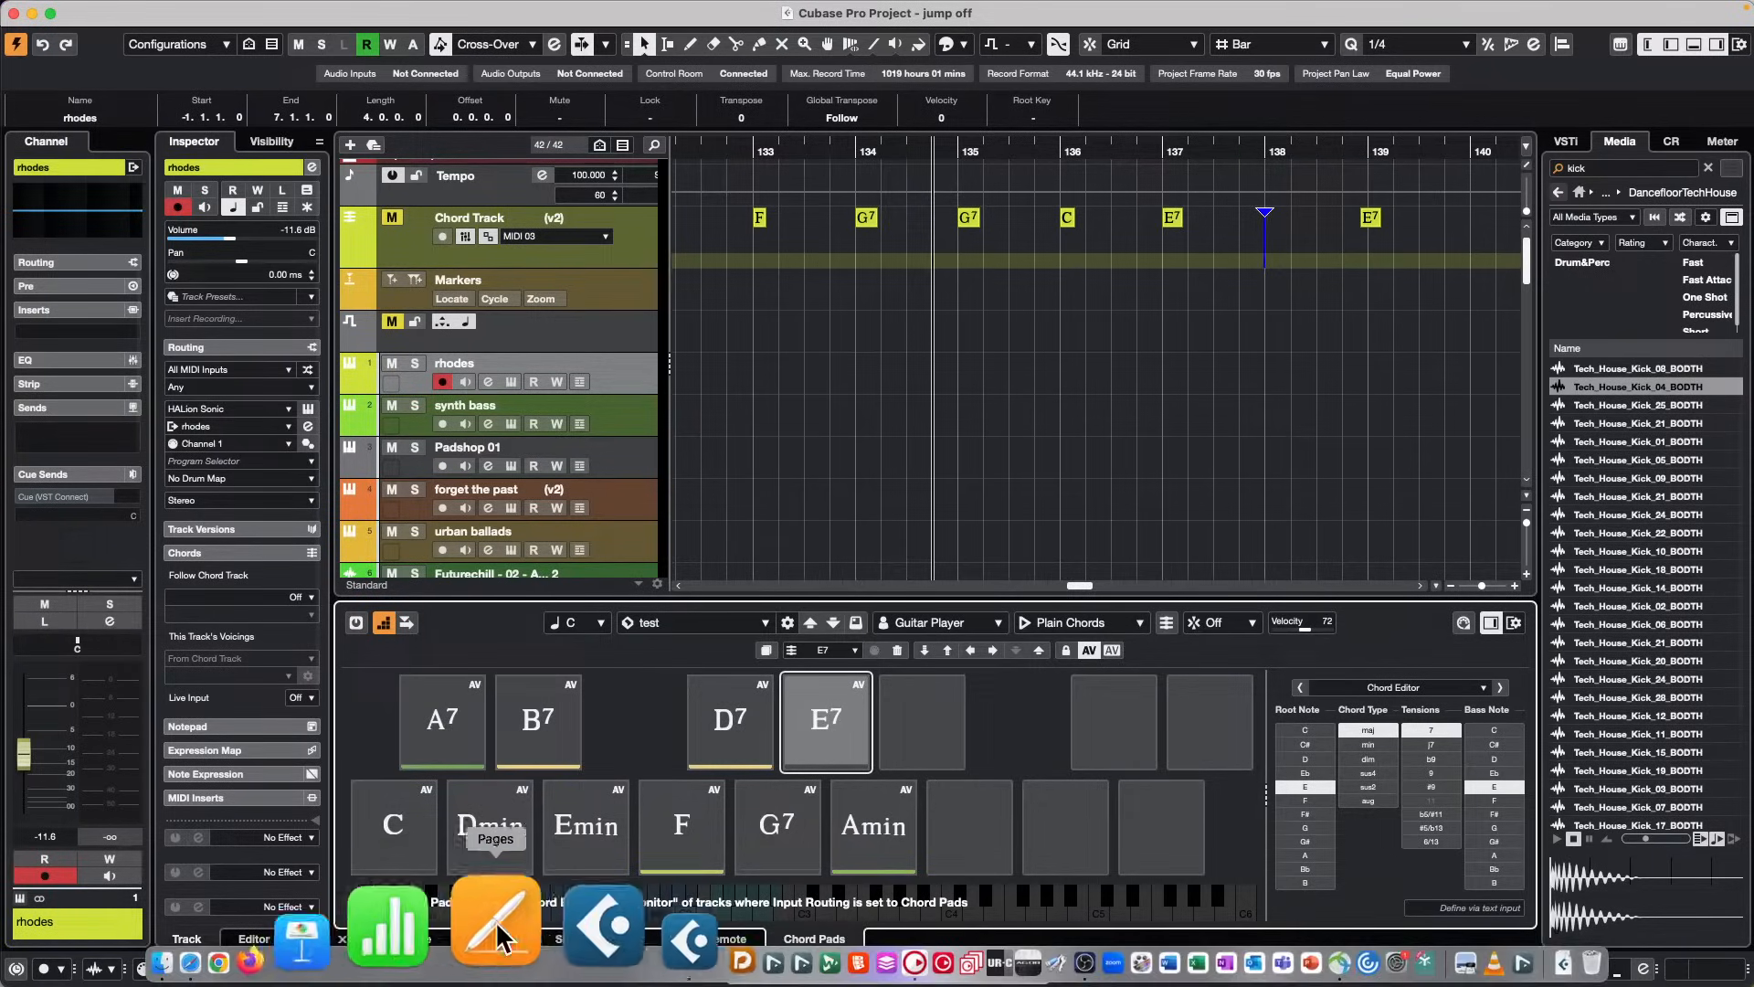
pyautogui.click(348, 932)
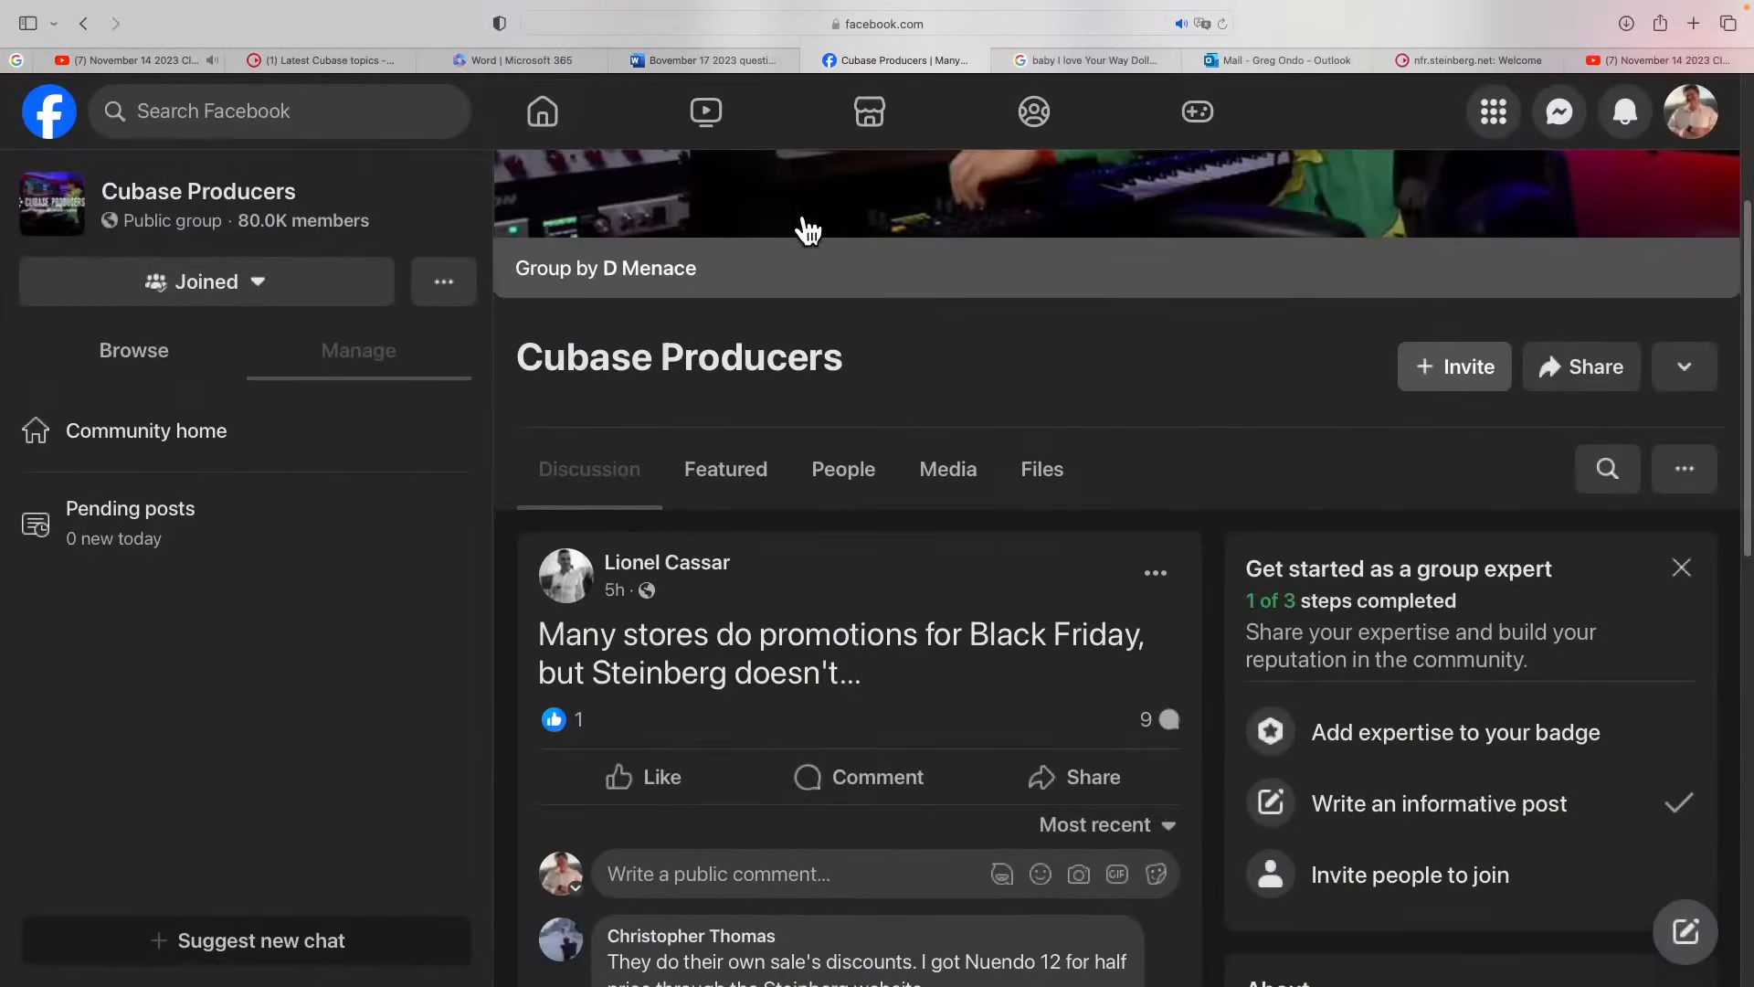
pyautogui.click(948, 24)
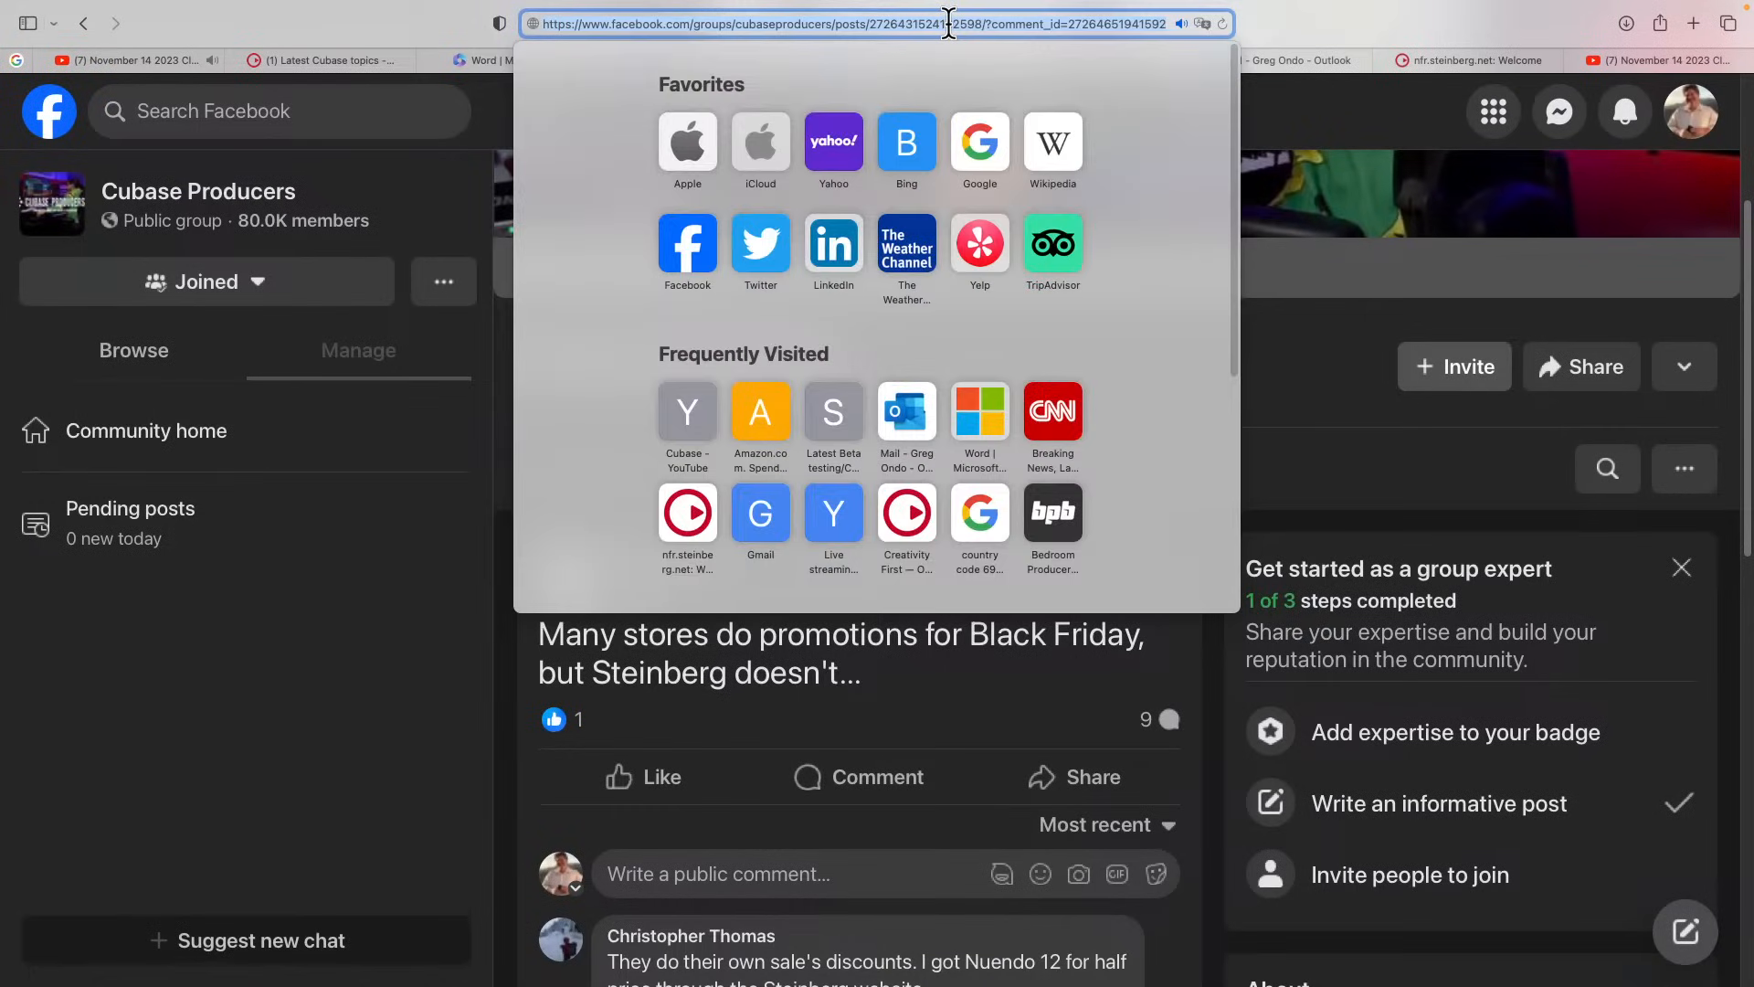
pyautogui.write('produ')
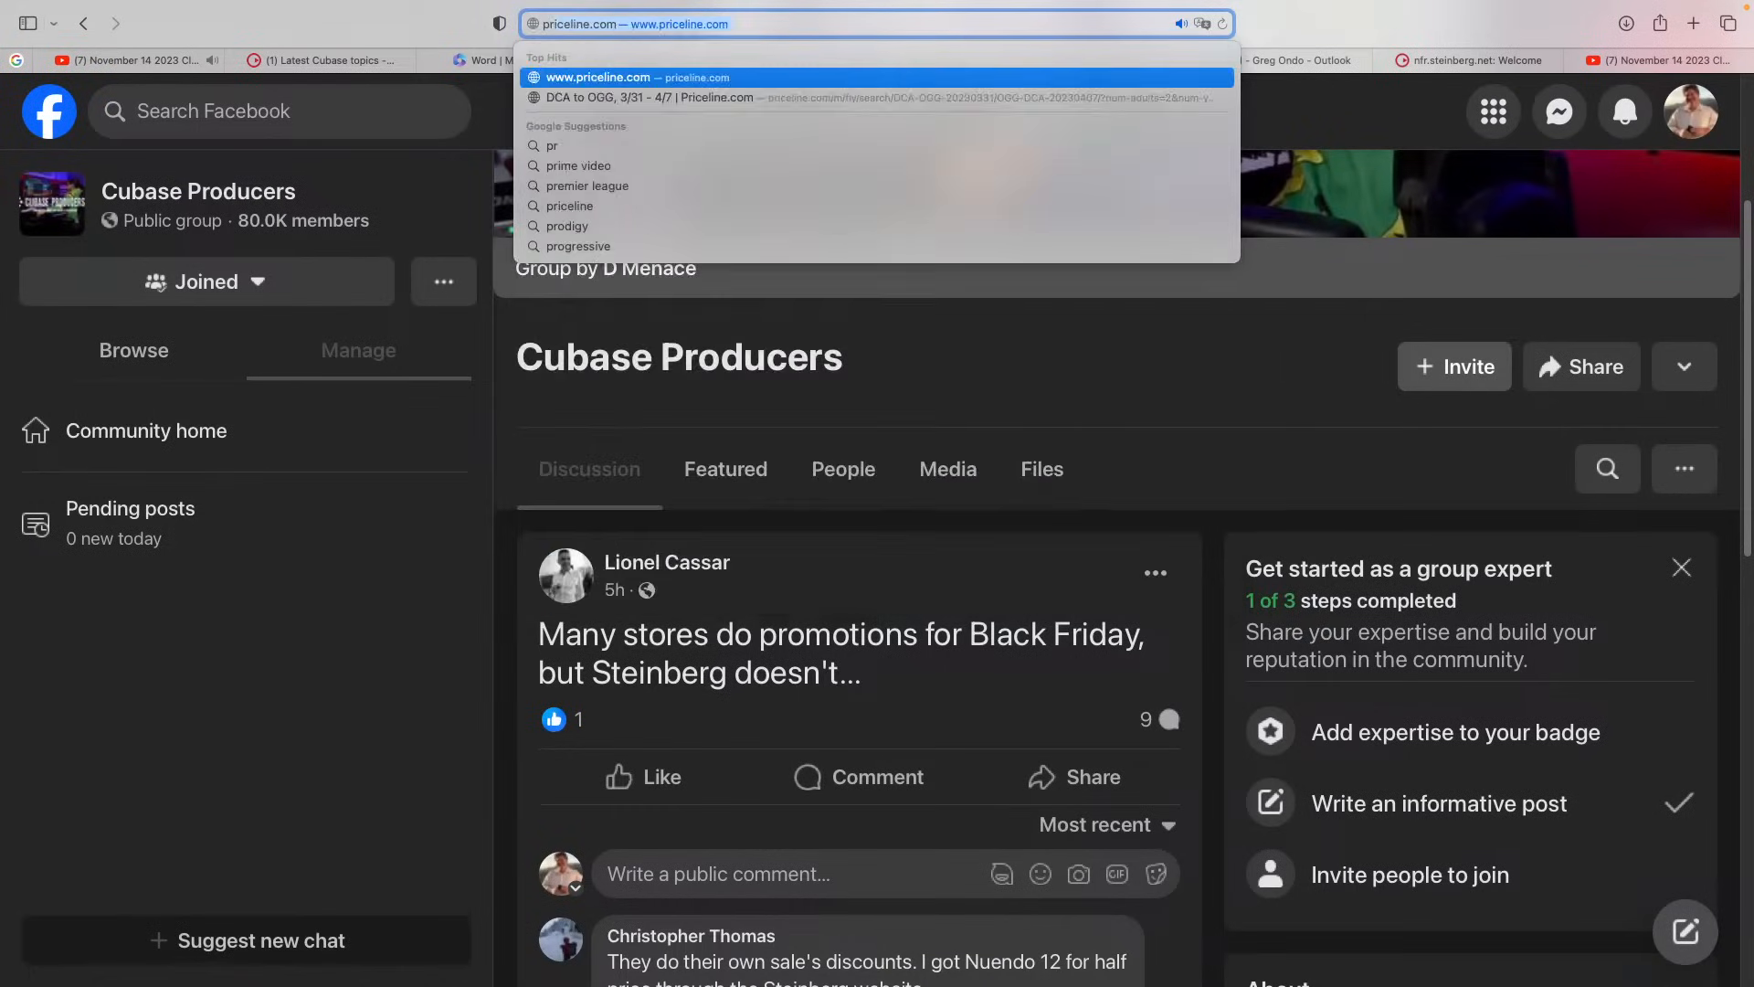
pyautogui.write('cts under')
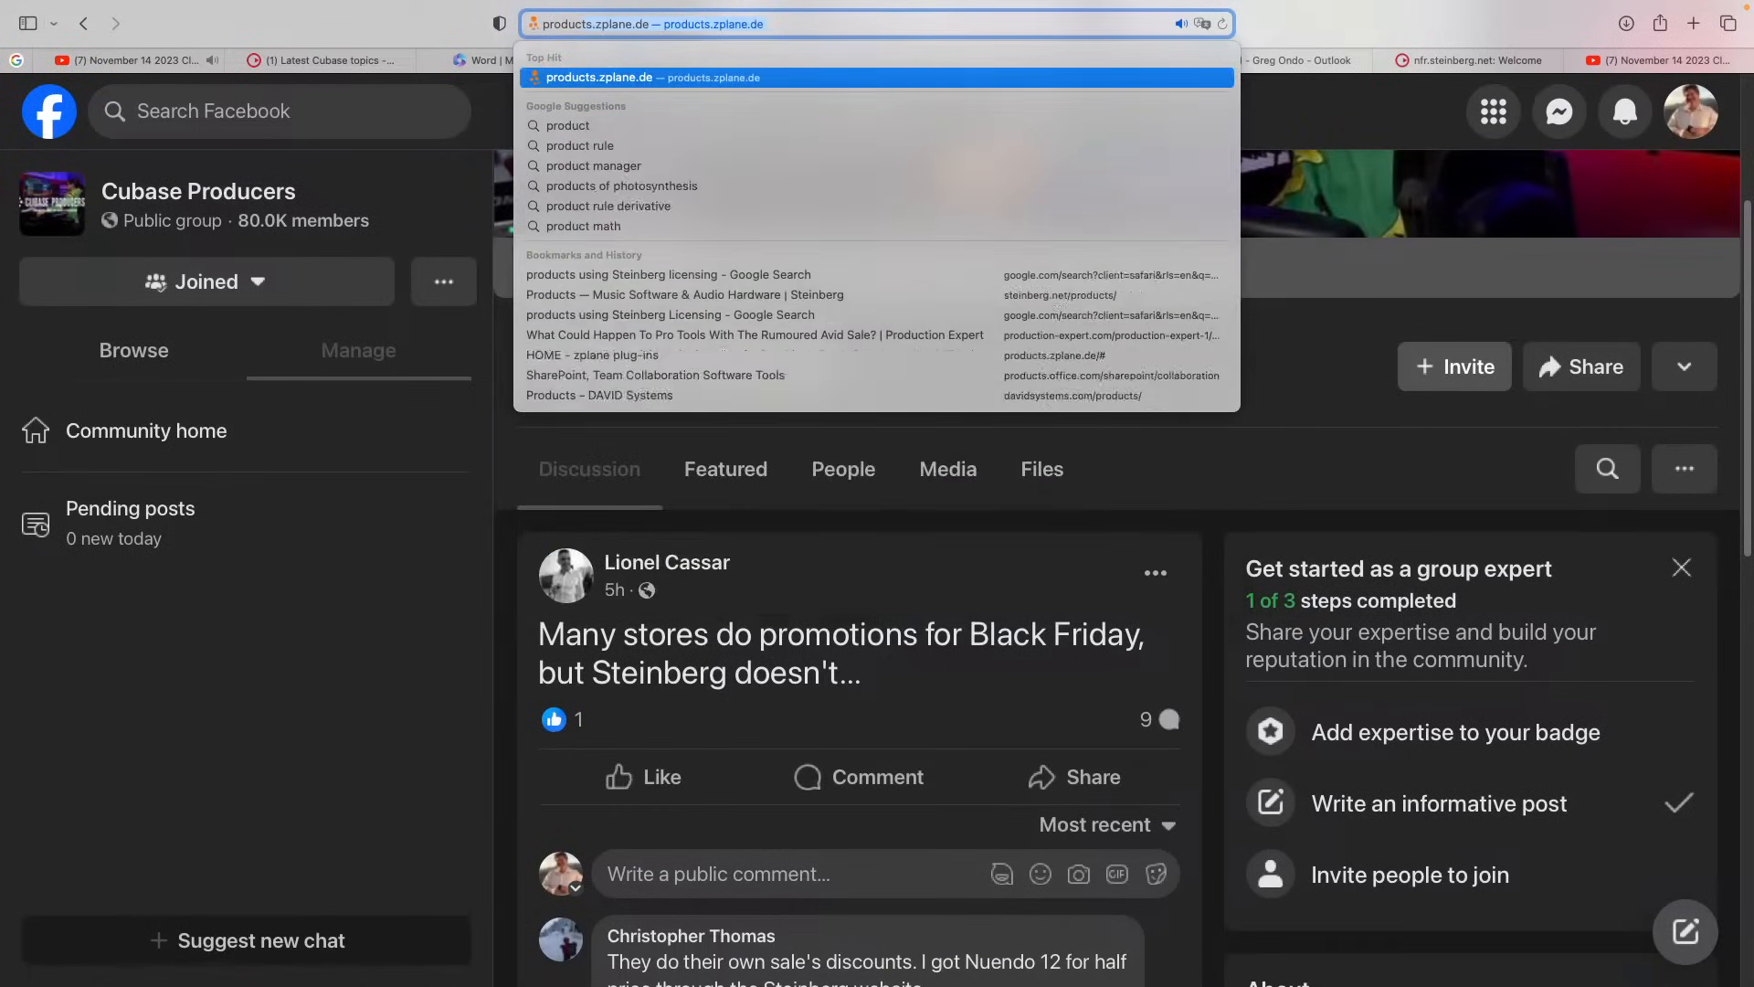
pyautogui.write(' st')
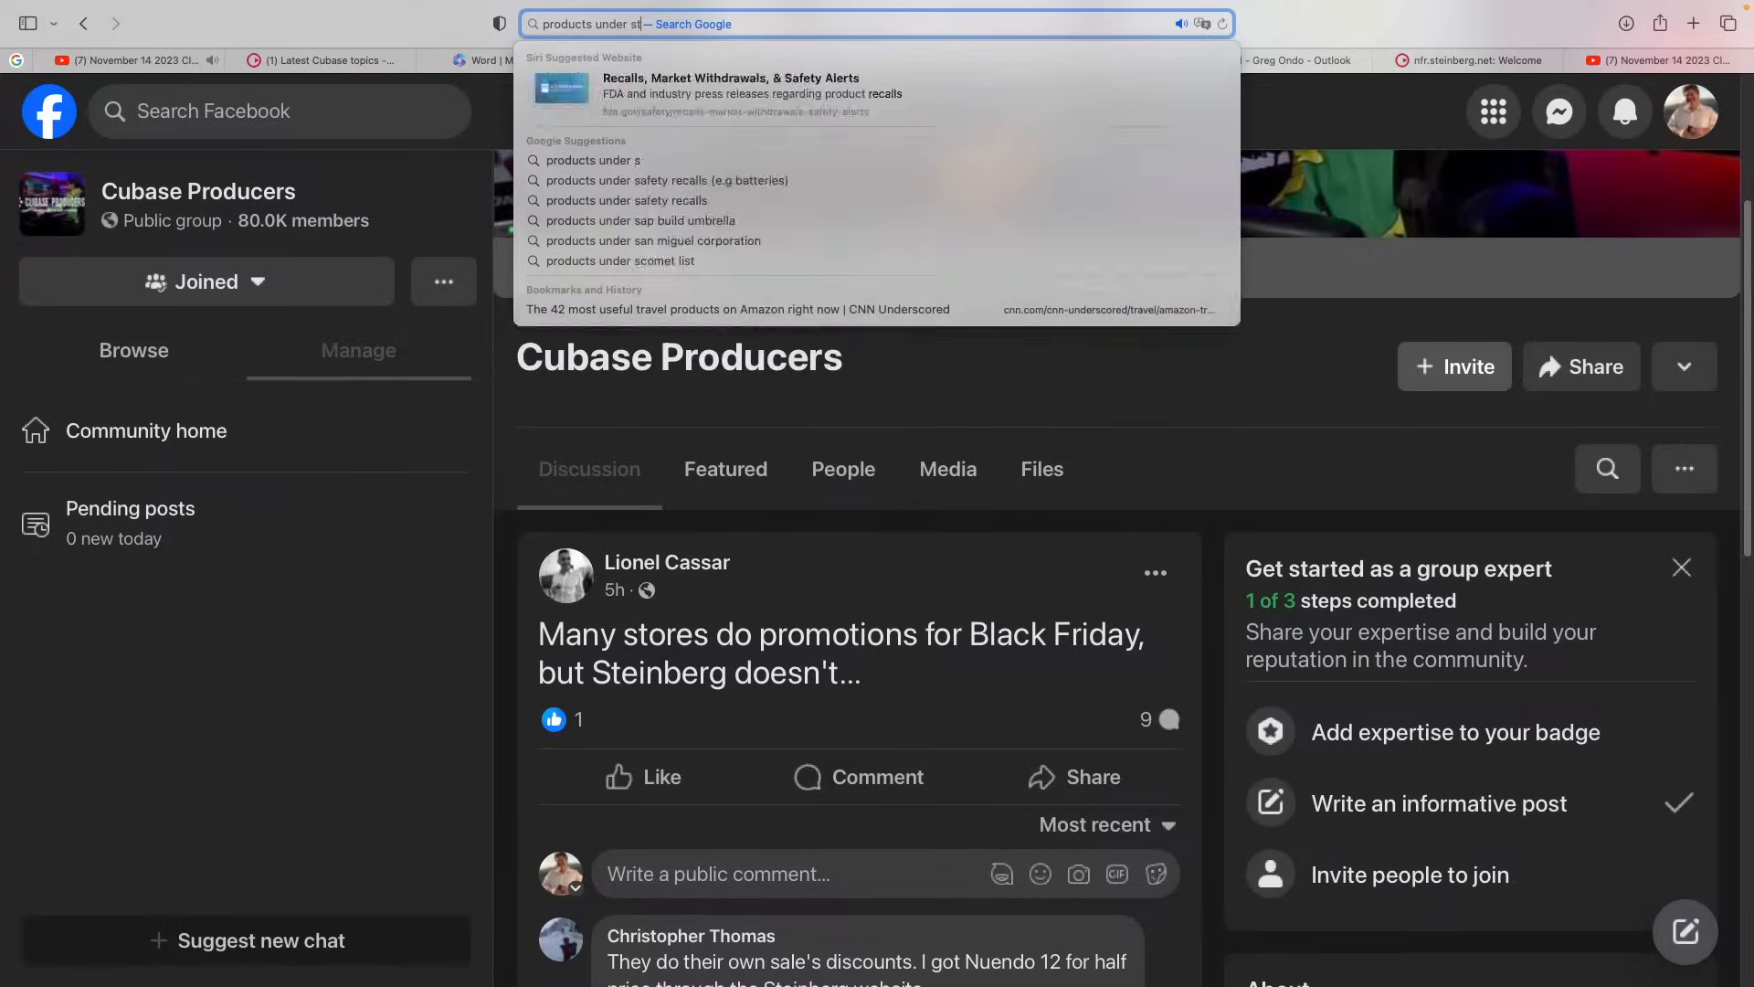
pyautogui.write('einberg')
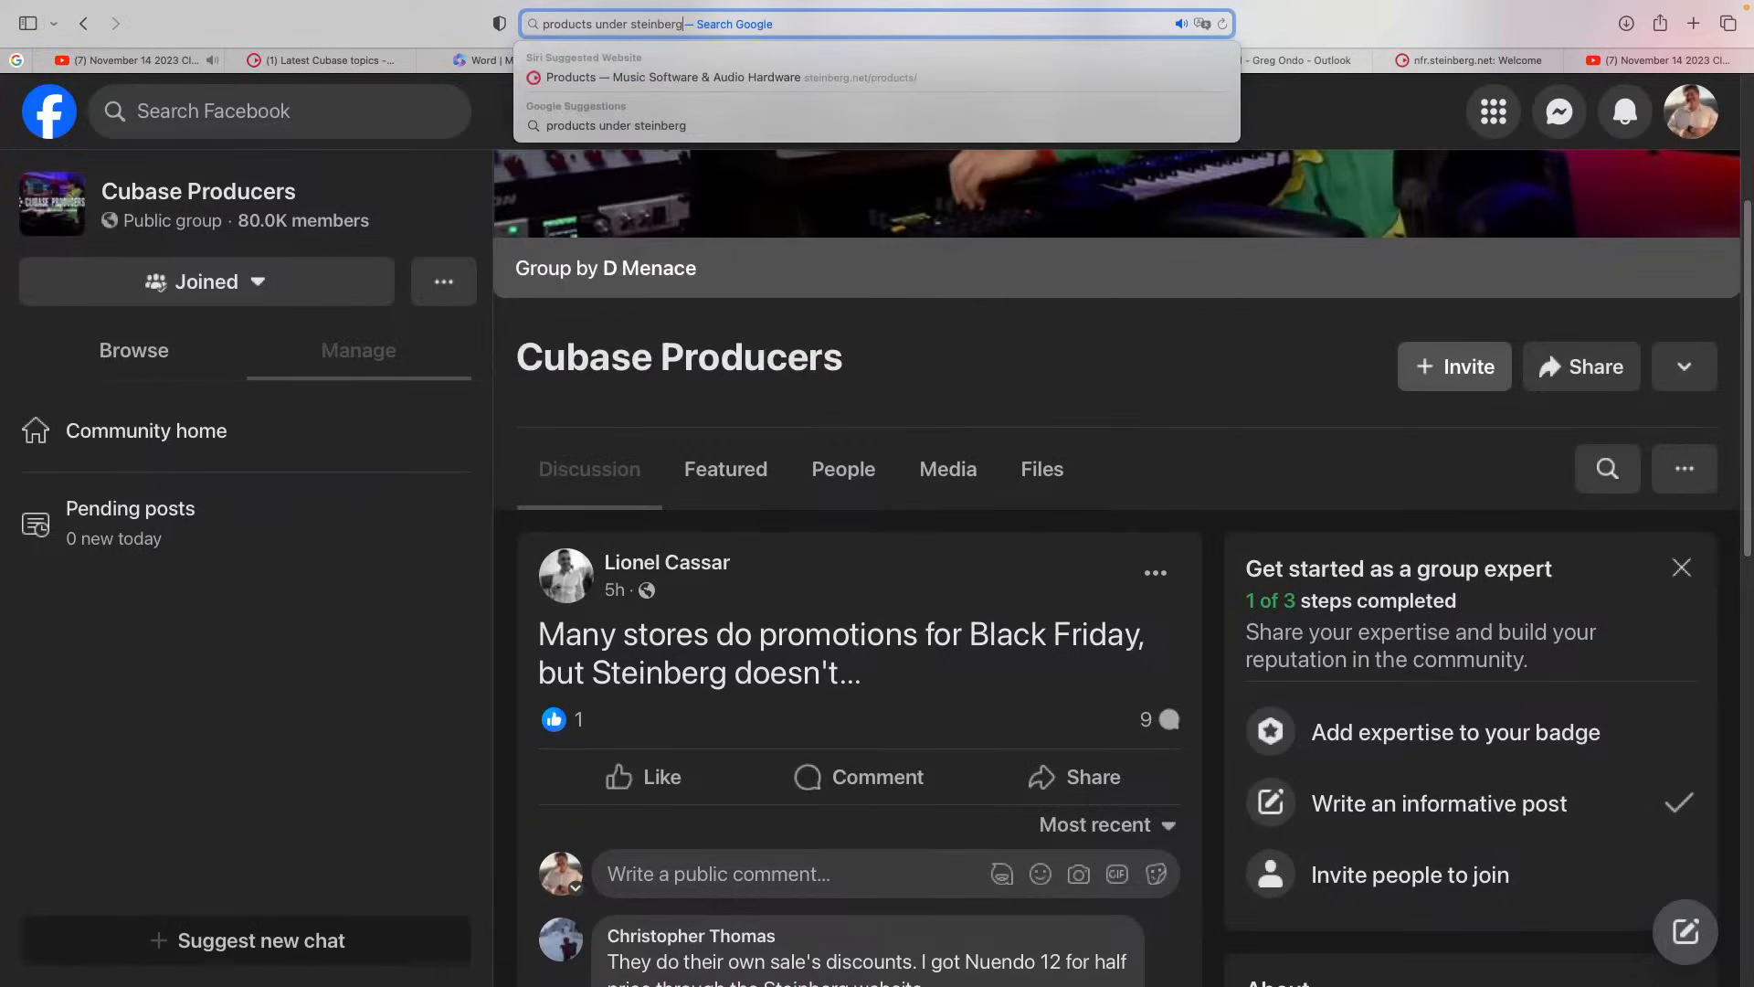
pyautogui.write(' licensing')
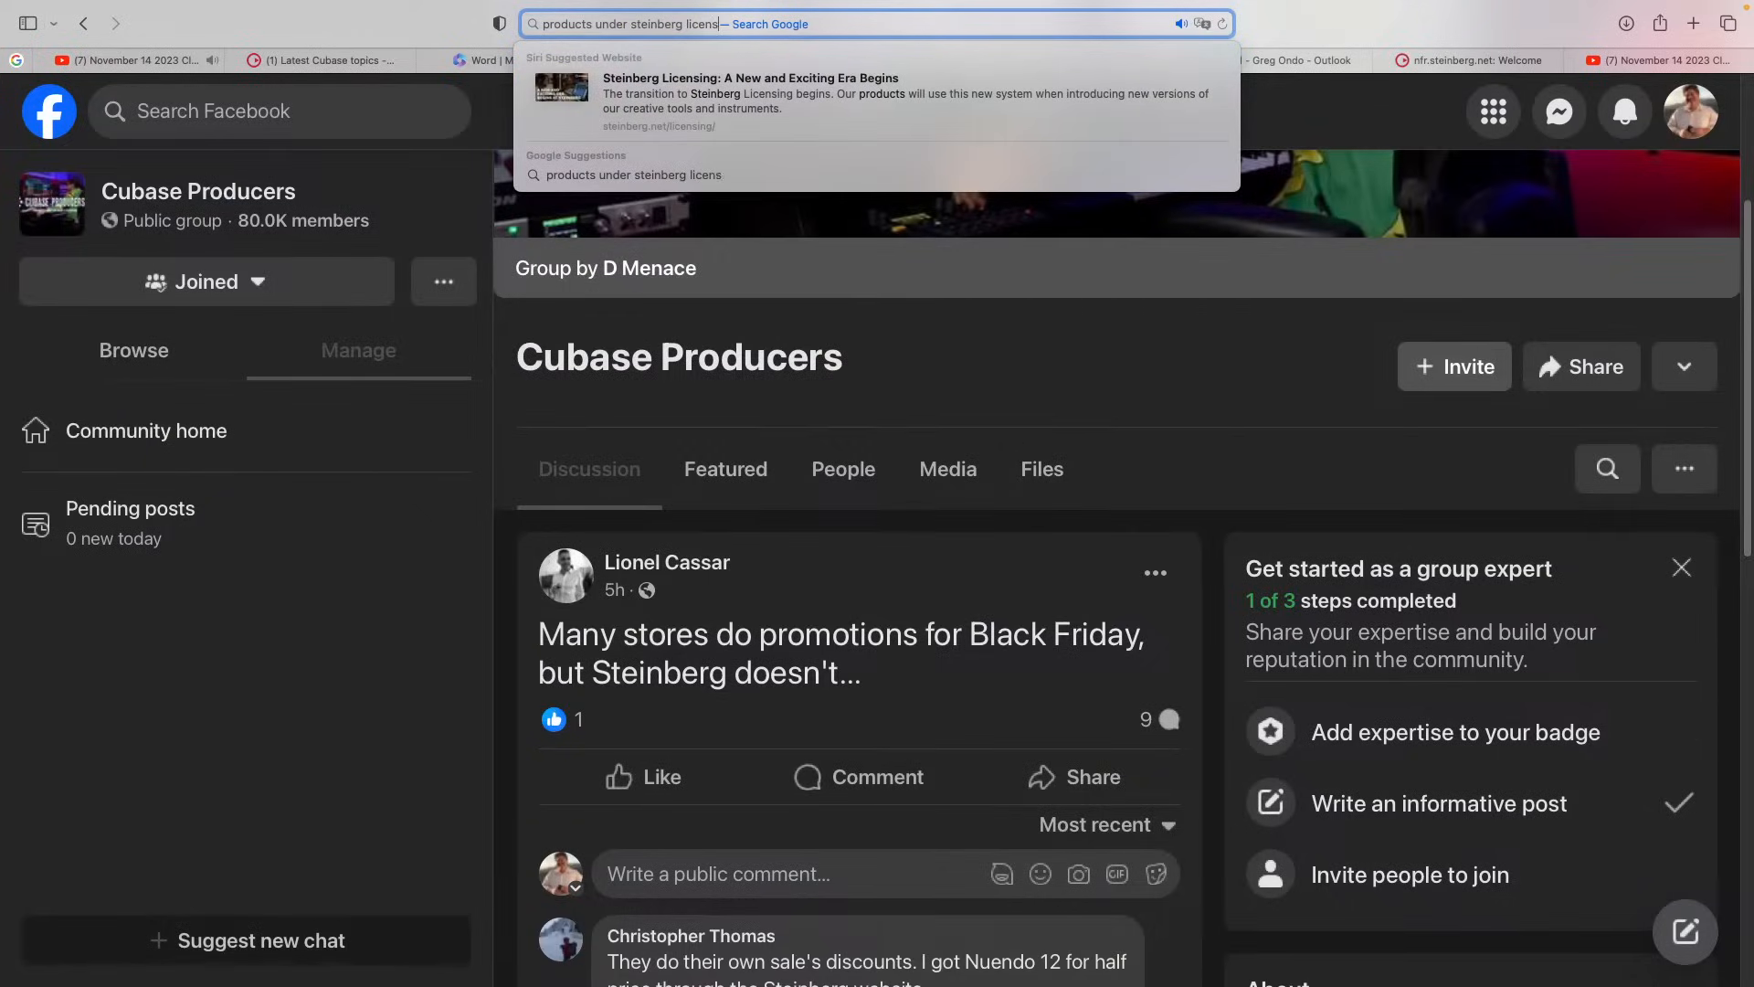
pyautogui.press('Return')
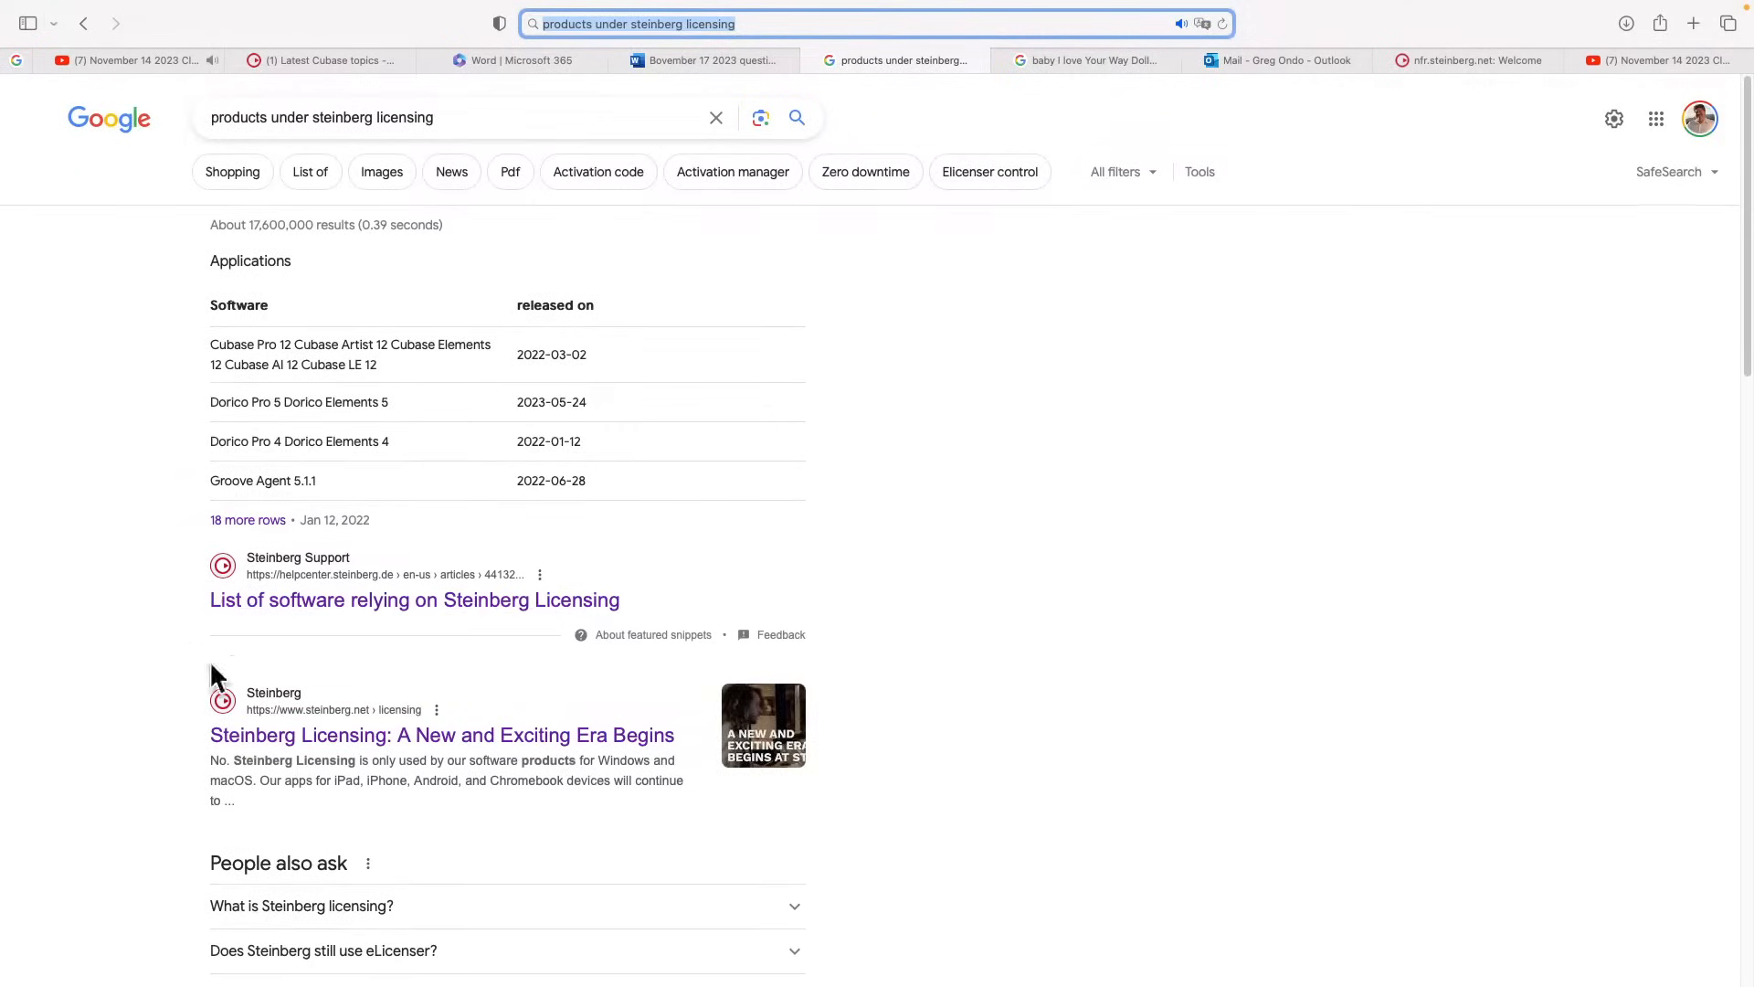
pyautogui.click(467, 603)
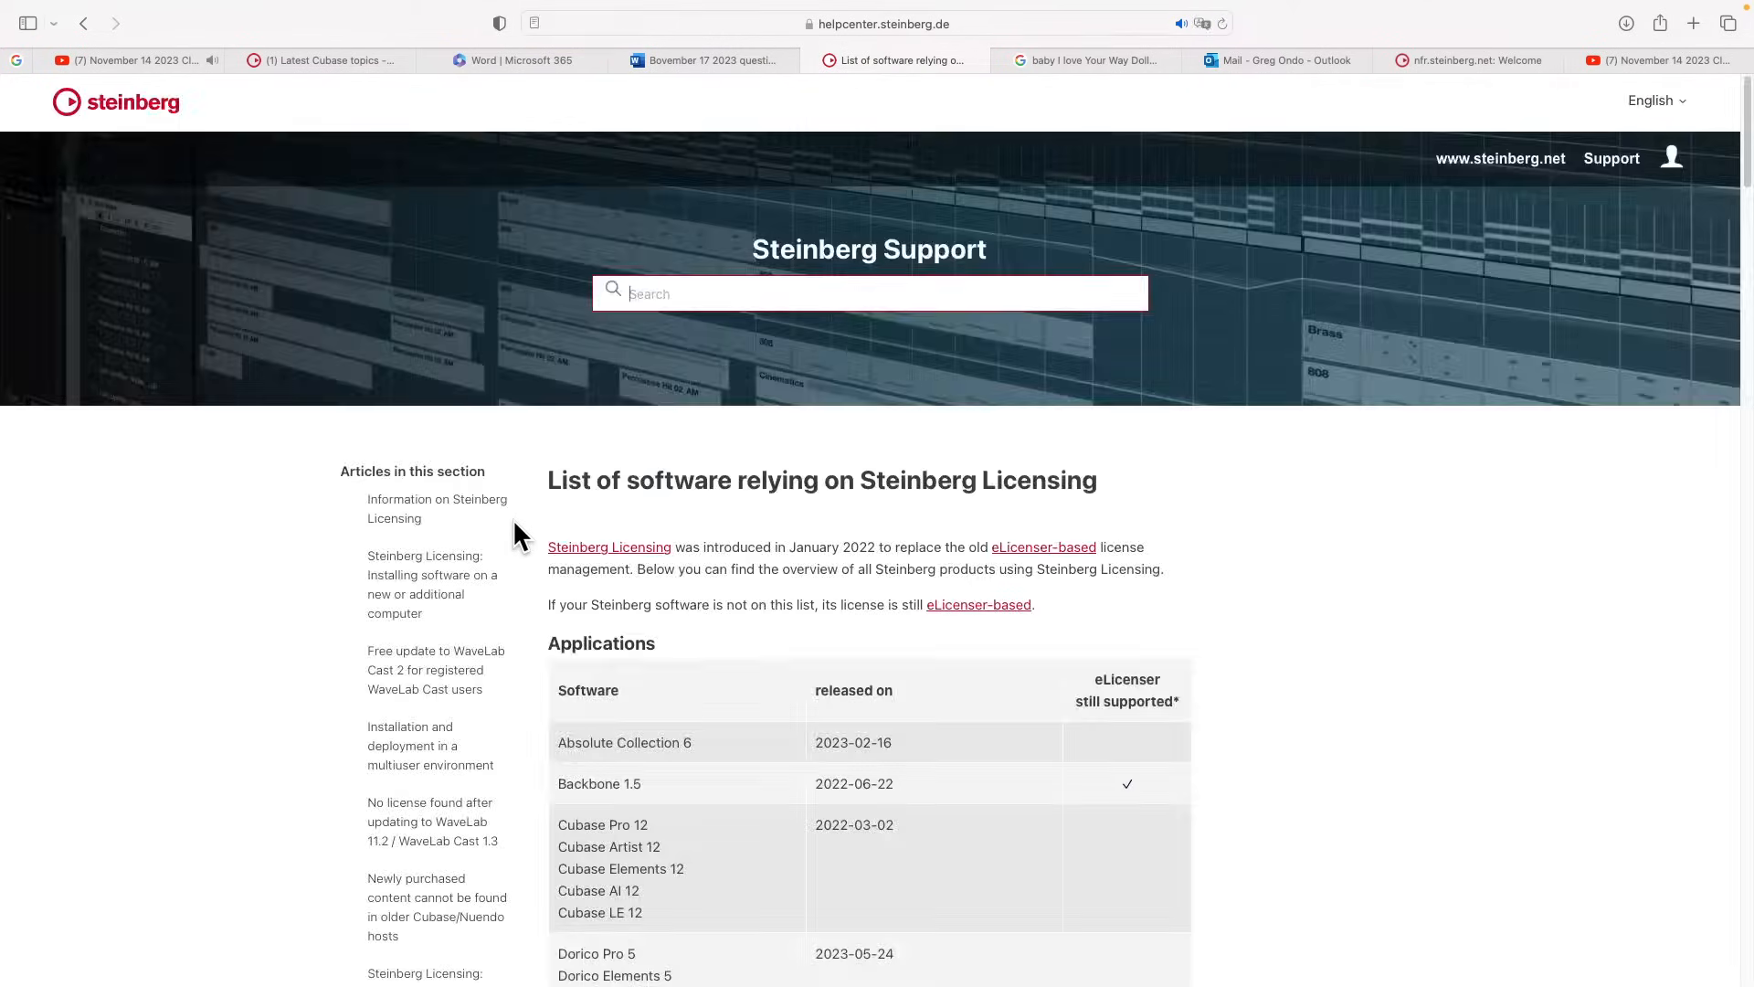
# Step: Examine the Applications and Sound Content tables for products using Steinberg Licensing, their release dates and remaining eLicenser support
pyautogui.scroll(-10, 736, 631)
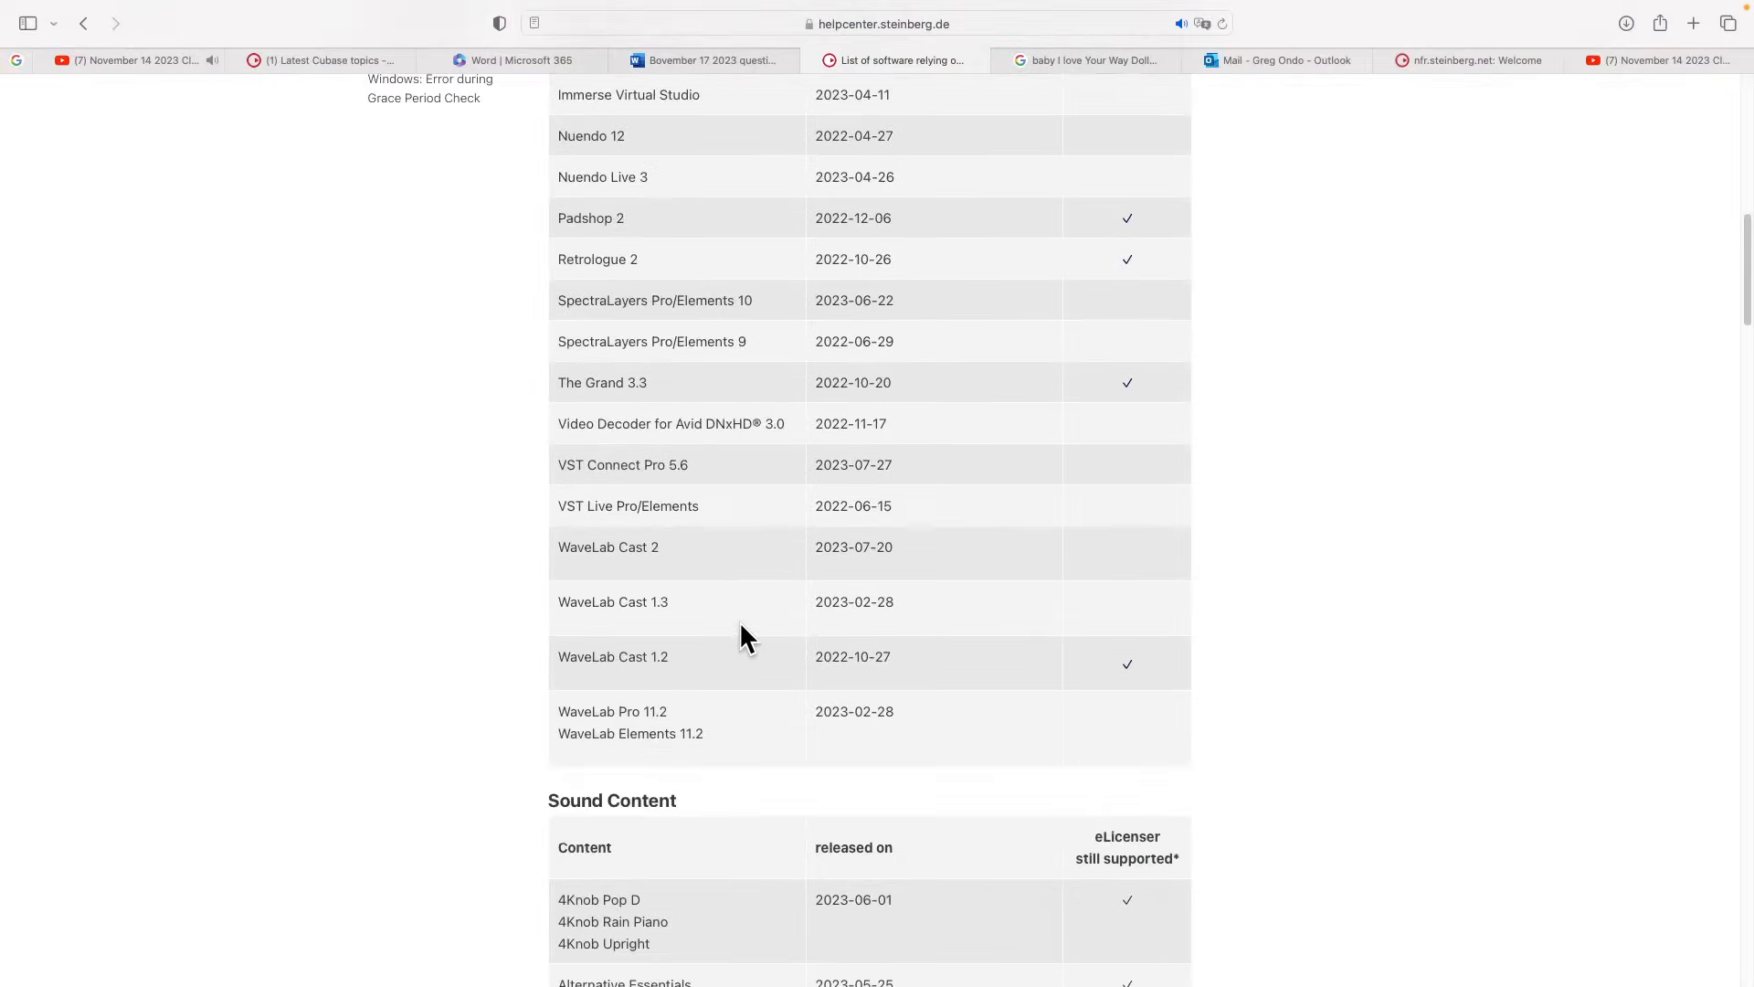
pyautogui.scroll(-11, 740, 626)
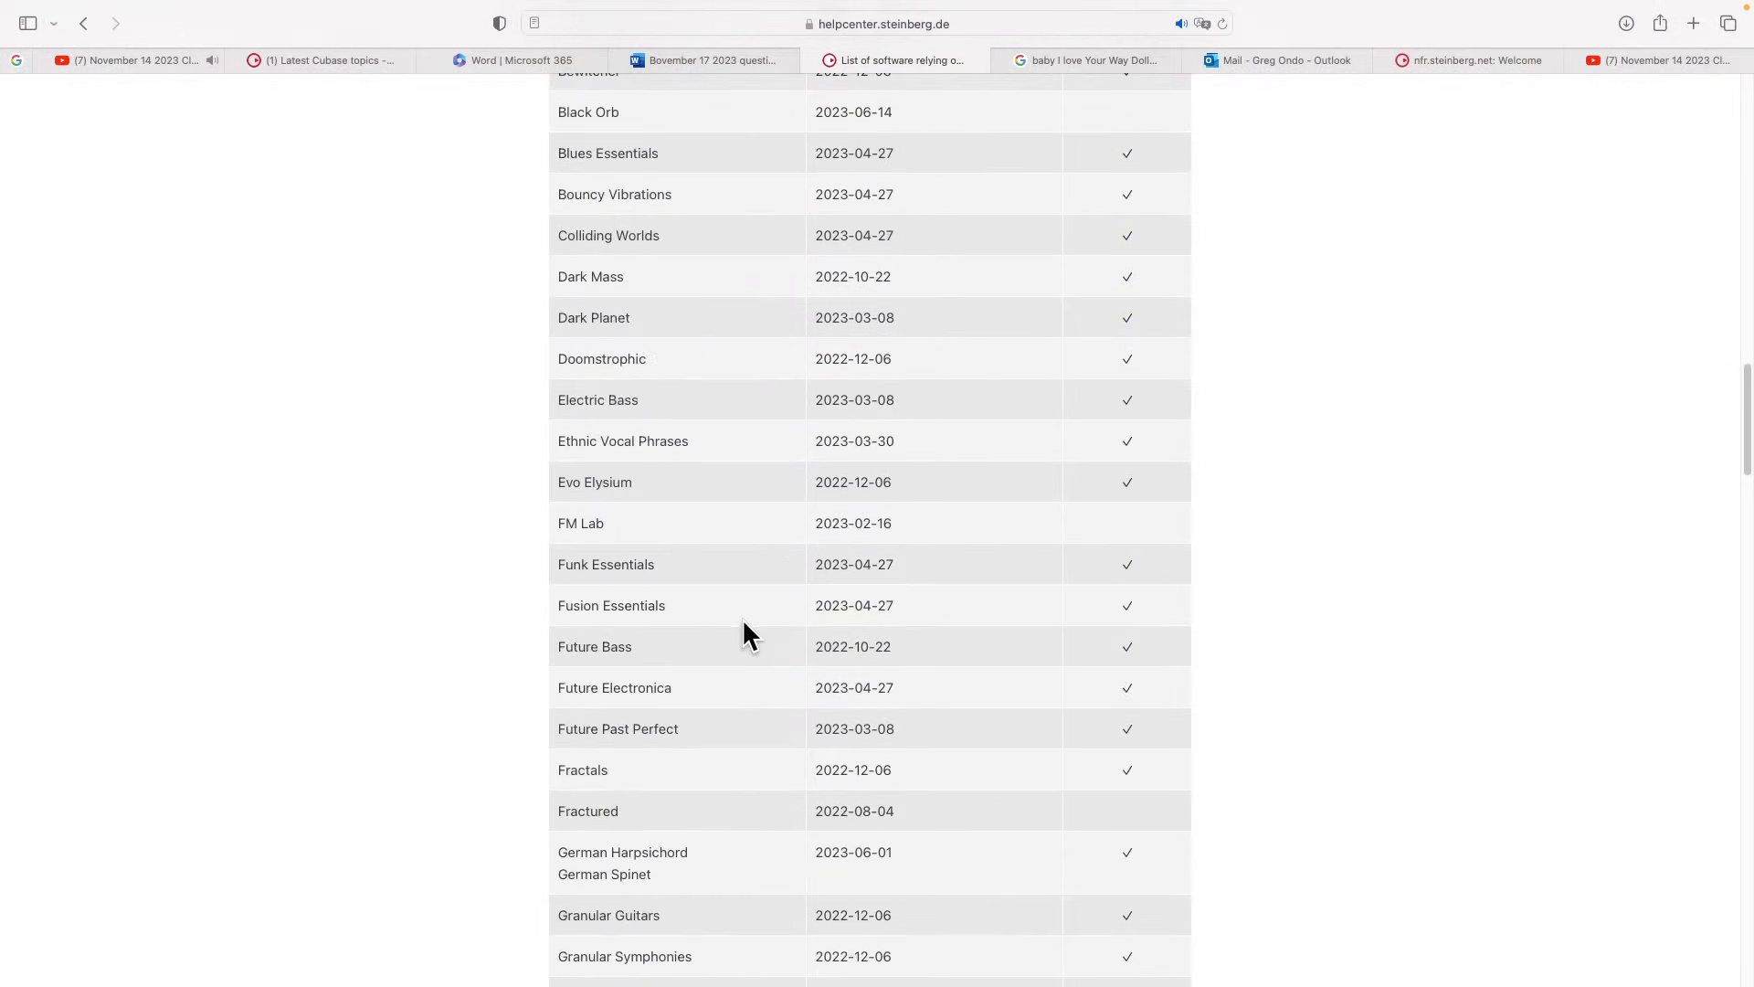
pyautogui.scroll(-5, 742, 618)
pyautogui.scroll(-2, 742, 618)
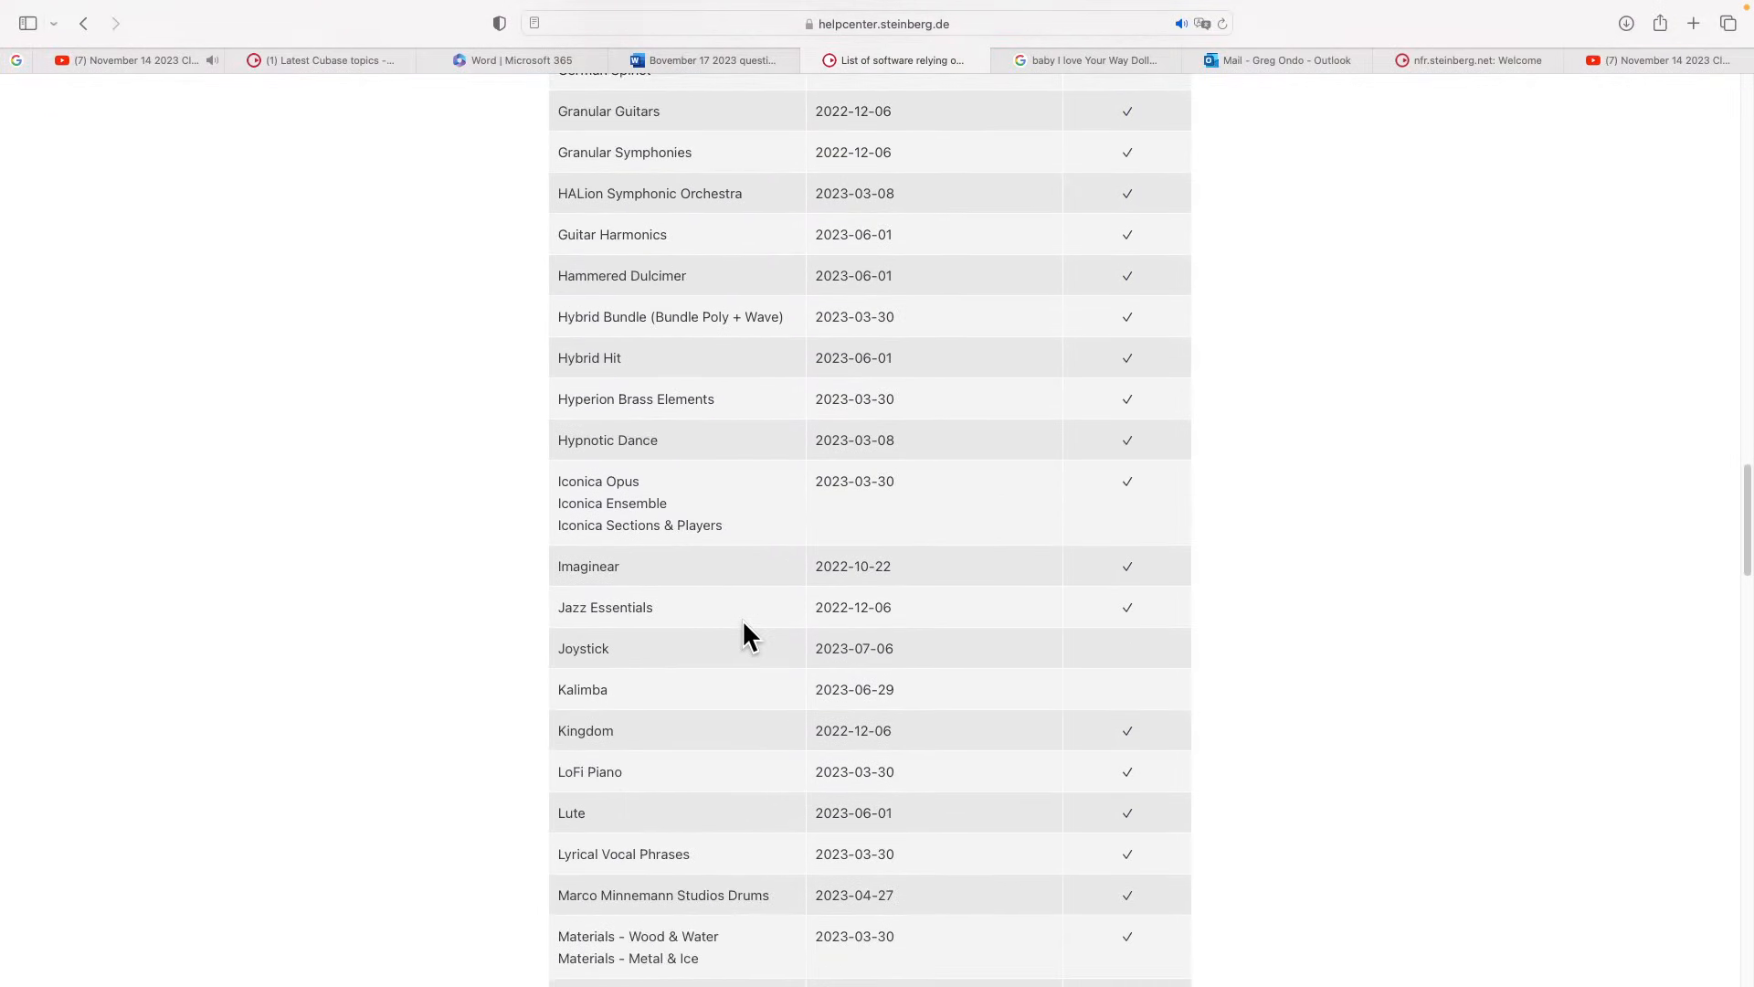
pyautogui.scroll(-2, 742, 618)
pyautogui.scroll(-6, 742, 618)
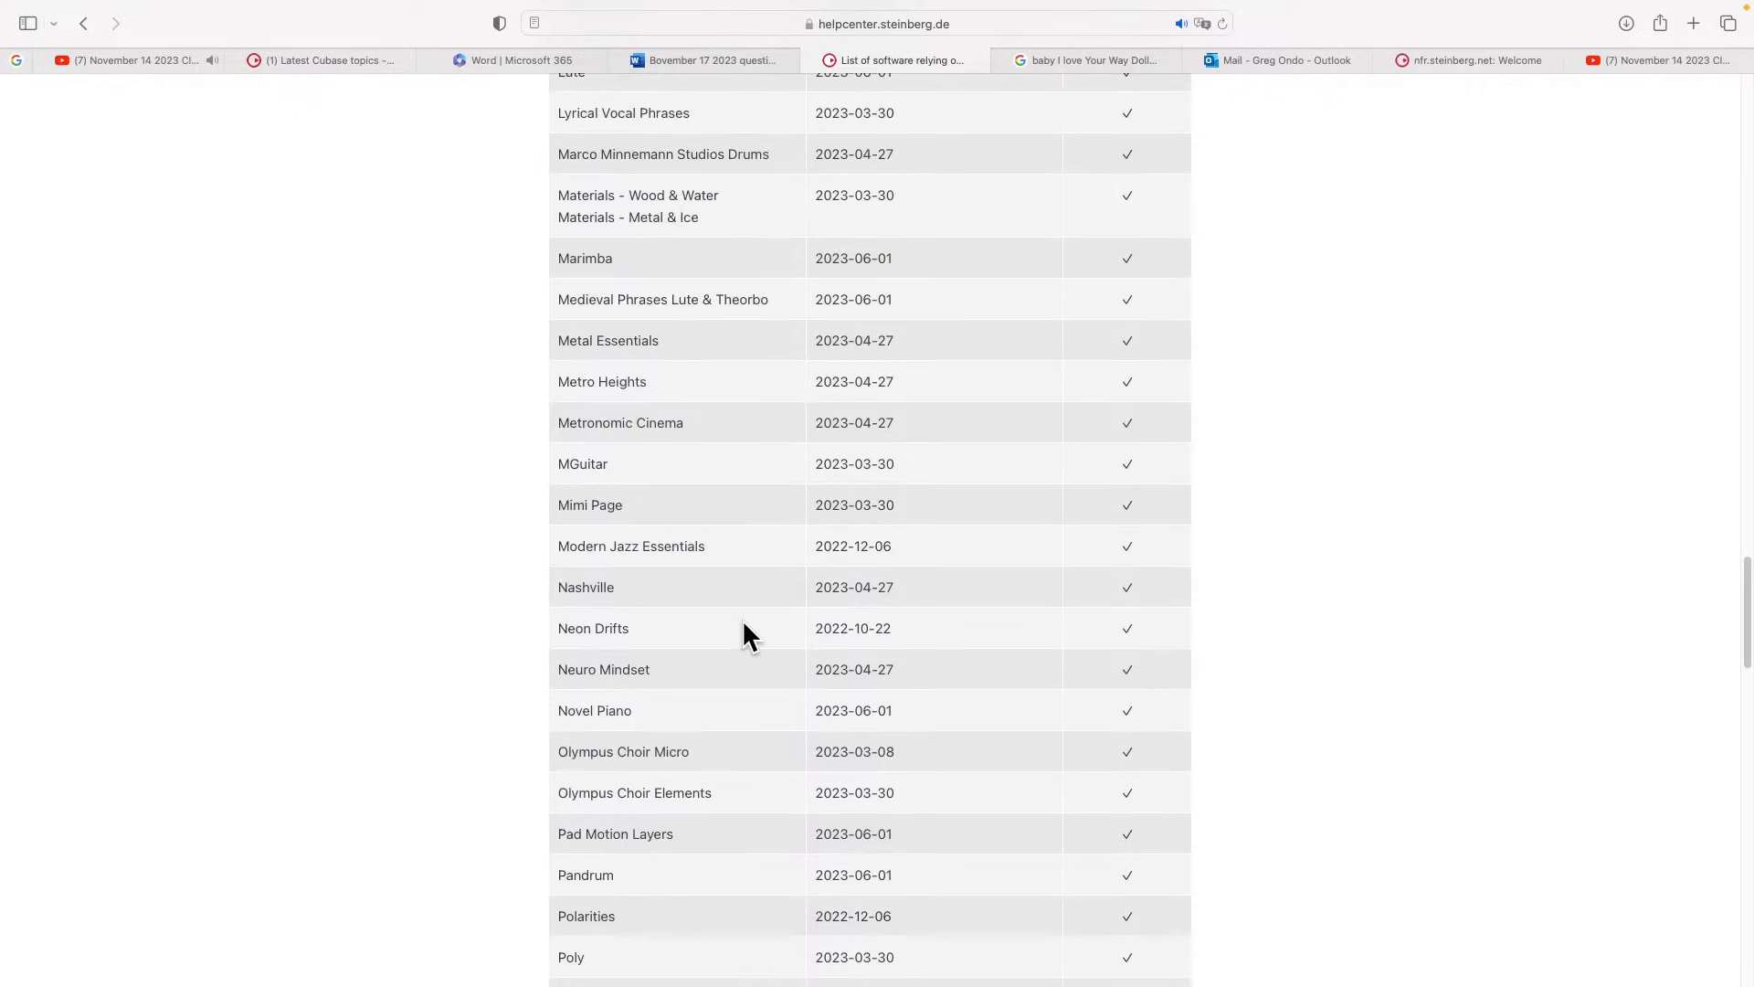
pyautogui.scroll(-2, 742, 631)
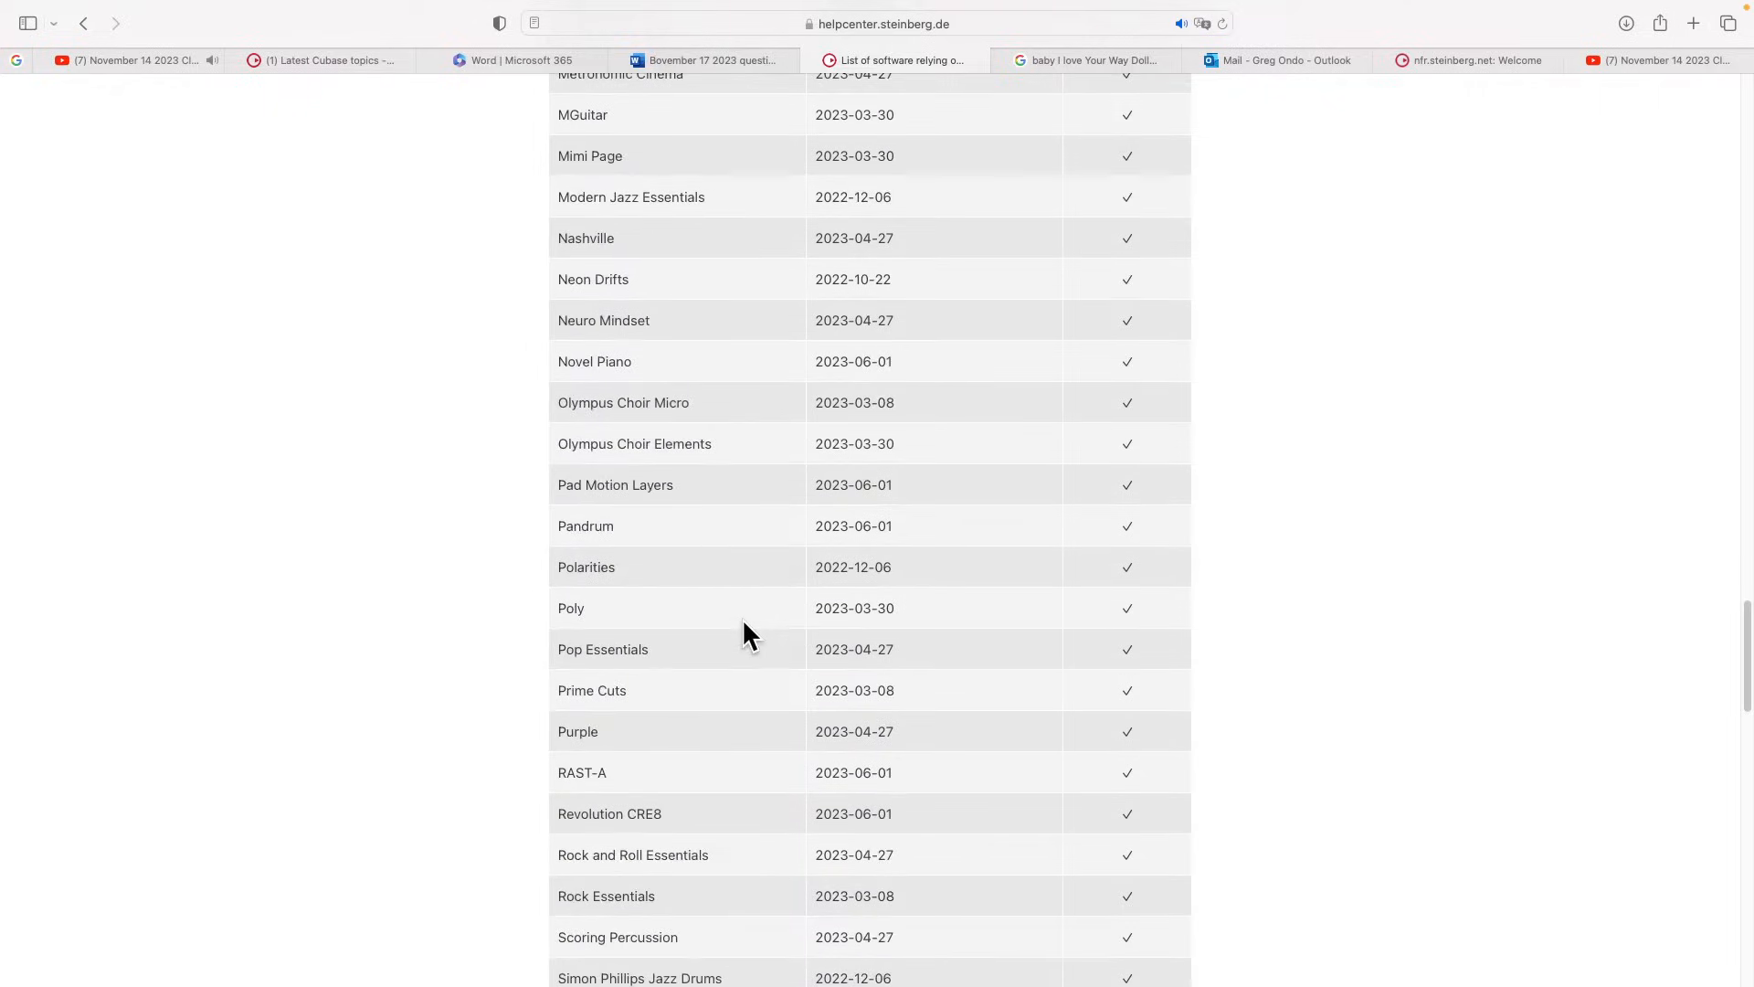
pyautogui.scroll(-1, 743, 624)
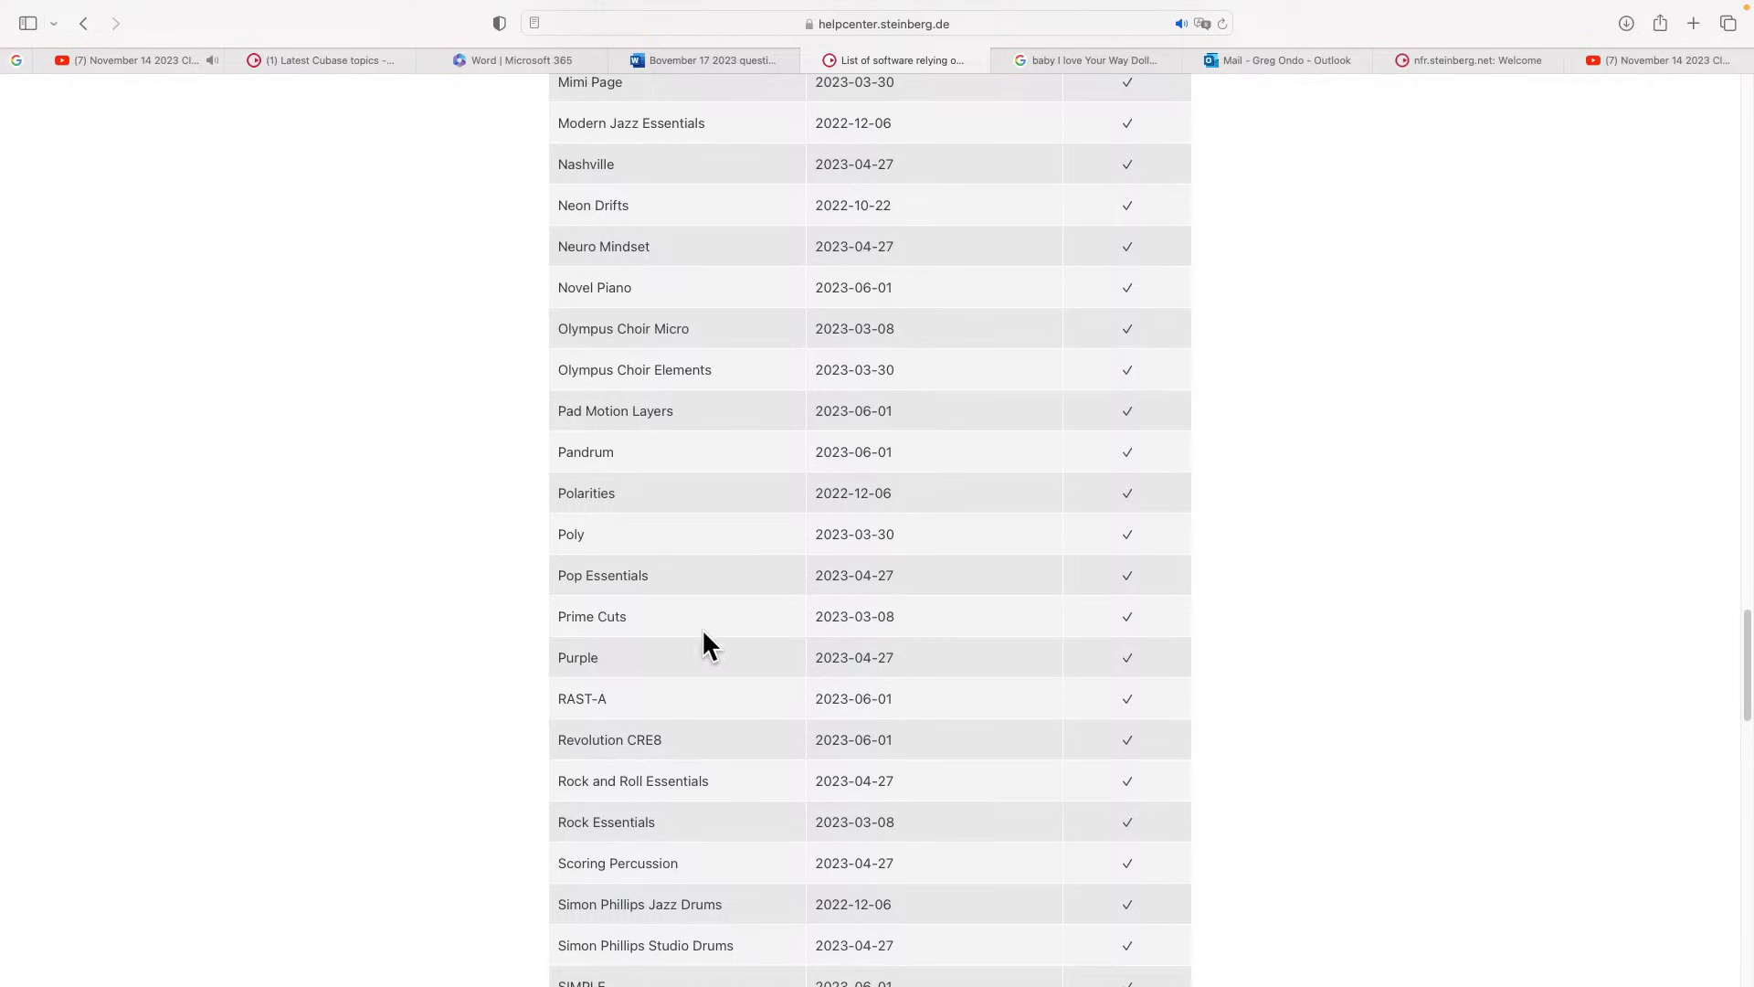
pyautogui.scroll(-5, 759, 520)
pyautogui.scroll(-3, 709, 420)
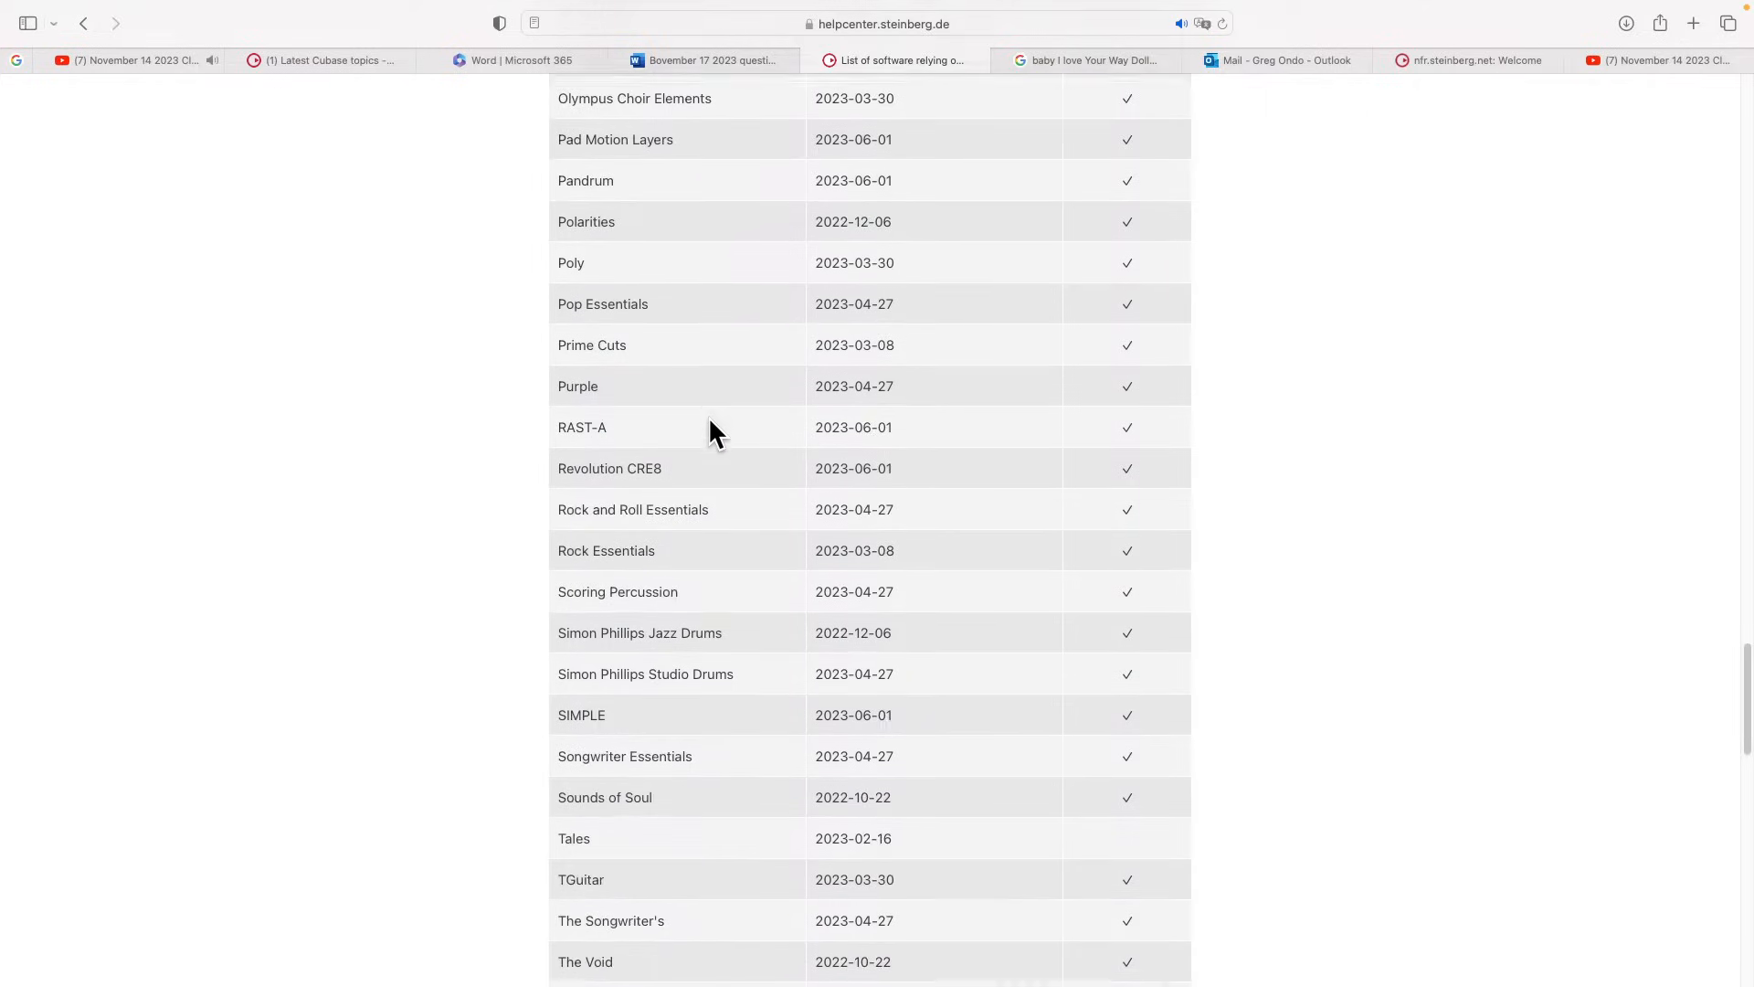
pyautogui.scroll(-3, 709, 422)
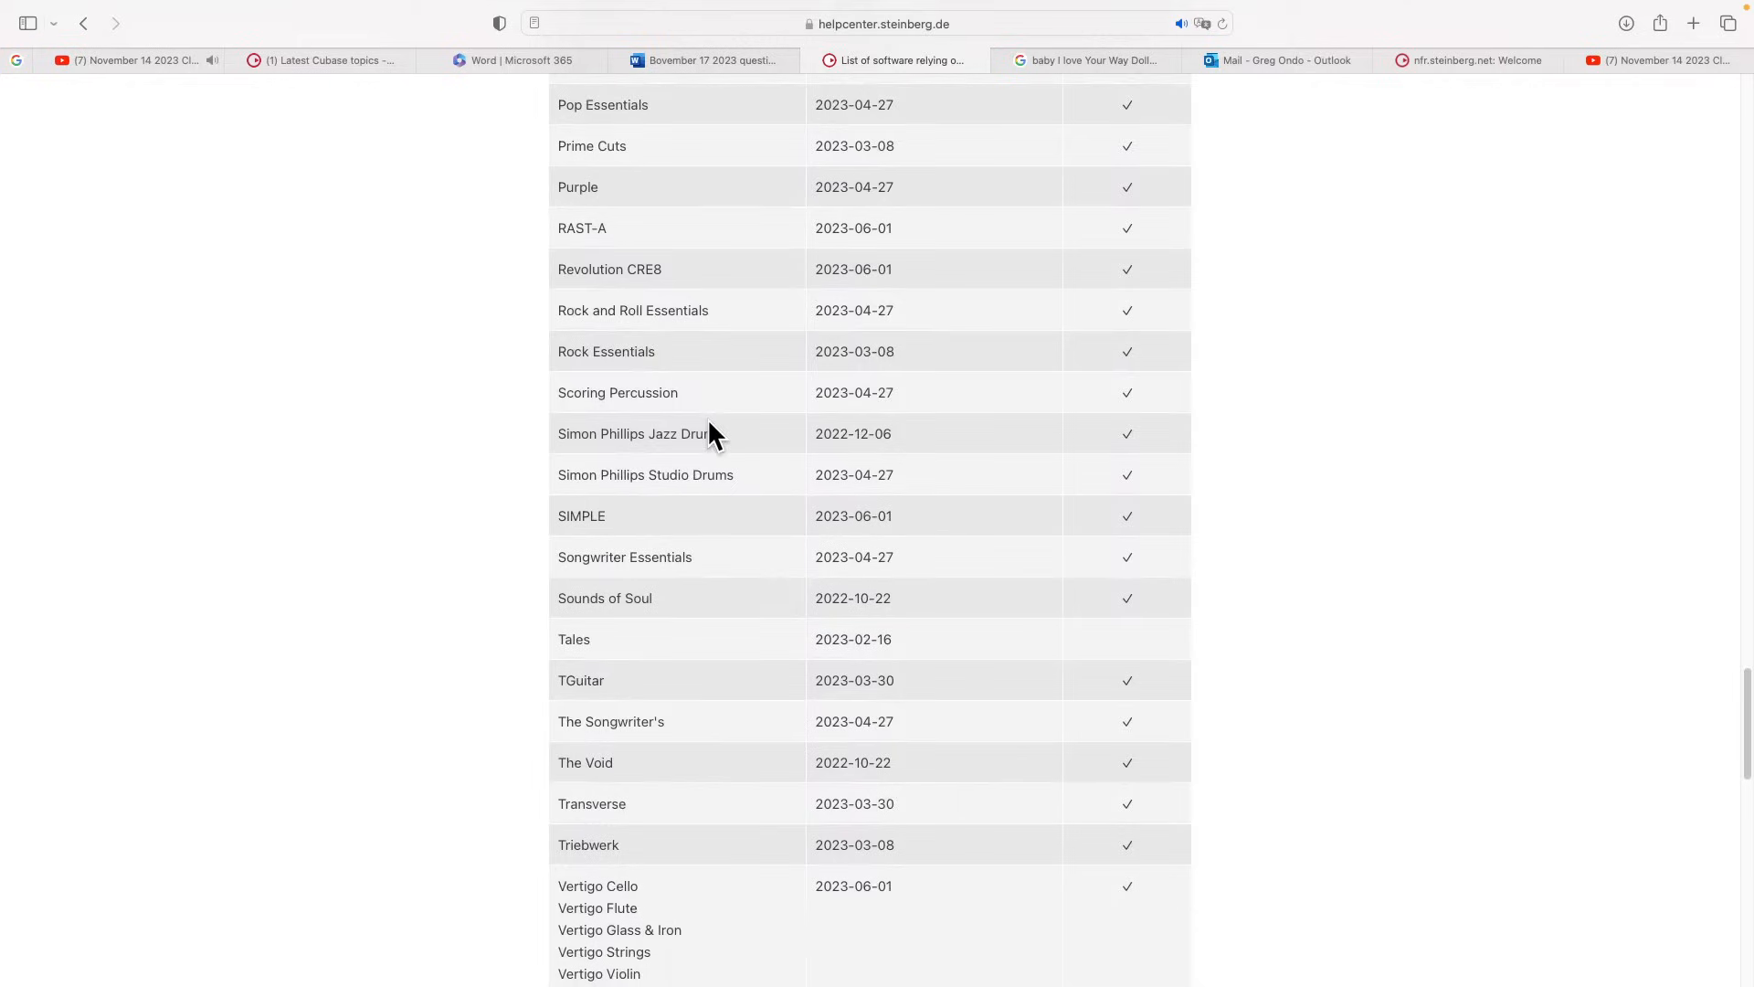
pyautogui.scroll(-5, 708, 421)
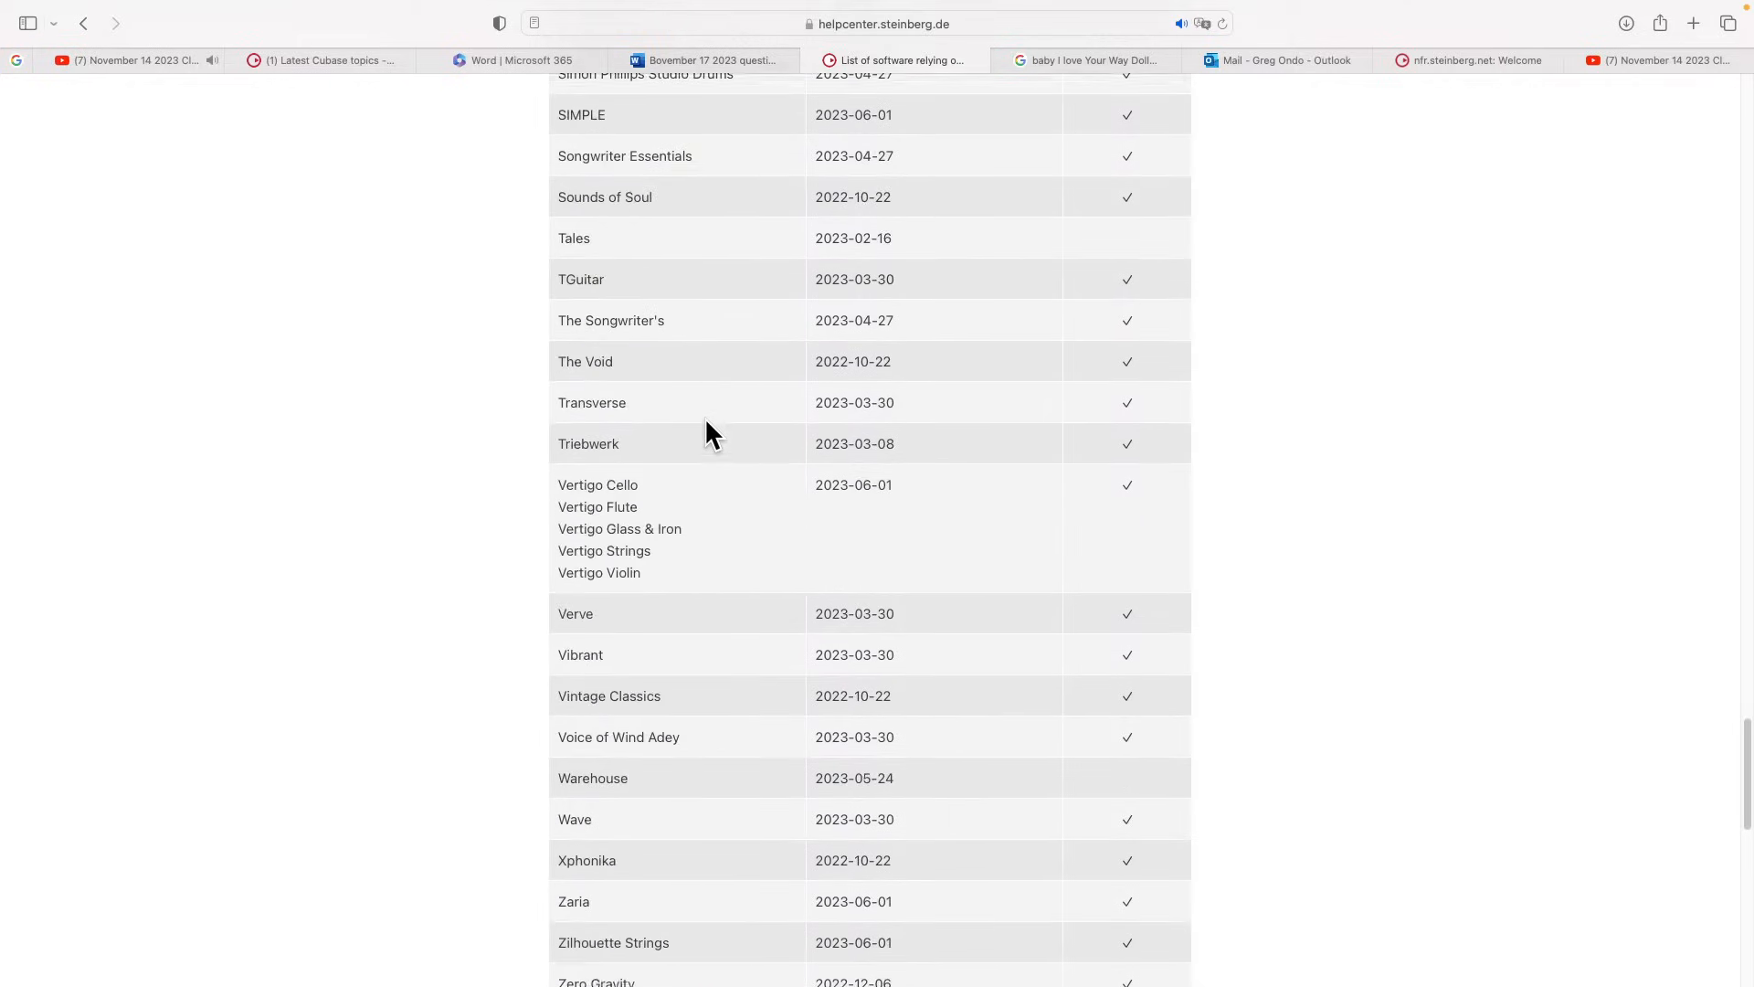
pyautogui.scroll(-2, 707, 422)
pyautogui.scroll(10, 706, 422)
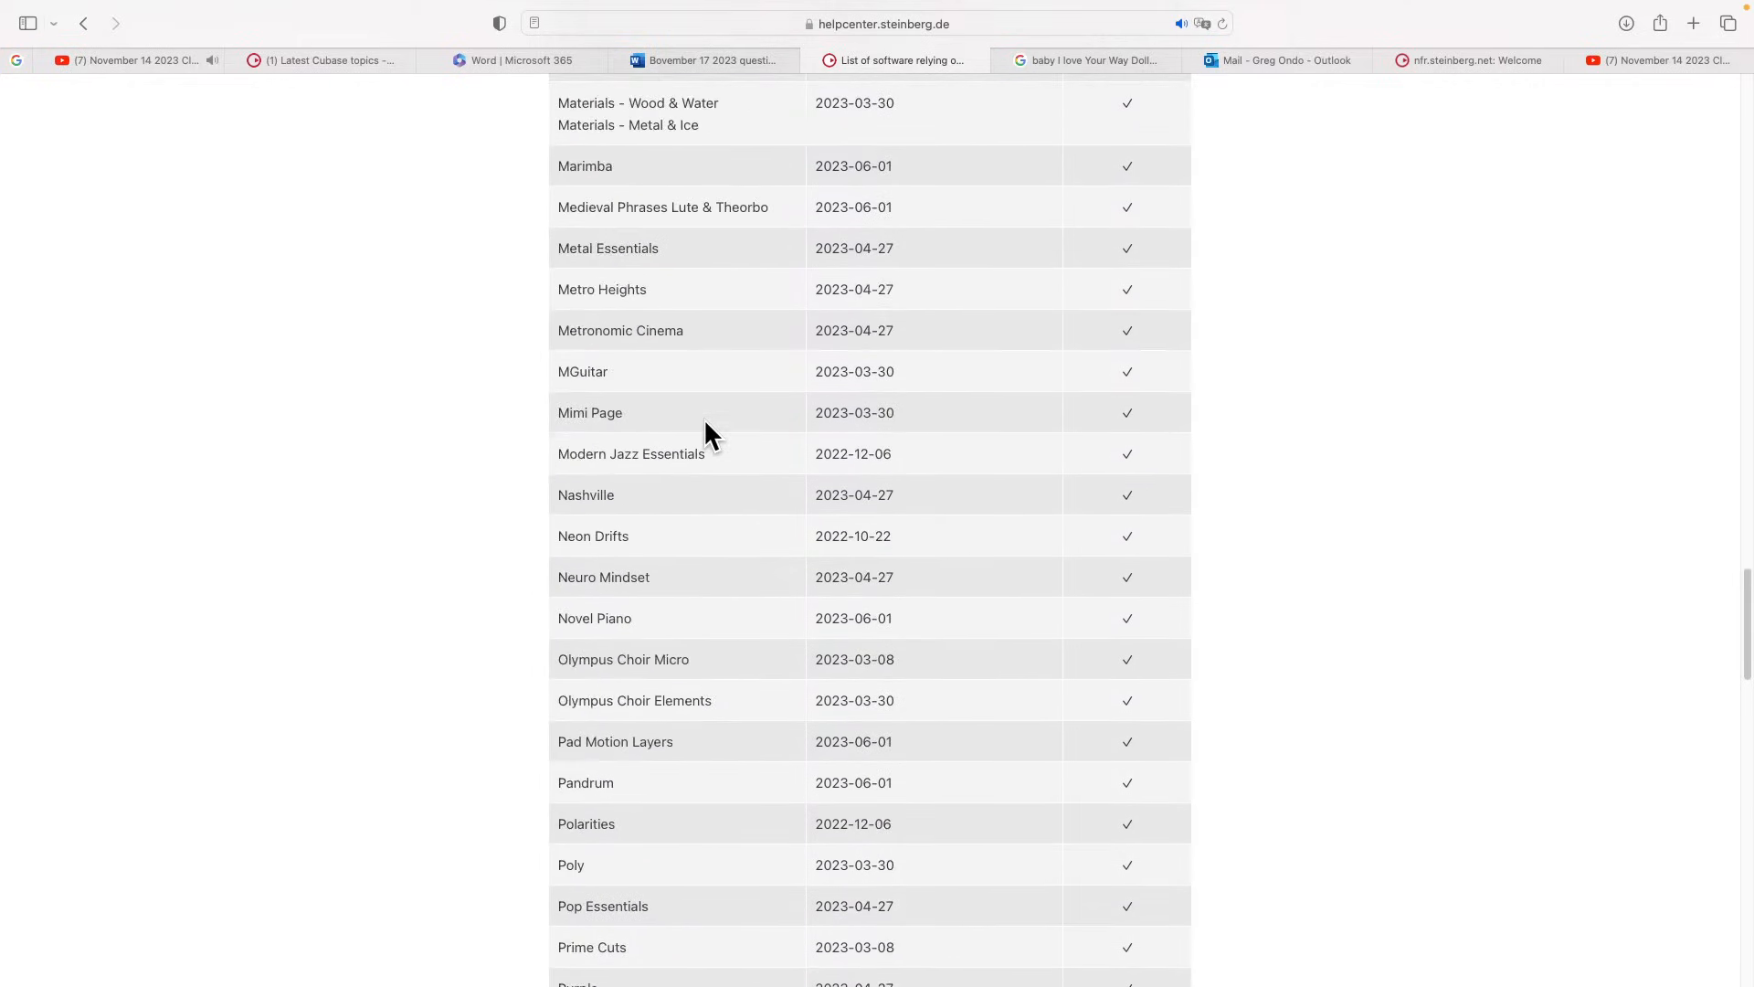
pyautogui.scroll(5, 703, 435)
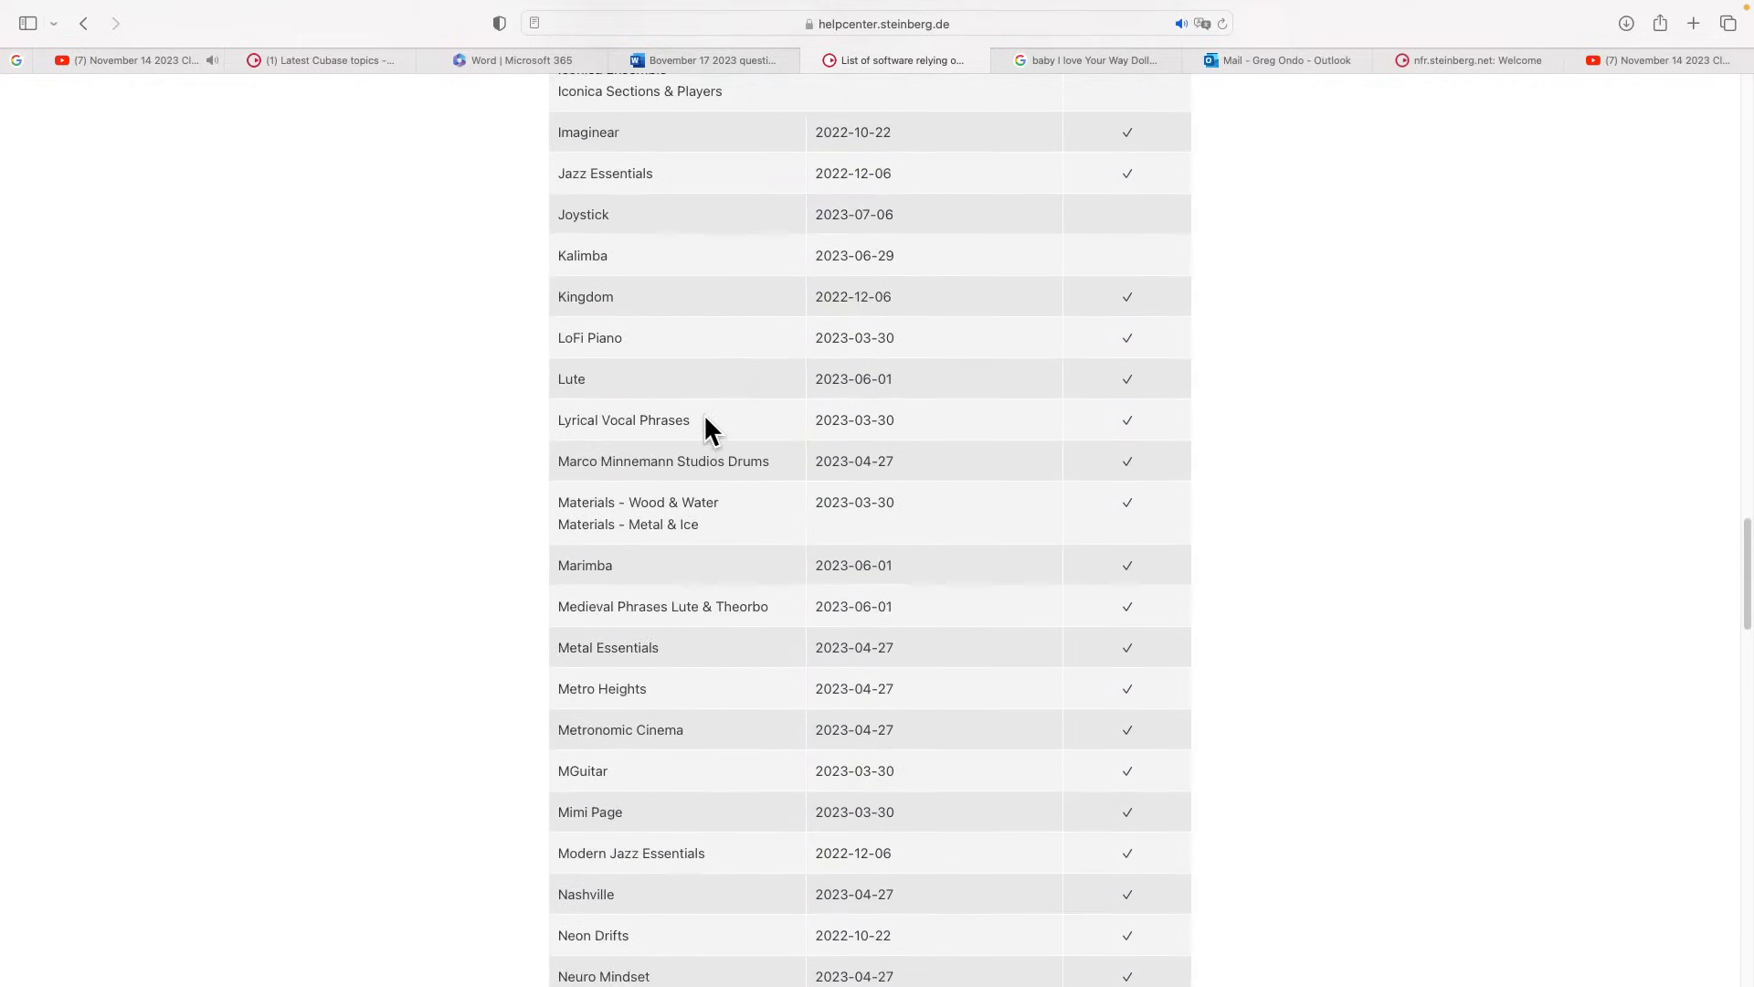
pyautogui.scroll(5, 706, 418)
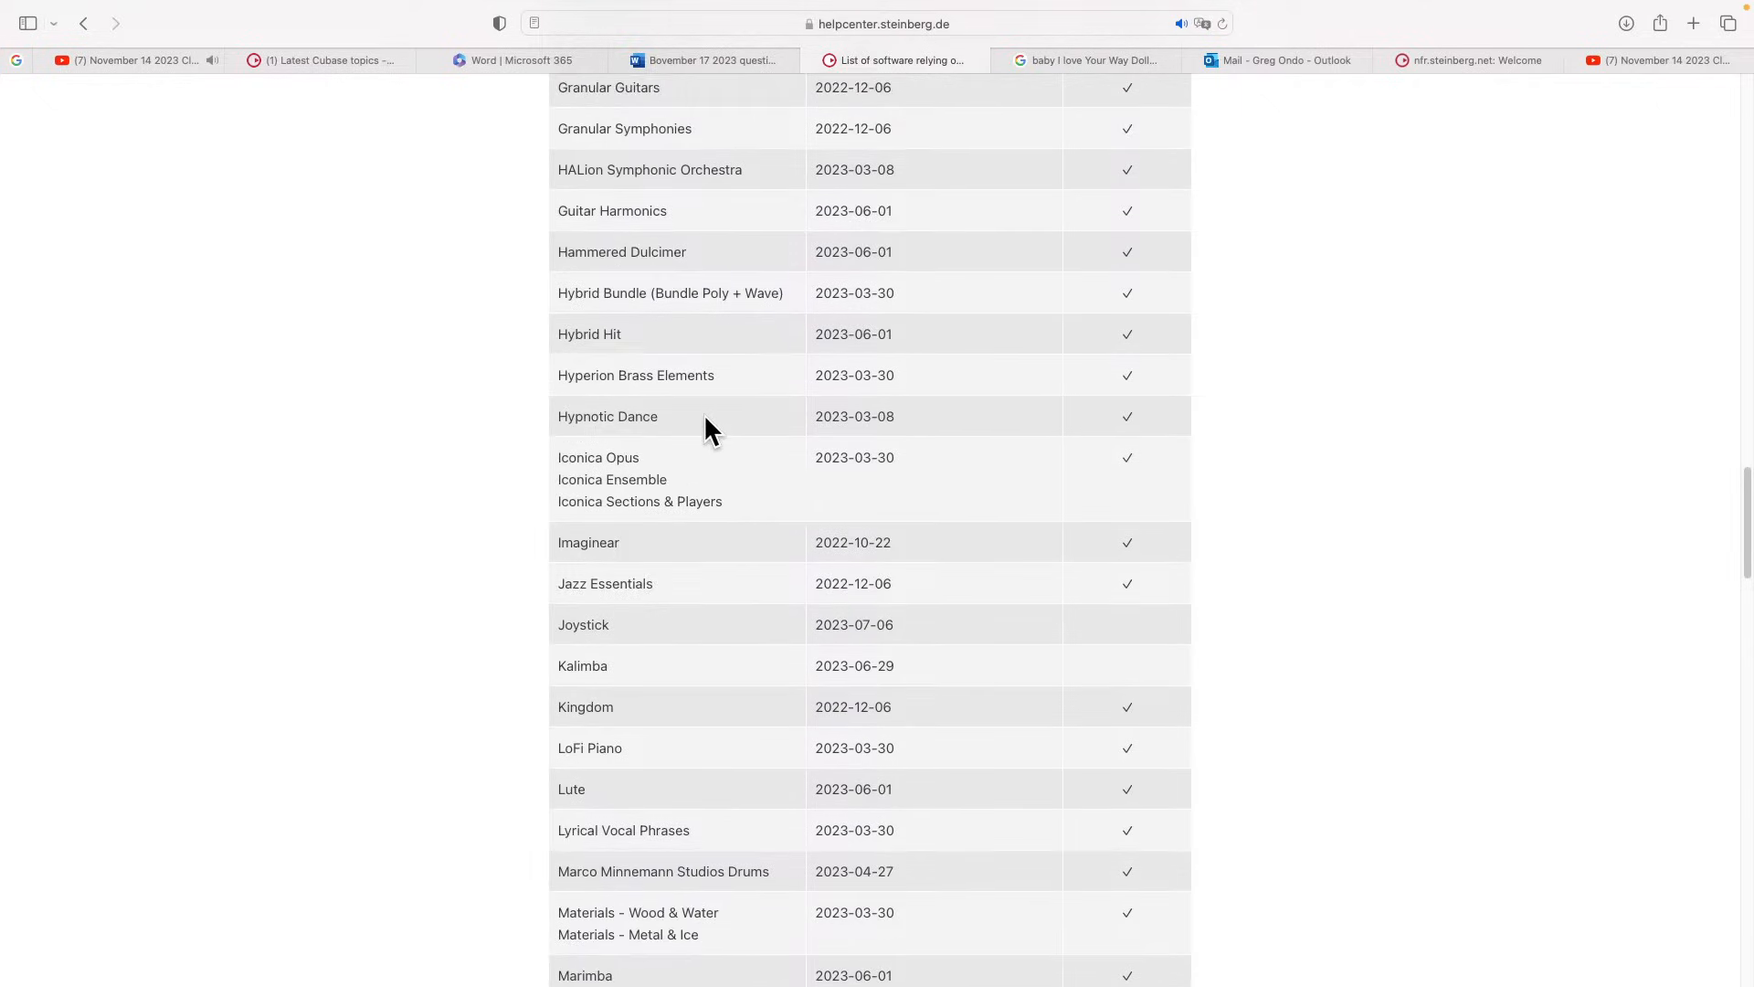
pyautogui.scroll(3, 705, 420)
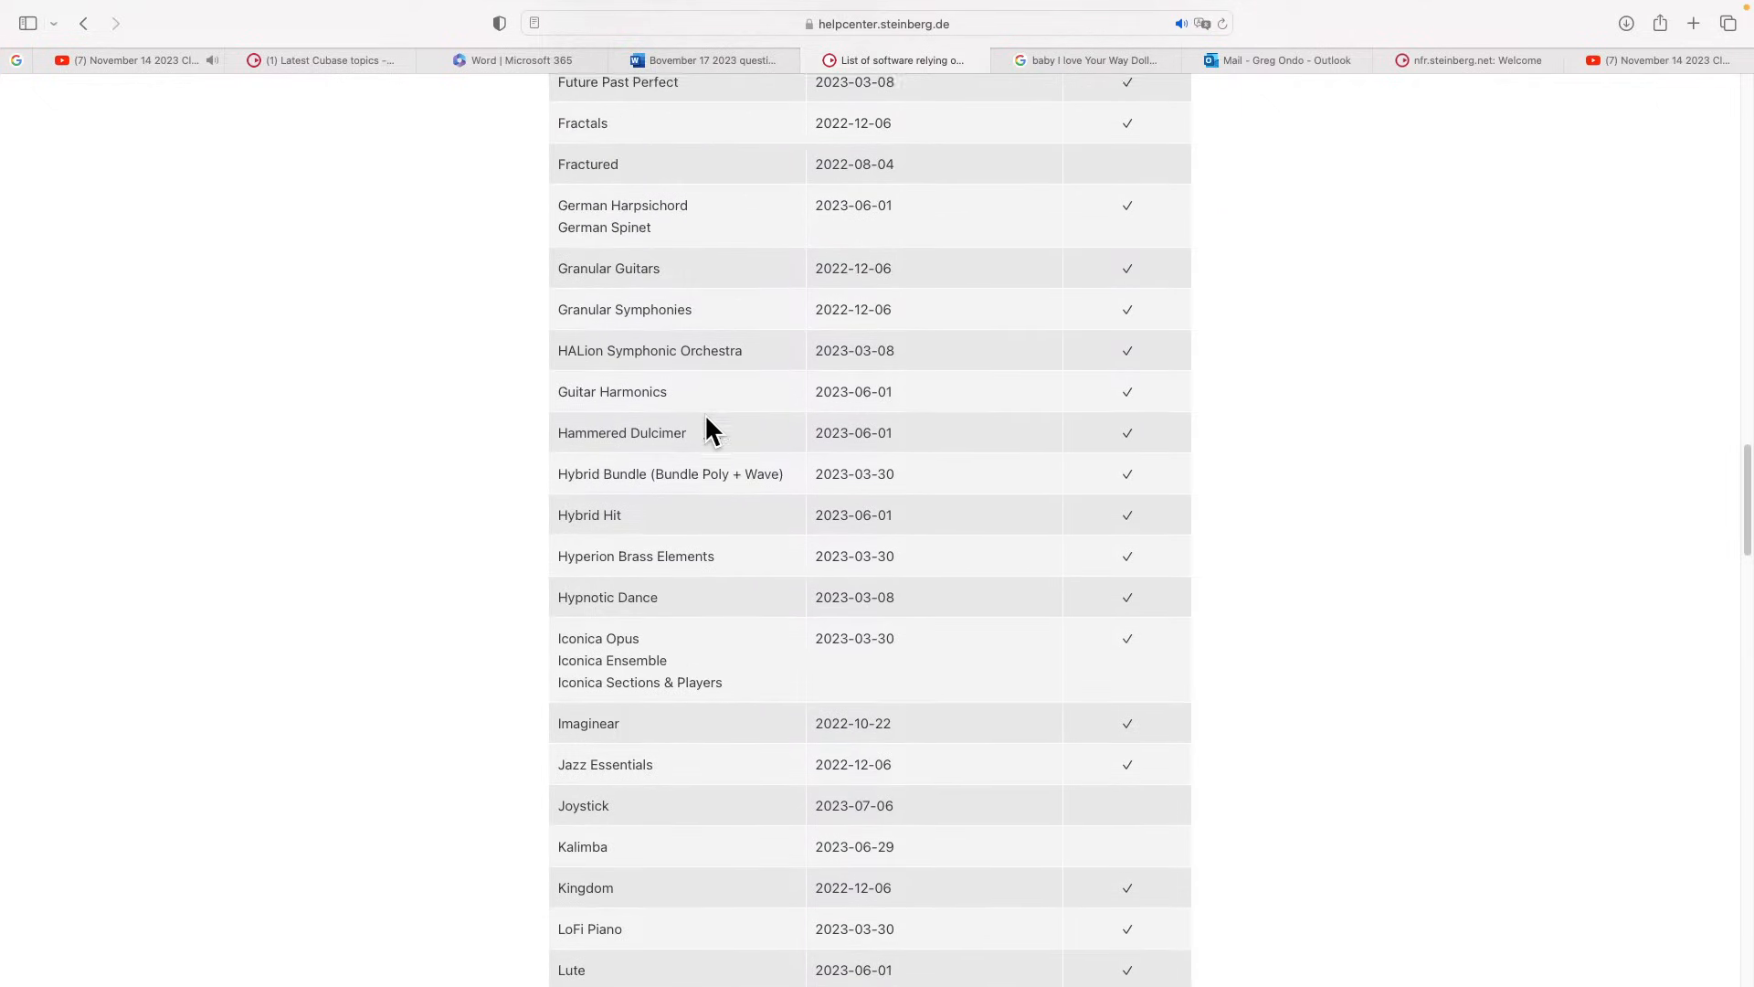
pyautogui.scroll(3, 707, 420)
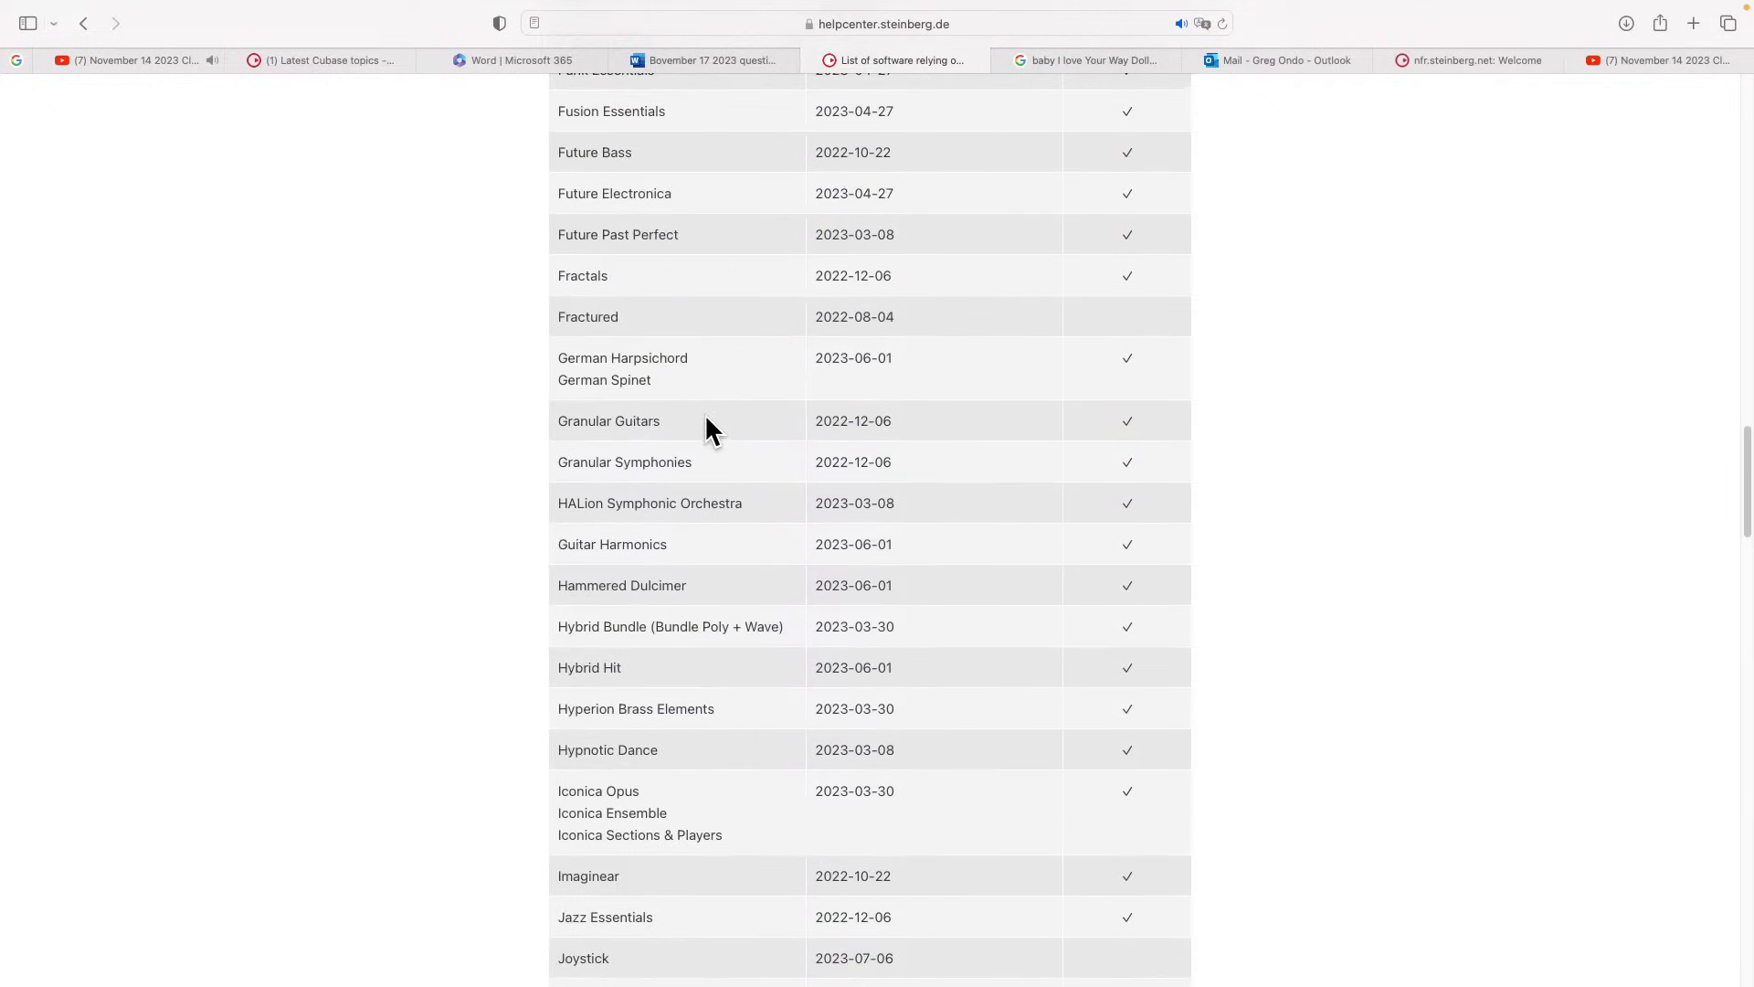
# Step: Look back up through the Sound Content table's entries toward its alphabetical beginning, checking release dates and remaining eLicenser support
pyautogui.scroll(7, 704, 413)
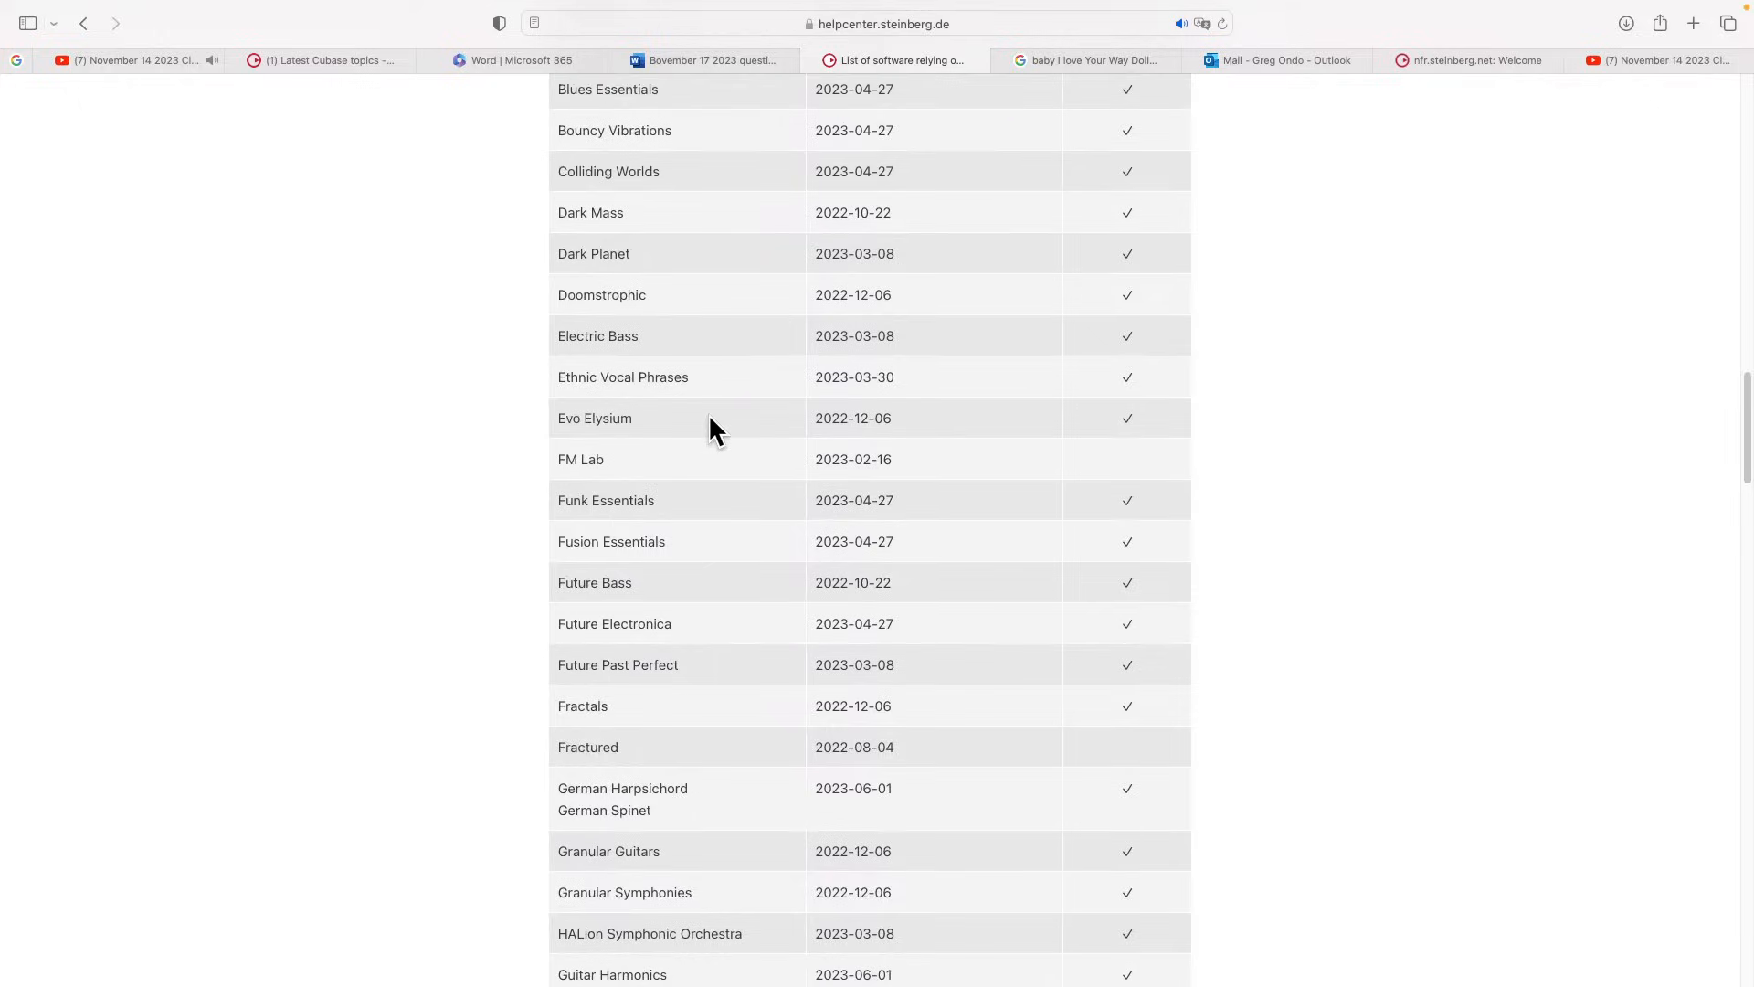
pyautogui.scroll(3, 709, 413)
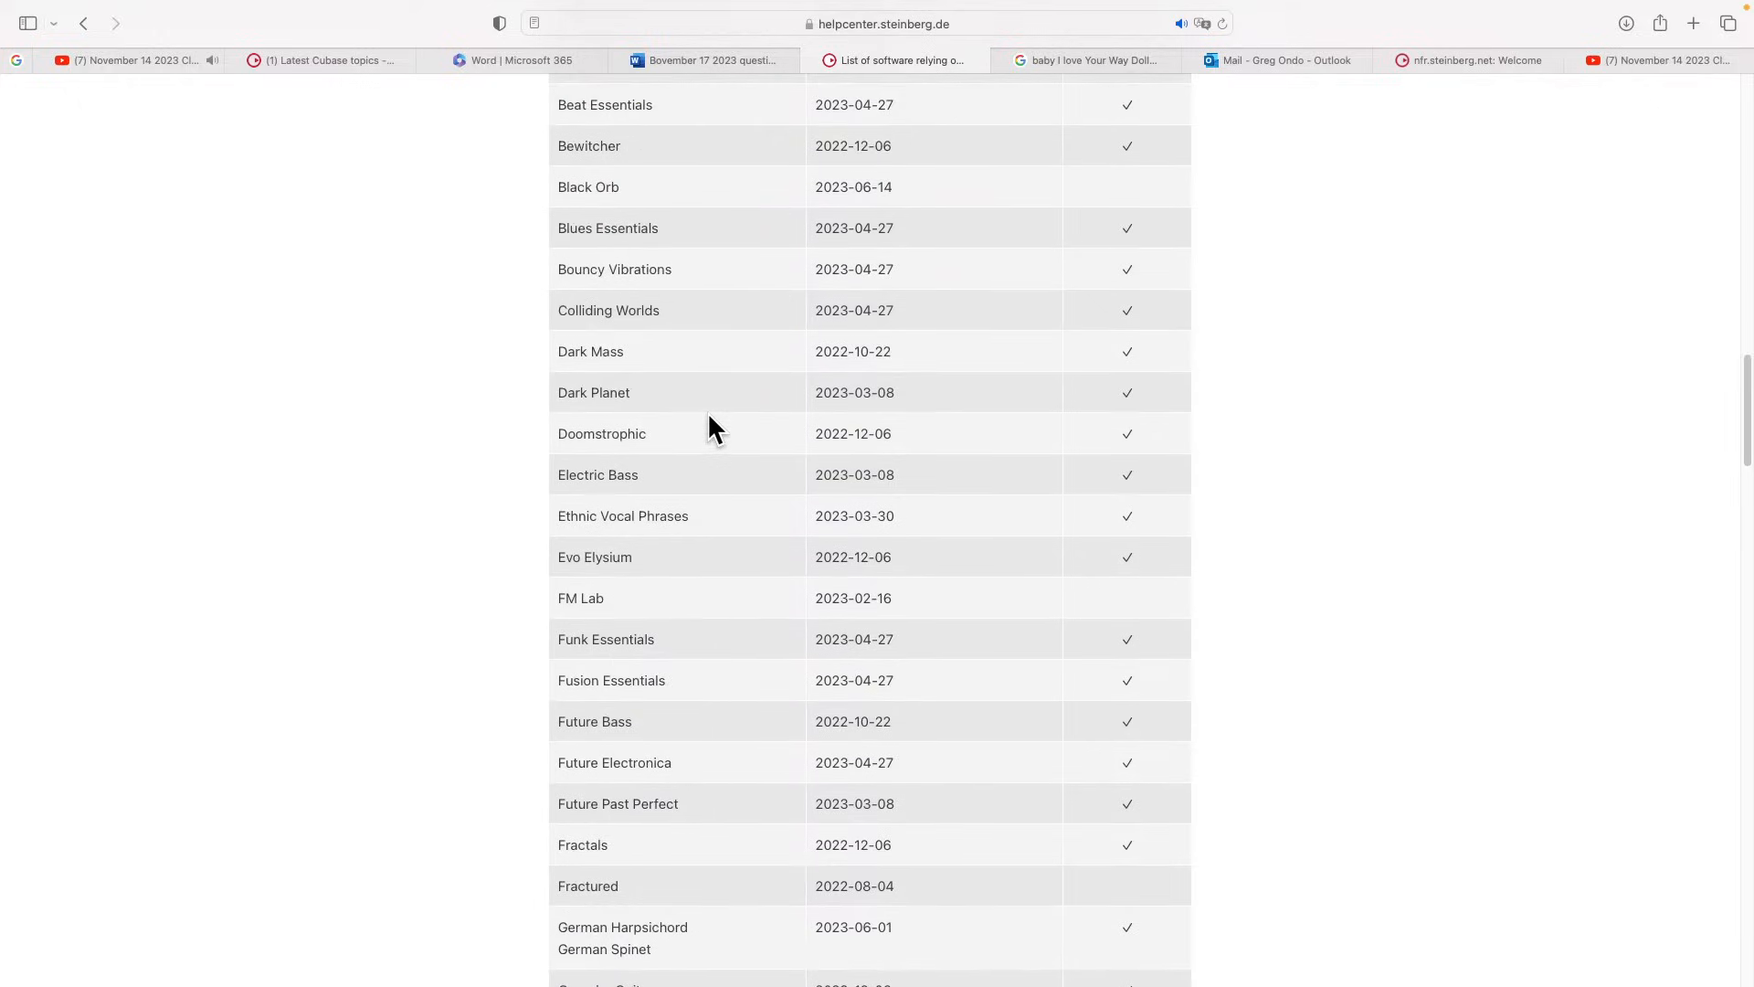
pyautogui.scroll(6, 709, 417)
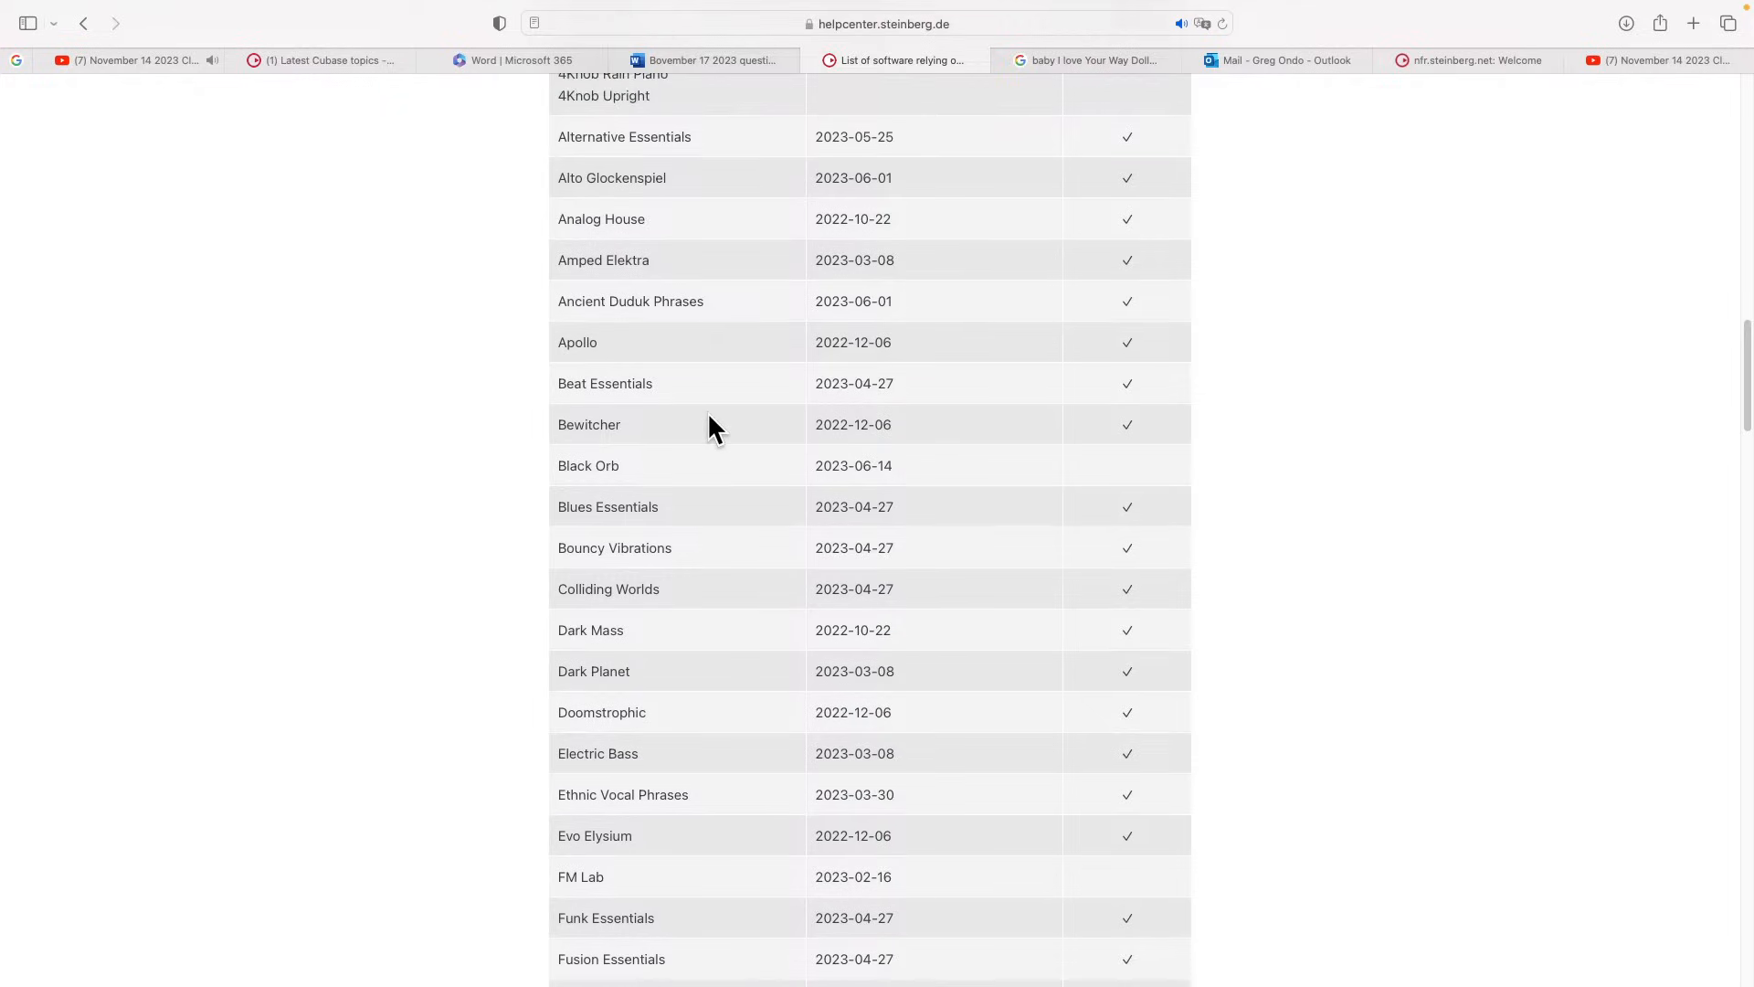
pyautogui.scroll(3, 709, 417)
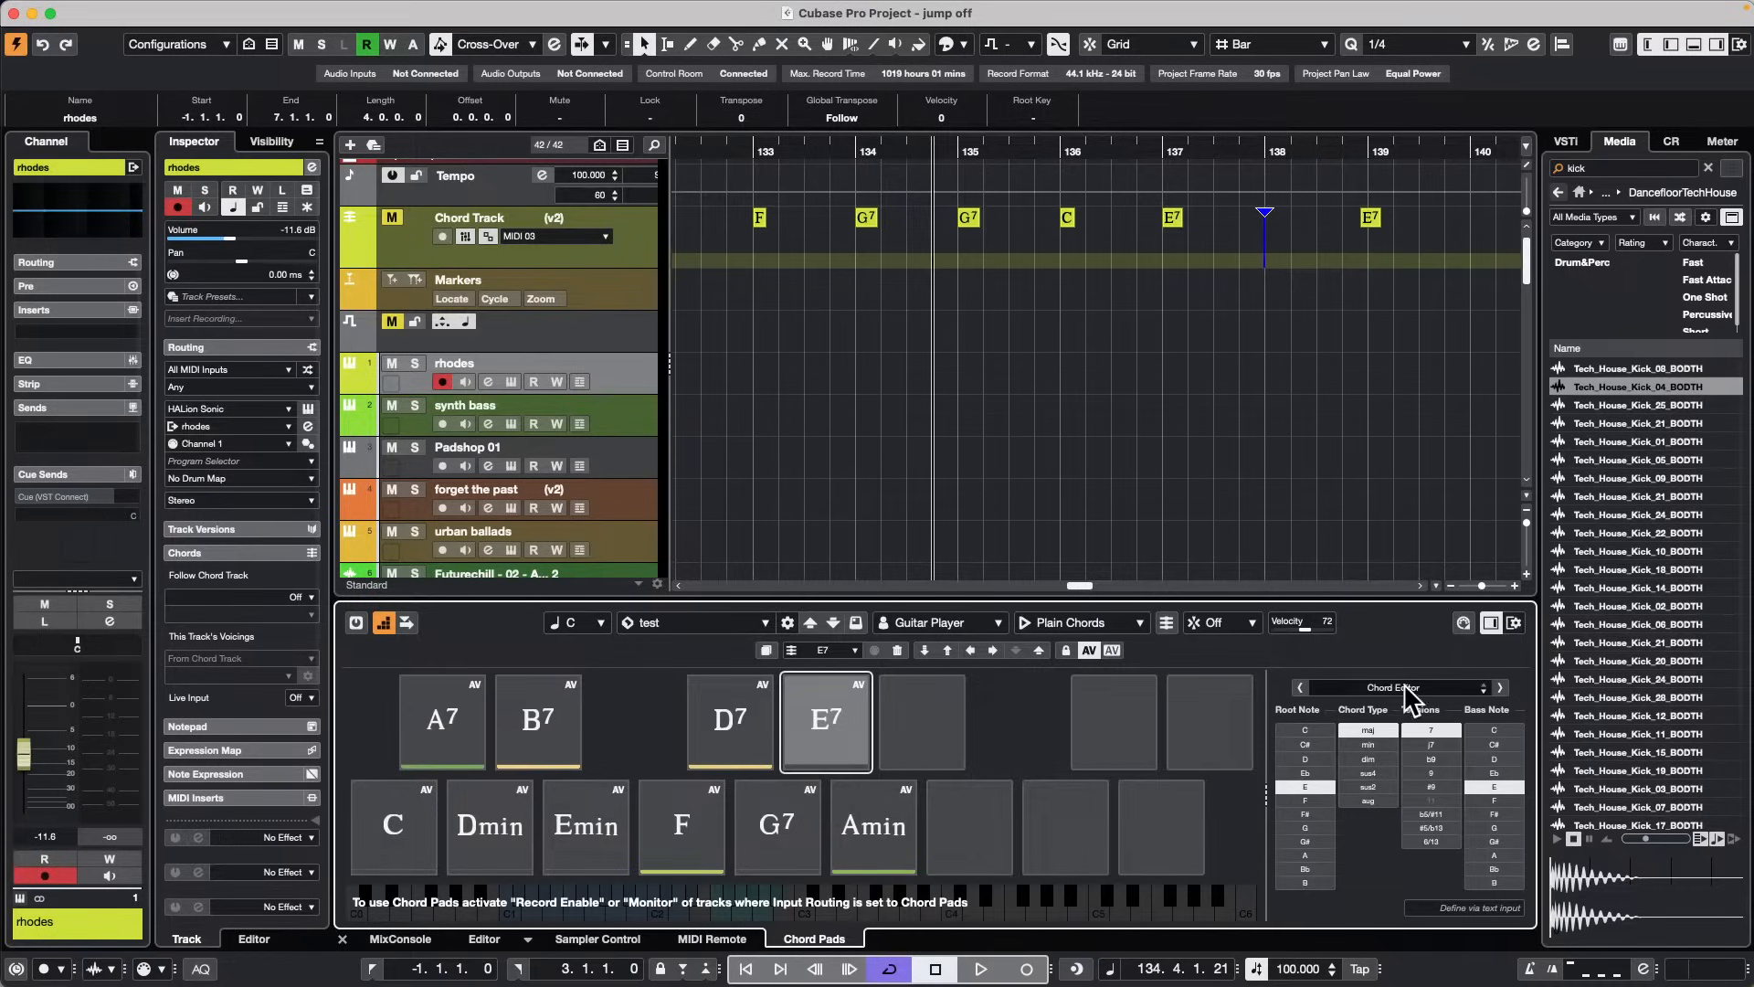
# Step: Switch to Cubase and inspect the Snap Playback to Musical Grid entry in the chord pads toolbar setup and its note-value choices
pyautogui.rightClick(1374, 624)
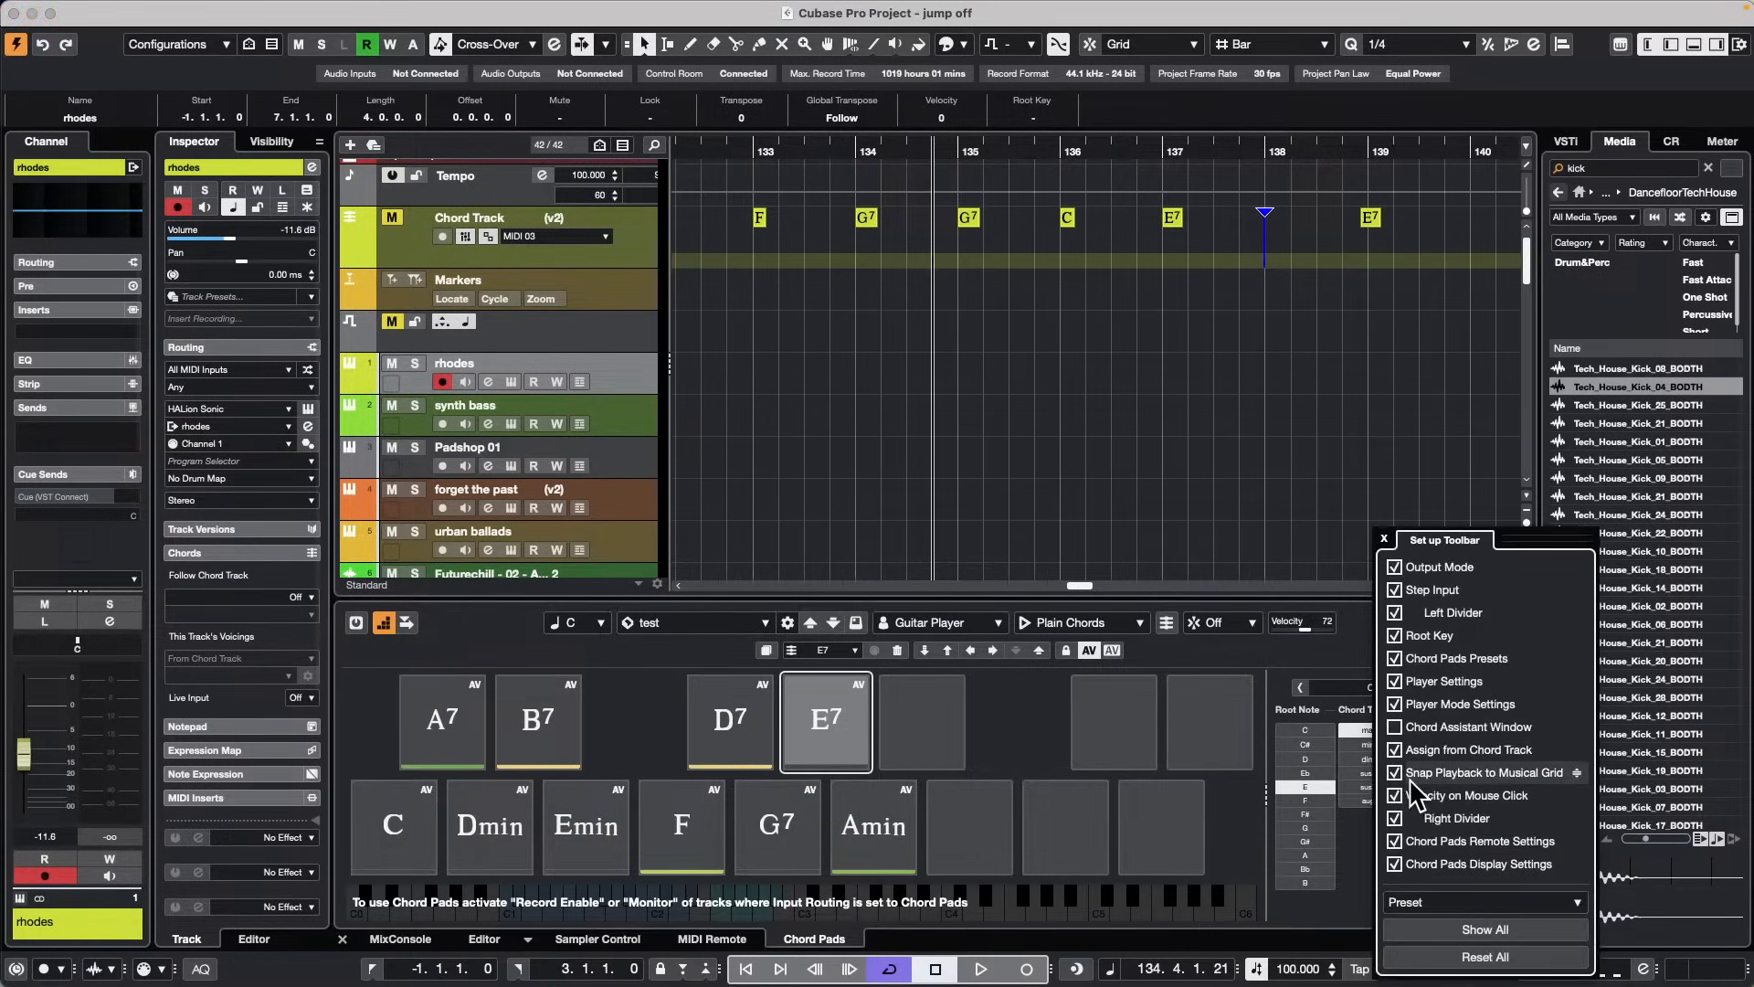
pyautogui.click(1032, 726)
pyautogui.rightClick(1400, 629)
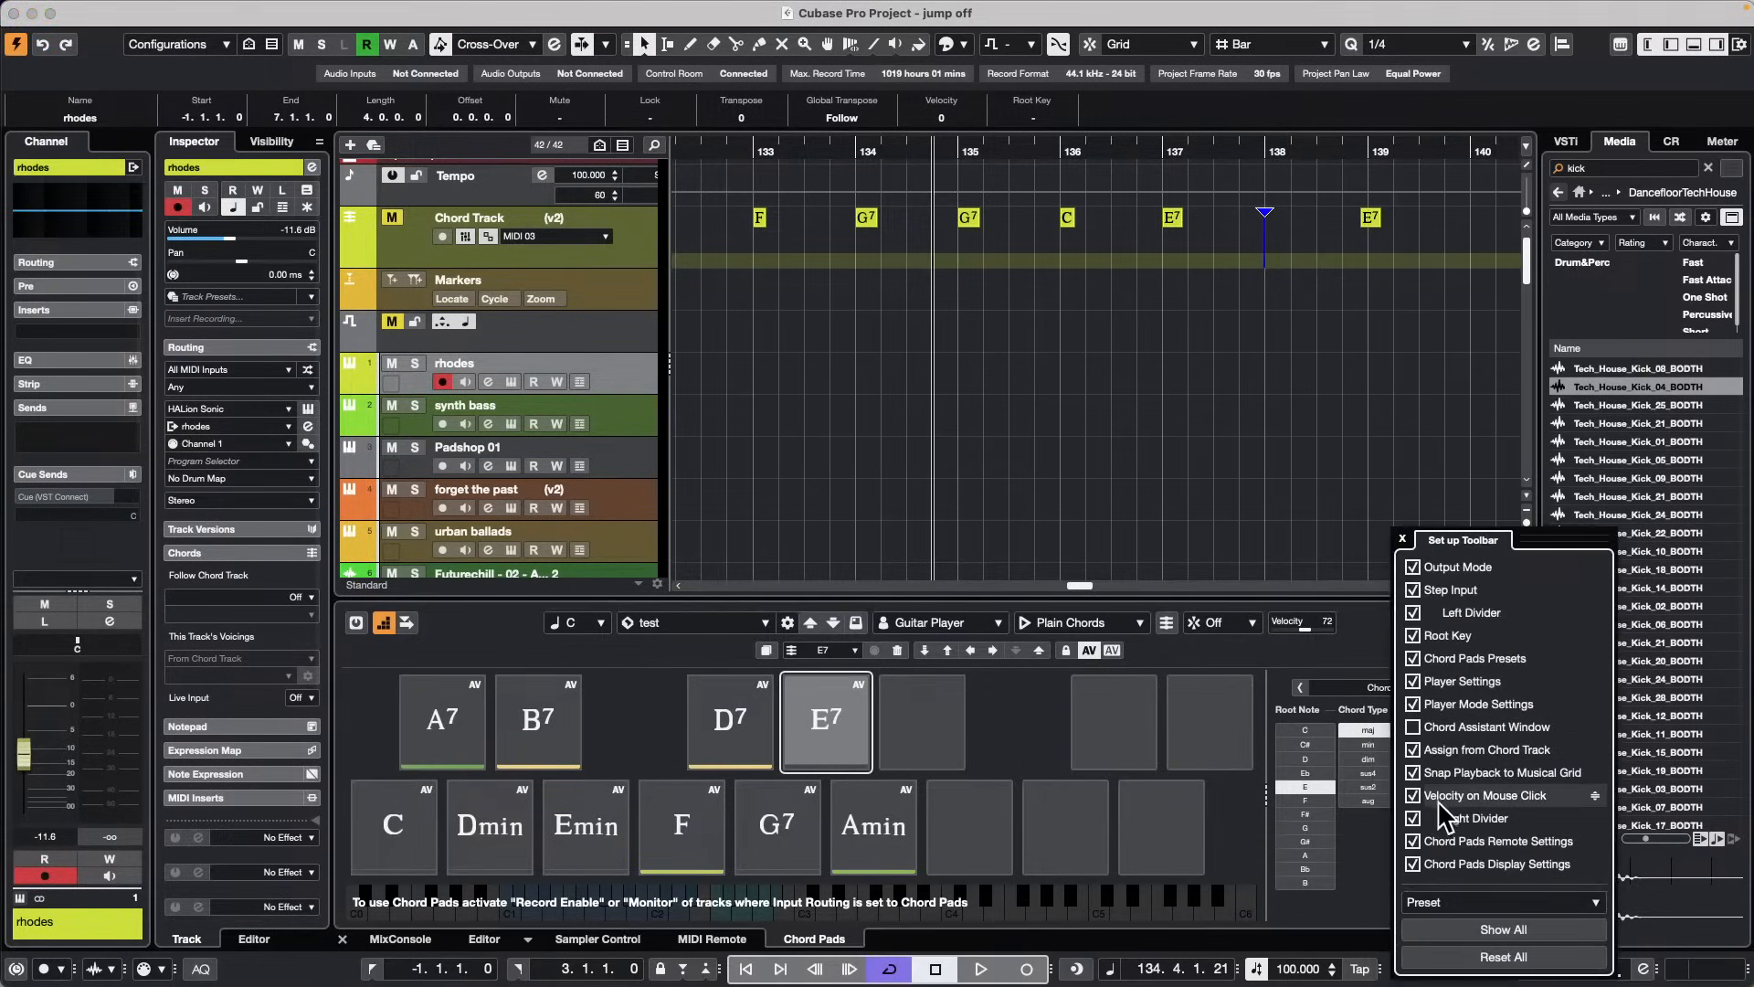
pyautogui.click(1413, 772)
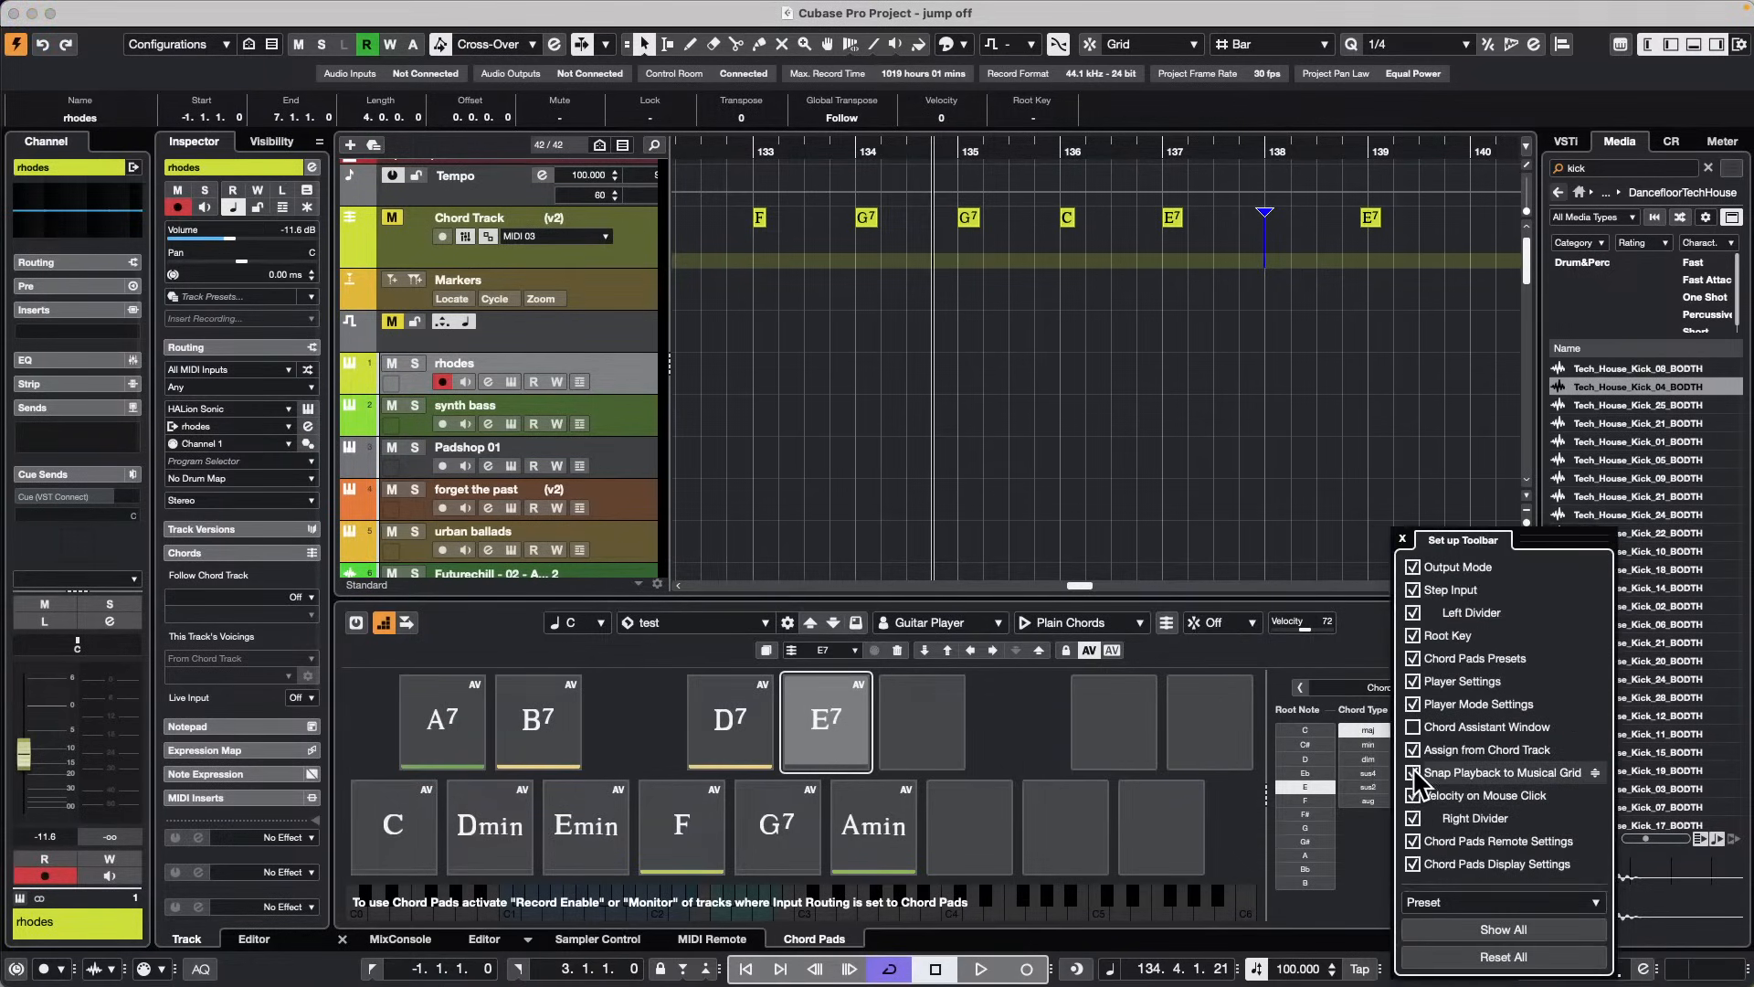
pyautogui.click(1413, 773)
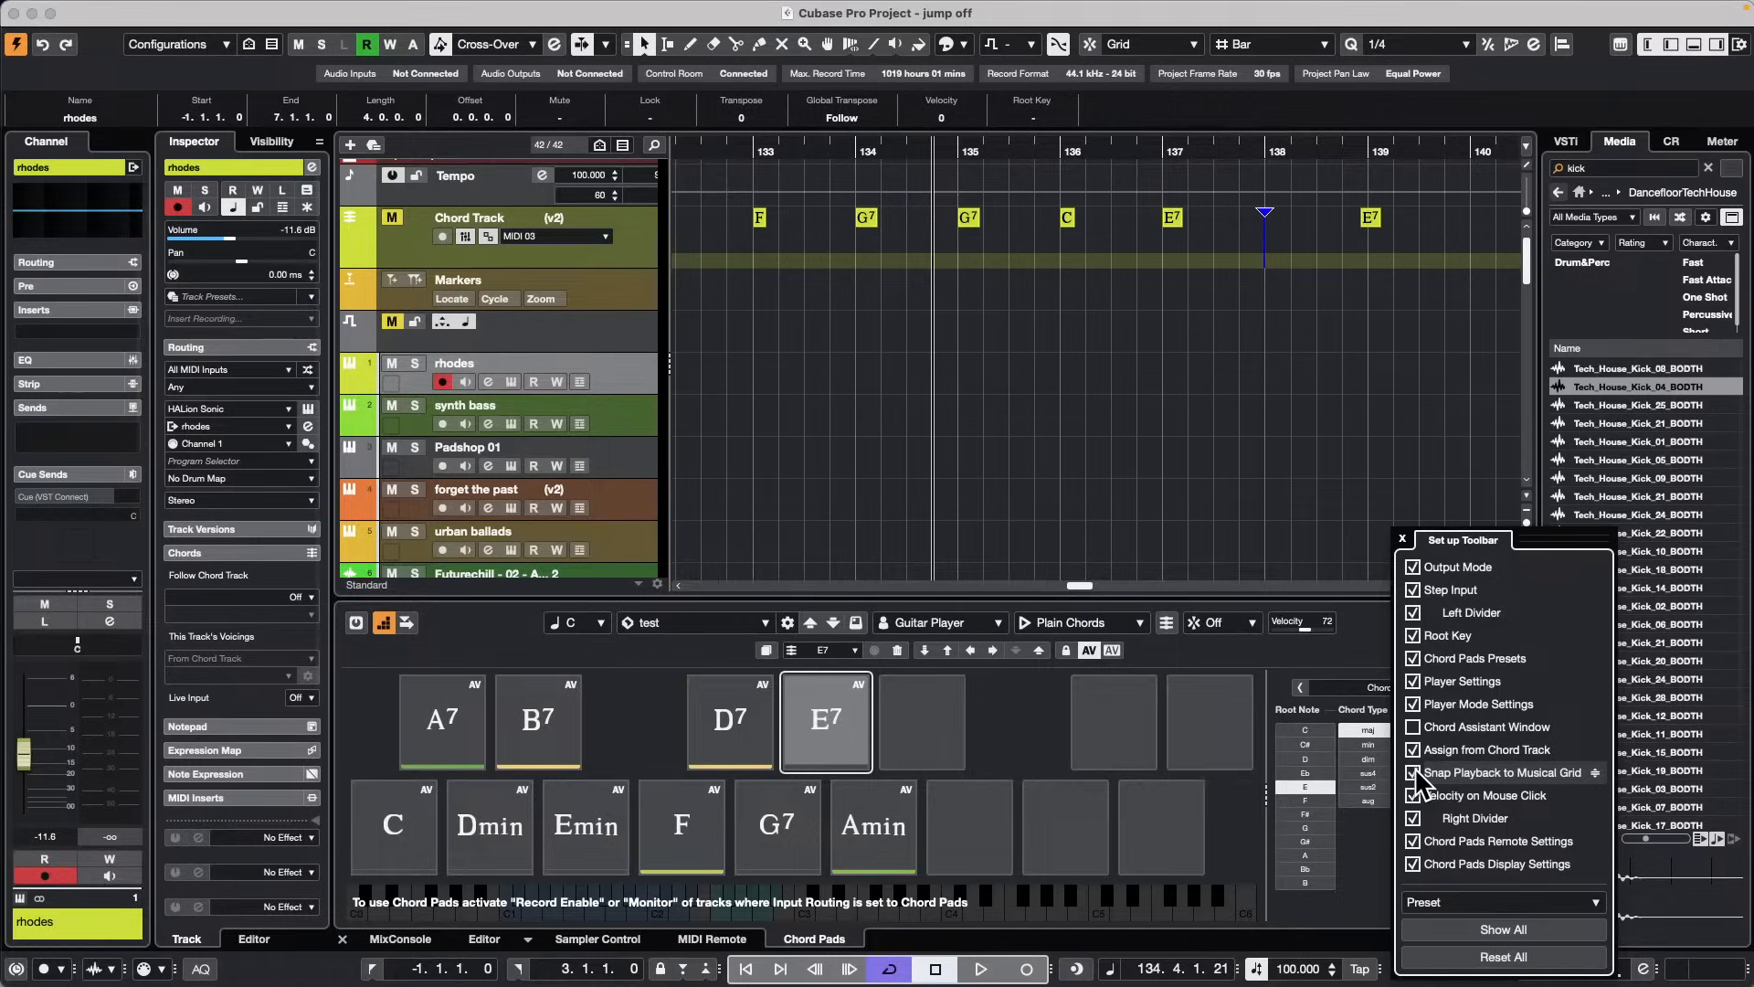
pyautogui.click(1368, 637)
pyautogui.click(1213, 624)
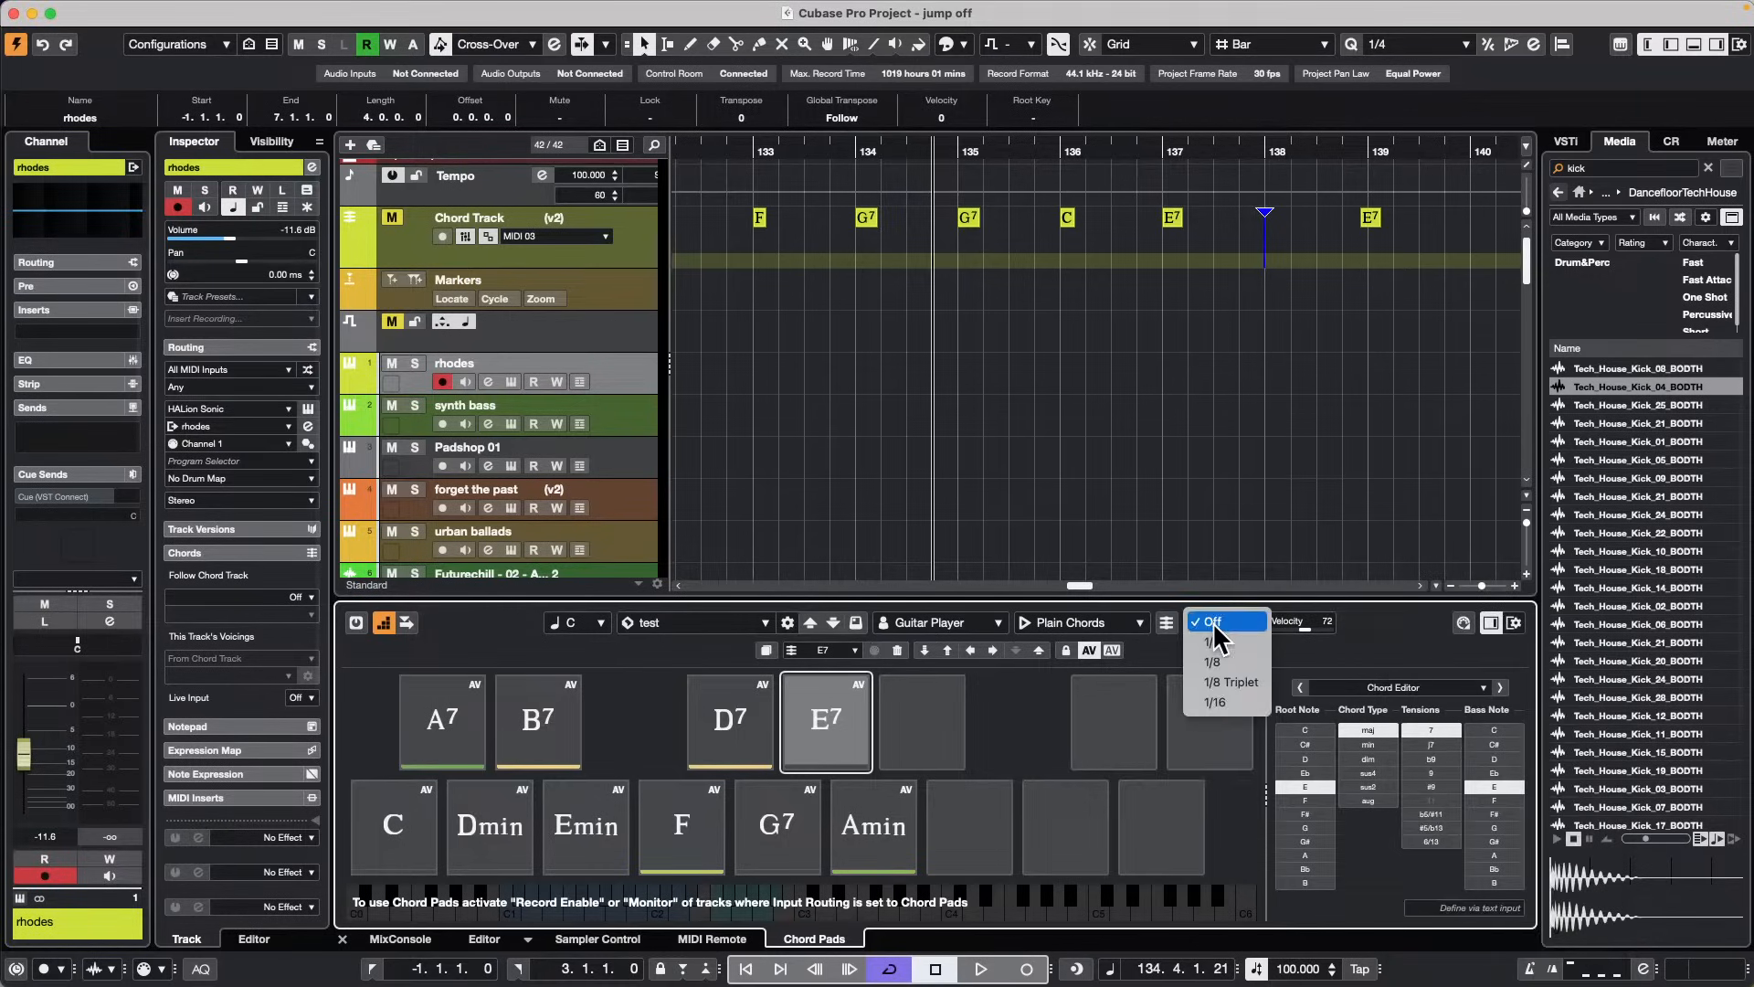
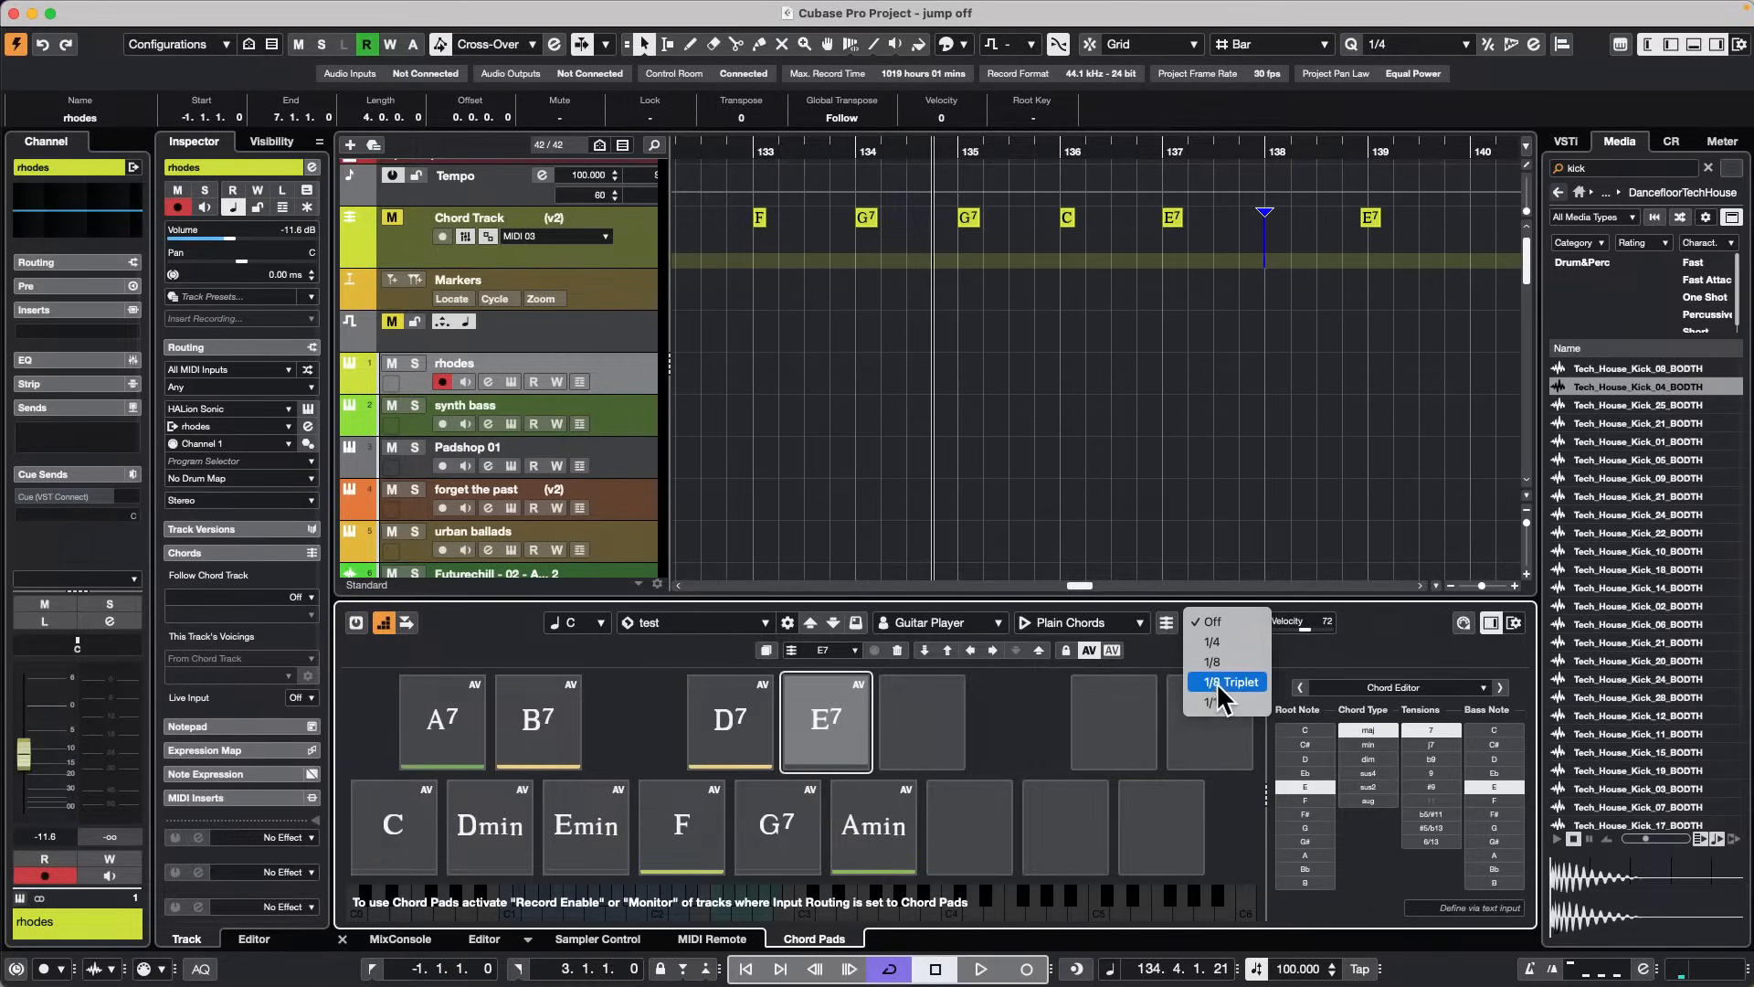
pyautogui.click(681, 828)
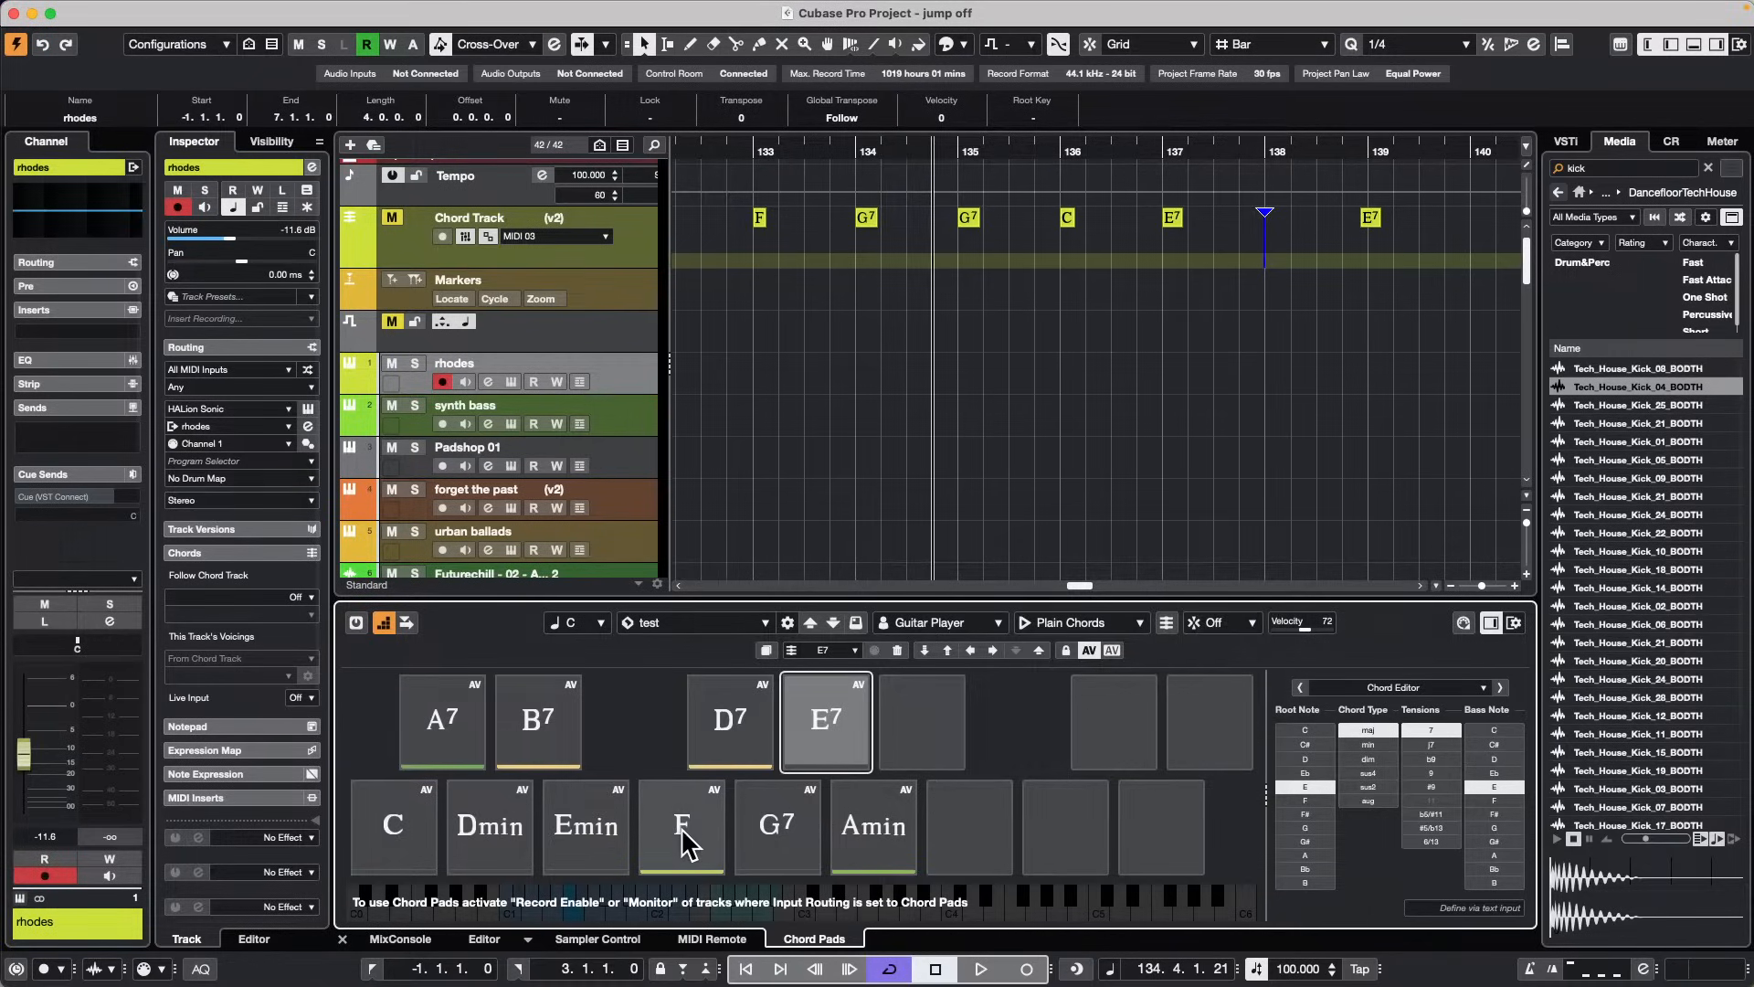
# Step: Step-enter F at bar 138, G7 at bar 140 and F at bar 141 from the chord pads, playing Amin at bar 139
pyautogui.click(700, 831)
pyautogui.click(868, 836)
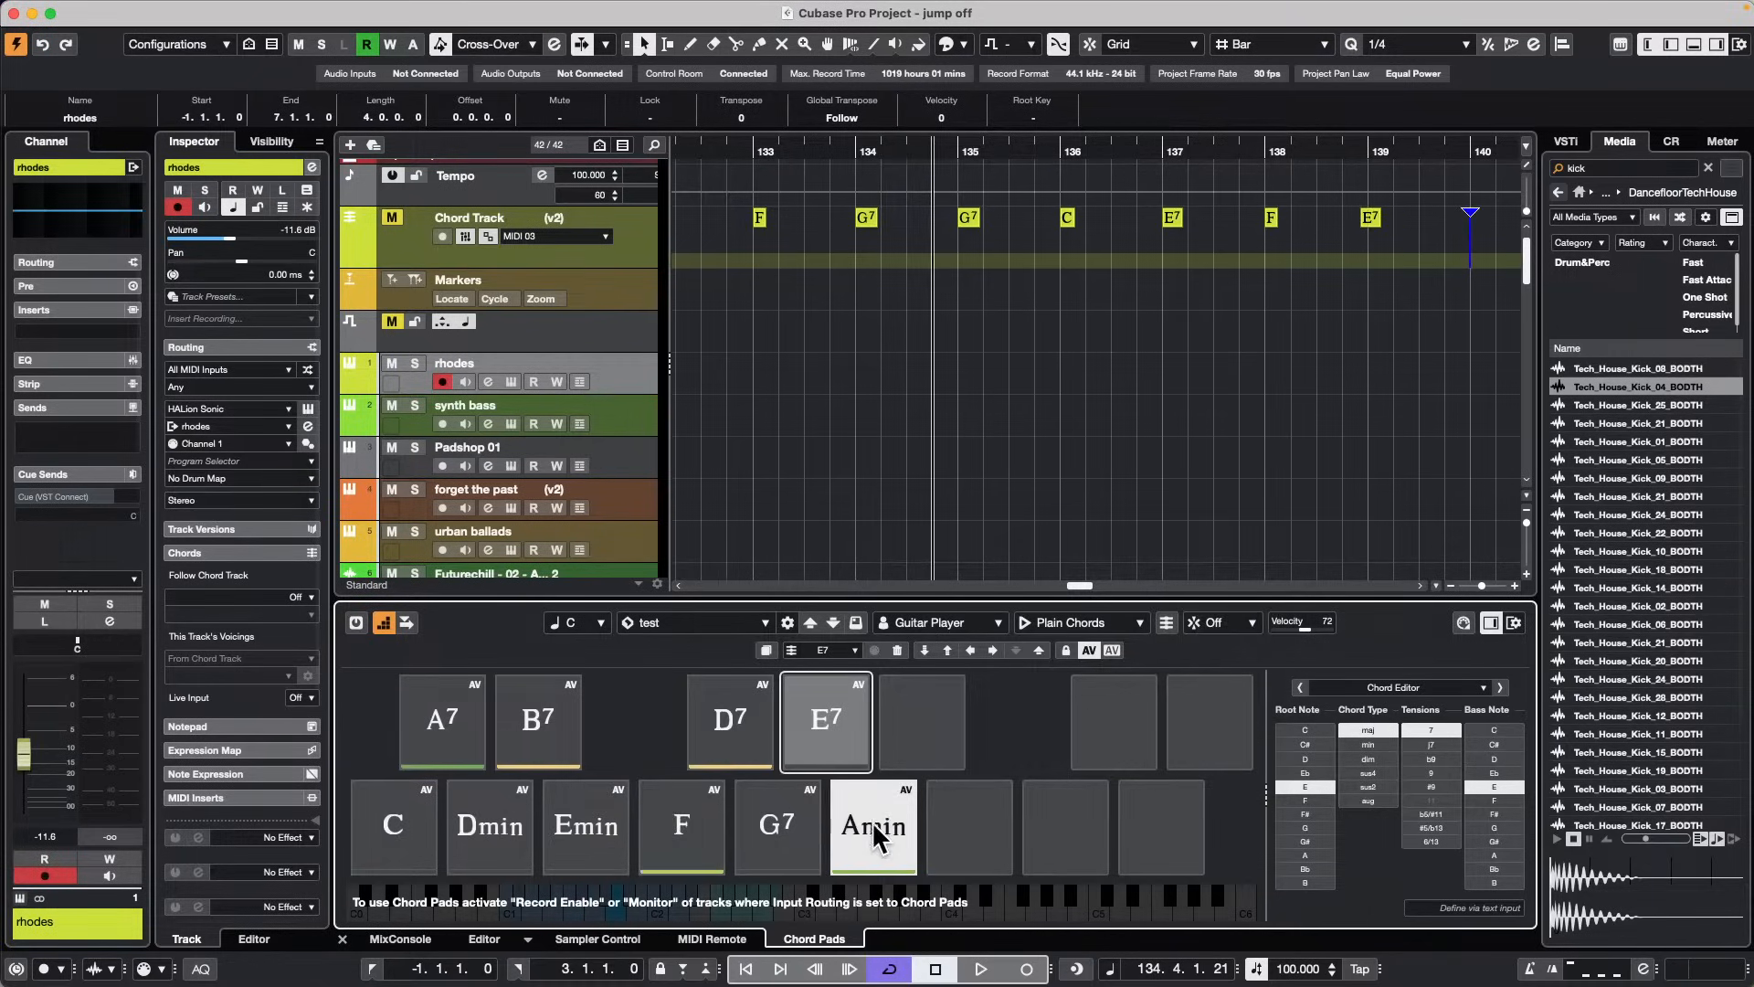
pyautogui.click(772, 833)
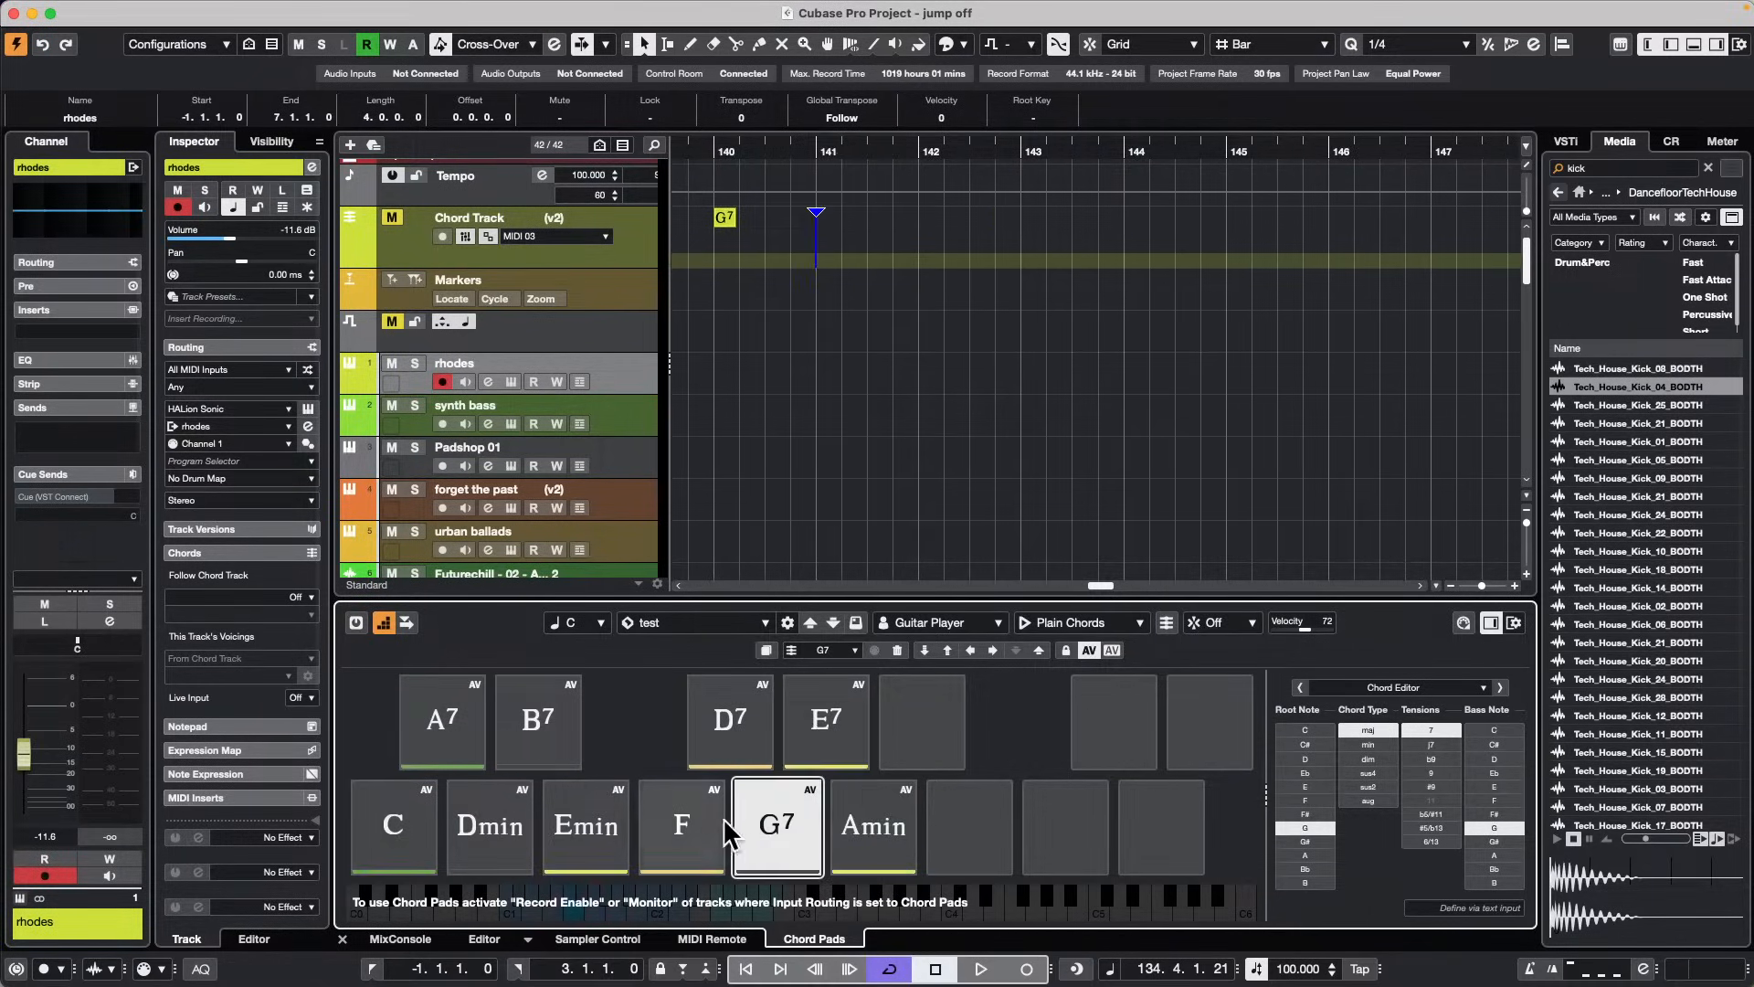
pyautogui.click(712, 822)
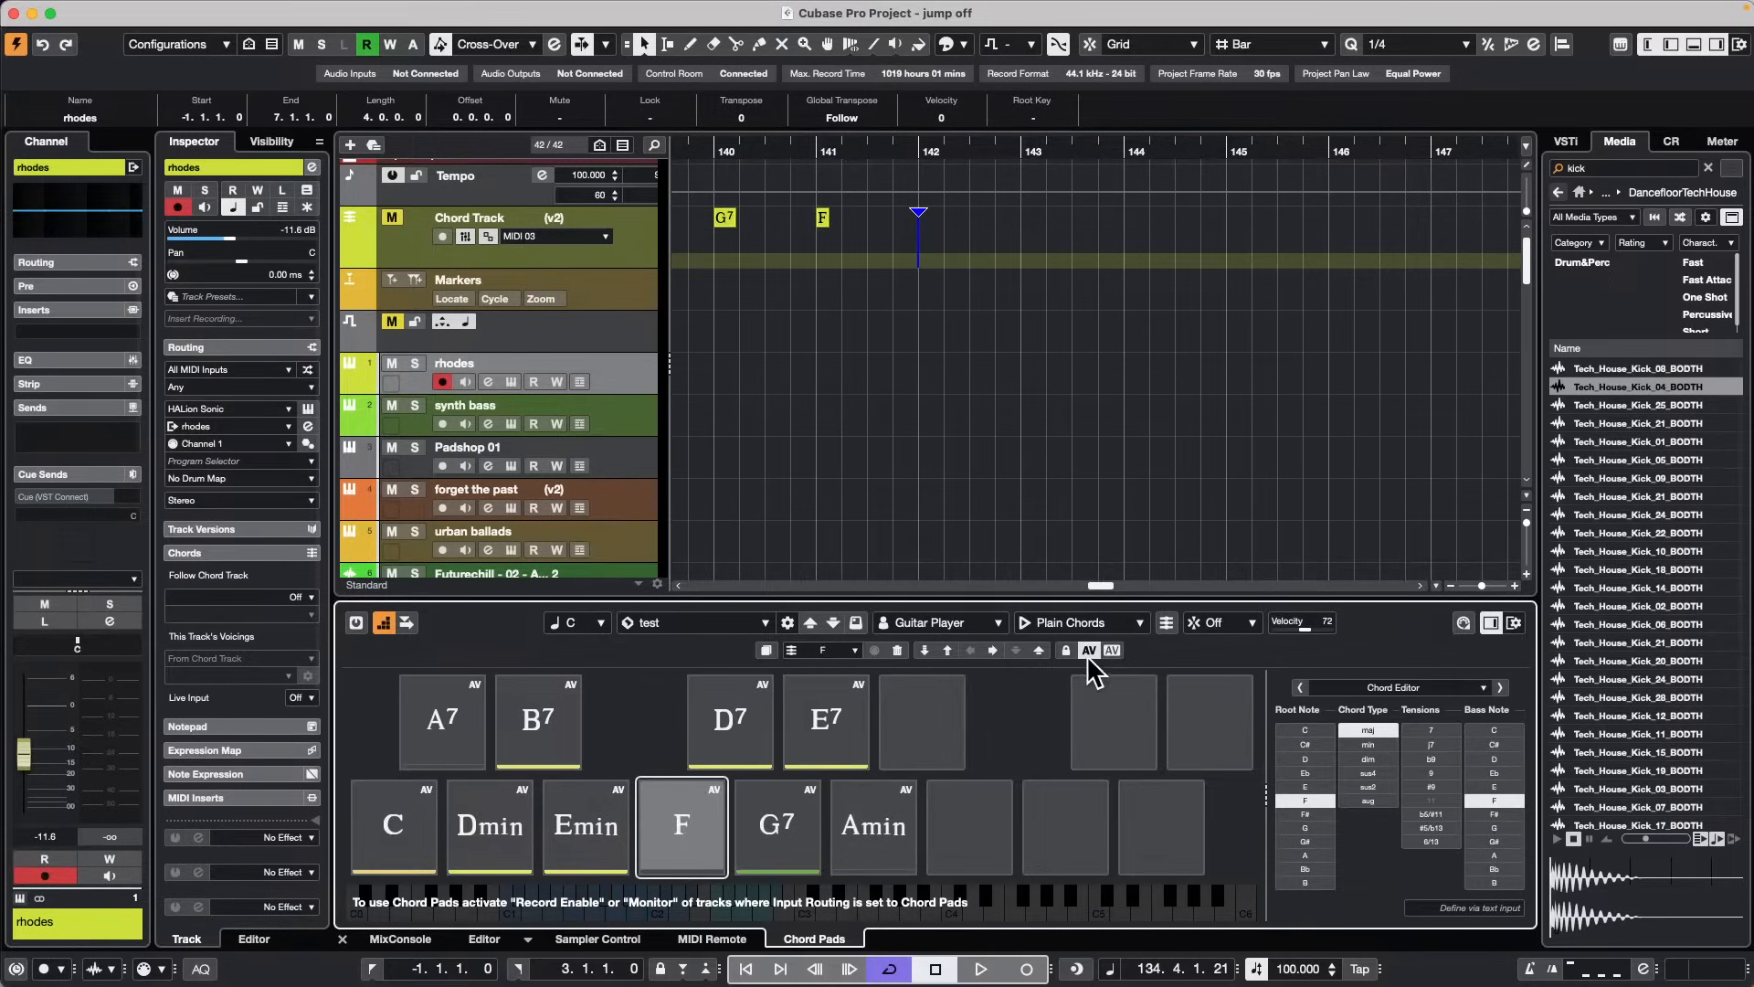
# Step: Step-enter E7 at bar 144 and D7 at bar 148, playing the Amin, G7 and F pads to advance through the bars between
pyautogui.click(866, 829)
pyautogui.click(776, 830)
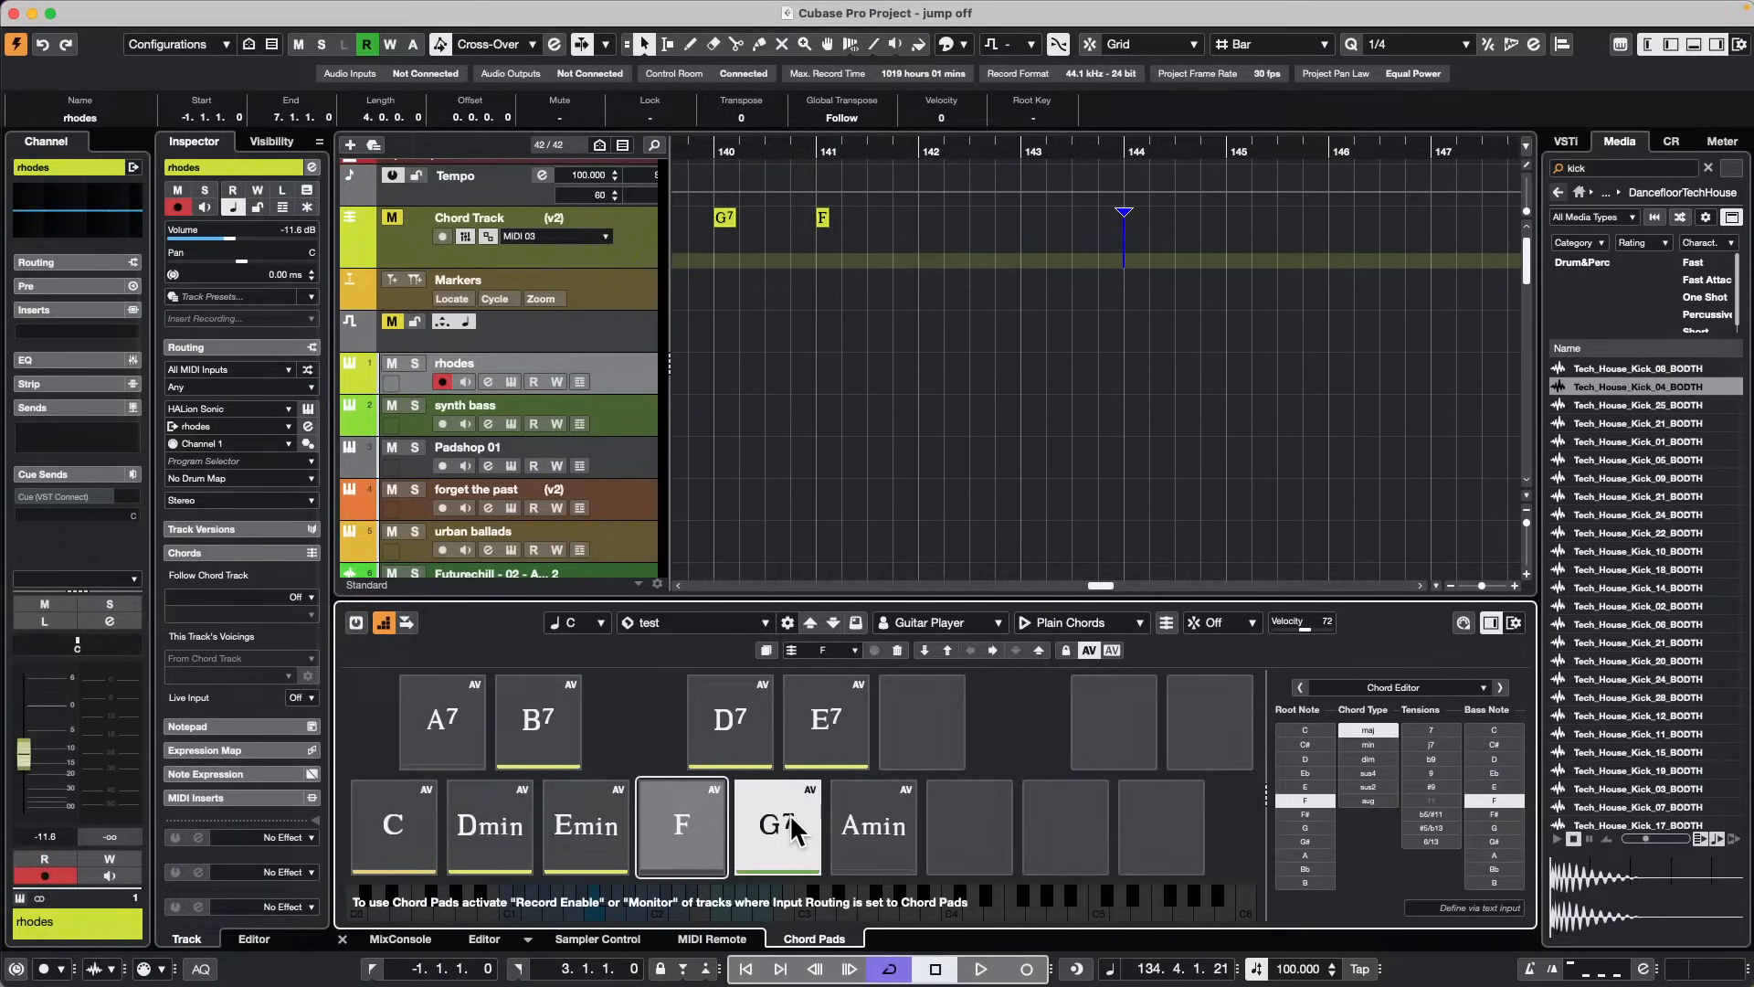
pyautogui.click(830, 728)
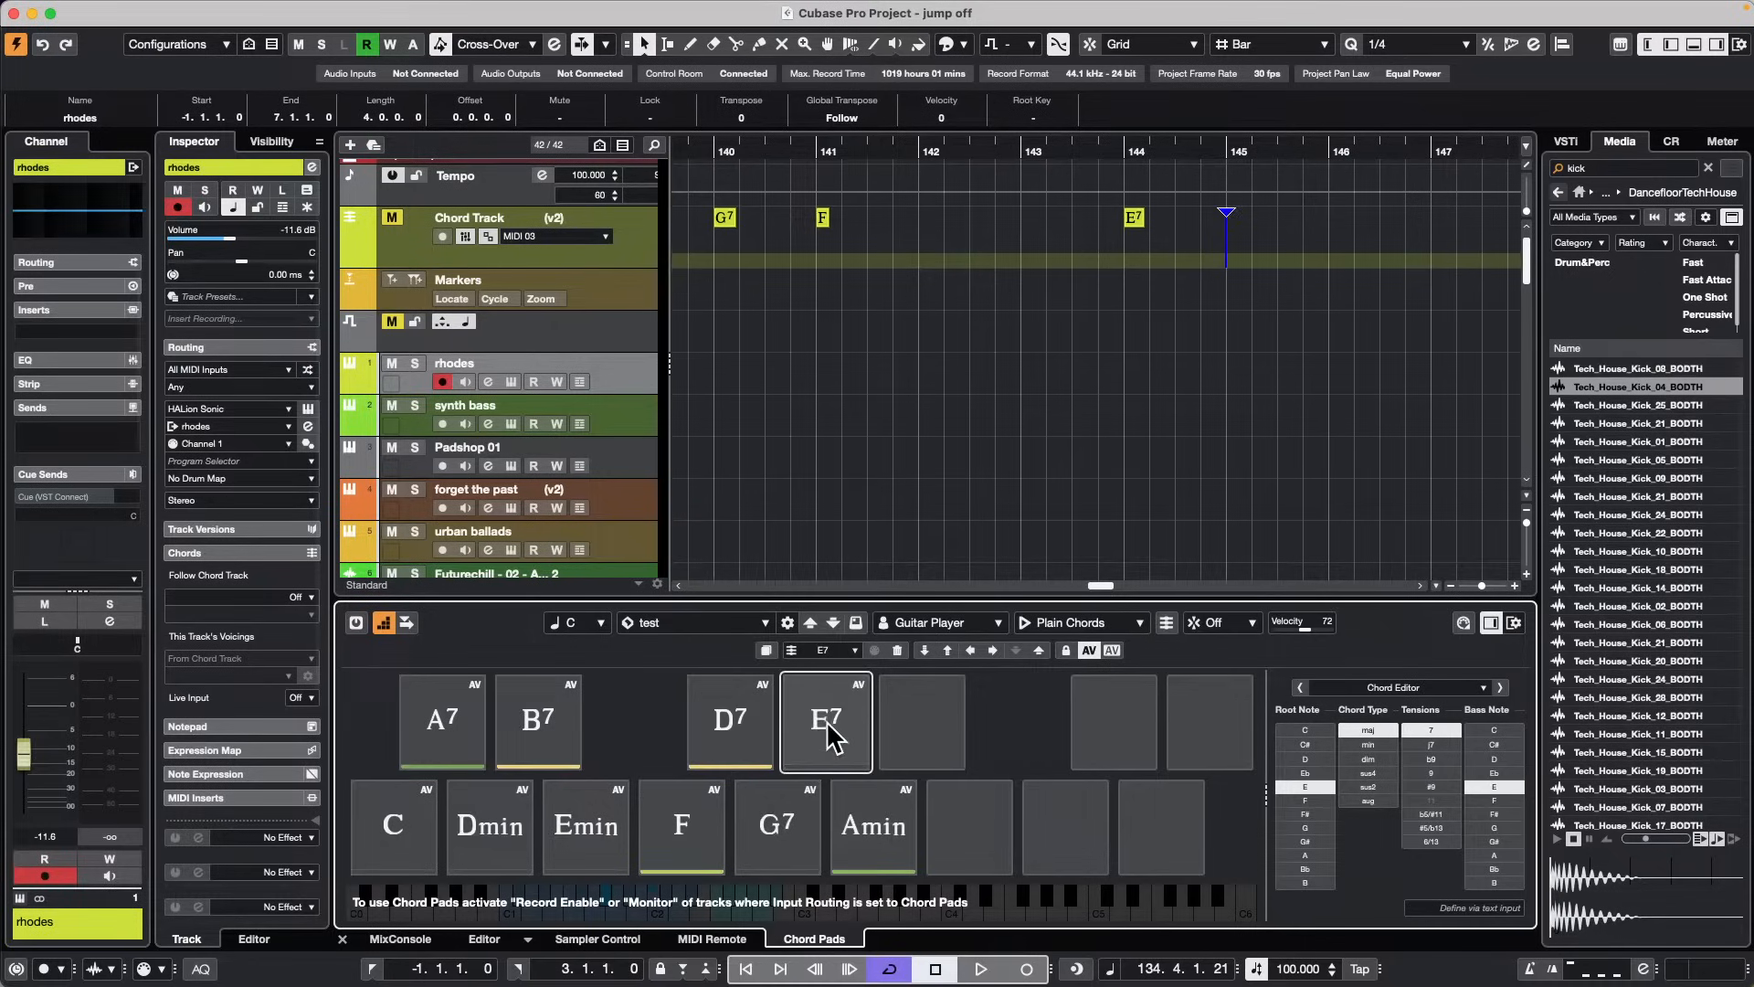
pyautogui.click(873, 831)
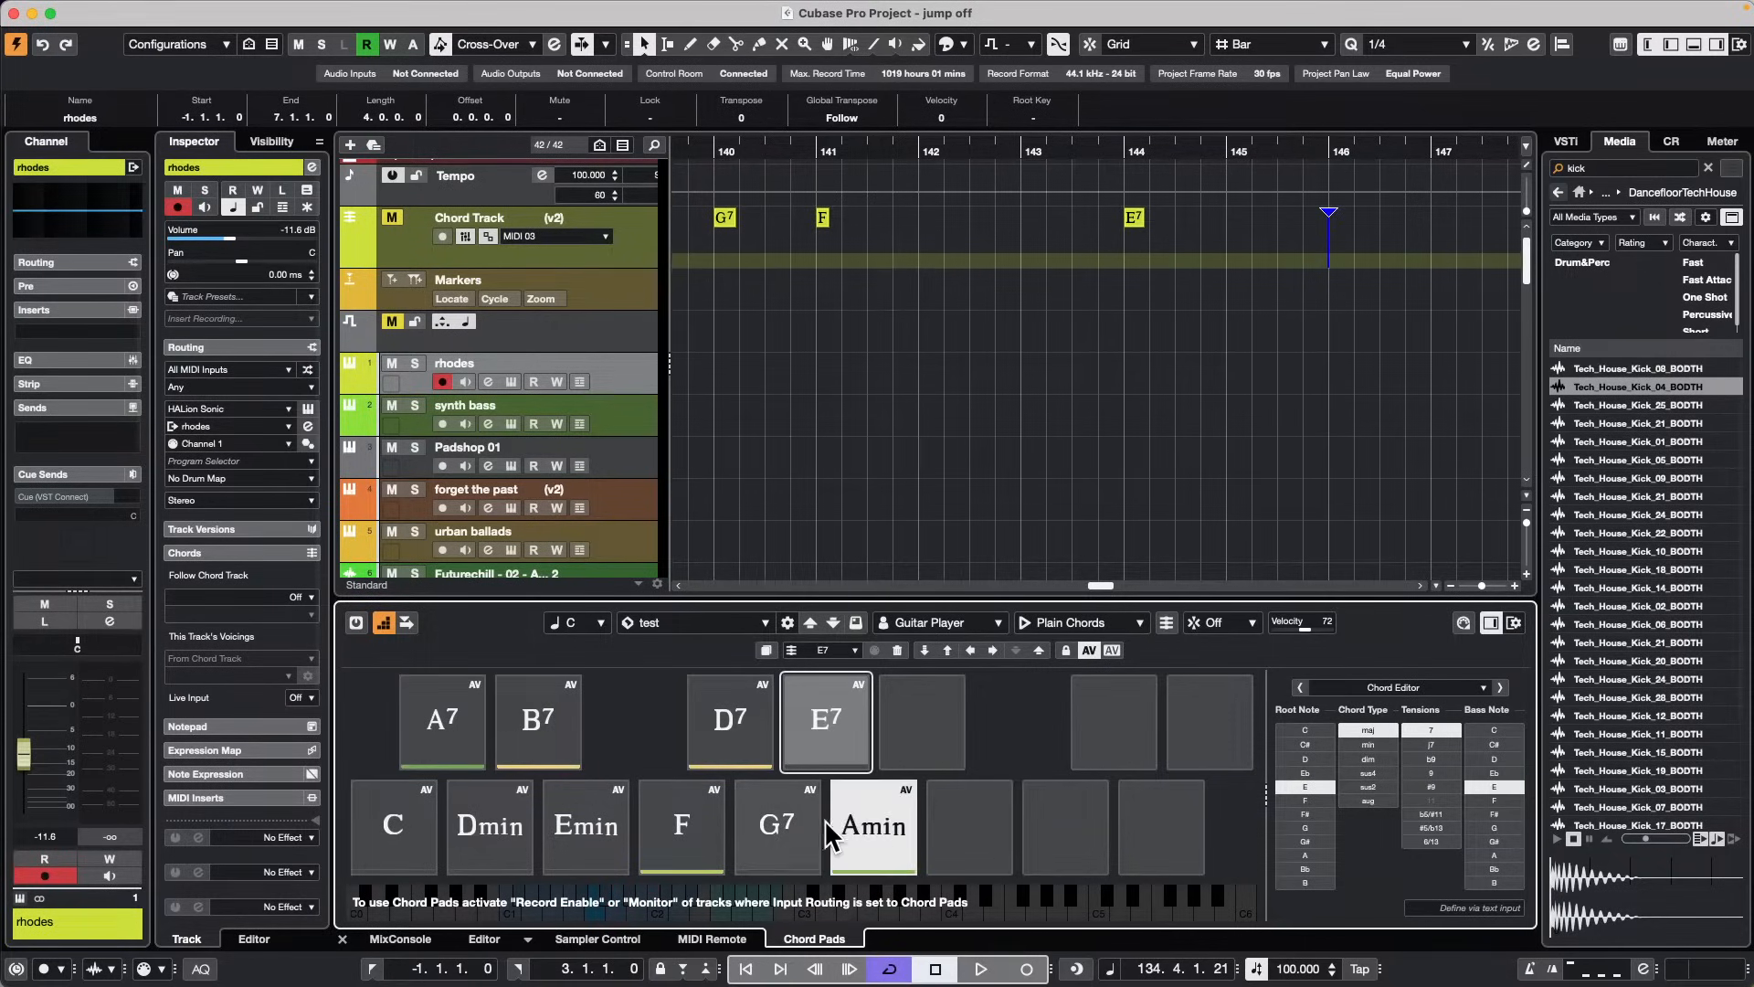
pyautogui.click(790, 820)
pyautogui.click(707, 813)
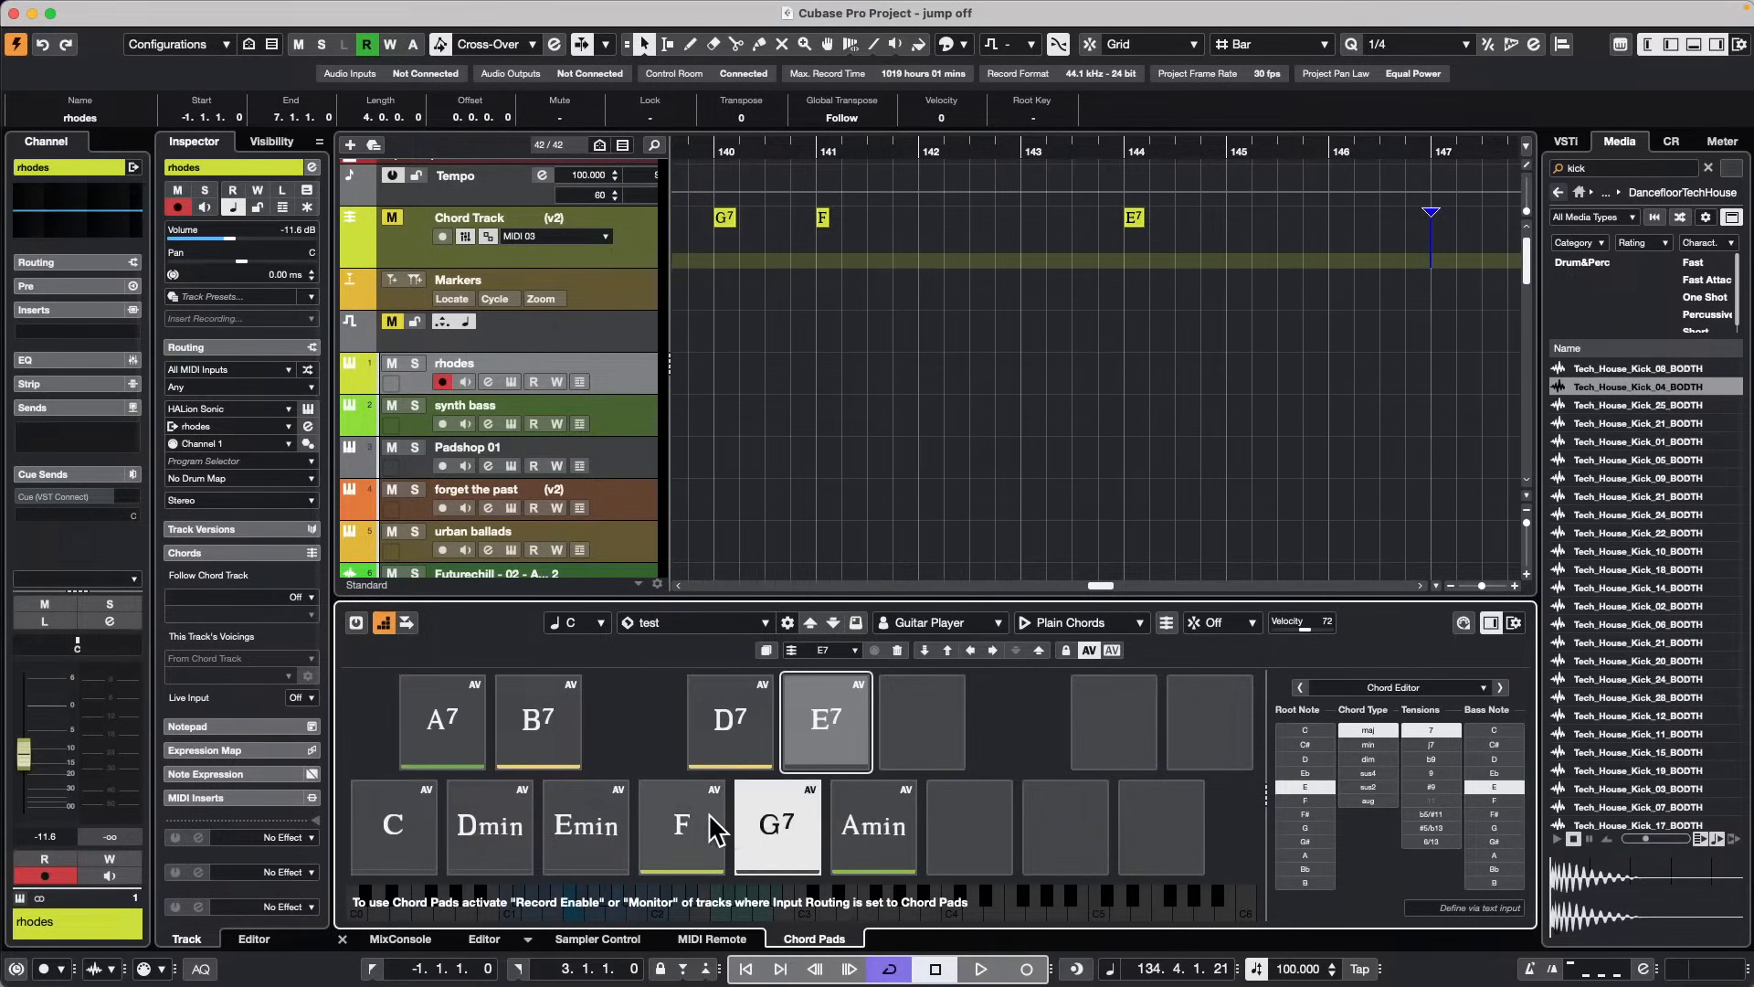
pyautogui.click(735, 727)
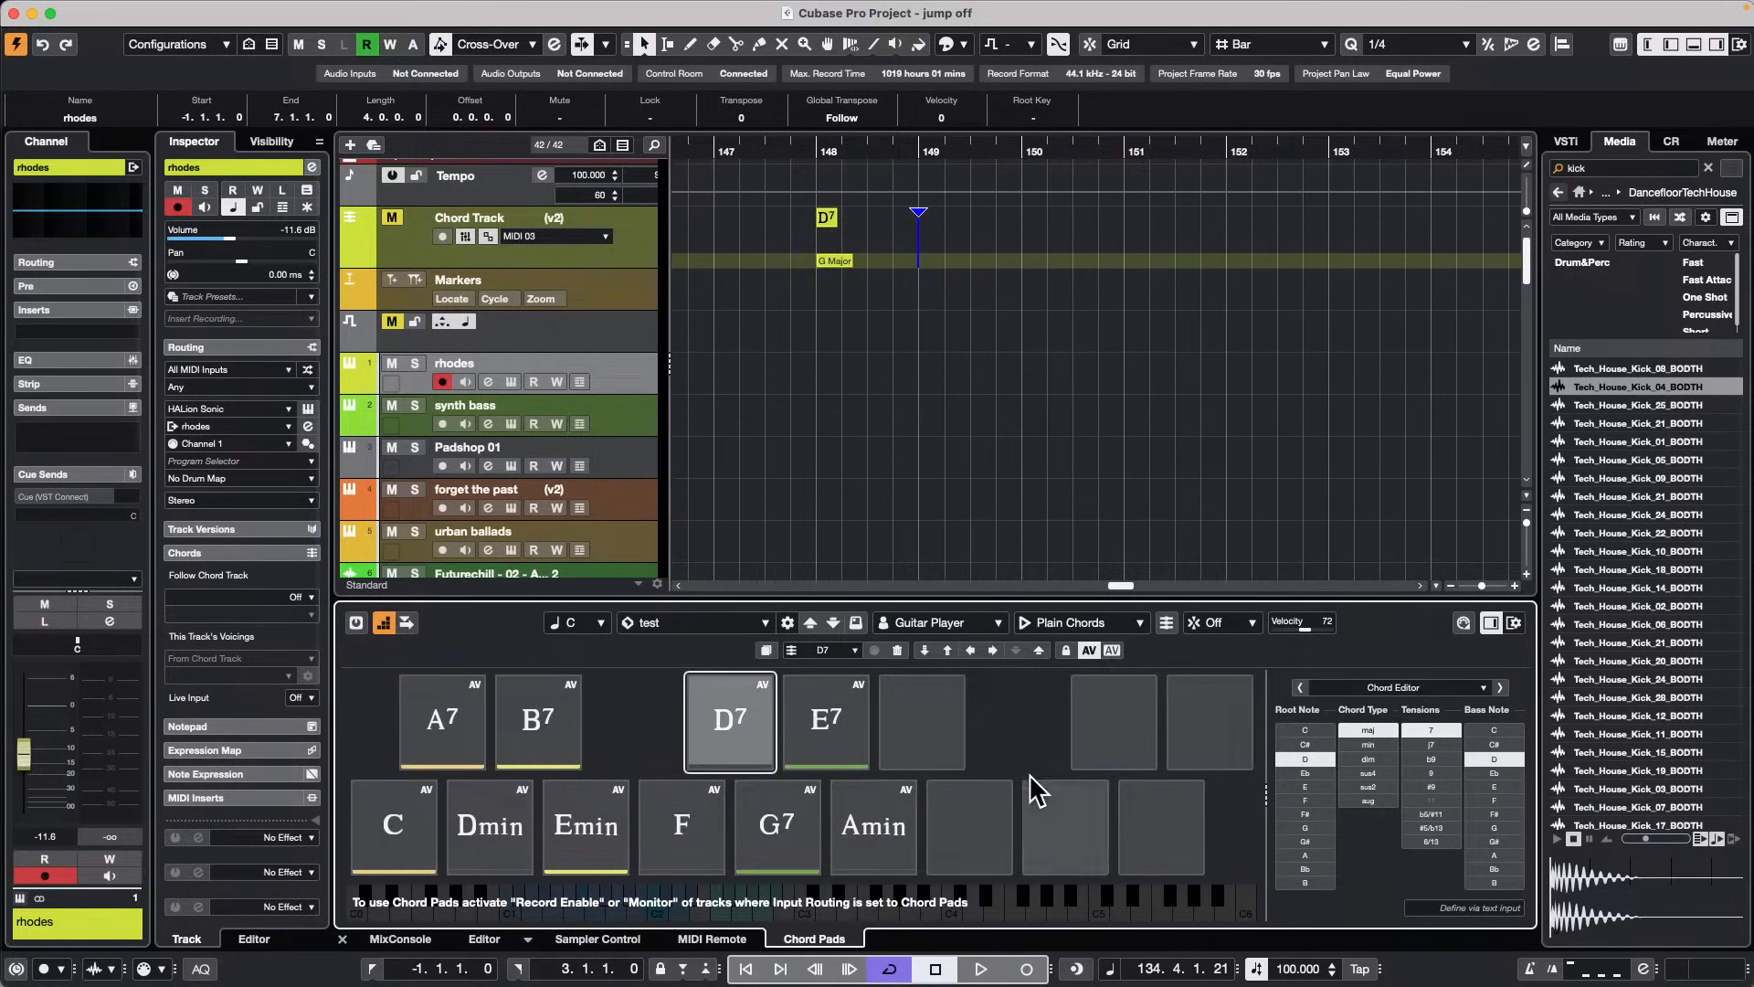
# Step: Select all chord pads and toggle their adaptive voicing off and back on
pyautogui.click(789, 650)
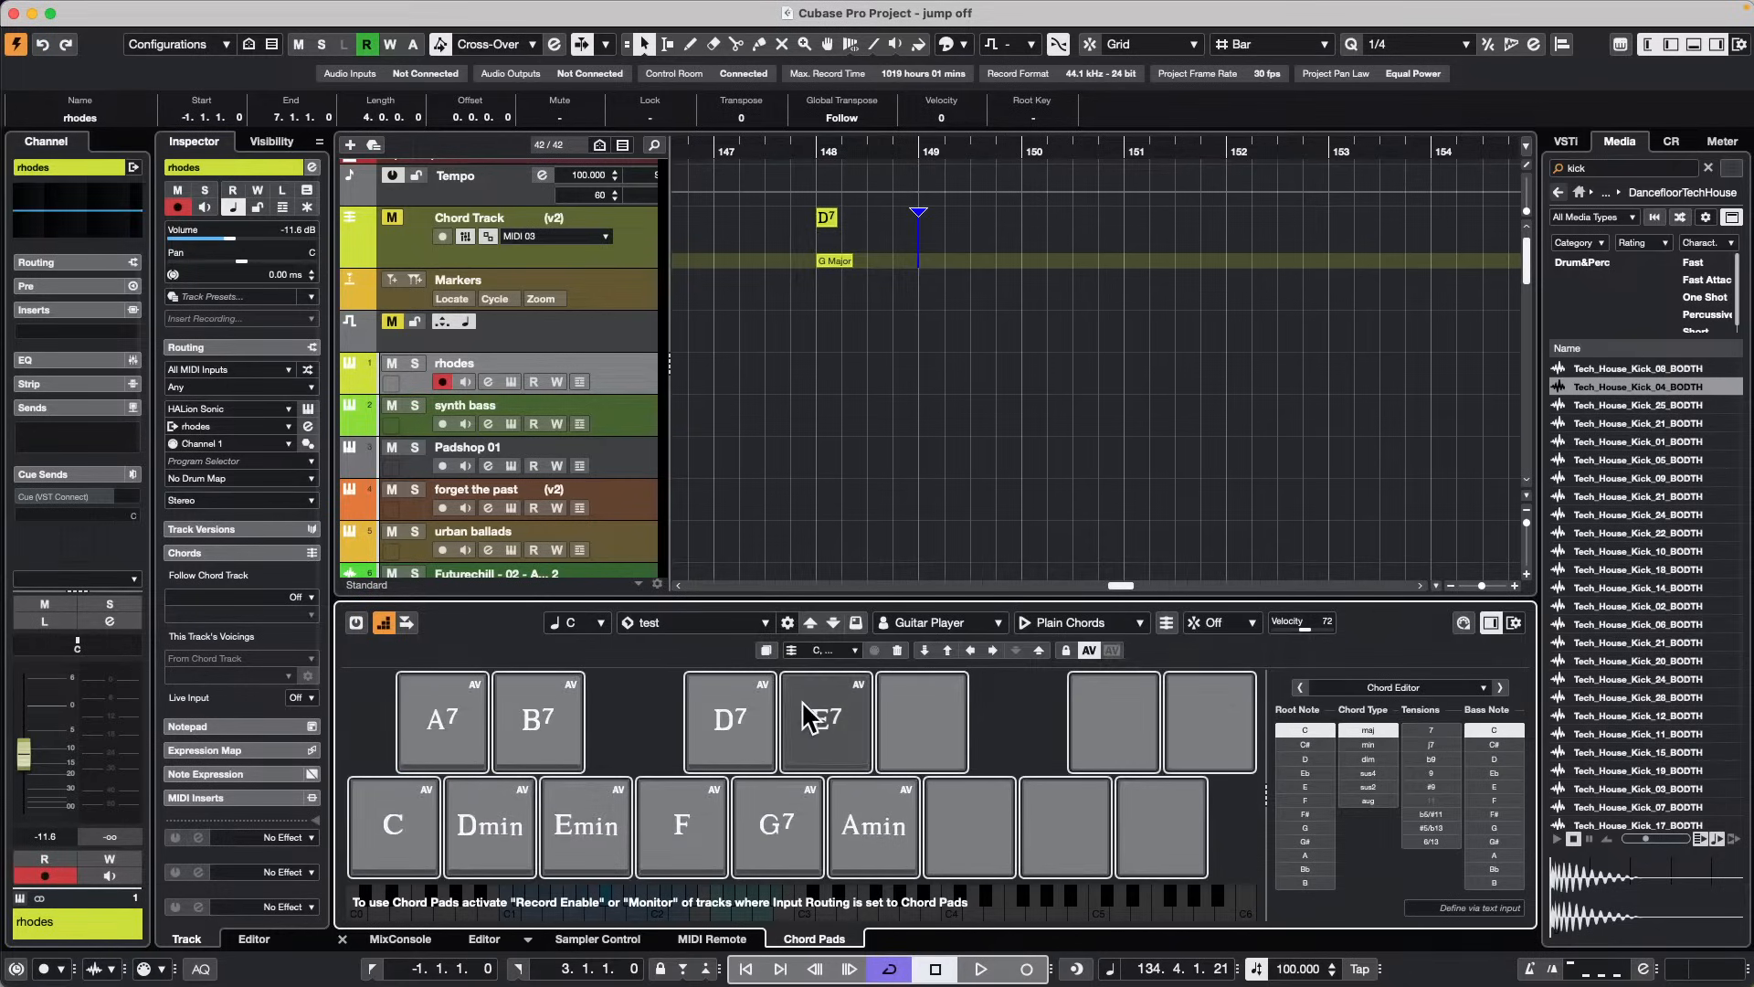
pyautogui.click(1089, 650)
pyautogui.click(1089, 649)
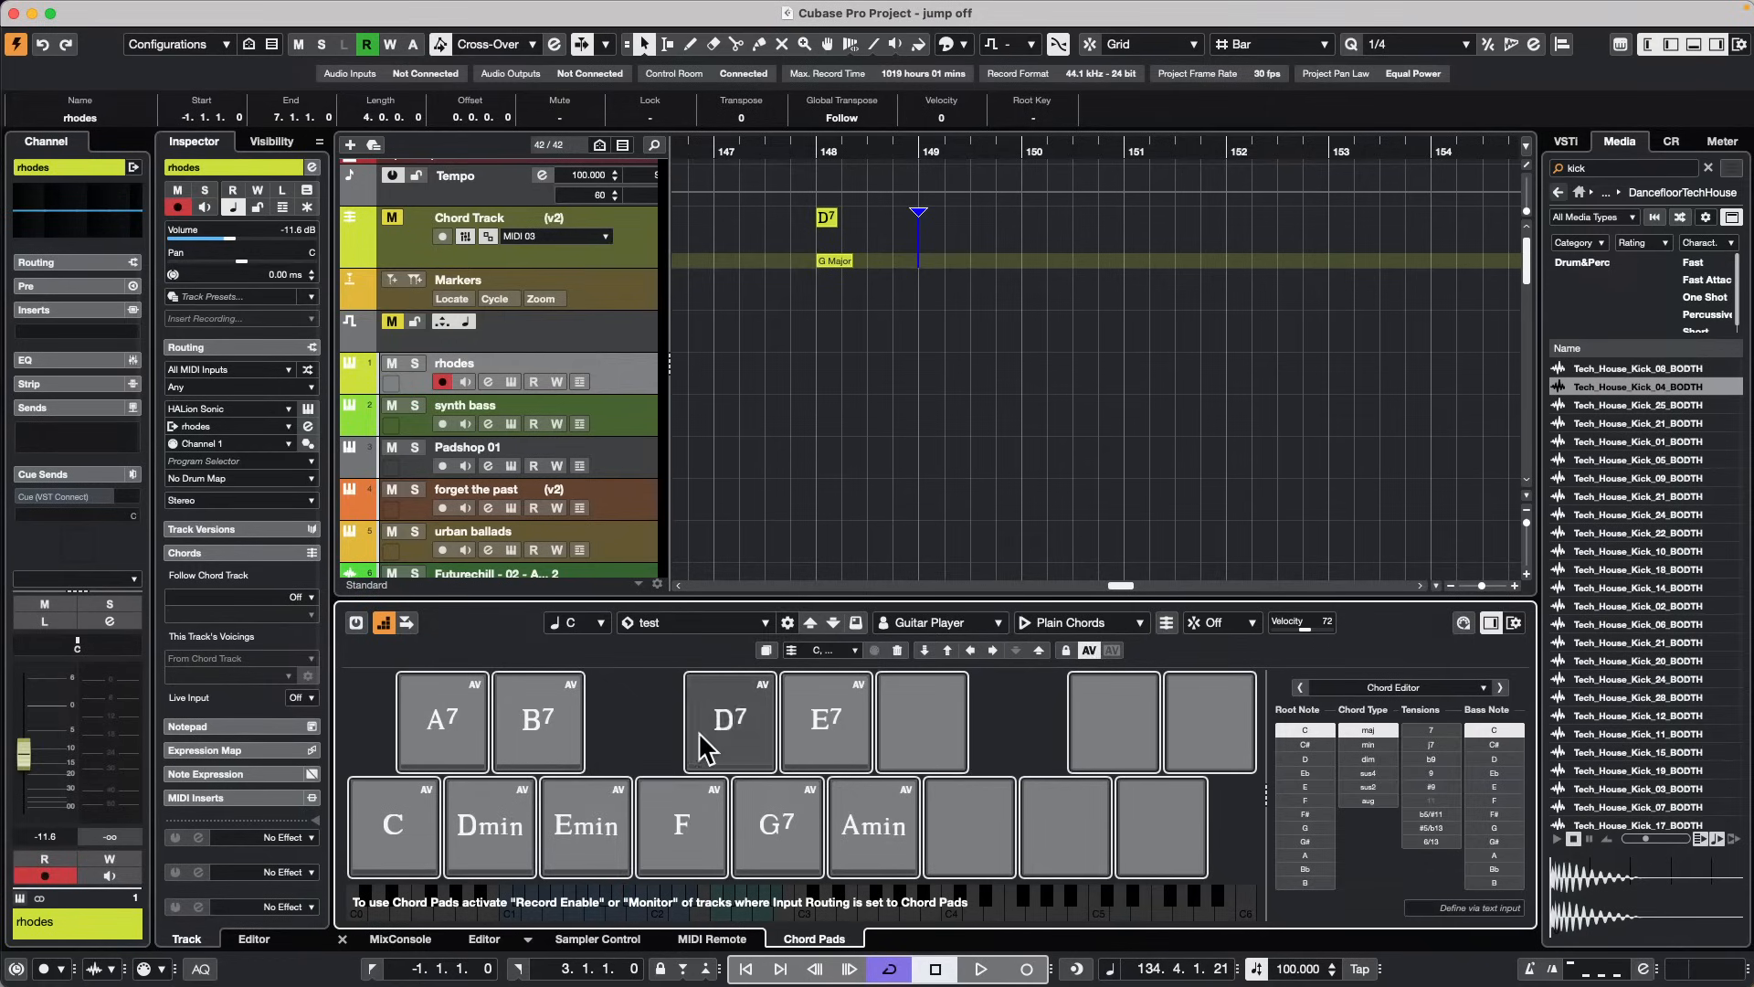
# Step: Step-enter C at bar 149, Dmin at bar 150, Amin at bar 151, G7 at bar 152 and E7 at bar 153
pyautogui.click(409, 841)
pyautogui.click(491, 832)
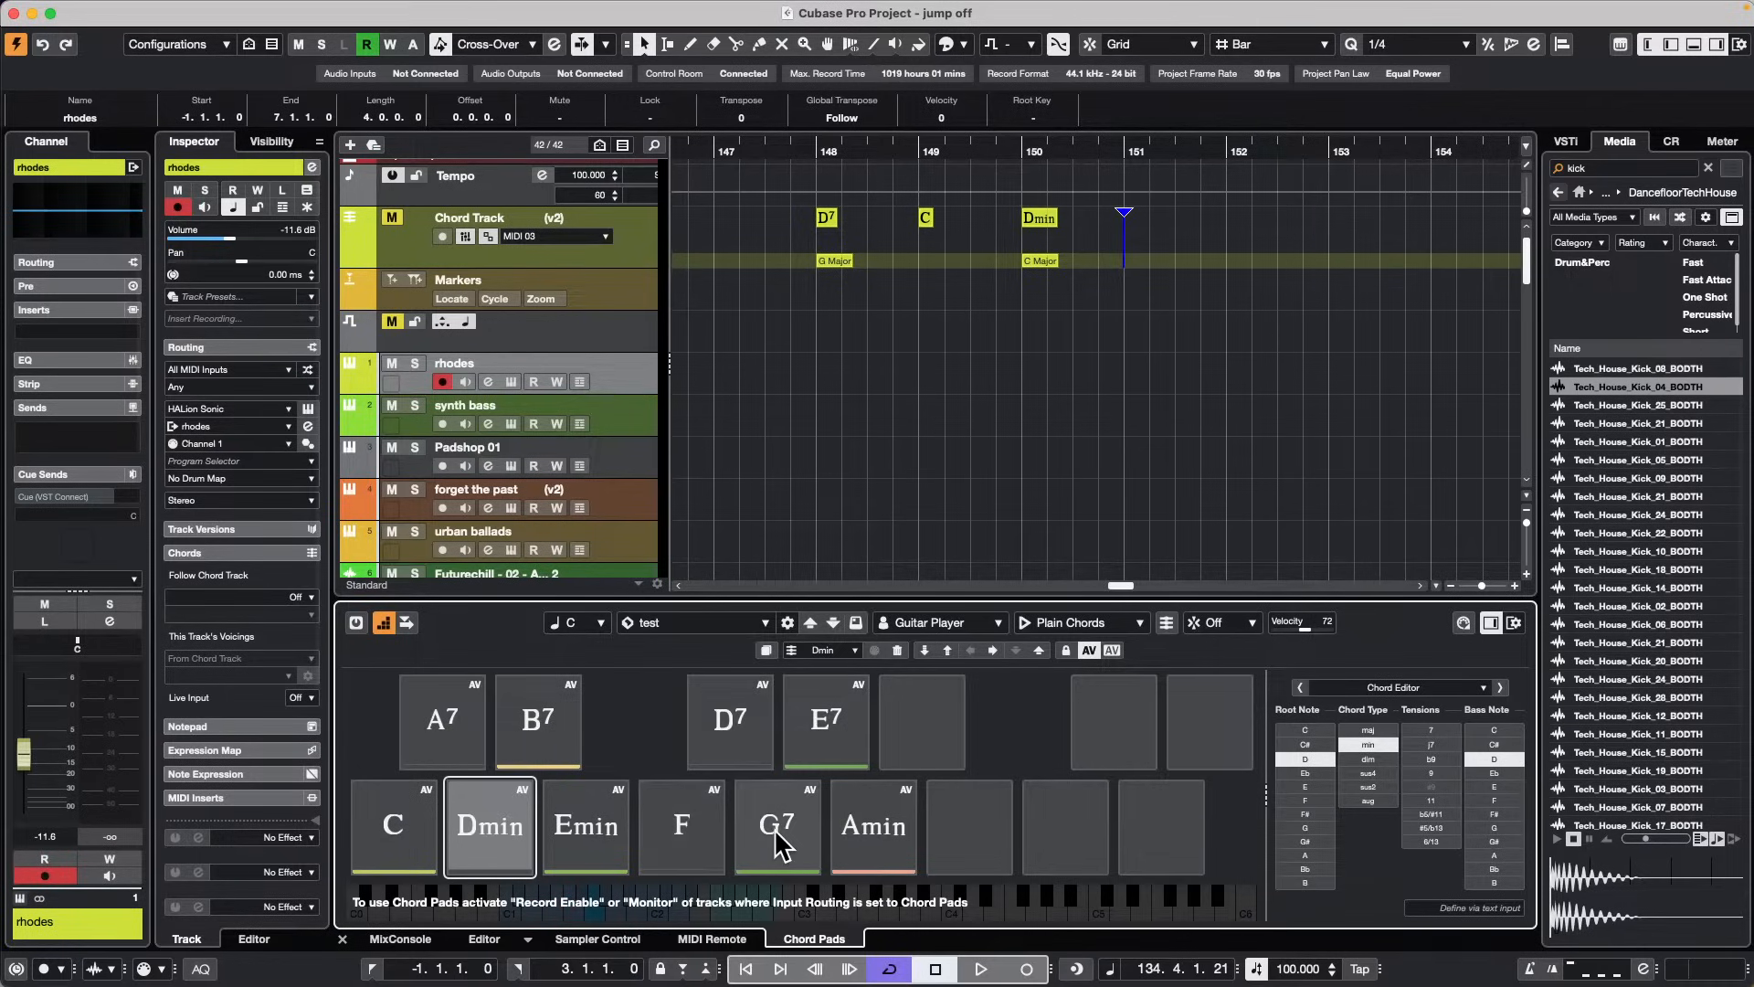
pyautogui.click(880, 833)
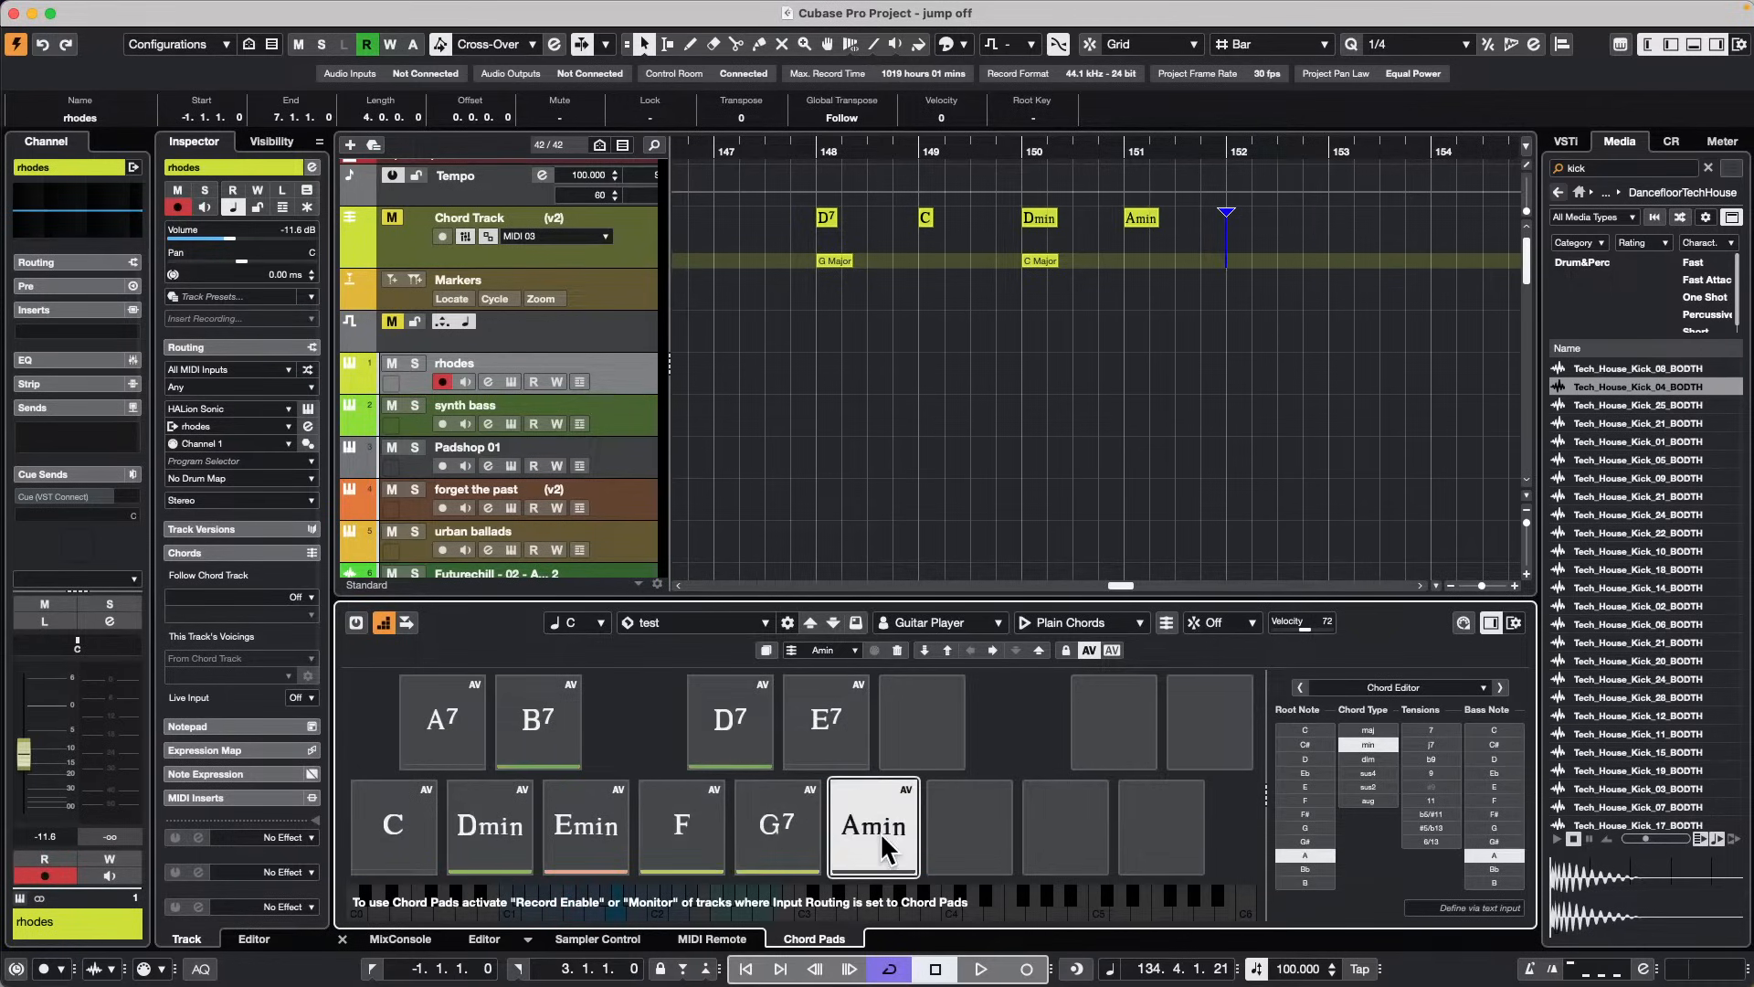
pyautogui.click(781, 840)
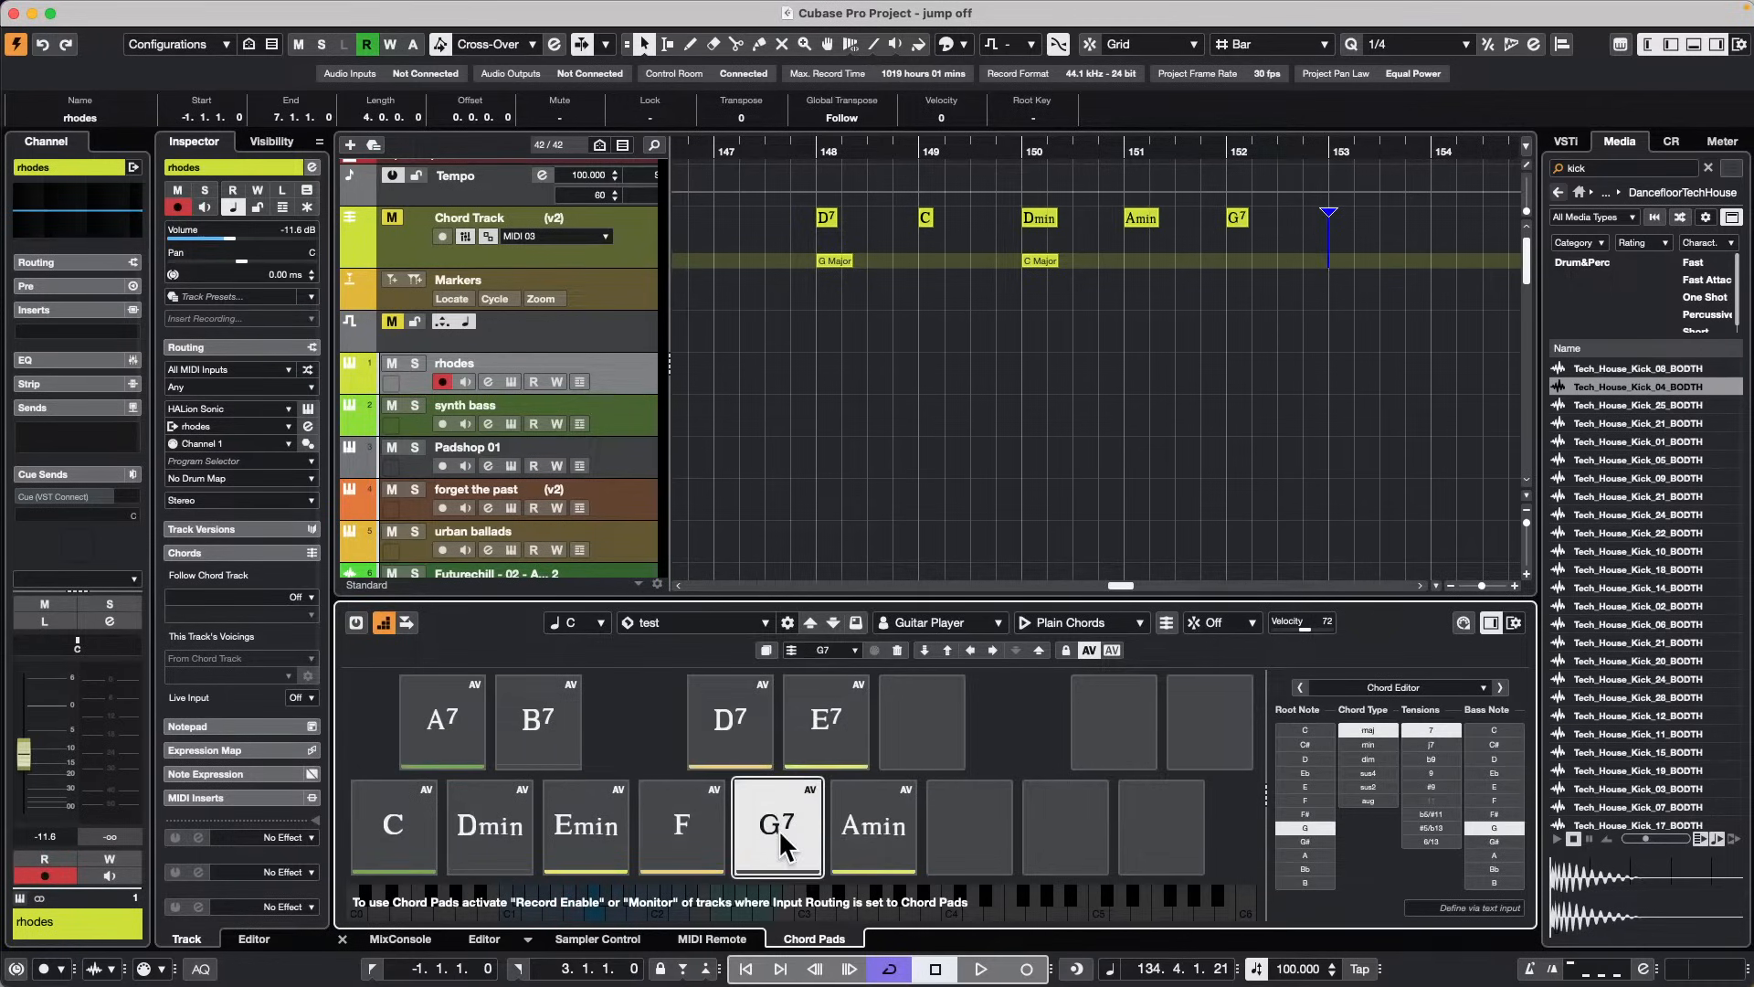
pyautogui.click(829, 728)
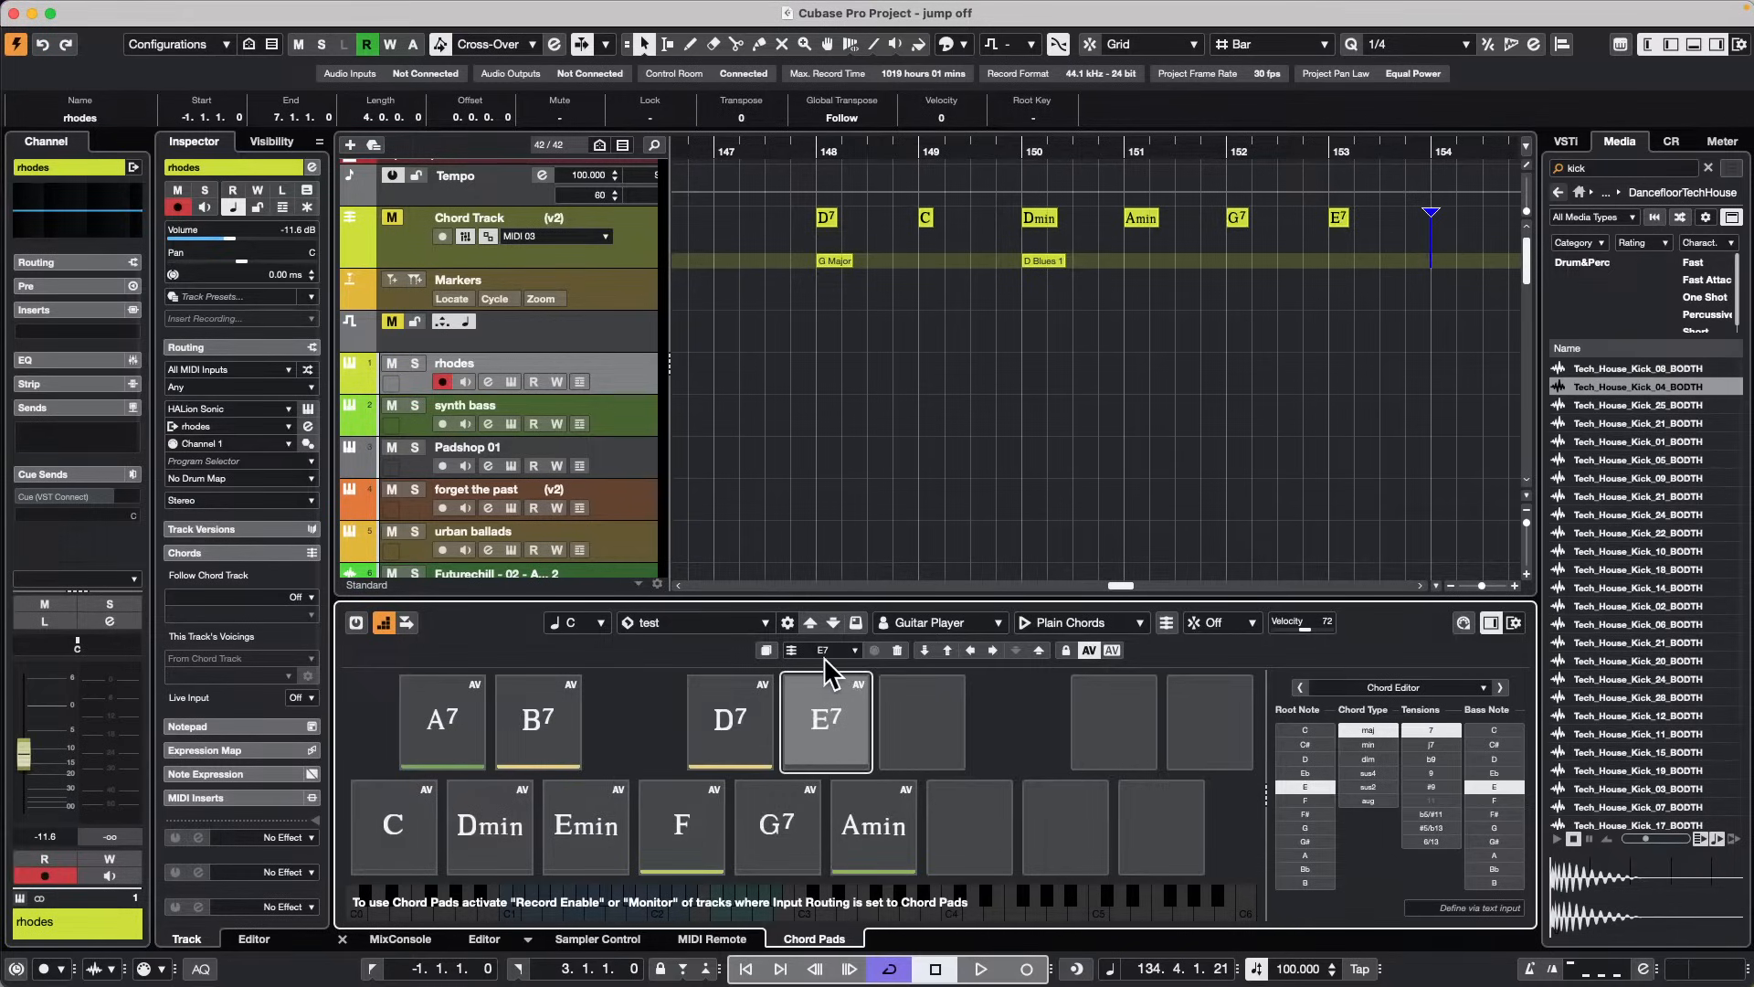
# Step: Step-enter F at bar 154 and C at bar 155, and play the Amin pad at bar 156
pyautogui.click(690, 836)
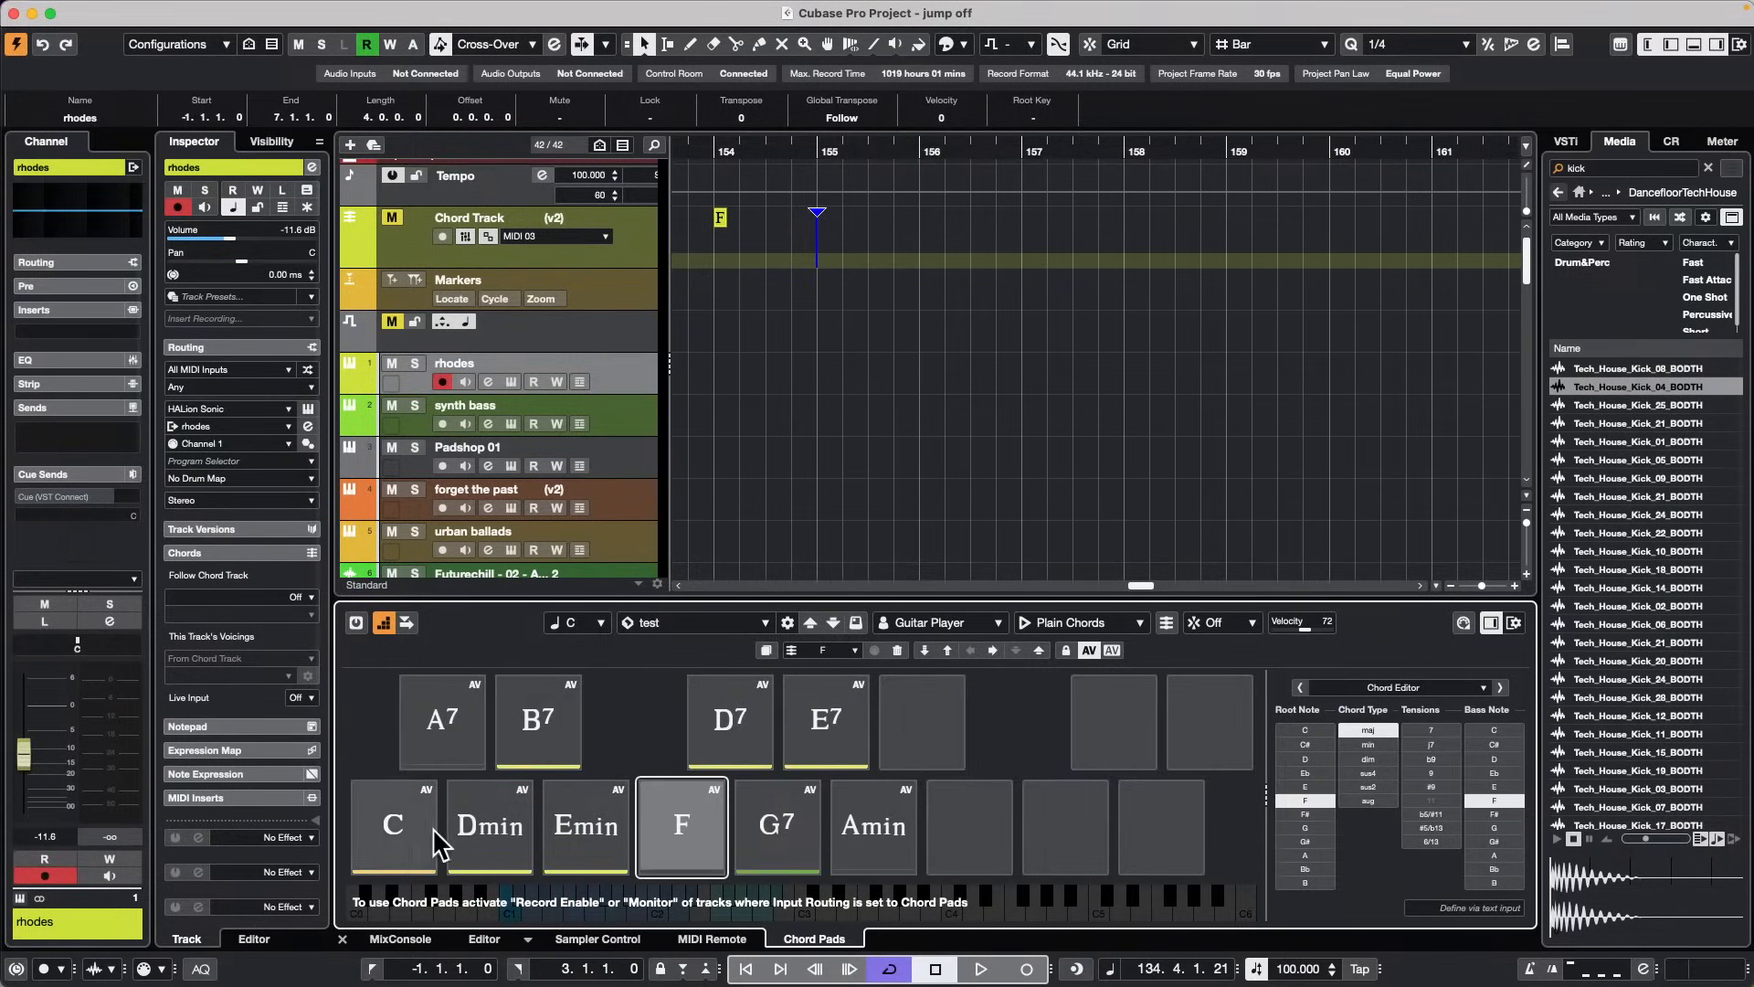
pyautogui.click(393, 832)
pyautogui.click(873, 823)
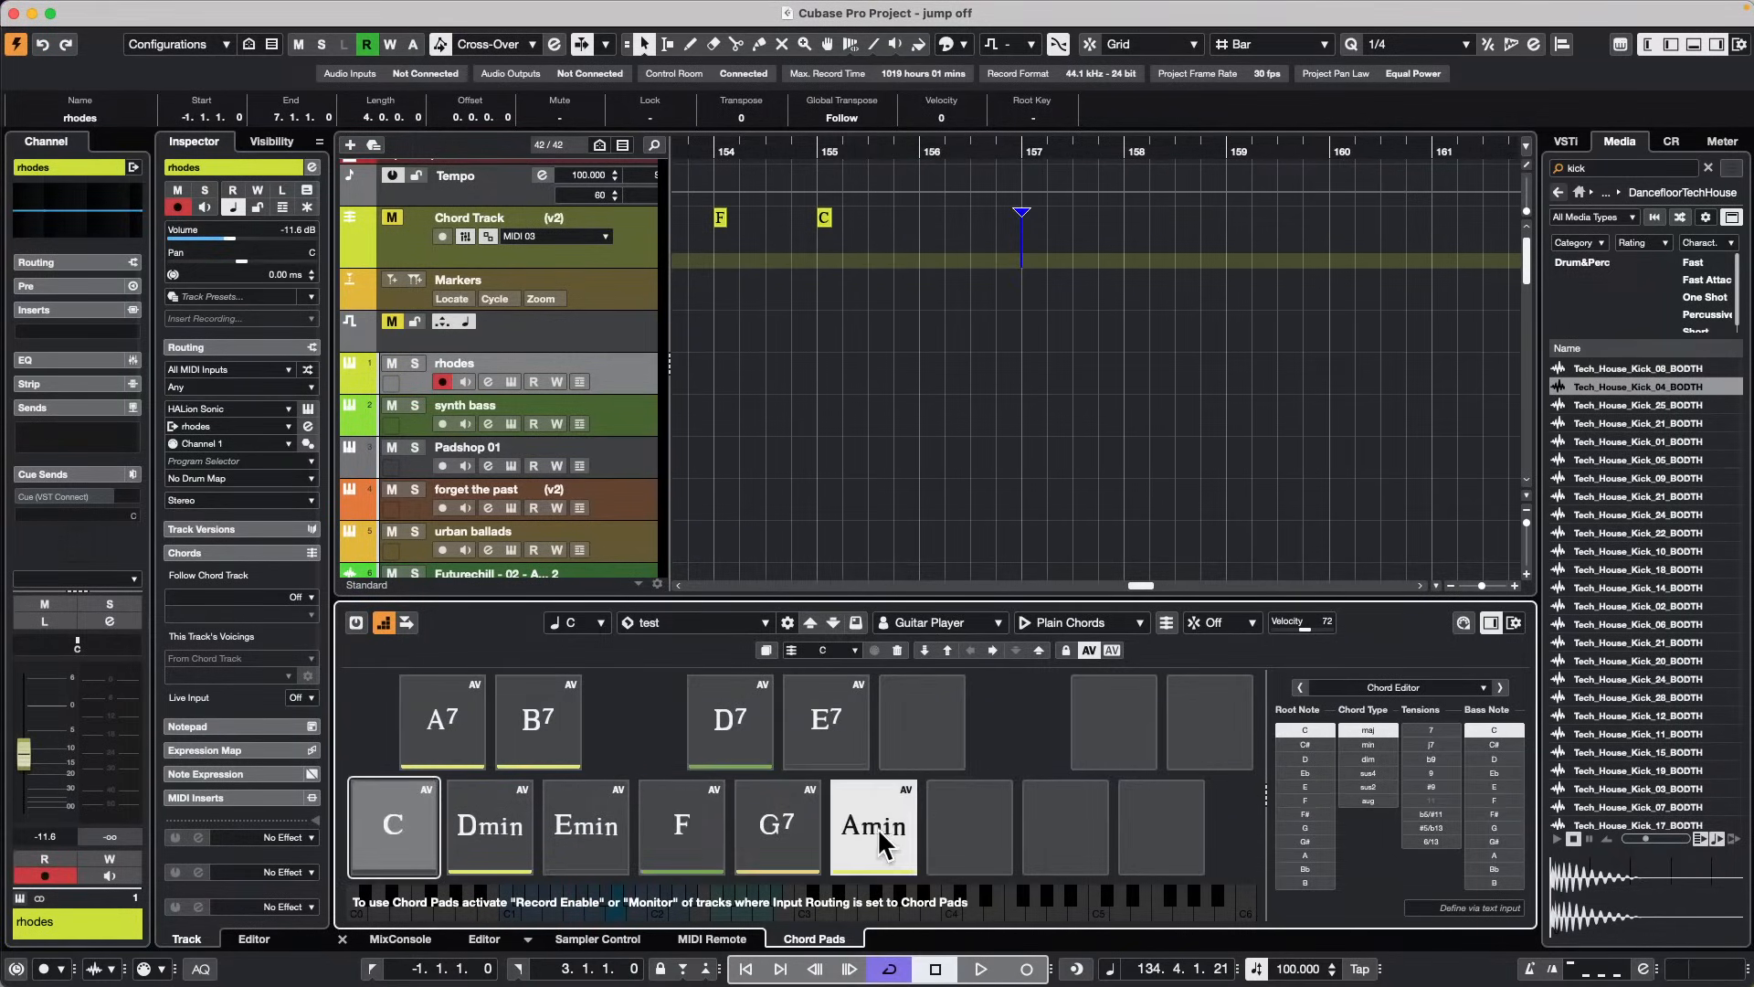
# Step: Select all chord pads, switch off adaptive voicing and play the C pad
pyautogui.click(767, 650)
pyautogui.click(1084, 647)
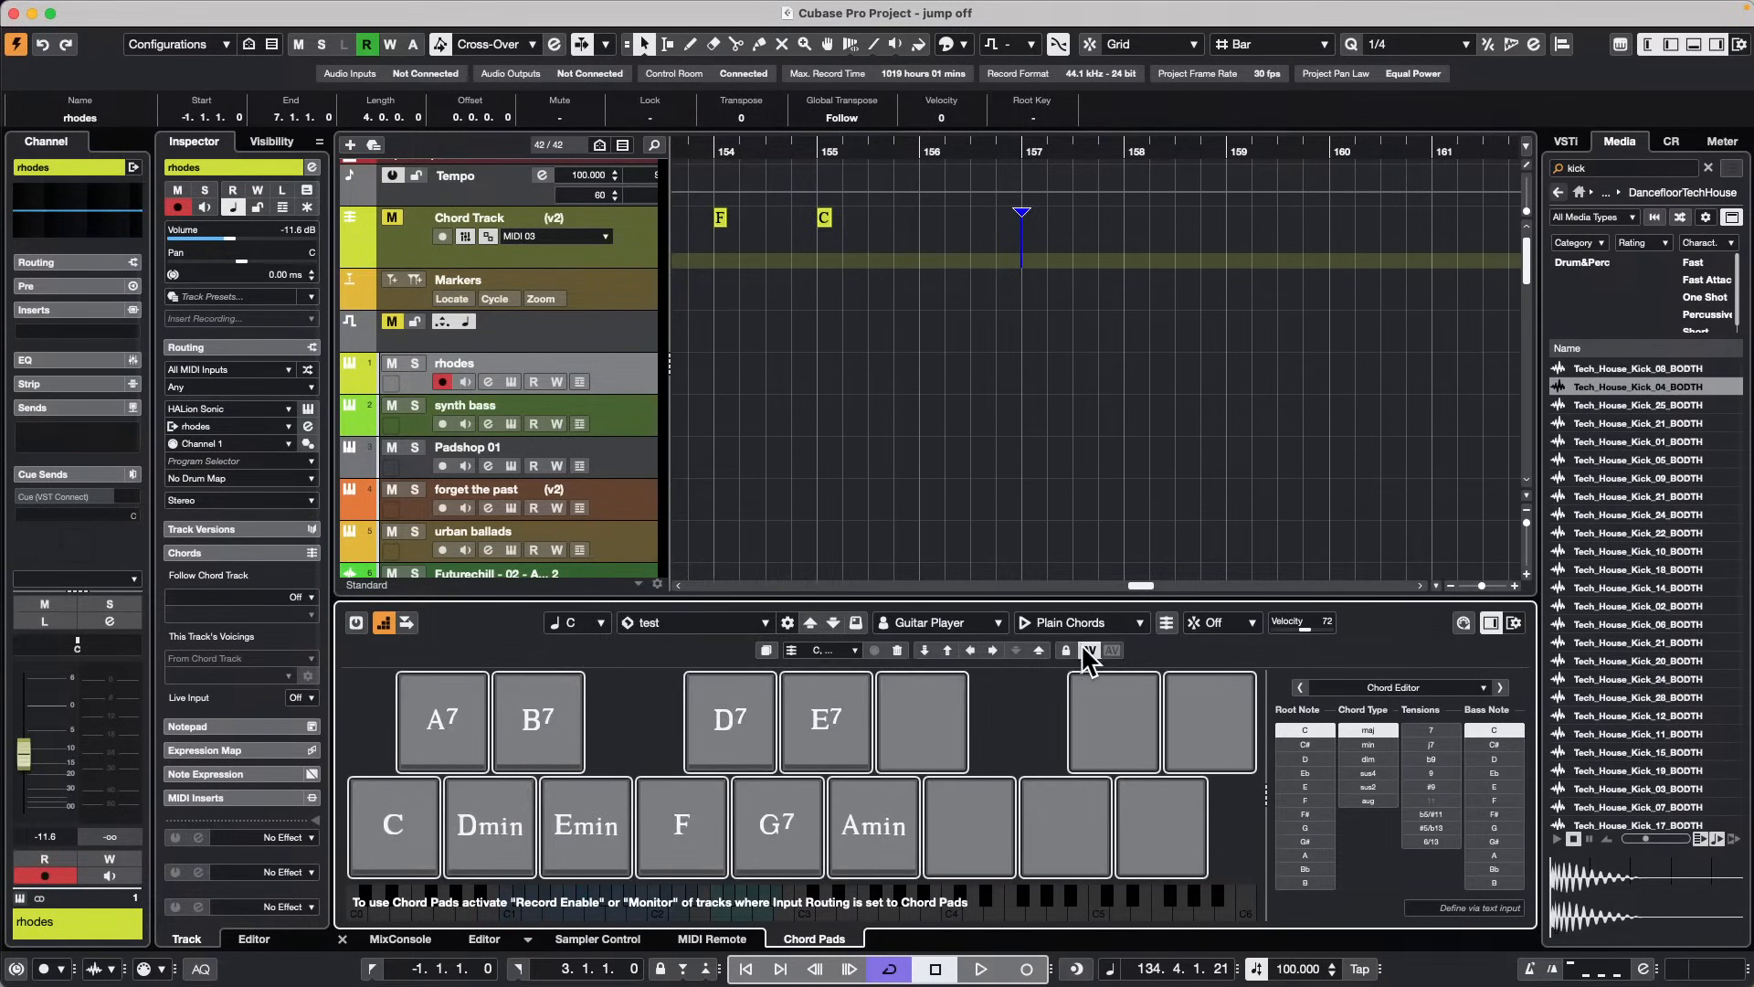
pyautogui.click(1089, 647)
pyautogui.click(405, 864)
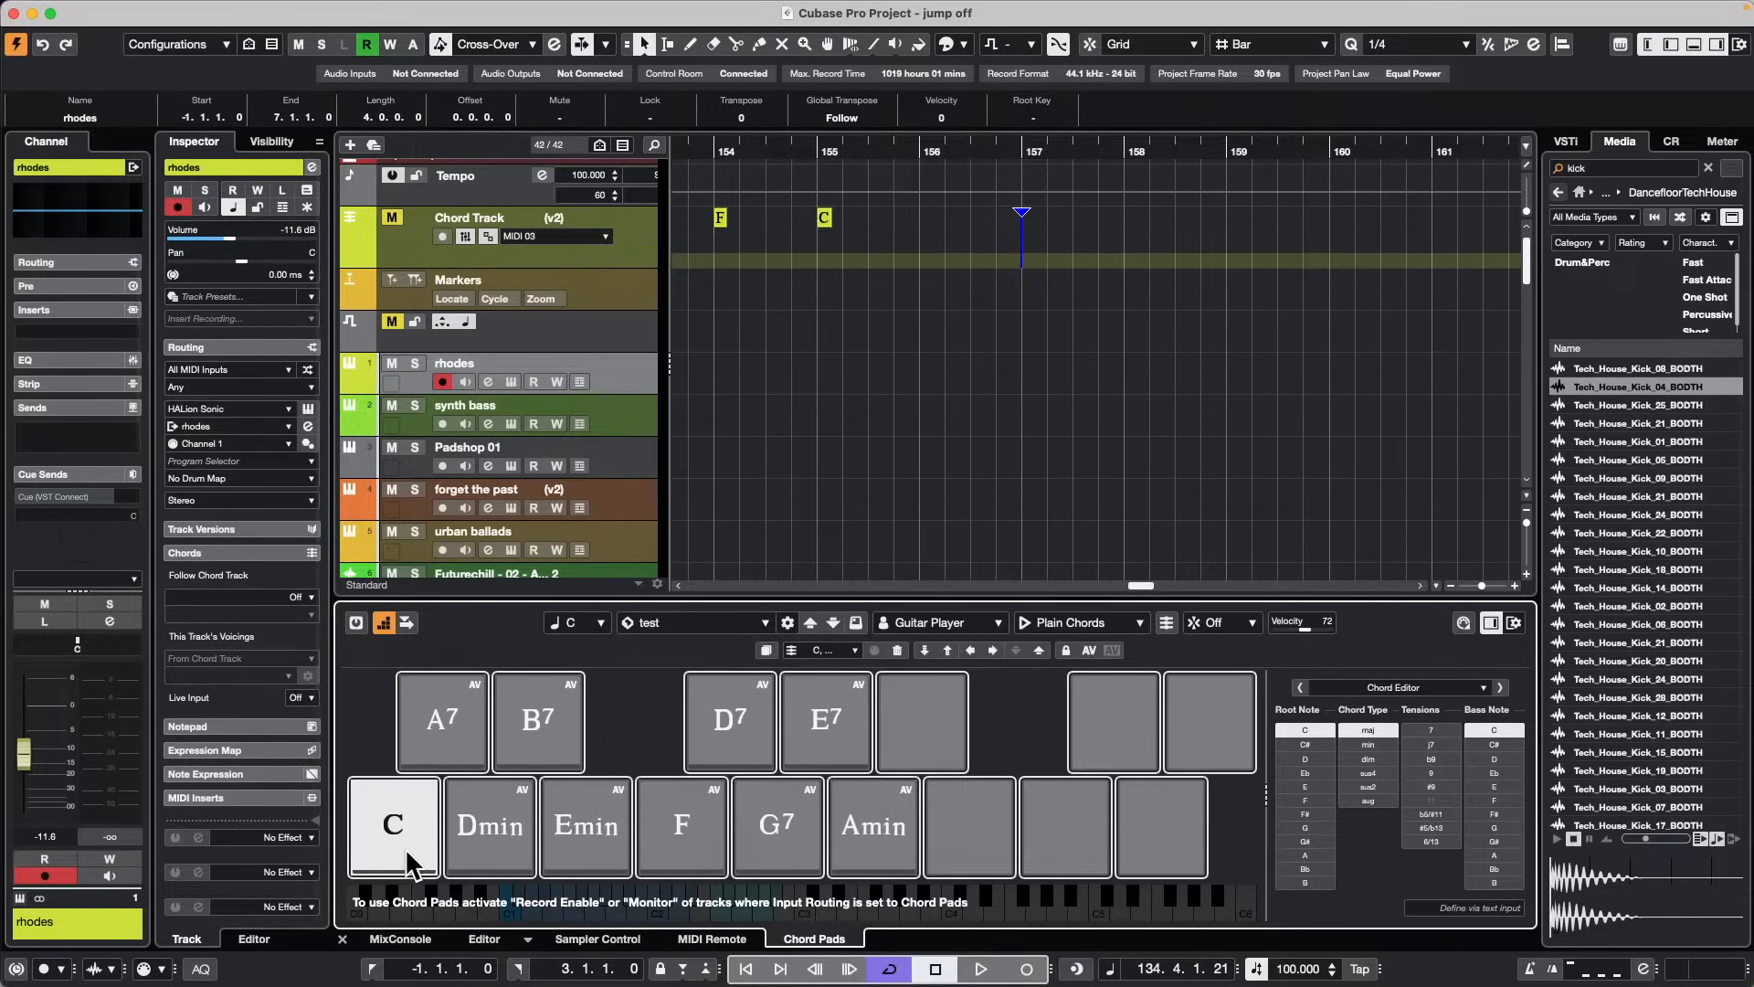
# Step: Change the root of the C chord pad to A
pyautogui.scroll(-3, 431, 848)
pyautogui.scroll(-1, 425, 848)
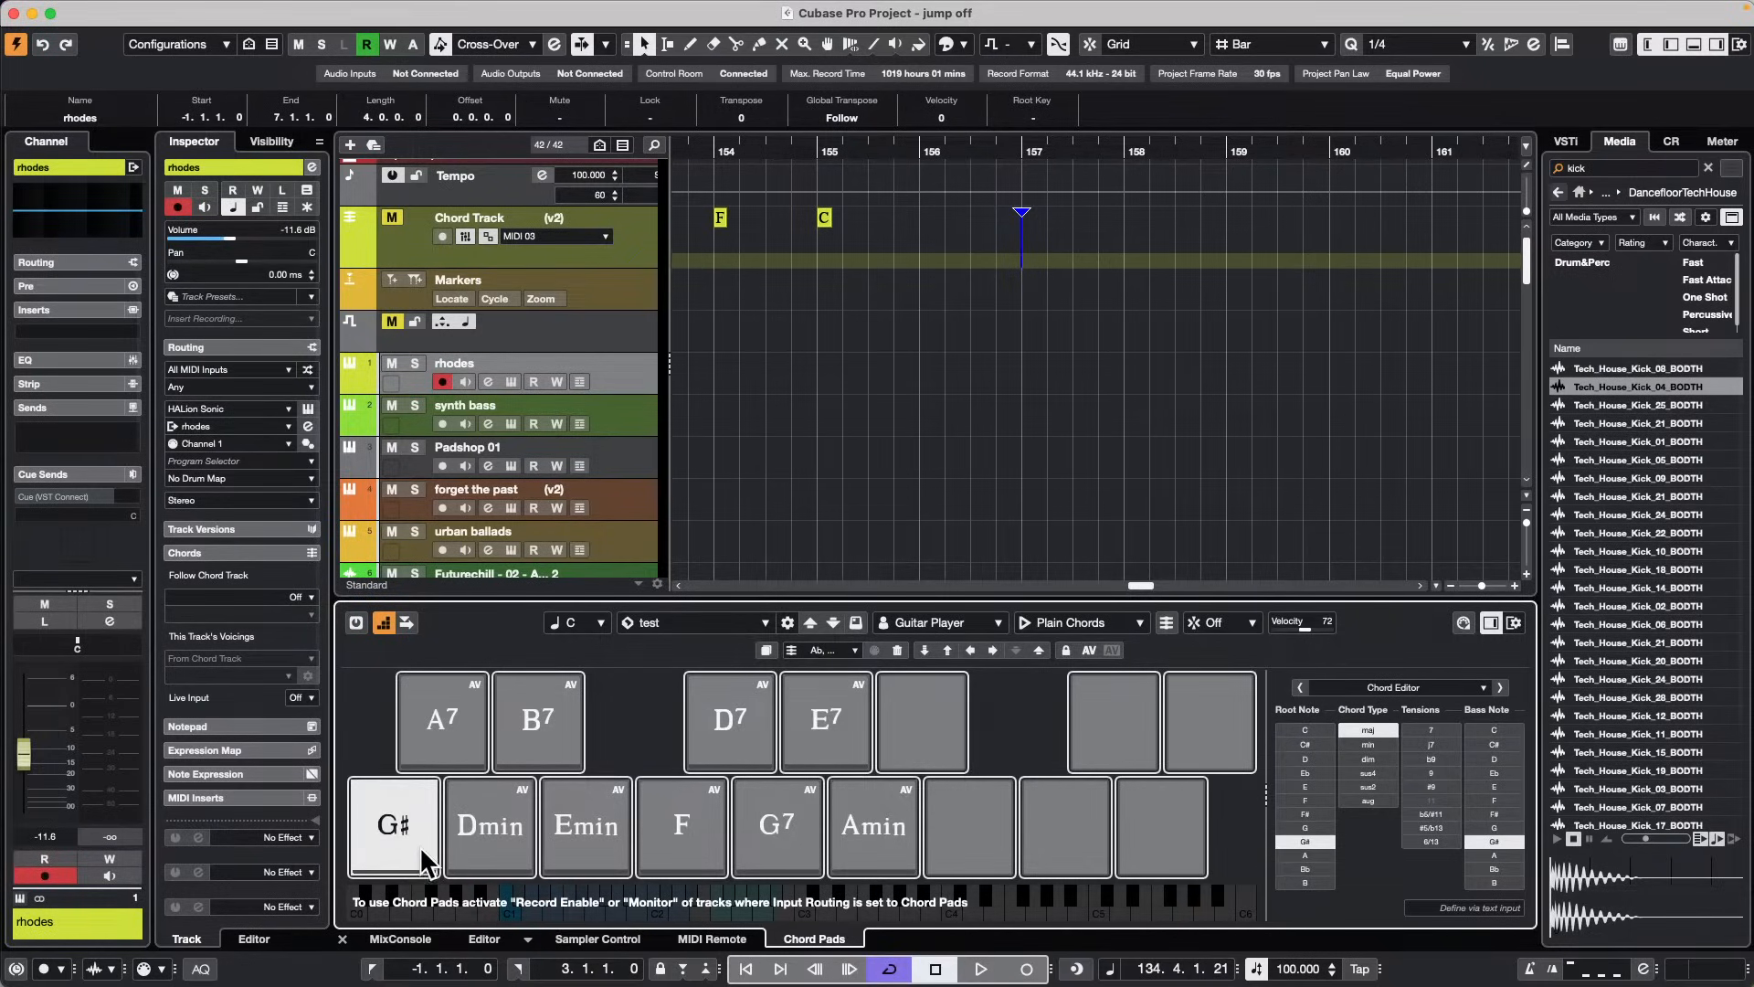
pyautogui.scroll(3, 422, 846)
pyautogui.scroll(-2, 422, 846)
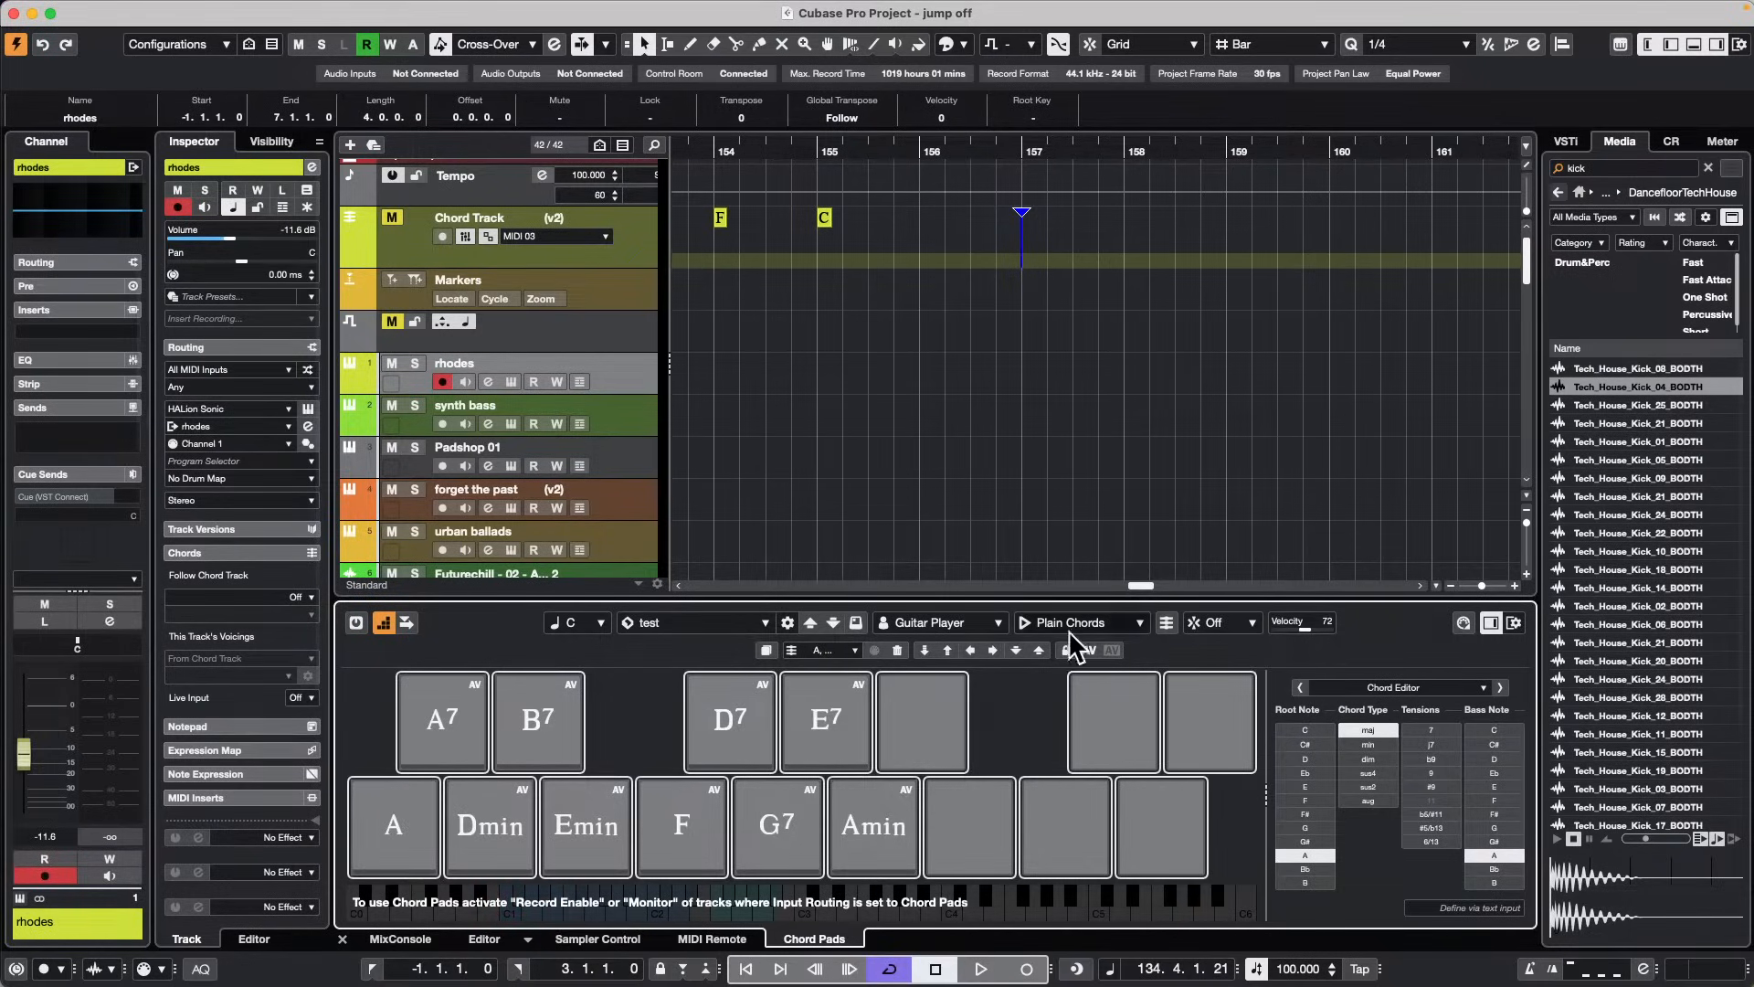
# Step: Transpose all selected chord pads up three semitones, bringing the first pad to C
pyautogui.click(1017, 648)
pyautogui.click(947, 650)
pyautogui.click(946, 649)
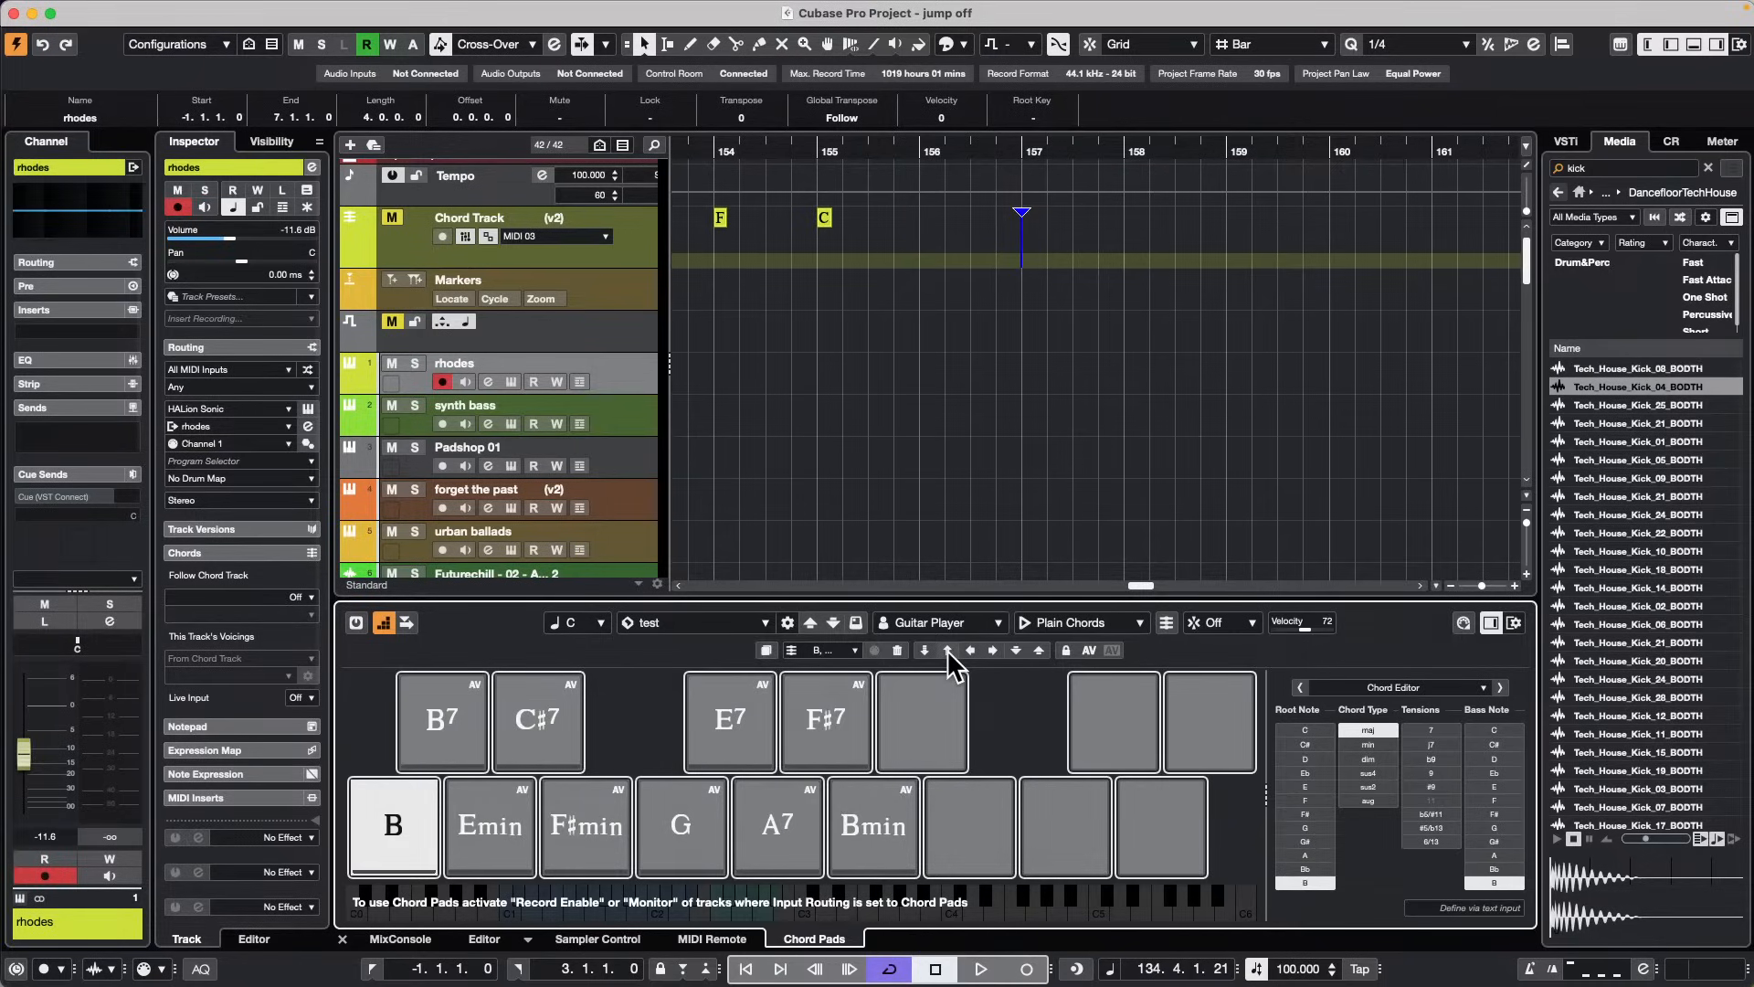
pyautogui.click(947, 650)
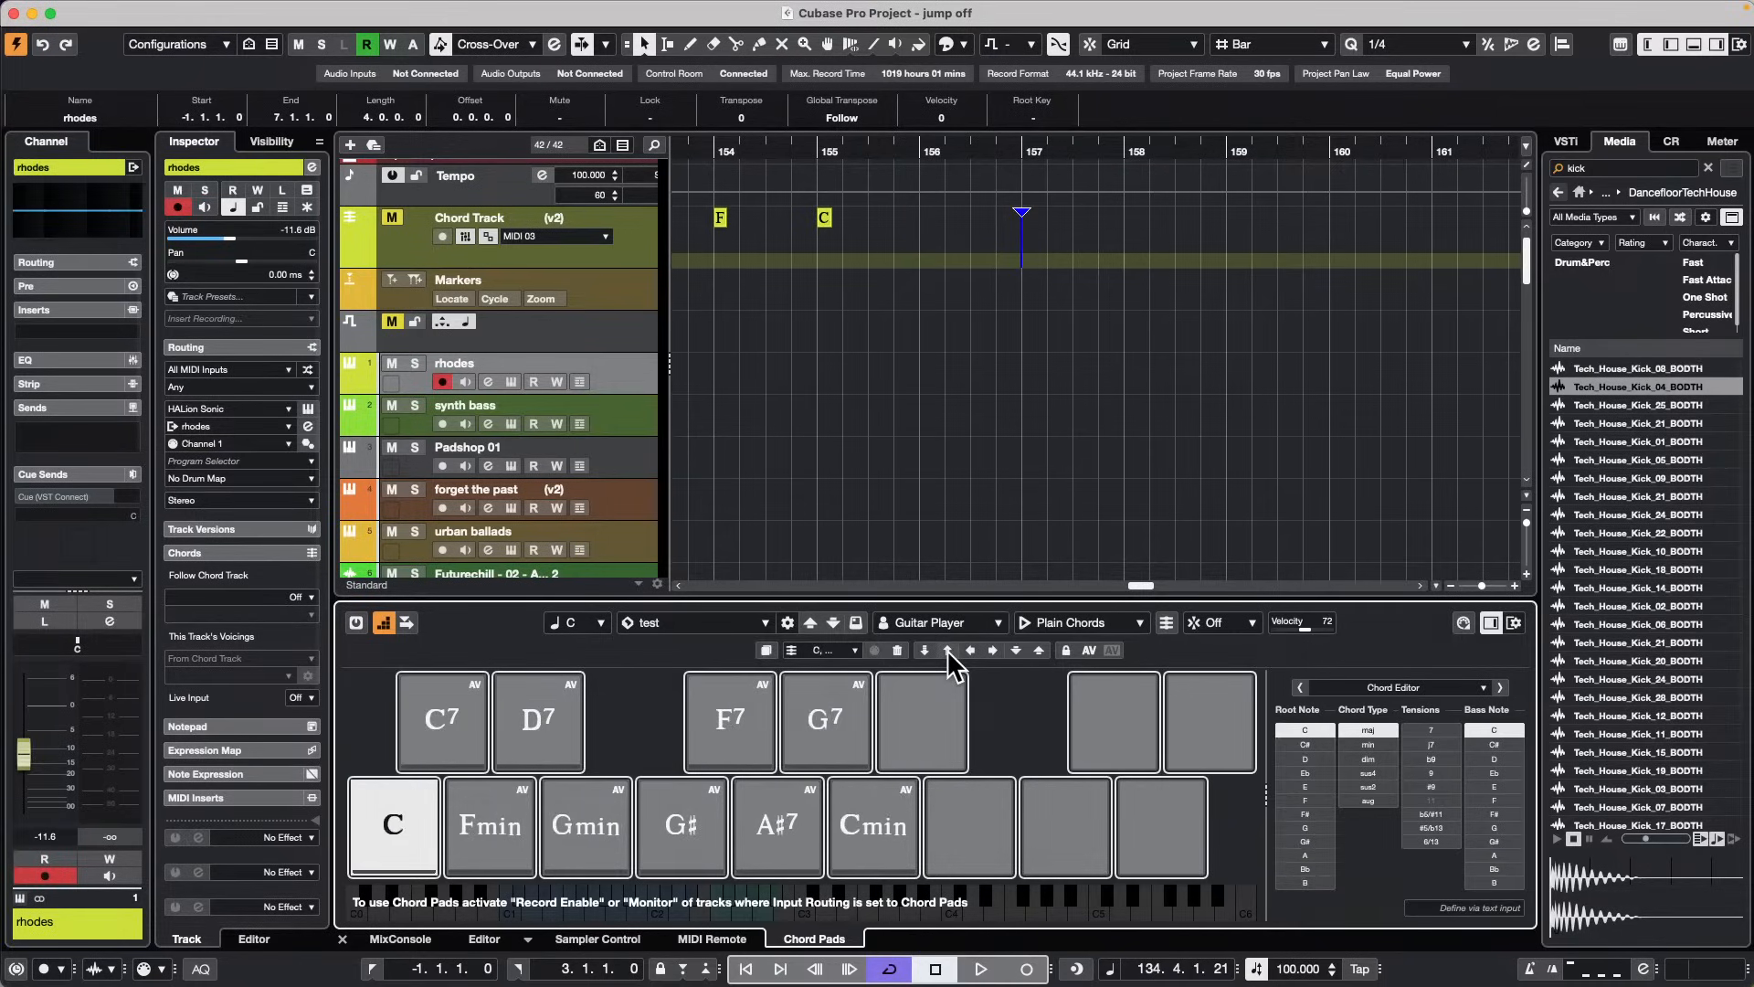
# Step: Increase the tensions of all selected chord pads several levels and reduce them by one, leaving the first pad at Cmaj7/9
pyautogui.click(994, 651)
pyautogui.click(994, 651)
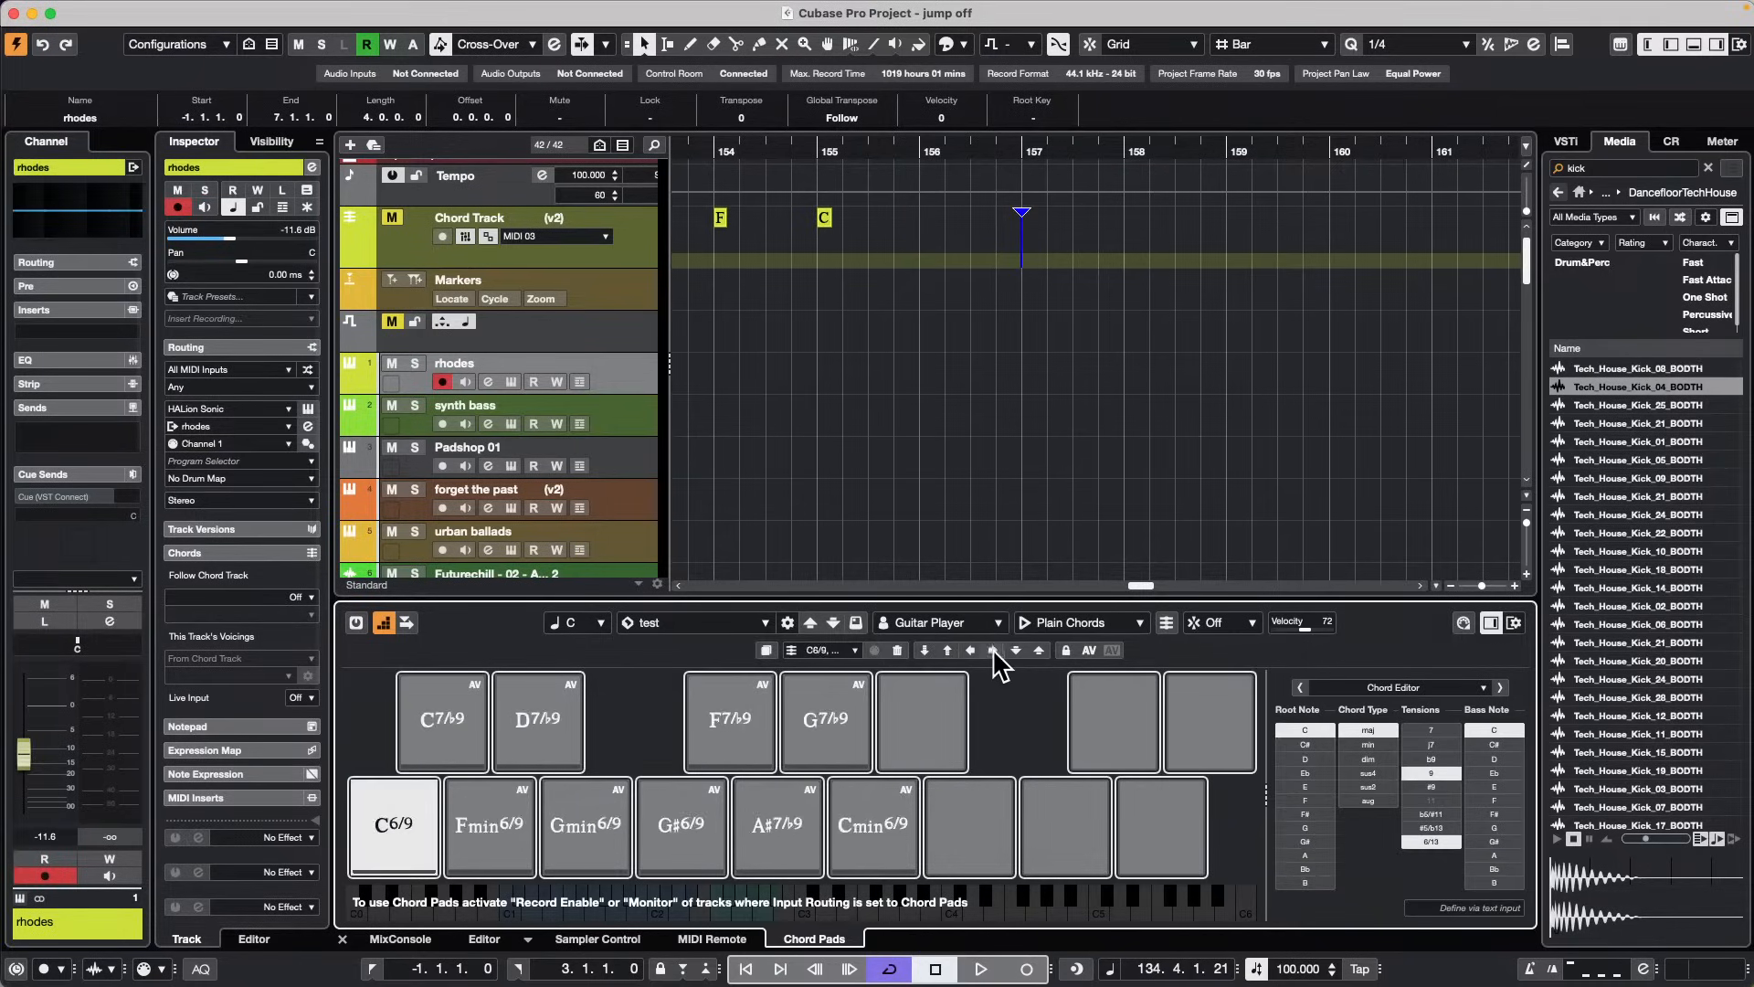
pyautogui.click(994, 650)
pyautogui.click(994, 650)
pyautogui.click(994, 651)
pyautogui.click(994, 651)
pyautogui.click(972, 649)
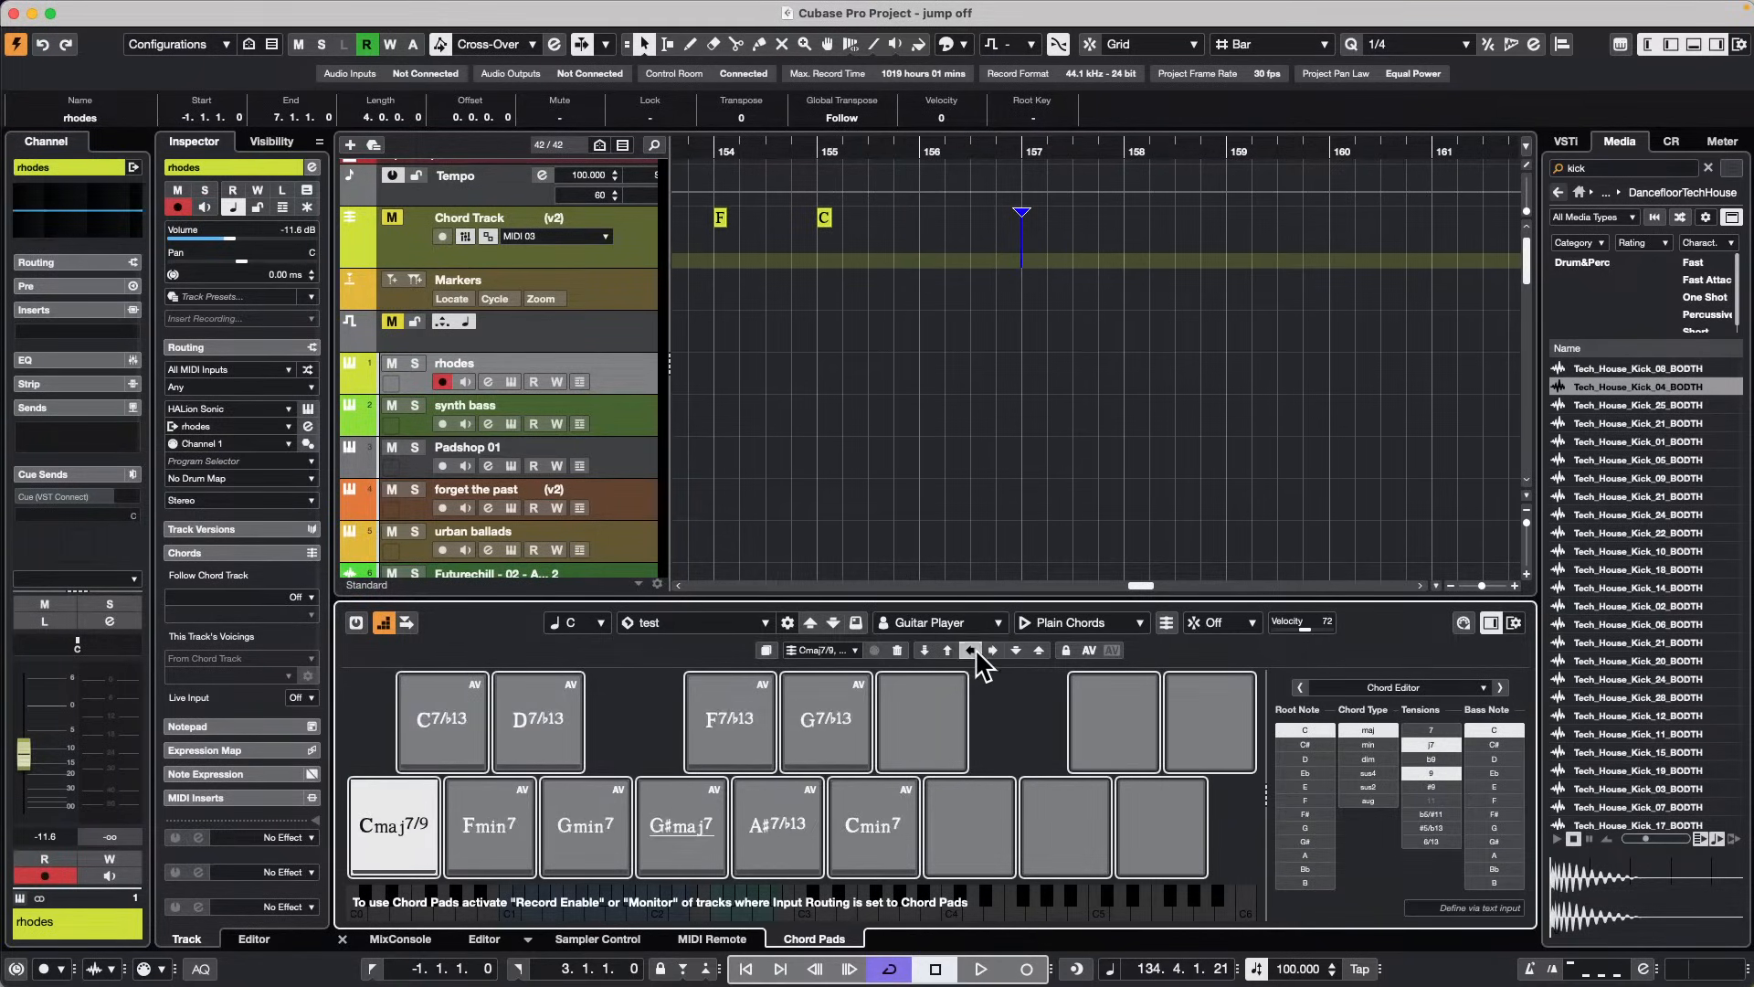
# Step: Reduce the tensions of all selected chord pads until the first pad is plain C, toggle adaptive voicing, and step to the previous voicing
pyautogui.click(974, 649)
pyautogui.click(976, 649)
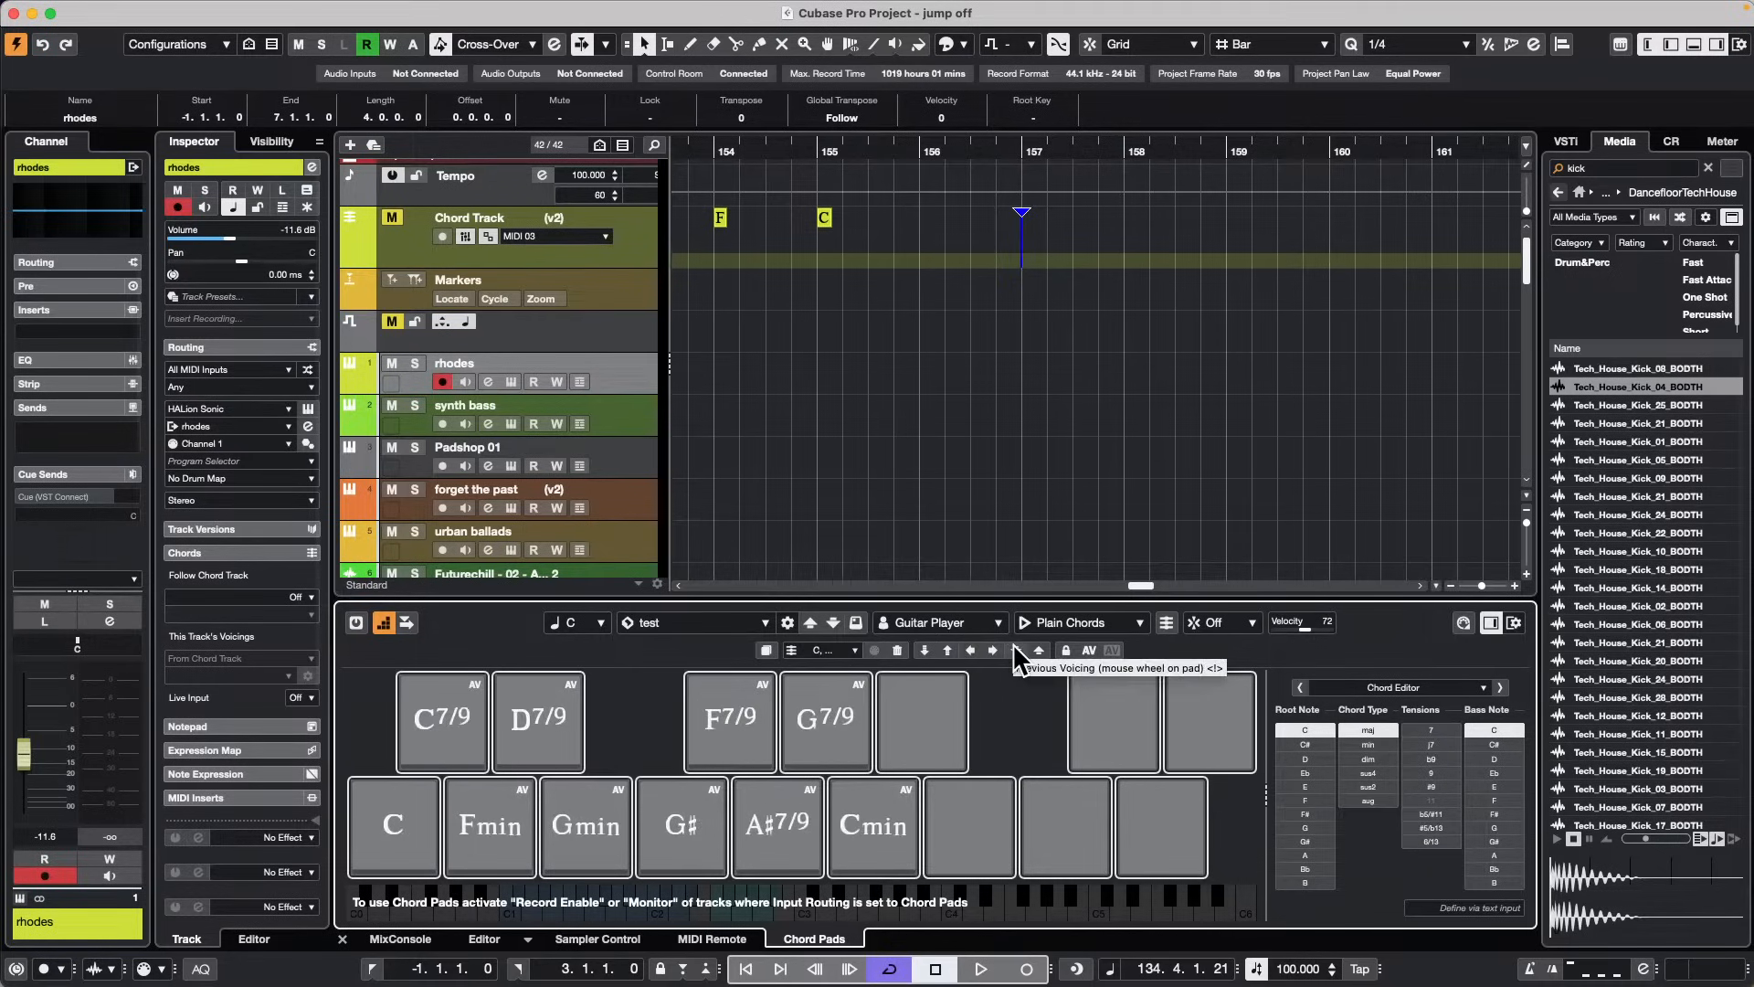
pyautogui.click(1089, 649)
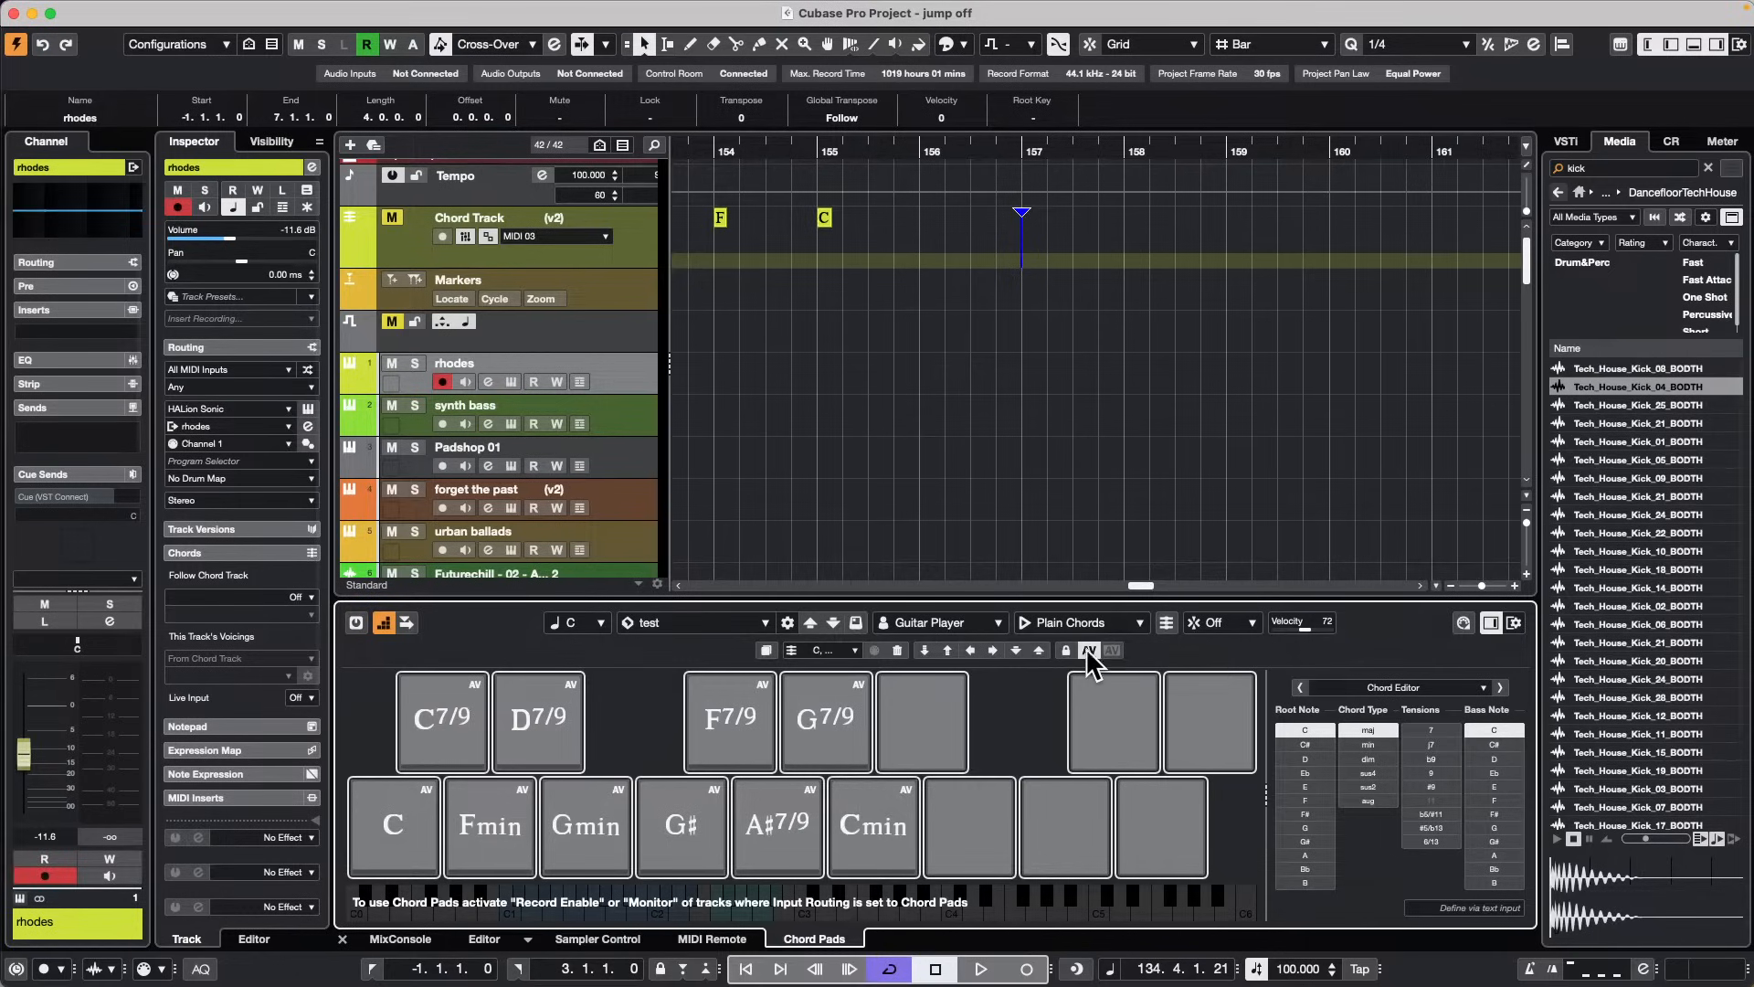
pyautogui.click(1017, 649)
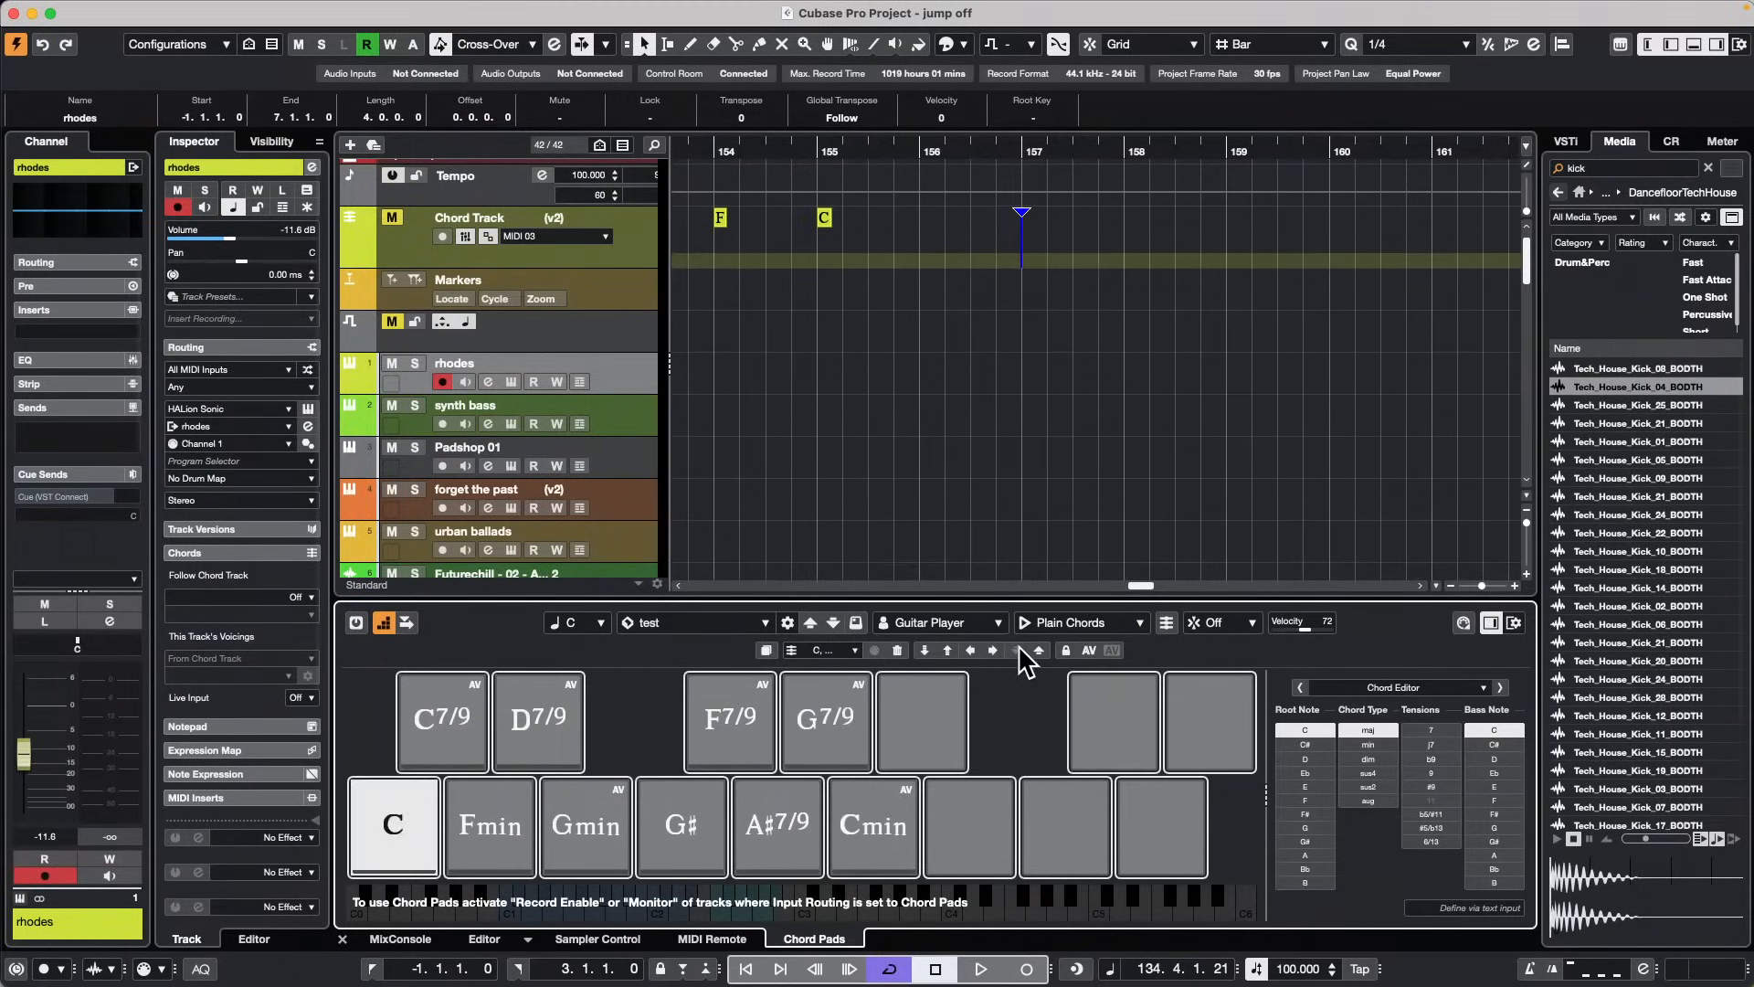
# Step: Step the tensions of all selected chord pads down repeatedly until the first pad is C9
pyautogui.click(973, 646)
pyautogui.click(972, 647)
pyautogui.click(972, 647)
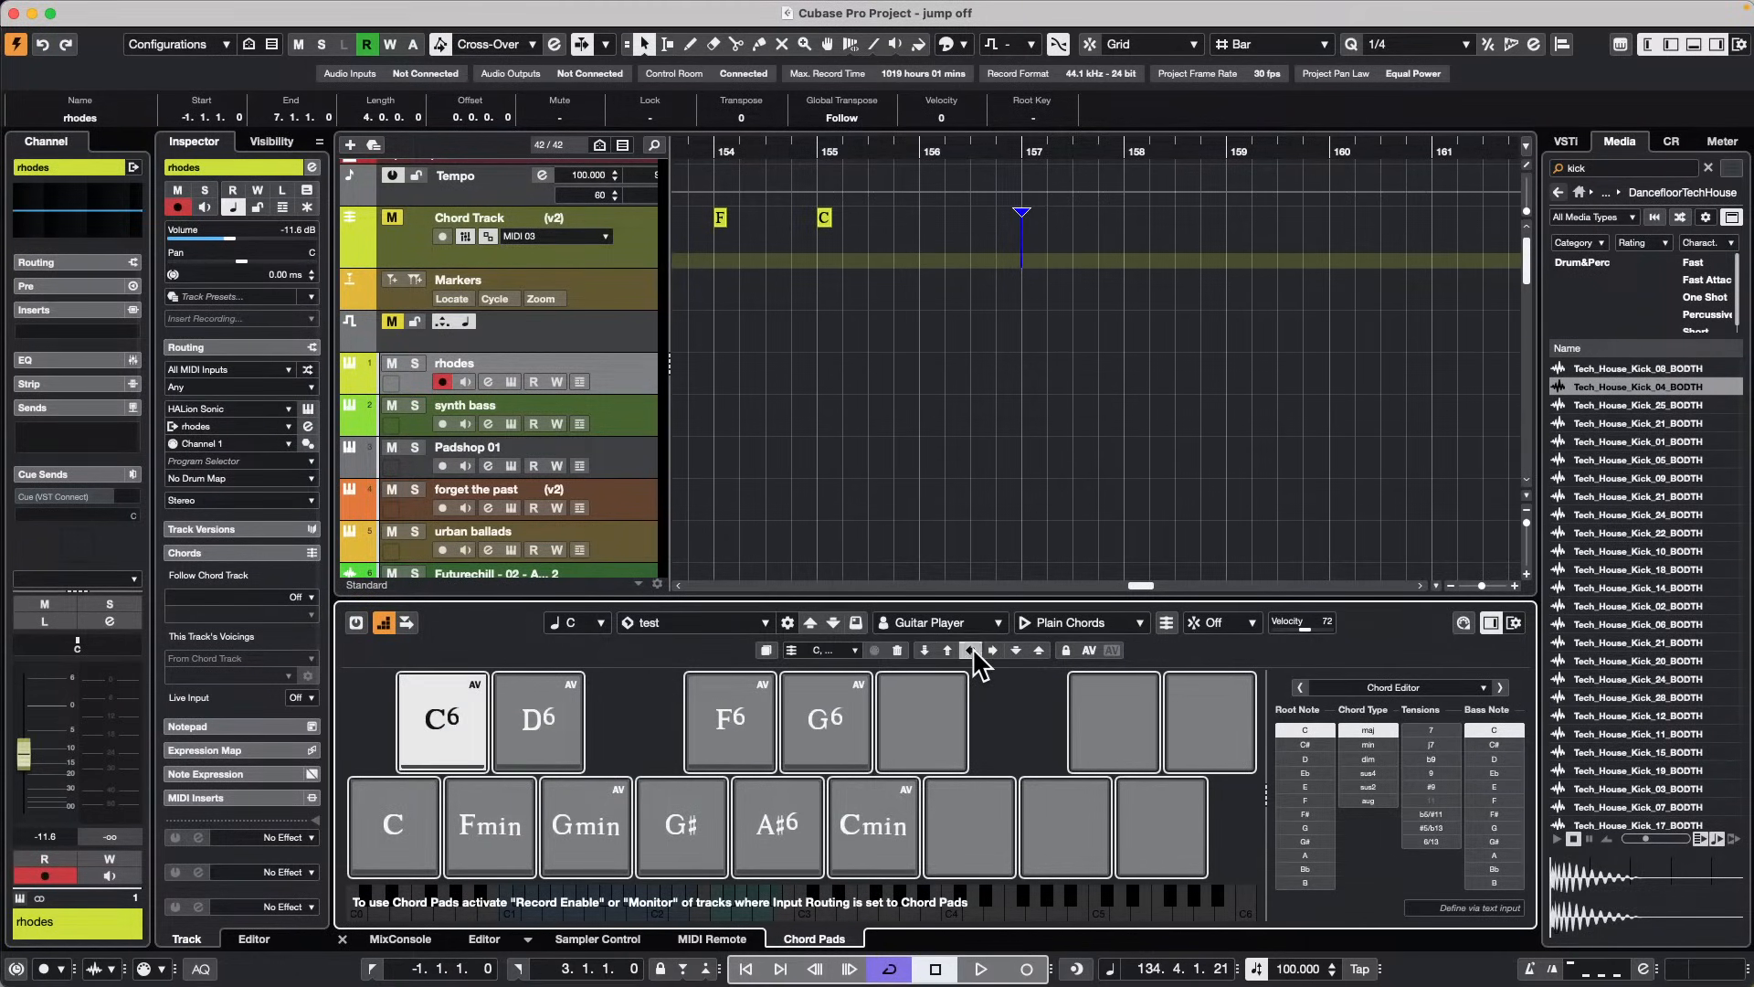
pyautogui.click(972, 647)
pyautogui.click(972, 647)
pyautogui.click(972, 647)
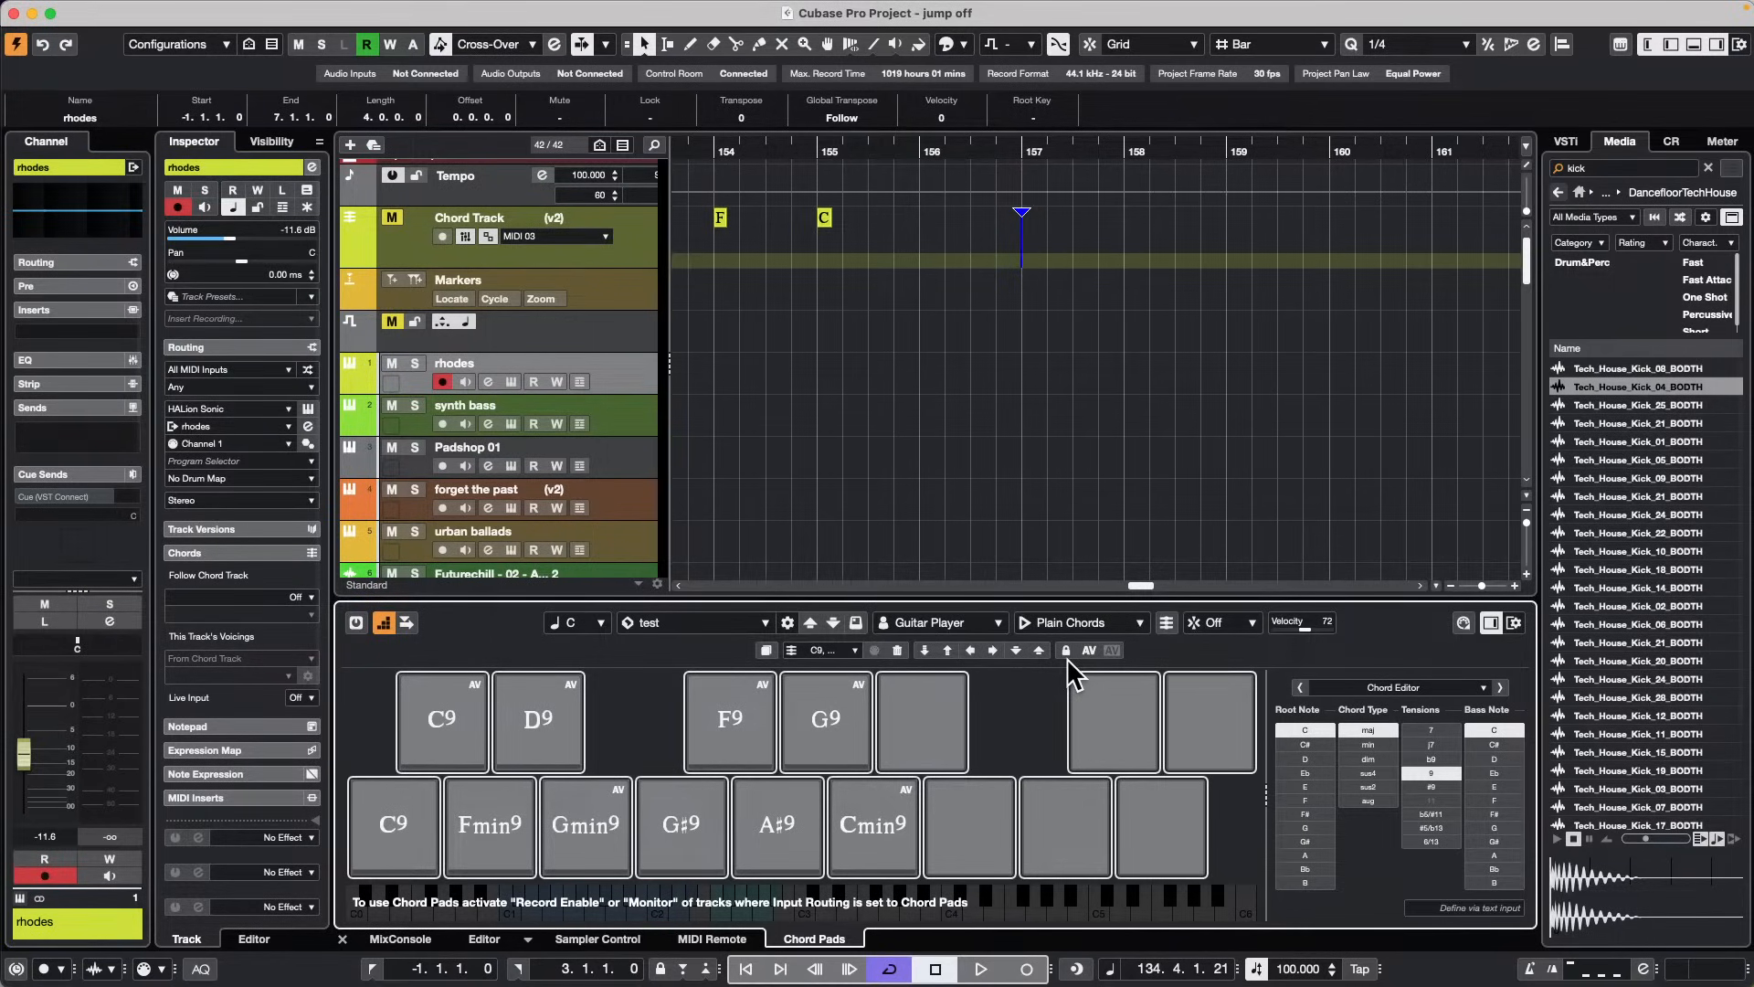
# Step: Browse the Modulation insert effects for the synth bass track without loading one
pyautogui.click(629, 418)
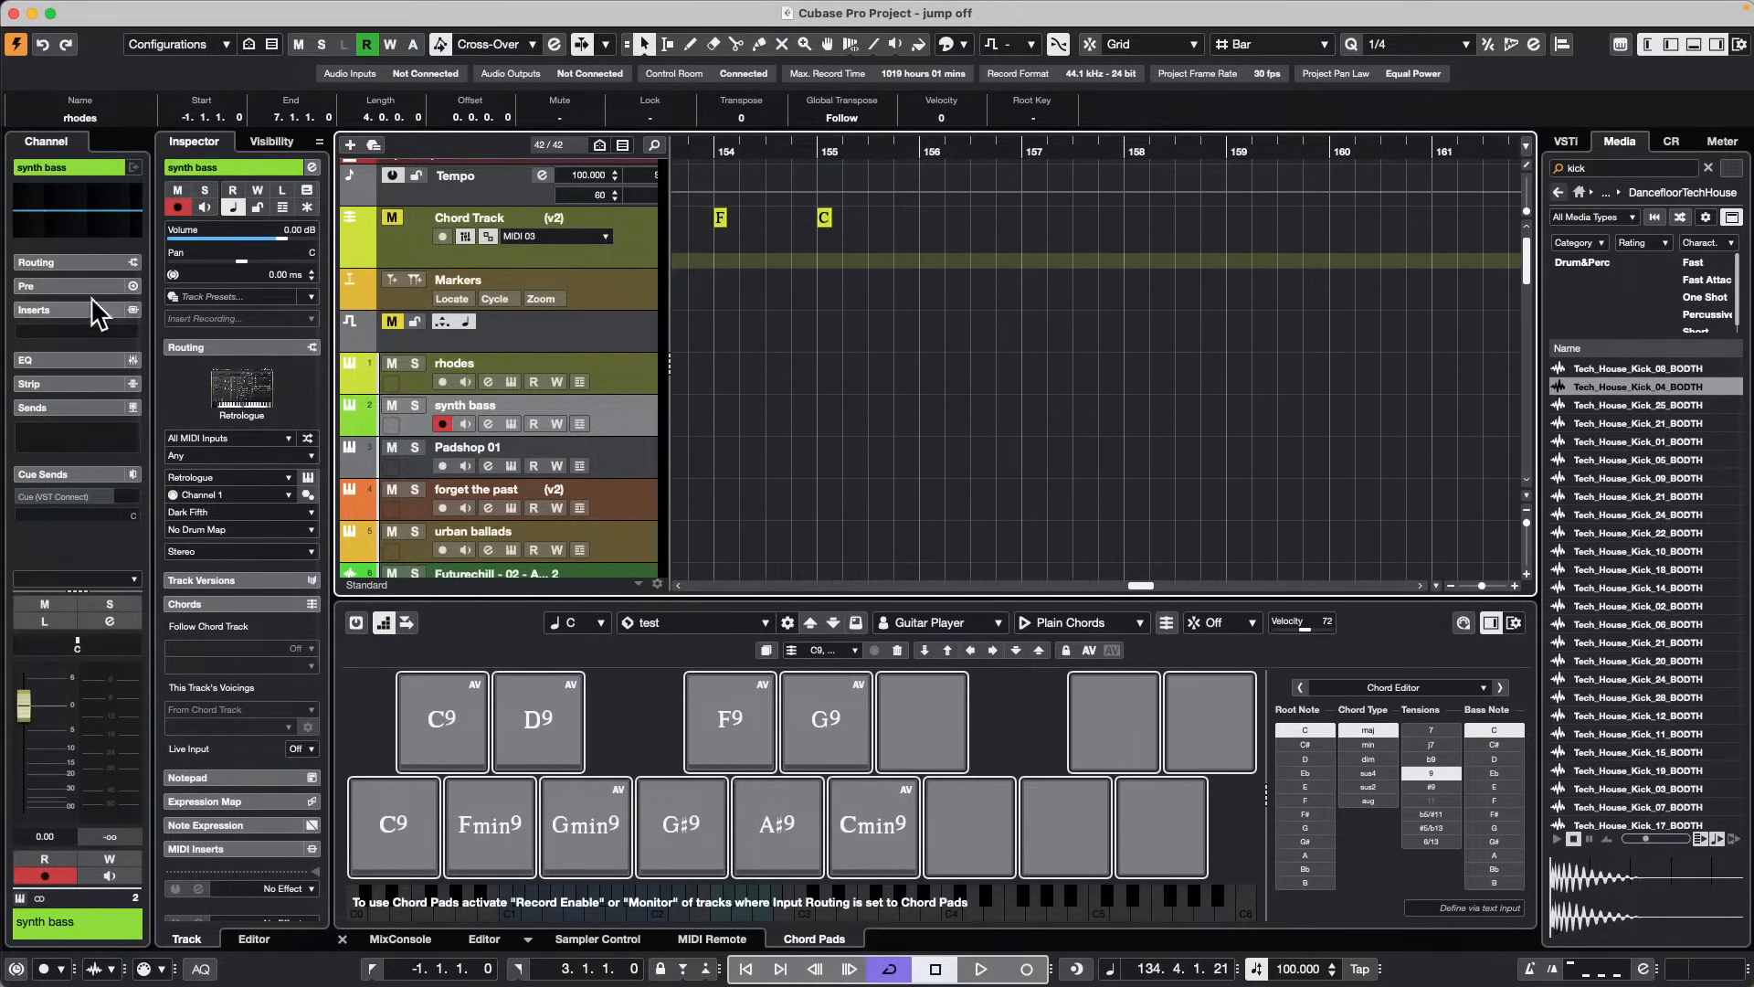
pyautogui.click(99, 329)
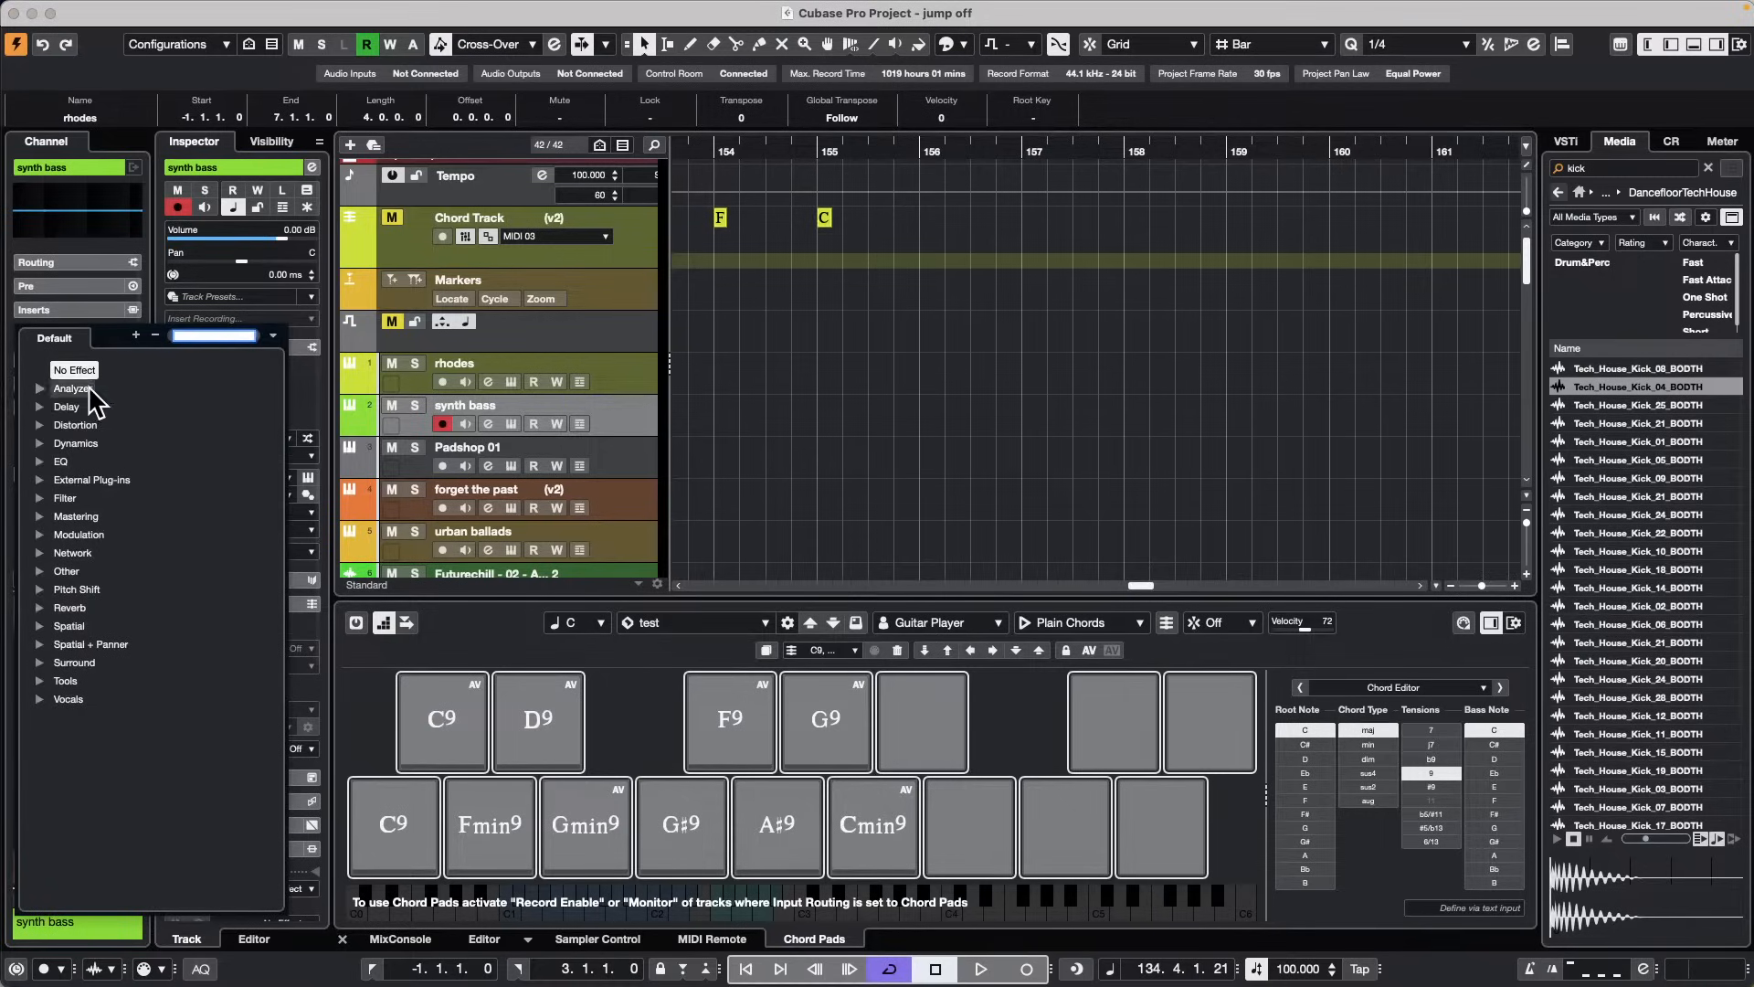
pyautogui.click(42, 533)
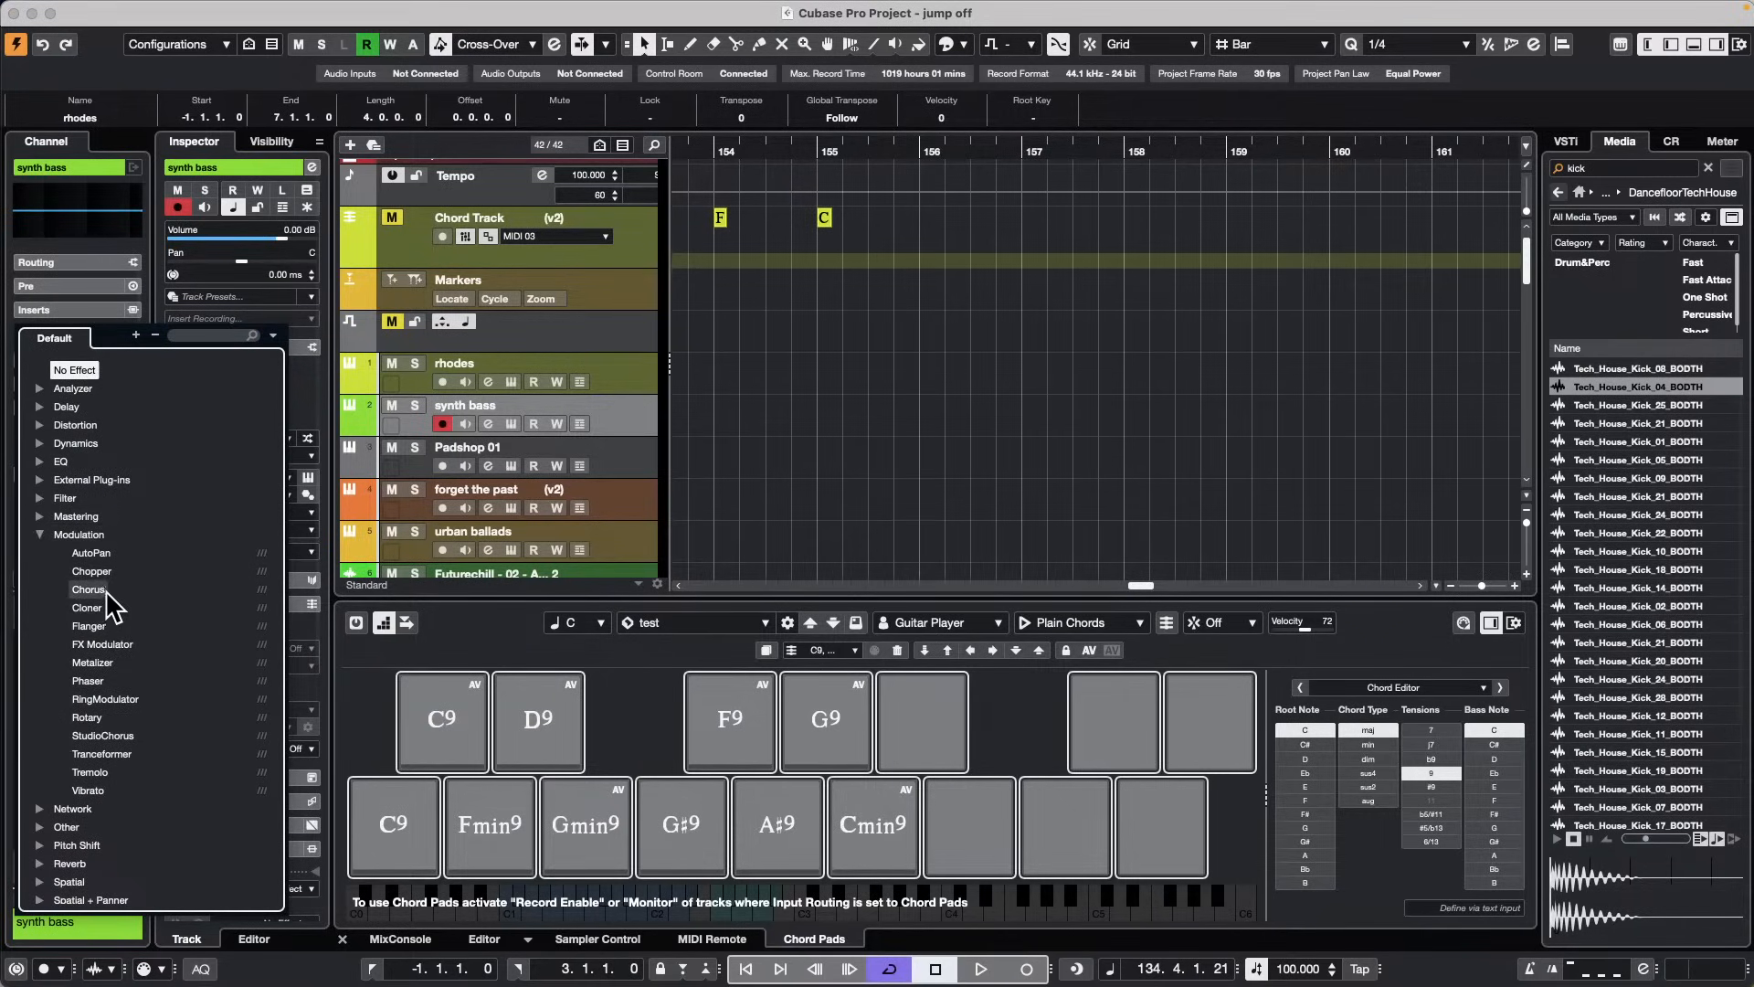
pyautogui.click(800, 476)
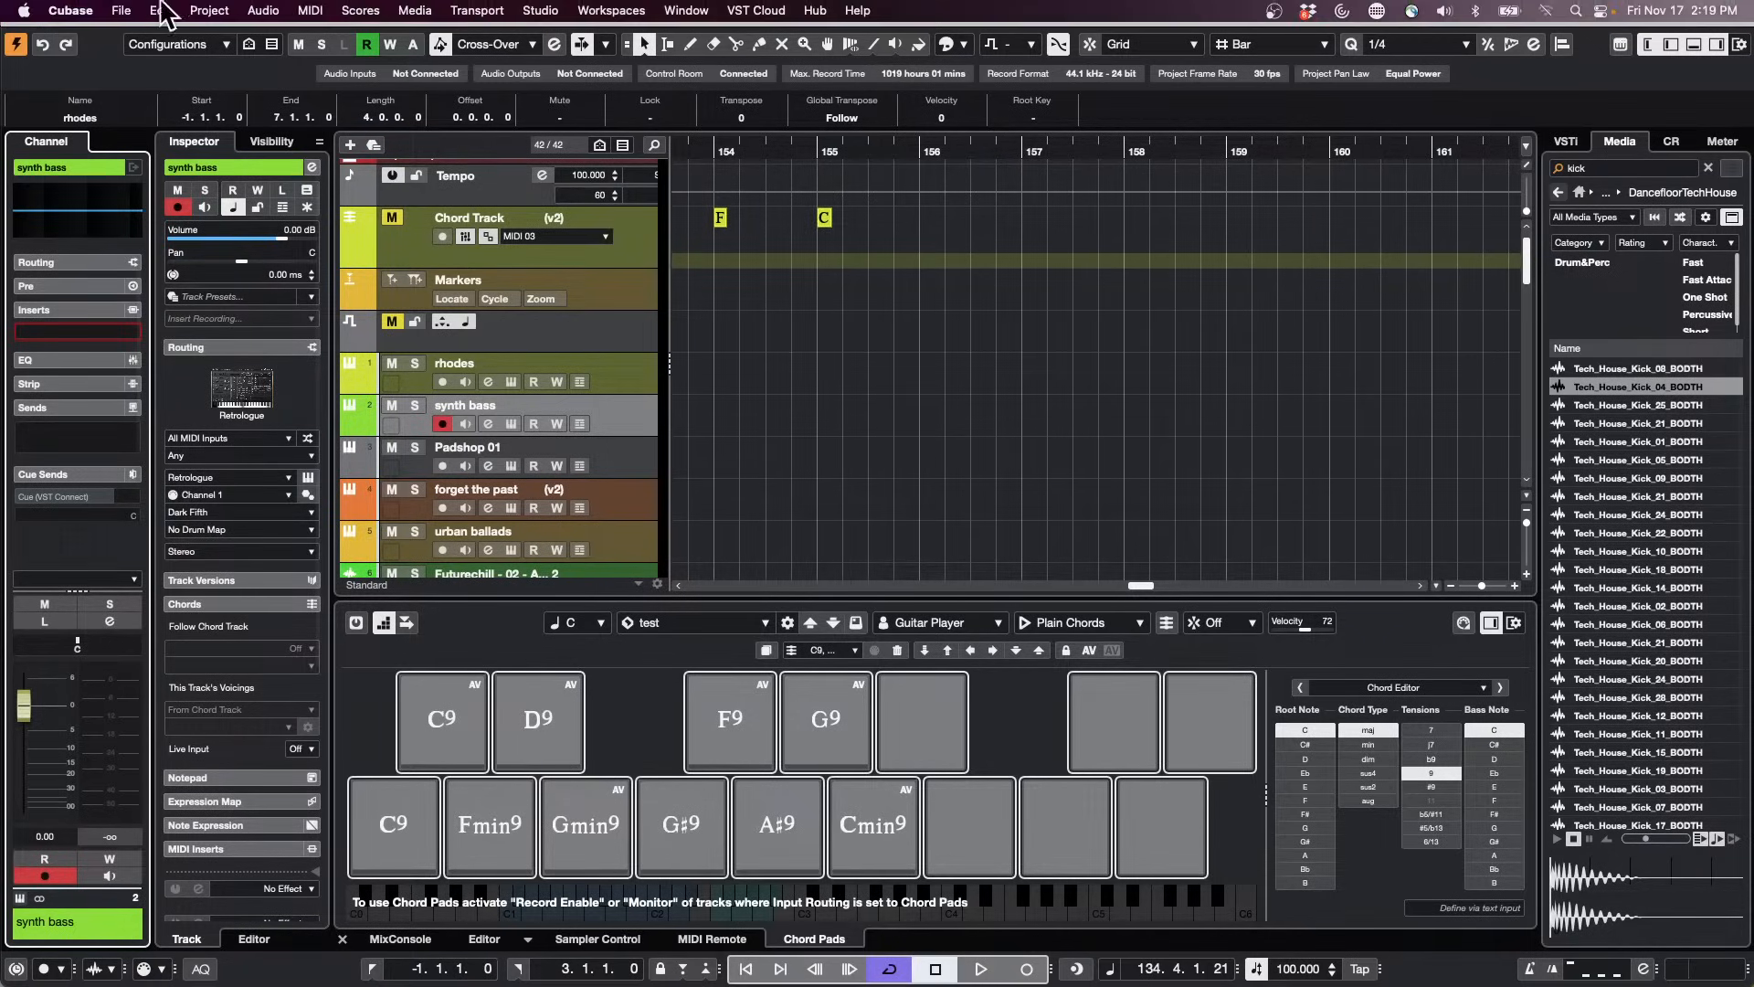
# Step: Open and activate the recent project November 17 2023.cpr from Documents/Projects, accepting the missing ports as unmapped
pyautogui.click(121, 11)
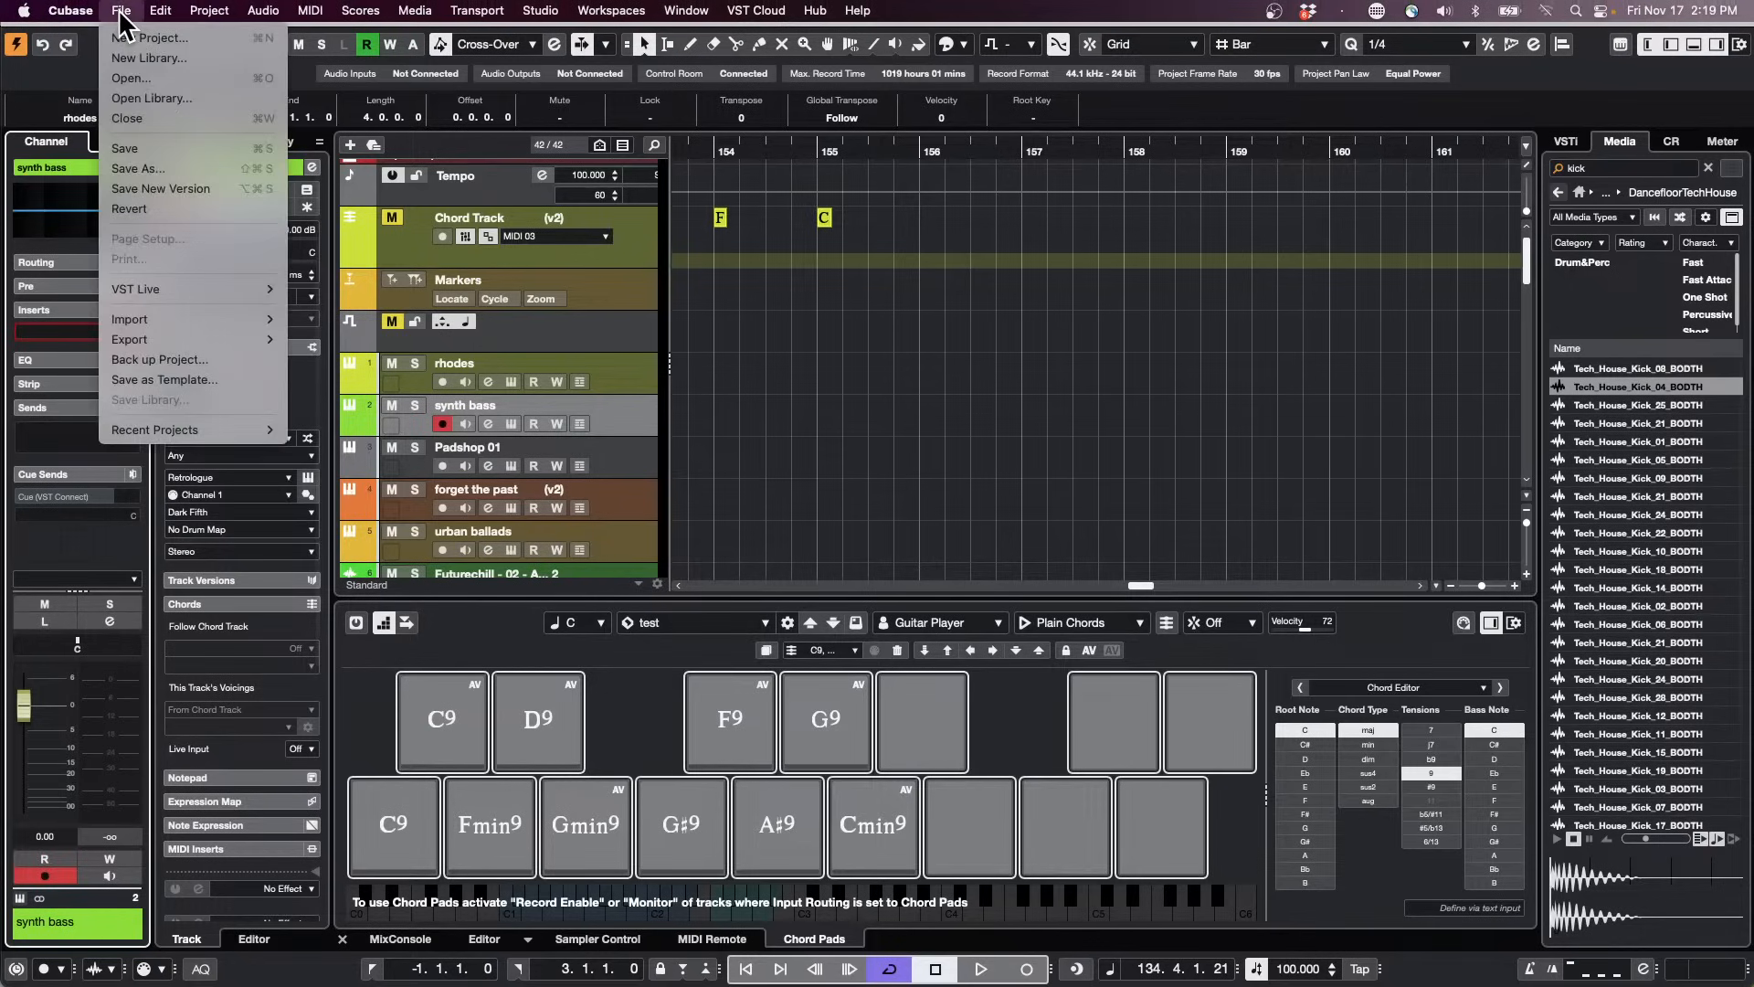
pyautogui.moveTo(259, 430)
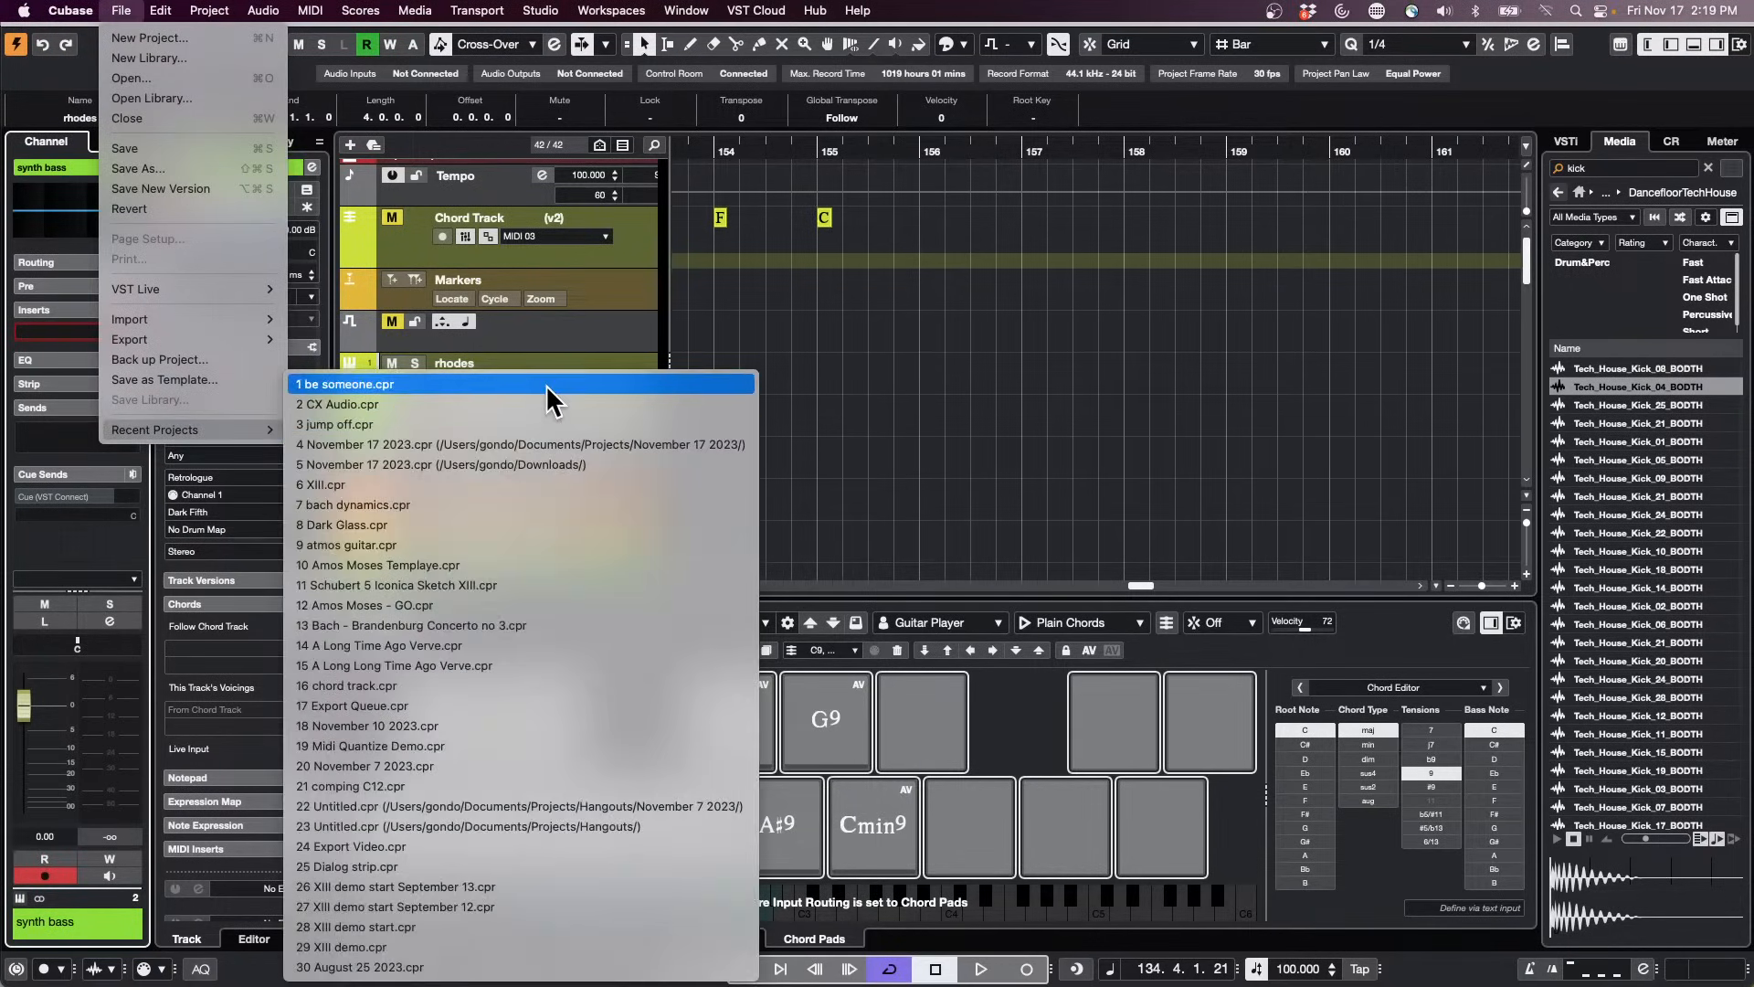
pyautogui.click(502, 445)
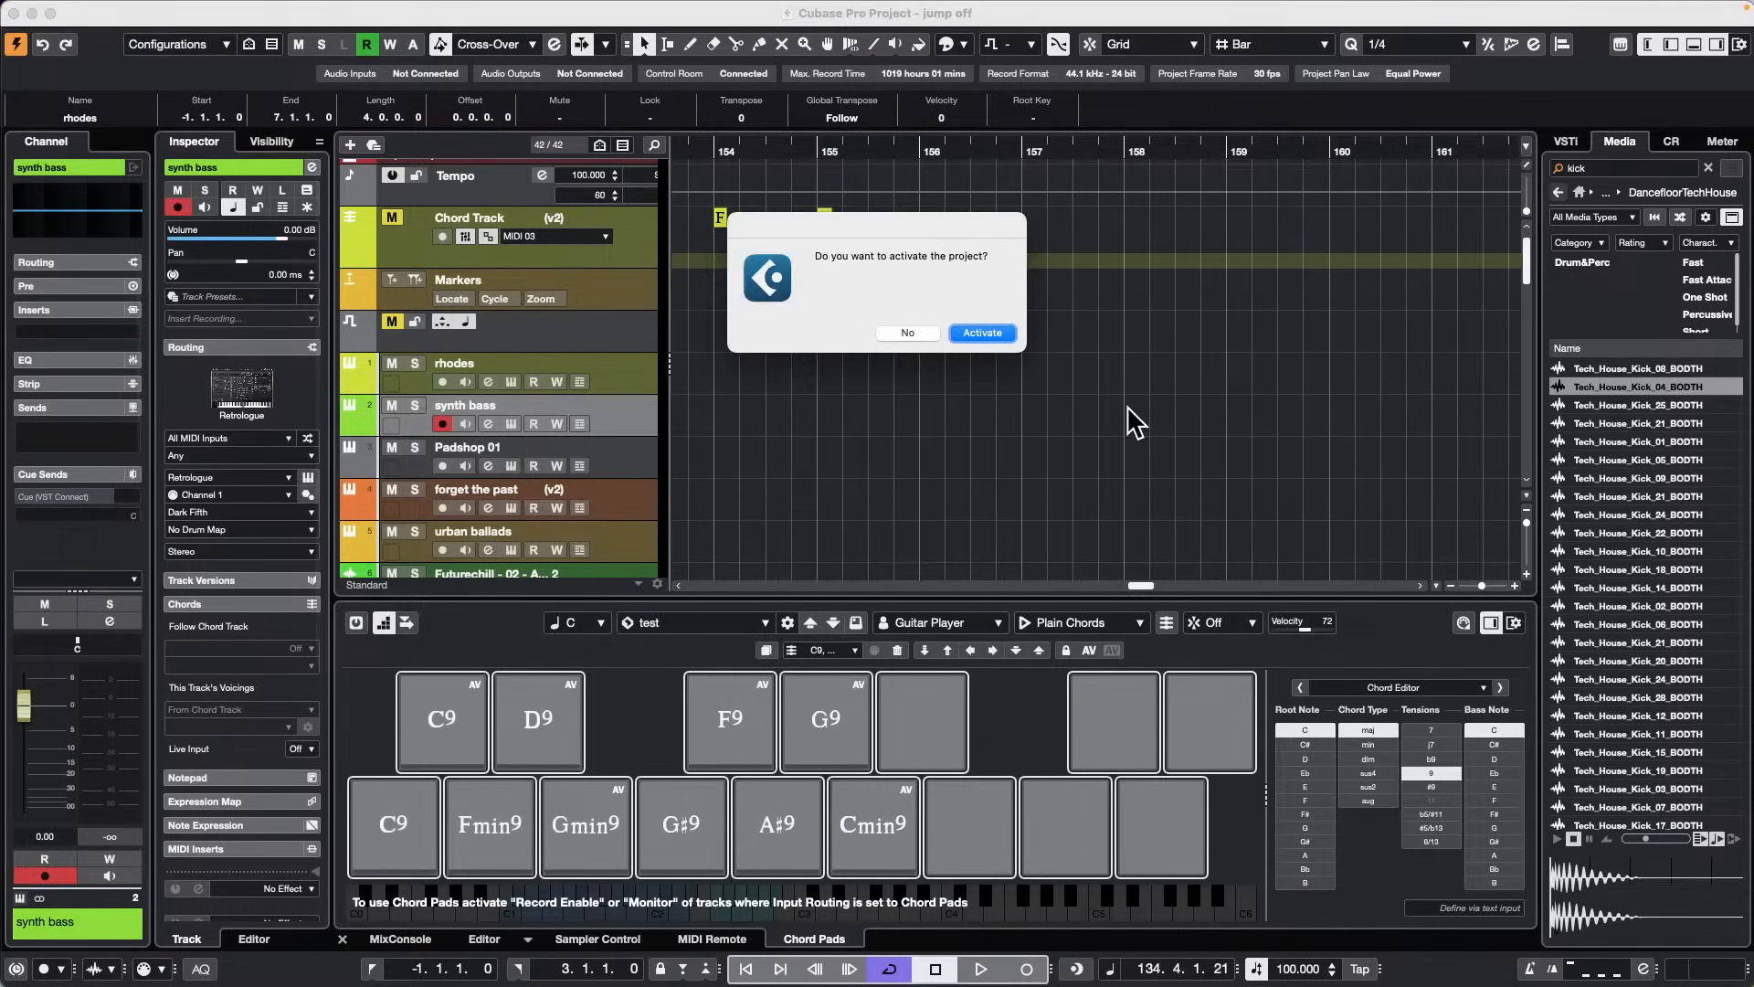
pyautogui.click(982, 332)
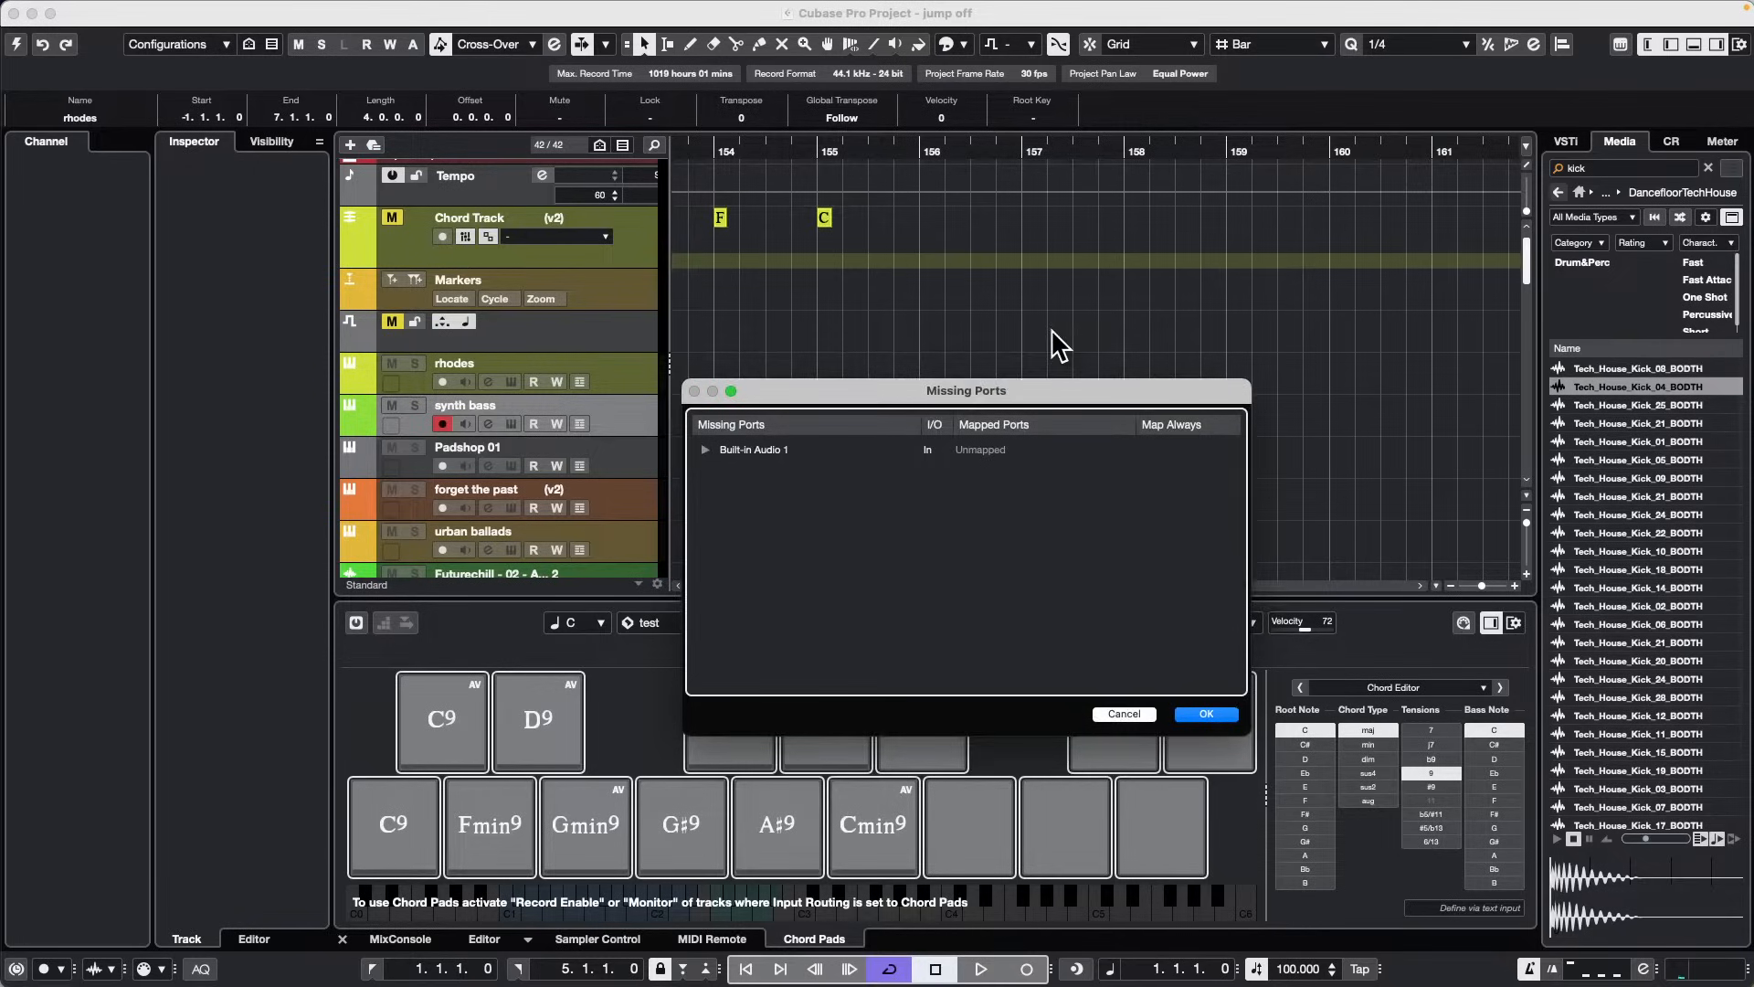
pyautogui.click(1206, 714)
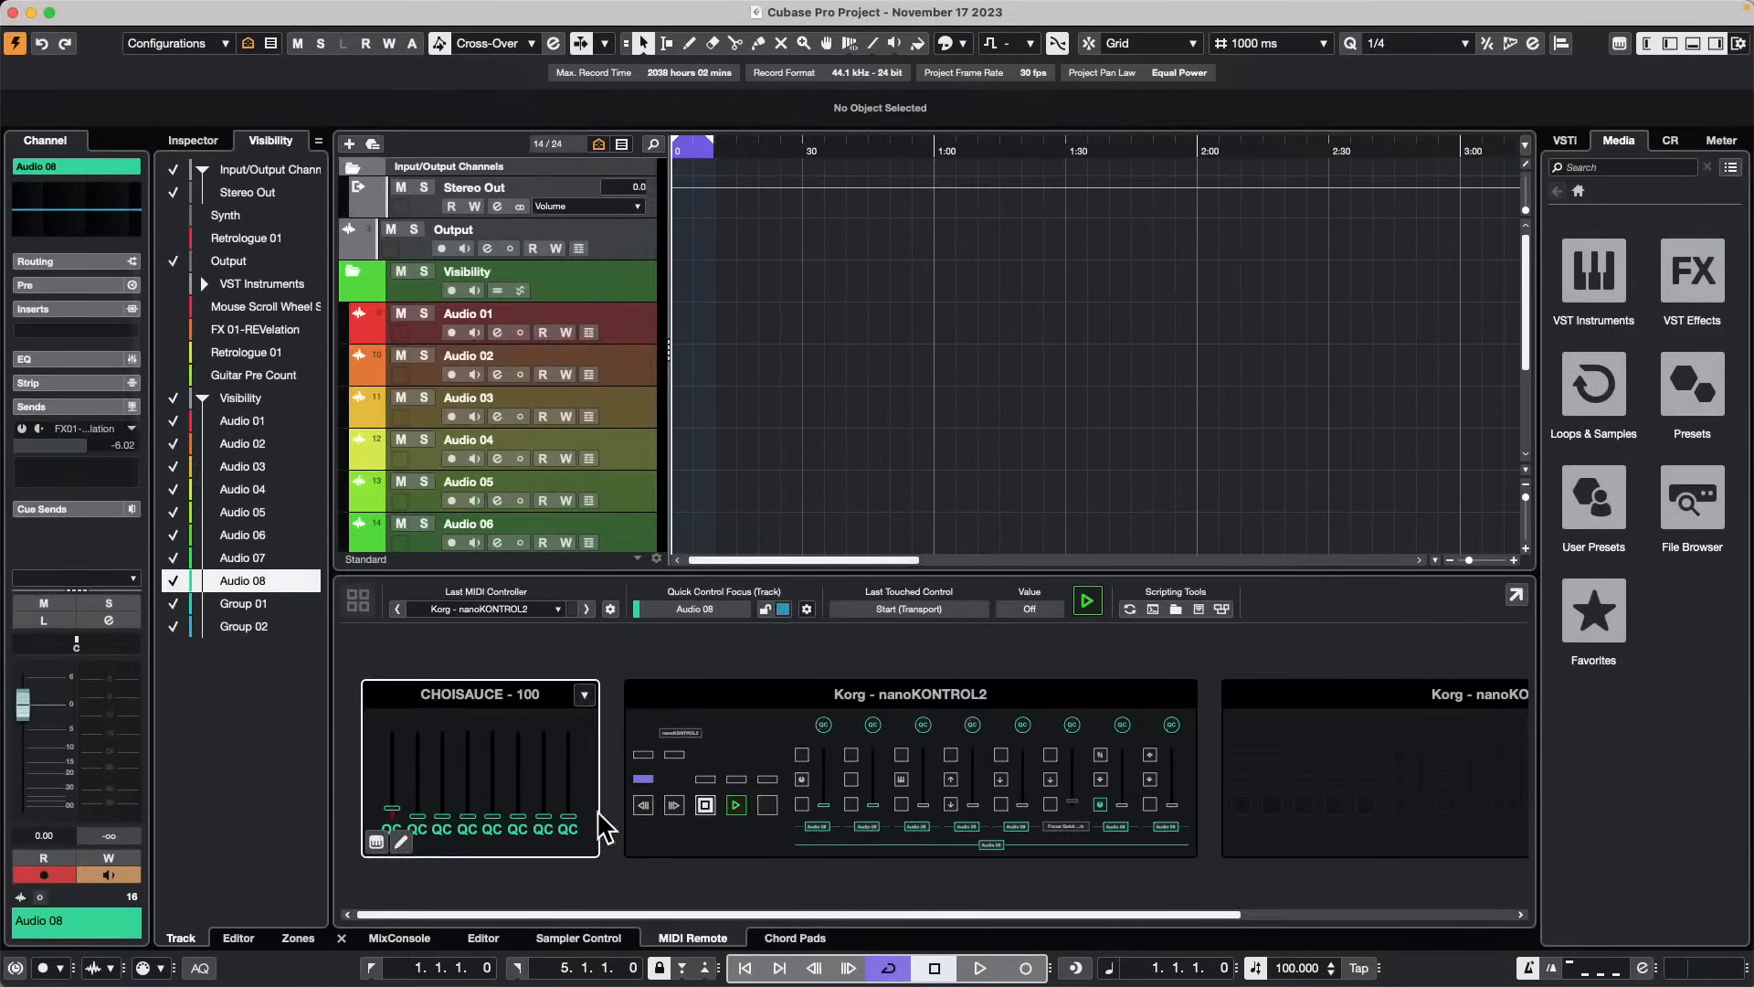
# Step: Show the MixConsole in the lower zone and check the zone assignments of the channels
pyautogui.click(399, 939)
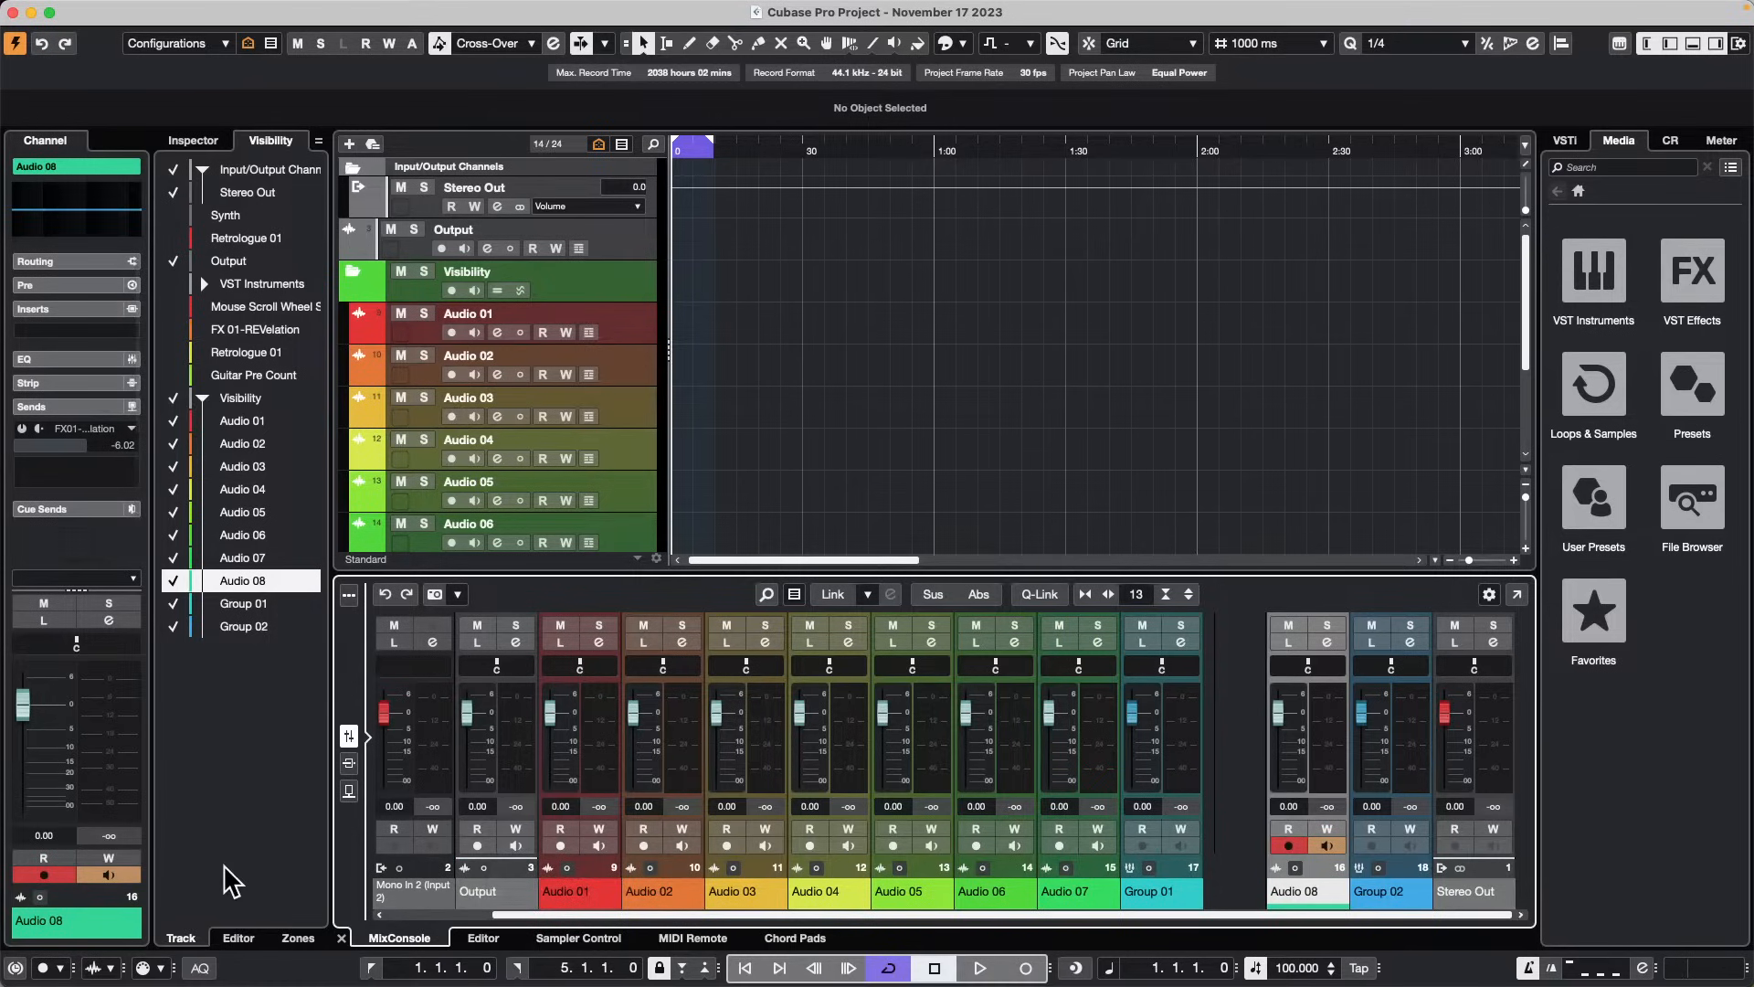
pyautogui.click(299, 938)
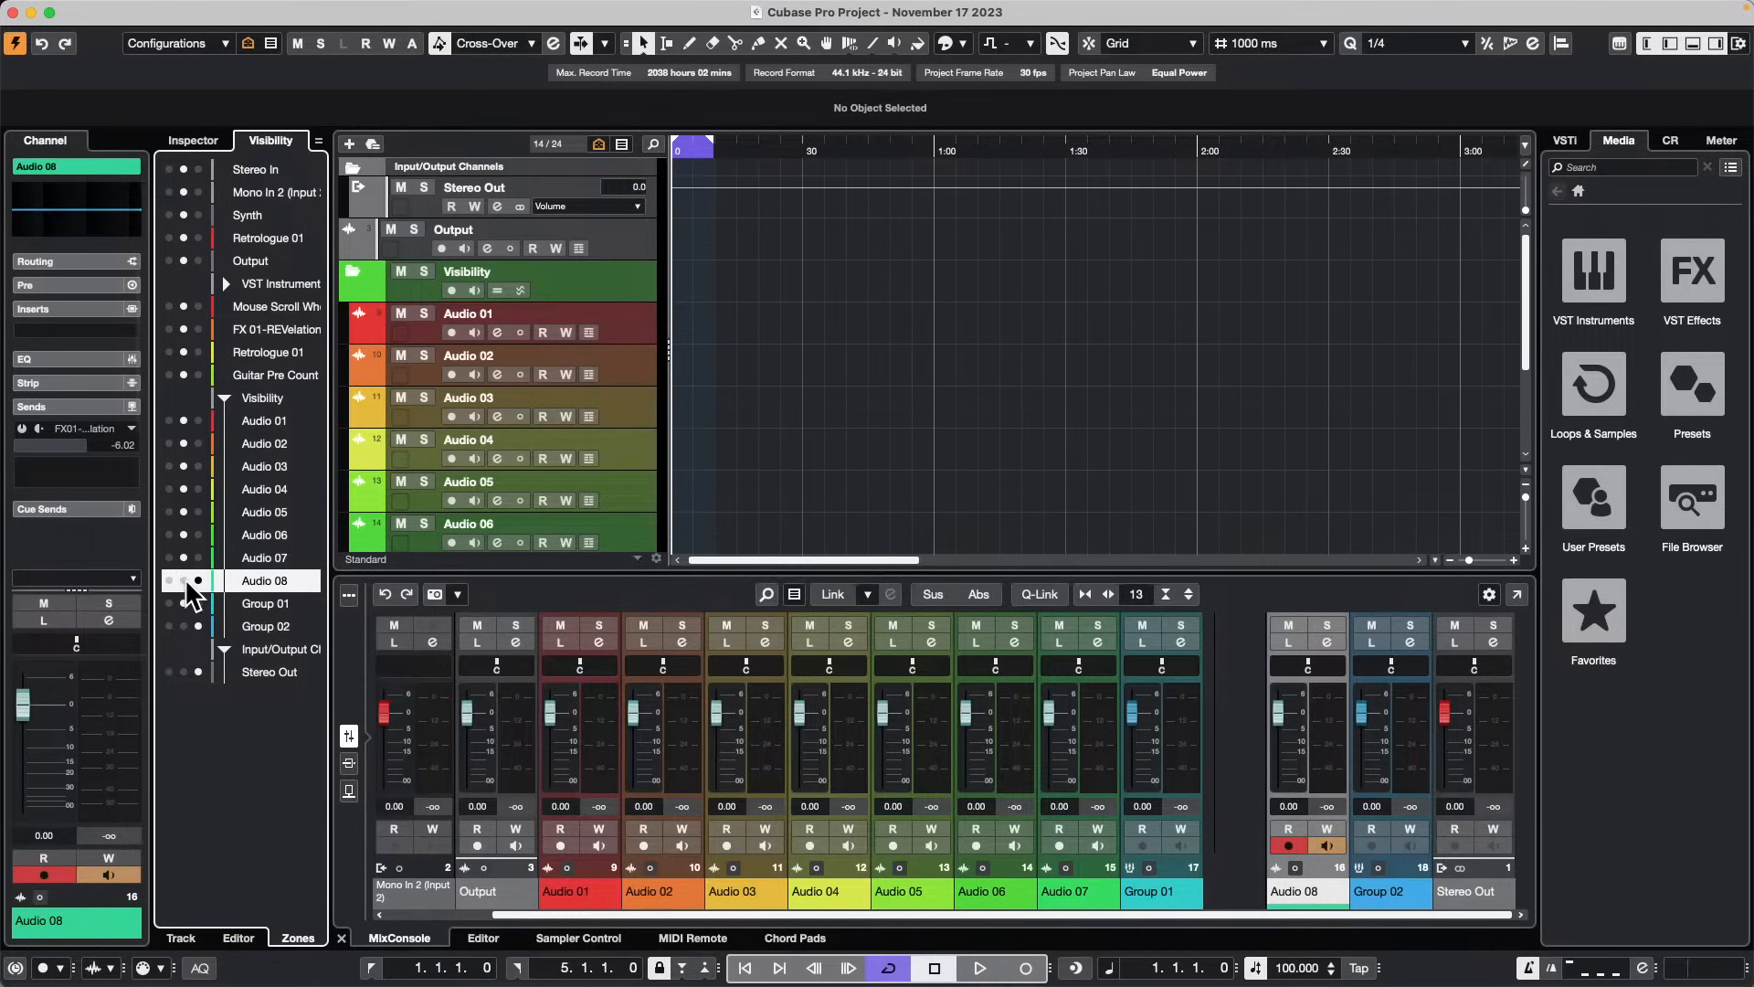
pyautogui.click(180, 939)
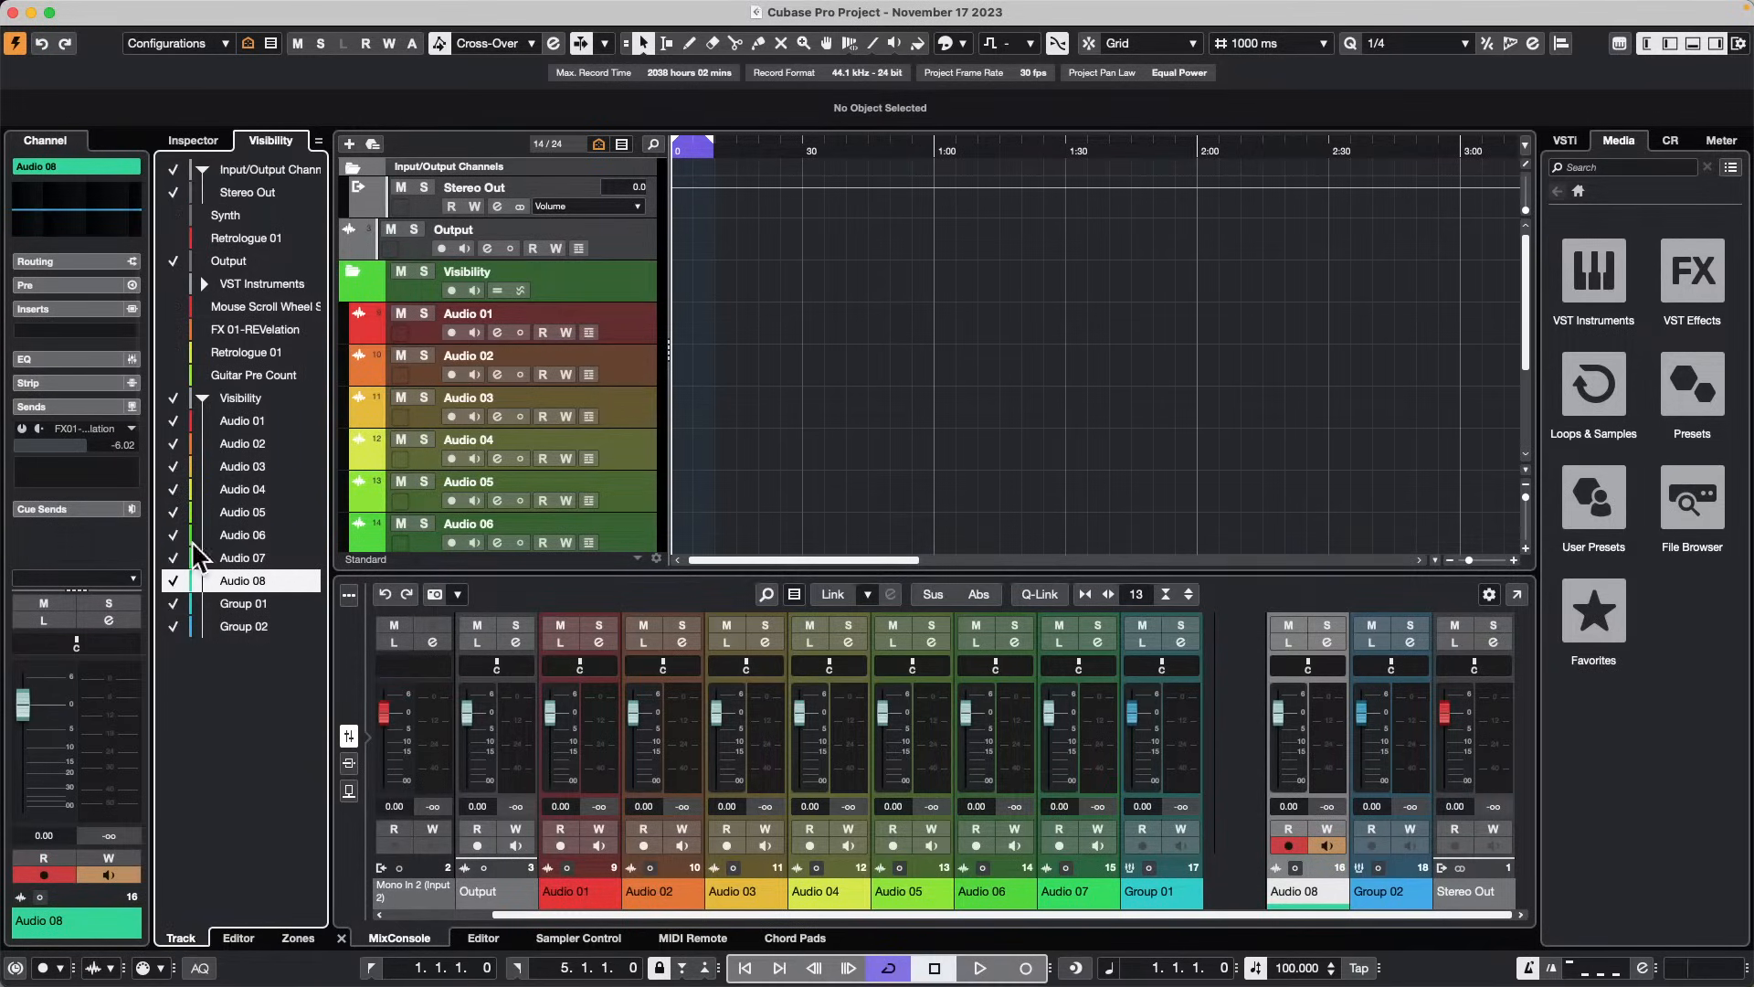
# Step: Hide and show Group 02, Audio 08 and Group 01 in track visibility, checking Group 01 in the mixer
pyautogui.click(171, 624)
pyautogui.click(174, 580)
pyautogui.click(174, 580)
pyautogui.click(172, 603)
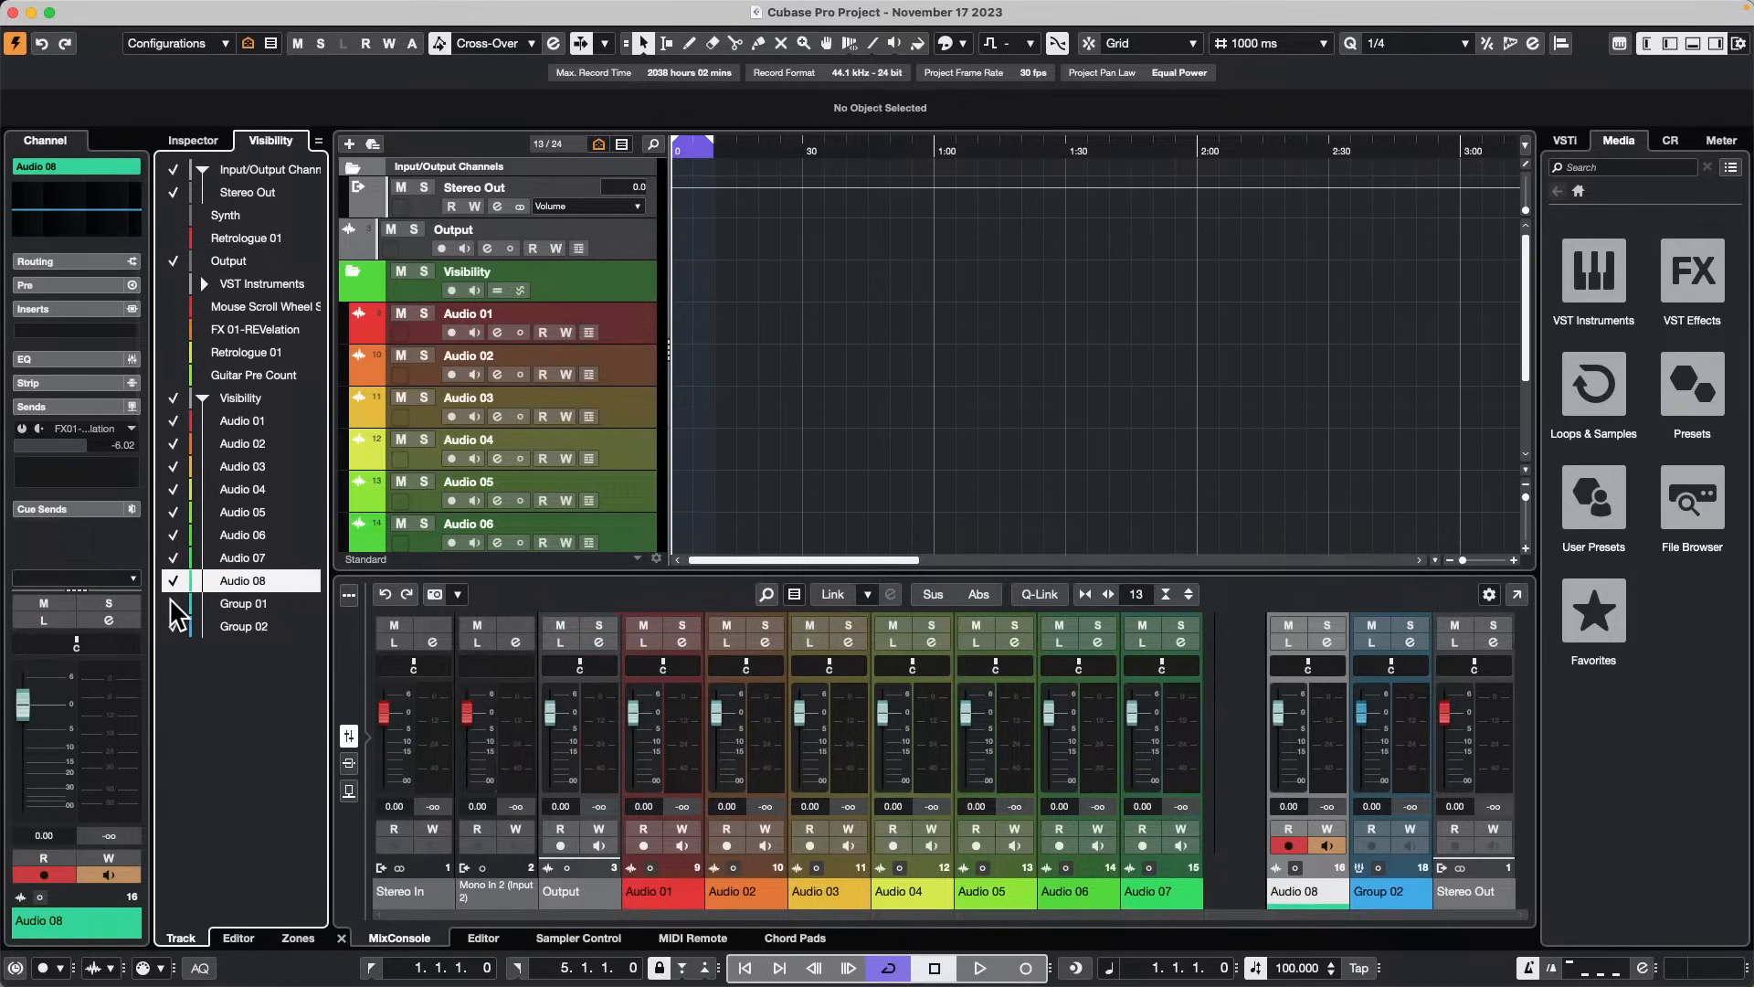
pyautogui.click(173, 603)
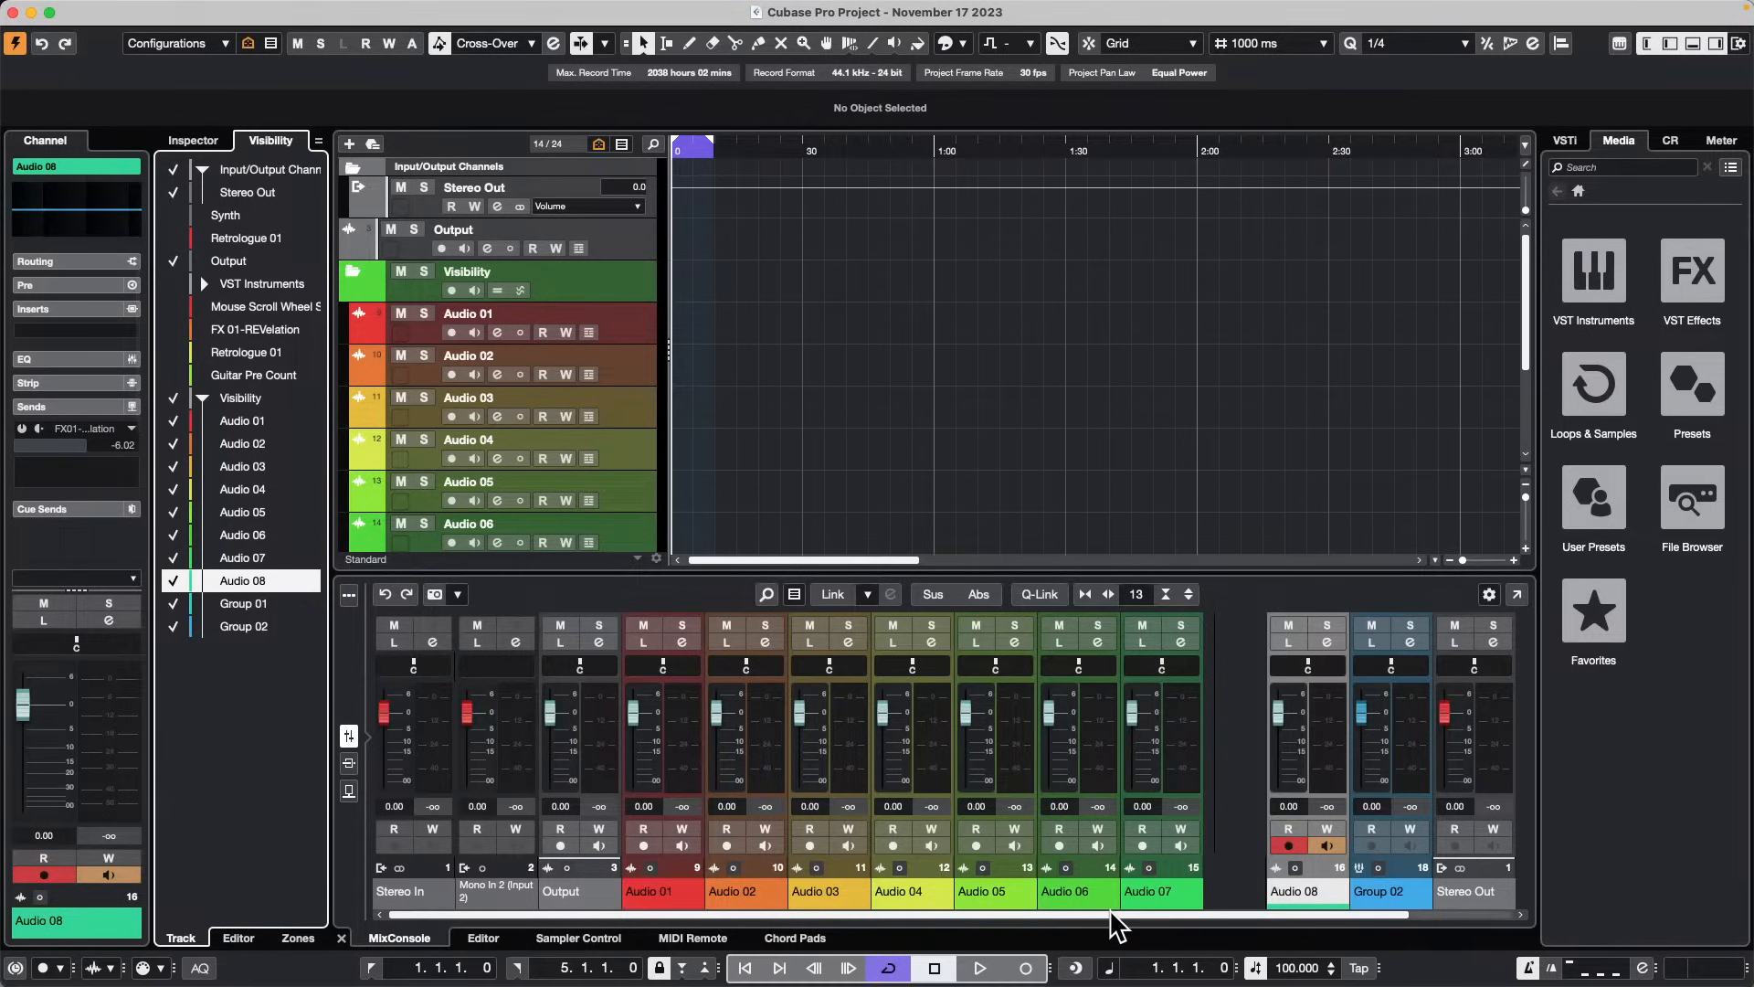
pyautogui.moveTo(1107, 912); pyautogui.dragTo(1051, 906)
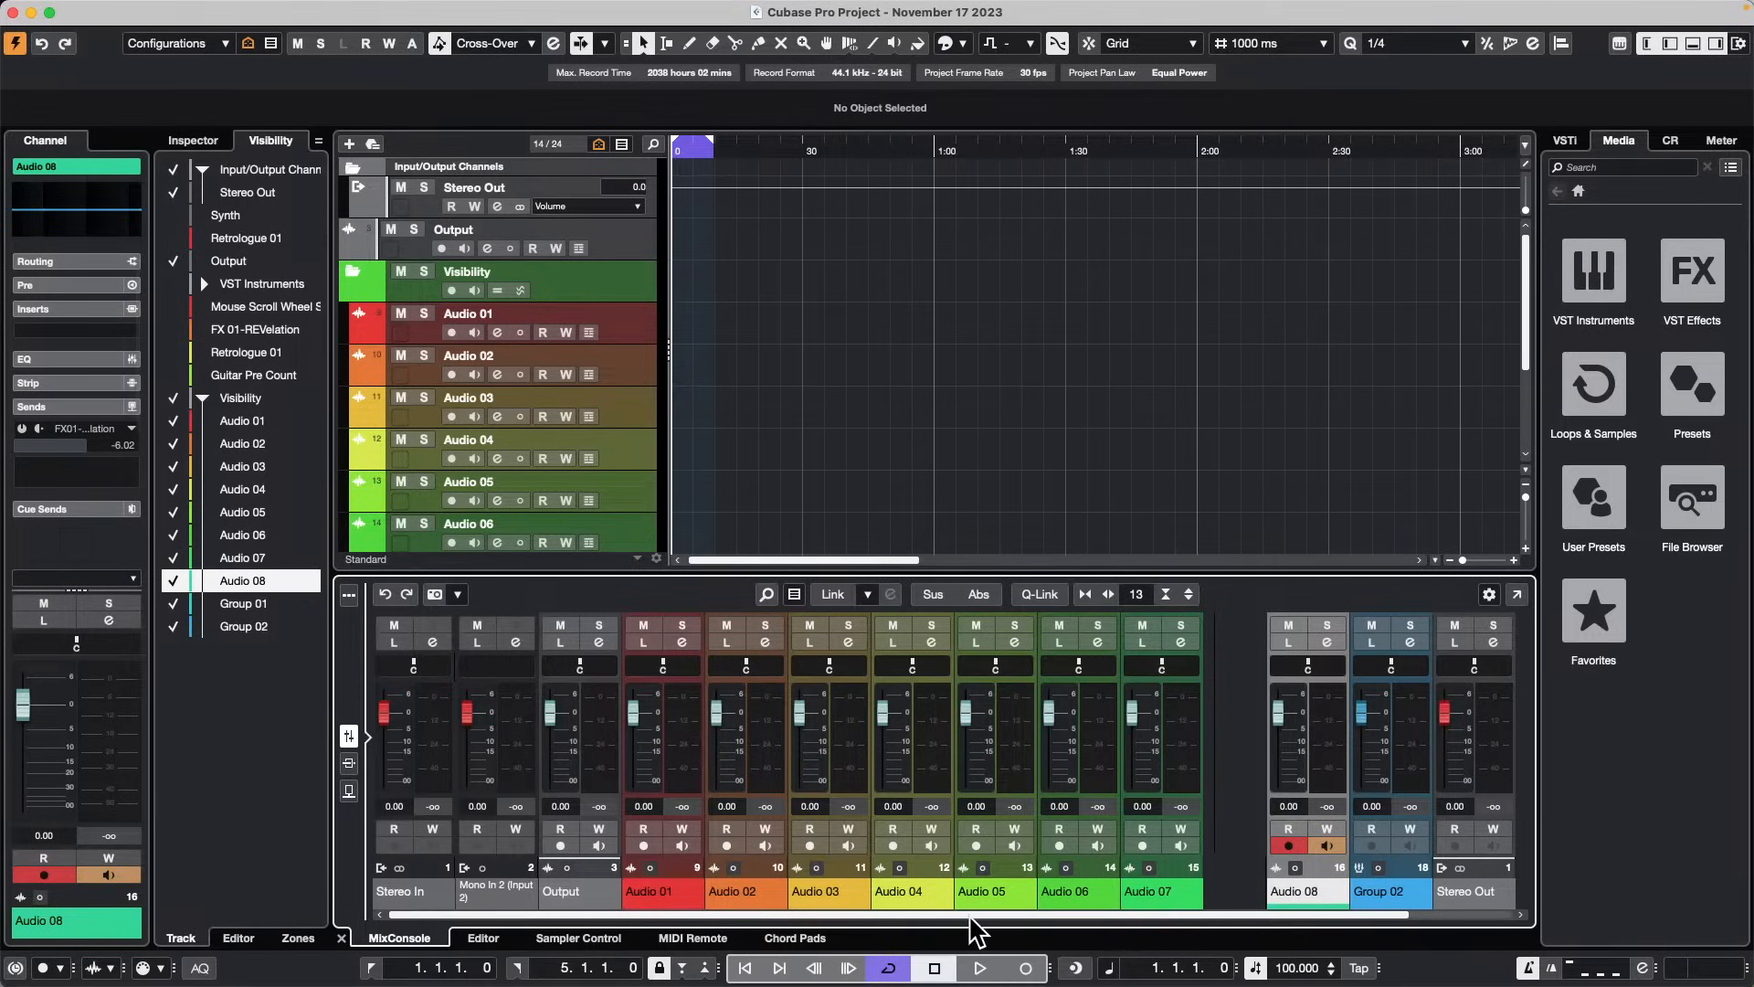
pyautogui.moveTo(971, 914); pyautogui.dragTo(1326, 914)
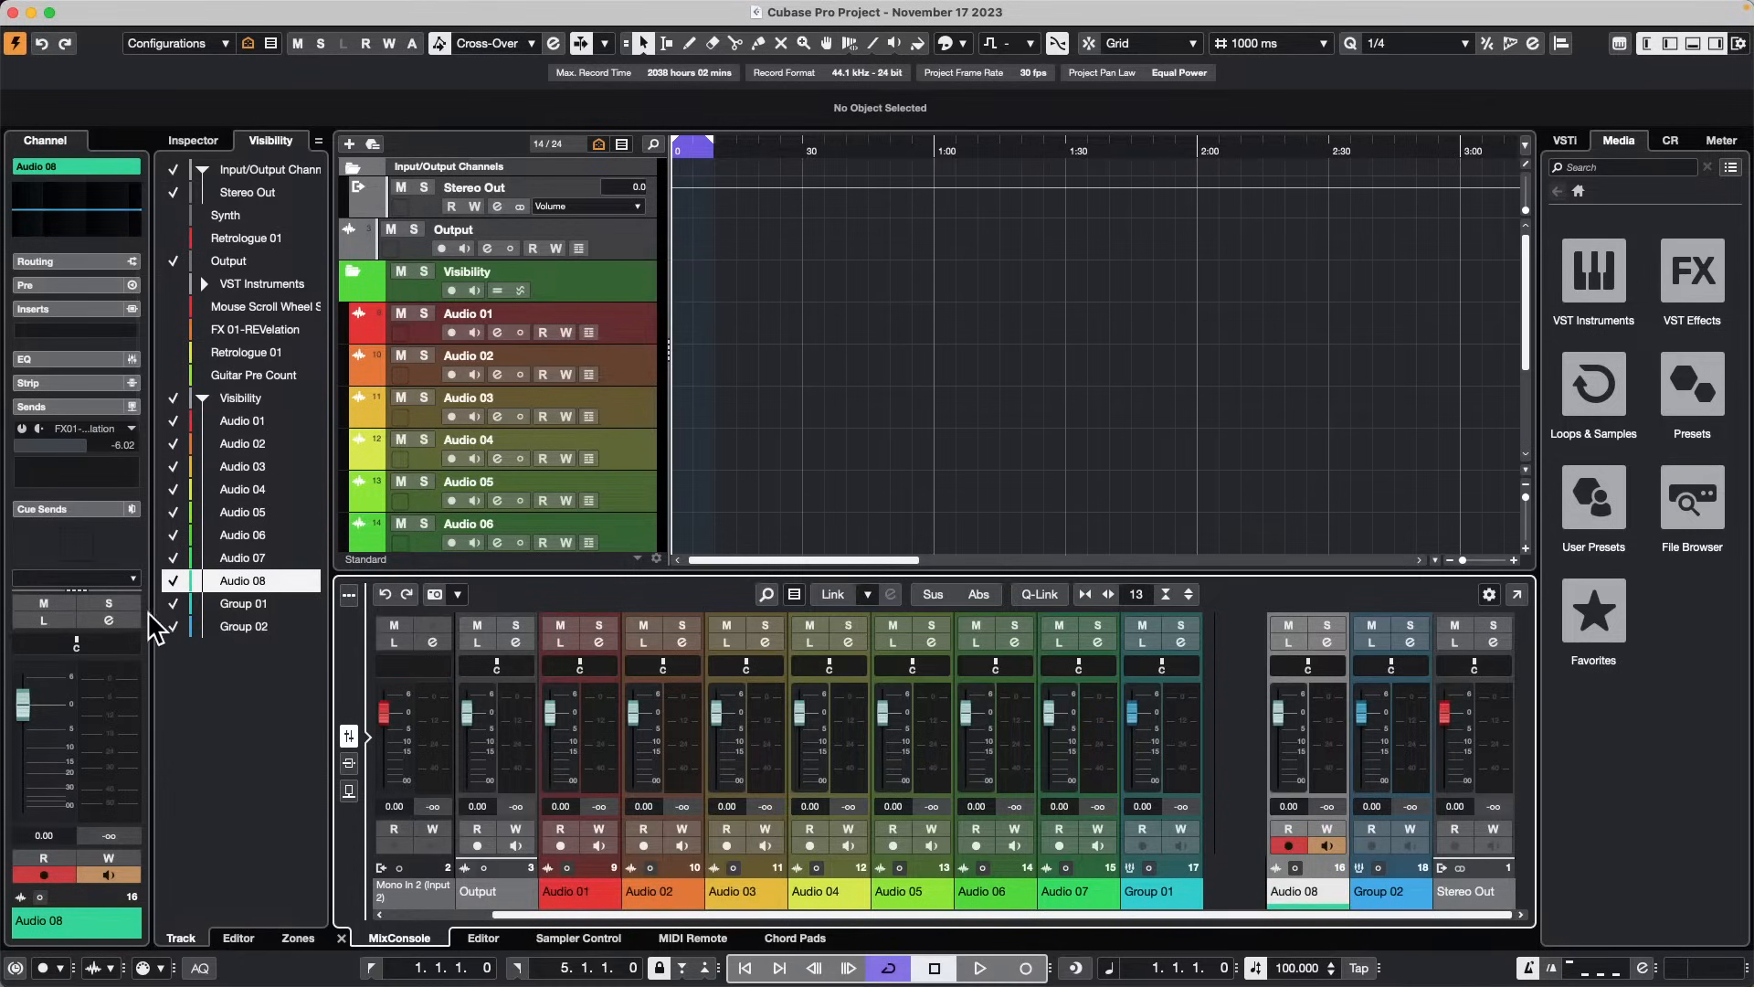
pyautogui.click(174, 604)
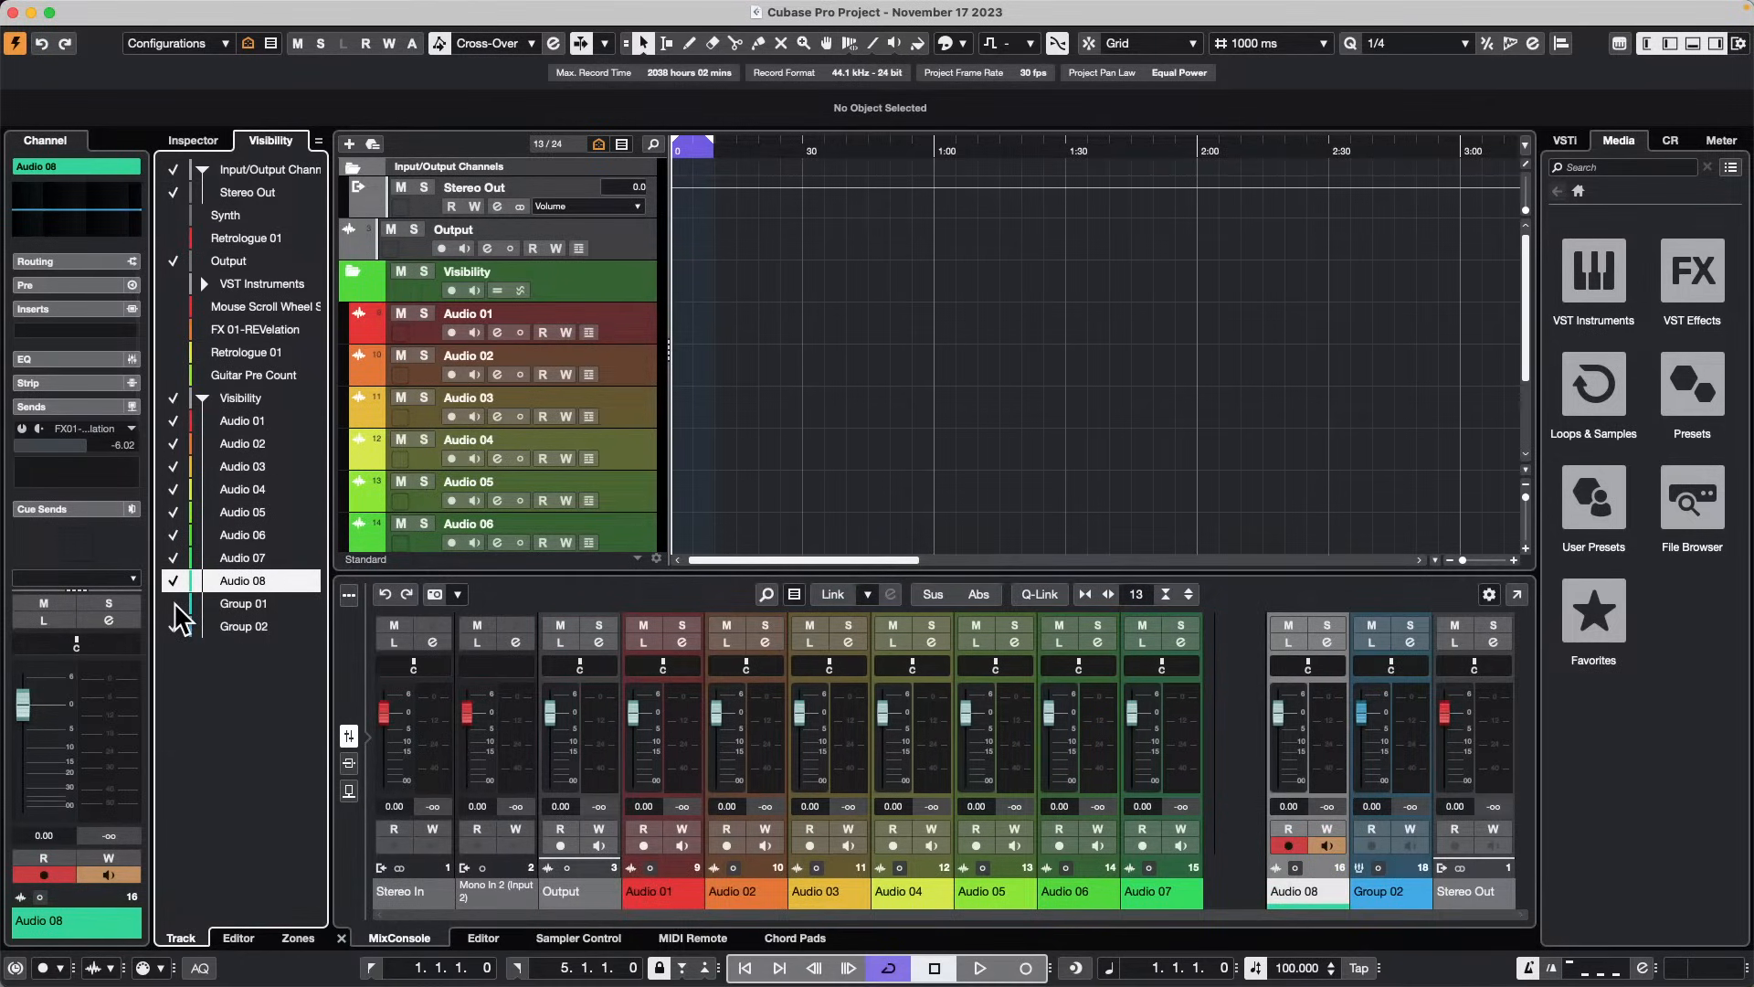
pyautogui.click(174, 604)
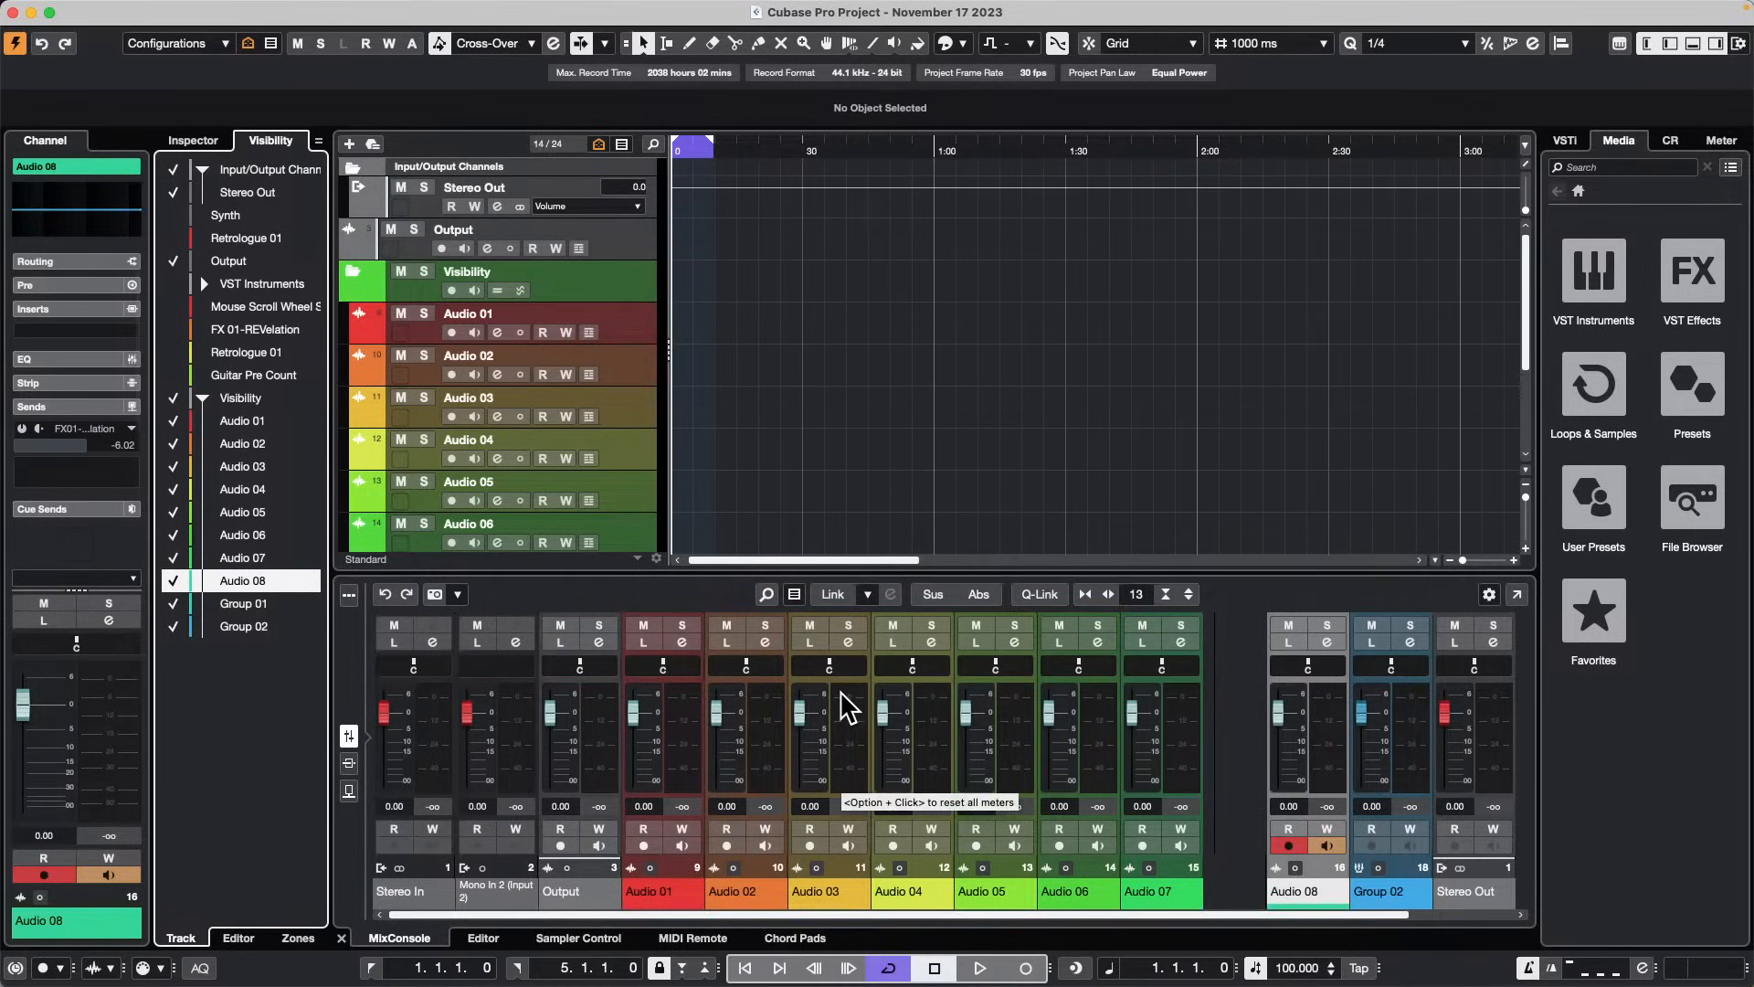
# Step: In the full MixConsole window, assign Group 02 and Group 01 to the right zone, and return Group 01 to the middle zone
pyautogui.press('F3')
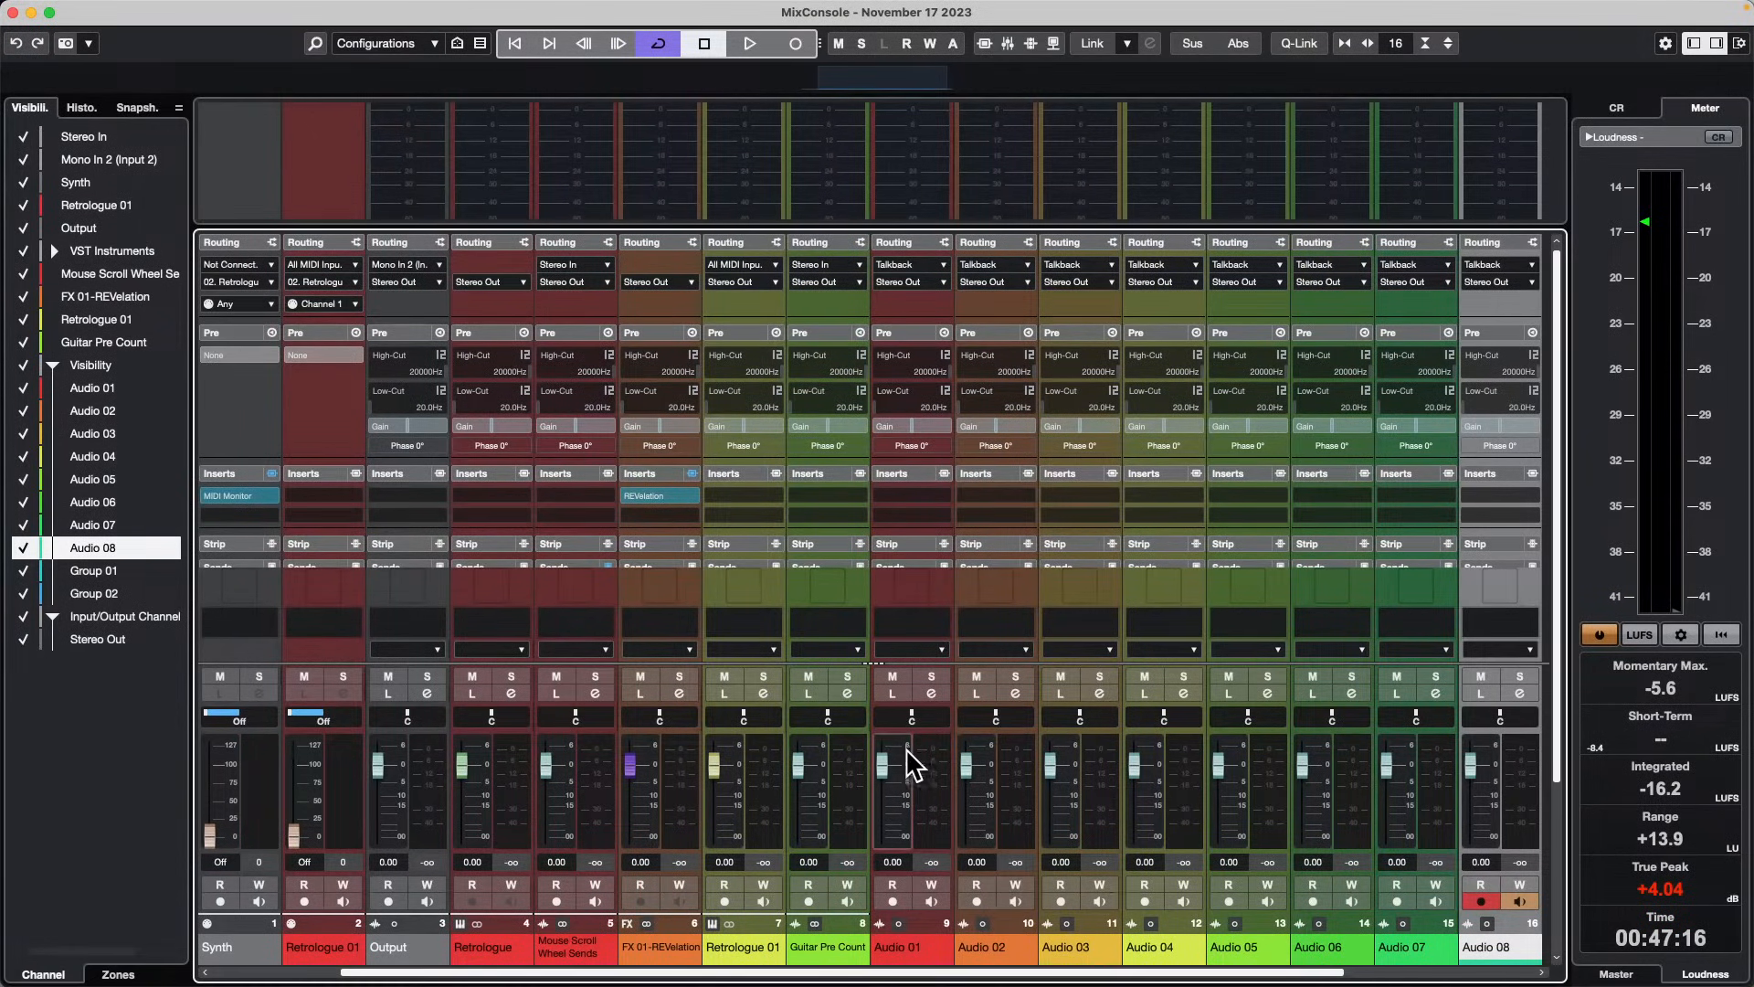
pyautogui.moveTo(1293, 974); pyautogui.dragTo(1467, 974)
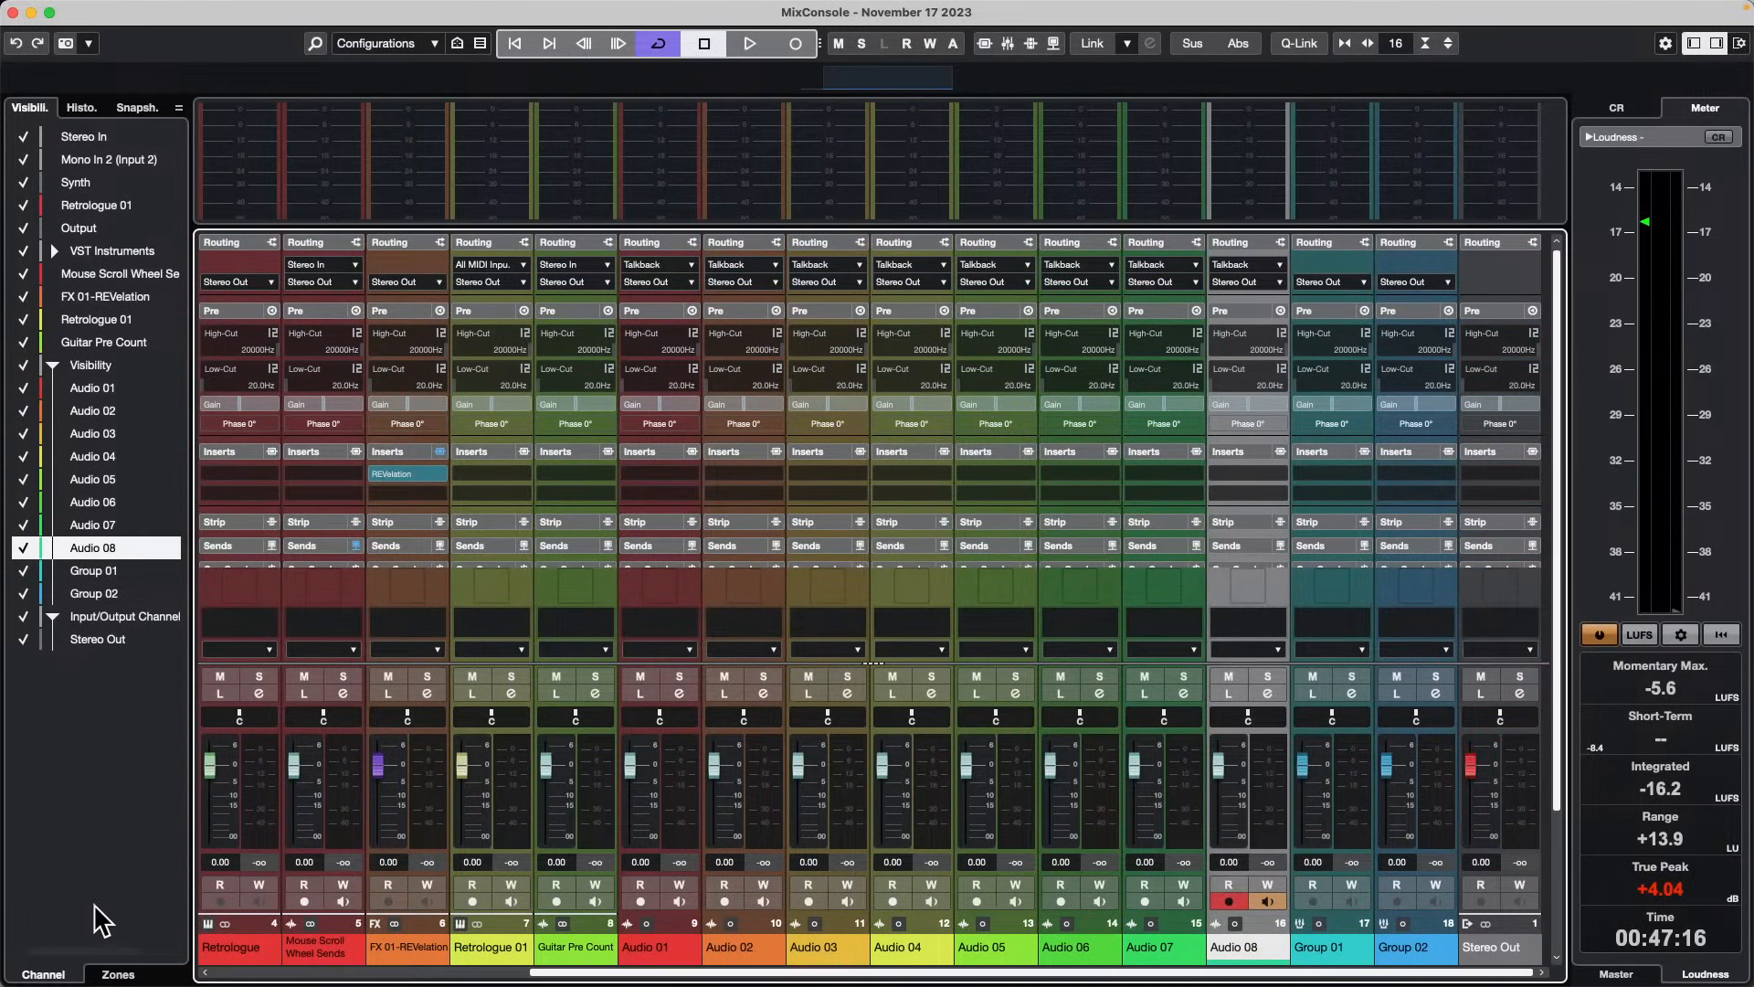
pyautogui.click(118, 974)
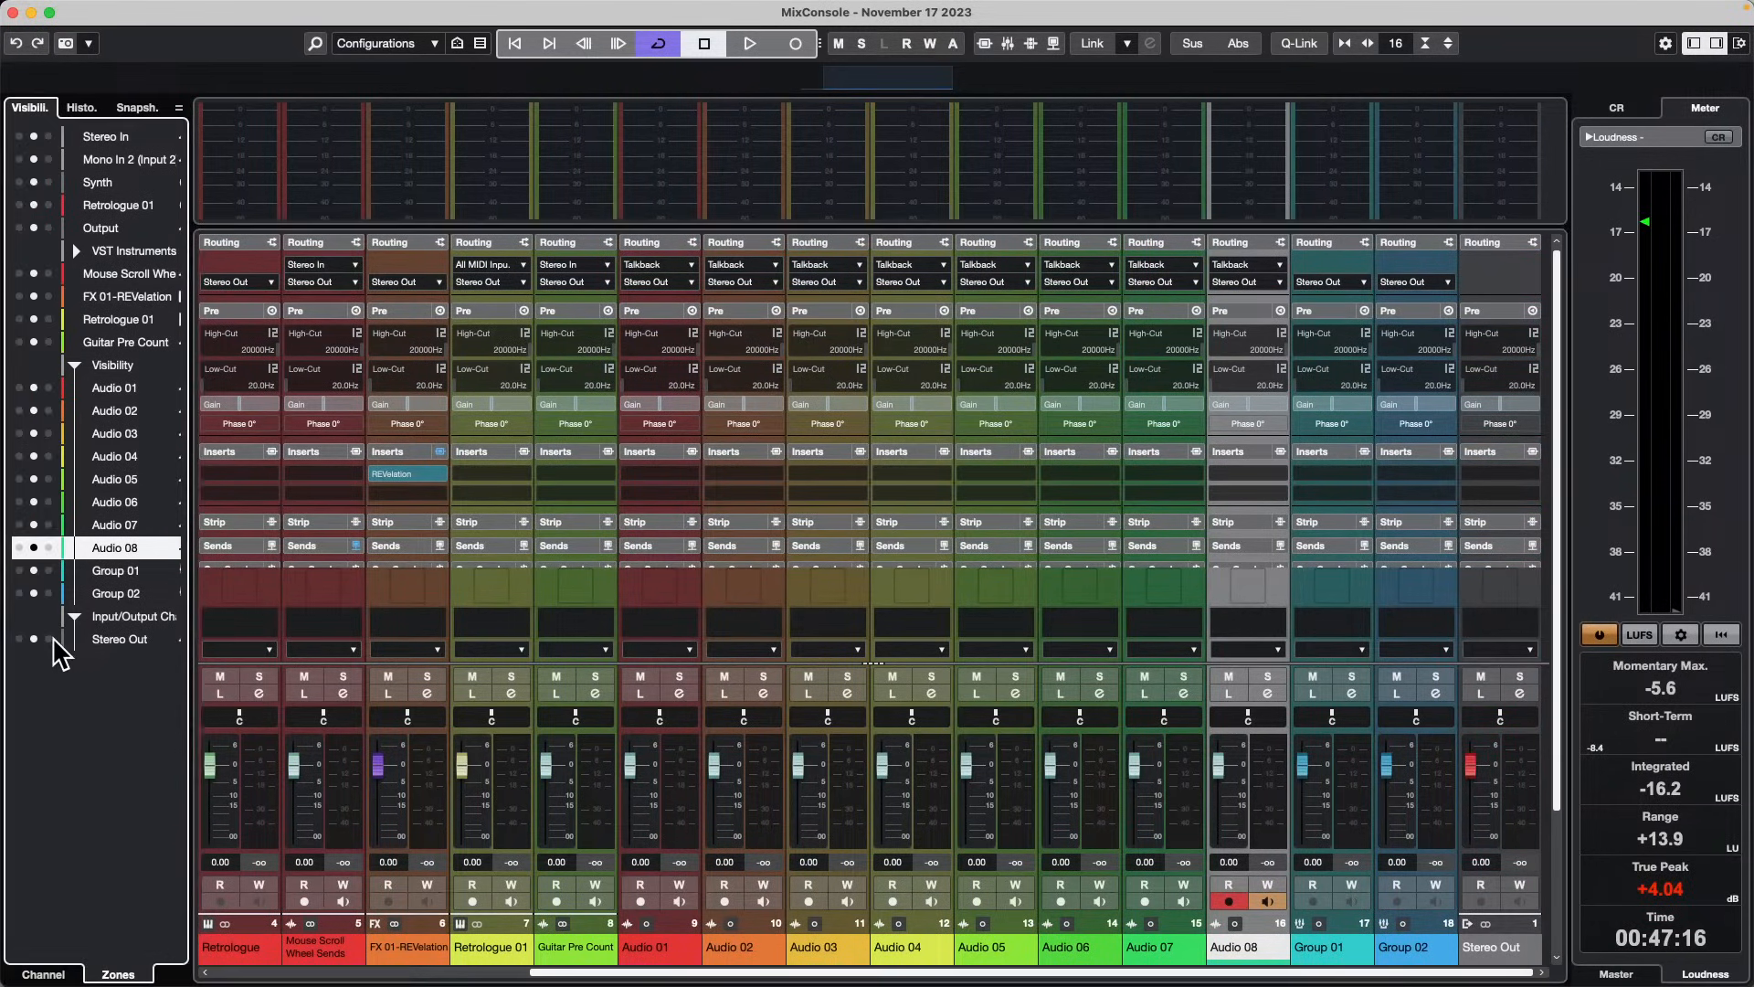
pyautogui.click(48, 593)
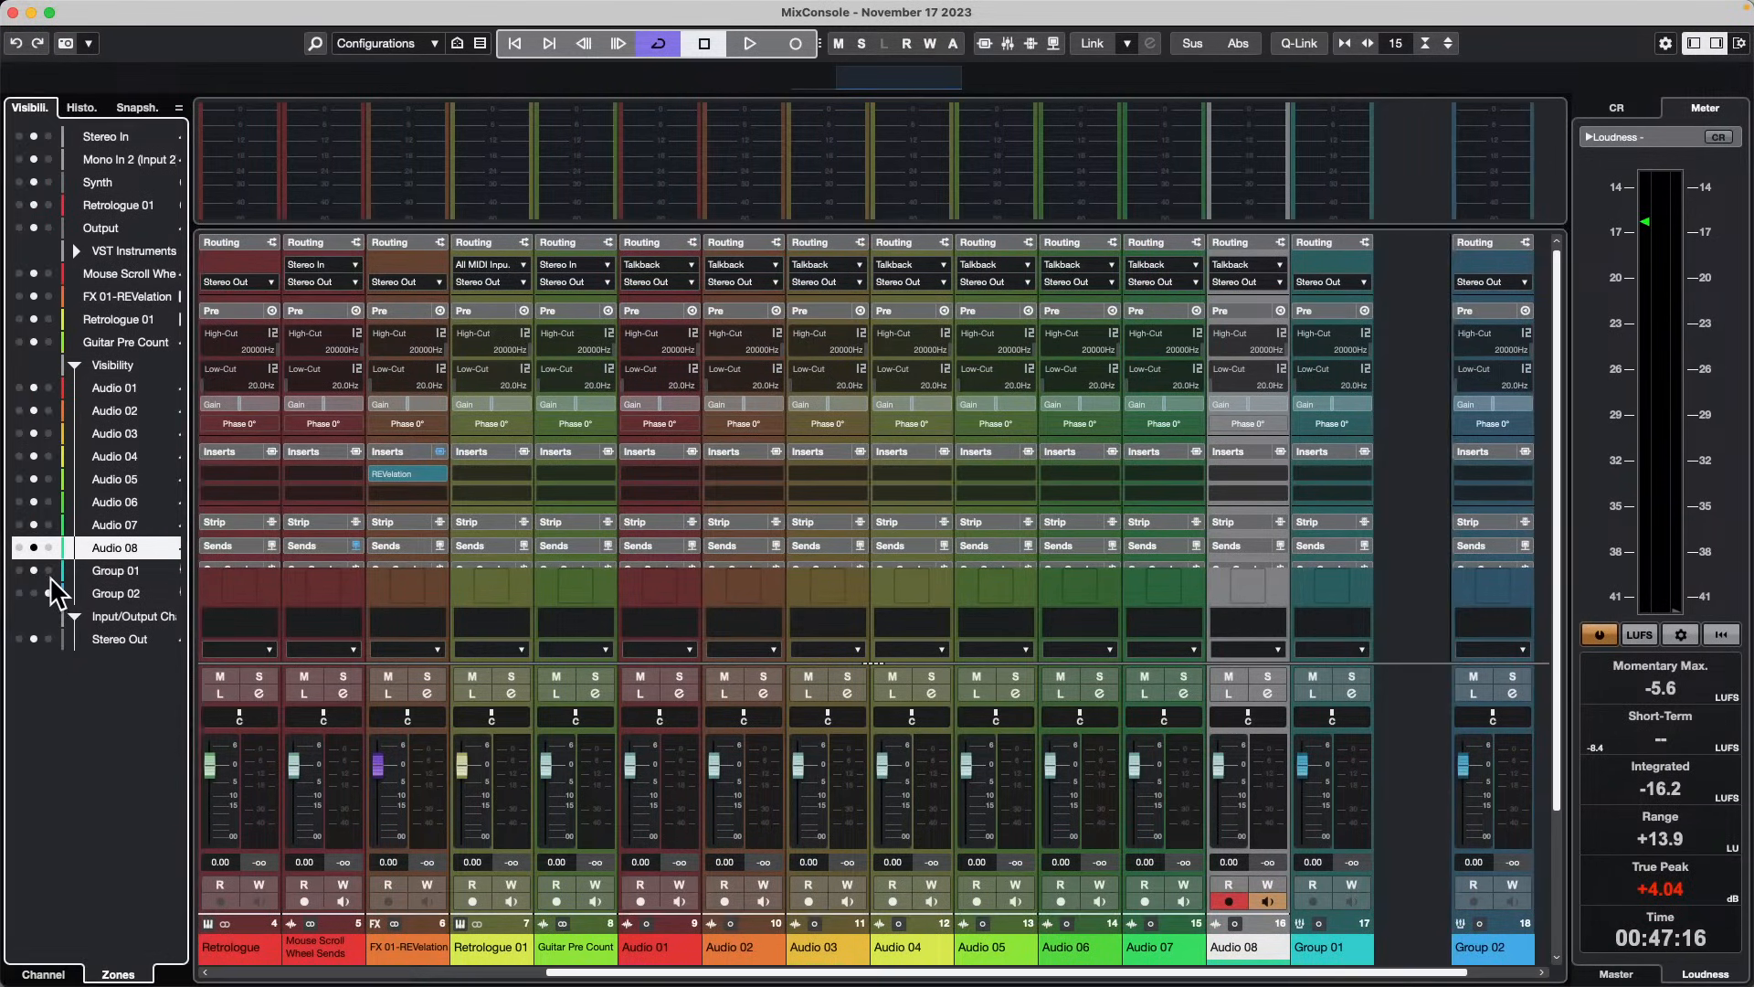
pyautogui.click(49, 571)
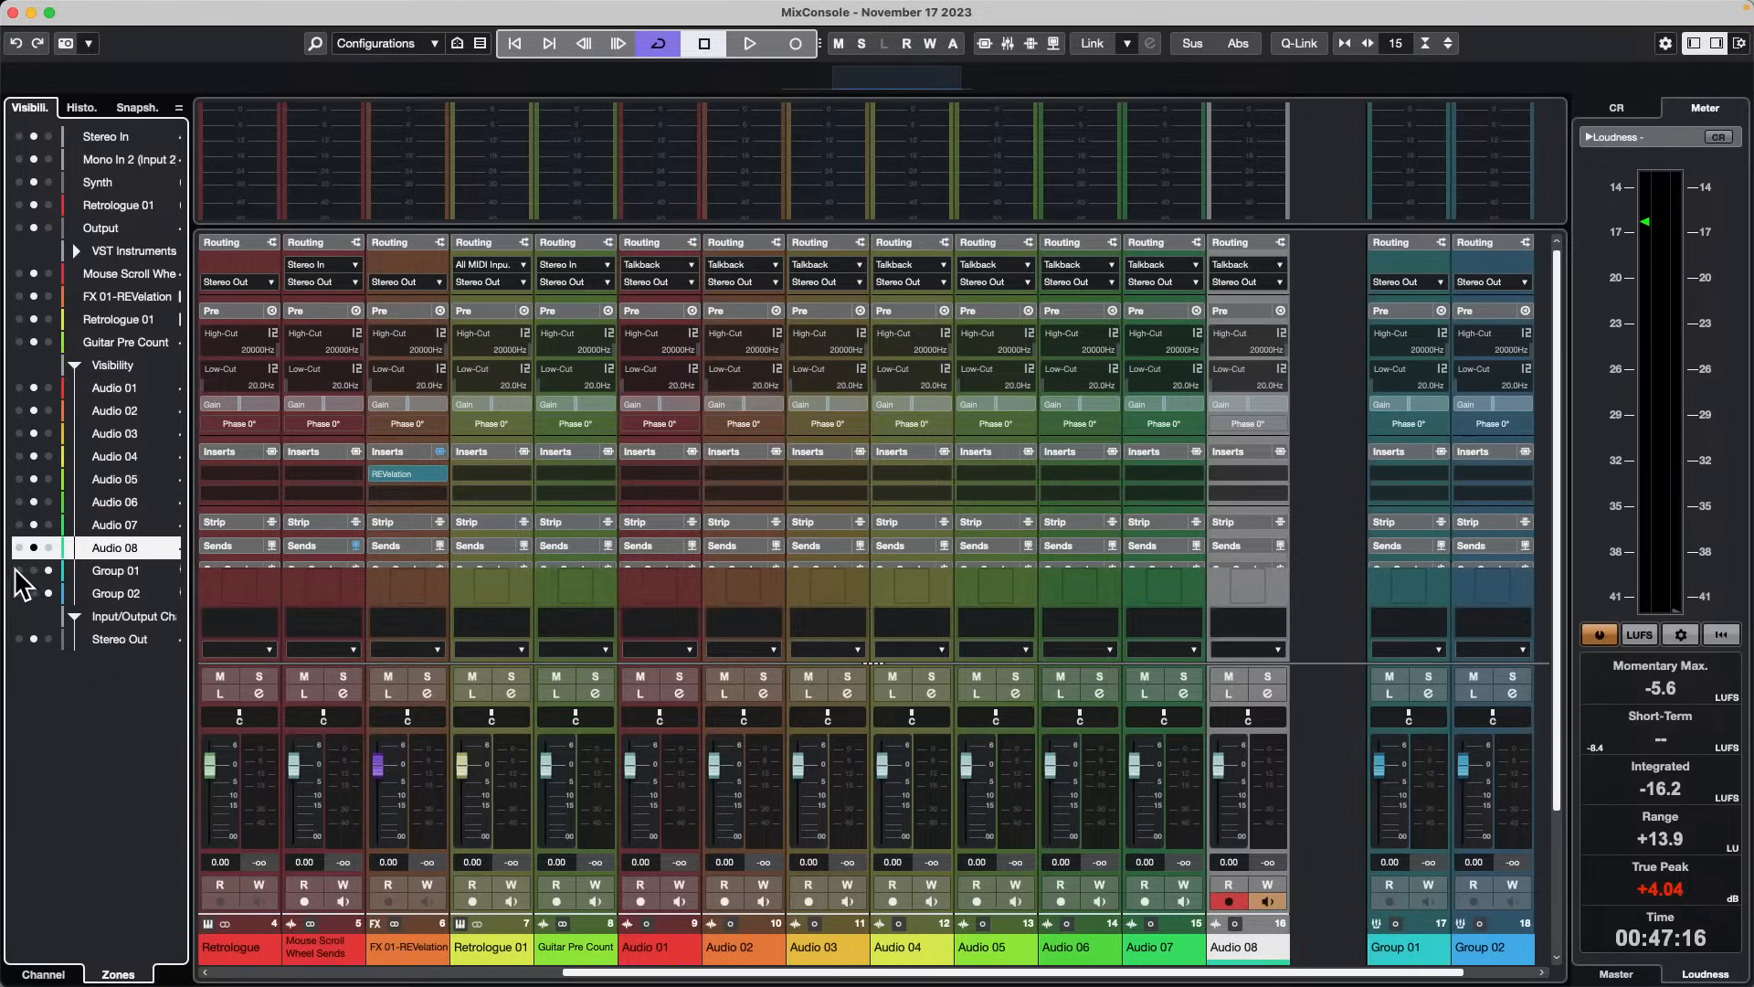
pyautogui.click(34, 570)
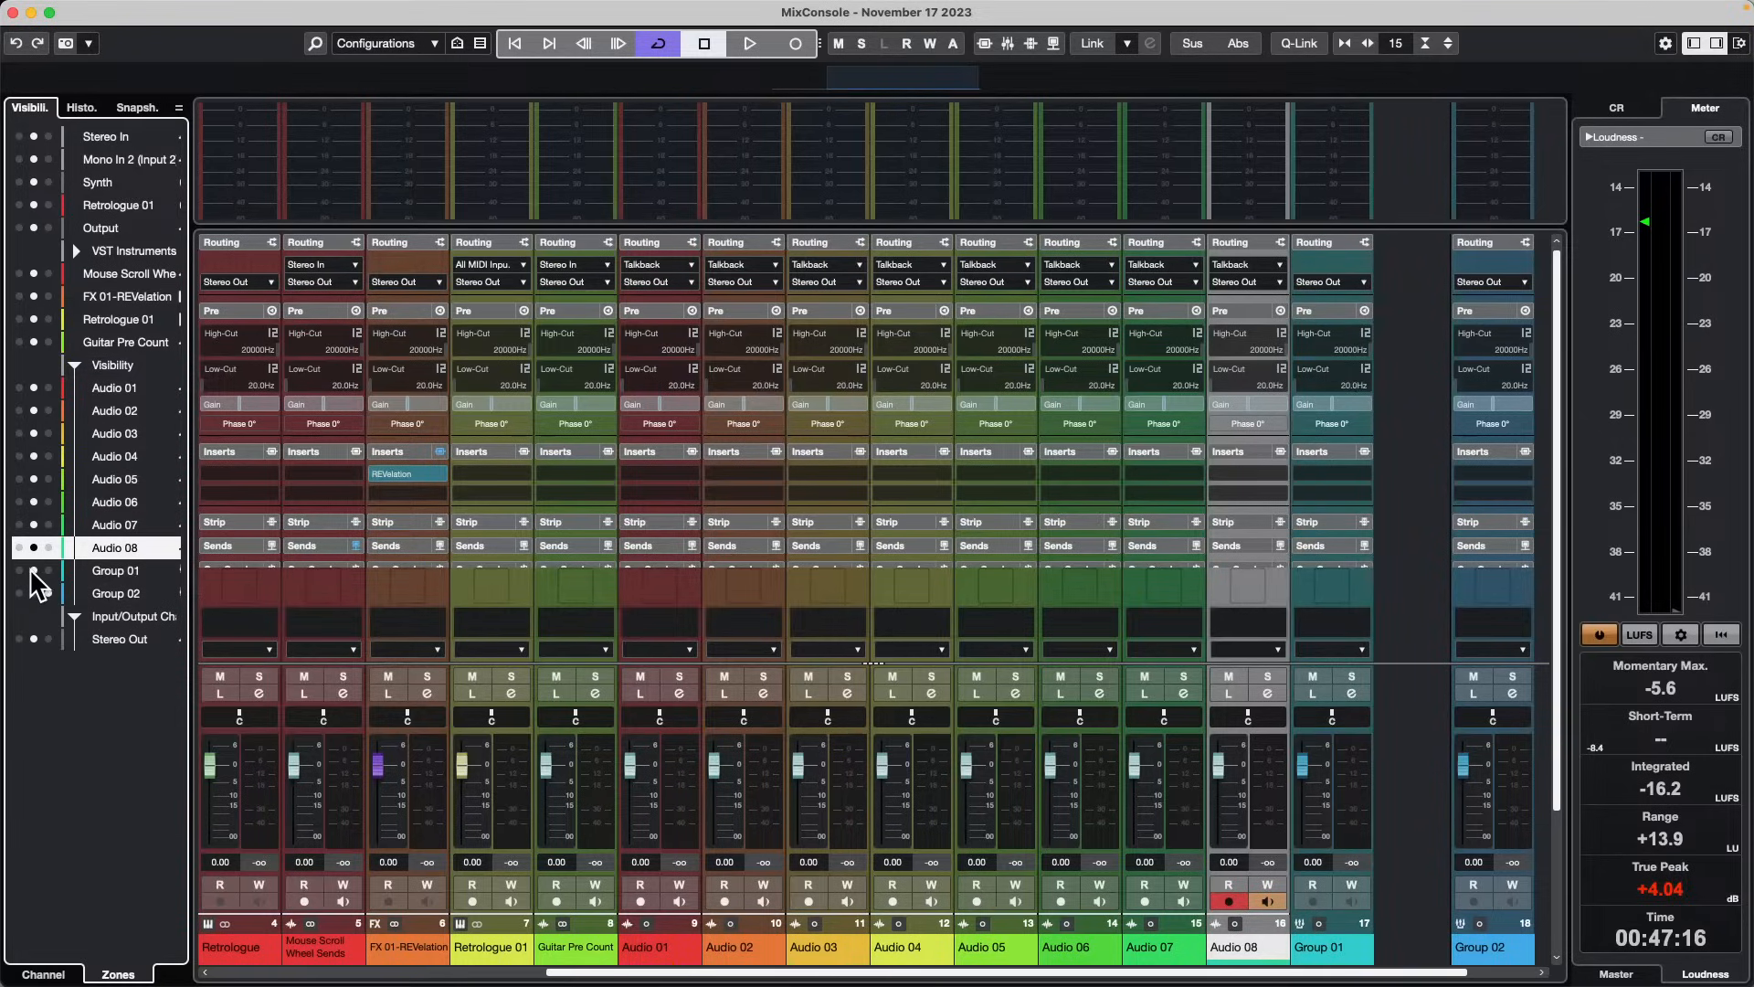
# Step: Hide and show Group 02 in the channel visibility list, check the zone assignments, and close the MixConsole window
pyautogui.click(41, 975)
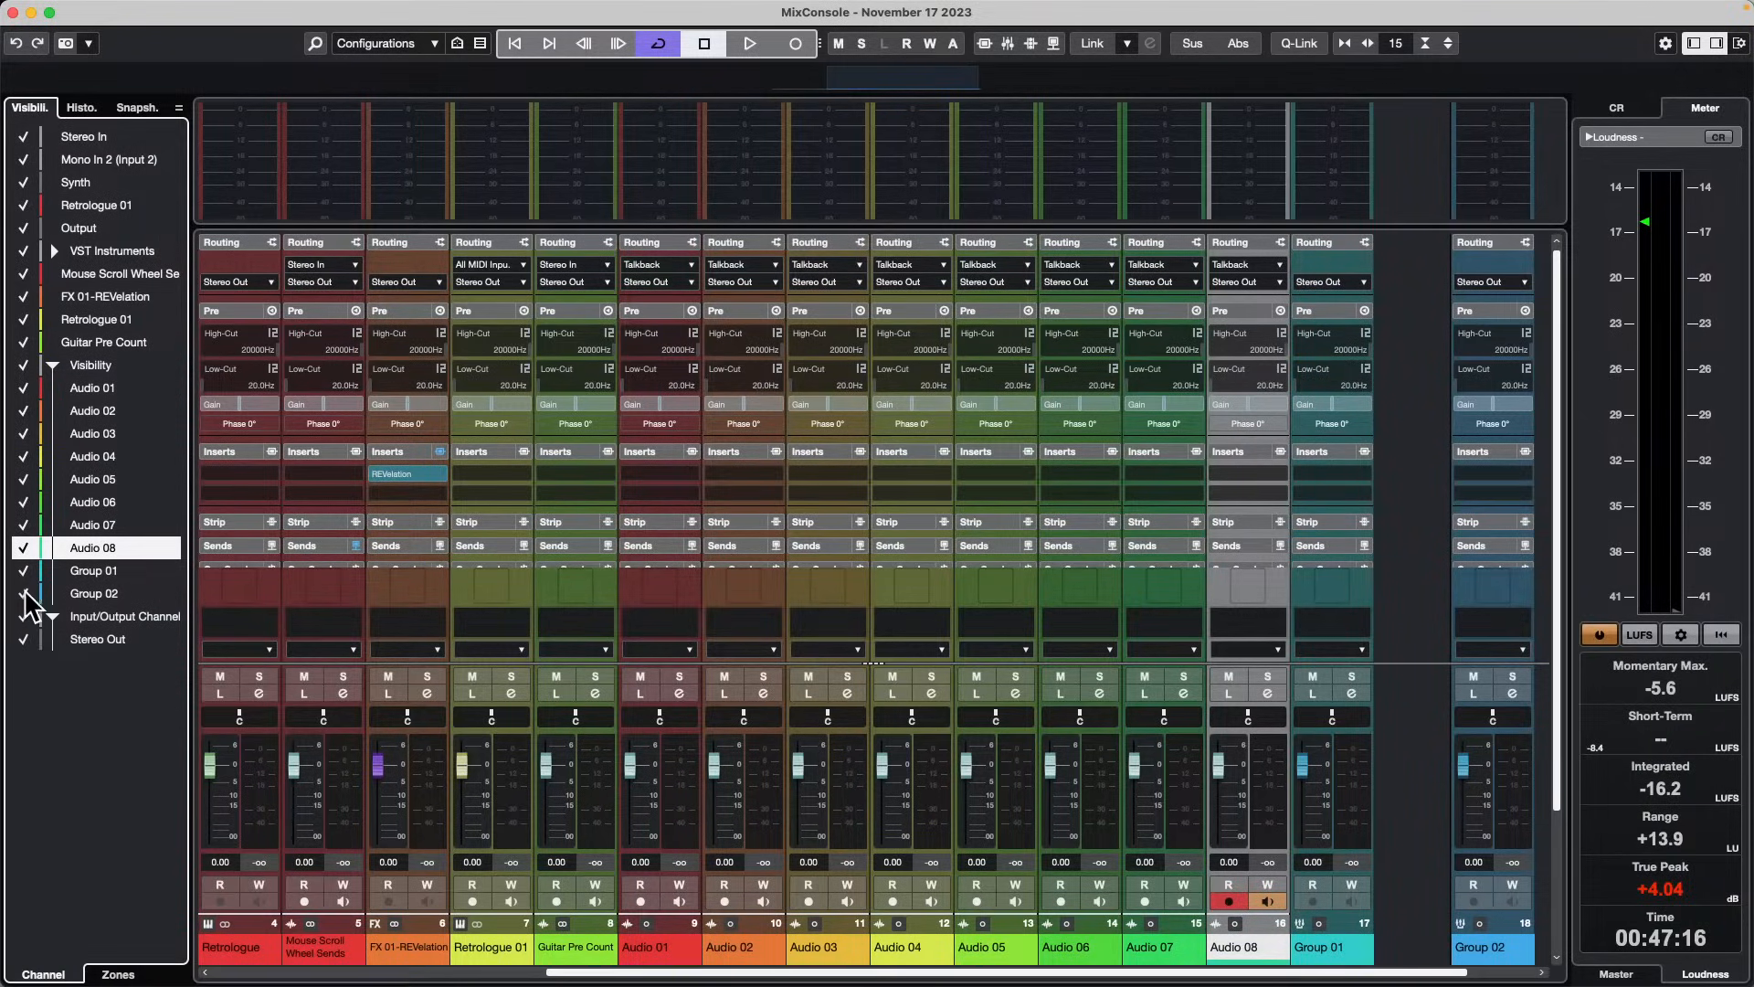
pyautogui.click(25, 591)
pyautogui.click(25, 591)
pyautogui.click(24, 592)
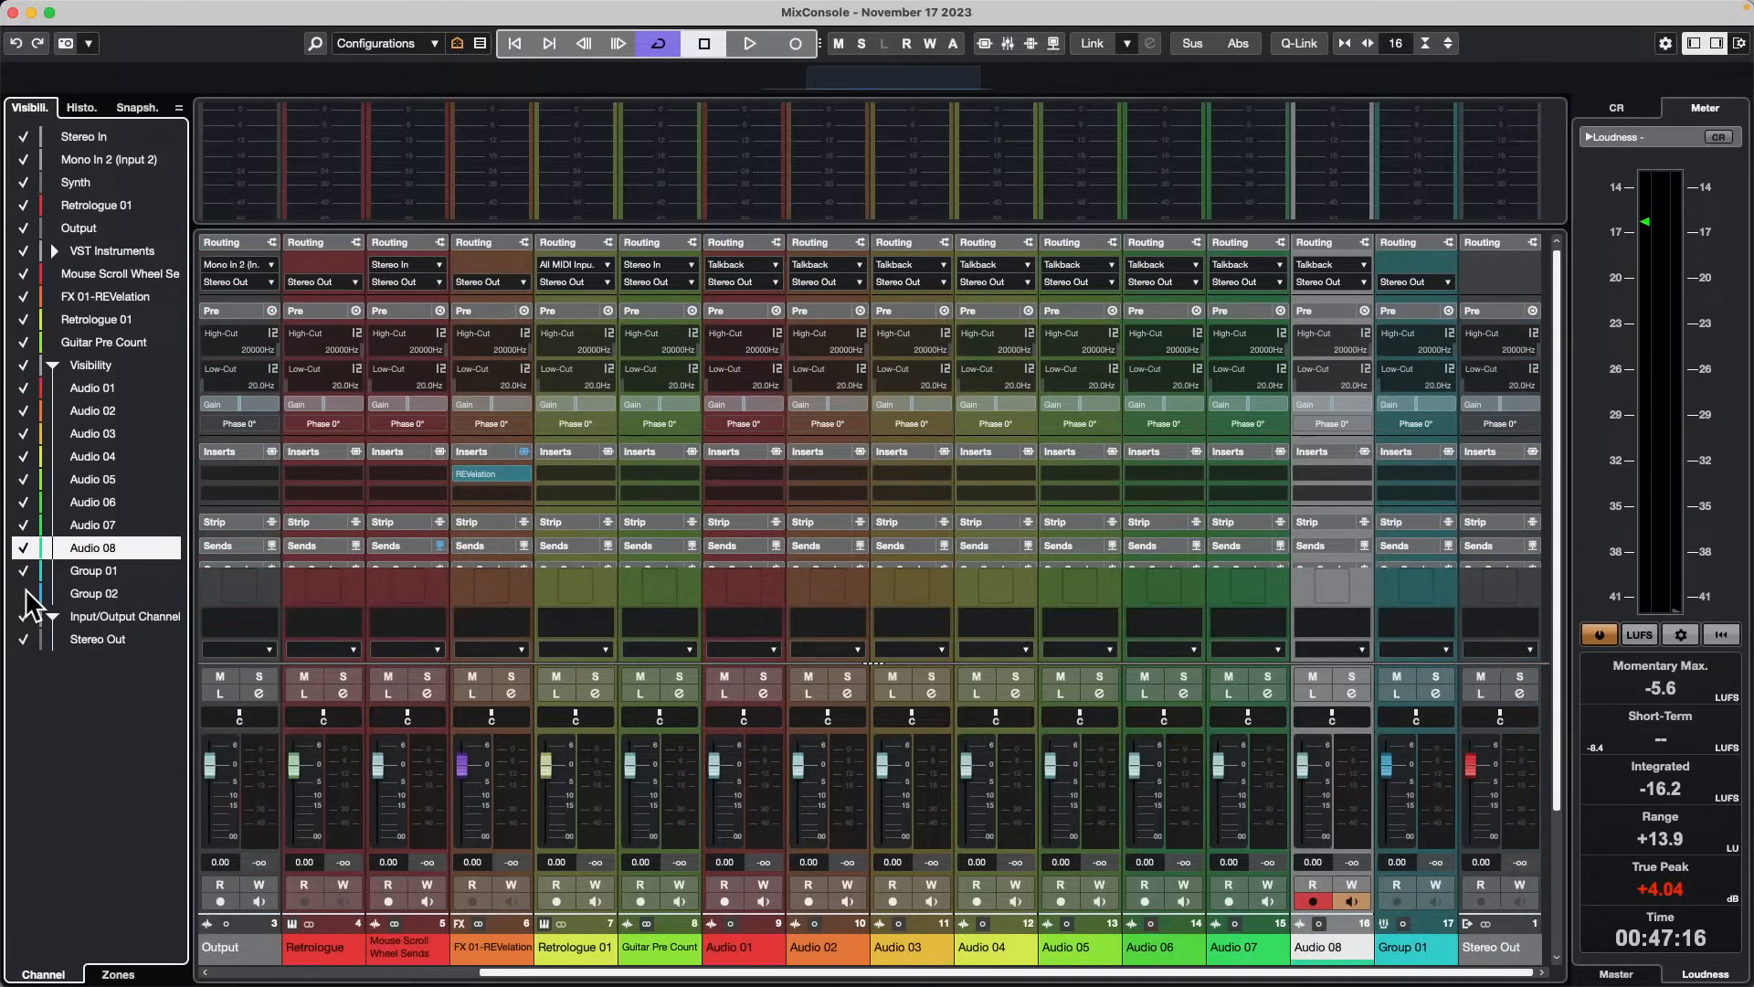
pyautogui.click(25, 591)
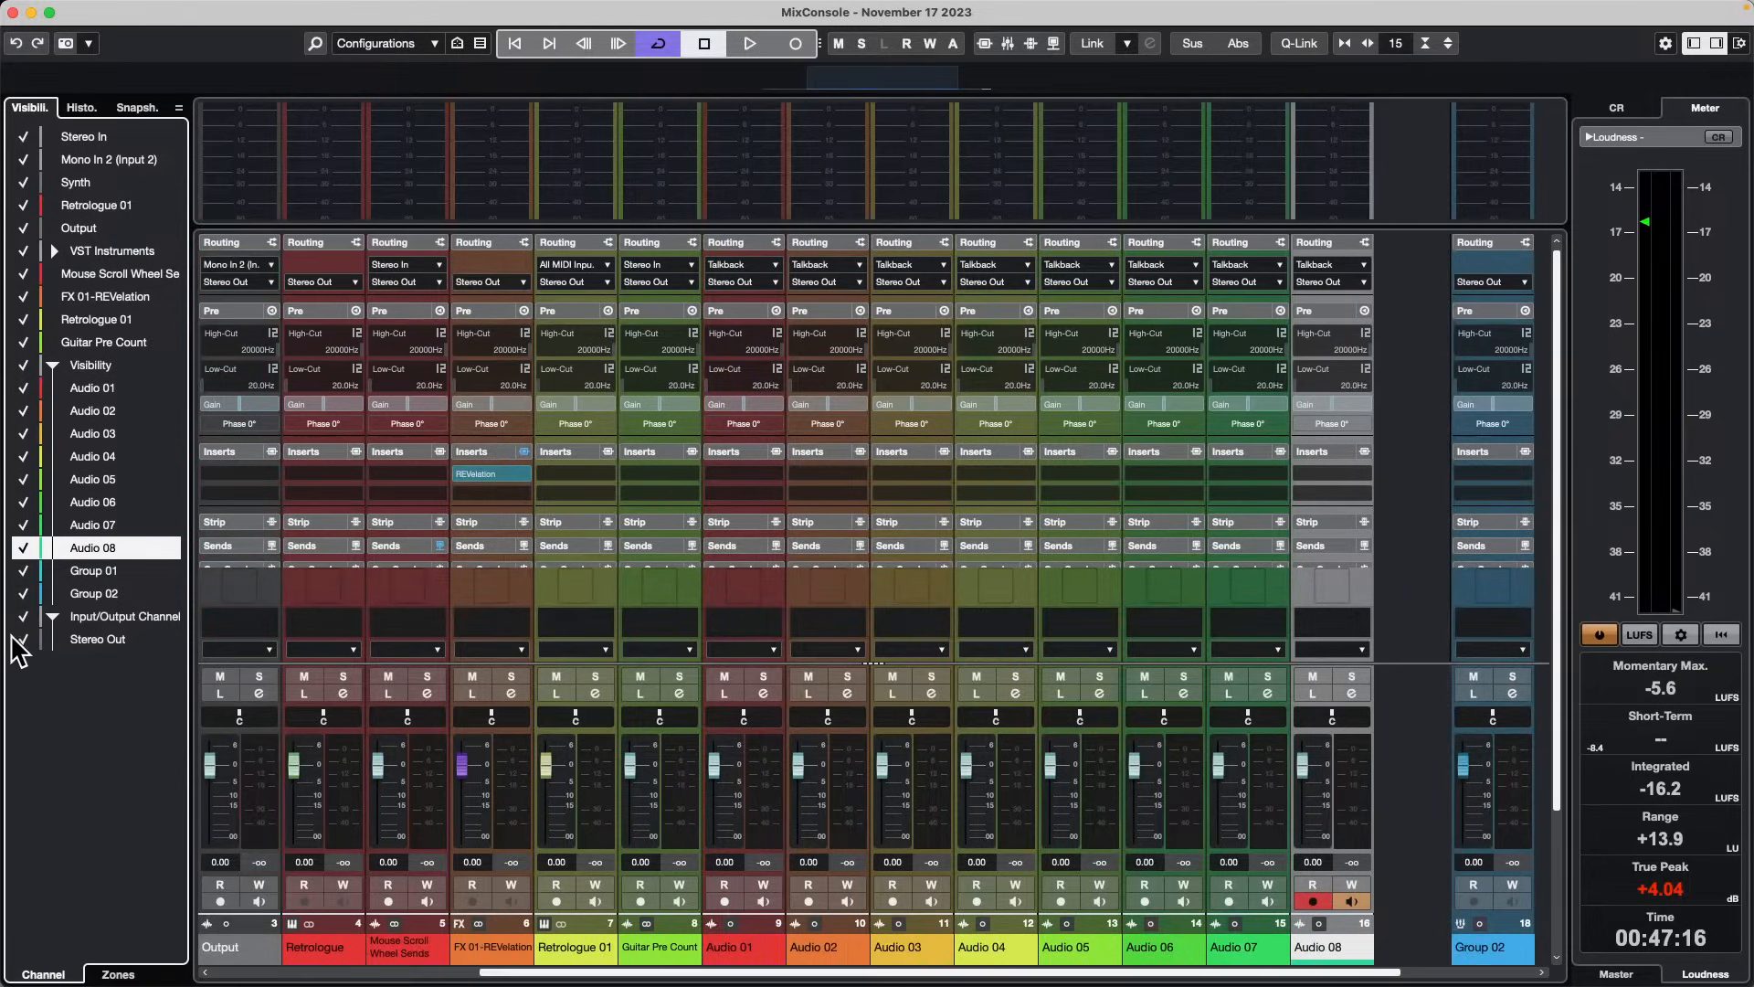
pyautogui.click(119, 974)
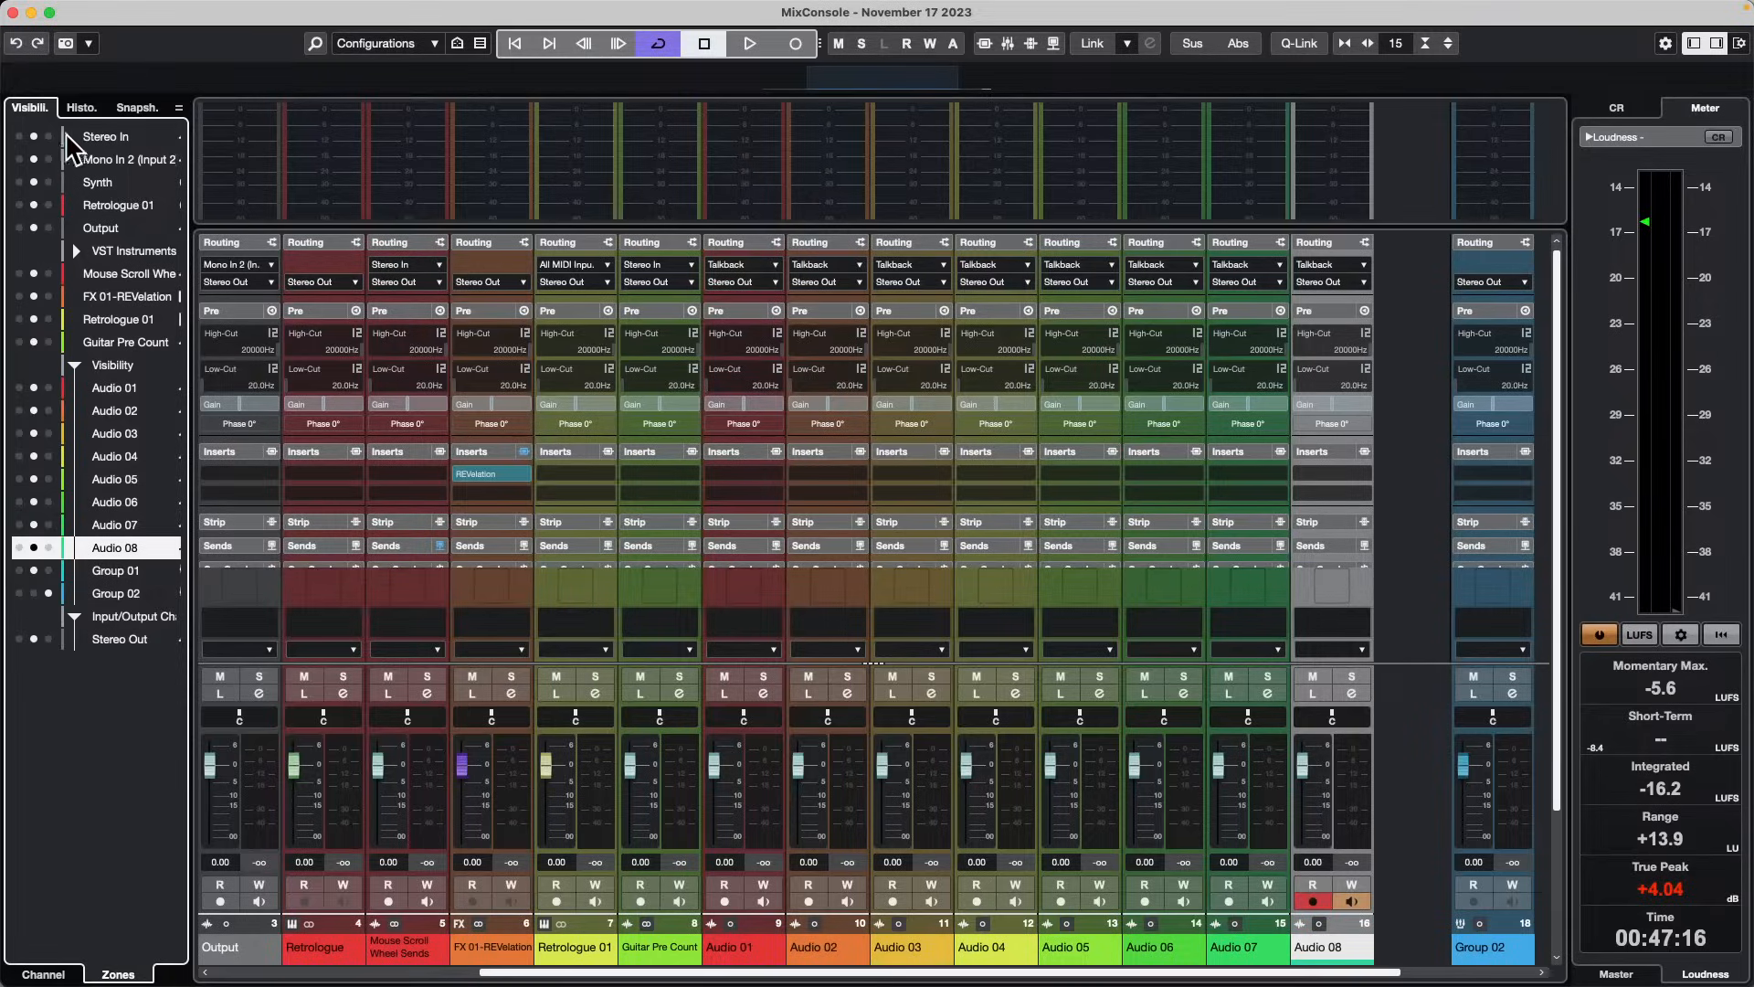
pyautogui.click(13, 12)
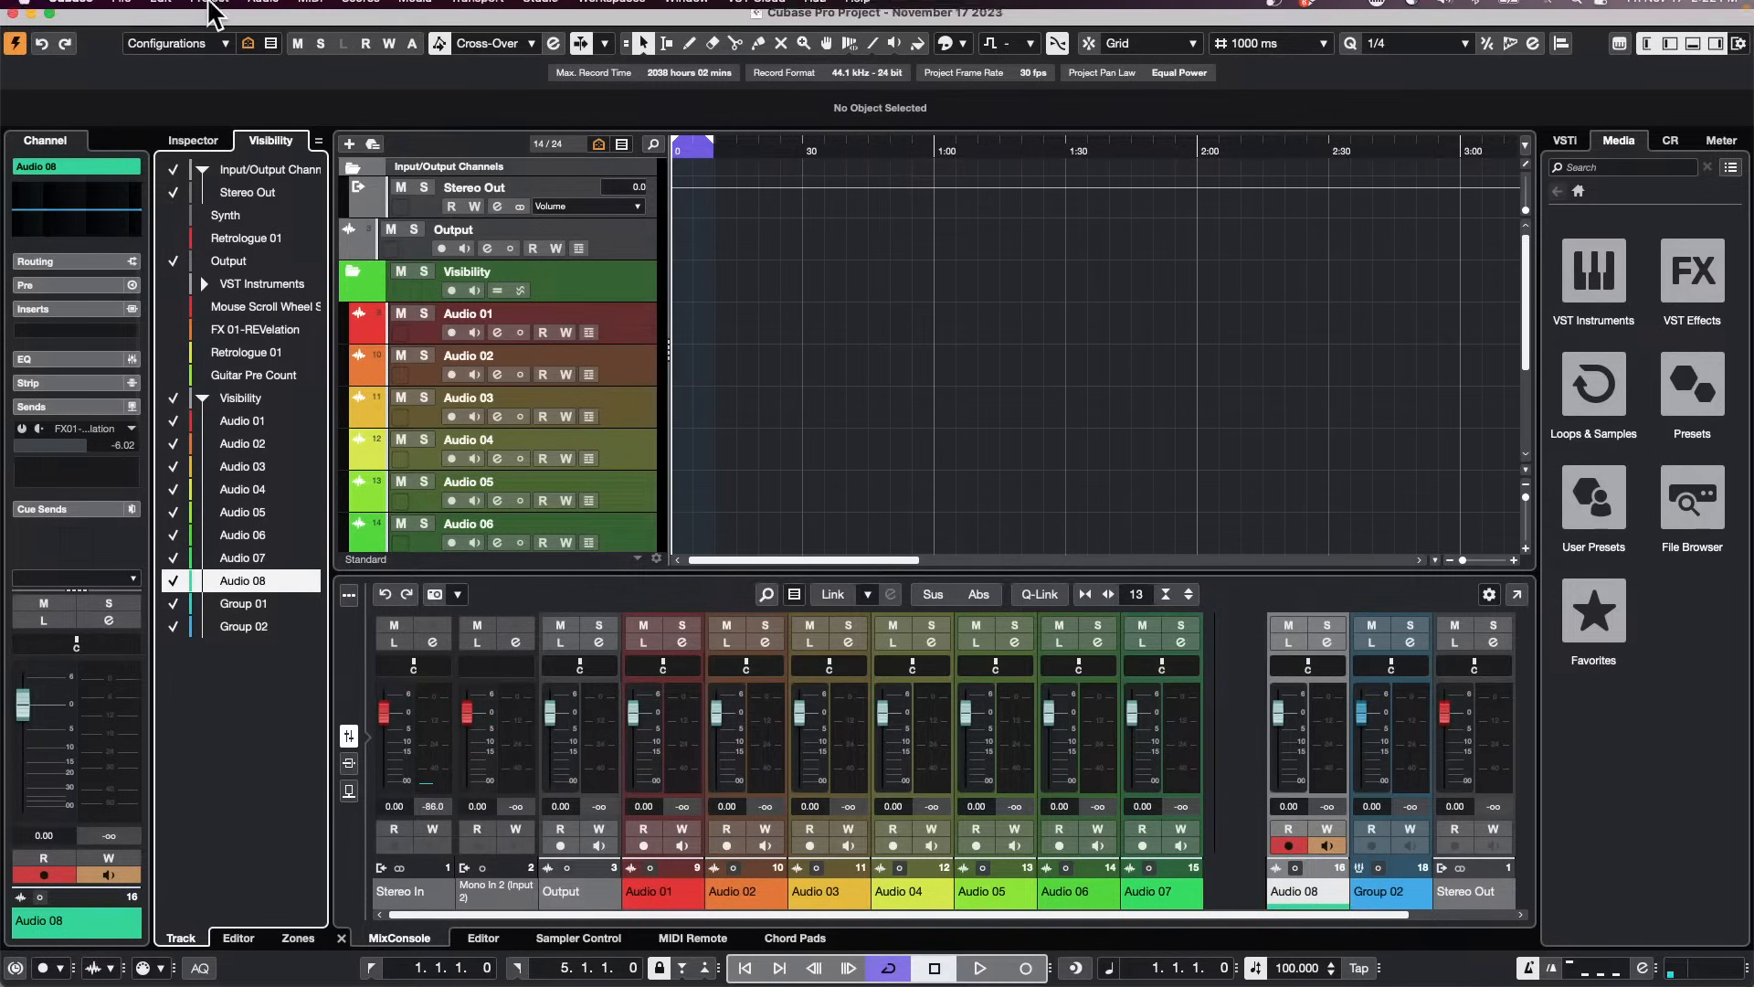
# Step: Create a new empty project, accepting the prompted project location
pyautogui.click(121, 11)
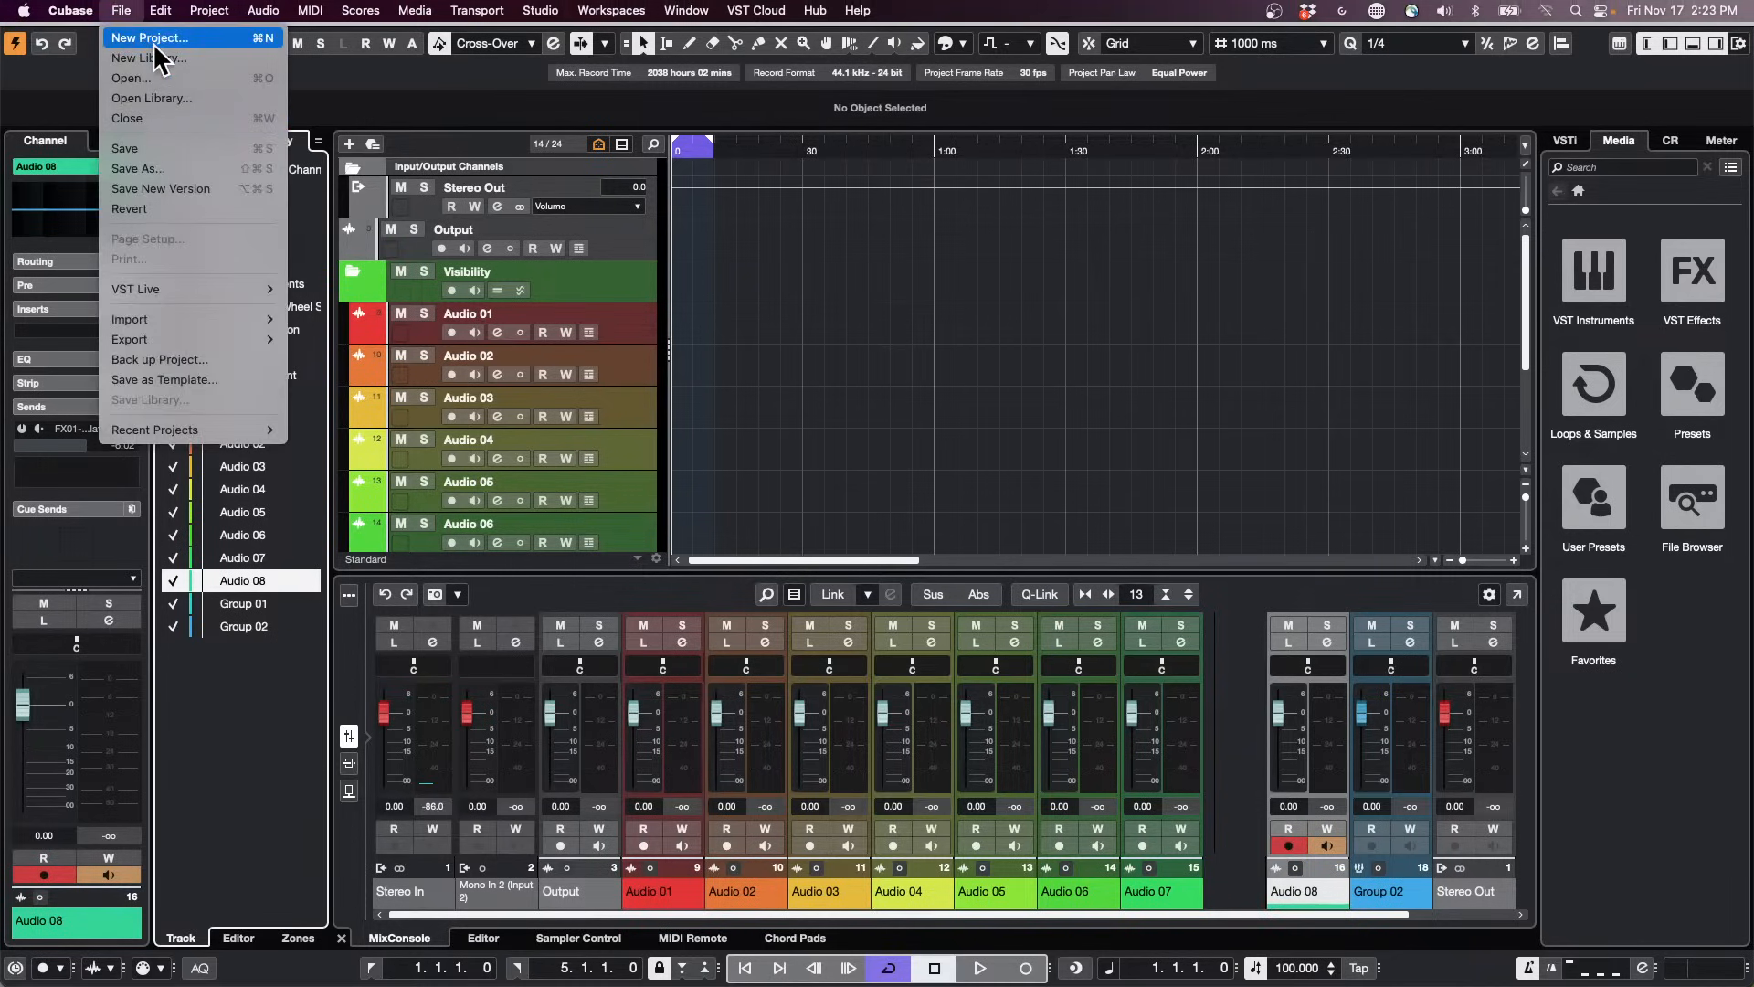
pyautogui.click(1110, 359)
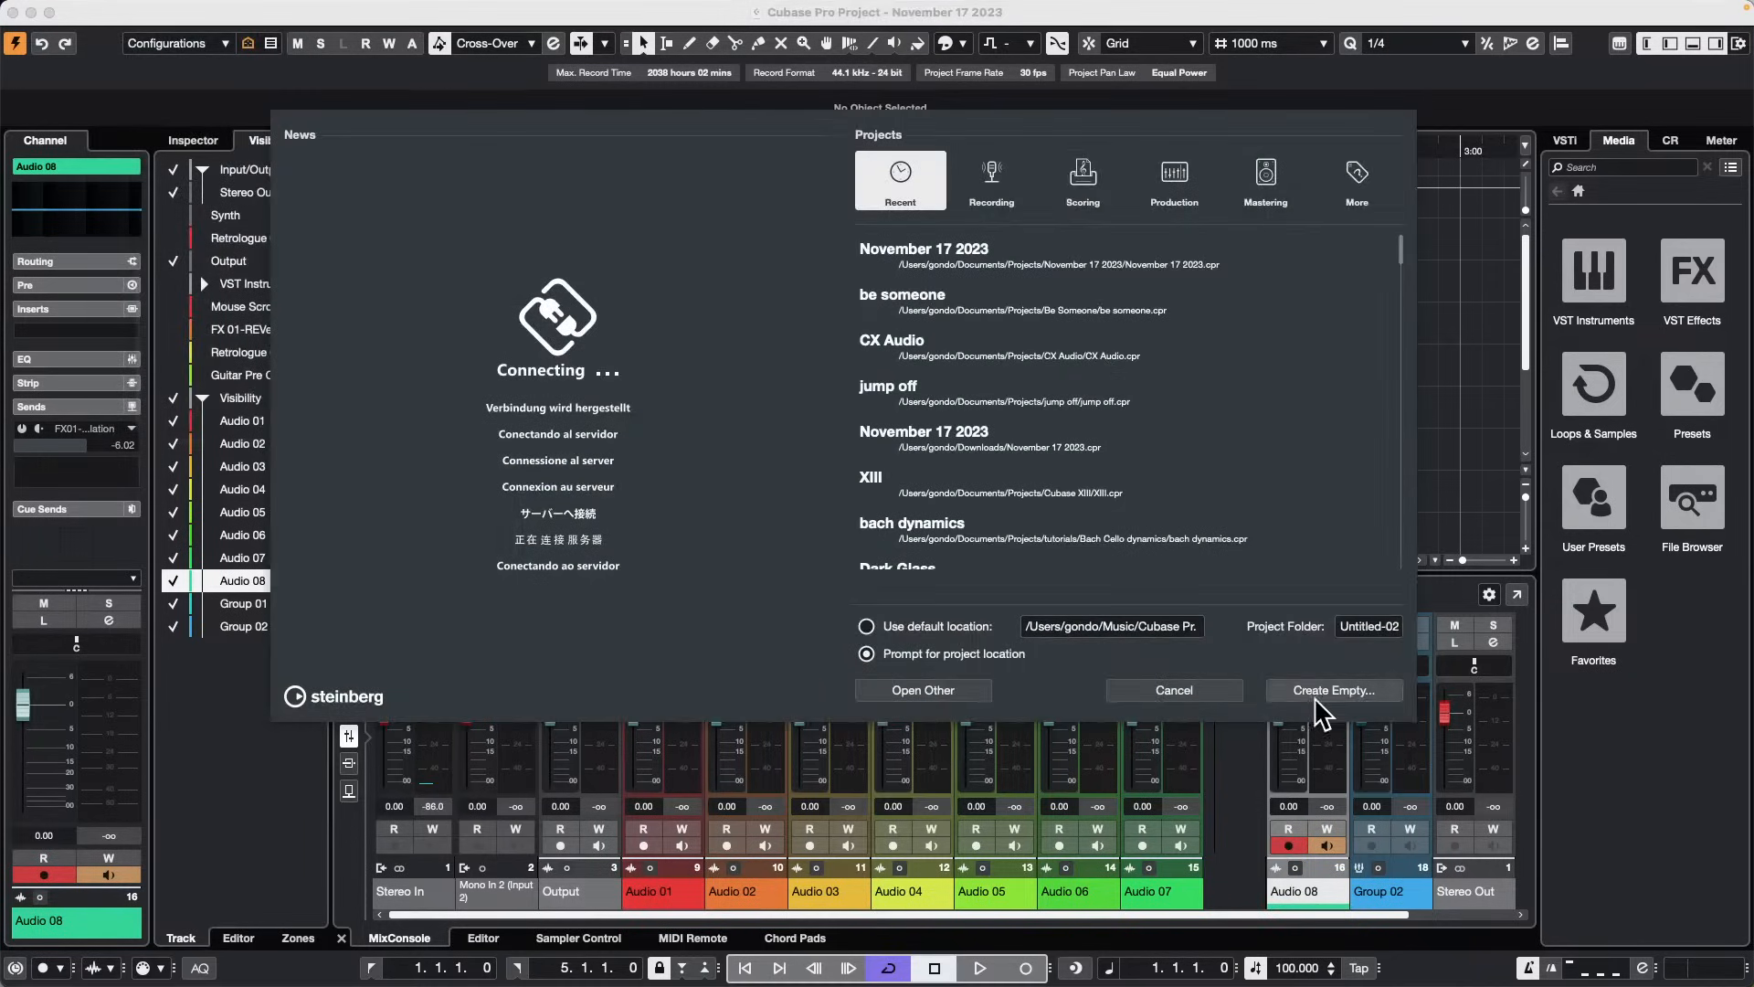
pyautogui.click(1329, 701)
pyautogui.click(1291, 608)
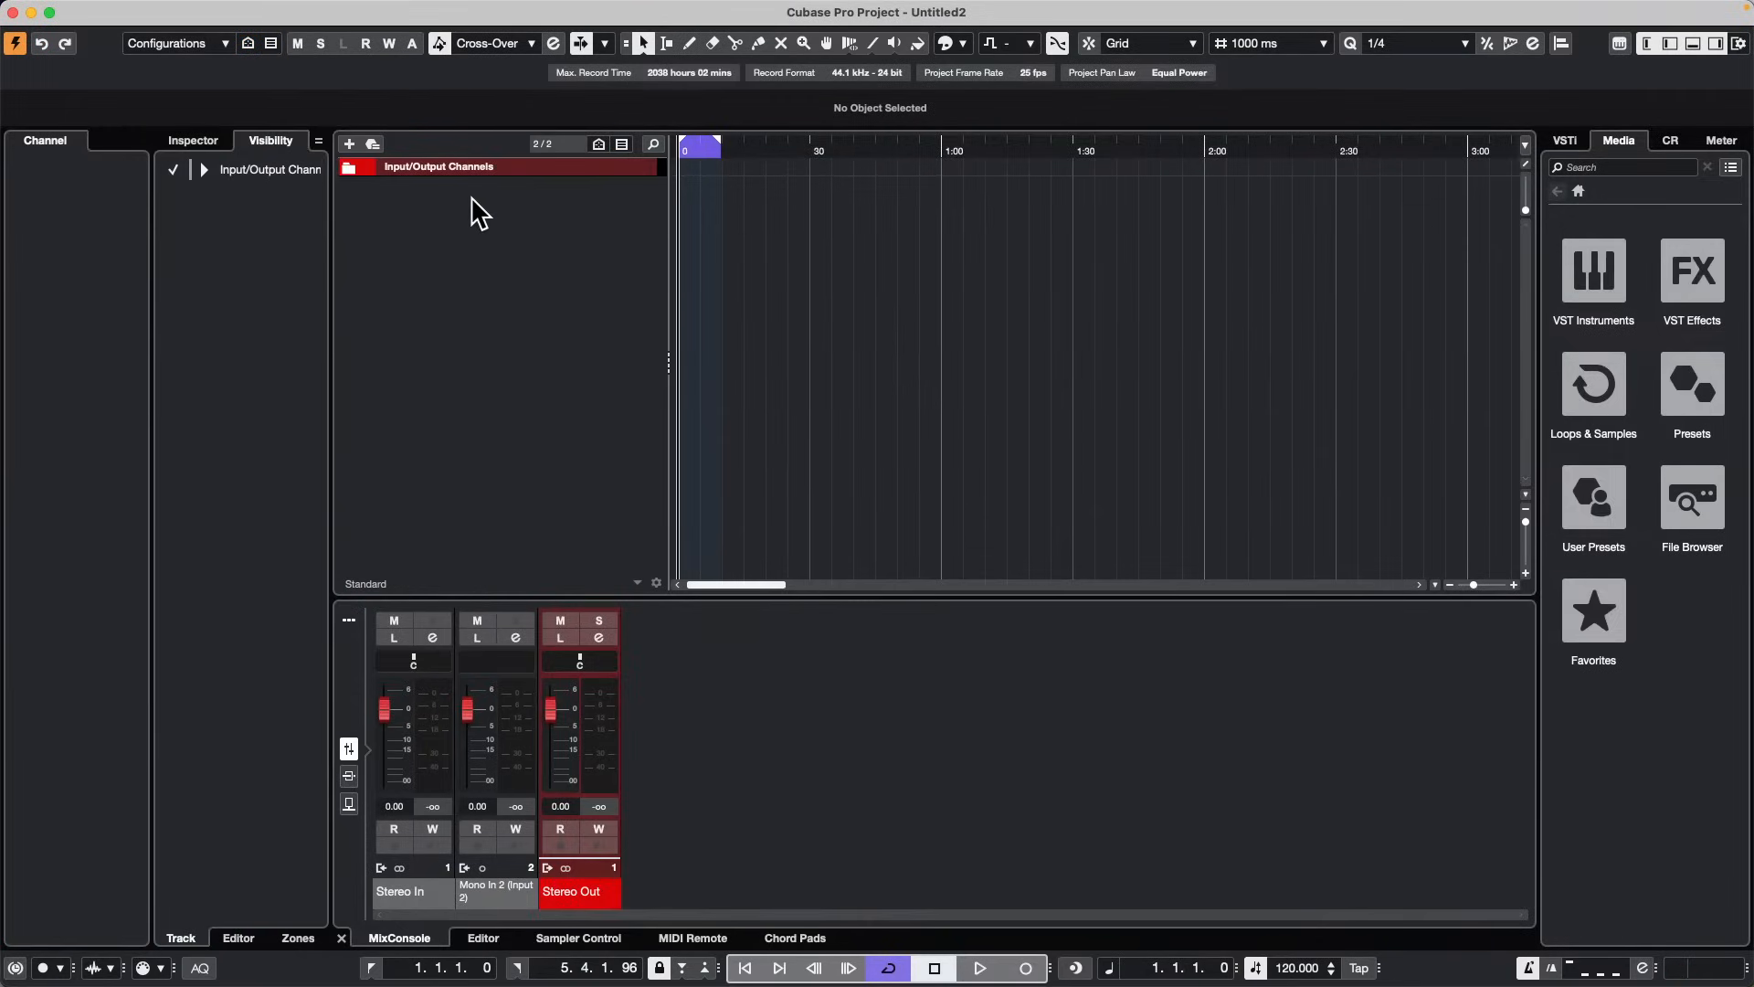
# Step: Add one mono audio track with Talkback as its input and Stereo Out as its output
pyautogui.rightClick(546, 217)
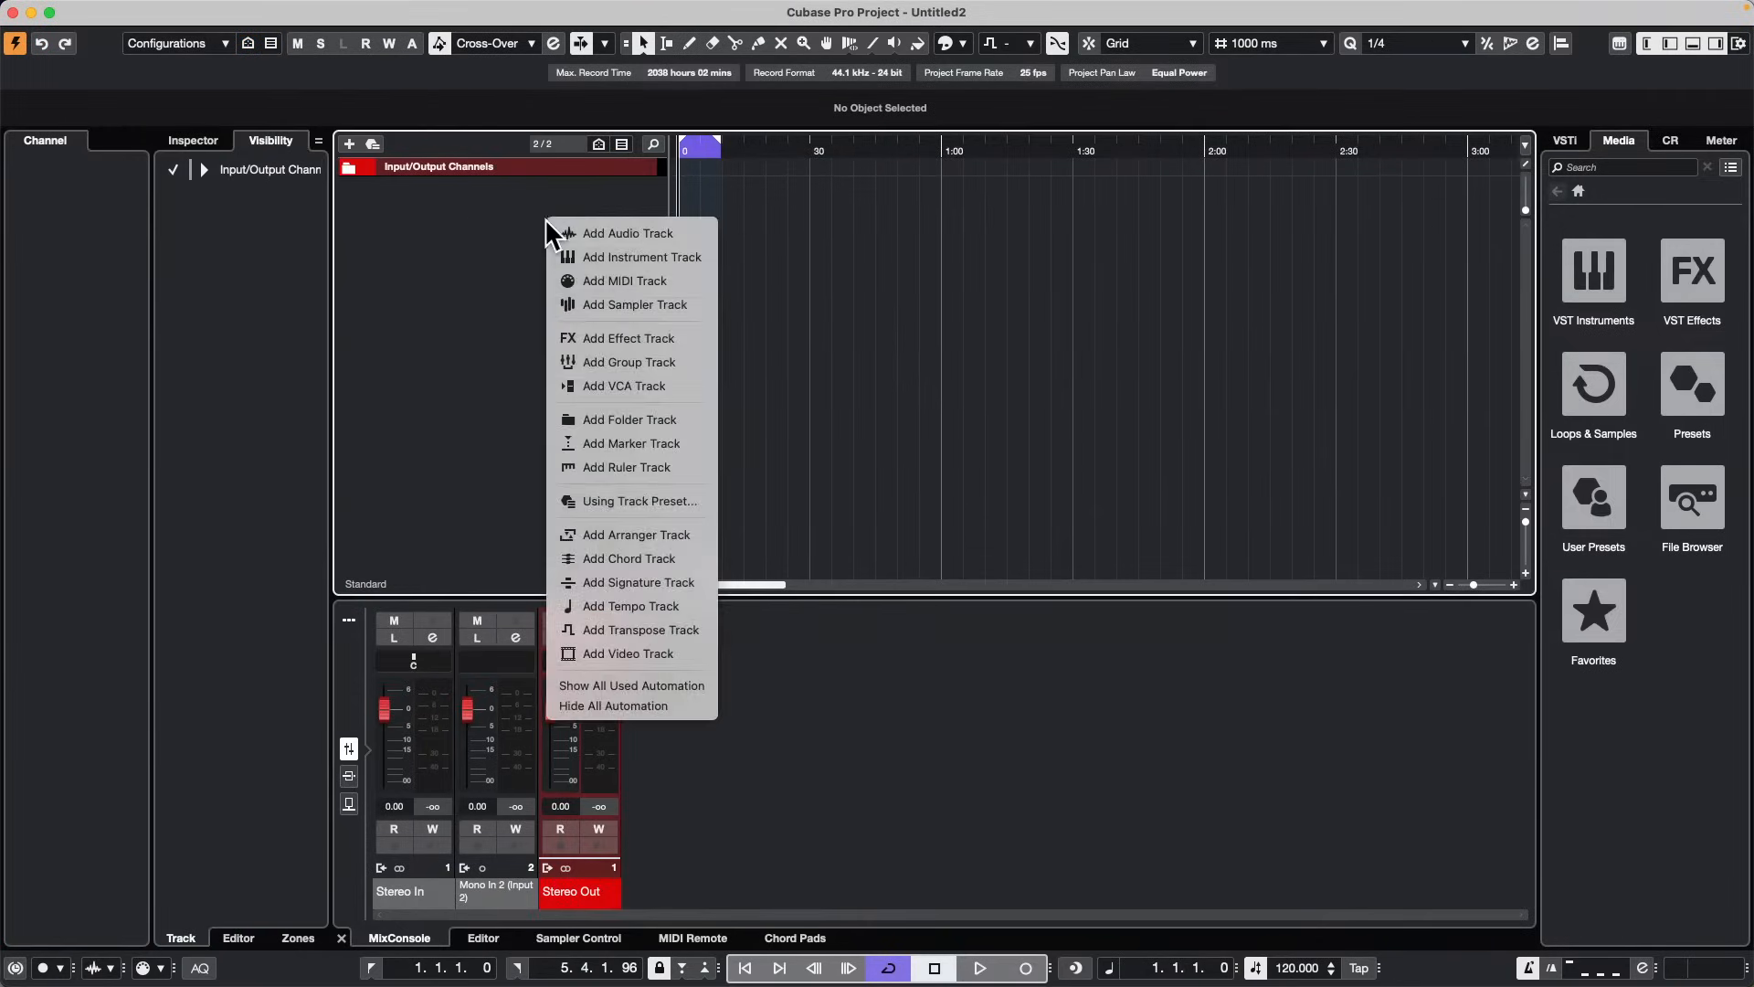
pyautogui.click(665, 233)
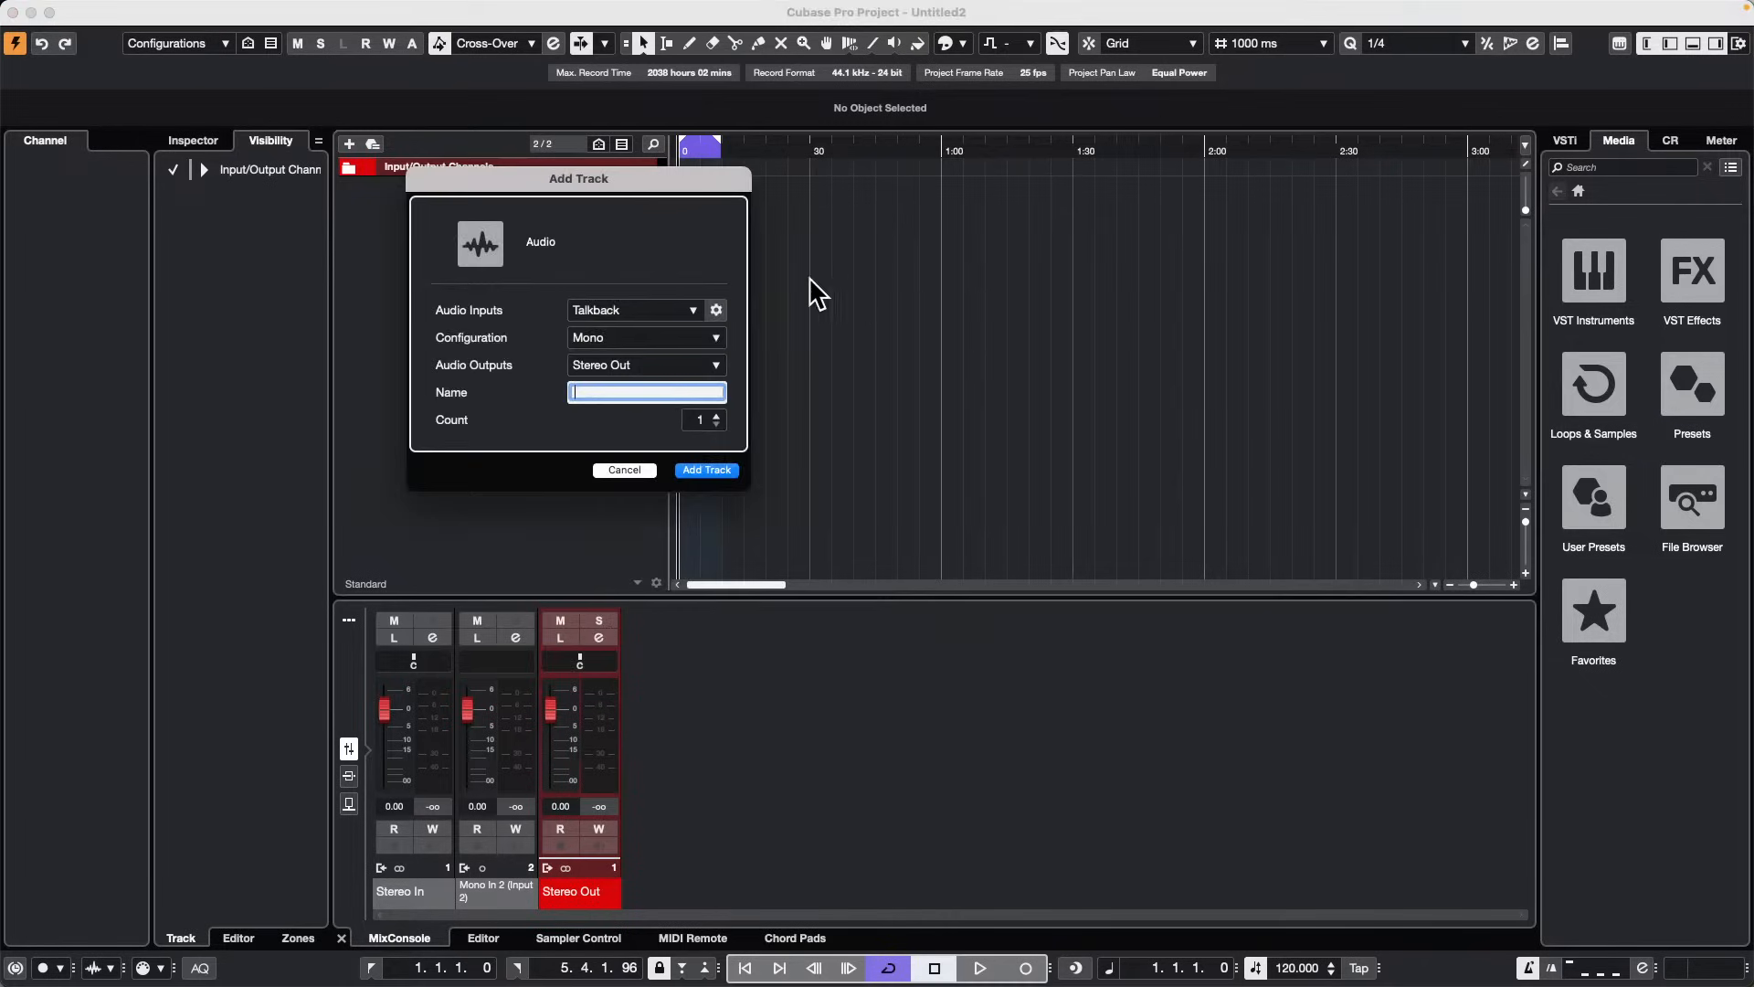
pyautogui.click(705, 468)
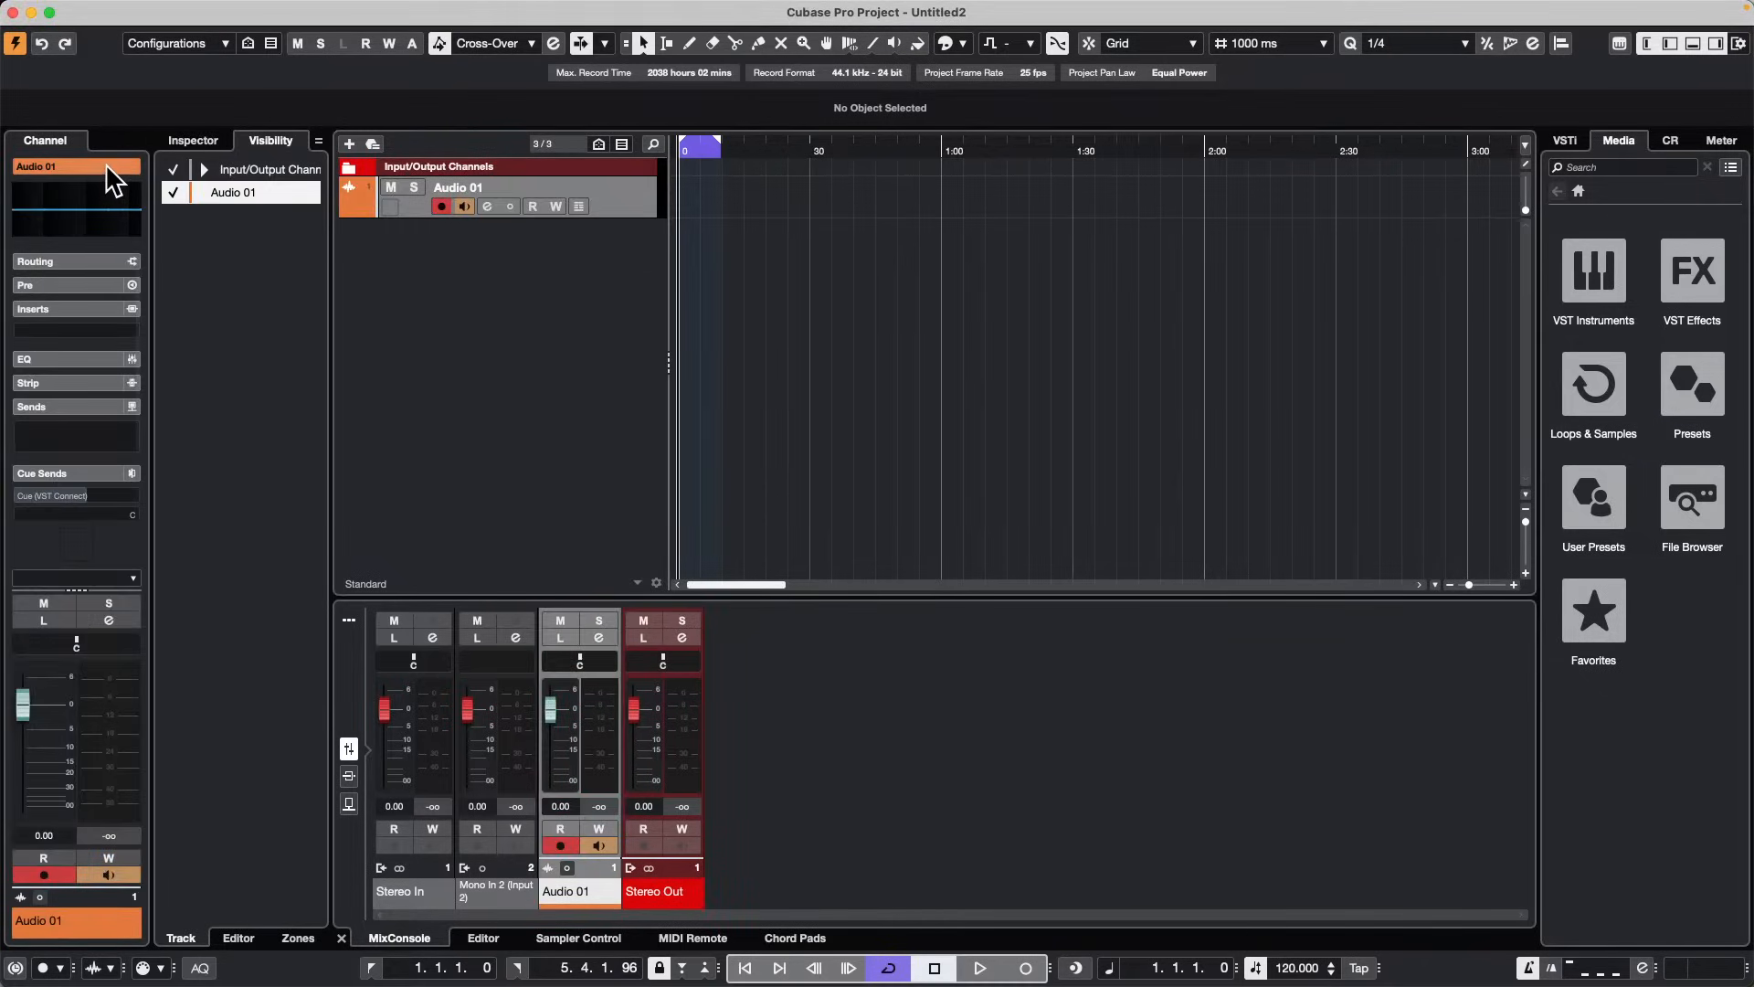
# Step: Cycle the Audio 01 track through the available colours until it is blue
pyautogui.scroll(2, 106, 163)
pyautogui.scroll(-3, 110, 162)
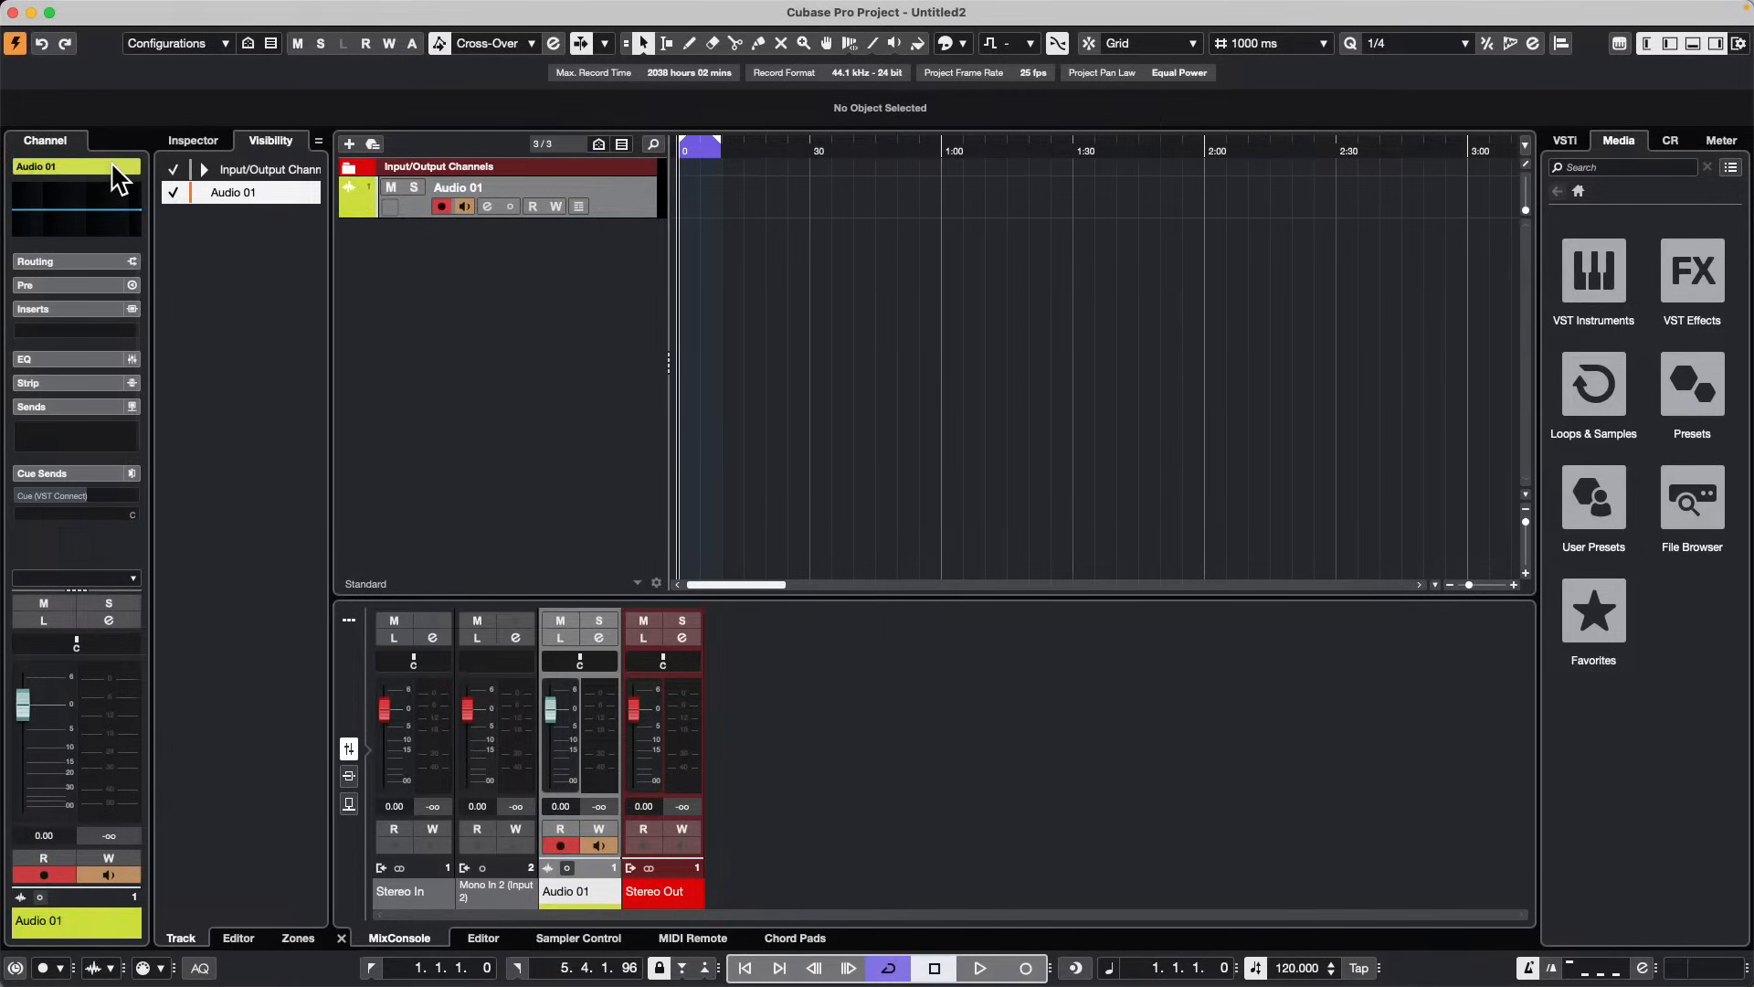
pyautogui.scroll(-2, 107, 162)
pyautogui.scroll(-1, 106, 172)
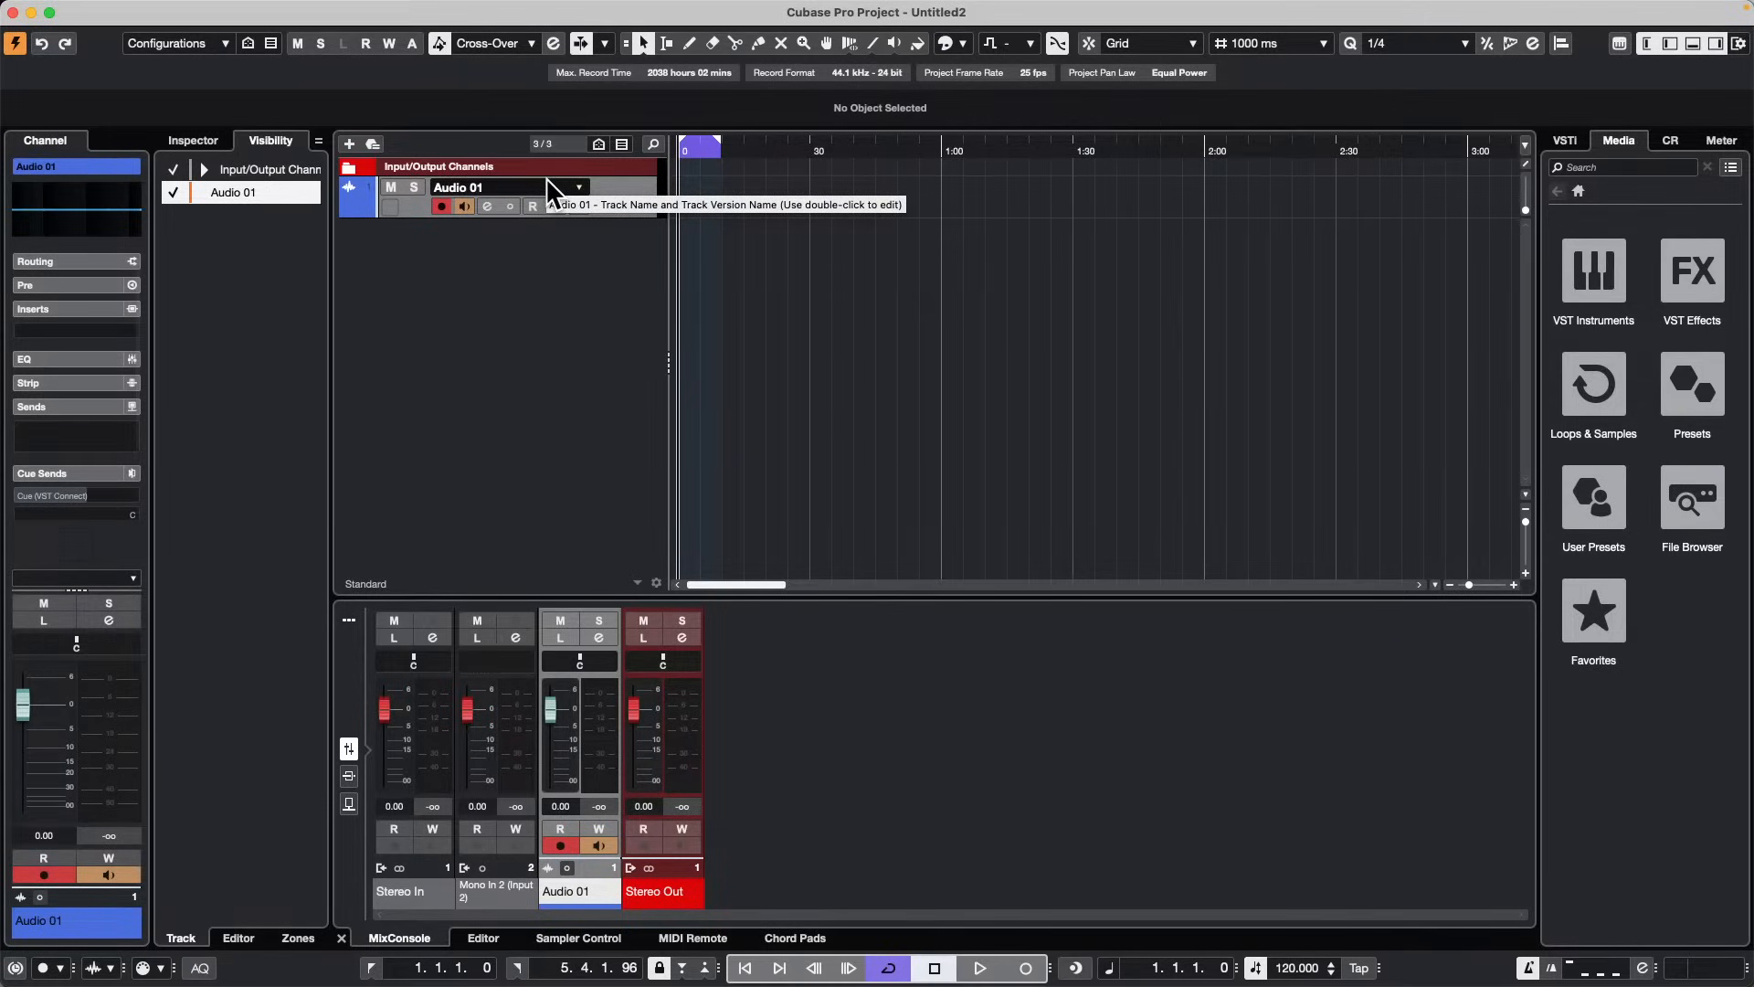
# Step: Record a take on Audio 01 through the full cycle range, and stop the transport
pyautogui.press('space')
pyautogui.press('KP_Multiply')
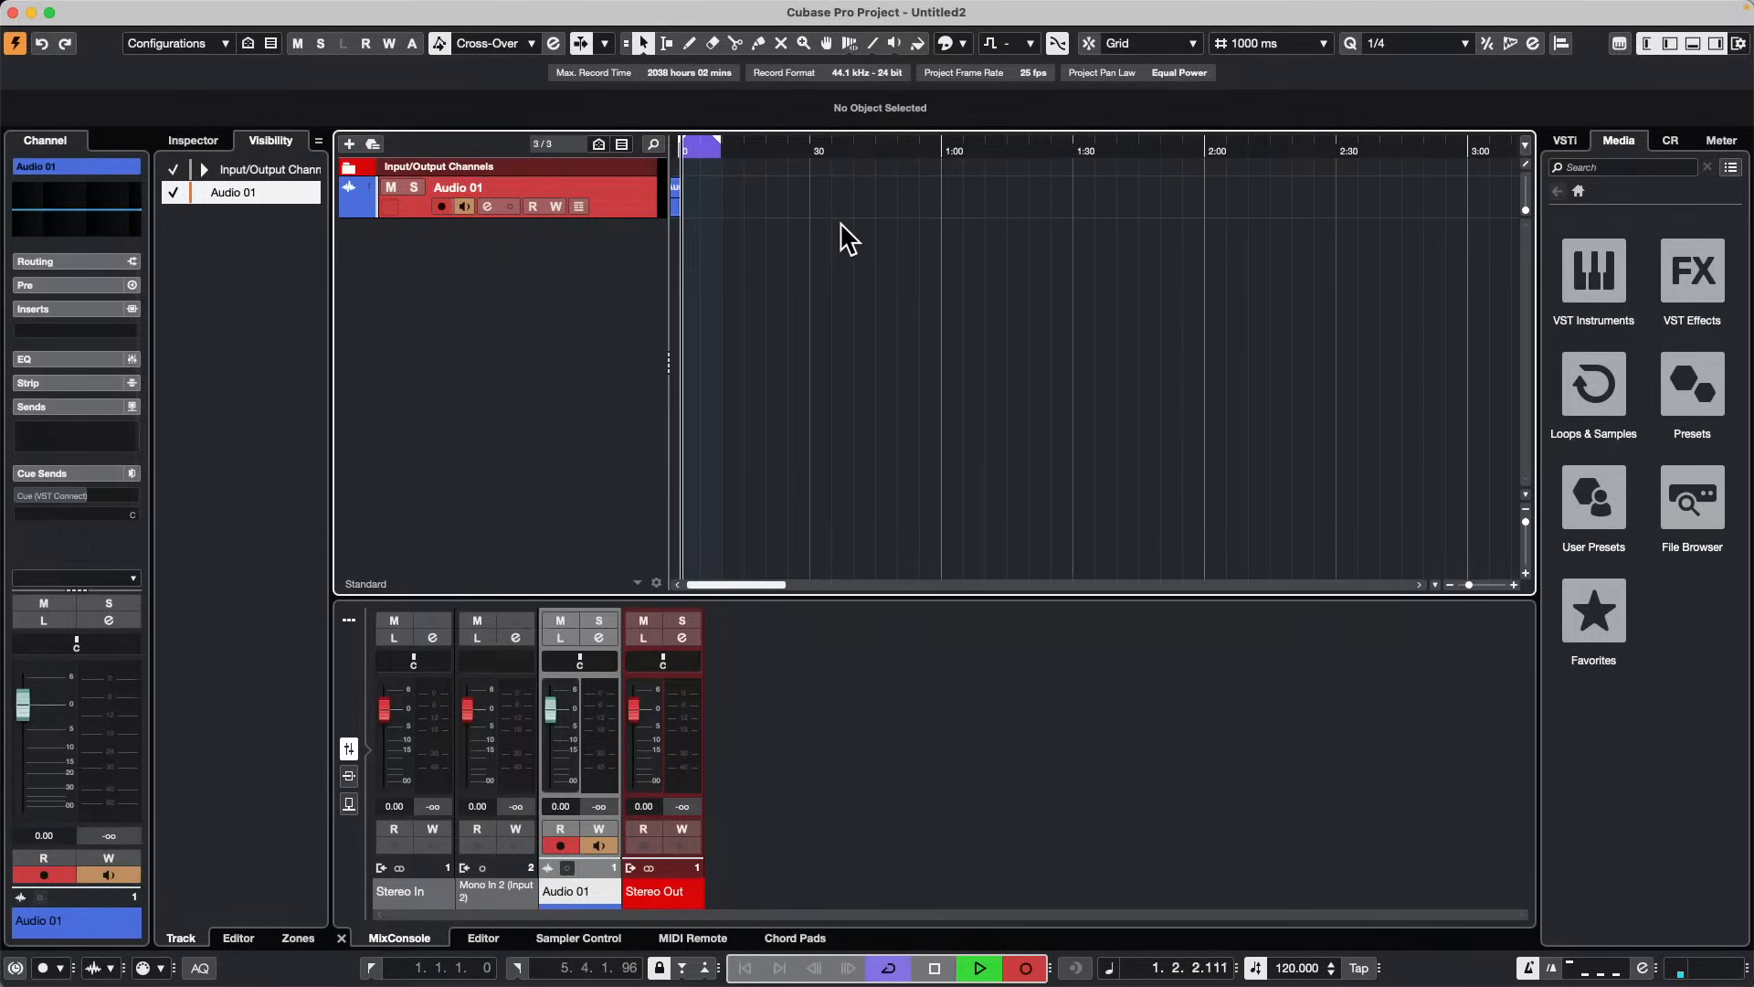
pyautogui.press('h')
pyautogui.press('h')
pyautogui.press('h')
pyautogui.press('h')
pyautogui.press('h')
pyautogui.press('h')
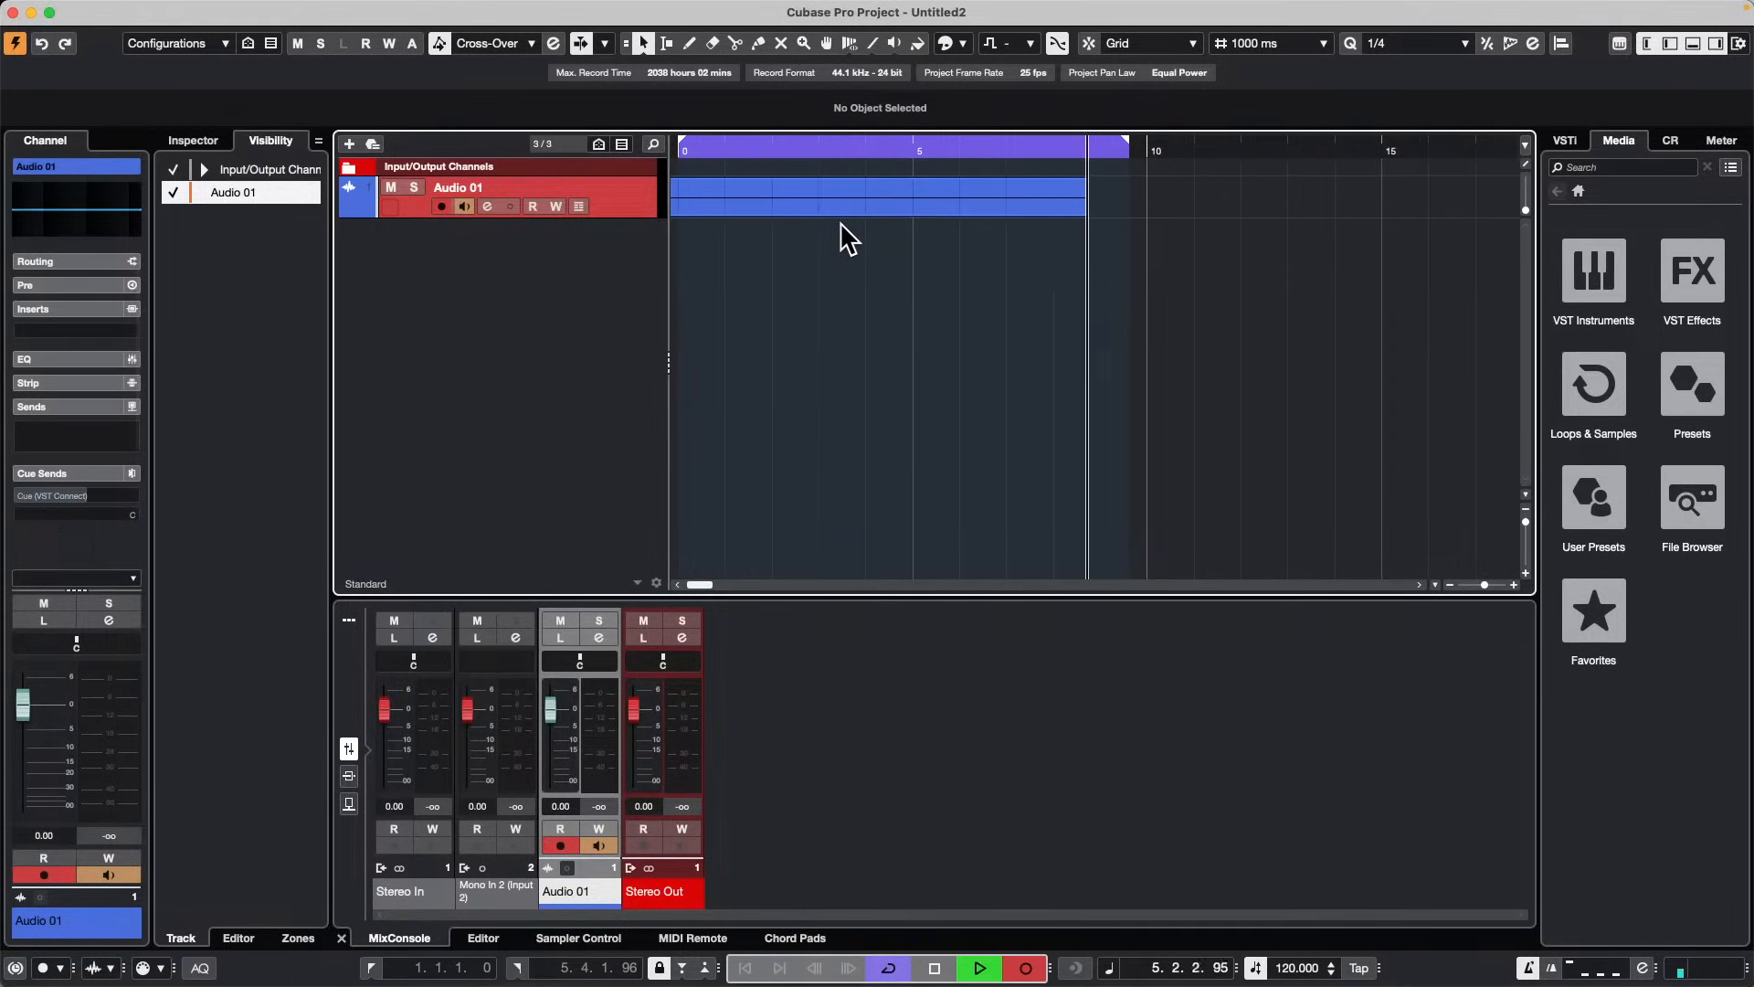
pyautogui.press('space')
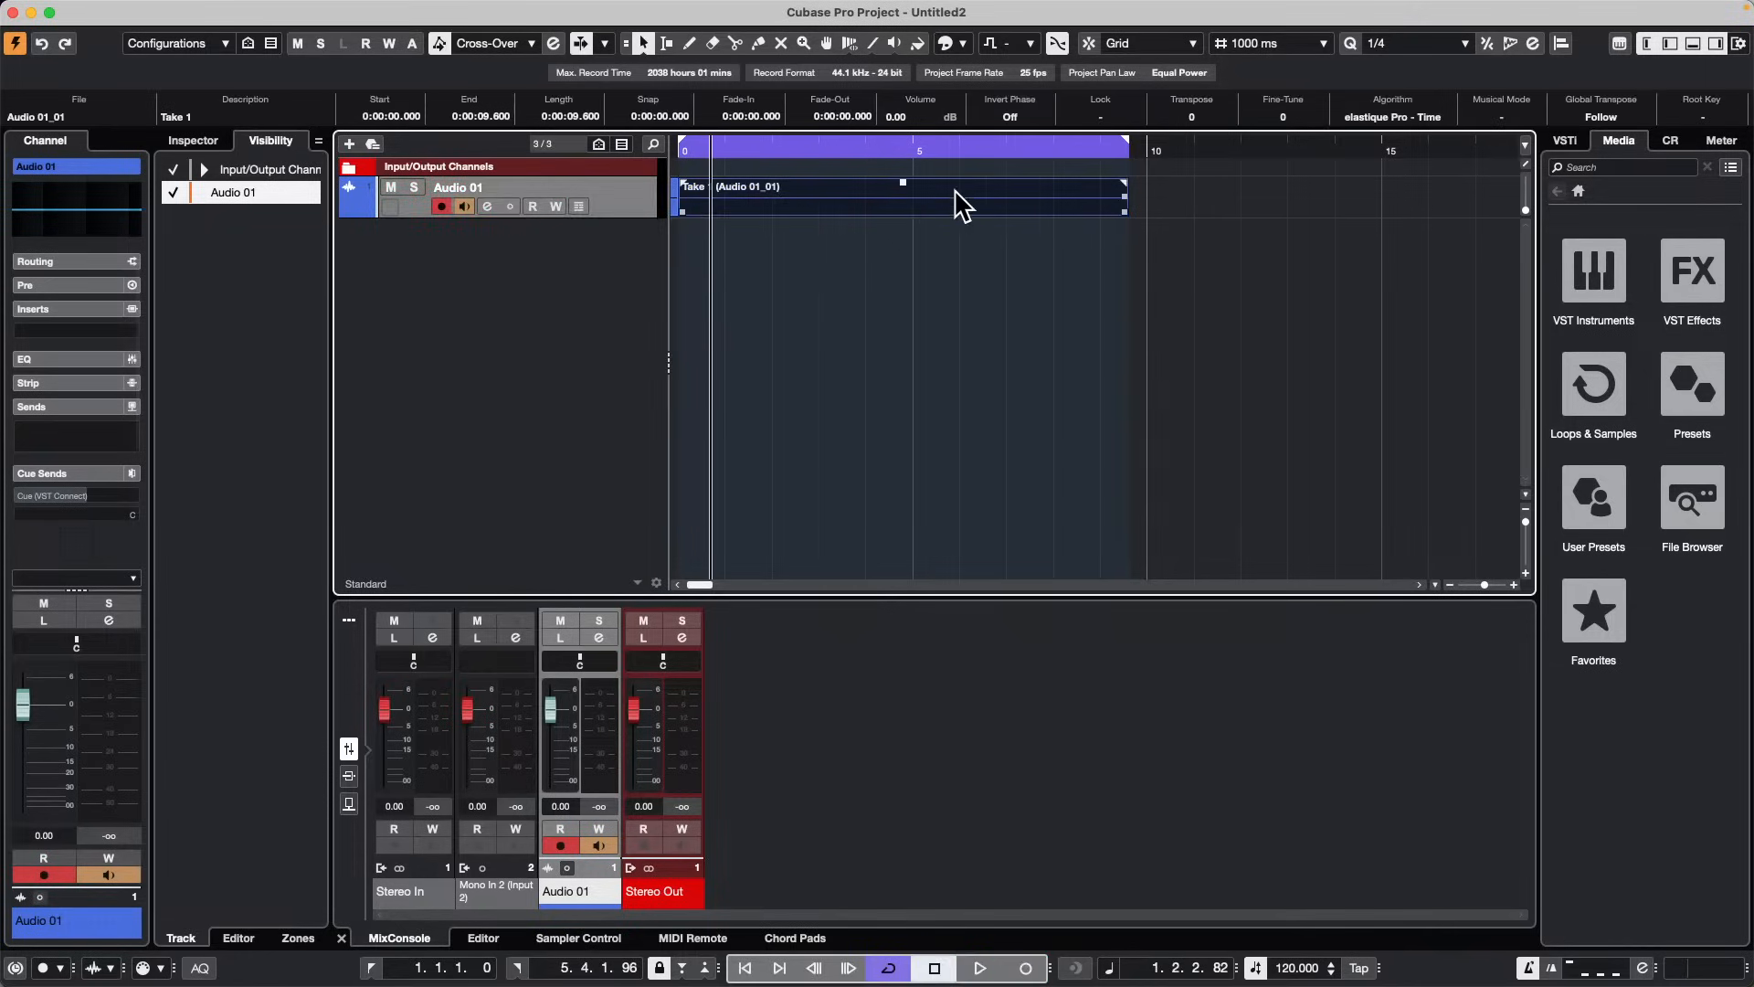
# Step: Turn off record enable on Audio 01 and select the recorded Take 1 event
pyautogui.click(1075, 289)
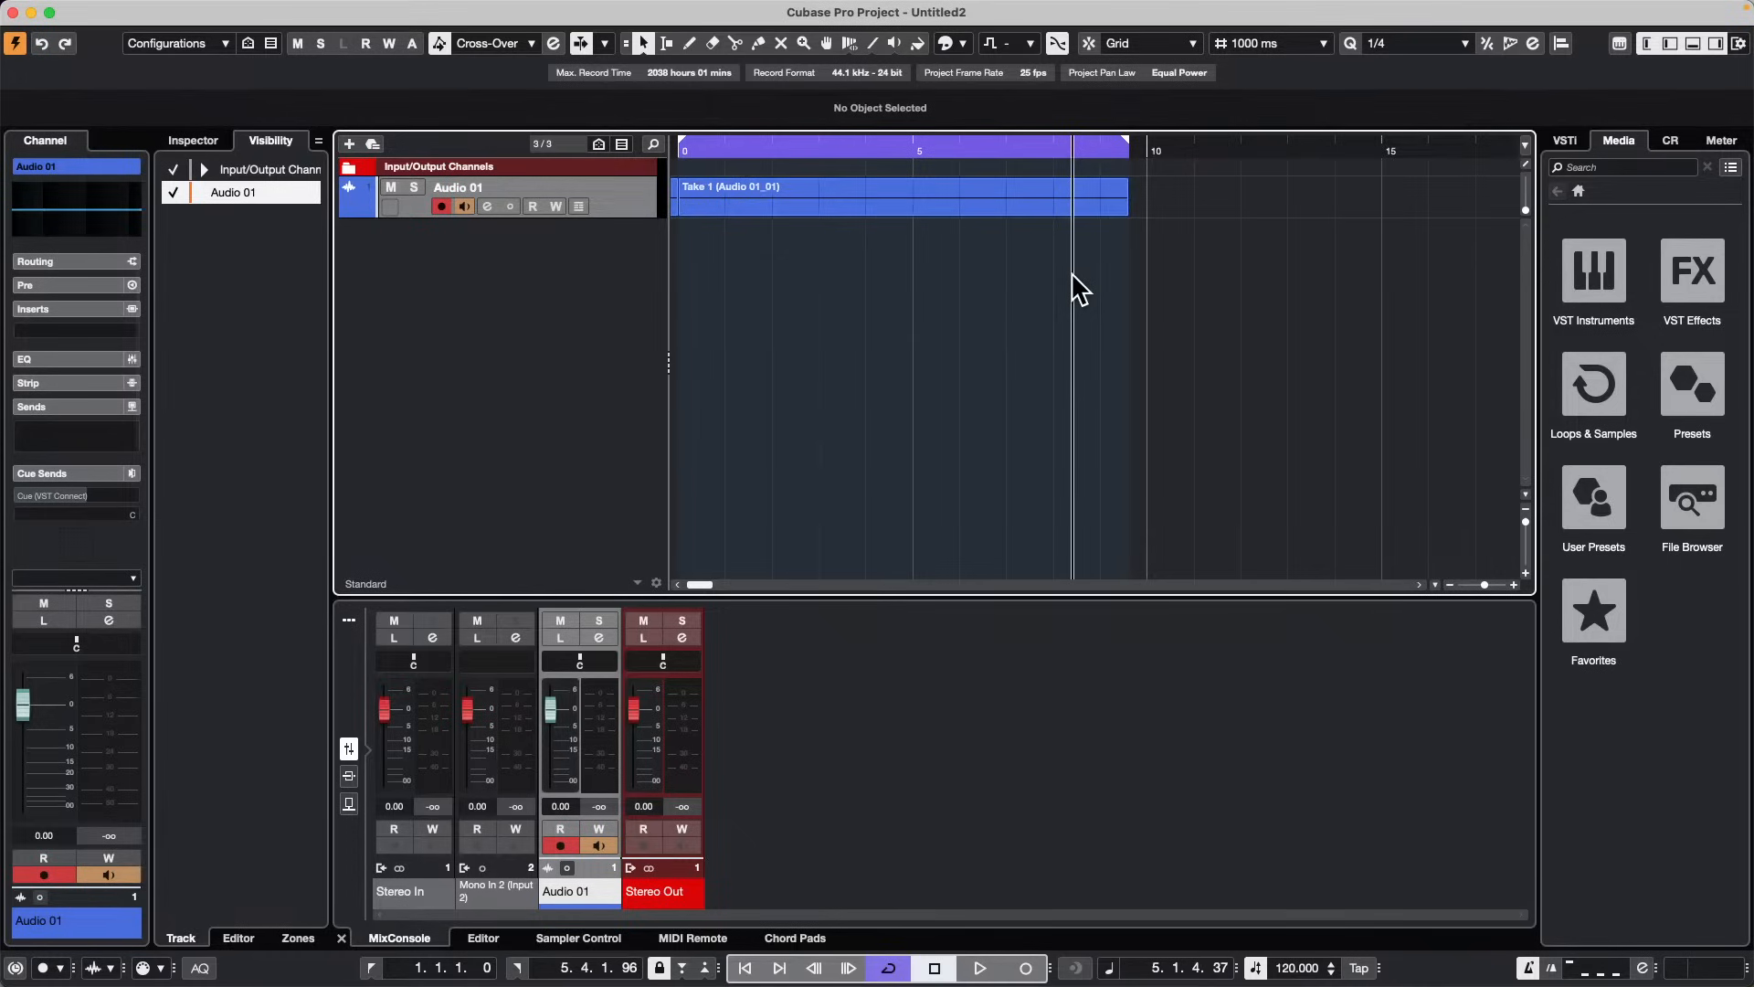
pyautogui.click(983, 203)
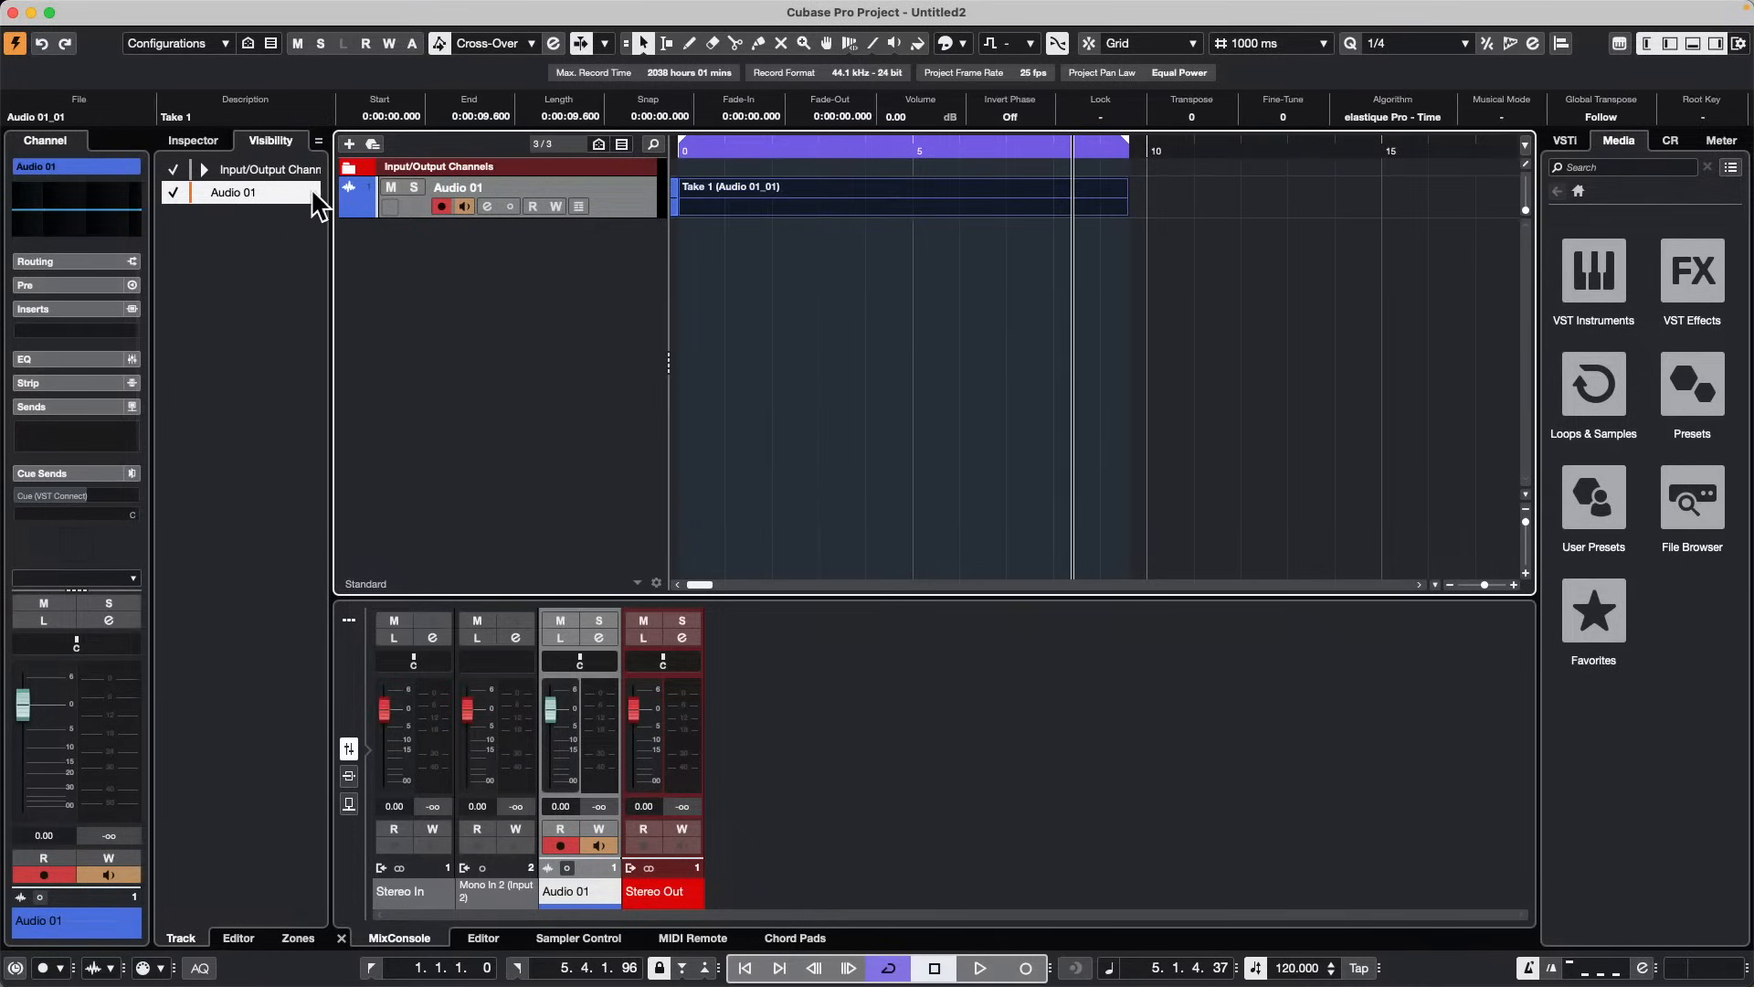
pyautogui.click(443, 206)
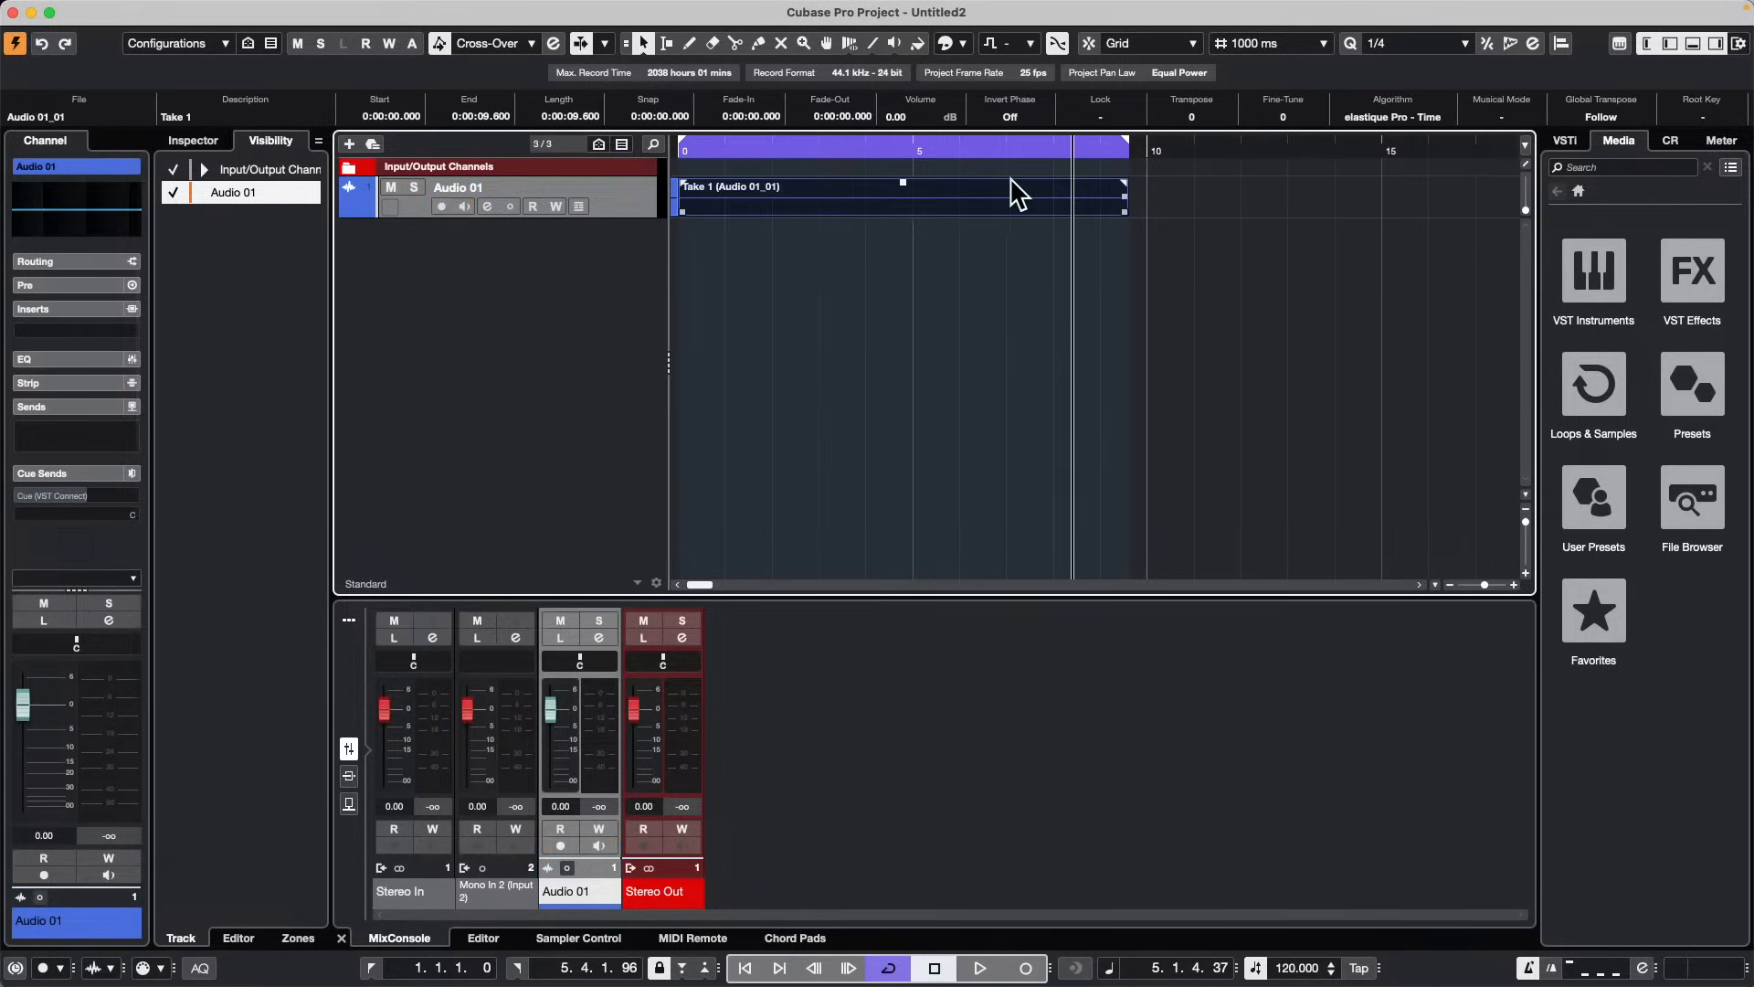
pyautogui.click(1184, 215)
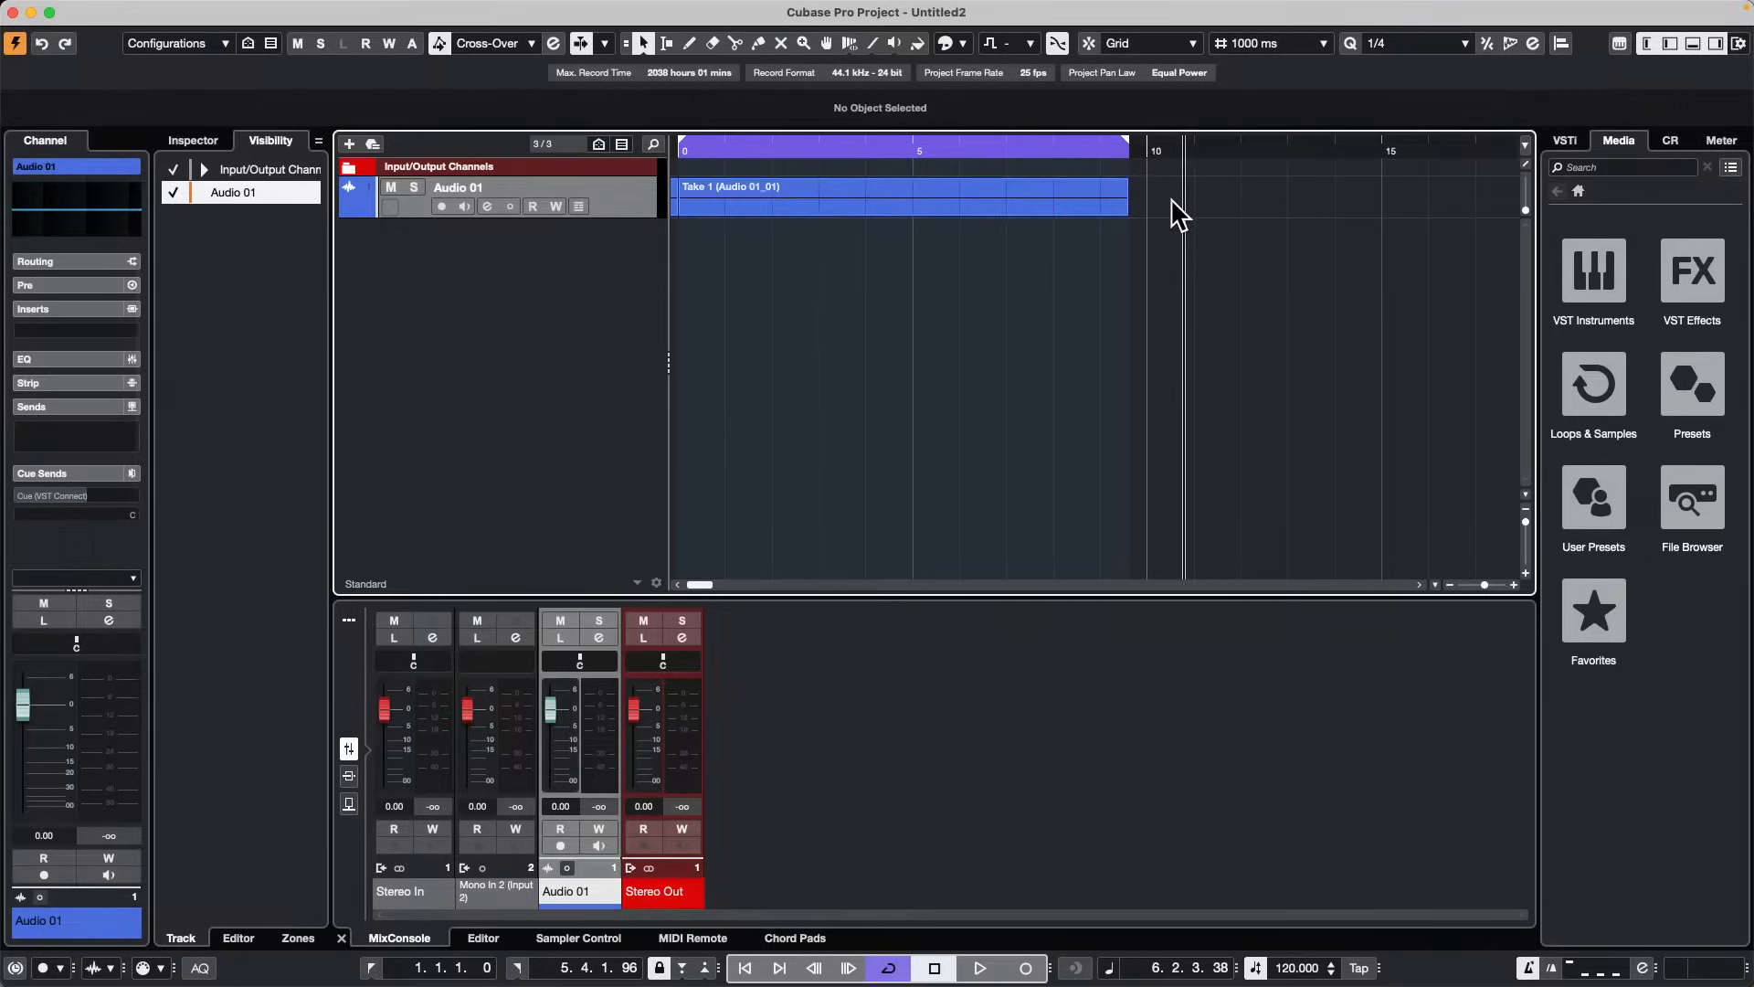
pyautogui.click(994, 311)
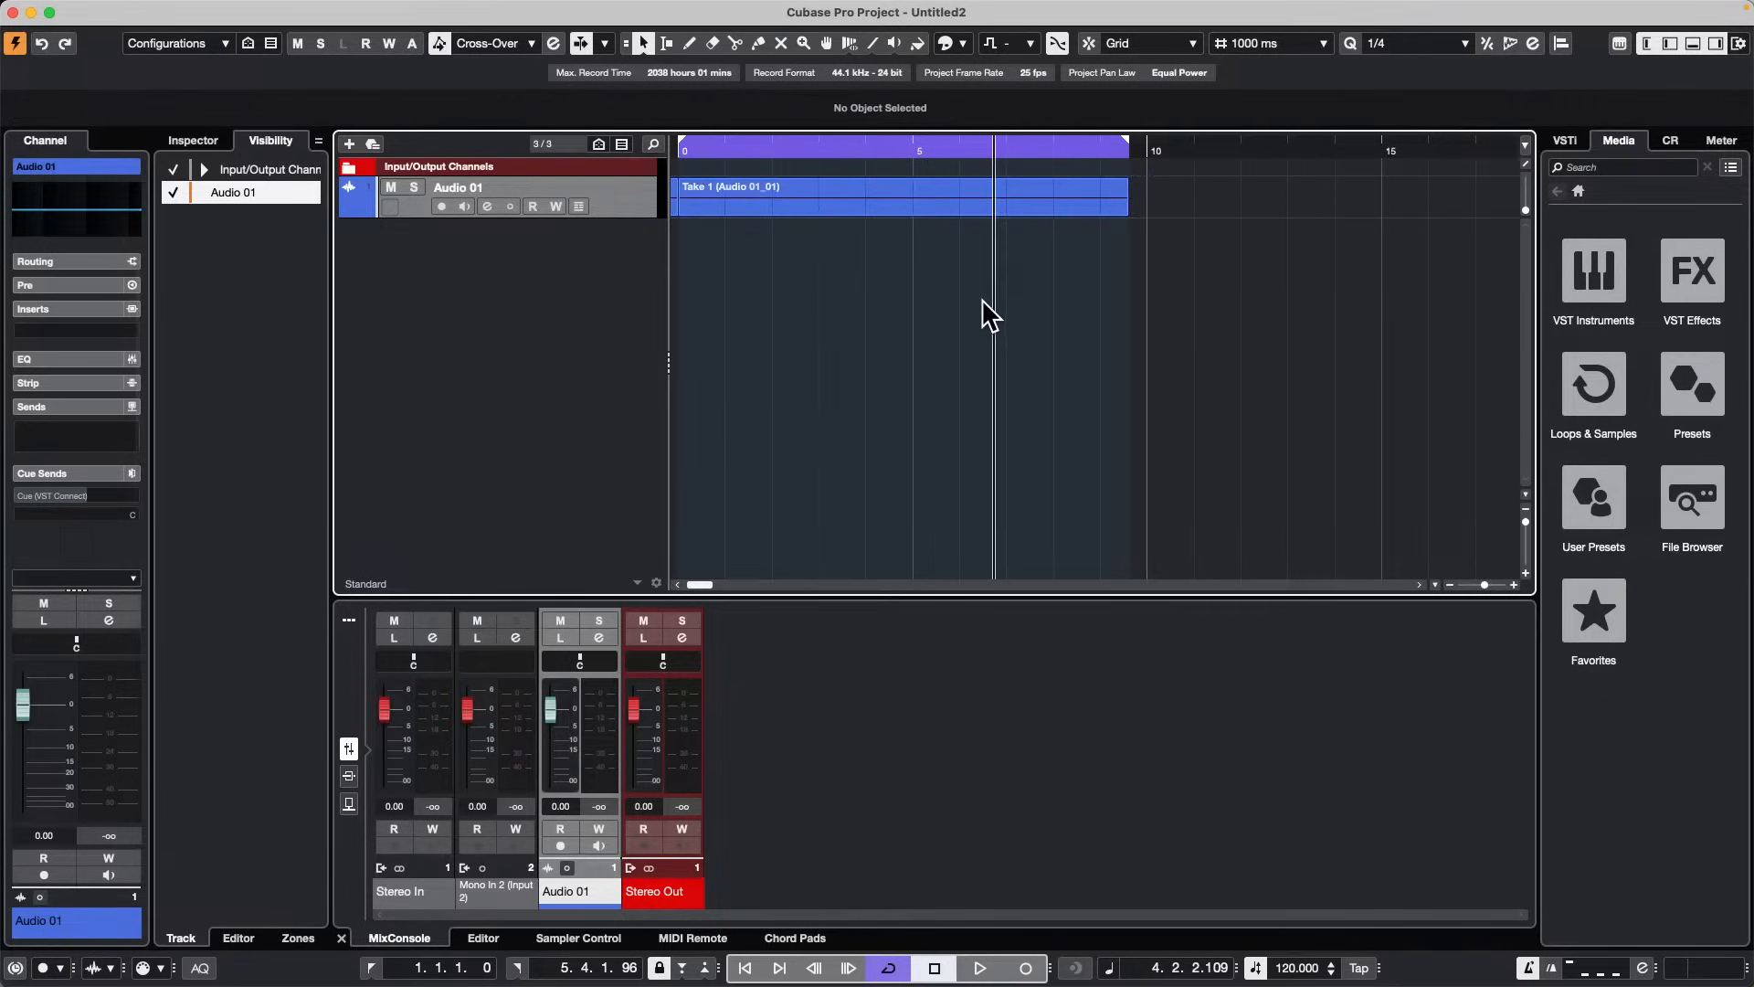
pyautogui.click(930, 184)
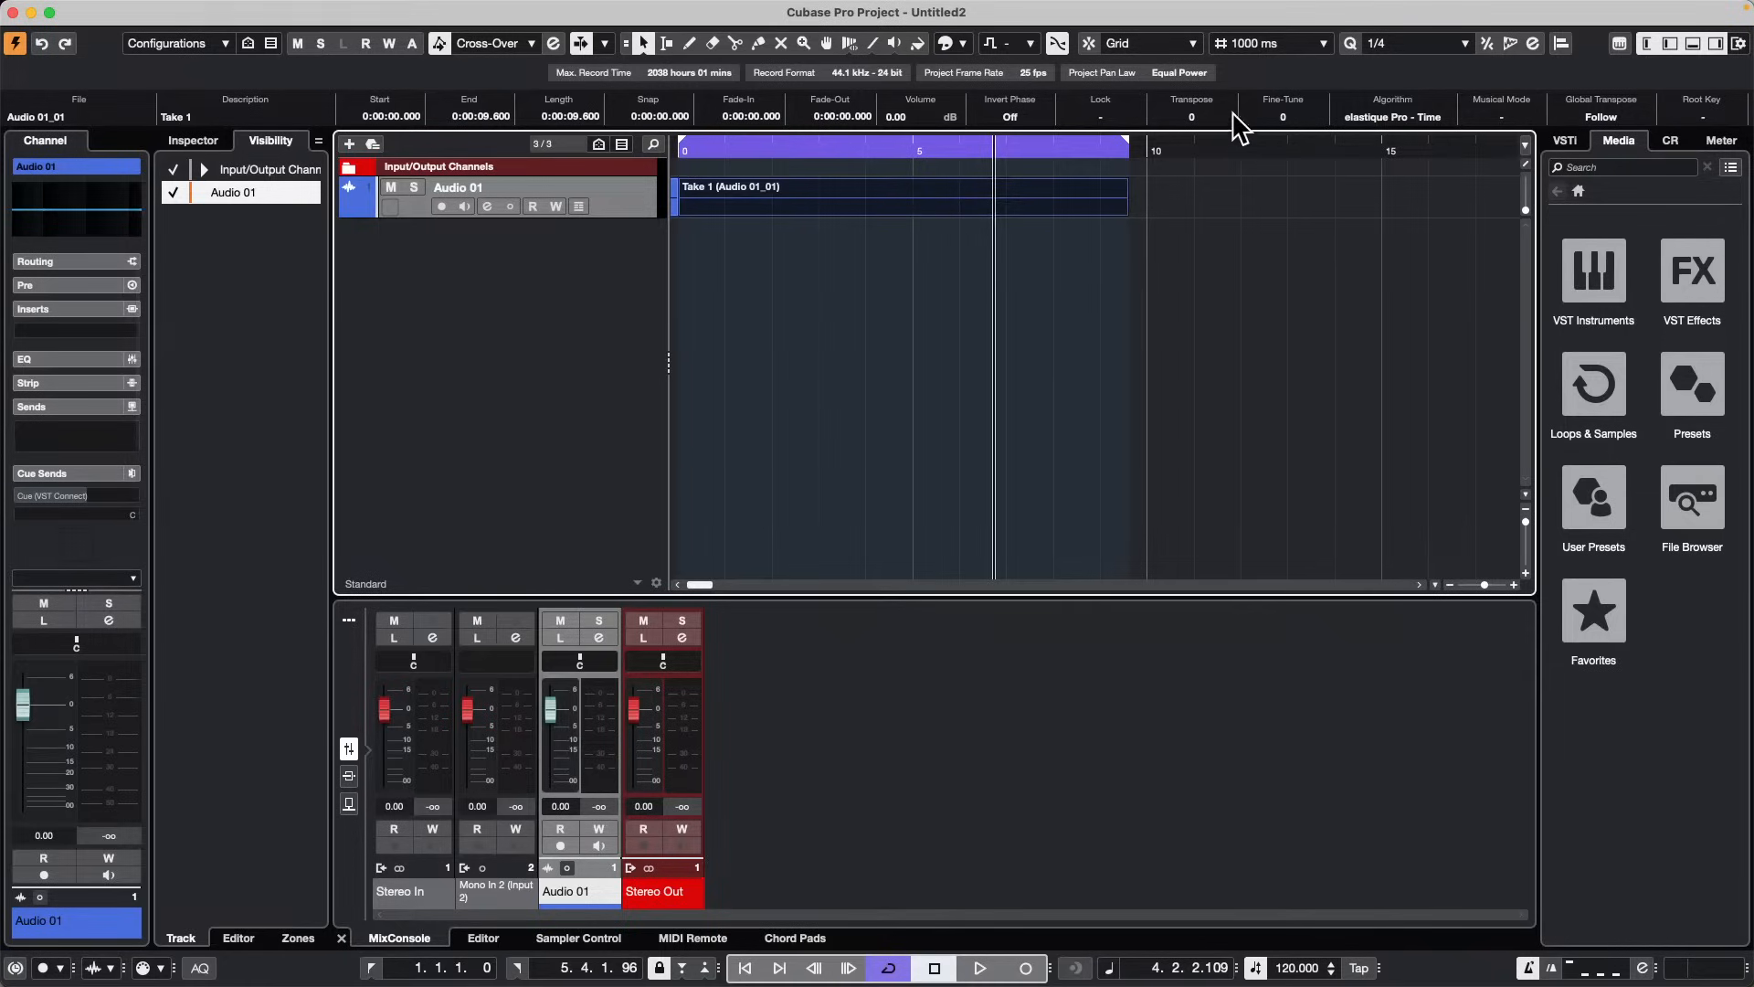
# Step: Play back the recorded take, turning off Cycle so playback can continue past the right locator
pyautogui.click(1199, 155)
pyautogui.press('space')
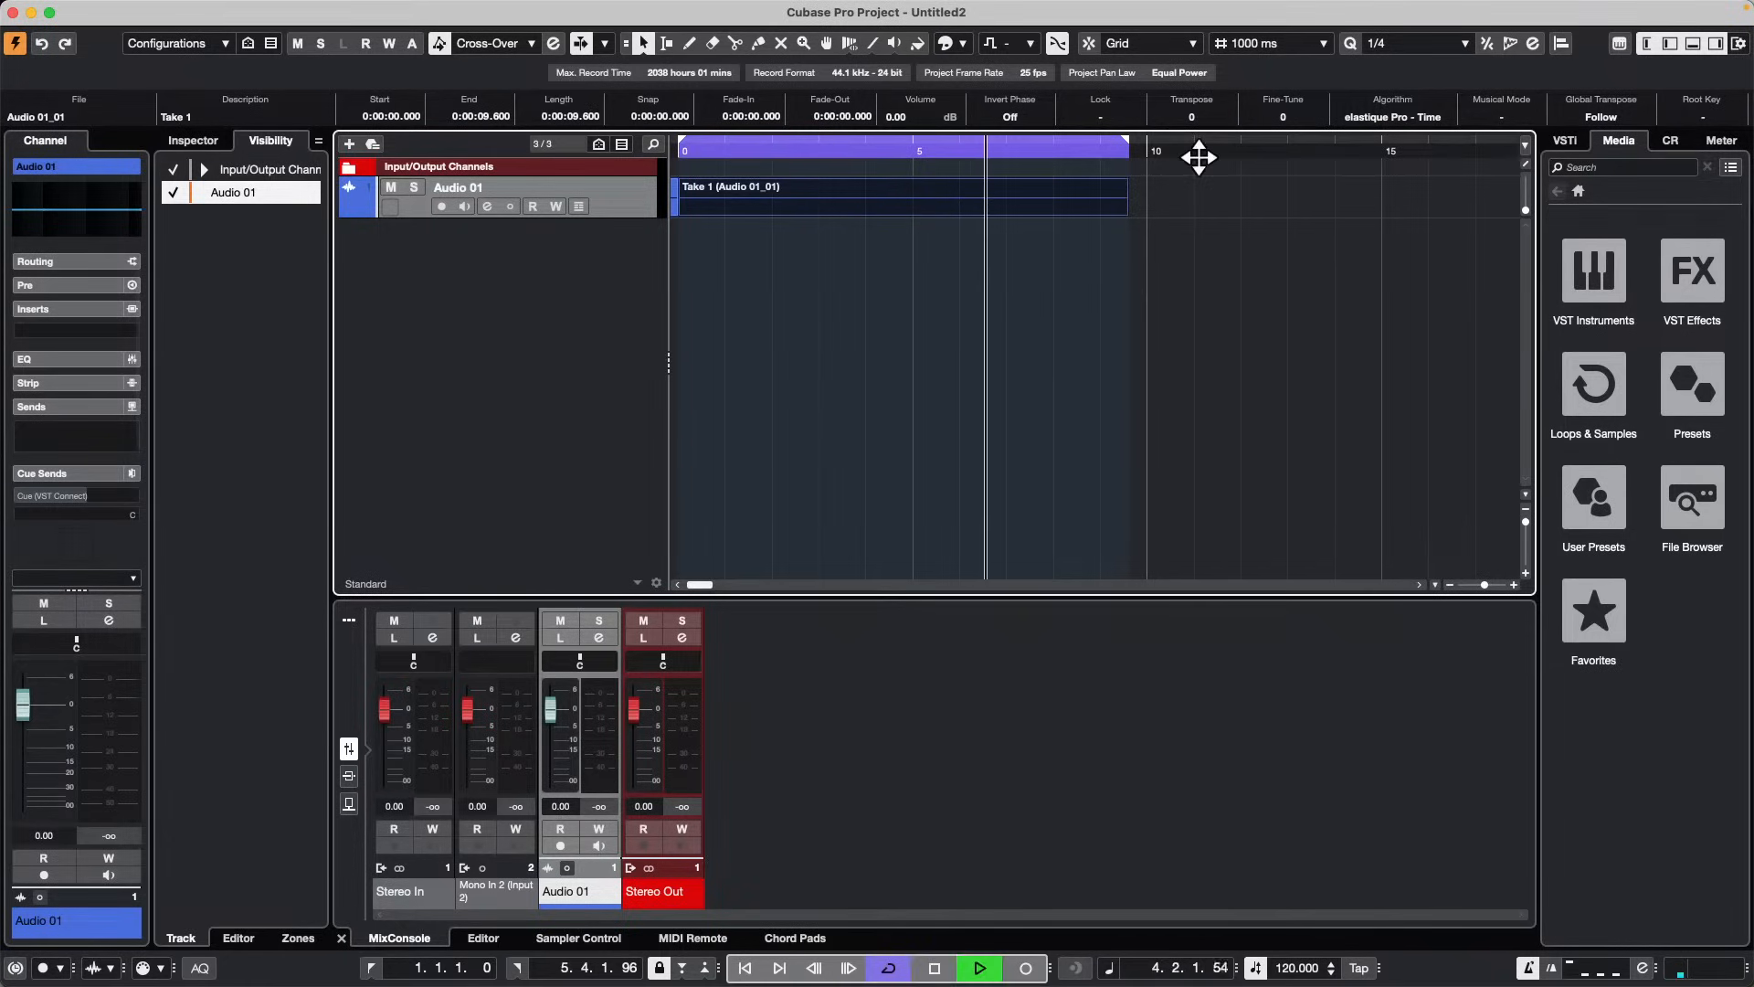
pyautogui.press('KP_Divide')
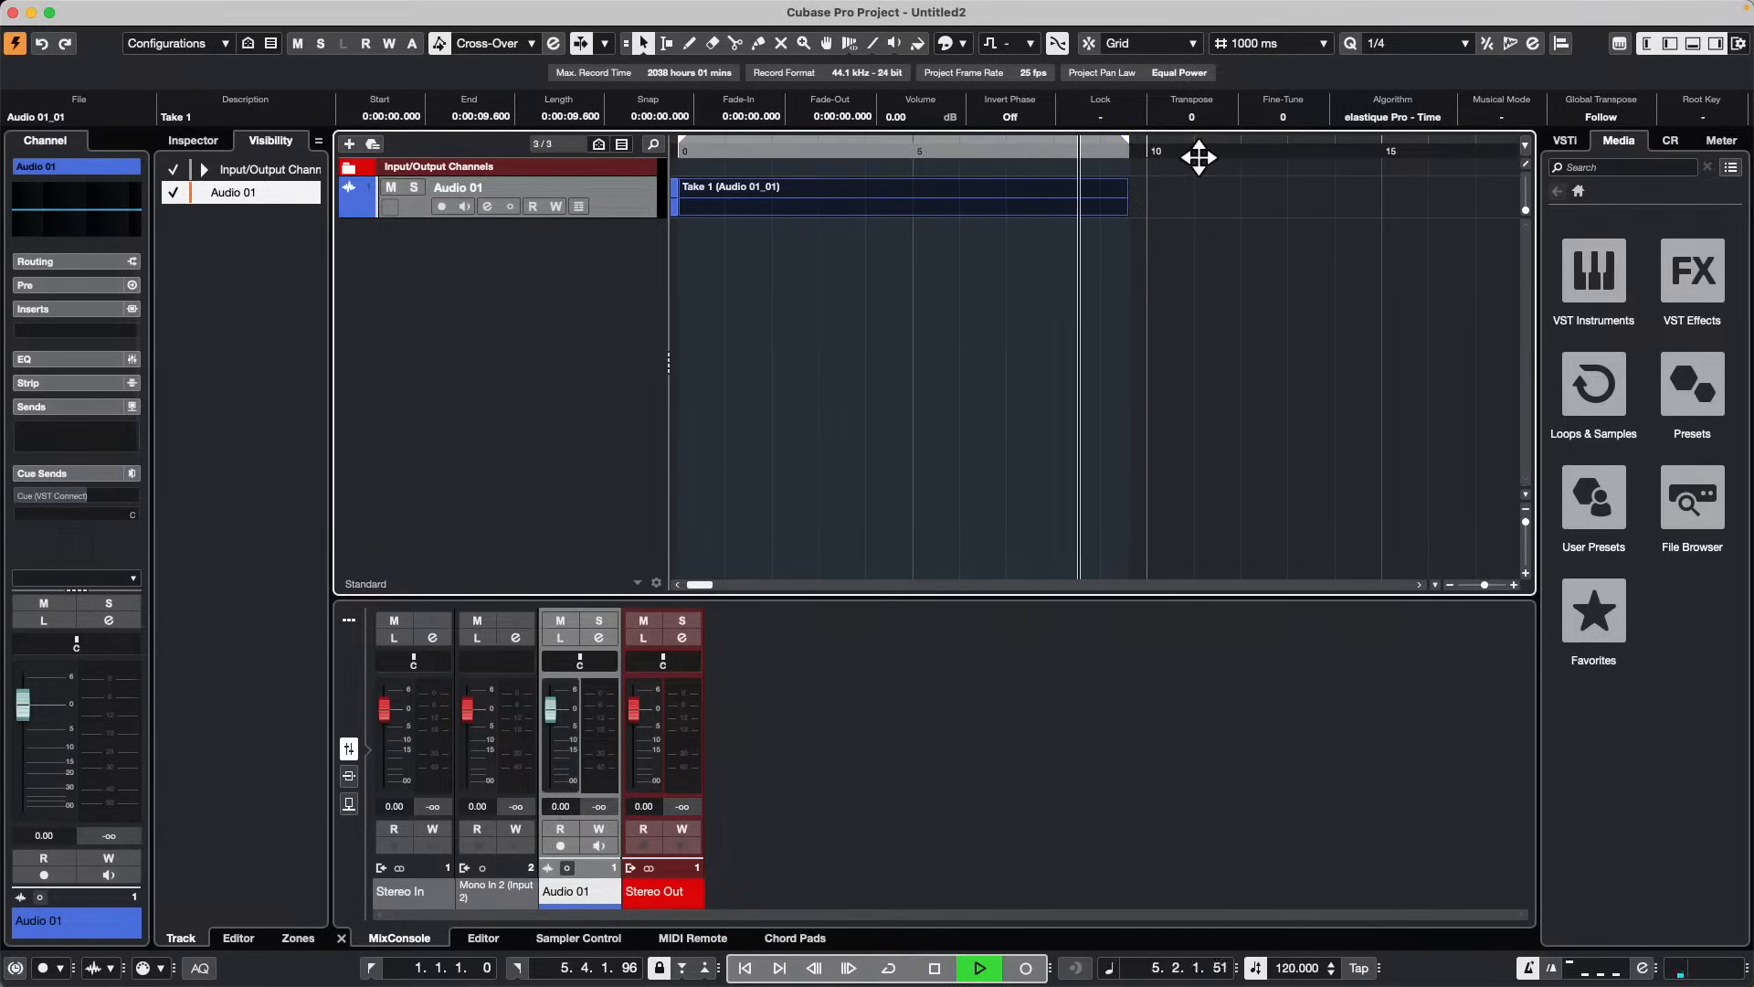
pyautogui.press('space')
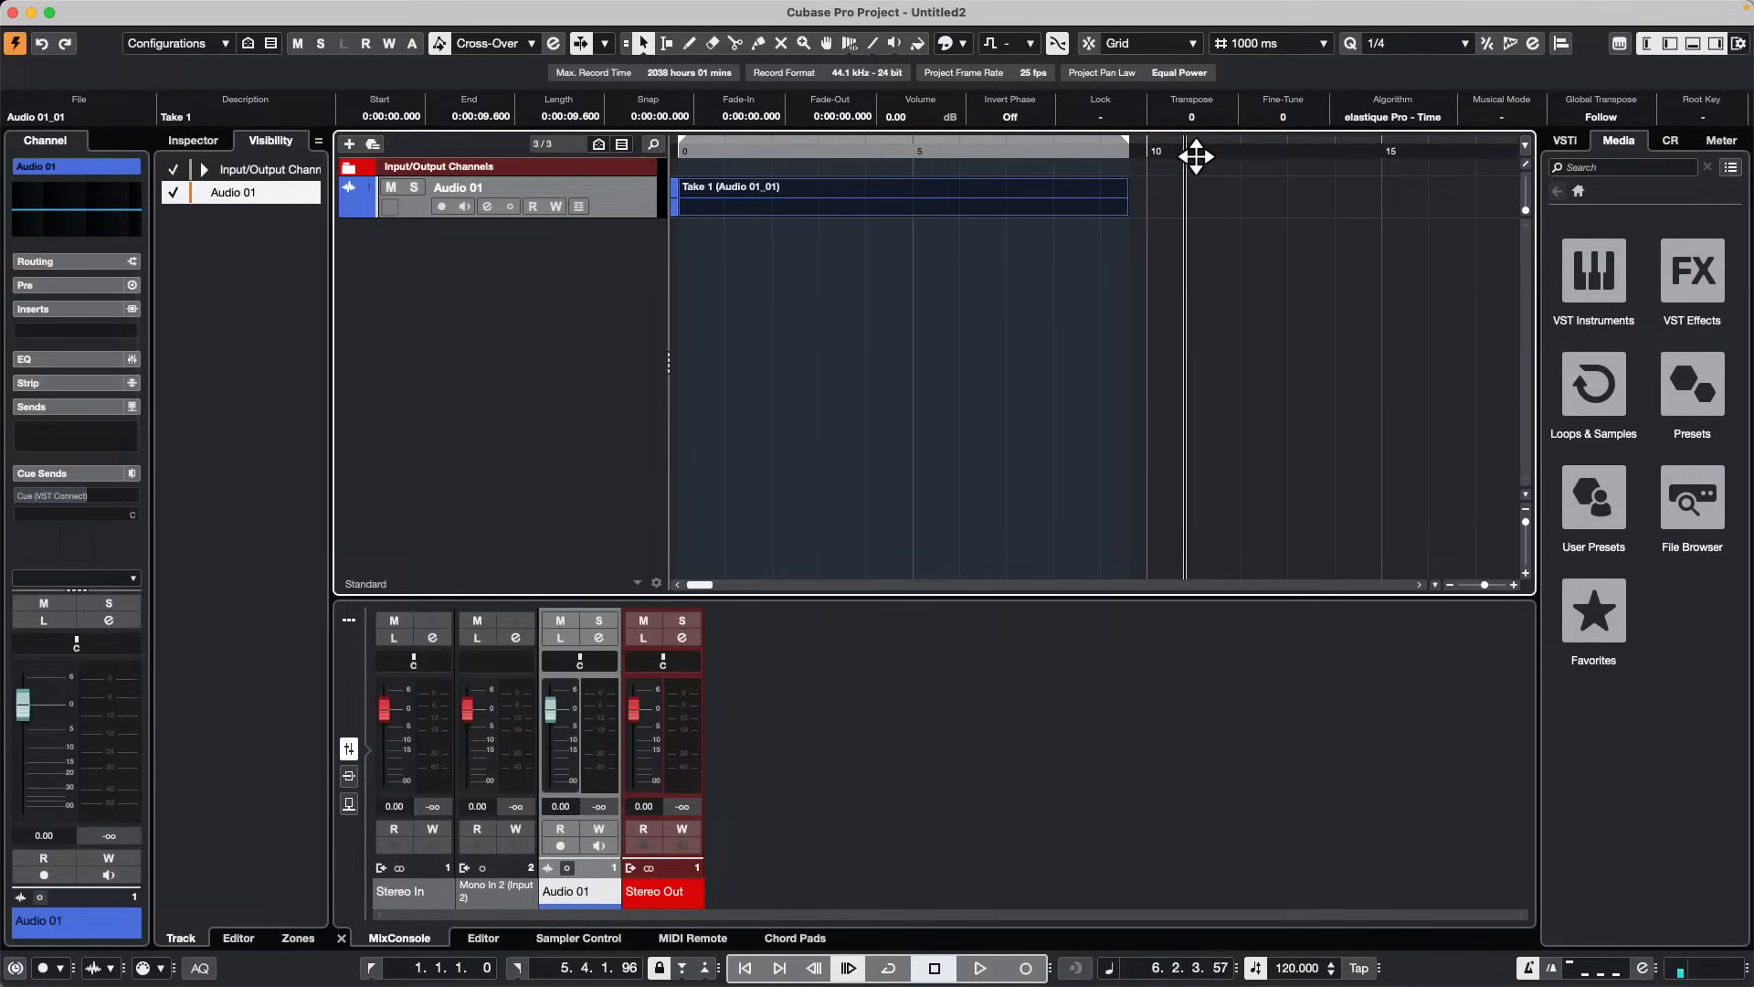
pyautogui.press('space')
pyautogui.press('space')
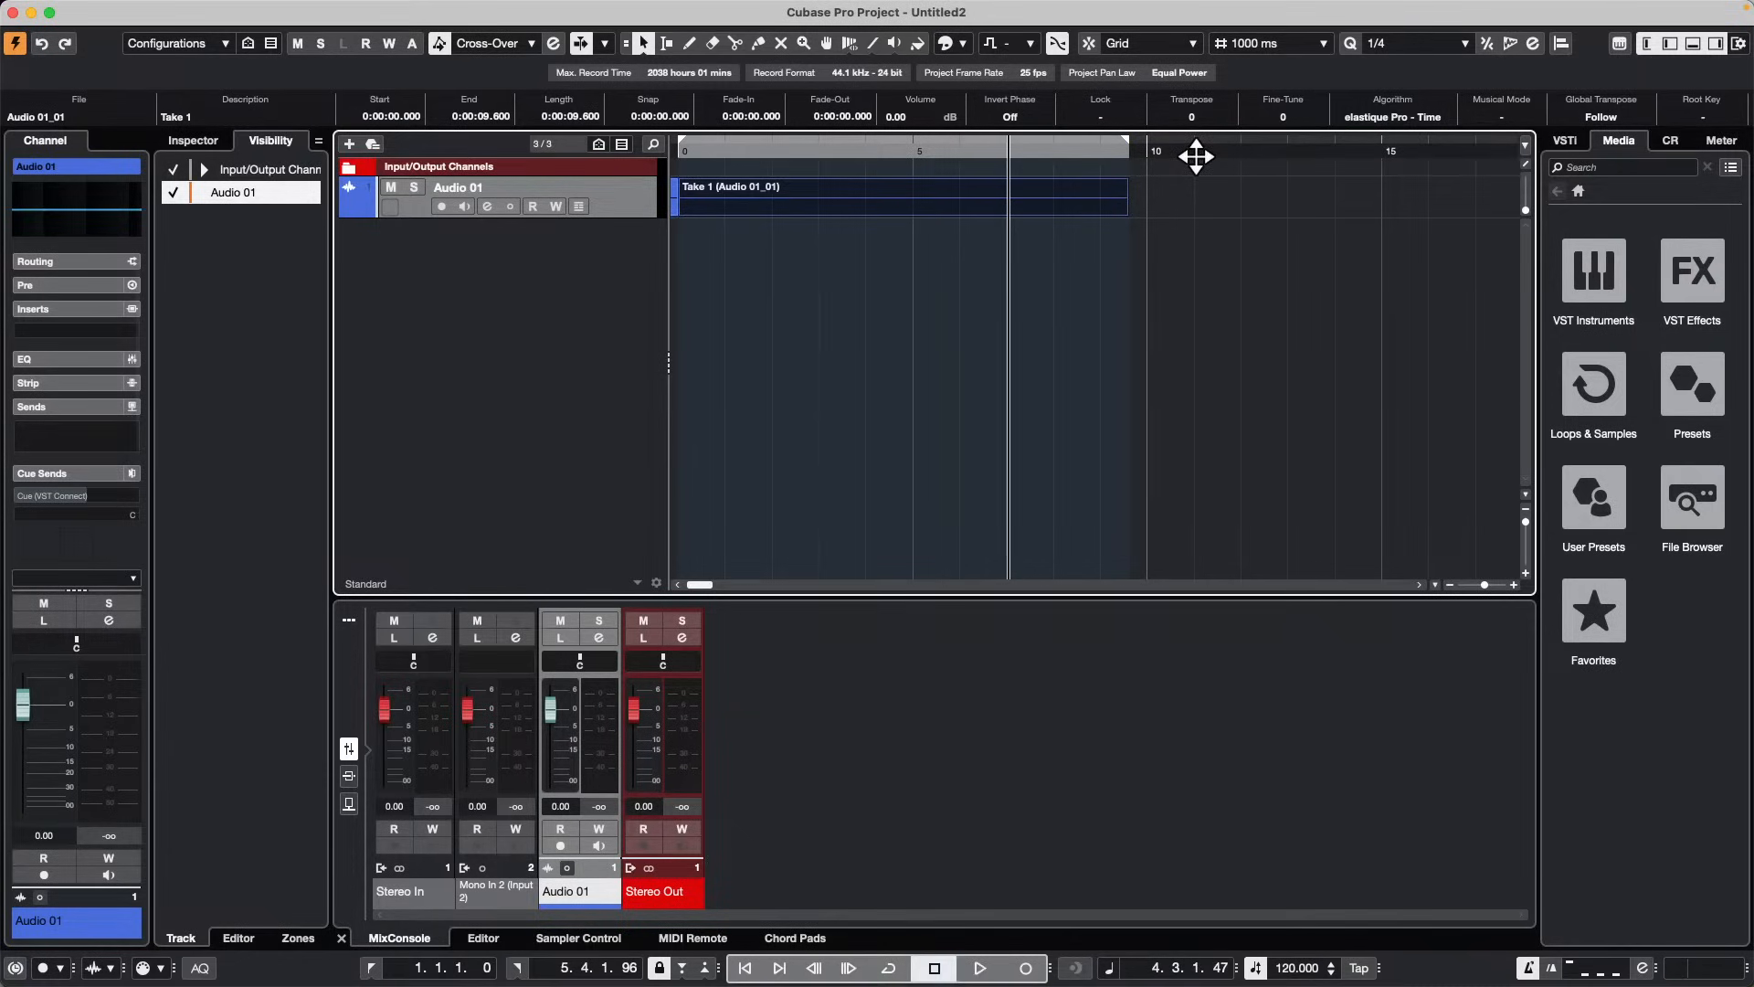
pyautogui.moveTo(1222, 149); pyautogui.dragTo(1272, 155)
# Step: Start recording during playback, record-enable Audio 01 to capture an event about 3 seconds long, and stop the transport
pyautogui.press('space')
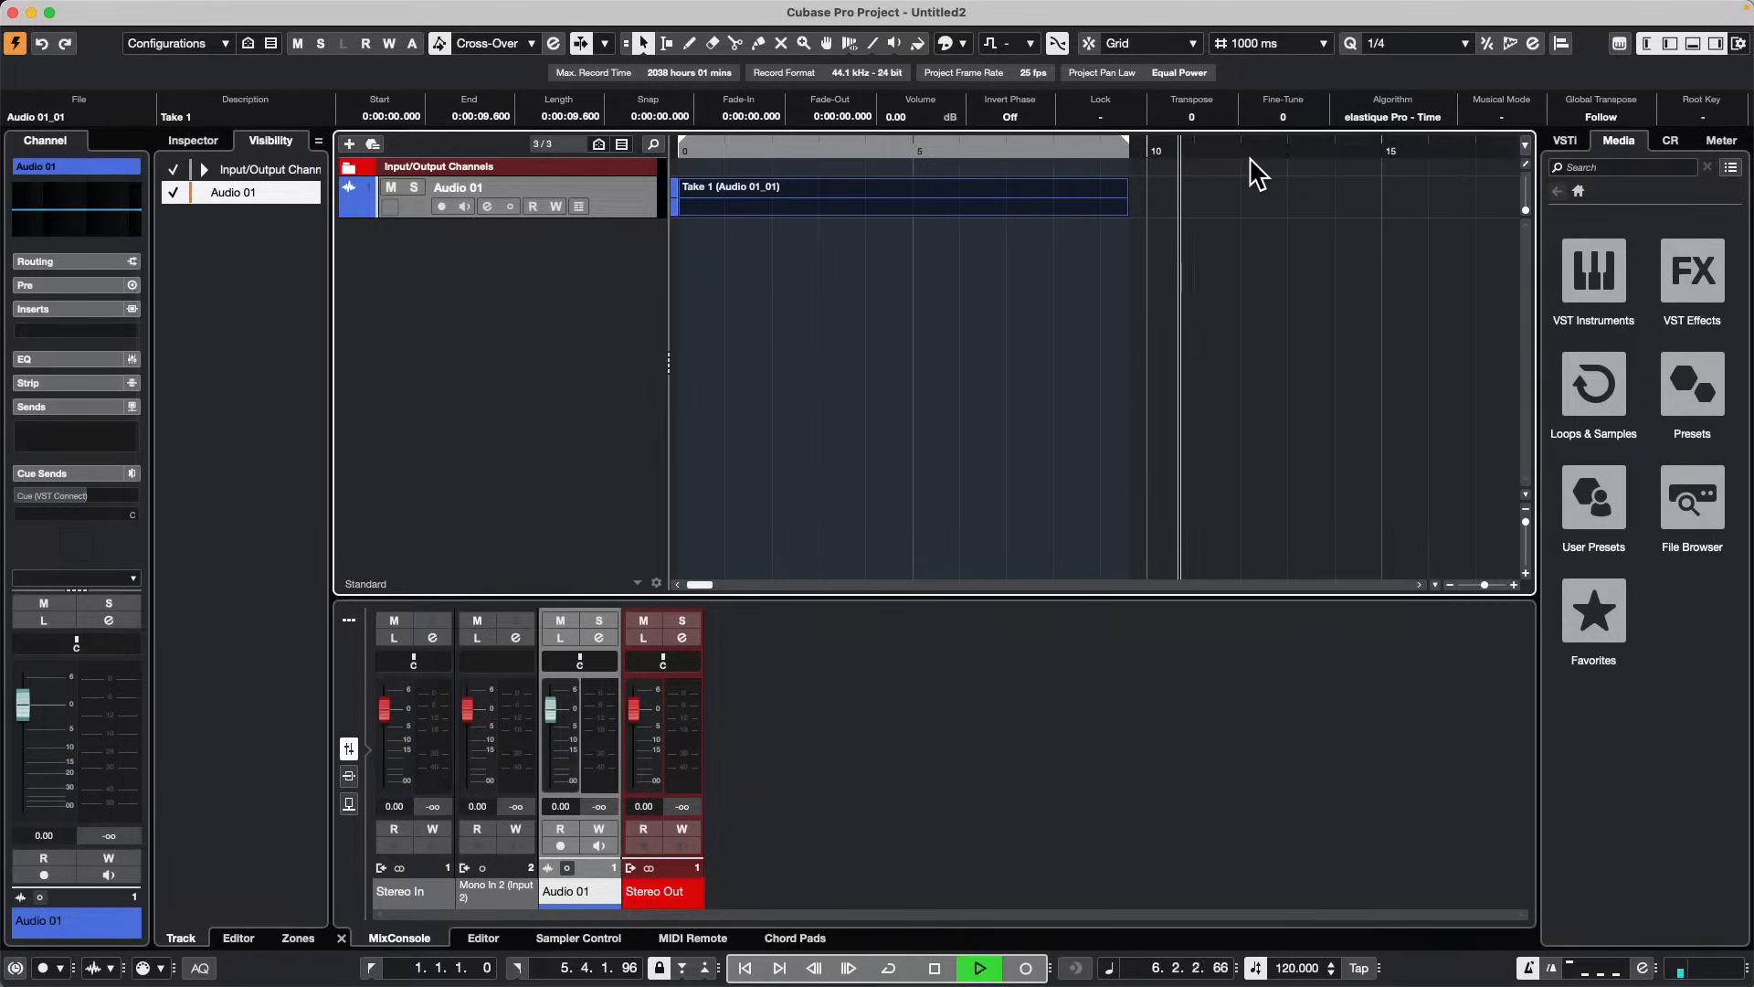
pyautogui.press('KP_Multiply')
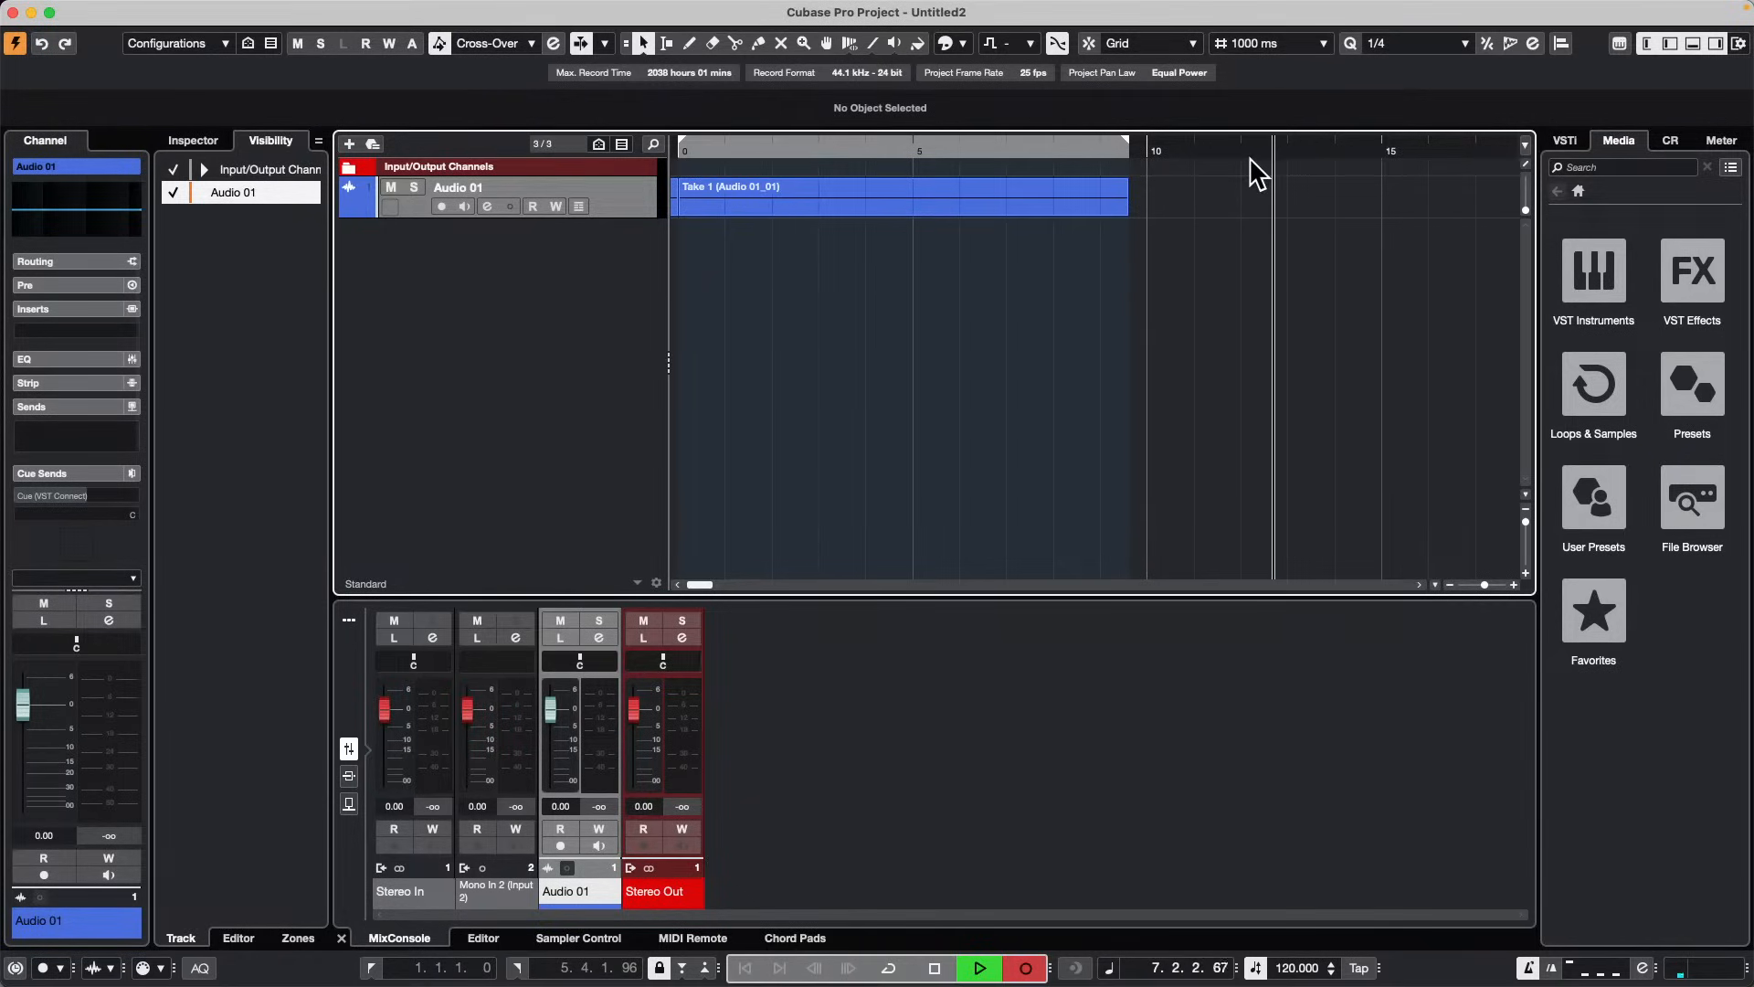
pyautogui.click(441, 207)
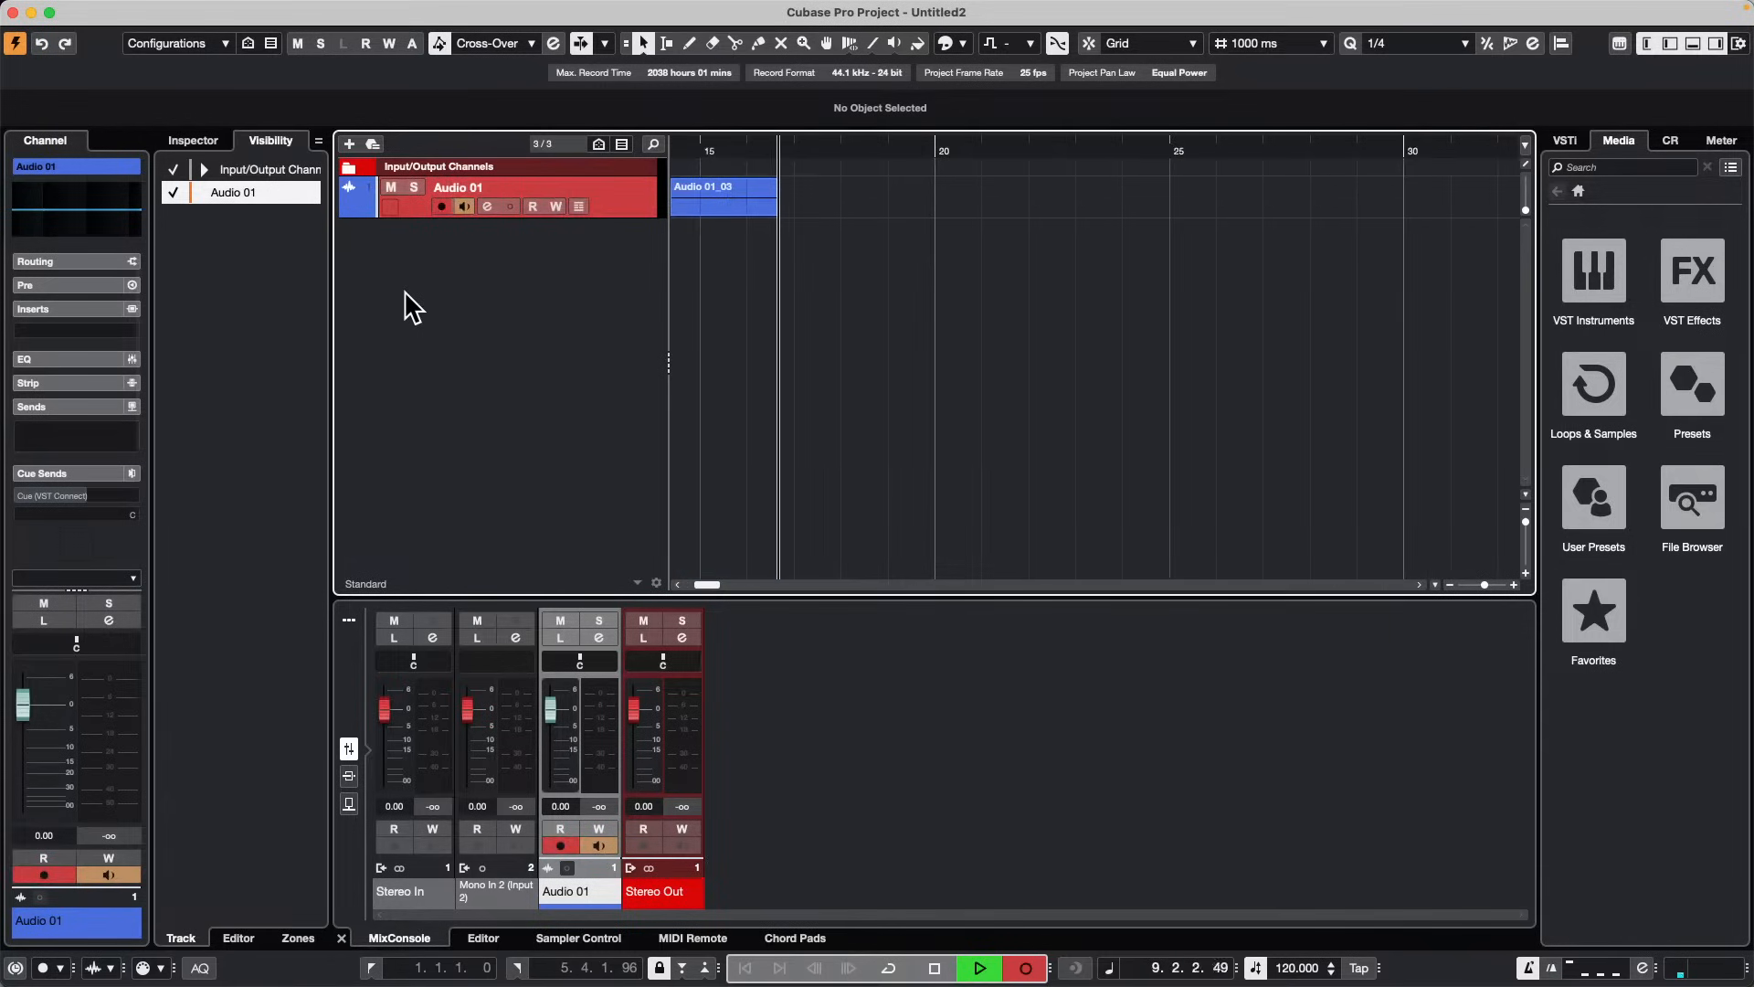
pyautogui.press('KP_Multiply')
pyautogui.press('space')
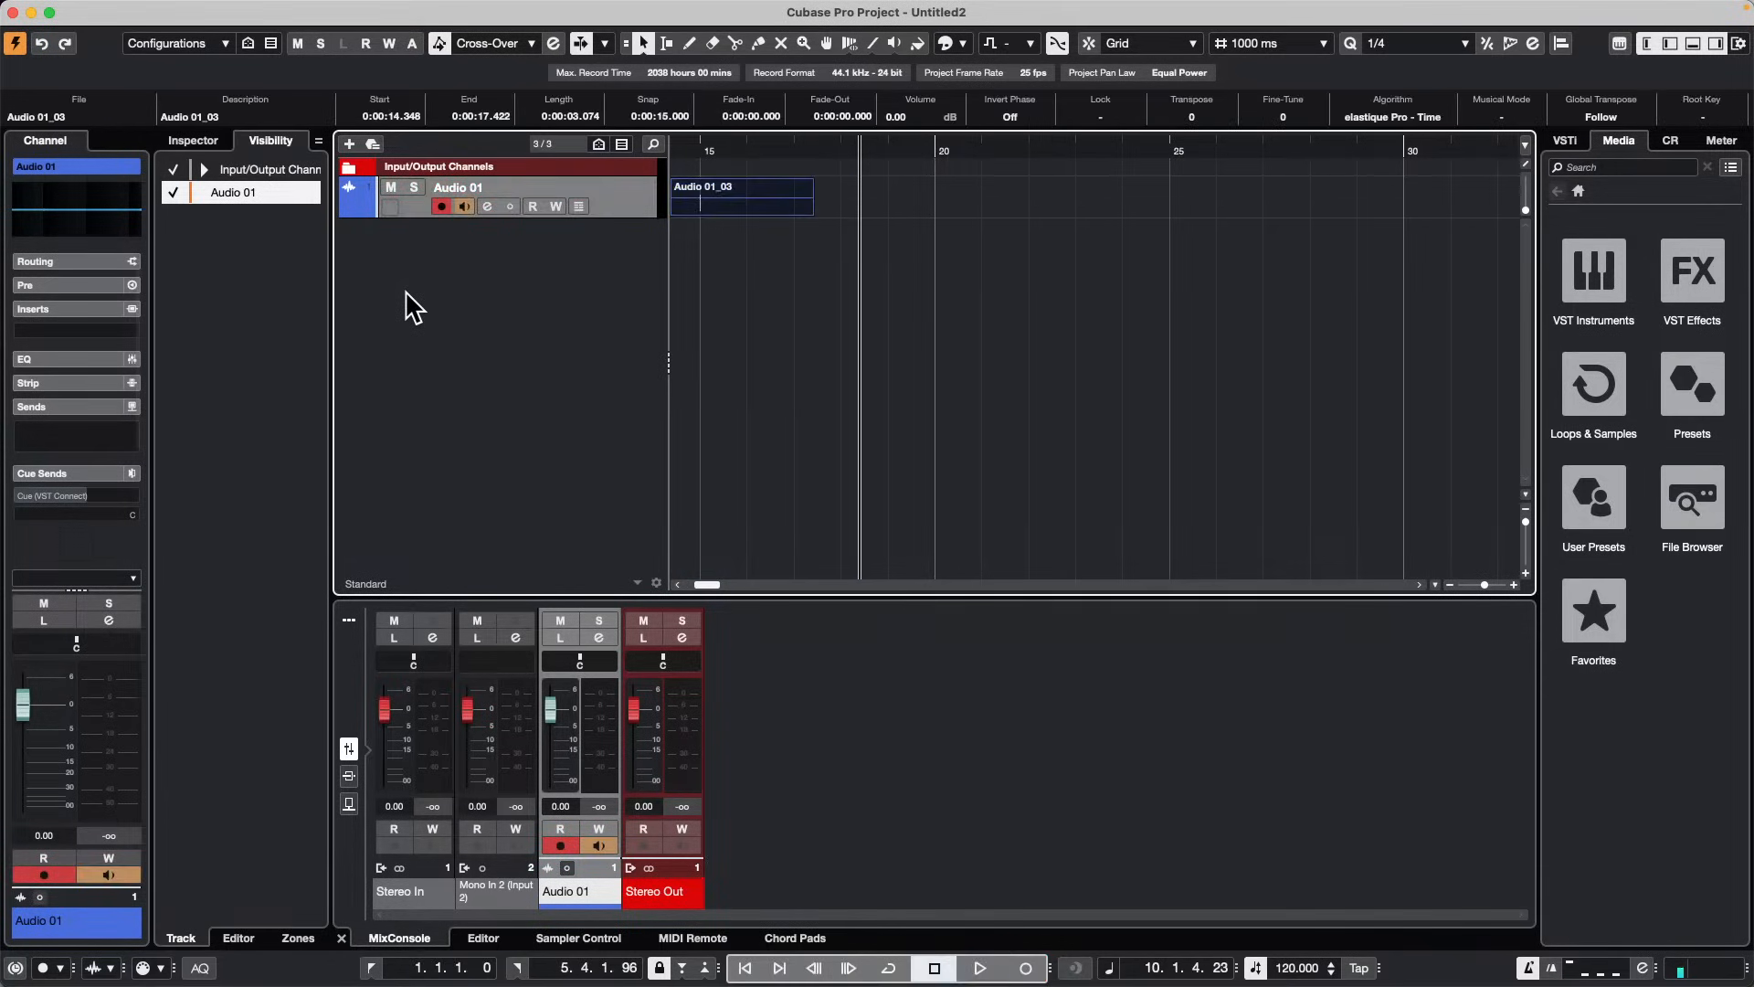
# Step: Draw an empty audio part about 5.55 seconds long on Audio 01, starting at about 20.1 seconds
pyautogui.click(775, 210)
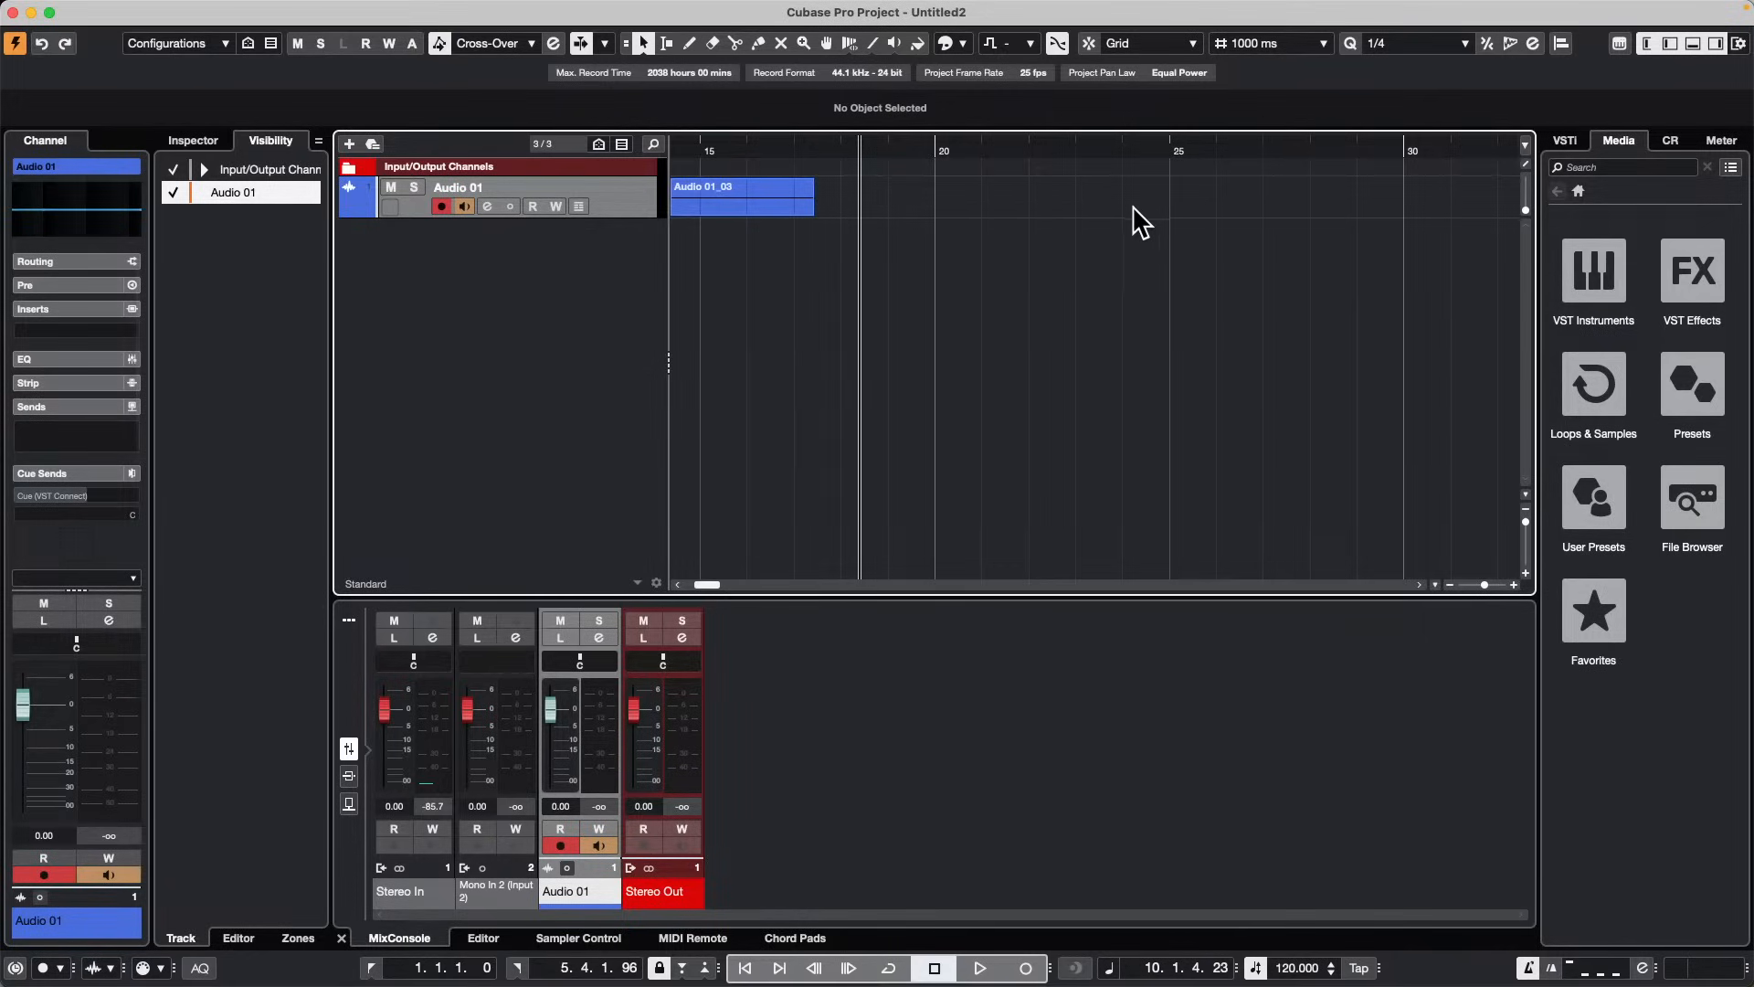
pyautogui.rightClick(960, 203)
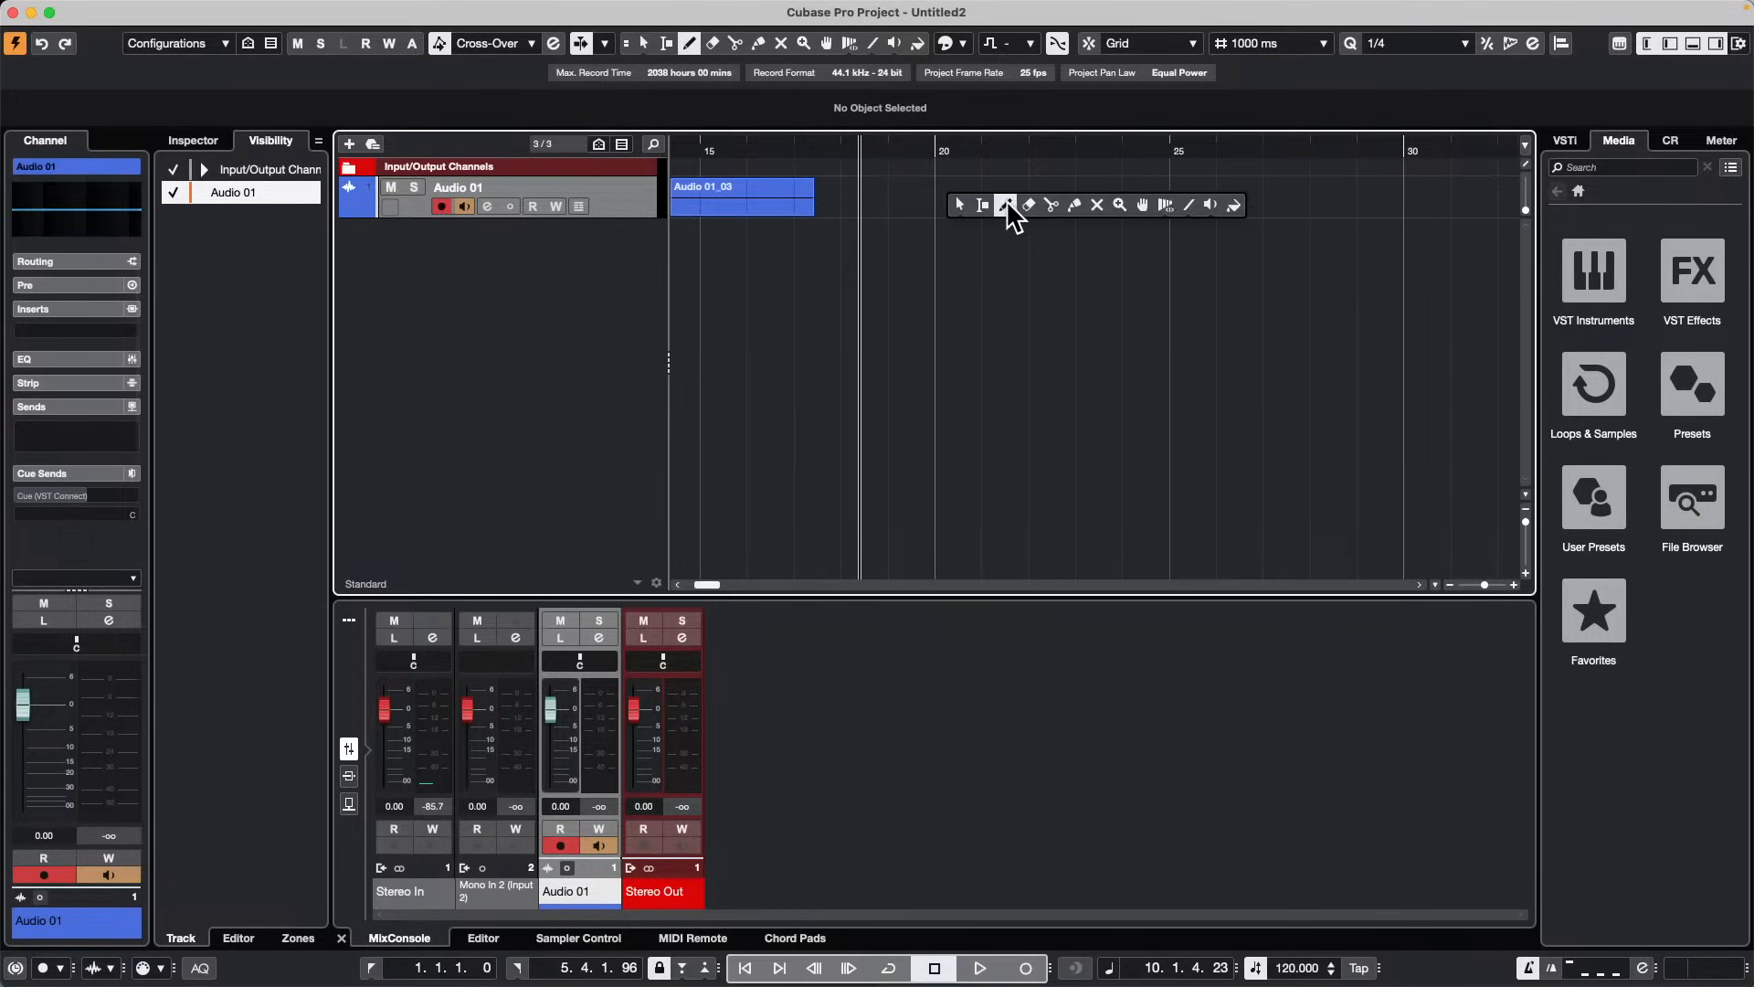
pyautogui.click(1008, 208)
pyautogui.moveTo(941, 187); pyautogui.dragTo(1200, 192)
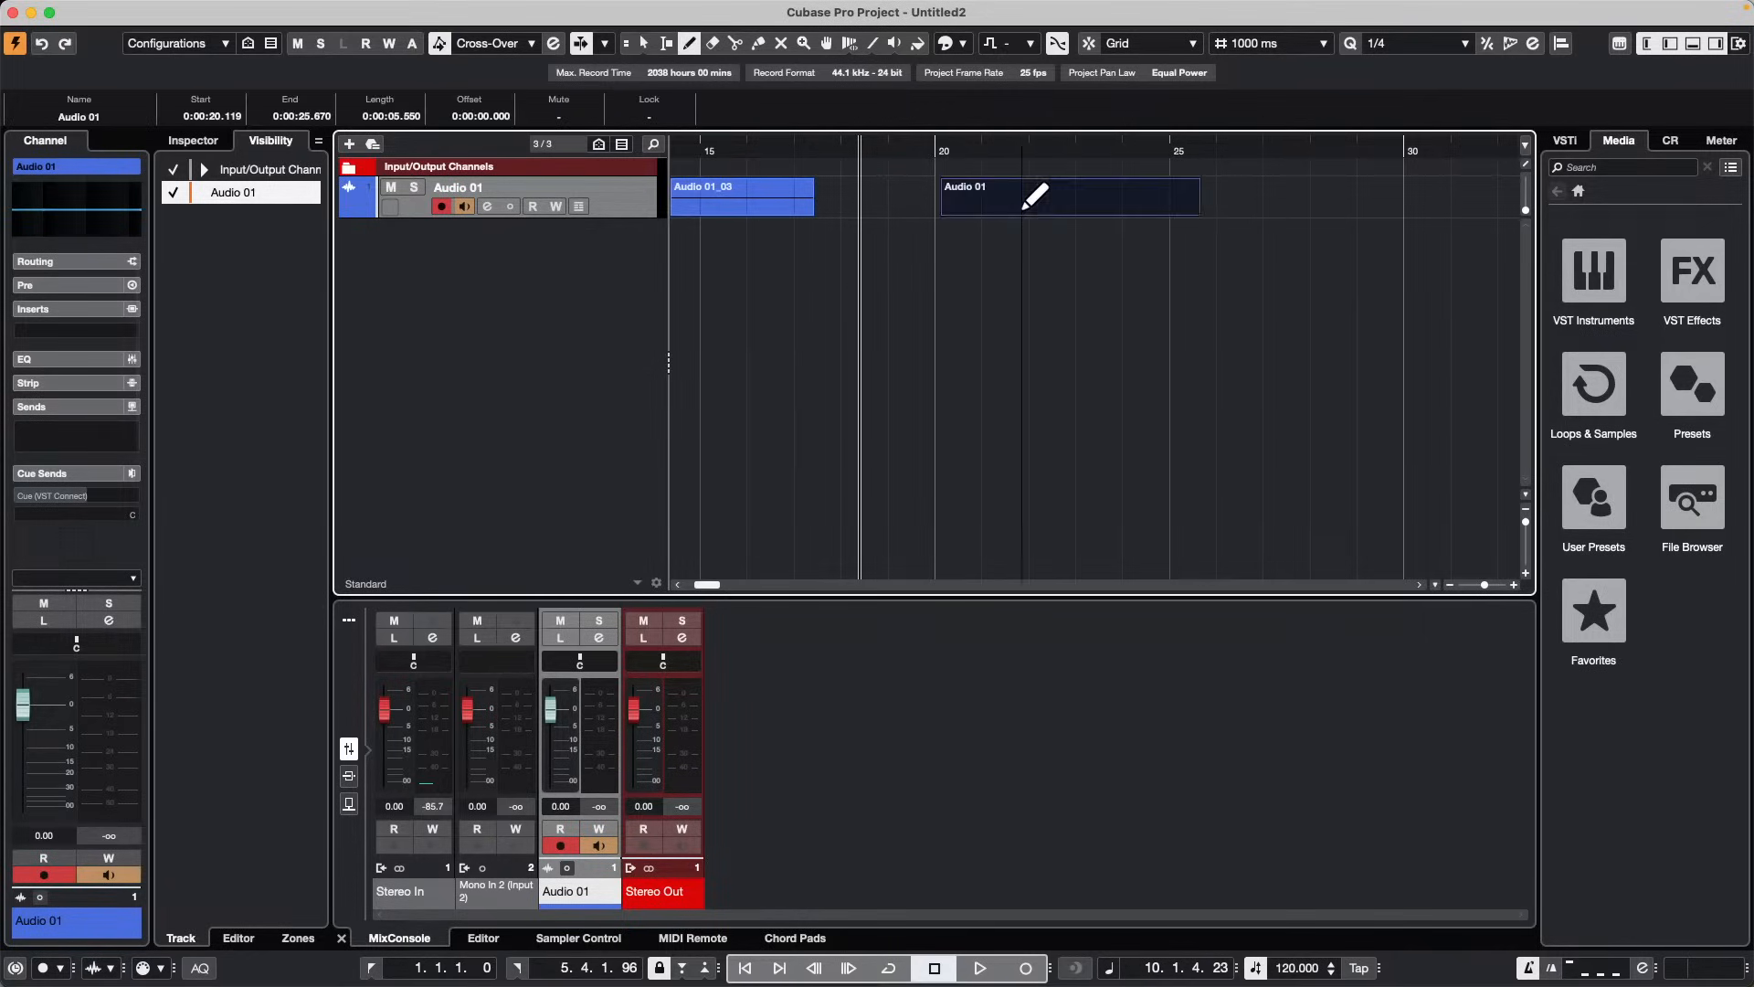
# Step: Add one Retrologue instrument track with All MIDI Inputs, routed to Stereo Out
pyautogui.rightClick(510, 256)
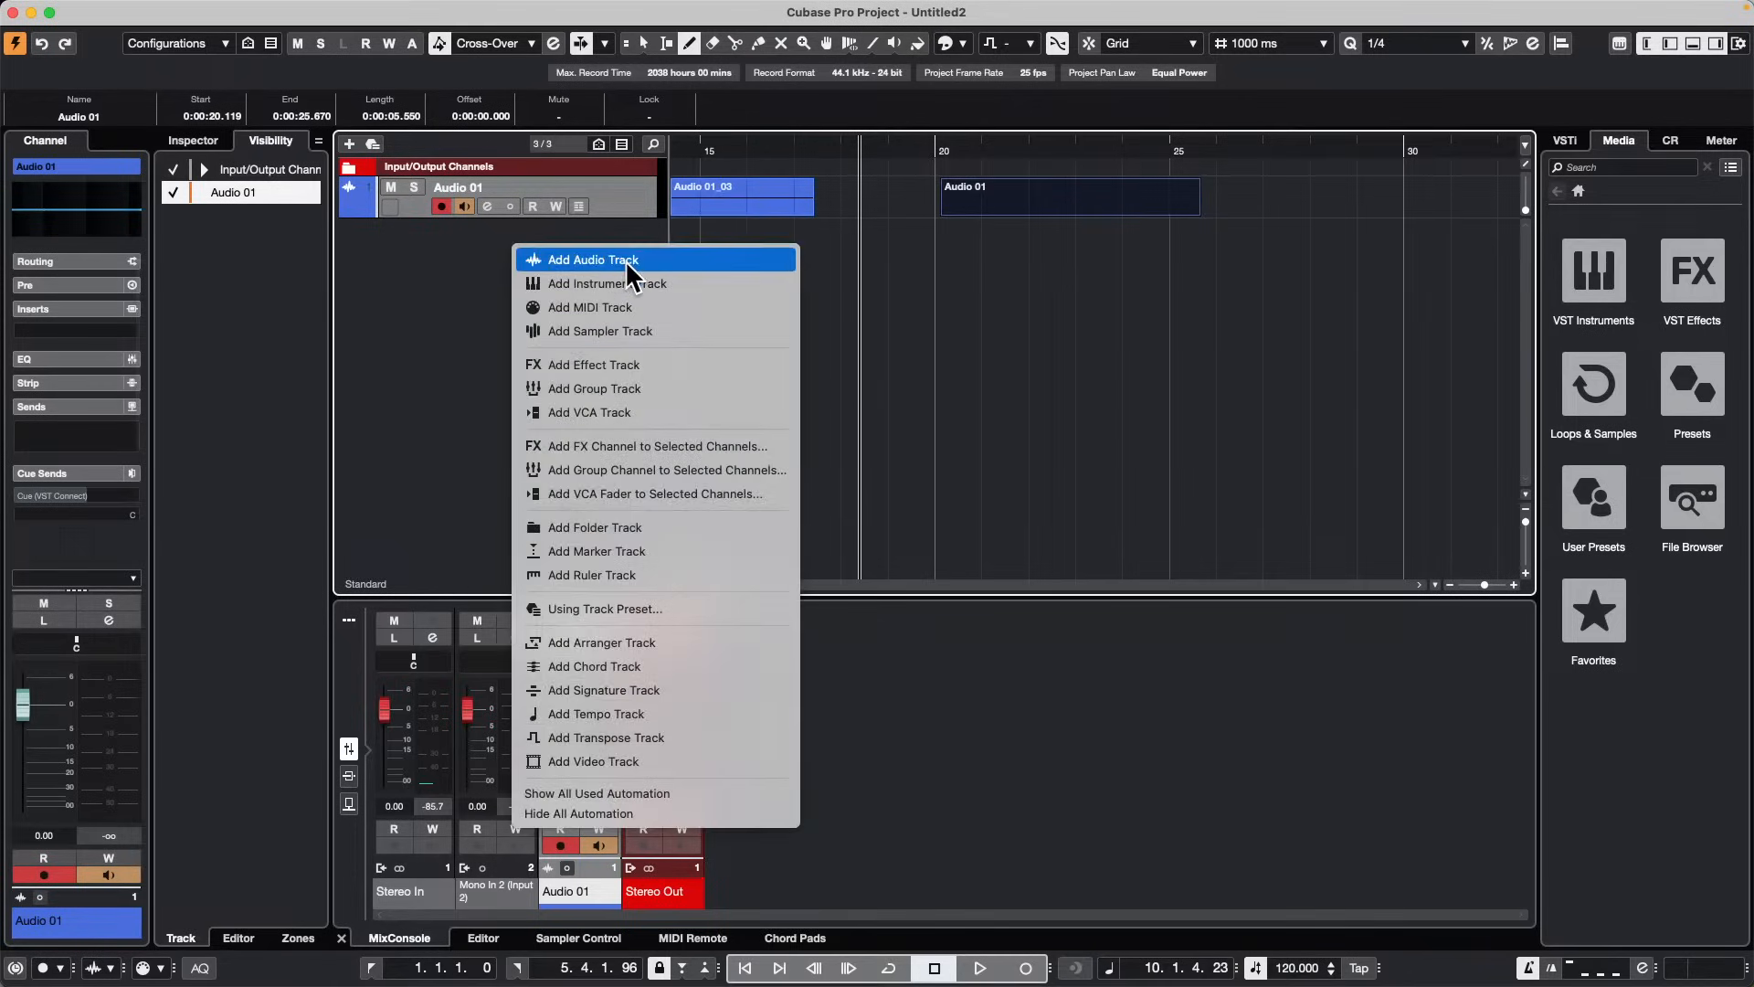
pyautogui.click(399, 320)
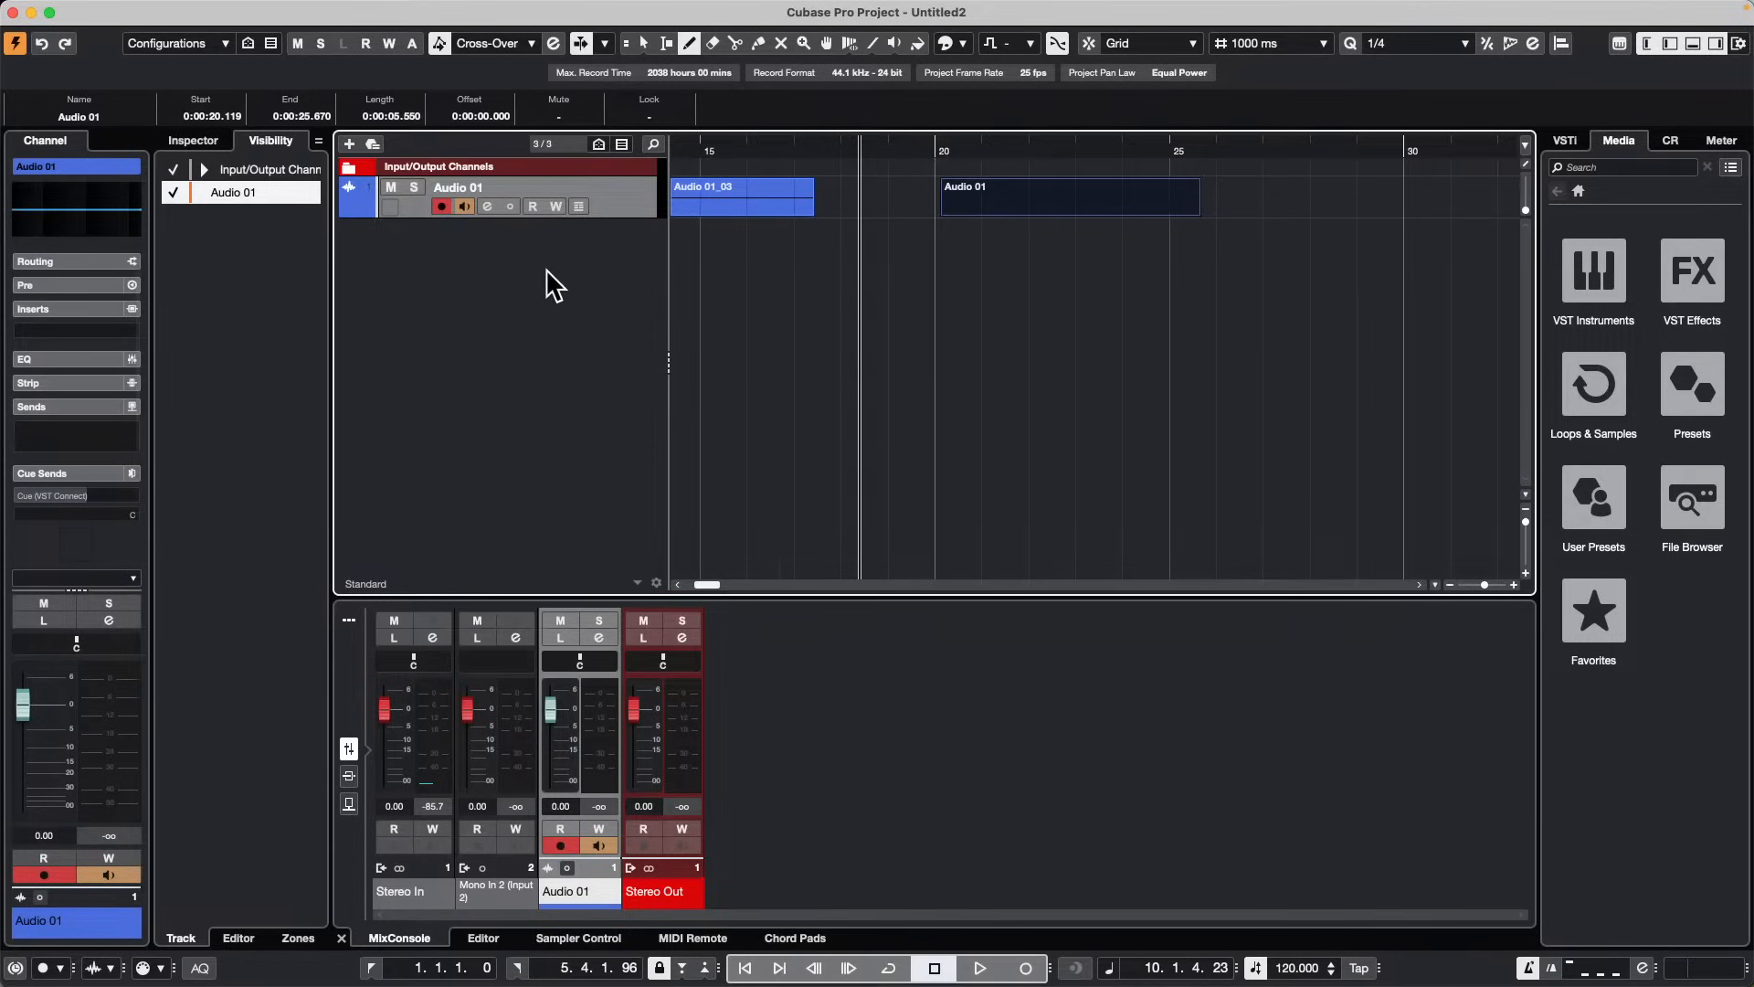
pyautogui.rightClick(497, 268)
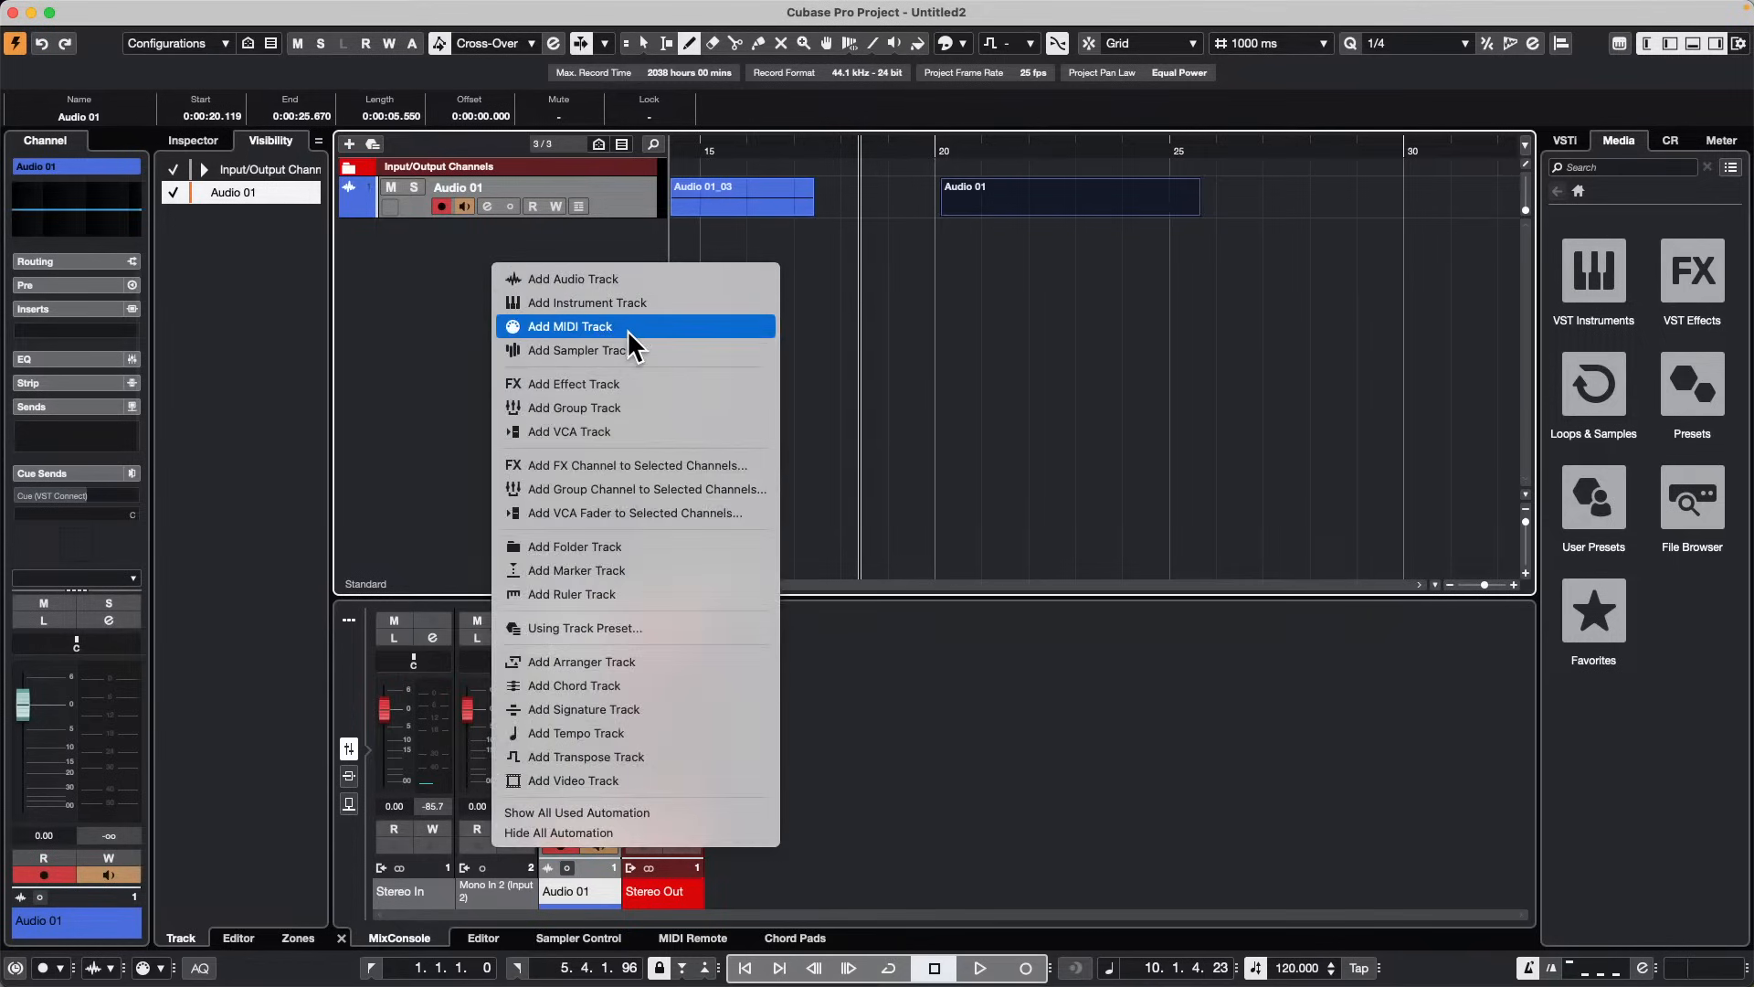
pyautogui.click(643, 311)
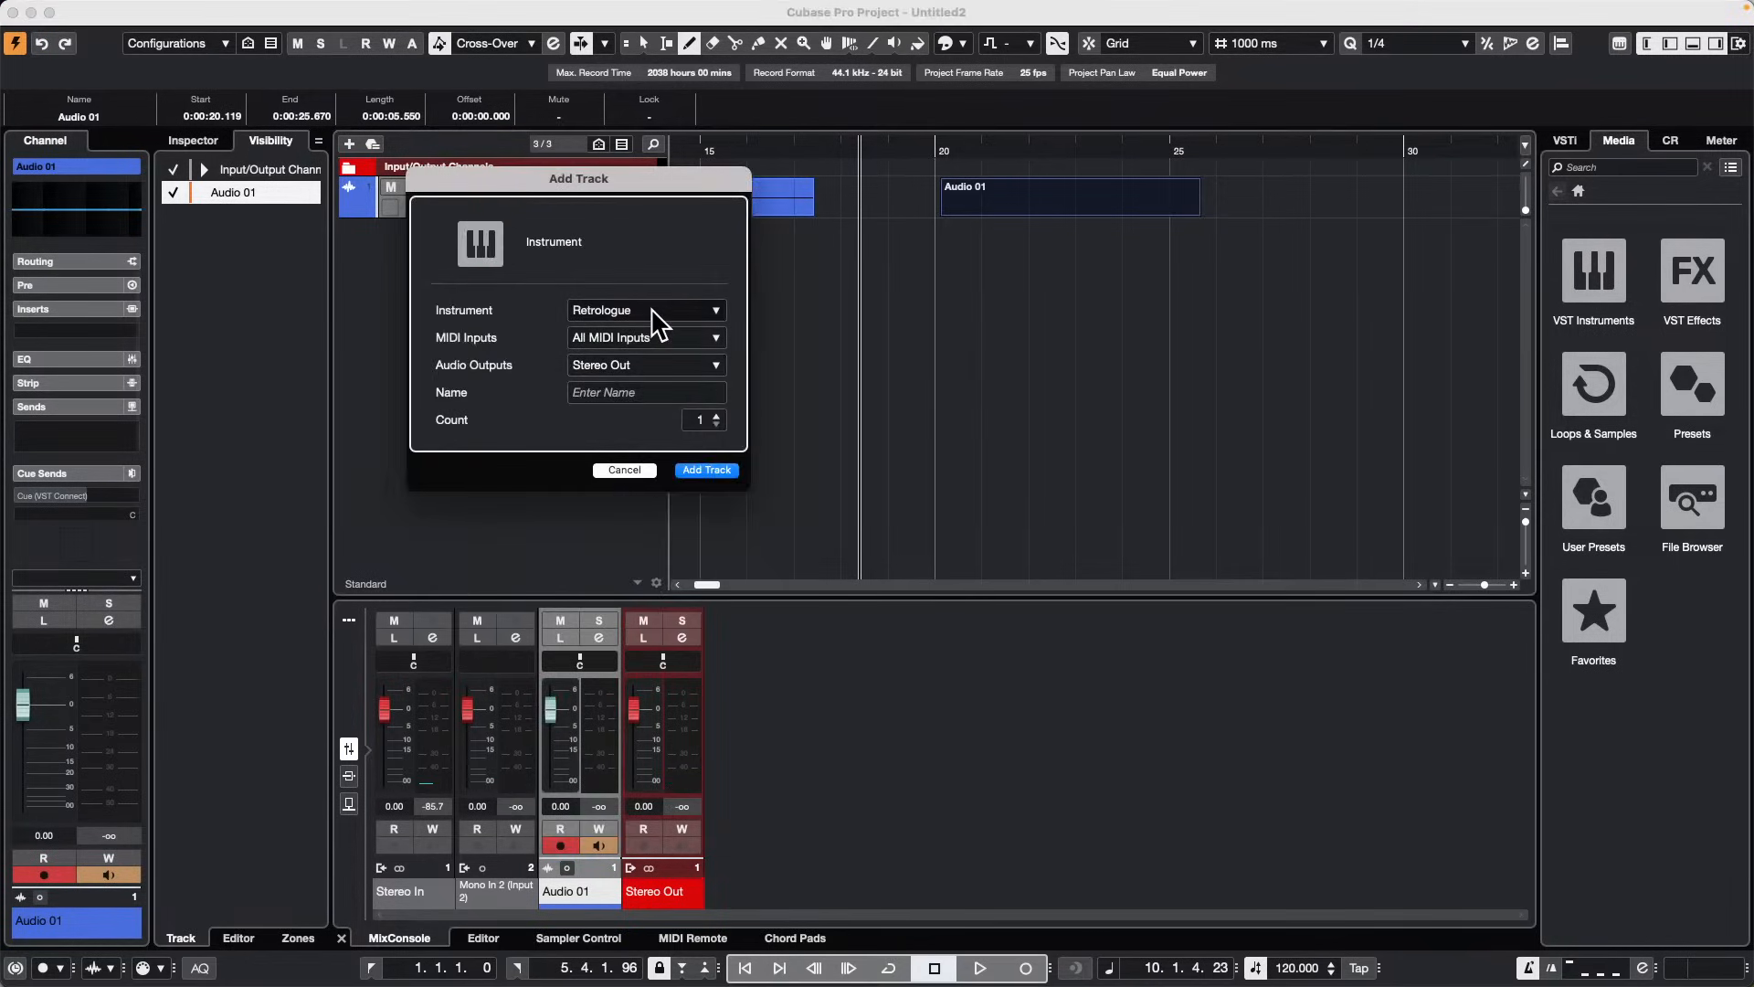
pyautogui.click(706, 470)
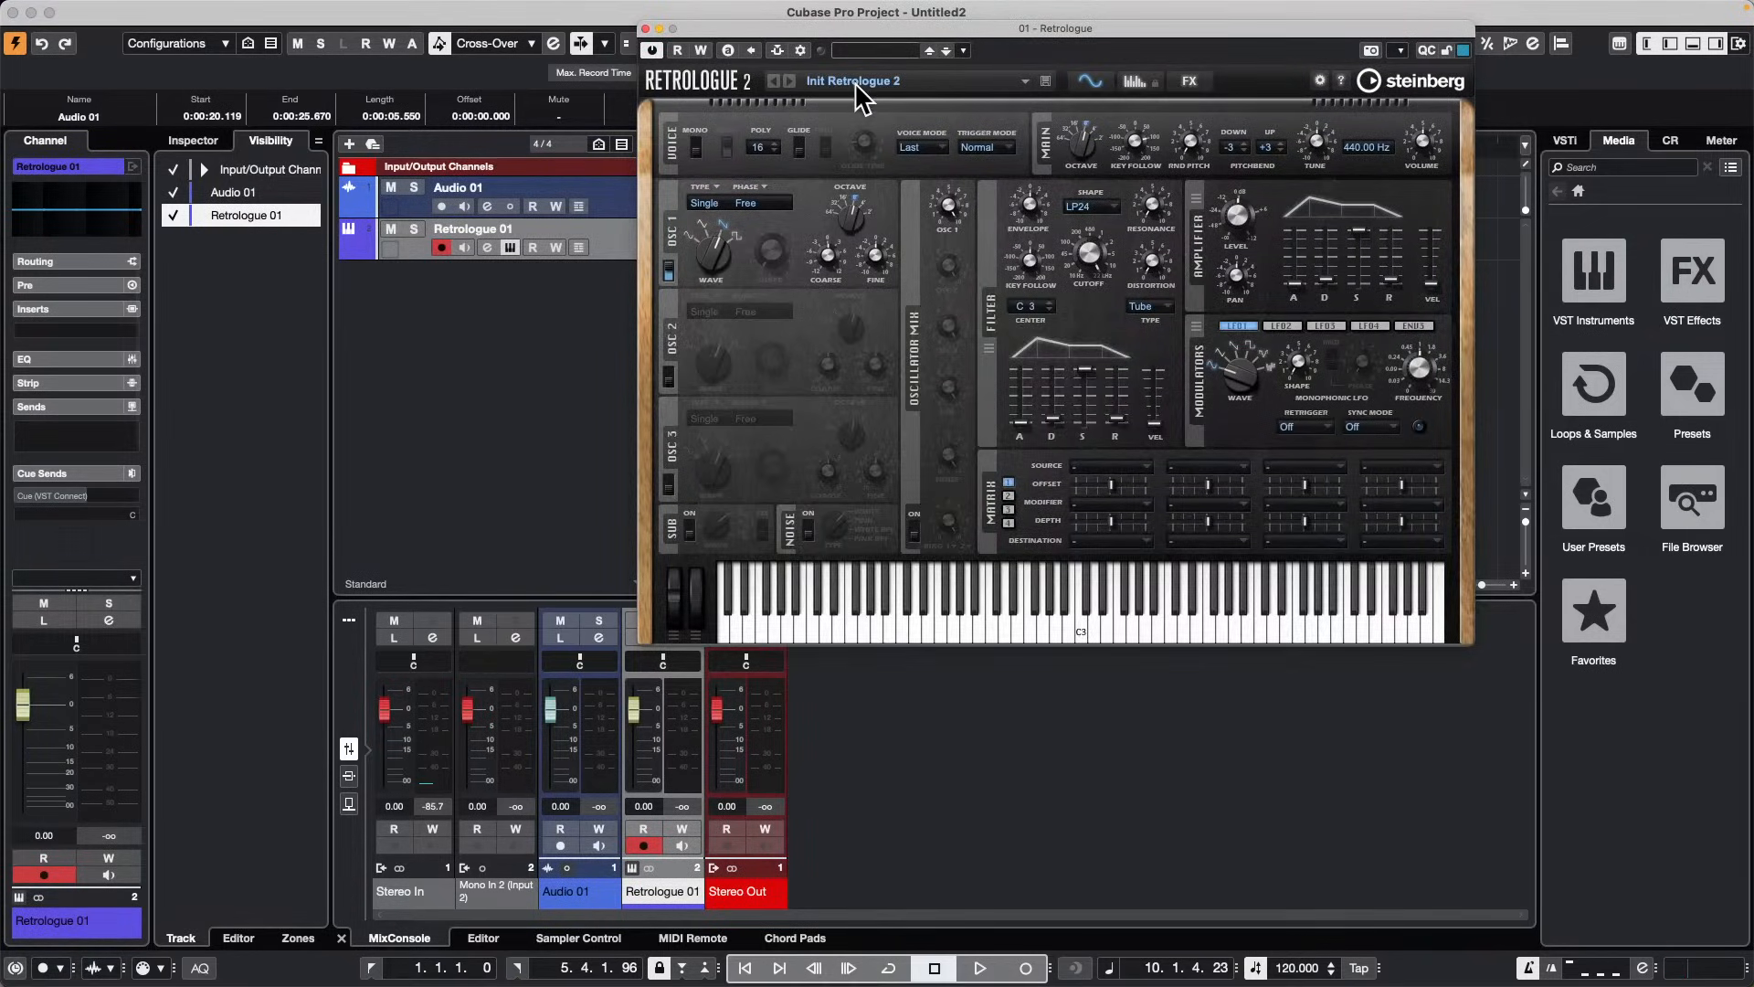
# Step: Filter Retrologue's presets to the Retrologue 1 library's Bass category and load Basic Saw Bass
pyautogui.click(853, 82)
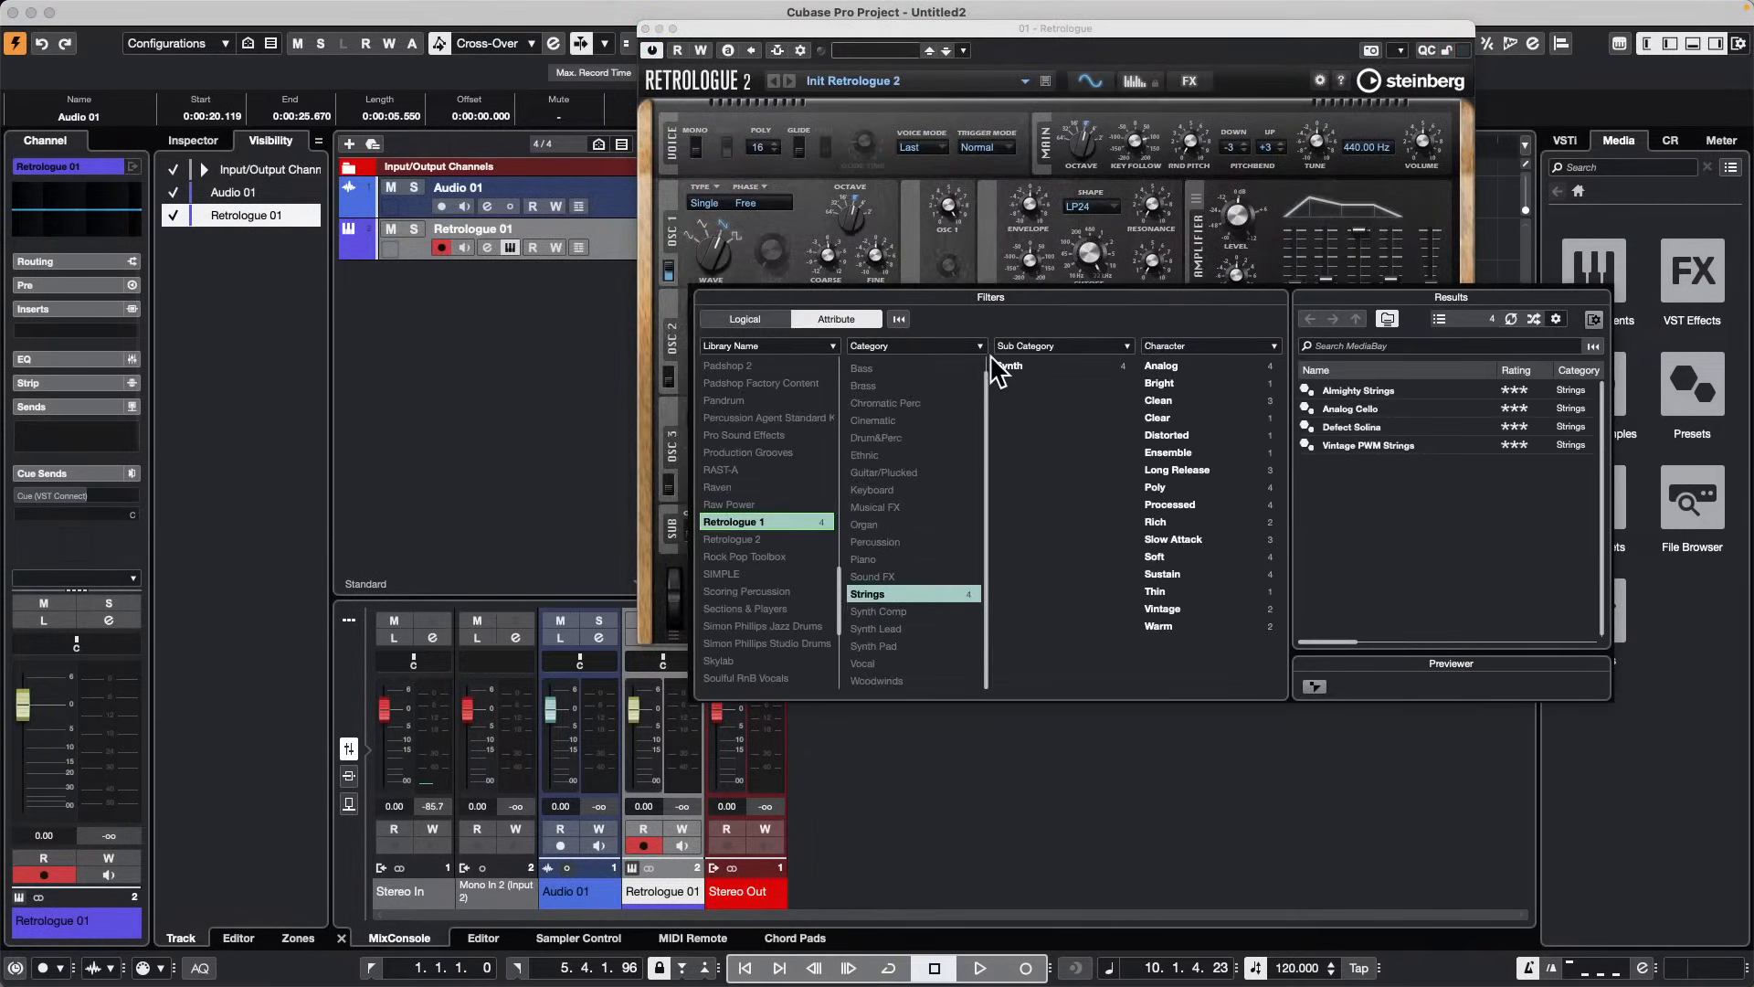
pyautogui.click(924, 369)
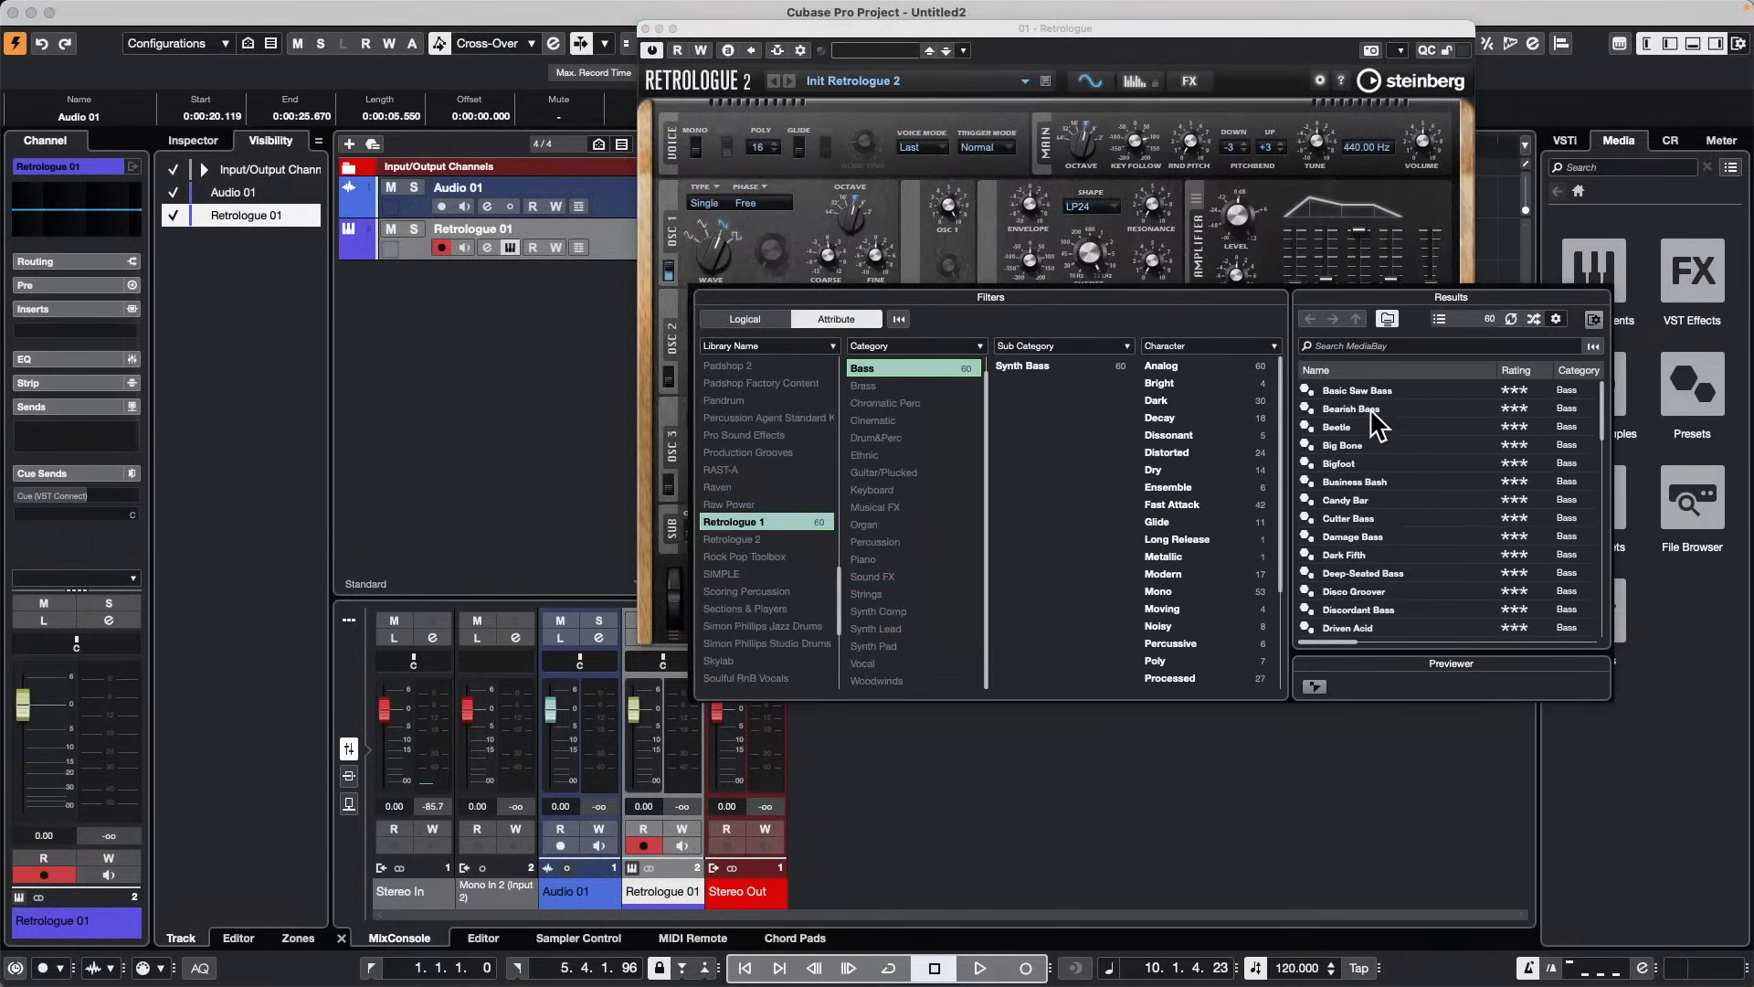
pyautogui.doubleClick(1380, 391)
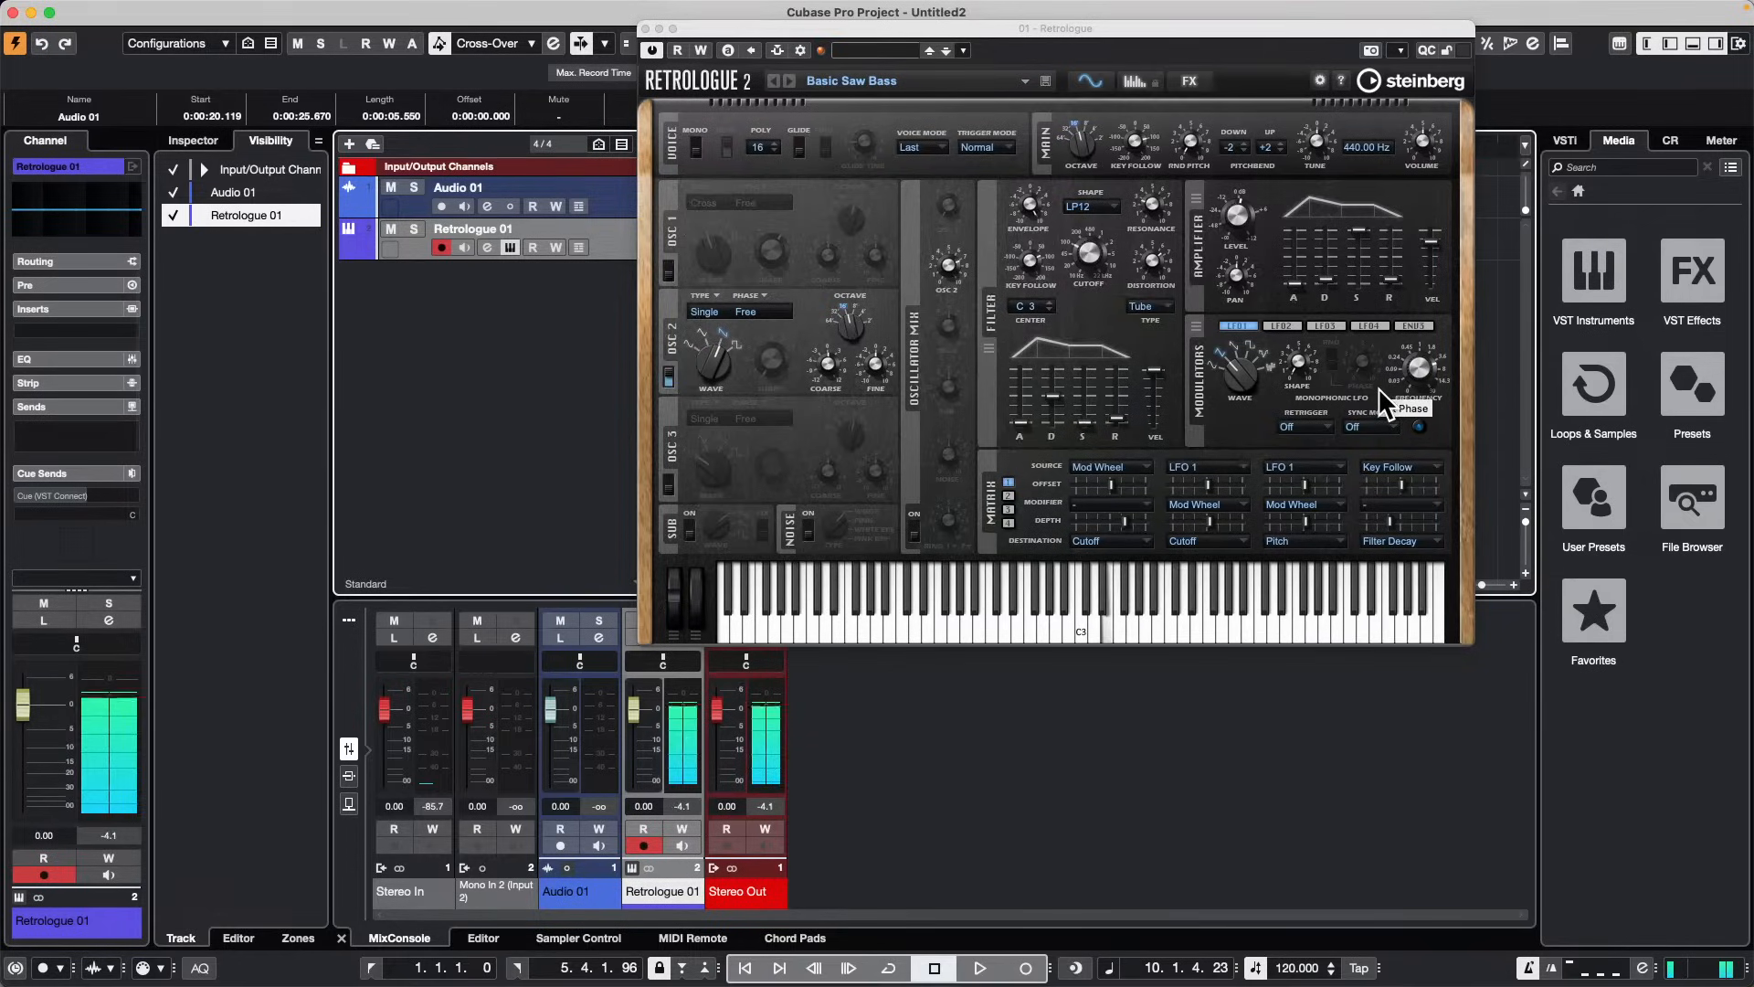
# Step: Move the Retrologue window clear of the track area and draw an empty part about 6.9 seconds long on Retrologue 01, starting at about 15.25 seconds
pyautogui.moveTo(816, 8)
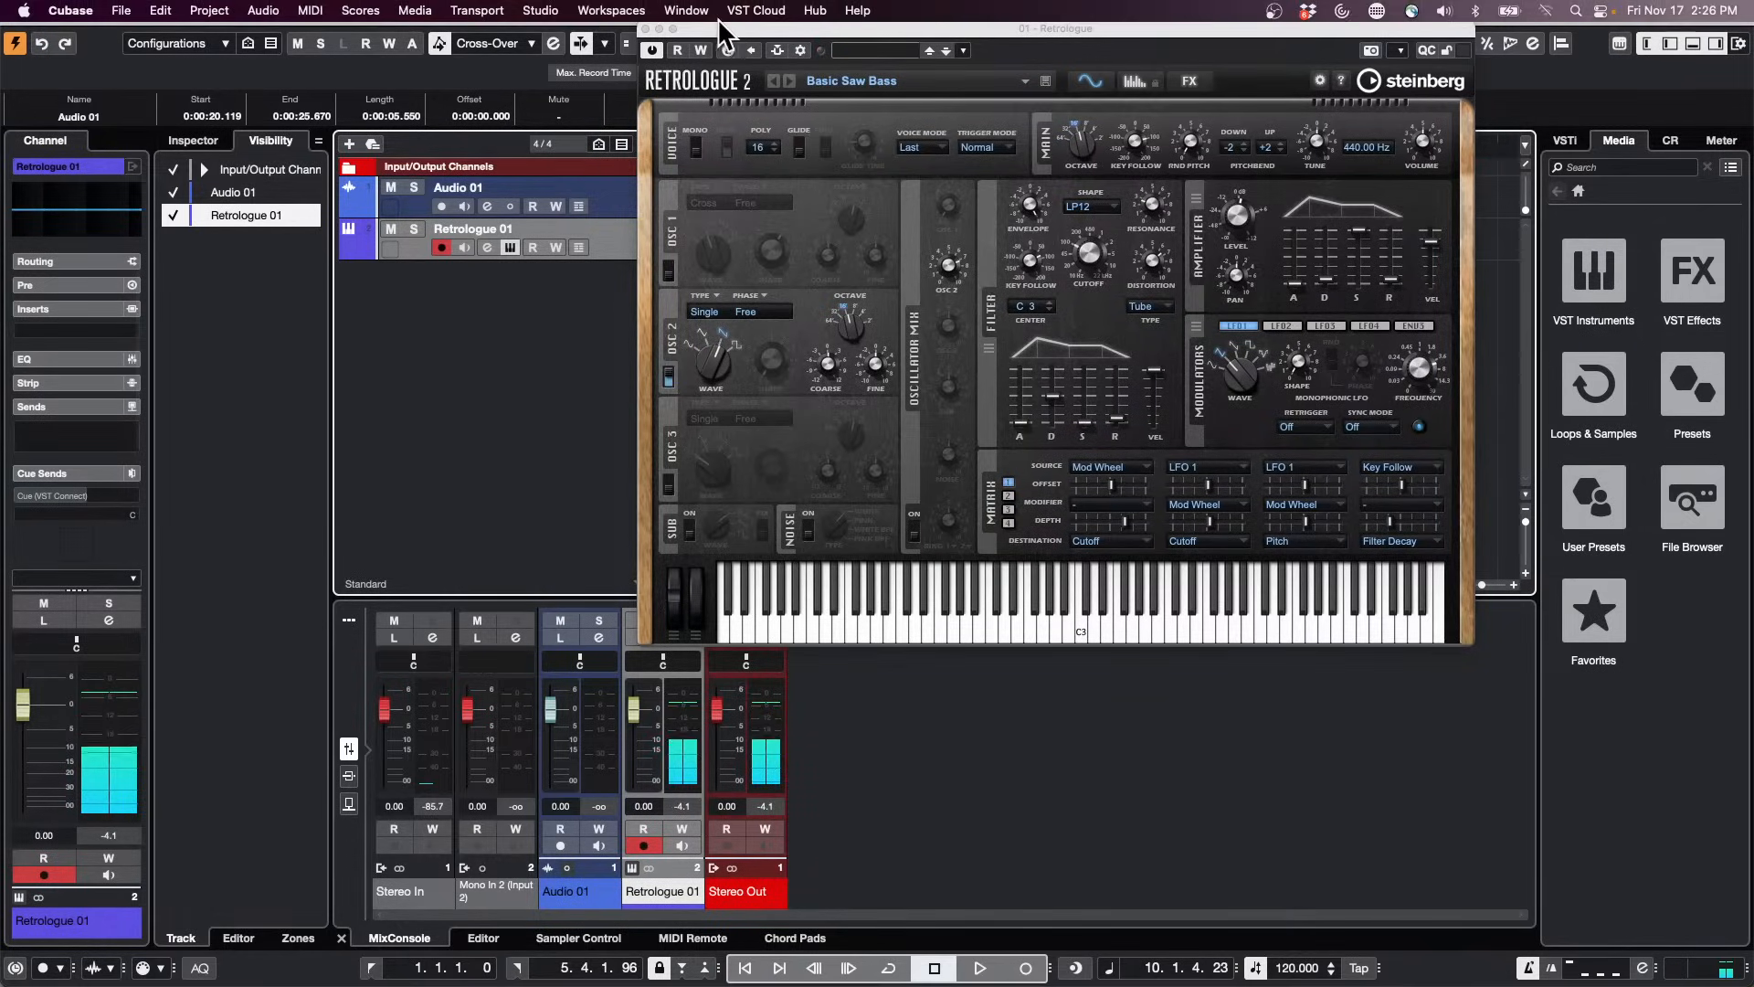
pyautogui.moveTo(722, 32); pyautogui.dragTo(1145, 378)
pyautogui.moveTo(713, 233); pyautogui.dragTo(1034, 266)
pyautogui.rightClick(743, 274)
pyautogui.click(748, 275)
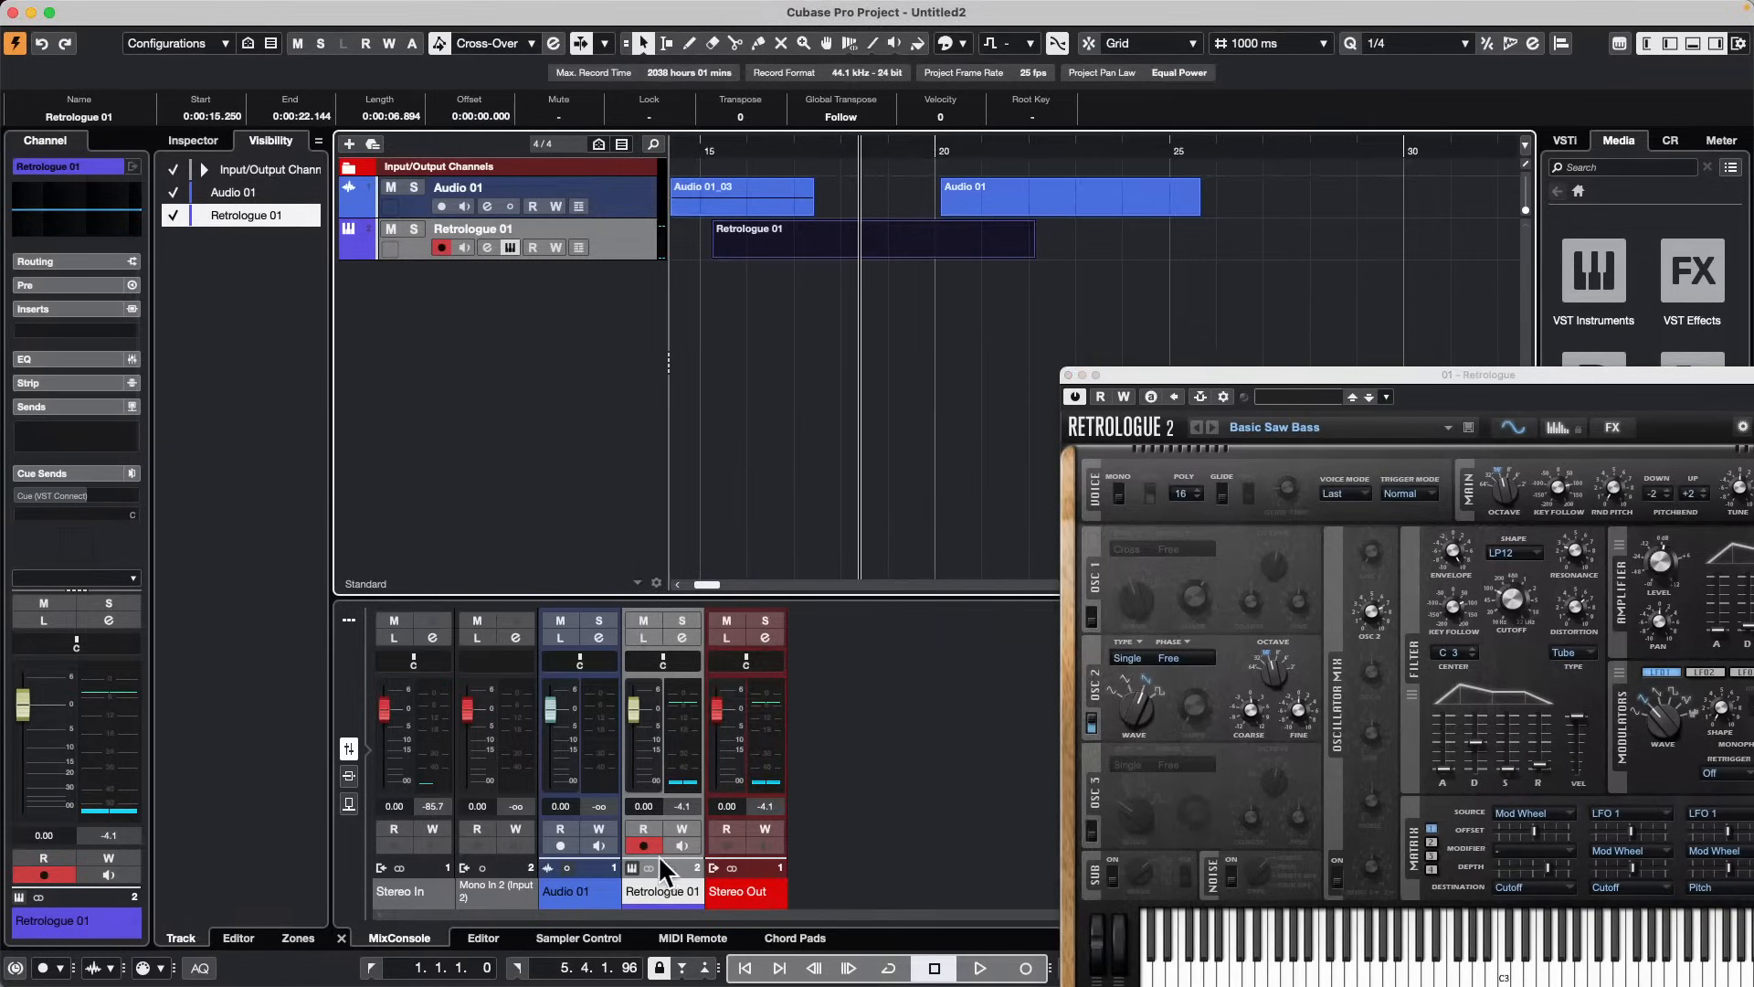
# Step: Show the Chord Pads, erase the empty part on Retrologue 01, and close the Retrologue window
pyautogui.click(811, 938)
pyautogui.rightClick(756, 286)
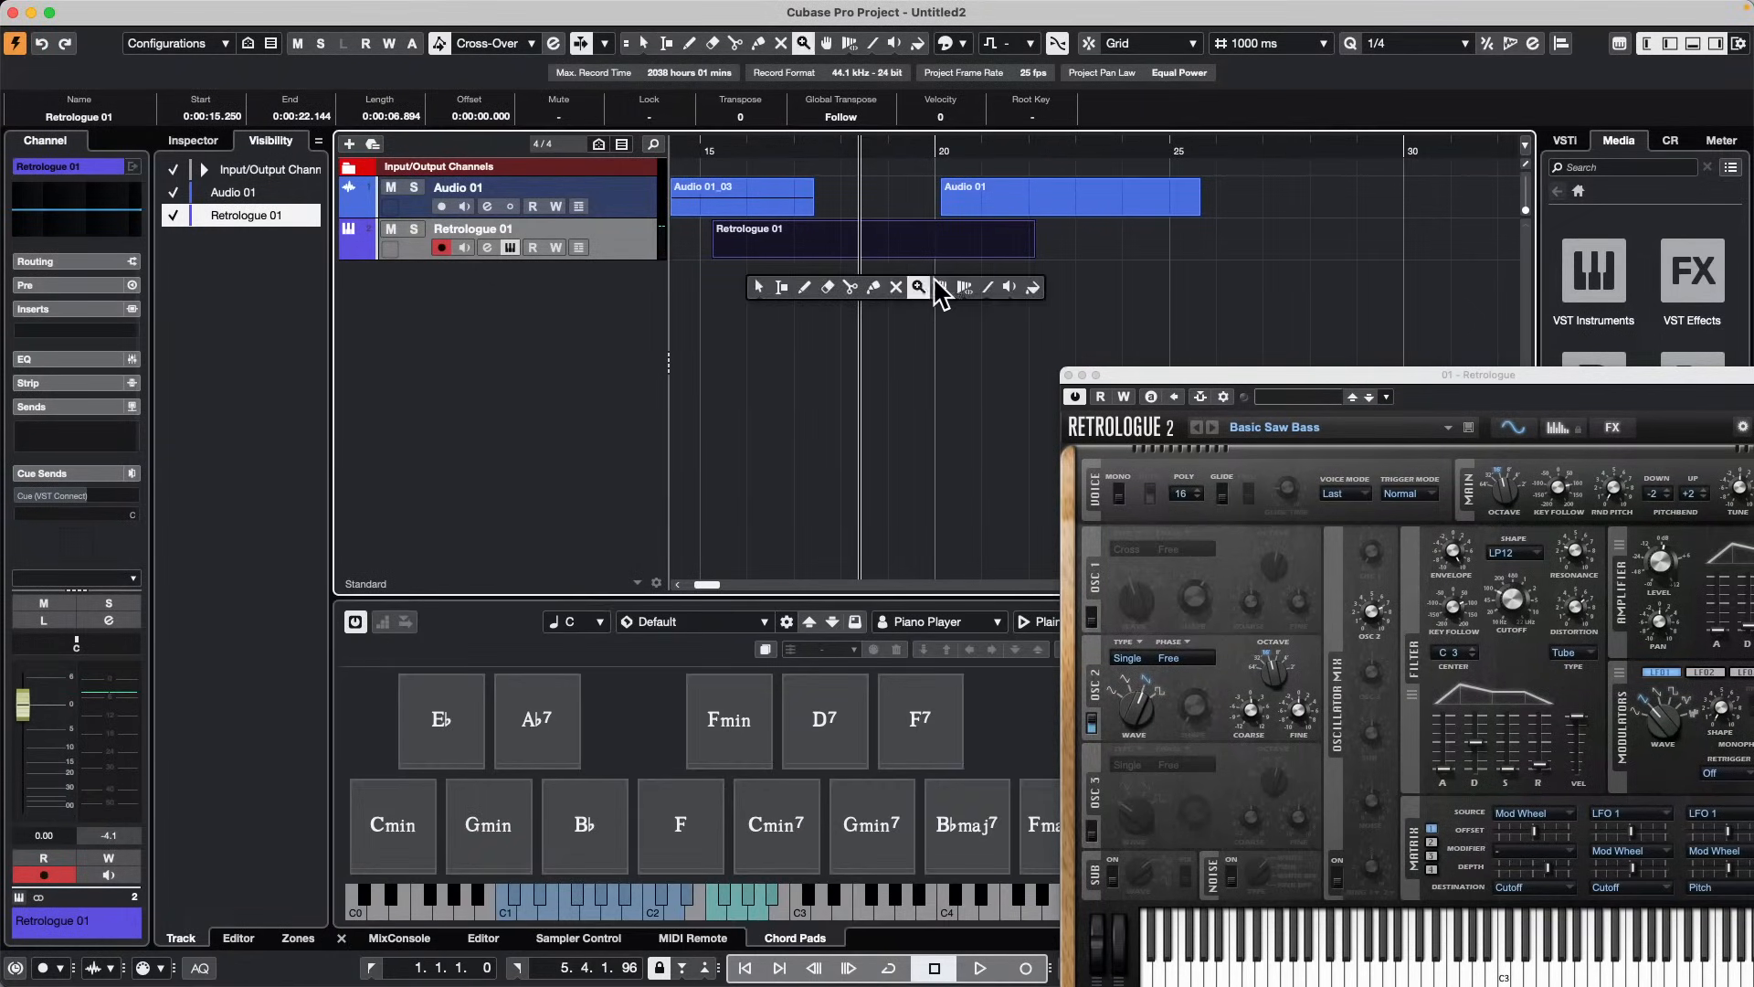
pyautogui.click(838, 290)
pyautogui.click(848, 230)
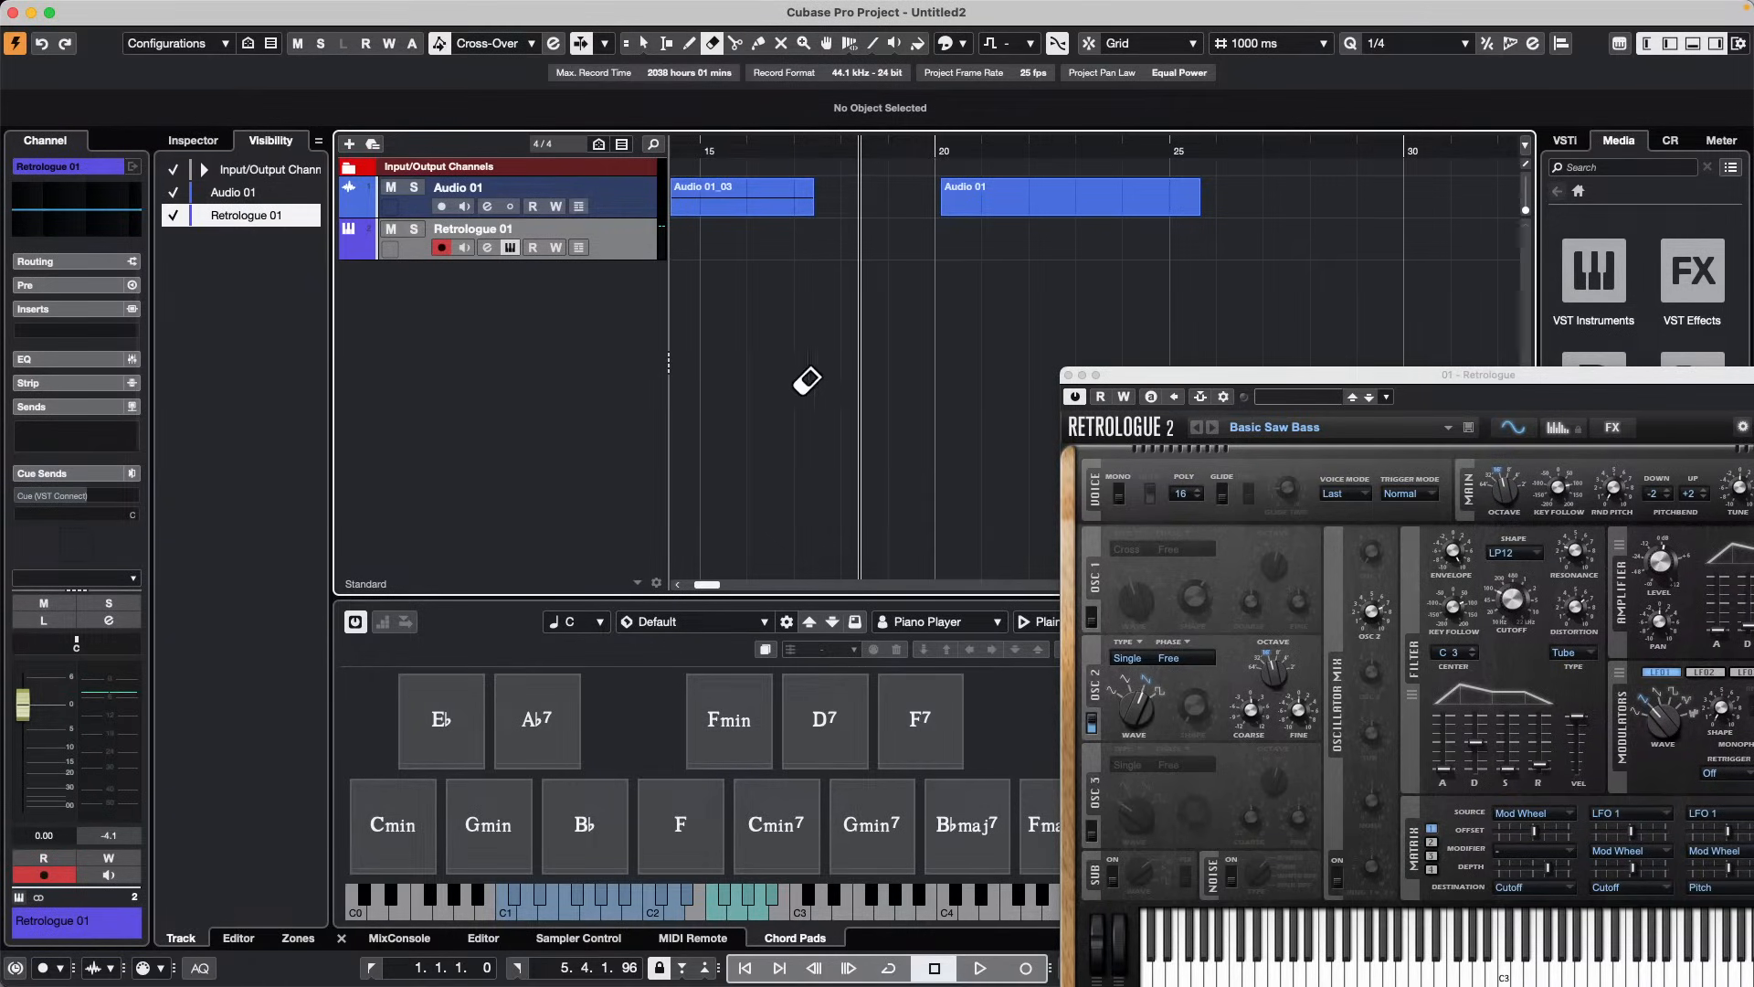
pyautogui.click(1068, 374)
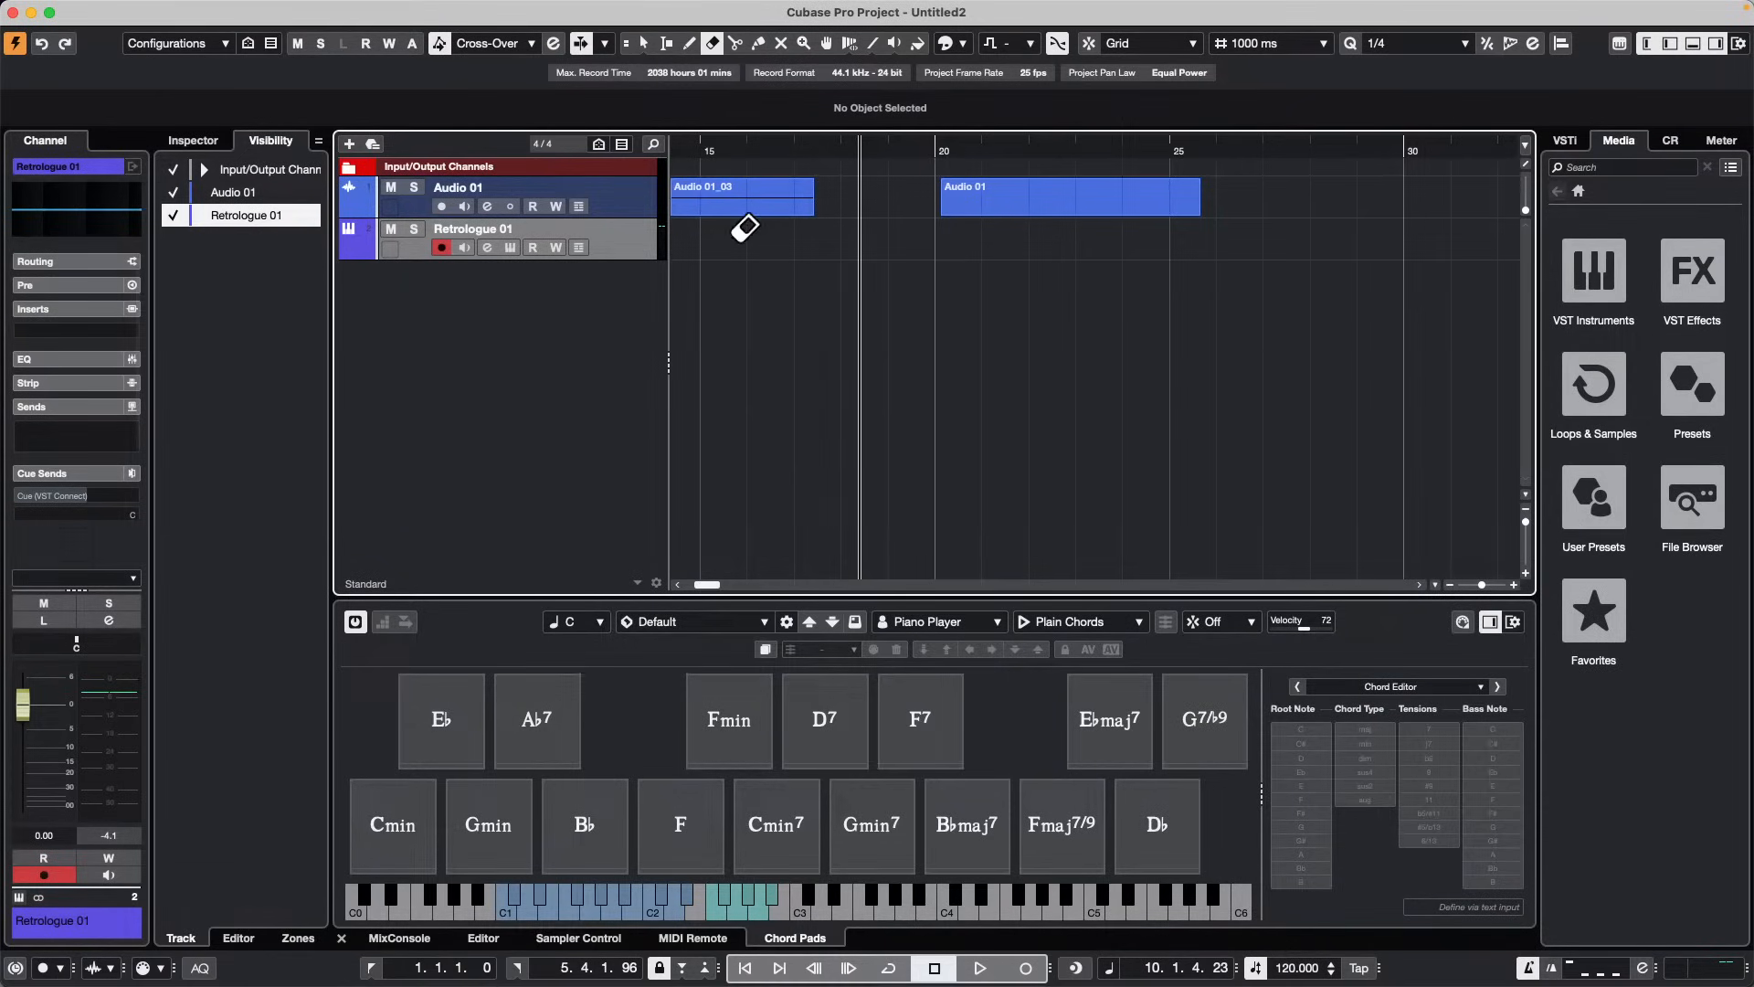
# Step: Add one HALion Sonic instrument track with All MIDI Inputs, routed to Stereo Out
pyautogui.rightClick(520, 292)
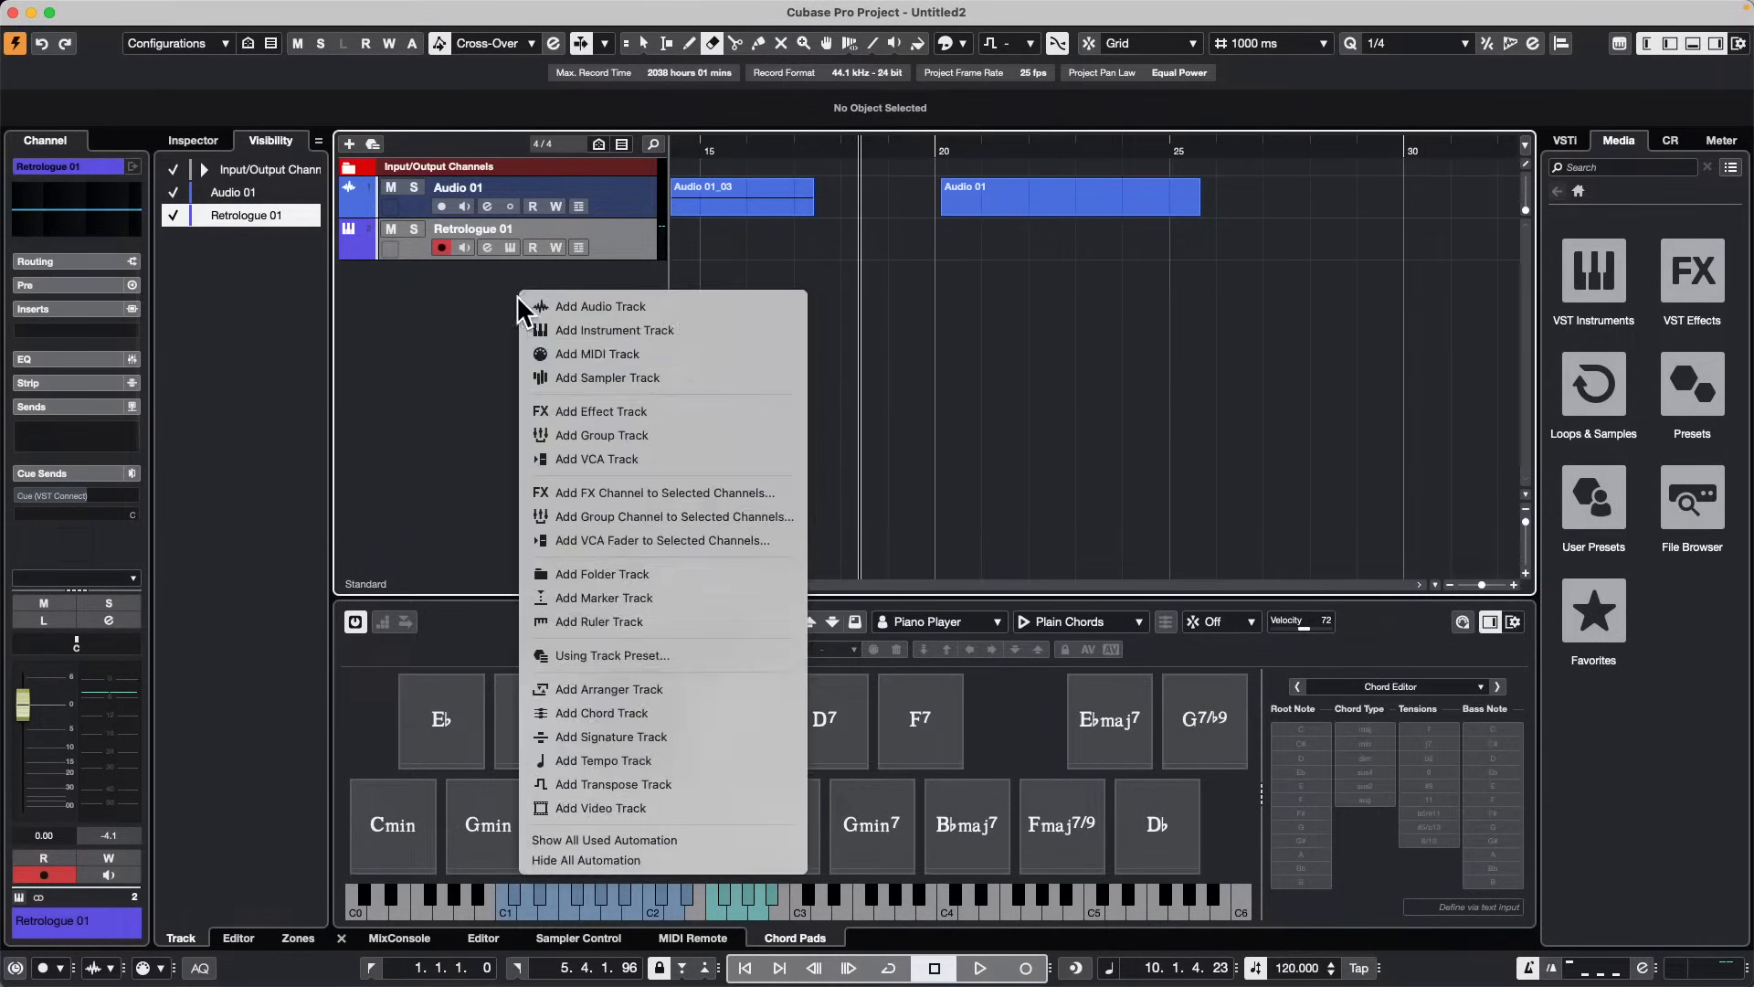
pyautogui.click(687, 334)
pyautogui.click(687, 319)
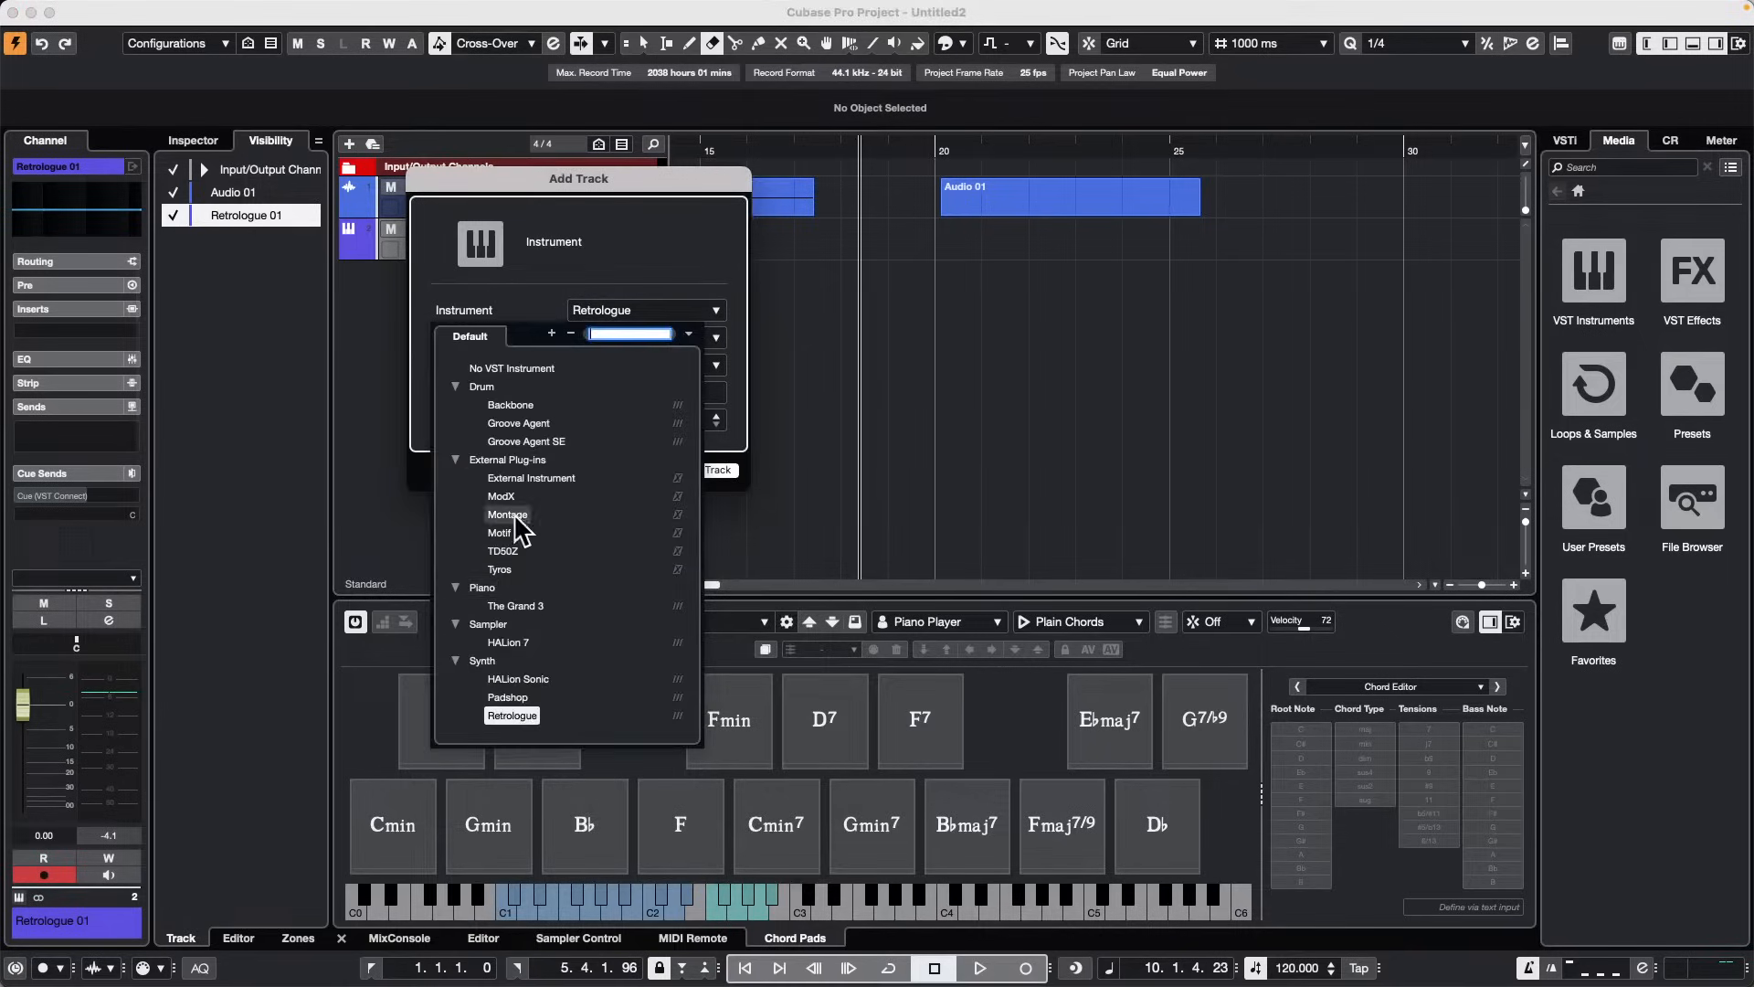
pyautogui.click(534, 676)
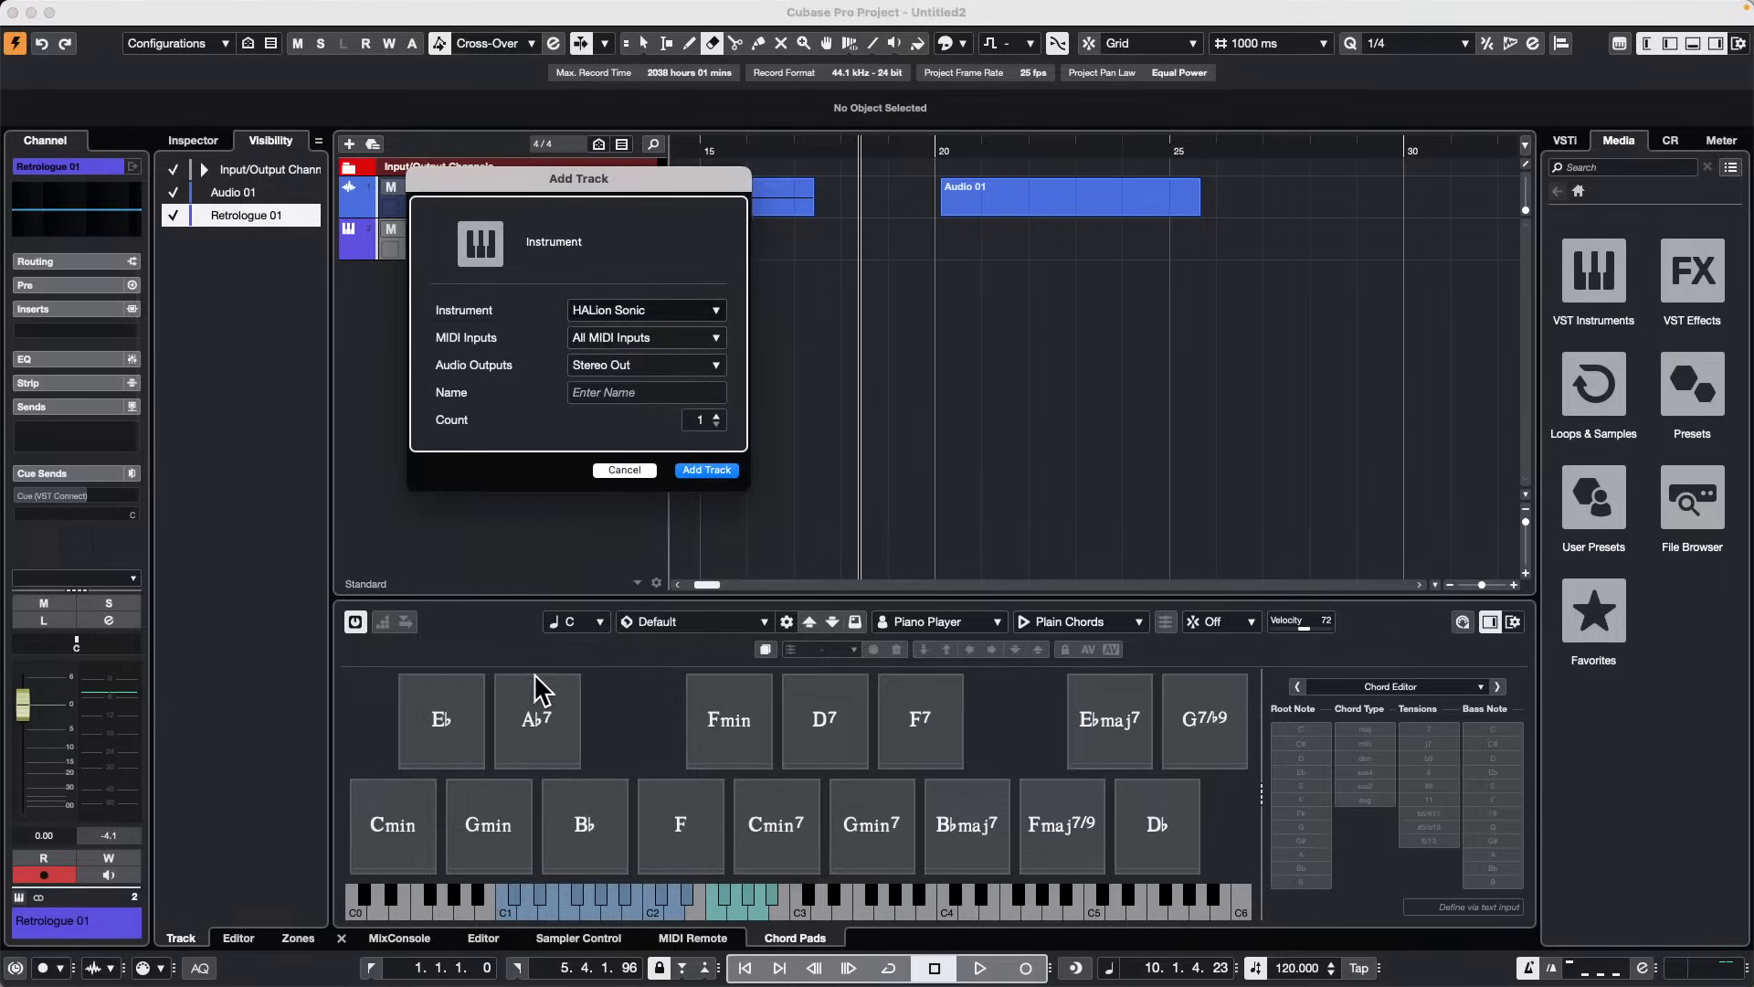
pyautogui.click(708, 471)
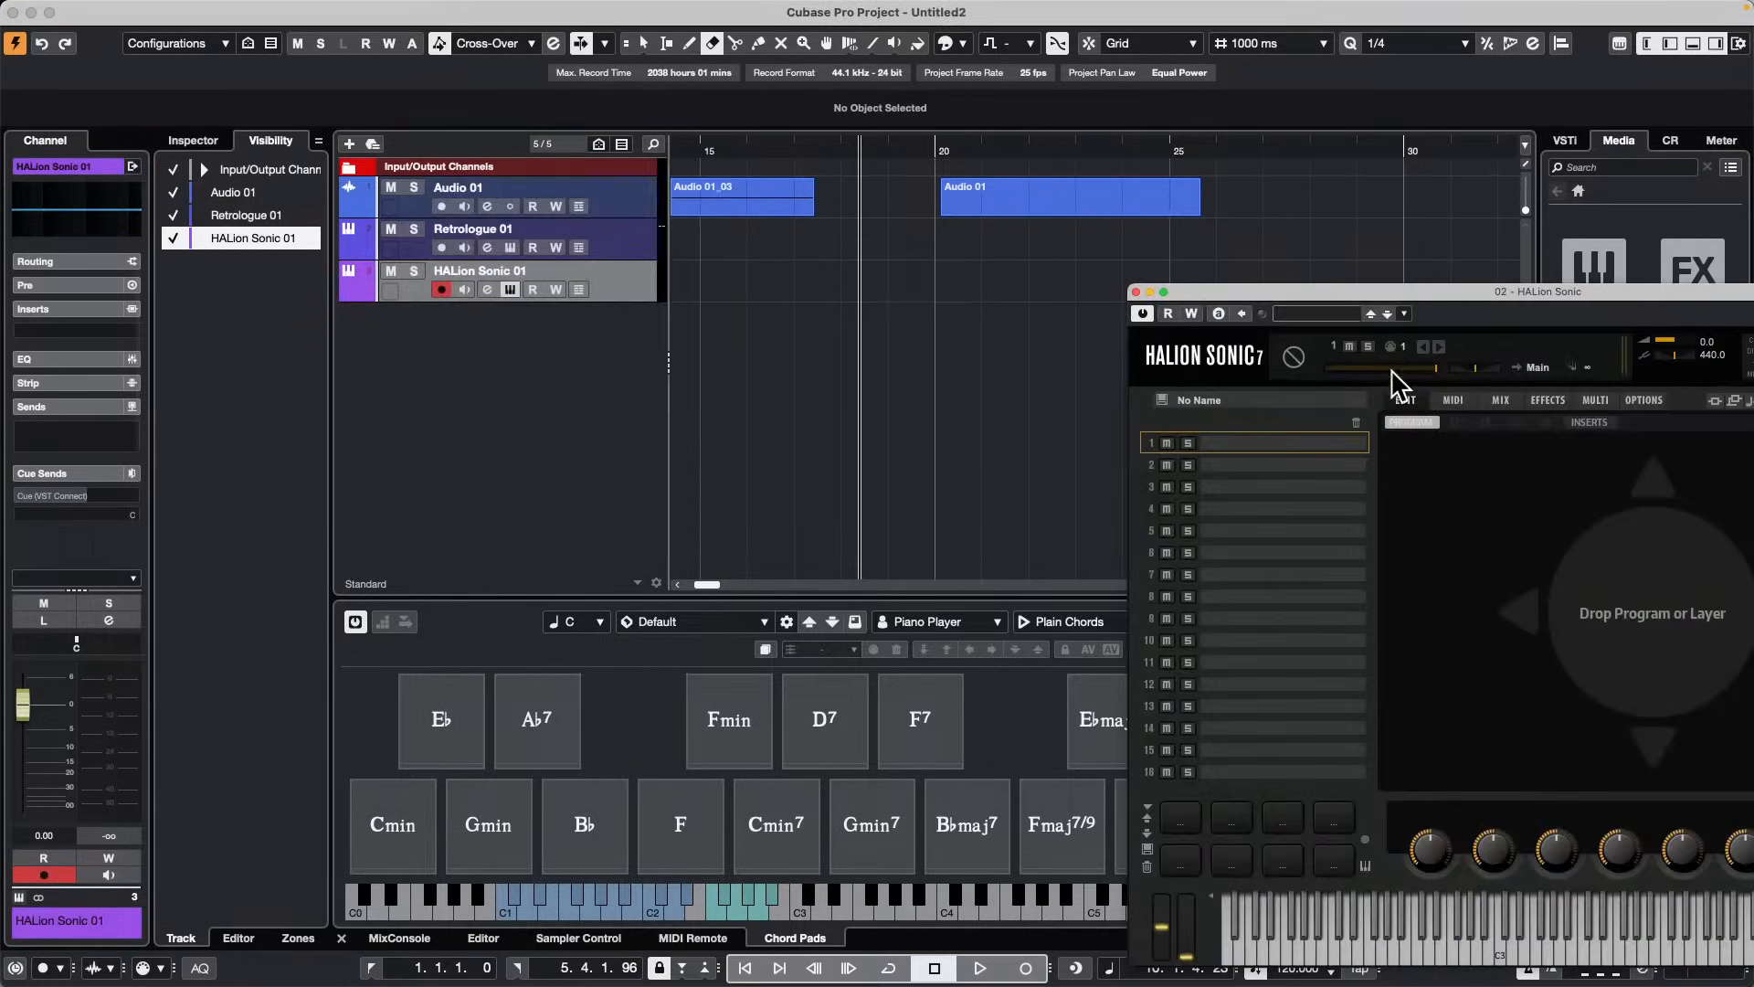
# Step: Search HALion Sonic's programs for "silk roads", load Silk Roads from HS SE Pro, and close the instrument window
pyautogui.moveTo(1334, 293); pyautogui.dragTo(427, 149)
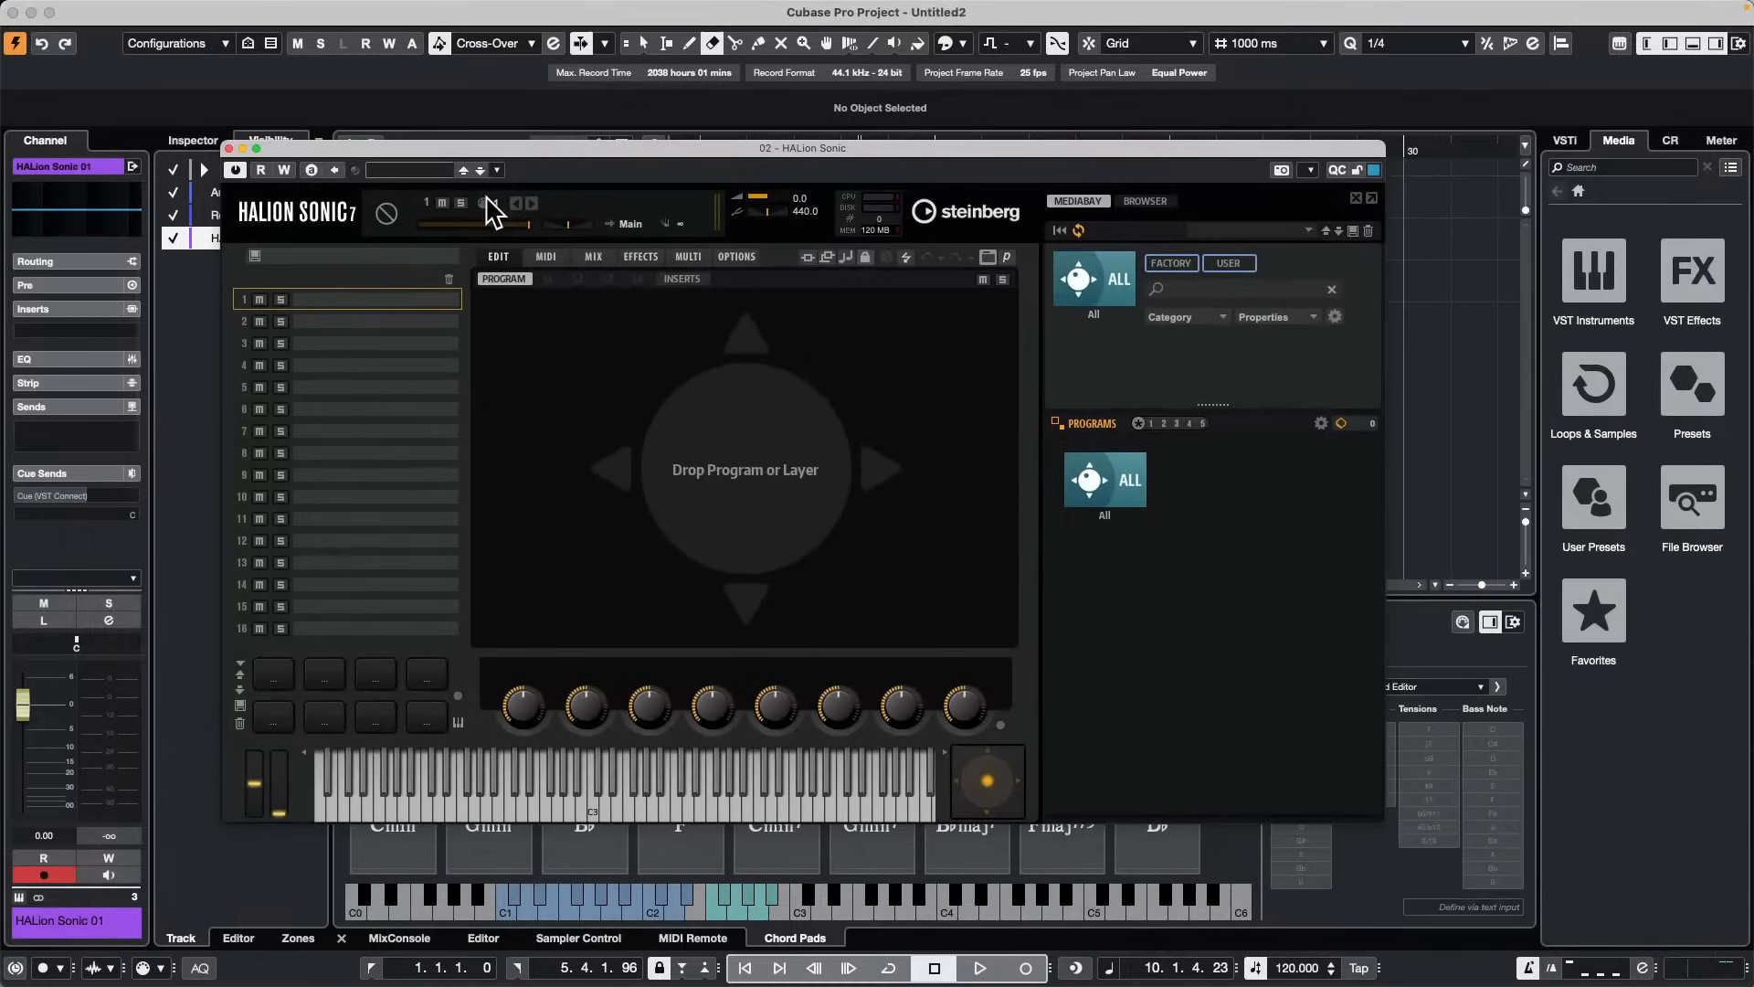
pyautogui.click(1206, 291)
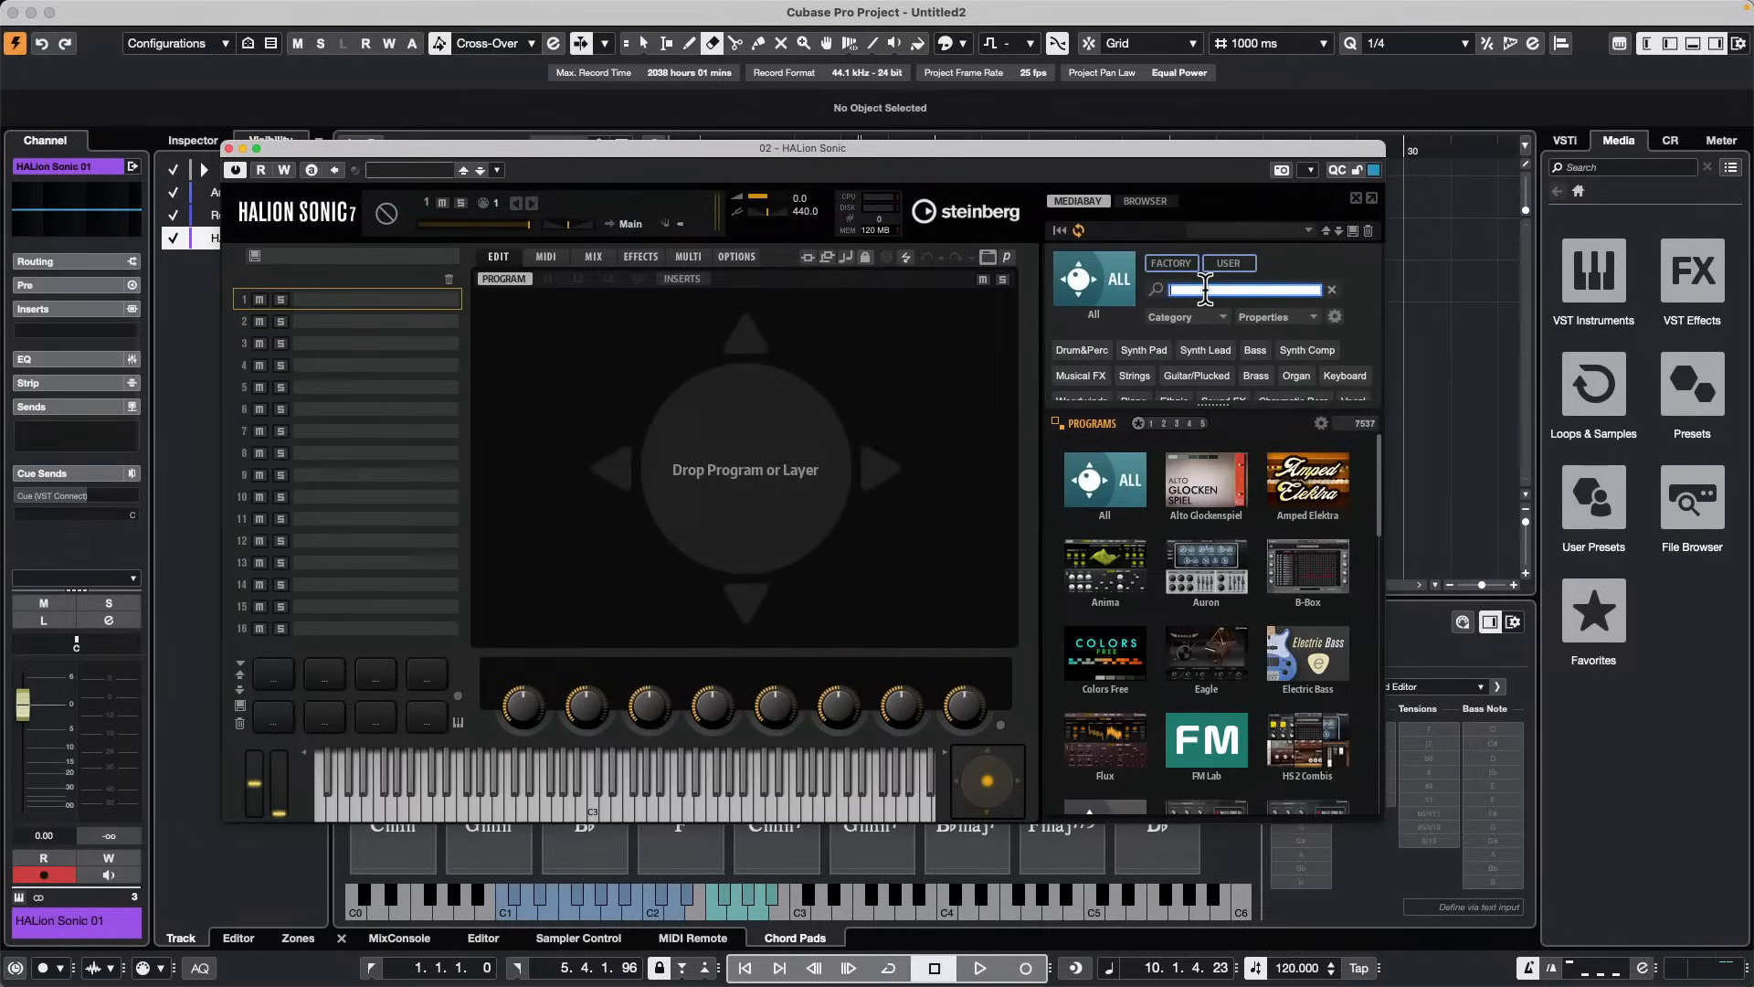
pyautogui.write('silk ro')
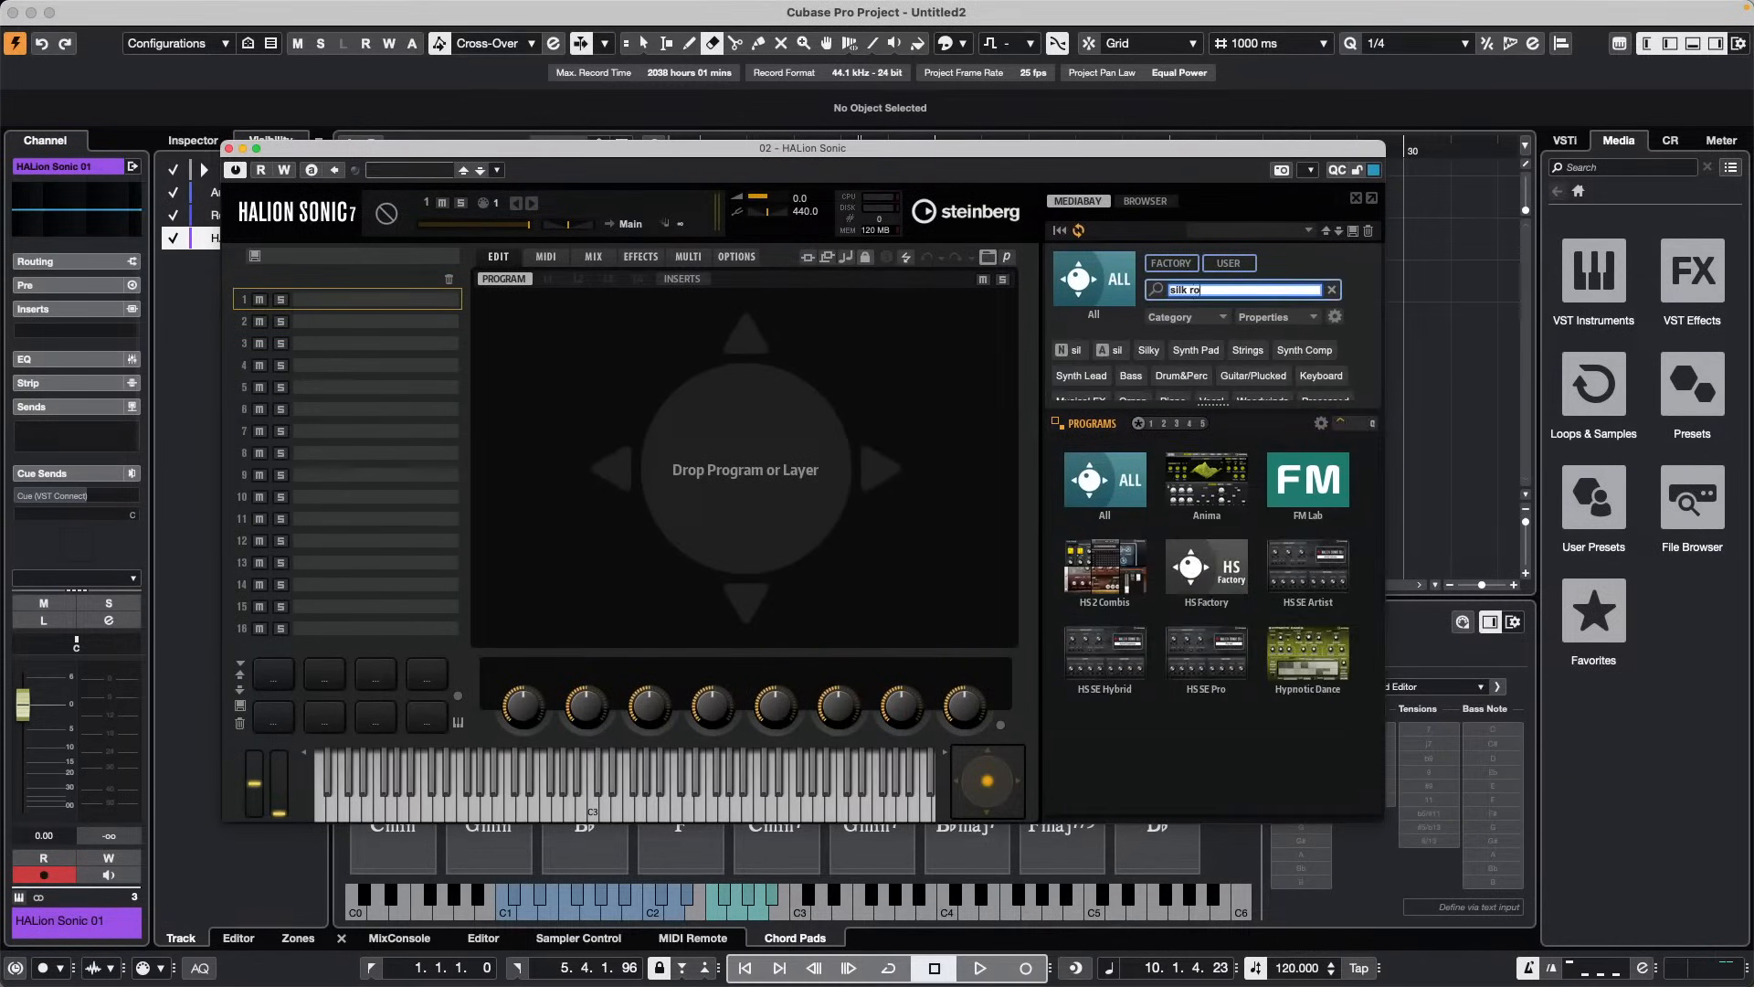
pyautogui.write('ads')
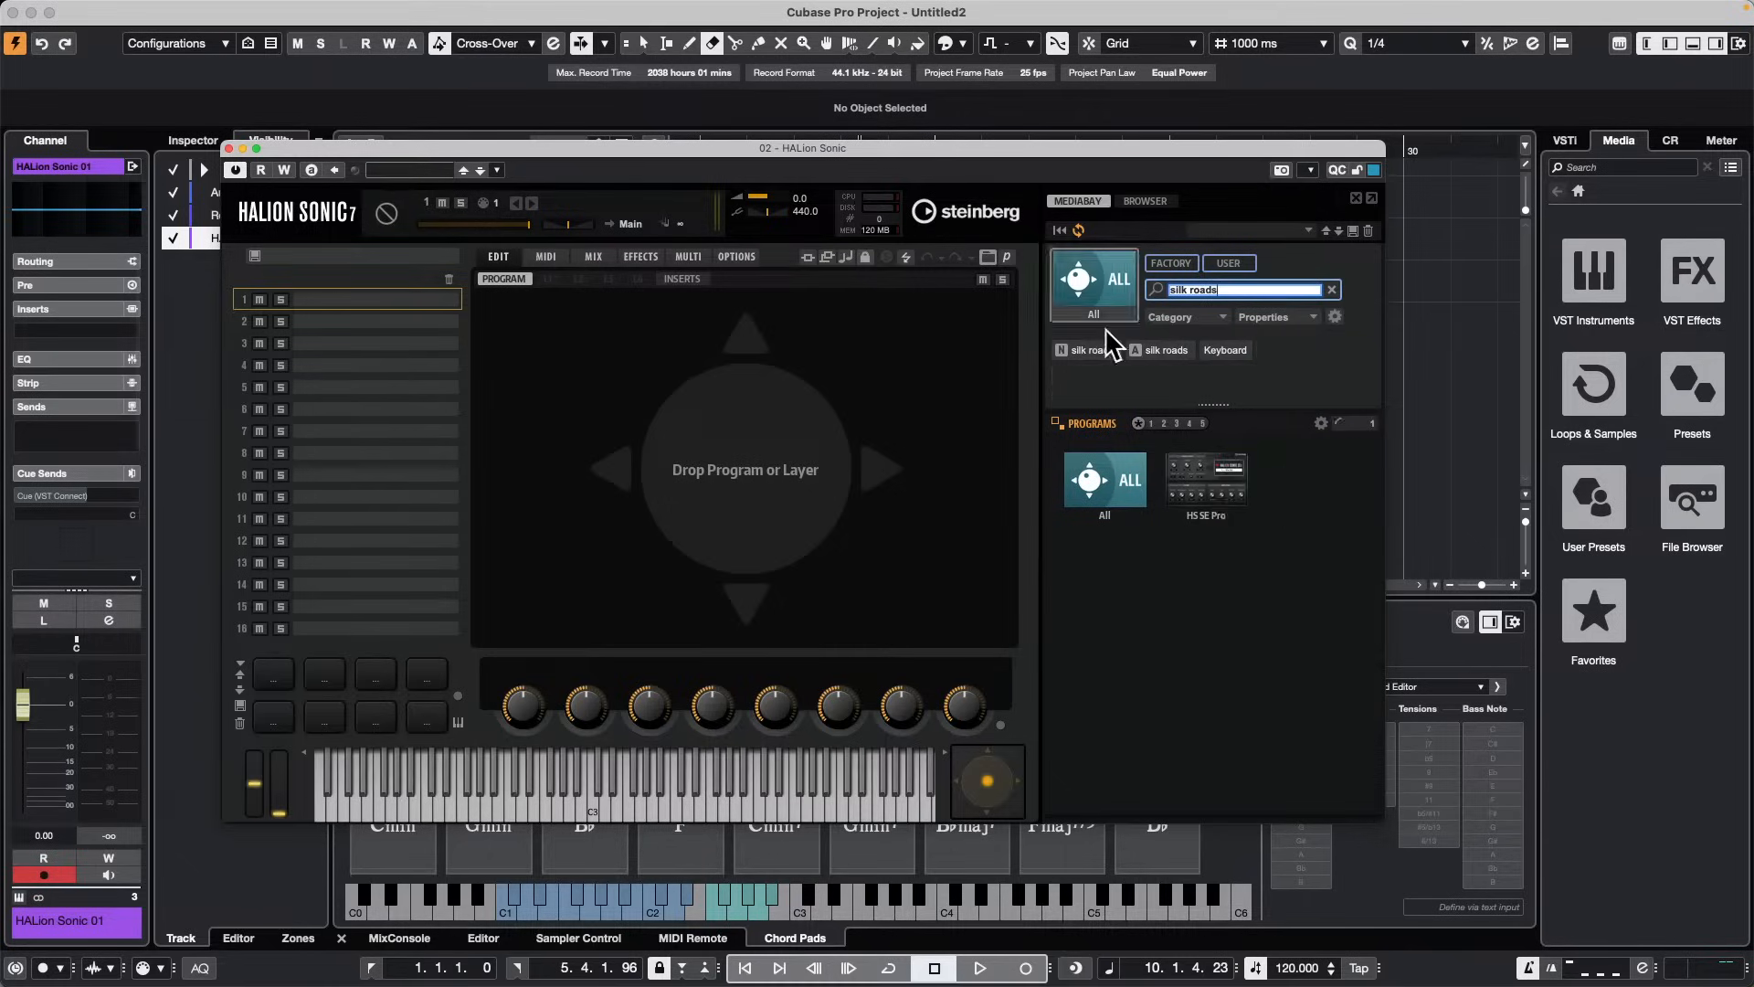
pyautogui.click(1208, 489)
pyautogui.doubleClick(1115, 462)
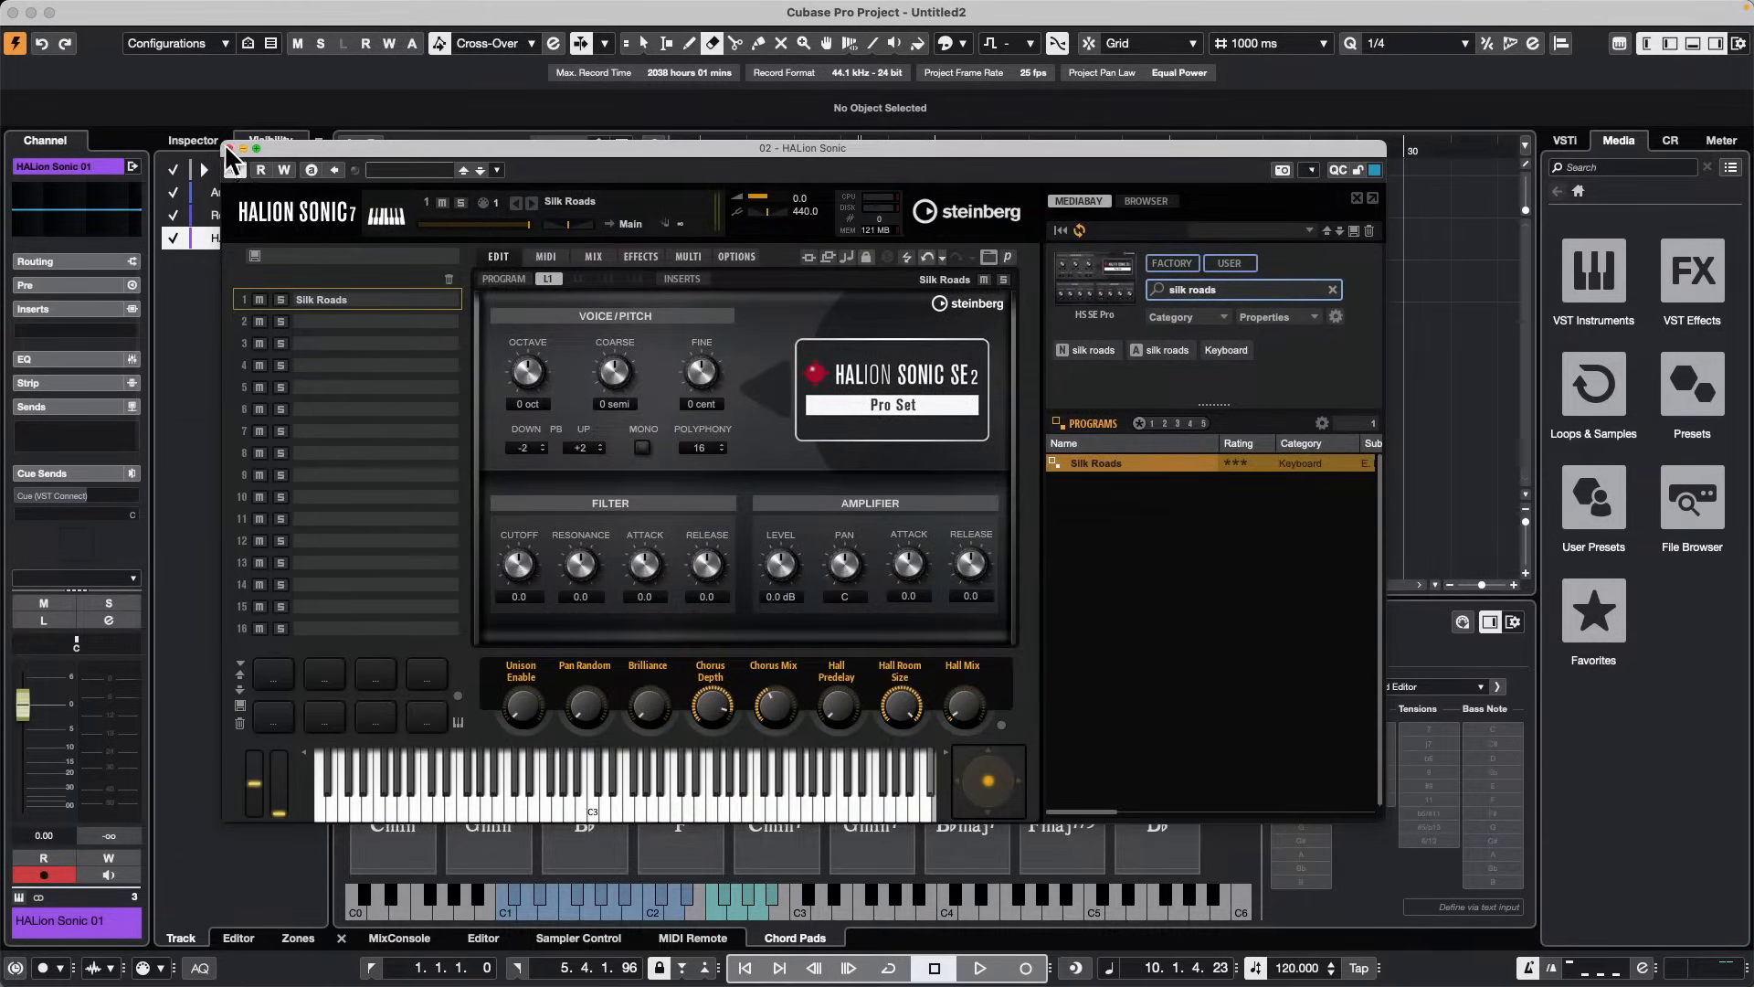
pyautogui.click(230, 148)
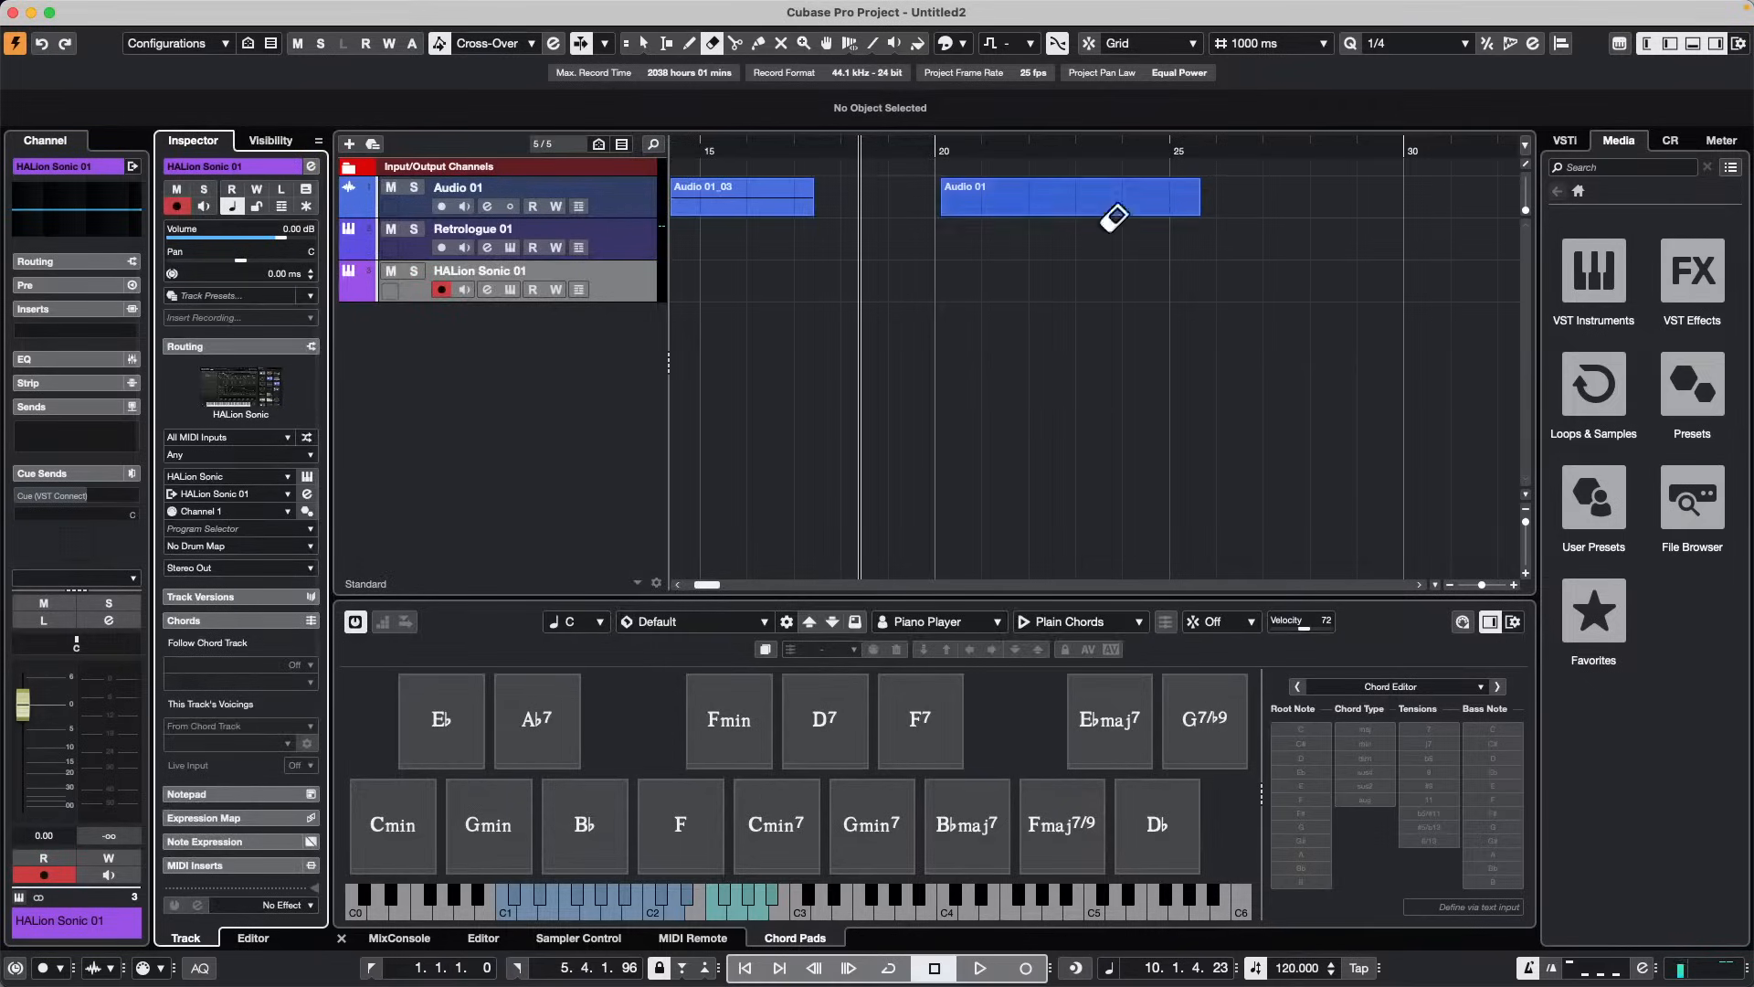
# Step: Browse Loops & Samples and open the Sequel Library content
pyautogui.click(1594, 388)
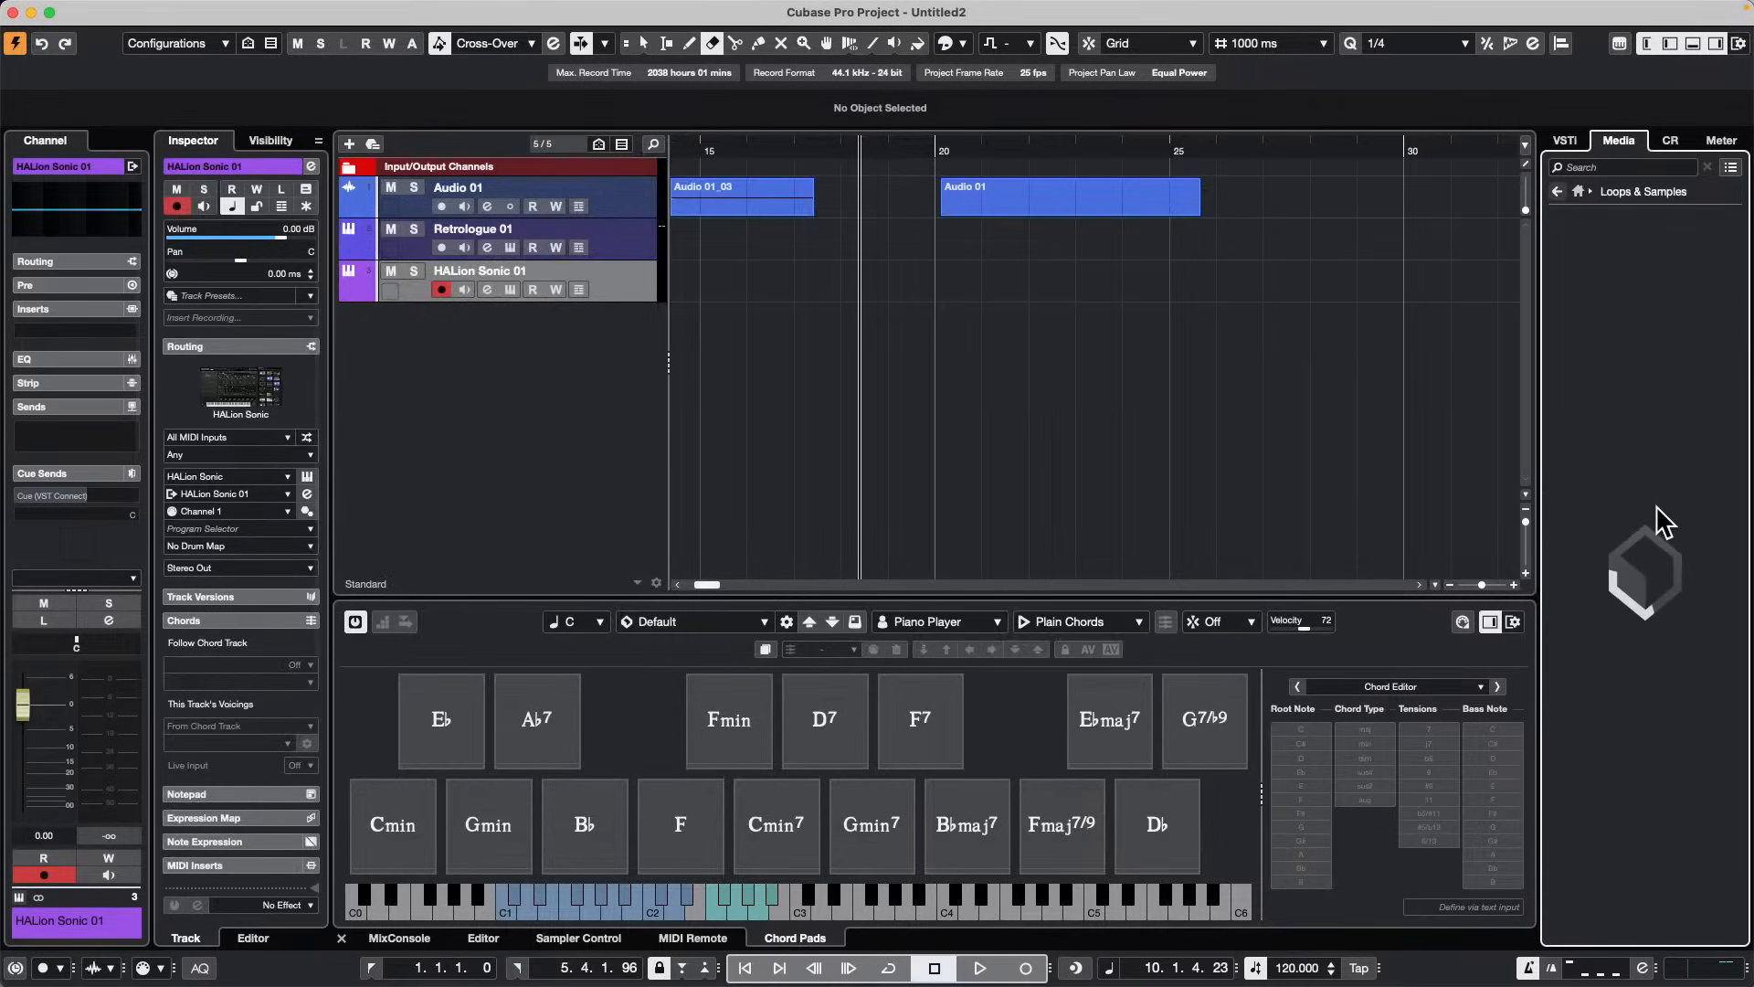
pyautogui.click(1714, 656)
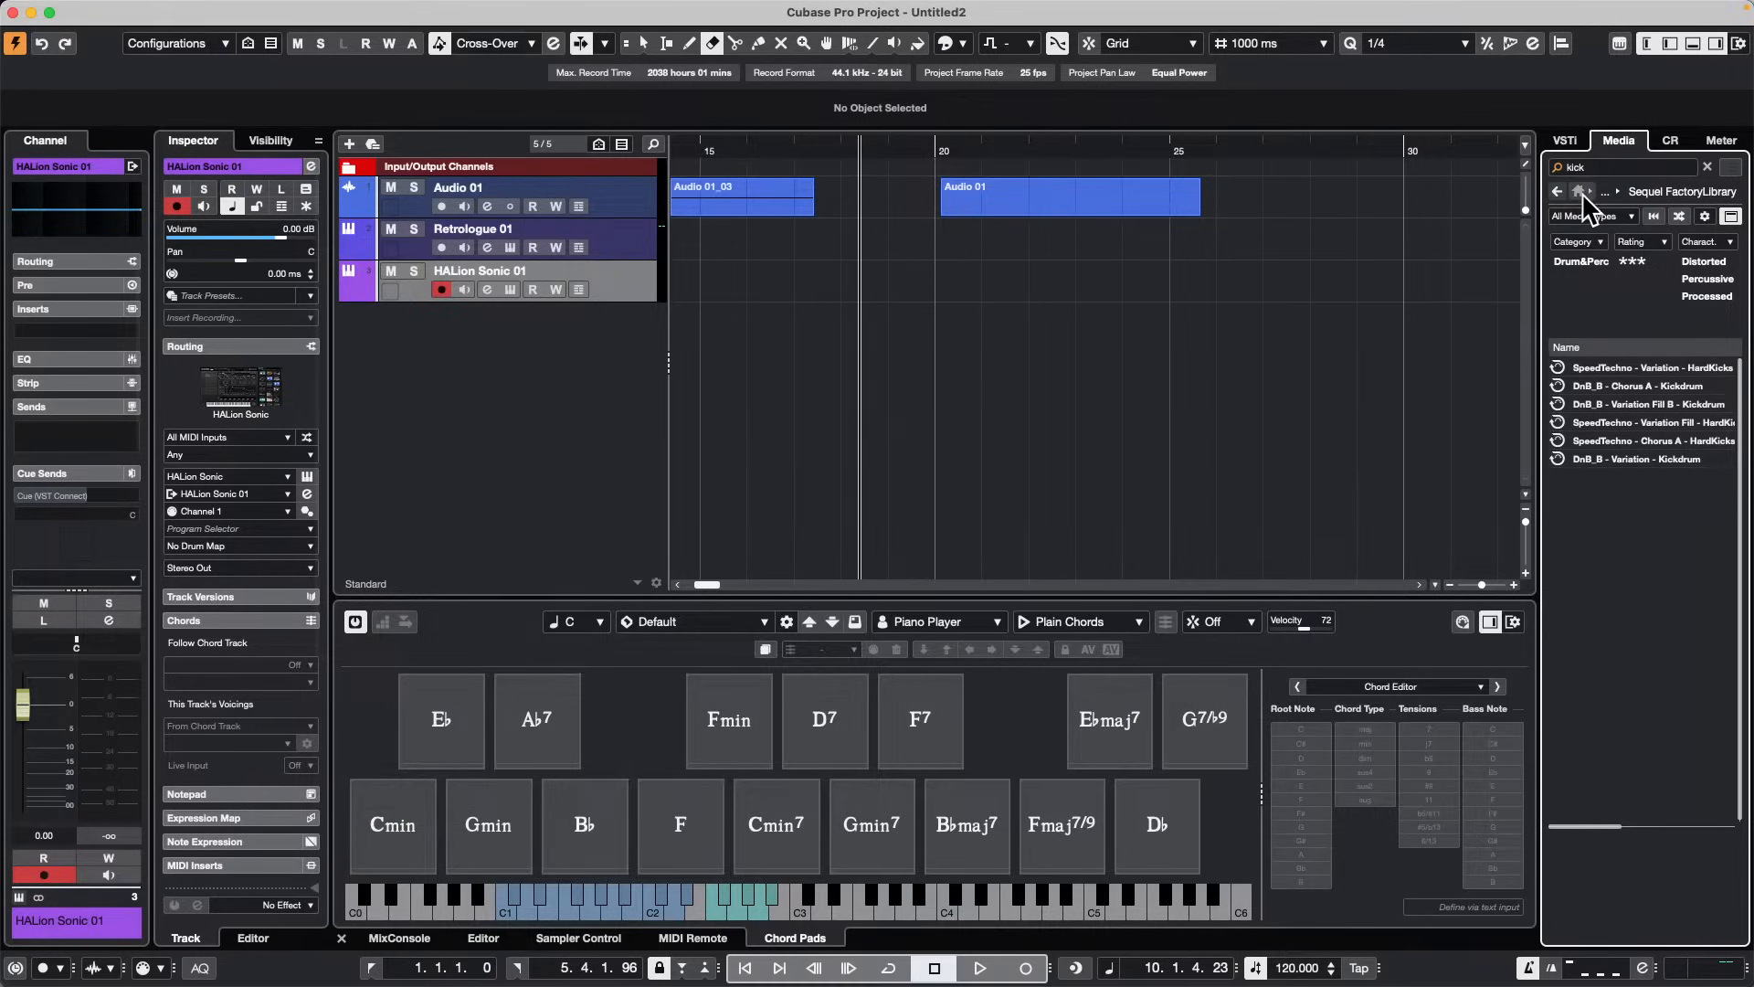
pyautogui.click(1558, 190)
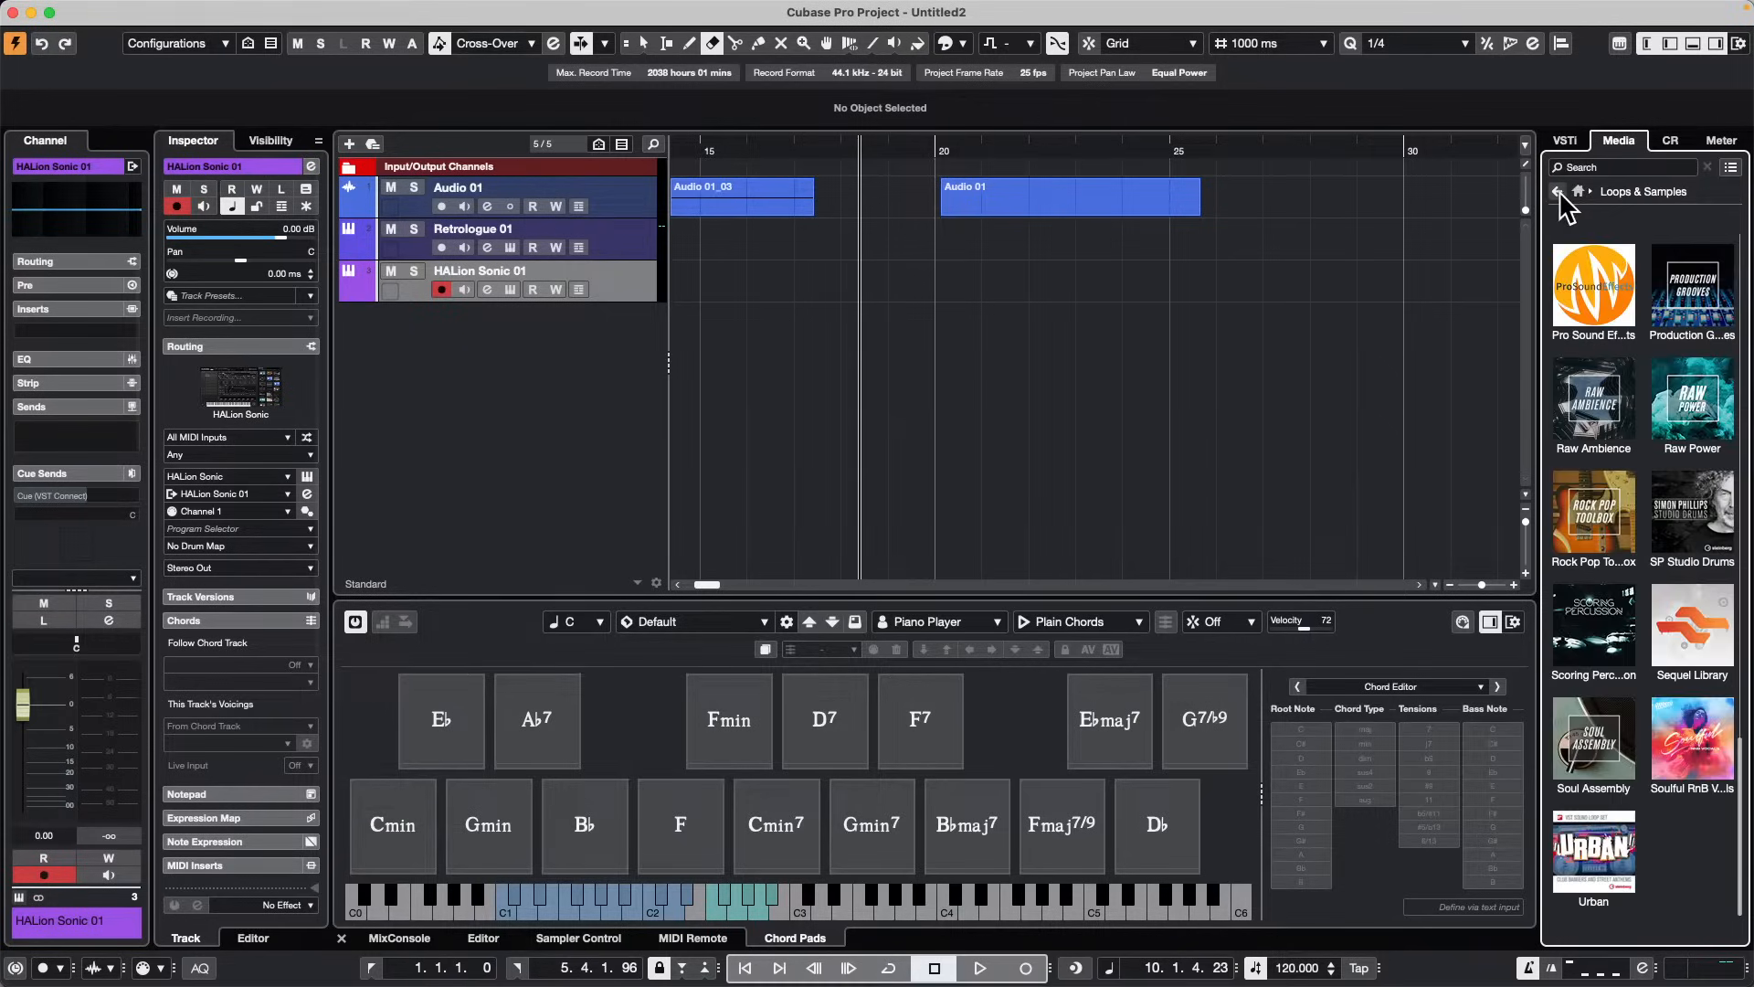
pyautogui.click(1692, 650)
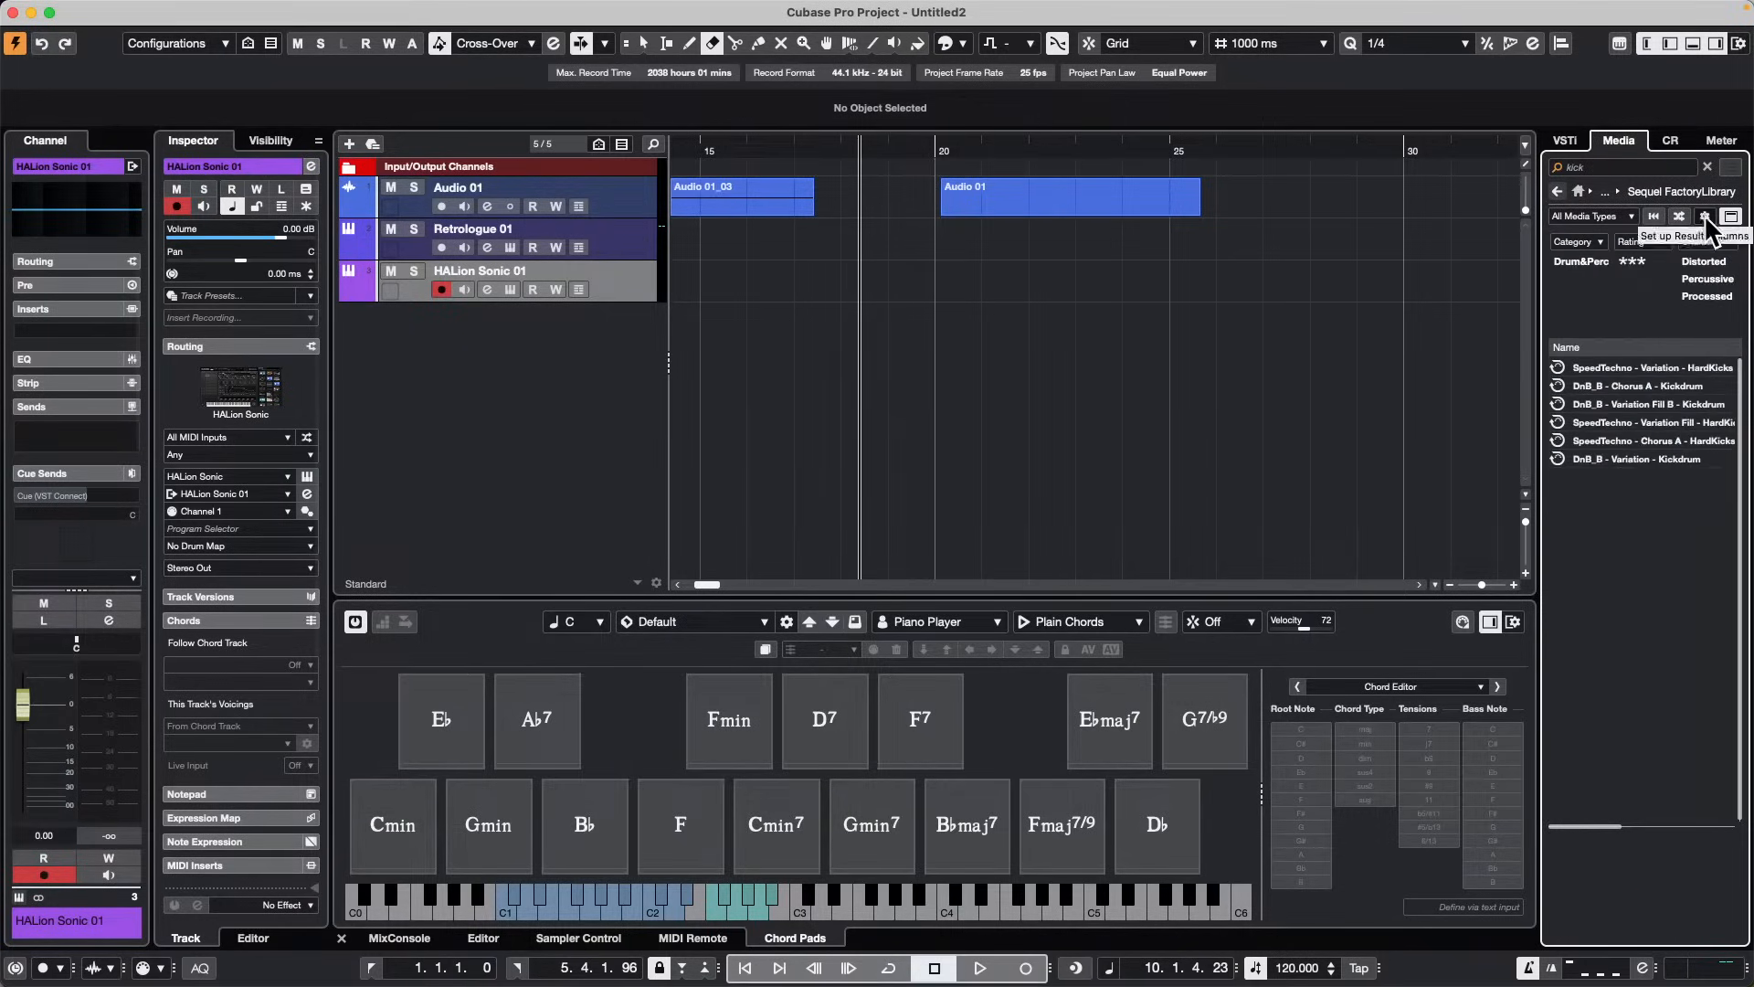
pyautogui.click(1580, 239)
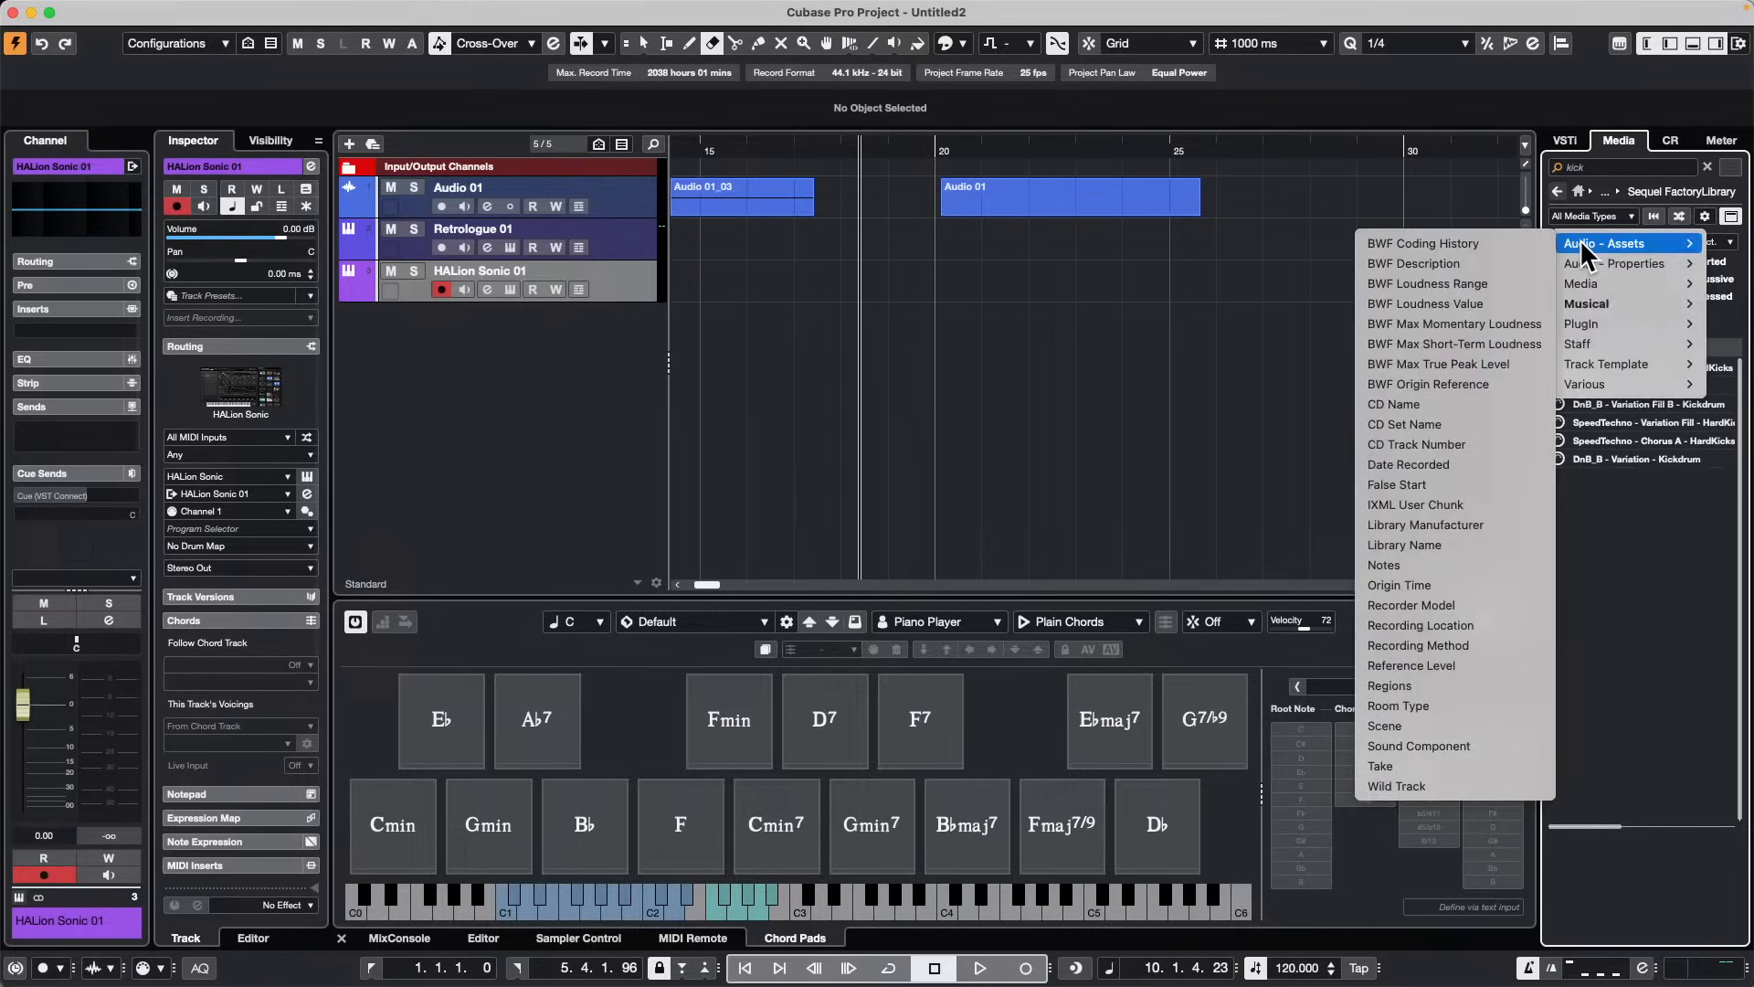
pyautogui.click(1648, 642)
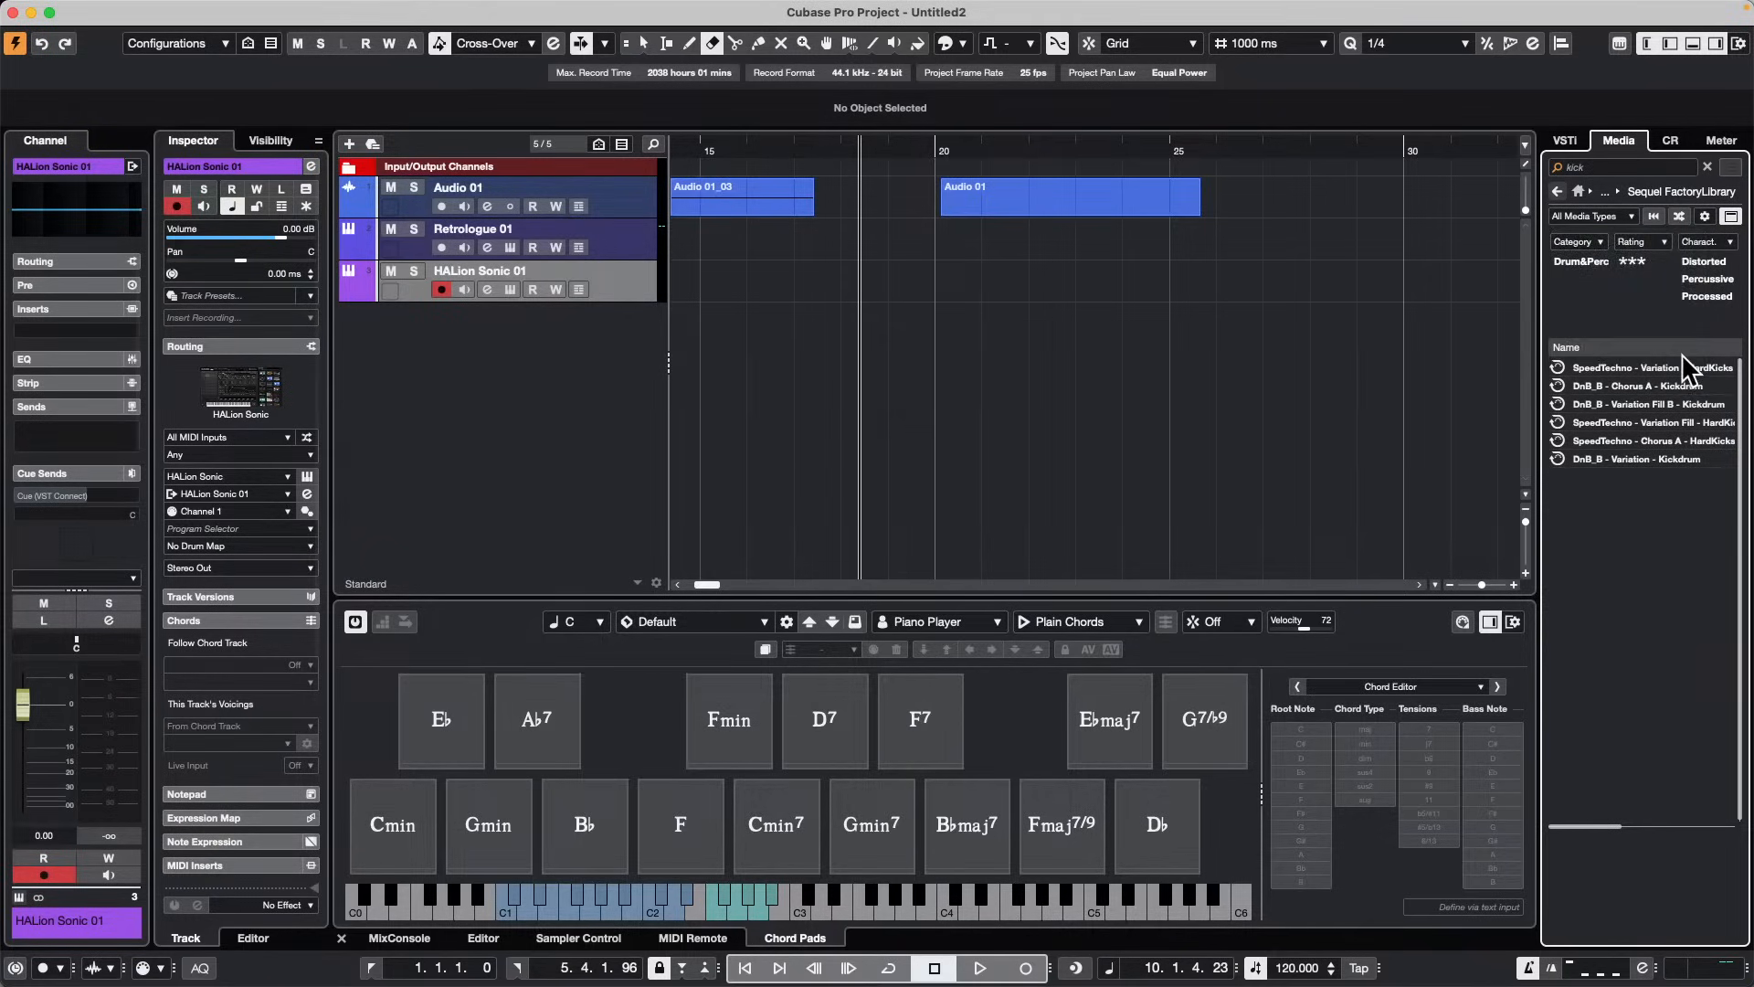
pyautogui.click(1730, 217)
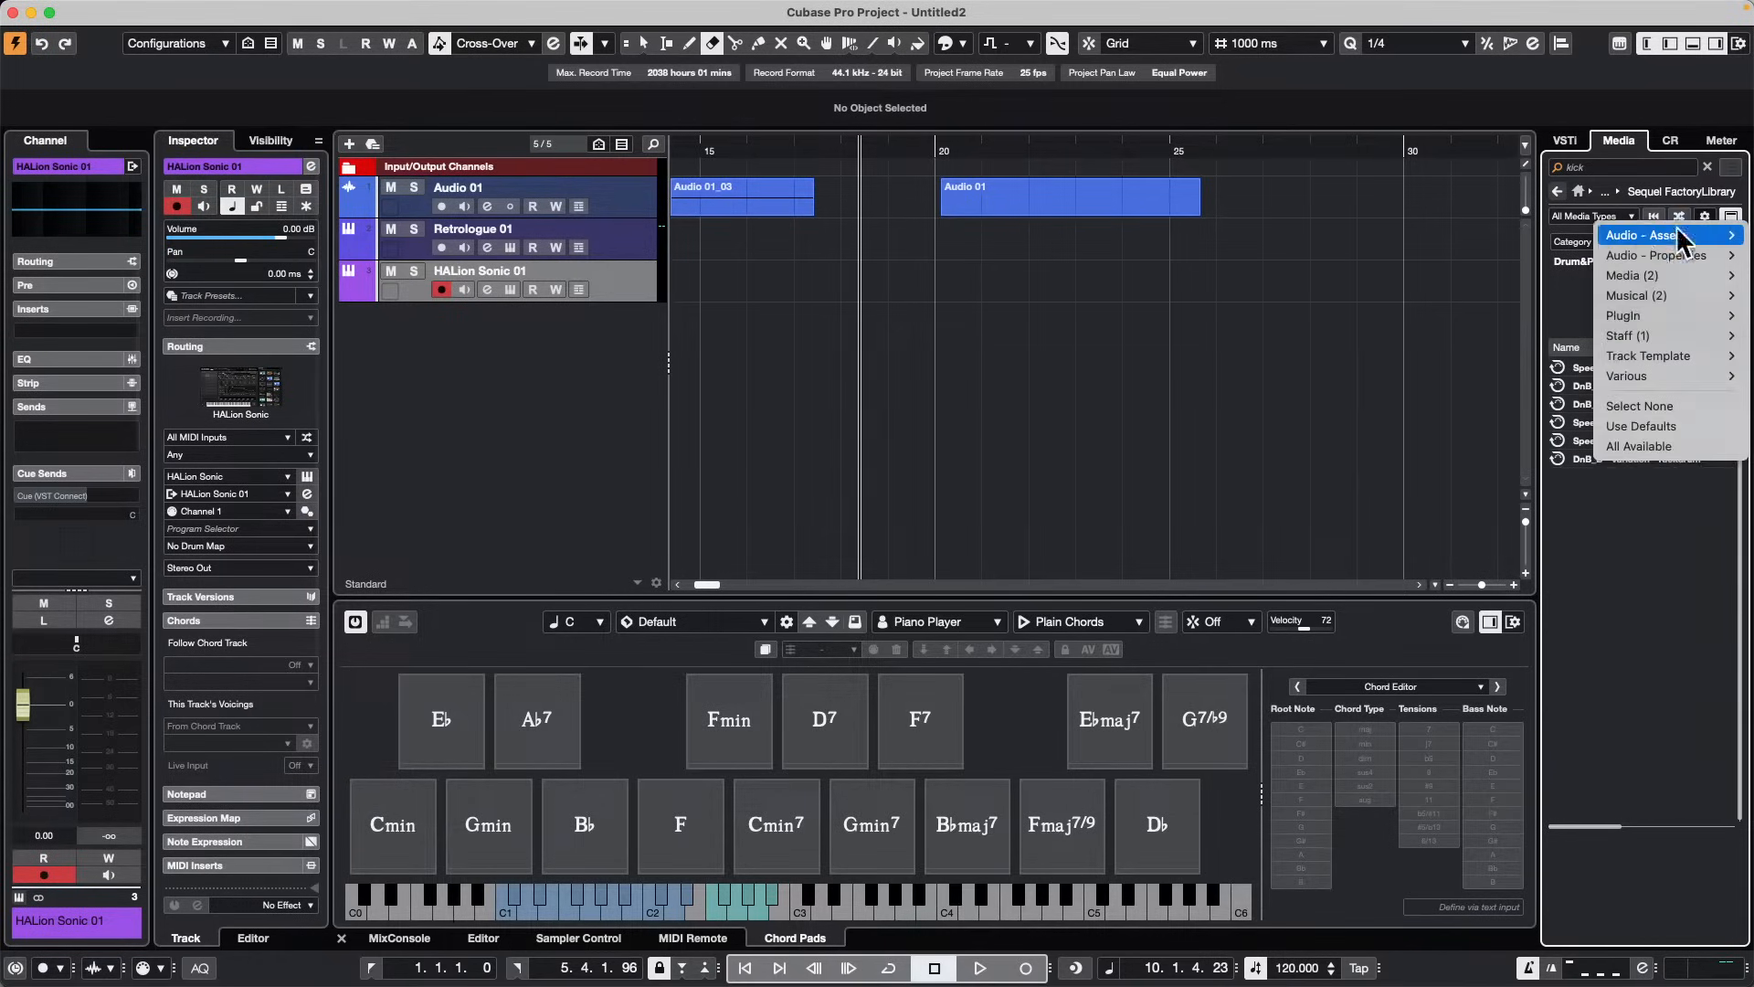
pyautogui.moveTo(1649, 235)
pyautogui.click(1643, 571)
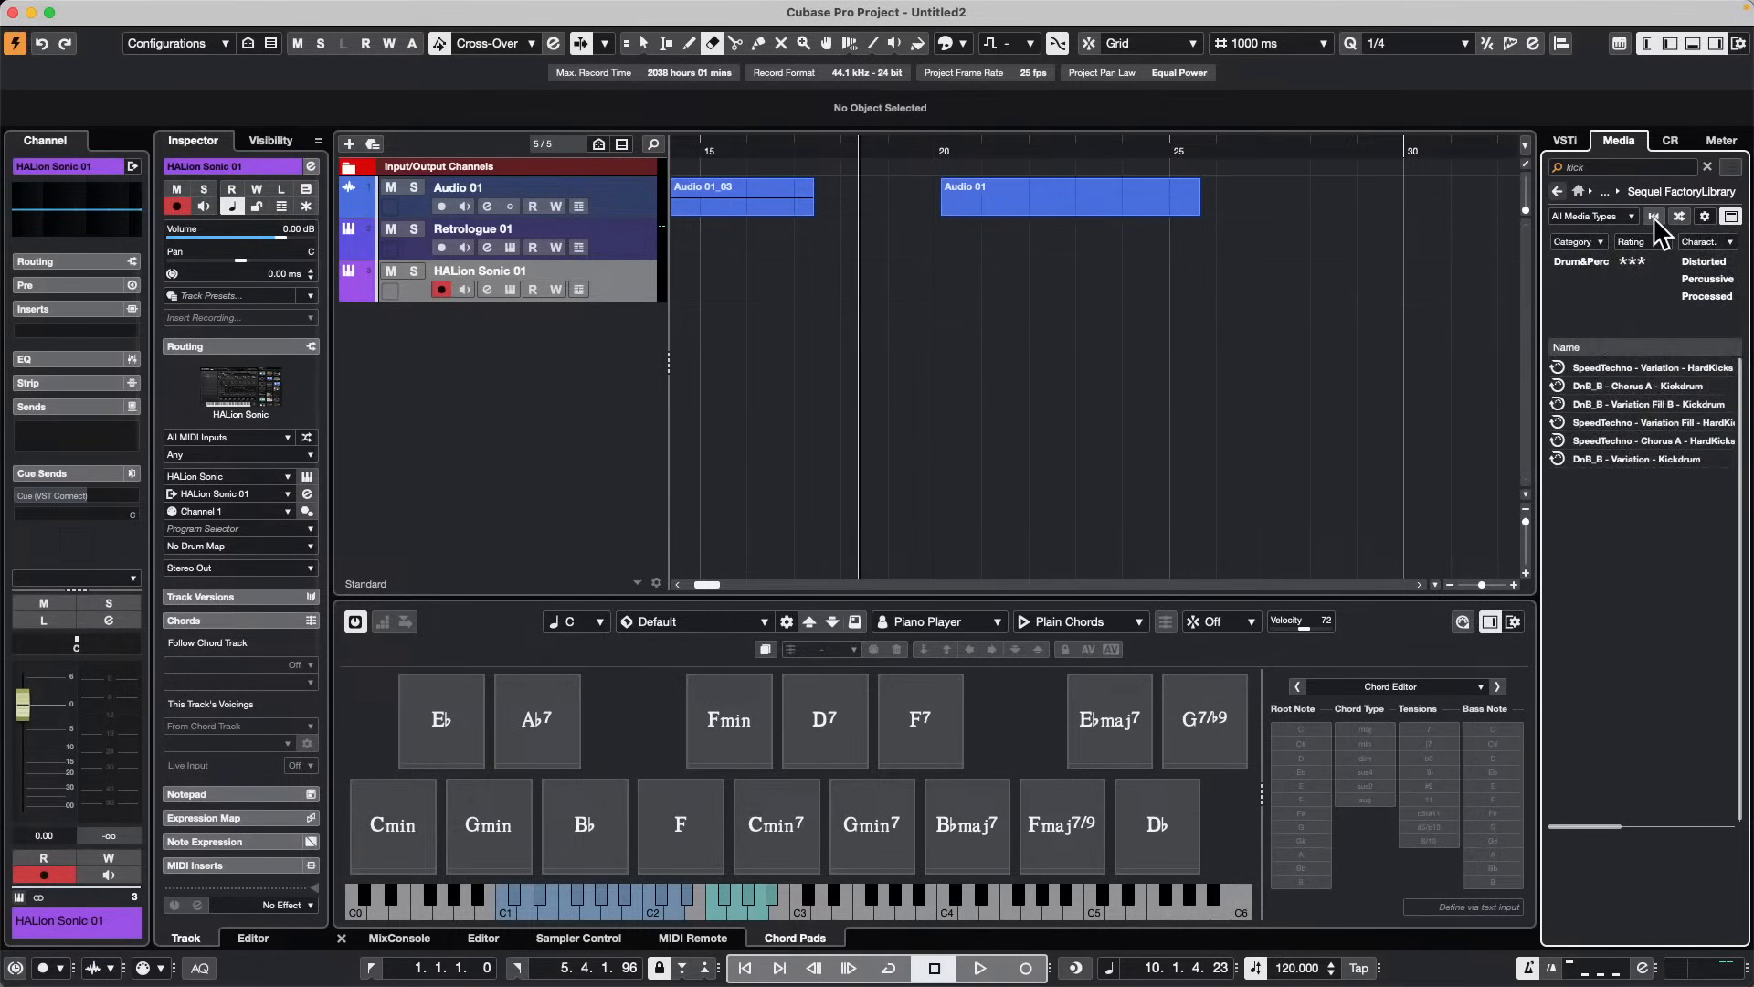
# Step: Reset the Sequel FactoryLibrary search and filters, and filter the loops by the Keyboard category
pyautogui.click(1653, 215)
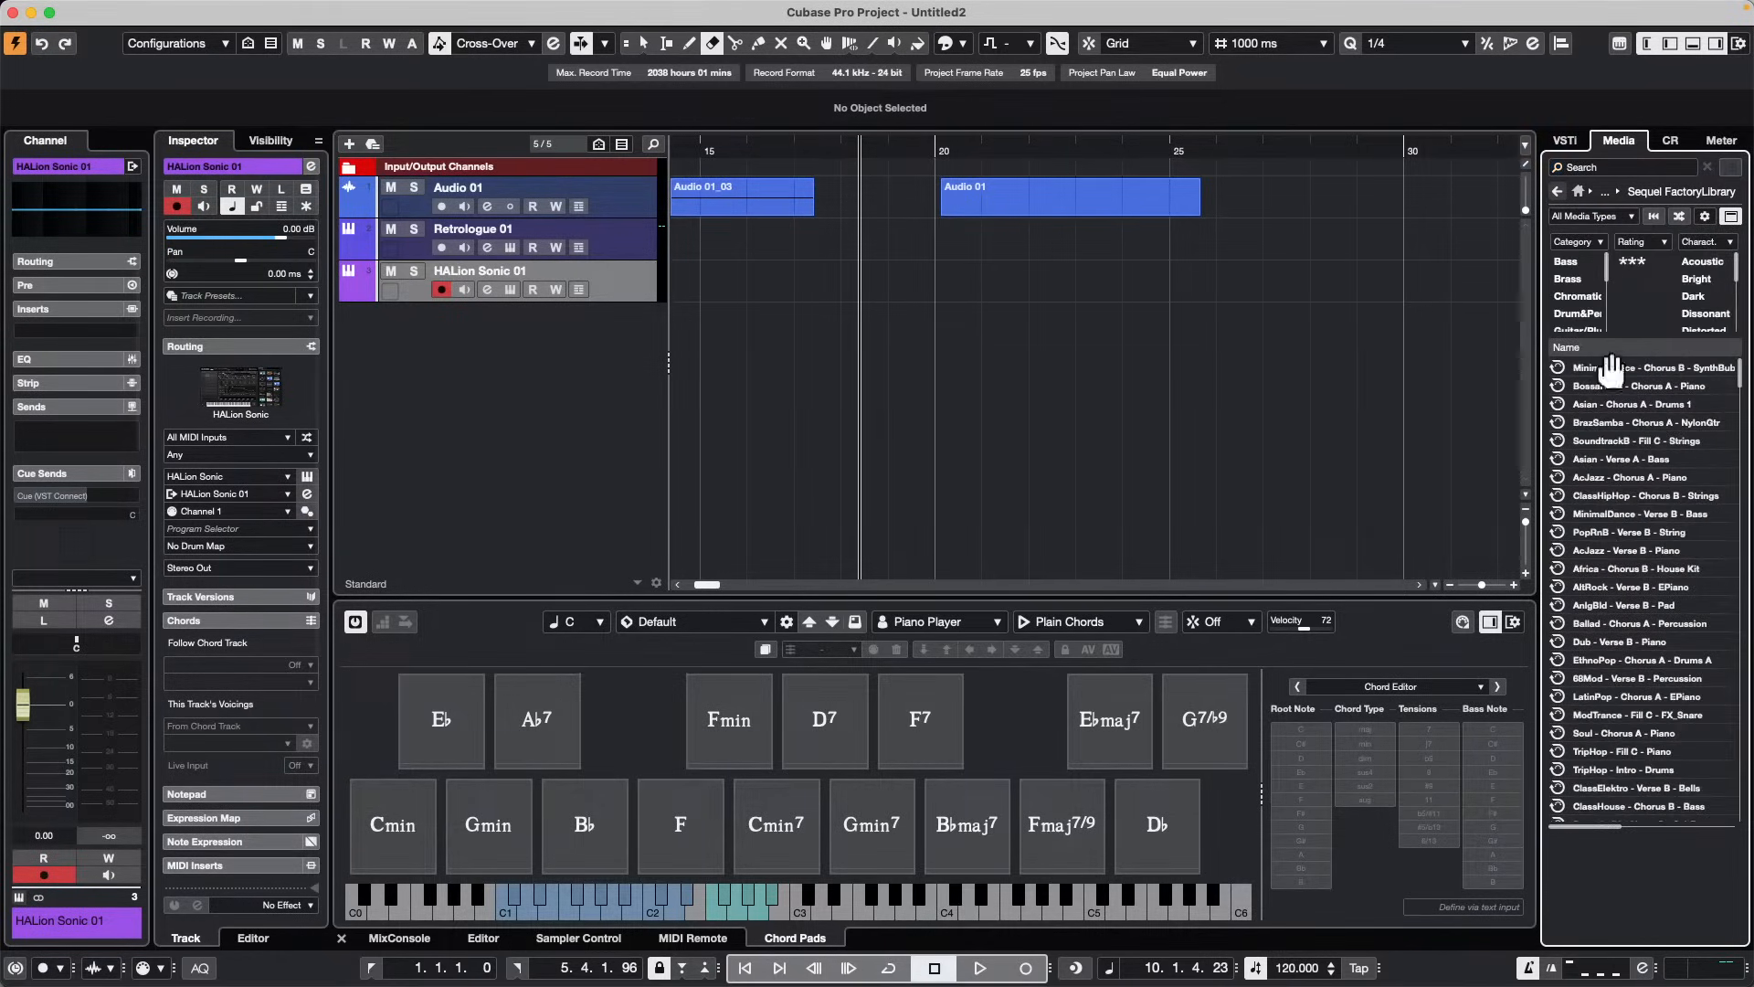
pyautogui.scroll(-3, 1596, 318)
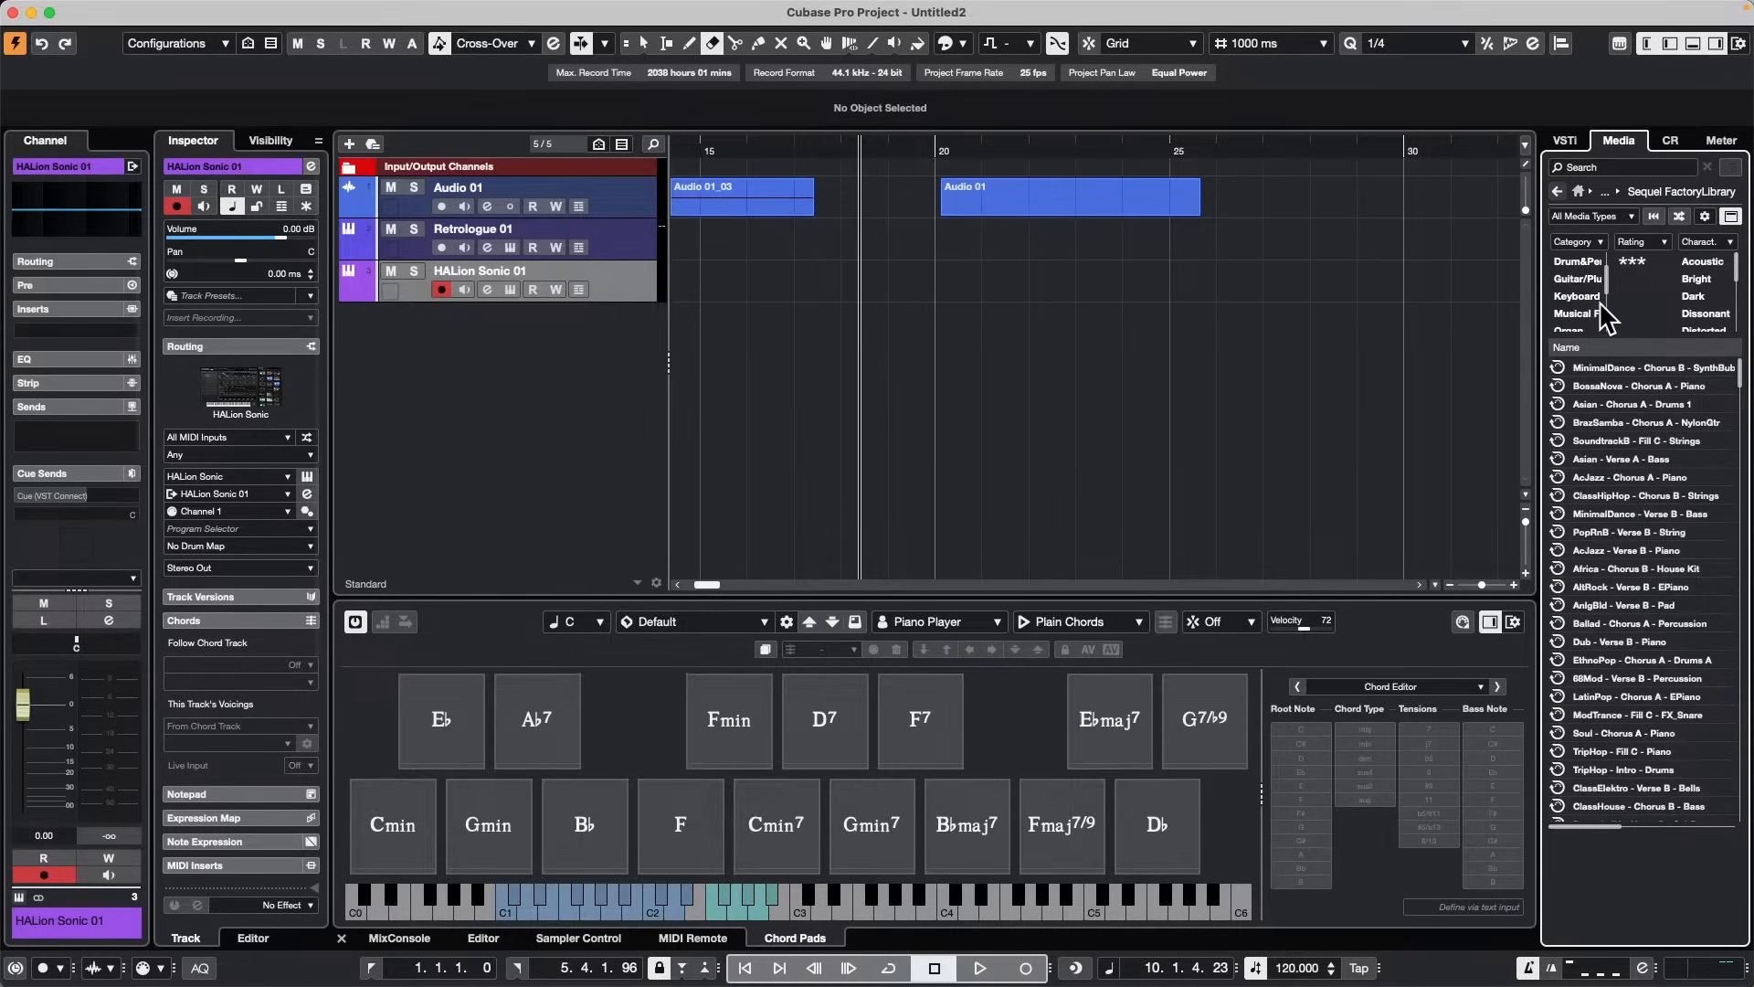
pyautogui.click(1578, 296)
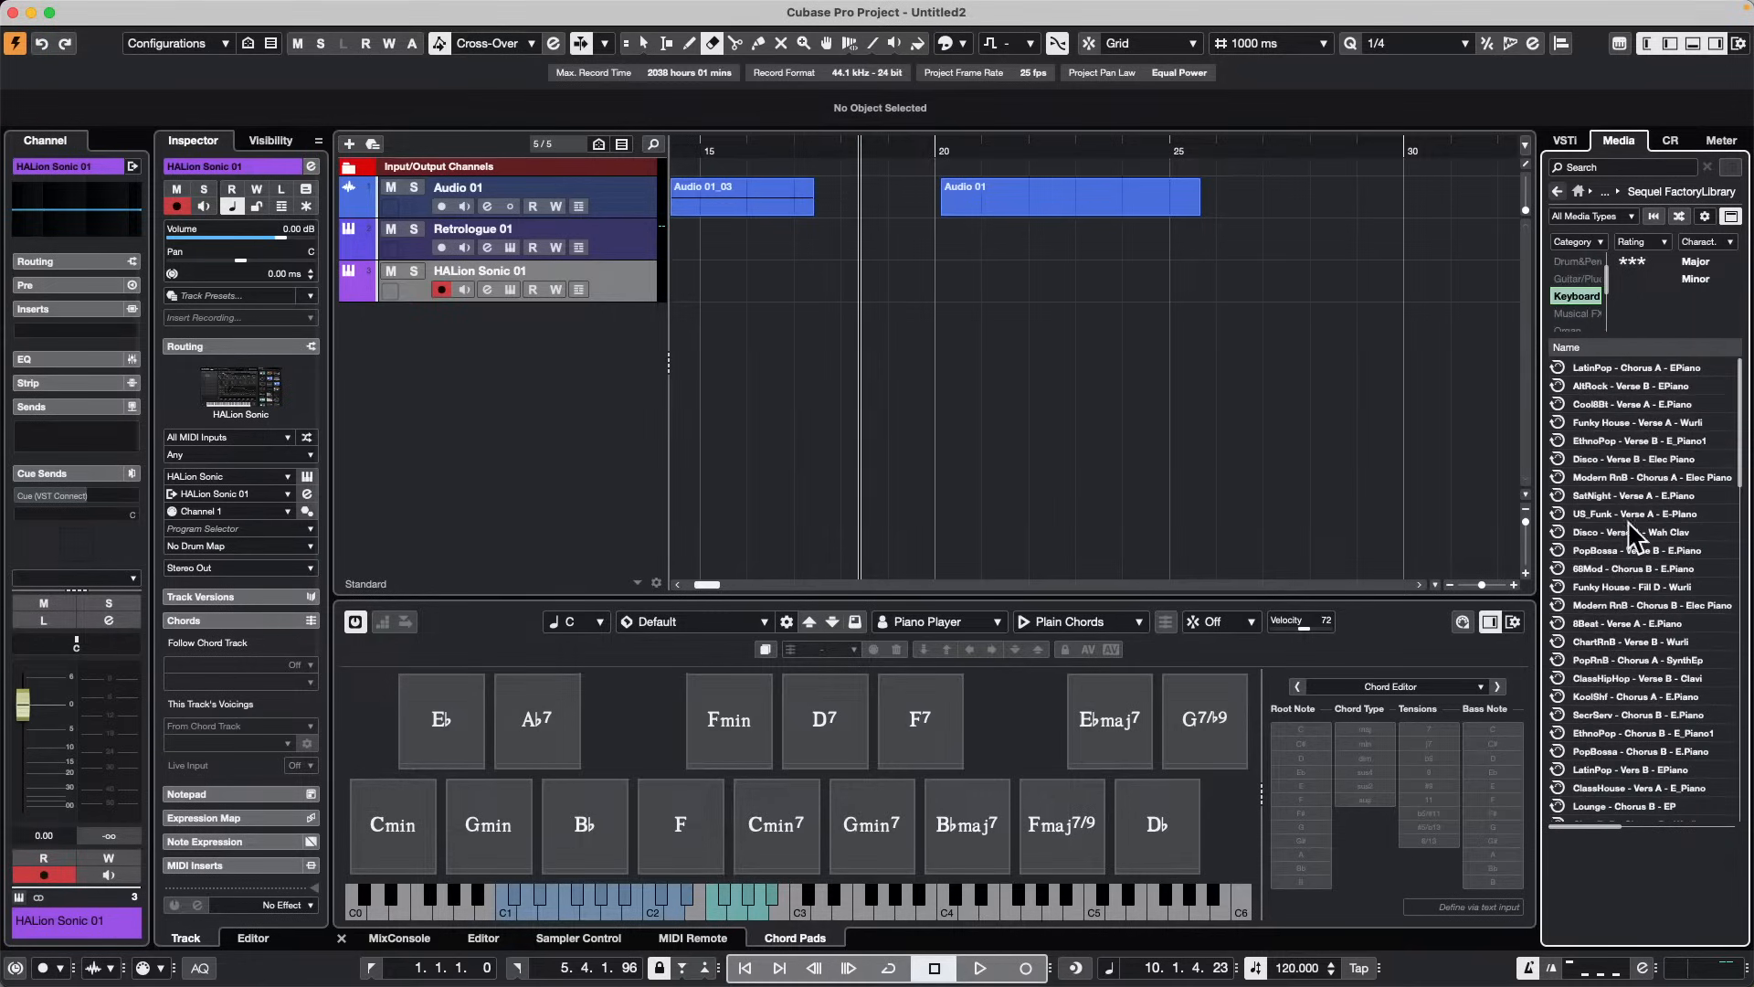
# Step: Place the ClassHipHop - Verse B - Clavi loop on a new track below HALion Sonic 01, starting at about 19 seconds
pyautogui.click(1641, 678)
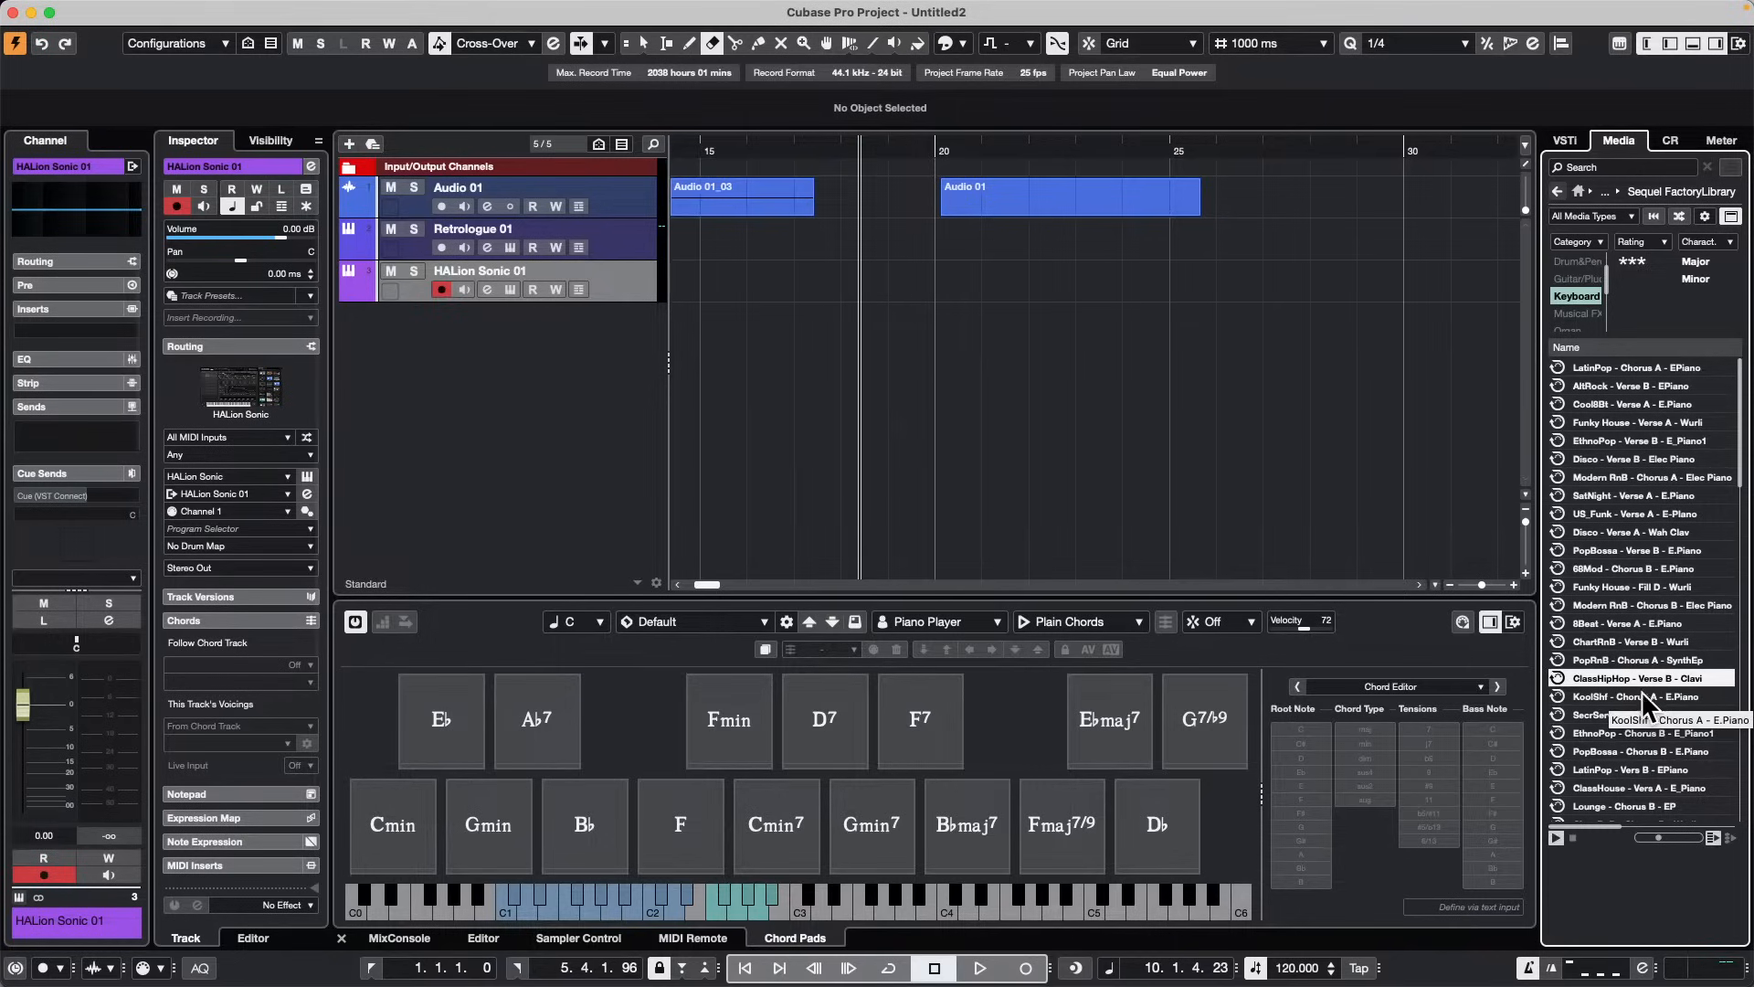
pyautogui.moveTo(1647, 672); pyautogui.dragTo(877, 319)
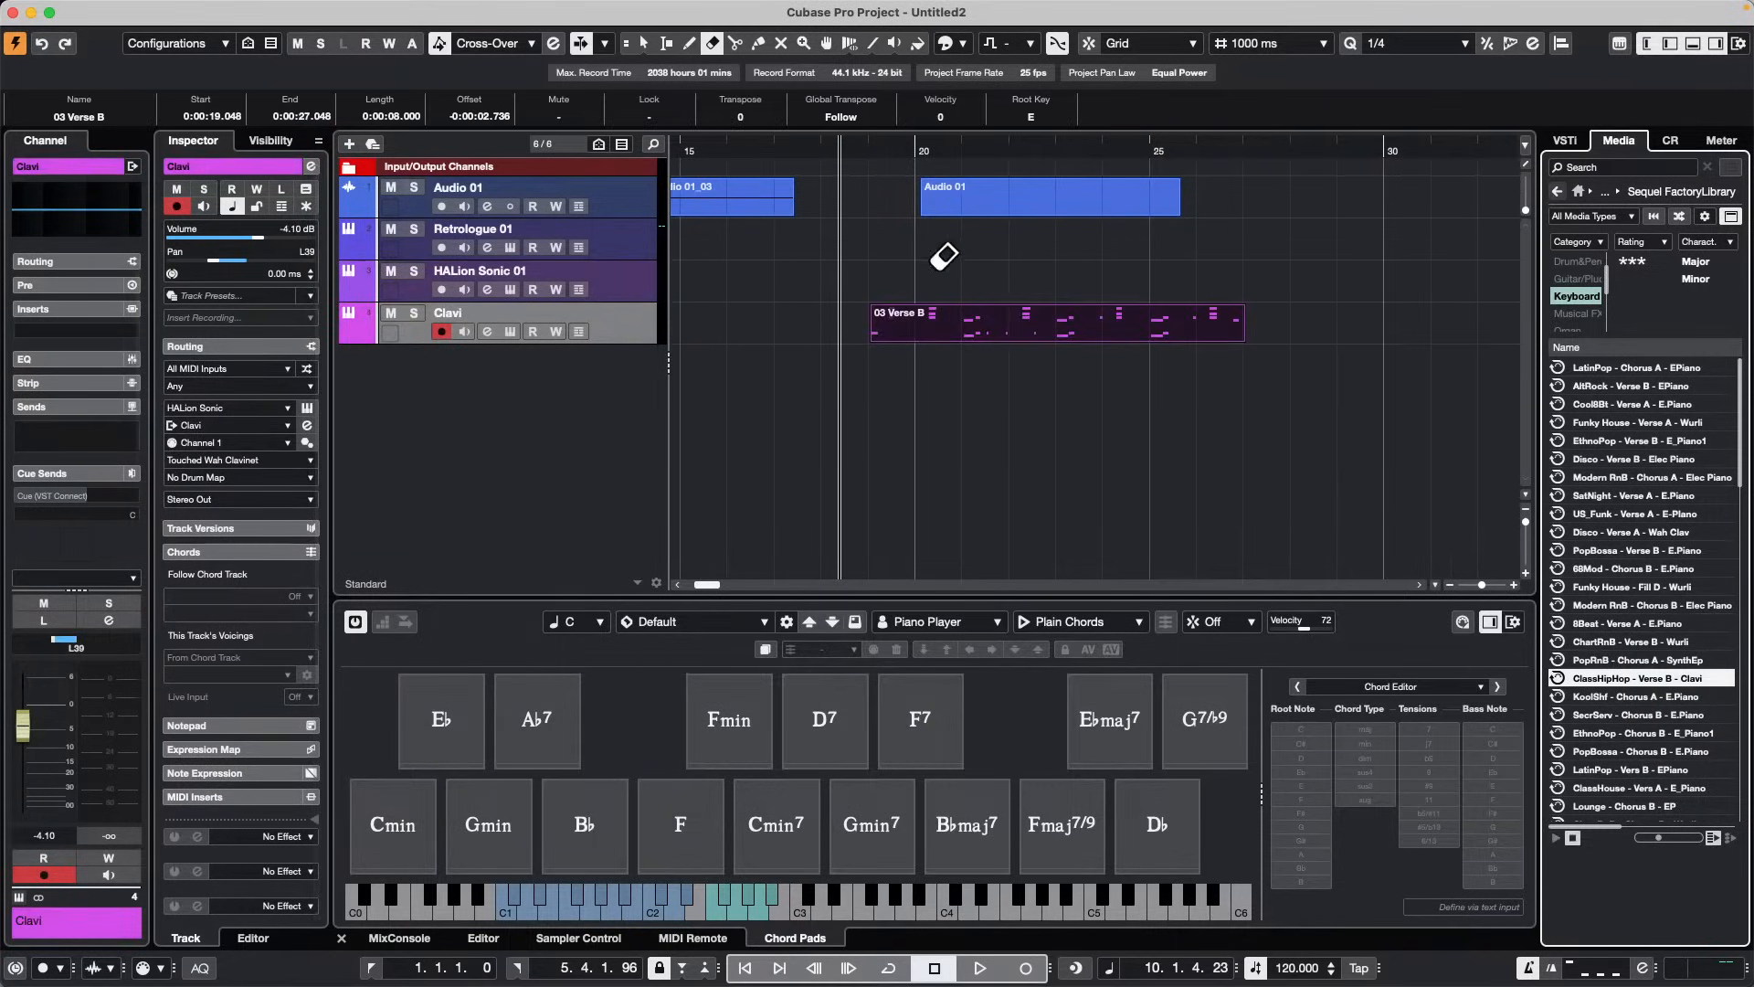
# Step: Add a Chord track directly below the HALion Sonic 01 track
pyautogui.press('1')
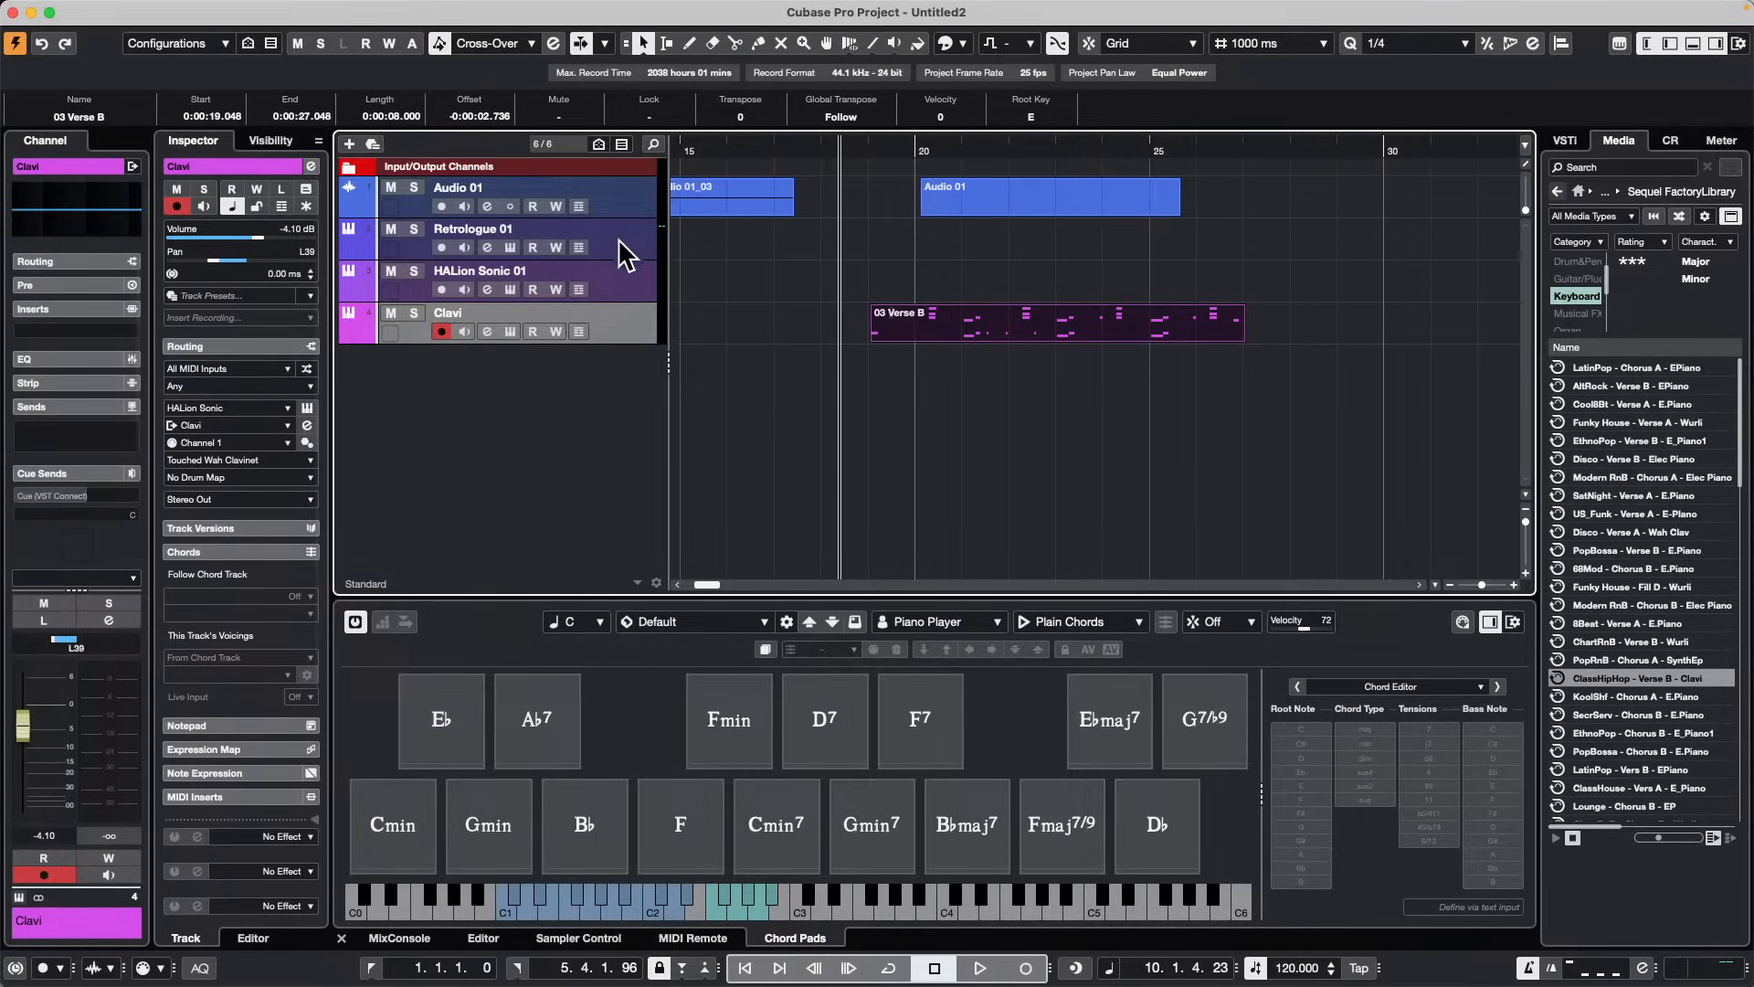
pyautogui.click(620, 276)
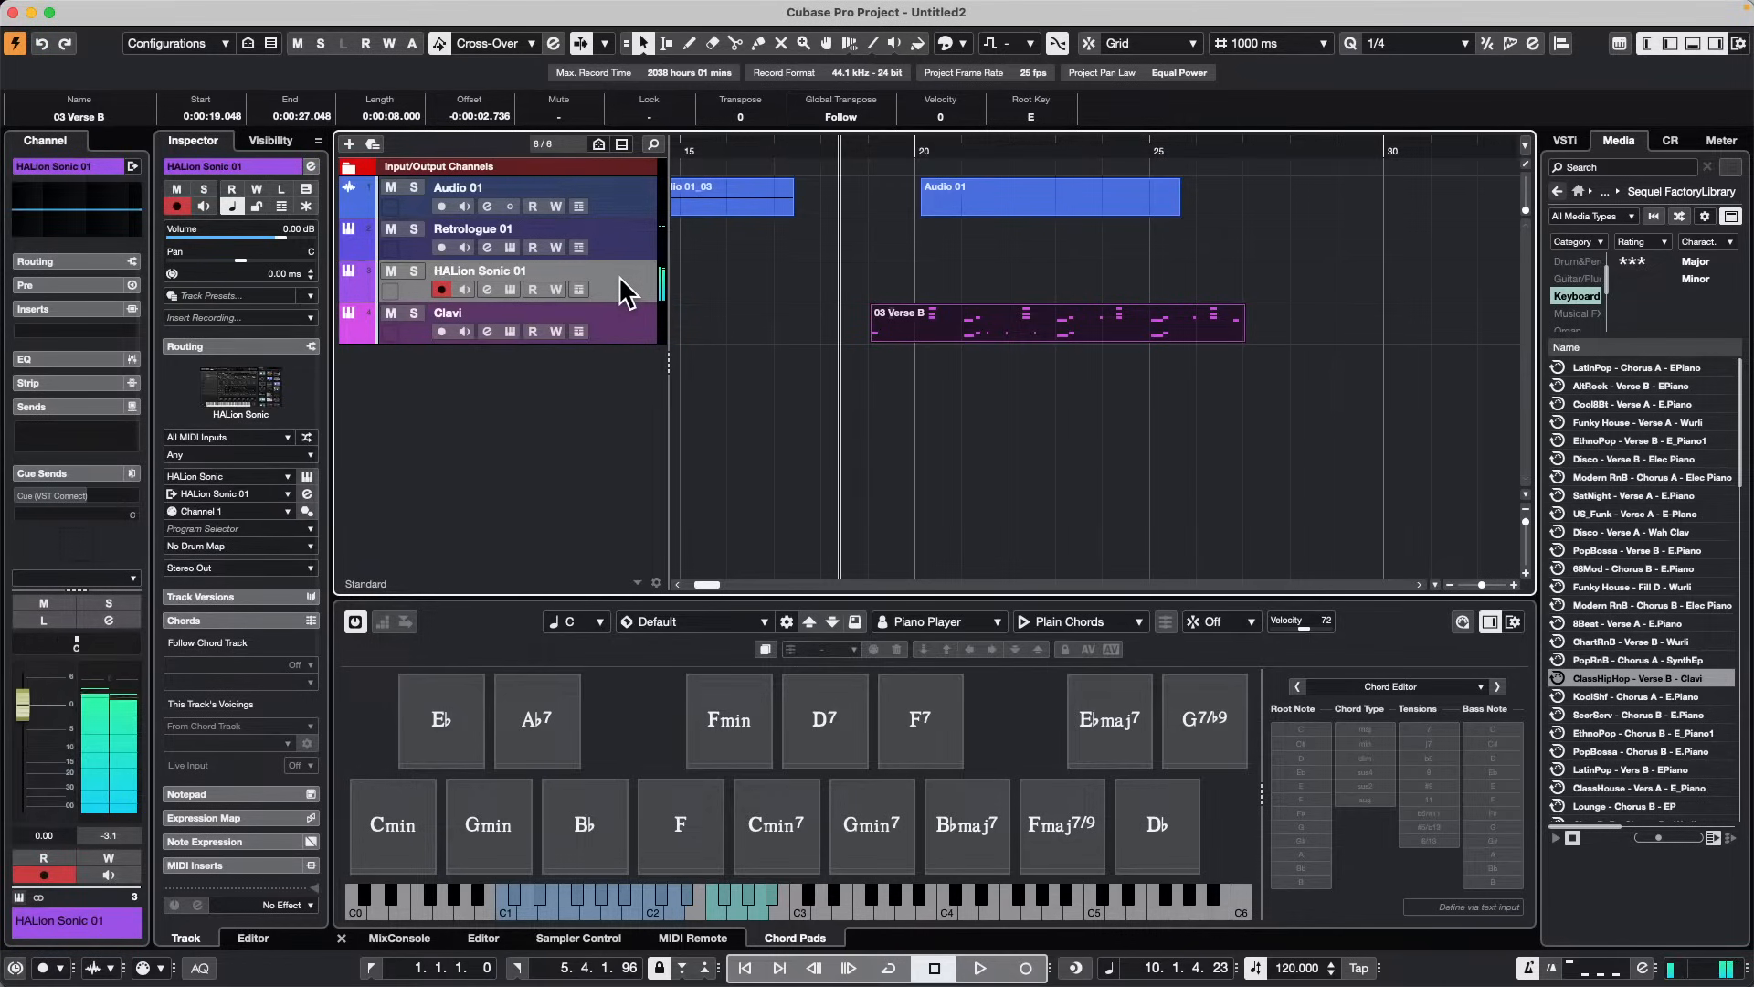
pyautogui.rightClick(616, 292)
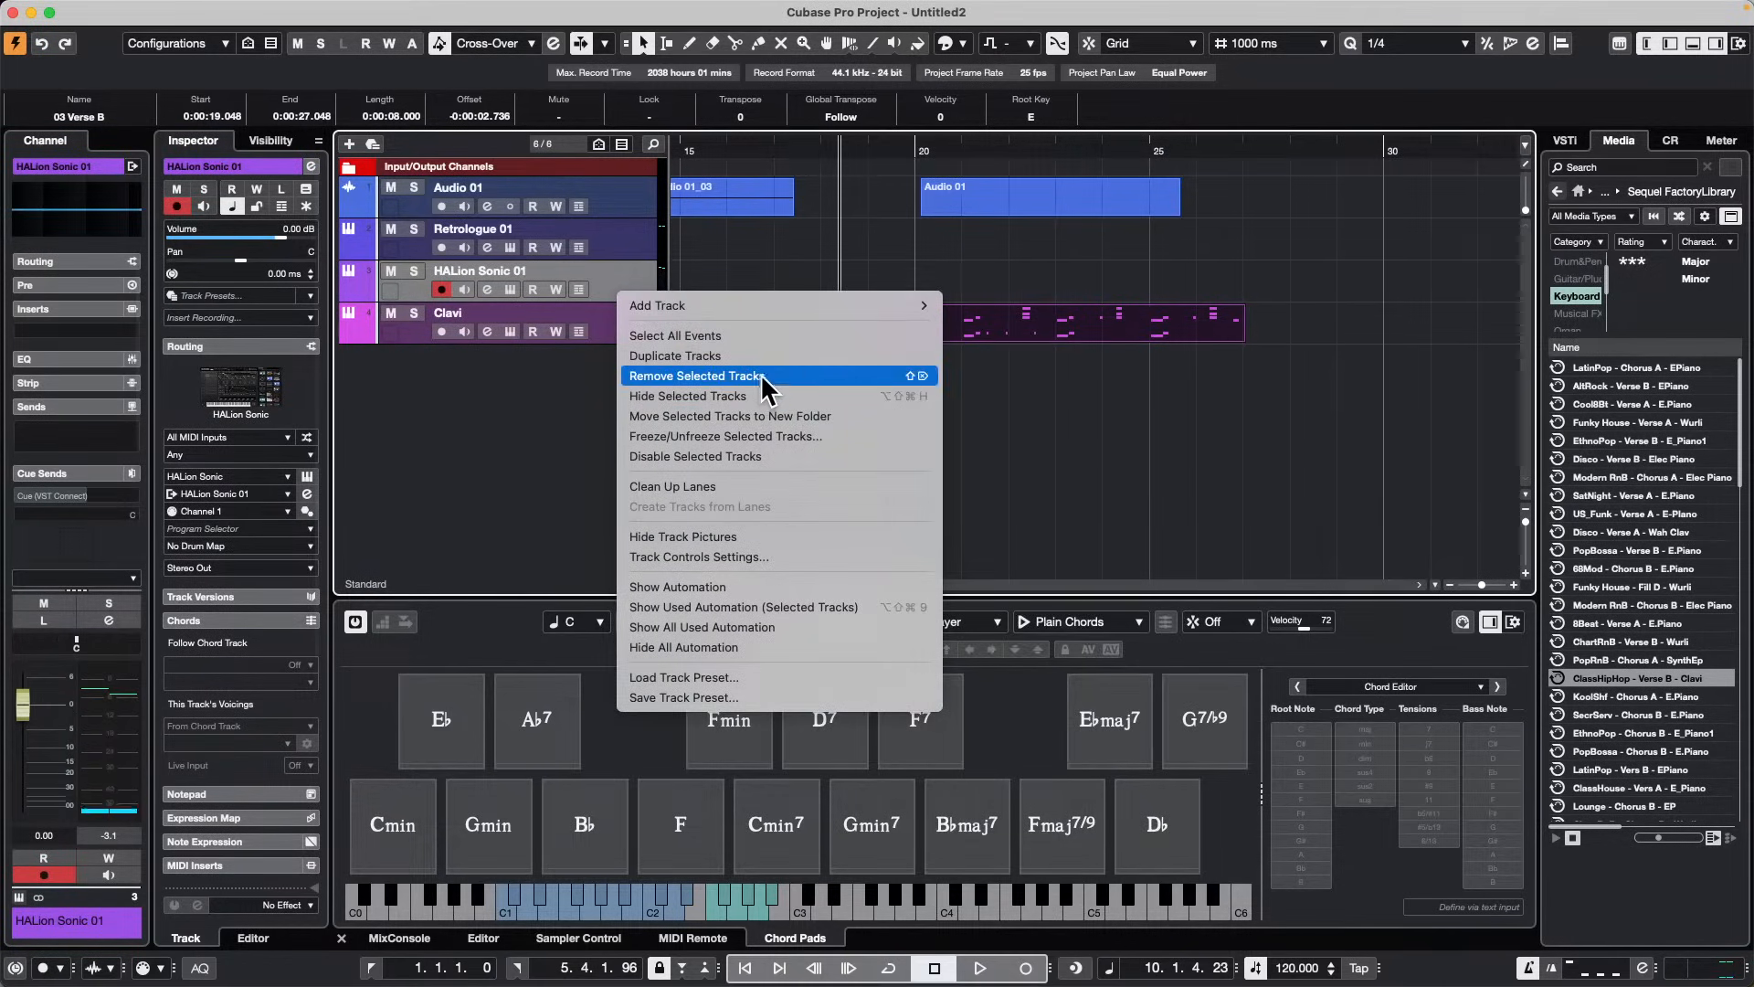
pyautogui.moveTo(797, 302)
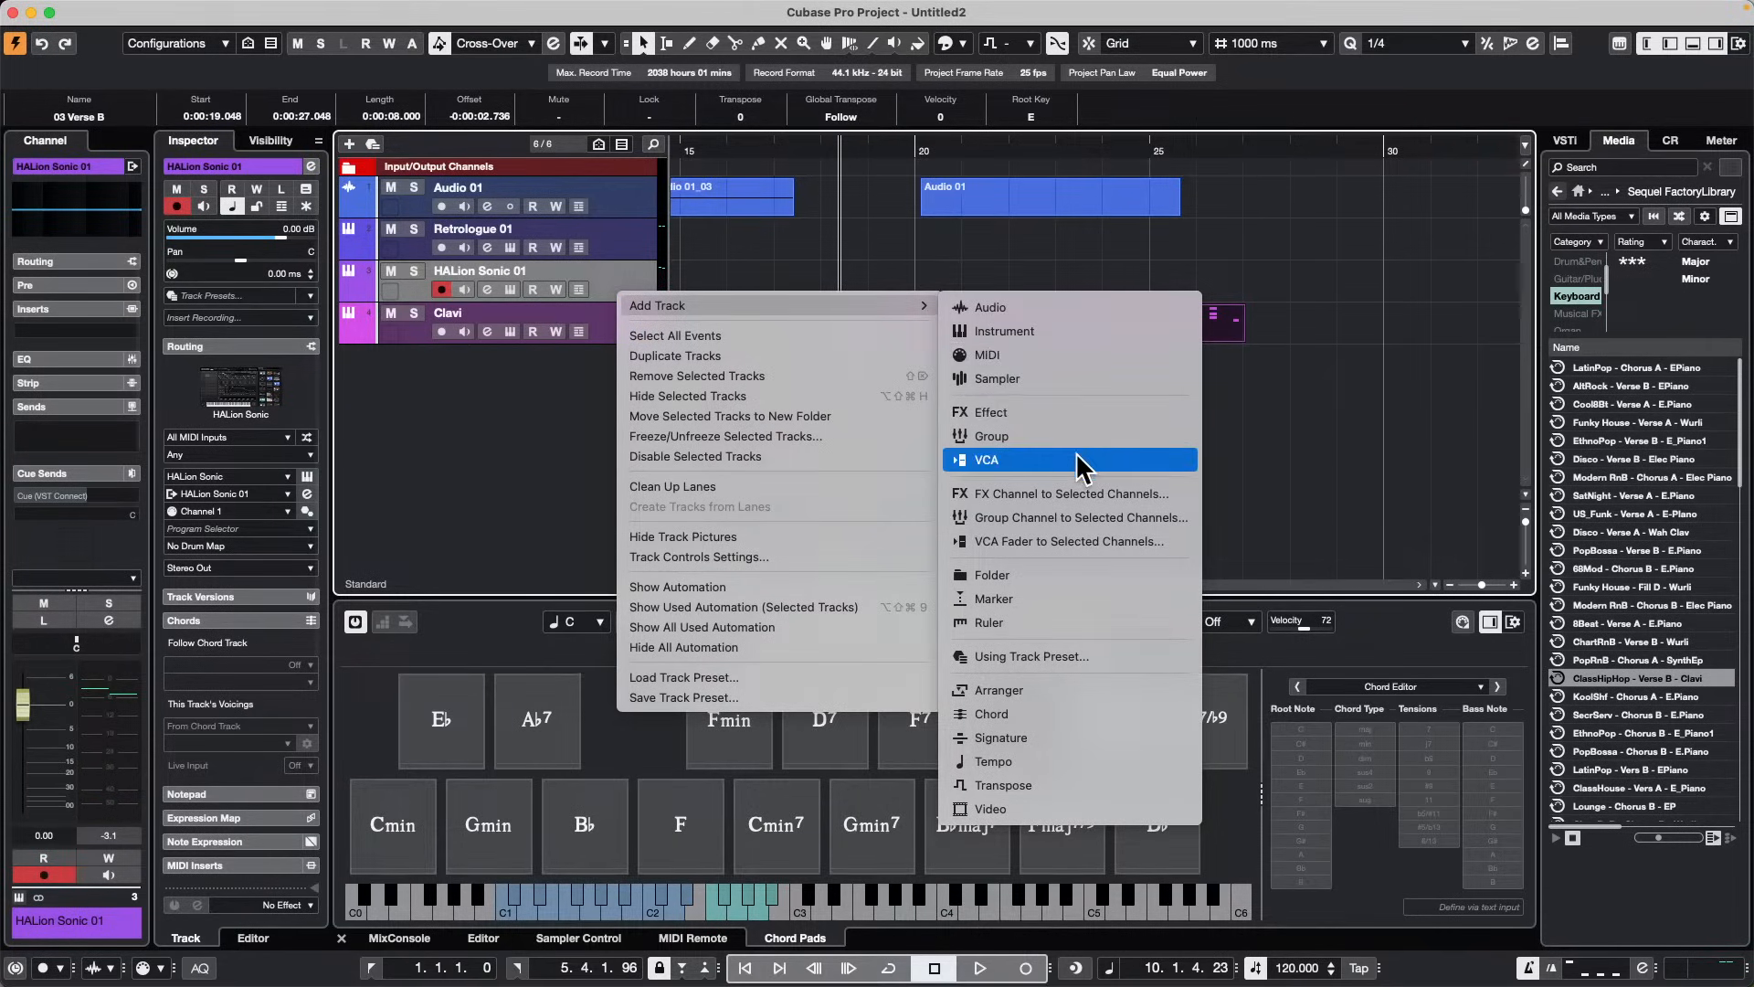
pyautogui.click(1133, 716)
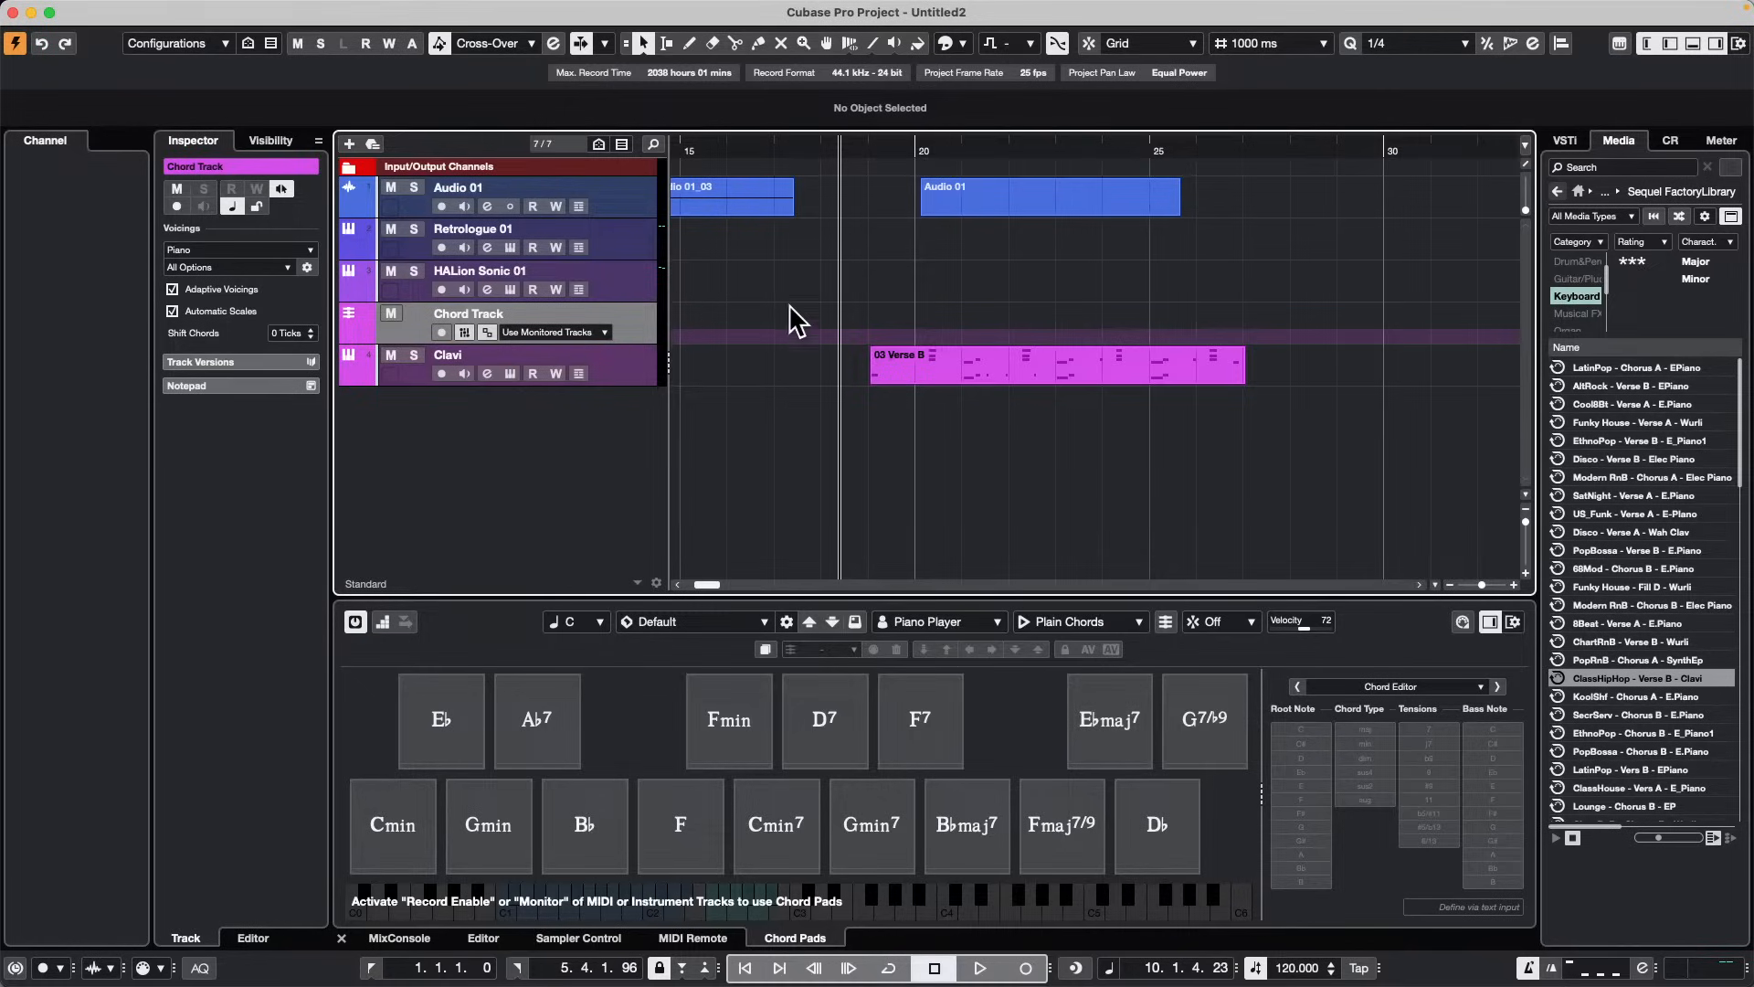
# Step: Enable chord pad step input and enter Cmin, F, Gmin7, Cmin7, D7, Cmin and Cmin on the Chord Track
pyautogui.click(382, 621)
pyautogui.click(419, 830)
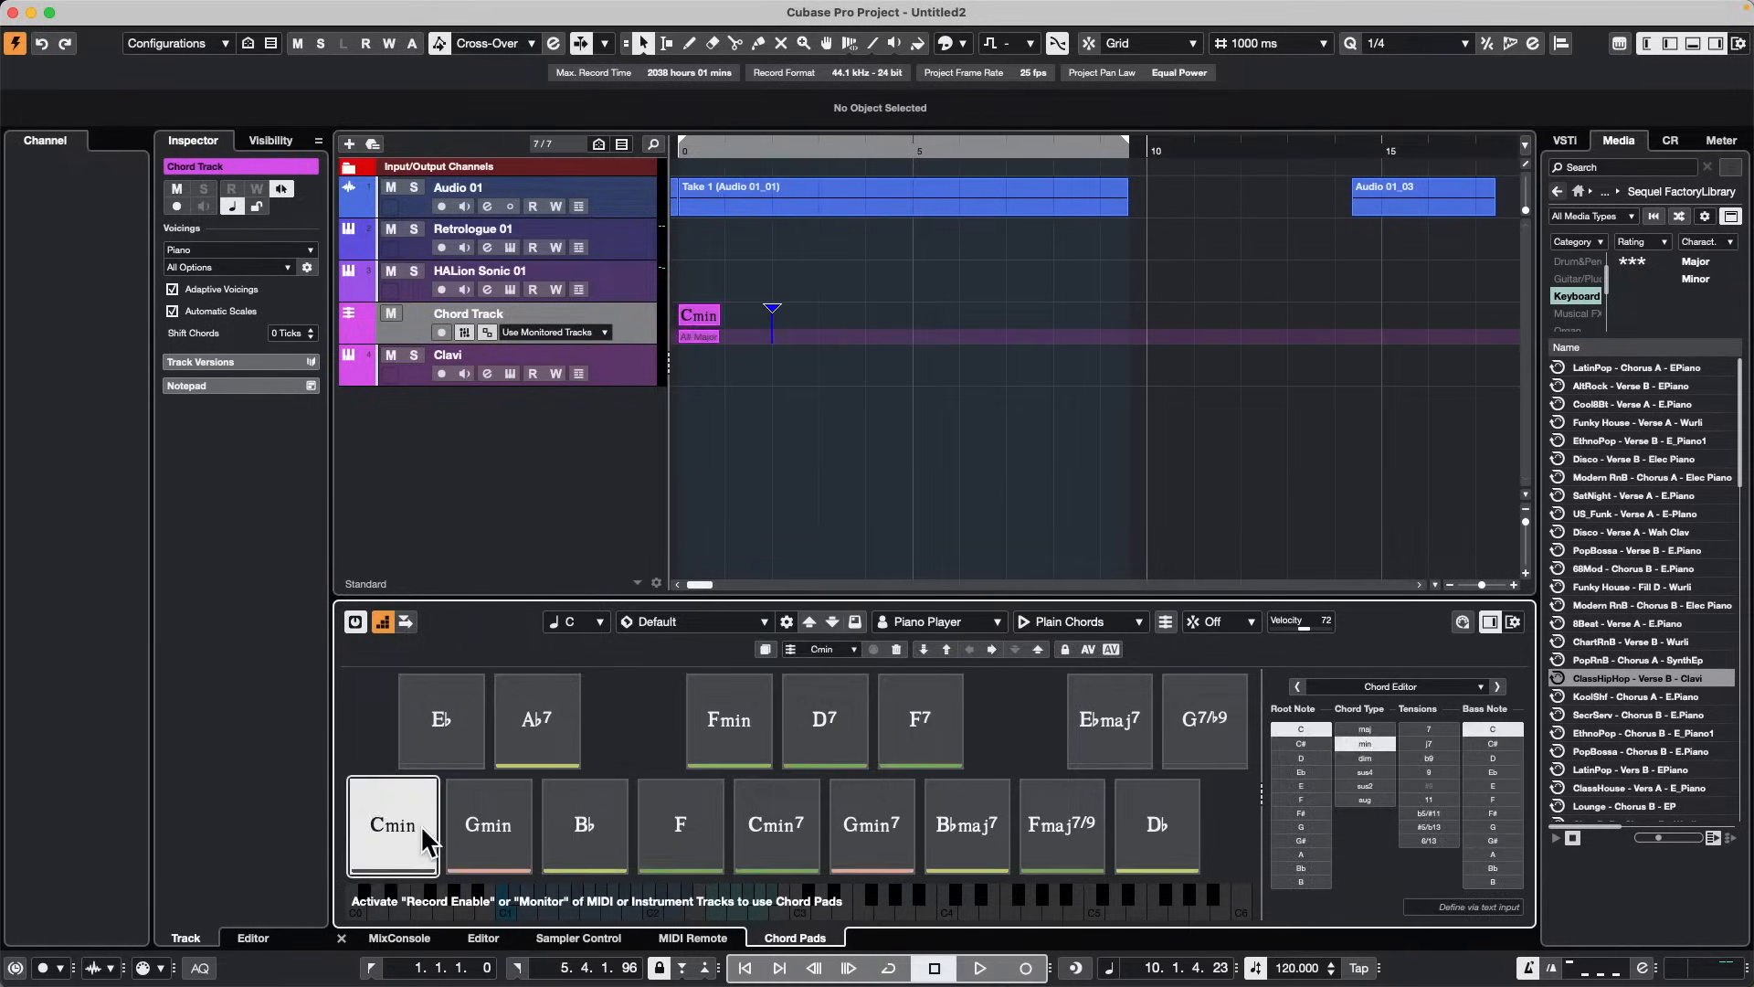
pyautogui.click(683, 830)
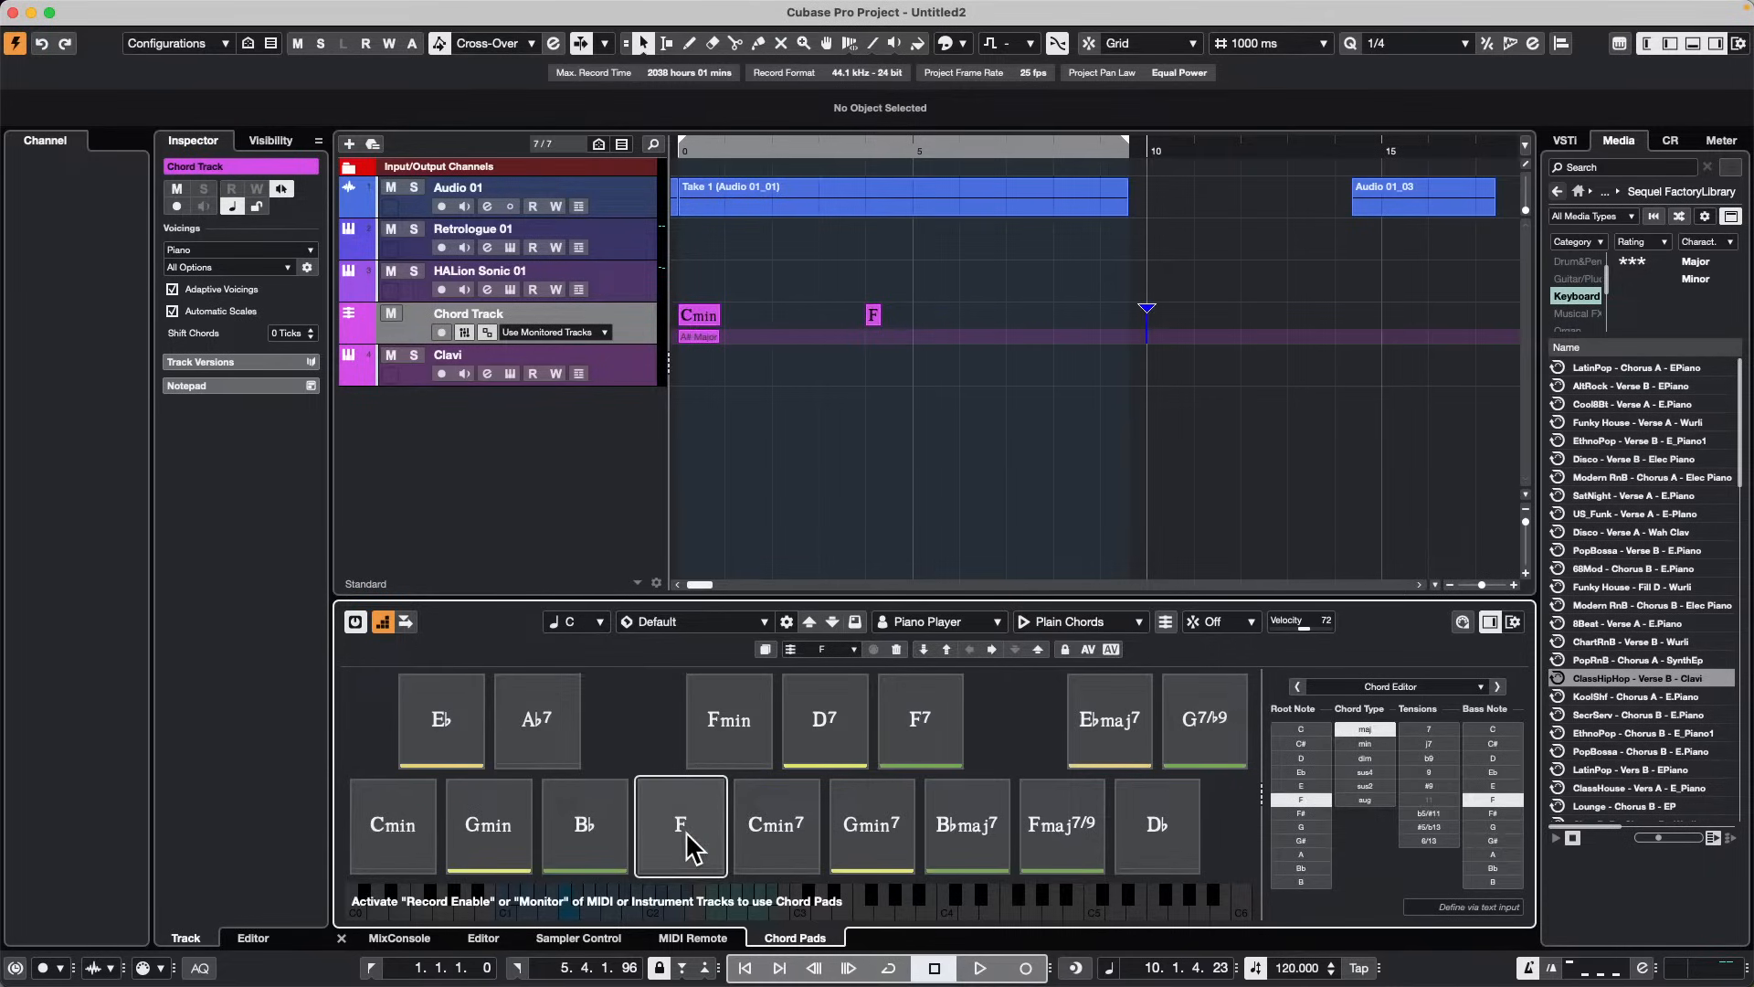
pyautogui.click(848, 826)
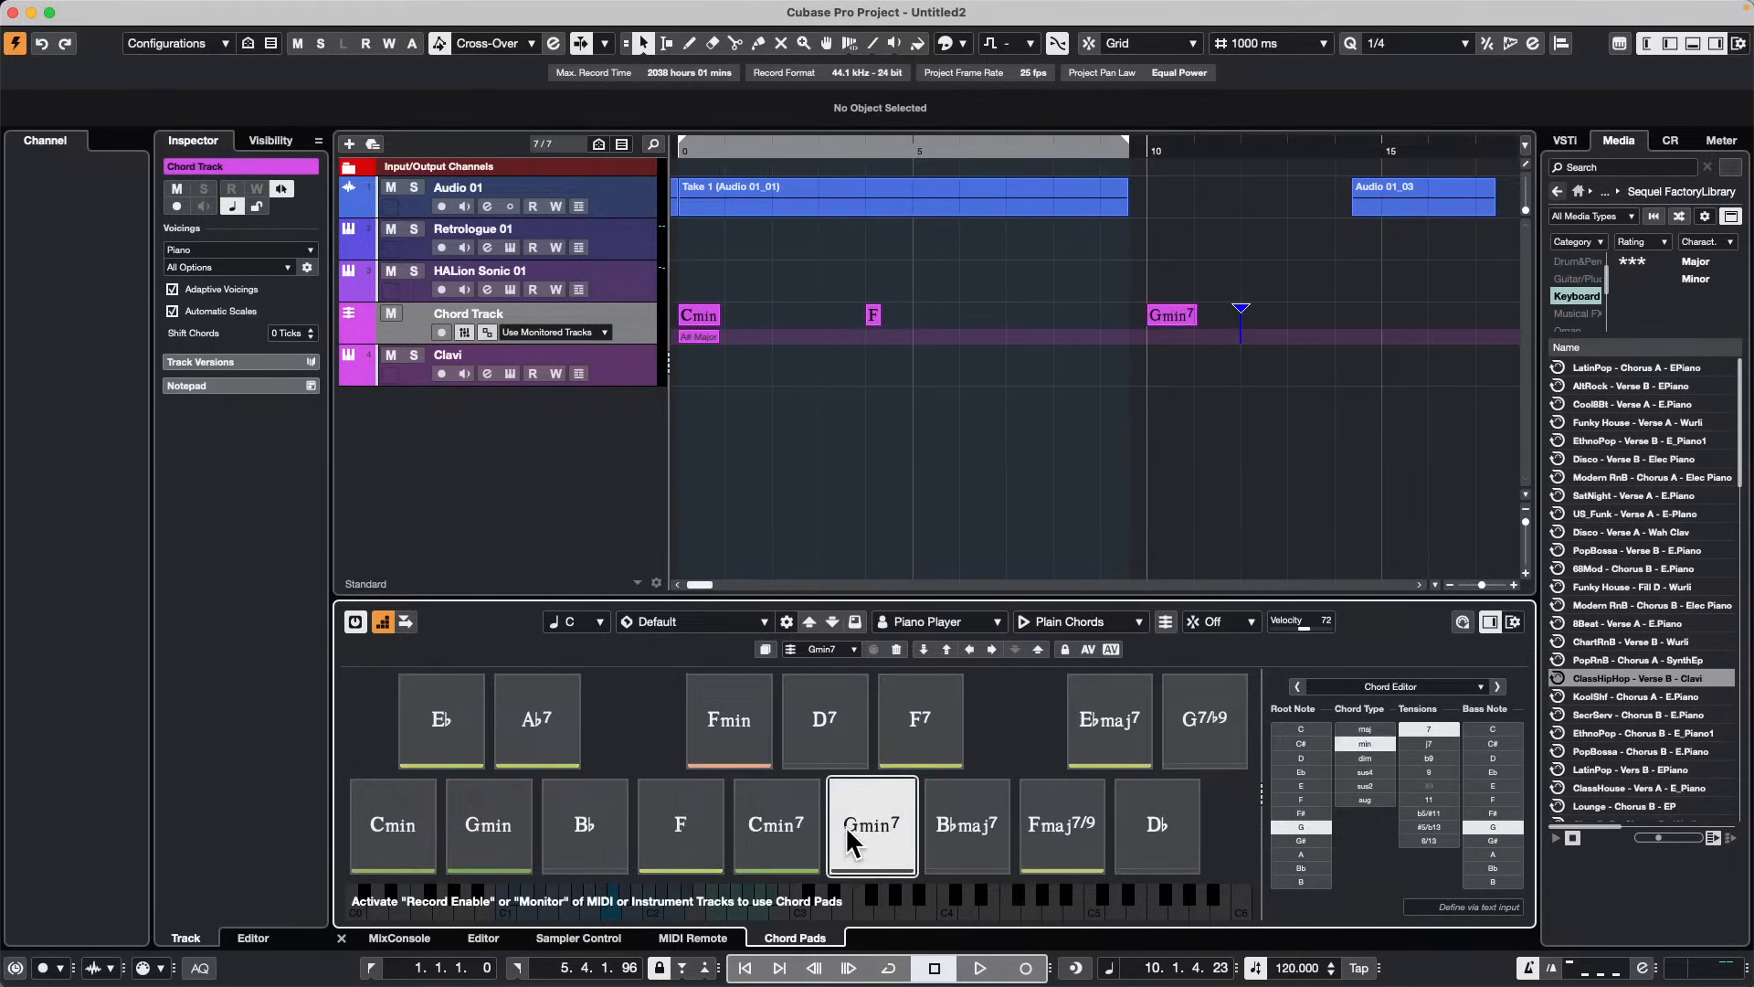
pyautogui.click(763, 827)
pyautogui.click(797, 733)
pyautogui.click(400, 828)
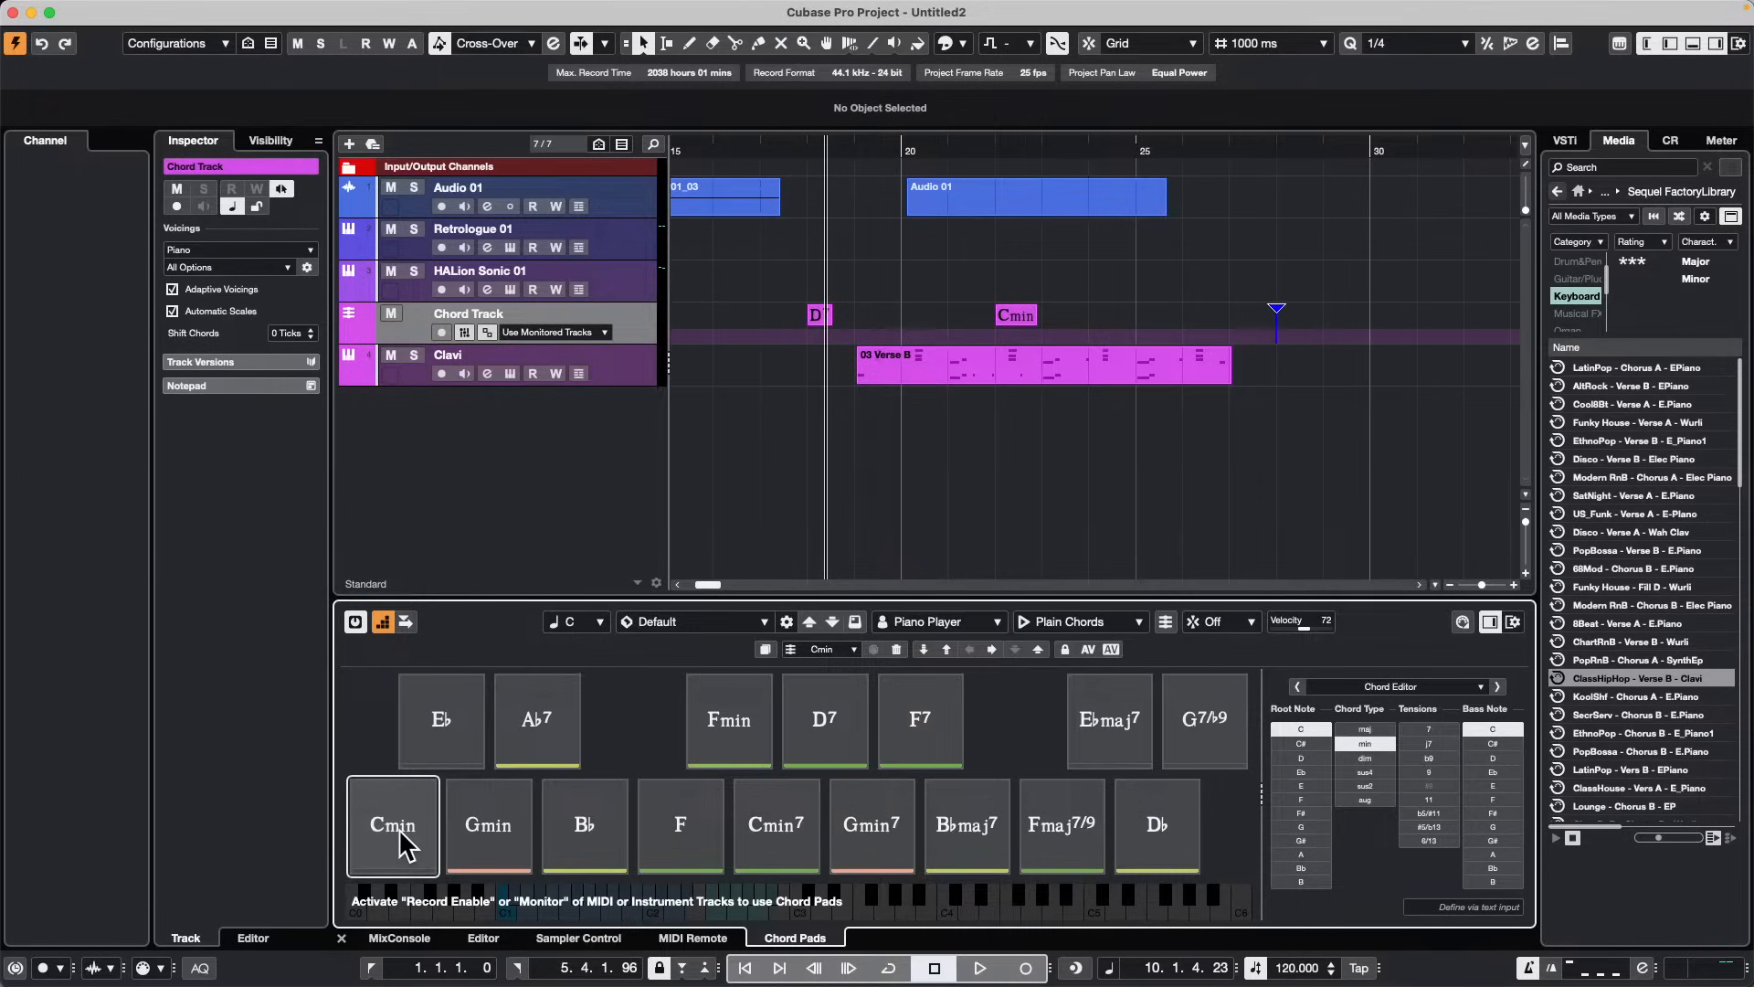
pyautogui.click(398, 827)
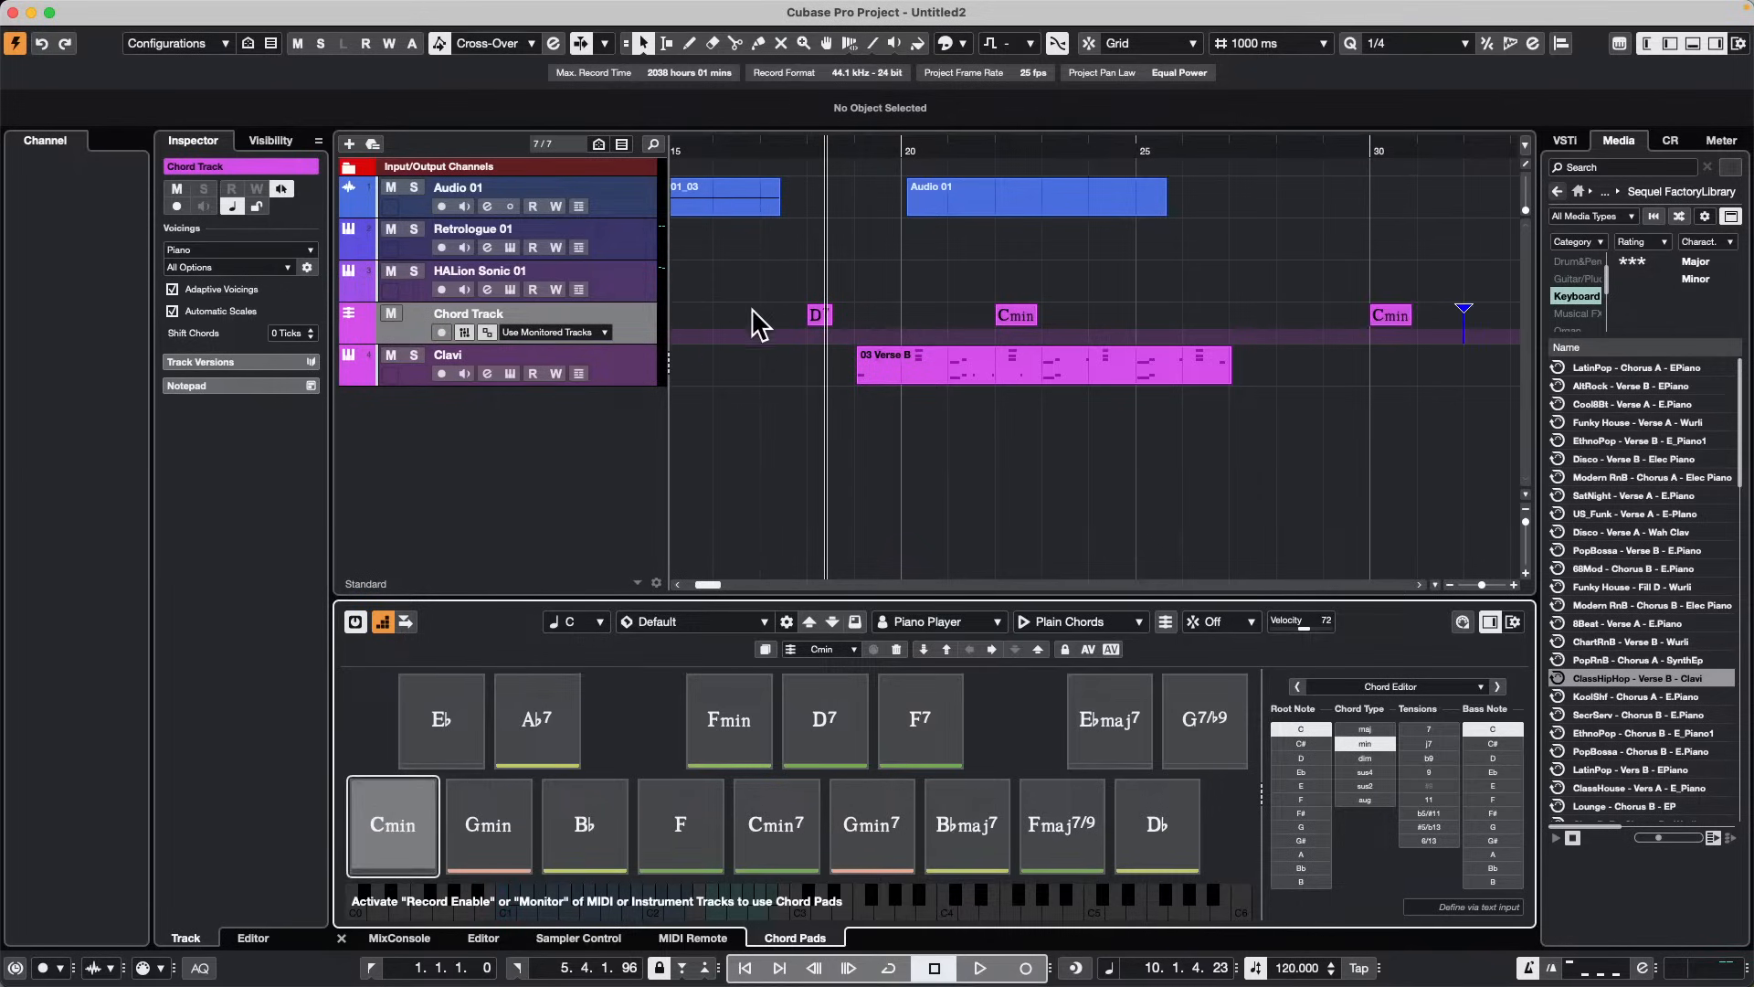
# Step: Convert the Chord Track's chords to MIDI on the HALion Sonic 01 track
pyautogui.click(629, 294)
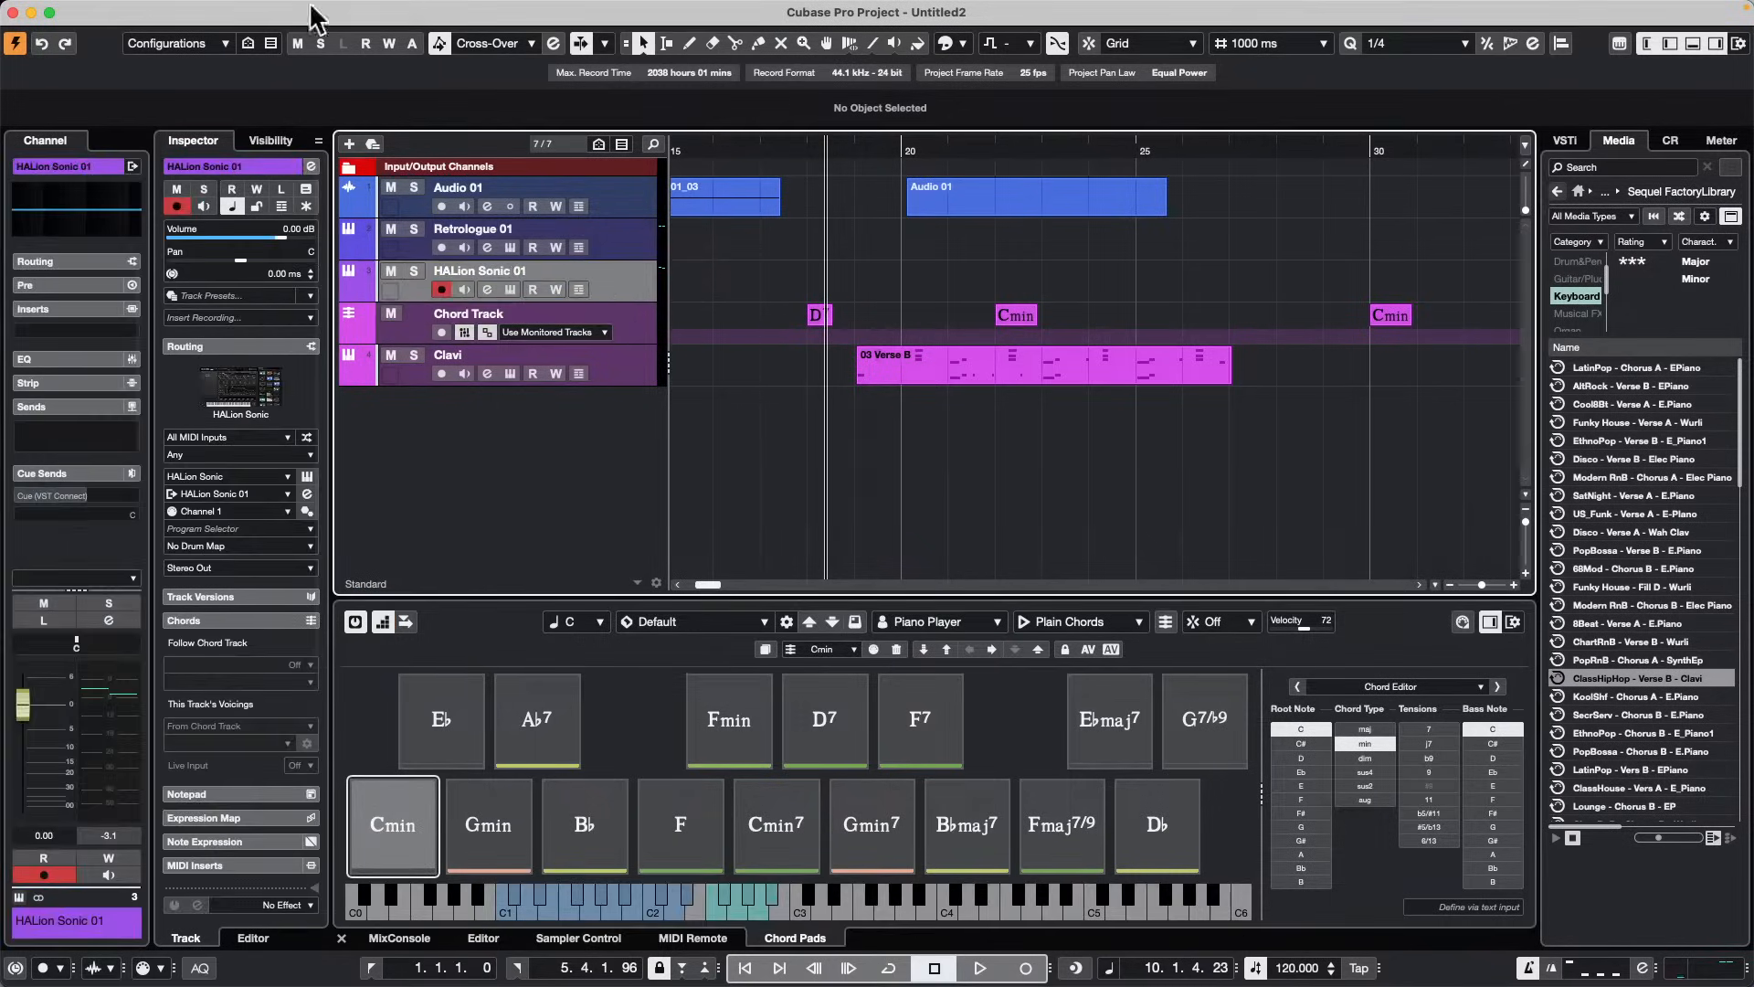
pyautogui.click(209, 10)
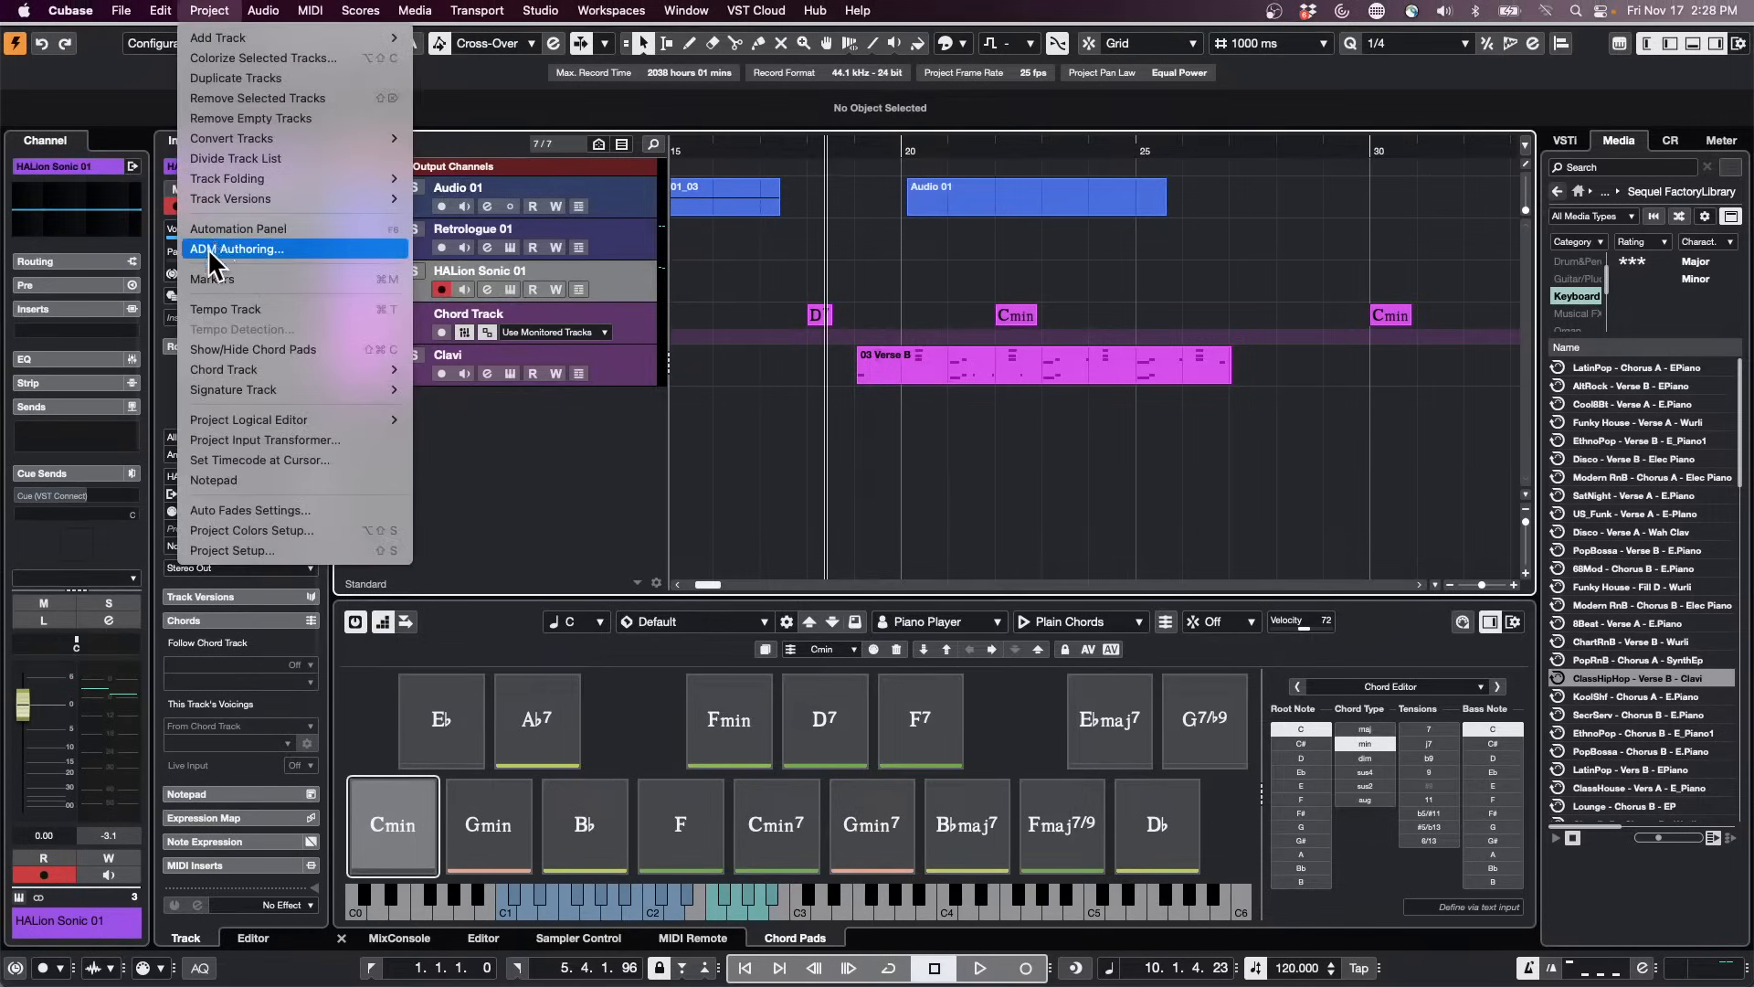
pyautogui.moveTo(161, 10)
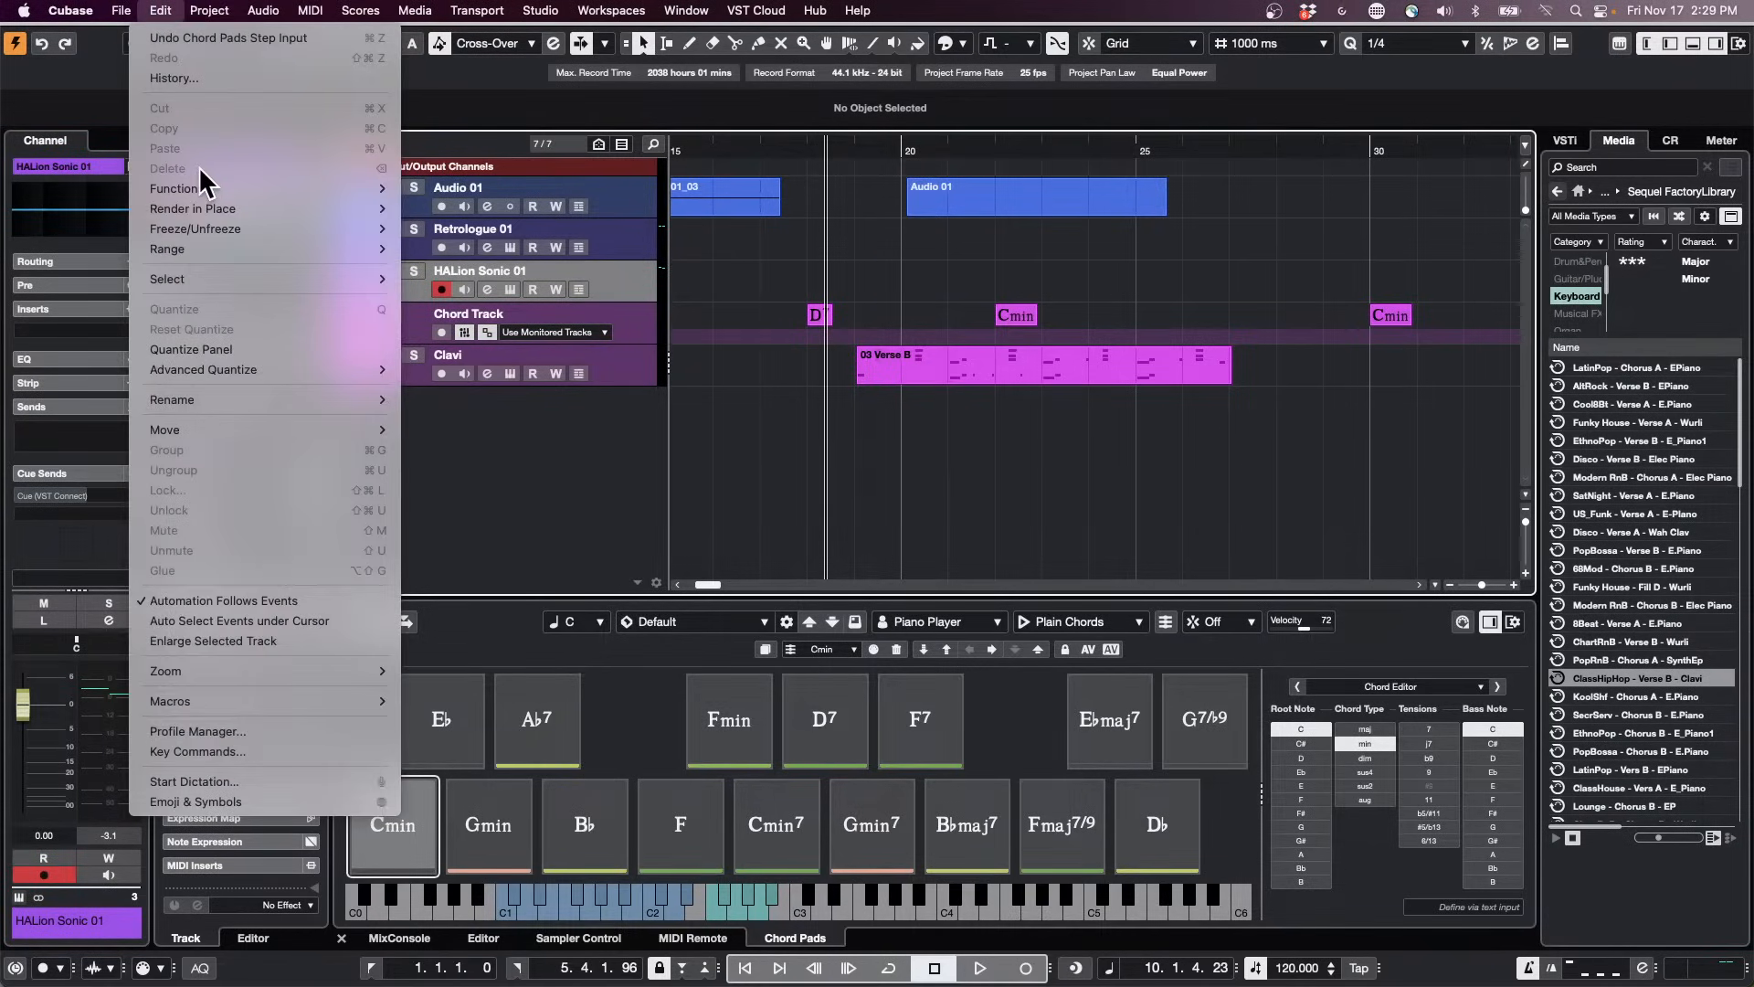
pyautogui.moveTo(347, 369)
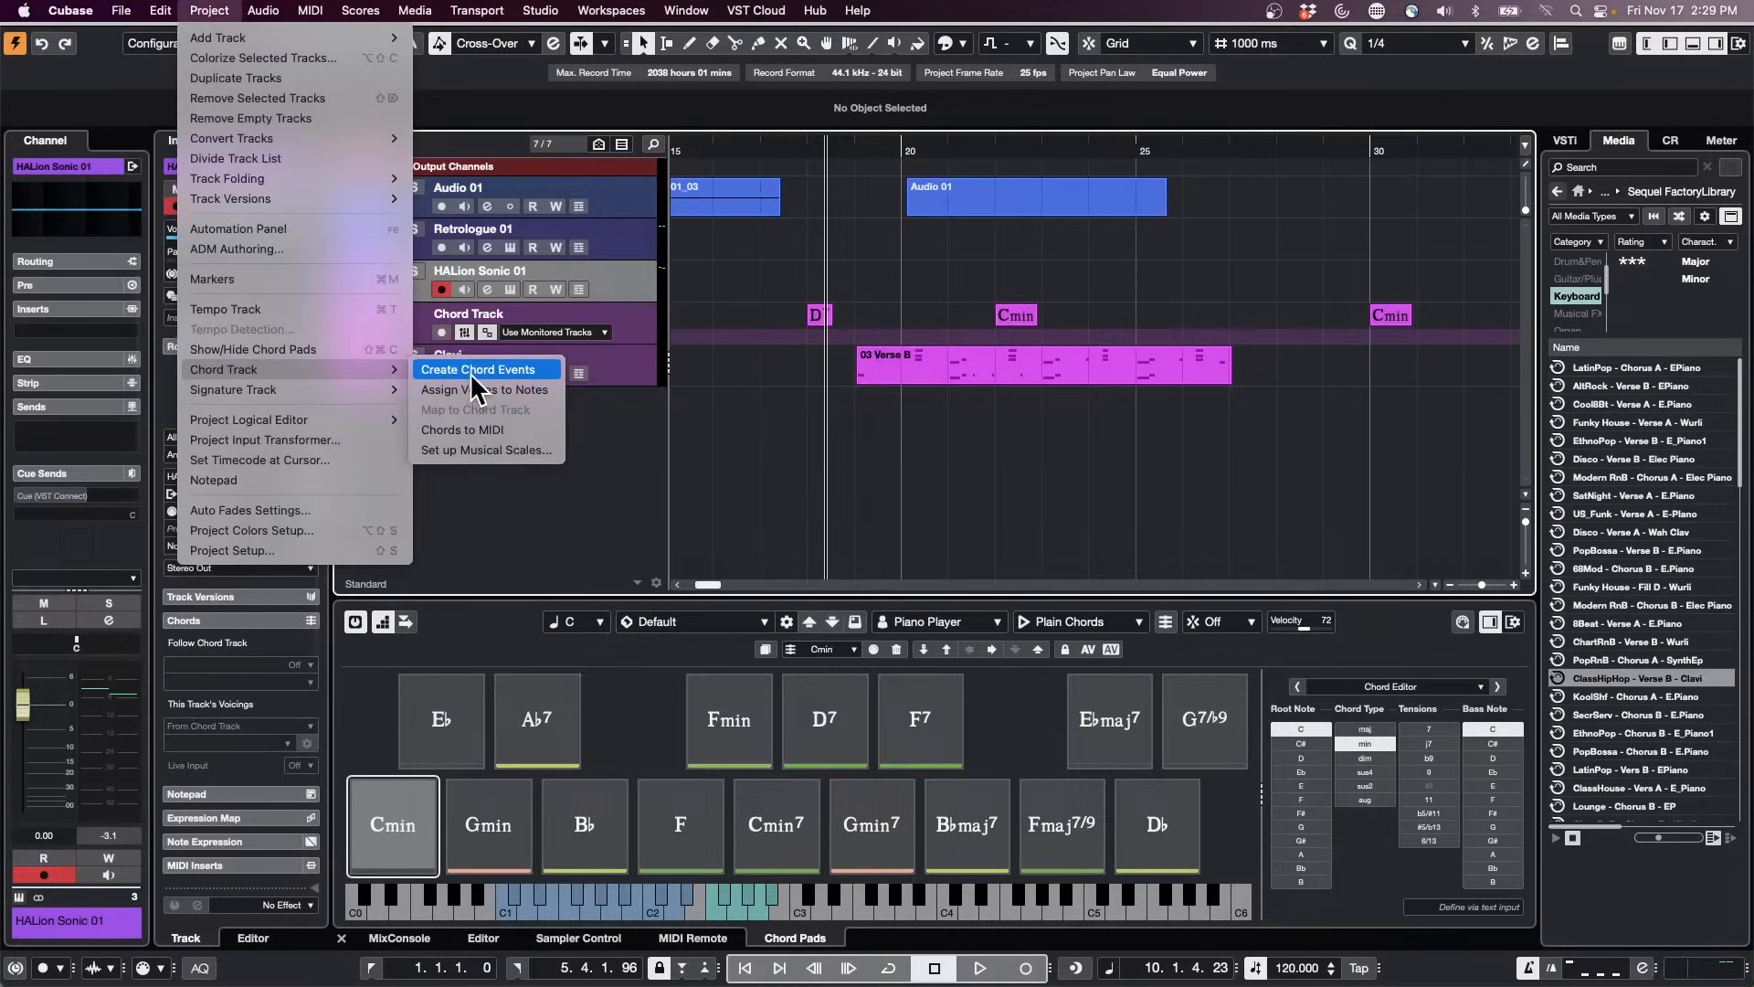
pyautogui.click(488, 429)
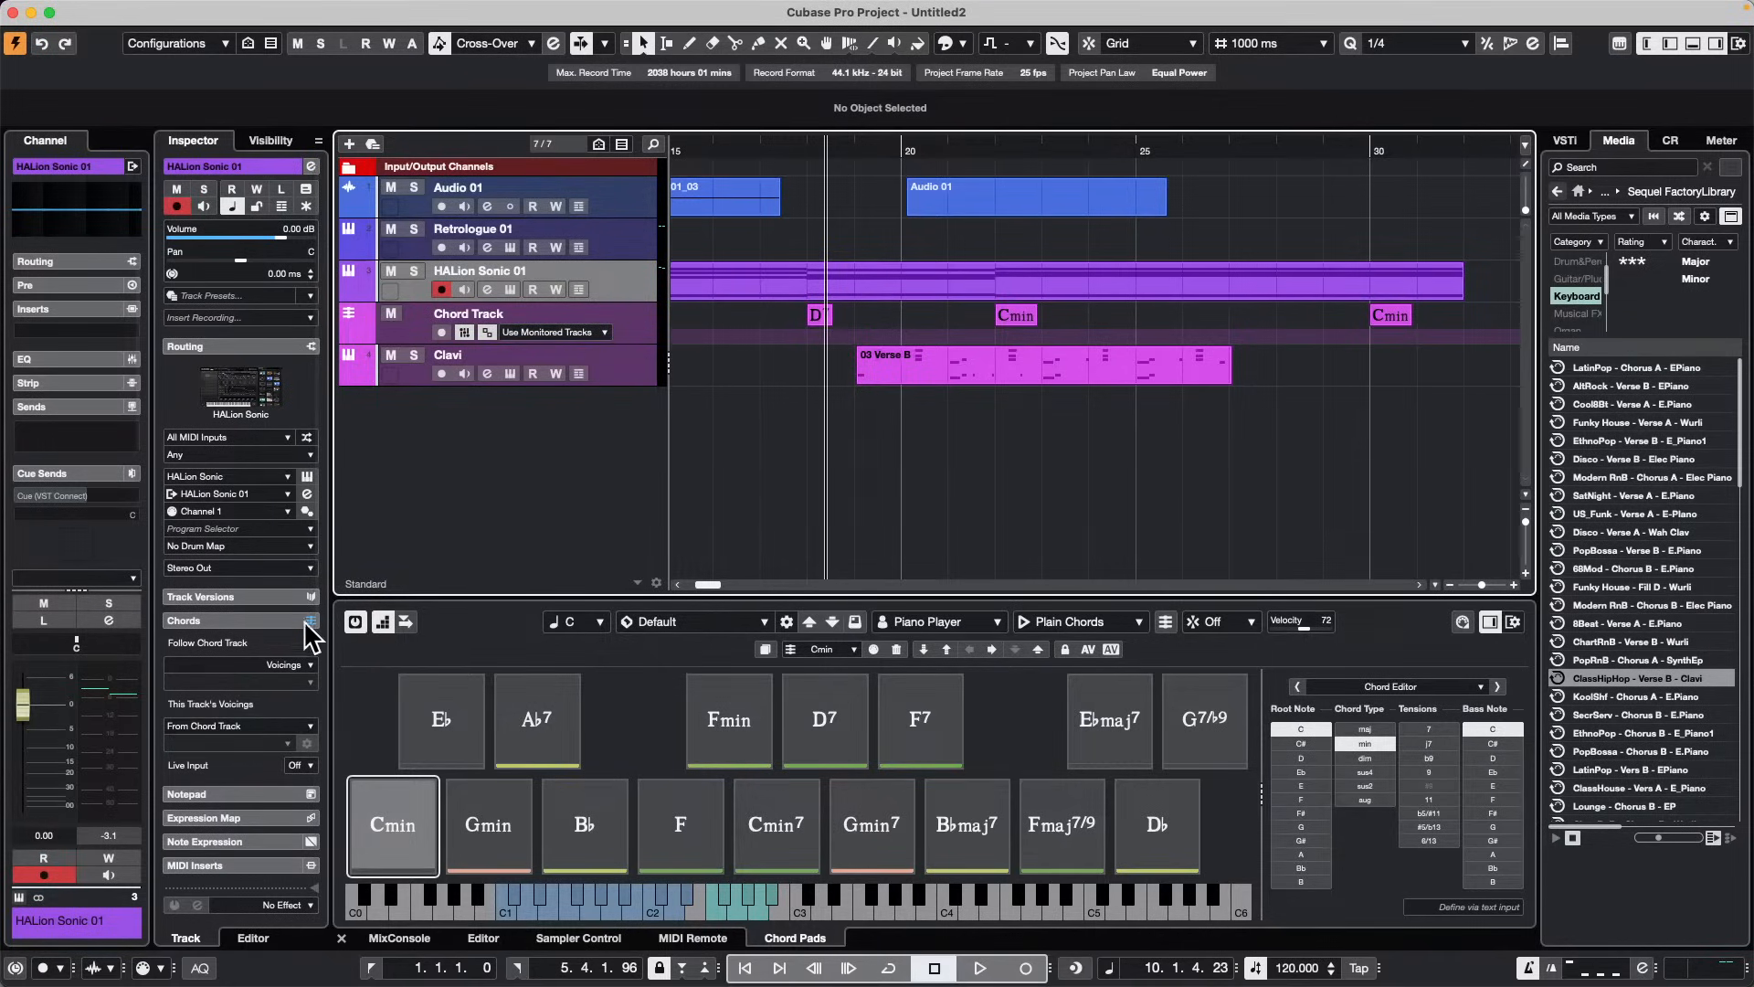
# Step: Insert Arpache SX as HALion Sonic 01's first MIDI insert and load the 03 Verse B part into its Sequencer mode
pyautogui.click(236, 621)
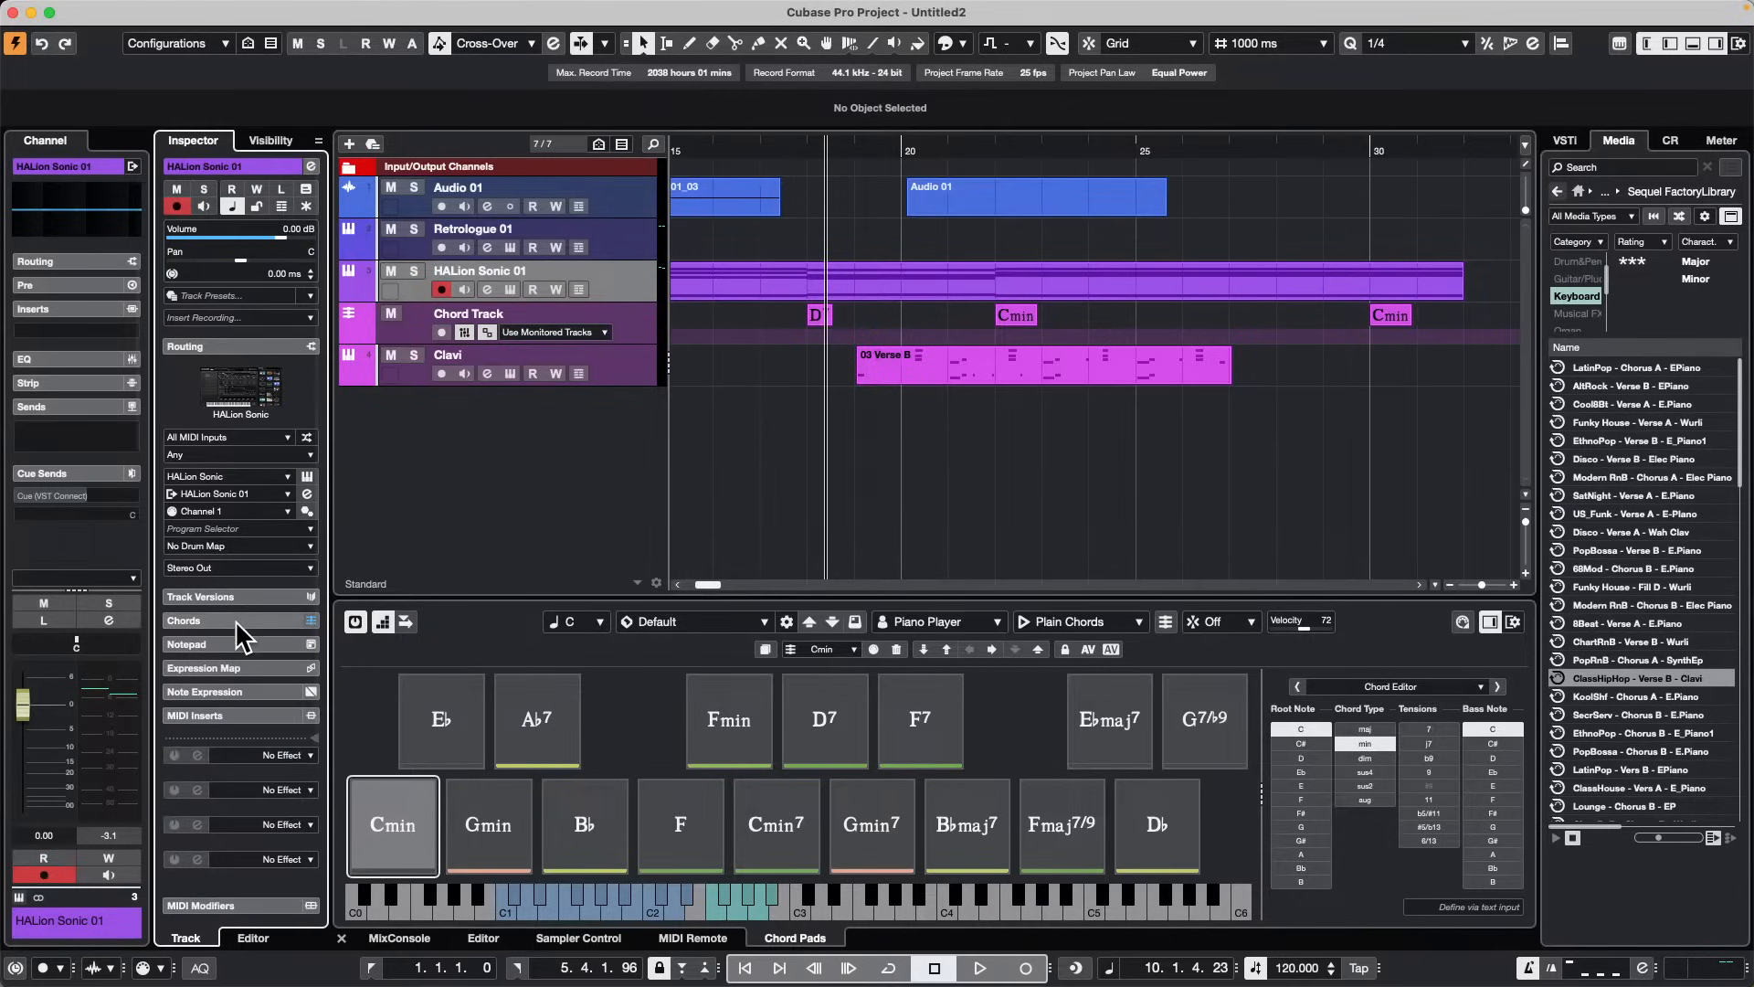
pyautogui.click(284, 756)
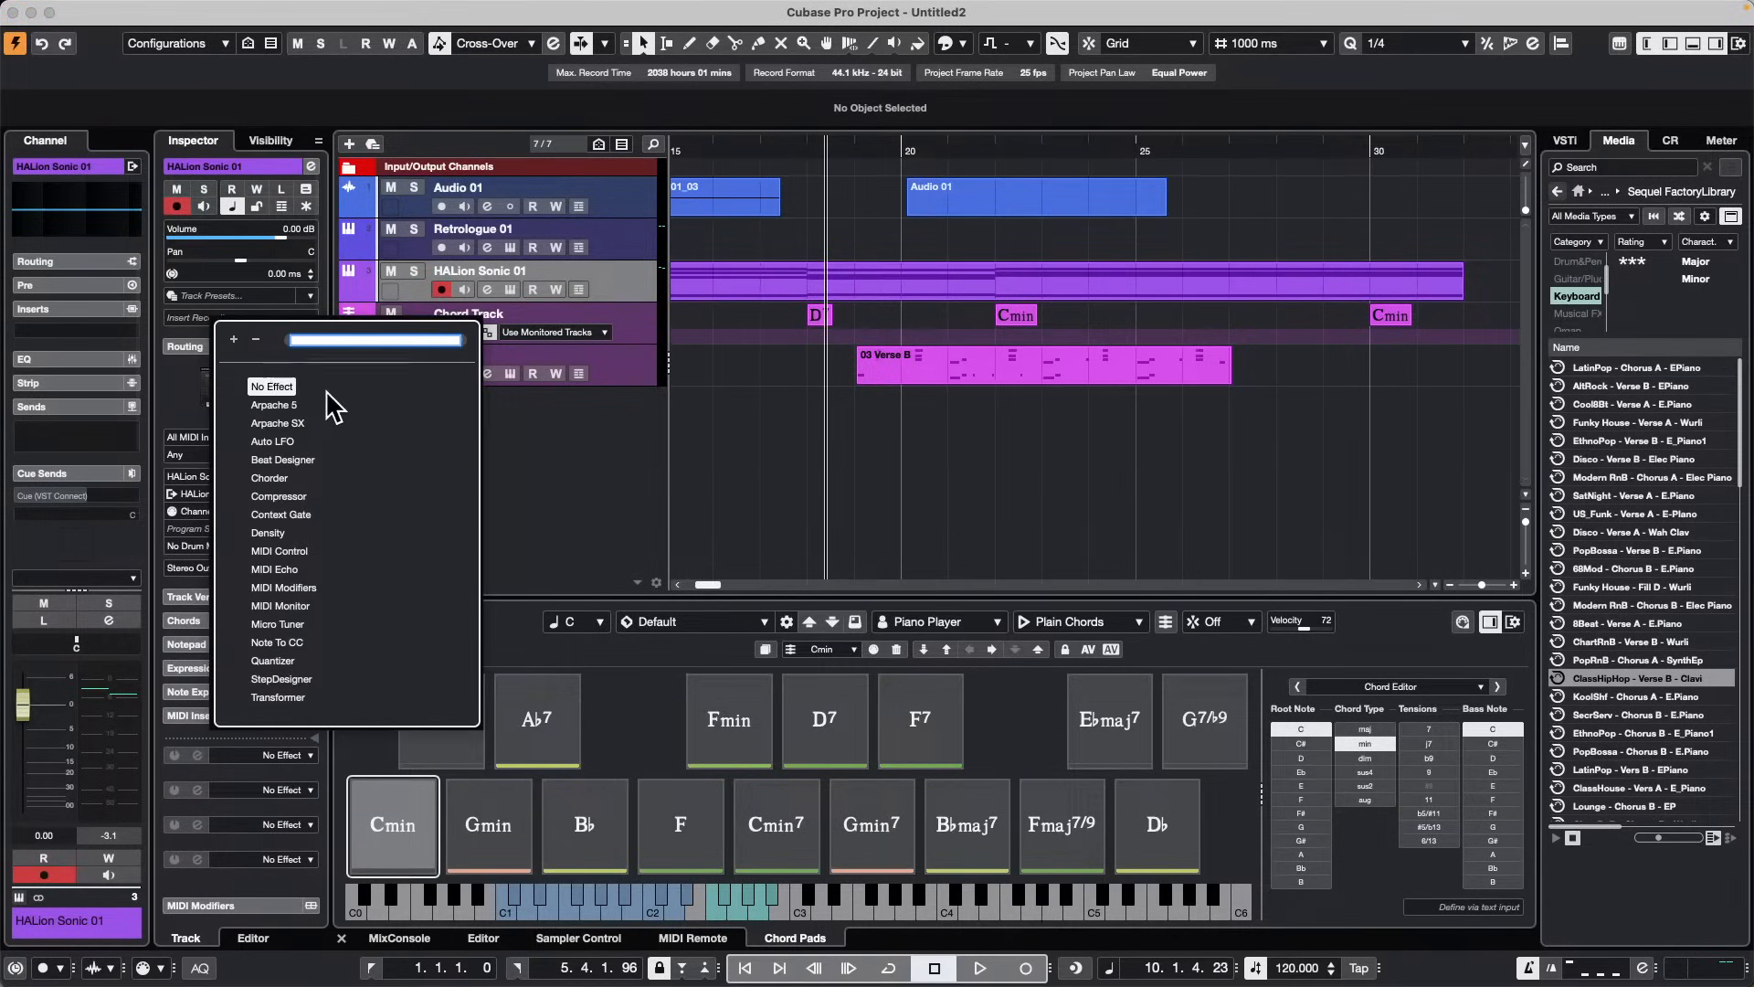
pyautogui.click(294, 422)
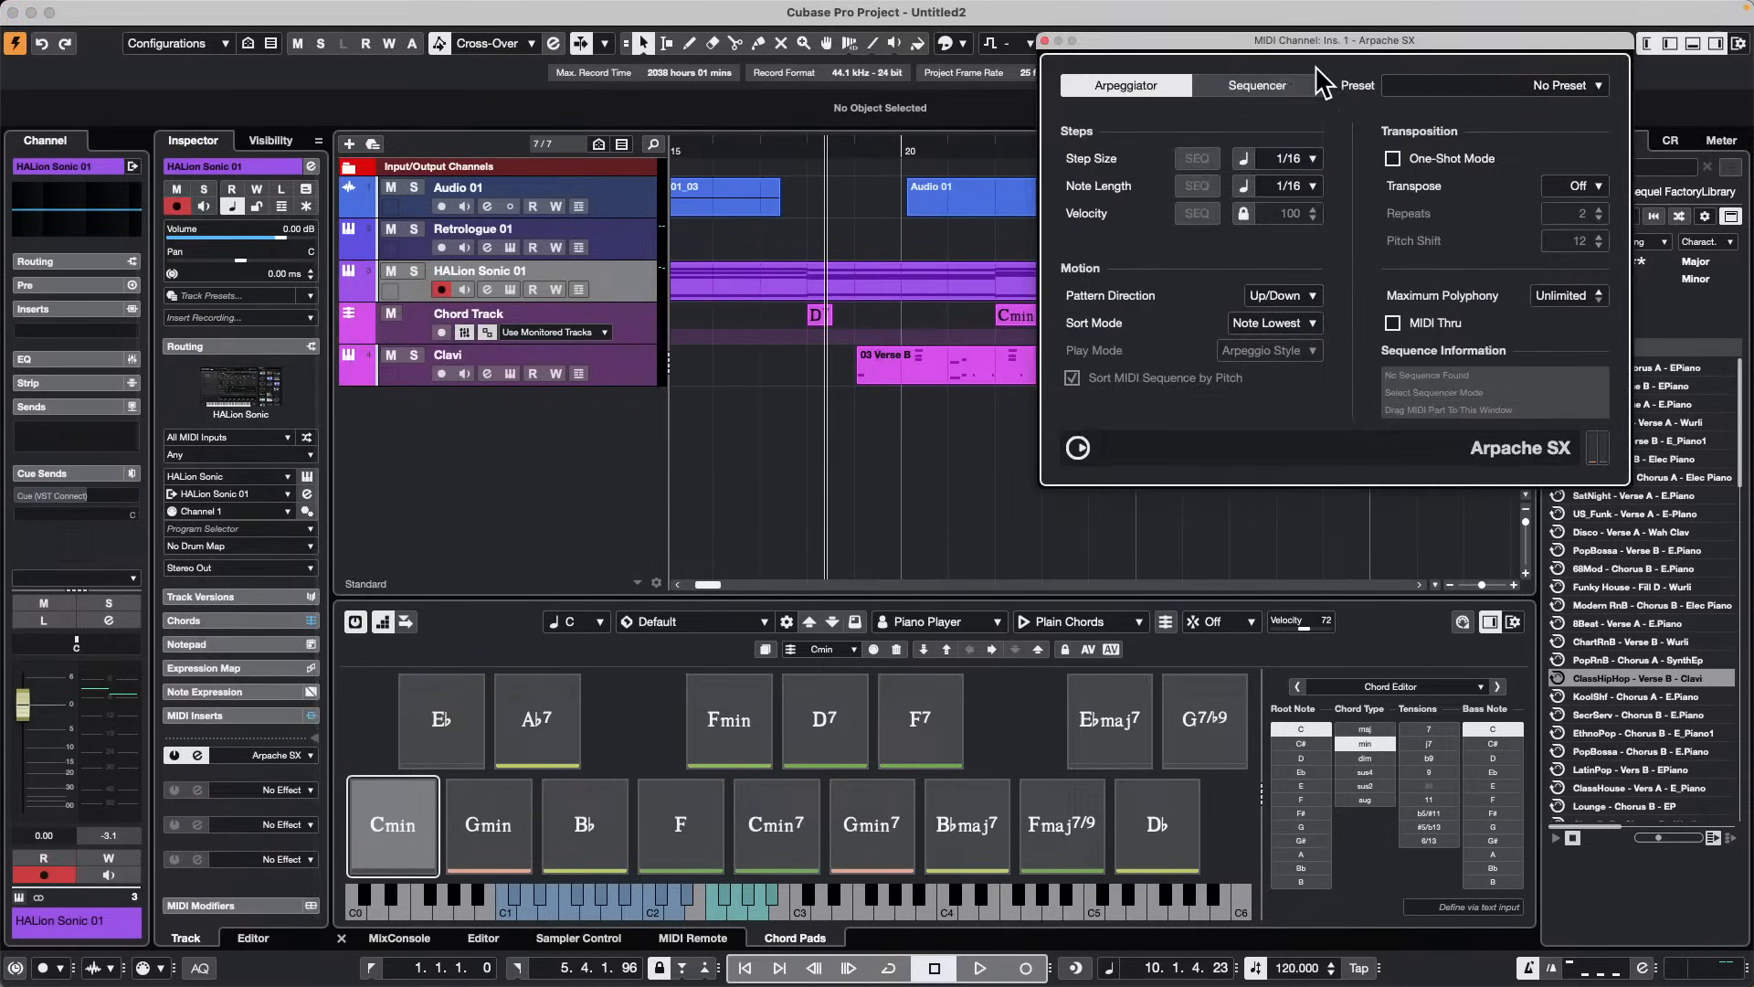
pyautogui.moveTo(1300, 41); pyautogui.dragTo(701, 514)
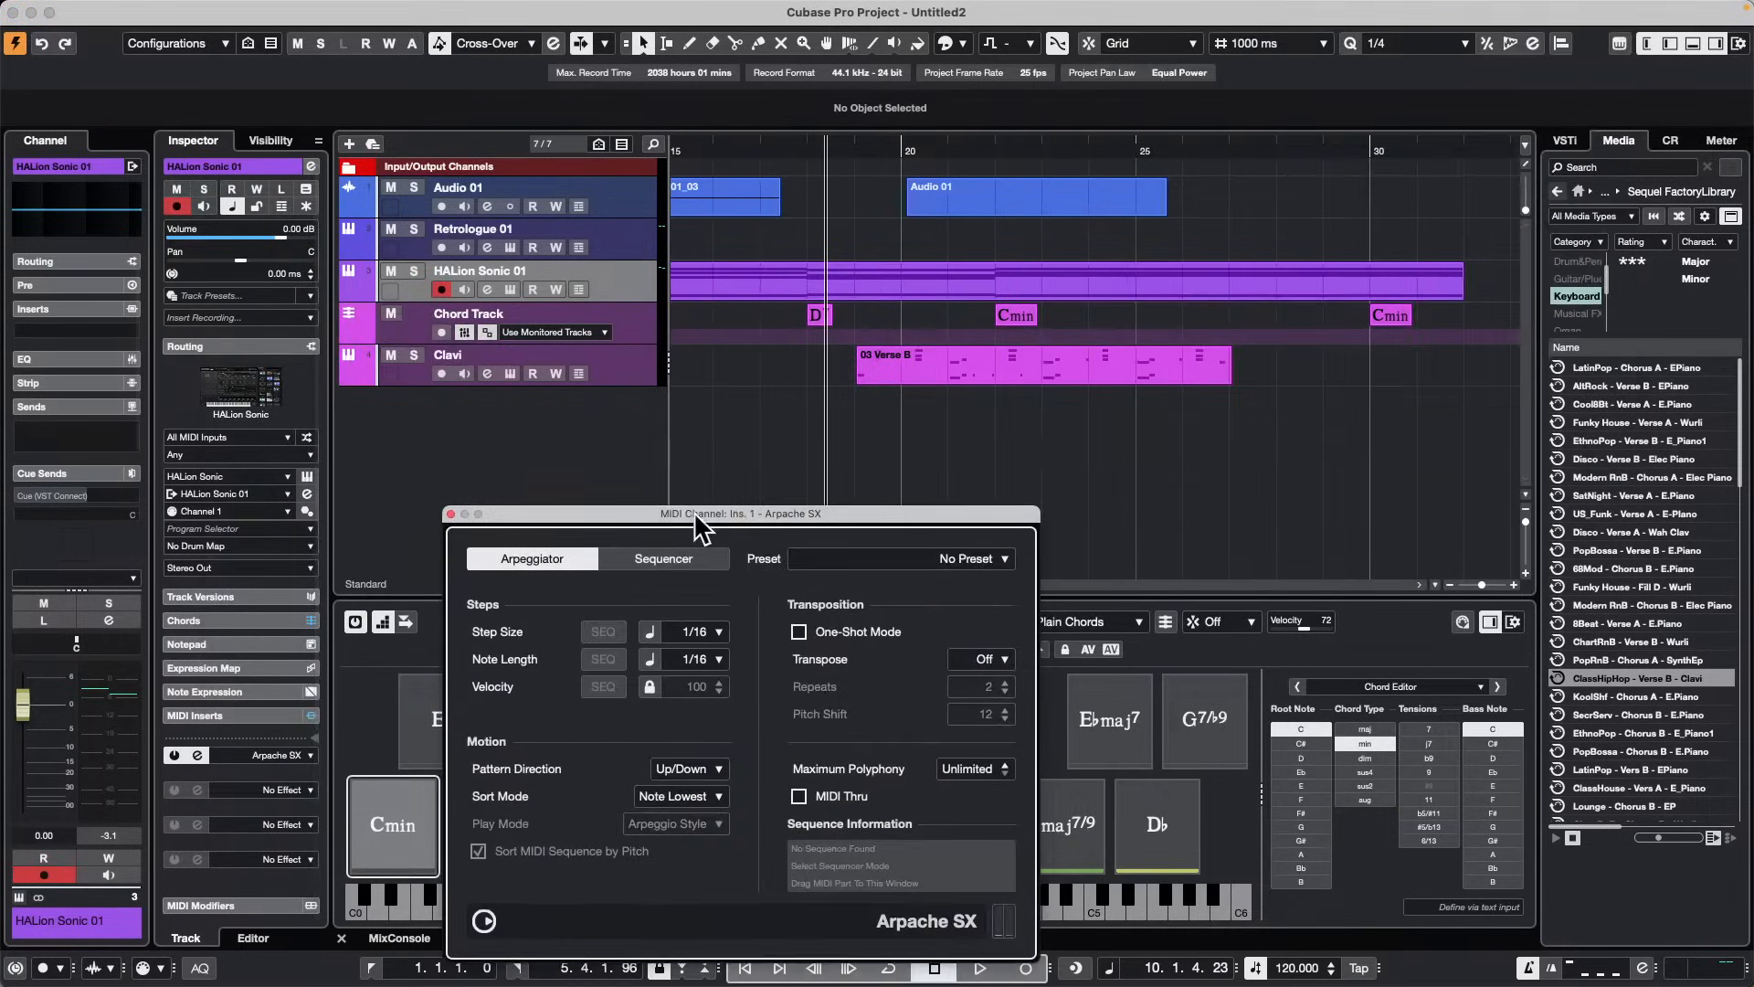
pyautogui.click(683, 560)
pyautogui.moveTo(1046, 377); pyautogui.dragTo(726, 731)
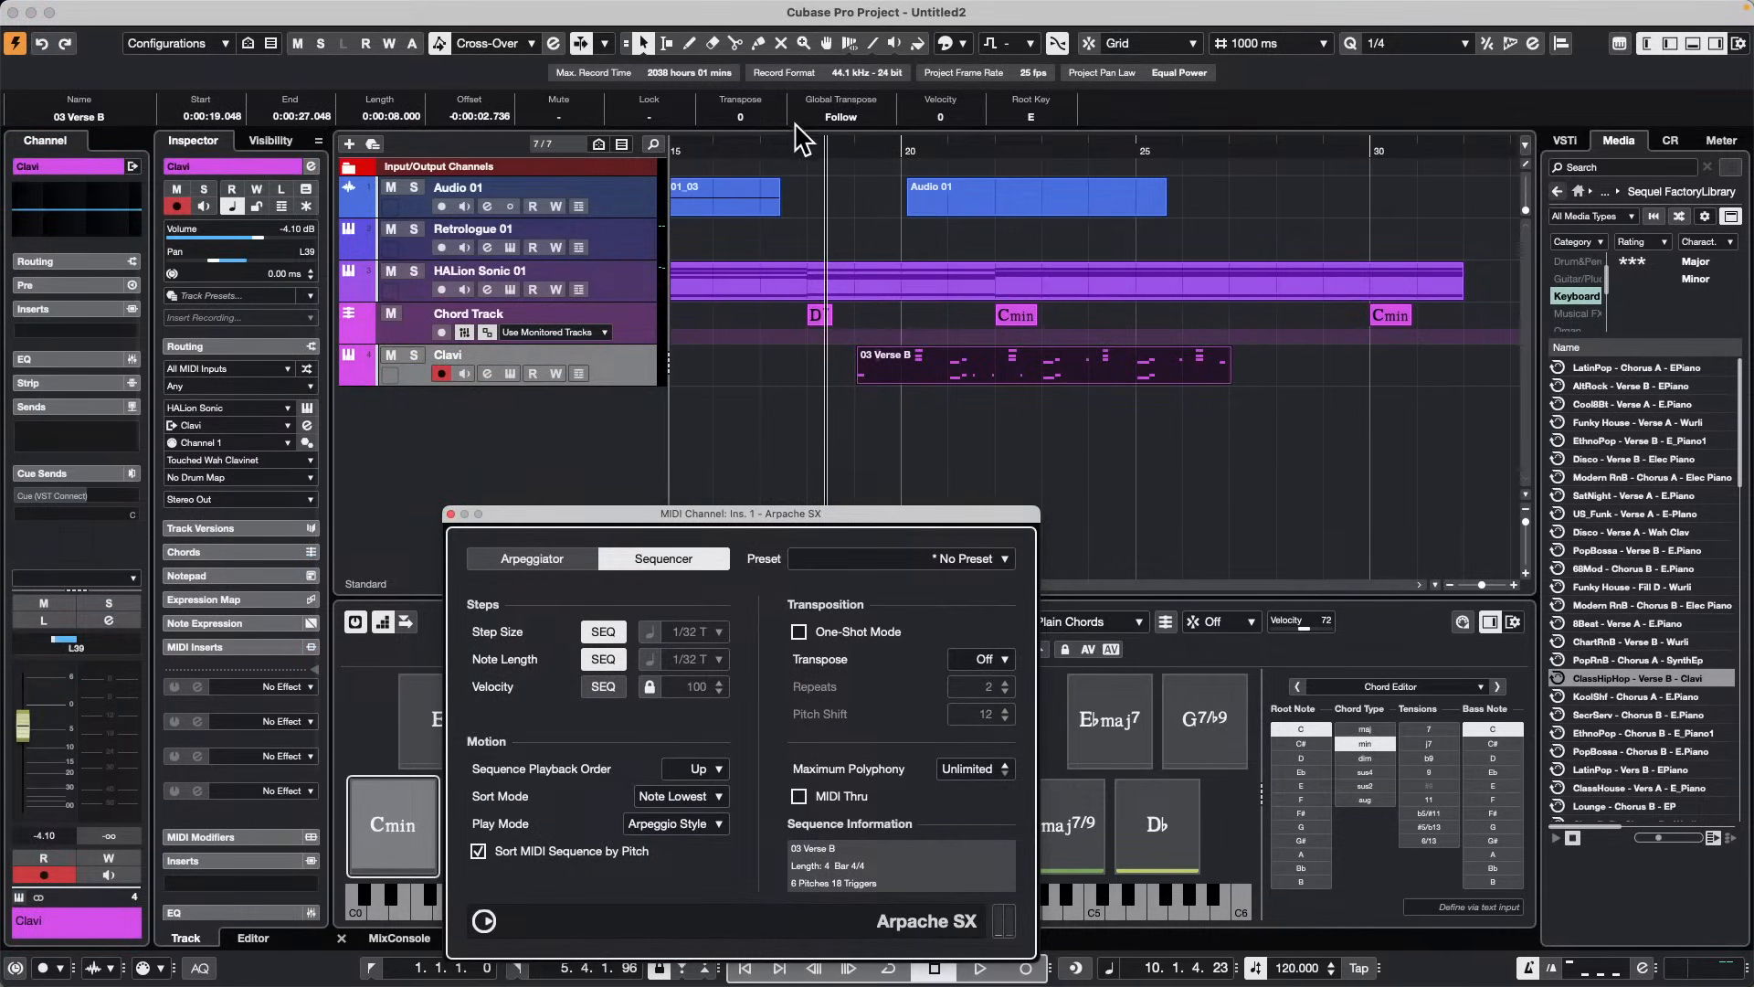
# Step: Play the project from the start and solo the HALion Sonic 01 track to hear its chords through Arpache SX
pyautogui.moveTo(783, 151); pyautogui.dragTo(580, 148)
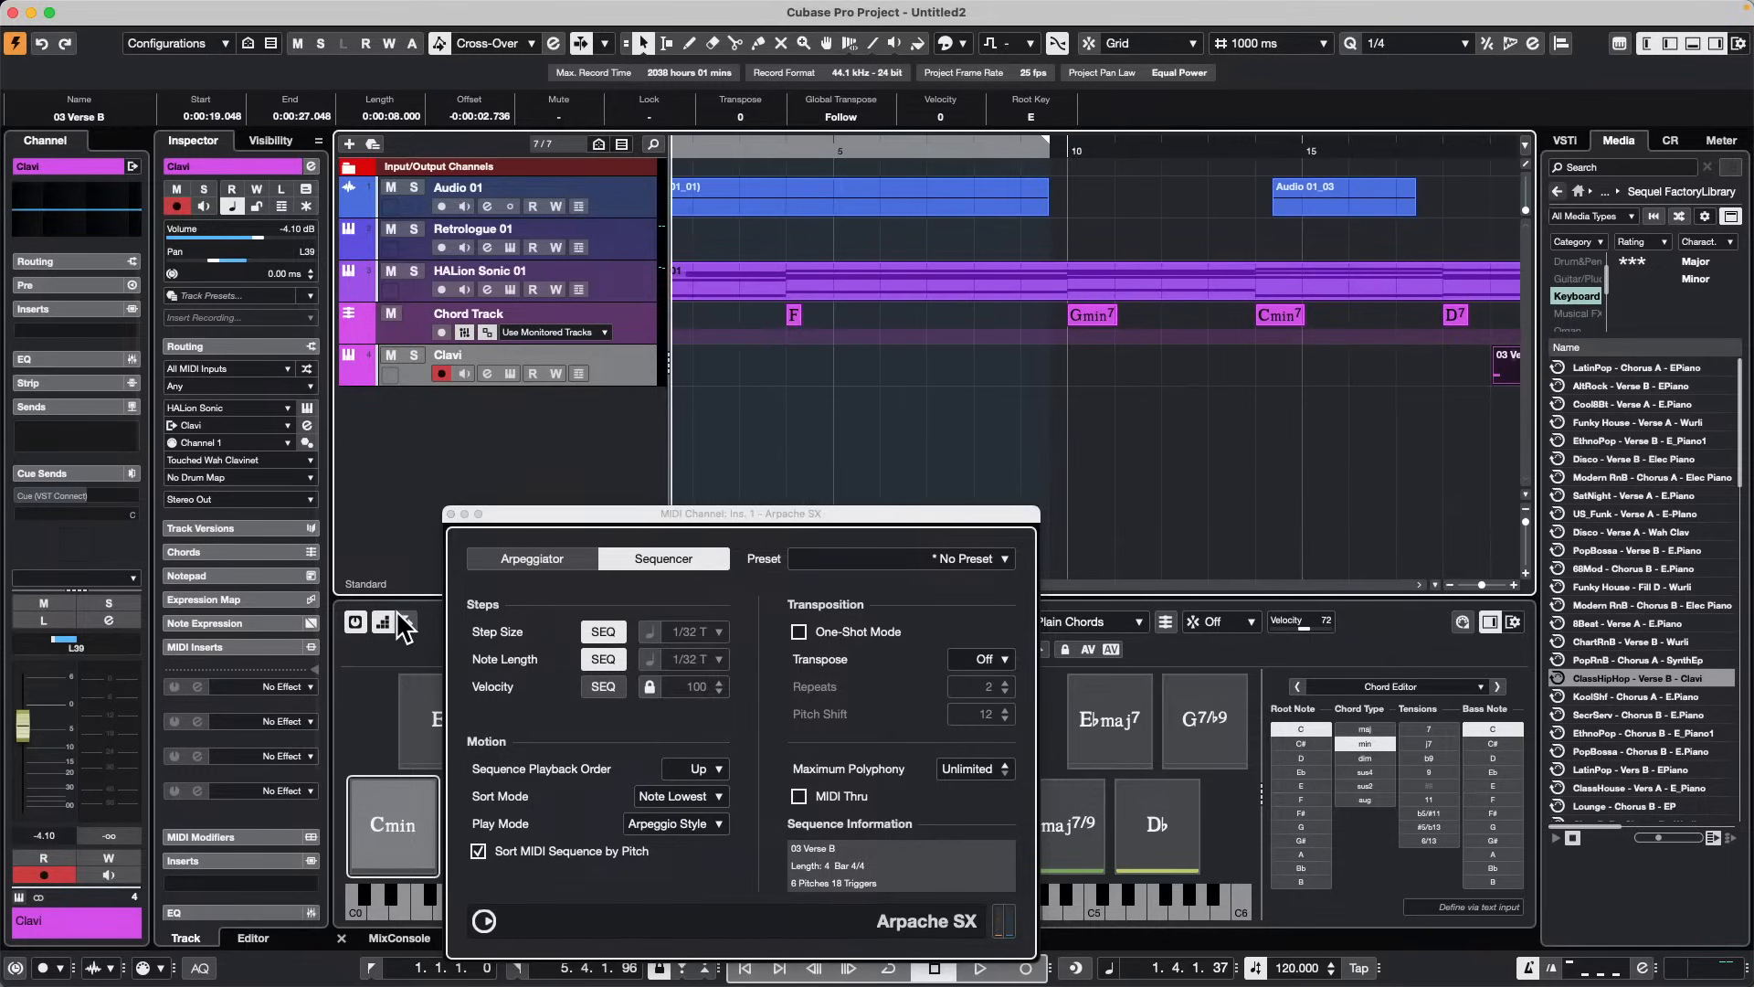
pyautogui.press('KP_Decimal')
pyautogui.press('space')
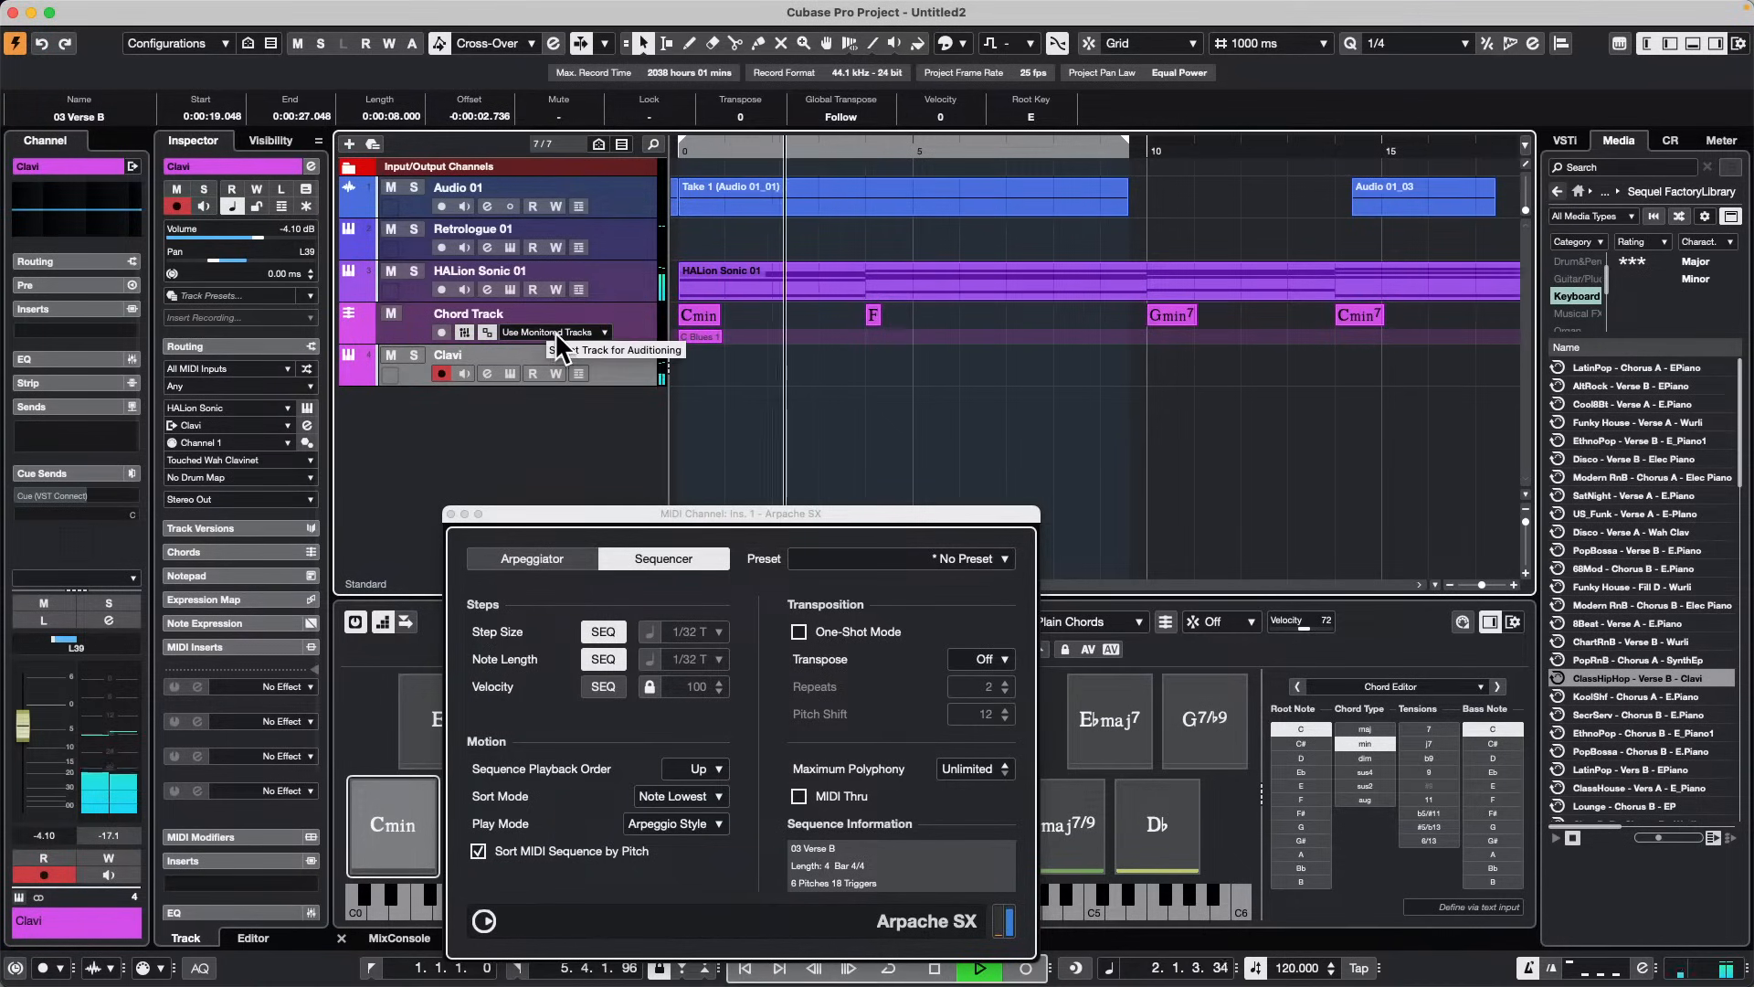
pyautogui.click(414, 271)
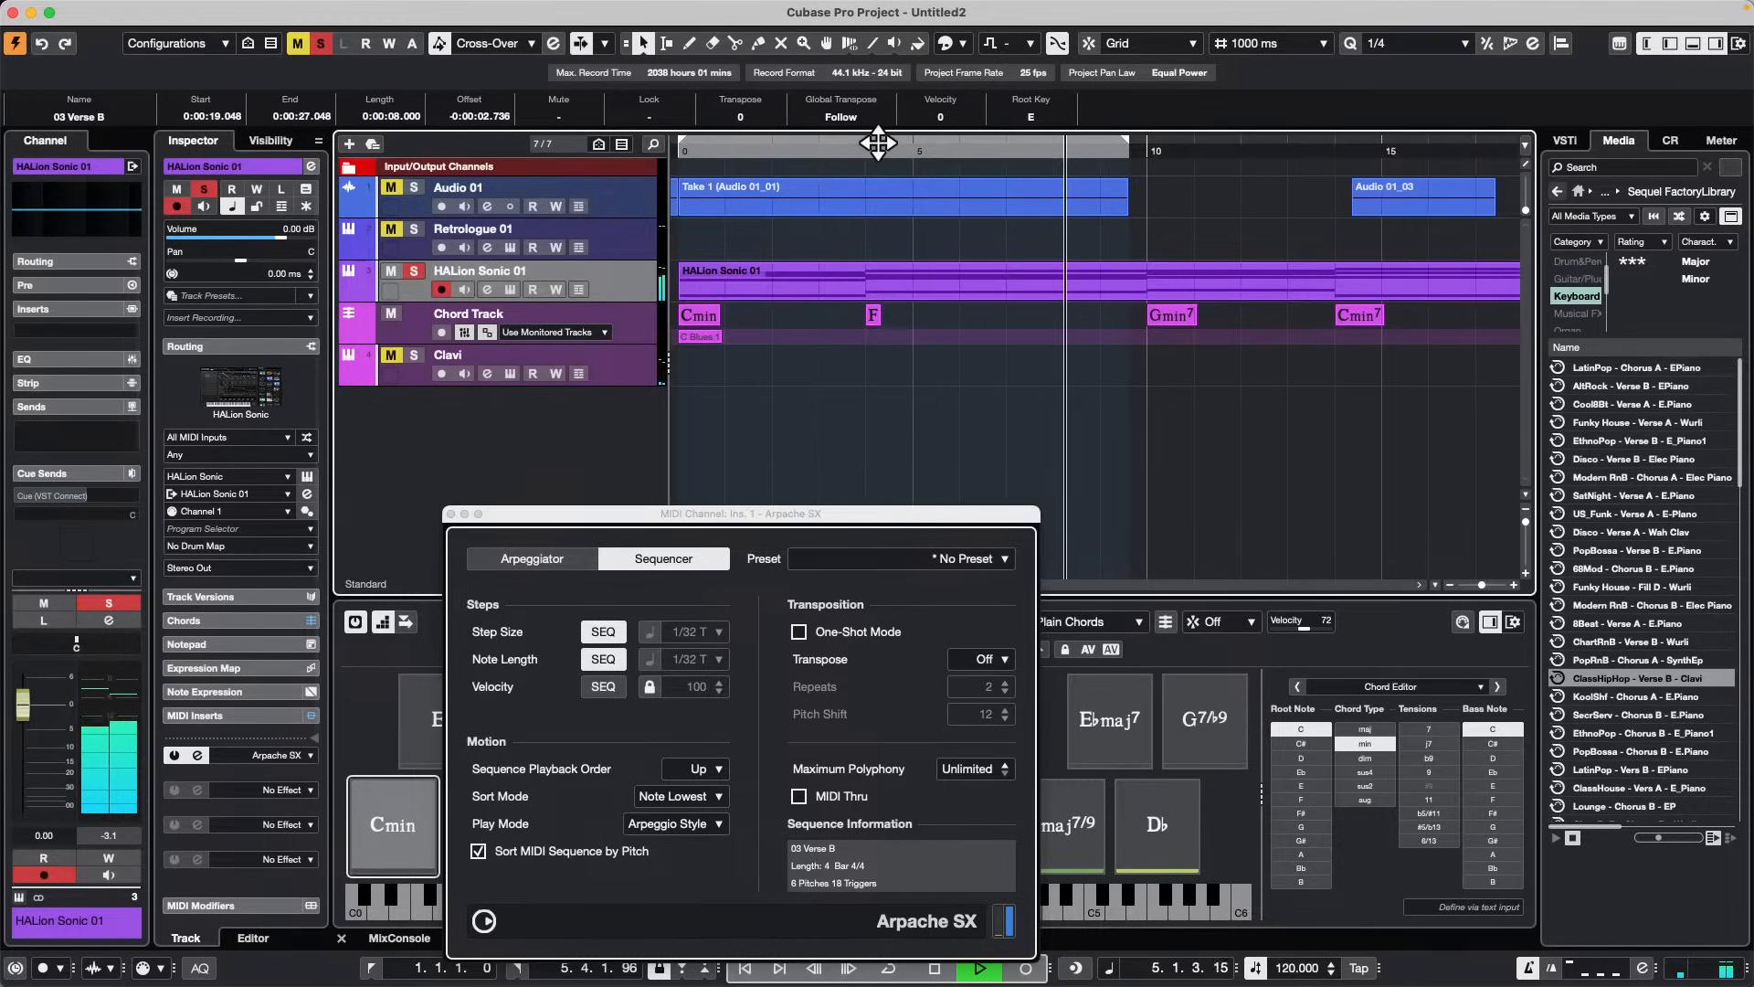
pyautogui.press('g')
pyautogui.press('g')
pyautogui.press('g')
pyautogui.press('g')
pyautogui.press('g')
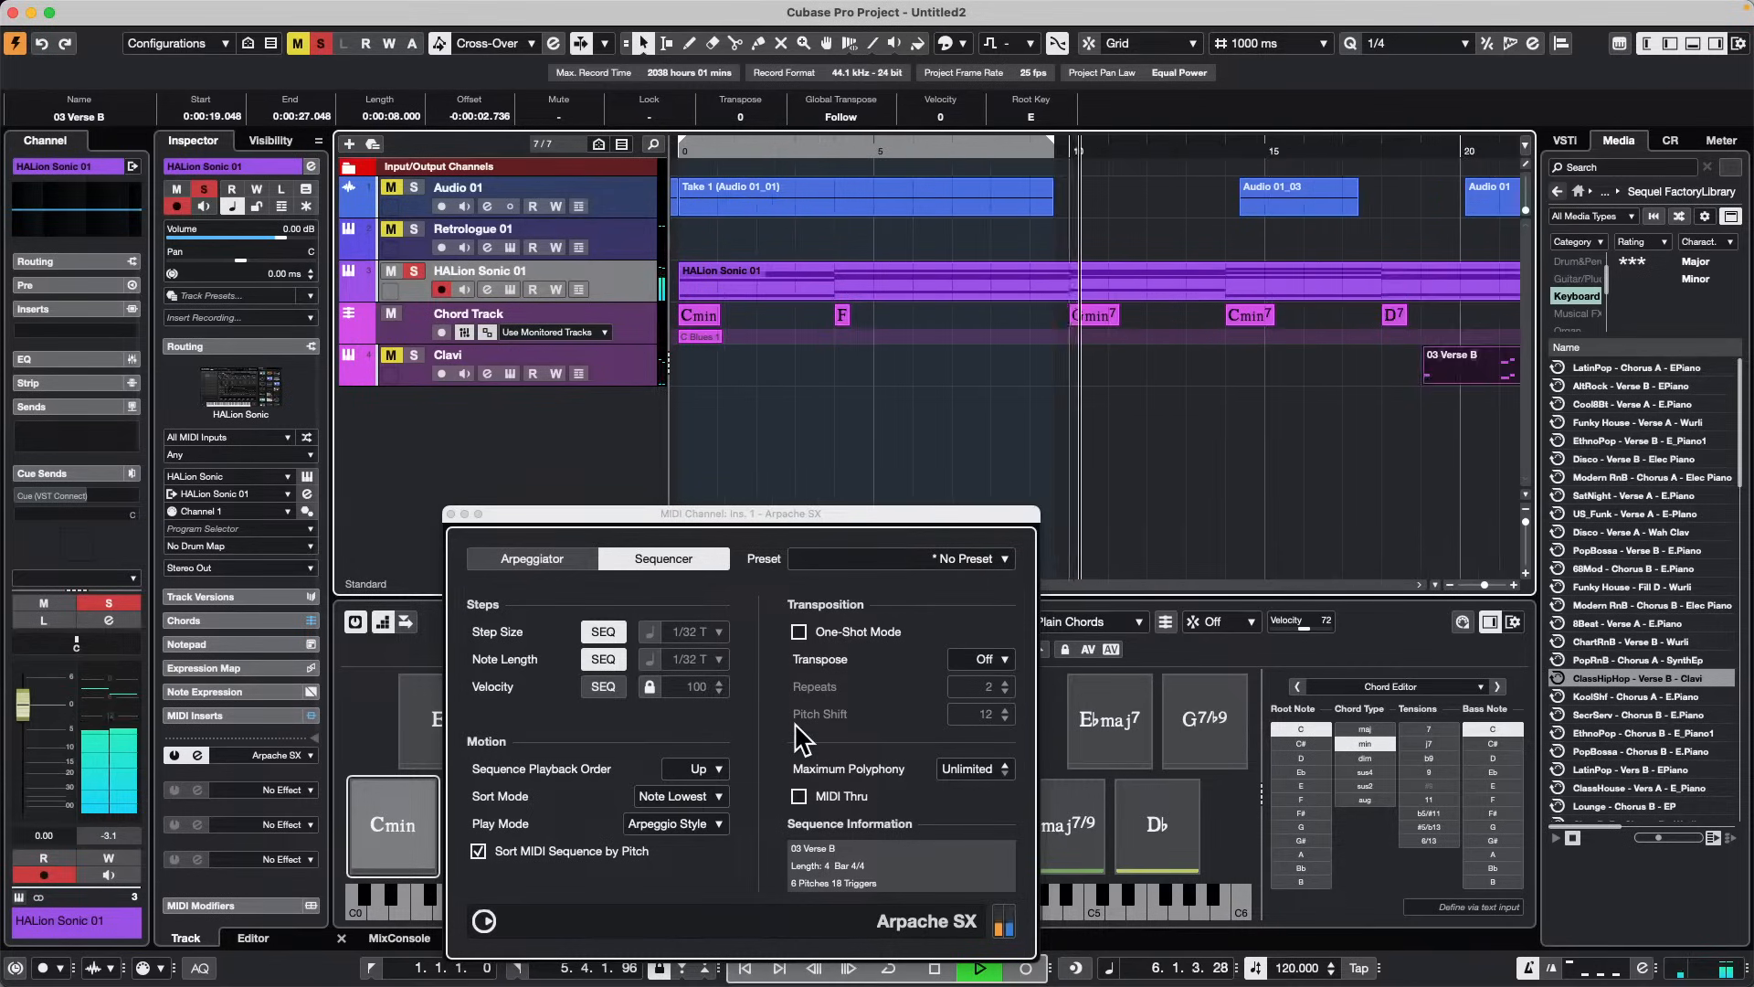
pyautogui.press('g')
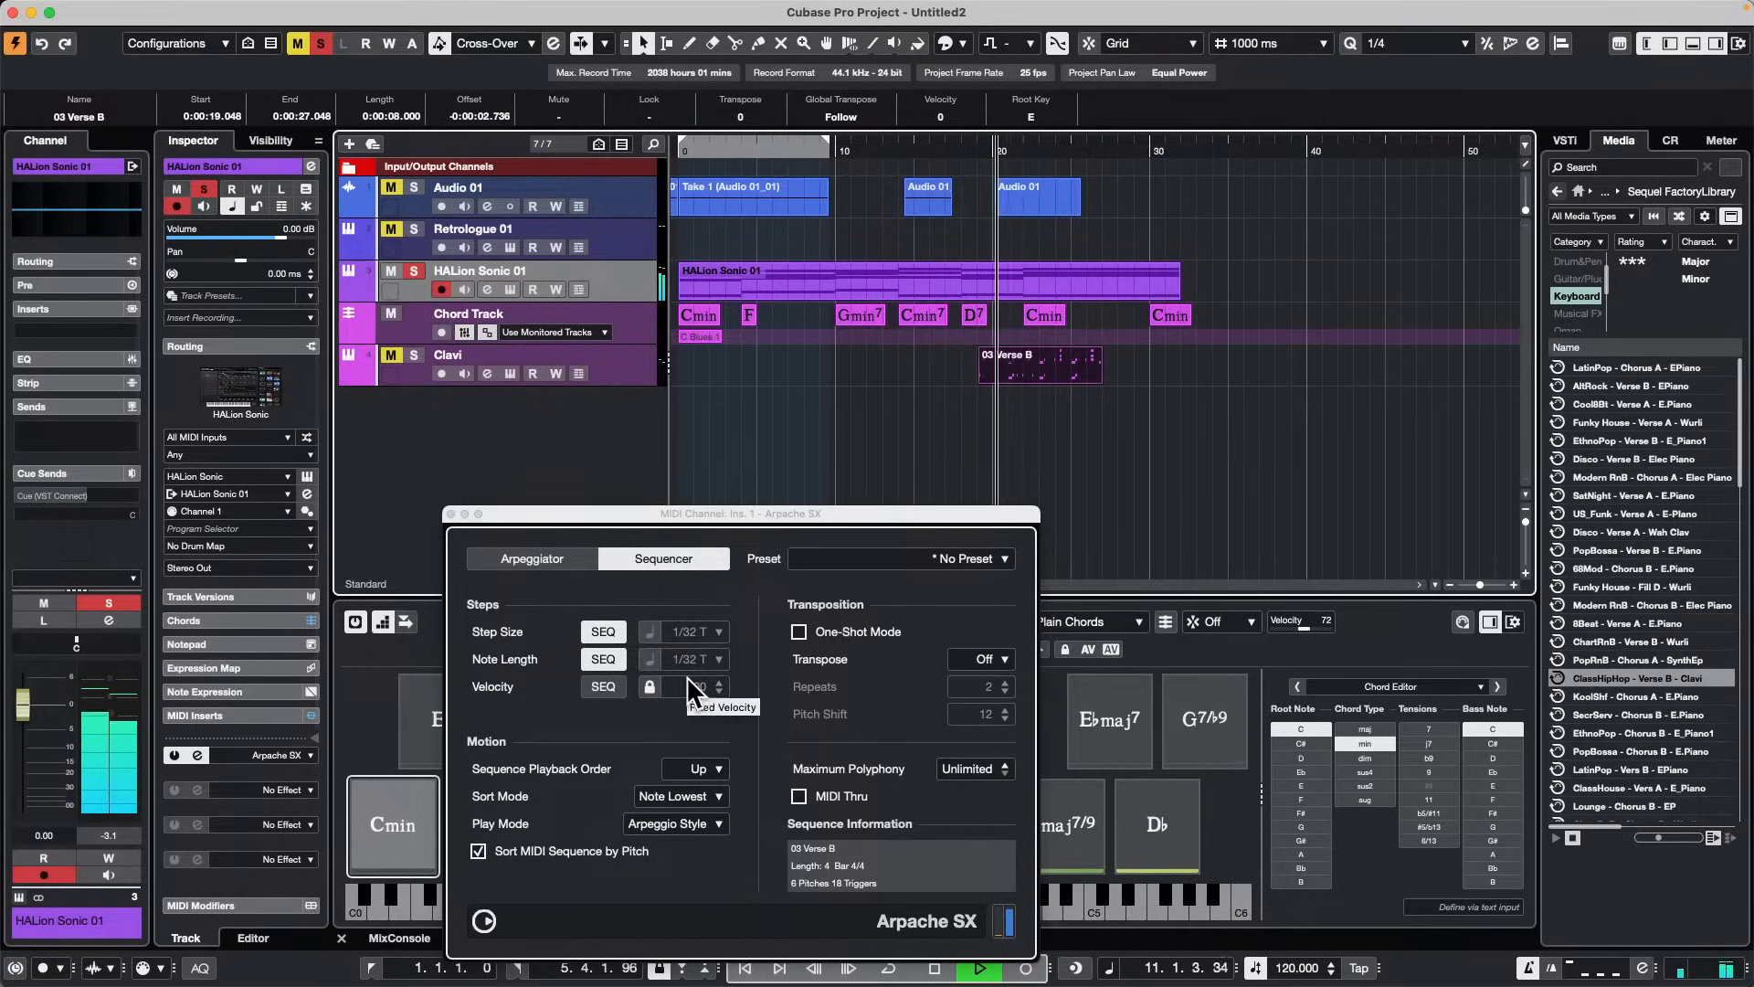
# Step: Freeze the MIDI modifiers on the HALion Sonic 01 track, stop playback, and open its part in the Key Editor, clear of the Arpache SX window
pyautogui.click(416, 10)
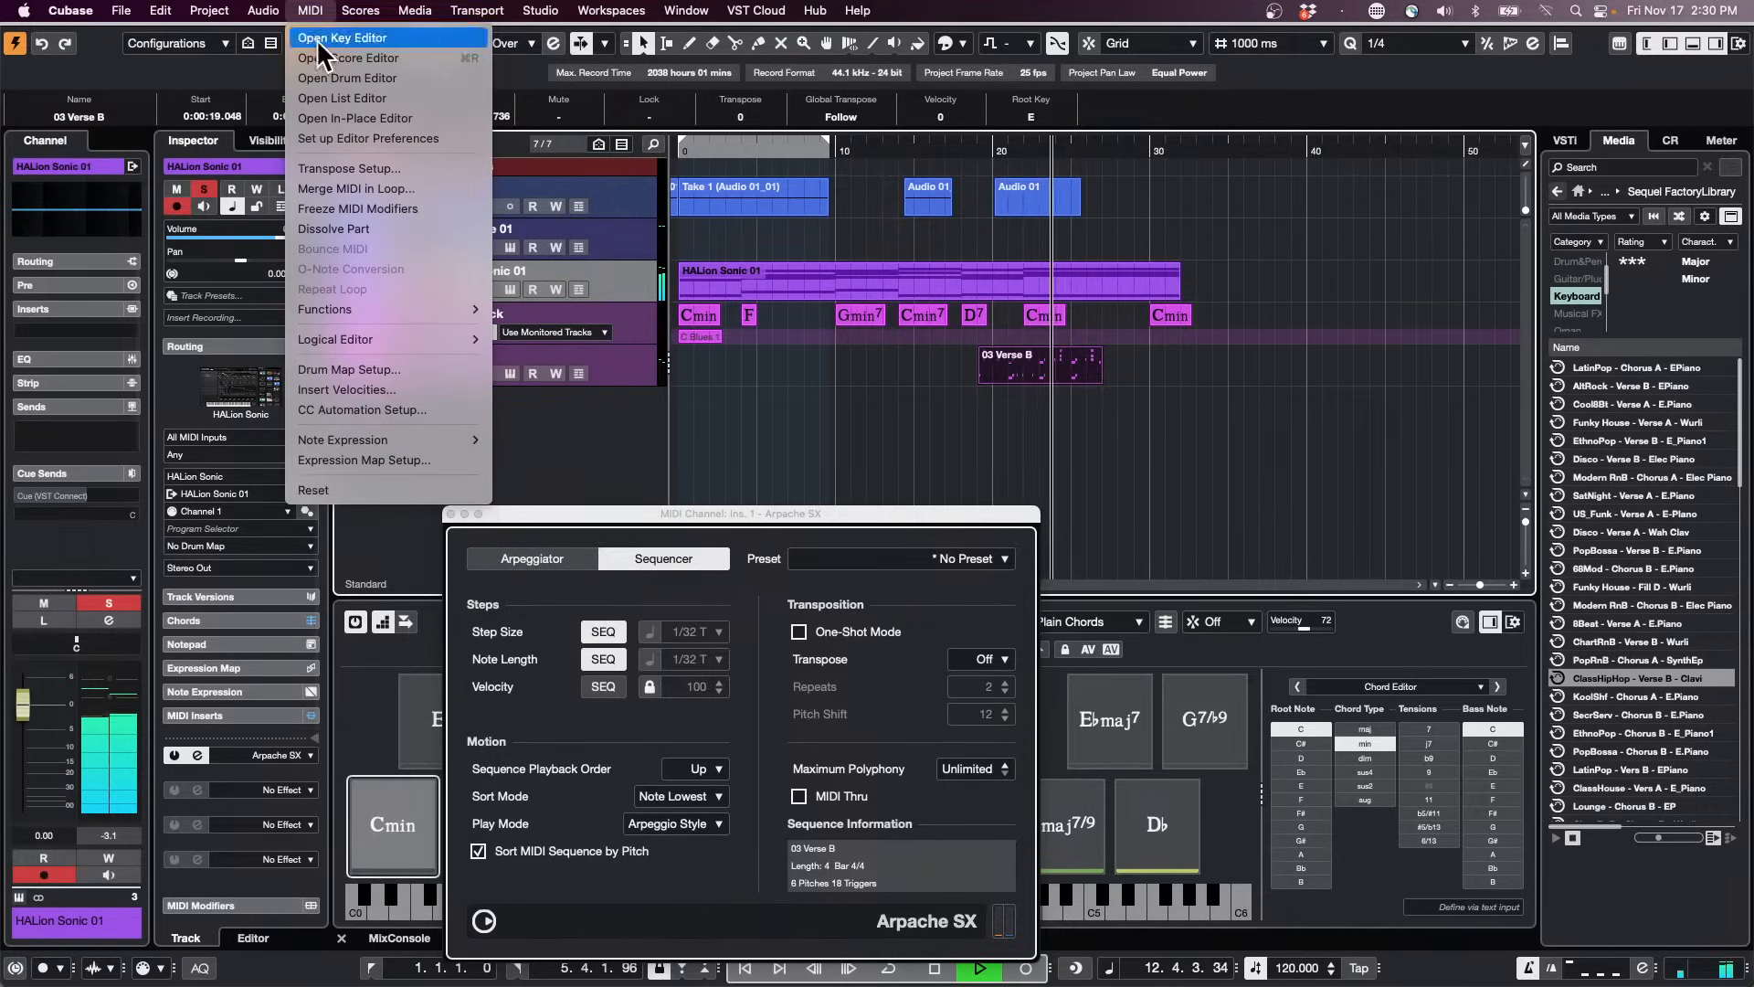
pyautogui.click(420, 208)
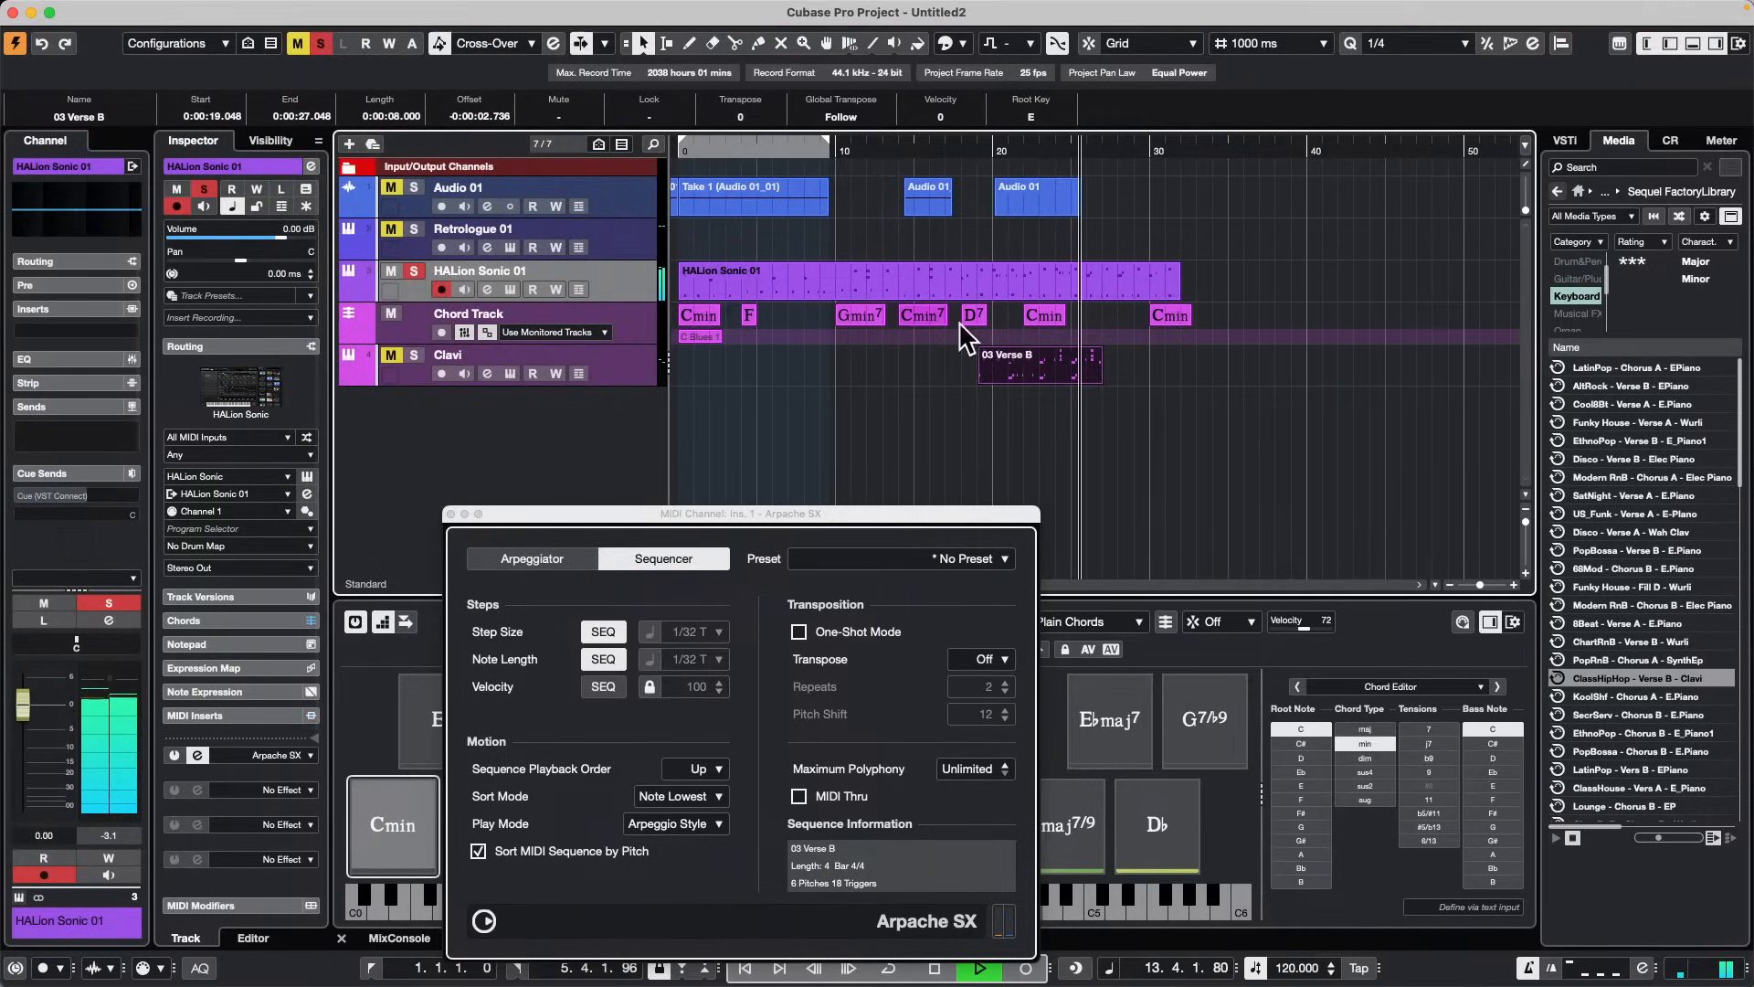
pyautogui.press('space')
pyautogui.doubleClick(912, 275)
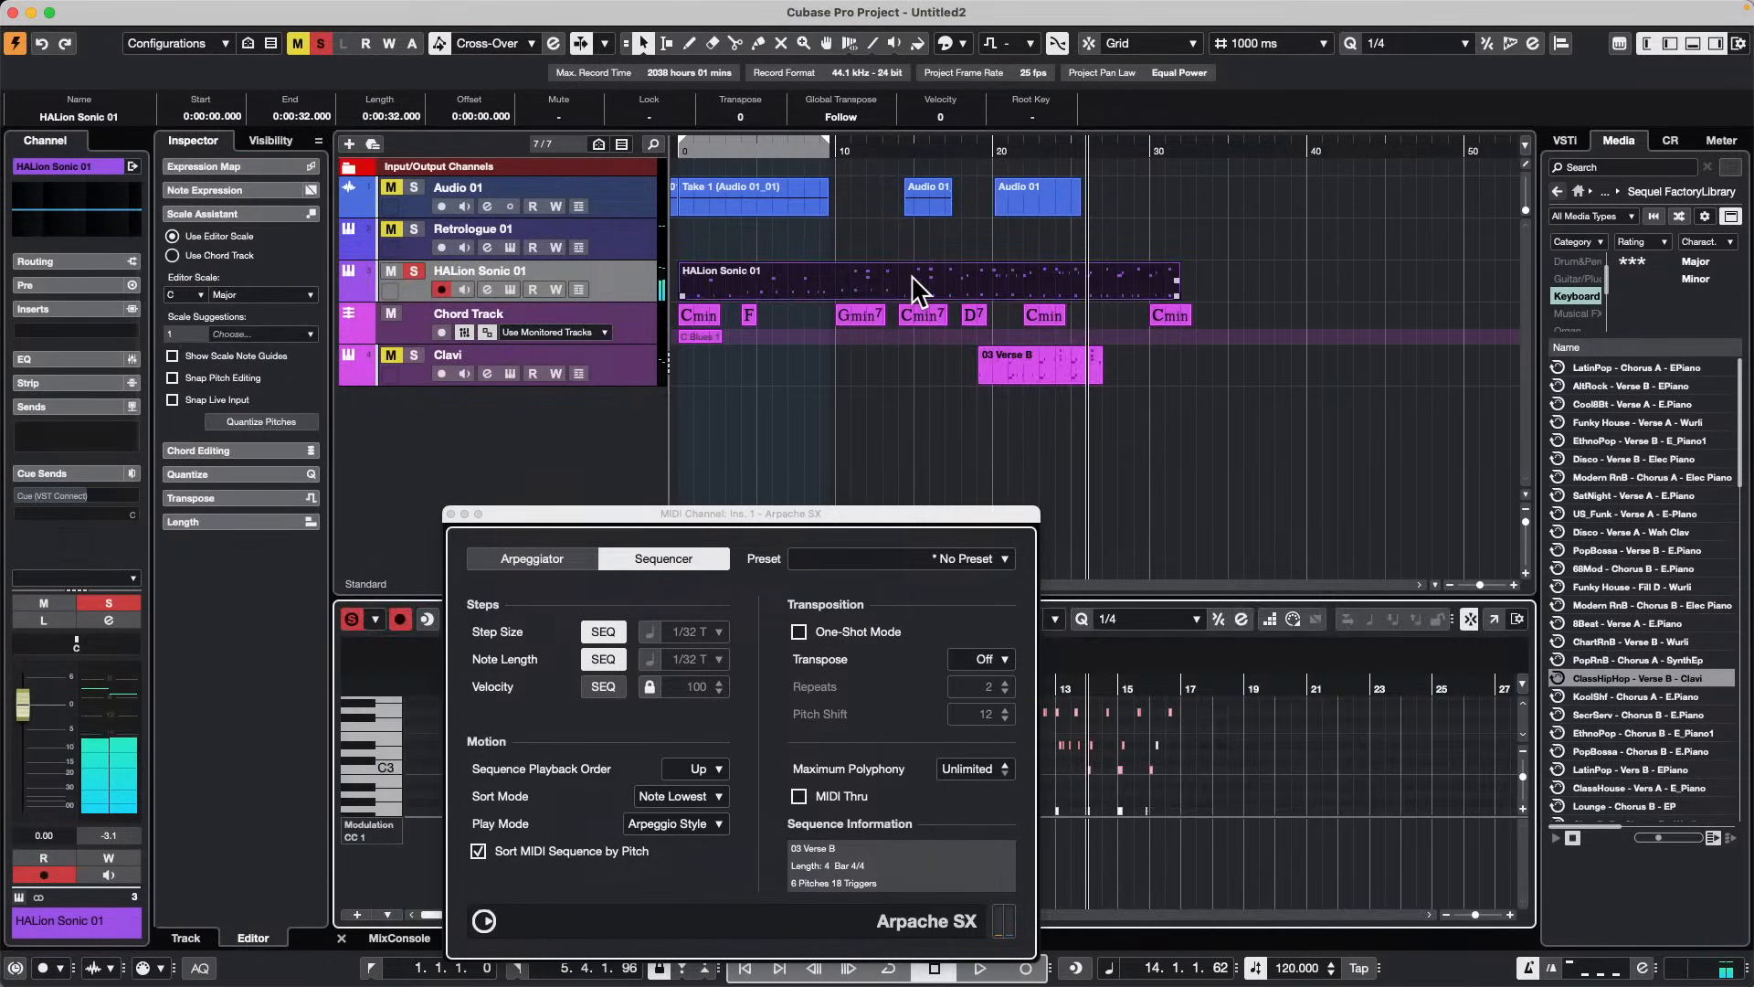
pyautogui.click(451, 516)
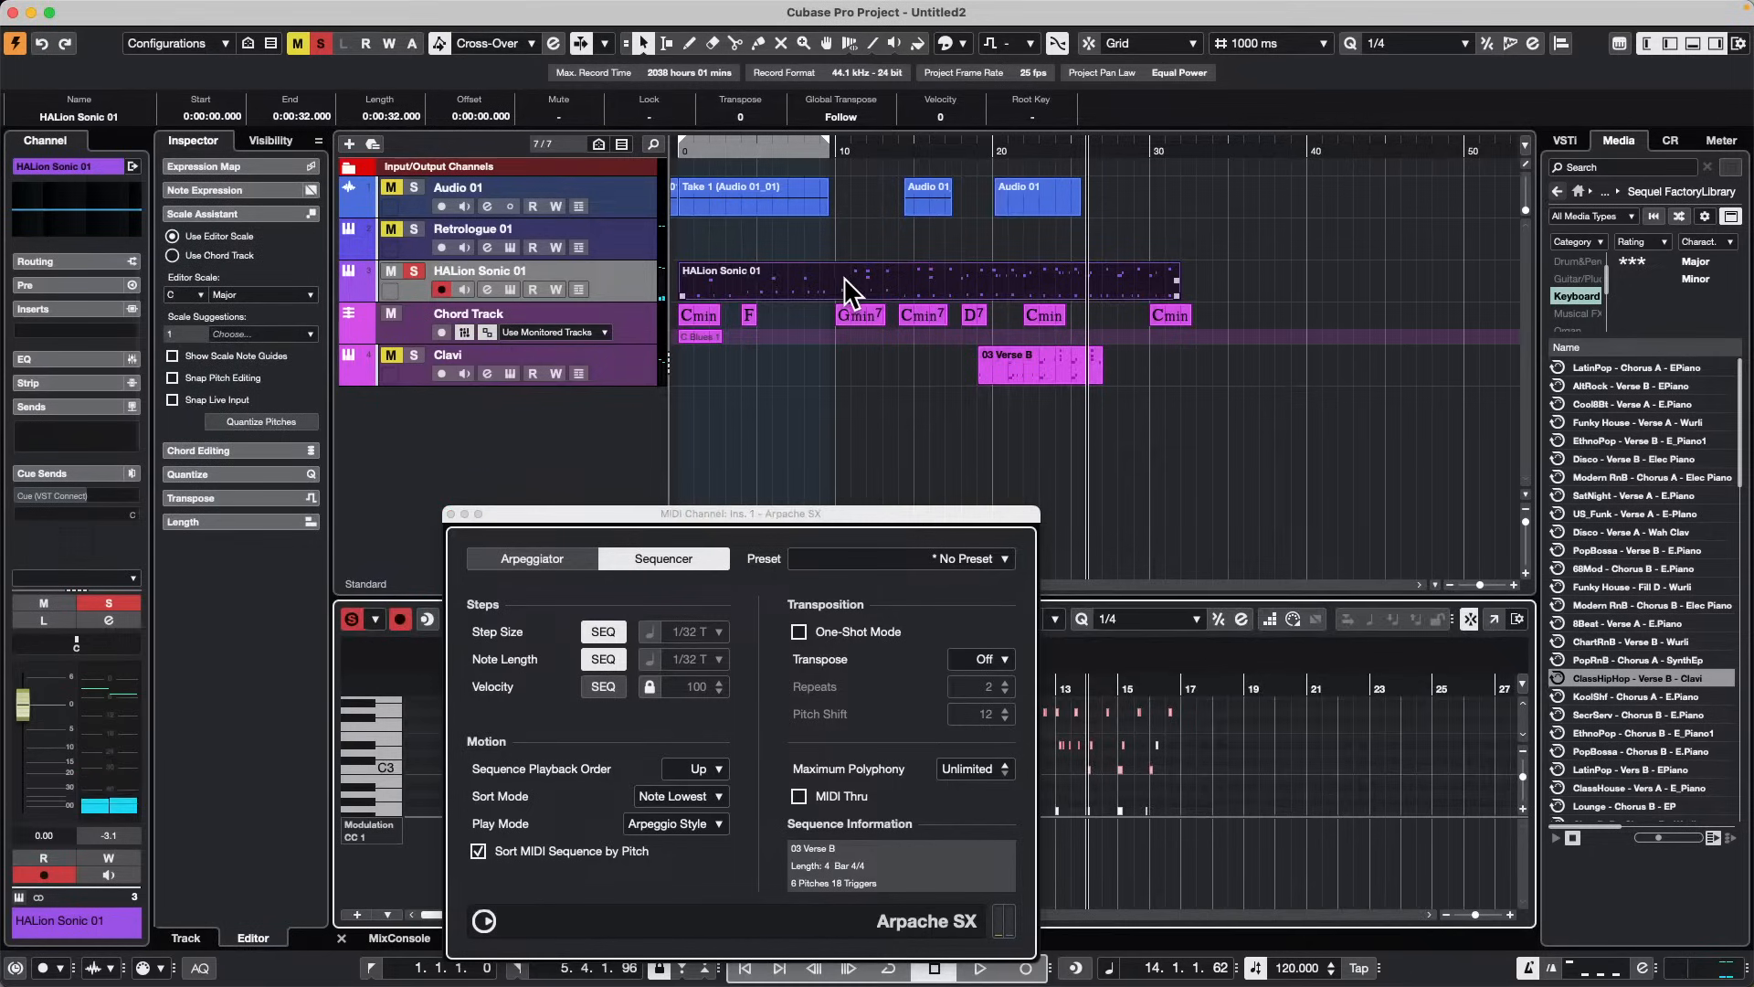
pyautogui.moveTo(758, 515); pyautogui.dragTo(1525, 22)
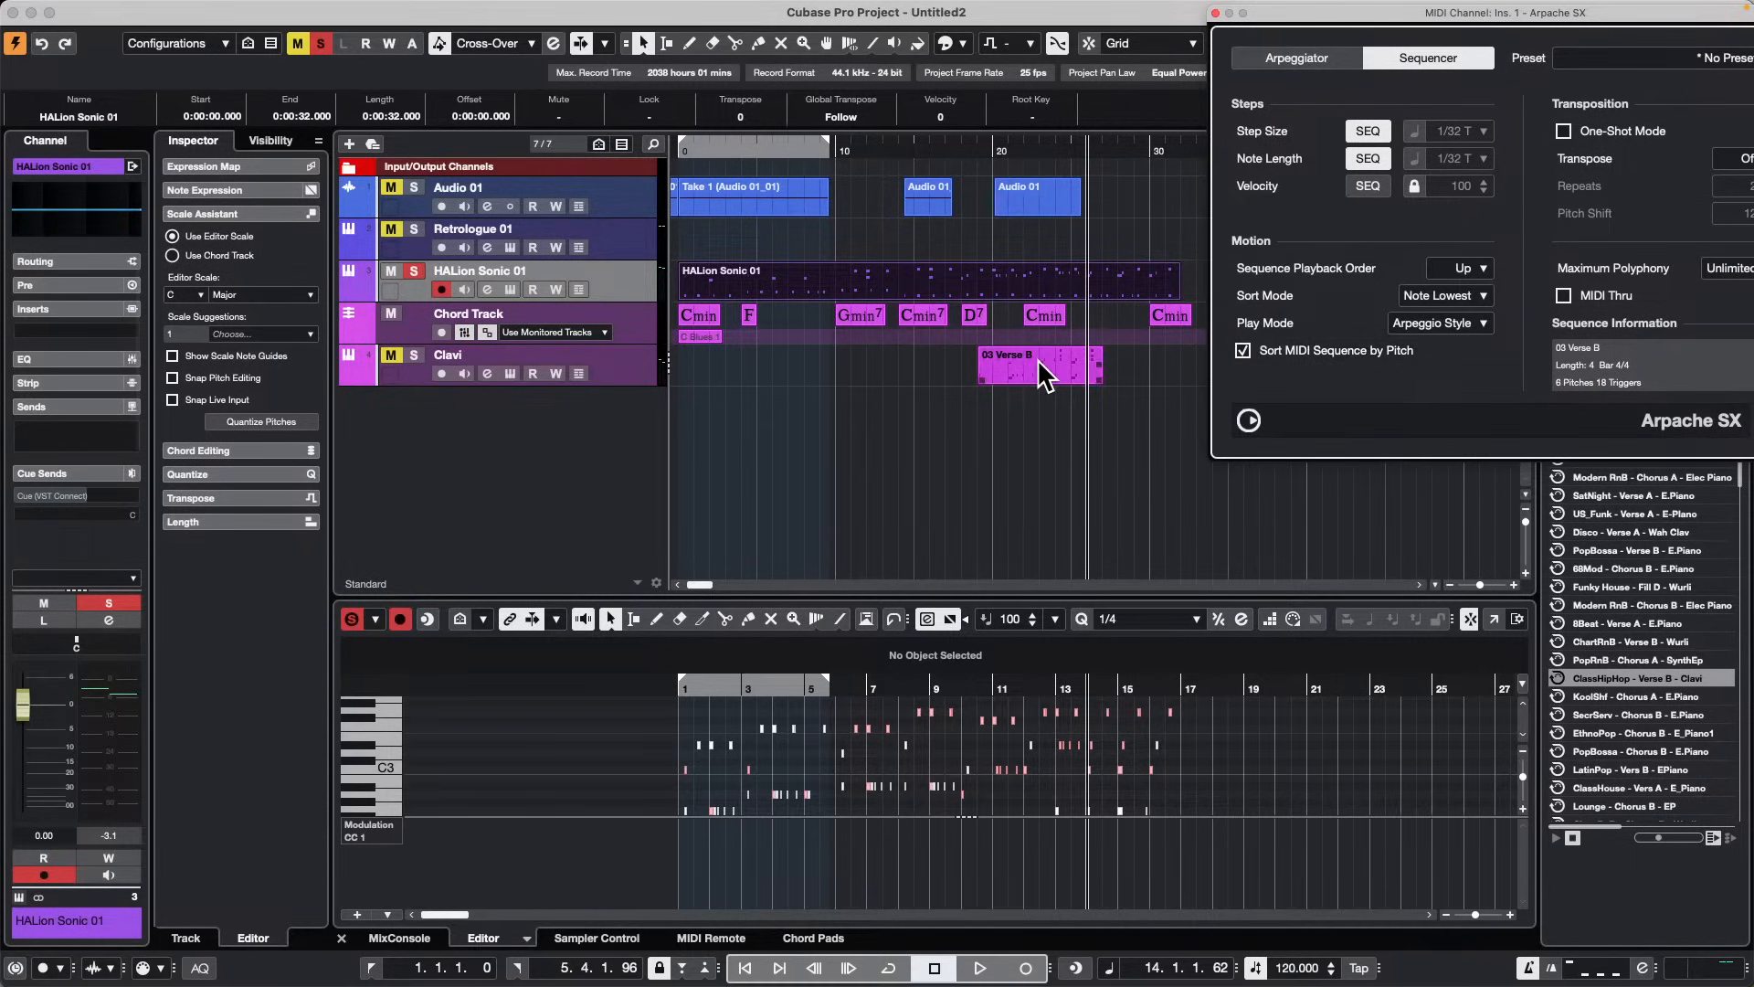
# Step: Open the Clavi track's 03 Verse B part in the Drum Editor and examine its notes
pyautogui.click(619, 354)
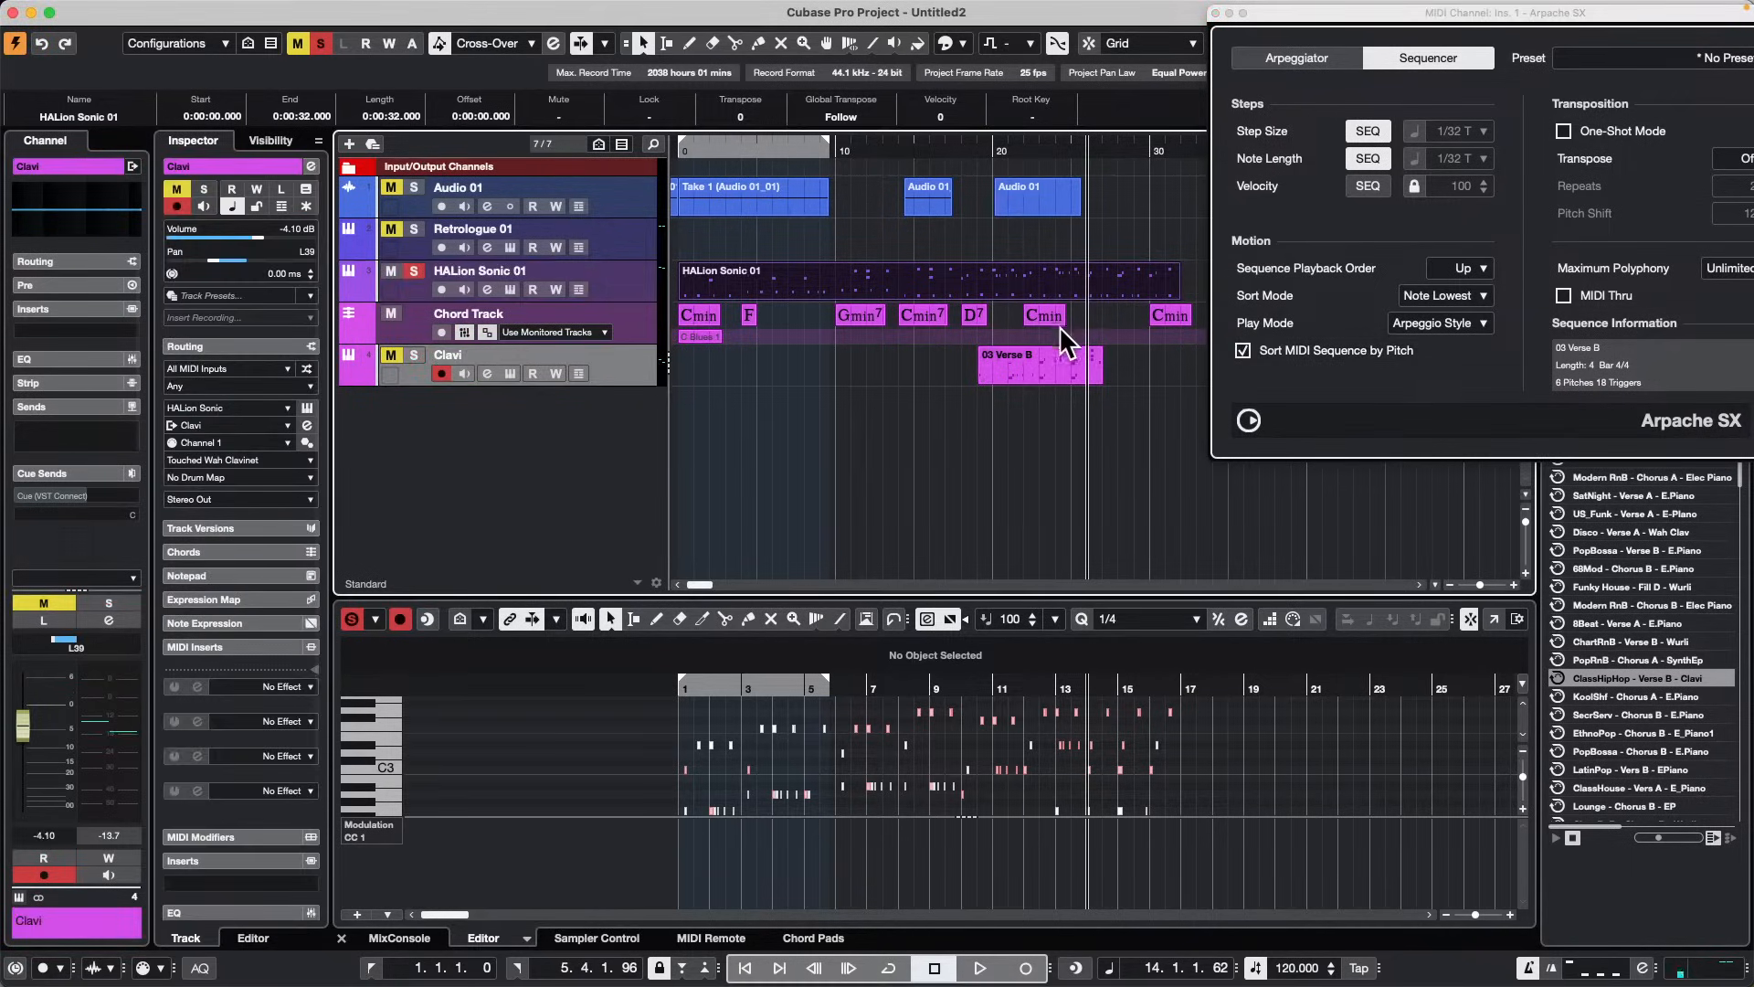
pyautogui.click(1024, 373)
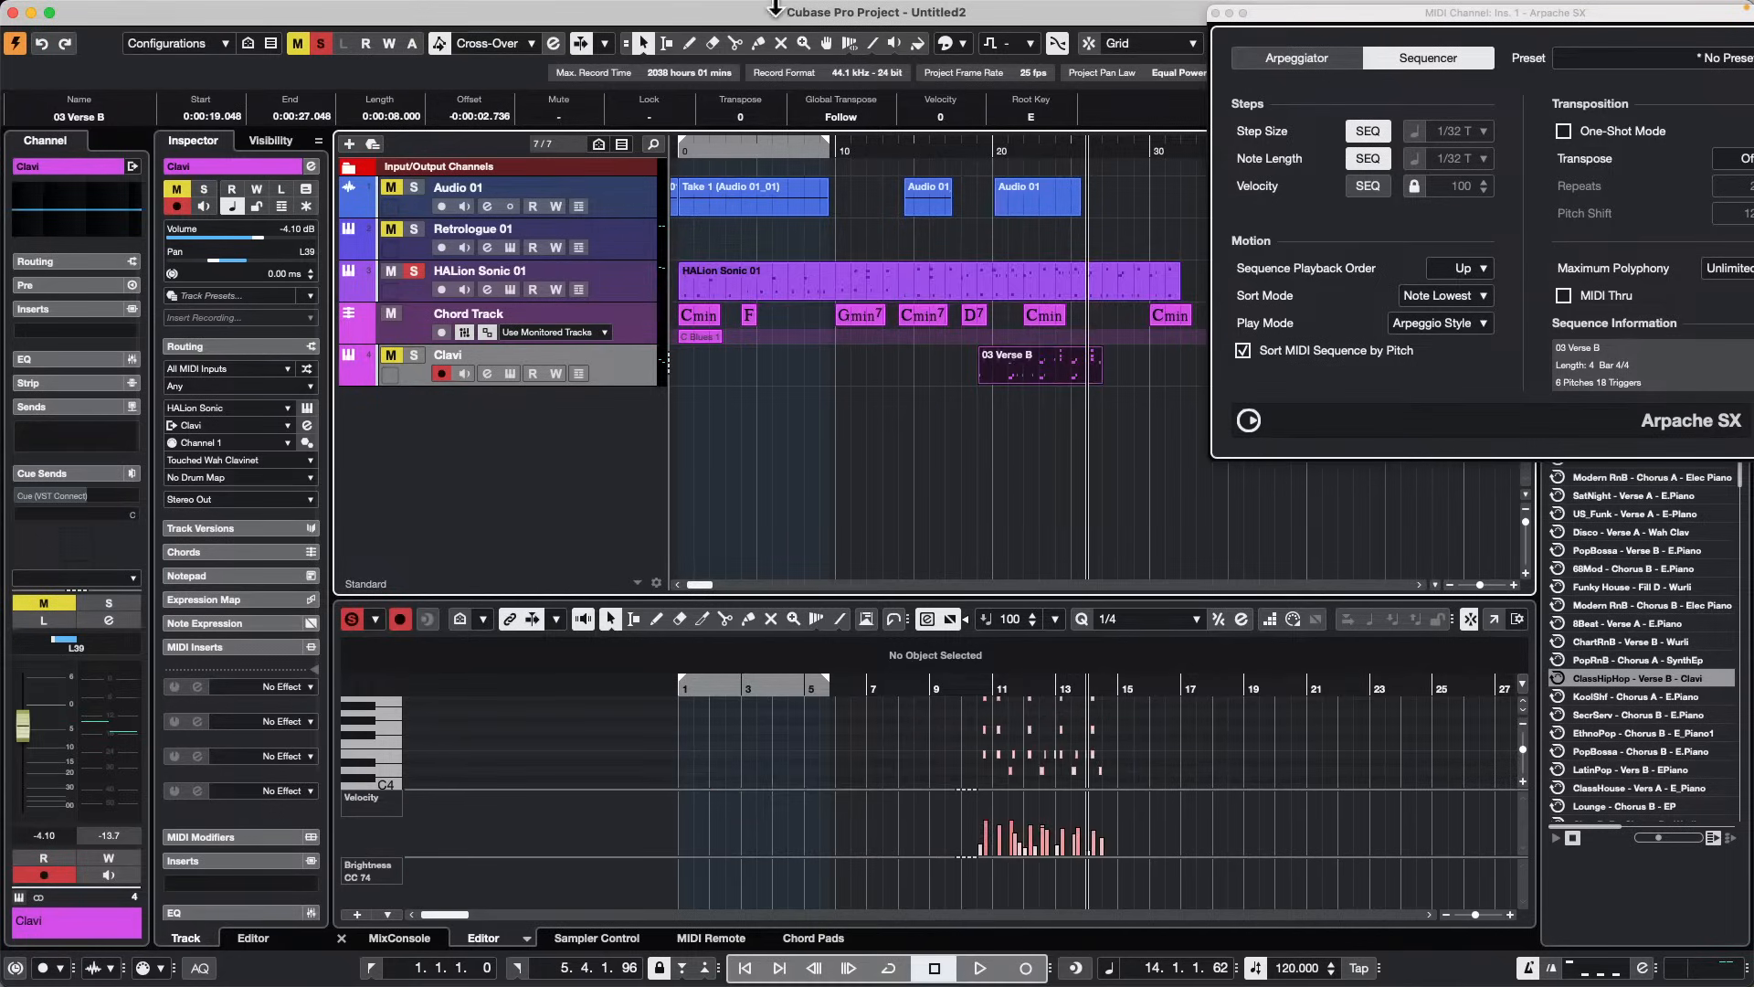
pyautogui.click(310, 10)
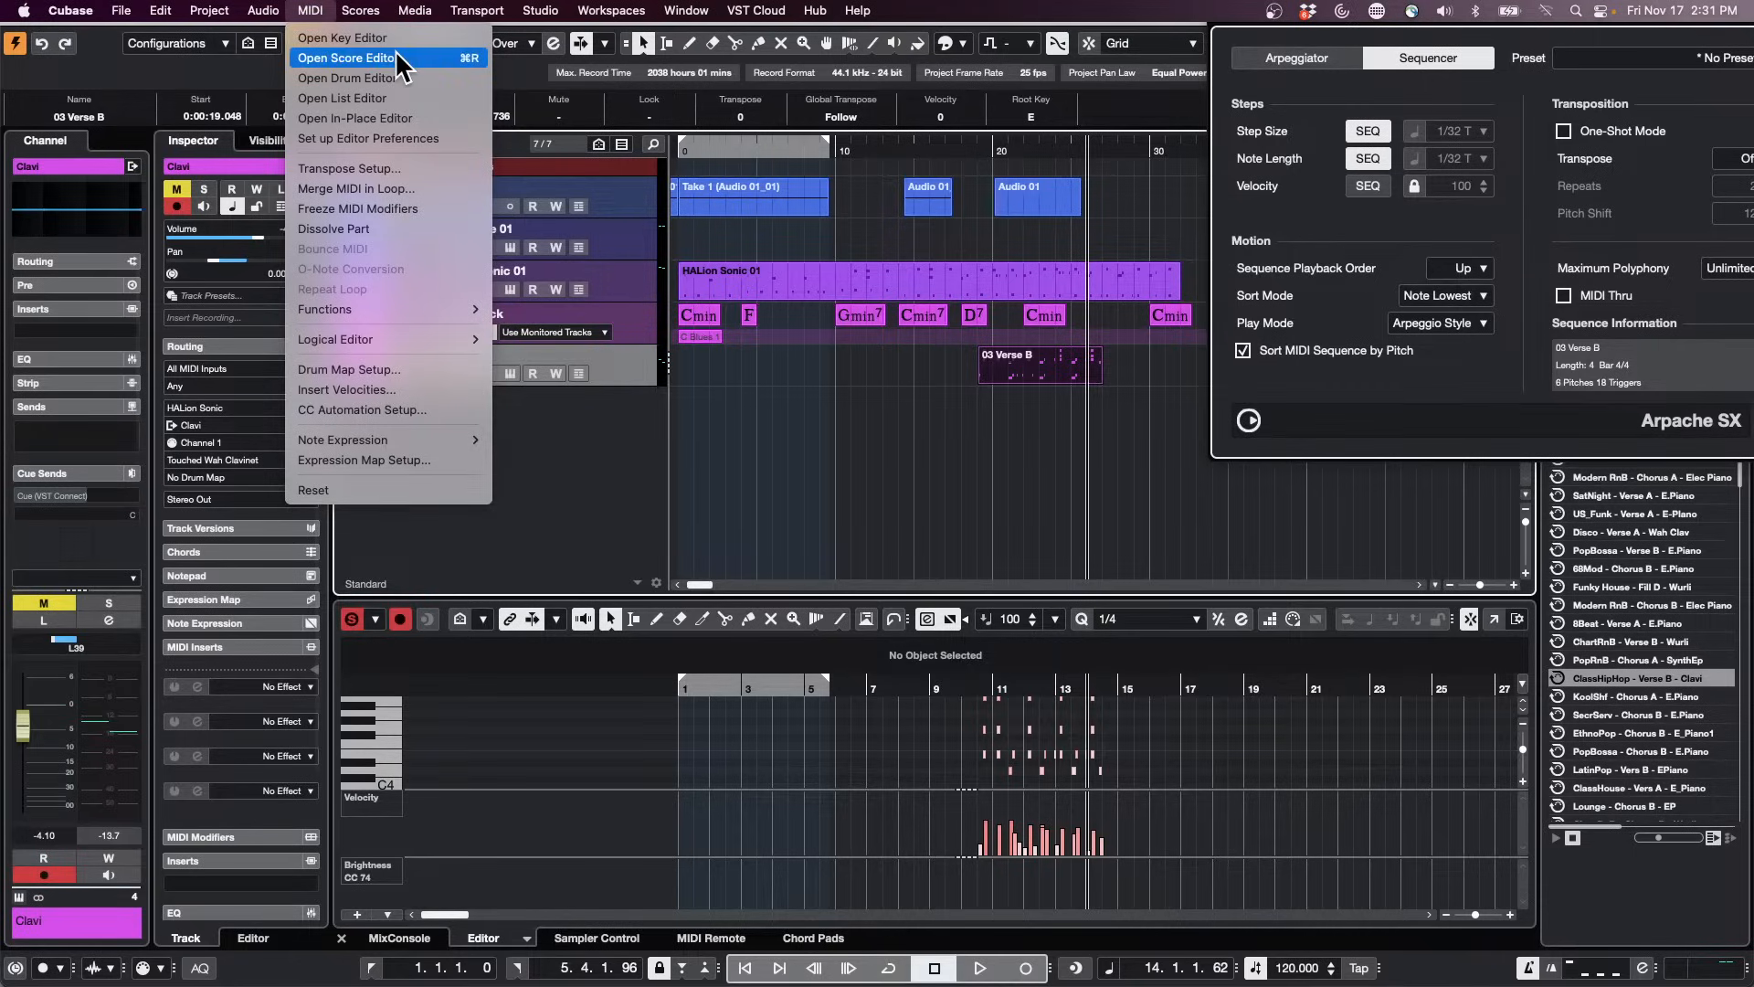
pyautogui.click(398, 77)
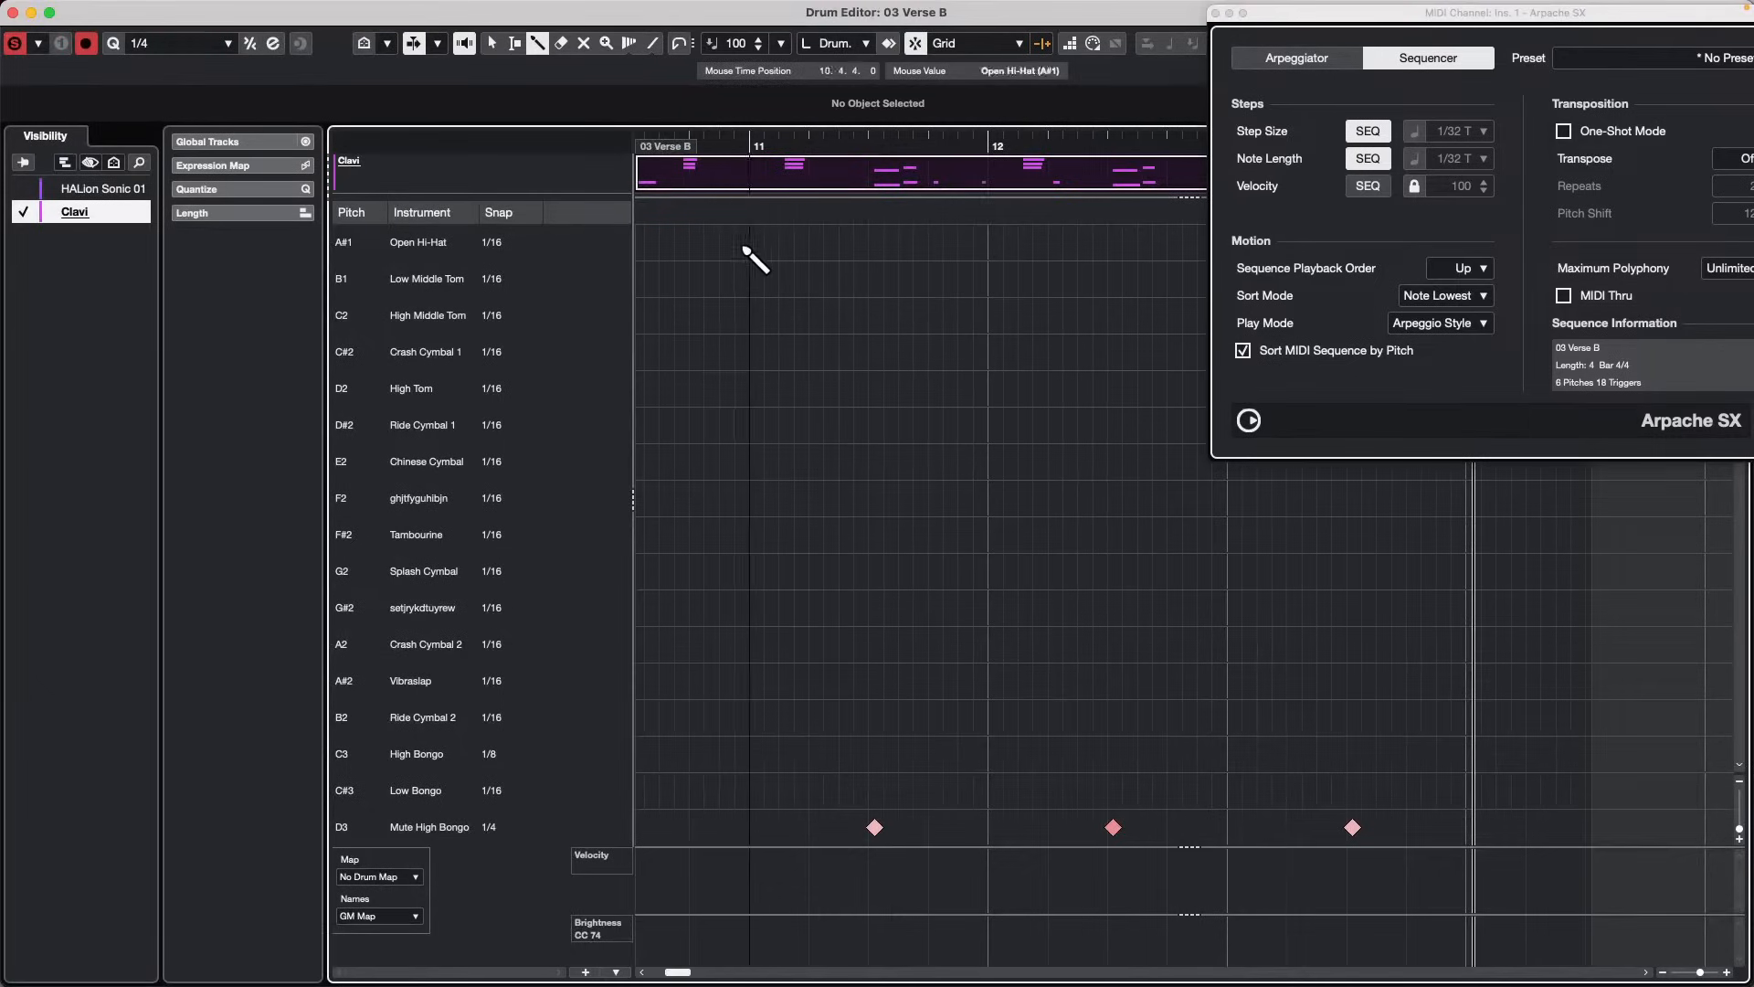
pyautogui.scroll(-4, 740, 580)
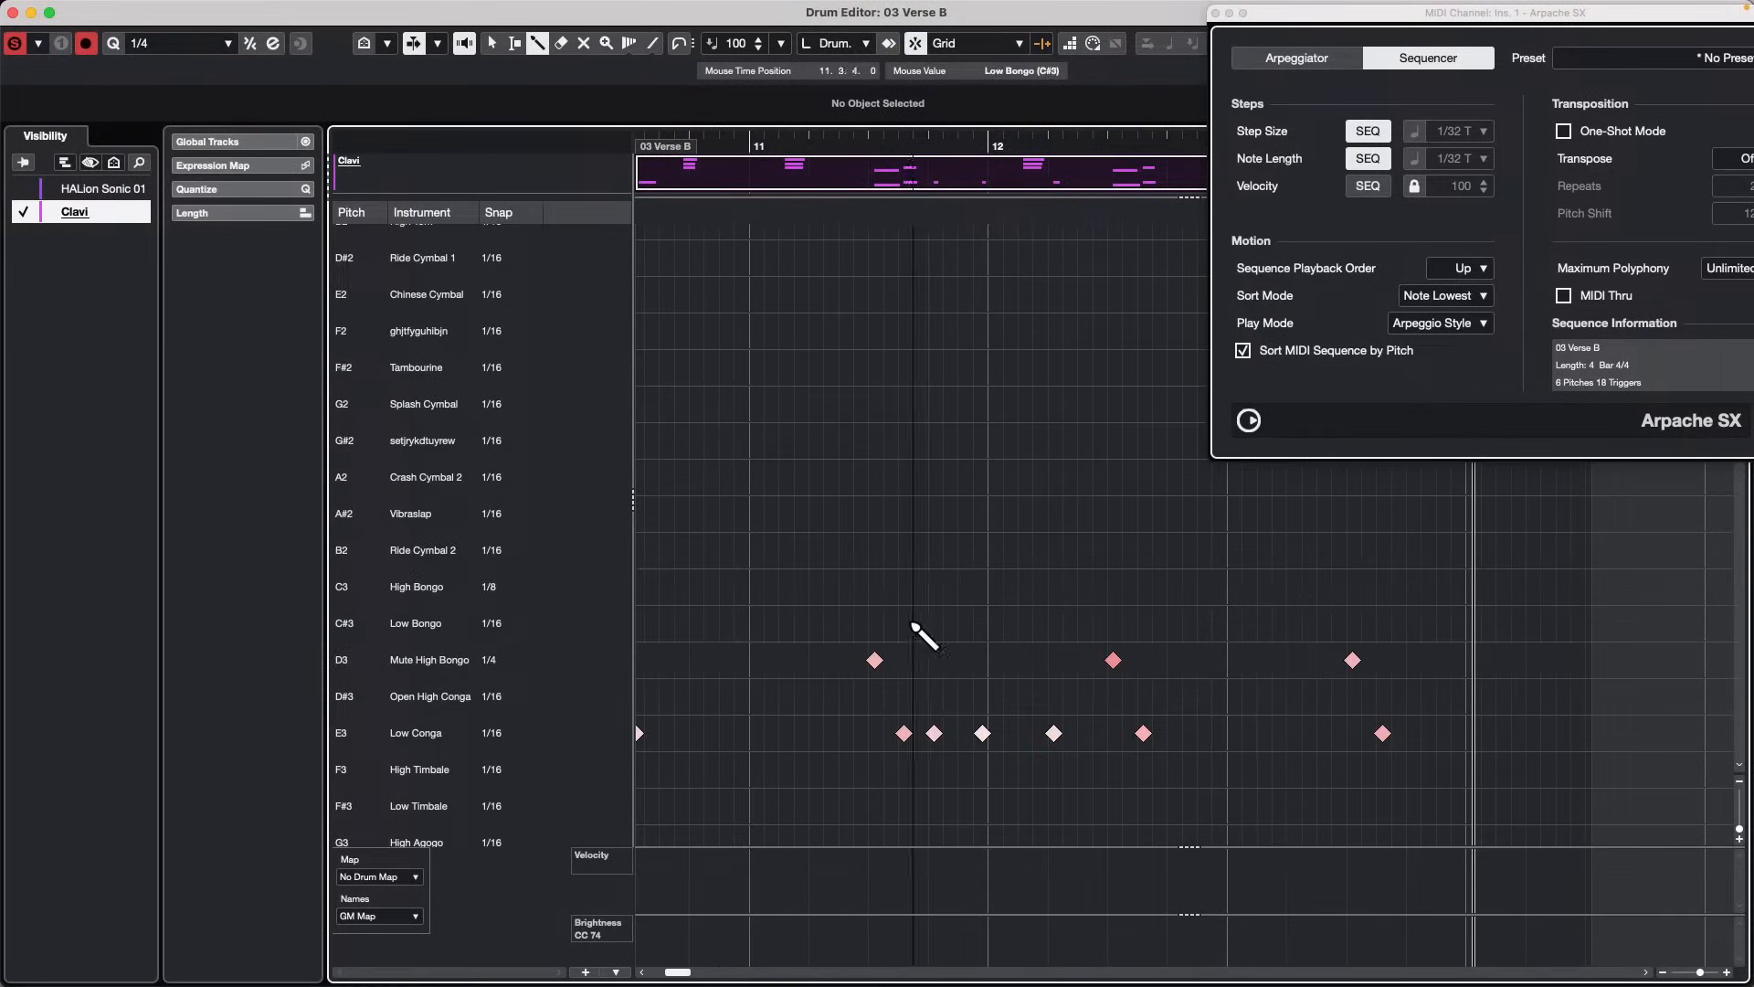
# Step: Move Castanets directly below Long Guiro, Mute Triangle directly above High Wood Block, and Open Cuica directly above Long Guiro in the drum sound list
pyautogui.scroll(-10, 777, 616)
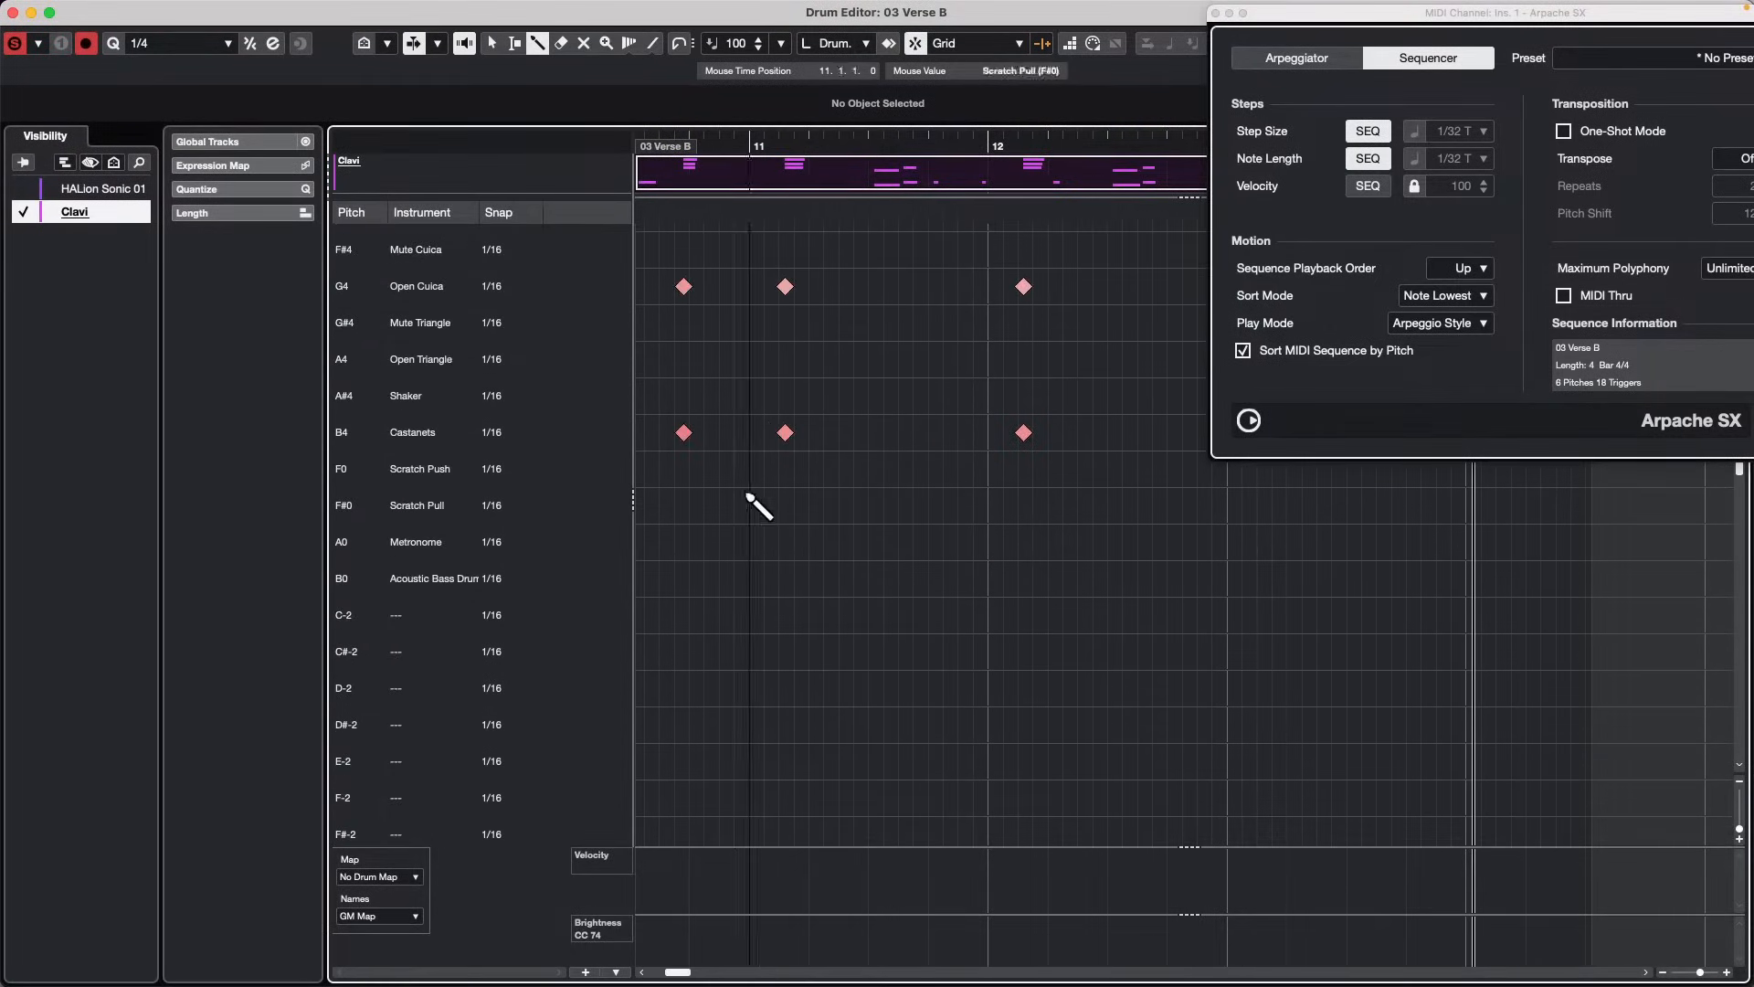
pyautogui.scroll(10, 817, 621)
pyautogui.scroll(-1, 868, 594)
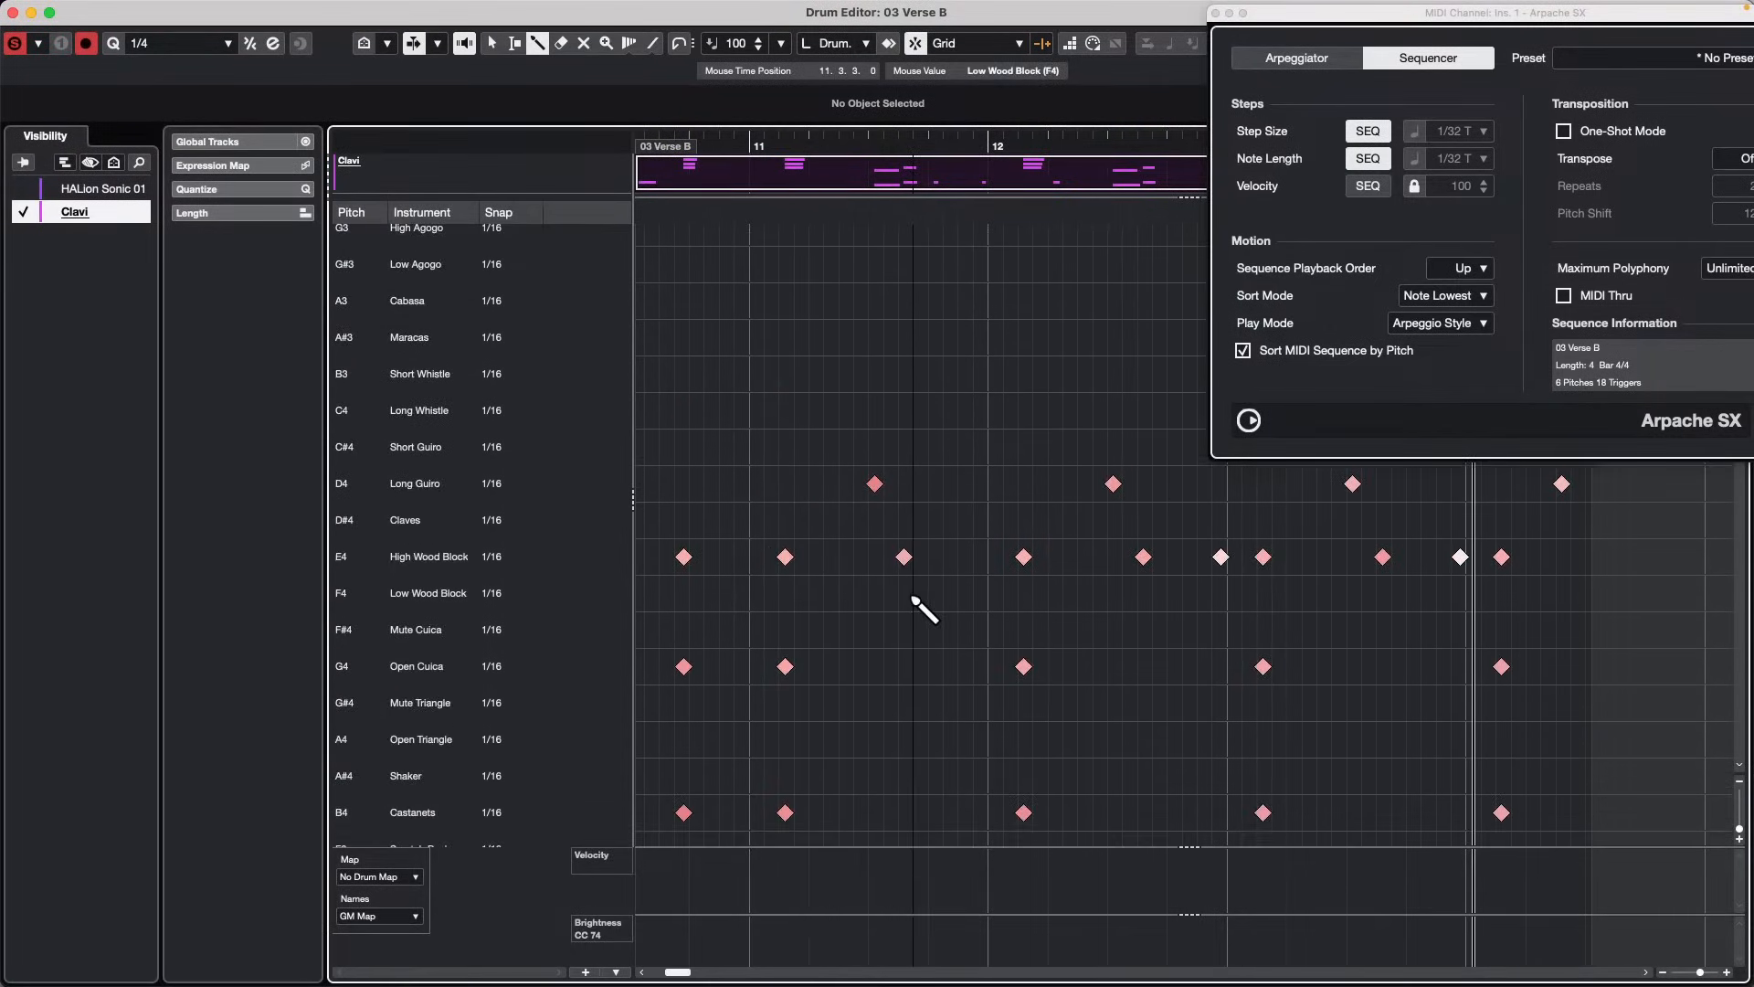
pyautogui.click(428, 819)
pyautogui.moveTo(428, 819); pyautogui.dragTo(450, 537)
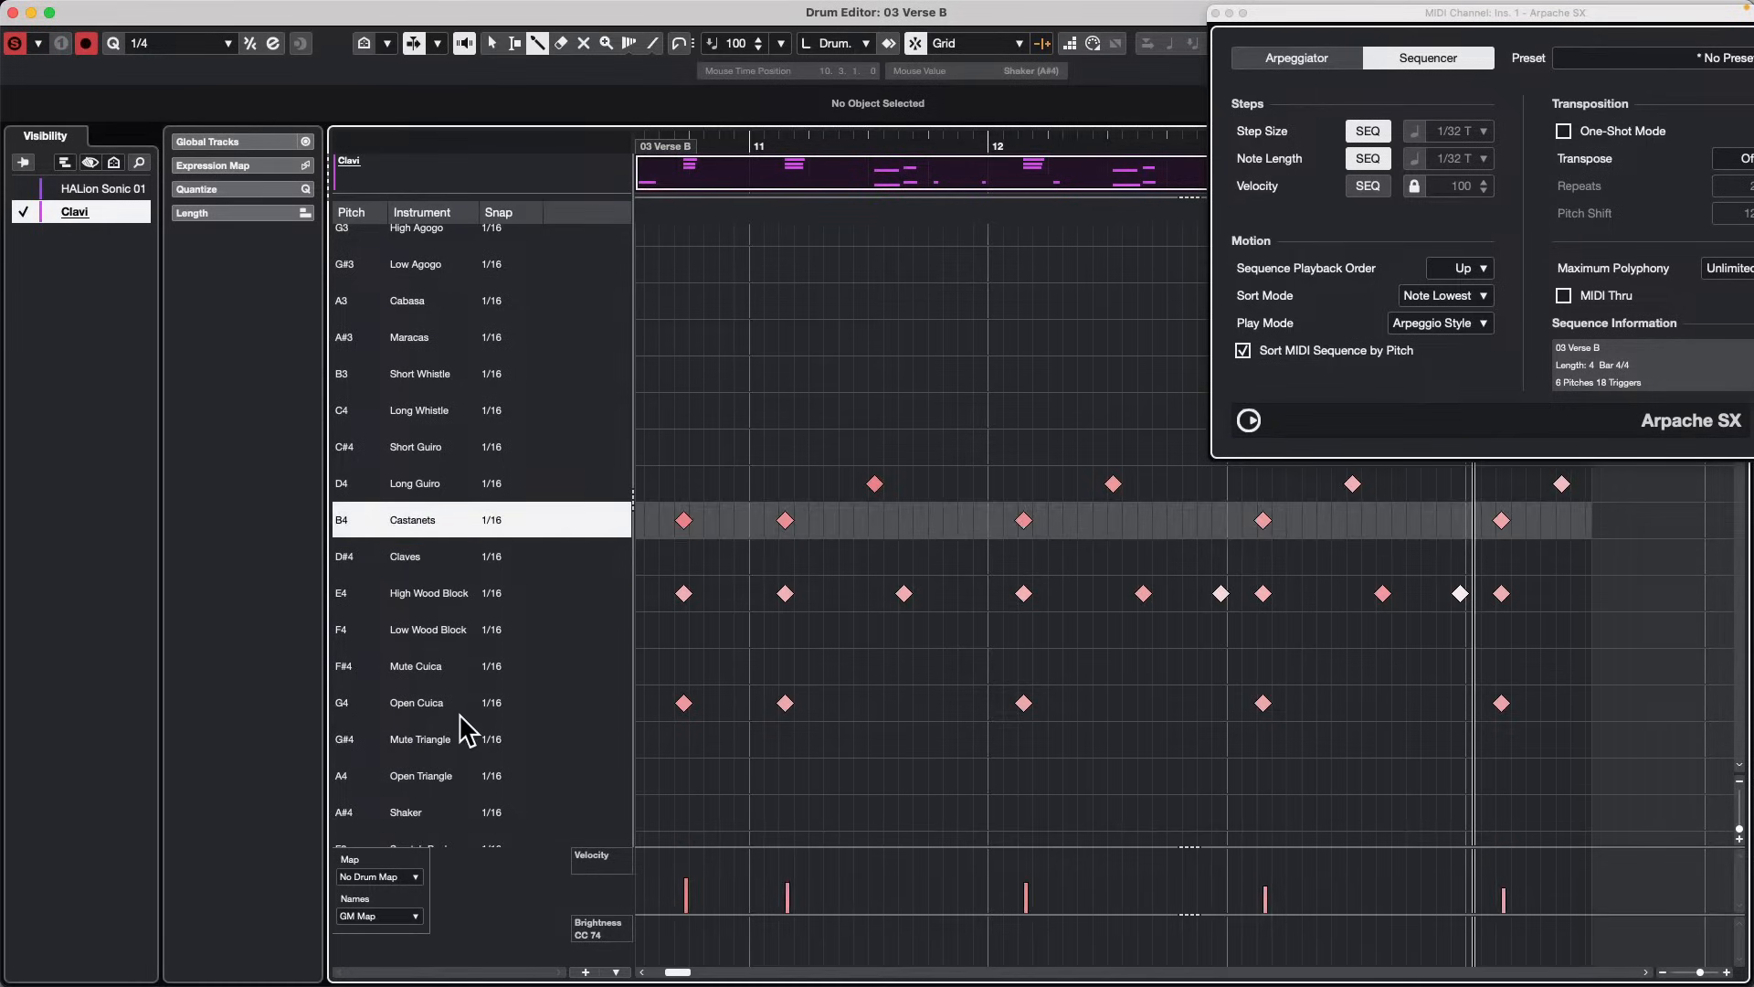
pyautogui.moveTo(444, 740); pyautogui.dragTo(474, 609)
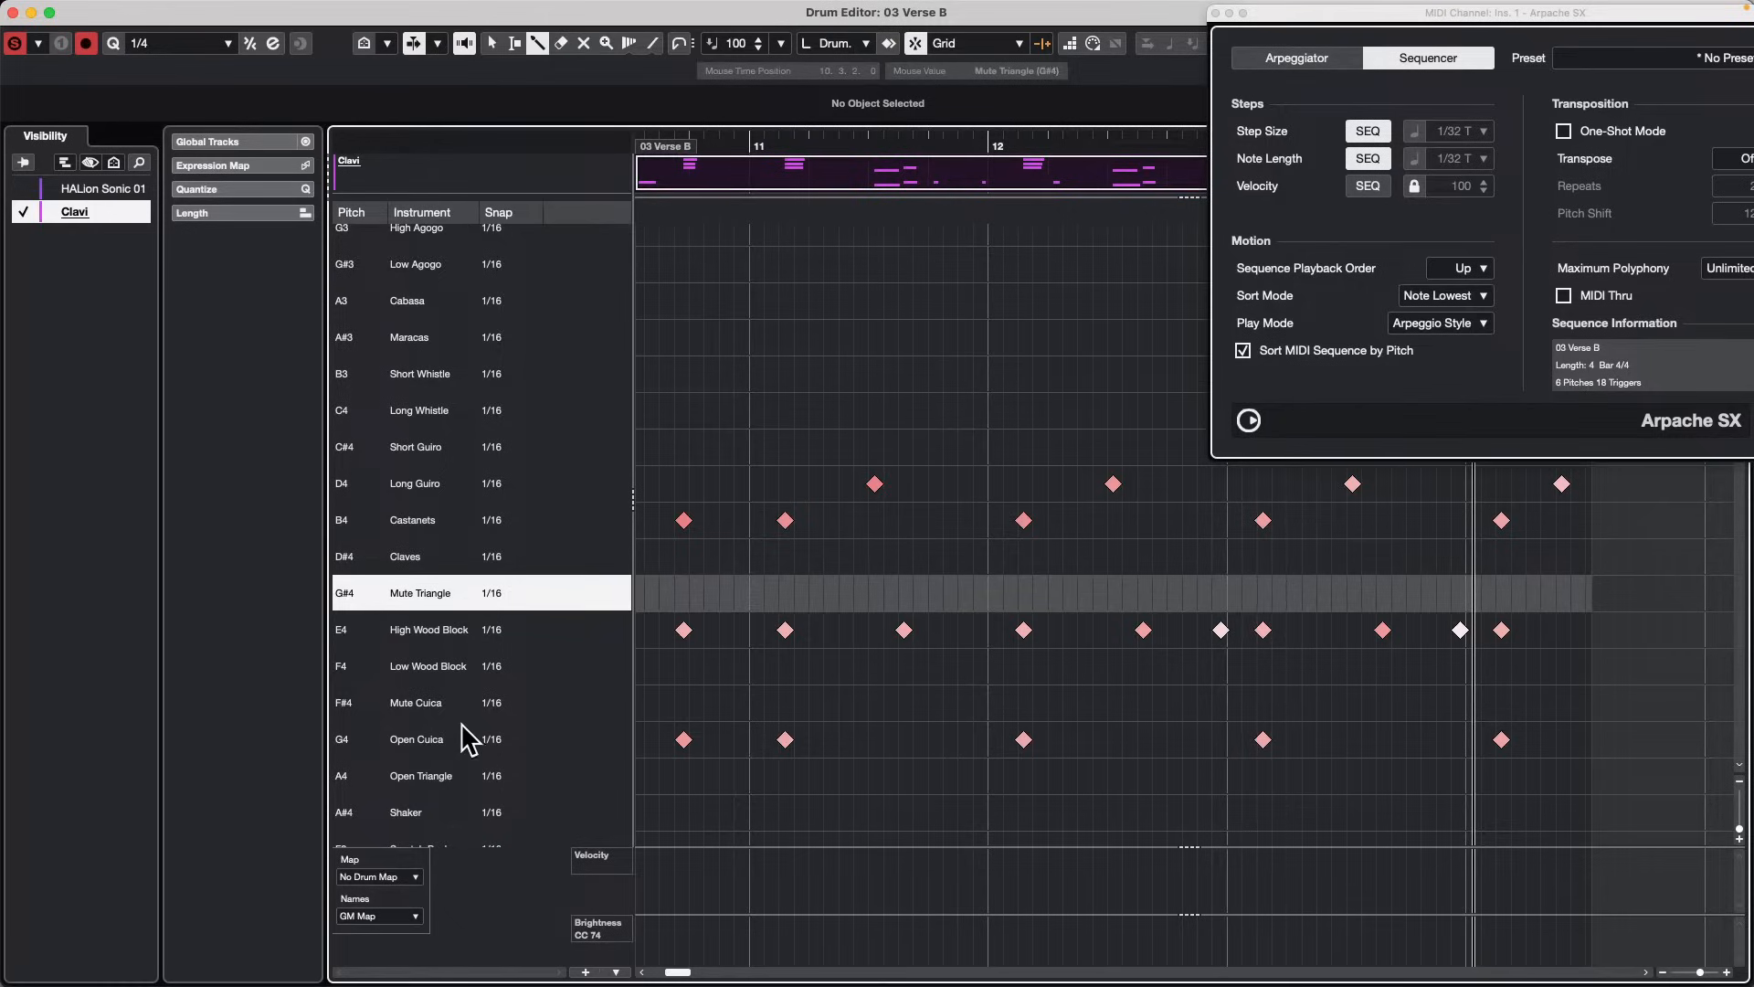
pyautogui.moveTo(453, 747); pyautogui.dragTo(471, 502)
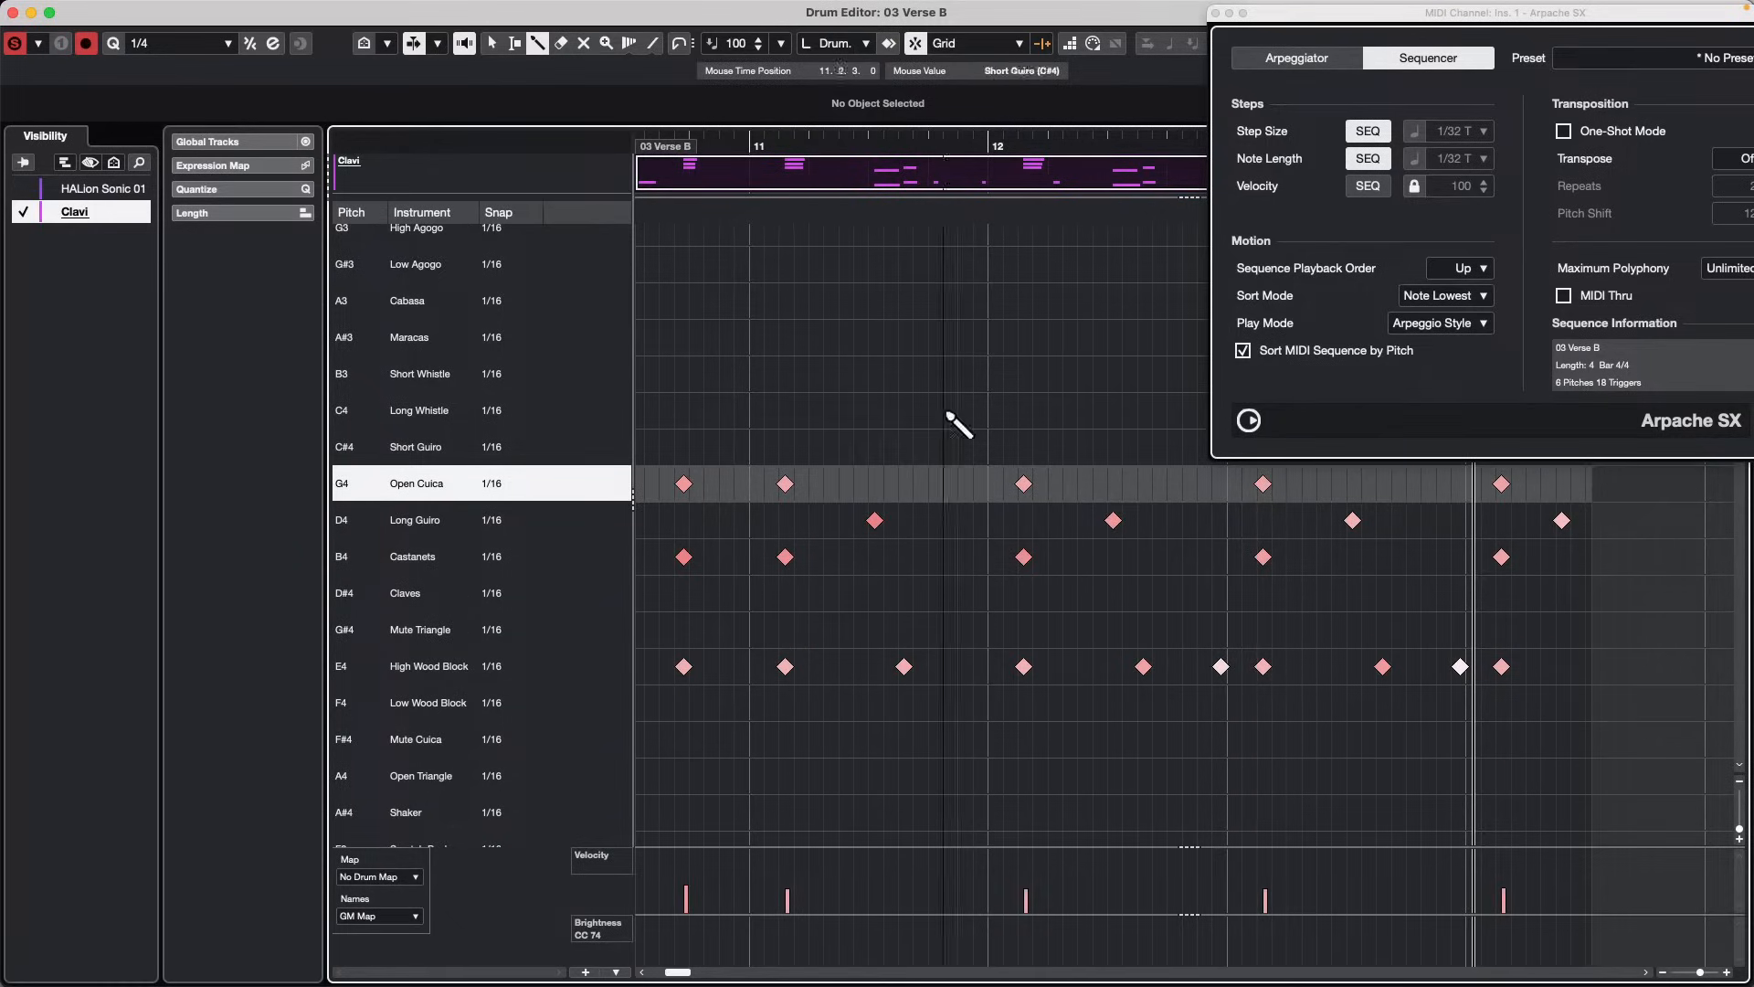
# Step: Close the Arpache SX window and limit the Drum Editor list to drum sounds with events
pyautogui.click(1215, 14)
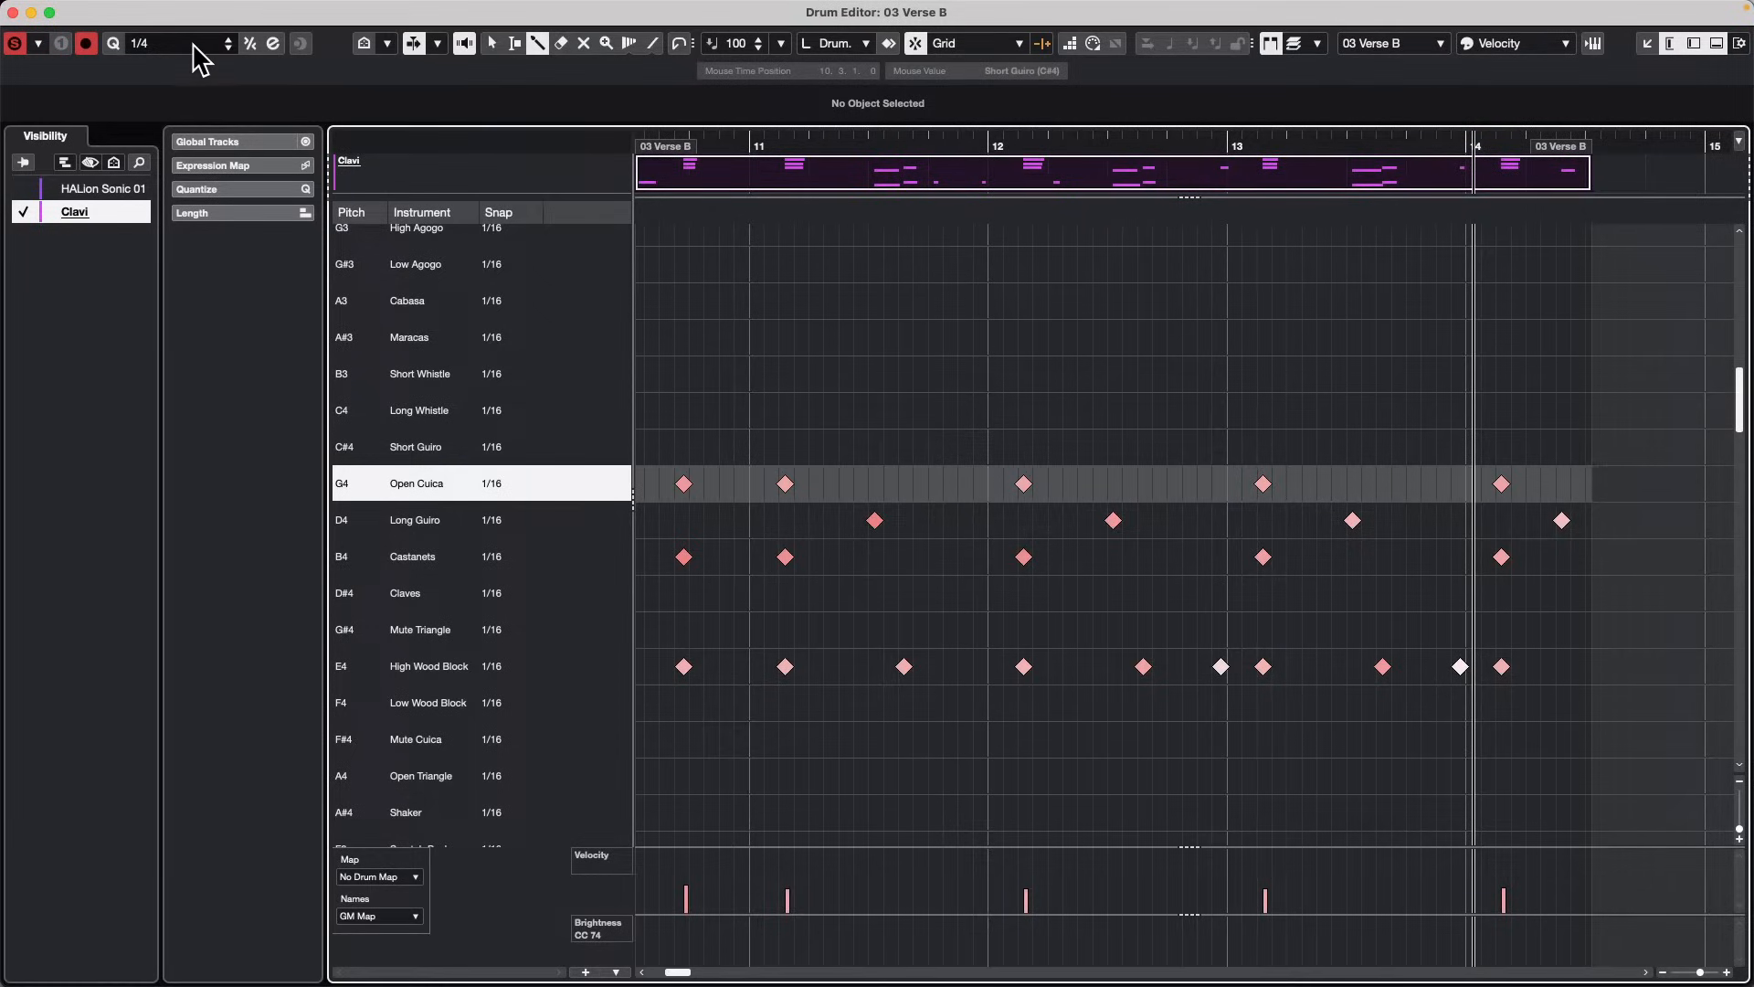
pyautogui.click(389, 44)
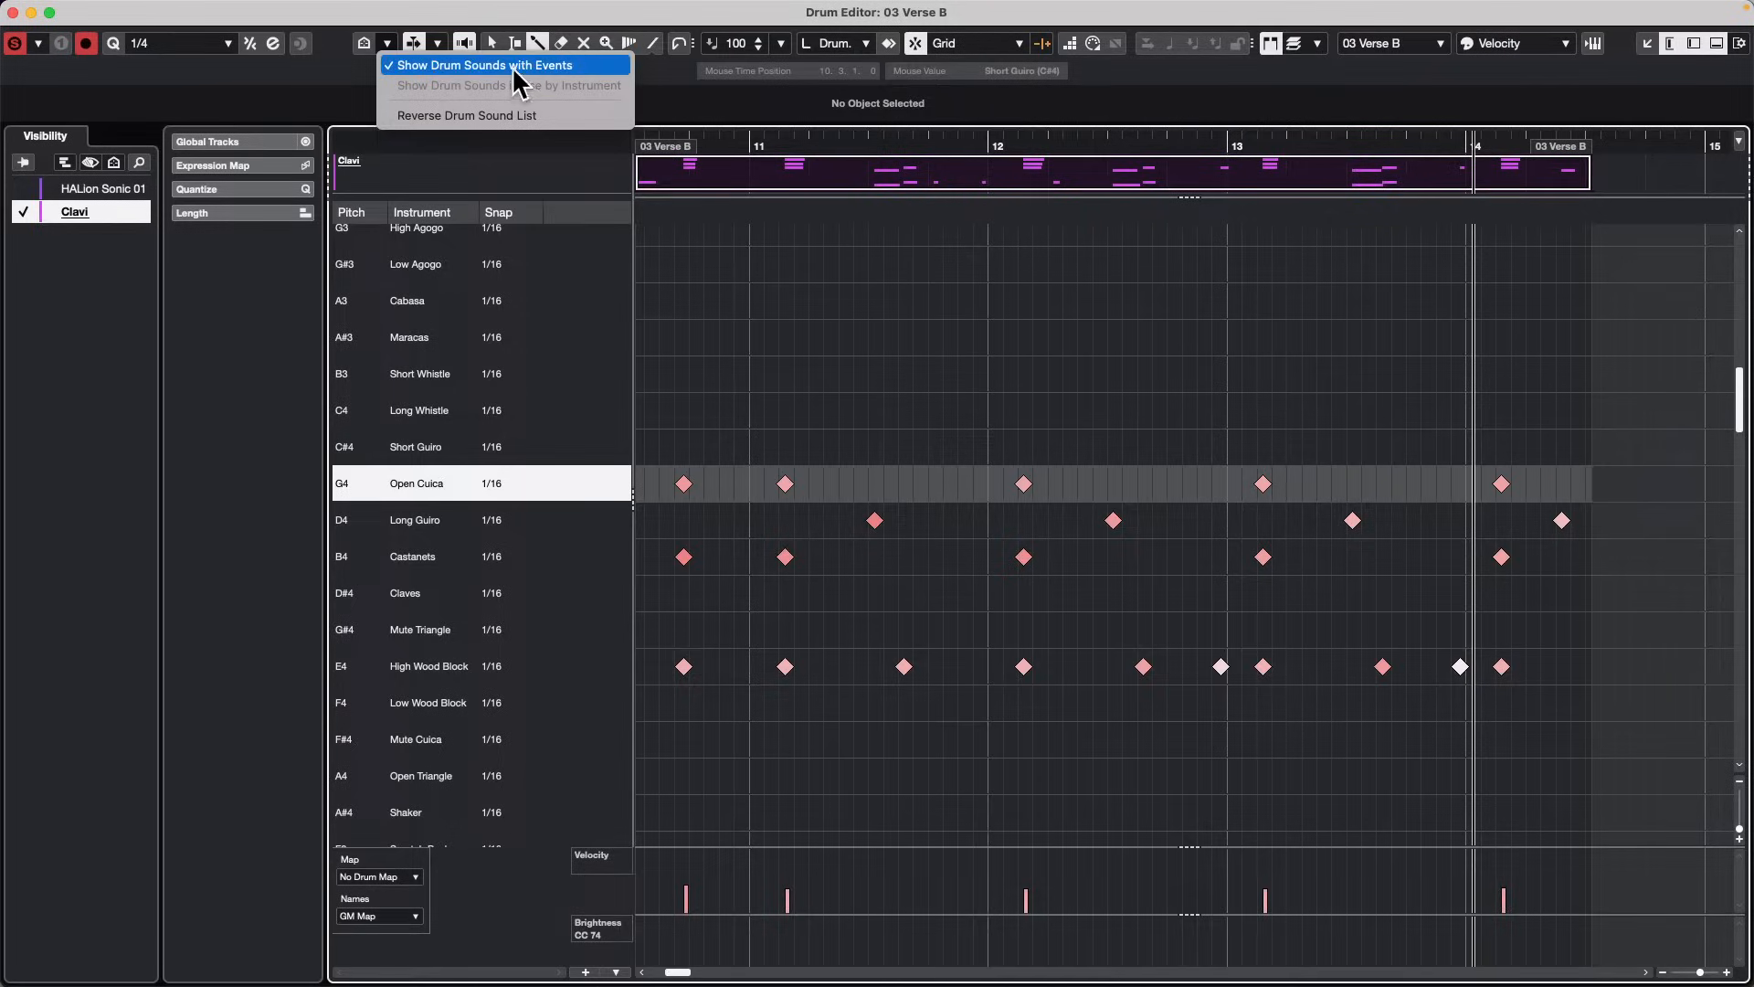
pyautogui.click(515, 67)
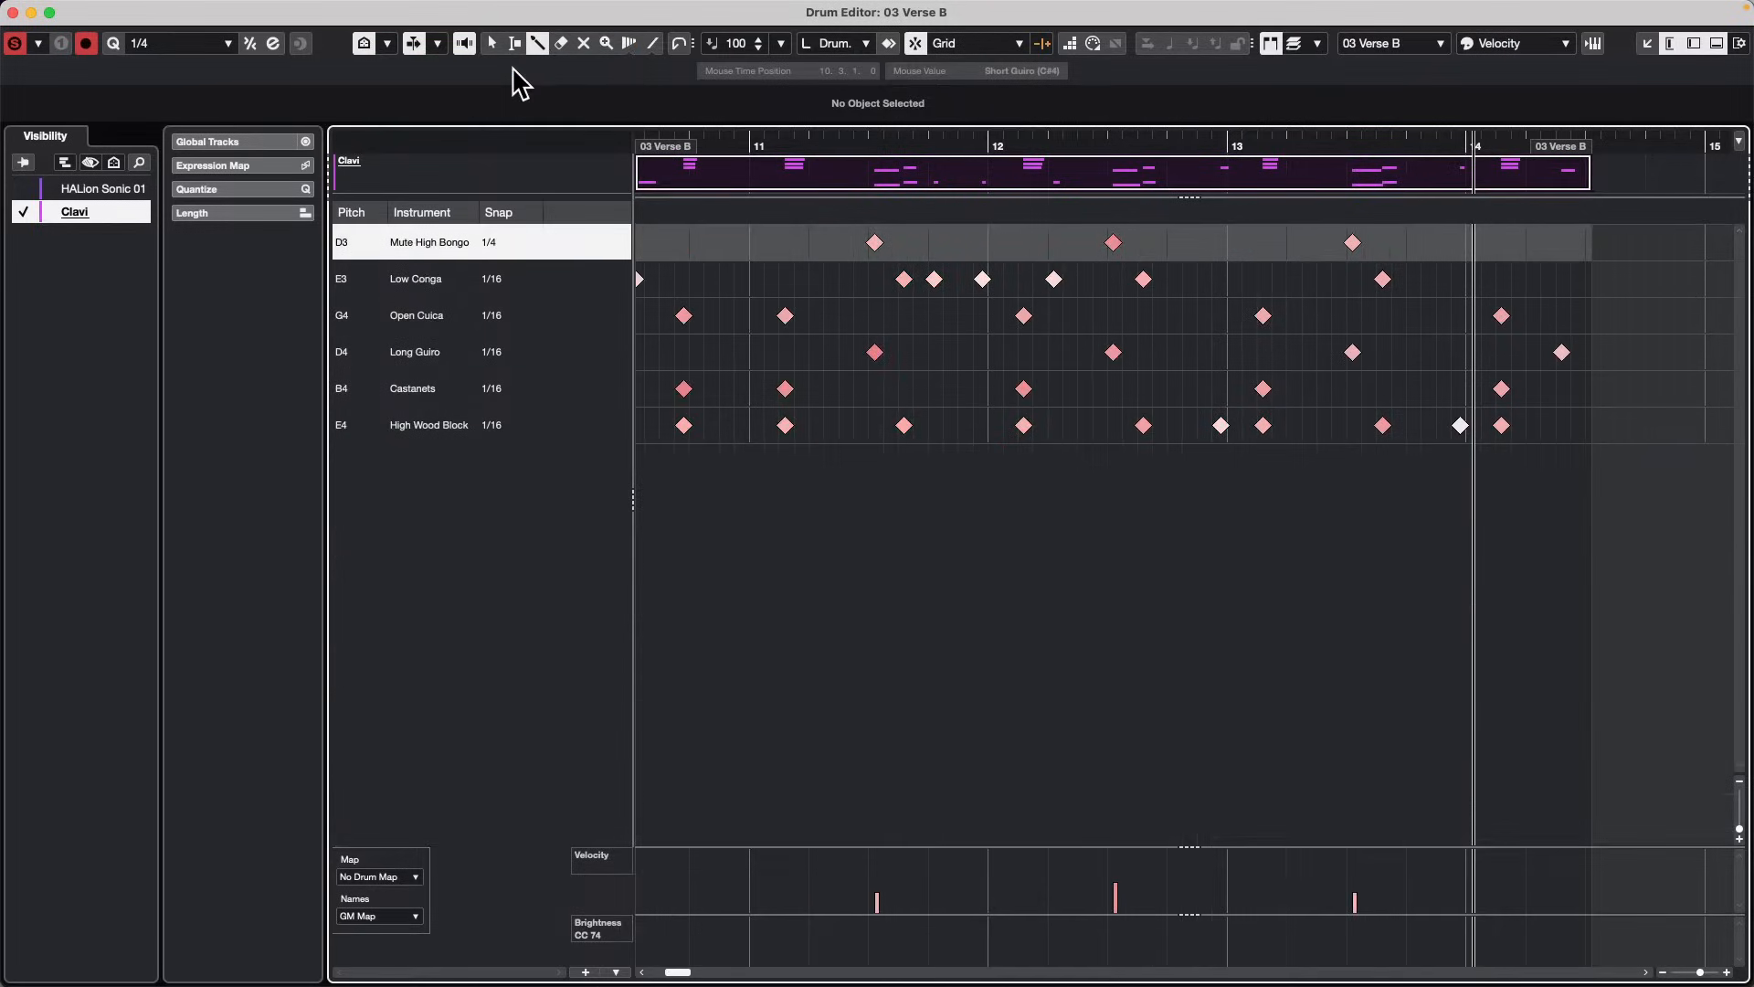
# Step: Switch off the drum sound visibility filter so the Drum Editor lists all drum sounds
pyautogui.click(388, 44)
pyautogui.click(407, 64)
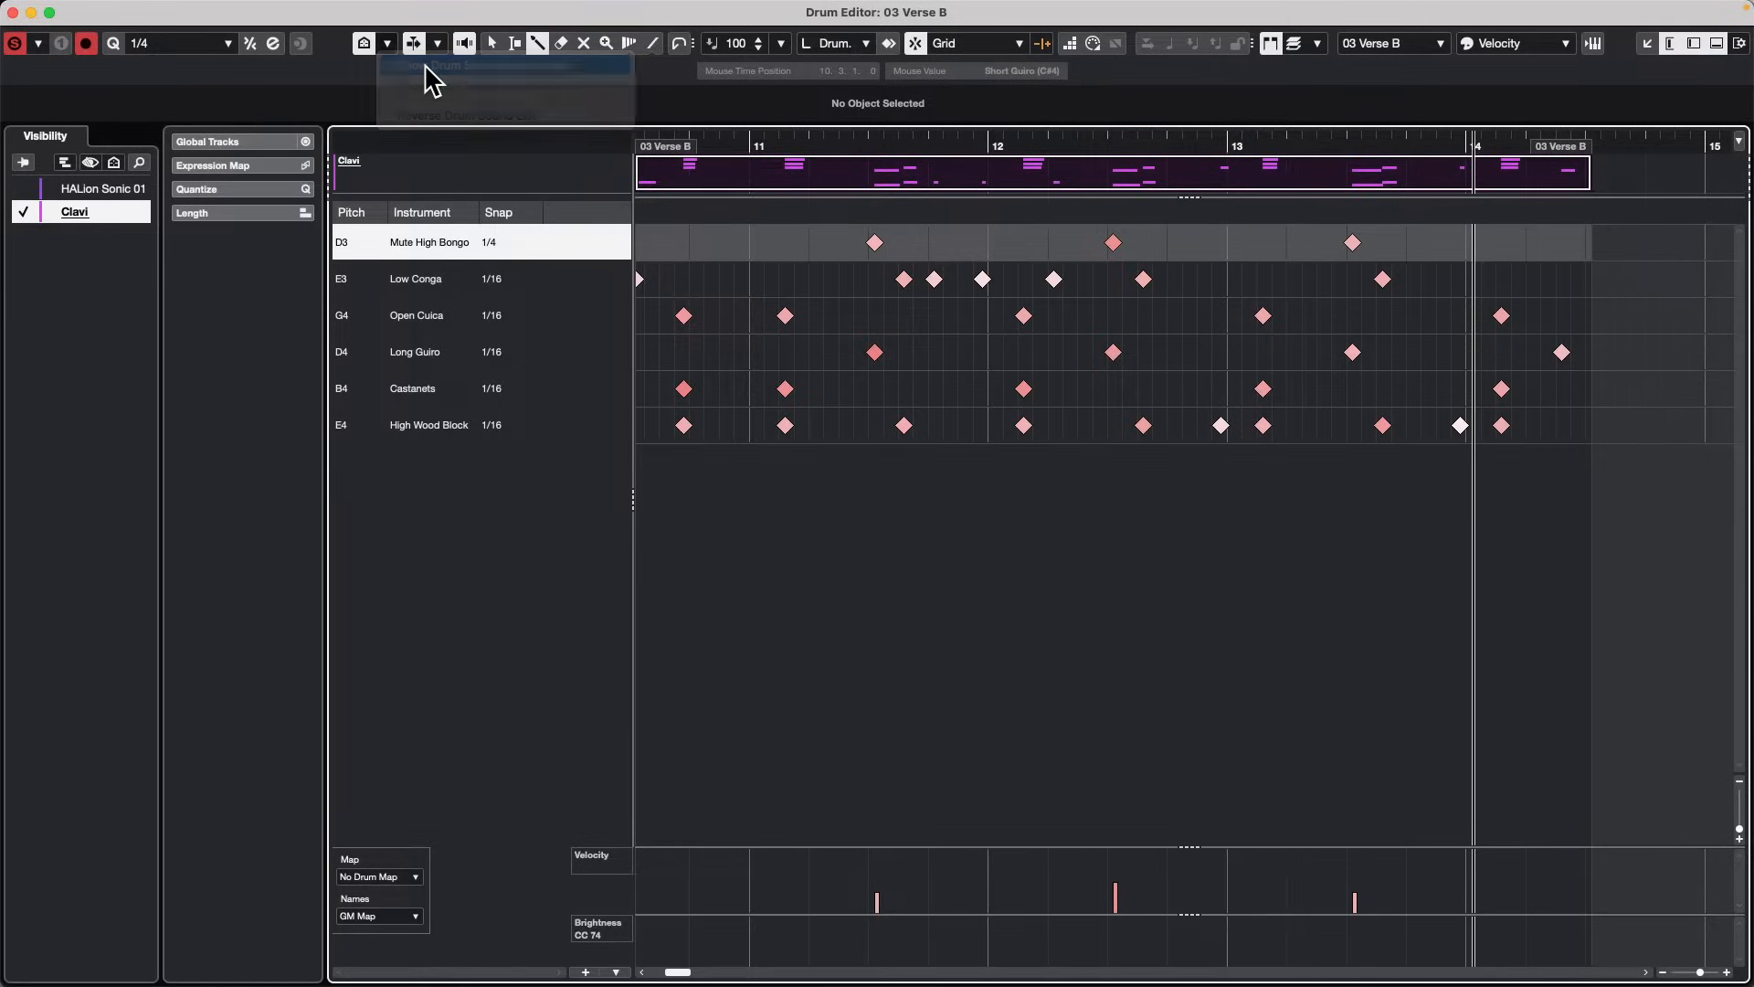
pyautogui.click(364, 44)
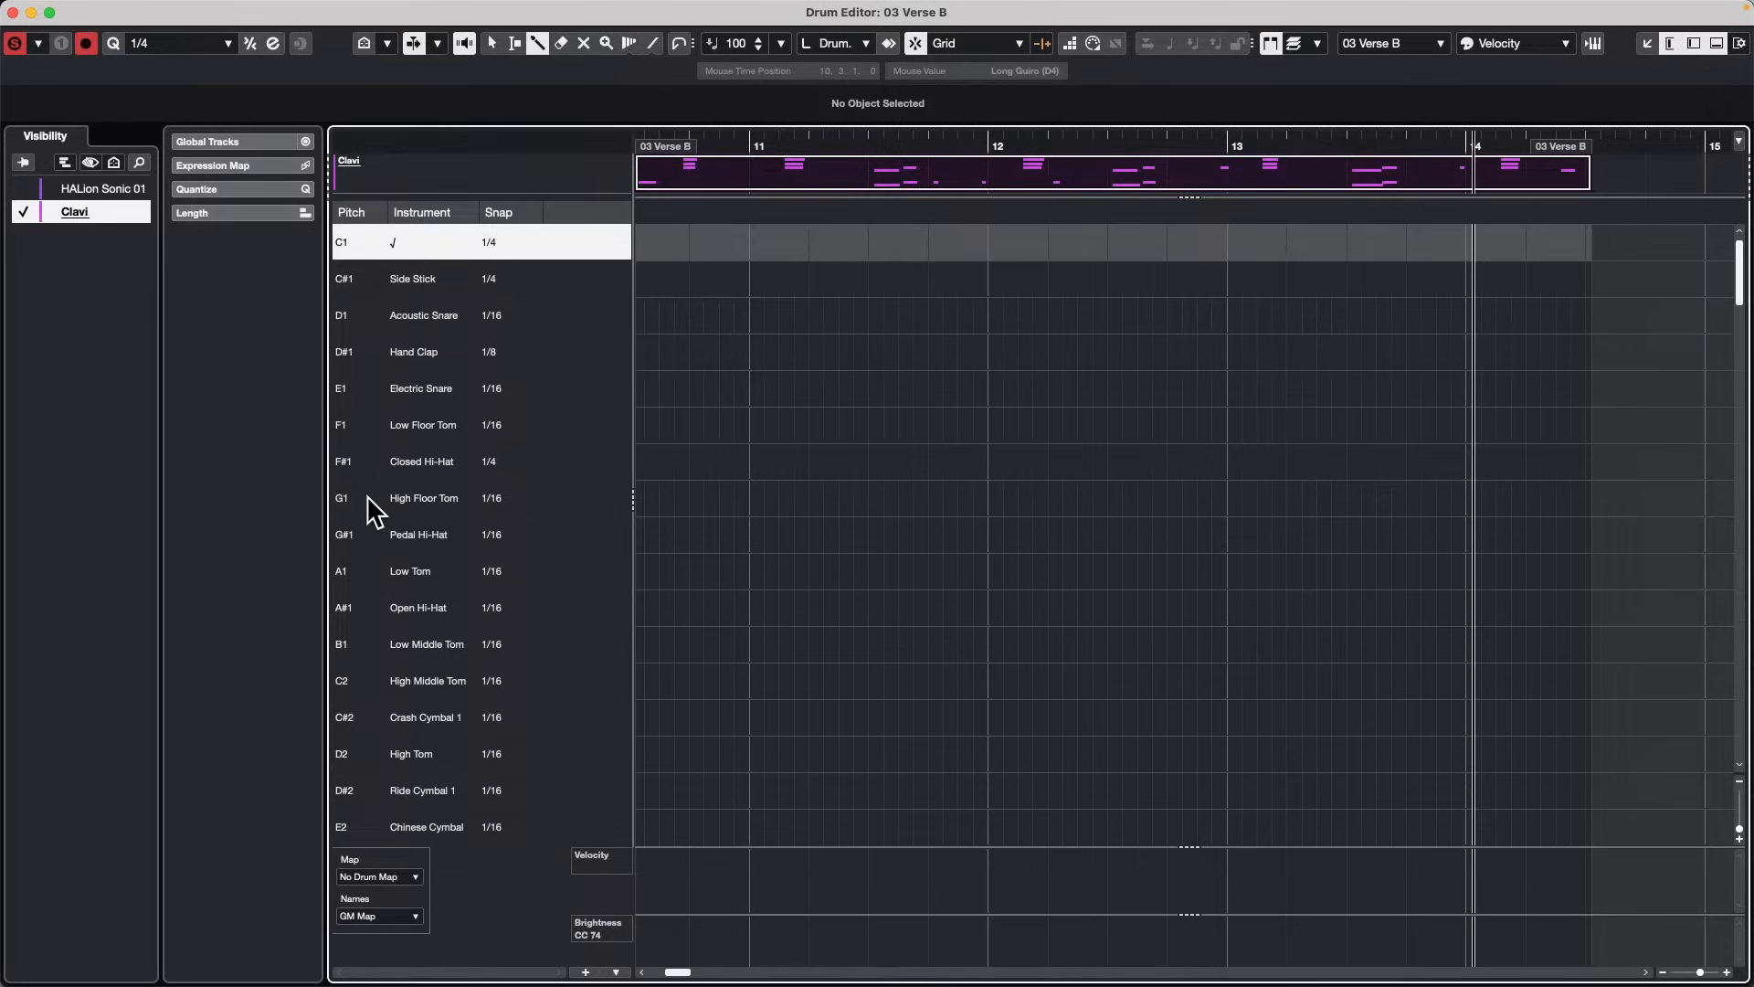
# Step: Go through the drum sounds between Electric Snare and Open Hi-Hat in the full list, and close the Drum Editor
pyautogui.click(376, 457)
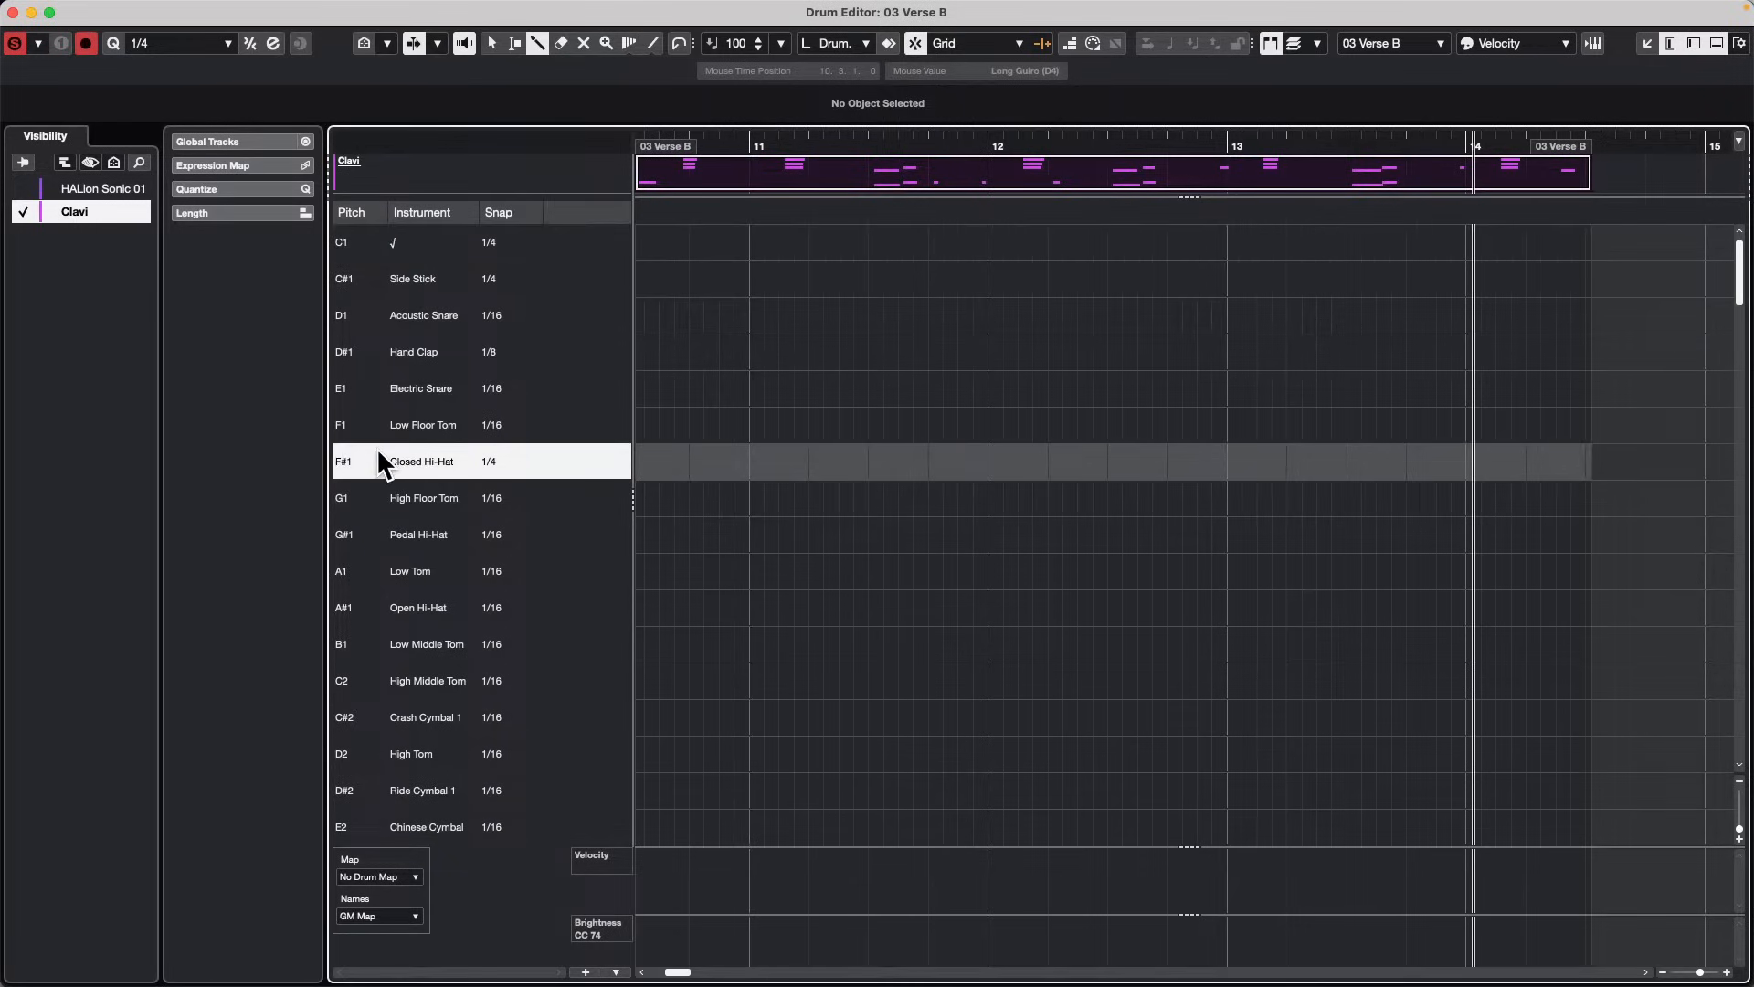
pyautogui.press('Down')
pyautogui.press('Down')
pyautogui.press('Down')
pyautogui.press('Down')
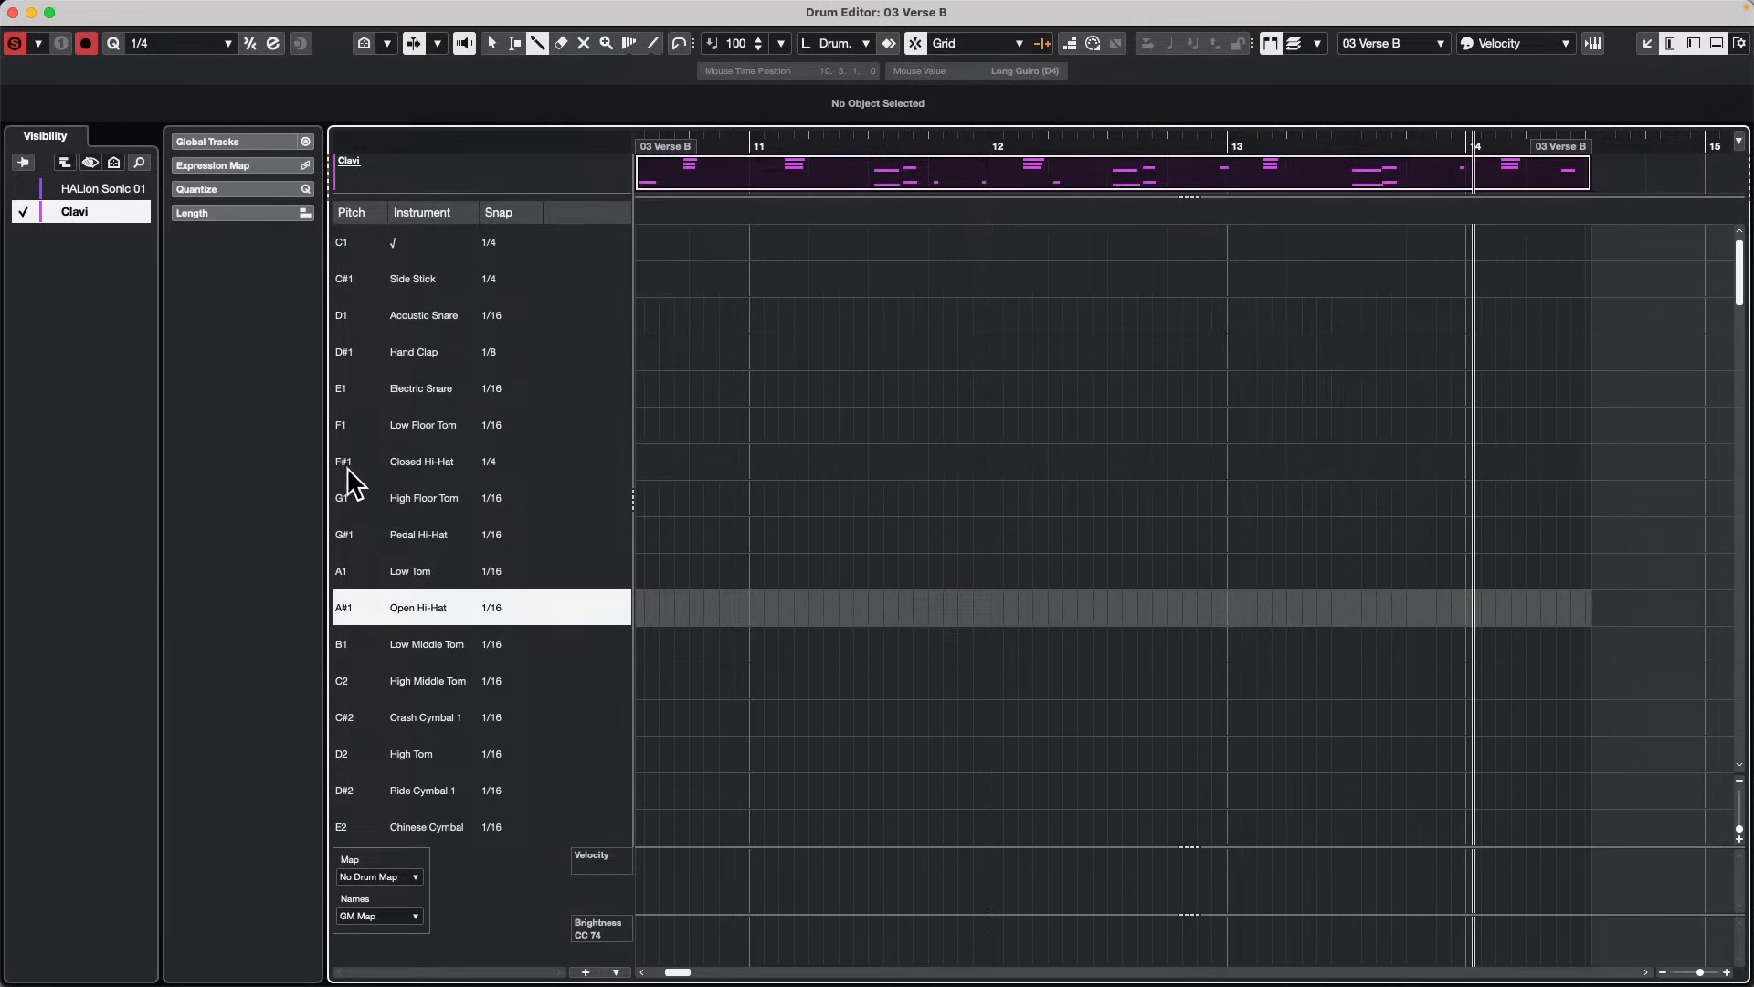
pyautogui.click(349, 468)
pyautogui.click(350, 391)
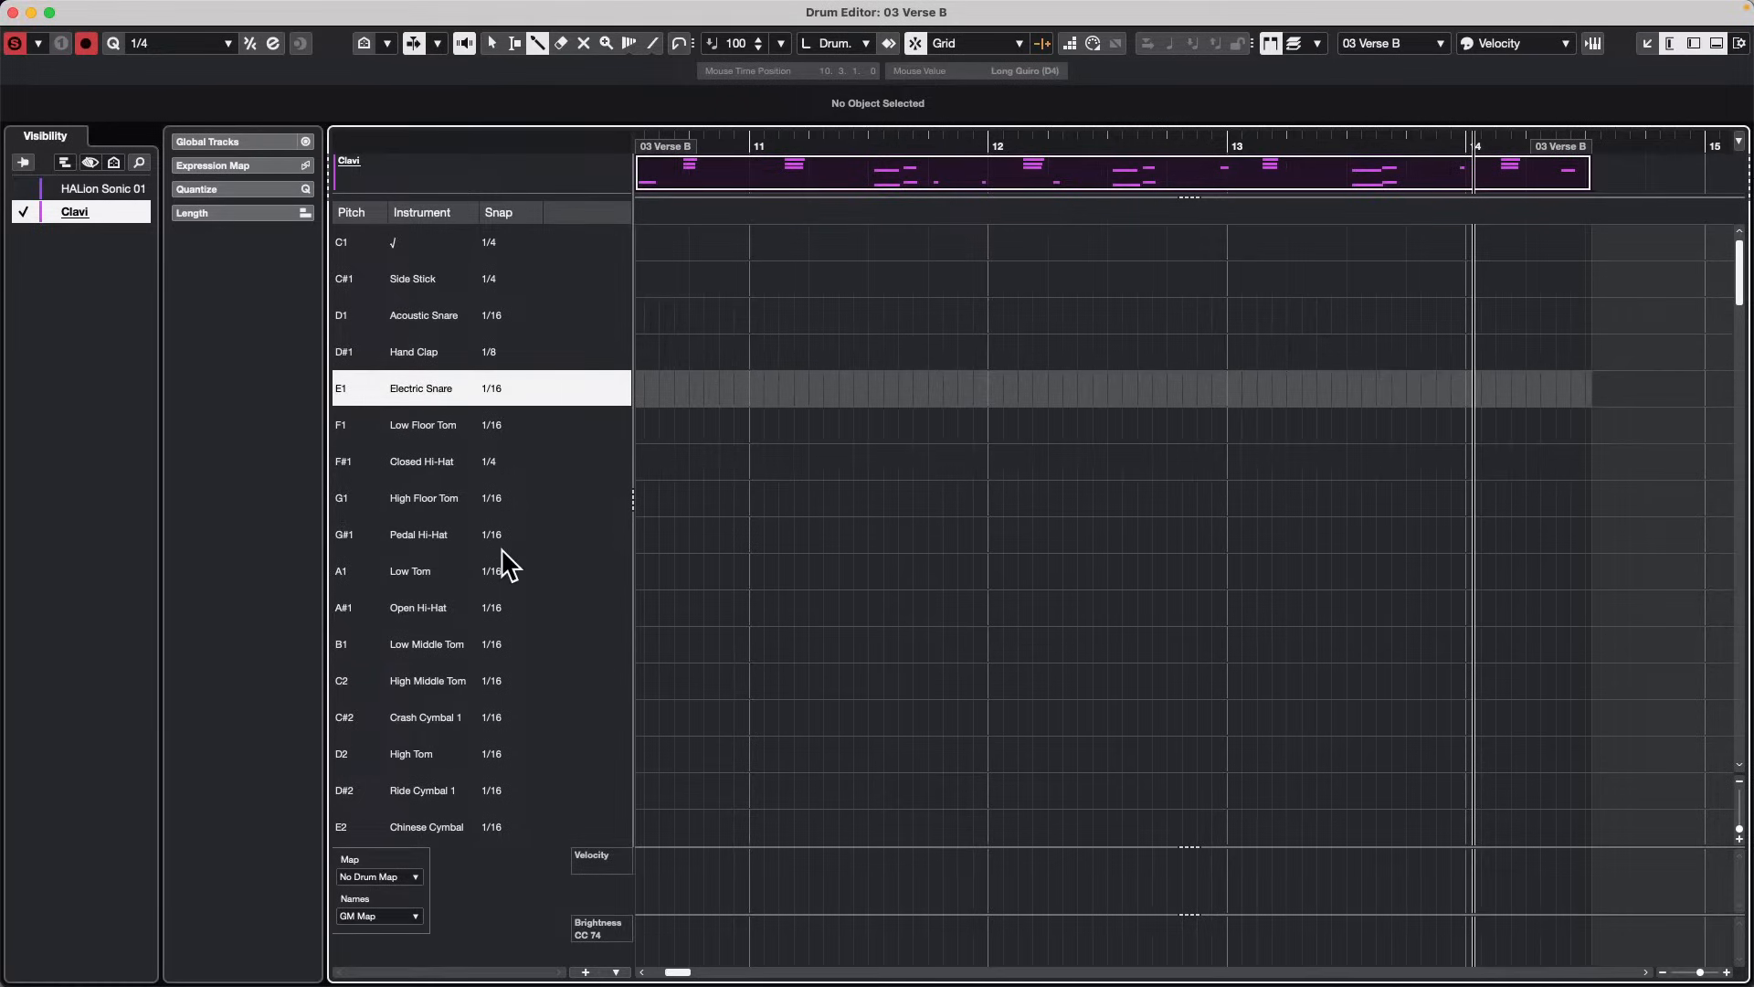
pyautogui.scroll(-10, 502, 564)
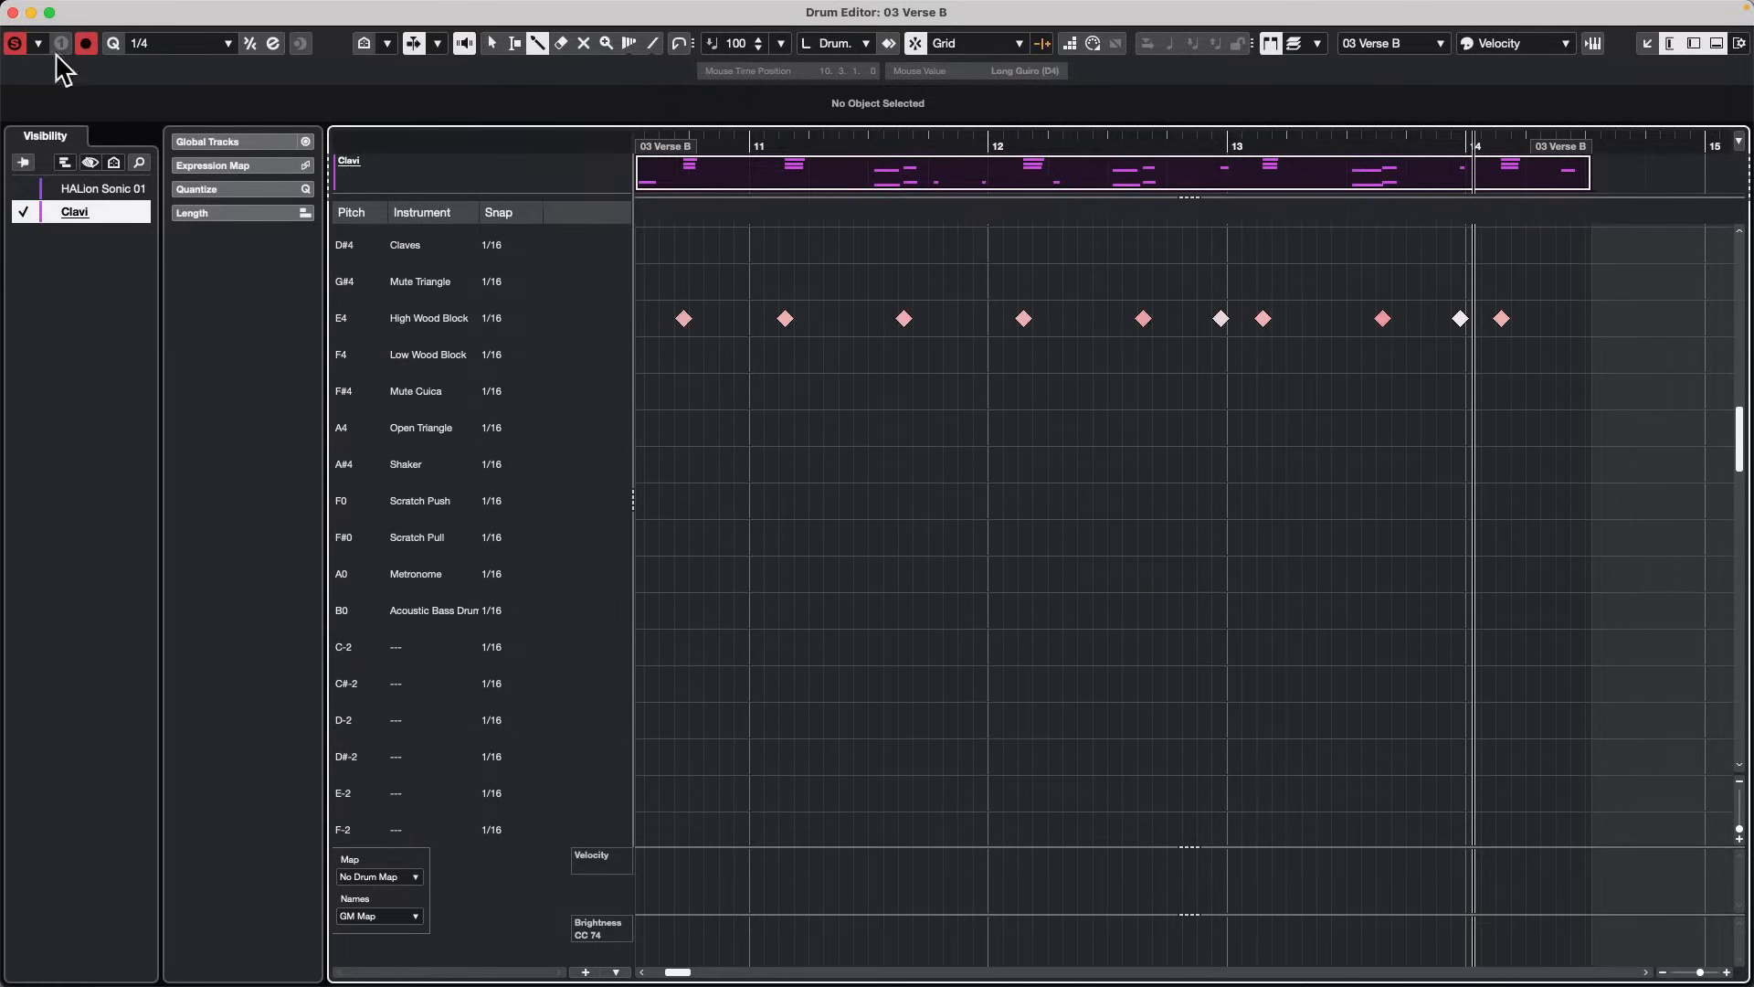
pyautogui.click(13, 12)
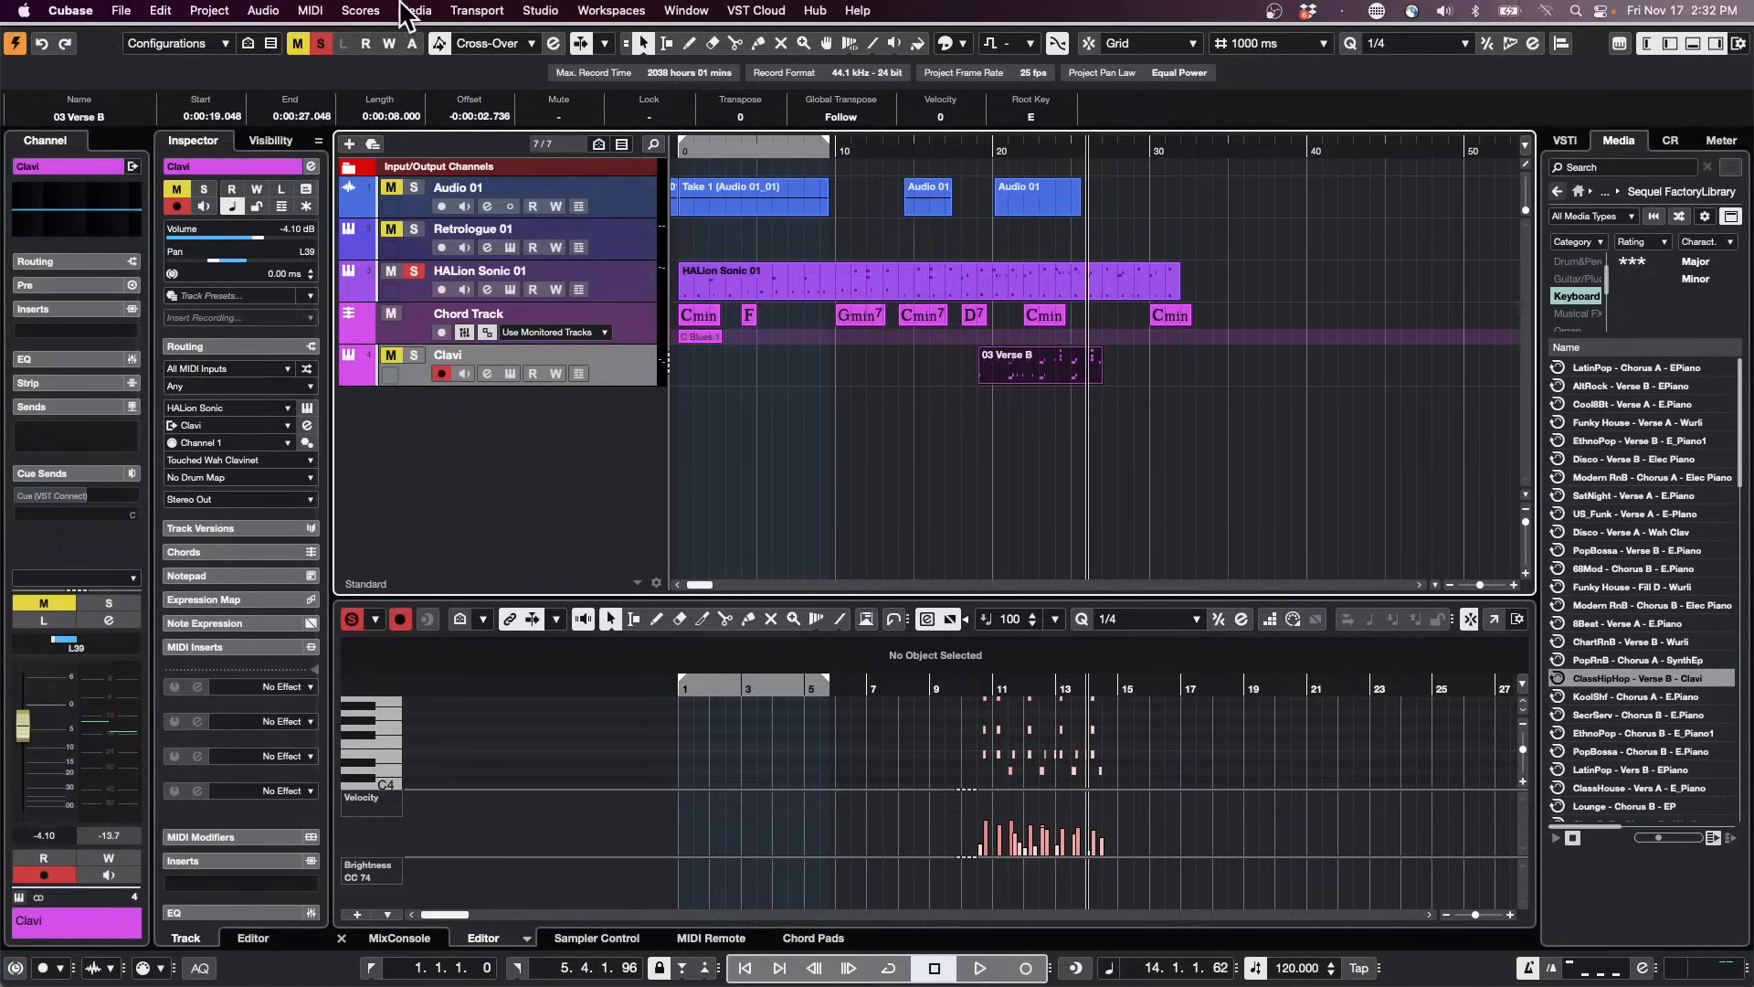
# Step: Open Studio Setup and examine the list of devices that can be added, without adding one
pyautogui.click(582, 11)
pyautogui.moveTo(553, 11)
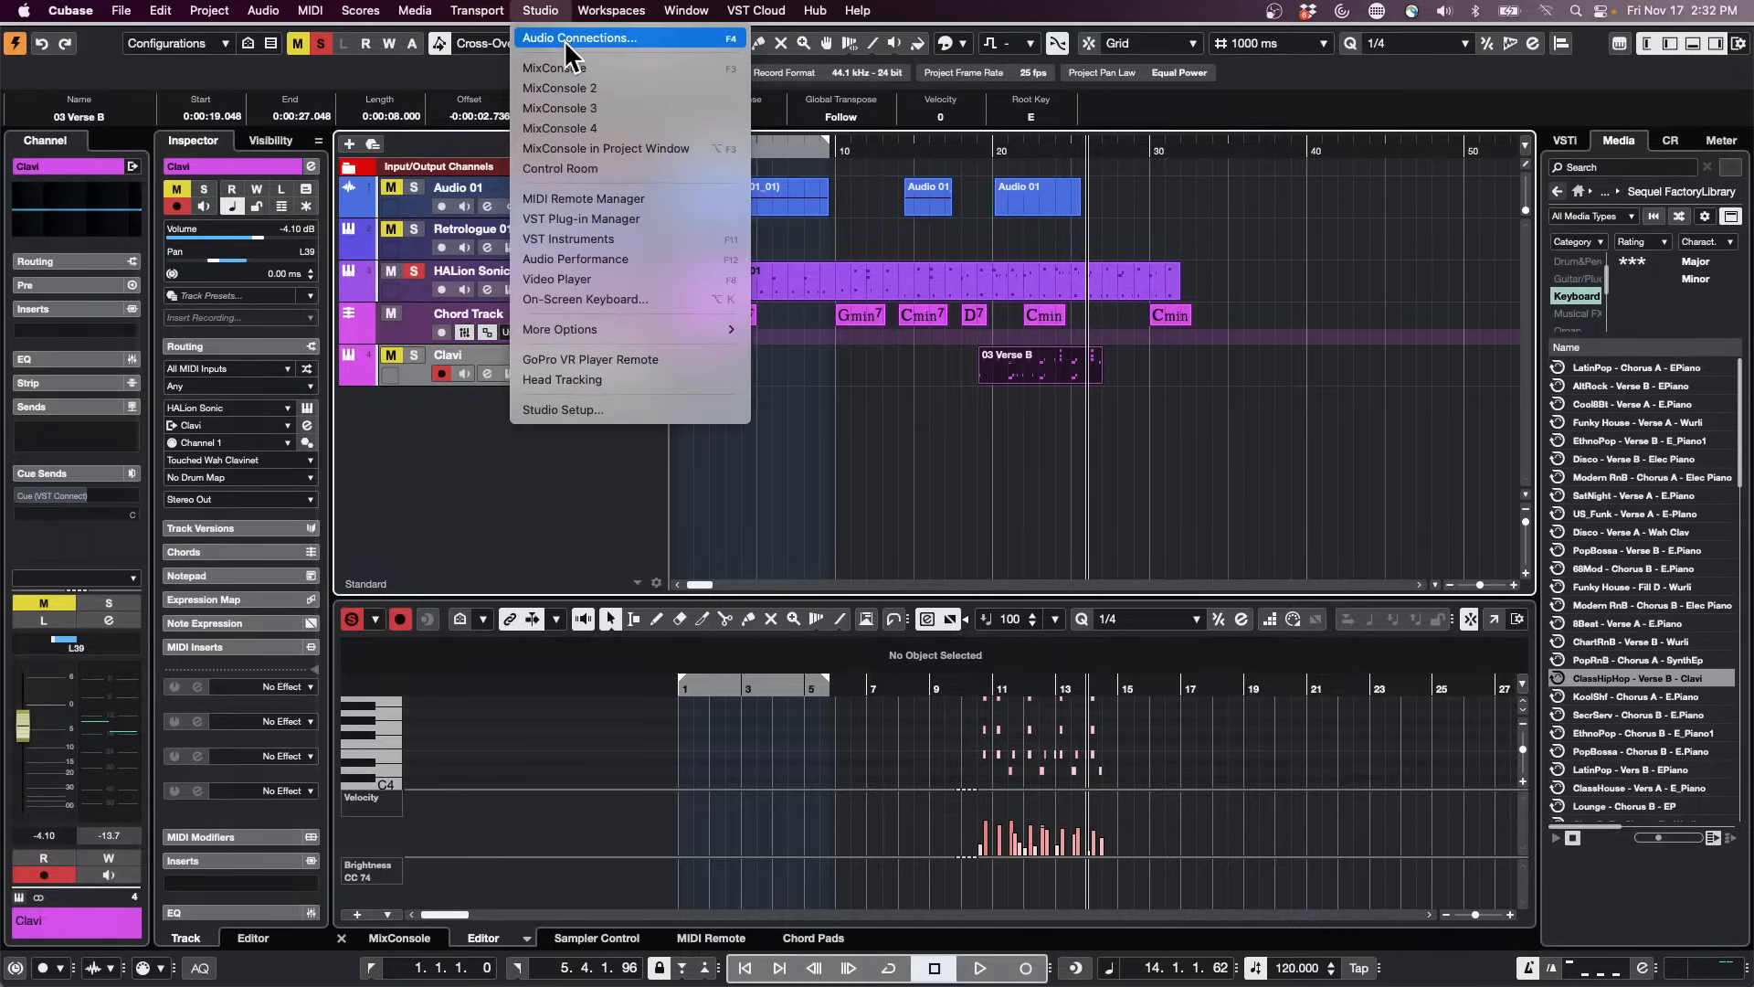
pyautogui.click(599, 416)
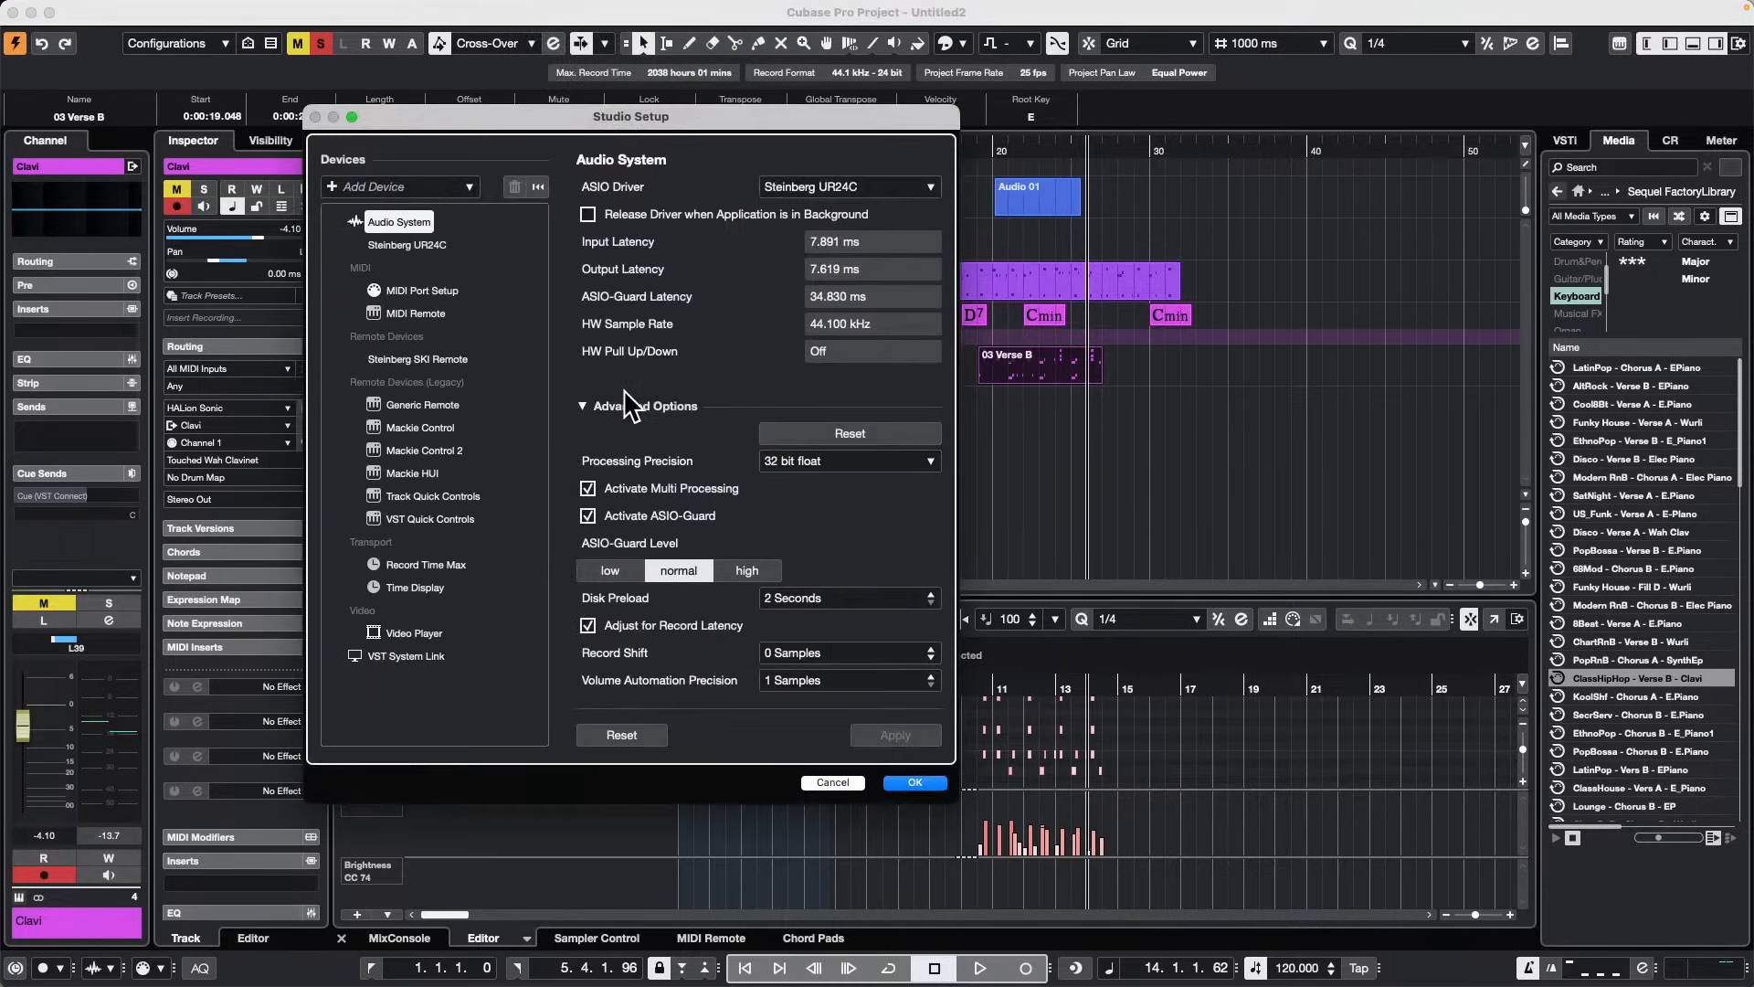
pyautogui.click(334, 184)
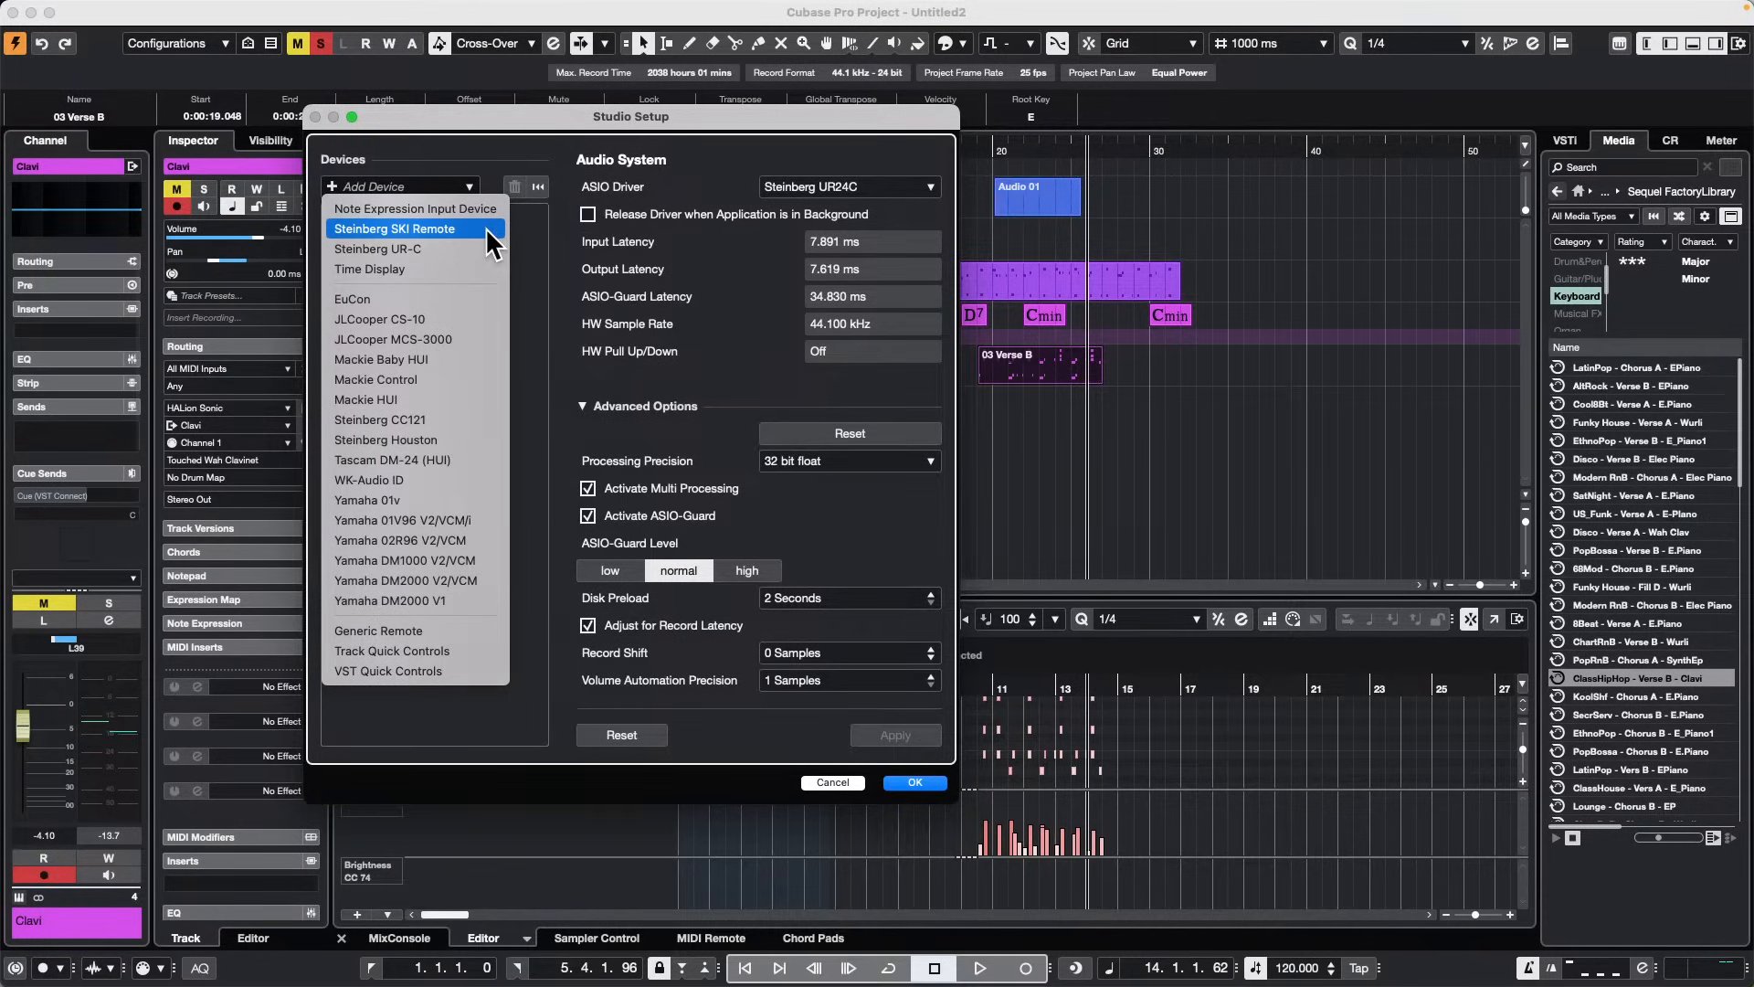
pyautogui.click(565, 319)
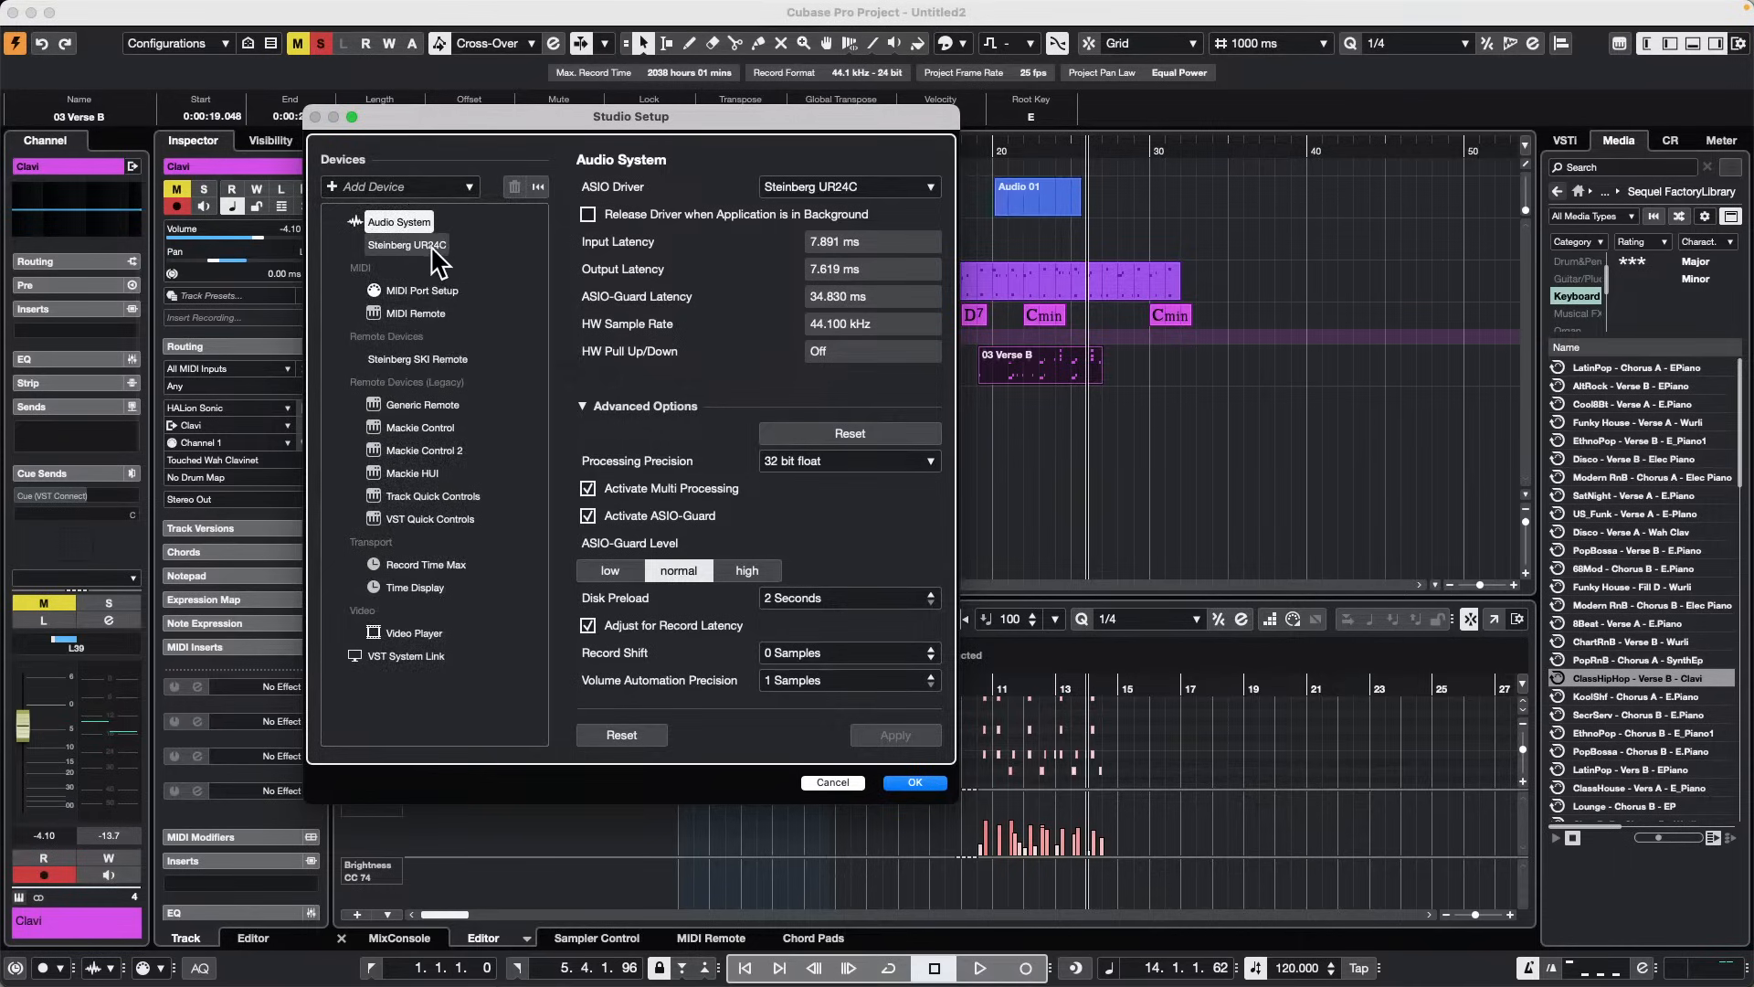
# Step: Enable authentication for the Steinberg SKI Remote device and accept the Studio Setup changes
pyautogui.click(423, 359)
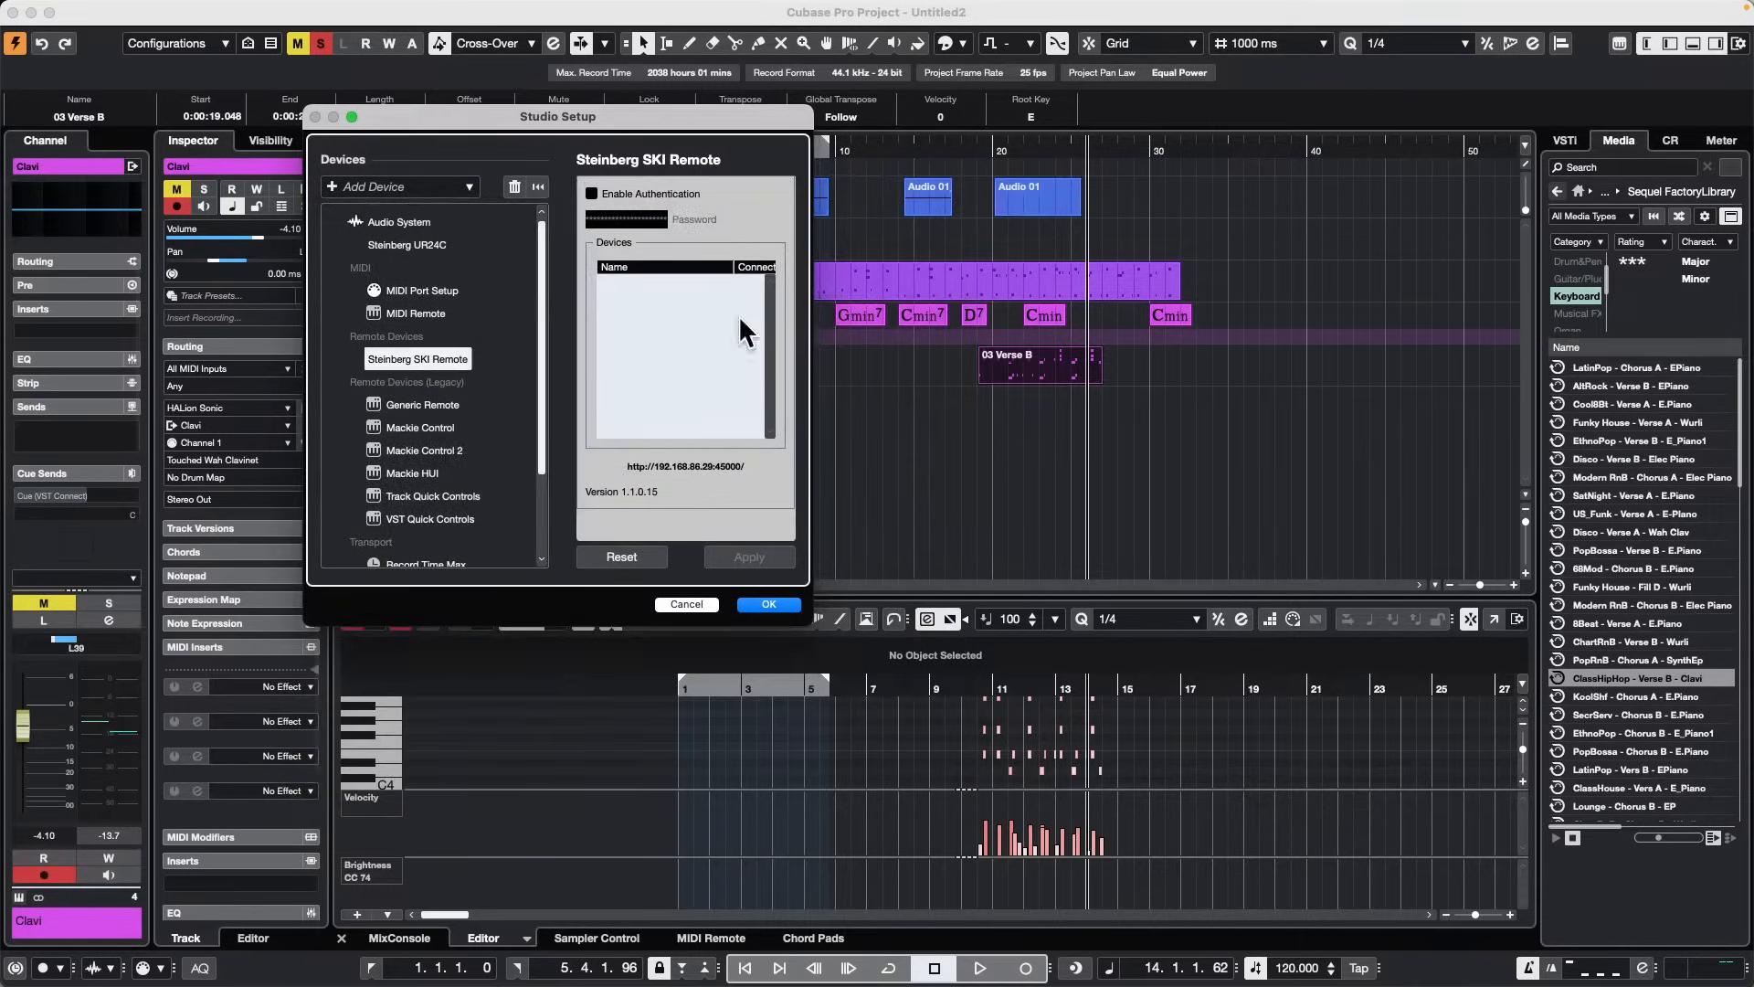
pyautogui.click(592, 193)
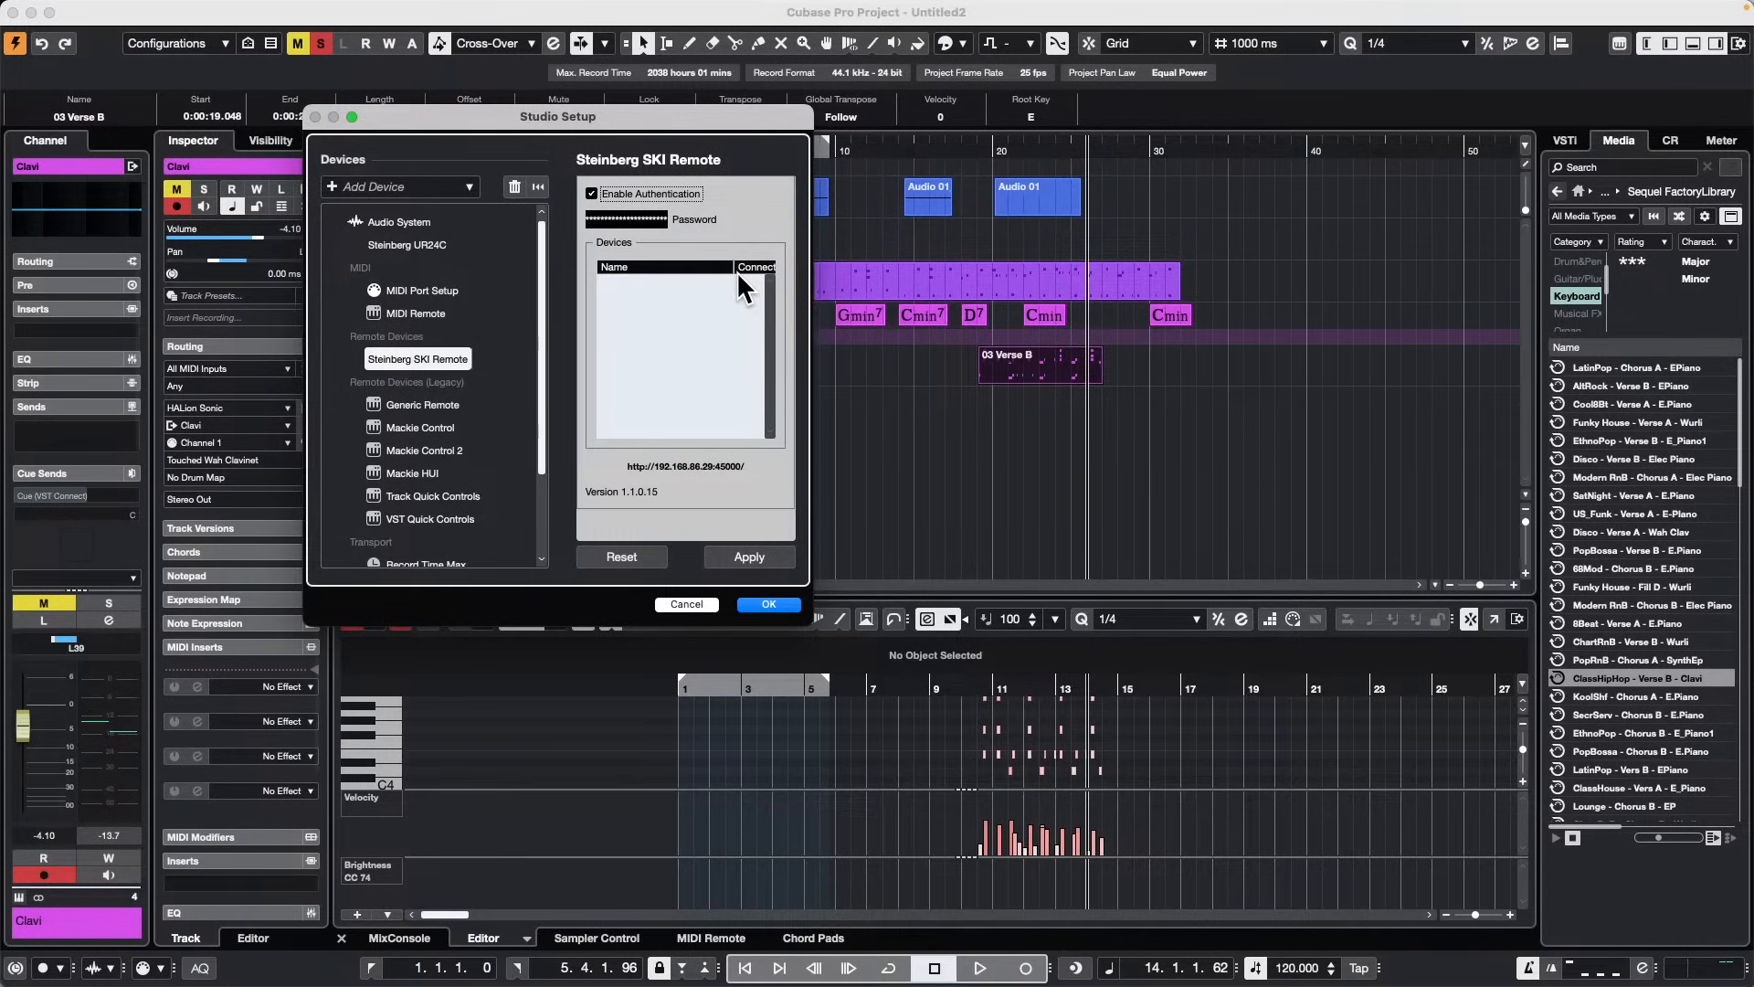
pyautogui.click(780, 606)
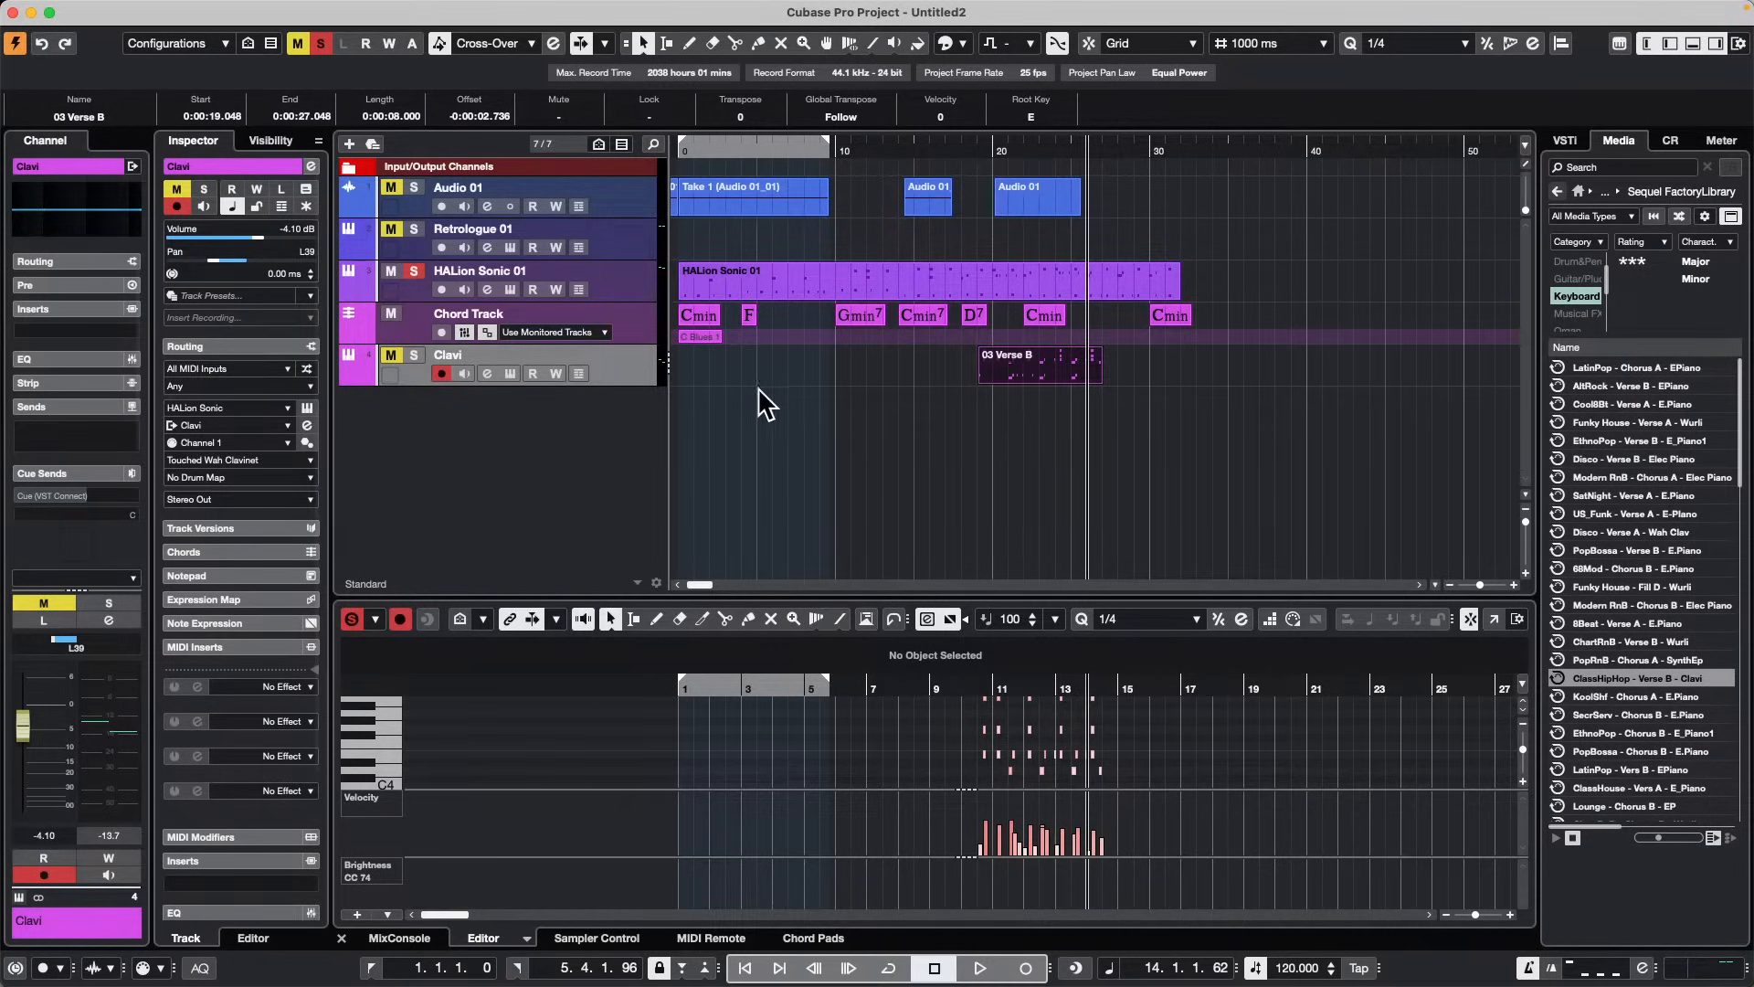
pyautogui.click(720, 374)
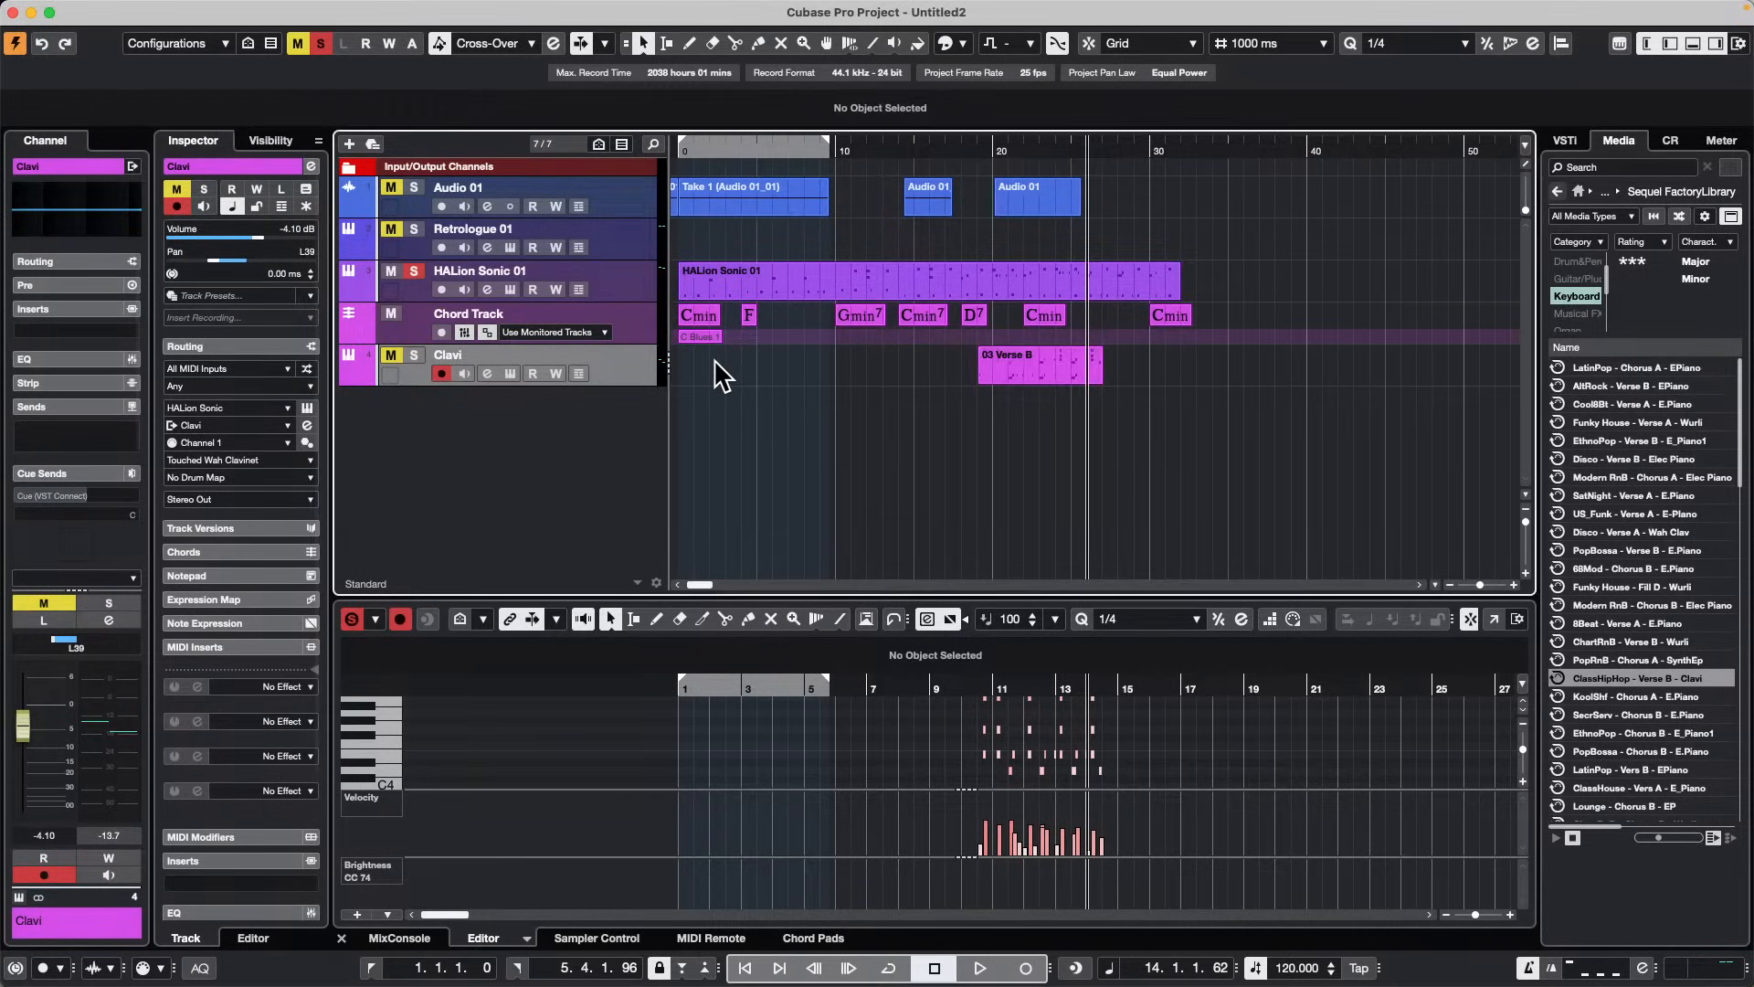
pyautogui.rightClick(722, 374)
pyautogui.click(713, 363)
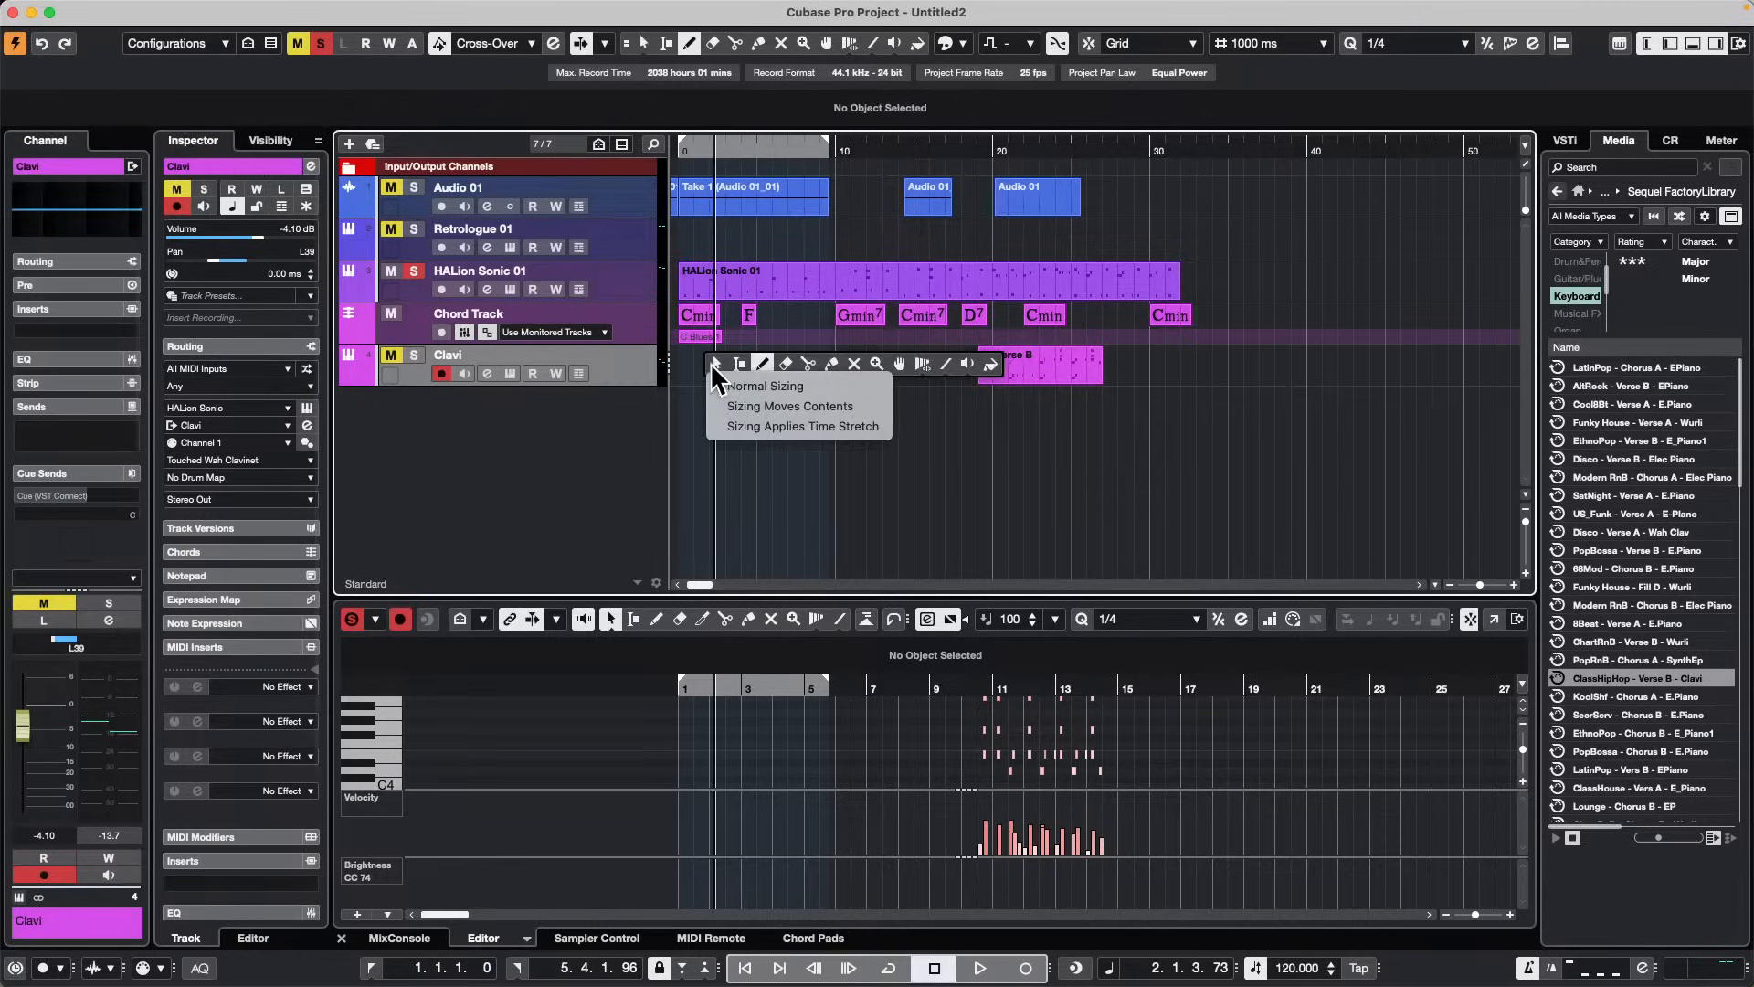
pyautogui.click(743, 425)
# Step: Add one instrument track that uses Groove Agent SE, with all MIDI inputs and Stereo Out
pyautogui.rightClick(620, 417)
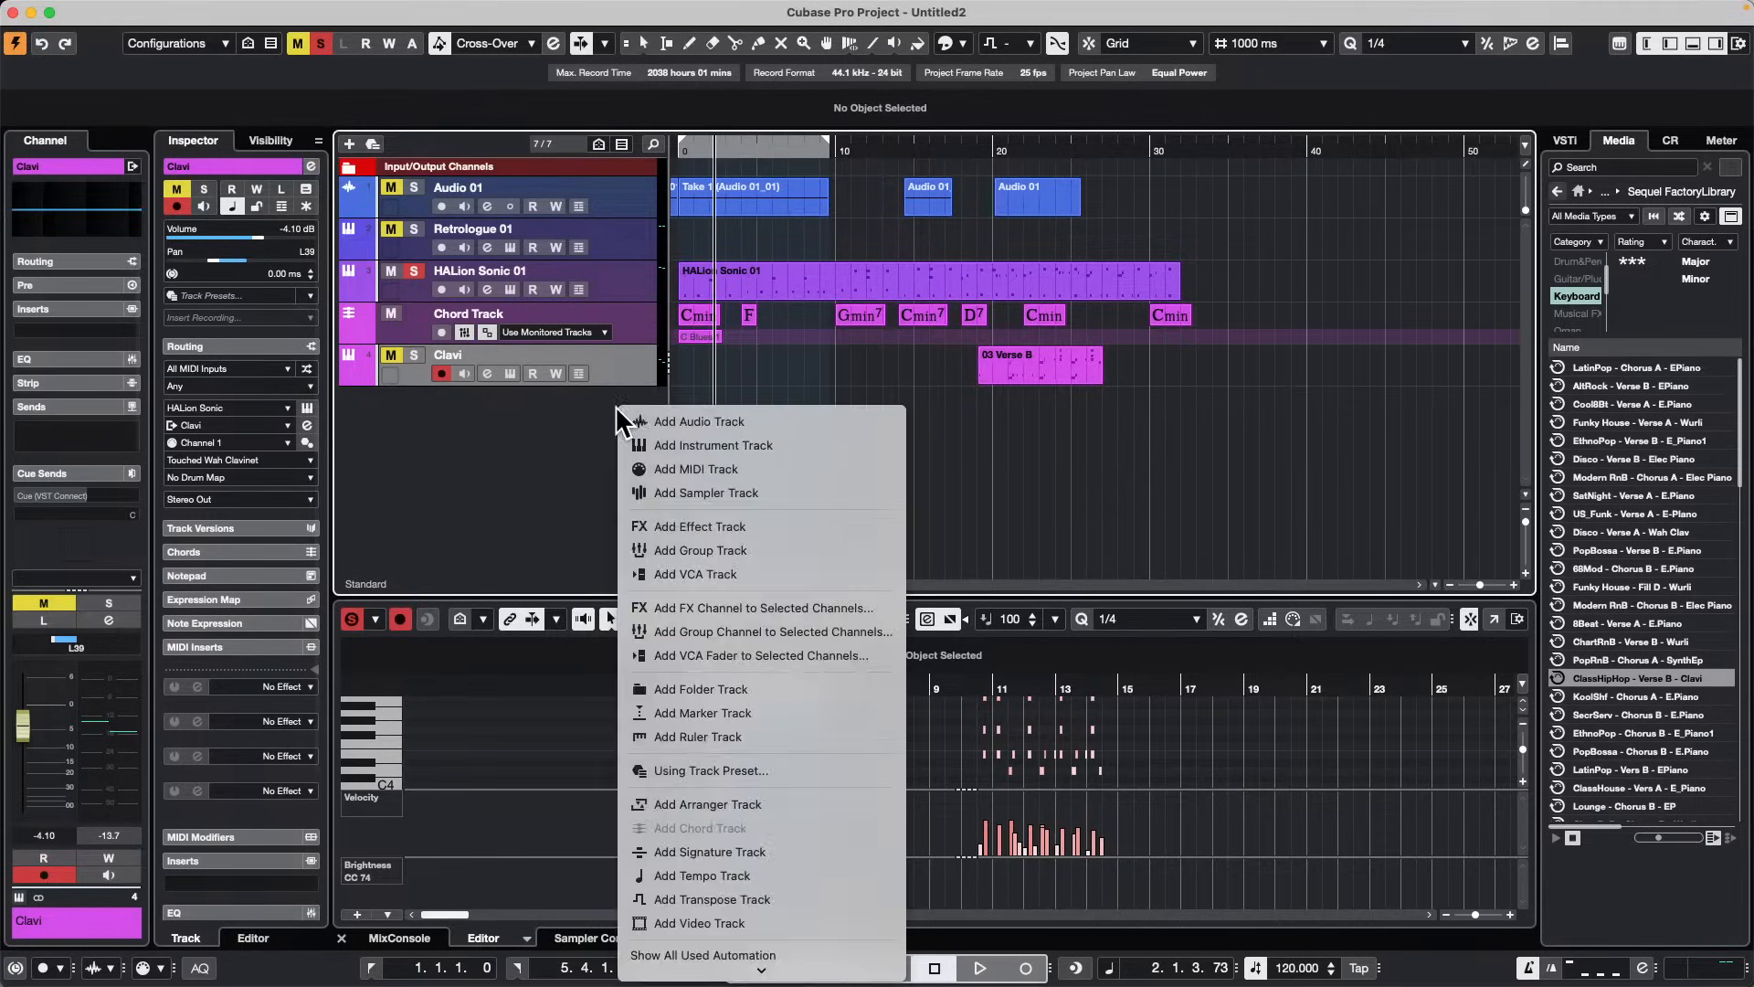
pyautogui.click(756, 445)
pyautogui.click(676, 312)
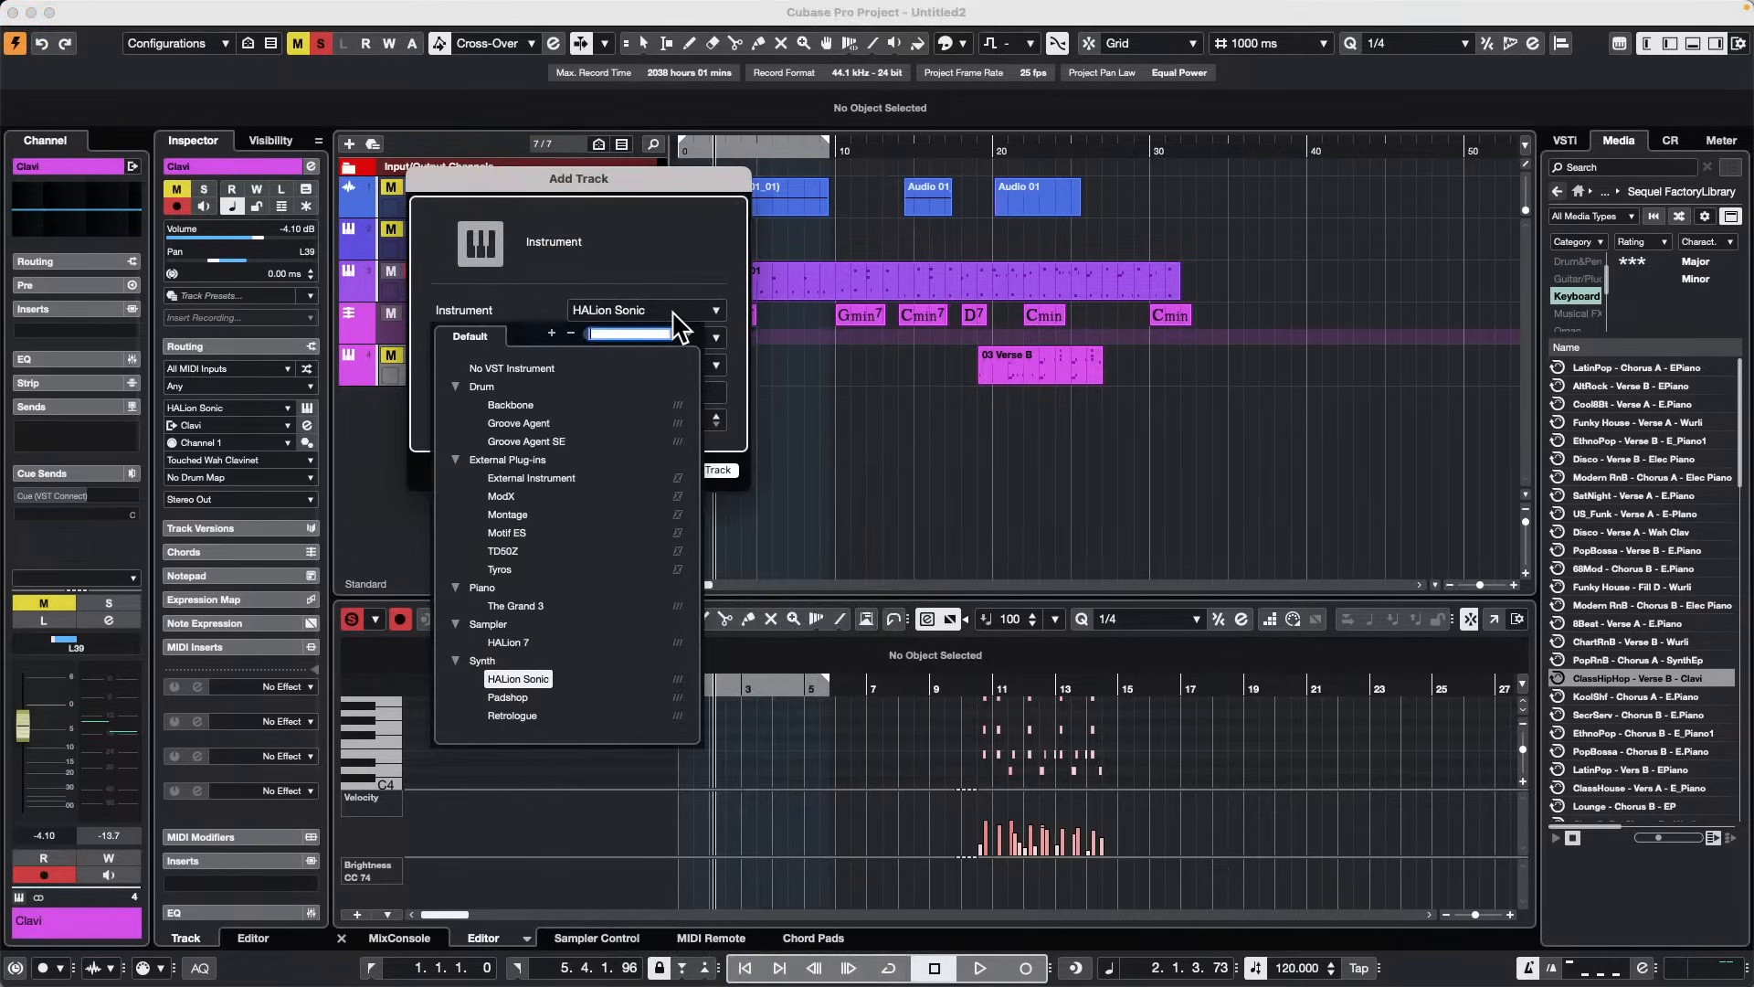
pyautogui.click(550, 440)
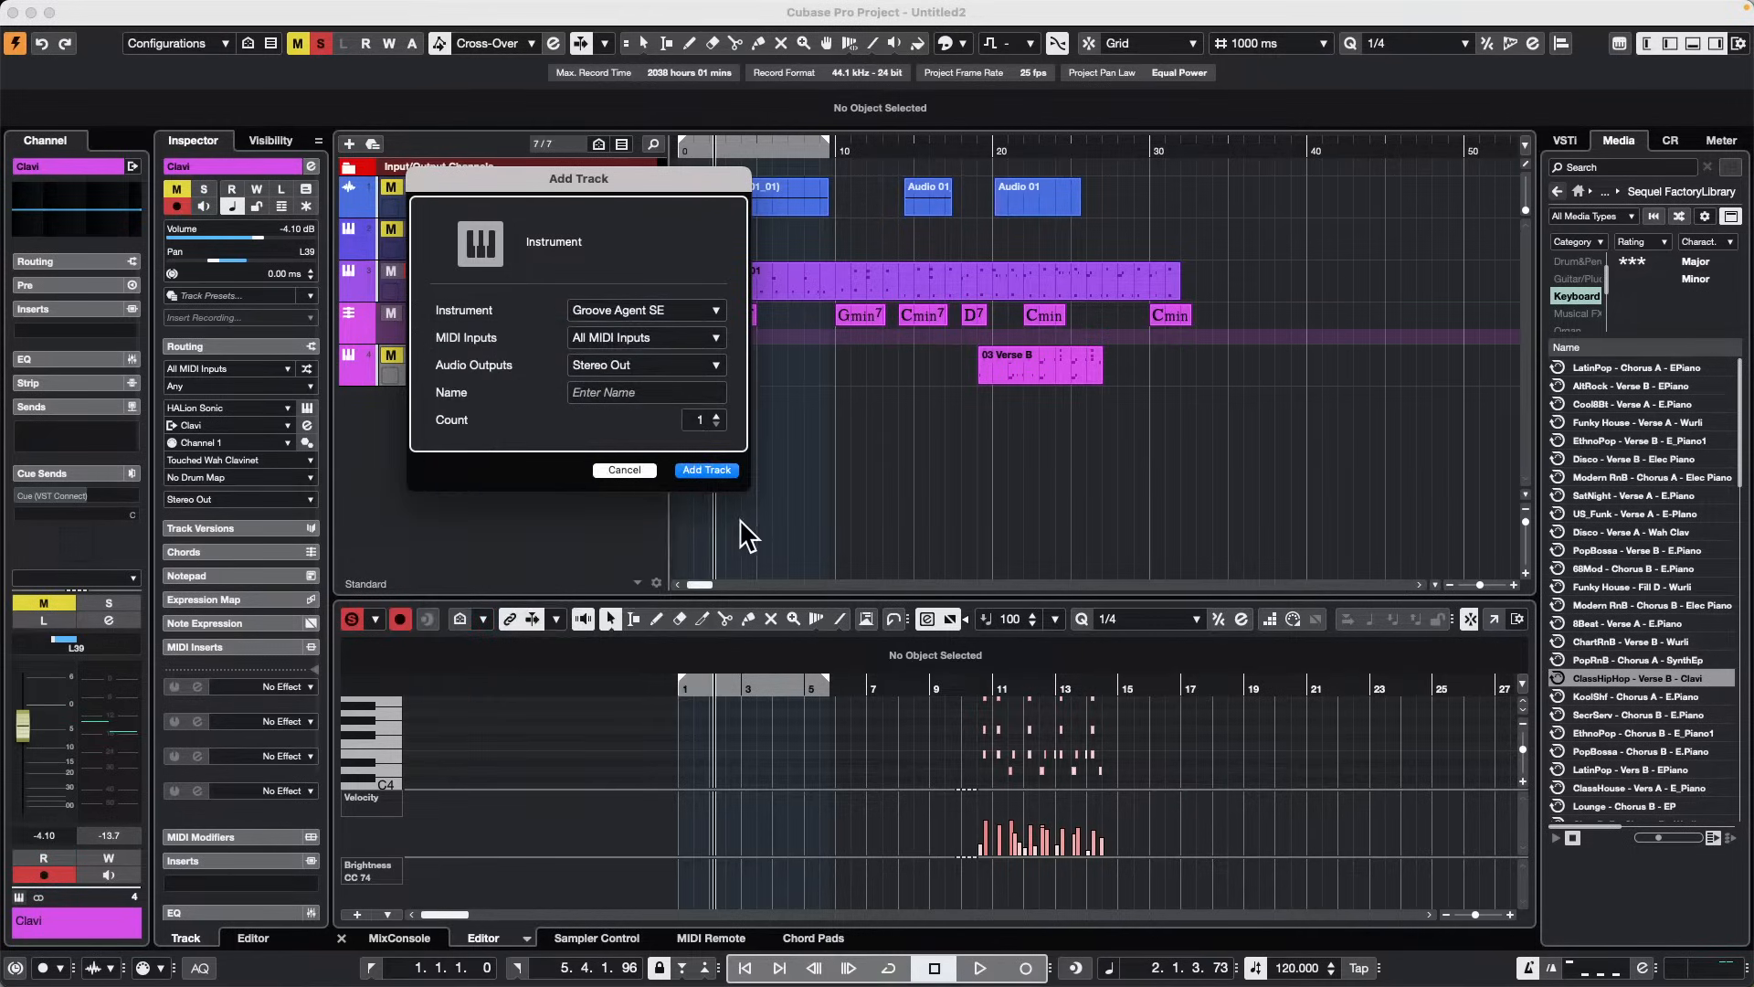
pyautogui.click(710, 472)
# Step: Load the Forget The Past kit with its patterns into Groove Agent SE and close the instrument window
pyautogui.click(786, 326)
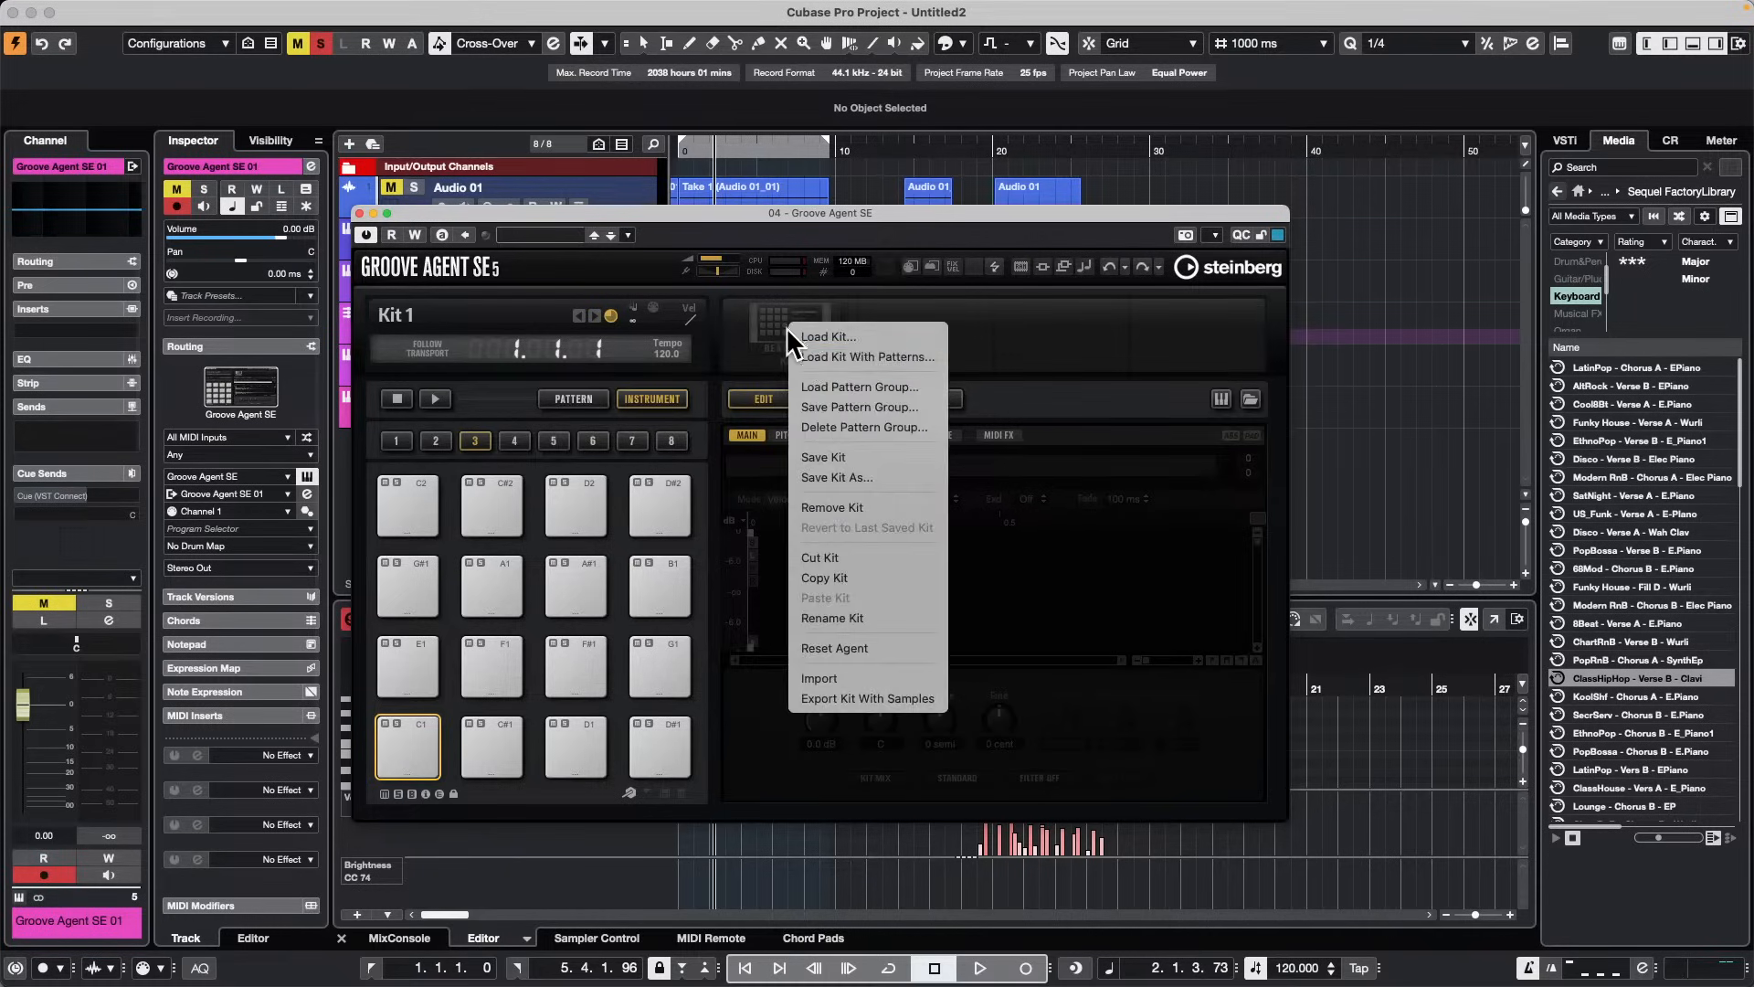
pyautogui.click(822, 357)
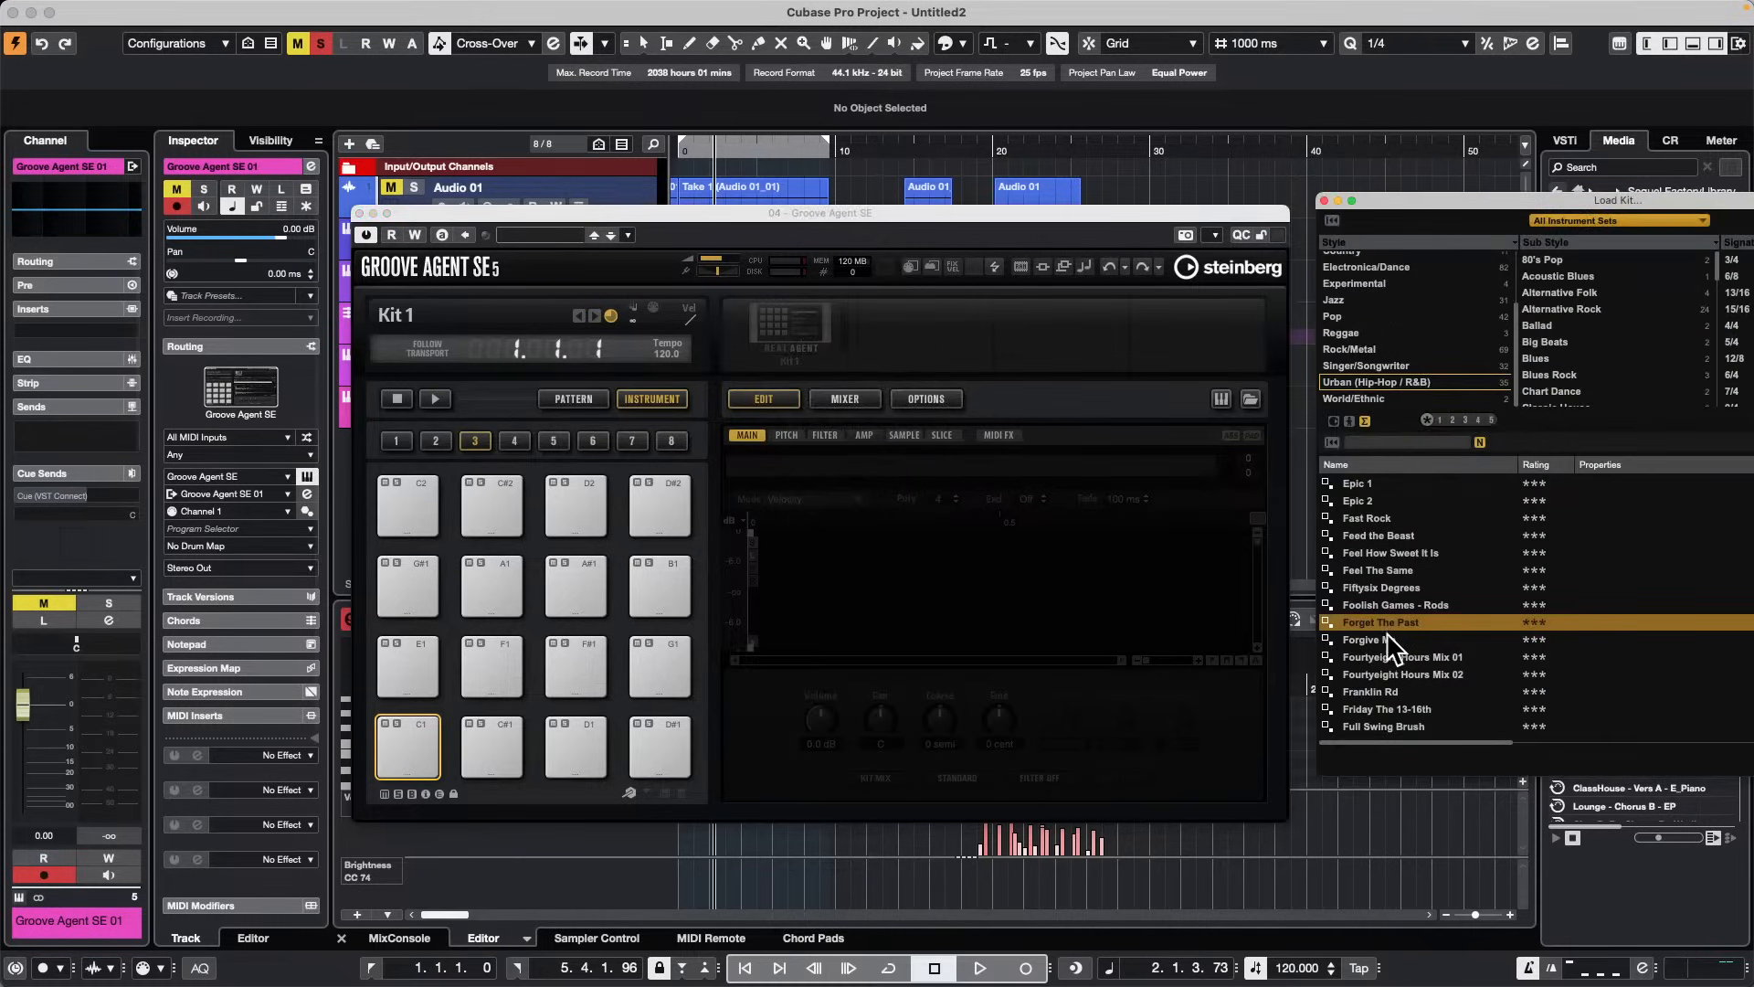
pyautogui.doubleClick(1389, 623)
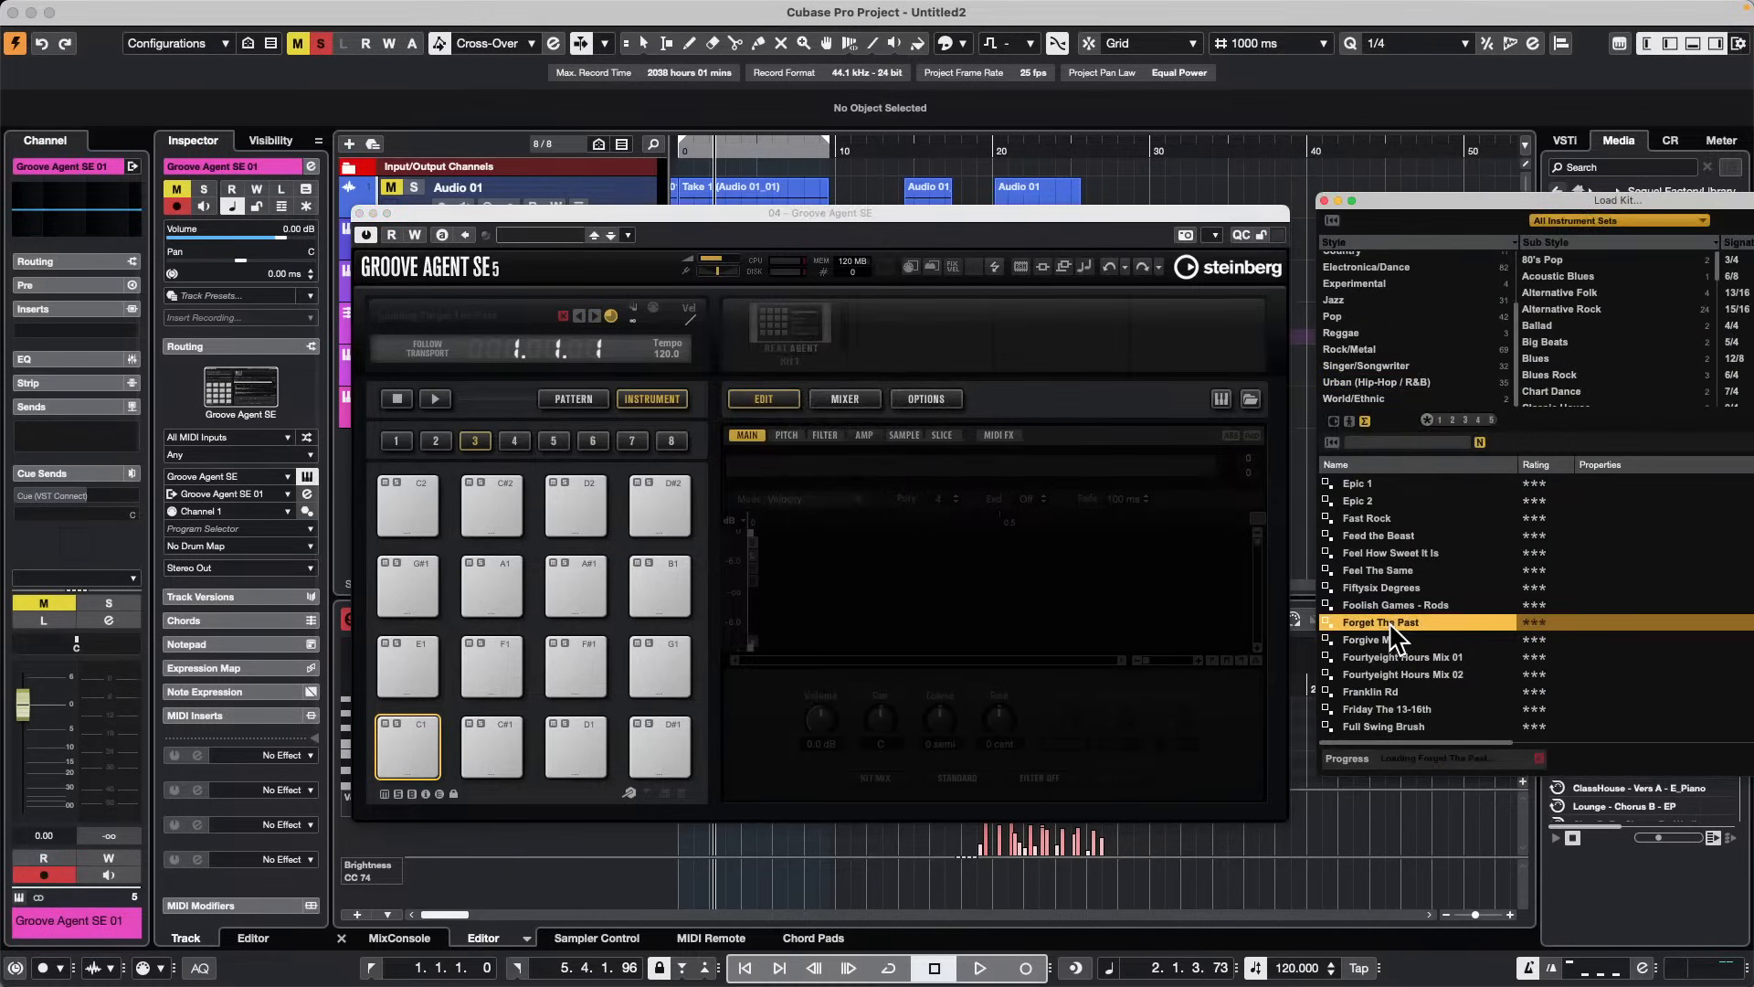
pyautogui.click(359, 213)
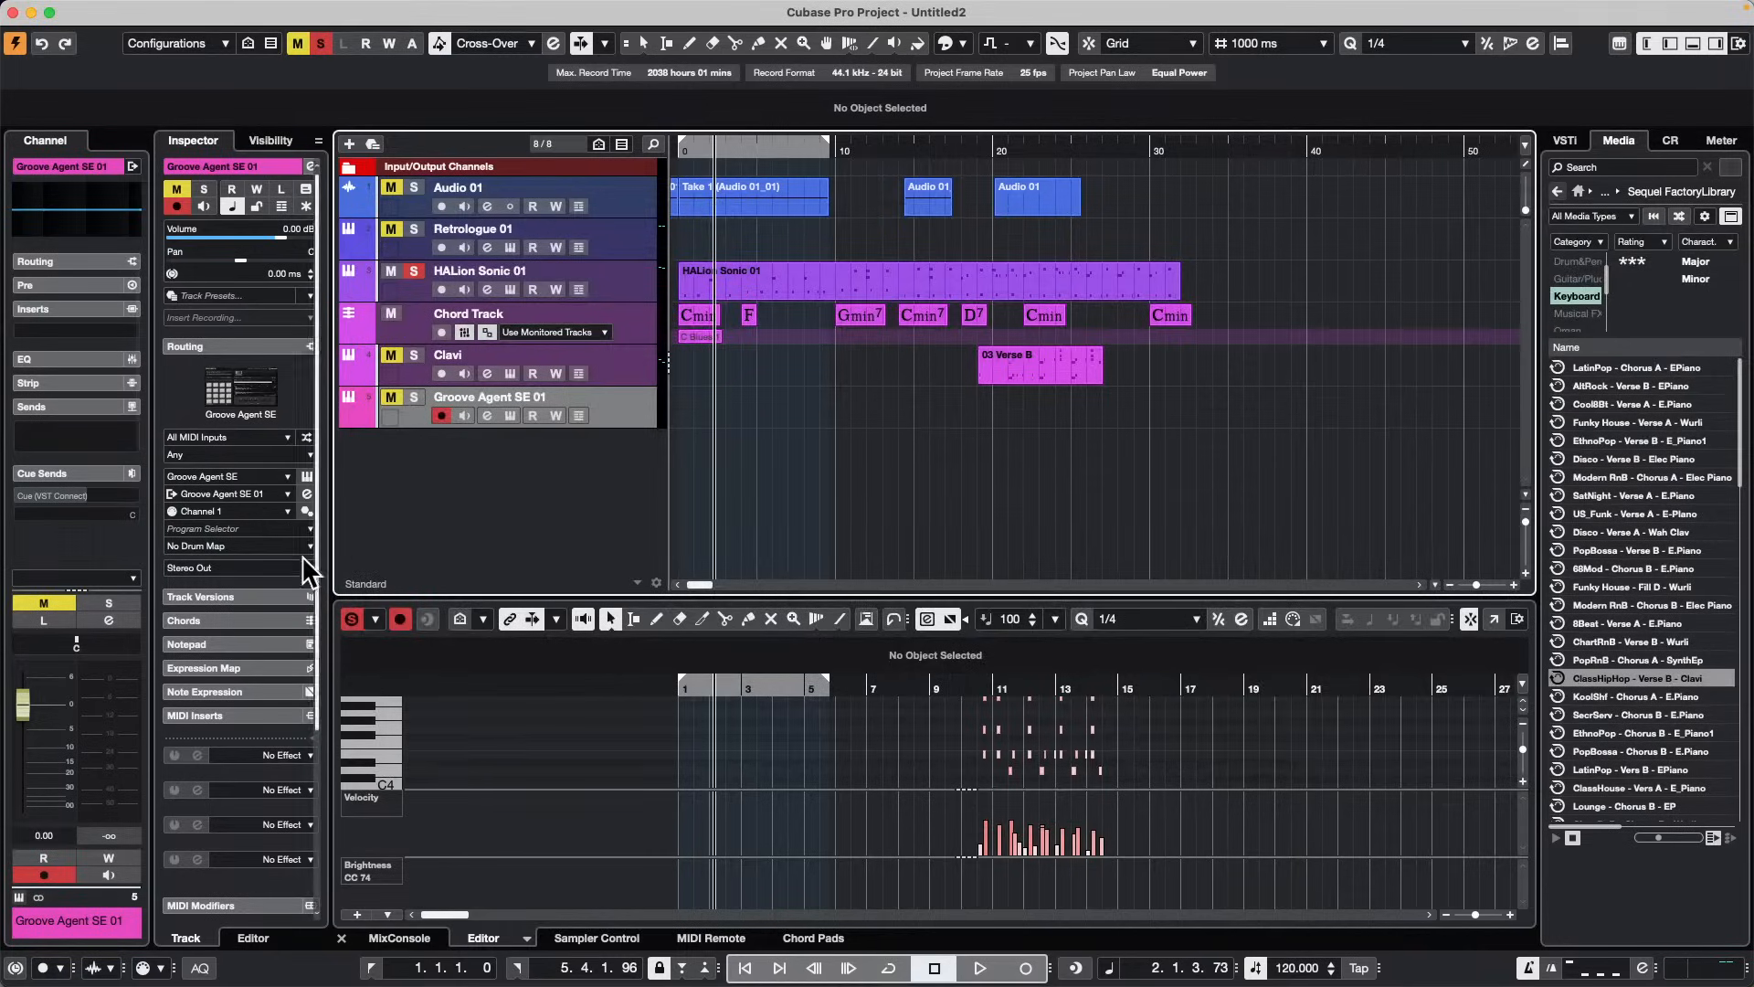
# Step: Create a drum map from the instrument for the Groove Agent SE track and draw an empty MIDI part on that track
pyautogui.click(211, 545)
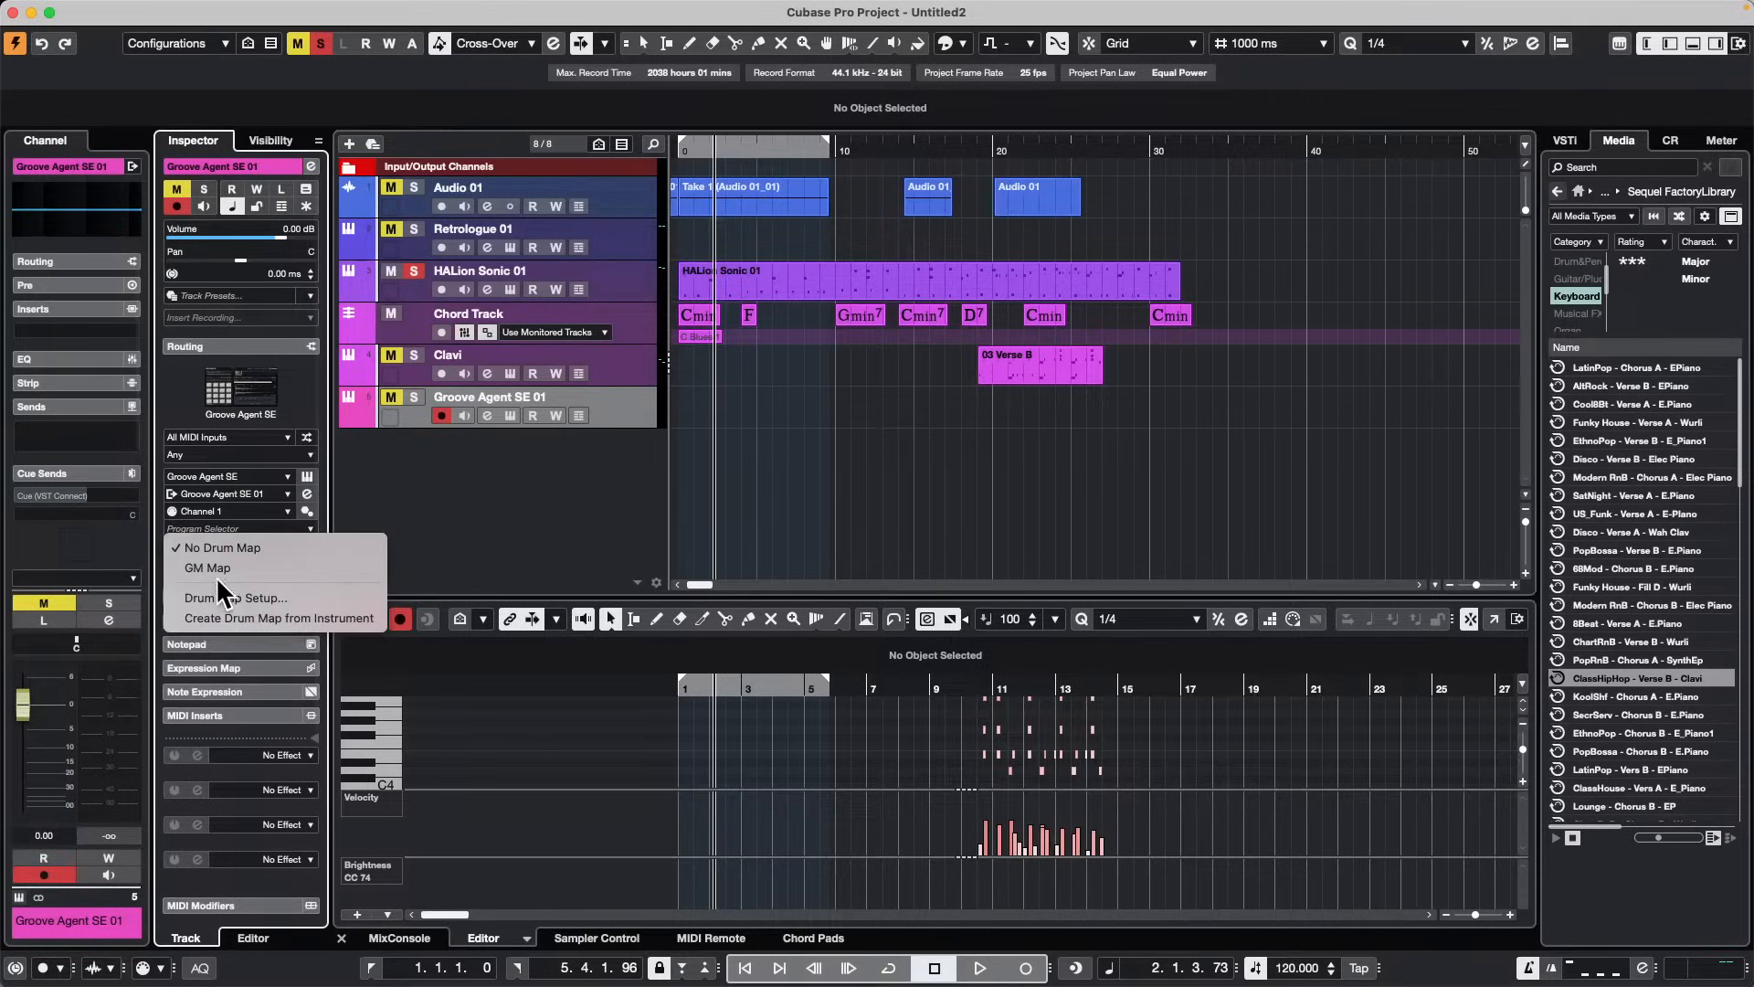
pyautogui.click(347, 618)
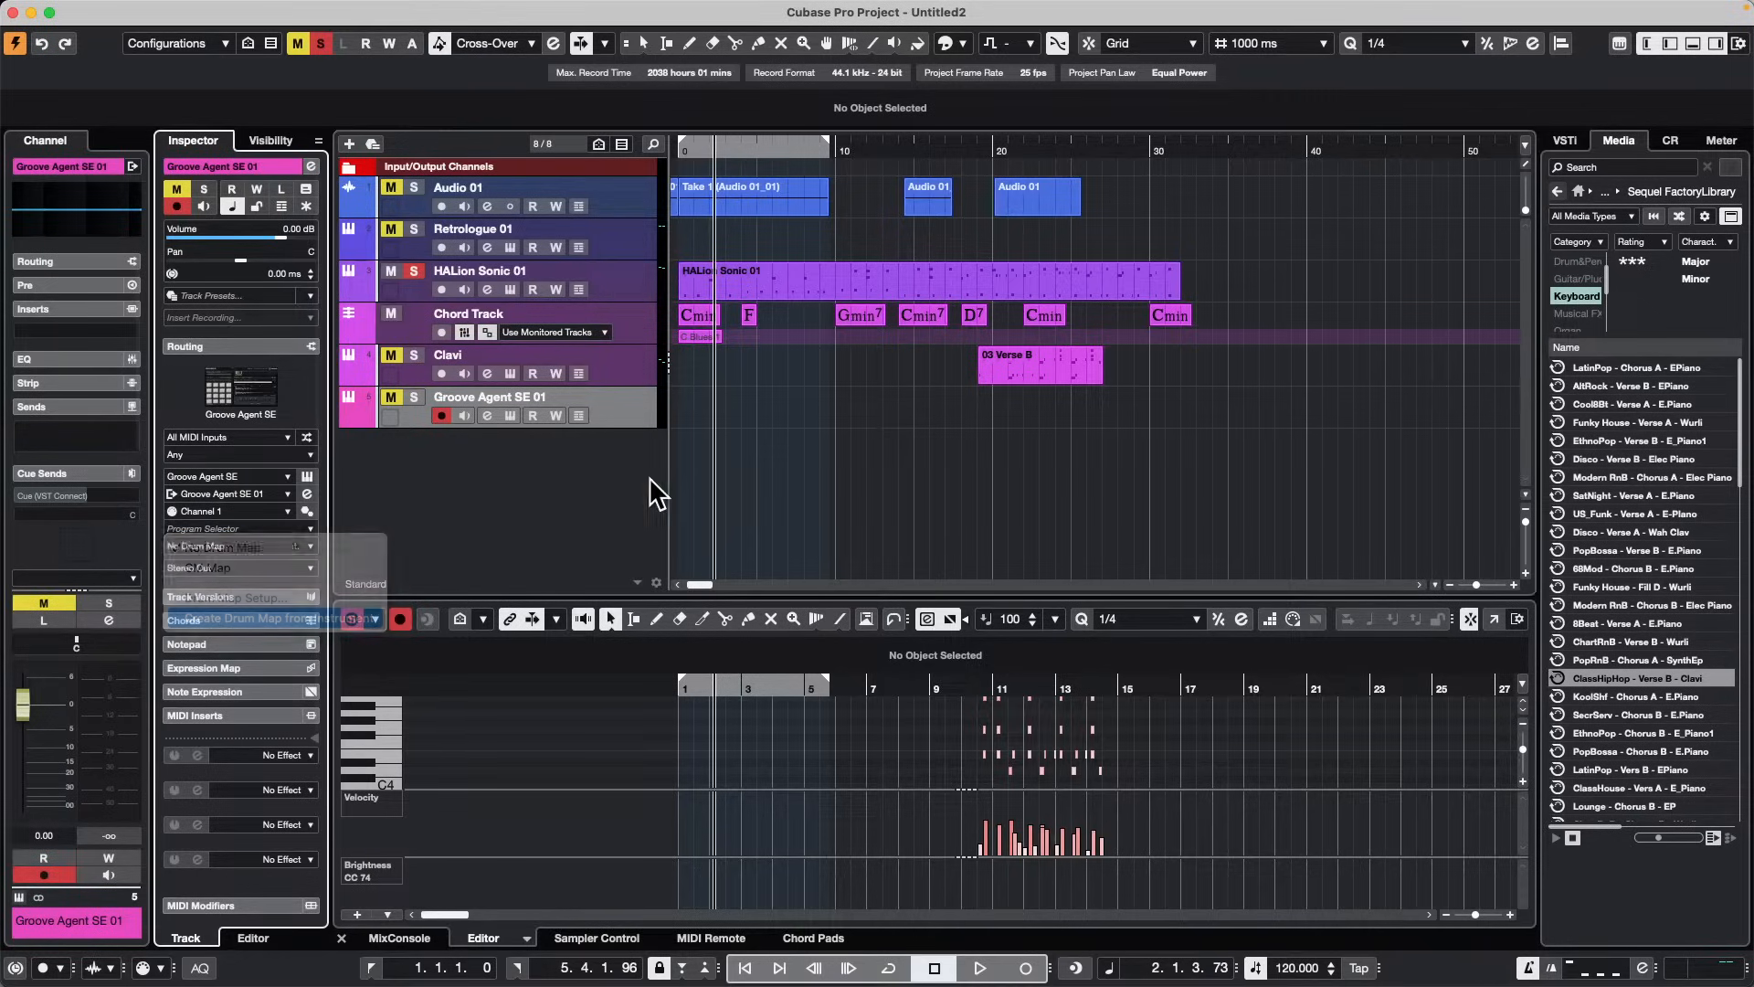
pyautogui.rightClick(718, 419)
pyautogui.click(748, 411)
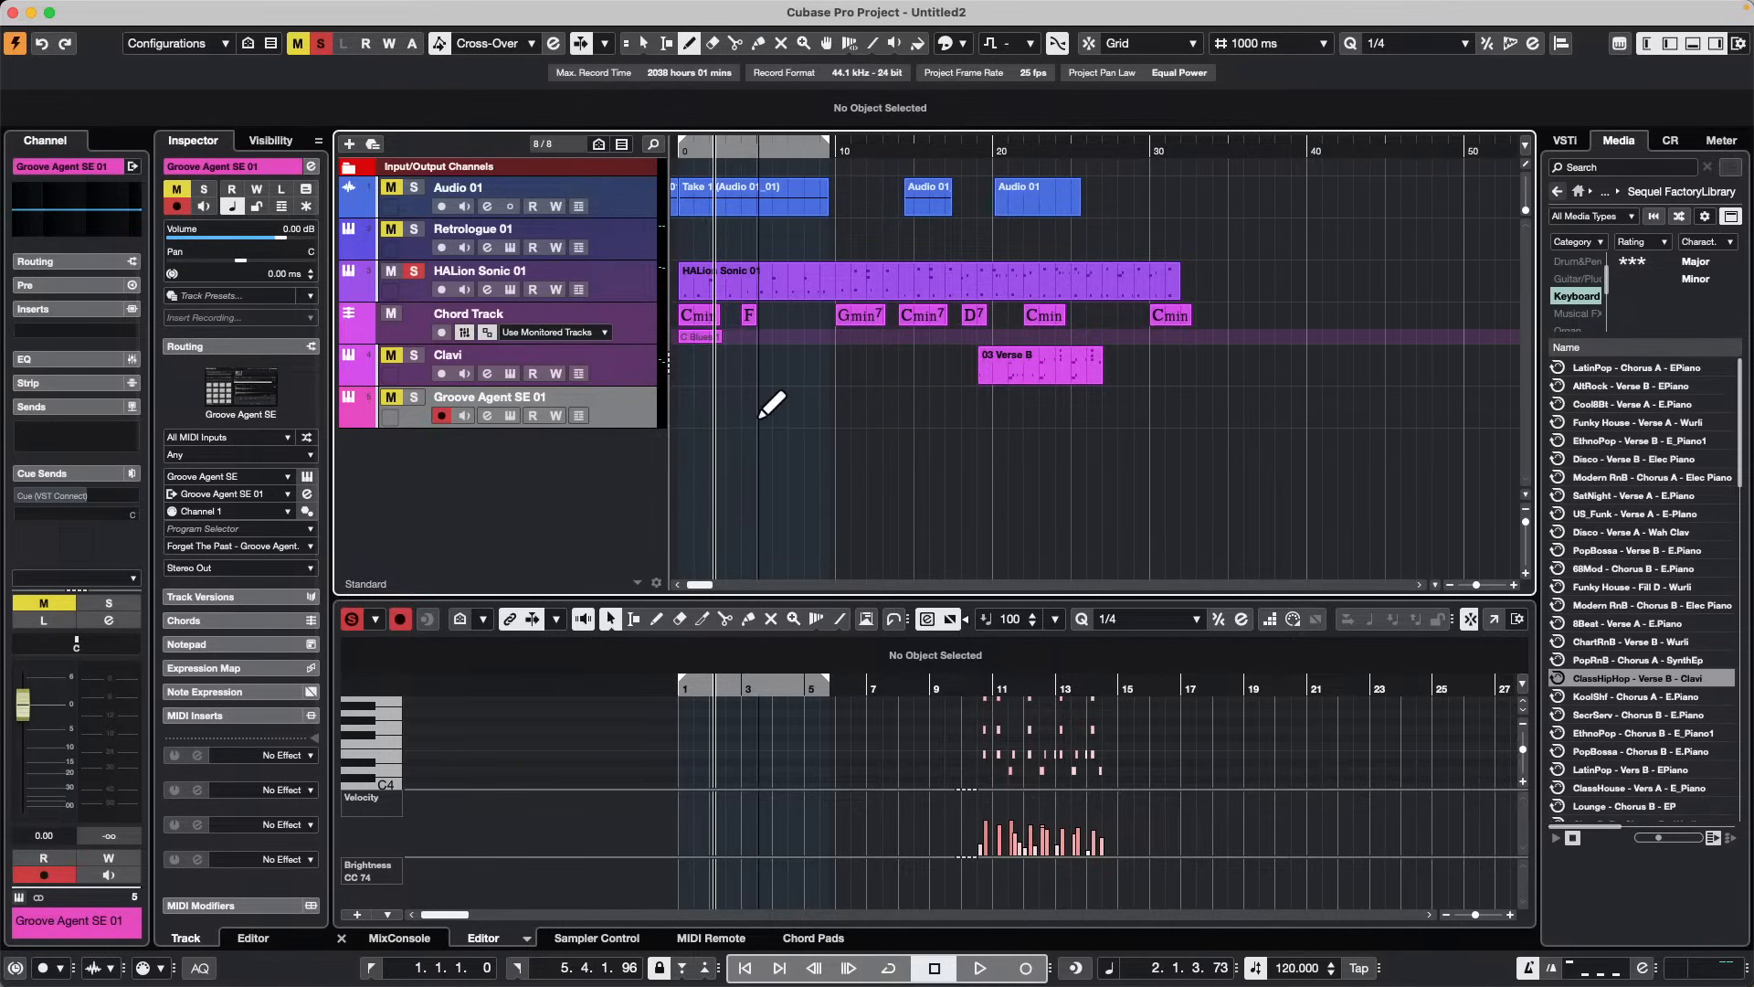
pyautogui.moveTo(736, 411); pyautogui.dragTo(890, 409)
pyautogui.press('1')
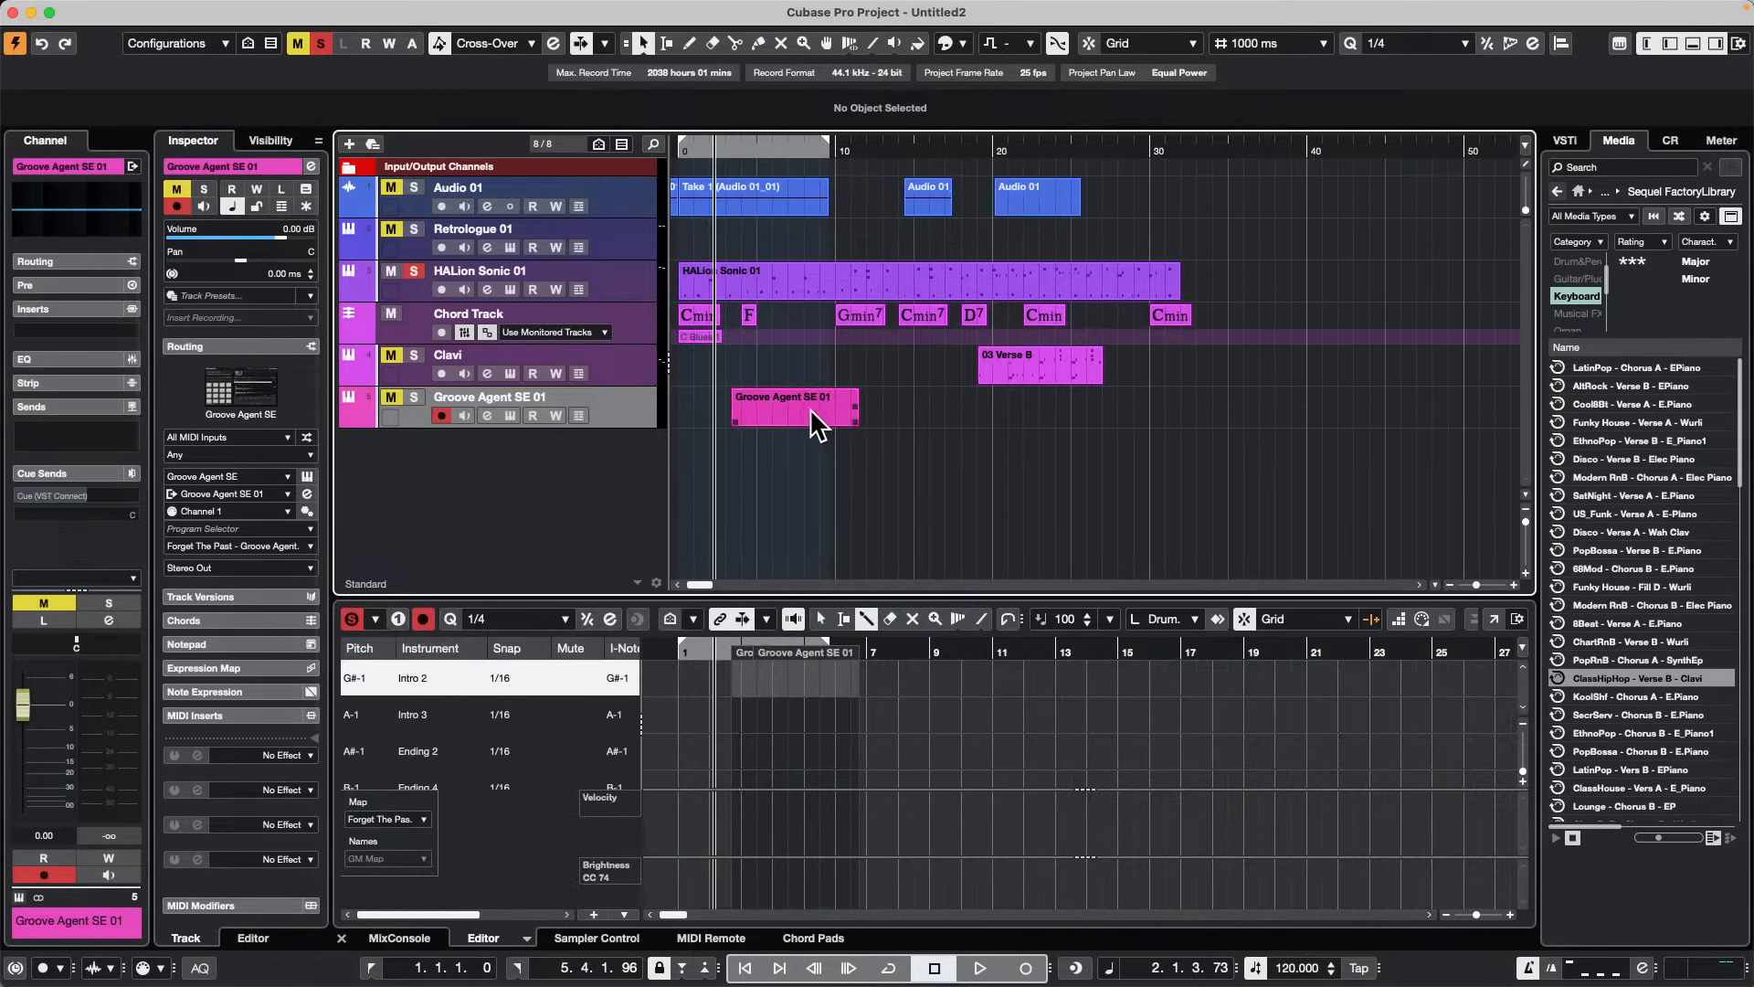
# Step: Open the Groove Agent SE 01 part in a separate Drum Editor window and fit the whole part into view
pyautogui.click(809, 407)
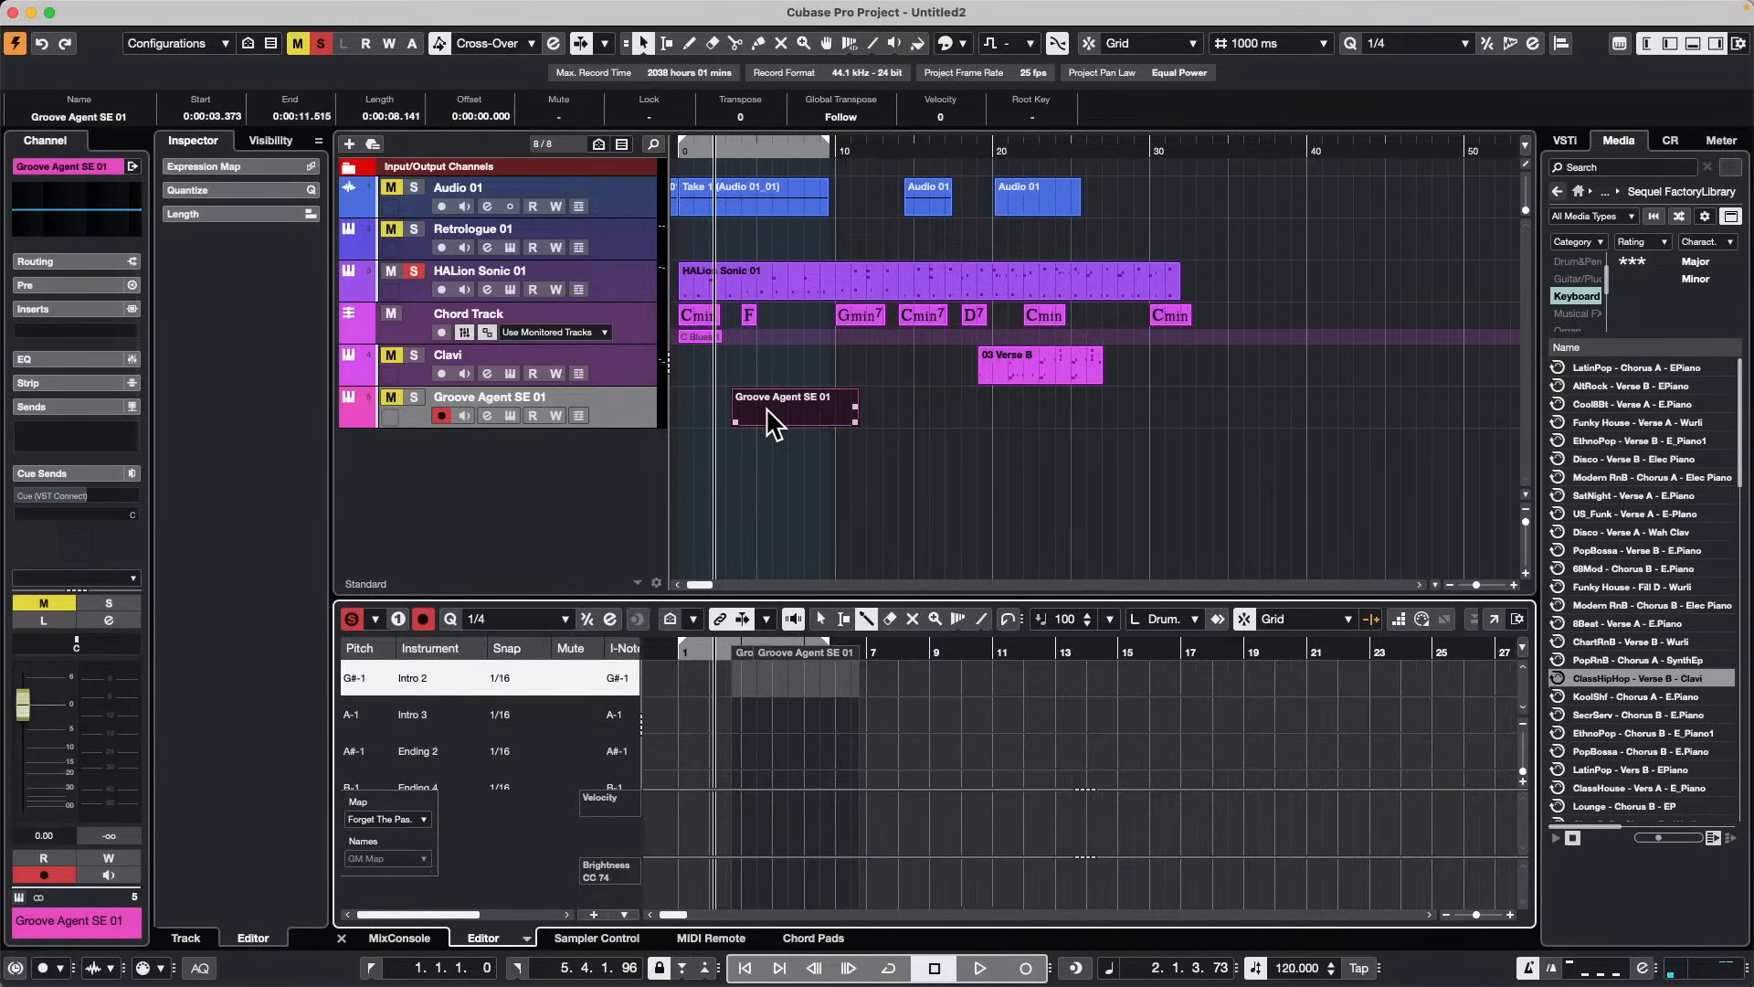
pyautogui.click(1493, 619)
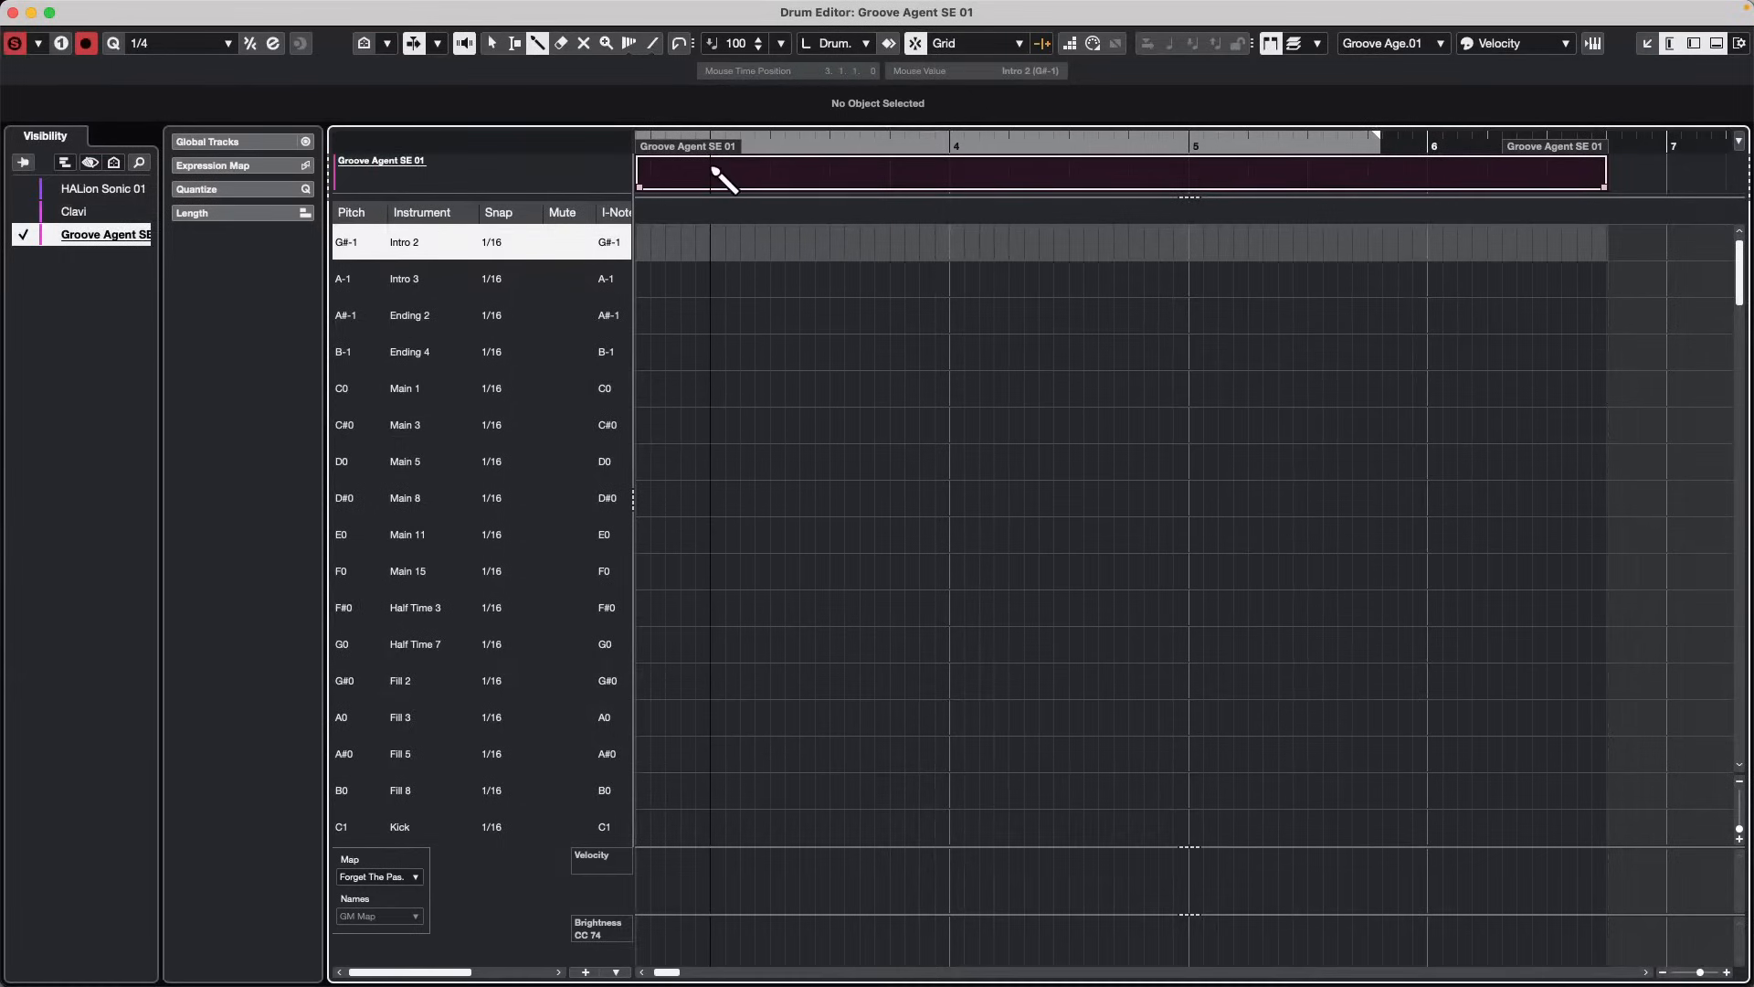
pyautogui.moveTo(807, 148); pyautogui.dragTo(787, 84)
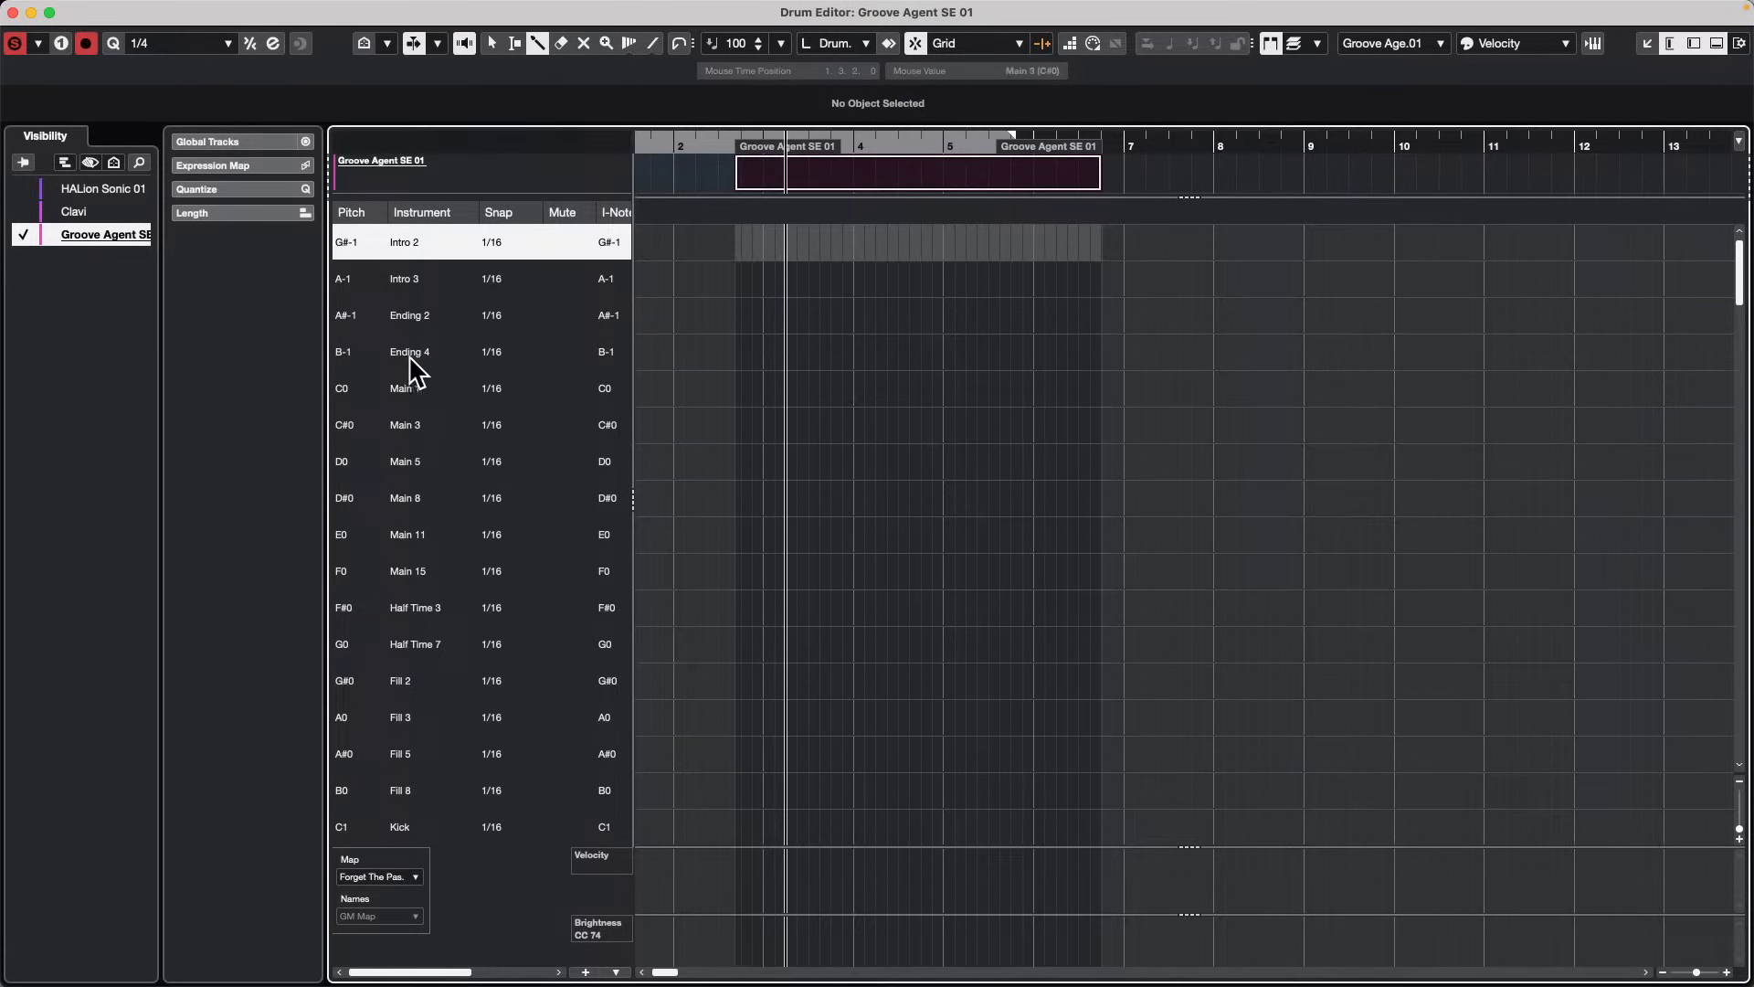
# Step: Set the Kick's snap to 1/4 in the drum list and draw a row of Kick notes across the whole part
pyautogui.scroll(-15, 458, 438)
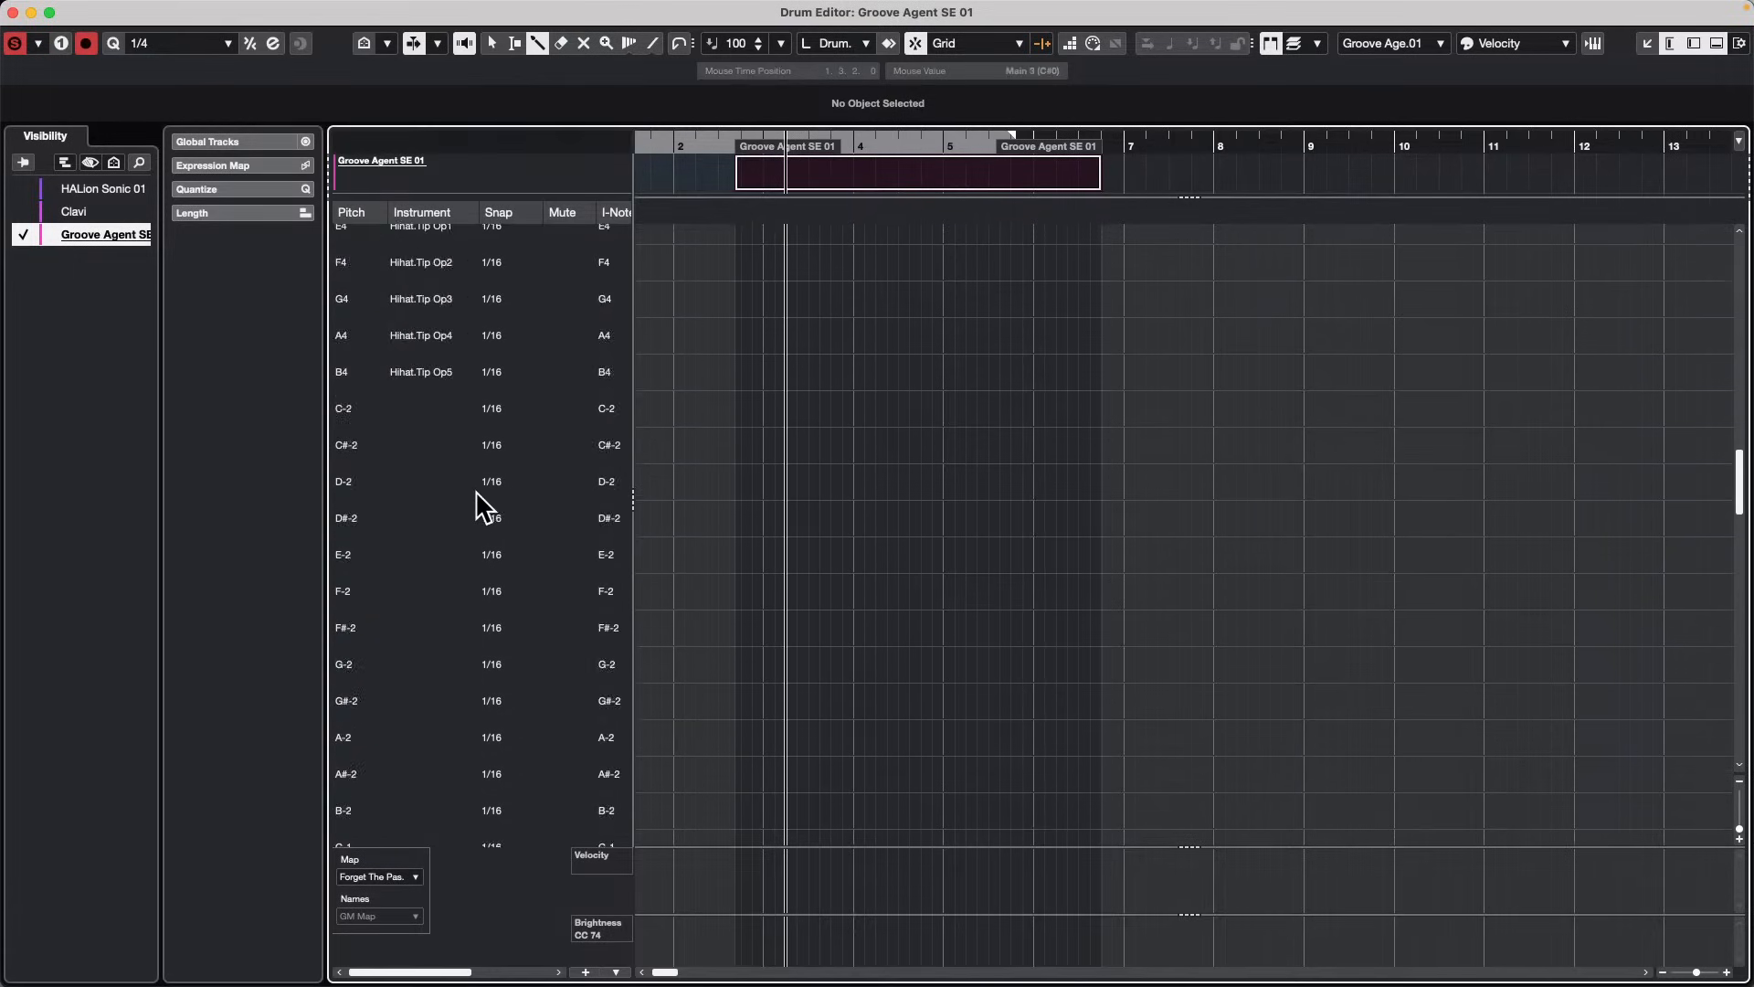
pyautogui.scroll(10, 478, 503)
pyautogui.scroll(3, 512, 311)
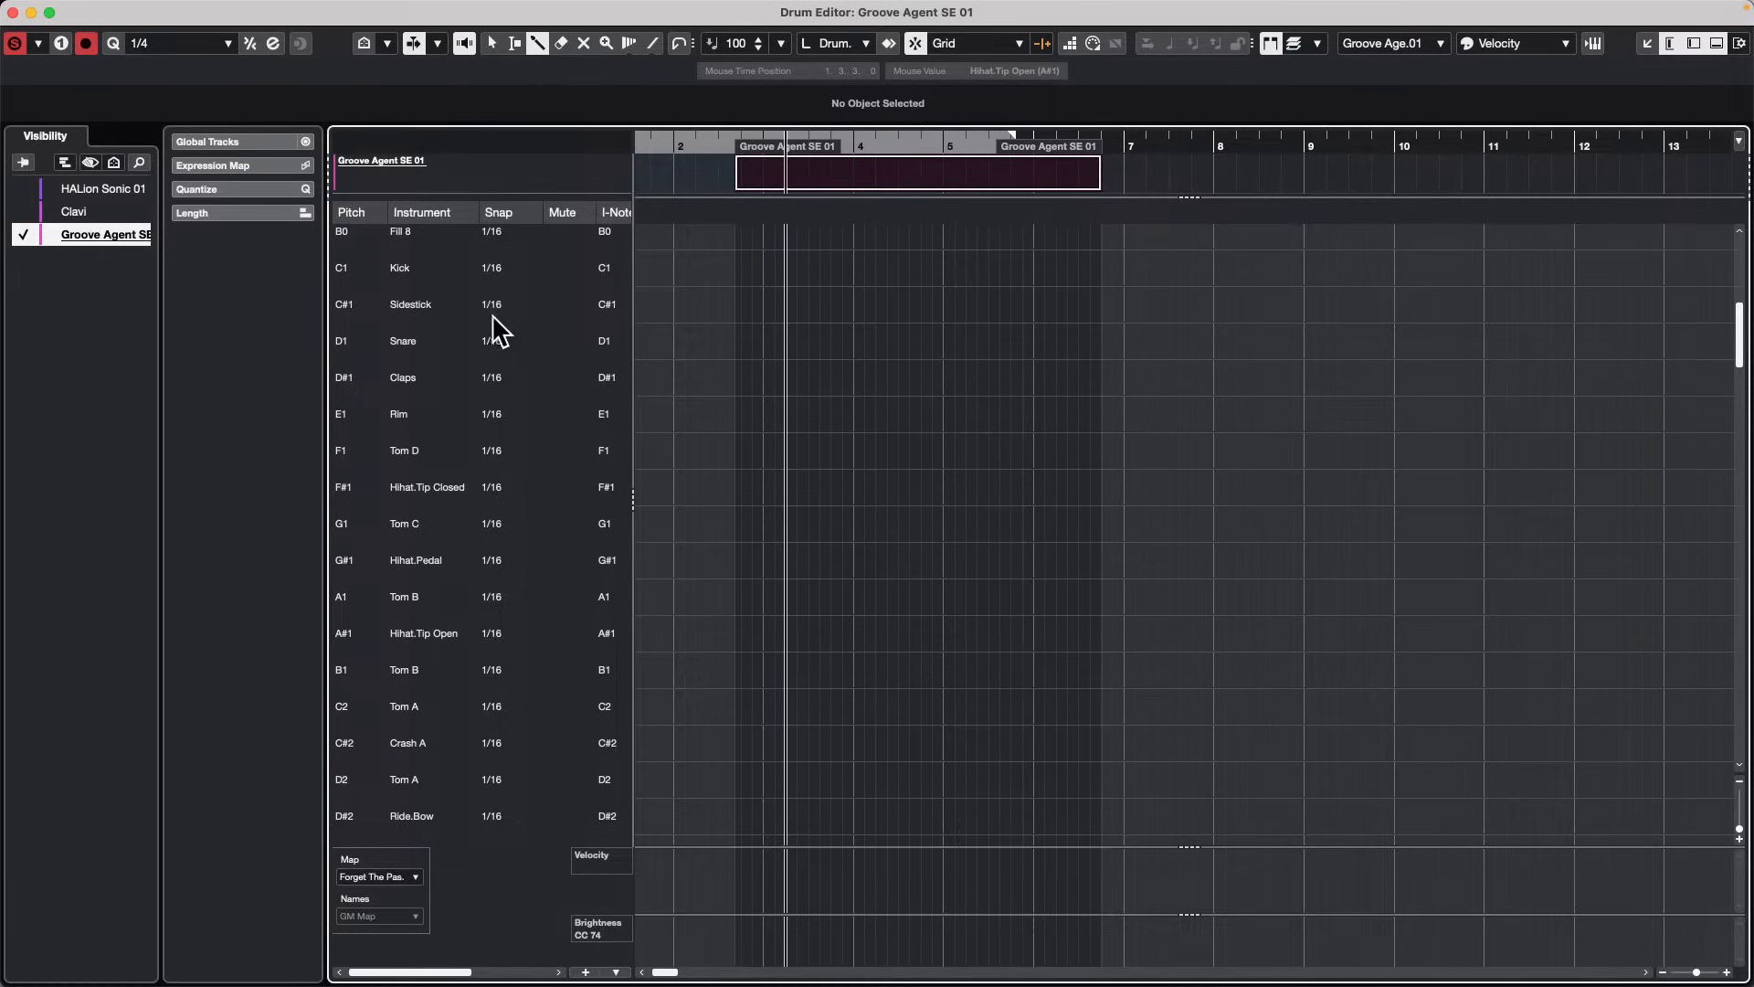
pyautogui.click(492, 268)
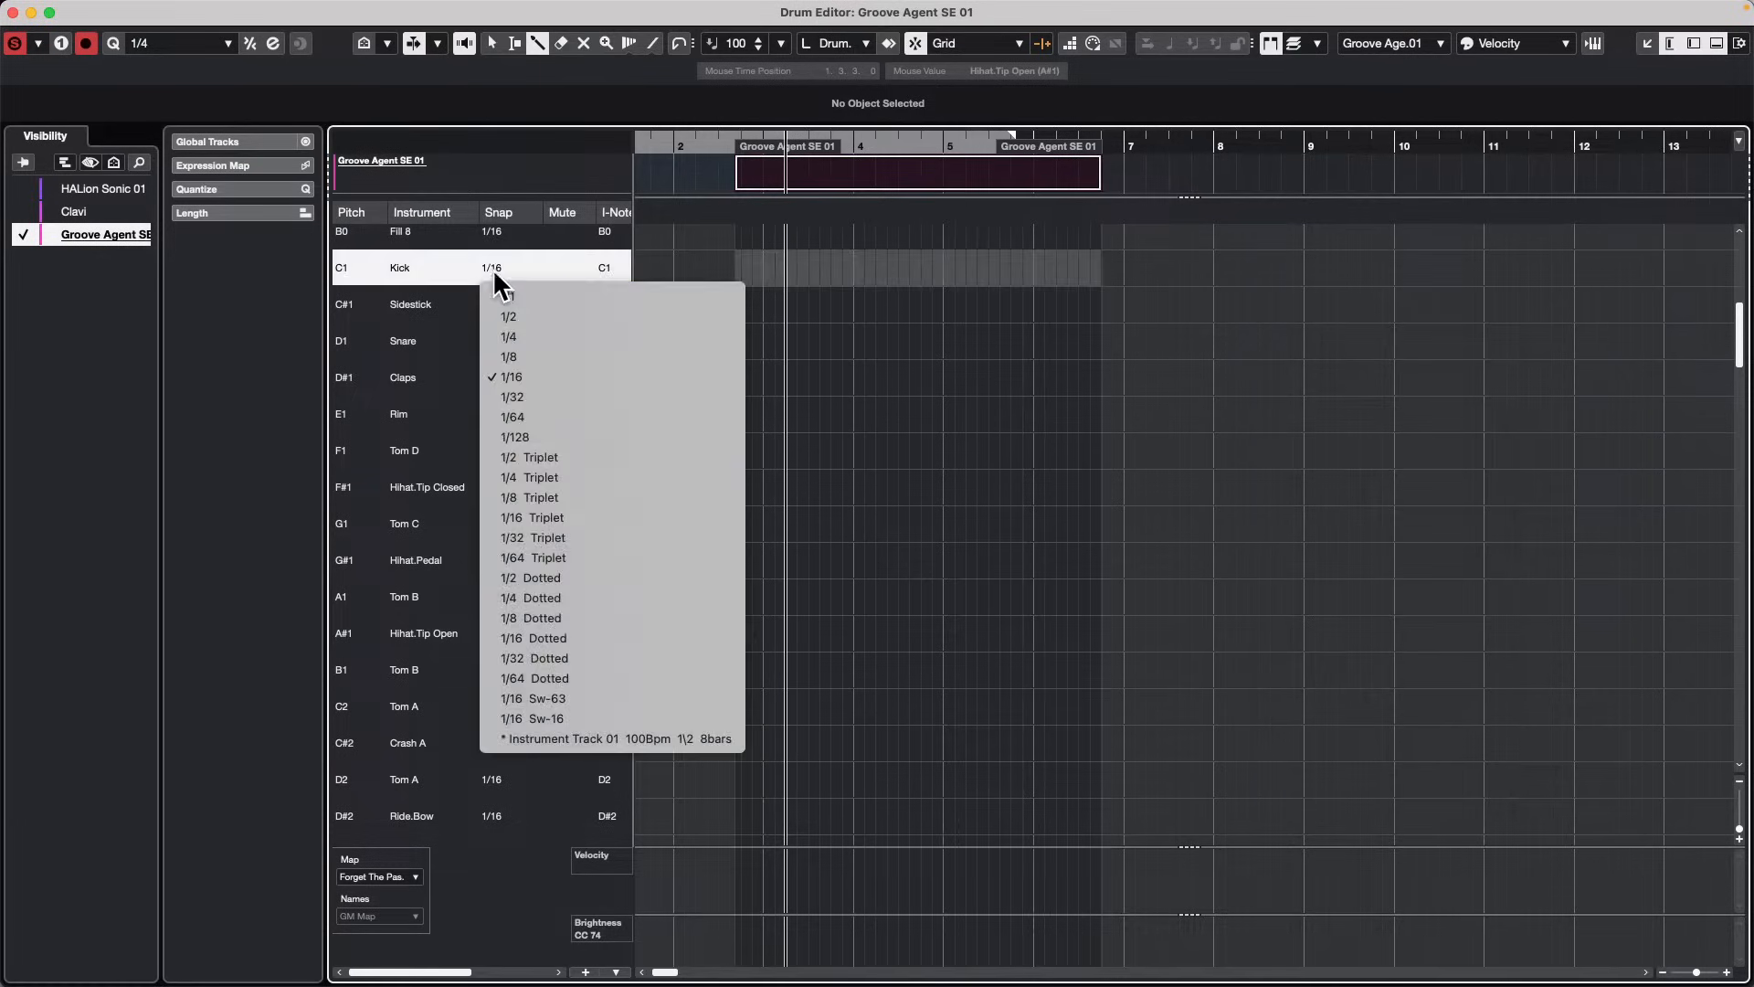
pyautogui.click(569, 335)
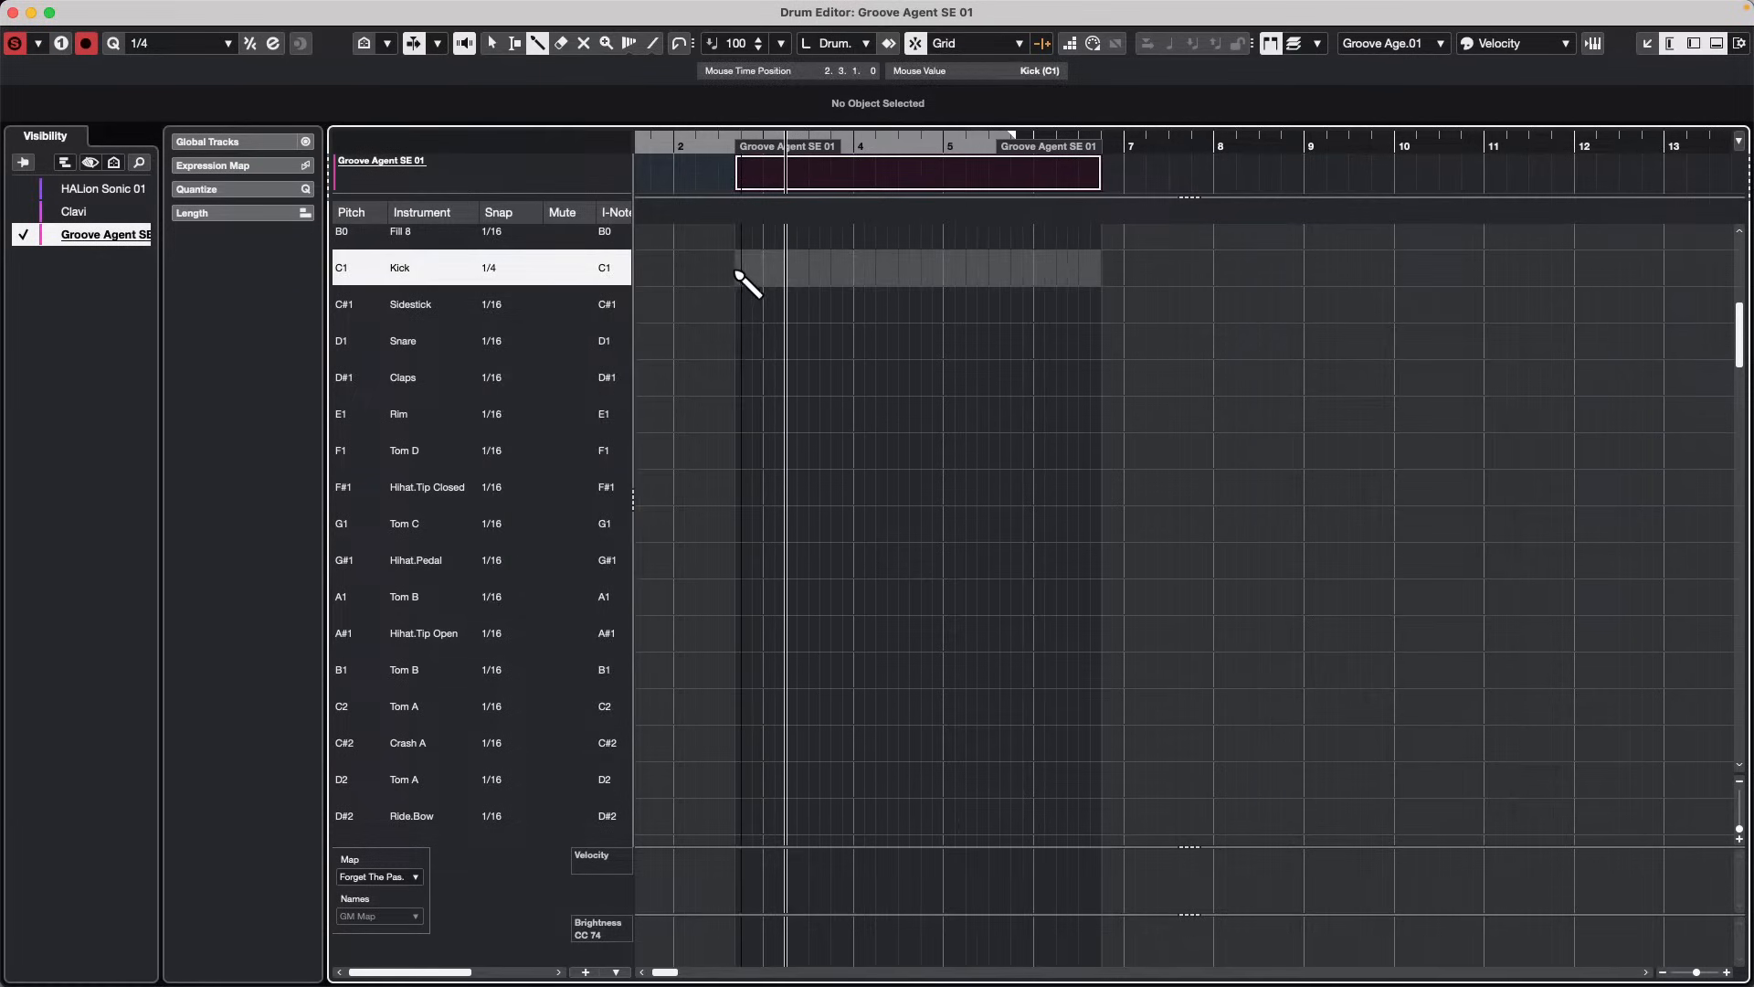
pyautogui.moveTo(742, 276); pyautogui.dragTo(1112, 290)
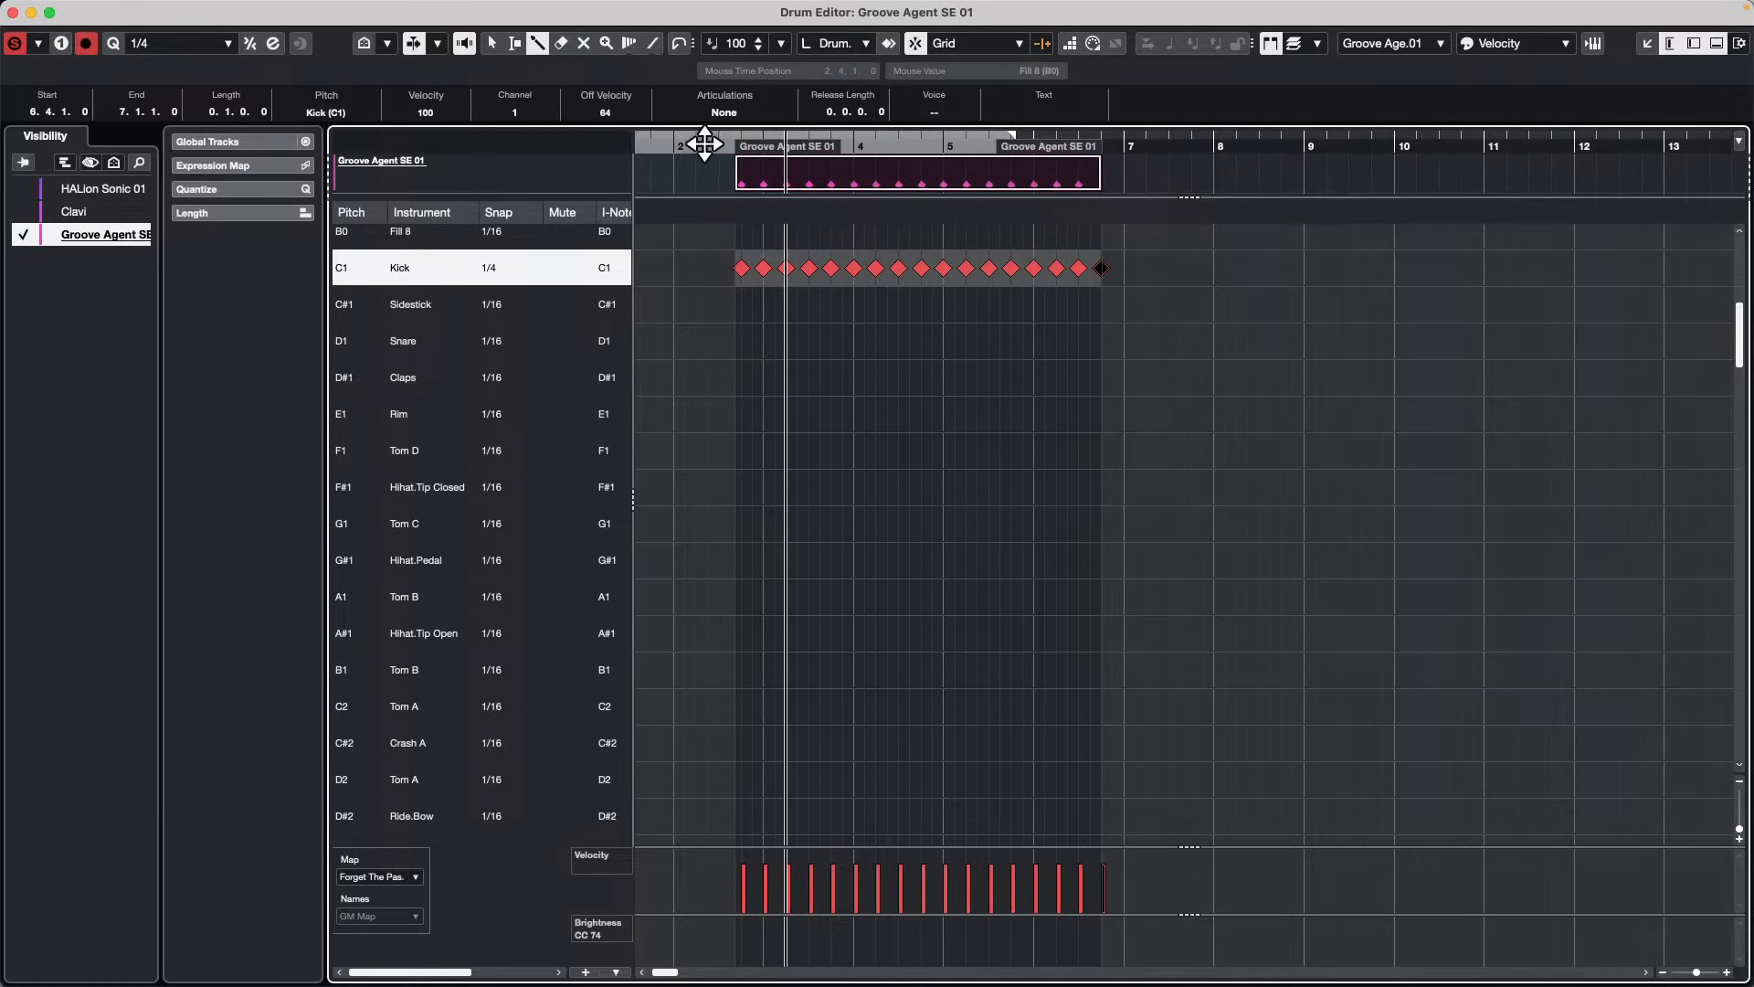
# Step: Set the Snare's snap to 1/8 and draw a row of Snare notes from bar 3 into bar 5
pyautogui.moveTo(704, 143); pyautogui.dragTo(780, 223)
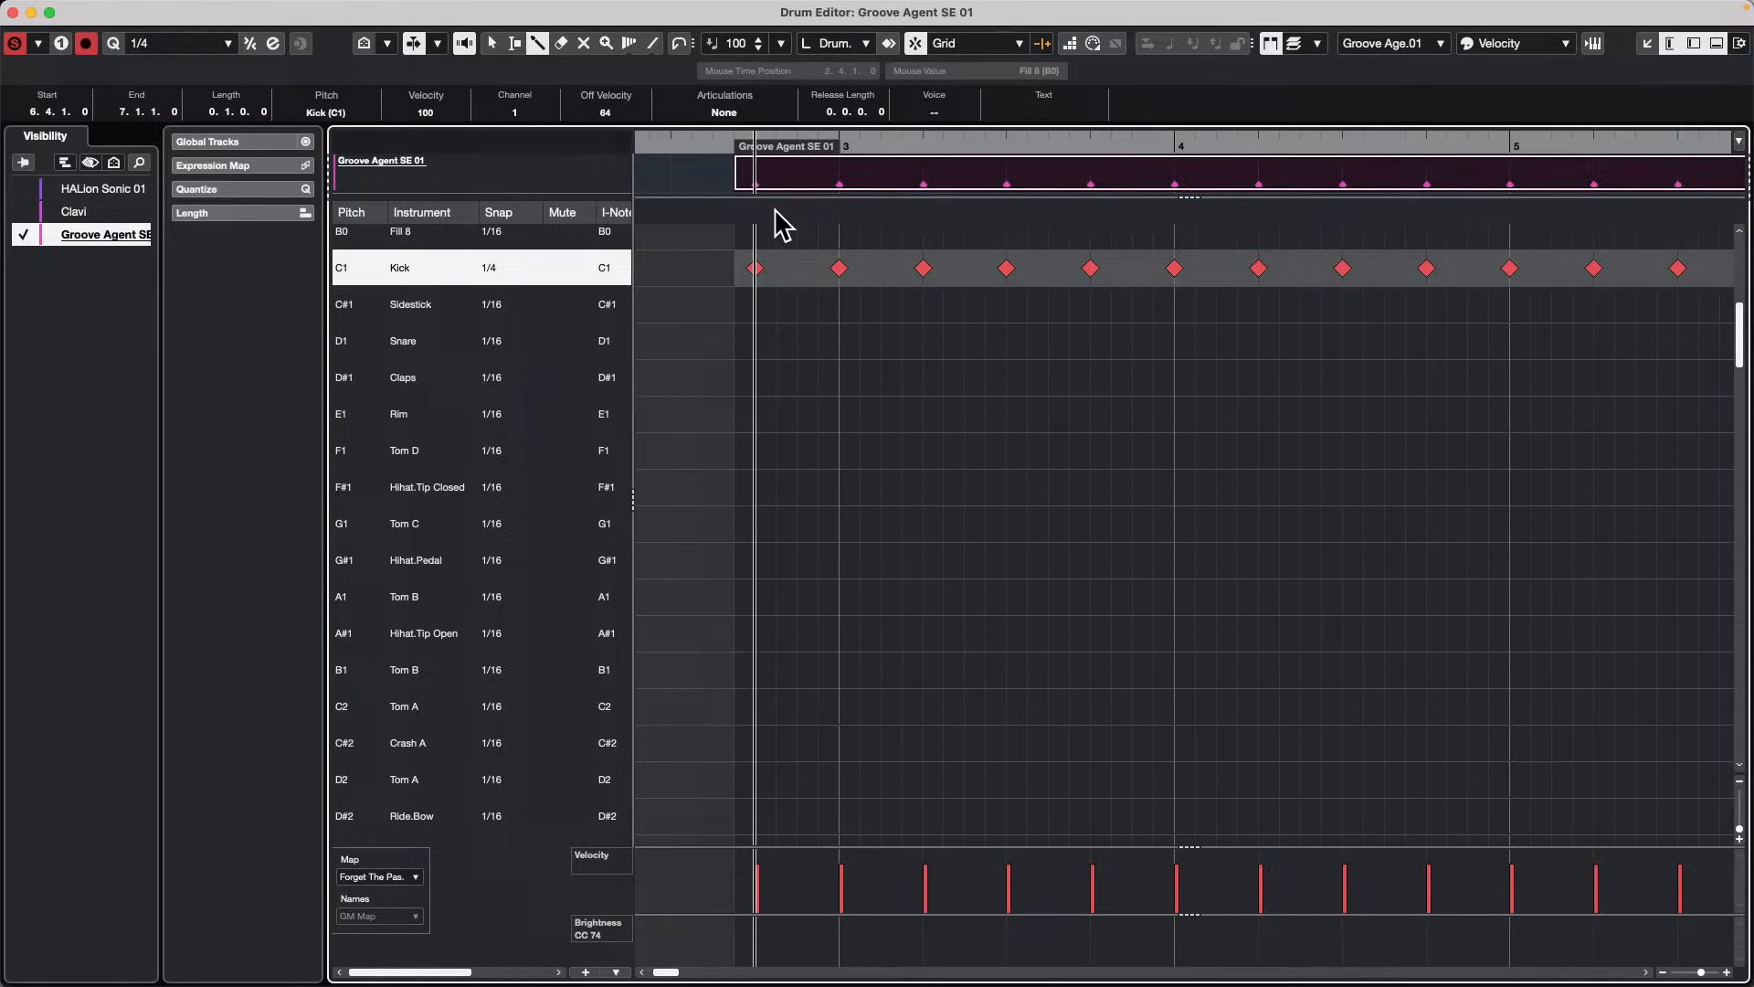
pyautogui.click(497, 329)
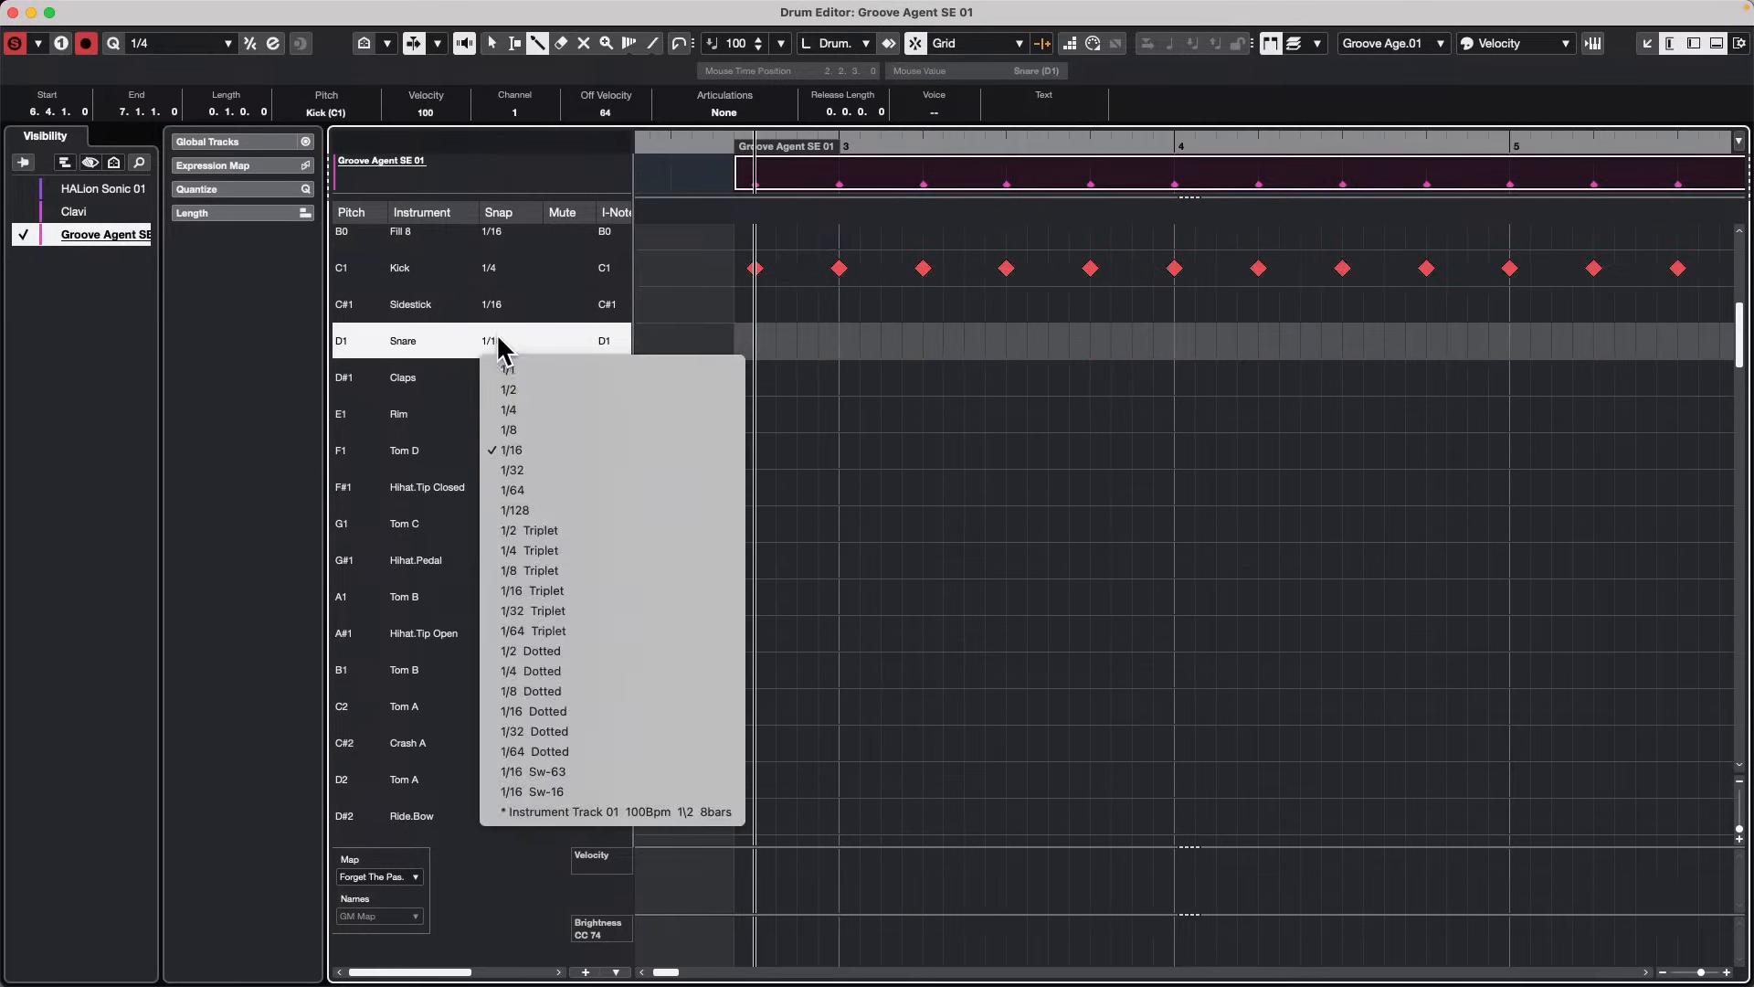
pyautogui.click(570, 429)
pyautogui.moveTo(853, 344); pyautogui.dragTo(1723, 352)
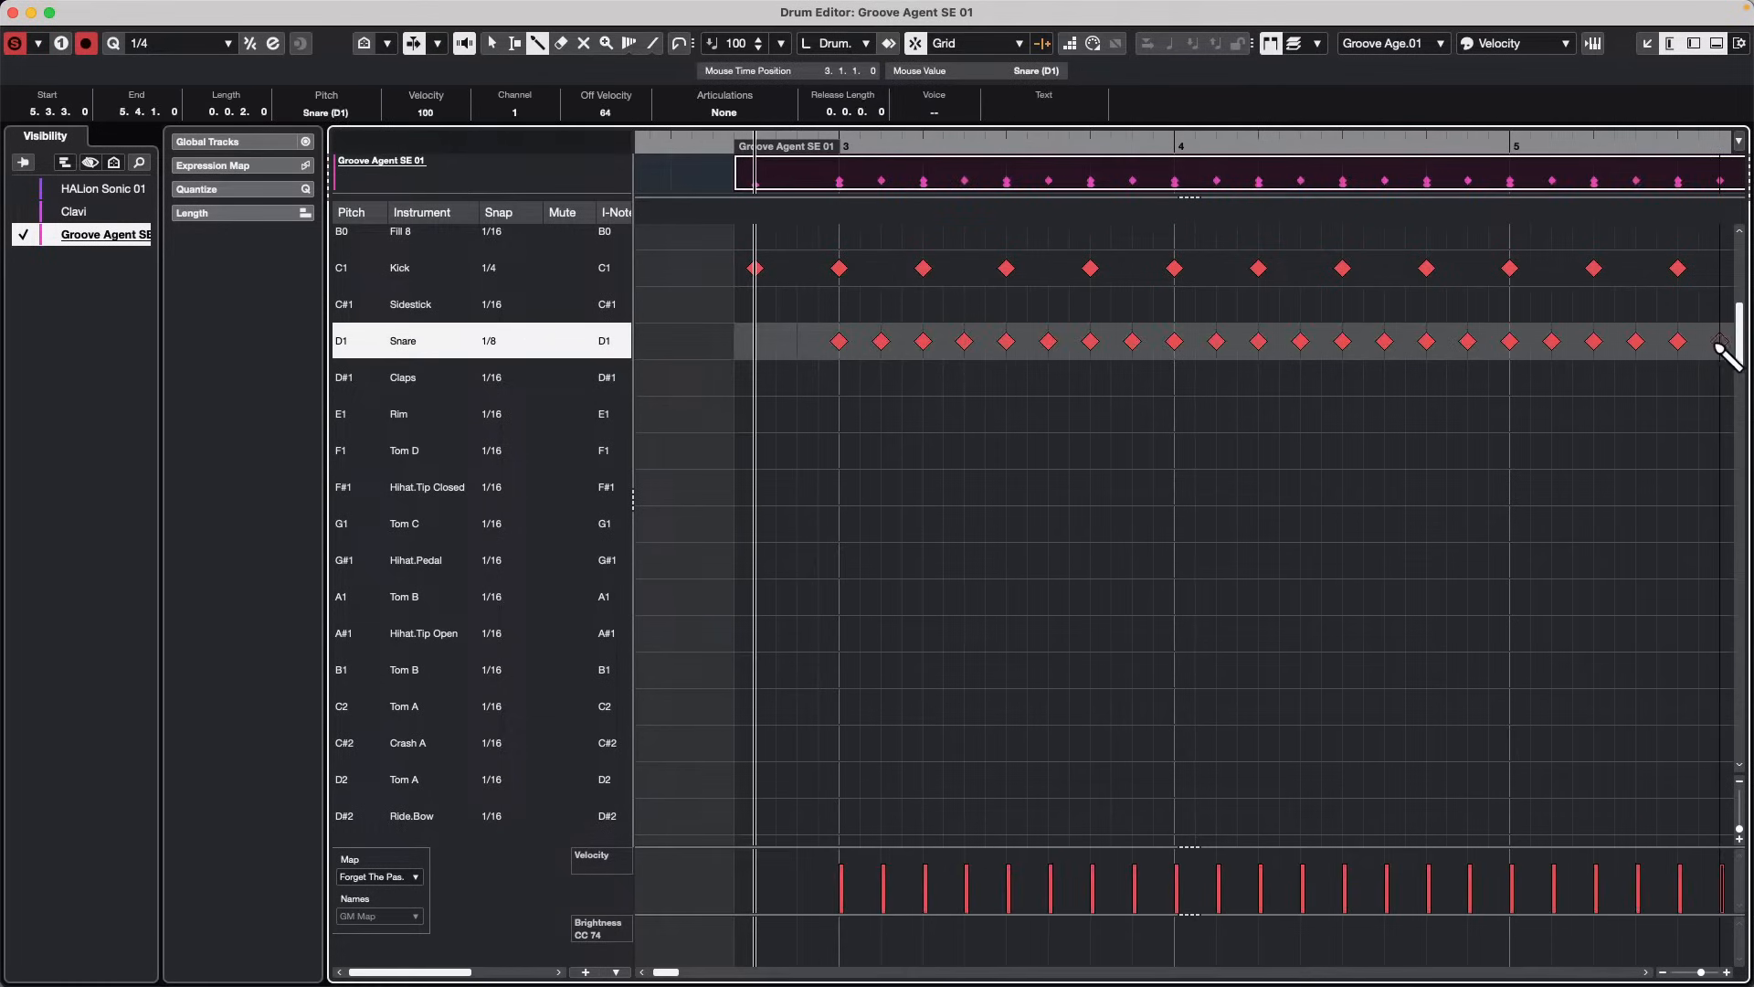
# Step: Set the Rim's snap to 1/8 Triplet and draw a row of Rim notes from bar 3 into bar 5
pyautogui.click(498, 418)
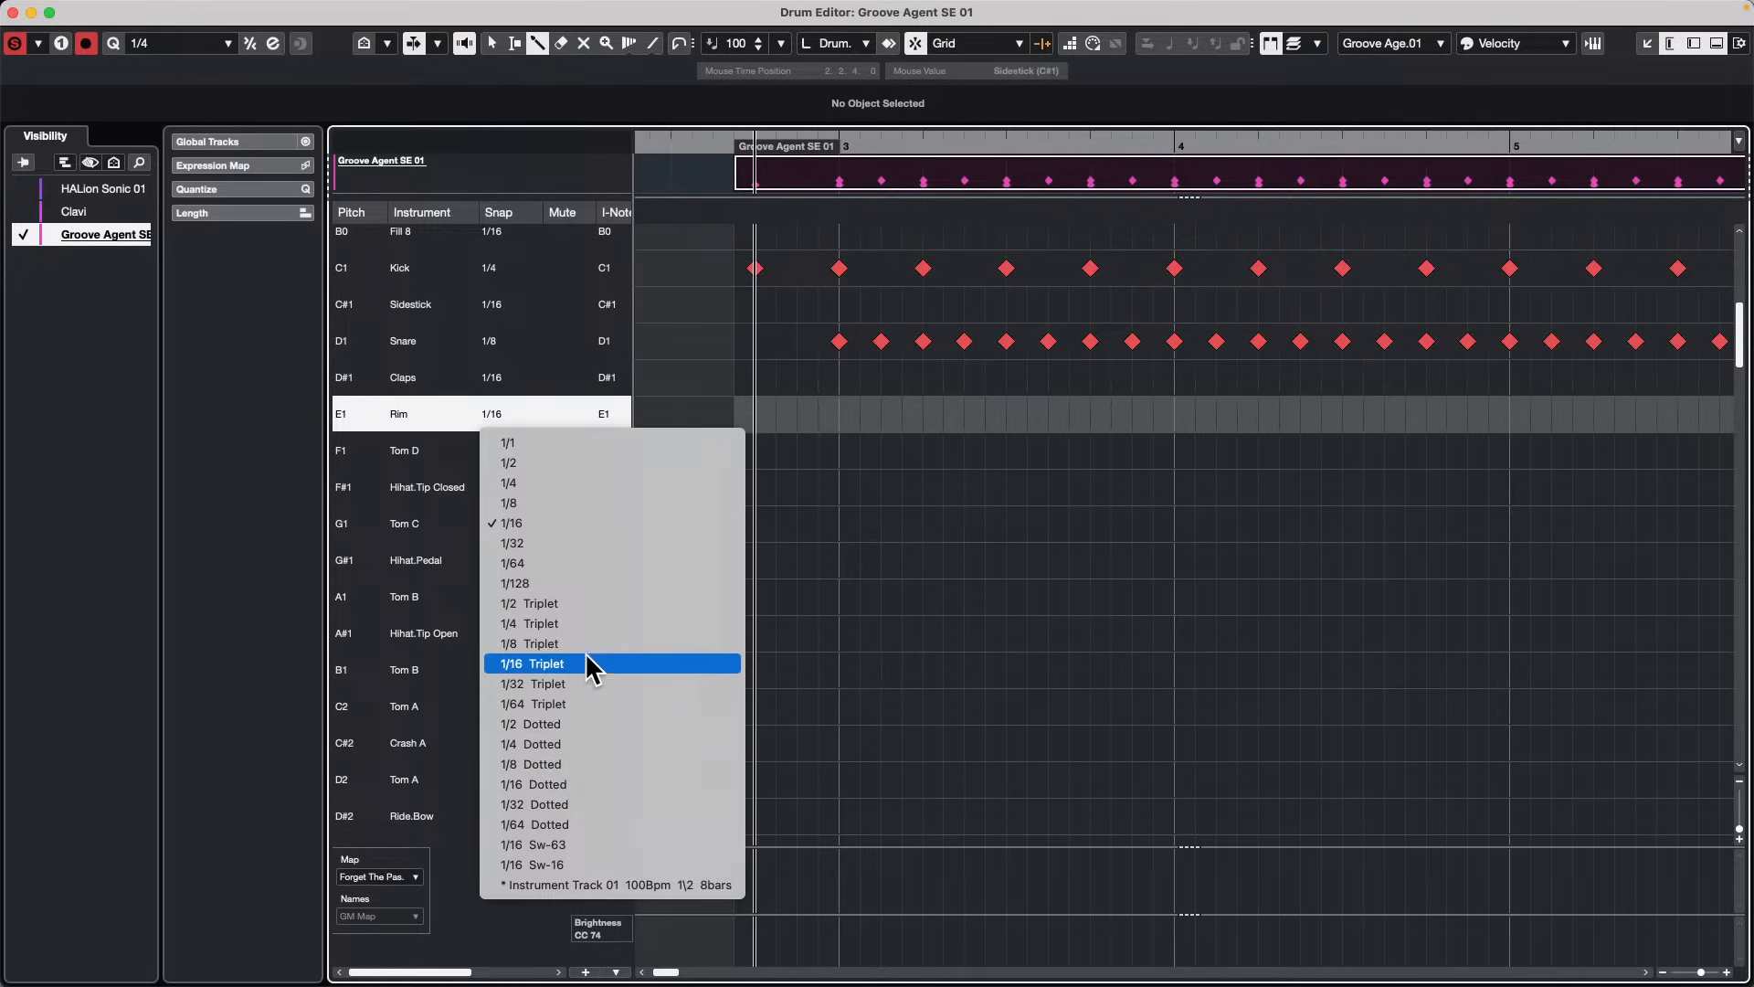
pyautogui.click(530, 643)
pyautogui.moveTo(866, 416); pyautogui.dragTo(1622, 417)
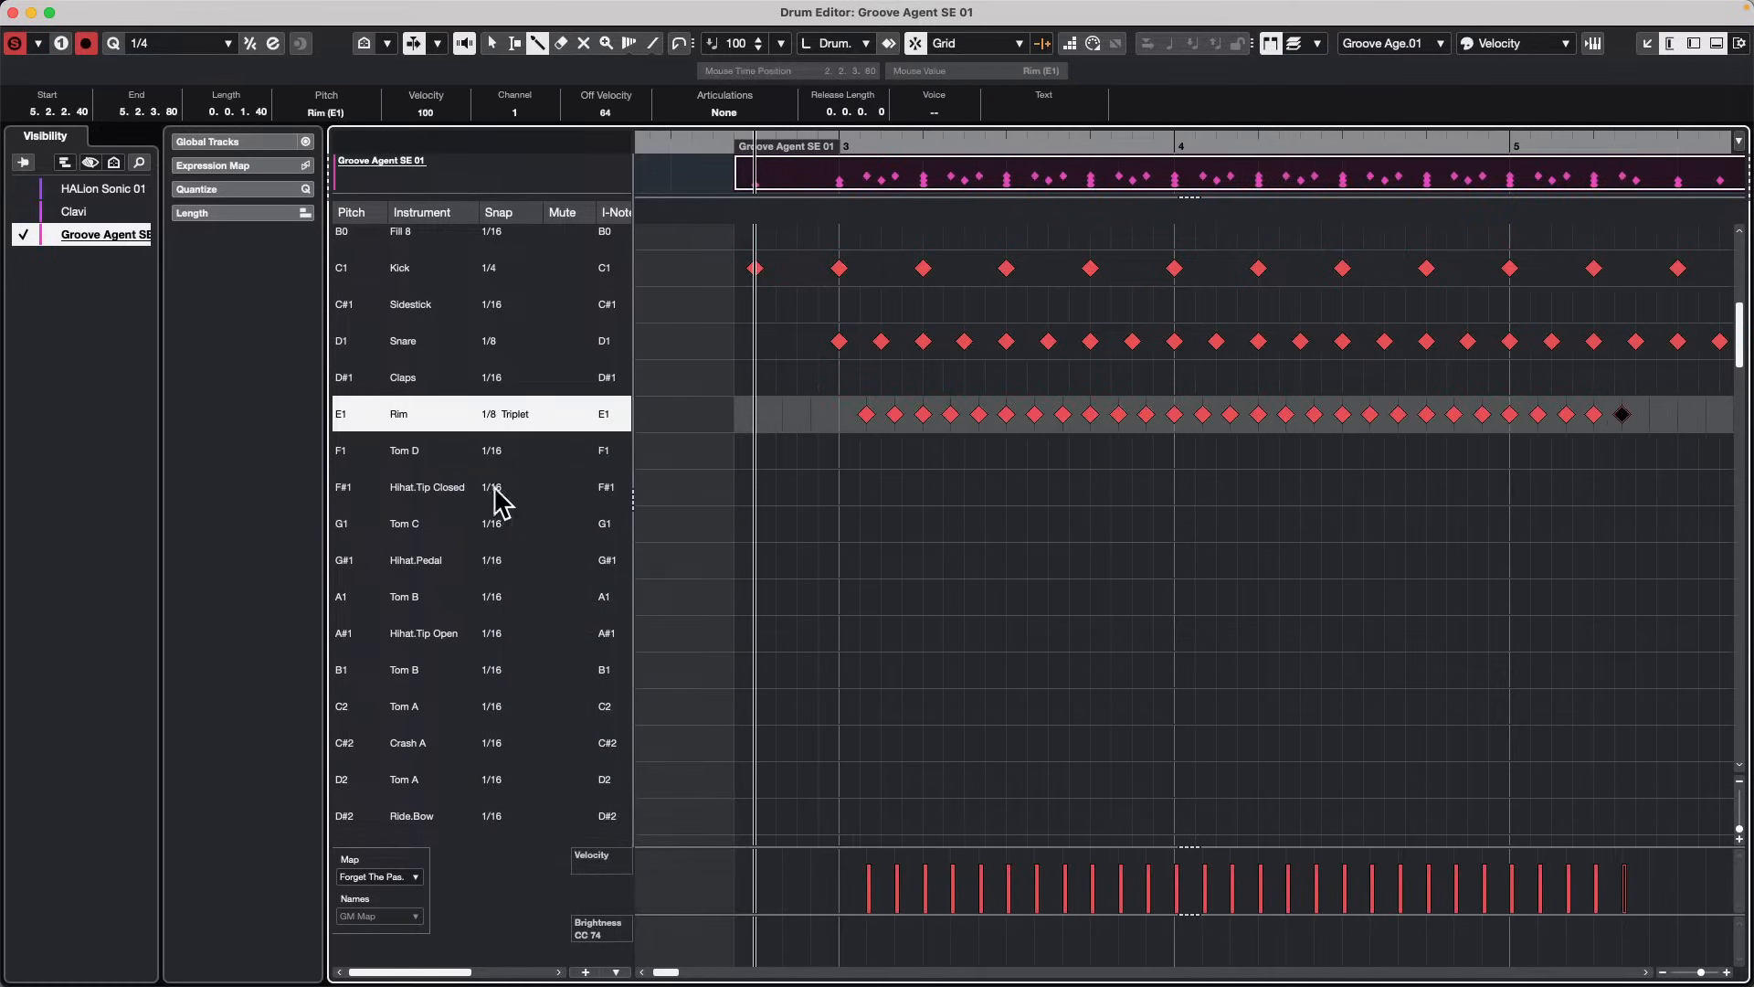
# Step: Set Tom C's snap to 1/32 and draw a dense row of Tom C notes from mid bar 3 to mid bar 4
pyautogui.click(494, 523)
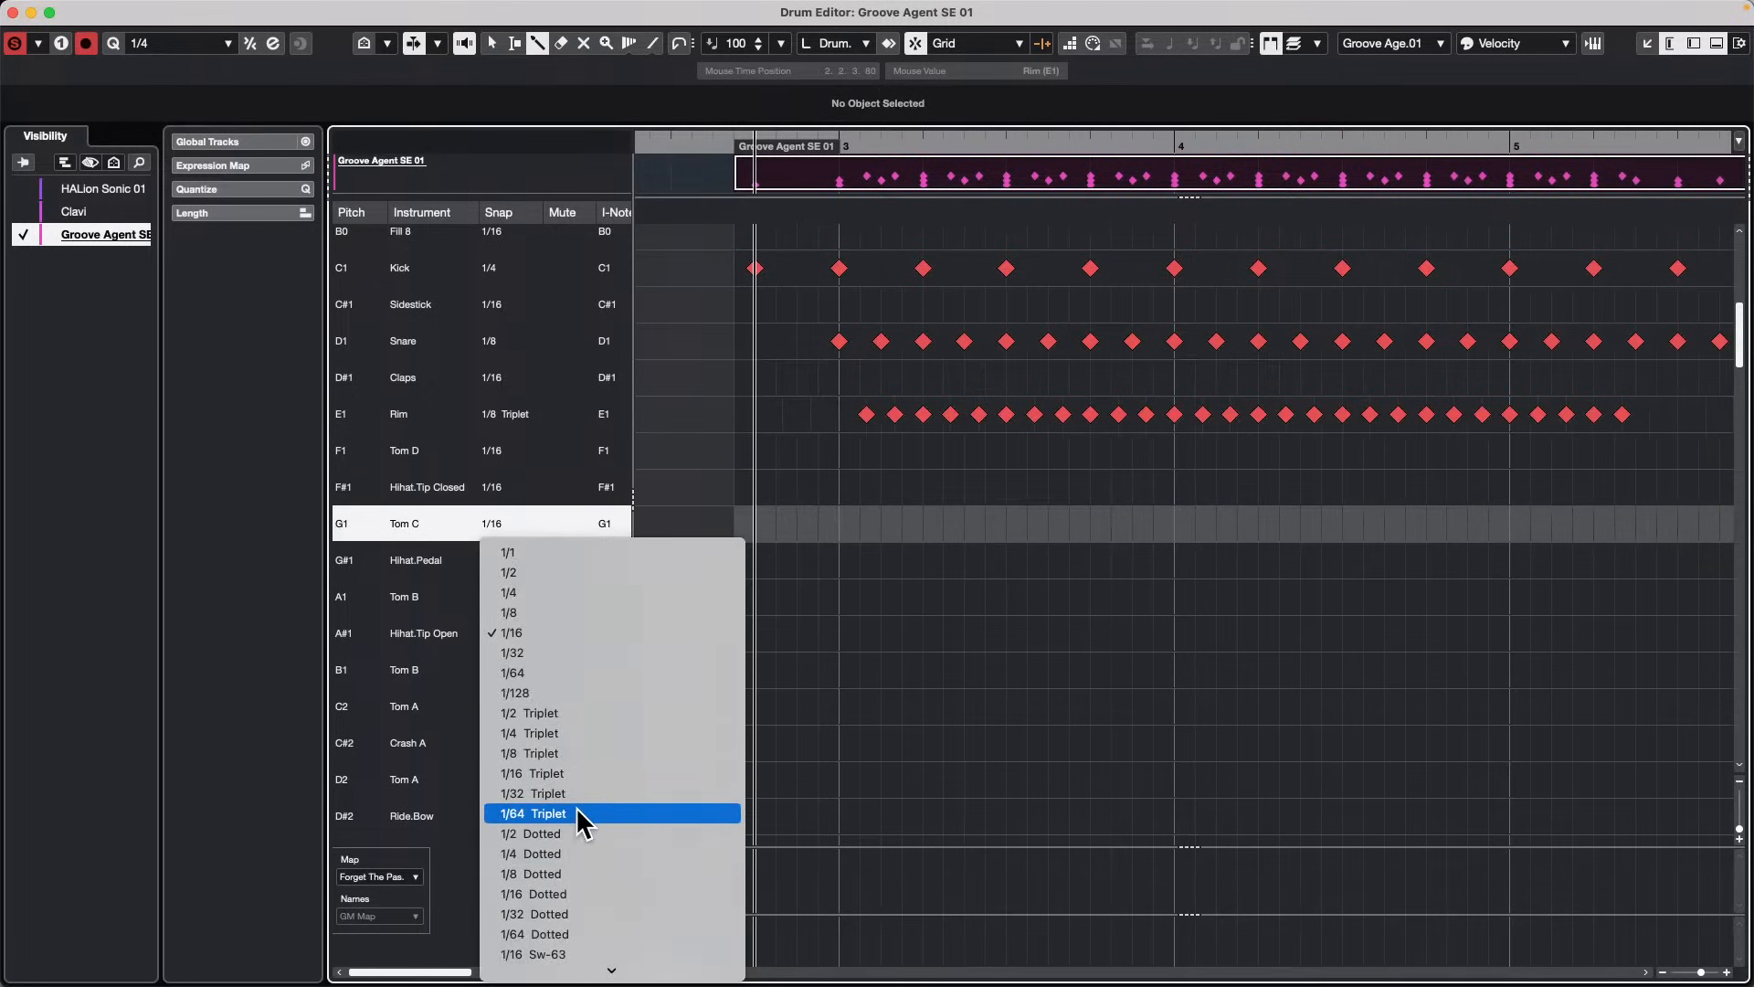
pyautogui.click(599, 653)
pyautogui.moveTo(984, 524); pyautogui.dragTo(1353, 524)
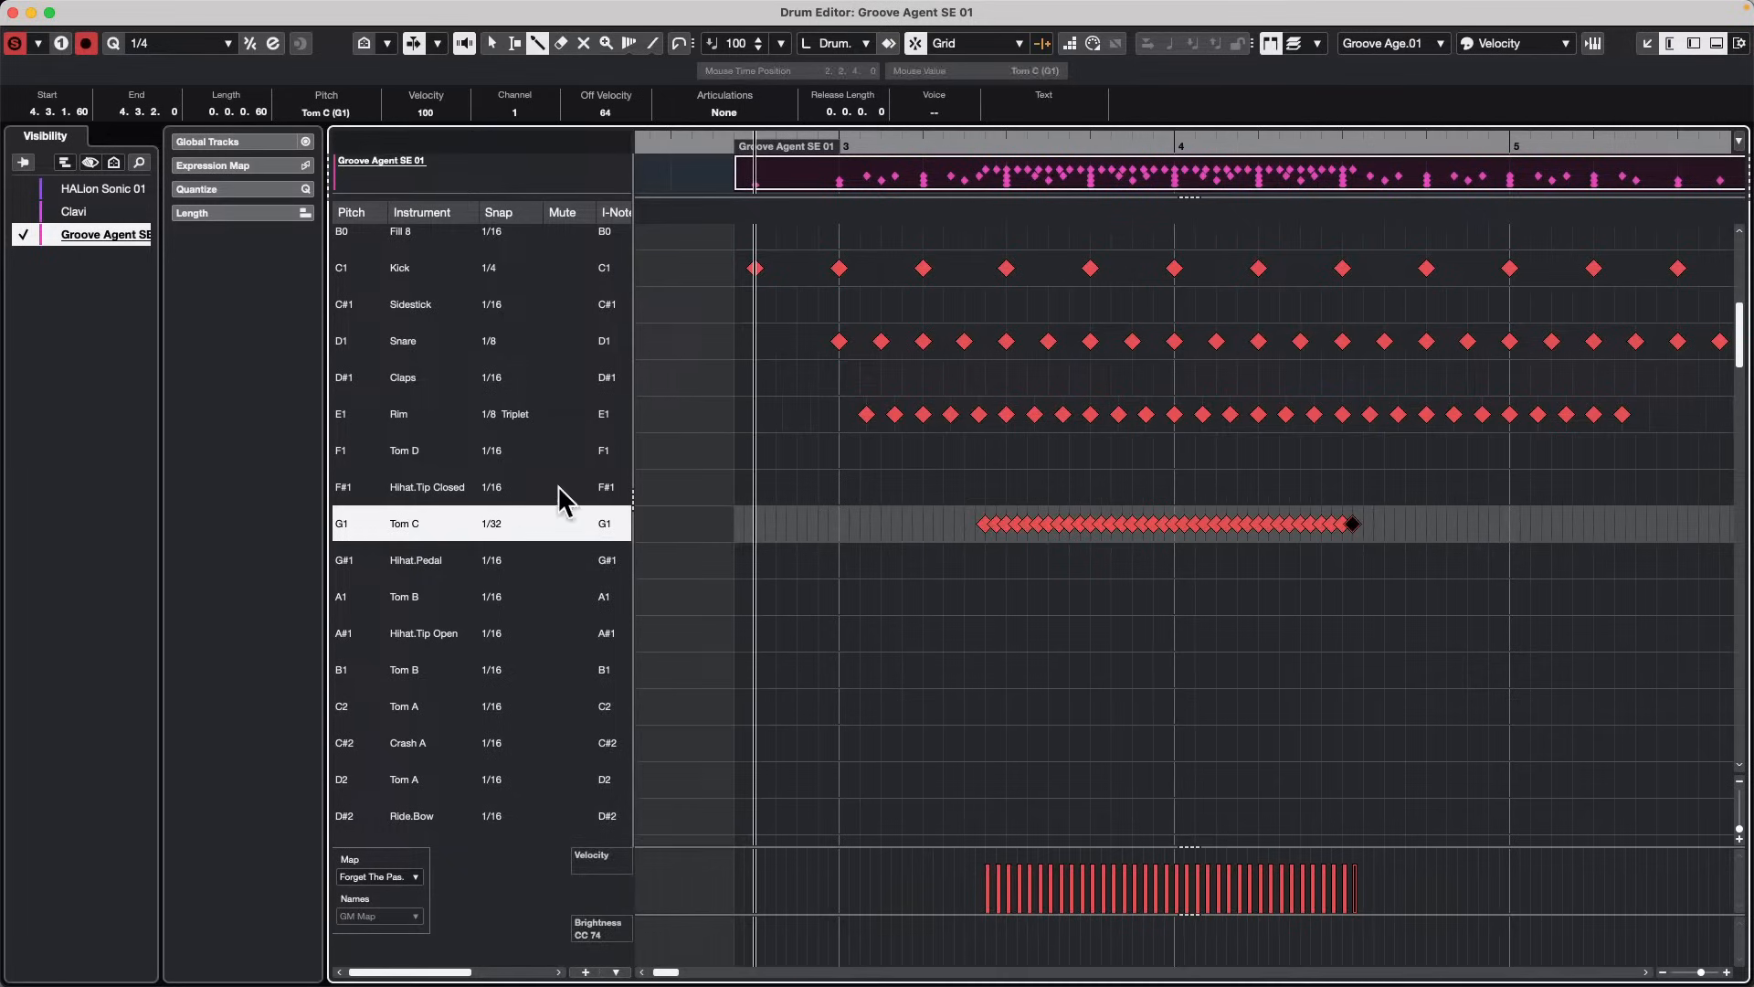
# Step: Set Hihat.Tip Closed's snap to 1/4 Dotted, draw its notes from bar 3 through bar 5, and return to the project window
pyautogui.click(503, 485)
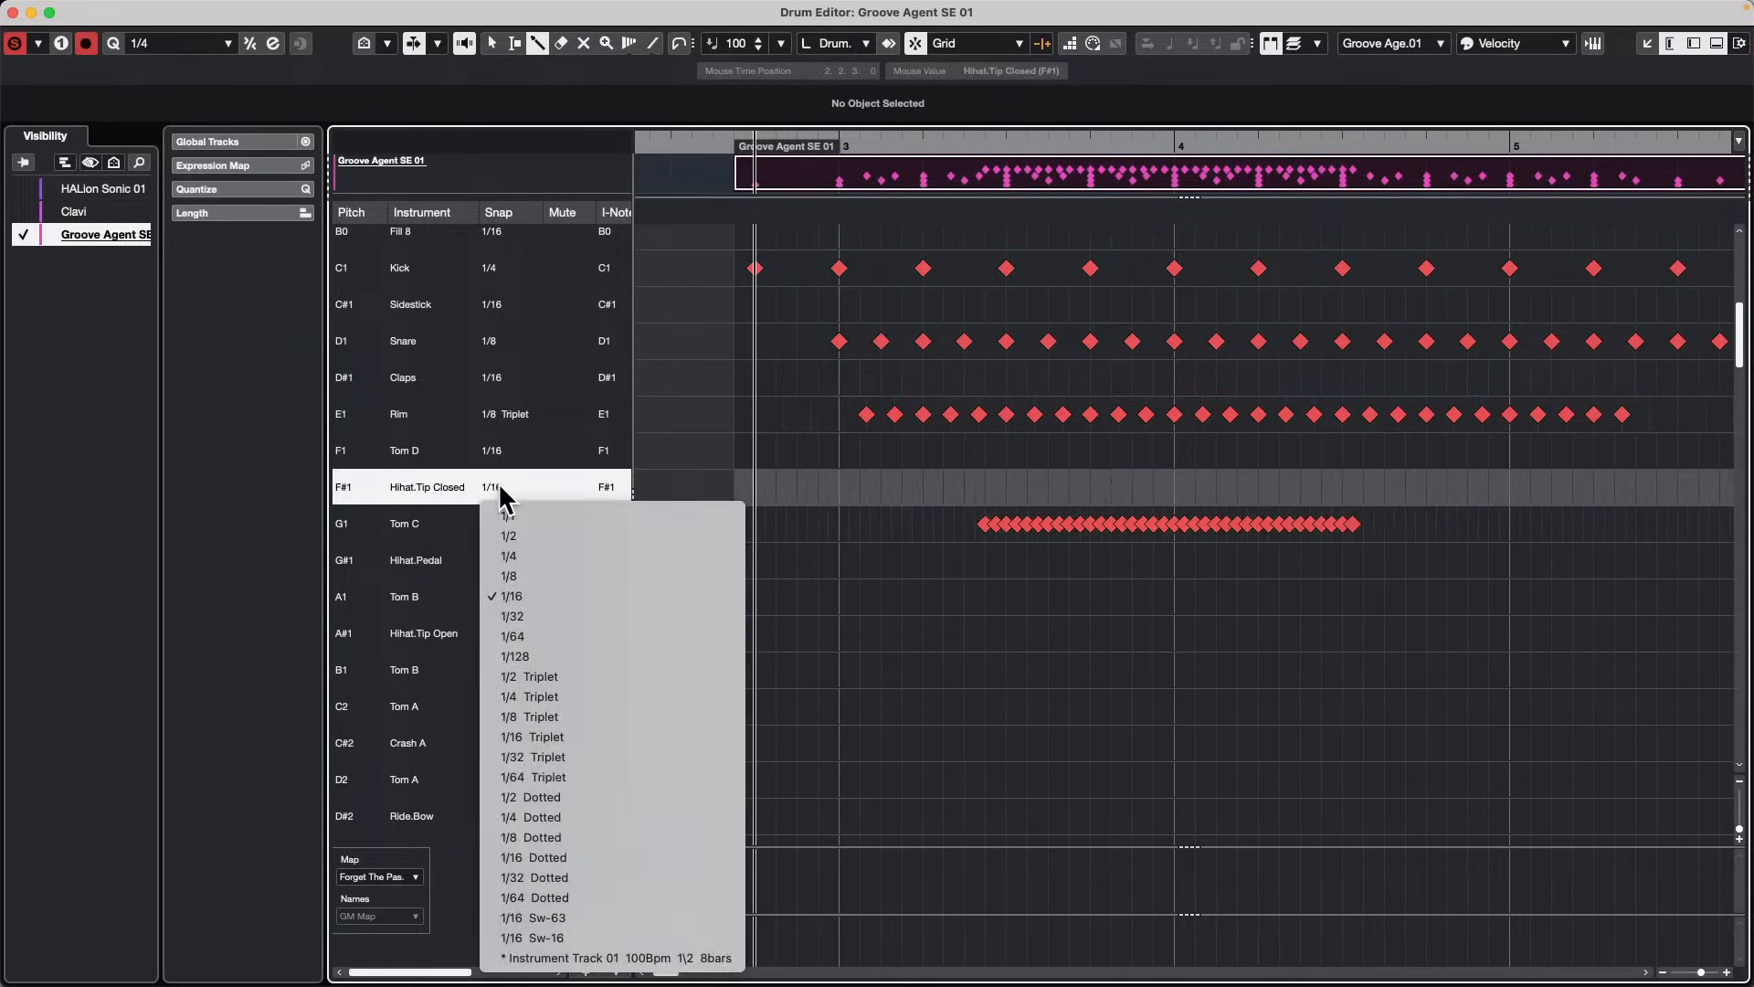
pyautogui.click(620, 816)
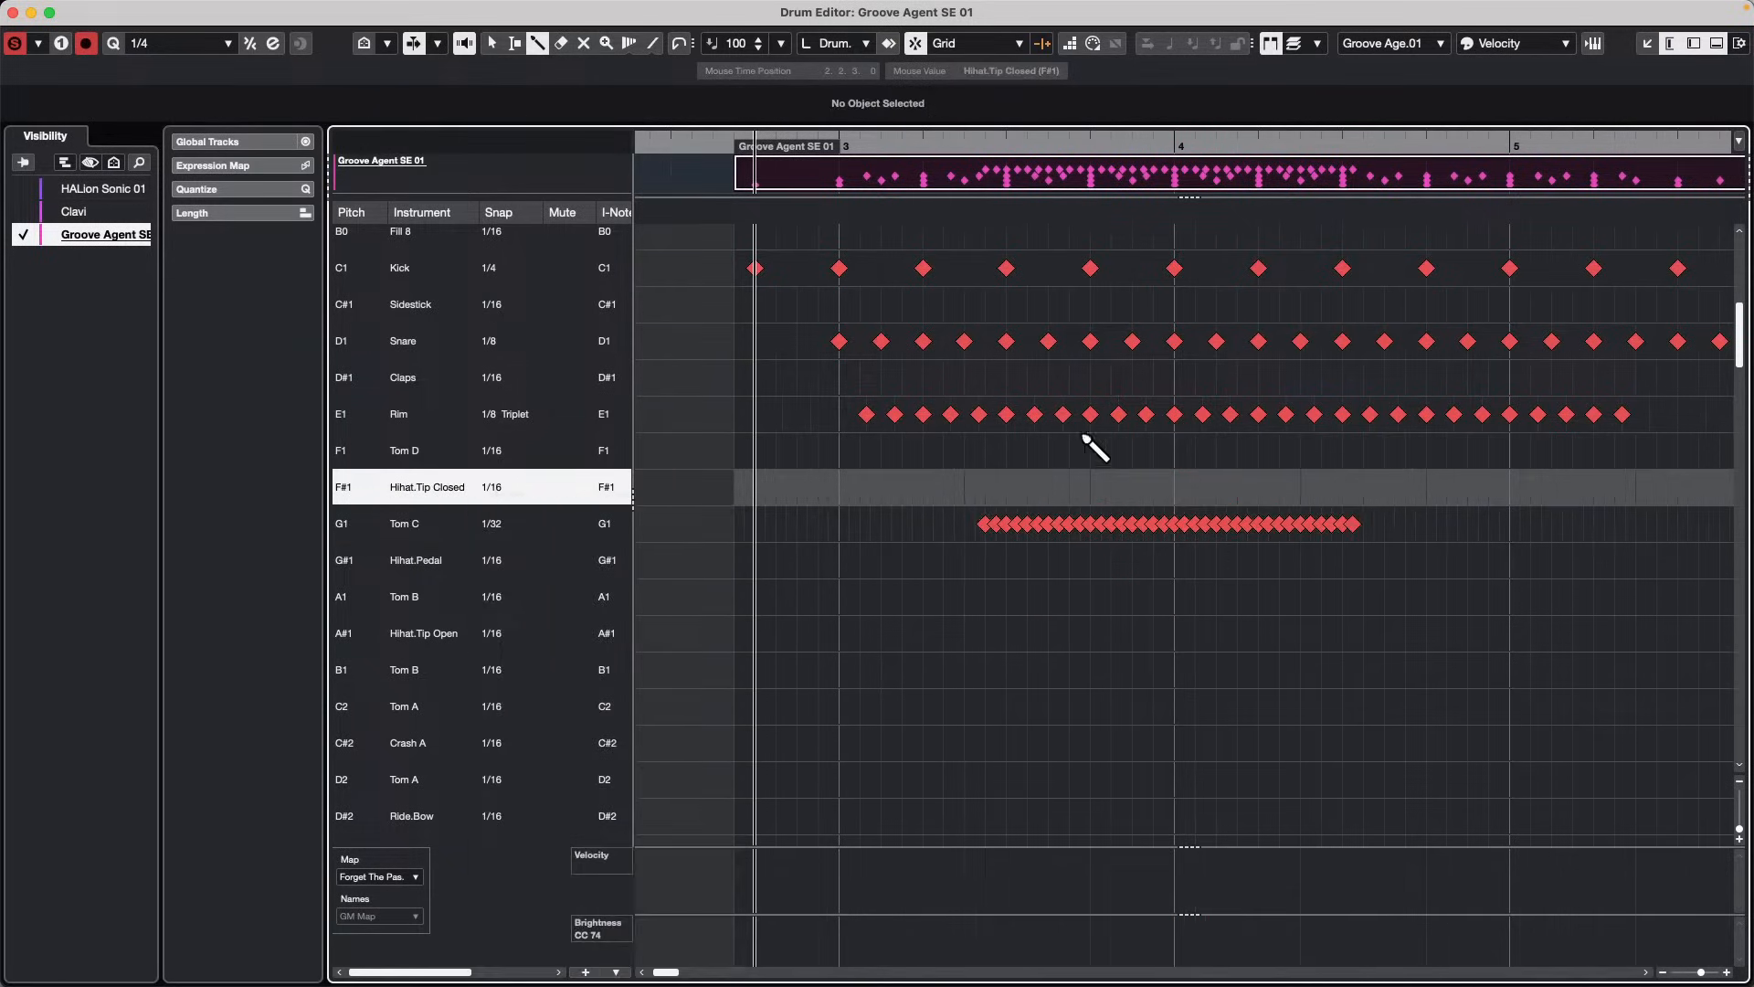
pyautogui.click(845, 486)
pyautogui.moveTo(903, 494)
pyautogui.mouseDown()
pyautogui.moveTo(1715, 509)
pyautogui.moveTo(1690, 503)
pyautogui.mouseUp()
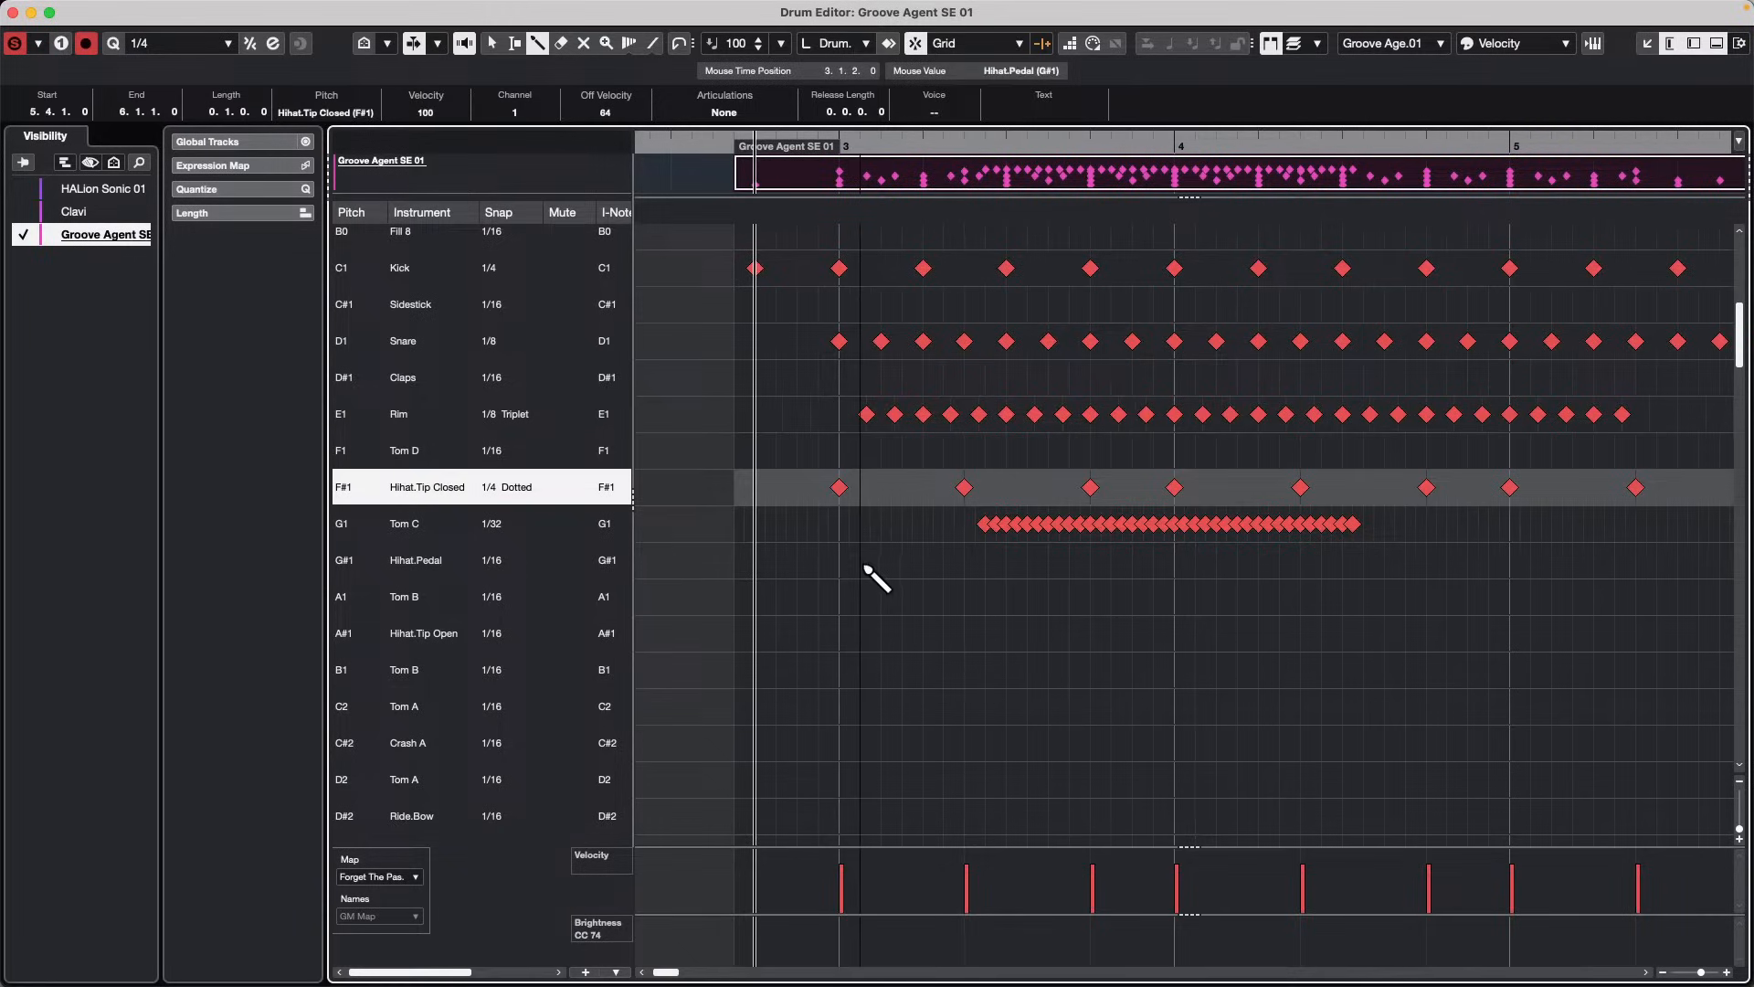
pyautogui.click(13, 13)
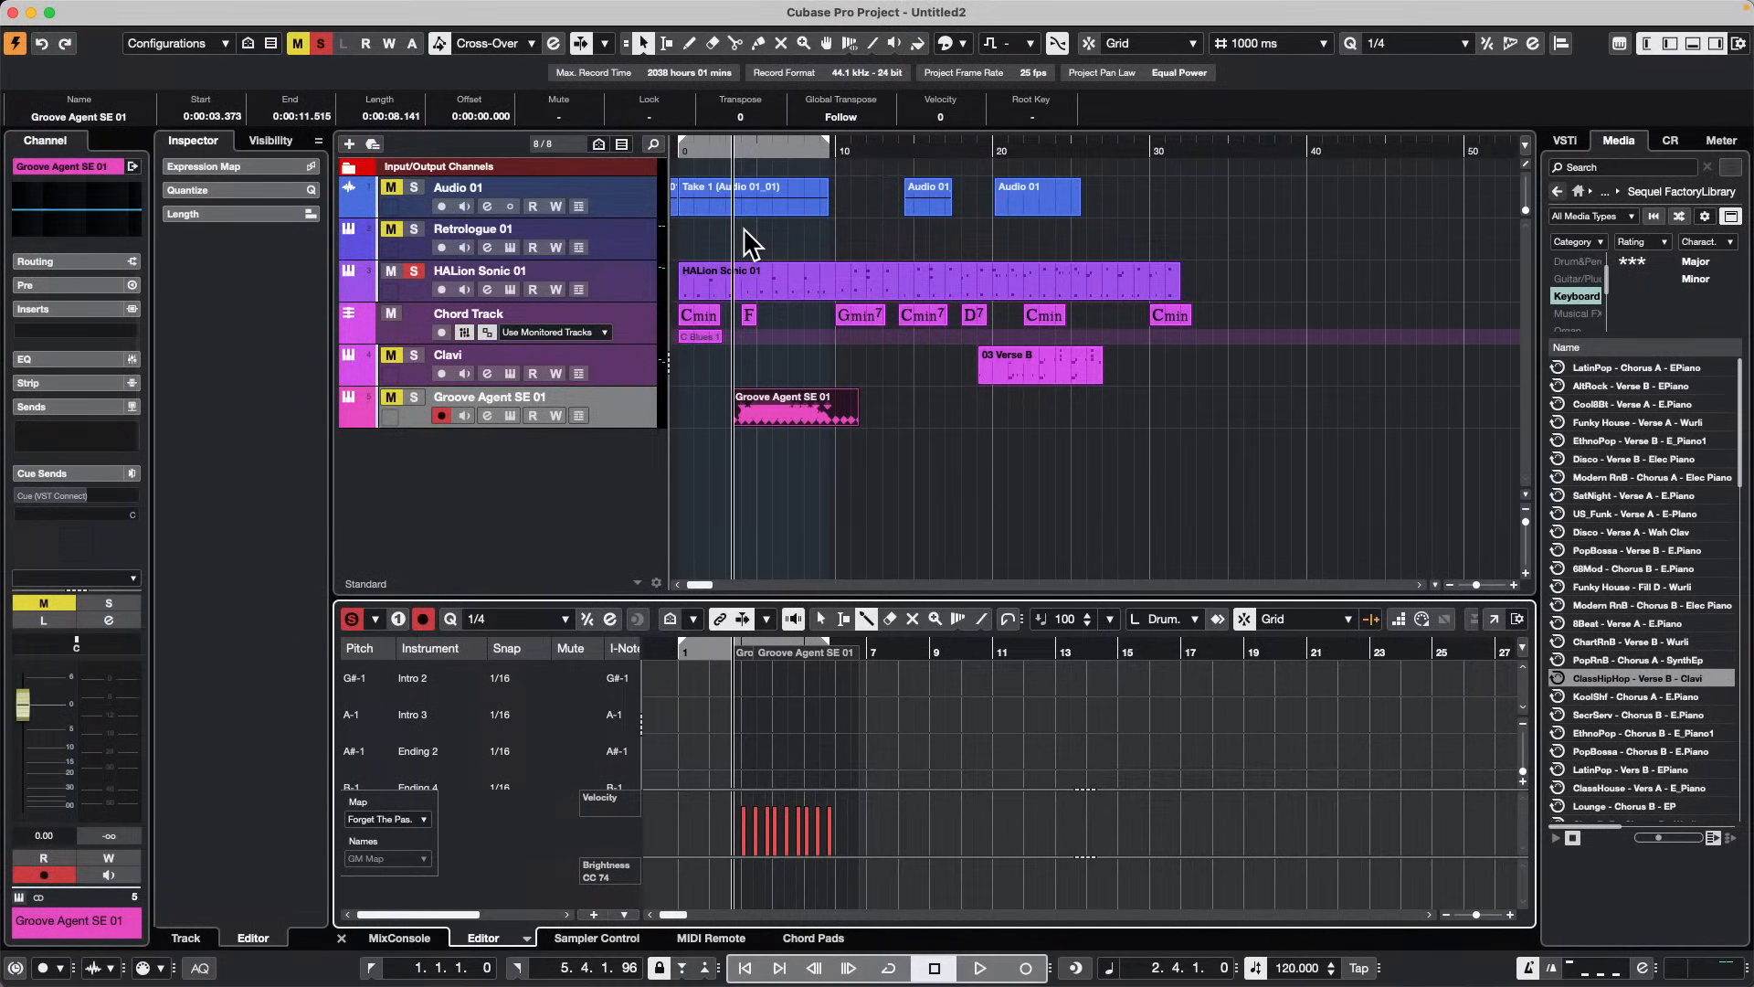
pyautogui.doubleClick(791, 407)
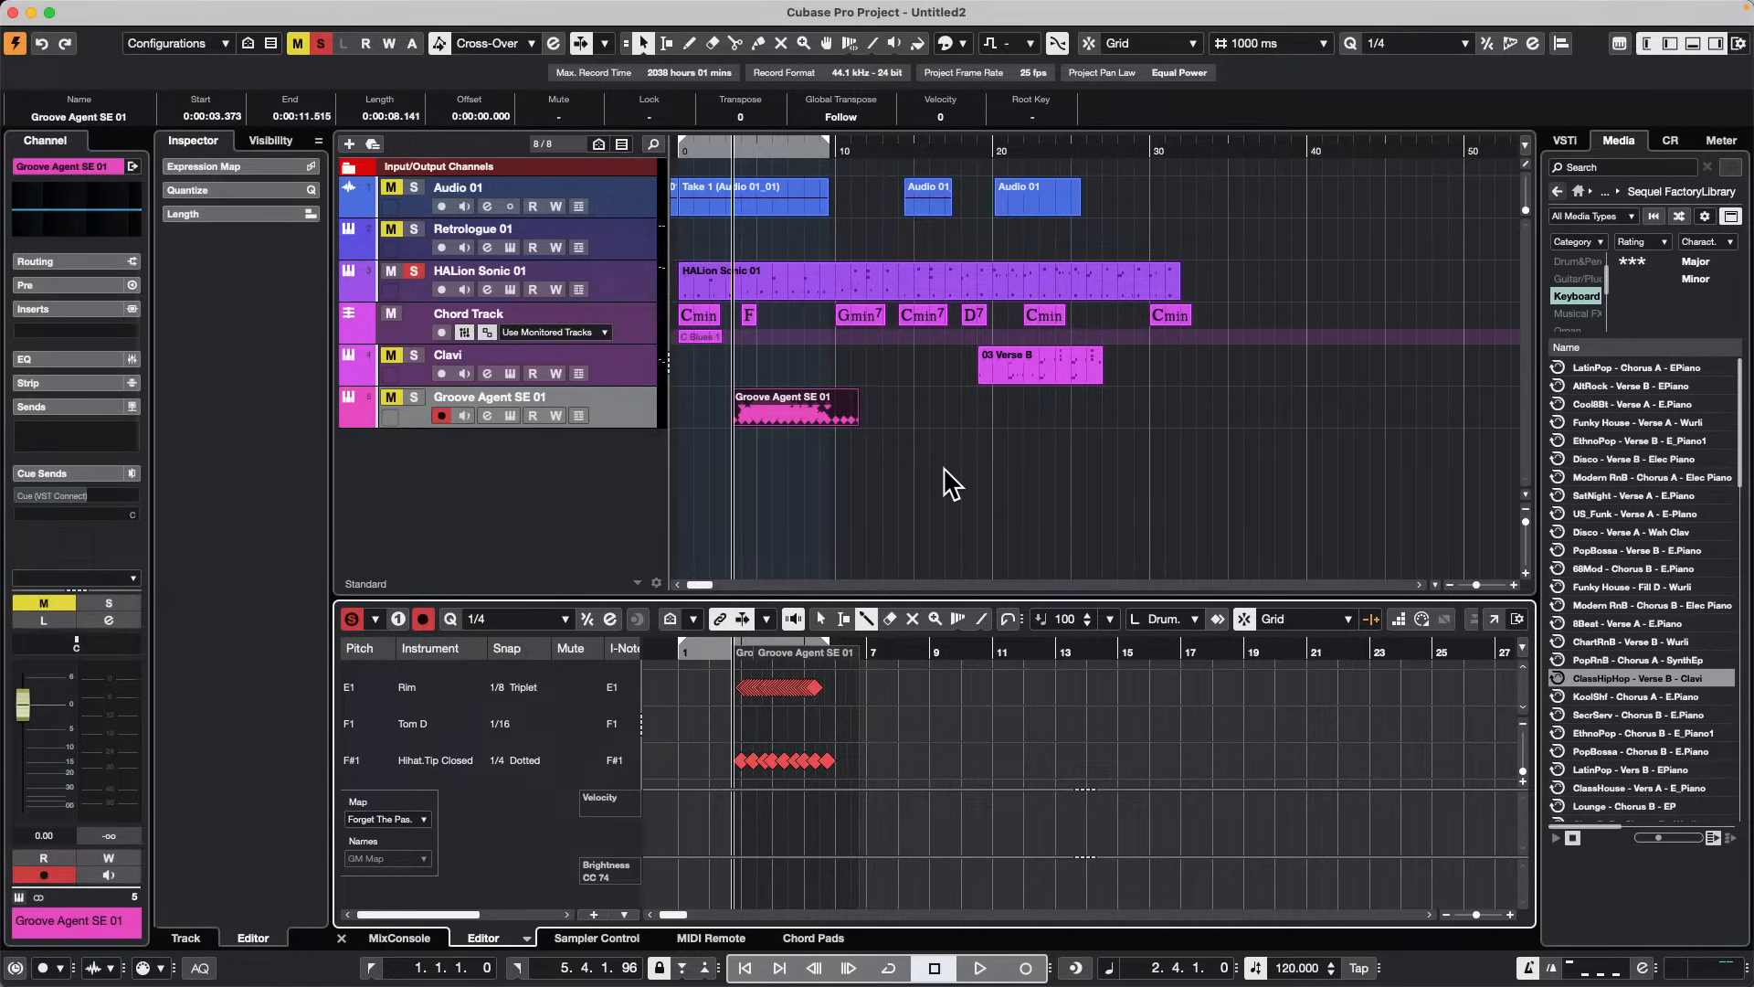
# Step: Open the MixConsole and examine the output bus choices in the Clavi channel's Routing rack
pyautogui.press('F3')
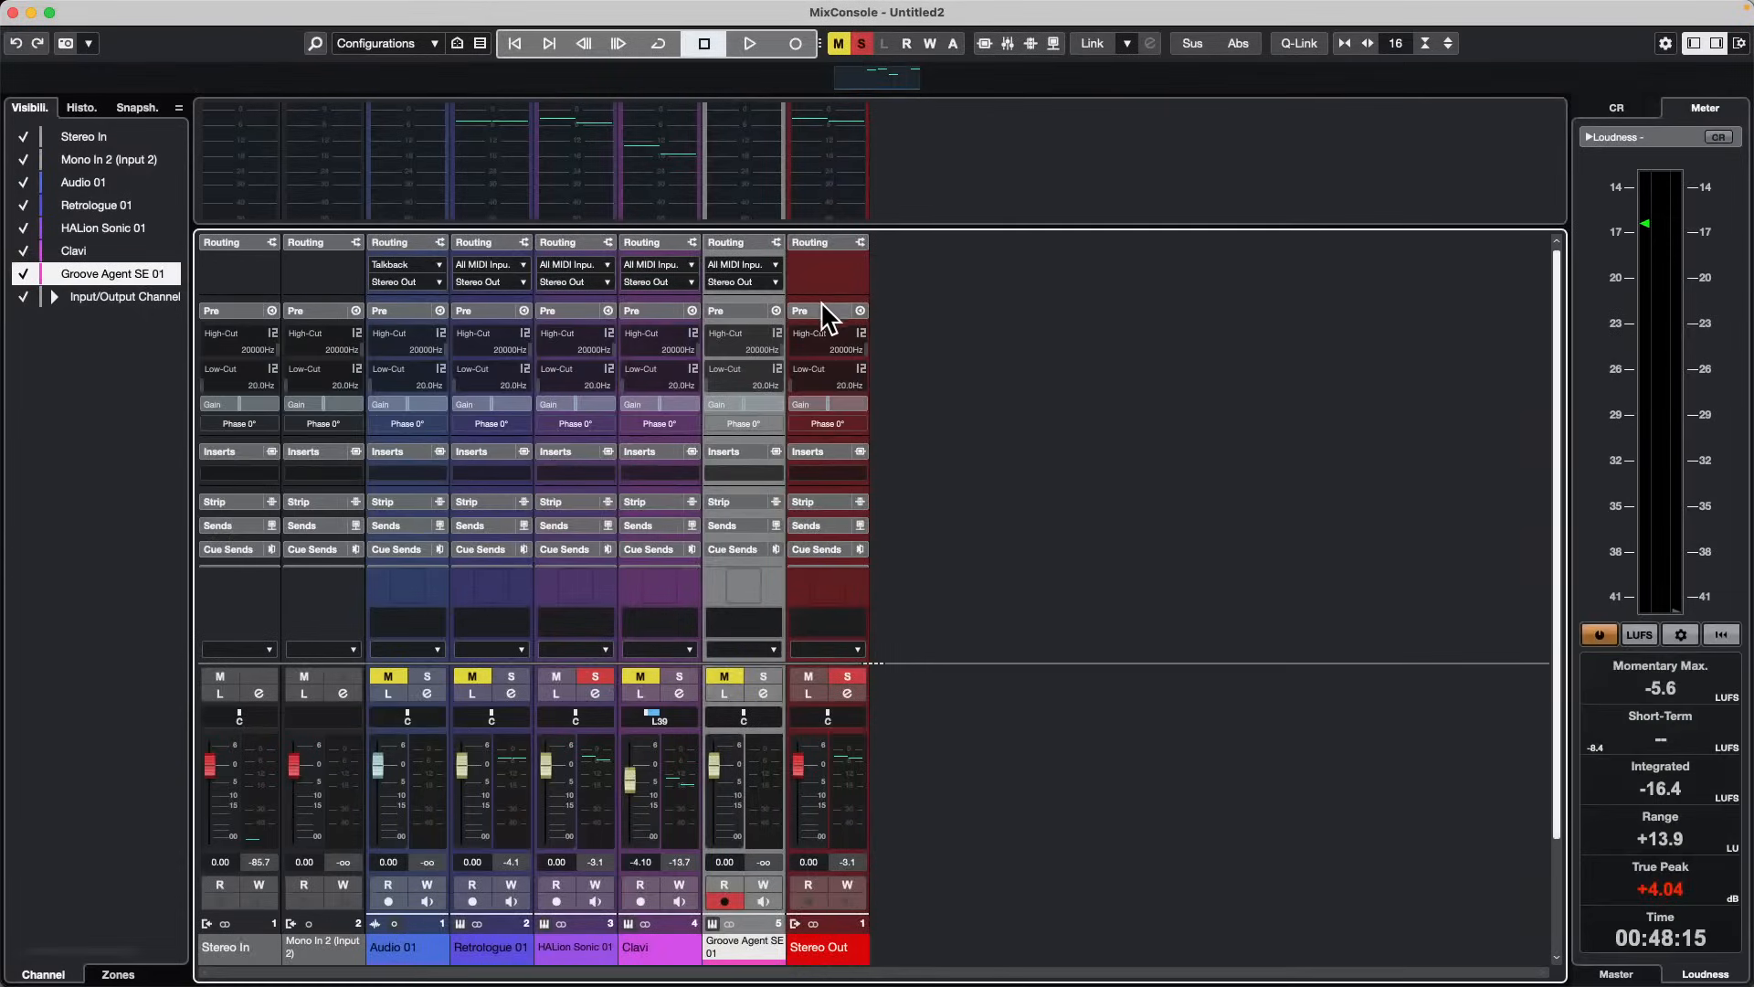
pyautogui.click(748, 239)
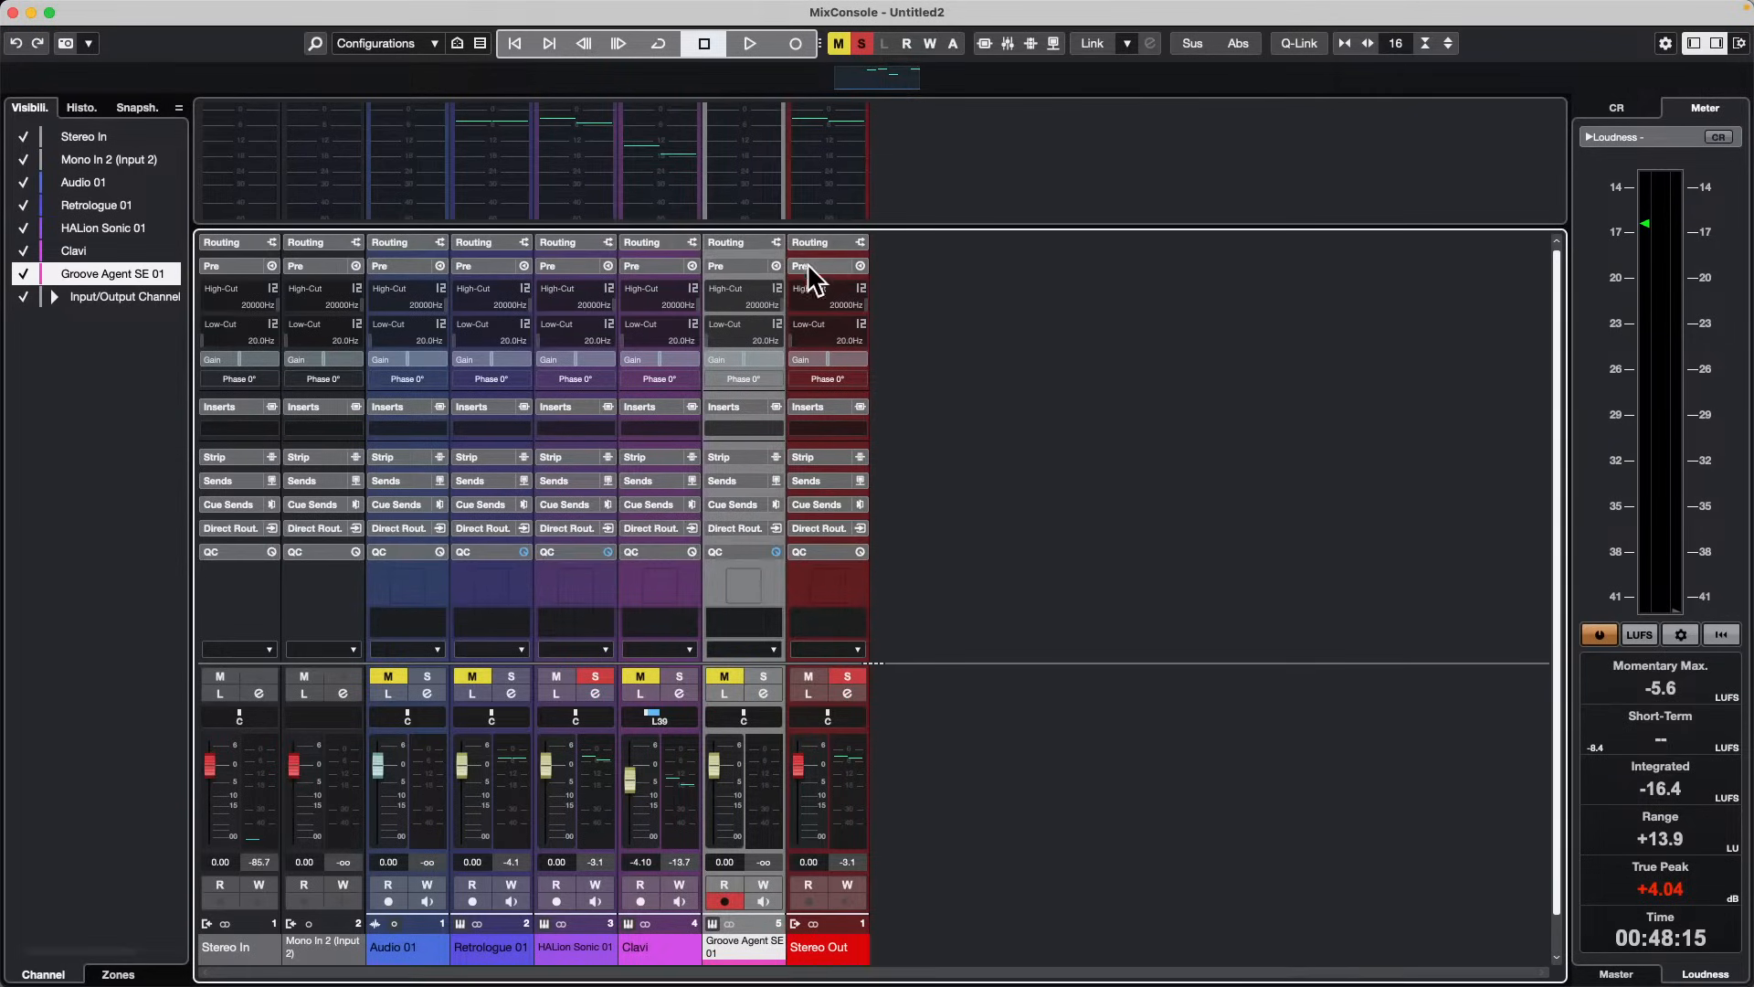
pyautogui.click(660, 239)
pyautogui.click(653, 282)
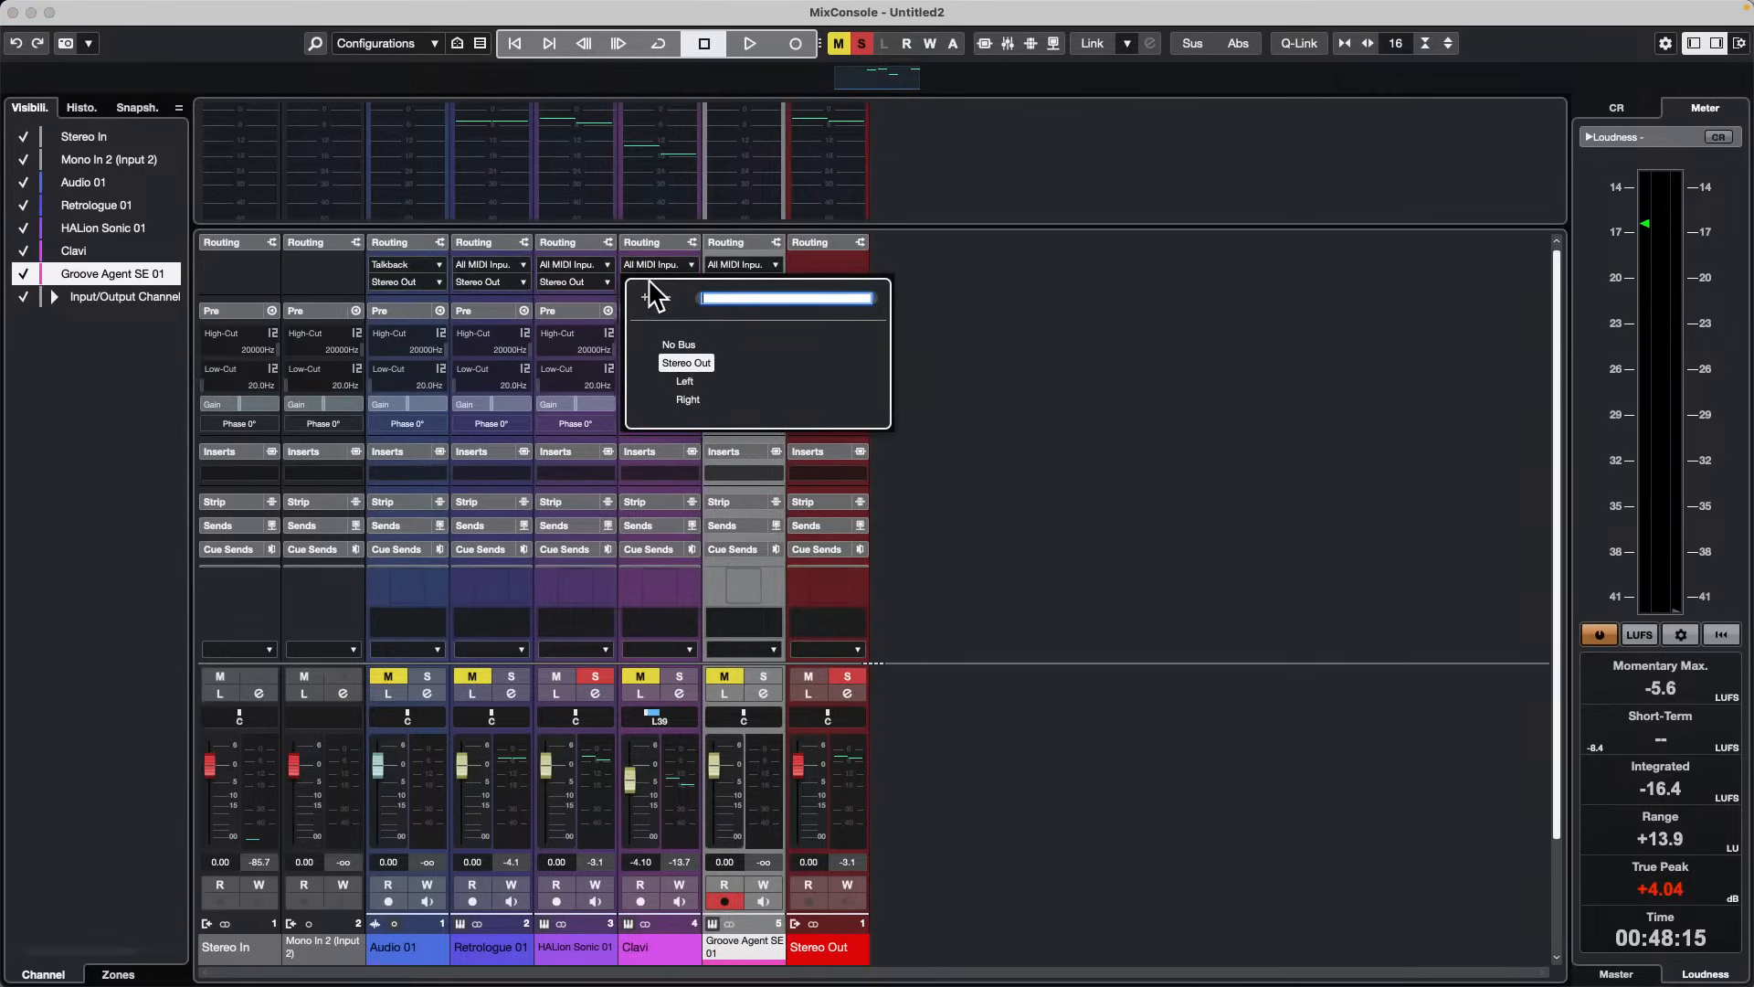
pyautogui.click(508, 371)
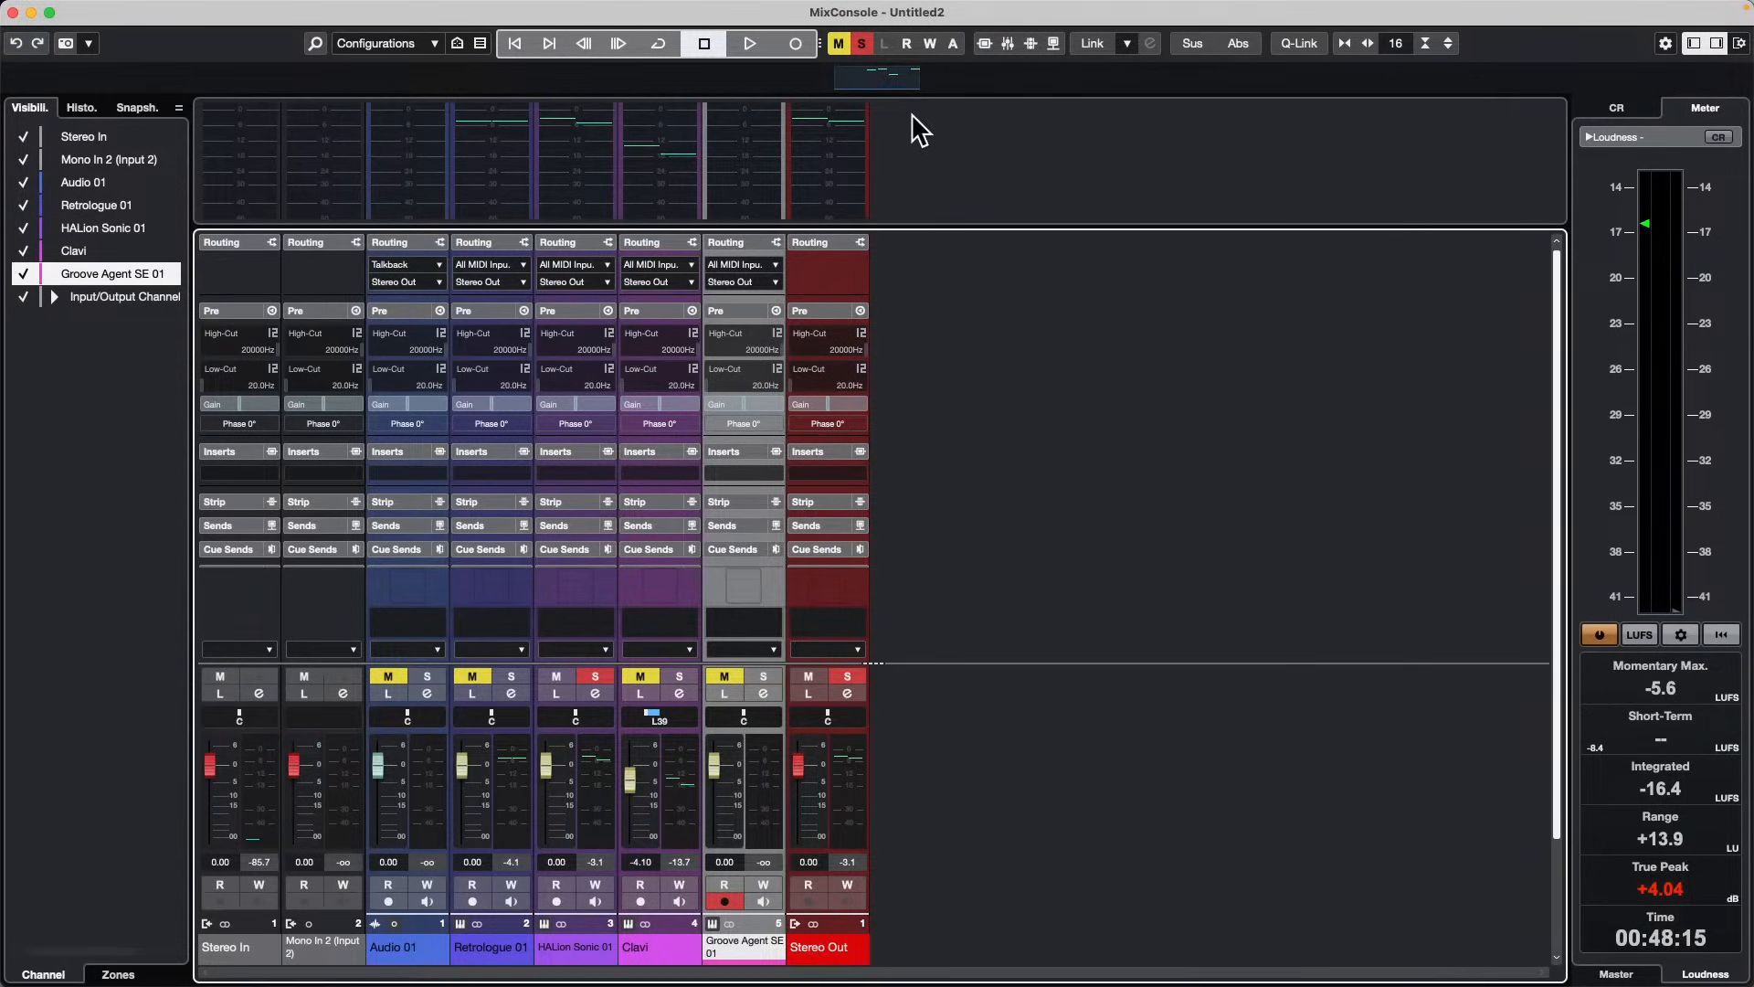
# Step: Open the Clavi channel's settings and view its HALion Sonic instrument from there
pyautogui.click(681, 695)
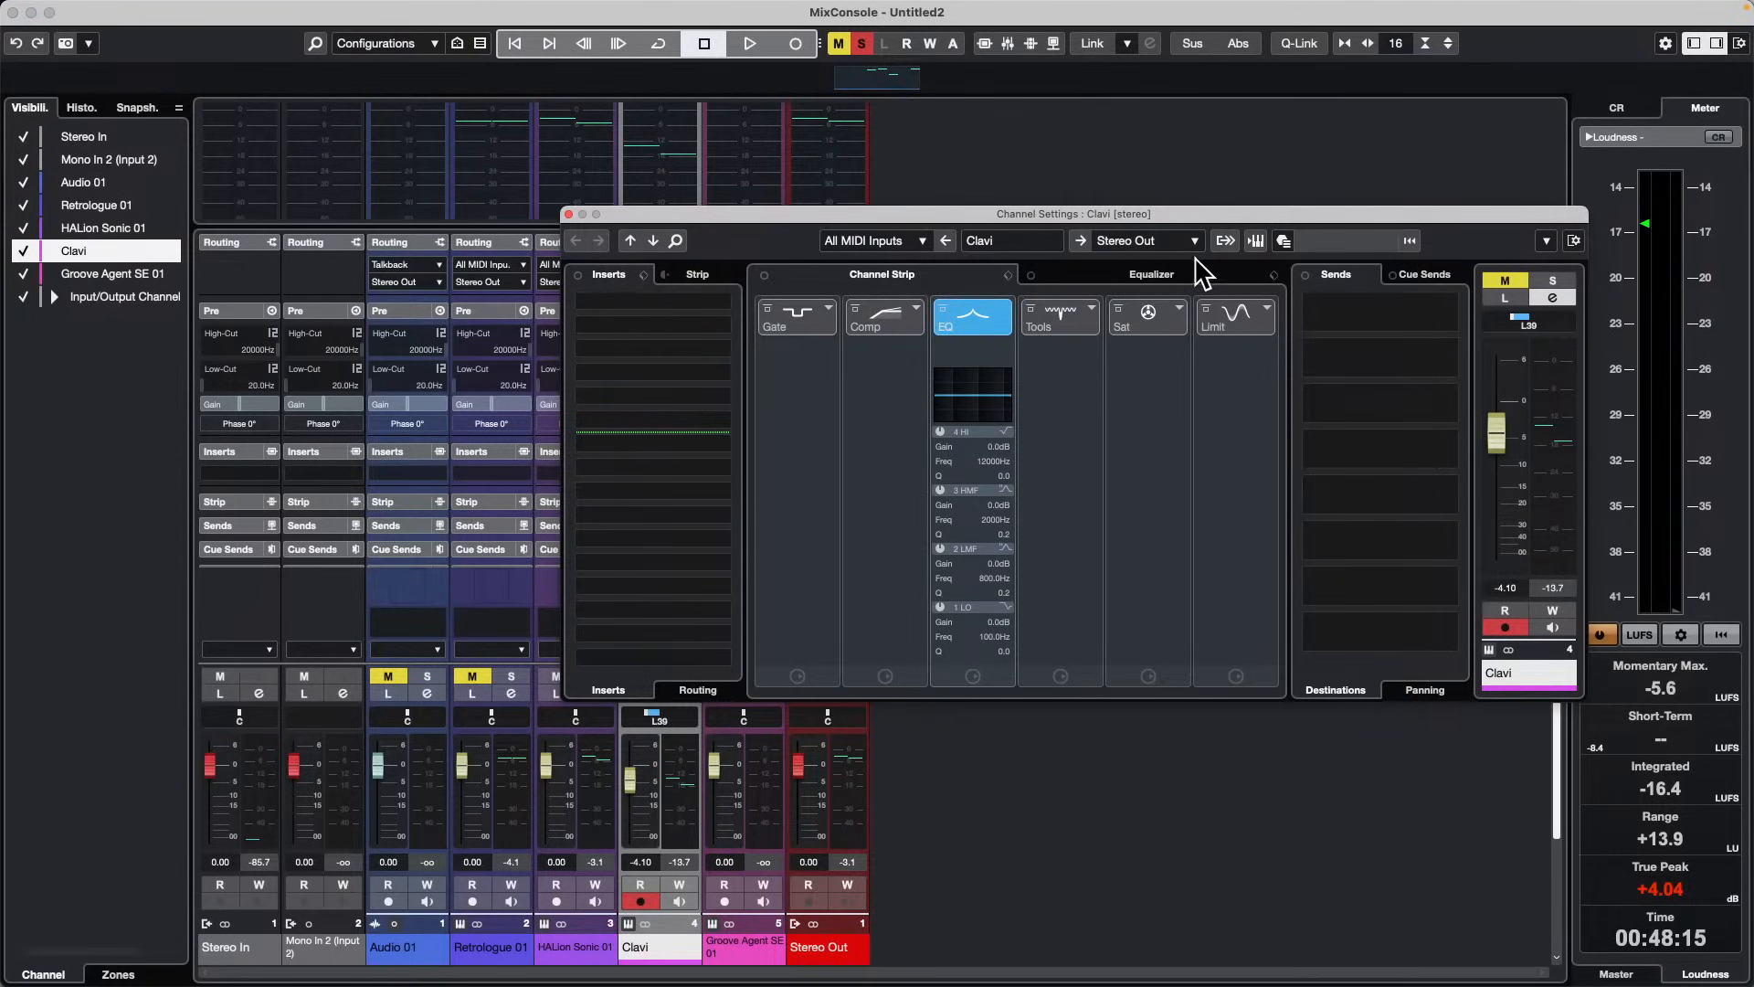
pyautogui.click(1257, 240)
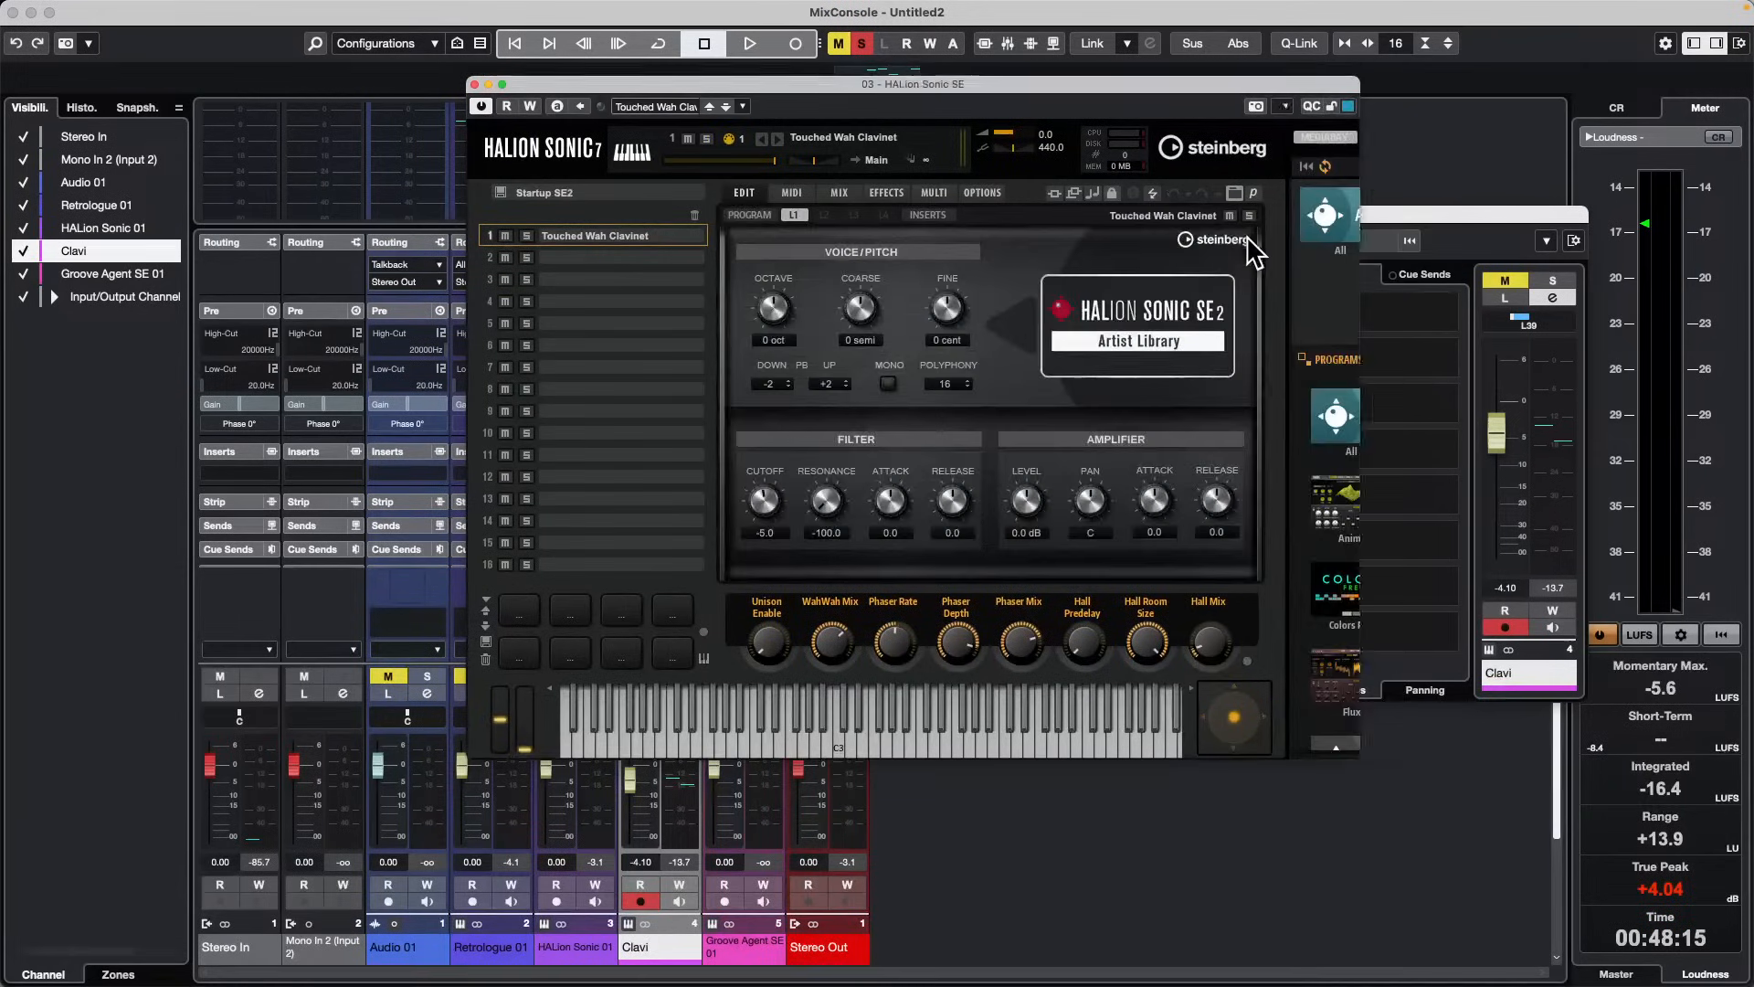
pyautogui.click(474, 84)
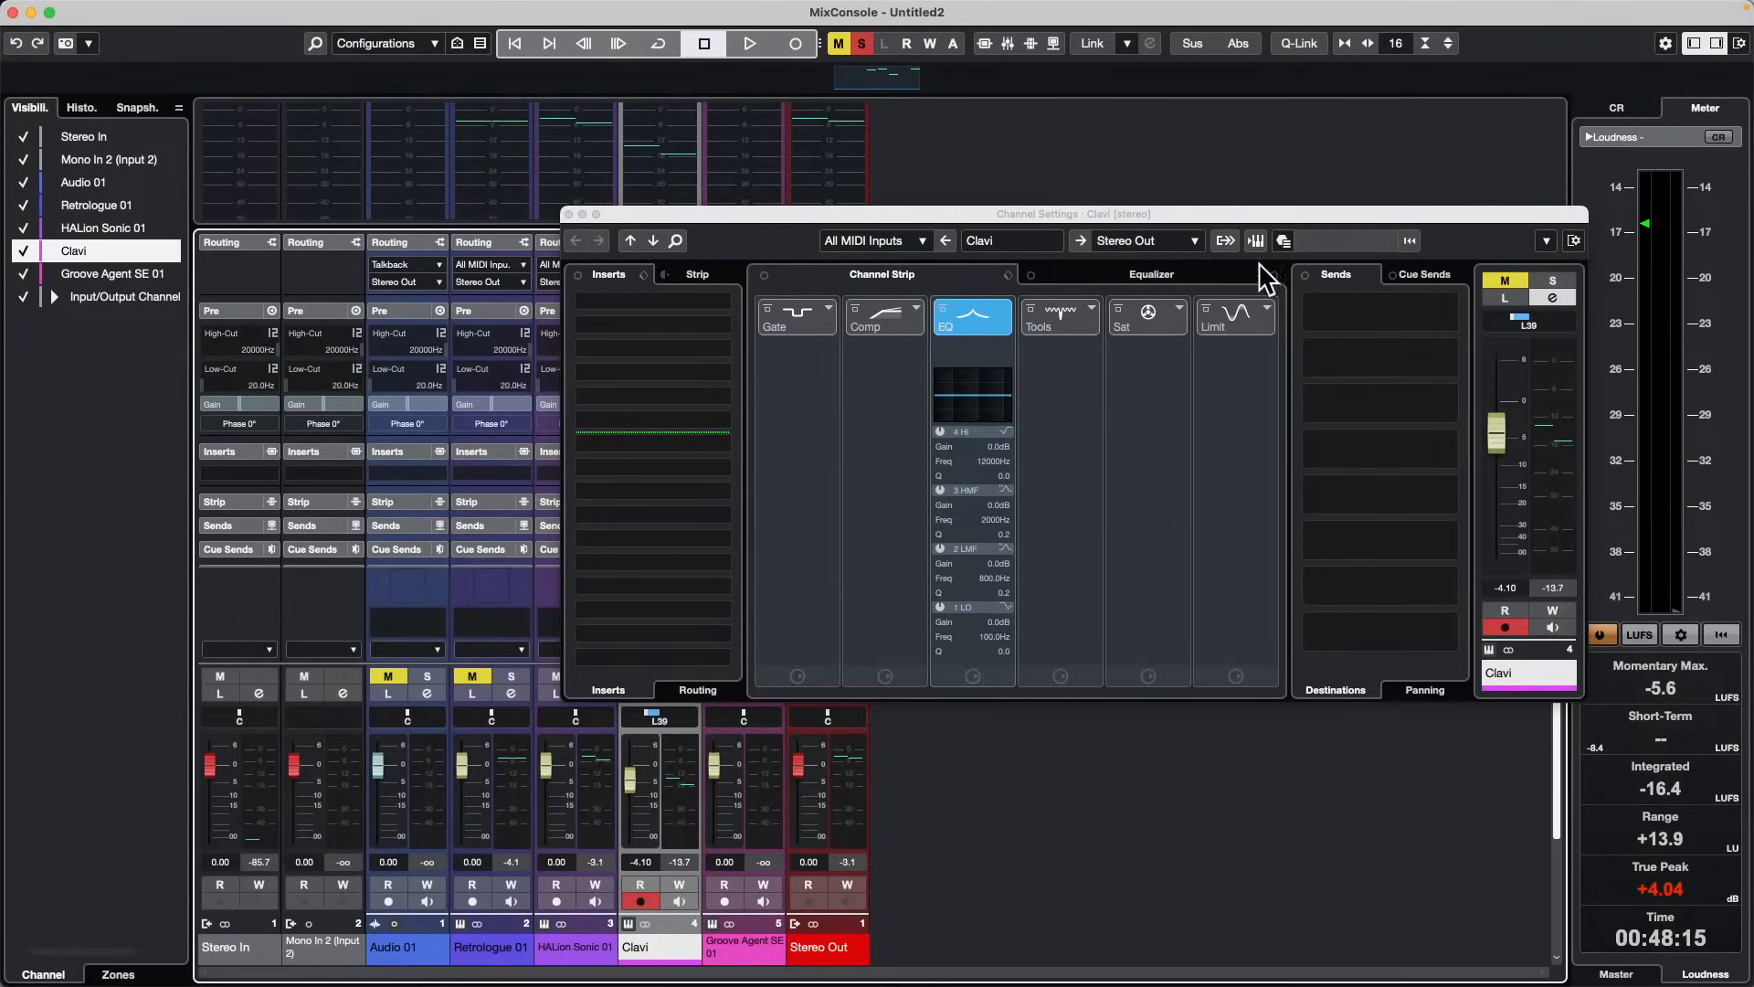
# Step: Show the output channel alongside Clavi in its channel settings and close the settings window
pyautogui.click(1224, 240)
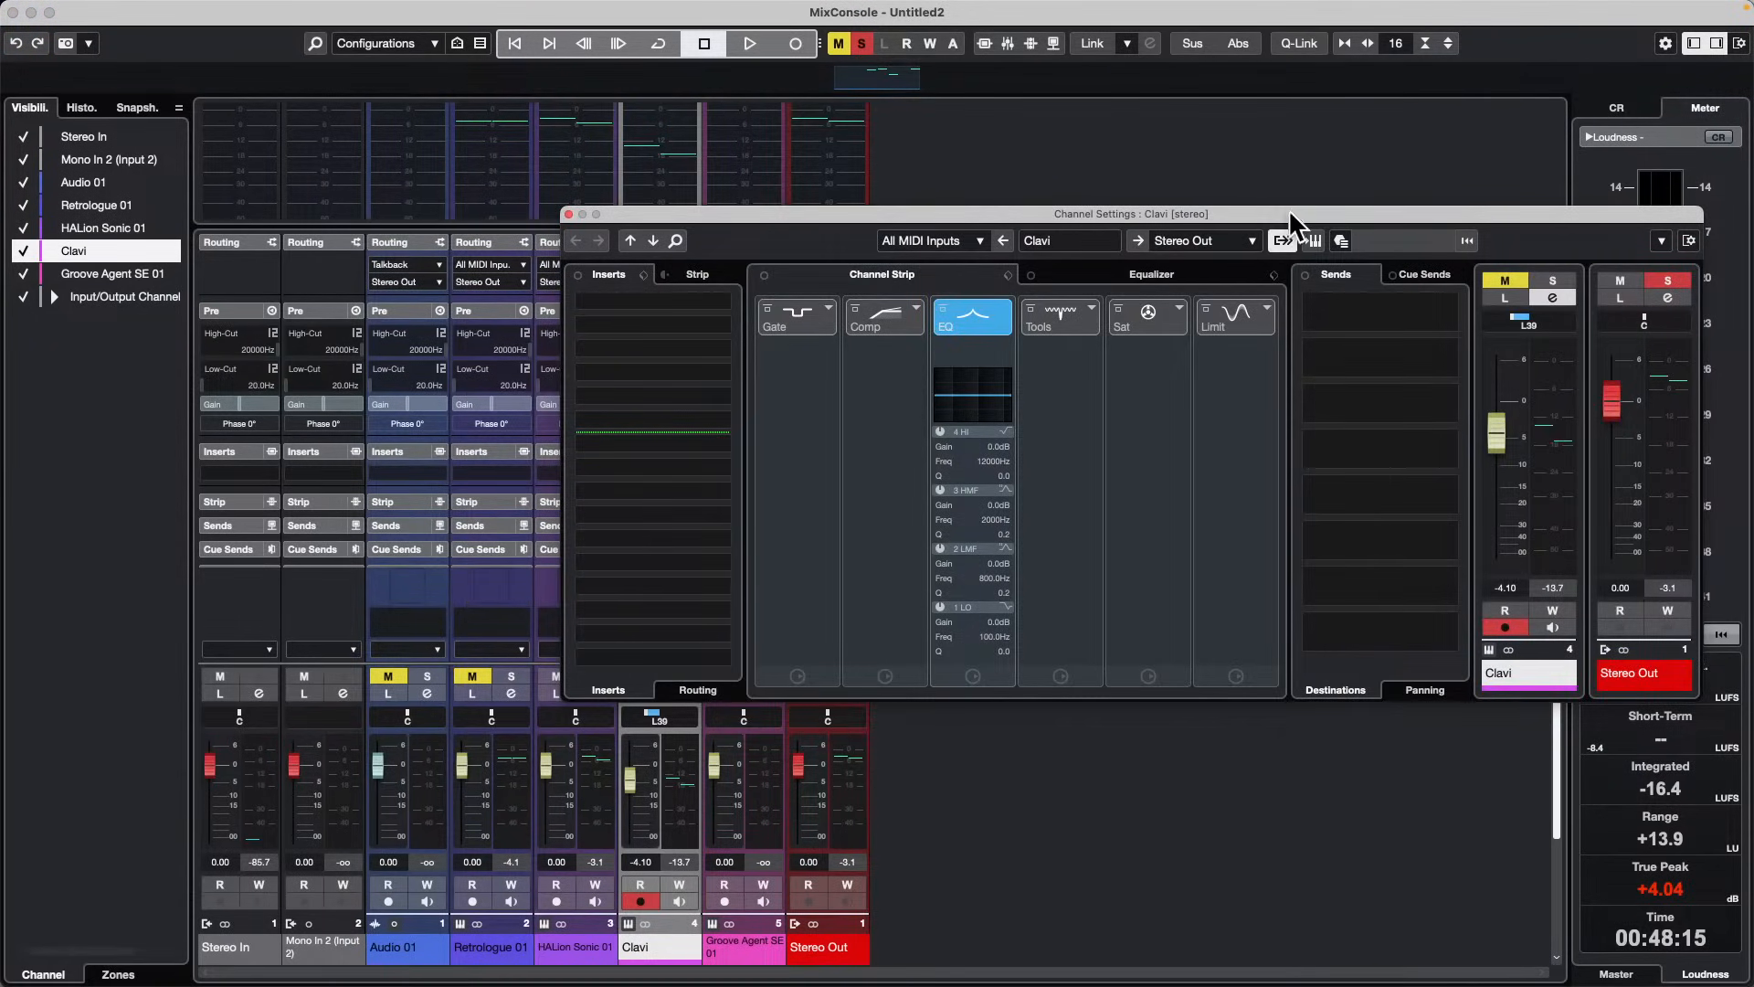
pyautogui.moveTo(1272, 210); pyautogui.dragTo(989, 185)
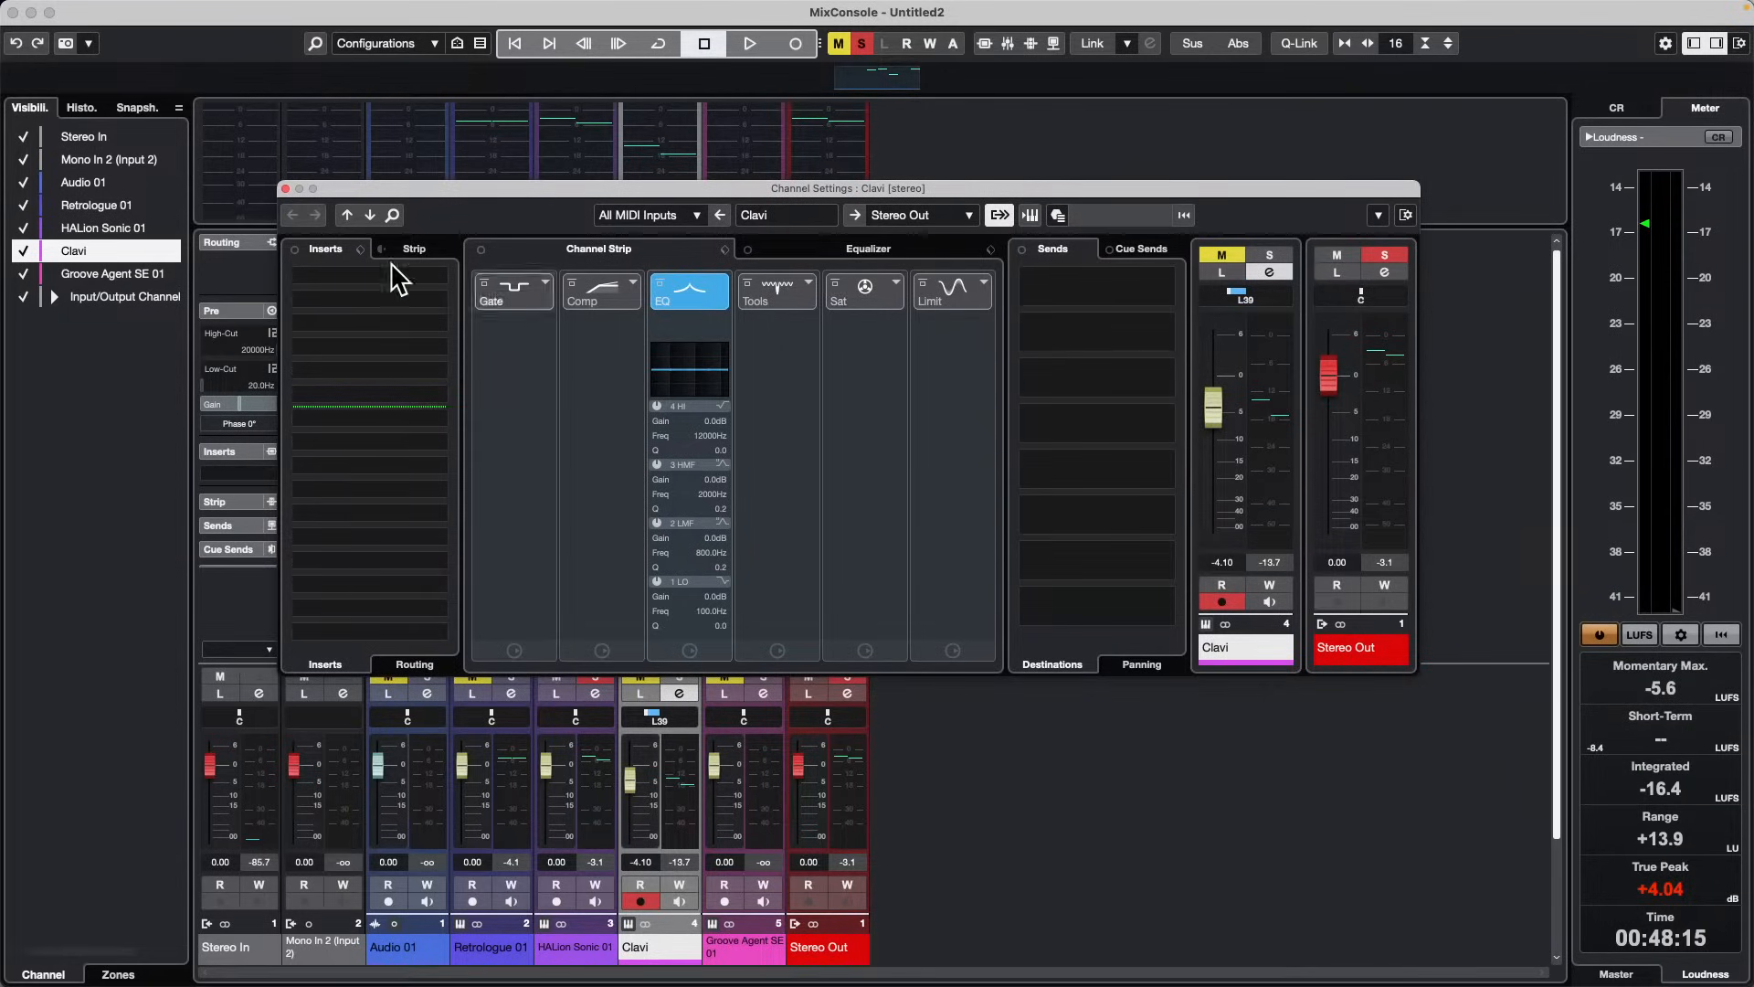
pyautogui.click(285, 188)
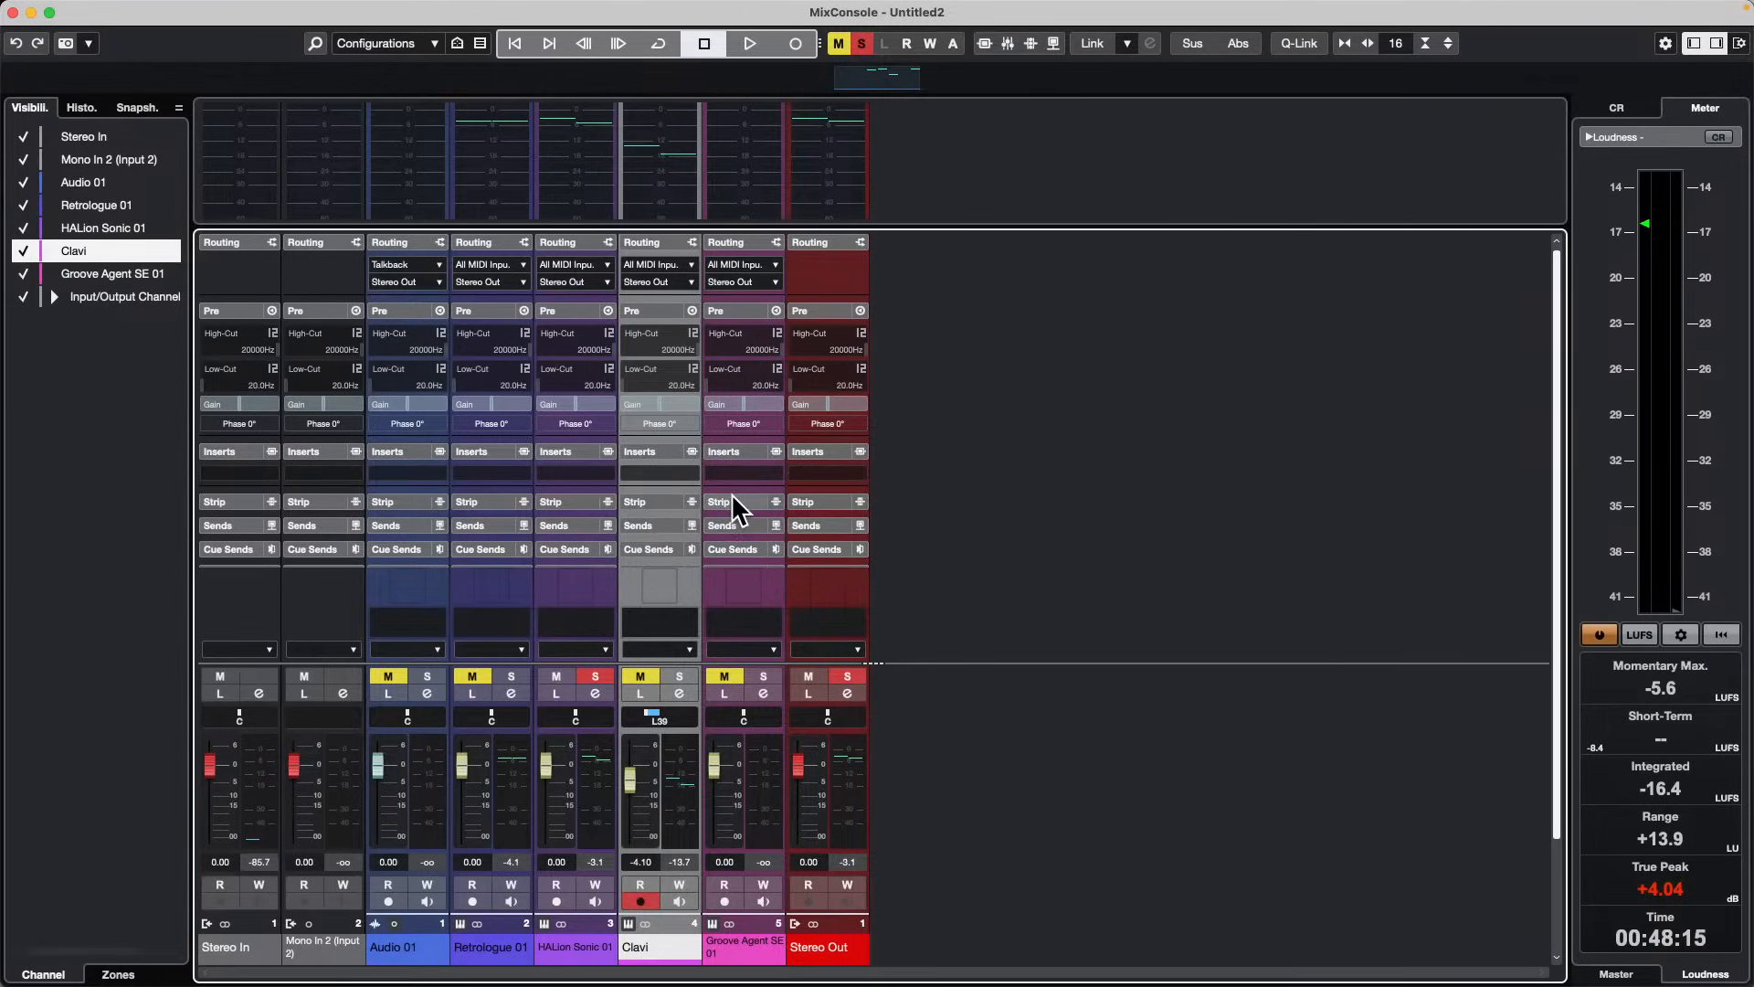
# Step: Expand the Strip rack, load Noise Gate in the Clavi channel's gate slot, and select the HALion Sonic 01 channel
pyautogui.click(651, 501)
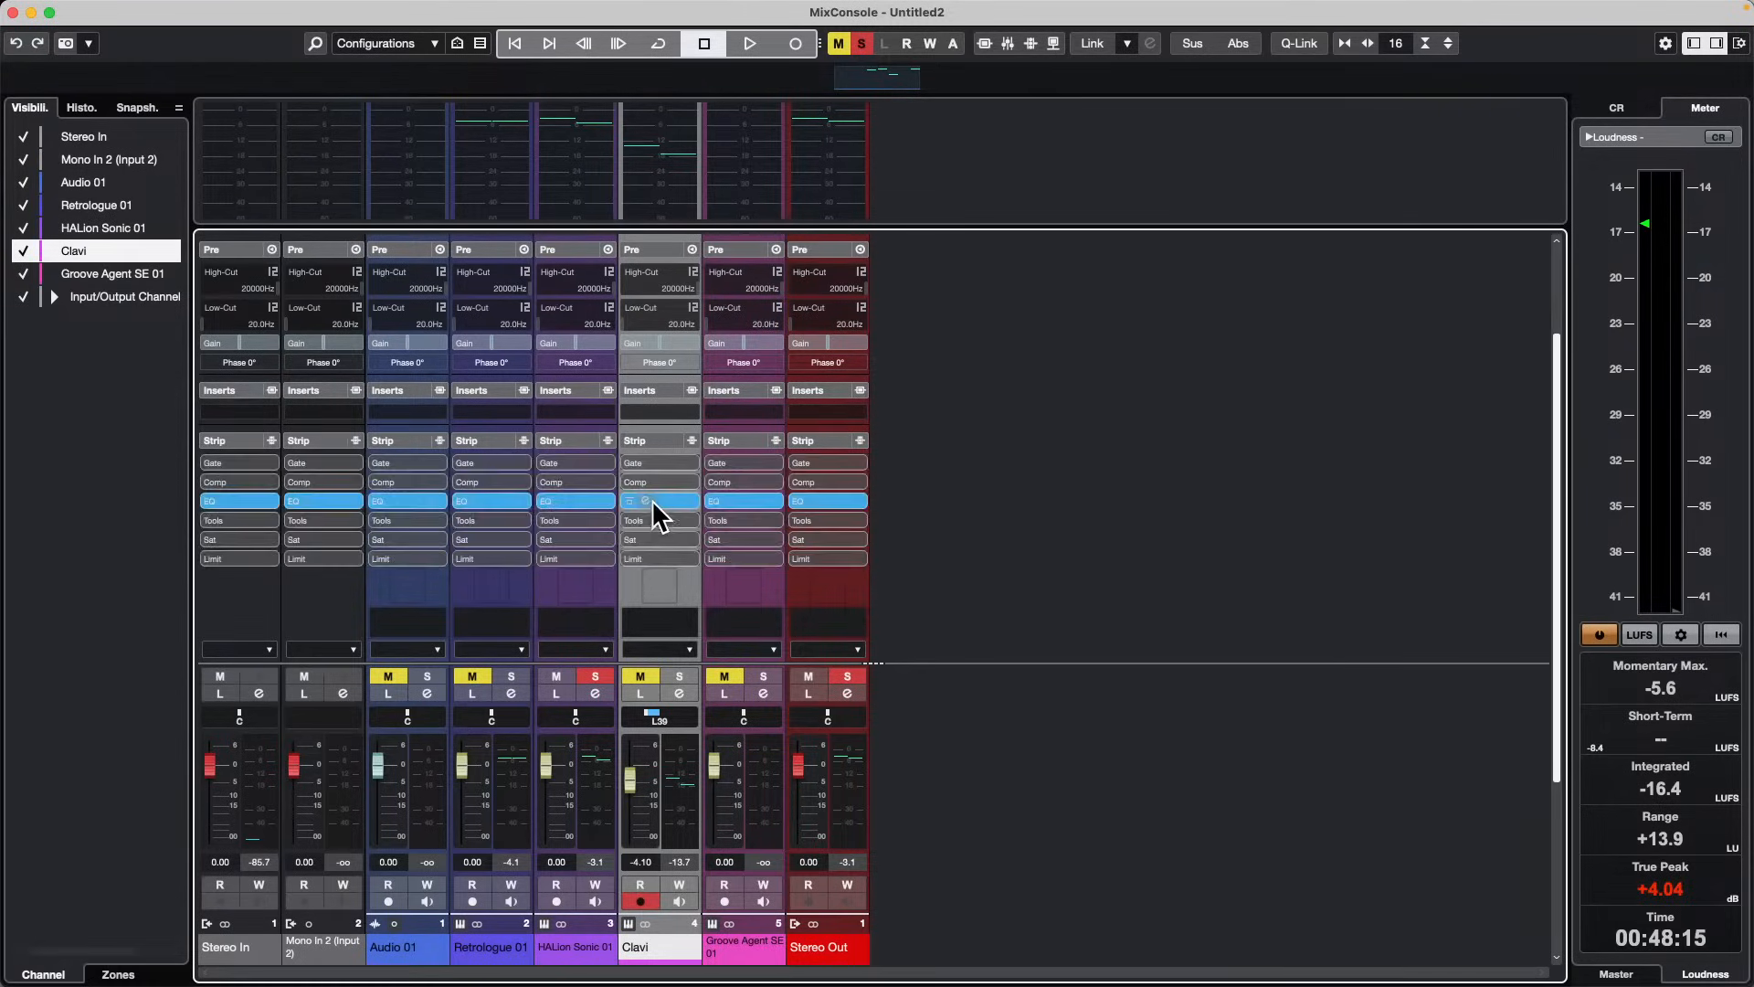
pyautogui.click(654, 458)
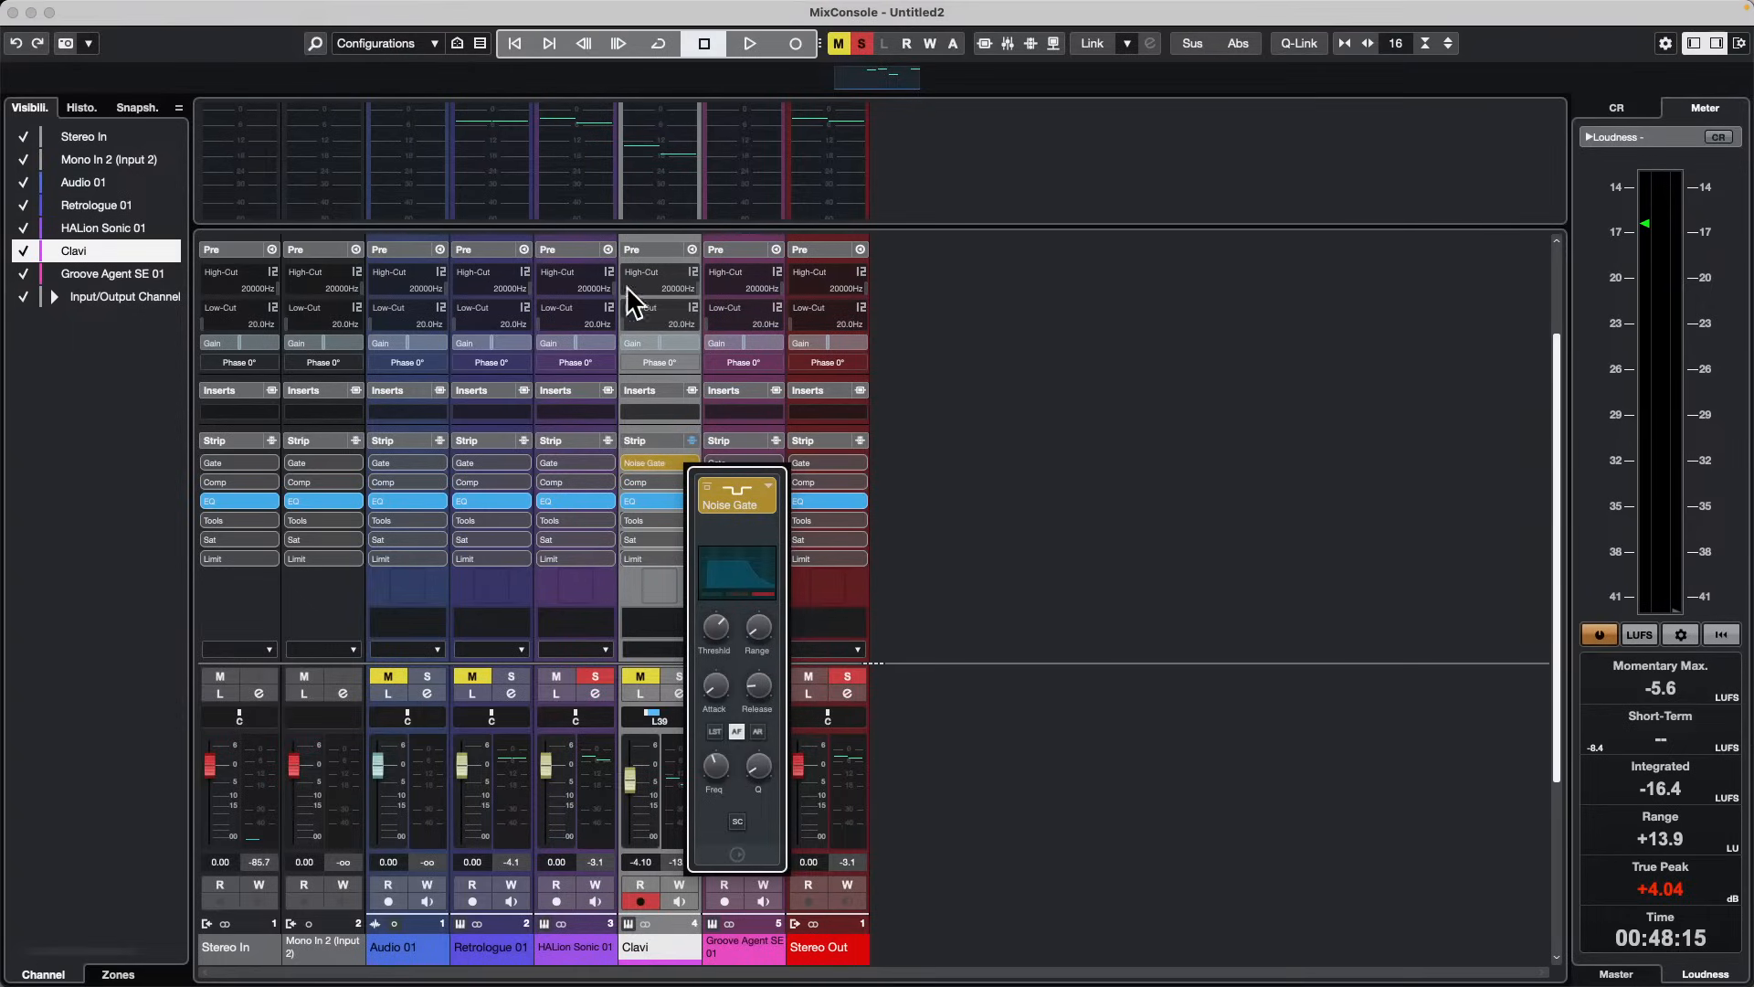
pyautogui.click(581, 285)
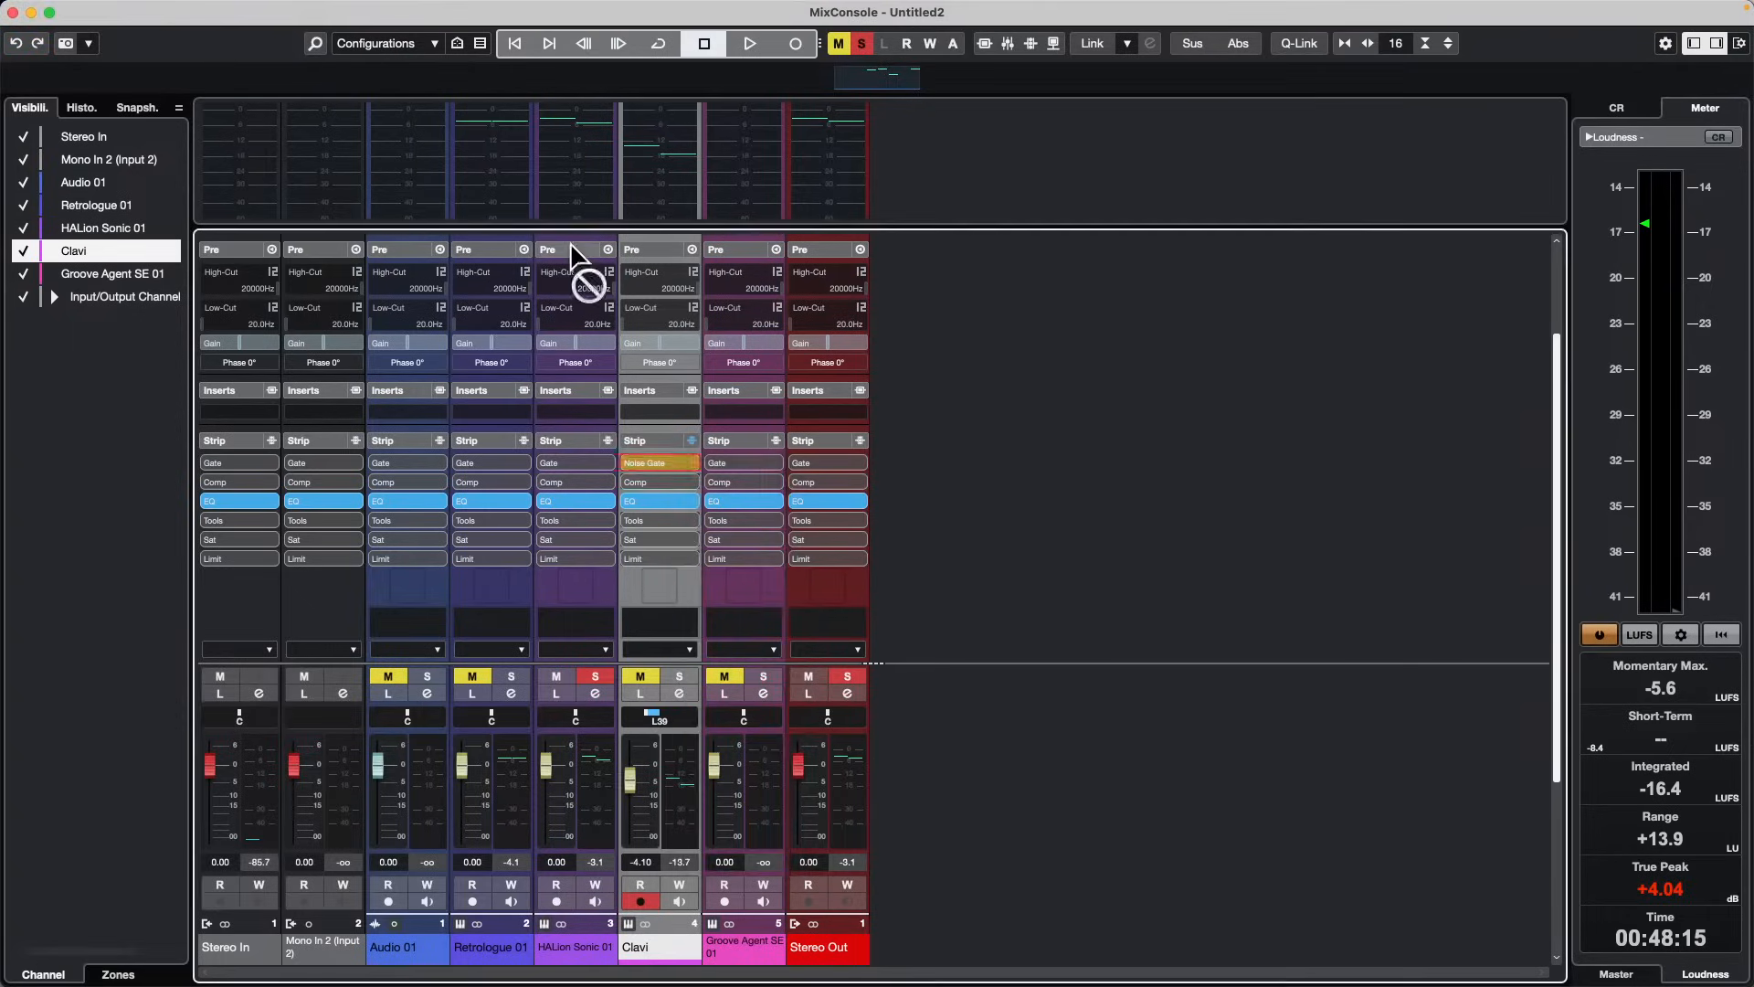
pyautogui.scroll(2, 580, 276)
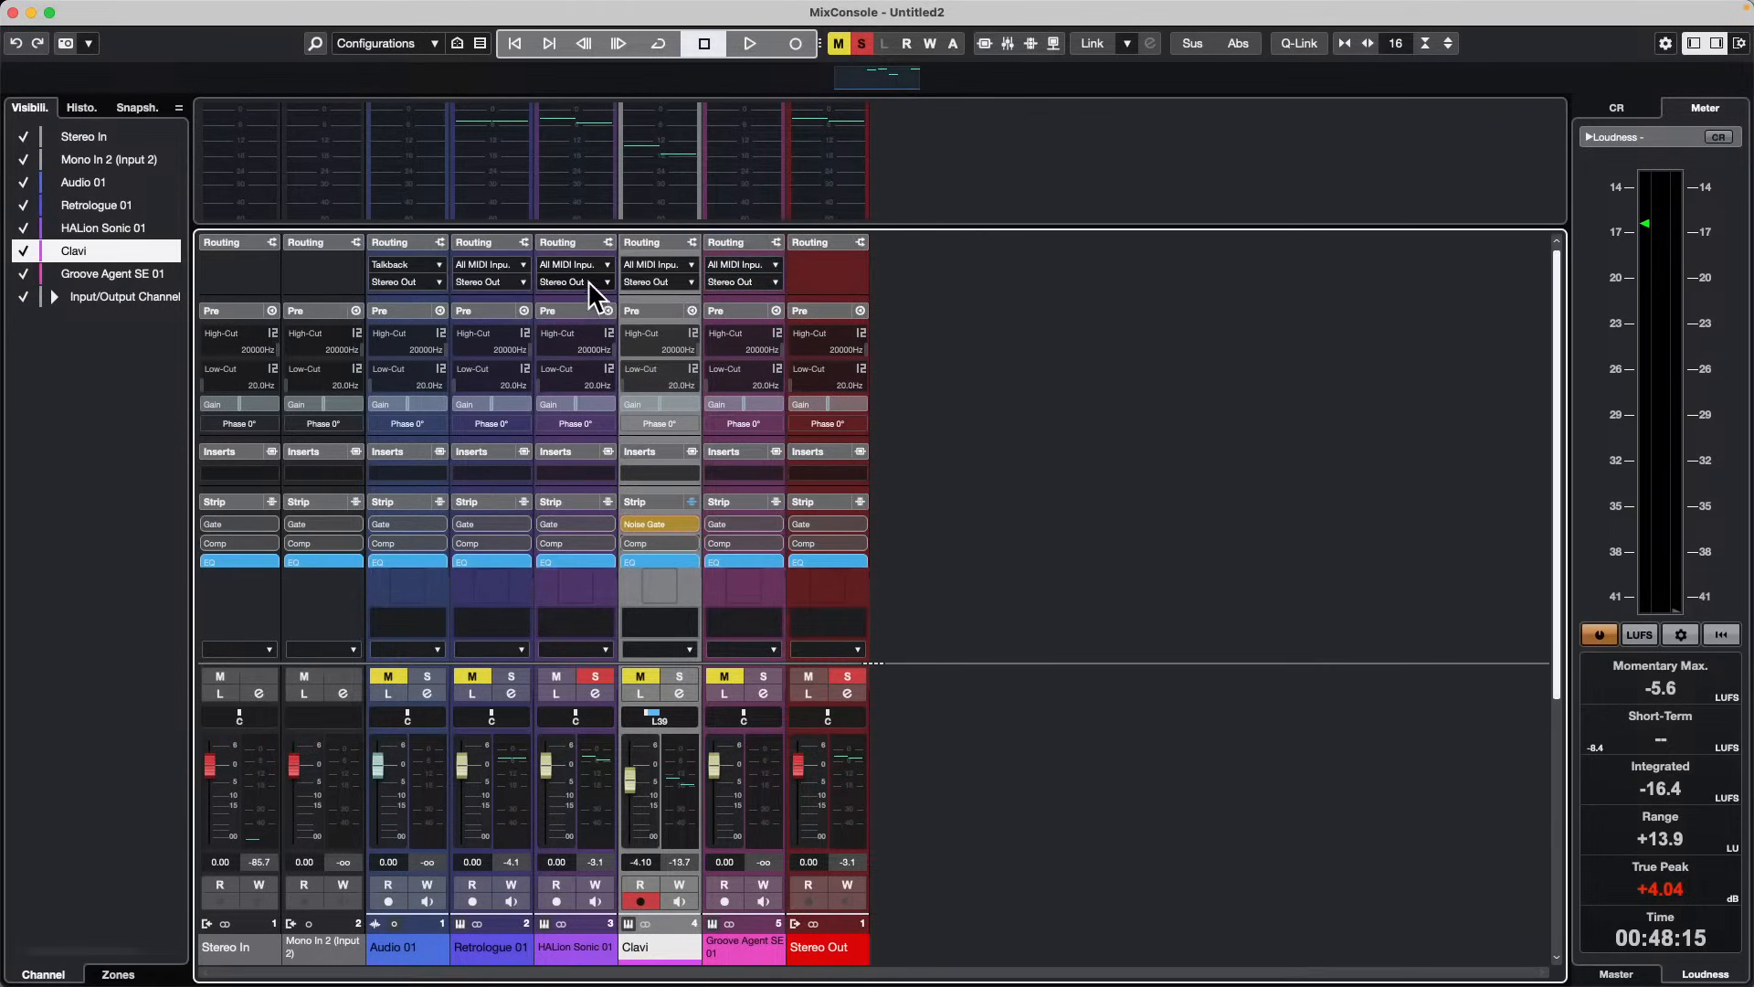
pyautogui.click(590, 257)
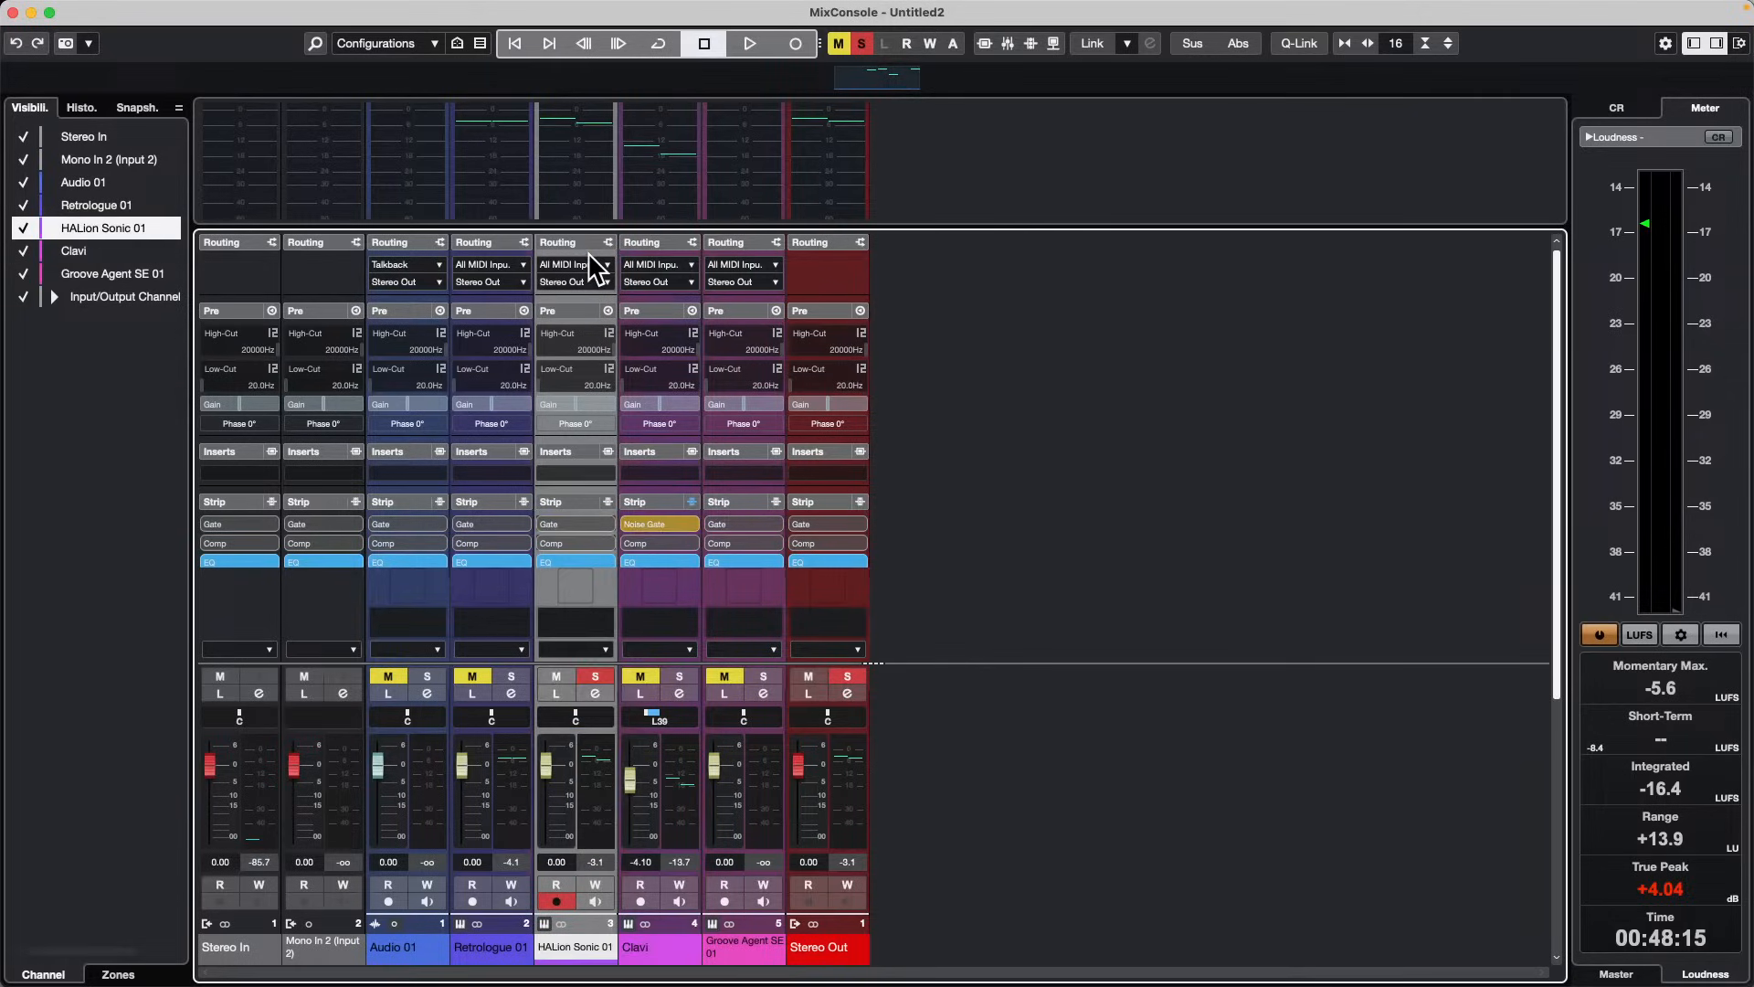
# Step: Select the Retrologue 01 channel and review the Track Type Default, MixConsole Fader and MixConsole Section color preferences
pyautogui.click(484, 301)
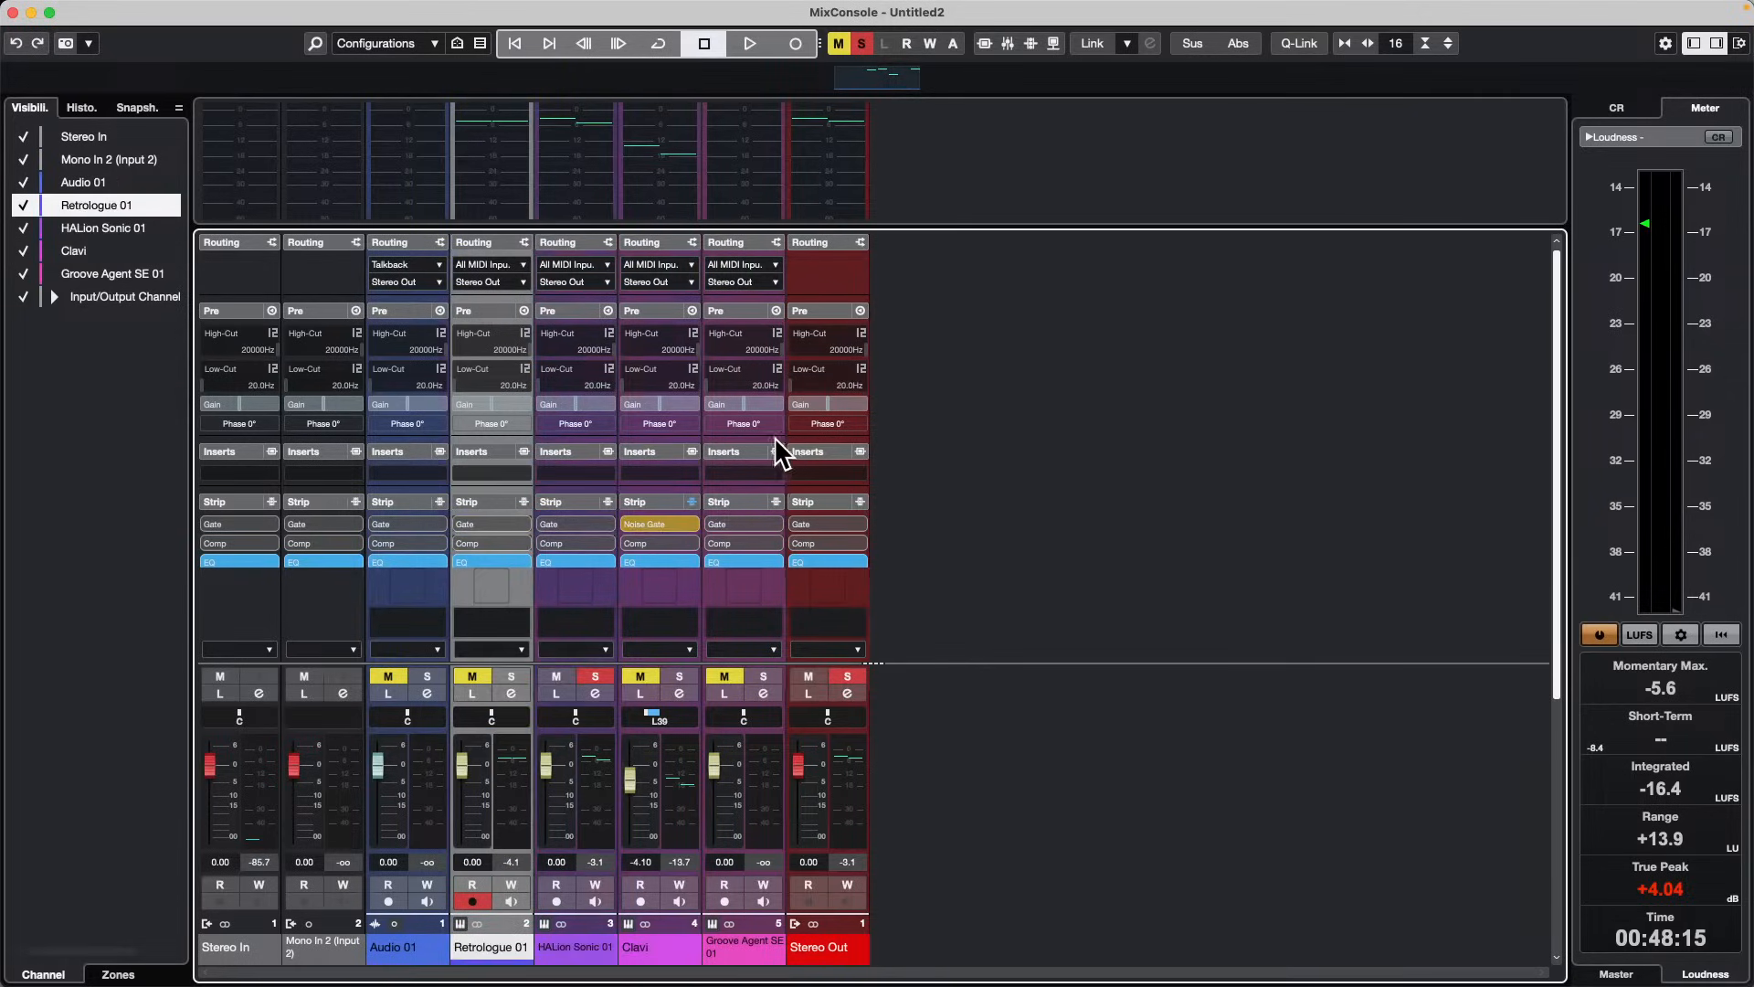
pyautogui.click(122, 10)
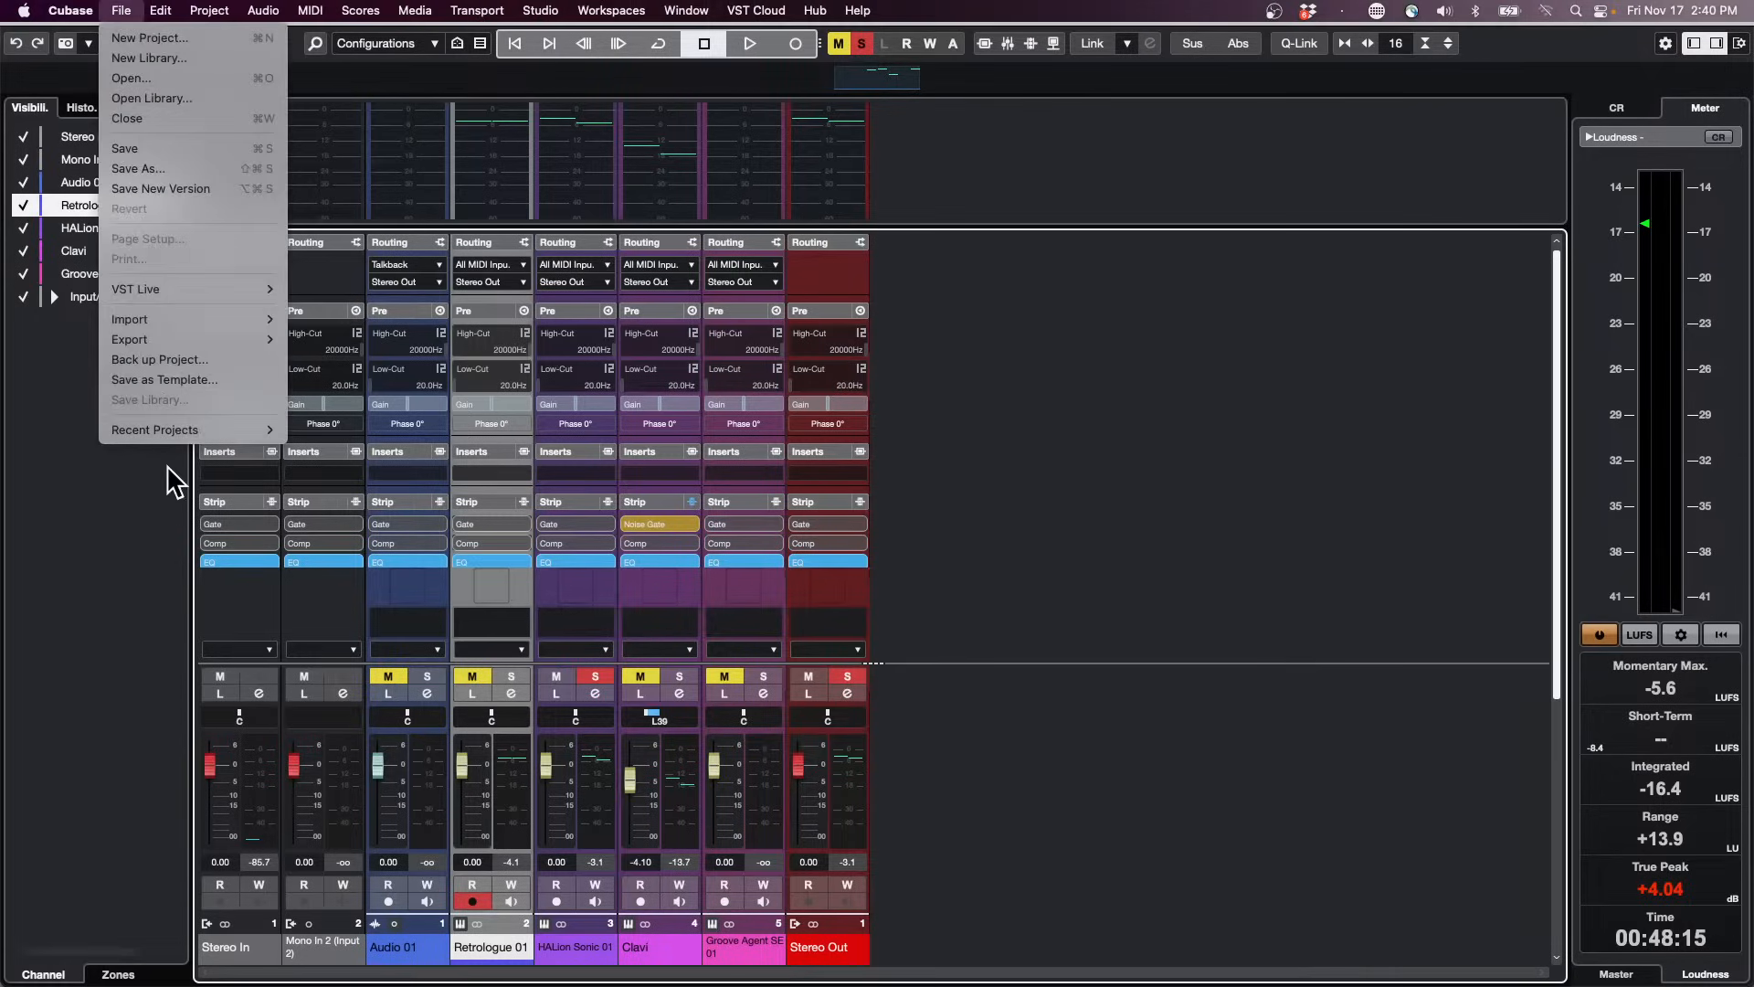
pyautogui.moveTo(190, 430)
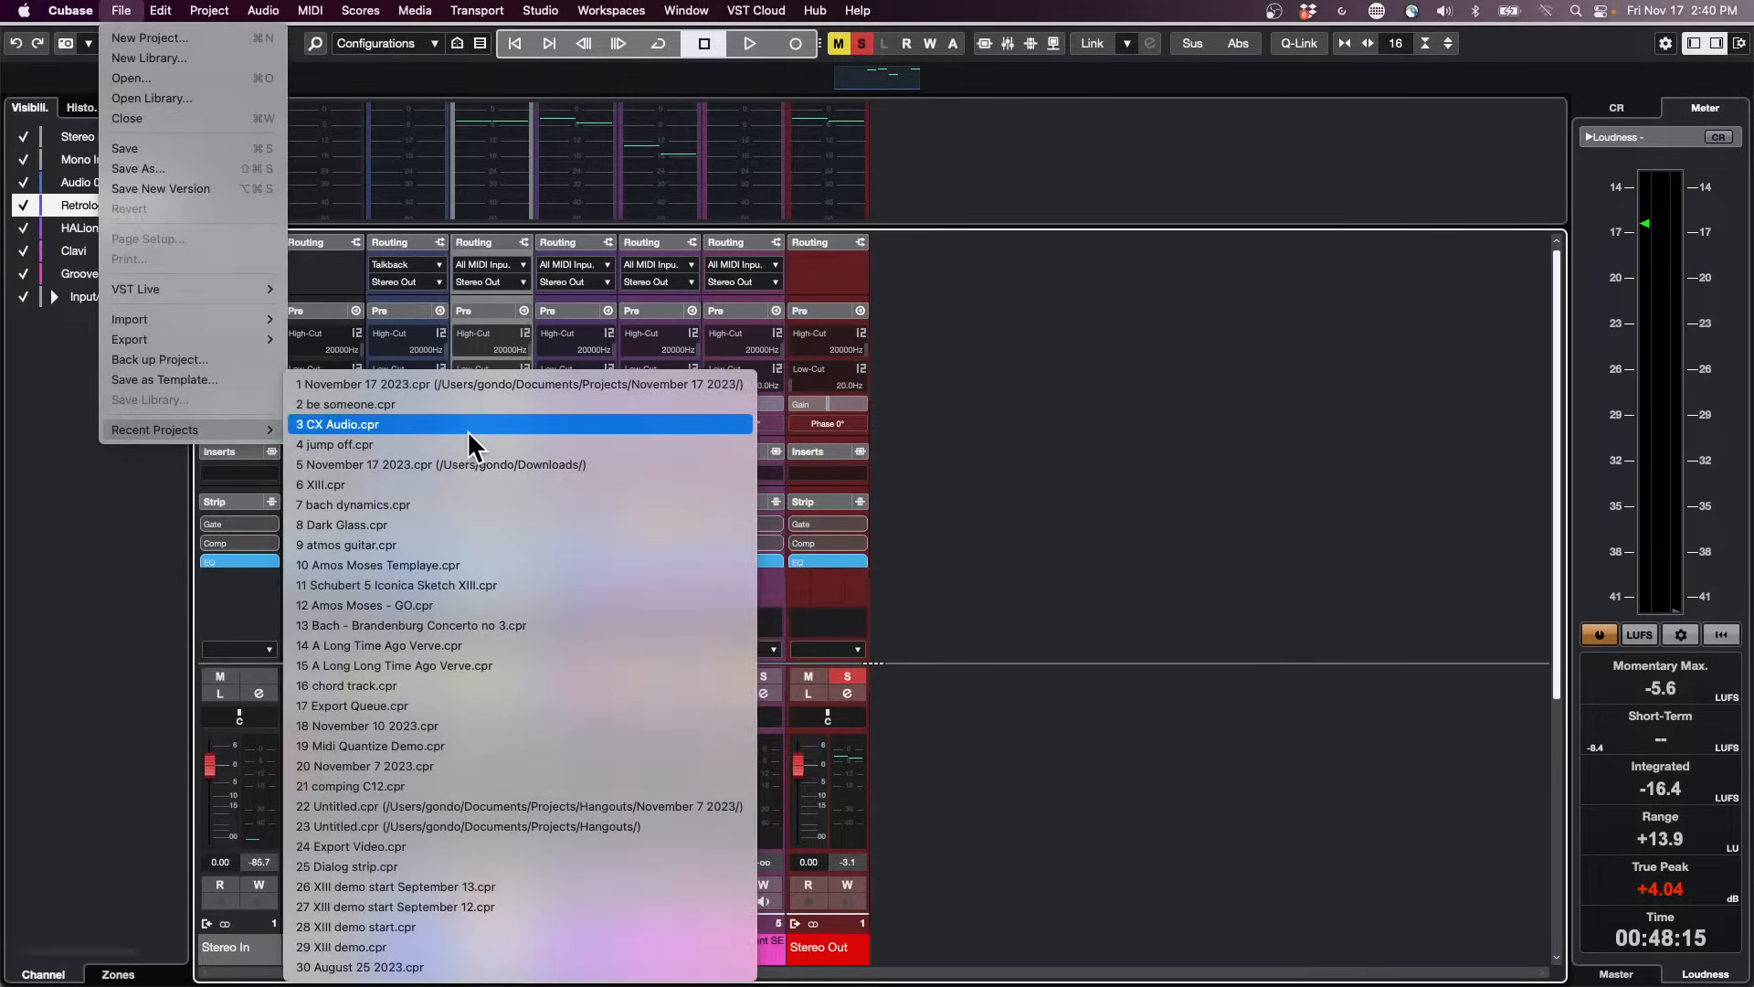
pyautogui.moveTo(51, 7)
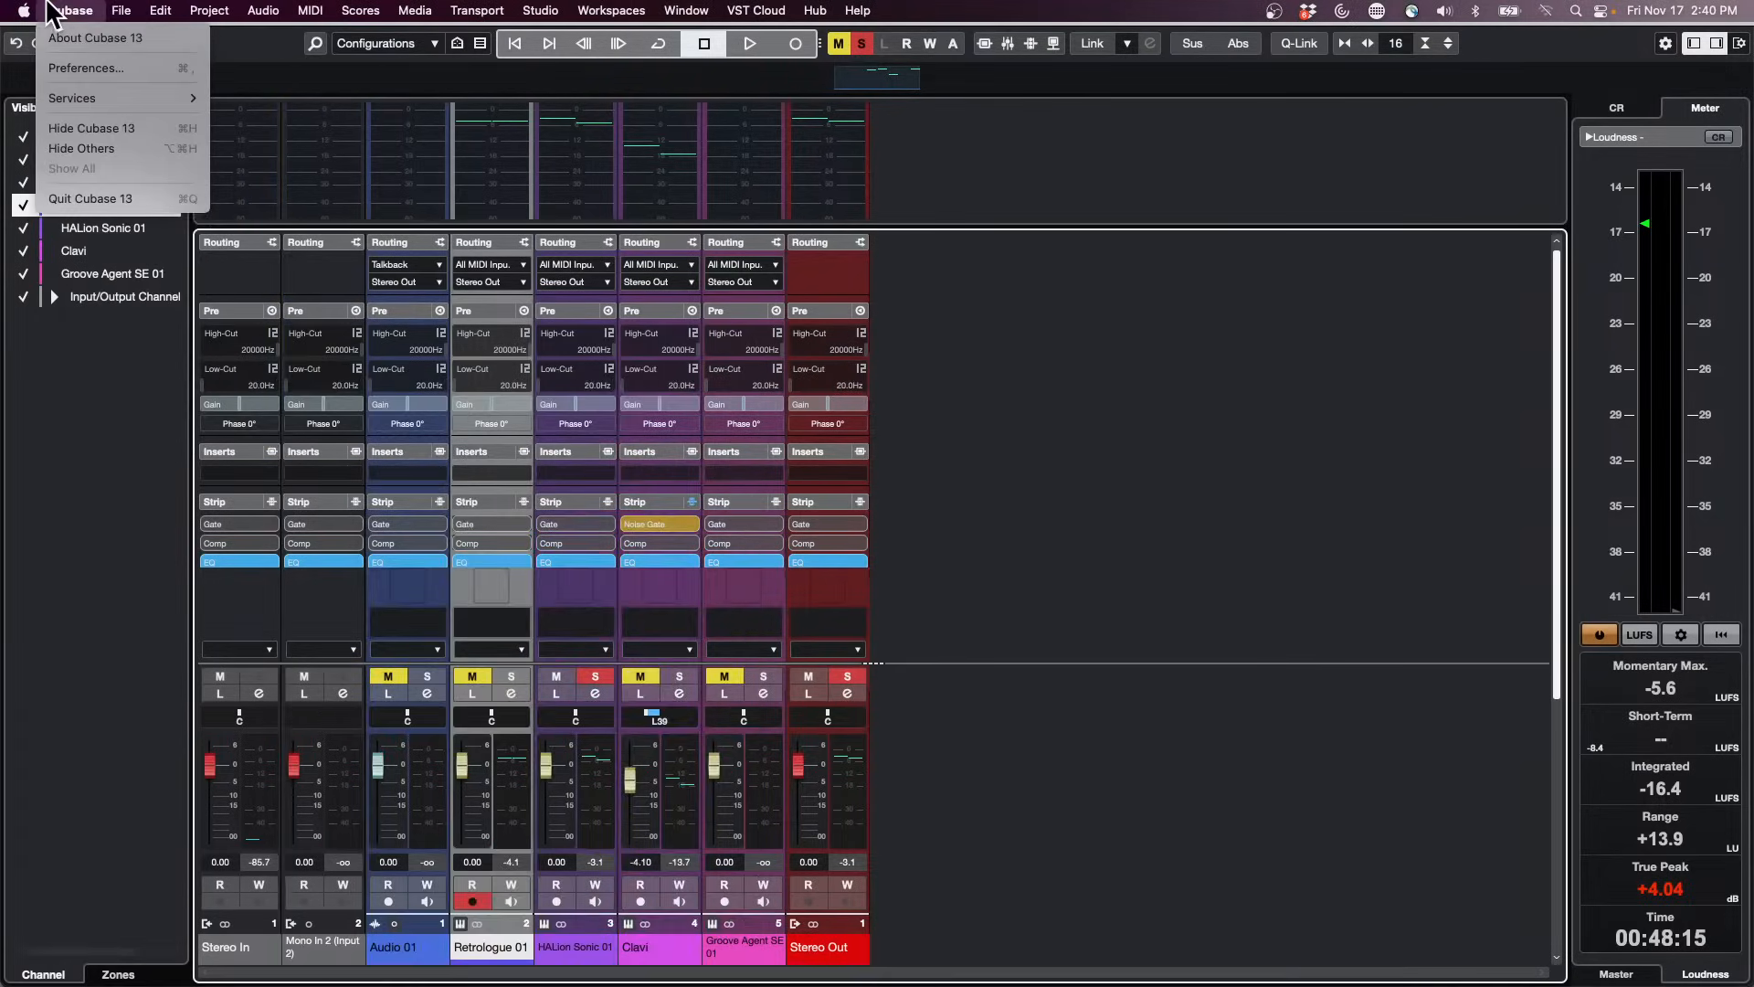
pyautogui.click(91, 68)
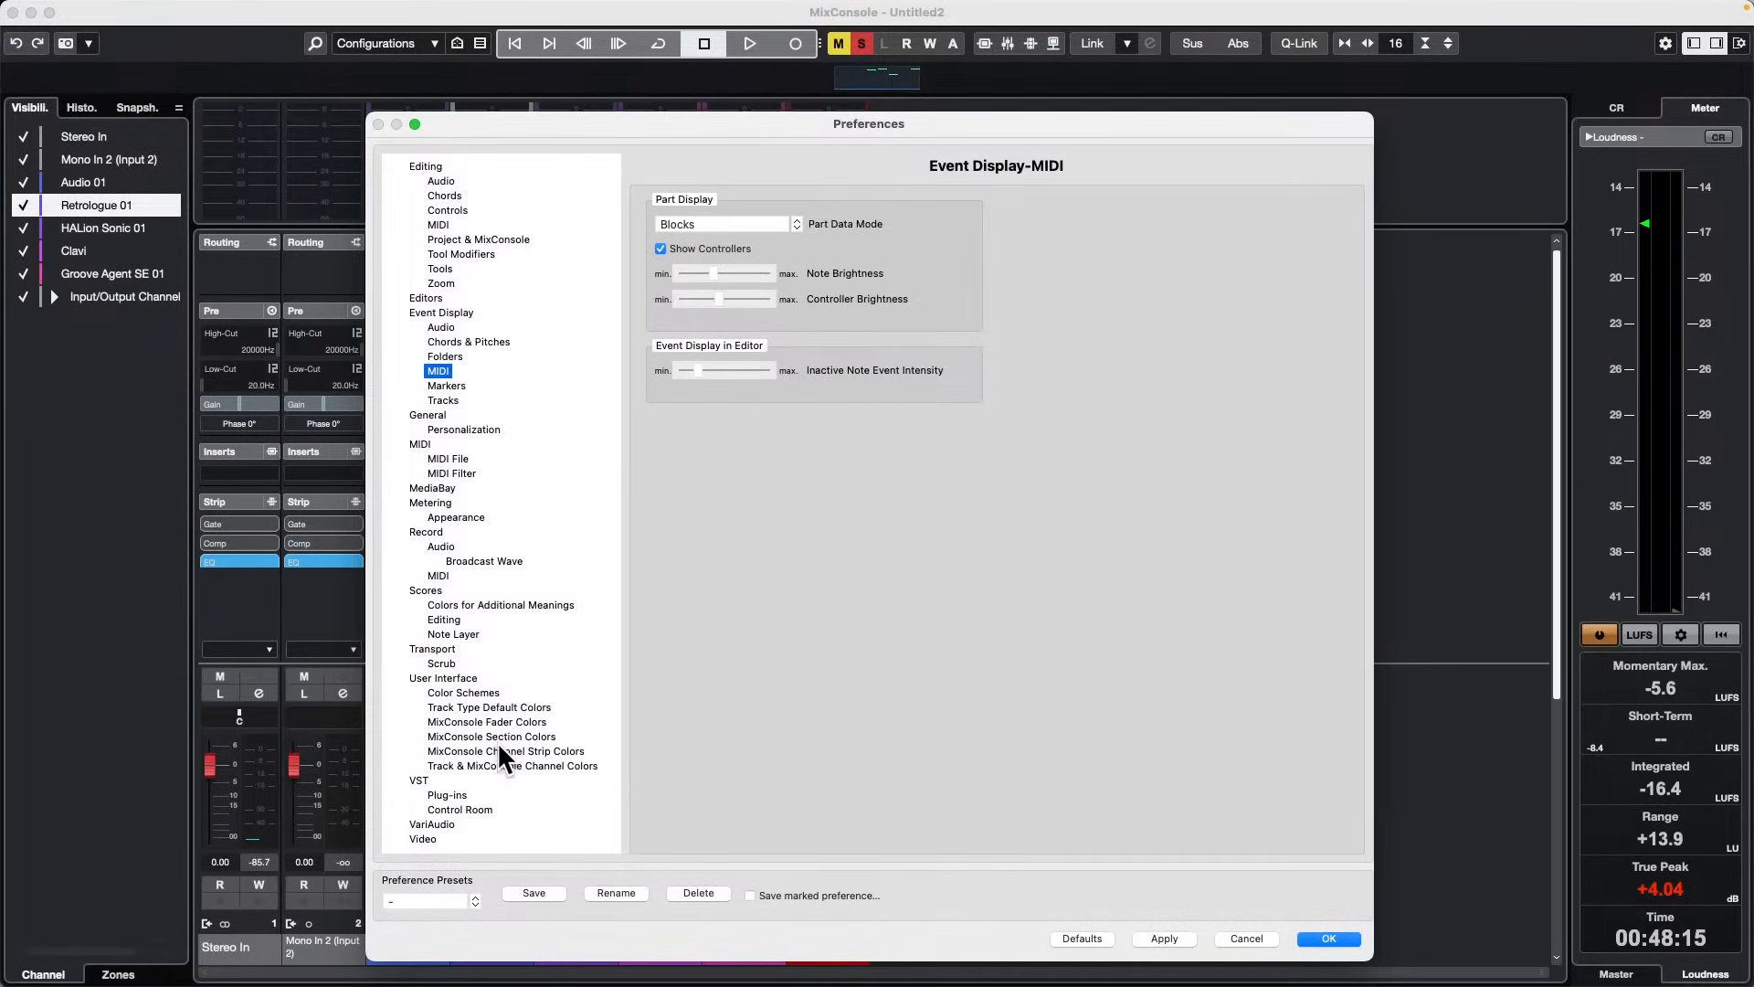
pyautogui.click(494, 709)
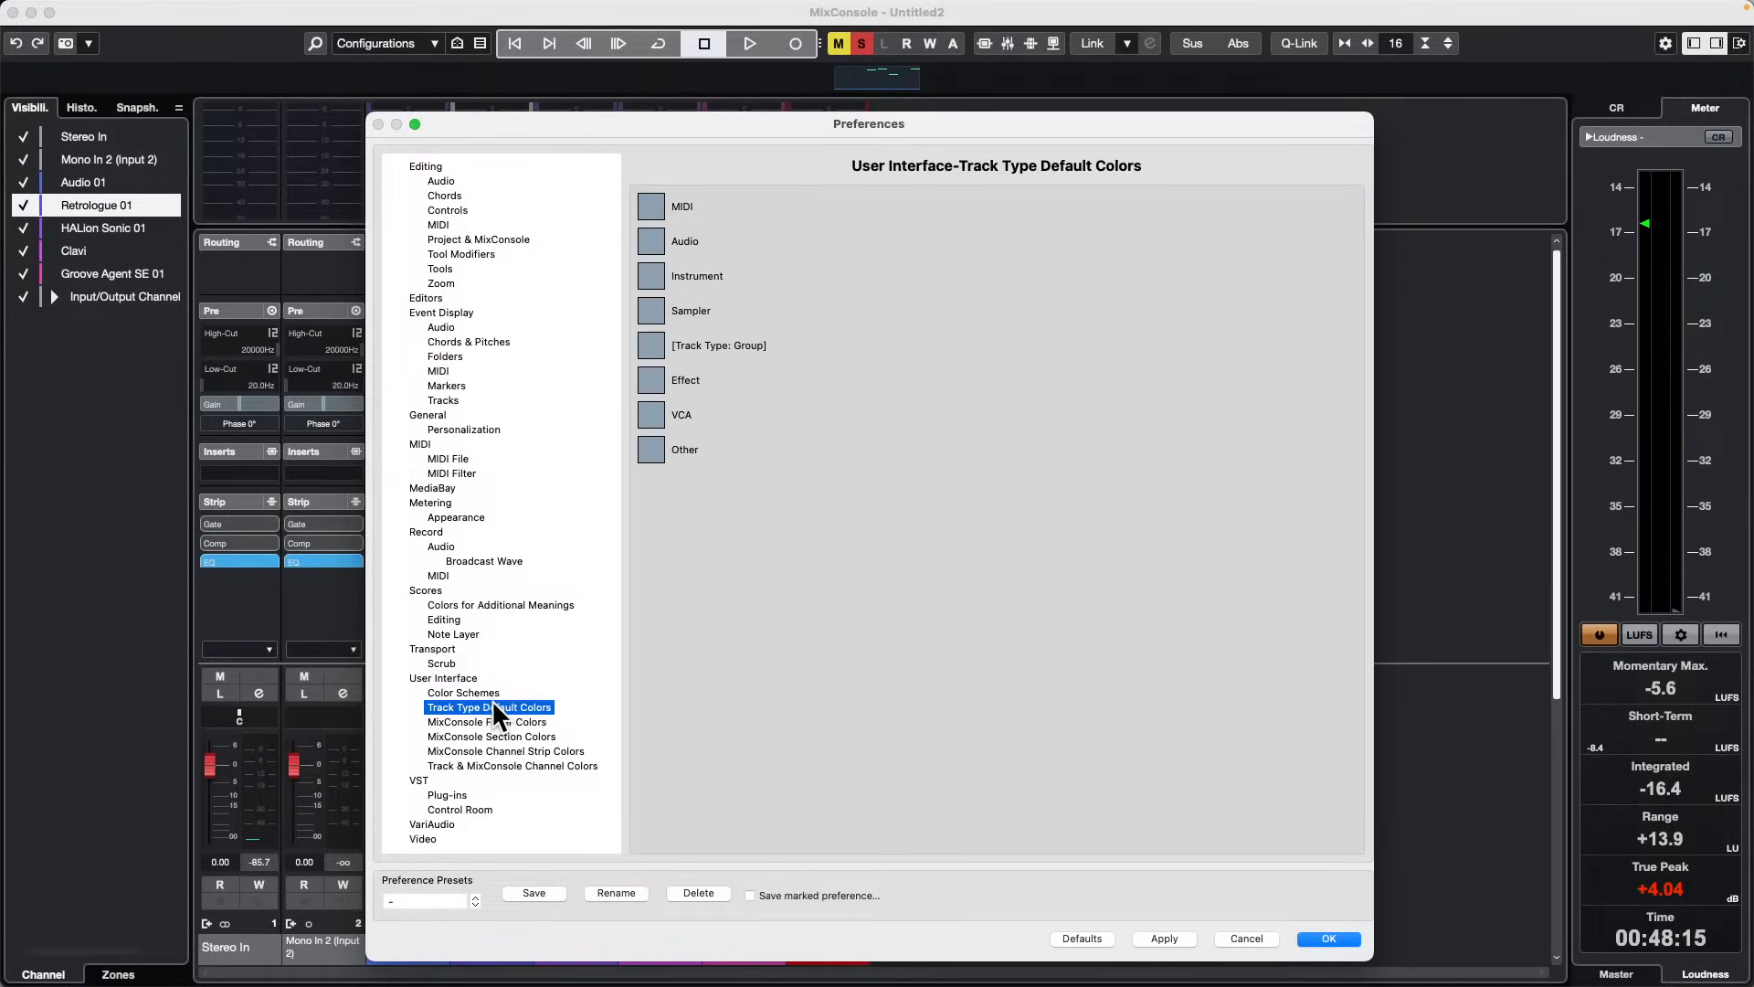
pyautogui.click(492, 723)
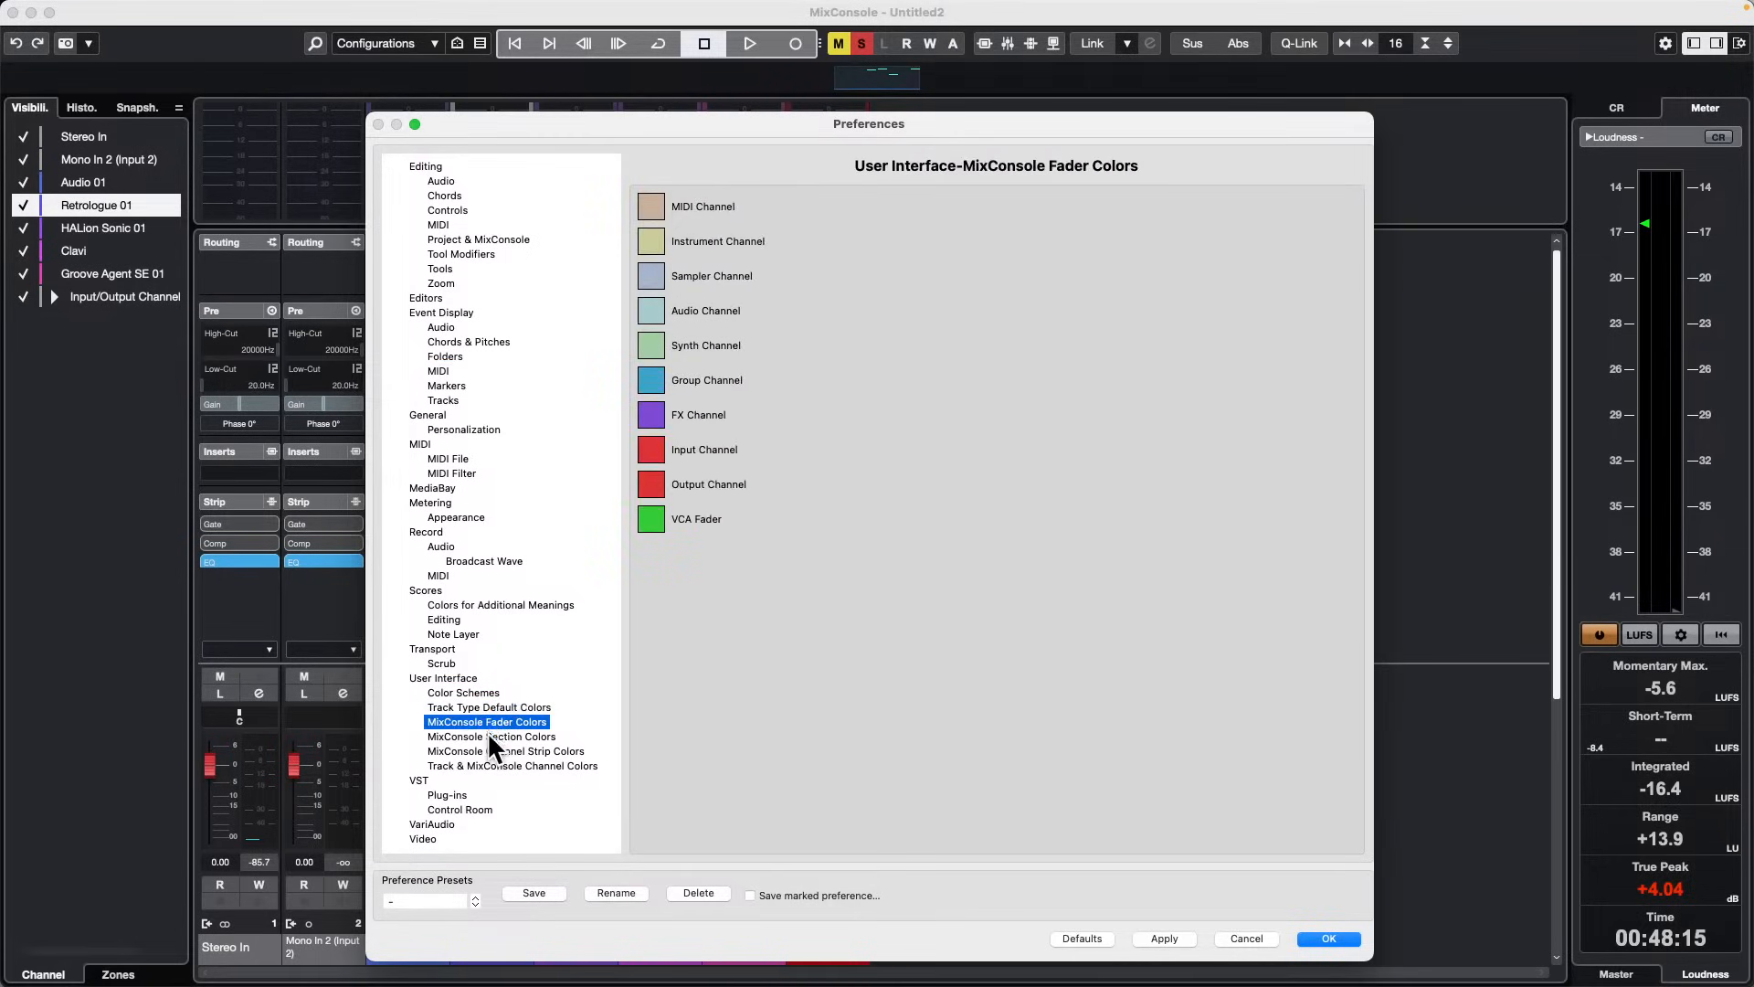
pyautogui.click(491, 735)
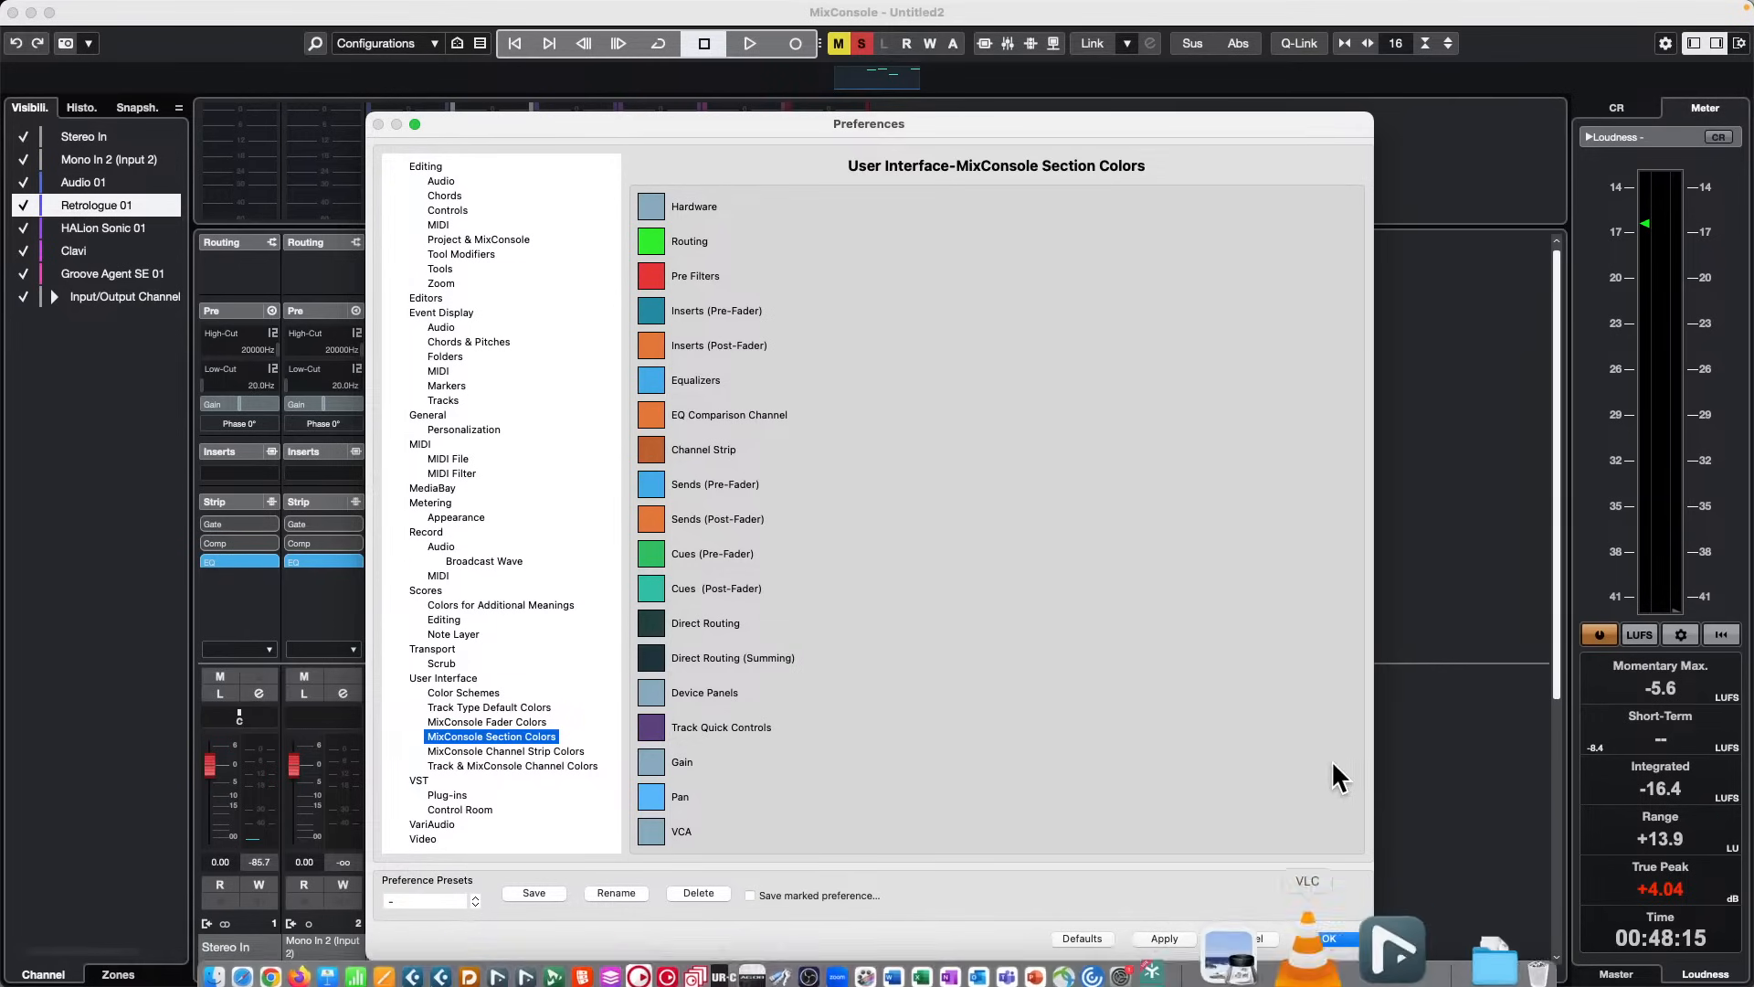
pyautogui.click(1330, 938)
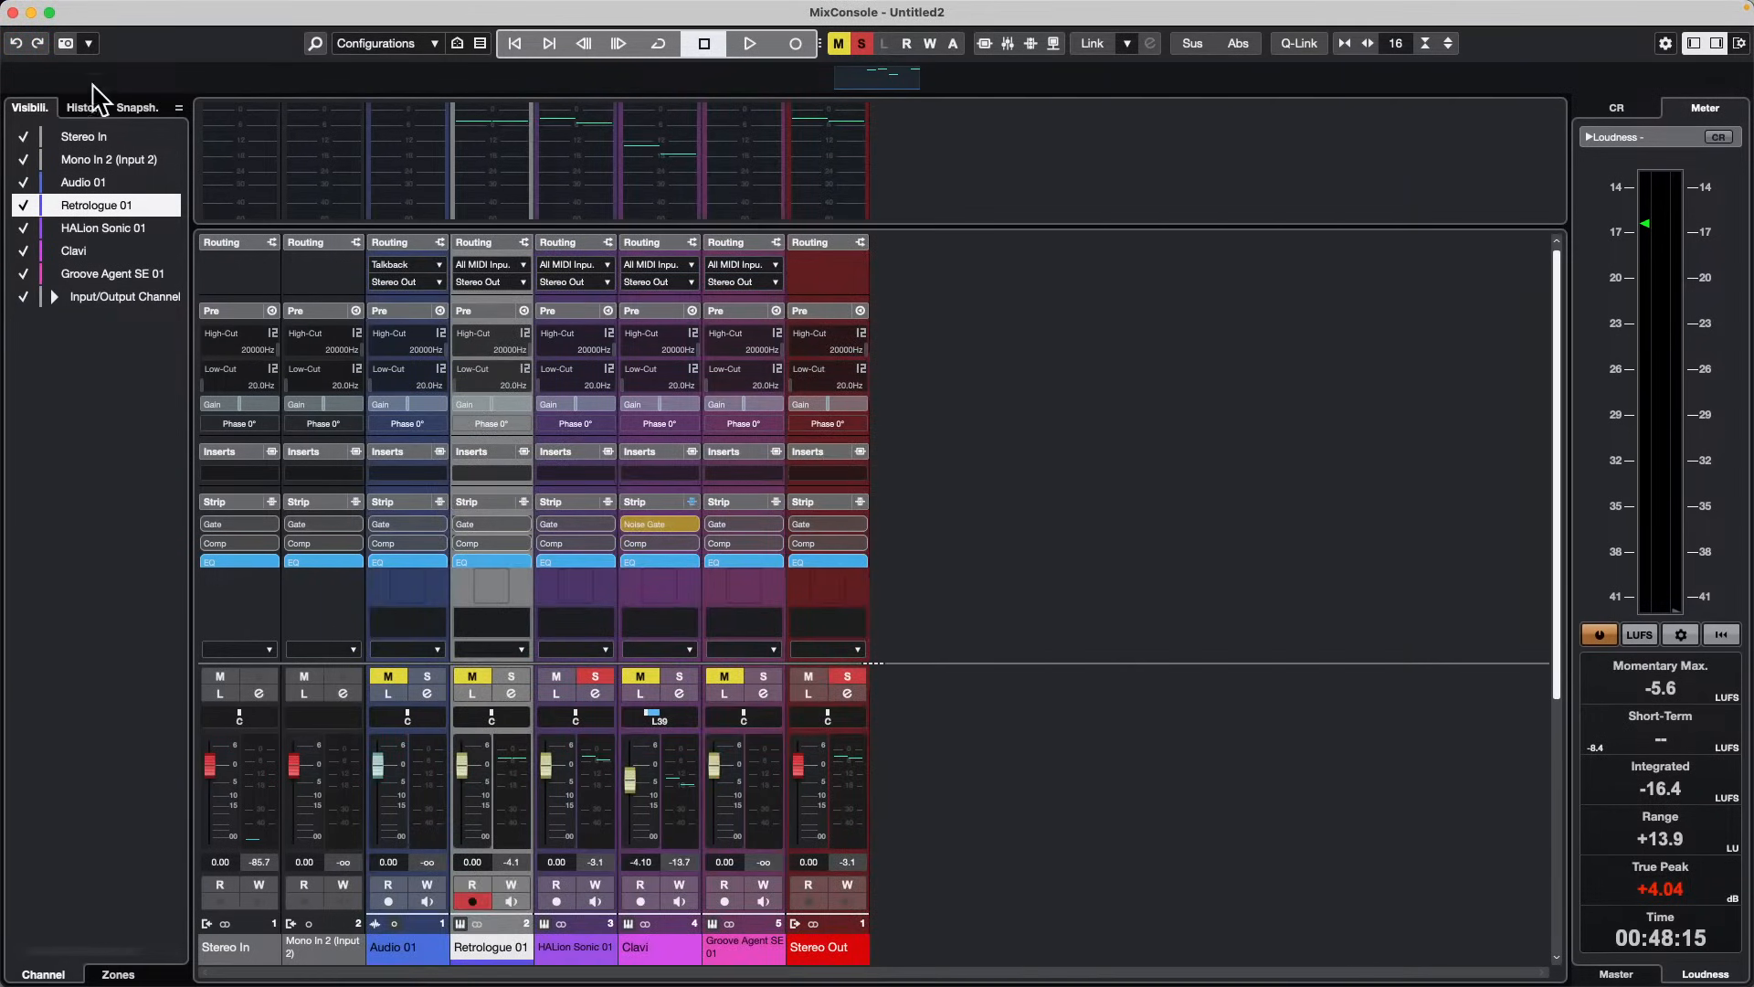
# Step: Close the MixConsole, expand Retrologue 01's channel routing, and add one mono audio track with Talkback input and Stereo Out output
pyautogui.click(13, 12)
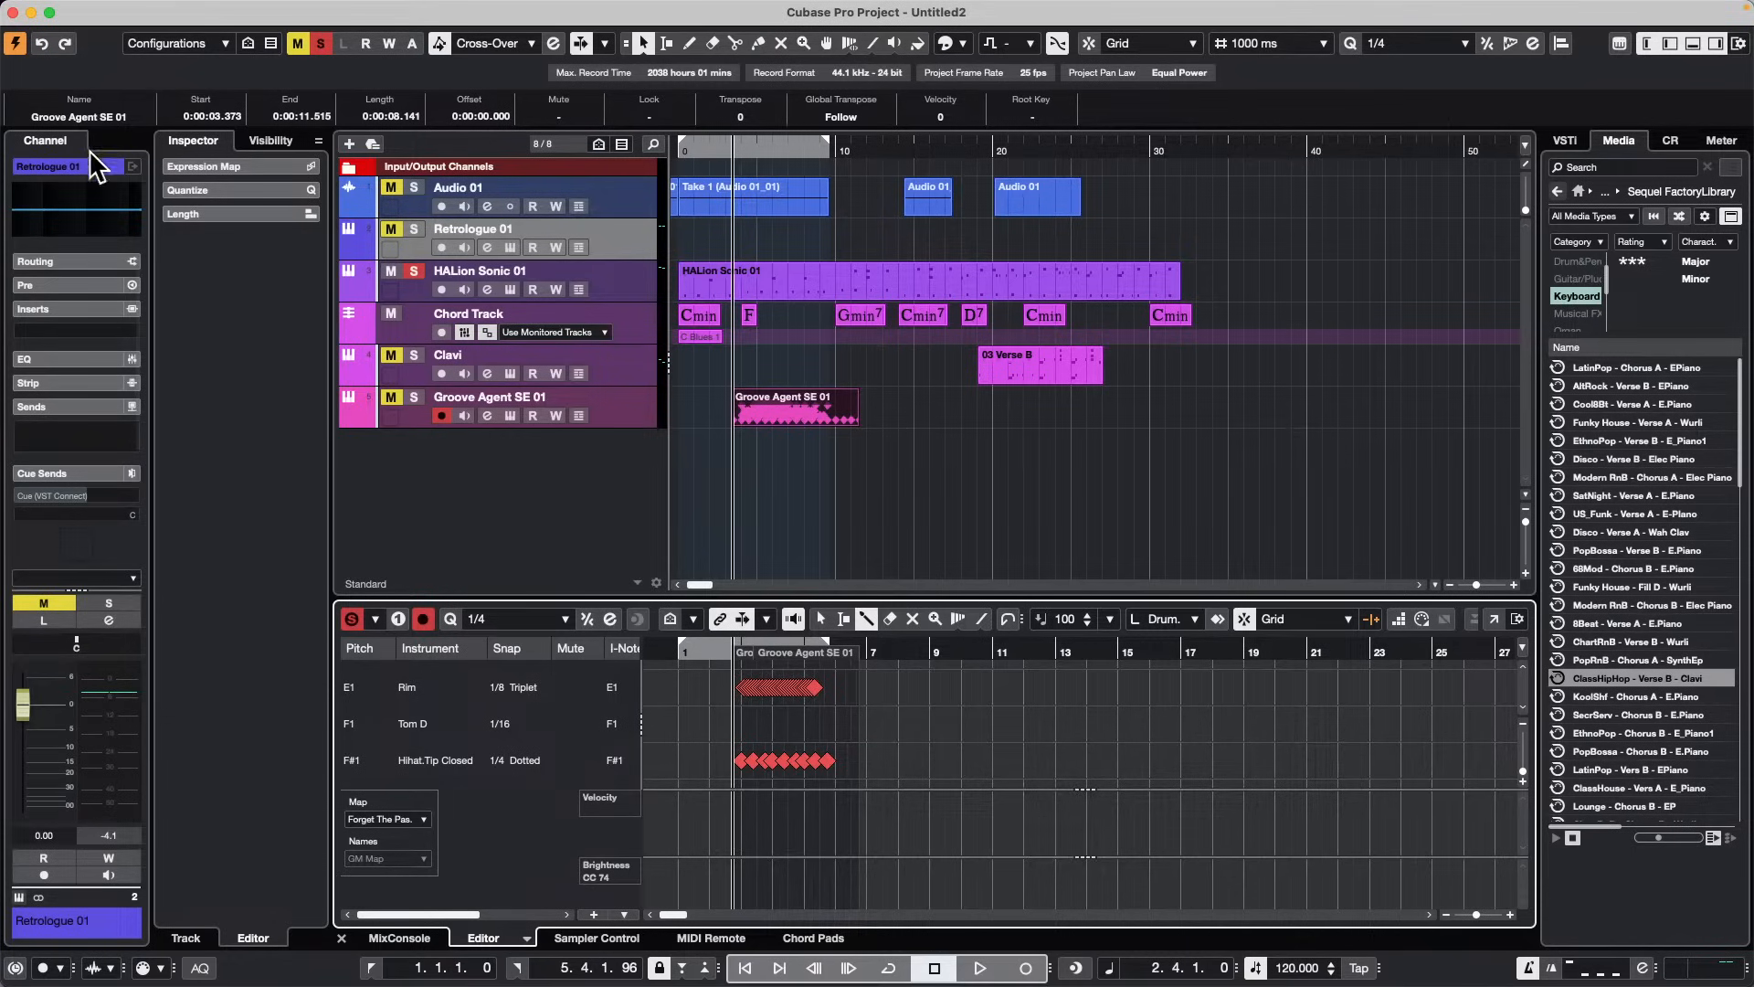
pyautogui.click(100, 250)
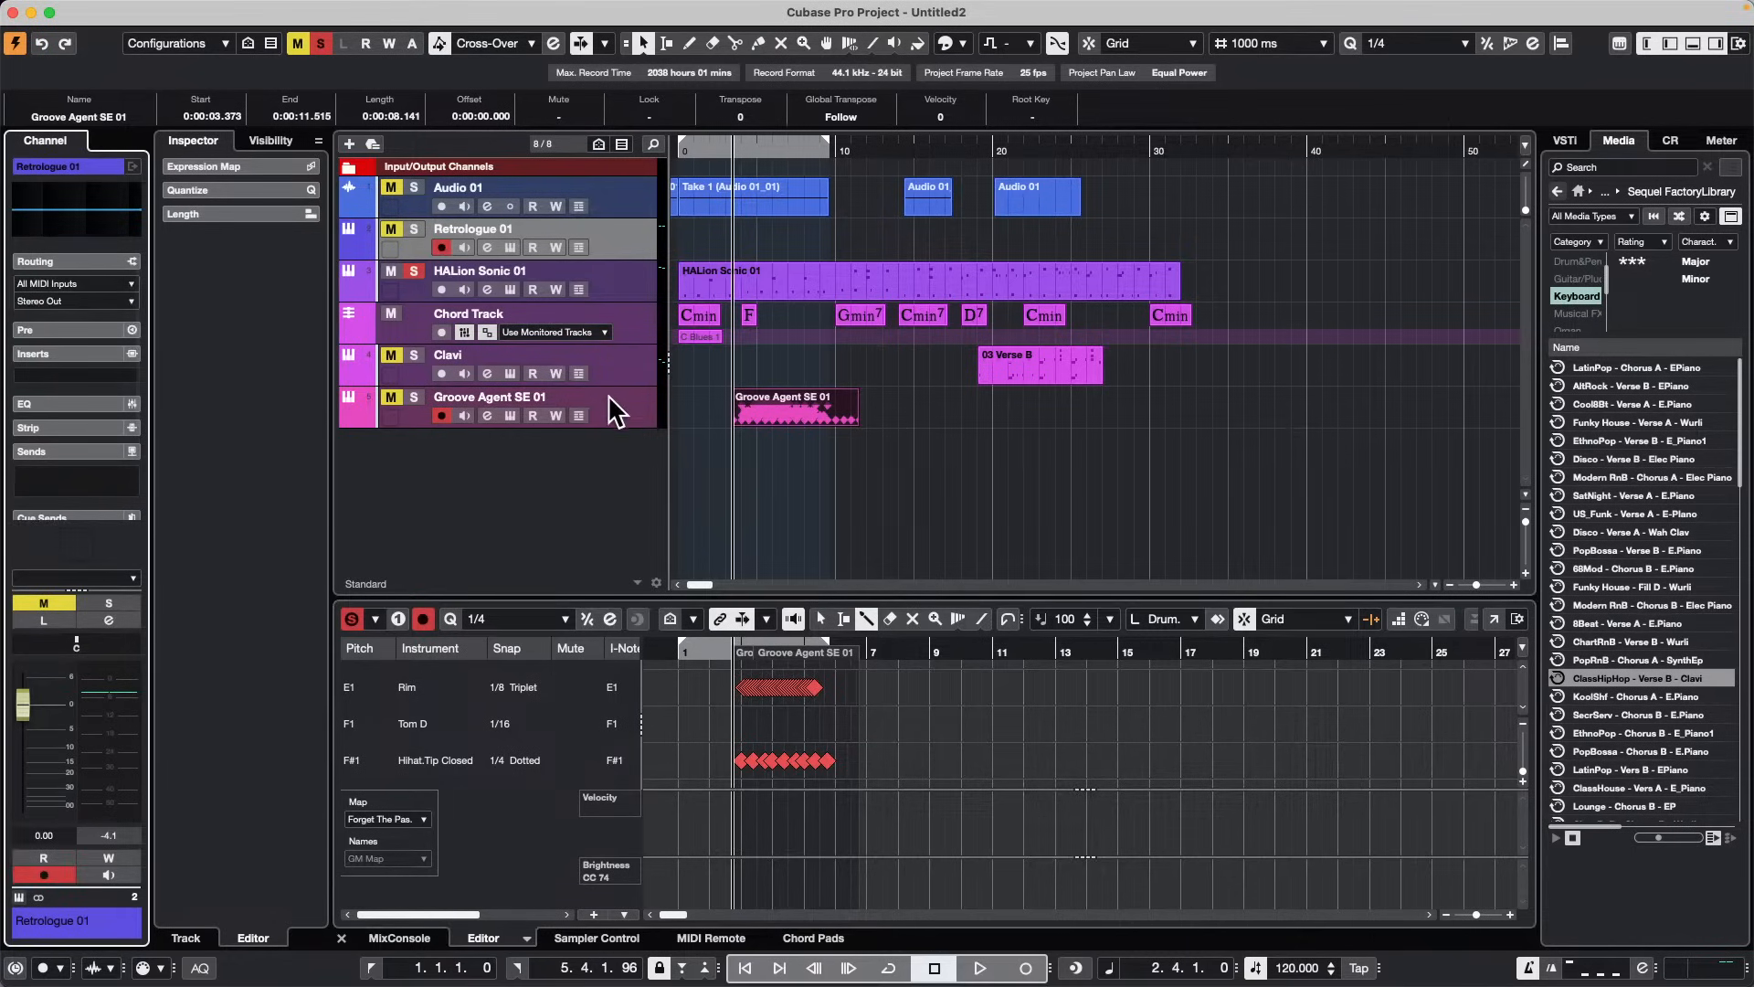
pyautogui.rightClick(500, 477)
pyautogui.click(609, 490)
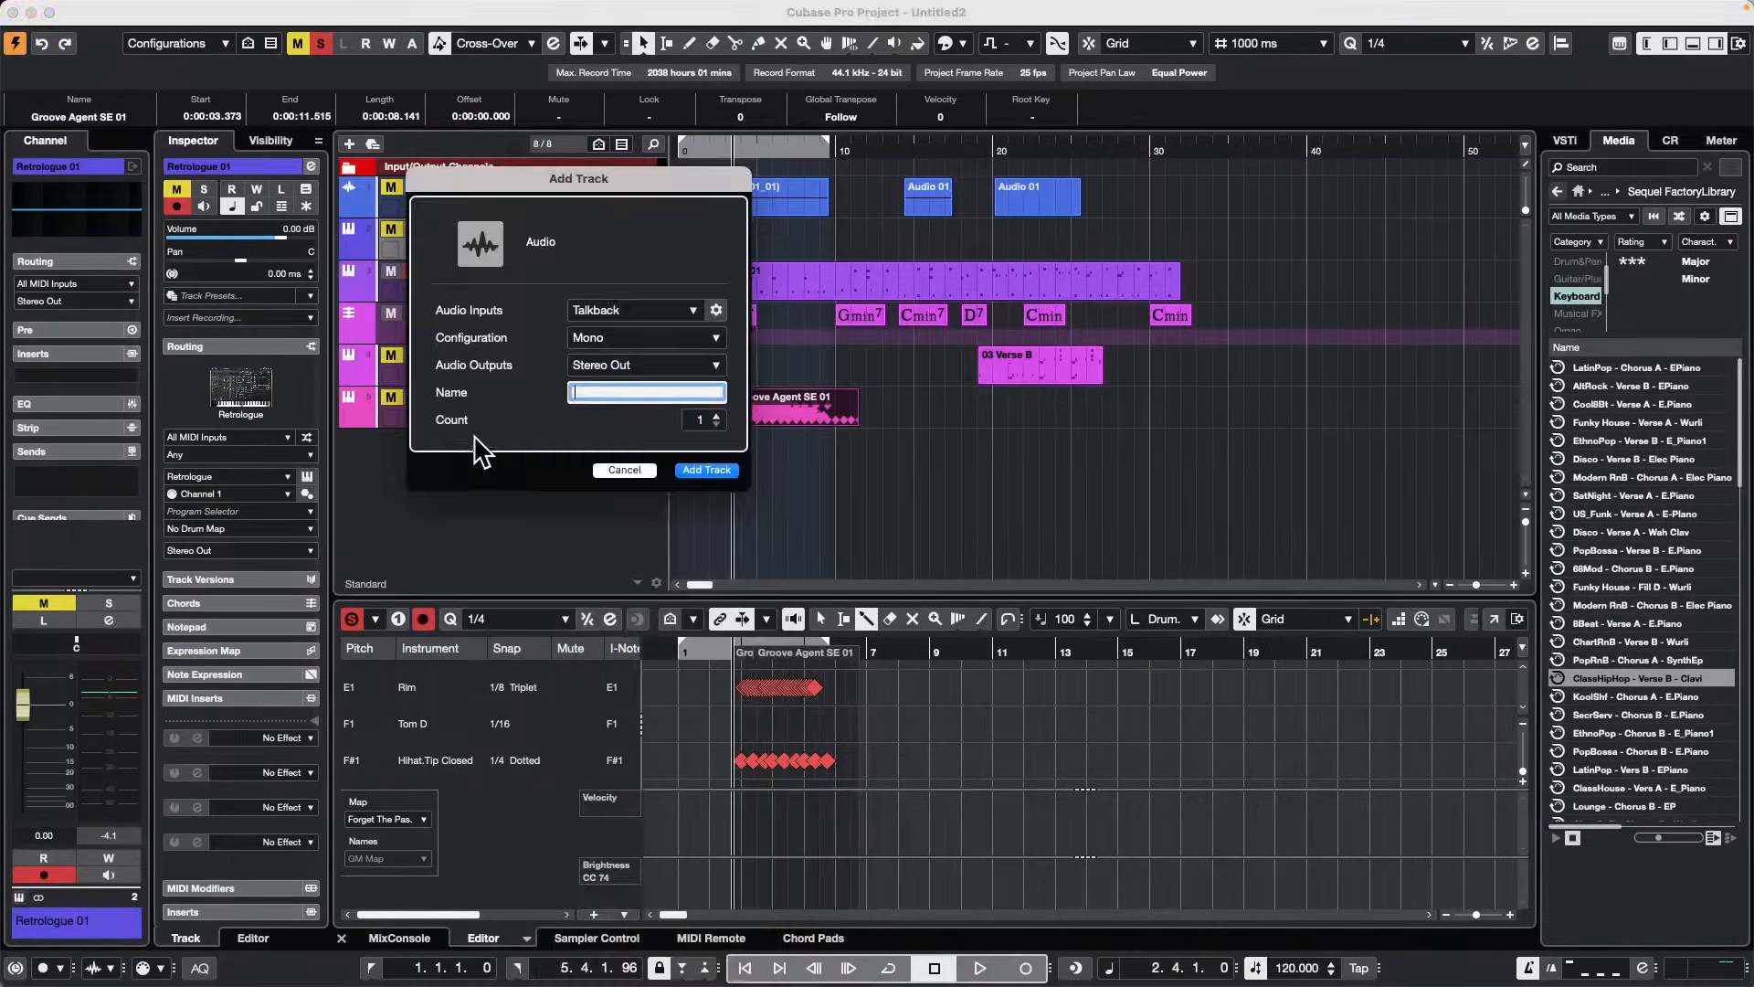
pyautogui.click(699, 477)
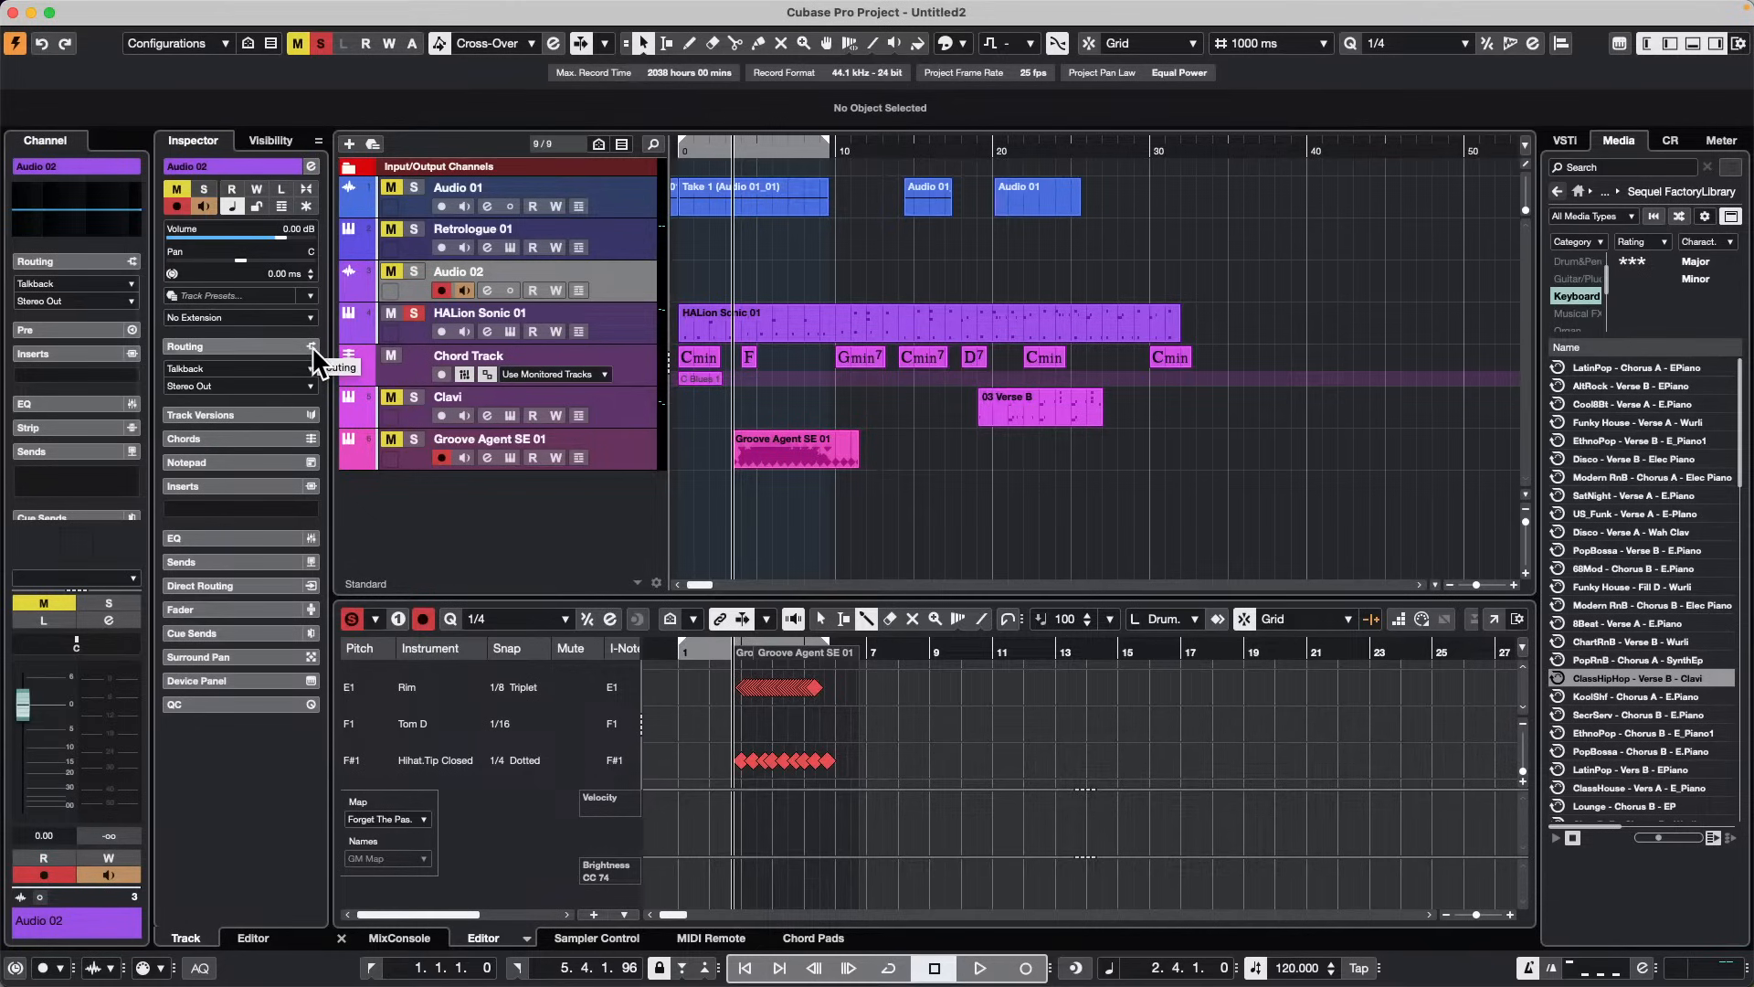
# Step: Examine the input bus choices for the Audio 02 track and collapse its Routing section in the Inspector
pyautogui.click(249, 368)
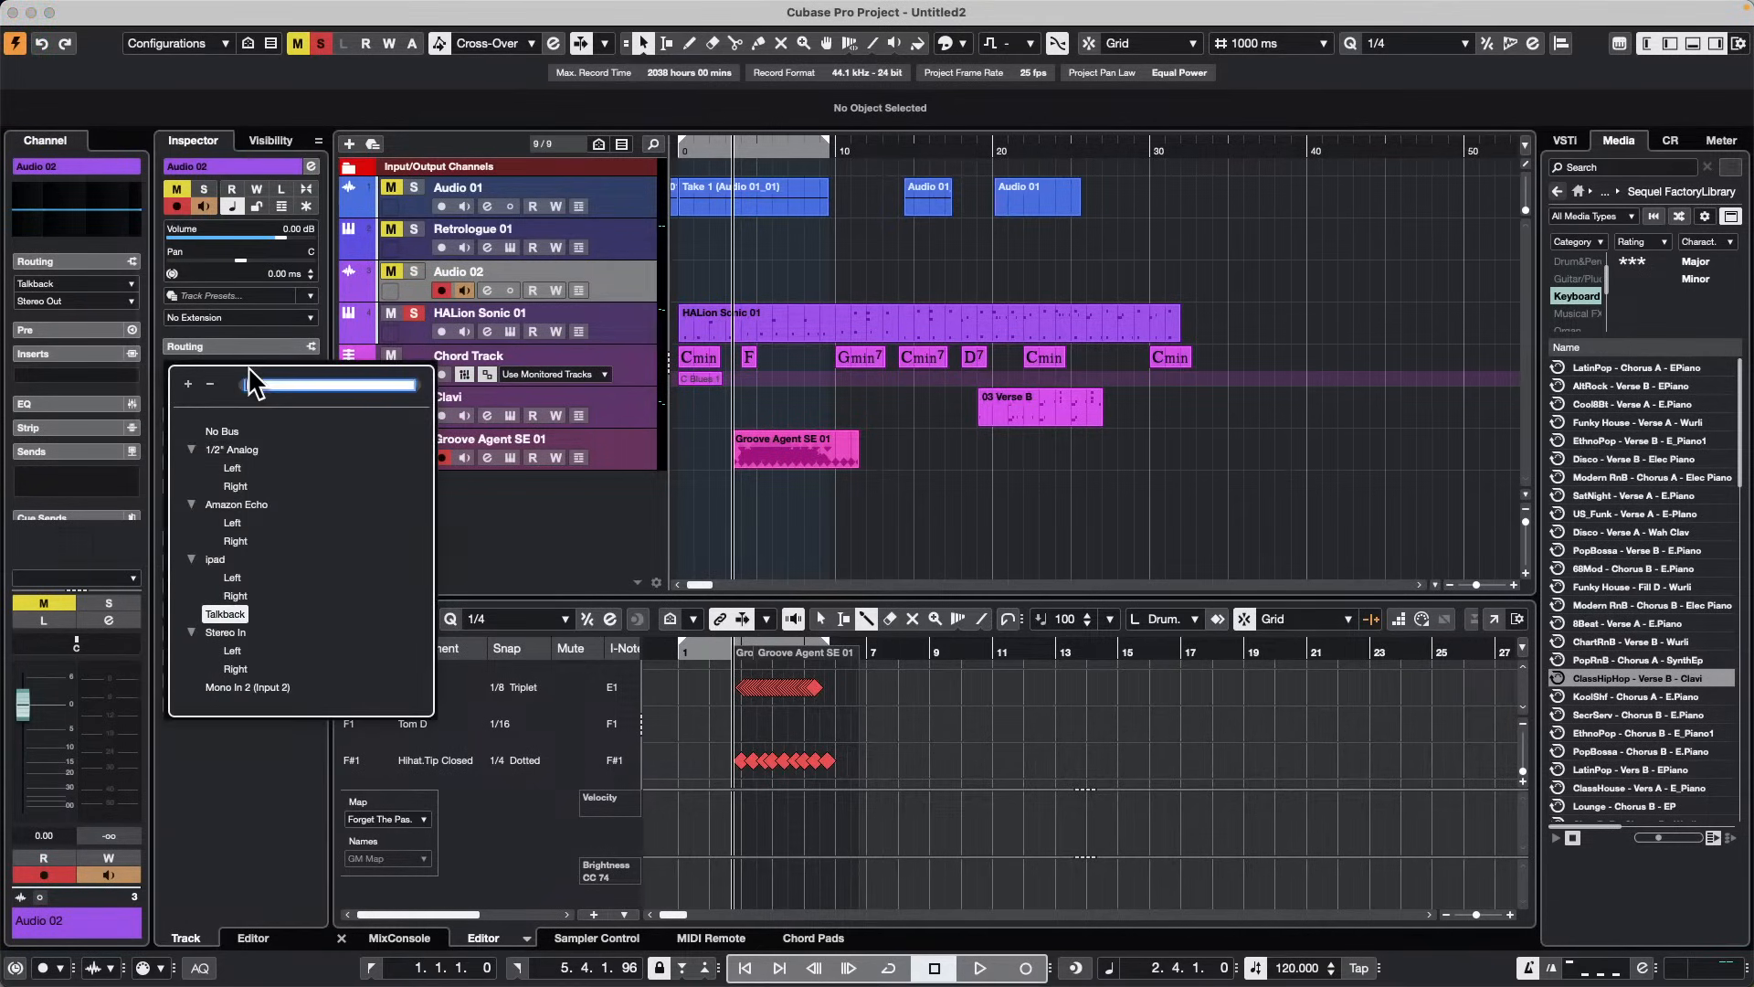
pyautogui.click(599, 478)
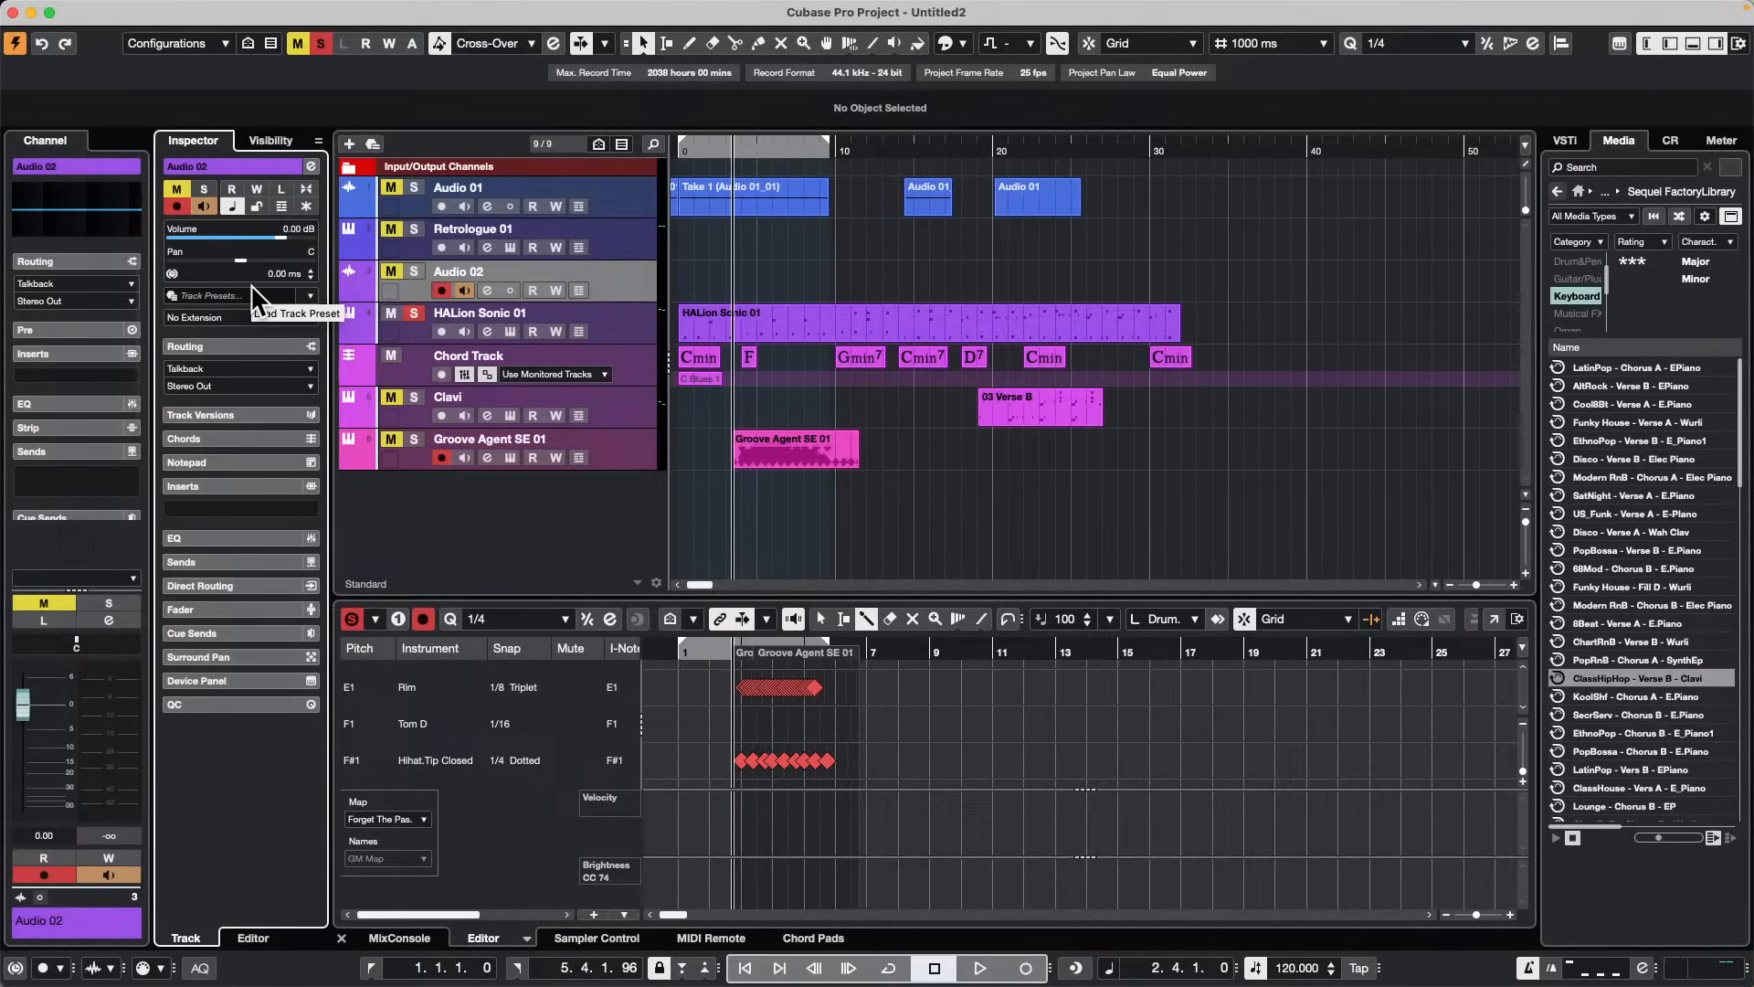
pyautogui.click(222, 343)
pyautogui.rightClick(222, 342)
pyautogui.click(208, 343)
pyautogui.click(208, 344)
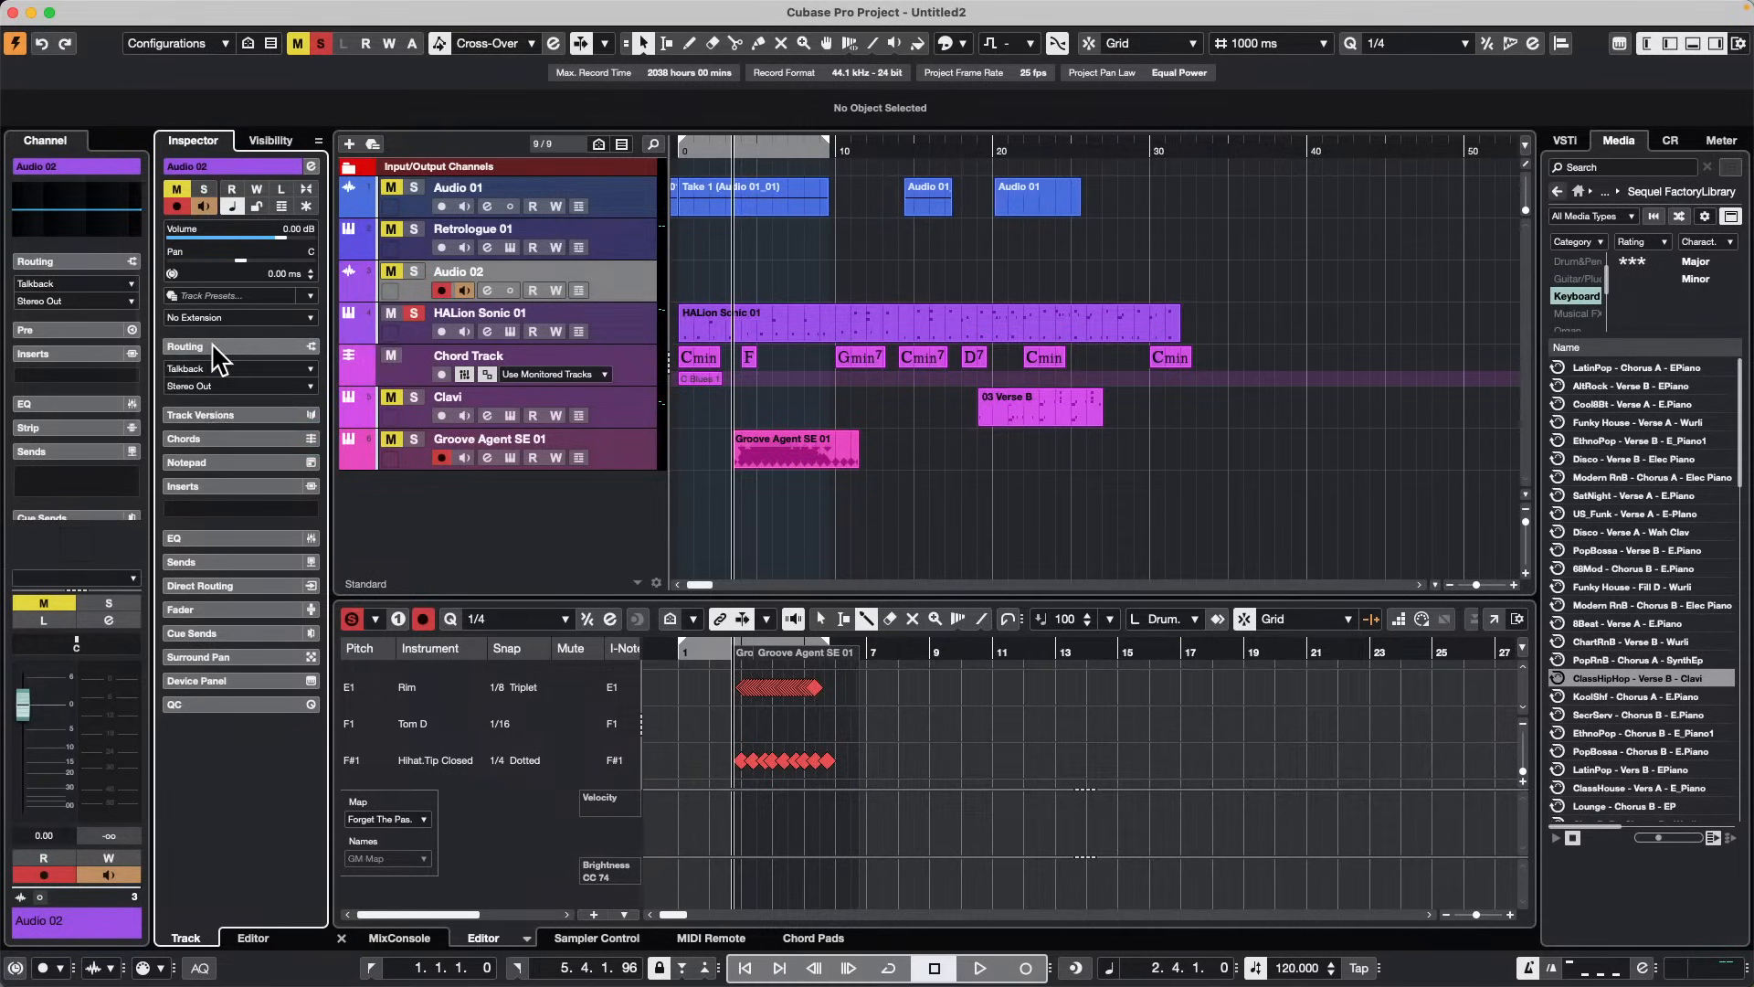
pyautogui.click(211, 344)
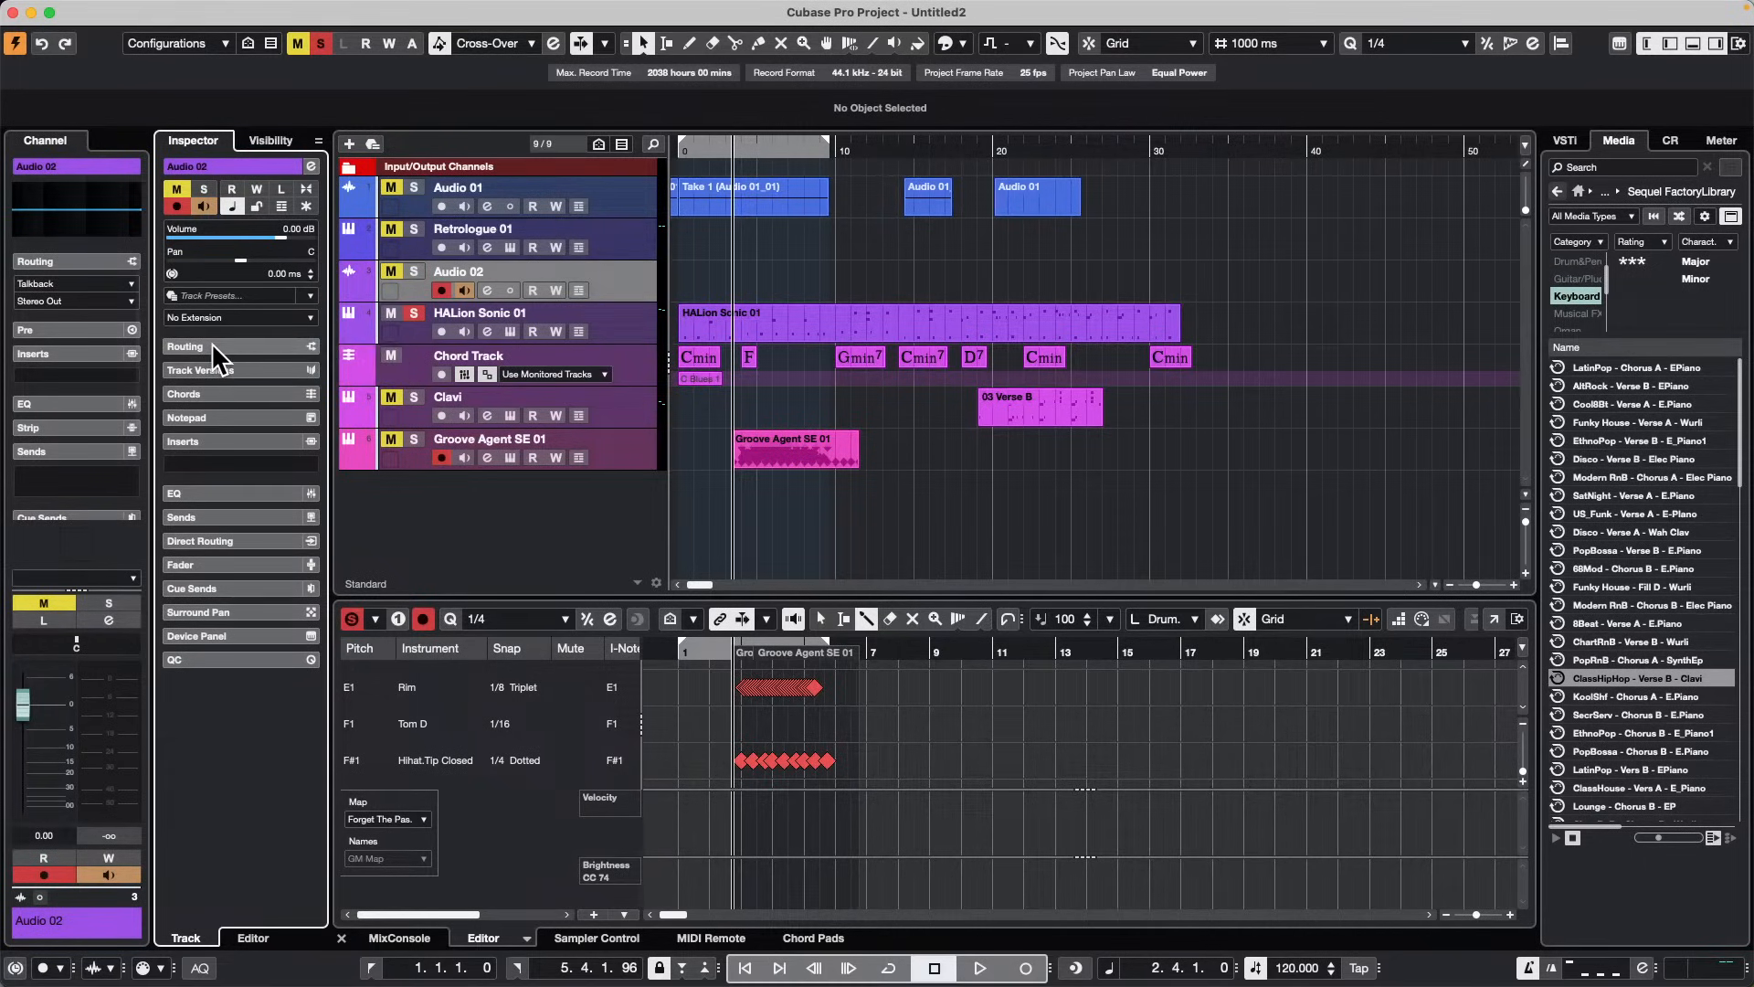
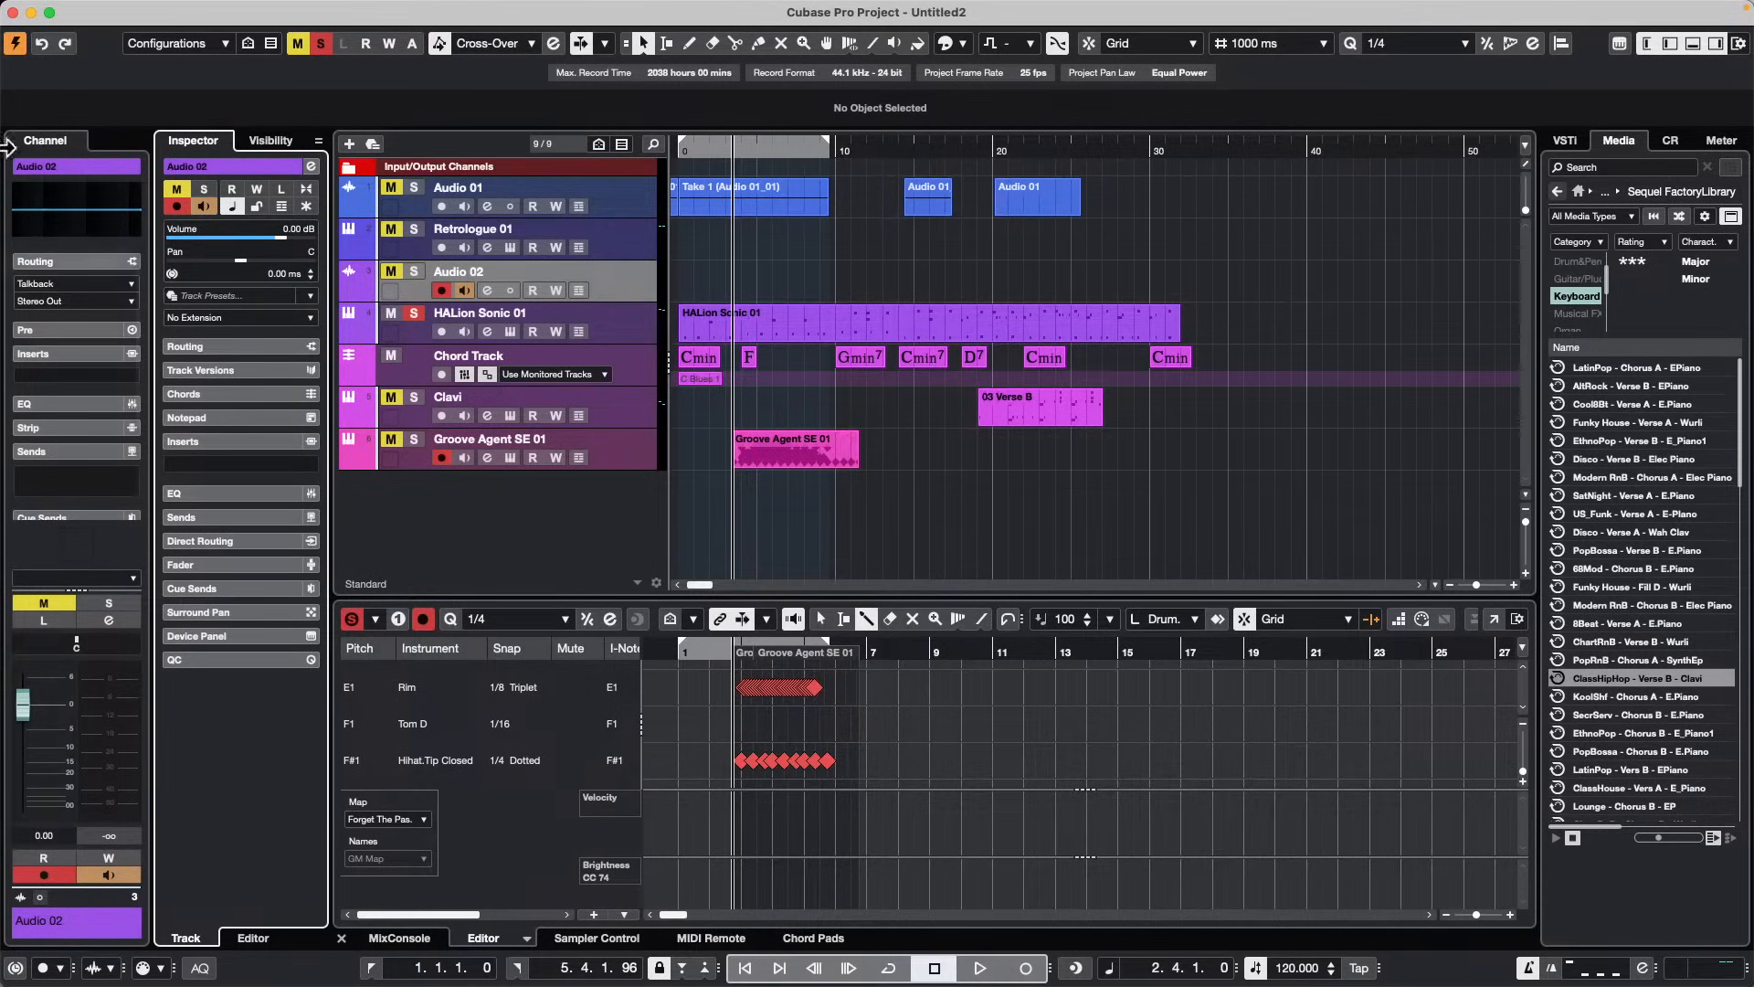
# Step: View the macOS System Preferences overview and close it
pyautogui.moveTo(20, 13)
pyautogui.click(23, 10)
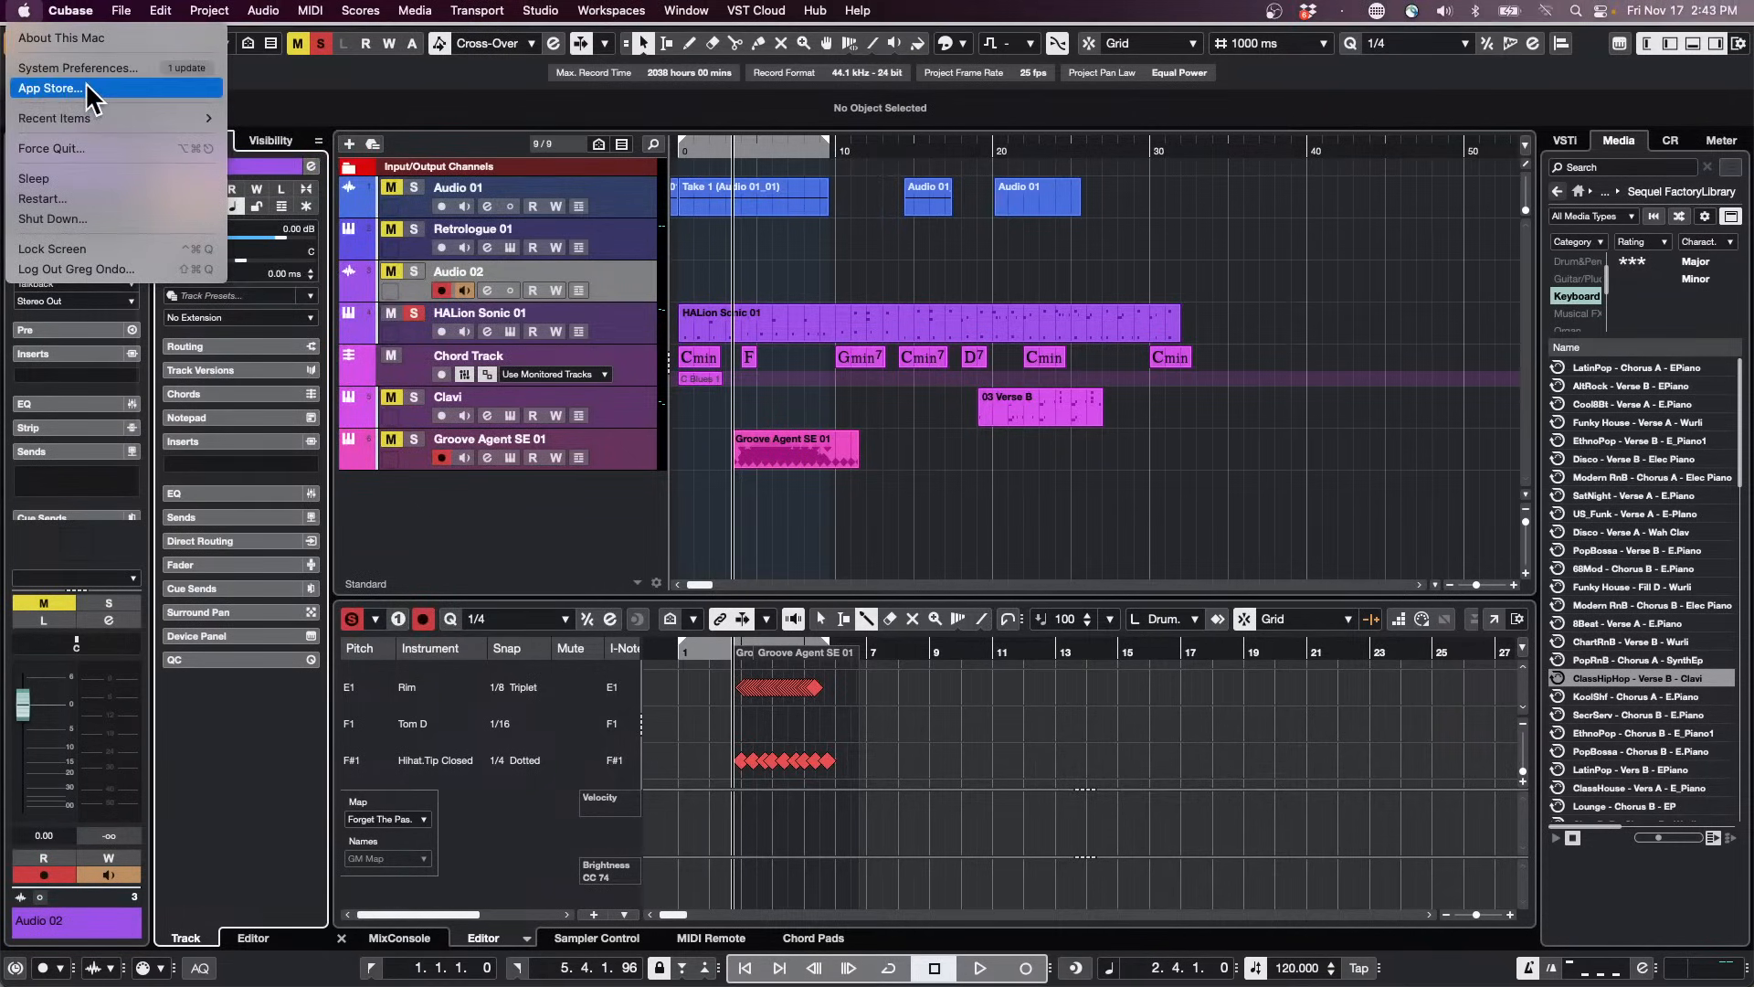
pyautogui.click(91, 68)
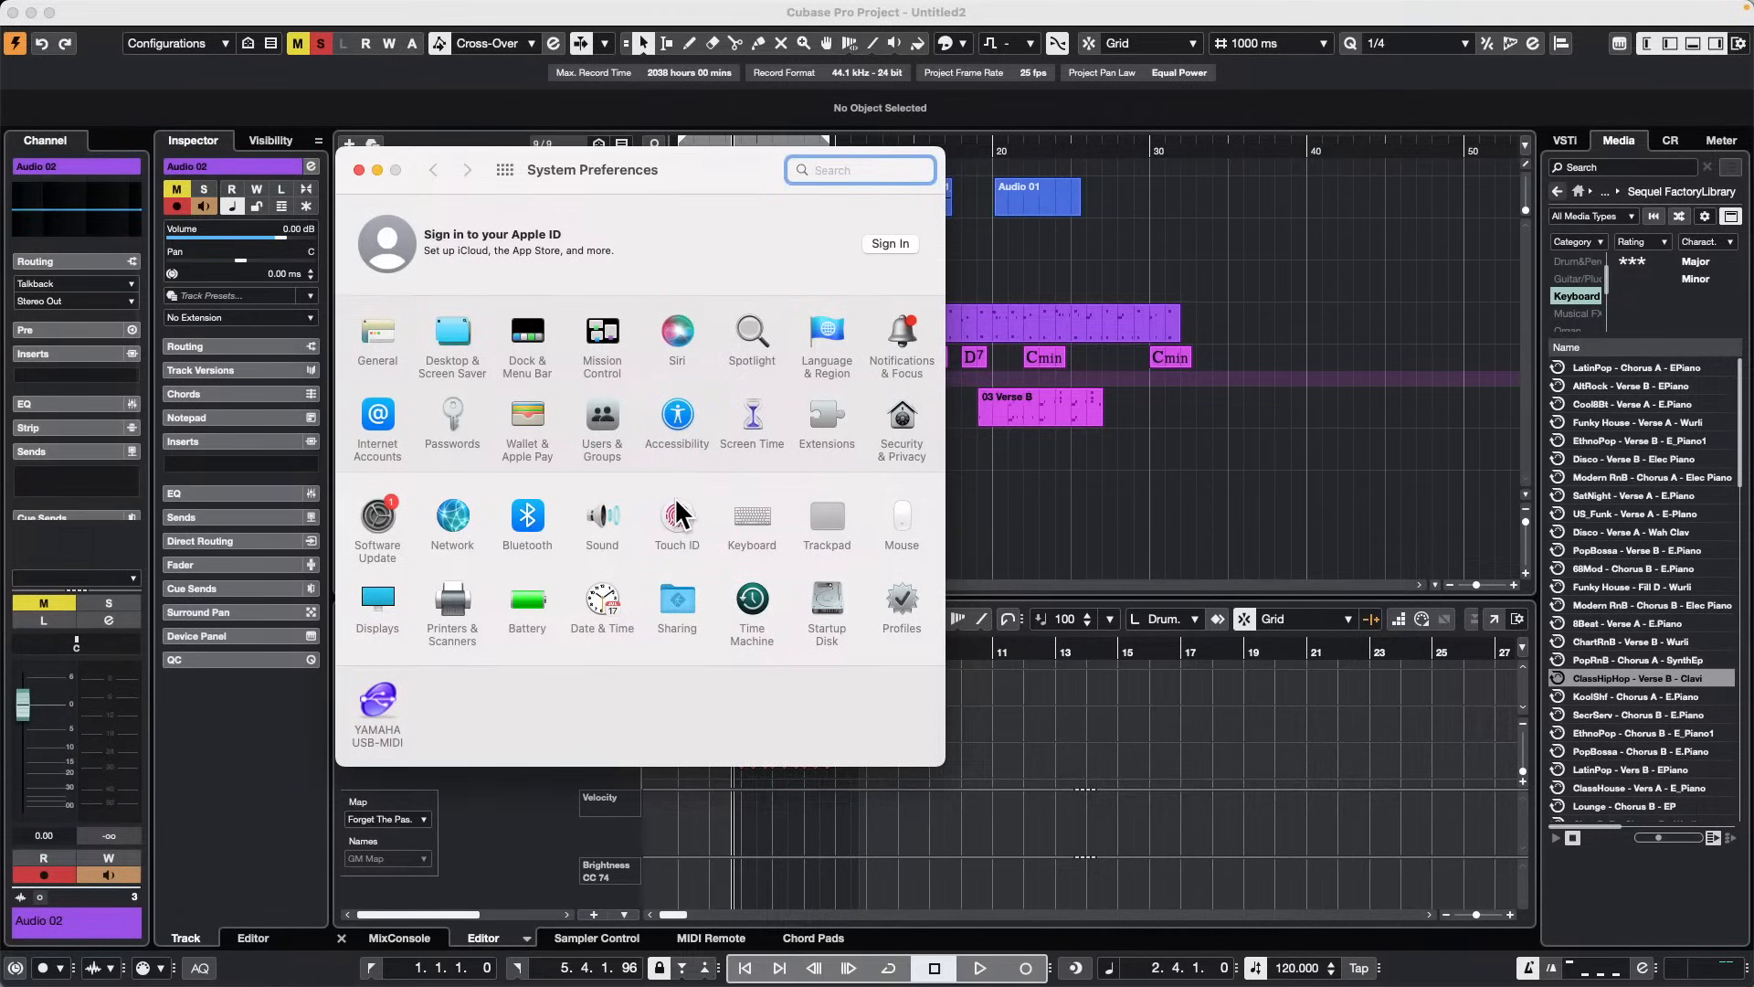
pyautogui.click(358, 168)
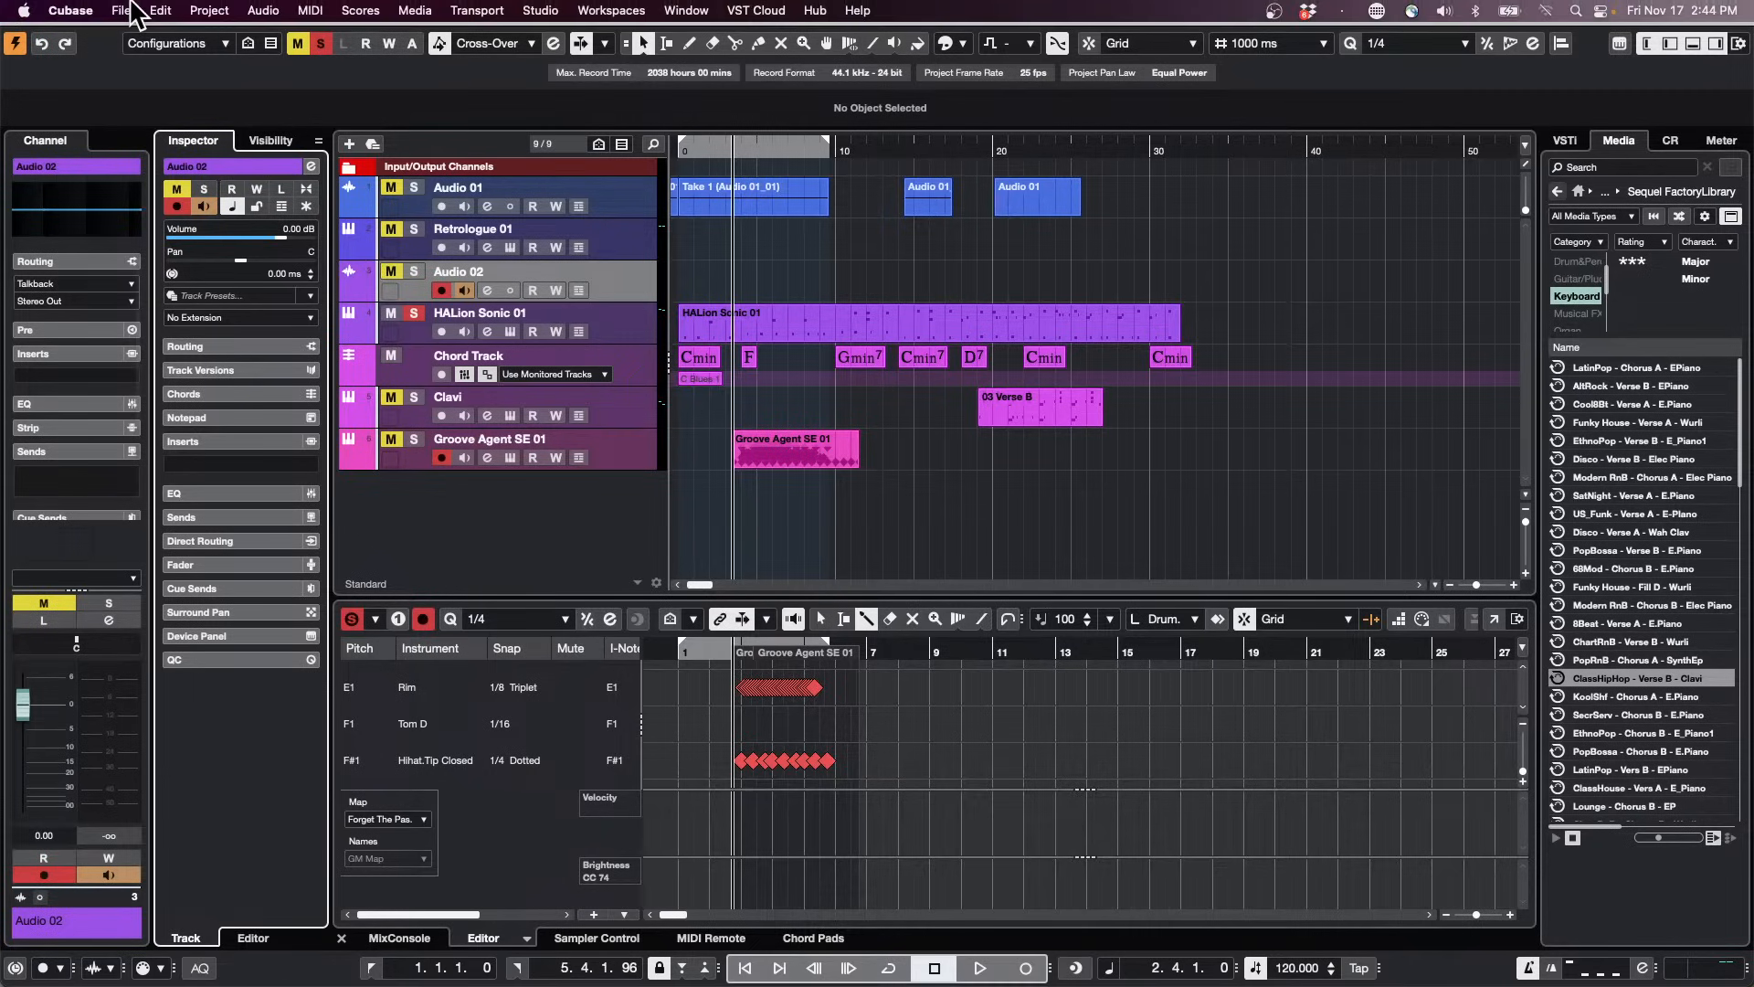
# Step: Review the General page of the Cubase preferences, including the auto save and startup options, and close the dialog
pyautogui.click(126, 11)
pyautogui.moveTo(65, 20)
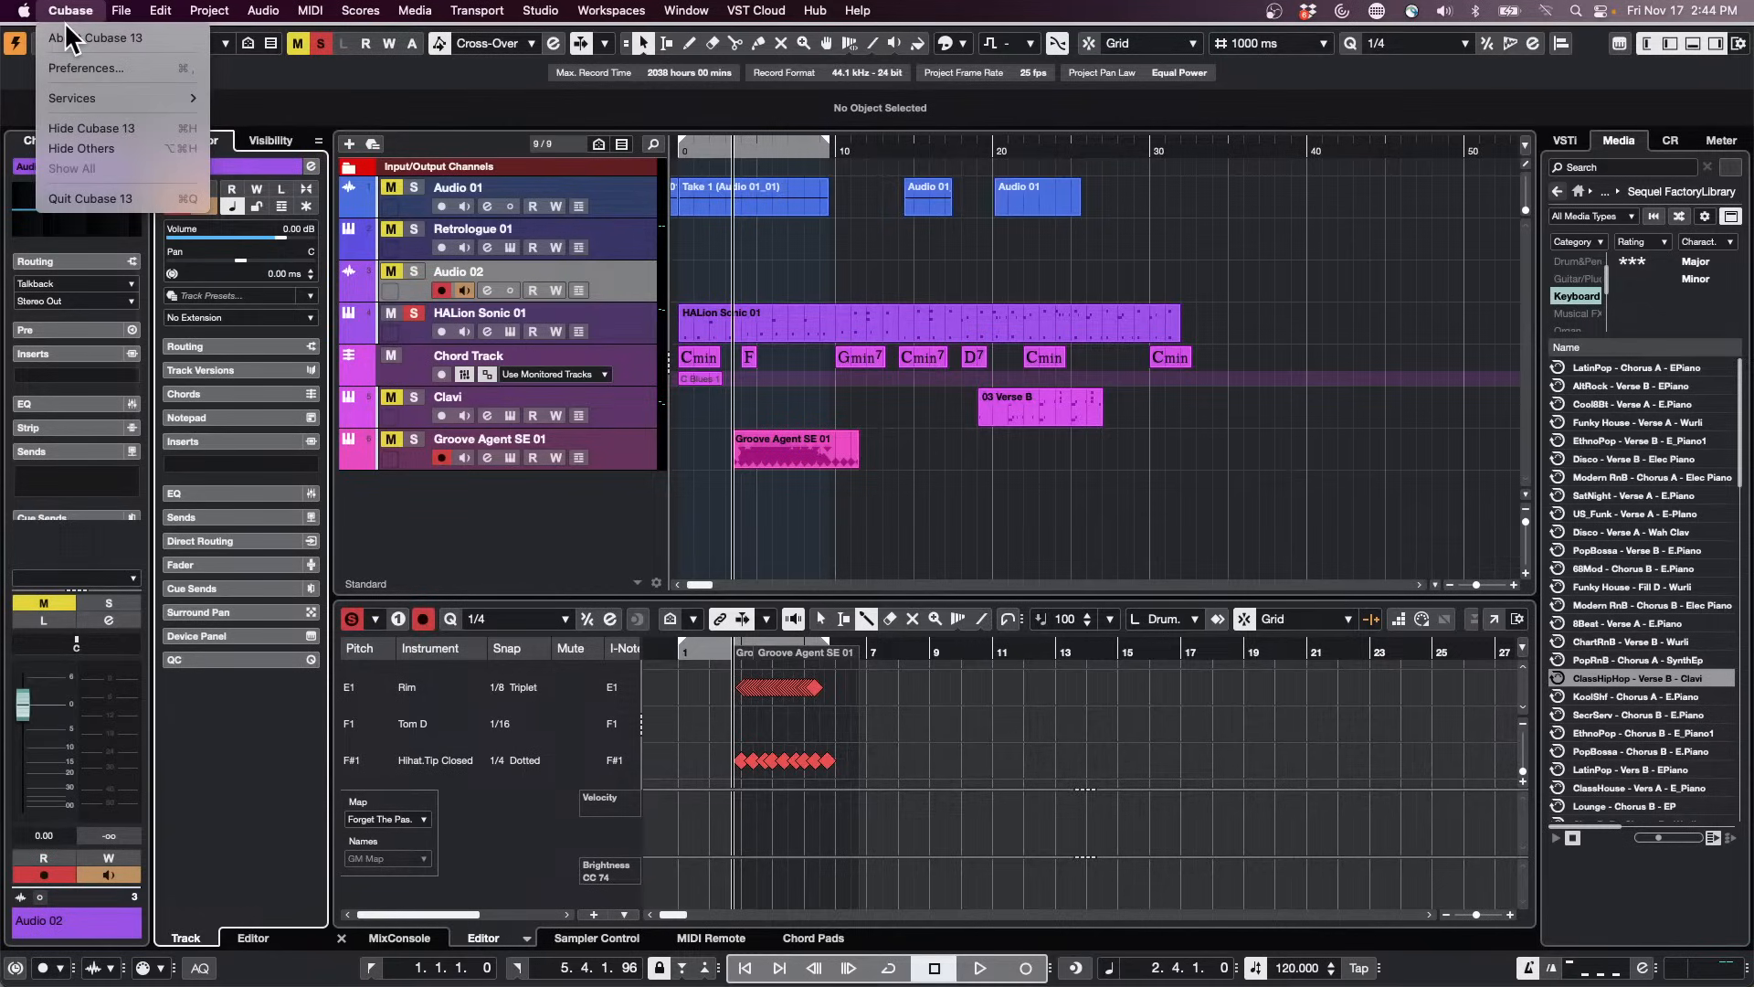
pyautogui.click(112, 66)
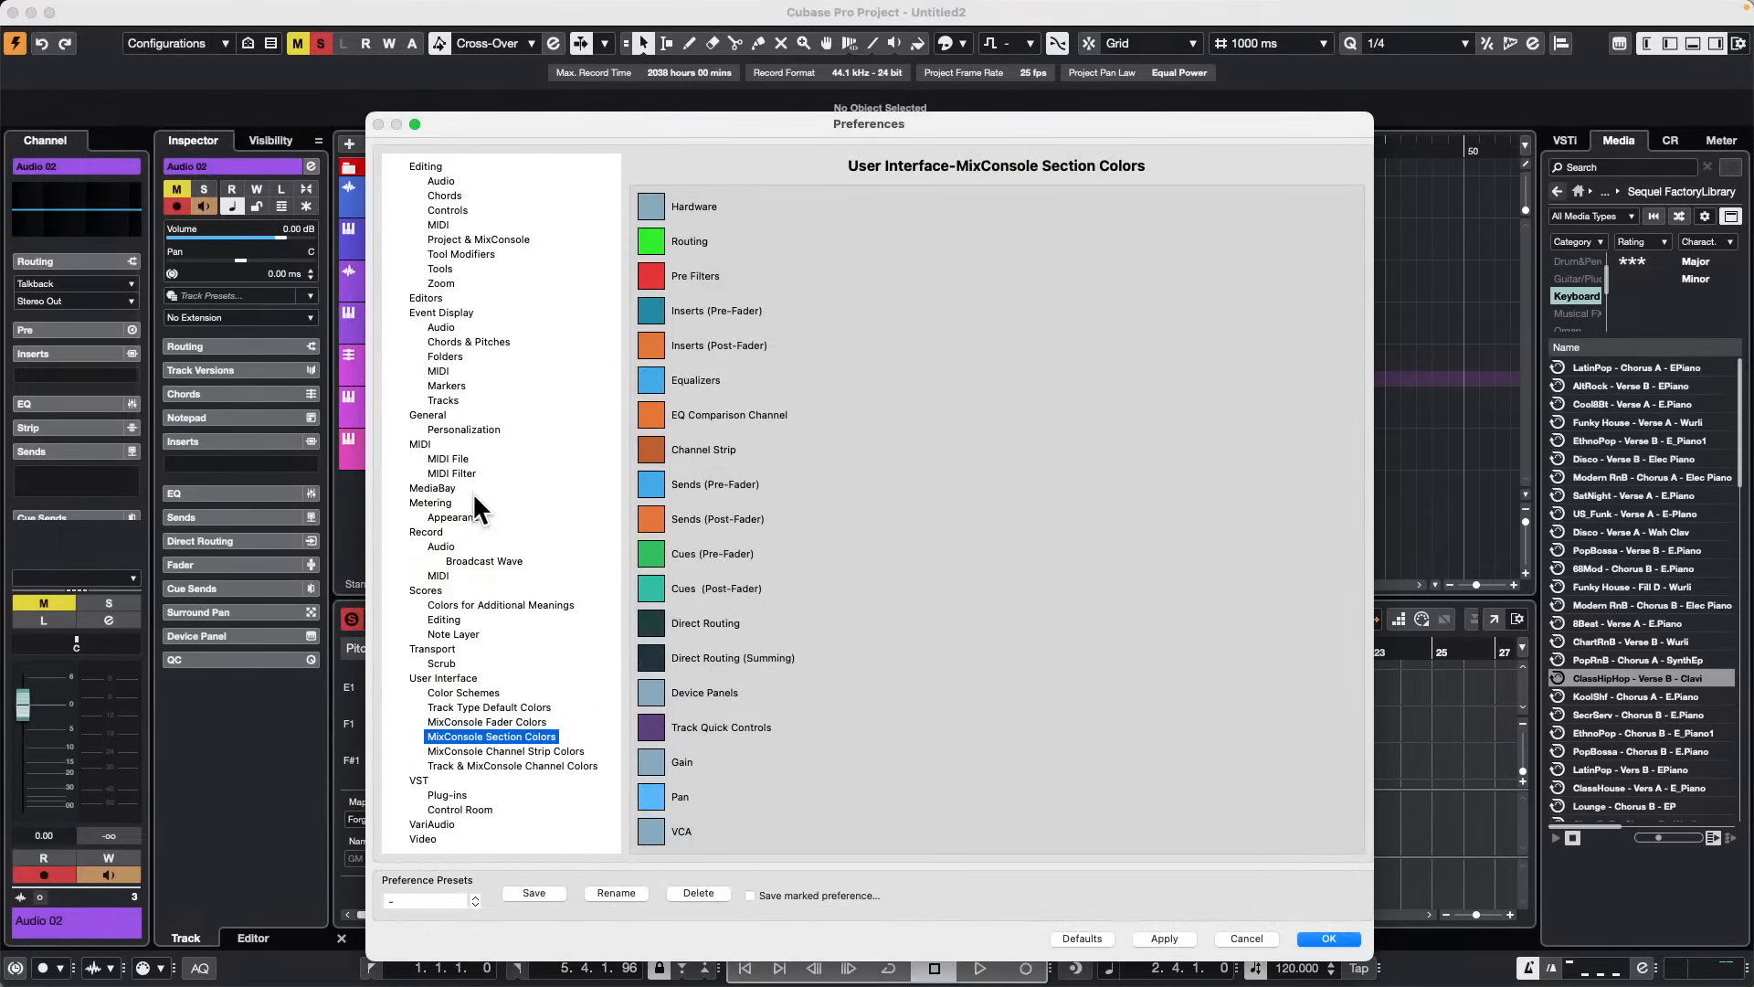
pyautogui.click(427, 417)
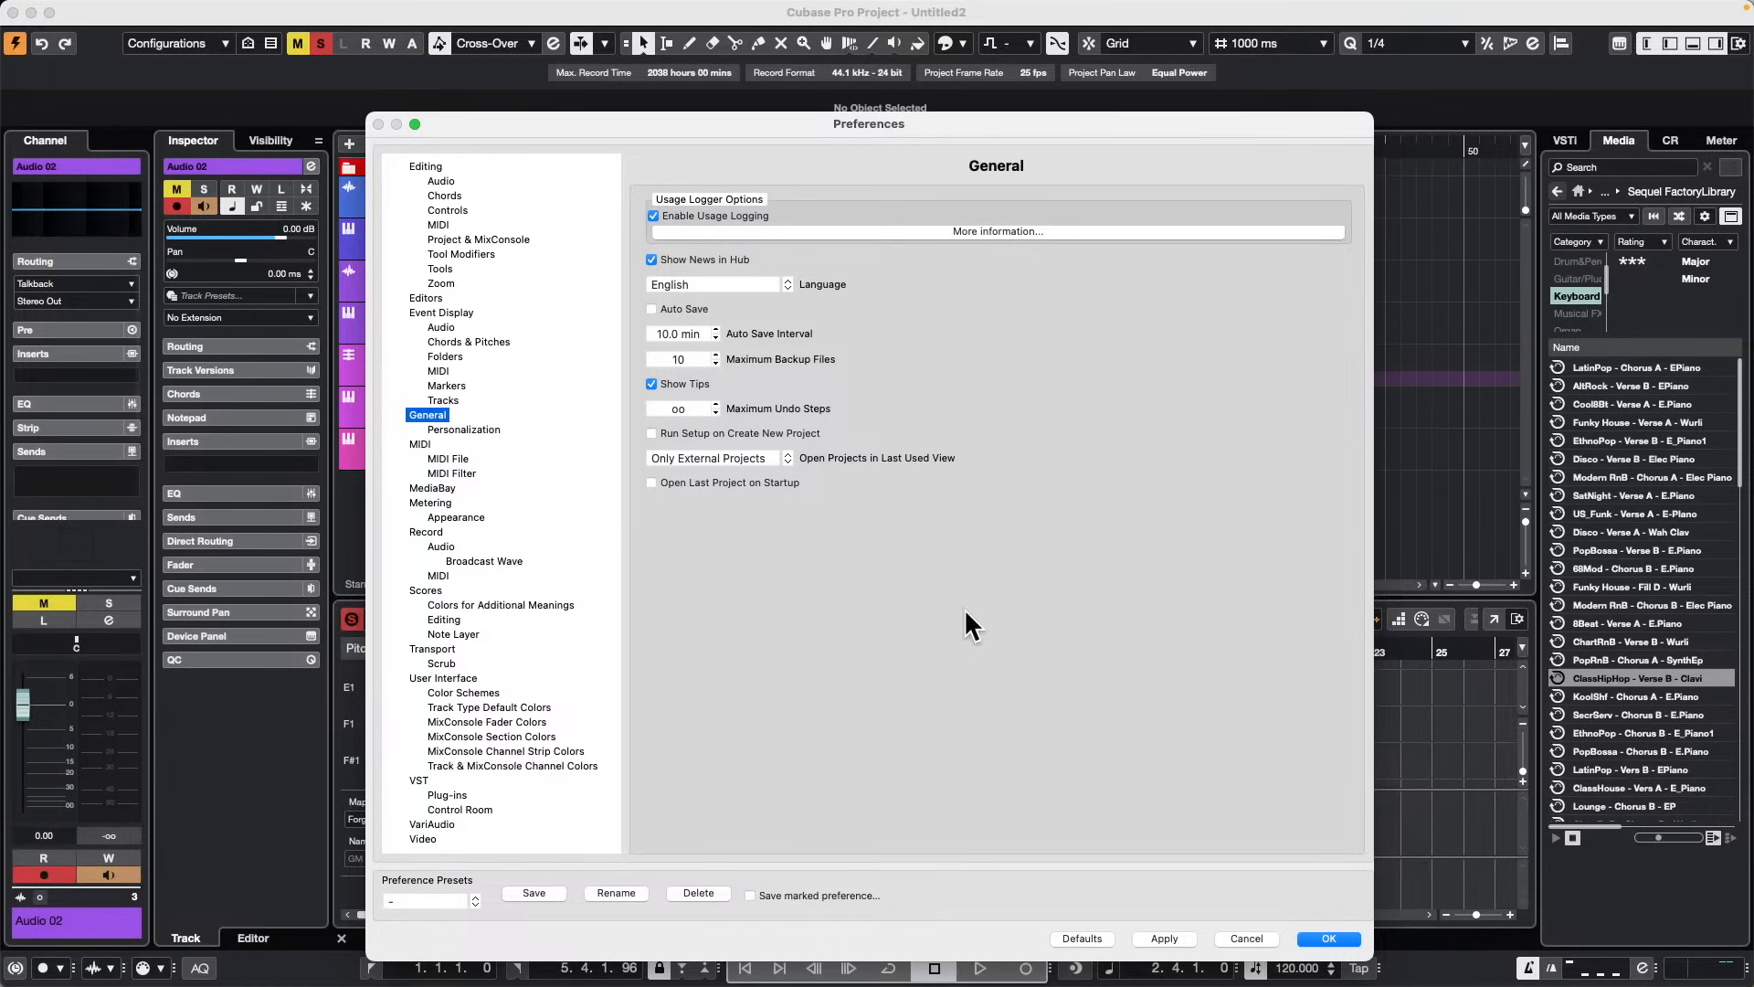
pyautogui.click(1330, 940)
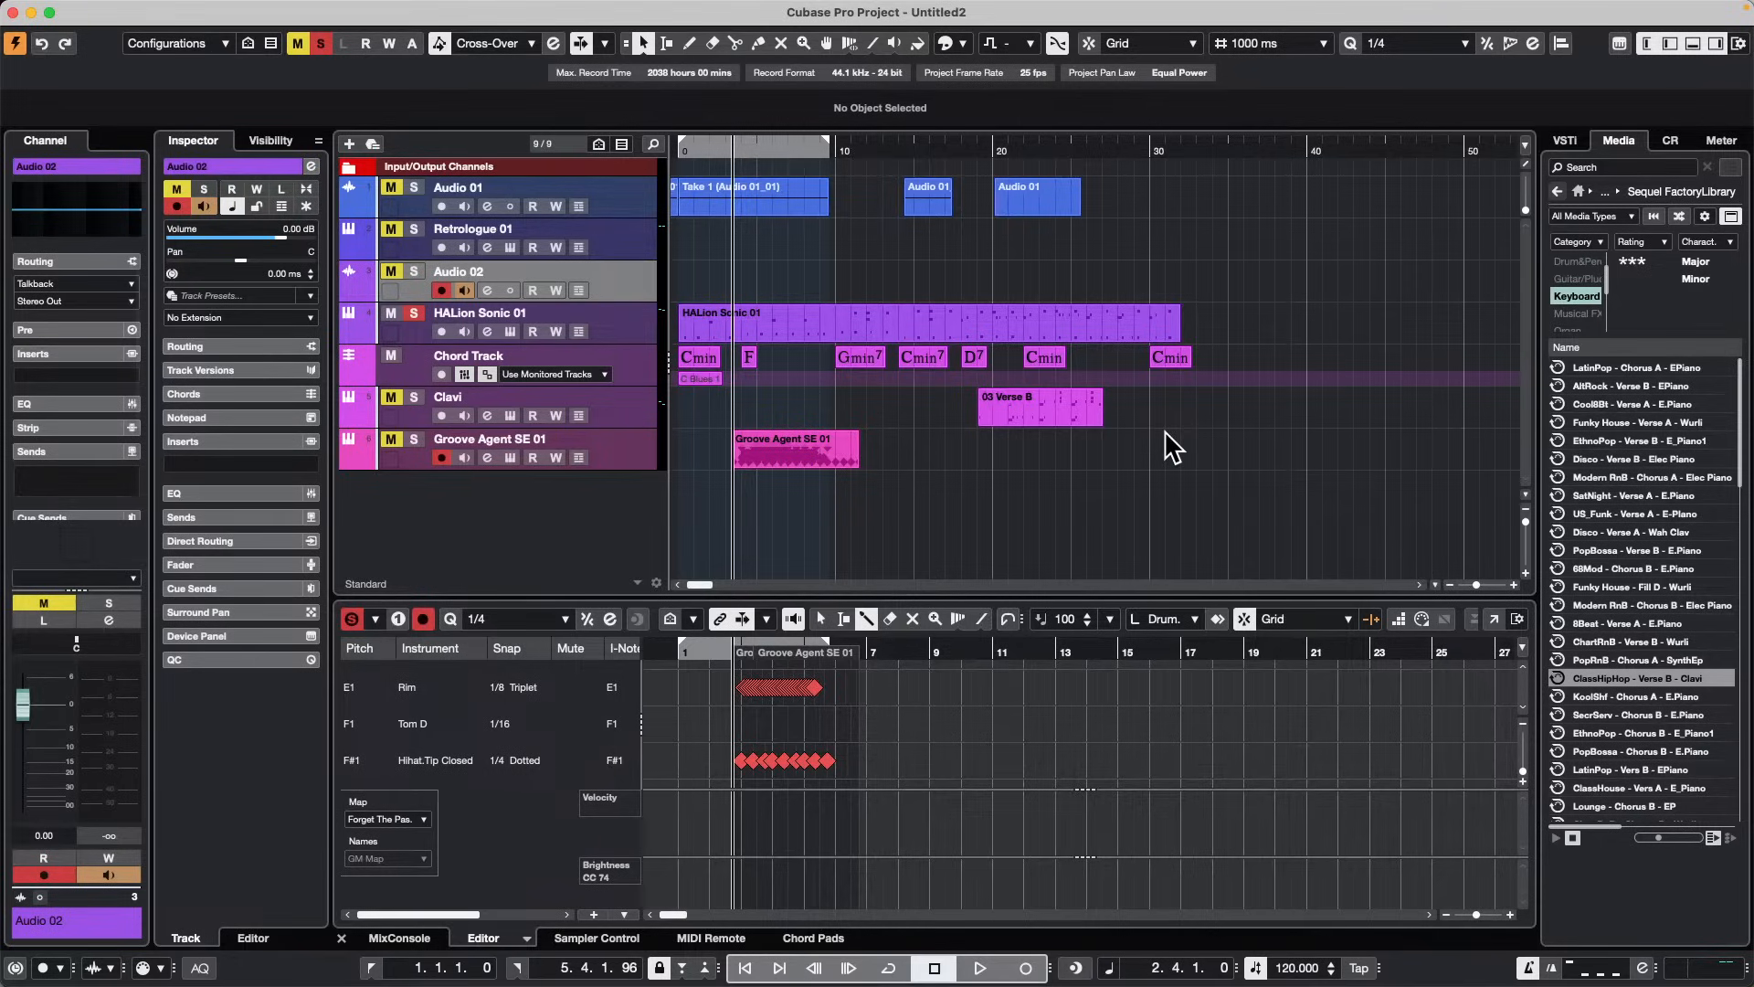
# Step: Find the Close All Plug-in Windows command in the Windows category of the key commands and close the dialog
pyautogui.click(162, 10)
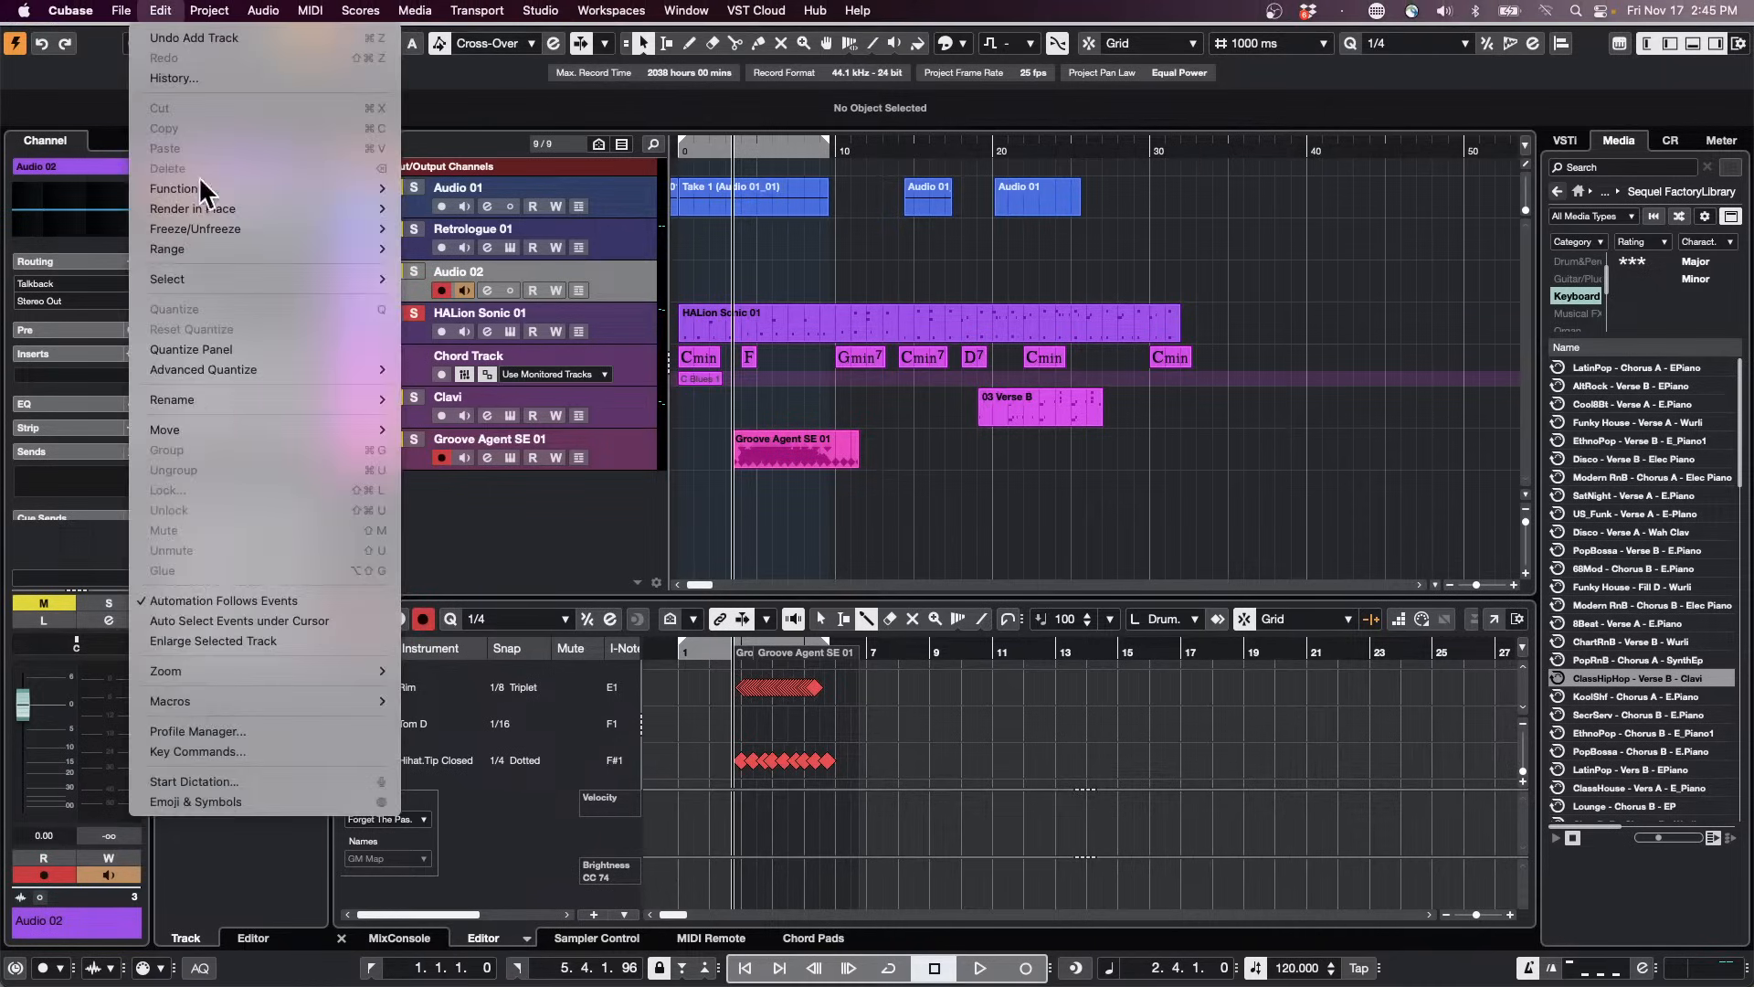
pyautogui.click(315, 752)
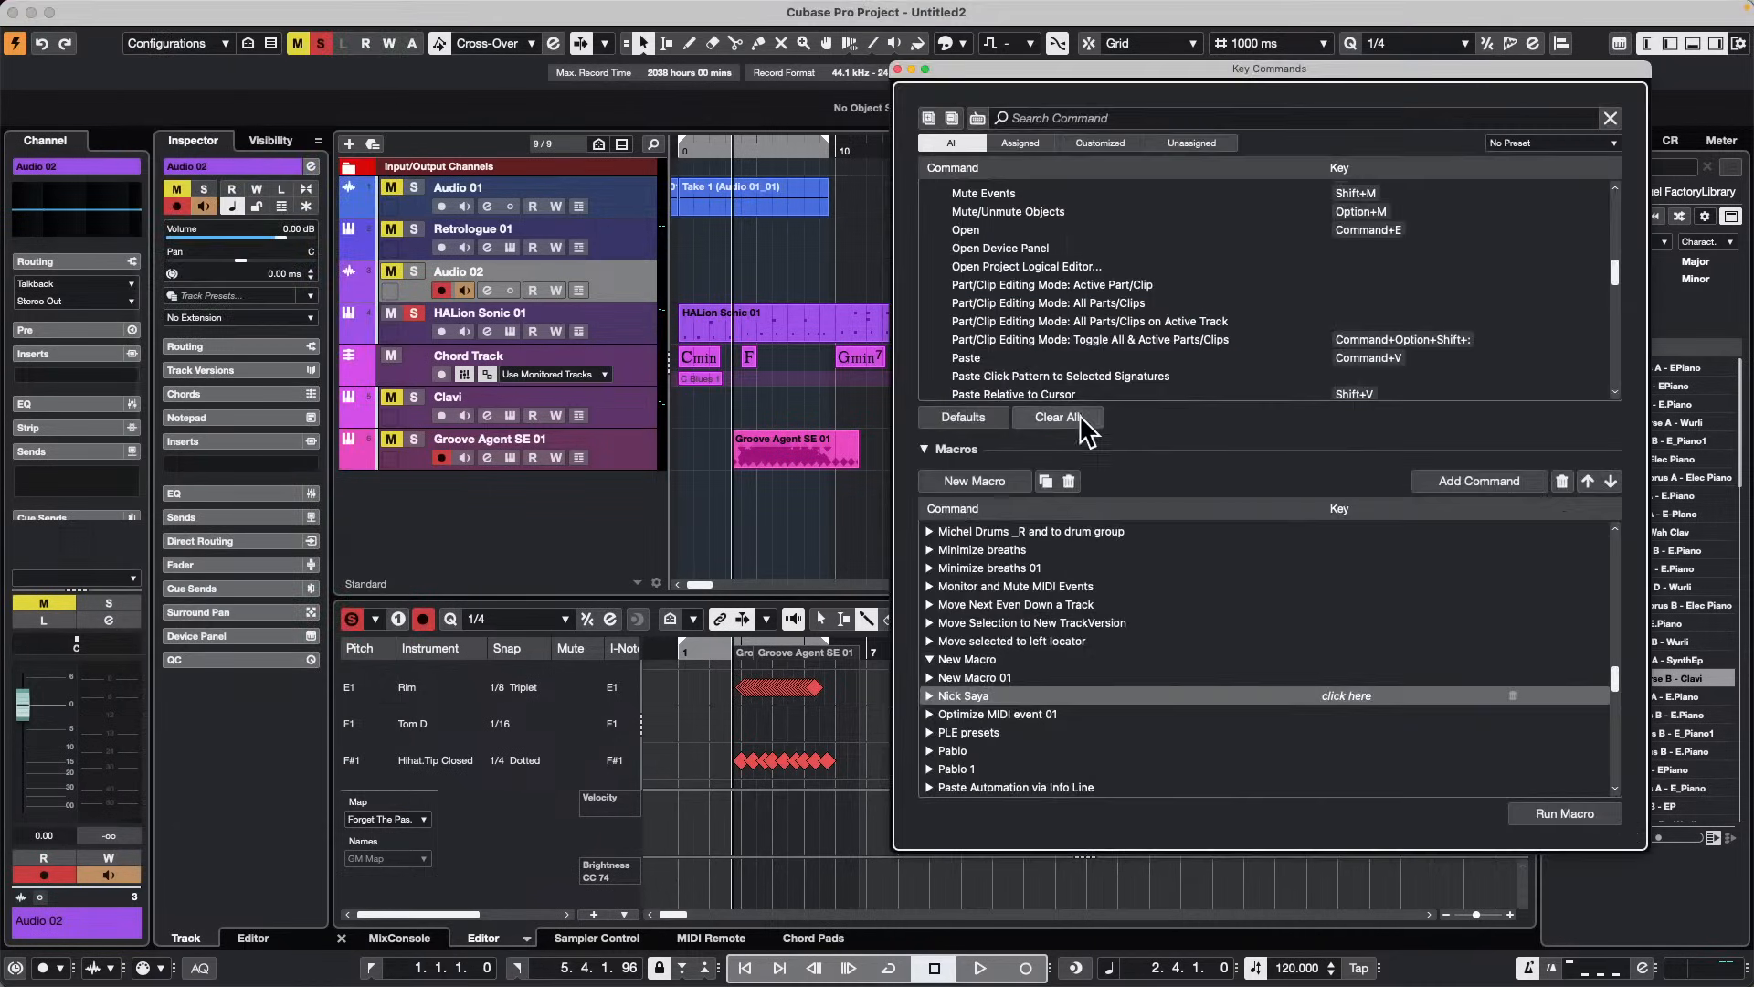
pyautogui.moveTo(992, 71); pyautogui.dragTo(608, 53)
pyautogui.scroll(10, 617, 293)
pyautogui.scroll(10, 614, 291)
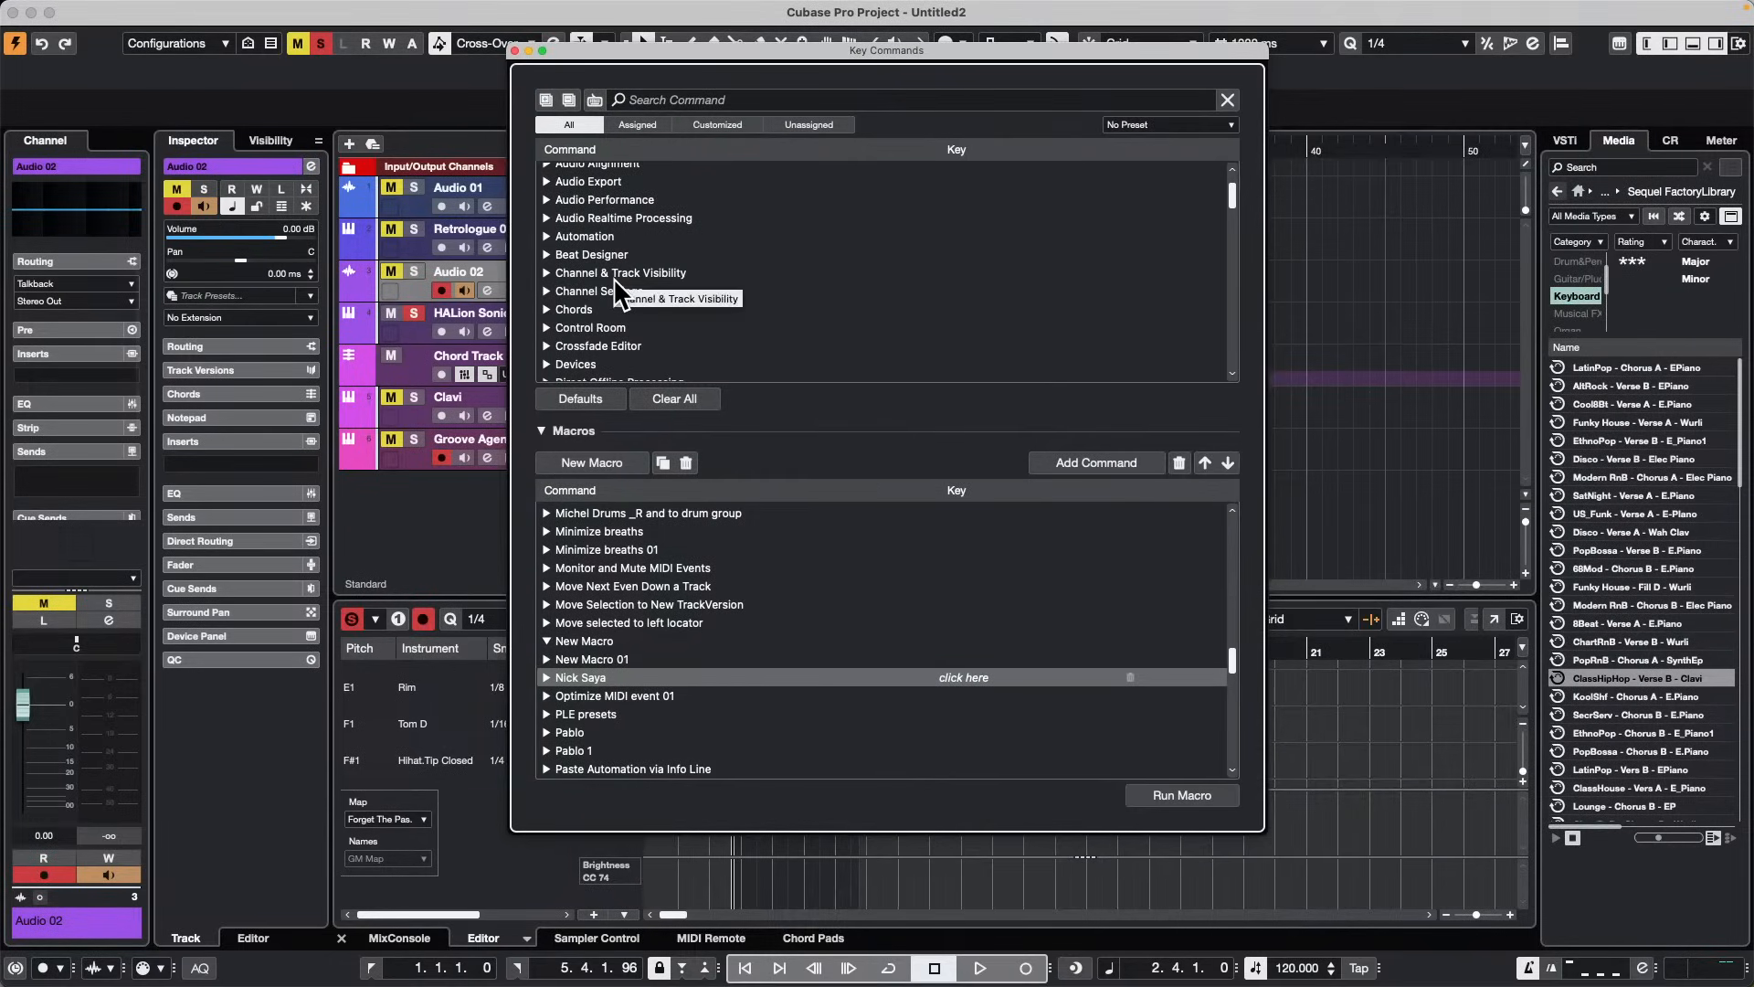
pyautogui.scroll(-1, 624, 315)
pyautogui.scroll(-15, 622, 304)
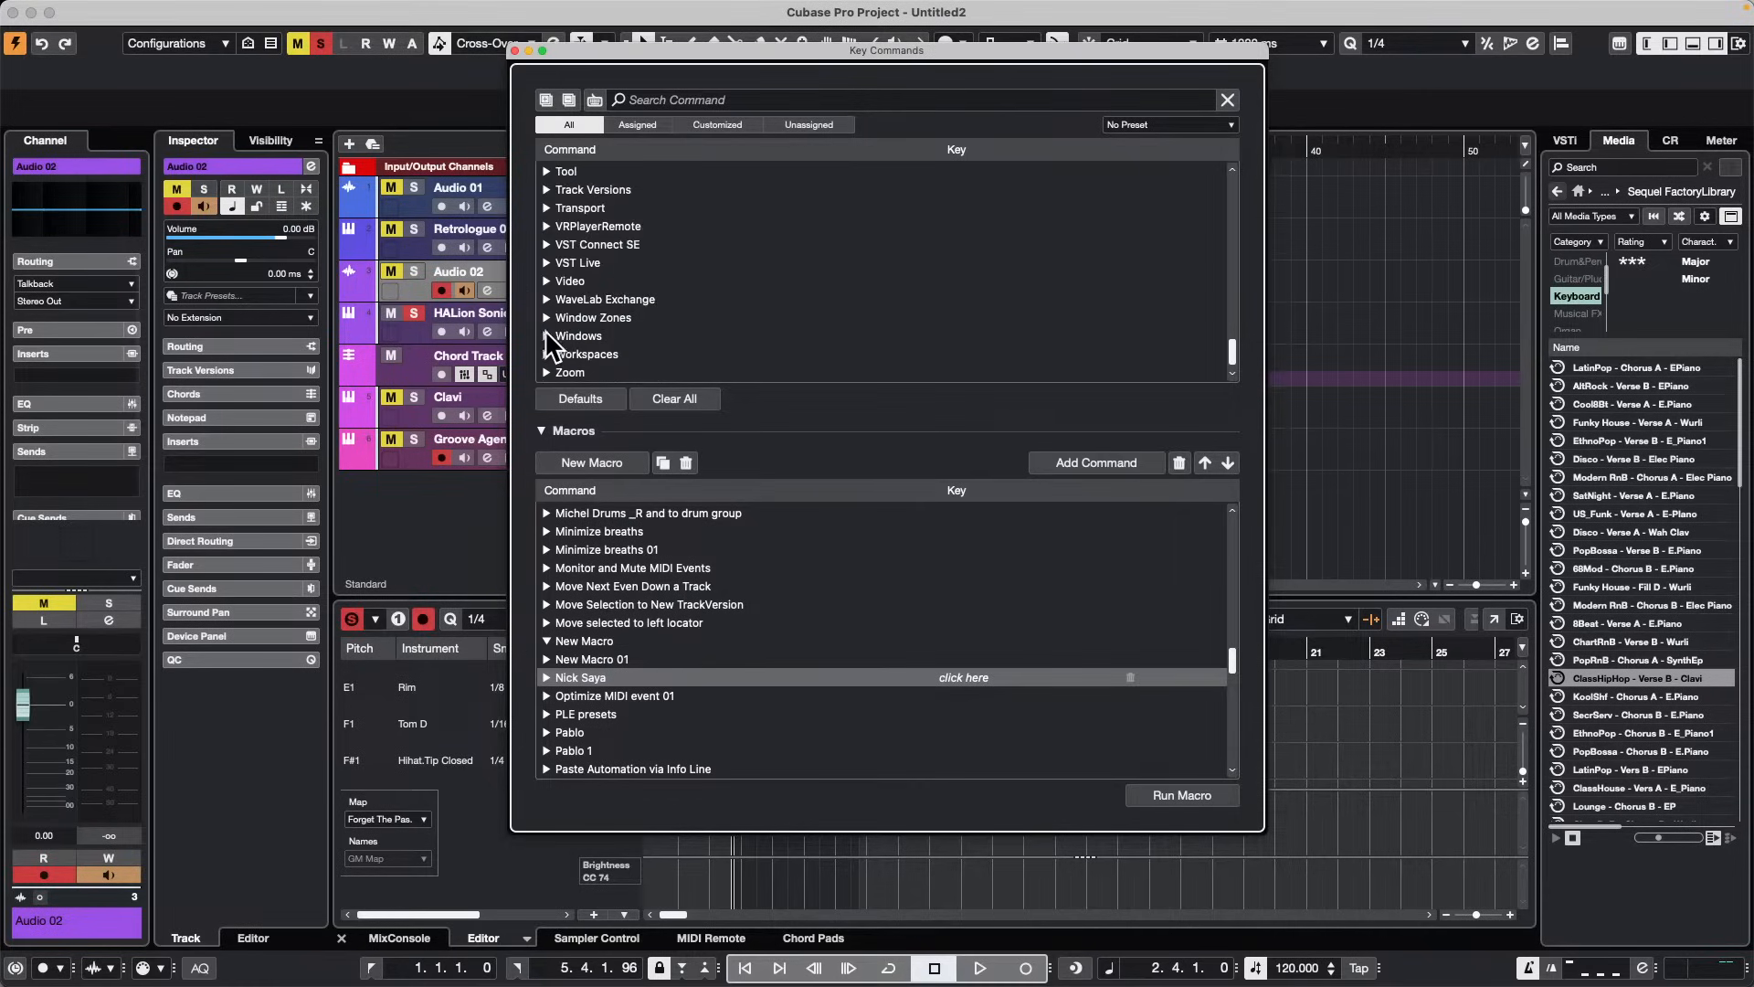
pyautogui.click(546, 335)
pyautogui.scroll(-2, 692, 314)
pyautogui.click(640, 286)
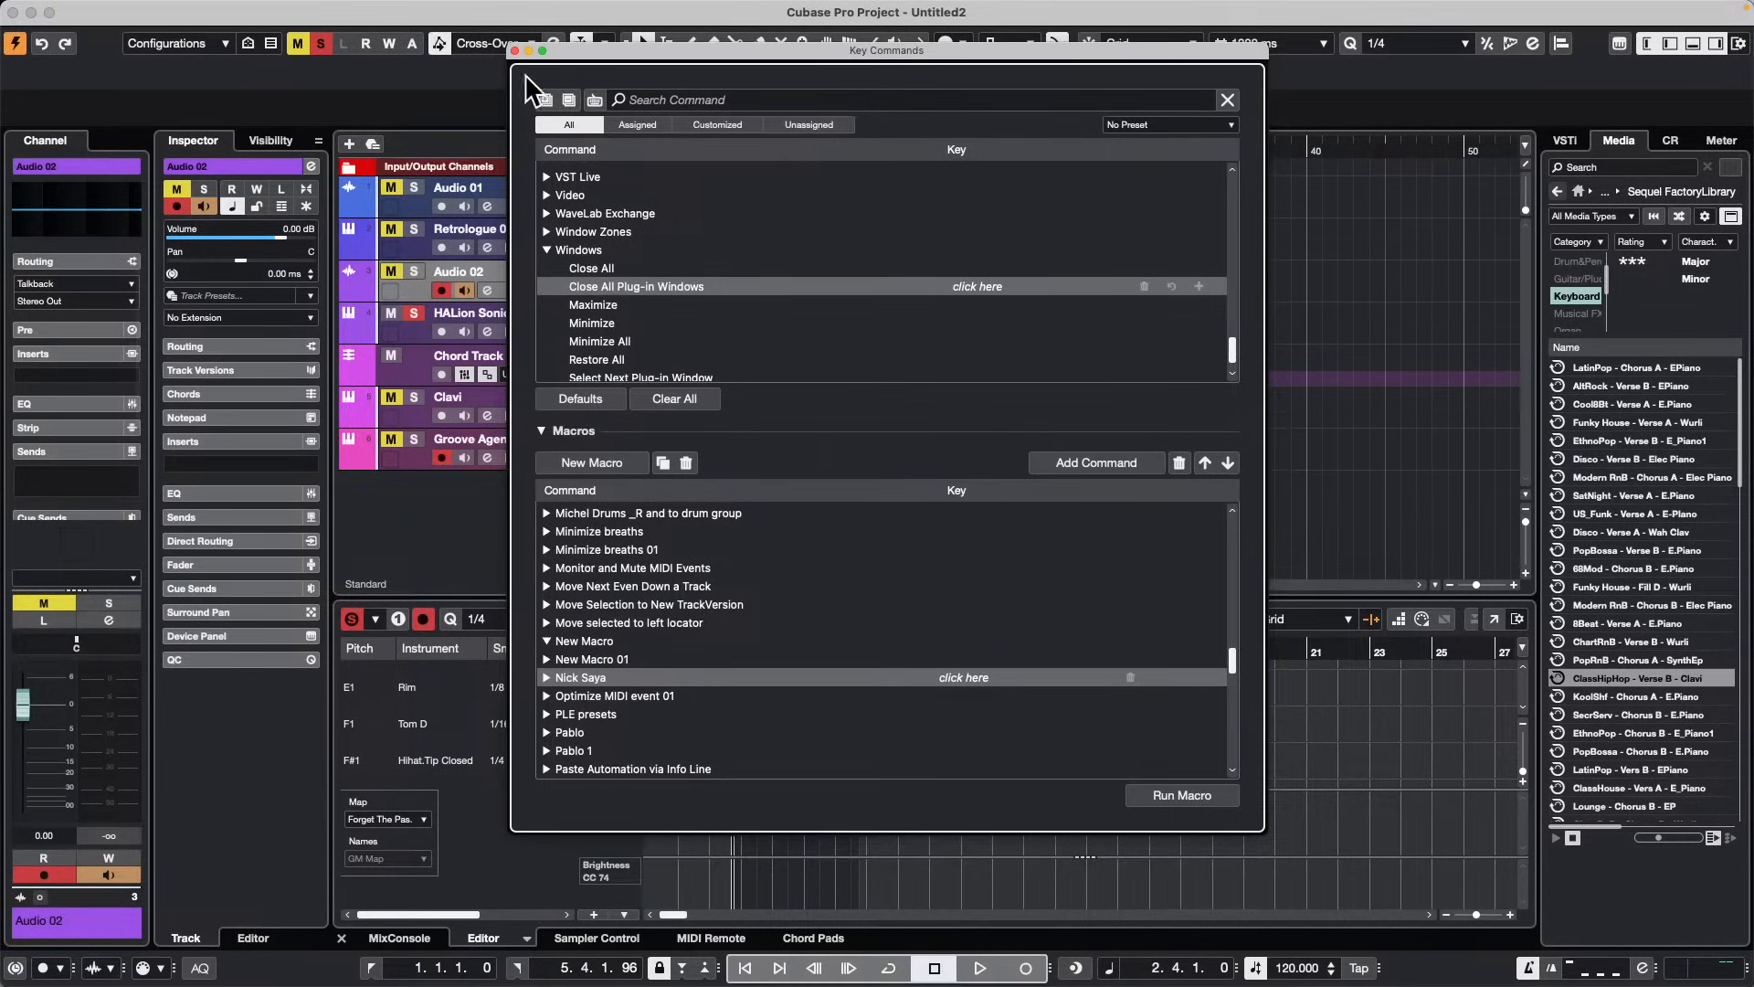
pyautogui.click(516, 49)
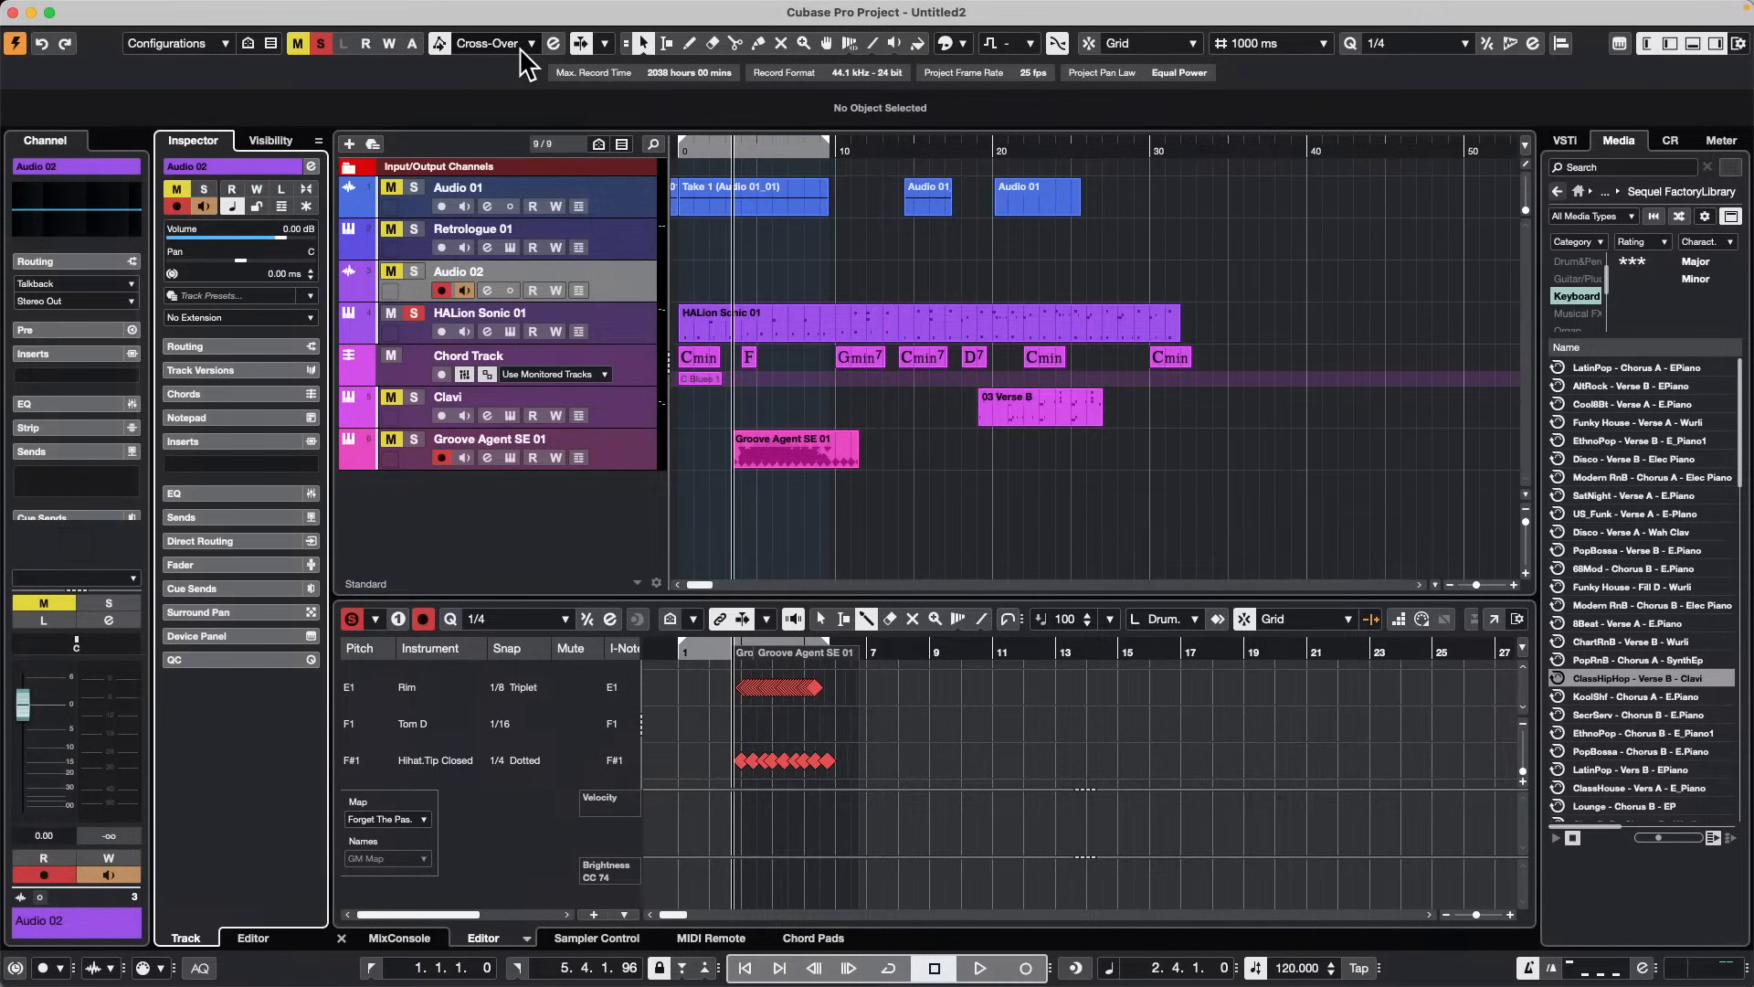
# Step: View the Control Room, check the Master and Loudness meters, and return to the Control Room
pyautogui.click(1661, 143)
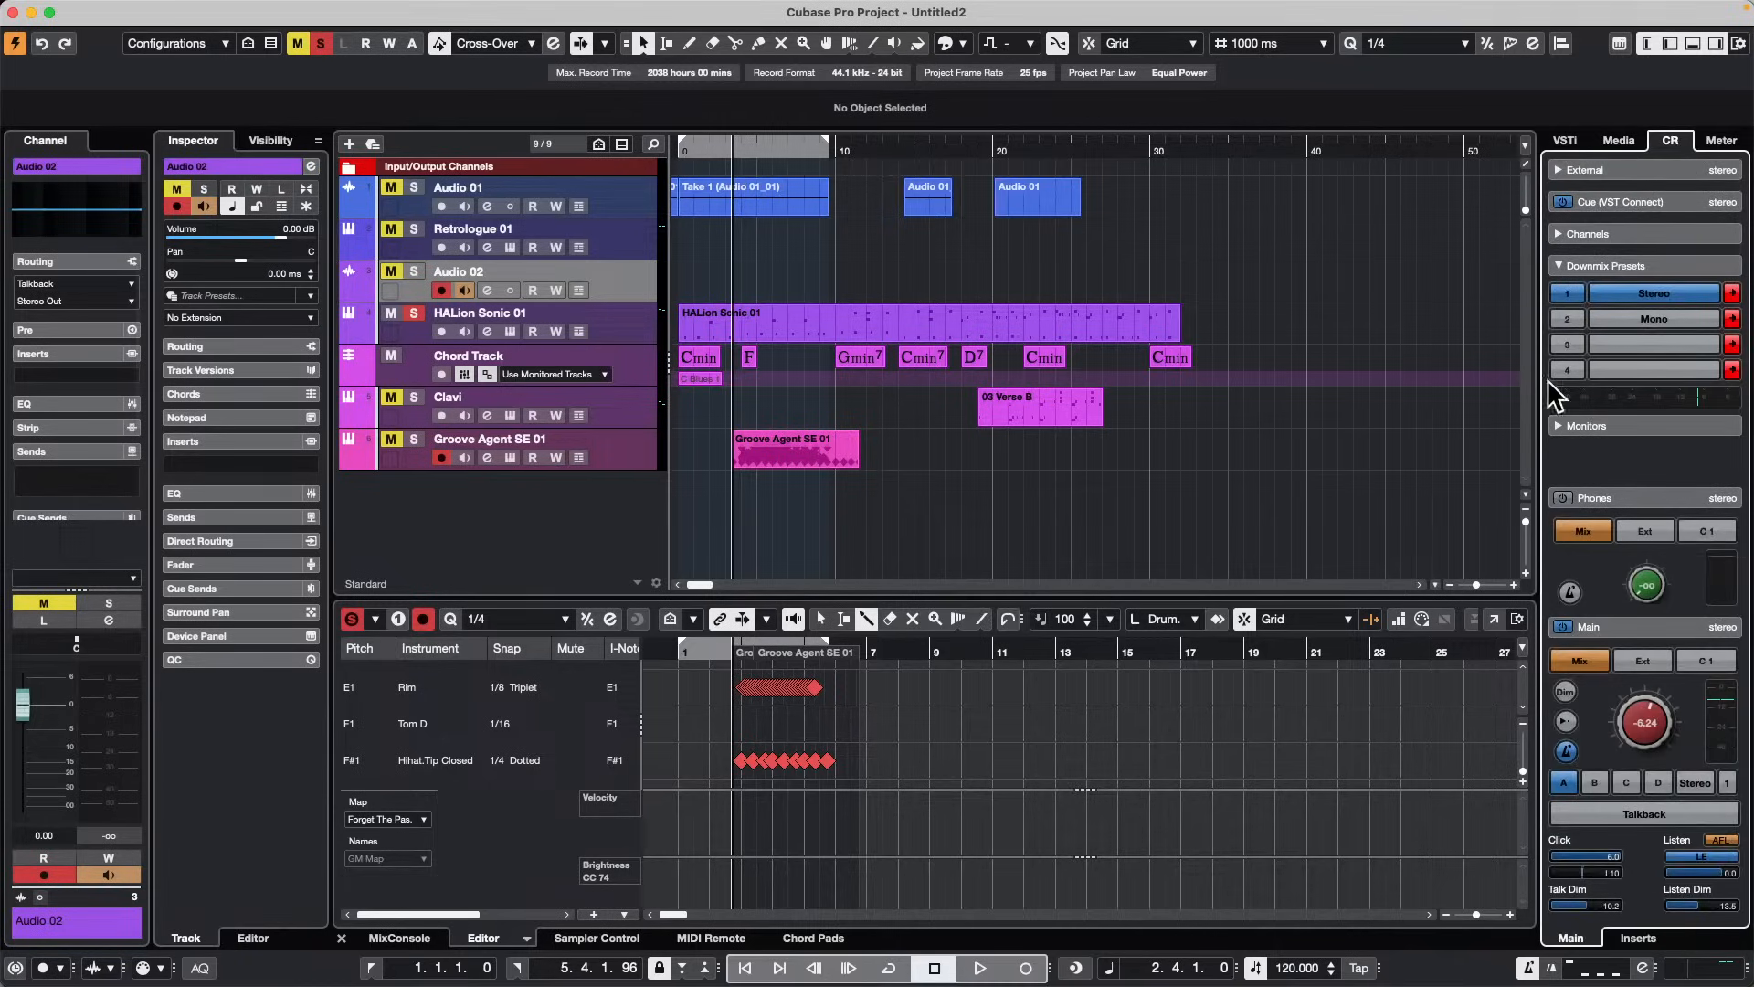
pyautogui.click(1722, 142)
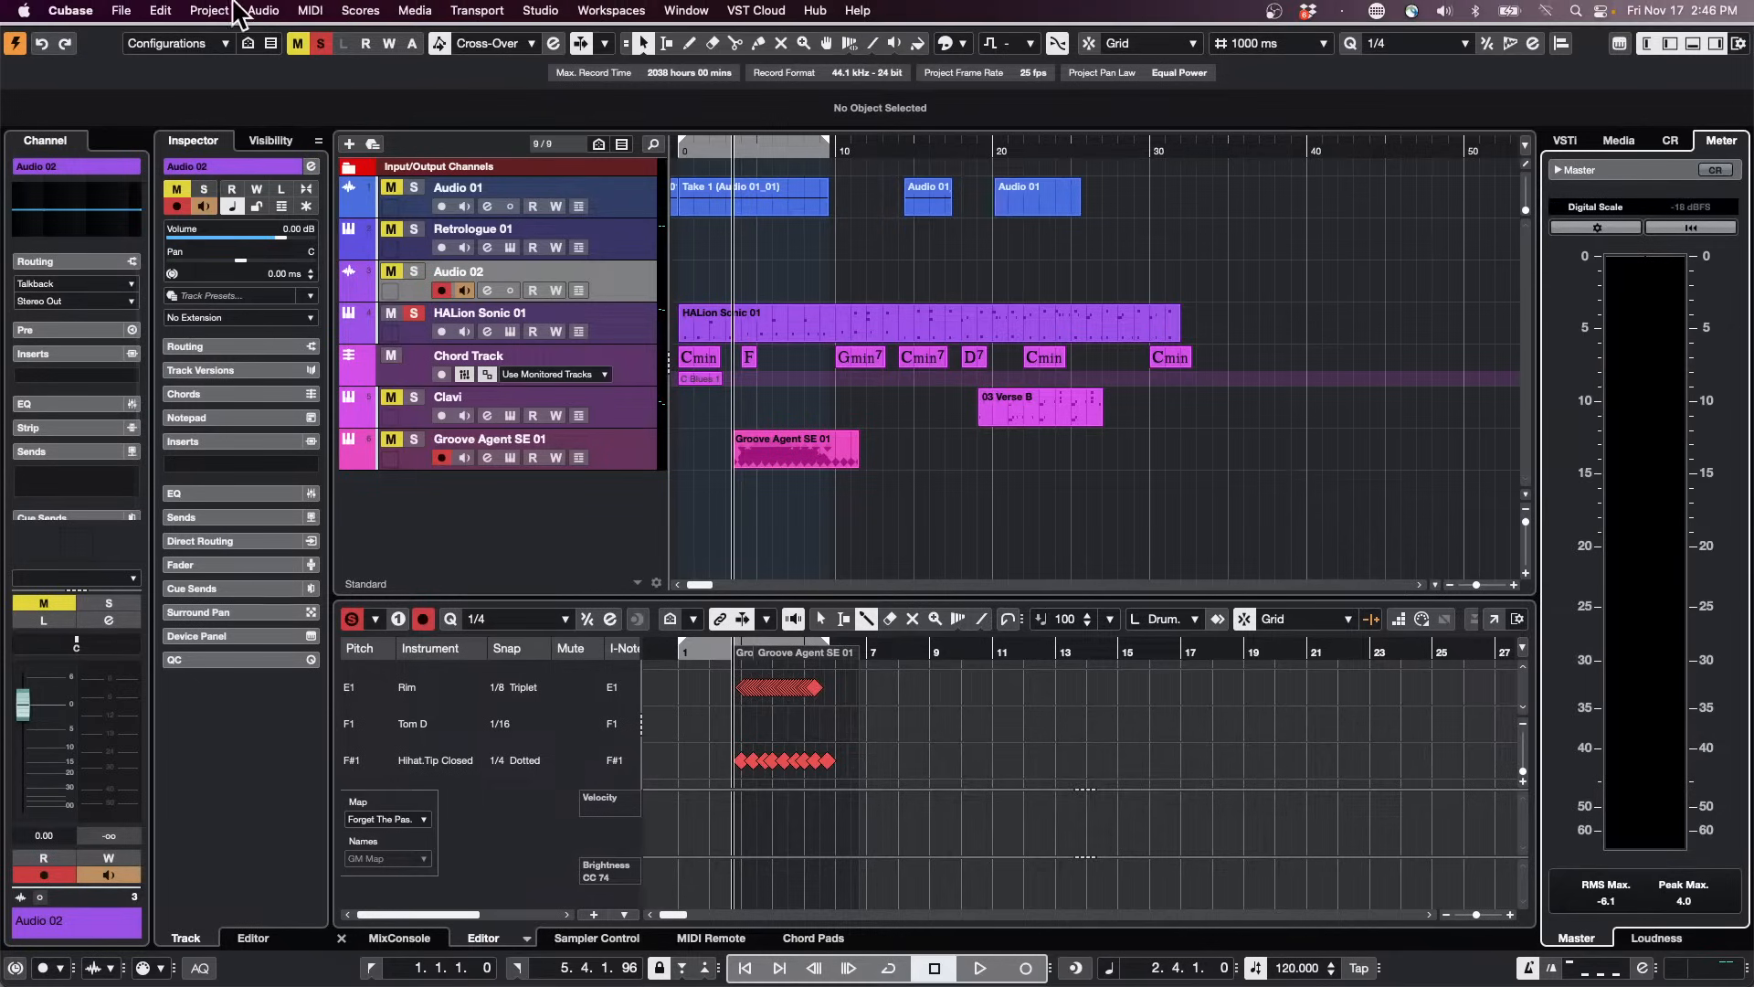
pyautogui.click(1656, 938)
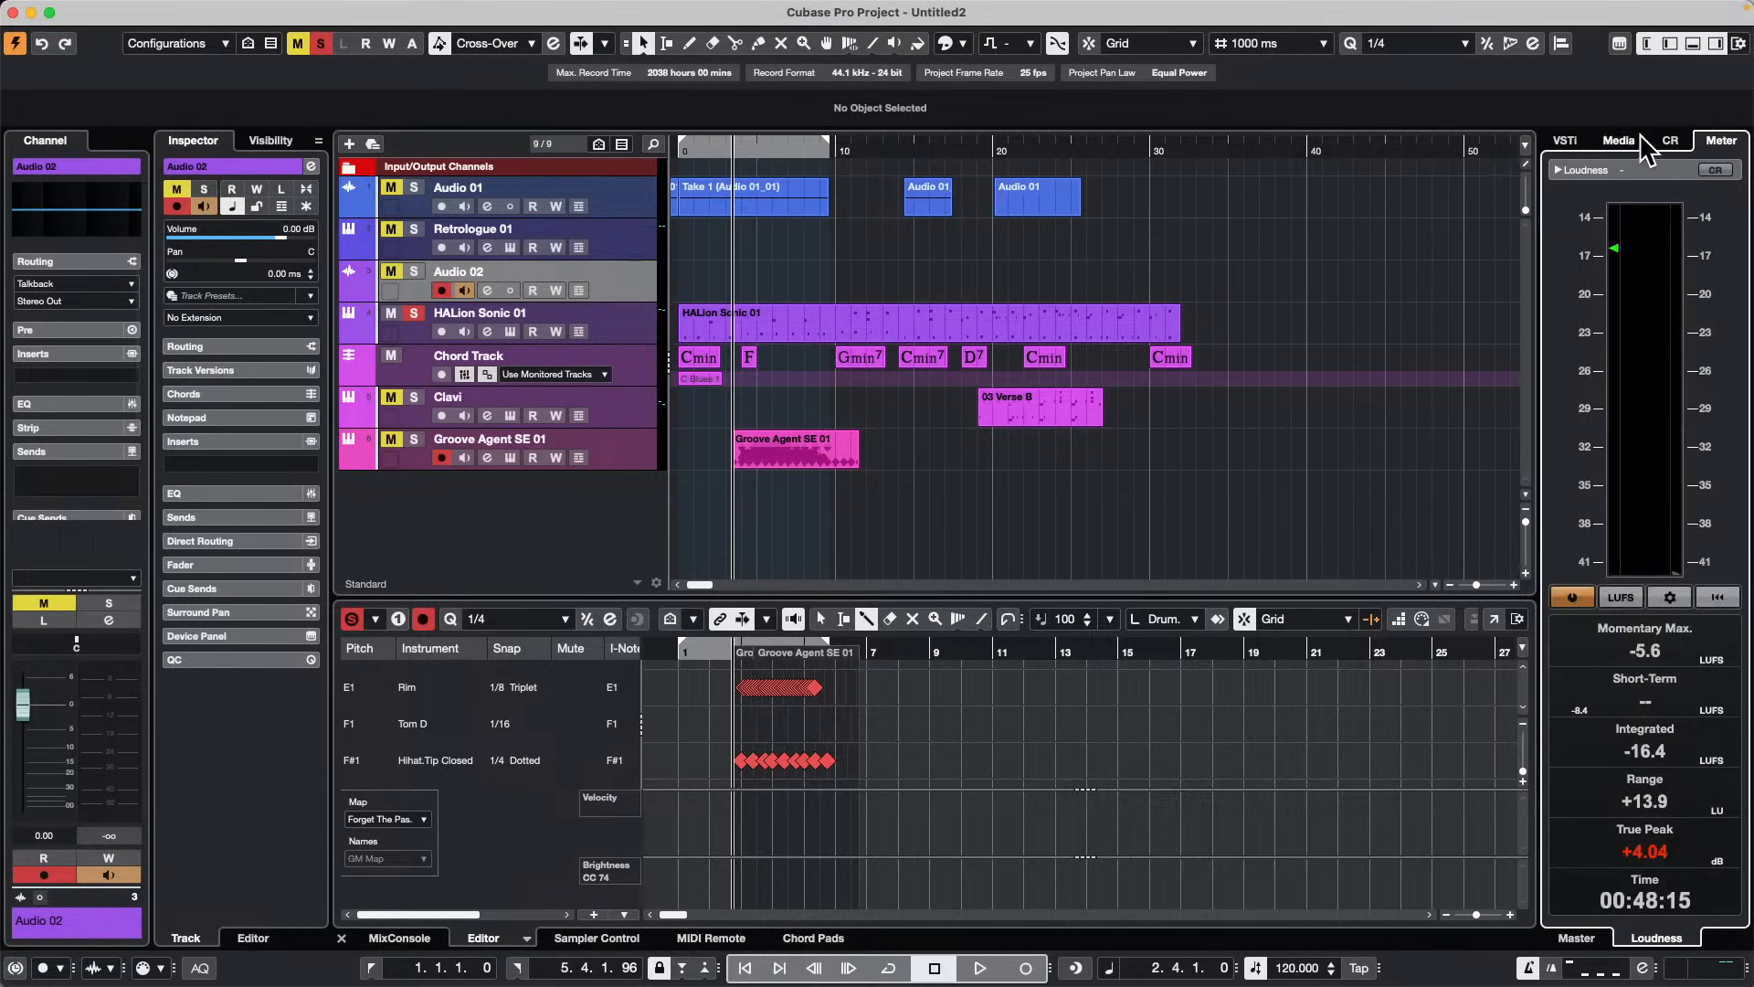
pyautogui.click(1671, 143)
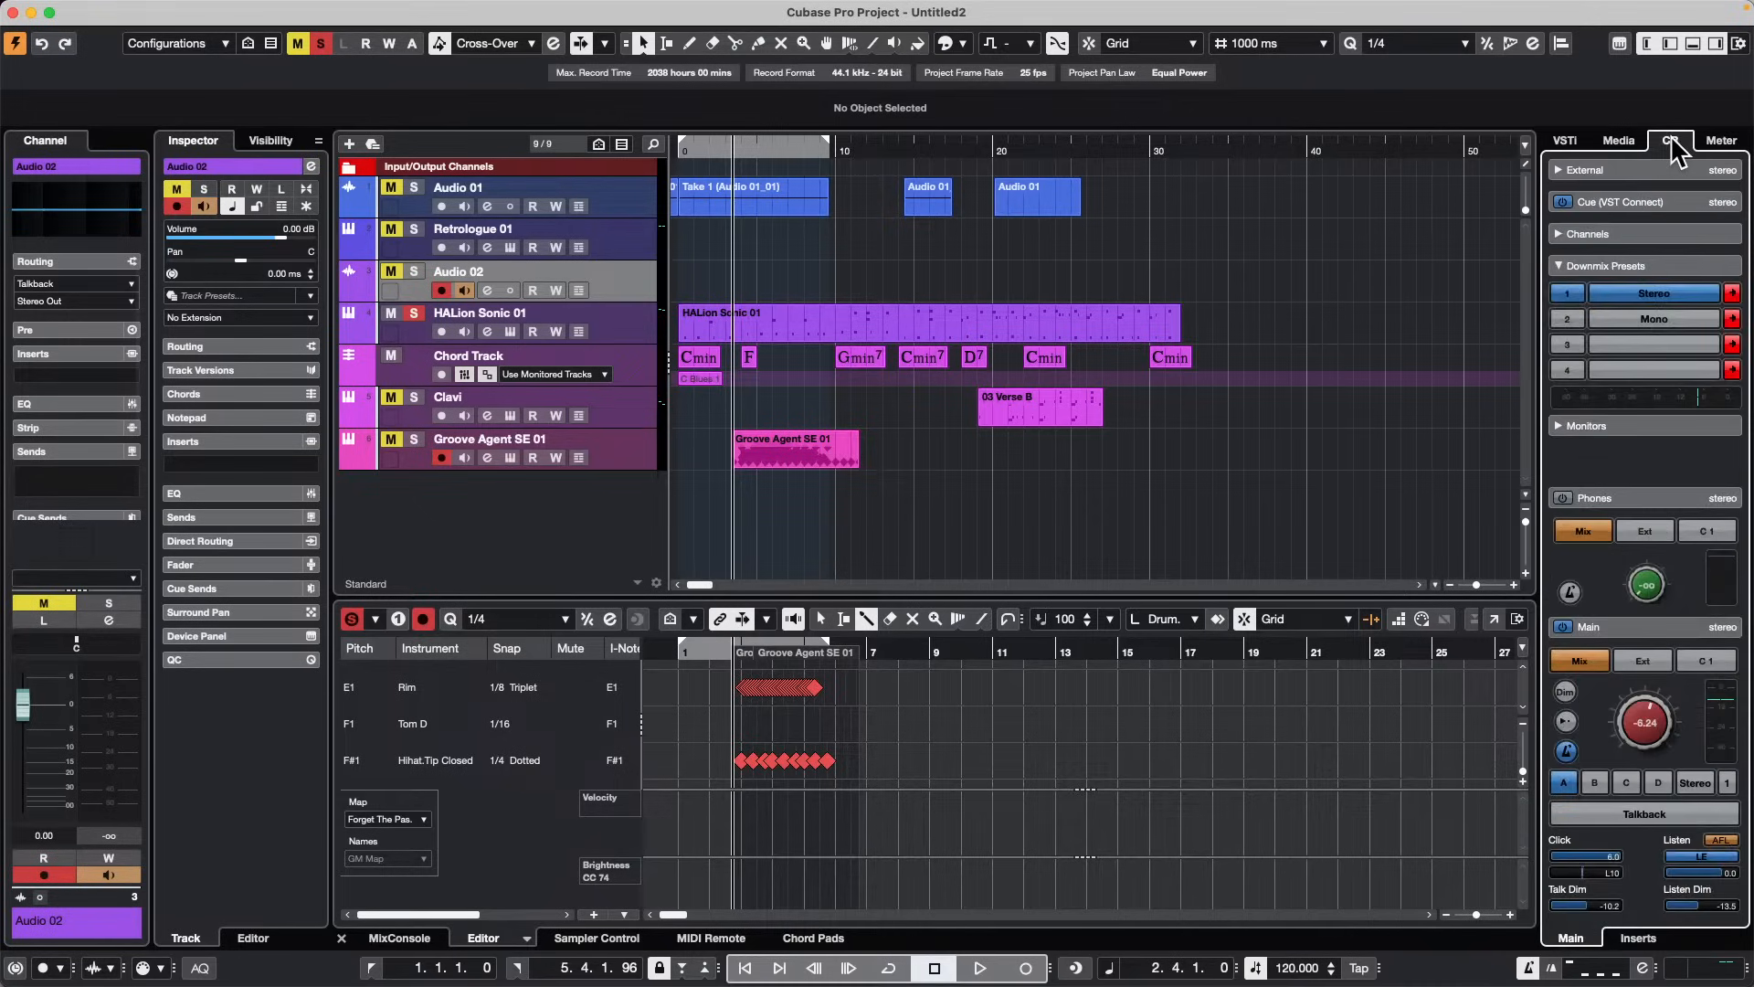
# Step: Open the Control Room insert SuperVision, remove its second Time module, and switch the remaining module to Spectrum Bar
pyautogui.click(1638, 938)
pyautogui.click(1648, 836)
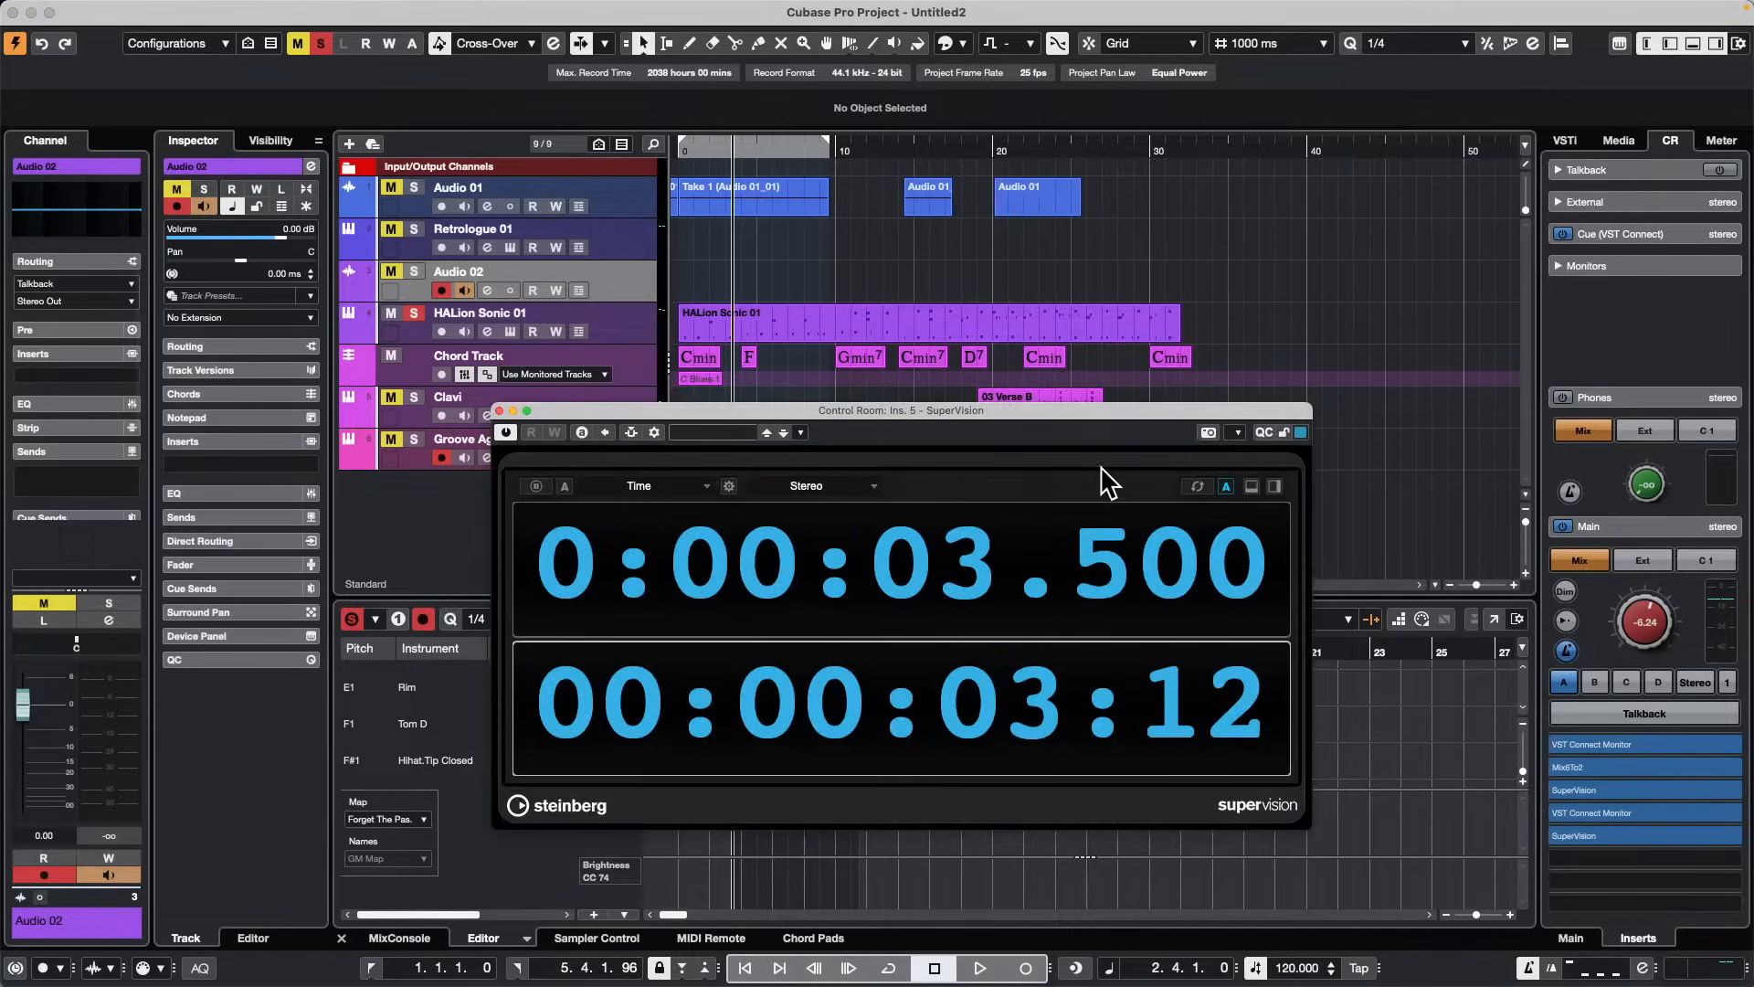
pyautogui.click(1276, 656)
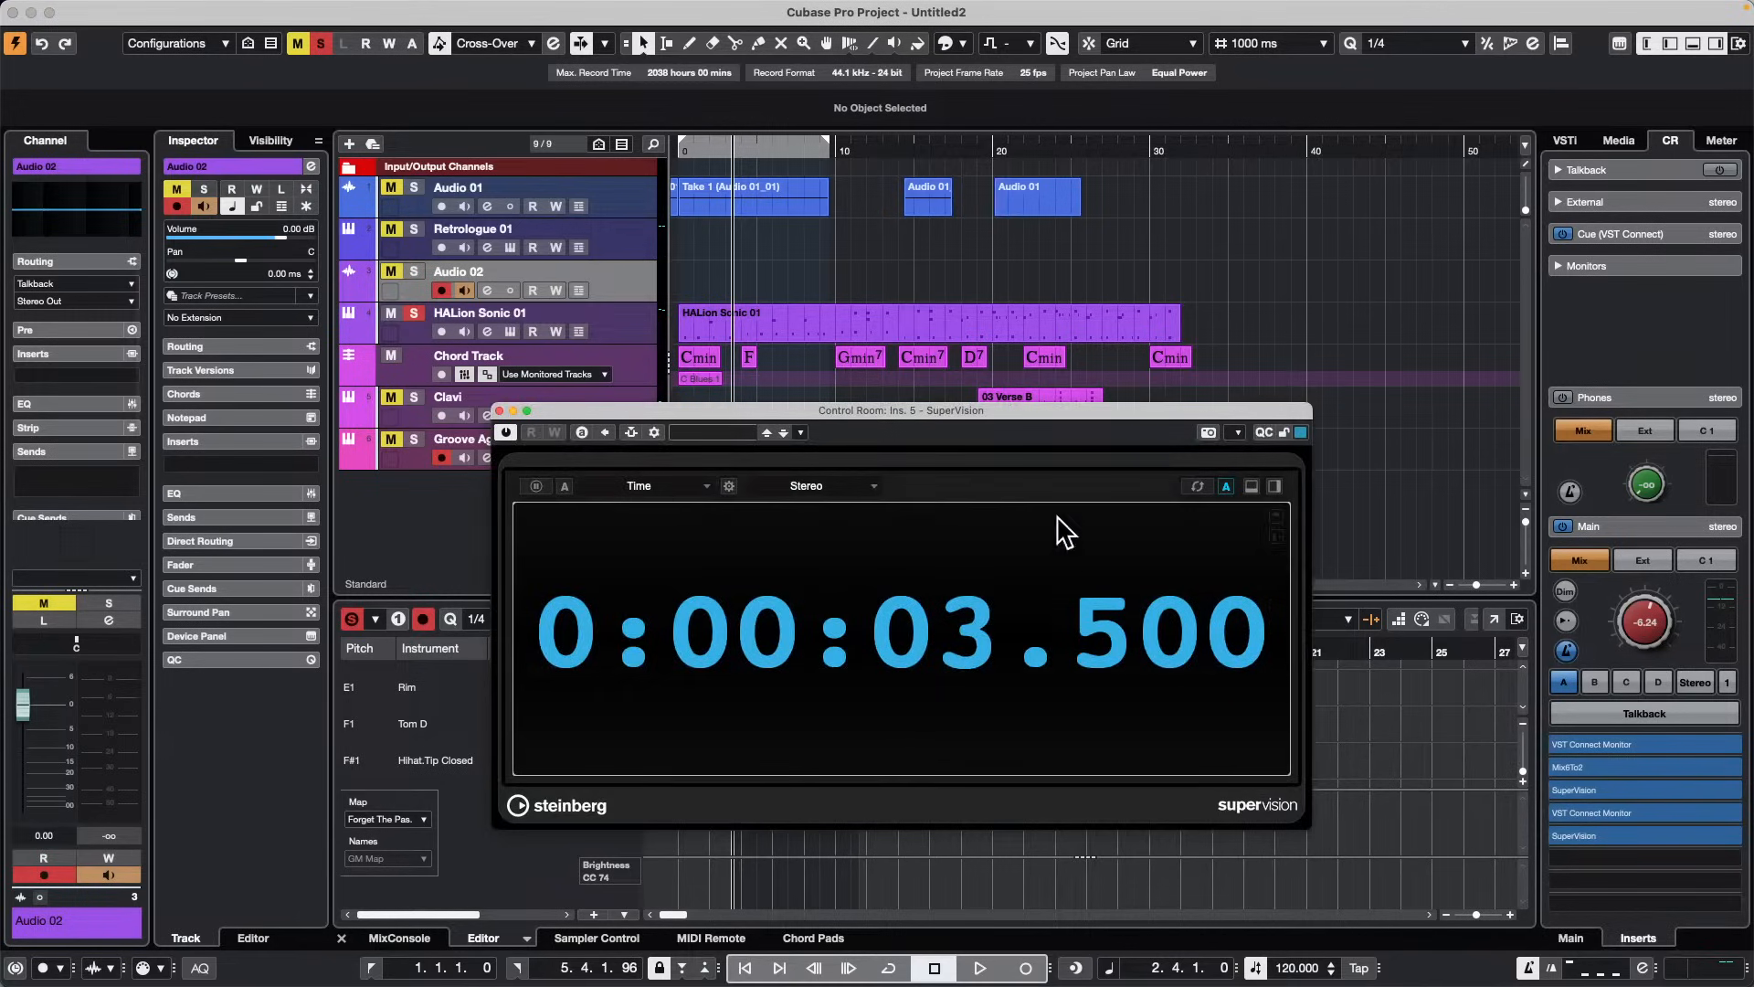
pyautogui.click(655, 487)
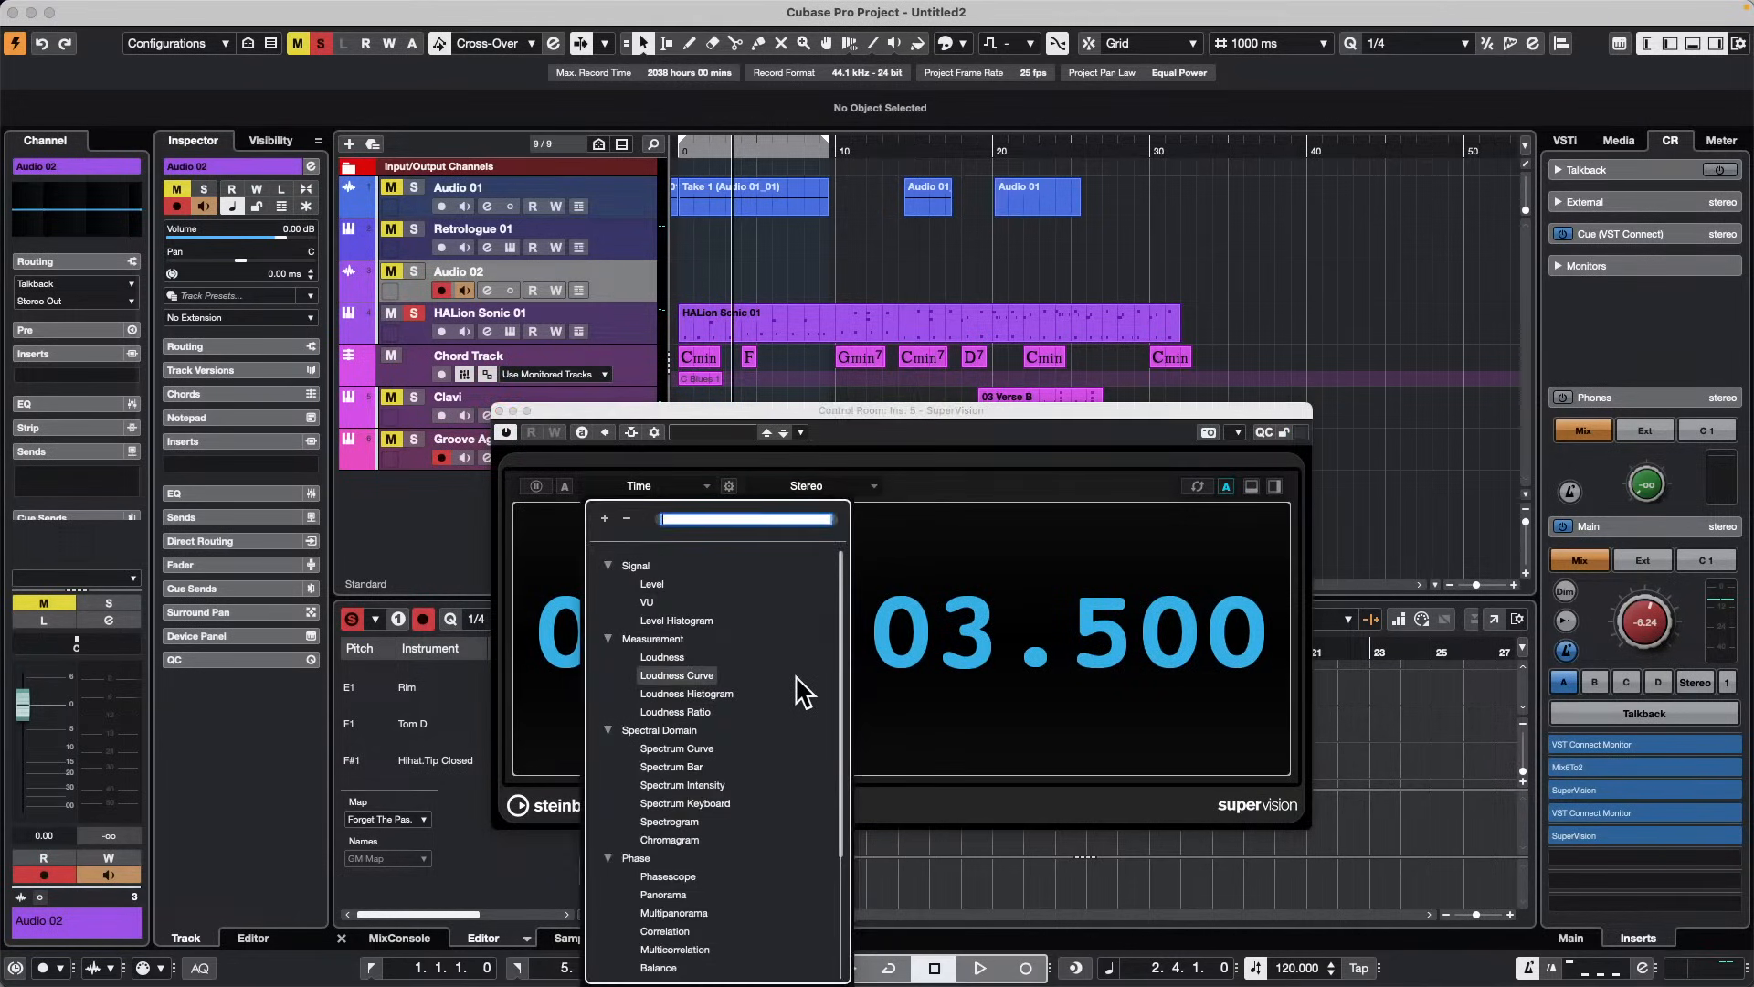
pyautogui.click(680, 764)
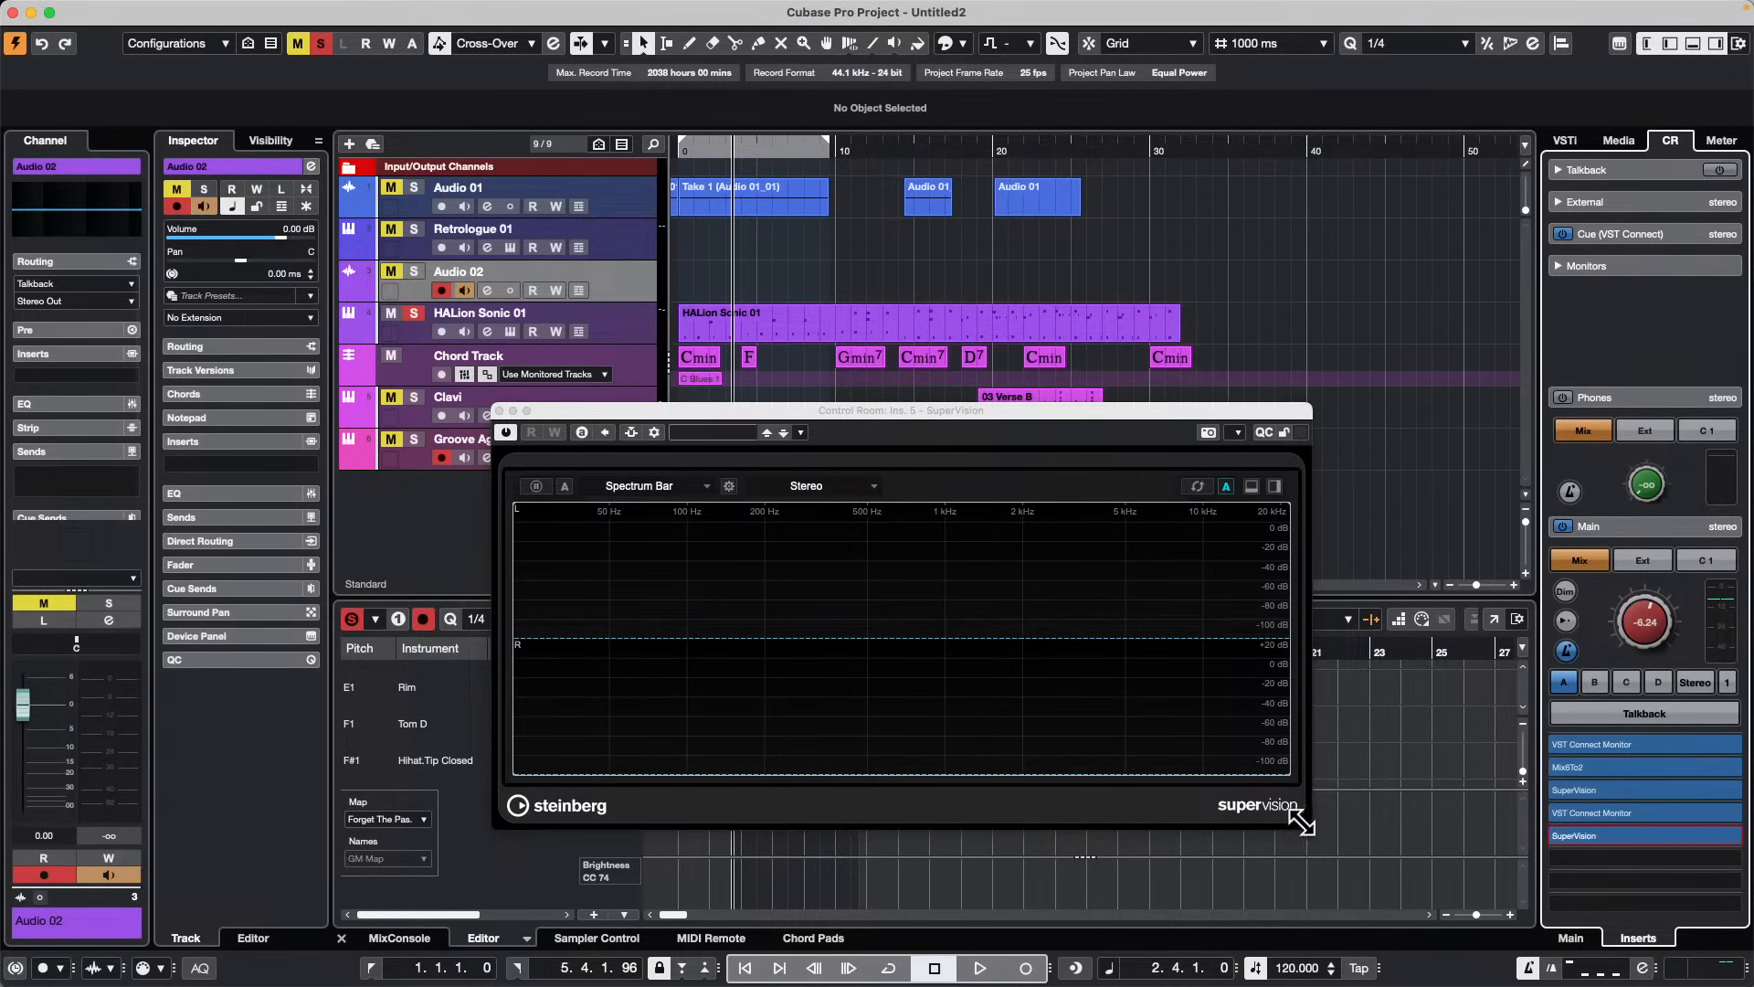
# Step: Shrink the SuperVision window, show the Loudness meter, and place the window beneath the meter scale
pyautogui.moveTo(1304, 820); pyautogui.dragTo(764, 726)
pyautogui.moveTo(735, 410); pyautogui.dragTo(1725, 411)
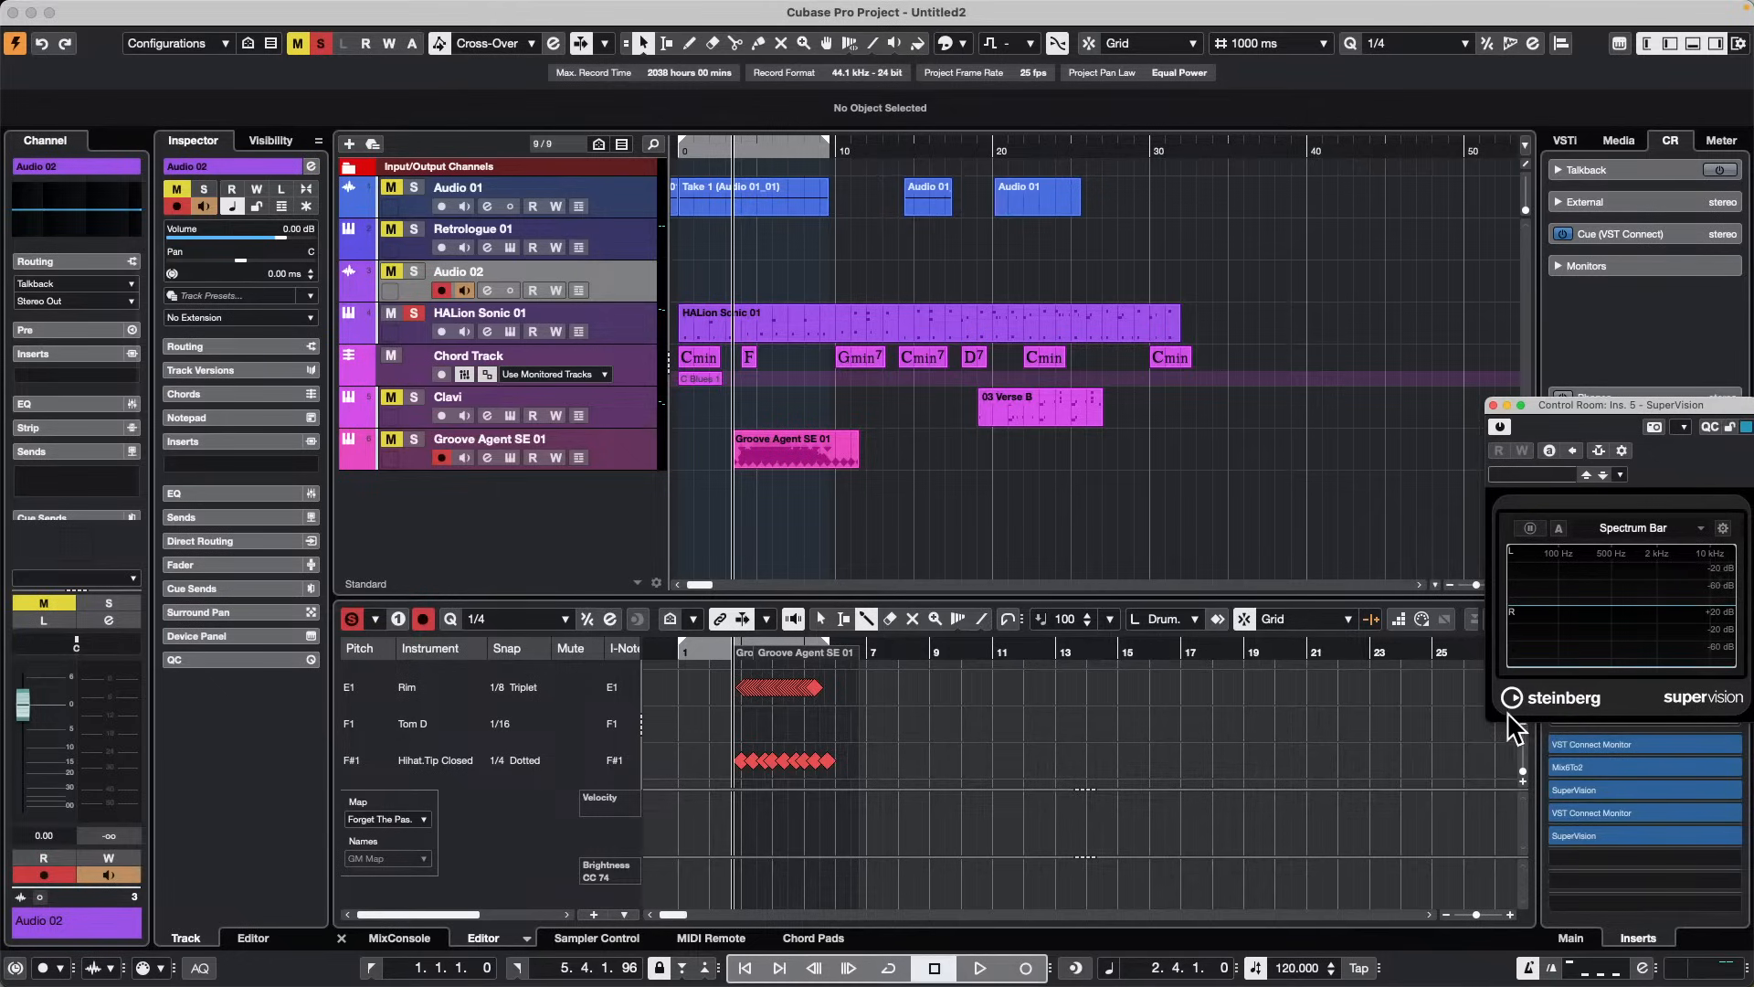
pyautogui.moveTo(1492, 718); pyautogui.dragTo(1610, 733)
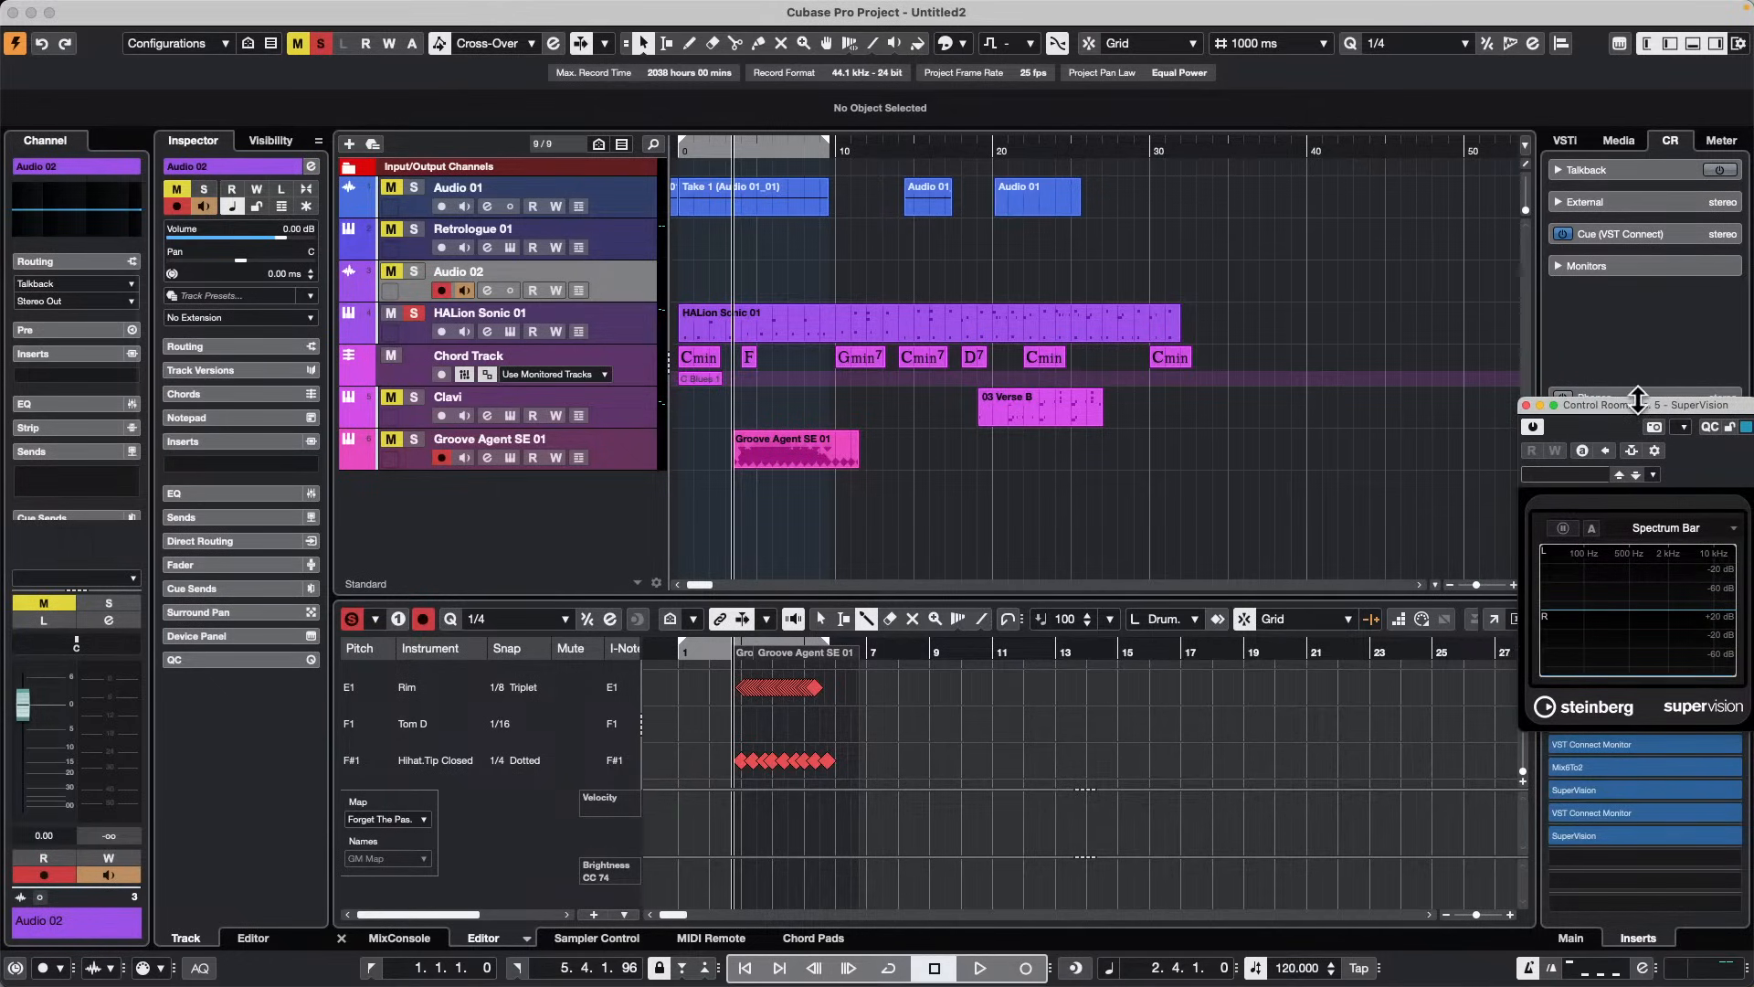
pyautogui.moveTo(1639, 399); pyautogui.dragTo(1642, 630)
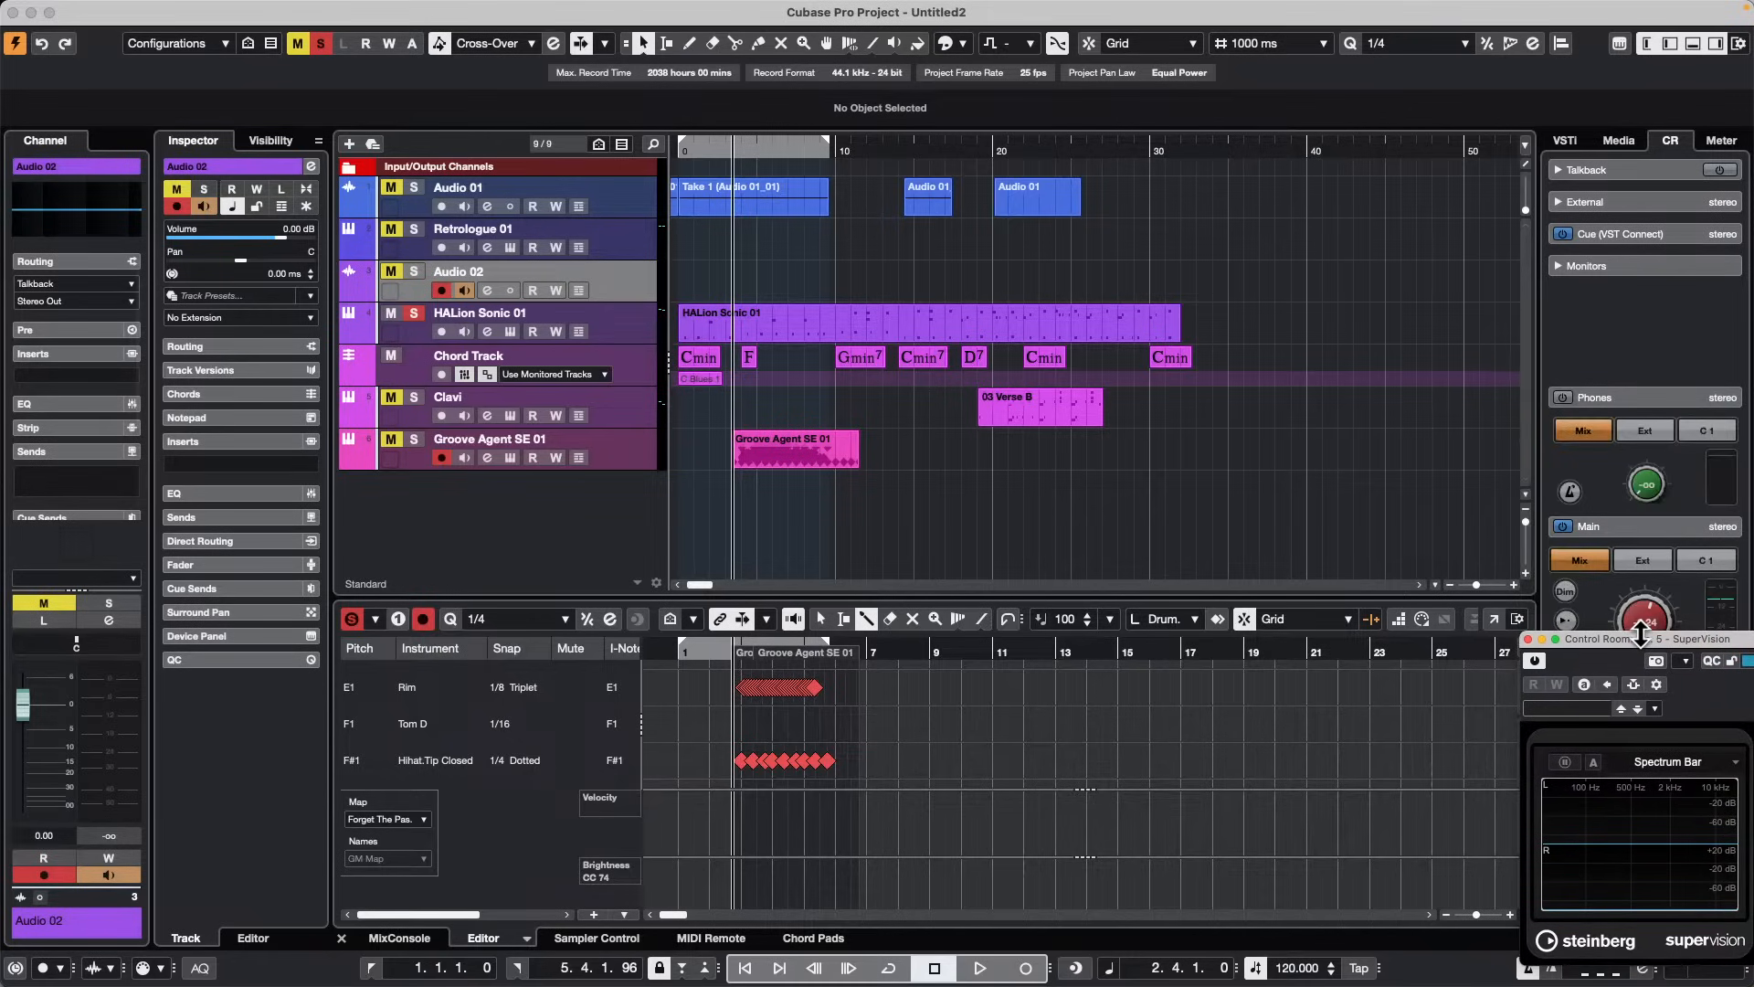
pyautogui.click(1722, 141)
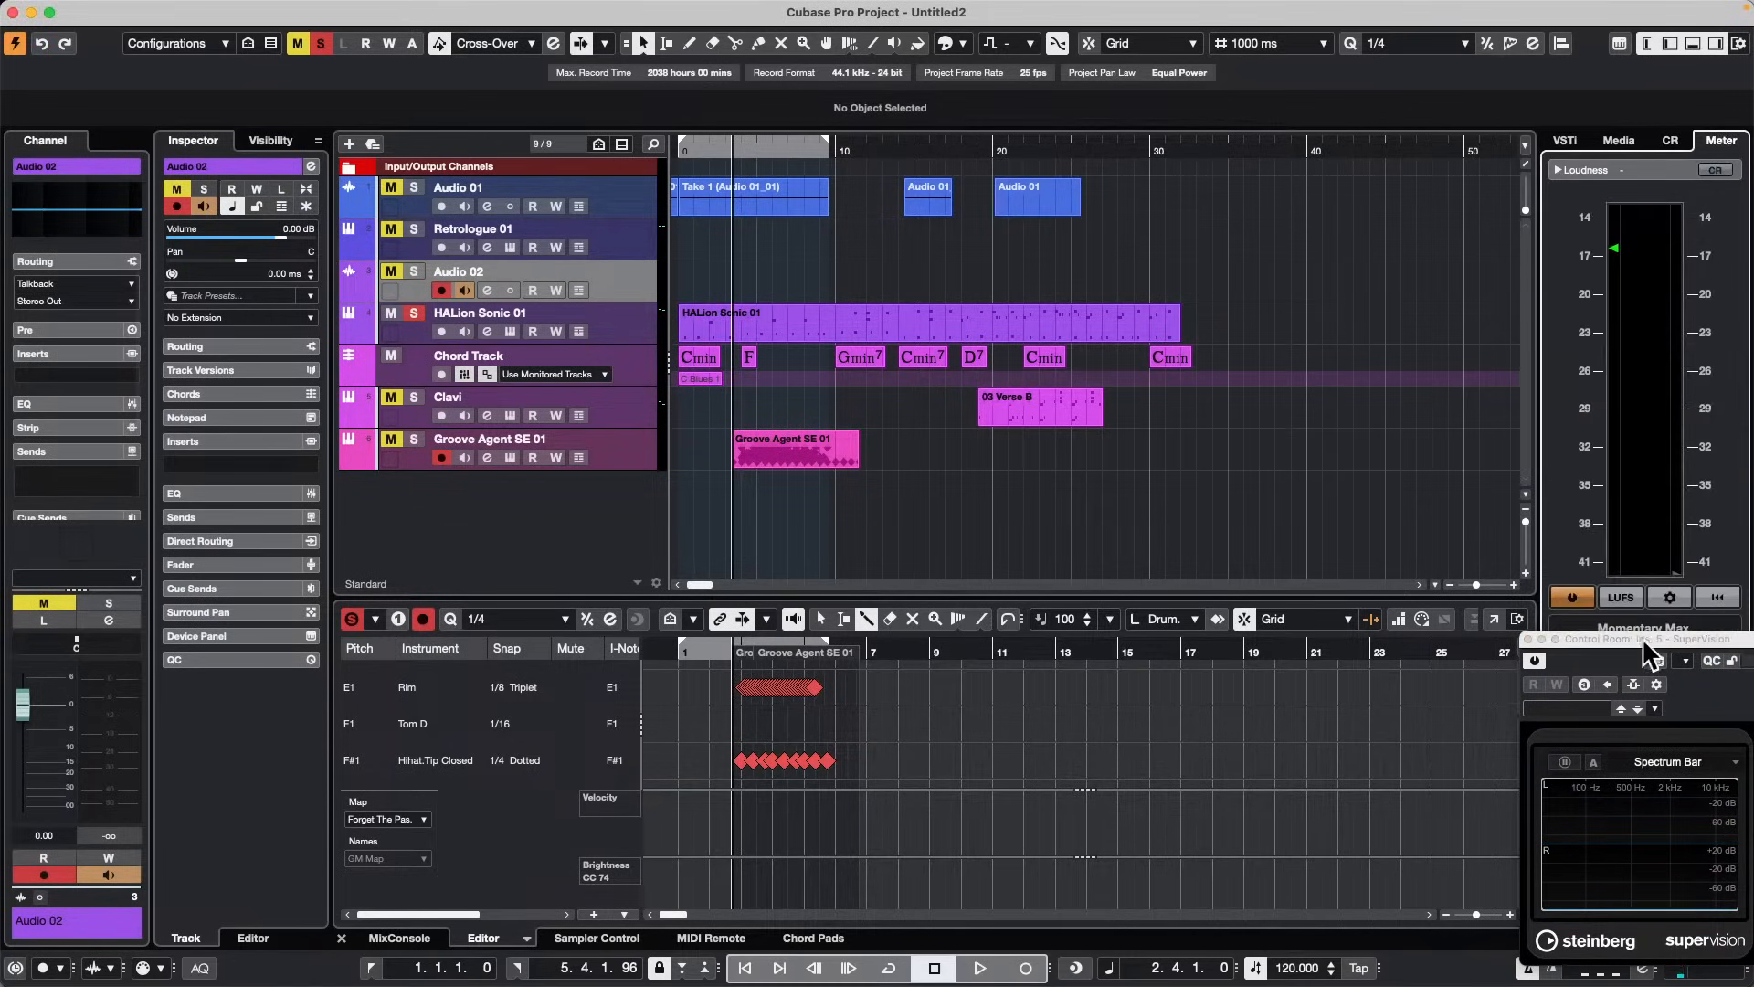
pyautogui.moveTo(1664, 637); pyautogui.dragTo(1676, 693)
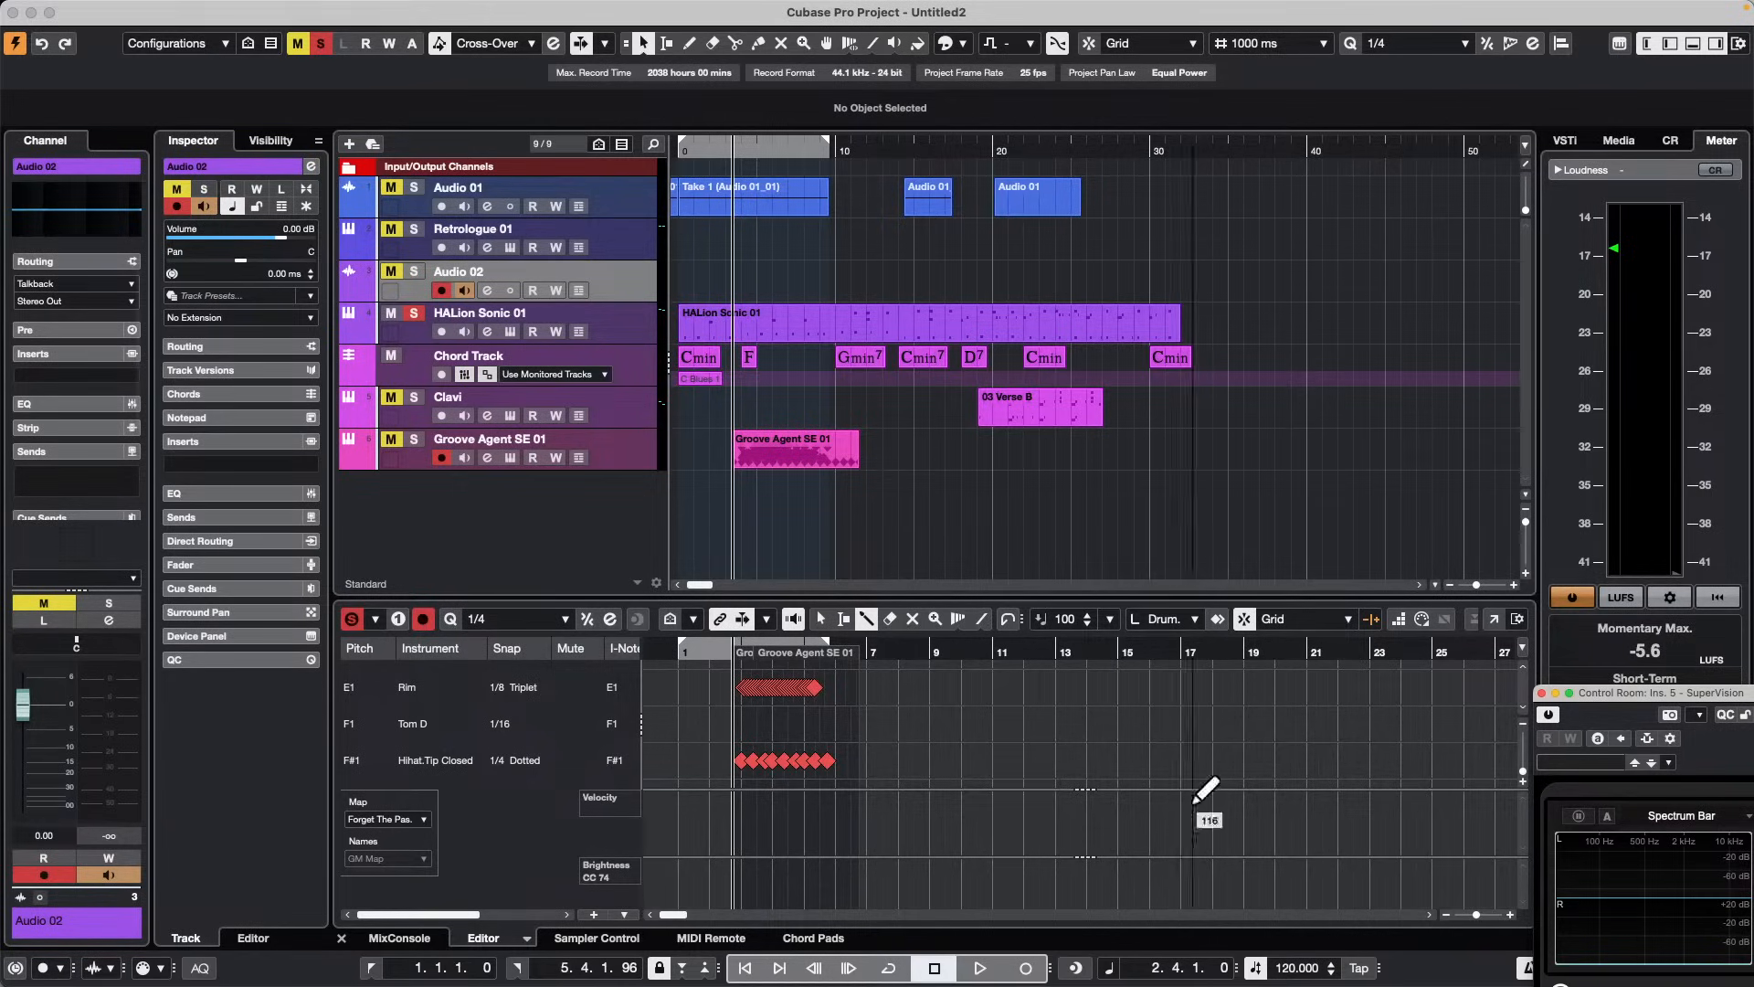
# Step: Start a new project to view the Hub's news and recent projects, and cancel it
pyautogui.click(1149, 761)
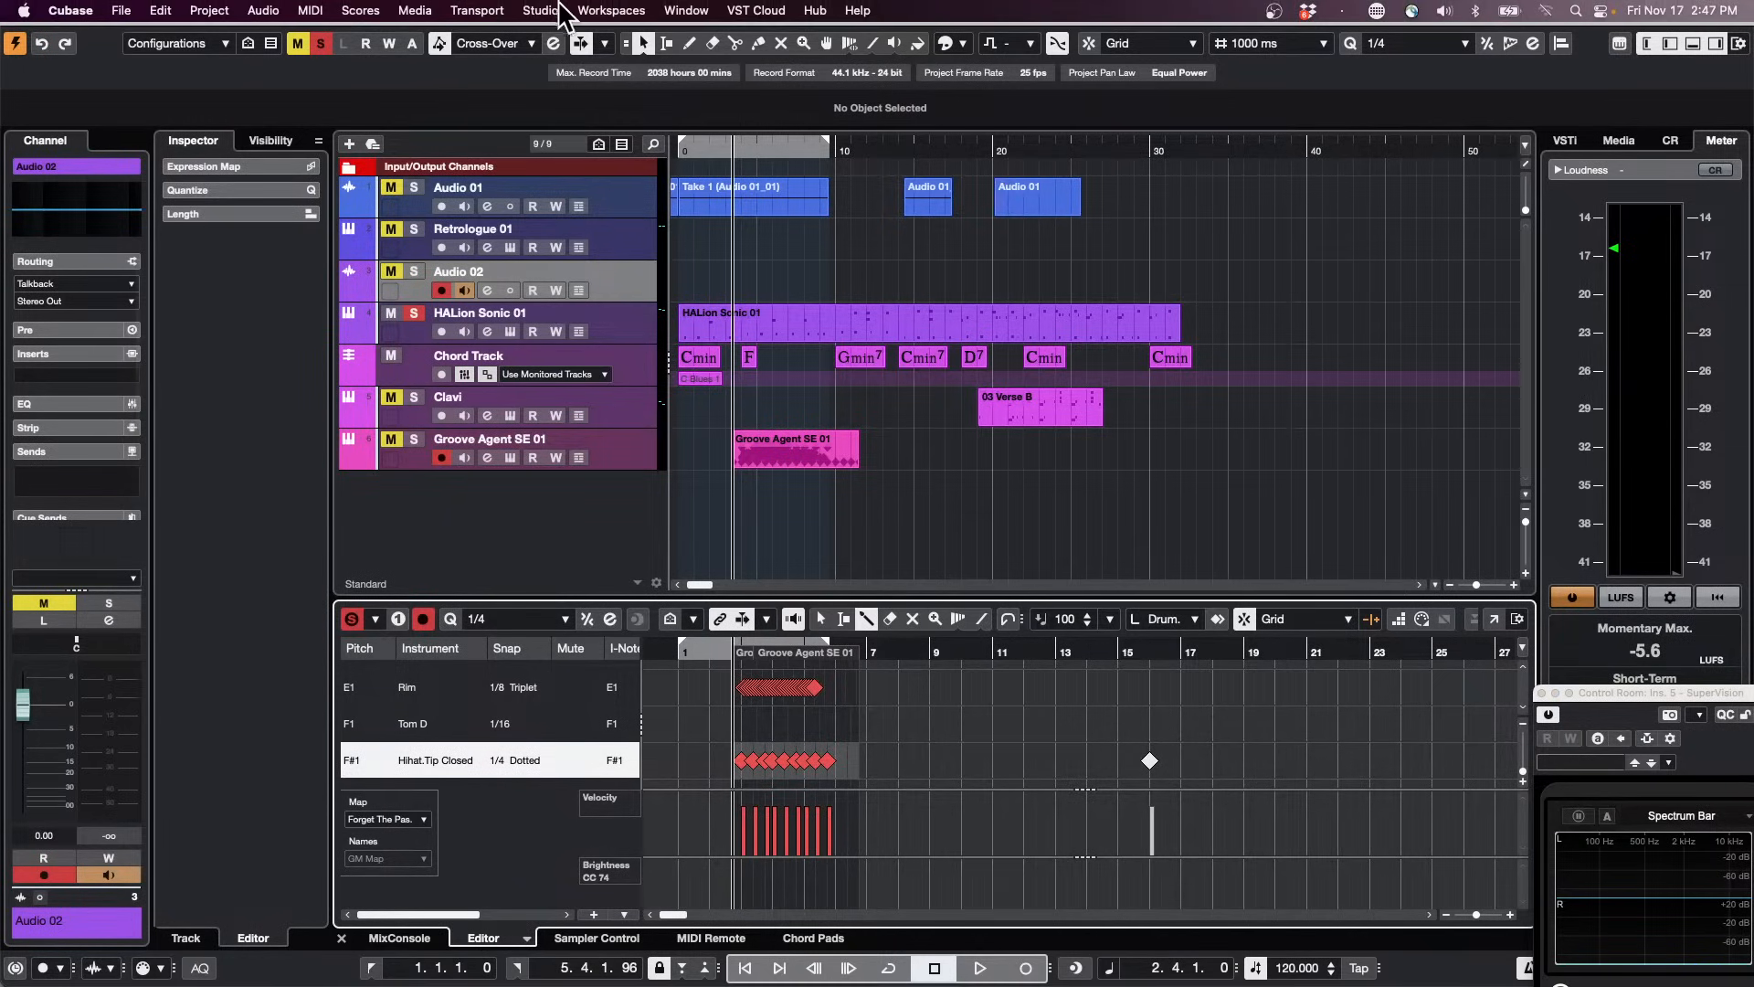
pyautogui.click(553, 10)
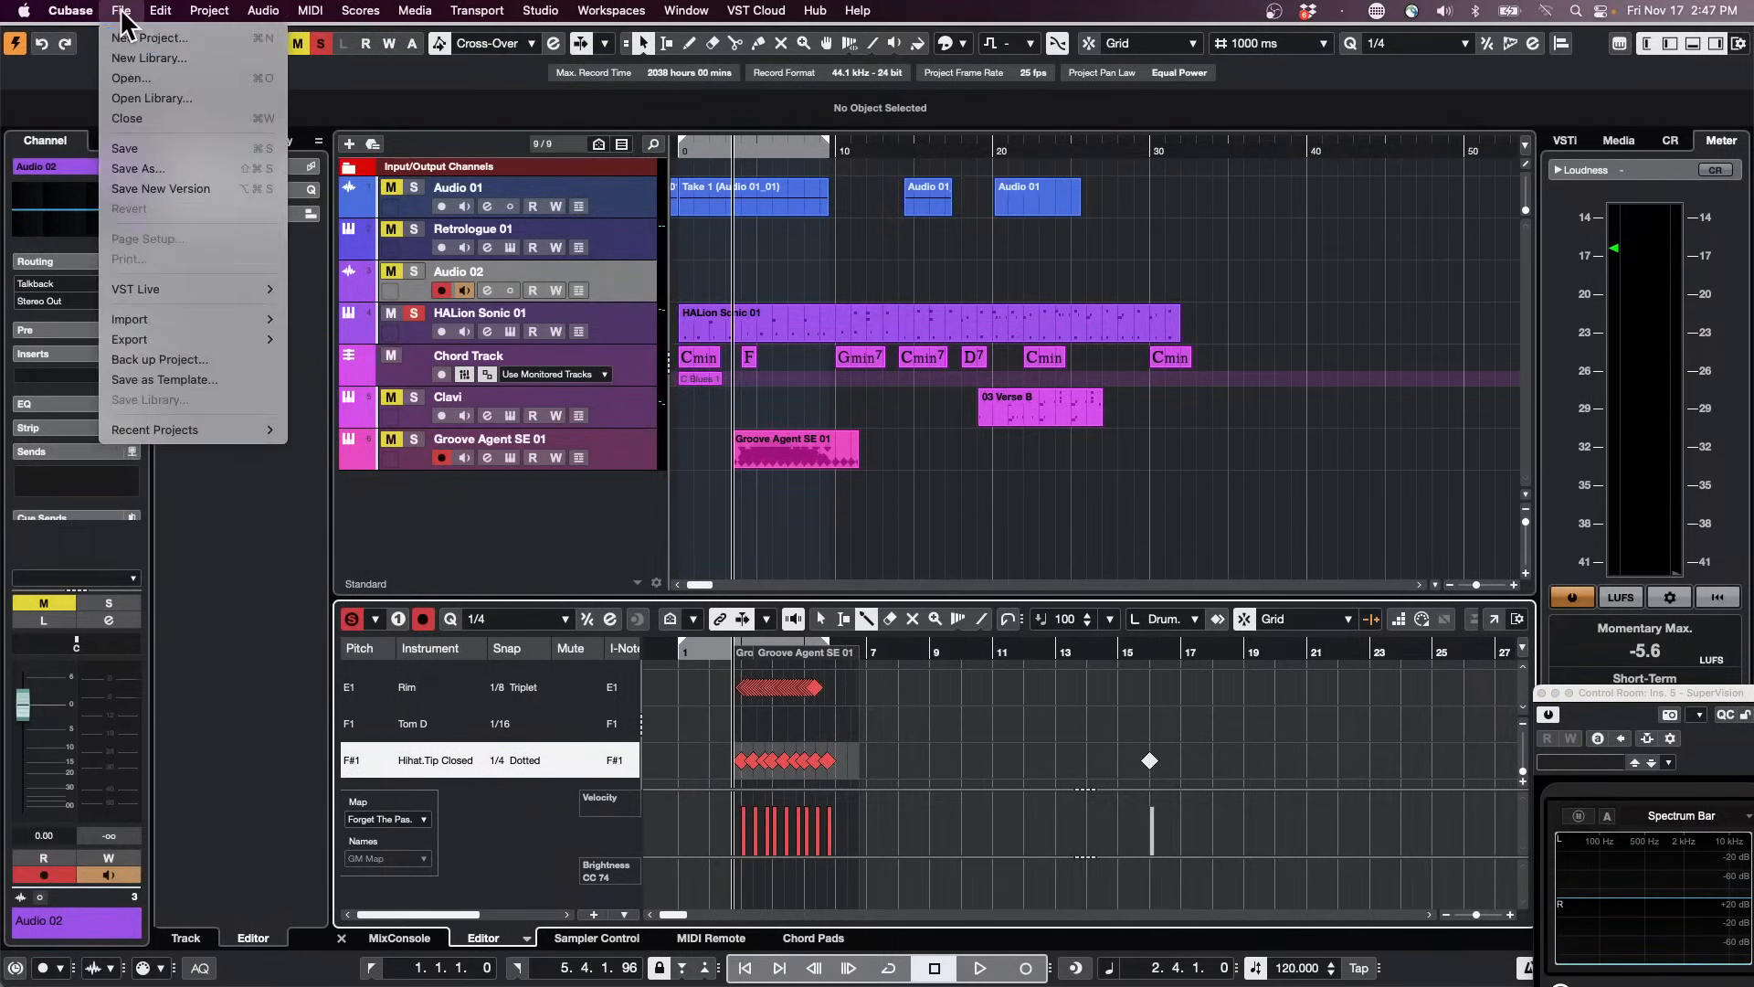
pyautogui.click(234, 40)
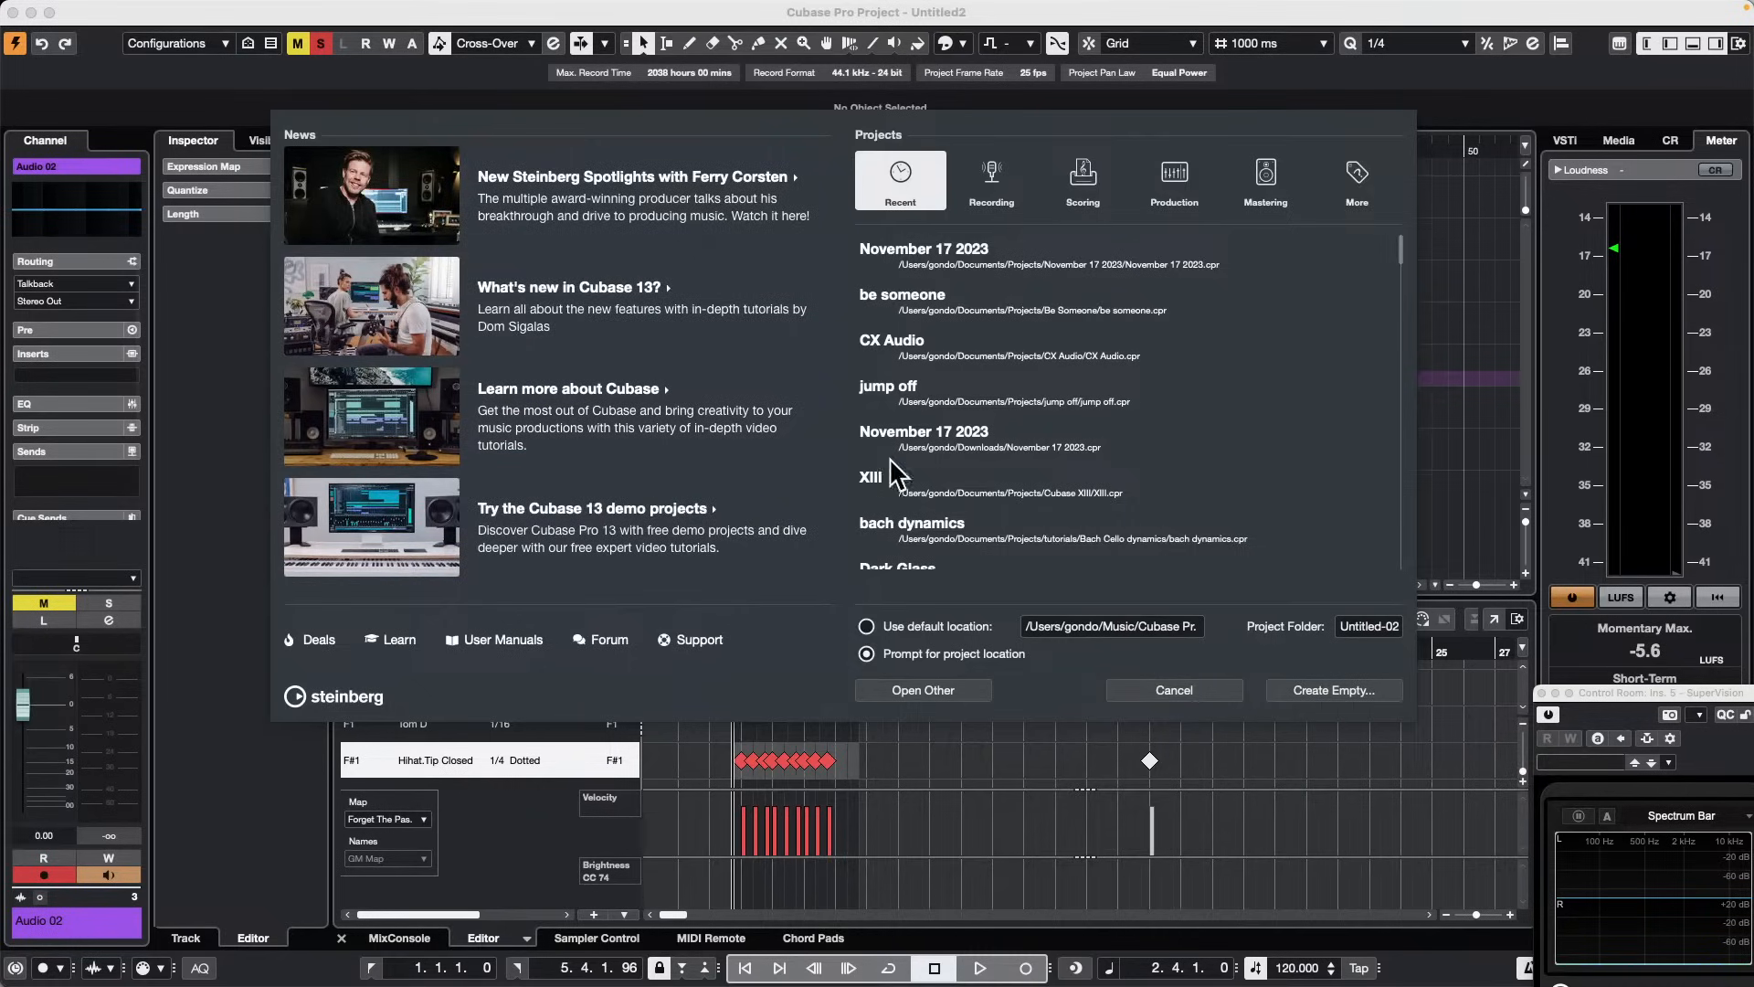
pyautogui.click(1173, 692)
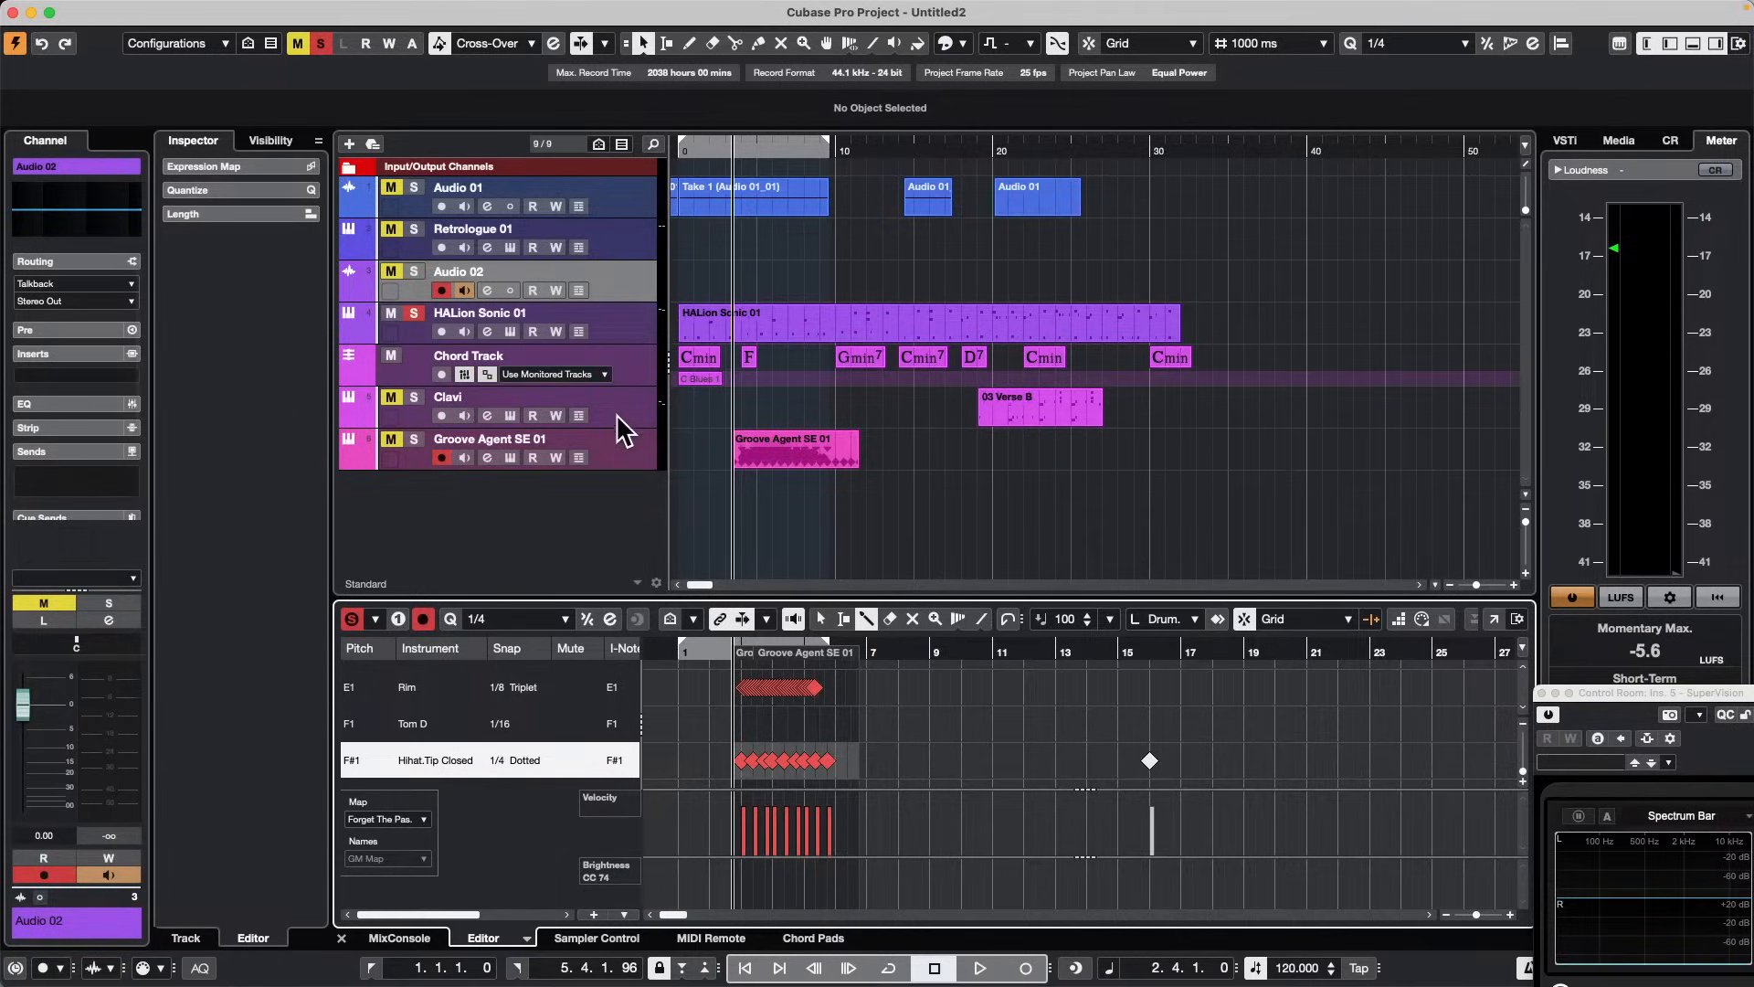
# Step: View the Follow Chord Track options in the Chords section of the Groove Agent SE 01 track
pyautogui.click(614, 438)
pyautogui.click(219, 394)
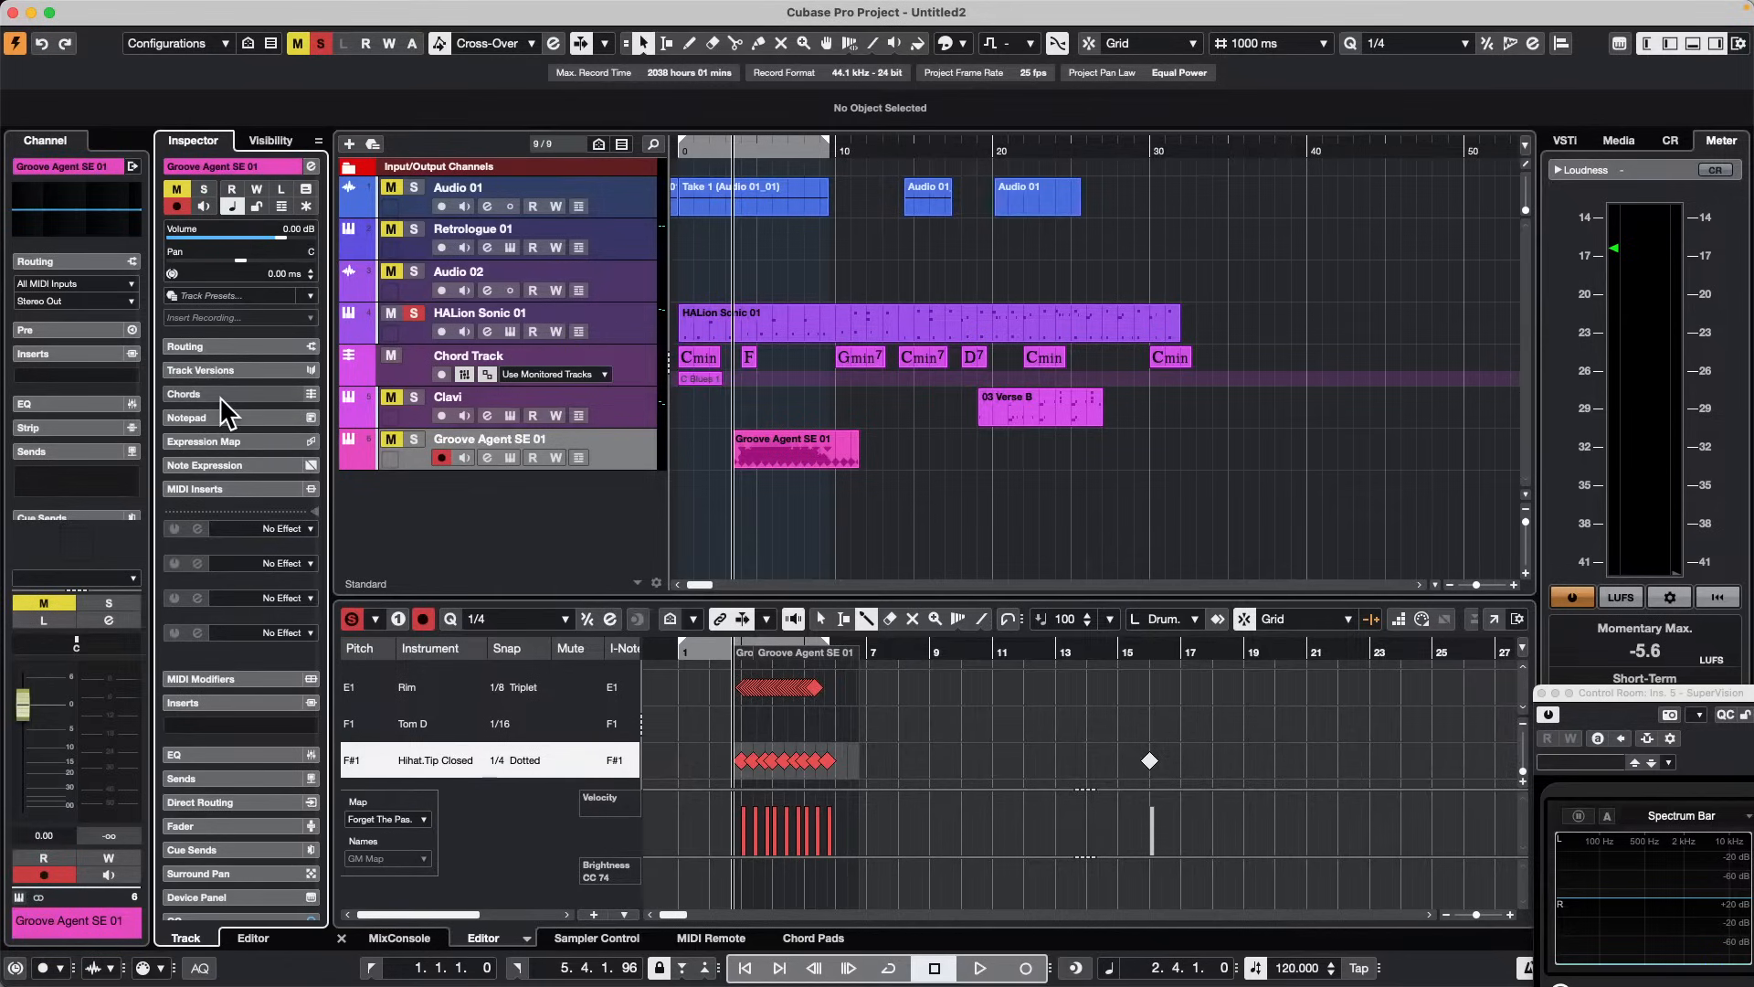
pyautogui.click(304, 439)
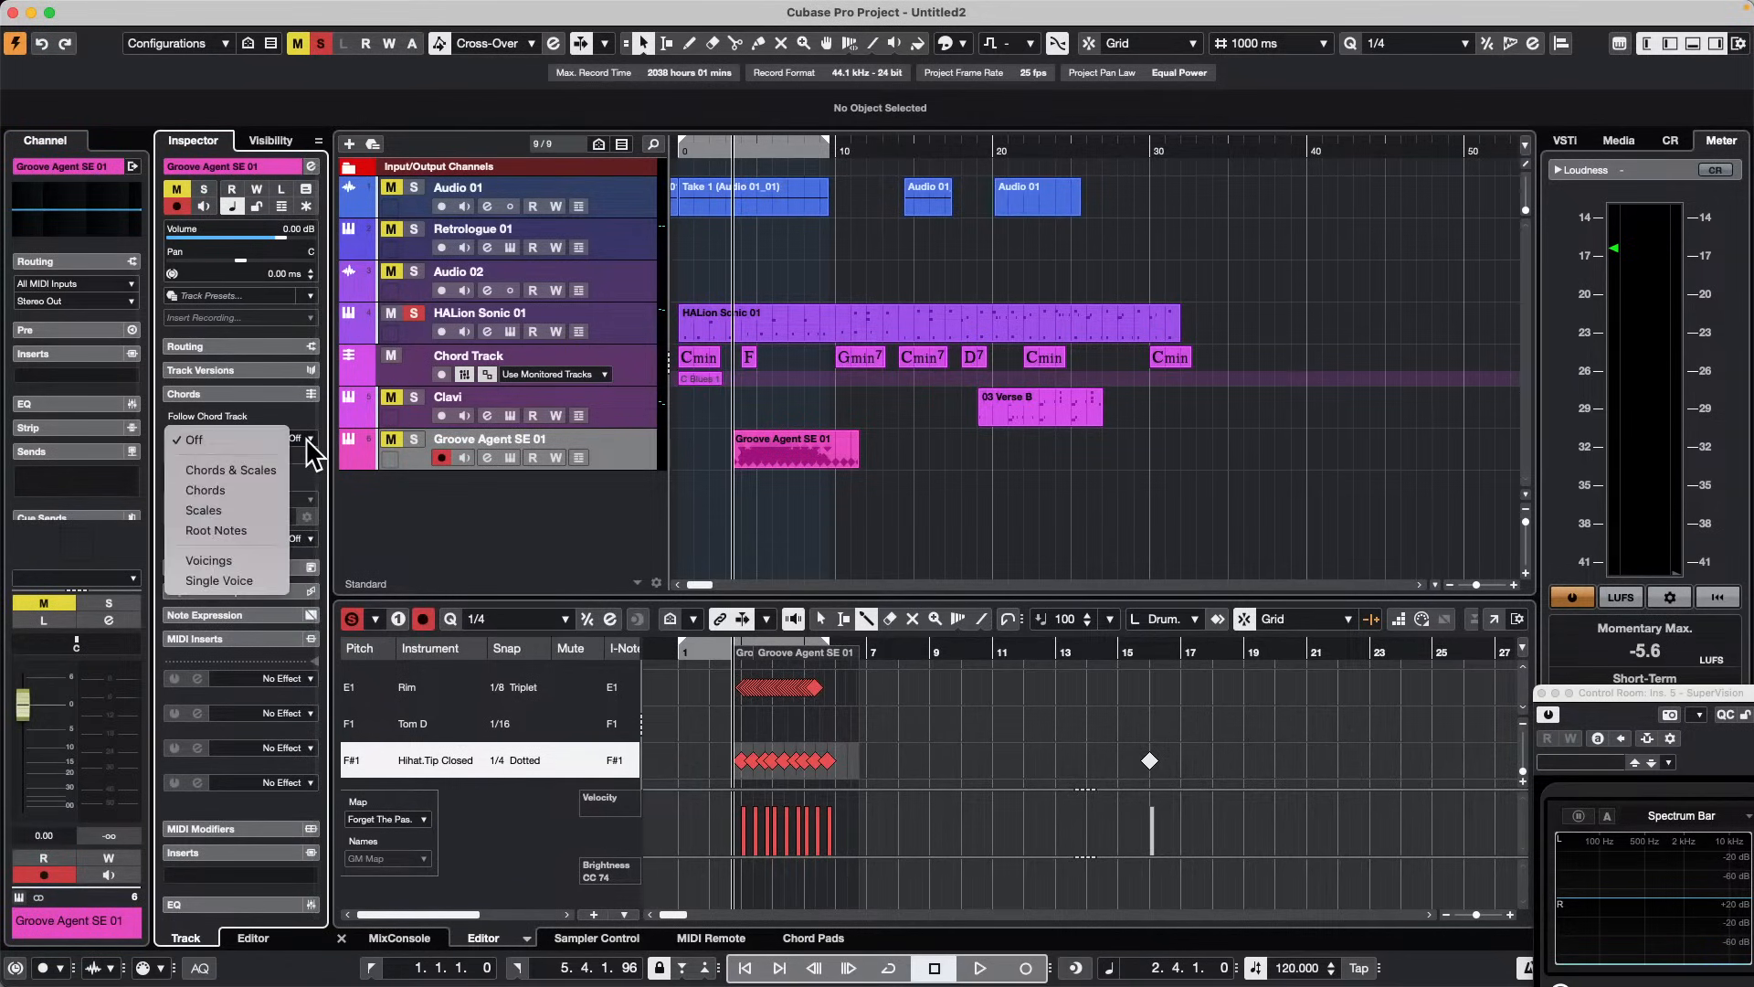
pyautogui.click(794, 543)
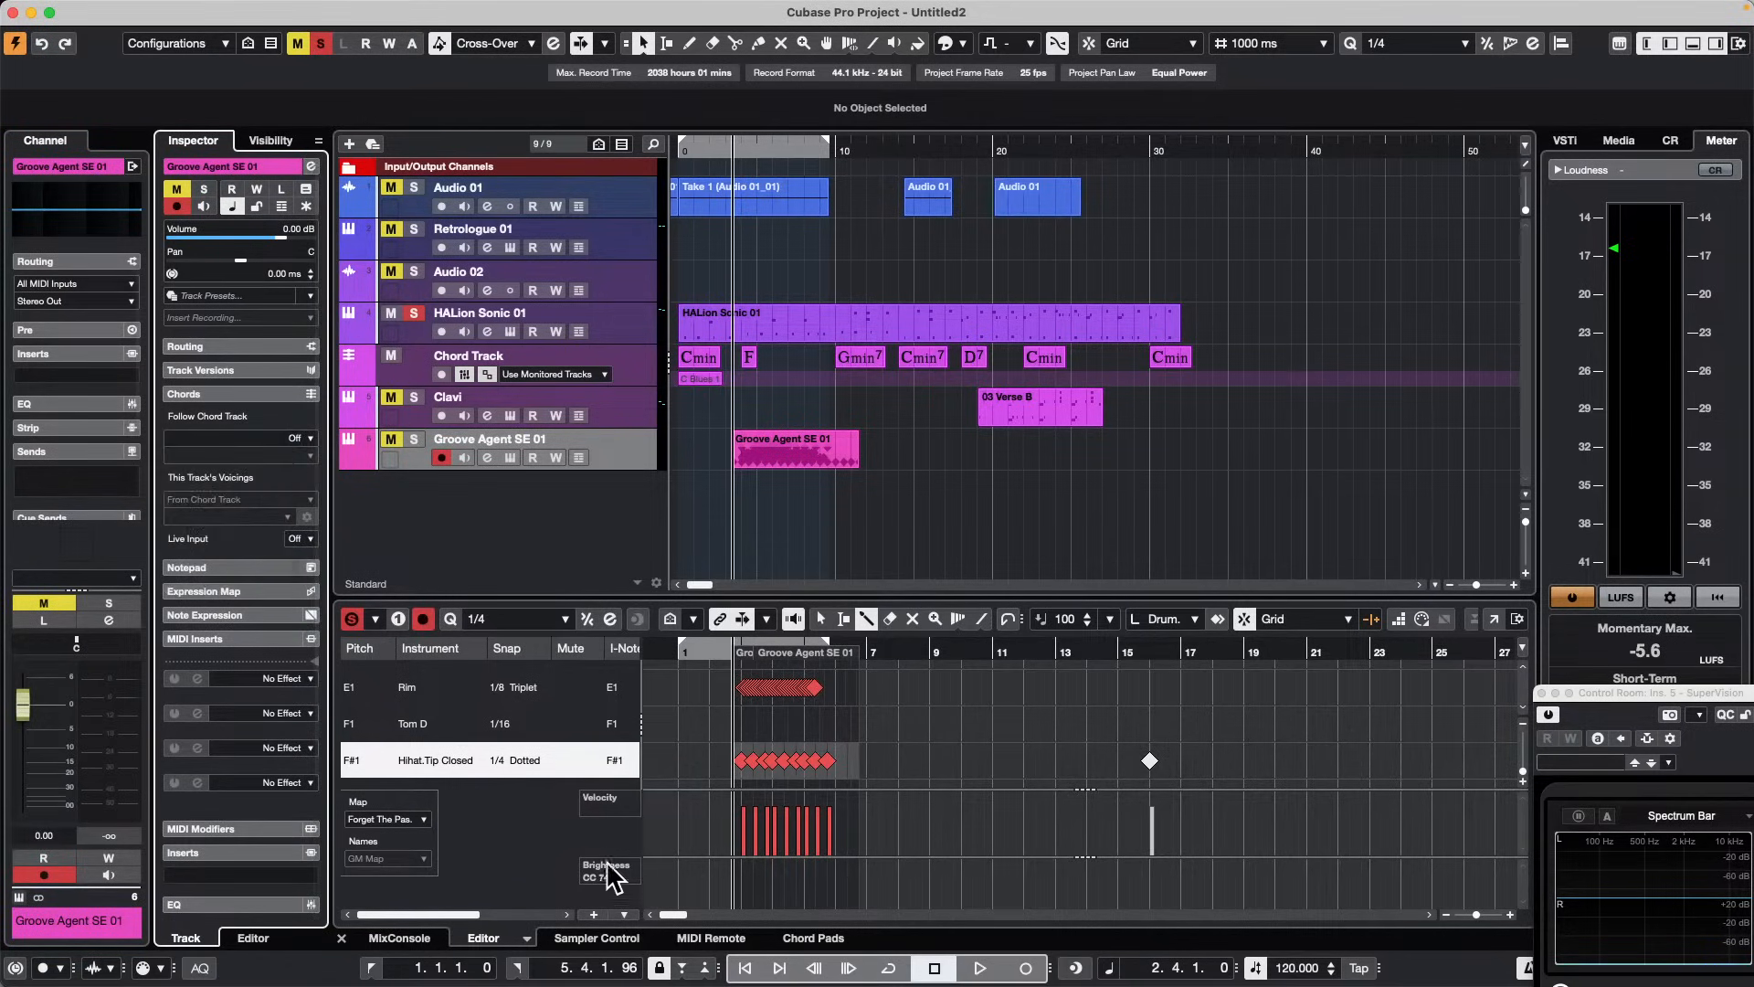
# Step: Check the lower-zone MixConsole, switch to the Chord Pads, and return focus to the Groove Agent SE 01 track
pyautogui.click(388, 942)
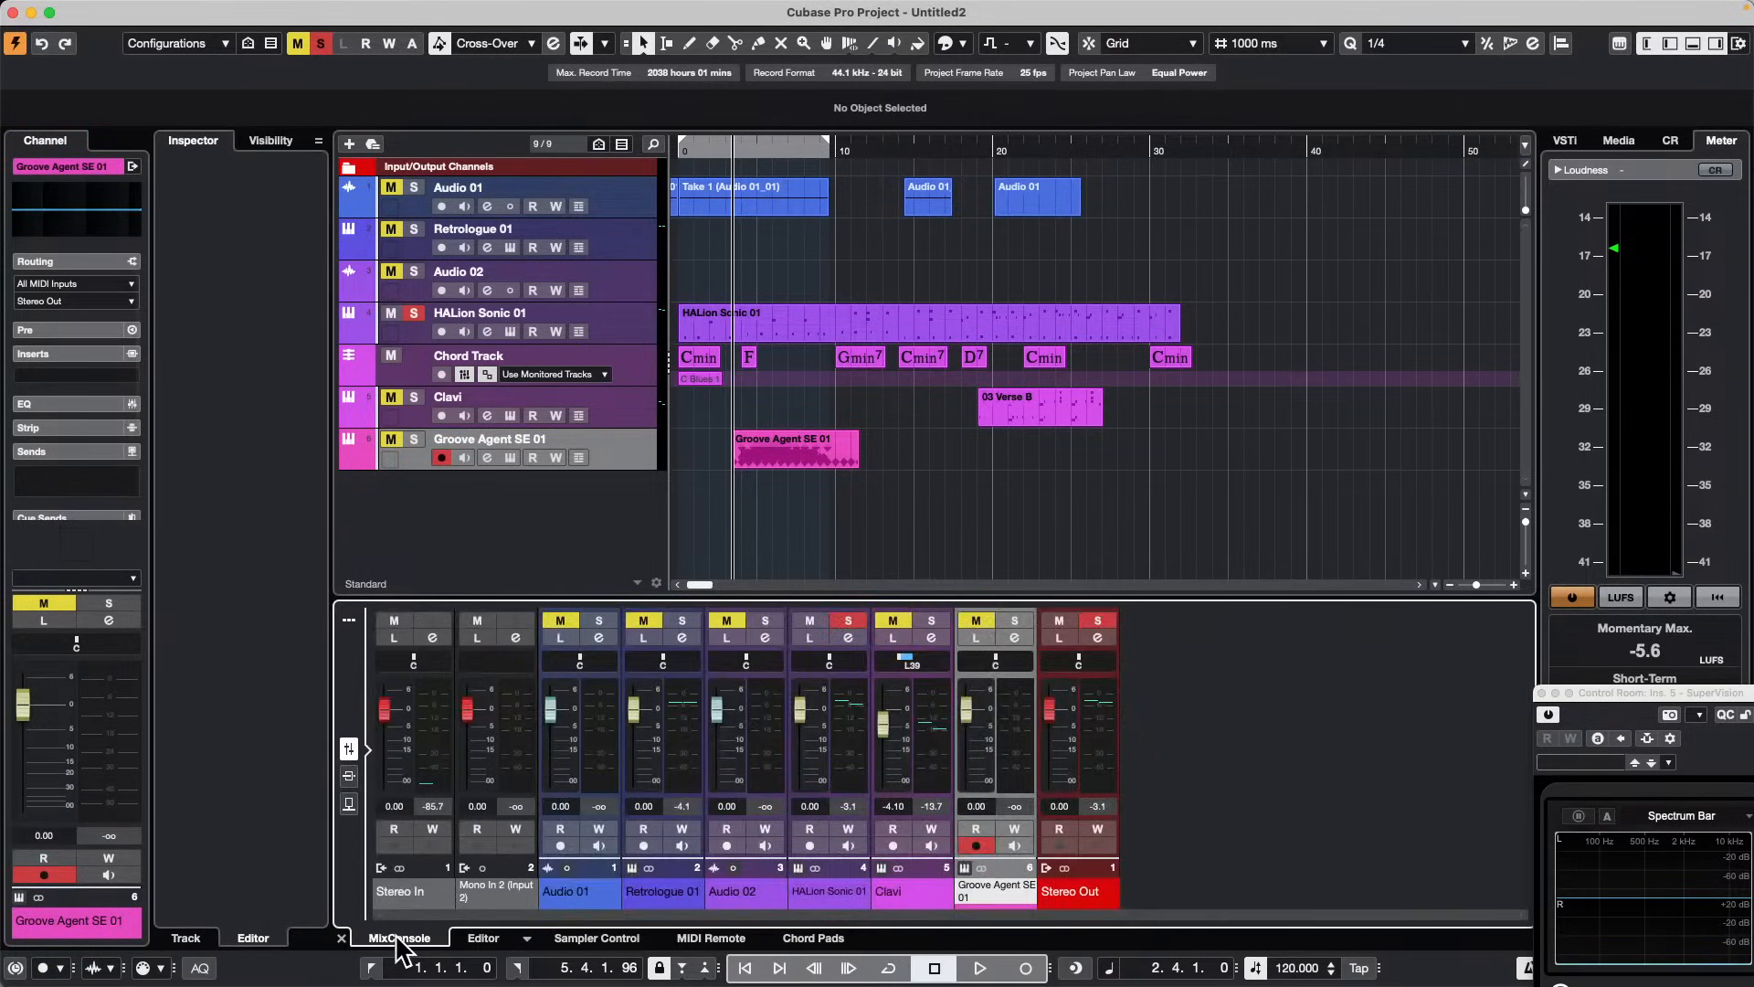
pyautogui.click(816, 939)
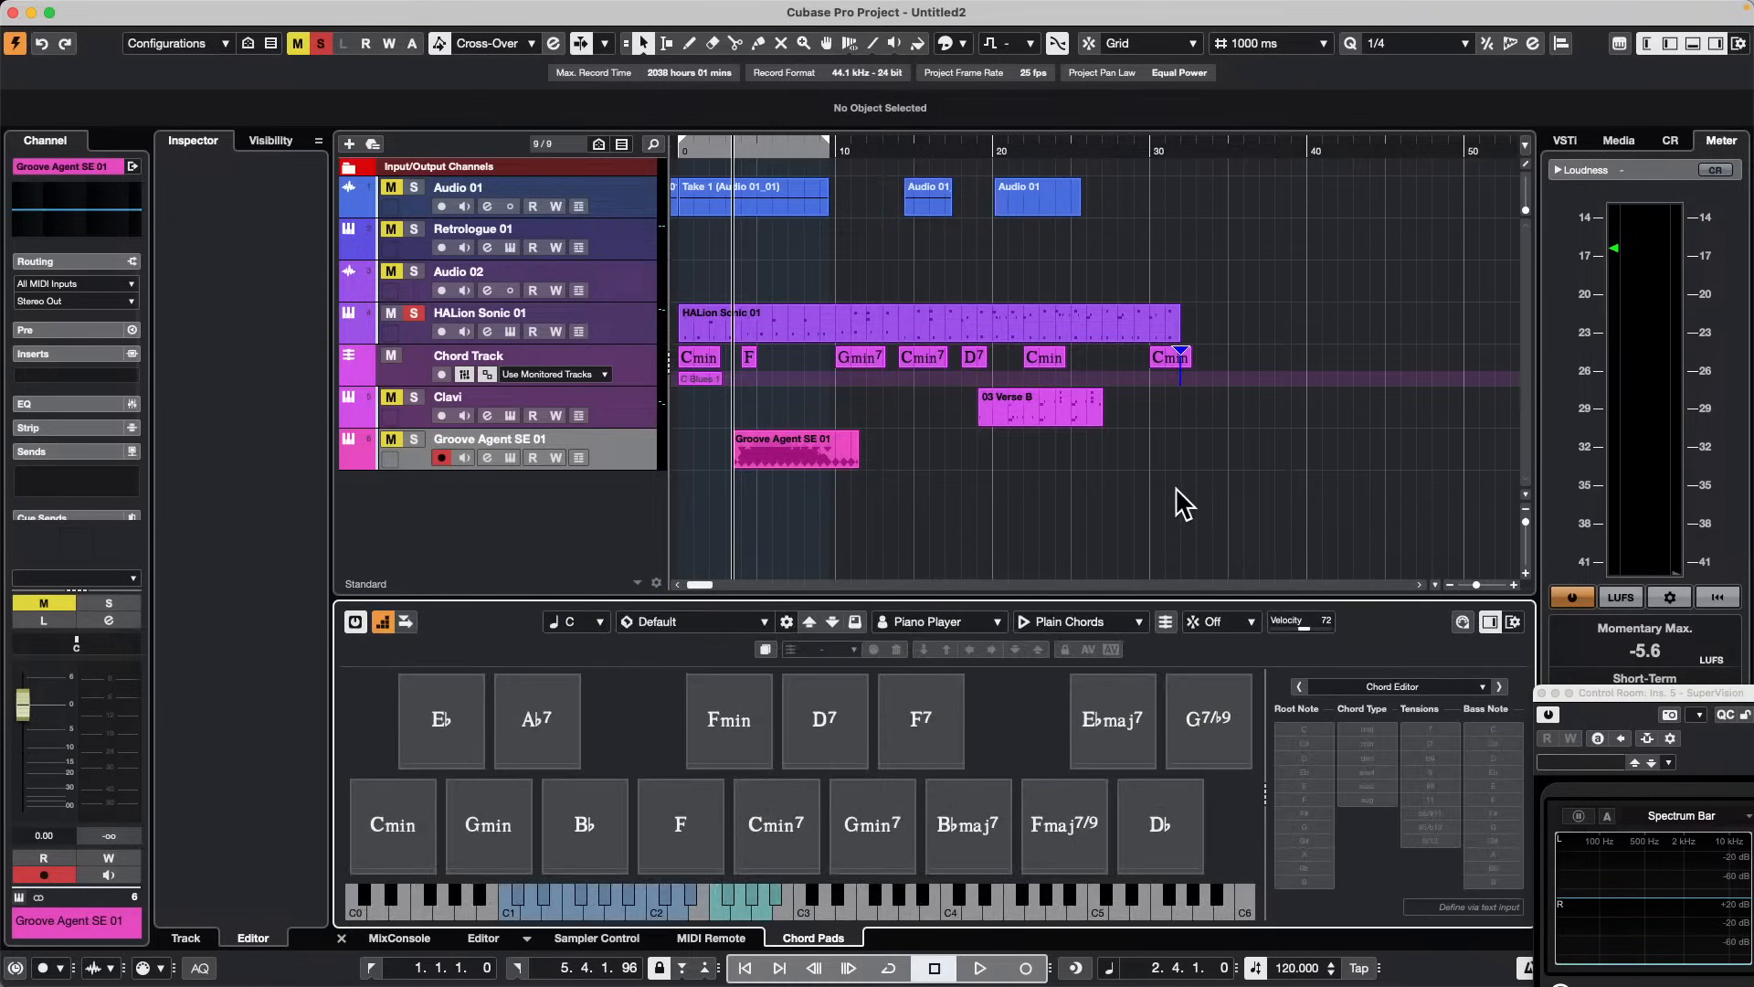
pyautogui.click(647, 454)
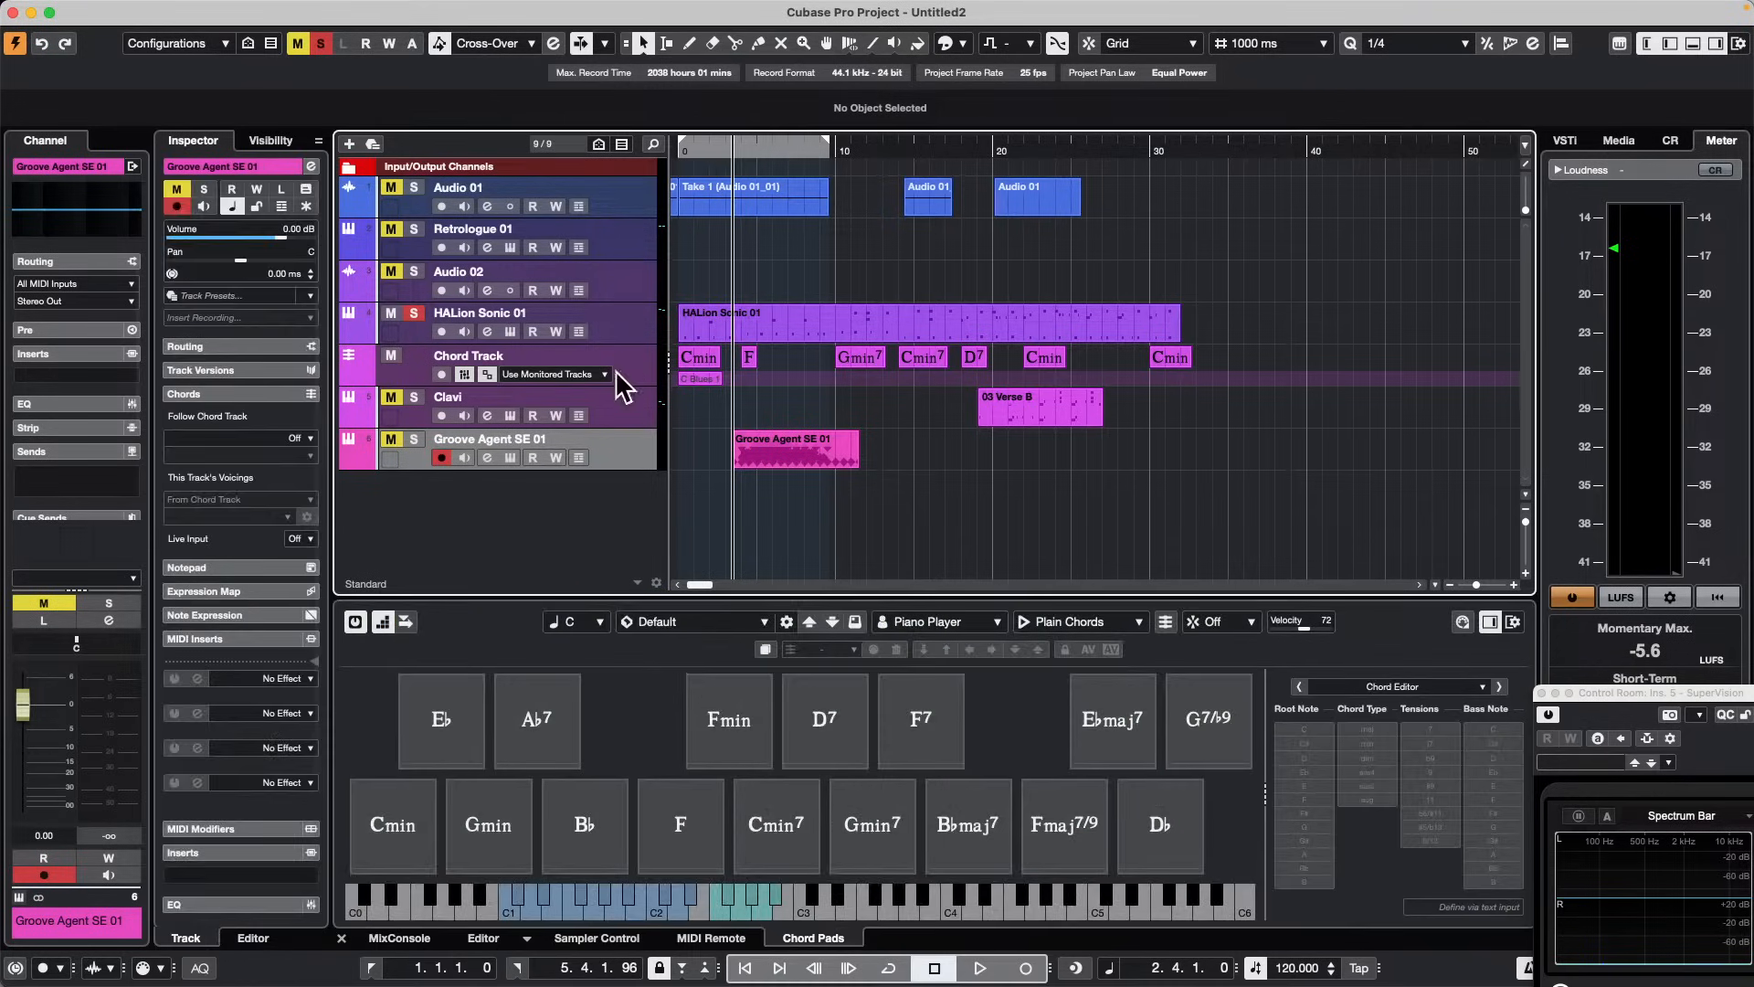
# Step: Try setting Follow Chord Track to Voicings for the Groove Agent SE 01 track, and cancel the synchronization dialog
pyautogui.click(301, 440)
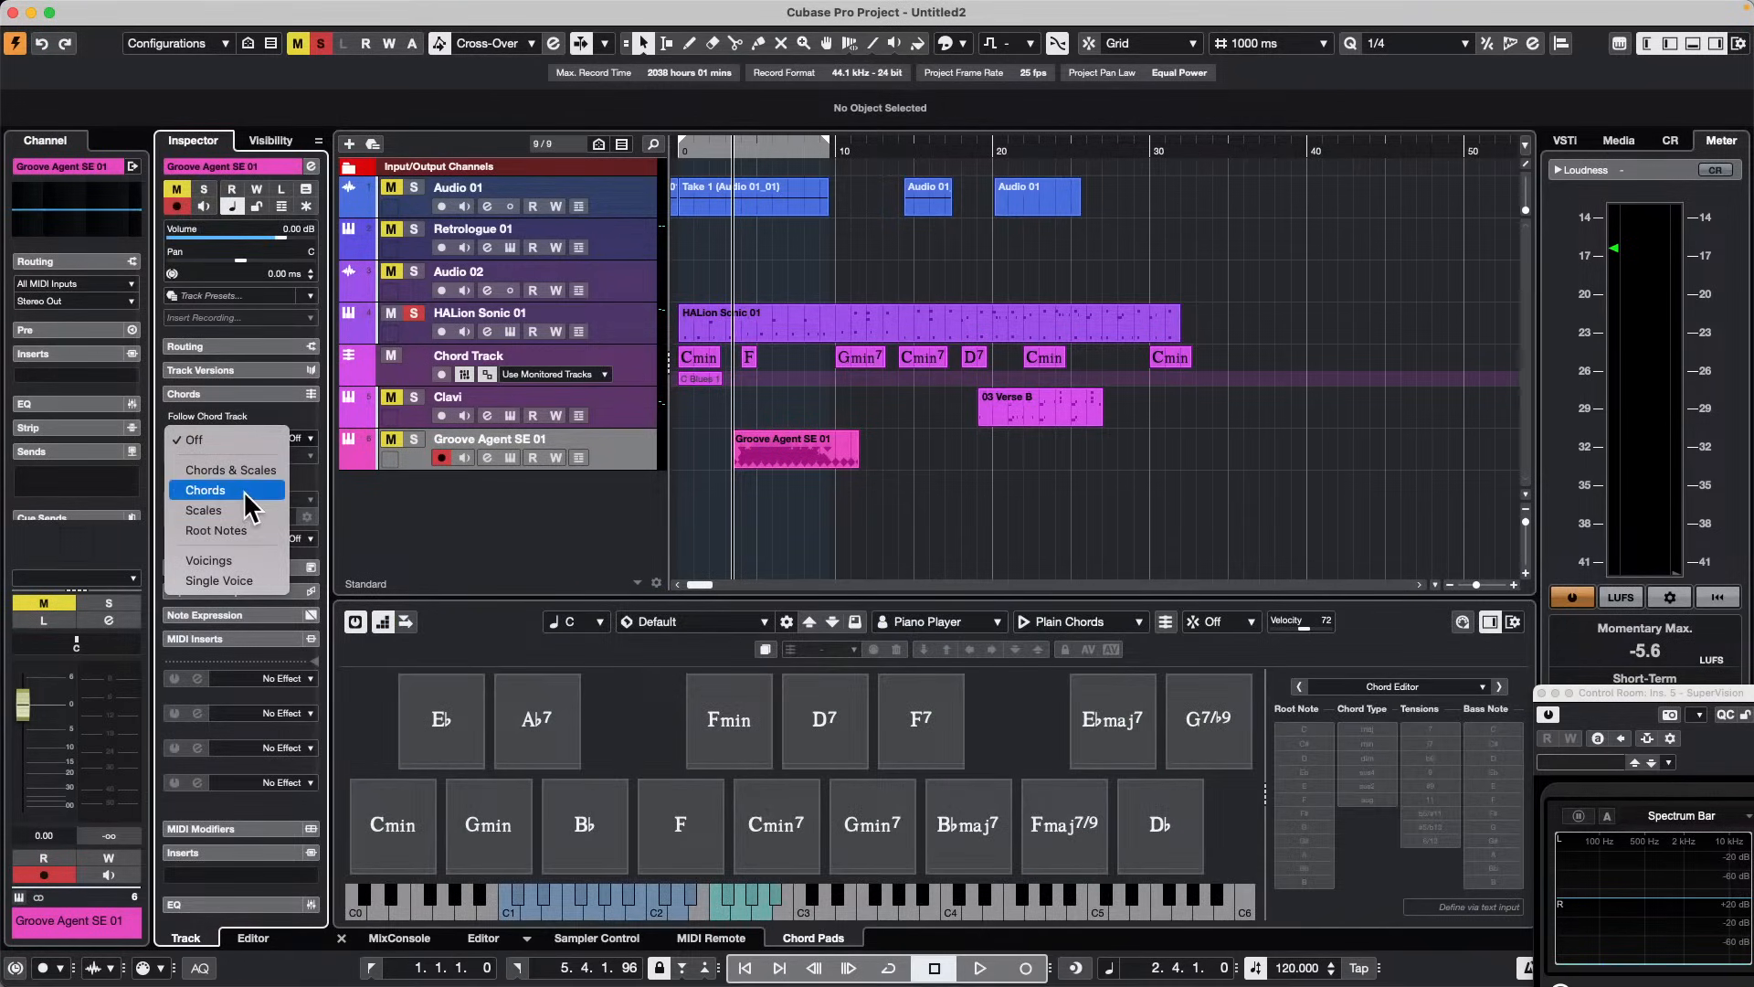
pyautogui.click(219, 560)
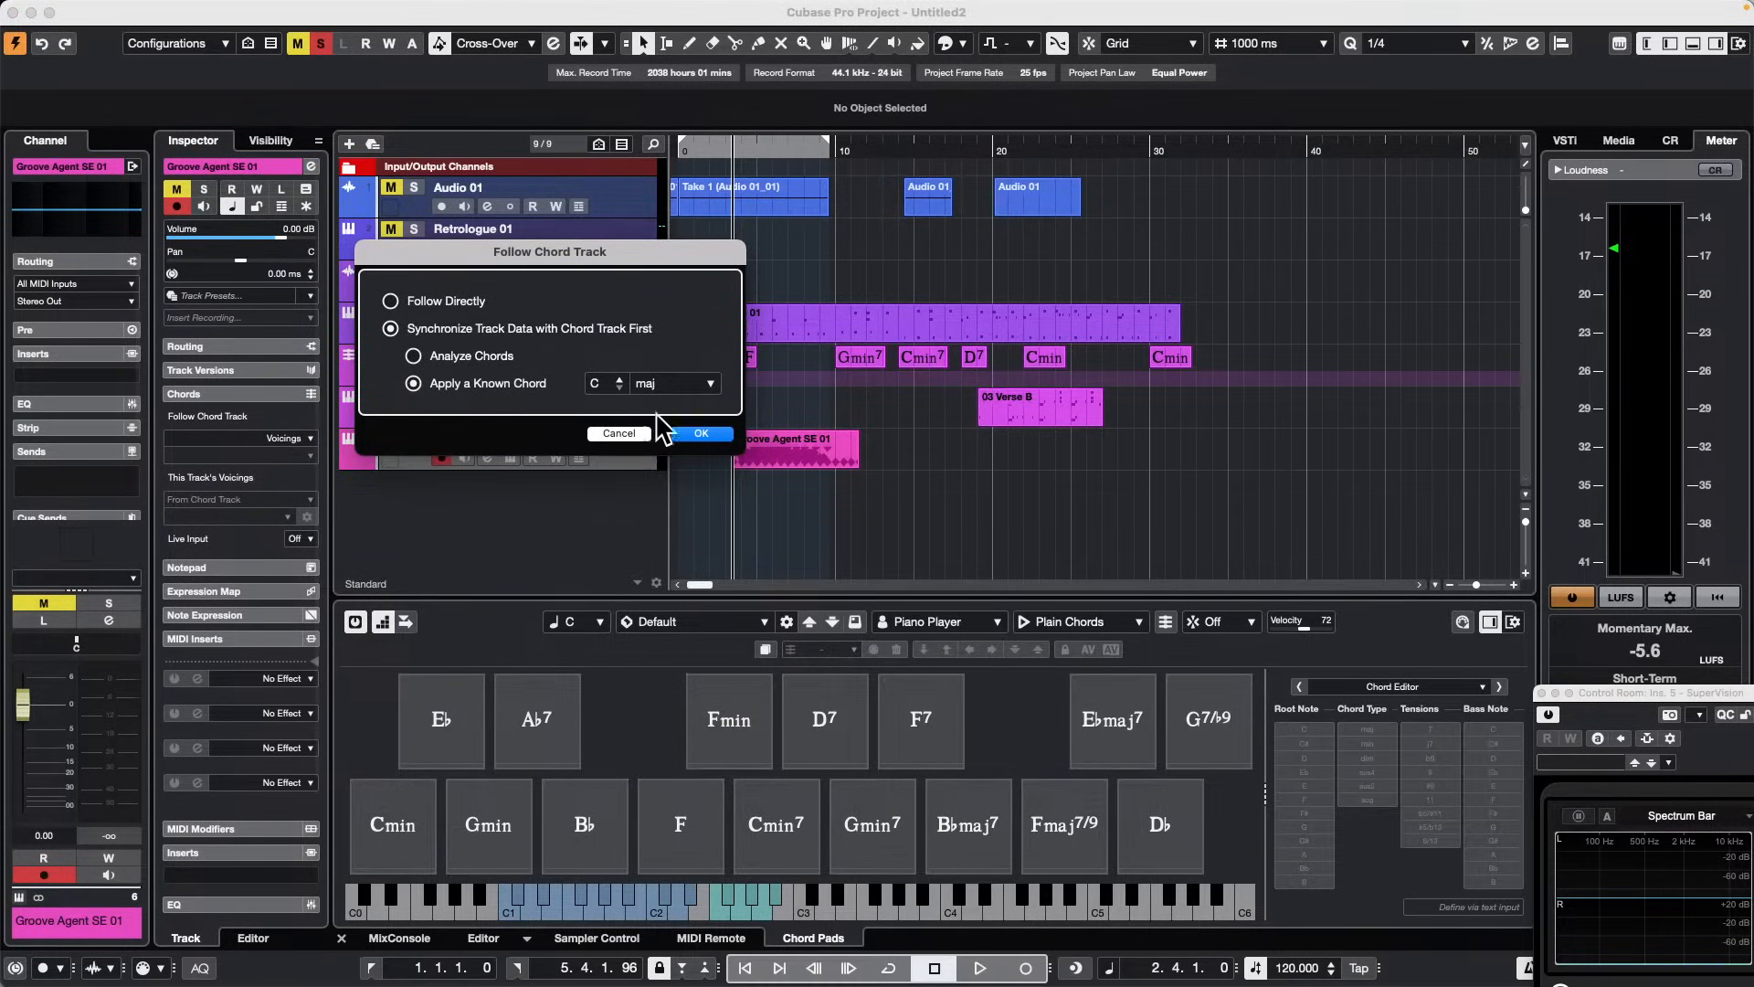
pyautogui.click(637, 434)
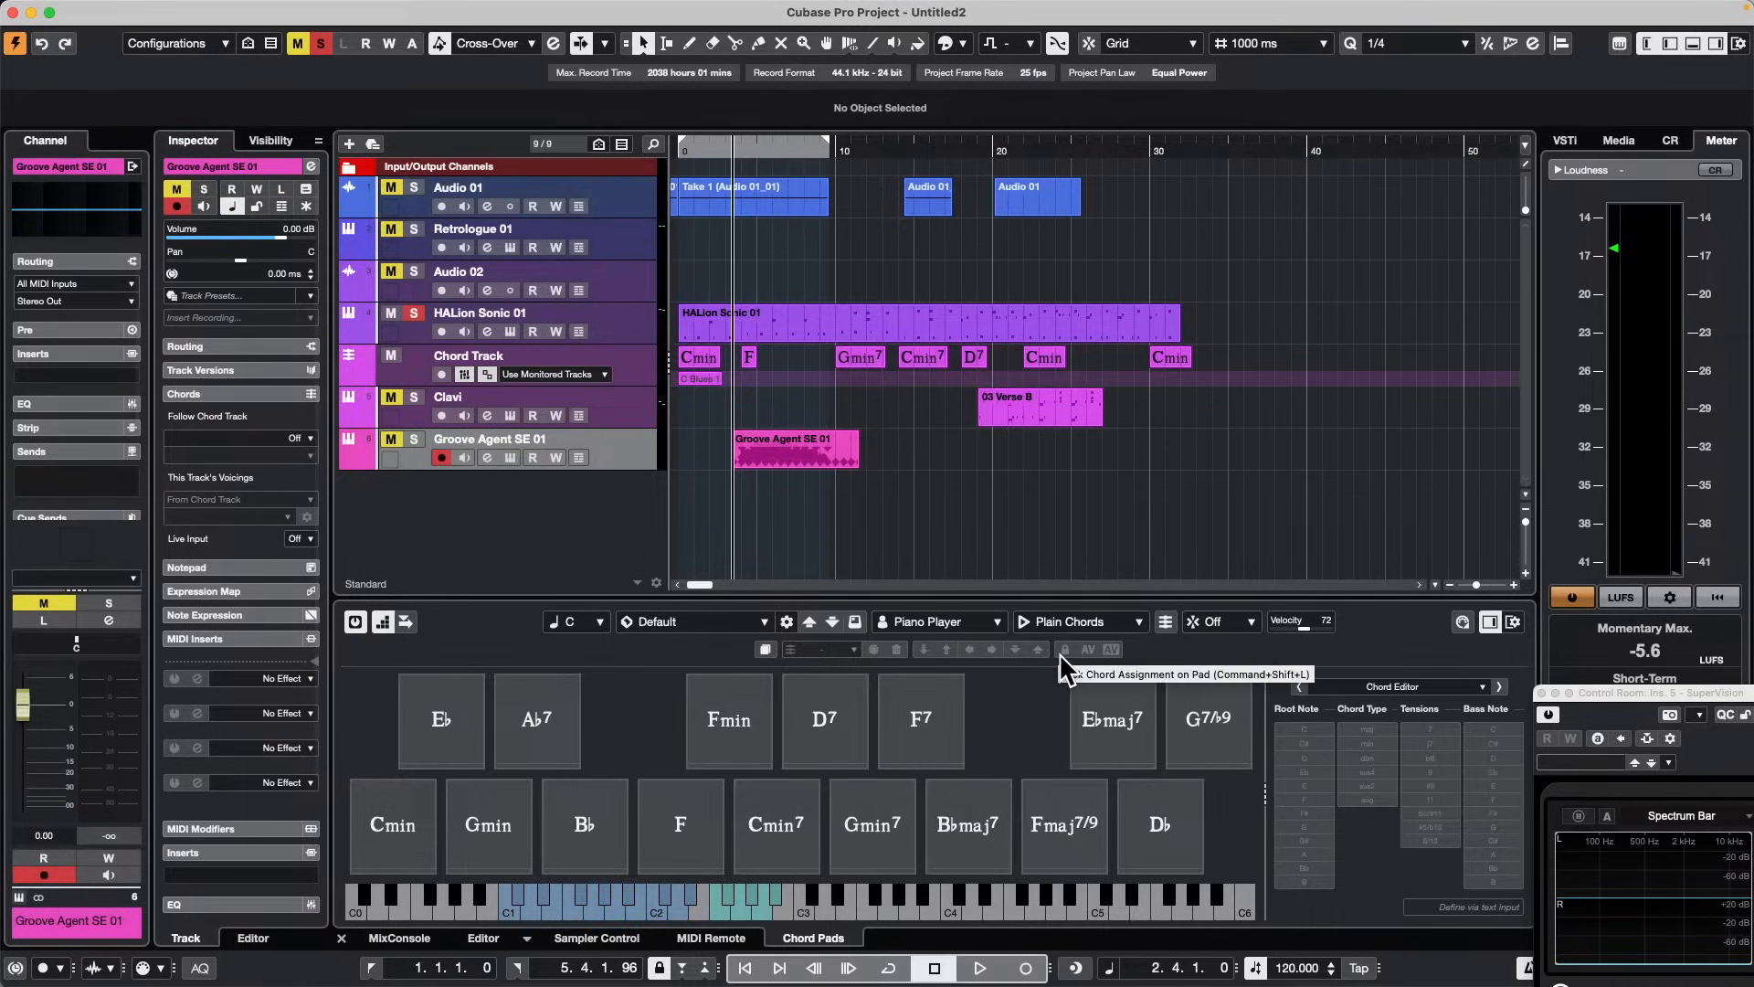
# Step: Compare the Follow Chord Track modes, from Chords & Scales to Single Voice, without choosing one
pyautogui.click(245, 438)
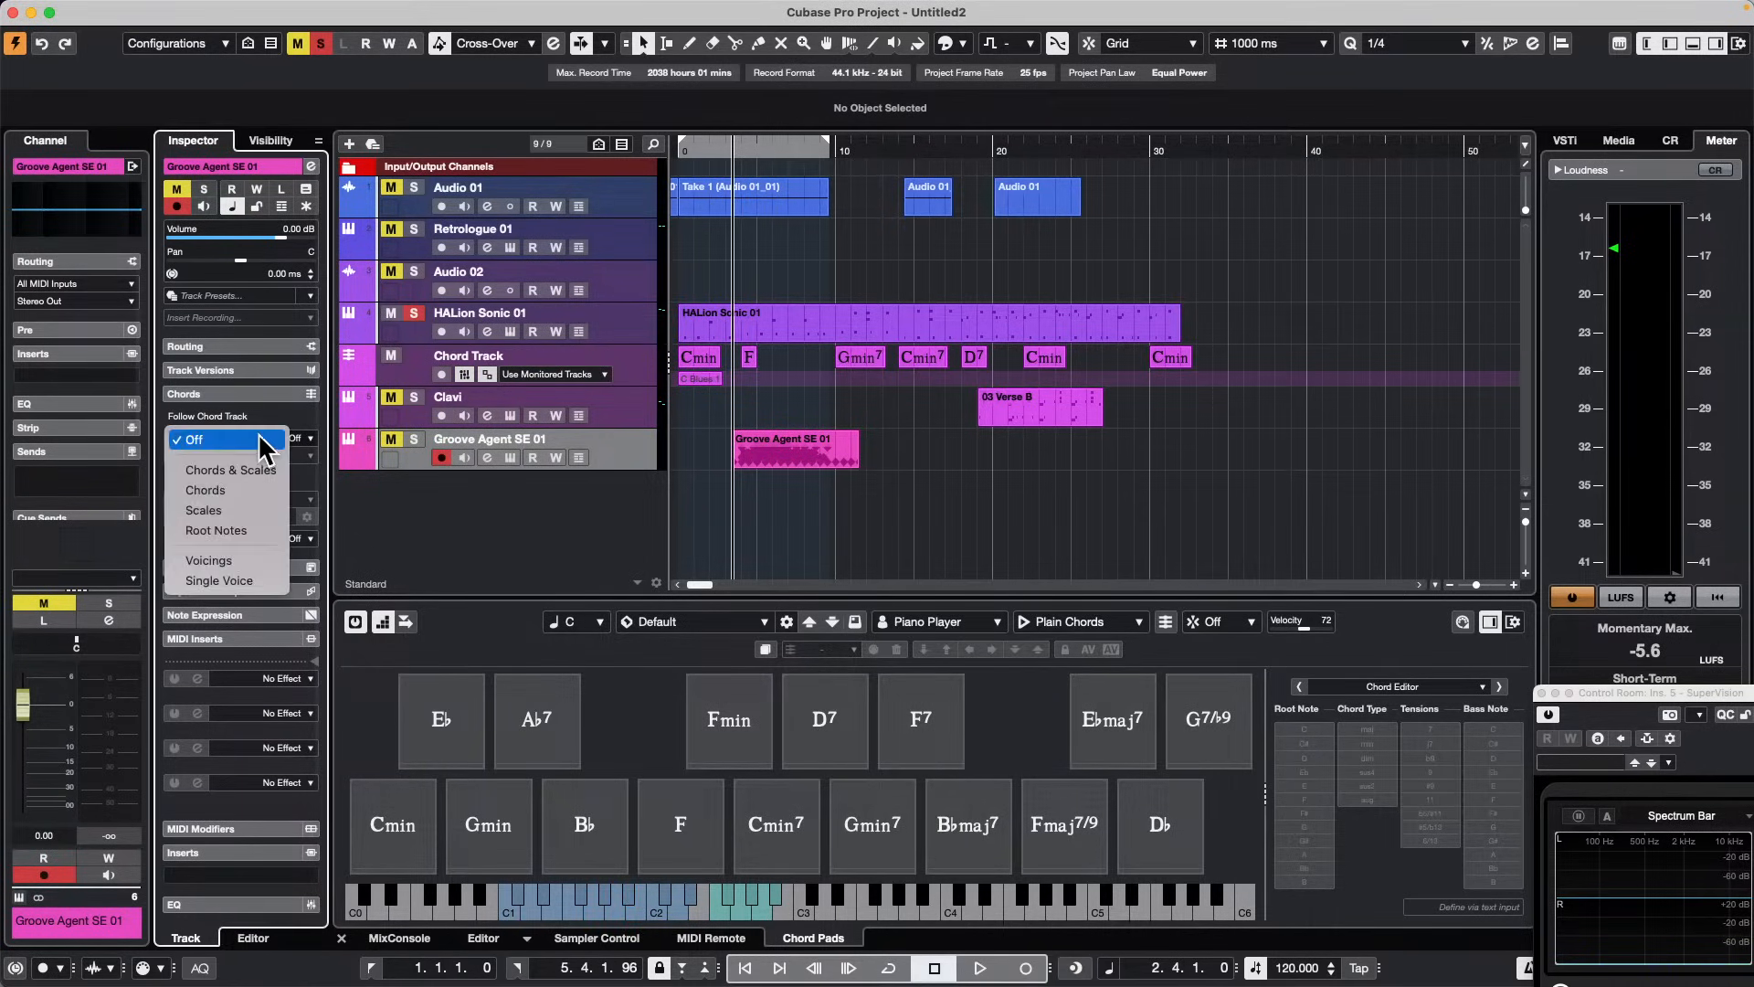
pyautogui.click(873, 508)
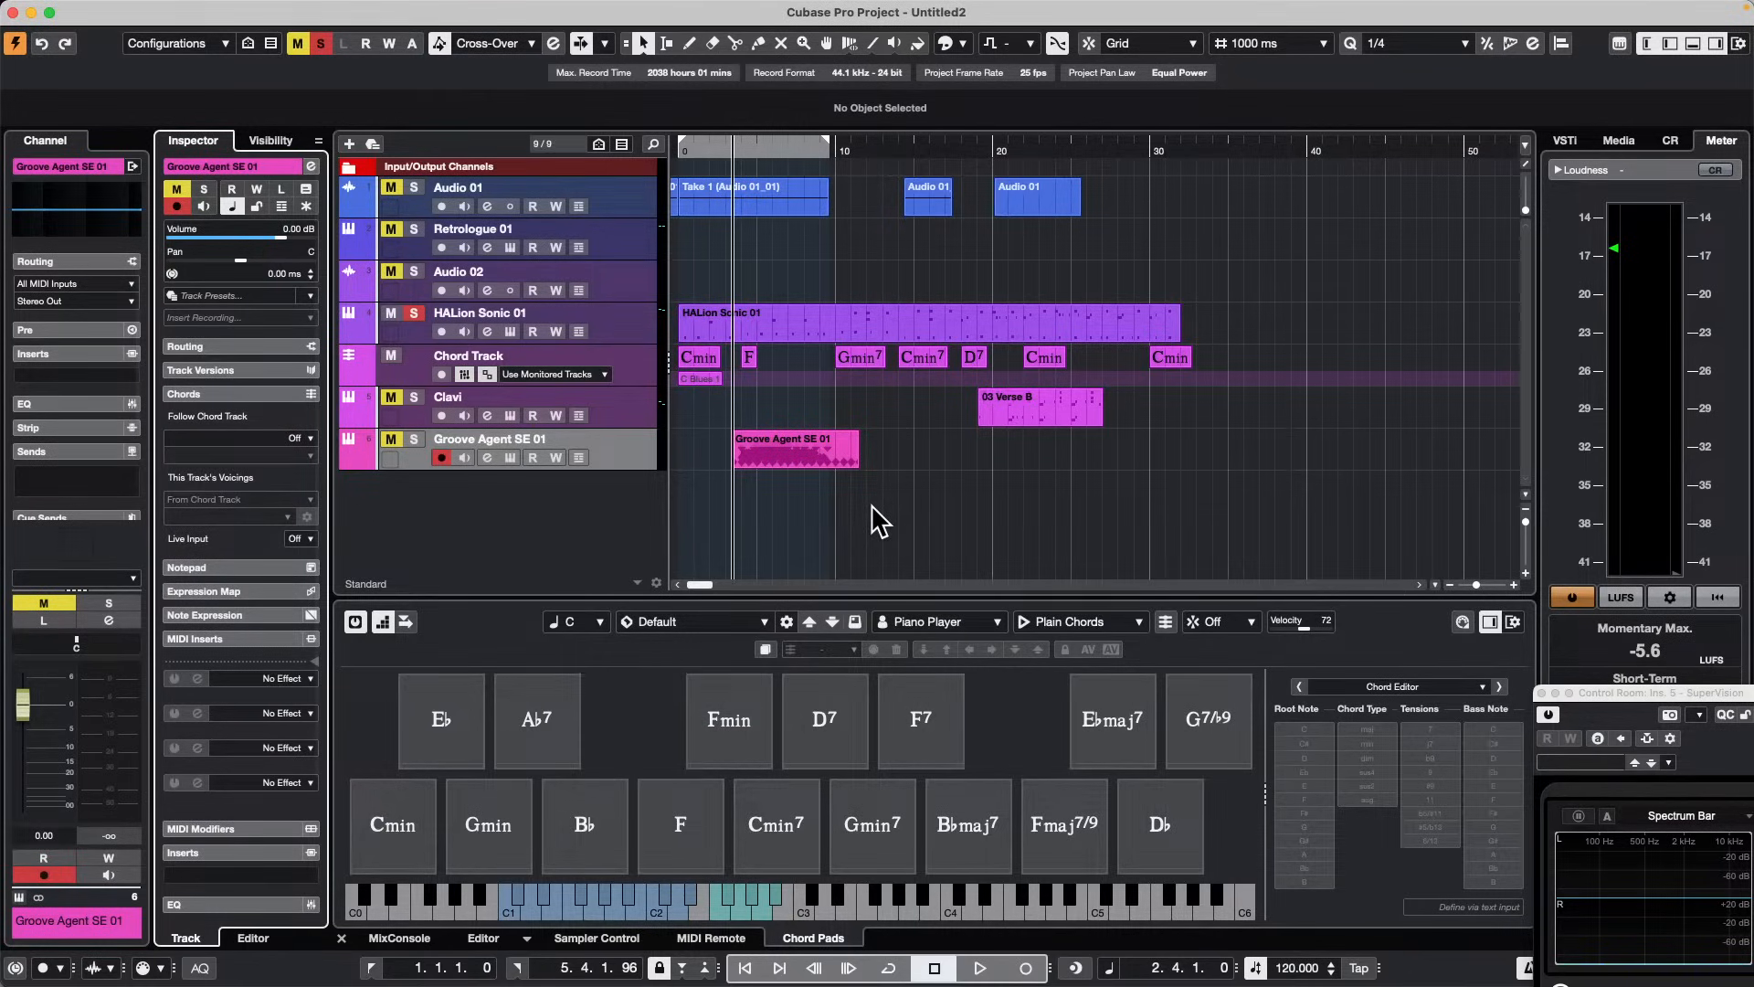
pyautogui.click(289, 439)
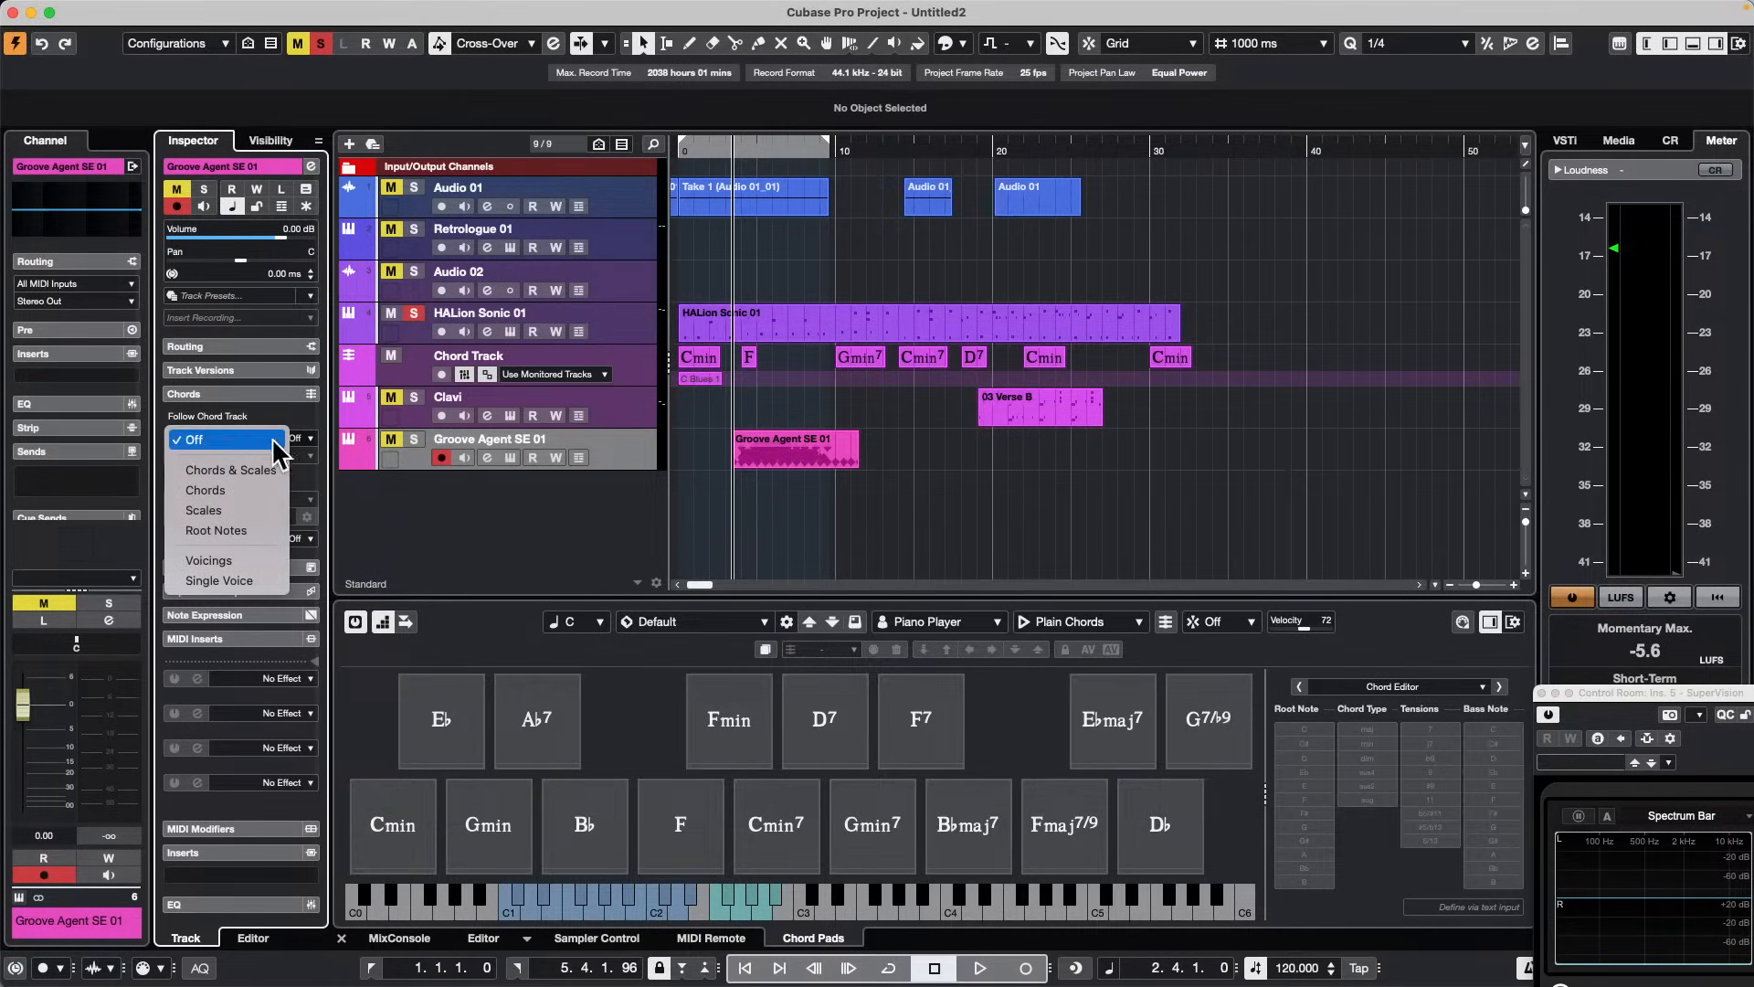
pyautogui.click(590, 510)
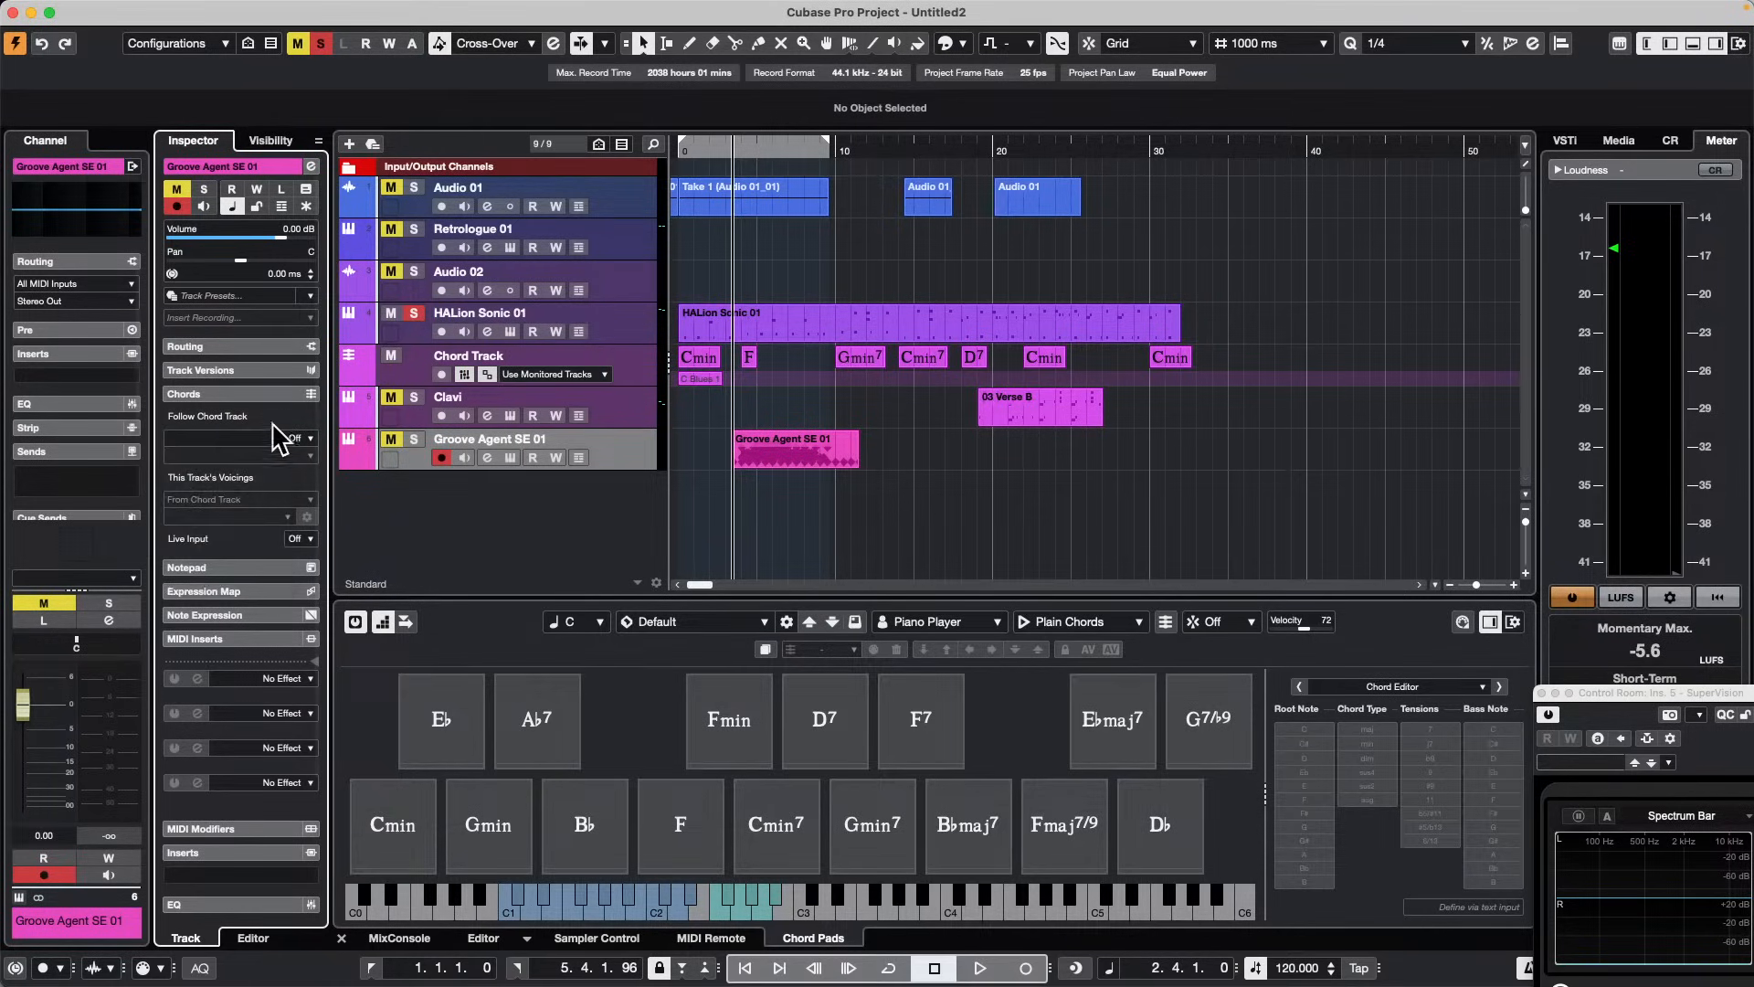
pyautogui.click(291, 439)
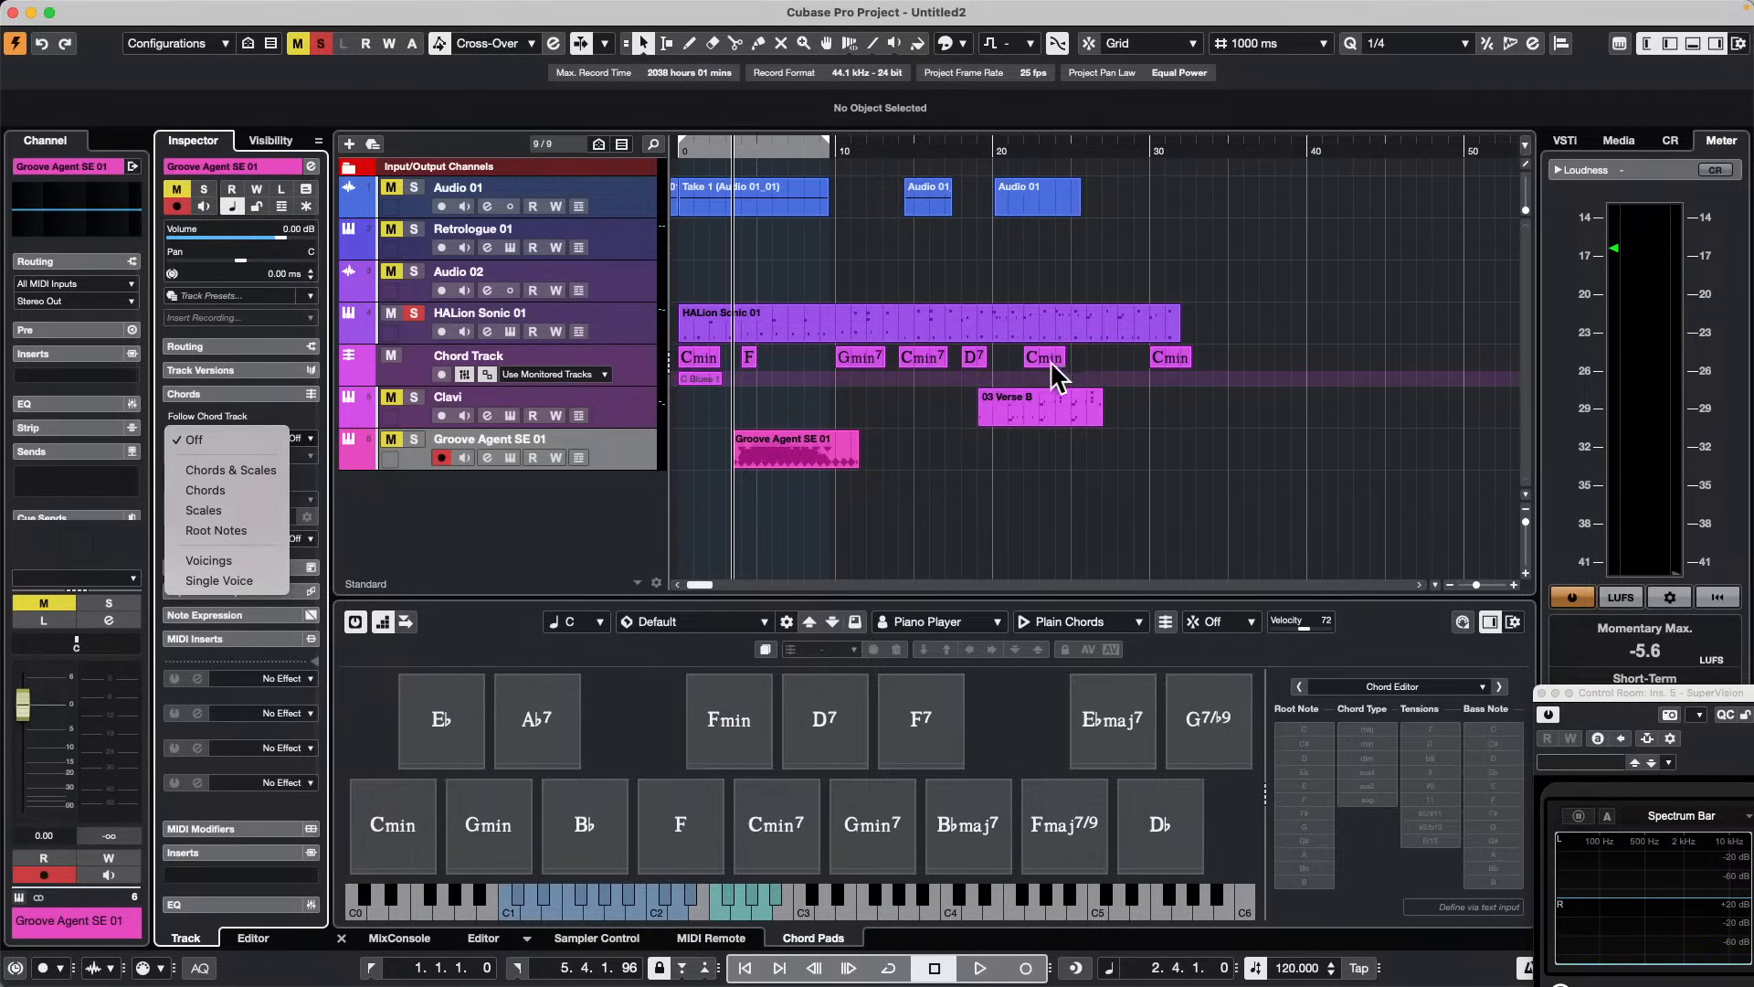
# Step: Increase the Chord Track's height and switch the project ruler to bars and beats
pyautogui.click(633, 380)
pyautogui.moveTo(621, 385); pyautogui.dragTo(614, 426)
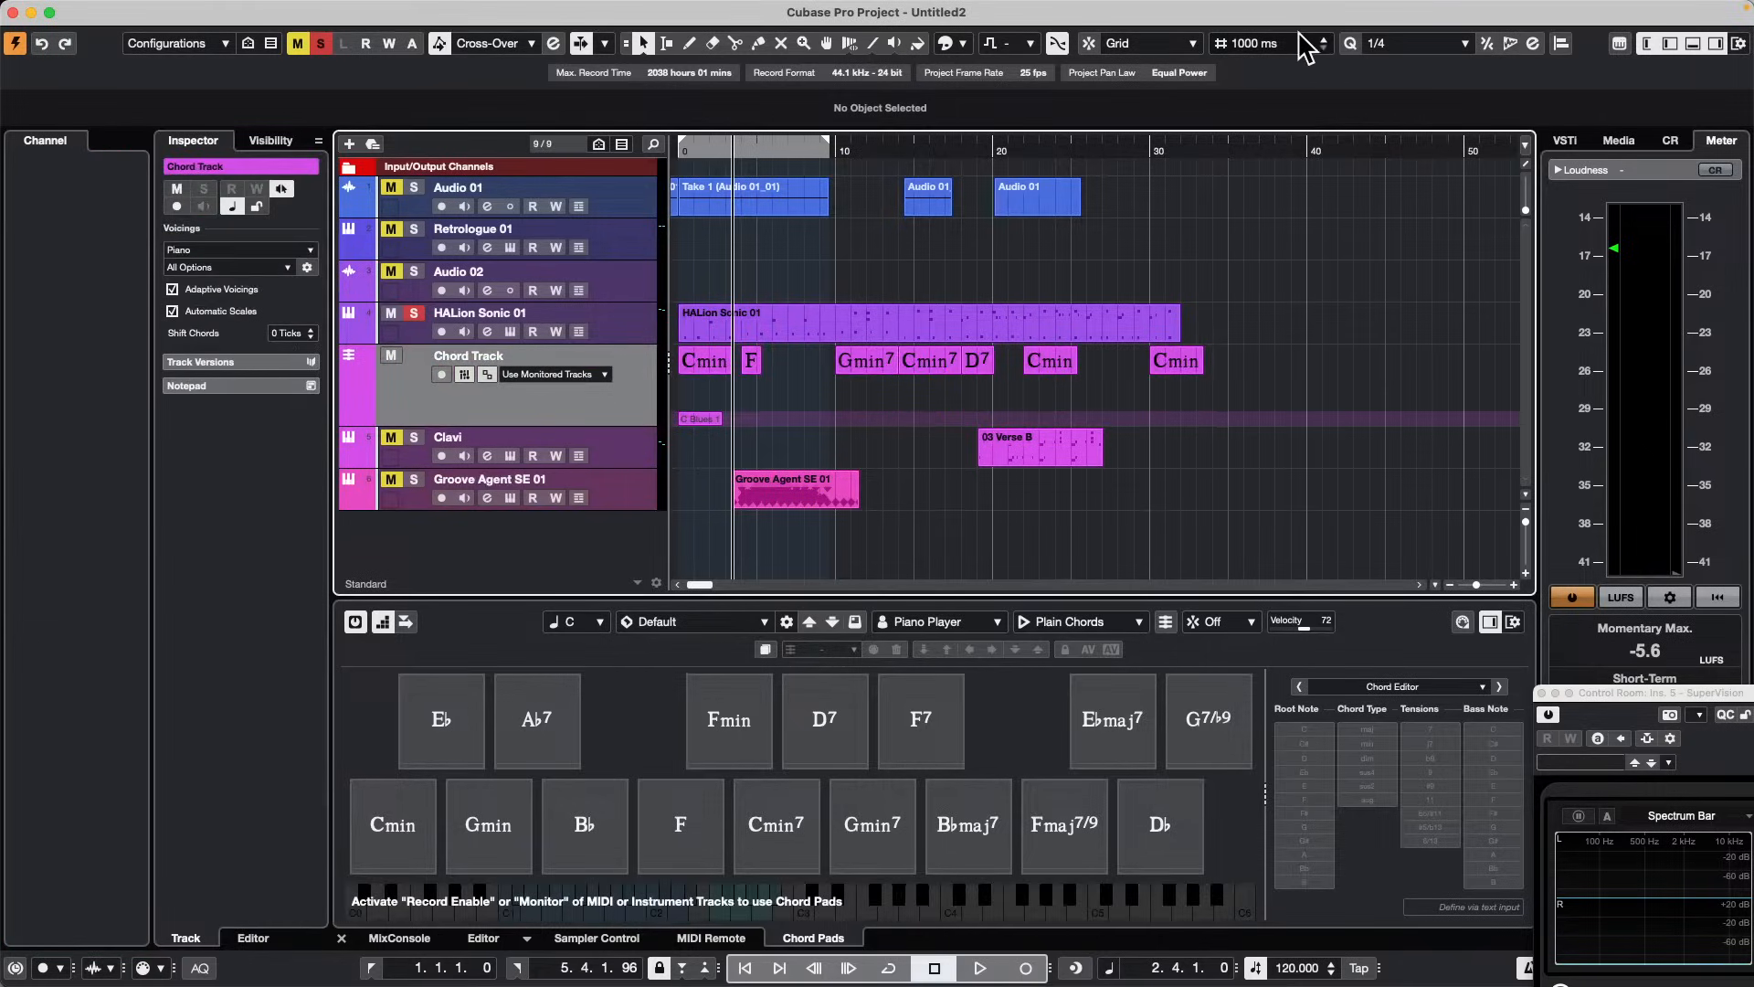
pyautogui.click(1162, 42)
pyautogui.click(1193, 42)
pyautogui.click(1275, 45)
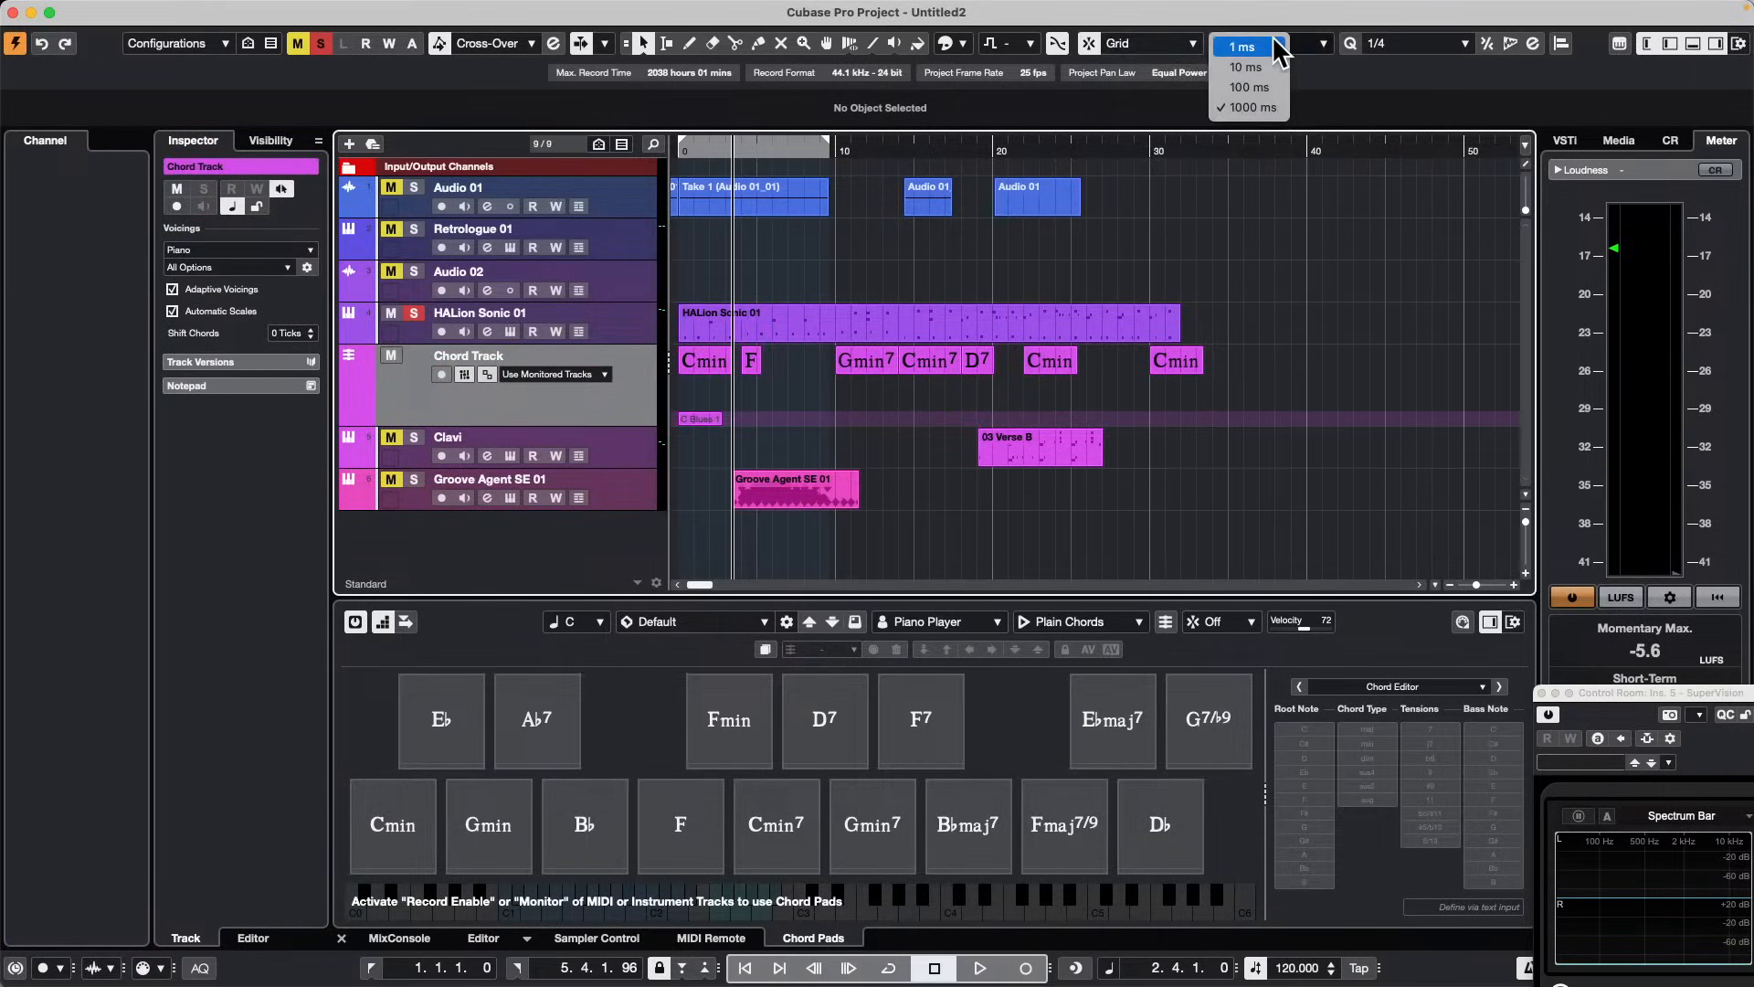
pyautogui.rightClick(1221, 167)
pyautogui.click(1275, 155)
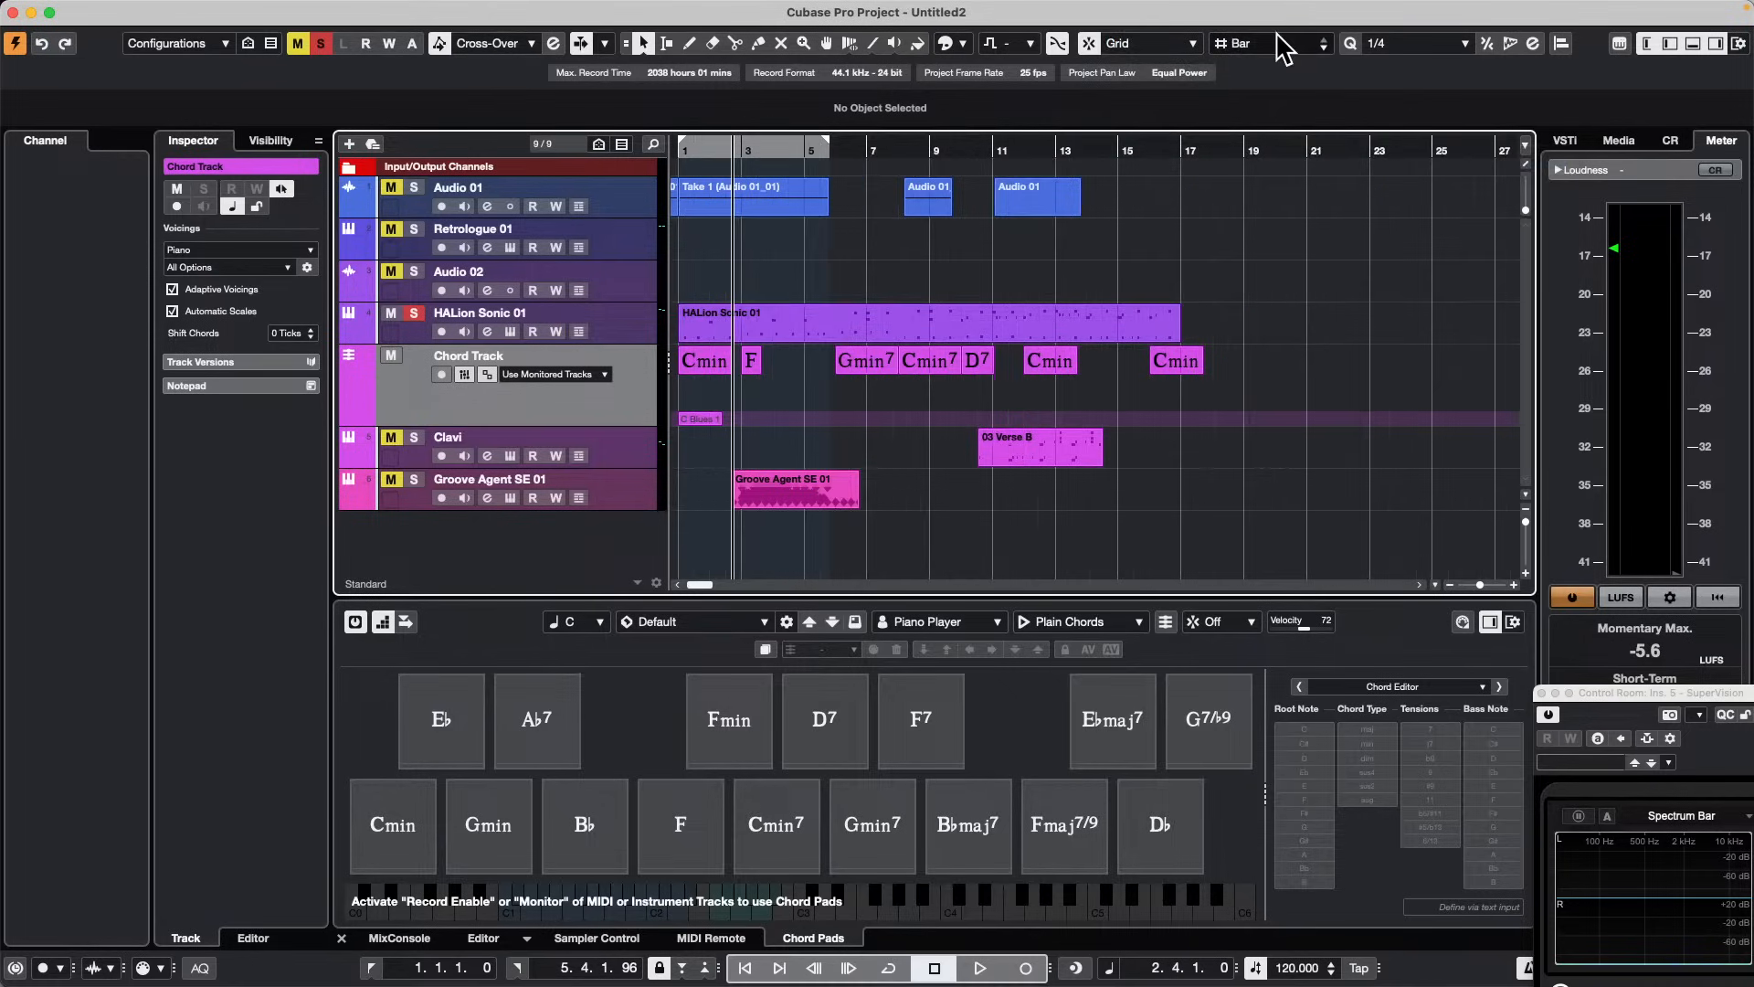
# Step: Set the grid type to Beat and add E♭maj7 and D♭ twice each from the chord pads to the Chord Track after bar 17
pyautogui.click(1277, 43)
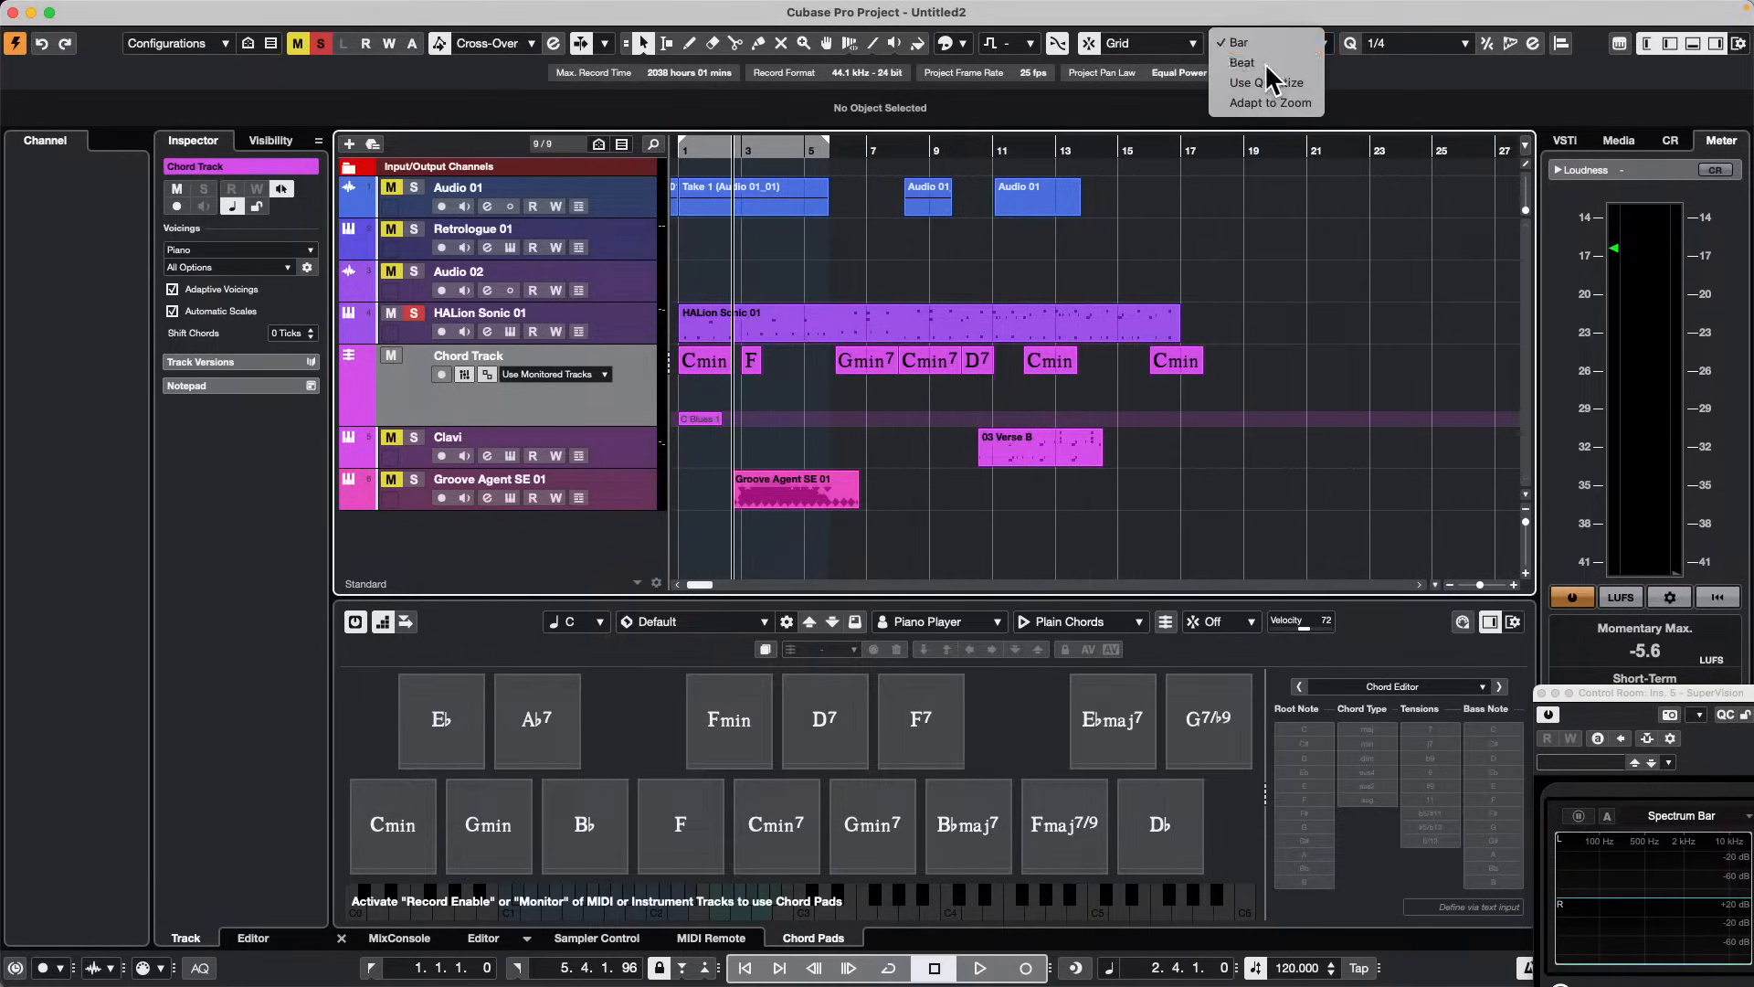
pyautogui.click(1269, 64)
pyautogui.click(1236, 221)
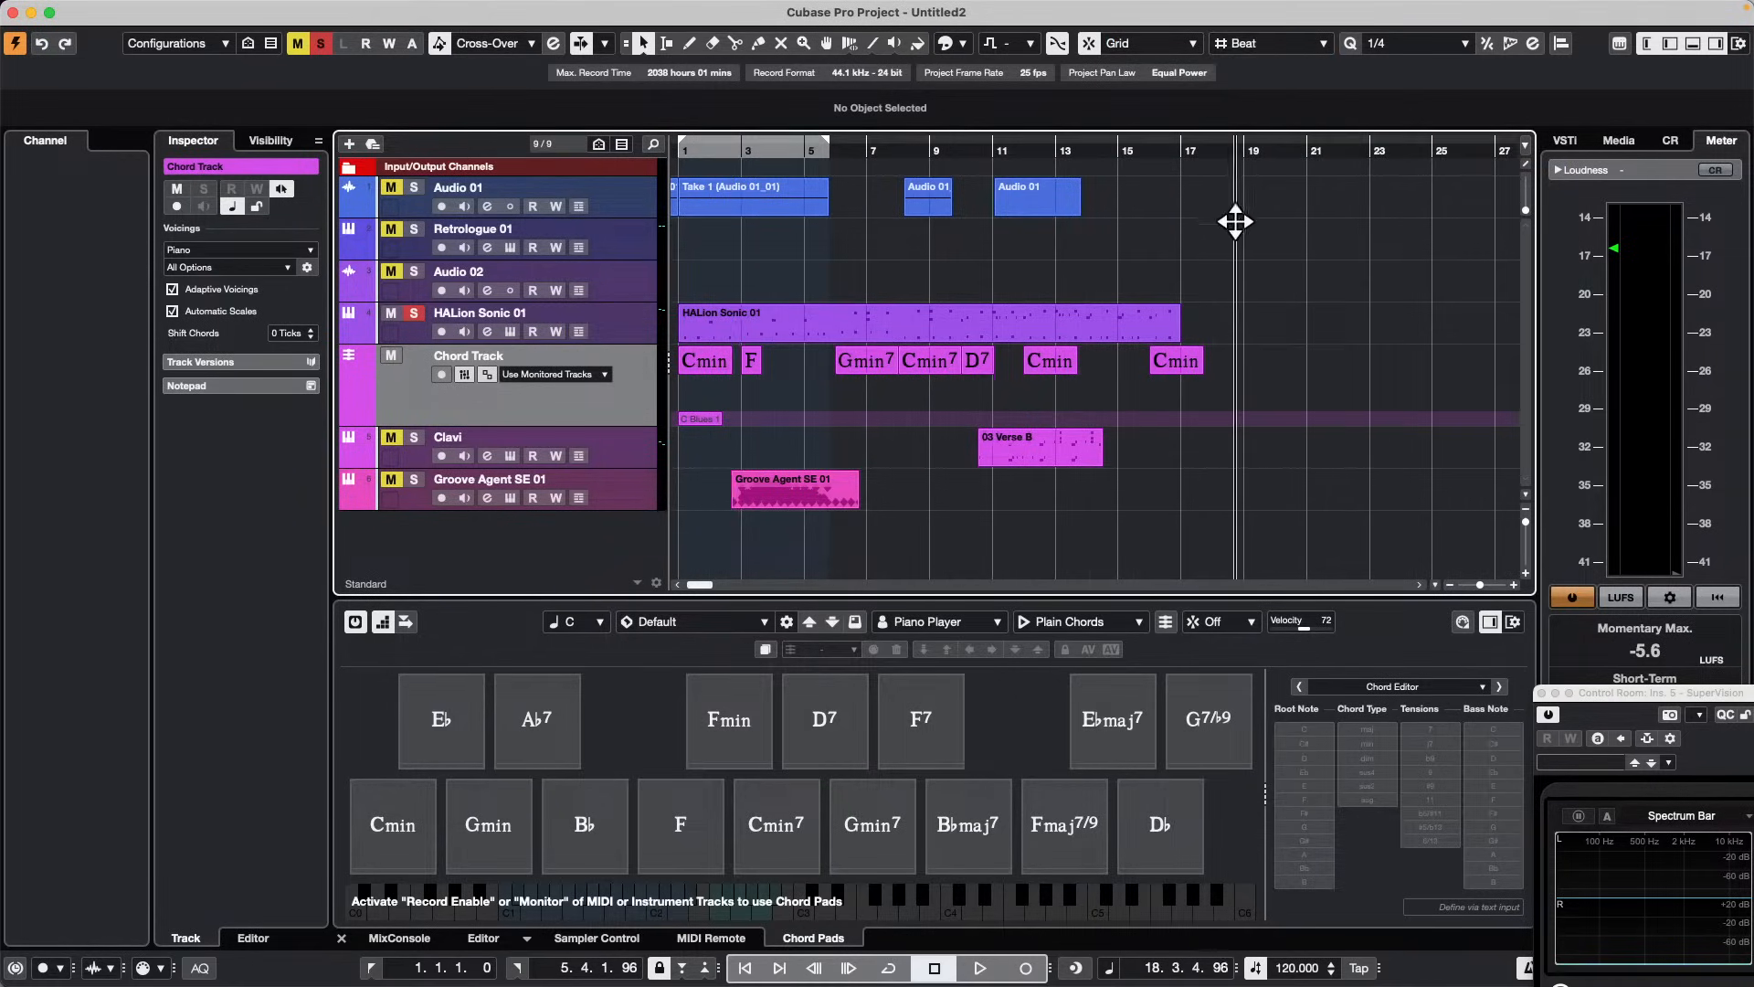
pyautogui.moveTo(1235, 221); pyautogui.dragTo(1235, 267)
pyautogui.moveTo(1113, 722); pyautogui.dragTo(1012, 383)
pyautogui.moveTo(1209, 720); pyautogui.dragTo(1313, 410)
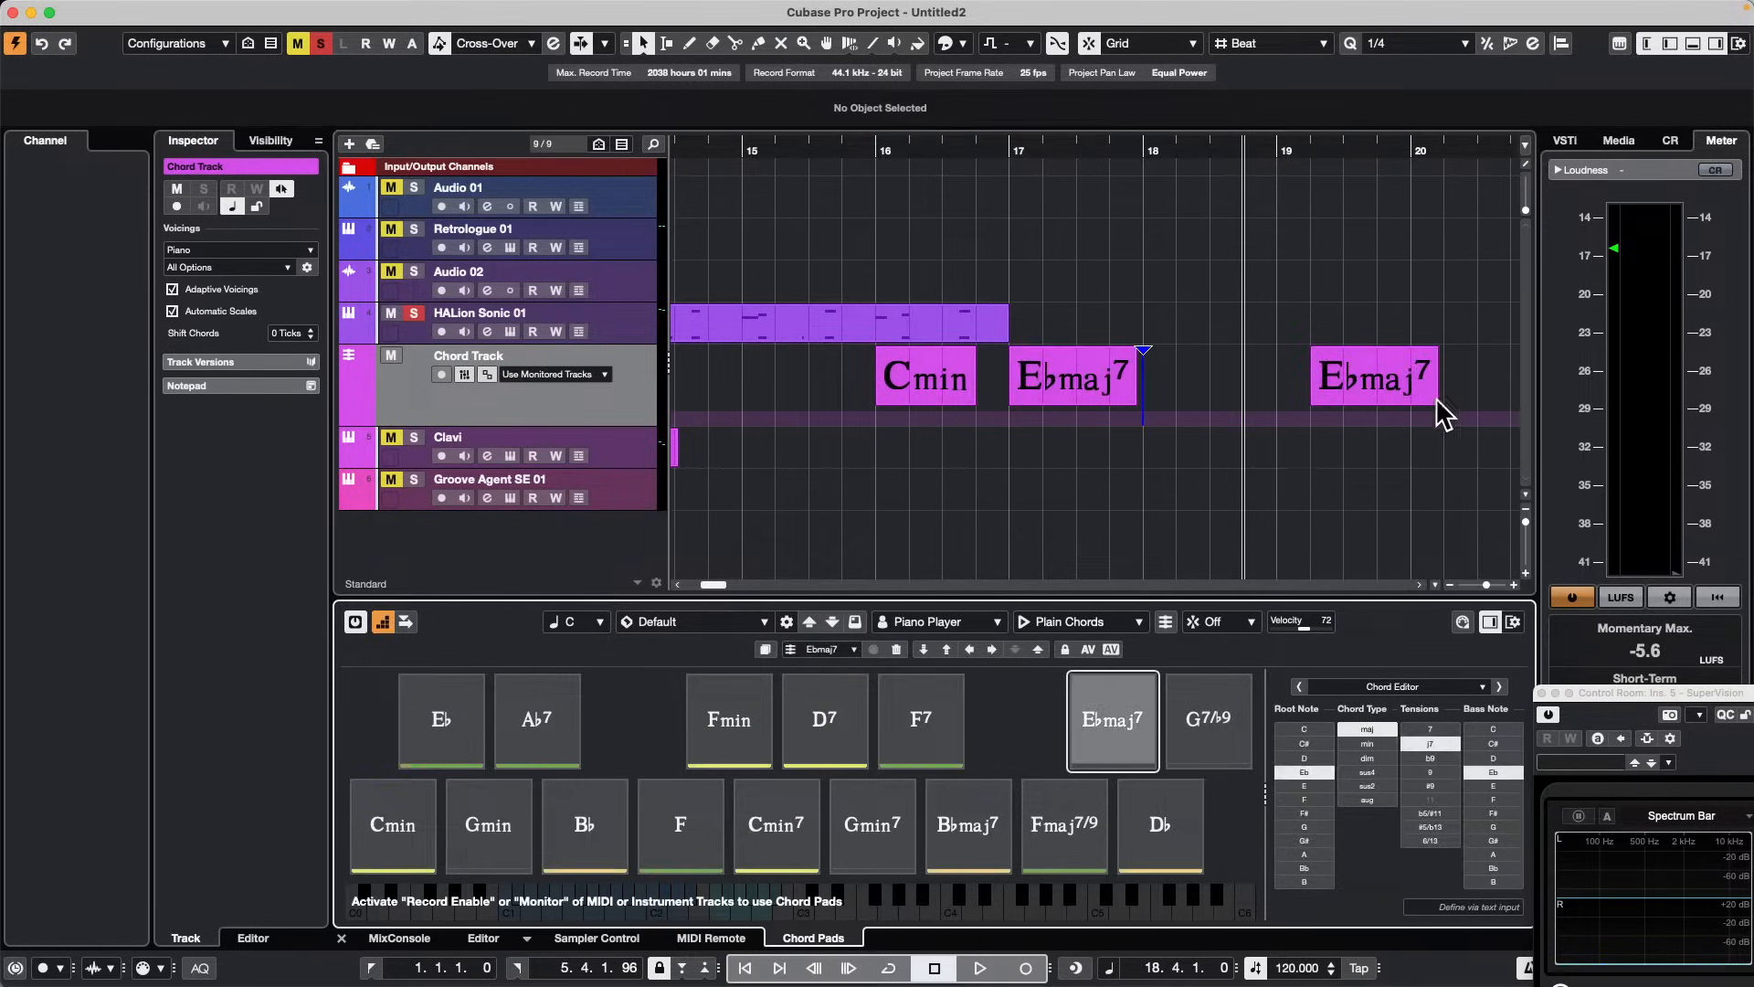
pyautogui.moveTo(1162, 814); pyautogui.dragTo(1409, 384)
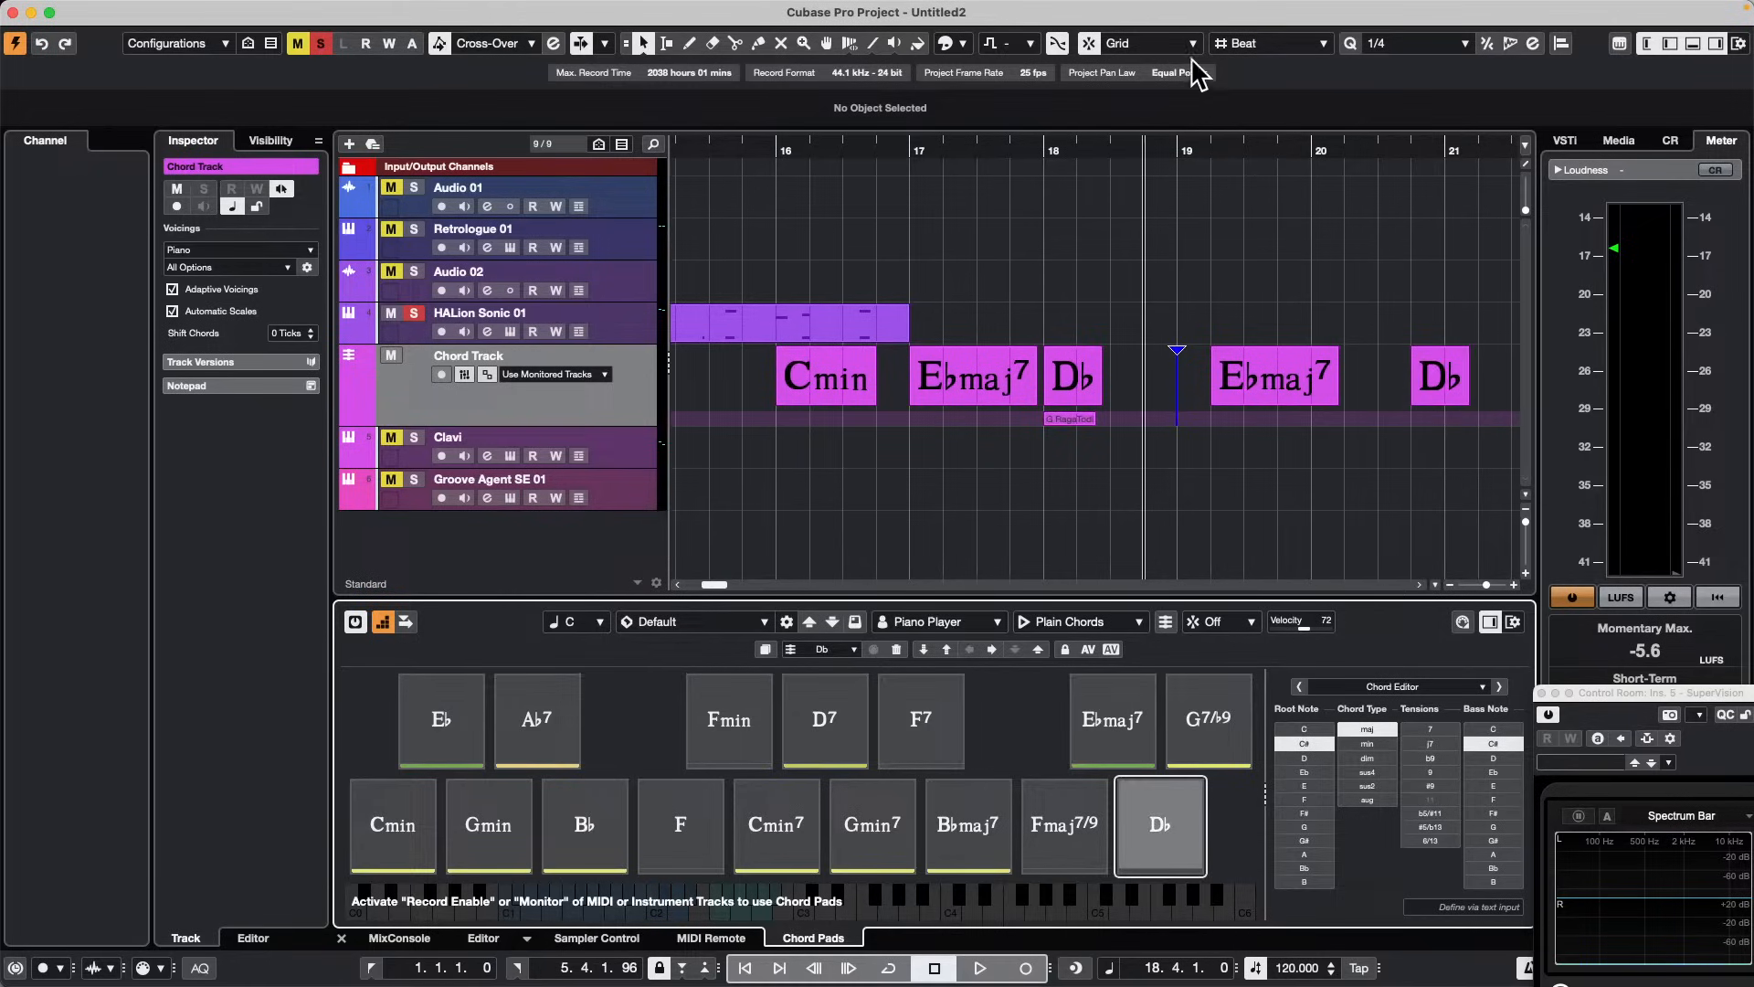
# Step: Set the grid type to Bar and add D♭ chords to the Chord Track at bars 19 and 22
pyautogui.click(1270, 43)
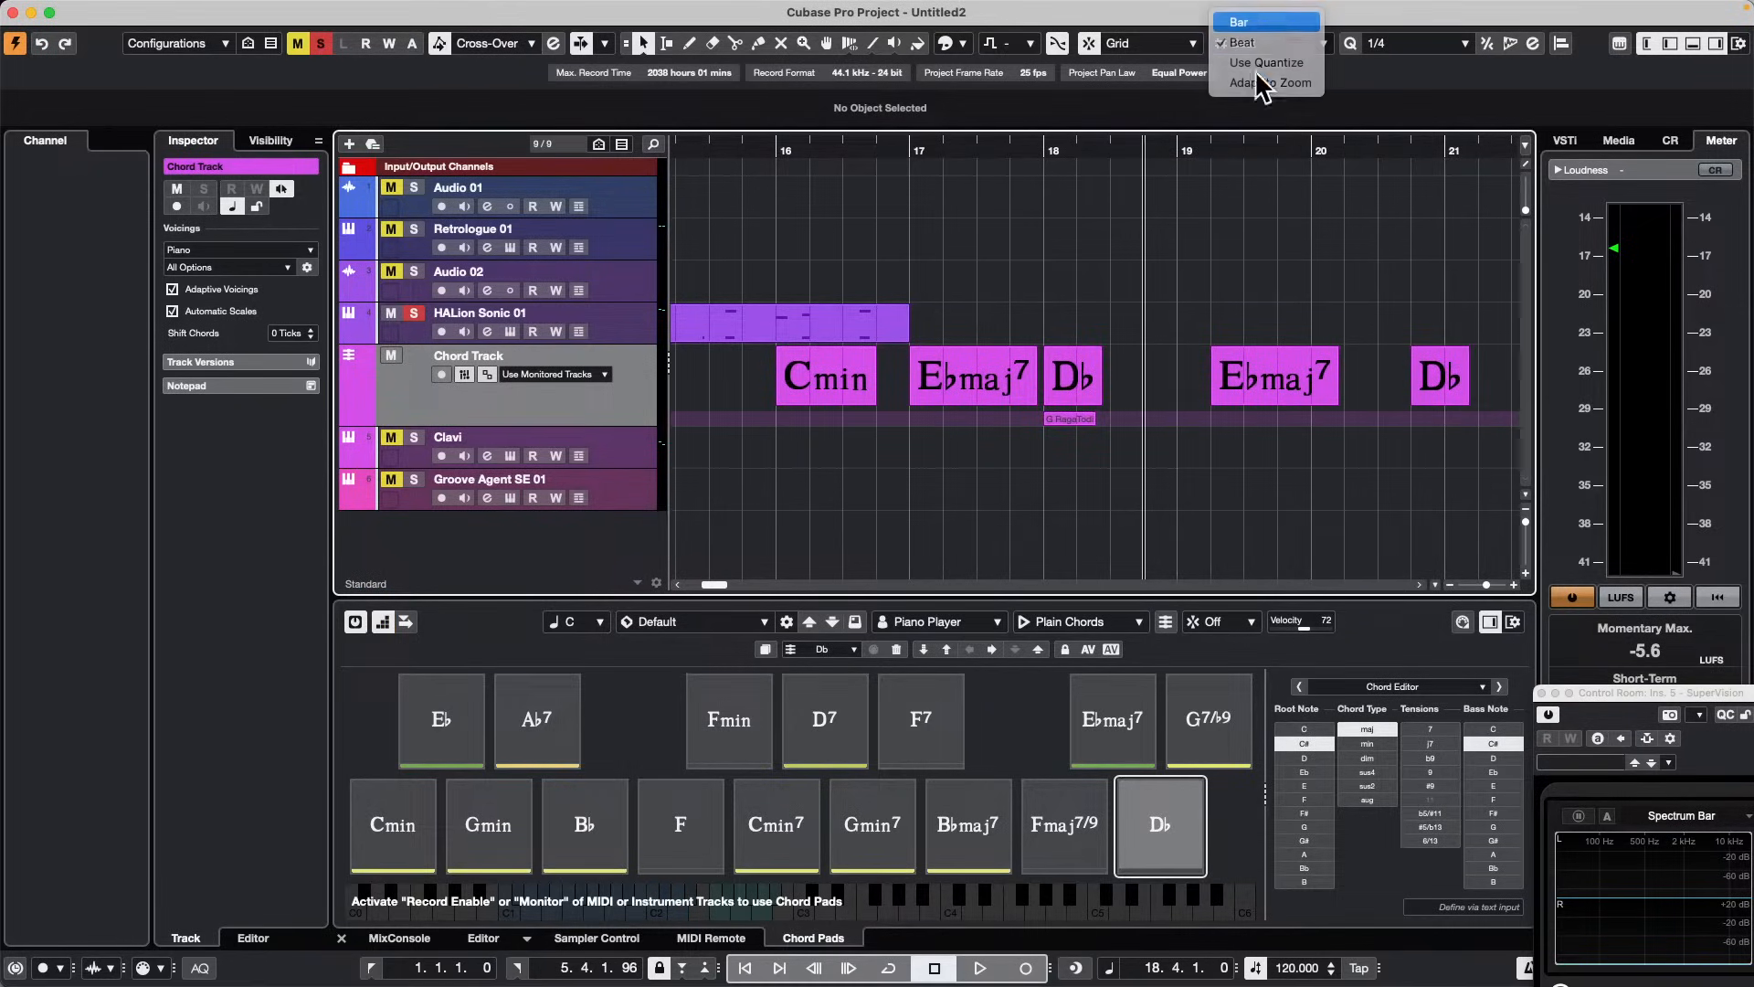
pyautogui.click(1254, 22)
pyautogui.moveTo(1048, 144); pyautogui.dragTo(1039, 114)
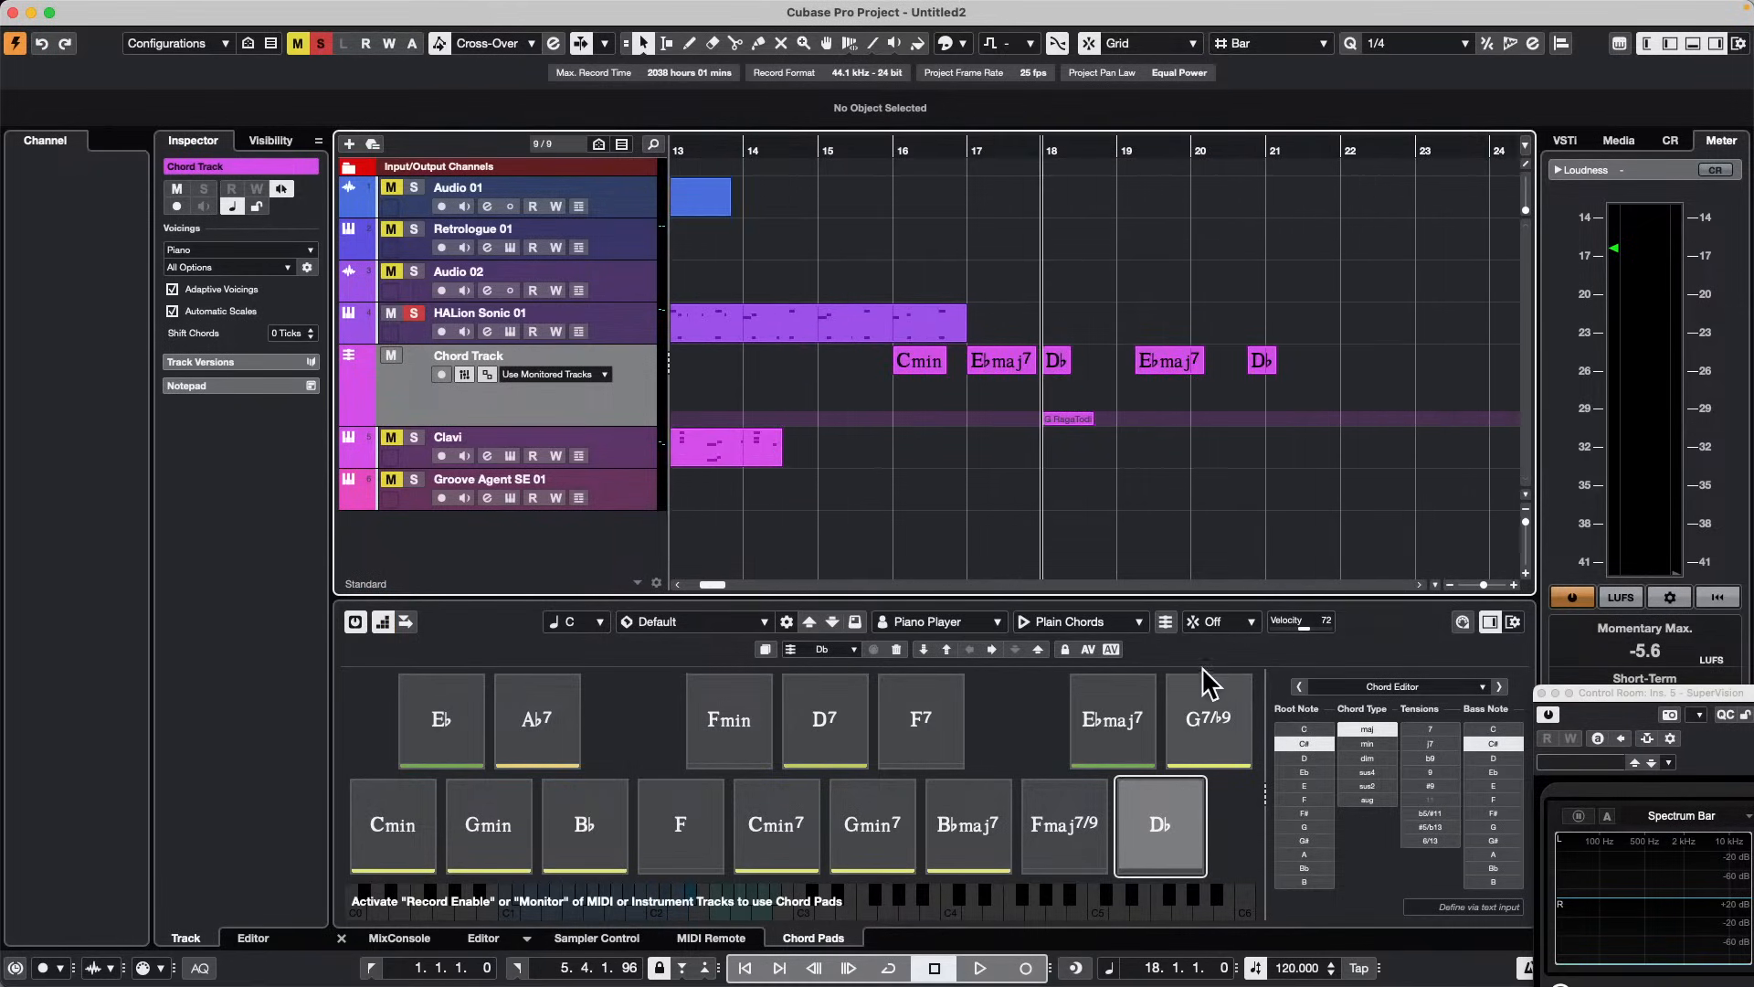
pyautogui.moveTo(1113, 722)
pyautogui.mouseDown()
pyautogui.moveTo(1363, 451)
pyautogui.moveTo(1359, 380)
pyautogui.moveTo(1436, 382)
pyautogui.moveTo(1375, 391)
pyautogui.mouseUp()
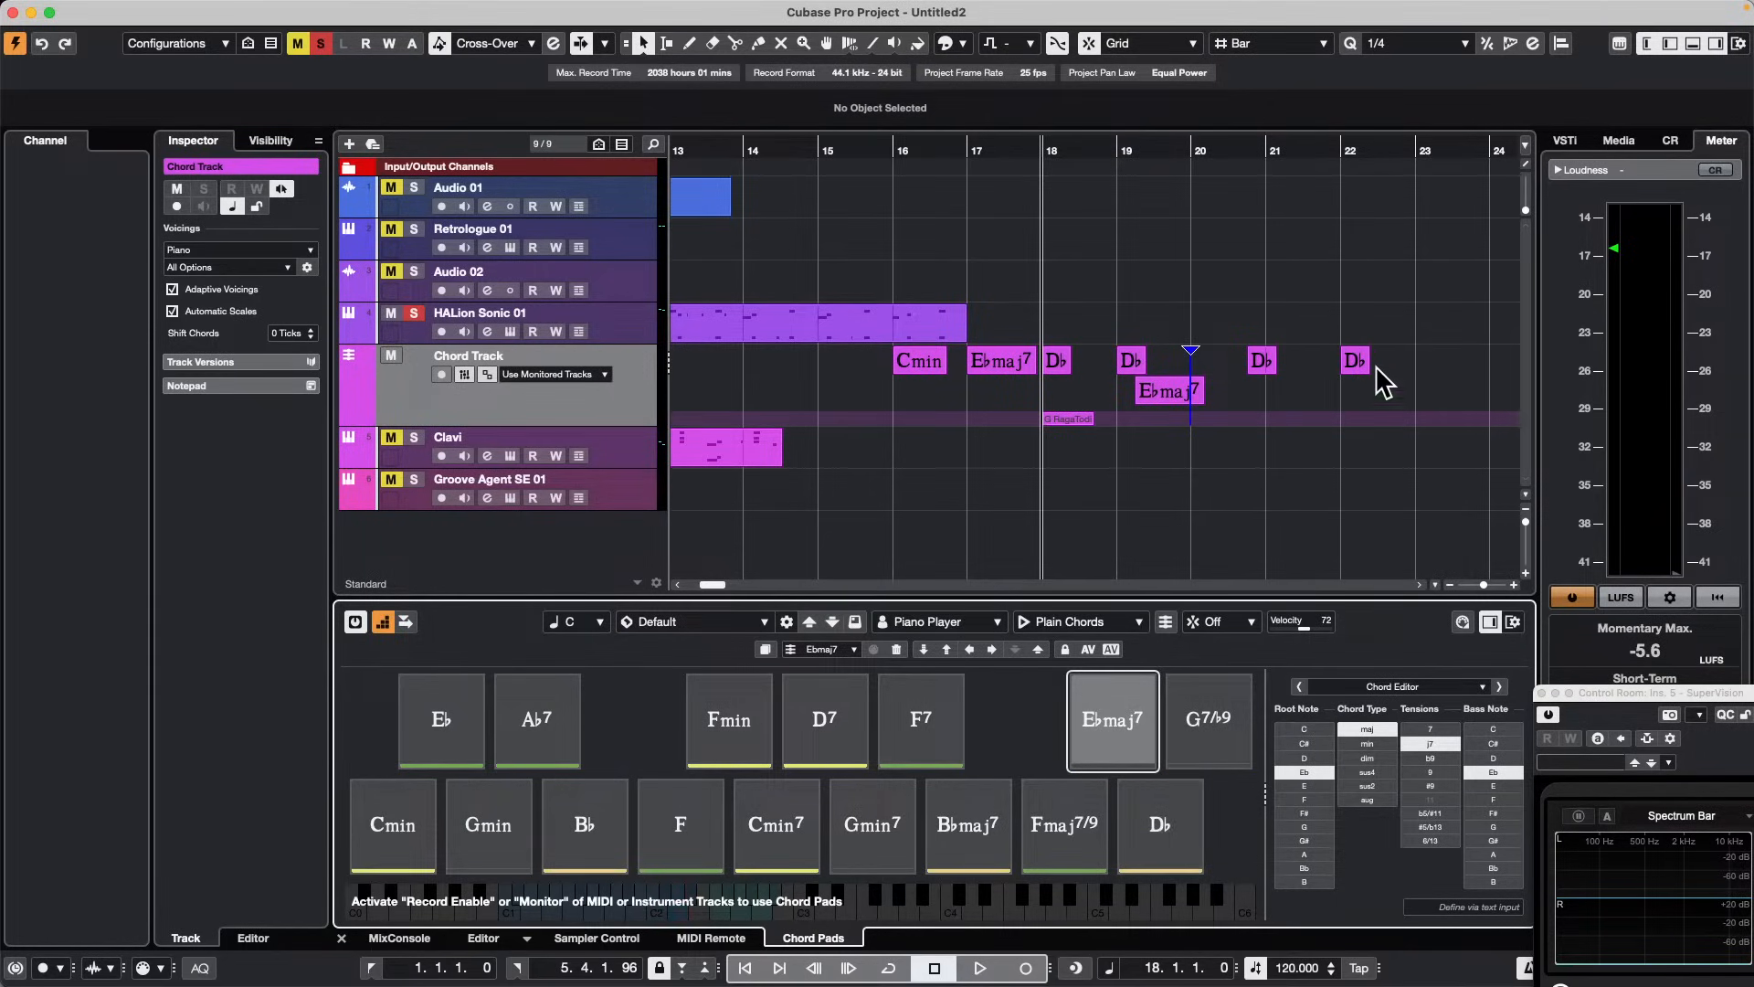
# Step: Set the grid type back to Beat and add D♭ chords to the Chord Track at bars 20 and 23
pyautogui.click(1270, 43)
pyautogui.click(1242, 62)
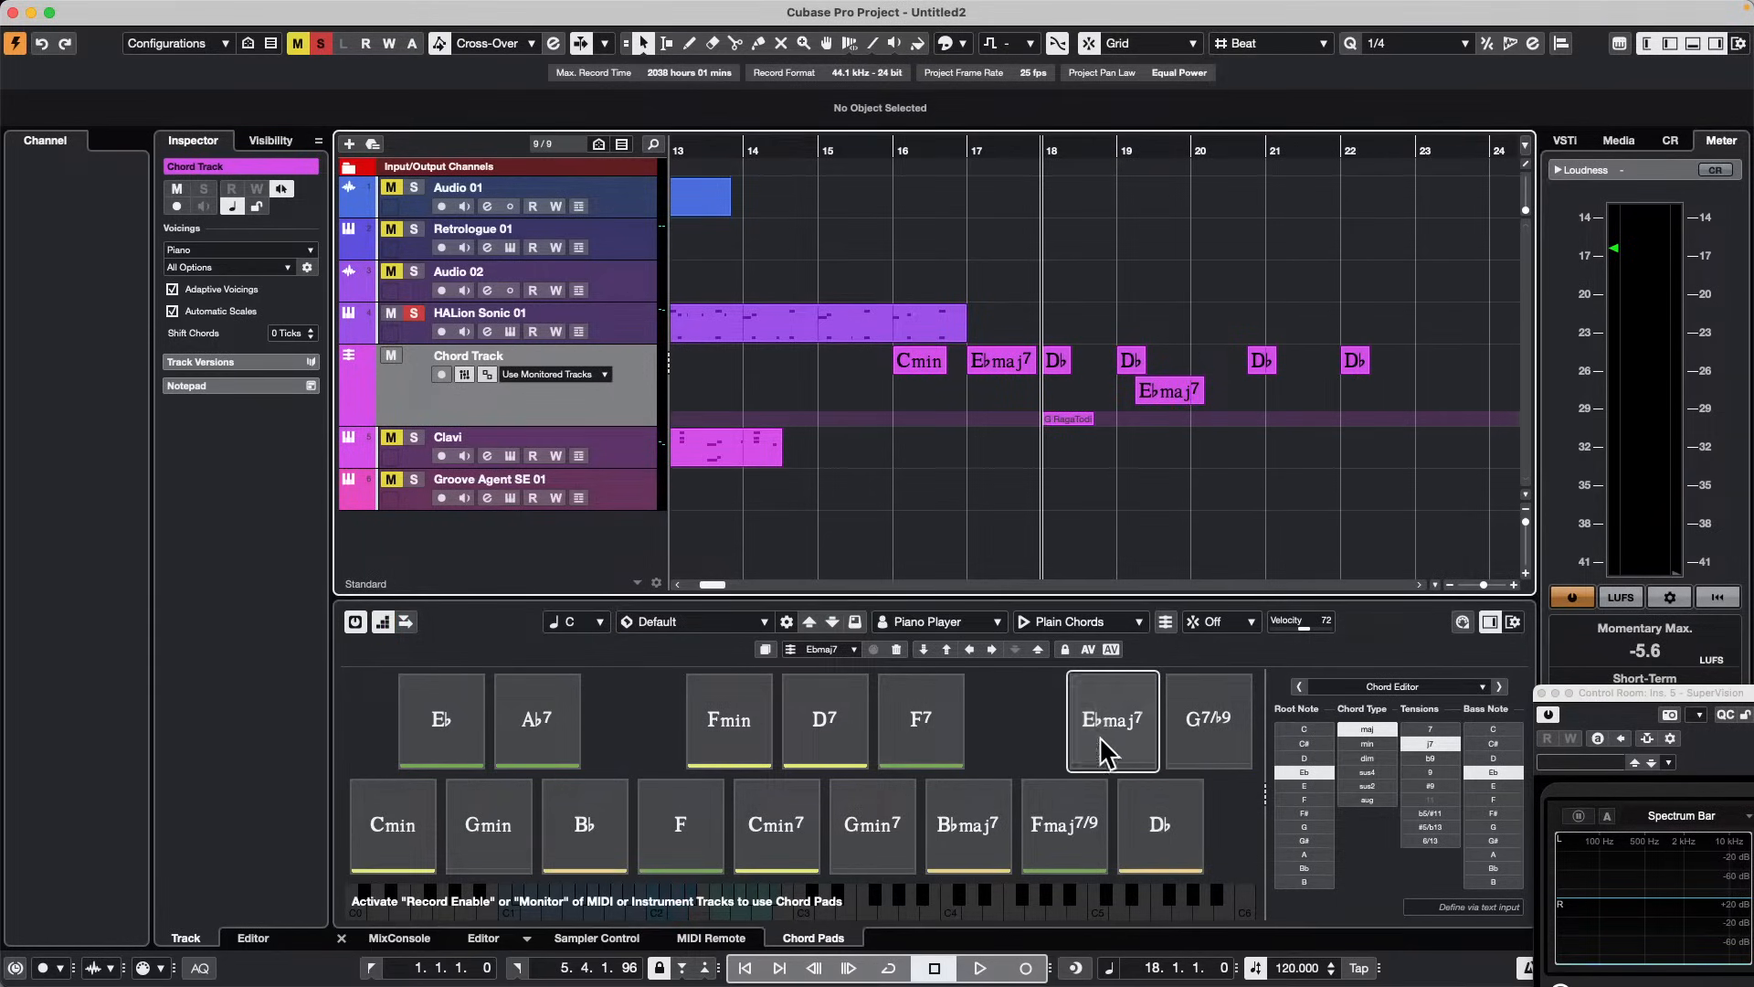
pyautogui.moveTo(1160, 824)
pyautogui.mouseDown()
pyautogui.moveTo(1430, 422)
pyautogui.moveTo(1426, 380)
pyautogui.moveTo(1438, 403)
pyautogui.moveTo(1443, 370)
pyautogui.mouseUp()
# Step: Set the grid type to Use Quantize and open the list of quantize presets
pyautogui.click(1274, 43)
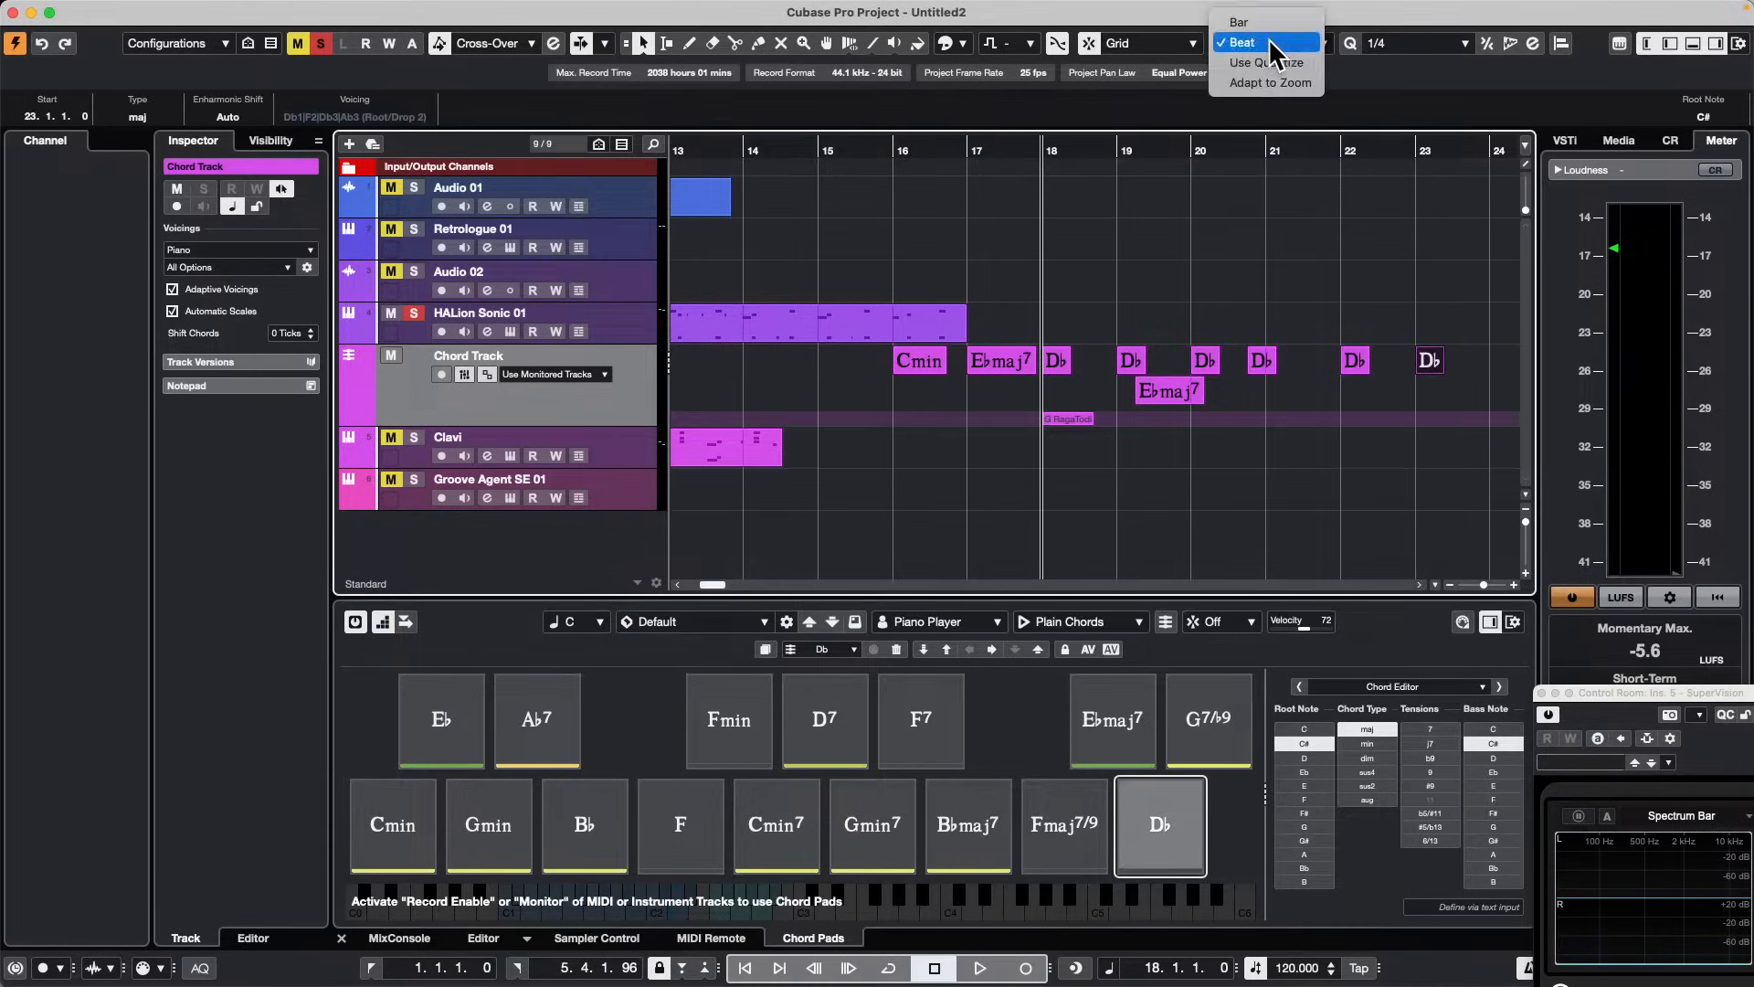
pyautogui.click(1276, 64)
pyautogui.click(1403, 45)
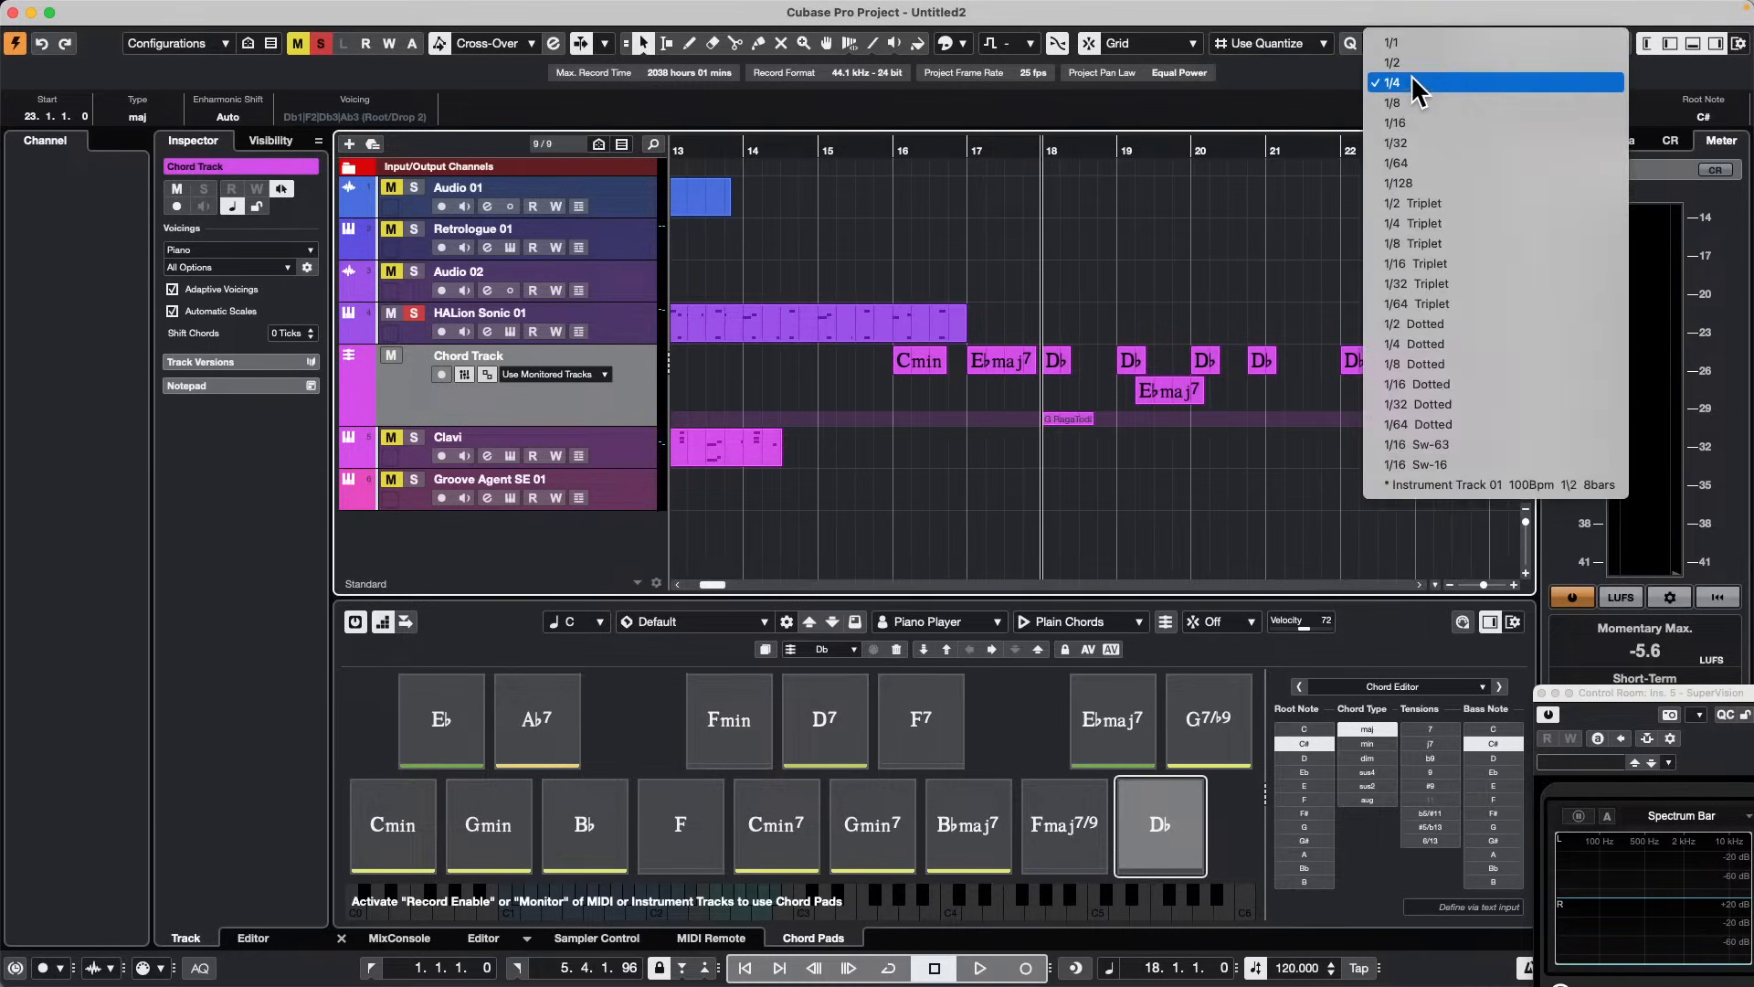
# Step: Set the quantize value to 1/32 and place a B♭maj7 chord on the chord track at bar 23, beat 2
pyautogui.click(1441, 143)
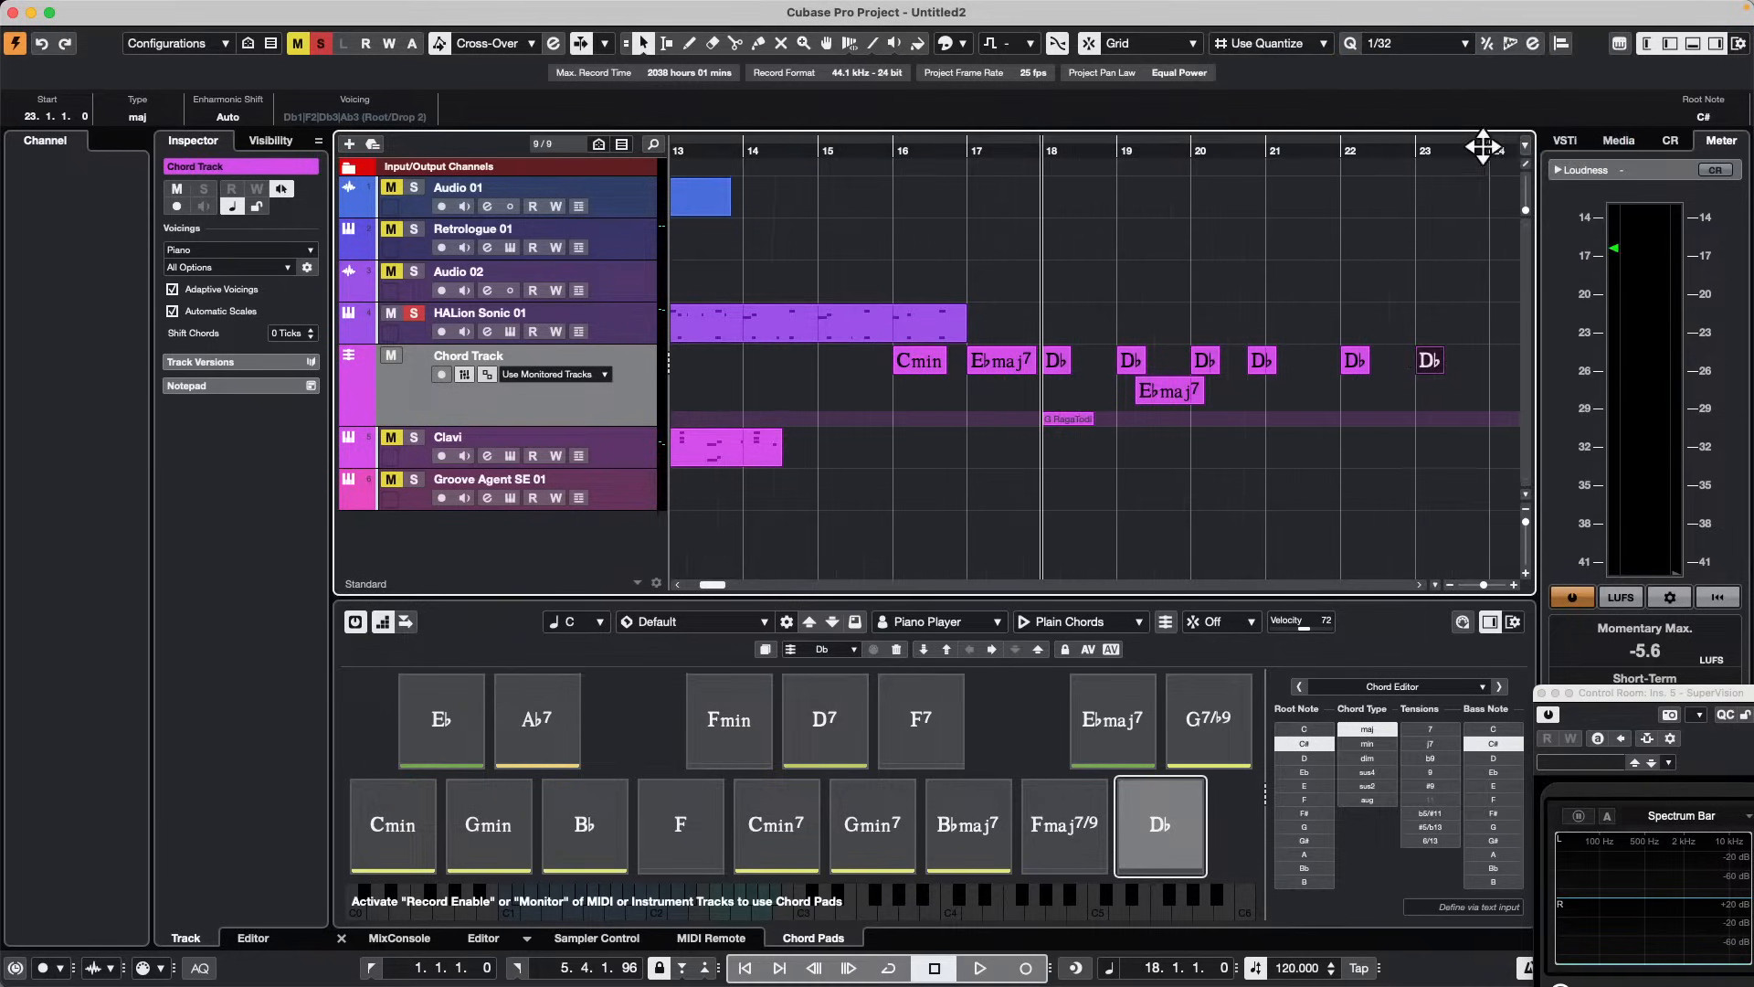
pyautogui.click(1468, 149)
pyautogui.moveTo(1467, 178); pyautogui.dragTo(1554, 261)
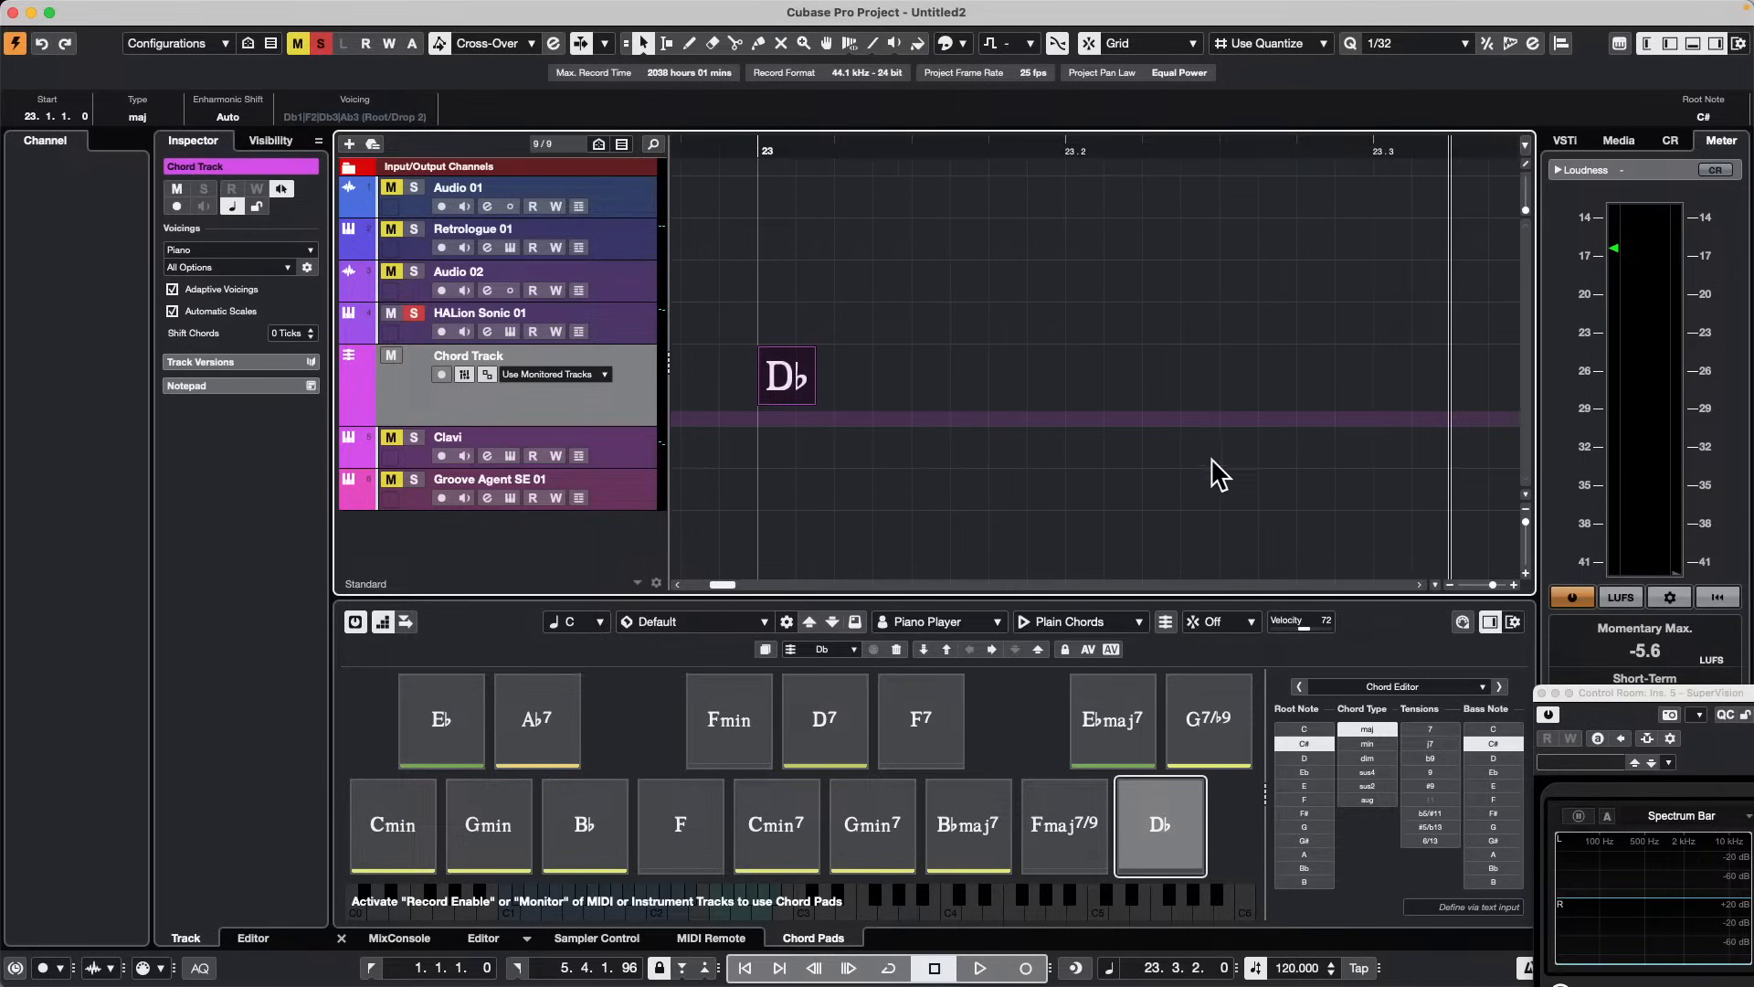
pyautogui.moveTo(969, 827); pyautogui.dragTo(1078, 382)
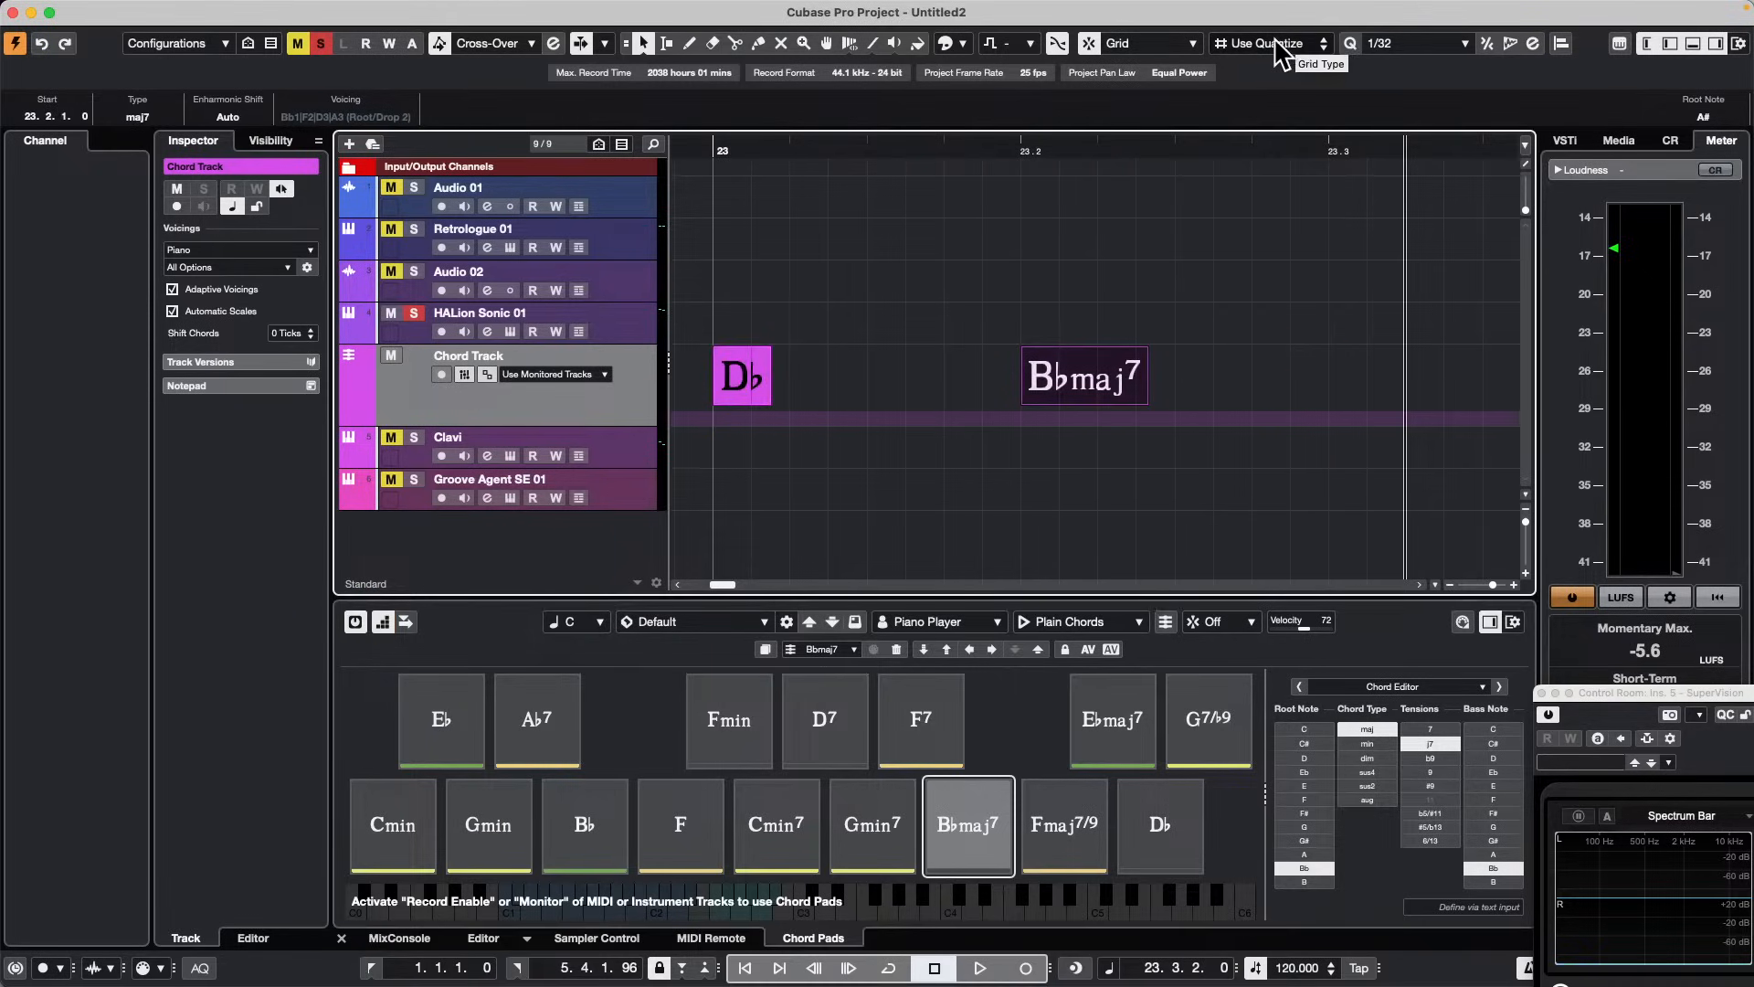
# Step: Change the project's grid type to Beat
pyautogui.click(1314, 44)
pyautogui.click(1188, 44)
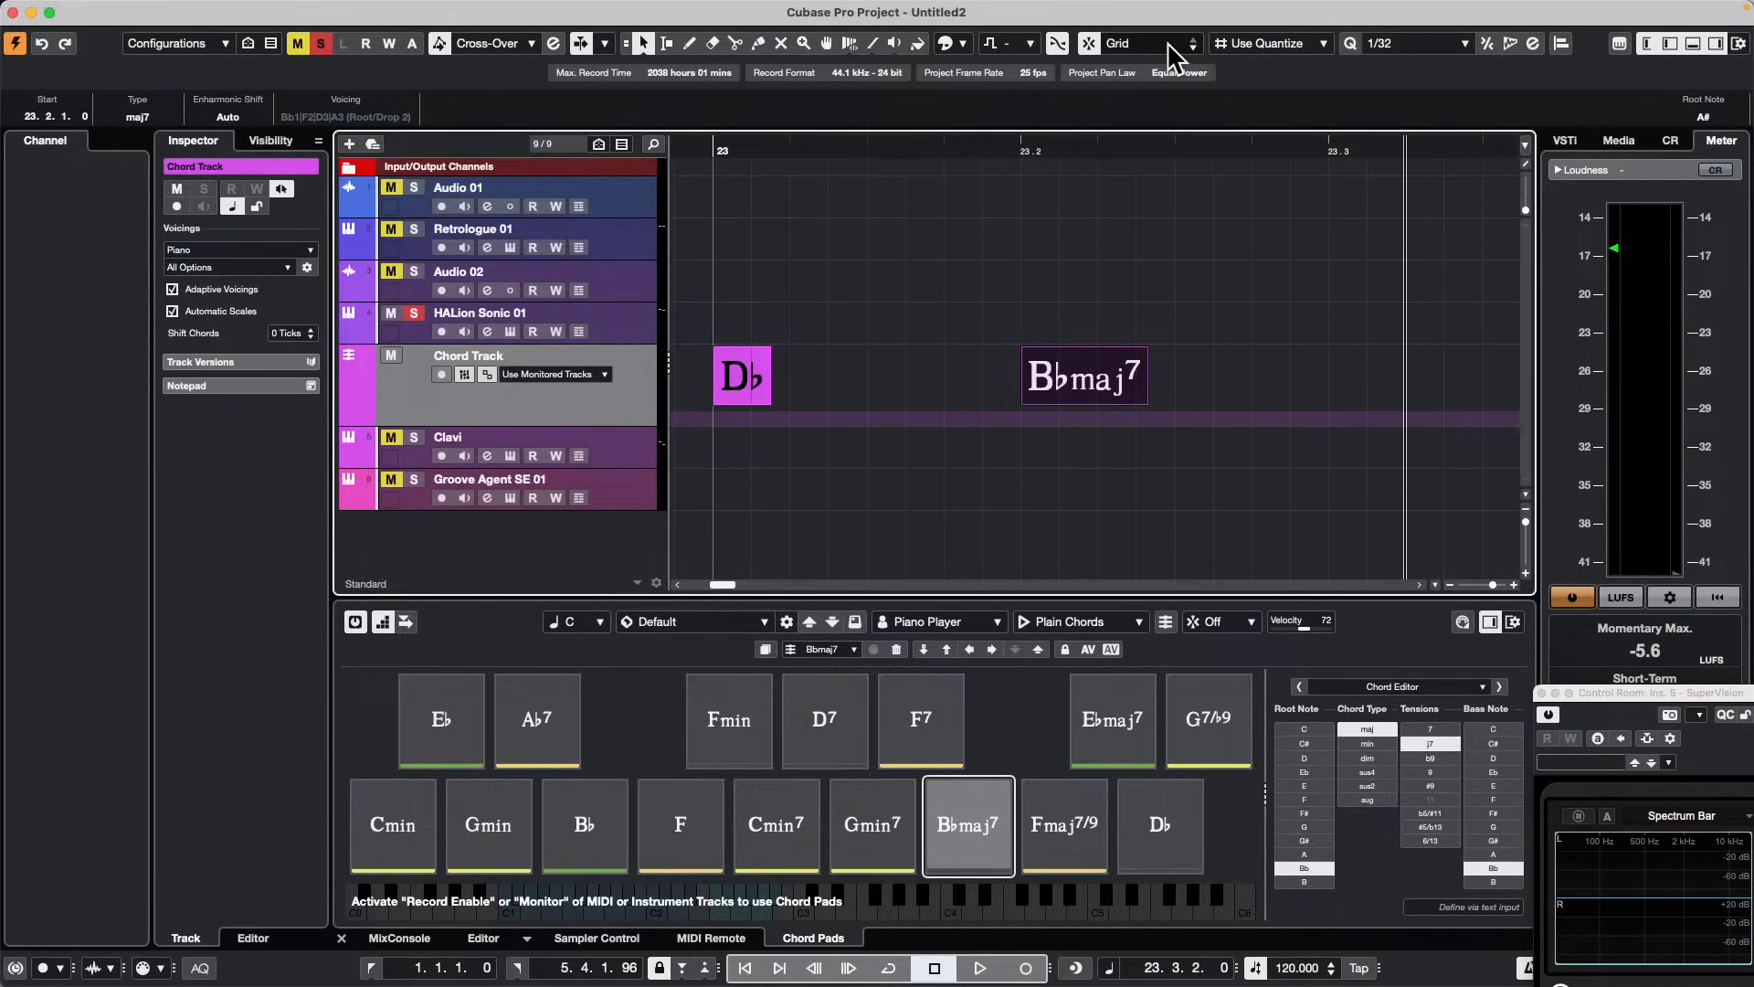
pyautogui.click(1174, 44)
pyautogui.click(1398, 146)
pyautogui.click(1270, 43)
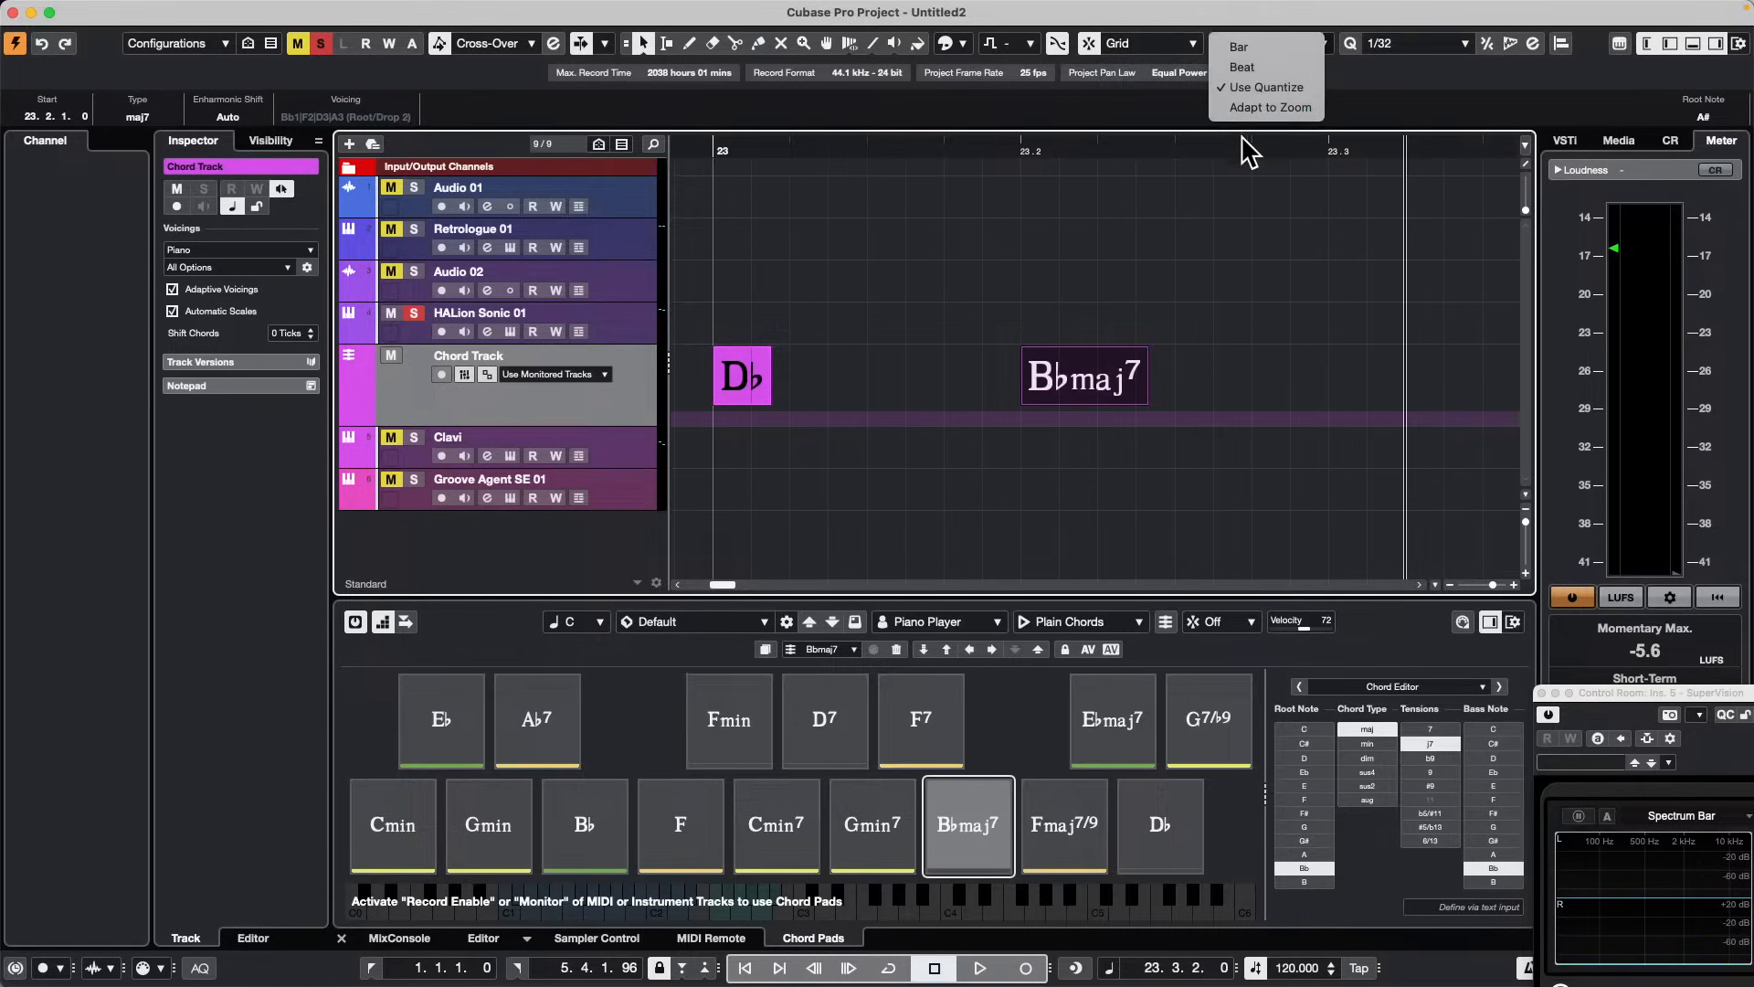
pyautogui.click(1271, 61)
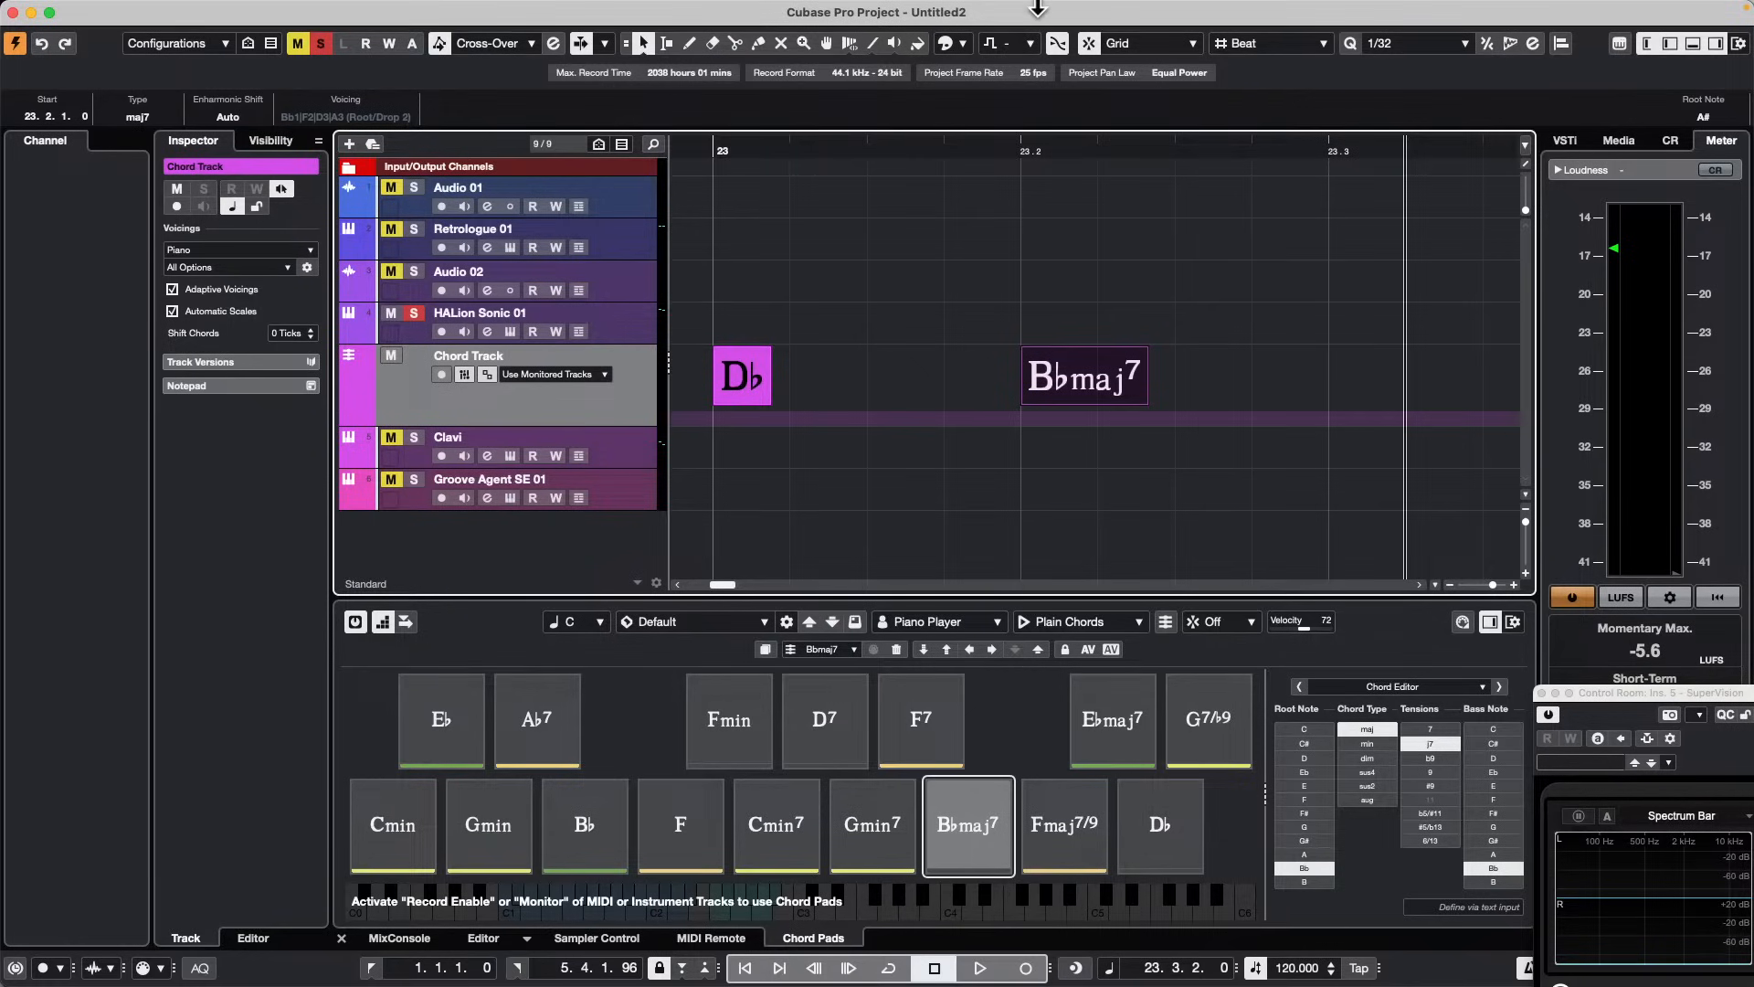
# Step: Show the MixConsole, and open the Hard Knocks library in the media browser's Loops & Samples
pyautogui.moveTo(988, 4)
pyautogui.click(400, 937)
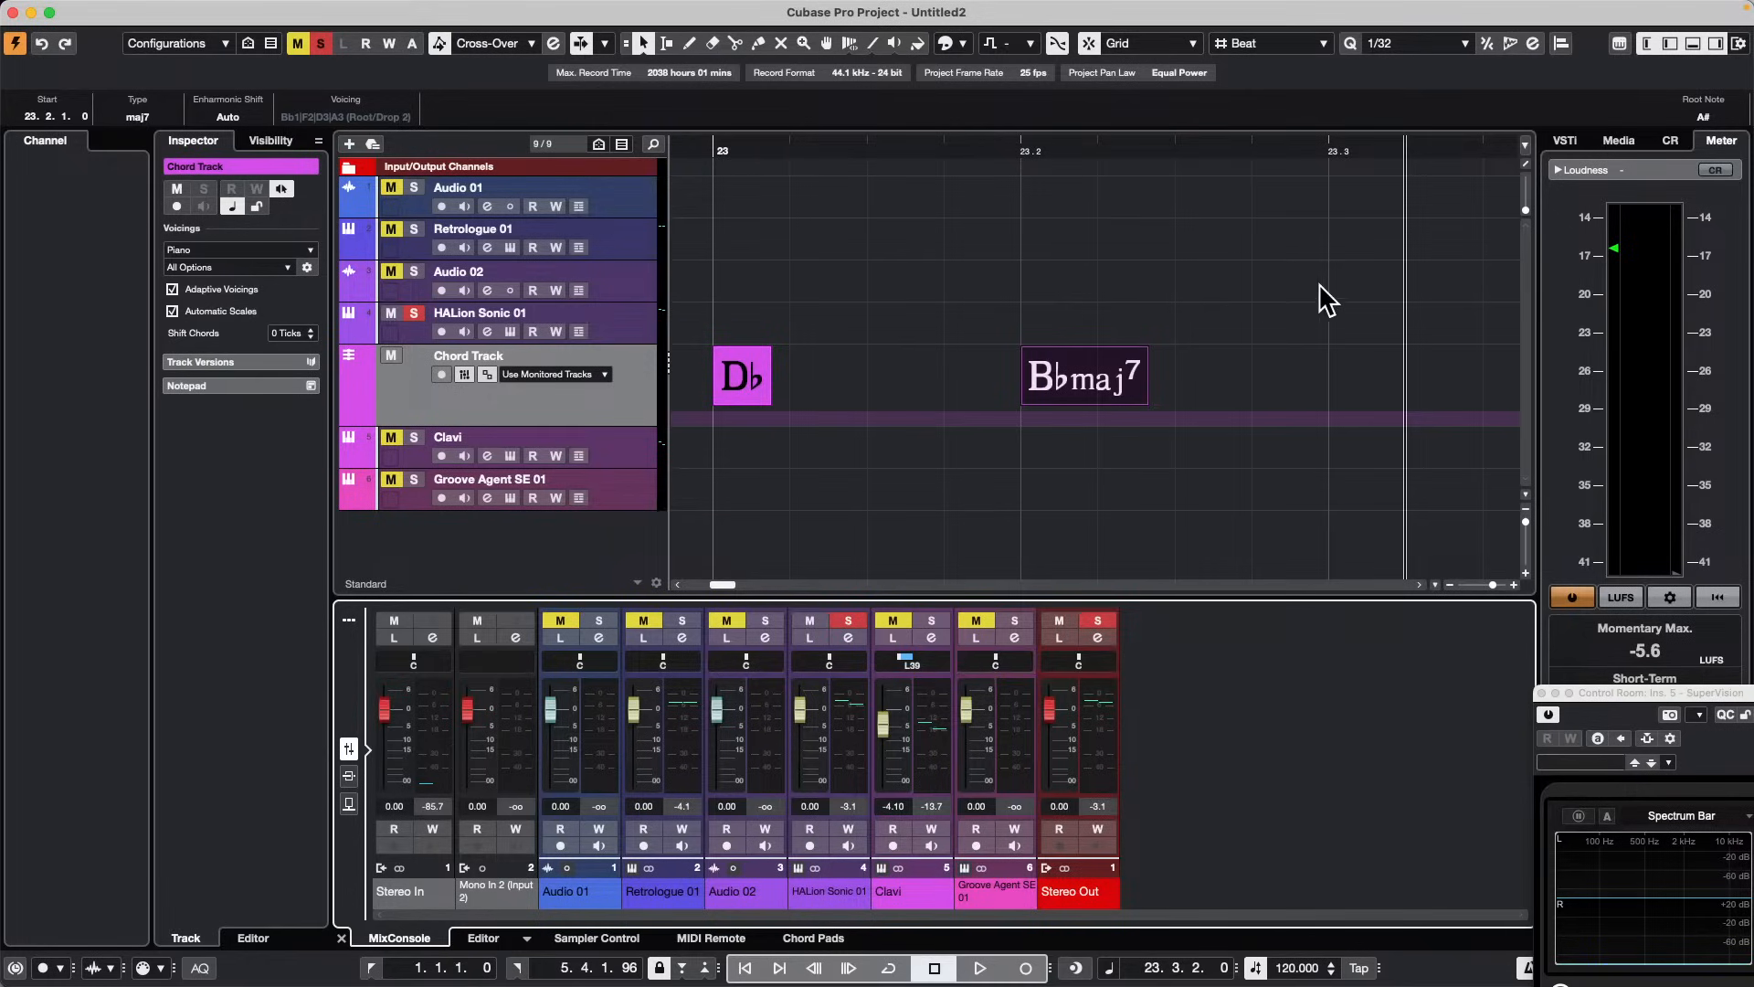
pyautogui.click(1630, 143)
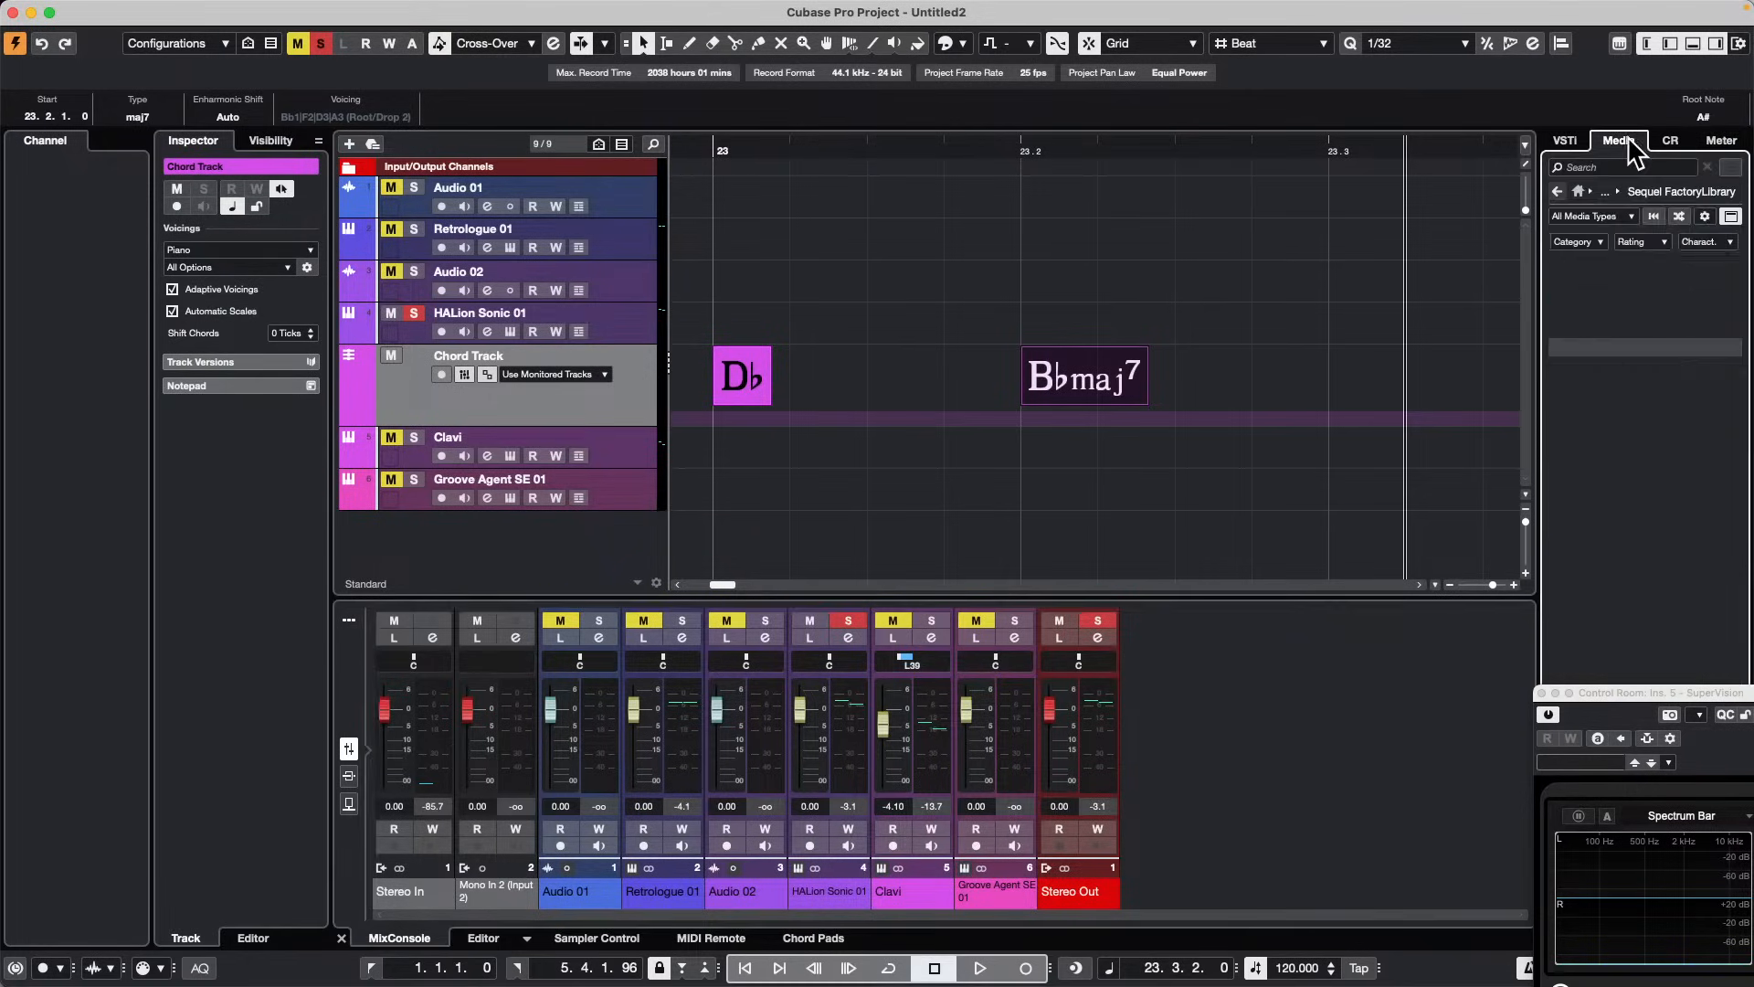
pyautogui.click(1578, 191)
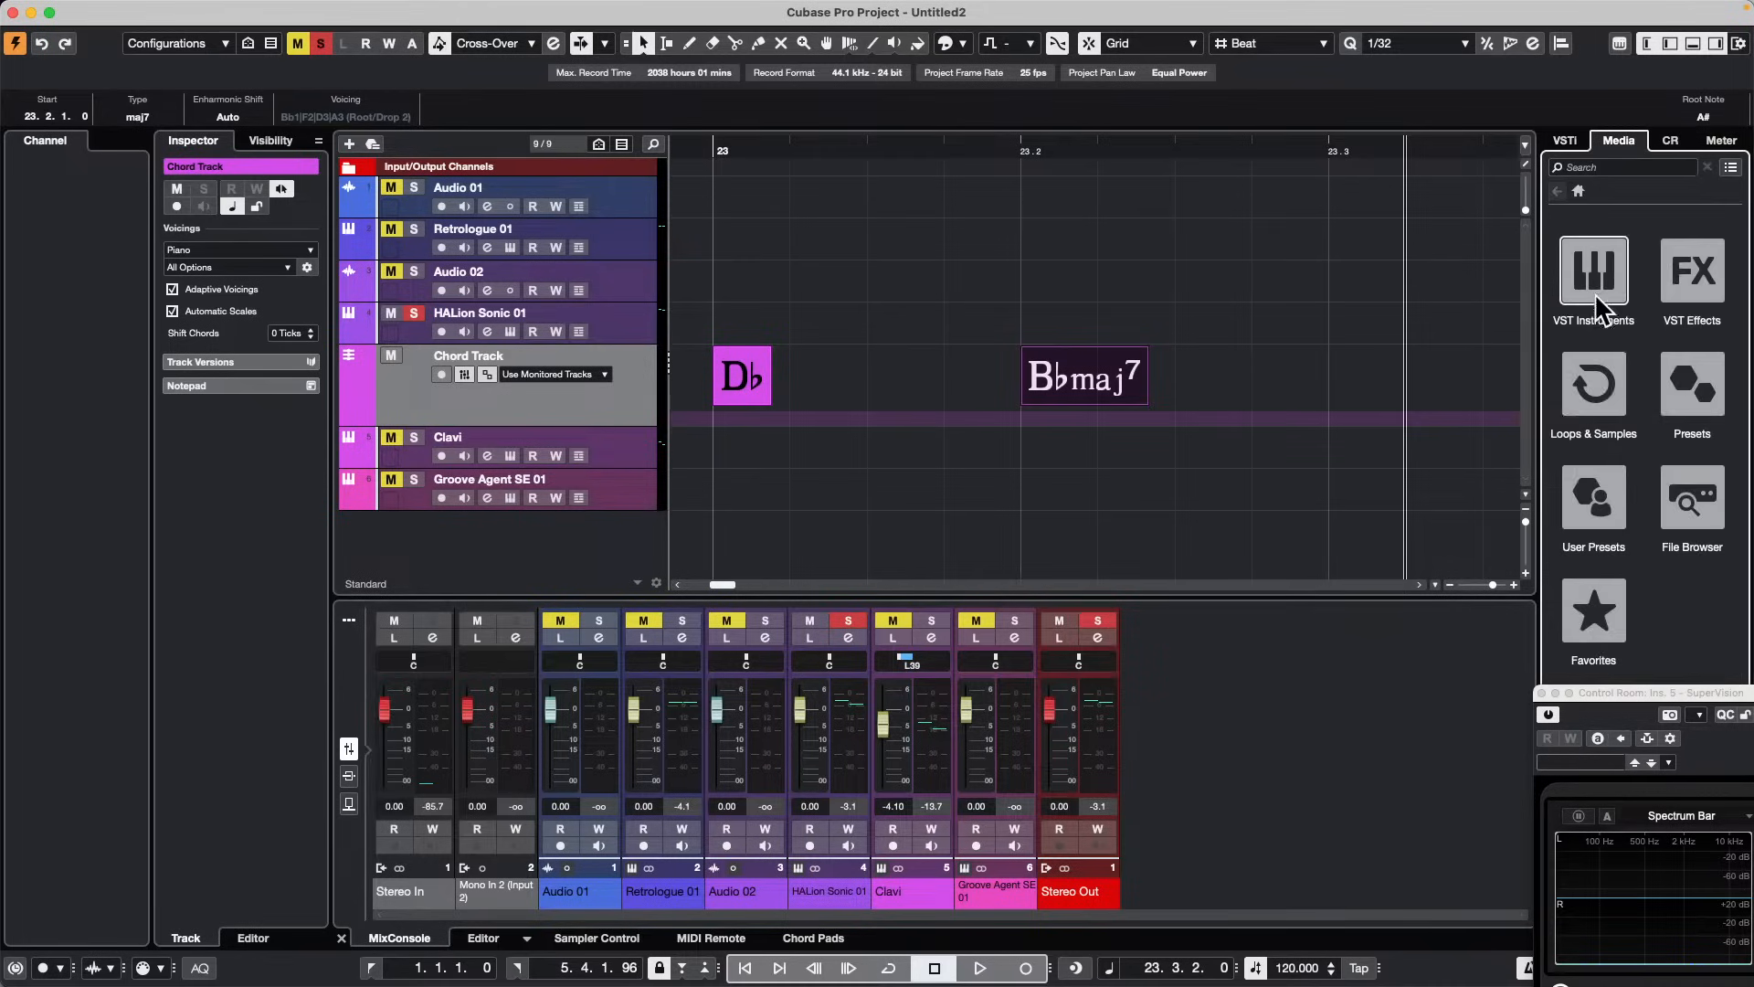
pyautogui.click(1603, 413)
pyautogui.scroll(-10, 1617, 632)
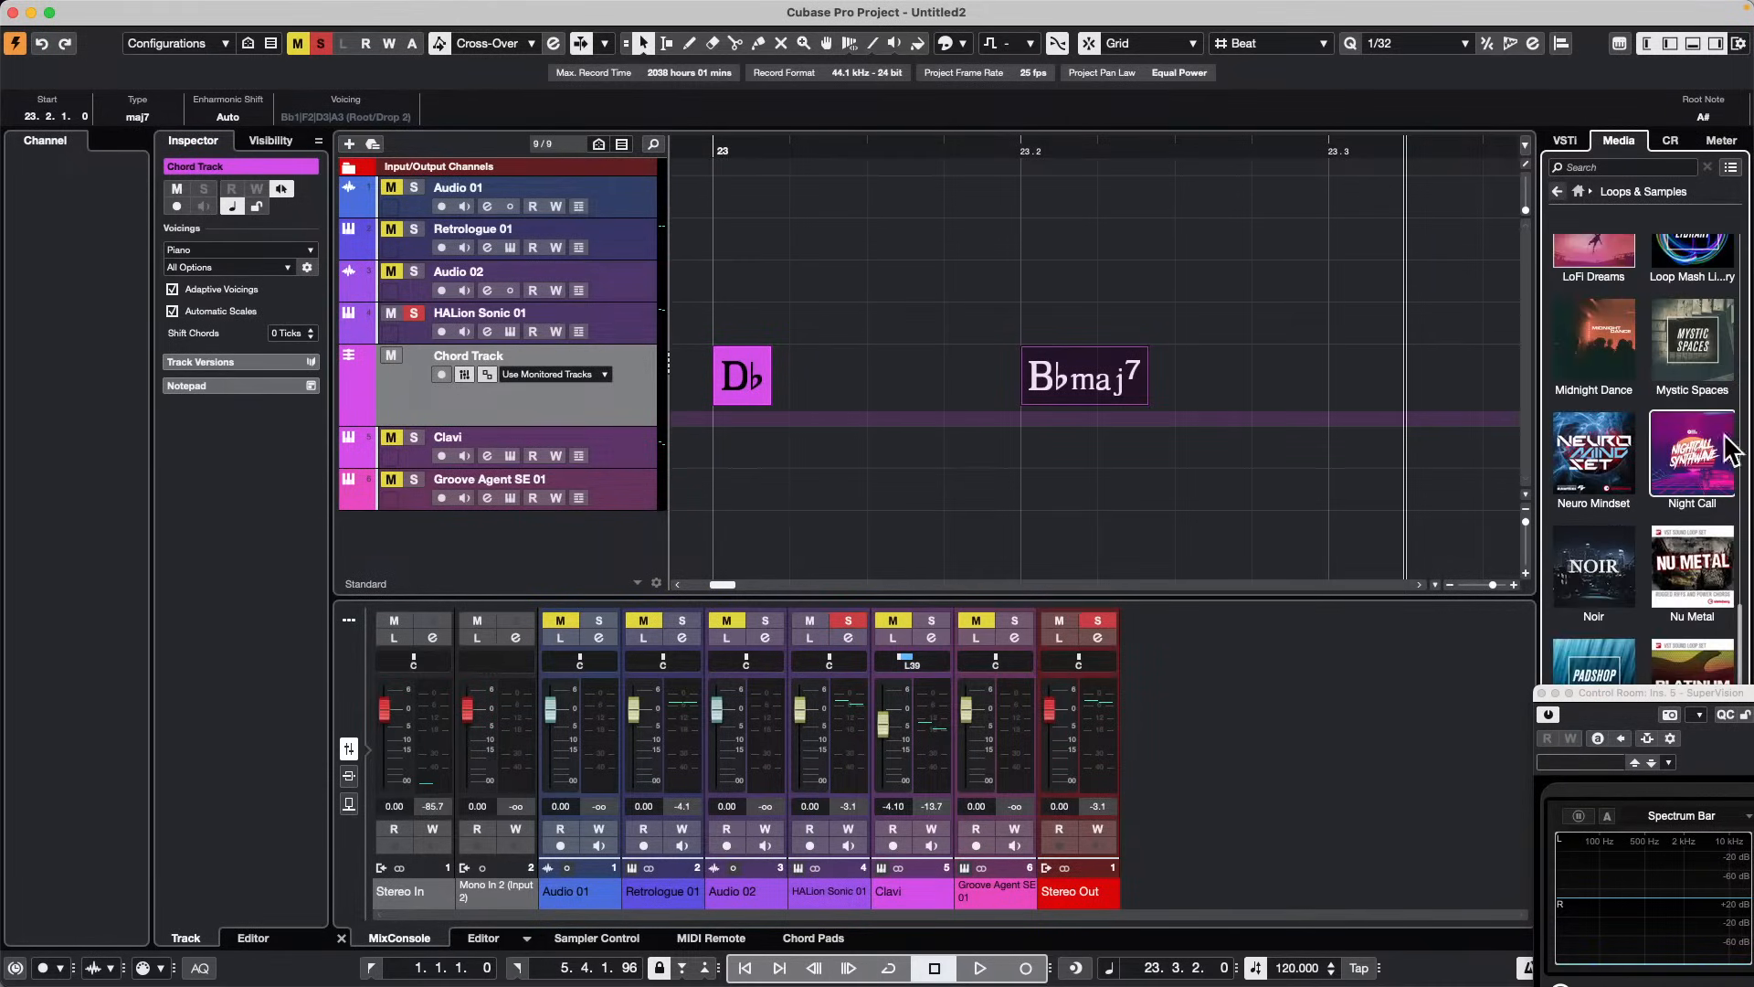
pyautogui.scroll(3, 1708, 375)
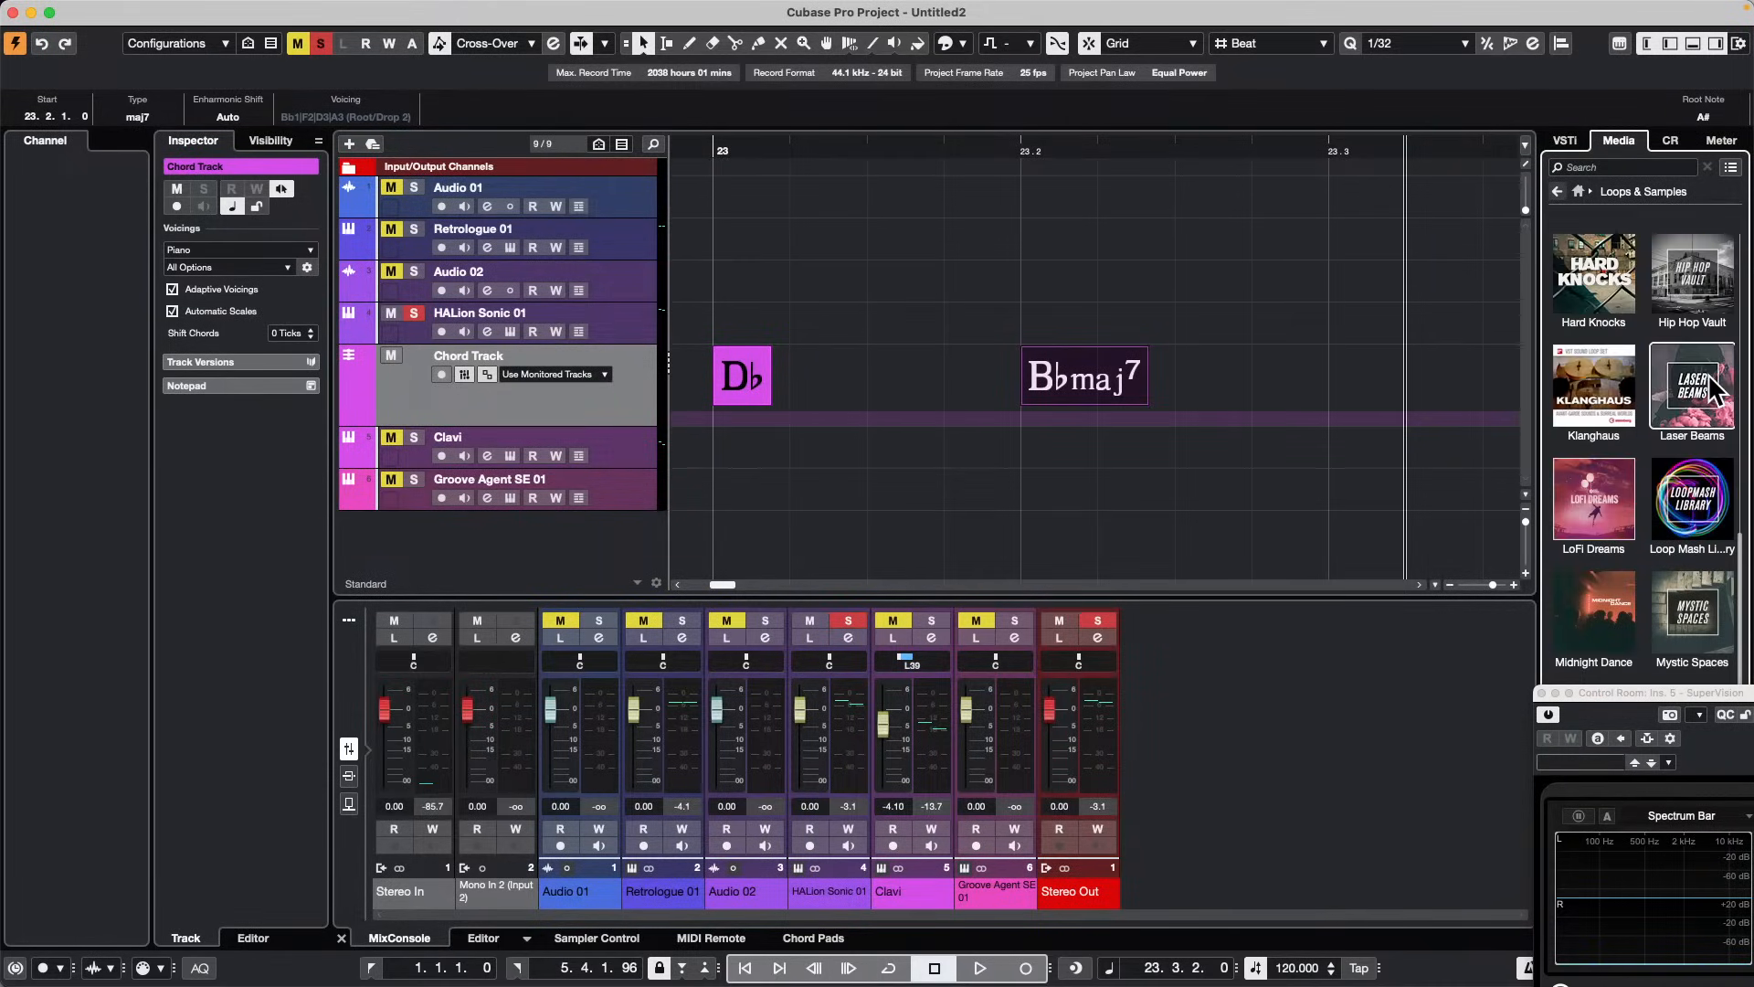
pyautogui.click(1595, 281)
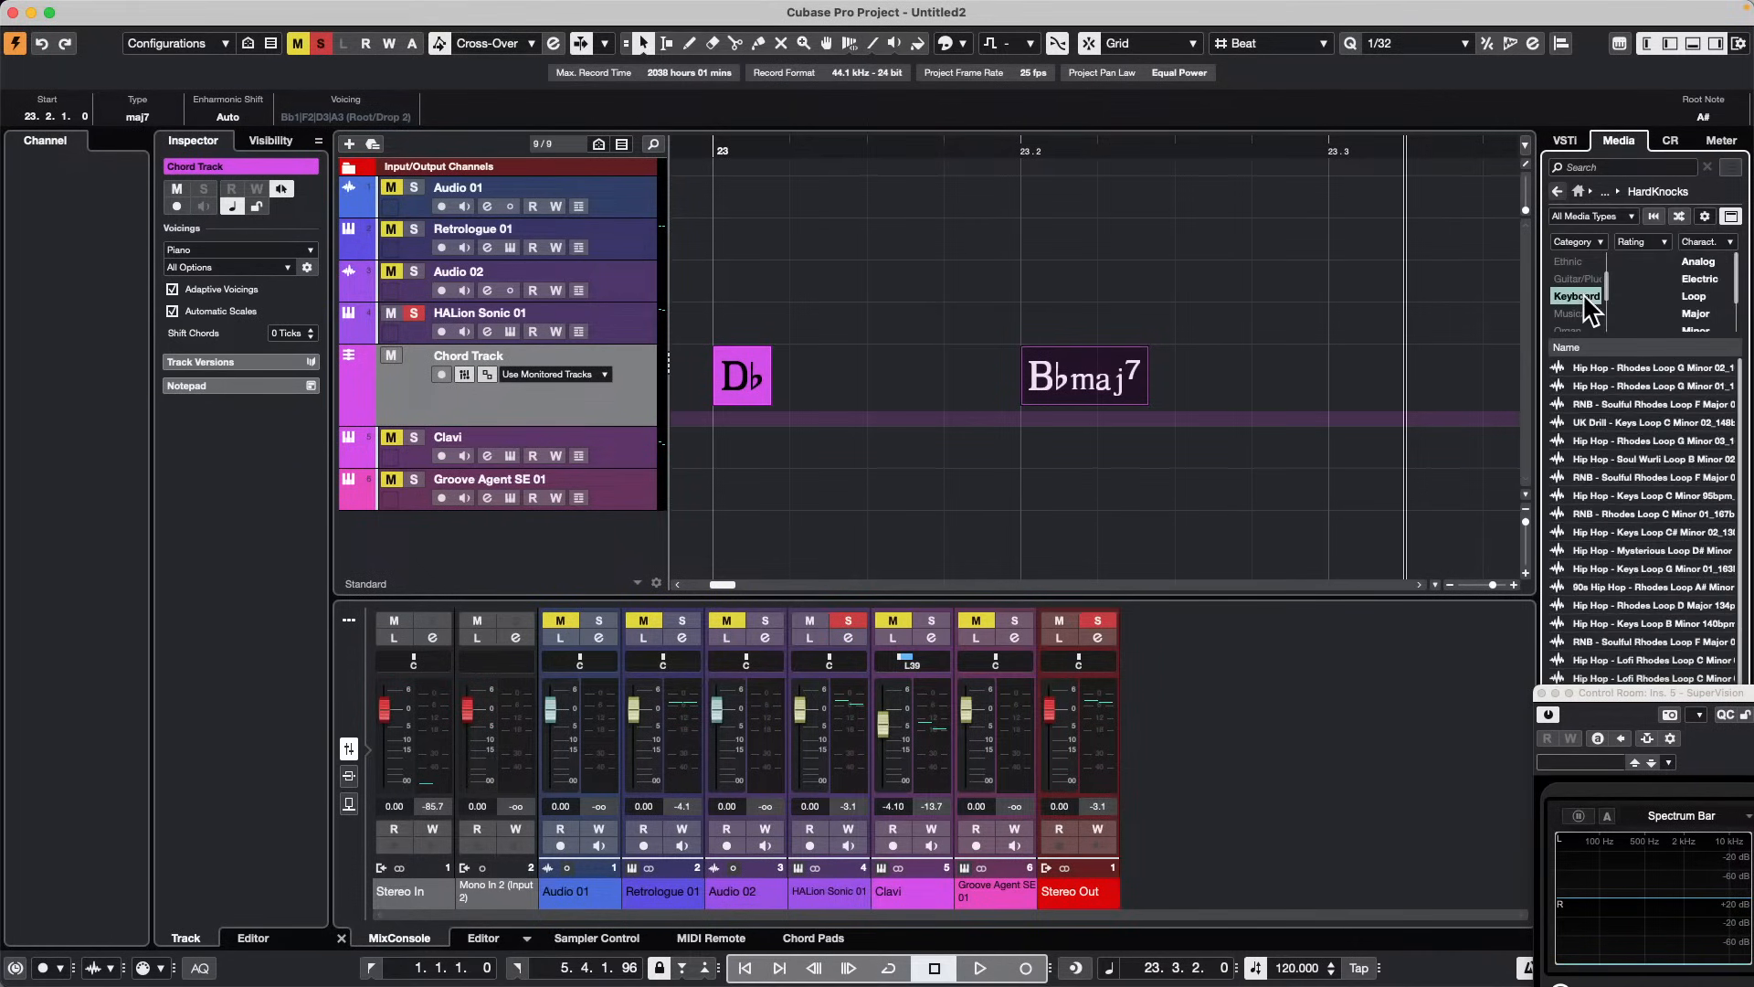
# Step: Clear the Keyboard category filter and preview the Lofi Hi-Hat Loop 01 and Trap - Keys Loop B# Minor 03 samples
pyautogui.click(1578, 295)
pyautogui.click(1601, 506)
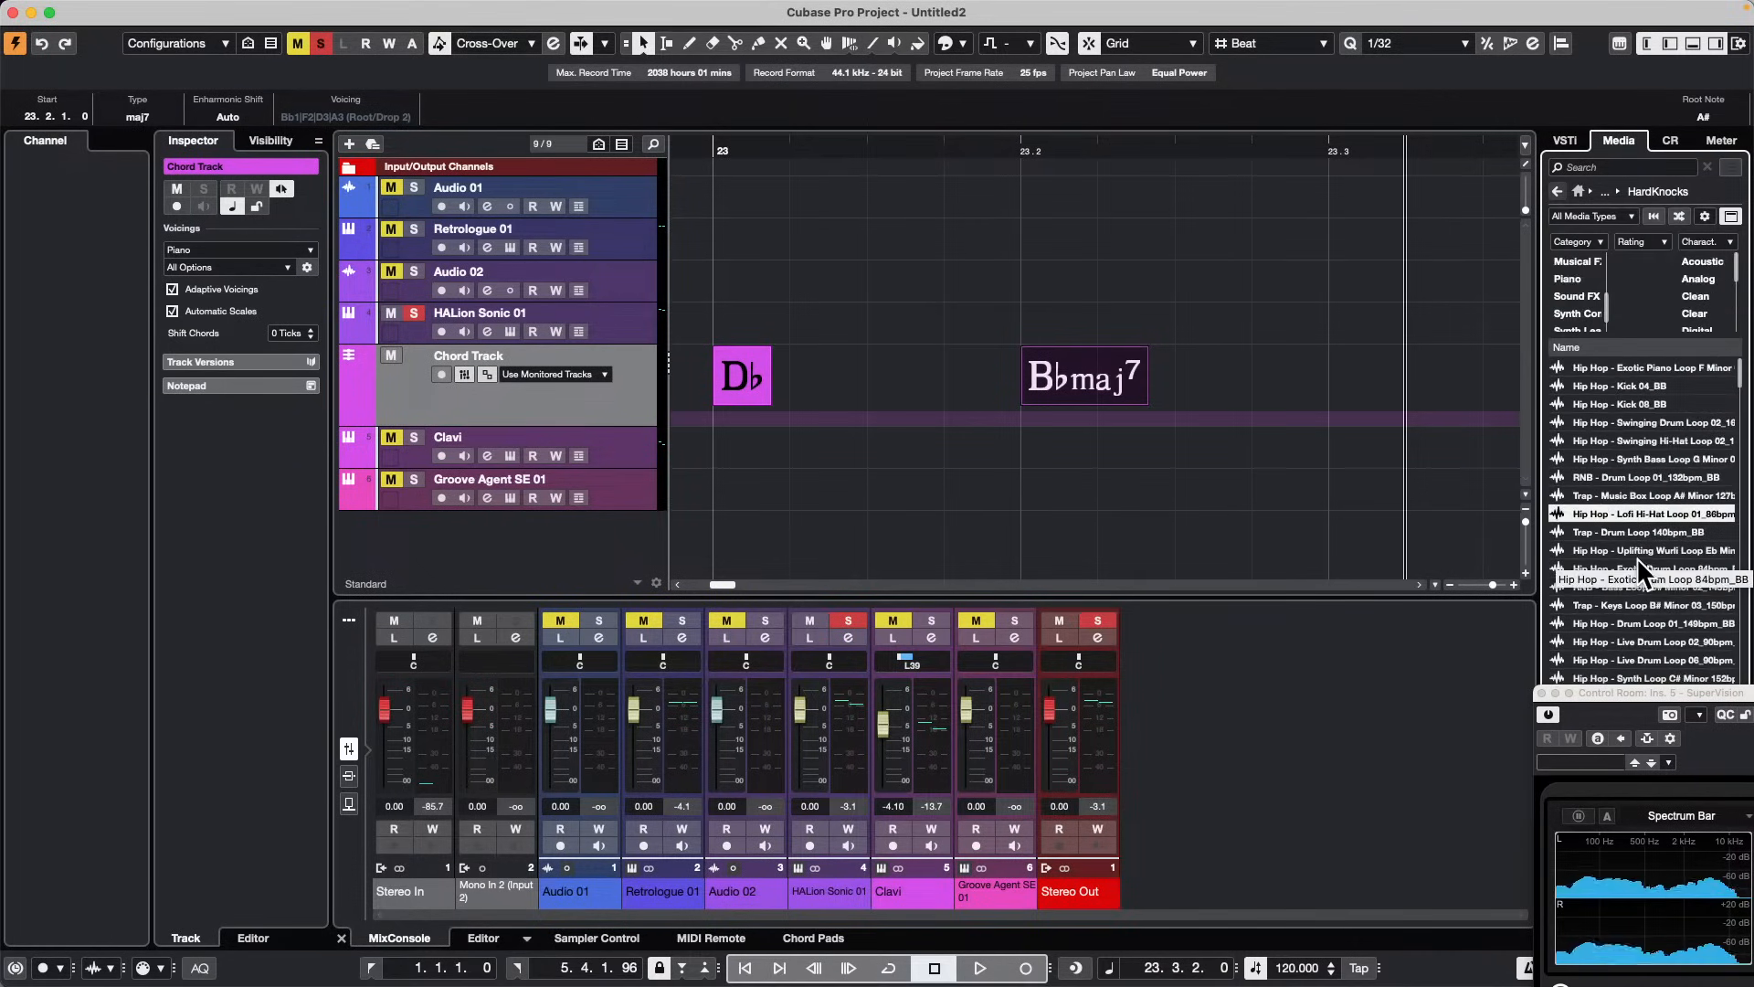
pyautogui.click(1617, 605)
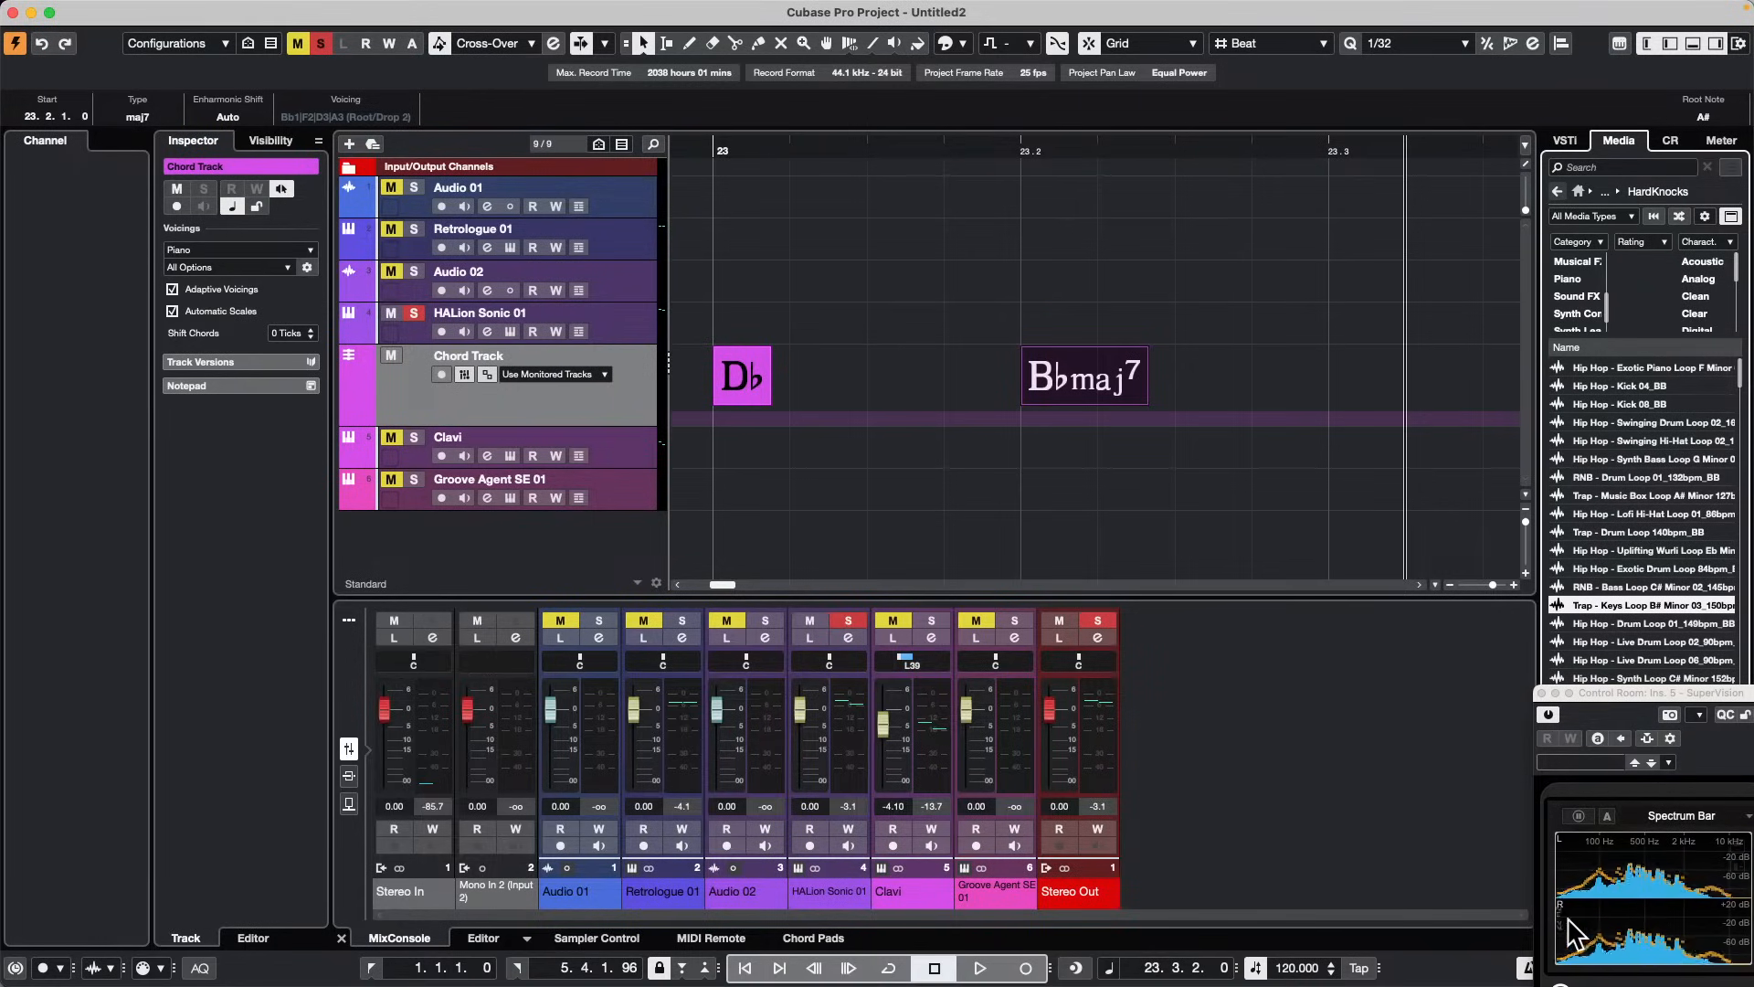
# Step: Create a sampler track from the Trap - Keys Loop B# Minor 03_150bpm_BB sample
pyautogui.rightClick(1626, 605)
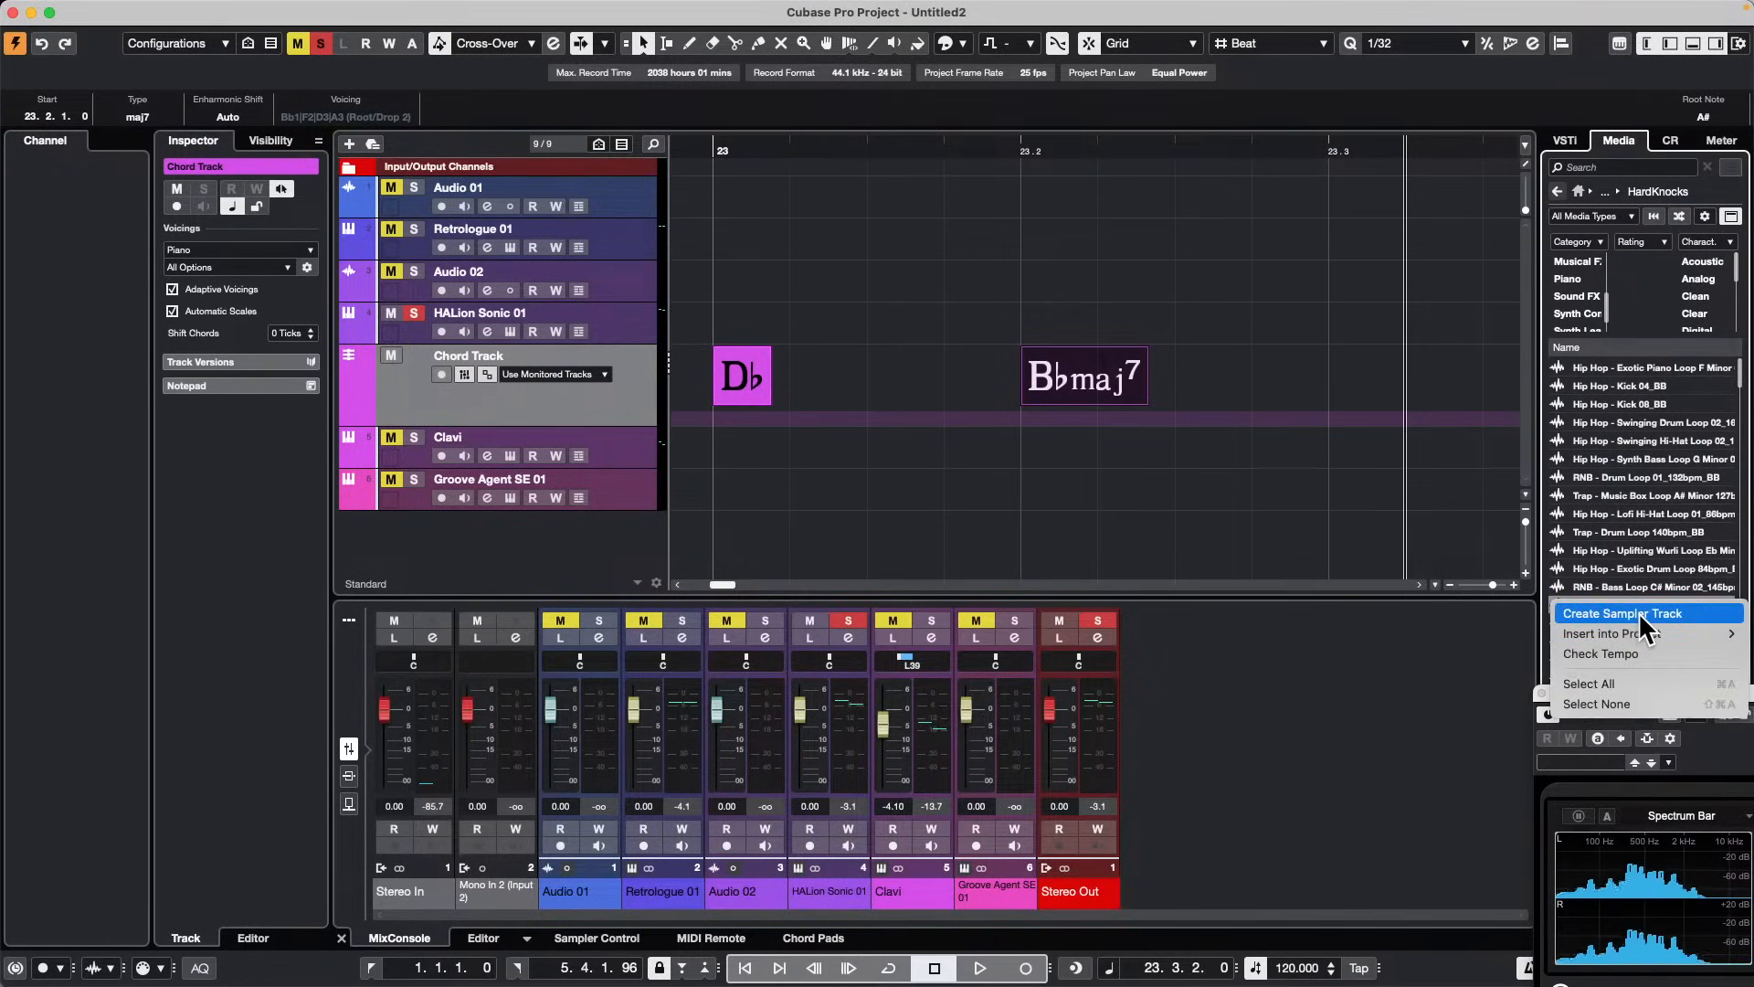
pyautogui.moveTo(1638, 629)
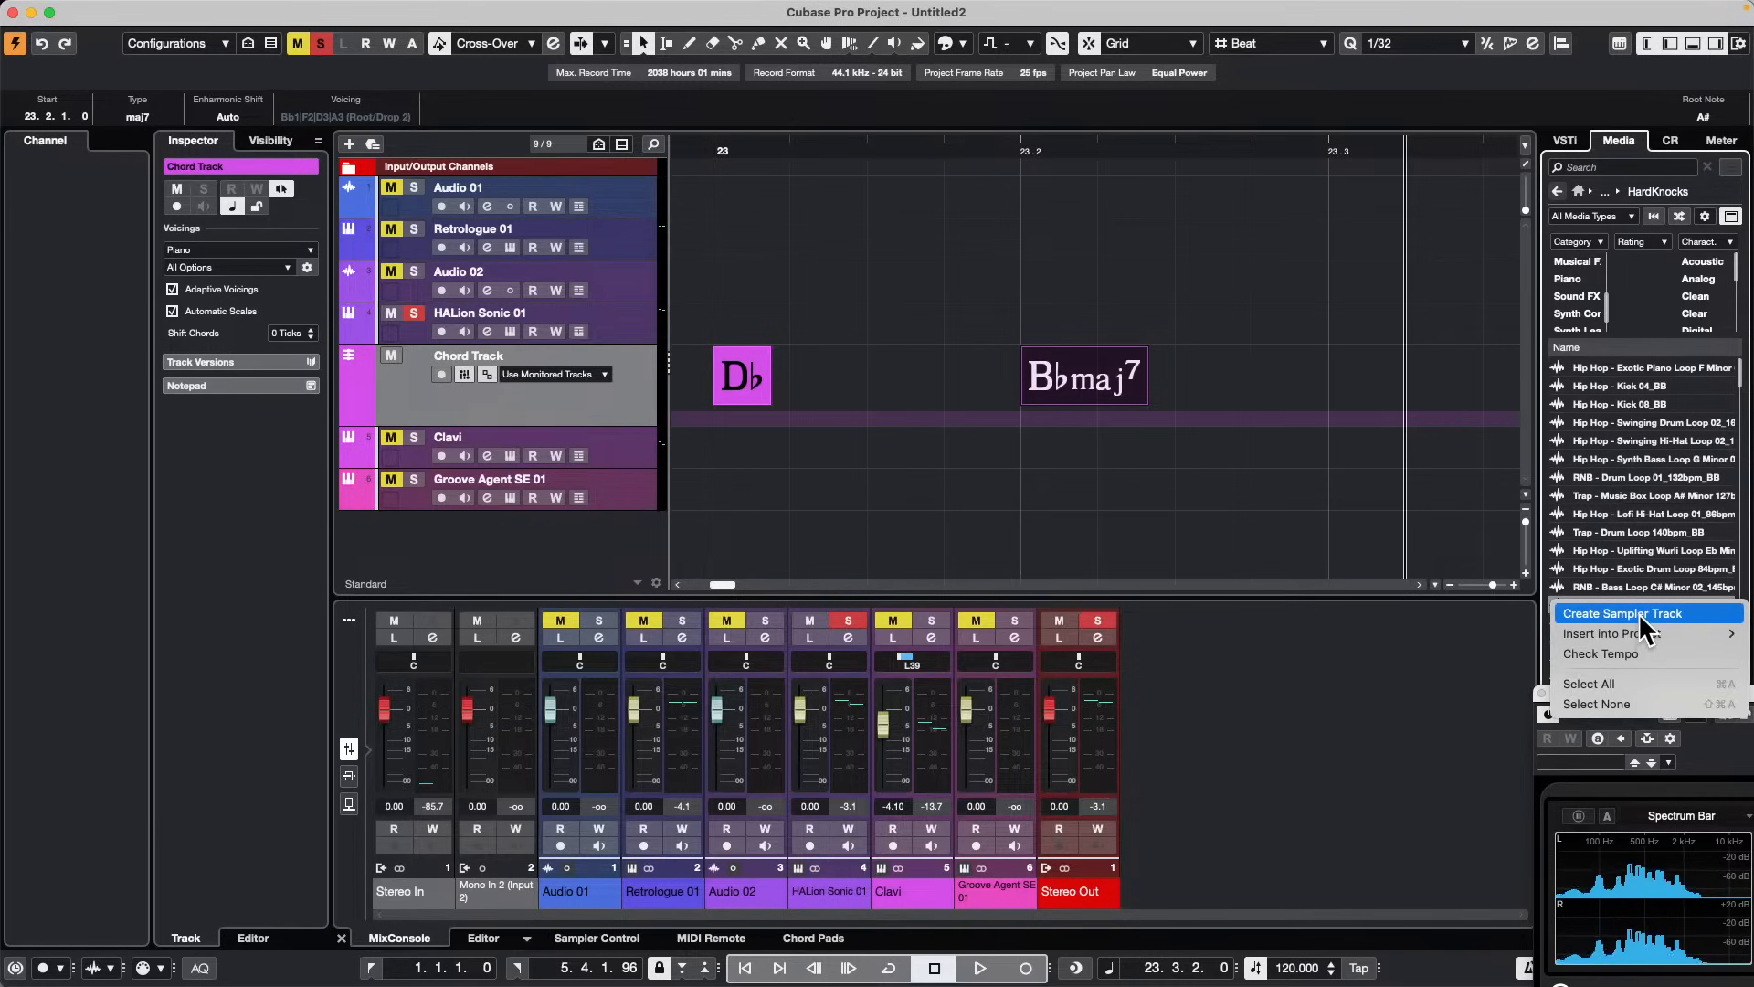
pyautogui.click(1637, 612)
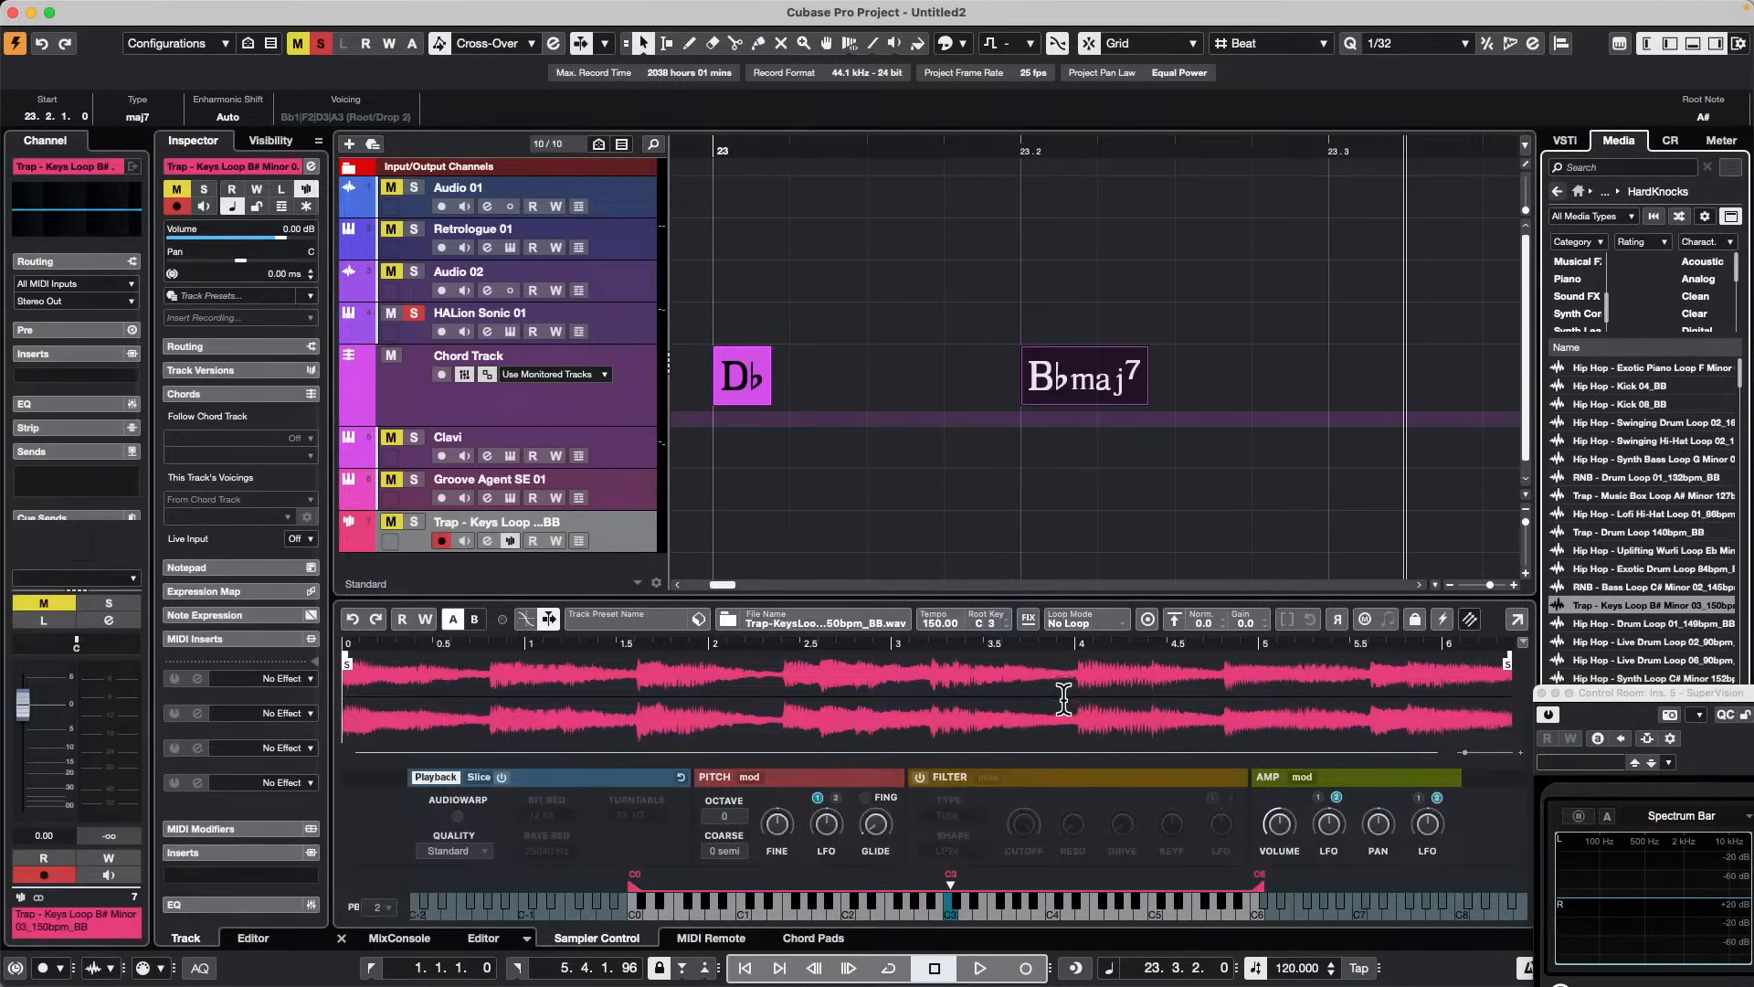
# Step: Set the keys sample's loop mode to Continuous and solo its sampler track
pyautogui.click(1087, 623)
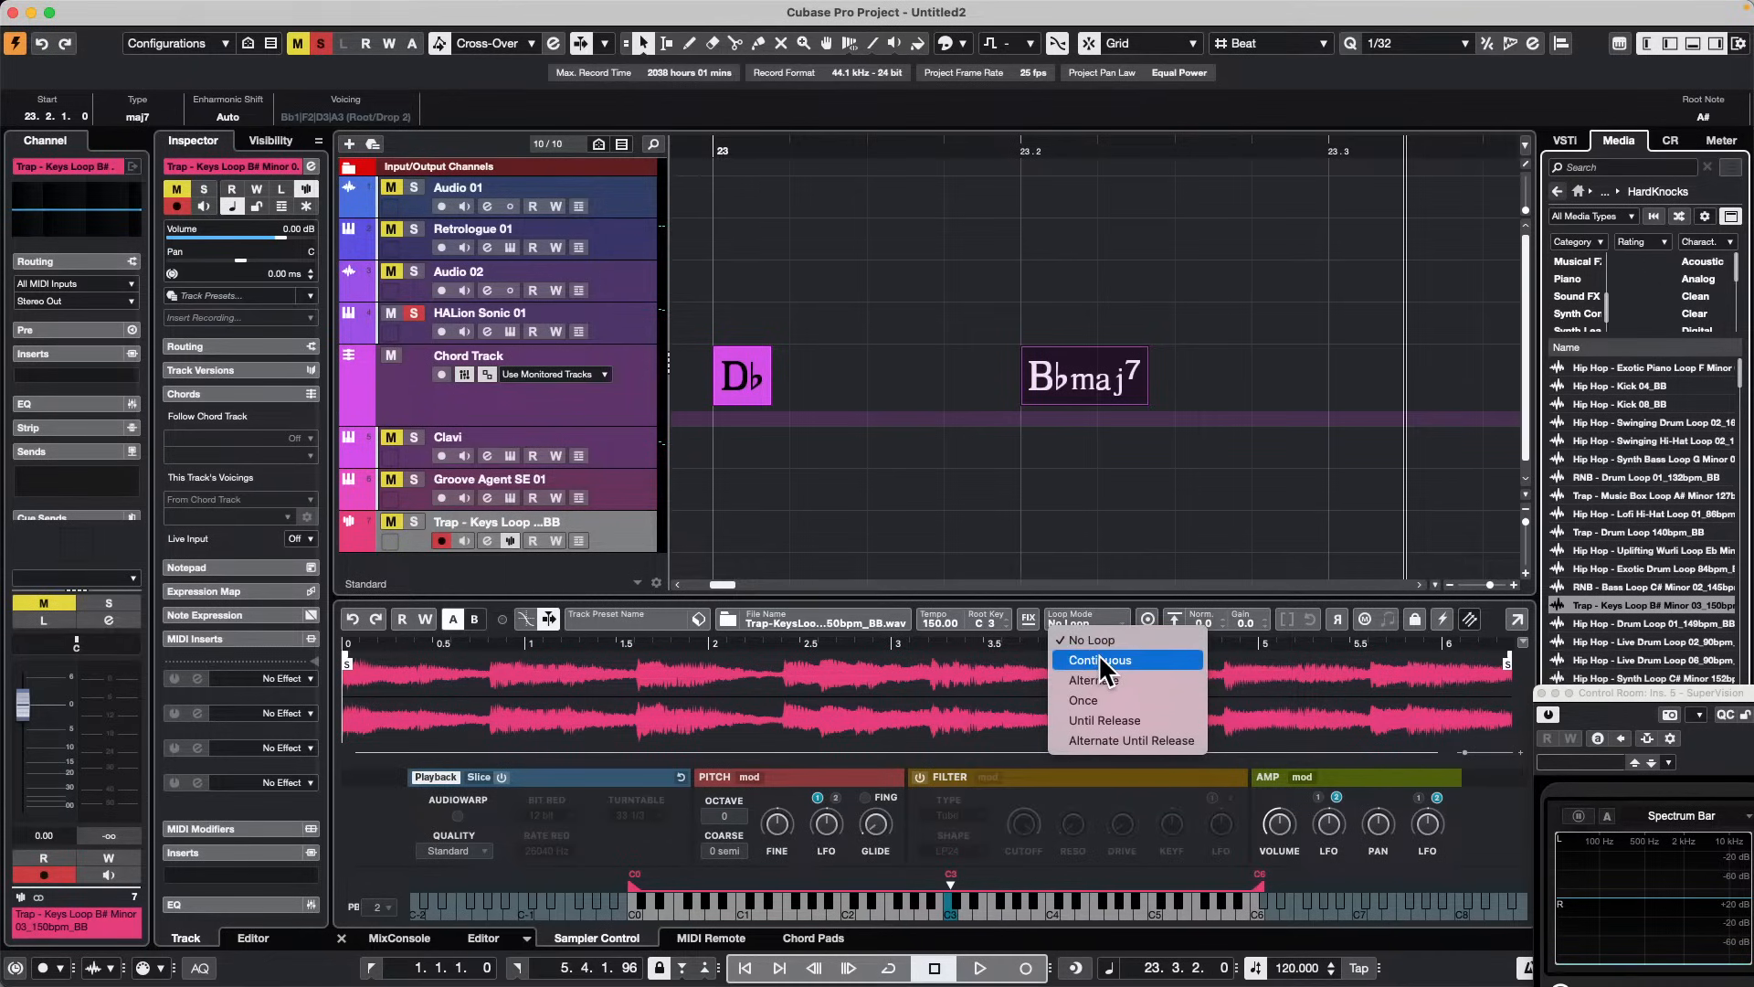
pyautogui.click(1099, 658)
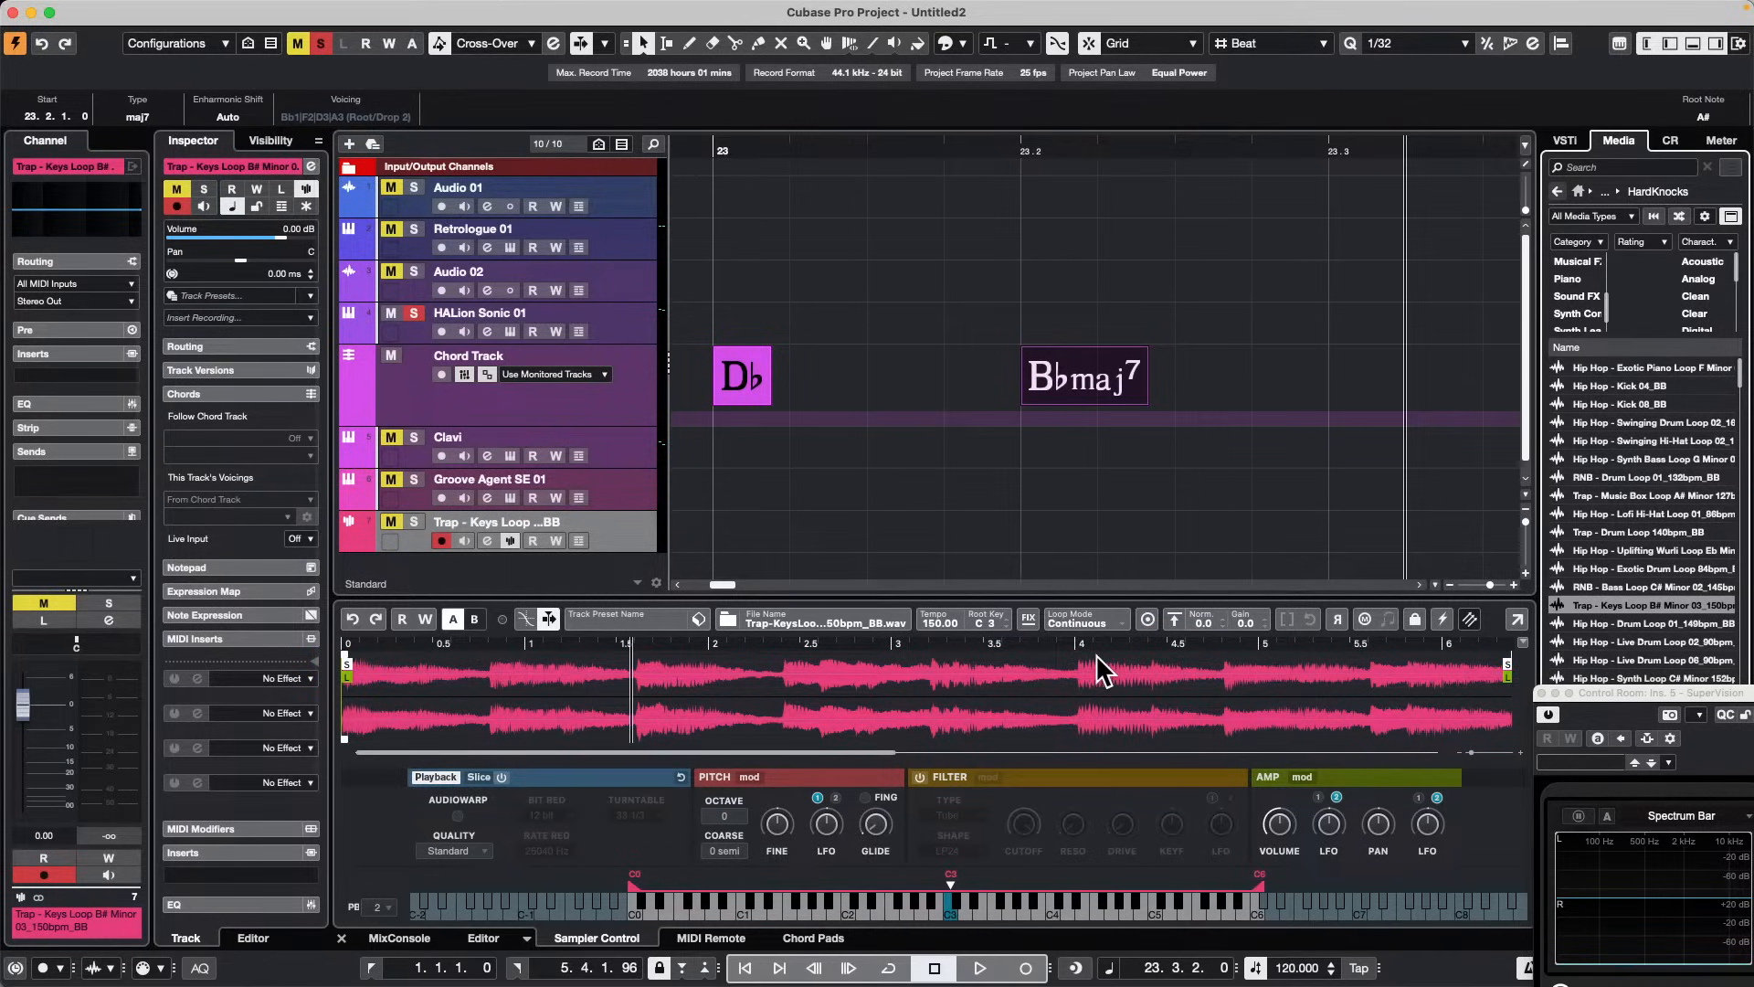
pyautogui.click(414, 522)
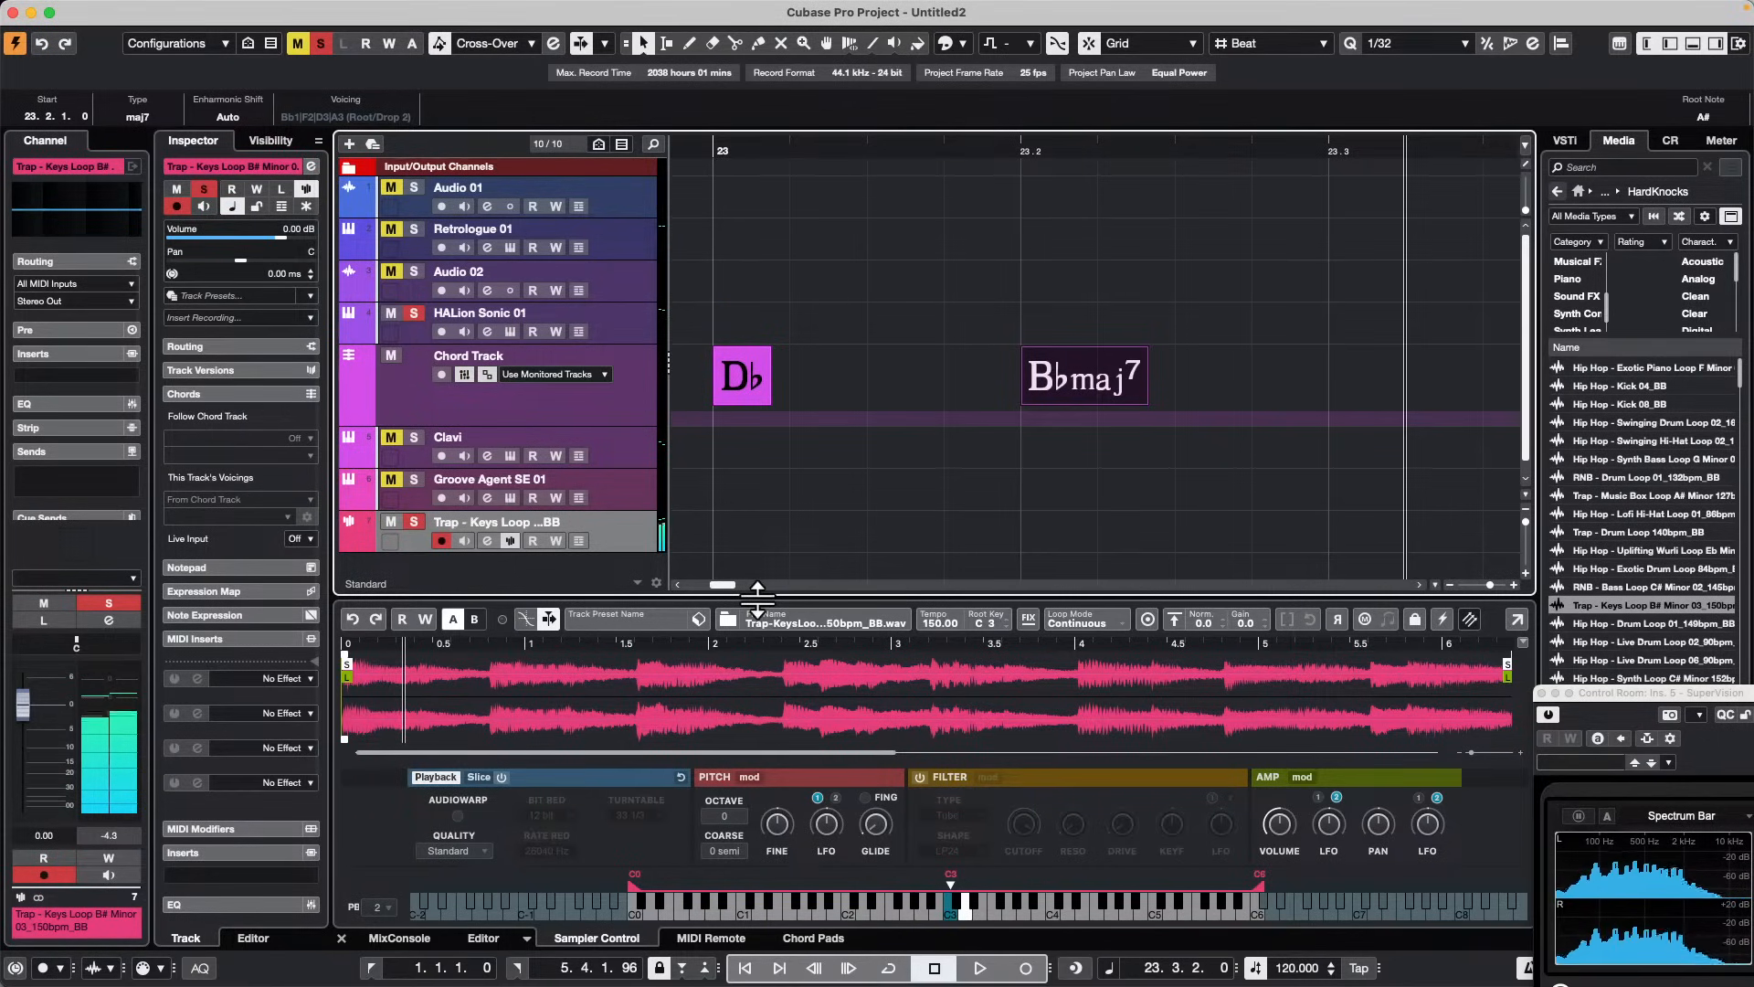
# Step: Set the sampler's loop mode to Once, and try One-Shot playback before turning it off again
pyautogui.click(1089, 621)
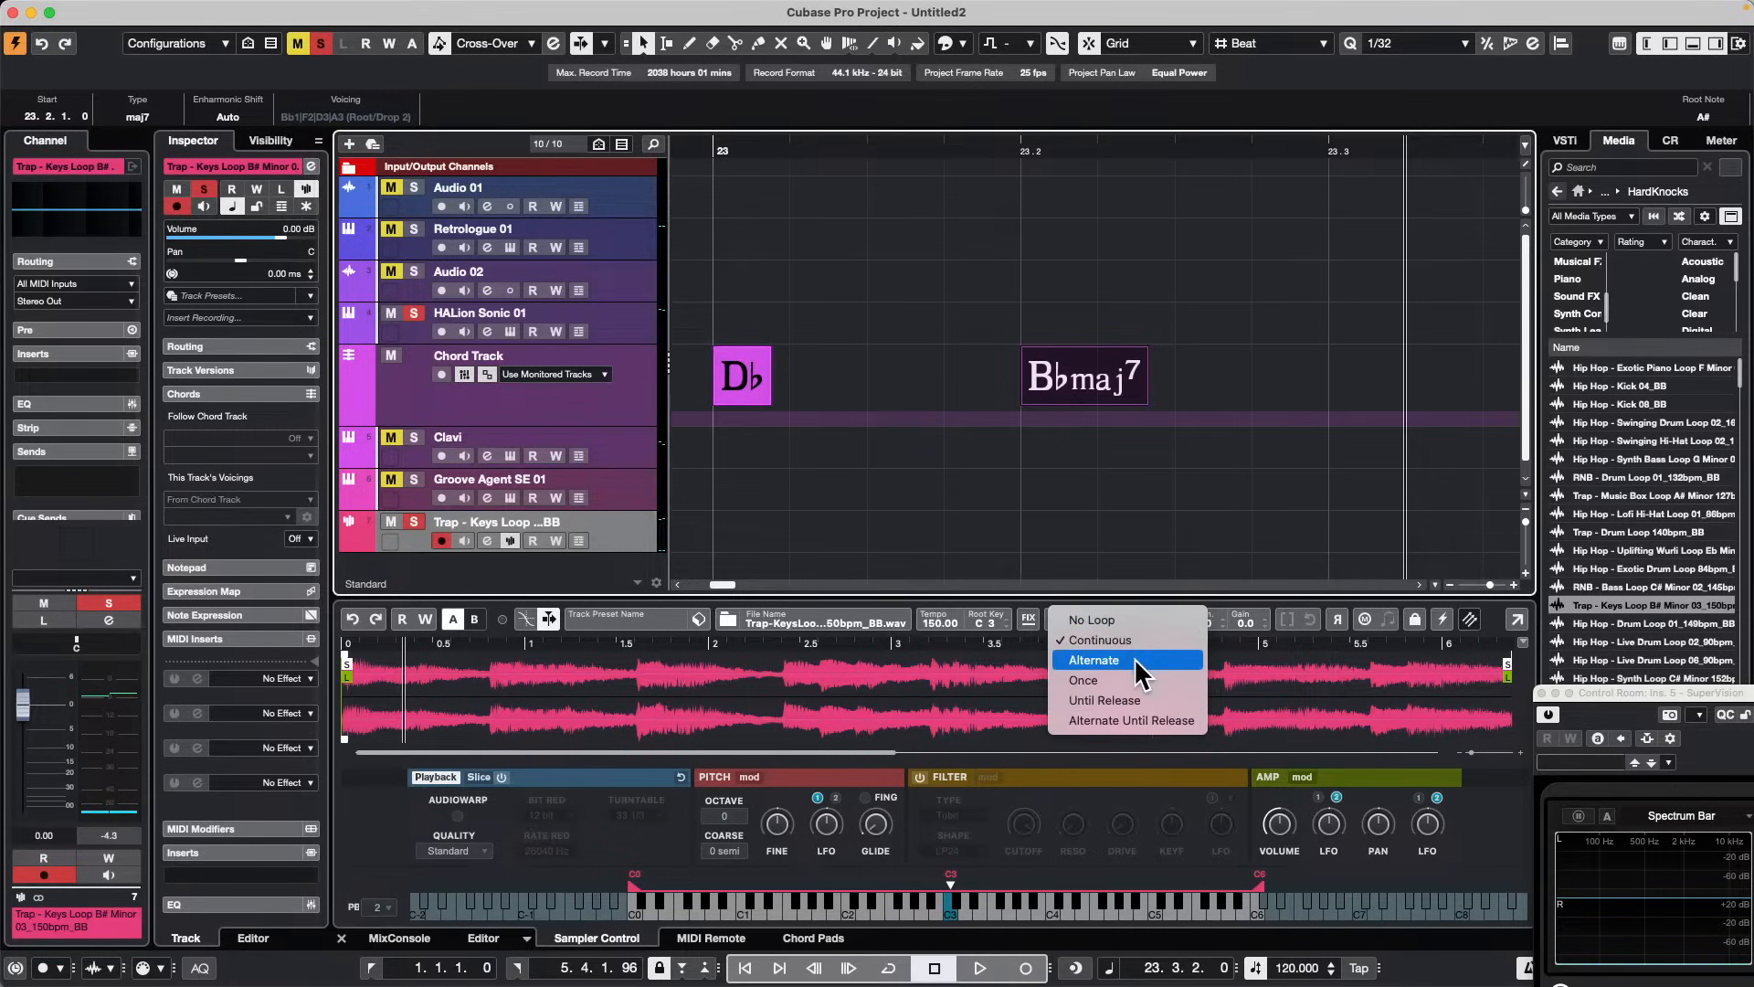
pyautogui.click(1107, 679)
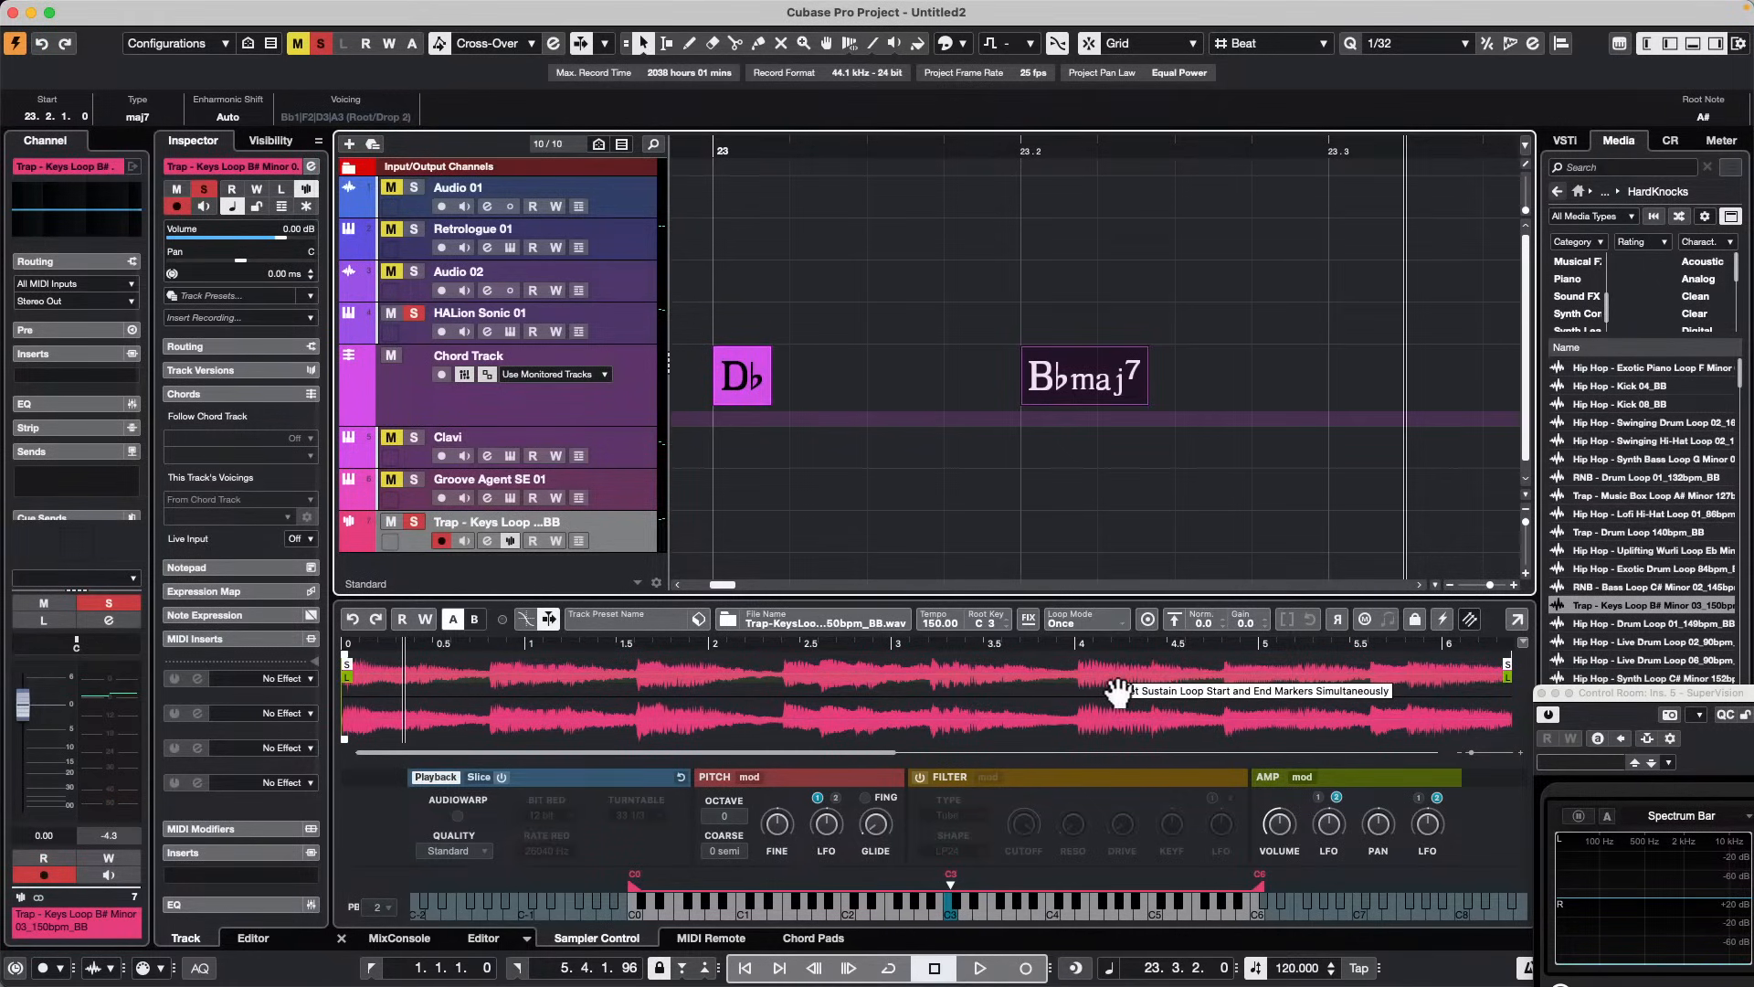
pyautogui.click(1148, 619)
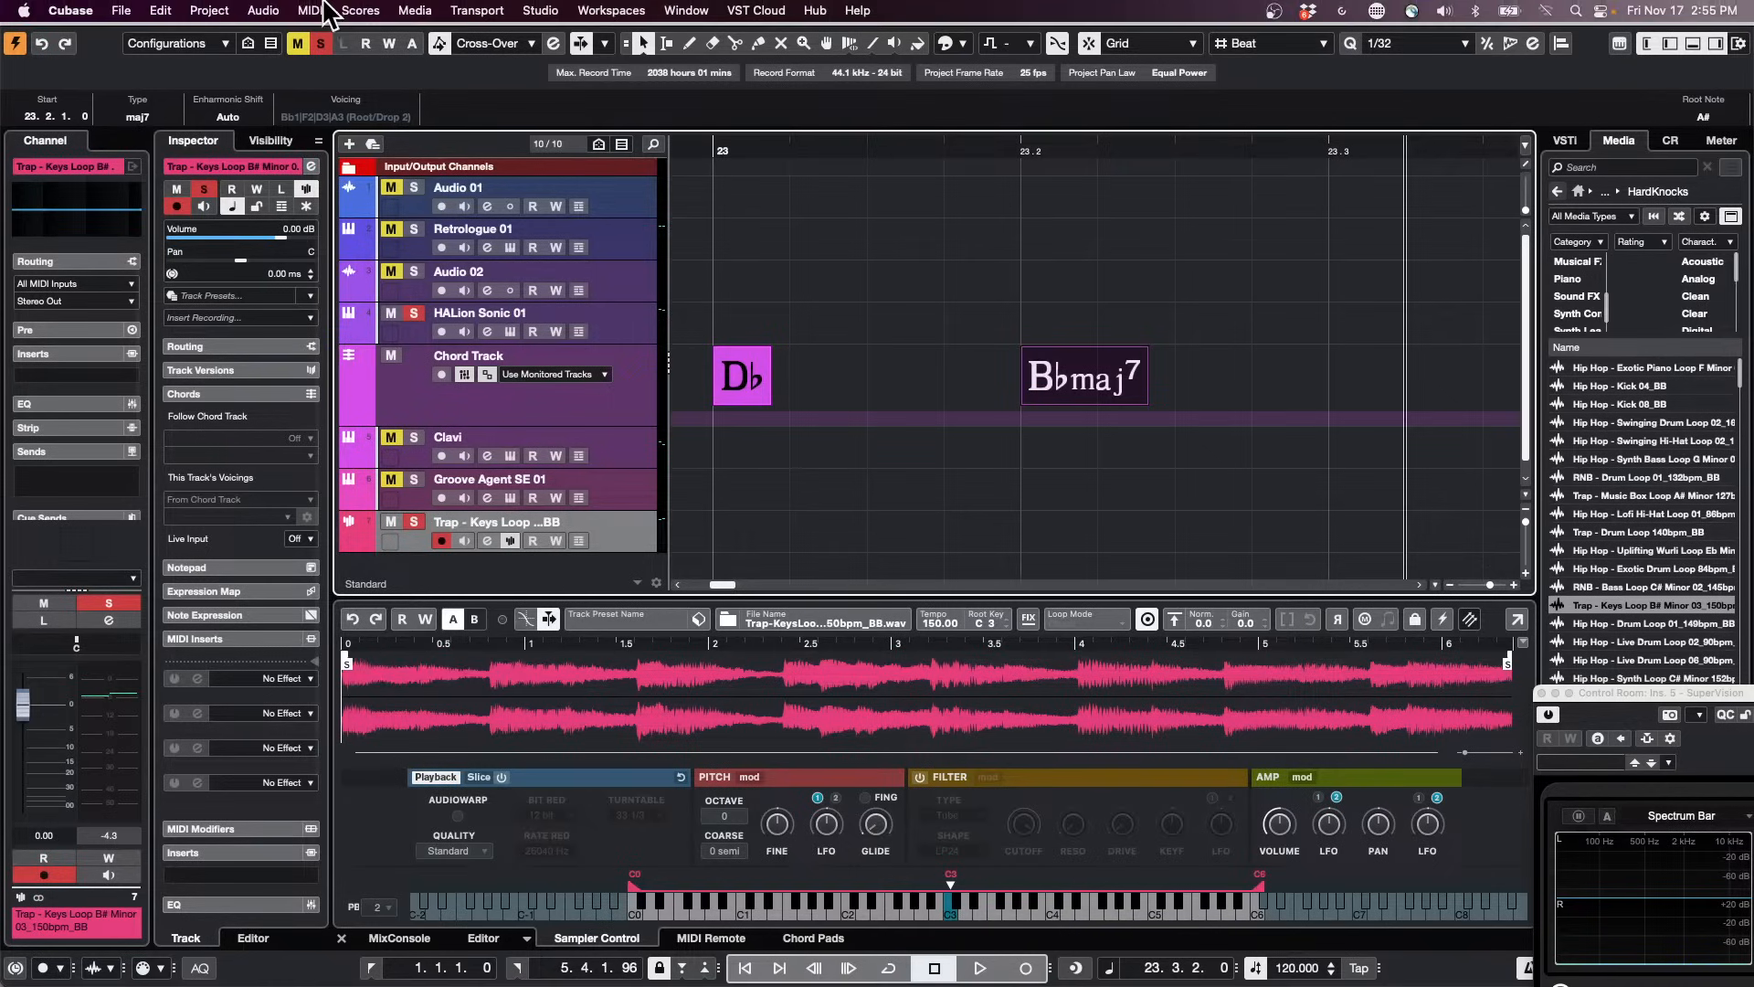
pyautogui.click(160, 11)
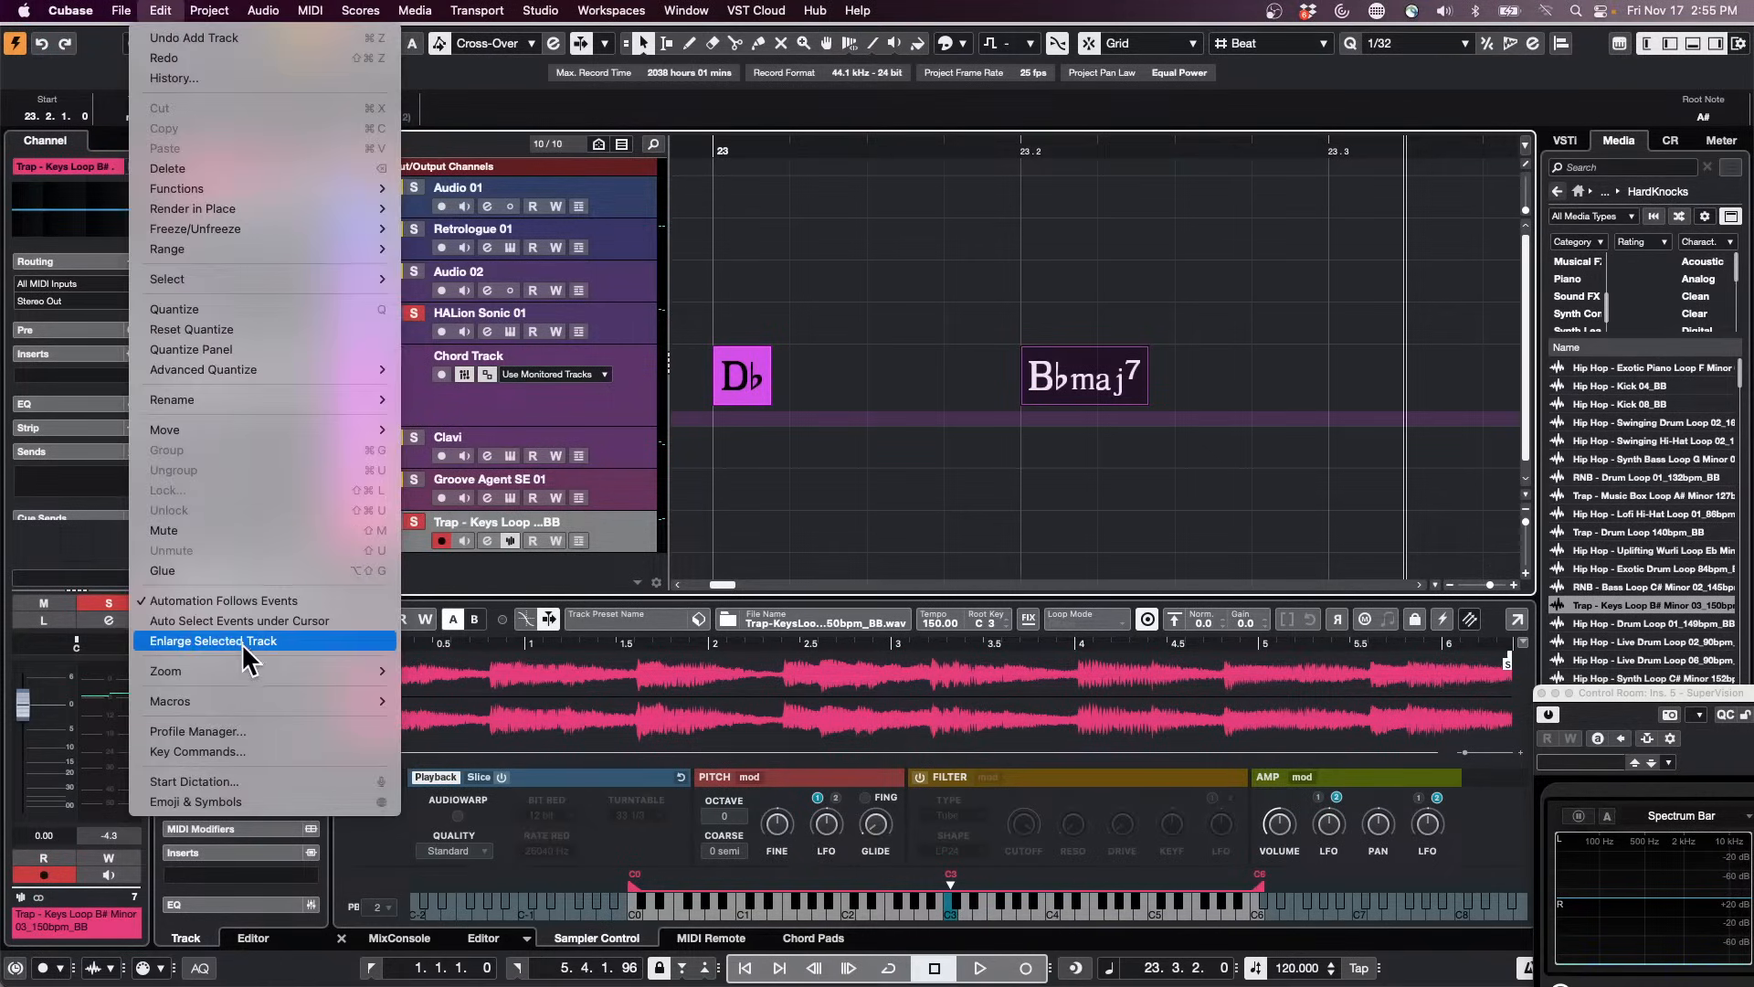
pyautogui.click(871, 559)
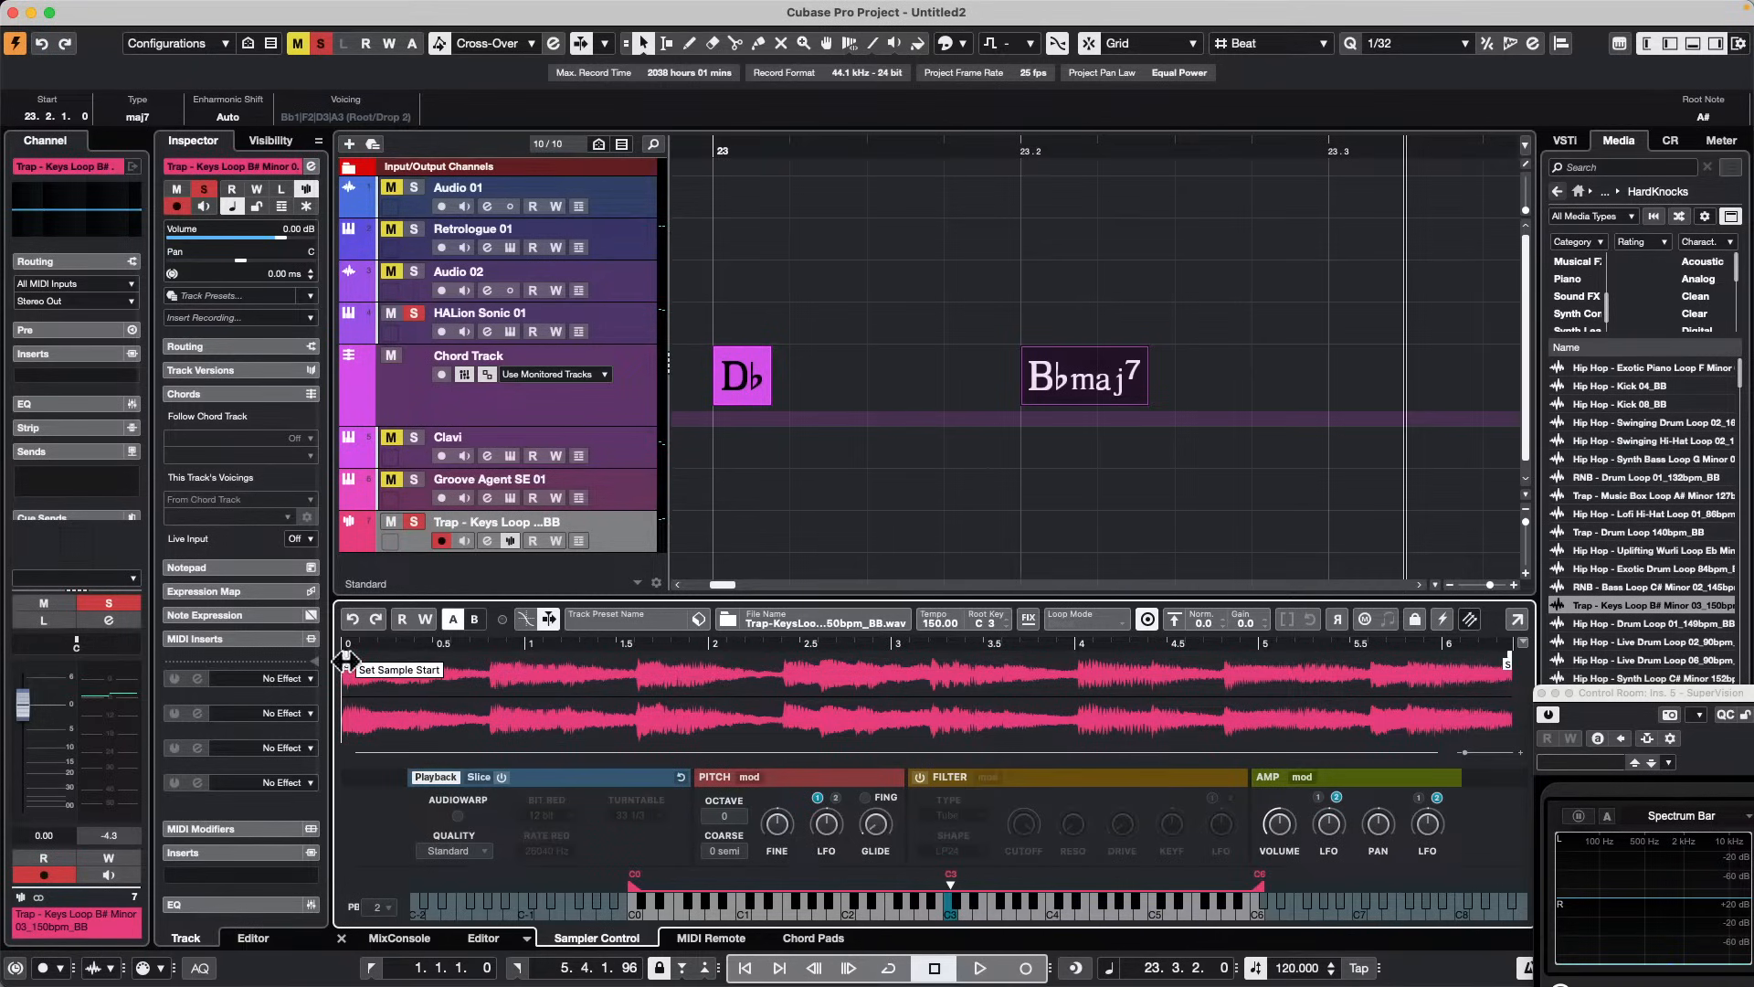
pyautogui.click(1147, 621)
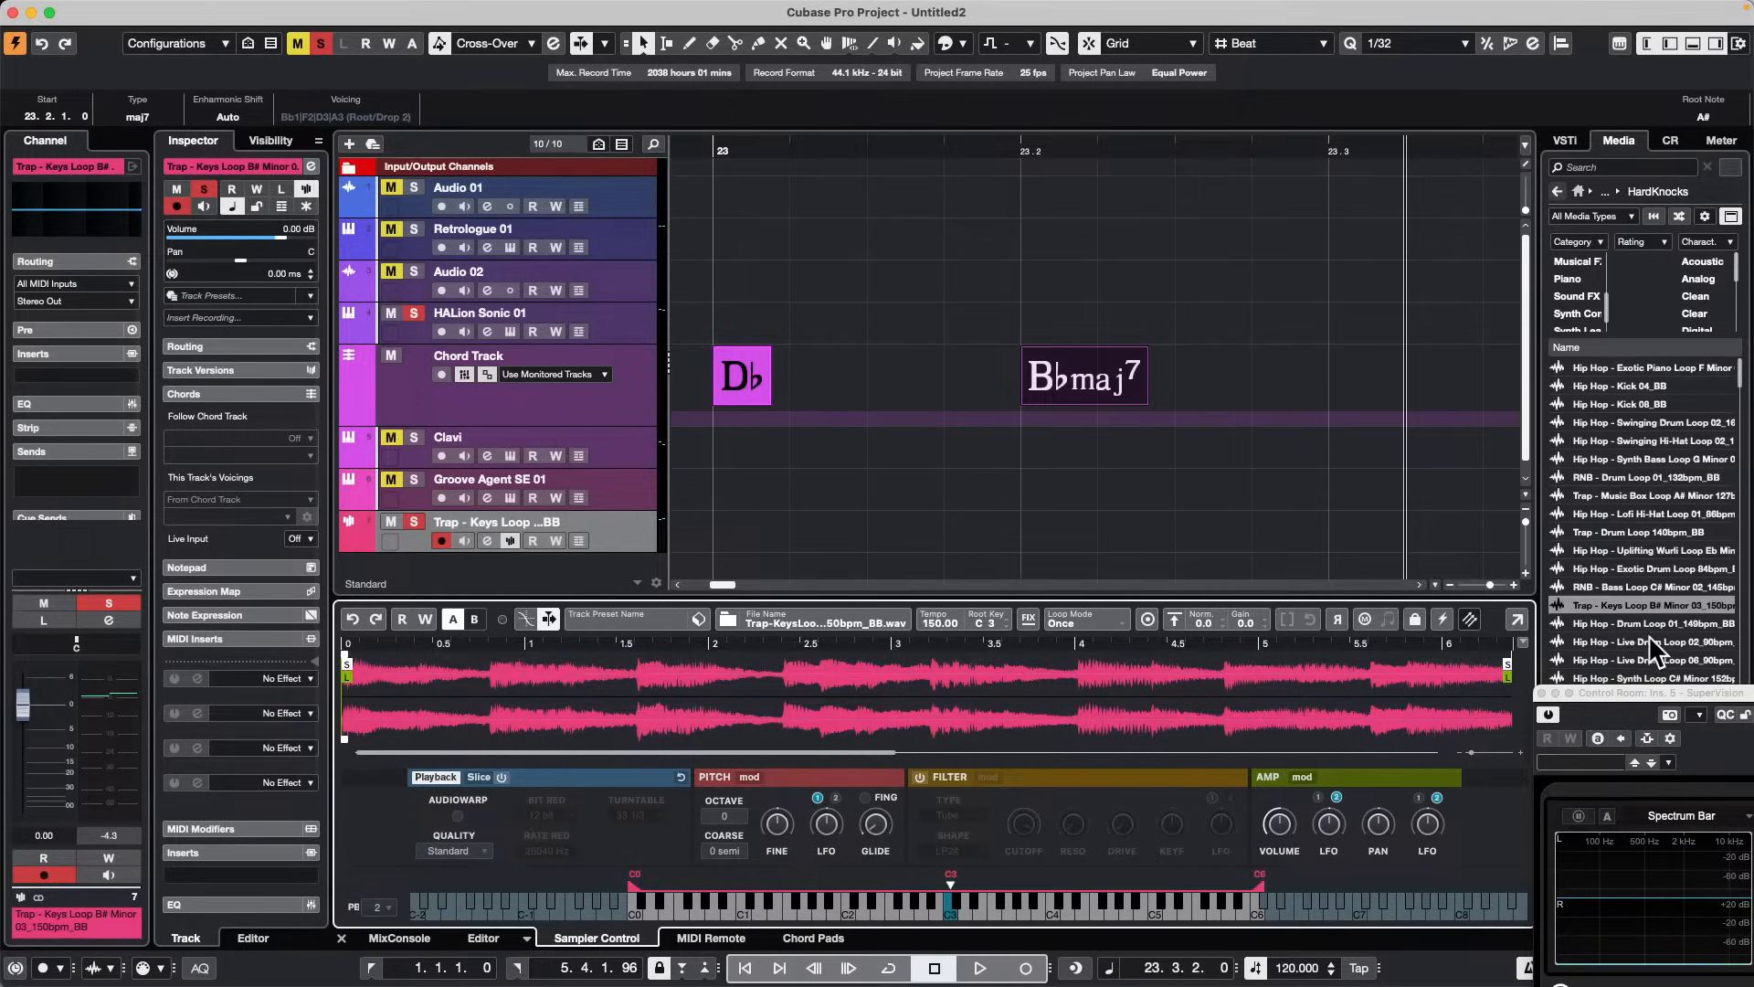
# Step: Load Hip Hop - Drum Loop 01_149bpm_BB into the sampler track and set its sample start at the second drum hit
pyautogui.moveTo(1649, 624); pyautogui.dragTo(1000, 714)
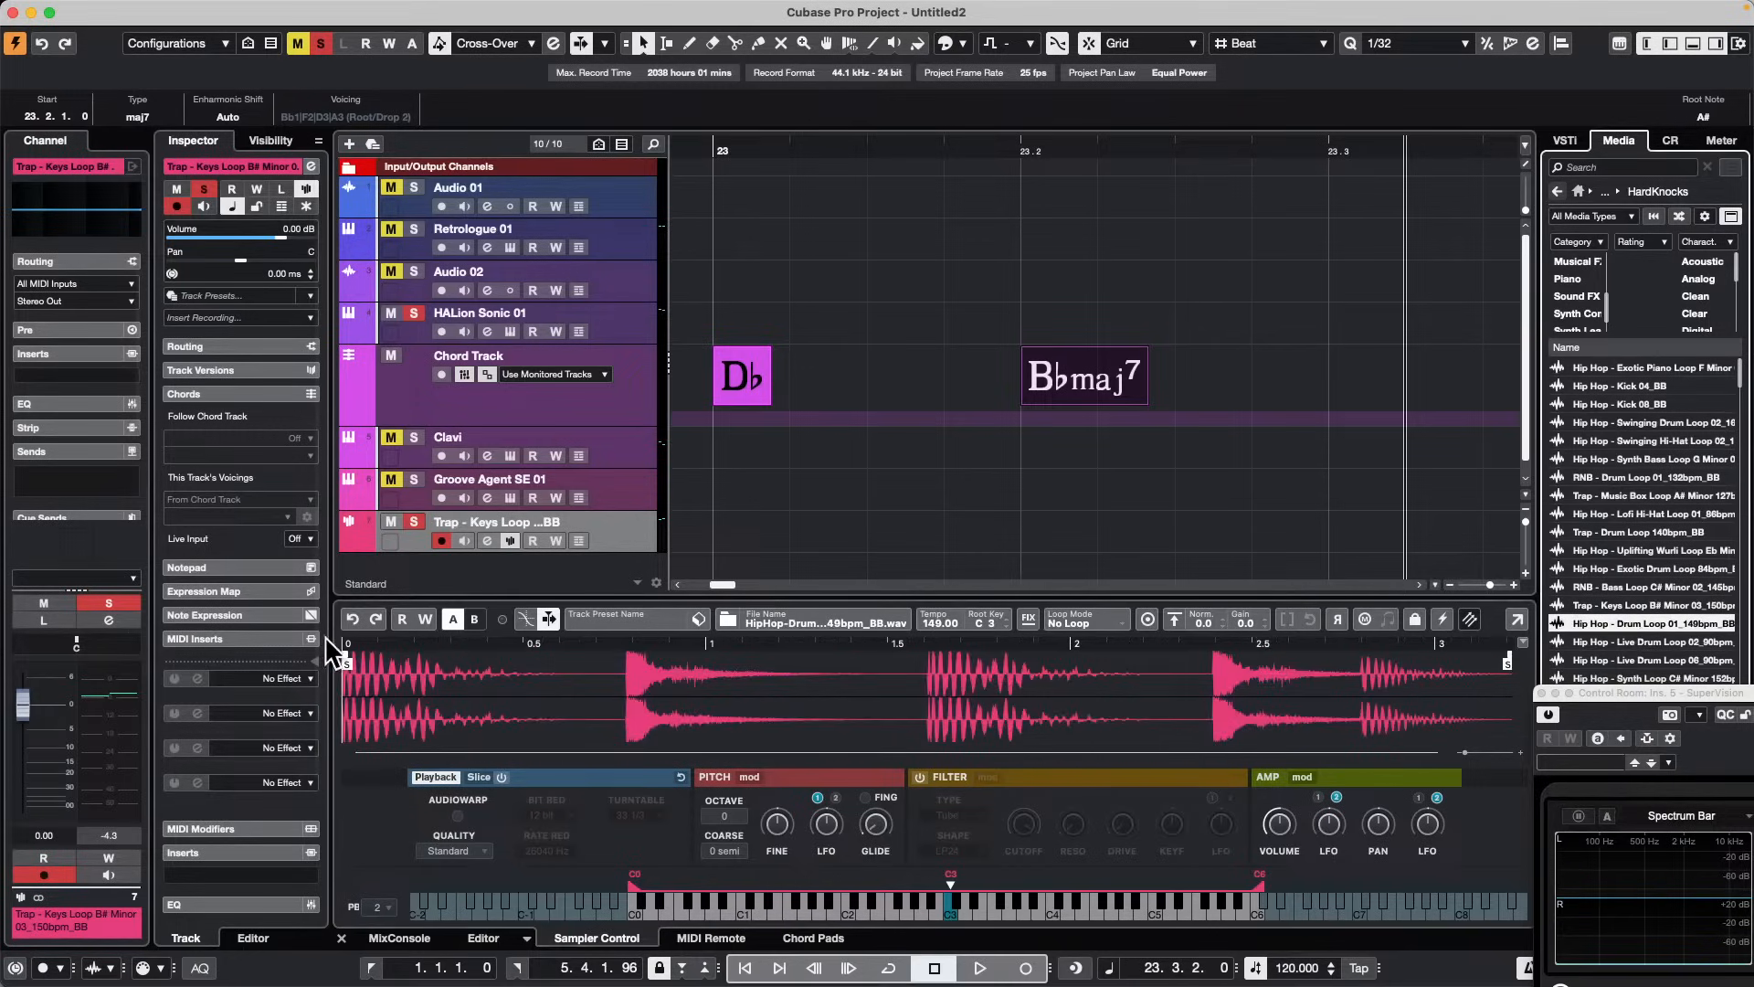
pyautogui.moveTo(346, 662)
pyautogui.mouseDown()
pyautogui.moveTo(766, 659)
pyautogui.moveTo(588, 666)
pyautogui.moveTo(668, 666)
pyautogui.mouseUp()
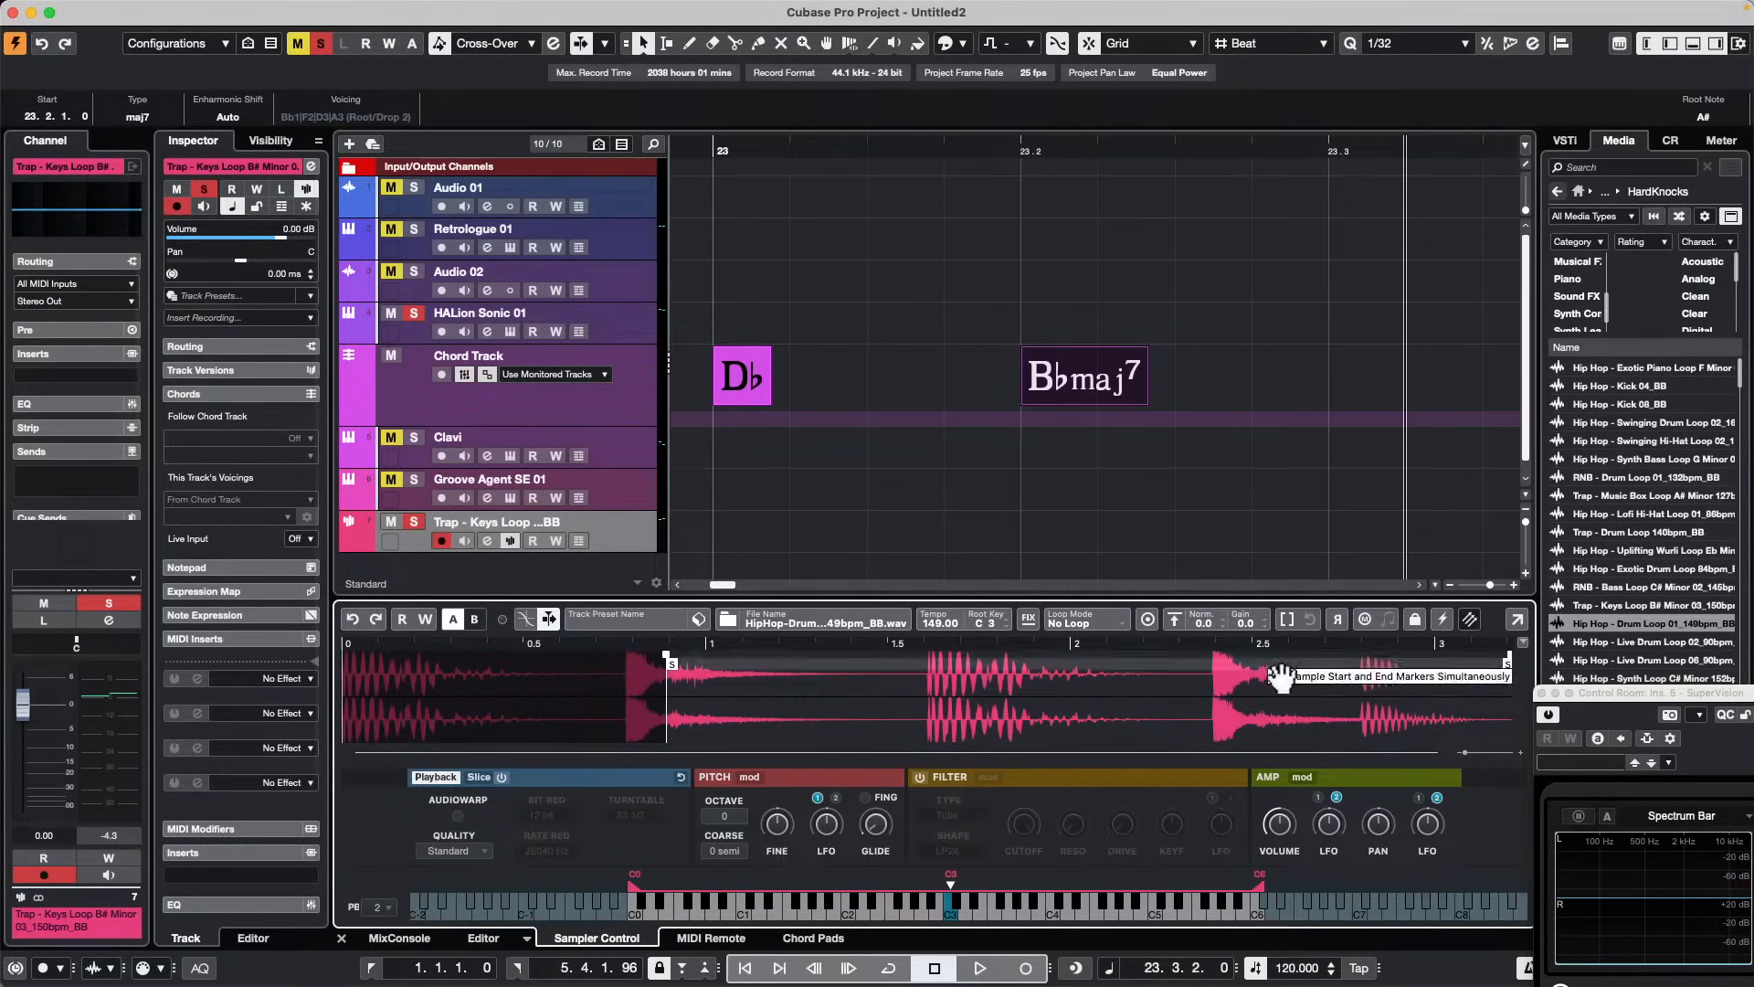
pyautogui.moveTo(670, 665)
pyautogui.mouseDown()
pyautogui.moveTo(615, 667)
pyautogui.moveTo(632, 667)
pyautogui.mouseUp()
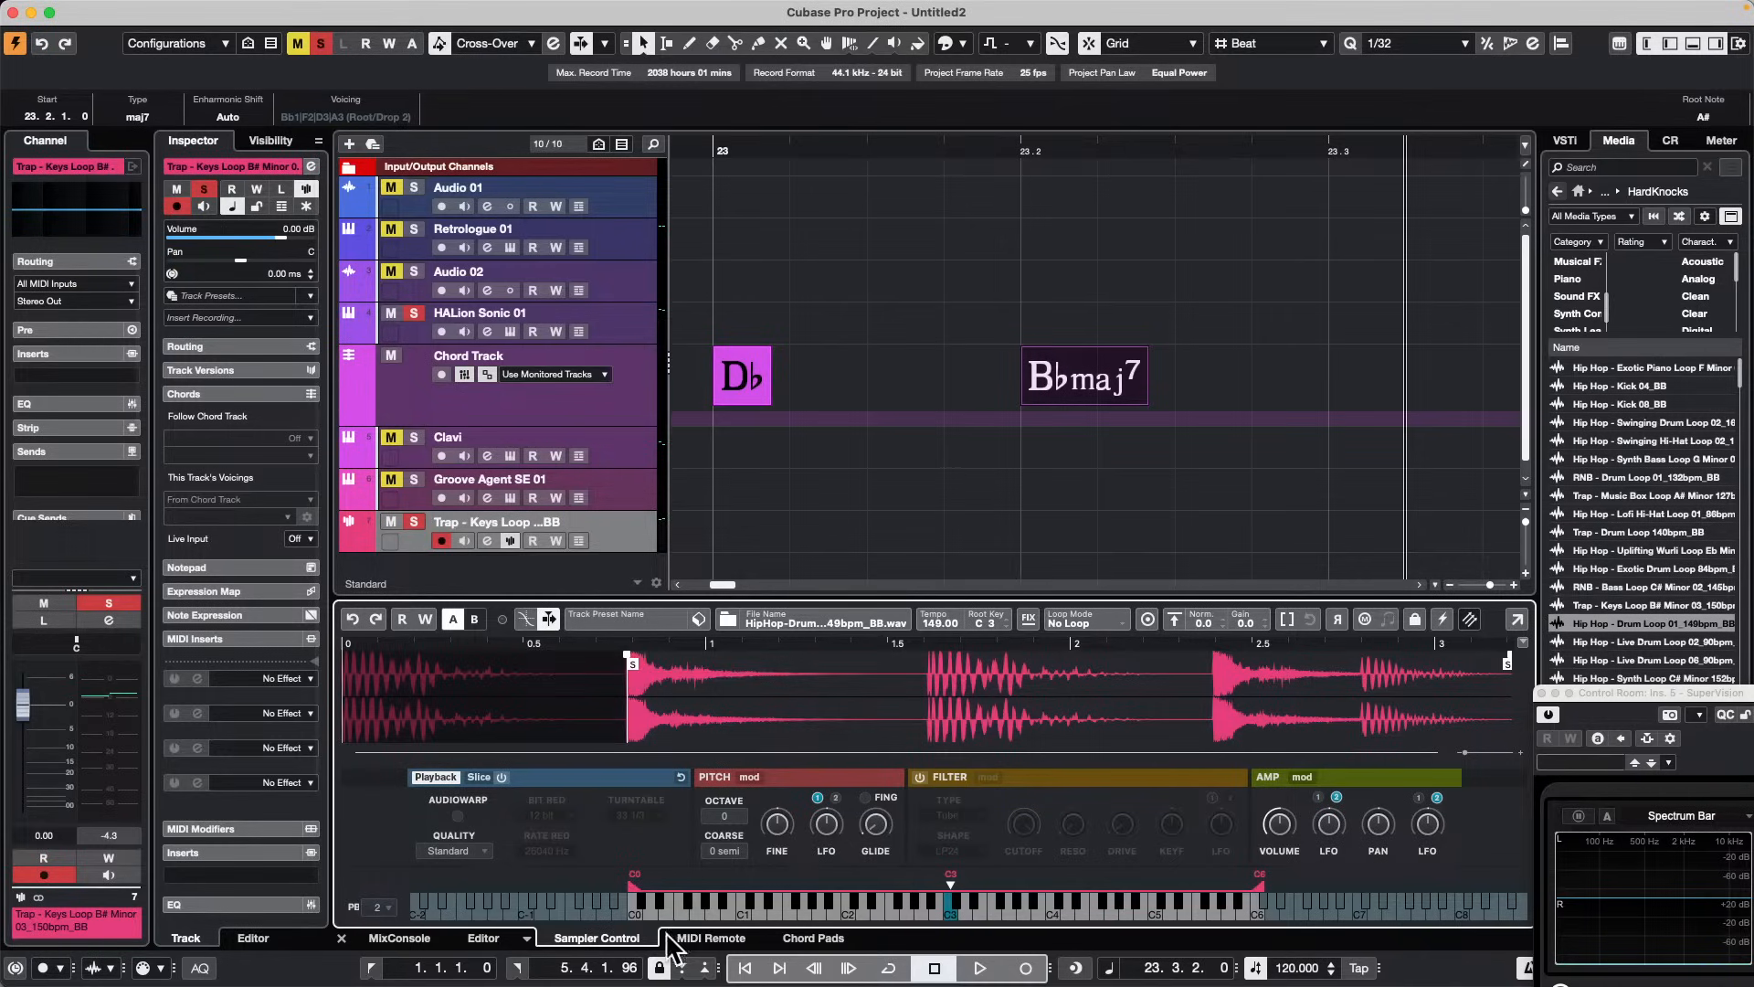
# Step: Open the MIDI Remote Mapping Assistant for the nanoKONTROL2's Toggle A/B Setting button and search its functions for "sampler"
pyautogui.click(816, 937)
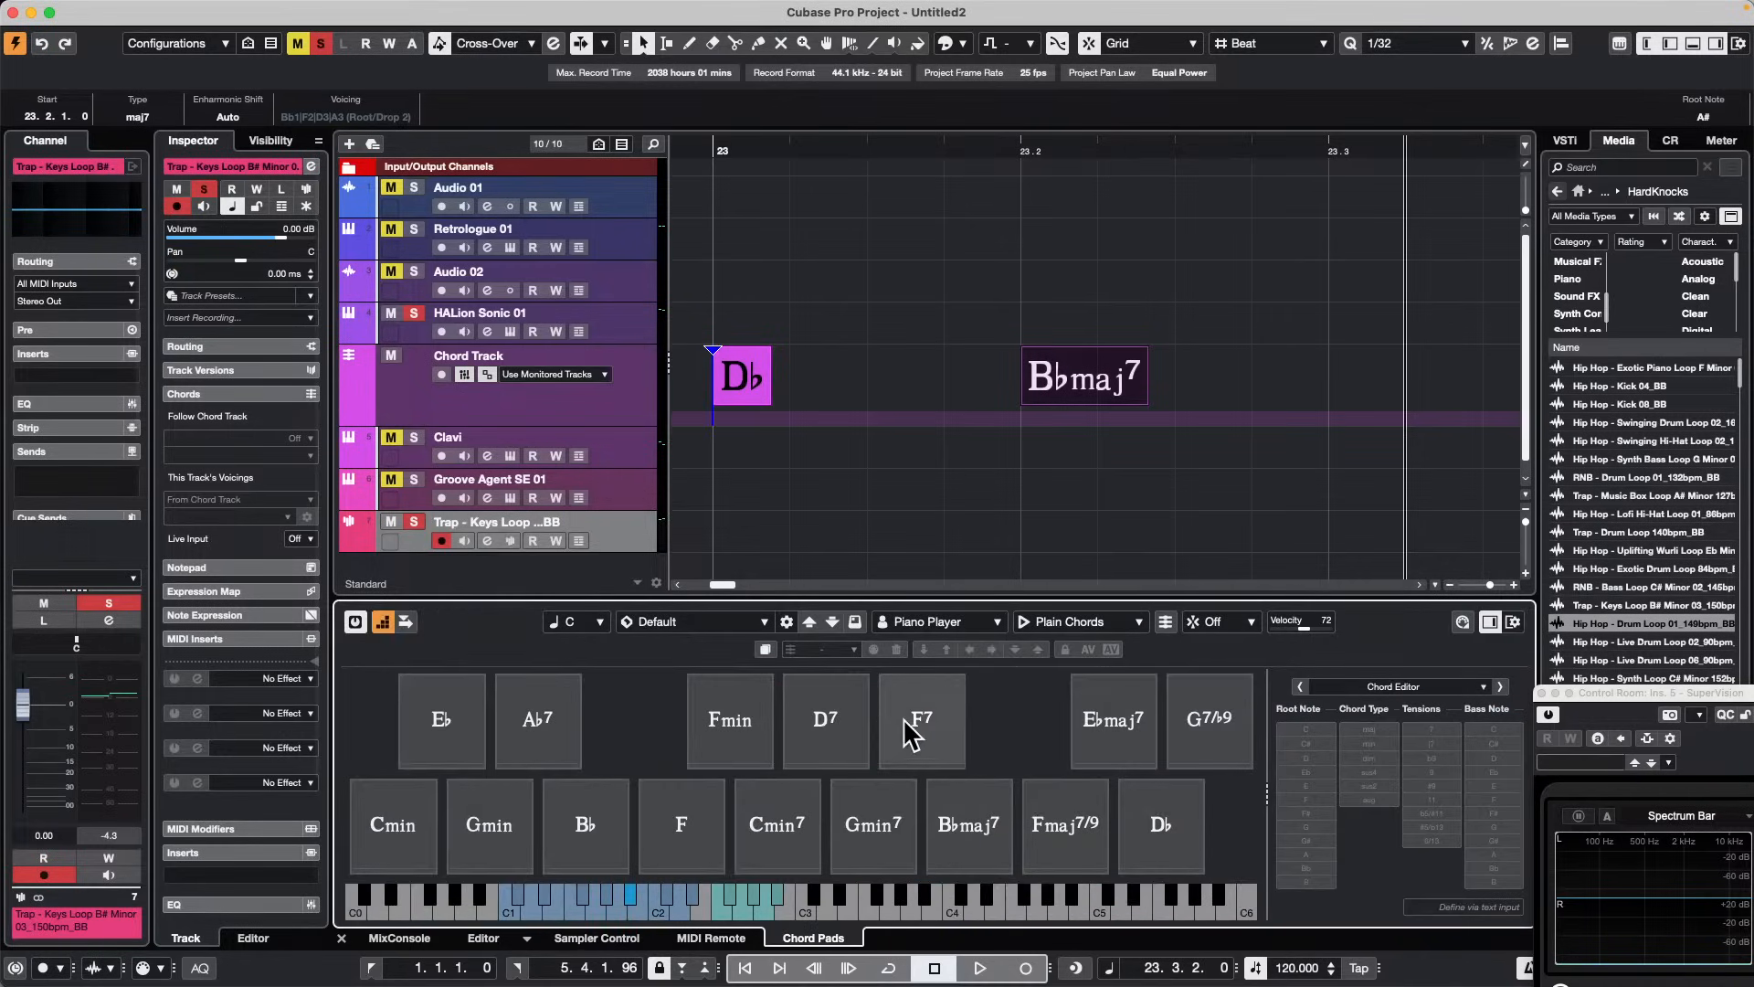
pyautogui.click(712, 937)
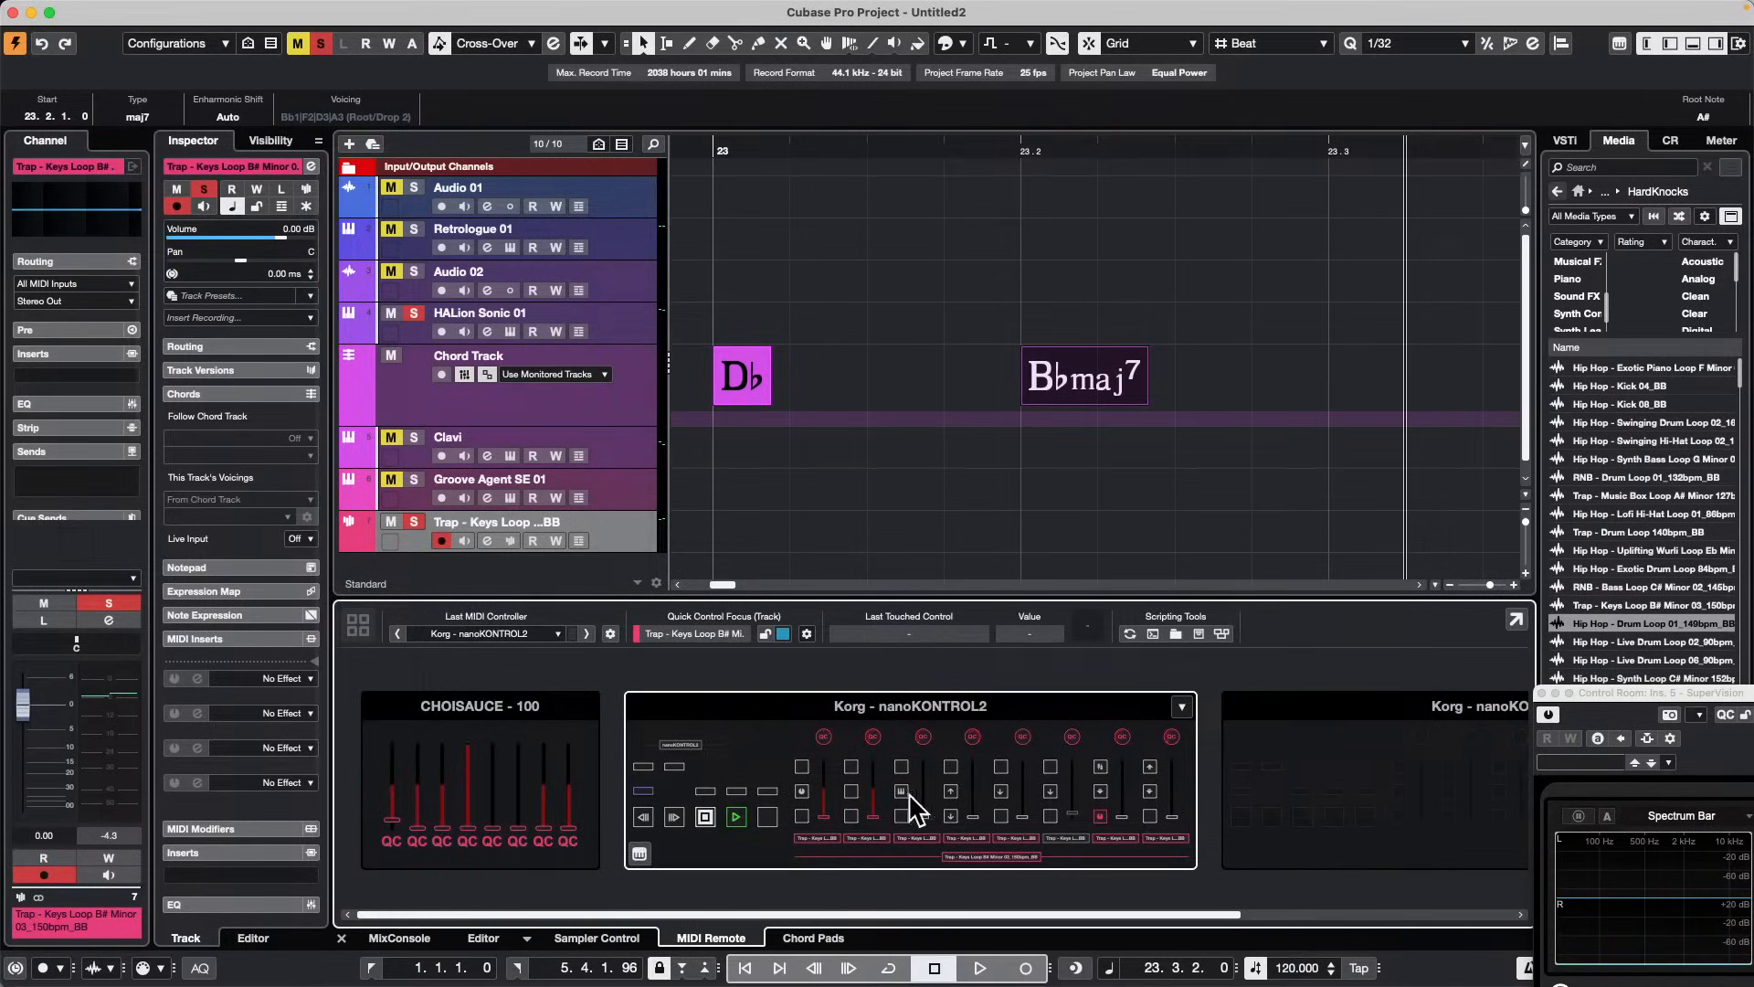
pyautogui.click(806, 827)
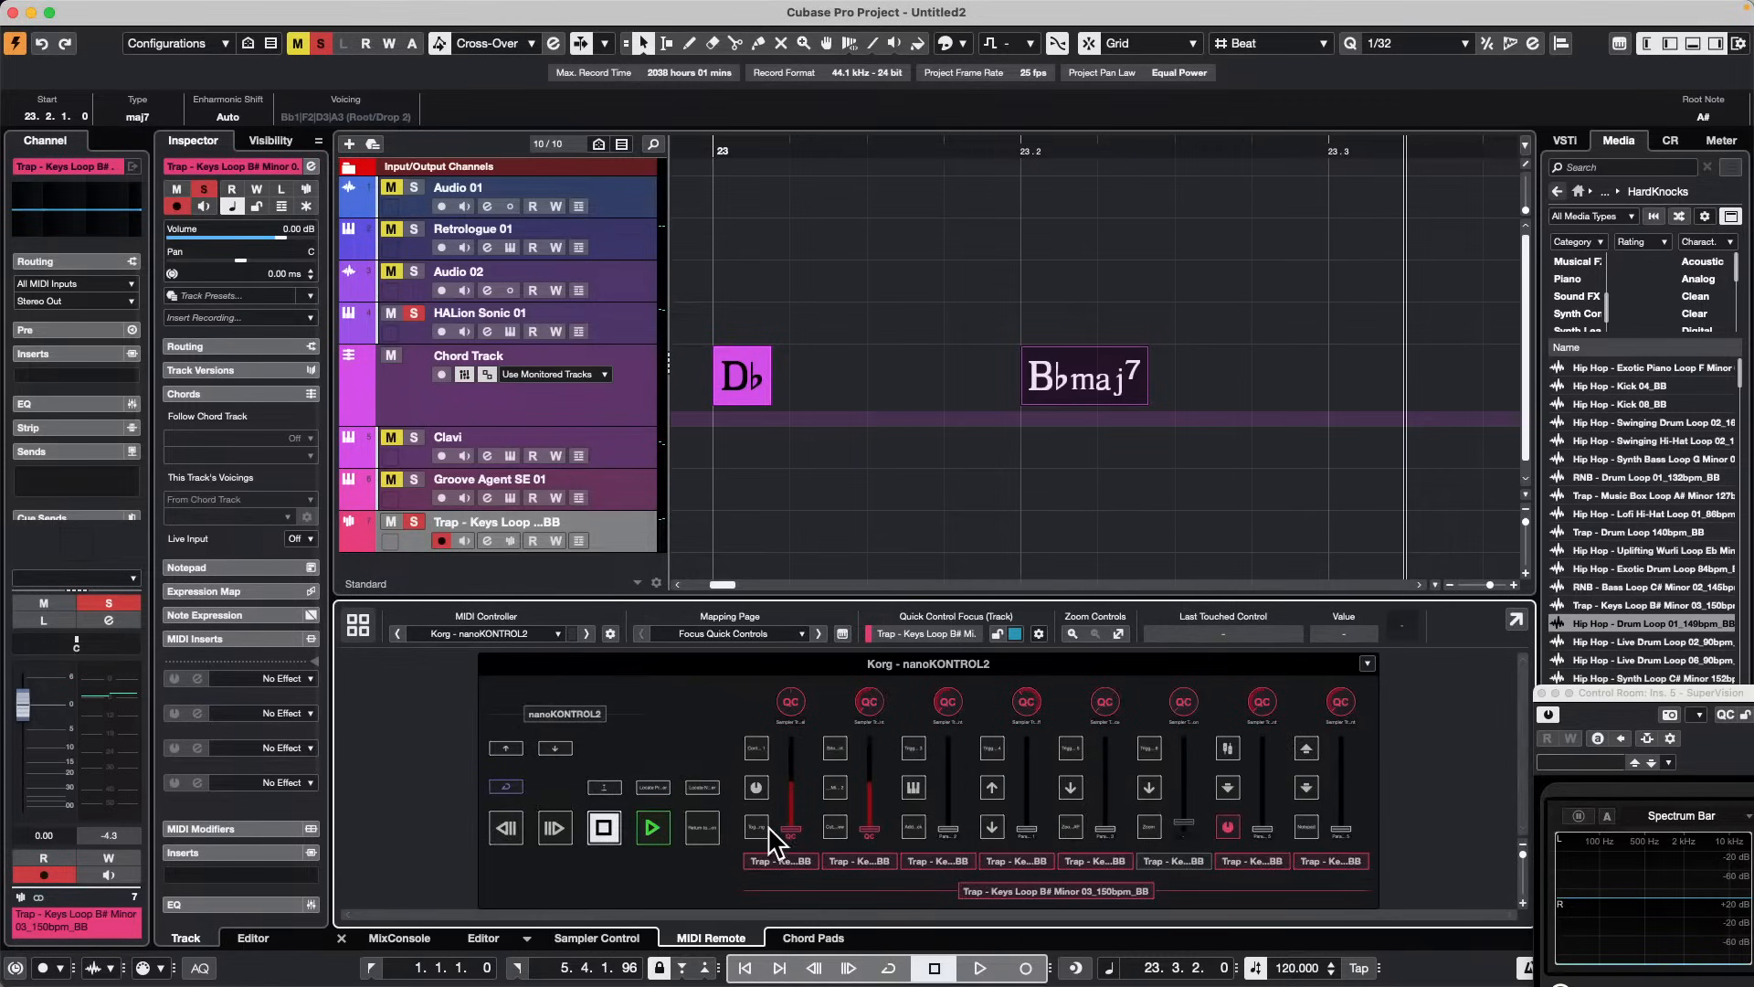
pyautogui.doubleClick(767, 832)
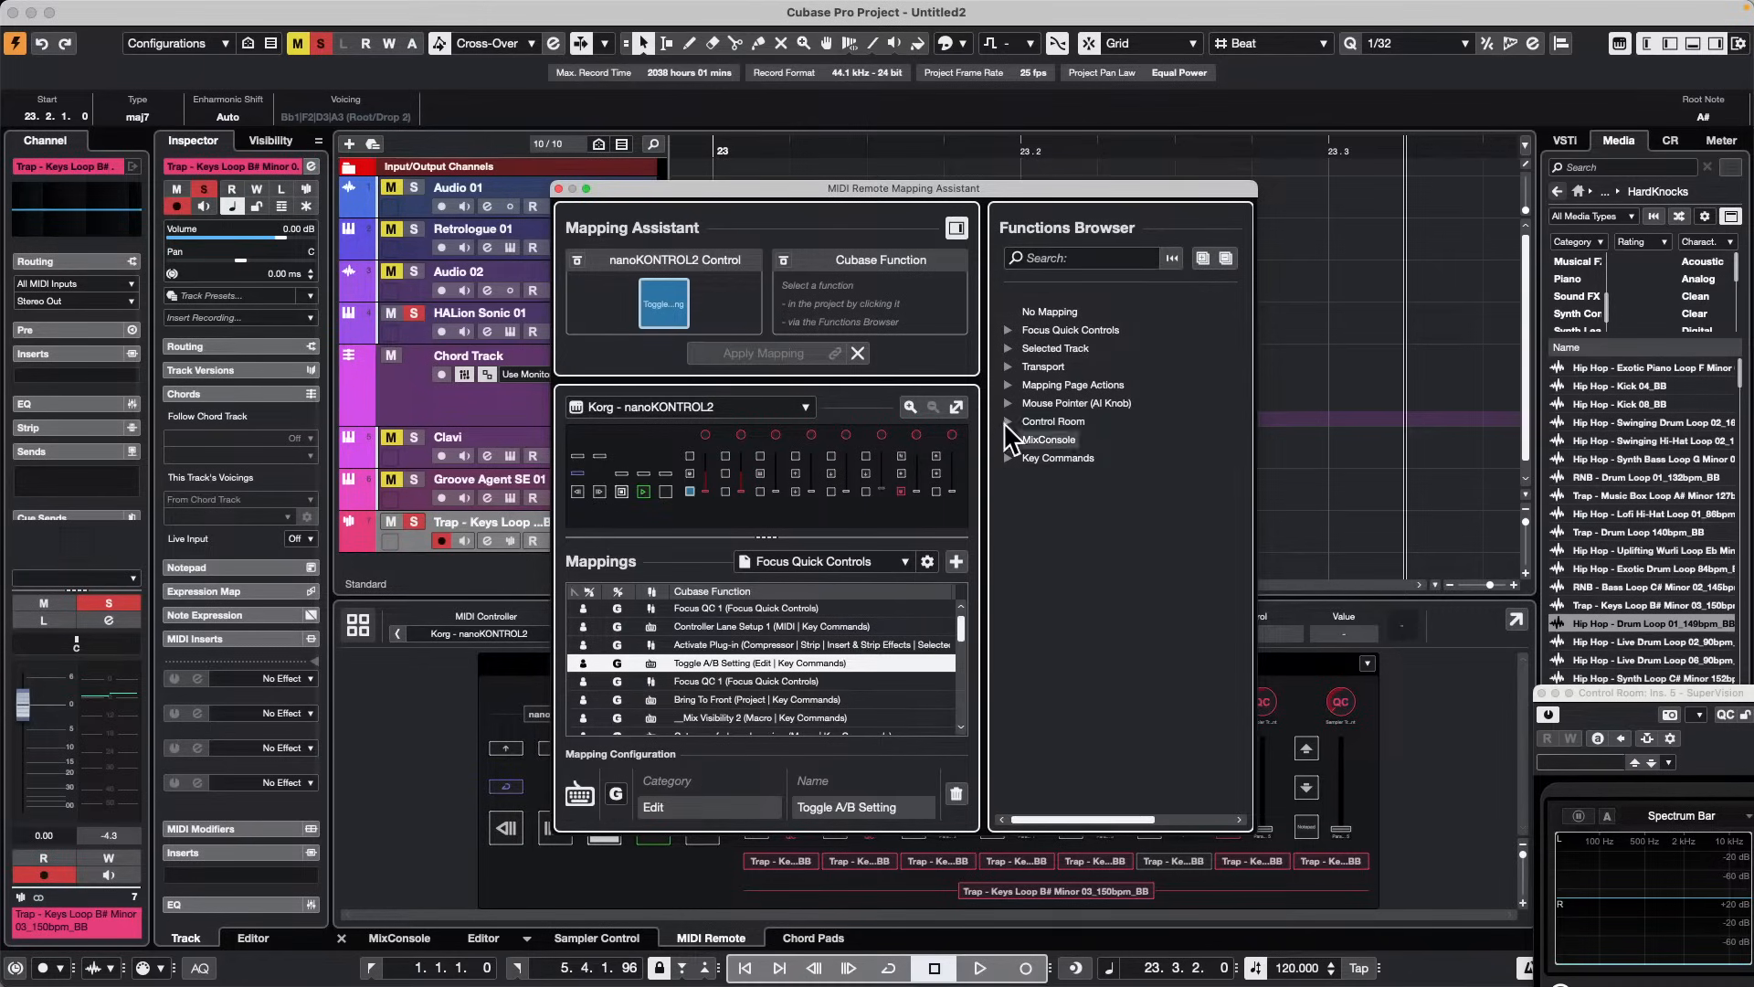
pyautogui.click(1062, 259)
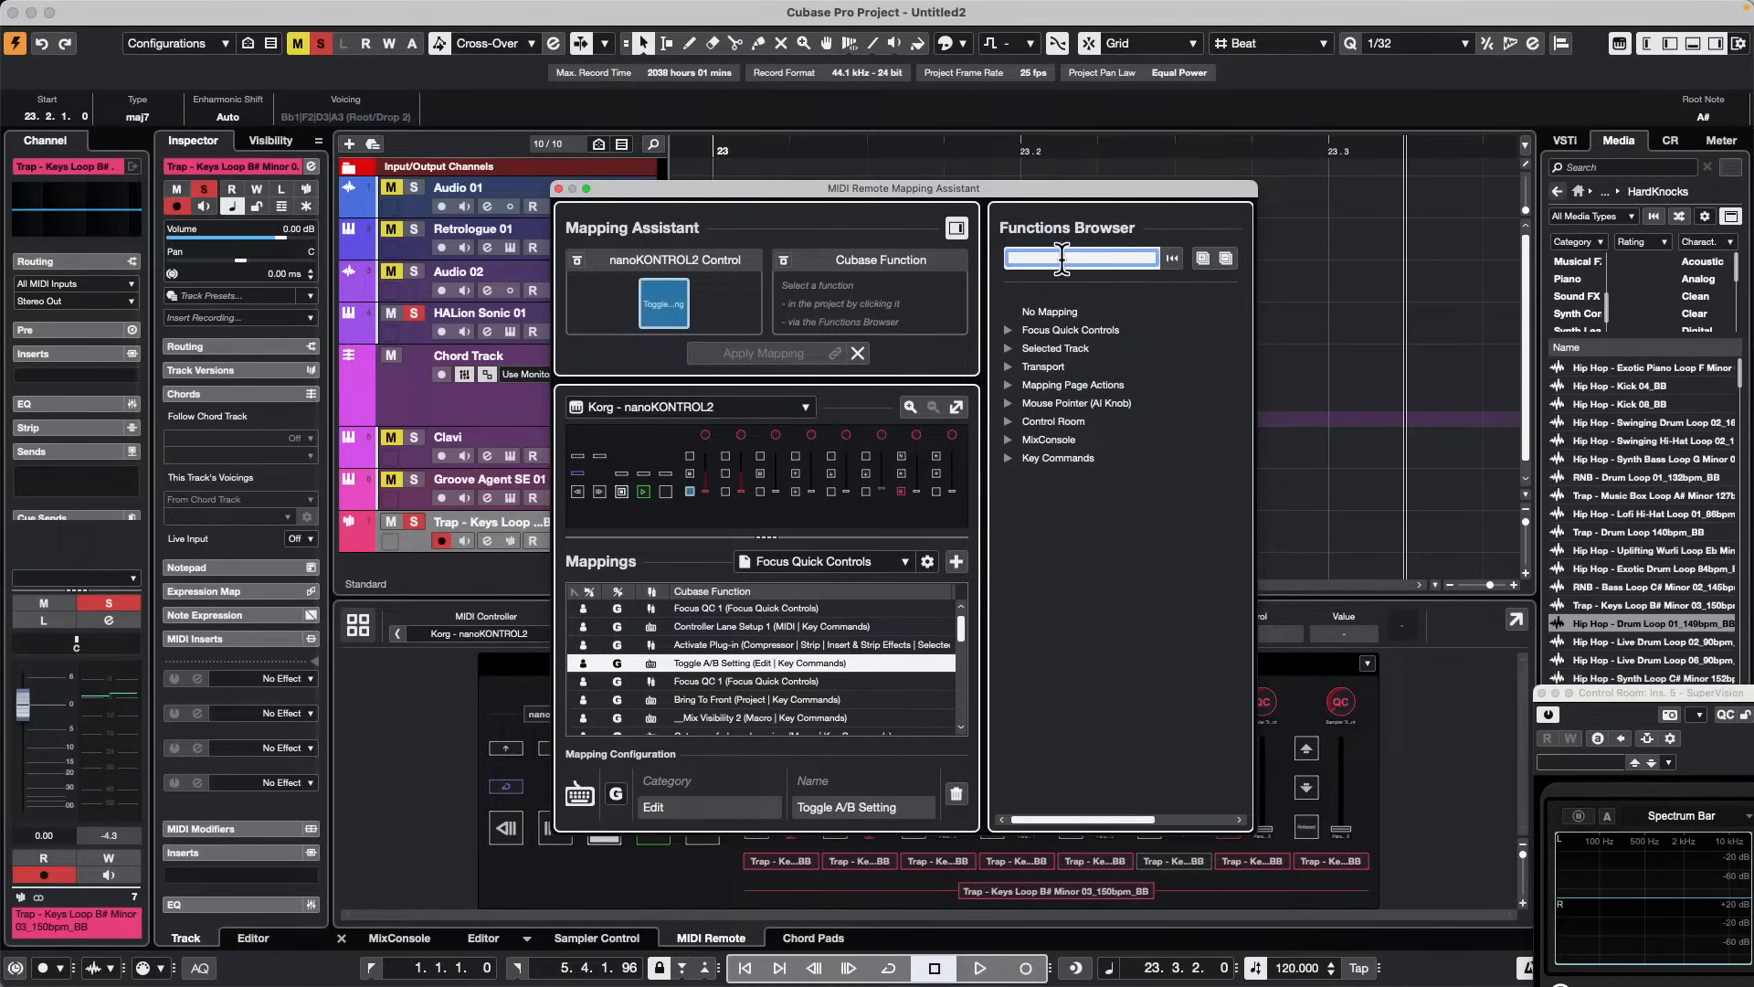
pyautogui.write('sam')
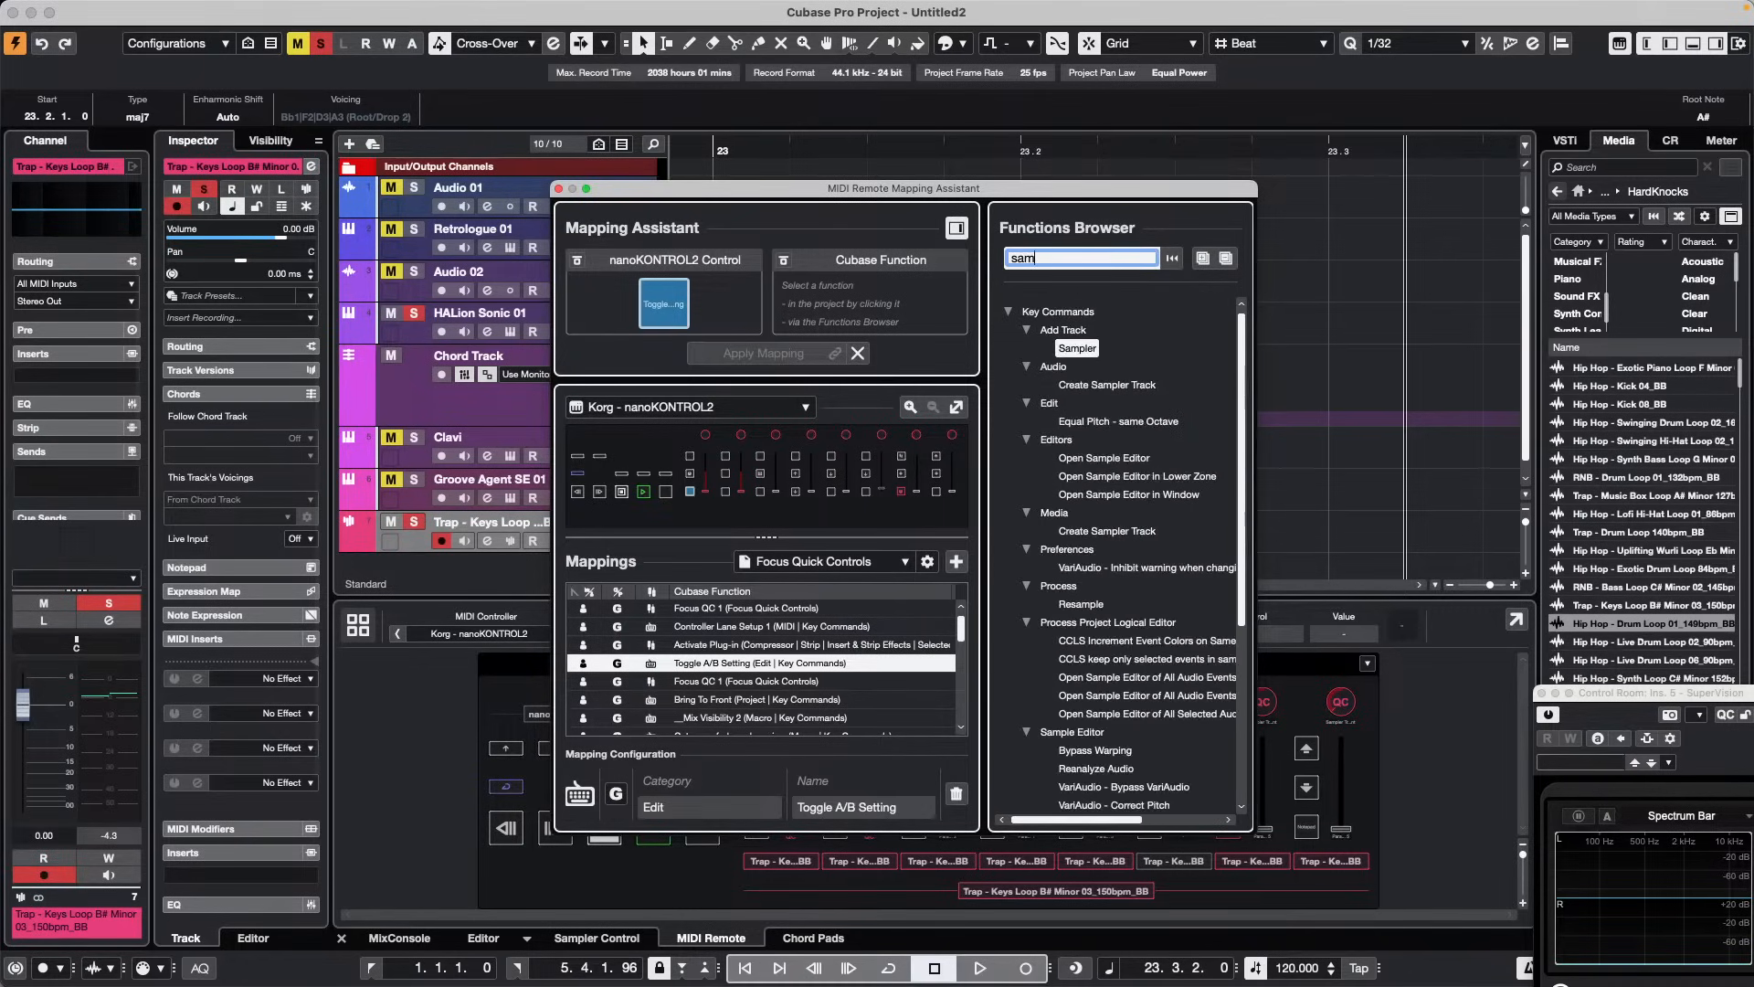
pyautogui.write('pler')
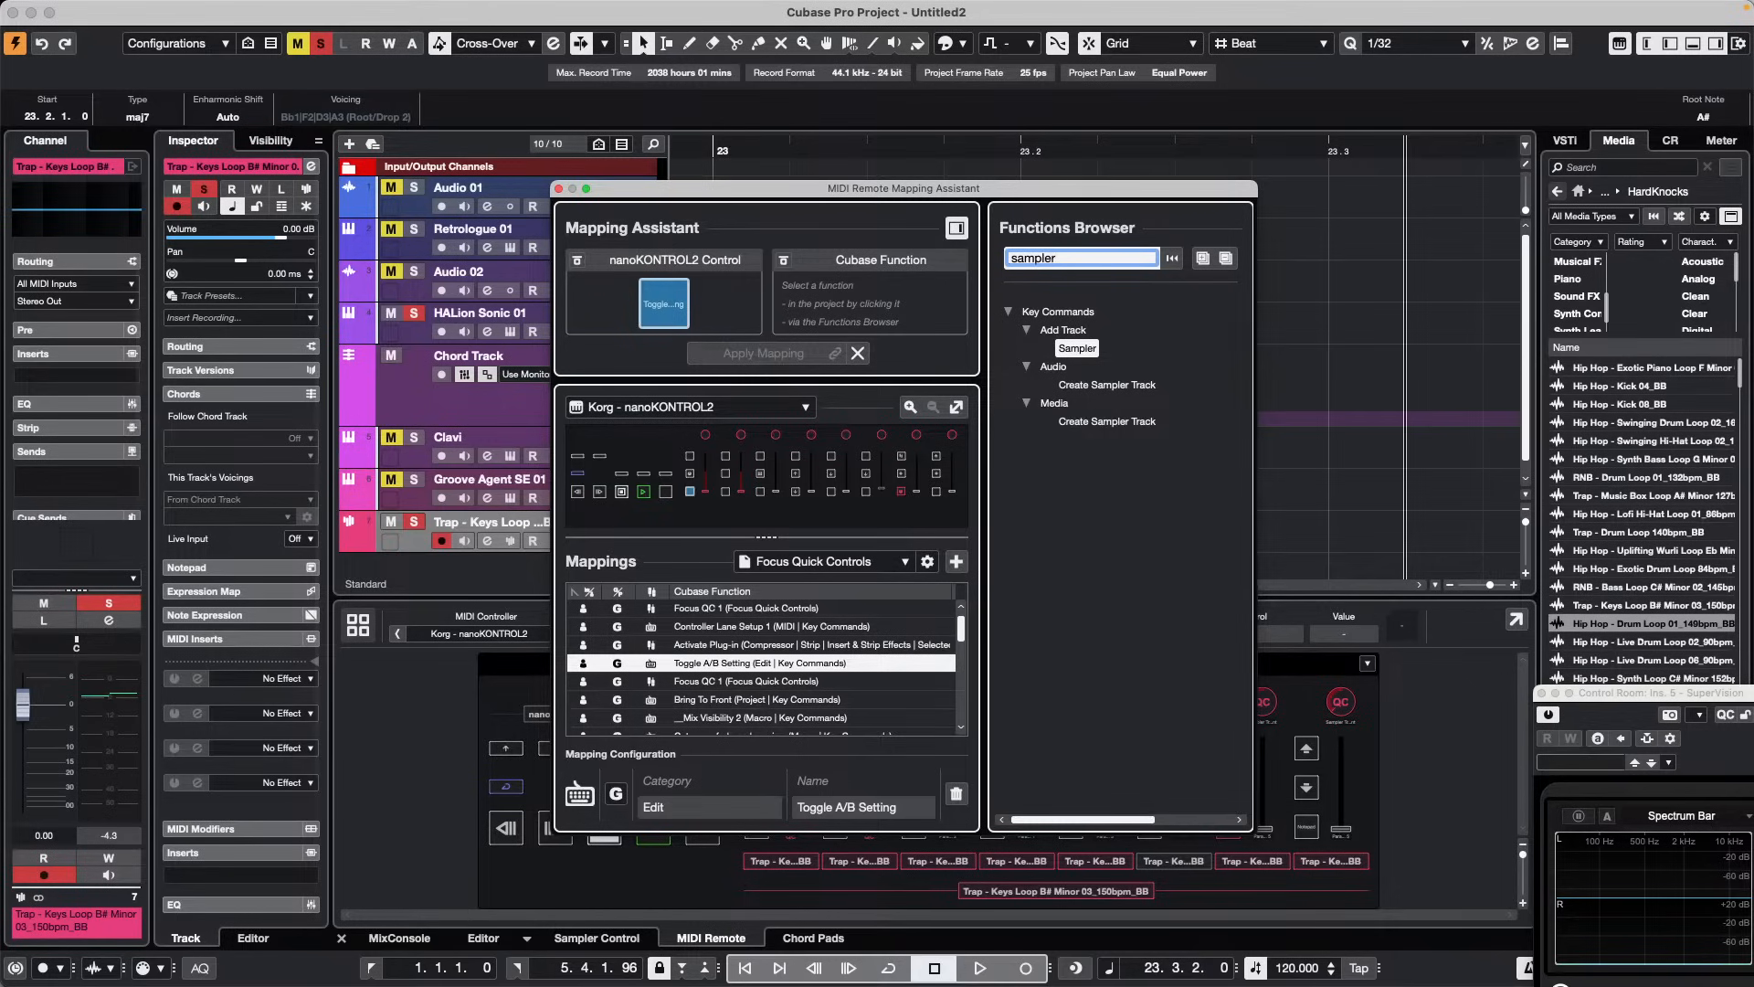
# Step: Search the mapping functions for "start", look through the matching commands, and close the Mapping Assistant
pyautogui.press('BackSpace')
pyautogui.press('BackSpace')
pyautogui.press('BackSpace')
pyautogui.press('BackSpace')
pyautogui.press('BackSpace')
pyautogui.press('BackSpace')
pyautogui.press('BackSpace')
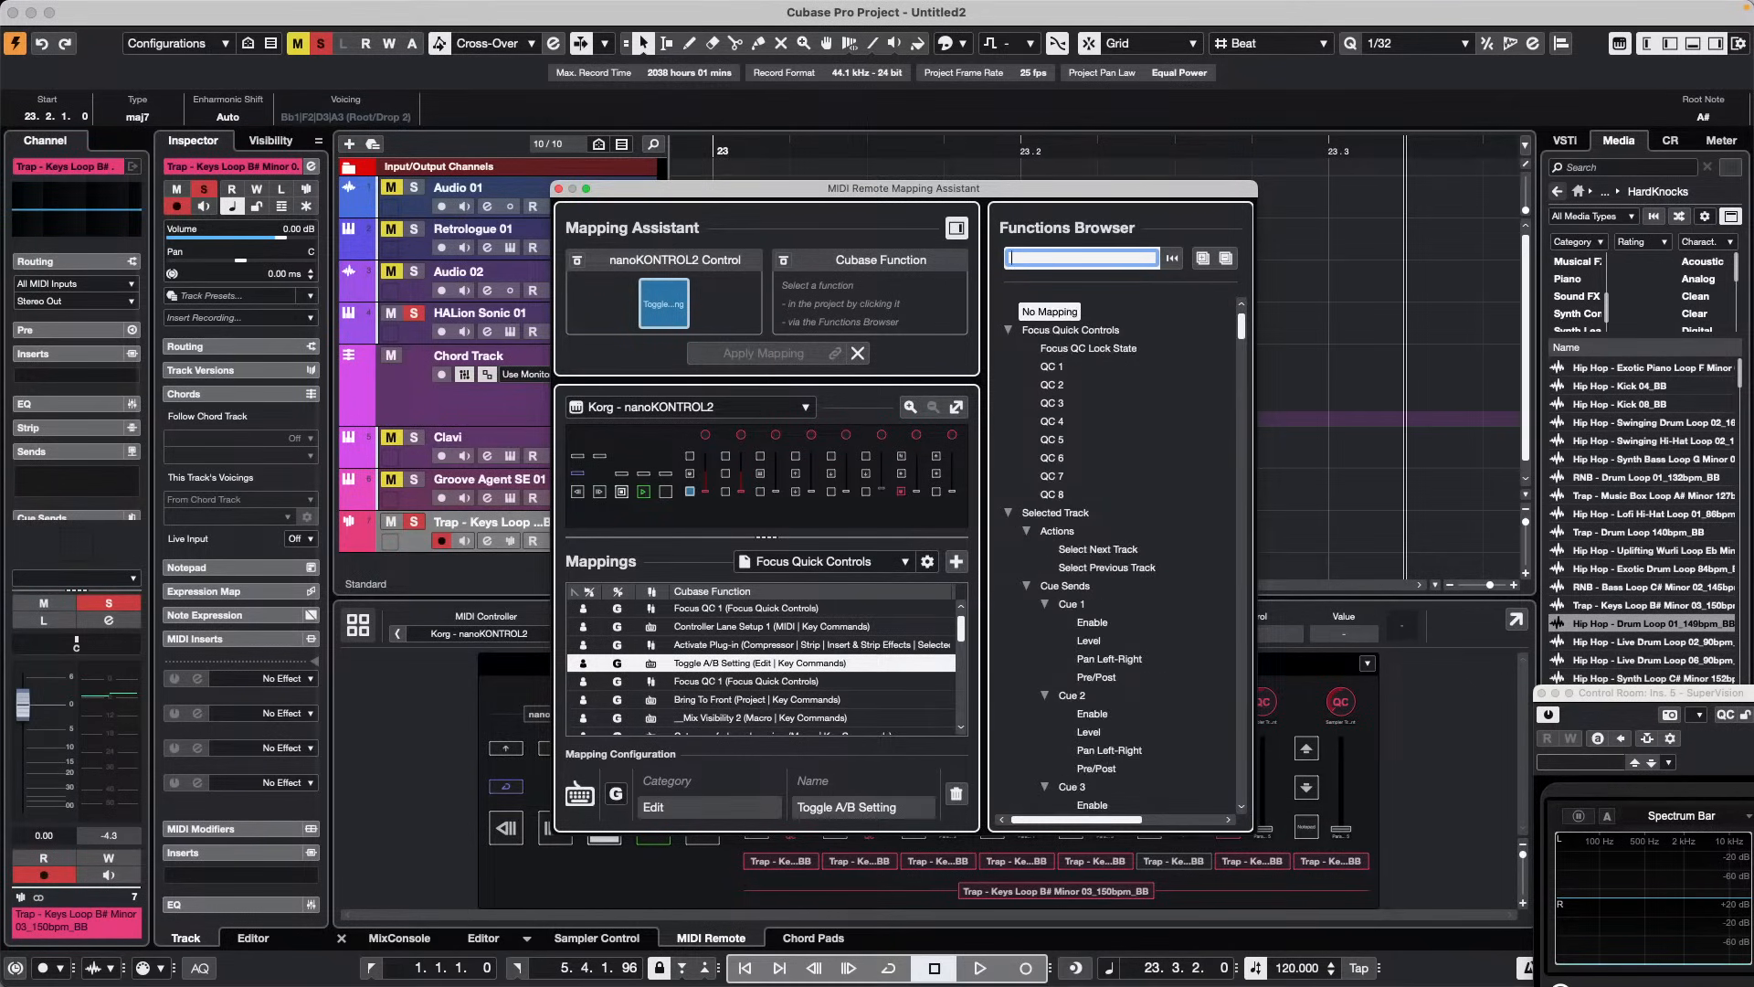
pyautogui.write('start')
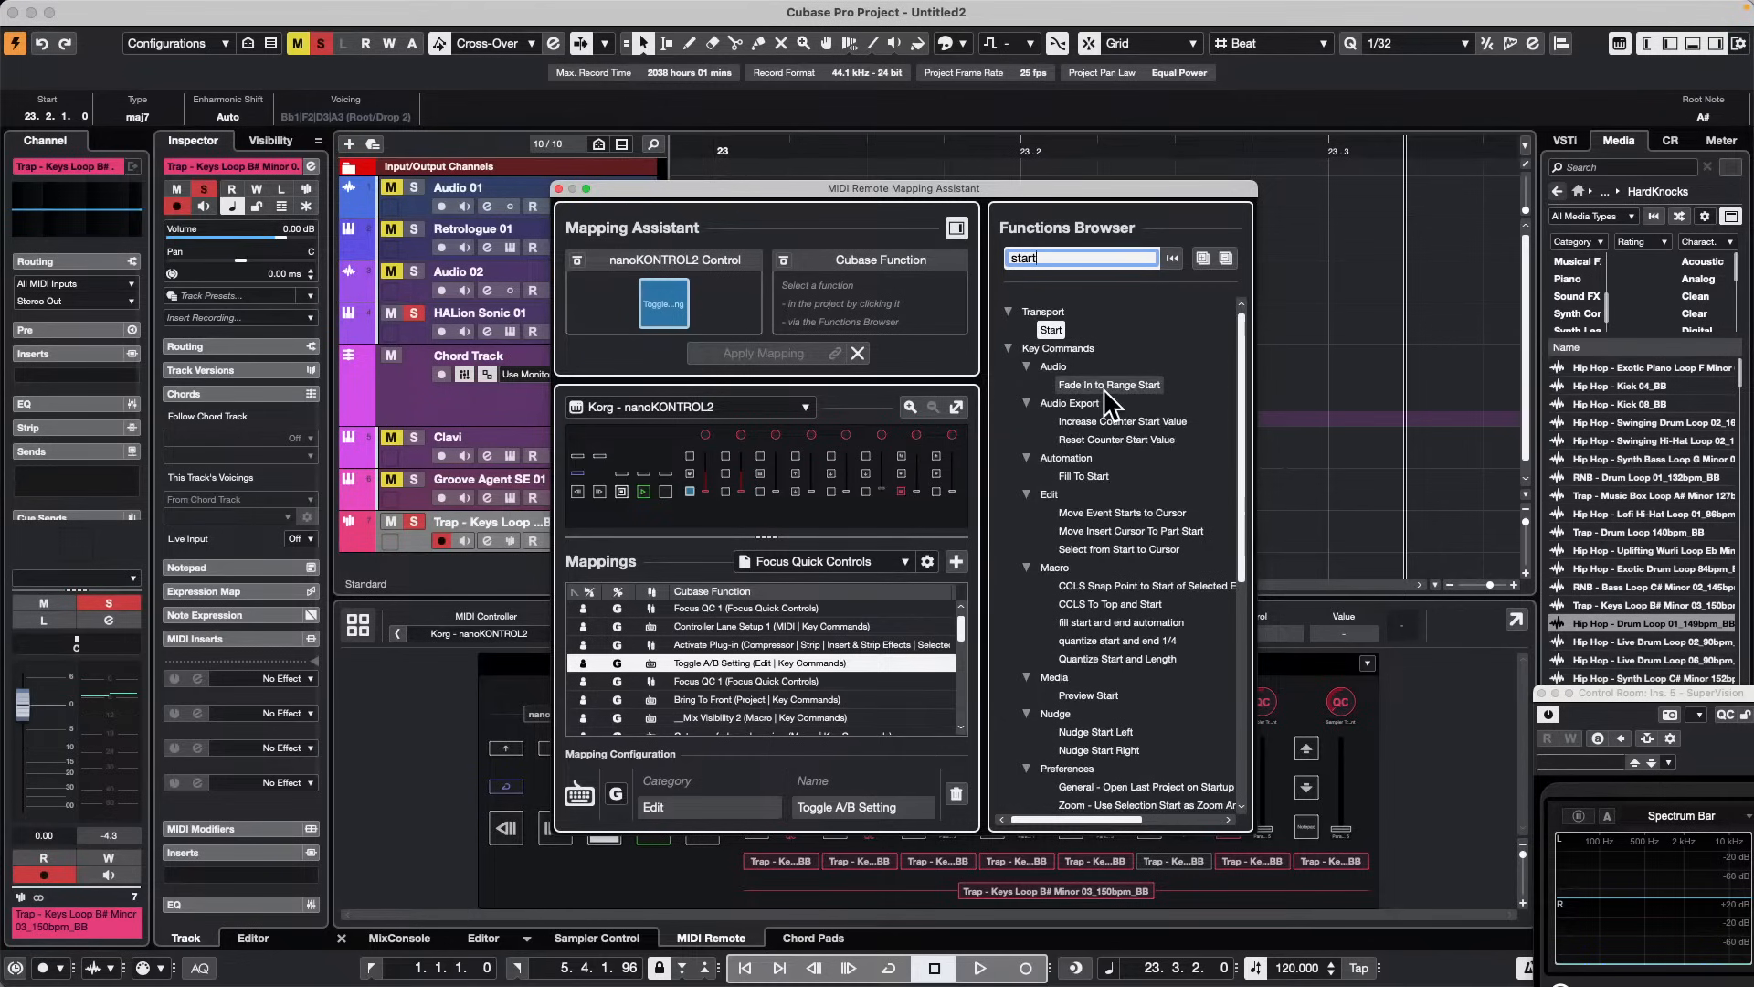
pyautogui.scroll(-3, 1108, 402)
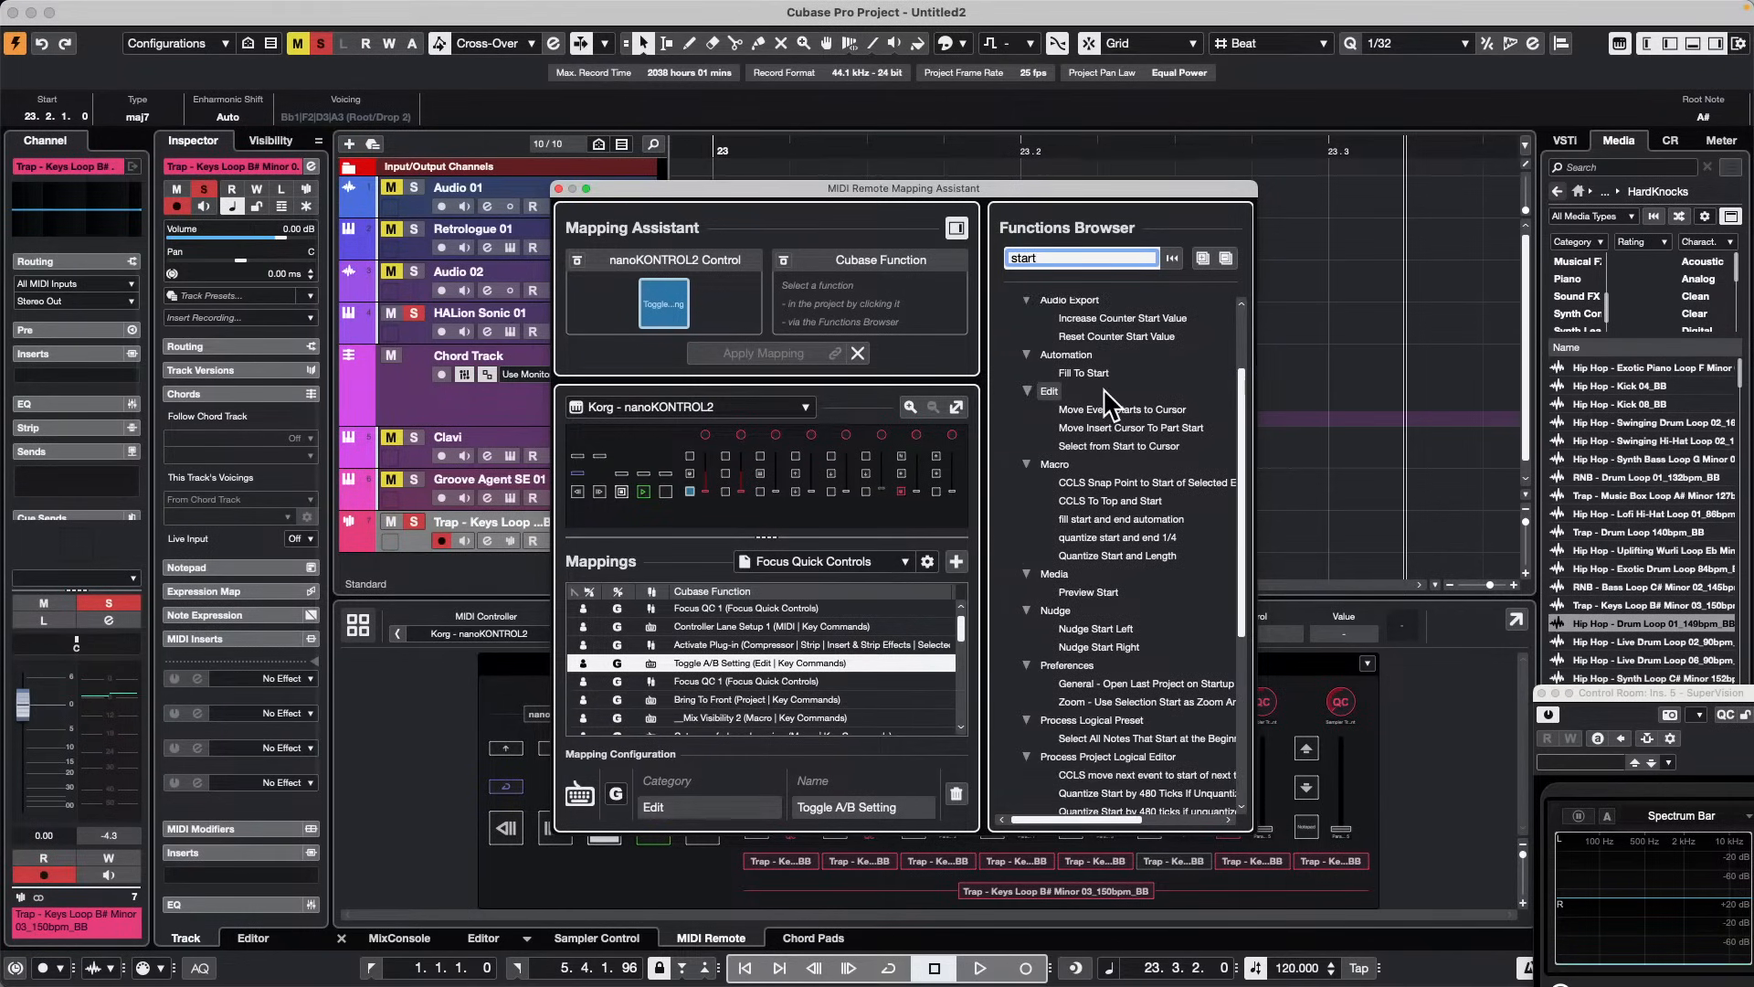
pyautogui.scroll(-8, 1105, 402)
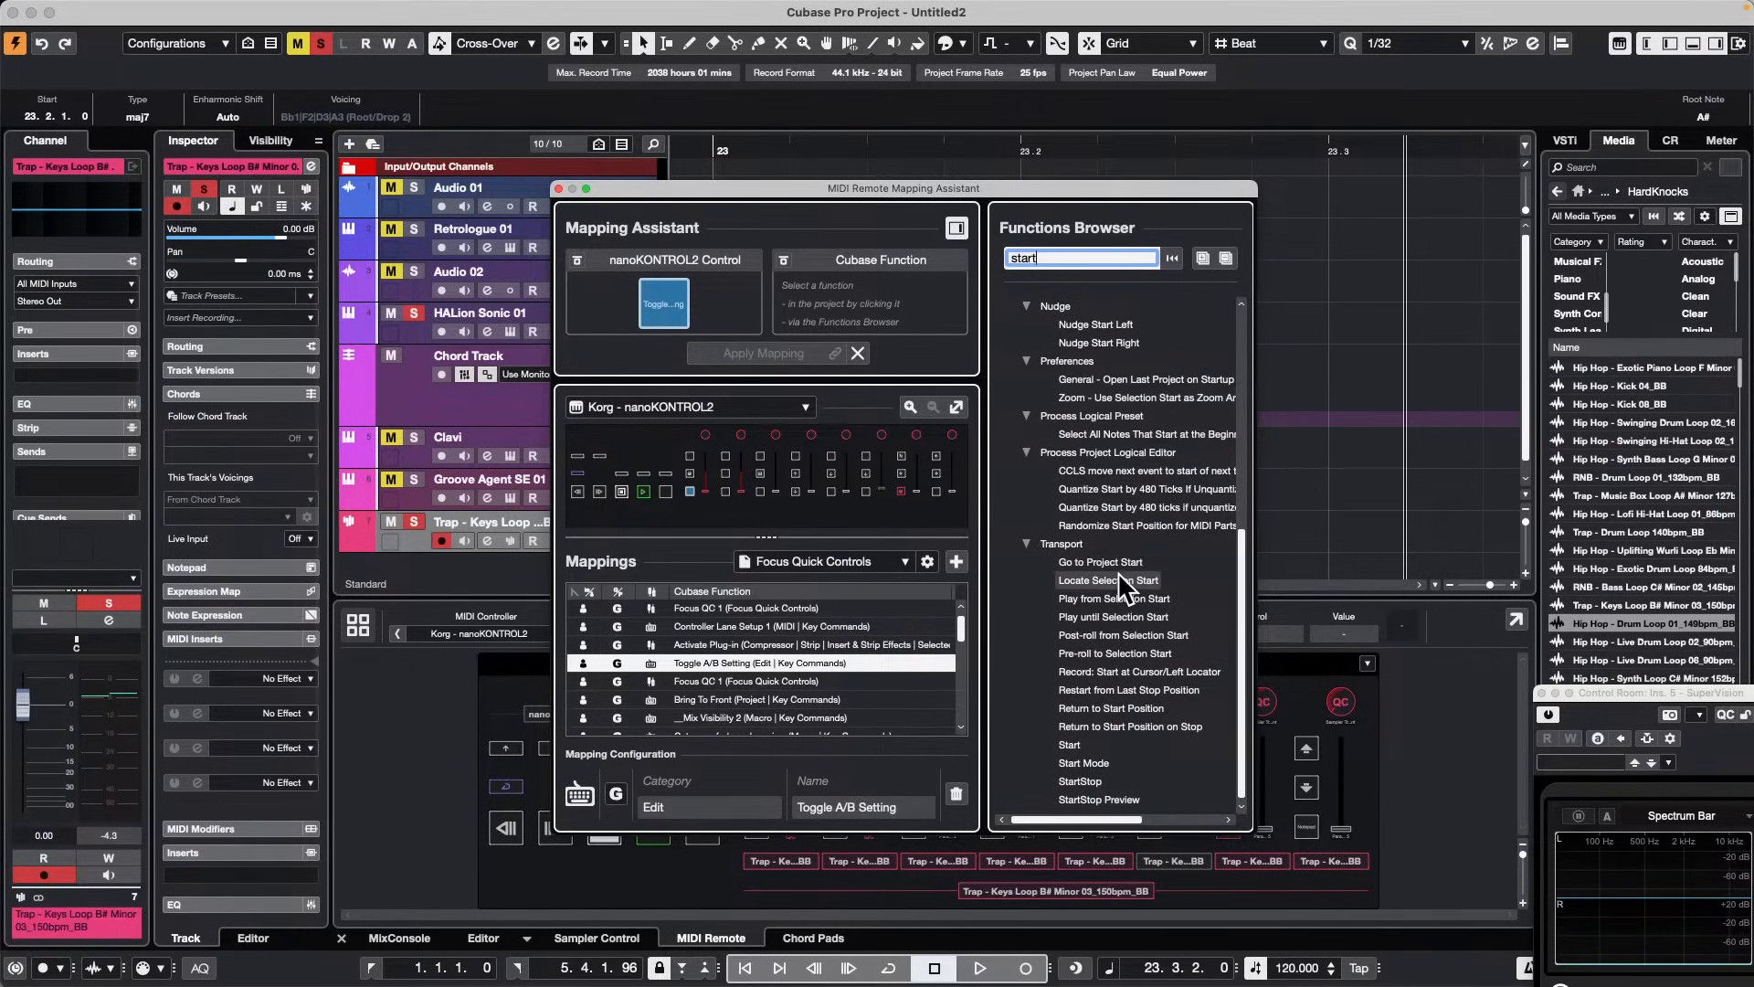
pyautogui.scroll(11, 1116, 563)
pyautogui.click(1332, 284)
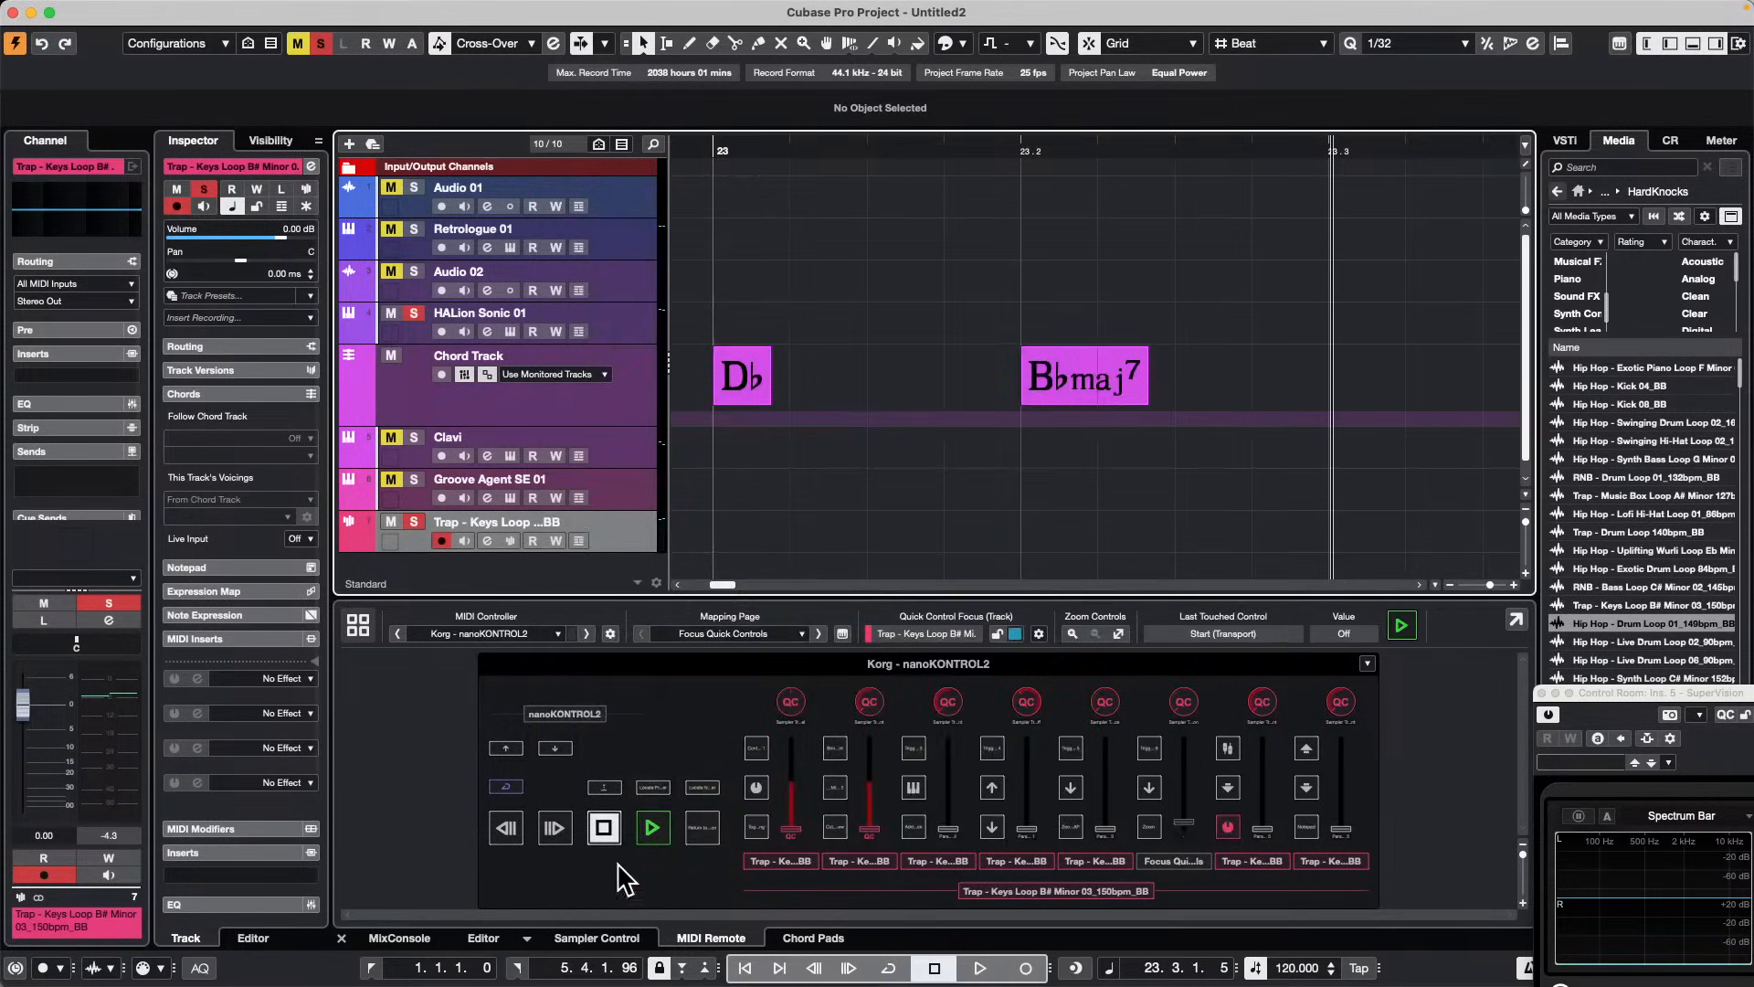
# Step: Try the drum loop's sample end at the hit near 2.4 s, and leave it just before the following hit at about 2.7 s
pyautogui.click(598, 938)
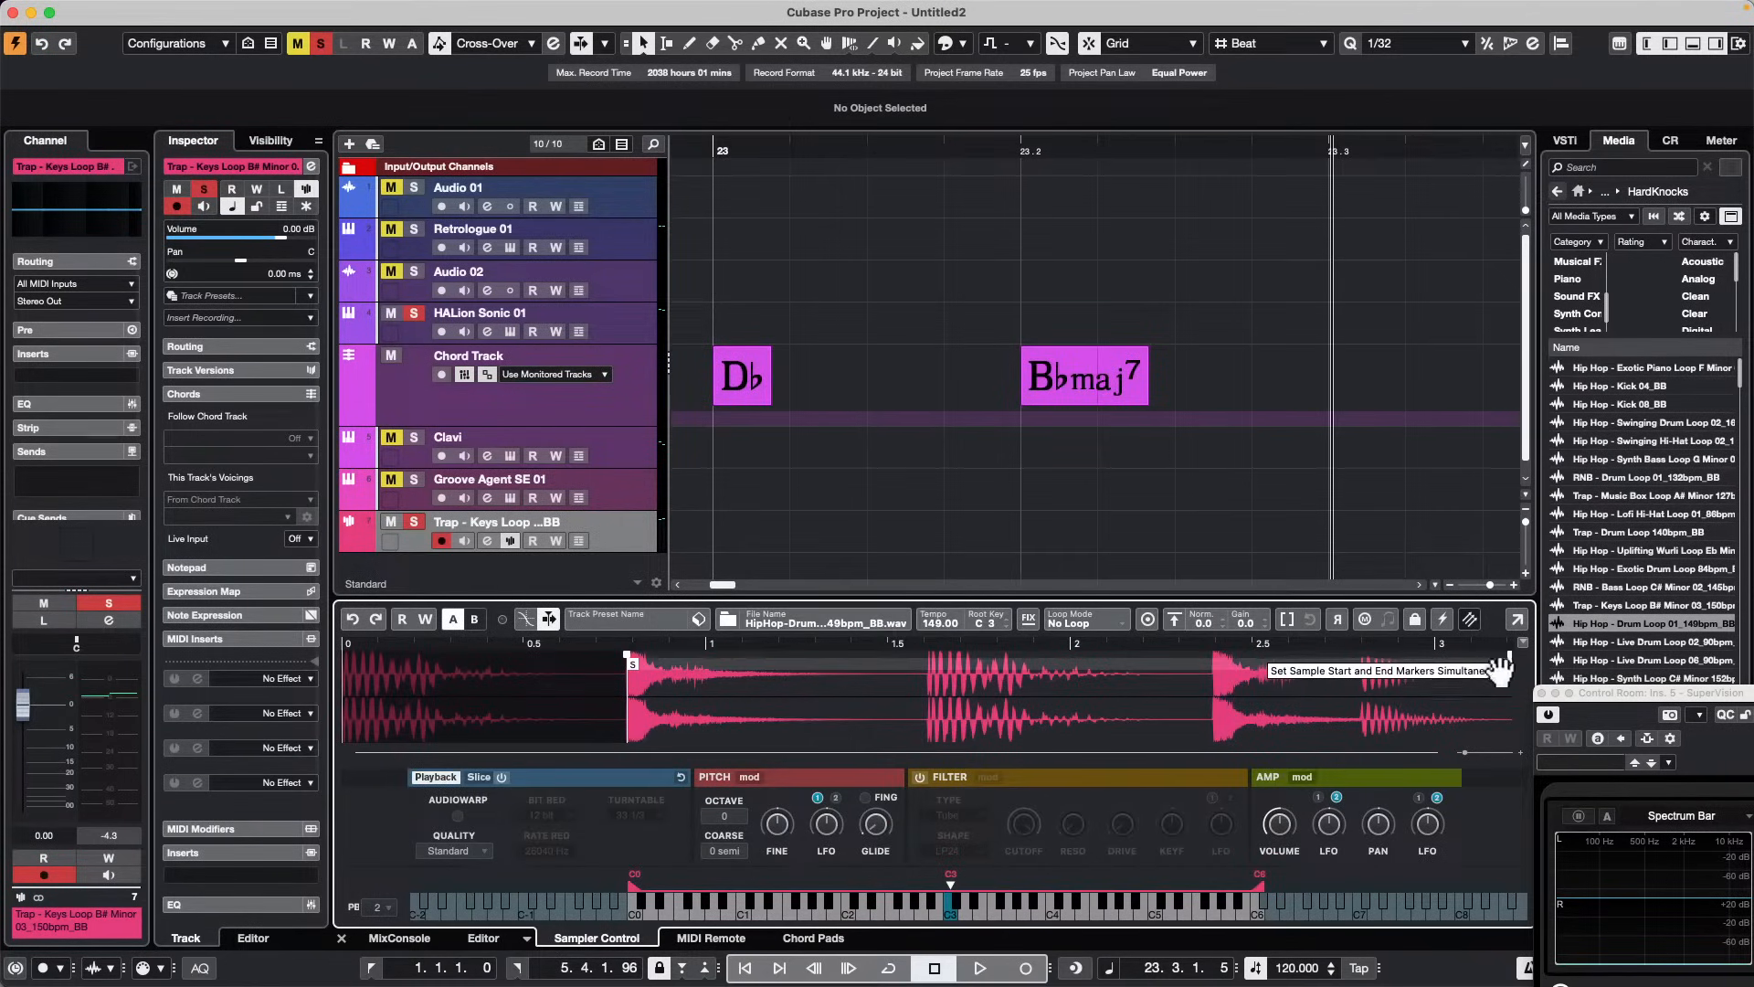
pyautogui.moveTo(1509, 669); pyautogui.dragTo(1212, 687)
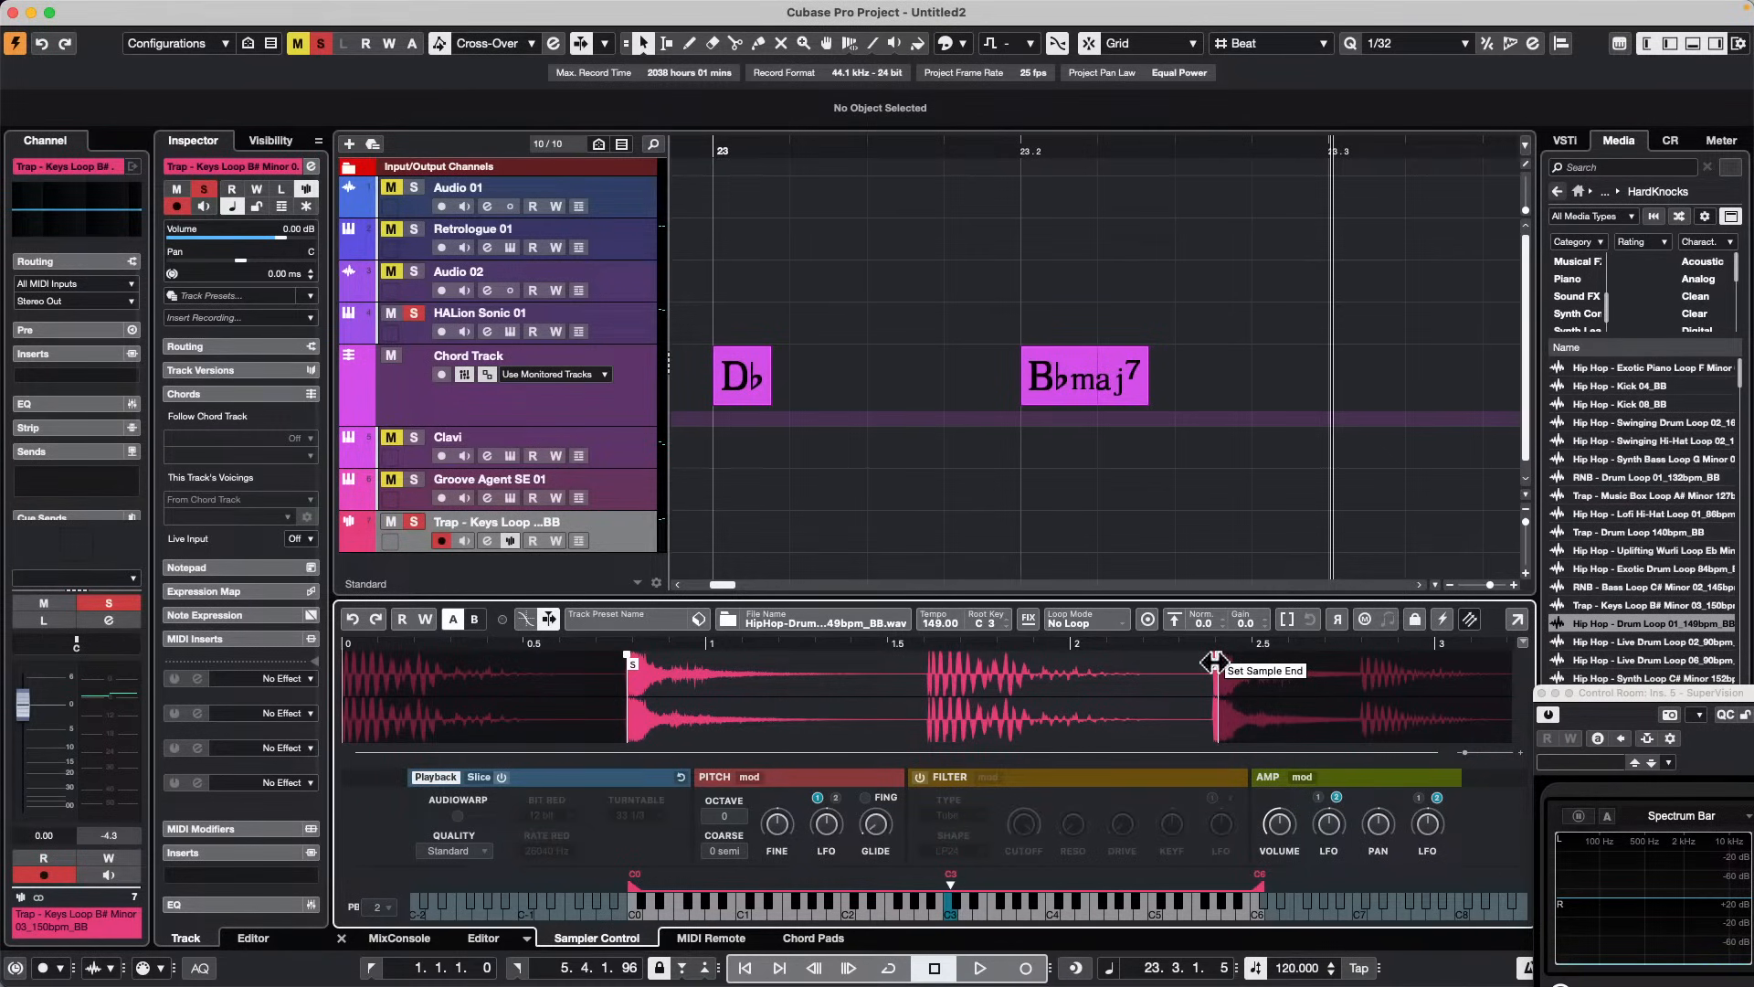
pyautogui.moveTo(1215, 659)
pyautogui.mouseDown()
pyautogui.moveTo(1149, 661)
pyautogui.moveTo(1276, 663)
pyautogui.mouseUp()
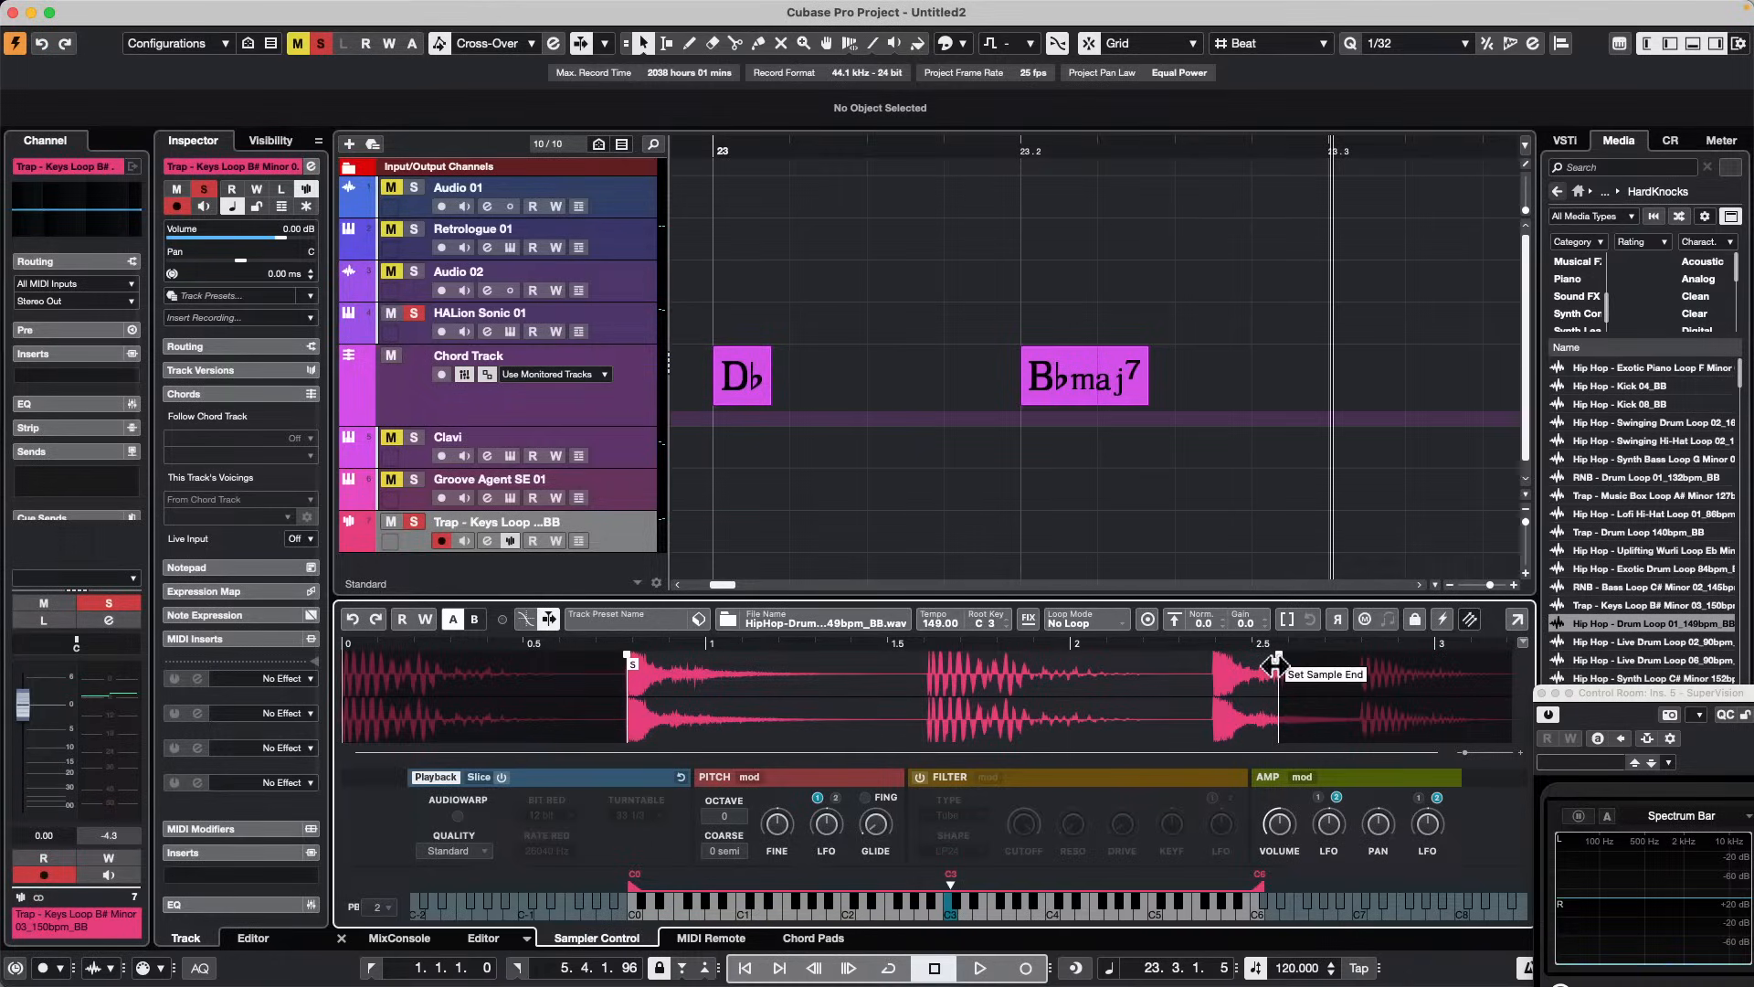
pyautogui.press('super+Tab')
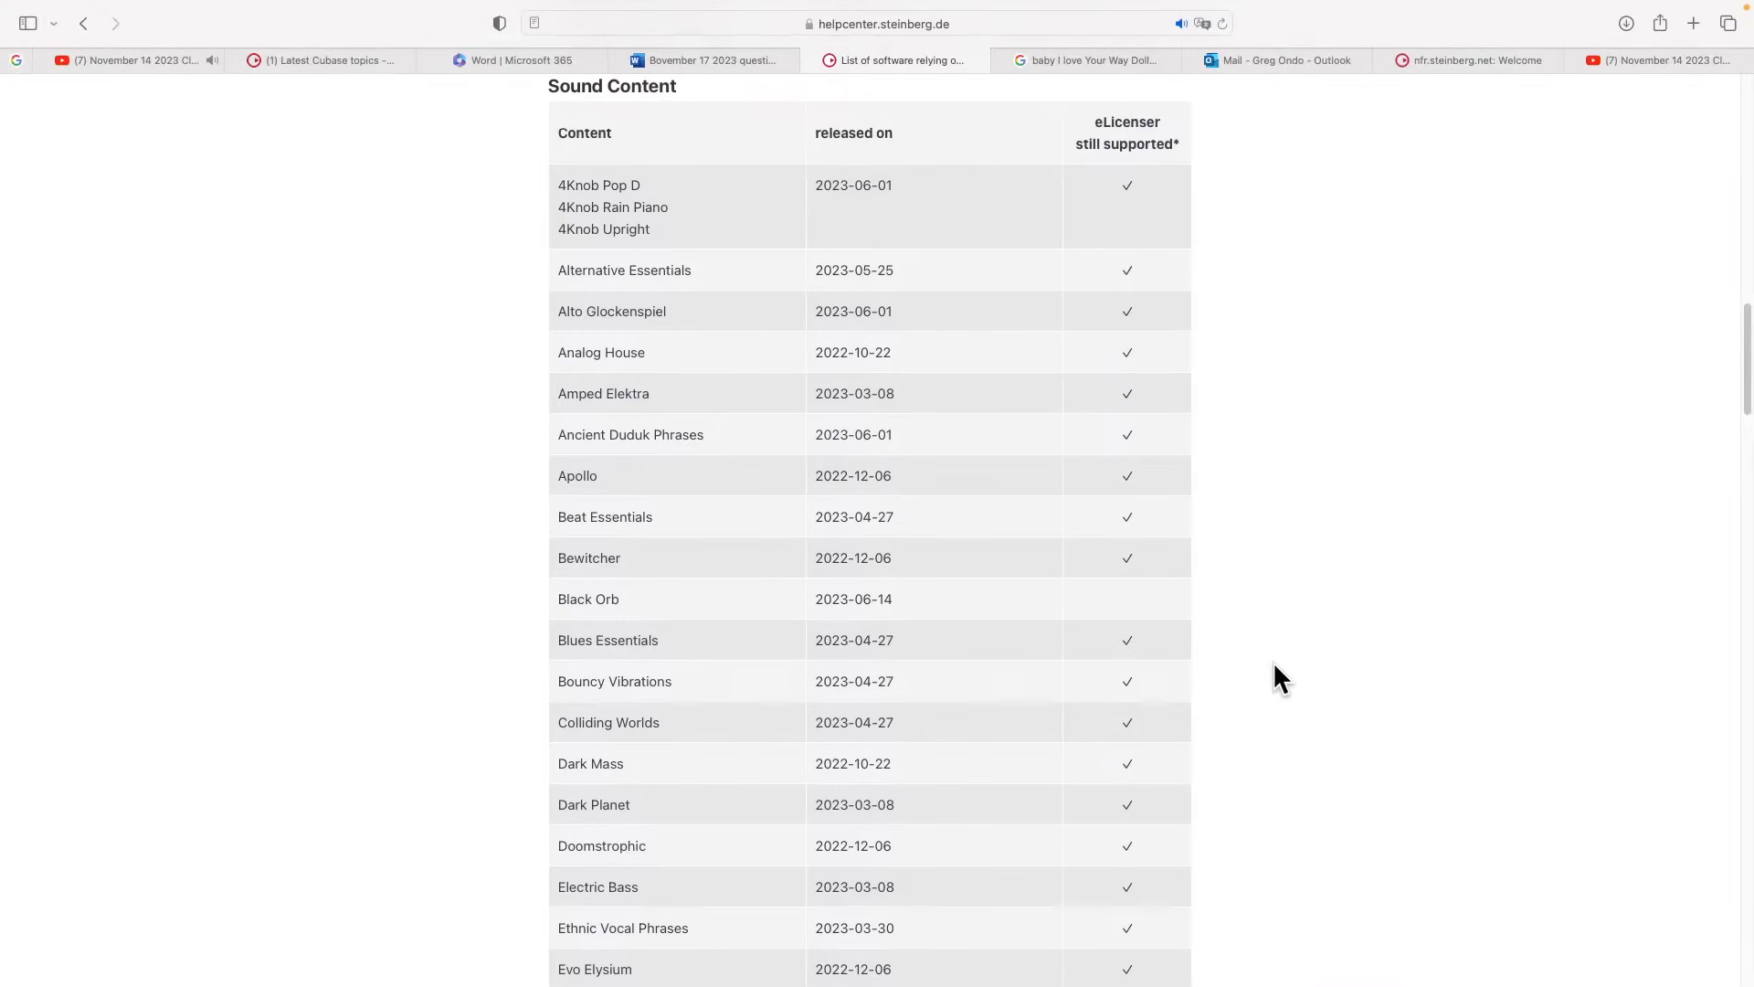
pyautogui.press('super+Tab')
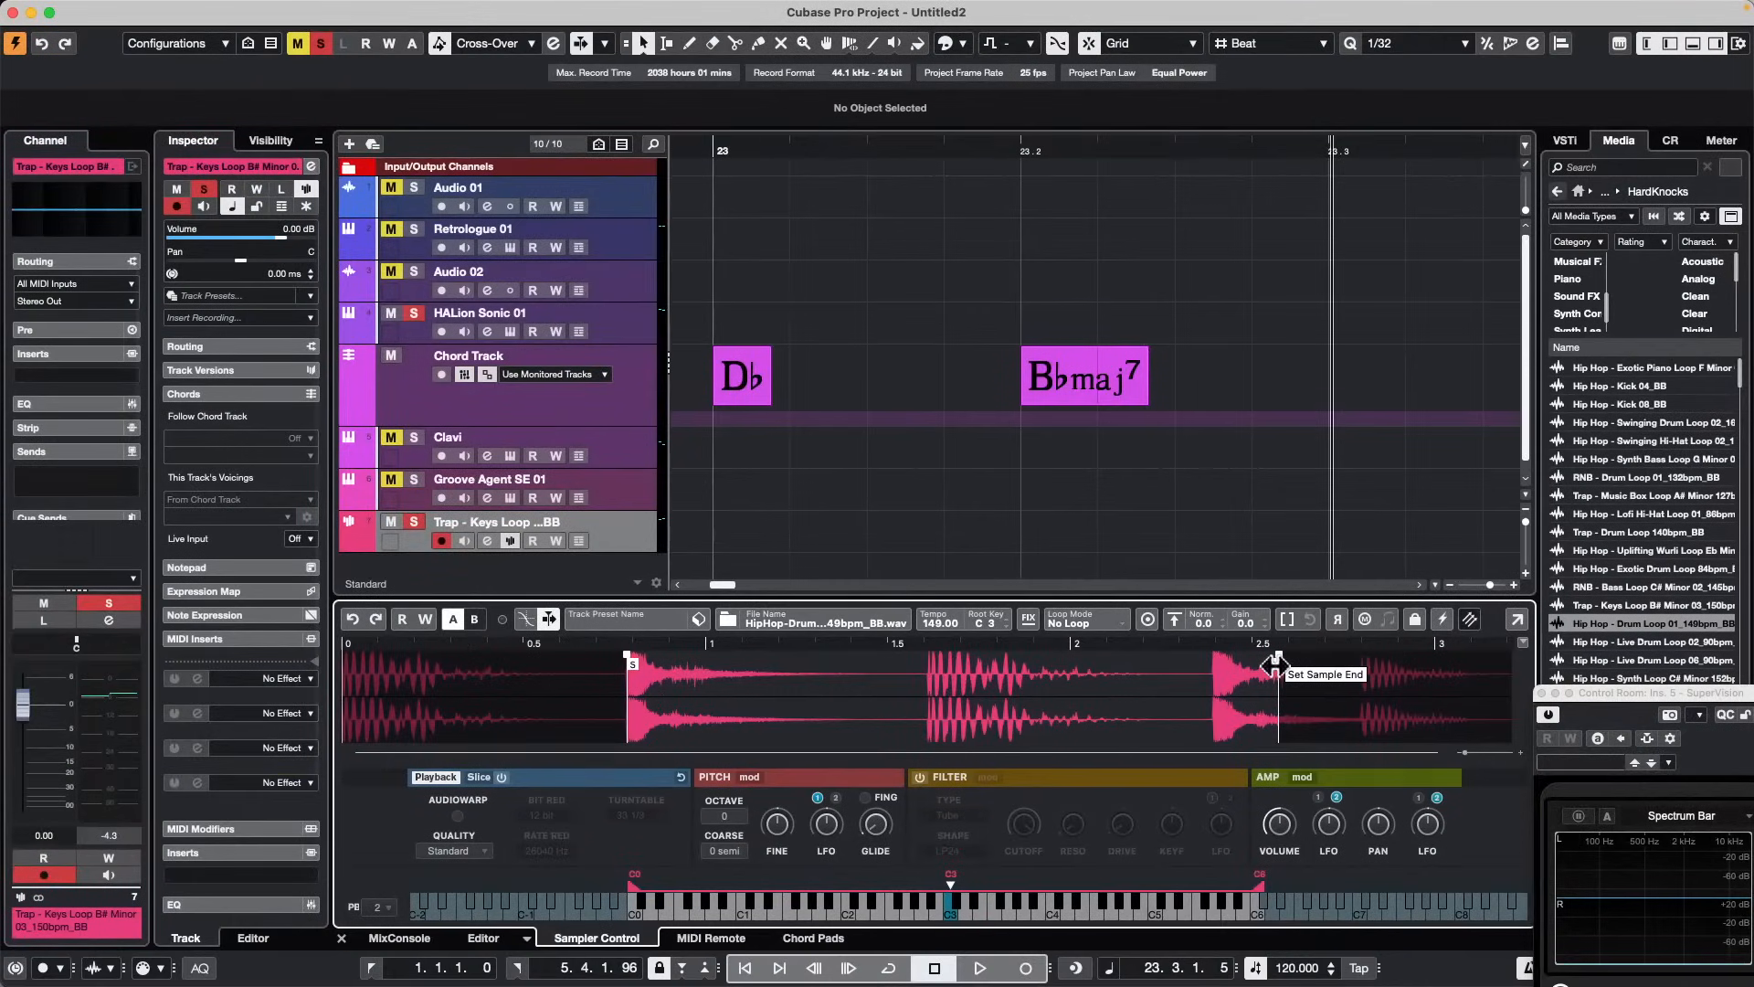
pyautogui.moveTo(1275, 660)
pyautogui.mouseDown()
pyautogui.moveTo(1117, 667)
pyautogui.moveTo(1339, 666)
pyautogui.moveTo(1215, 676)
pyautogui.mouseUp()
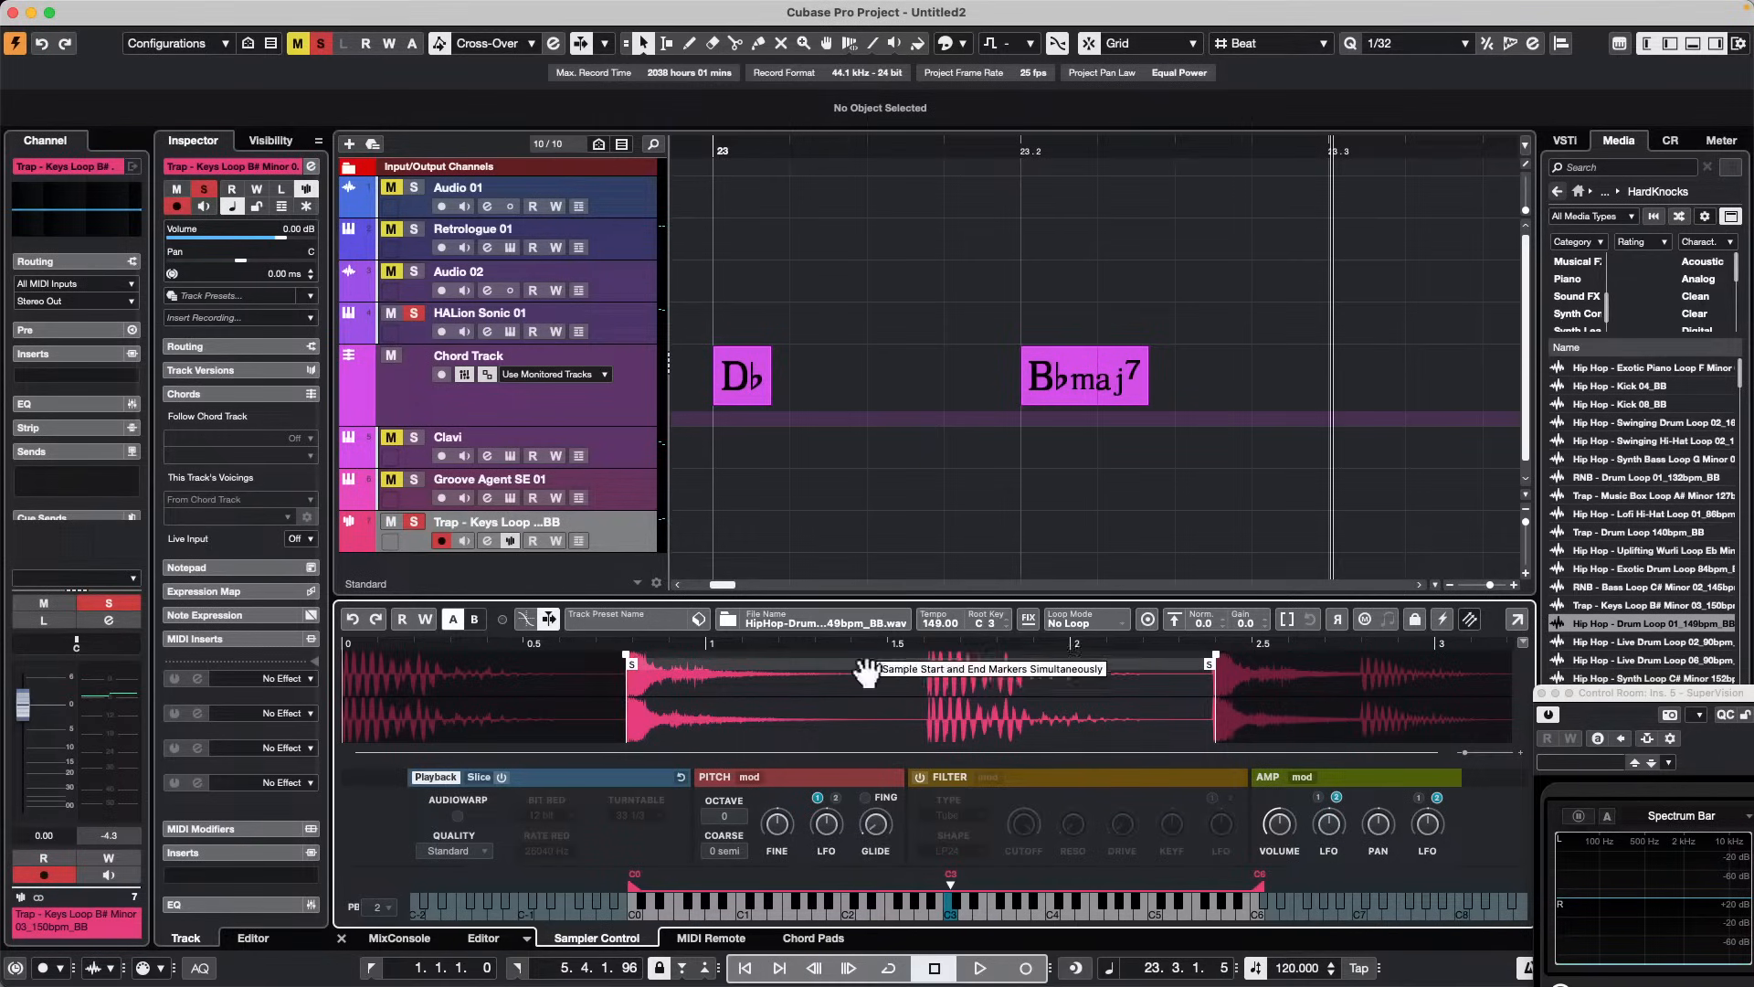
pyautogui.moveTo(1220, 667); pyautogui.dragTo(1330, 651)
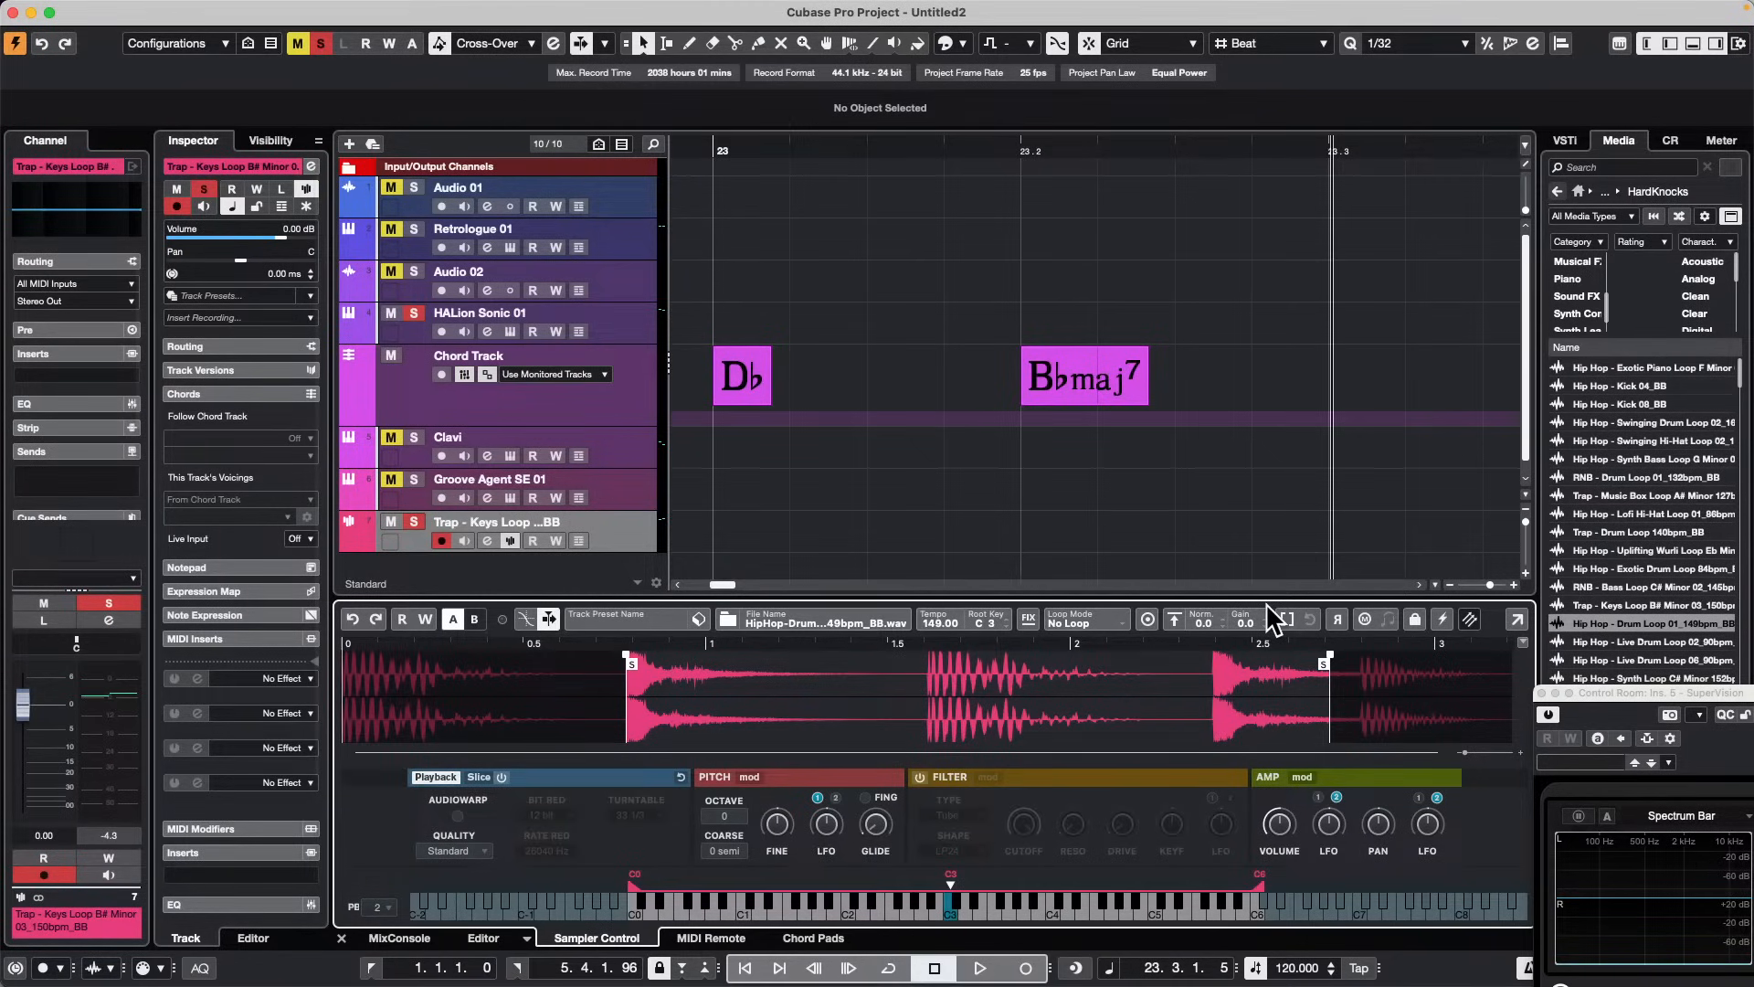
# Step: Try Arpache 5 as the sampler track's first MIDI insert, step through its presets to Init, and remove the effect
pyautogui.click(278, 678)
pyautogui.click(274, 759)
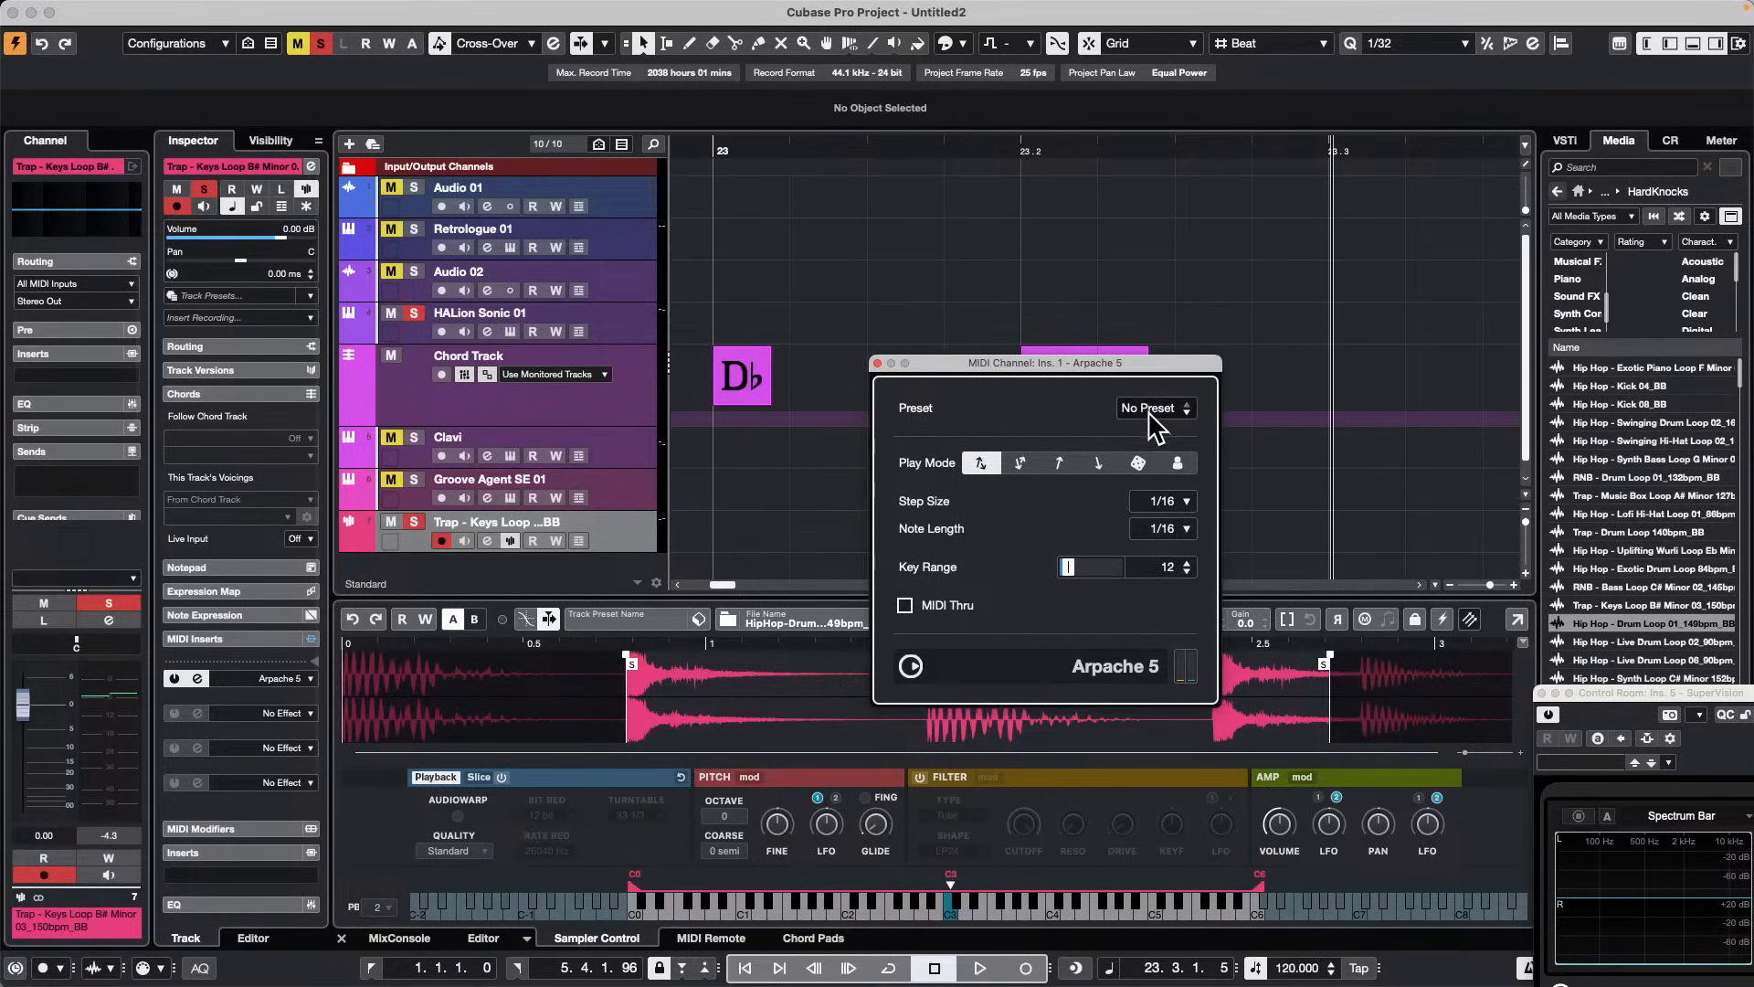
pyautogui.scroll(-3, 1156, 409)
pyautogui.scroll(2, 1155, 408)
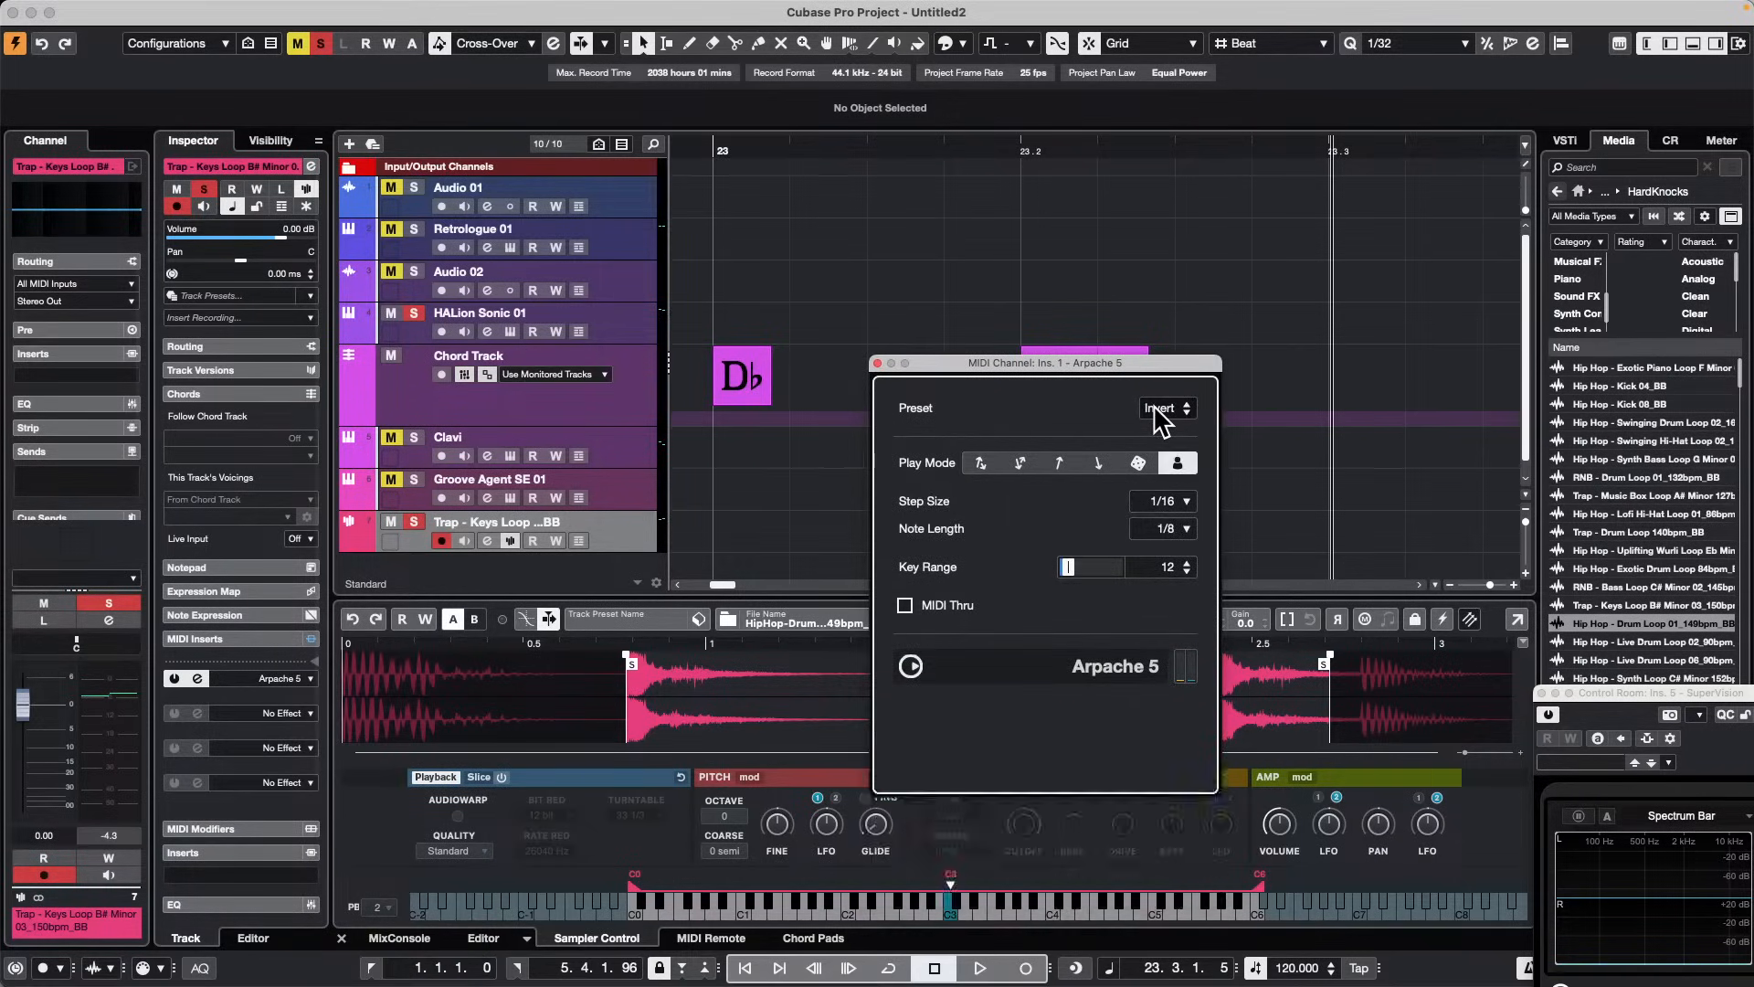
pyautogui.scroll(-3, 1156, 408)
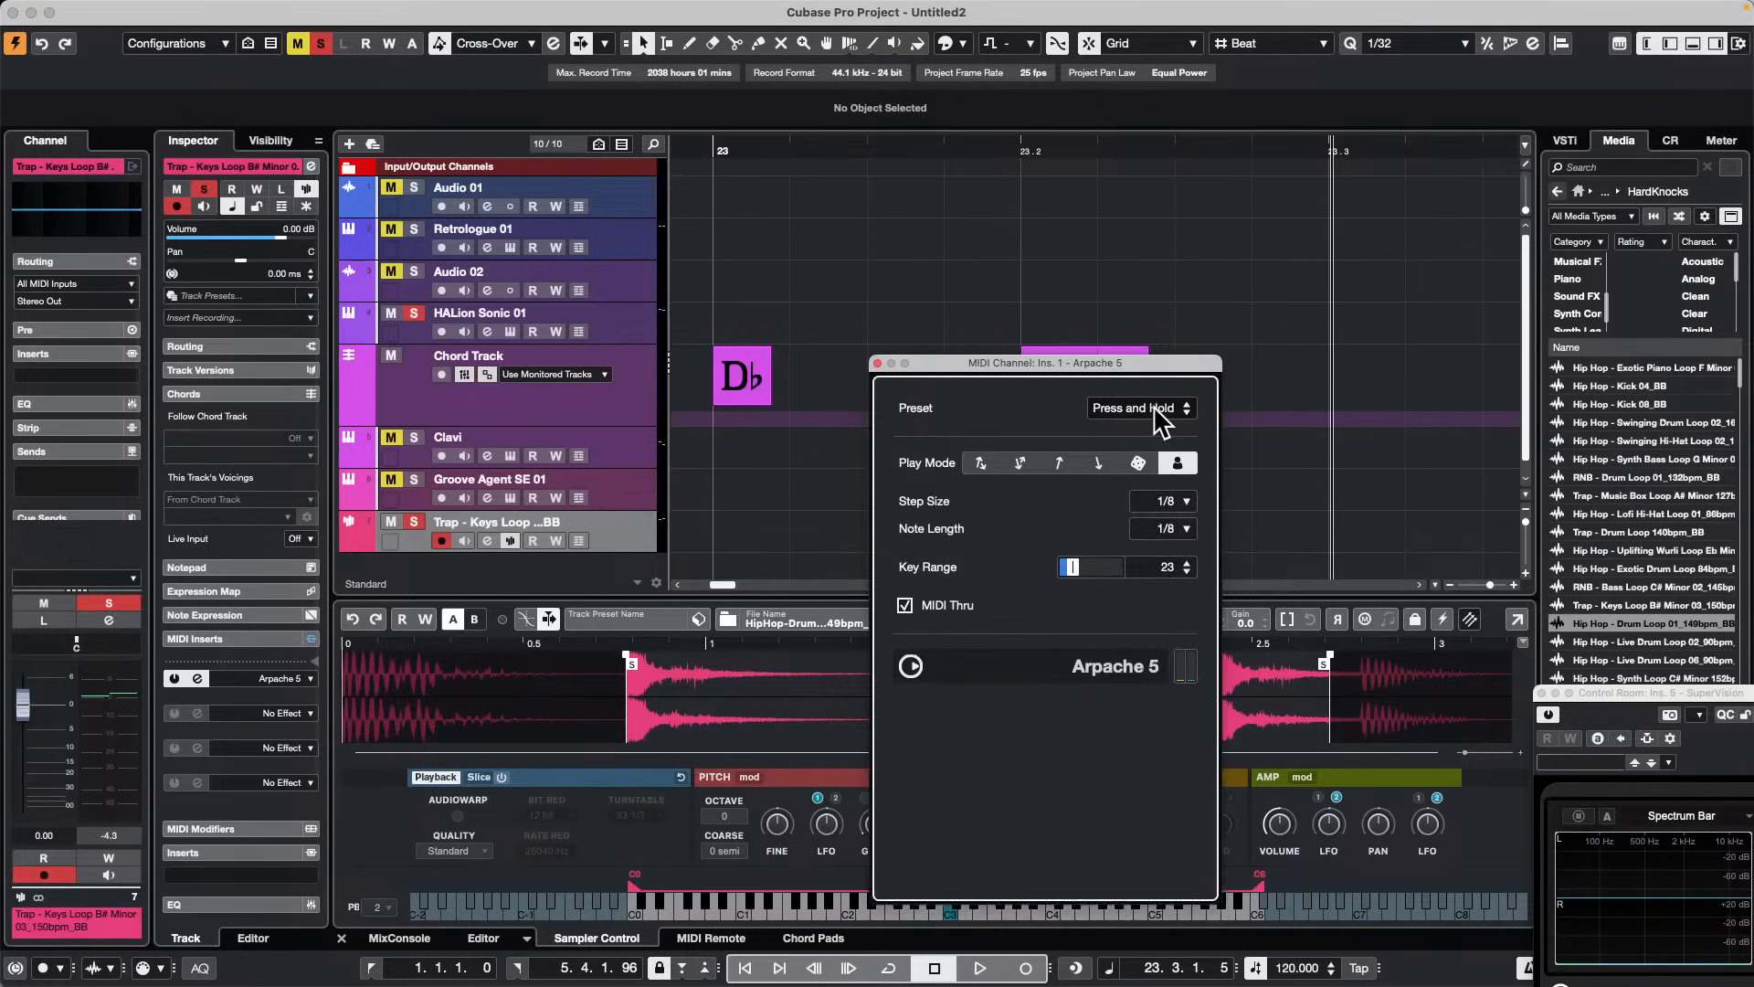
pyautogui.scroll(-4, 1156, 408)
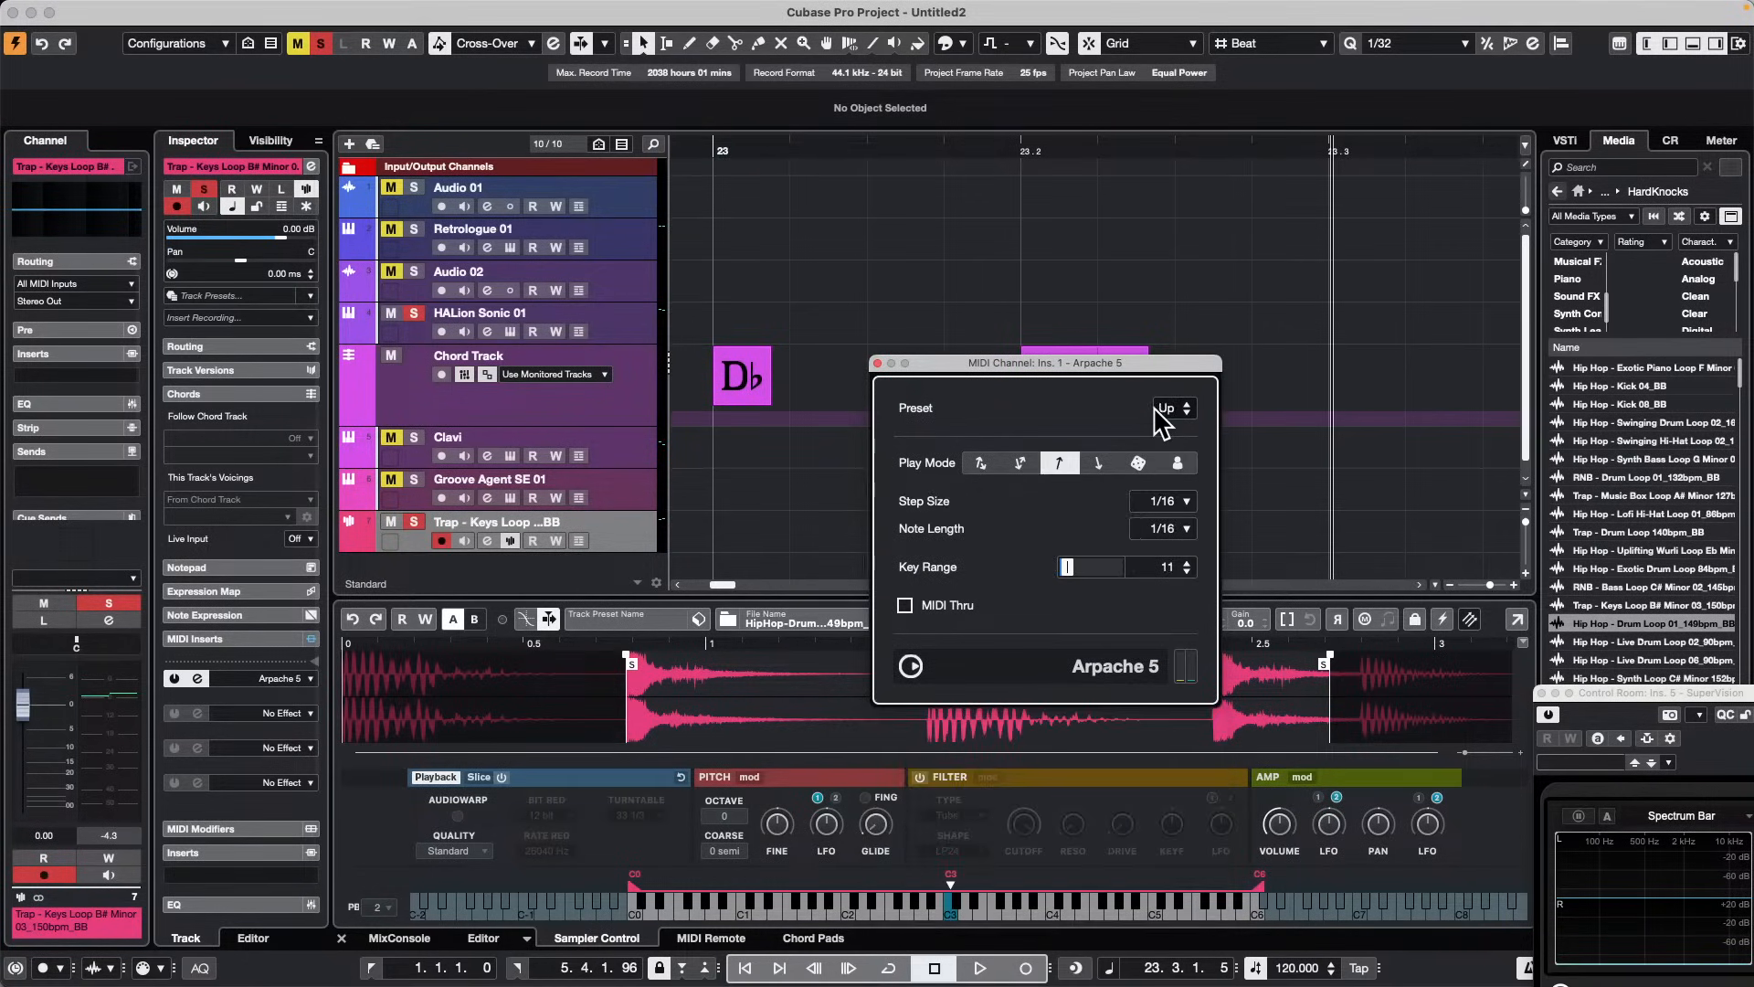
pyautogui.scroll(-4, 1161, 411)
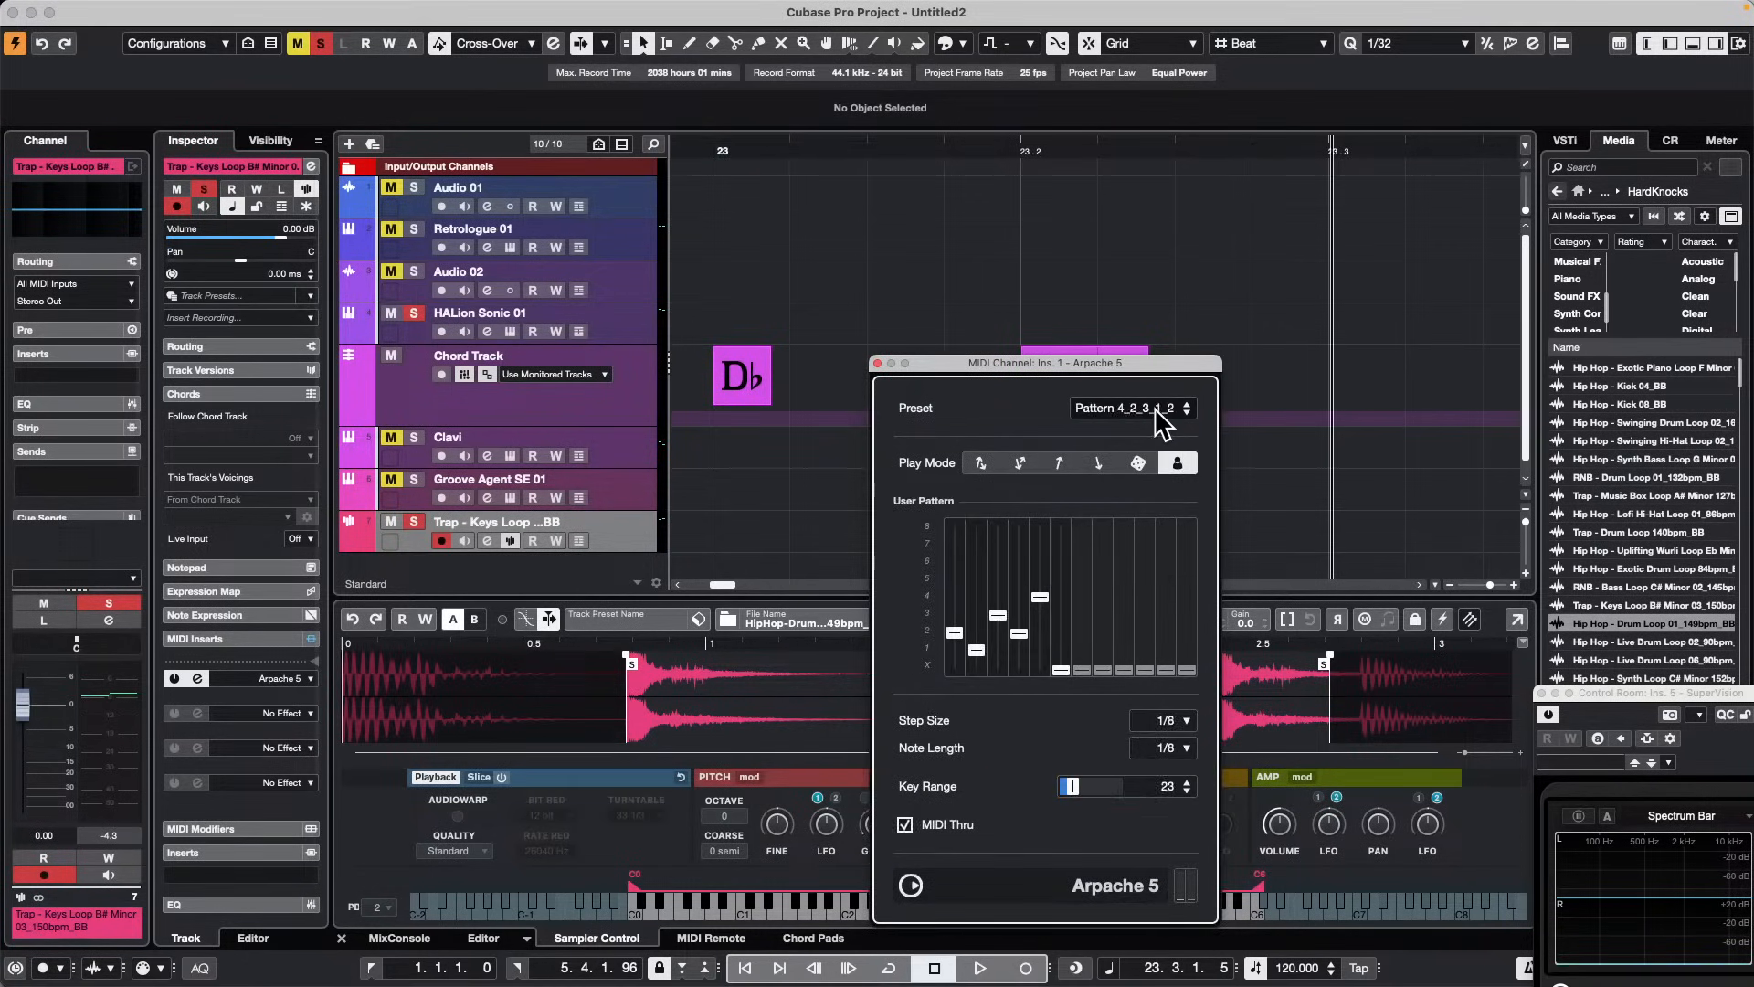
pyautogui.scroll(-5, 1161, 412)
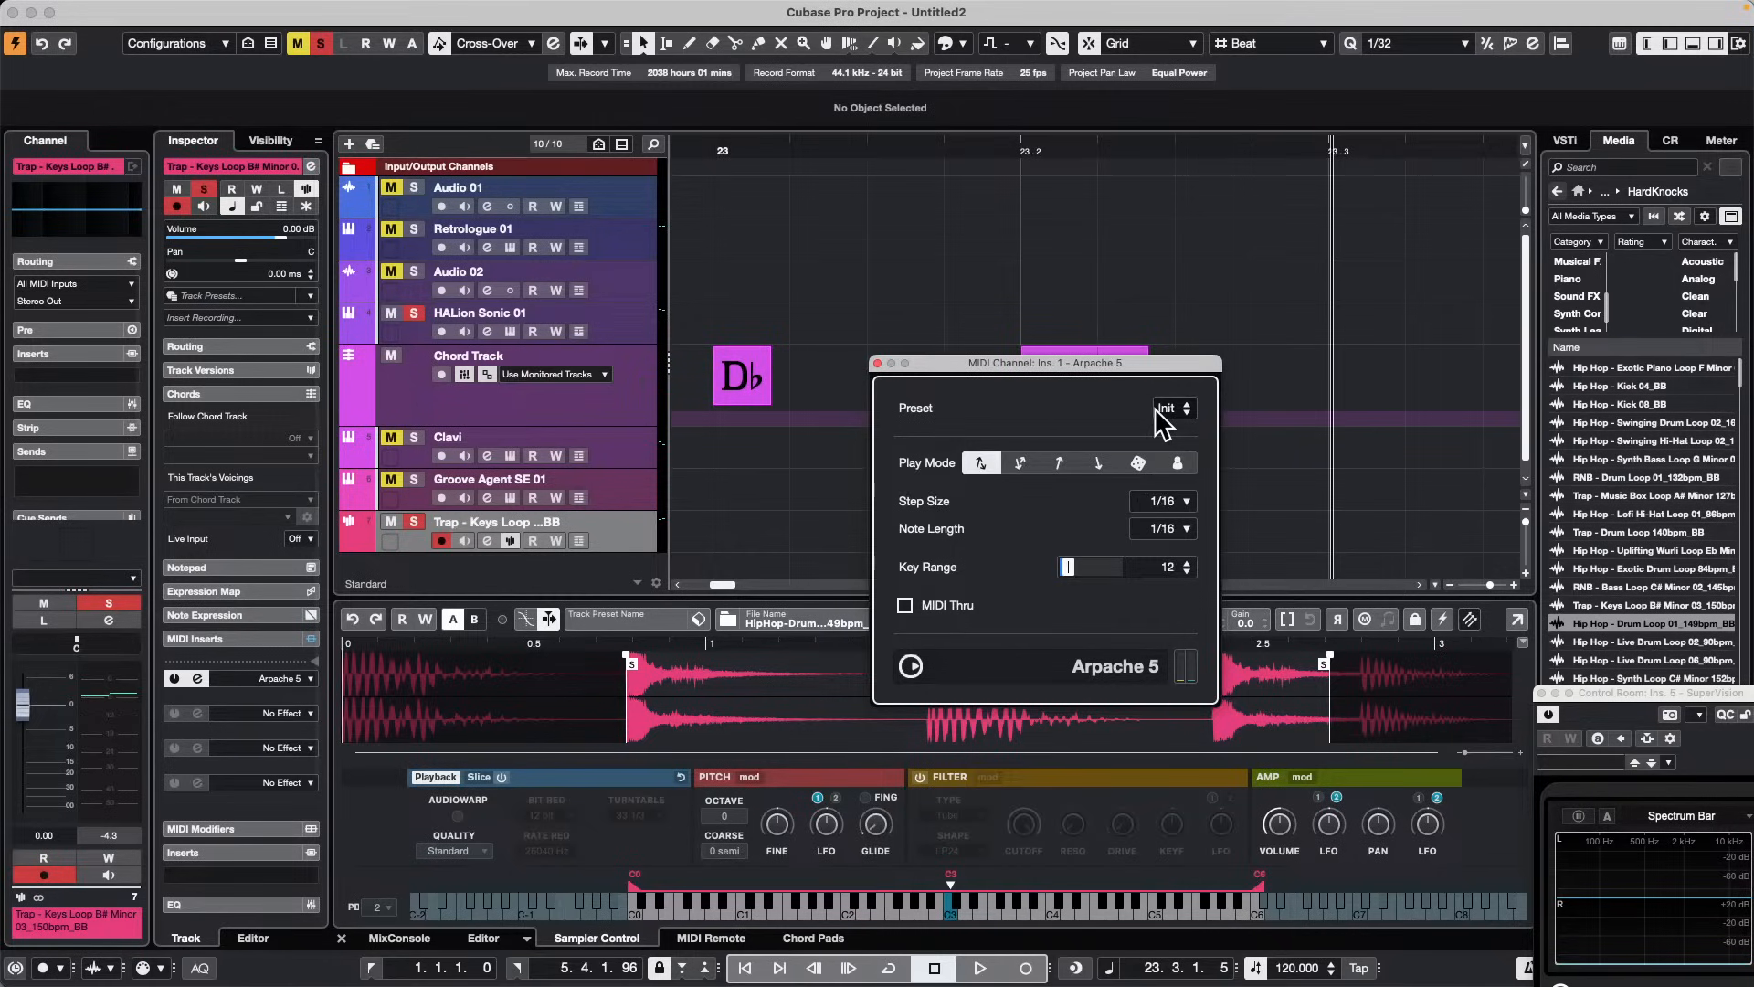
pyautogui.click(879, 364)
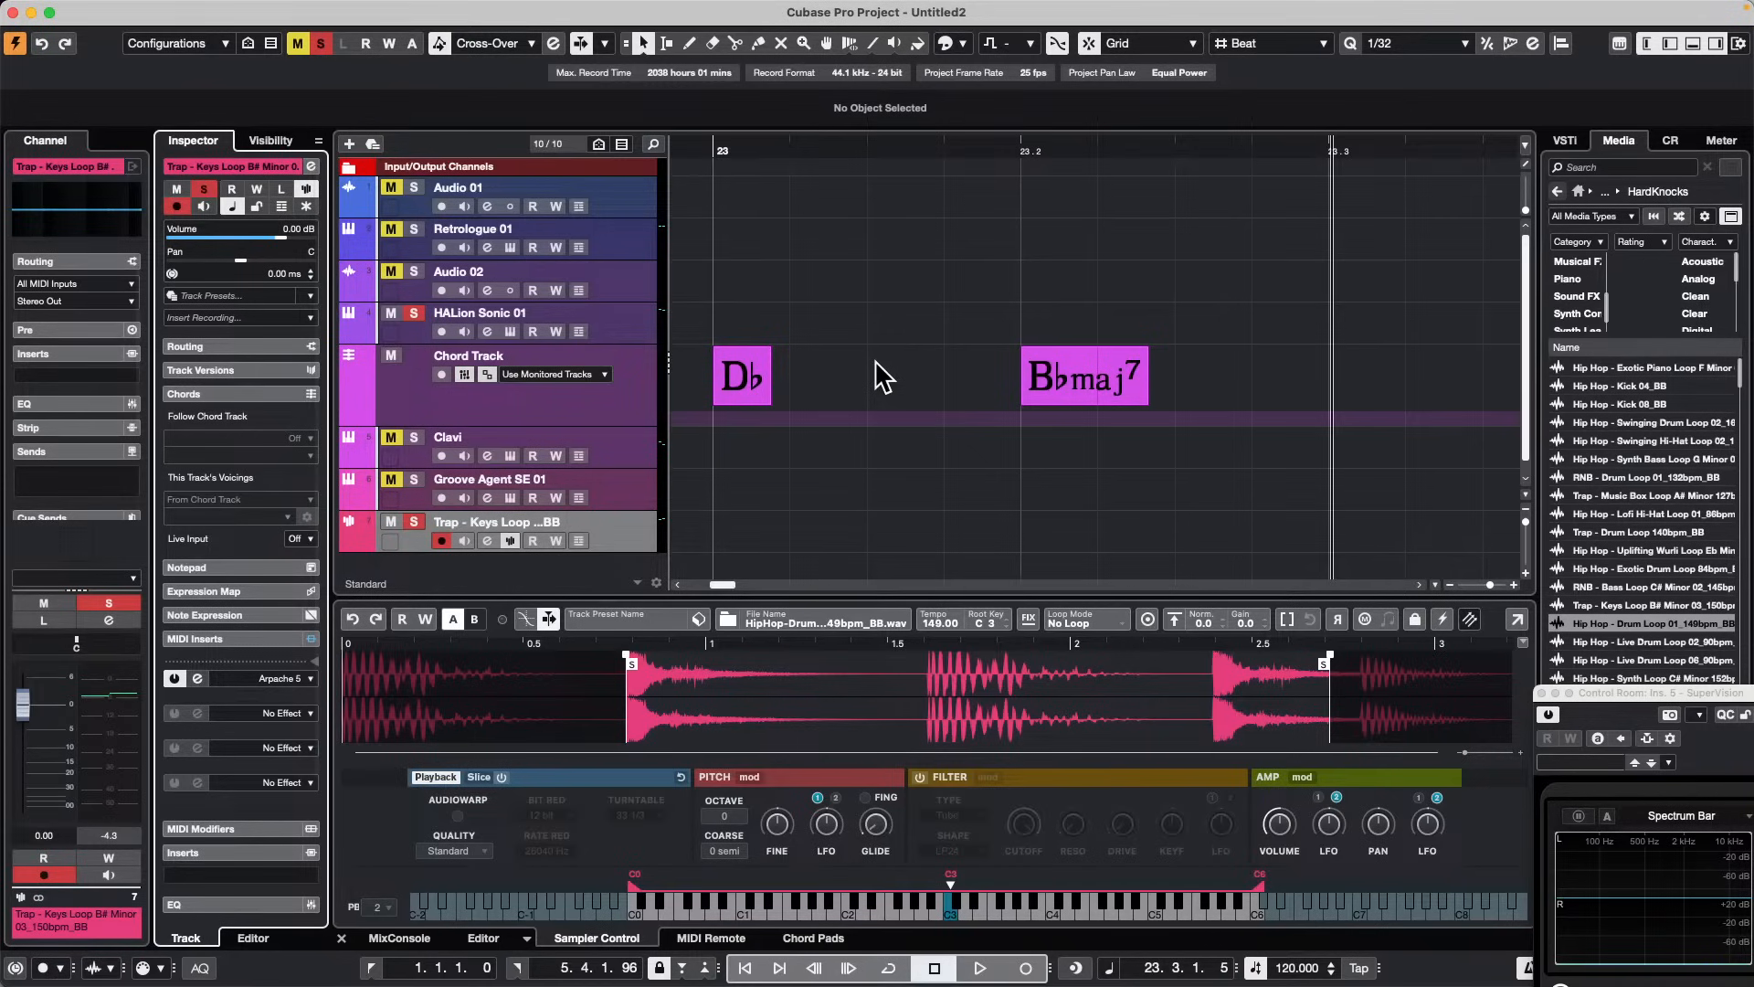
pyautogui.click(278, 680)
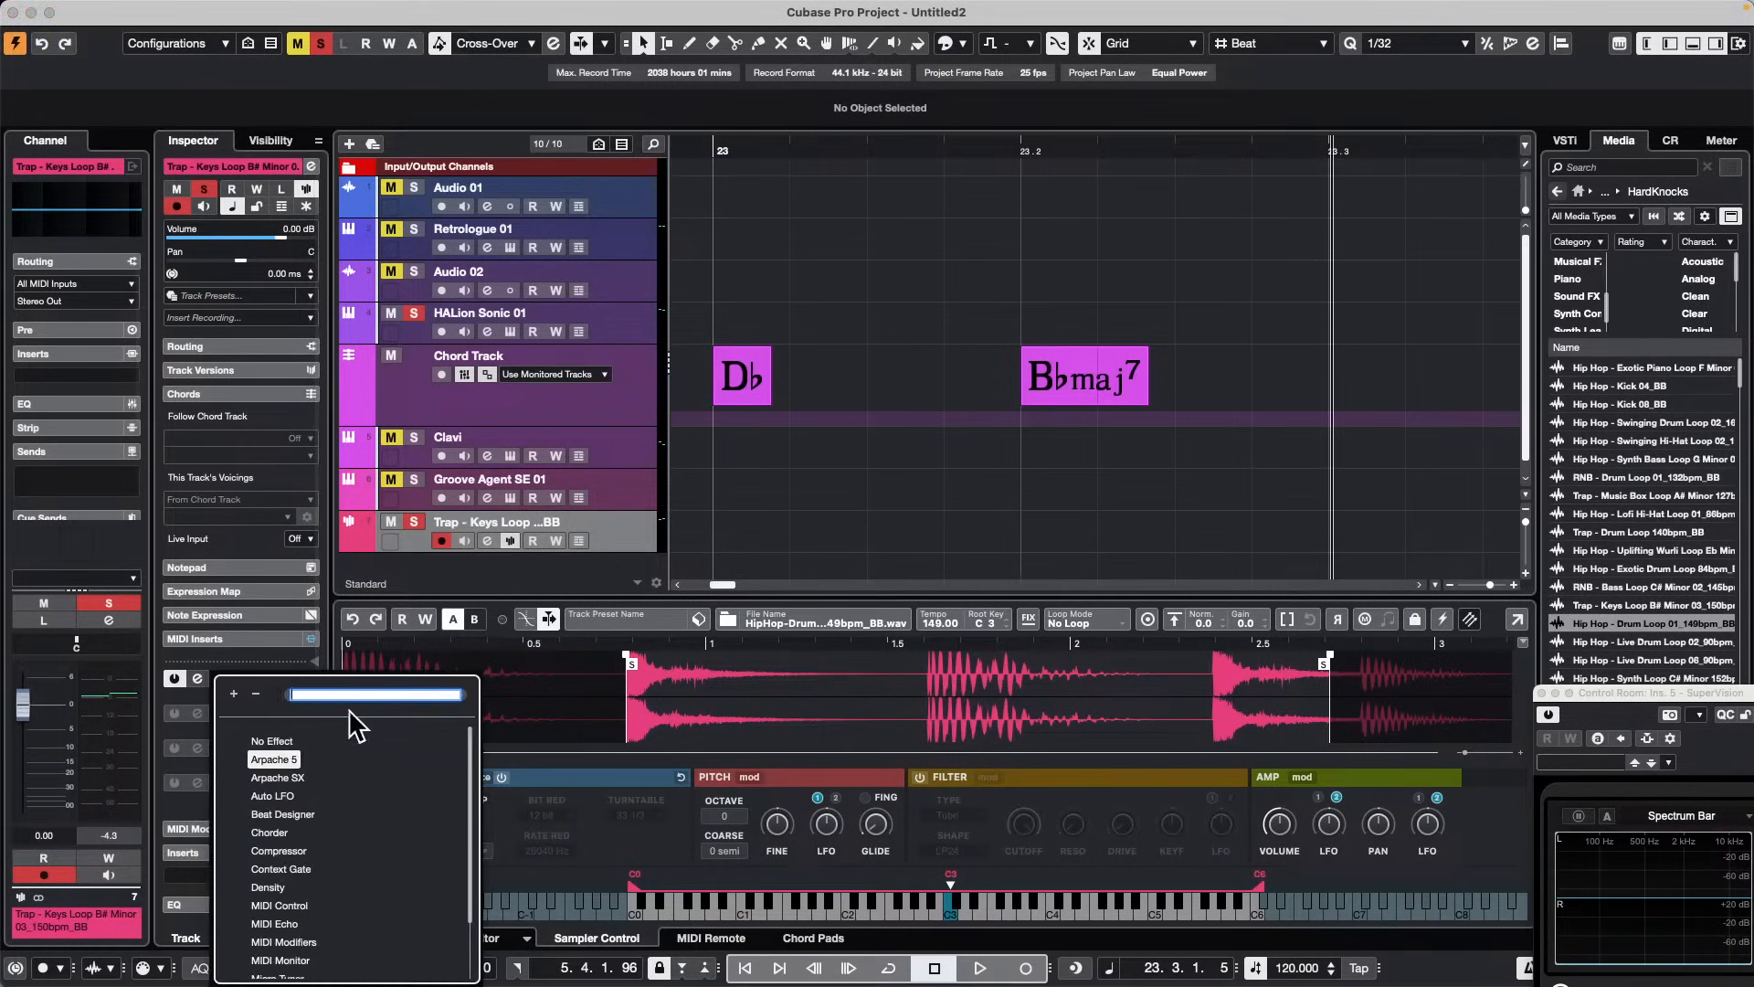
pyautogui.click(277, 739)
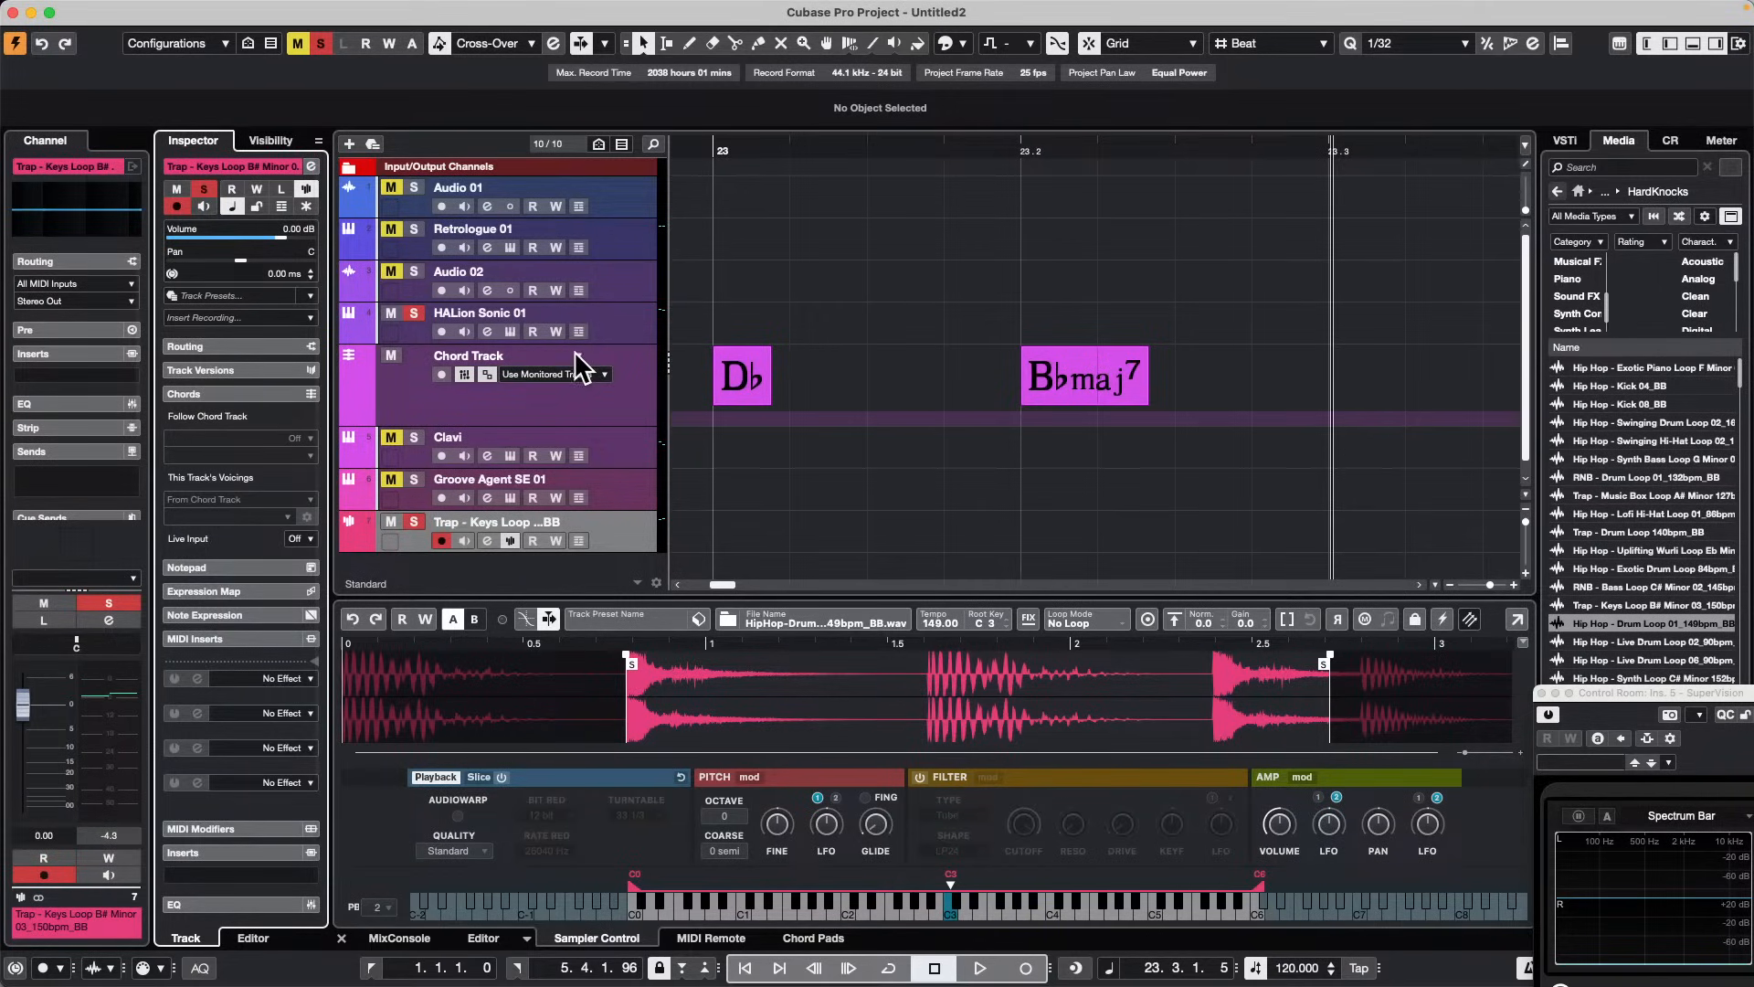
# Step: Place the Hip Hop - Exotic Drum Loop 84bpm_BB sample on the Audio 01 track at bar 23
pyautogui.scroll(-1, 575, 358)
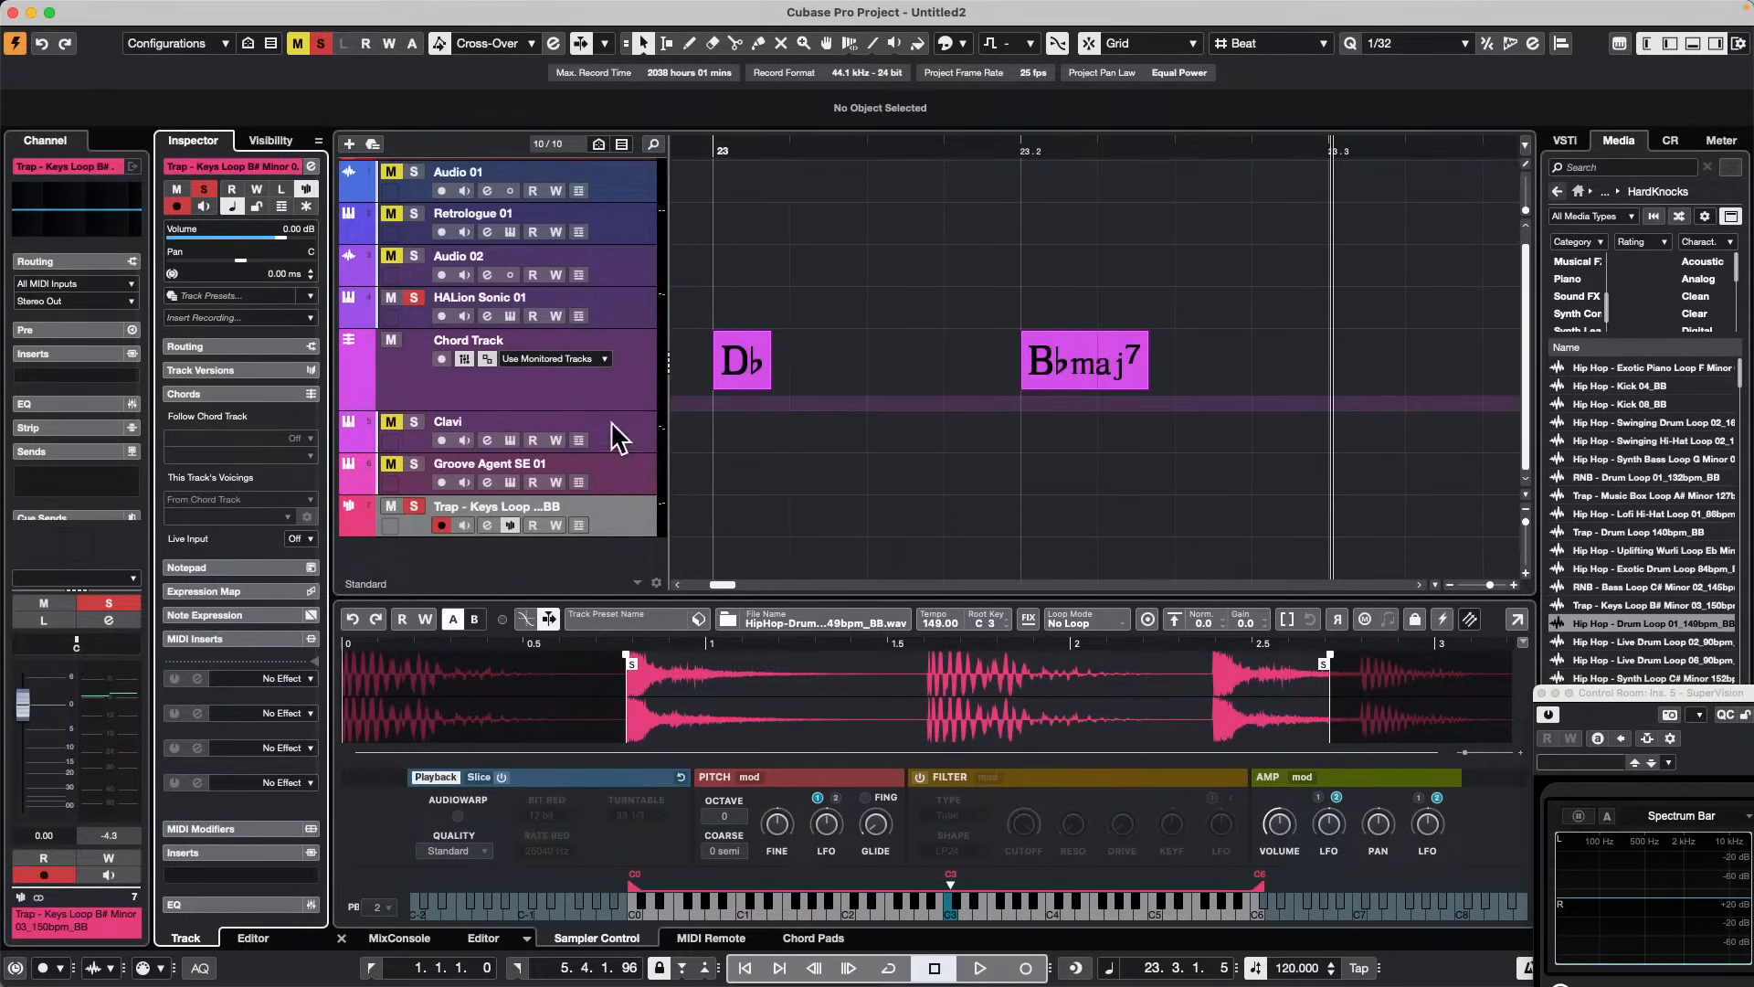
pyautogui.click(621, 188)
pyautogui.scroll(1, 937, 420)
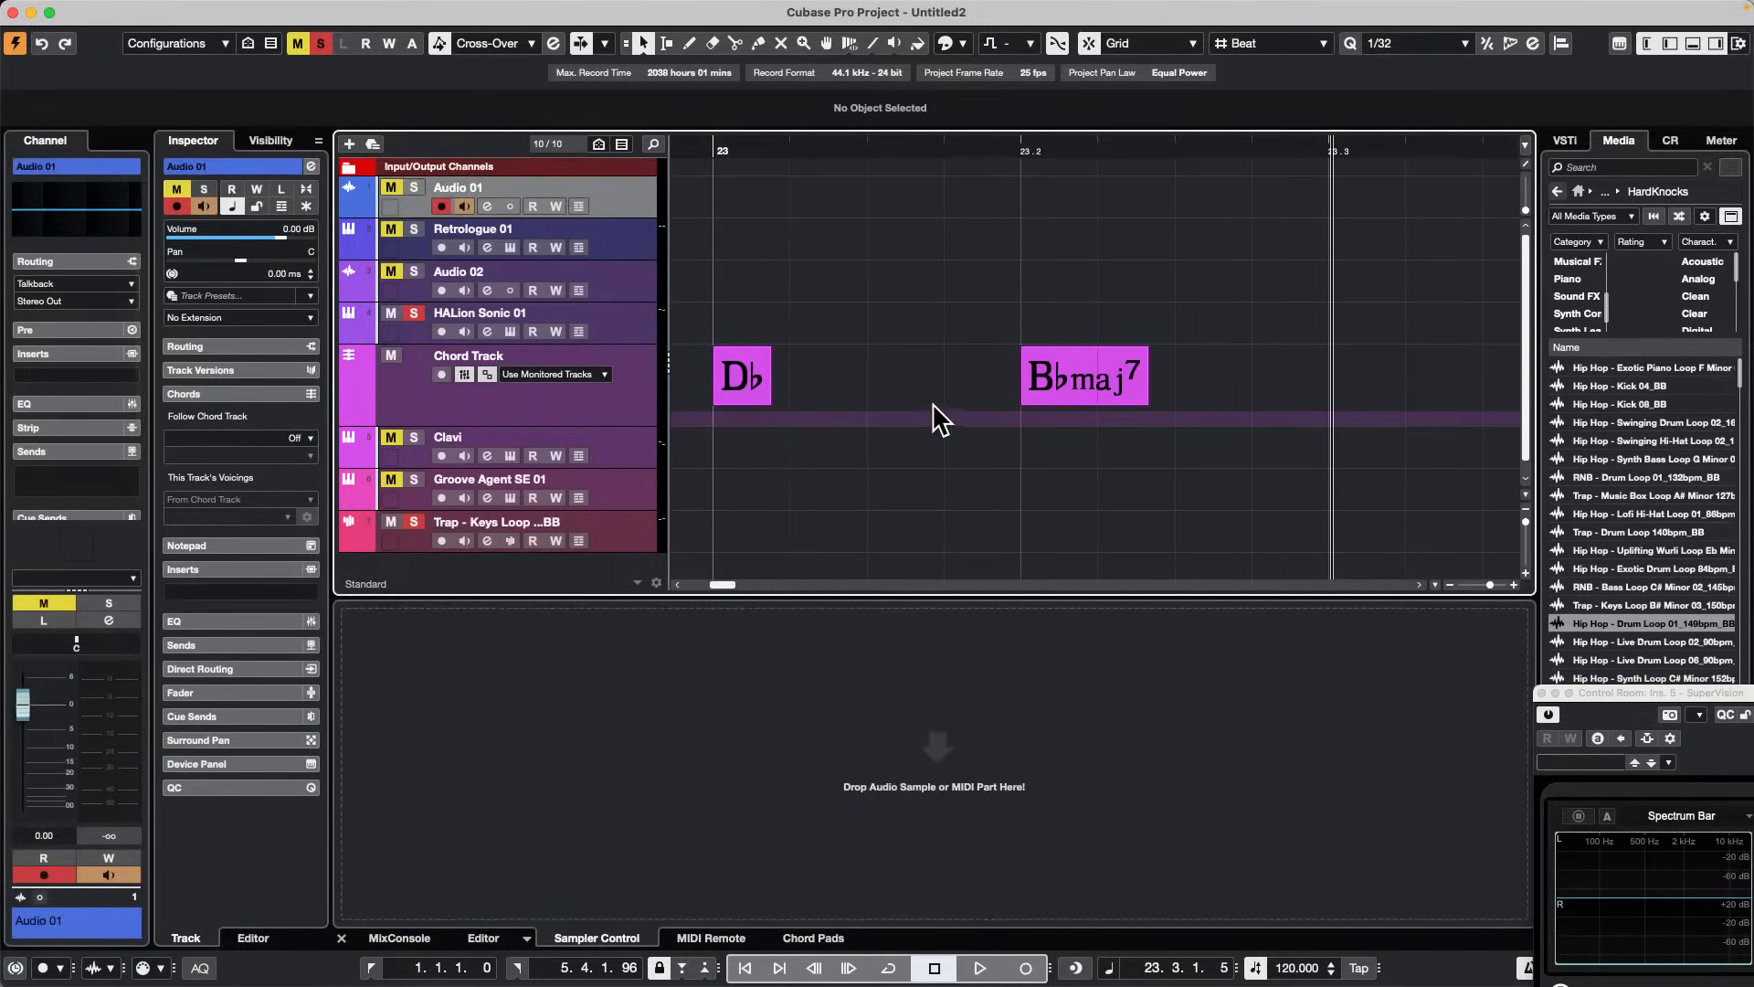
pyautogui.moveTo(1690, 568); pyautogui.dragTo(747, 51)
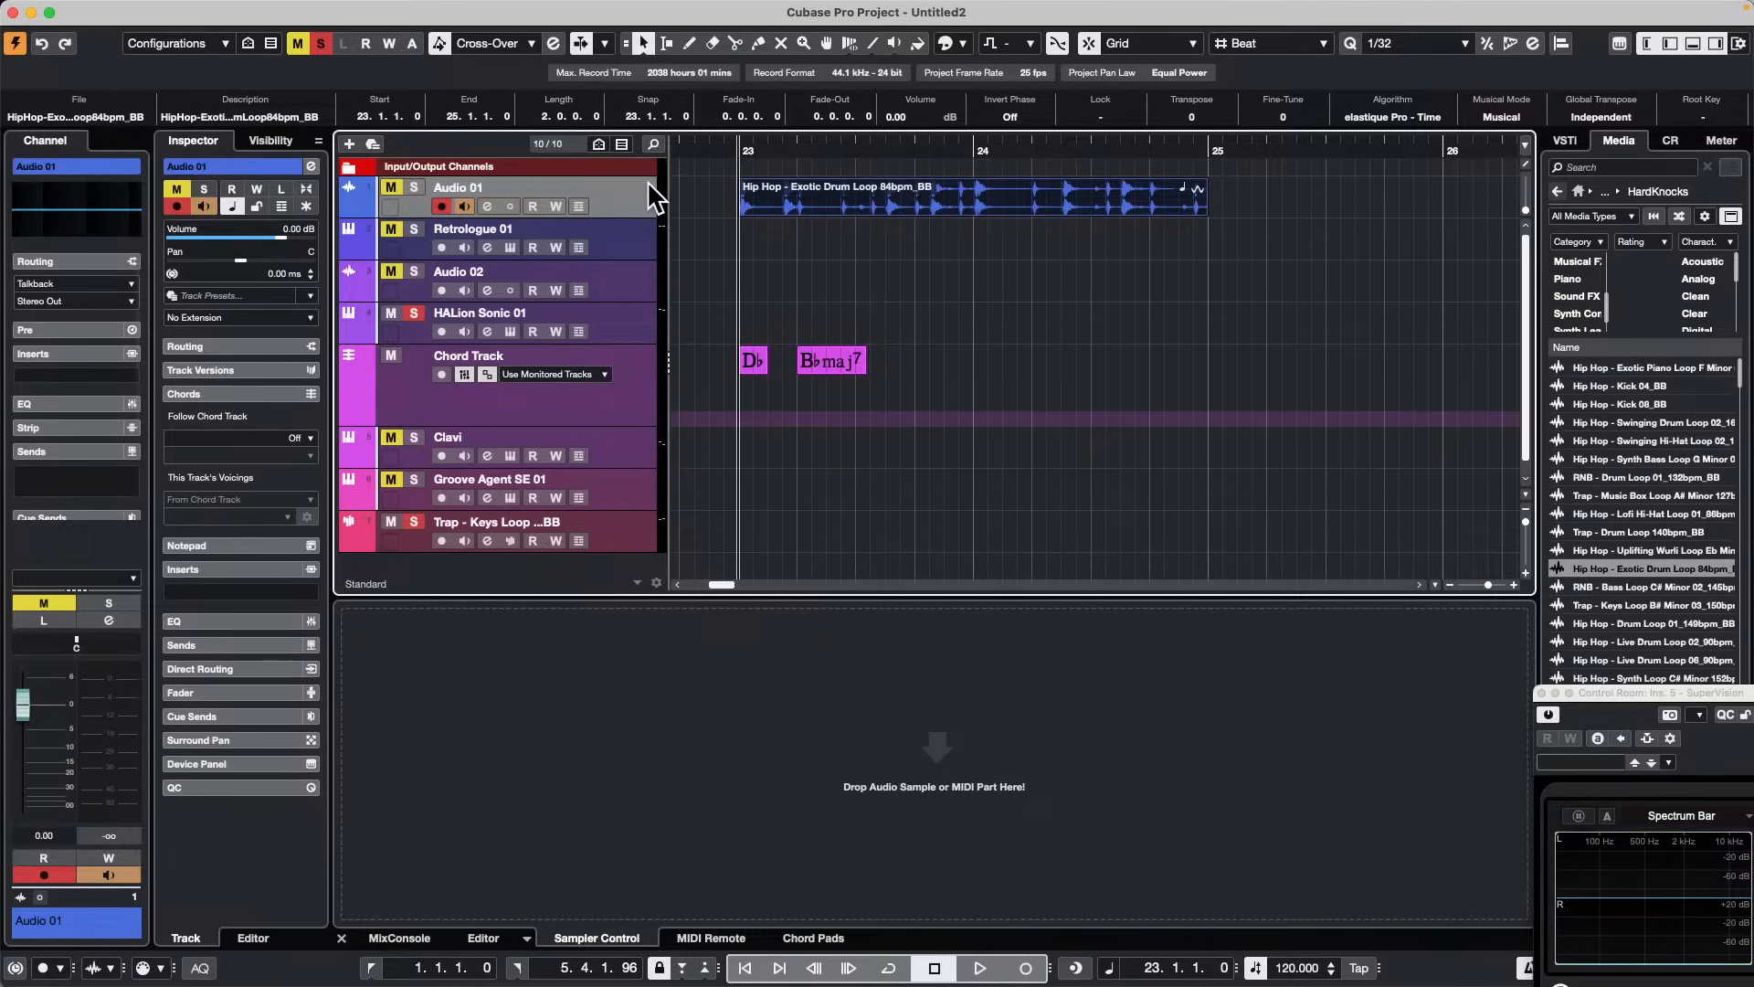
# Step: Show the External FX in the Audio Connections and examine the Distressor's send and return buses
pyautogui.click(484, 10)
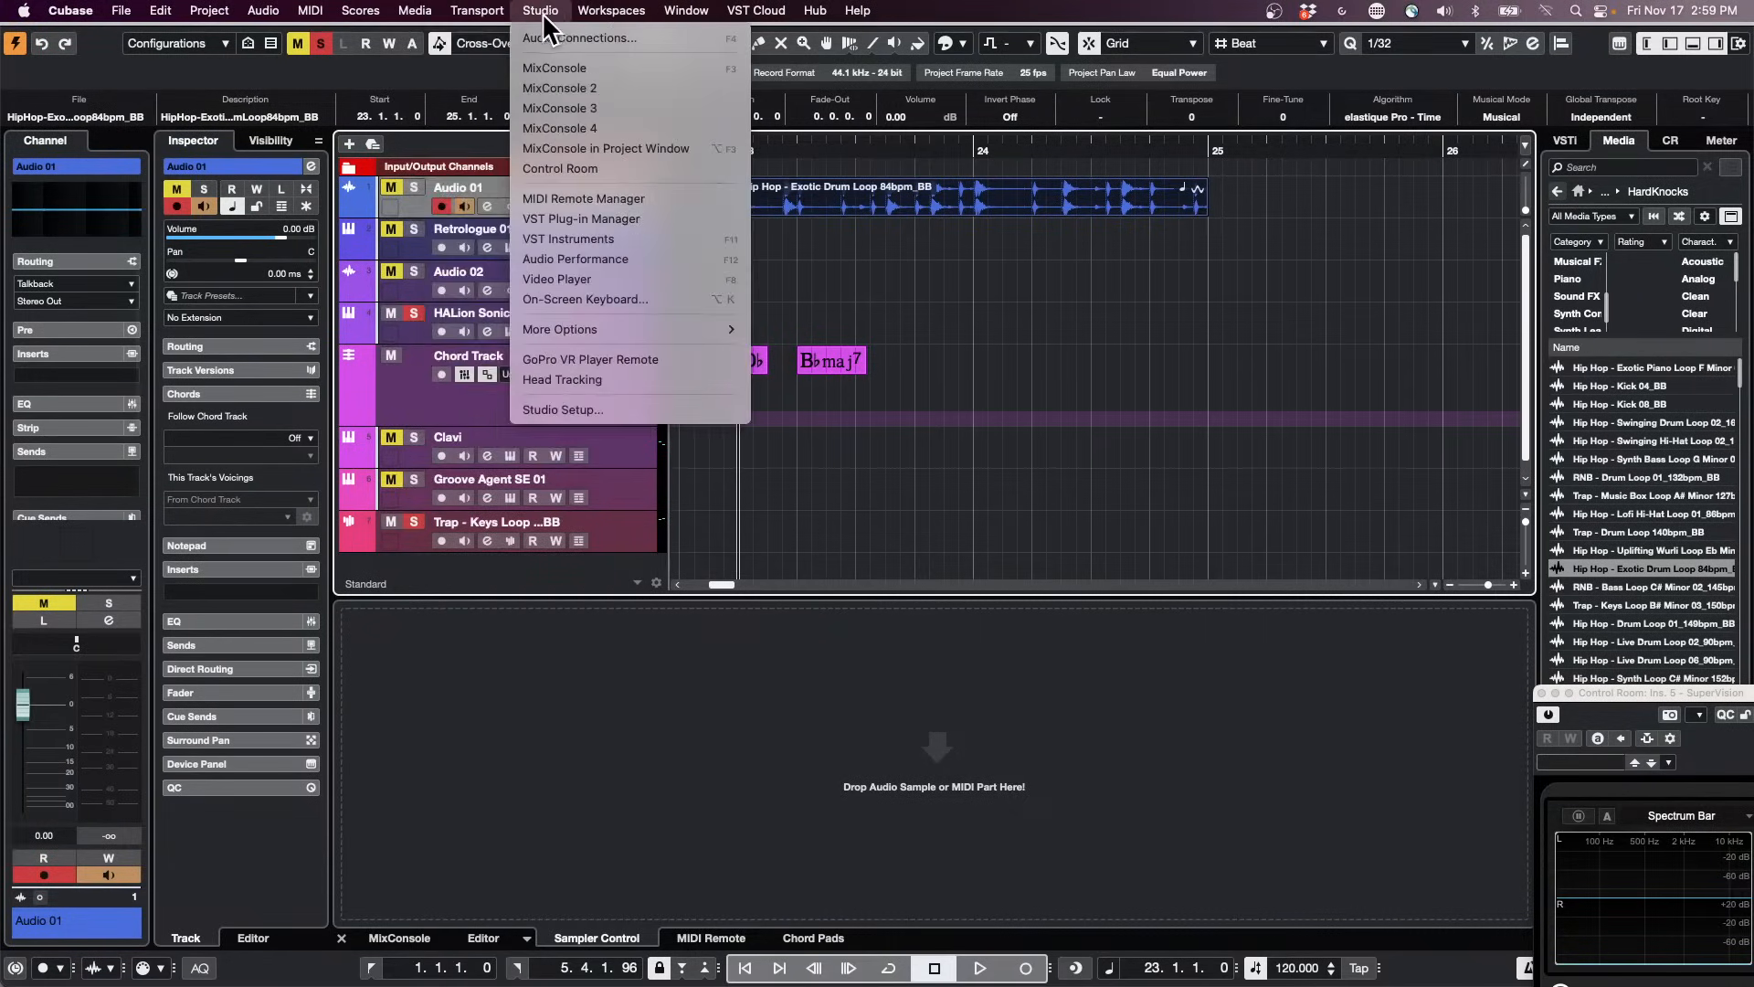
pyautogui.click(550, 32)
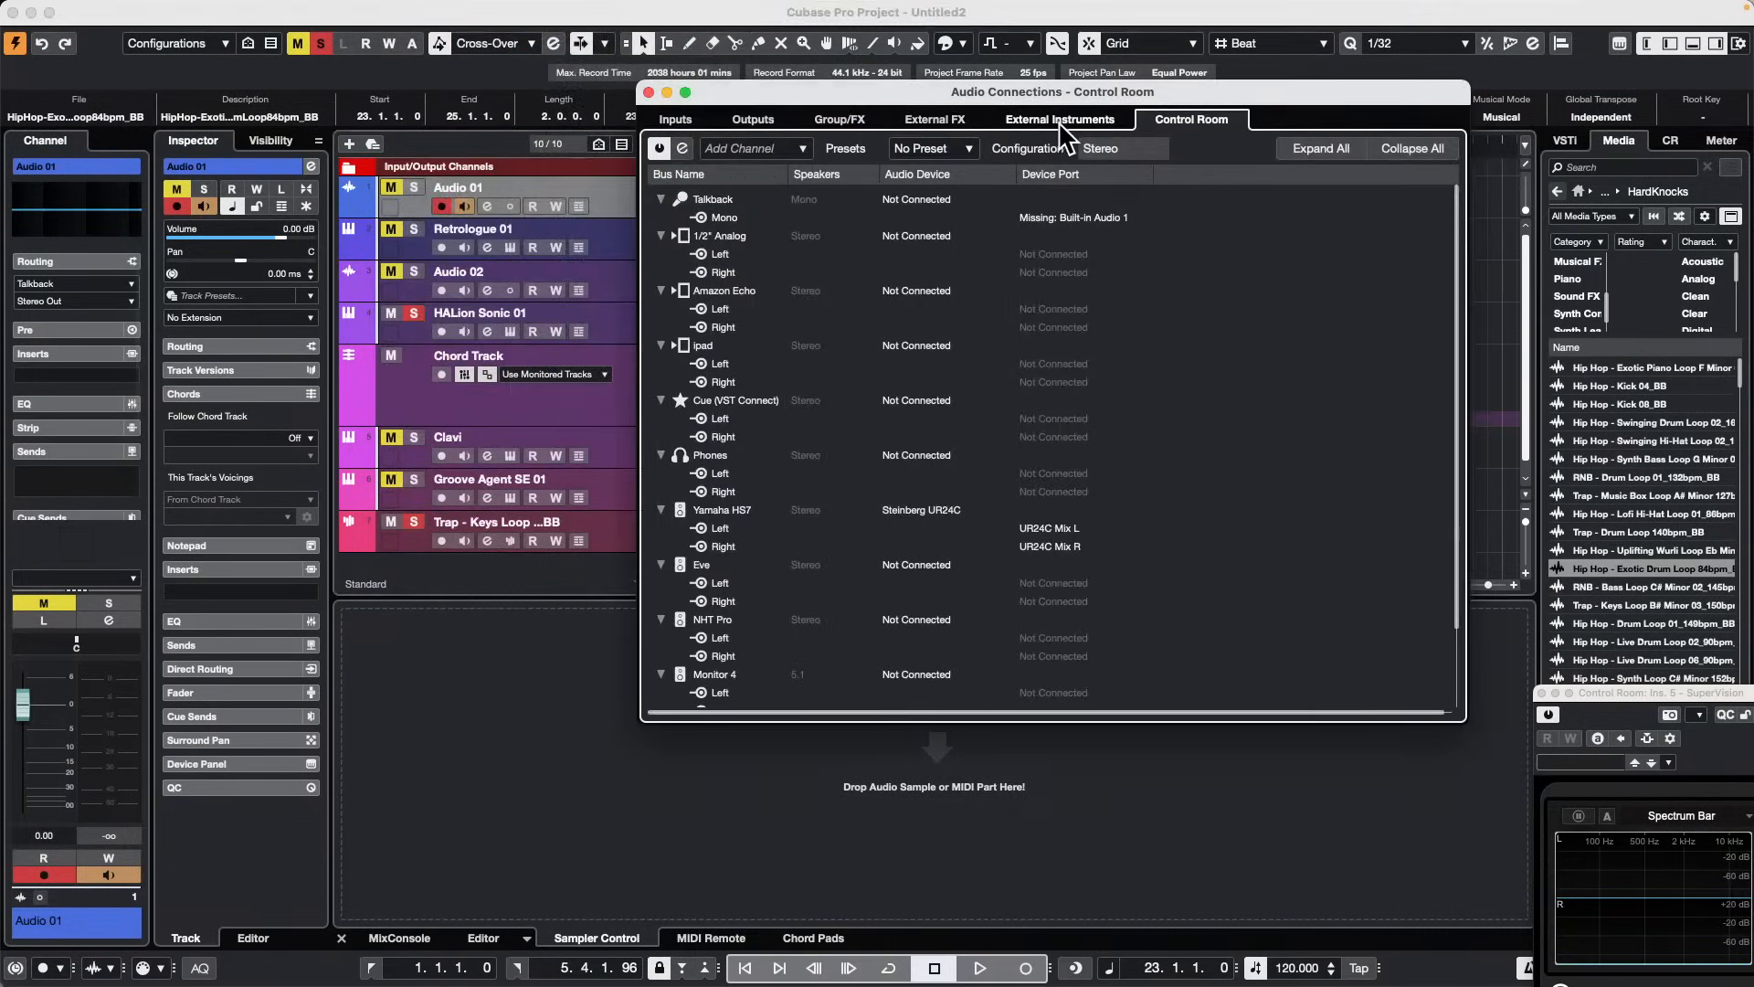
pyautogui.click(940, 123)
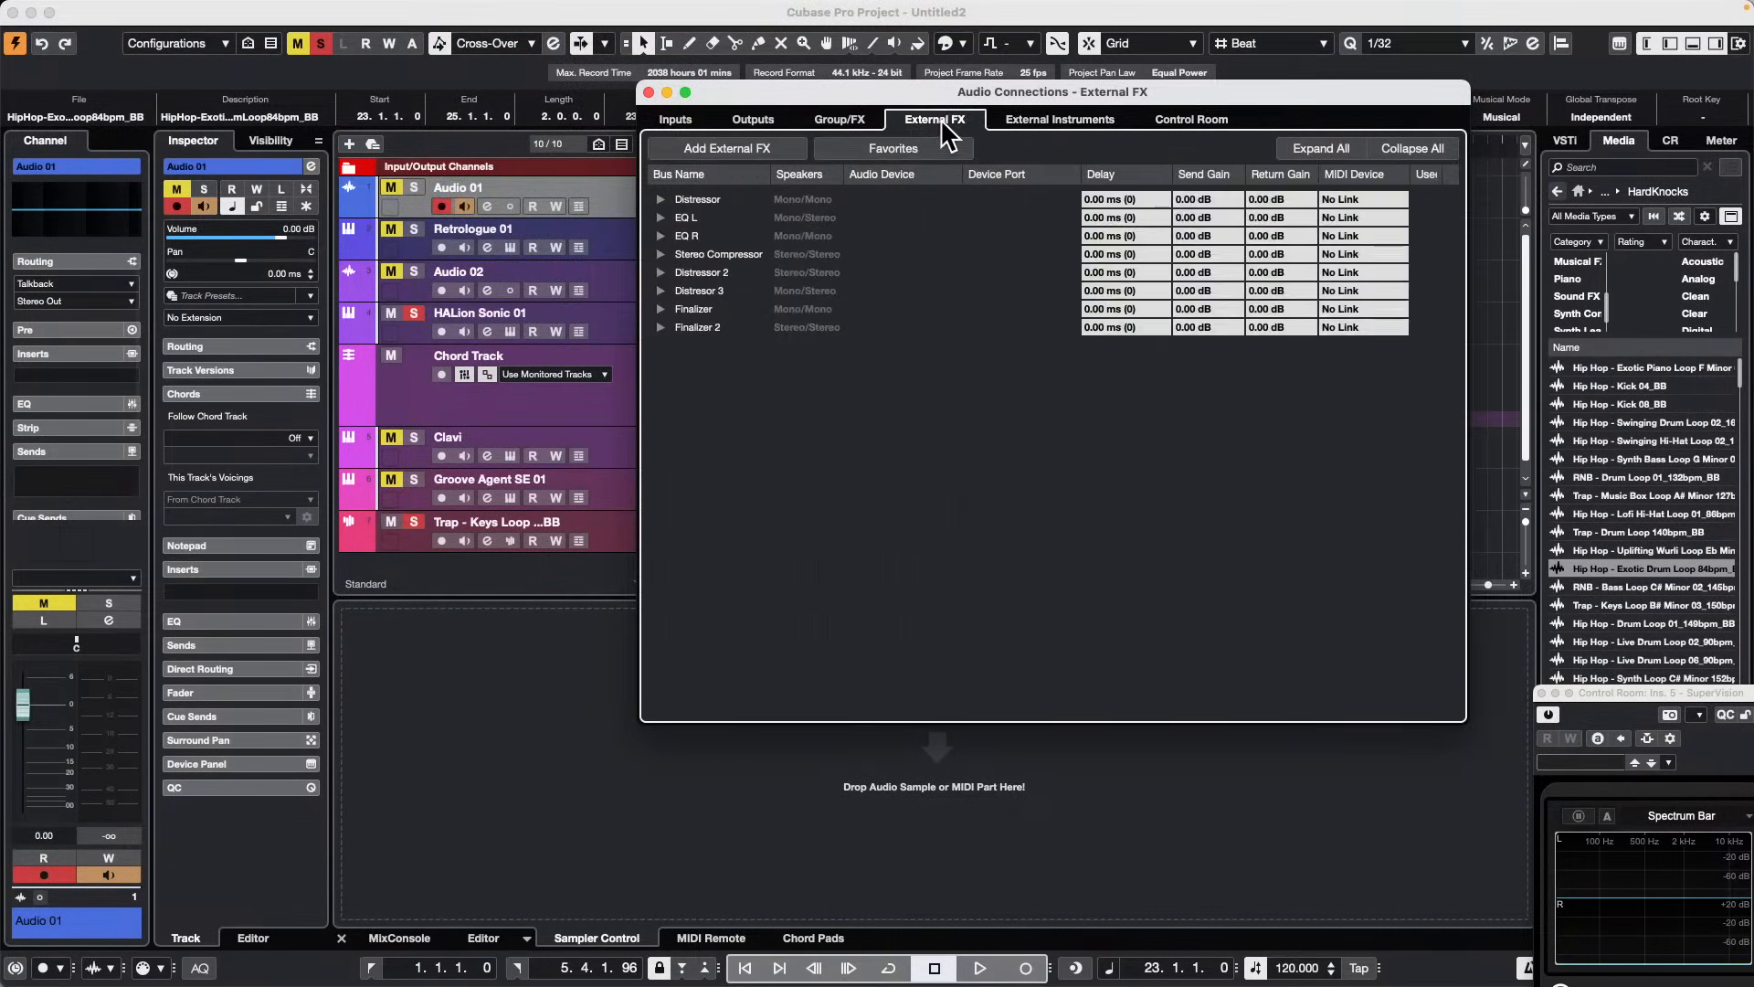
pyautogui.click(660, 199)
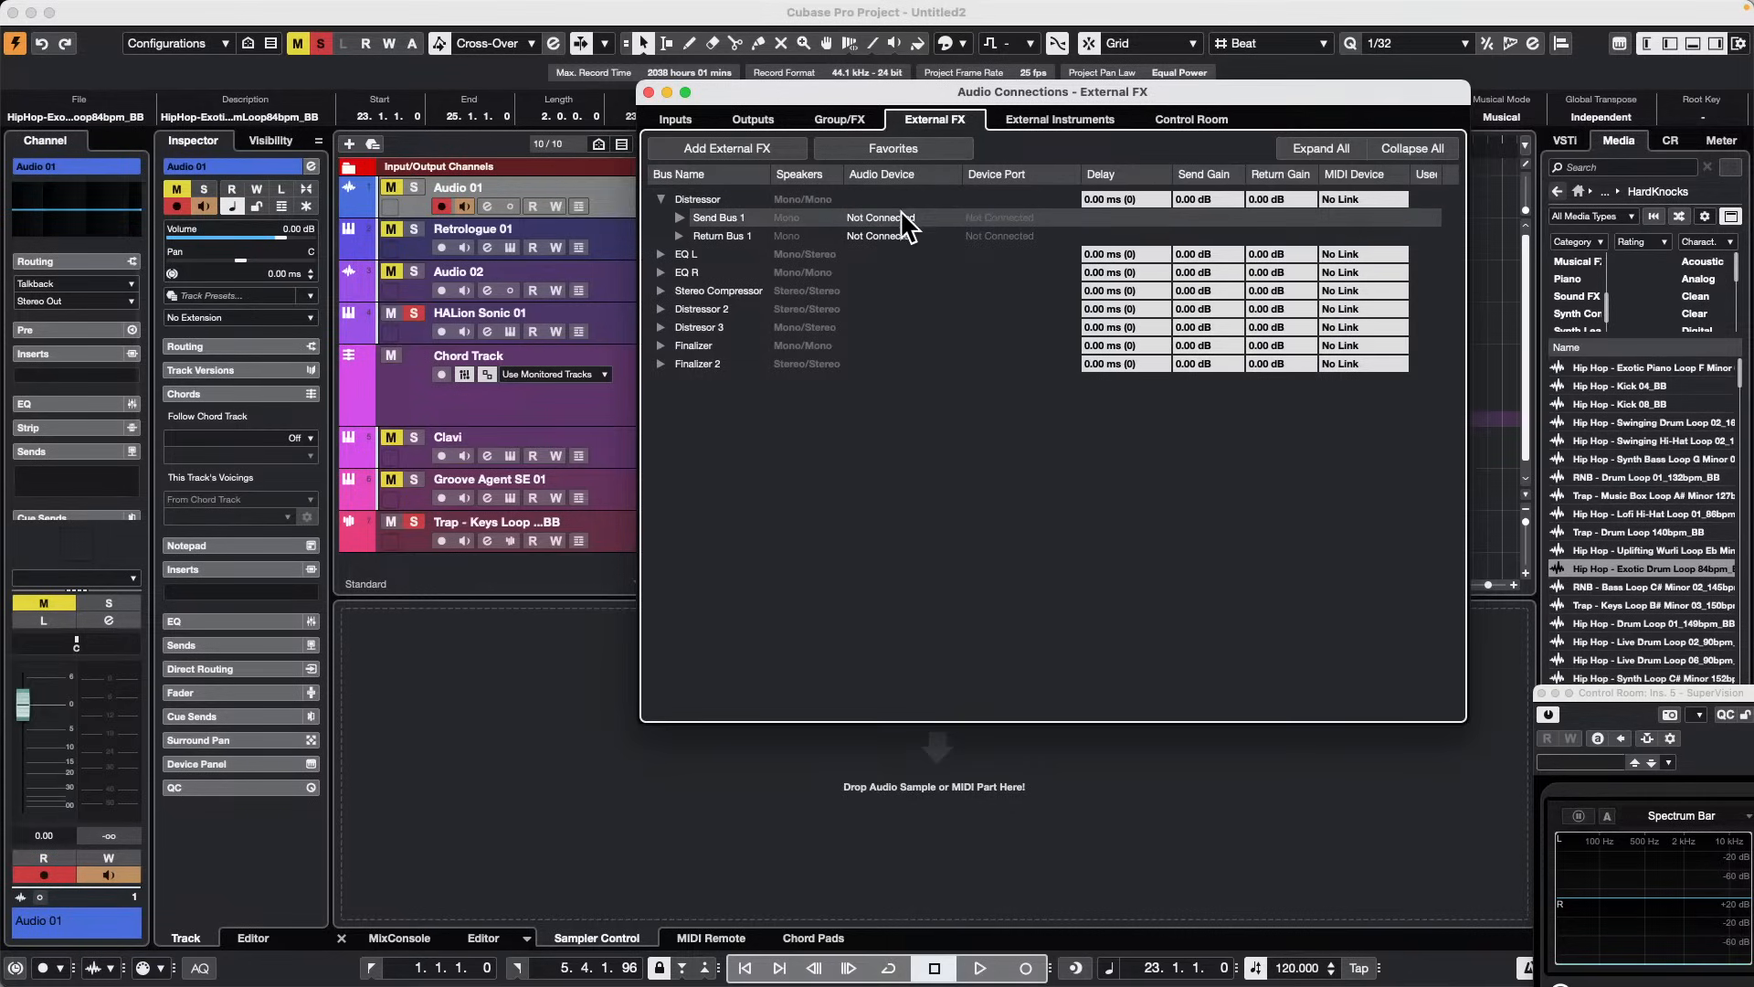
# Step: Close the Audio Connections and load the external plug-in Finalizer 2 in Audio 01's first insert slot
pyautogui.click(648, 92)
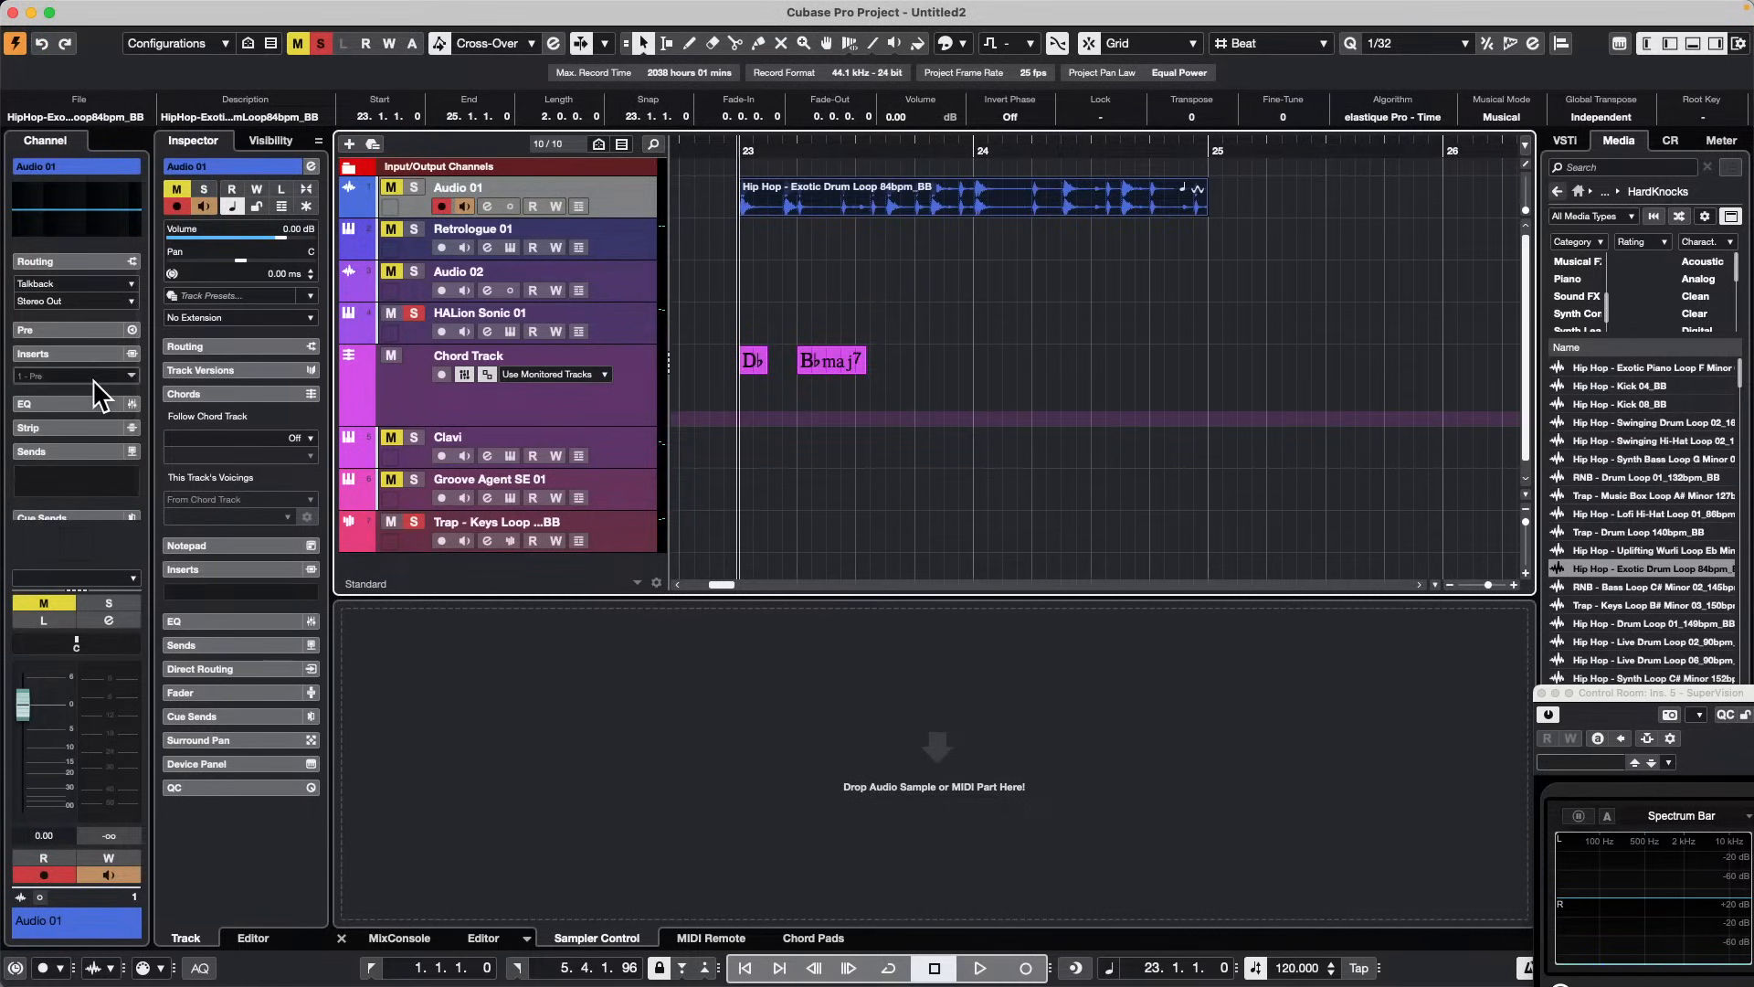
pyautogui.click(89, 376)
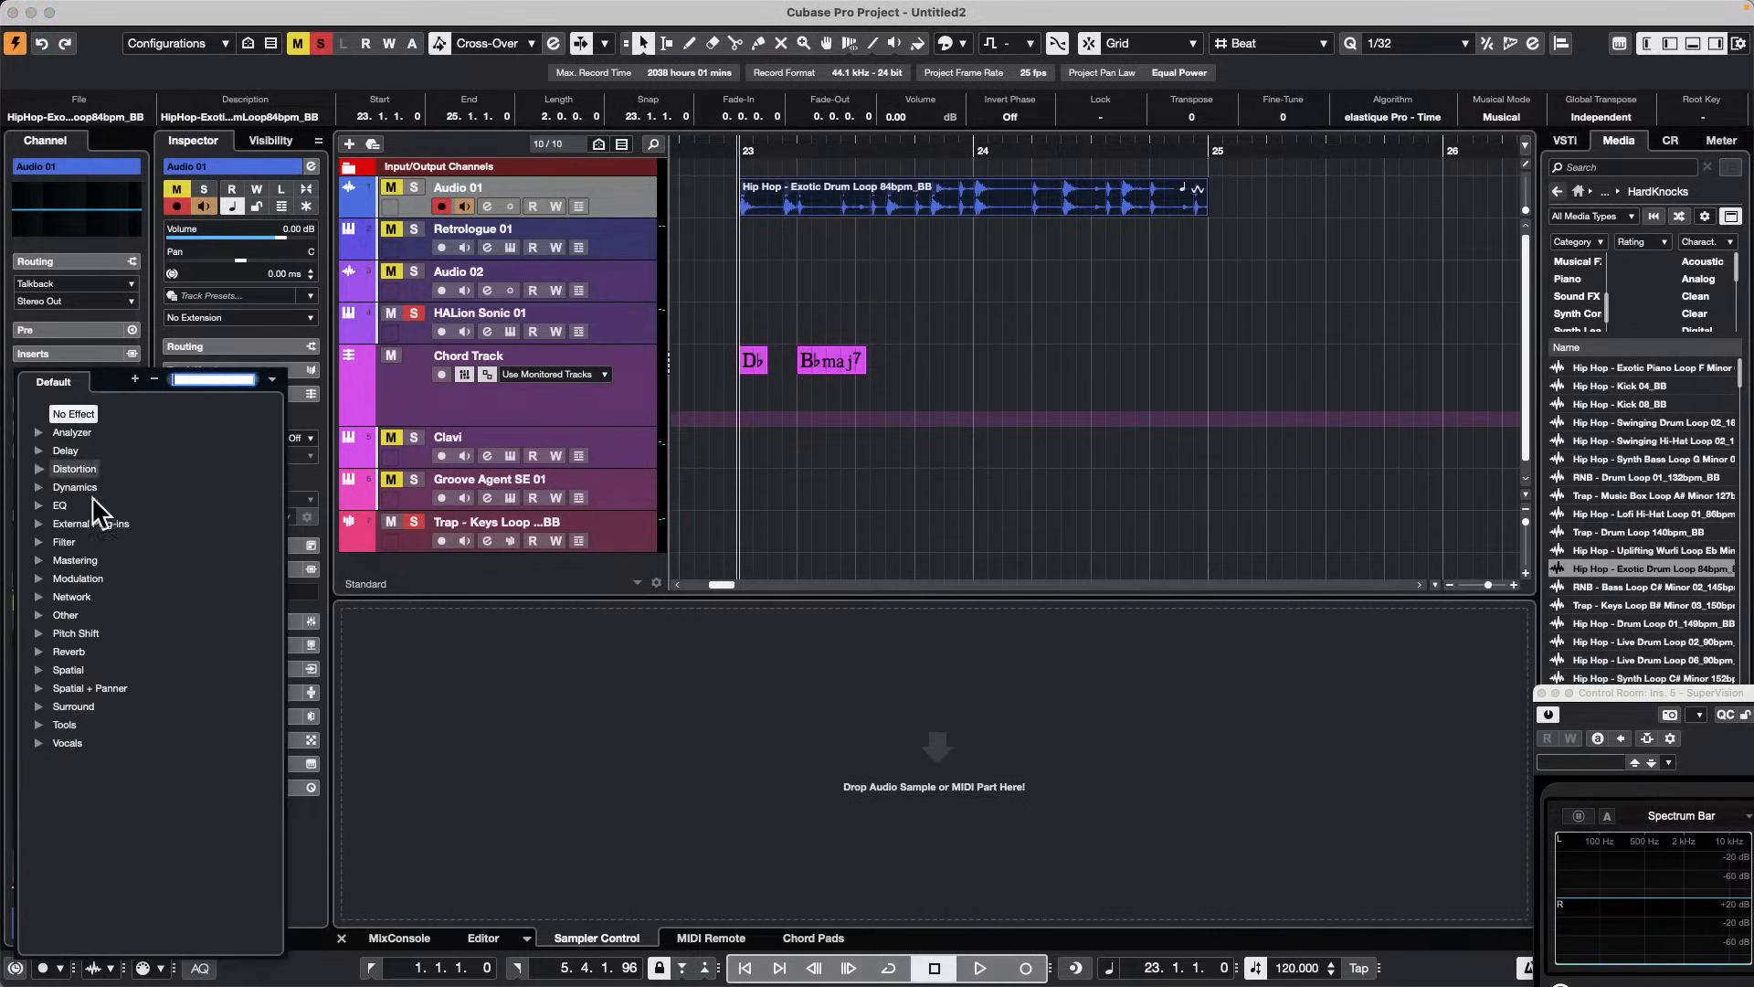
pyautogui.click(40, 523)
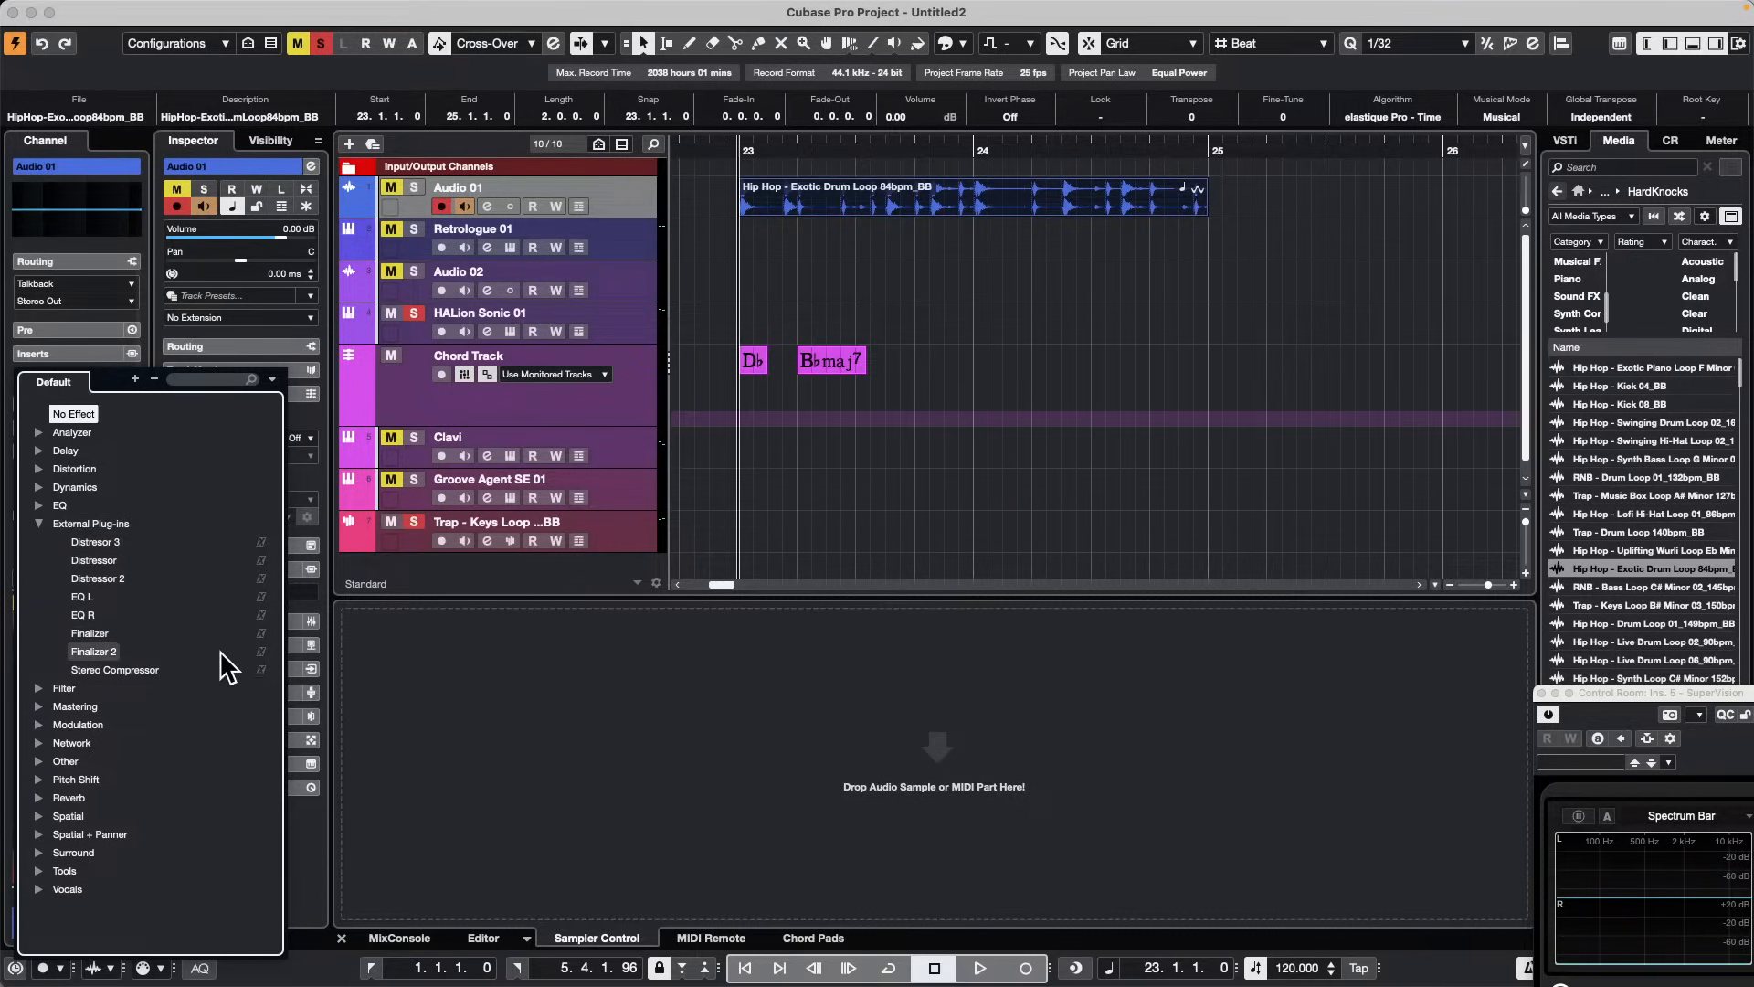
pyautogui.click(106, 650)
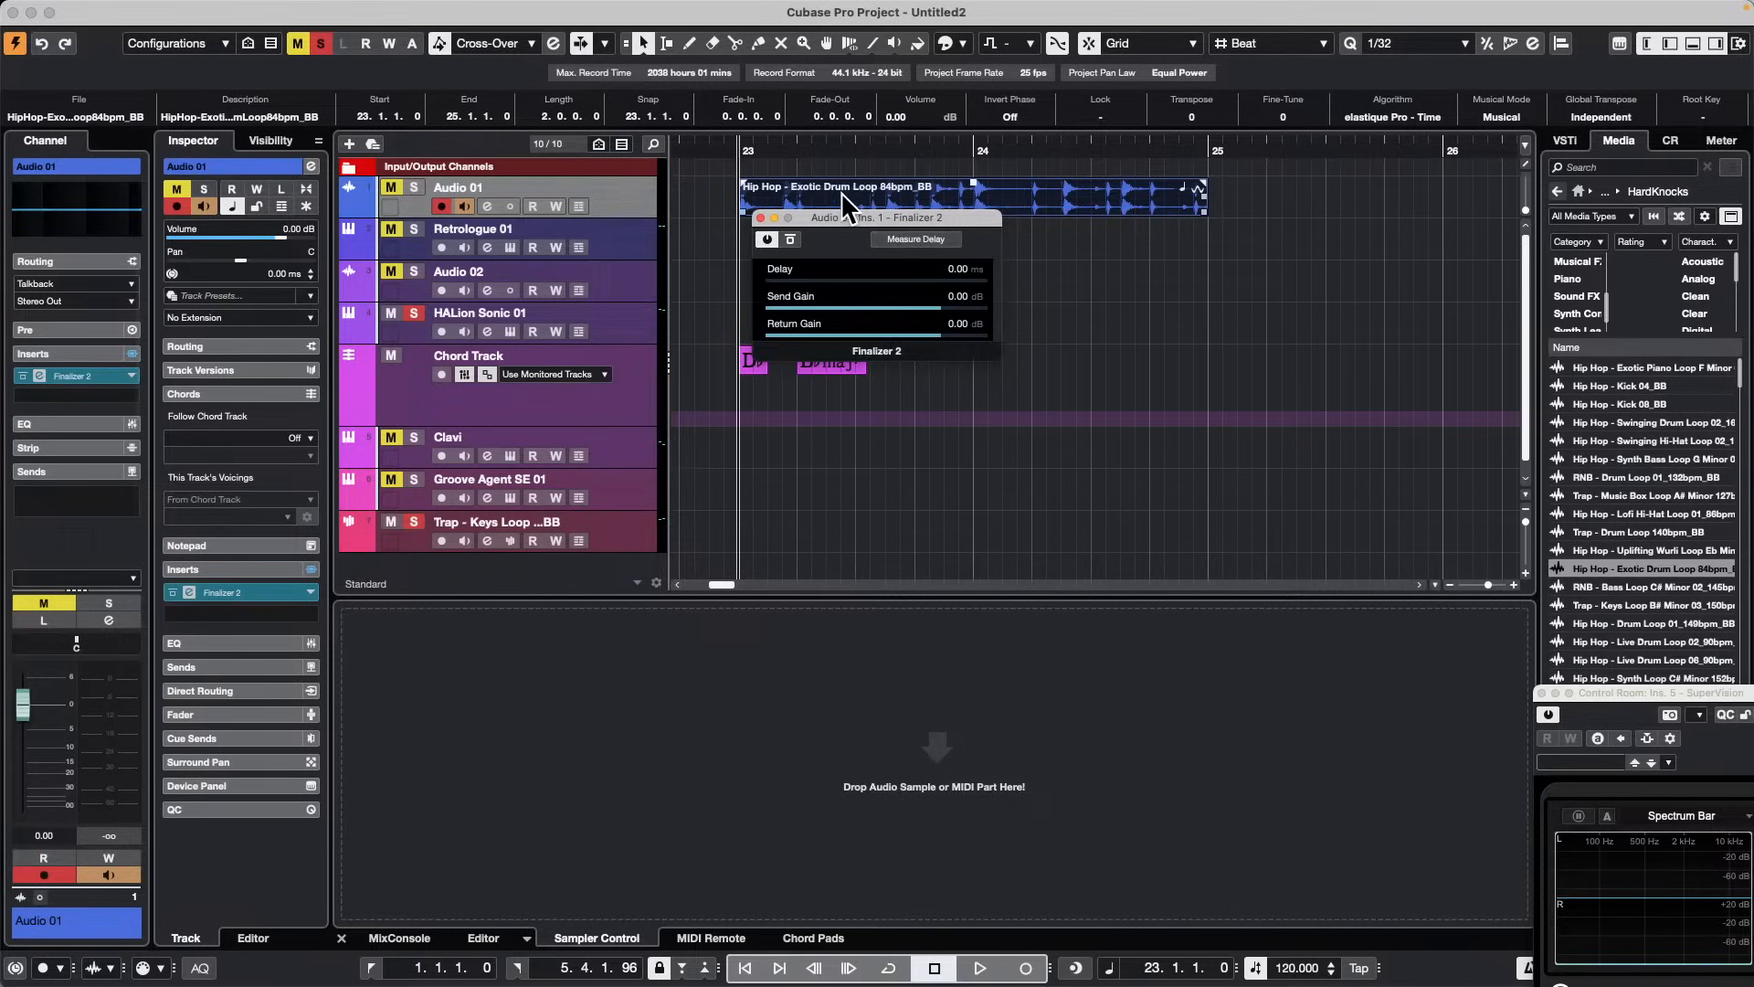
pyautogui.moveTo(868, 219); pyautogui.dragTo(999, 440)
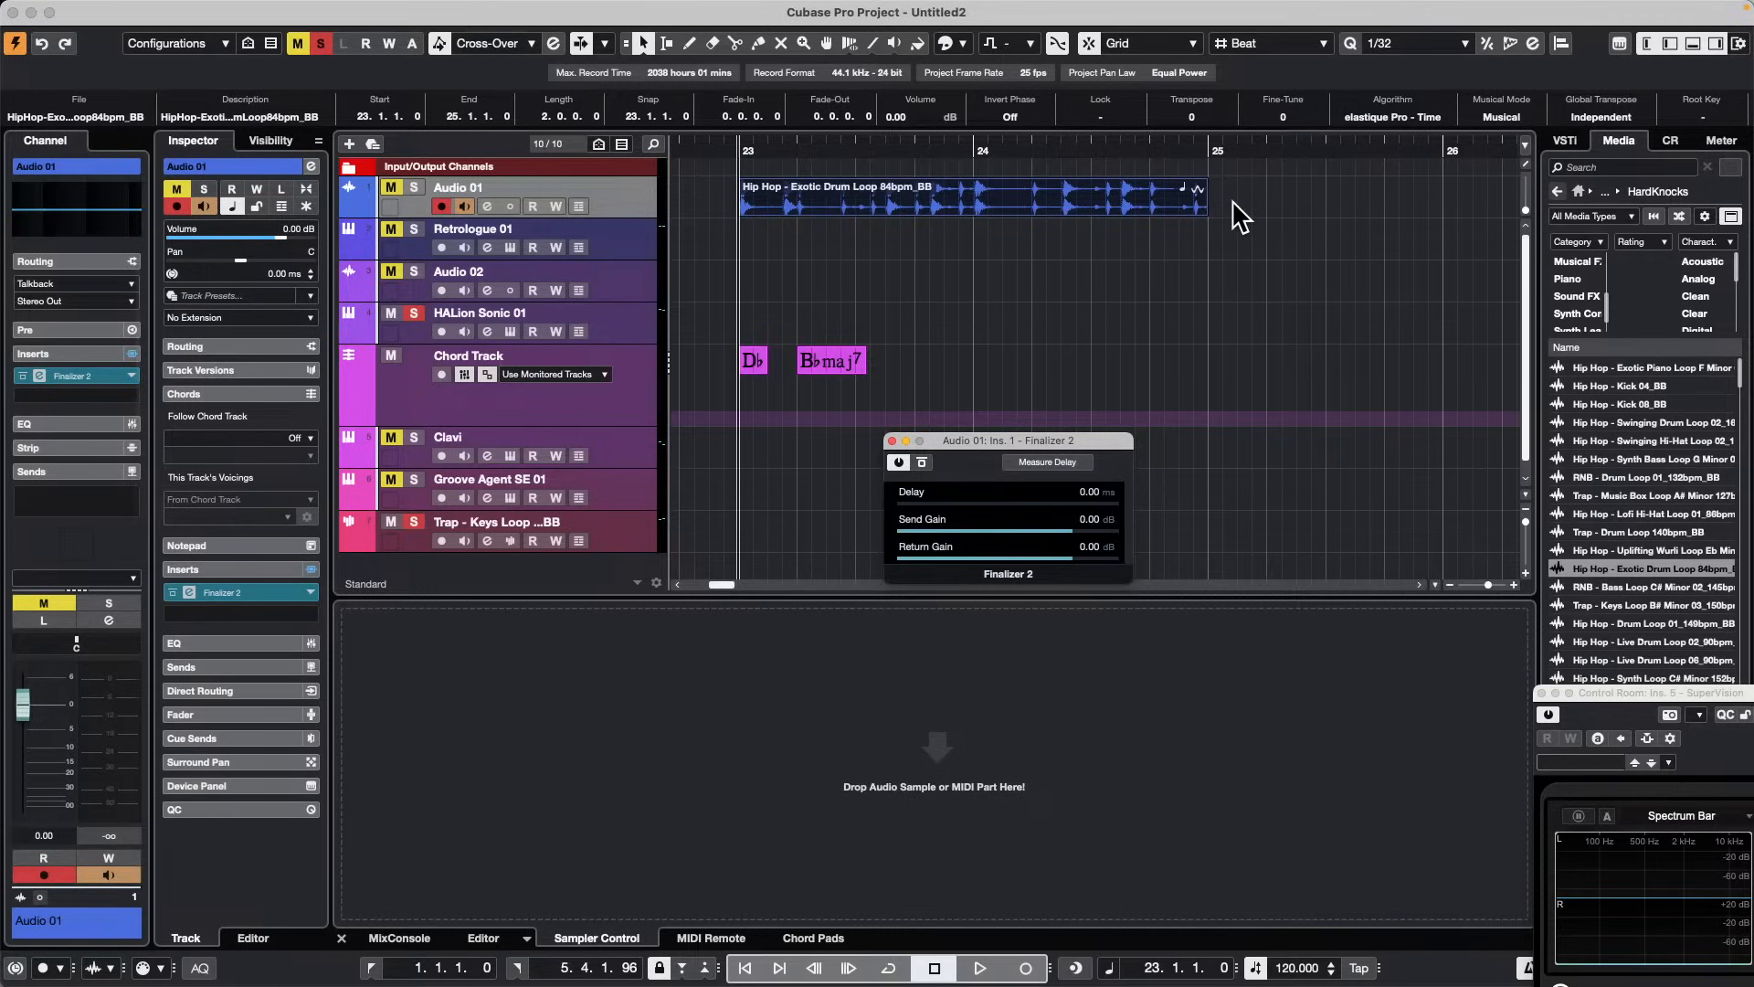
# Step: Close and reopen the Finalizer 2 settings, then remove the plug-in from Audio 01's inserts
pyautogui.click(893, 441)
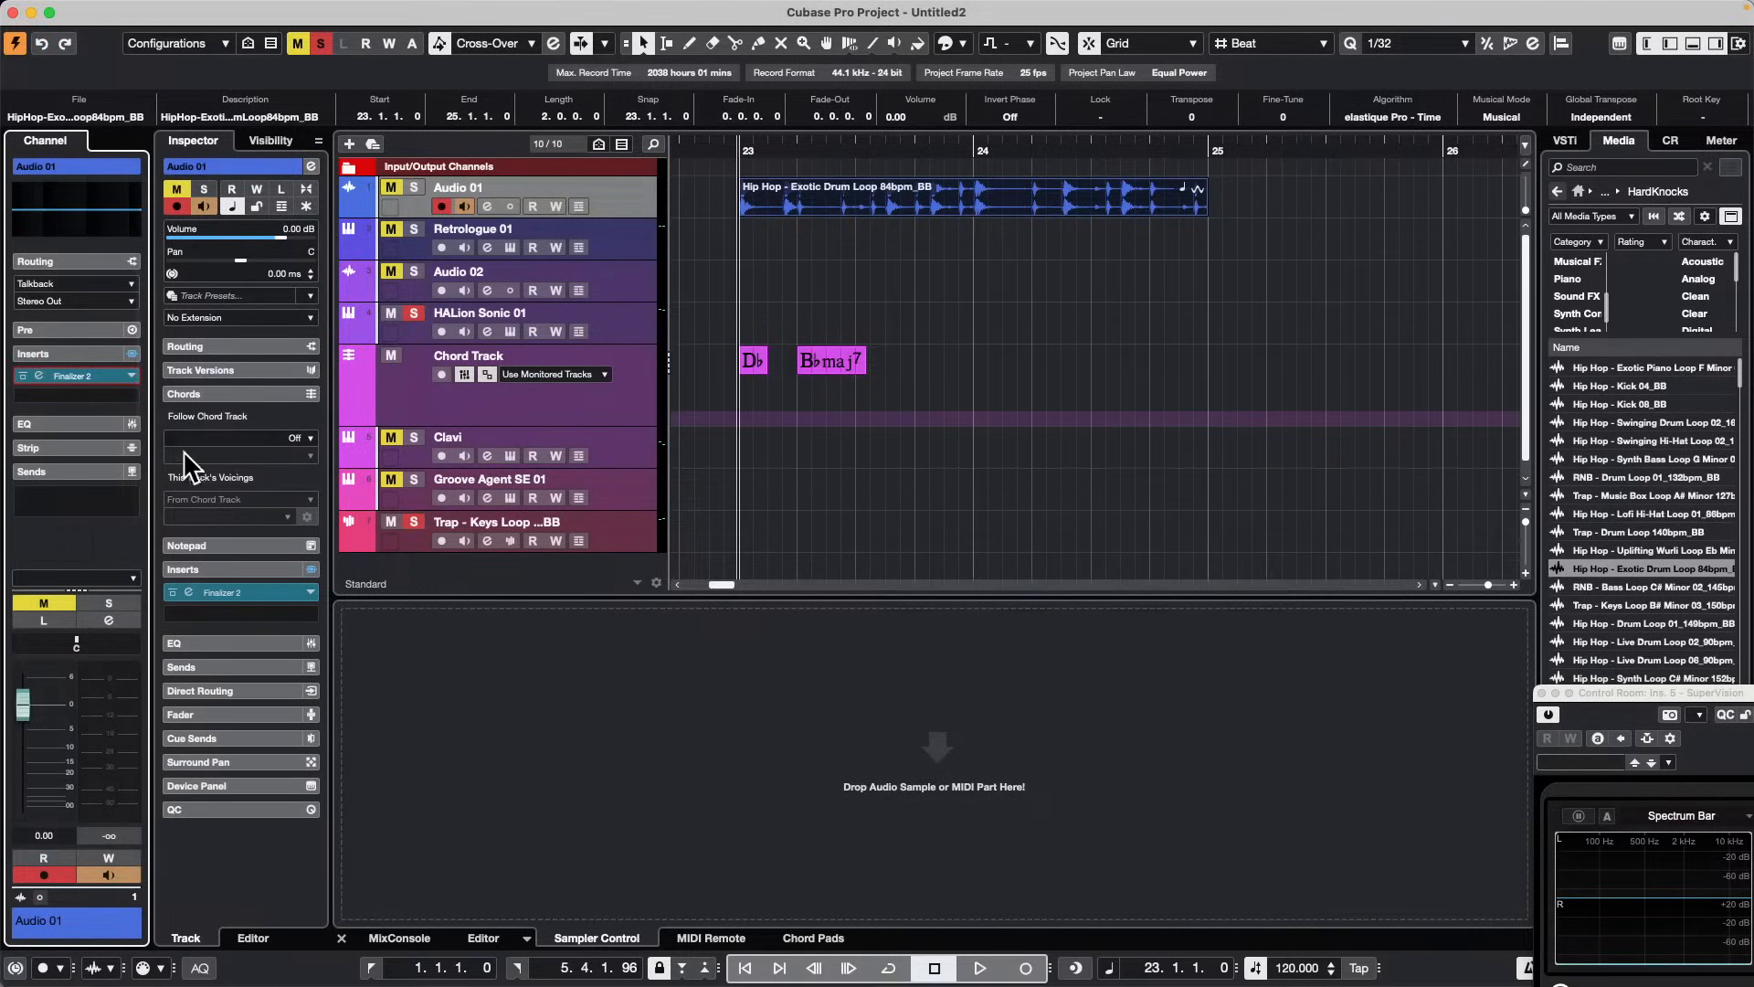
pyautogui.click(100, 376)
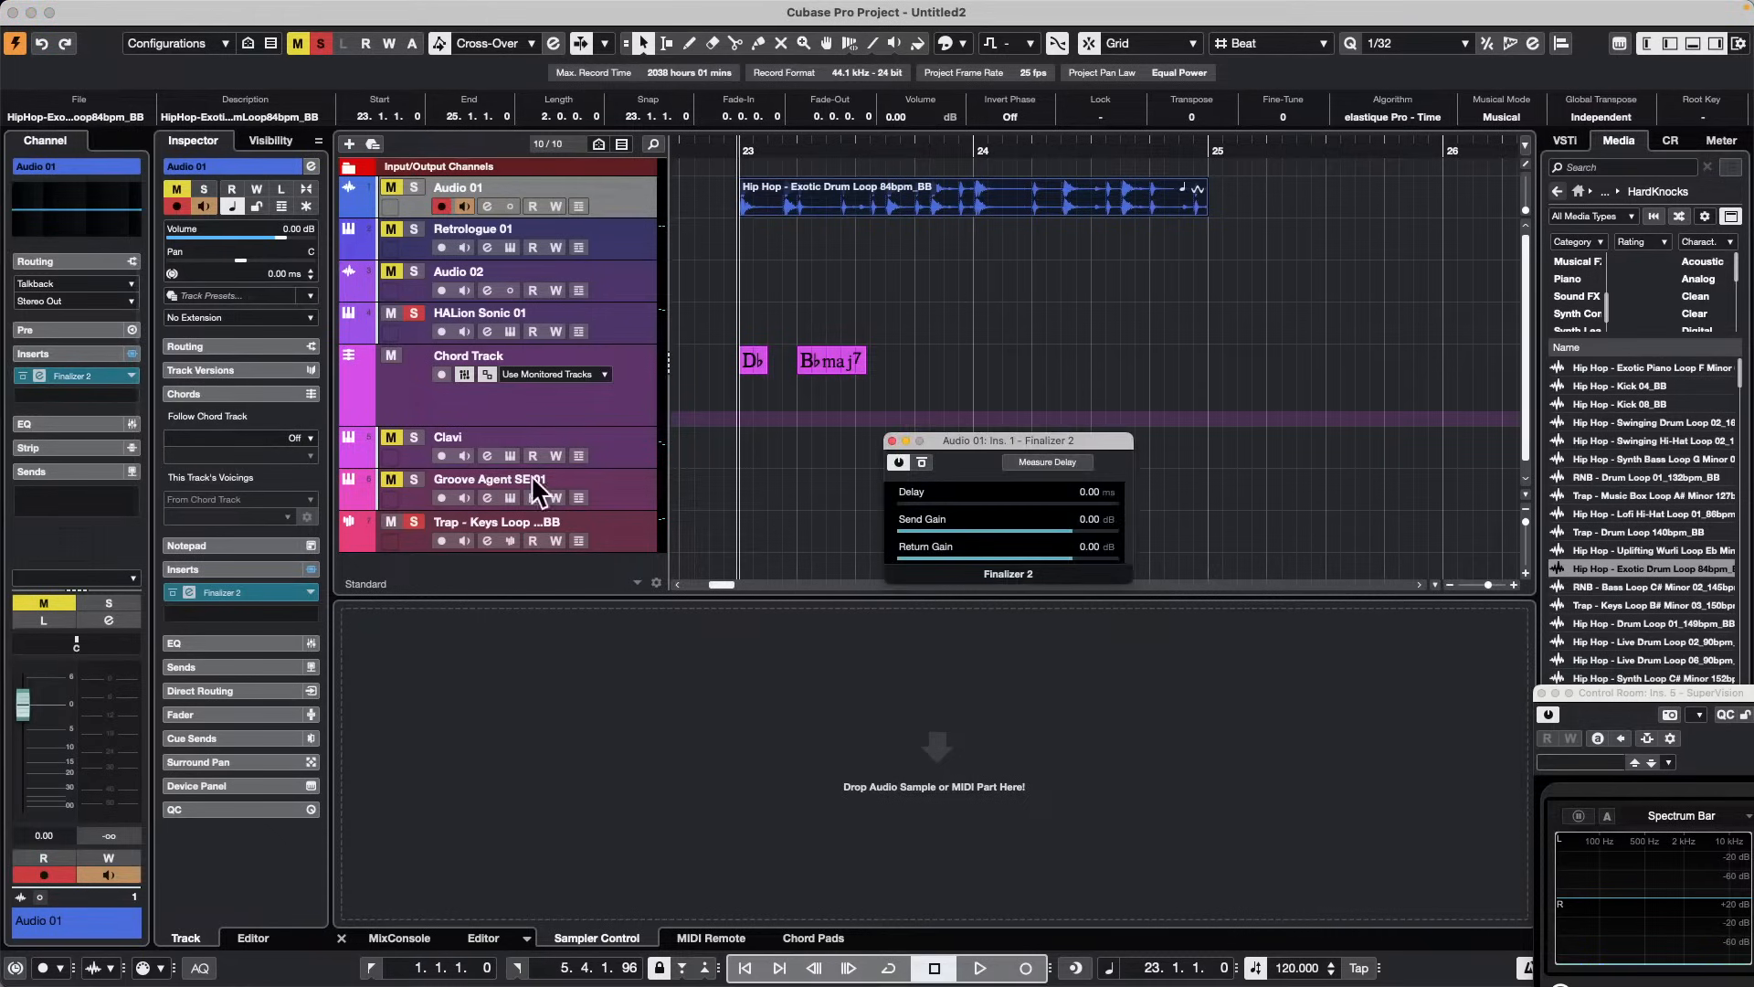
pyautogui.click(892, 441)
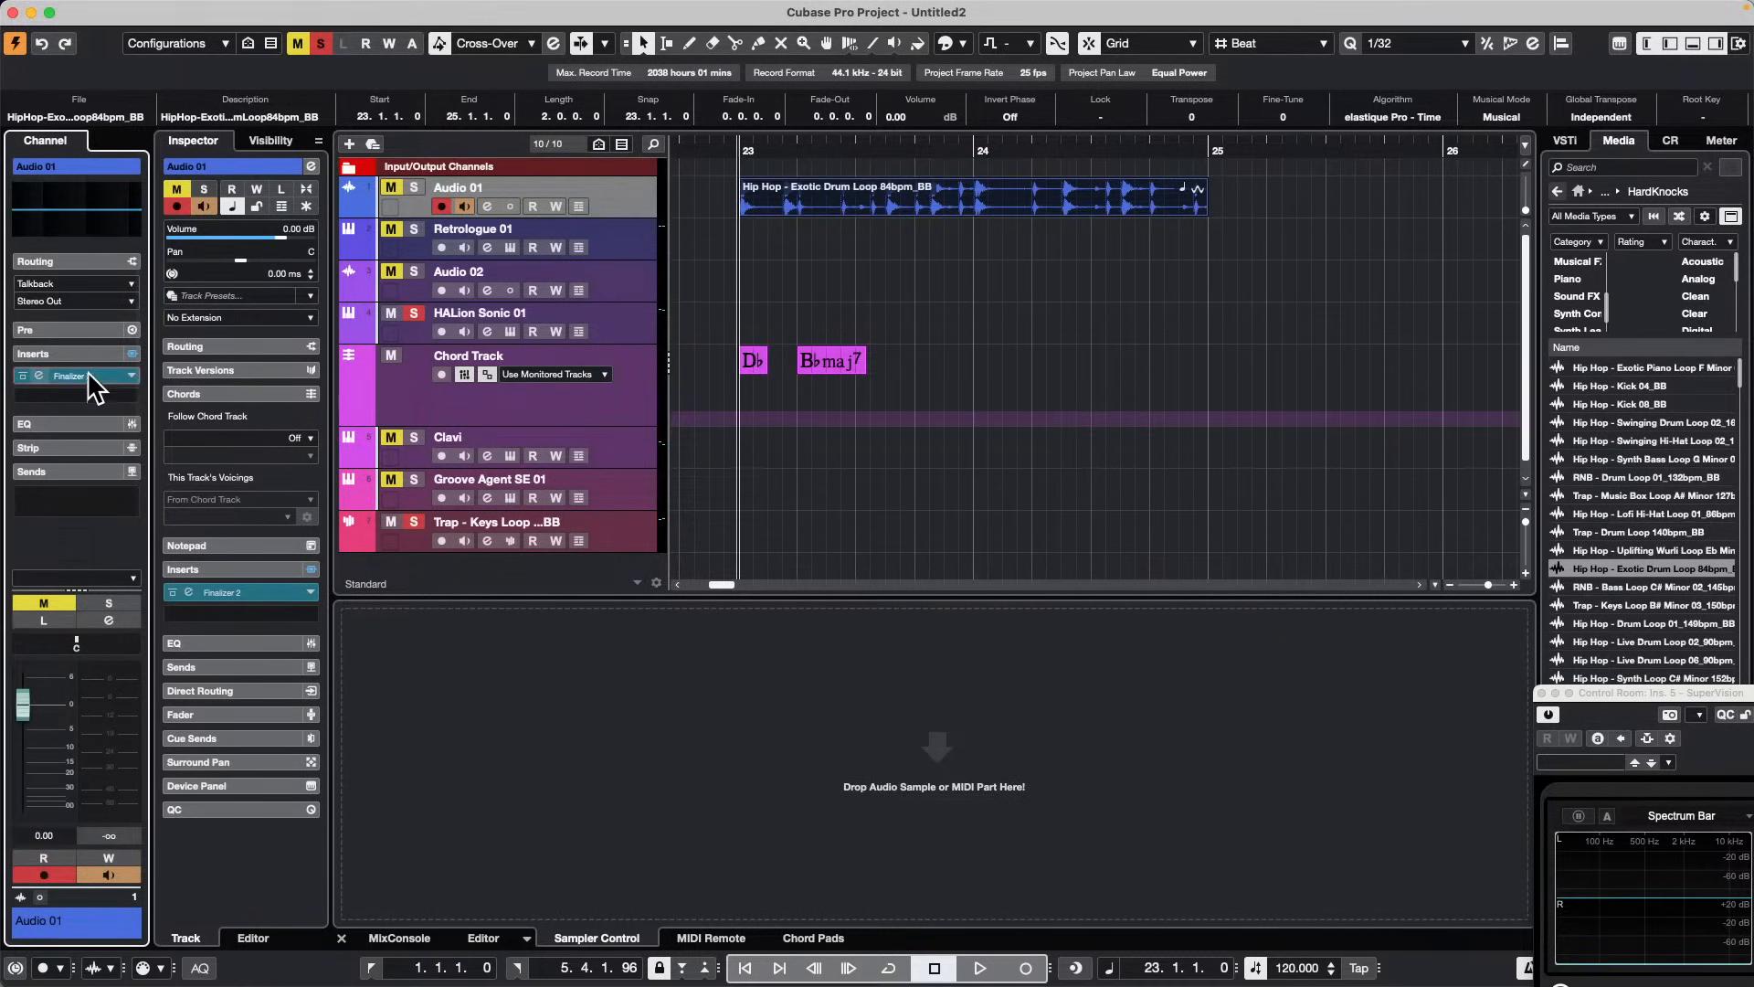
pyautogui.moveTo(86, 375); pyautogui.dragTo(875, 430)
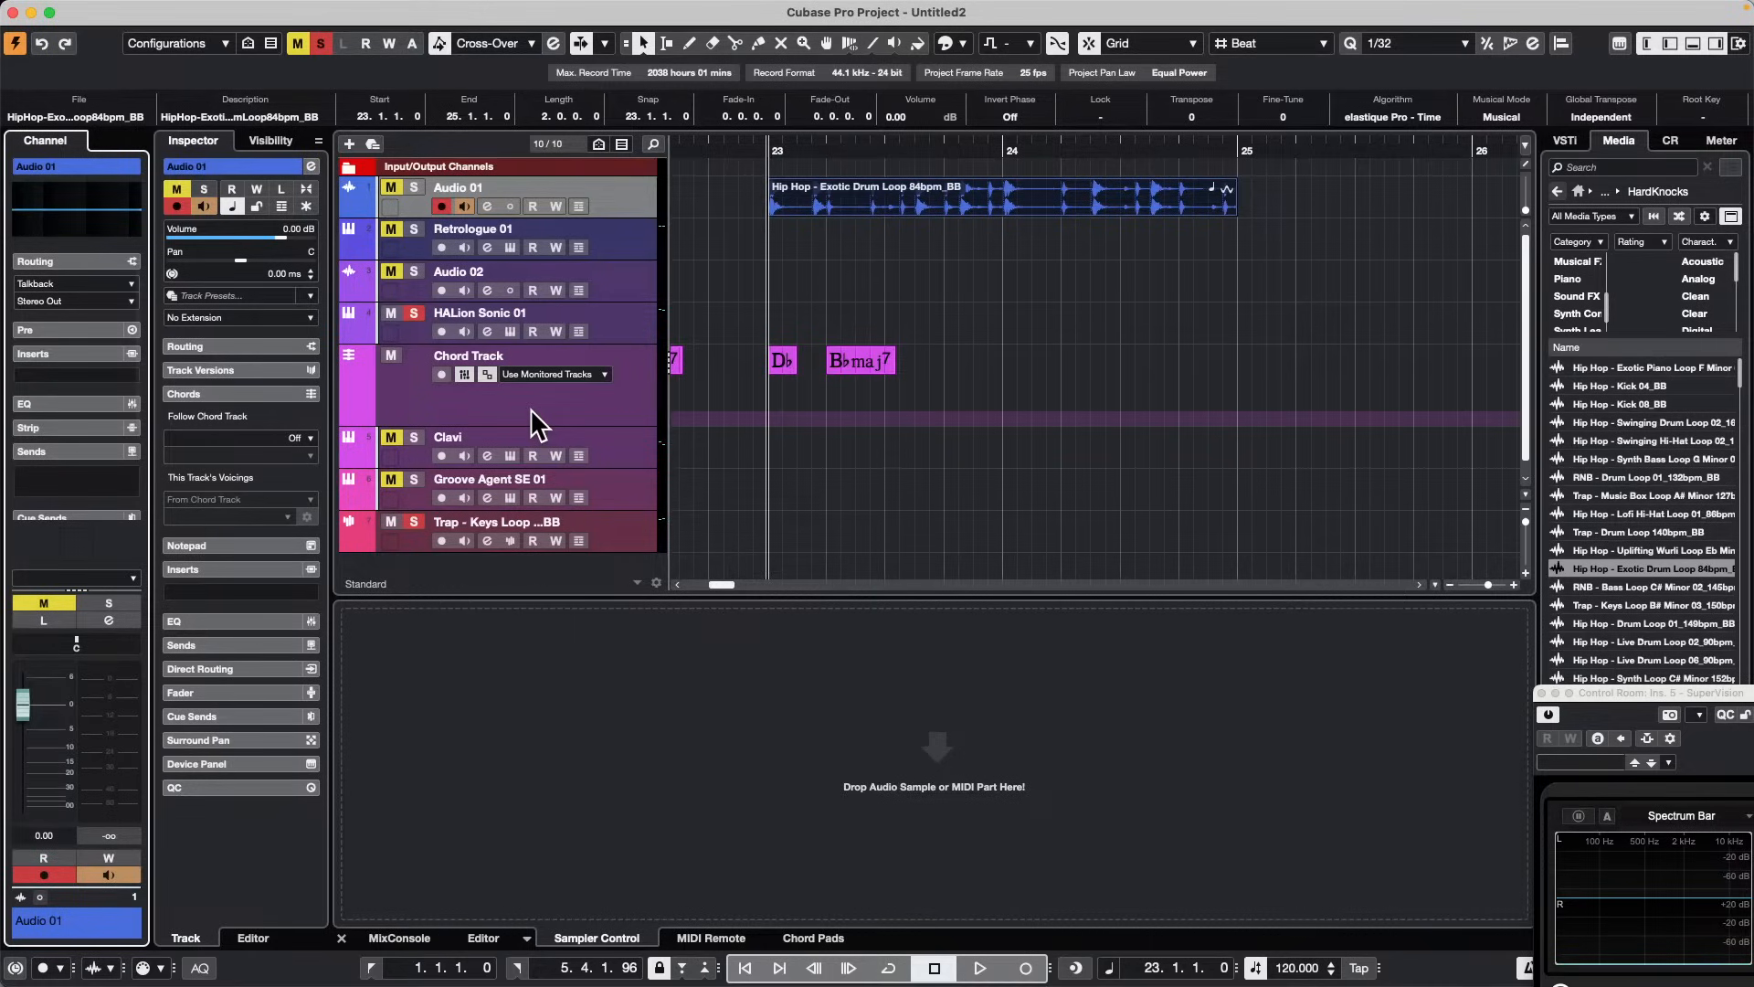
# Step: Examine the auto save interval and maximum backup files settings in the General preferences
pyautogui.moveTo(188, 9)
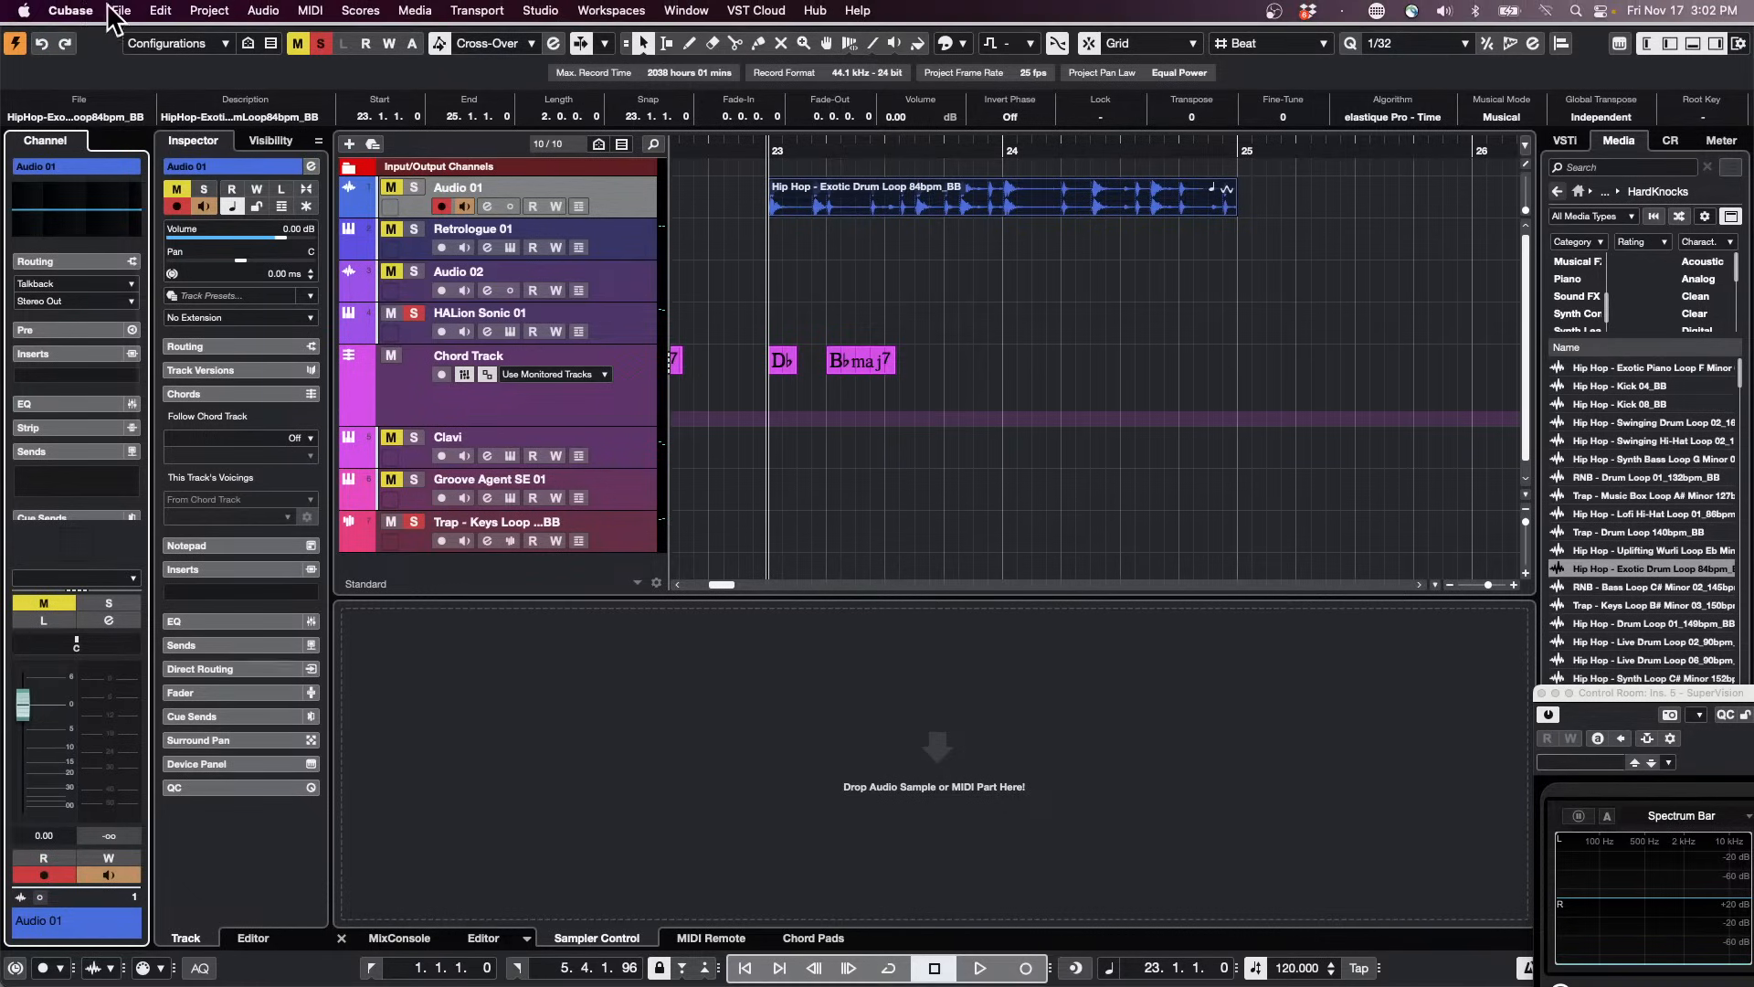
pyautogui.click(119, 11)
pyautogui.moveTo(84, 11)
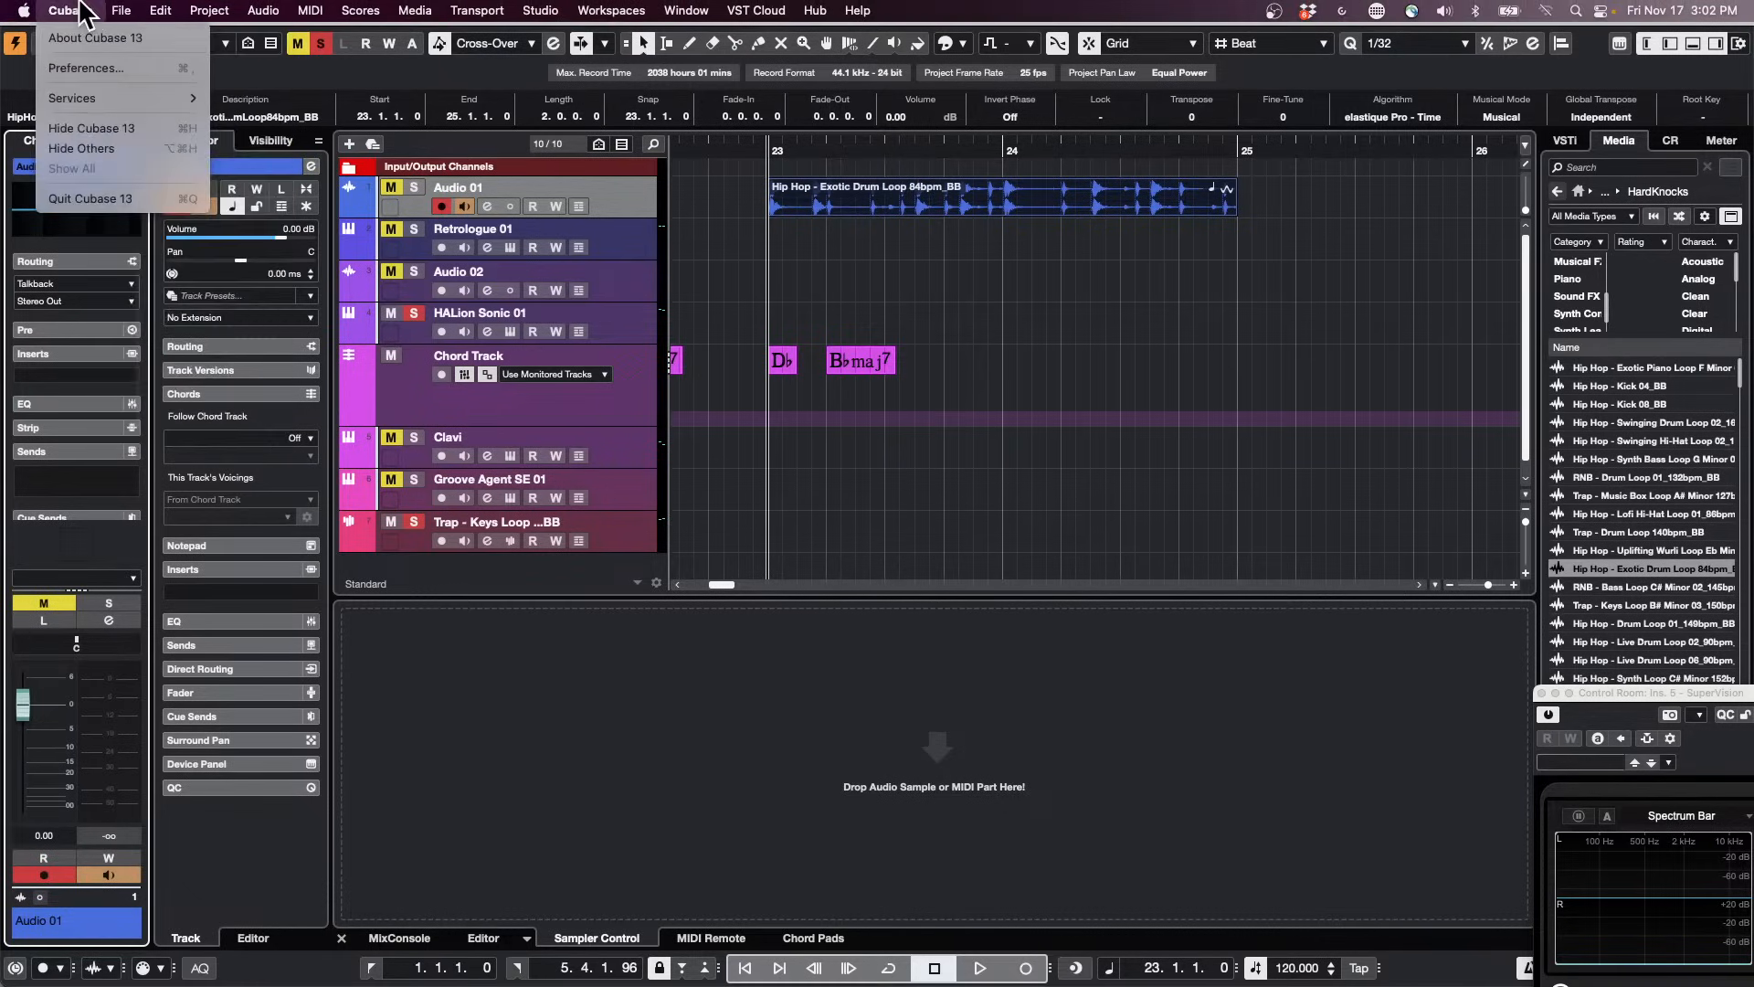
pyautogui.click(91, 67)
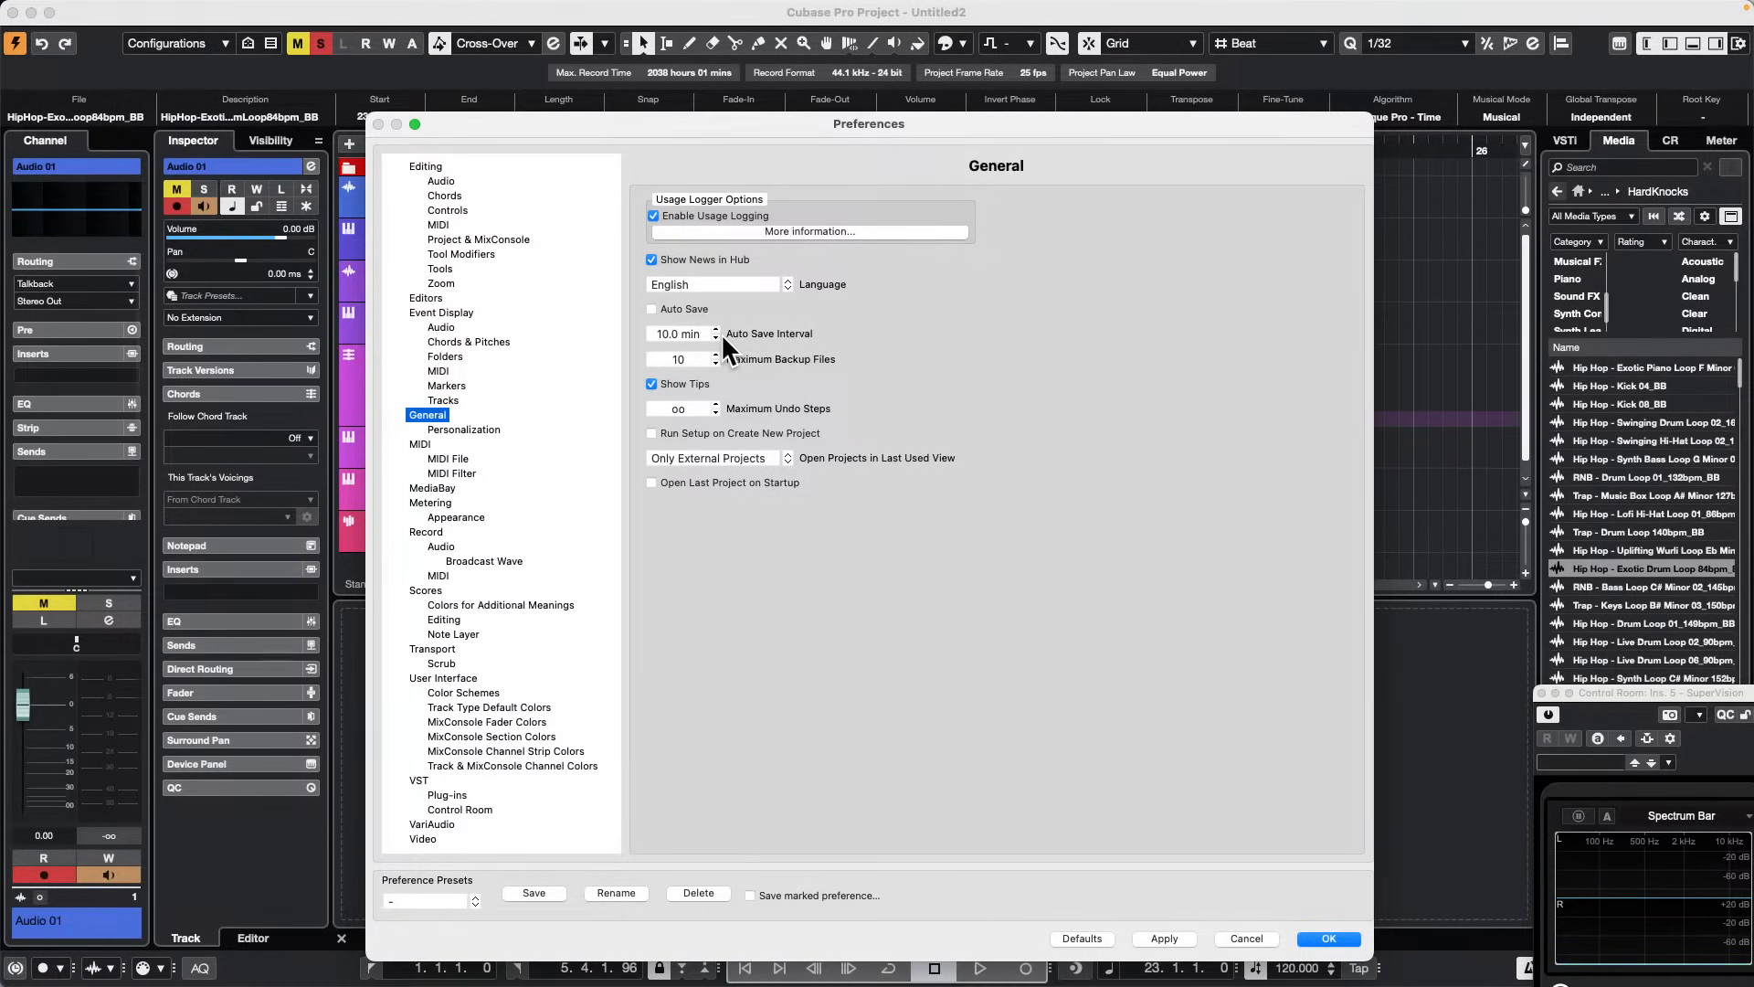
pyautogui.click(1329, 939)
# Step: Look through the file types and sources that can be imported into the project
pyautogui.click(121, 10)
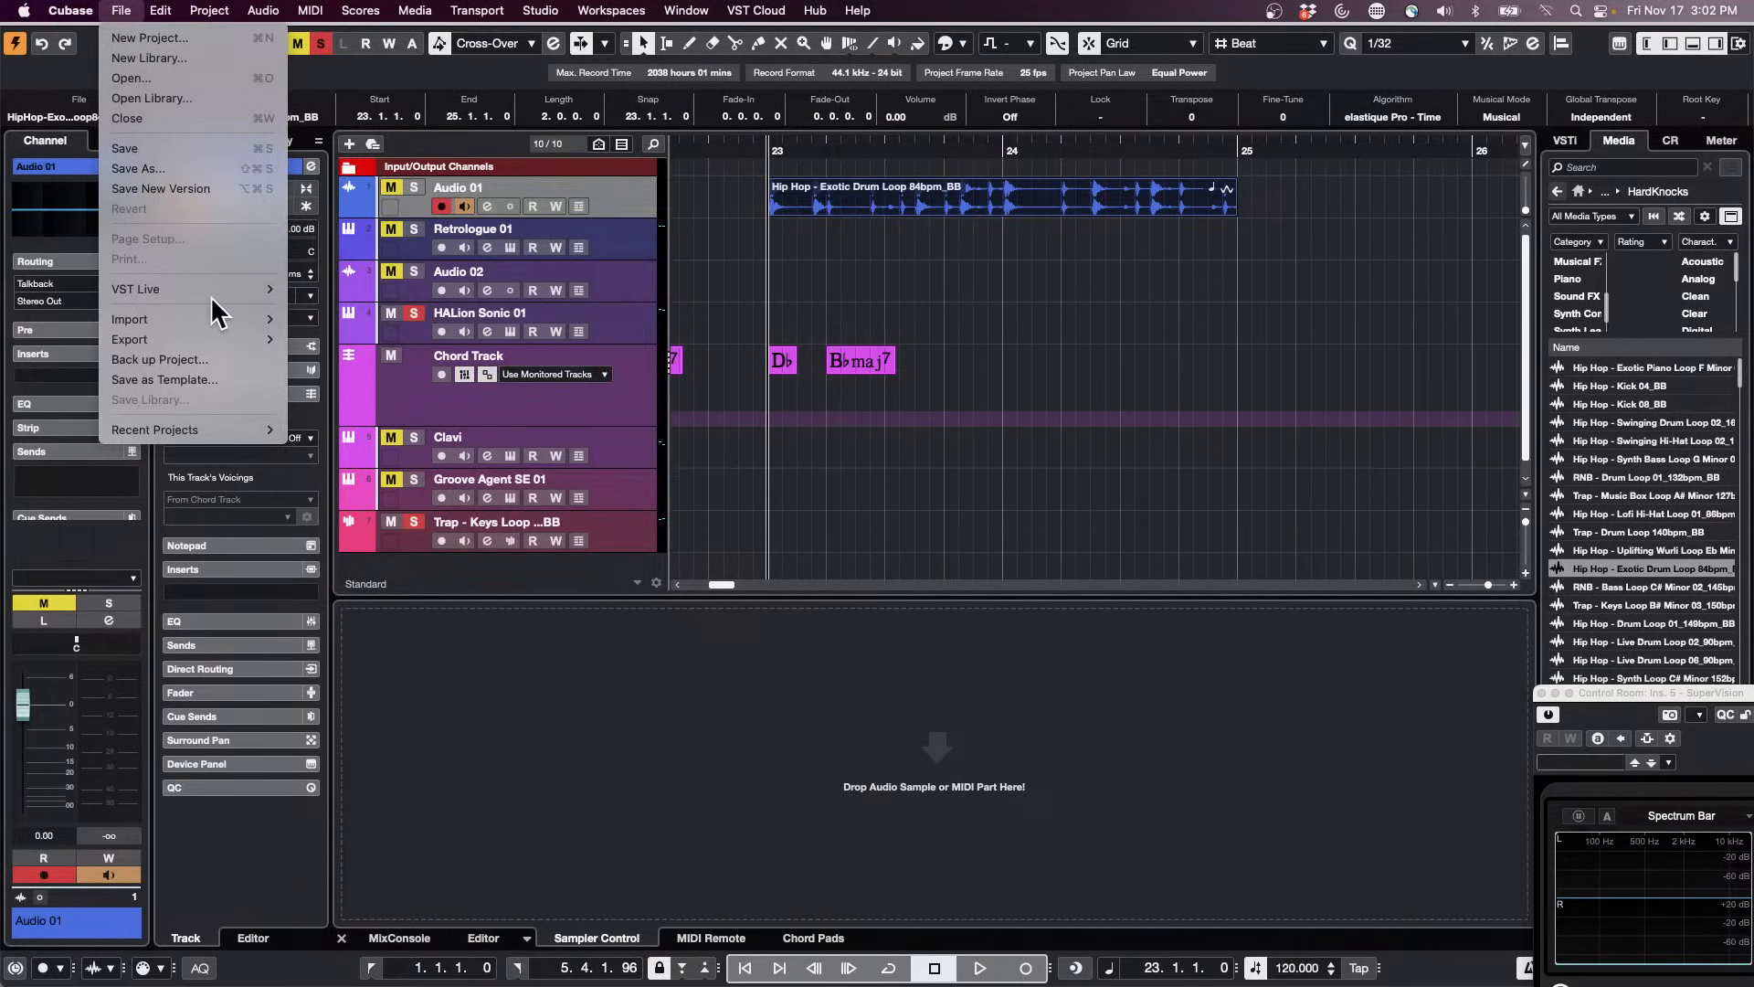
pyautogui.moveTo(219, 292)
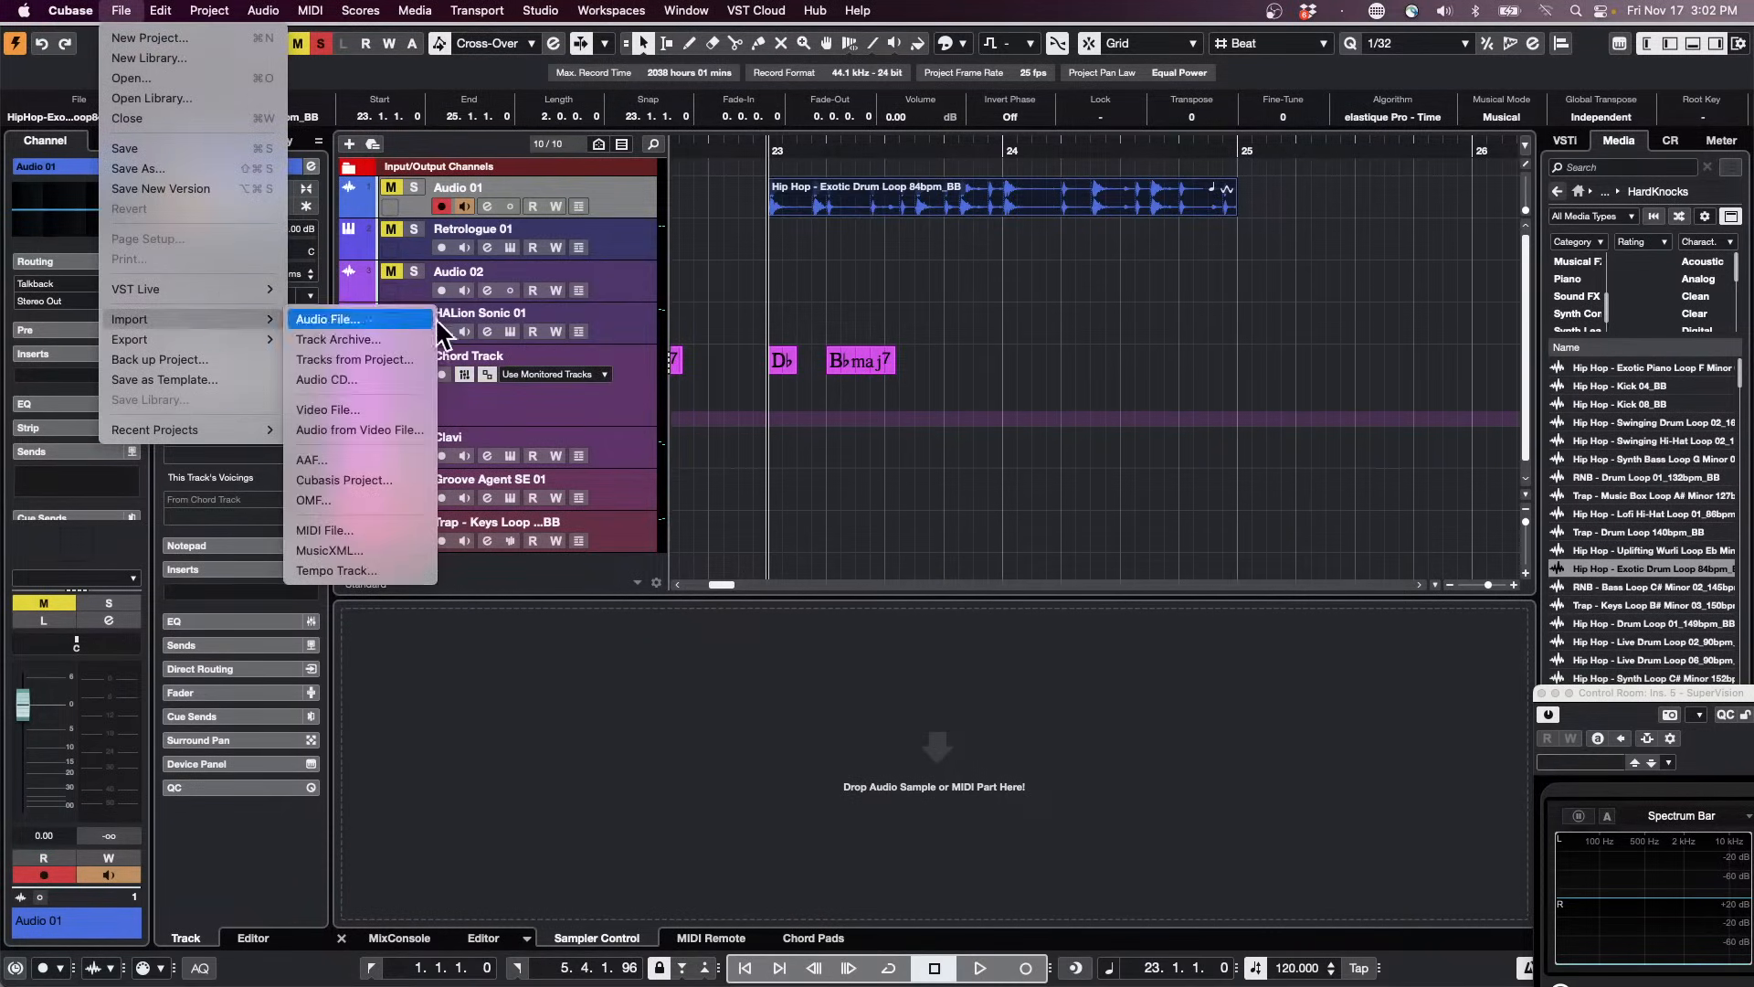
pyautogui.click(1023, 449)
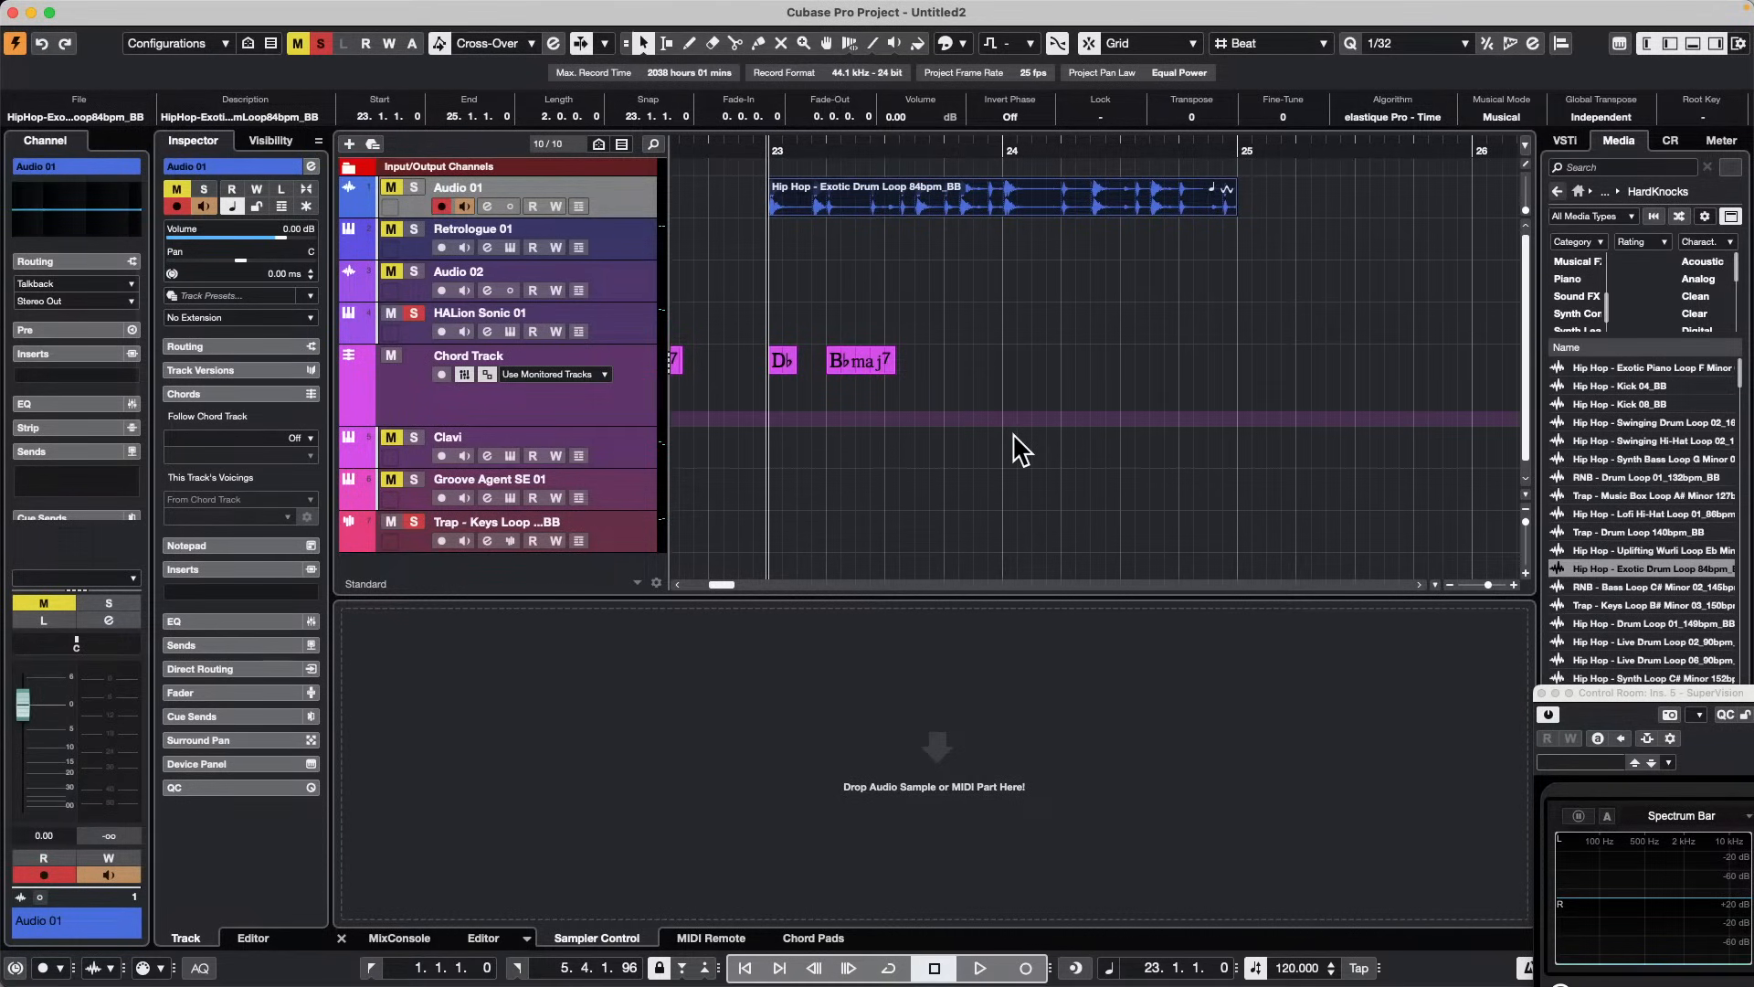
# Step: Close the floating SuperVision window and show the Control Room
pyautogui.click(1542, 692)
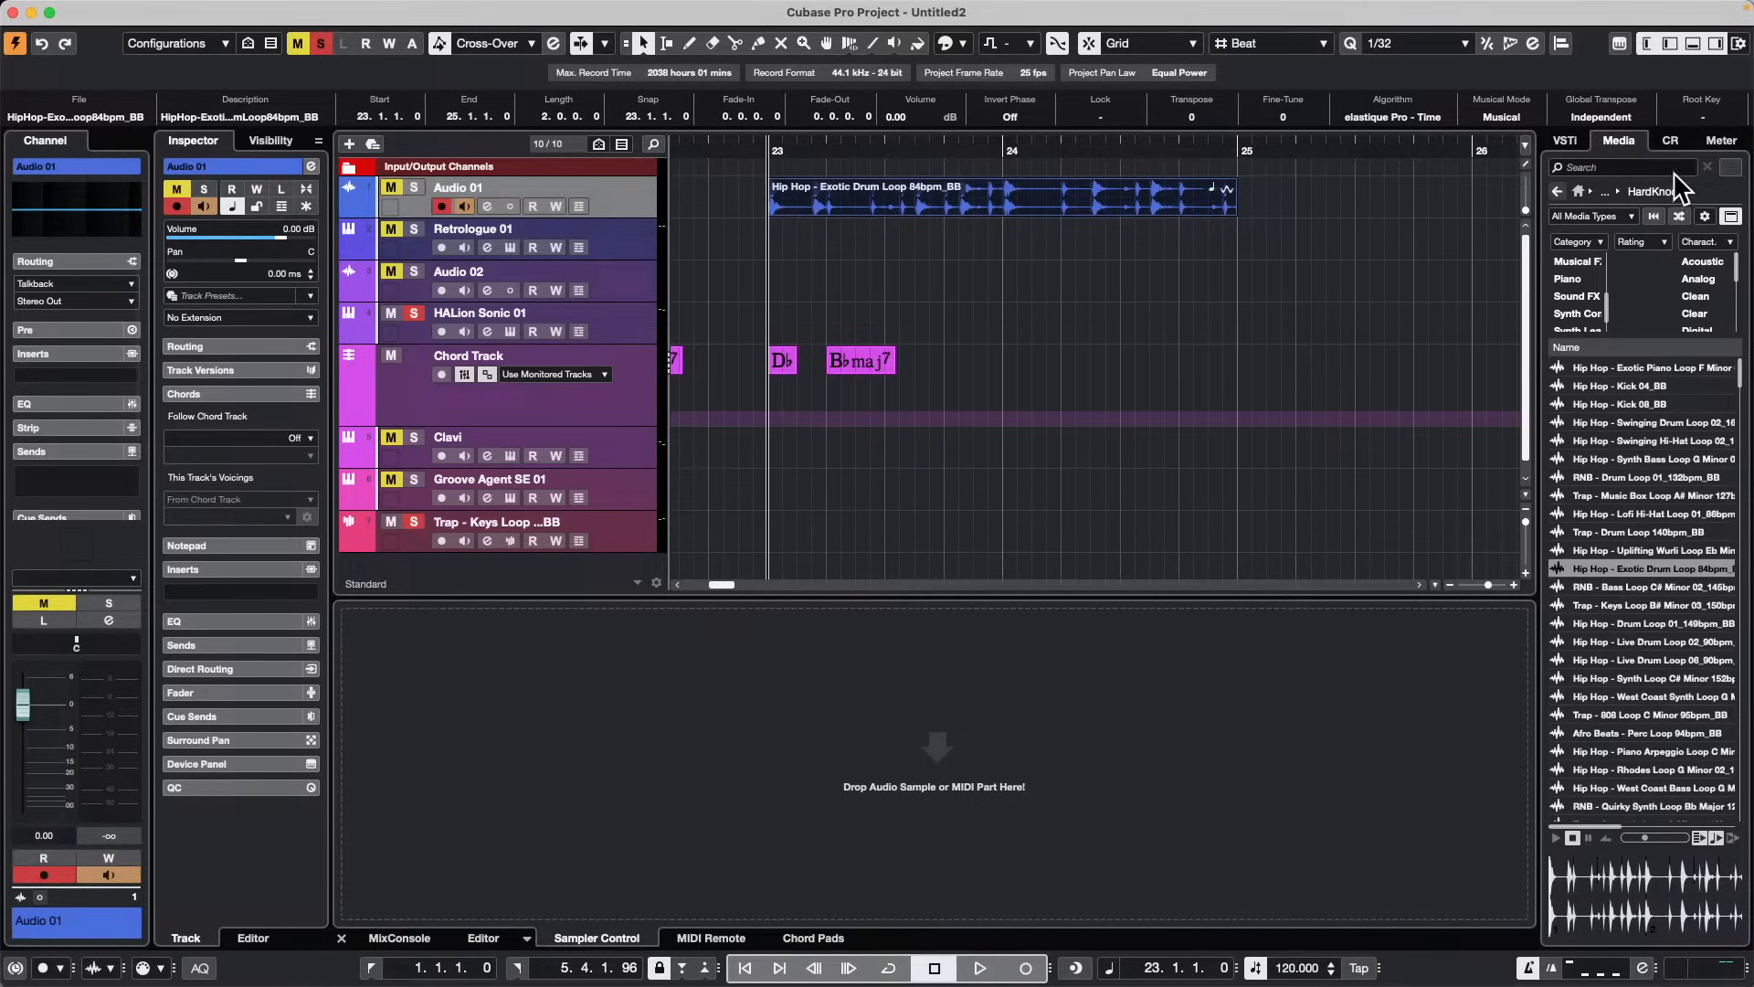
pyautogui.click(1677, 144)
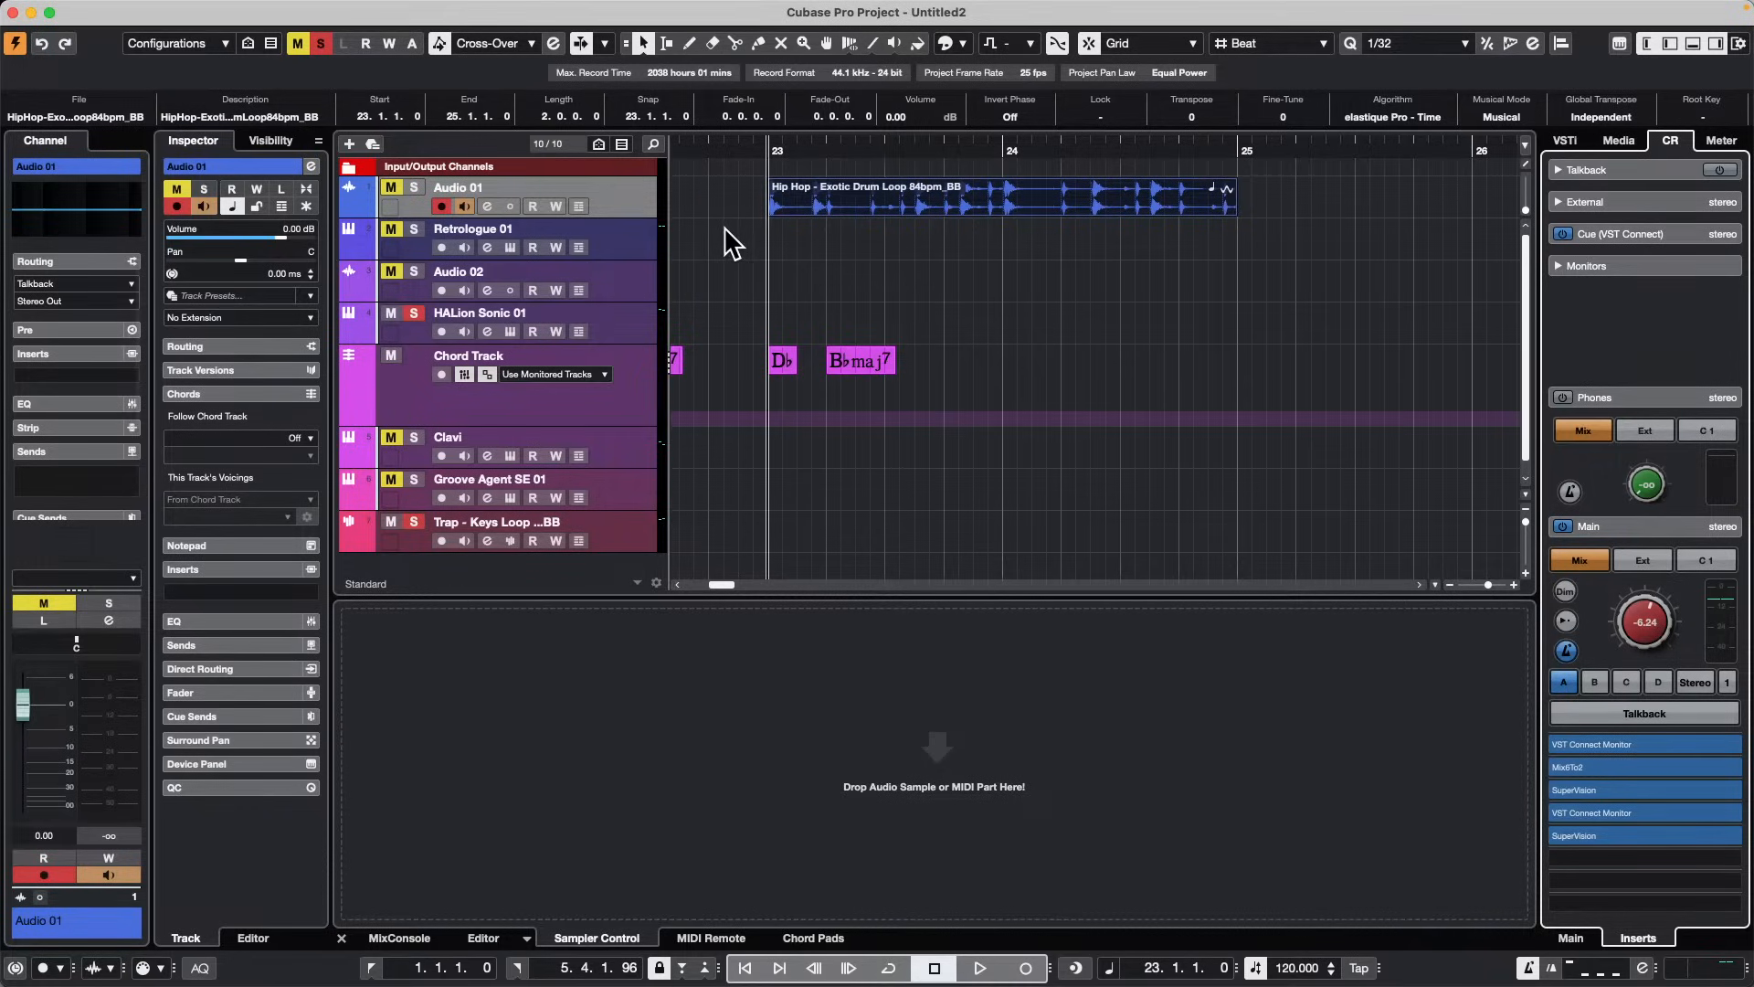
pyautogui.press('F4')
pyautogui.press('F4')
# Step: Open the MediaBay and show only Plug-in Presets from the whole VST Sound content
pyautogui.press('F5')
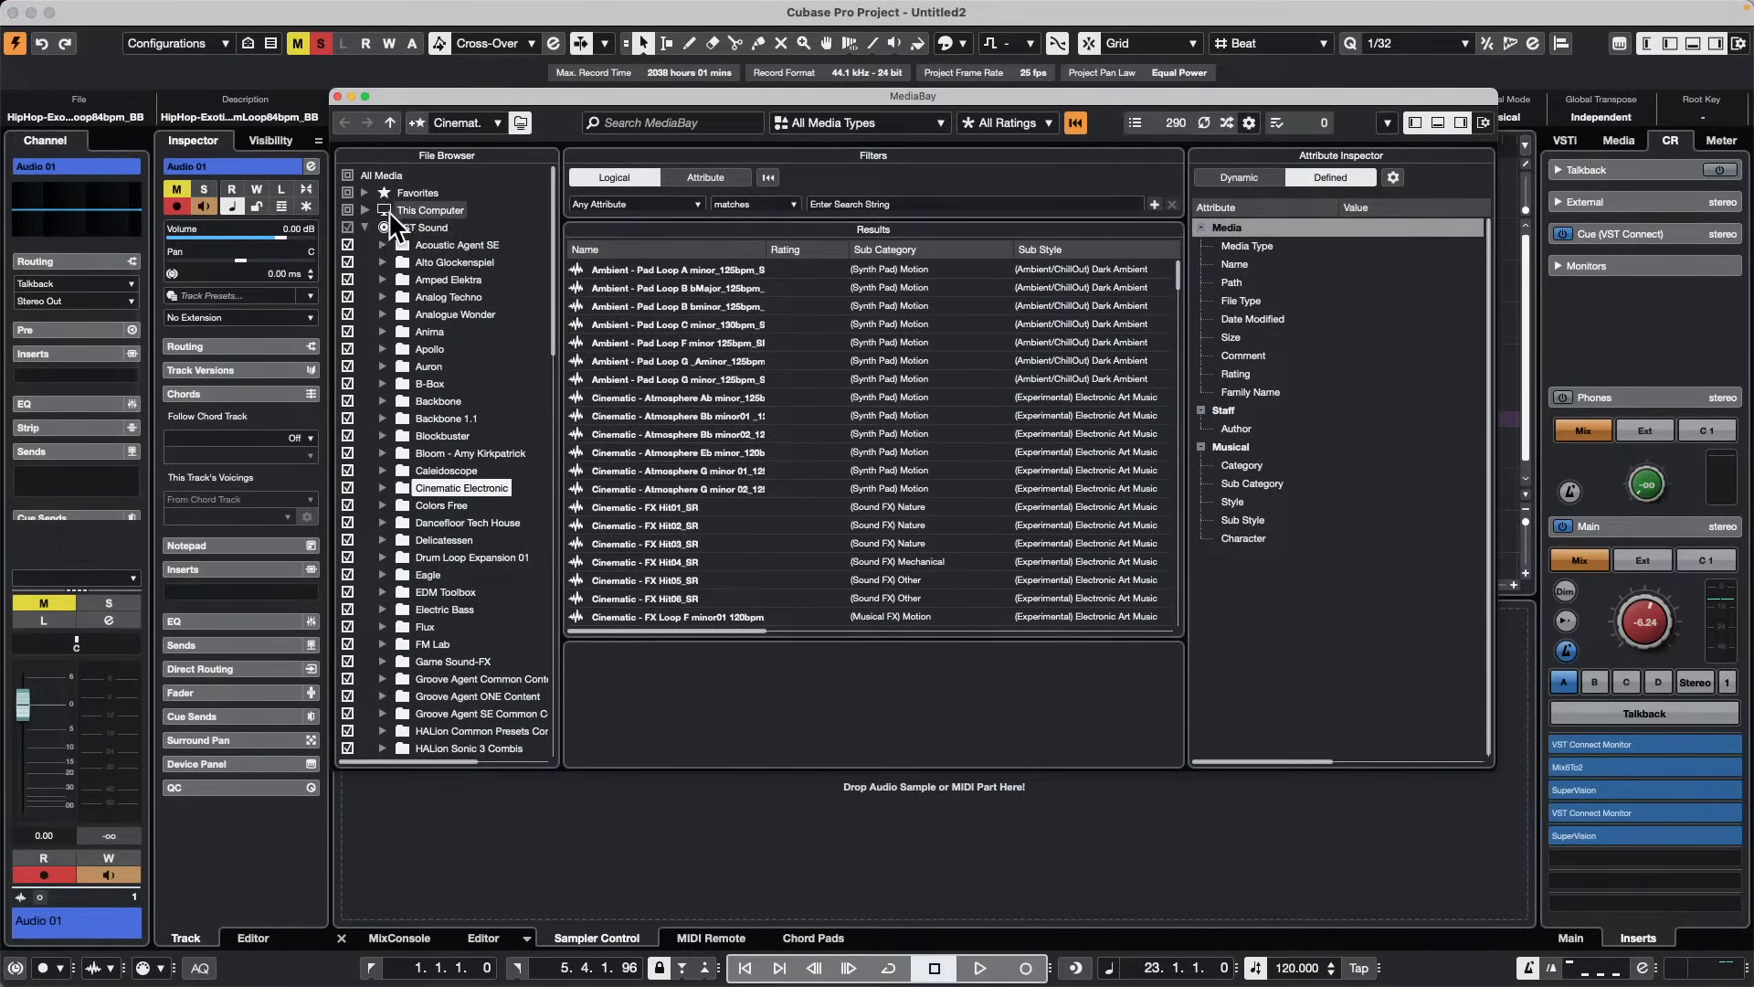
pyautogui.click(367, 226)
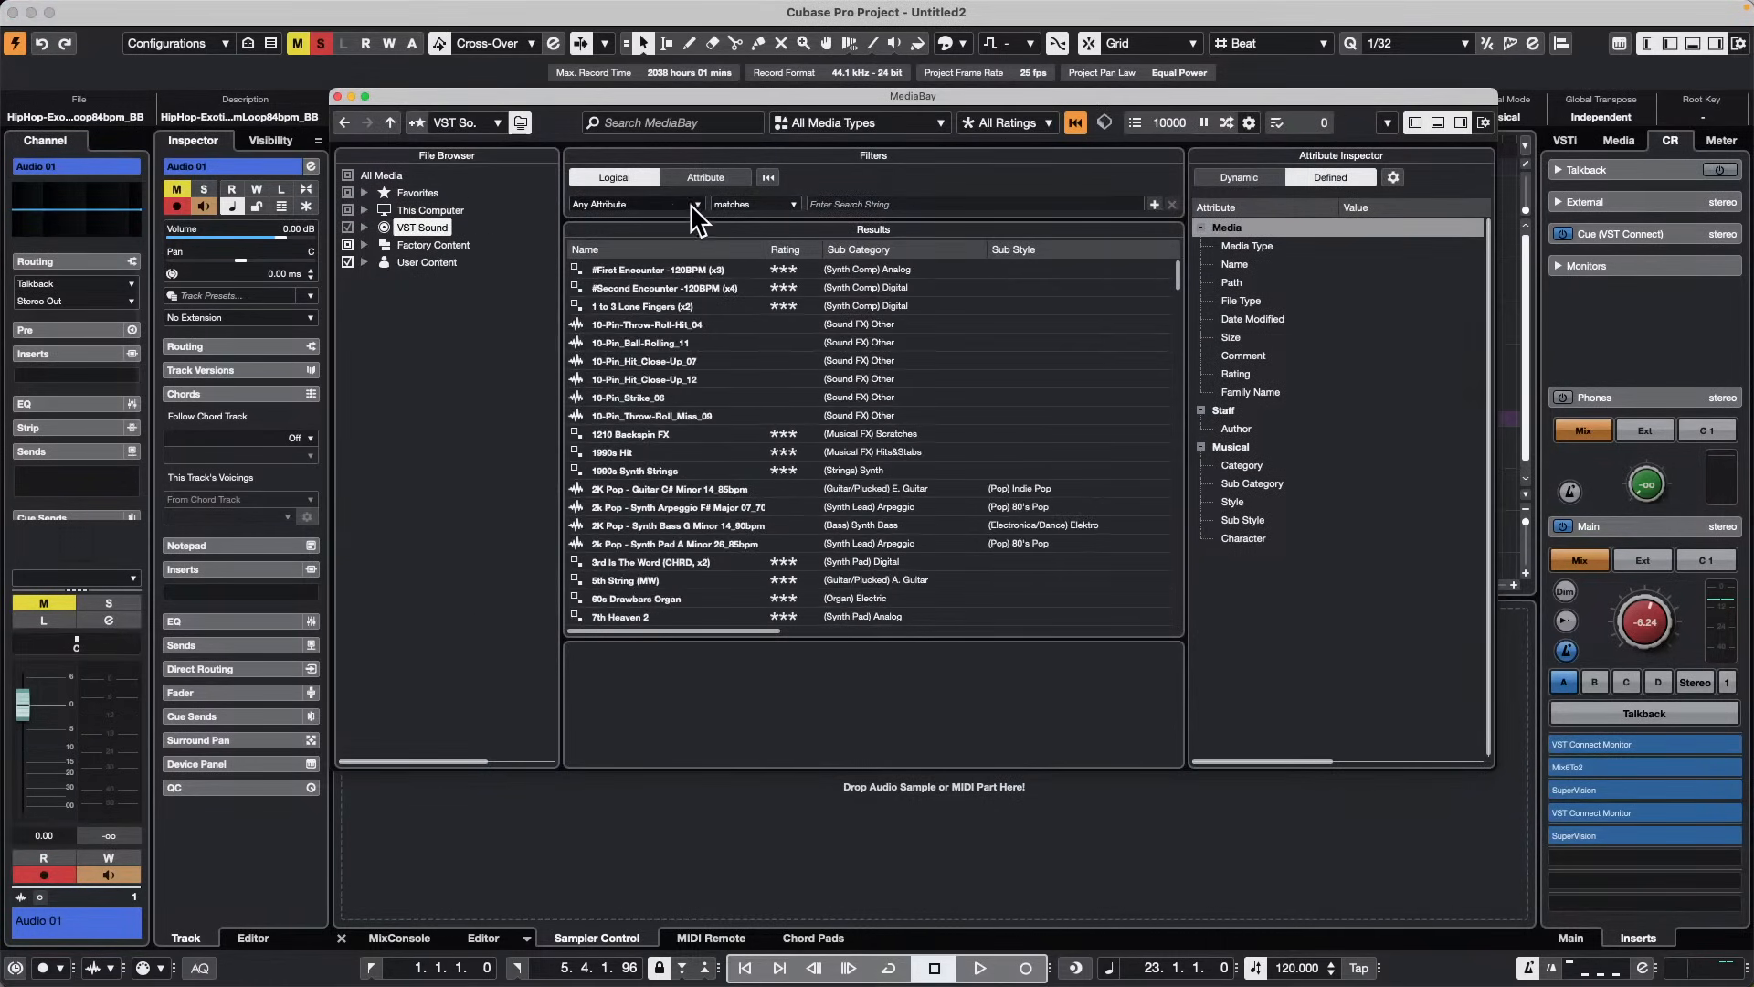
pyautogui.click(872, 125)
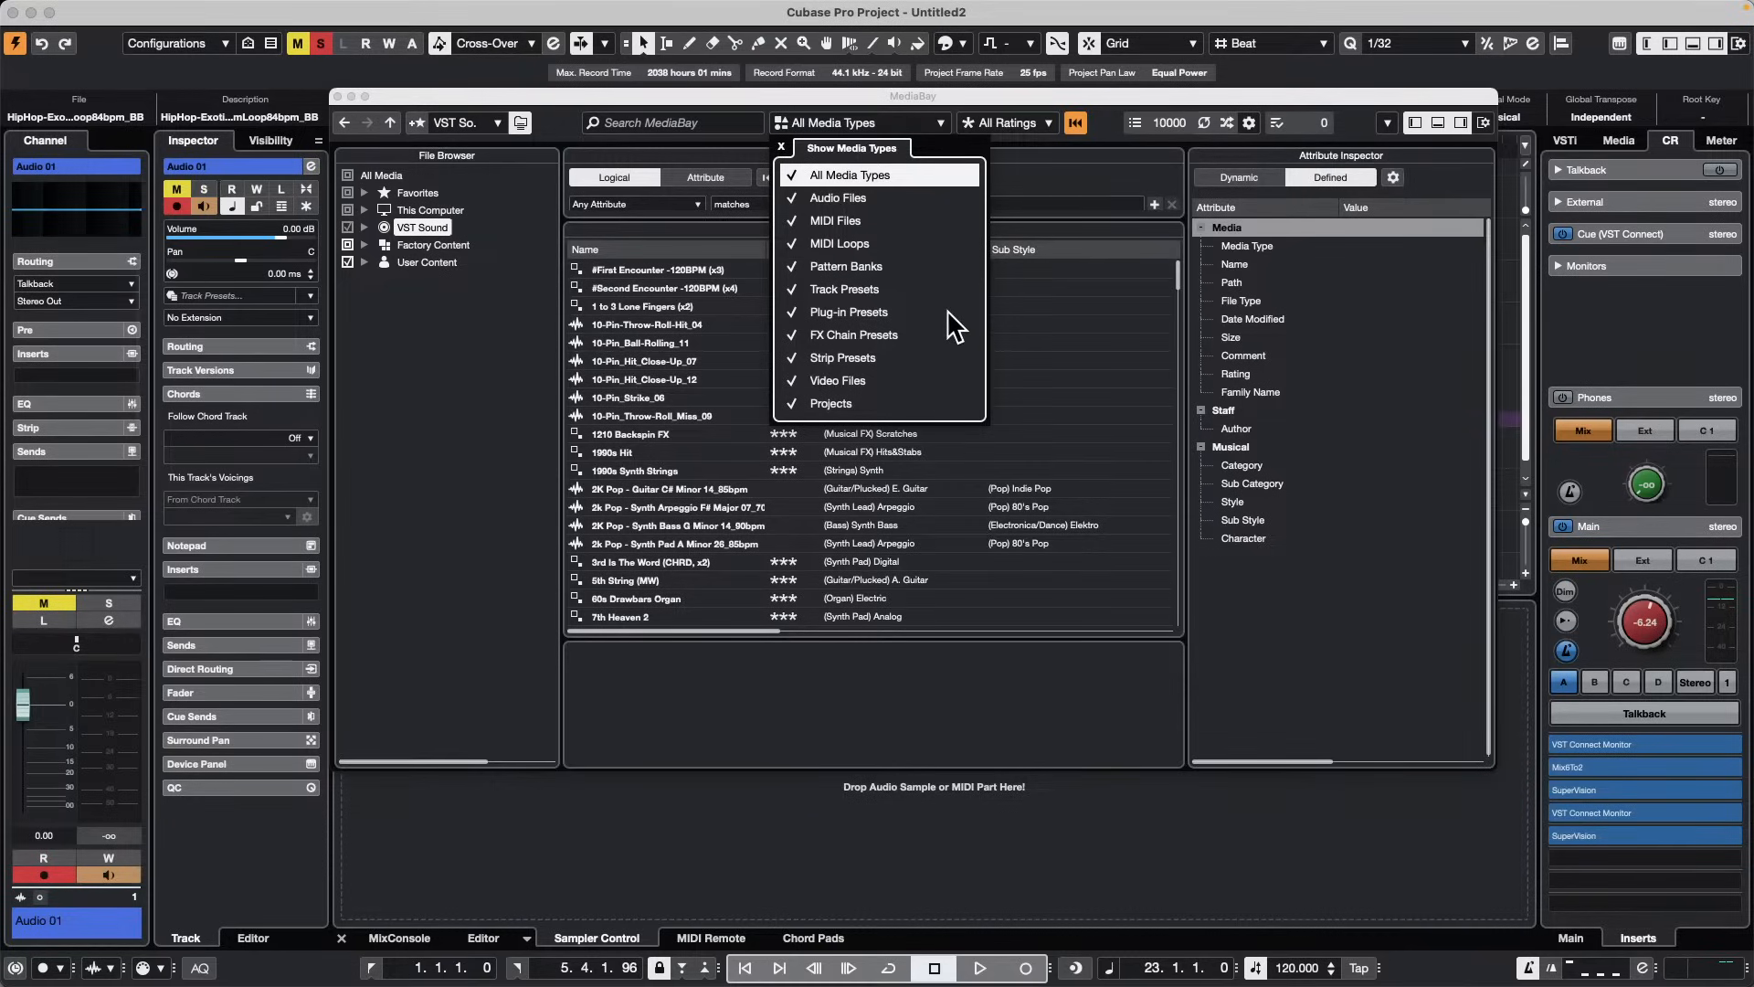
pyautogui.click(861, 311)
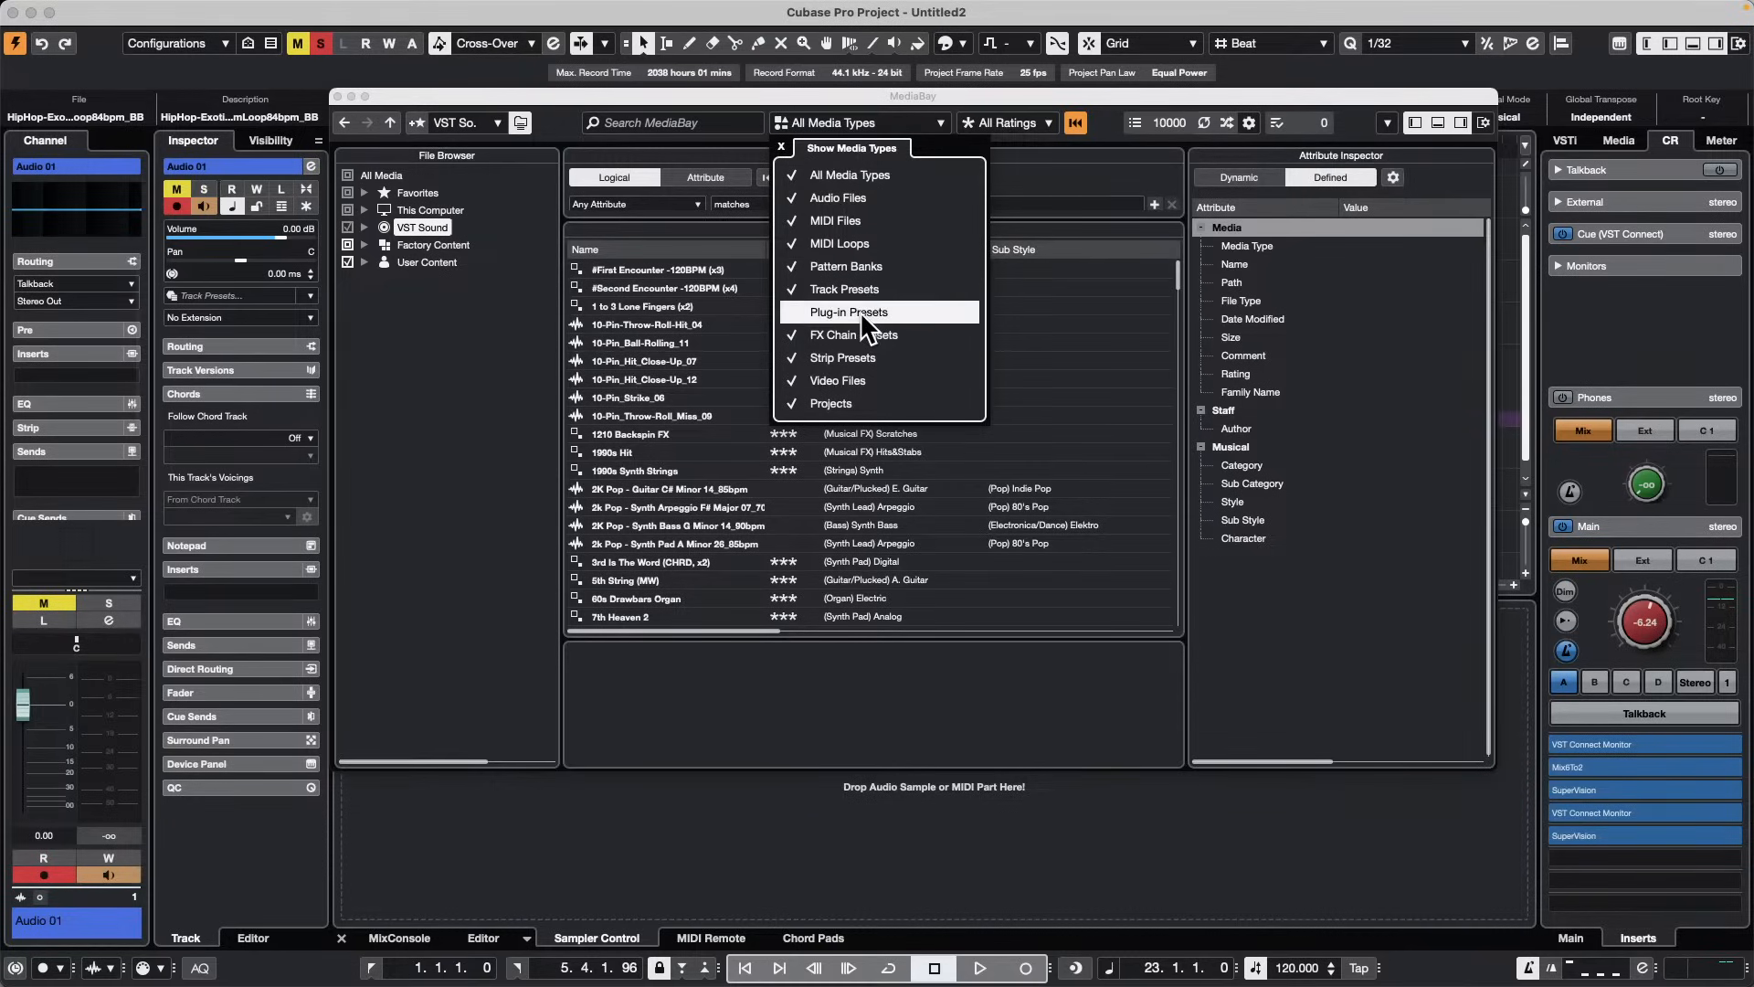
pyautogui.click(804, 170)
pyautogui.click(898, 117)
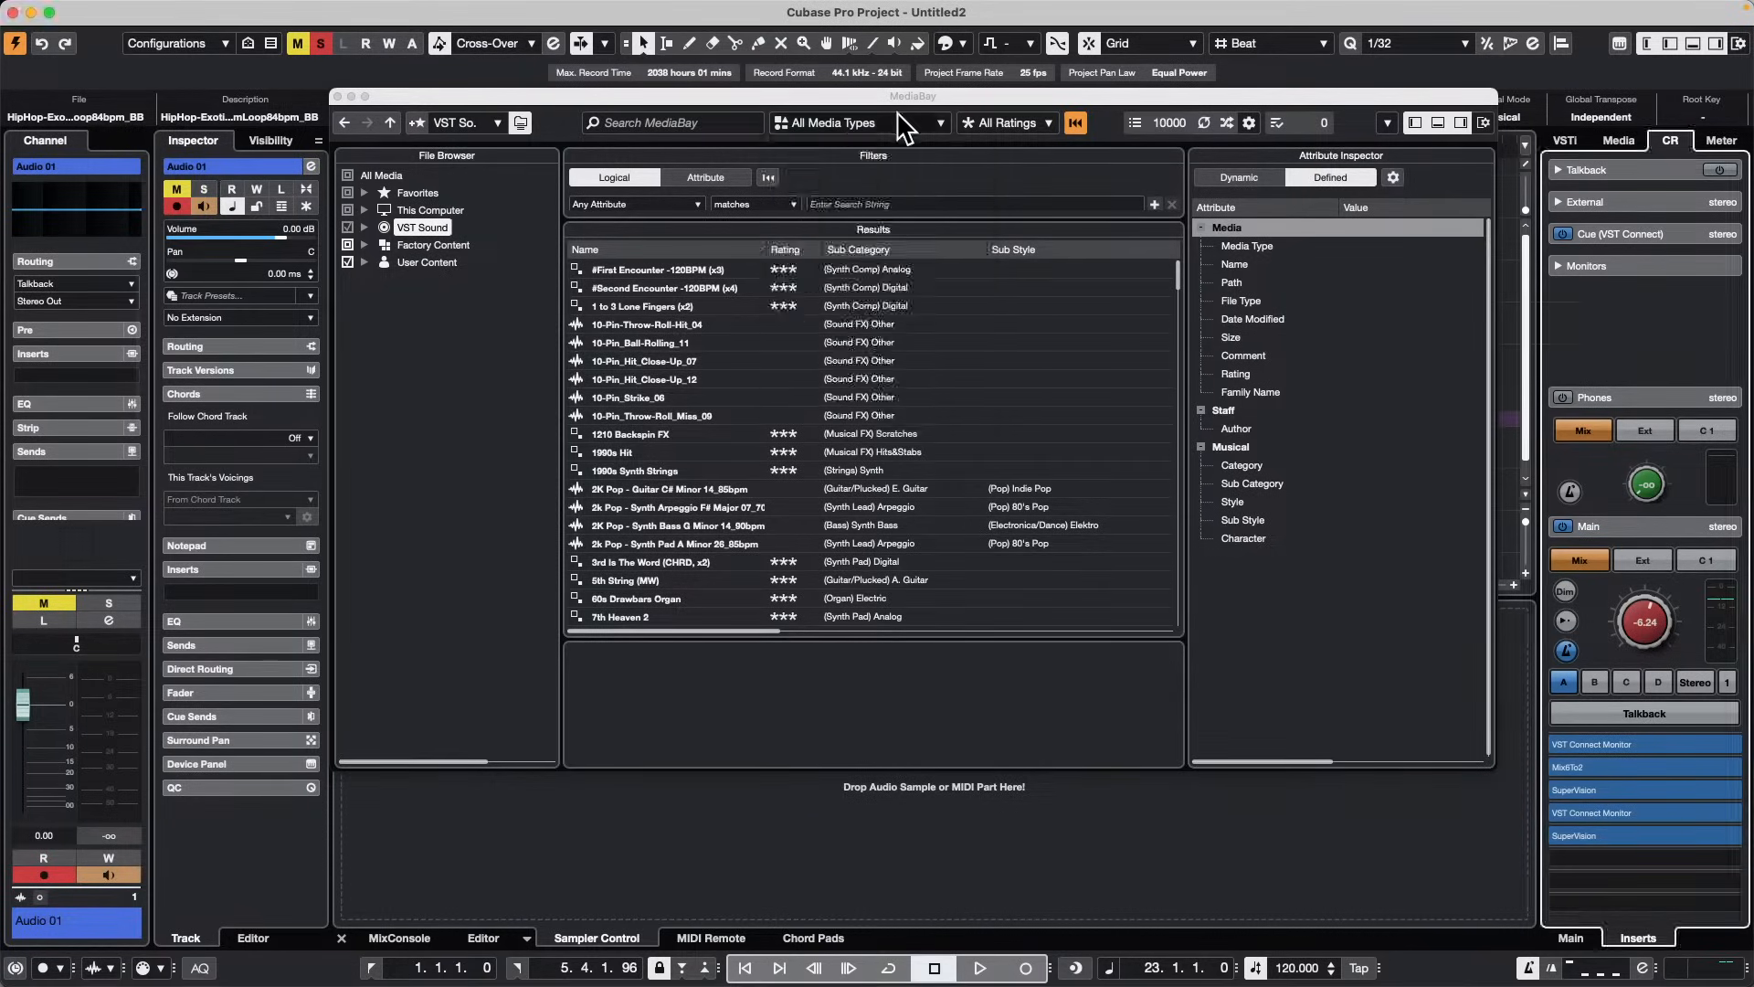
pyautogui.click(898, 117)
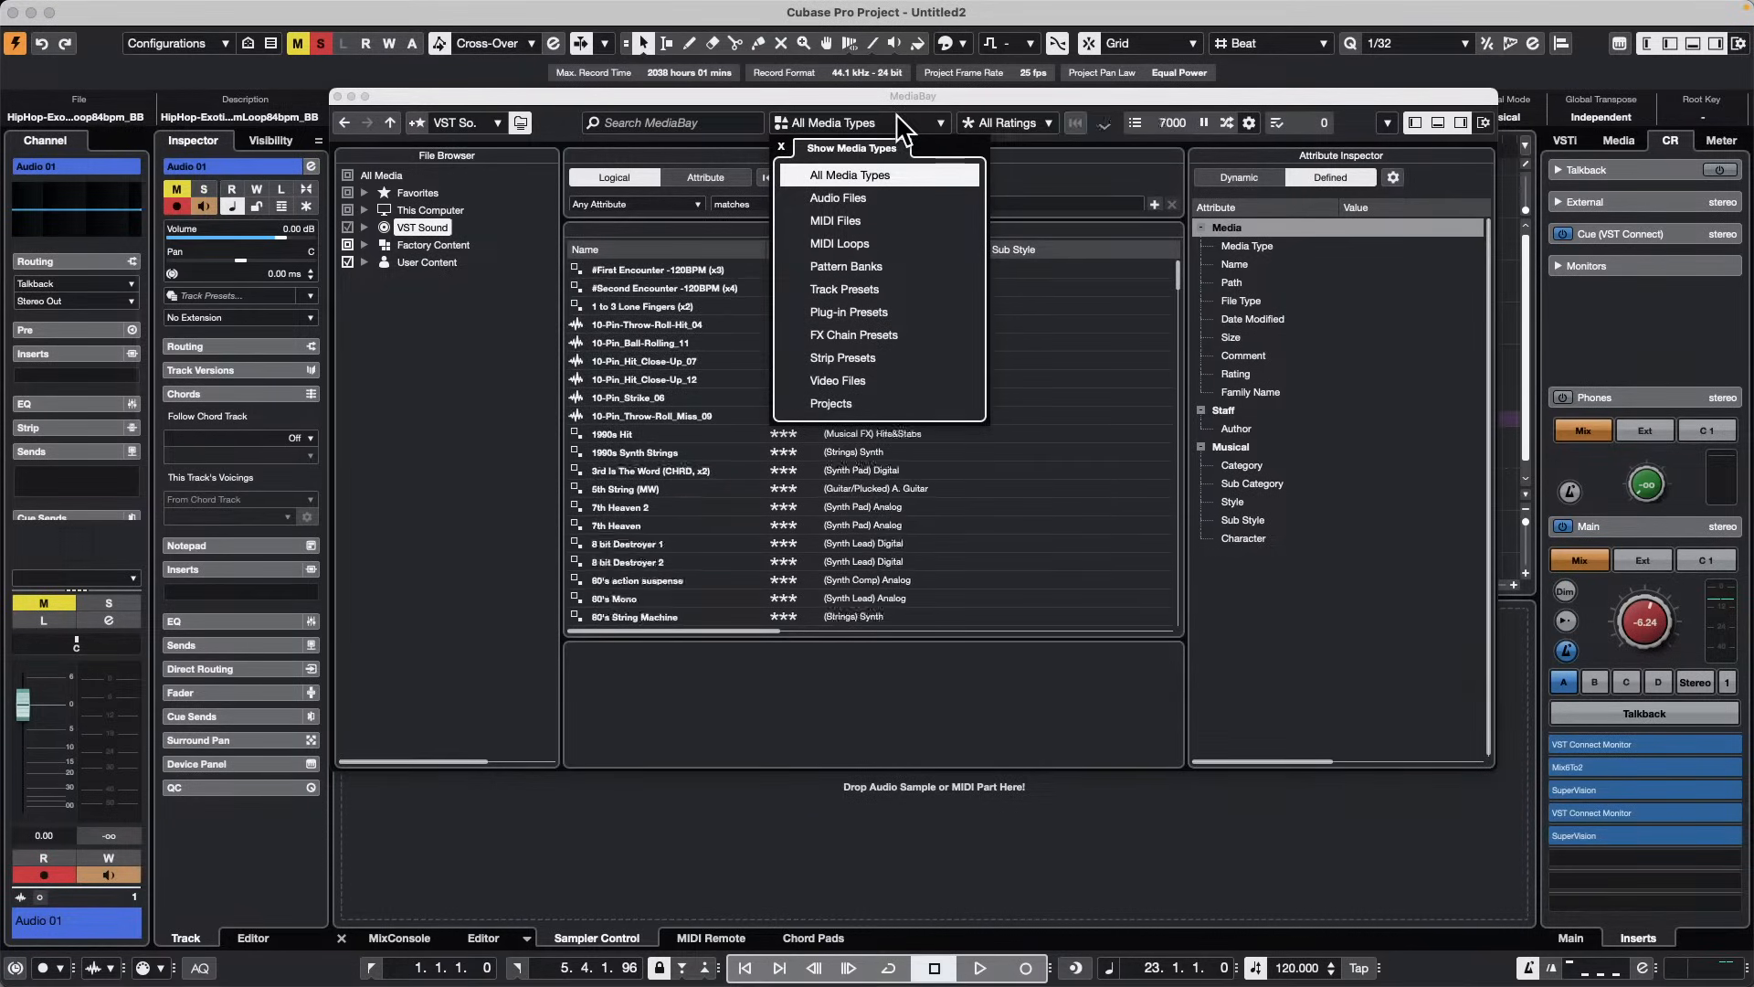
pyautogui.click(797, 312)
pyautogui.click(1107, 312)
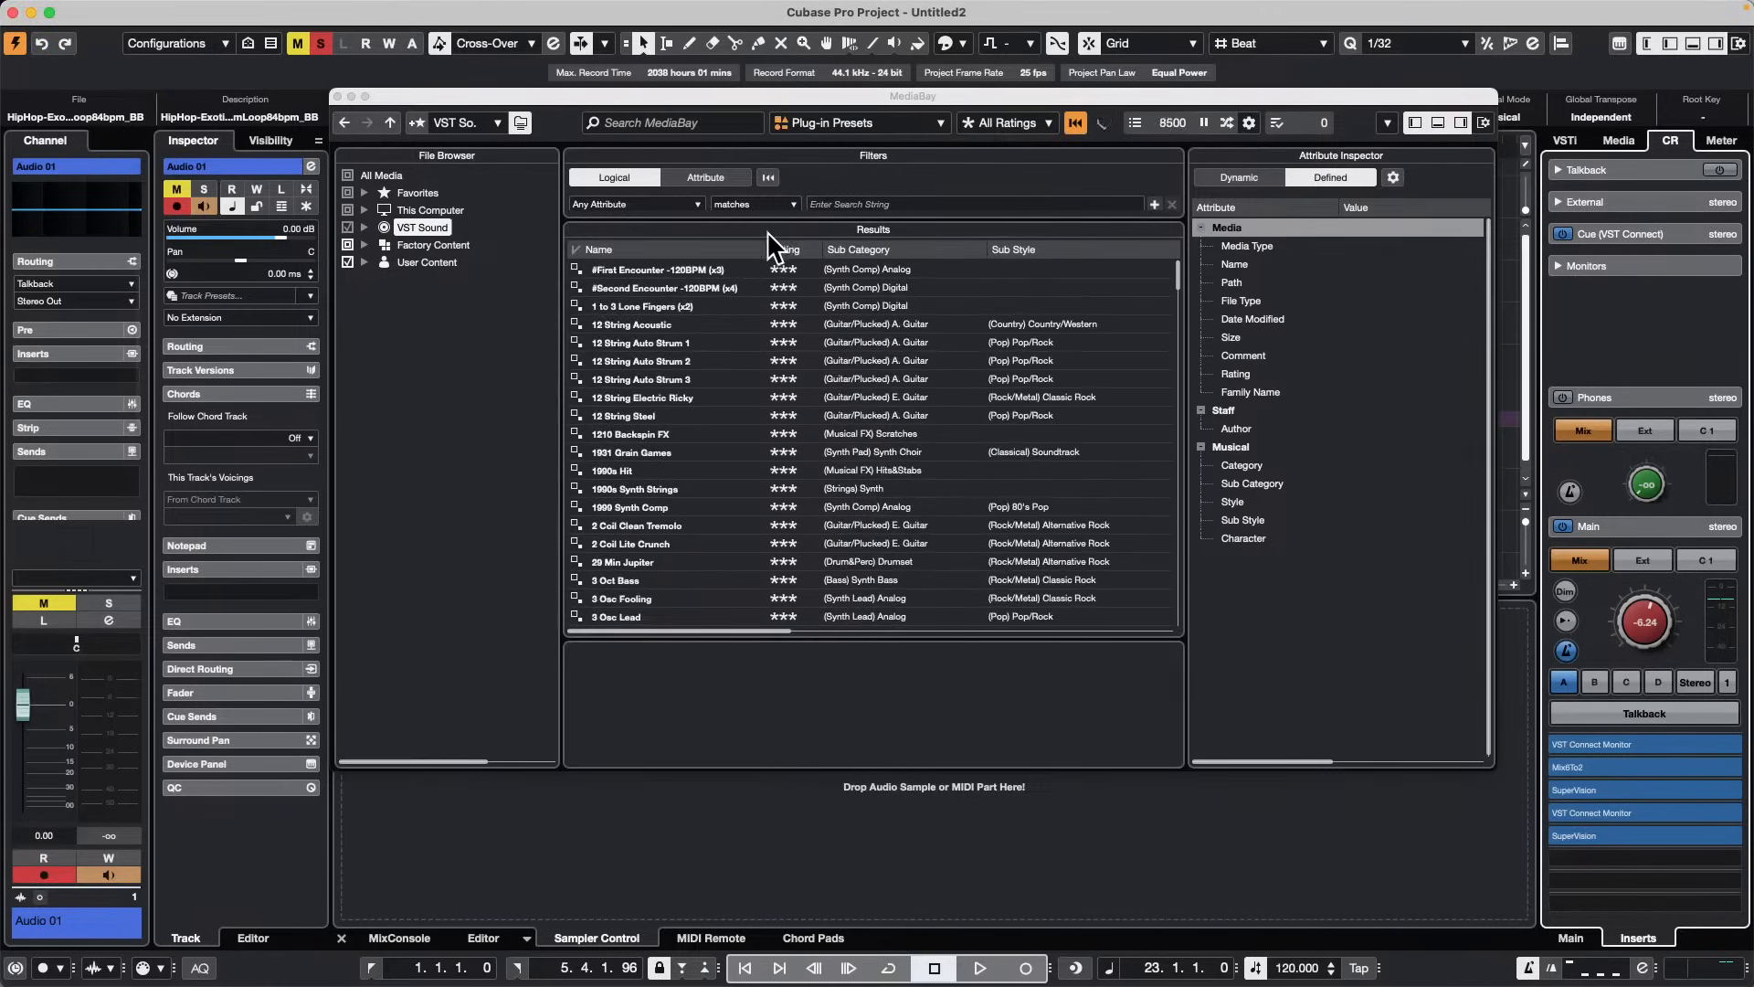
# Step: Filter the presets by the attributes category Bass and sub category Synth Bass, and browse the matching results
pyautogui.click(629, 206)
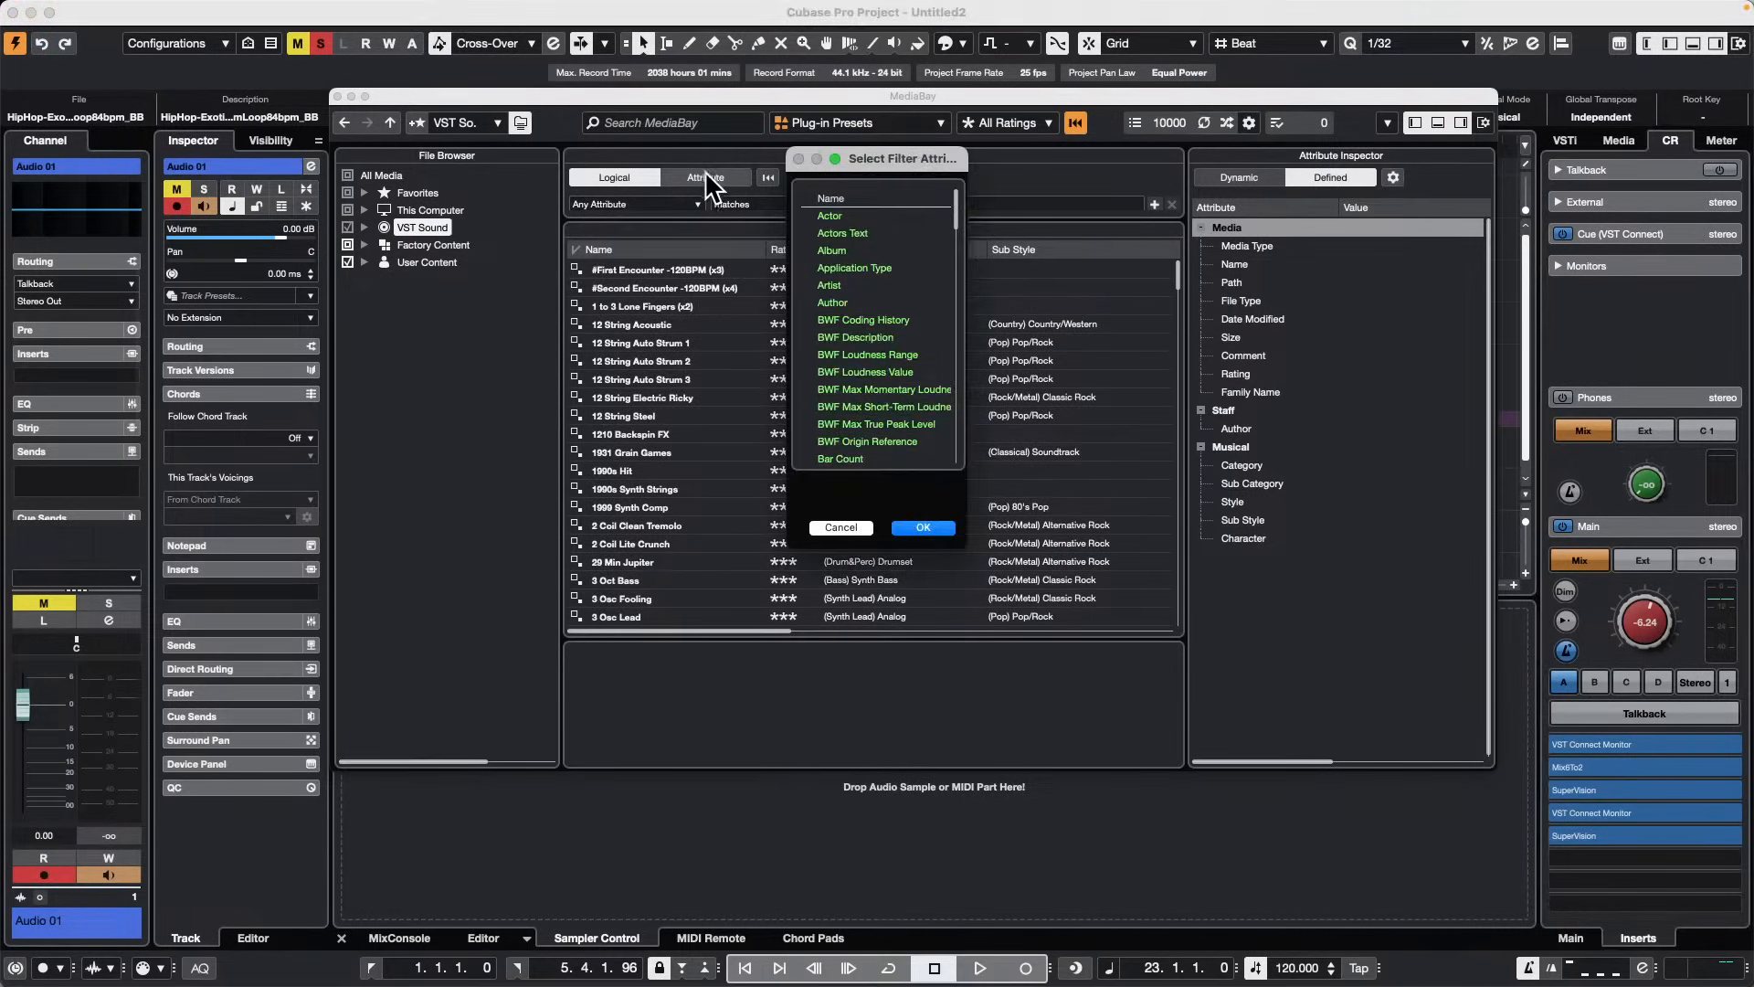
pyautogui.click(925, 528)
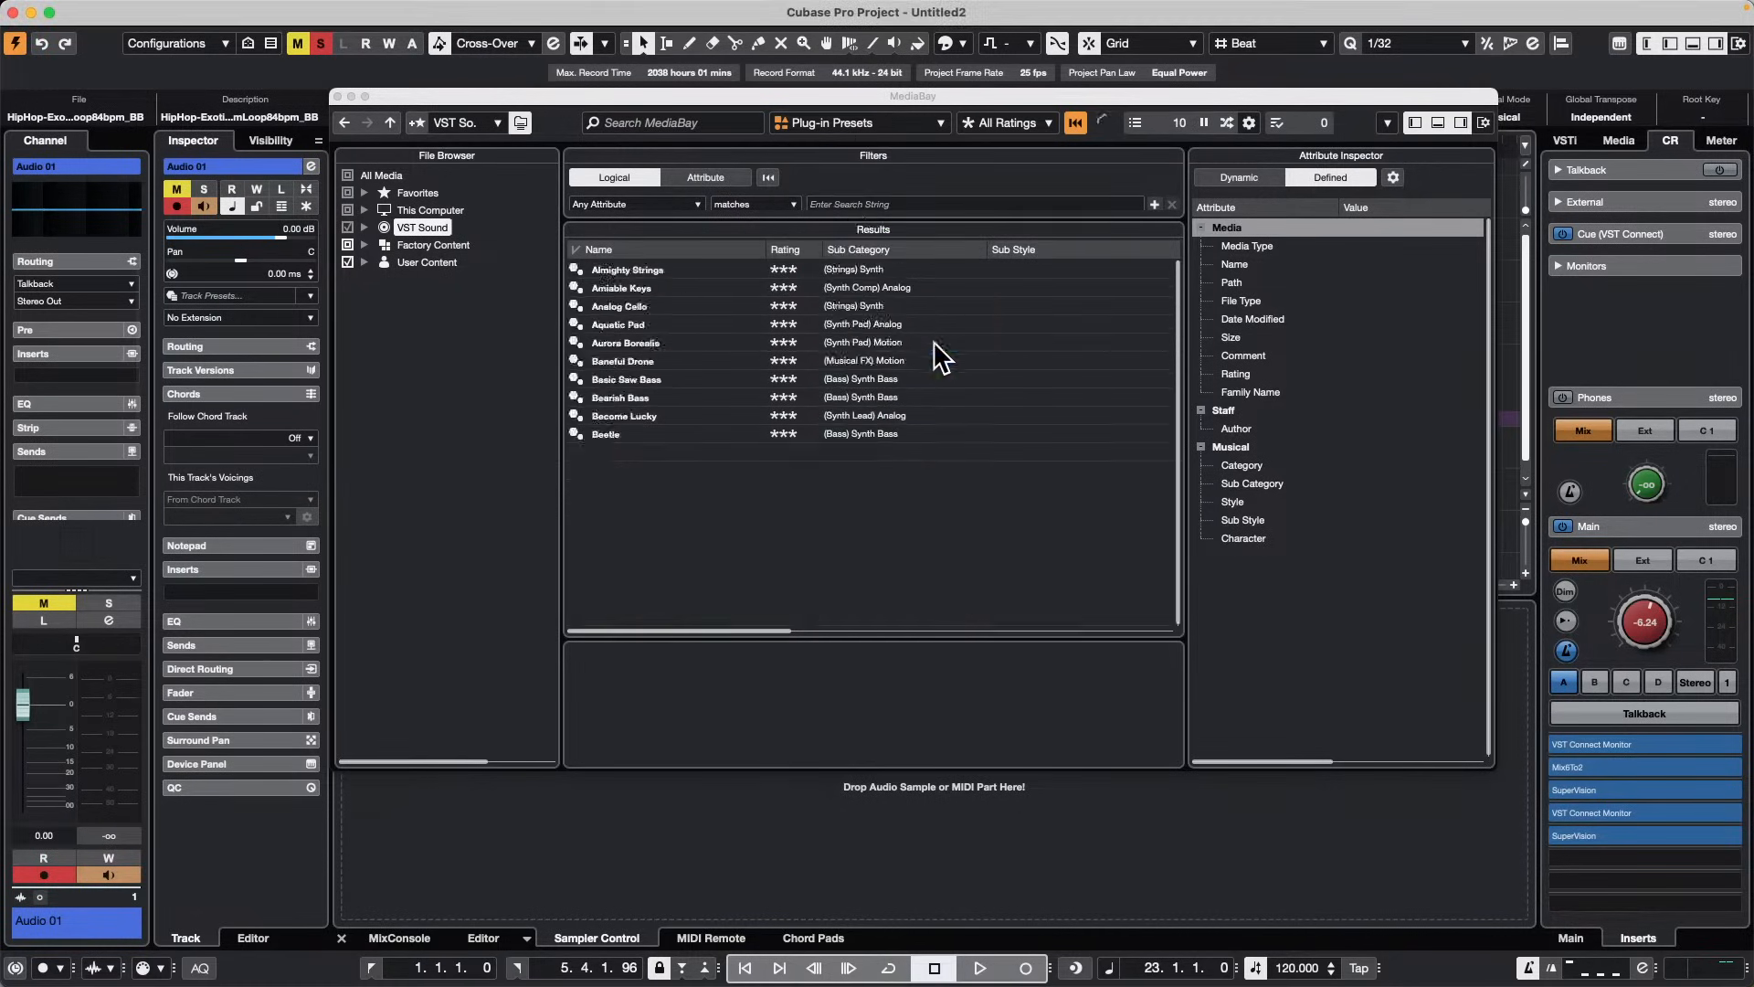
pyautogui.click(714, 174)
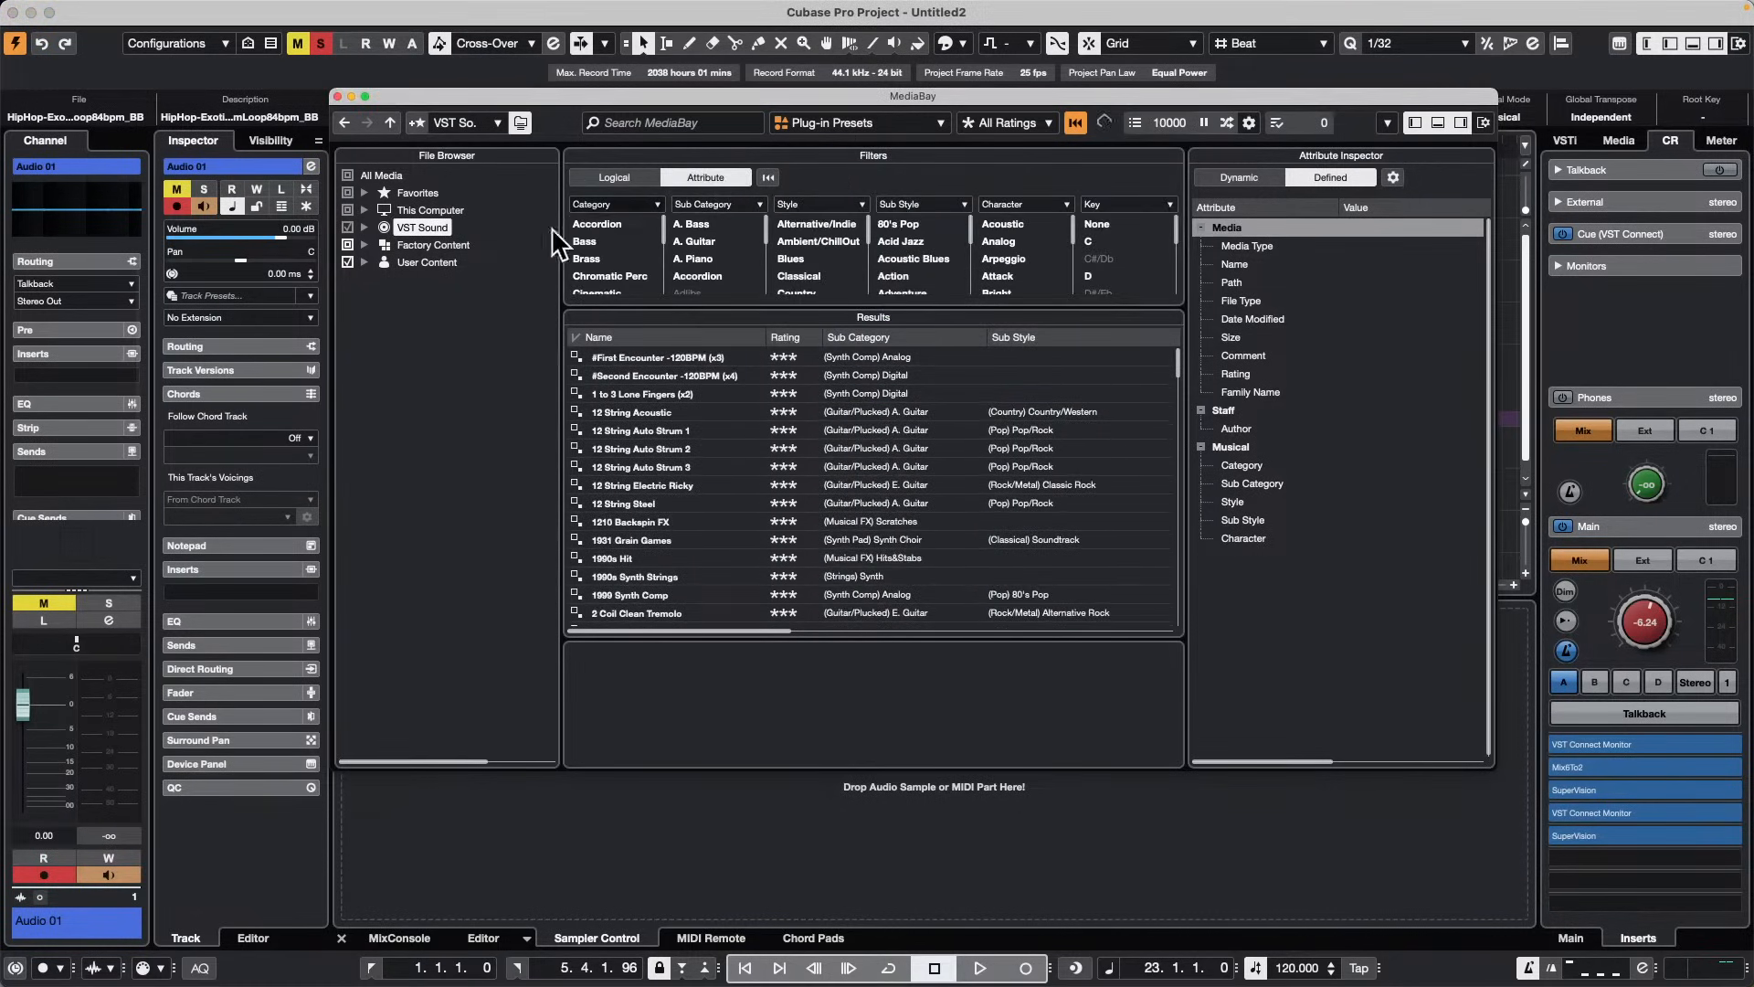
pyautogui.click(592, 239)
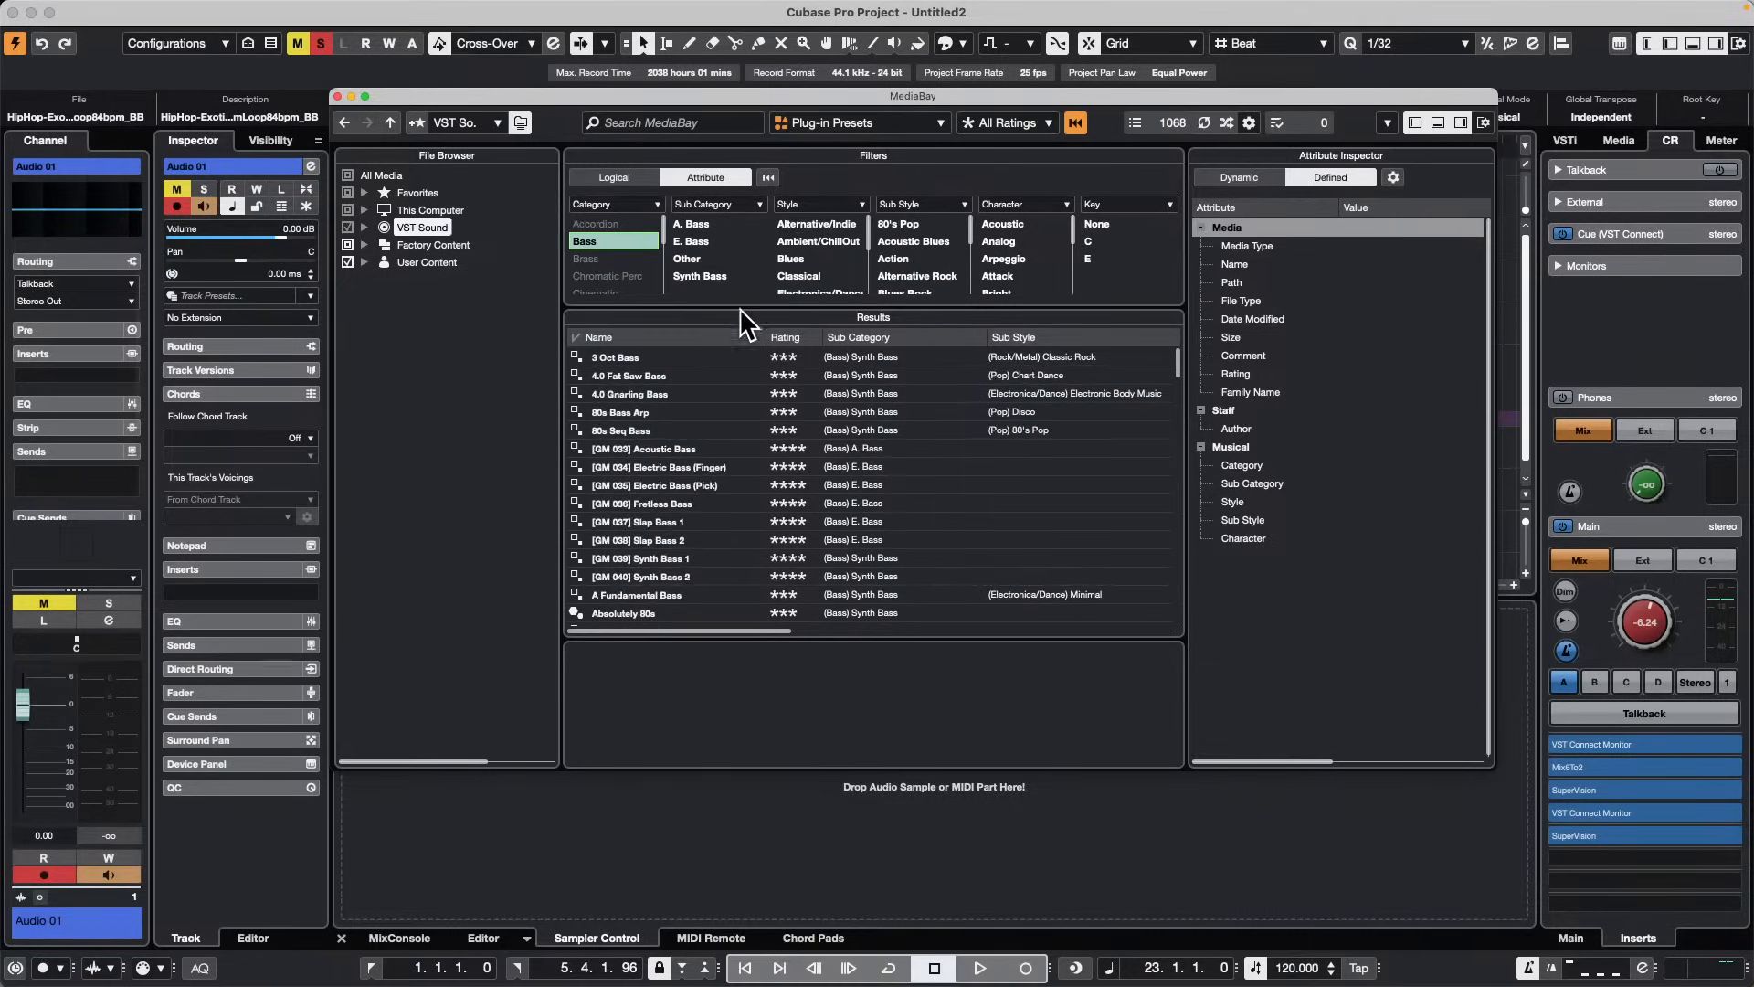
pyautogui.click(715, 275)
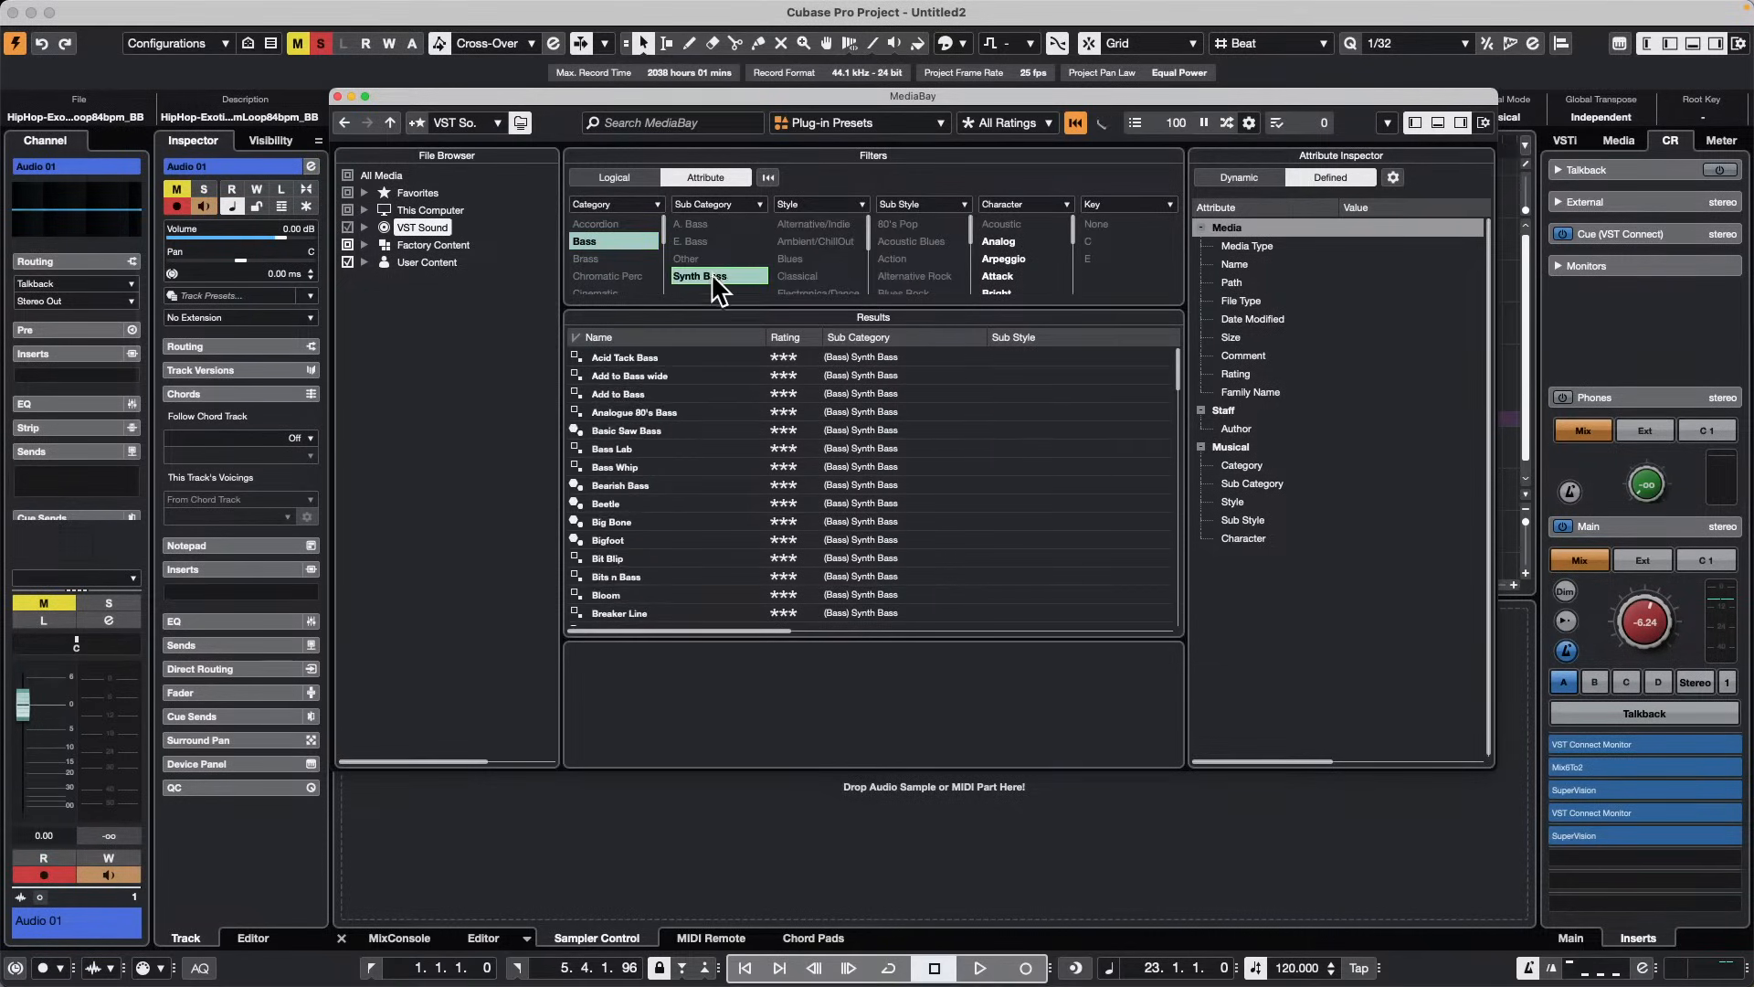
pyautogui.scroll(-20, 738, 452)
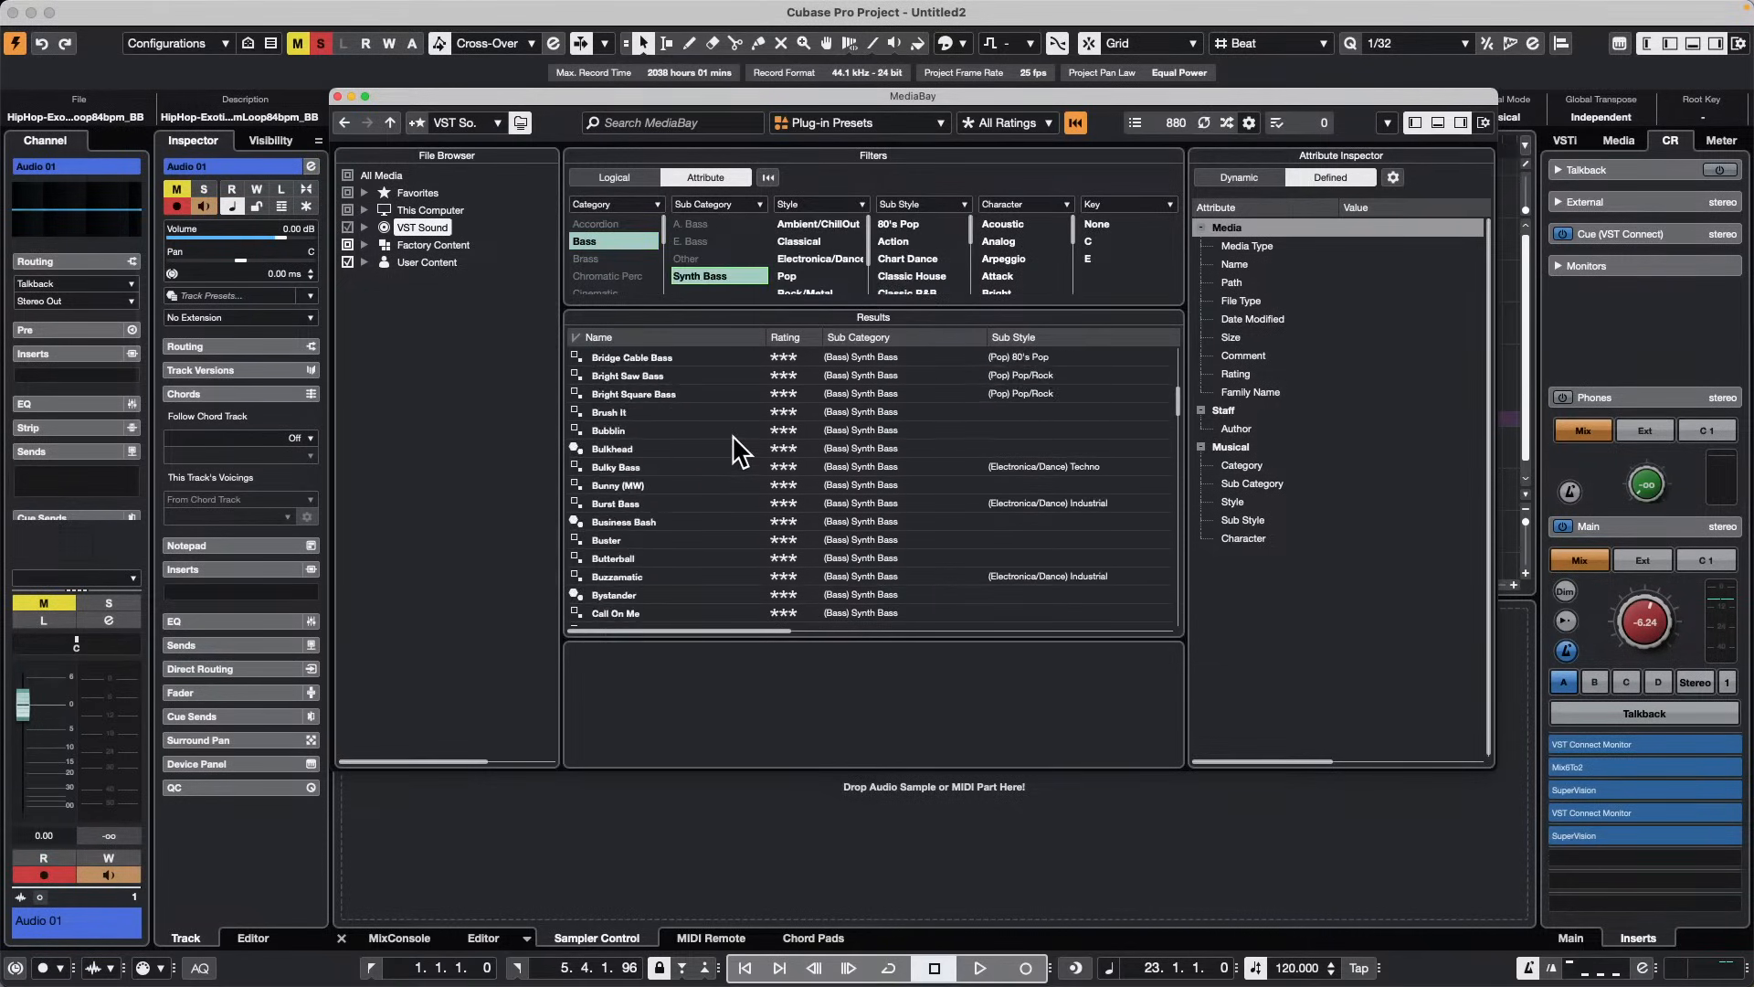
pyautogui.scroll(-20, 739, 453)
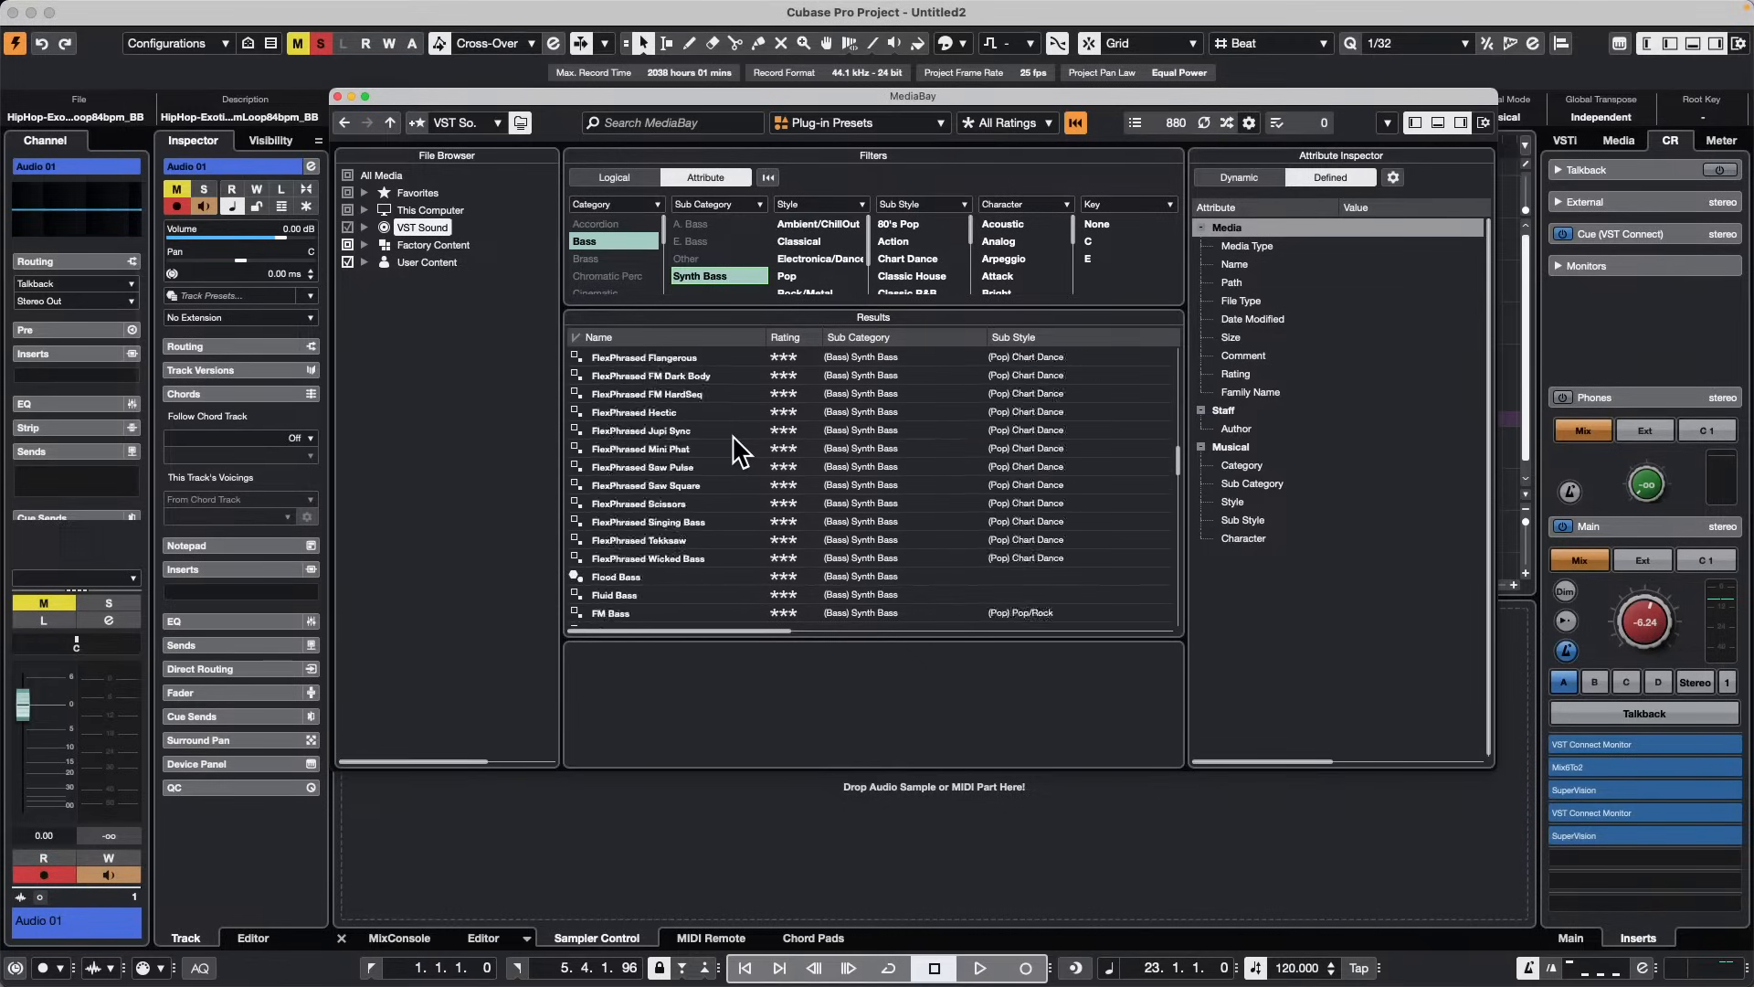
pyautogui.scroll(15, 738, 452)
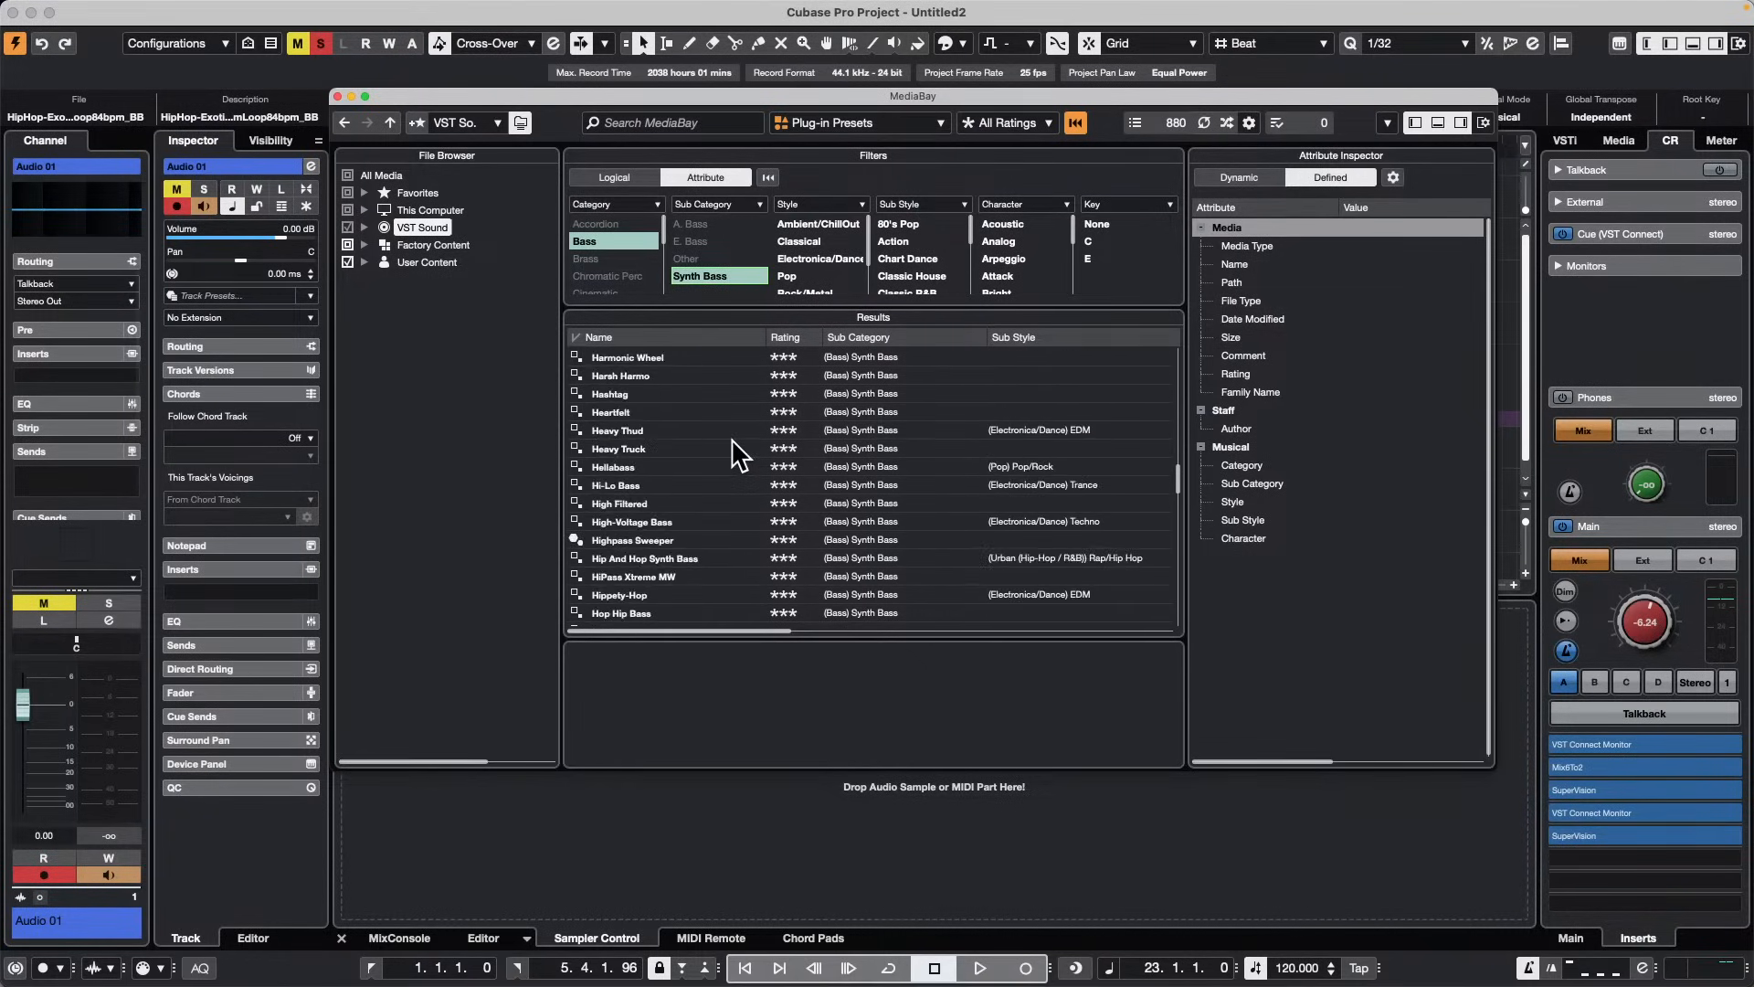
pyautogui.scroll(15, 738, 452)
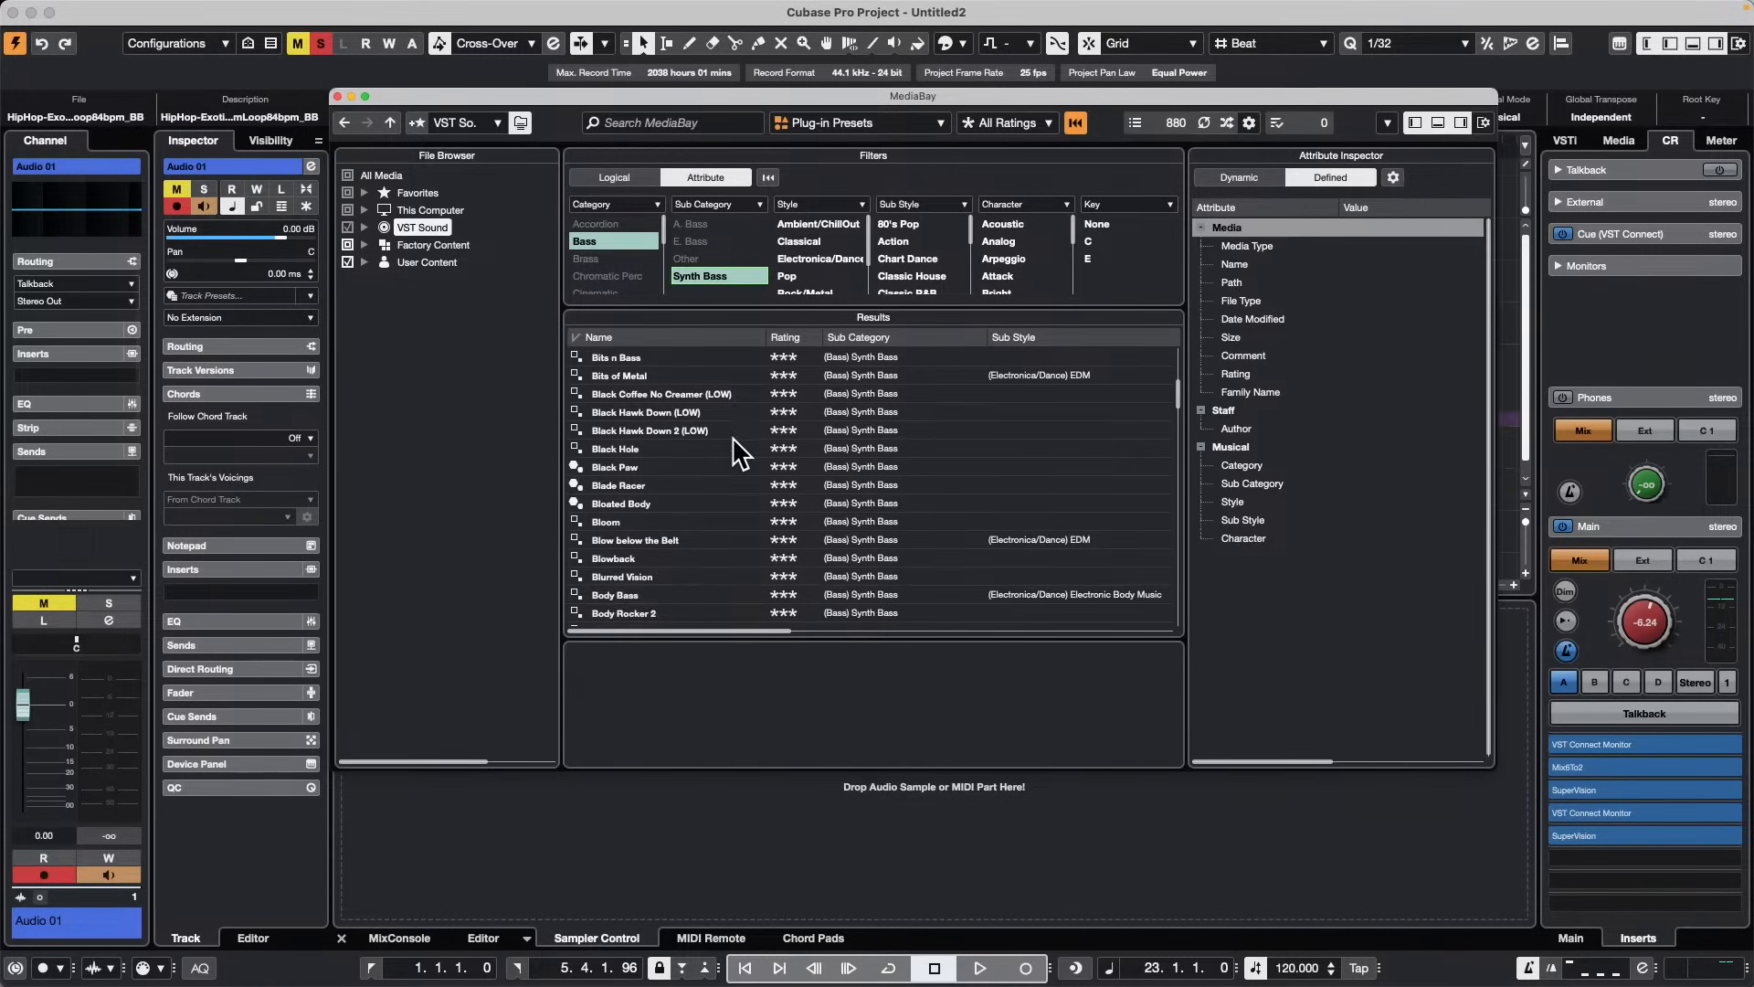
pyautogui.scroll(5, 739, 450)
pyautogui.scroll(10, 739, 450)
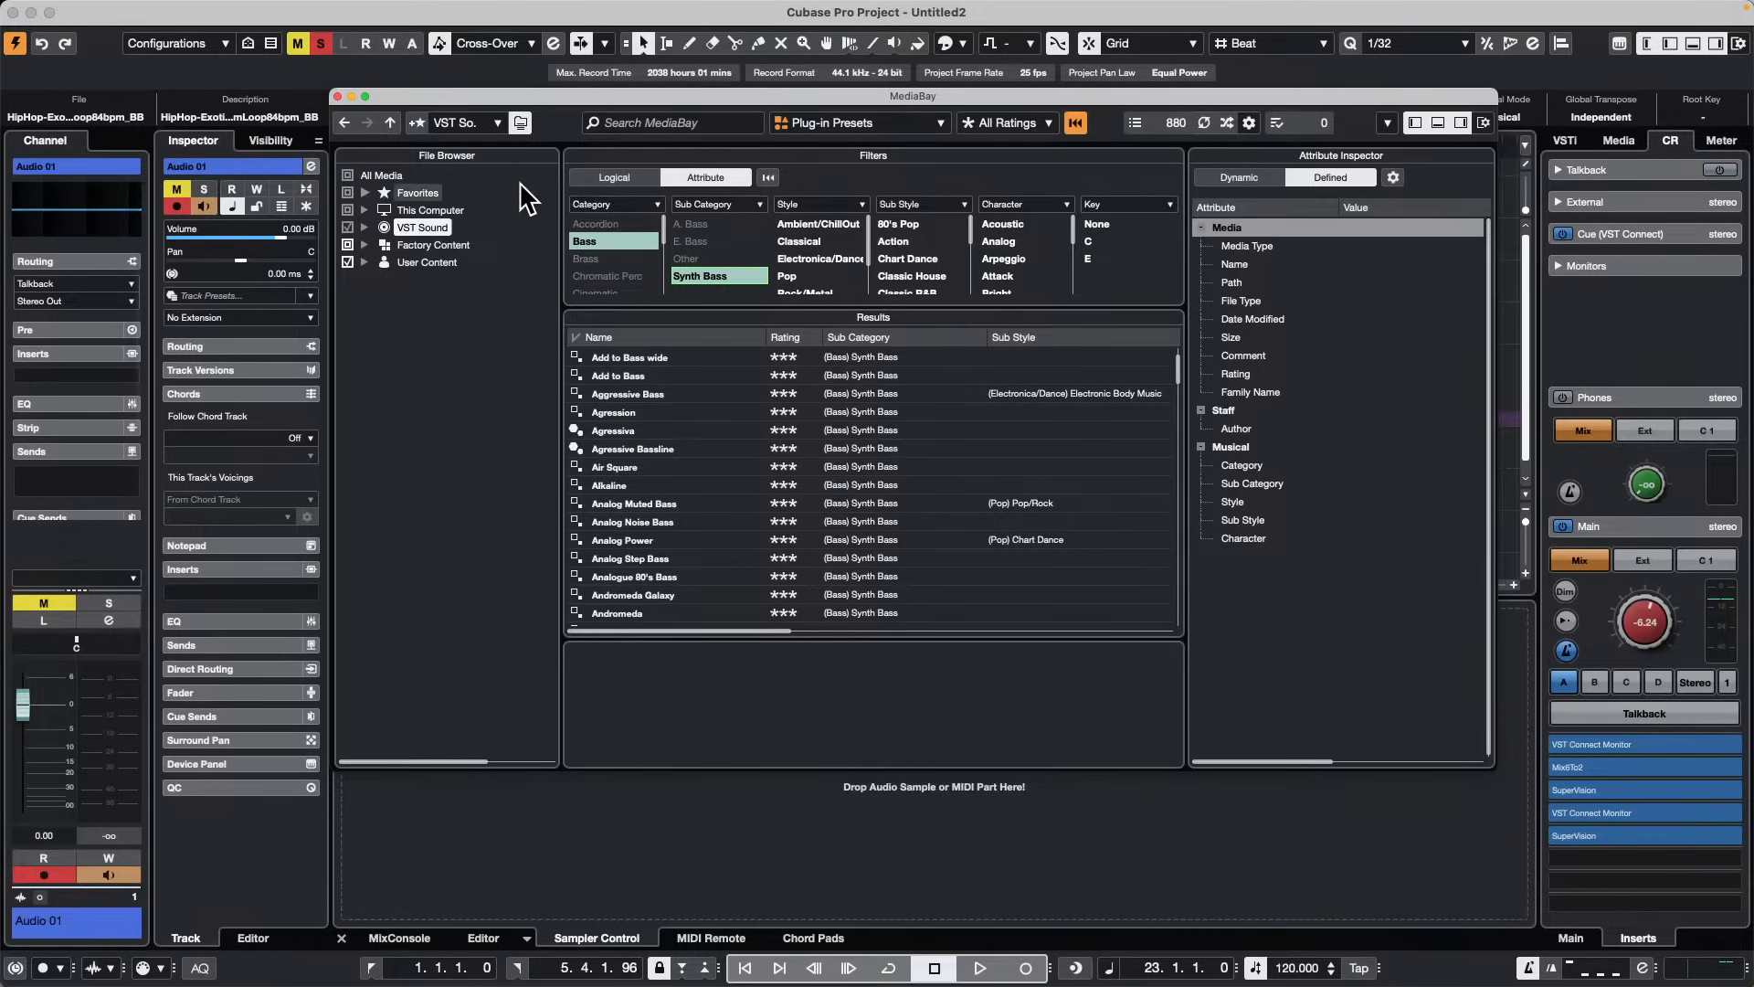
# Step: Clear the Synth Bass and Bass attribute filters and look over the media types that can be shown
pyautogui.click(700, 273)
pyautogui.click(631, 243)
pyautogui.click(823, 126)
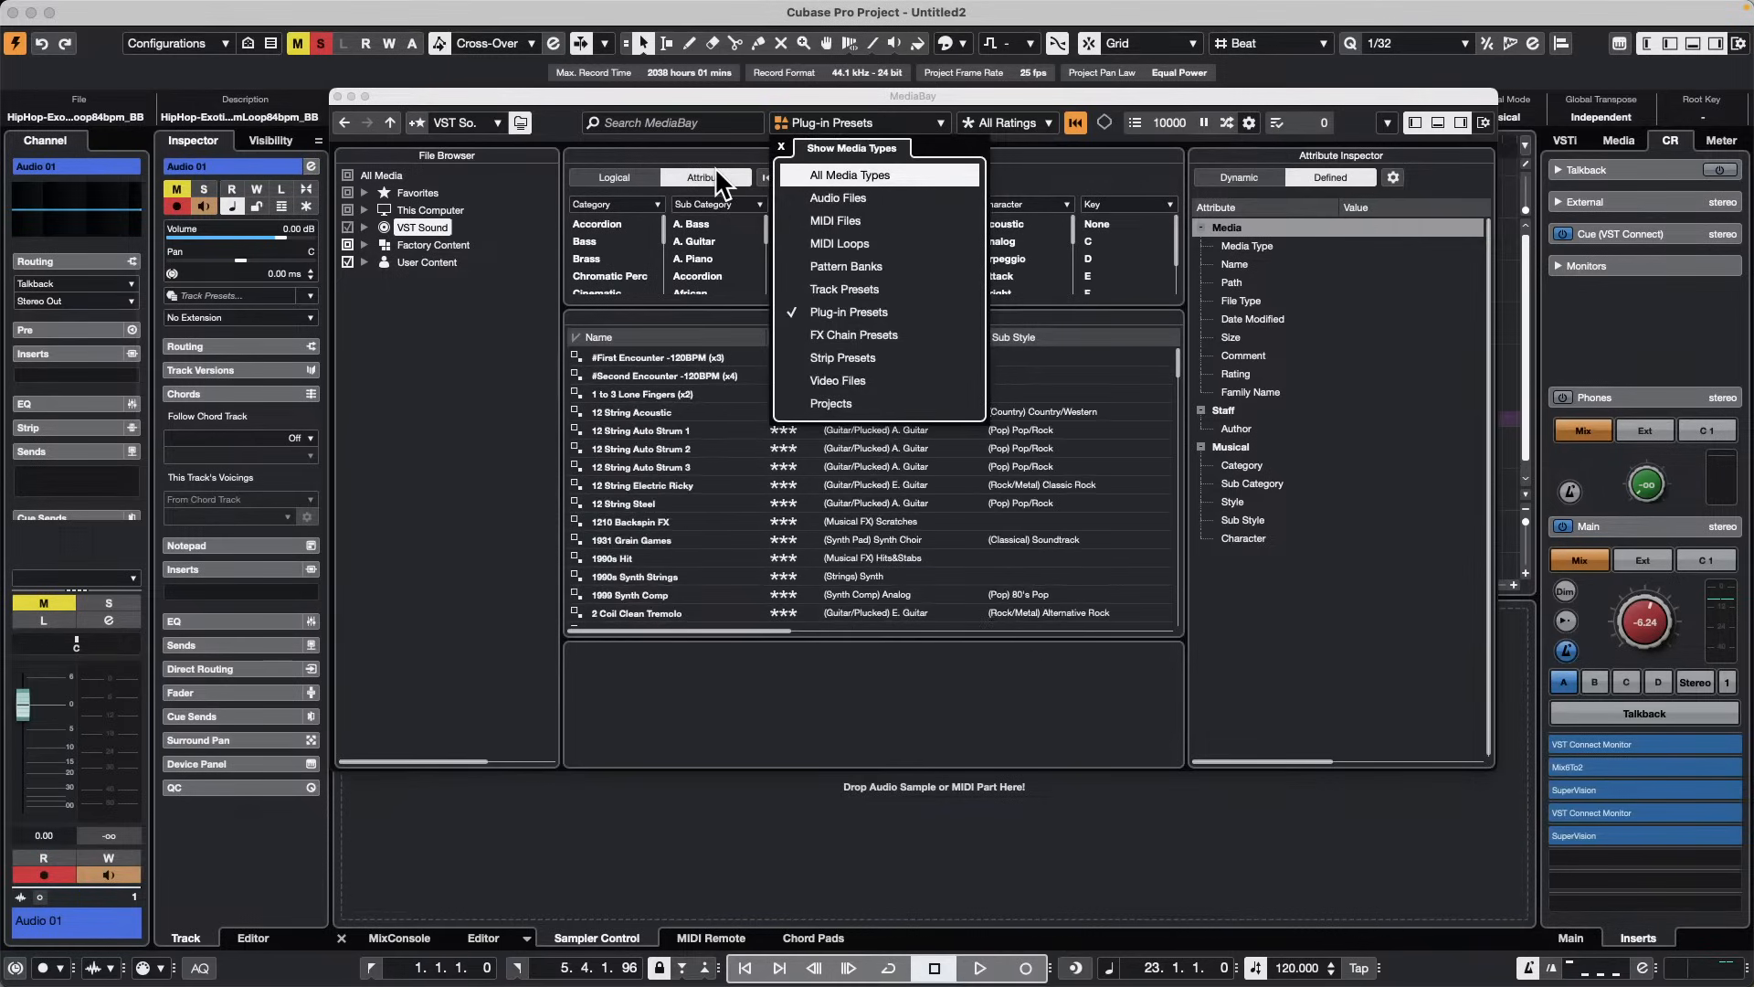
pyautogui.click(621, 239)
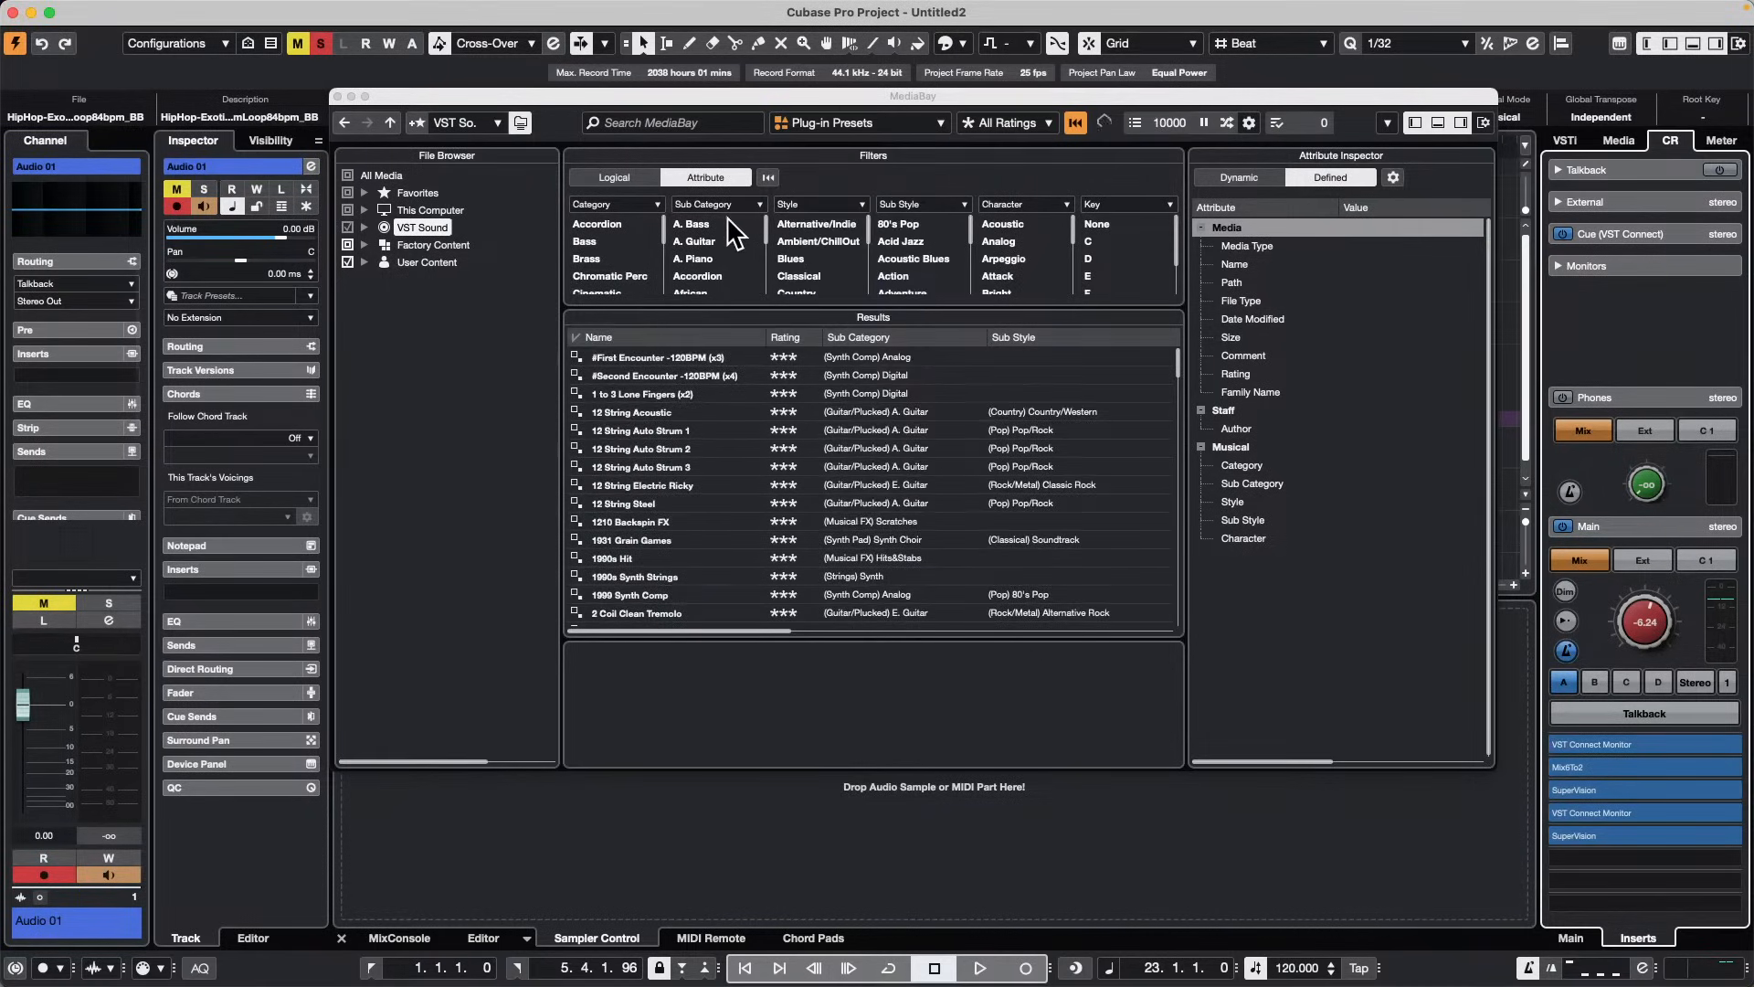
# Step: Filter the presets by category Bass and compare the sub categories A. Bass, E. Bass, Other and Synth Bass
pyautogui.click(609, 243)
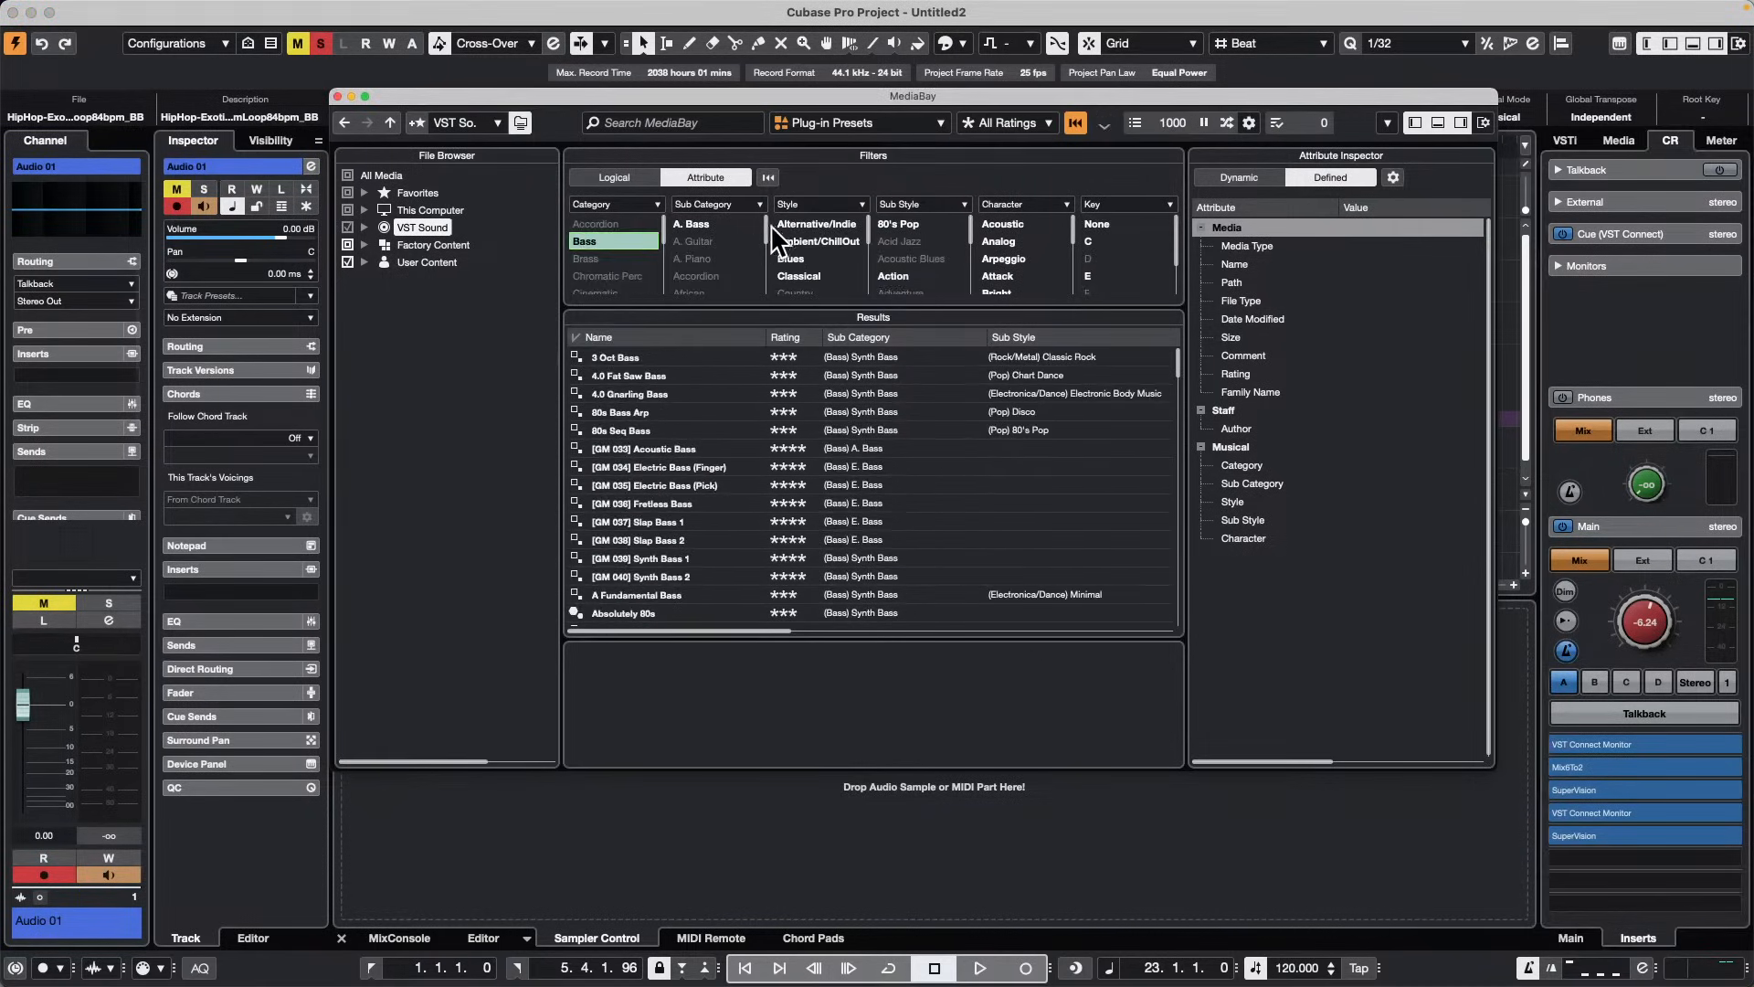
pyautogui.click(698, 224)
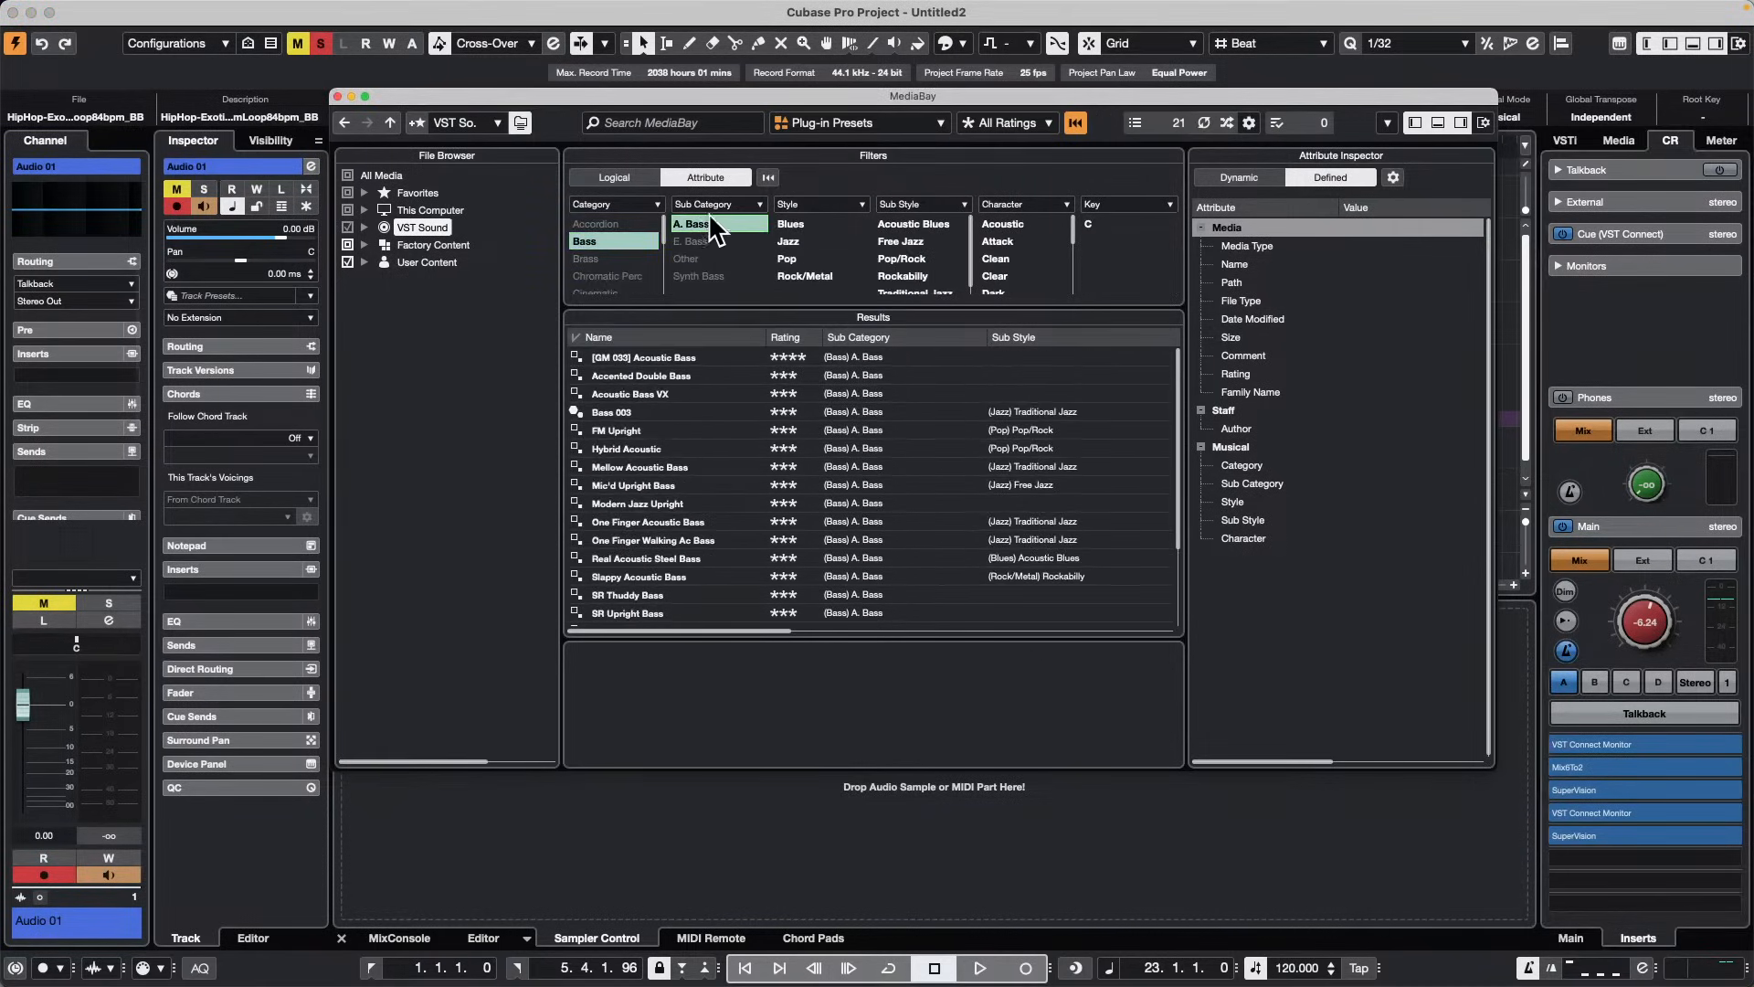
pyautogui.click(699, 241)
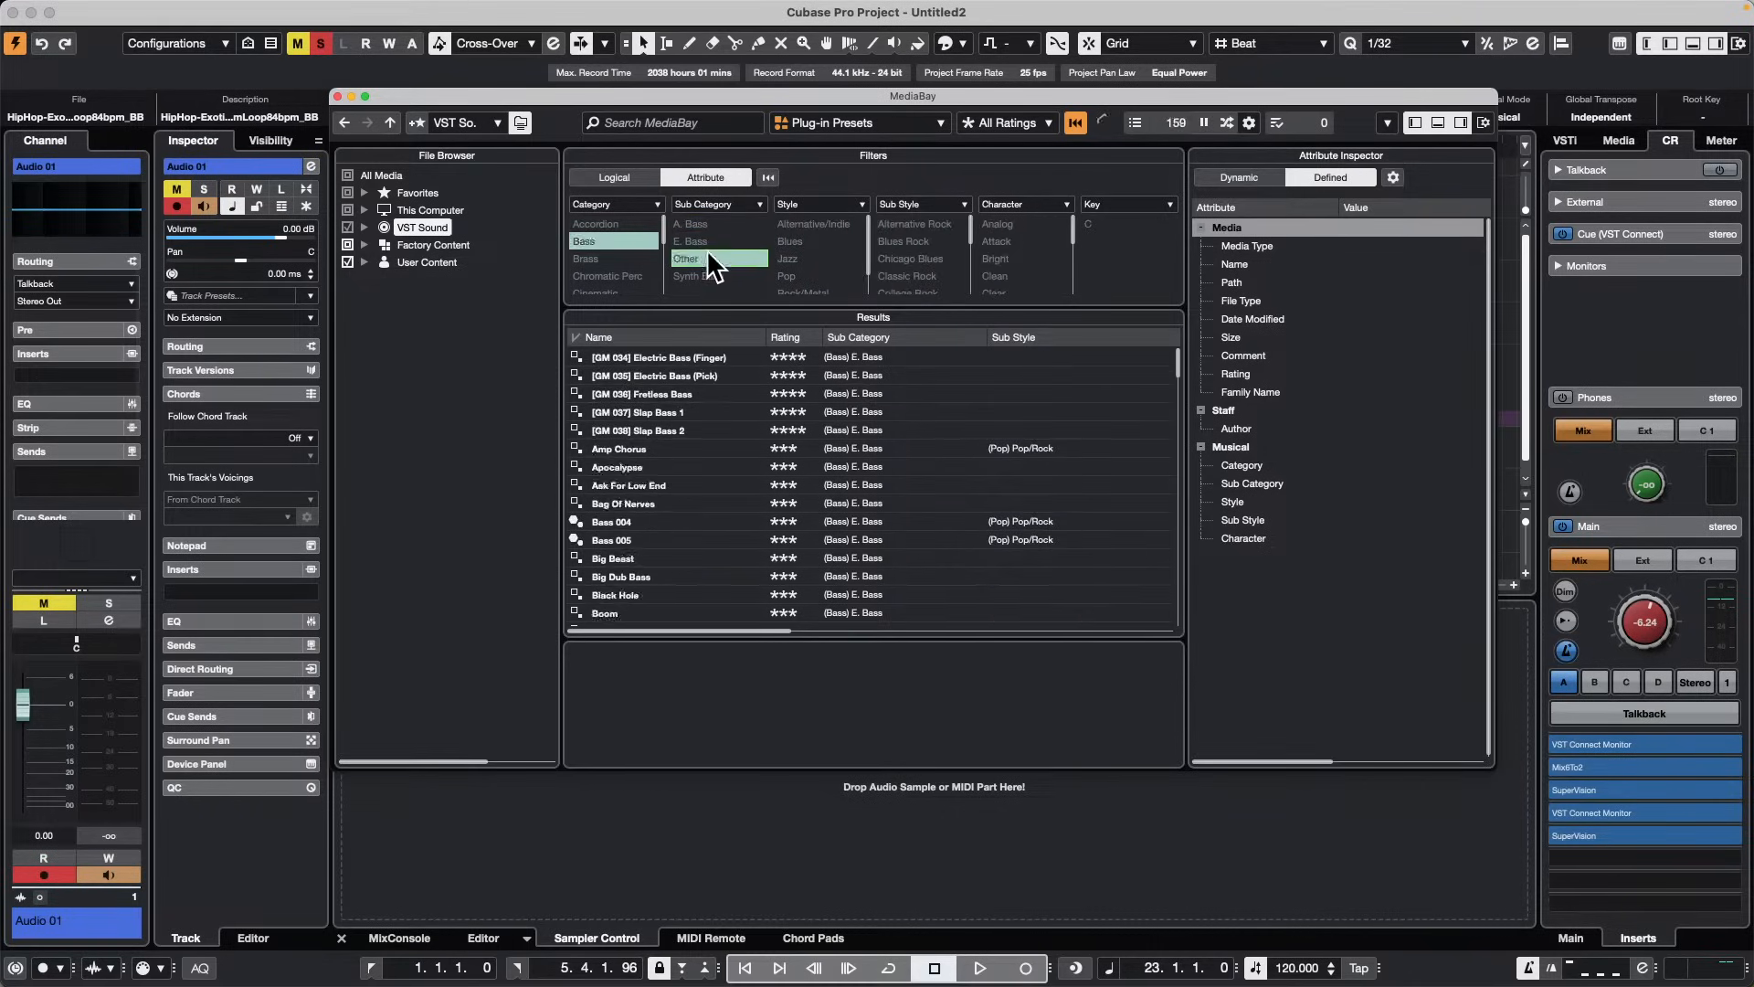
pyautogui.click(711, 258)
pyautogui.click(711, 276)
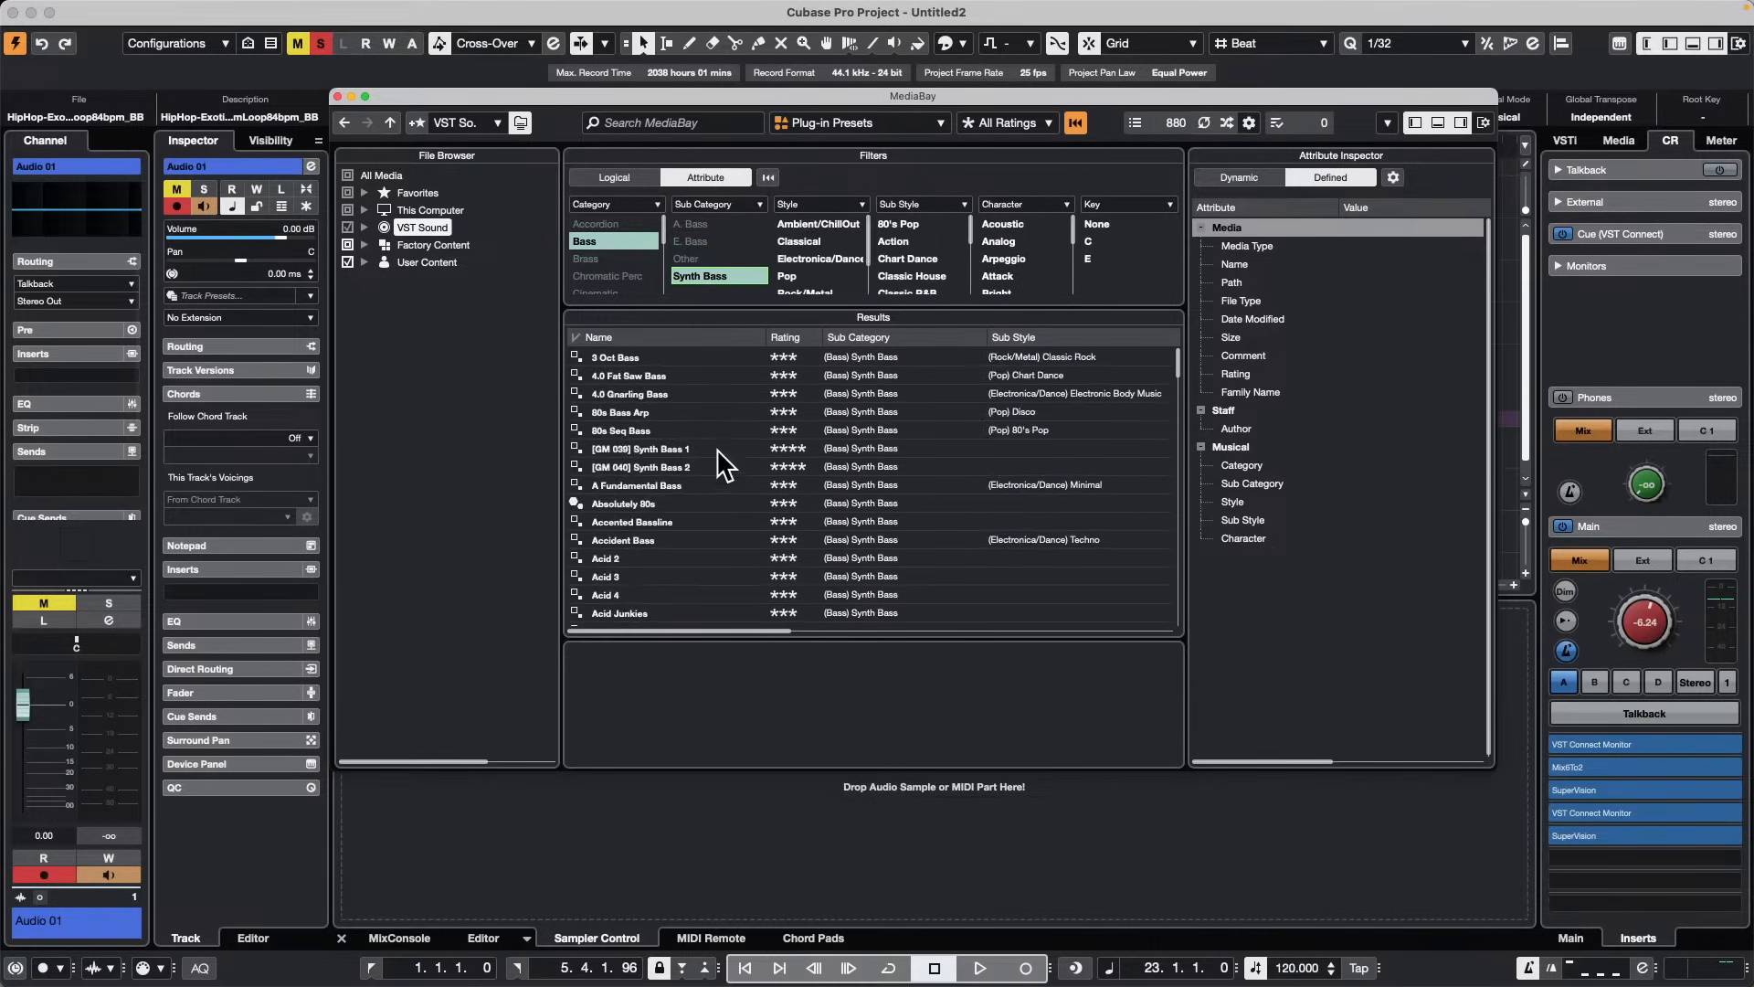
# Step: Clear the sub category and category filters and close the MediaBay
pyautogui.click(699, 271)
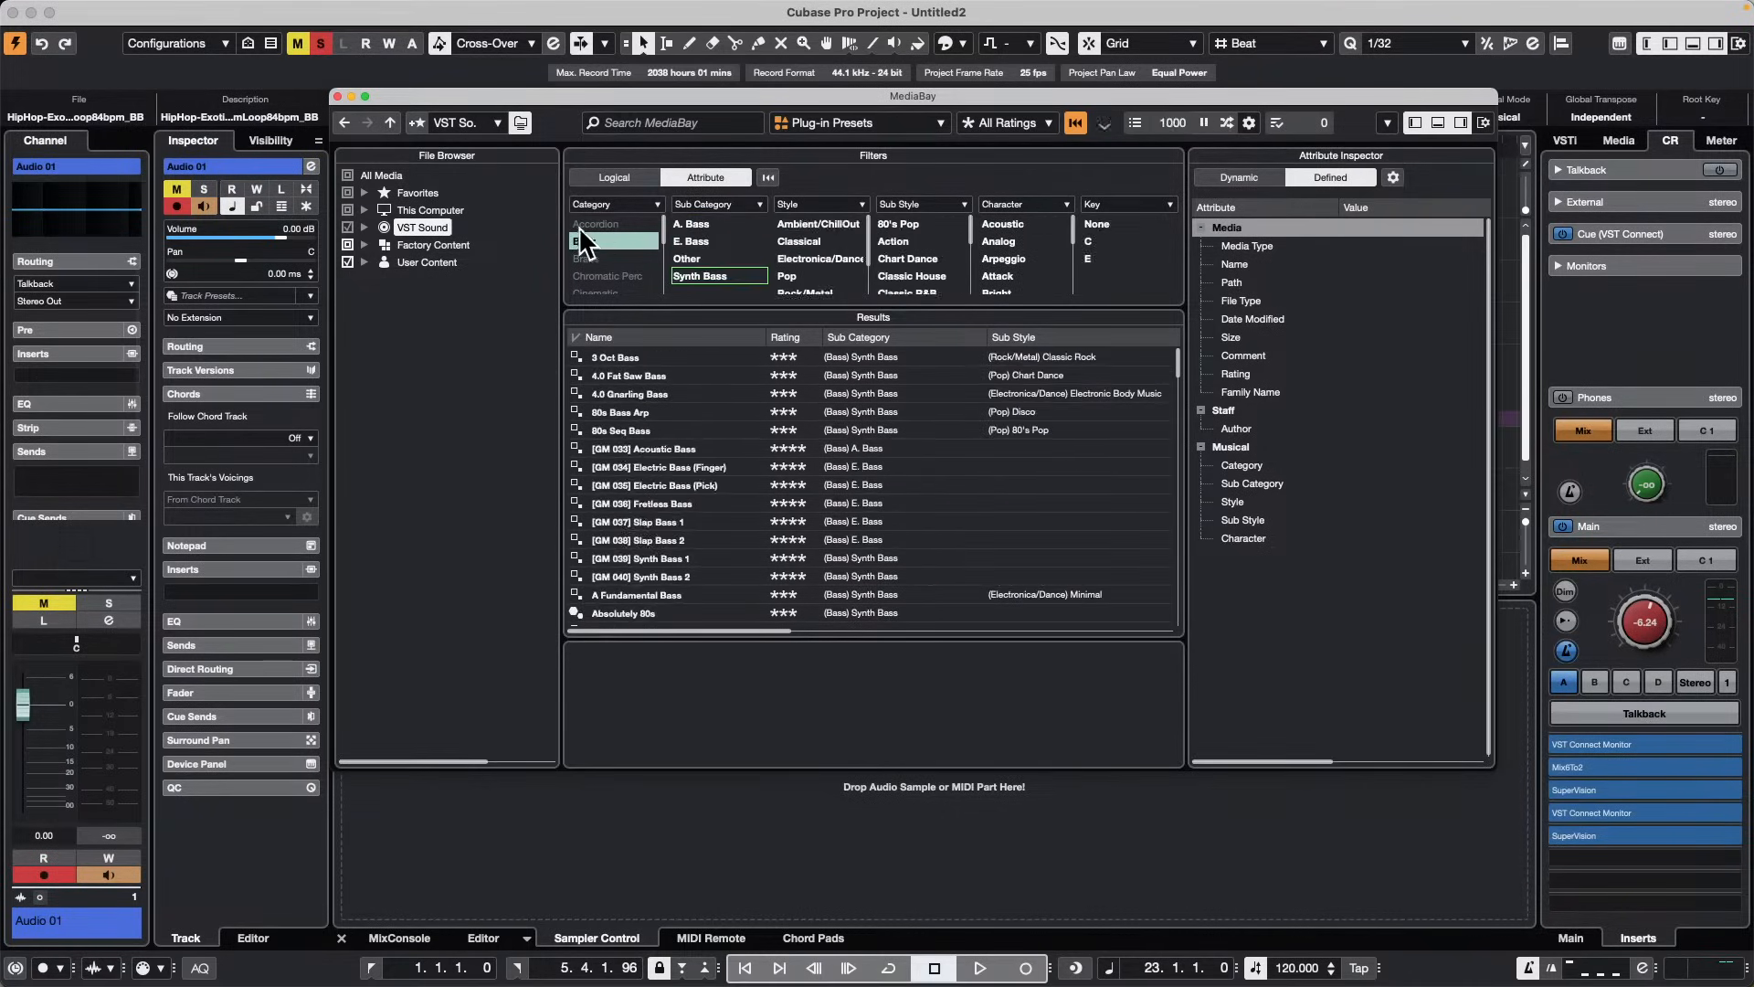
pyautogui.click(598, 225)
pyautogui.click(612, 225)
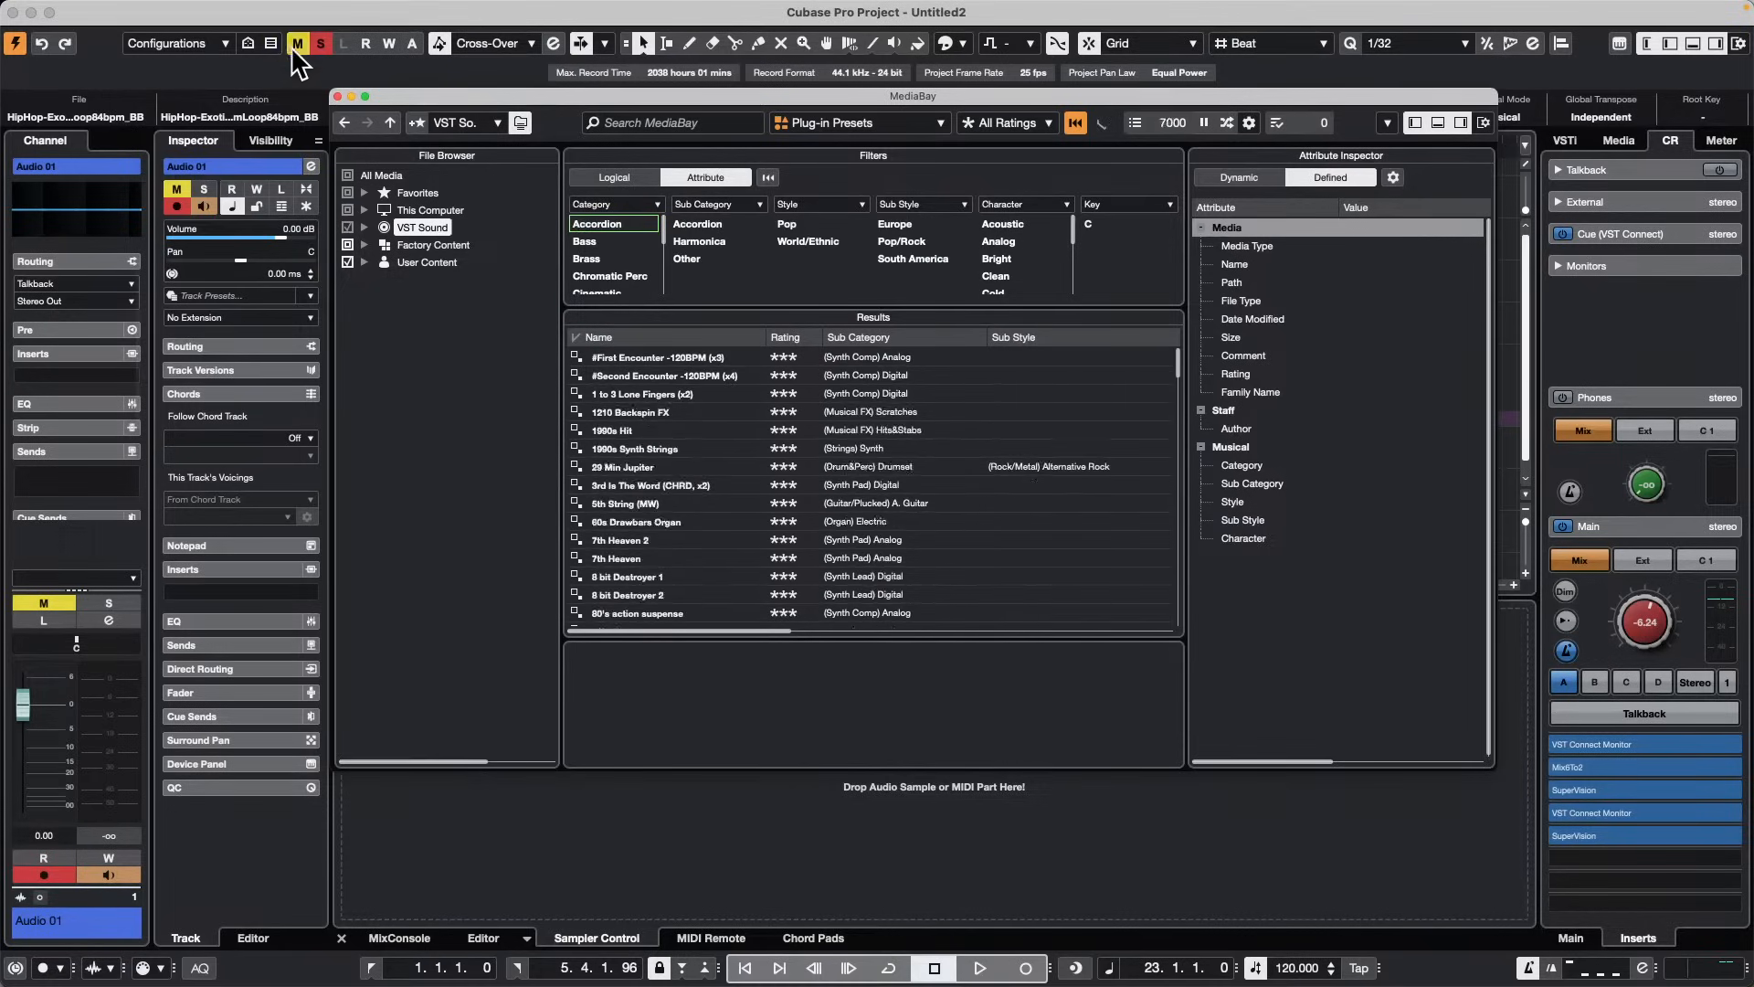
pyautogui.click(337, 95)
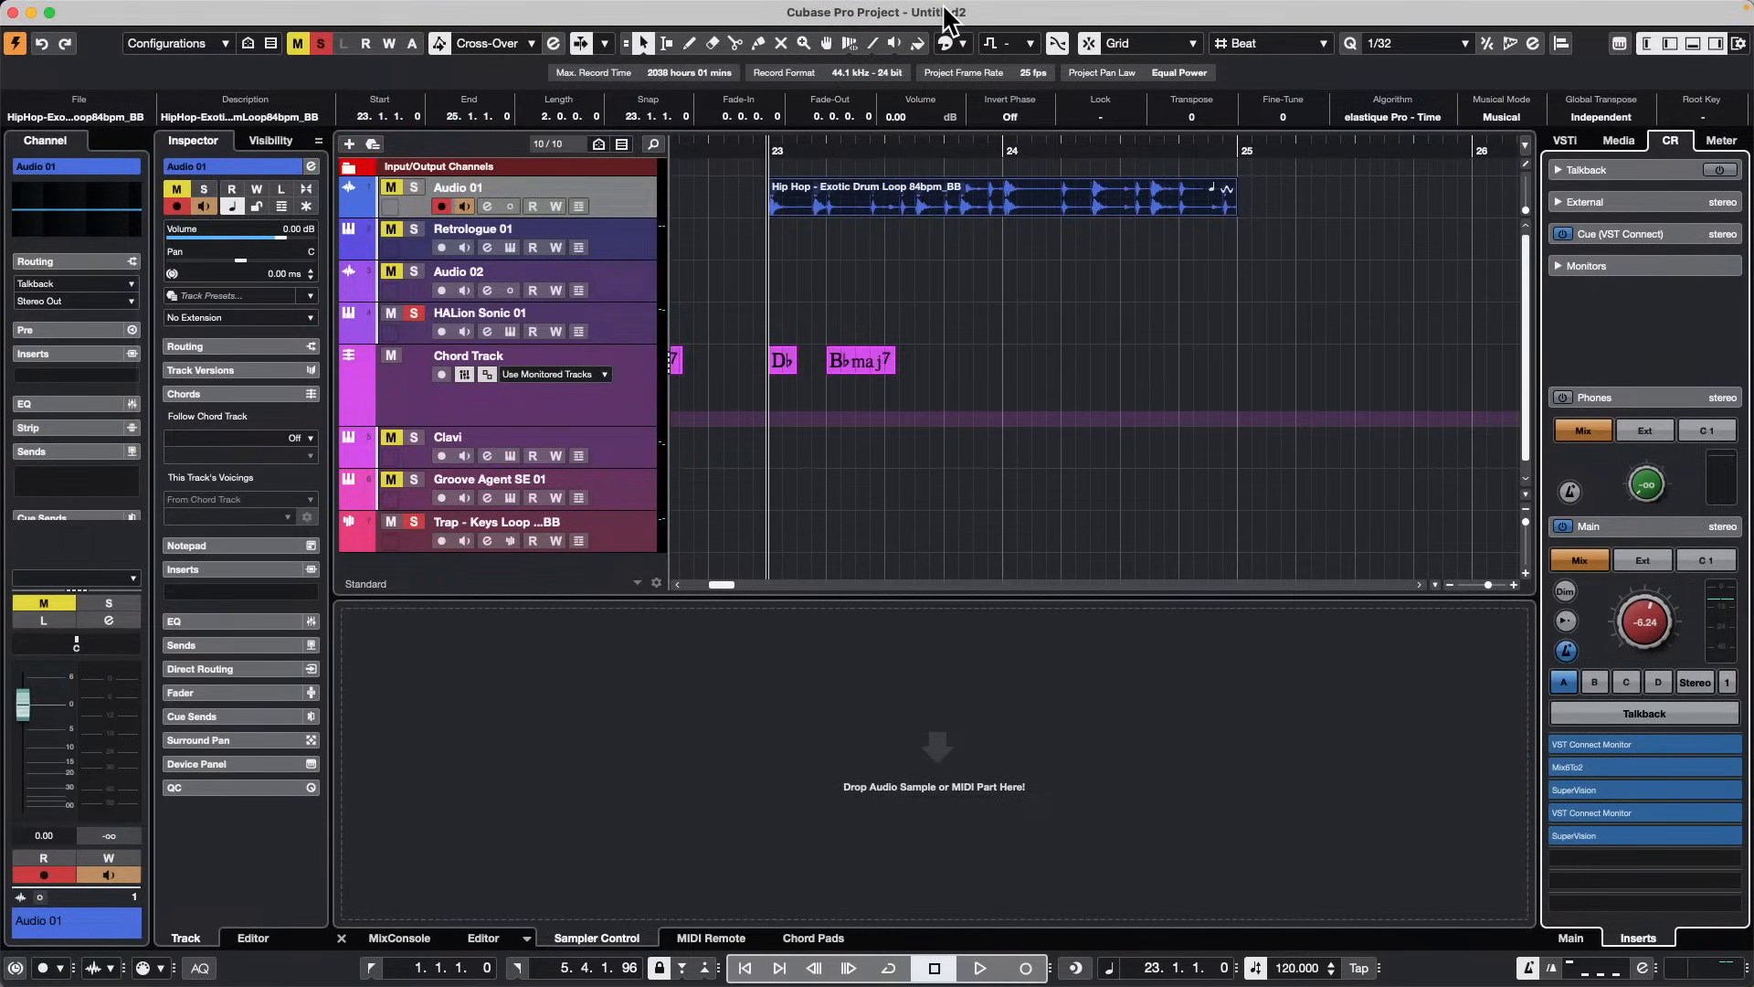
# Step: Reopen the MediaBay, show All Media Types with the Logical filter, and close it again
pyautogui.press('F5')
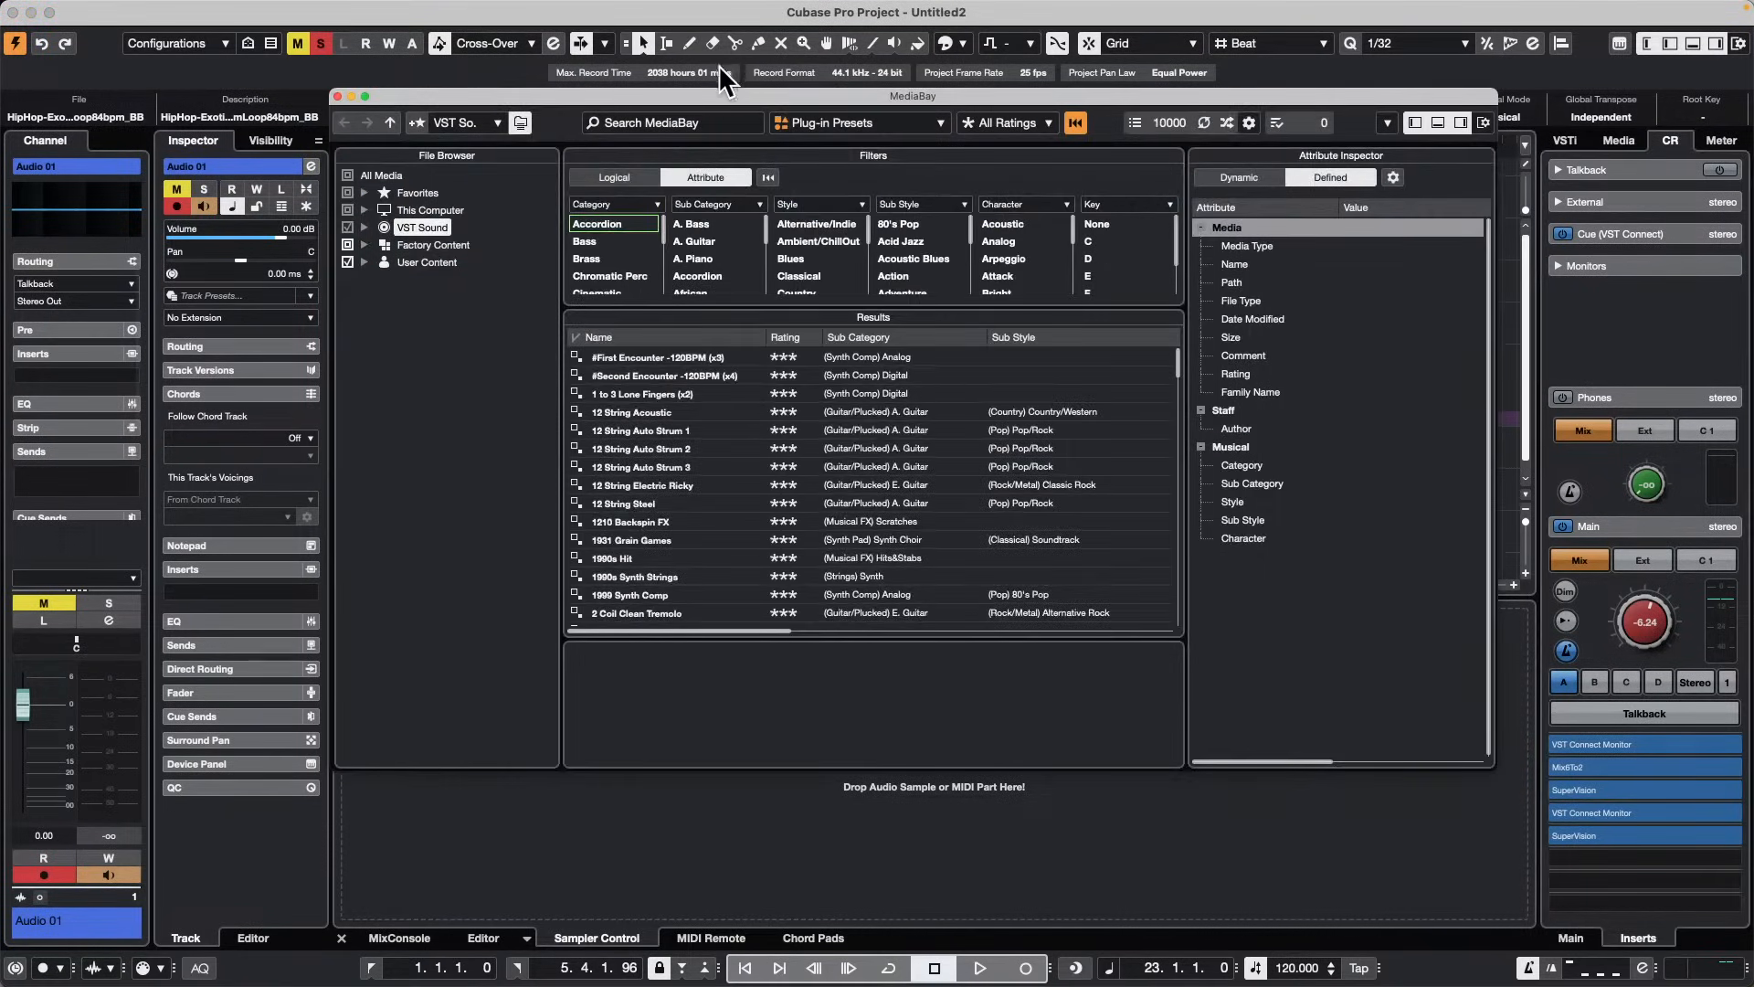
pyautogui.click(827, 122)
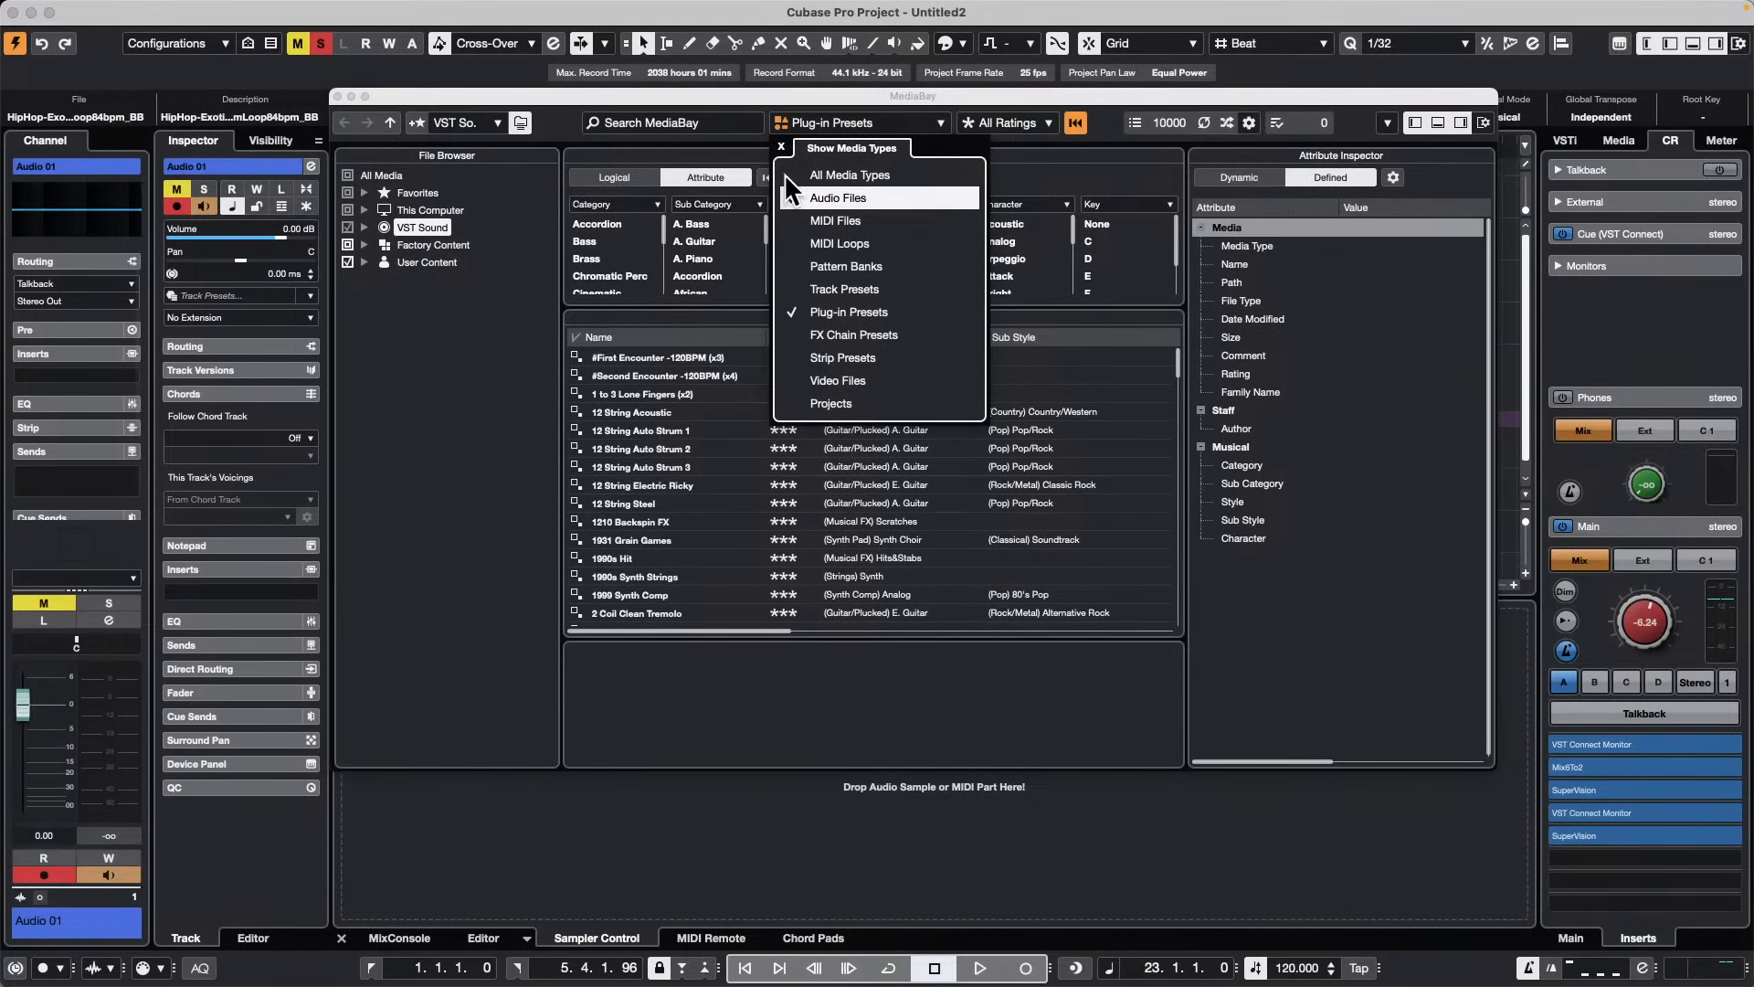
pyautogui.click(621, 179)
pyautogui.click(621, 179)
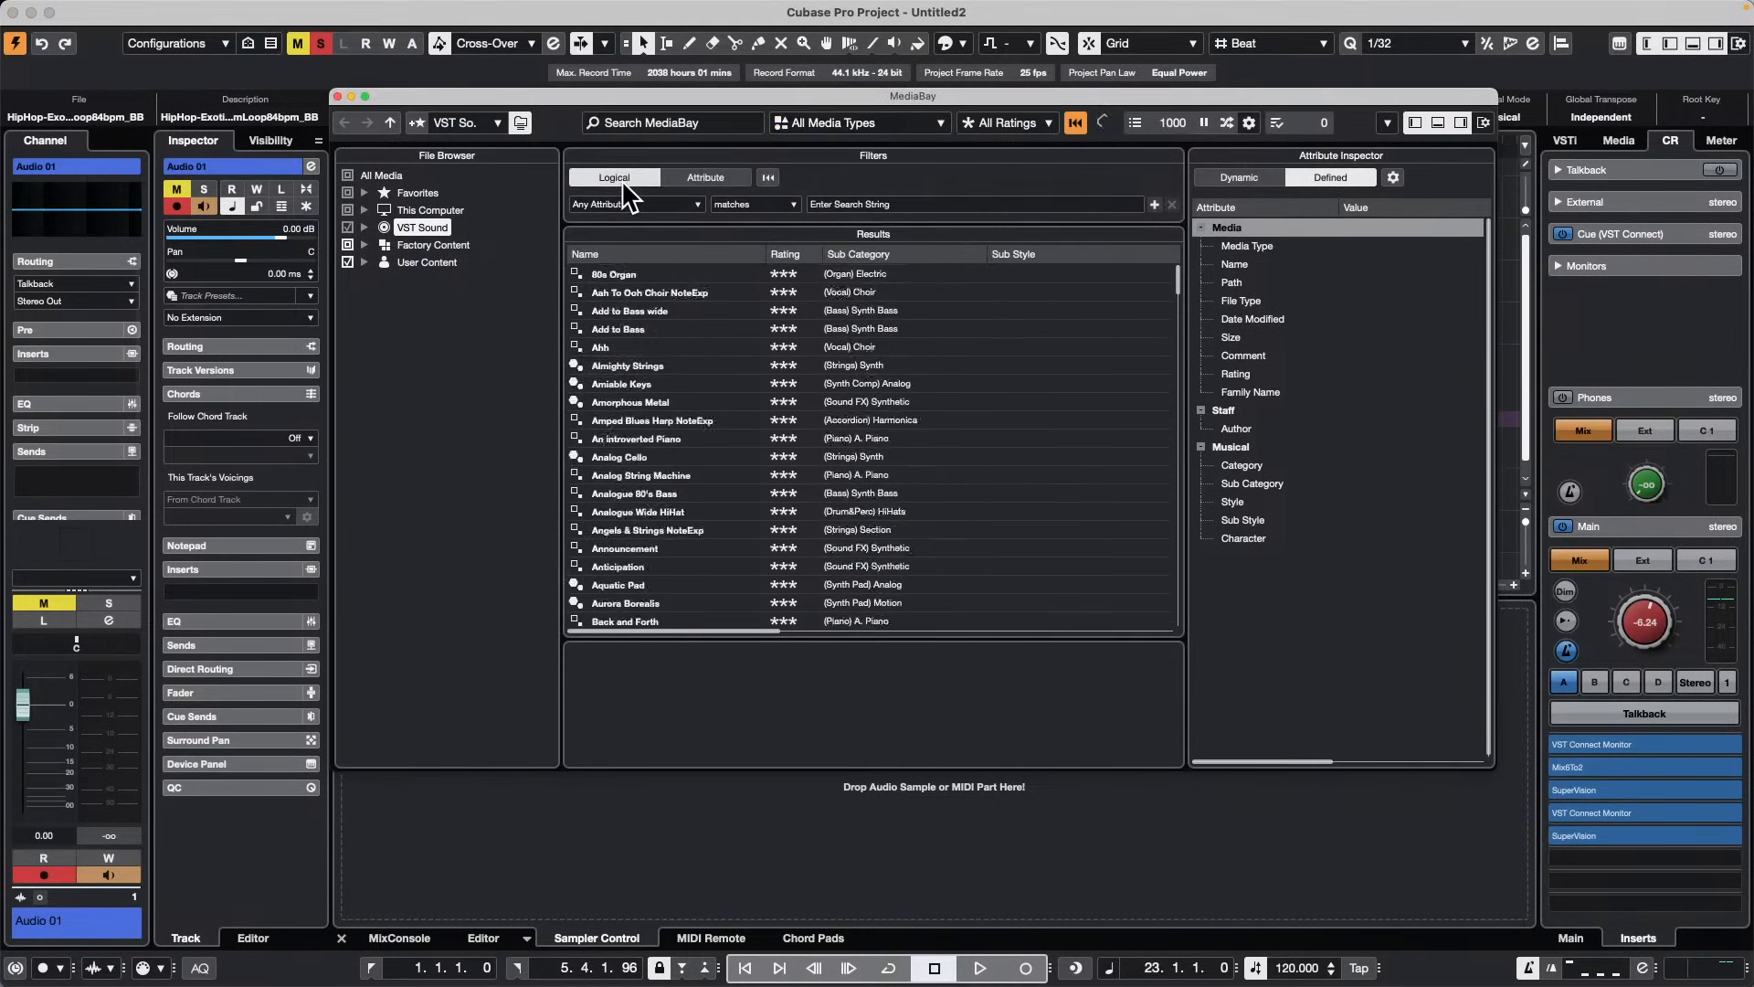
pyautogui.click(337, 95)
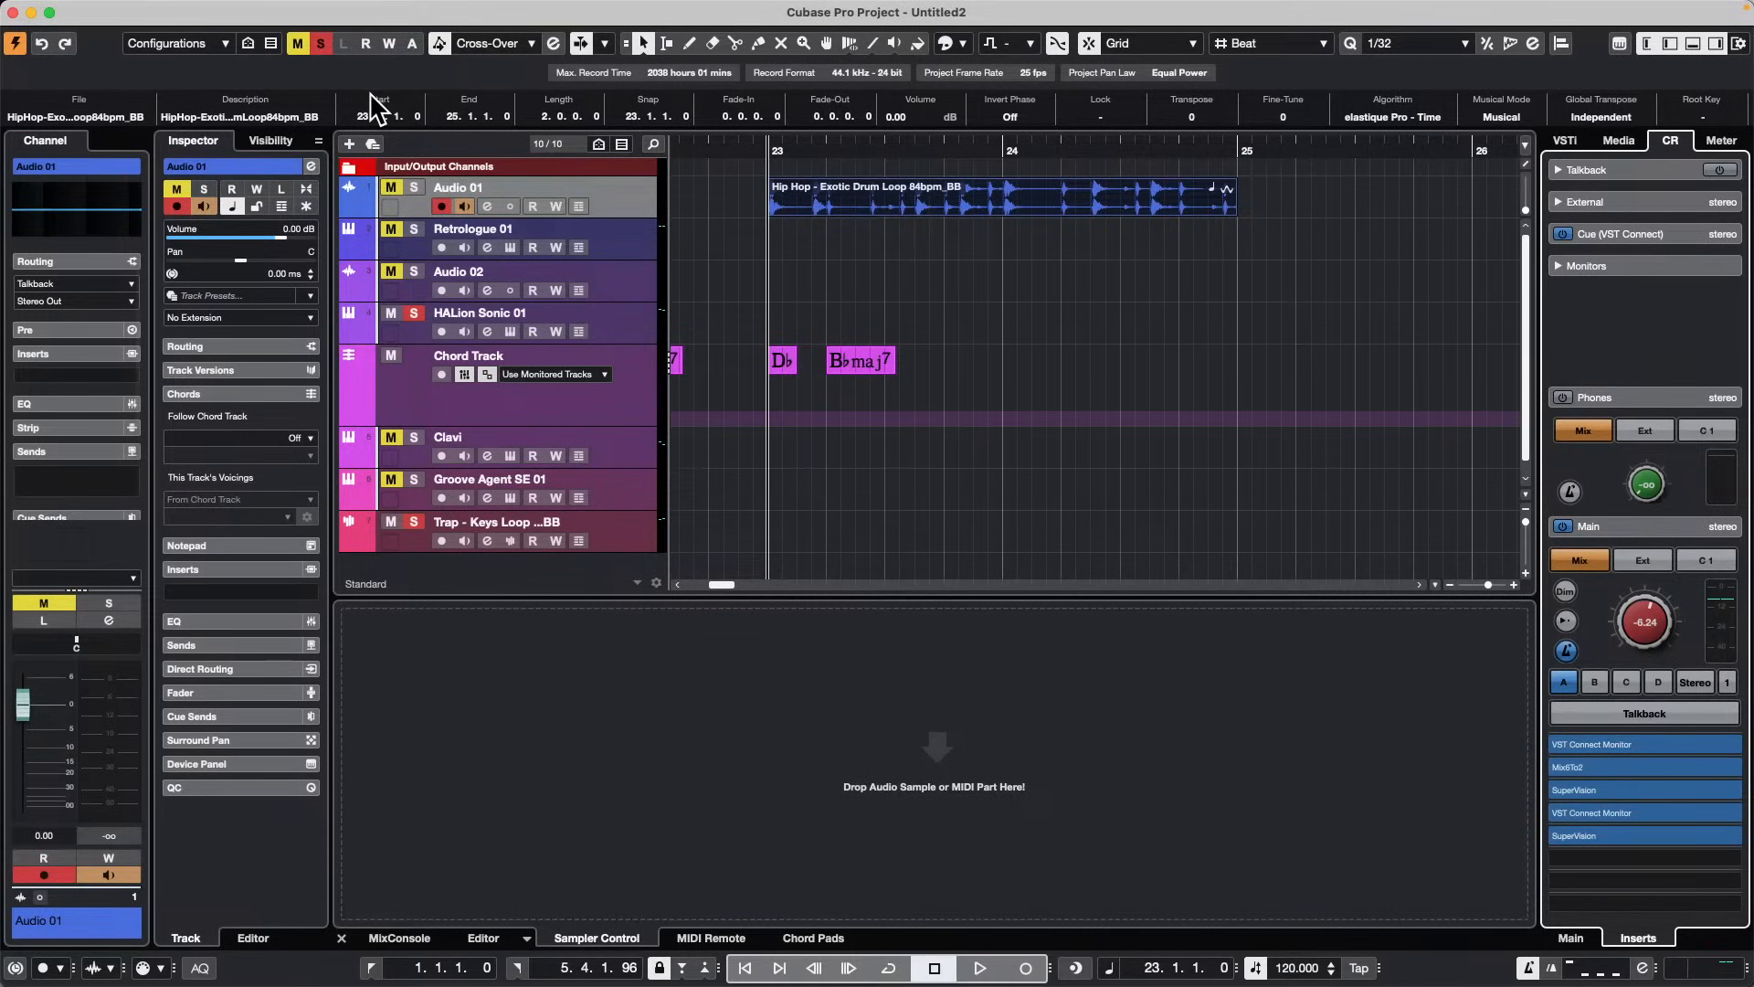
# Step: Start opening a project and browse from the Projects folder into the Jazz folder
pyautogui.click(121, 10)
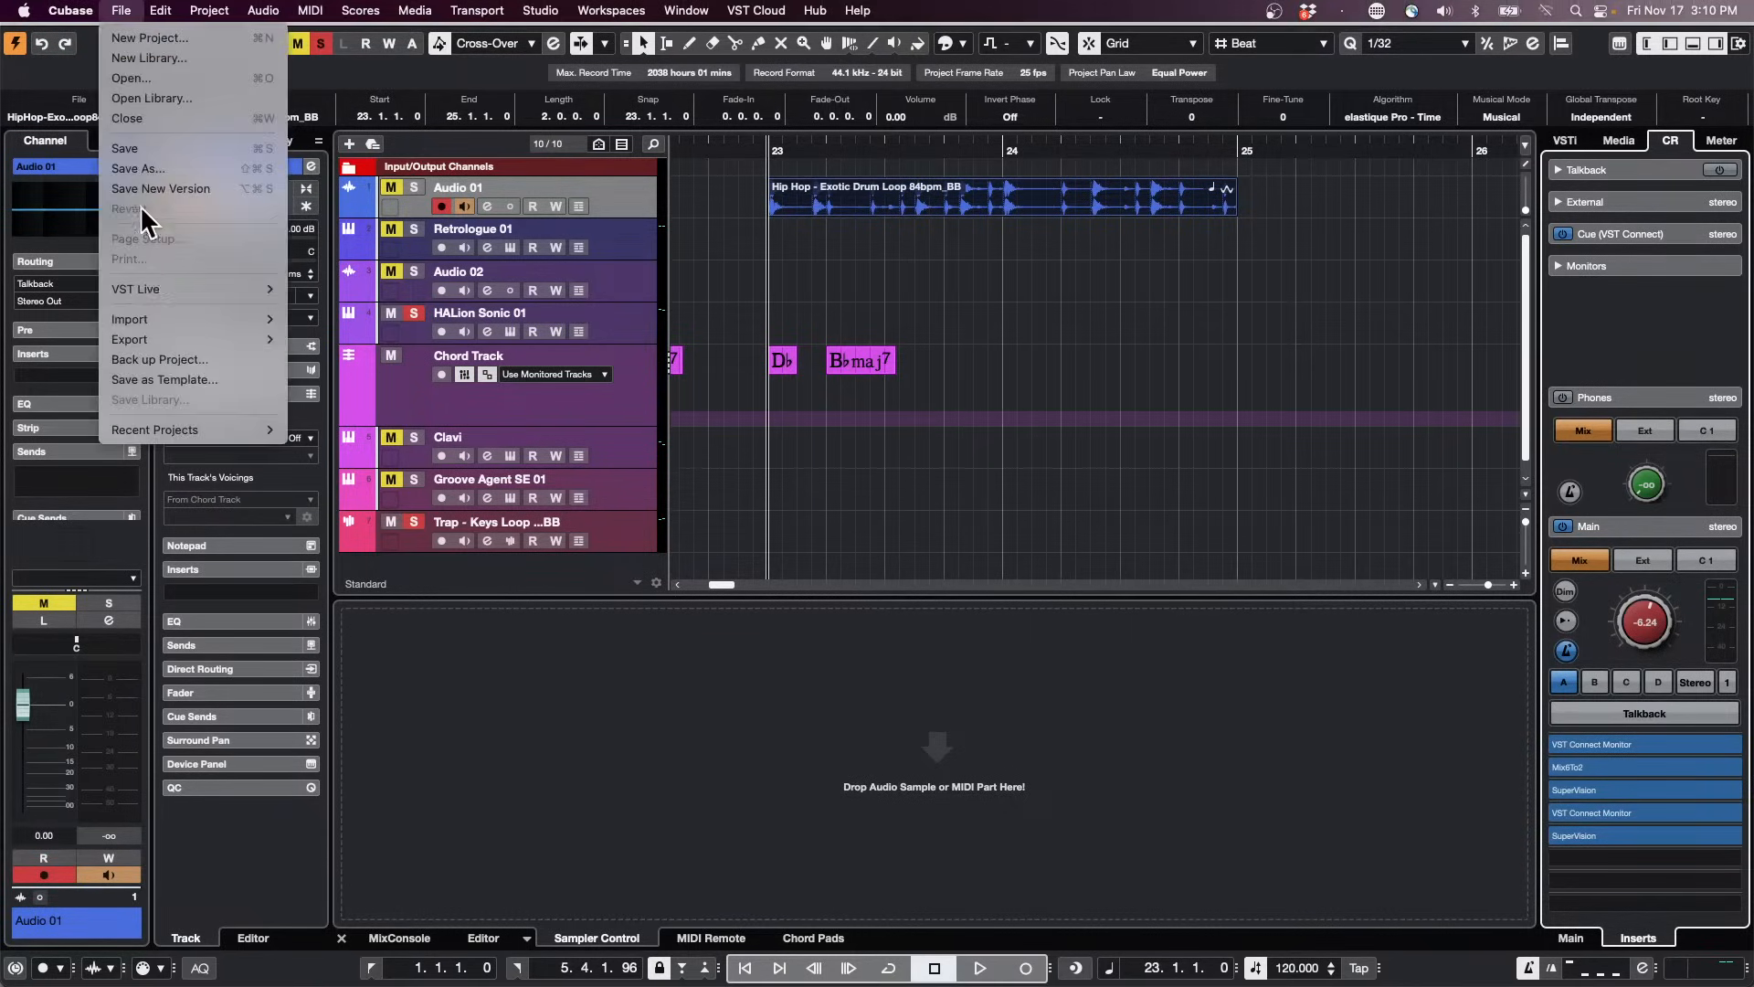
pyautogui.moveTo(183, 430)
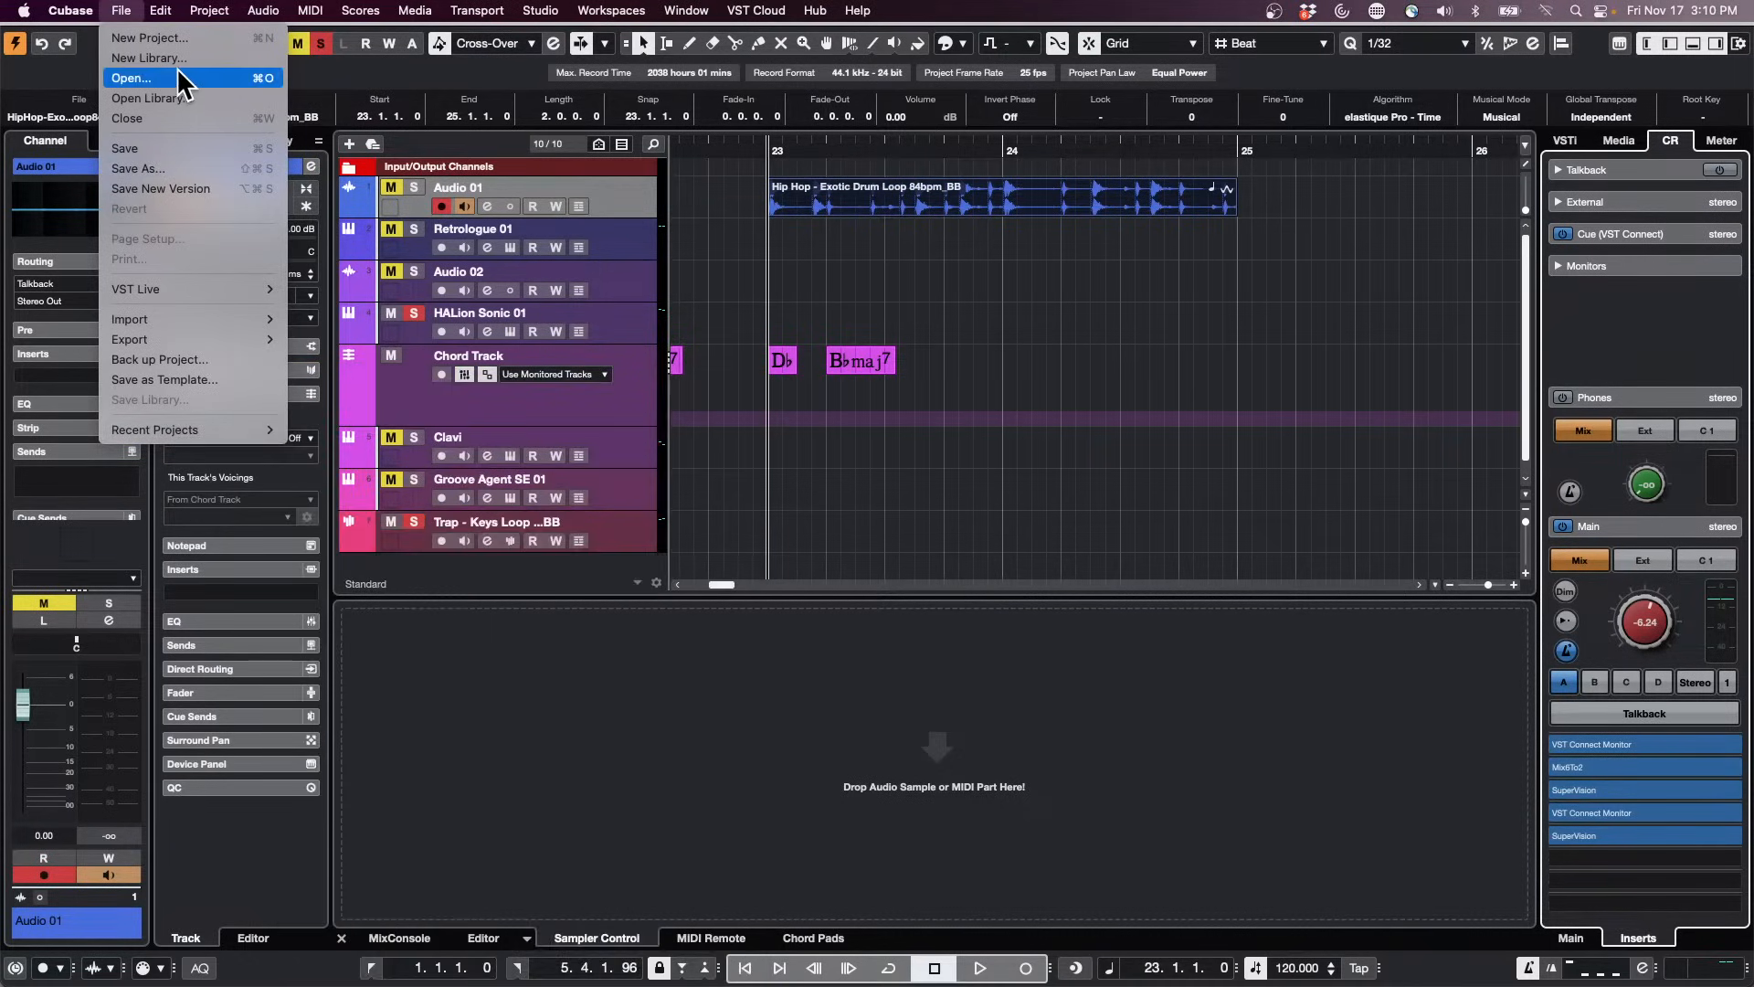
pyautogui.click(177, 71)
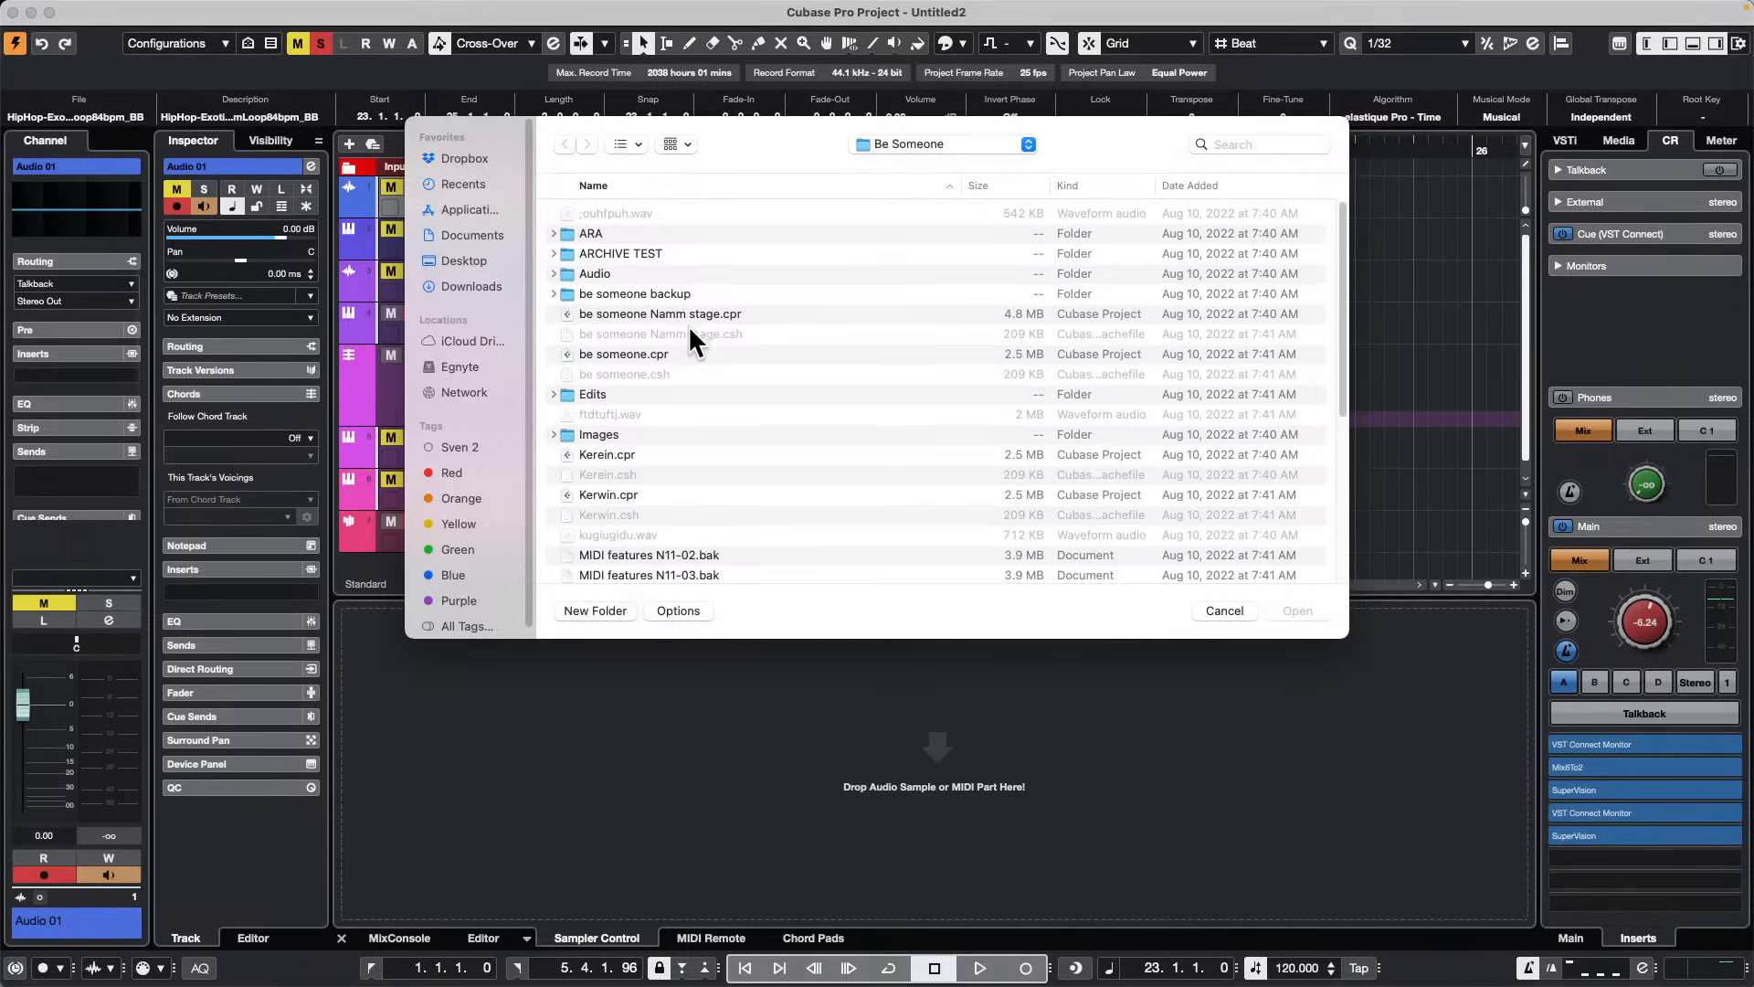
pyautogui.click(910, 137)
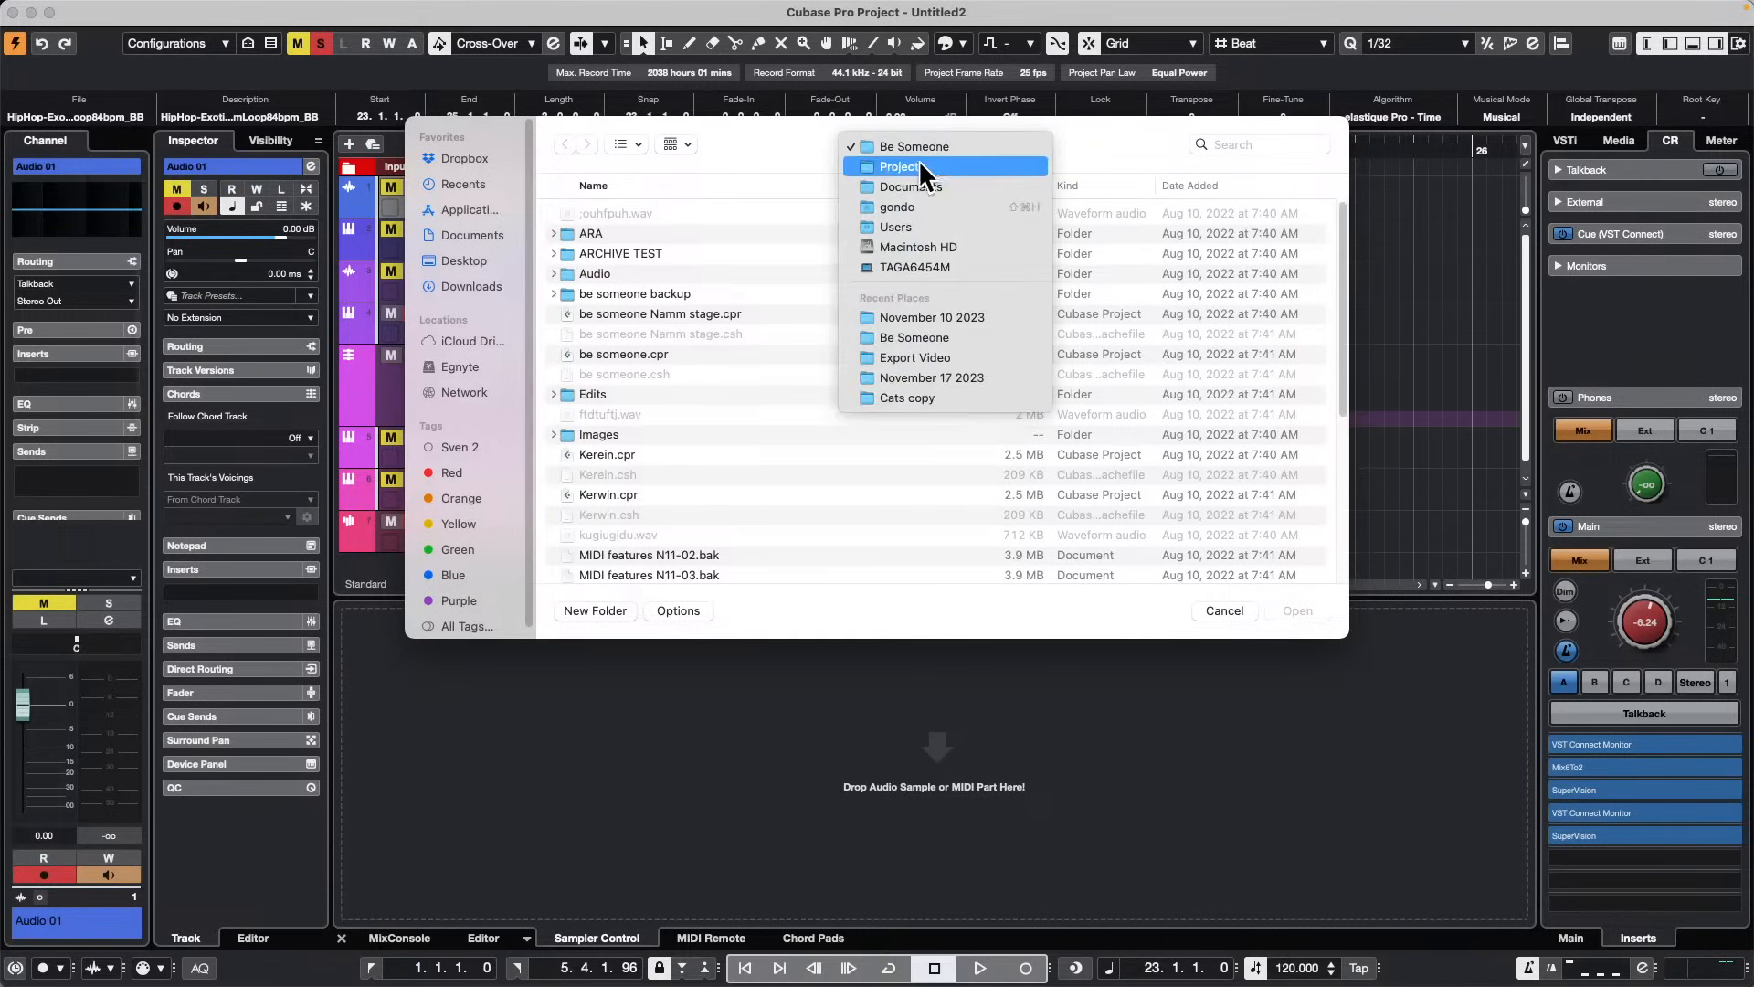
pyautogui.click(917, 166)
pyautogui.scroll(-15, 702, 416)
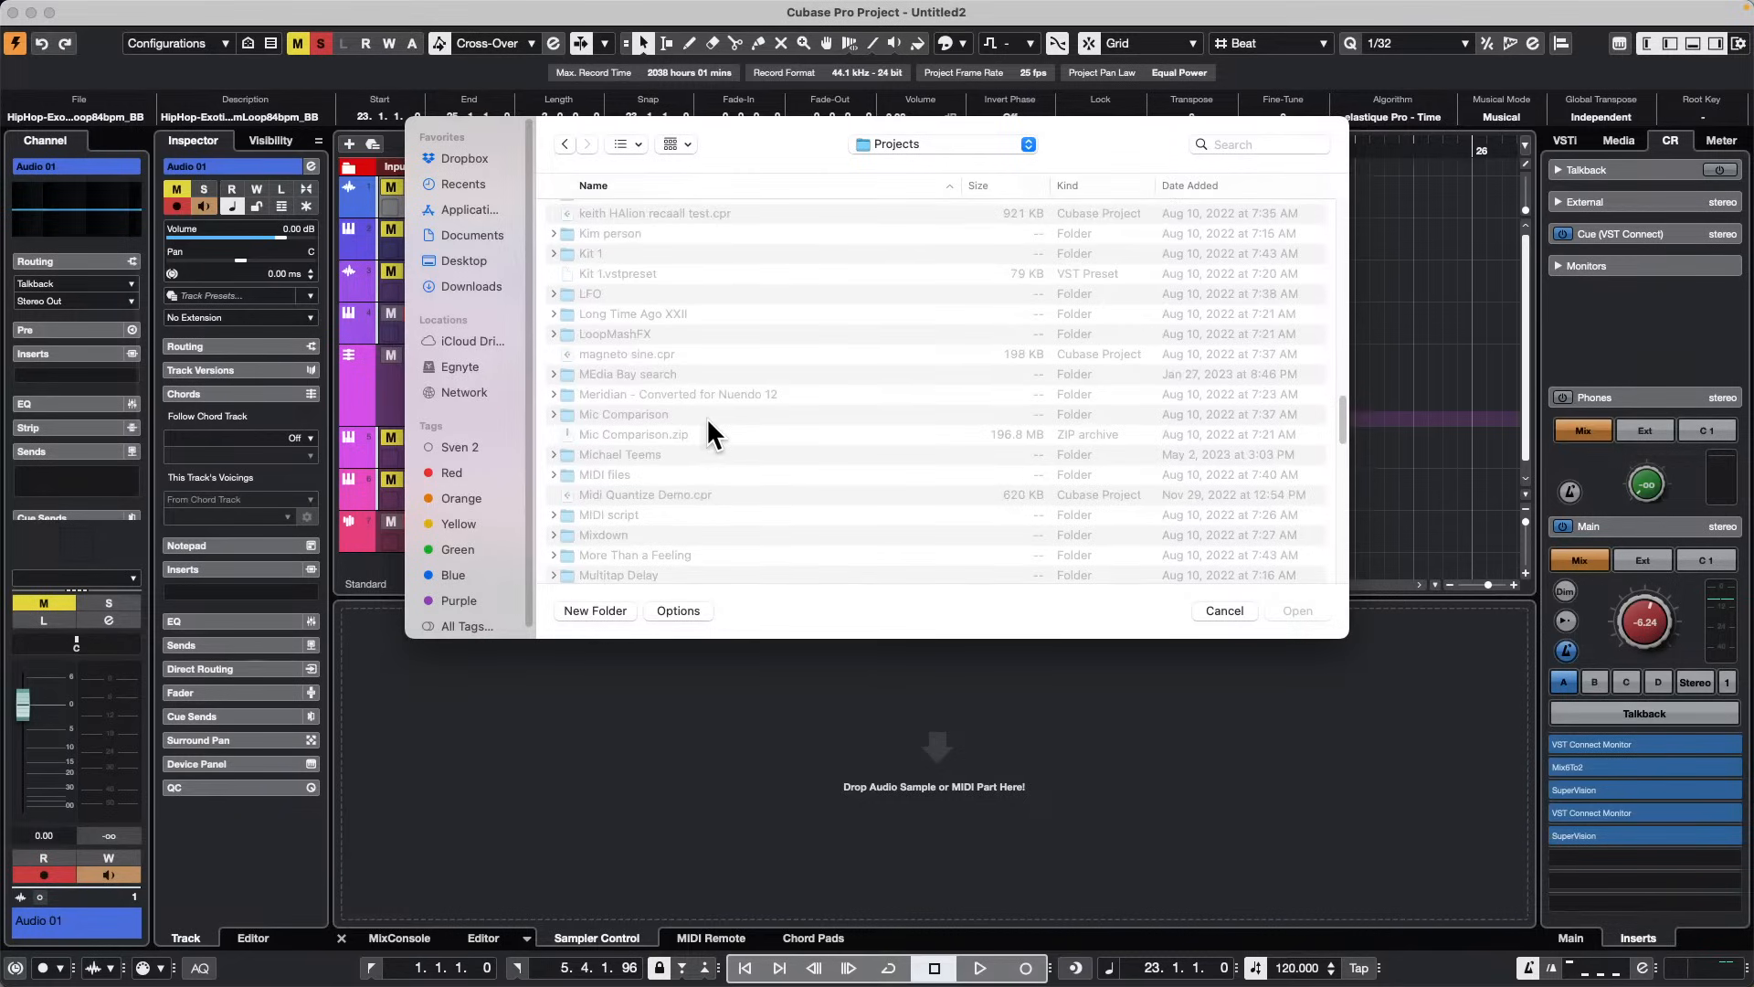
pyautogui.click(706, 416)
pyautogui.scroll(-6, 695, 434)
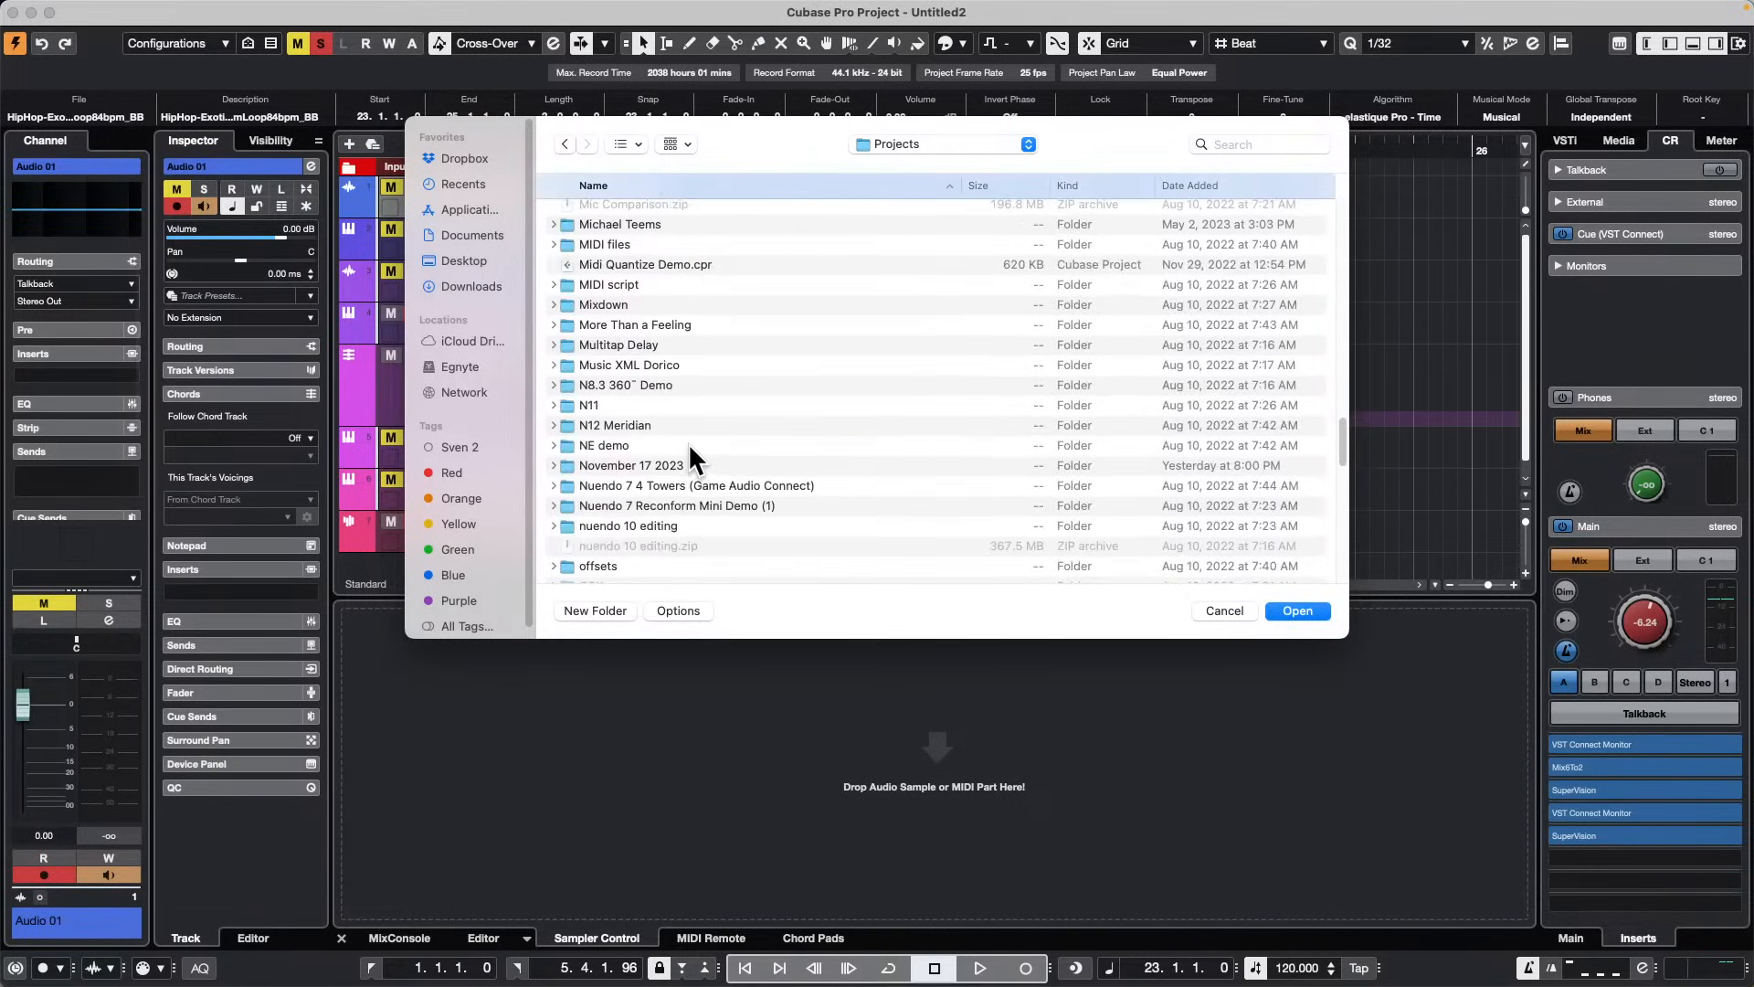
pyautogui.scroll(7, 689, 445)
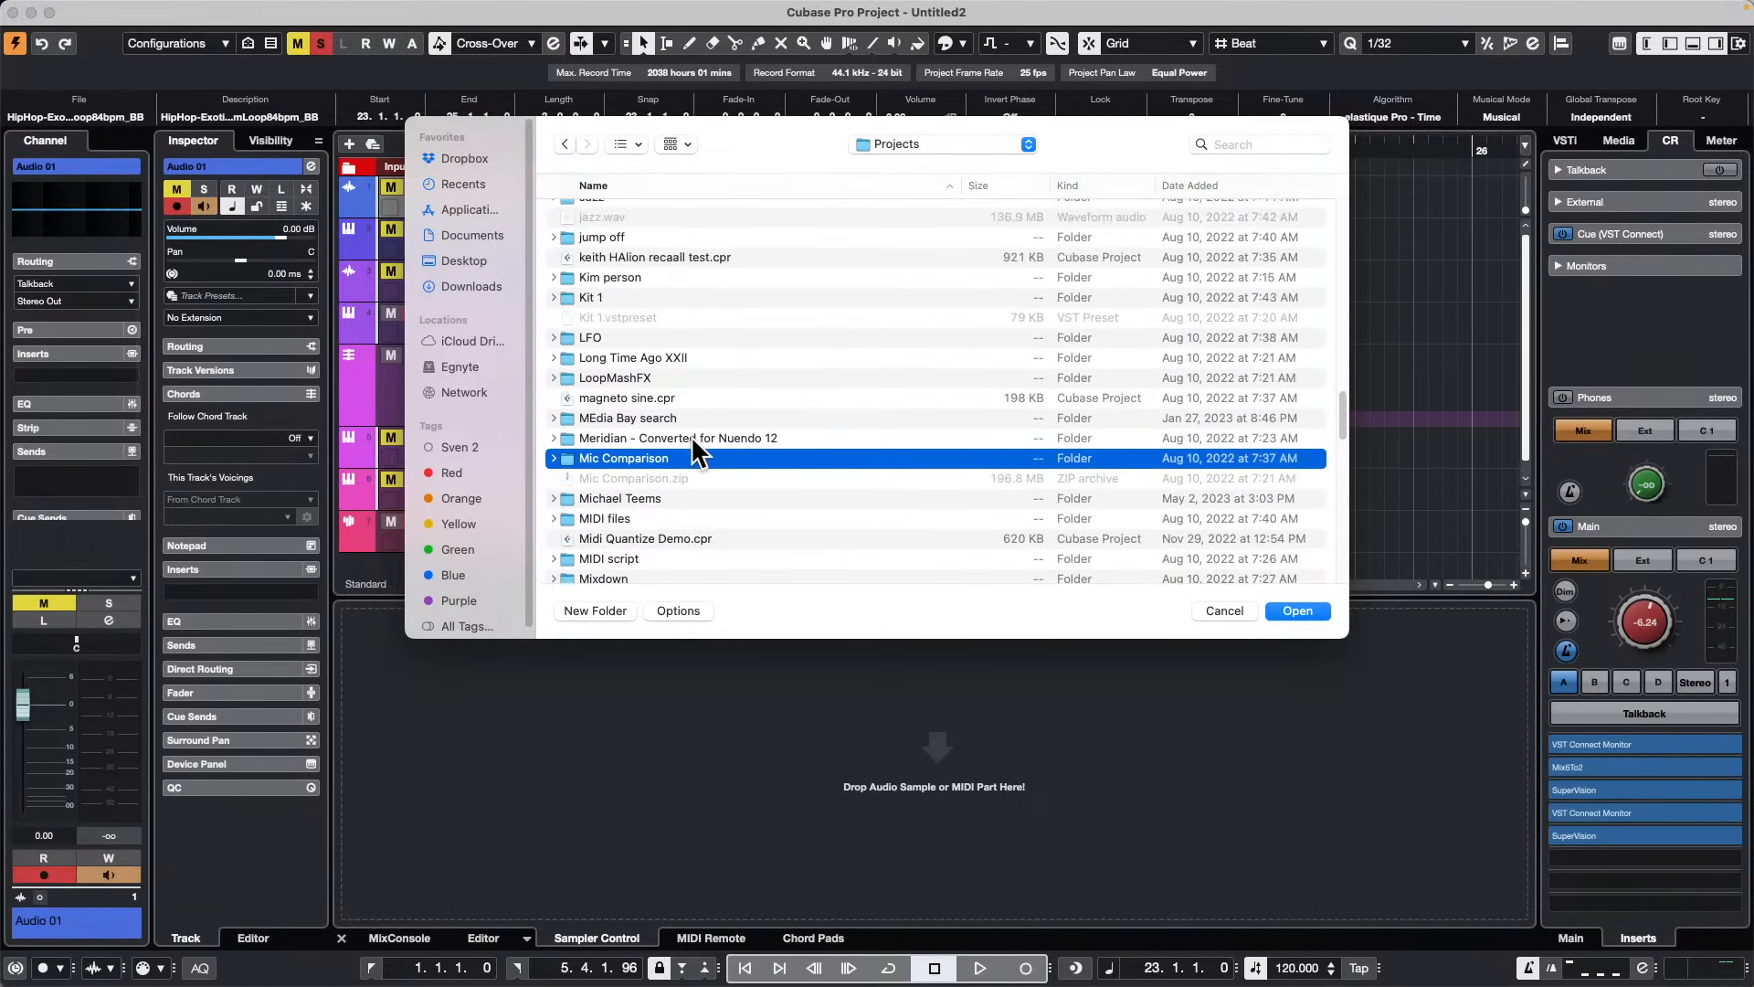
pyautogui.scroll(3, 694, 450)
pyautogui.click(630, 292)
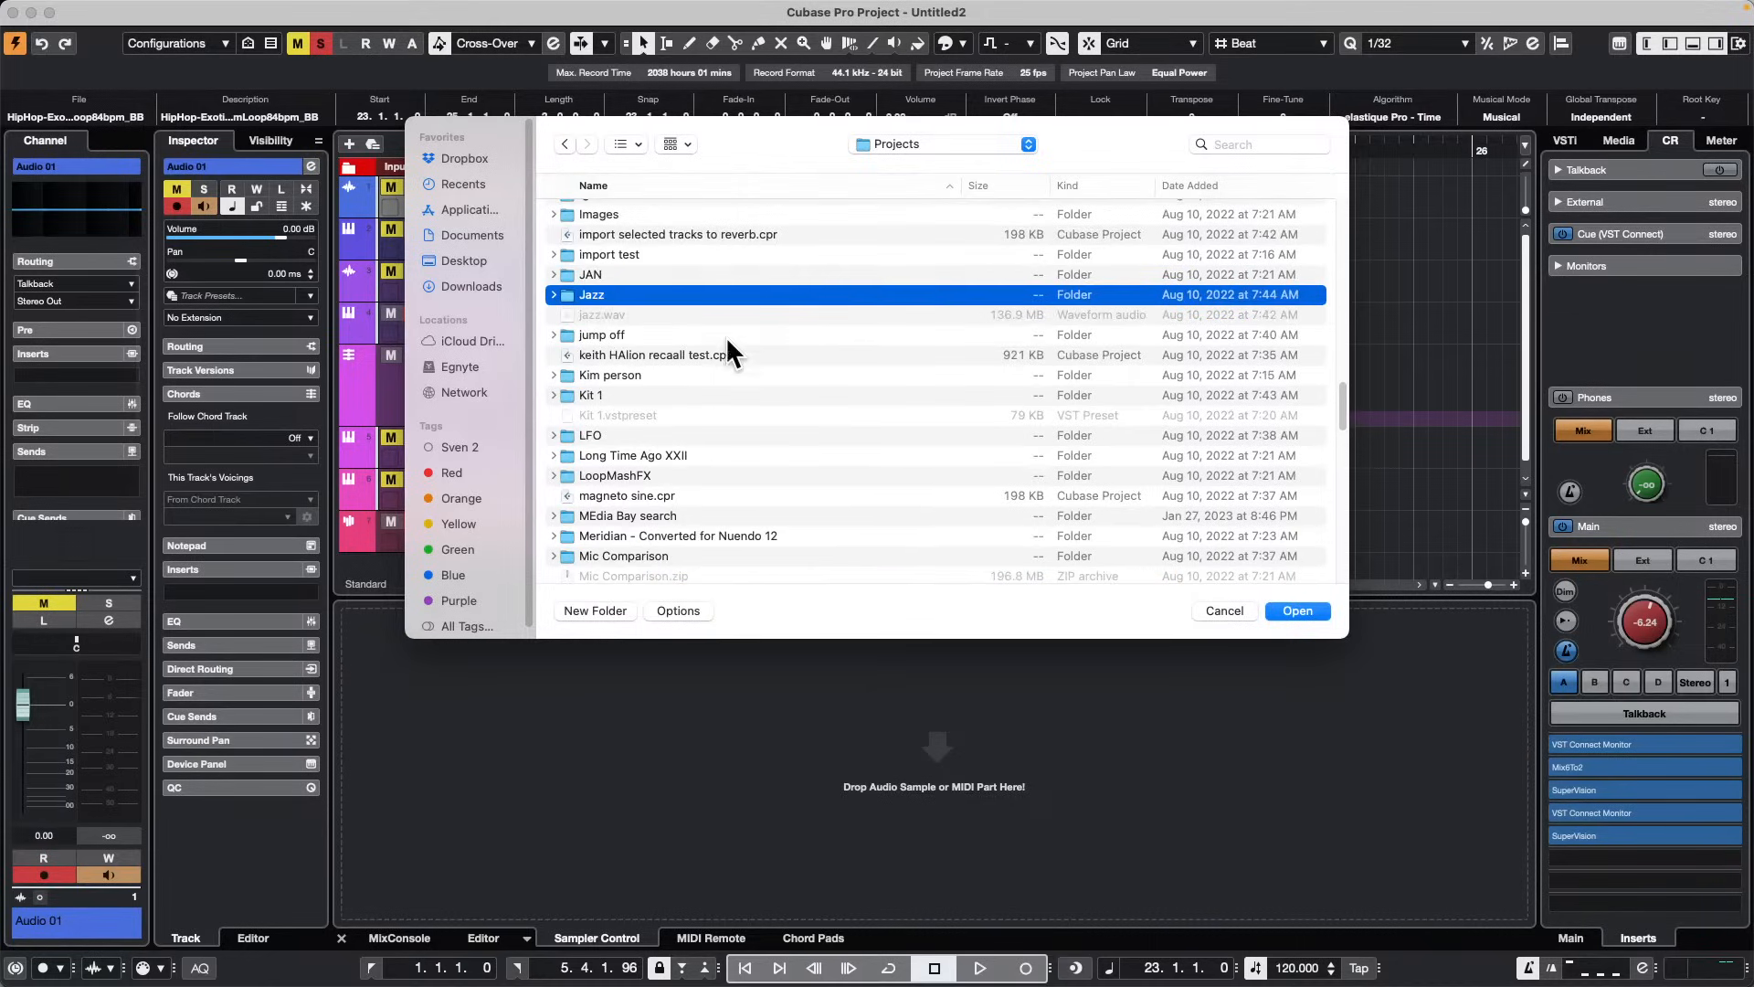
pyautogui.doubleClick(663, 292)
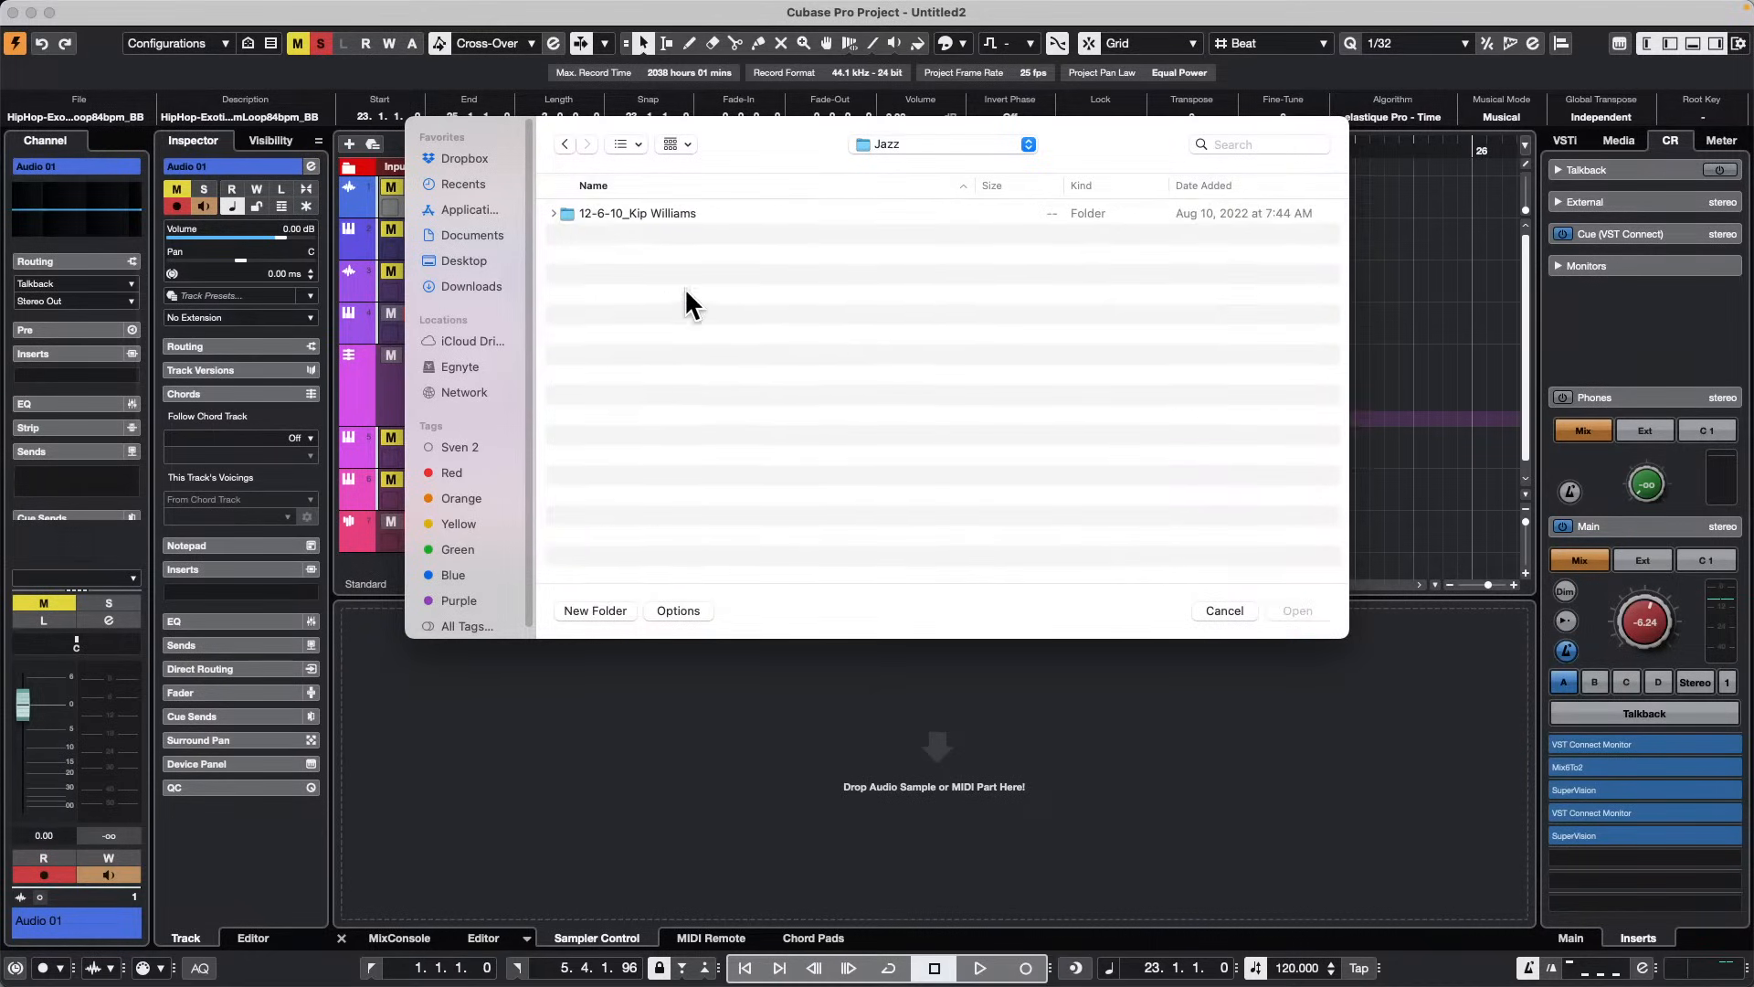
# Step: Open the dated subfolder in Jazz, inspect its -02.bak and -03.bak backup files, and cancel opening a project
pyautogui.doubleClick(681, 209)
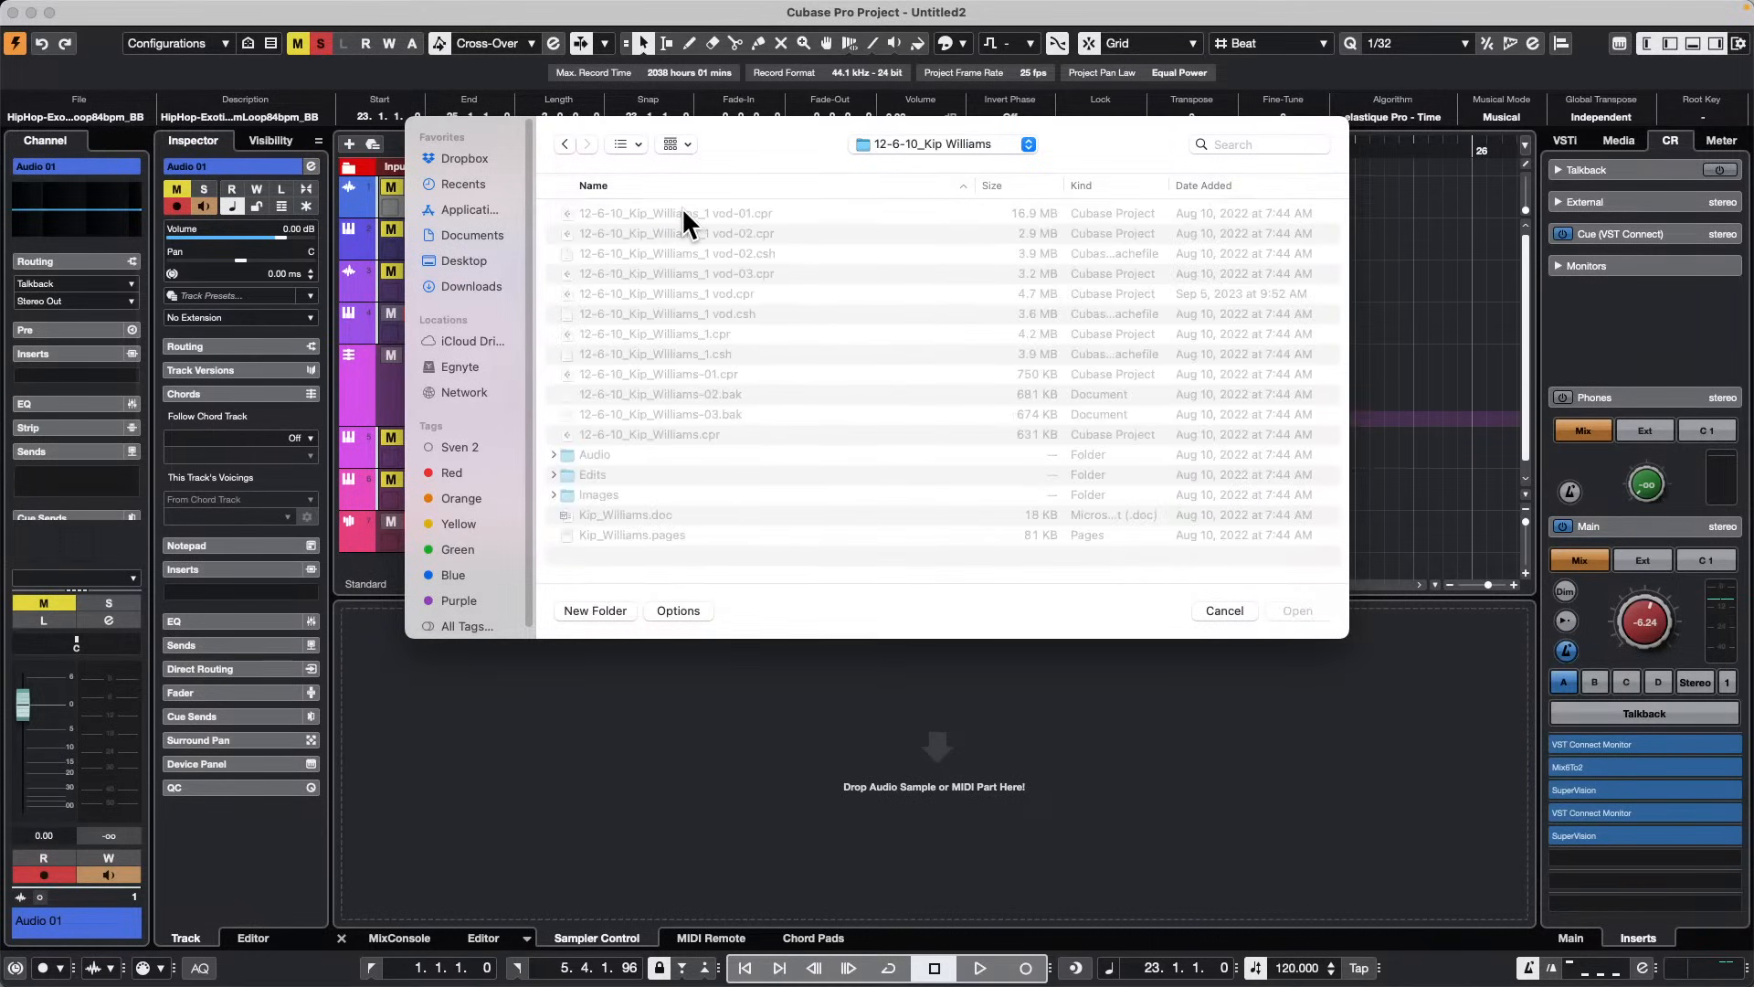
pyautogui.click(680, 397)
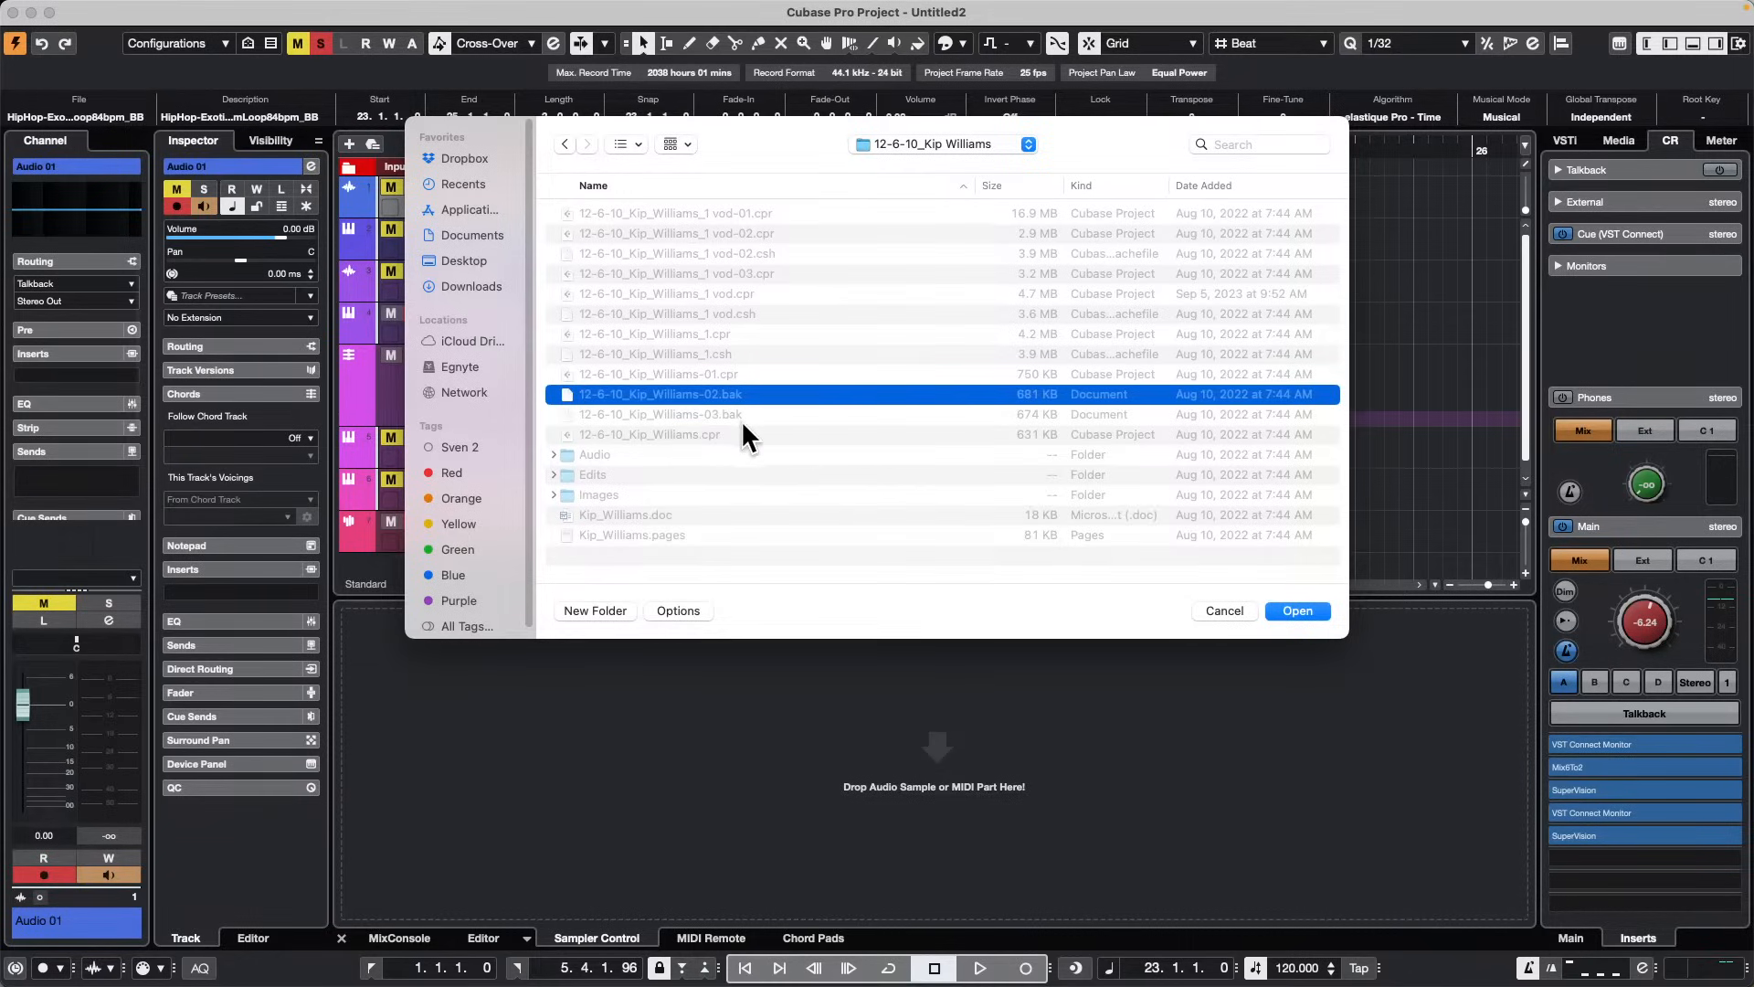
pyautogui.click(678, 416)
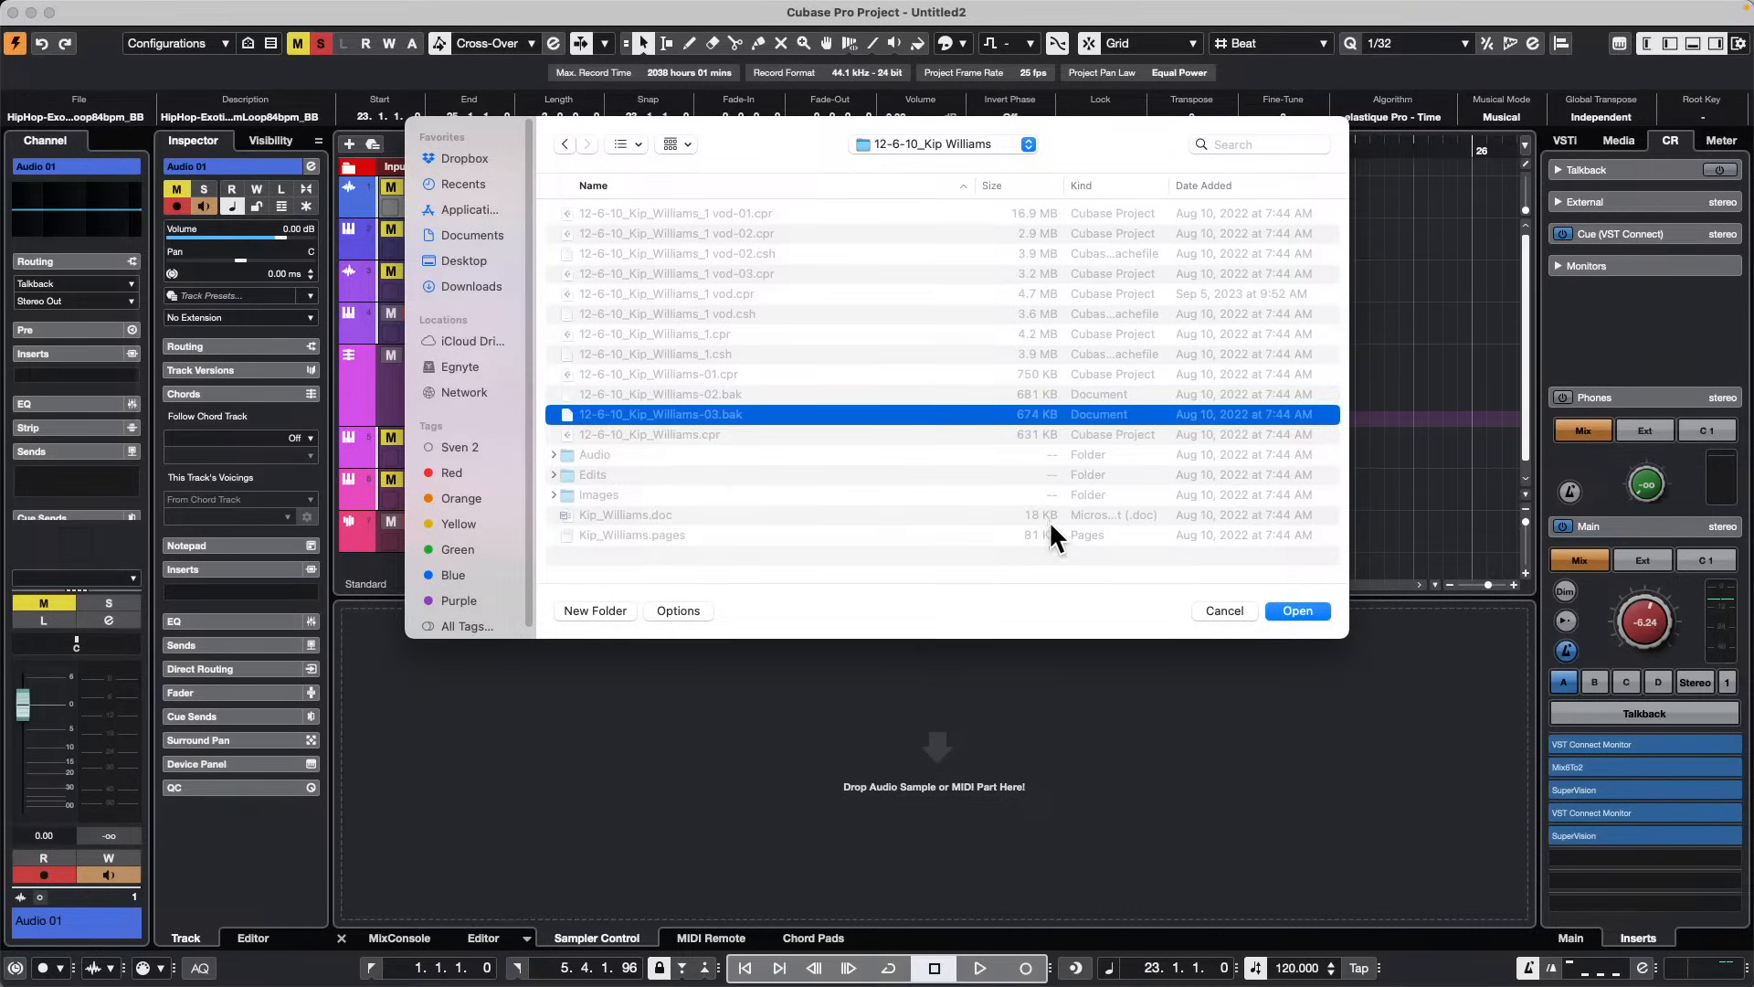
pyautogui.click(1222, 610)
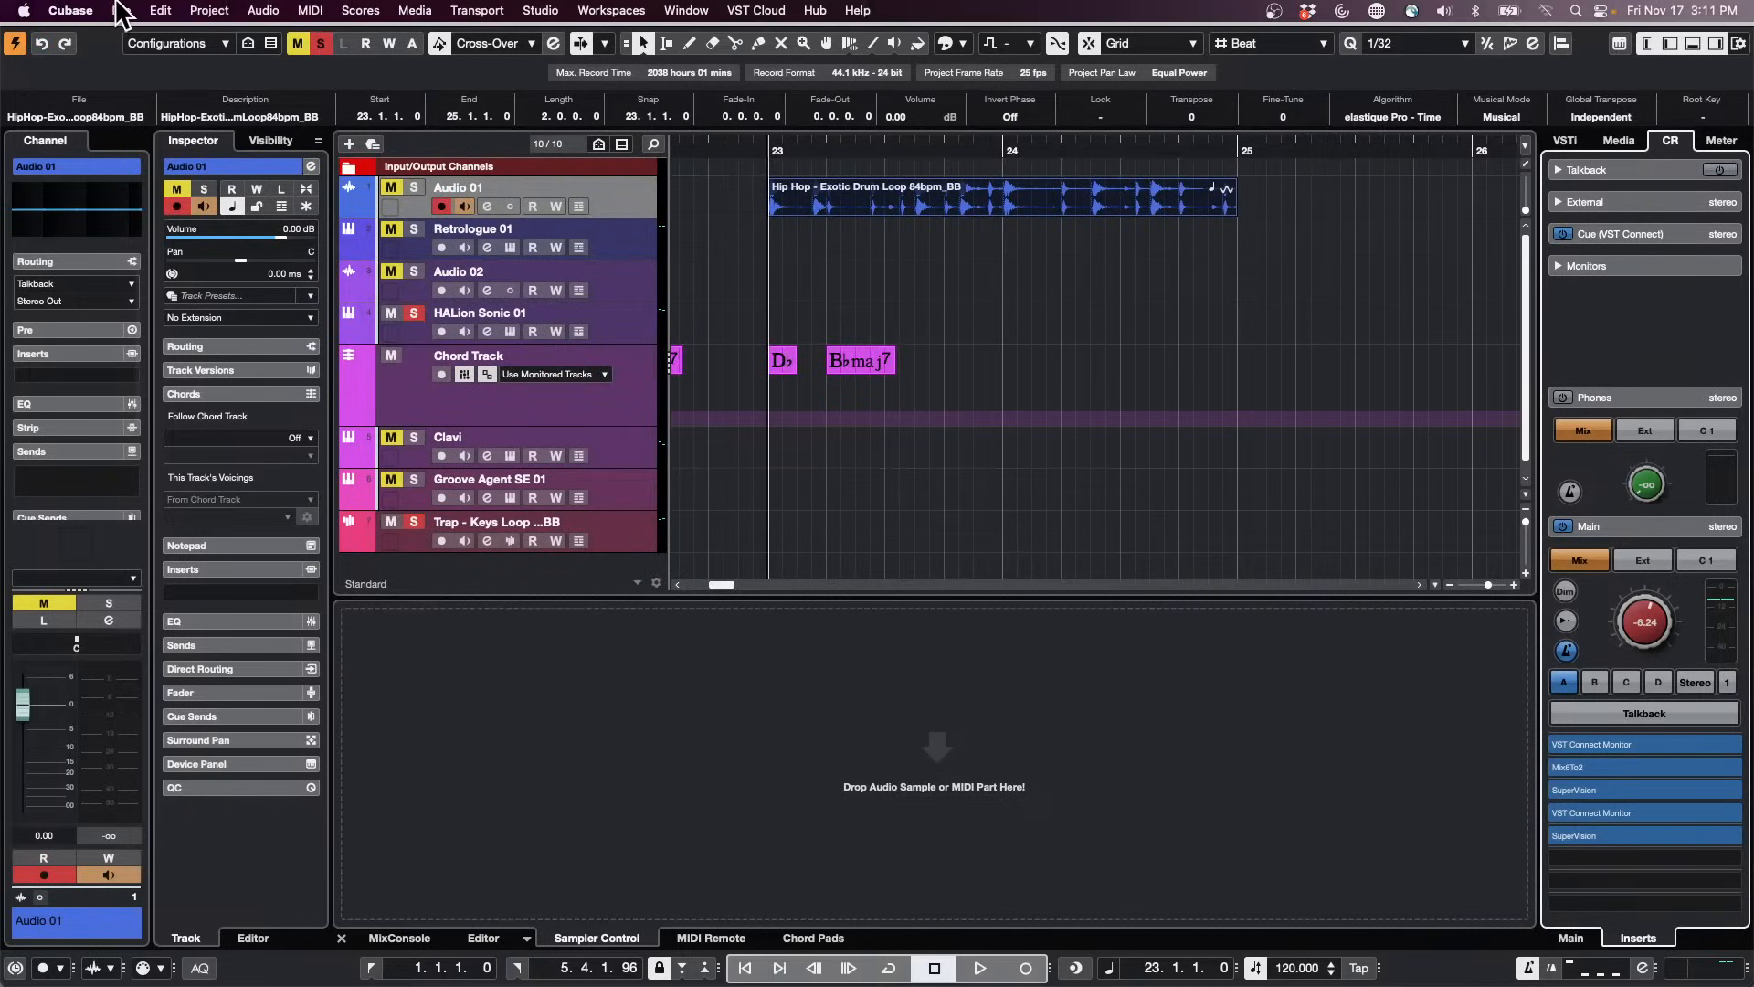
pyautogui.click(121, 10)
pyautogui.click(144, 78)
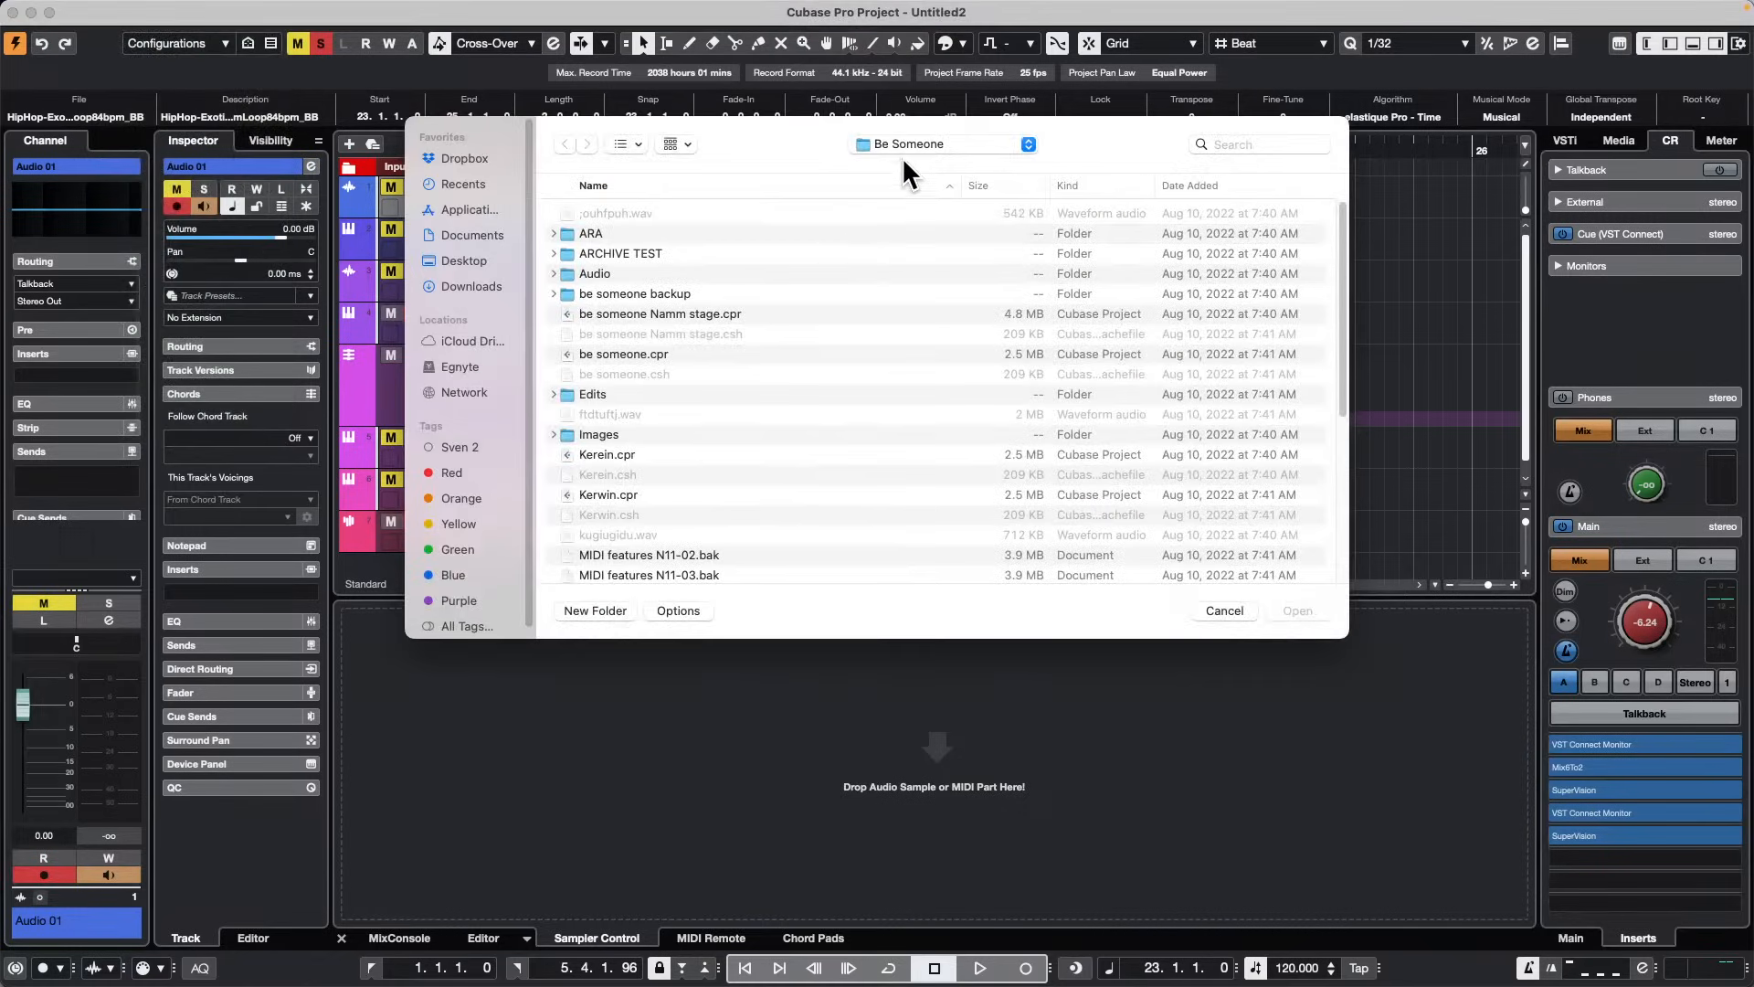
pyautogui.click(907, 144)
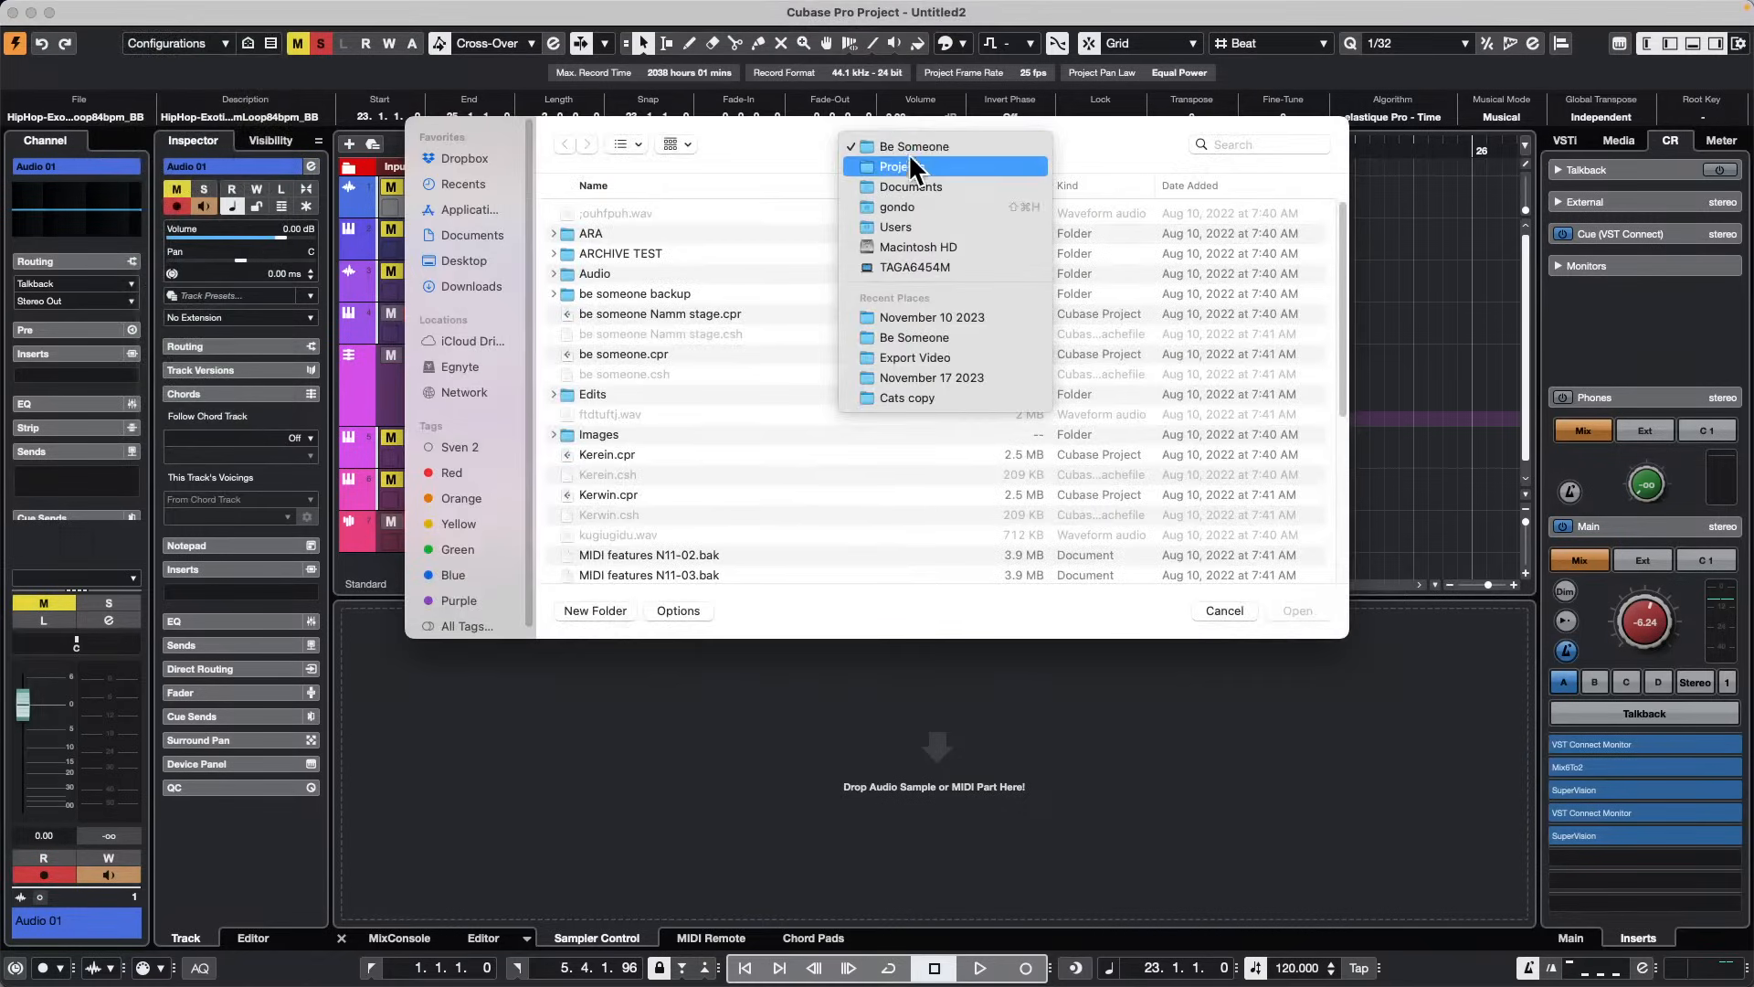
pyautogui.click(921, 167)
pyautogui.scroll(-8, 714, 429)
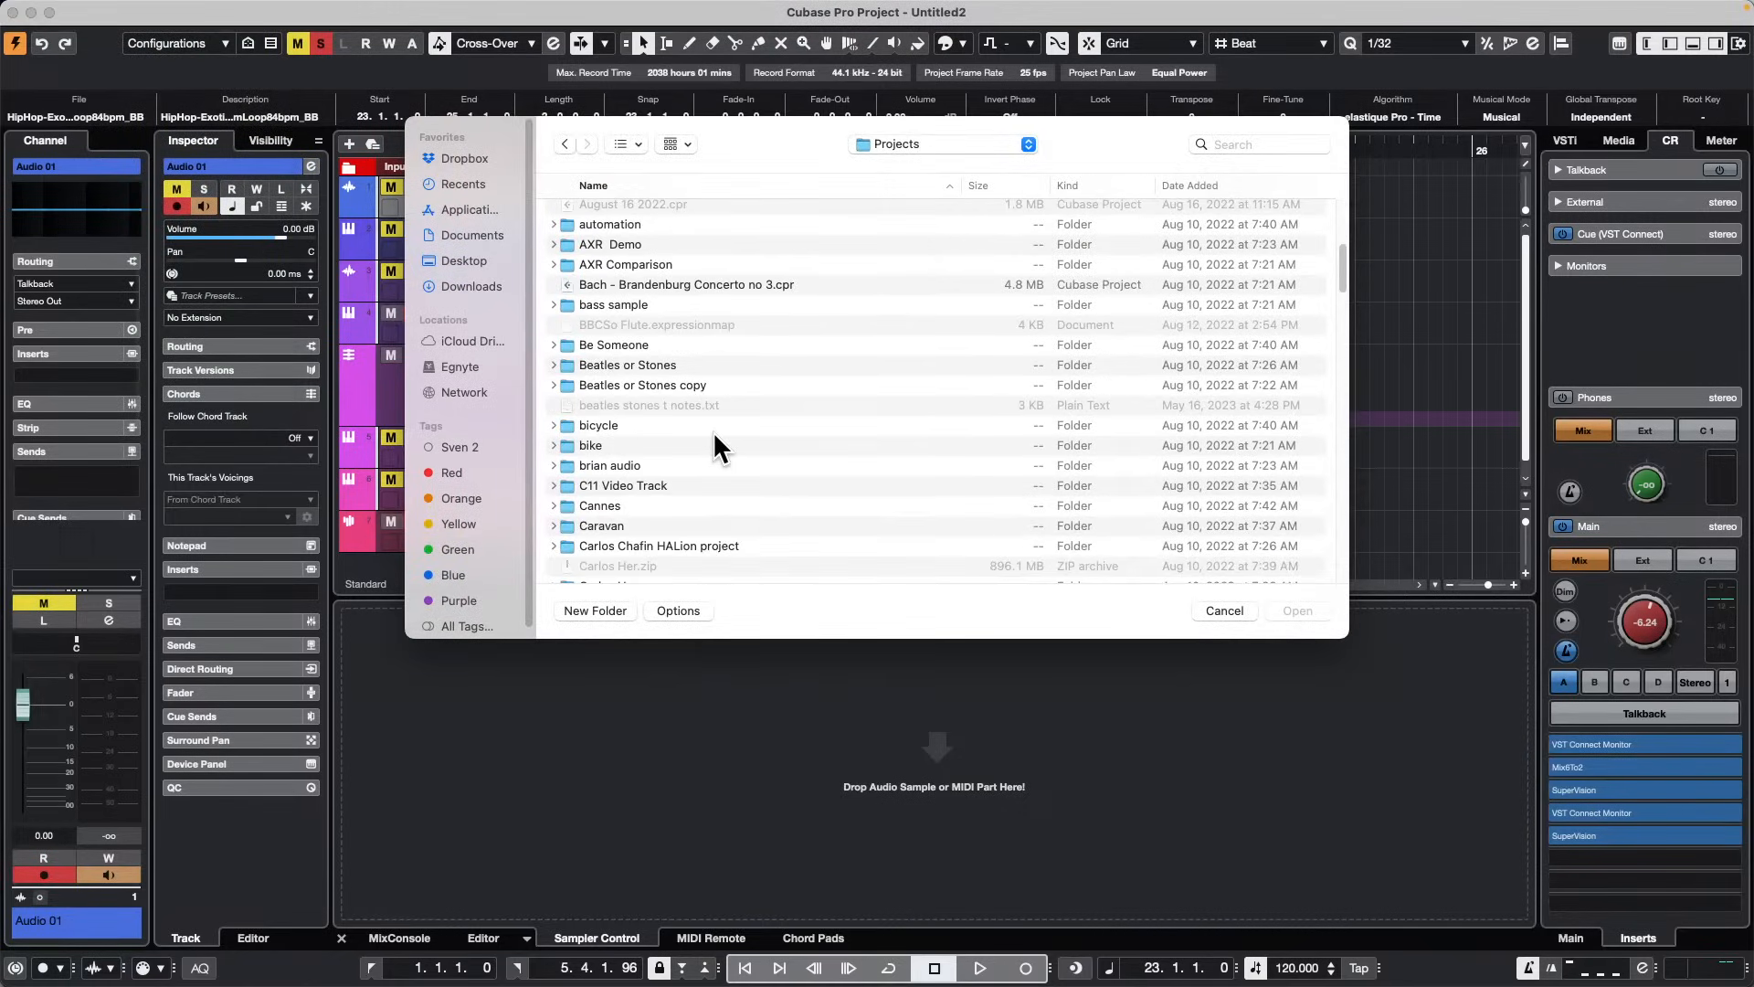
pyautogui.scroll(-10, 714, 430)
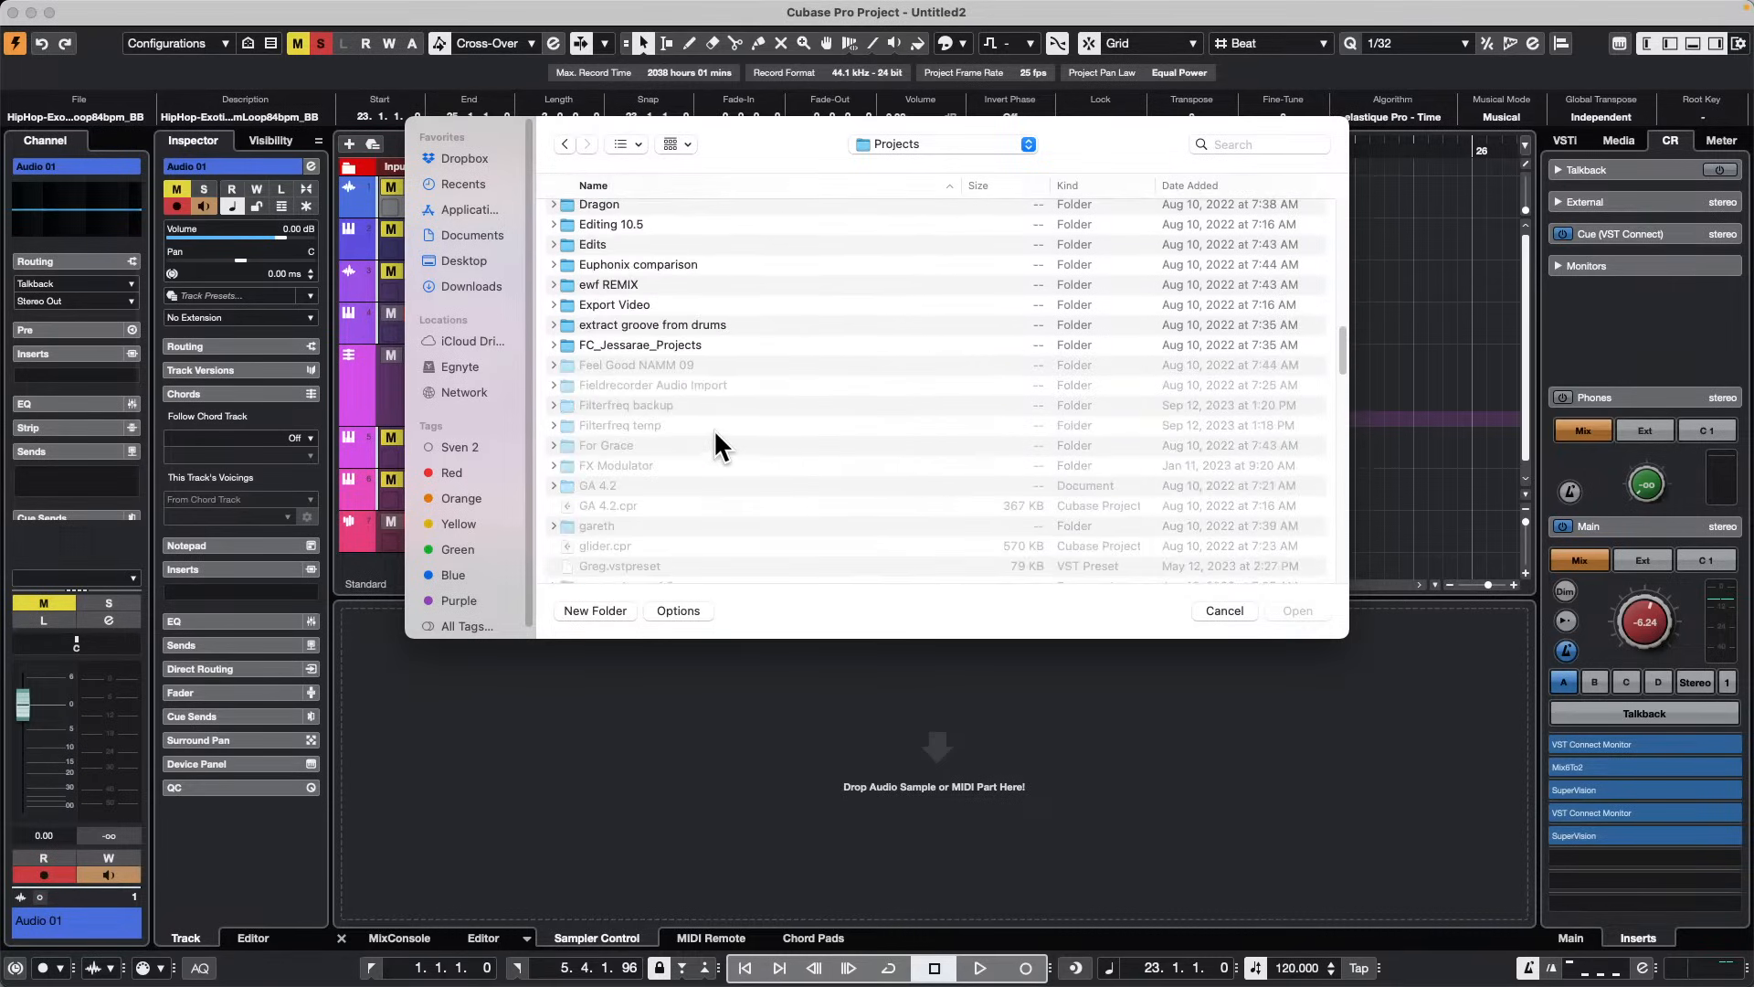
pyautogui.scroll(-5, 715, 429)
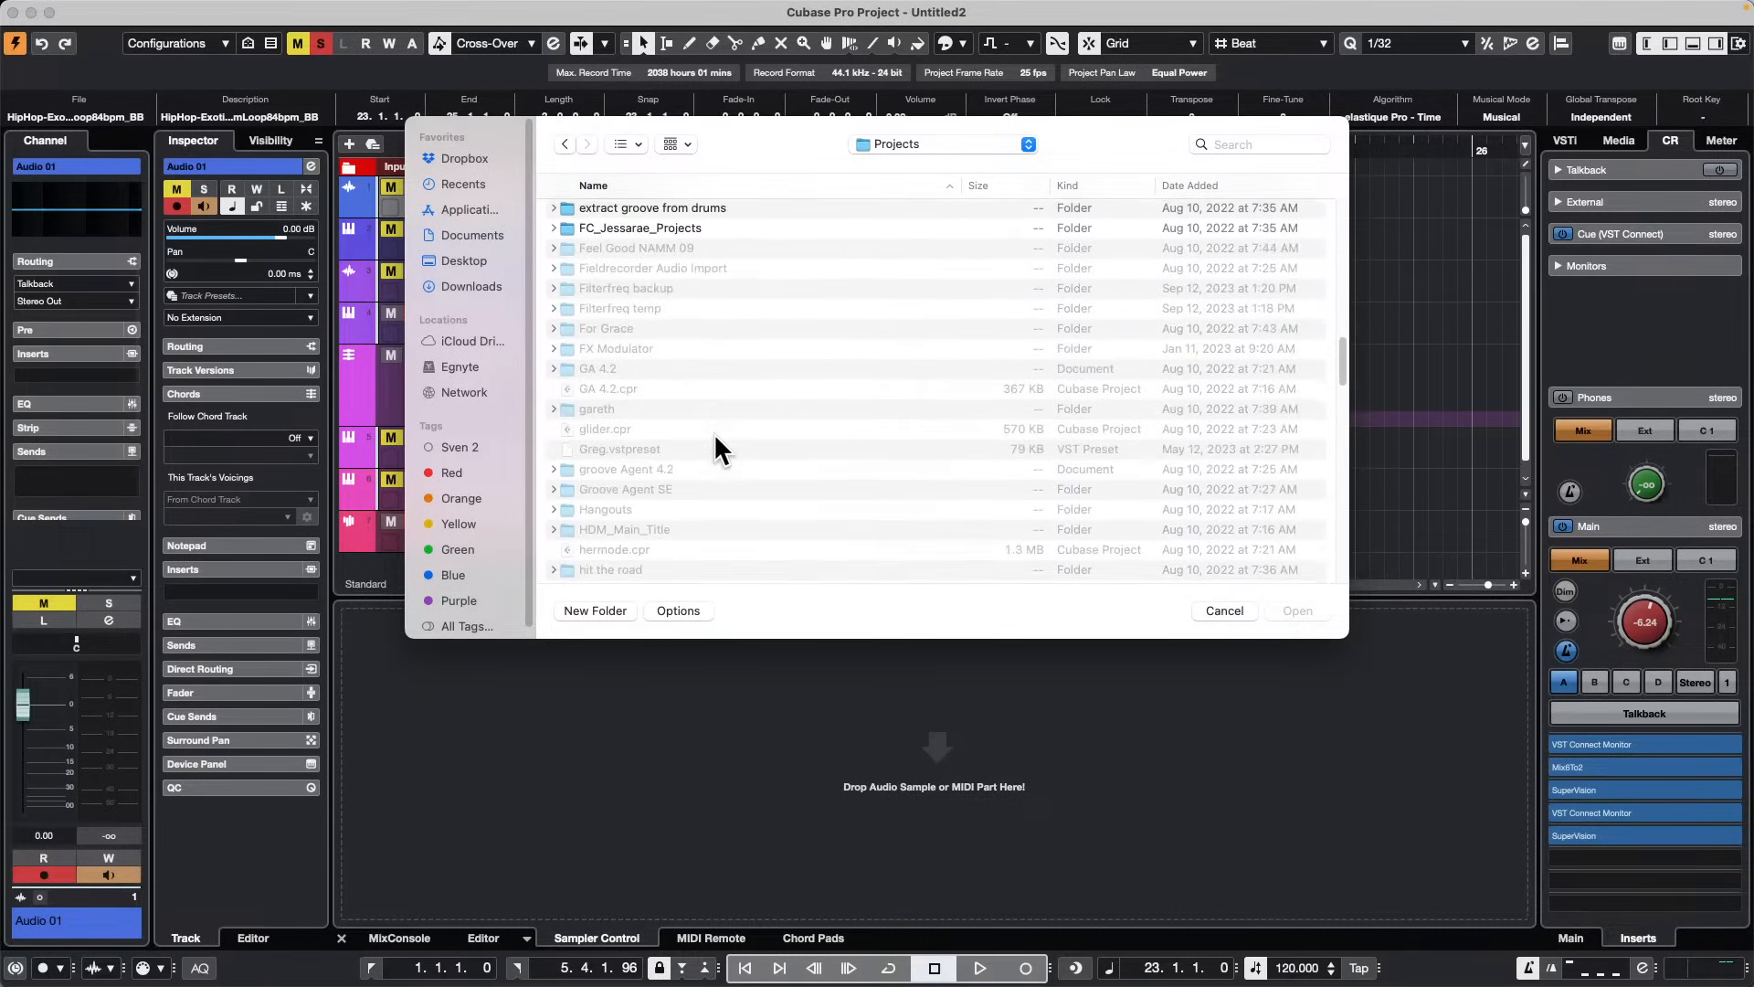
pyautogui.scroll(-6, 714, 437)
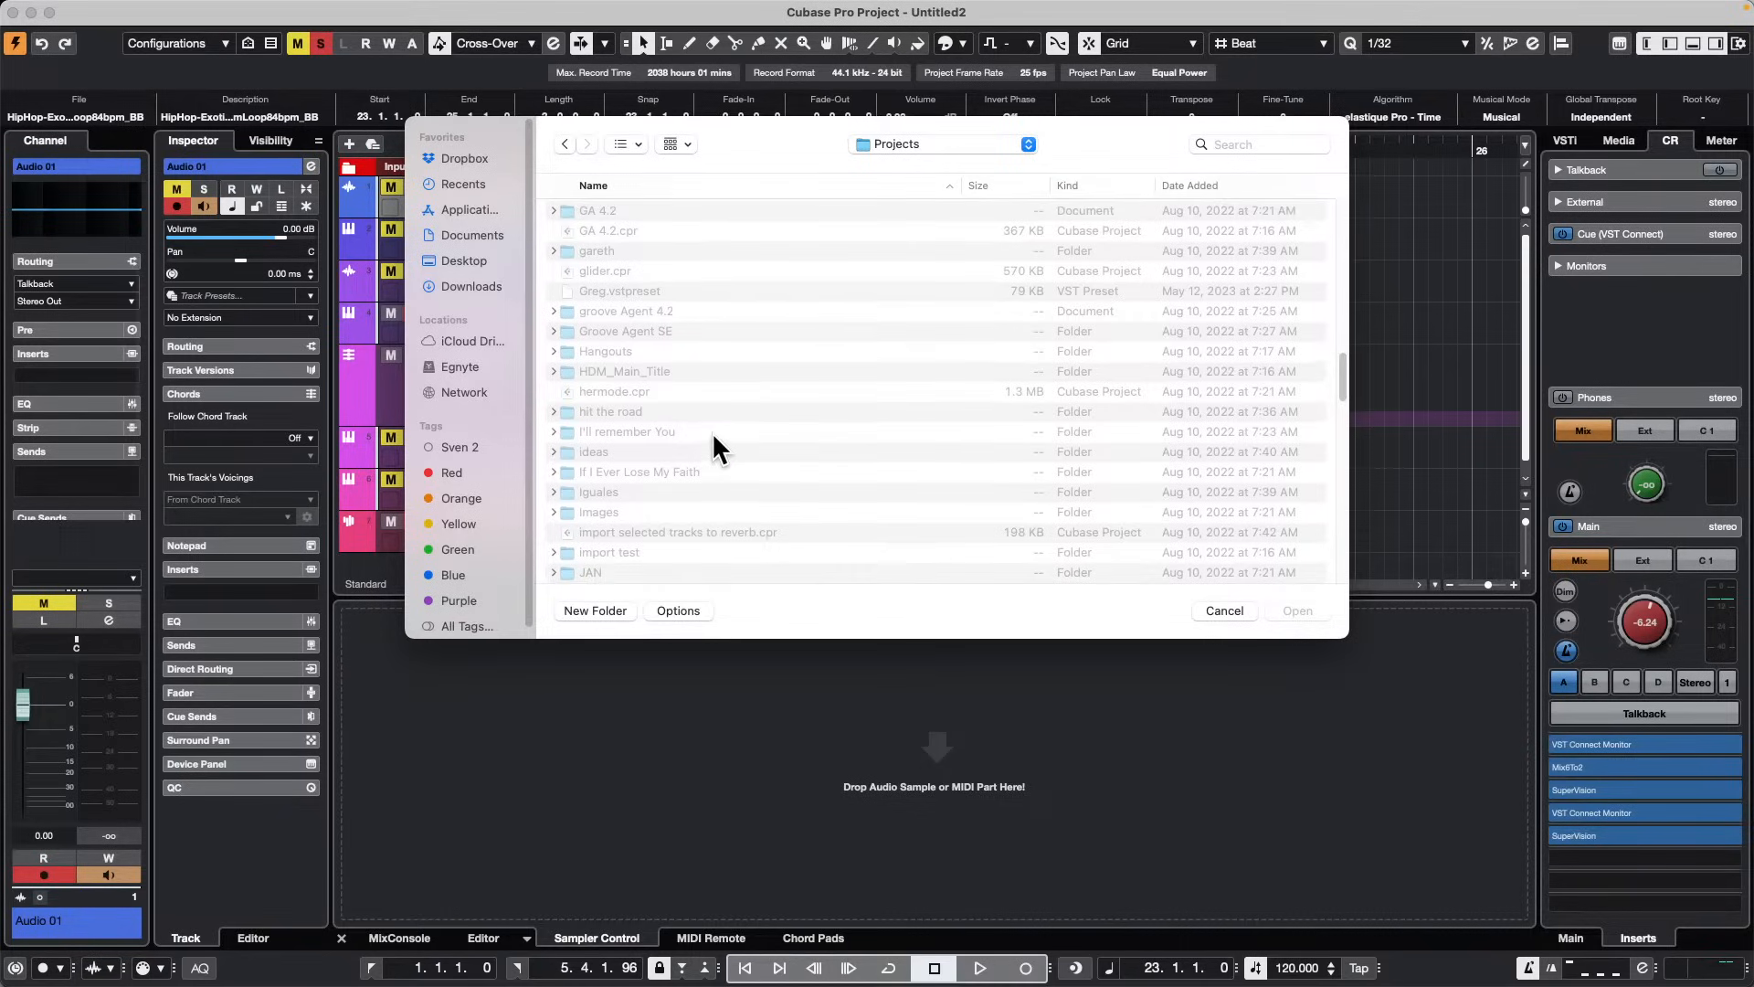
pyautogui.click(647, 329)
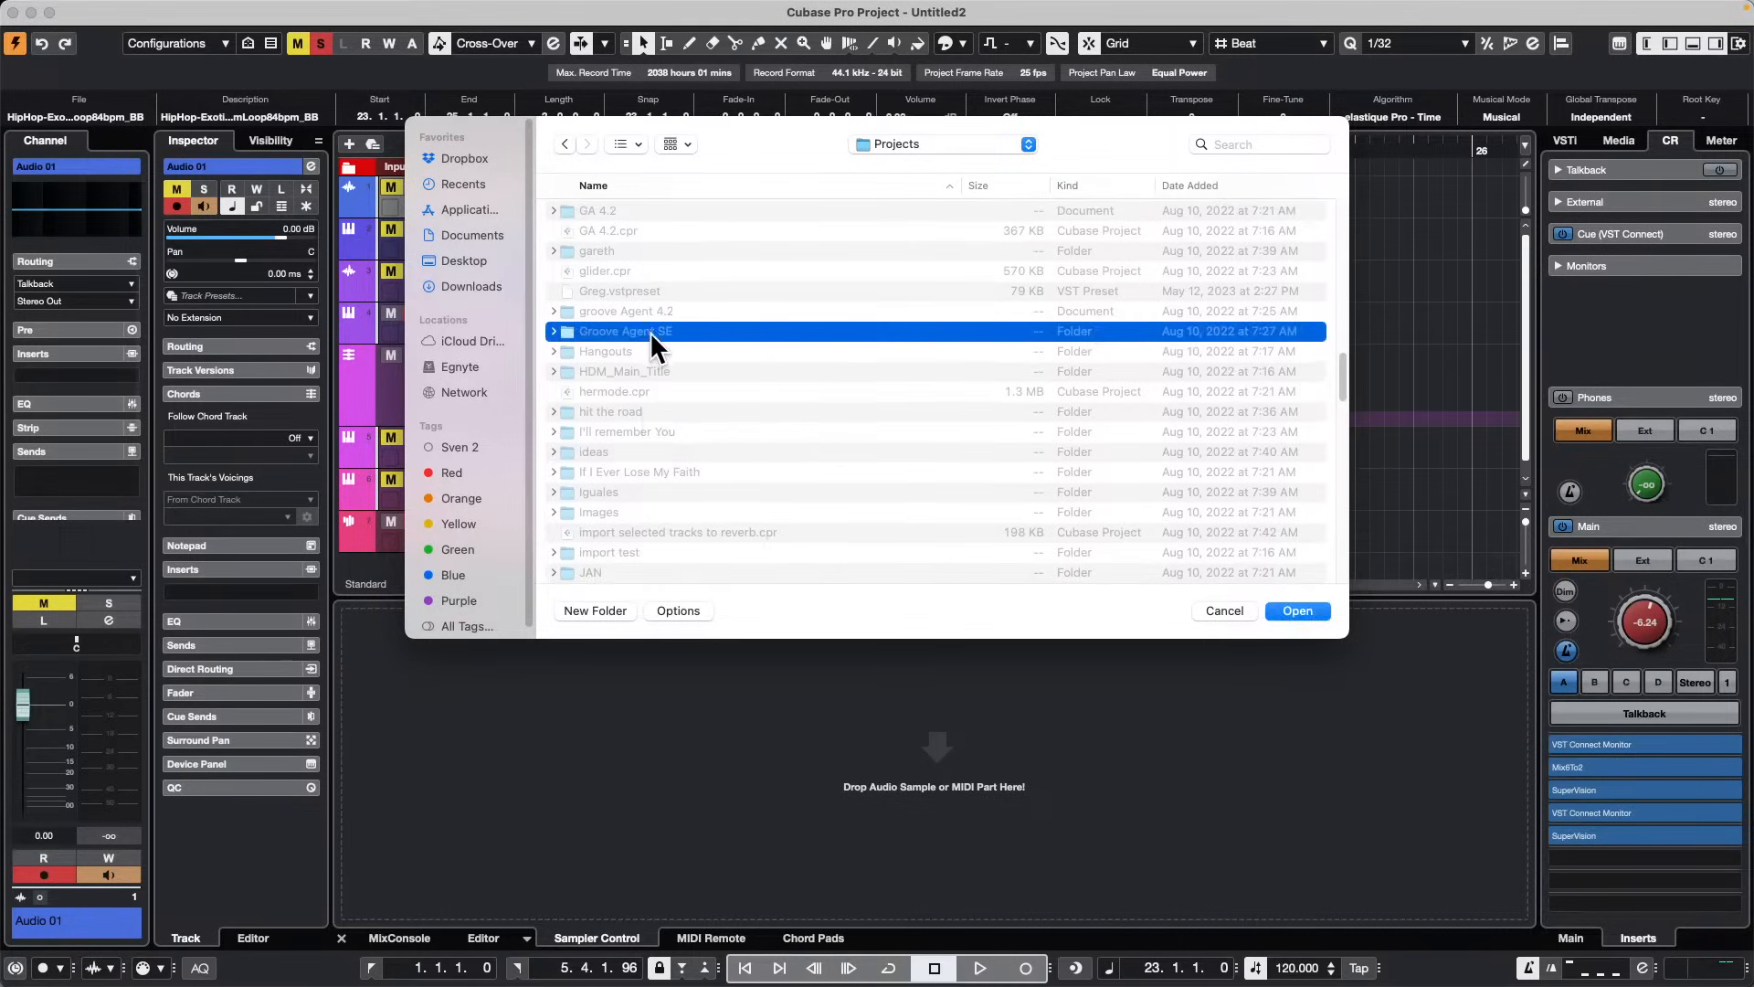
pyautogui.click(637, 347)
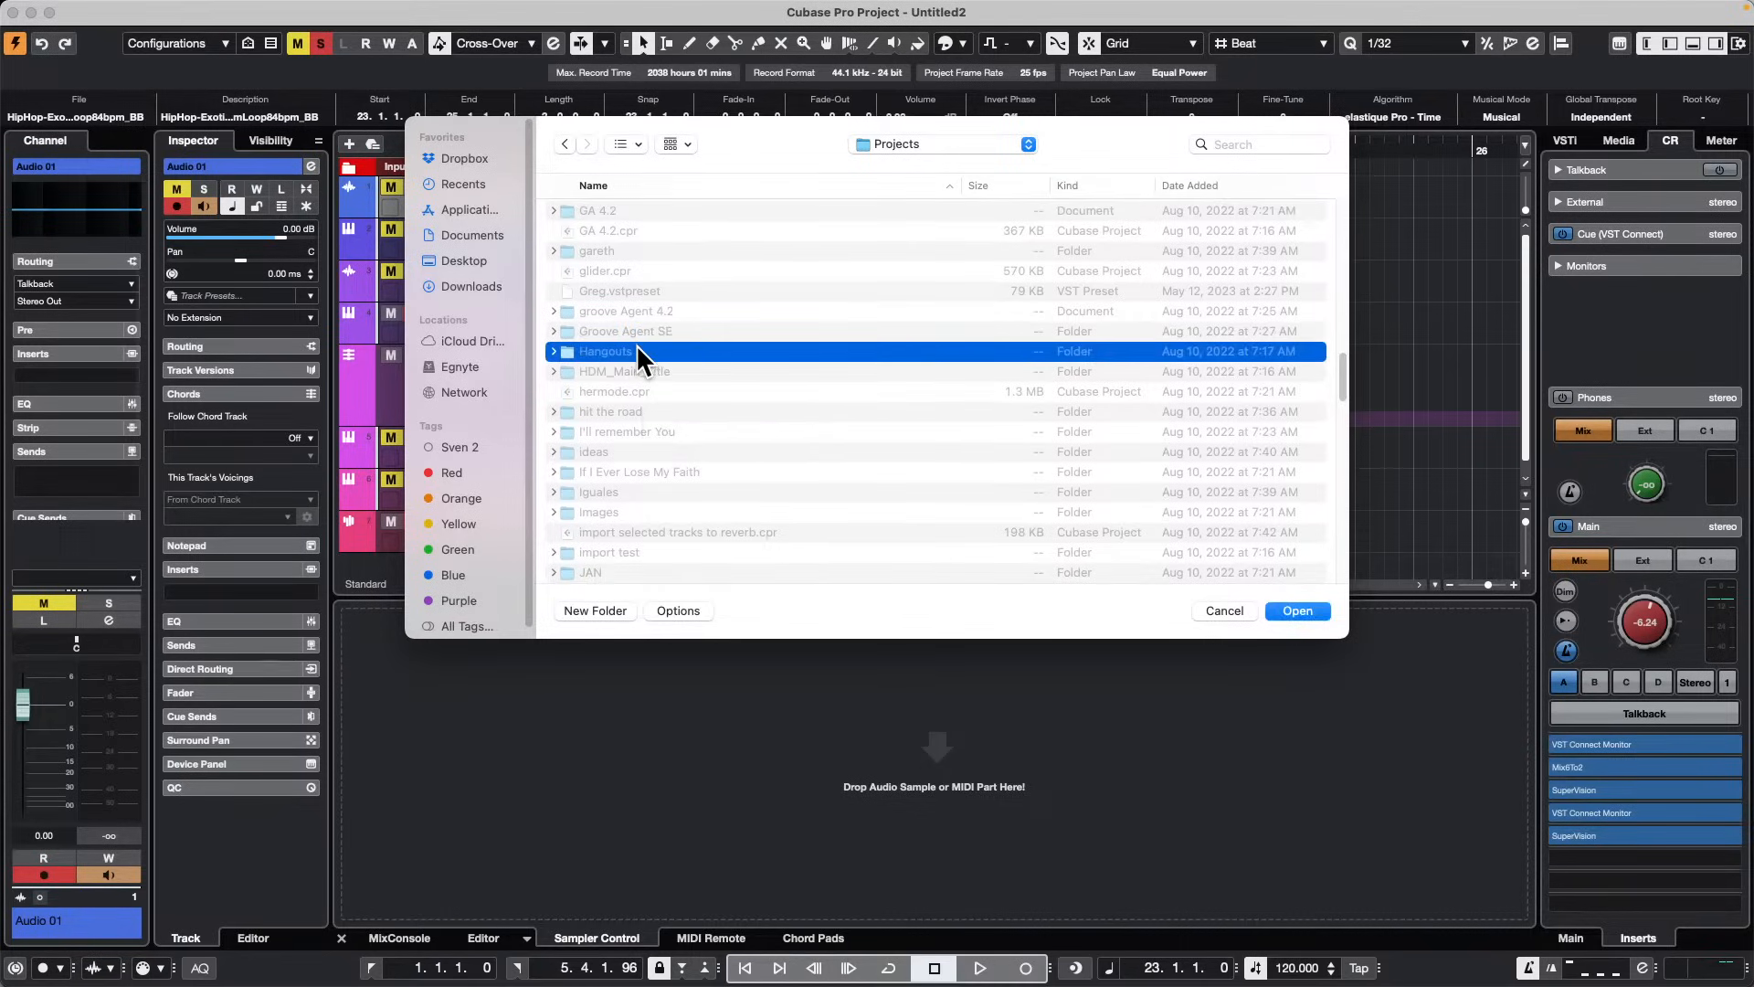
pyautogui.scroll(-1, 655, 360)
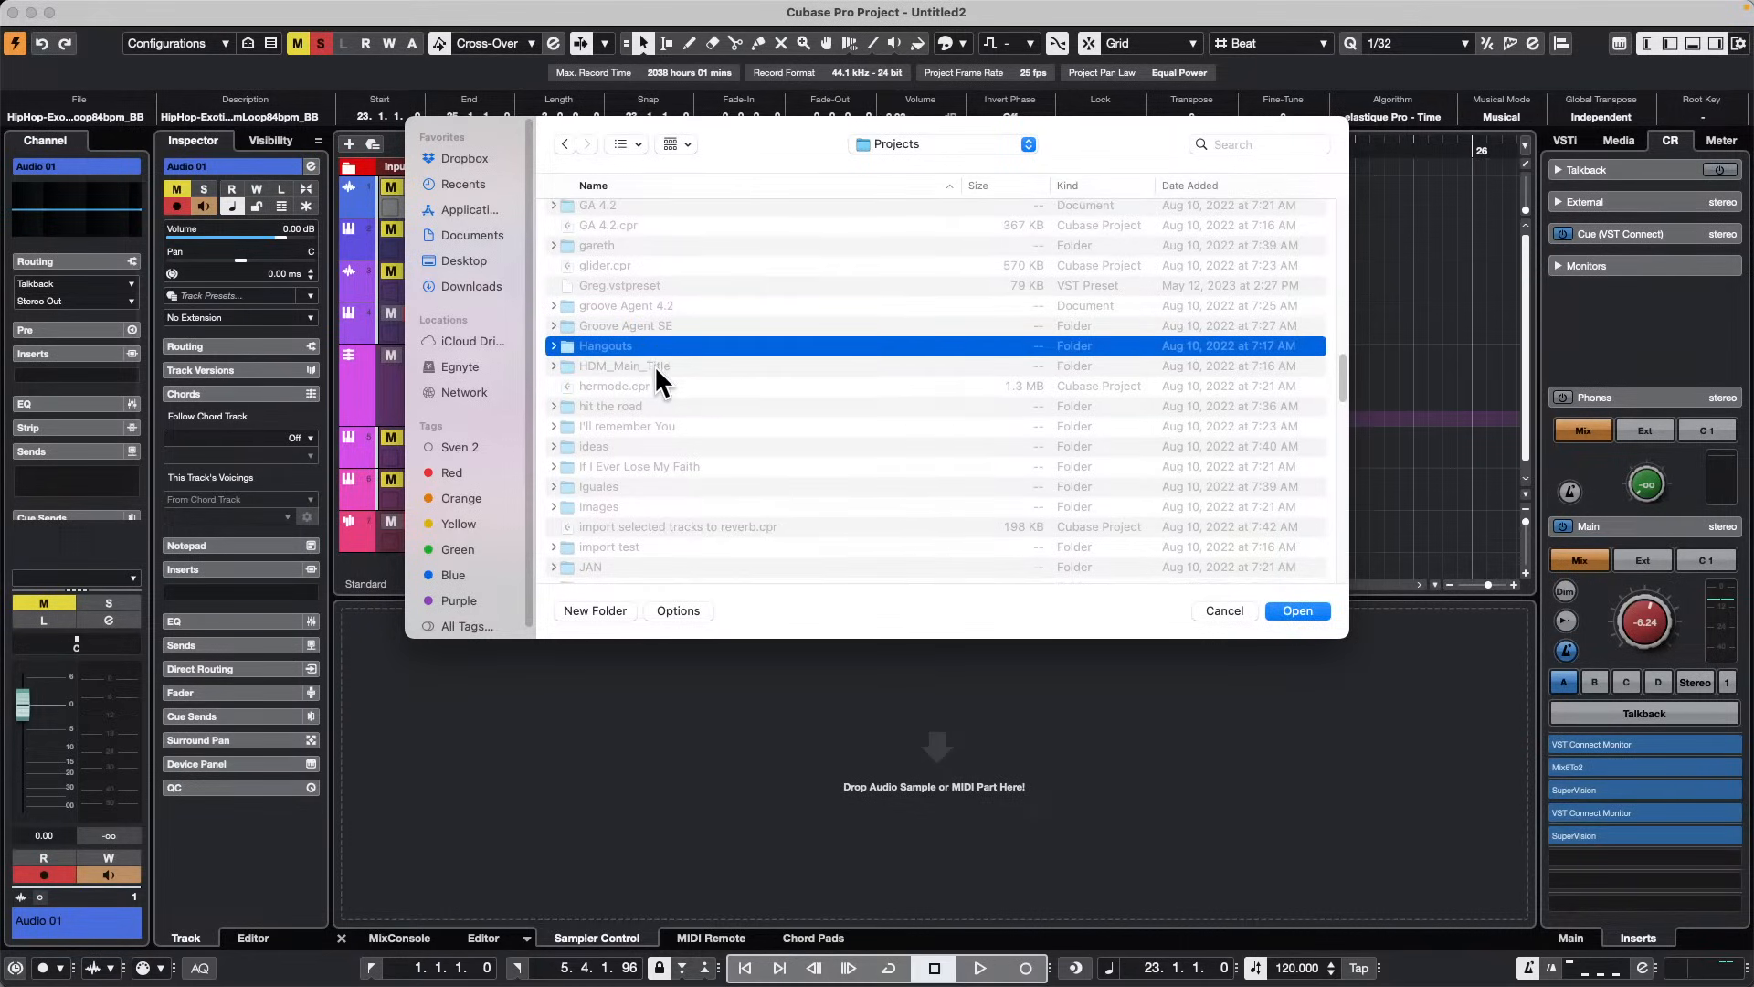
pyautogui.scroll(-3, 655, 367)
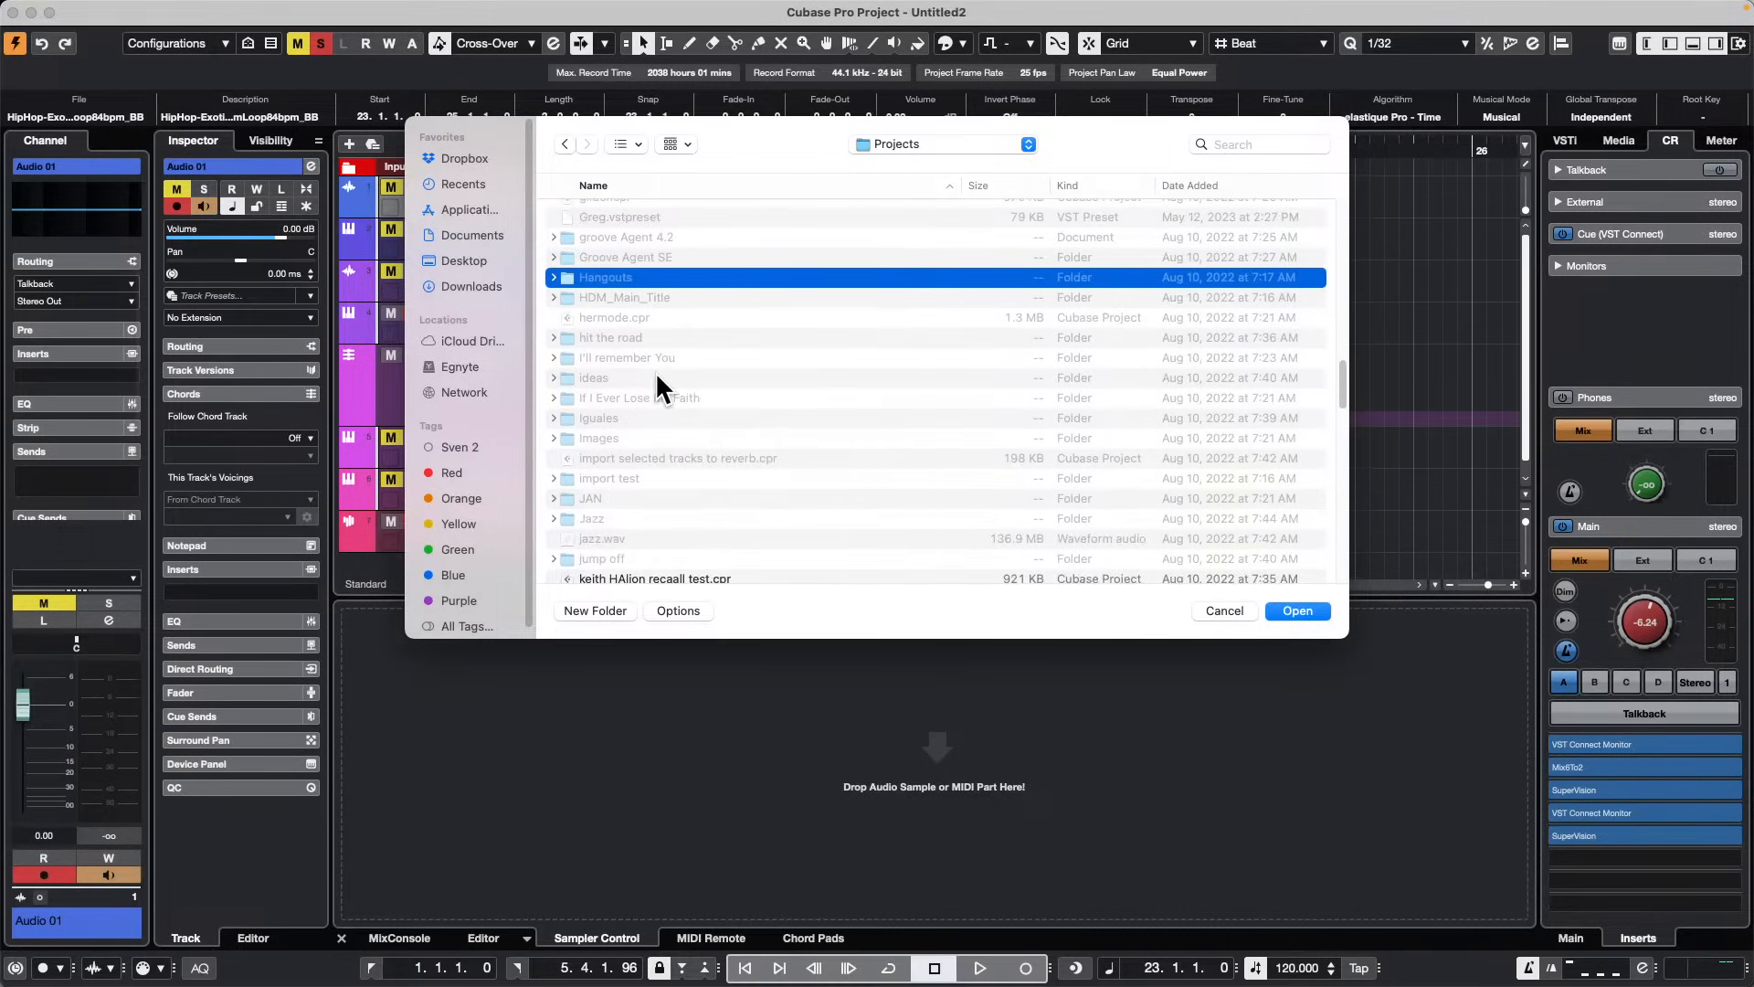
pyautogui.scroll(-8, 655, 371)
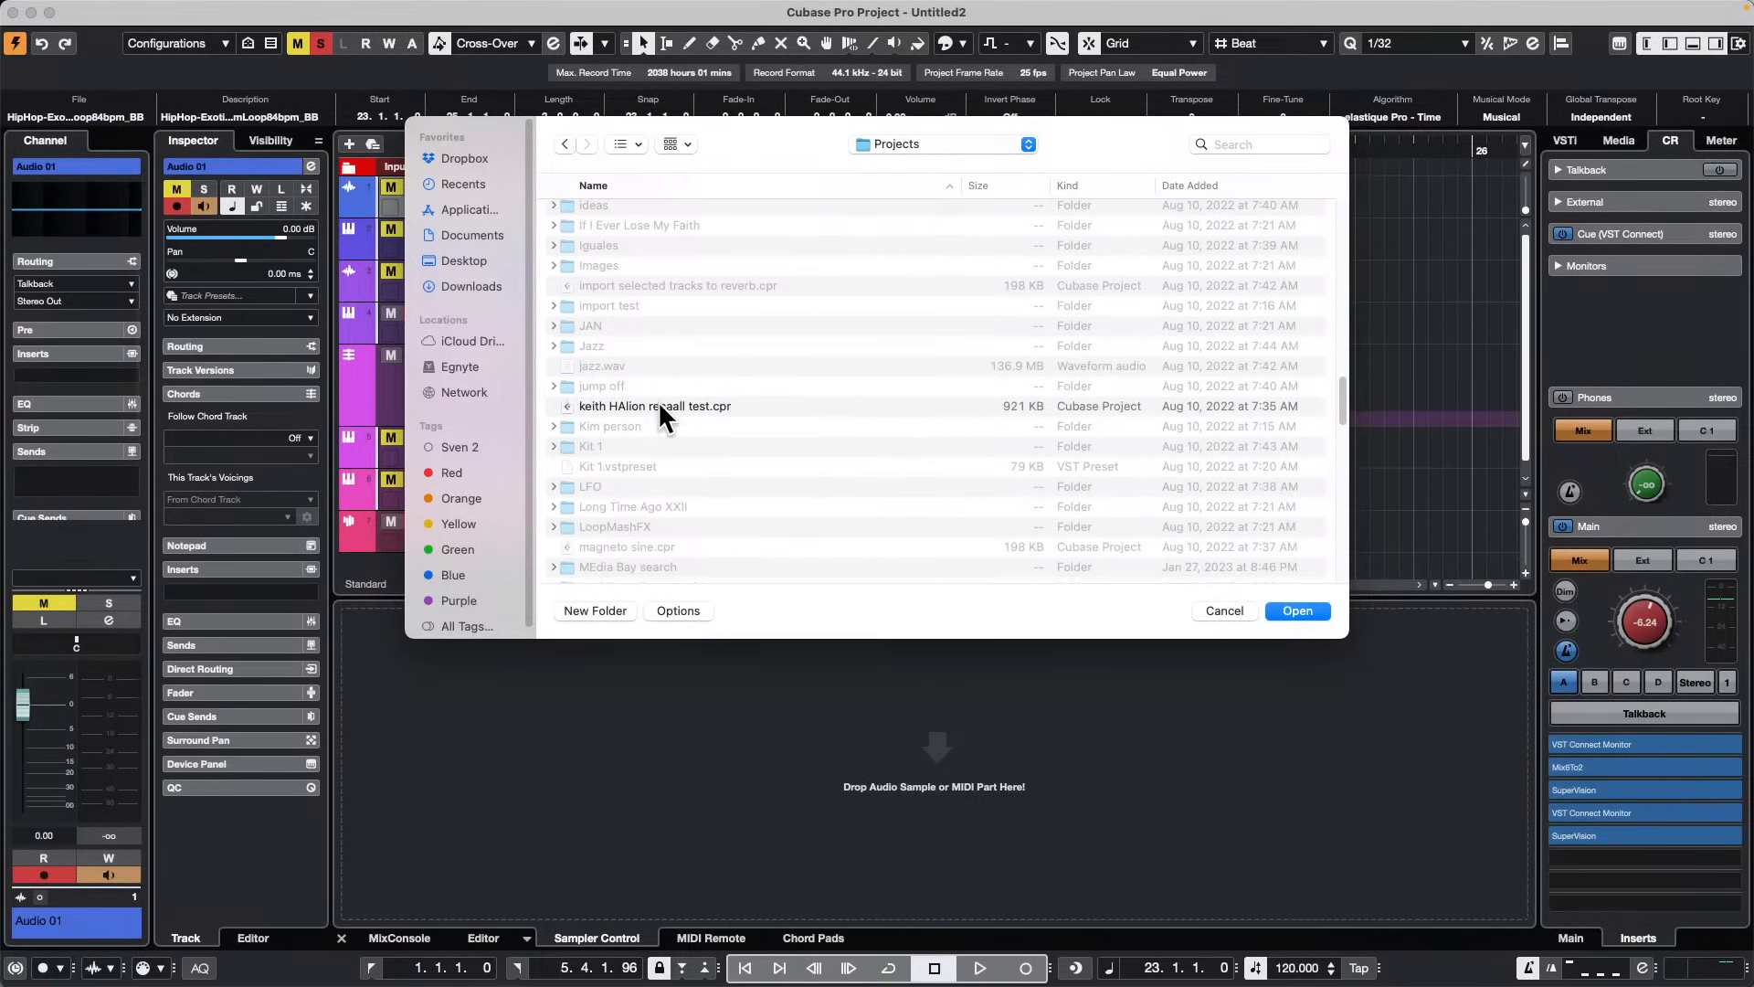
pyautogui.doubleClick(599, 345)
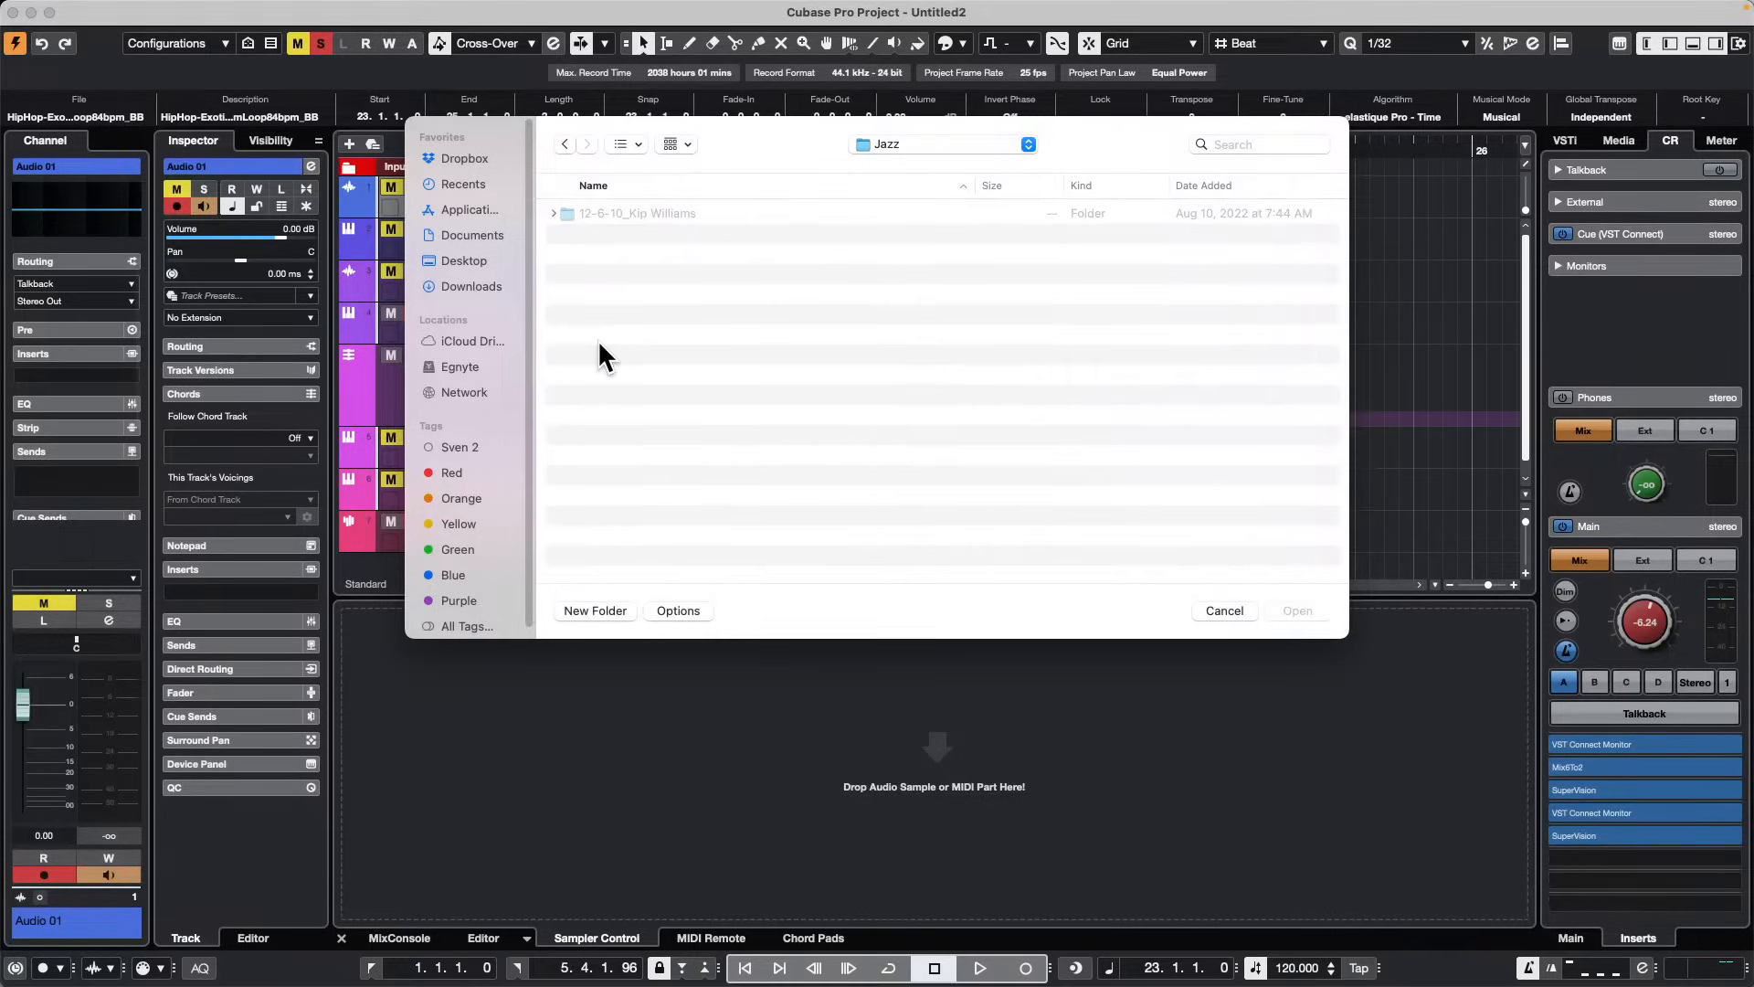
pyautogui.doubleClick(643, 209)
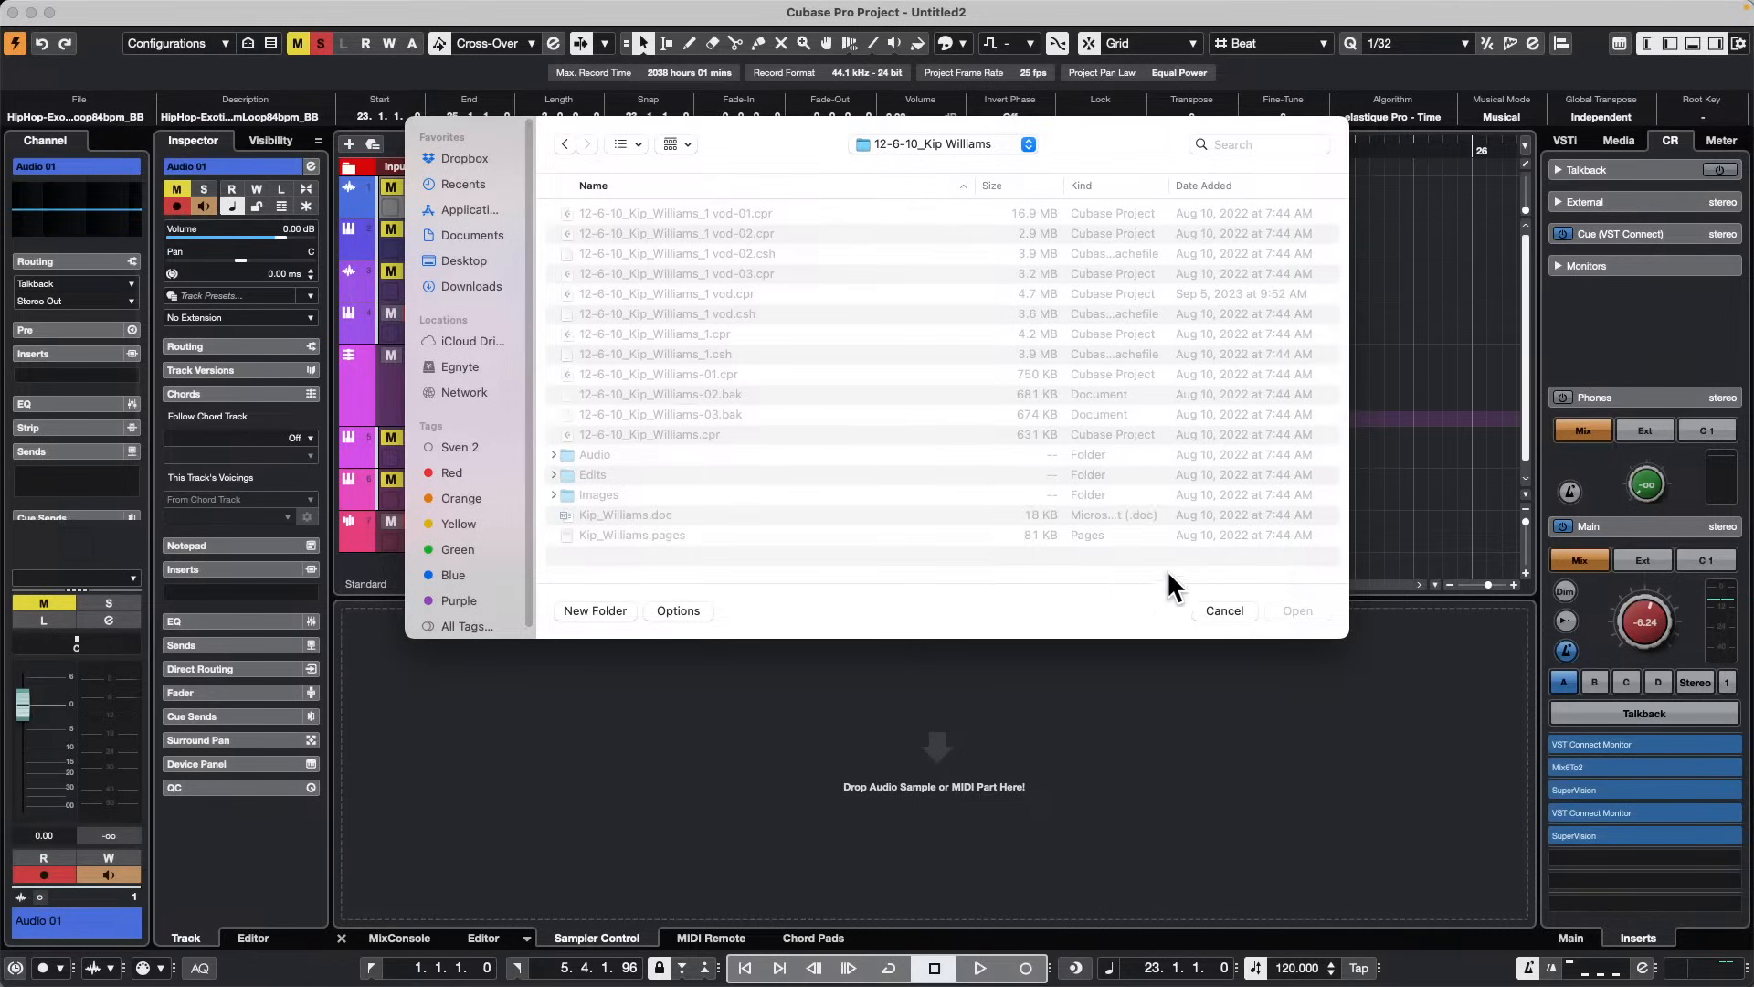
pyautogui.click(1225, 611)
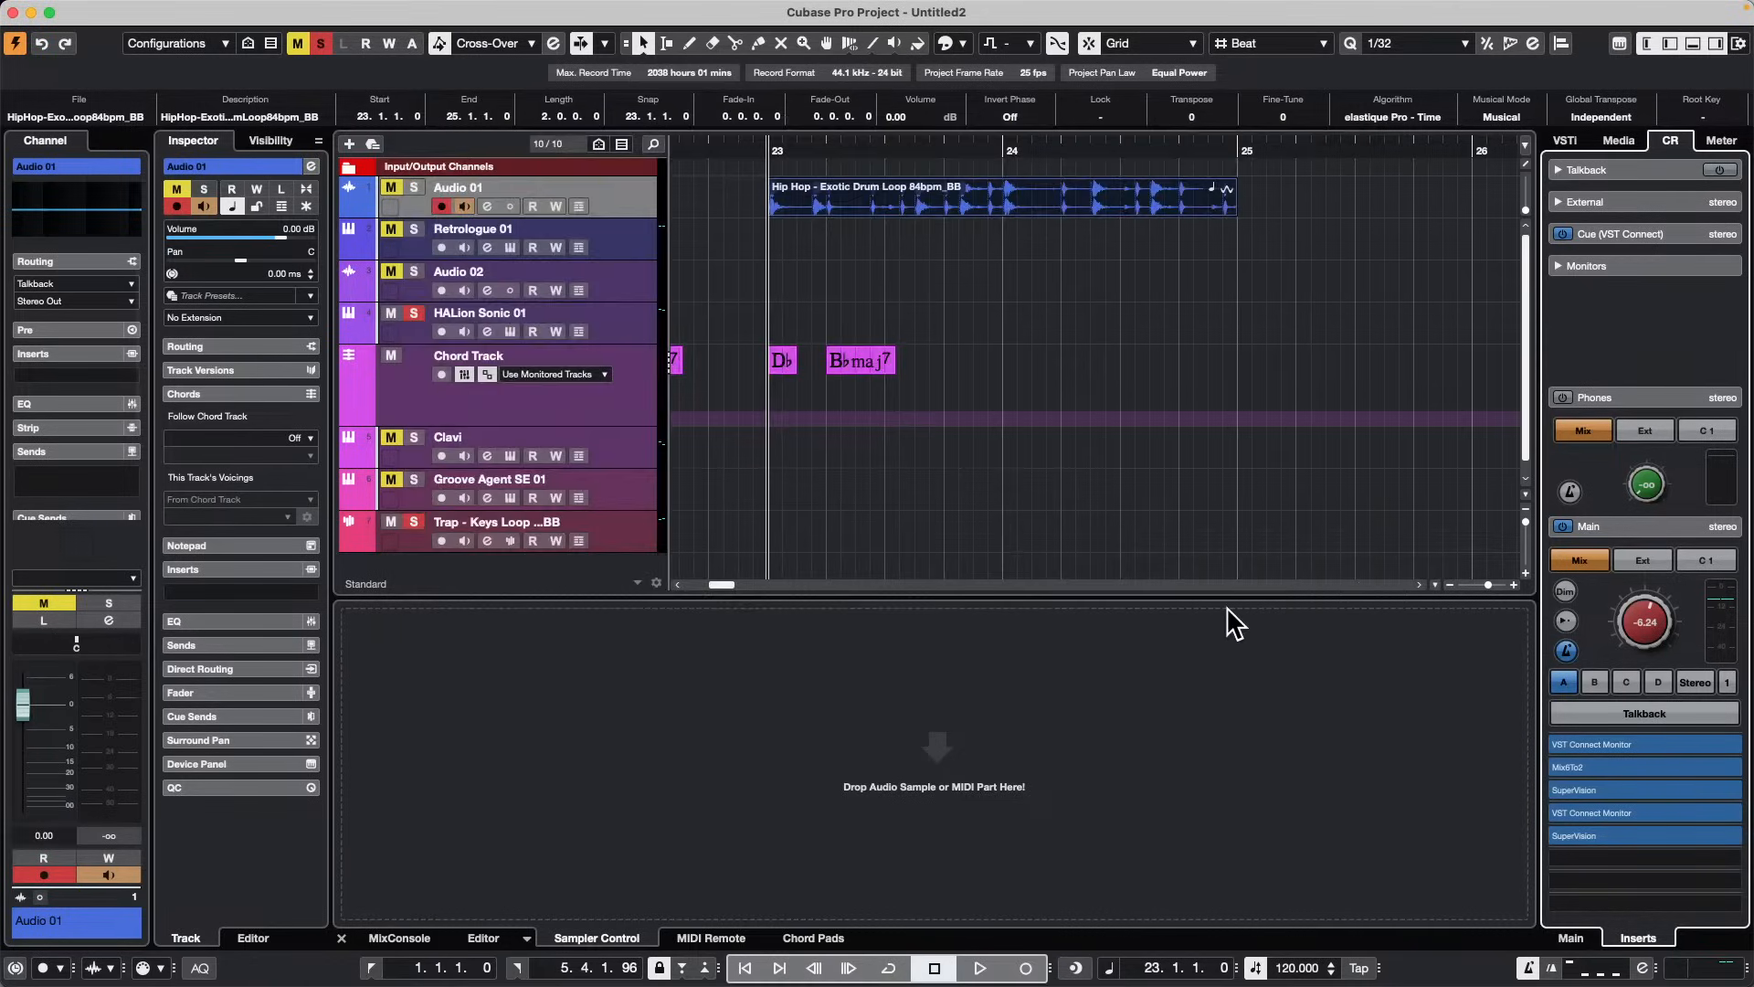
# Step: Start opening a project and switch the file browser from the Be Someone folder to Projects
pyautogui.moveTo(206, 11)
pyautogui.click(121, 10)
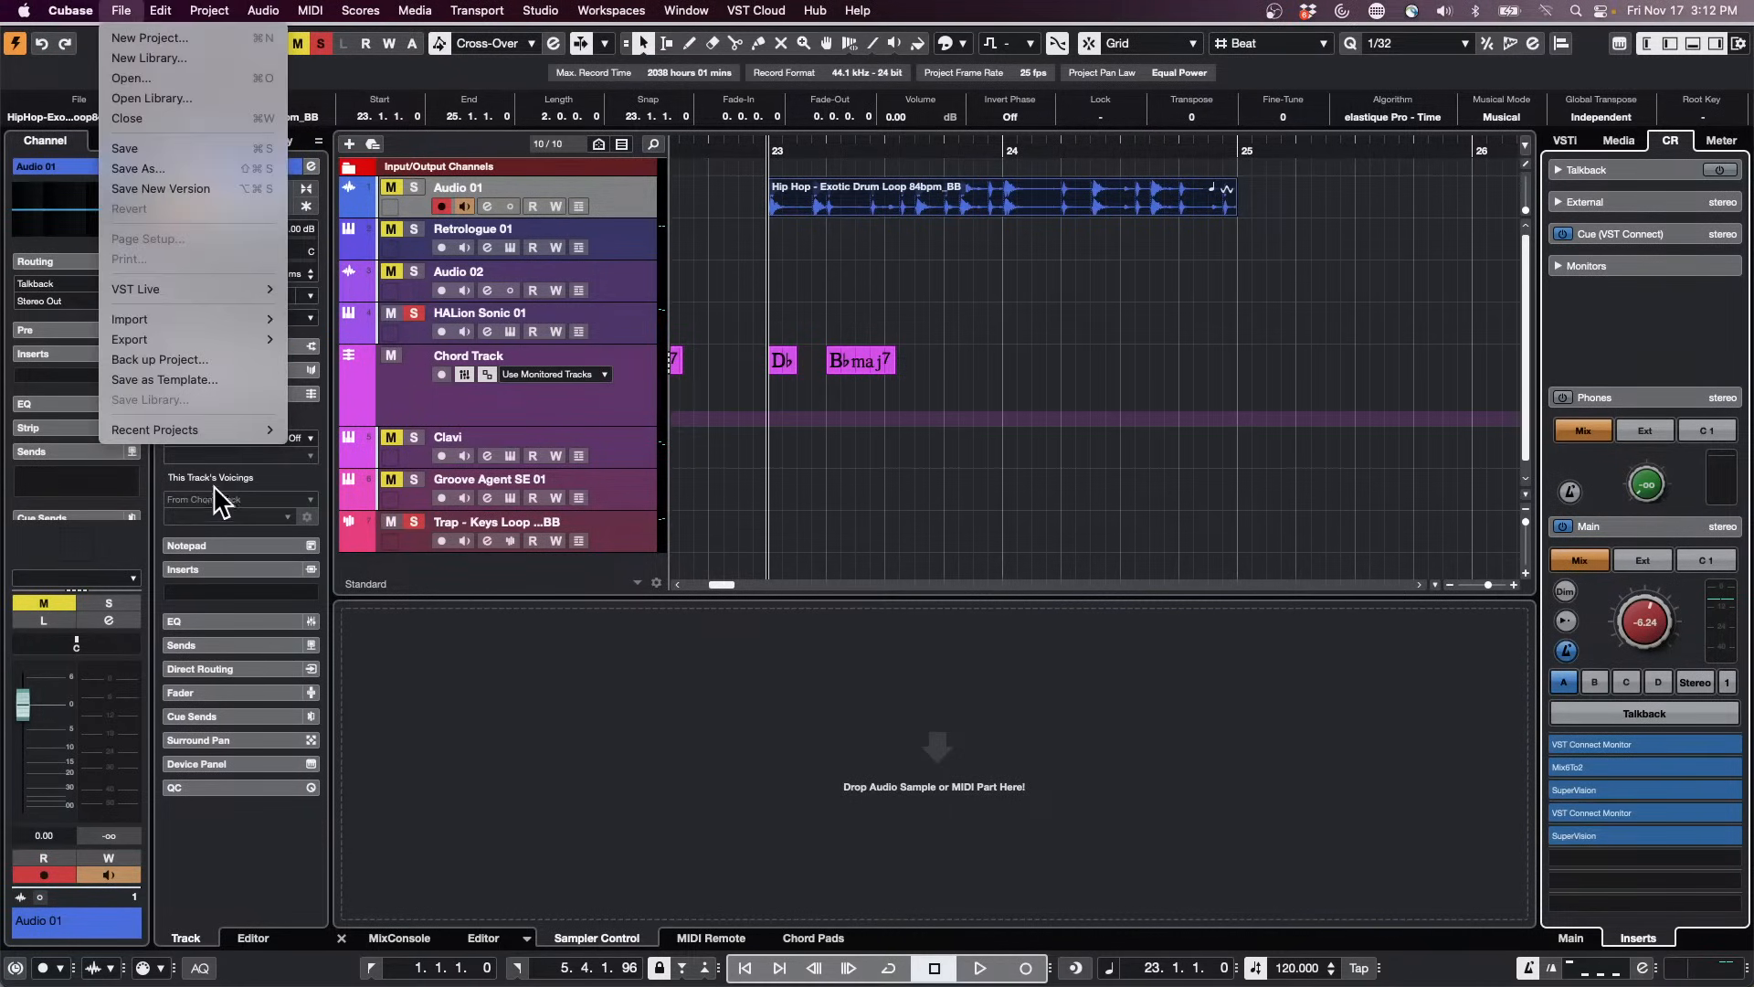
pyautogui.moveTo(250, 429)
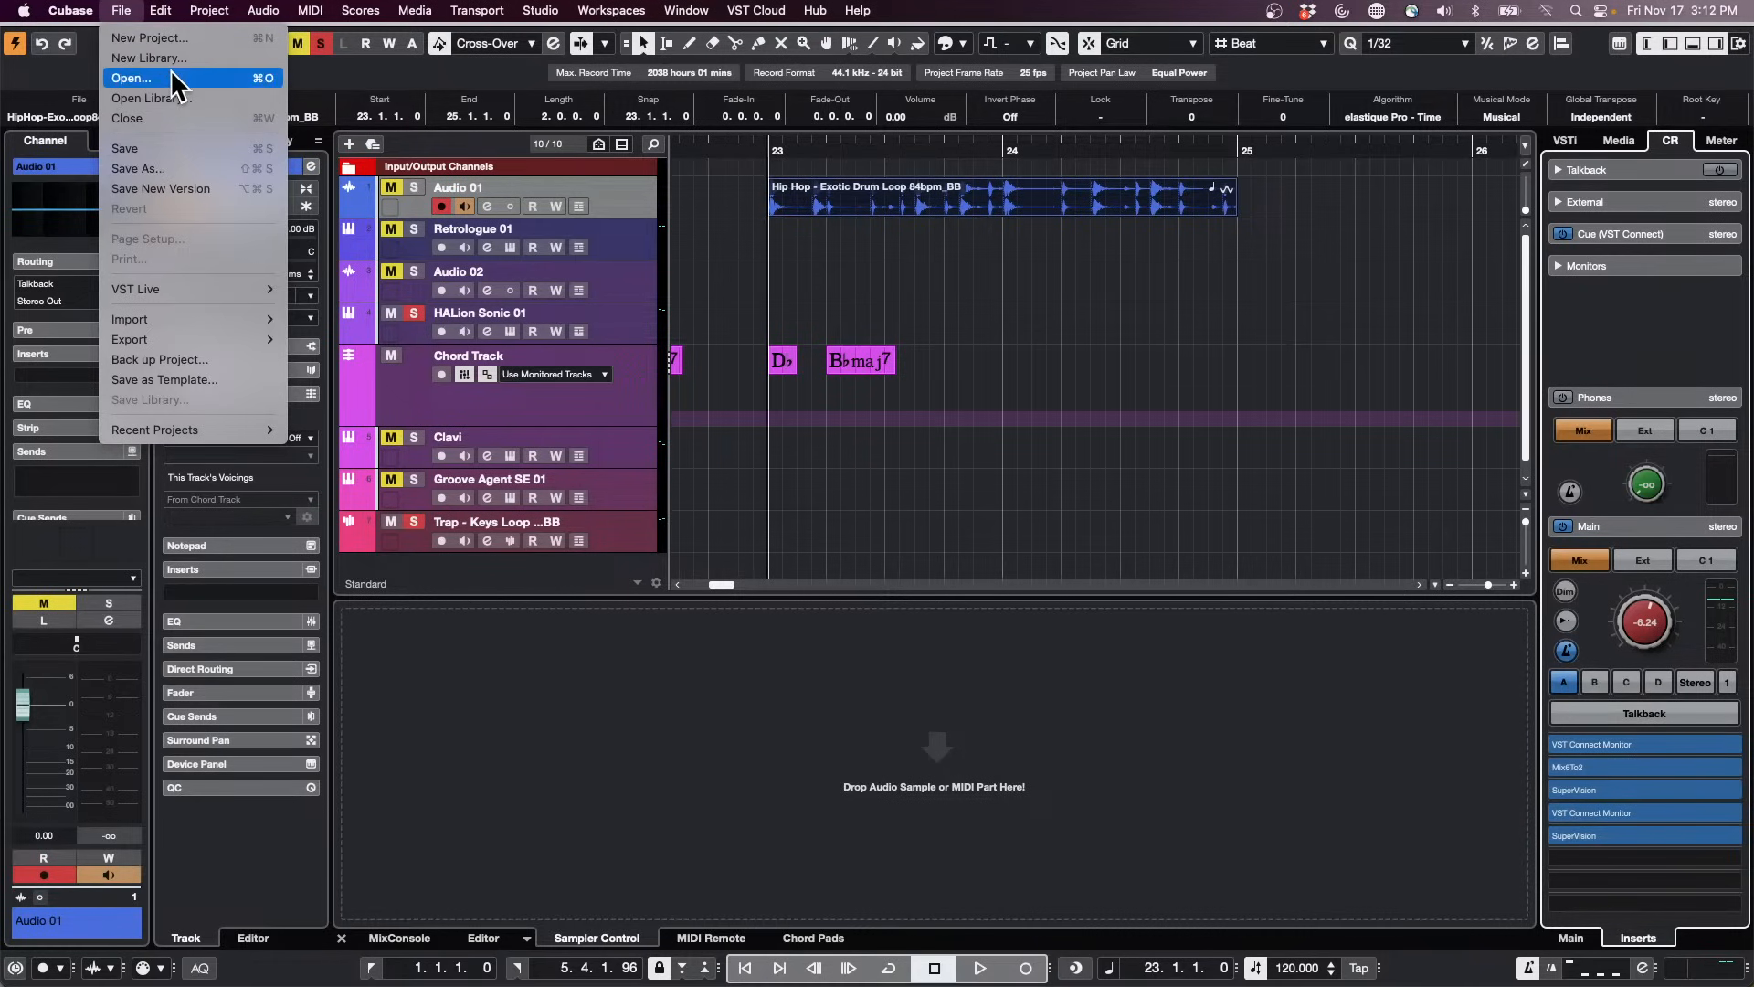
pyautogui.click(133, 77)
pyautogui.scroll(-10, 676, 366)
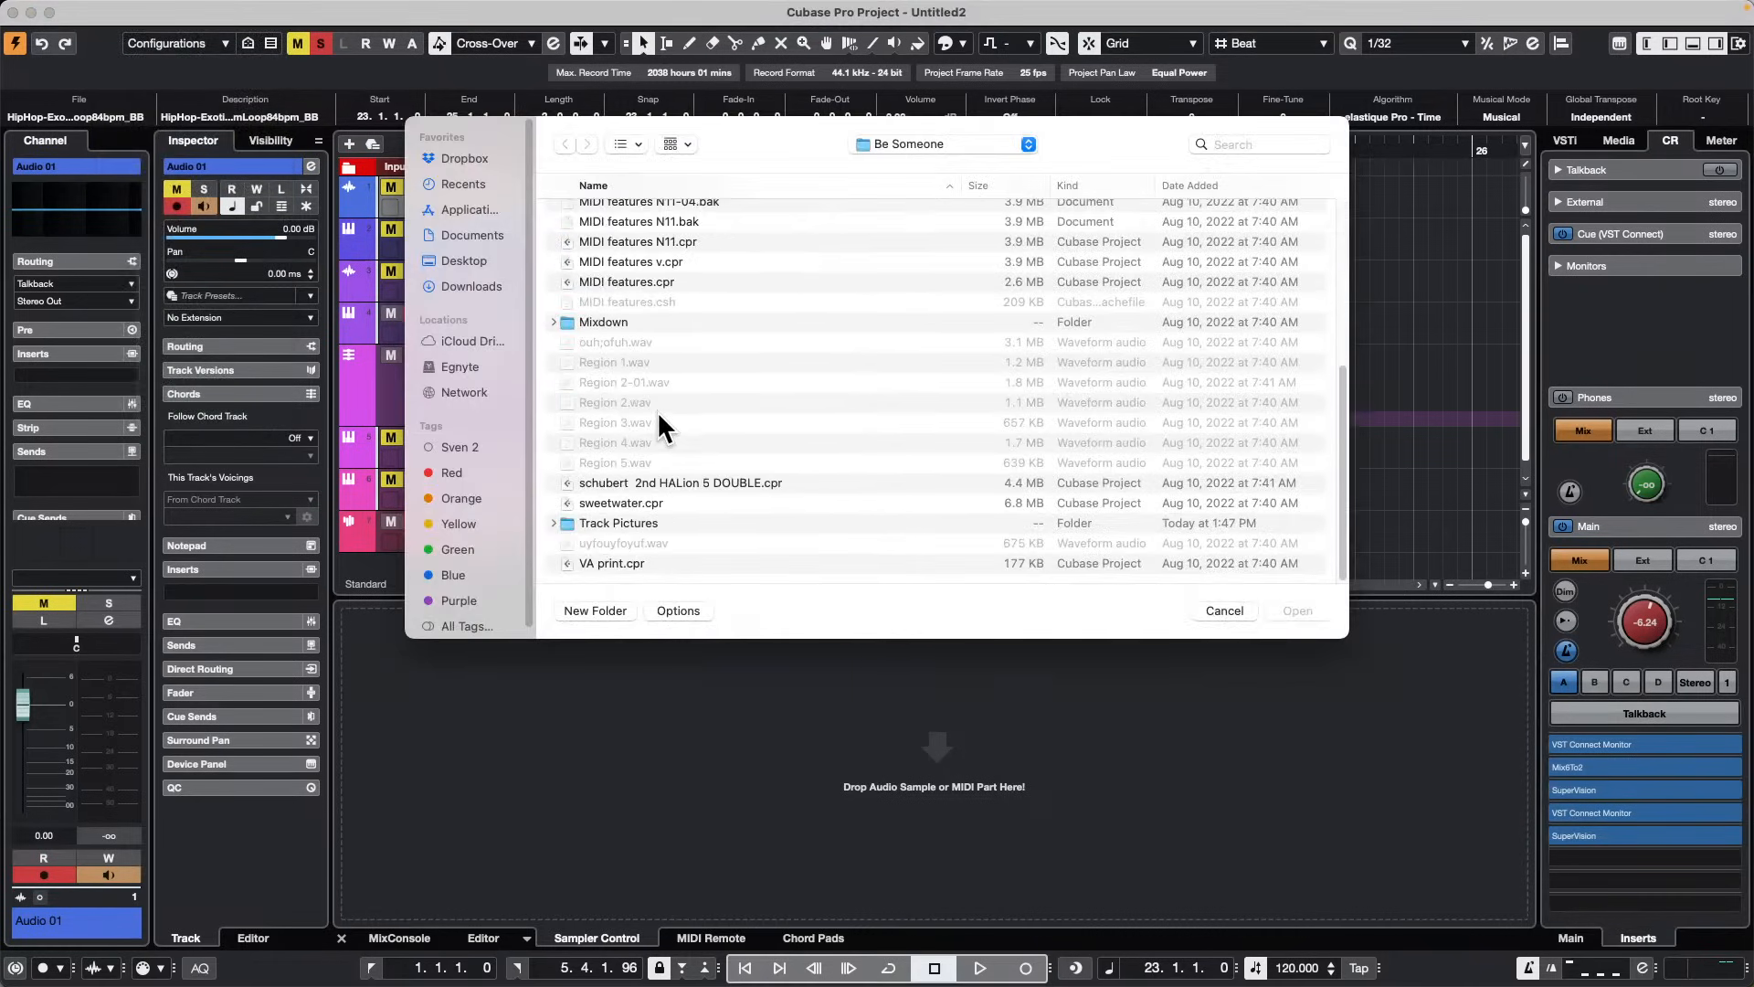
pyautogui.click(928, 139)
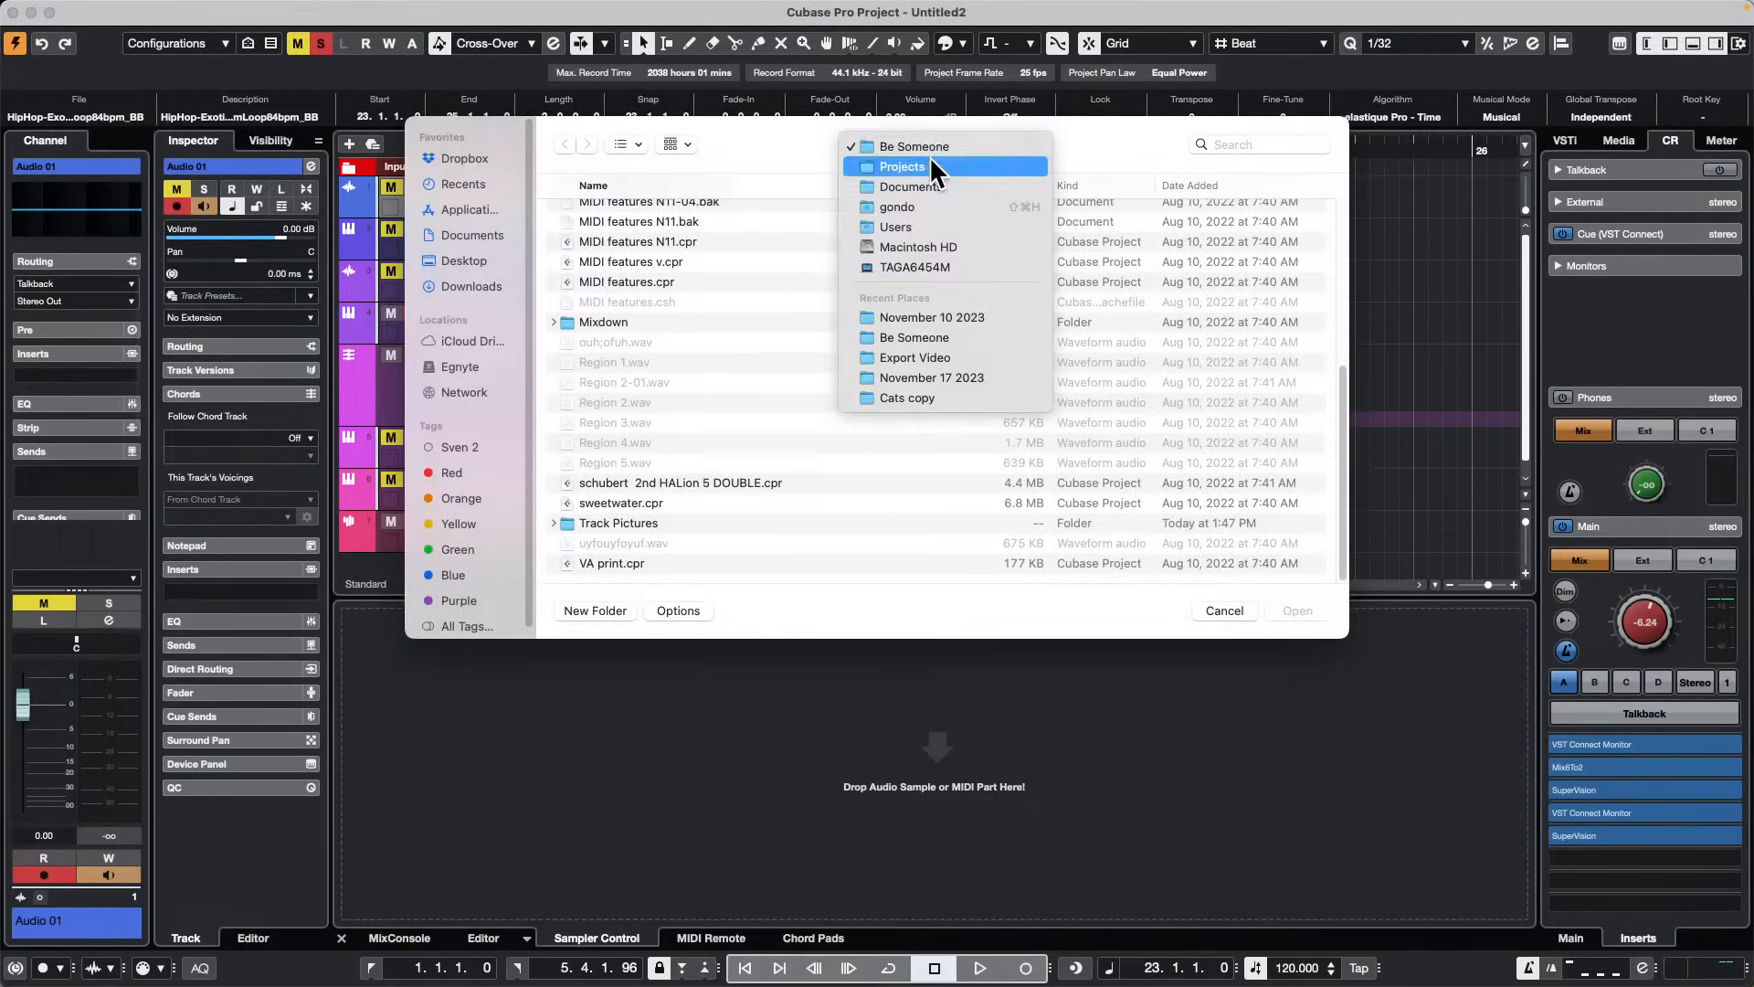
pyautogui.click(929, 157)
# Step: Open tempo detect jazz.cpr from the Projects folder, activate the project and accept the missing ports unmapped
pyautogui.scroll(-20, 688, 352)
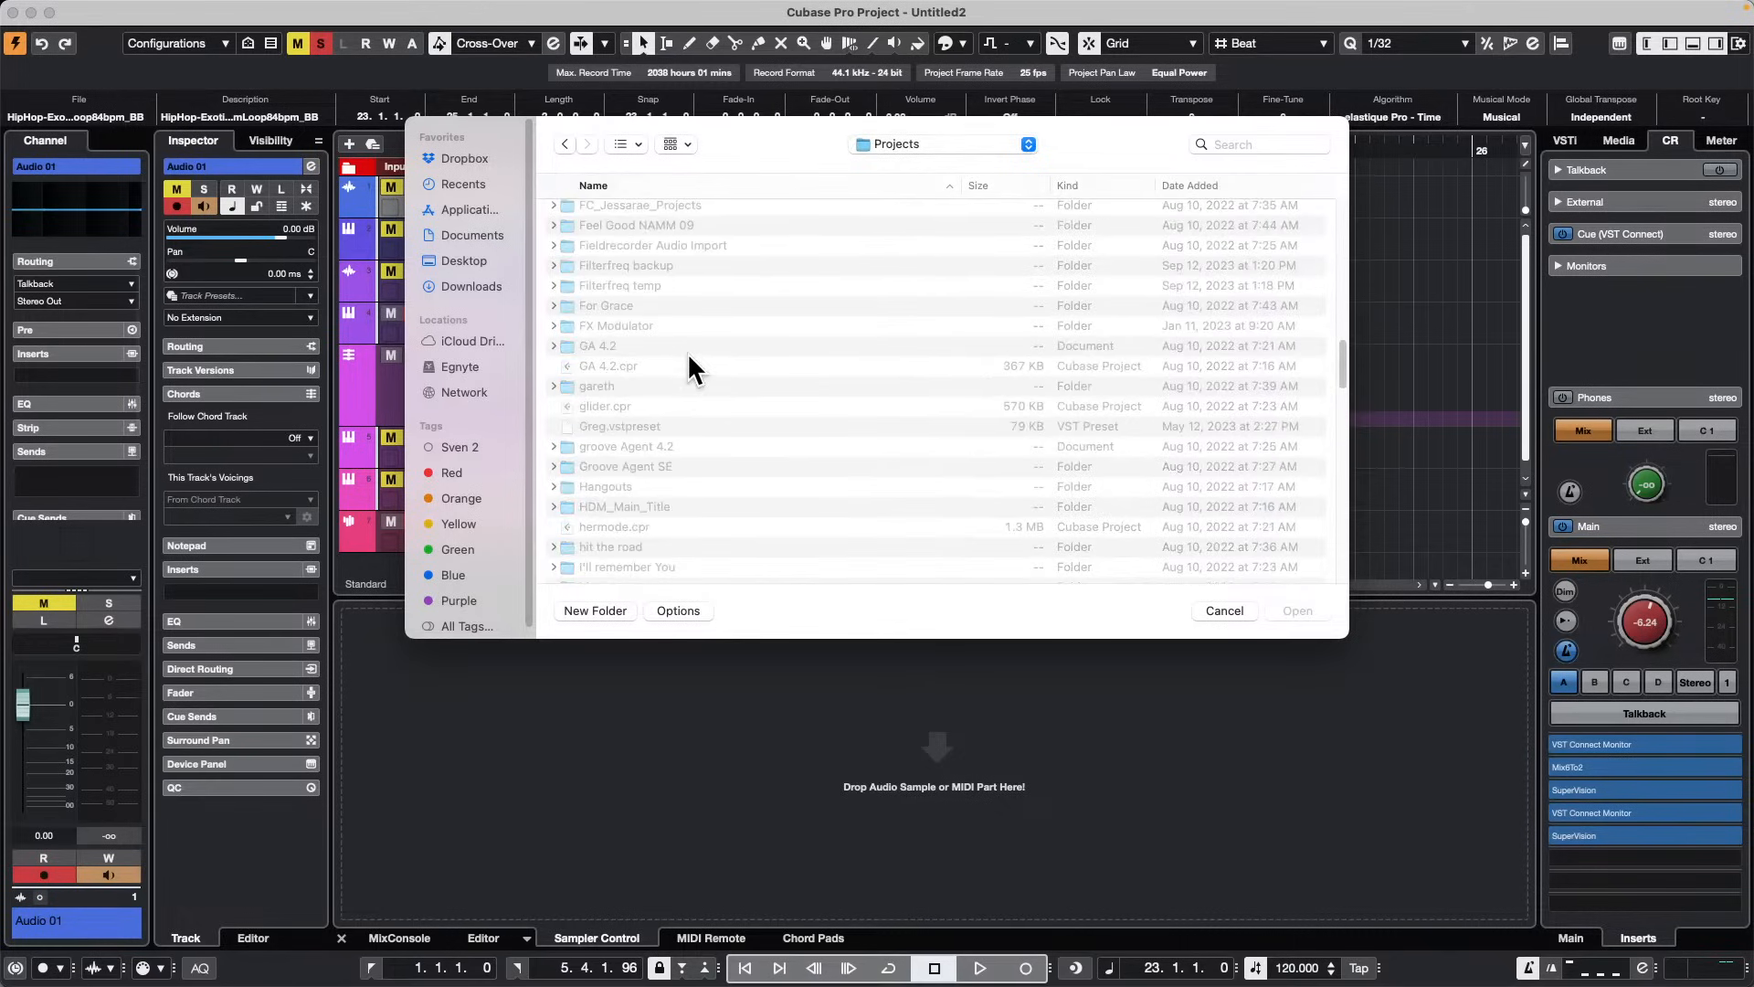
pyautogui.scroll(-2, 685, 364)
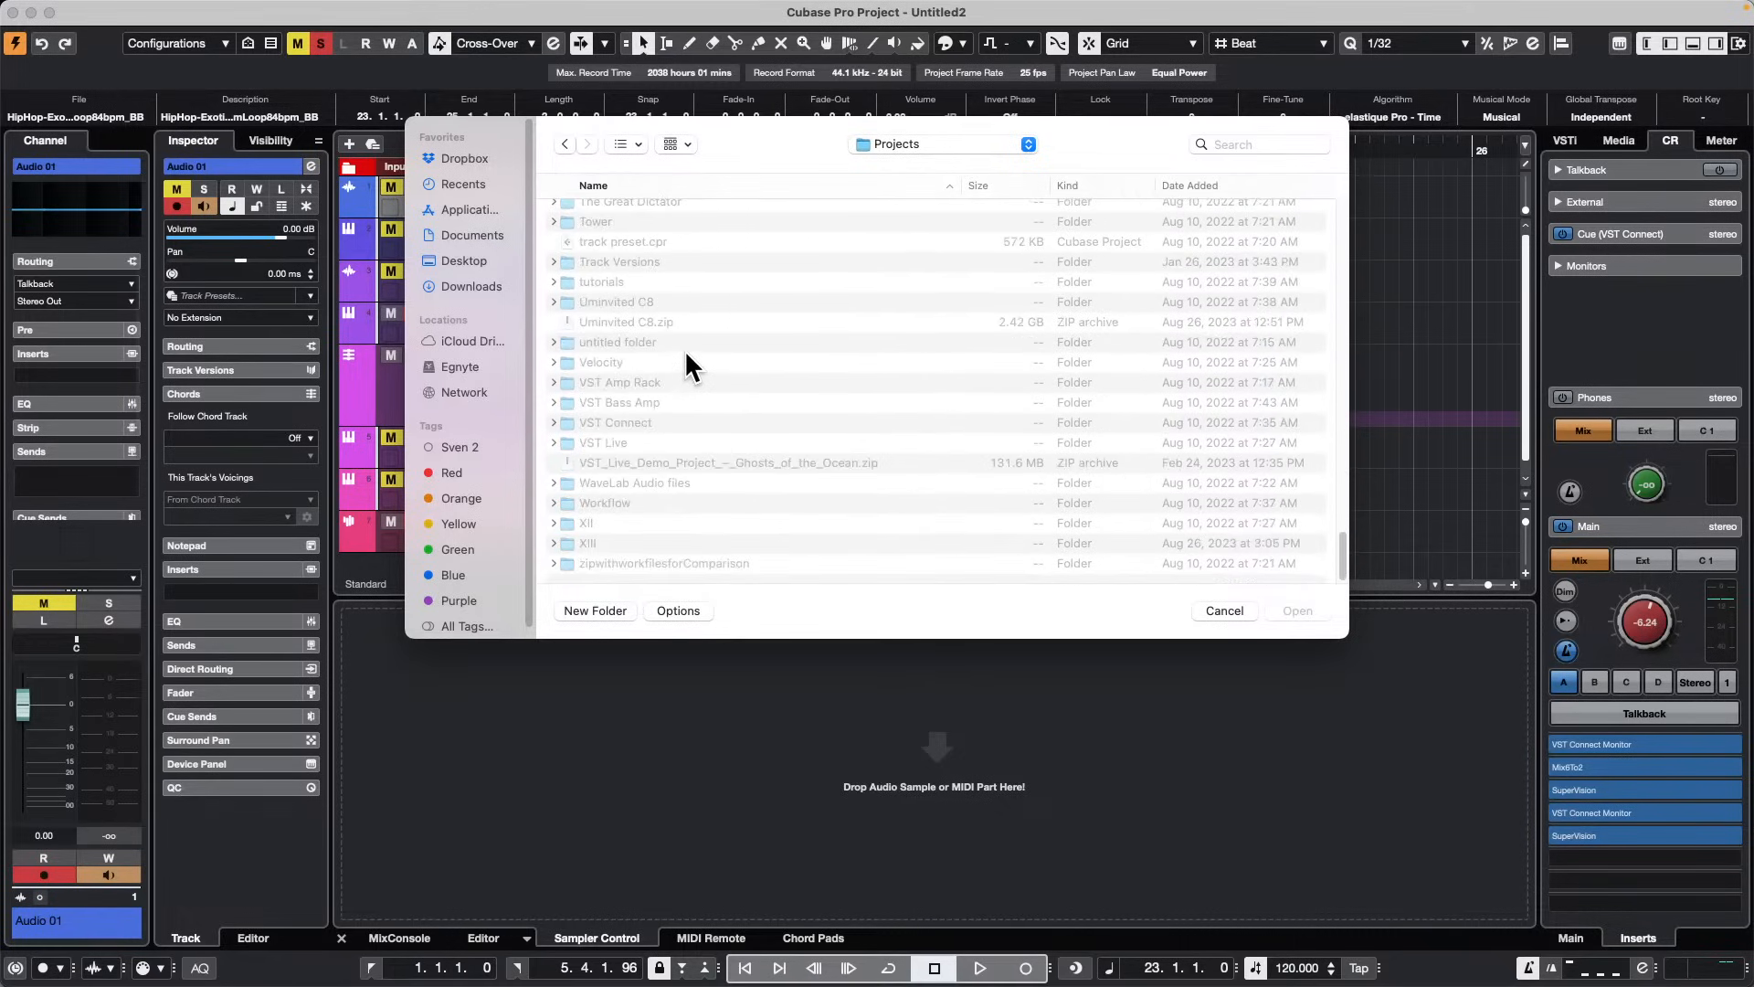
pyautogui.click(726, 437)
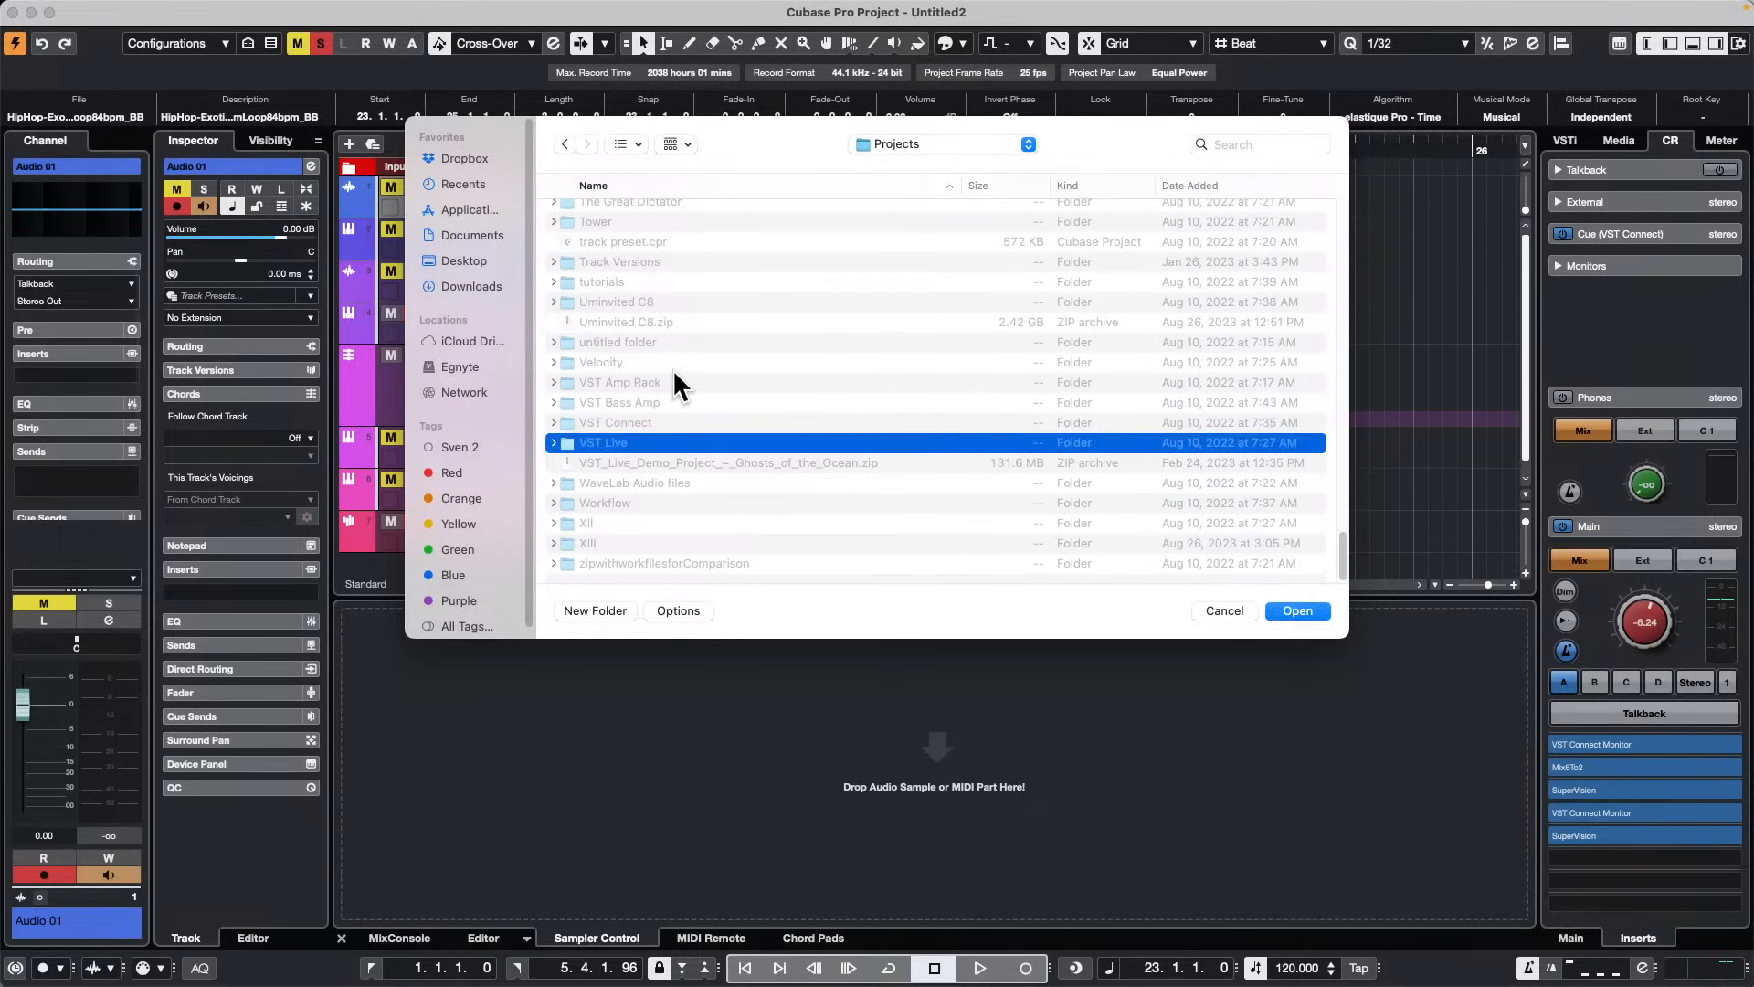
pyautogui.scroll(2, 672, 369)
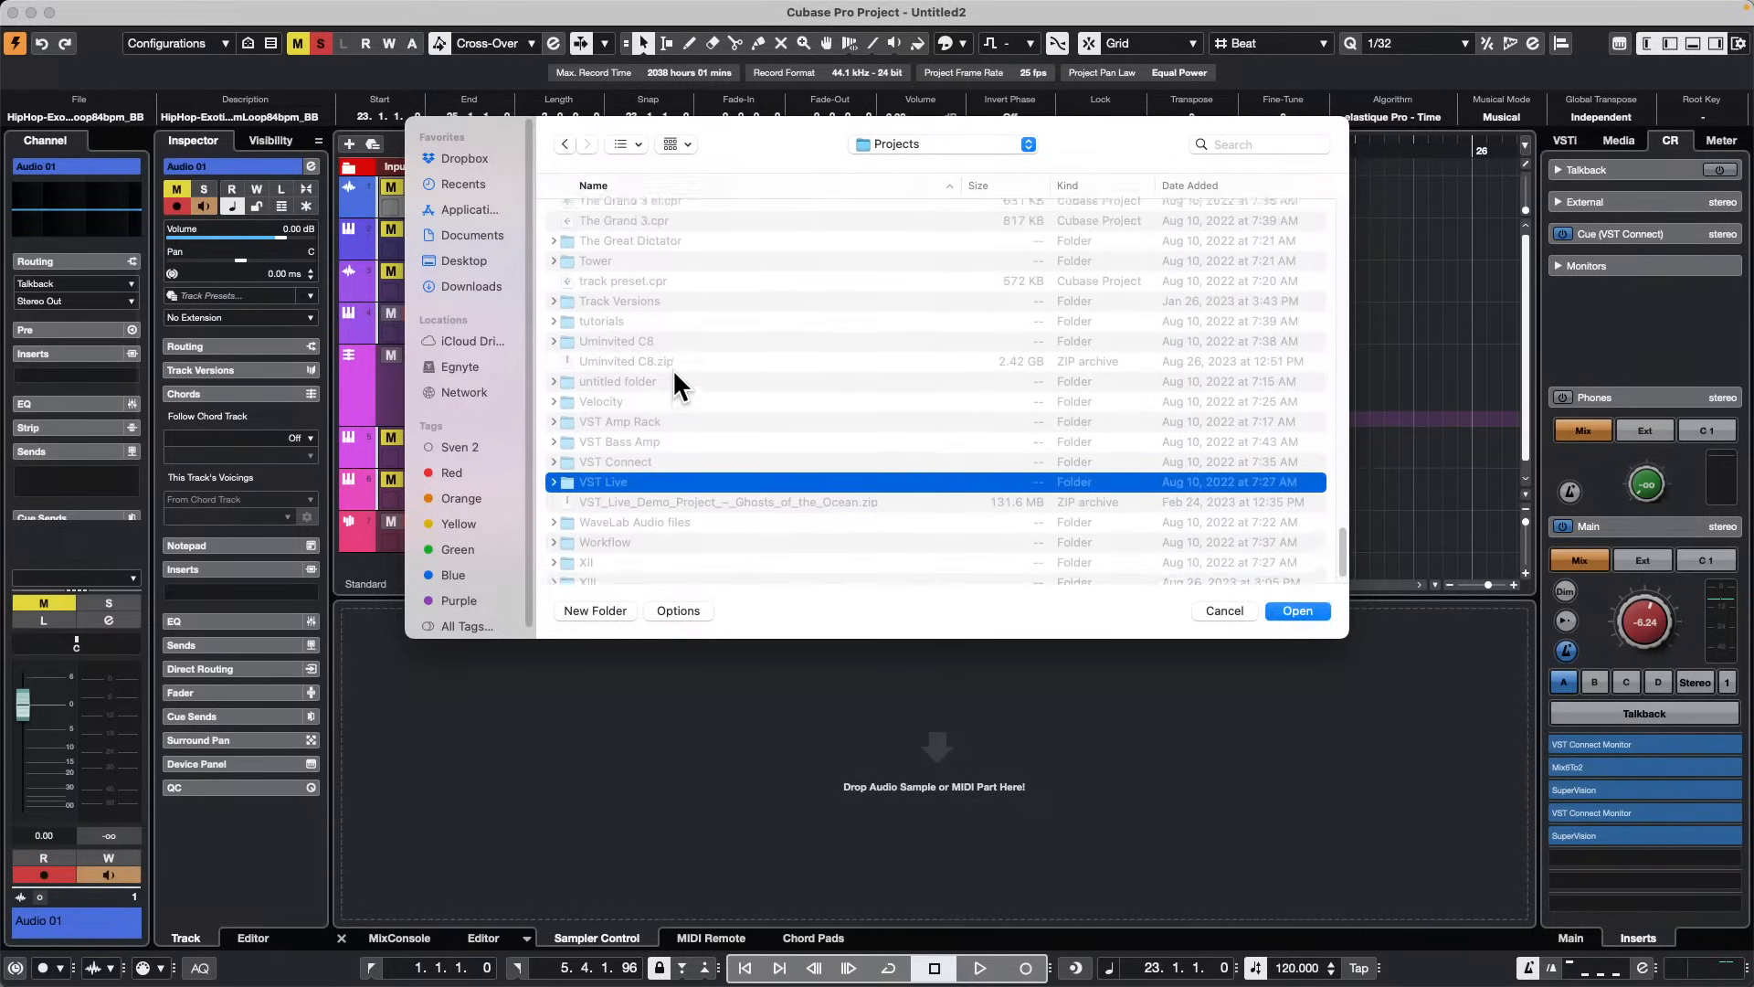
pyautogui.scroll(1, 673, 369)
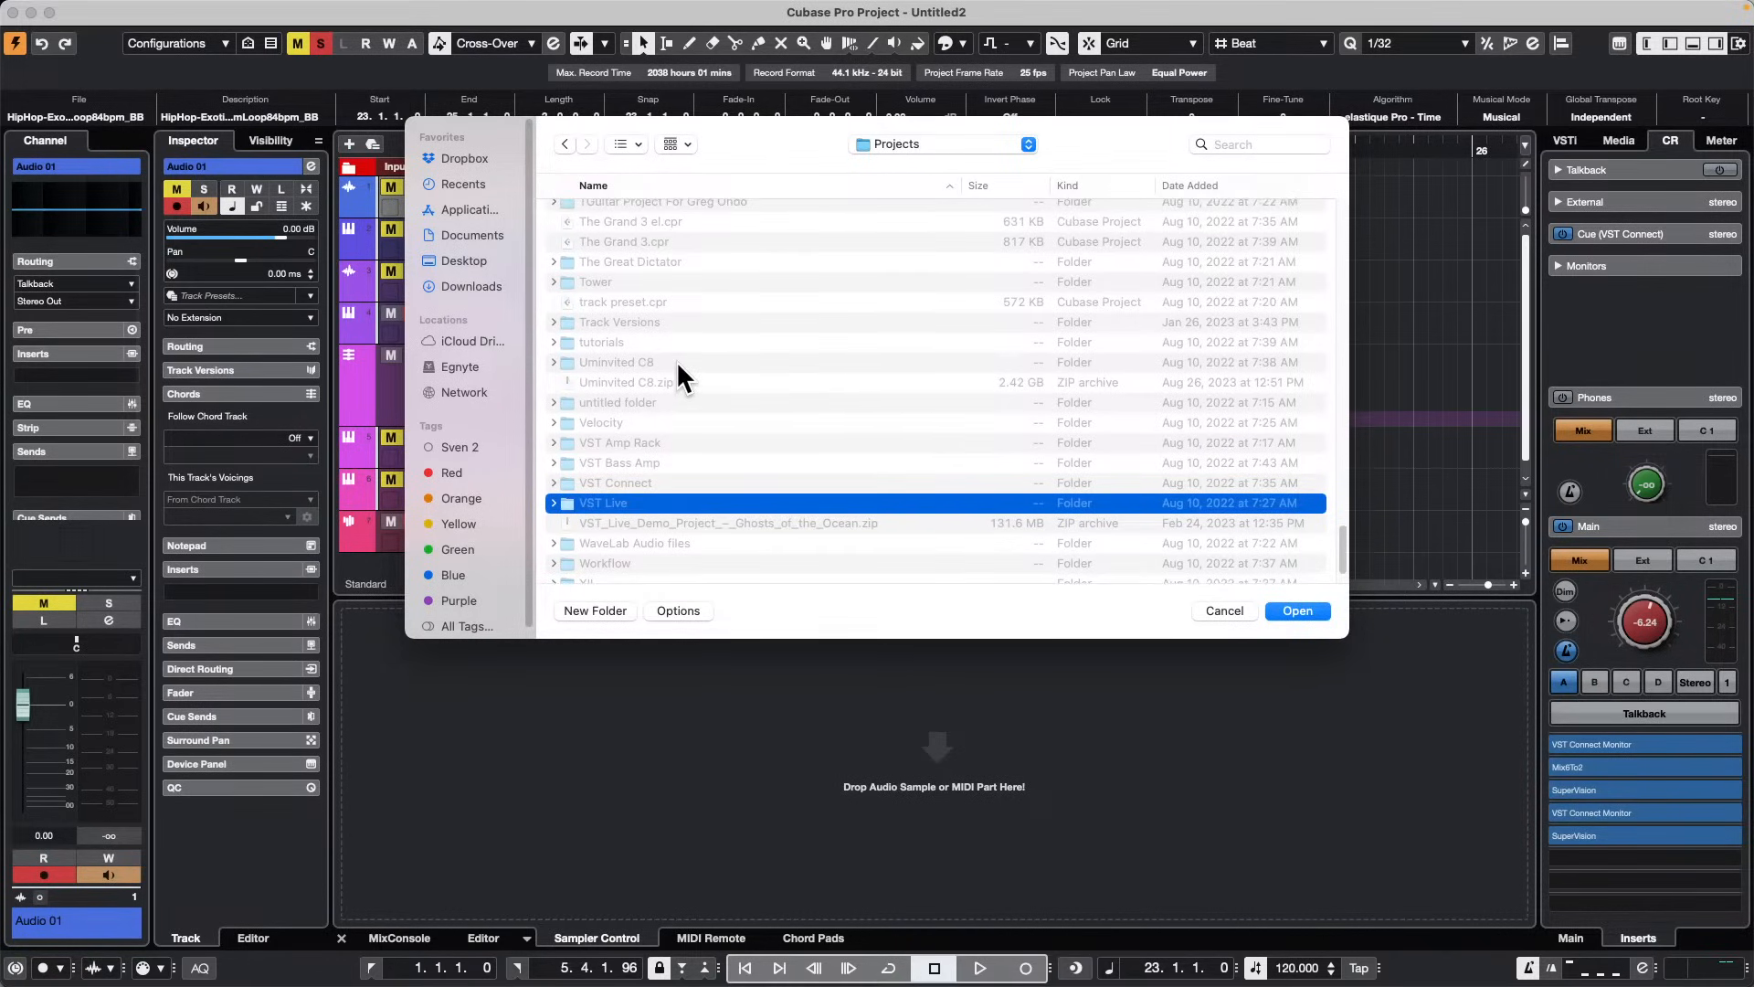
pyautogui.scroll(1, 676, 360)
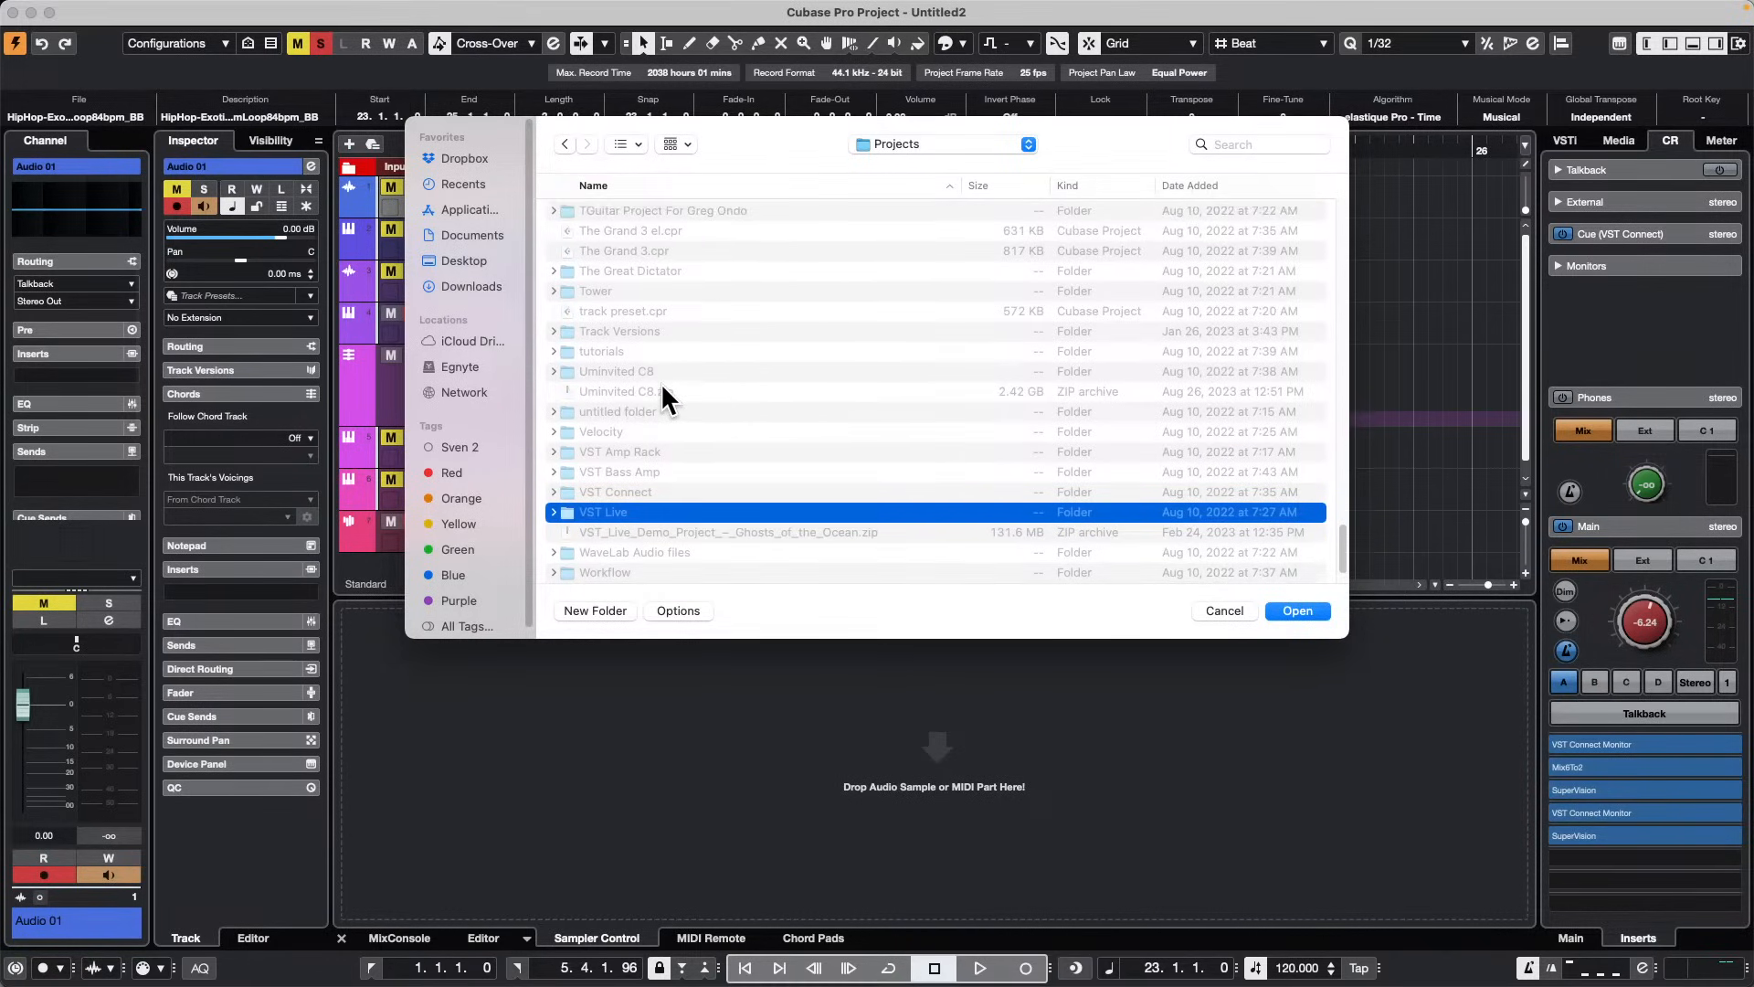
pyautogui.scroll(3, 661, 382)
pyautogui.click(617, 281)
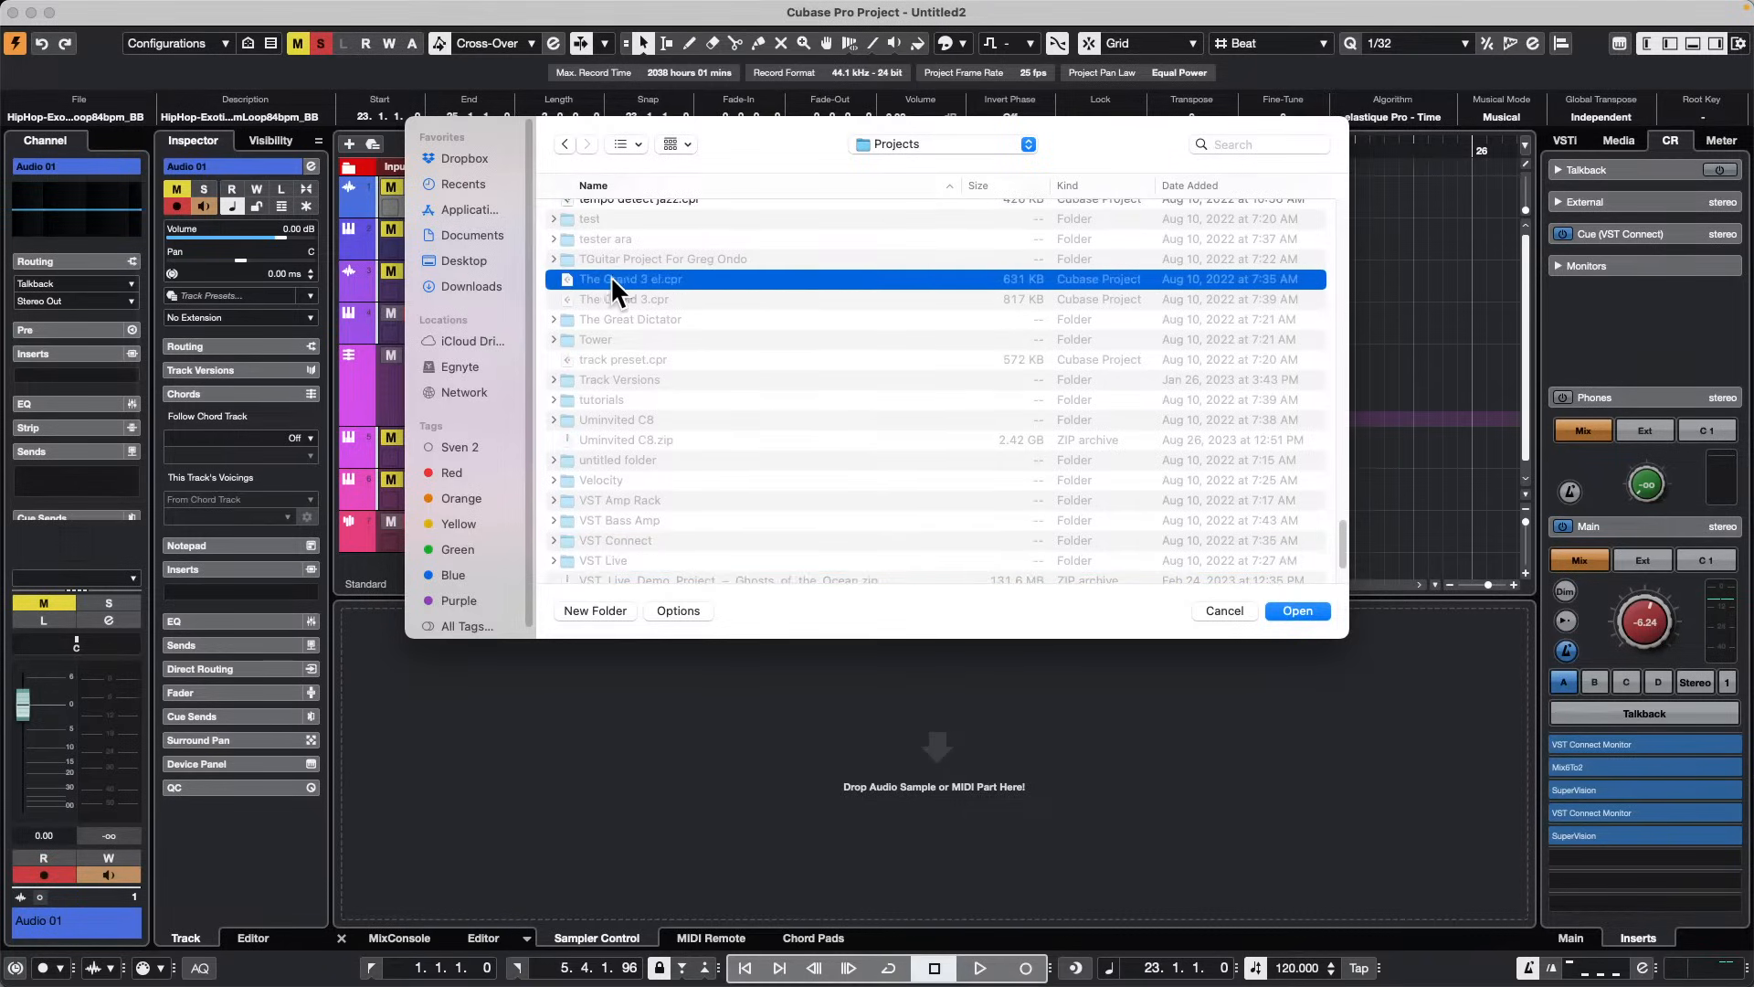
pyautogui.scroll(2, 656, 355)
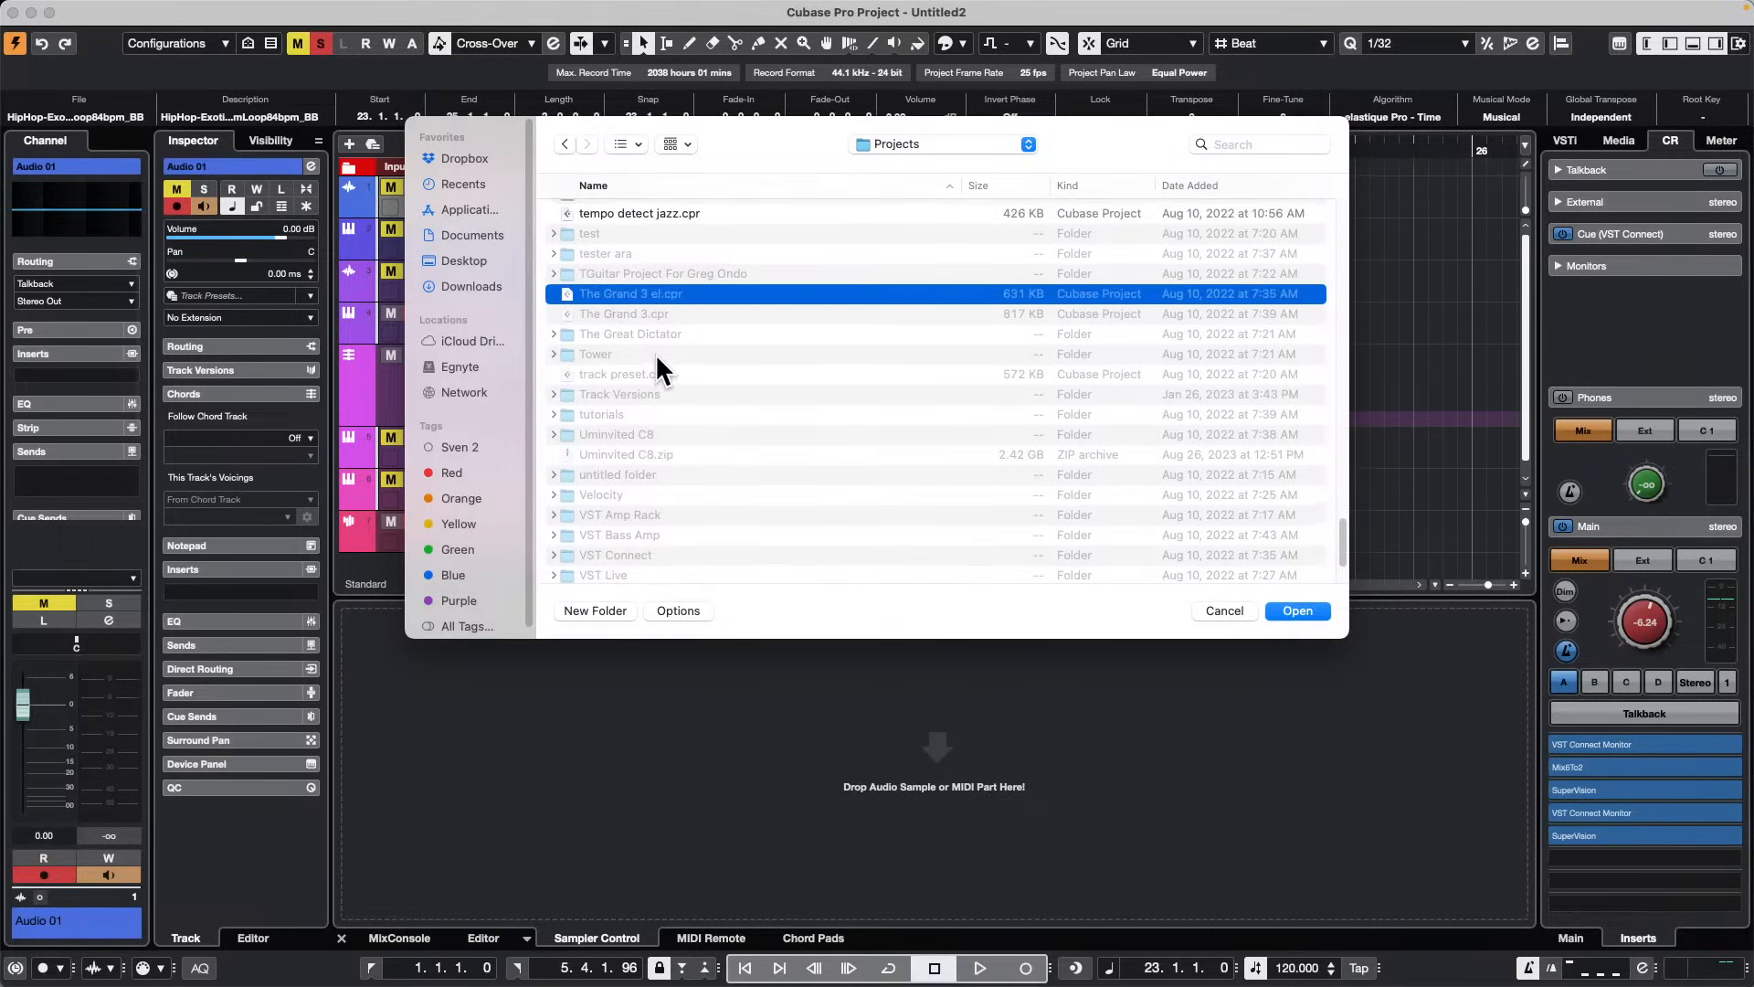
pyautogui.doubleClick(680, 237)
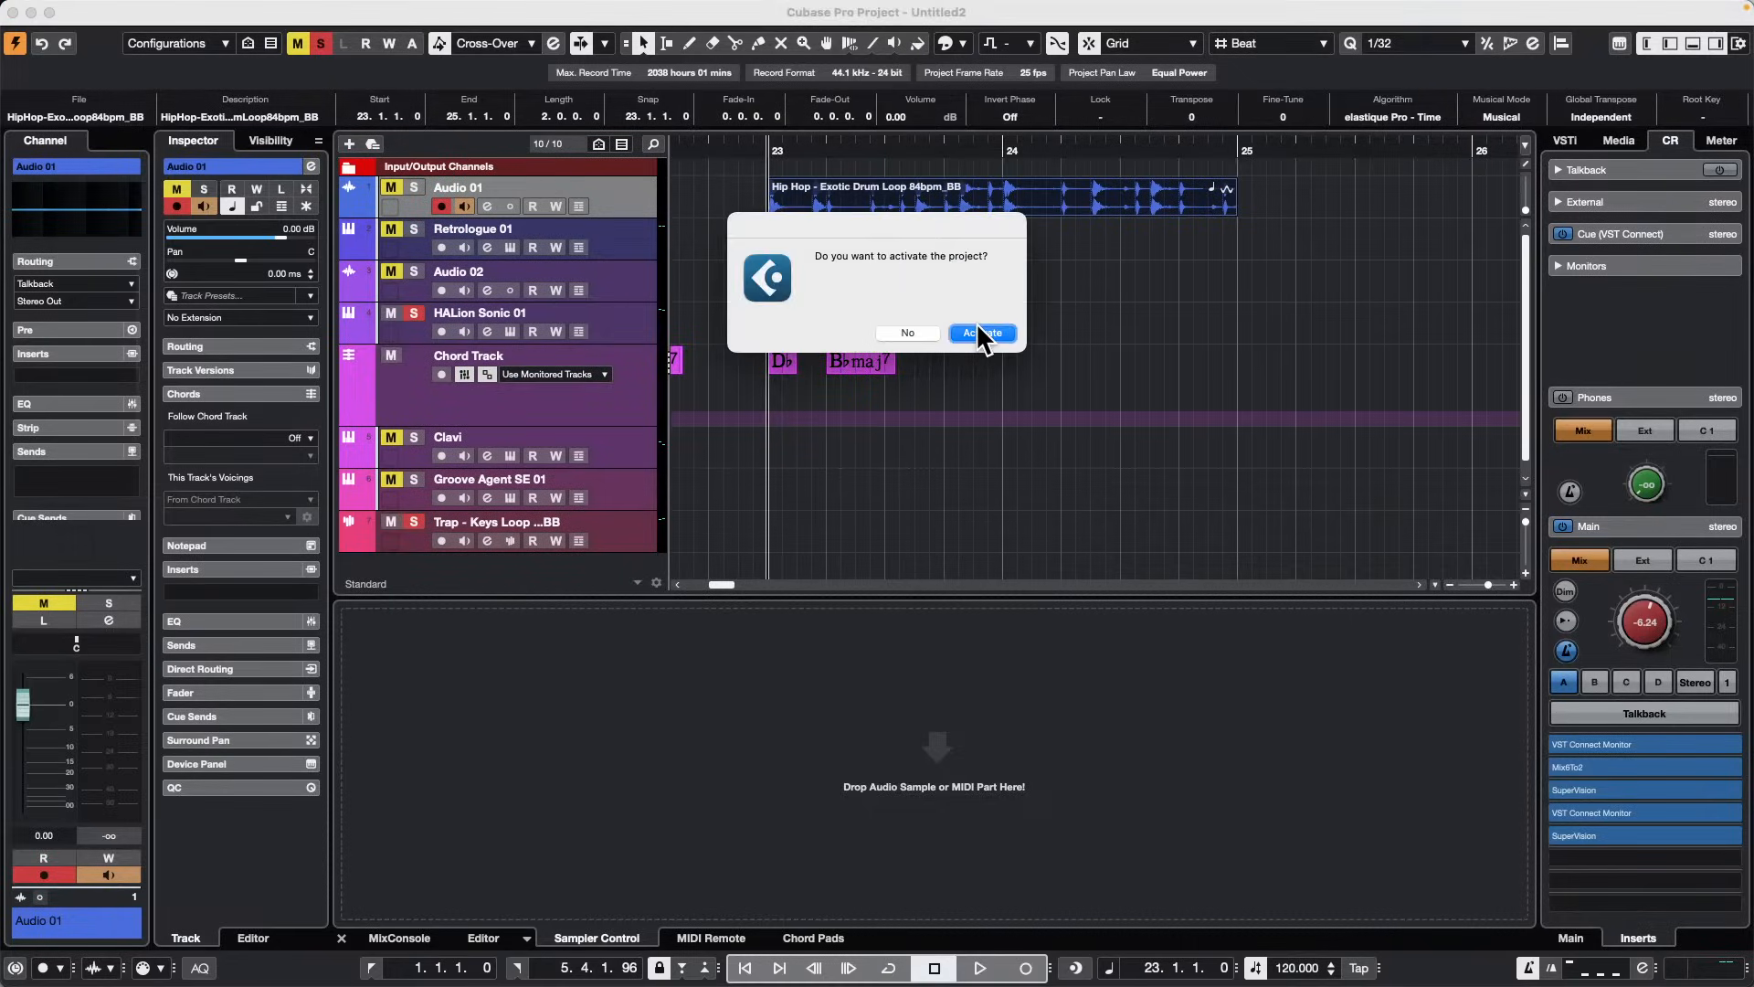
pyautogui.click(982, 332)
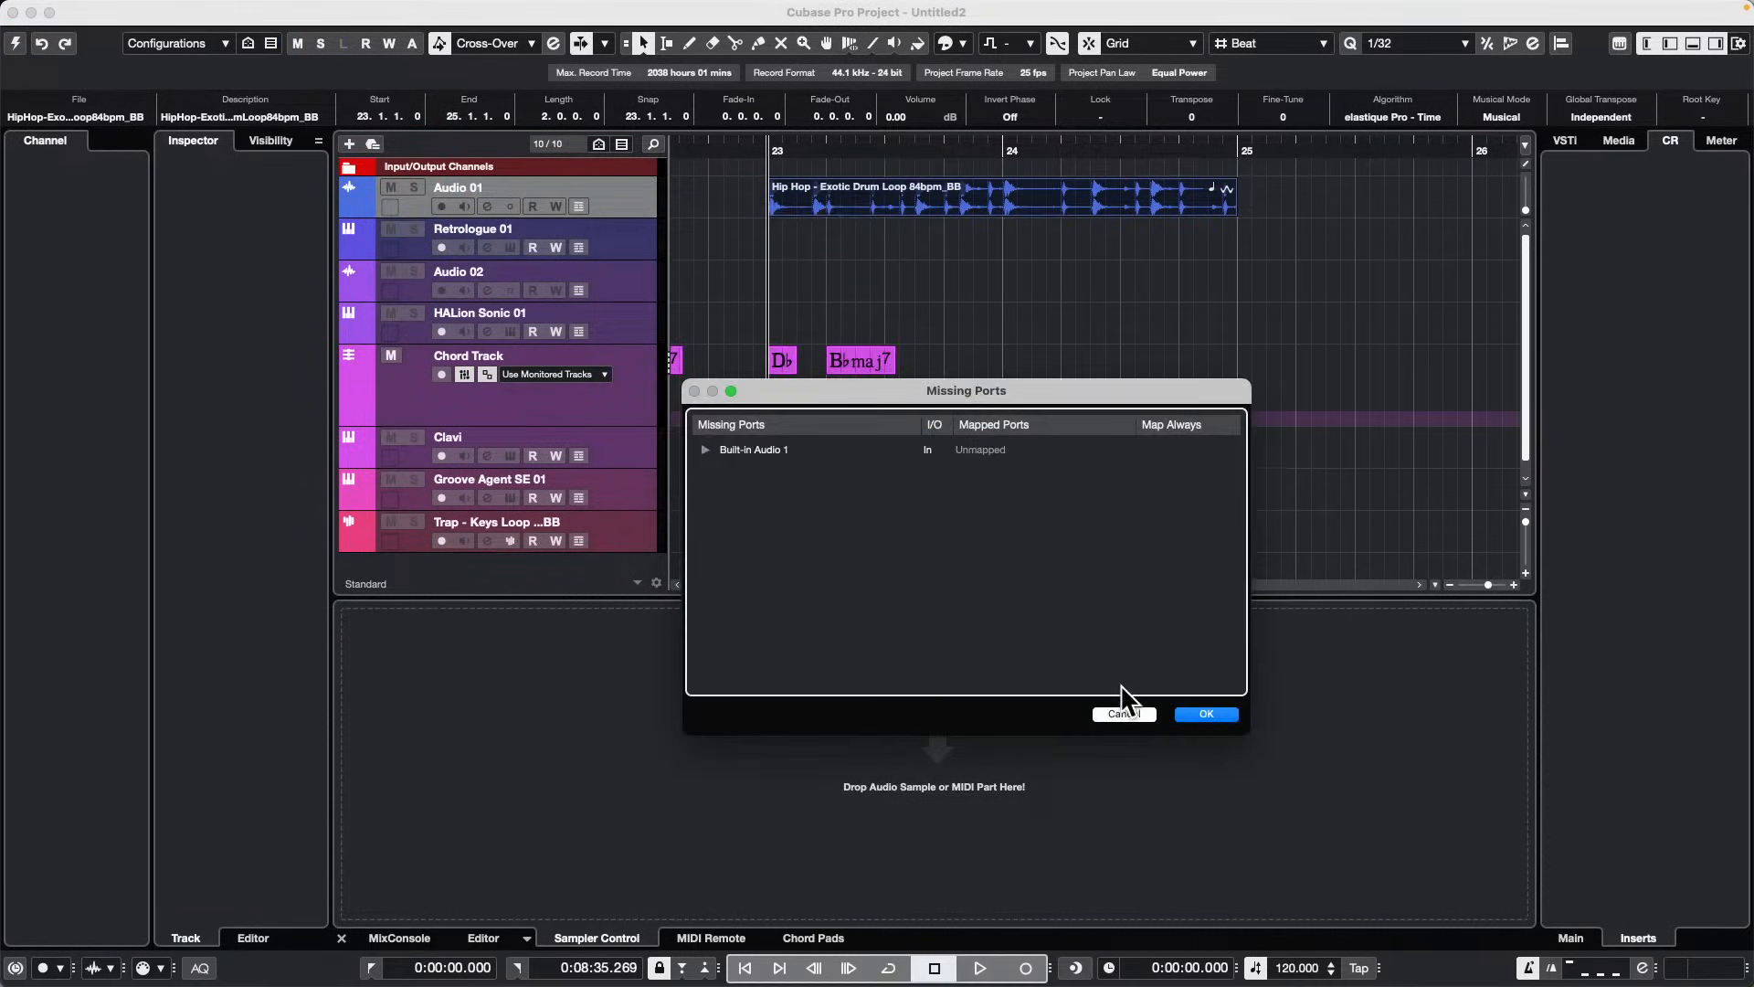
pyautogui.click(1197, 715)
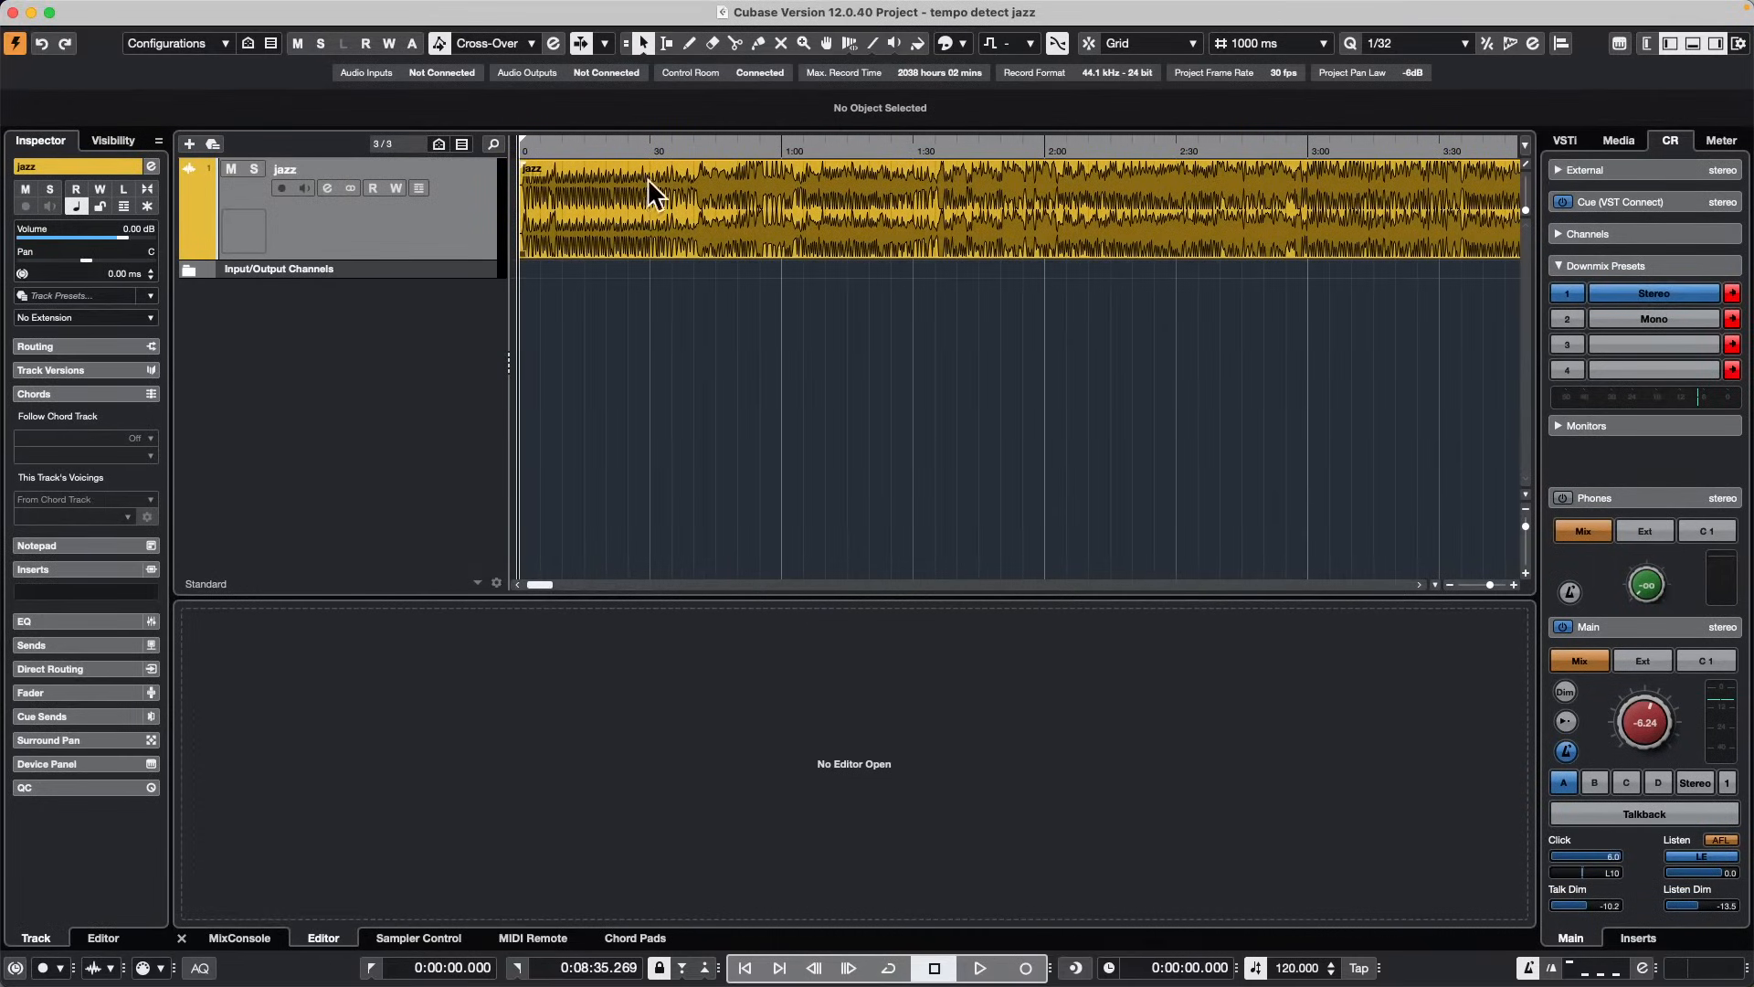
# Step: Open the jazz audio event in the Sample Editor and play the project from the start
pyautogui.moveTo(634, 146); pyautogui.dragTo(608, 129)
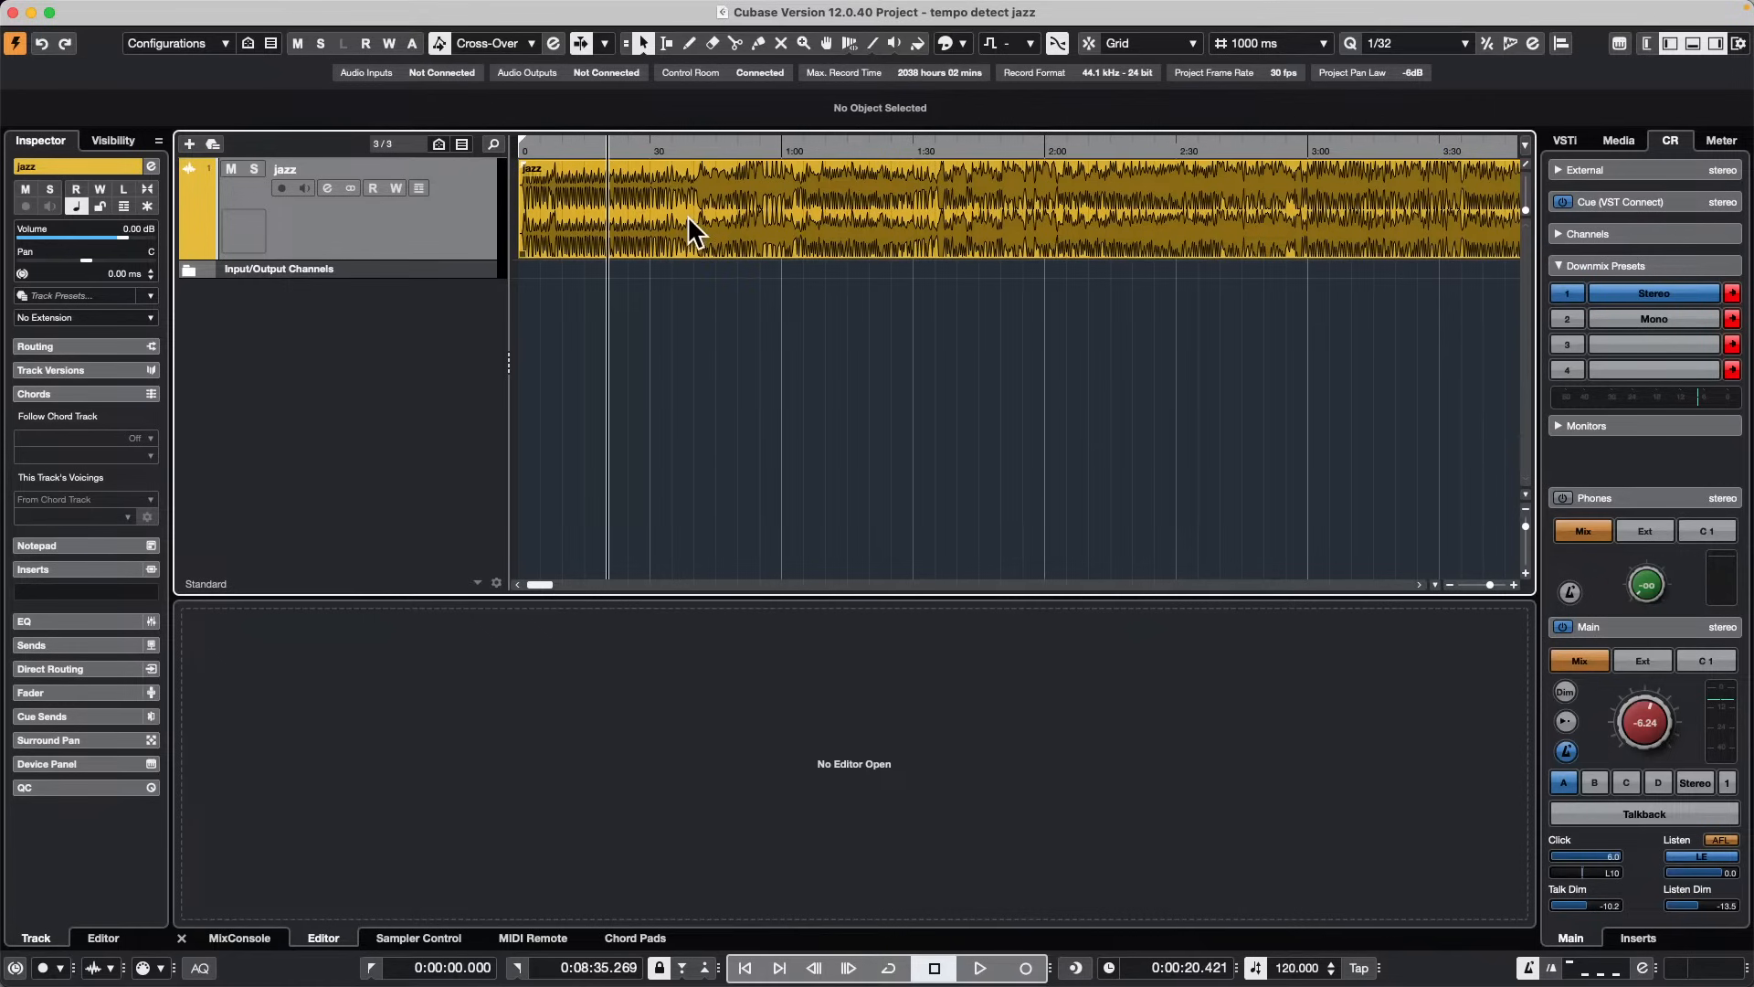
pyautogui.doubleClick(585, 224)
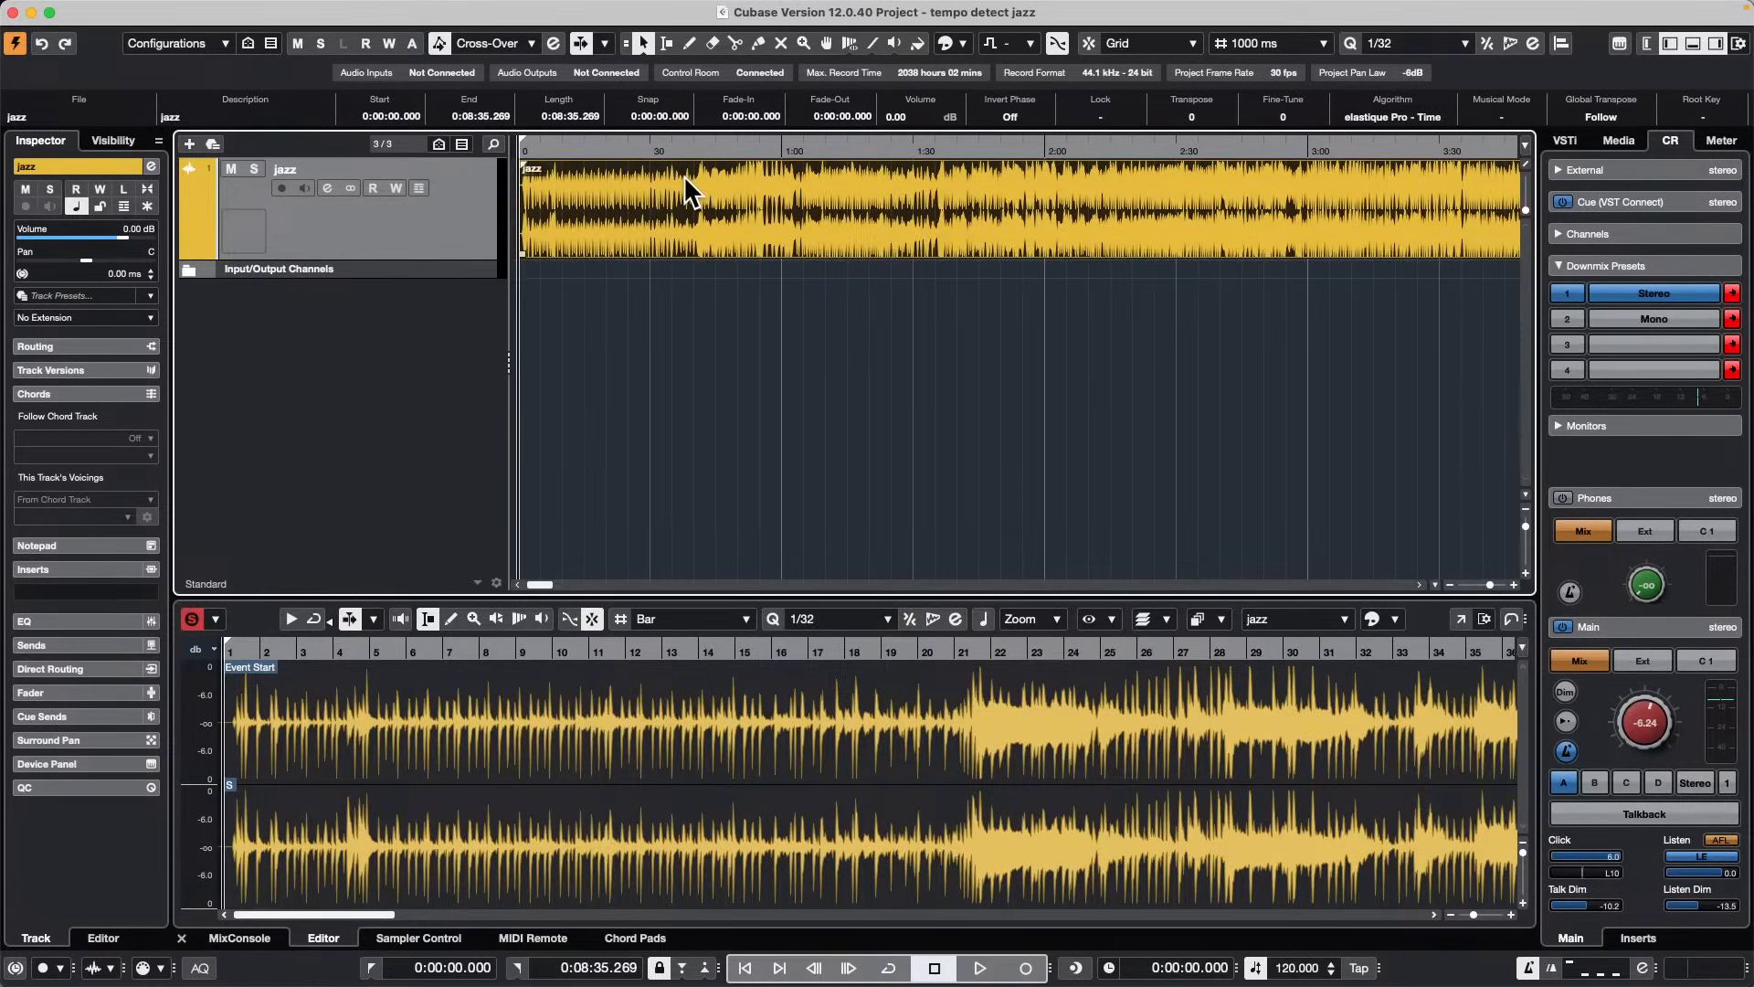
pyautogui.press('space')
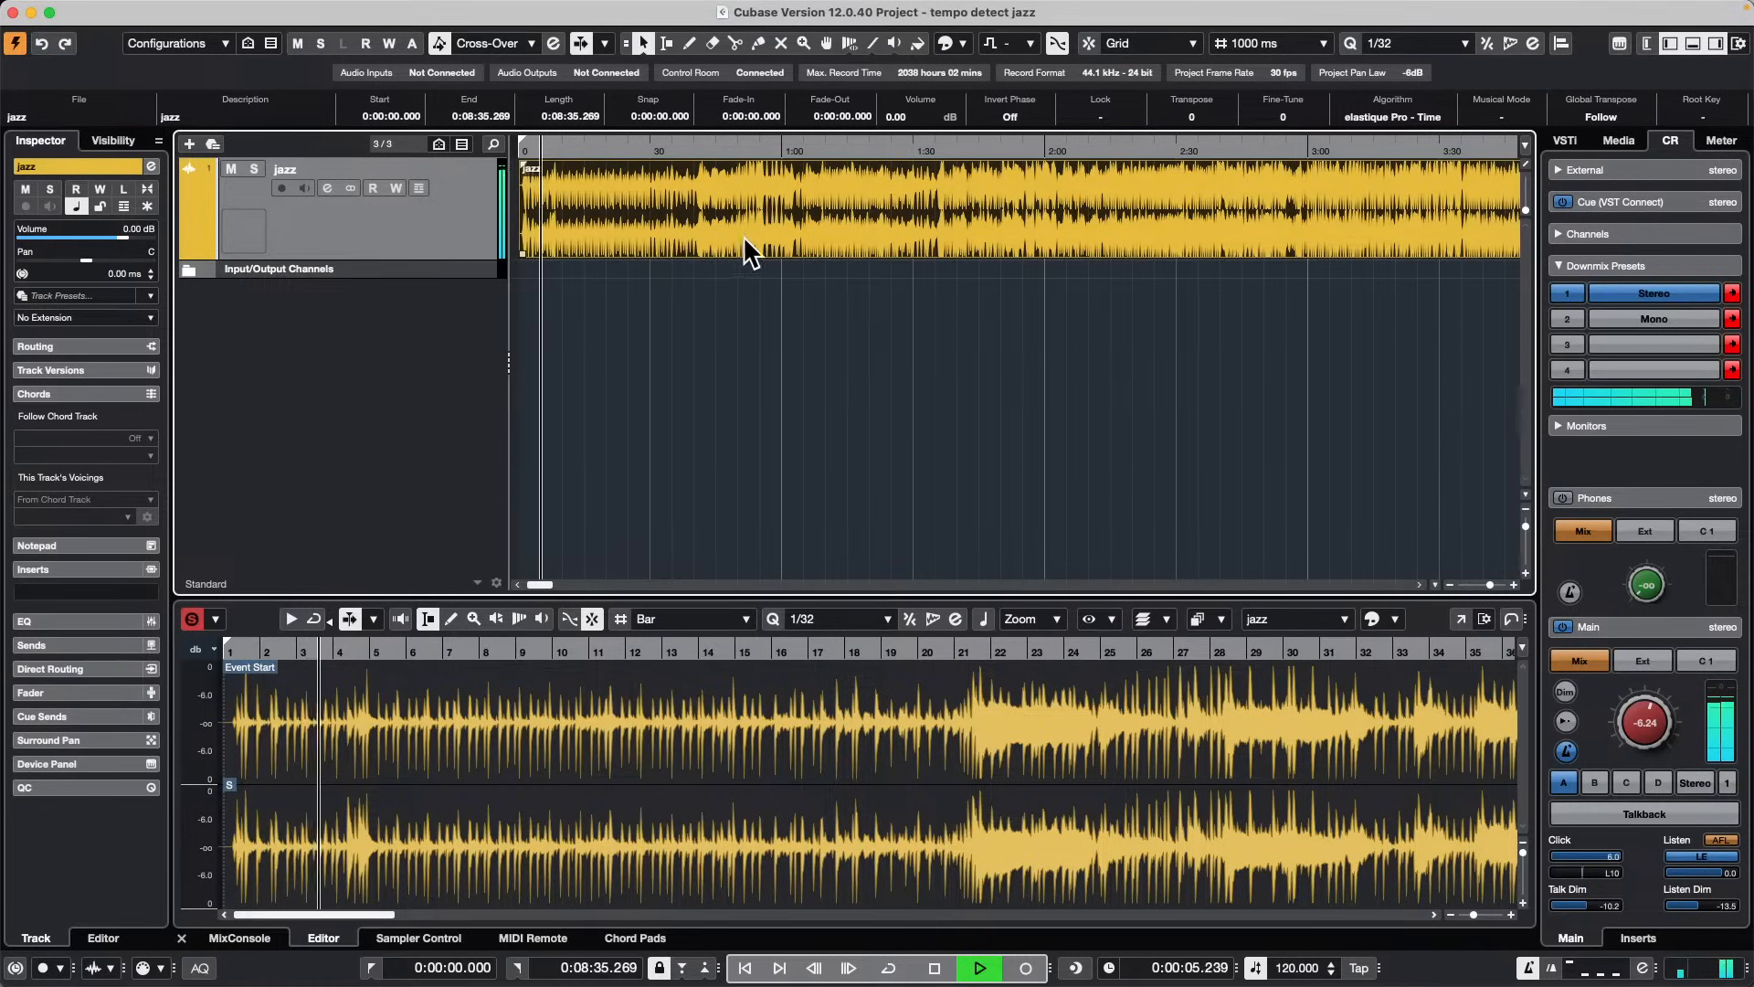
# Step: Open Tempo Detection for the jazz event and analyze its tempo
pyautogui.click(265, 10)
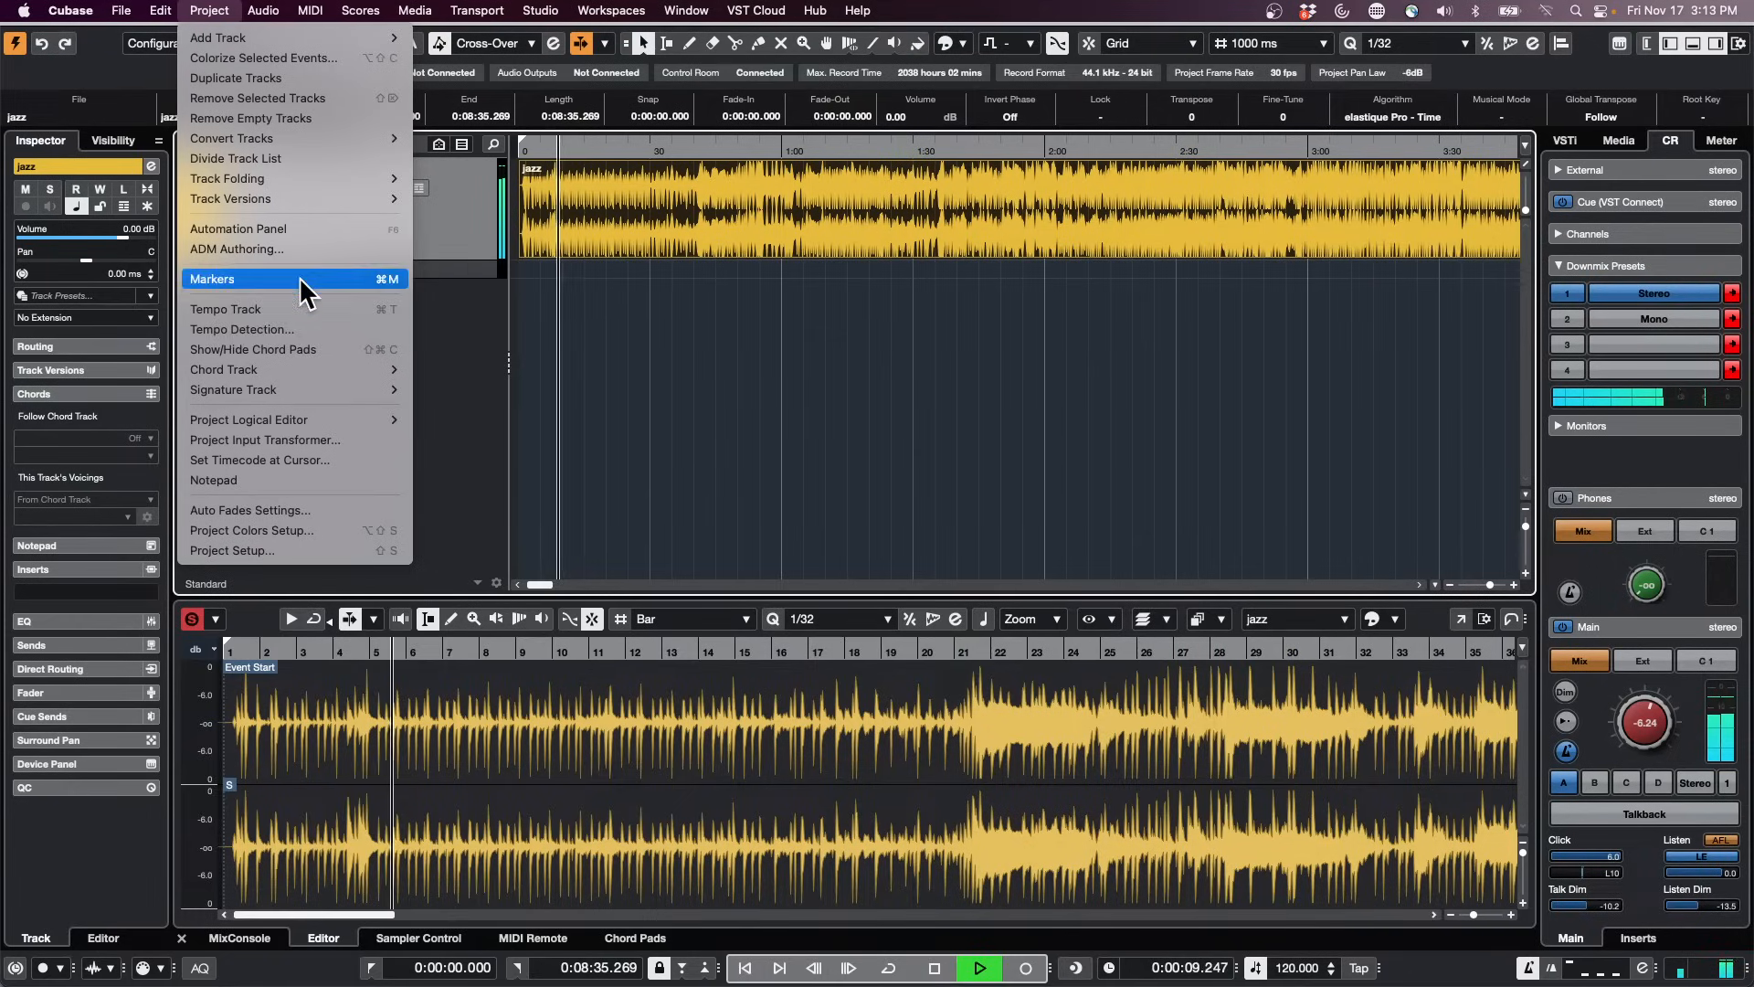
pyautogui.click(321, 329)
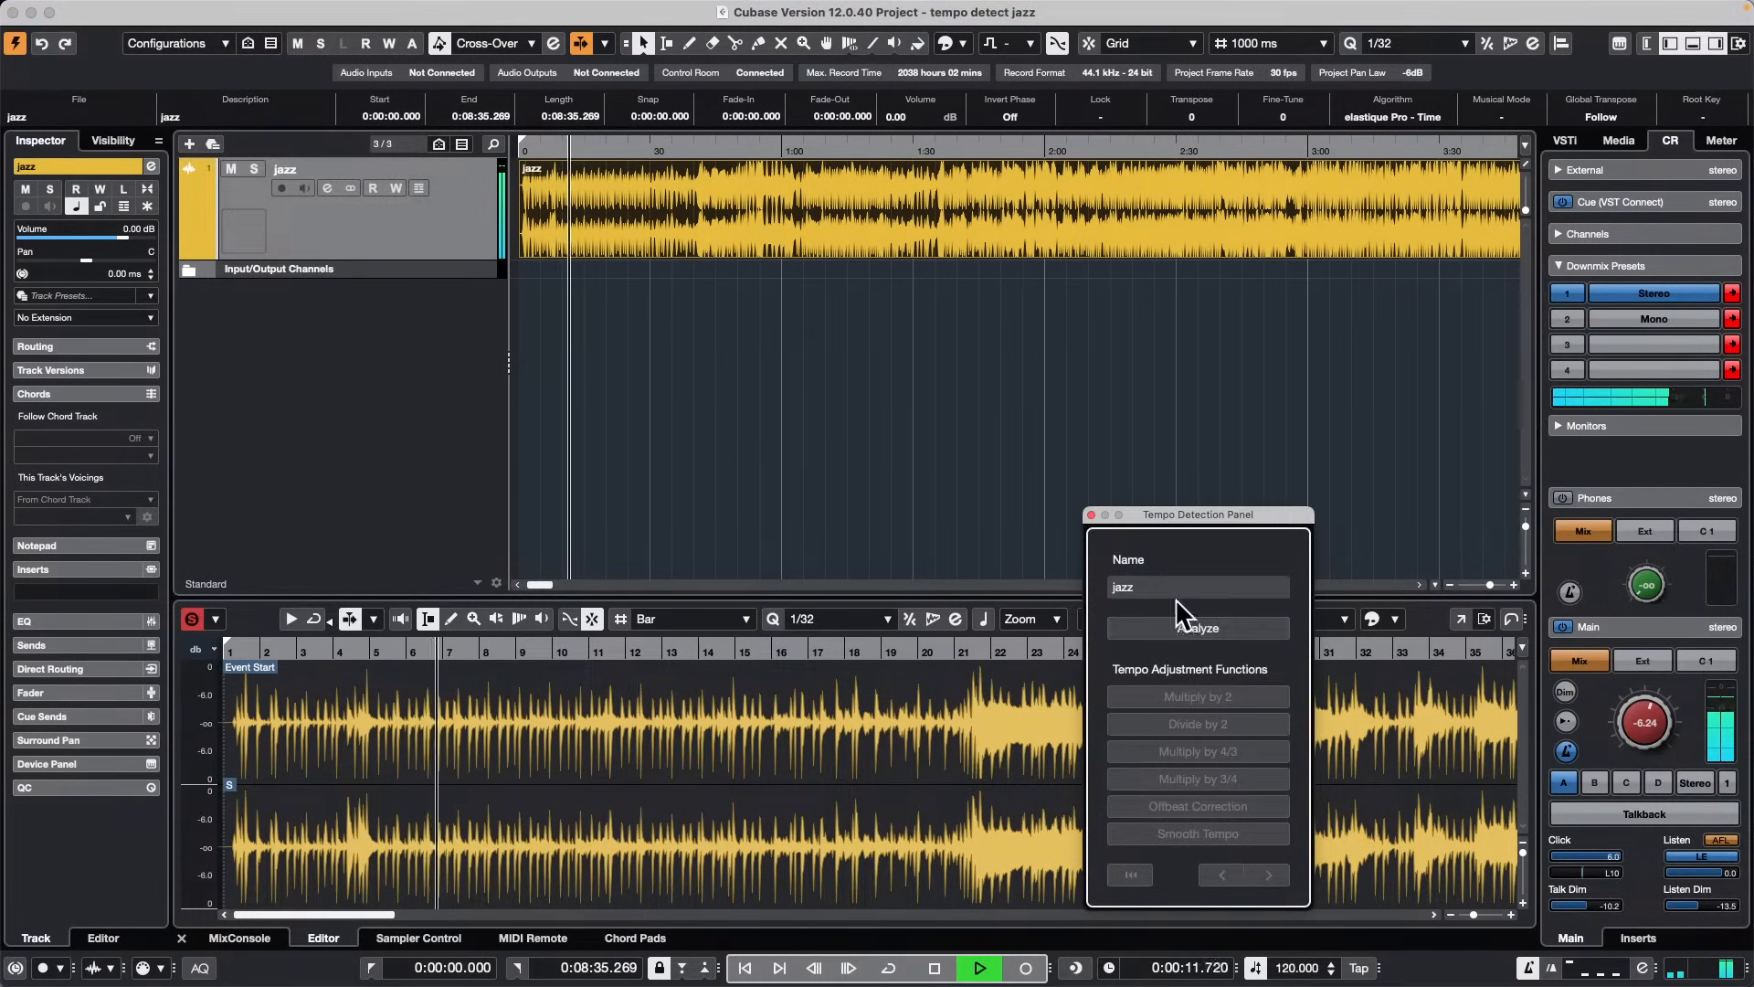
pyautogui.click(1223, 627)
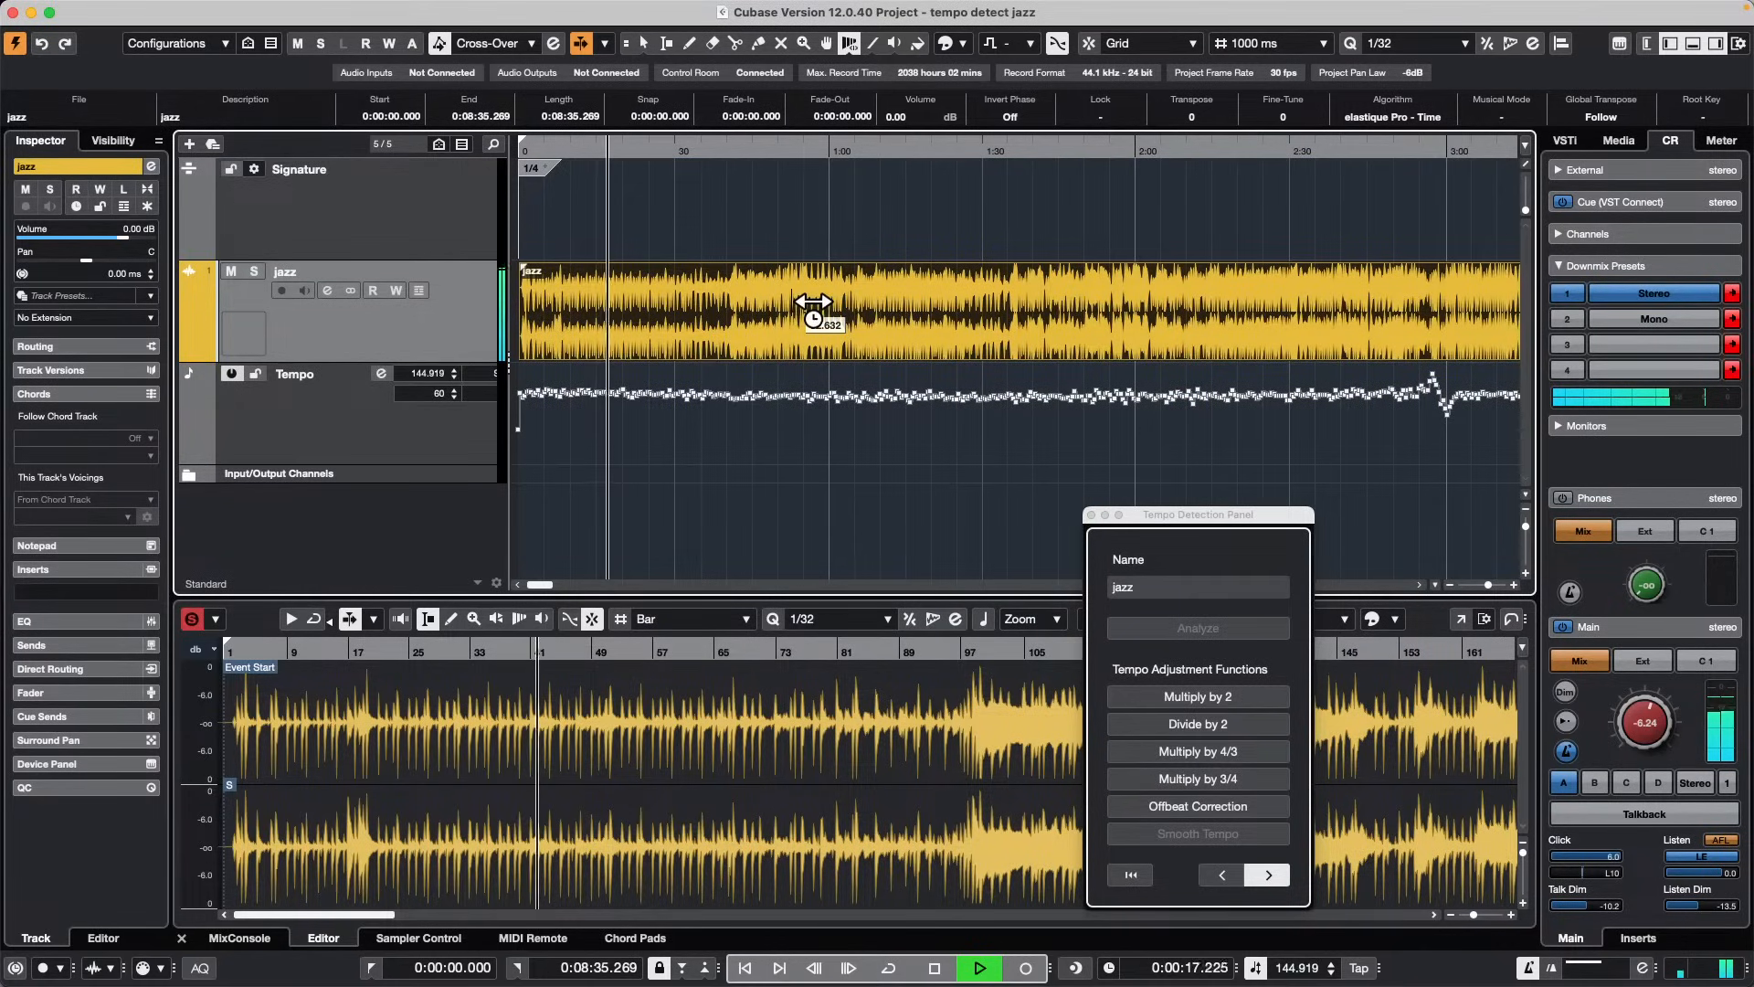
# Step: Apply Offbeat Correction to the jazz event's detected tempo, audition a passage further in, and close the Tempo Detection panel
pyautogui.click(1216, 807)
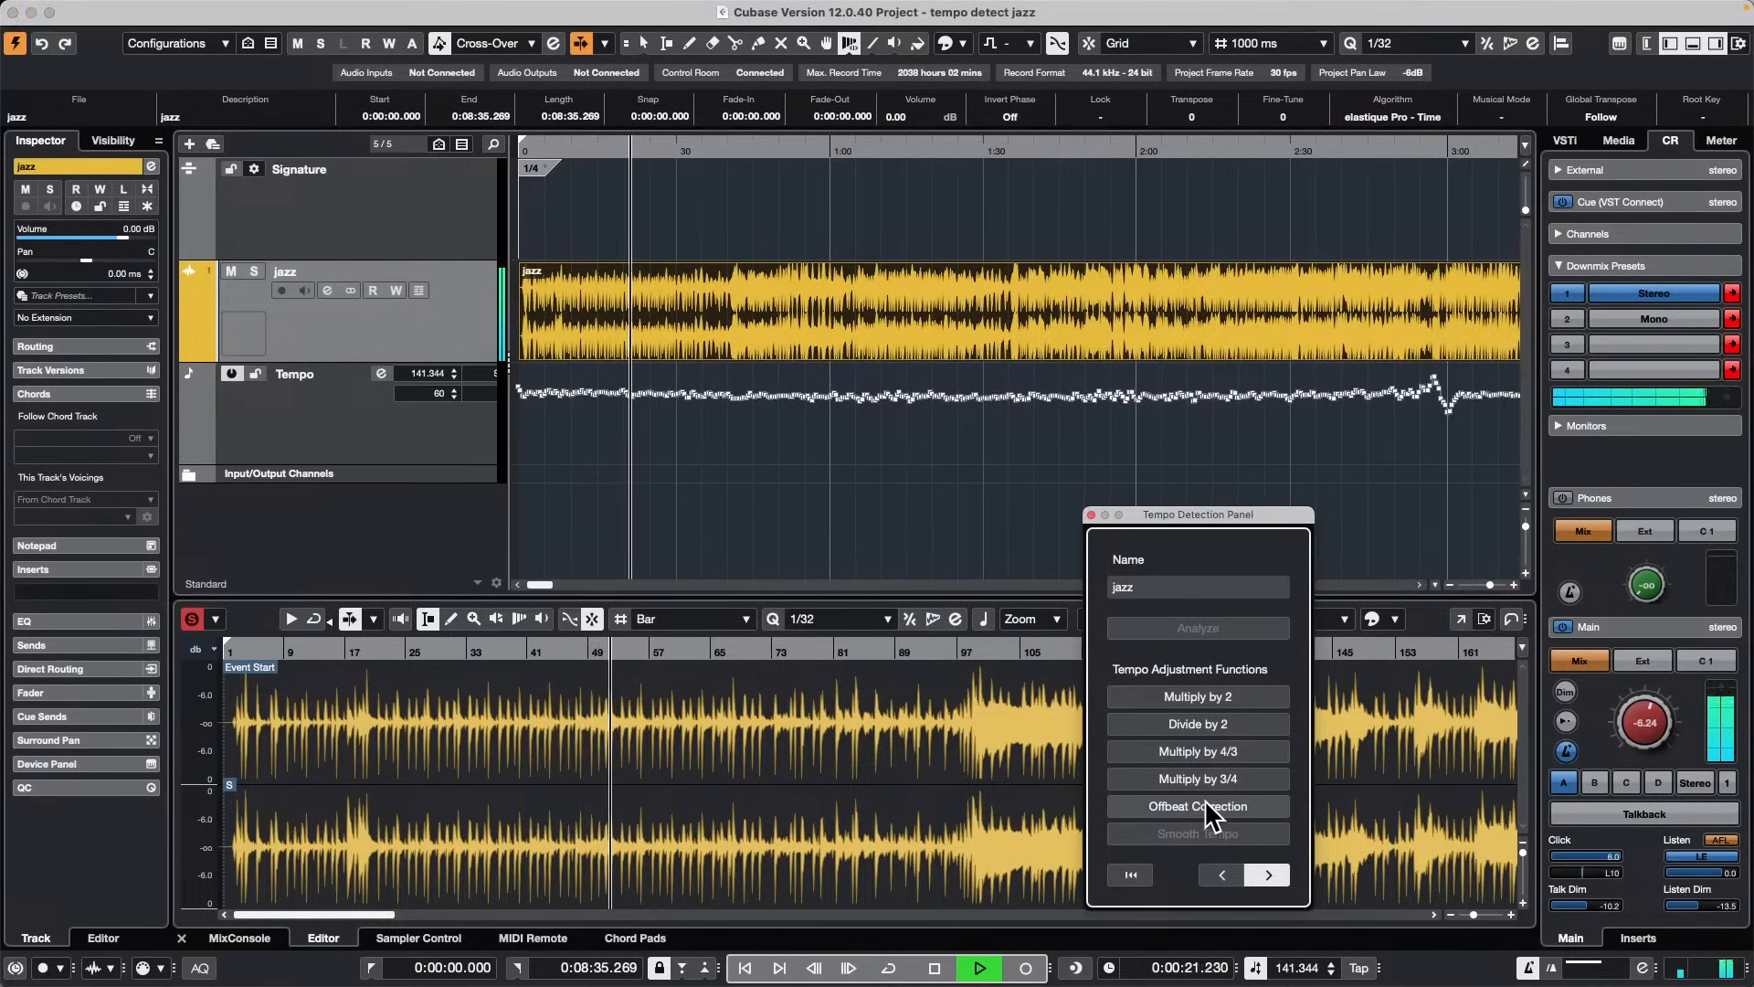
pyautogui.click(1078, 510)
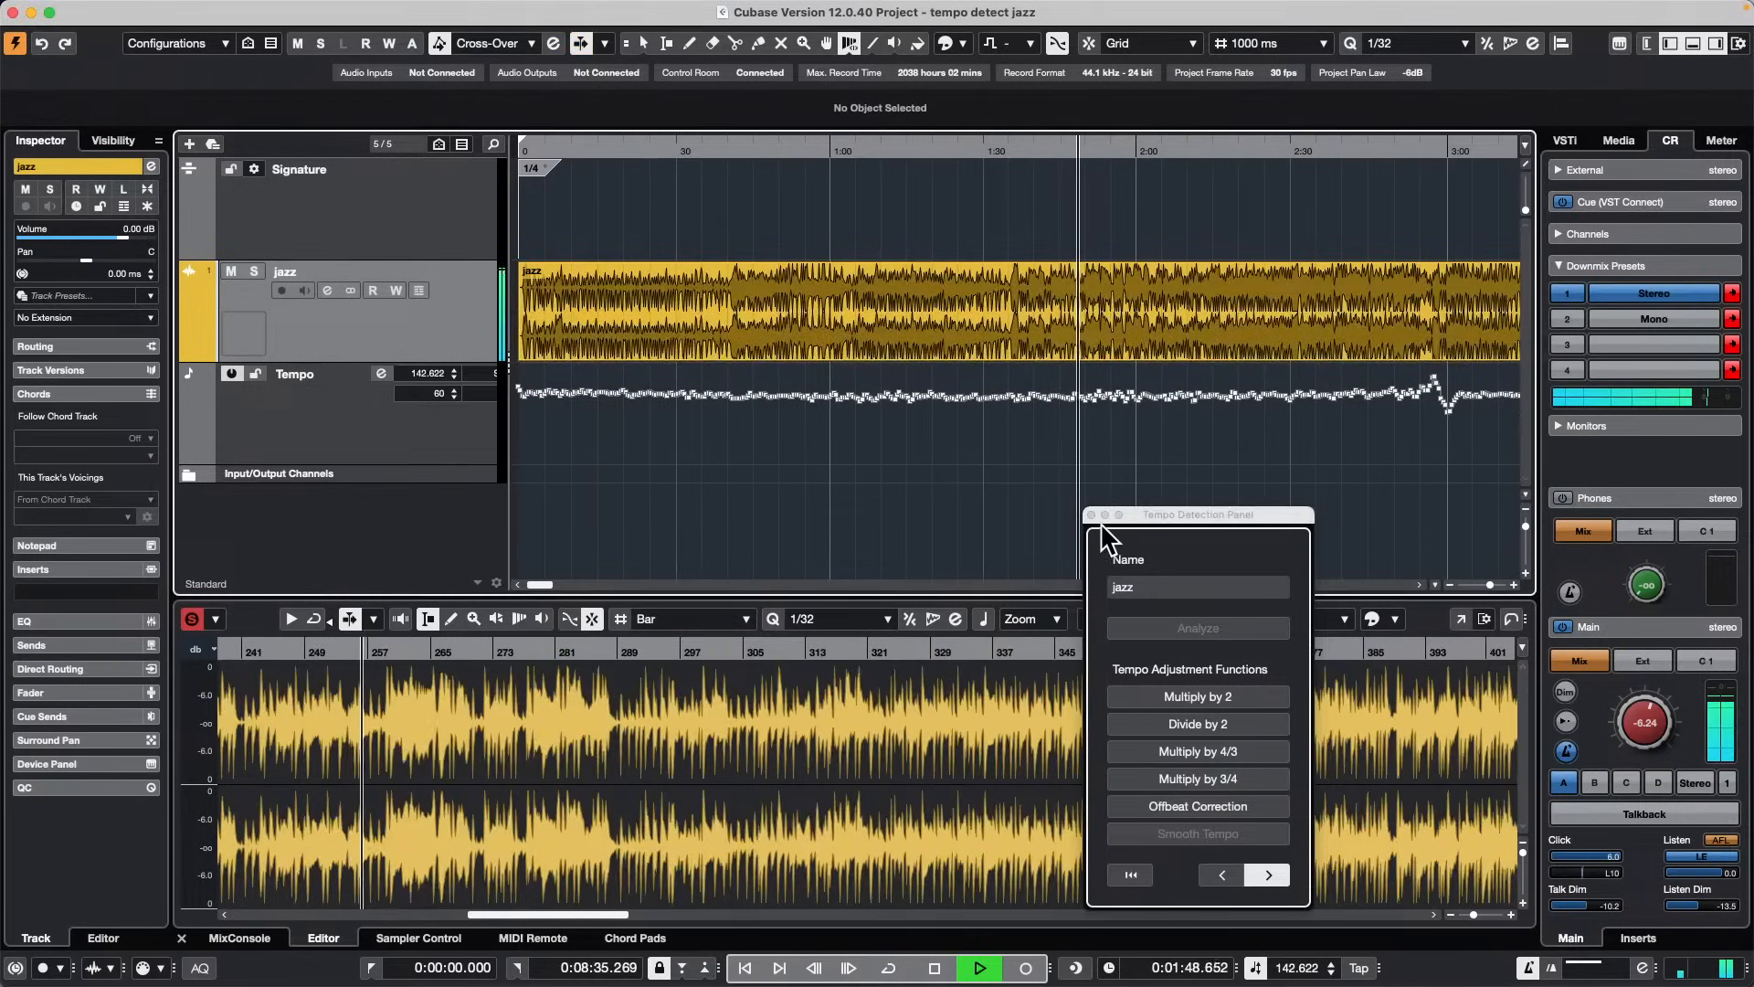
pyautogui.press('space')
pyautogui.click(1095, 515)
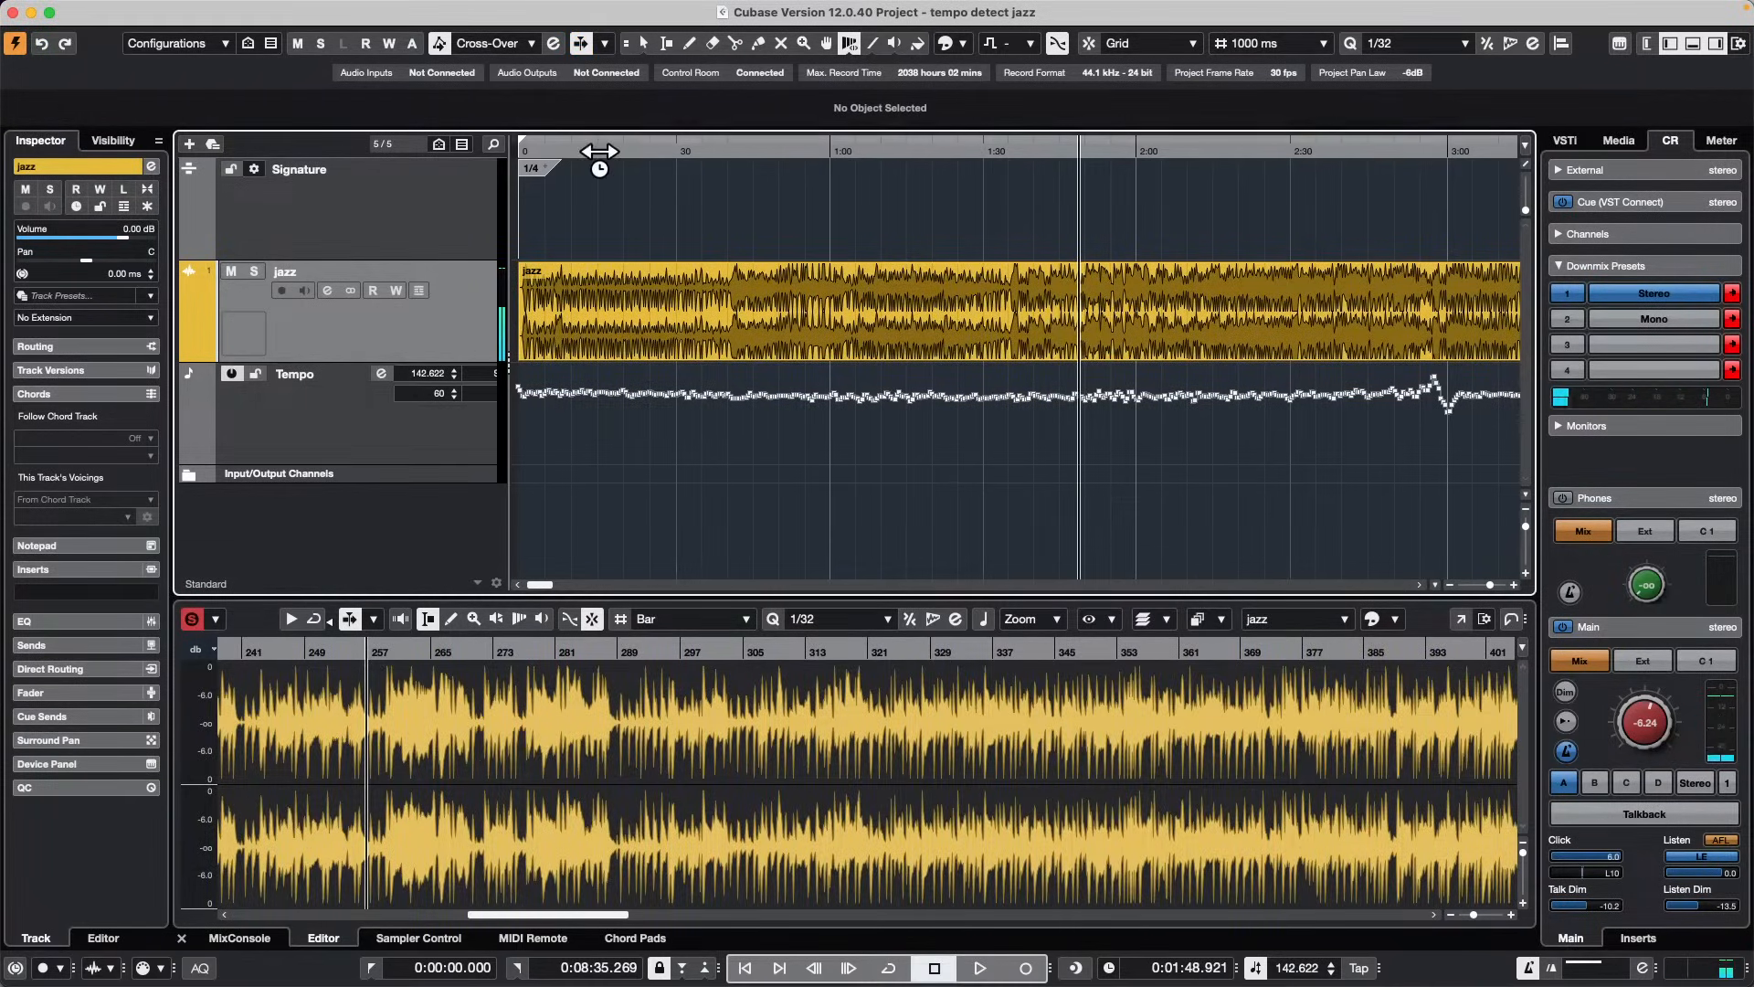
# Step: Play the opening of the recording from the project start and set the project ruler to Bars+Beats
pyautogui.press('Home')
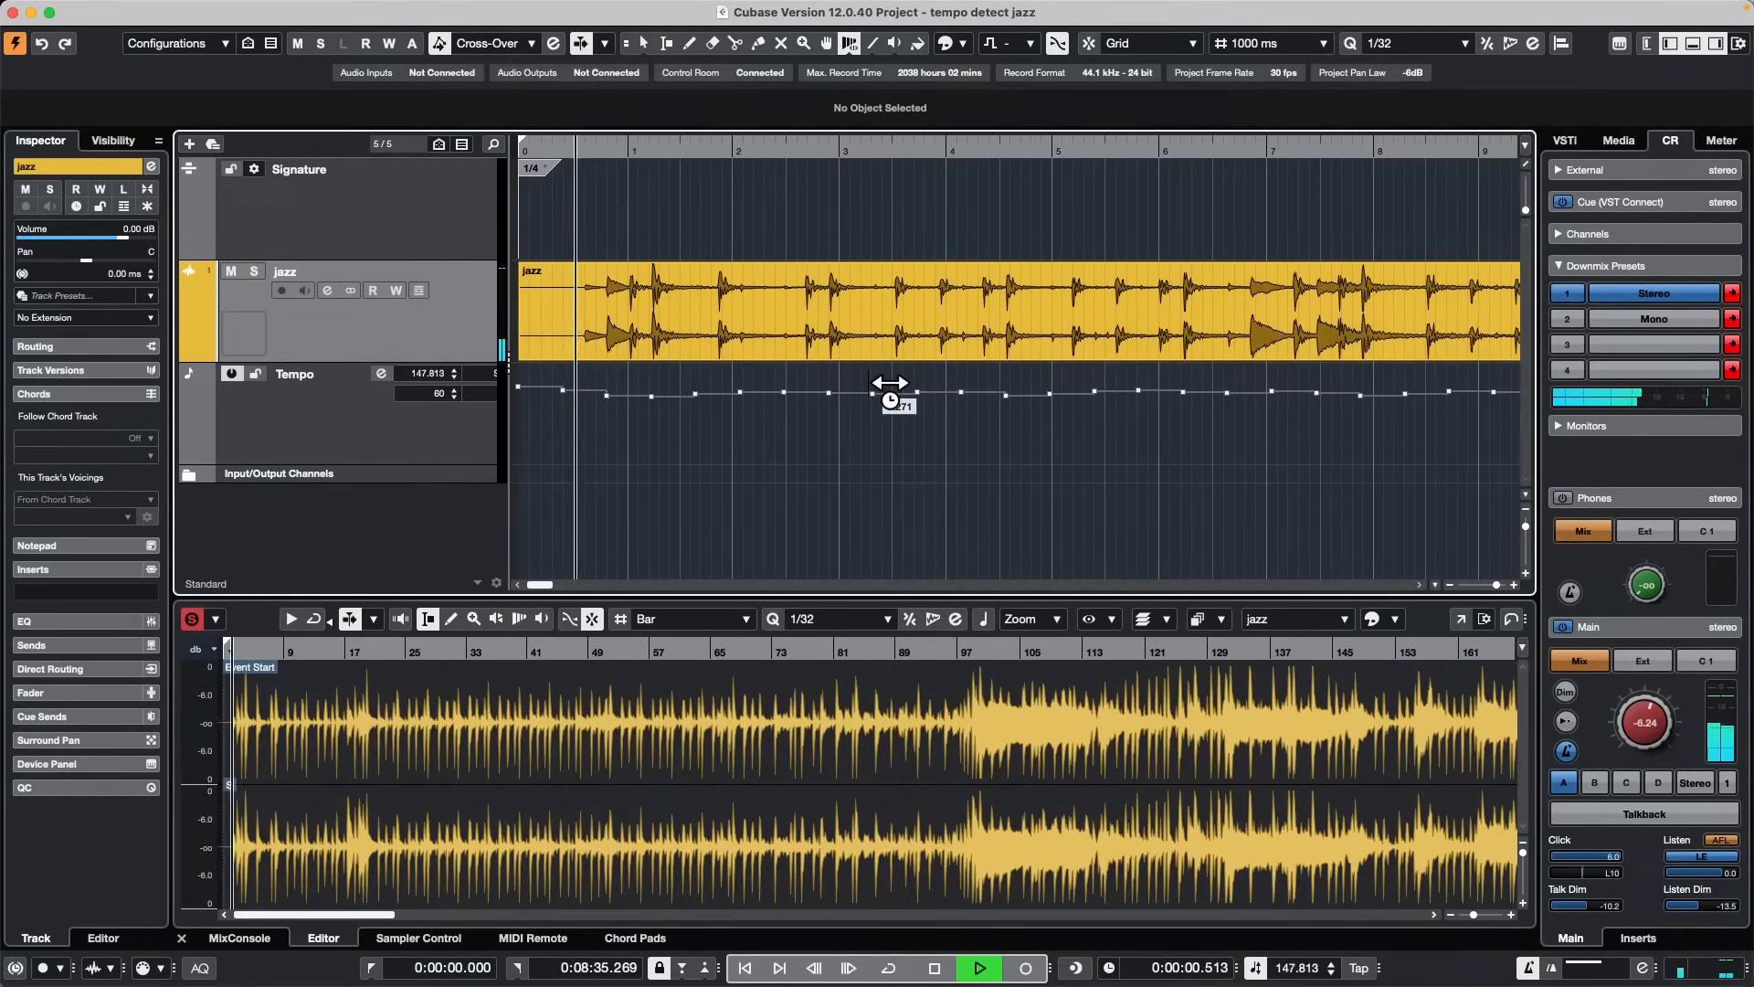
pyautogui.press('space')
pyautogui.rightClick(694, 239)
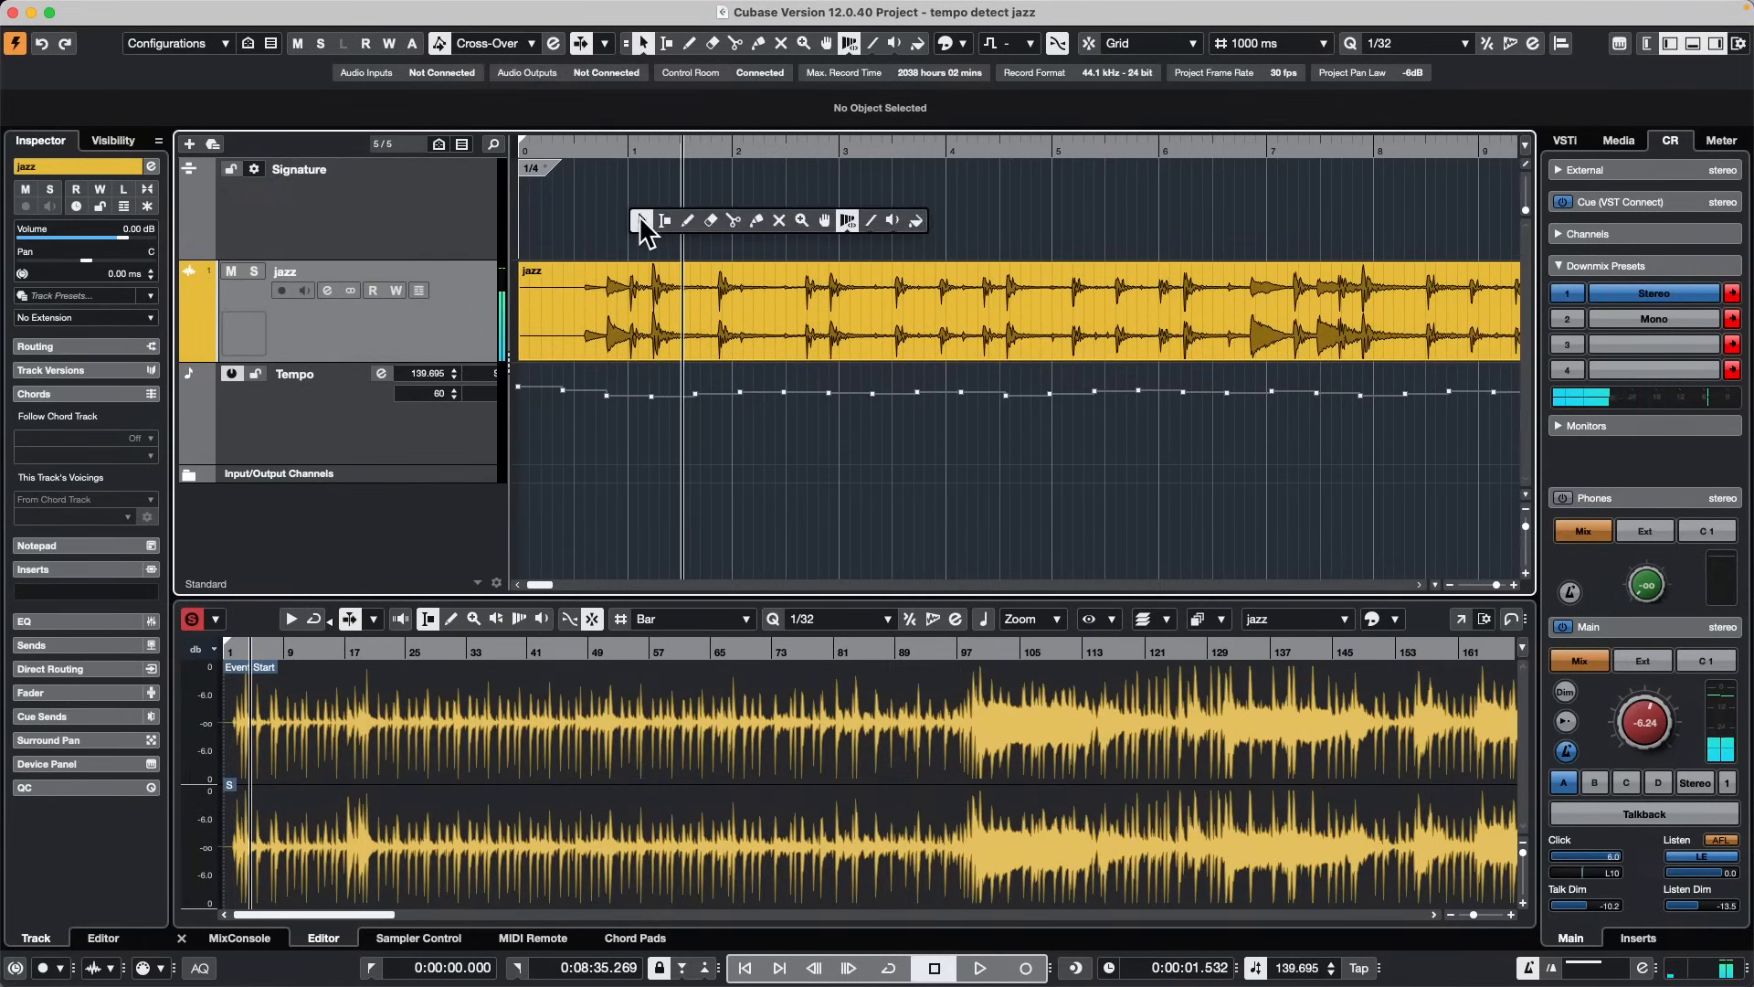
pyautogui.click(696, 223)
pyautogui.rightClick(731, 142)
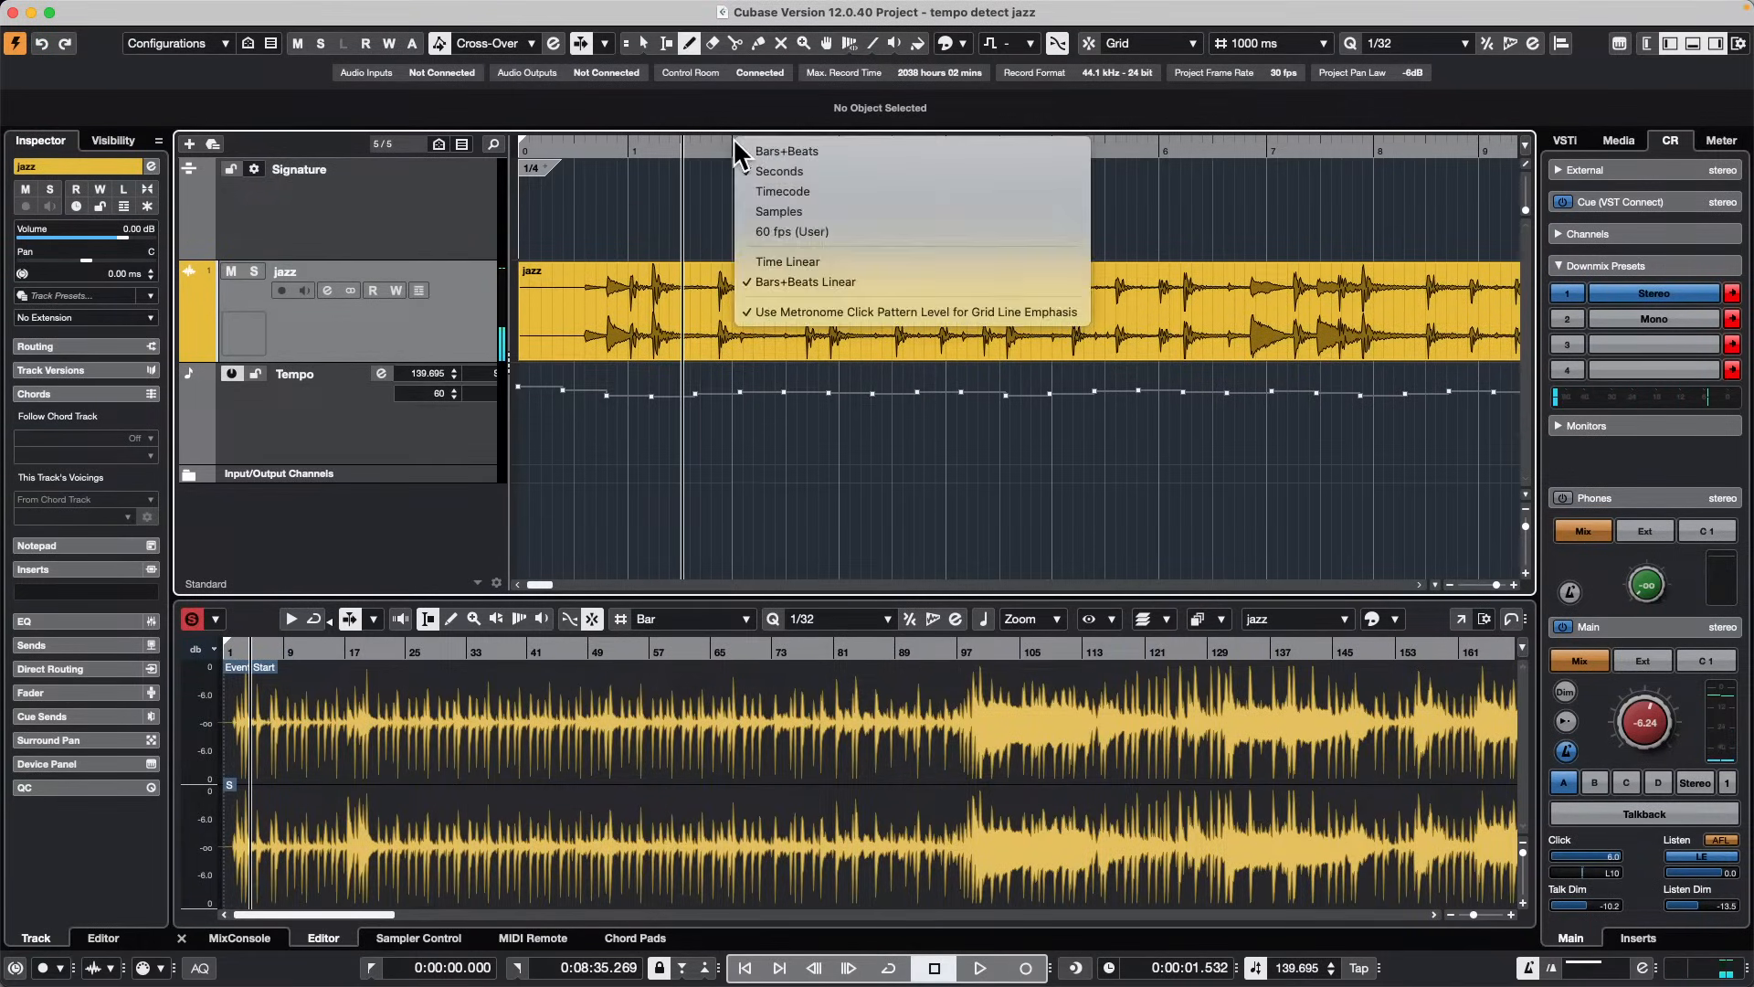
pyautogui.click(775, 152)
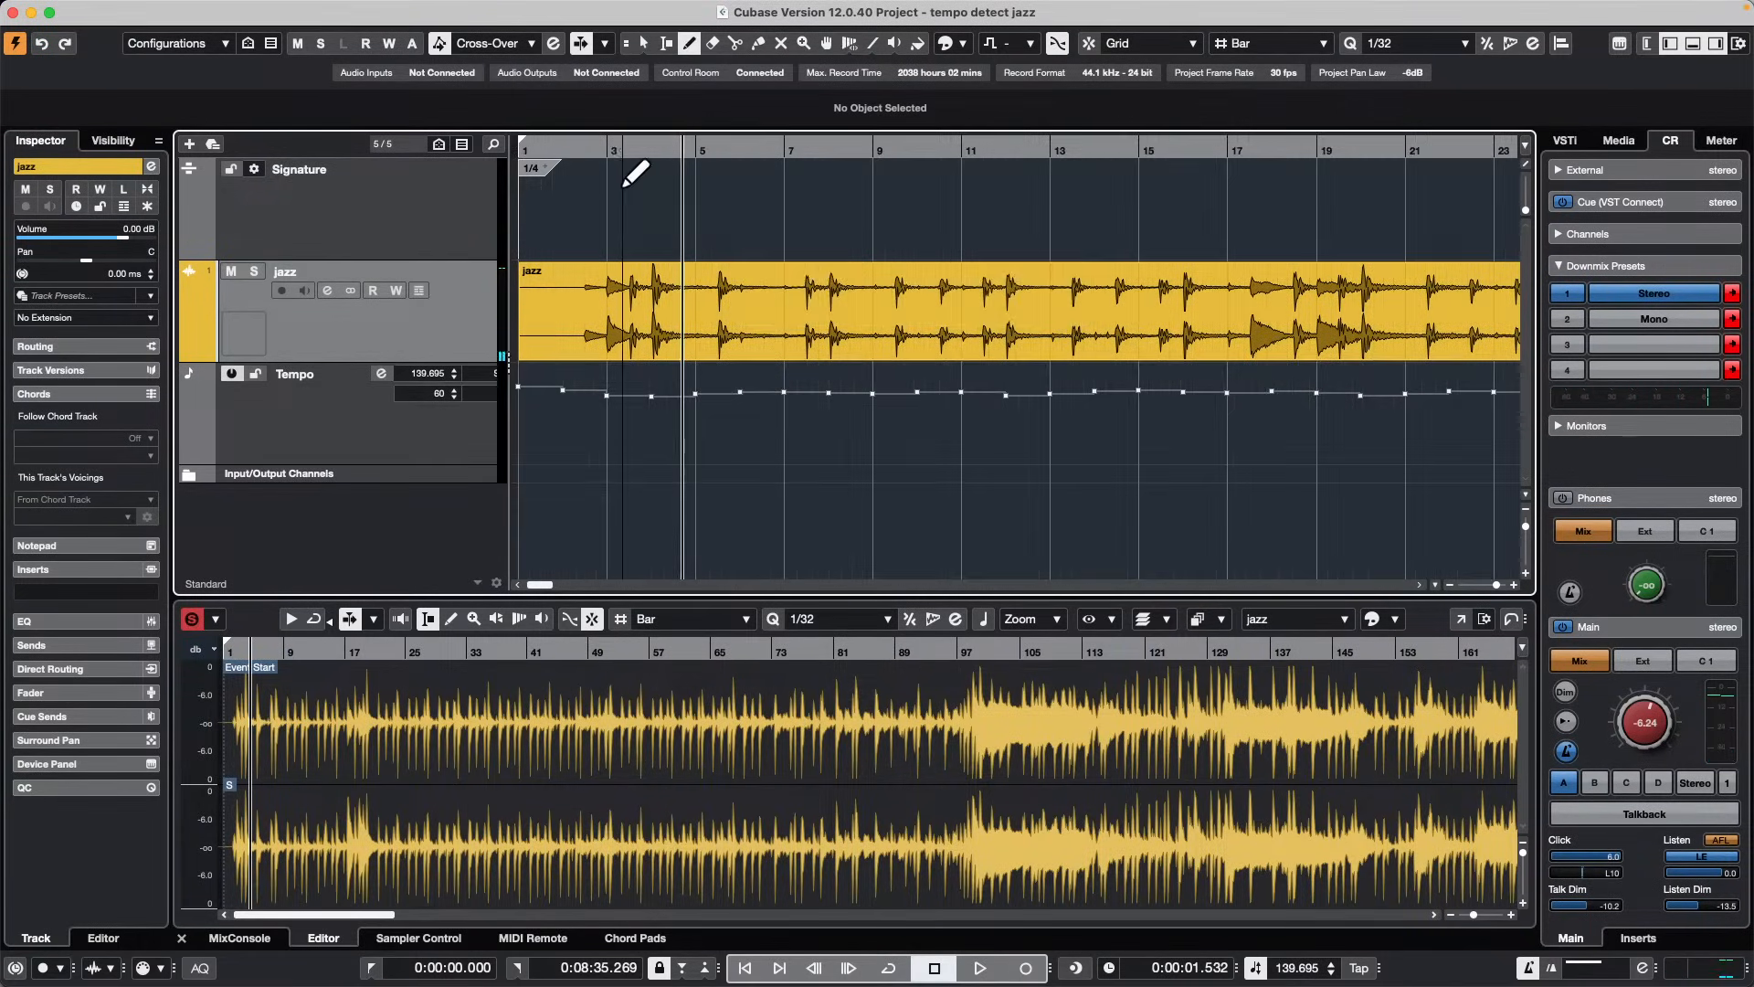
# Step: Draw a 4/4 time signature at bar 4 on the Signature track and audition the recording from just before it
pyautogui.moveTo(640, 158); pyautogui.dragTo(654, 183)
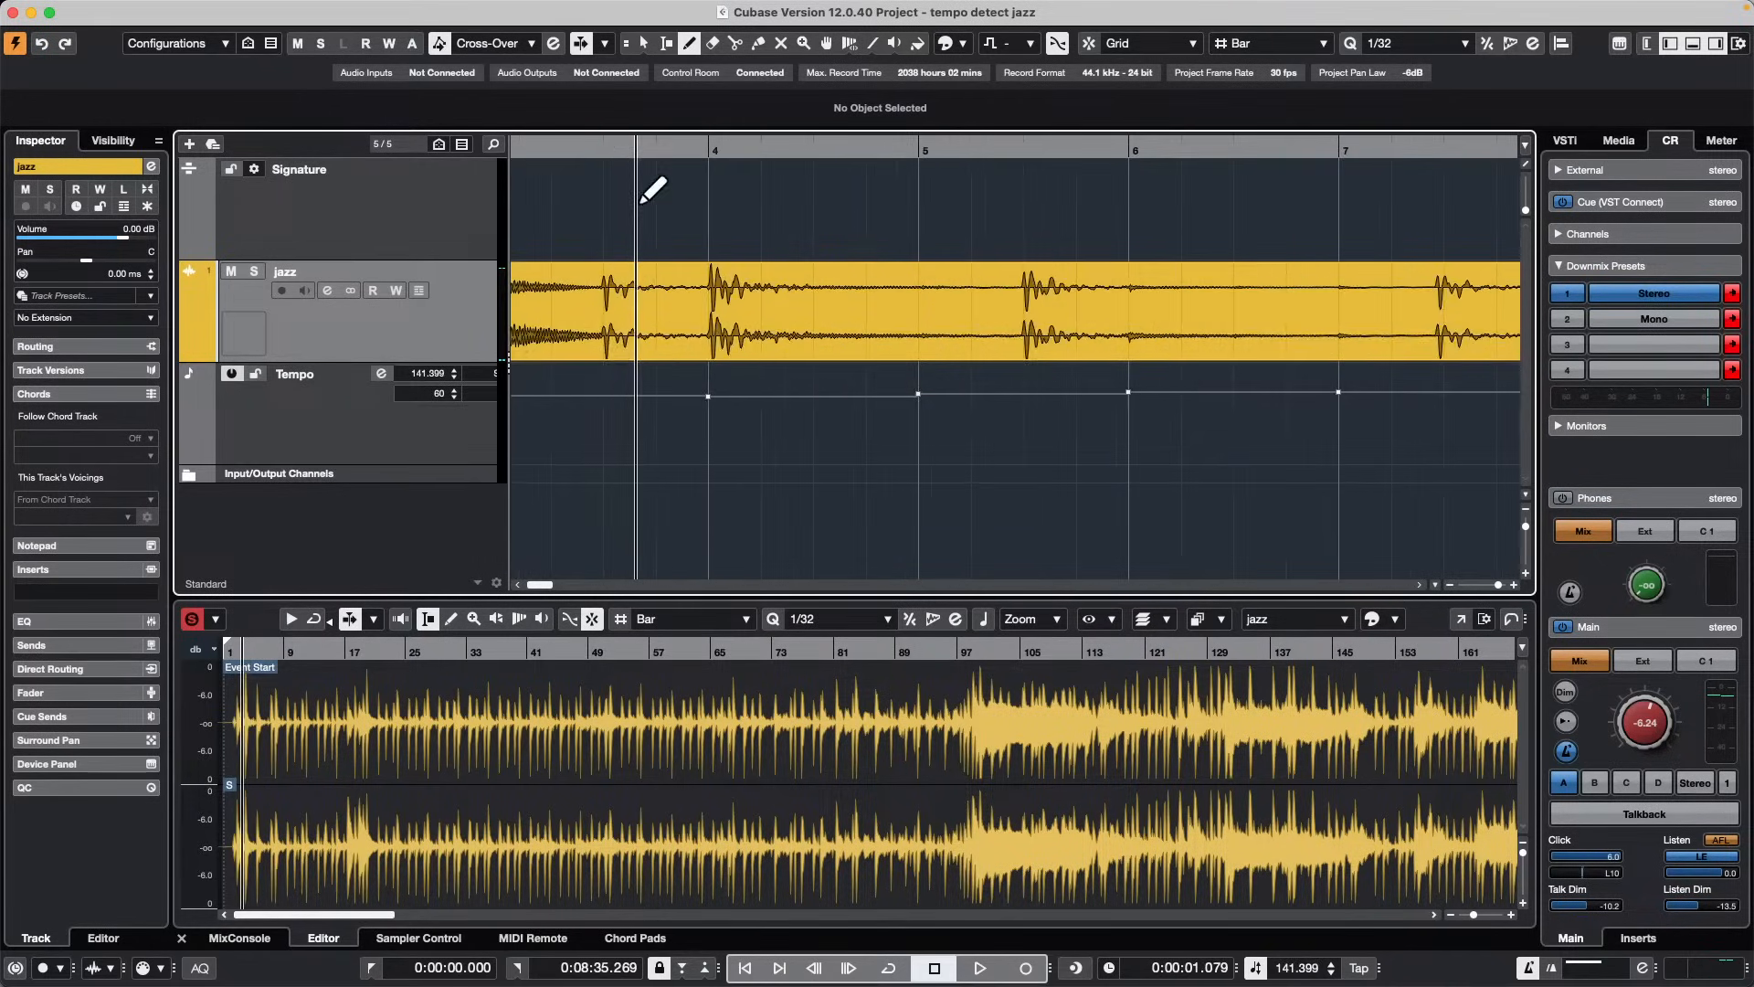
pyautogui.click(720, 170)
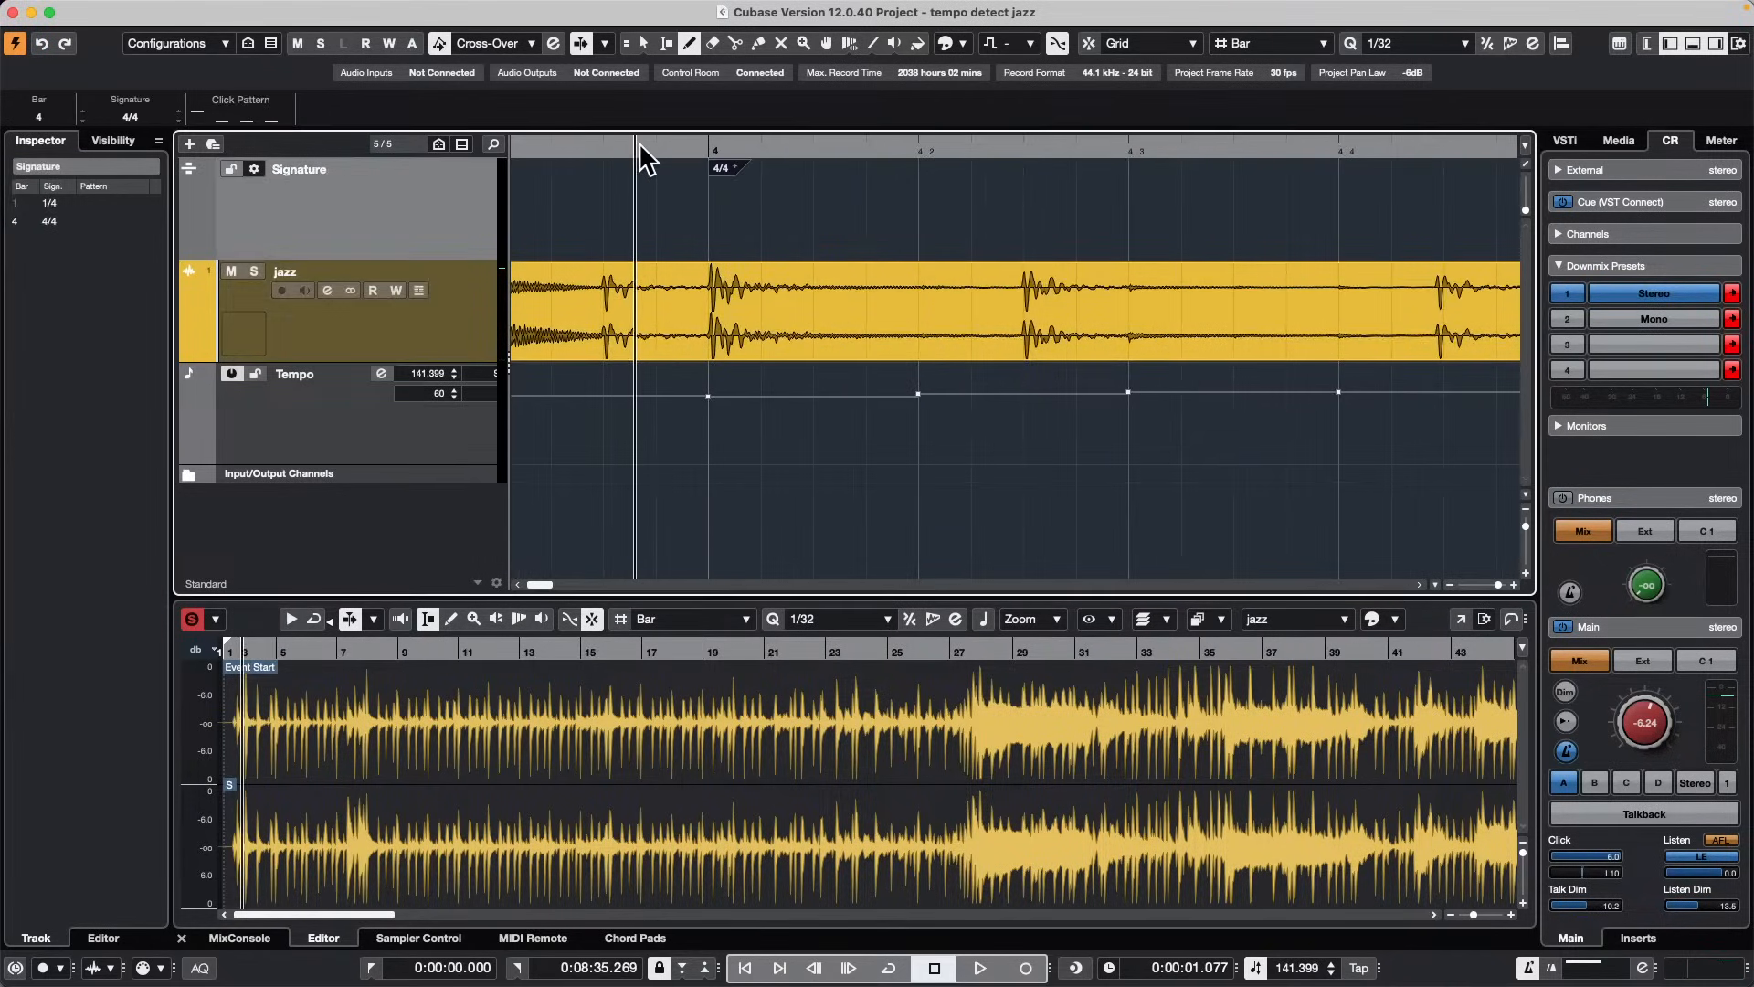
pyautogui.moveTo(646, 145); pyautogui.dragTo(619, 83)
pyautogui.press('space')
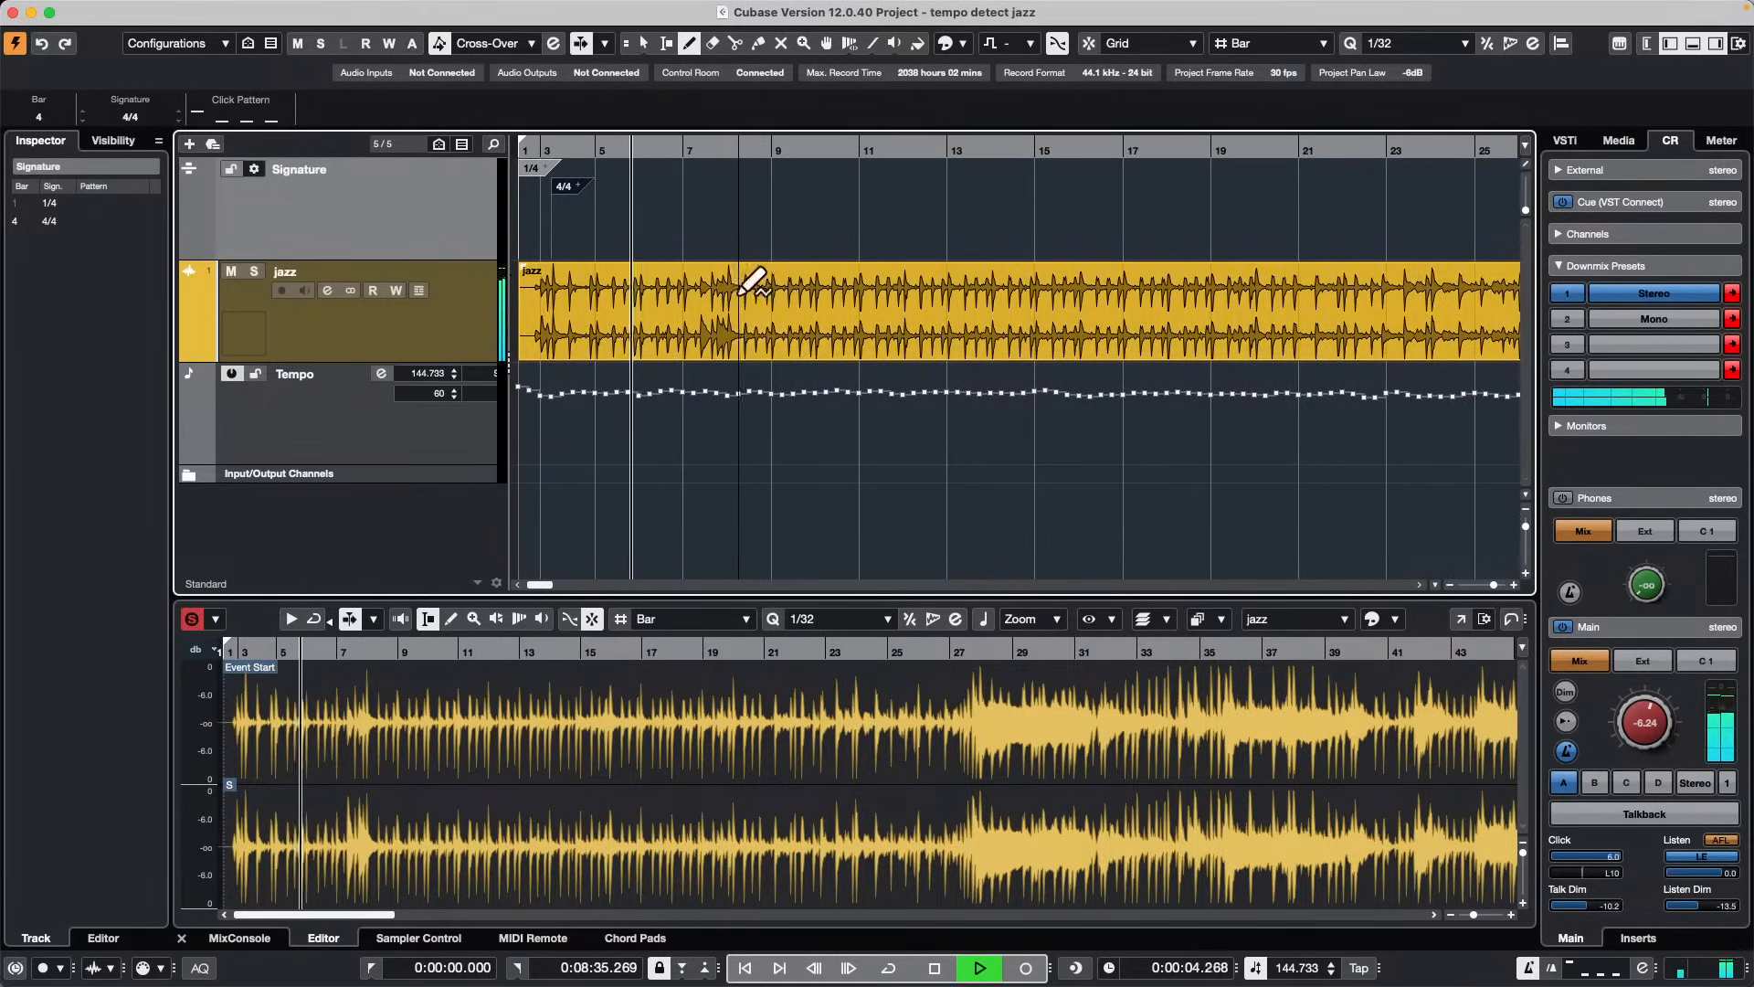
pyautogui.press('space')
# Step: Run Set Definition From Tempo on the jazz event, saving the definition in the project only and setting all tracks to musical time base
pyautogui.rightClick(782, 464)
pyautogui.click(781, 464)
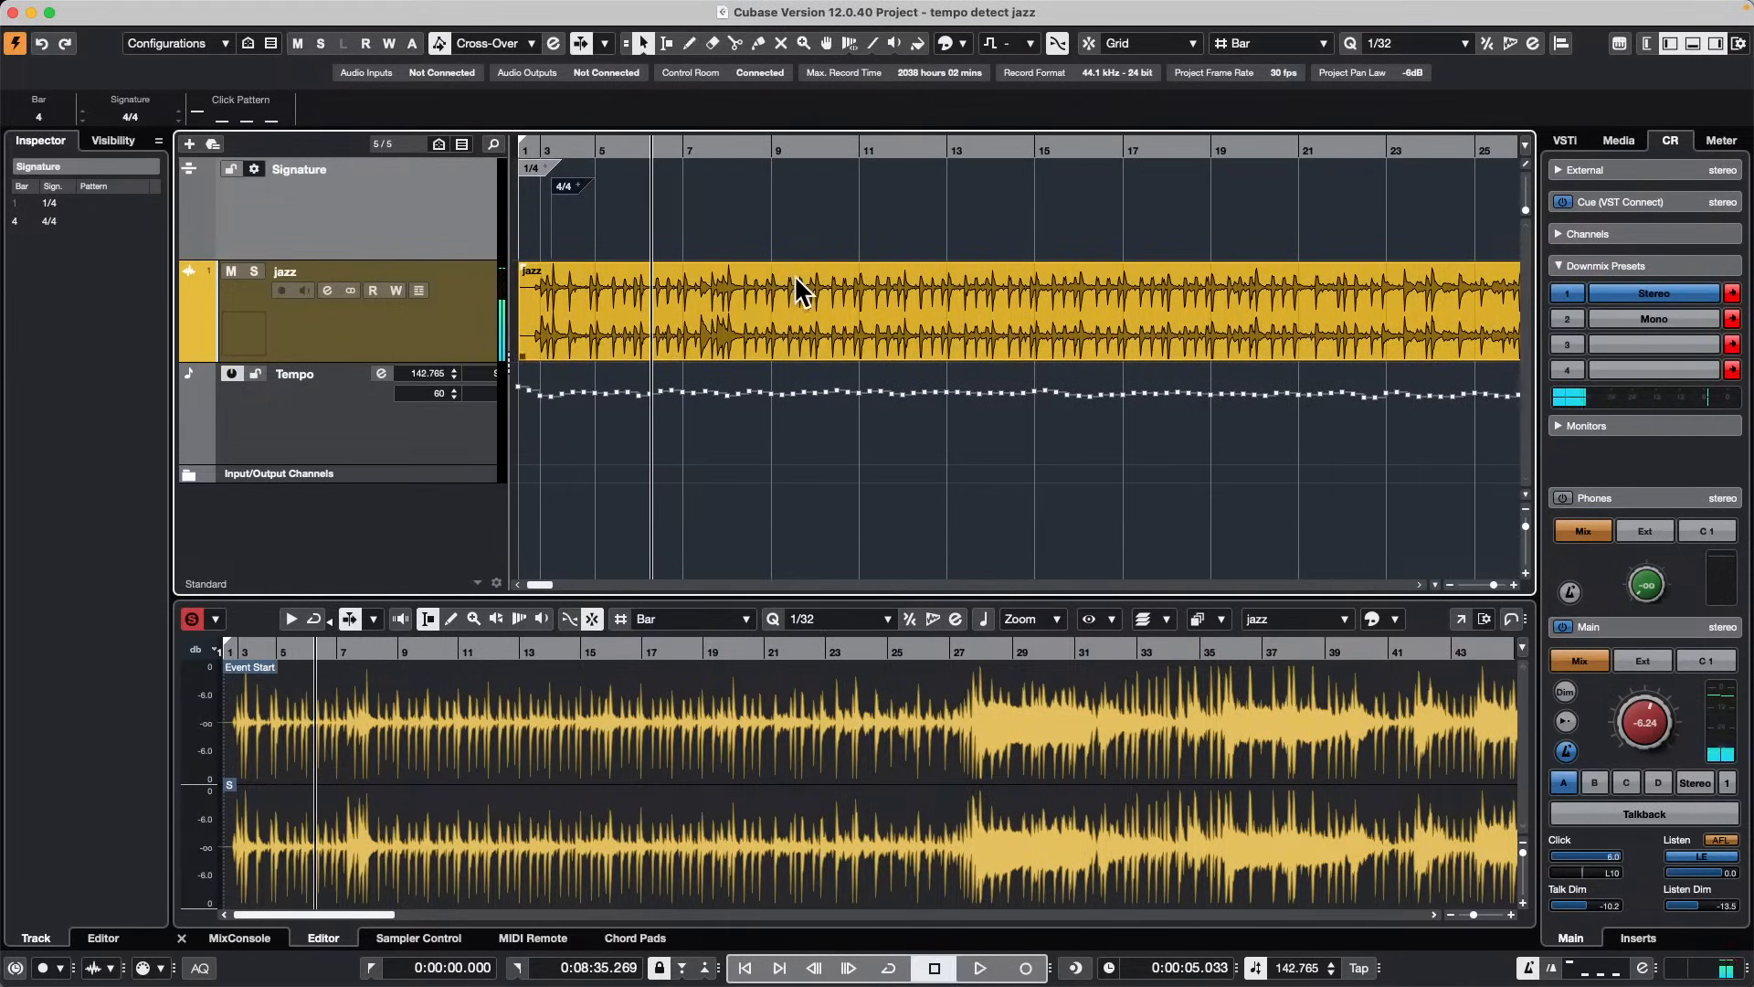
pyautogui.click(808, 306)
pyautogui.click(425, 11)
pyautogui.moveTo(326, 11)
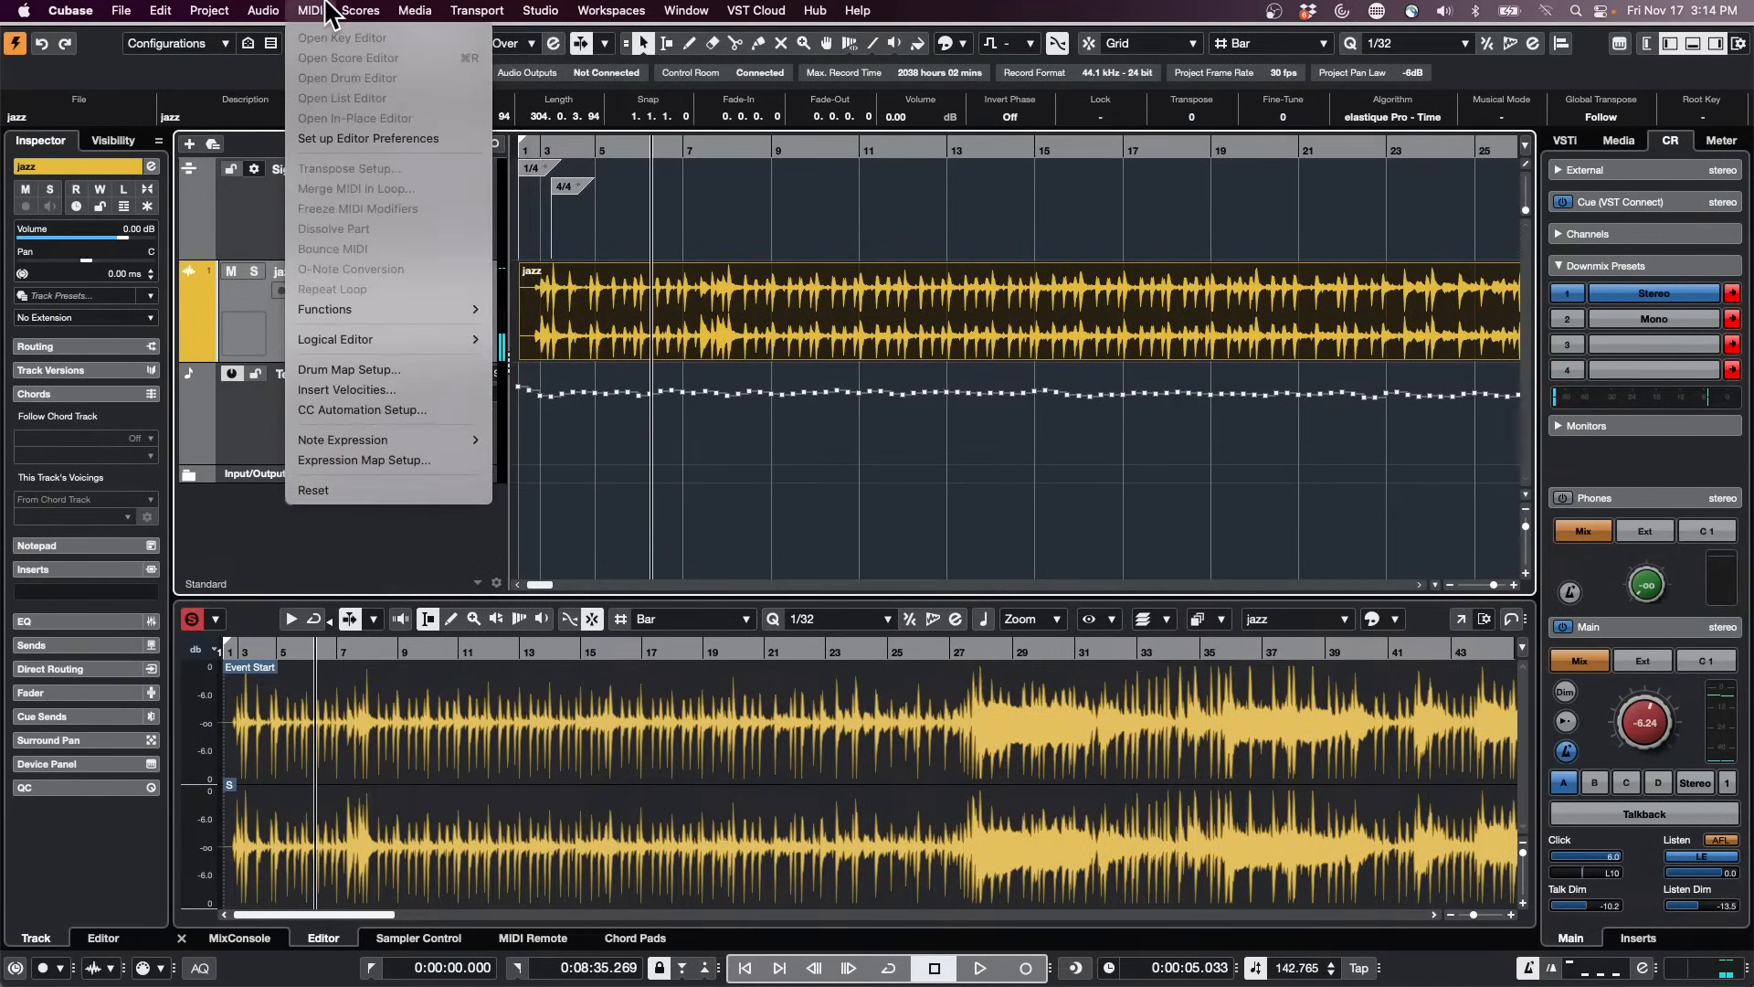
pyautogui.moveTo(363, 350)
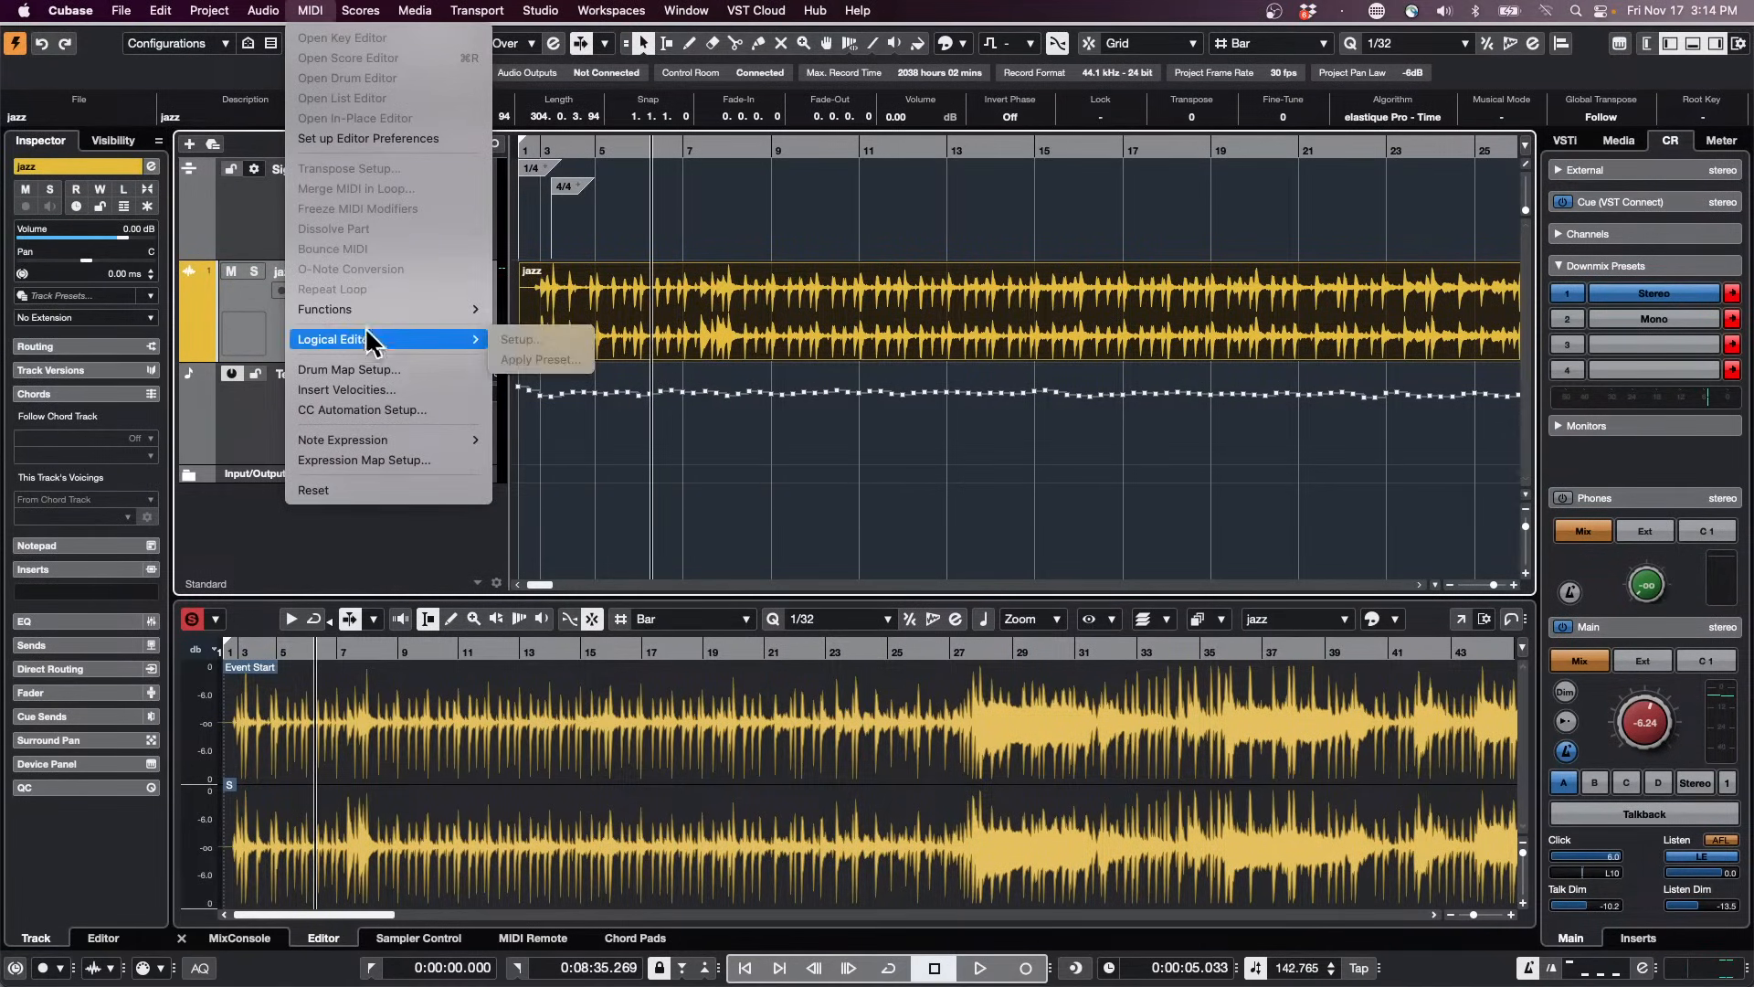
pyautogui.moveTo(368, 310)
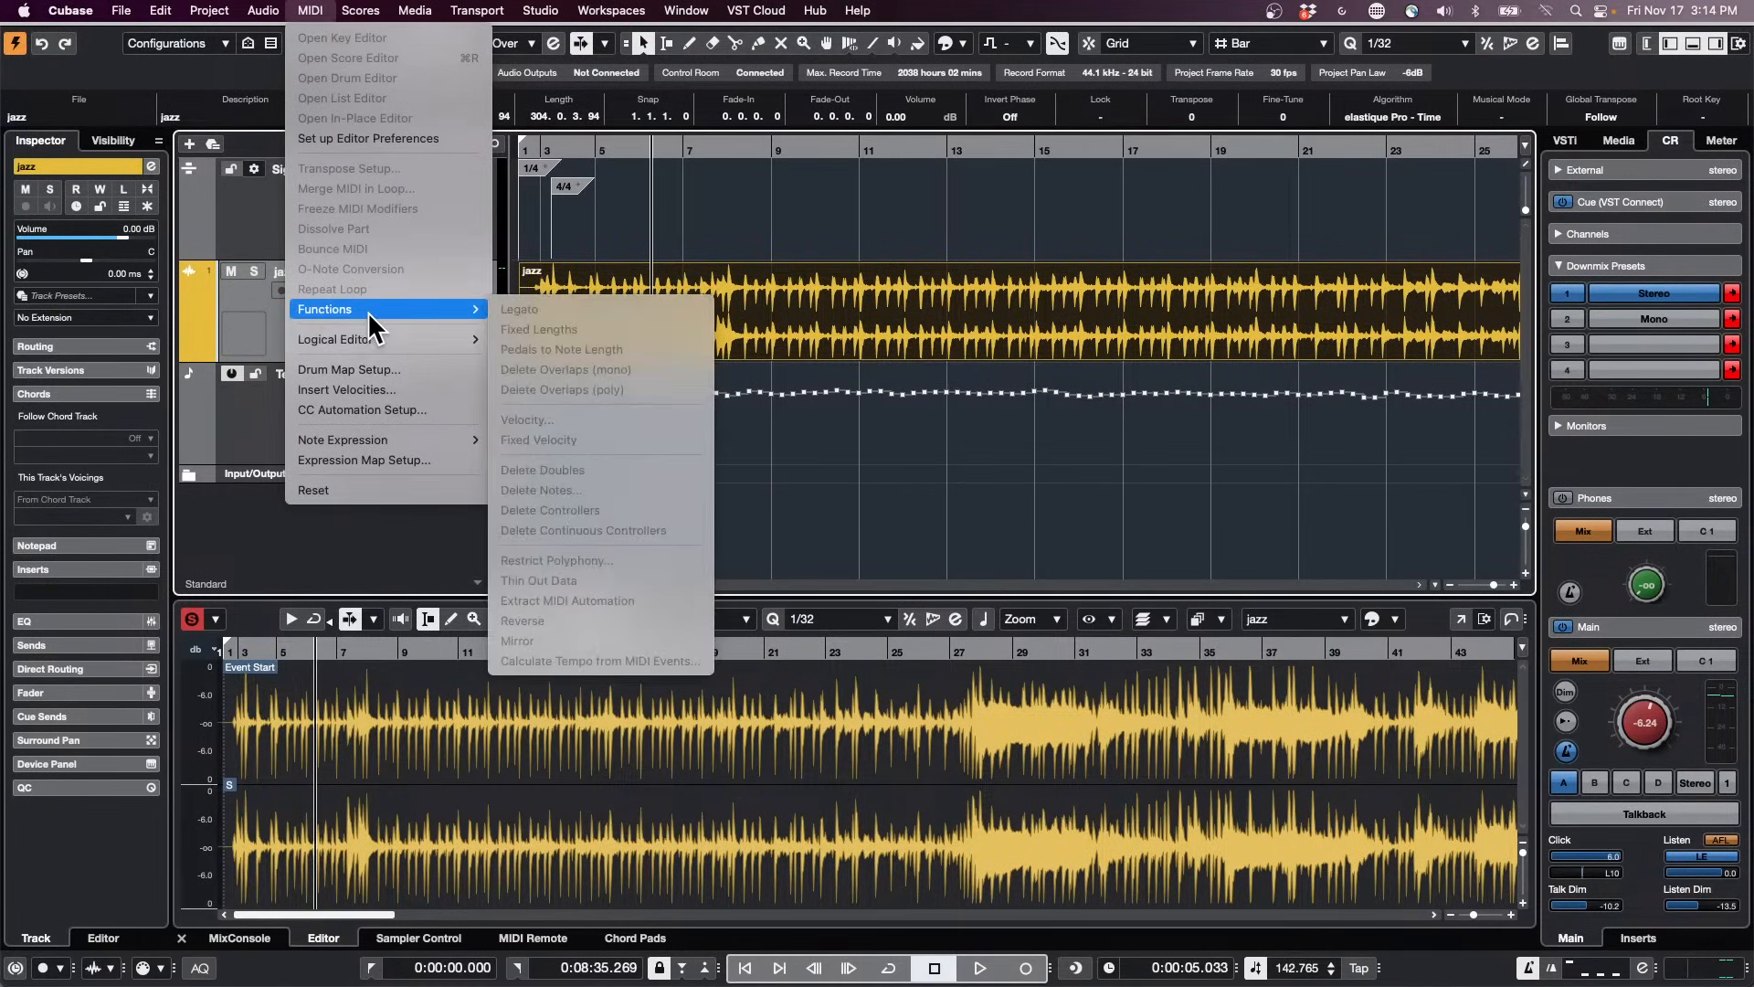
pyautogui.moveTo(263, 10)
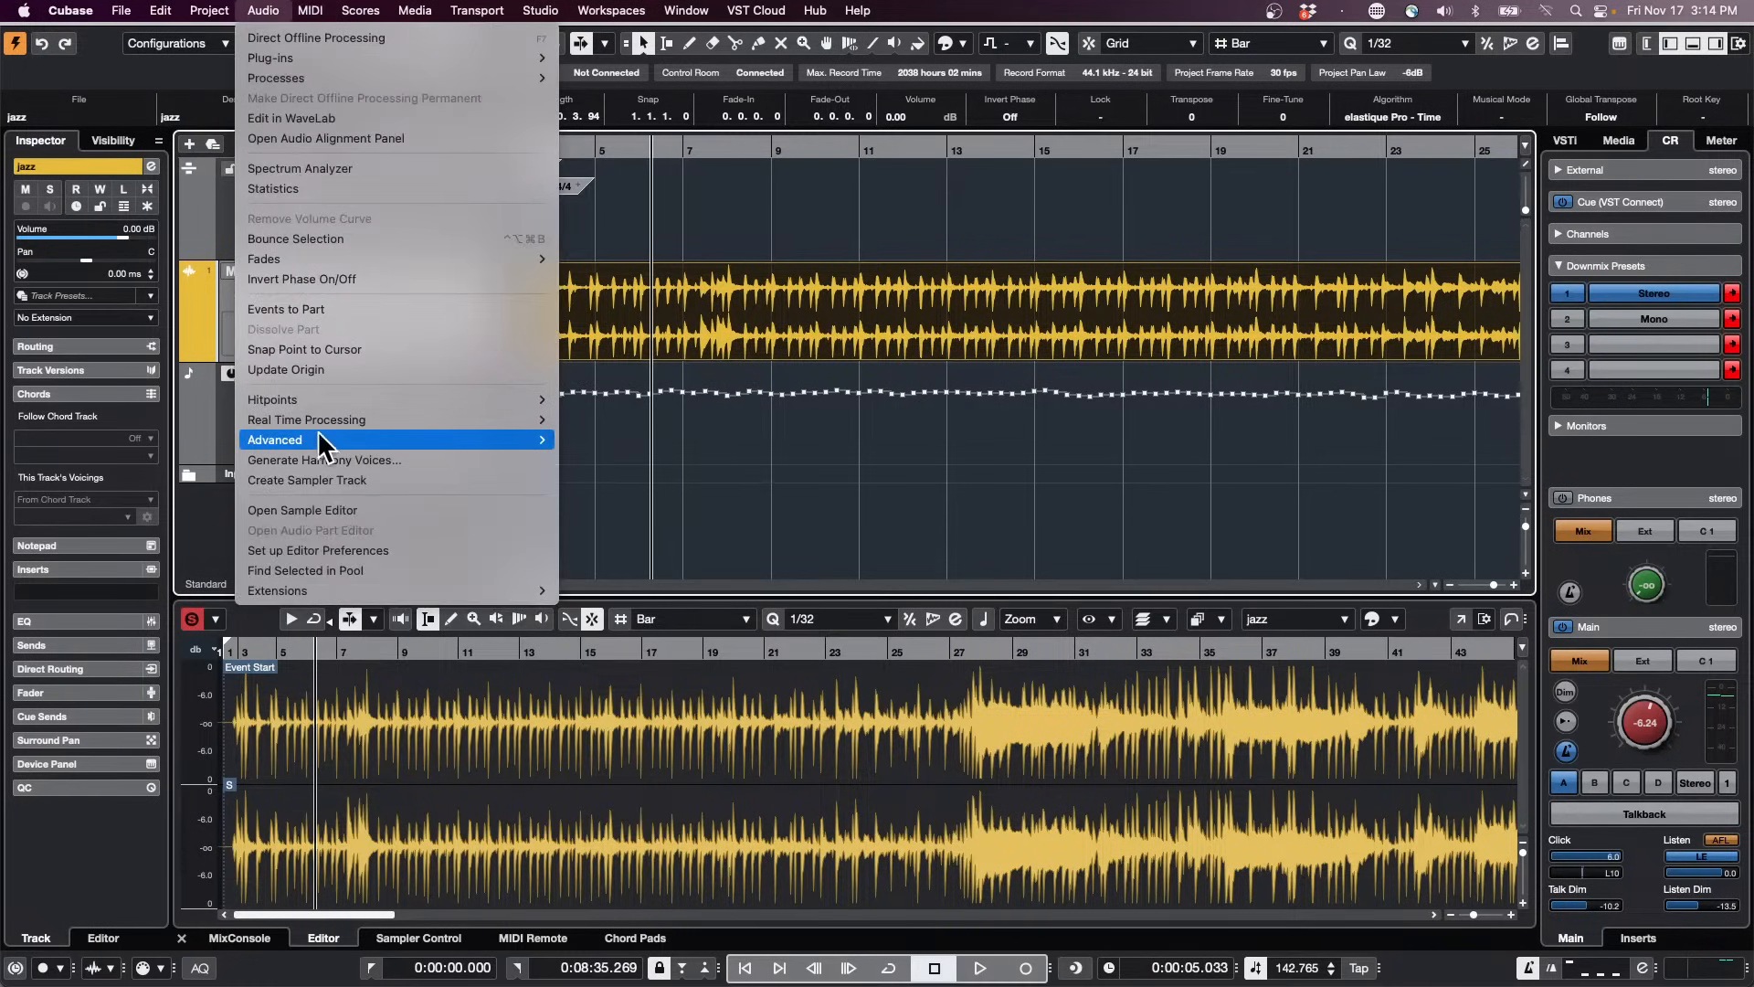
pyautogui.moveTo(347, 439)
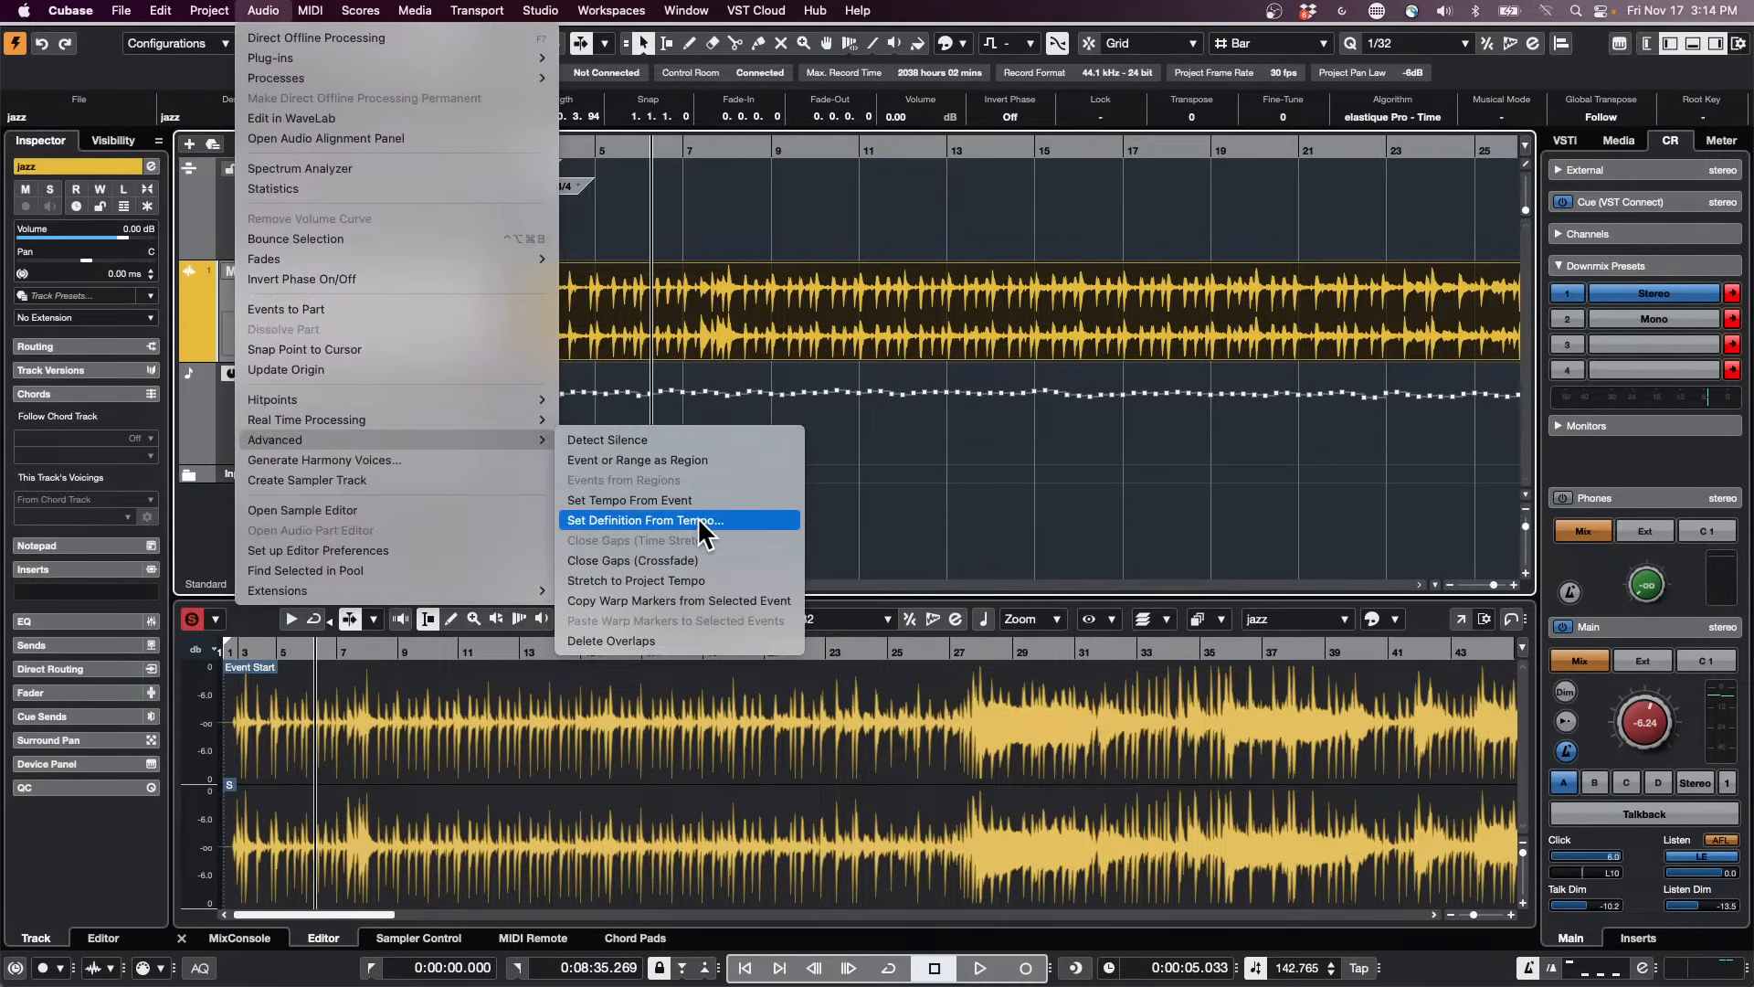
pyautogui.click(698, 519)
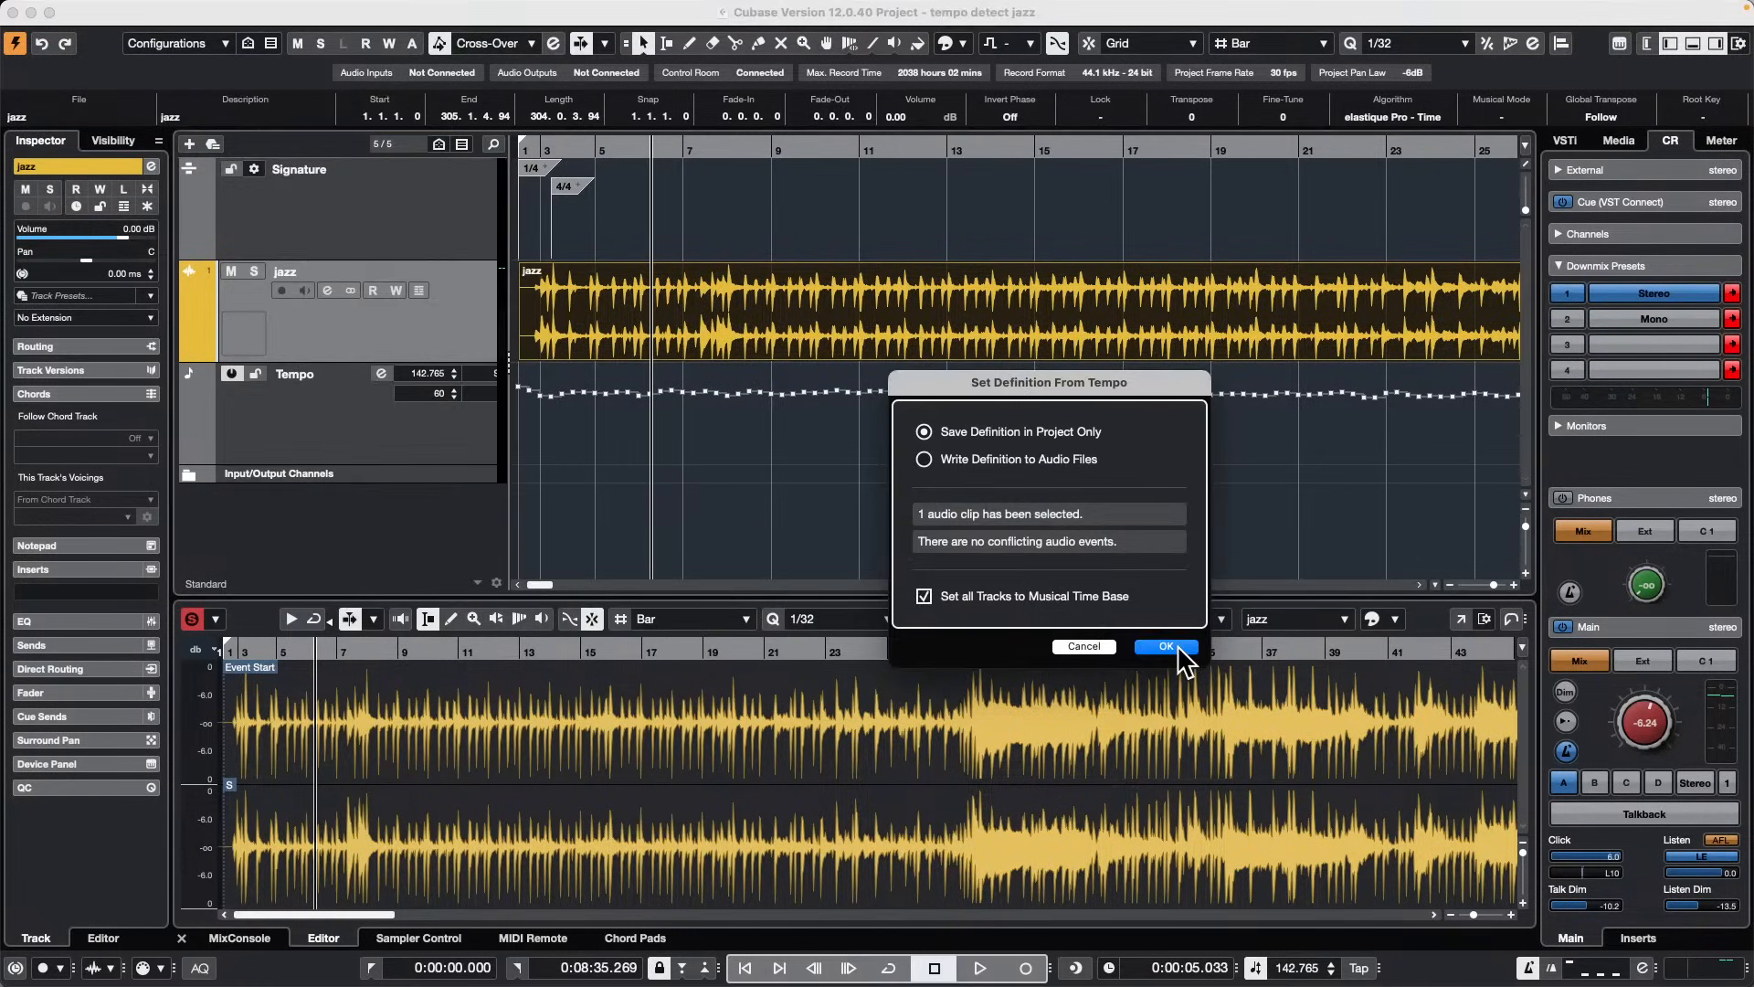
pyautogui.click(1167, 646)
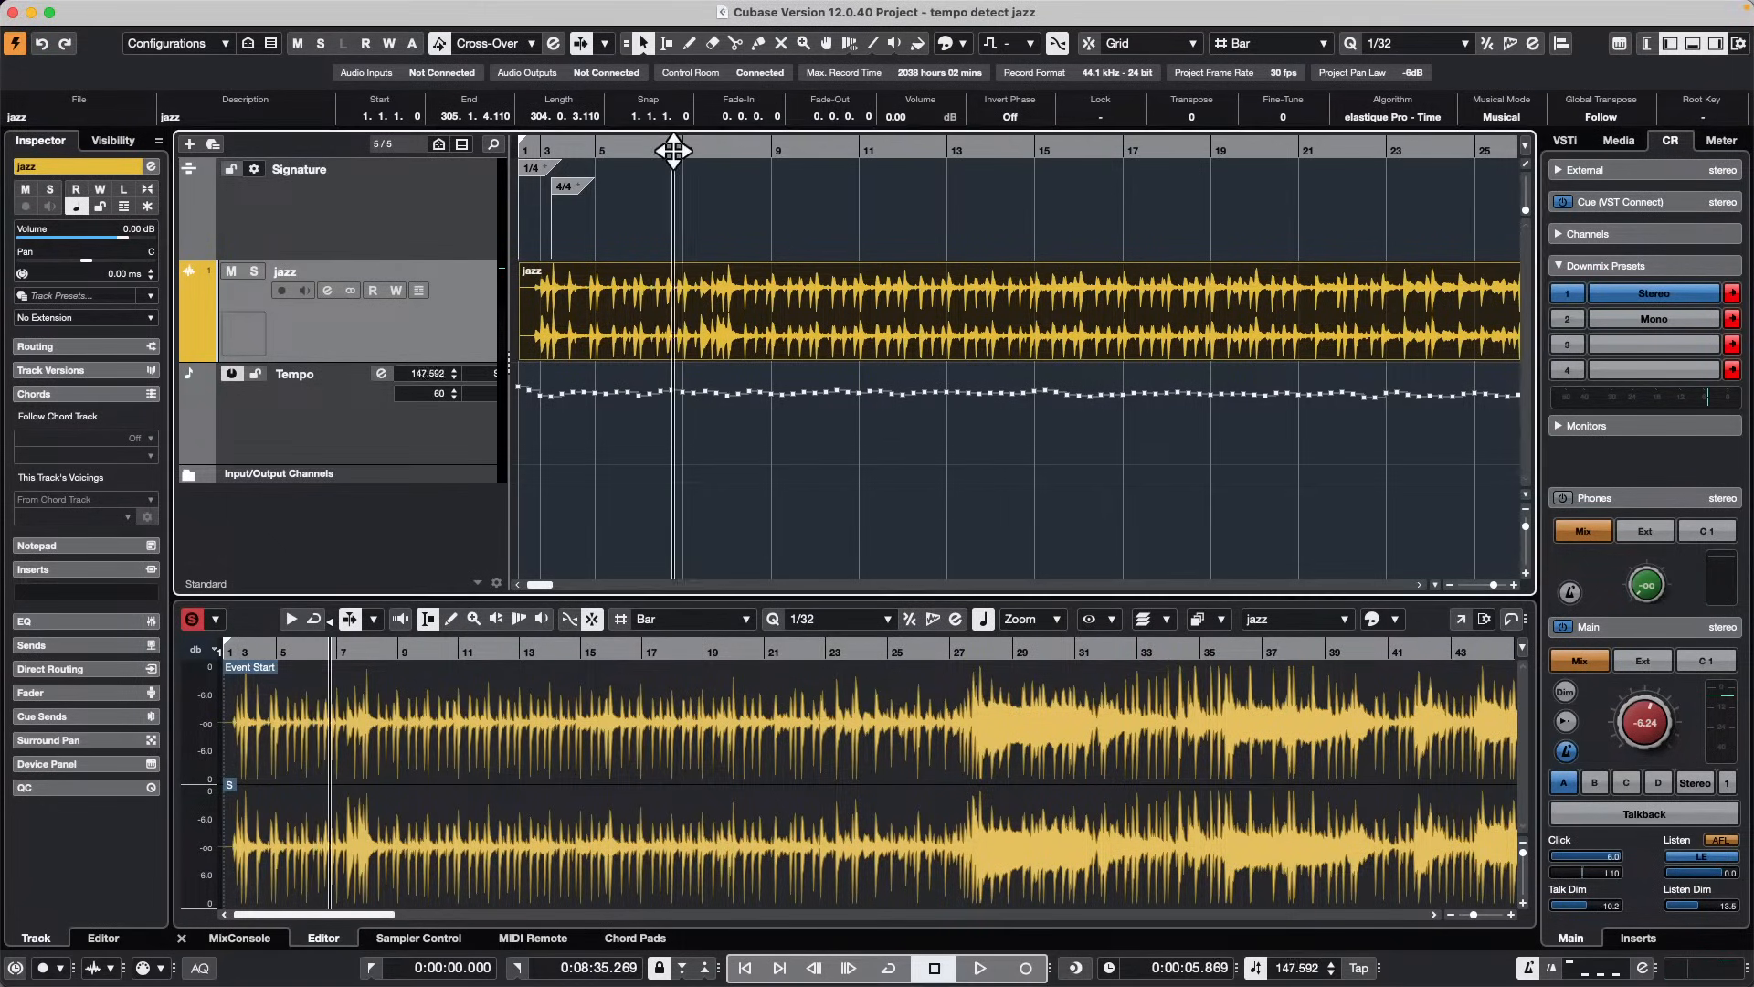
# Step: Deactivate the tempo track during playback, audition the recording at a fixed tempo of 144 BPM, and reactivate the tempo track
pyautogui.moveTo(673, 148); pyautogui.dragTo(598, 164)
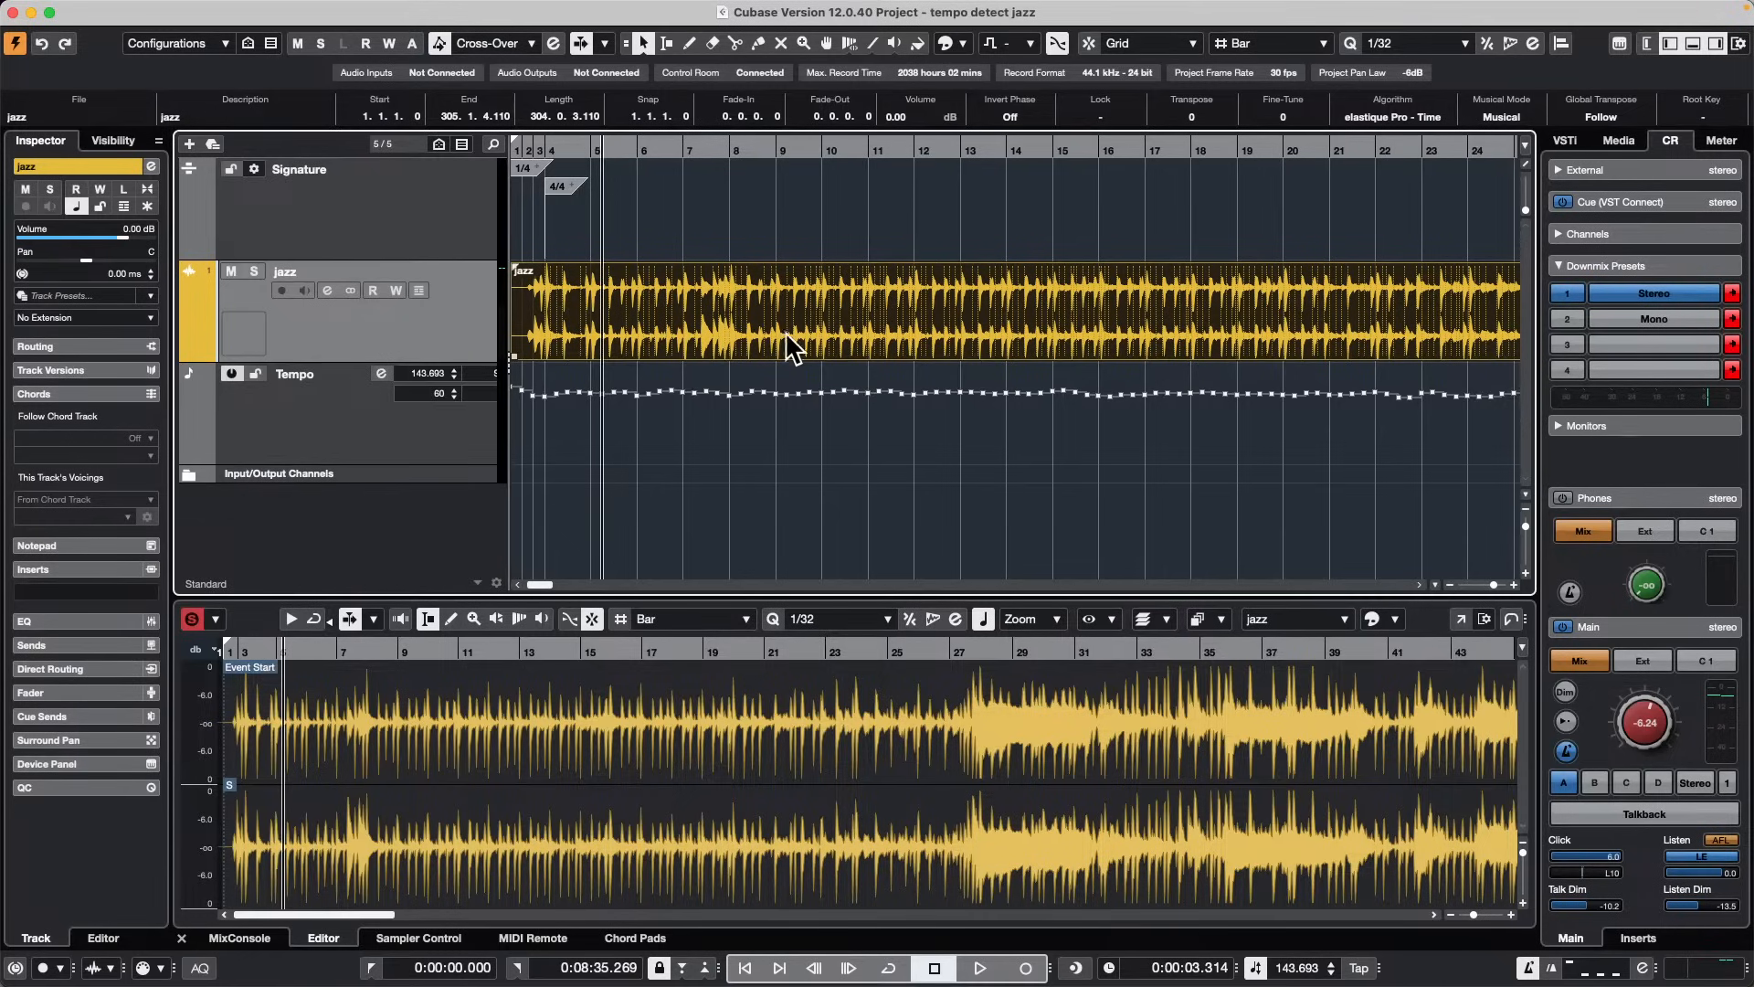
pyautogui.press('space')
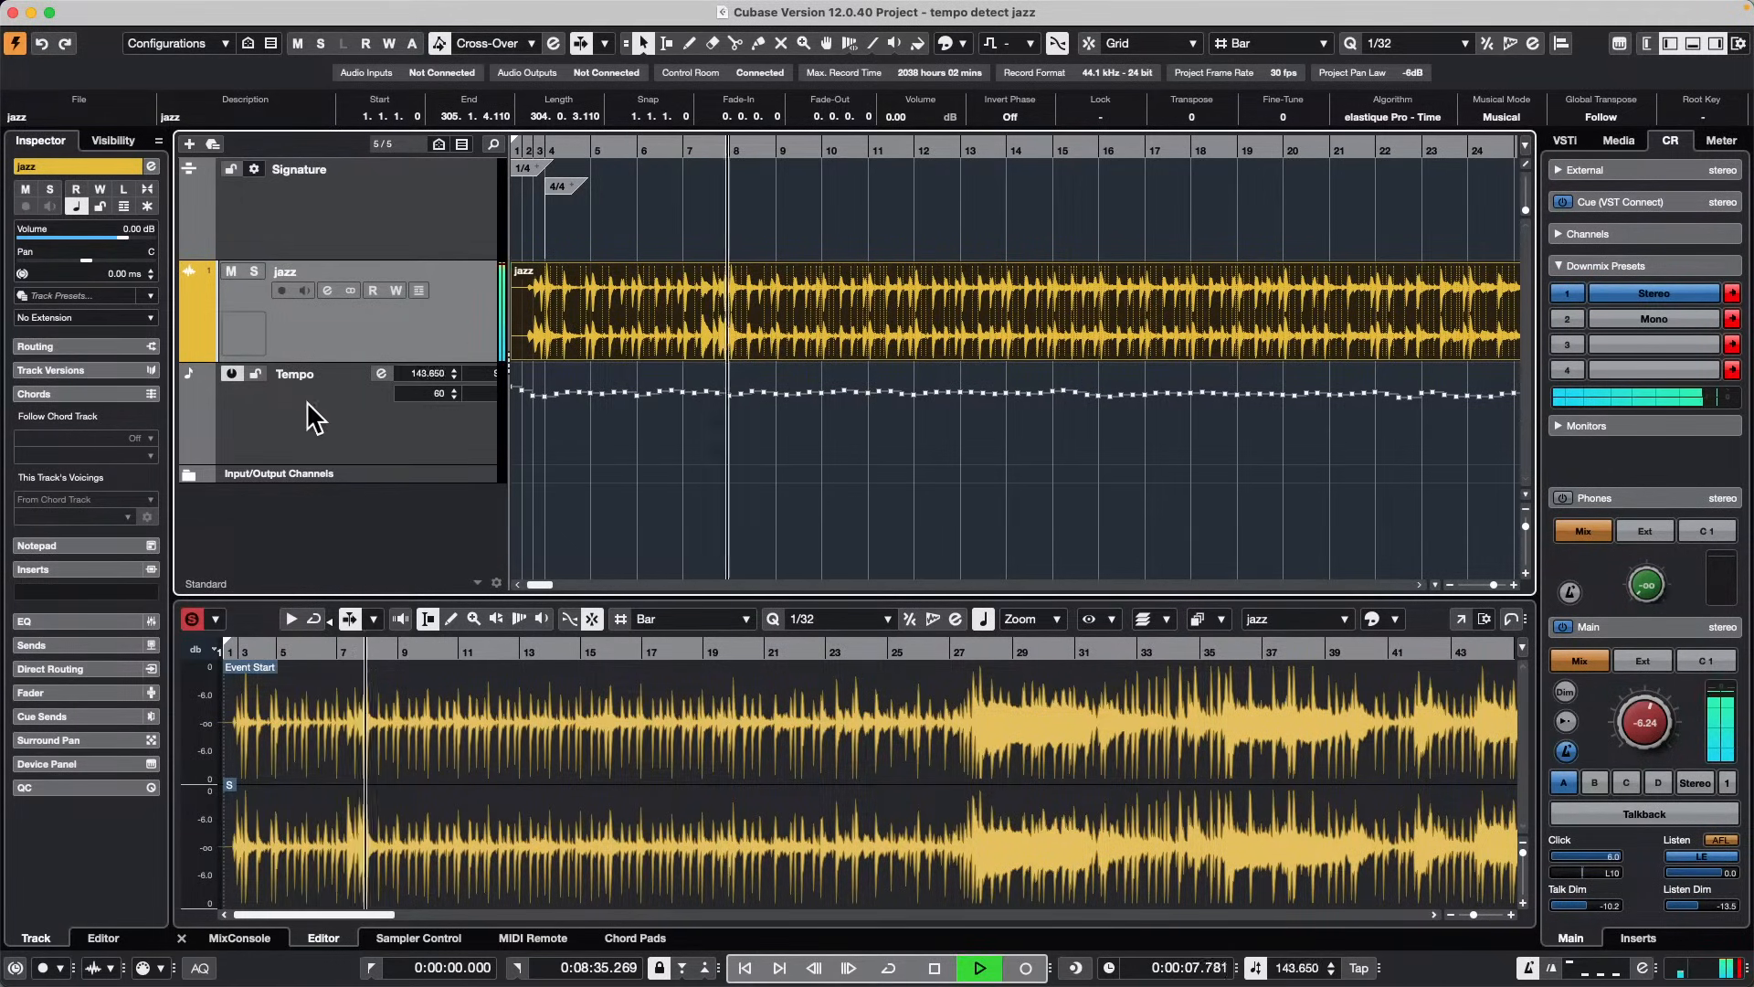
pyautogui.click(231, 374)
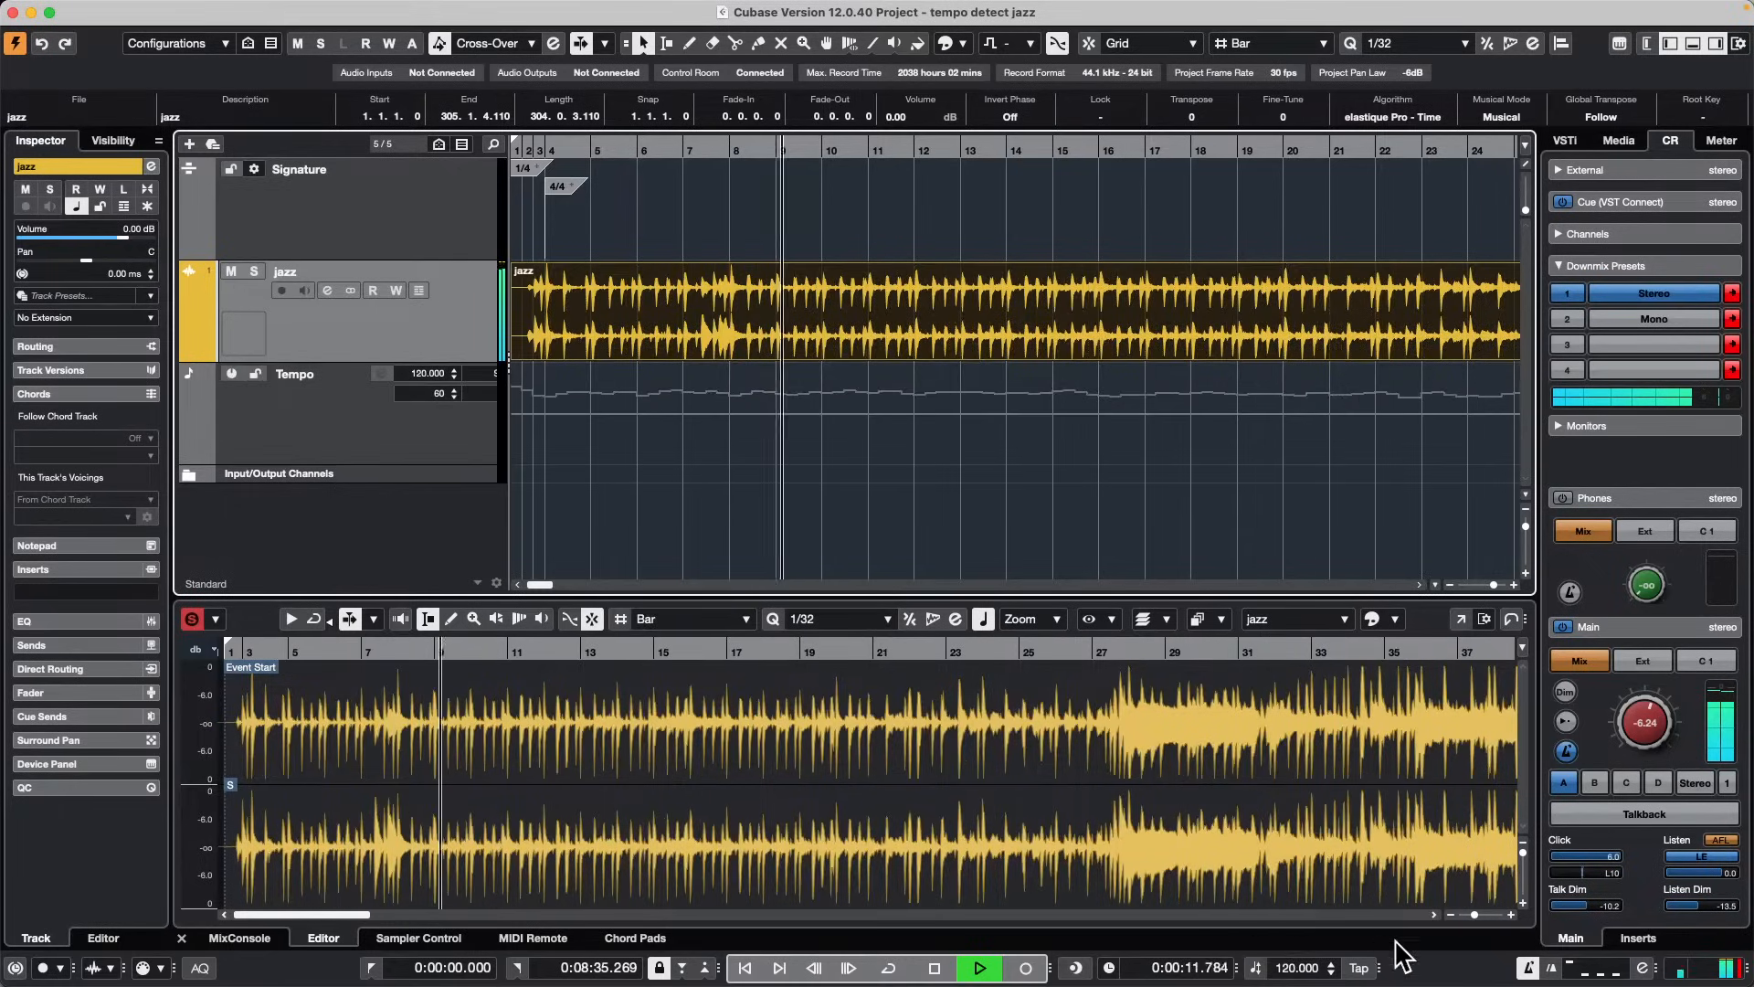
pyautogui.click(1299, 968)
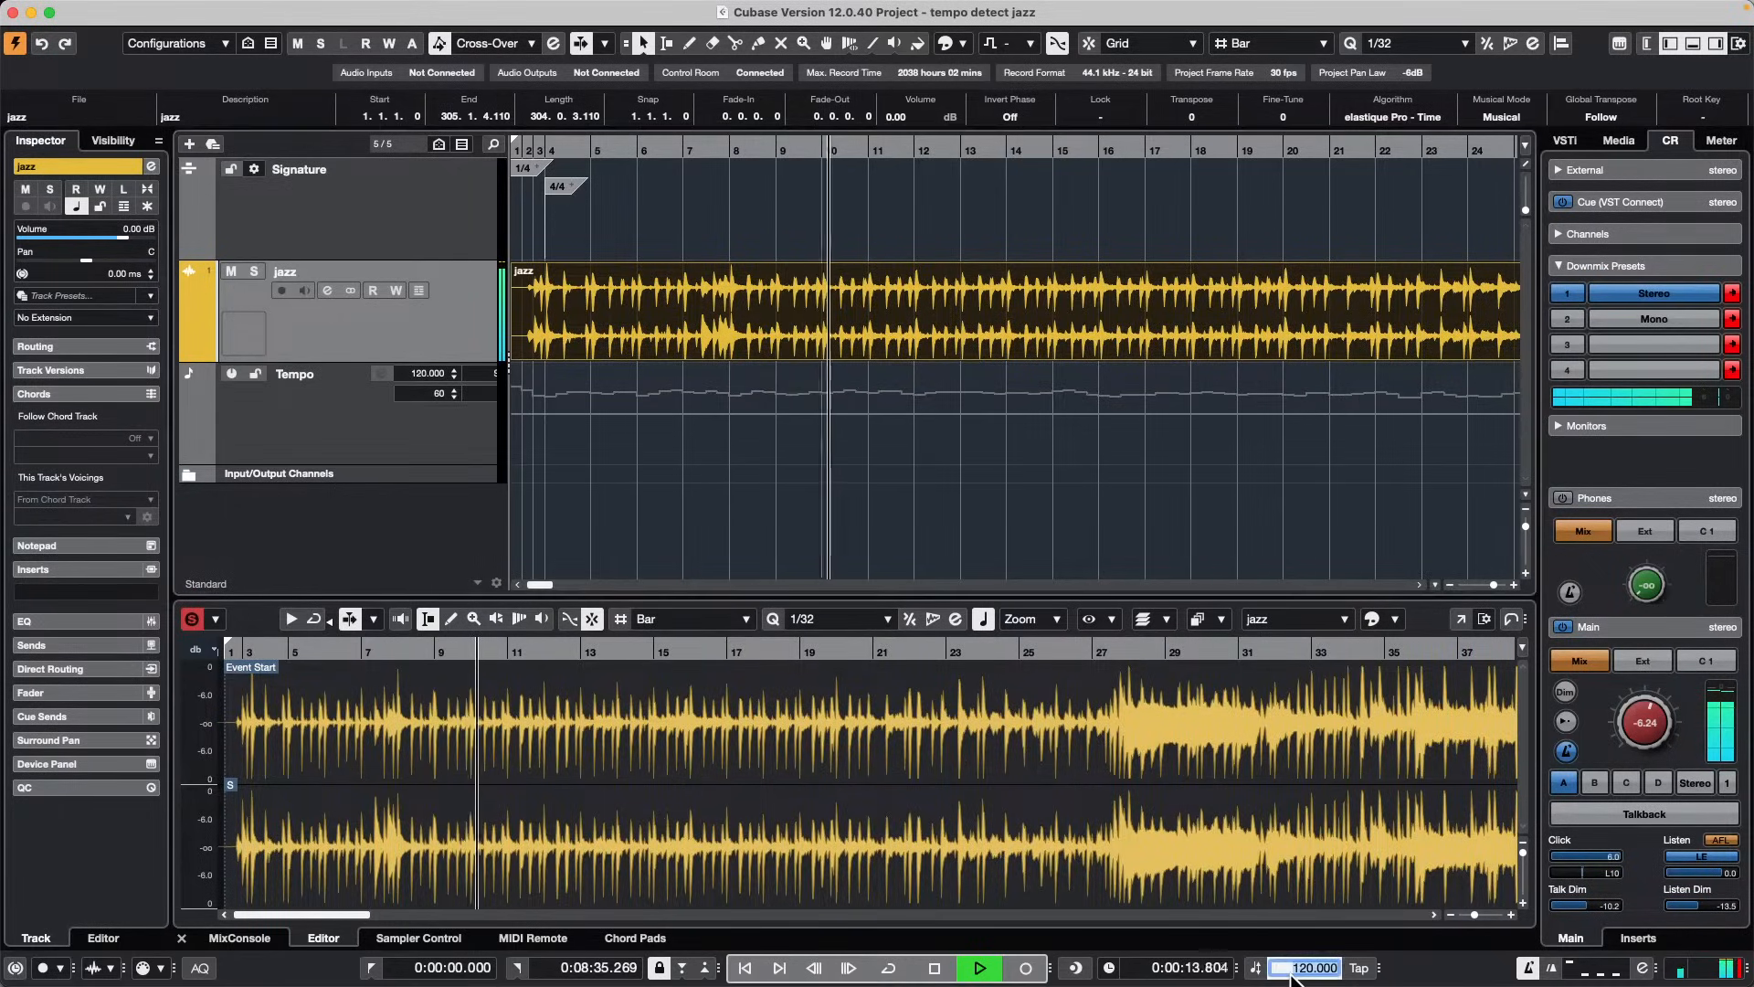
pyautogui.write('144')
pyautogui.press('Return')
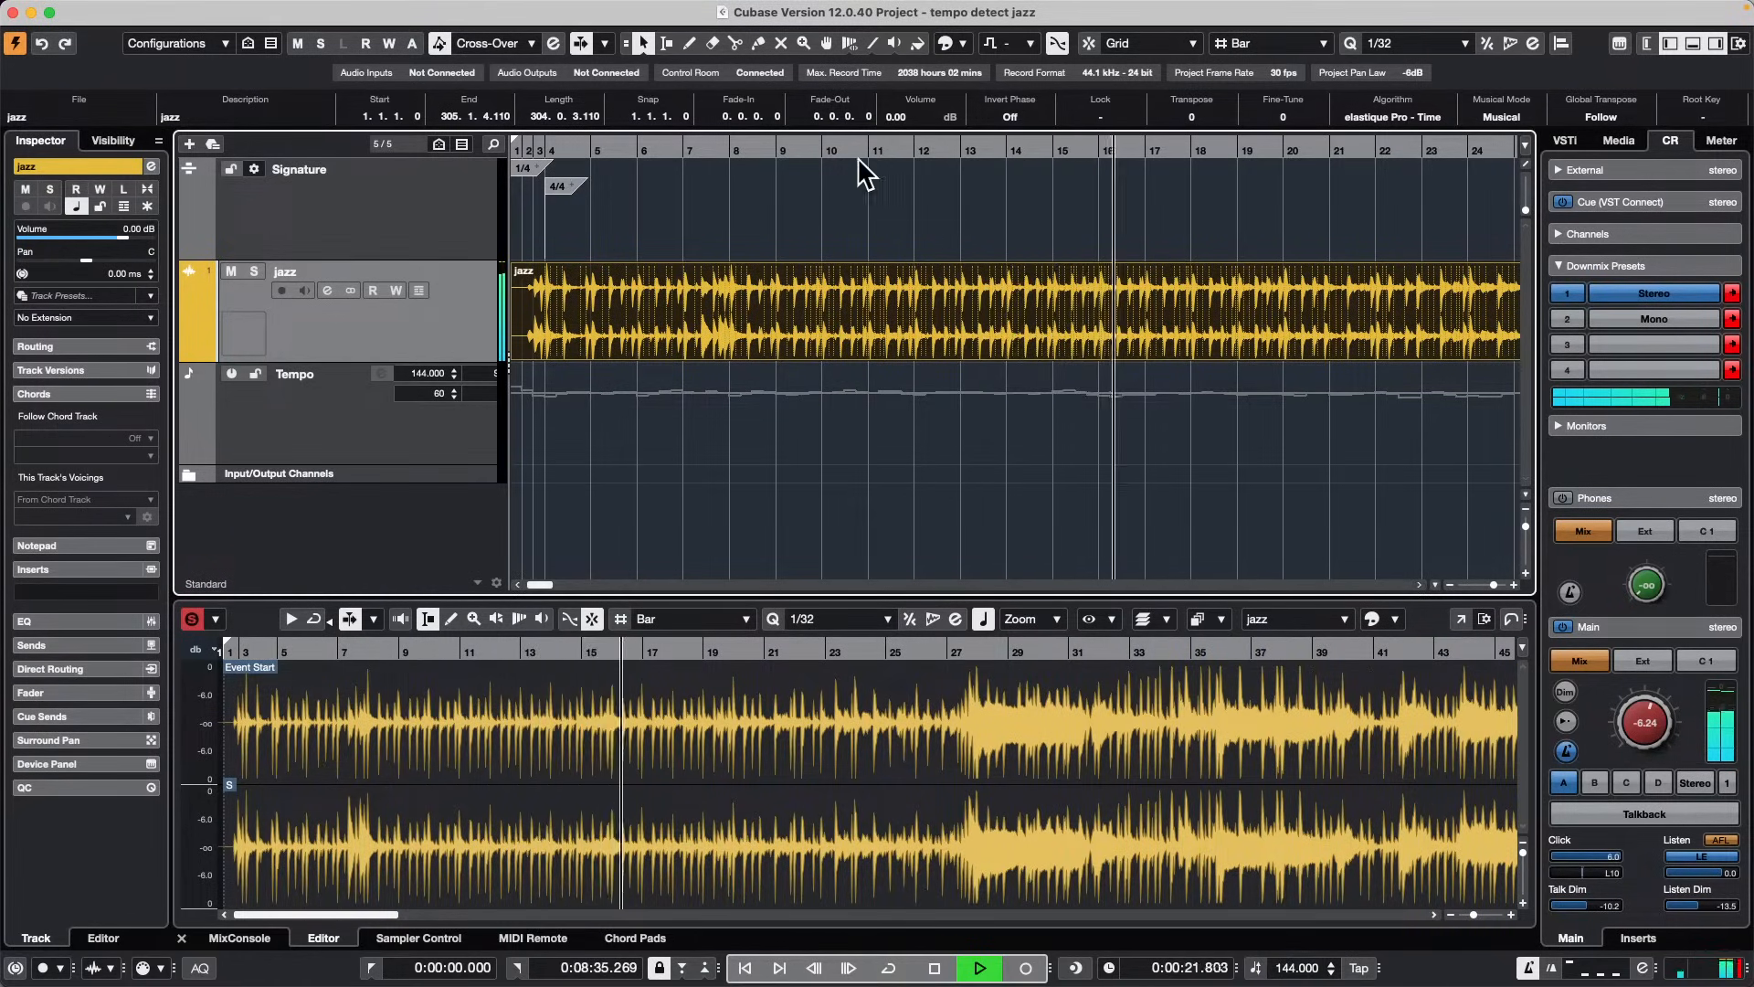
pyautogui.press('space')
pyautogui.moveTo(851, 149); pyautogui.dragTo(851, 117)
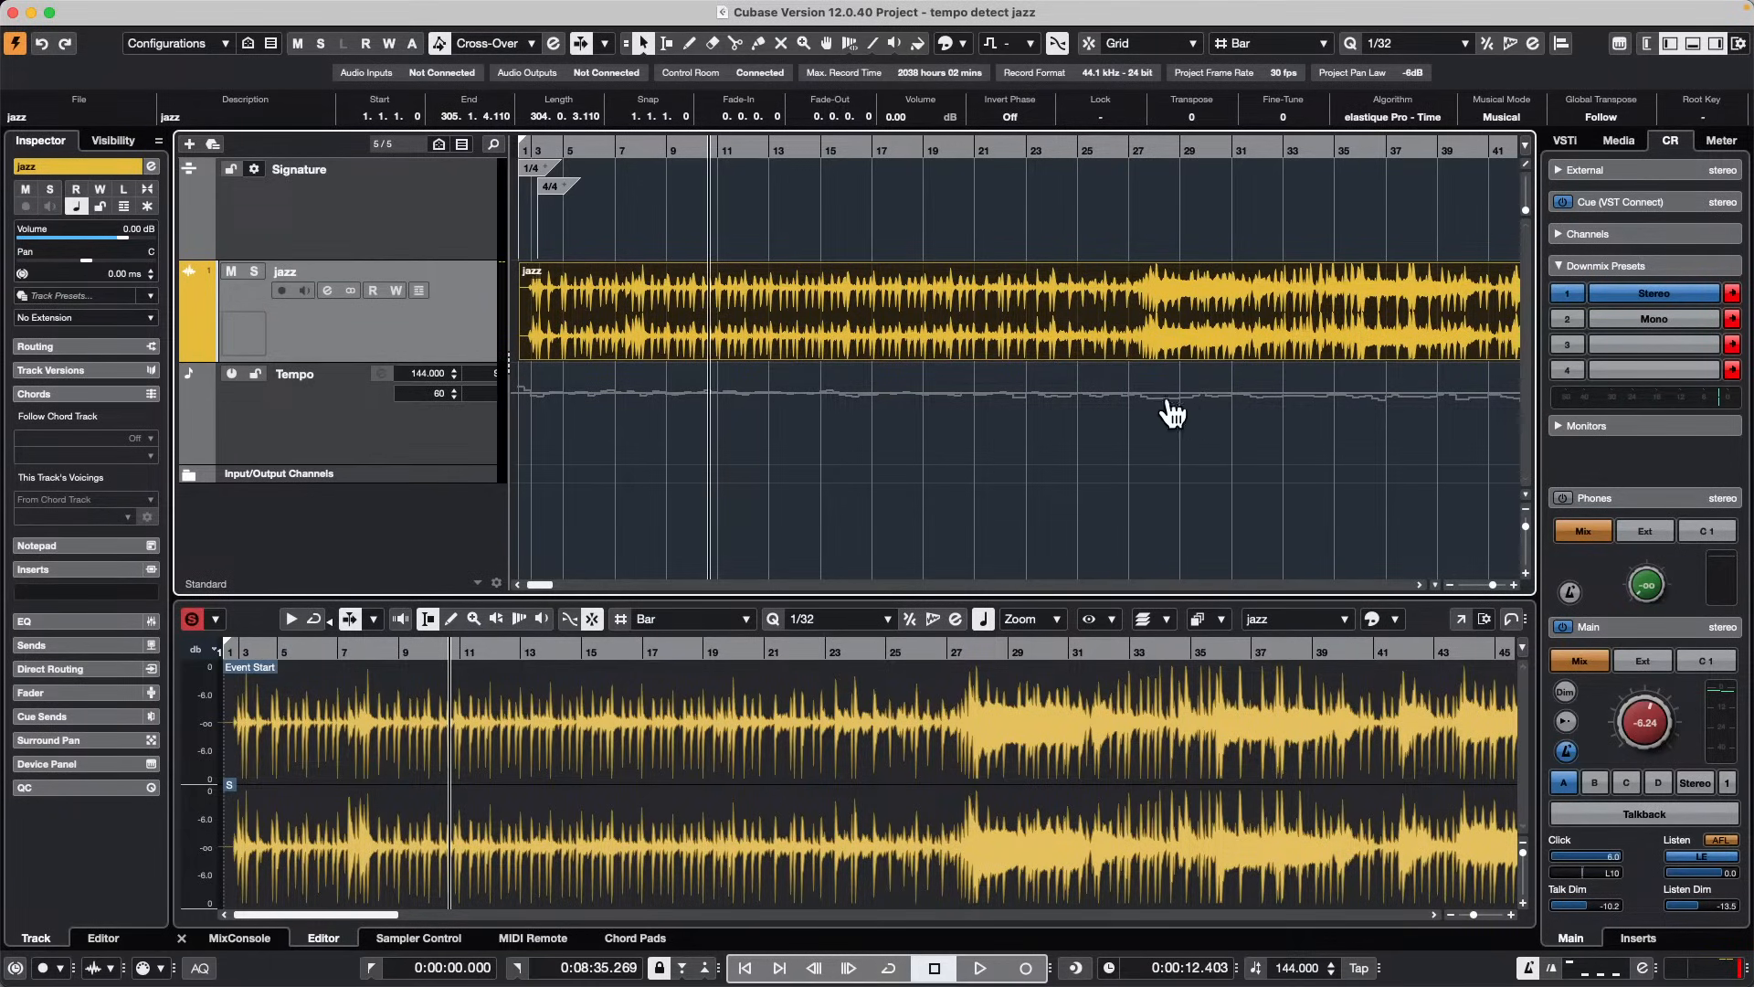
pyautogui.click(230, 373)
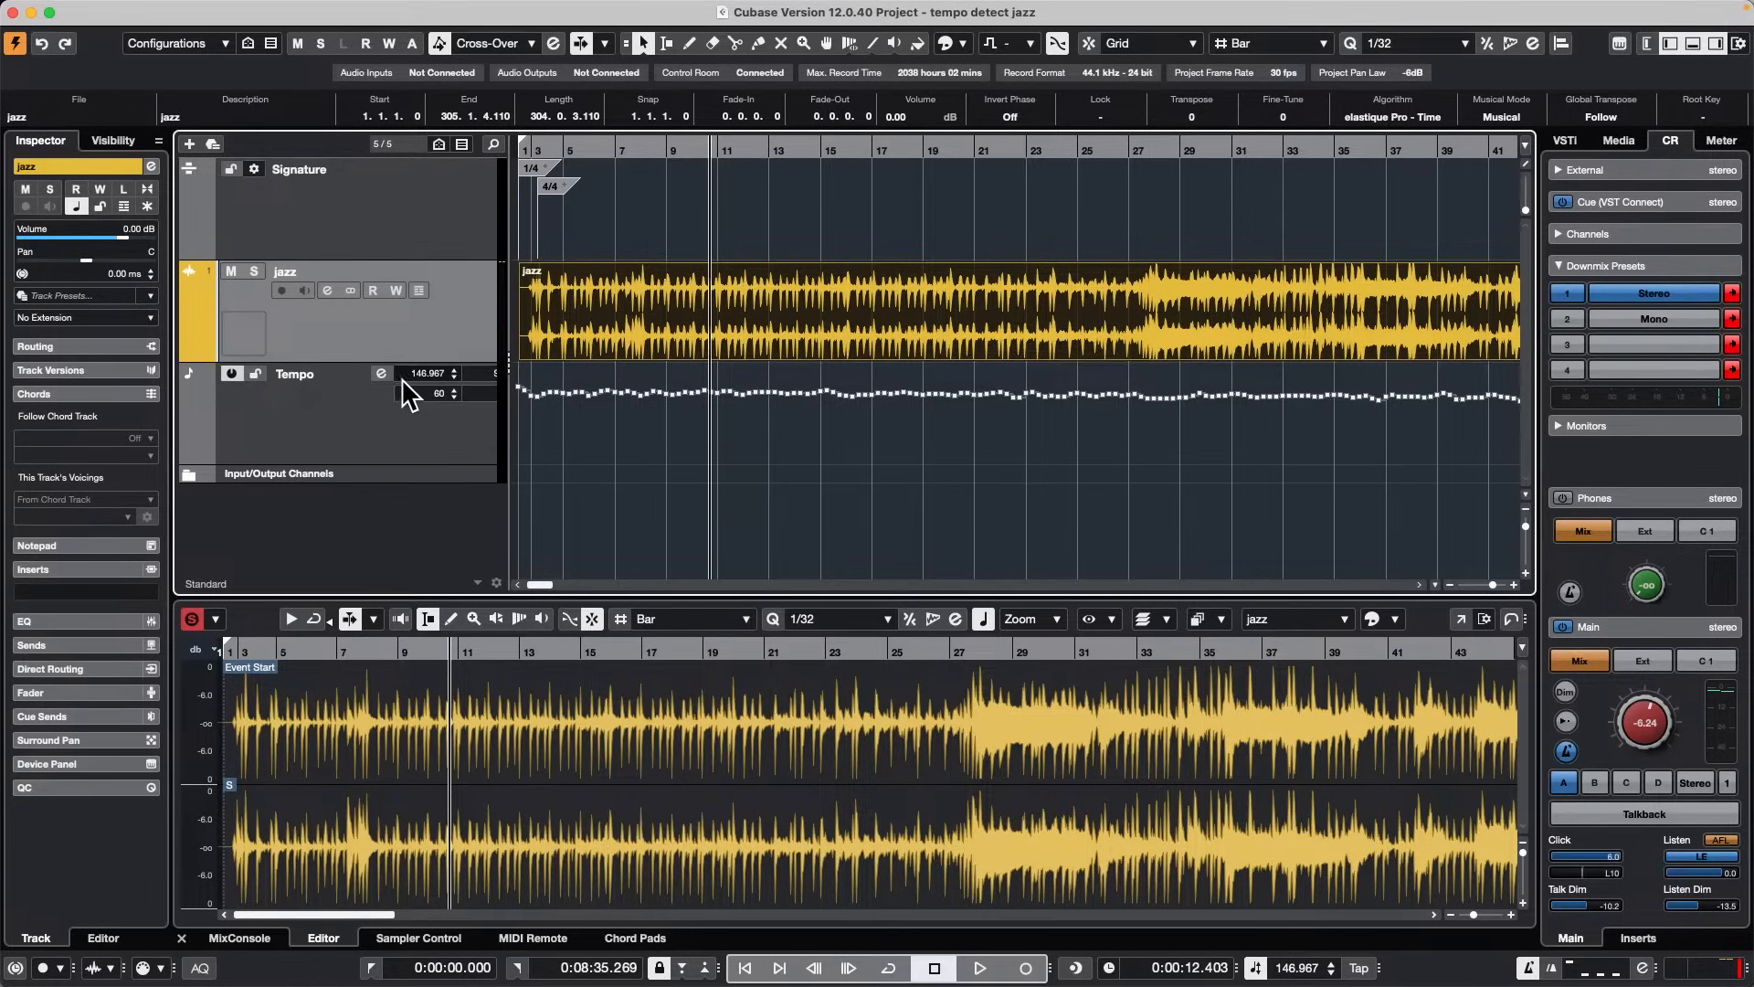
# Step: Create a new version of the tempo track and set its tempo to 144 BPM
pyautogui.click(327, 370)
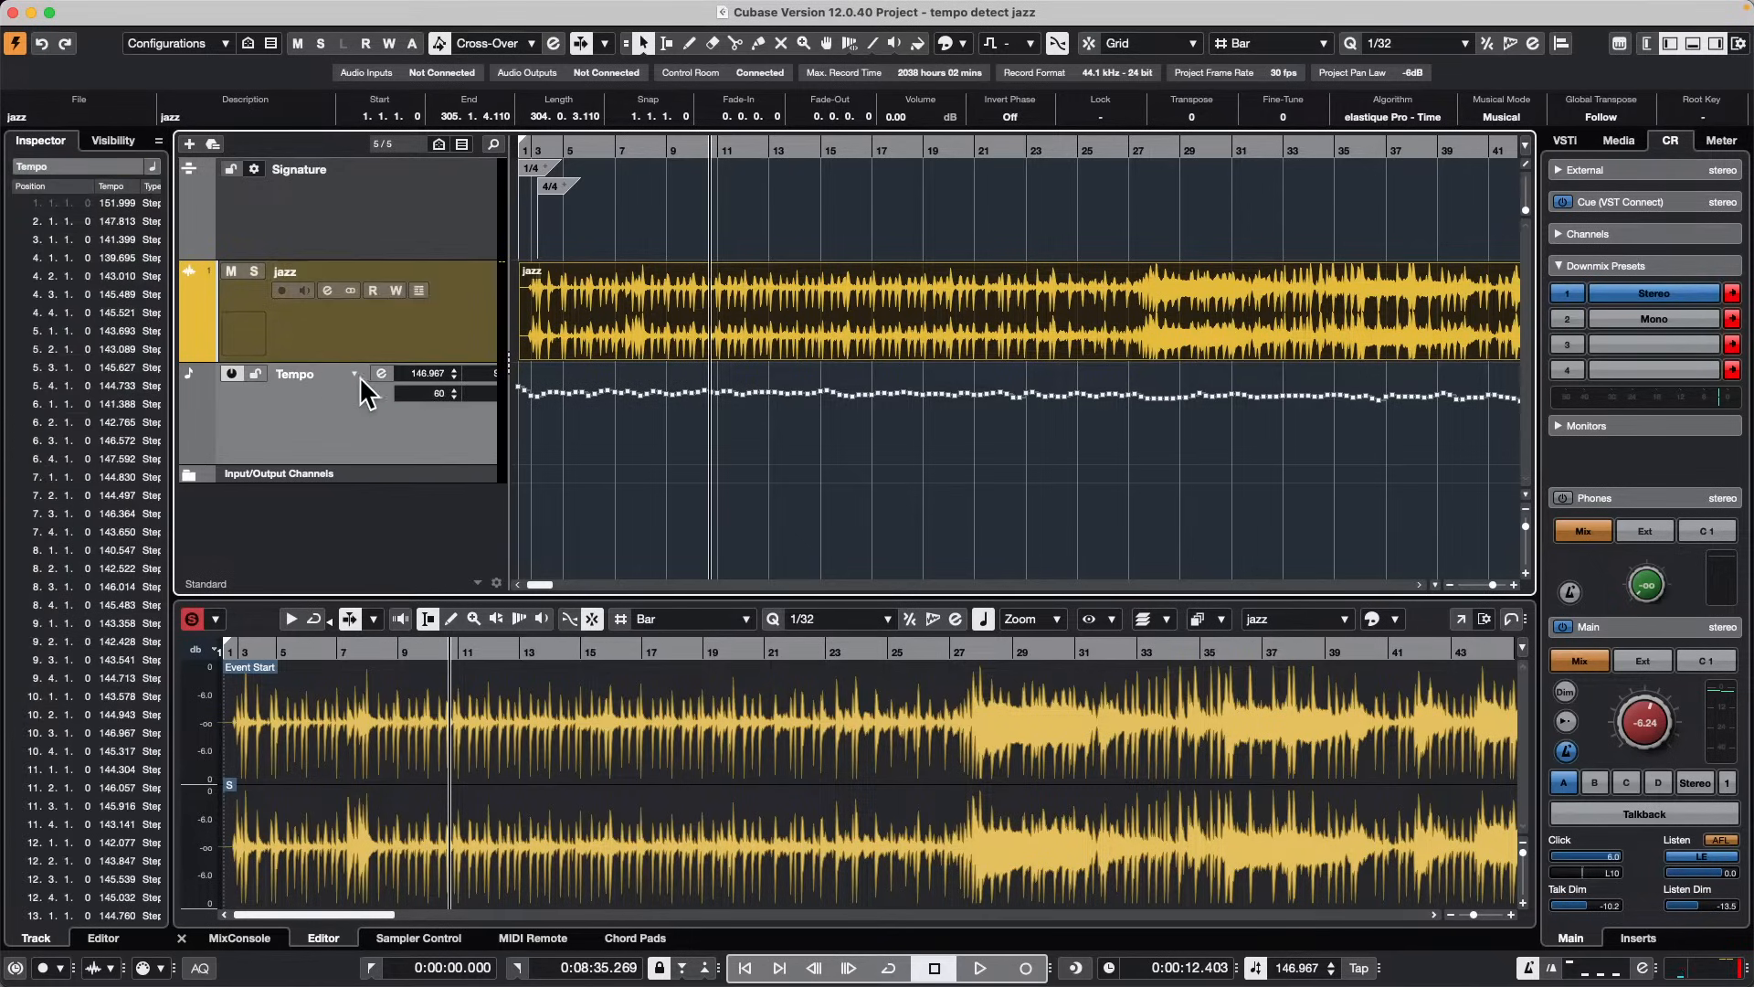
pyautogui.click(355, 373)
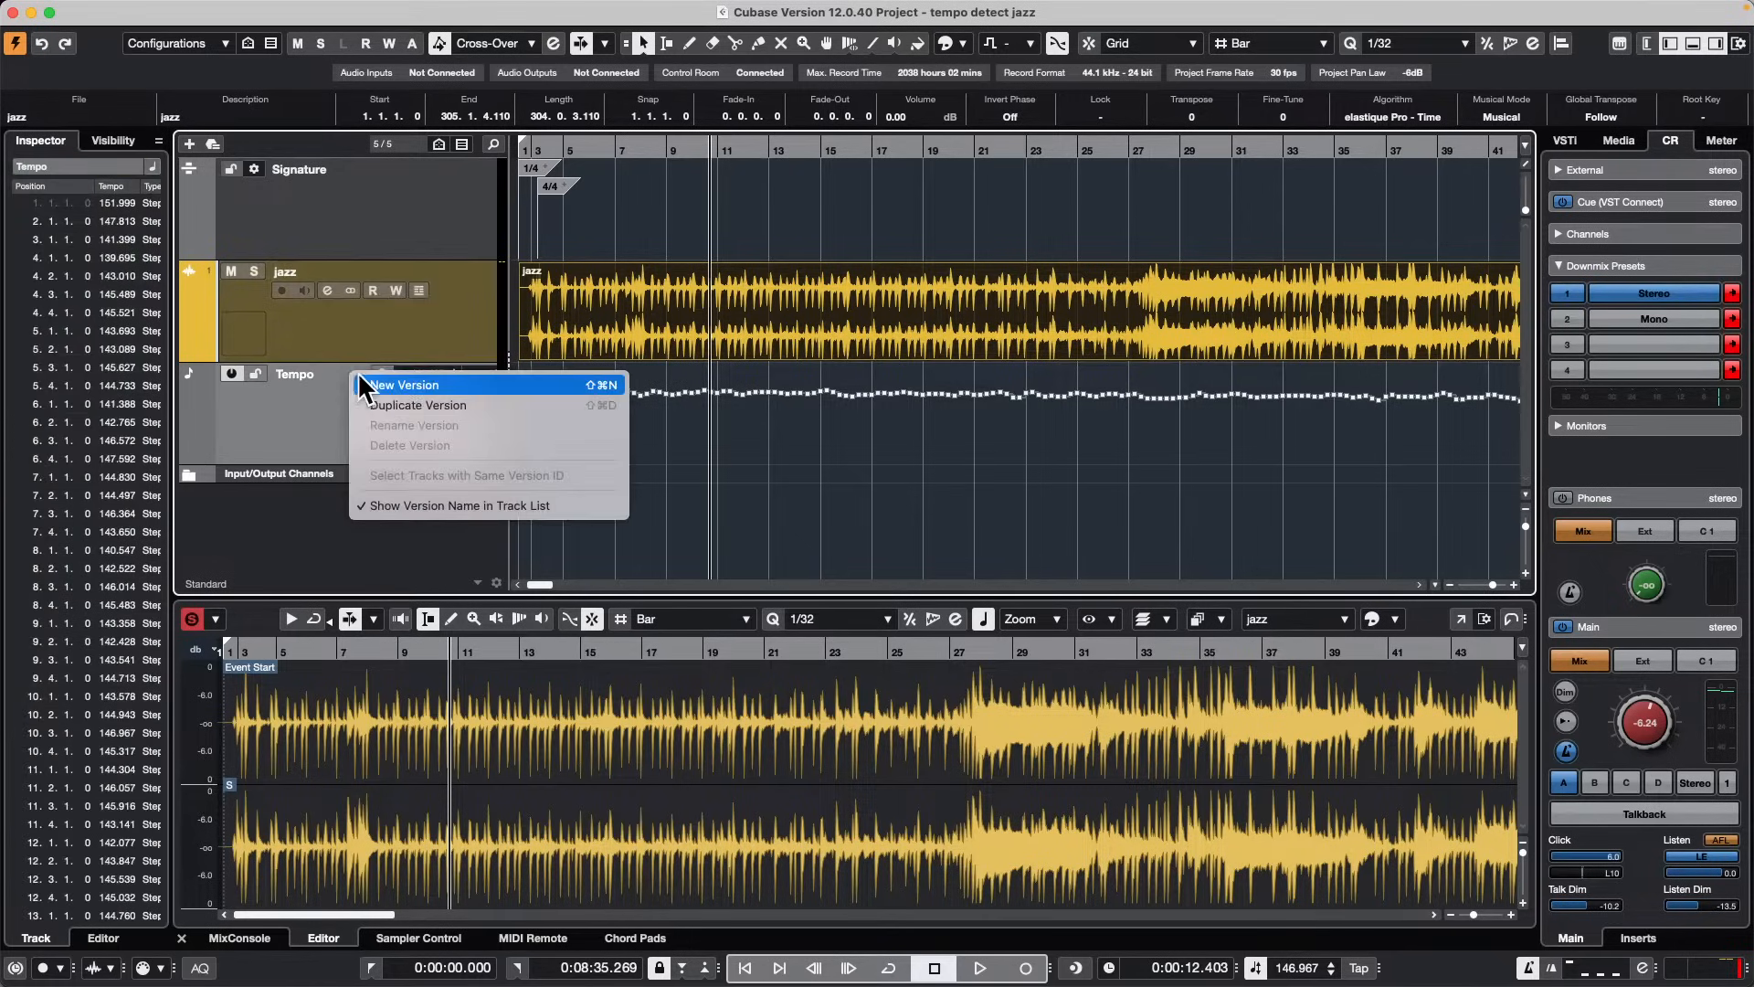
pyautogui.click(479, 382)
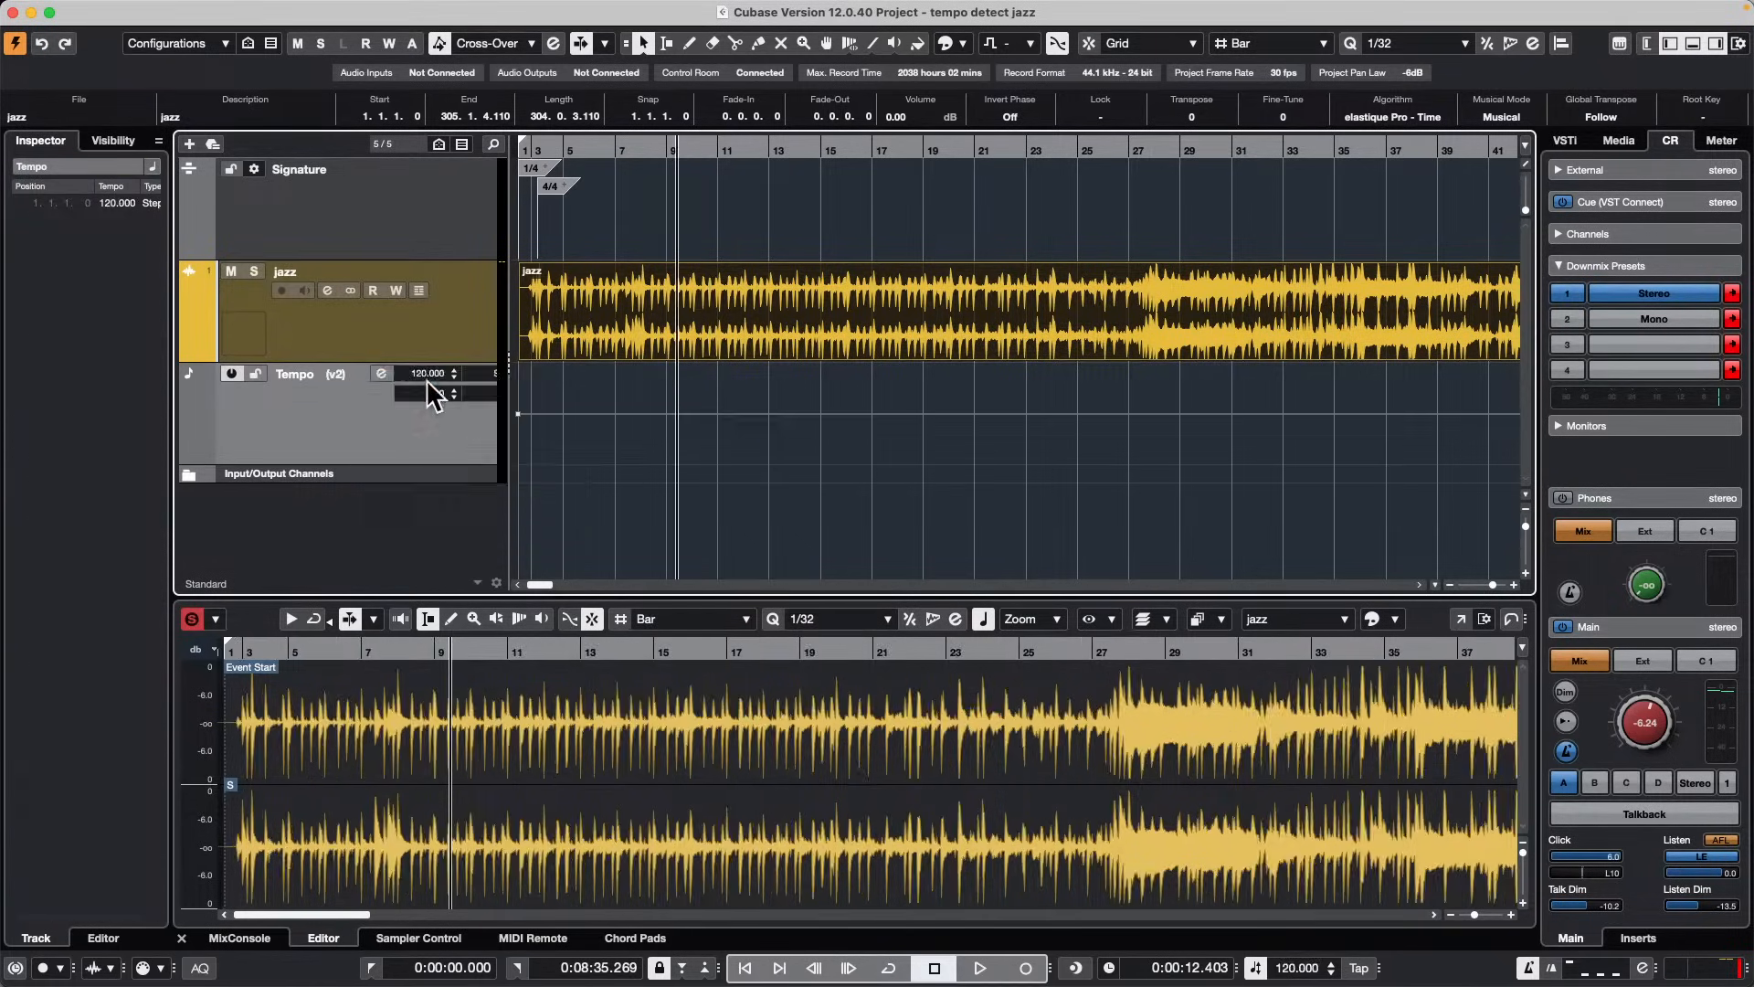
pyautogui.scroll(-1, 426, 369)
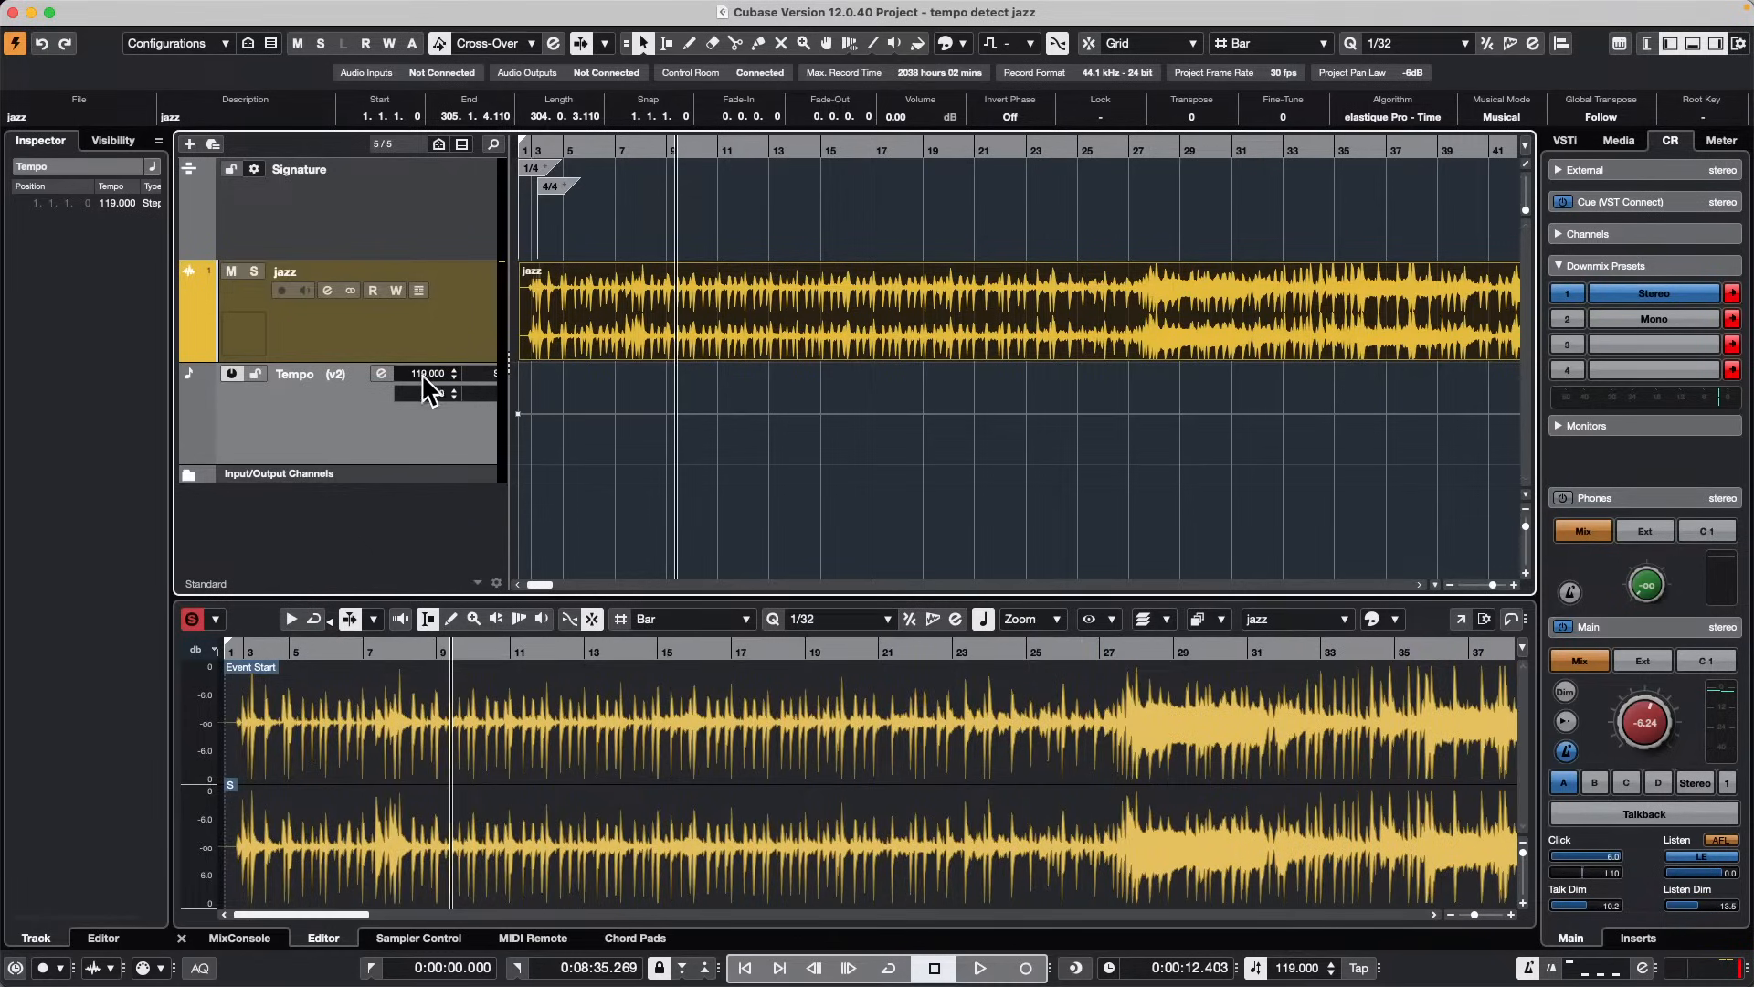
pyautogui.doubleClick(424, 375)
pyautogui.write('144')
pyautogui.press('Return')
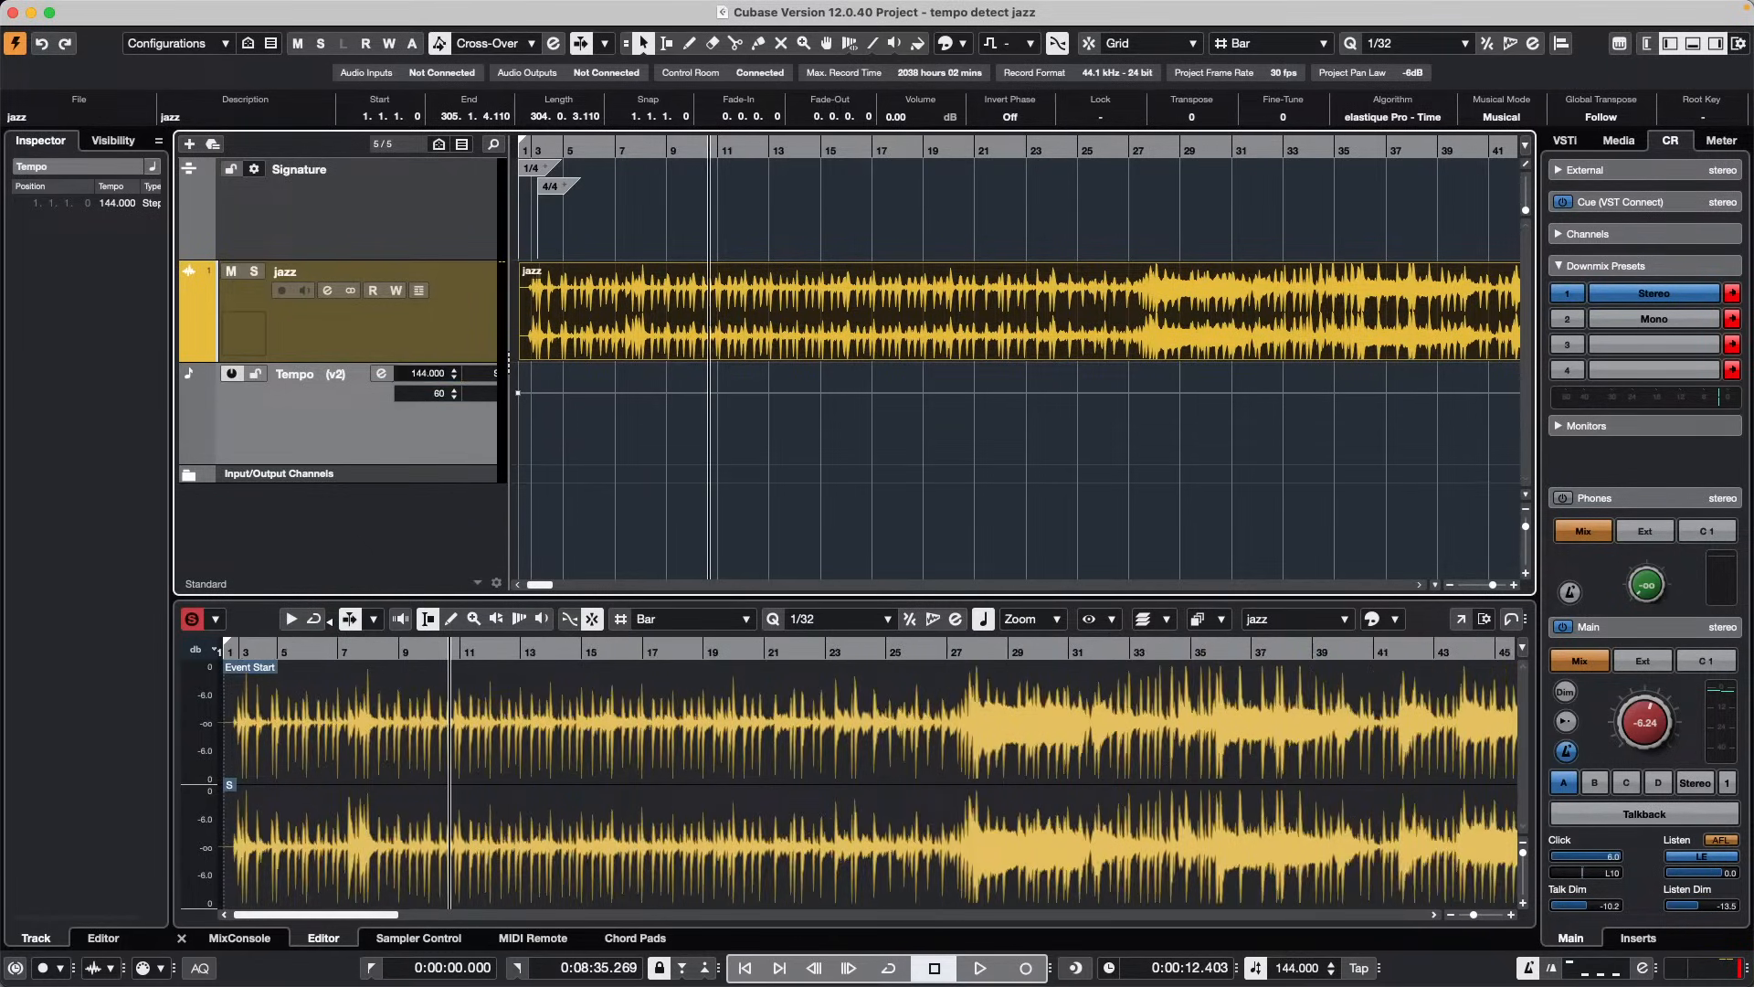
# Step: Add tempo points around bars 27 and 28 of the new tempo version, two at 144 BPM, one at 160 BPM and one at 165 BPM
pyautogui.click(1154, 393)
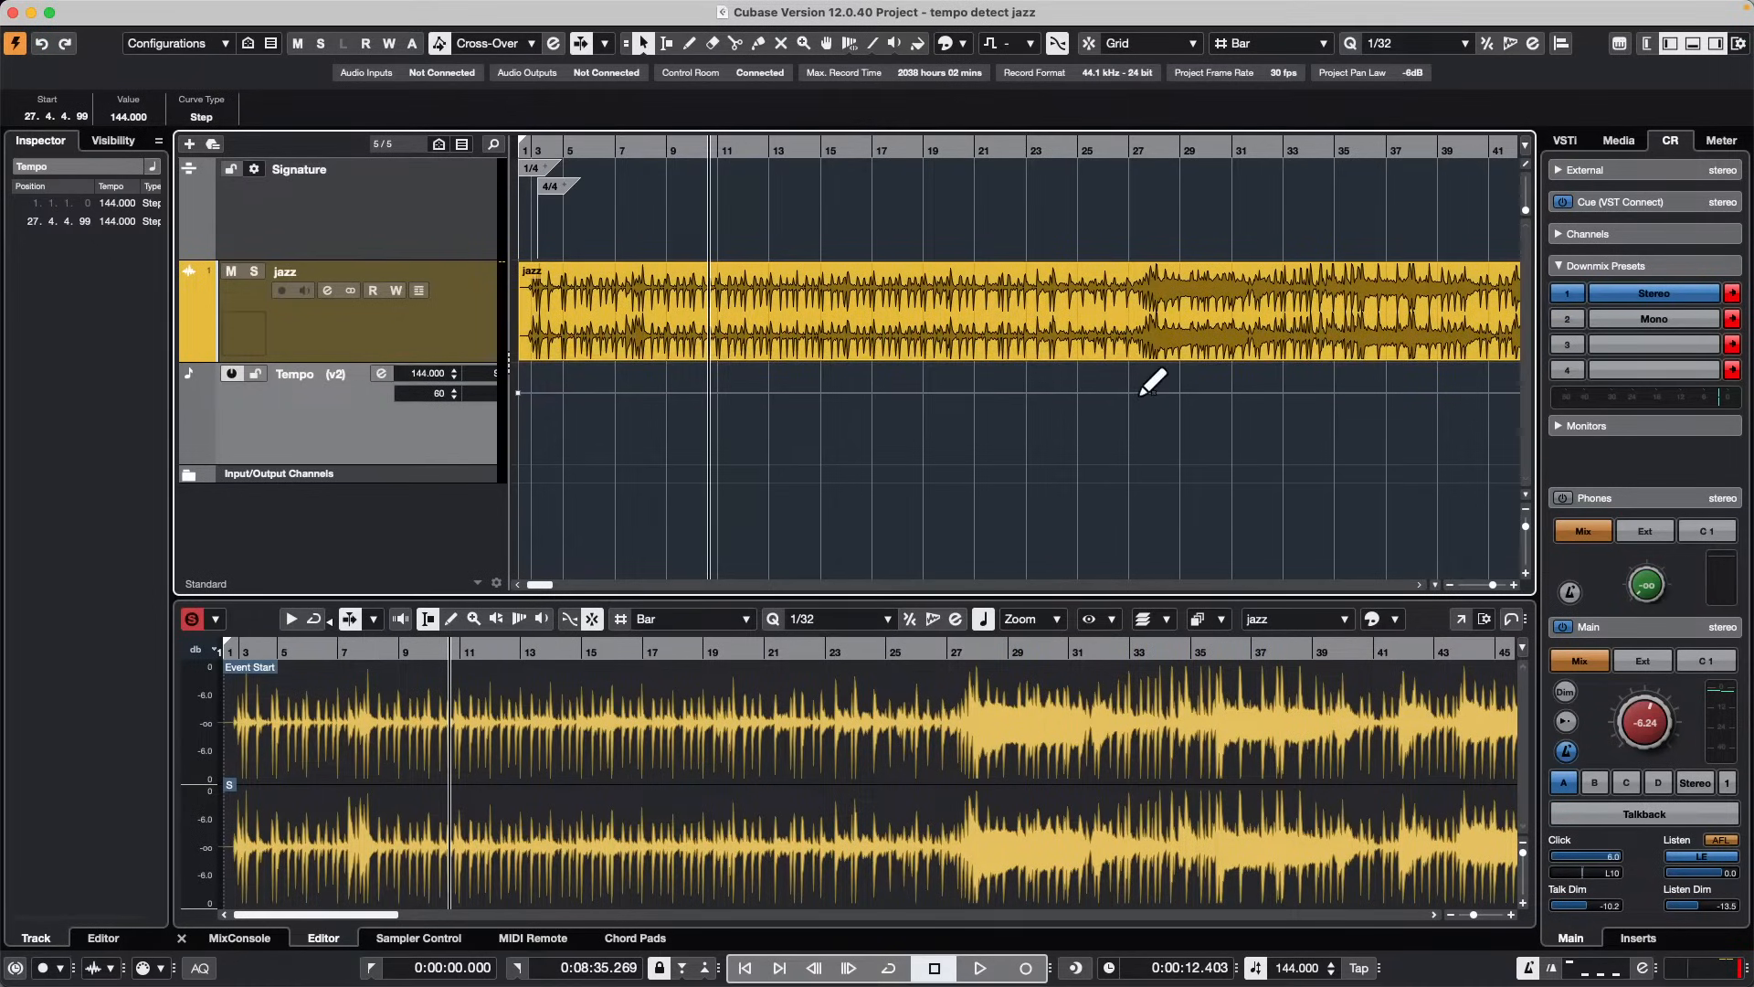
pyautogui.click(1139, 393)
pyautogui.moveTo(509, 411); pyautogui.dragTo(596, 406)
pyautogui.click(518, 371)
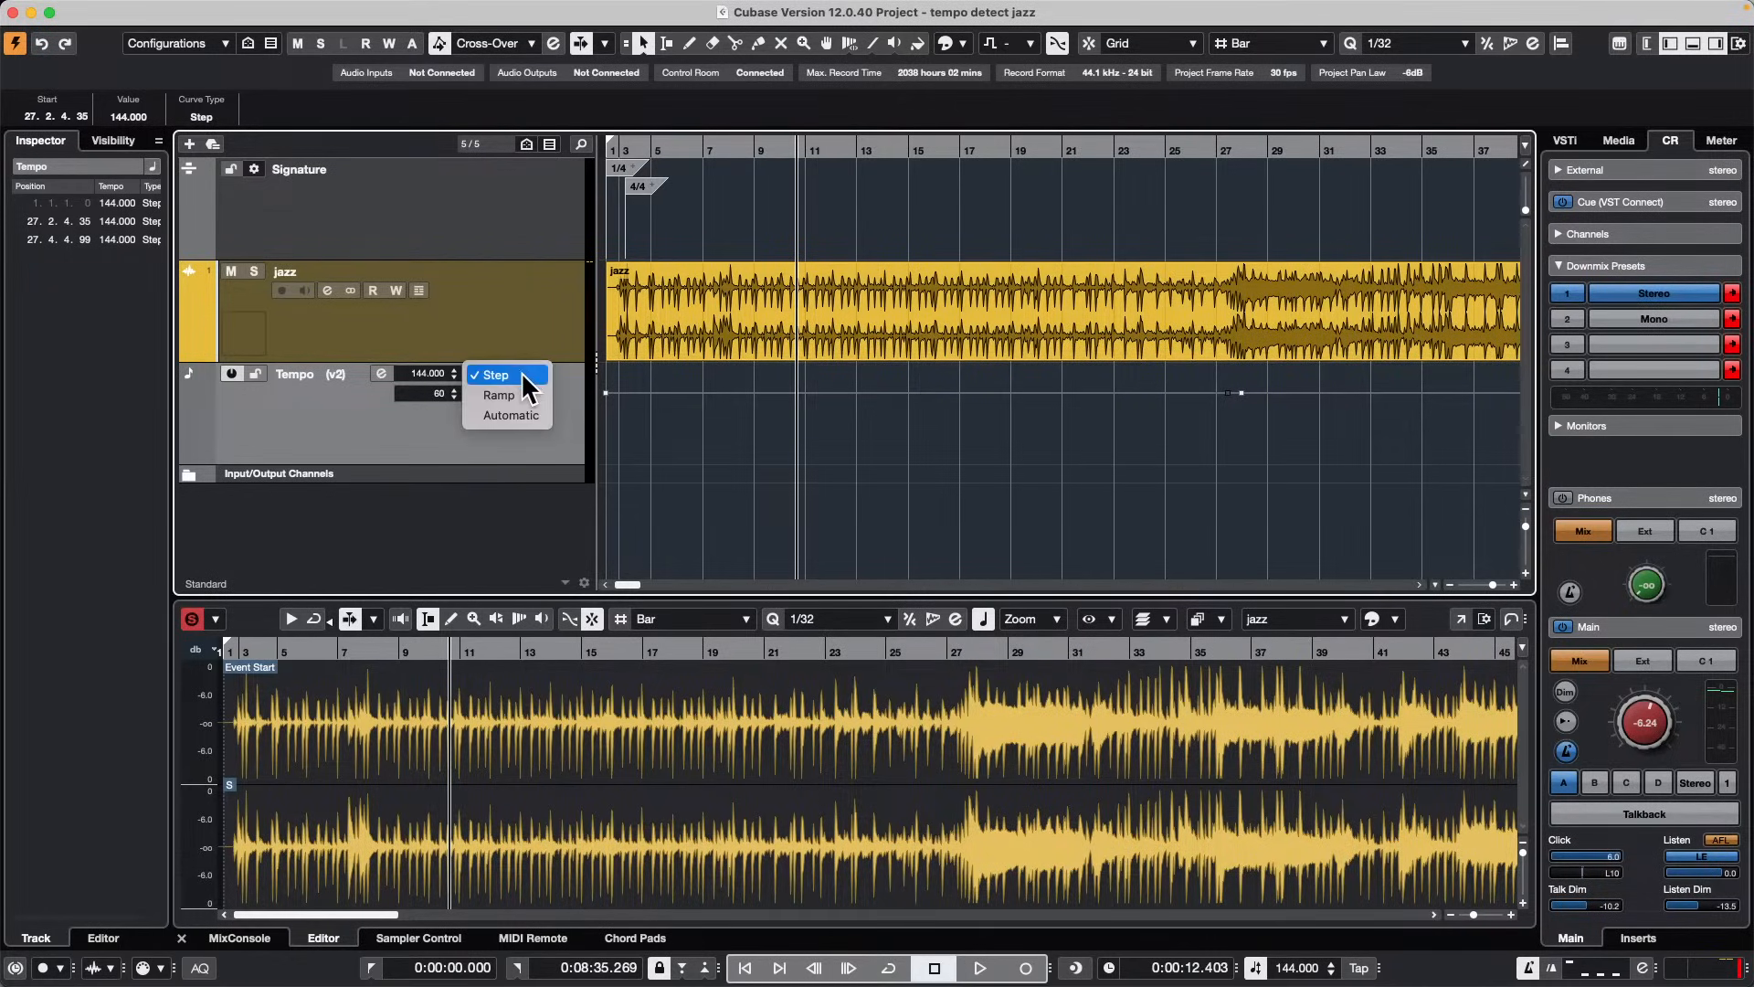
pyautogui.click(1241, 398)
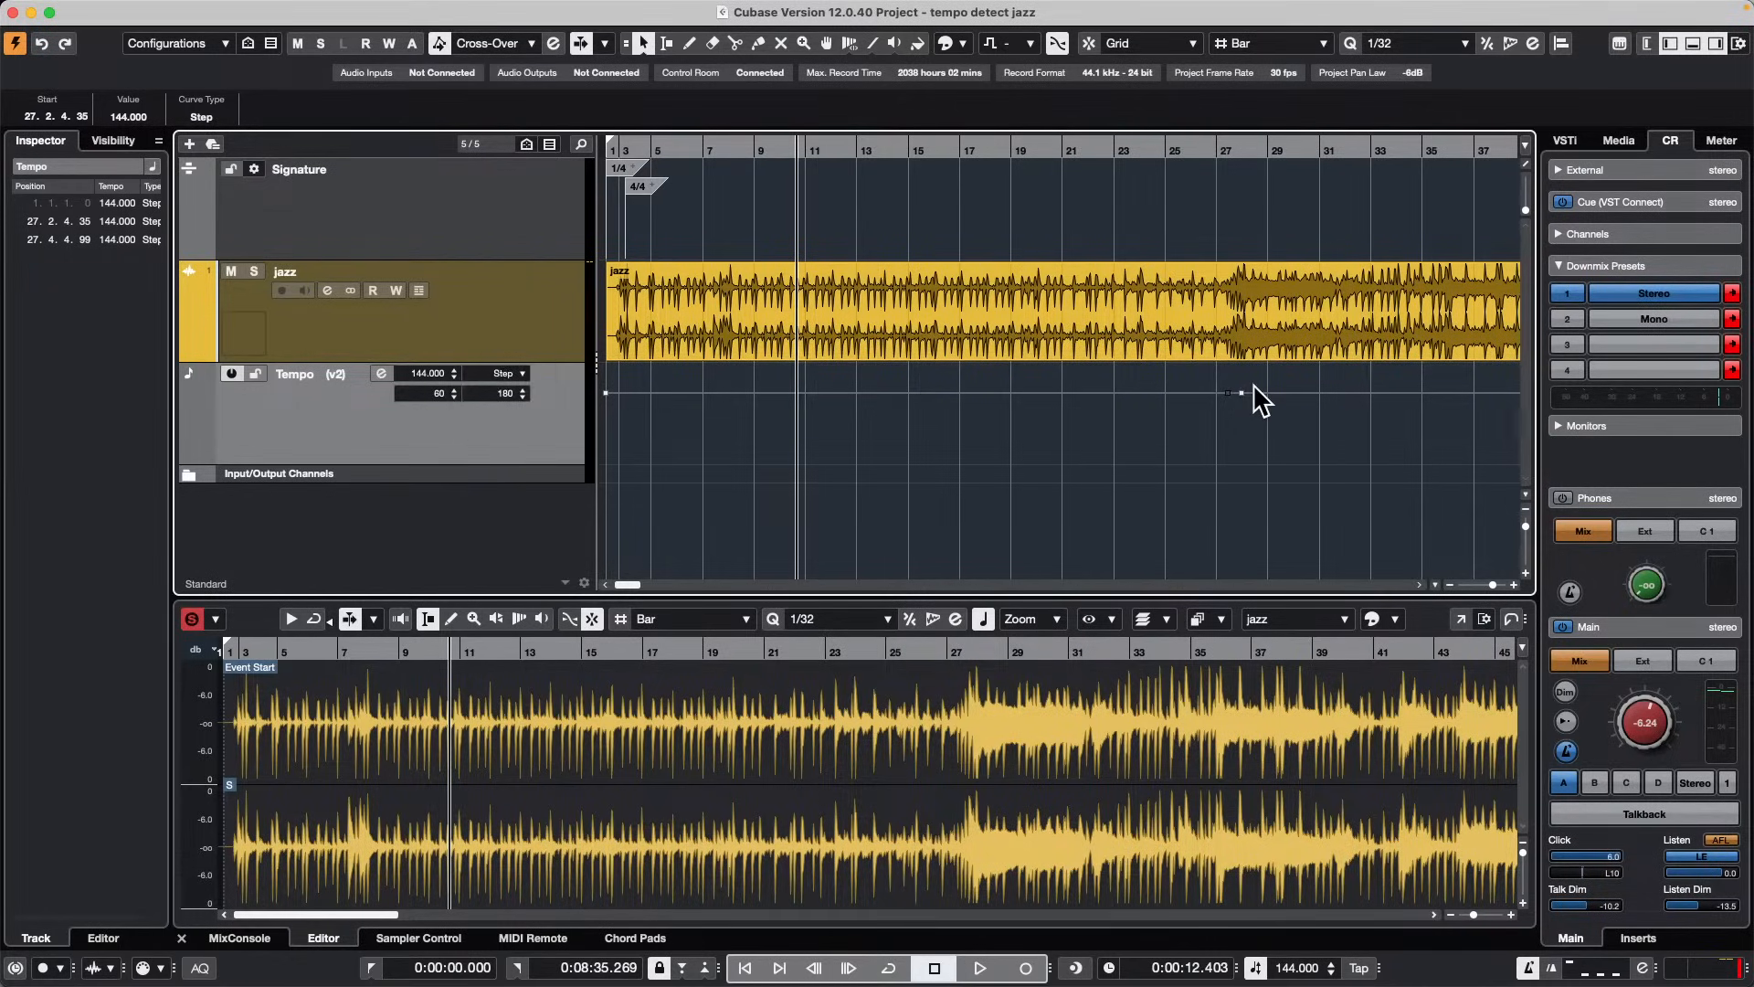
pyautogui.rightClick(1254, 385)
pyautogui.click(1321, 392)
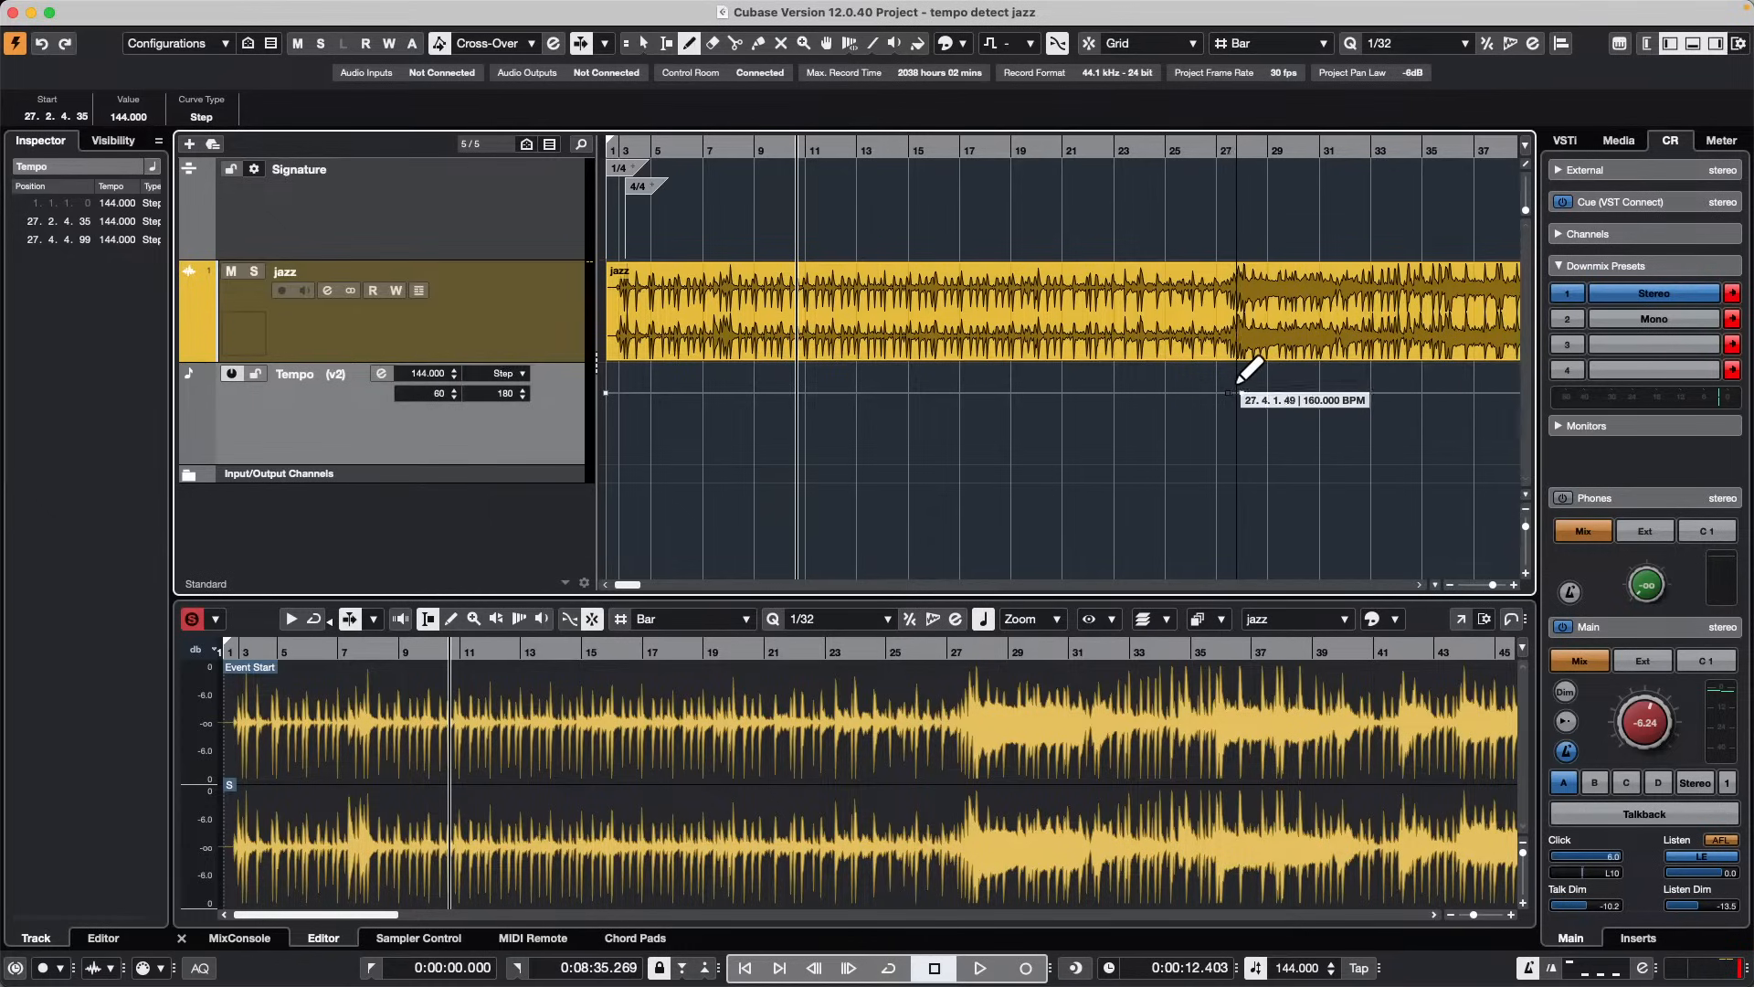
pyautogui.click(1238, 383)
pyautogui.click(1250, 375)
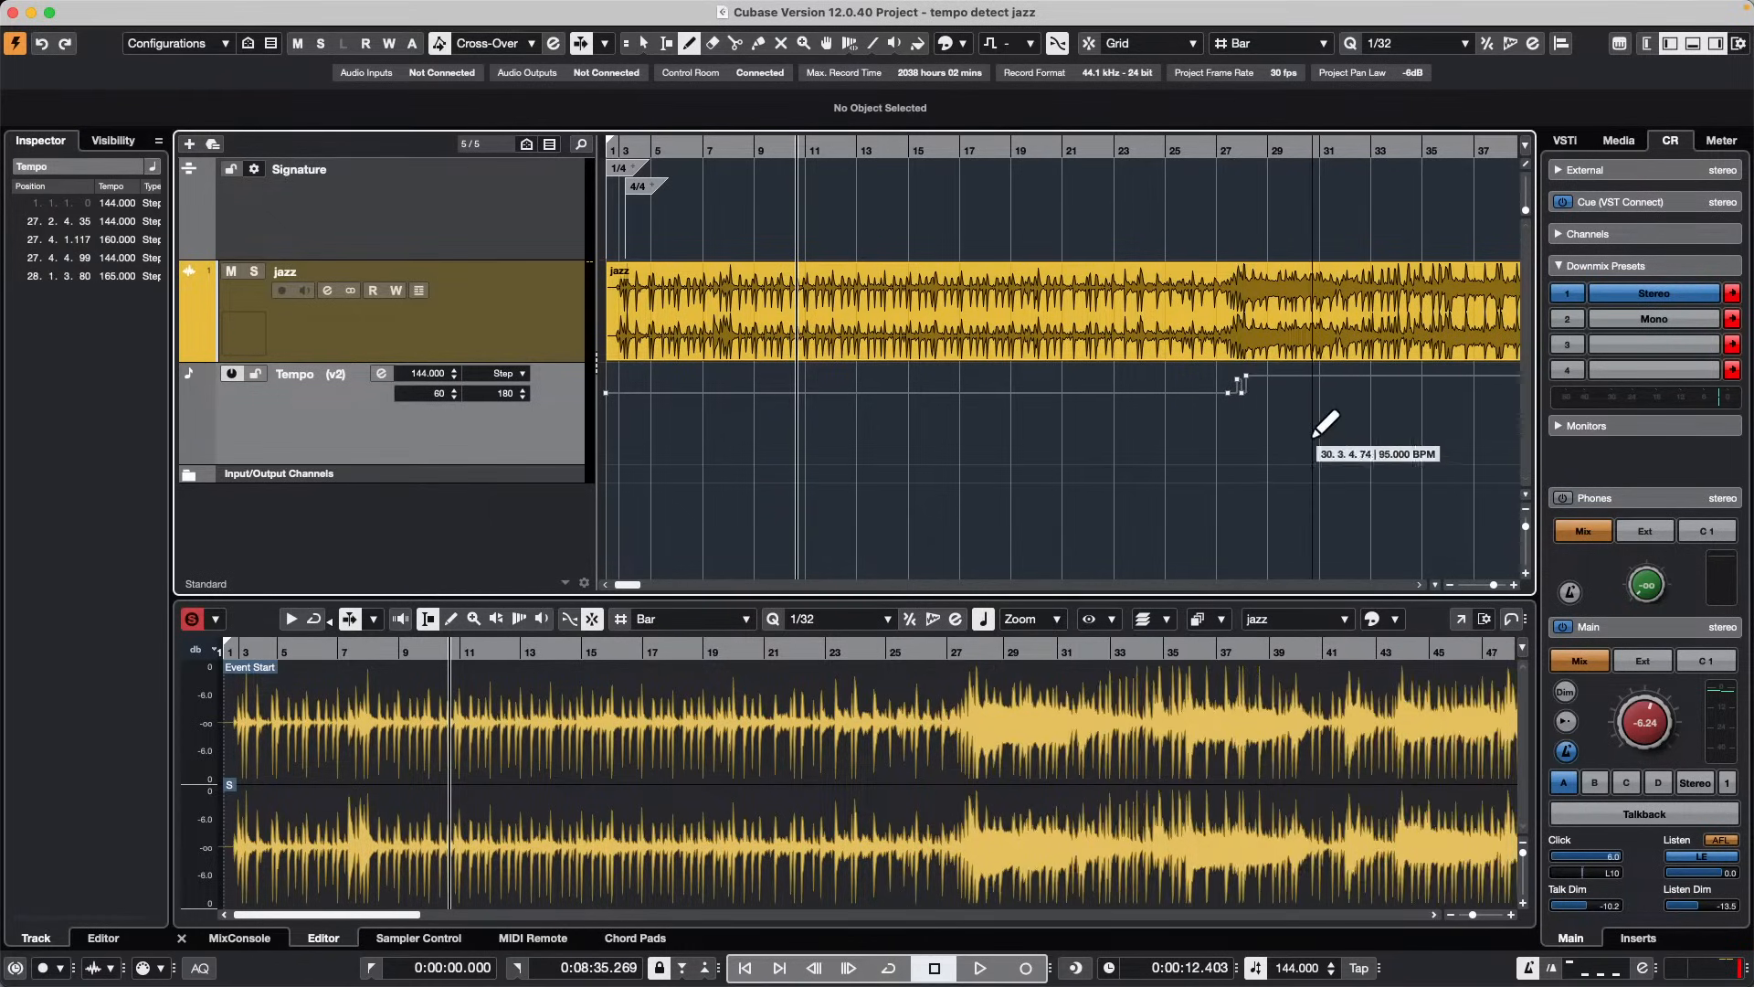
# Step: Add a 130 BPM tempo point in bar 34 of the second tempo track version
pyautogui.click(1419, 404)
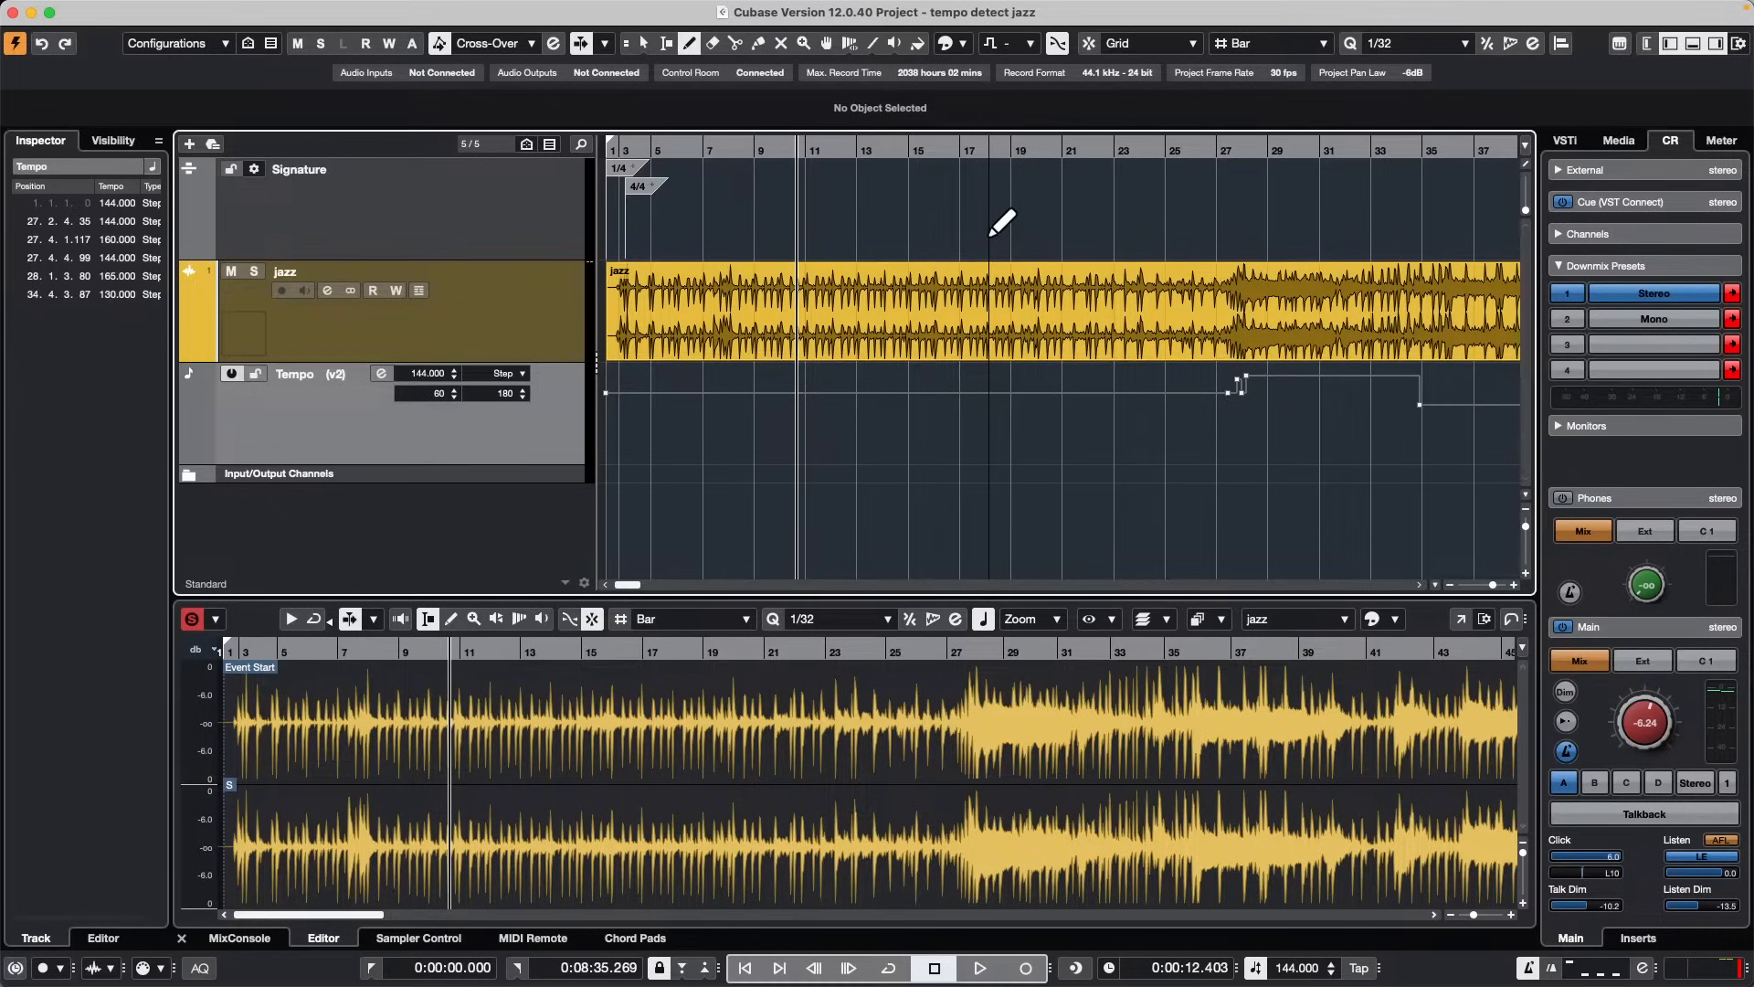
# Step: Raise the Selection Brightness in the Track & MixConsole Channel Colors preferences with the jazz track selected, and apply it
pyautogui.click(520, 329)
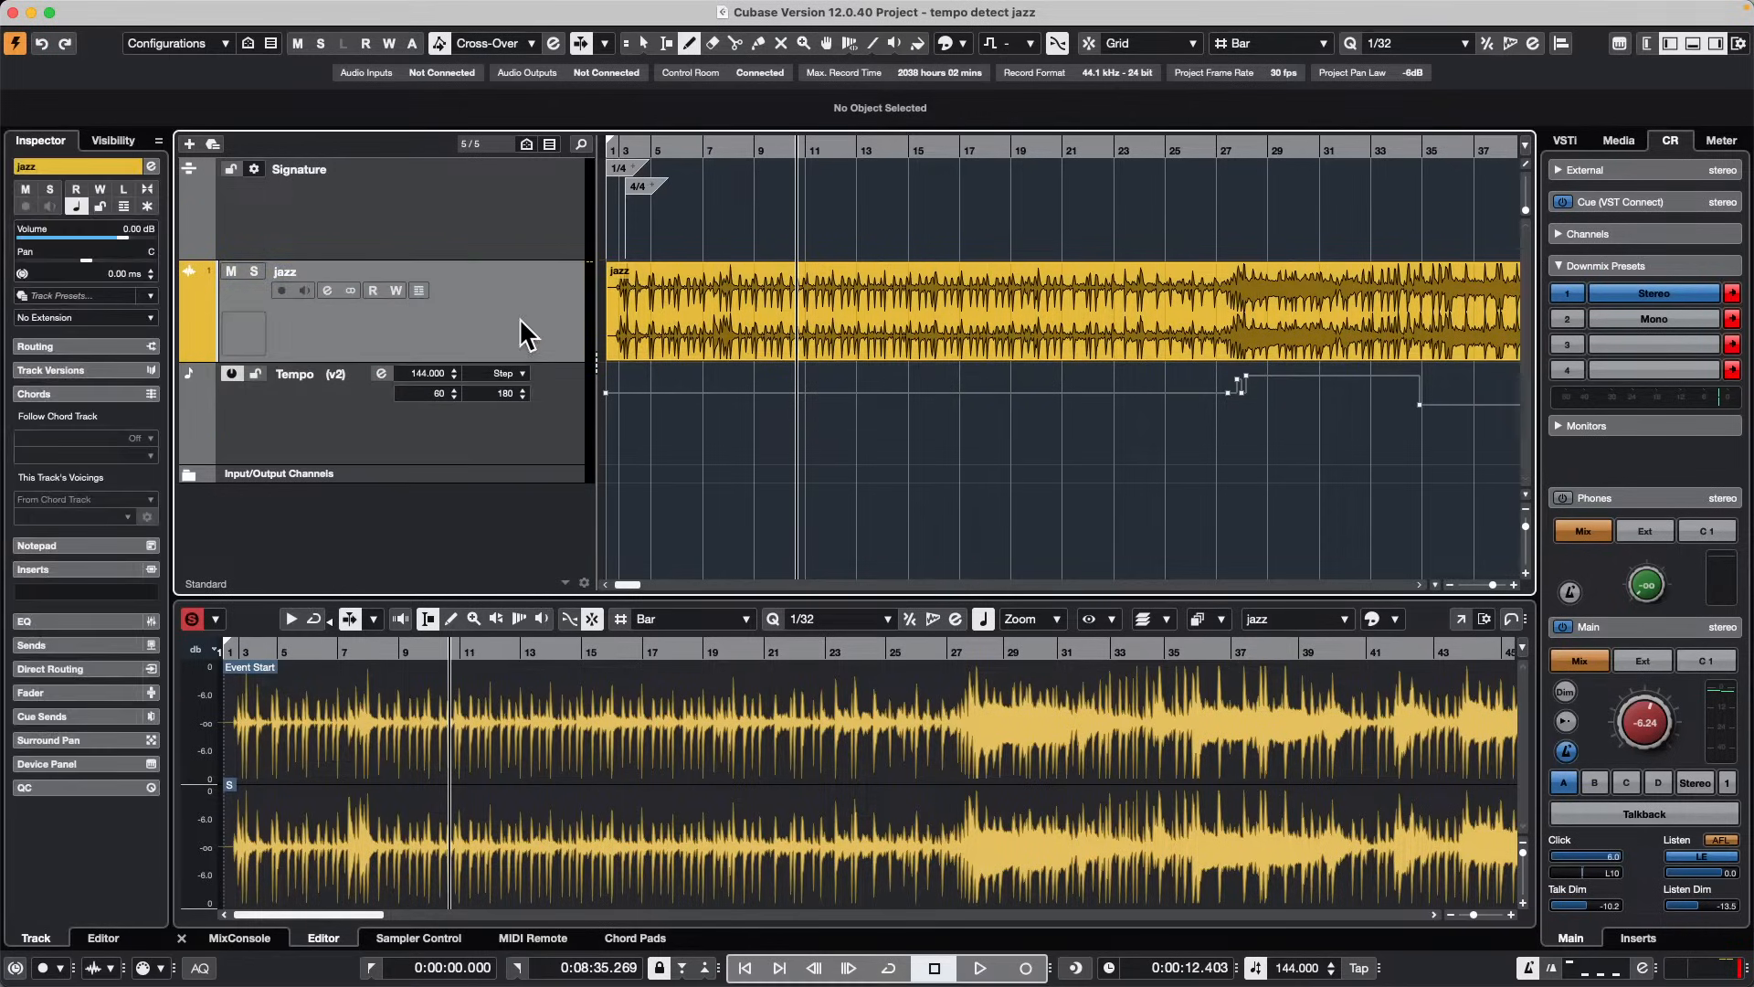
pyautogui.click(121, 10)
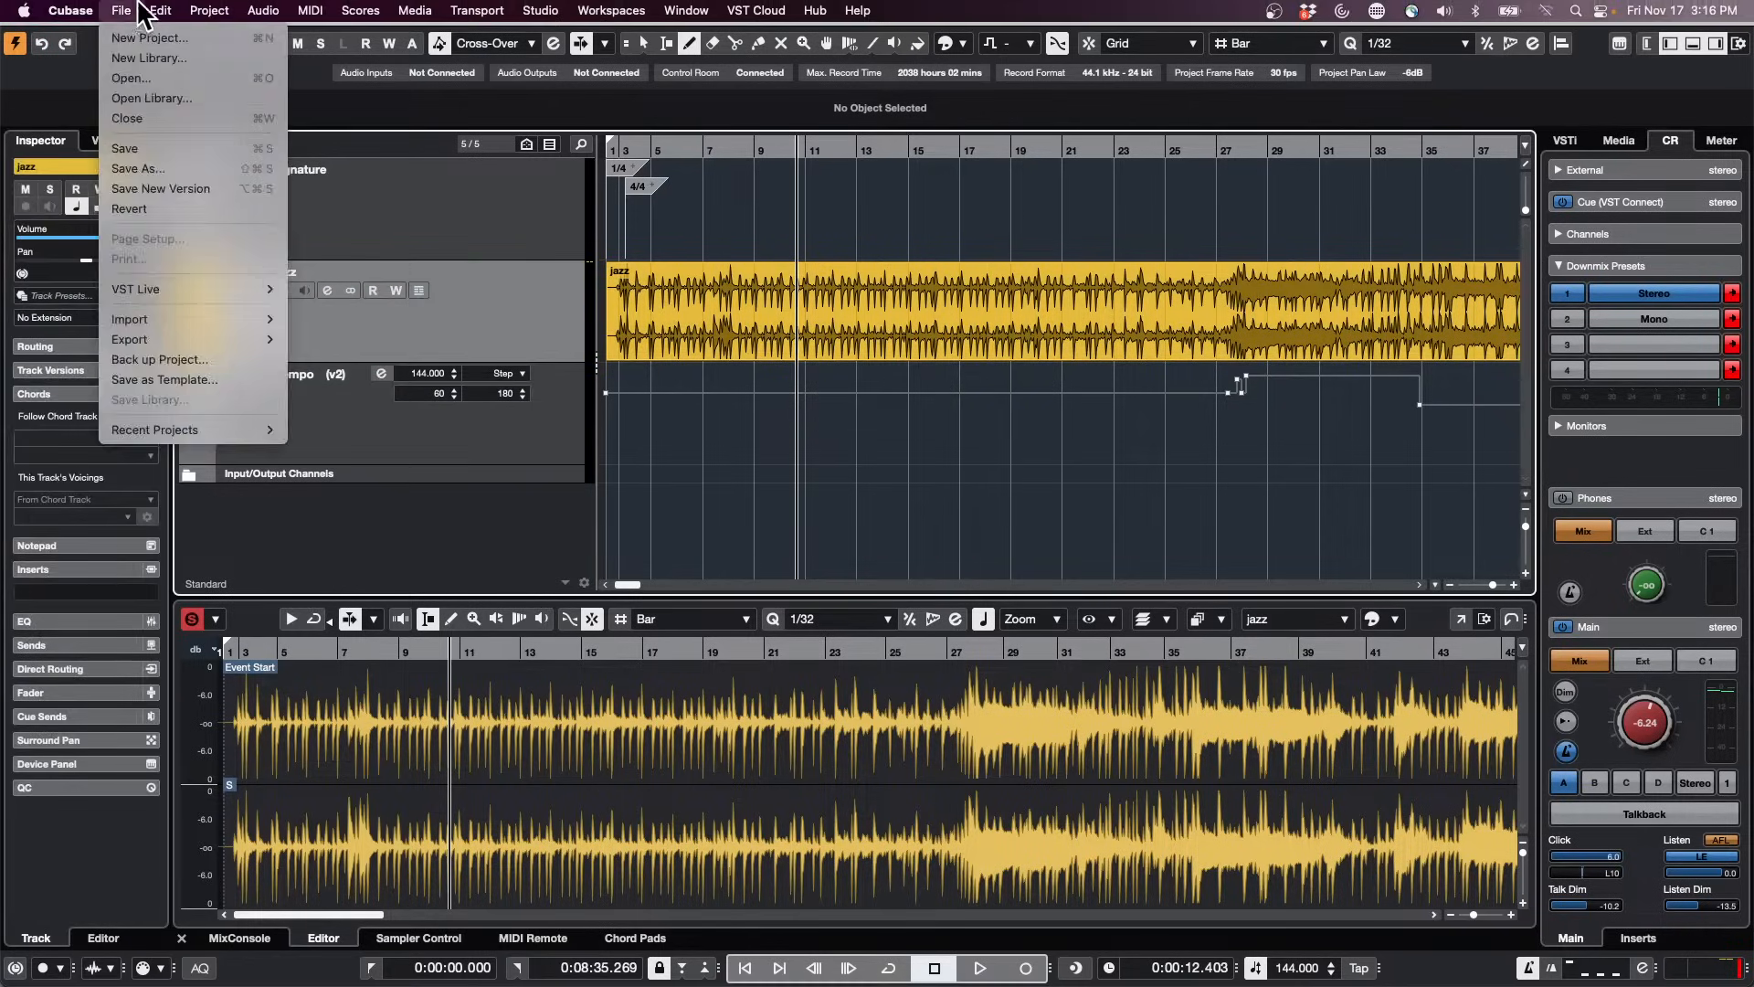
pyautogui.click(81, 17)
pyautogui.click(534, 210)
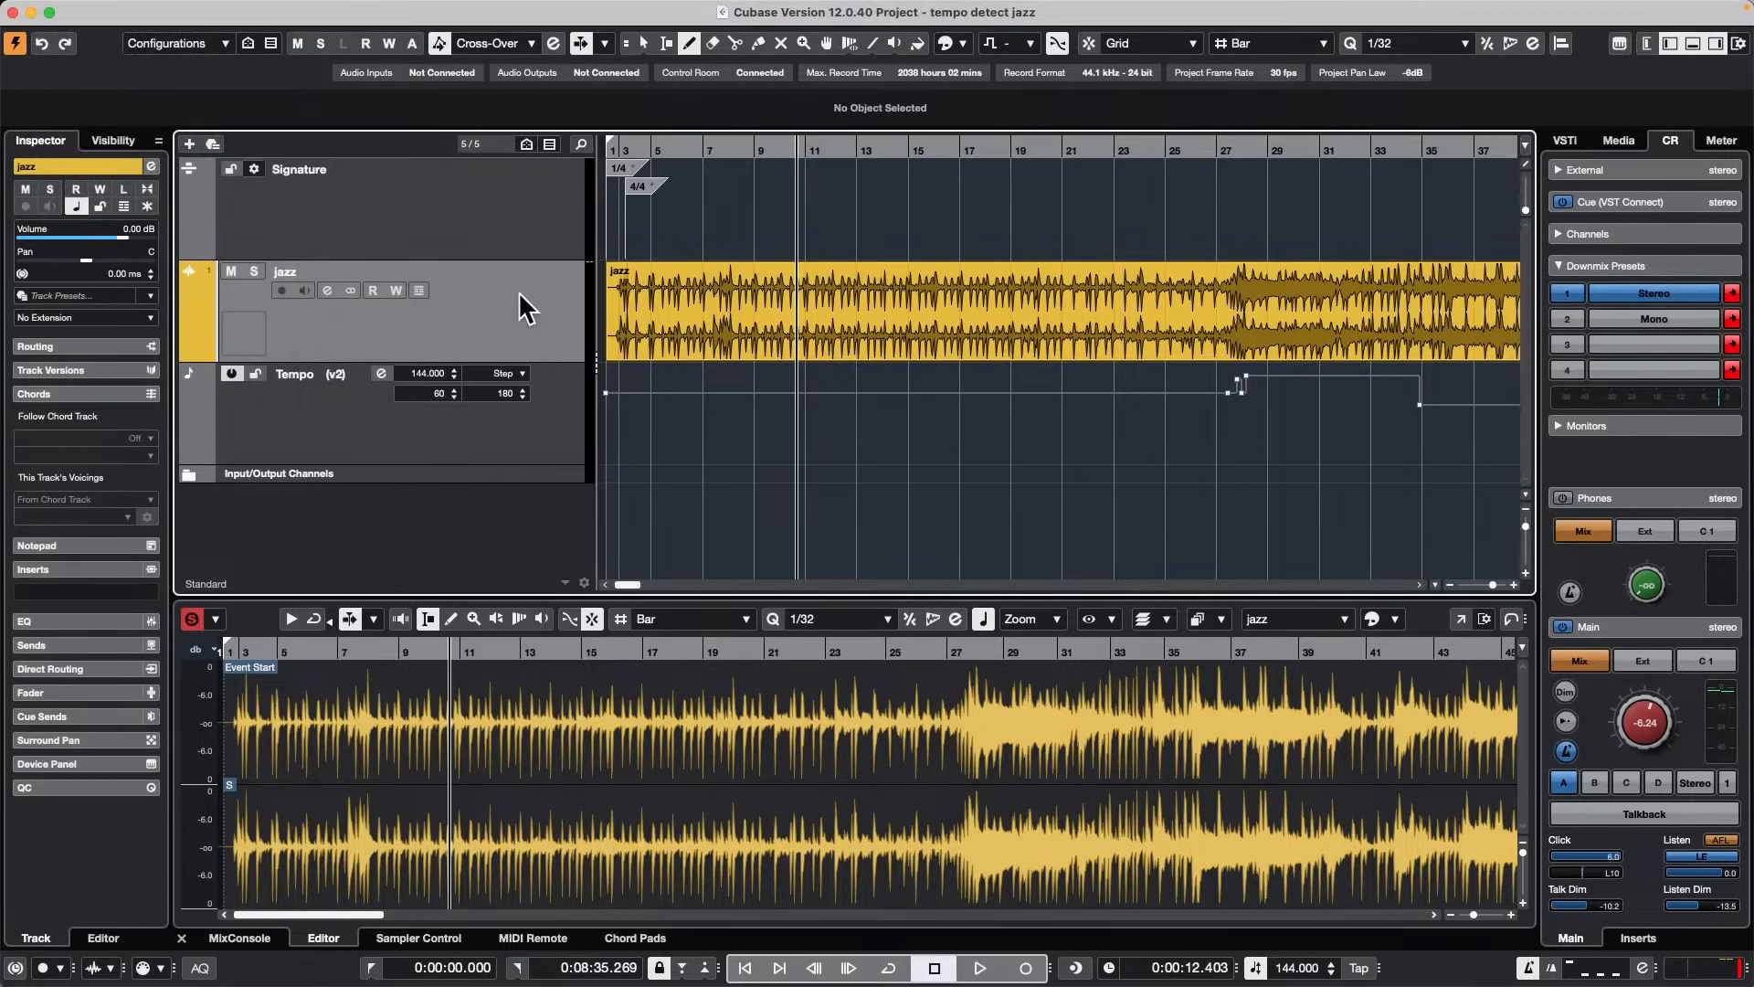
pyautogui.click(70, 10)
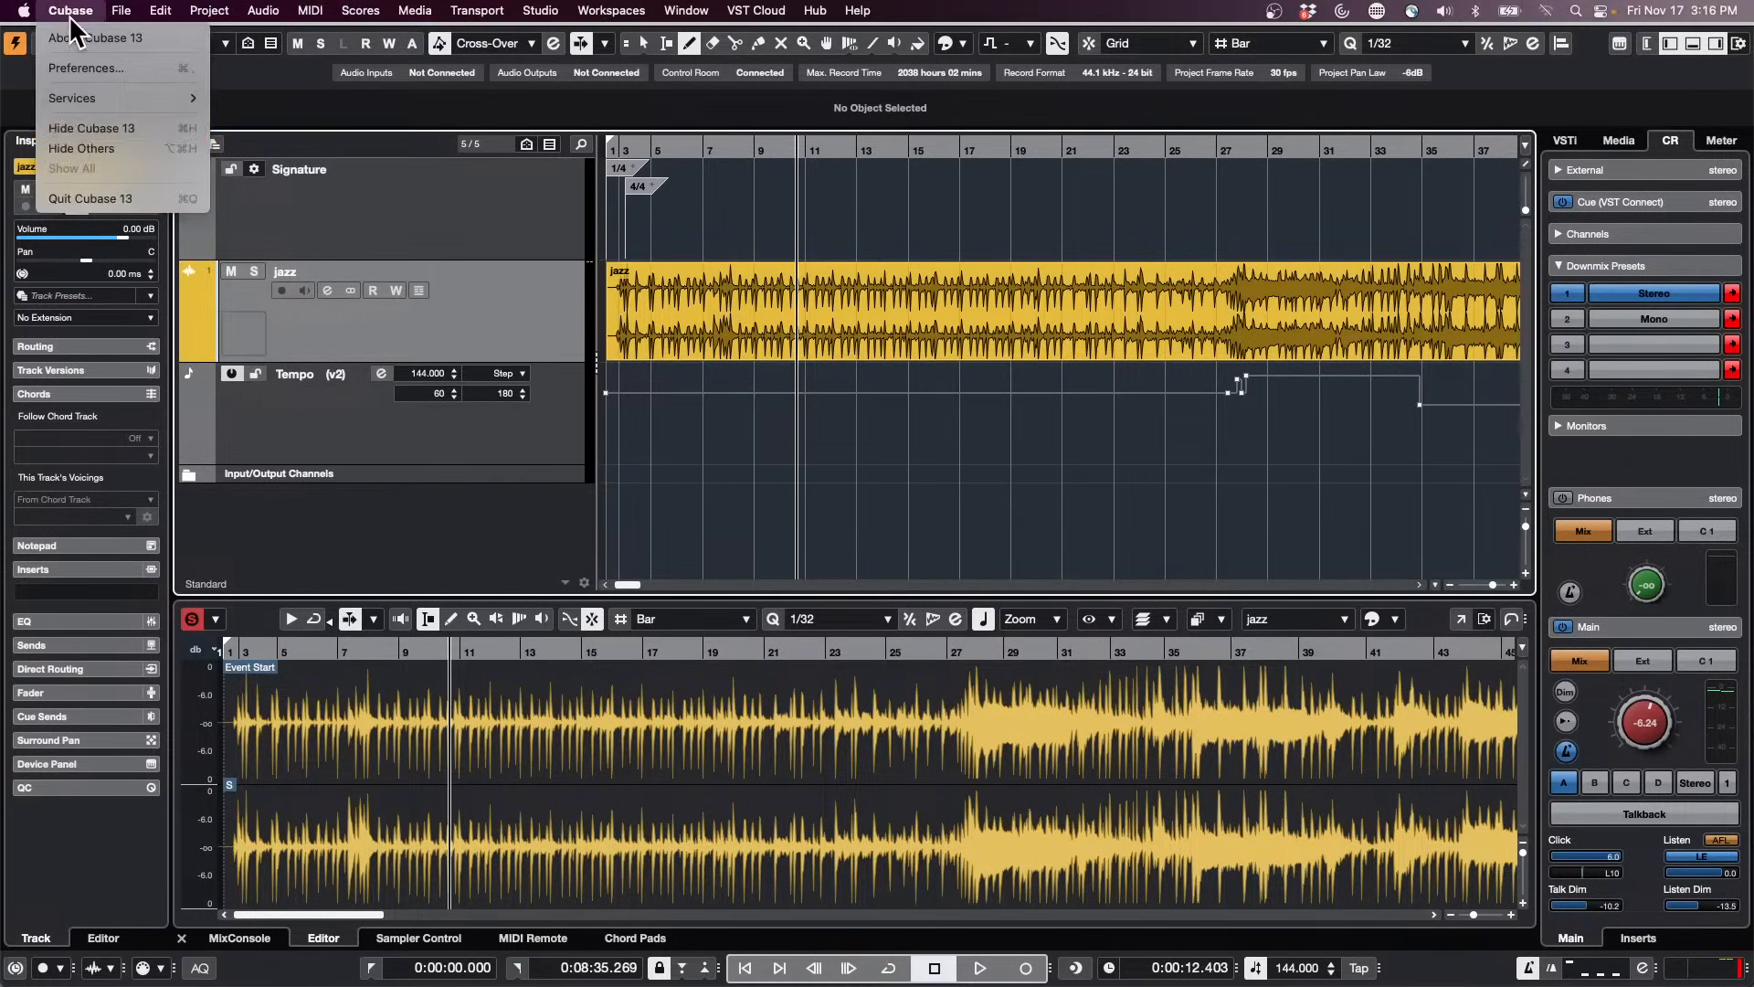
pyautogui.click(87, 68)
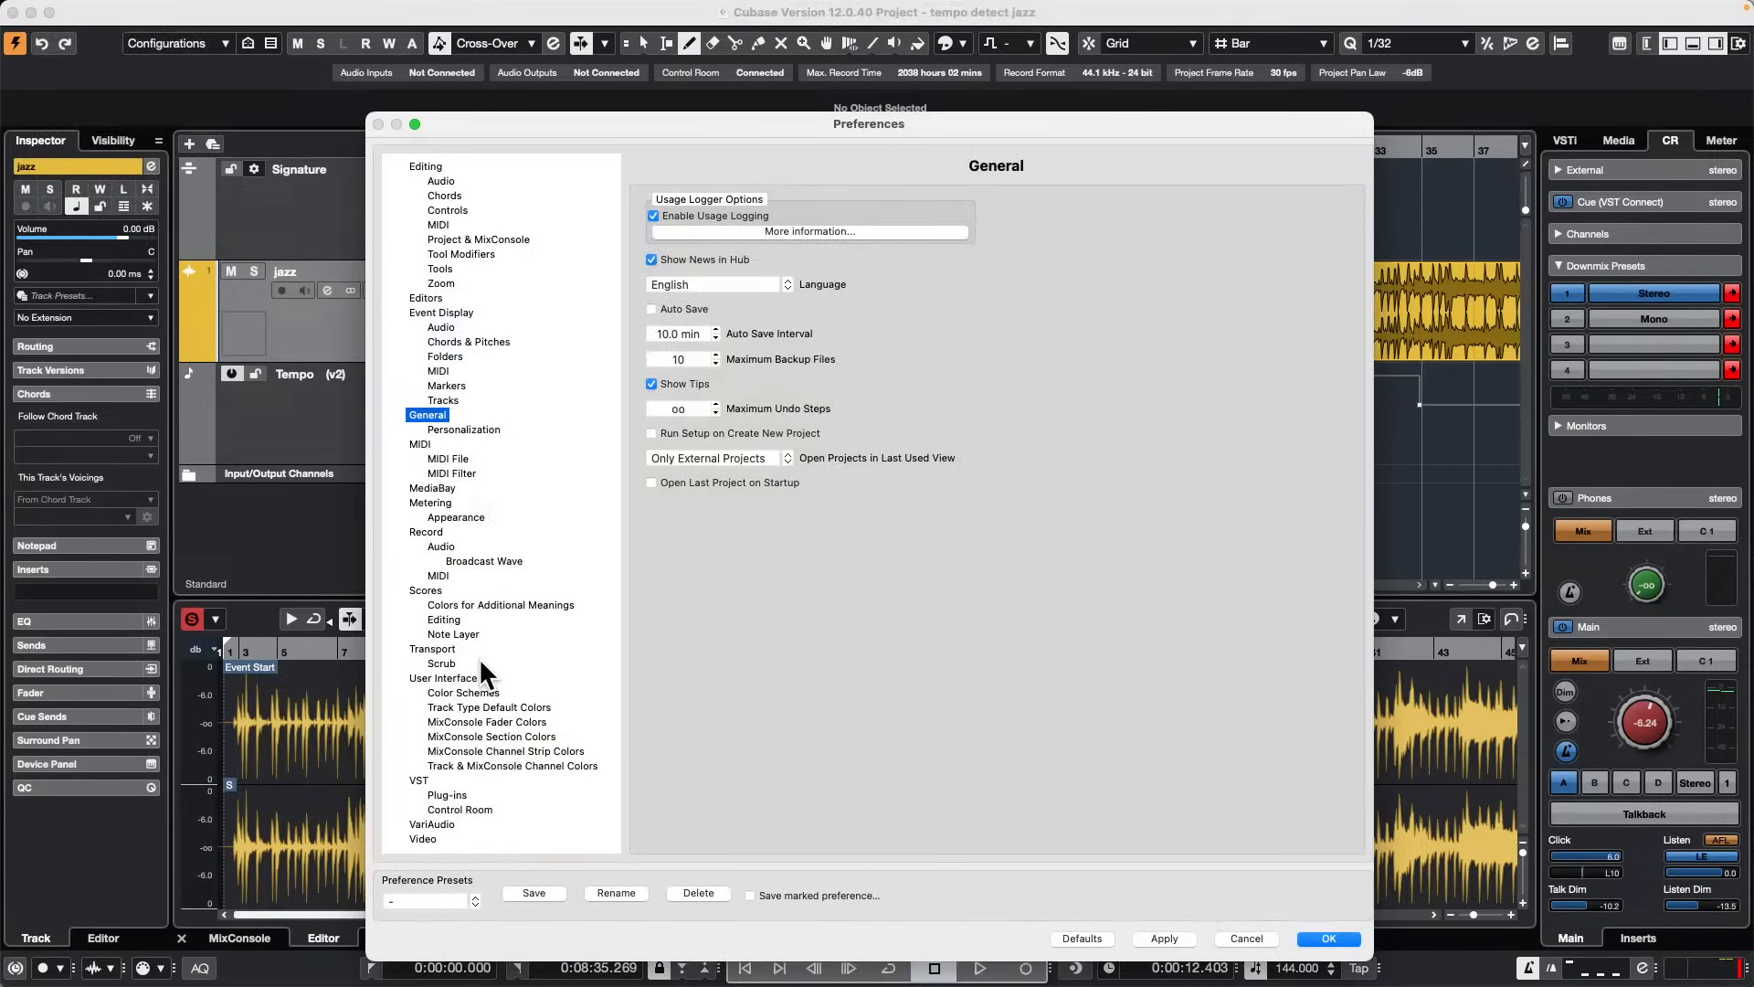
pyautogui.click(457, 676)
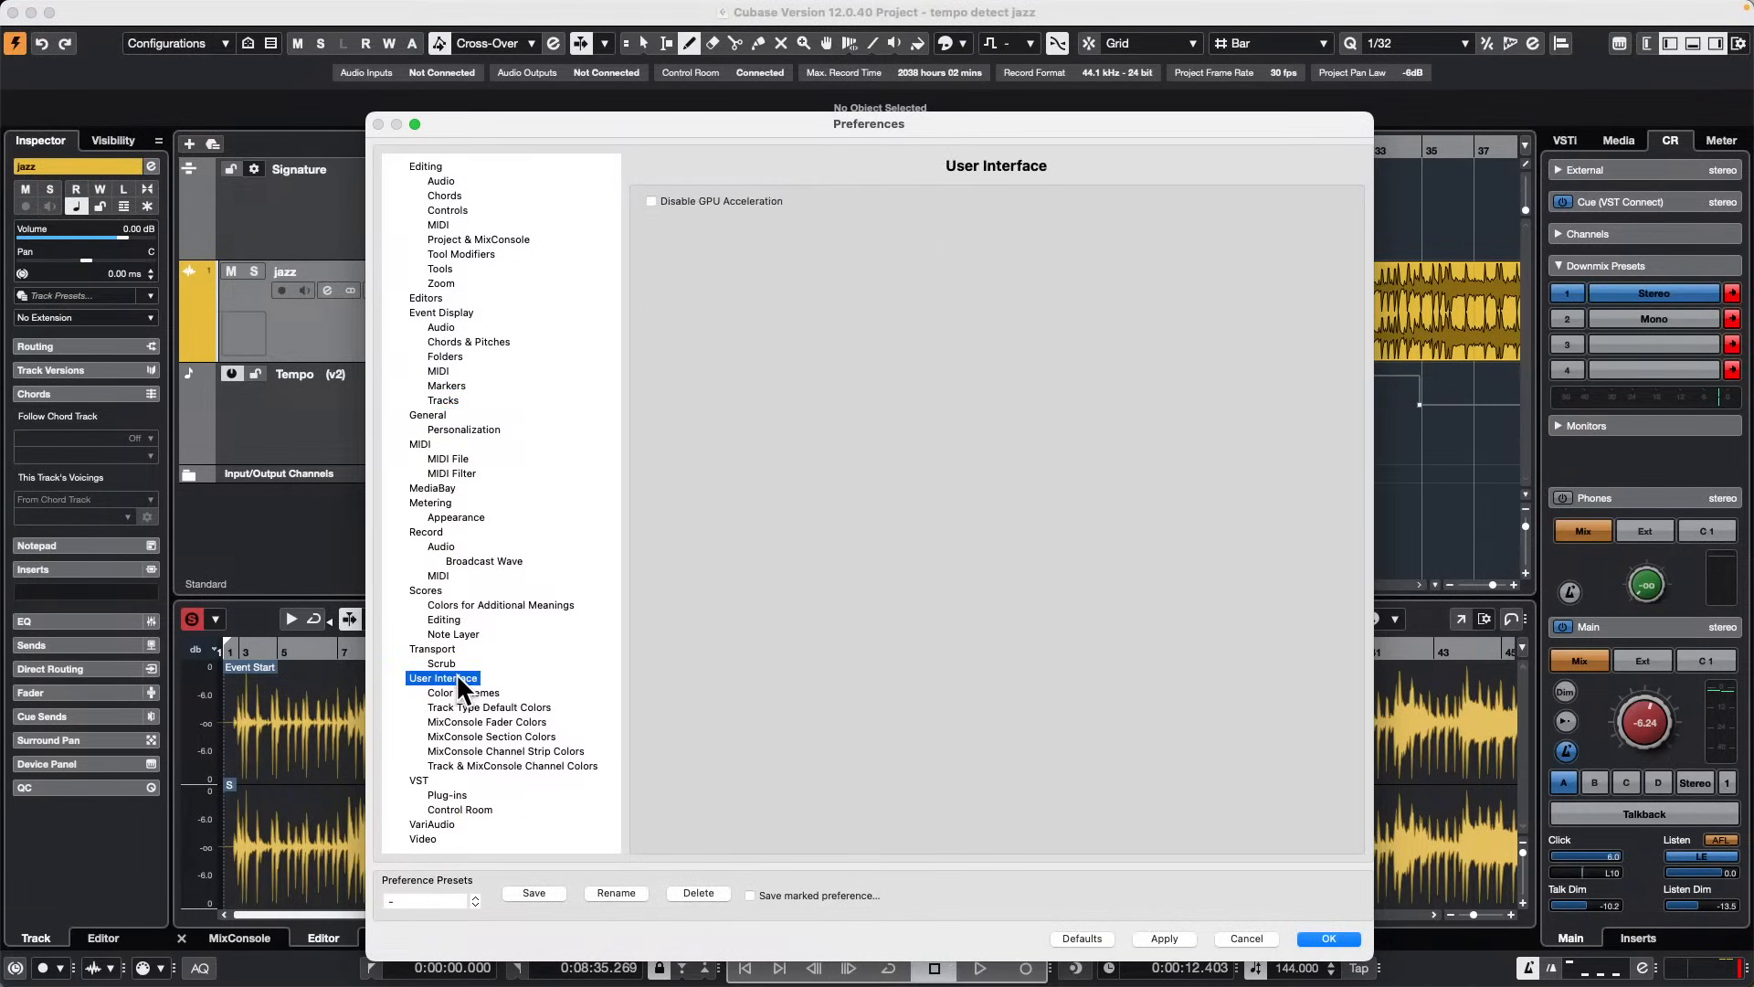
pyautogui.click(468, 765)
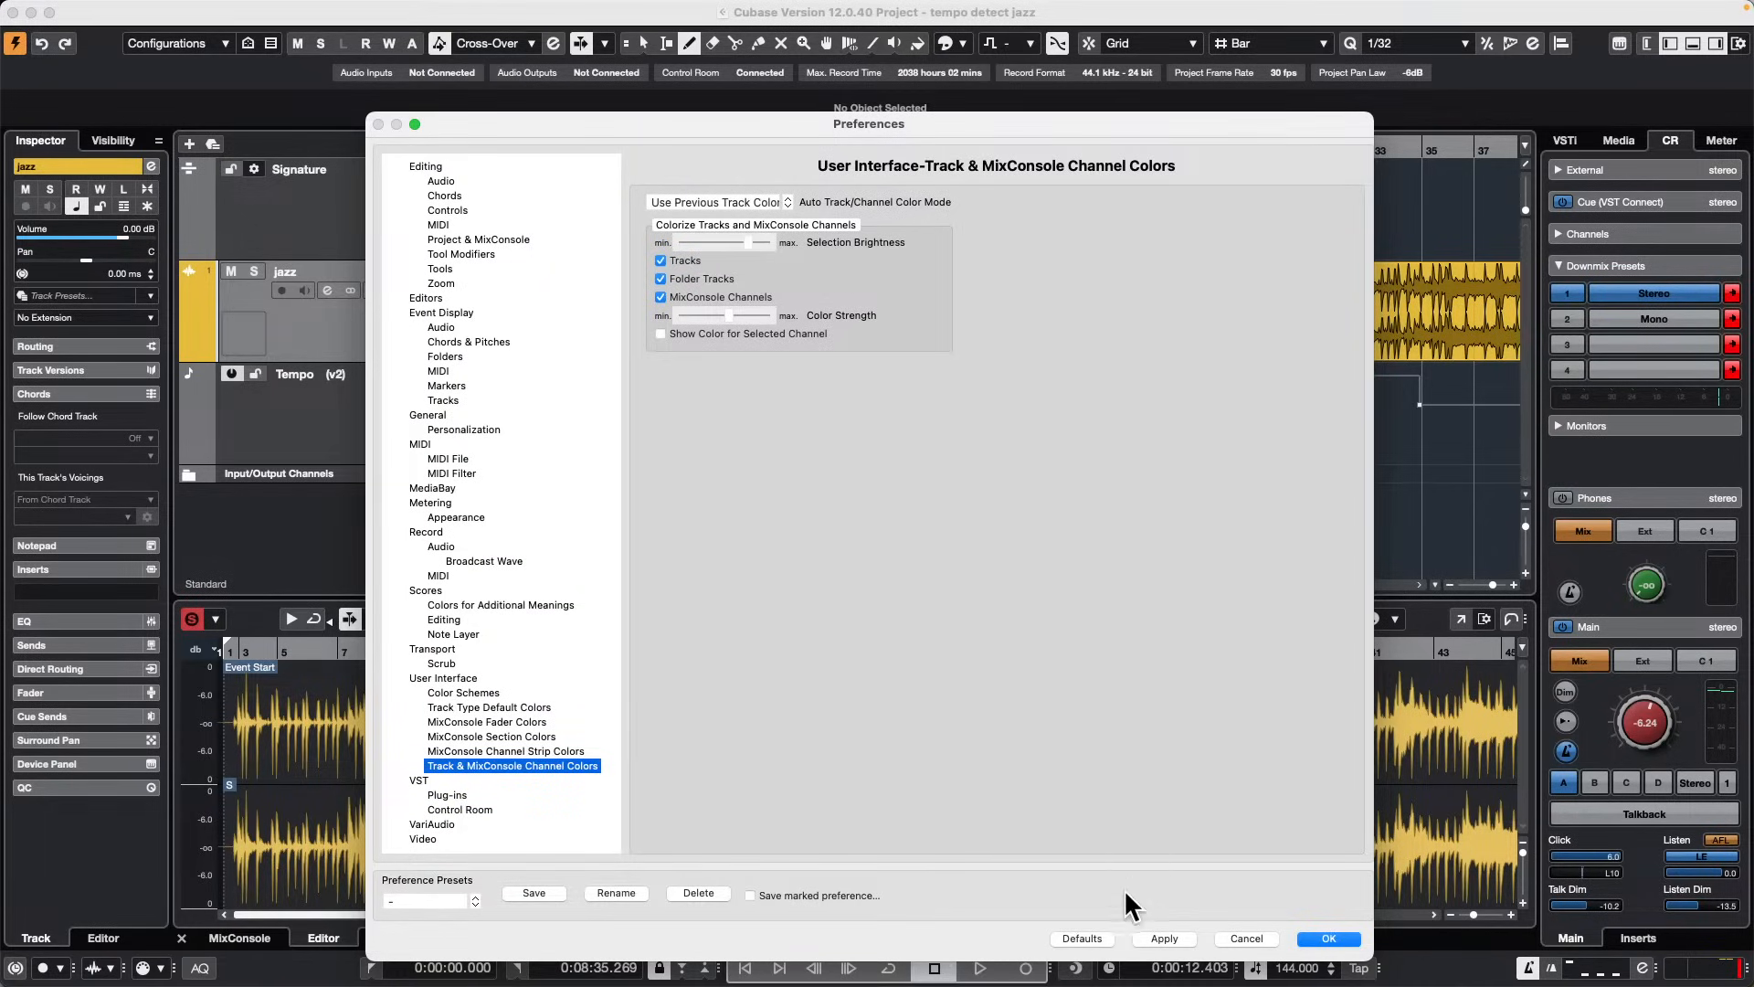
pyautogui.click(1165, 937)
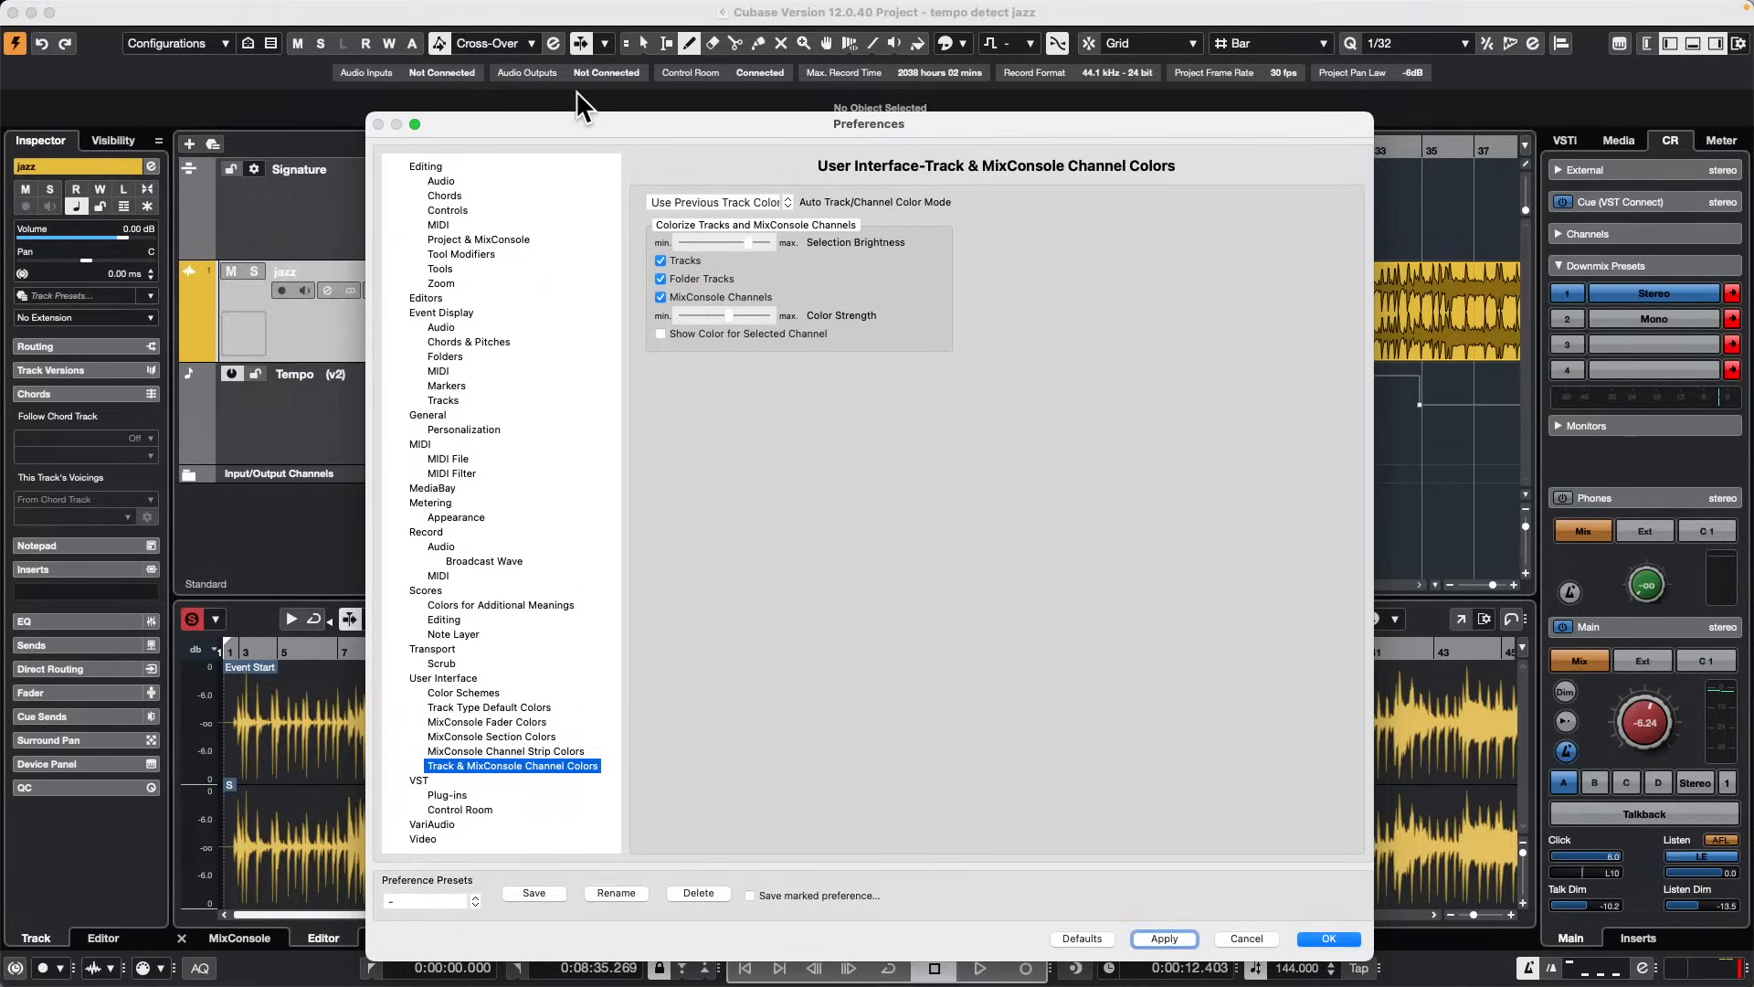
pyautogui.moveTo(580, 119); pyautogui.dragTo(907, 89)
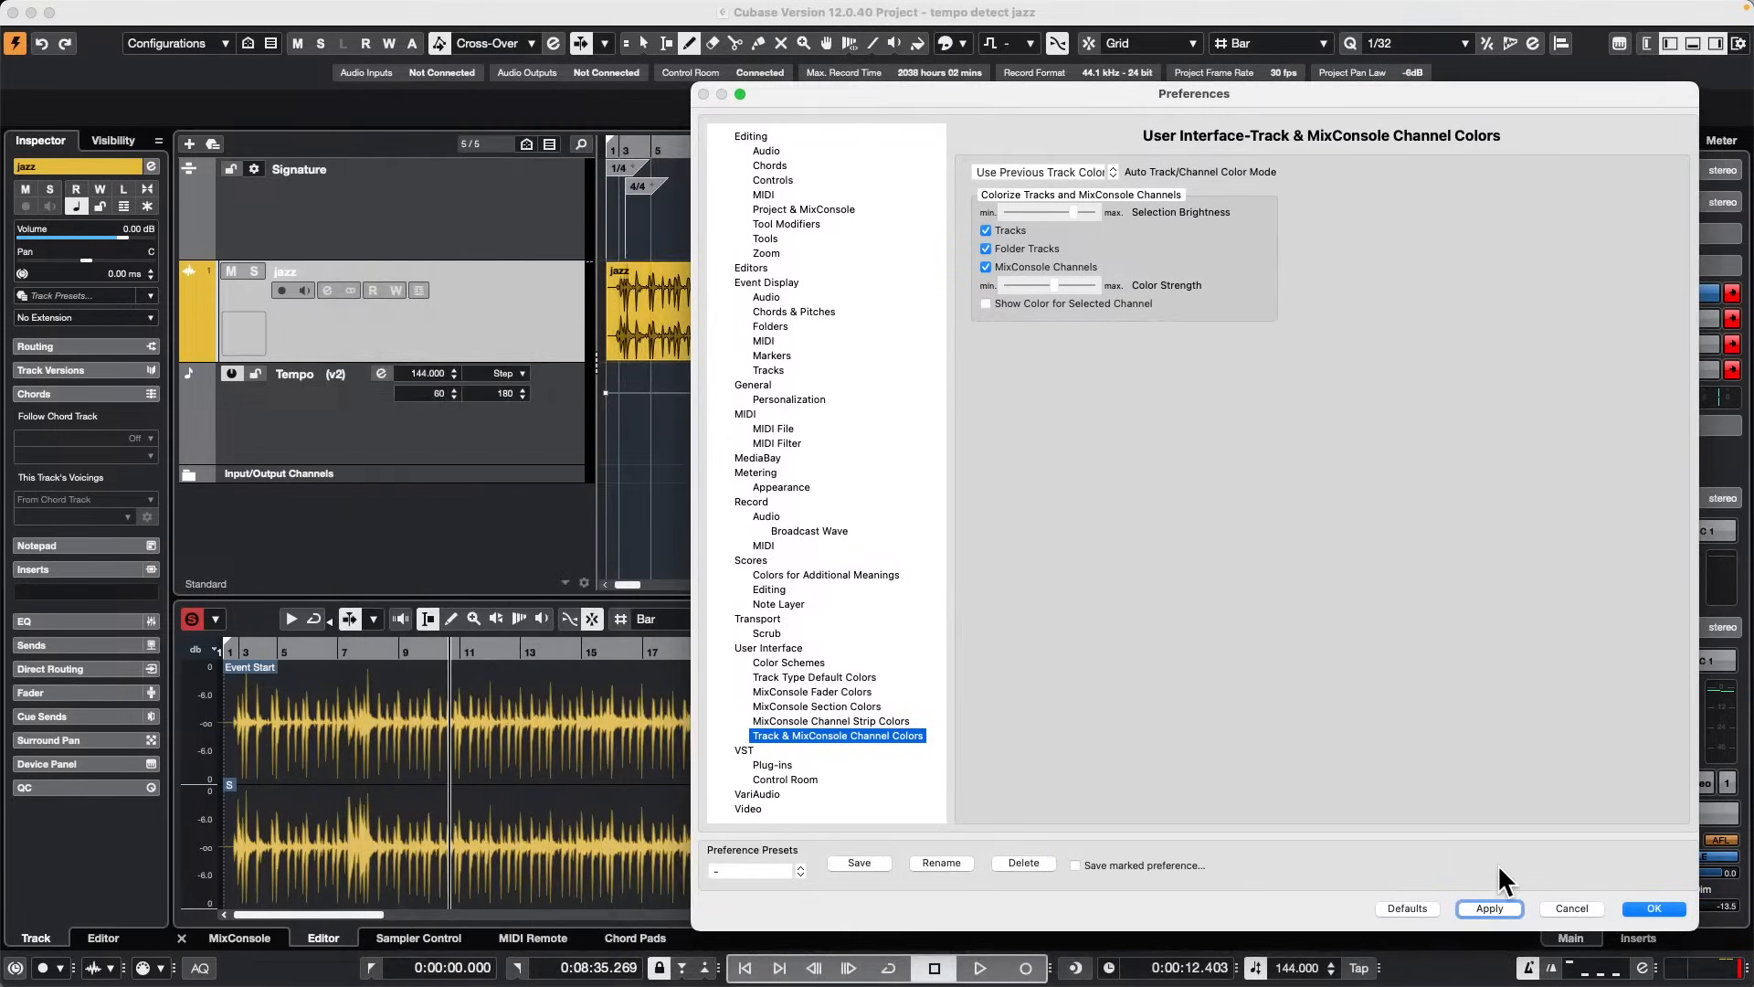
pyautogui.click(1650, 908)
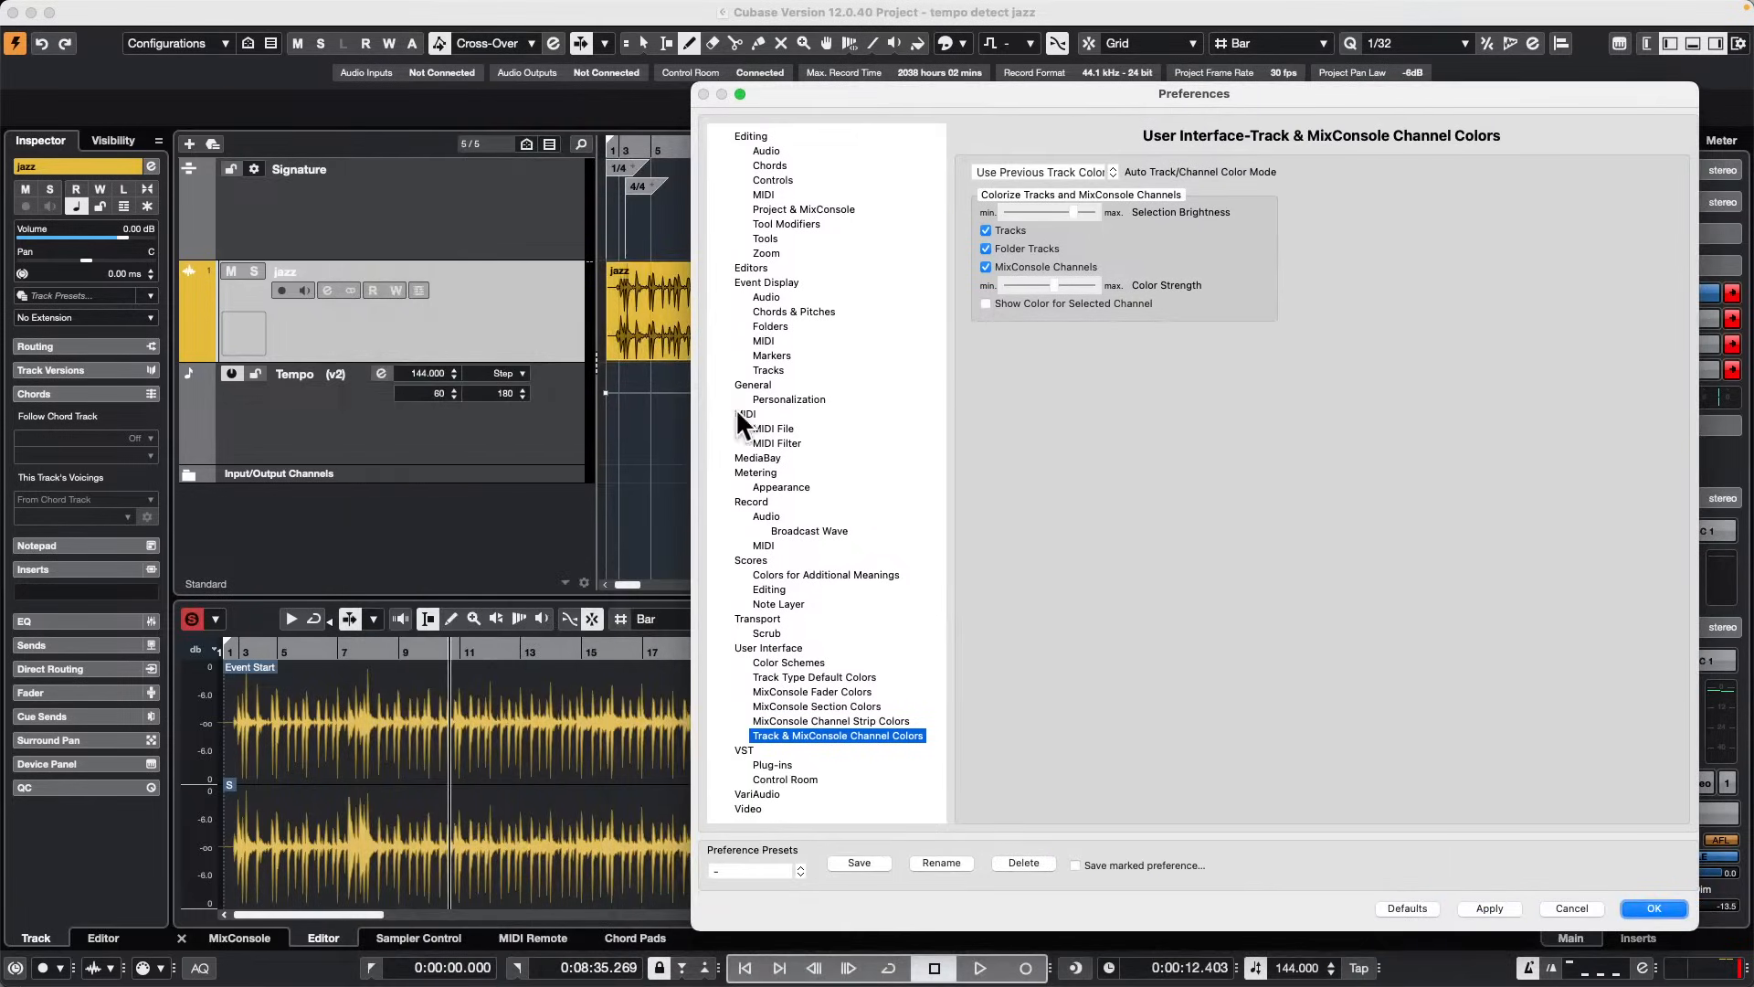
pyautogui.click(1644, 908)
# Step: Select different tracks in the track list in turn to check how strongly the selected jazz track is highlighted
pyautogui.click(501, 421)
pyautogui.click(499, 310)
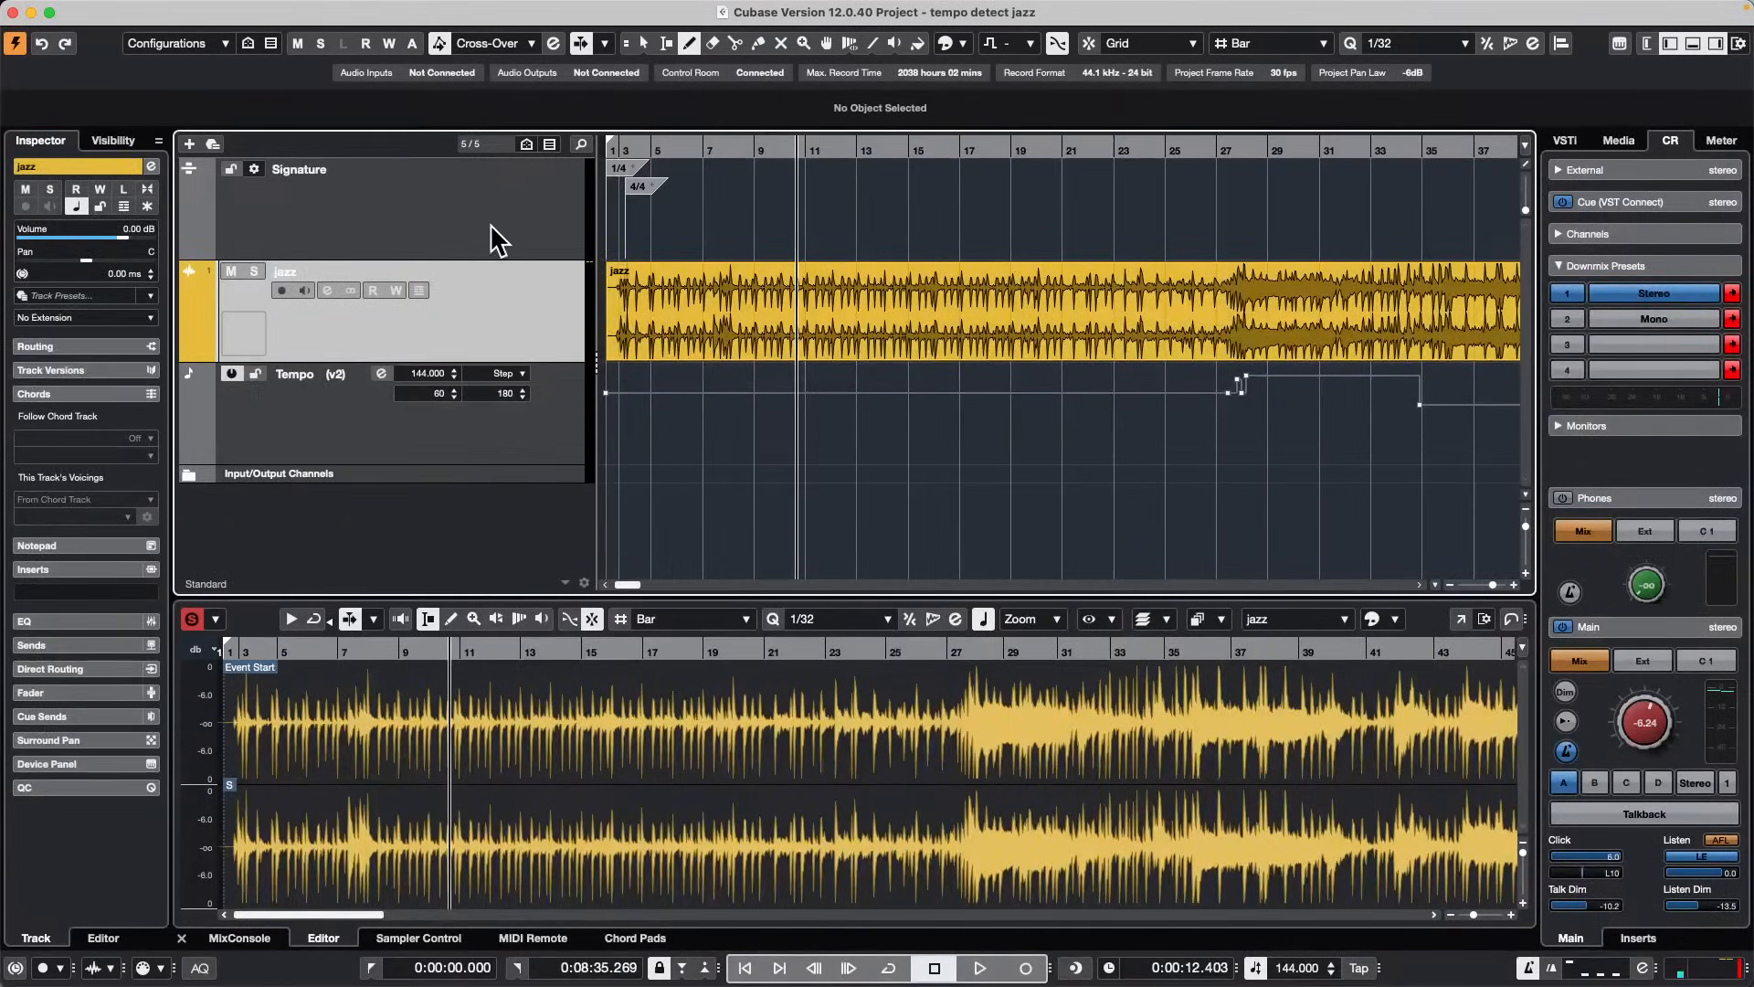
pyautogui.click(493, 228)
pyautogui.click(469, 325)
pyautogui.click(466, 465)
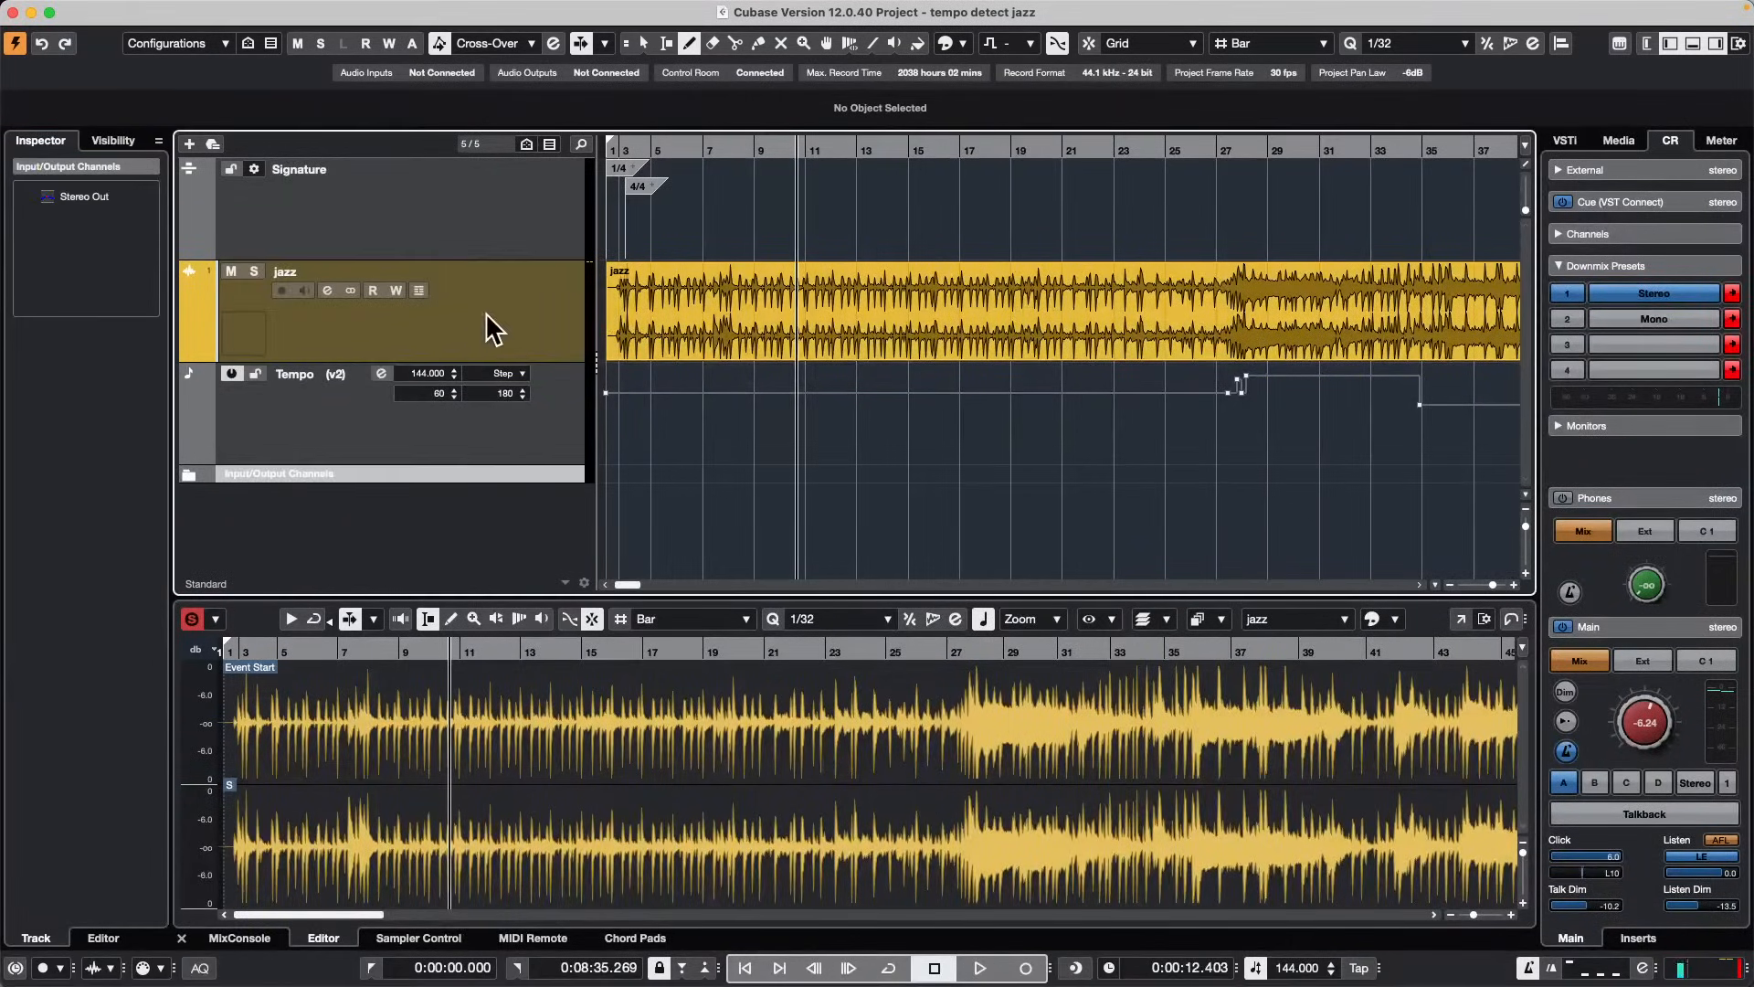
pyautogui.click(486, 311)
pyautogui.click(507, 242)
pyautogui.click(502, 308)
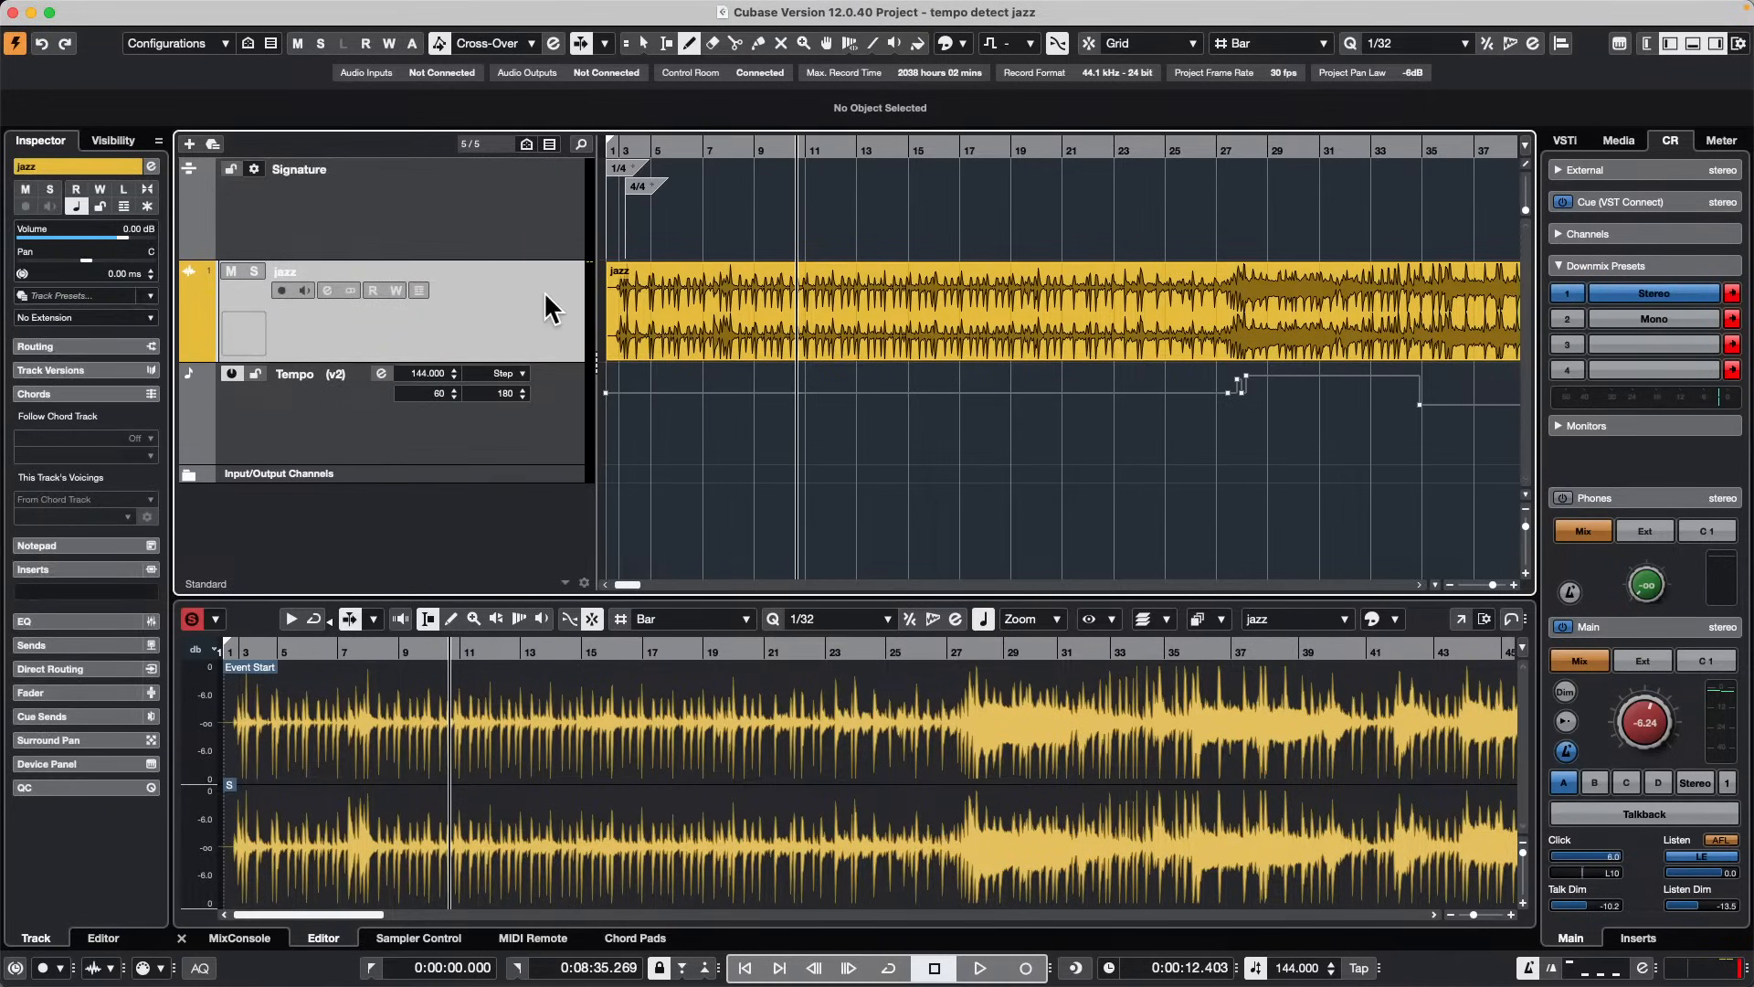
# Step: Lower the Selection Brightness in the Track & MixConsole Channel Colors preferences and apply the change
pyautogui.click(121, 10)
pyautogui.moveTo(80, 12)
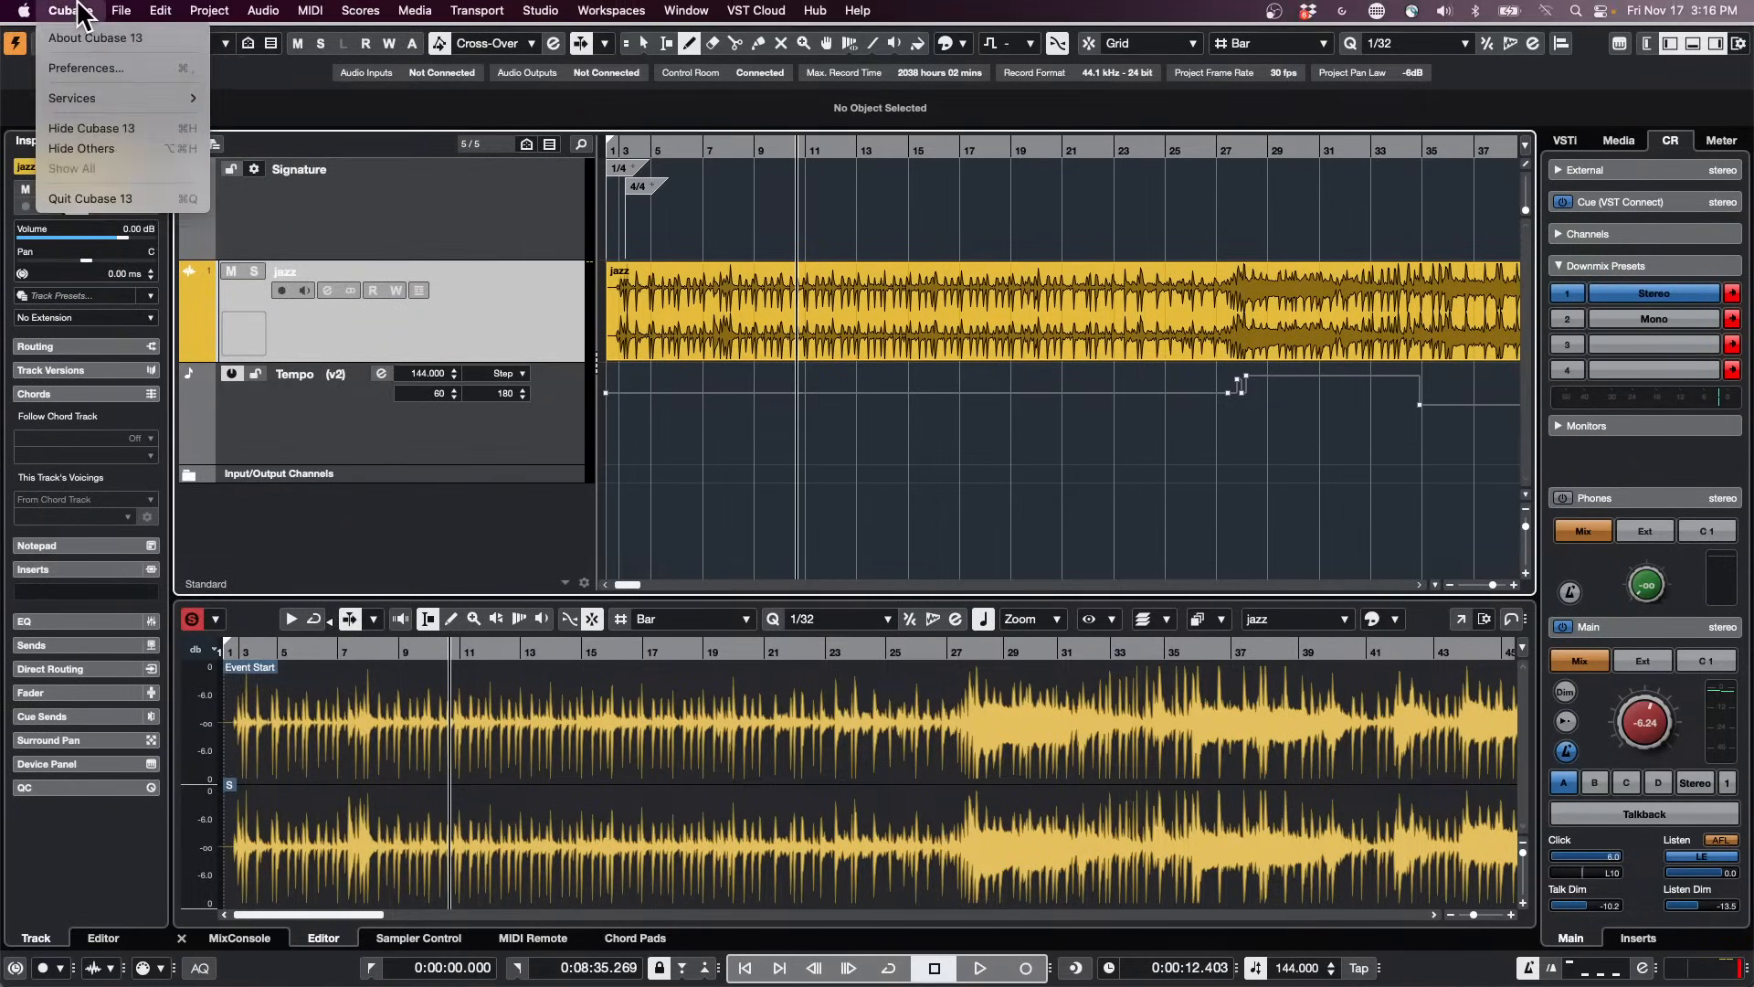
pyautogui.click(86, 69)
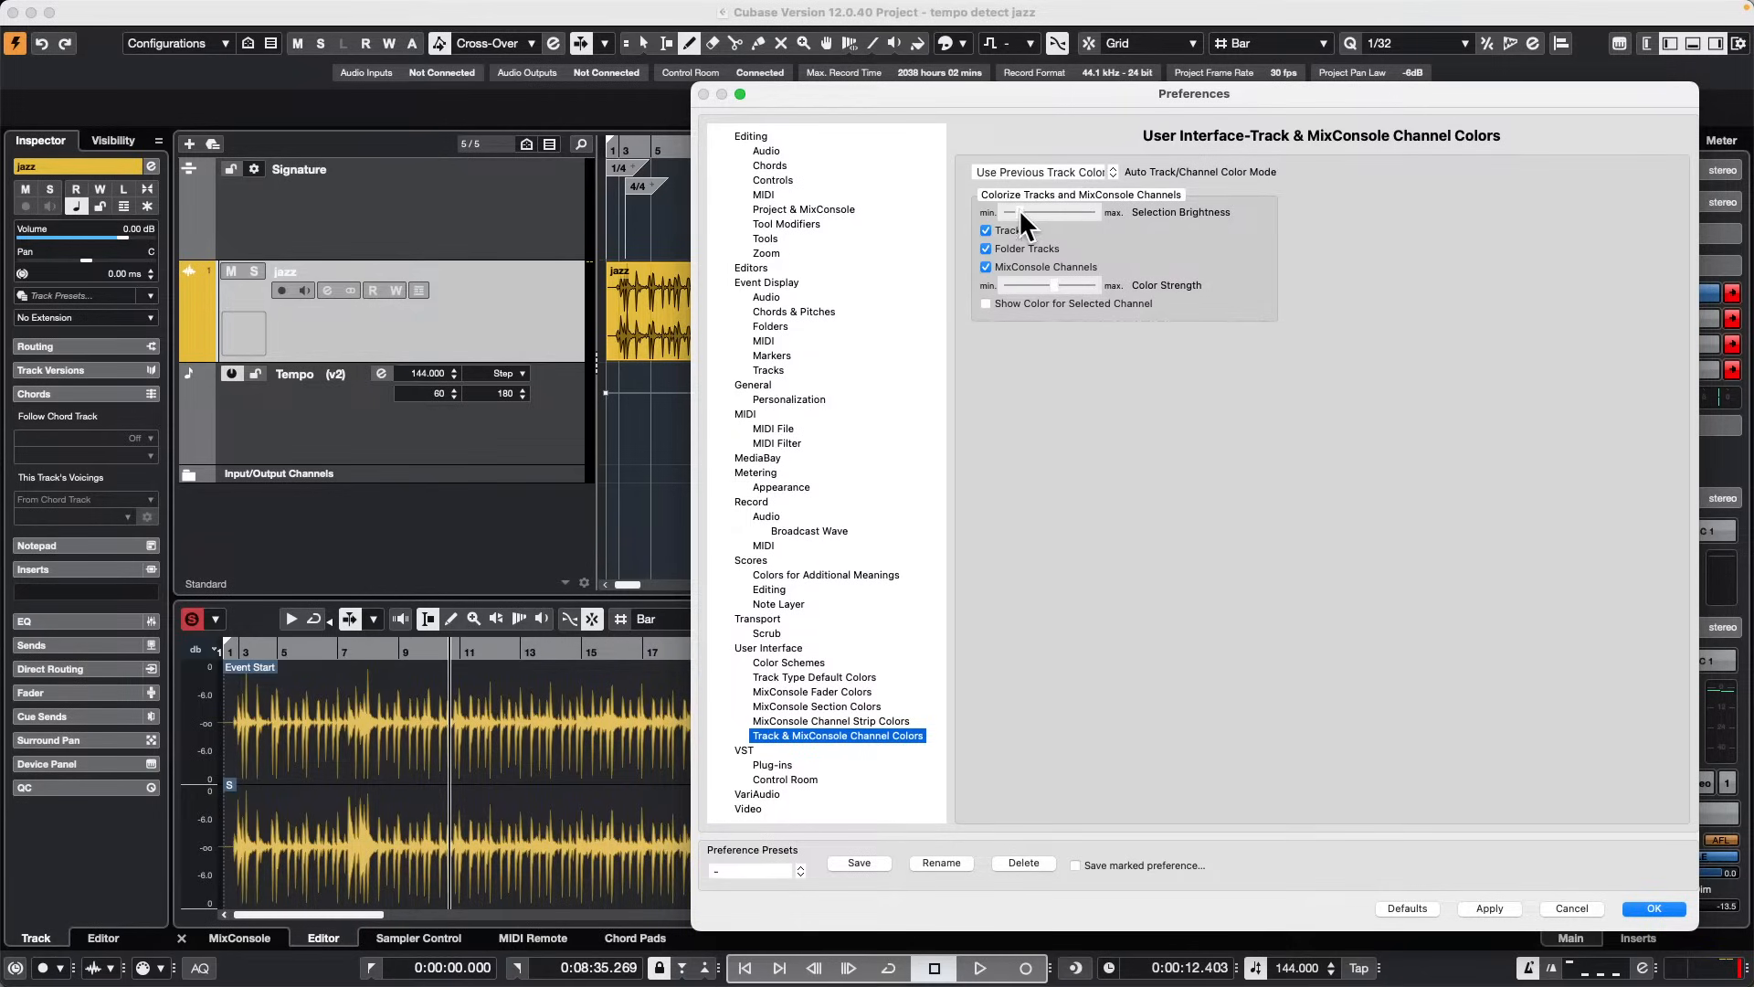
pyautogui.click(1491, 909)
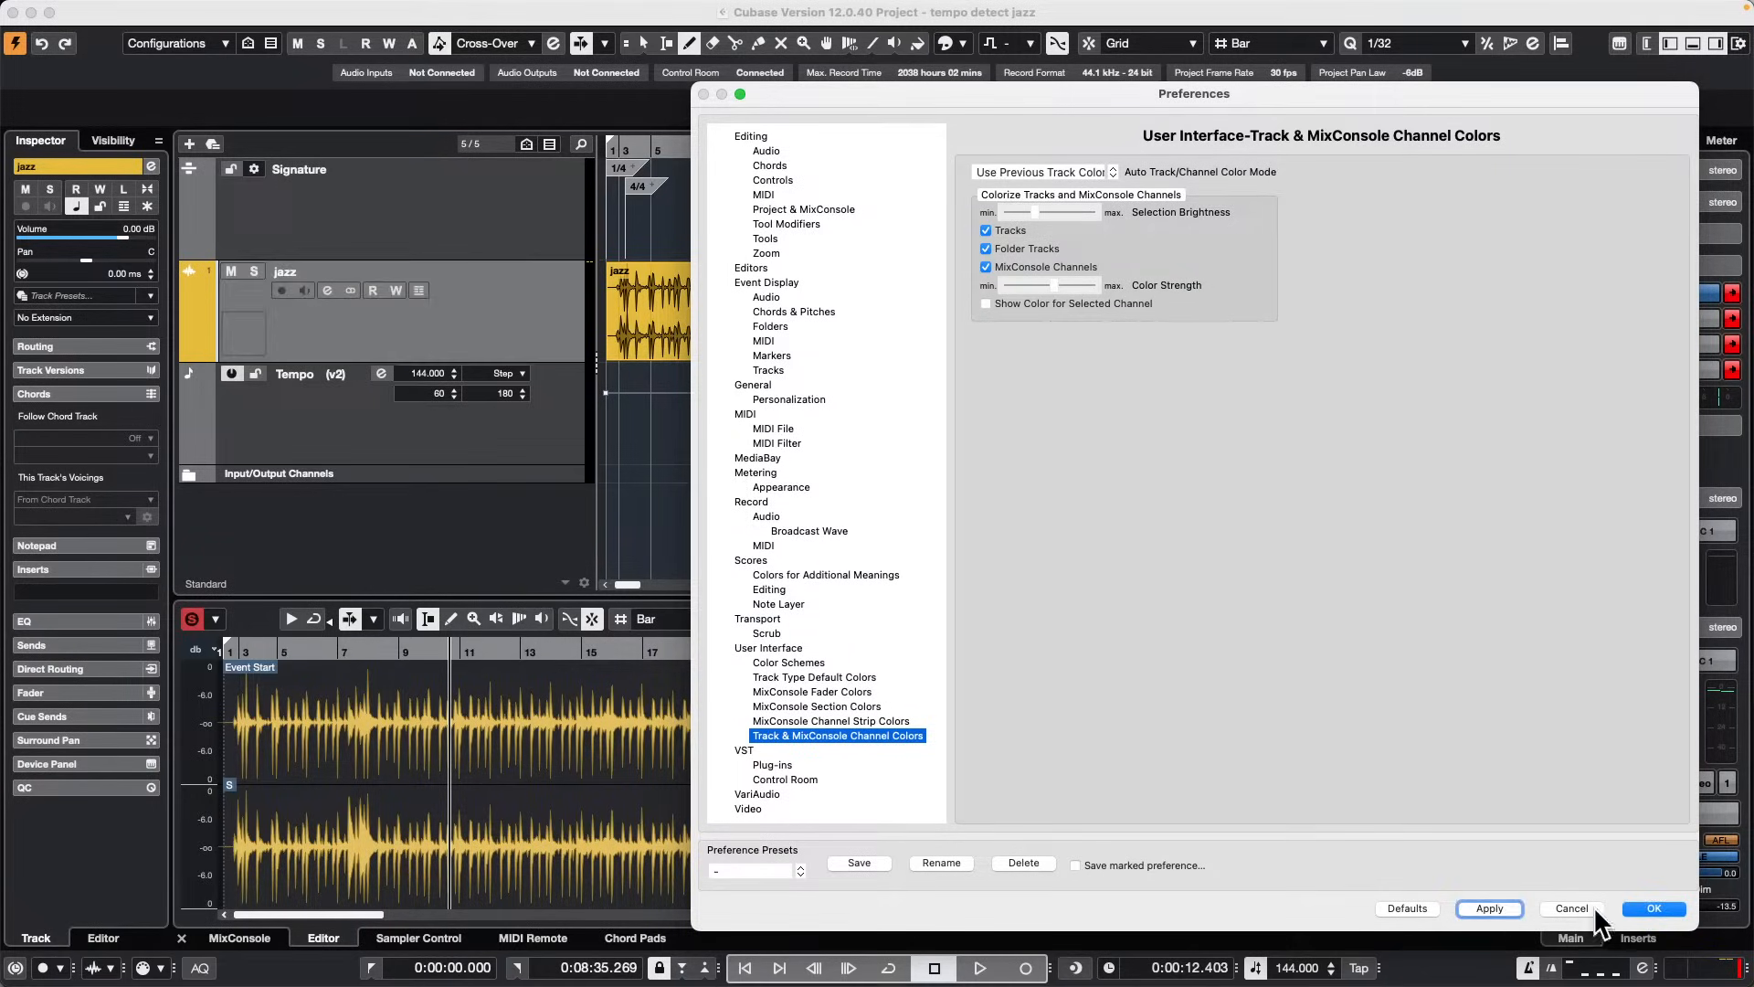
pyautogui.click(1655, 908)
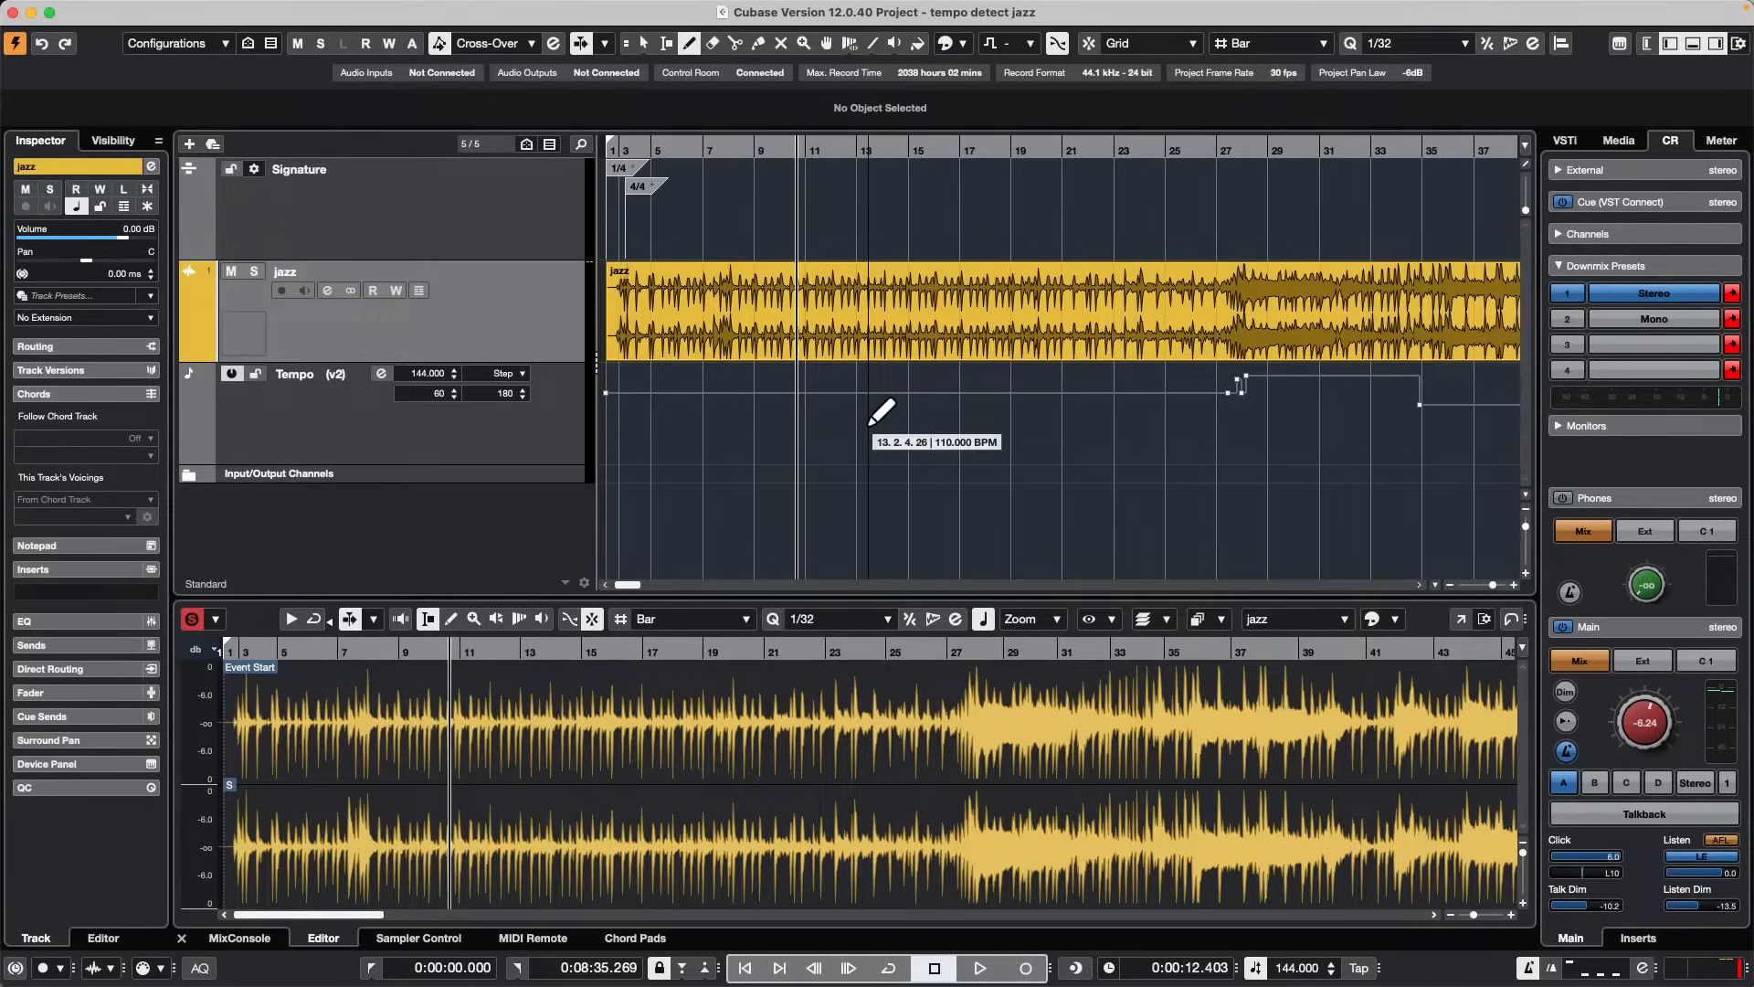
# Step: Audition the jazz recording briefly and add one HALion Sonic instrument track with All MIDI Inputs and Stereo Out
pyautogui.press('space')
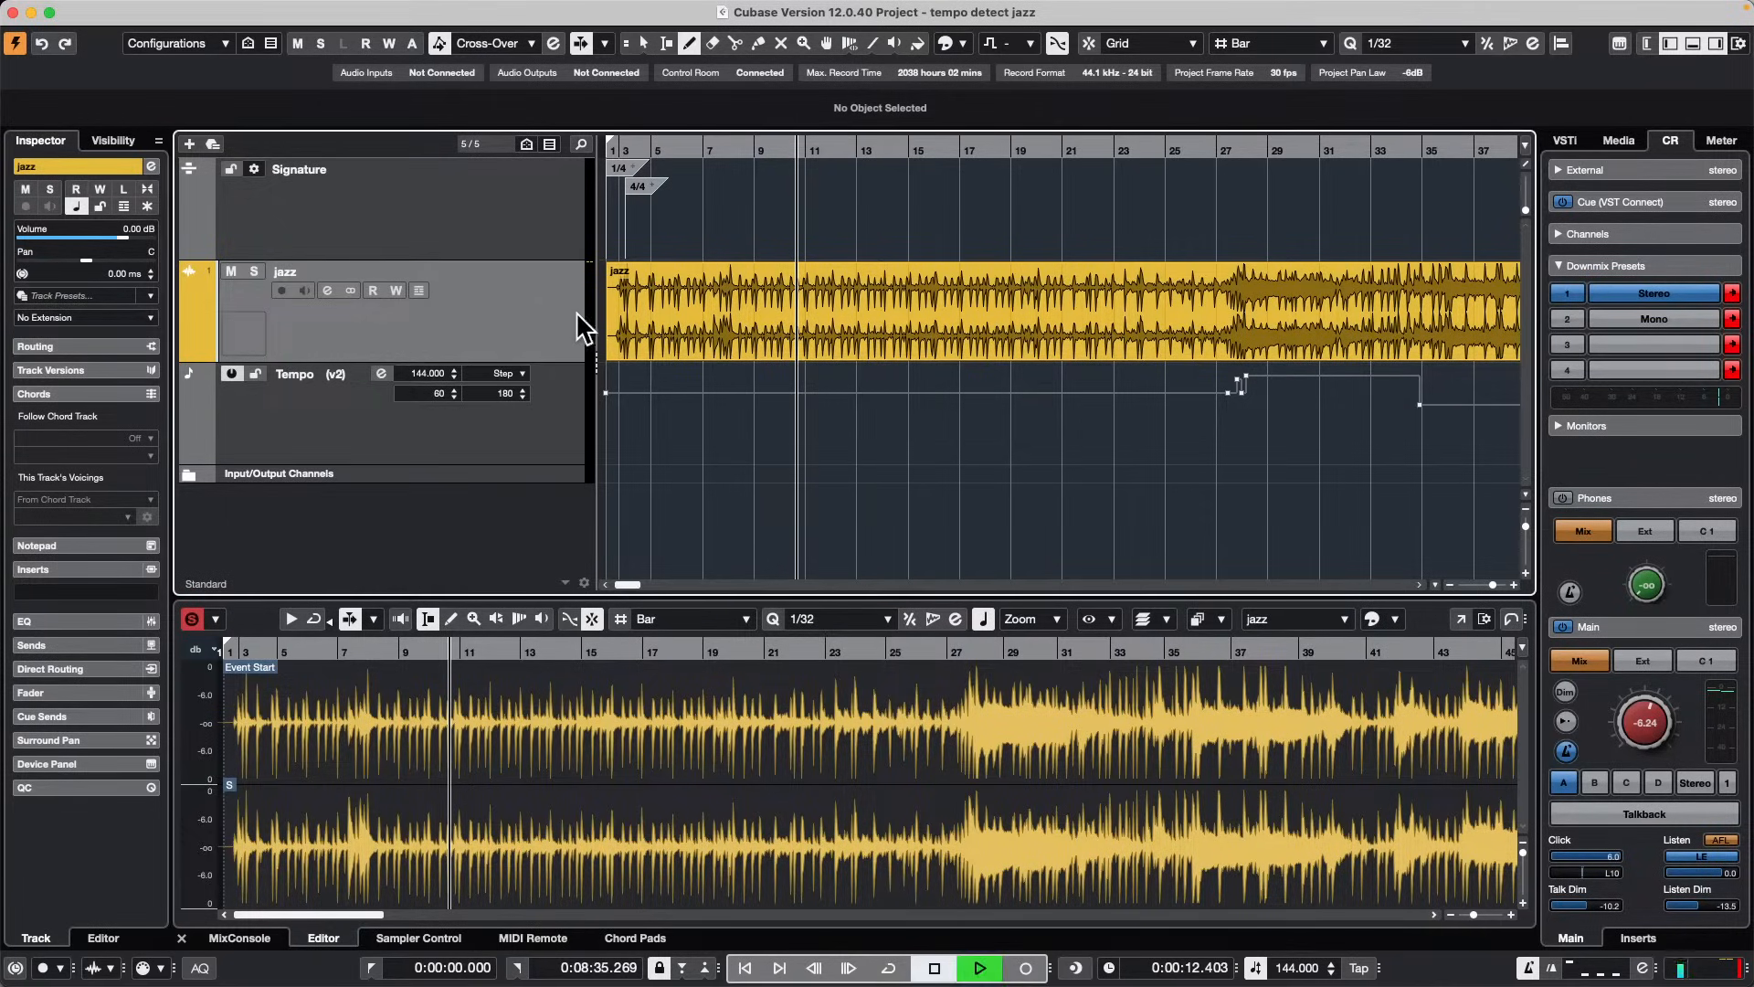
pyautogui.press('space')
pyautogui.rightClick(486, 310)
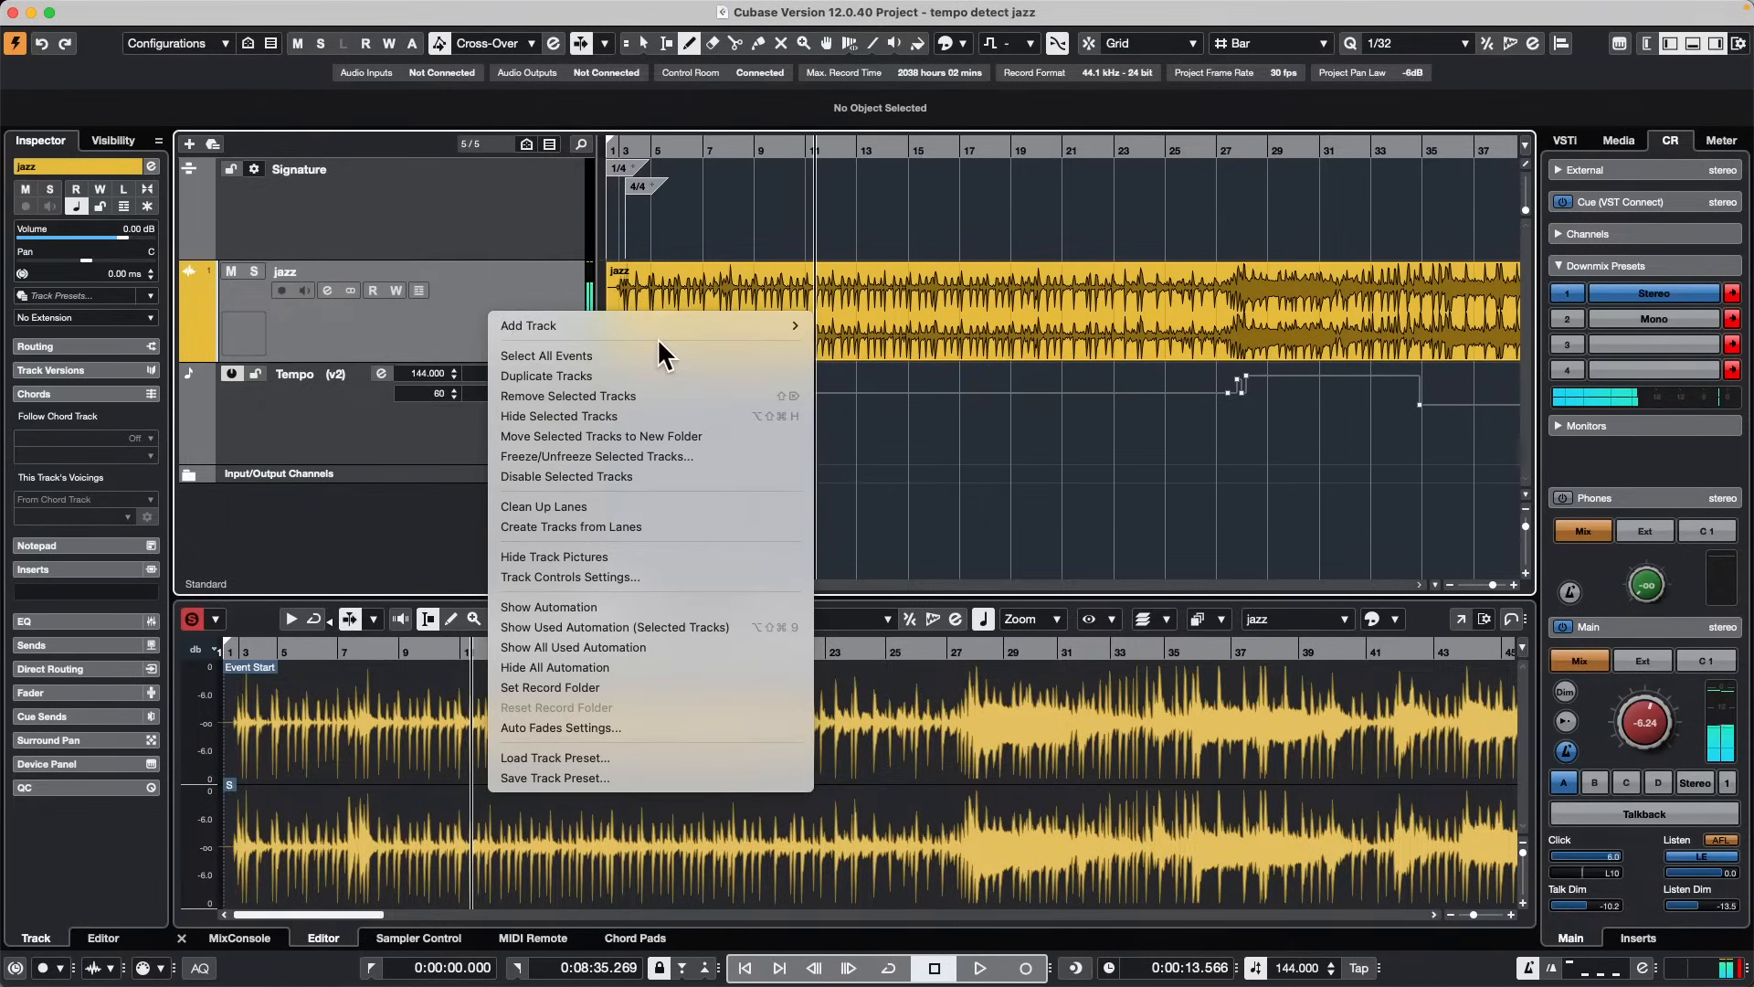
pyautogui.moveTo(678, 325)
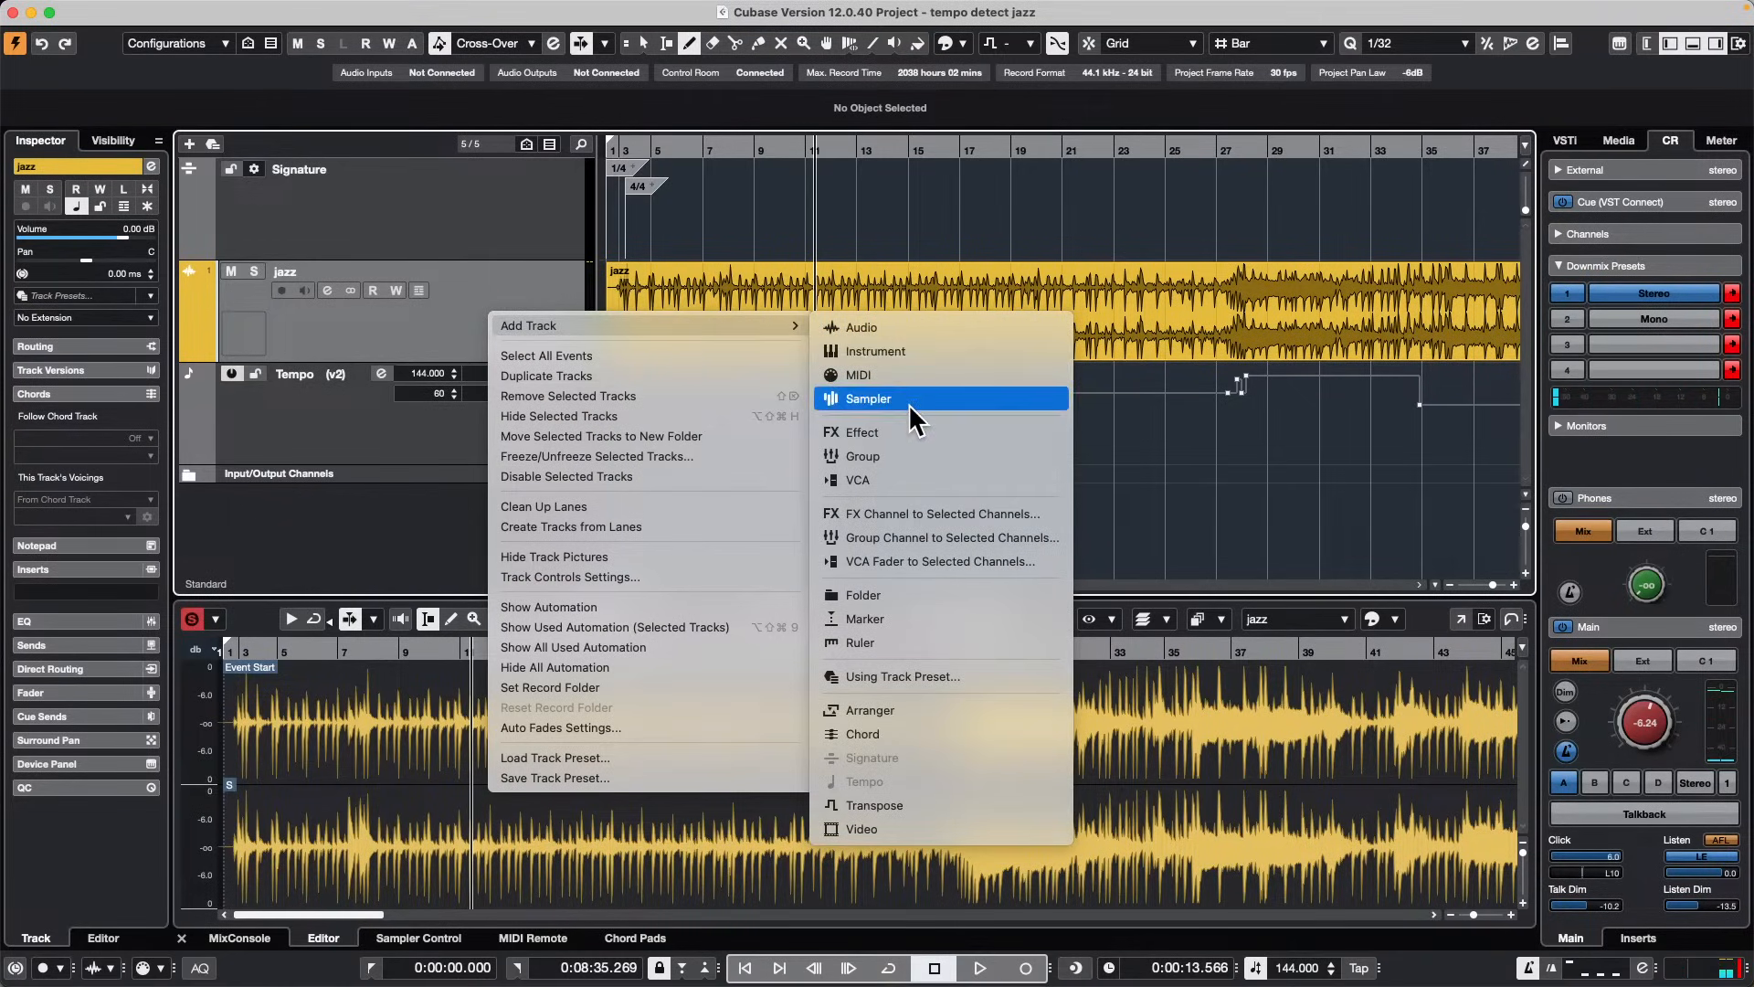
pyautogui.click(941, 351)
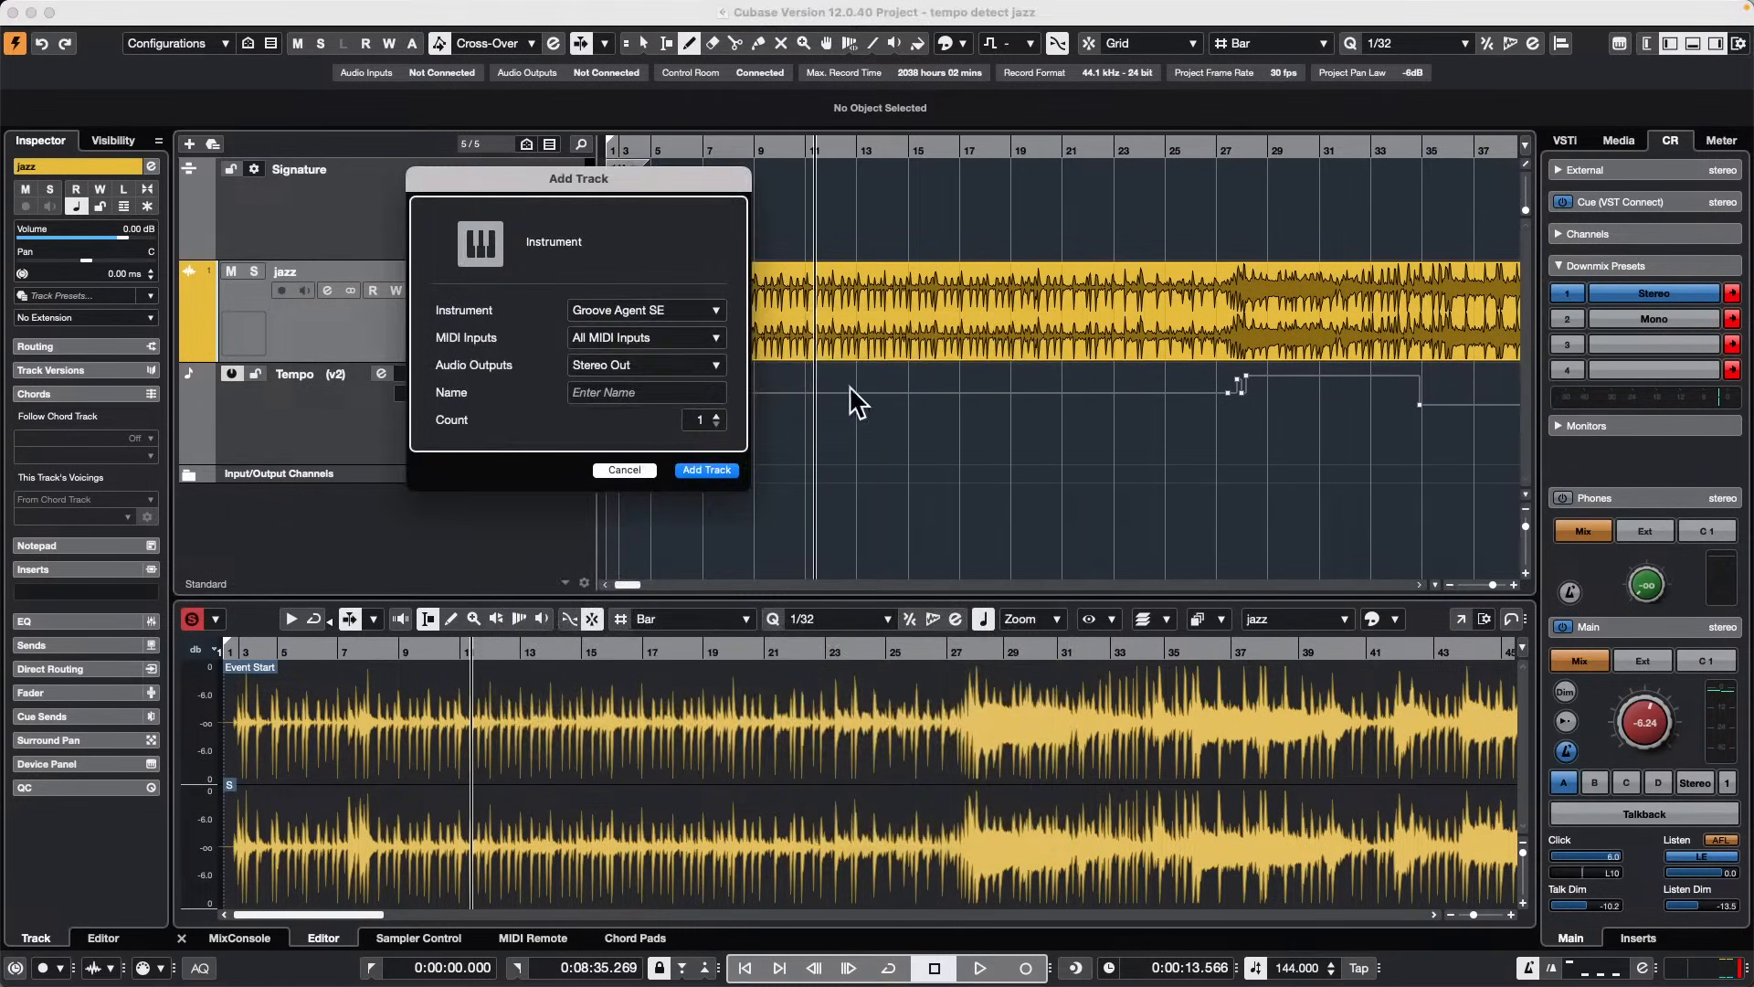
pyautogui.click(669, 311)
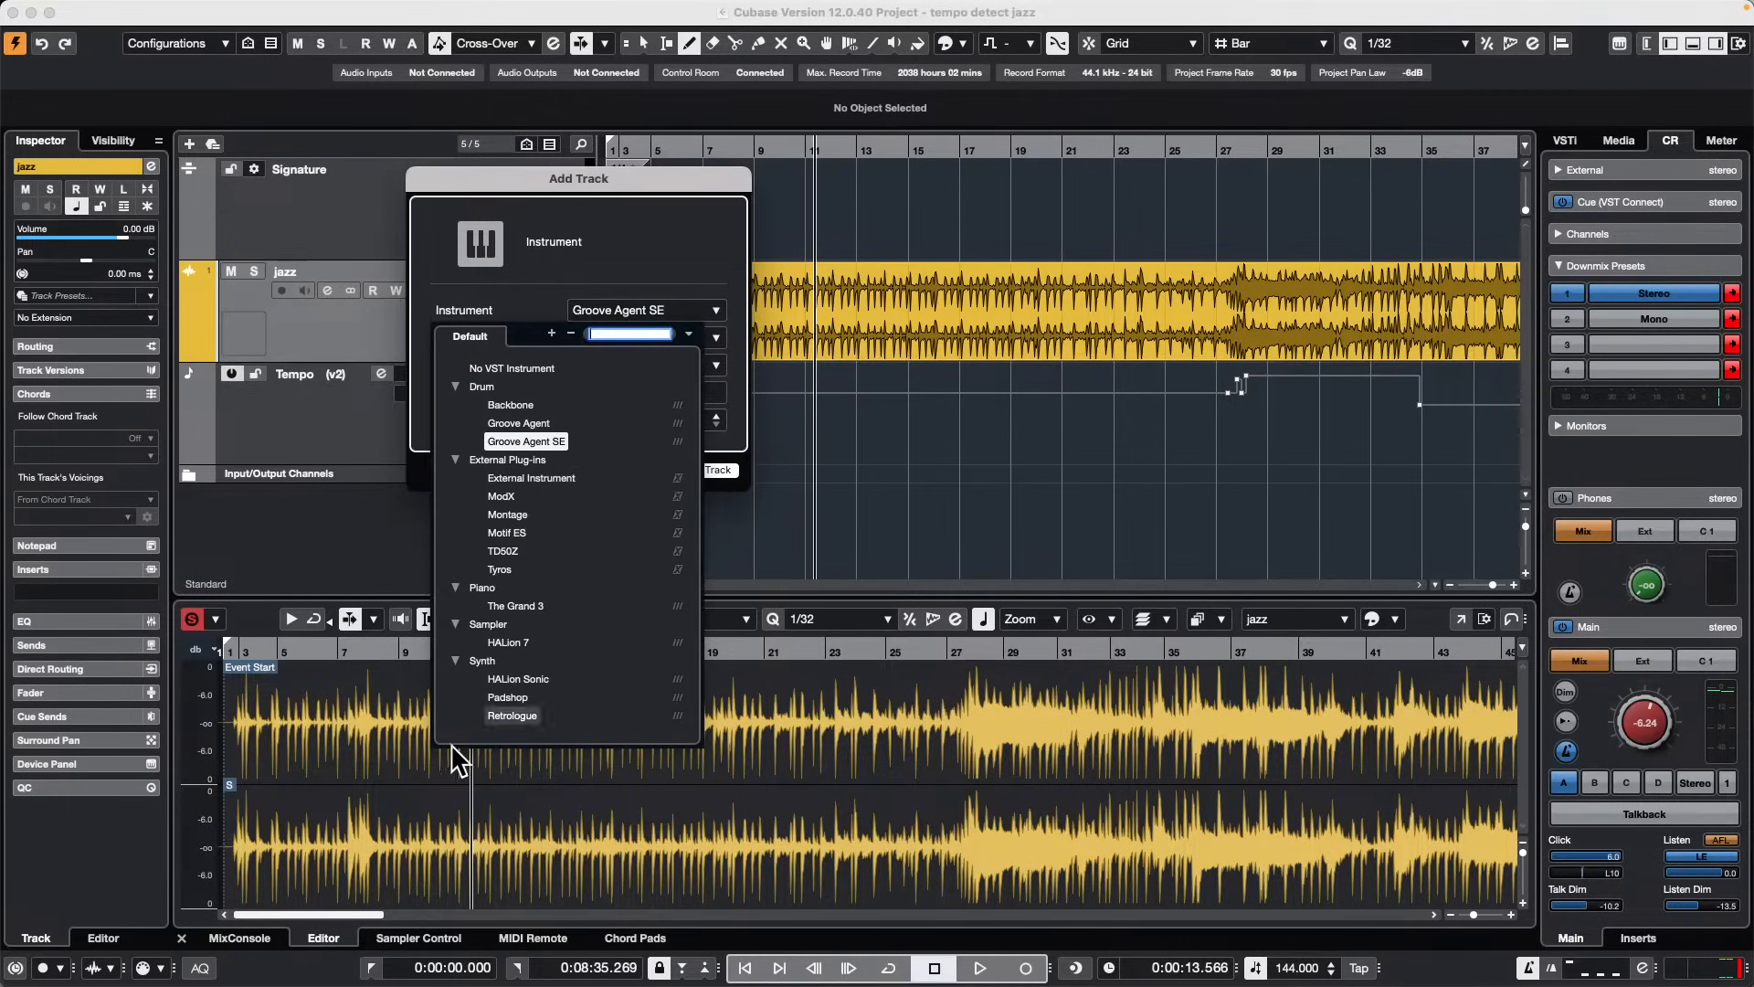
pyautogui.click(546, 680)
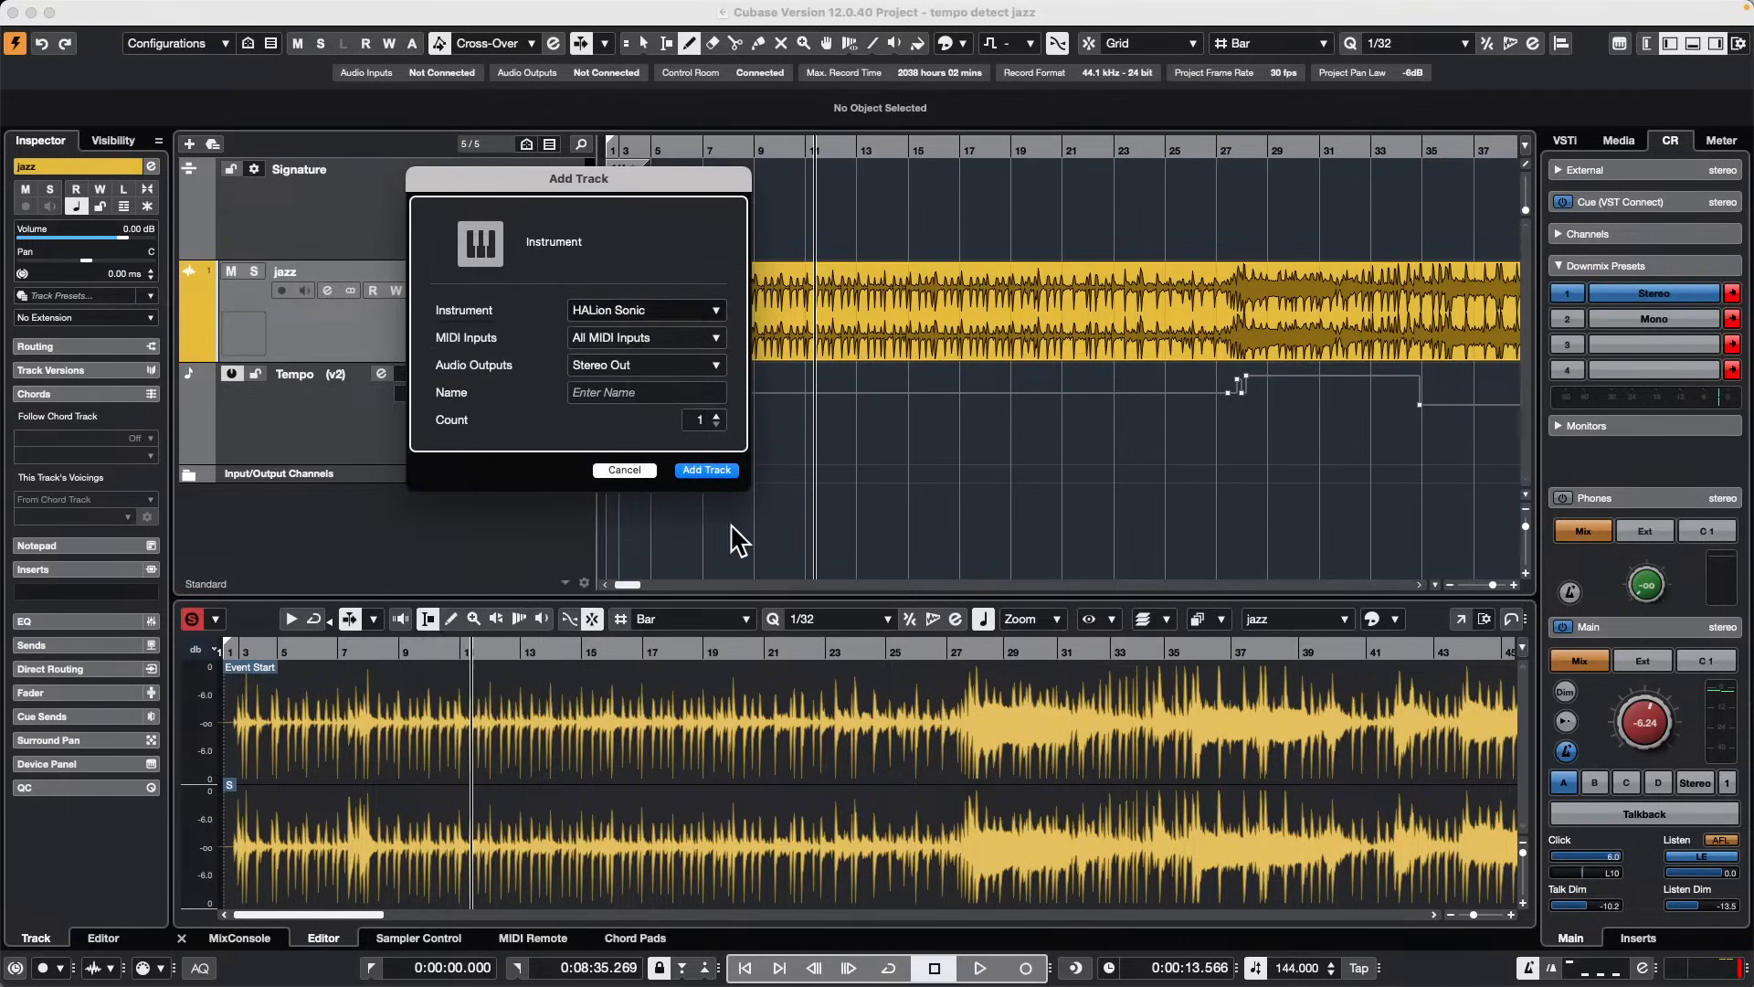
pyautogui.click(718, 471)
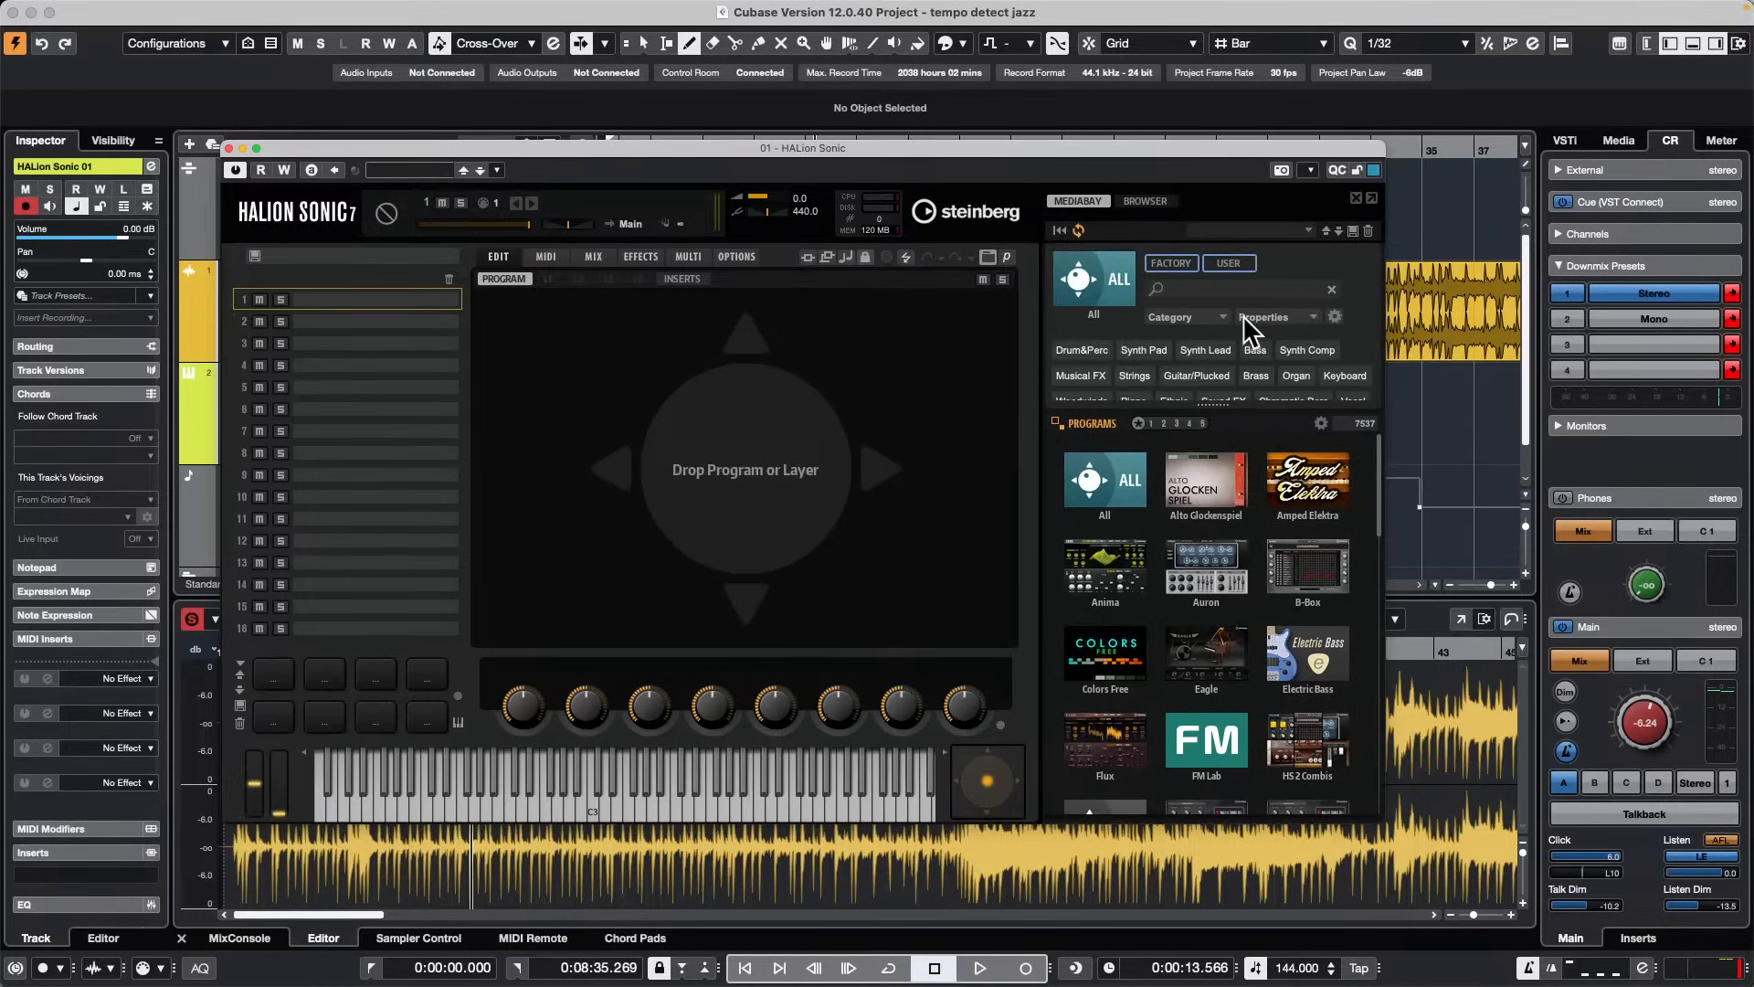
# Step: Search HALion Sonic for "warm grand", load [GM 001] Acoustic Grand Piano from HS SE Basic, and close the instrument window
pyautogui.click(1214, 289)
pyautogui.write('warm')
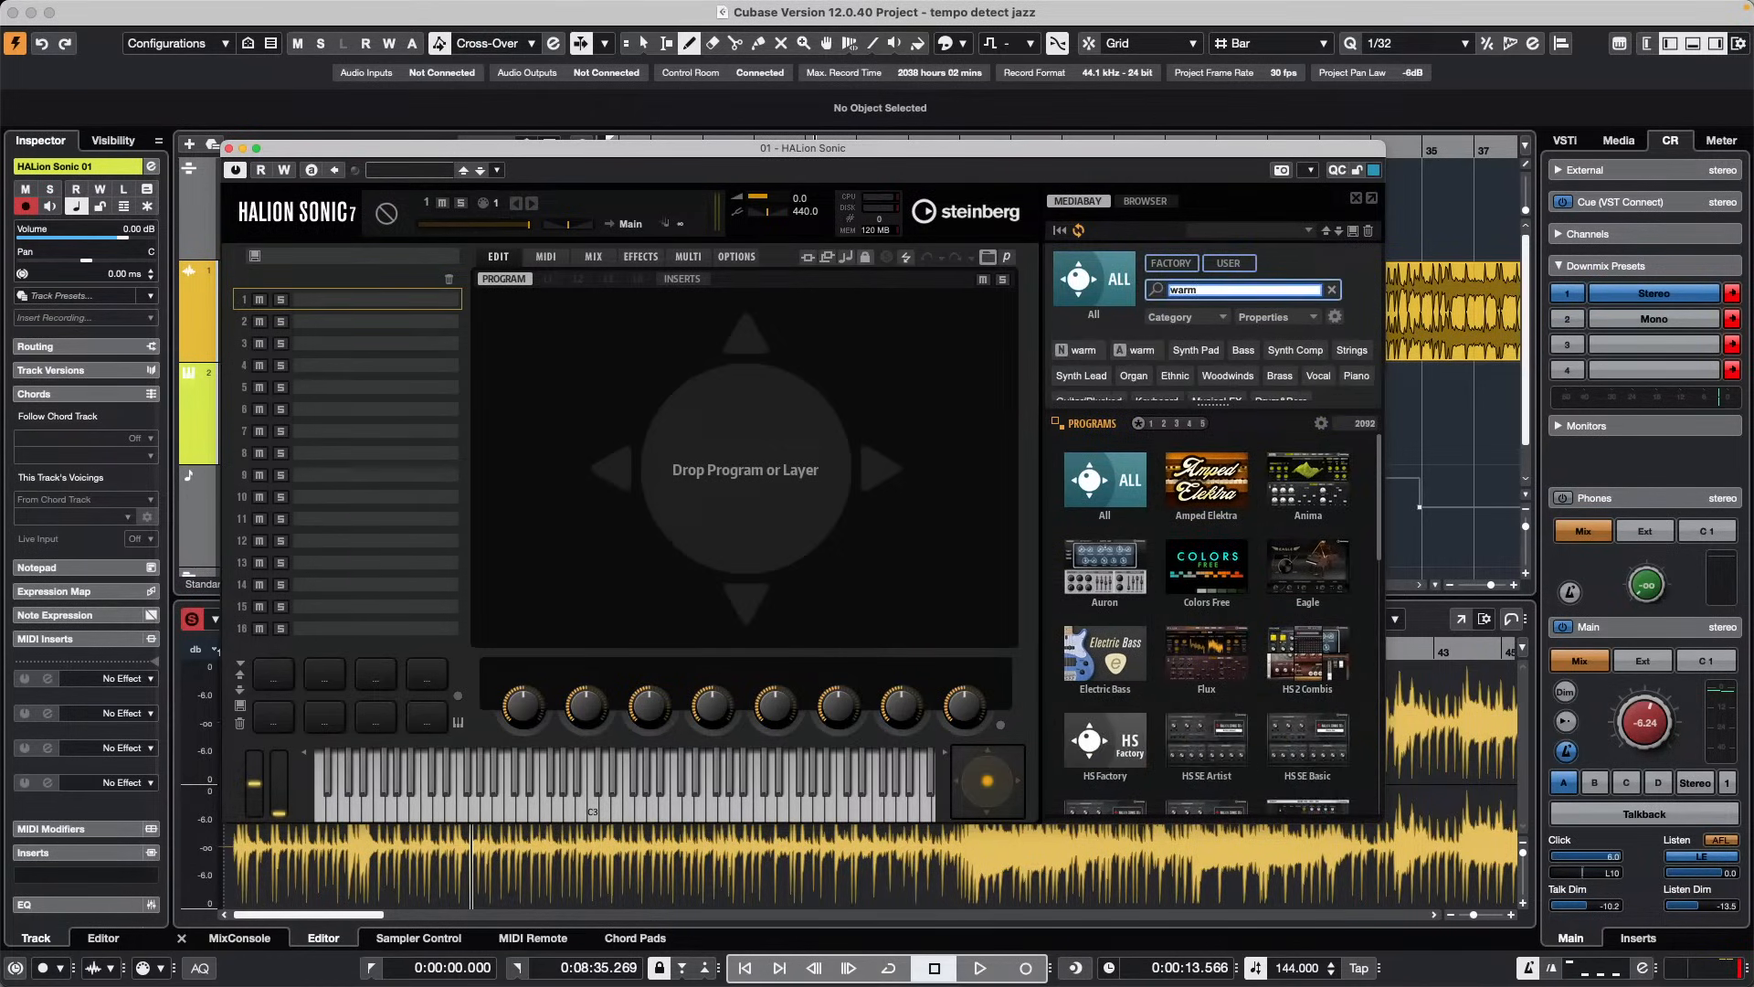
pyautogui.write(' grand')
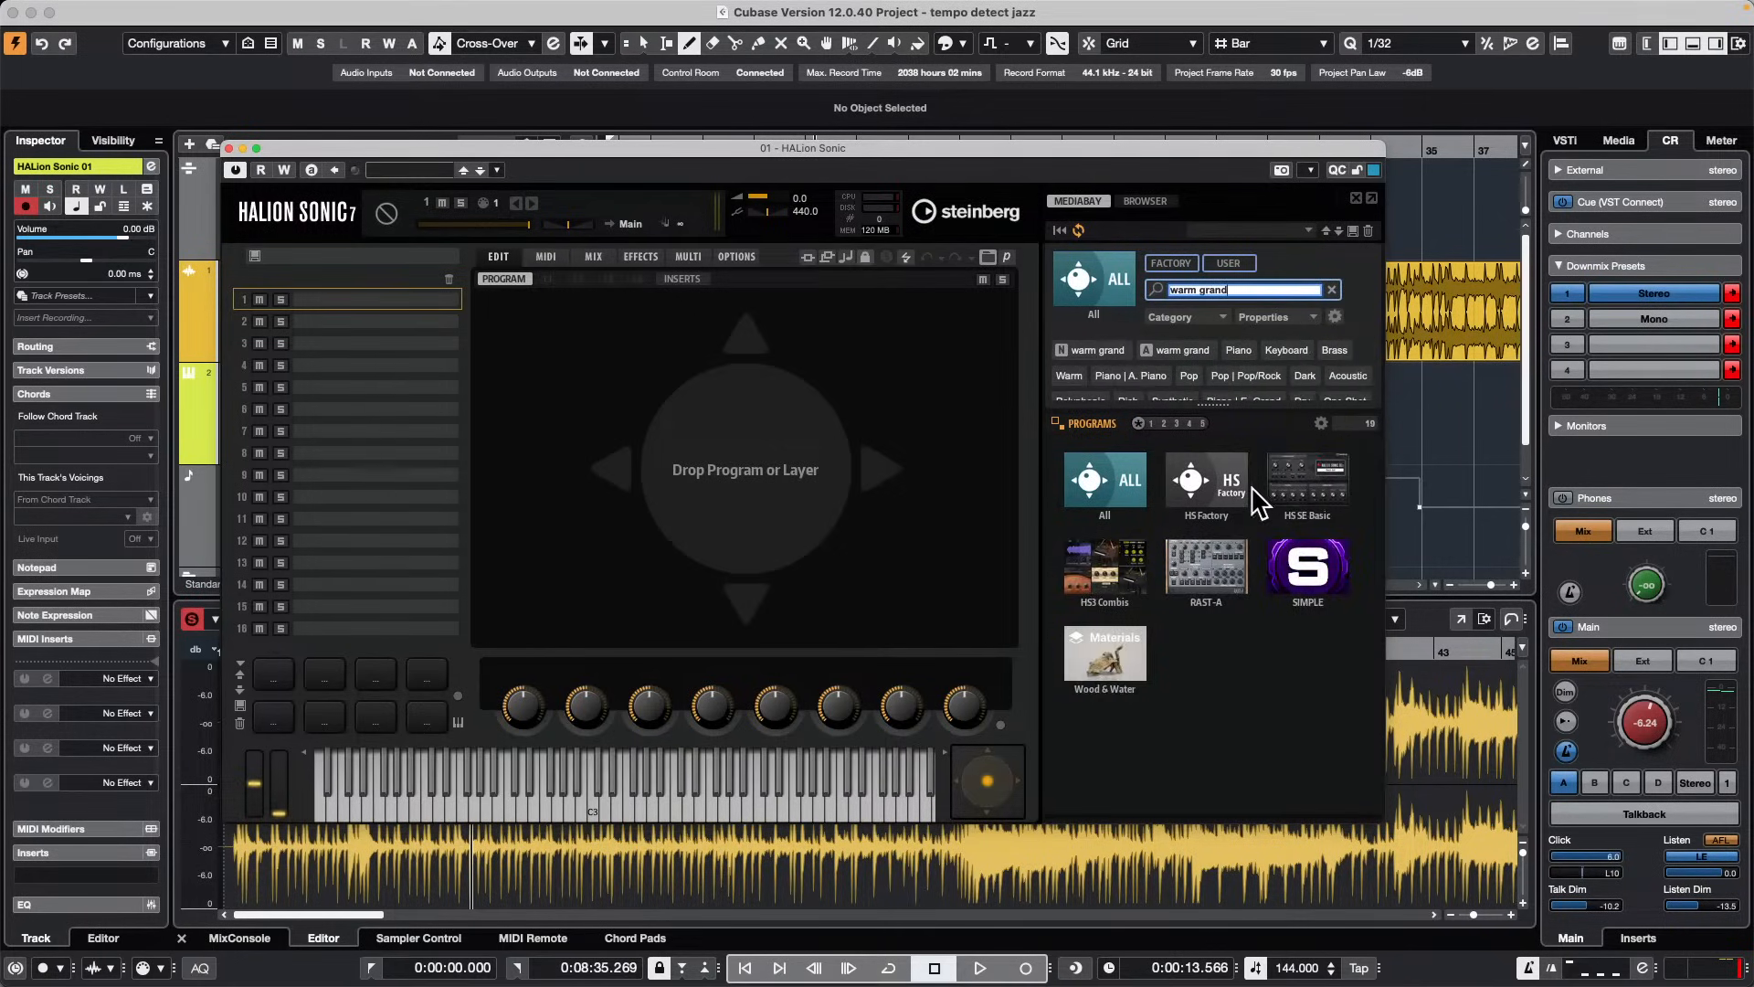
pyautogui.click(1329, 486)
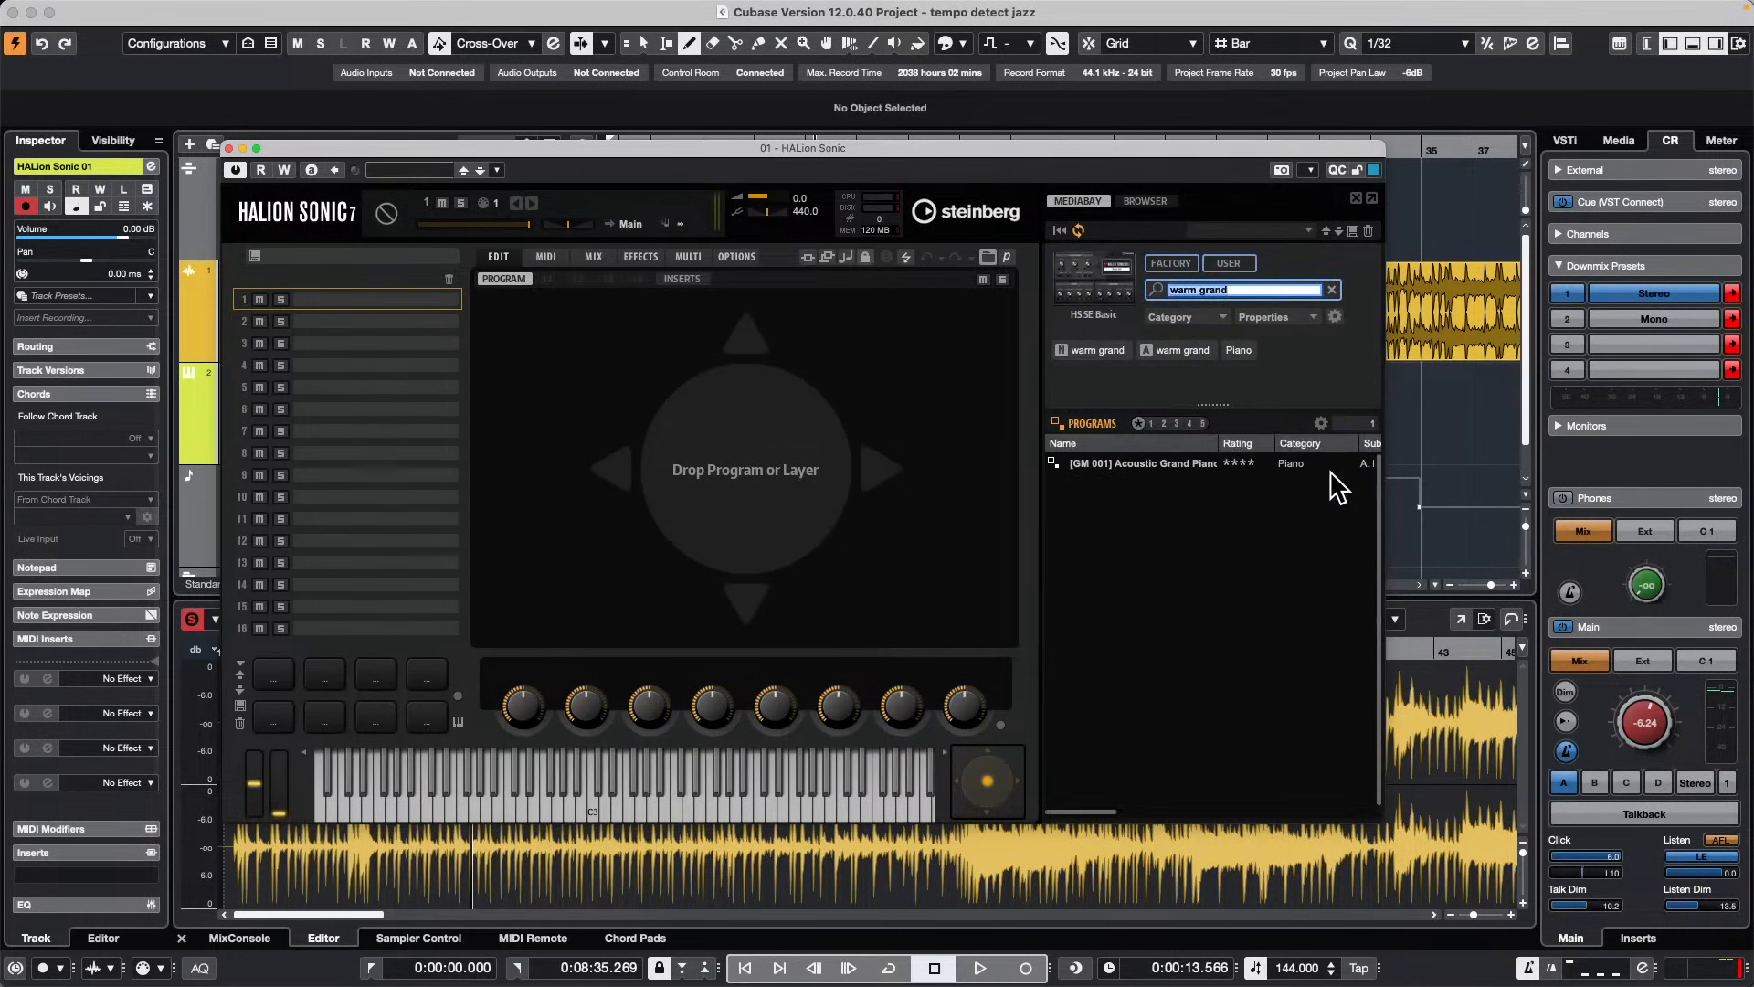
pyautogui.doubleClick(1177, 464)
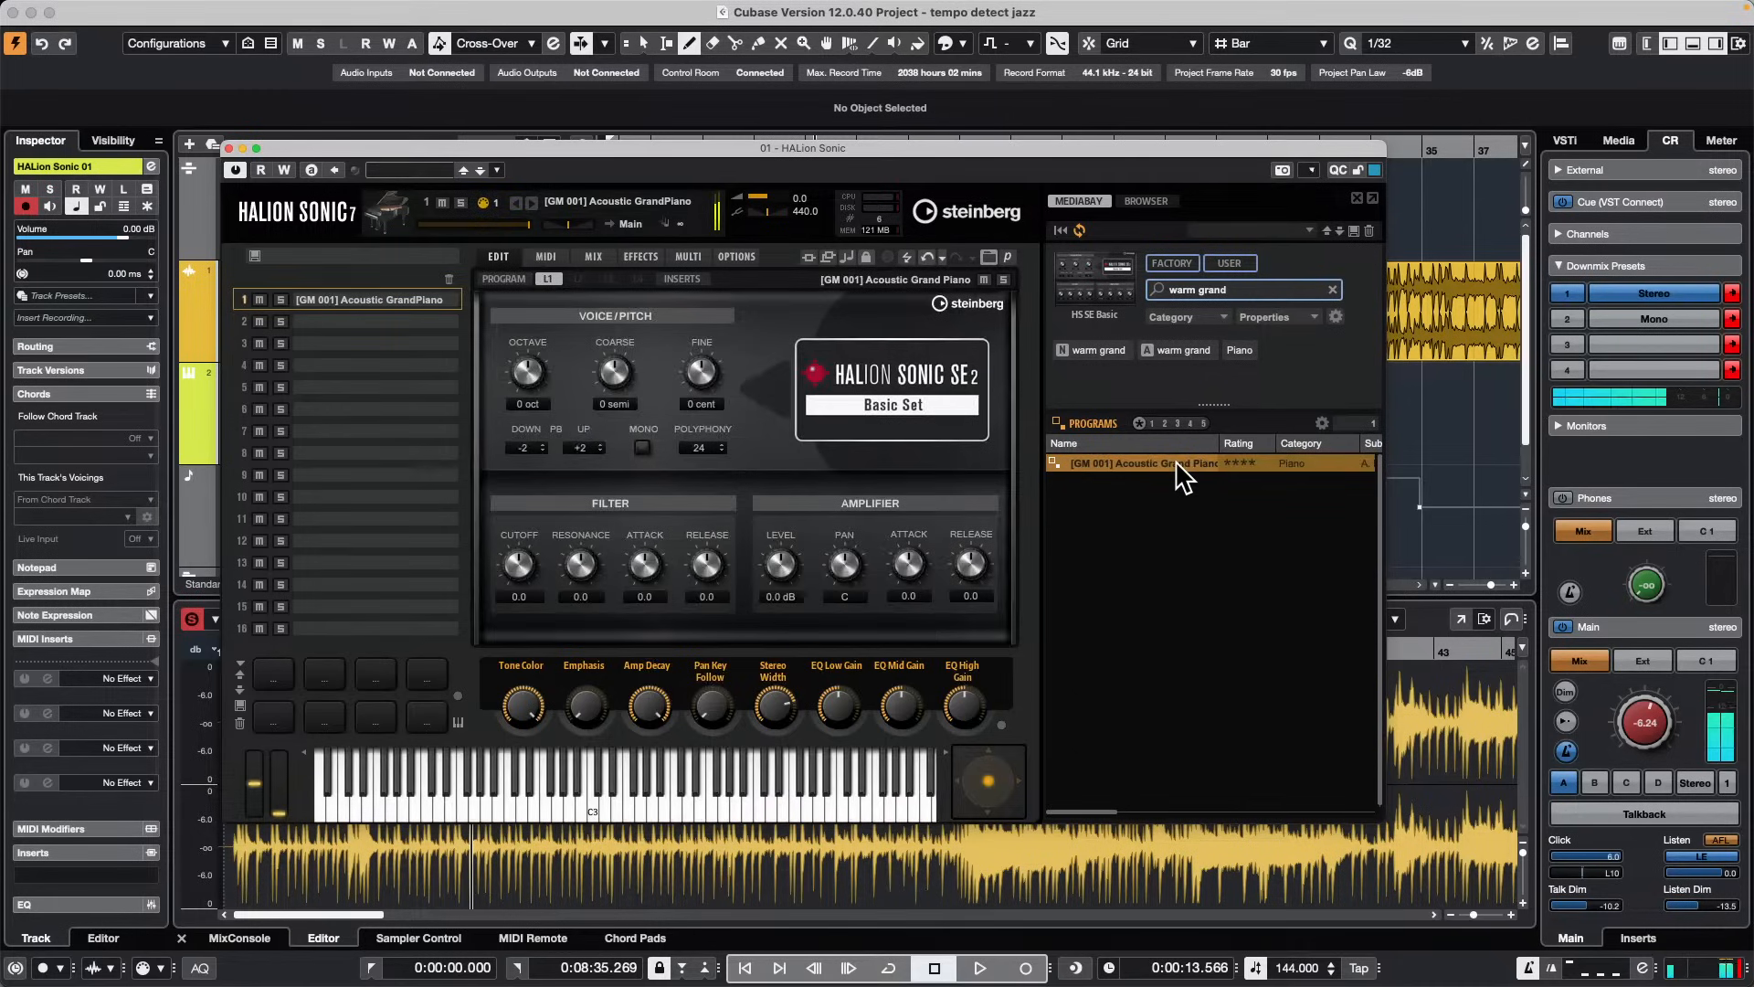
pyautogui.click(228, 147)
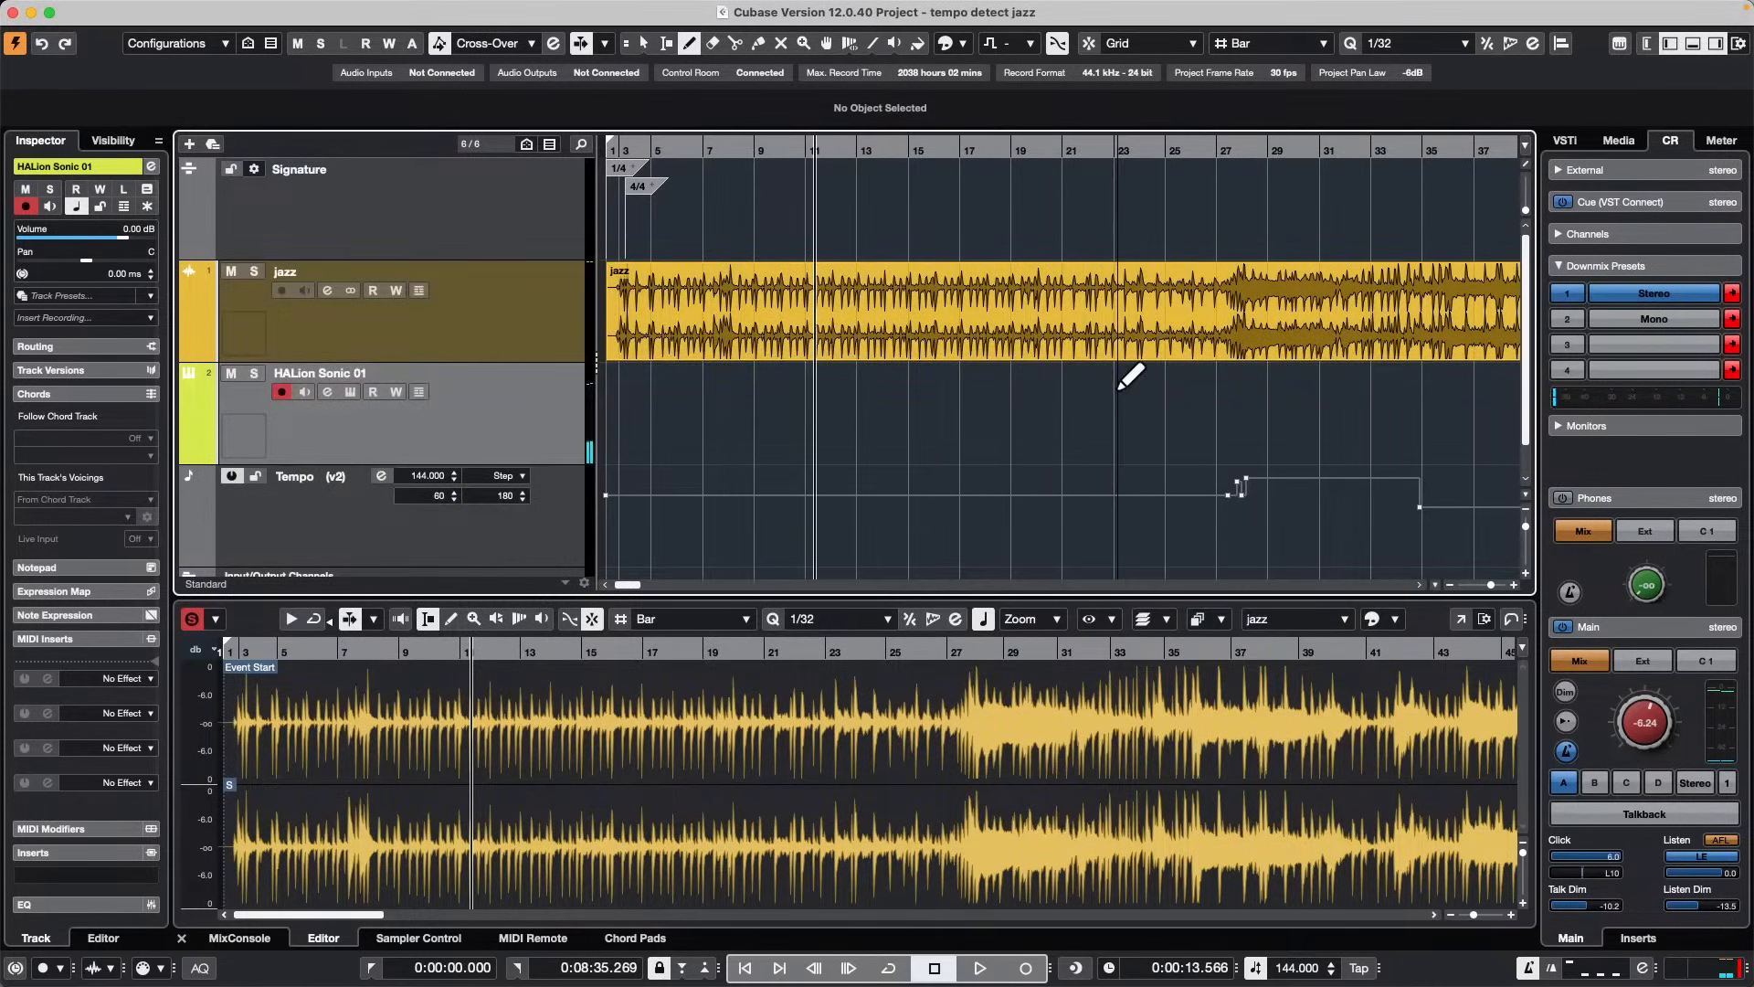
# Step: Play the jazz recording from about bar 11 to bar 22 with the piano track record-enabled
pyautogui.press('space')
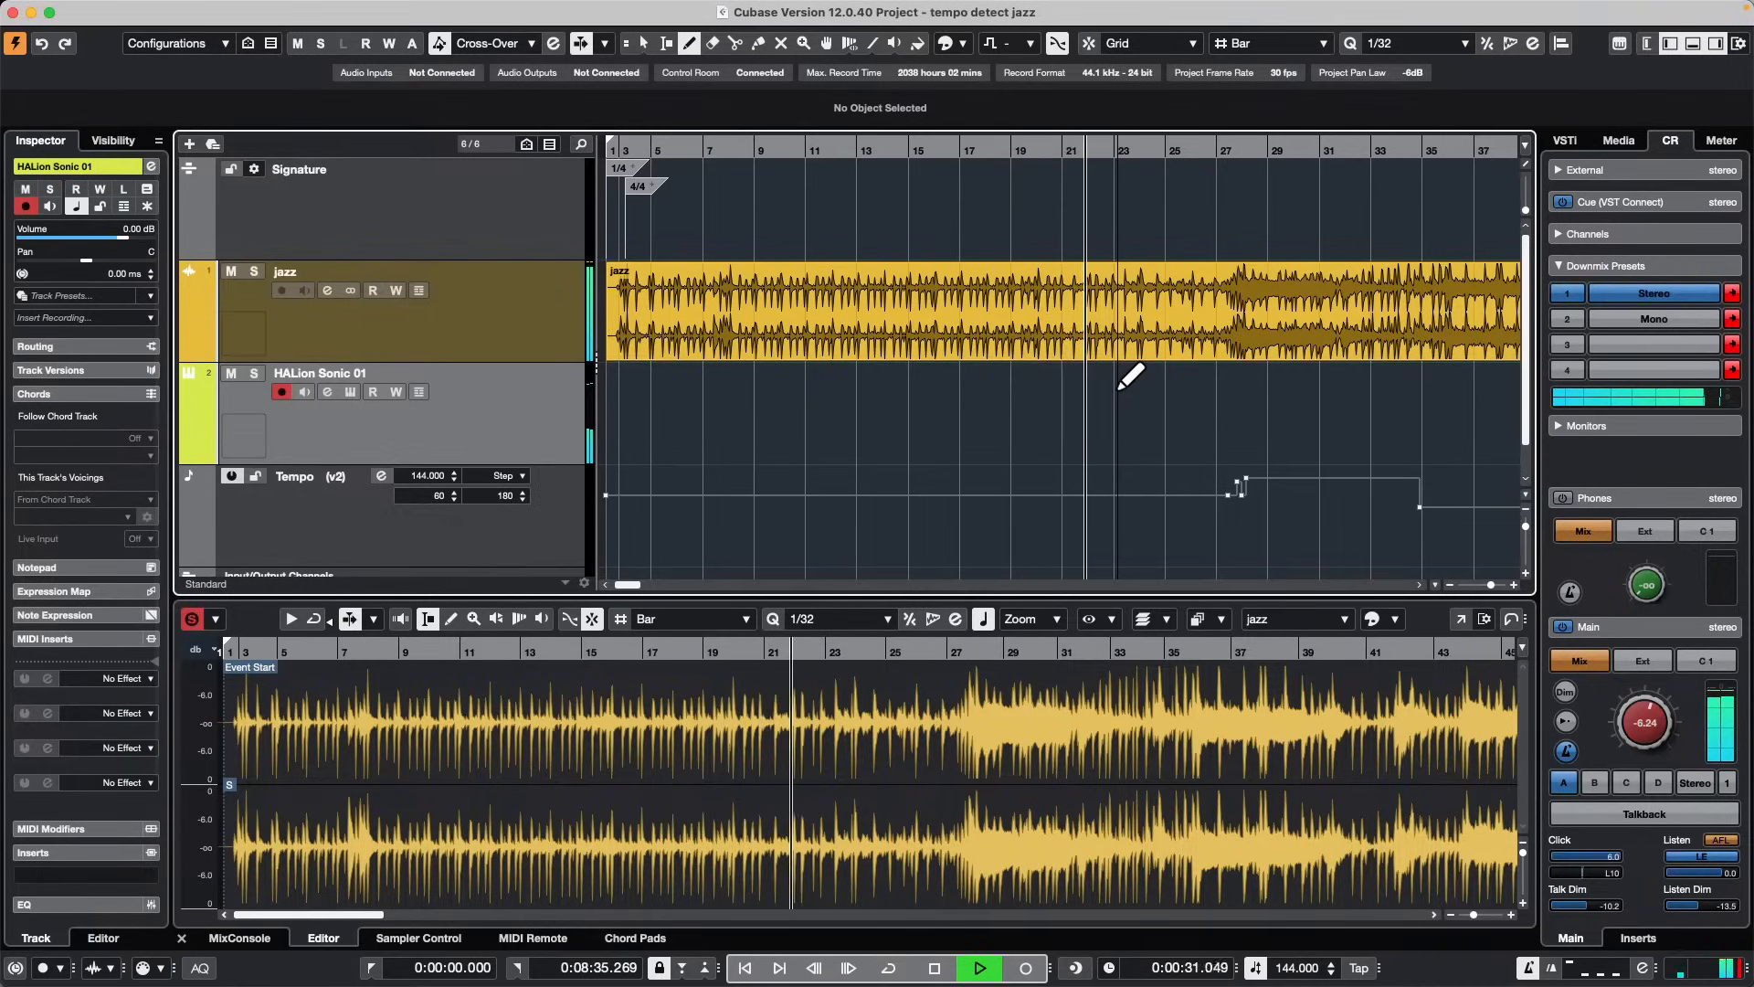
pyautogui.press('space')
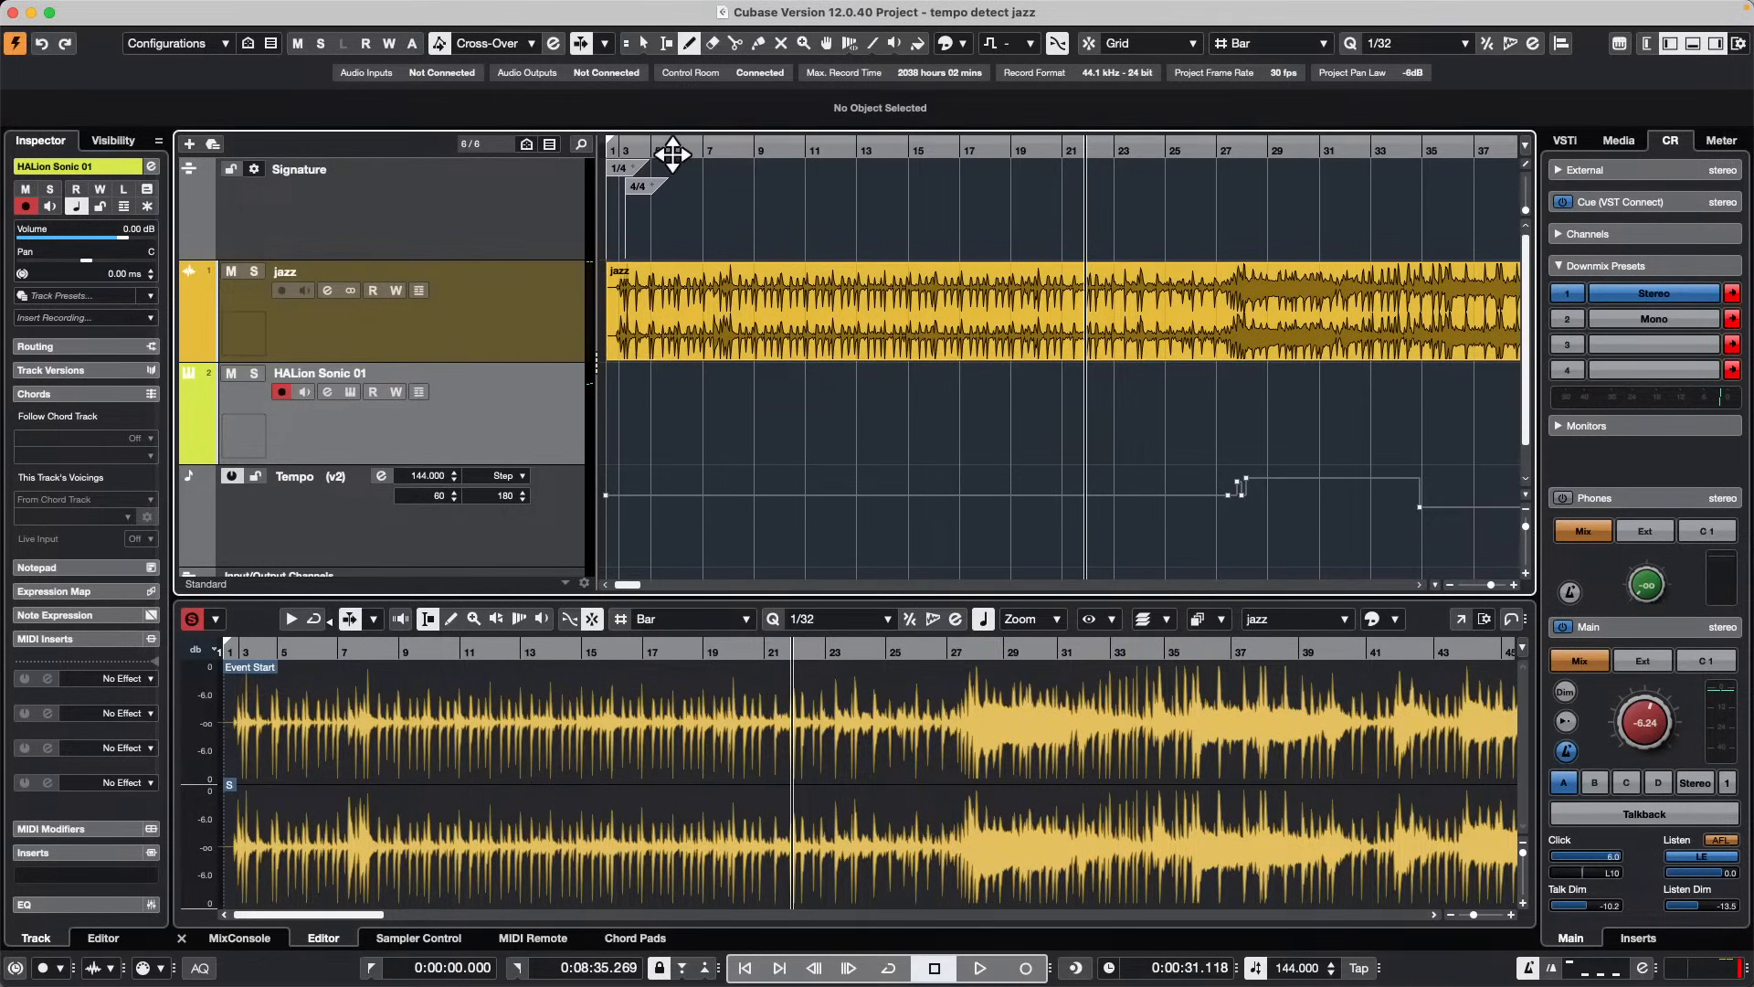
# Step: Add a stereo group channel named Track for the selected jazz track, with Stereo Out and Create Outside Folder
pyautogui.moveTo(674, 153); pyautogui.dragTo(622, 158)
pyautogui.press('h')
pyautogui.press('h')
pyautogui.press('h')
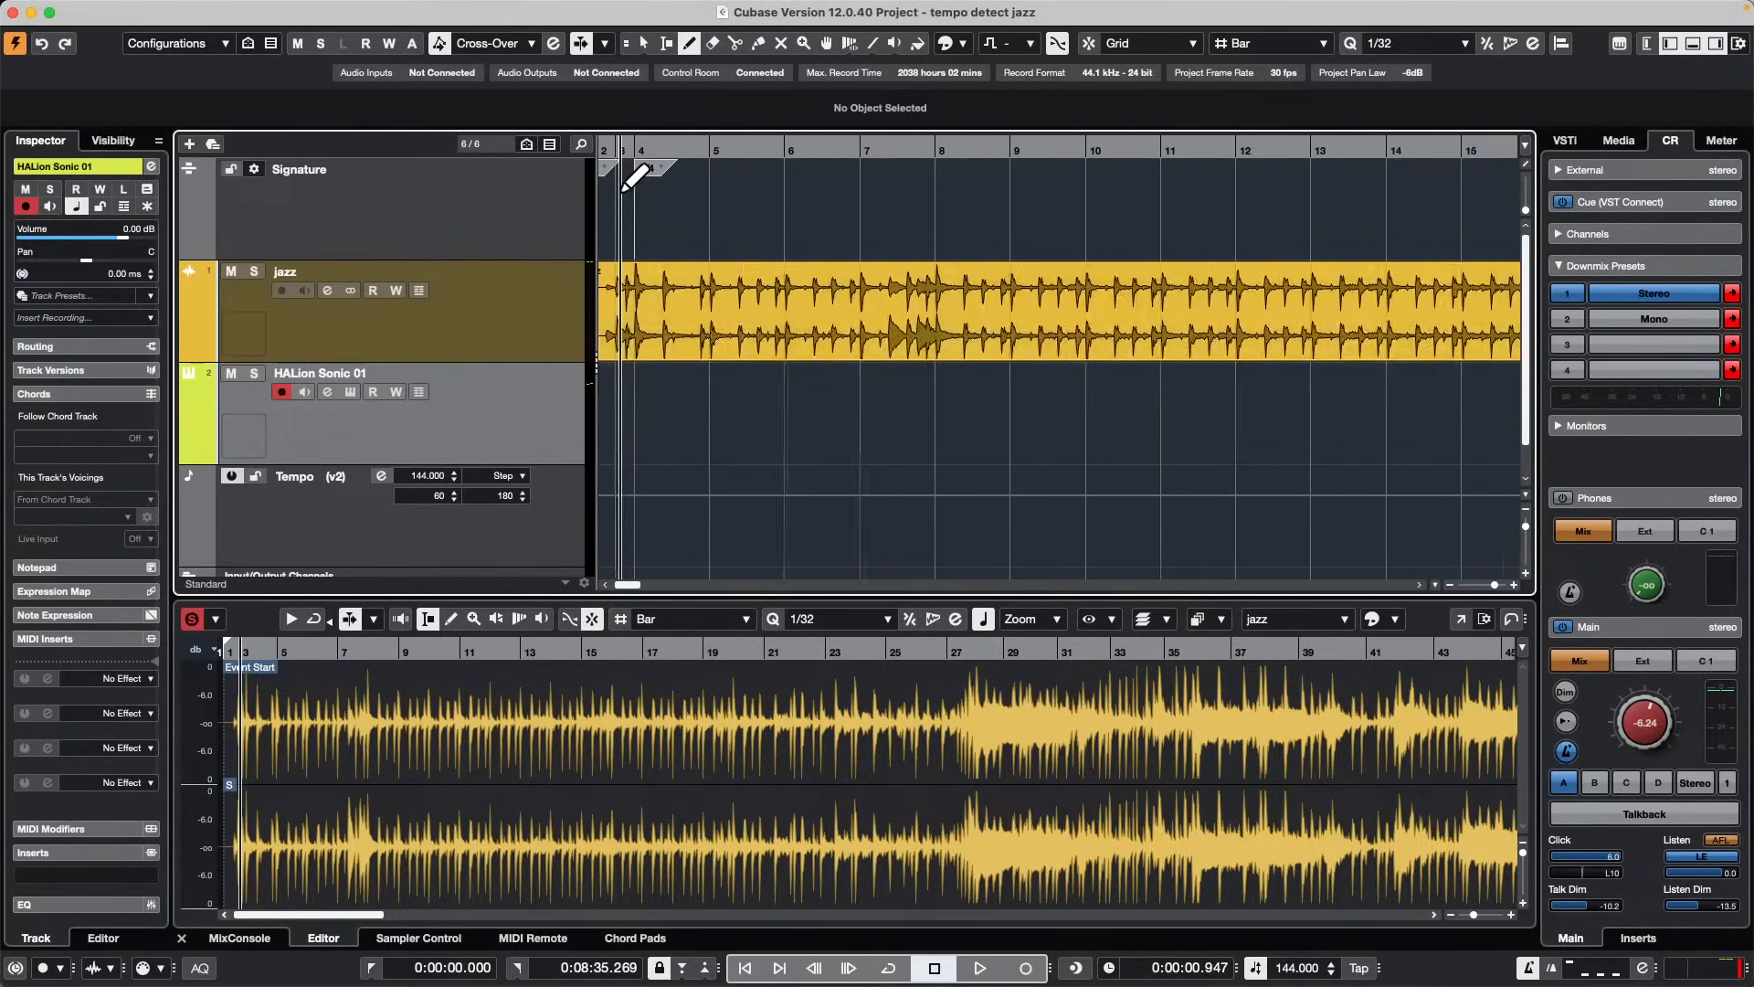
pyautogui.click(505, 312)
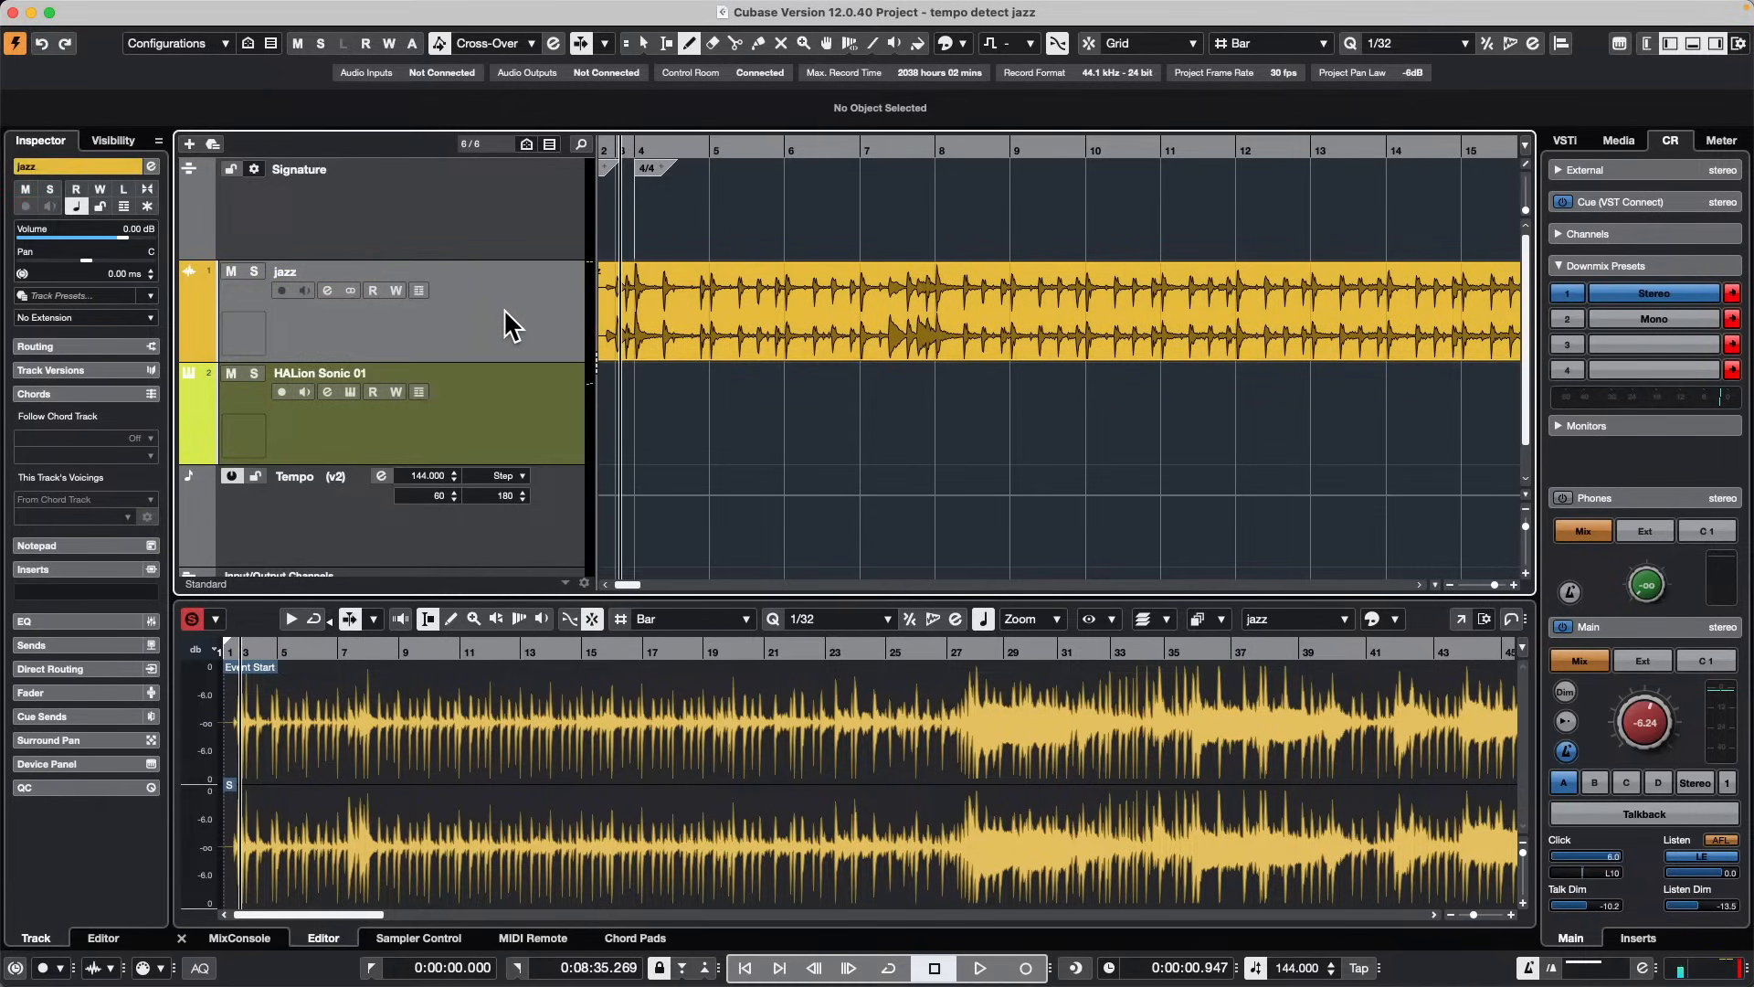
pyautogui.rightClick(504, 313)
pyautogui.moveTo(534, 315)
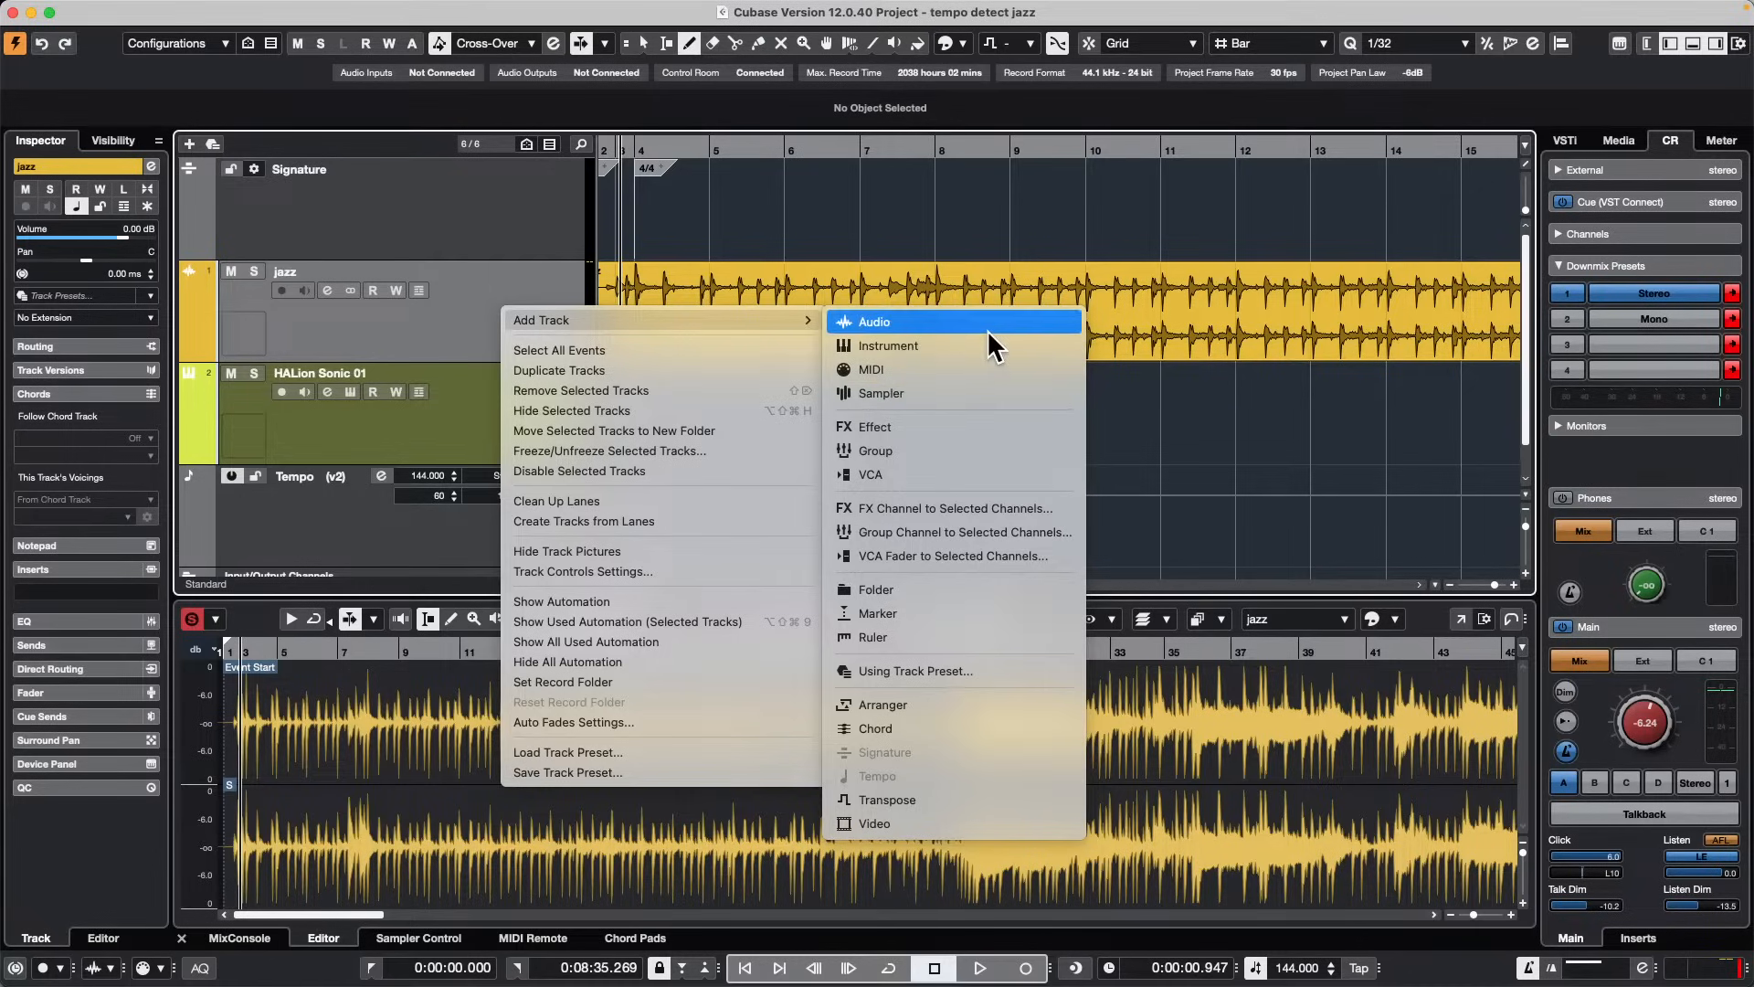
pyautogui.click(999, 532)
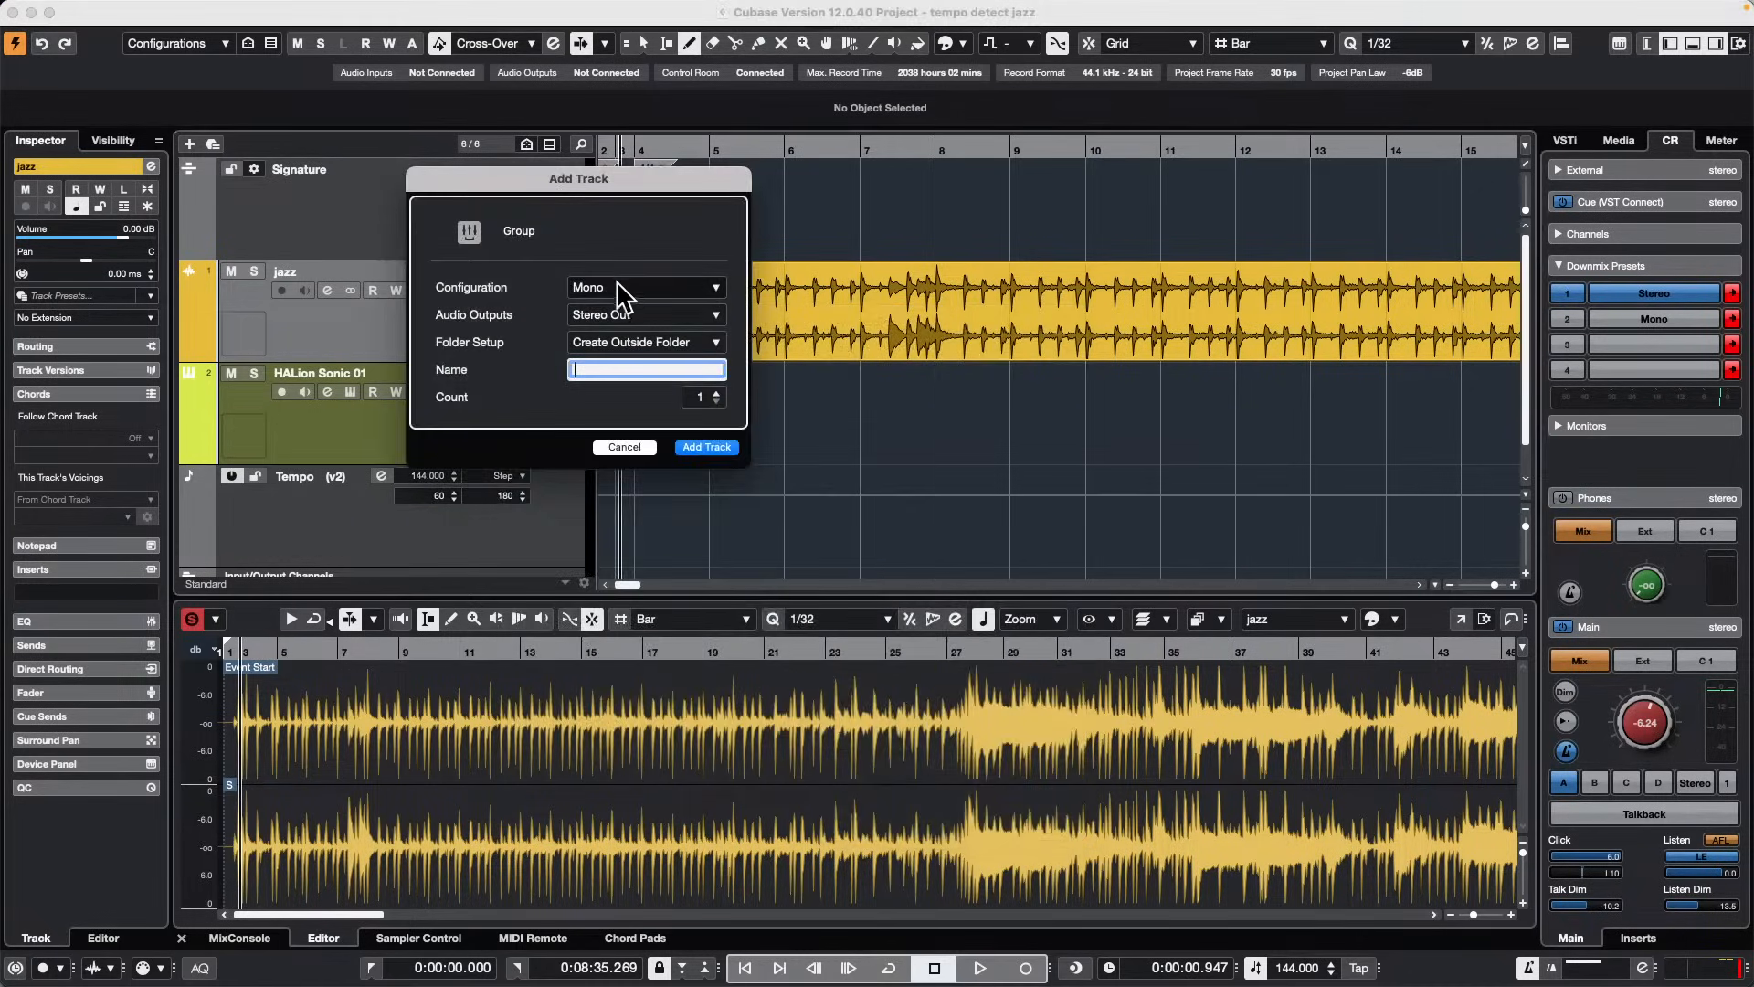
pyautogui.click(624, 291)
pyautogui.click(649, 373)
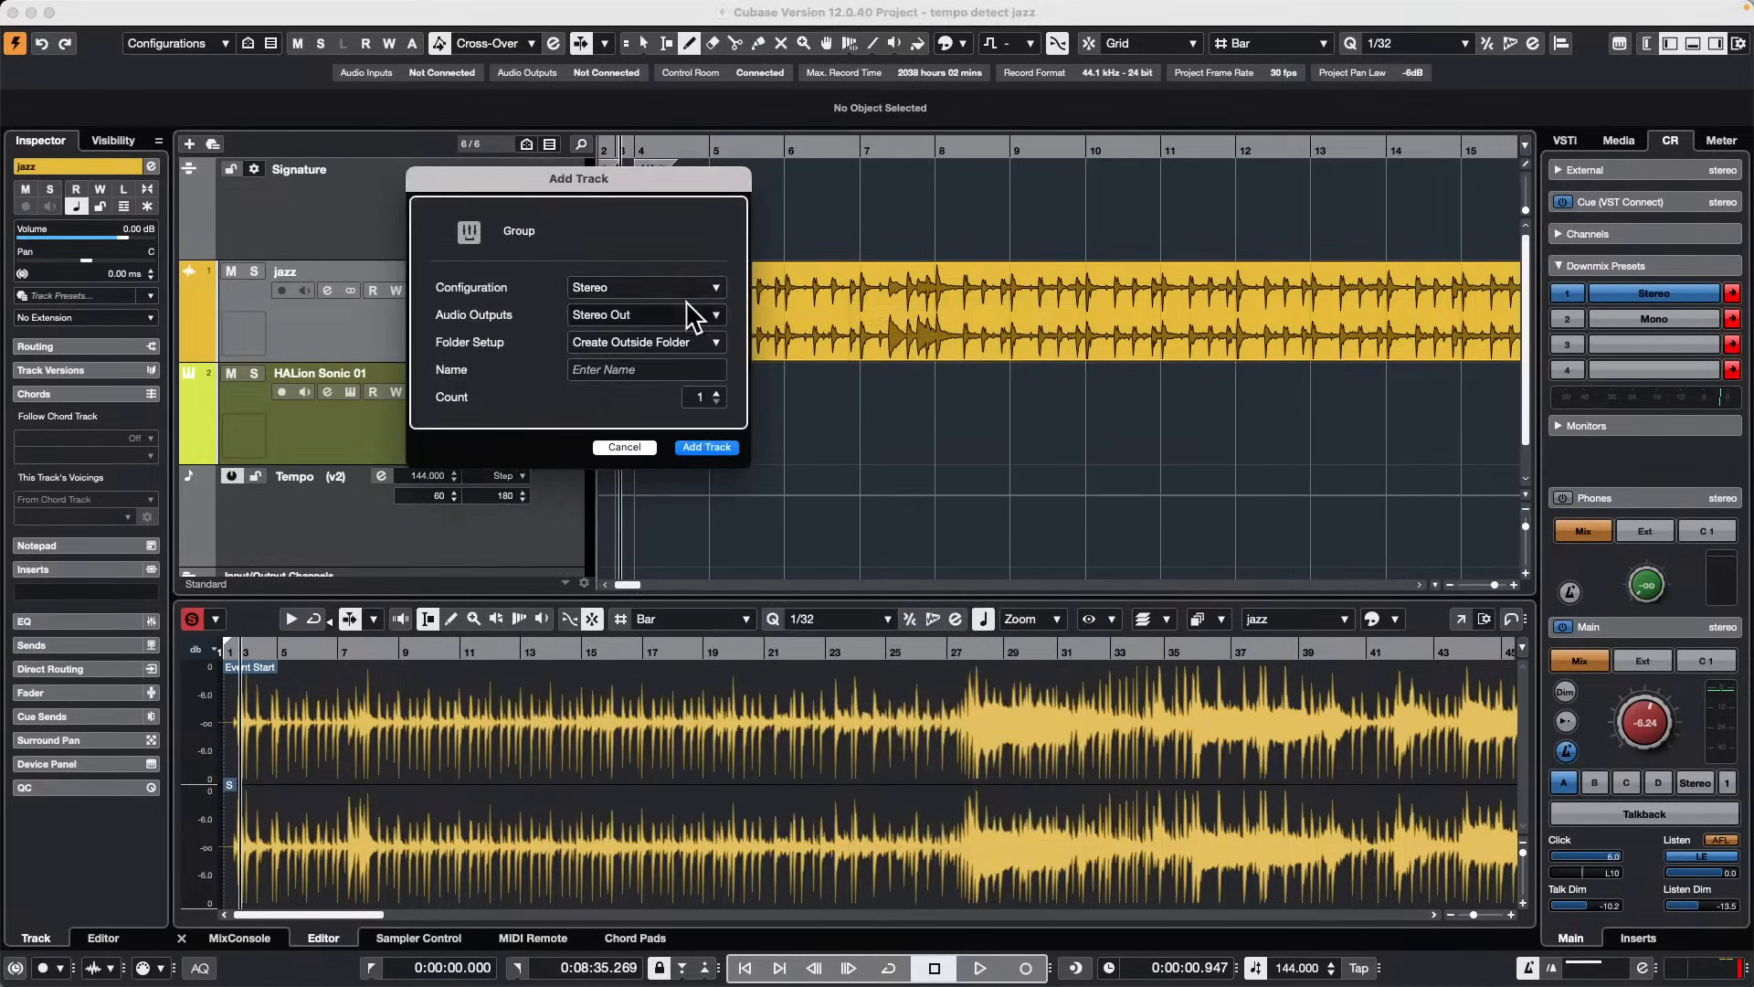
pyautogui.click(659, 371)
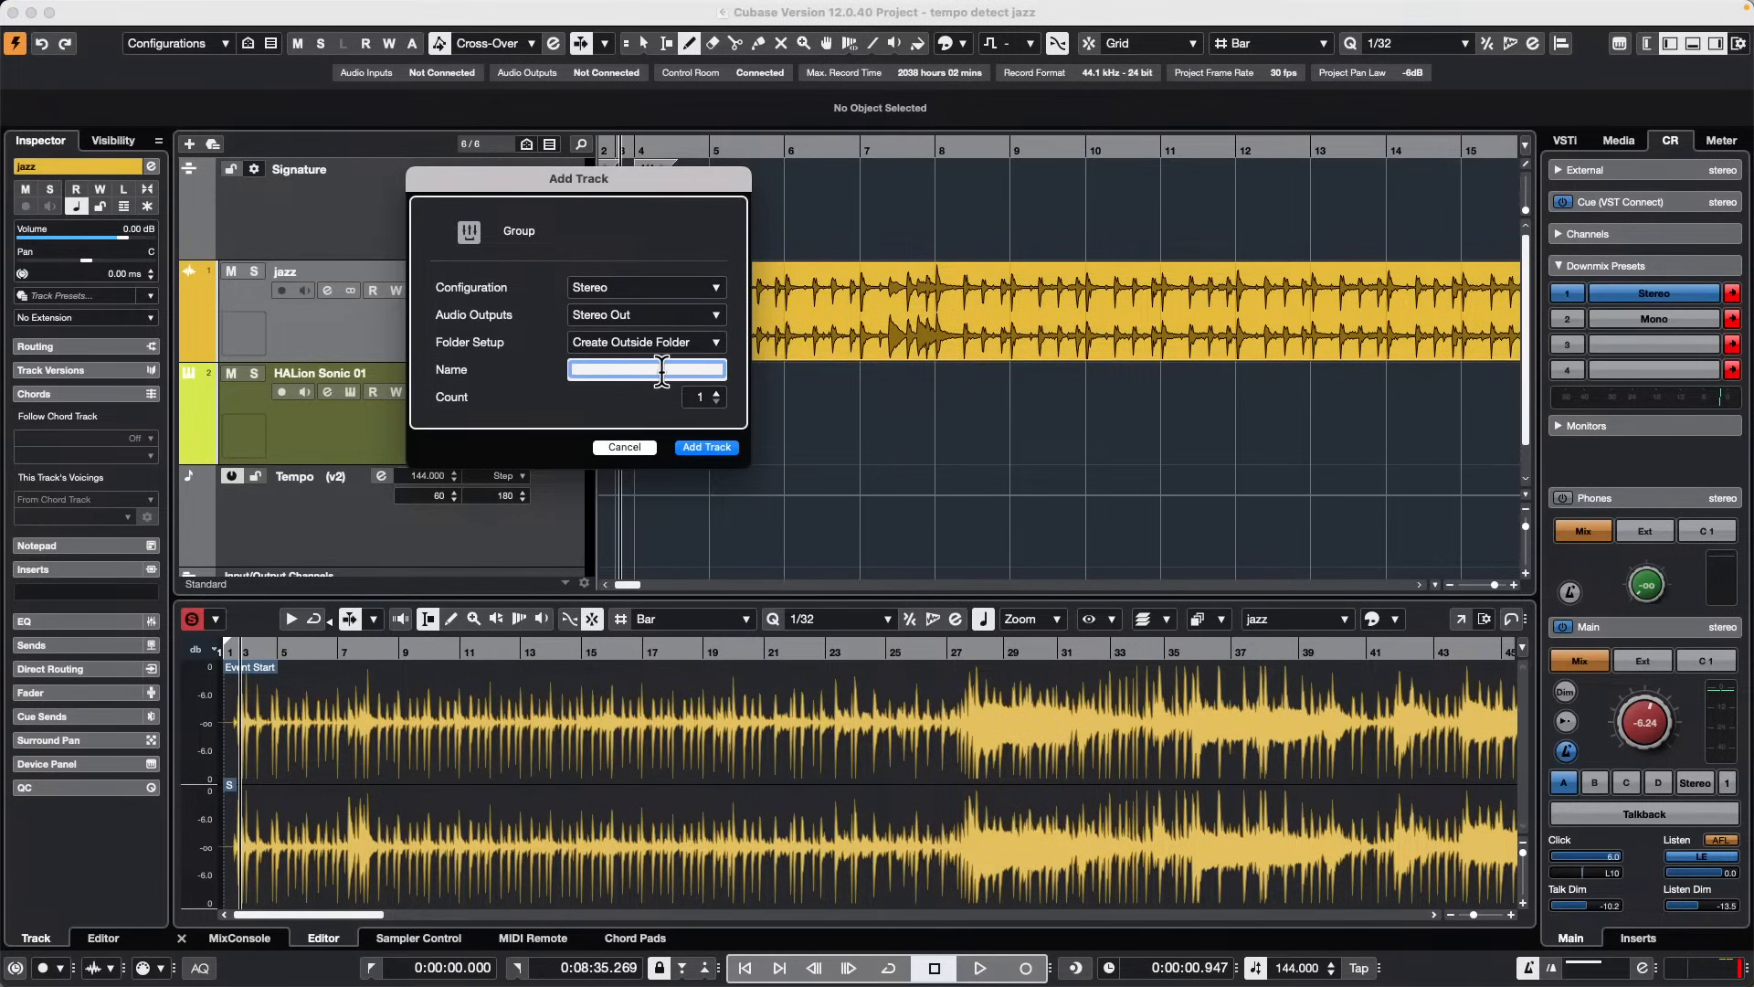
pyautogui.write('Track')
pyautogui.press('Return')
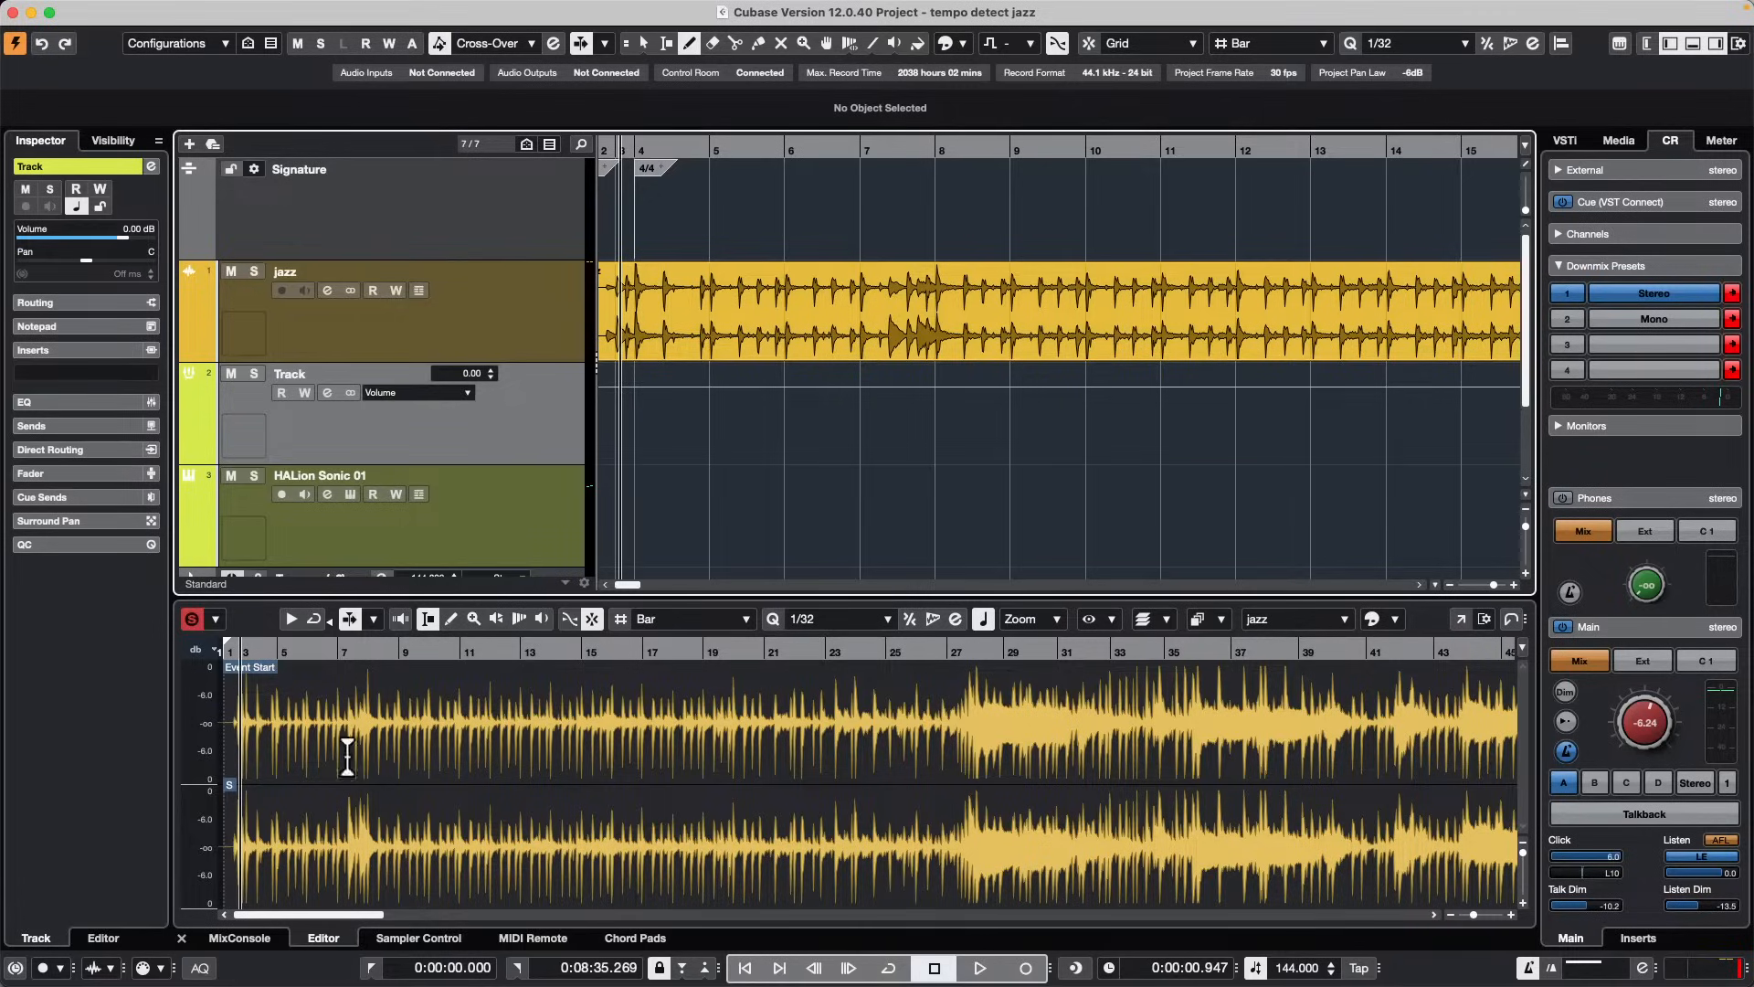
# Step: Open the jazz event in the Sample Editor, check its Definition settings and expand the Process section
pyautogui.moveTo(451, 654); pyautogui.dragTo(186, 655)
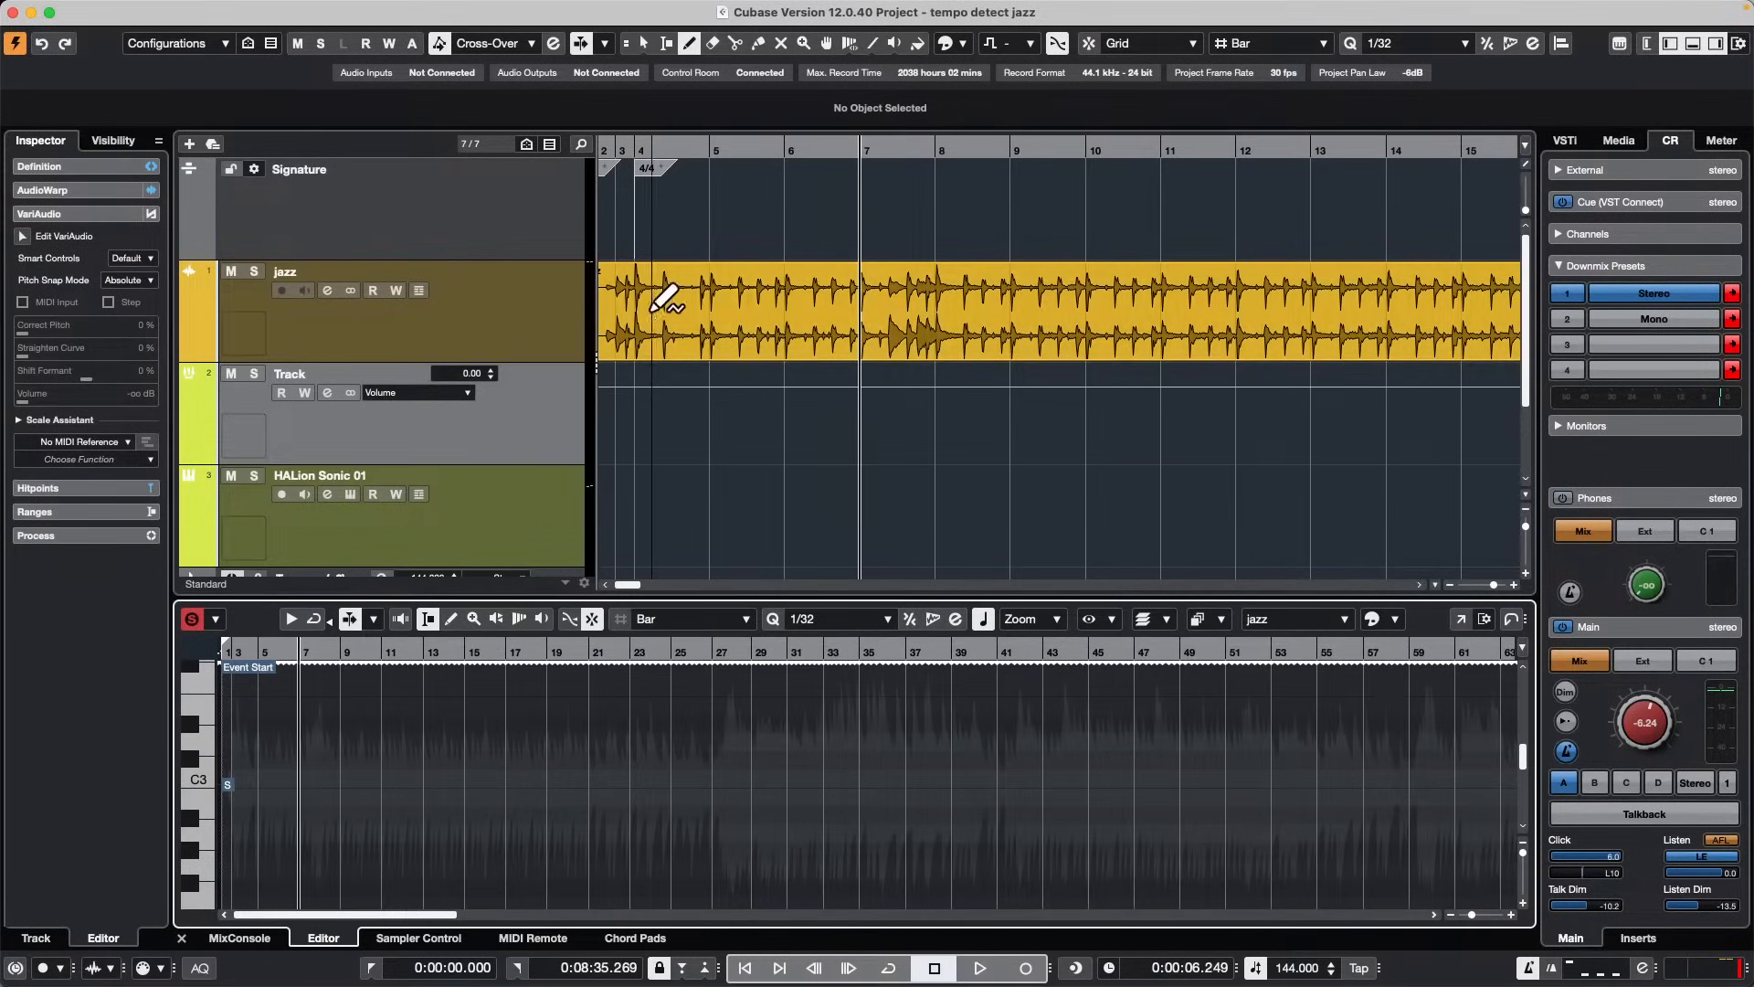
pyautogui.press('1')
pyautogui.click(724, 329)
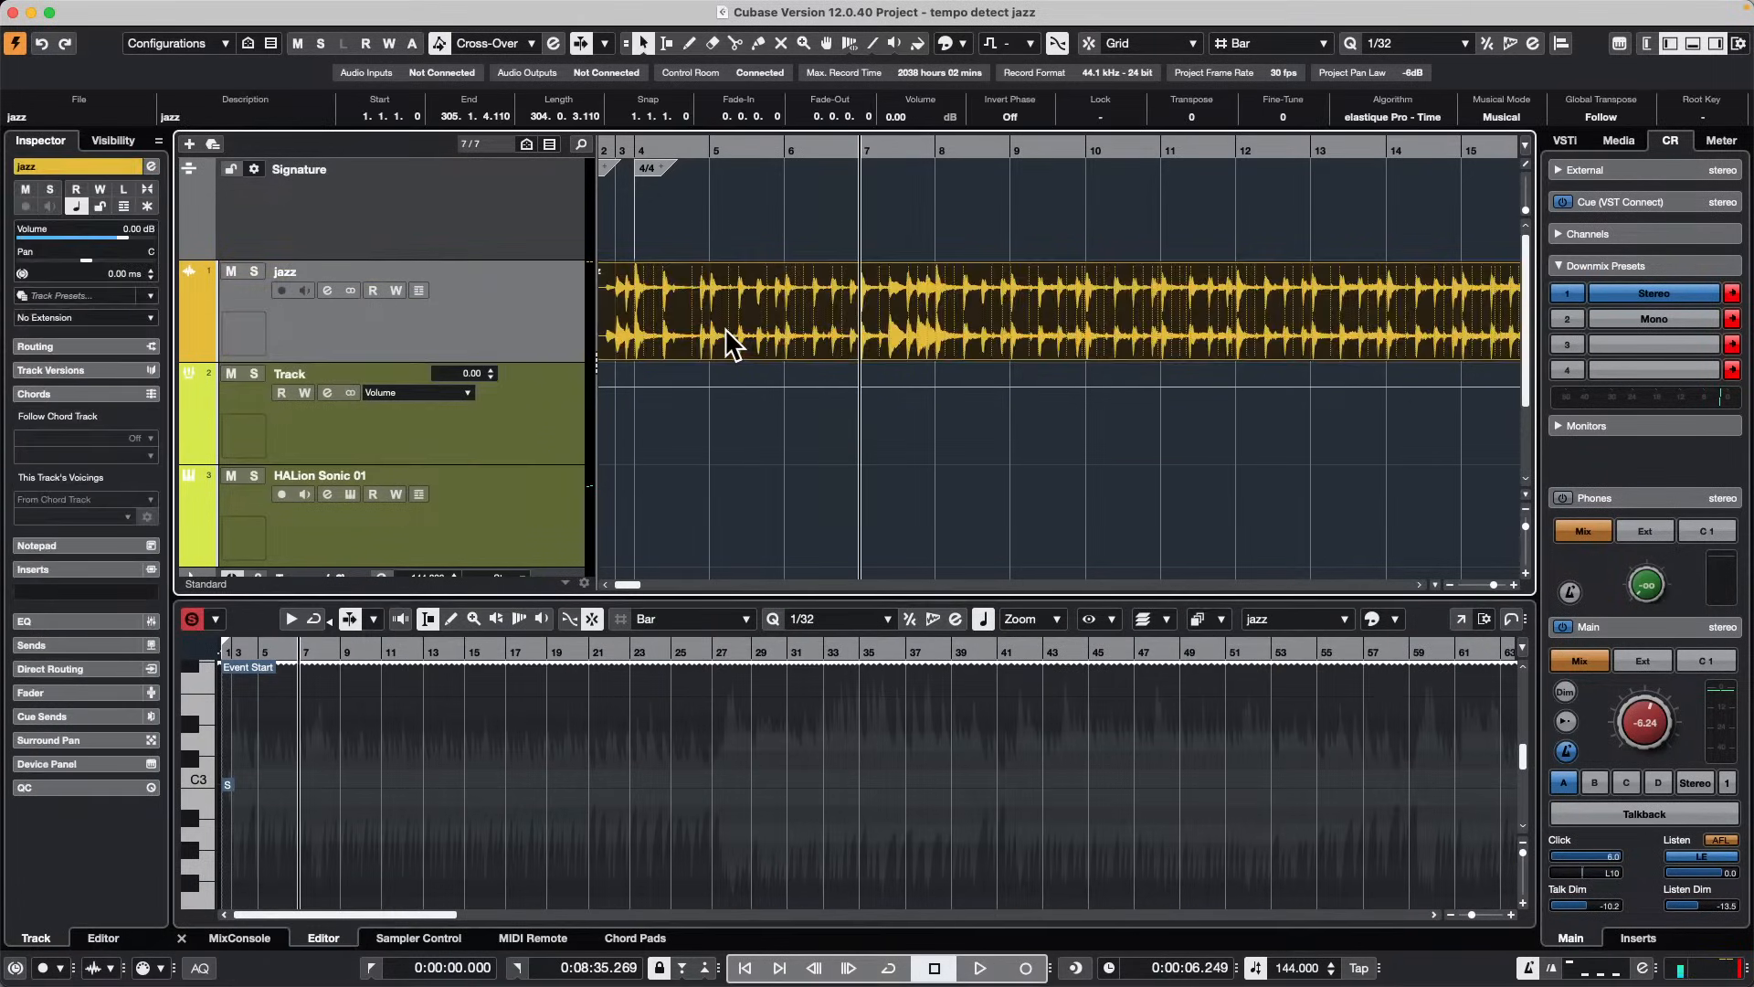
pyautogui.doubleClick(727, 329)
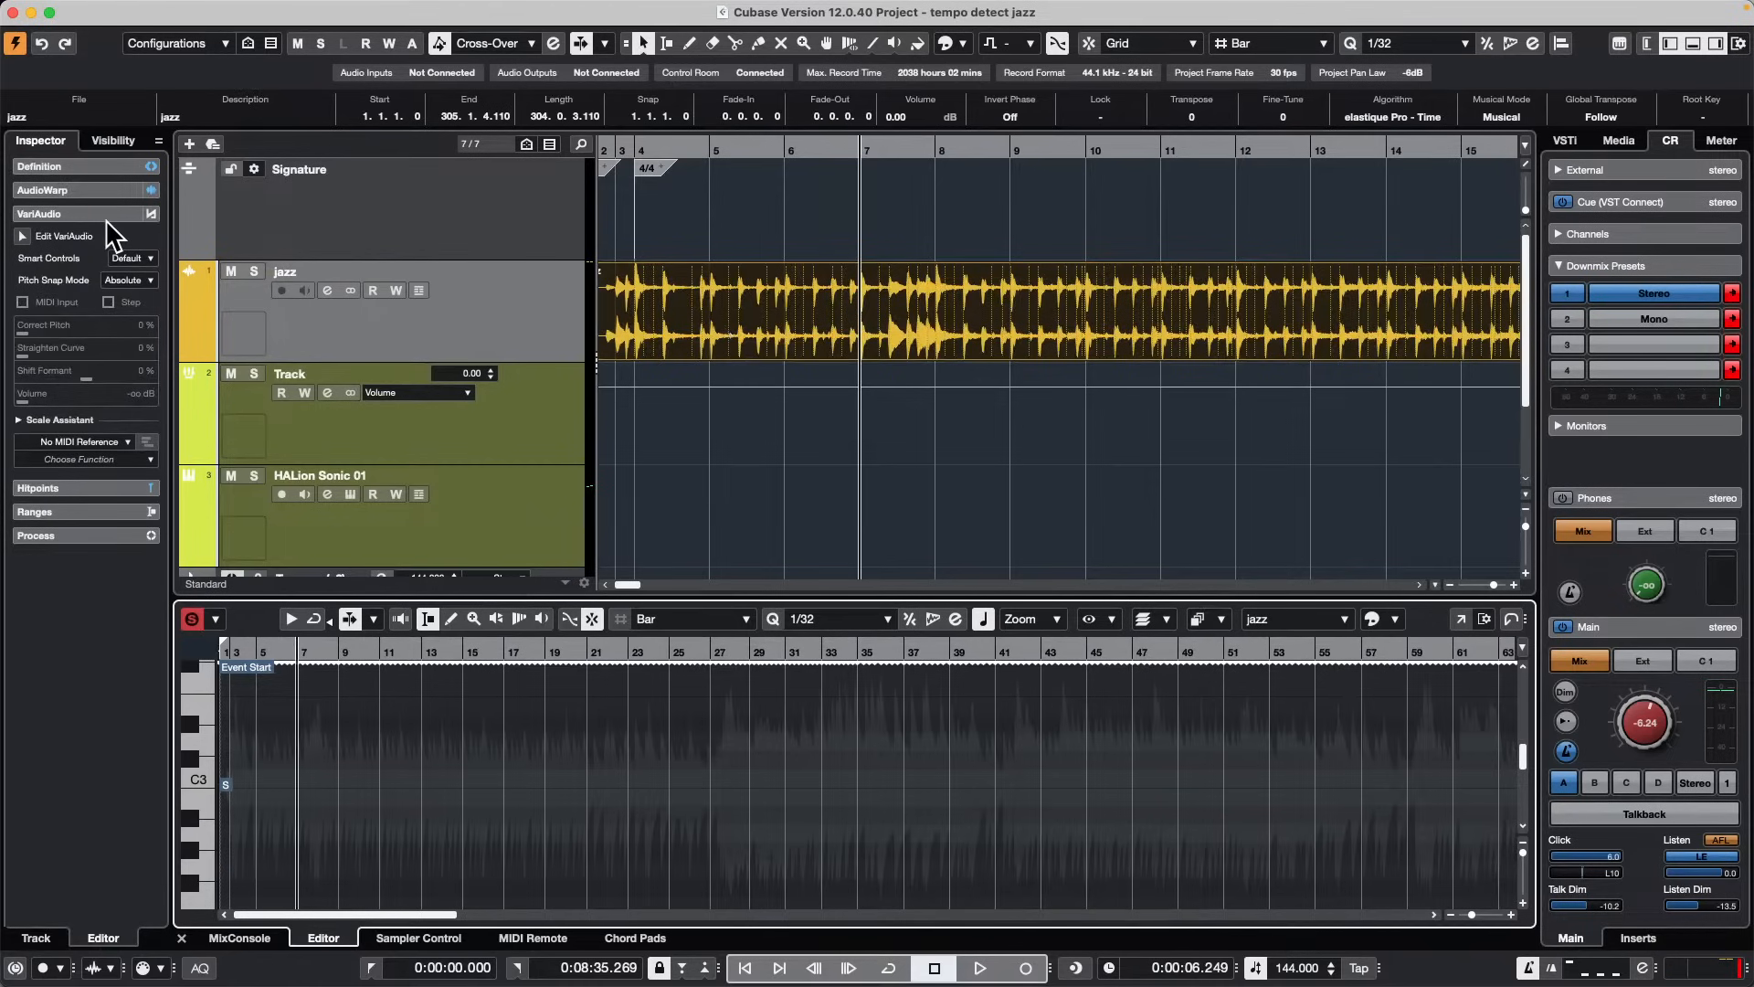
pyautogui.click(103, 168)
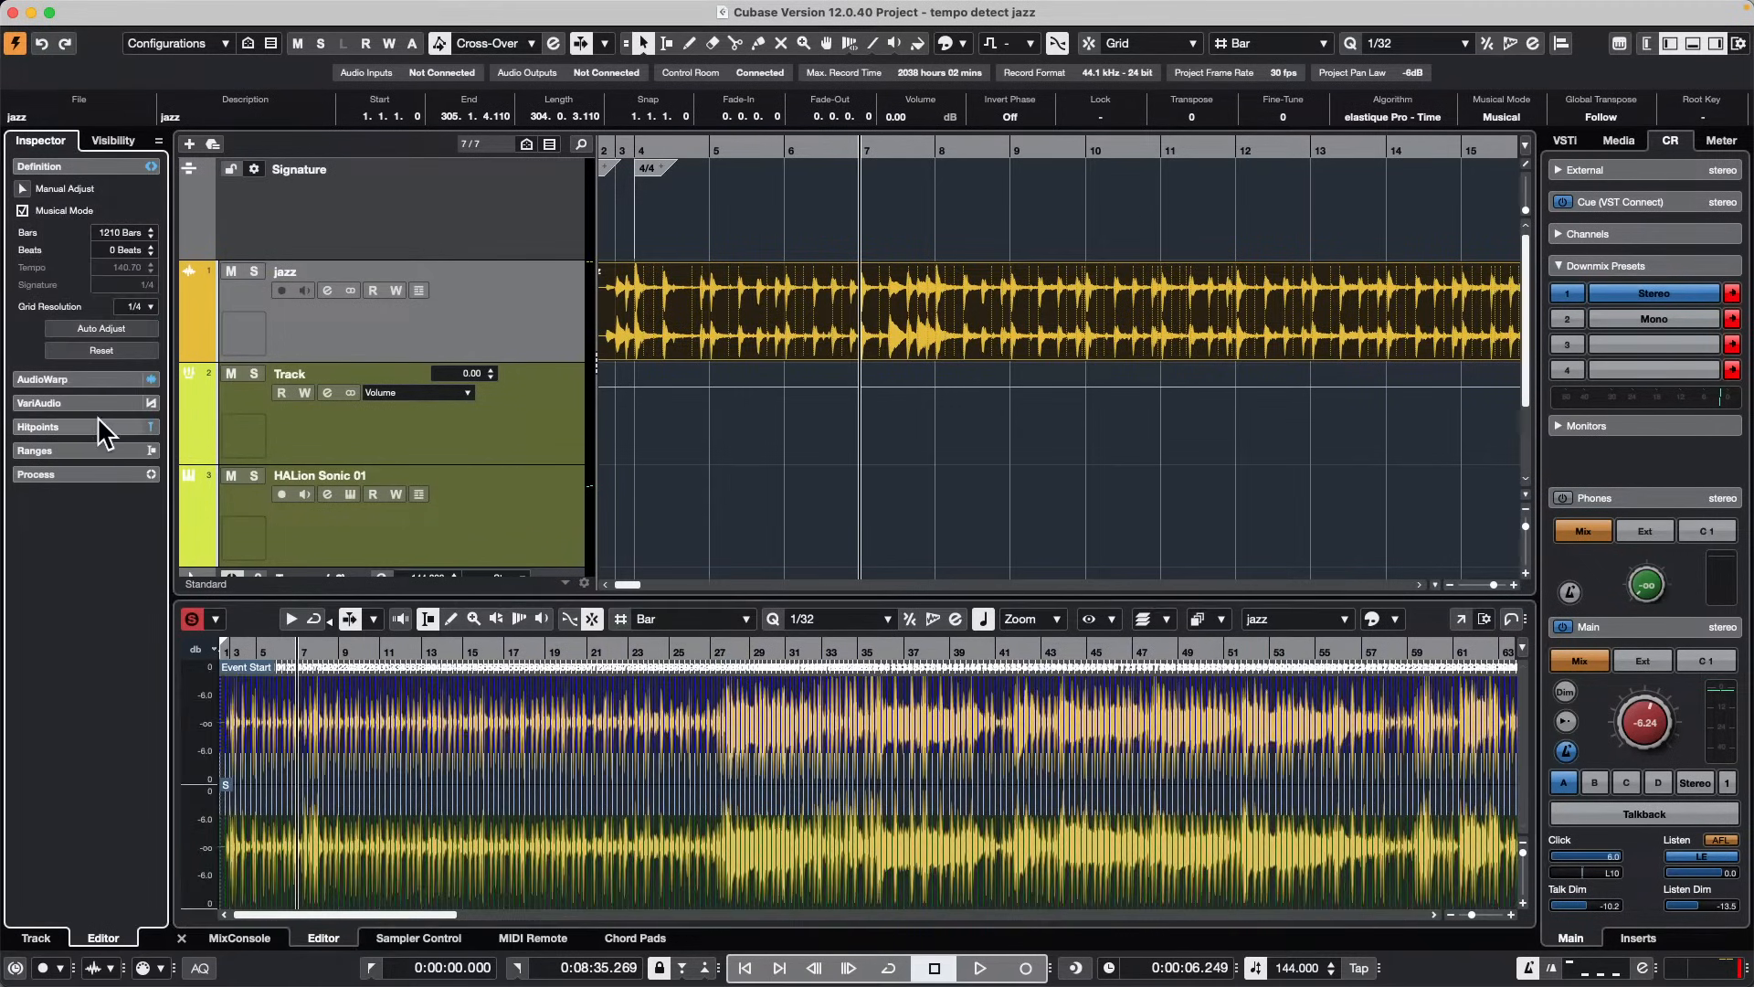
pyautogui.click(98, 471)
# Step: Move the playhead to the start of the jazz recording and play it to about bar 5
pyautogui.click(338, 652)
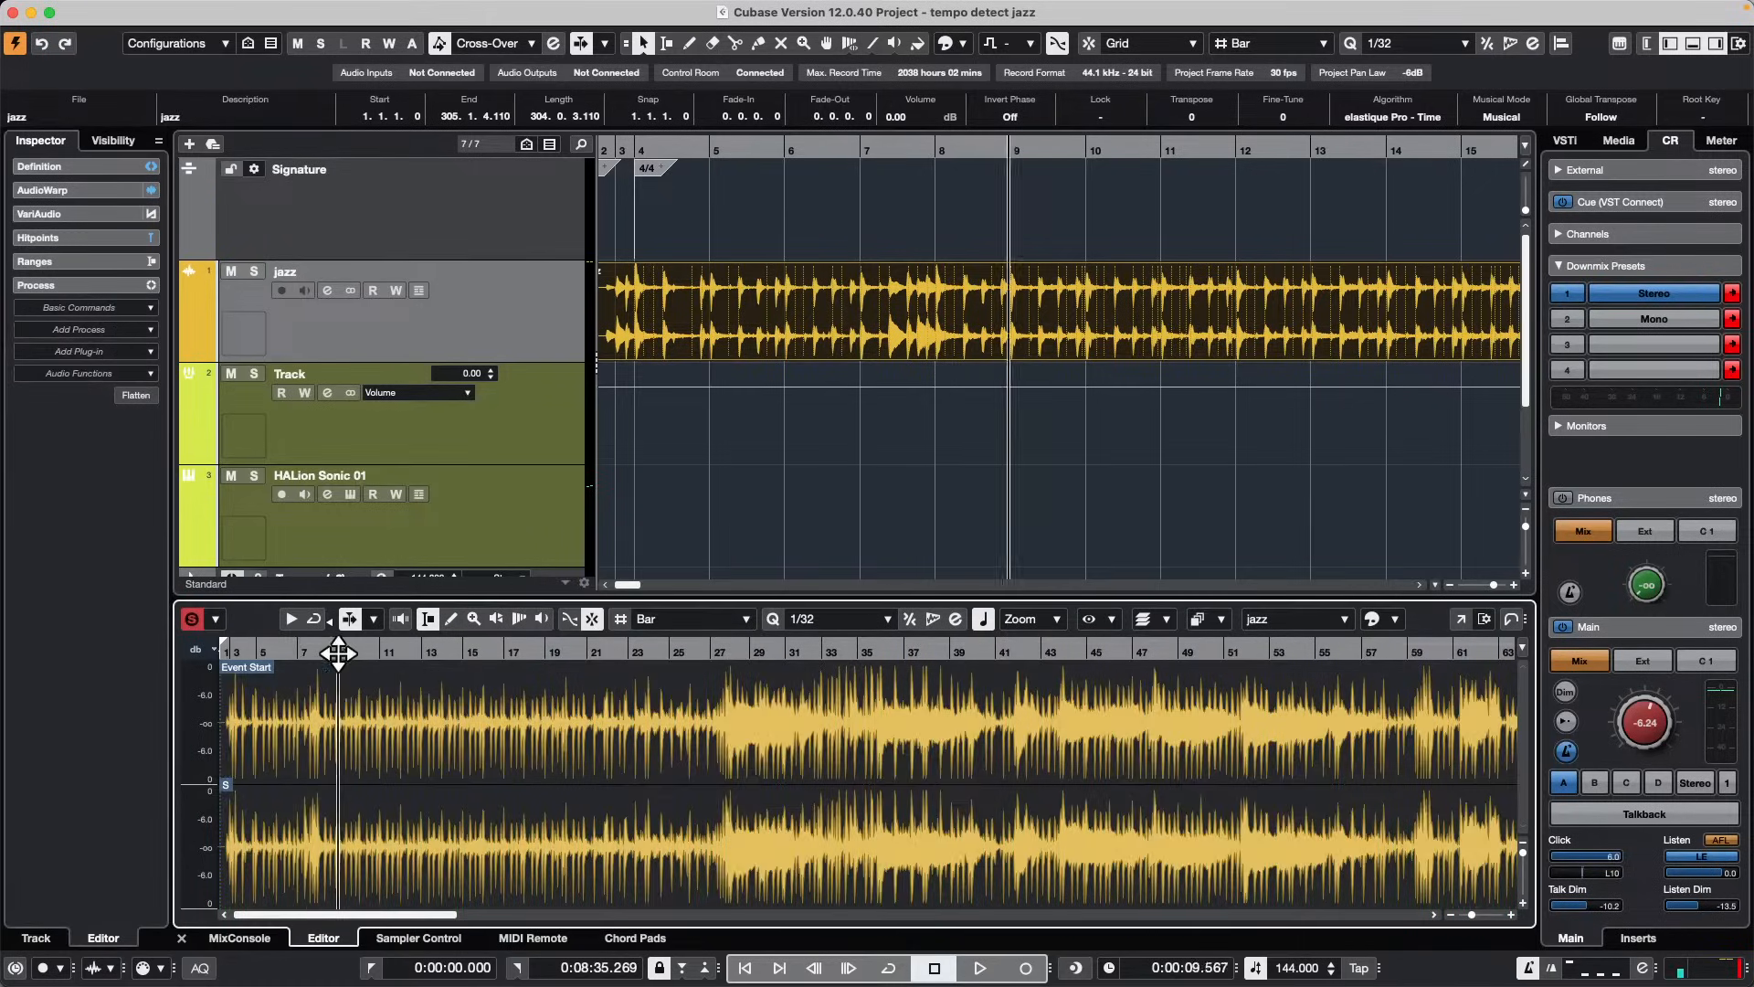
pyautogui.moveTo(338, 652); pyautogui.dragTo(192, 684)
pyautogui.press('space')
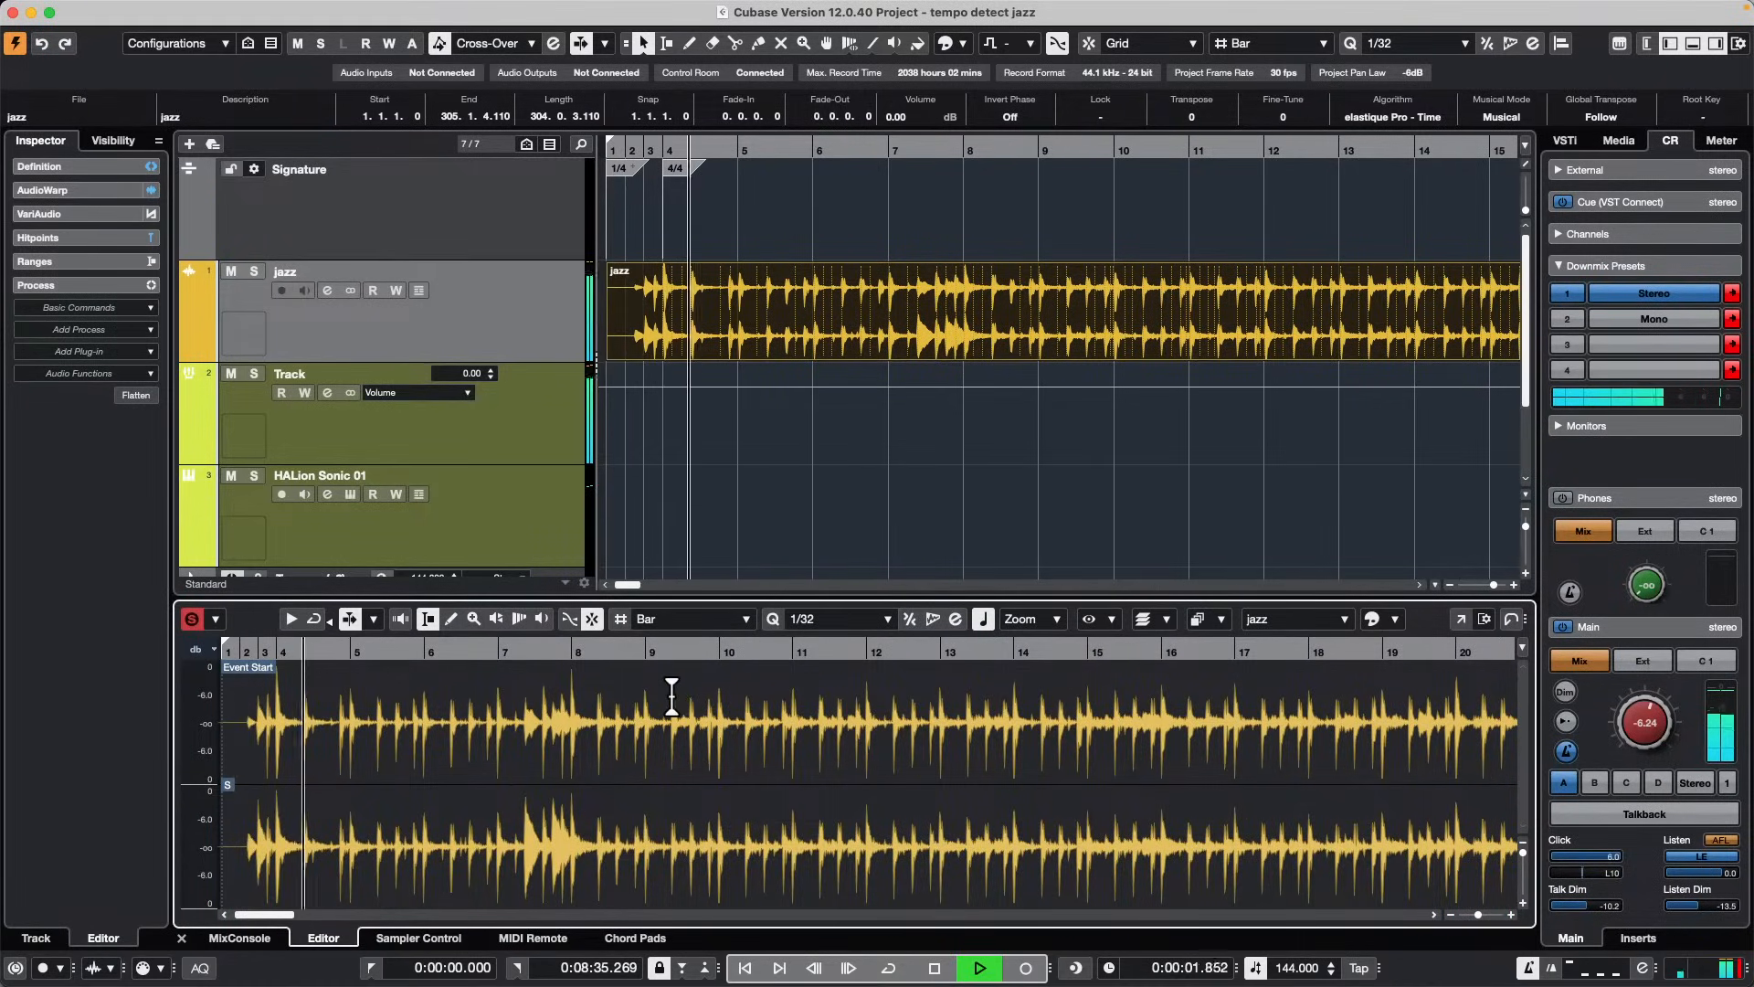
pyautogui.press('space')
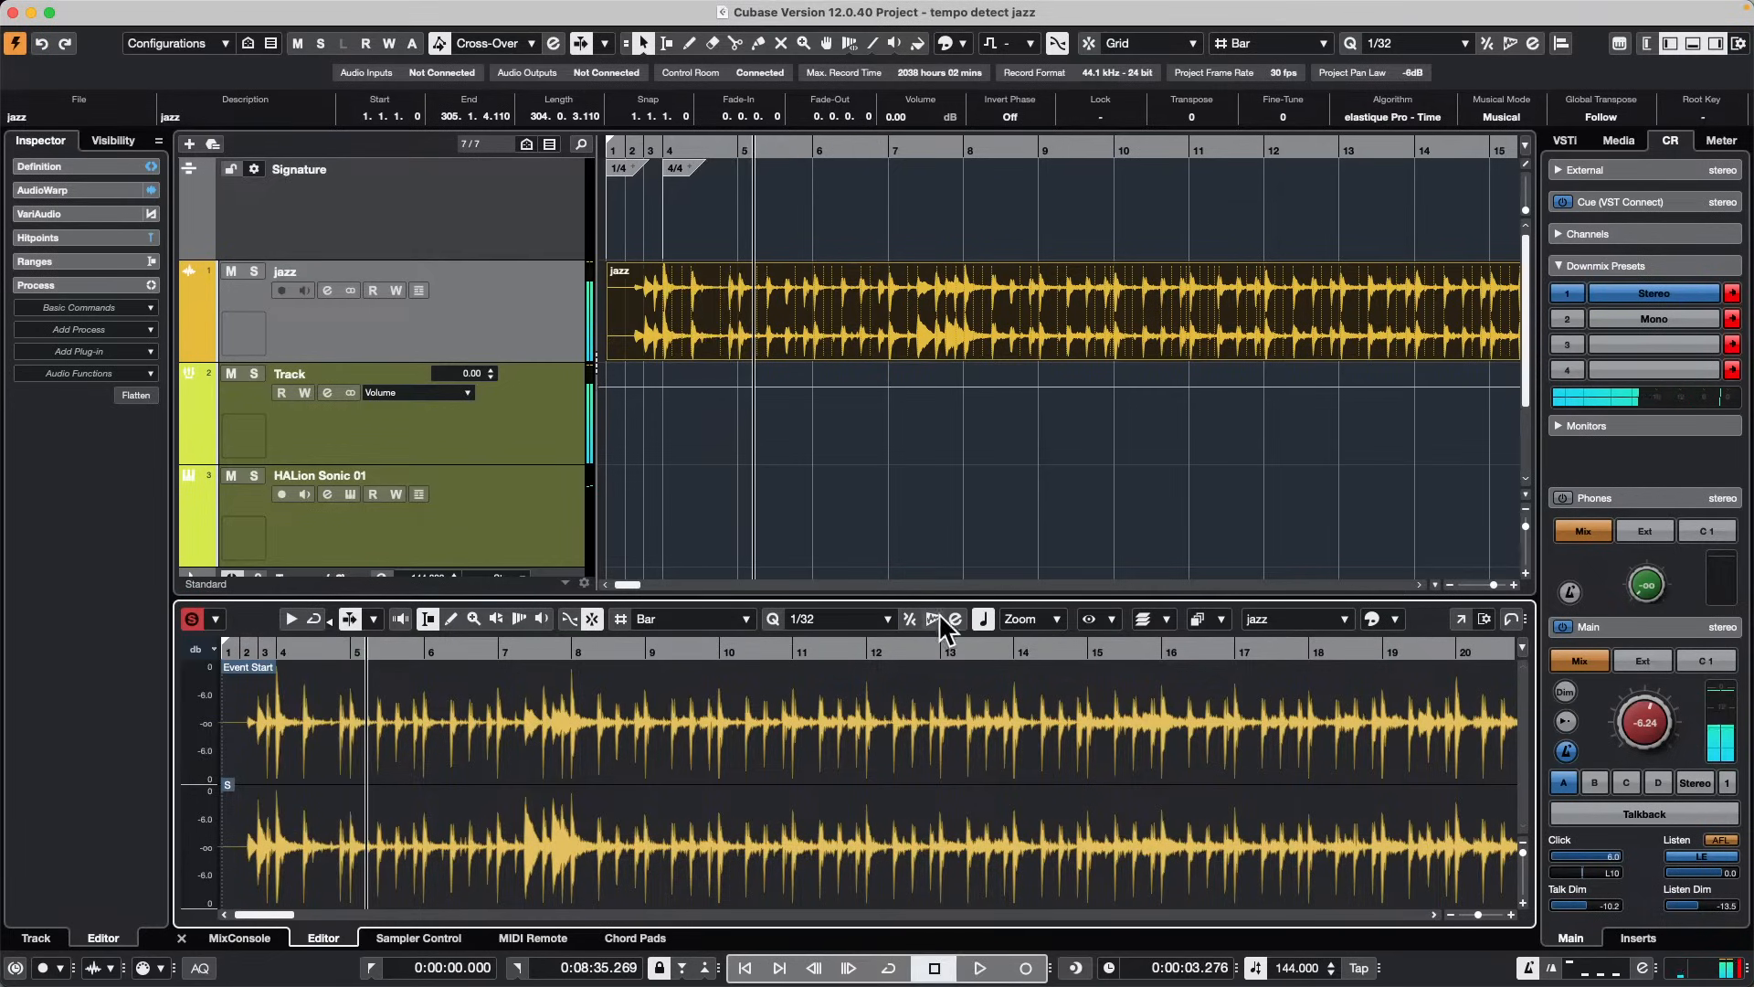
# Step: Review the ruler display formats and the toolbar setup options of the Sample Editor
pyautogui.rightClick(1323, 632)
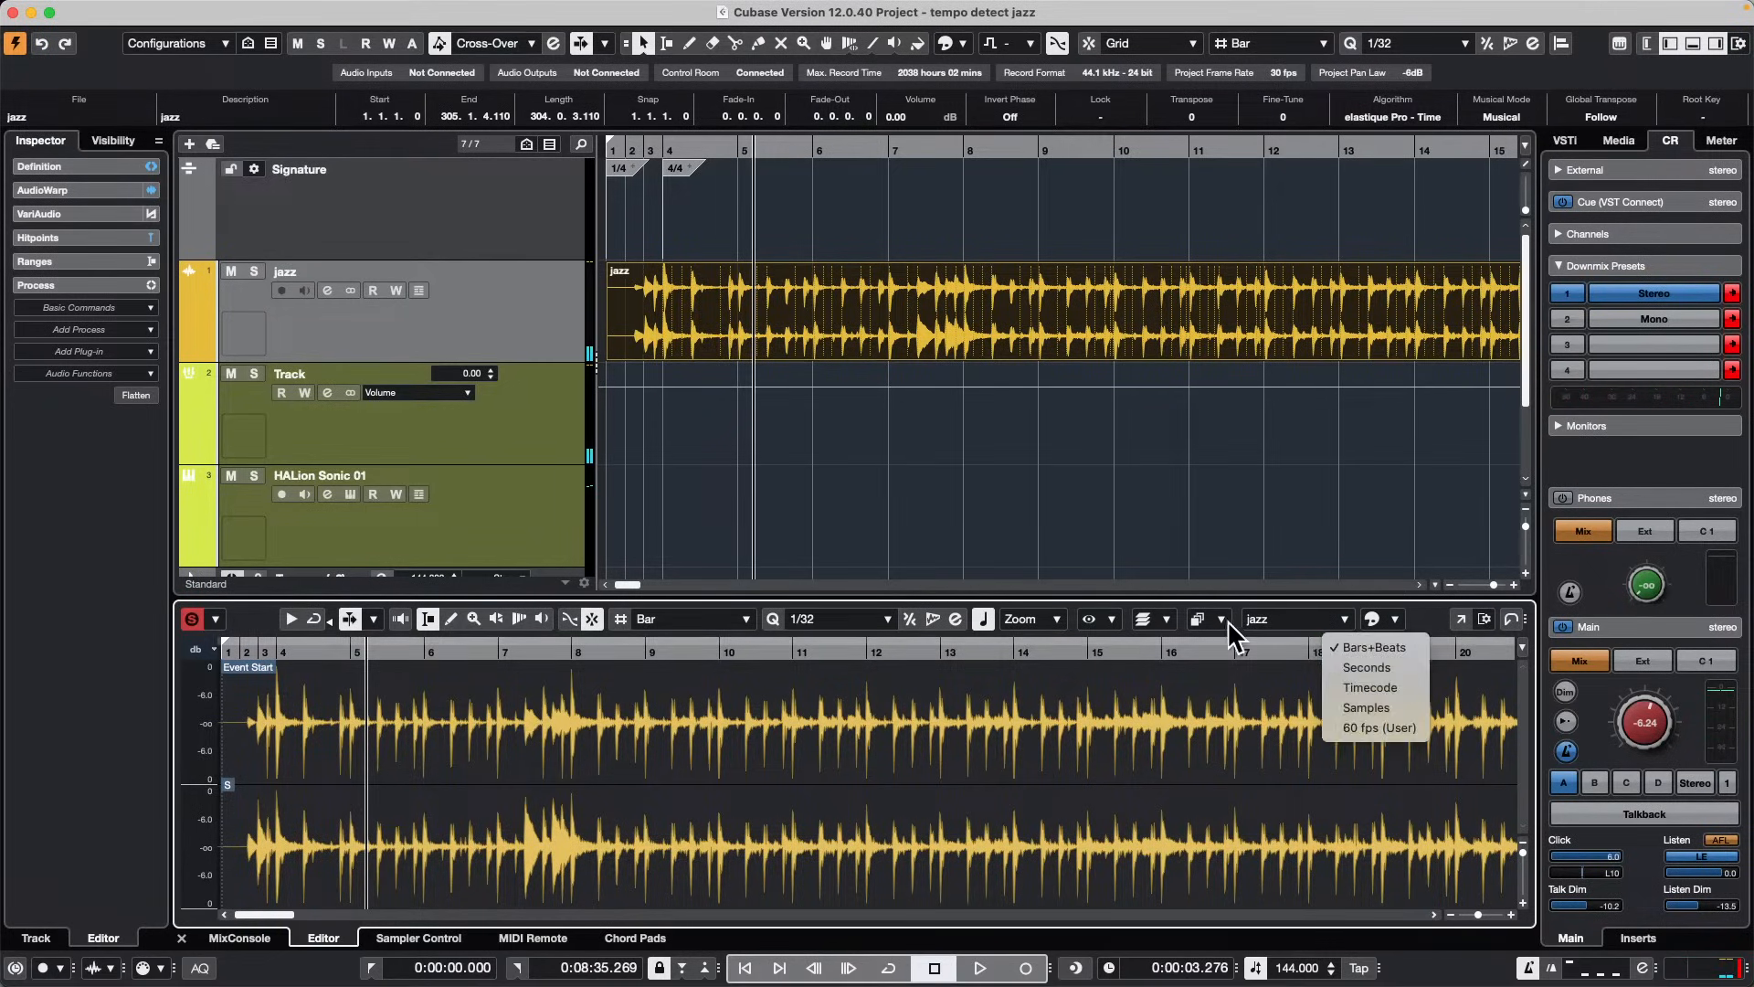
pyautogui.click(1198, 623)
pyautogui.rightClick(1080, 627)
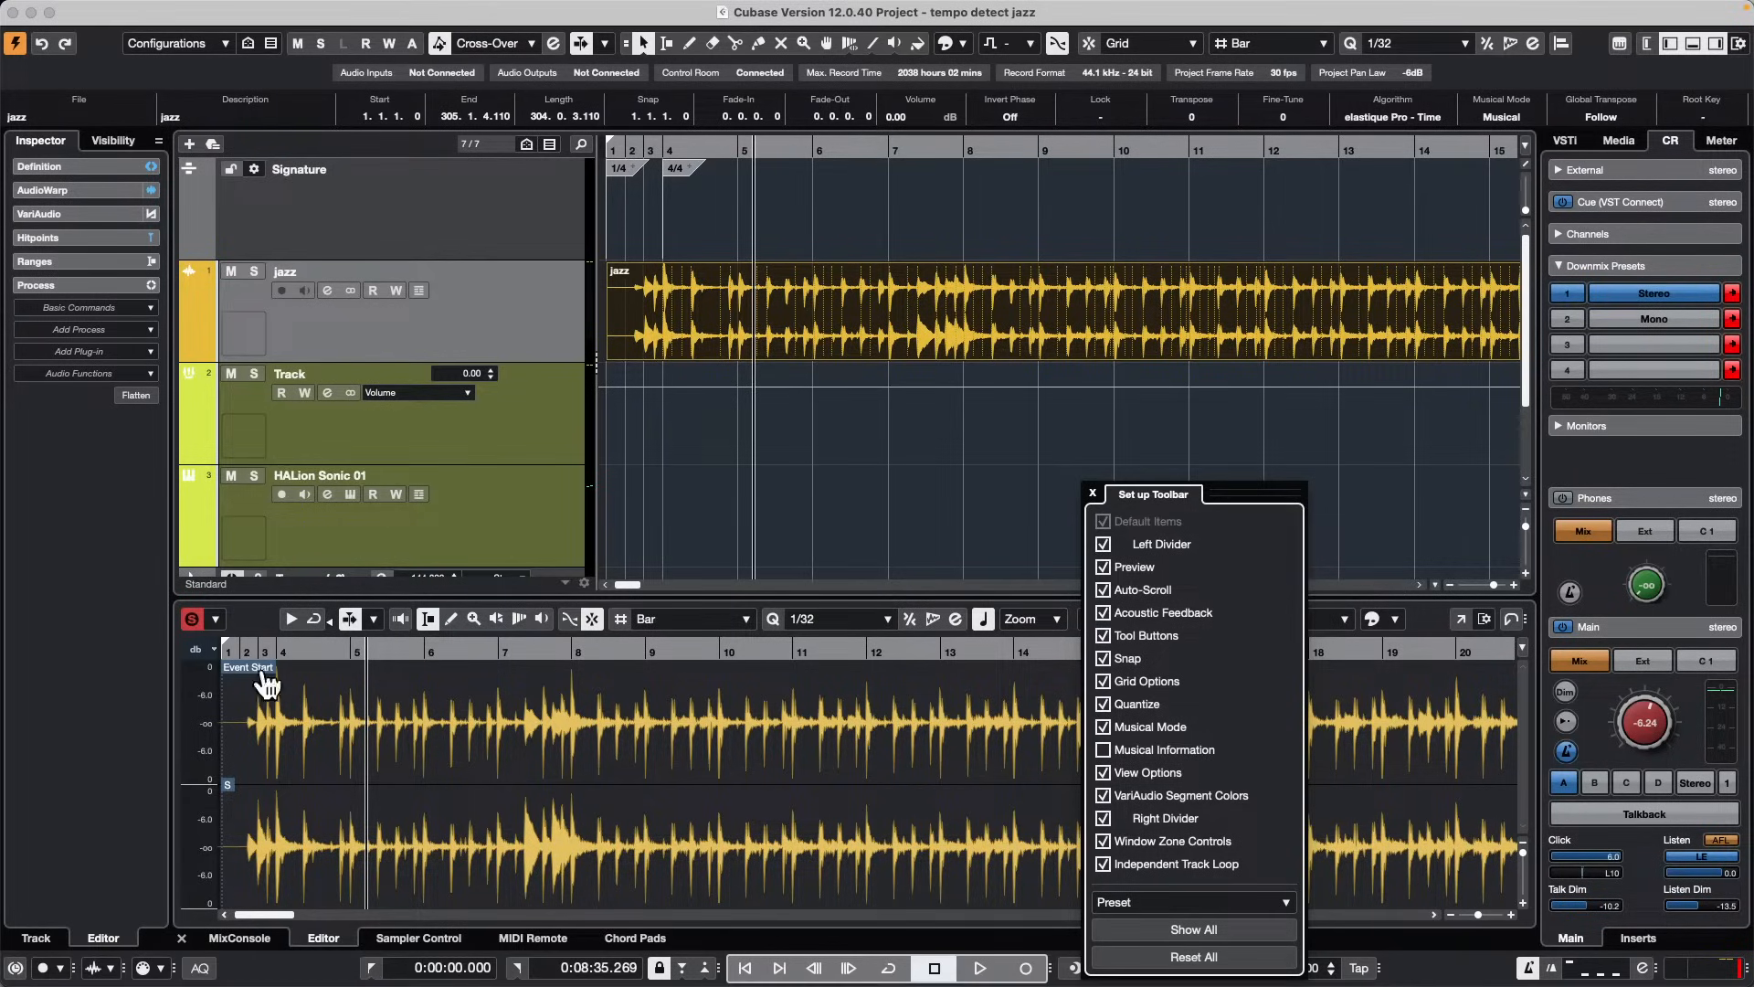
pyautogui.click(406, 694)
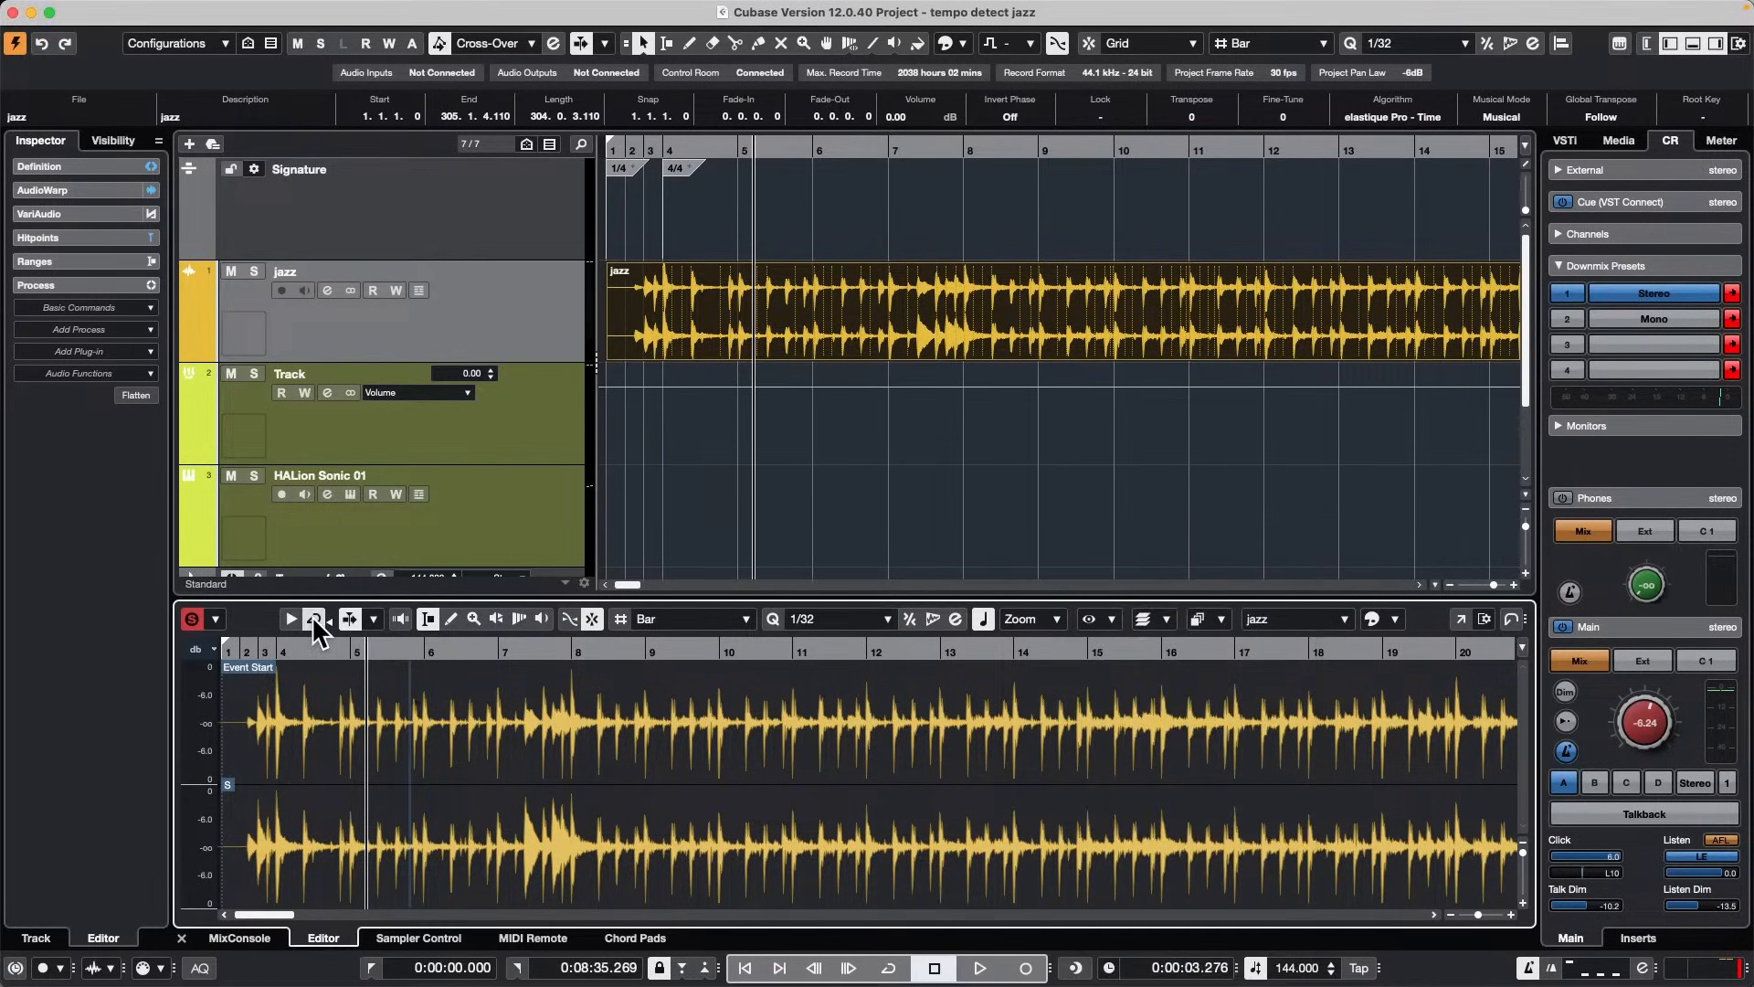
# Step: Set the locators from bar 4 to bar 8, enable the Sample Editor's audition loop and stop playback
pyautogui.keyDown('alt'); pyautogui.click(578, 656); pyautogui.keyUp('alt')
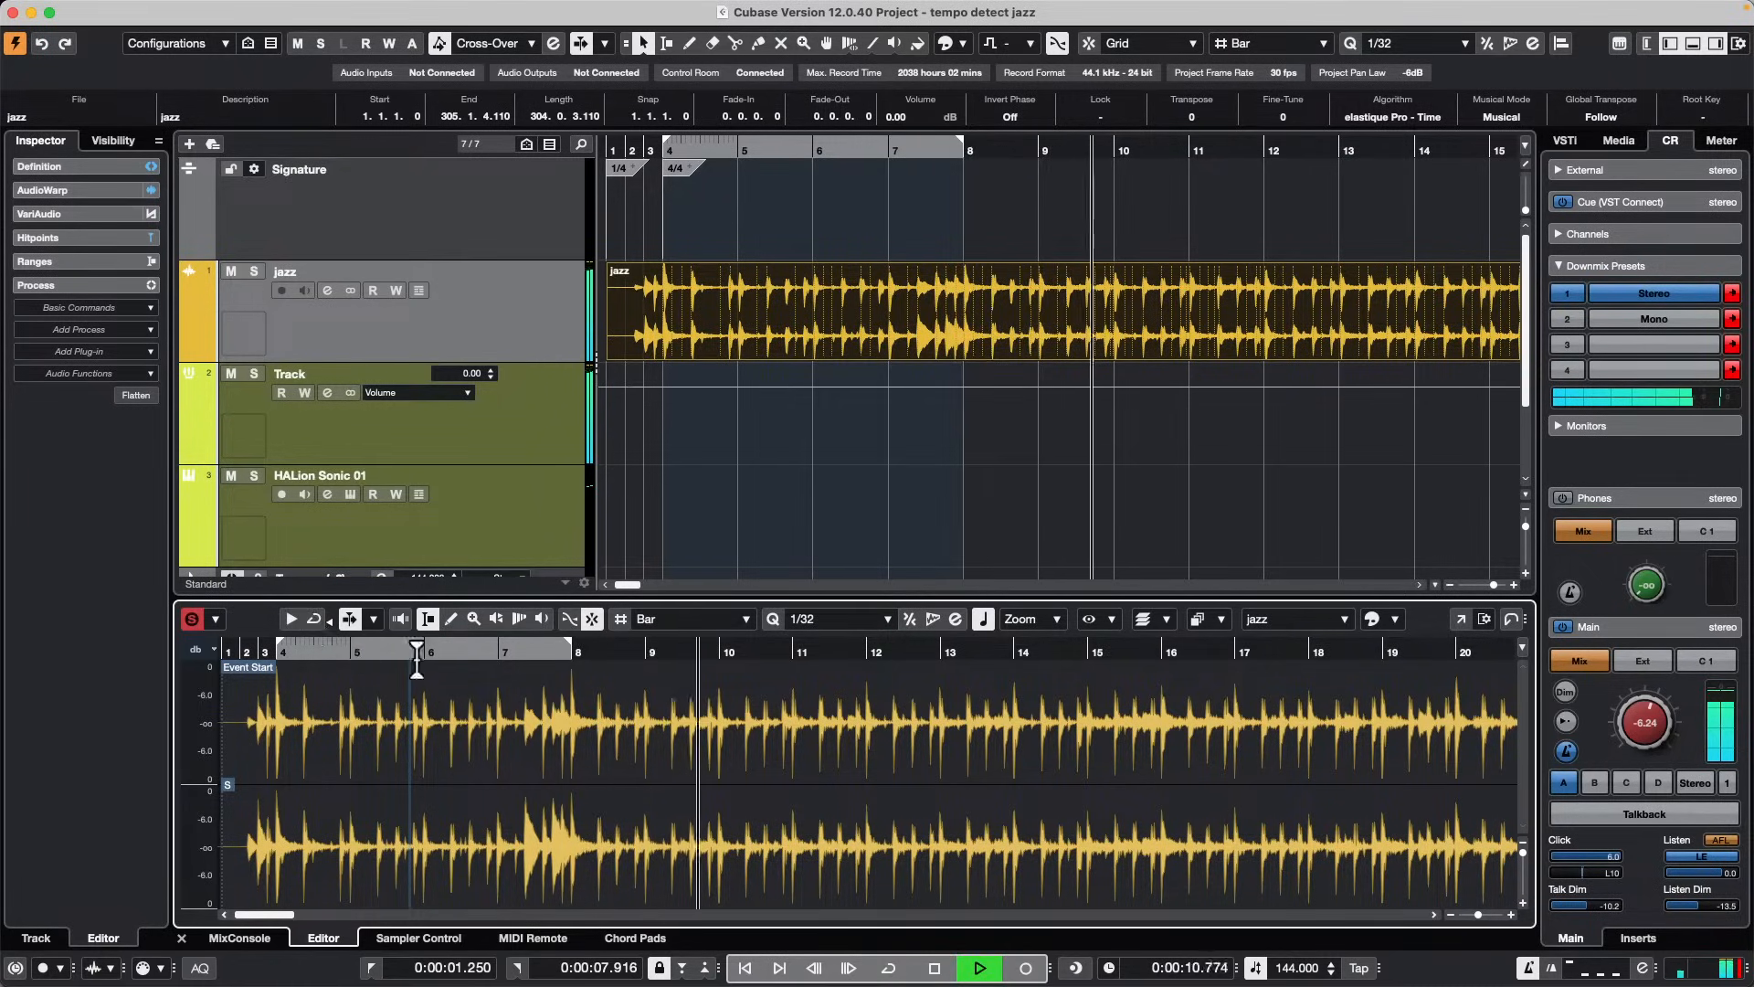
pyautogui.click(313, 619)
pyautogui.press('space')
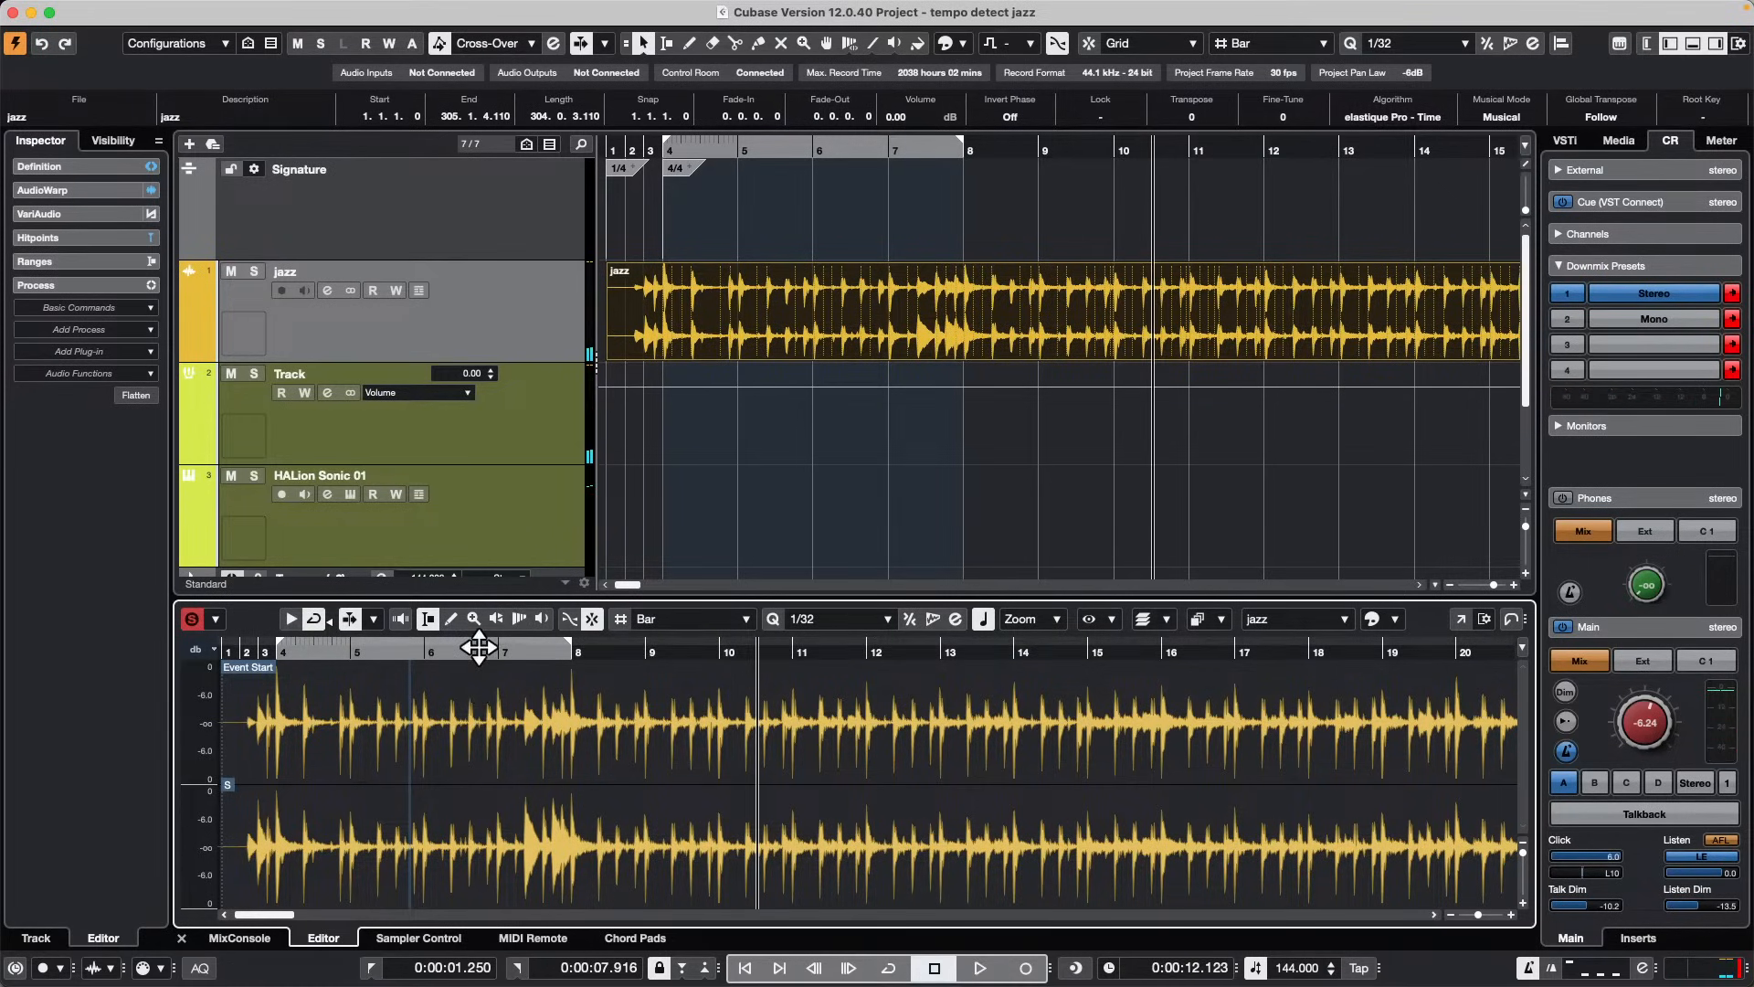
# Step: Try the Info Line and Overview Line in the Sample Editor's window layout, keeping only the Info Line shown
pyautogui.click(1483, 618)
pyautogui.click(1455, 680)
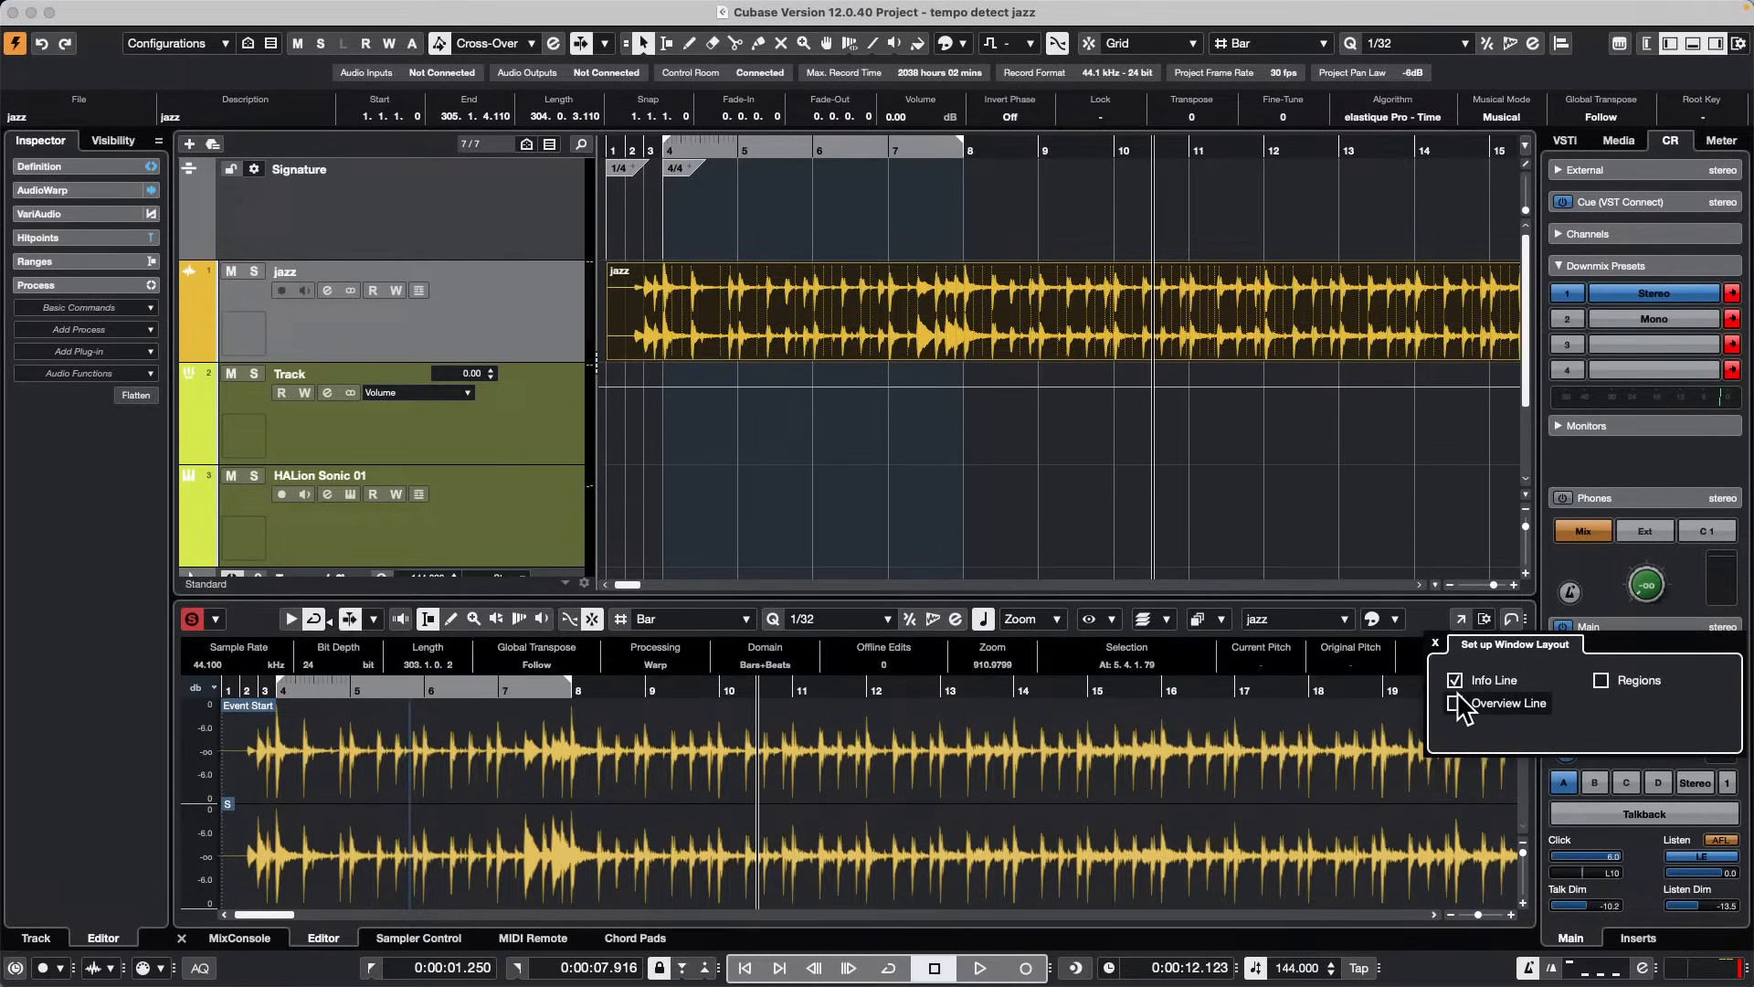
pyautogui.click(1455, 703)
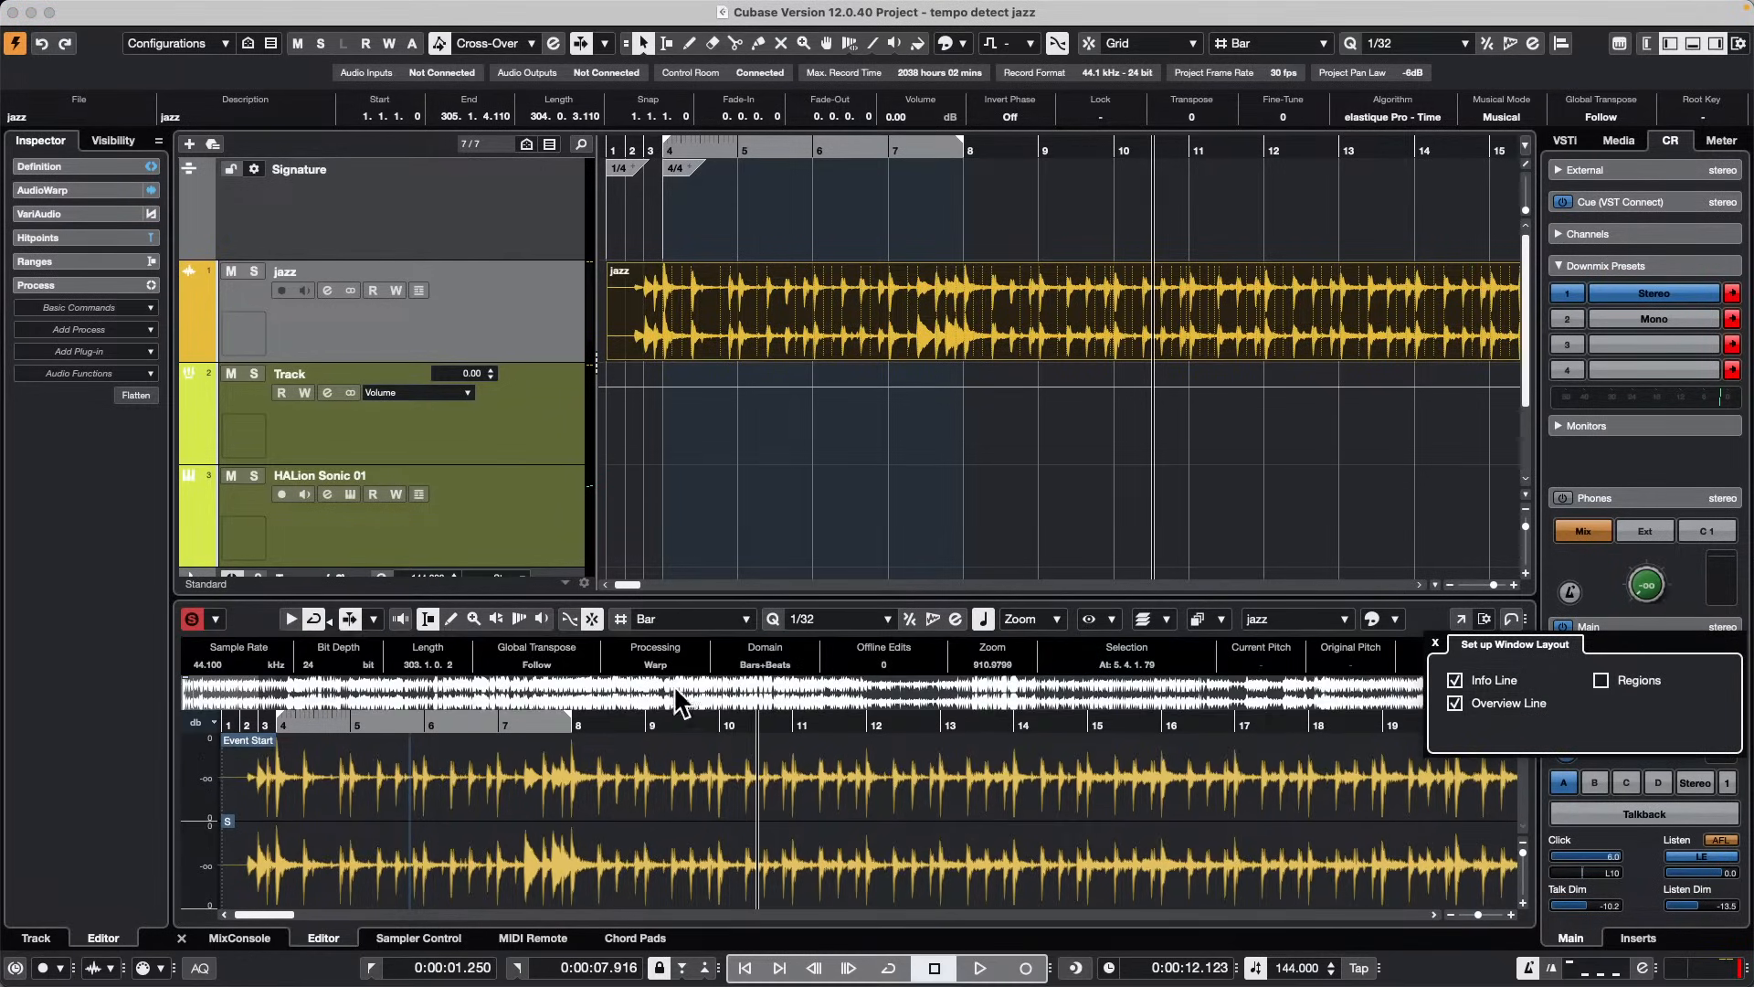
pyautogui.click(1454, 680)
pyautogui.click(1455, 703)
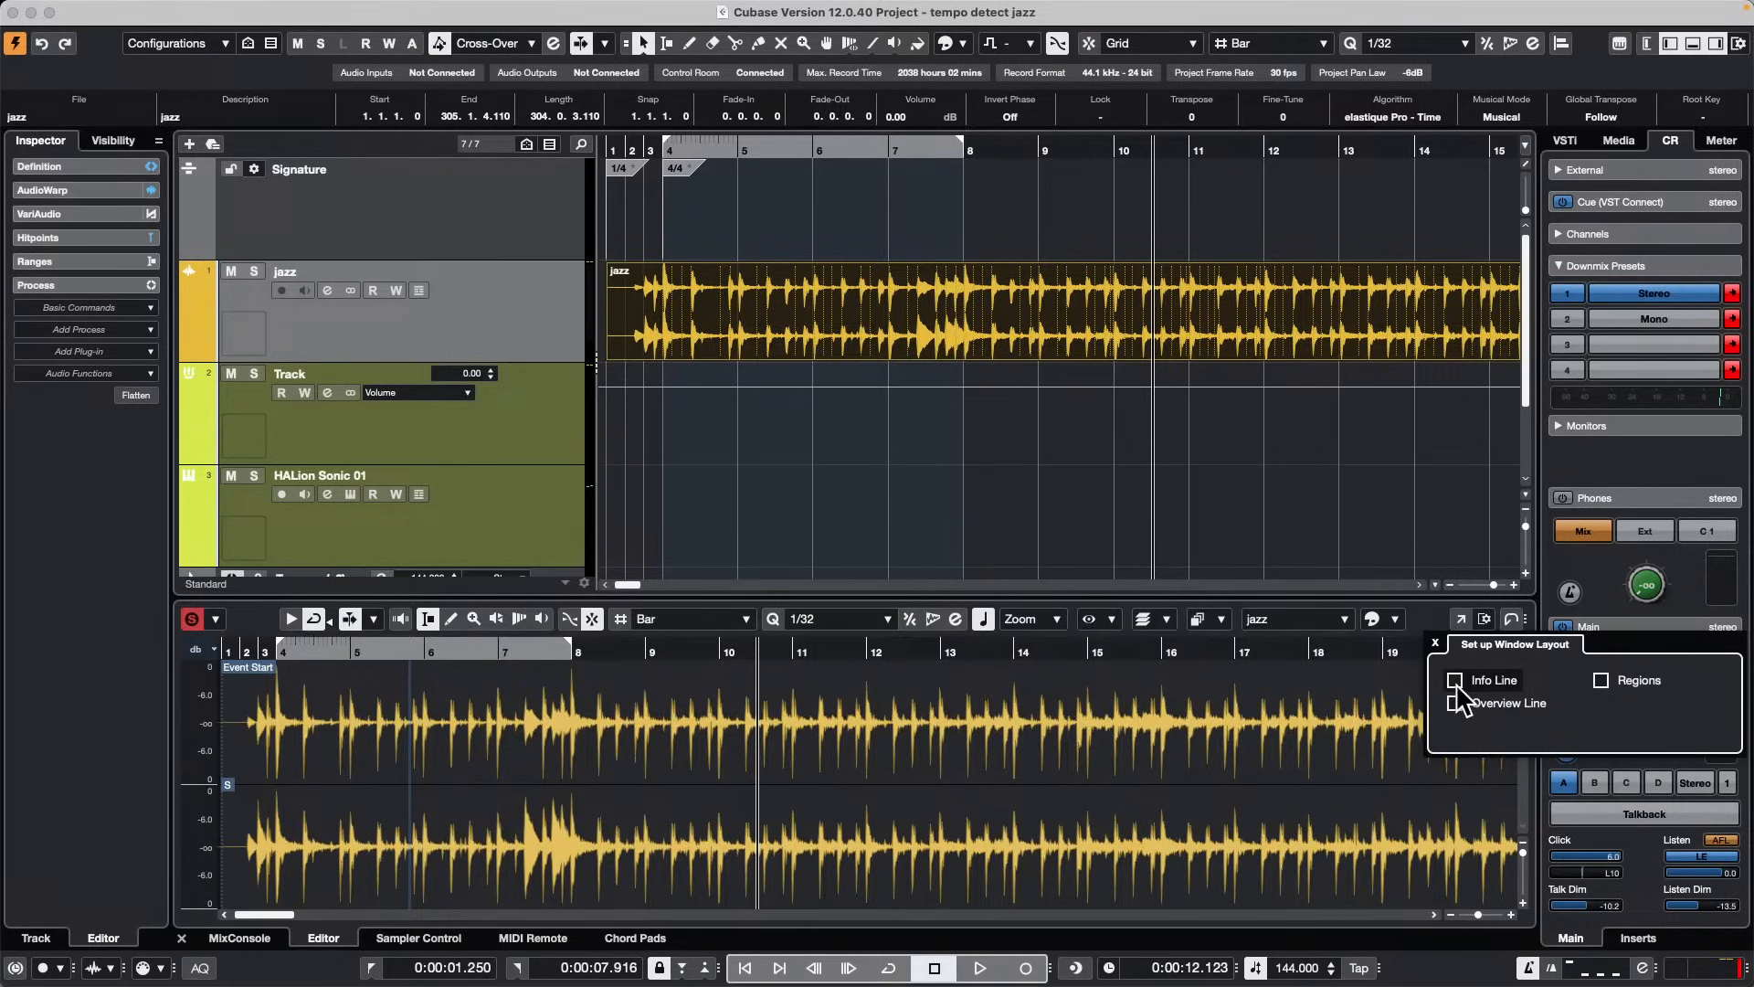
pyautogui.click(1455, 679)
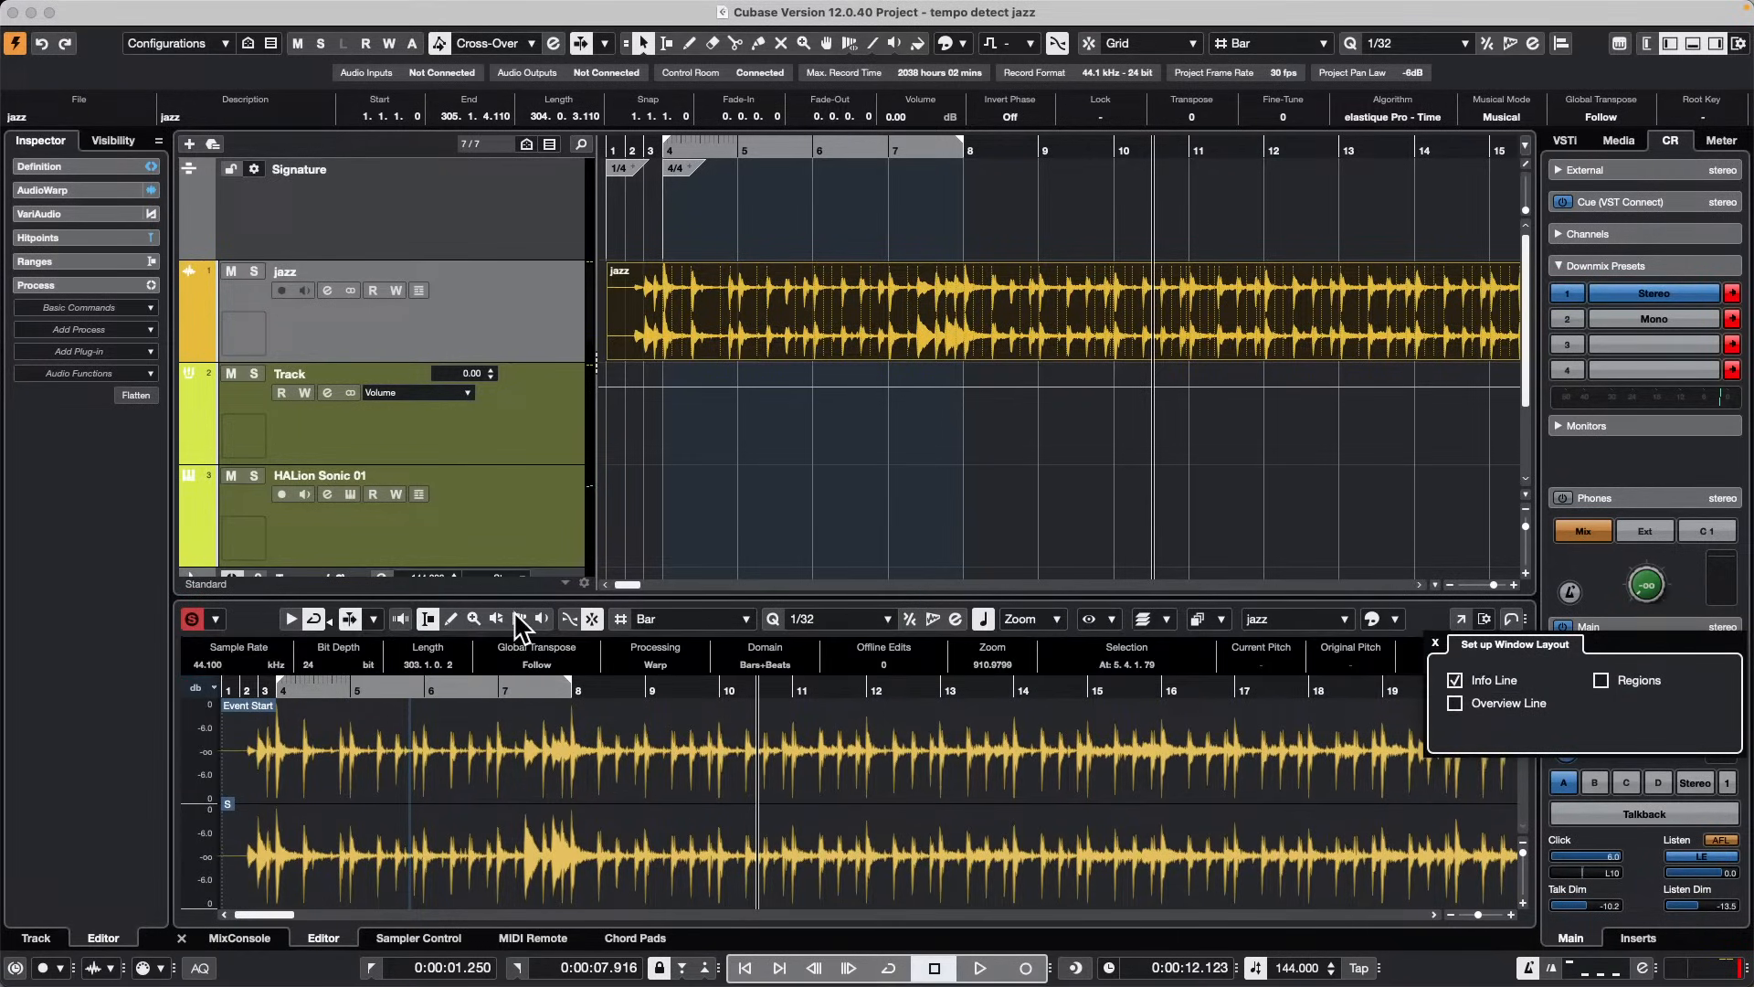
# Step: Play the jazz recording with the project cycle active between bars 4 and 8
pyautogui.rightClick(639, 628)
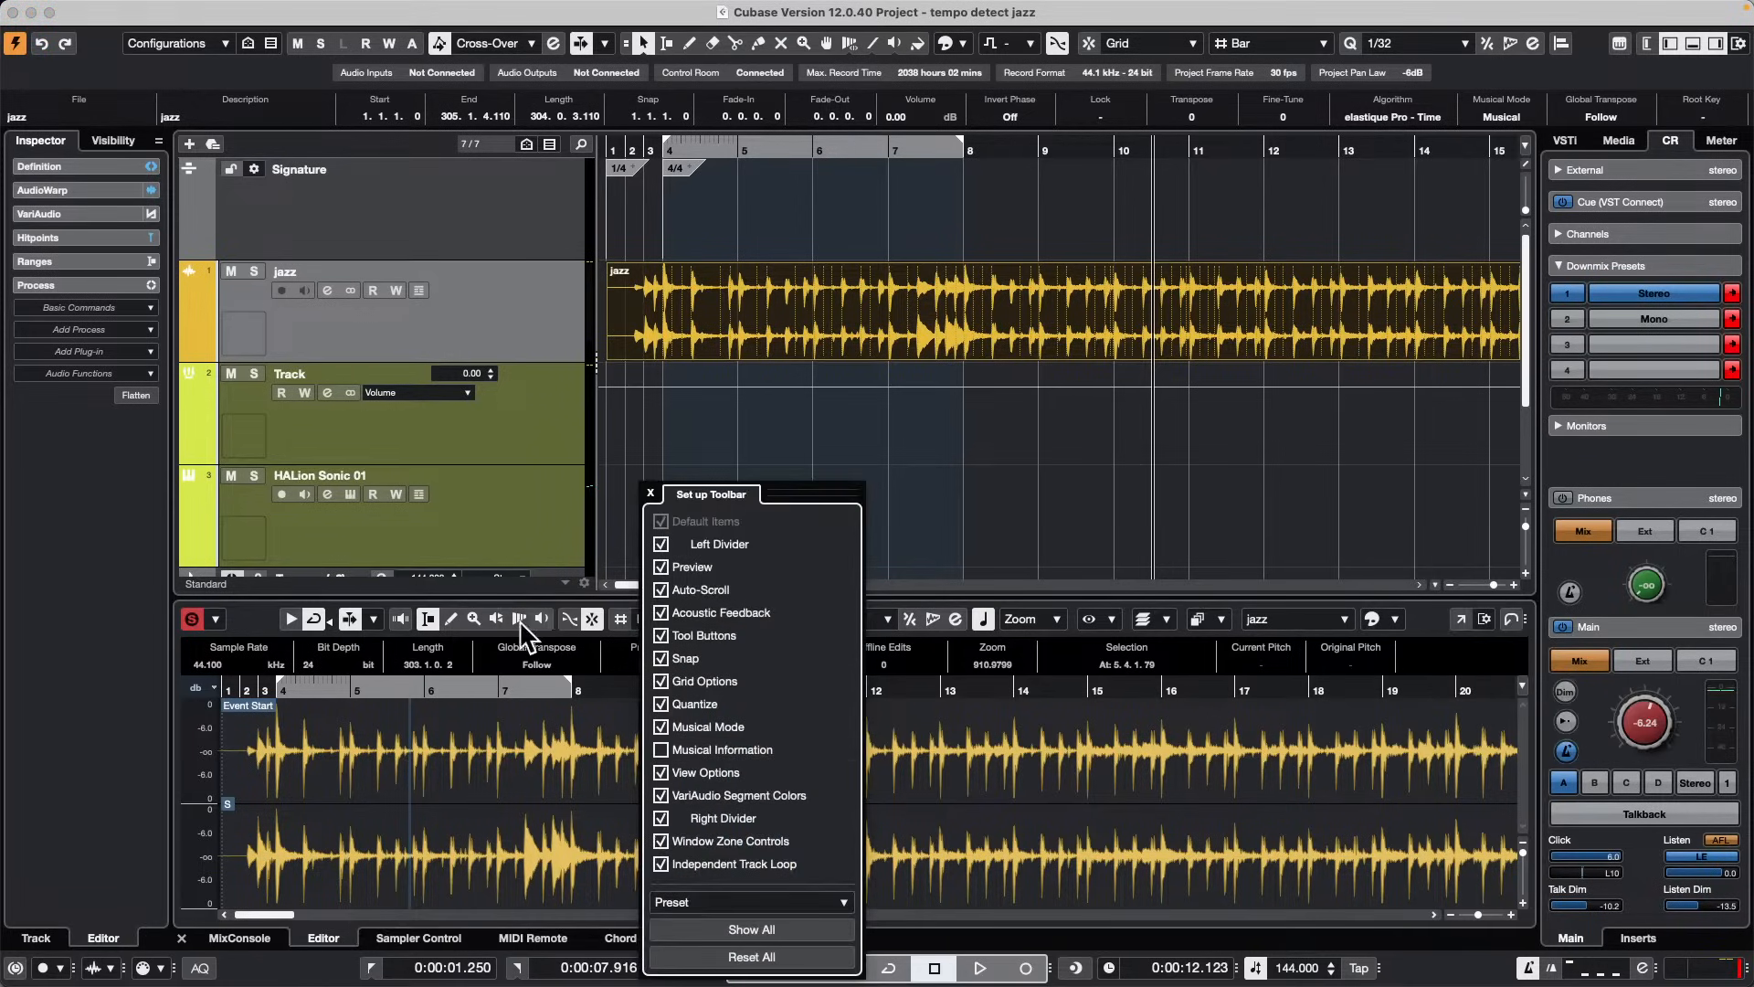
pyautogui.click(290, 619)
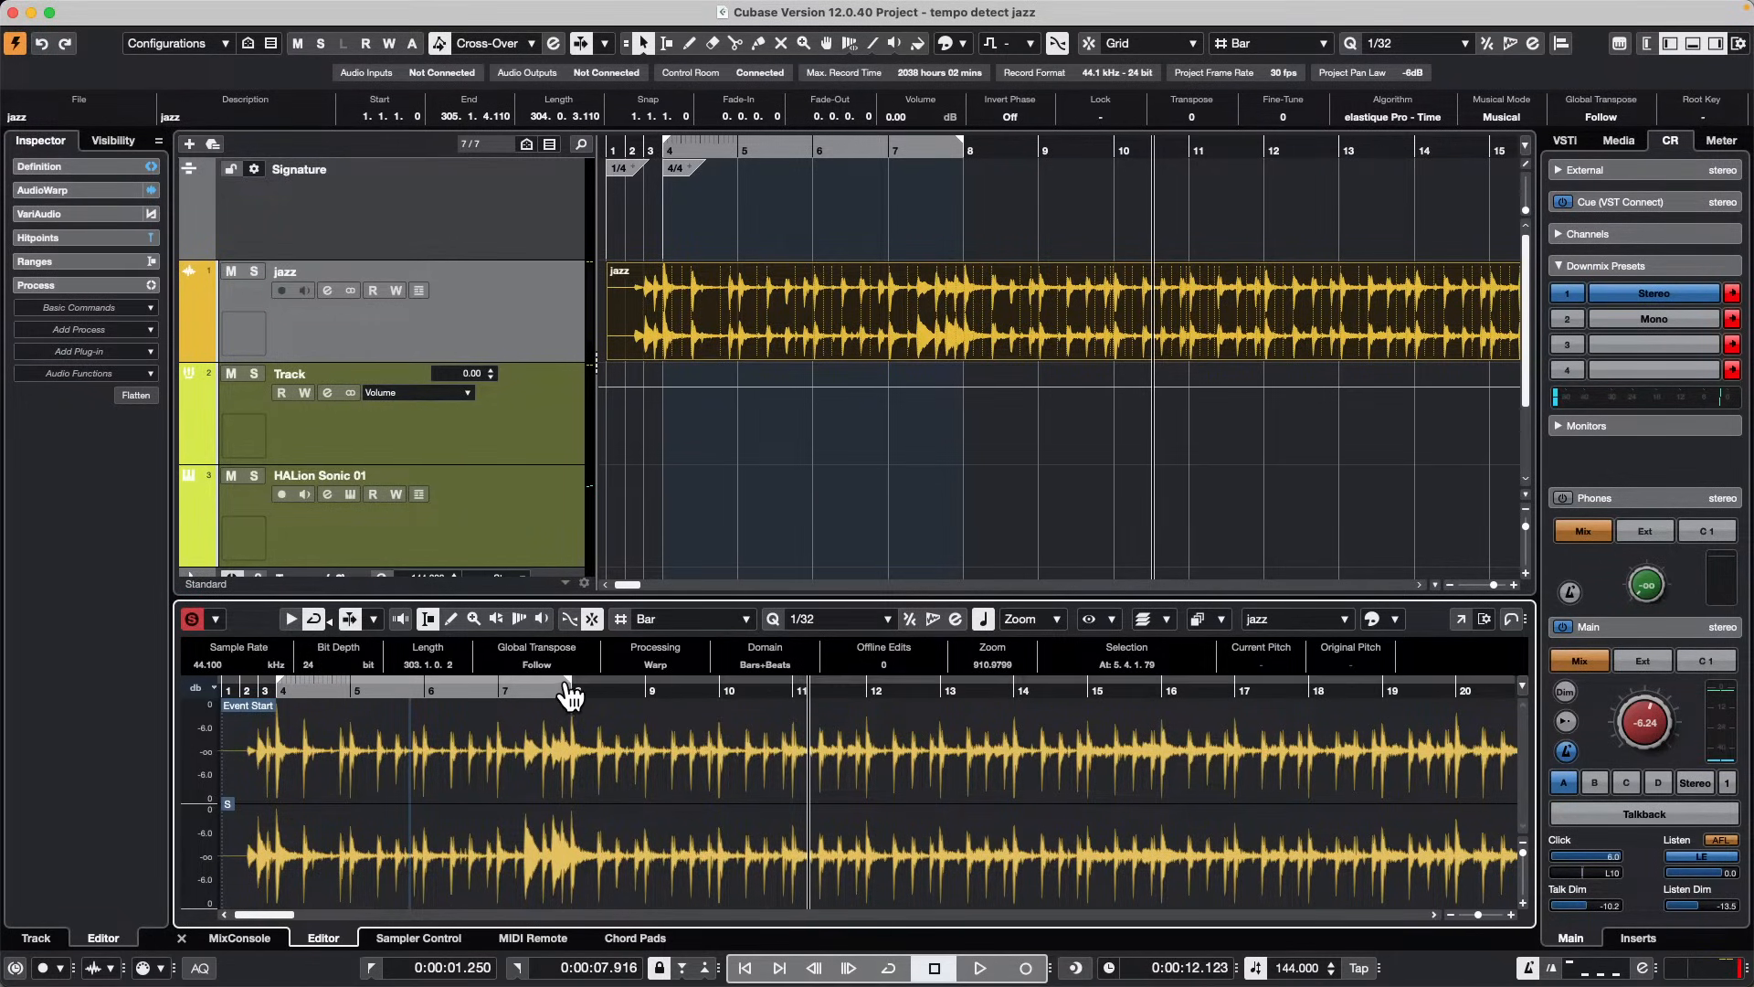
pyautogui.moveTo(572, 689)
pyautogui.mouseDown()
pyautogui.moveTo(643, 691)
pyautogui.moveTo(582, 696)
pyautogui.moveTo(588, 680)
pyautogui.mouseUp()
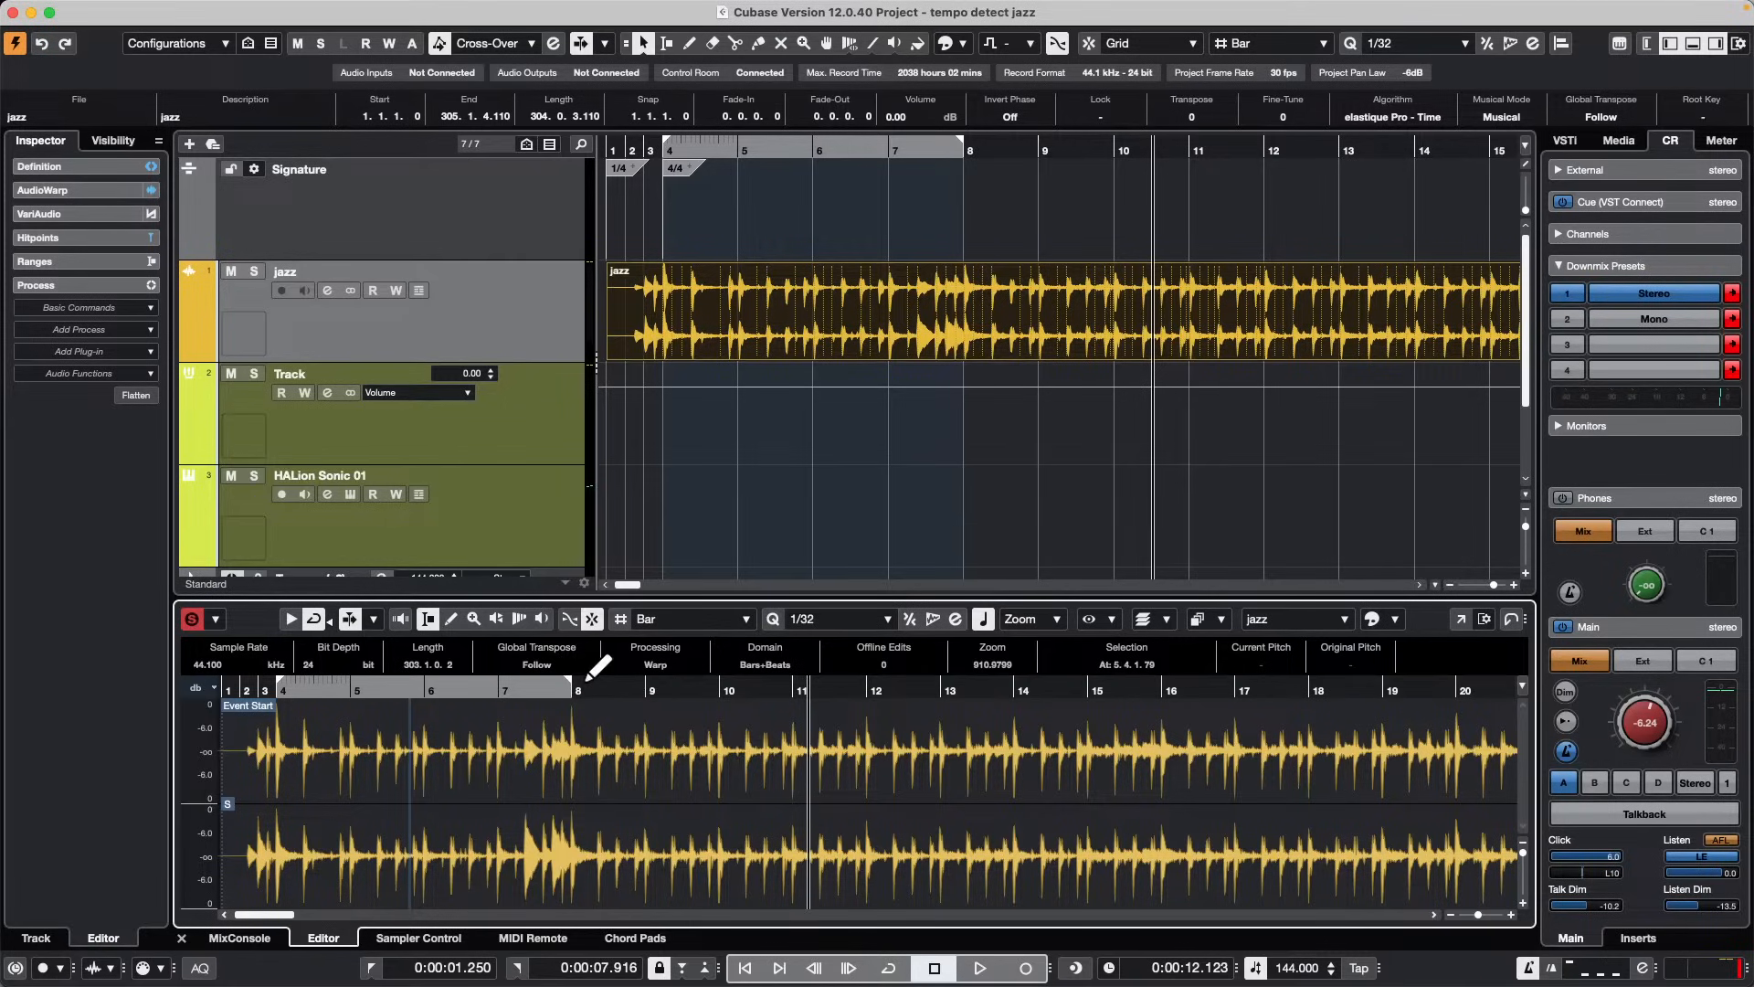
pyautogui.click(587, 681)
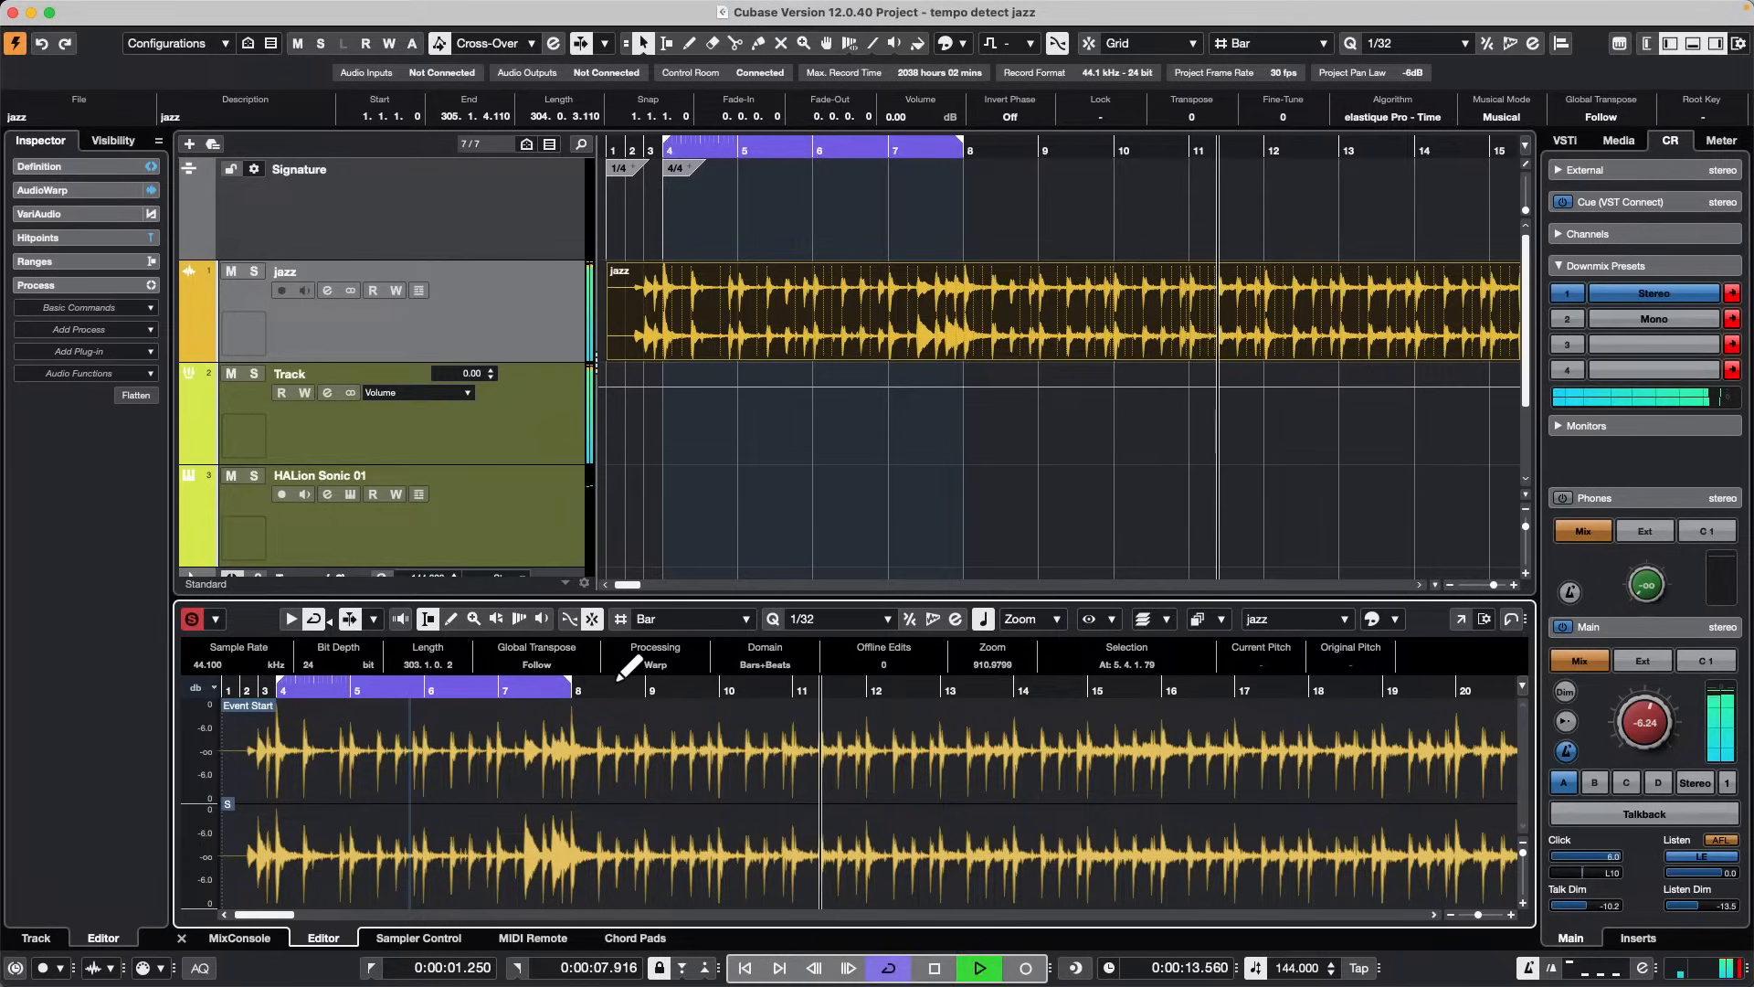
pyautogui.press('.')
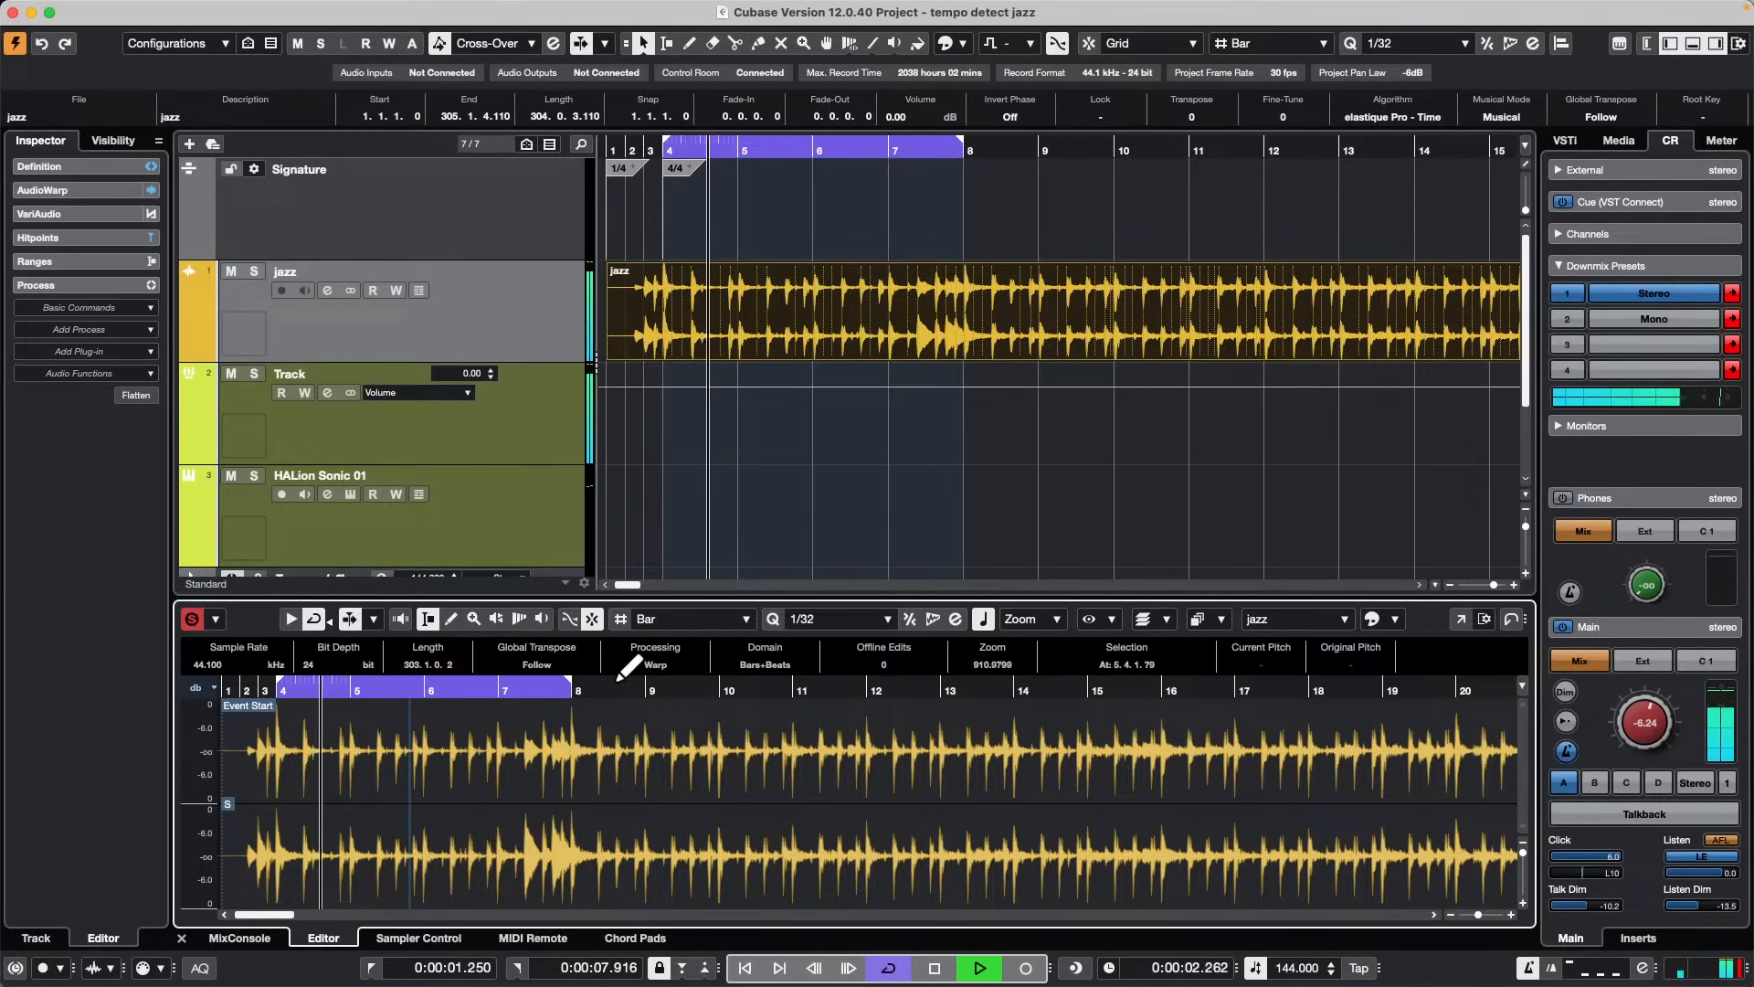
pyautogui.press('space')
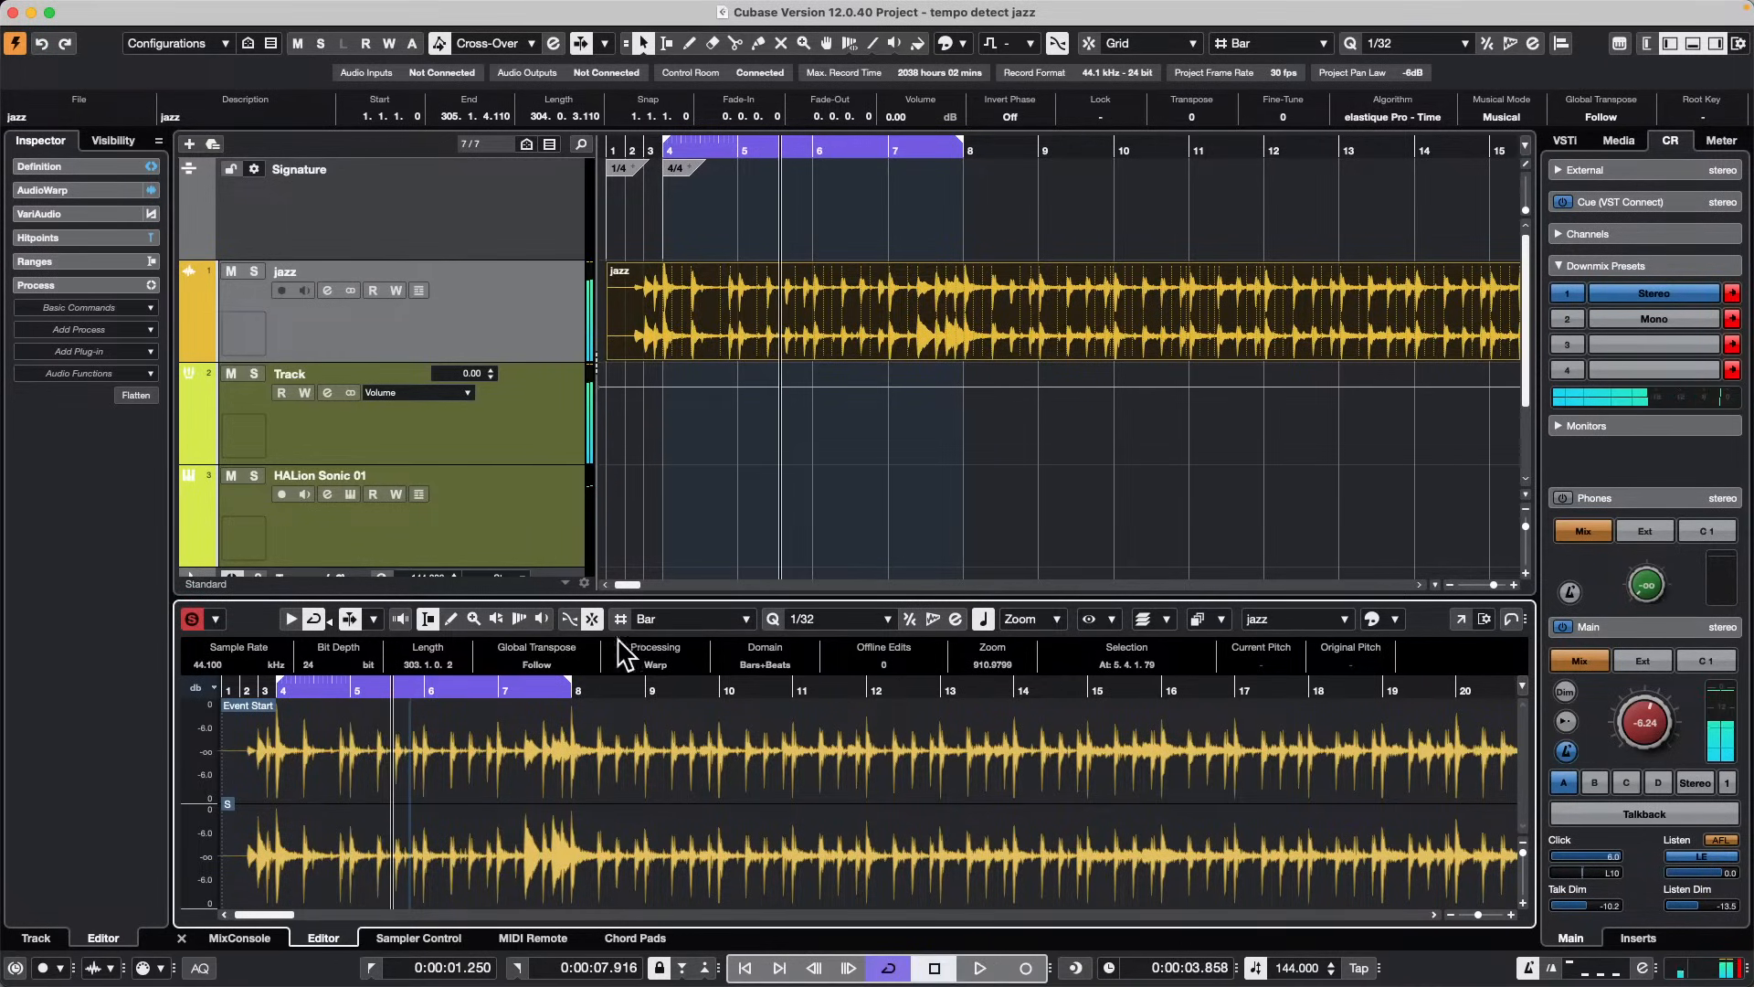
# Step: Enable Independent Track Loop for the jazz event, set its range from bar 4 to bar 8 and start playback
pyautogui.click(1513, 621)
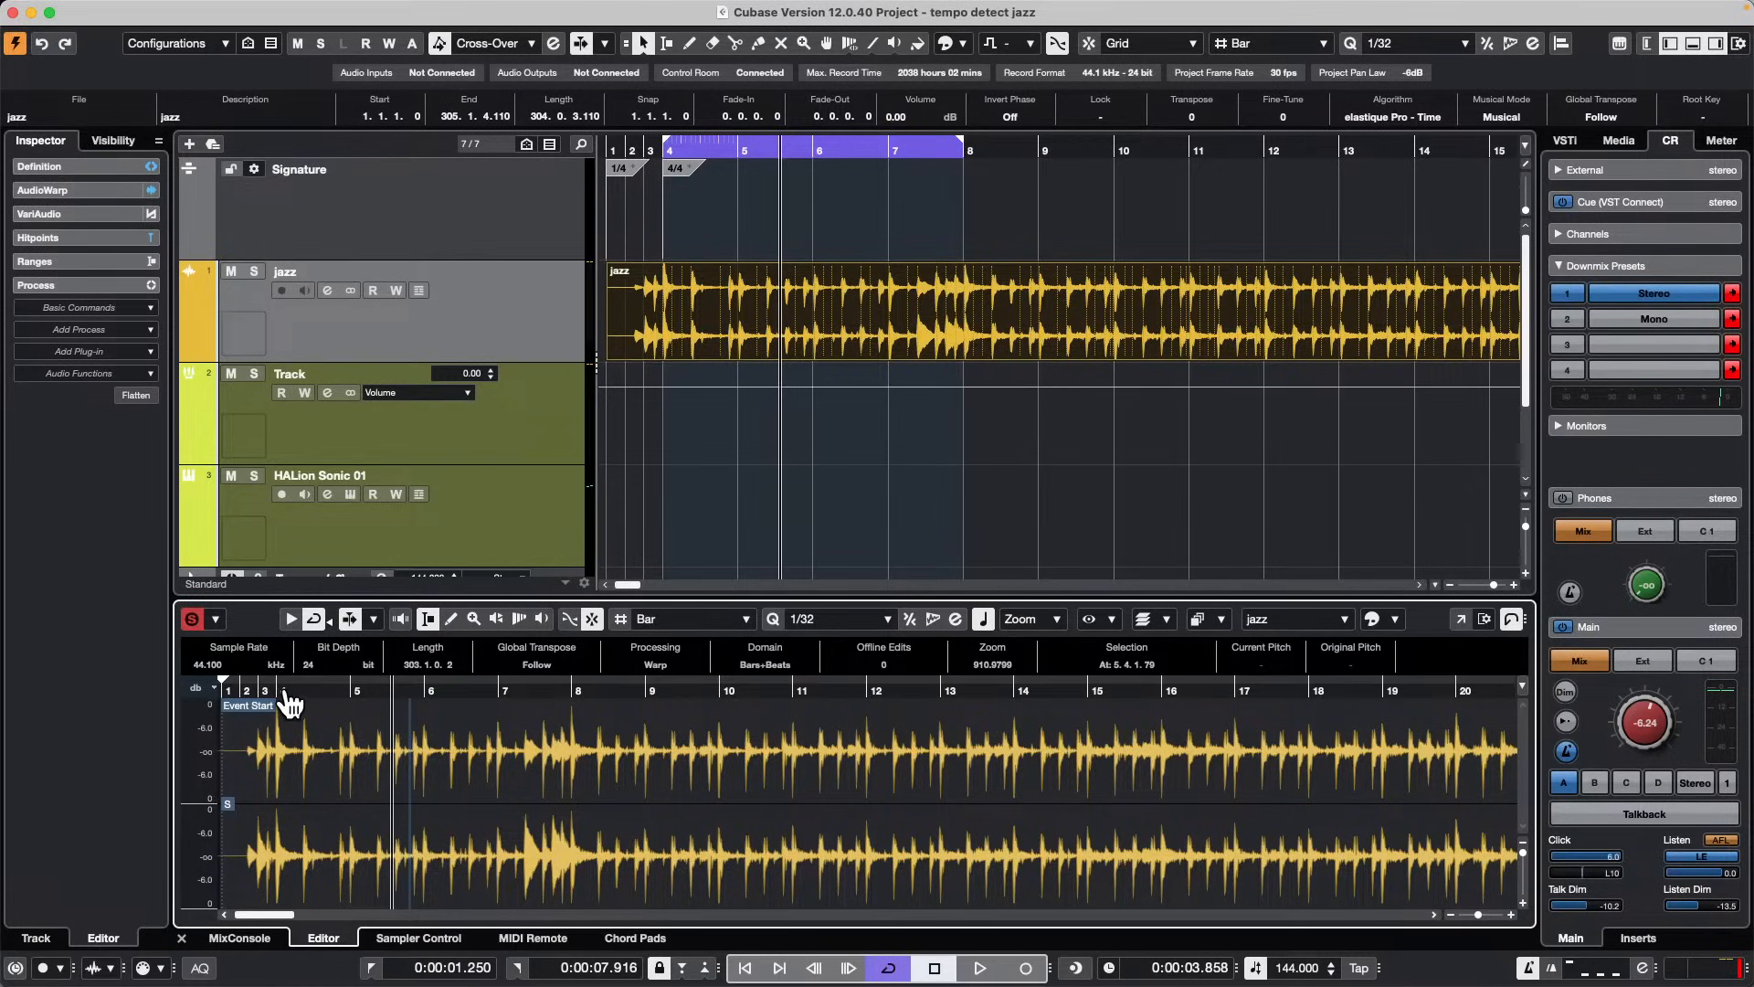
pyautogui.moveTo(274, 692); pyautogui.dragTo(576, 720)
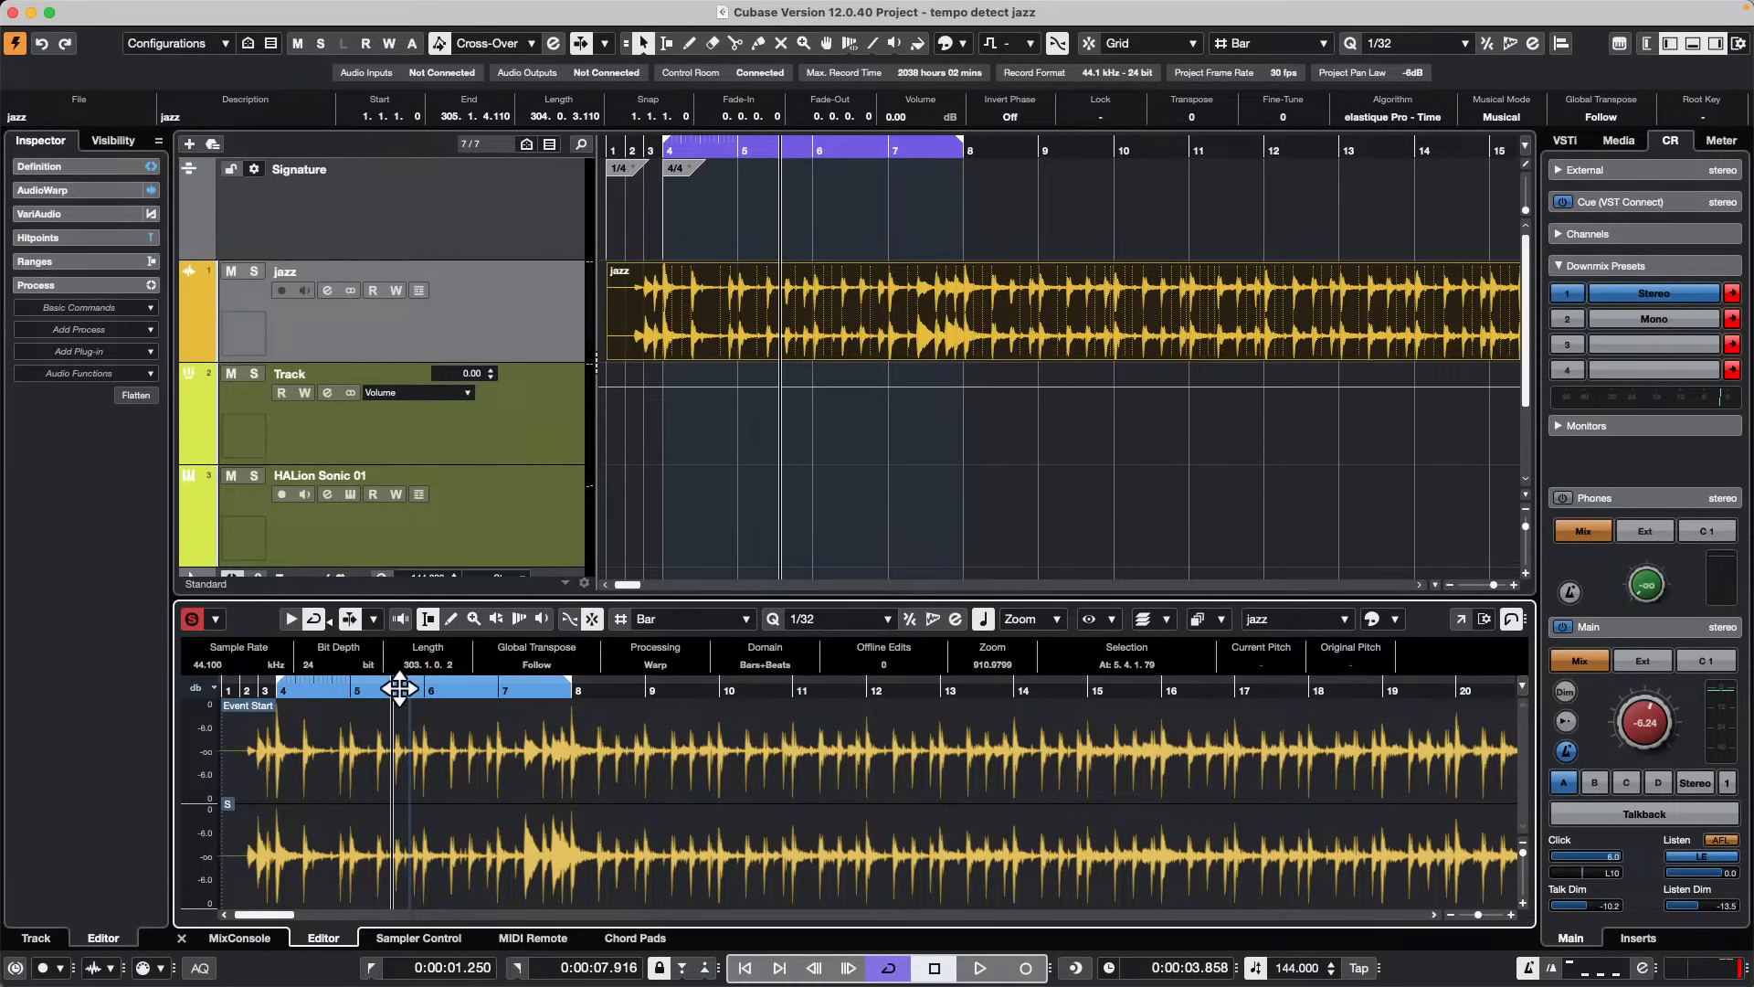
pyautogui.press('space')
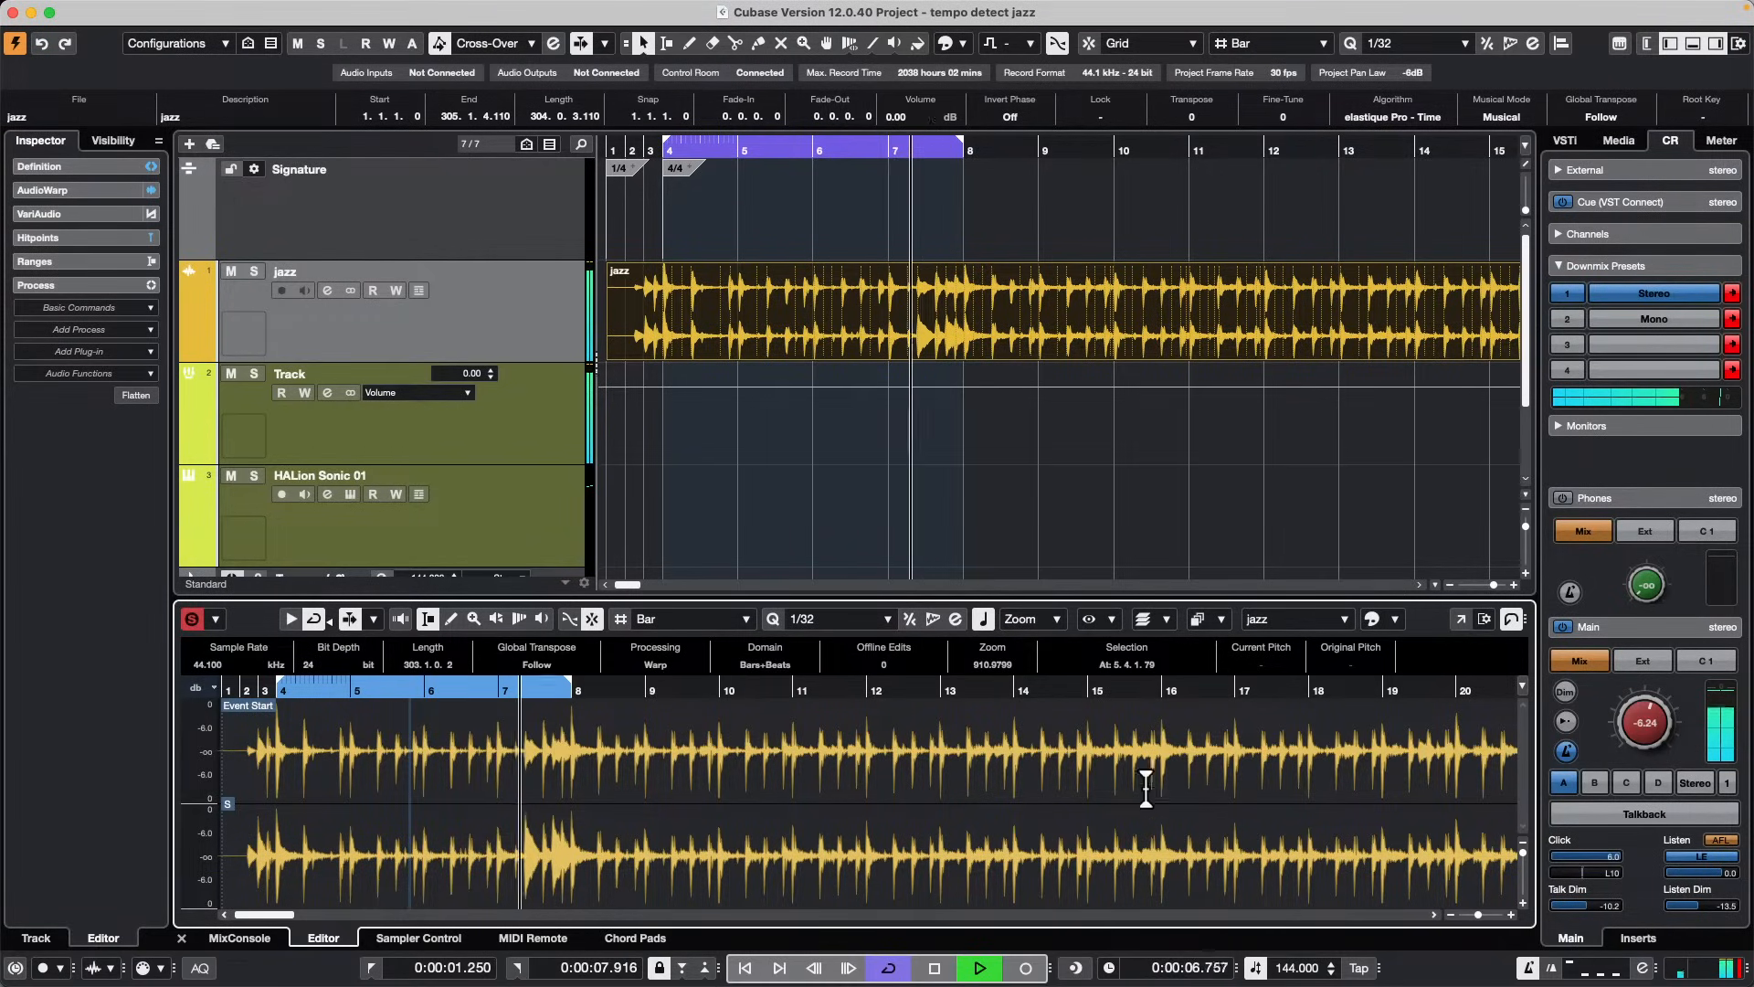
# Step: Turn off the project cycle, stop playback at about bar 14 and select the jazz track
pyautogui.click(889, 967)
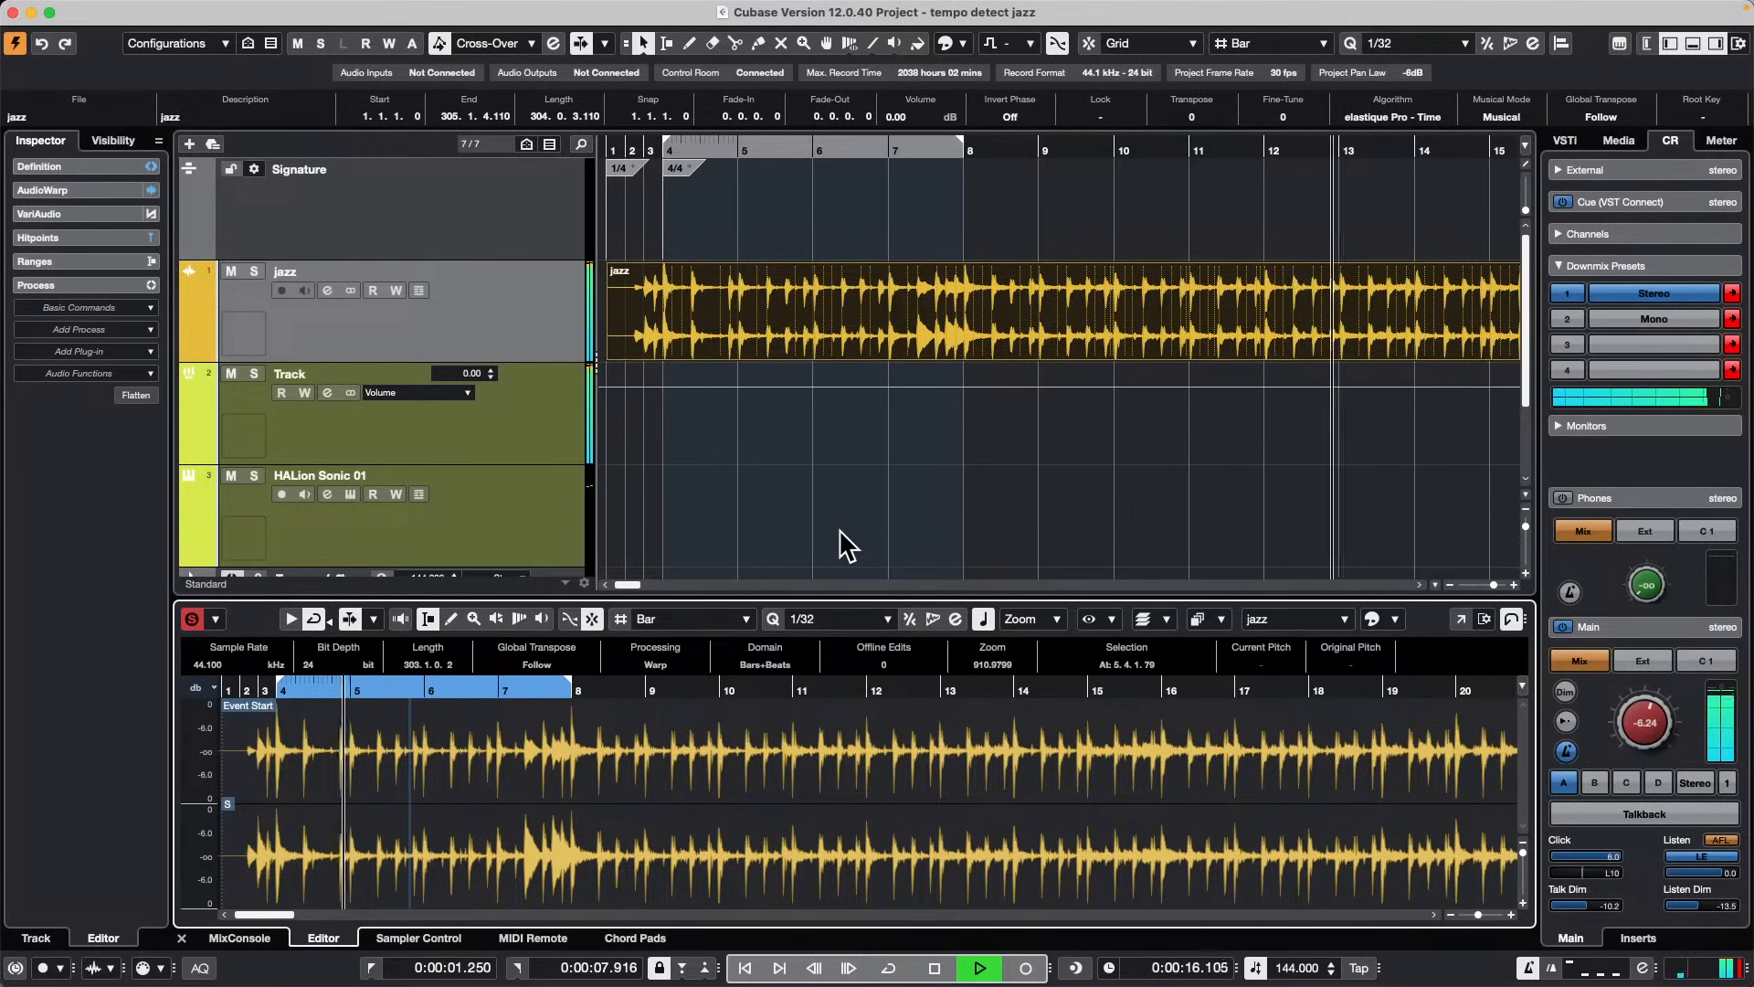
pyautogui.press('space')
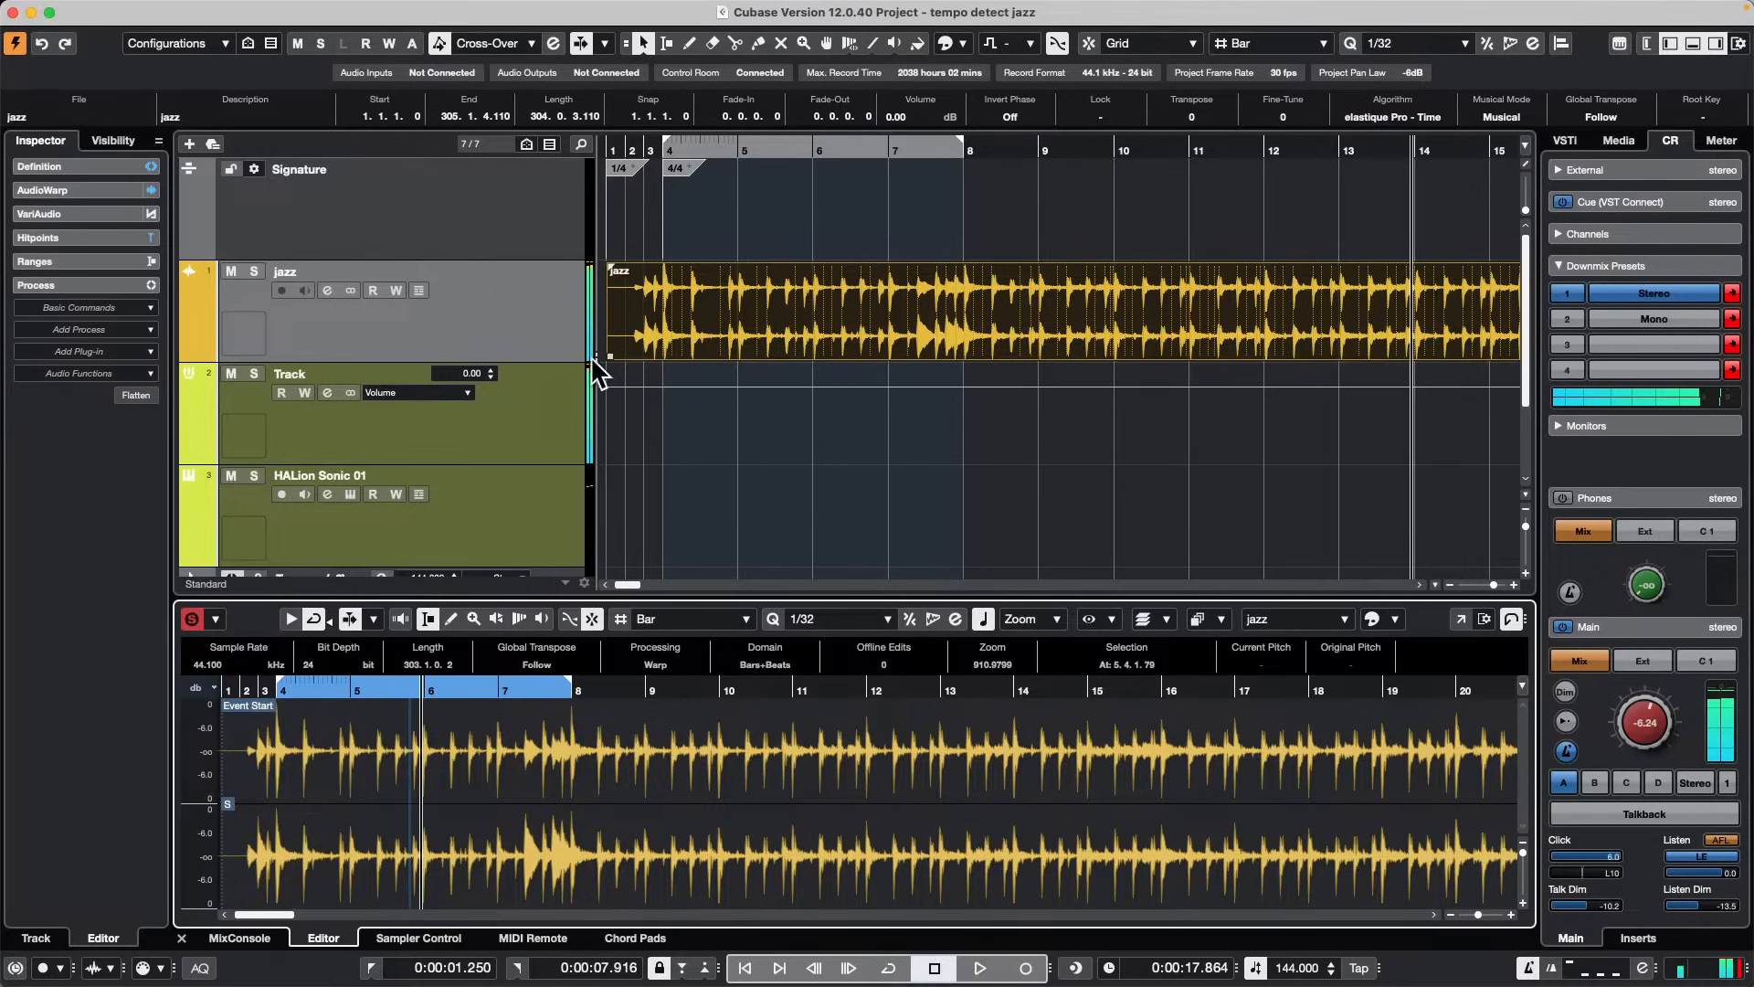
pyautogui.click(504, 312)
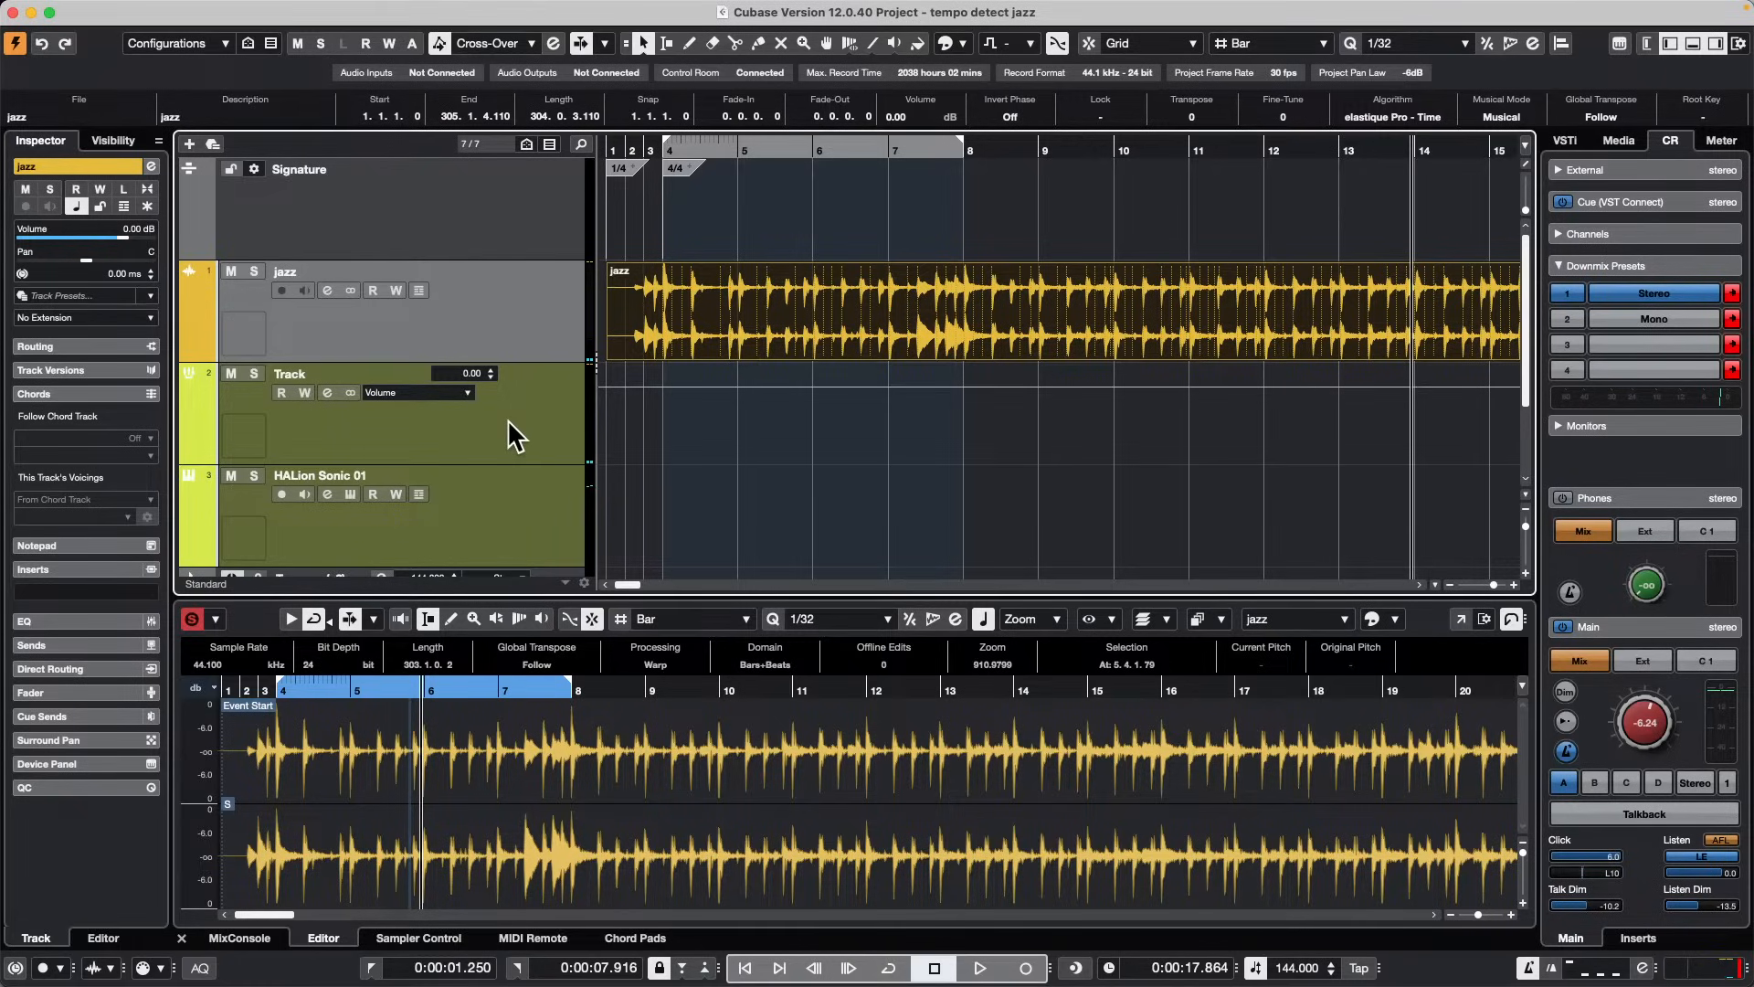
# Step: Add a stereo audio track that takes its input from the Track group and outputs to Stereo Out
pyautogui.scroll(-3, 508, 420)
pyautogui.click(538, 273)
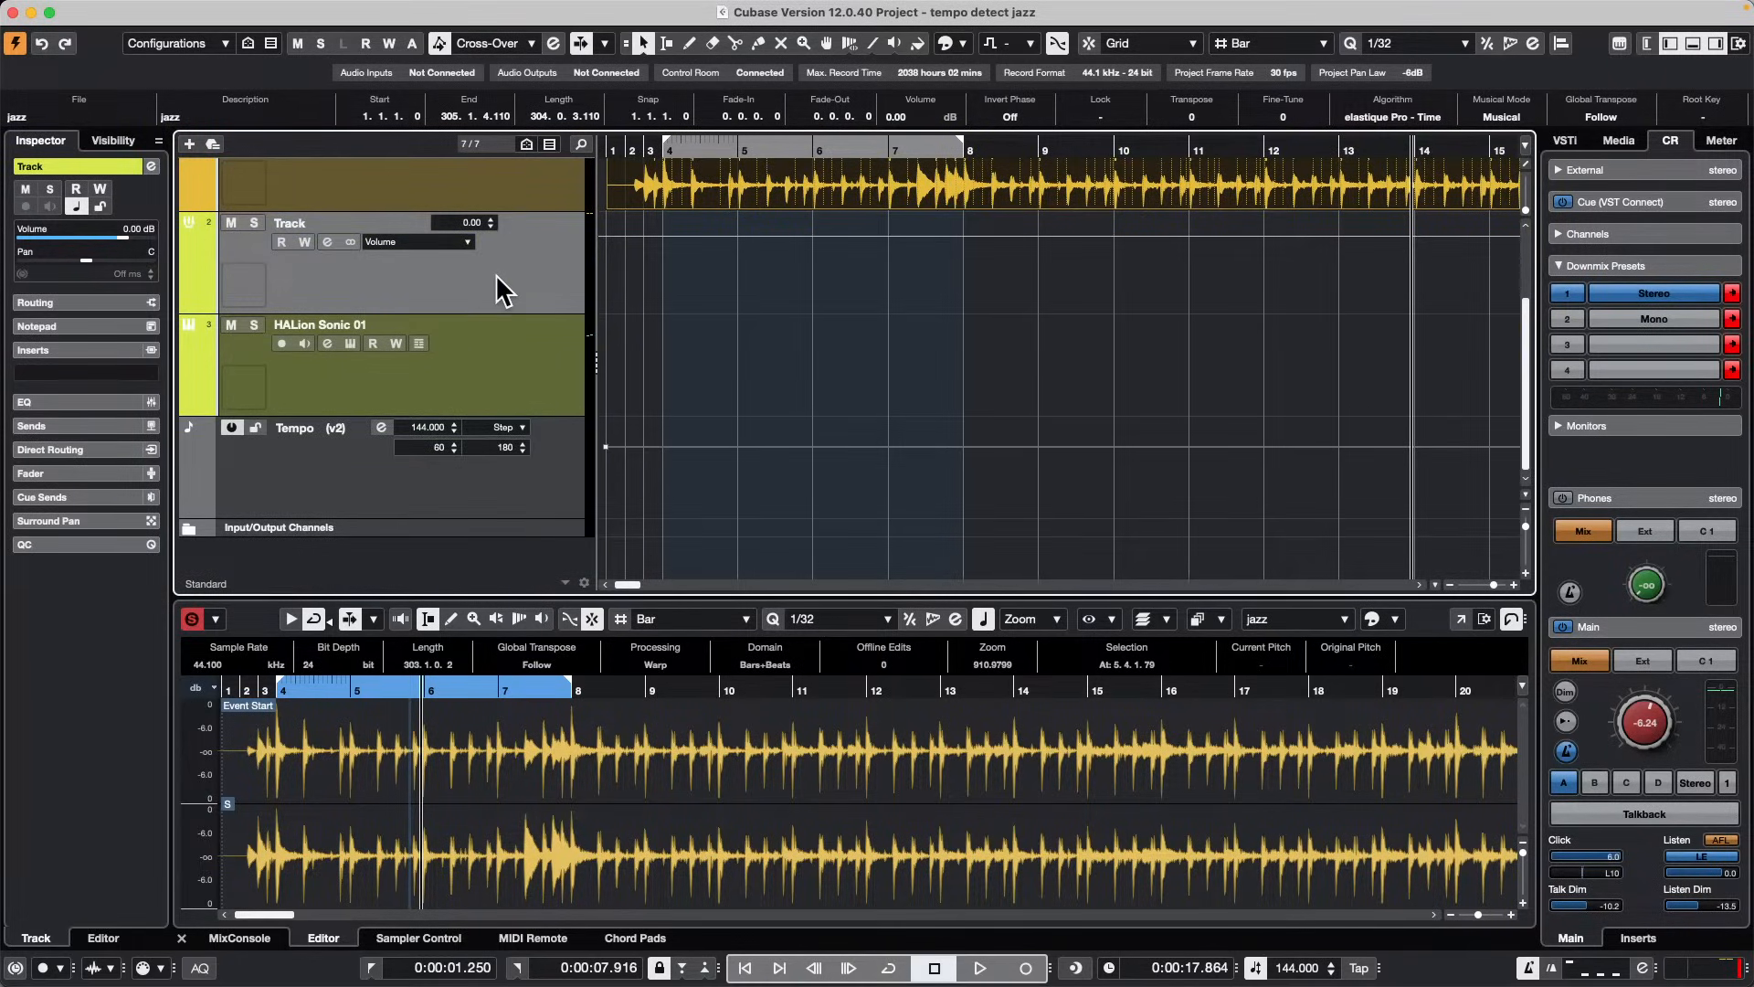
pyautogui.rightClick(497, 275)
pyautogui.moveTo(682, 289)
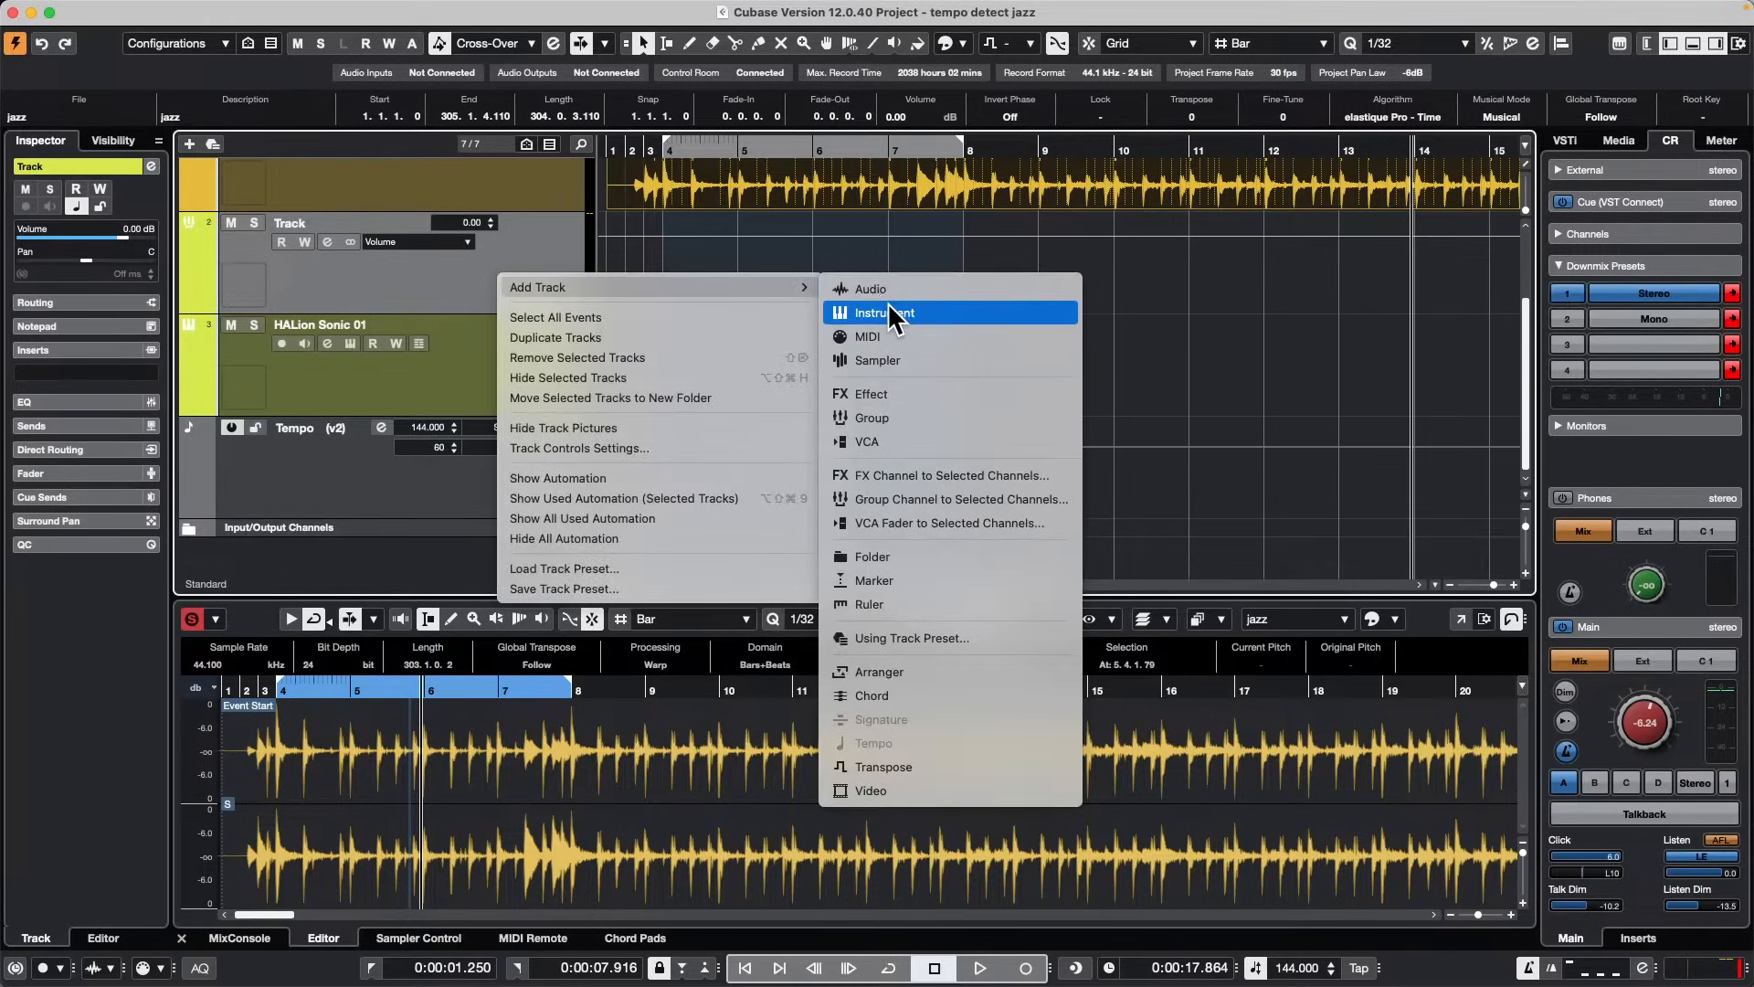
pyautogui.click(908, 289)
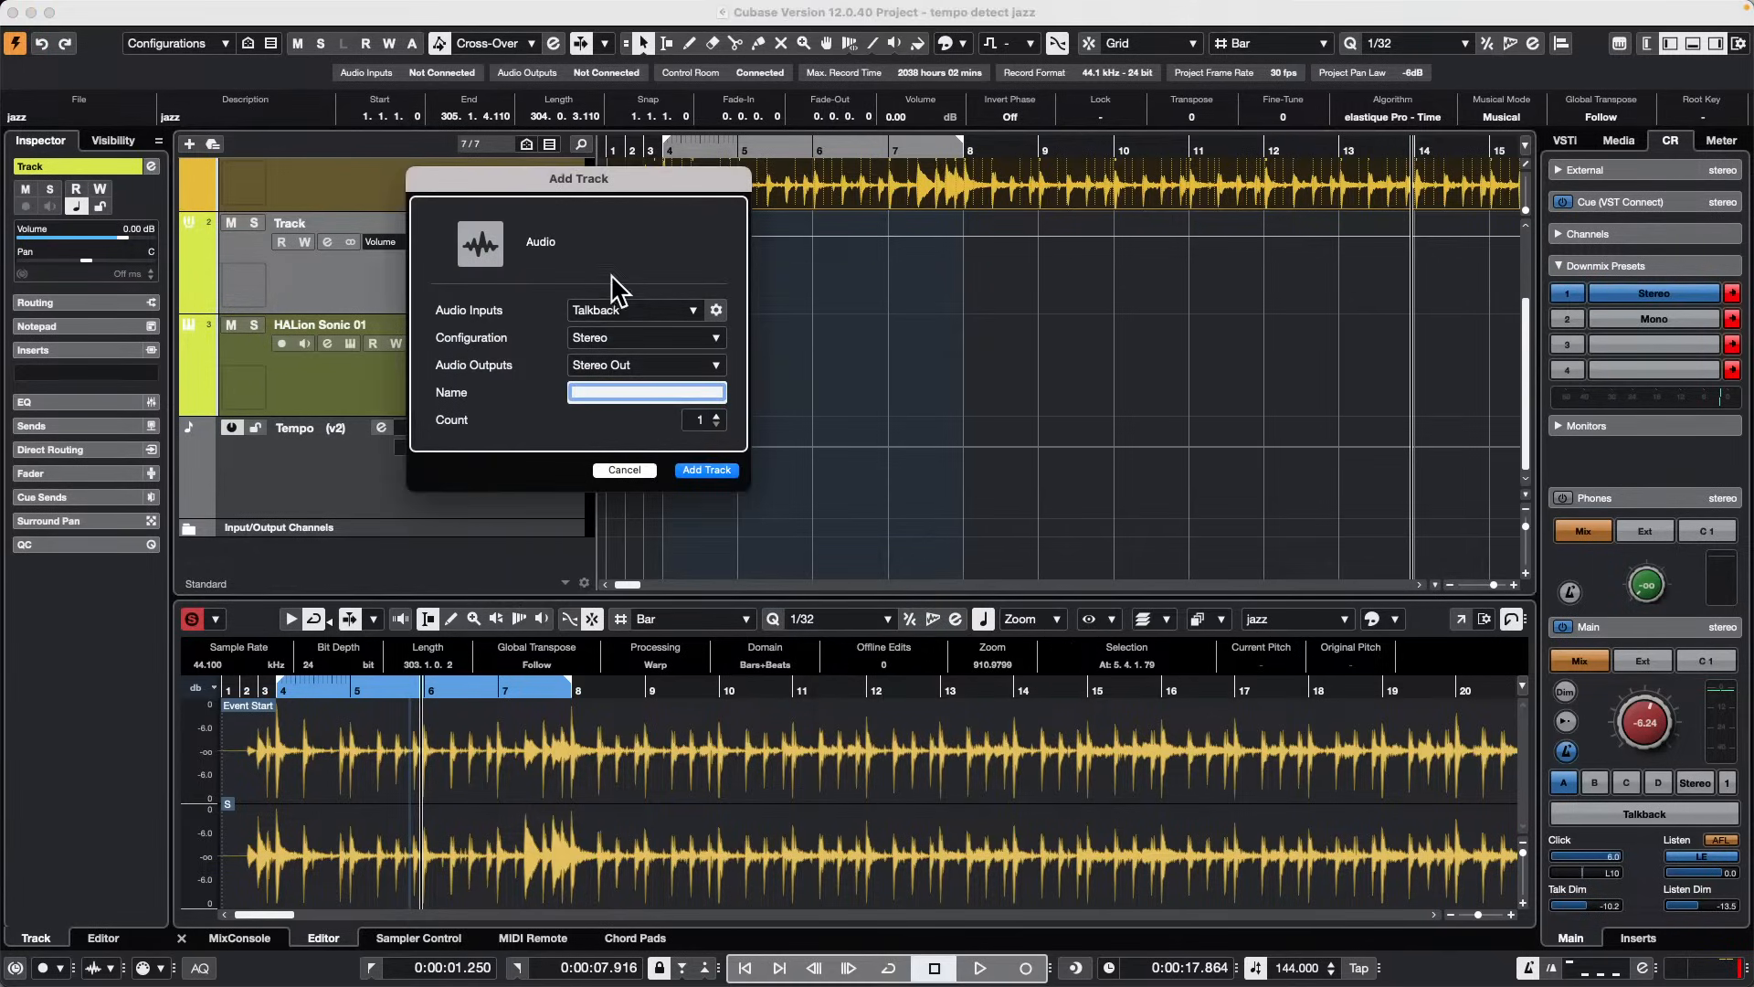
pyautogui.click(637, 314)
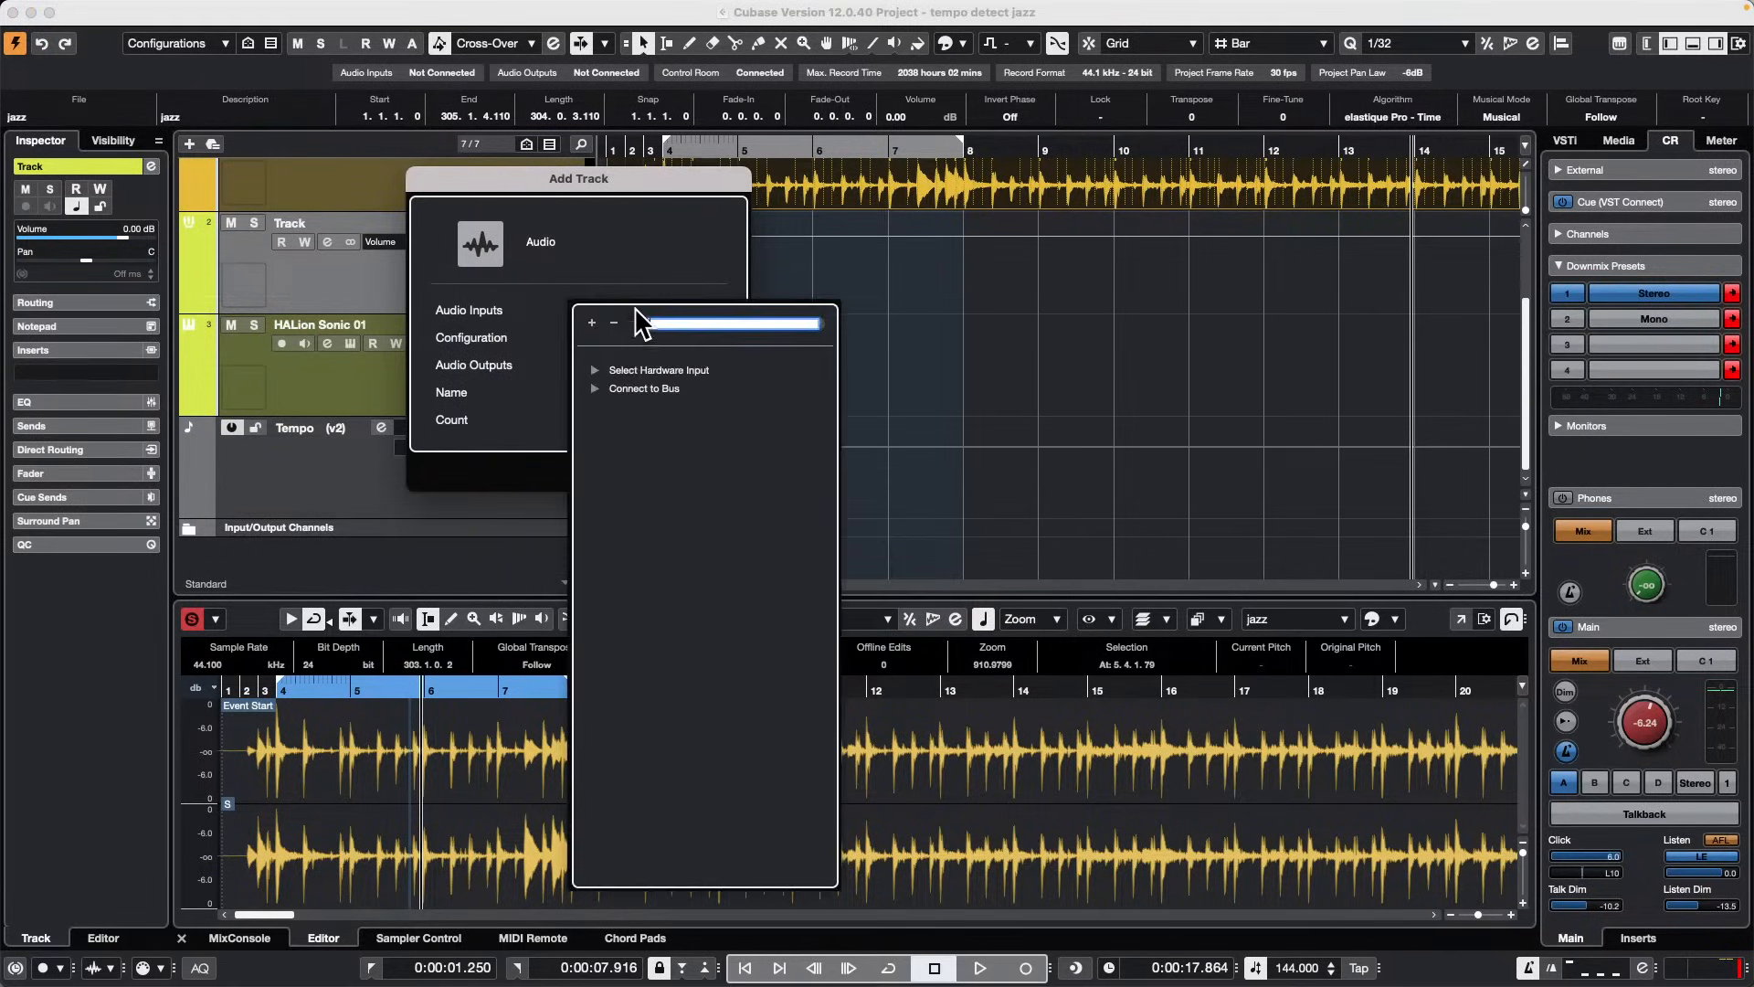
pyautogui.click(595, 389)
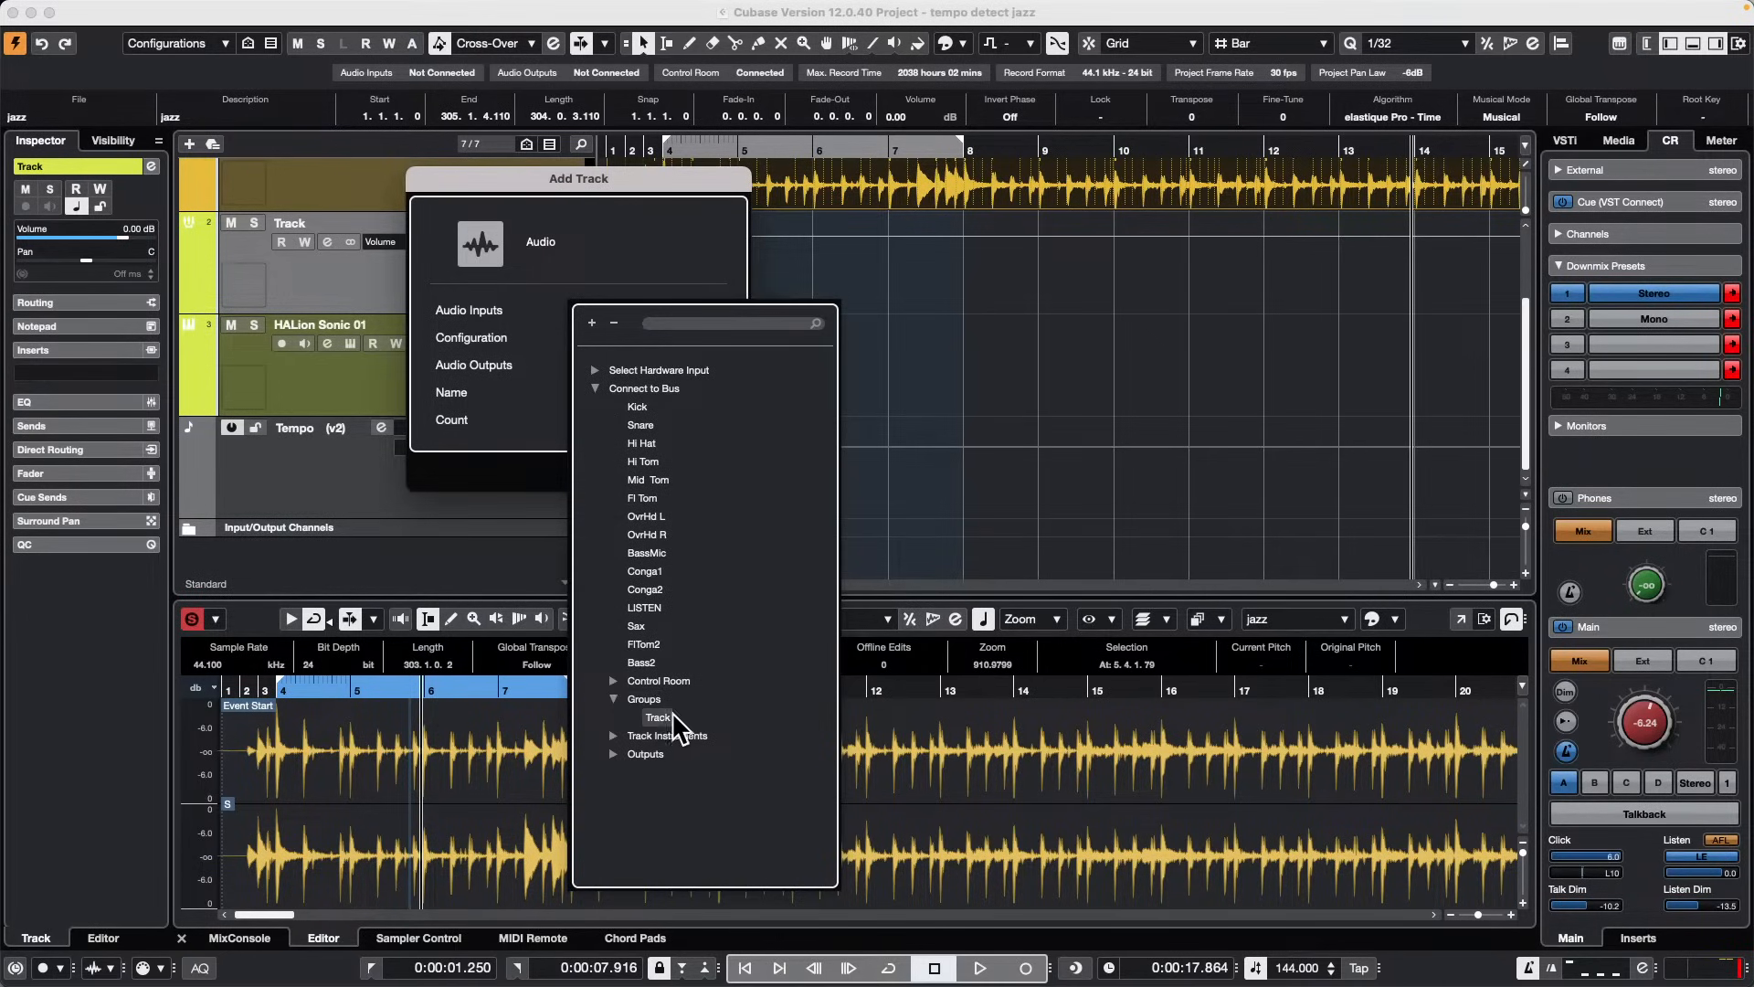
pyautogui.click(659, 717)
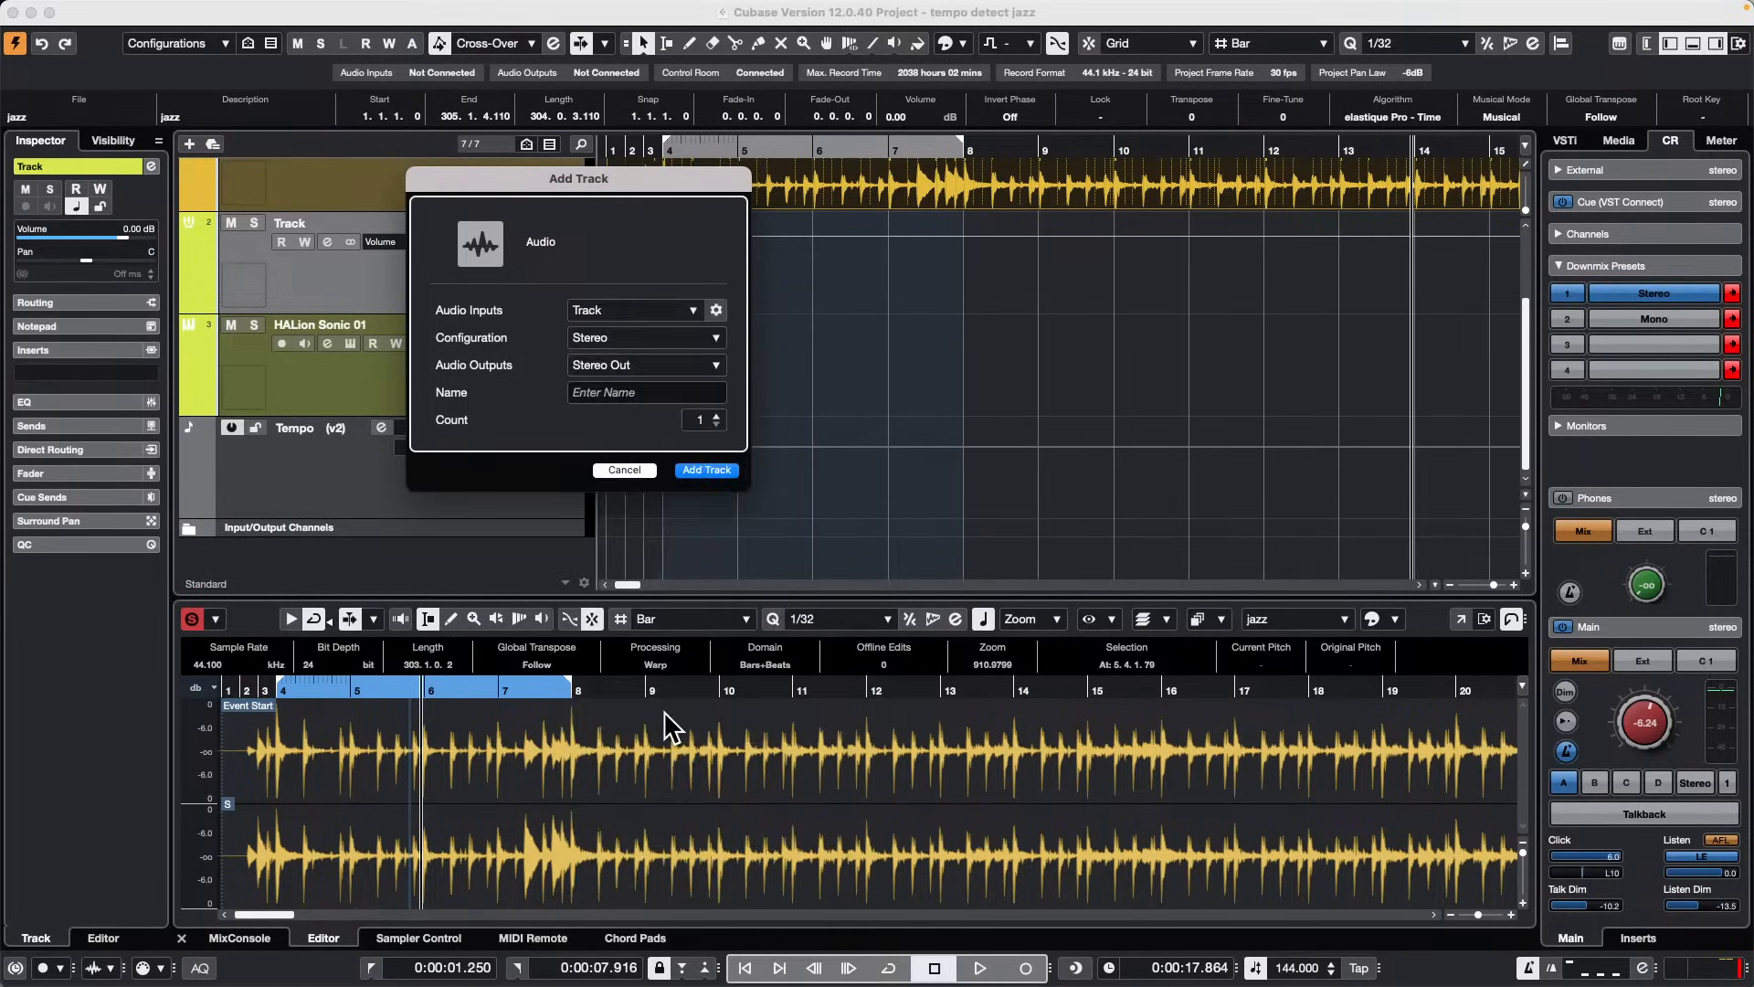
pyautogui.click(705, 469)
# Step: Start project playback, rename the new audio track as loop, and stop playback
pyautogui.scroll(4, 825, 429)
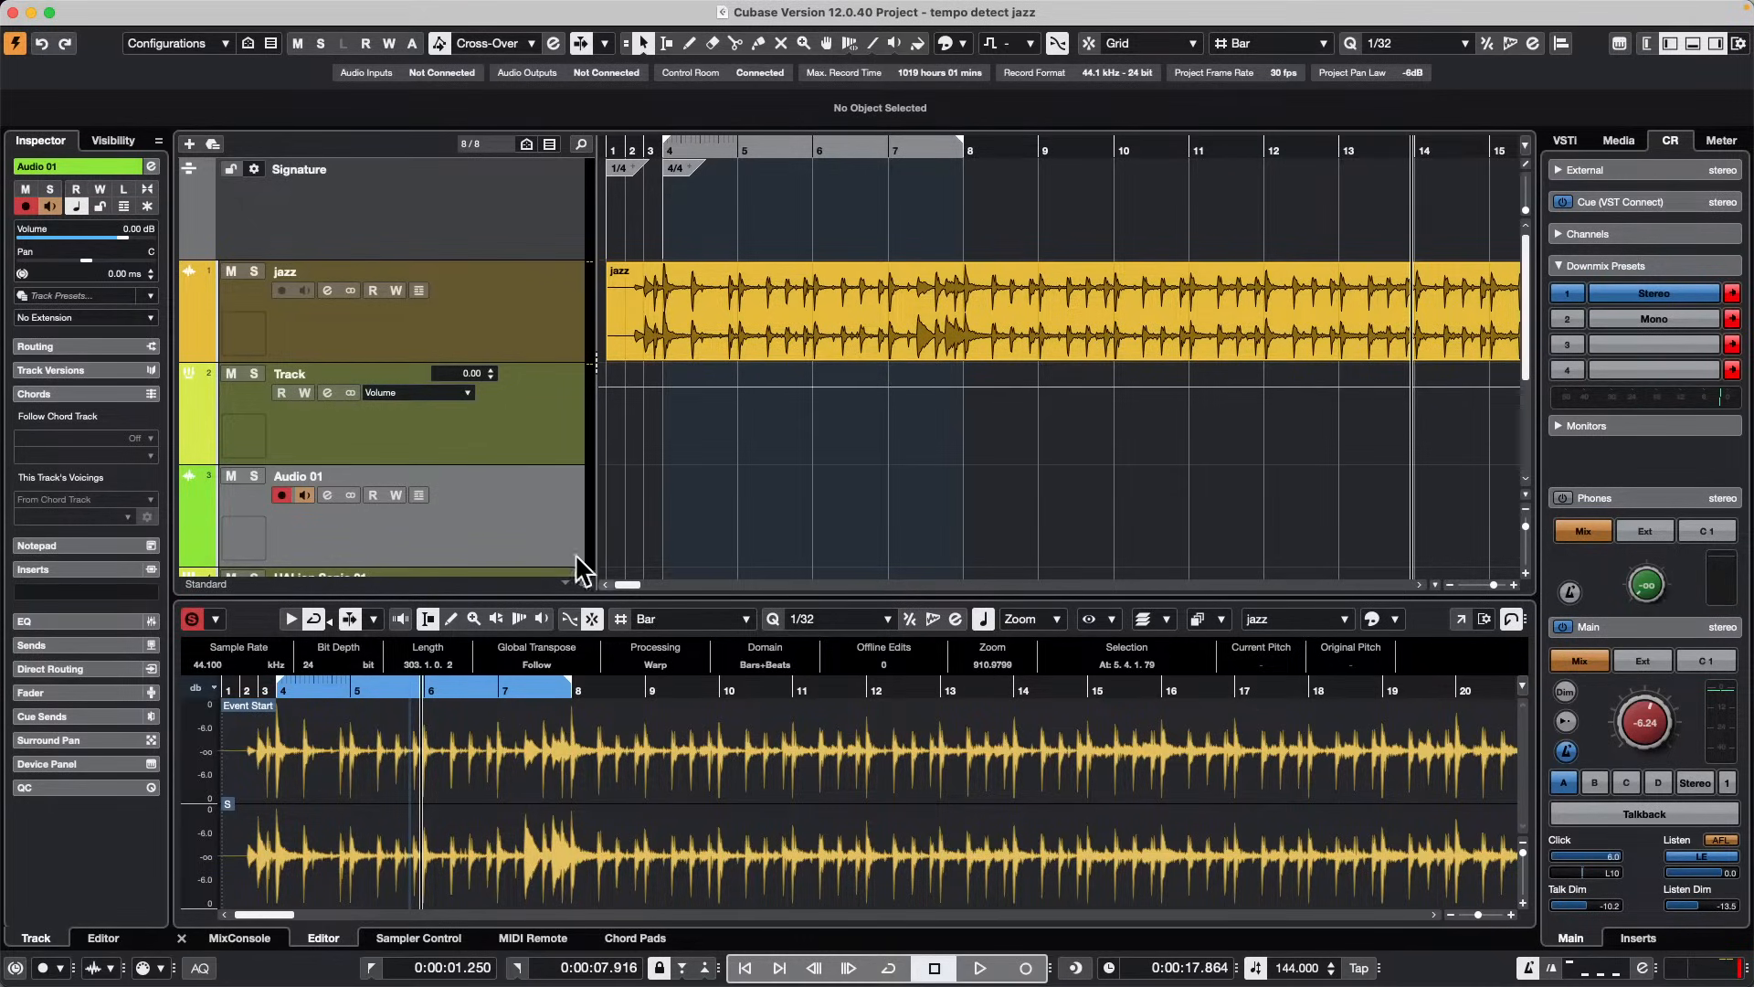
pyautogui.moveTo(724, 146); pyautogui.dragTo(515, 149)
pyautogui.press('space')
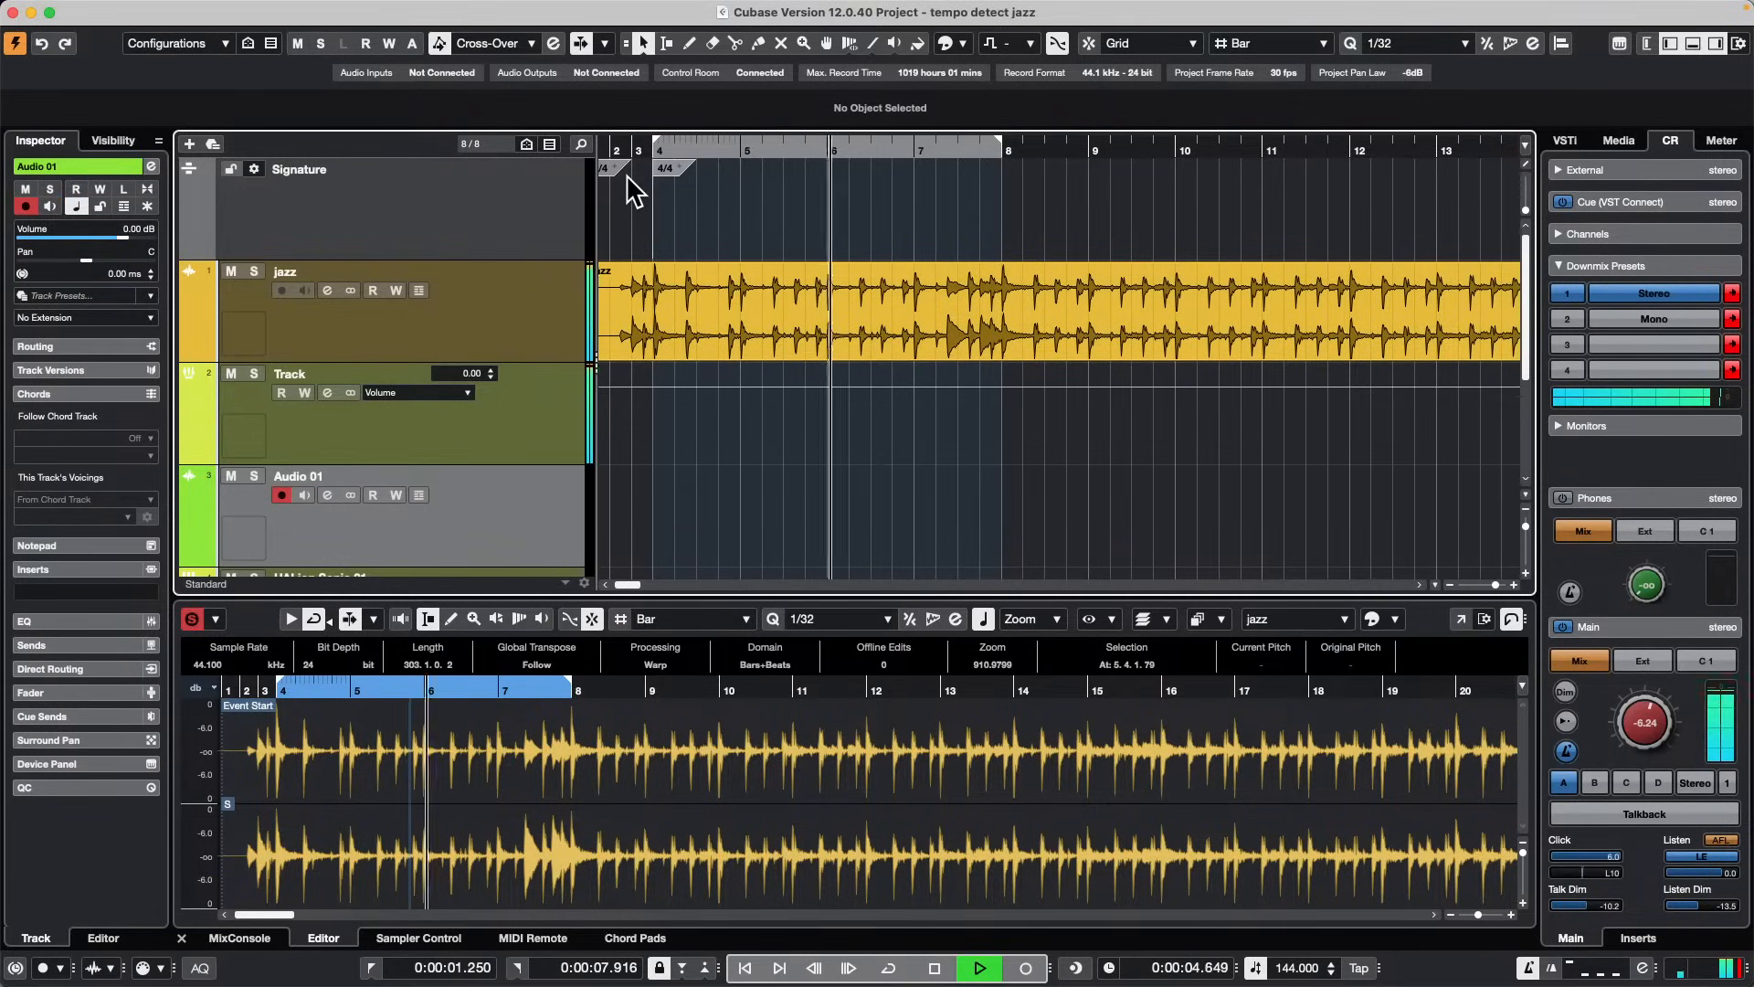
pyautogui.doubleClick(348, 475)
pyautogui.write('loop')
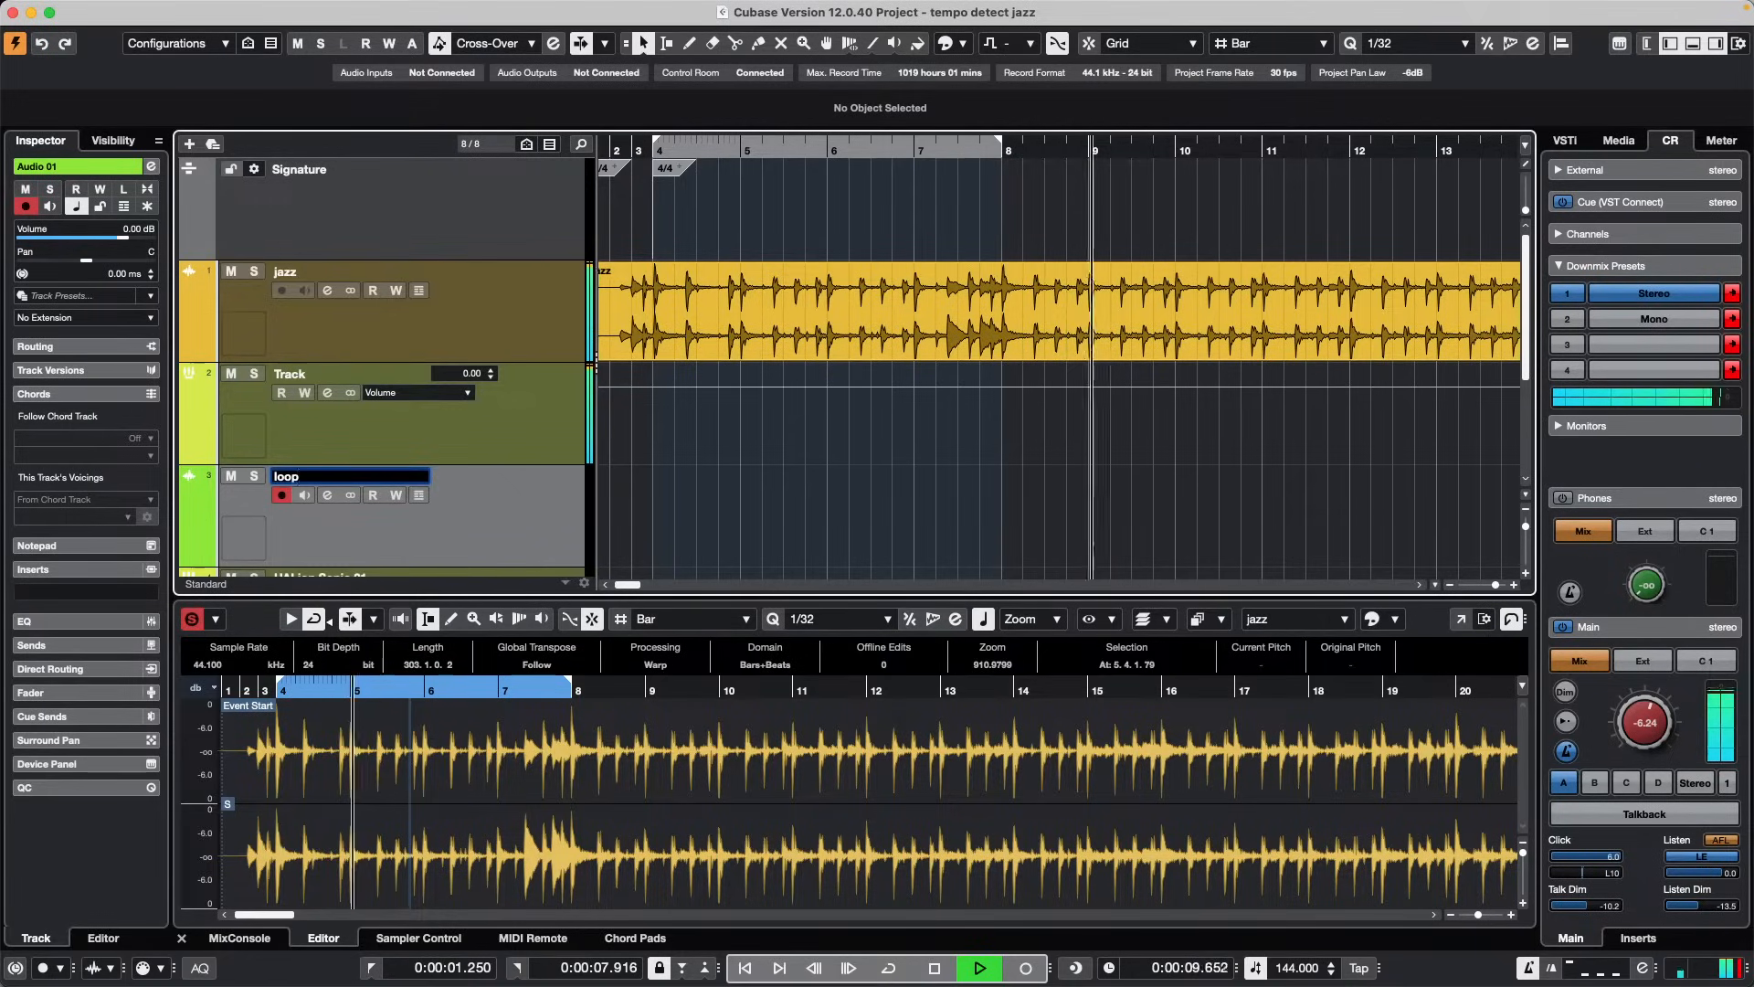
pyautogui.press('Return')
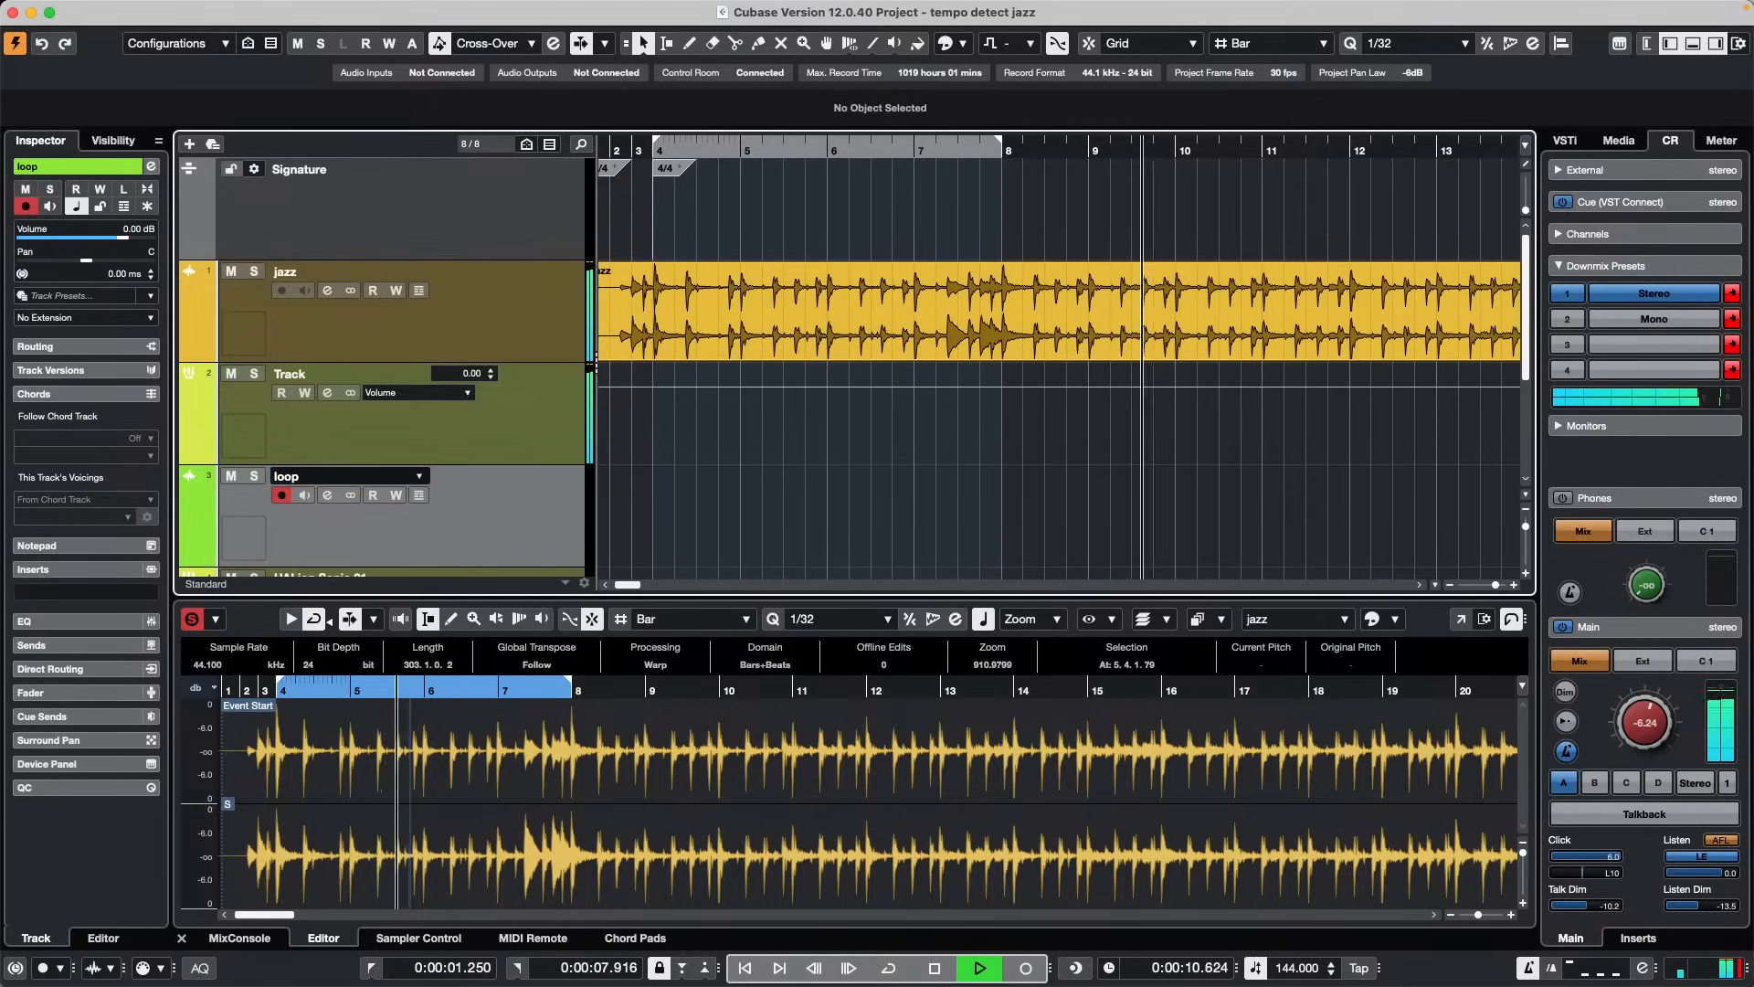
pyautogui.press('space')
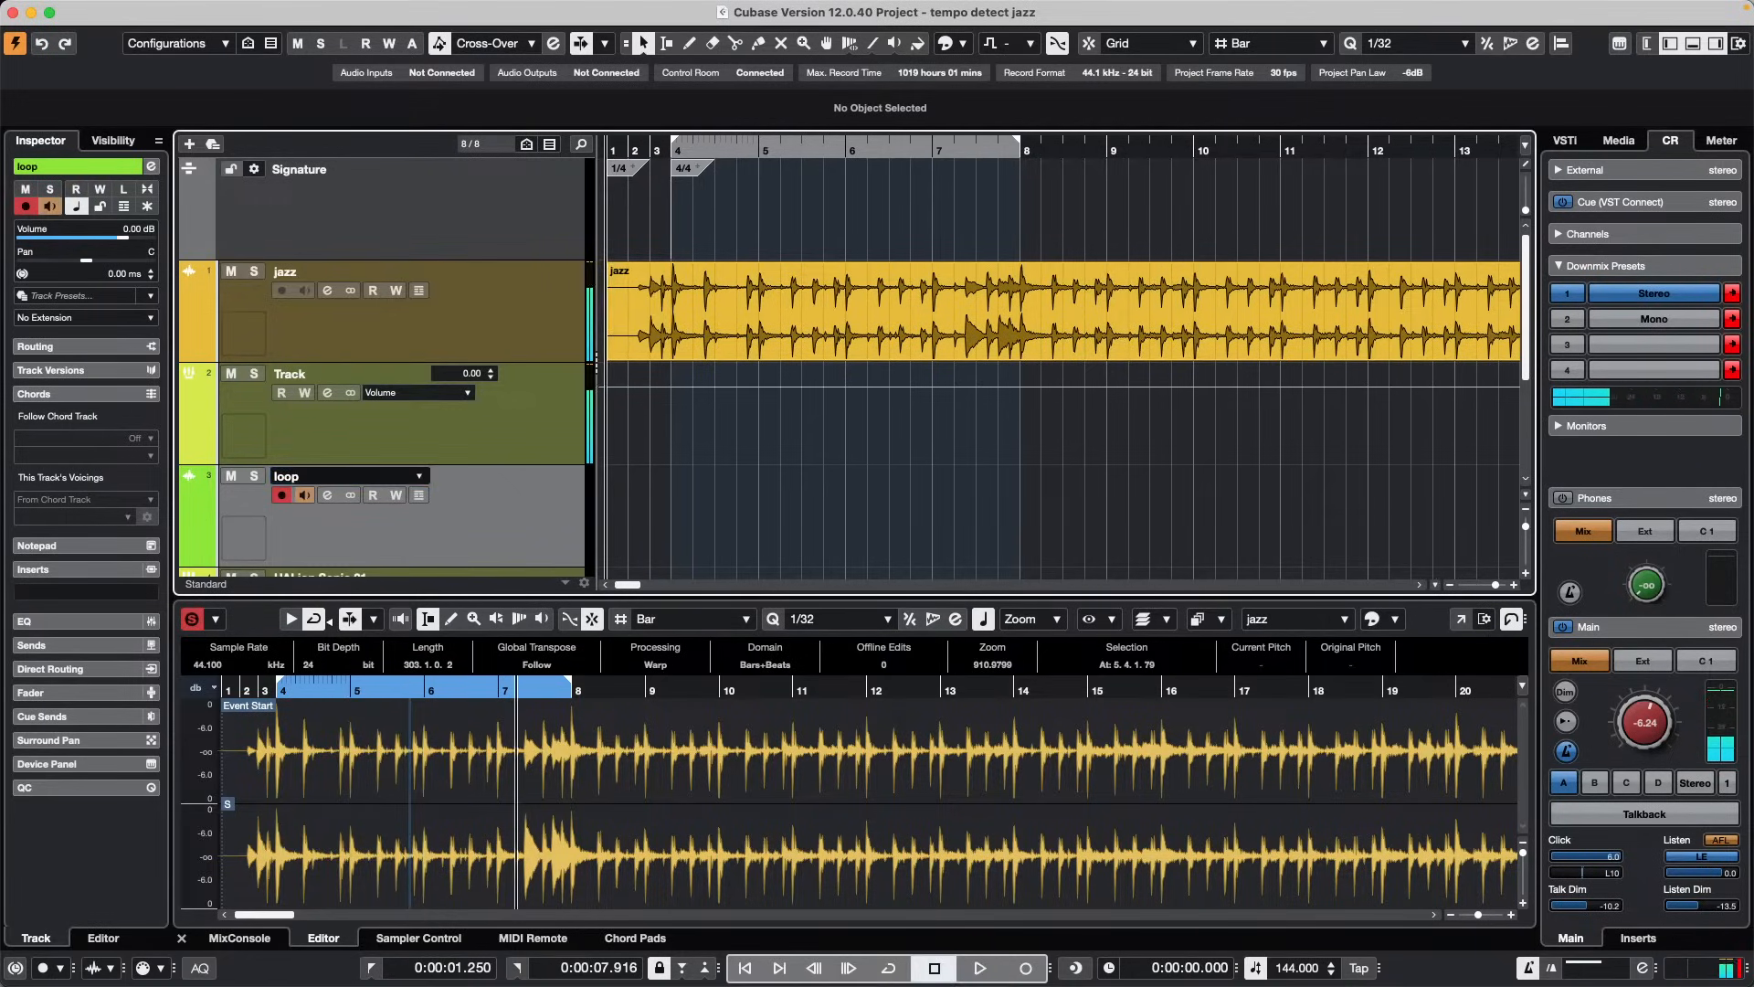
# Step: Record the jazz playback onto the loop track from about bar 4 to bar 30, zooming out the project
pyautogui.press('space')
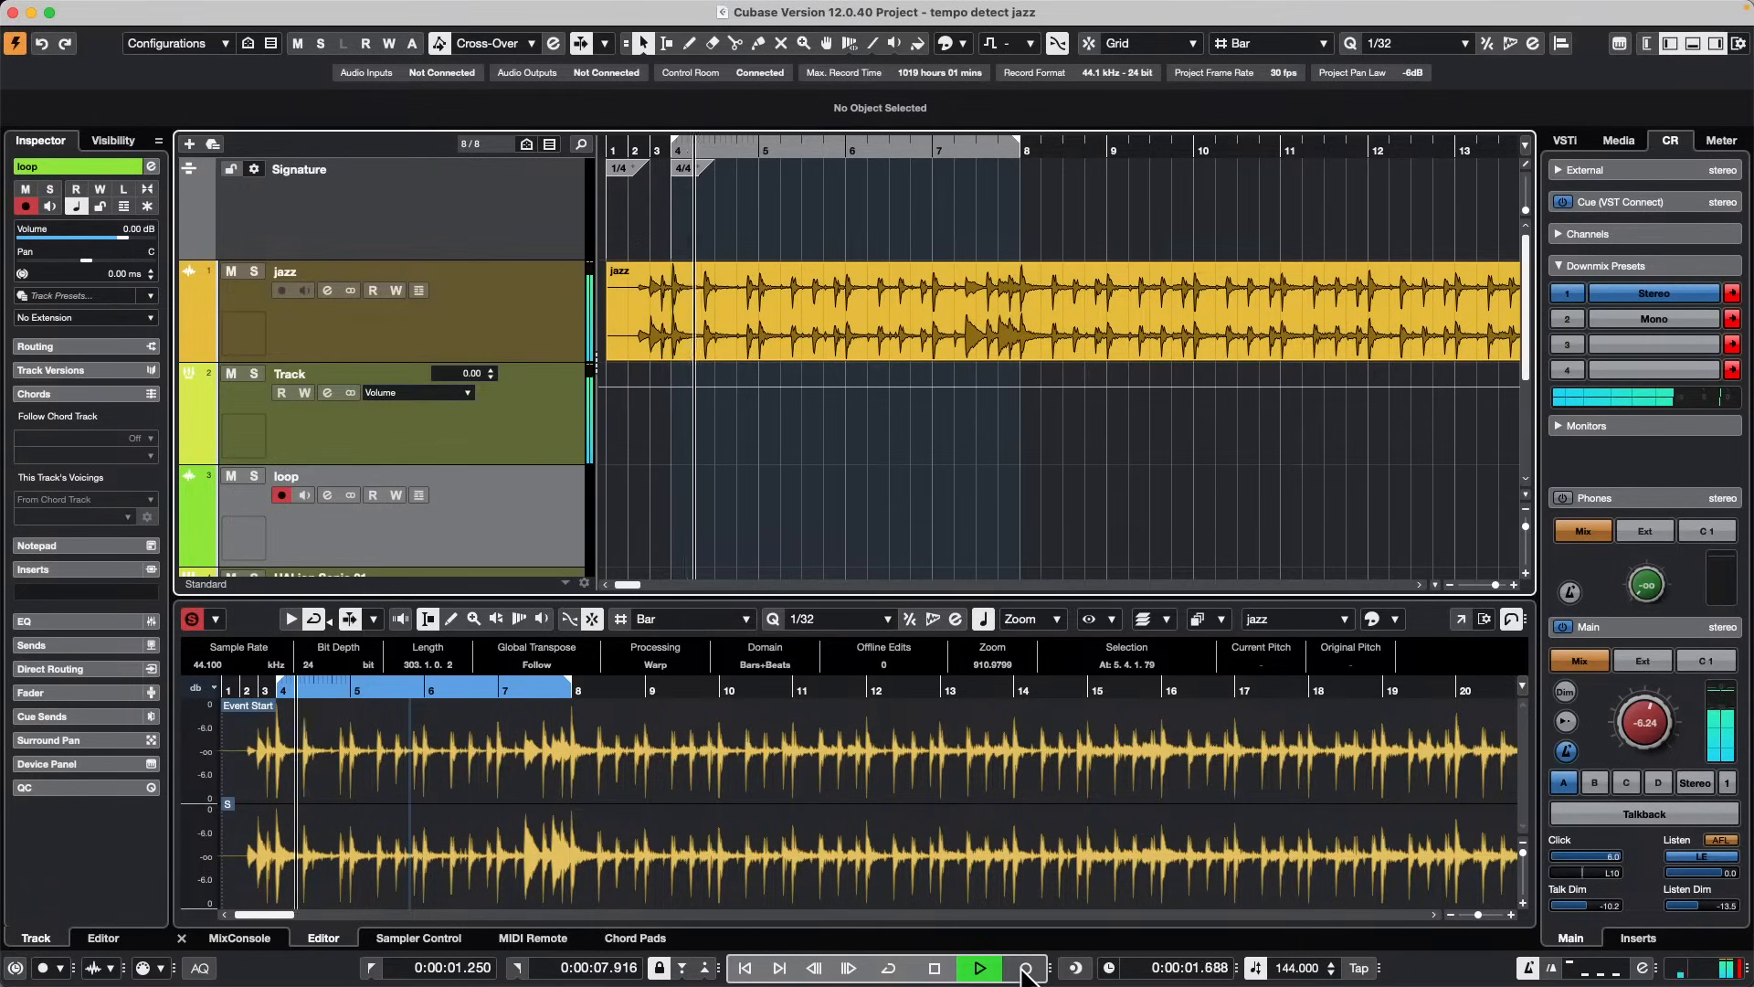
pyautogui.press('KP_Multiply')
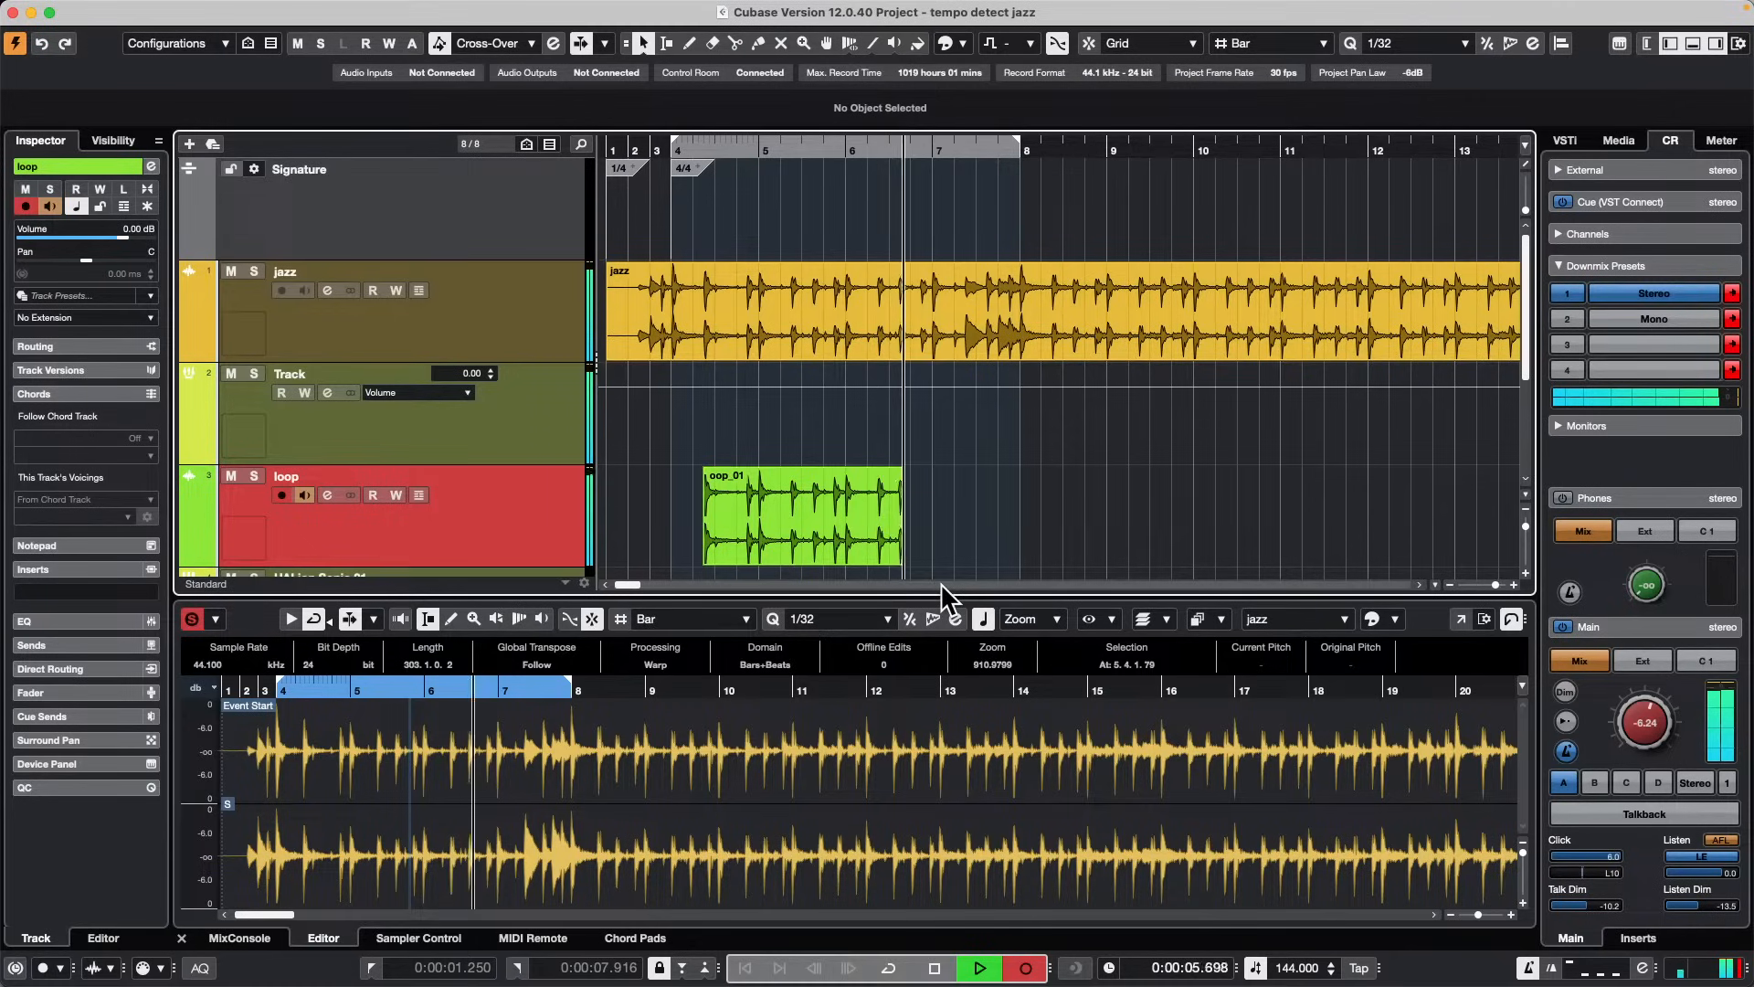
pyautogui.press('g')
pyautogui.press('g')
pyautogui.press('g')
pyautogui.press('g')
pyautogui.press('g')
pyautogui.press('g')
pyautogui.press('g')
pyautogui.press('g')
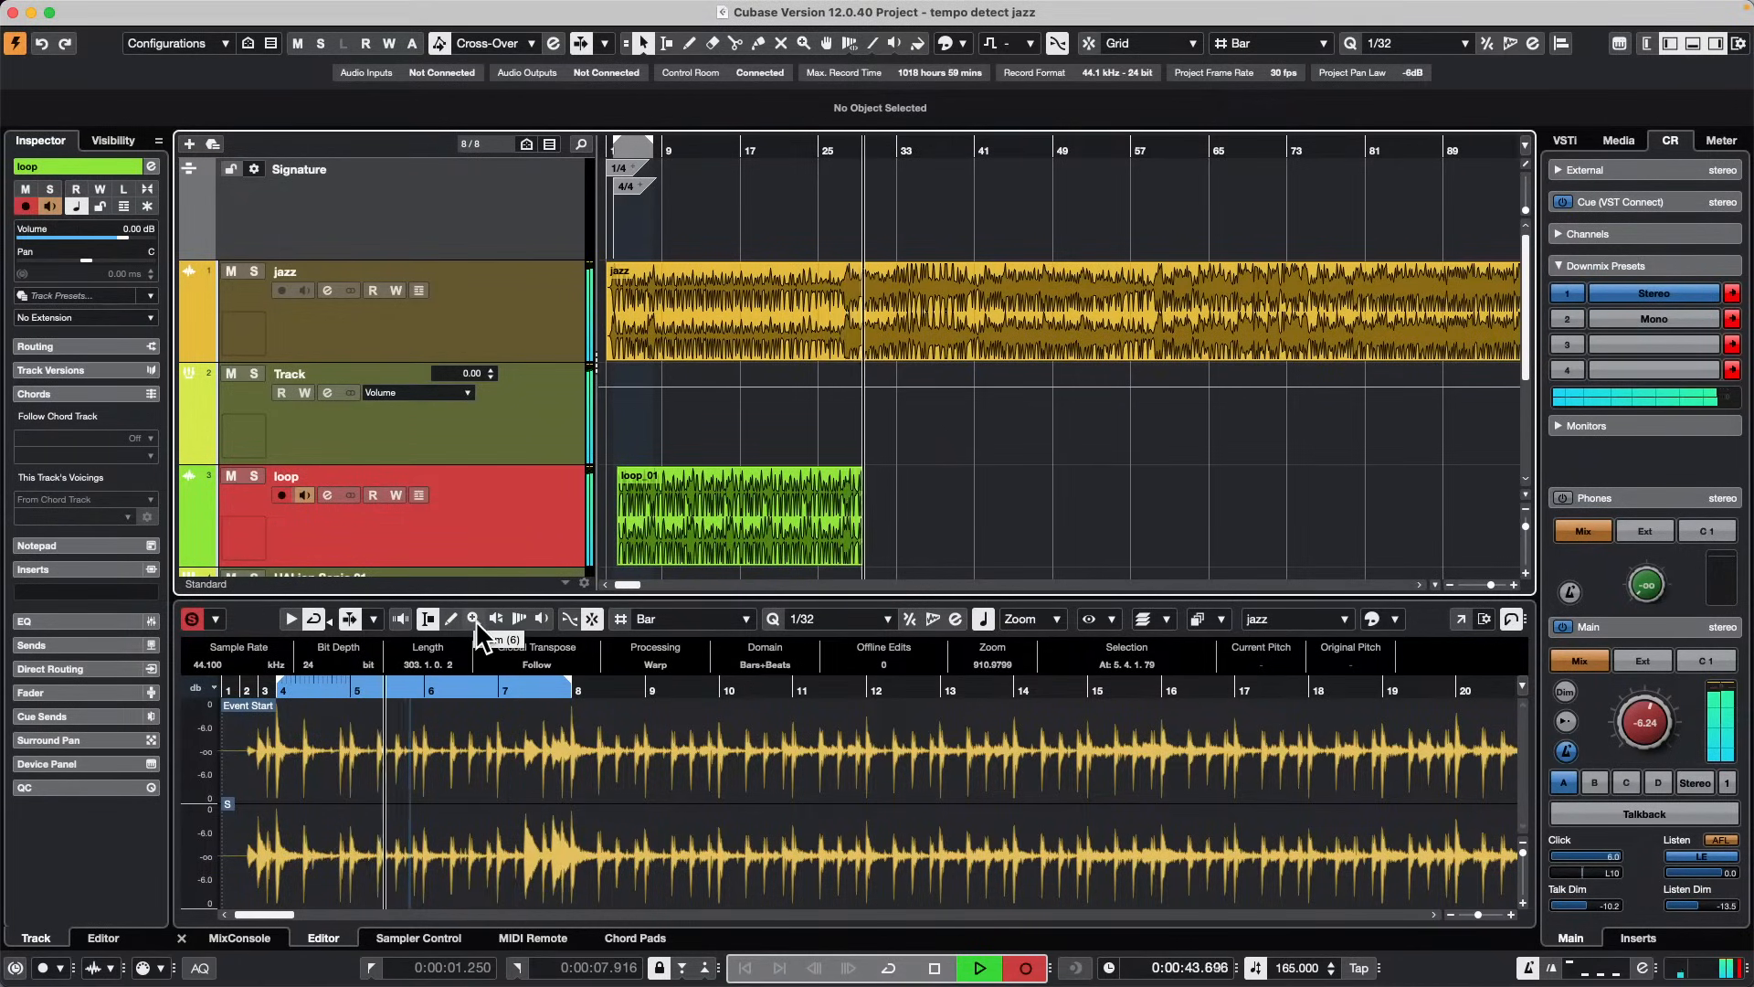
pyautogui.press('space')
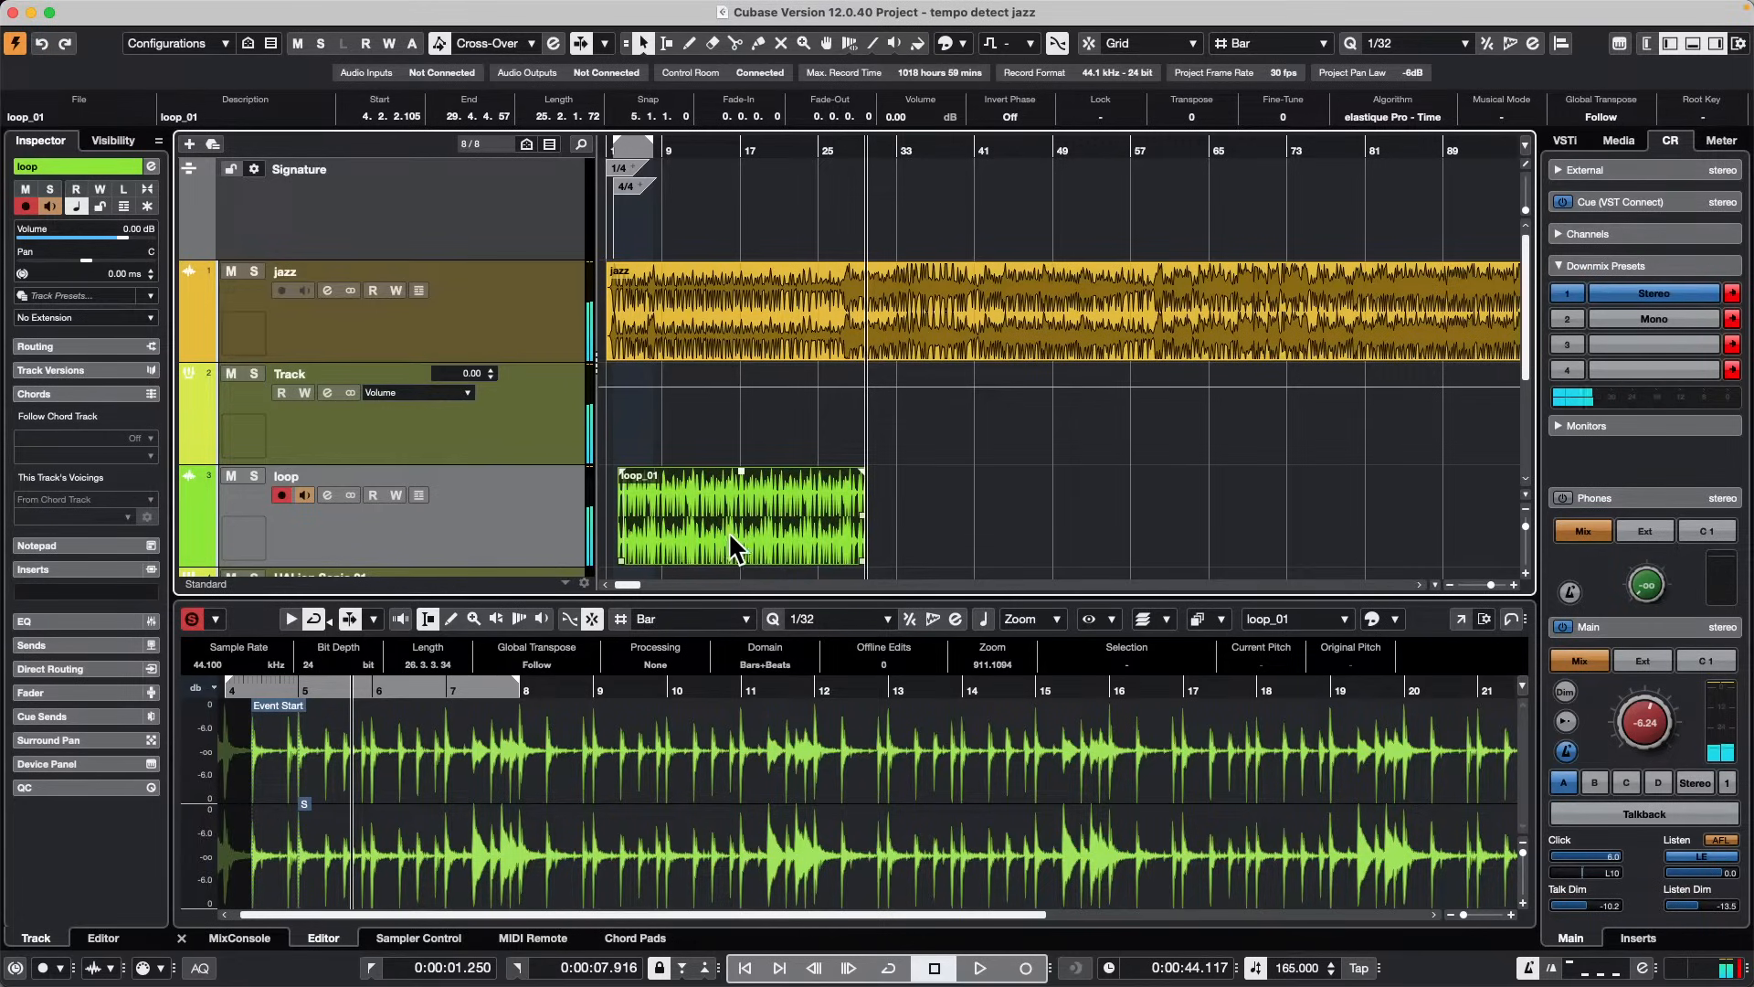
# Step: Audition several spots in the jazz event and the loop_01 recording with the Play tool
pyautogui.rightClick(846, 307)
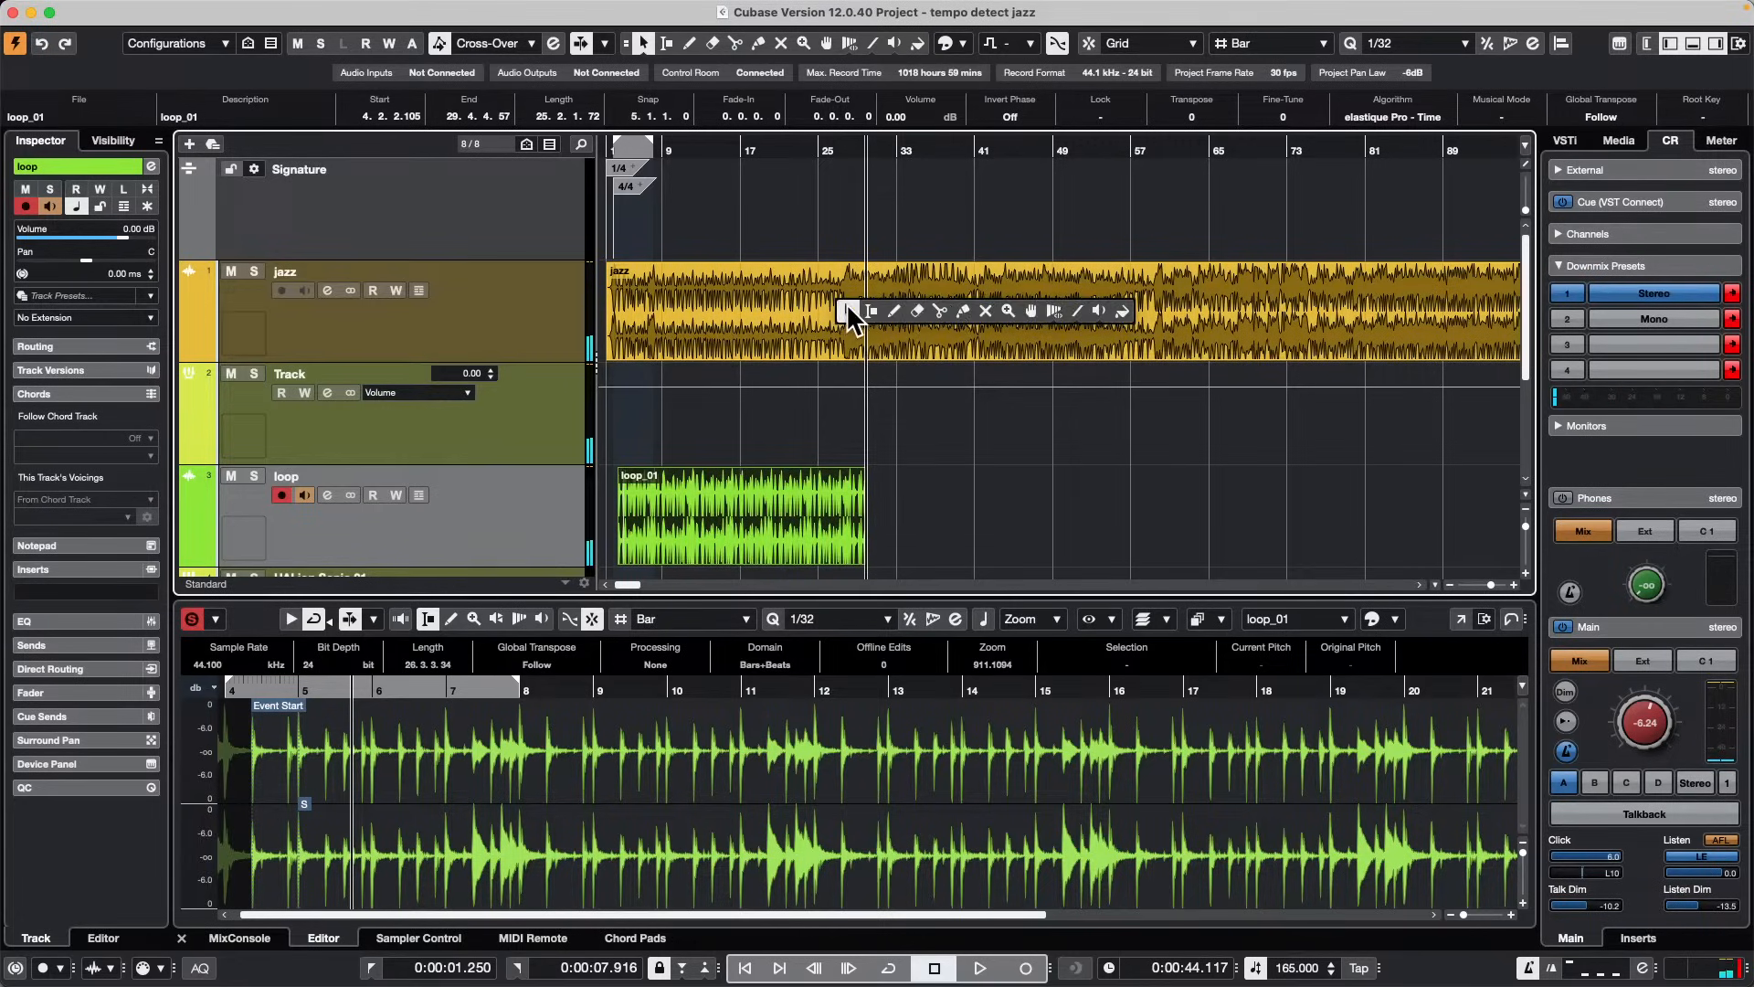
pyautogui.click(1100, 311)
pyautogui.click(788, 303)
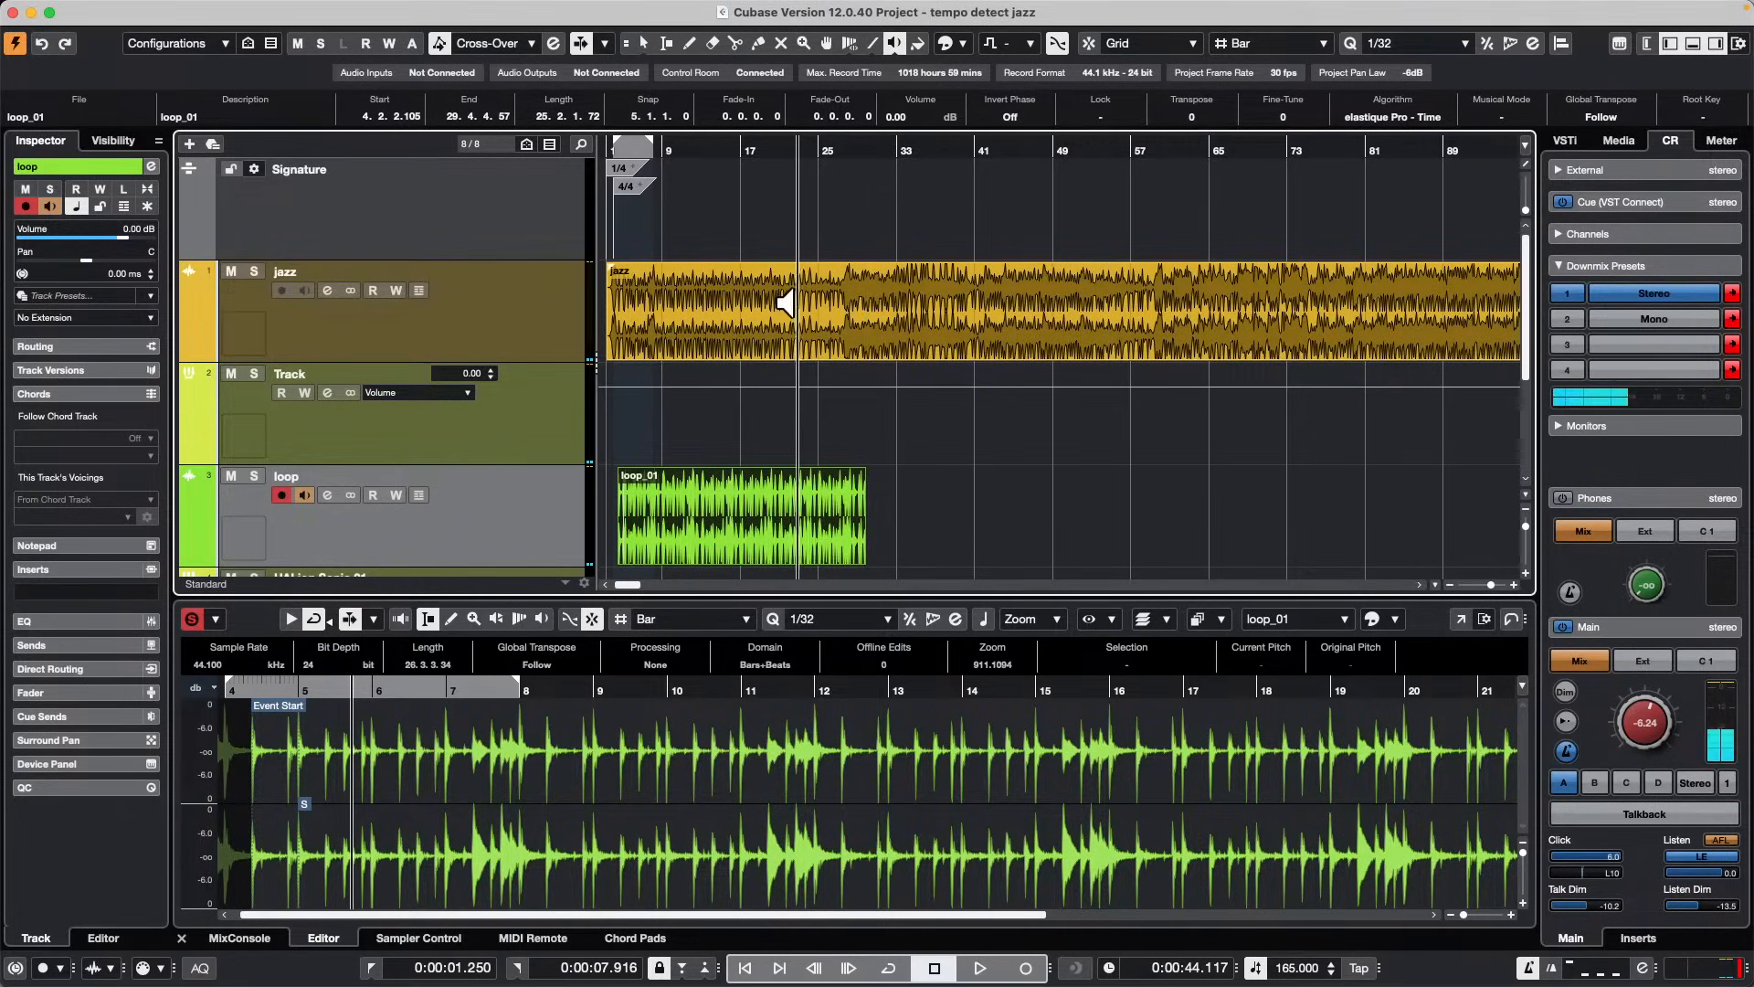
pyautogui.click(688, 298)
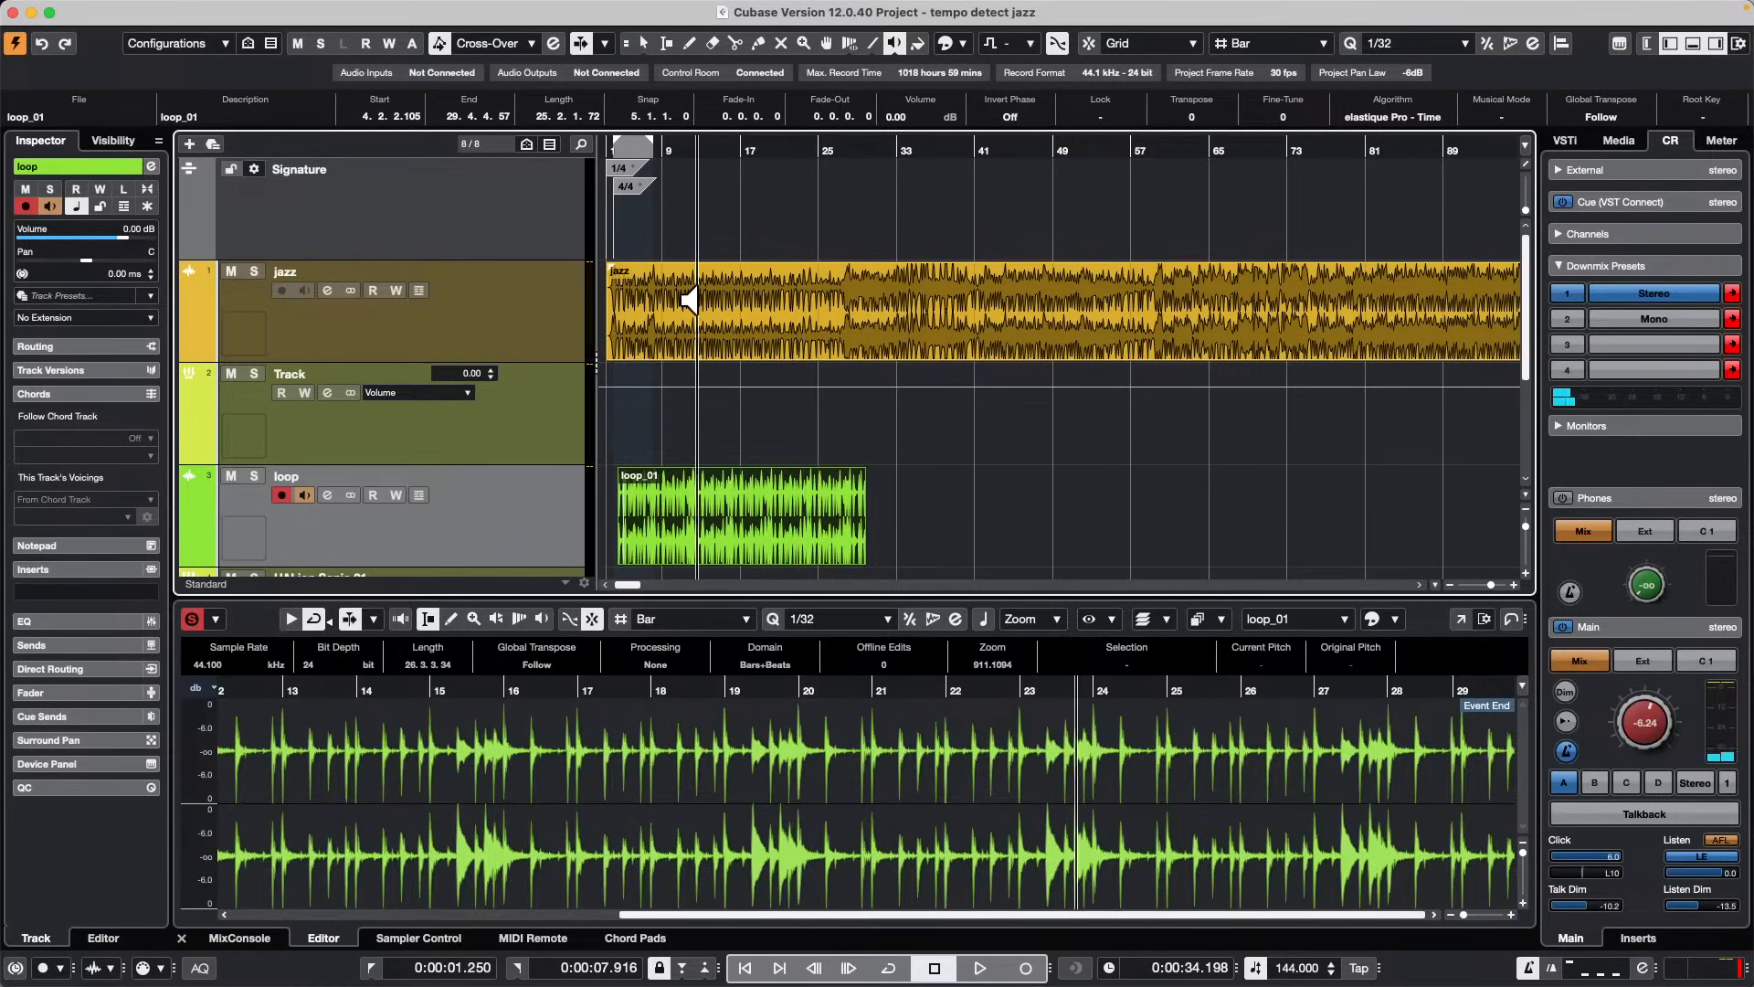
pyautogui.click(909, 298)
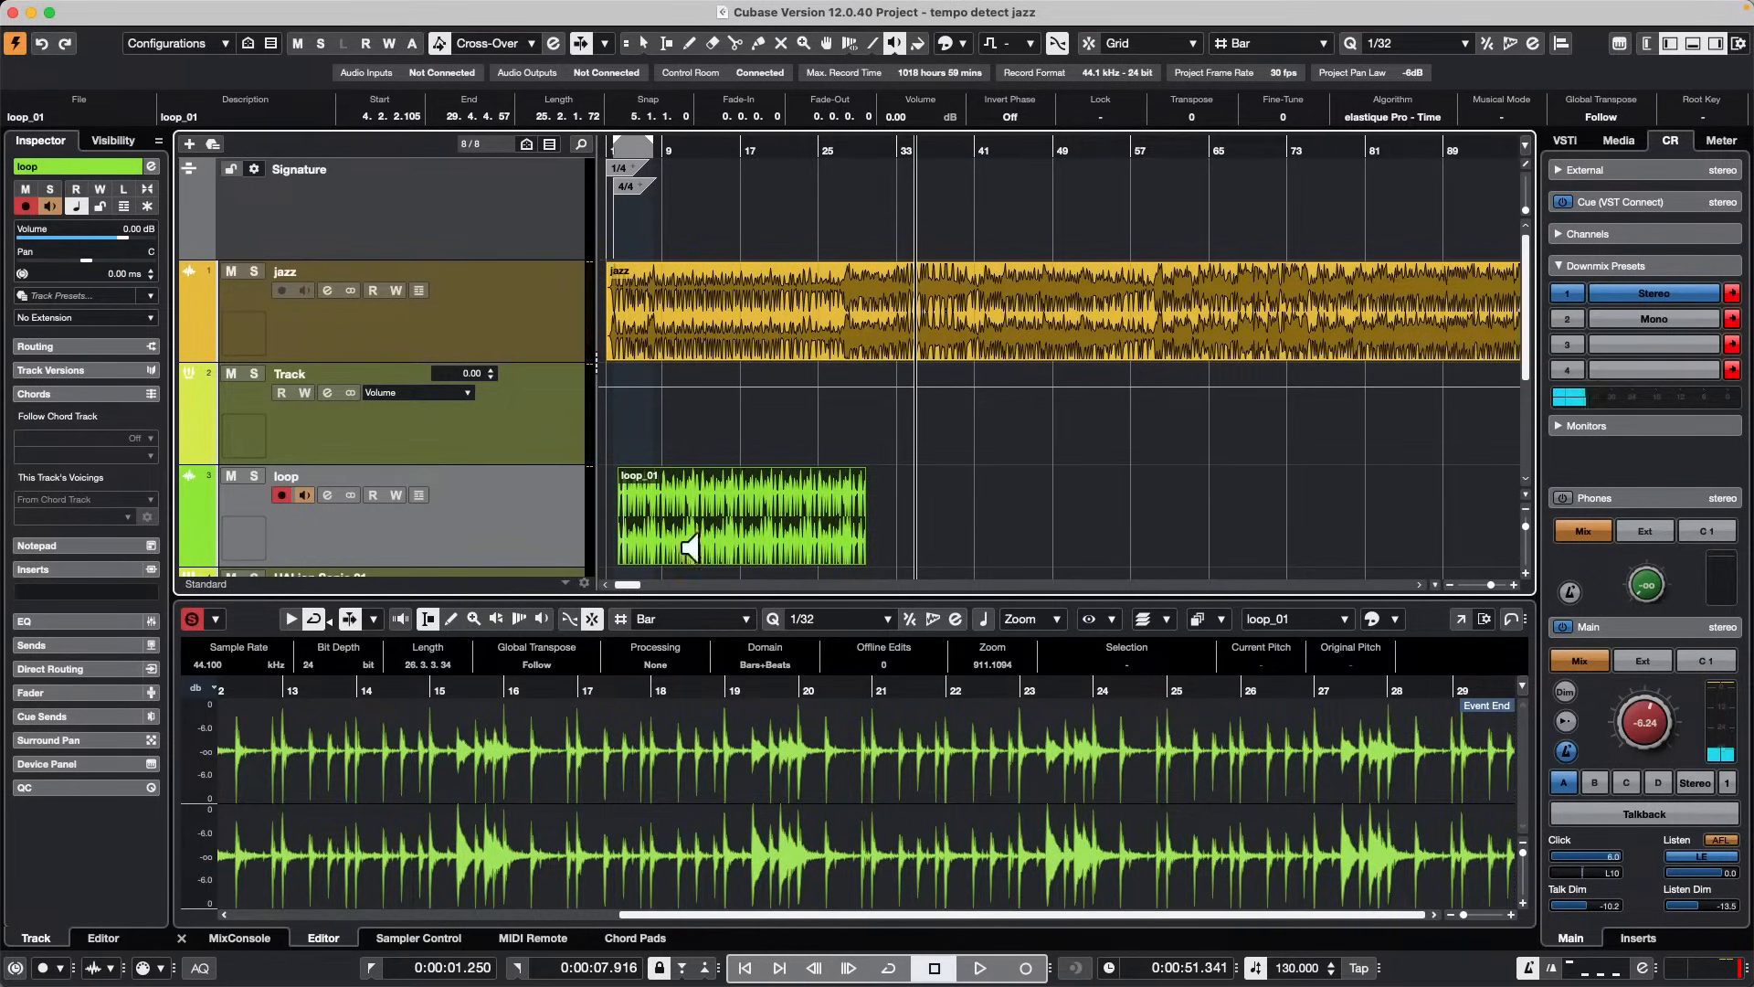
pyautogui.click(714, 502)
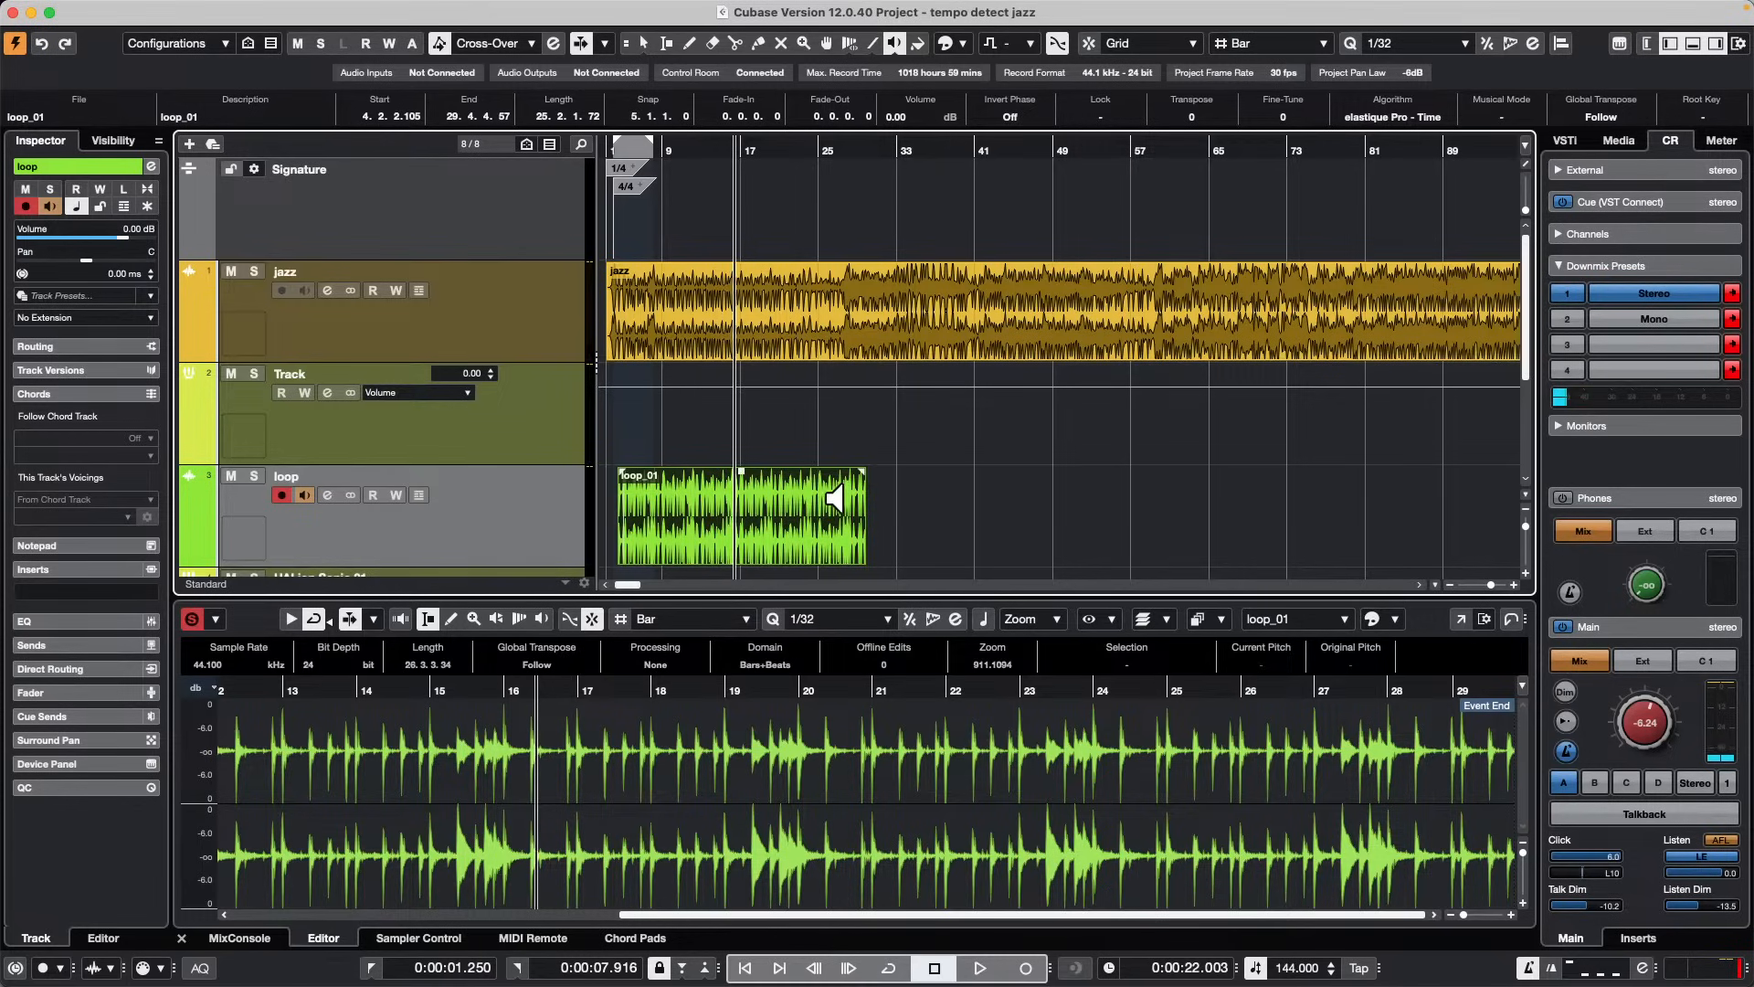
pyautogui.click(680, 501)
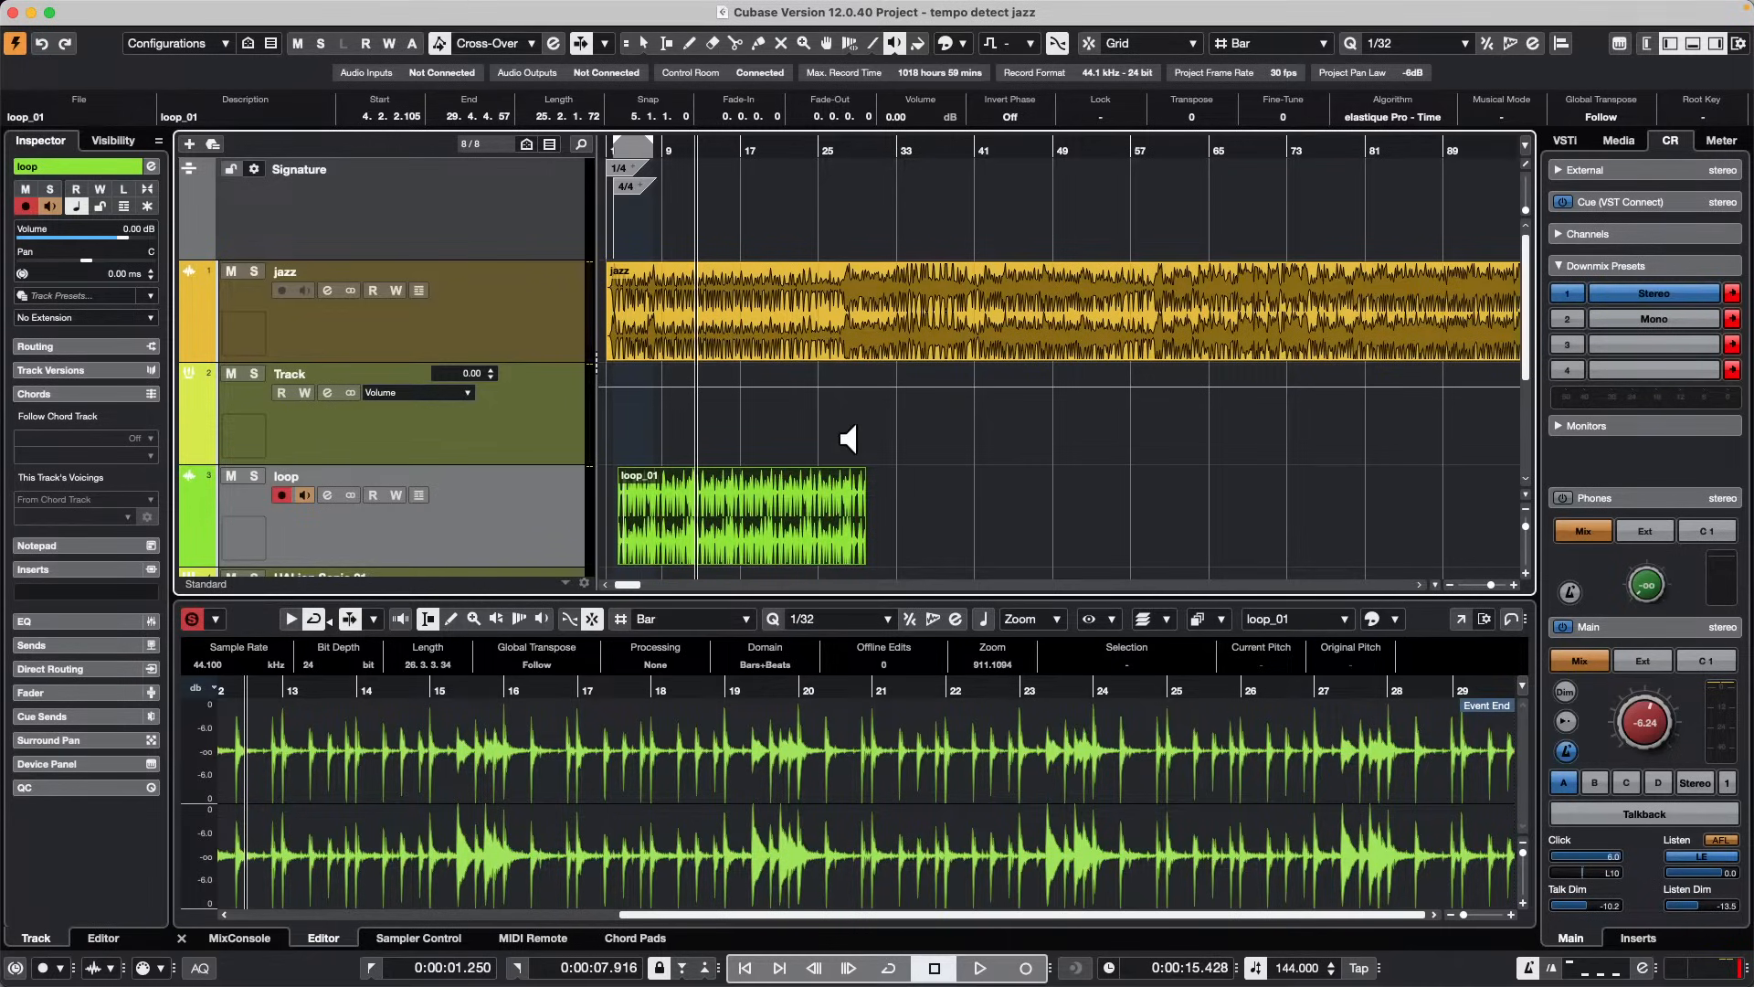
# Step: Split the jazz event at about bar 25, and repeat the cut at equal intervals from about bar 33
pyautogui.rightClick(802, 327)
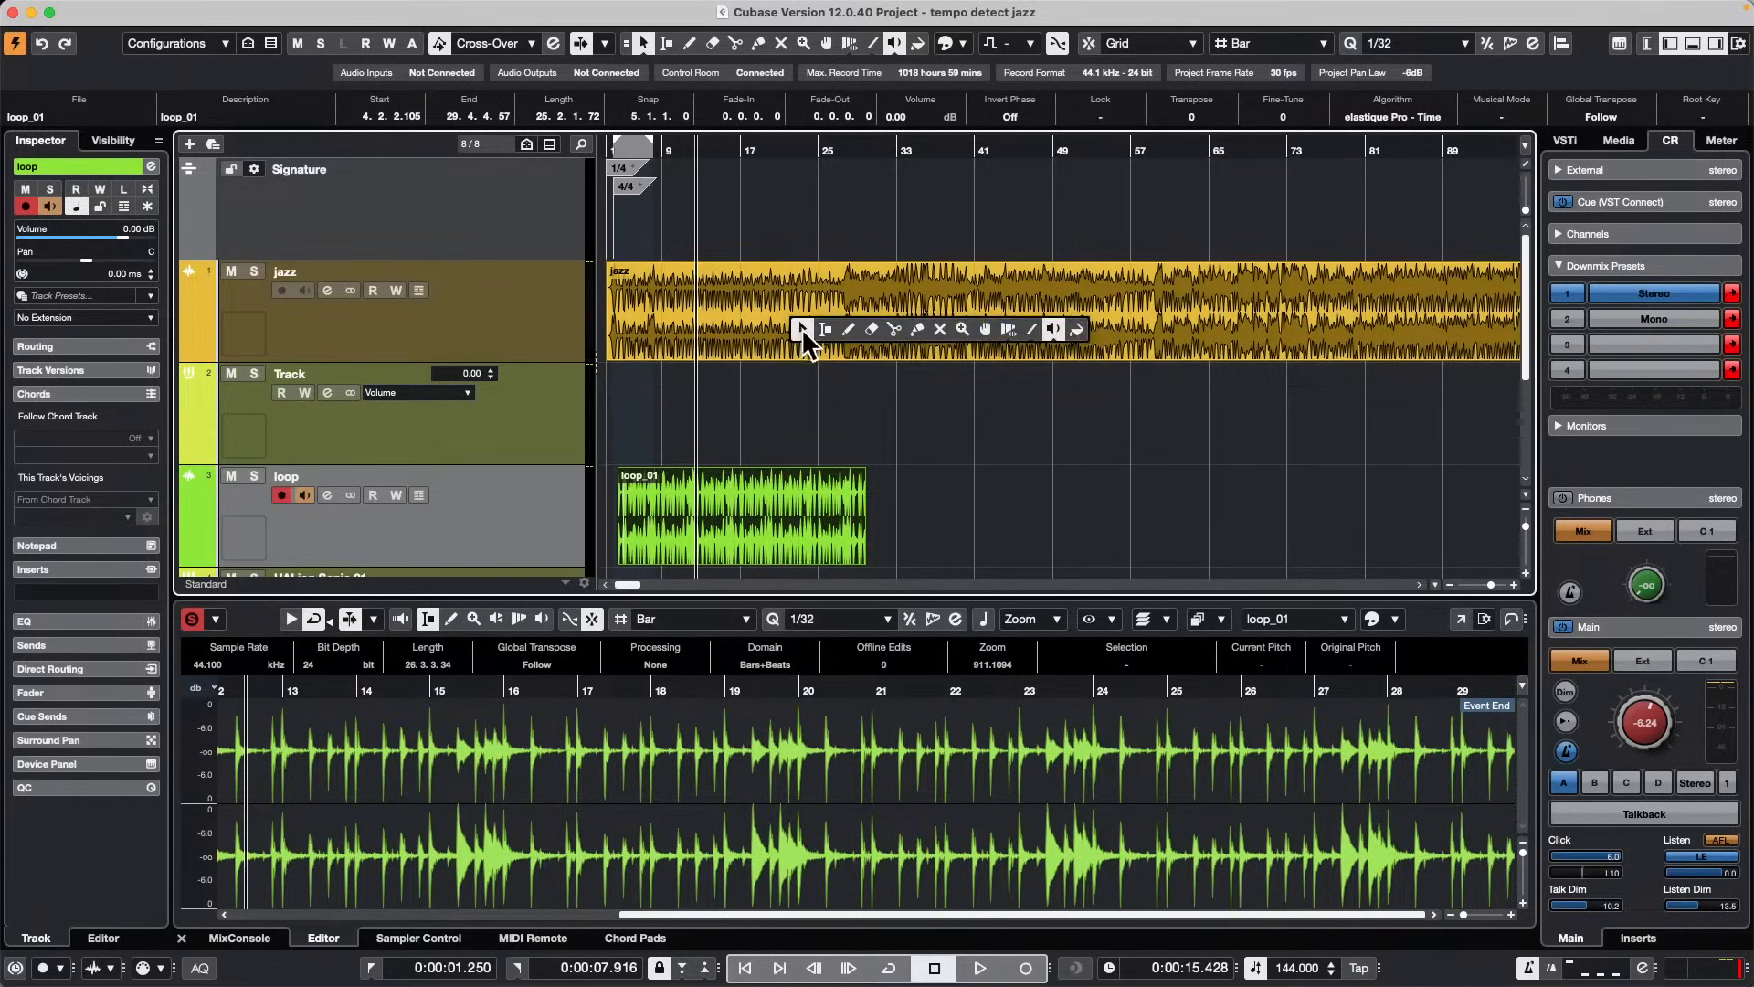
pyautogui.click(895, 329)
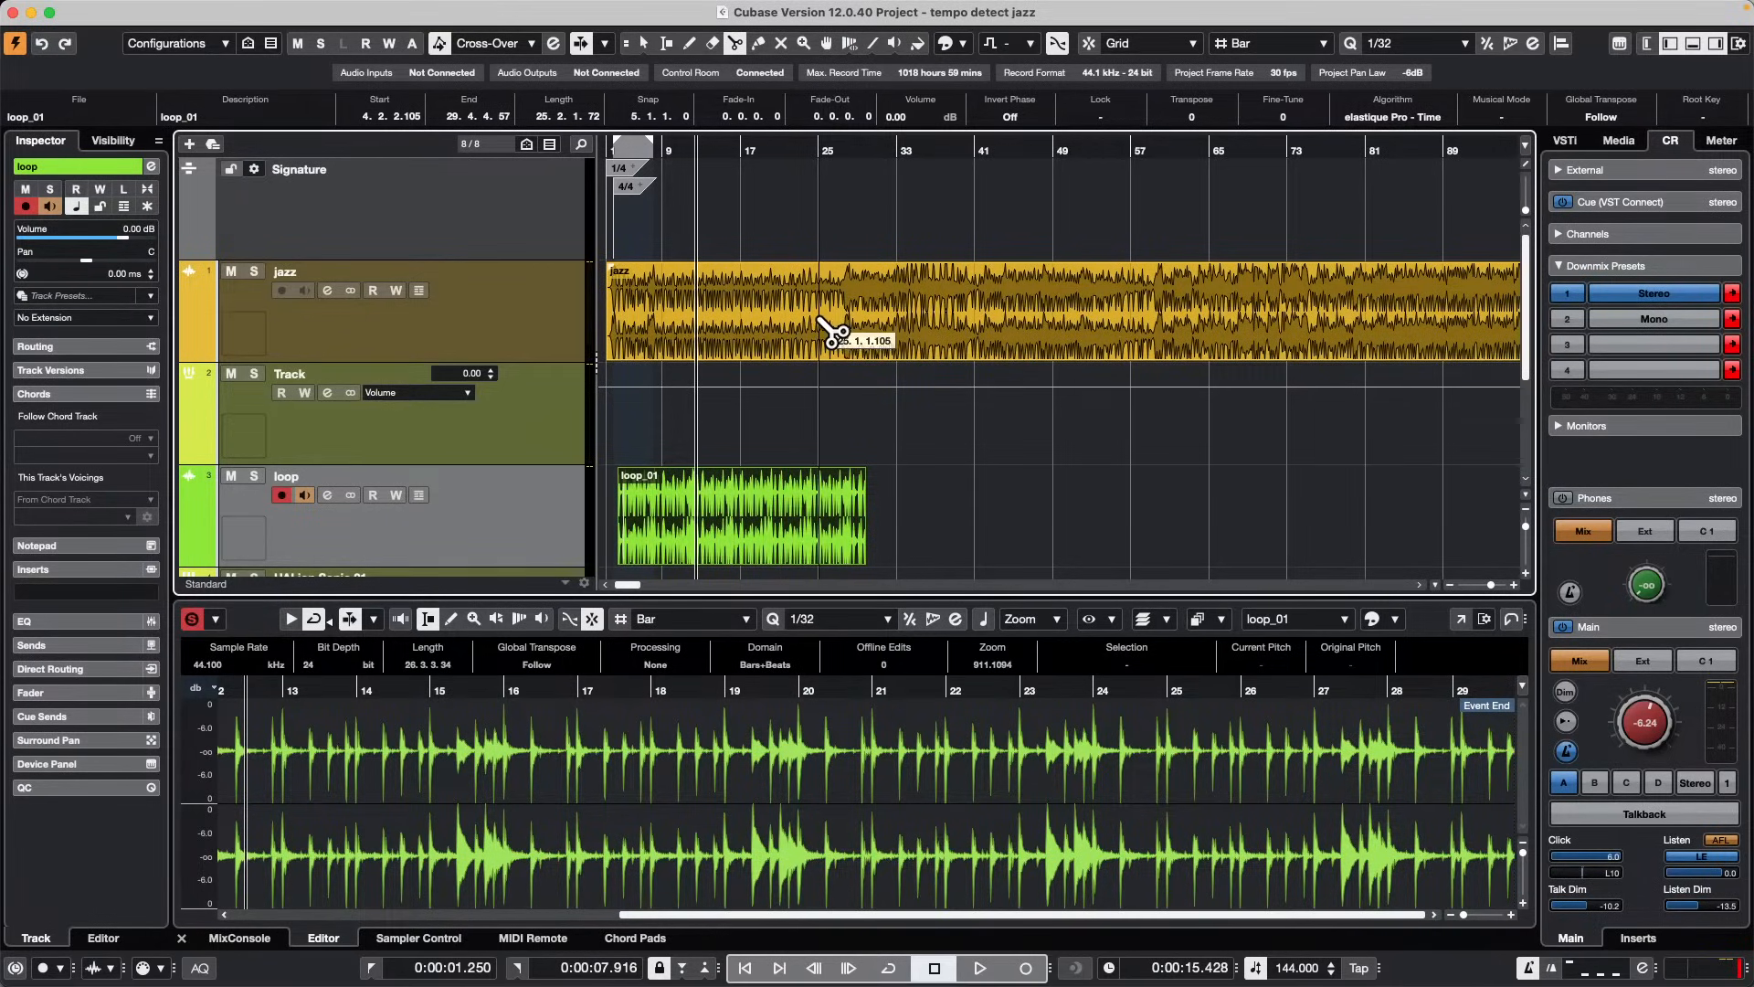
pyautogui.click(825, 328)
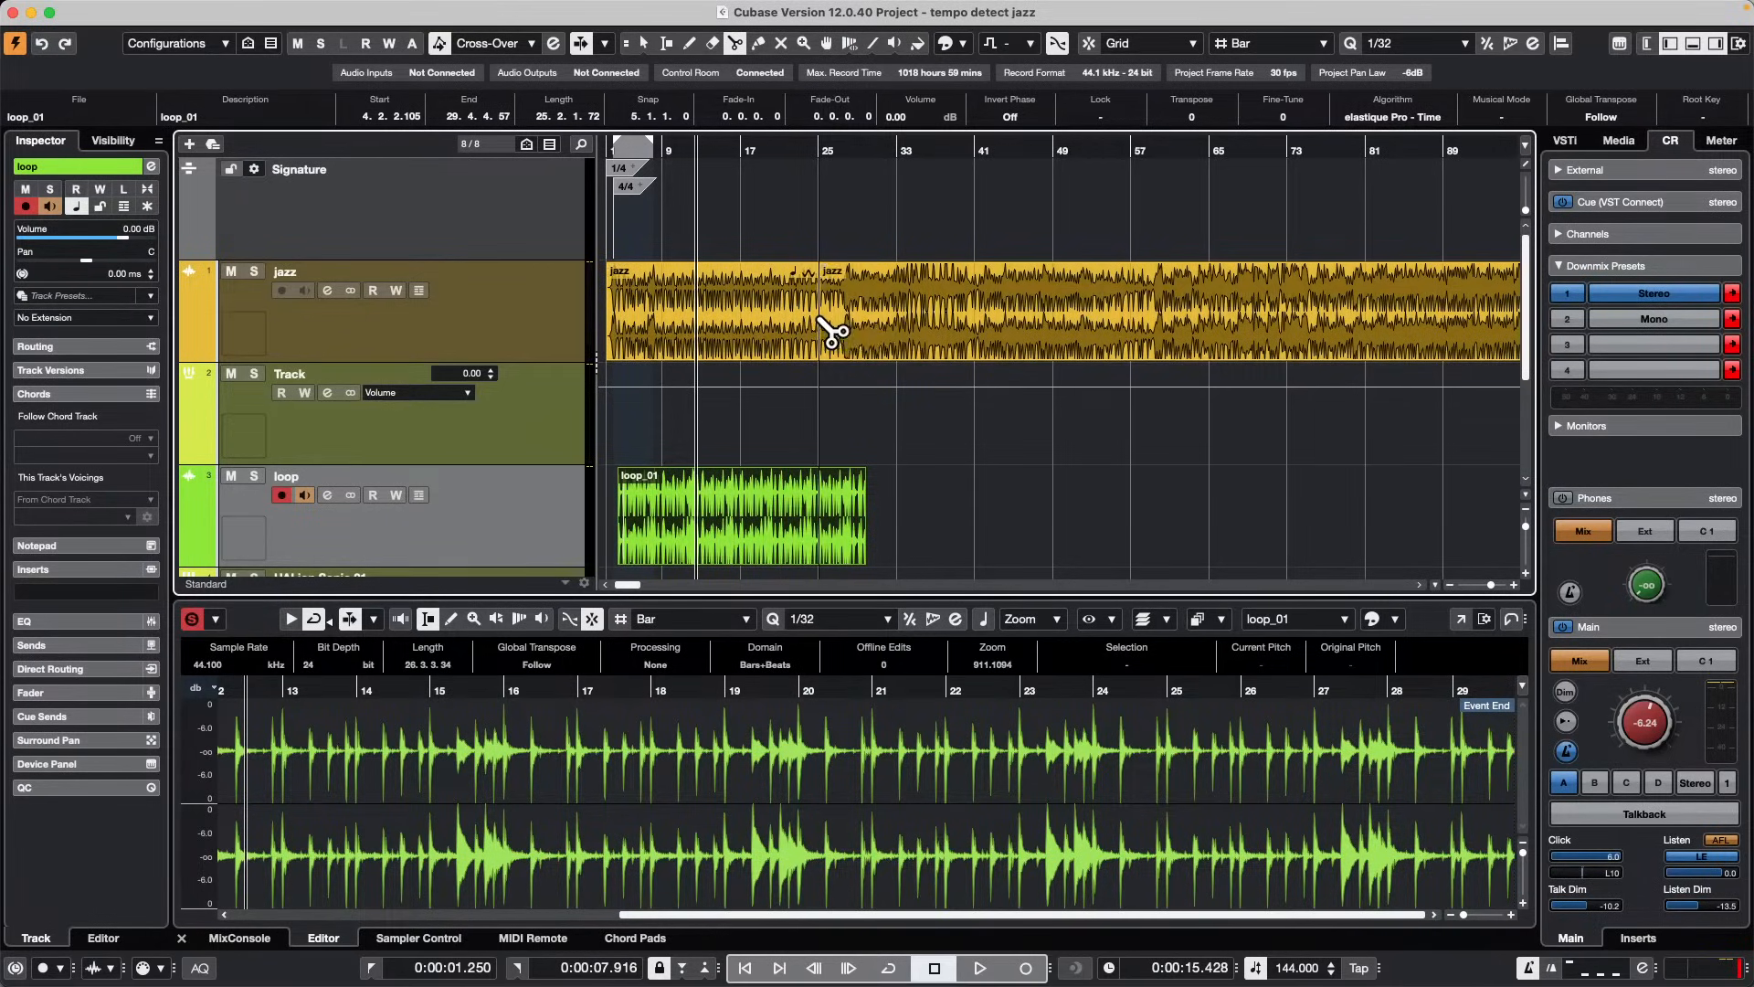
pyautogui.keyDown('alt'); pyautogui.click(901, 318); pyautogui.keyUp('alt')
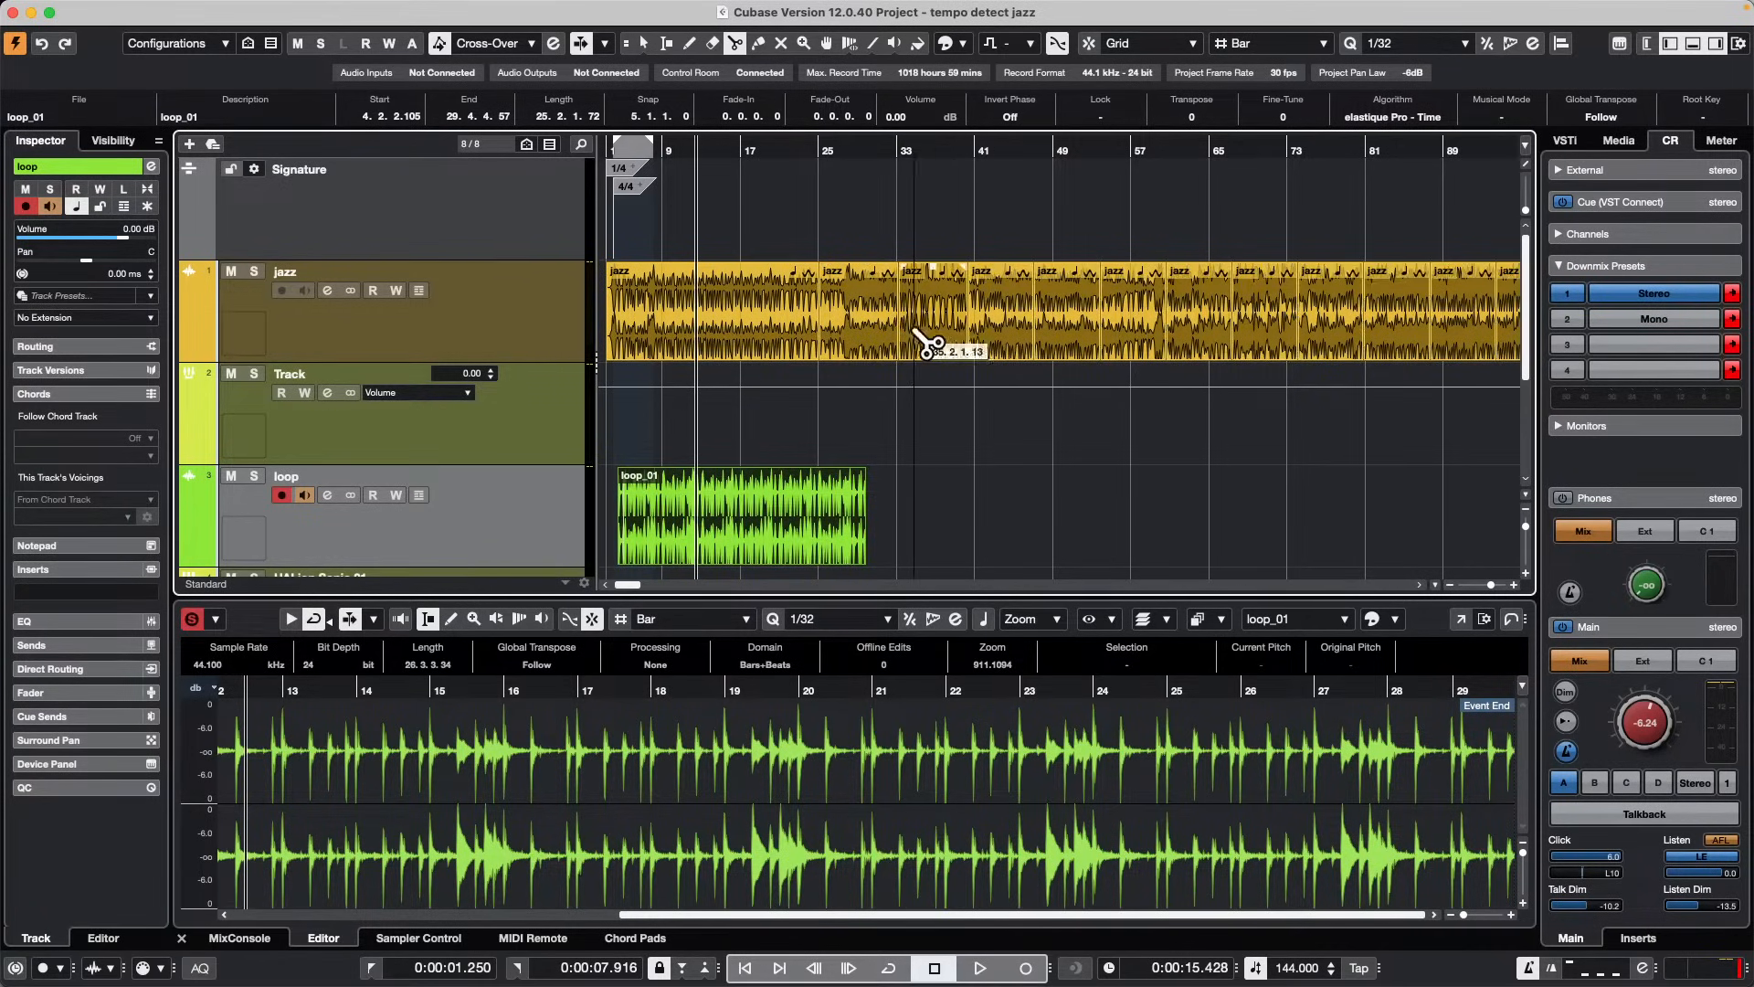
# Step: Switch back to the Object Selection tool and preview its temporary split function over the jazz event
pyautogui.rightClick(879, 329)
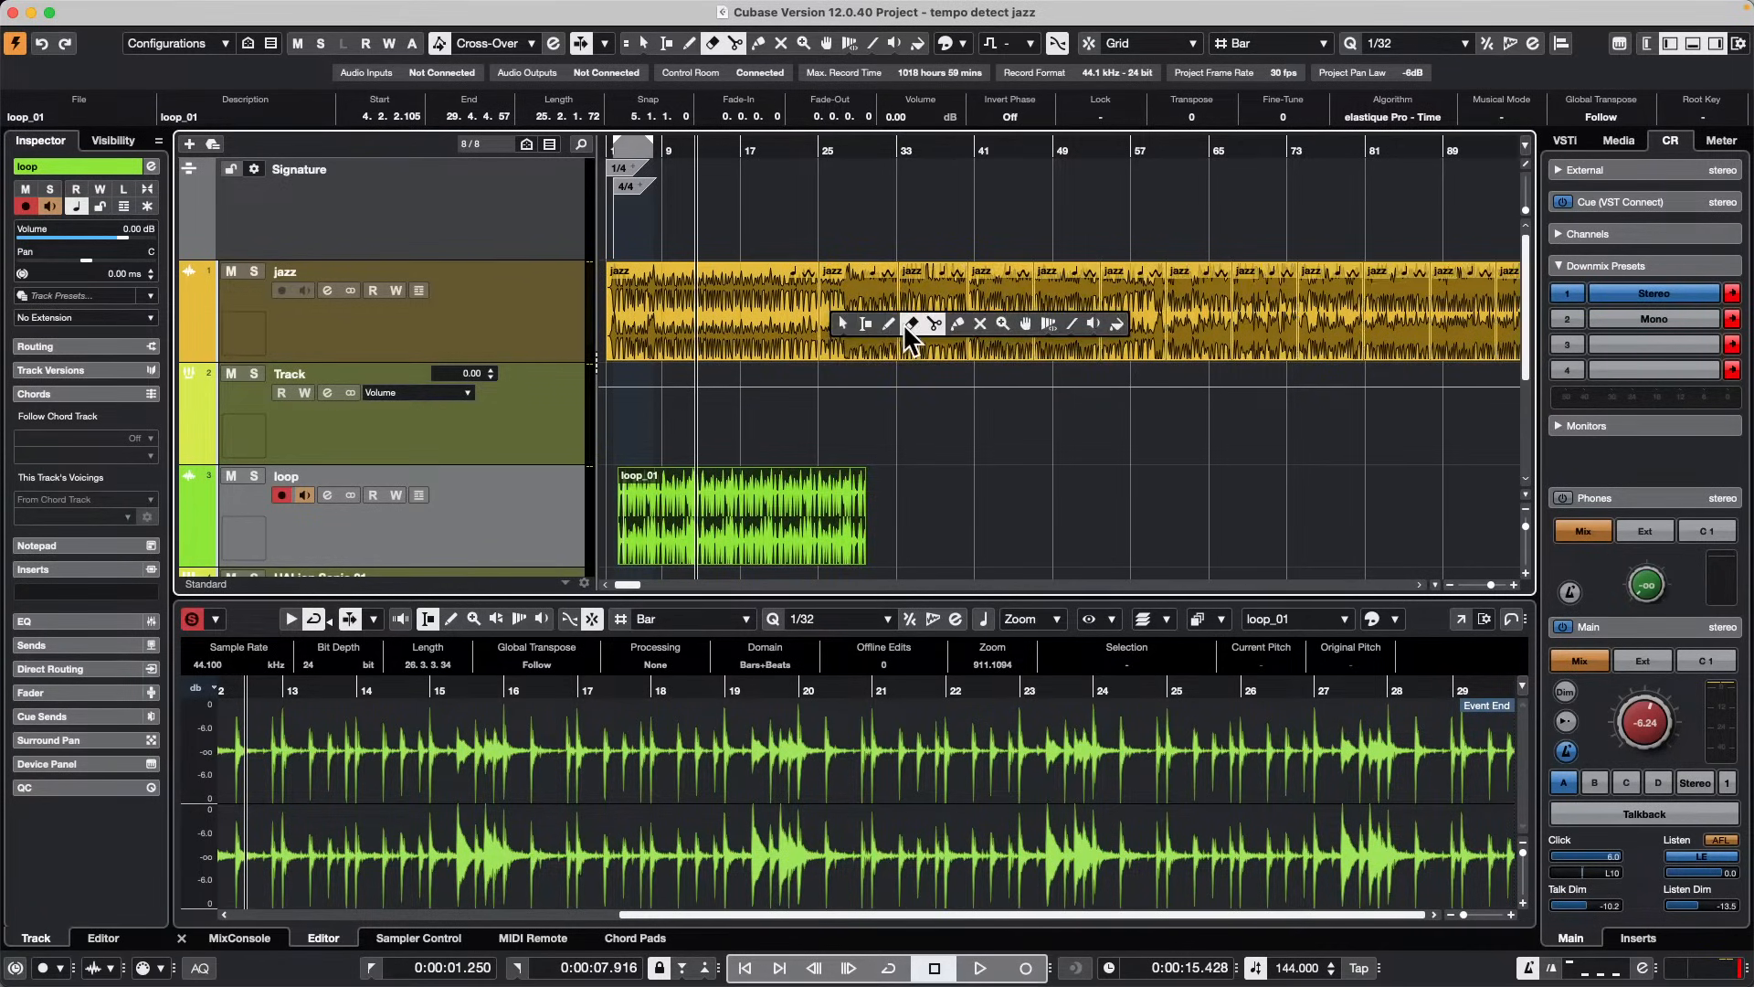
pyautogui.click(969, 498)
pyautogui.rightClick(969, 499)
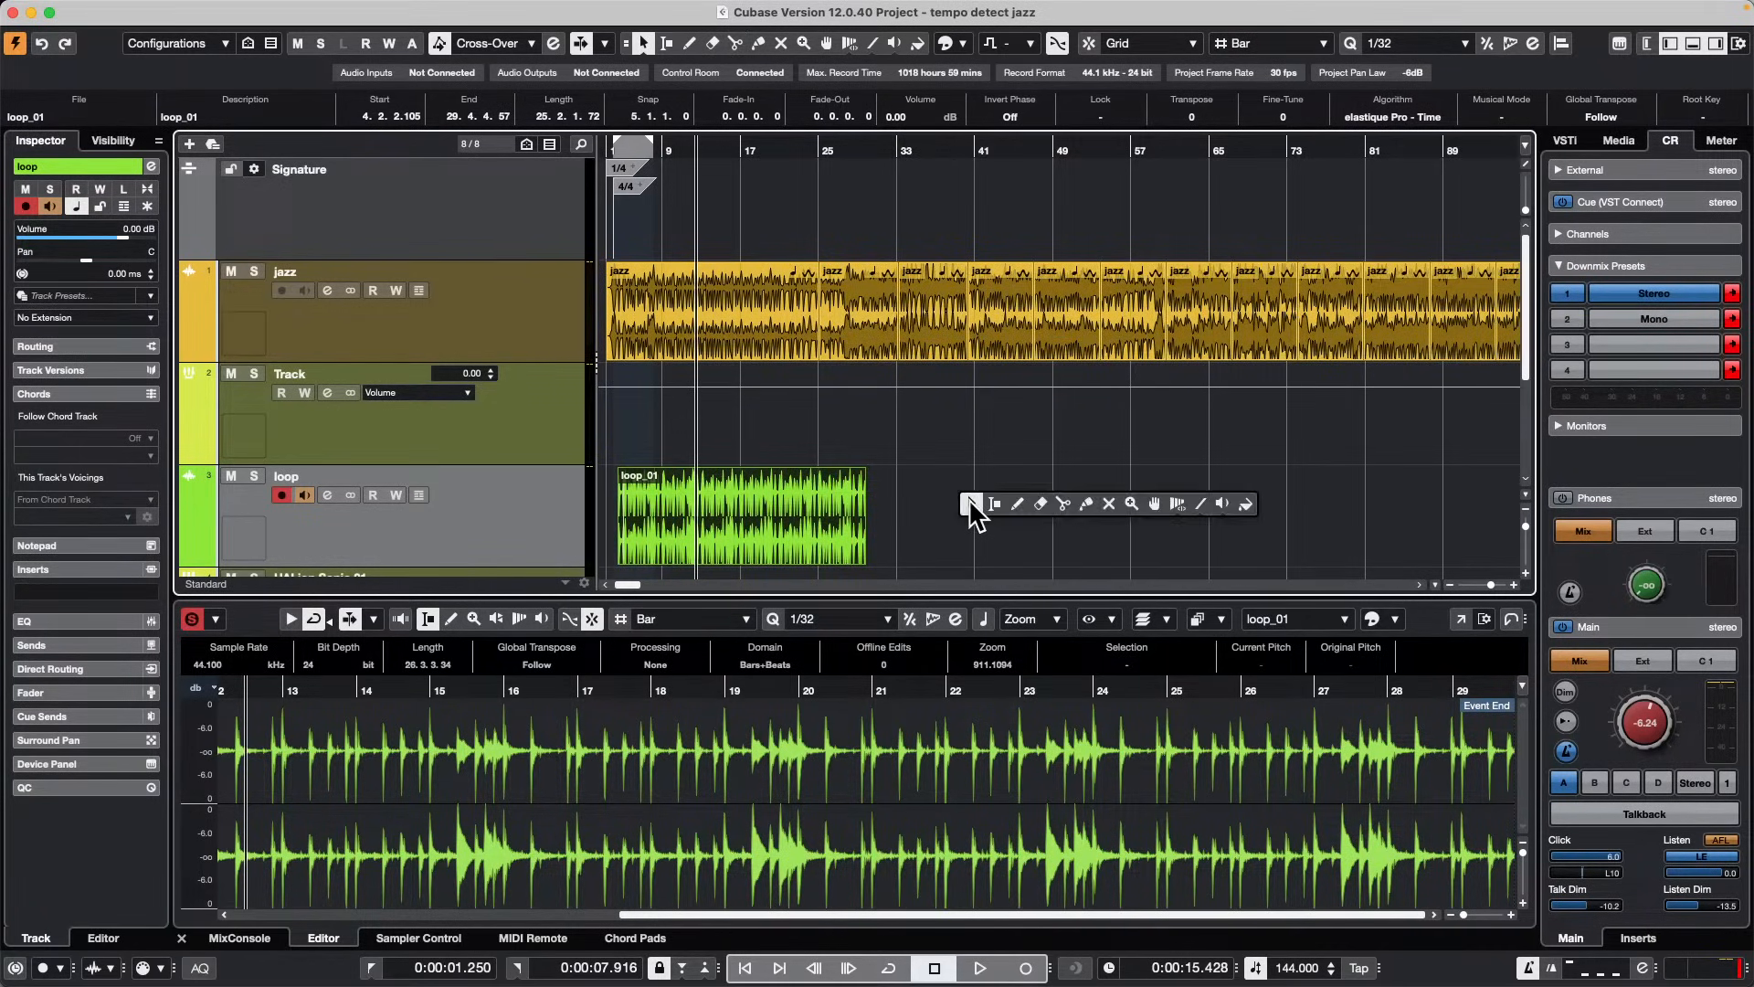
pyautogui.press('1')
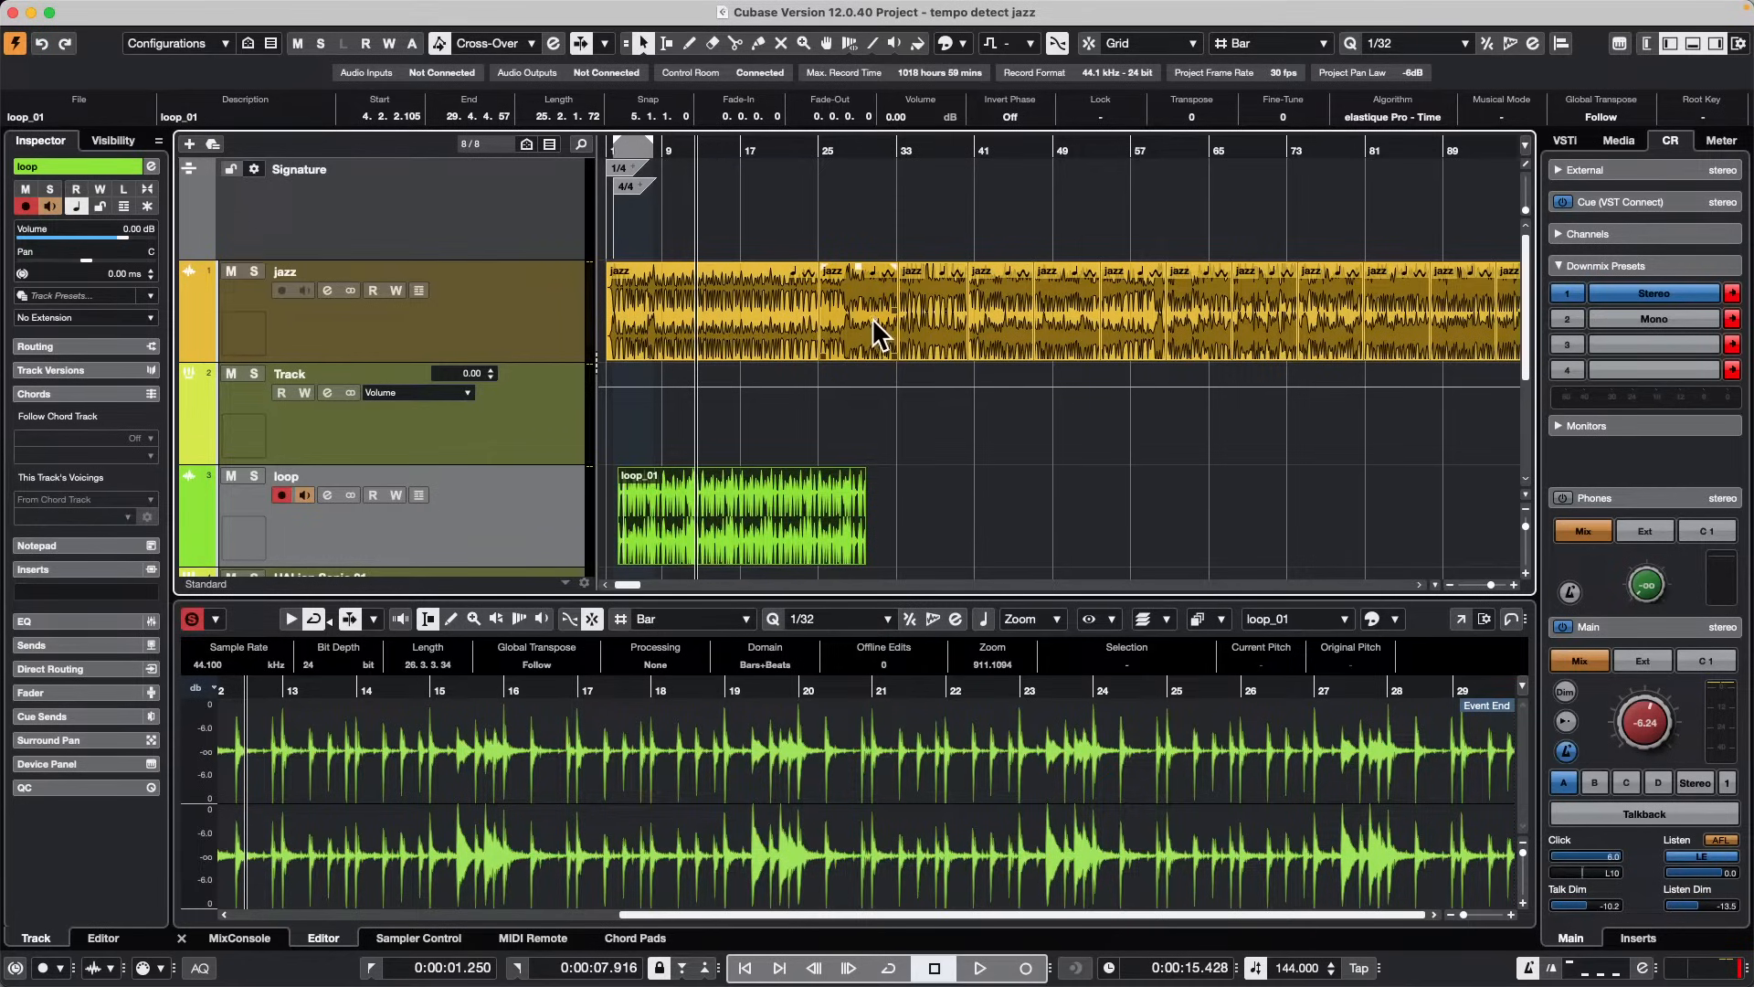
pyautogui.press('alt')
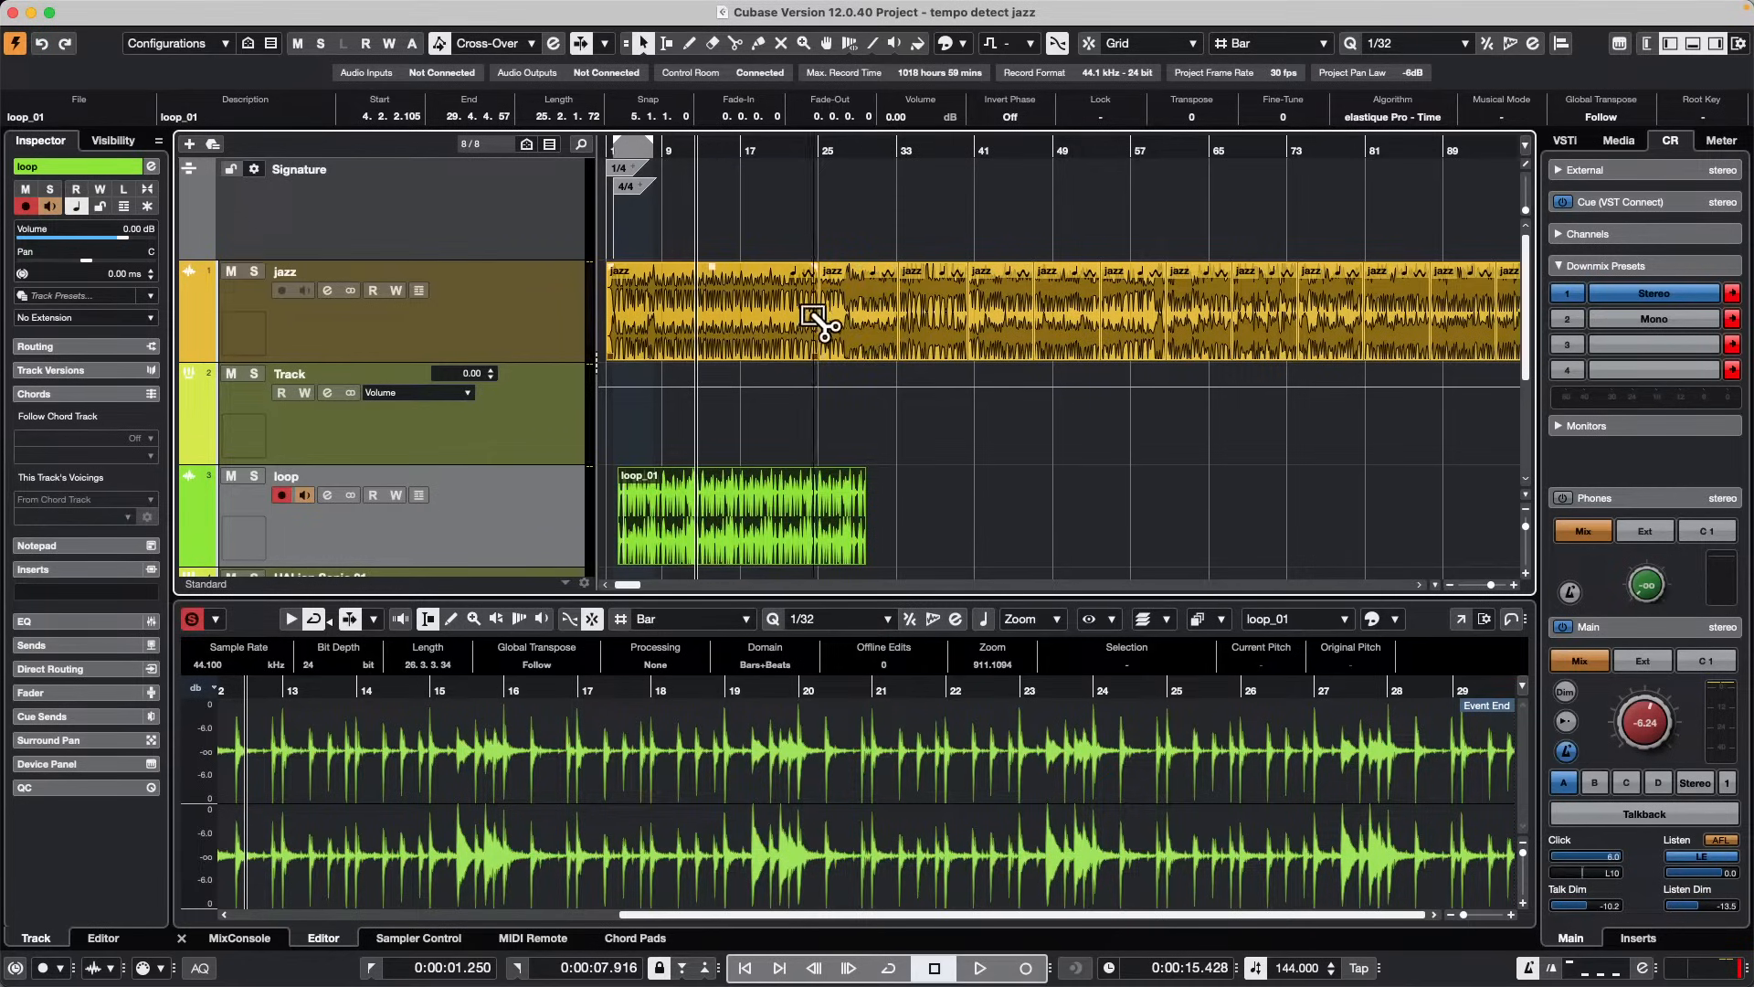
# Step: Glue all the jazz pieces after bar 25 into one event and select it with the Object Selection tool
pyautogui.rightClick(868, 324)
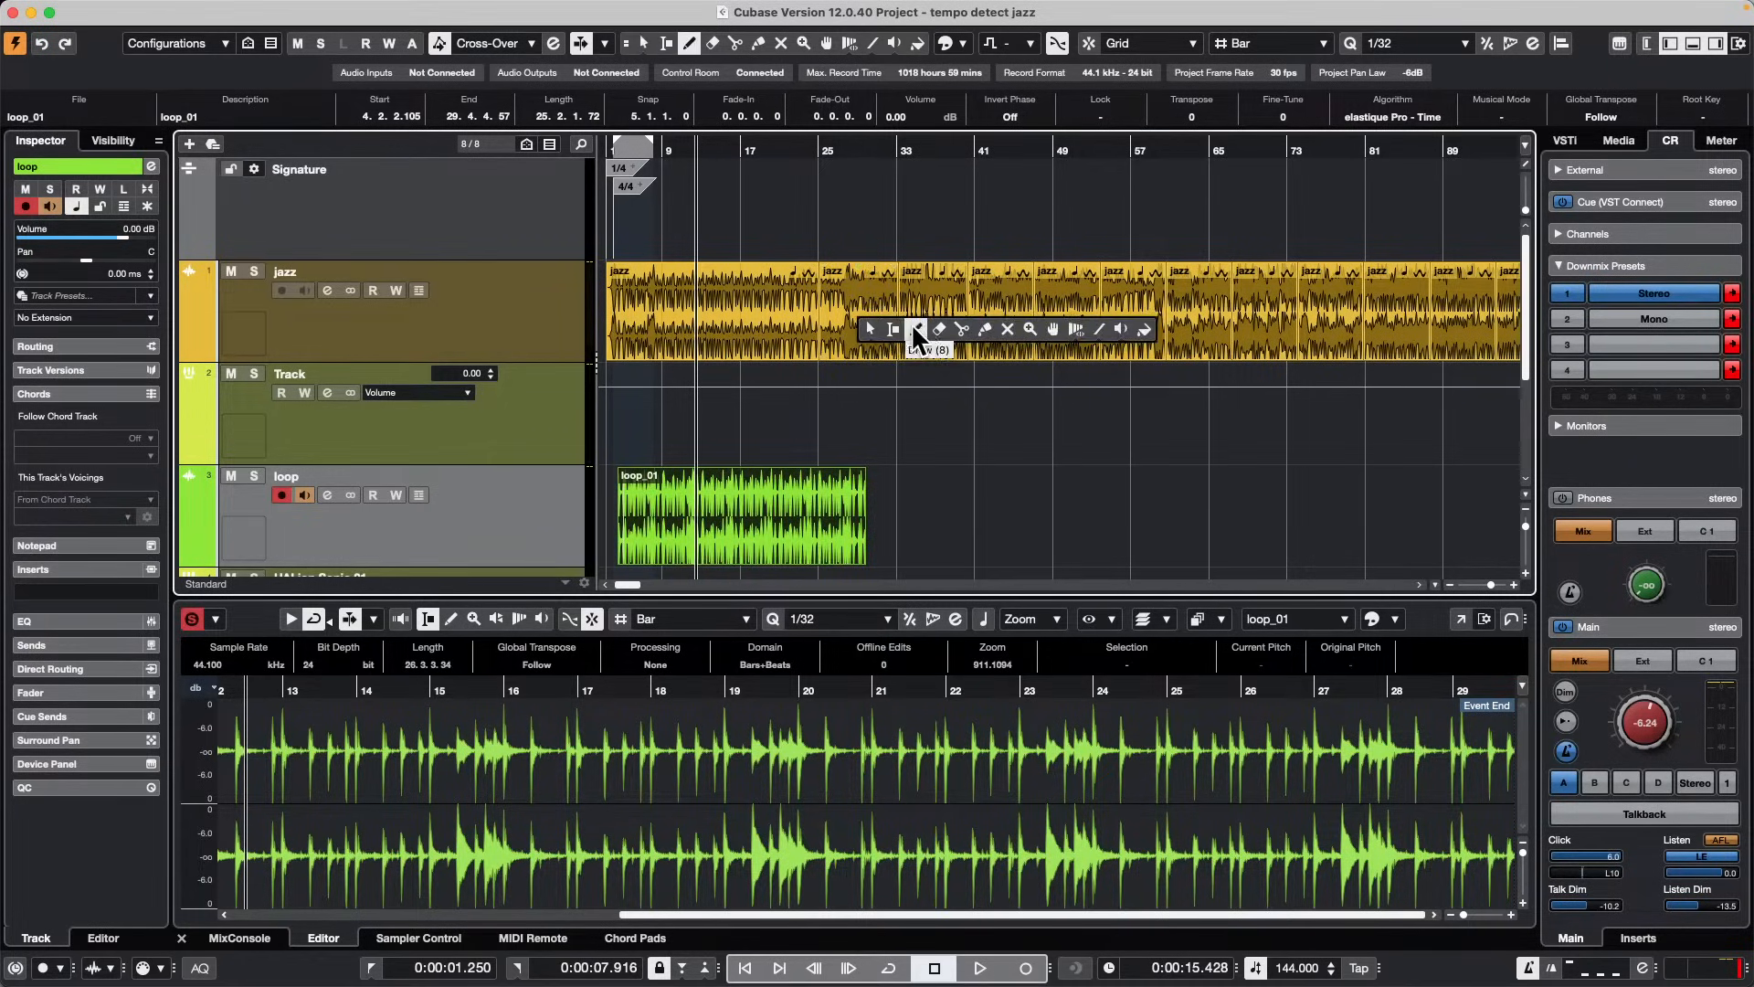
pyautogui.click(985, 329)
pyautogui.keyDown('alt'); pyautogui.click(863, 311); pyautogui.keyUp('alt')
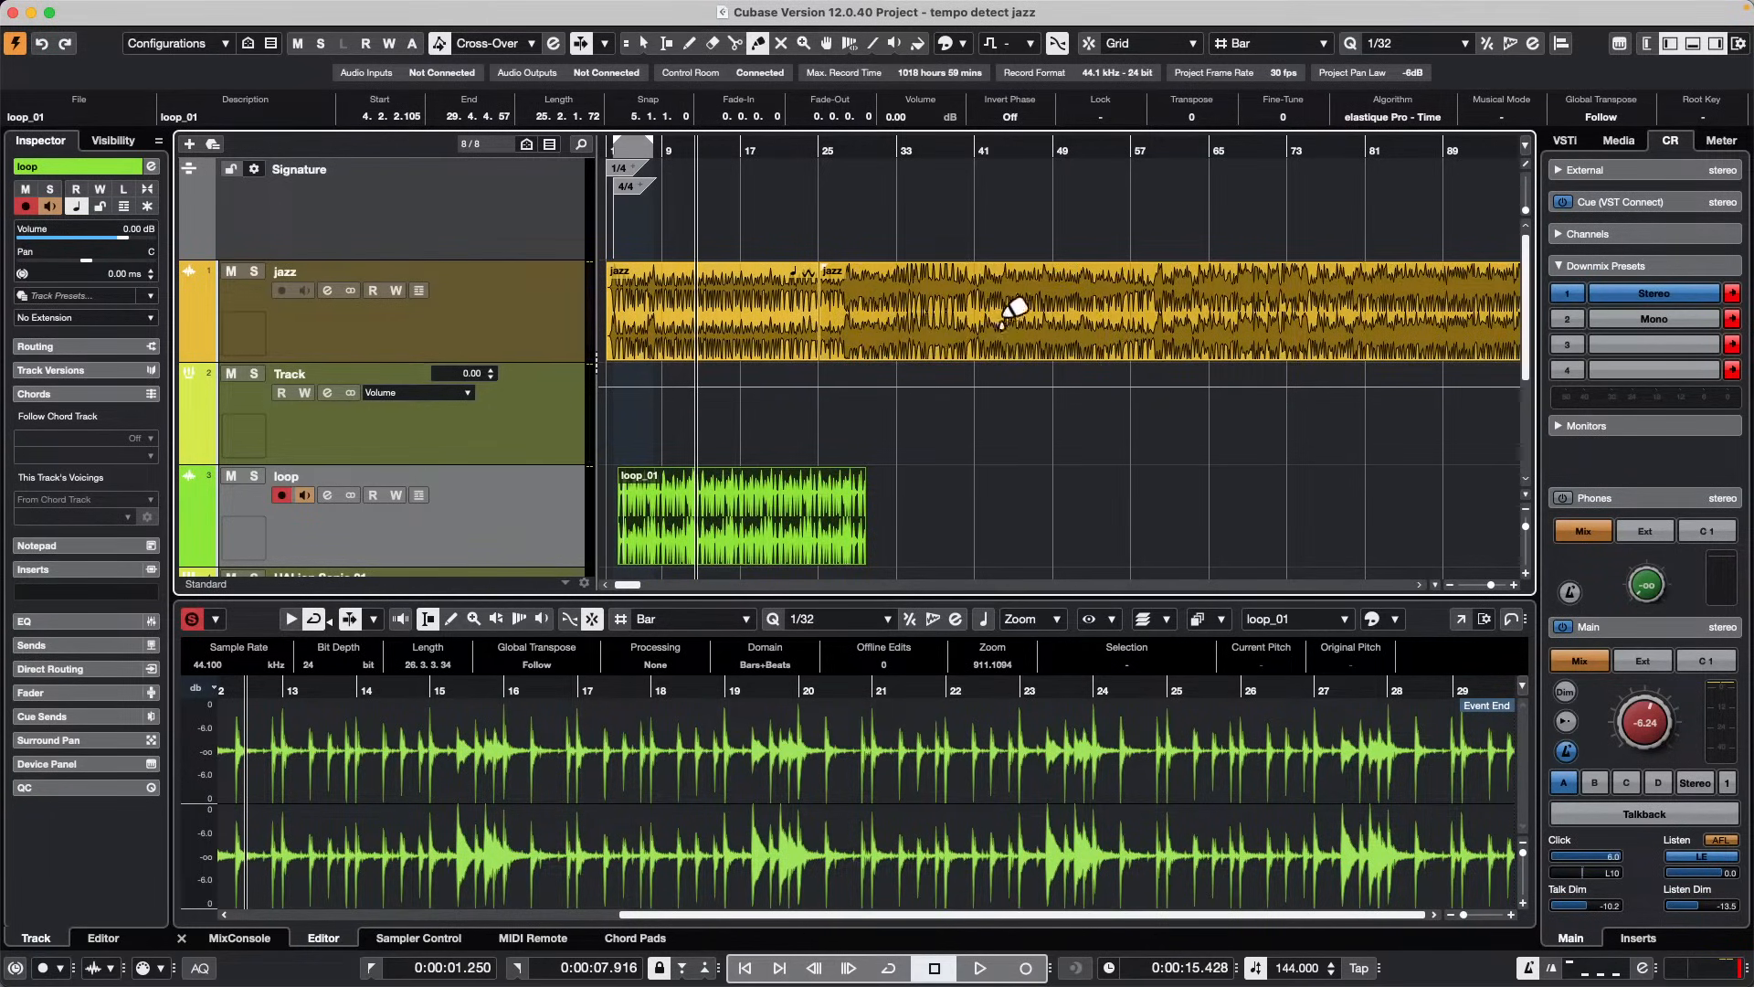
pyautogui.press('1')
pyautogui.click(928, 335)
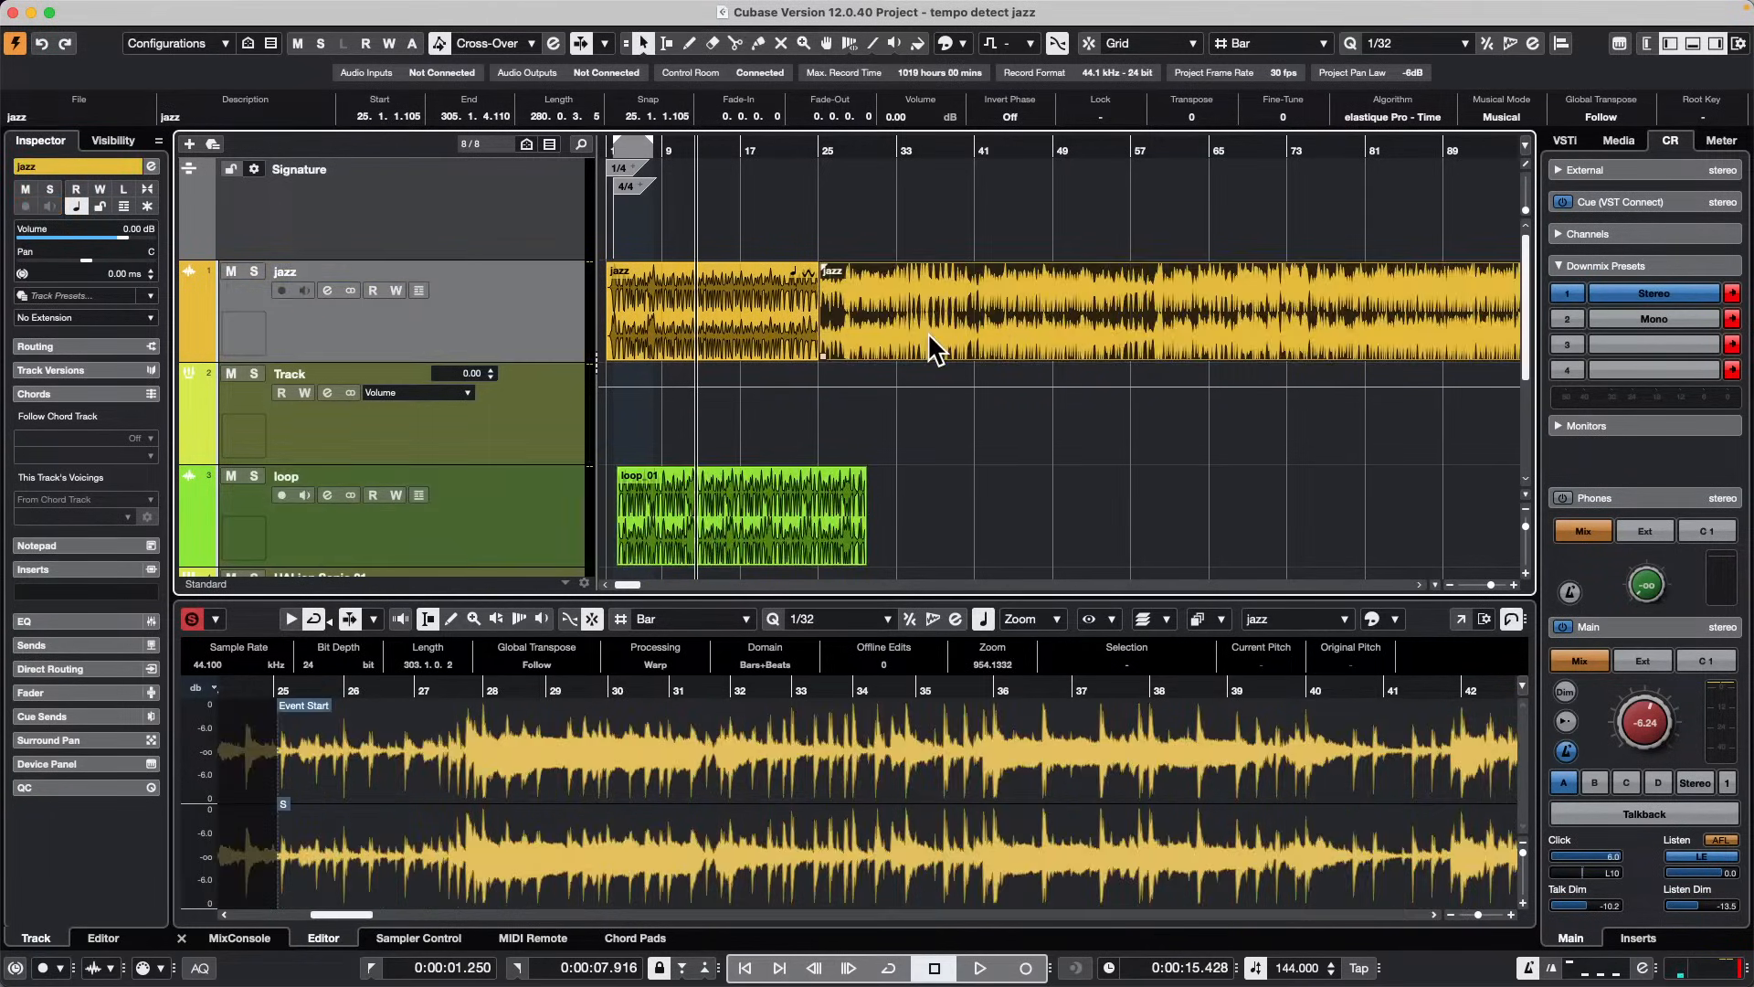
# Step: Undo the last change and split the jazz event at about bar 29
pyautogui.press('super+z')
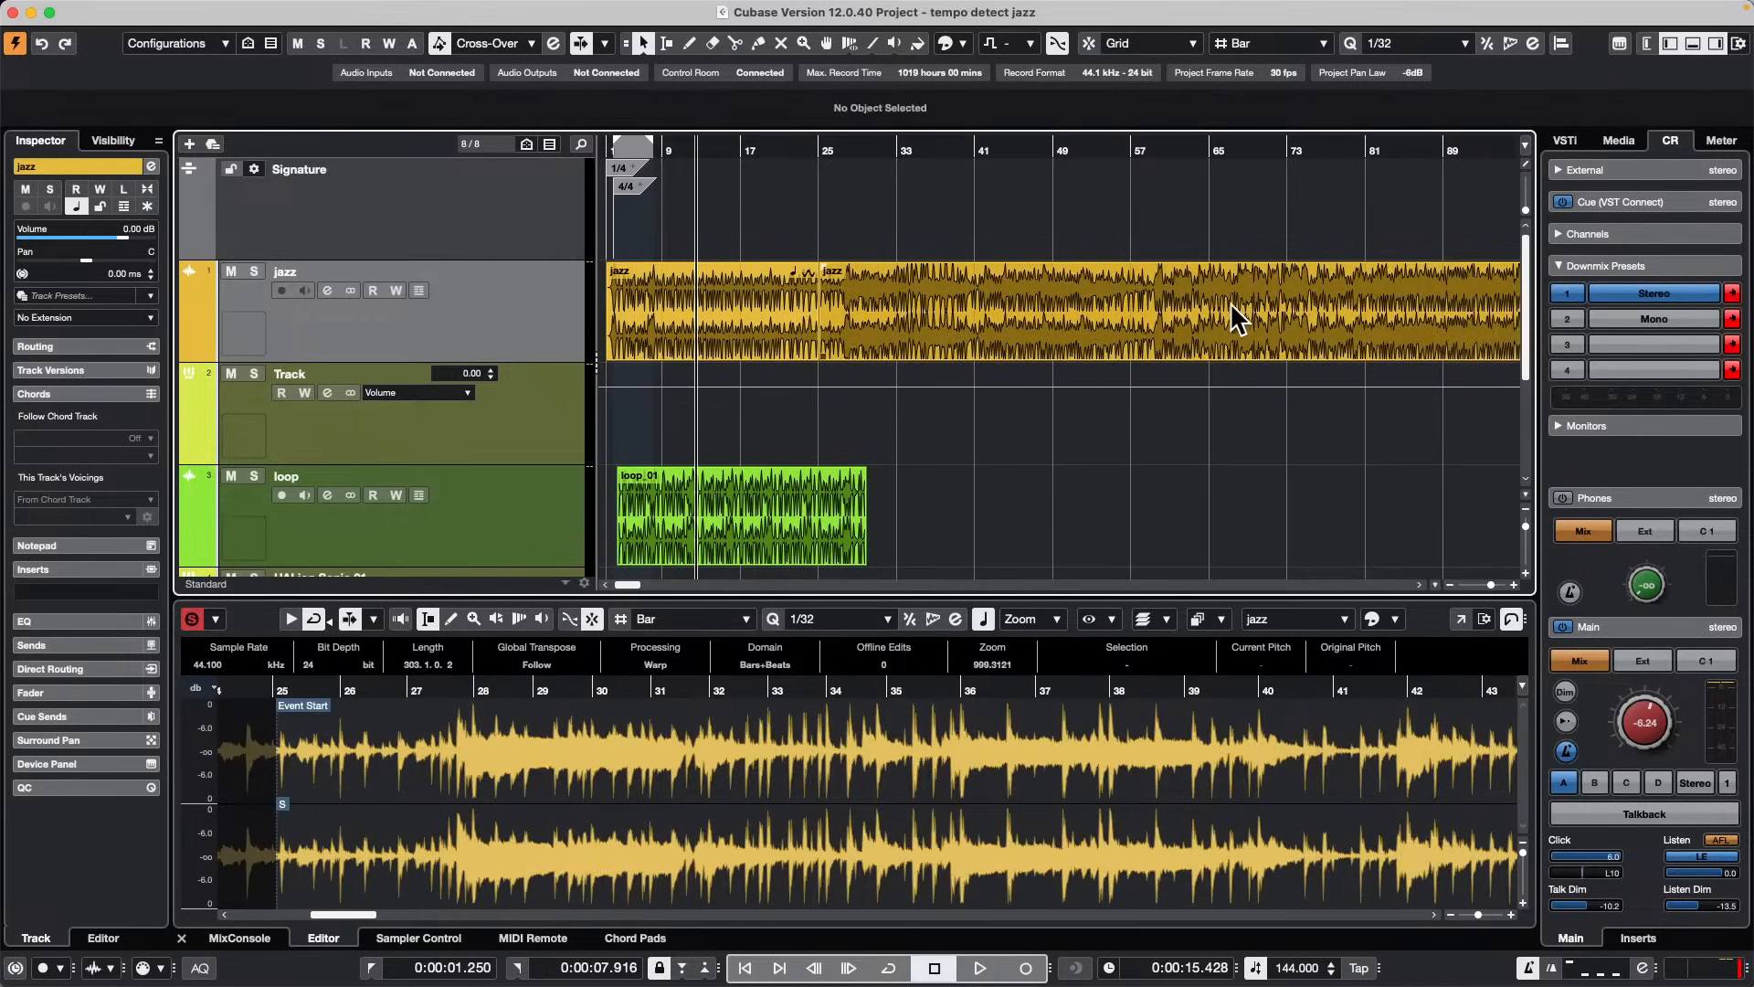
pyautogui.rightClick(793, 354)
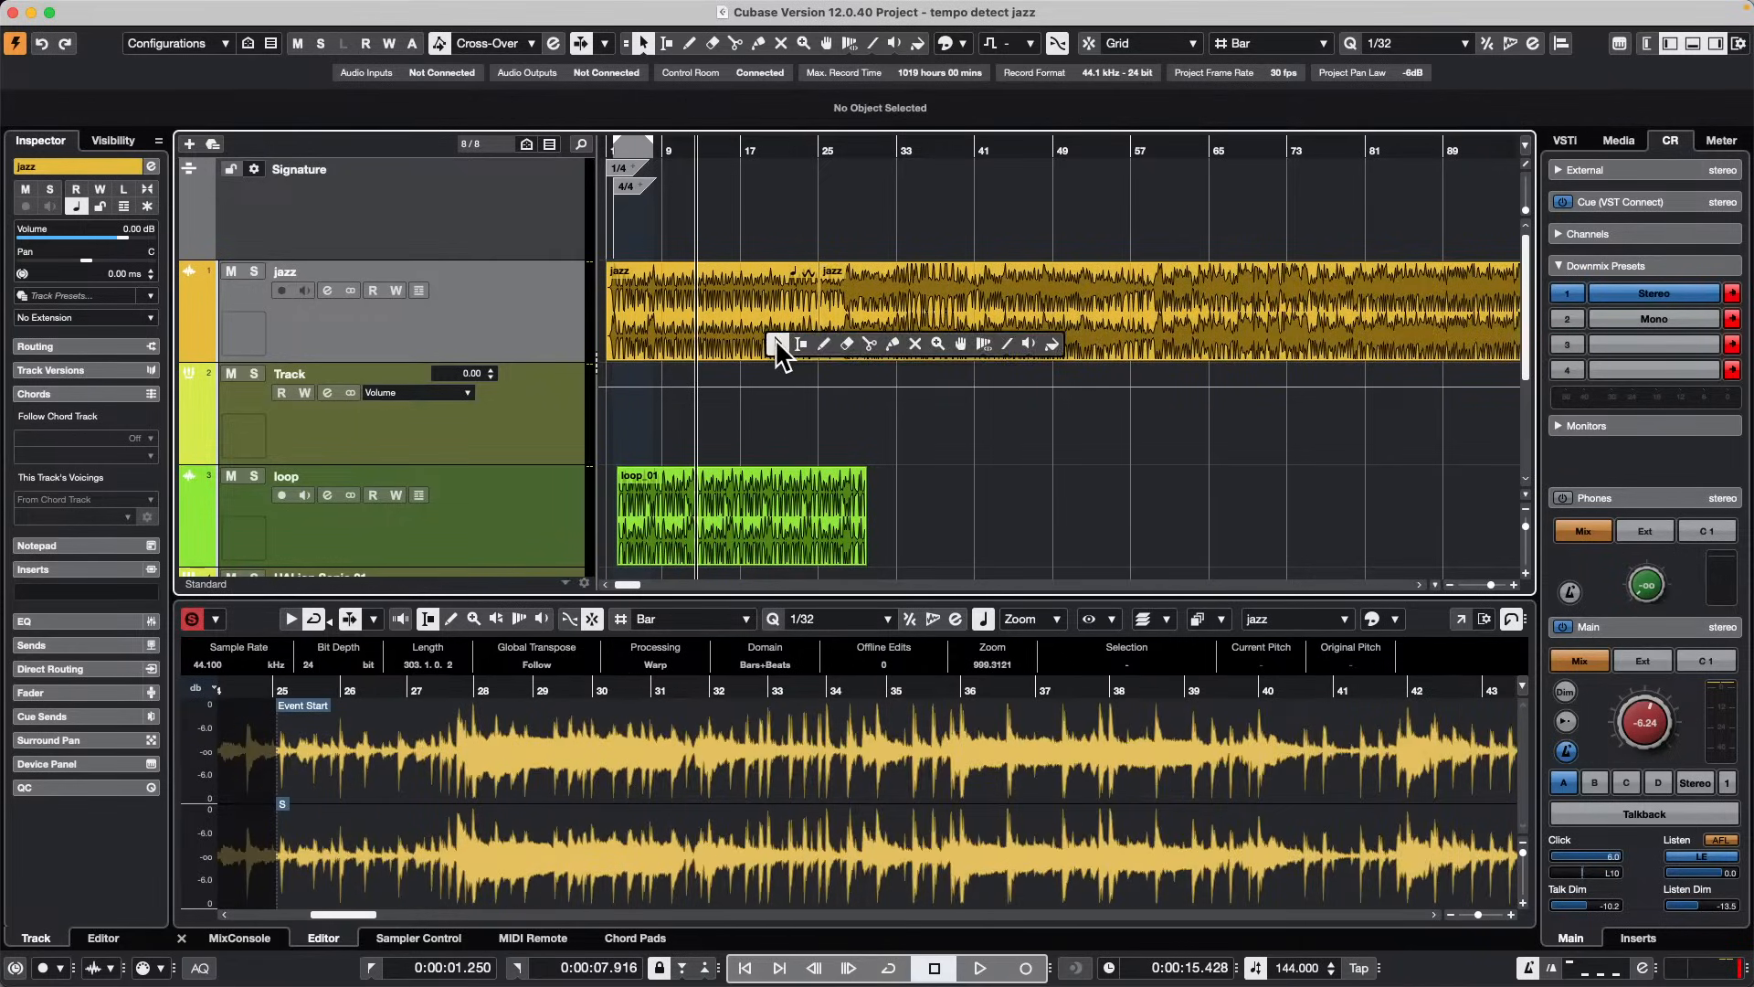
pyautogui.click(864, 347)
pyautogui.click(857, 349)
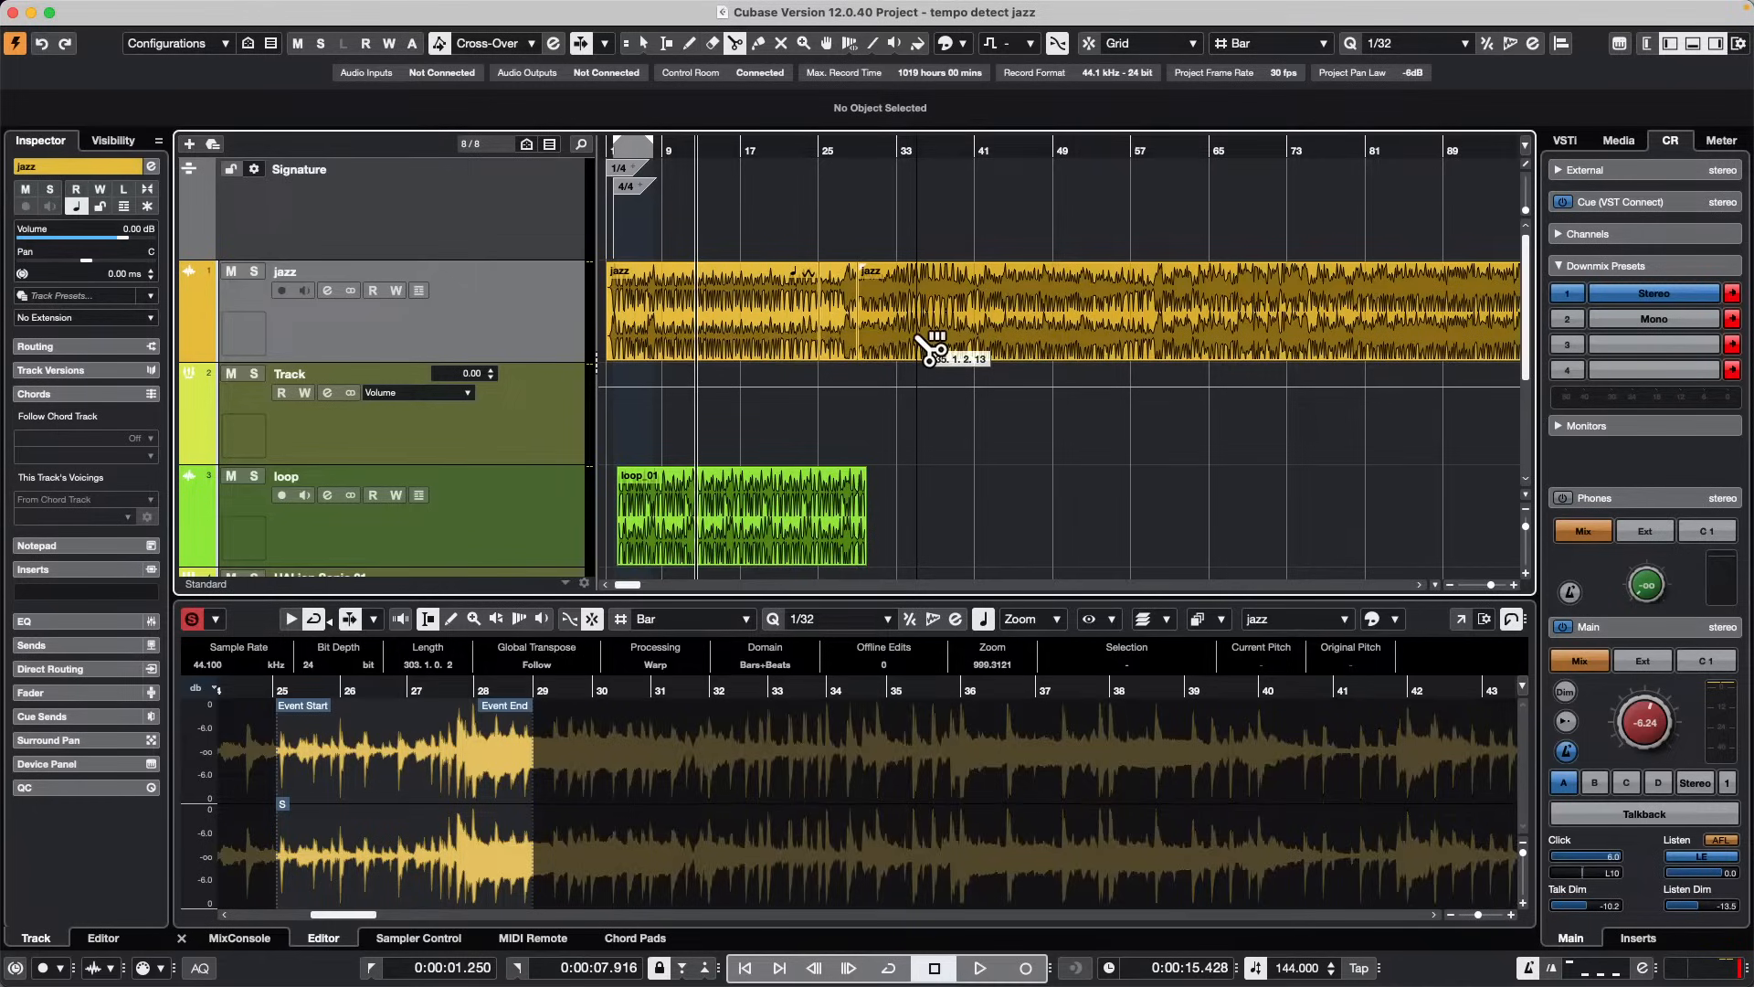
# Step: Split the second jazz event at about bars 40 and 57, with further cuts up to about bar 77
pyautogui.rightClick(932, 349)
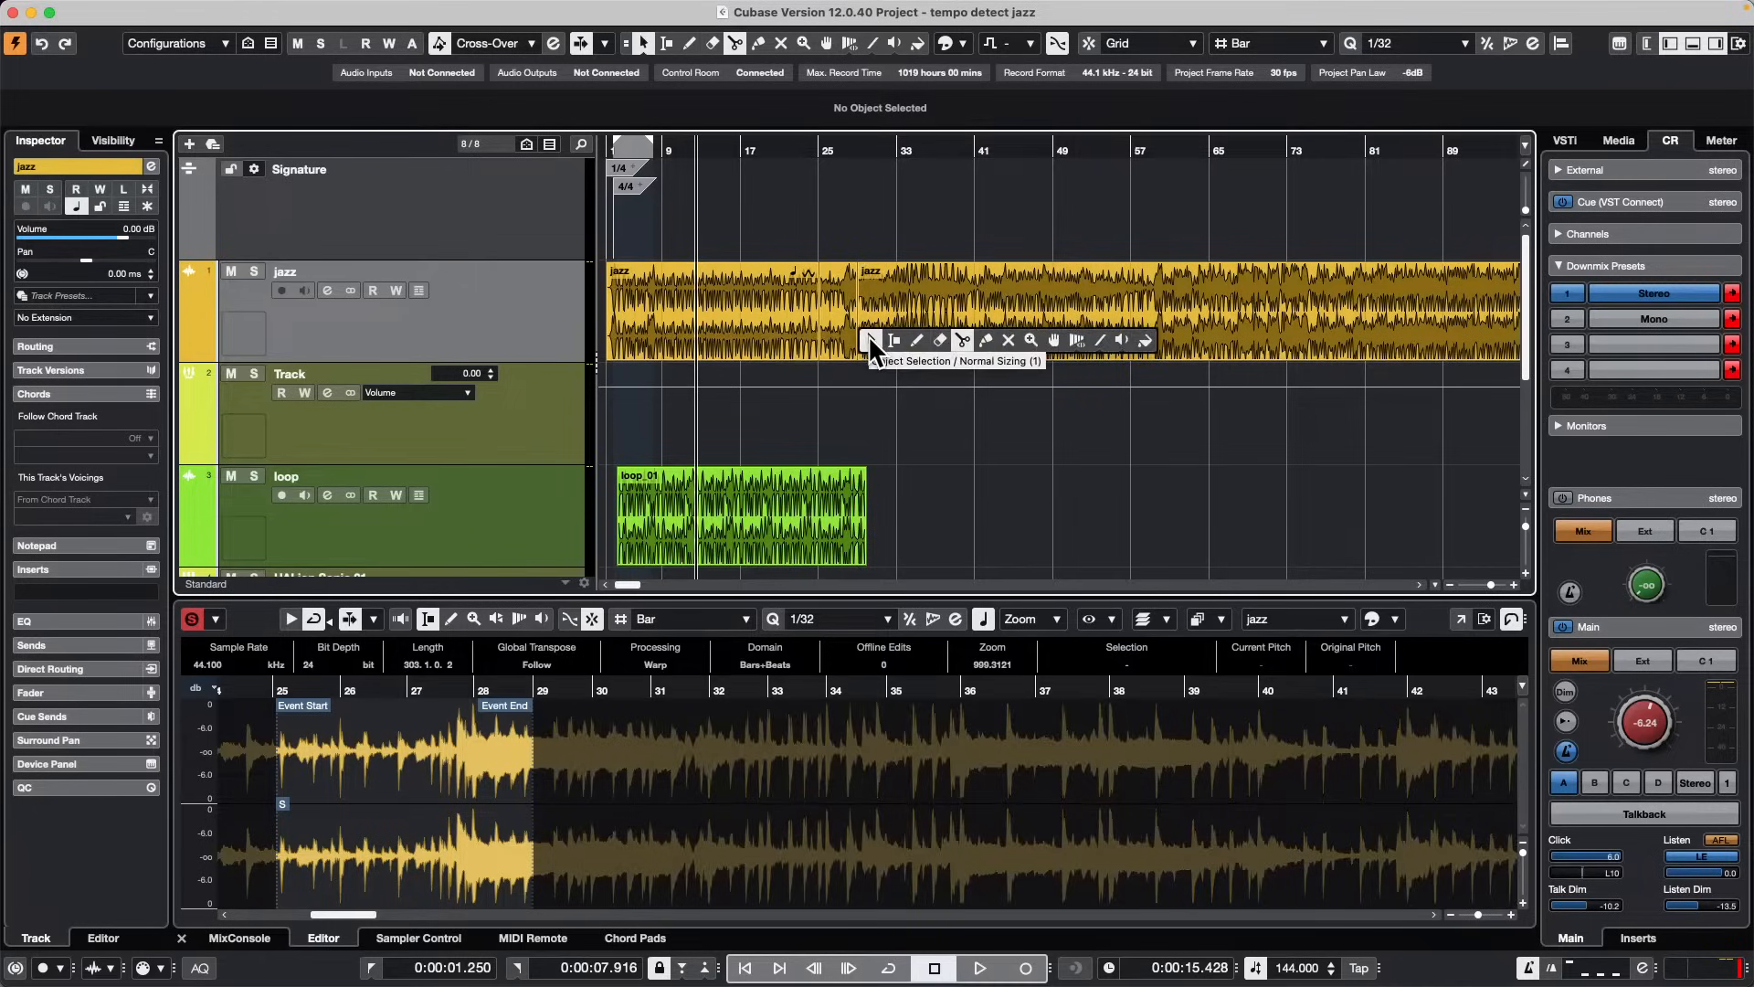
pyautogui.click(1009, 340)
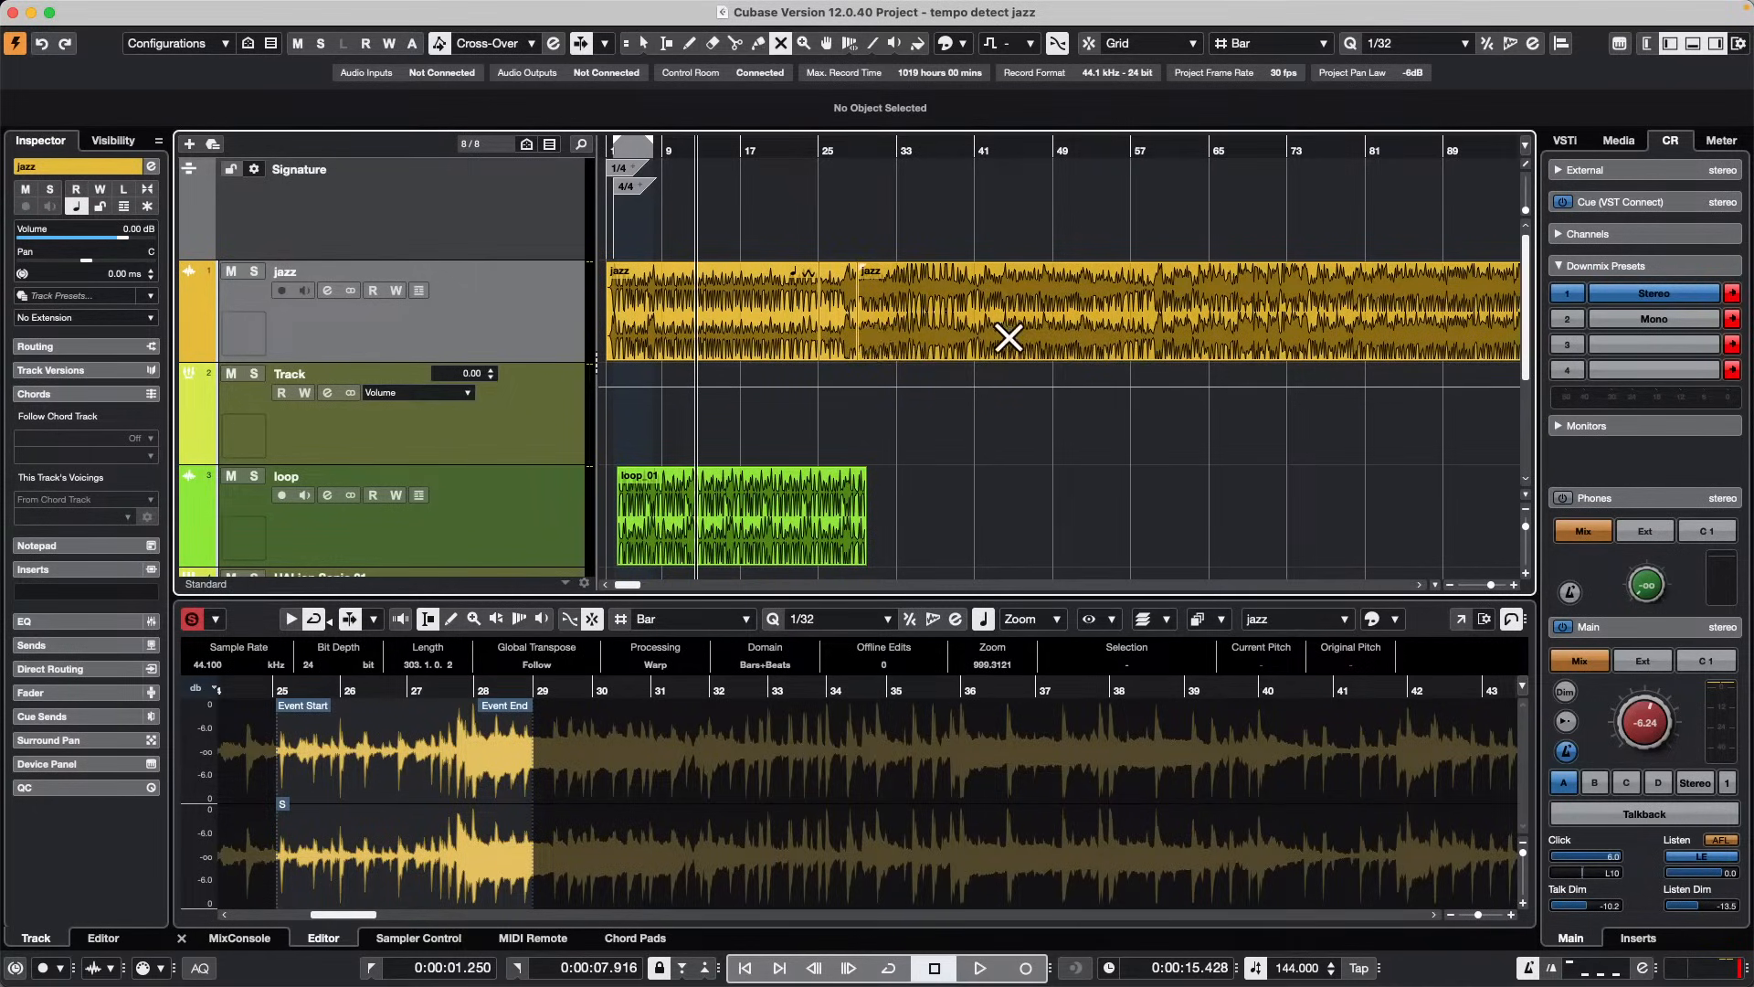
pyautogui.rightClick(866, 338)
pyautogui.click(971, 345)
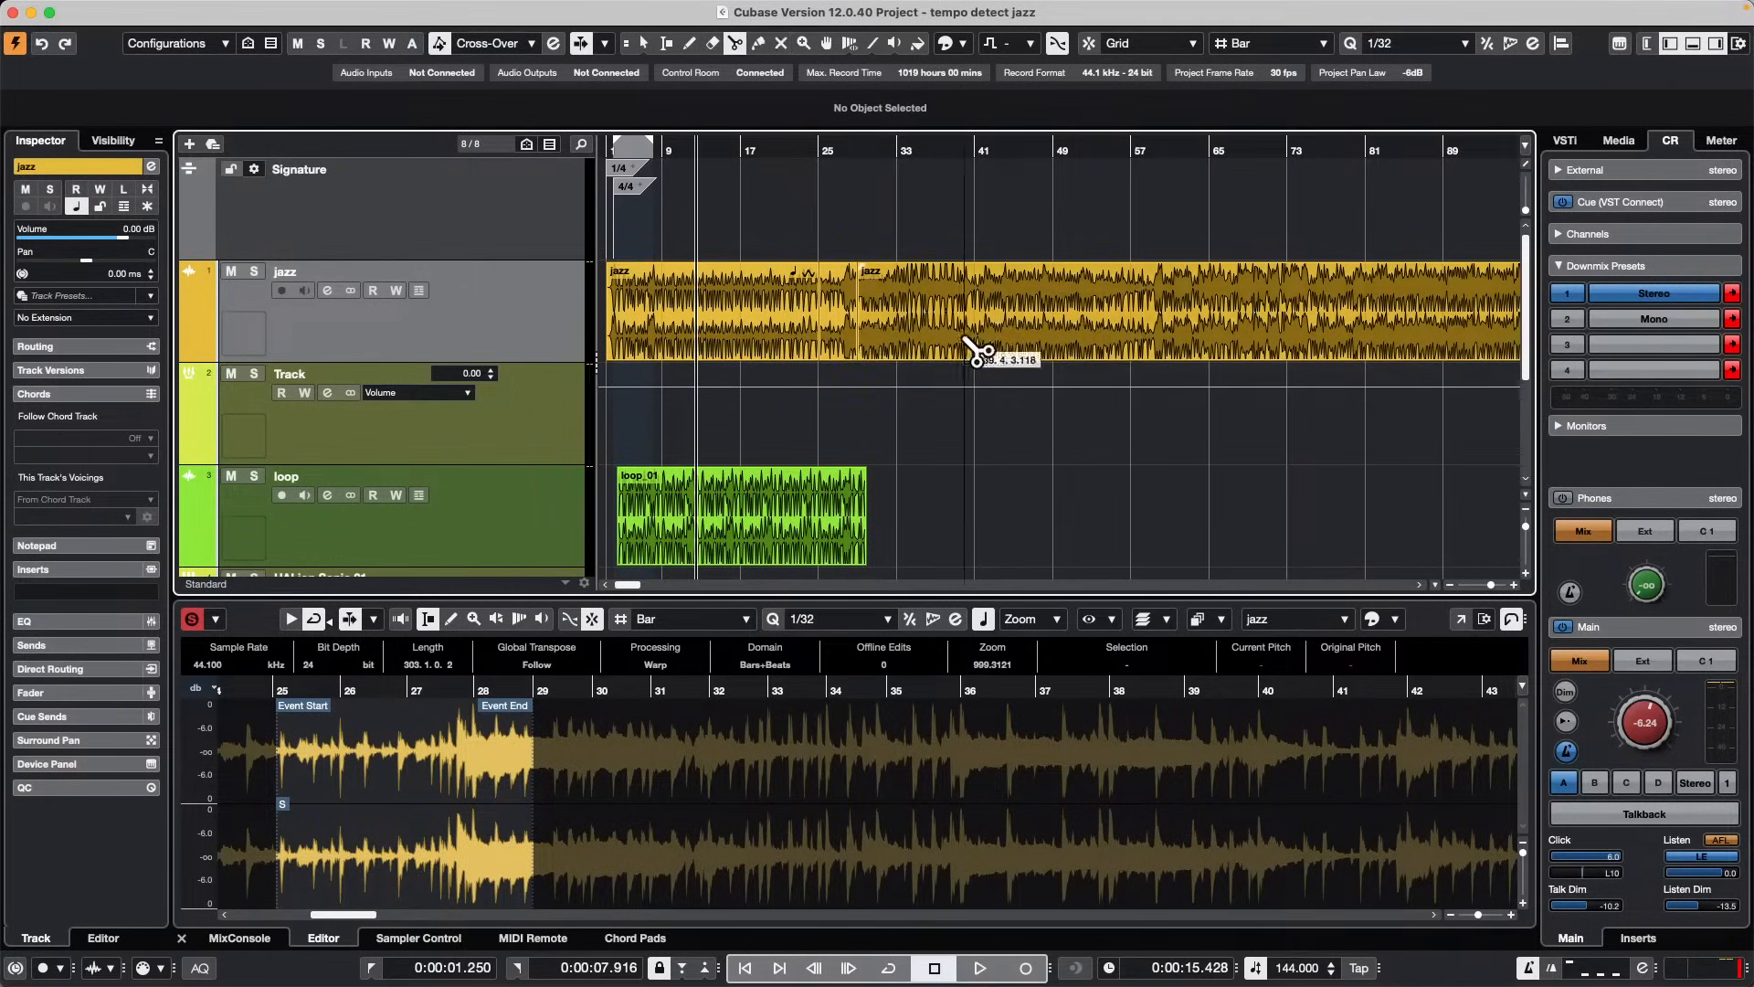
pyautogui.click(968, 336)
pyautogui.click(1131, 317)
pyautogui.click(1178, 317)
pyautogui.click(1244, 320)
pyautogui.click(1282, 324)
pyautogui.click(1297, 328)
pyautogui.click(1318, 330)
pyautogui.click(1325, 330)
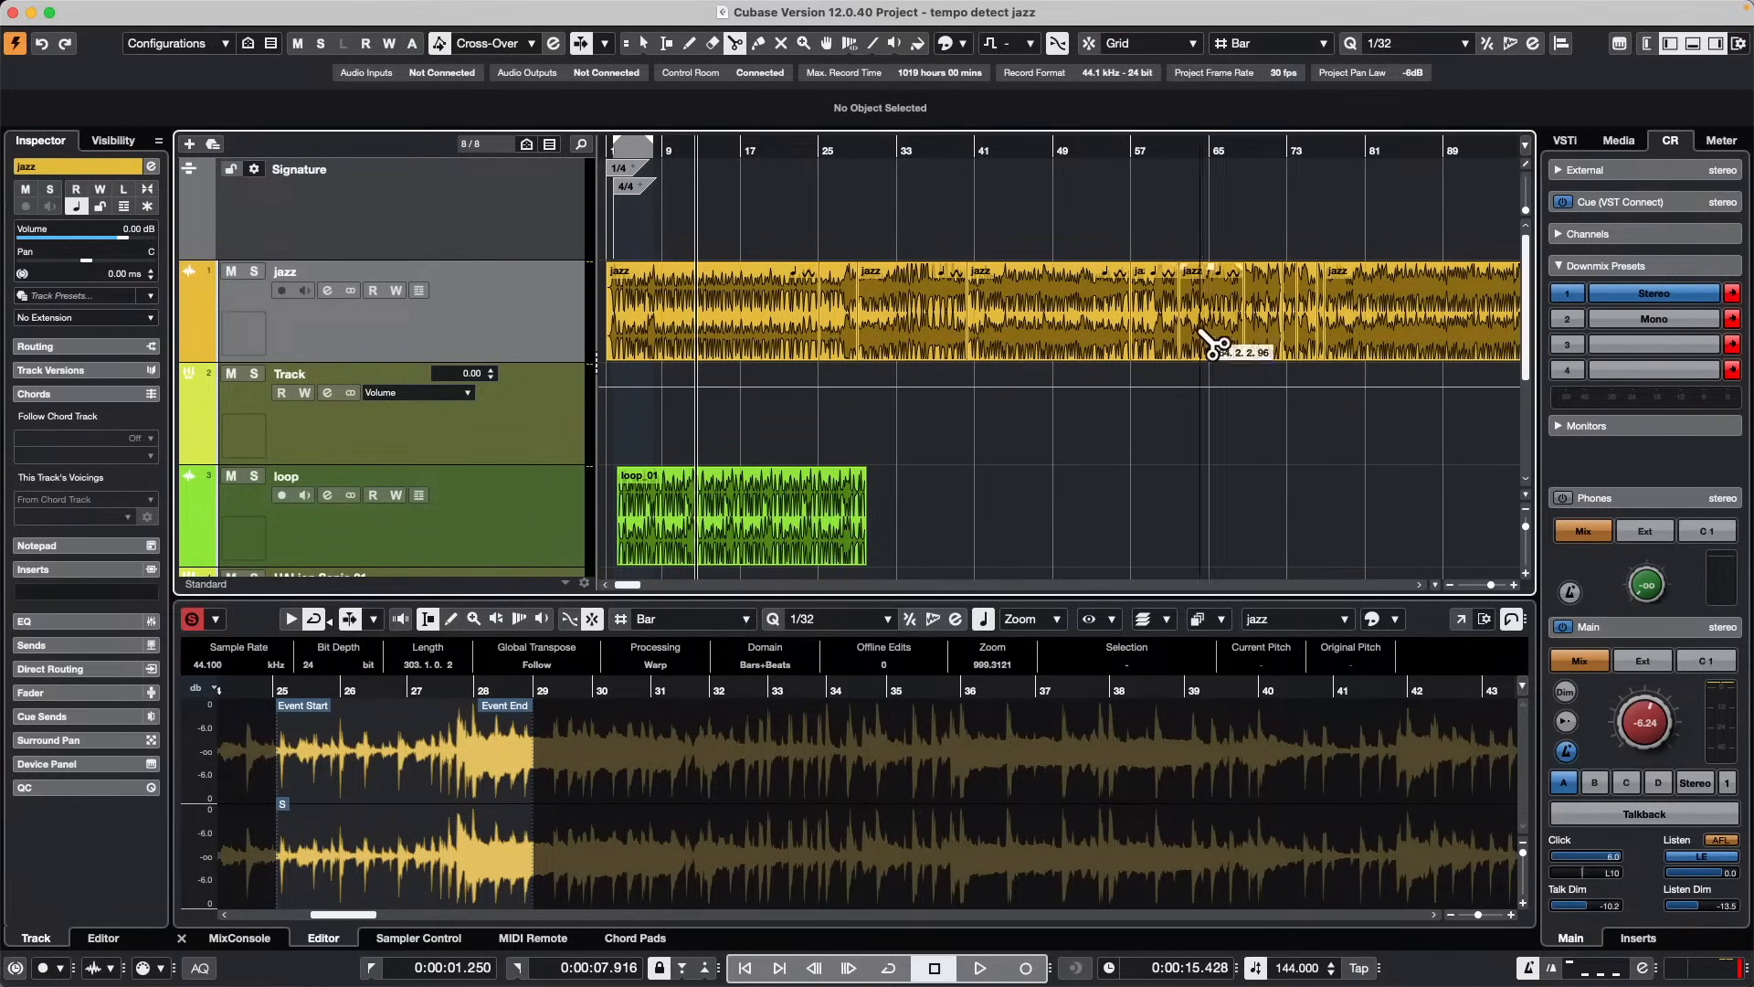
# Step: Use the Mute tool to mute and unmute the jazz piece after bar 40, try it on the following pieces, and return to Object Selection
pyautogui.rightClick(877, 355)
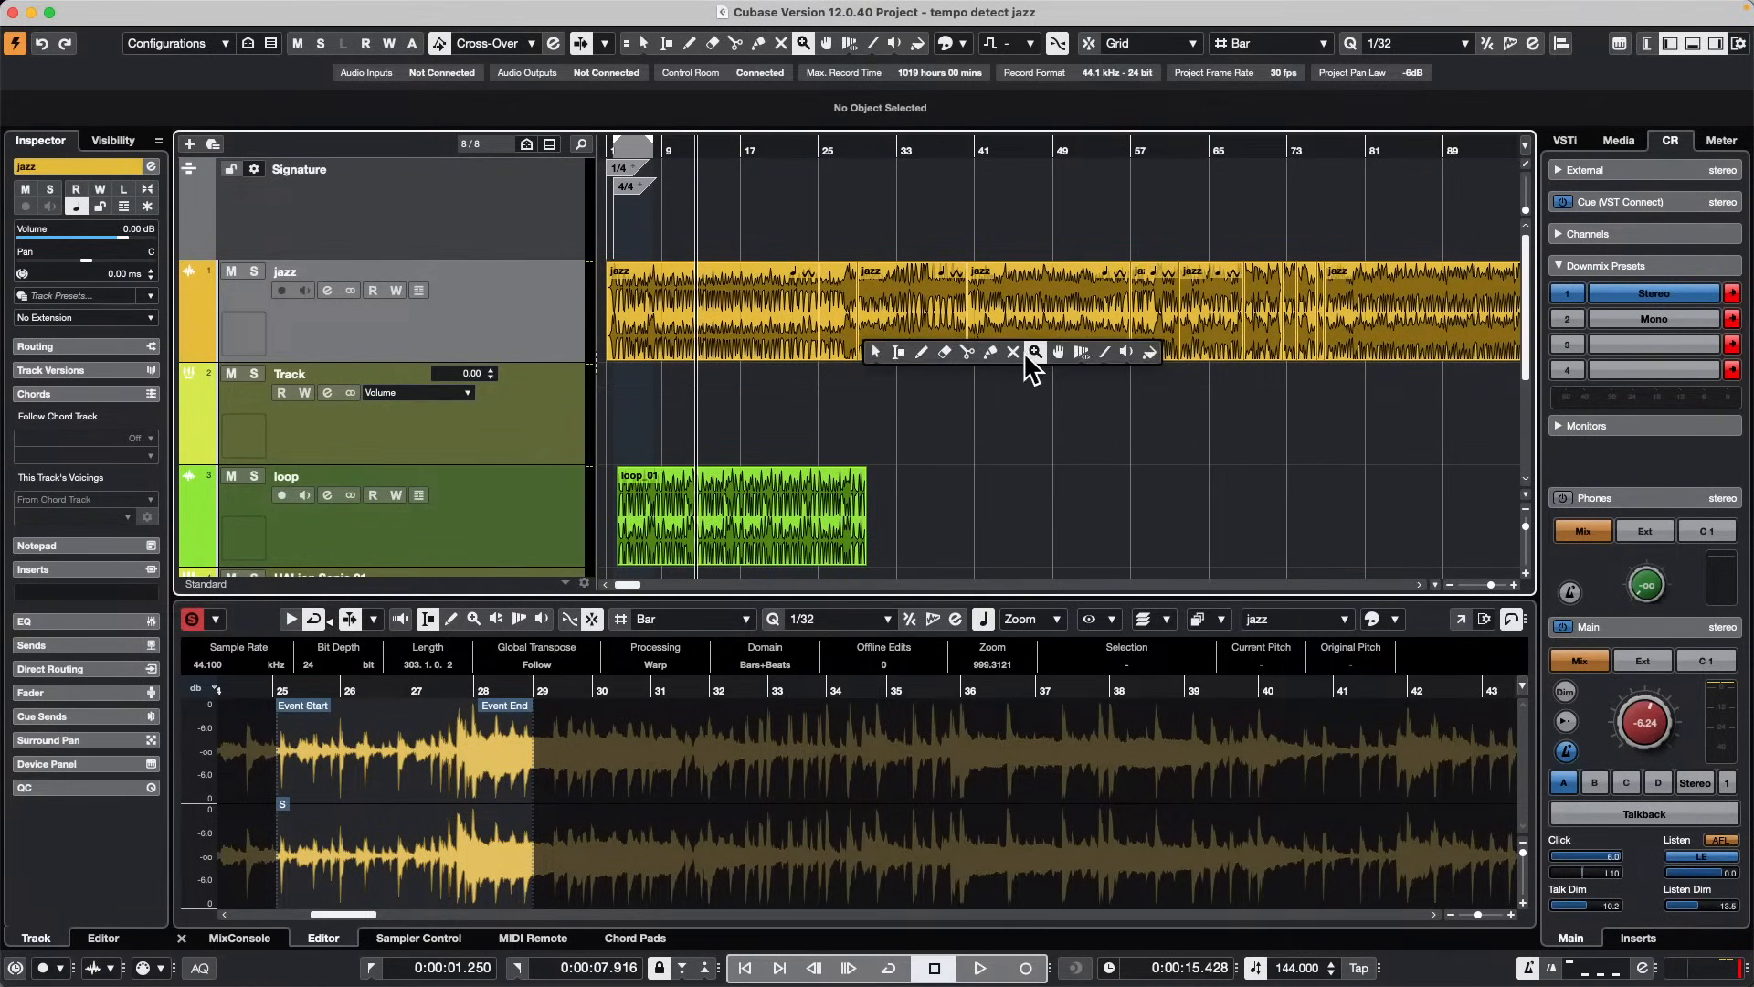
pyautogui.click(1013, 352)
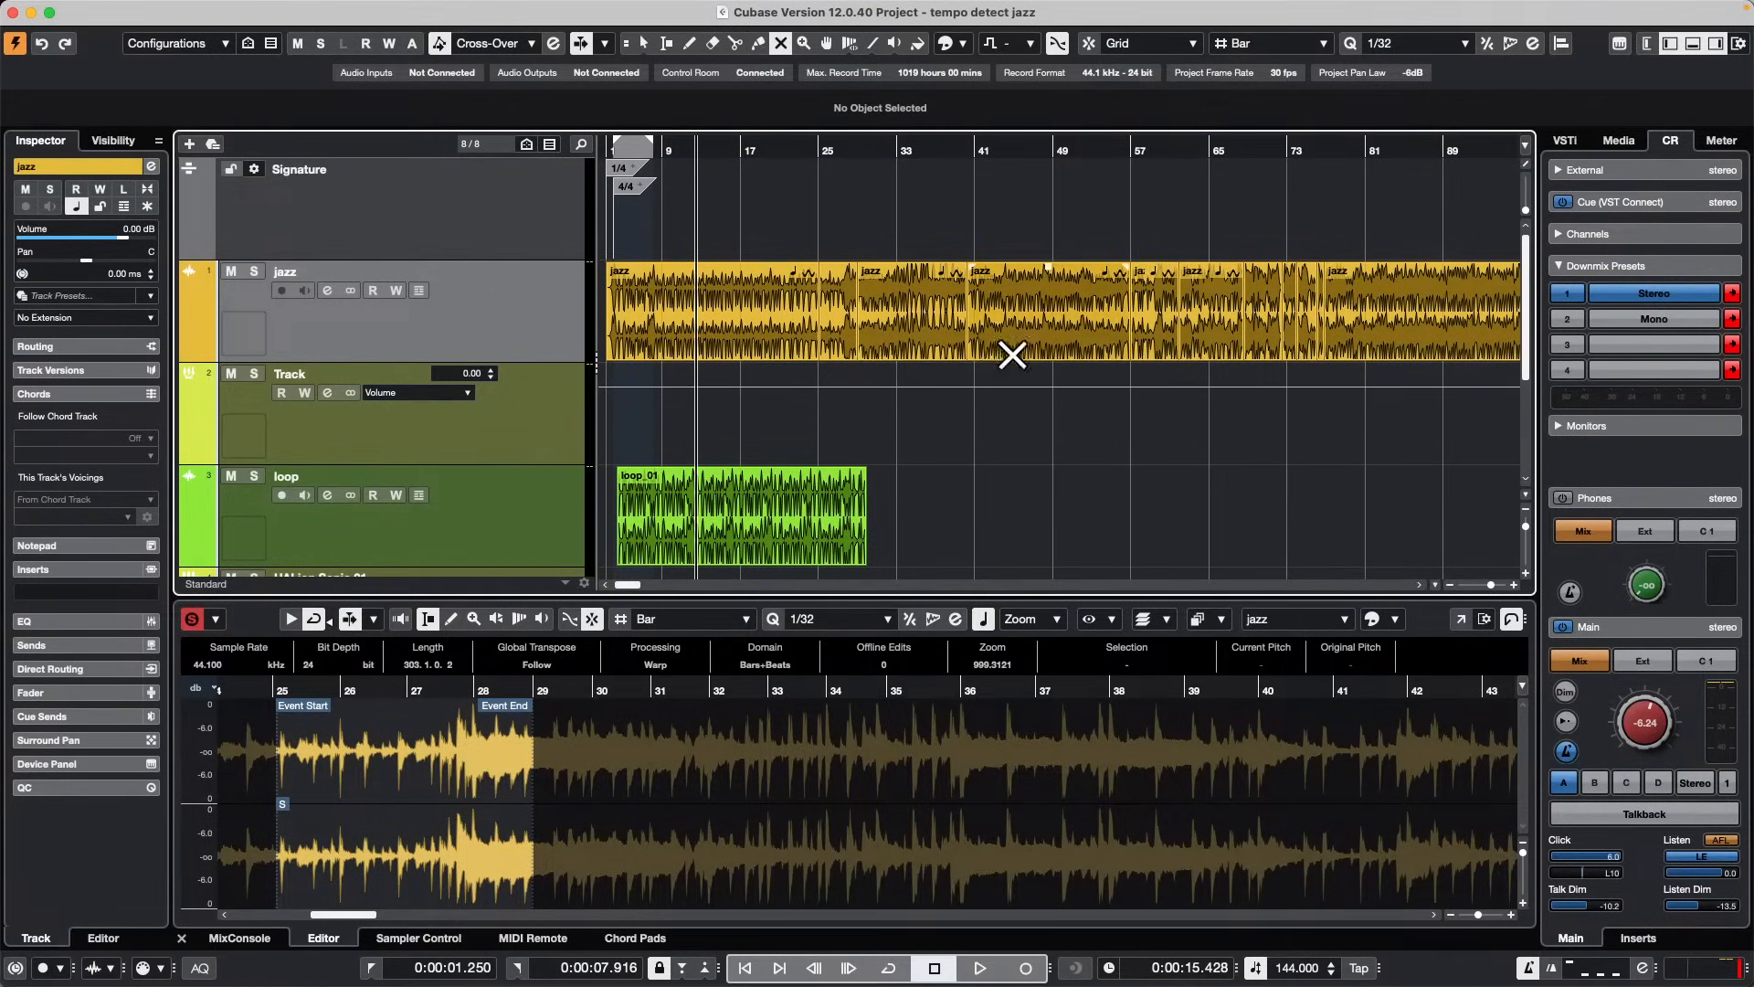
pyautogui.click(1003, 331)
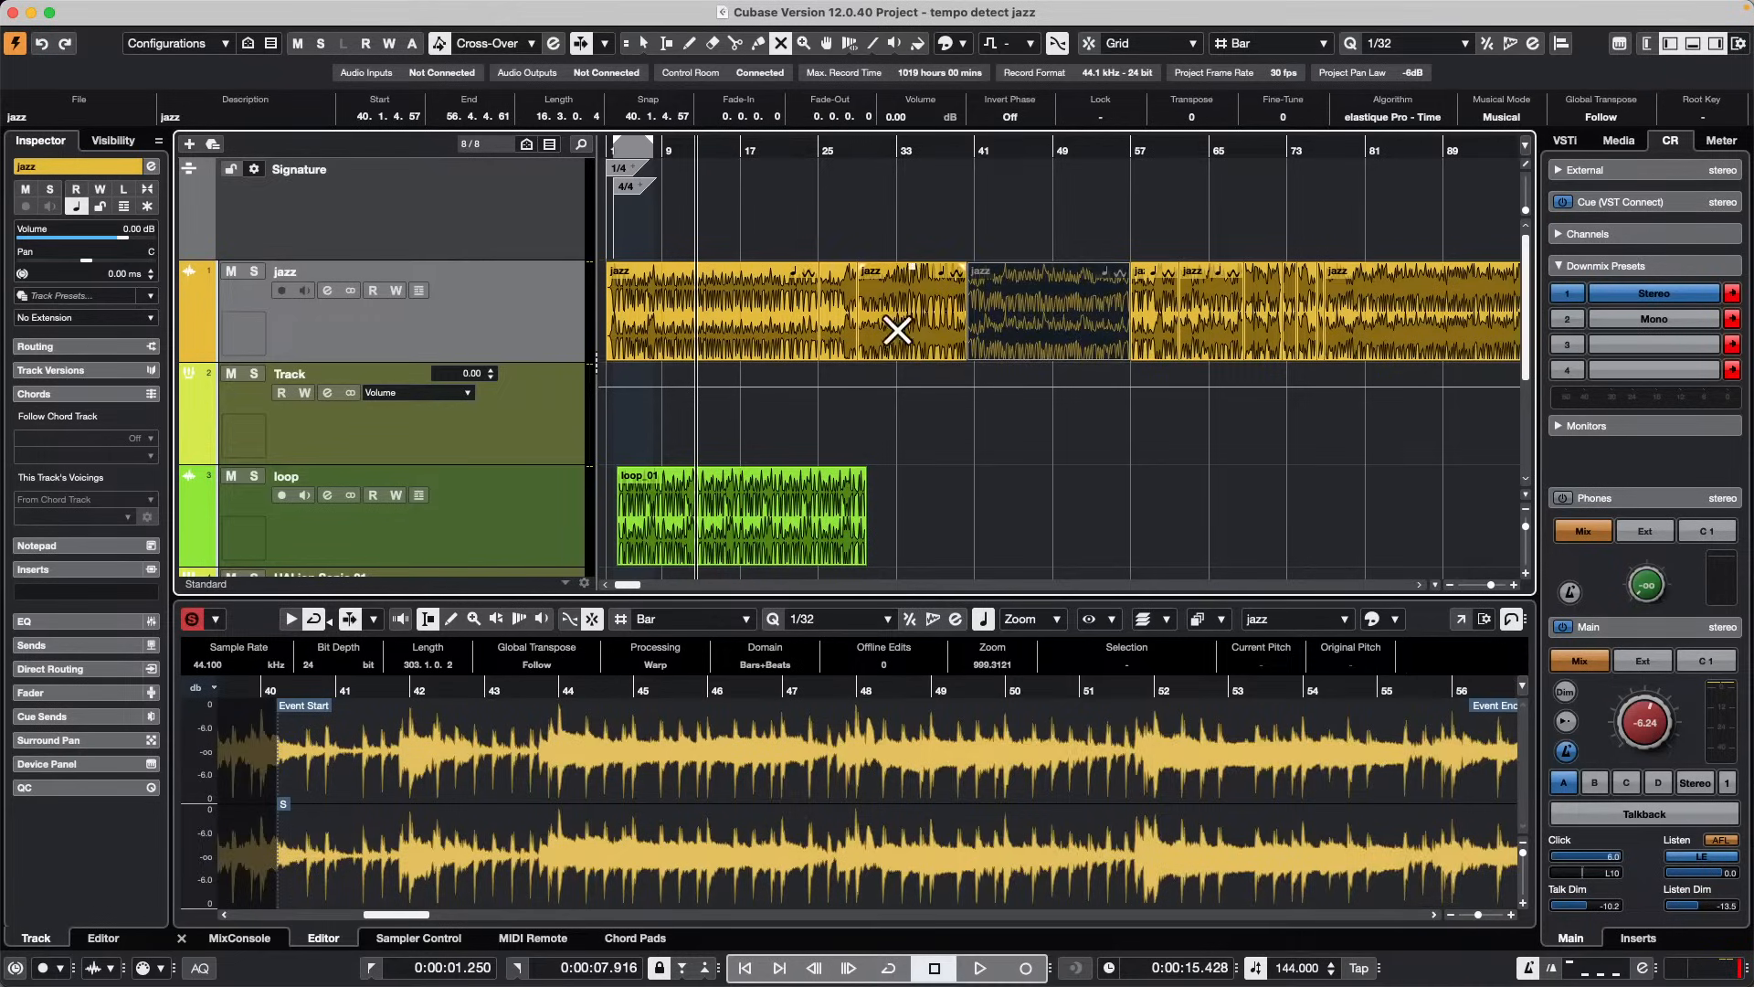
pyautogui.click(970, 400)
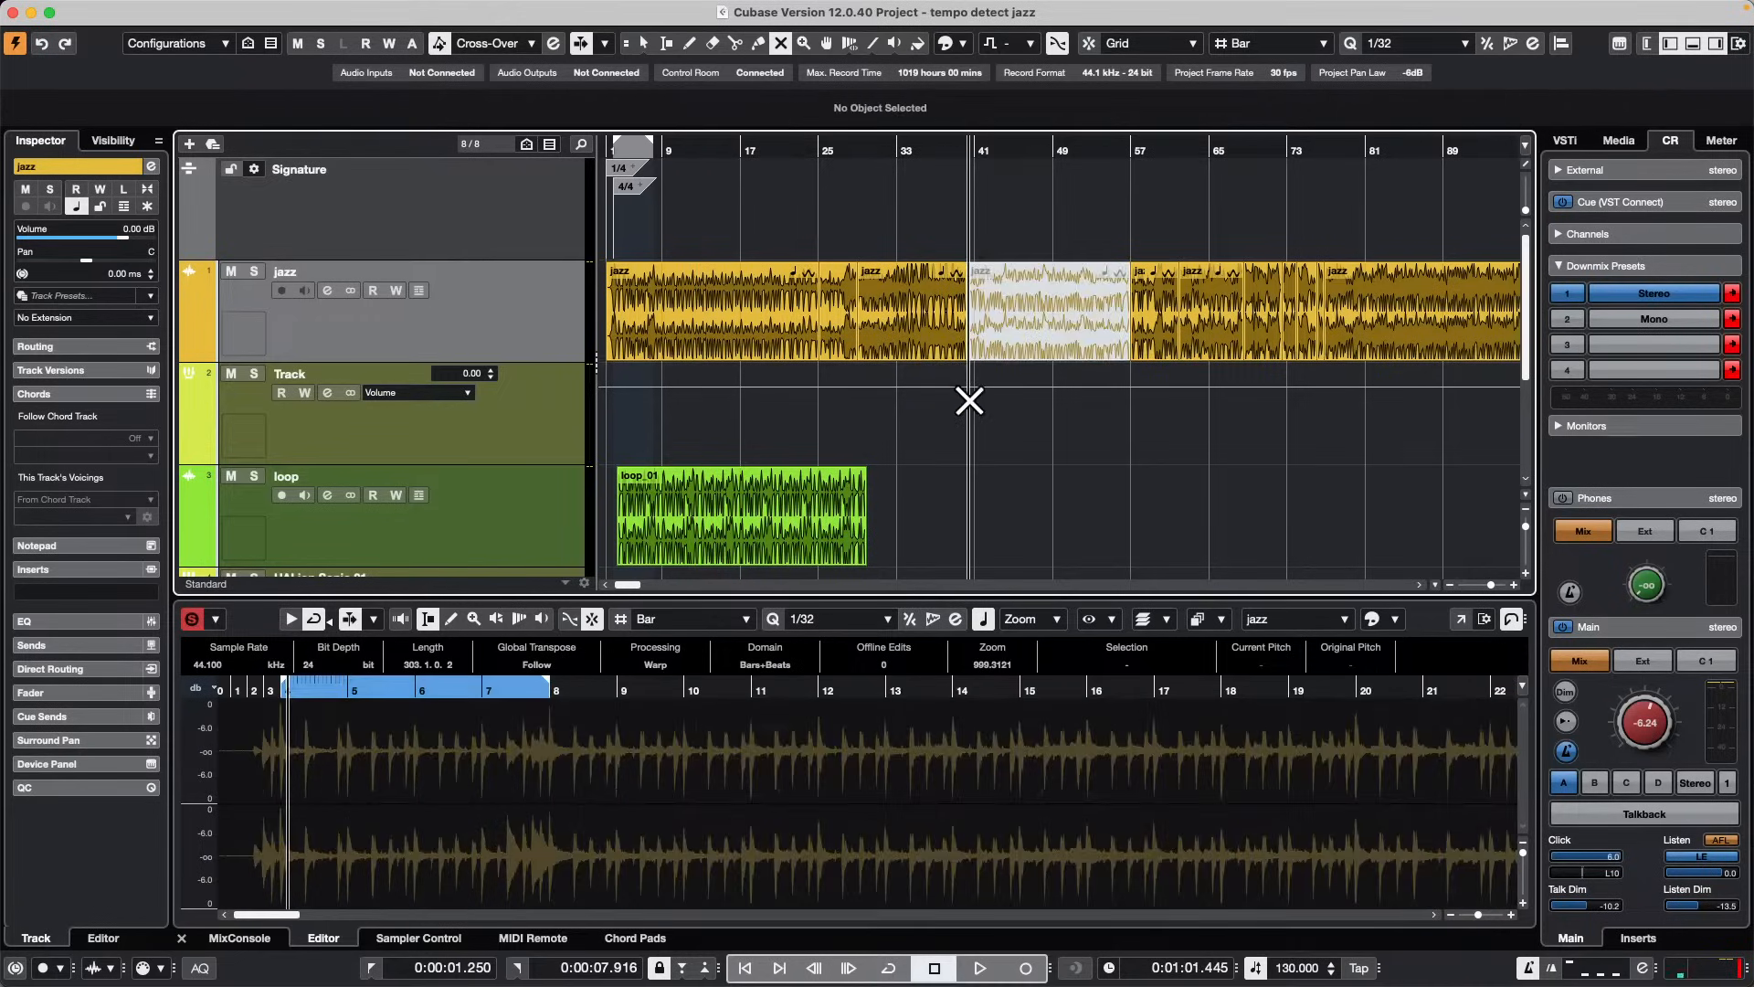
pyautogui.click(1171, 326)
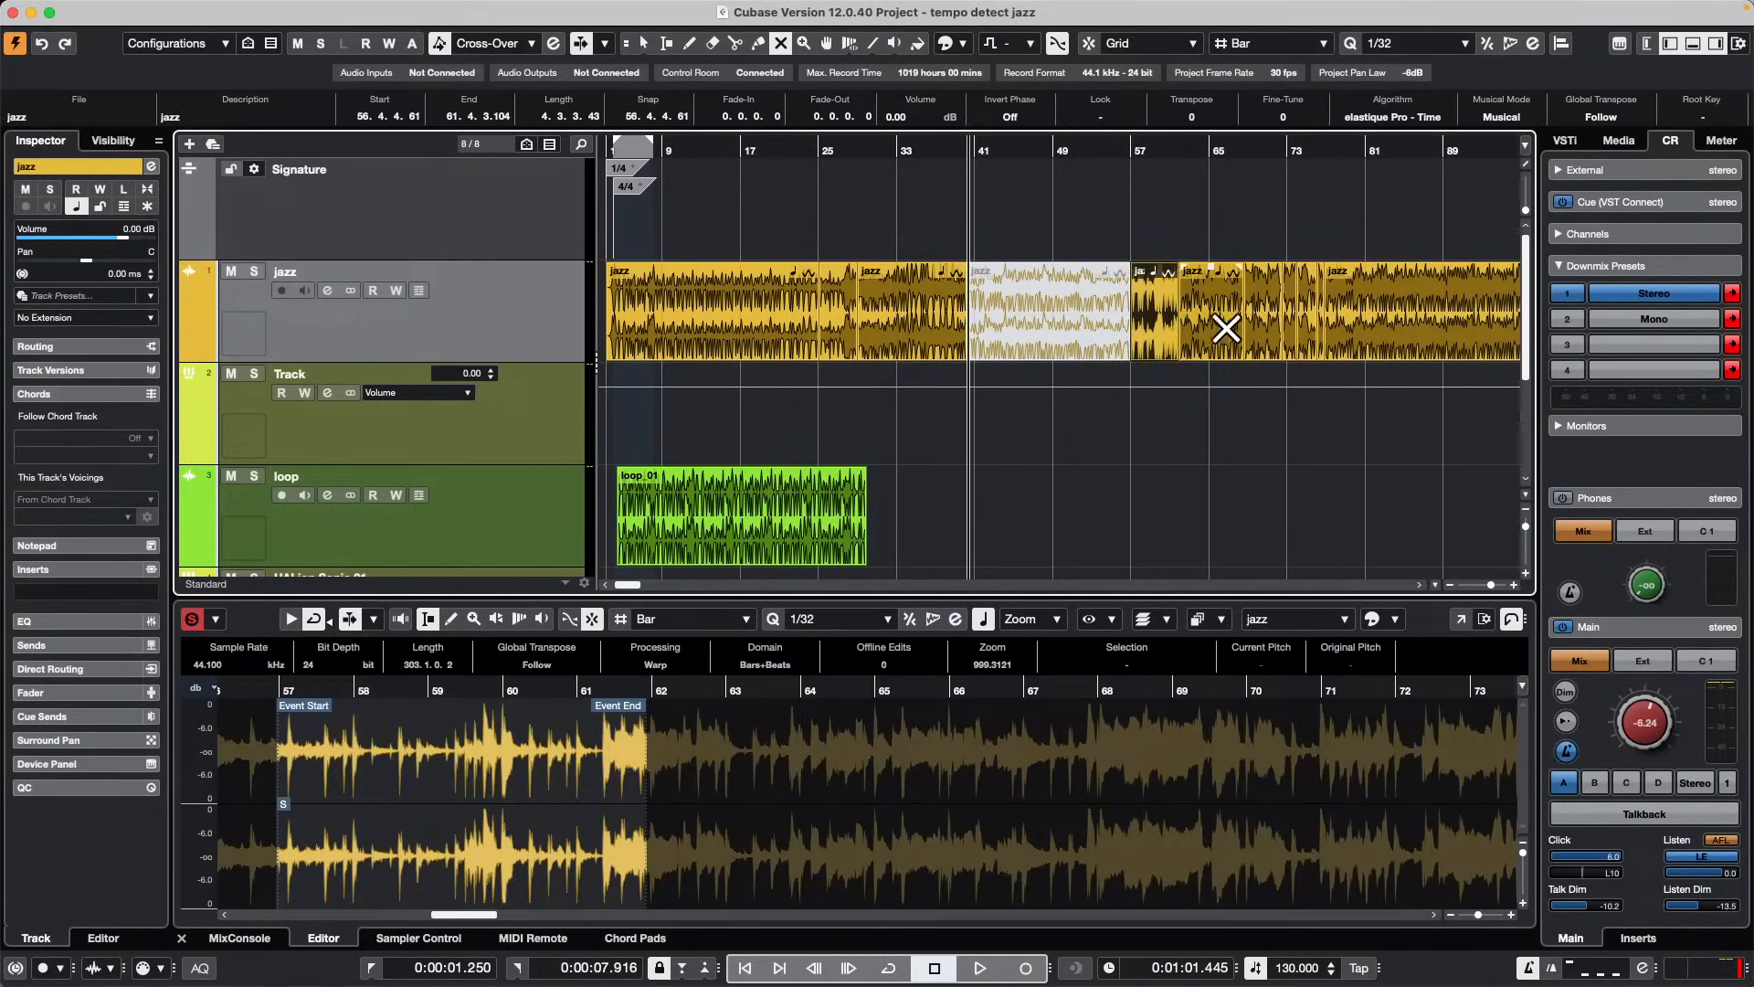
pyautogui.click(1192, 322)
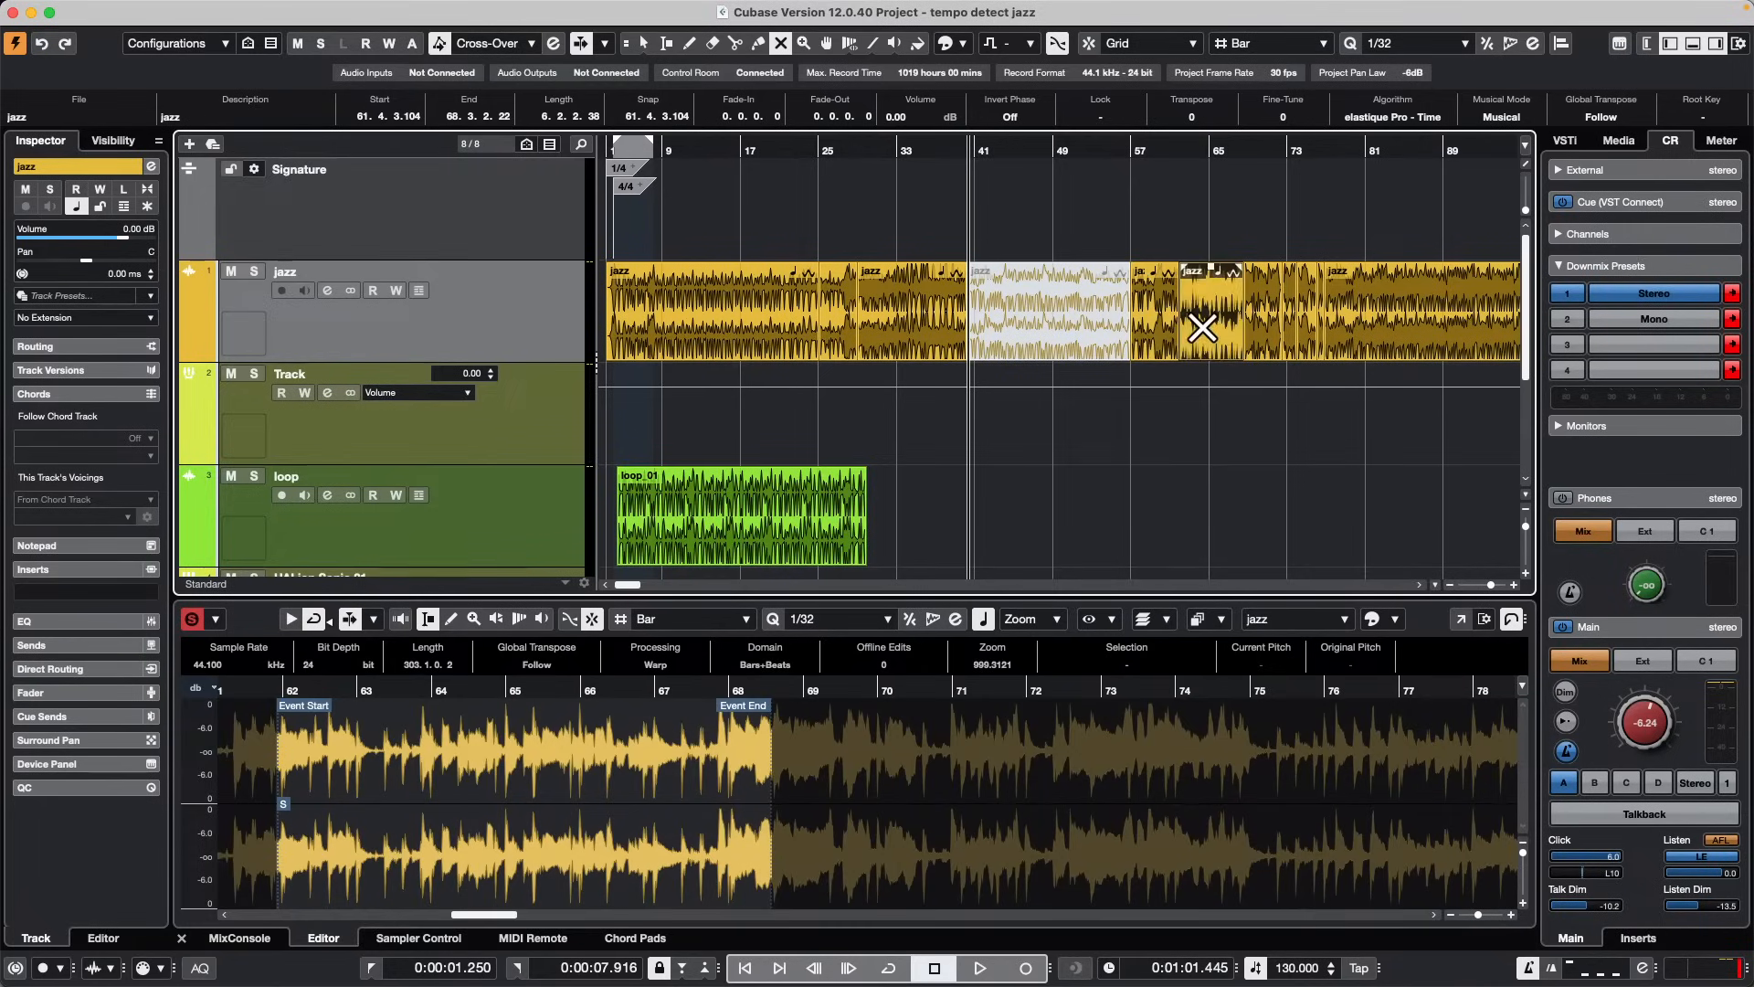
pyautogui.click(1060, 336)
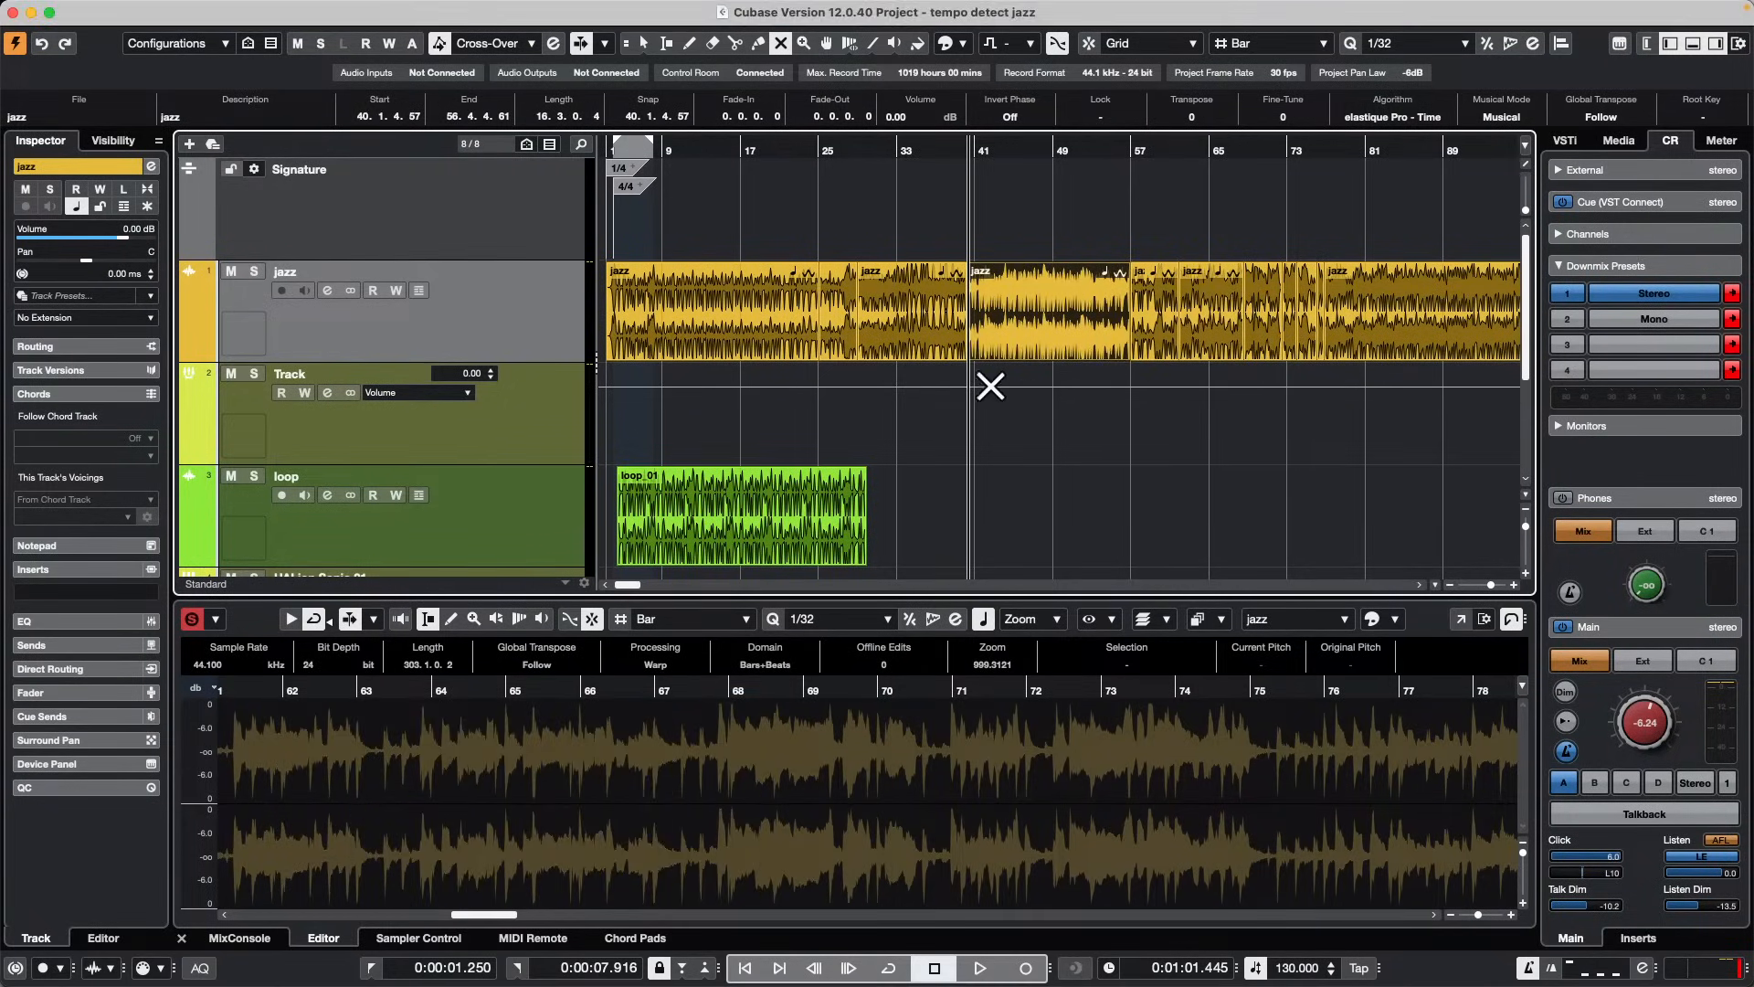
pyautogui.rightClick(1075, 359)
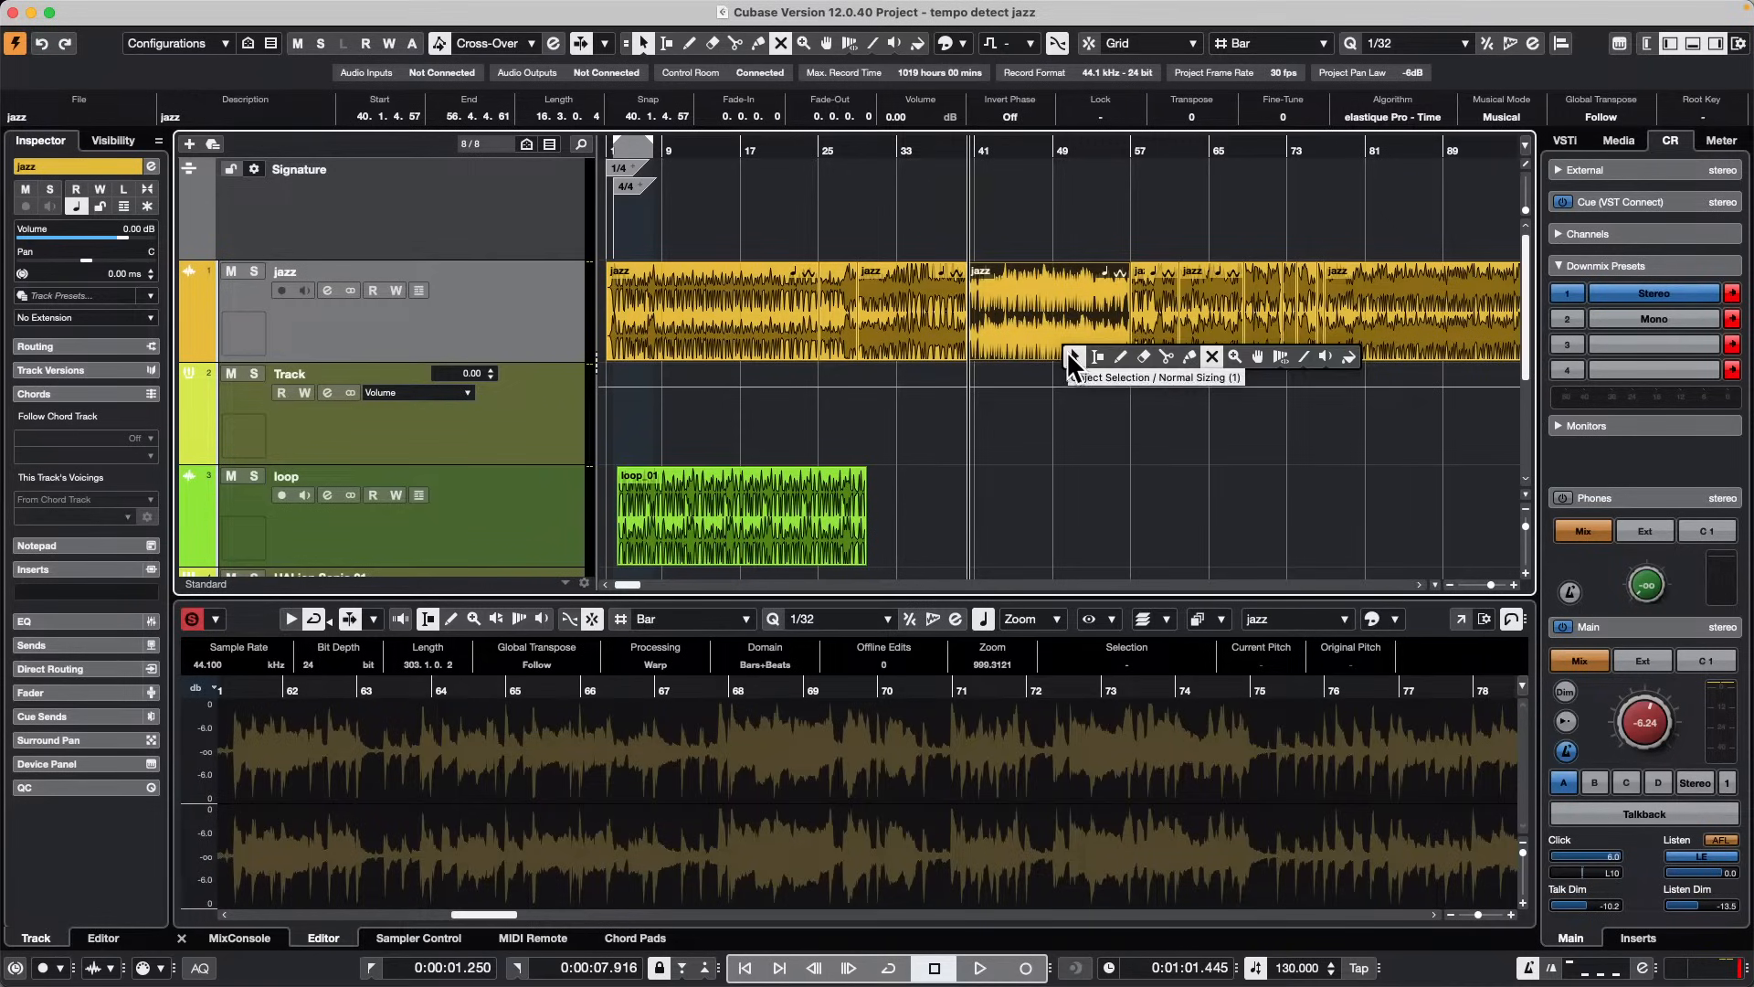
pyautogui.click(1074, 355)
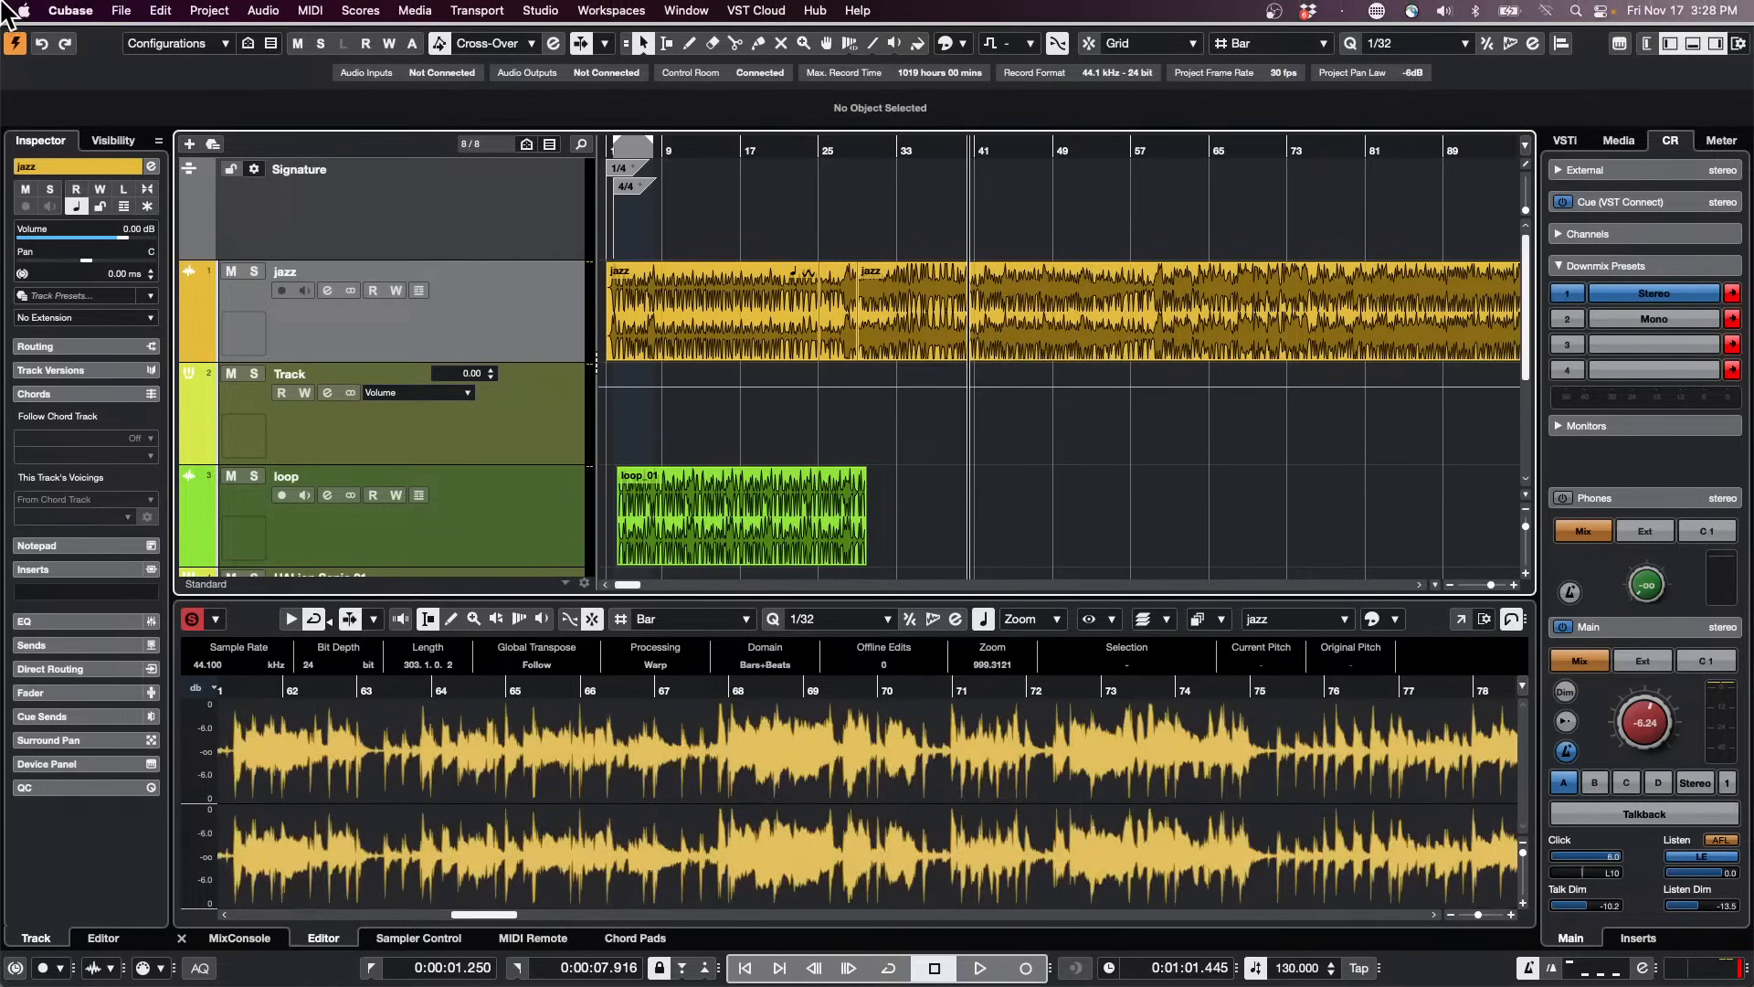
# Step: Open the Editing Tool Modifiers preferences and review the modifiers for Draw Tool, Info Line and Glue Tool
pyautogui.click(137, 10)
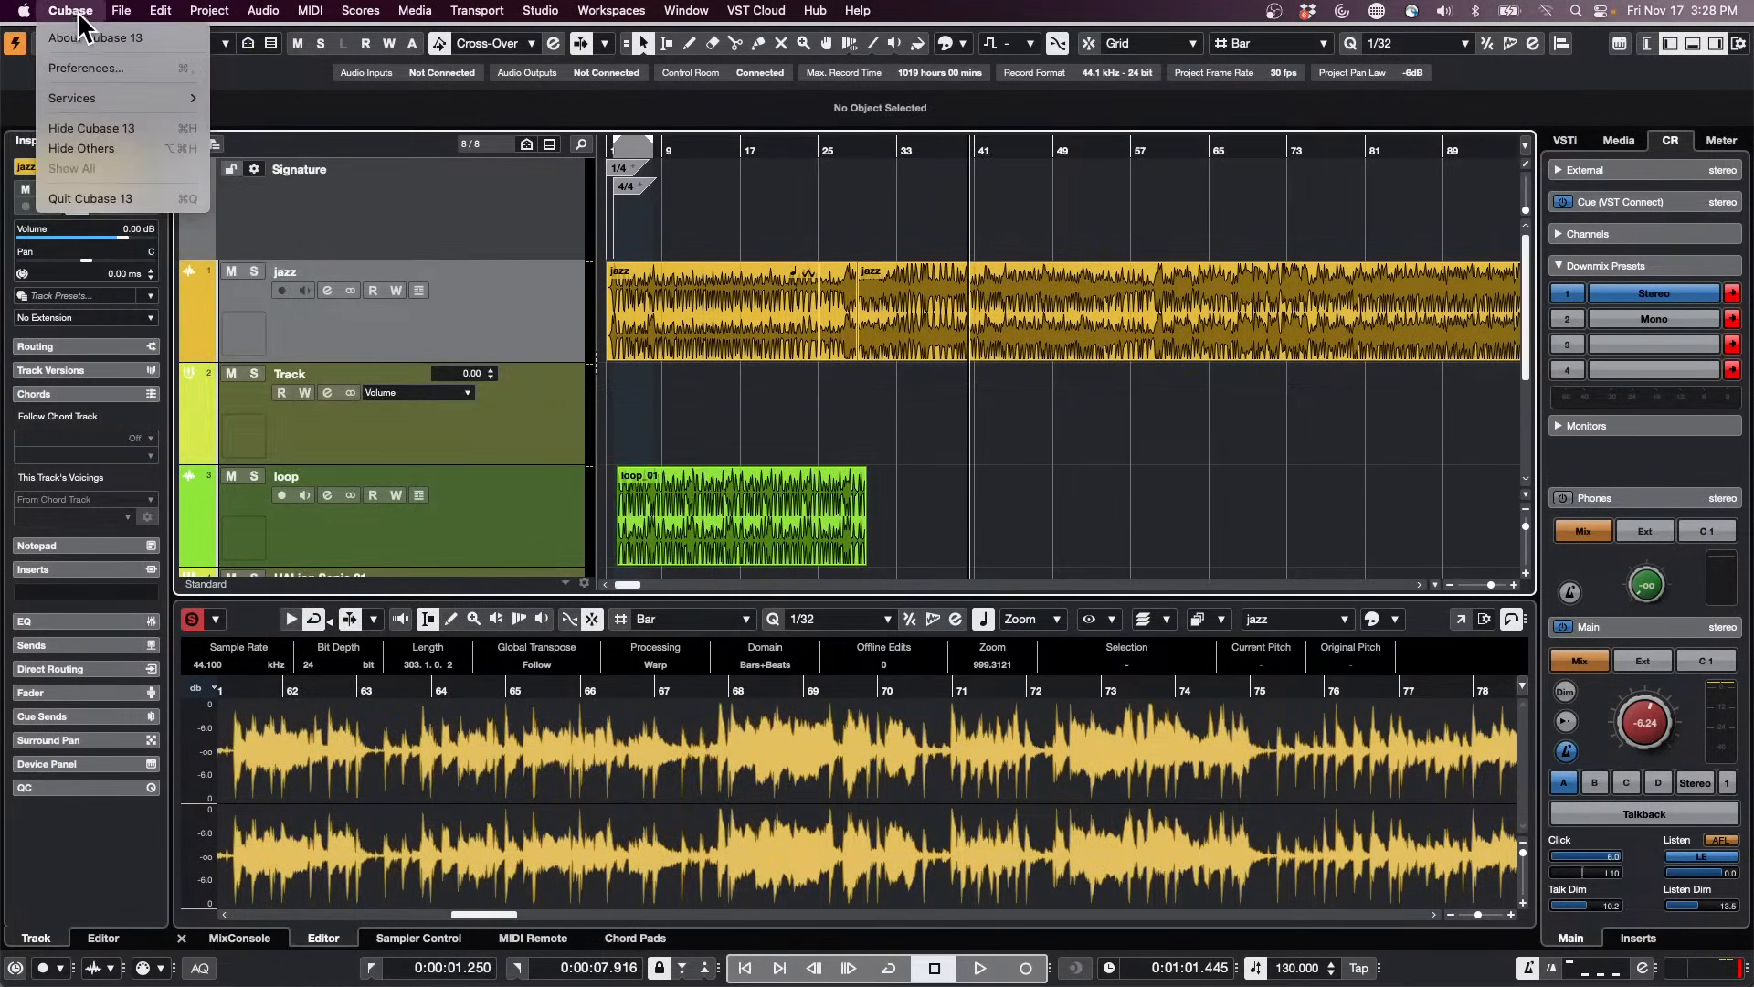
pyautogui.click(99, 68)
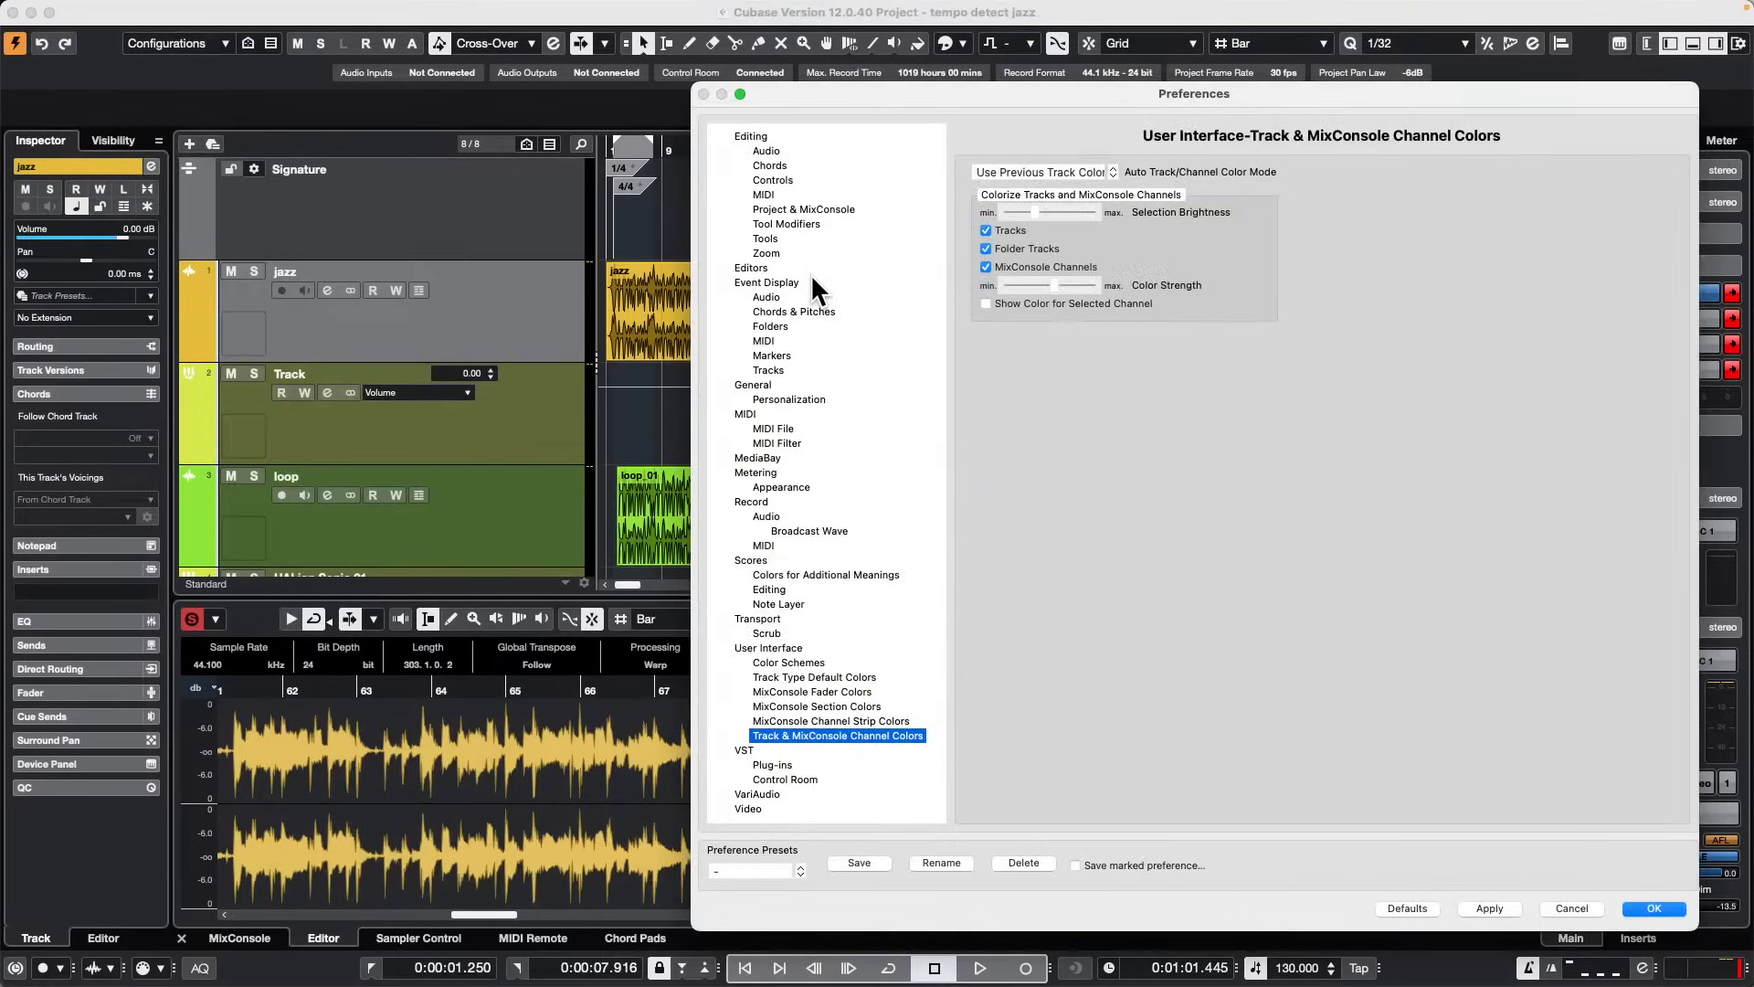
pyautogui.click(804, 222)
pyautogui.moveTo(1016, 84); pyautogui.dragTo(488, 123)
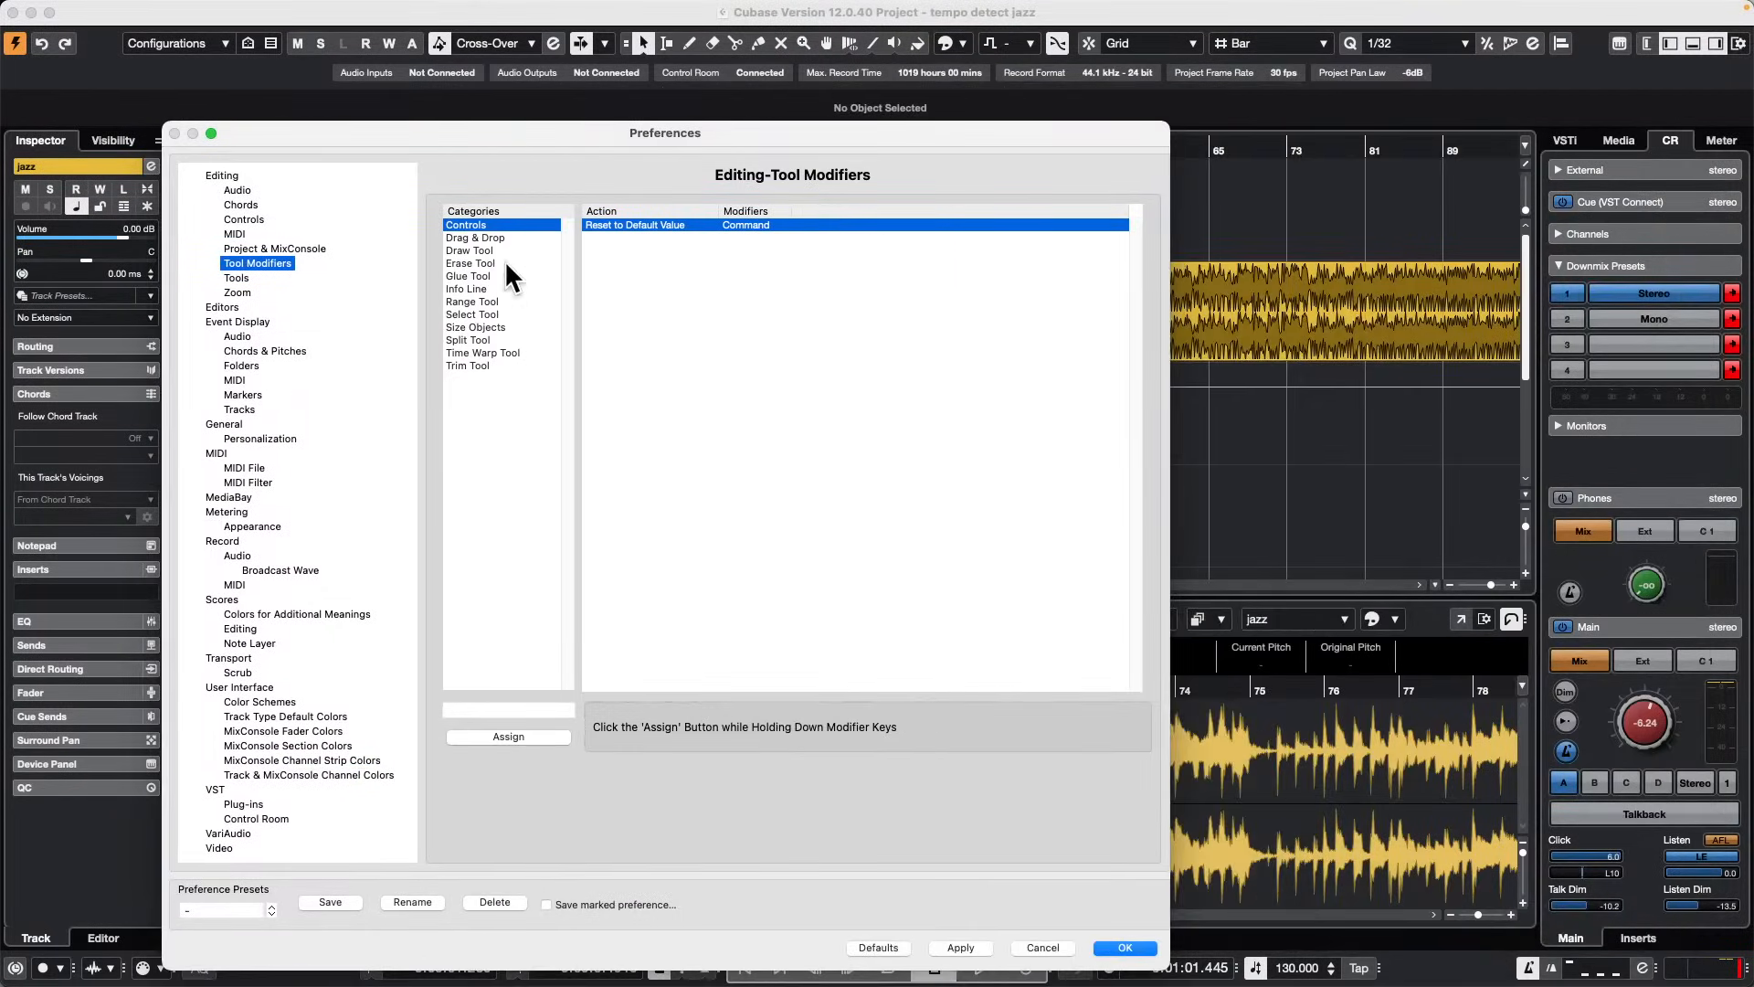
pyautogui.click(471, 251)
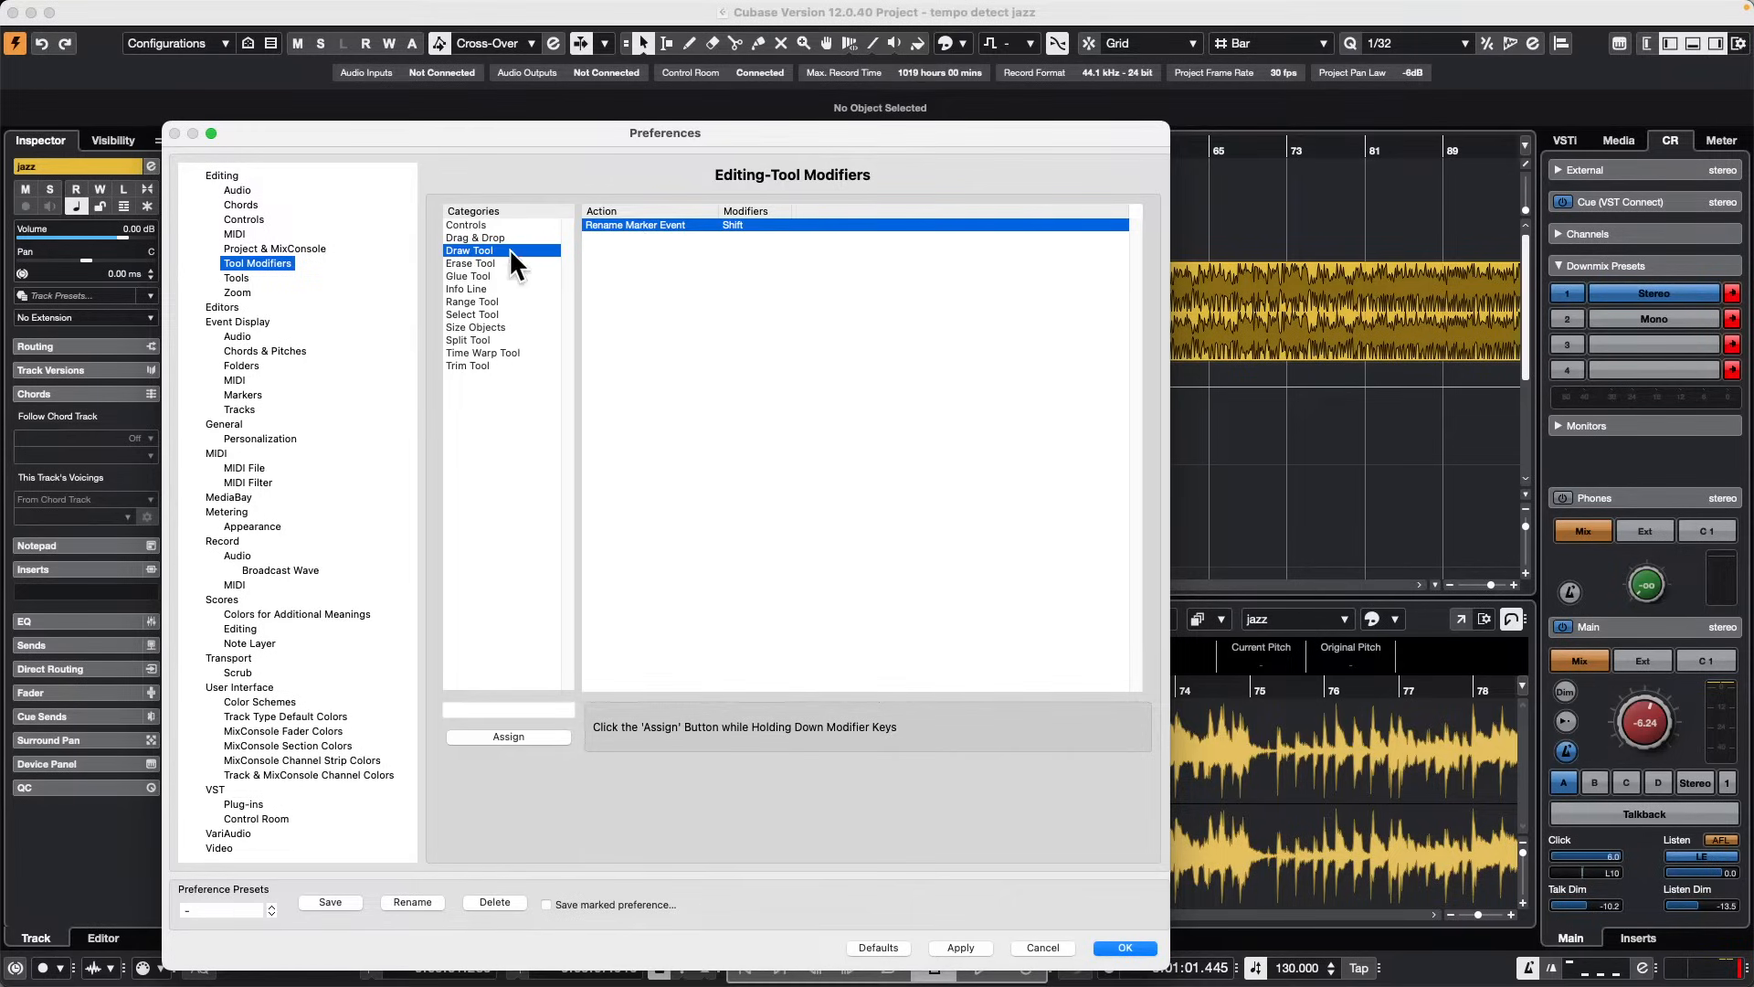
pyautogui.click(476, 288)
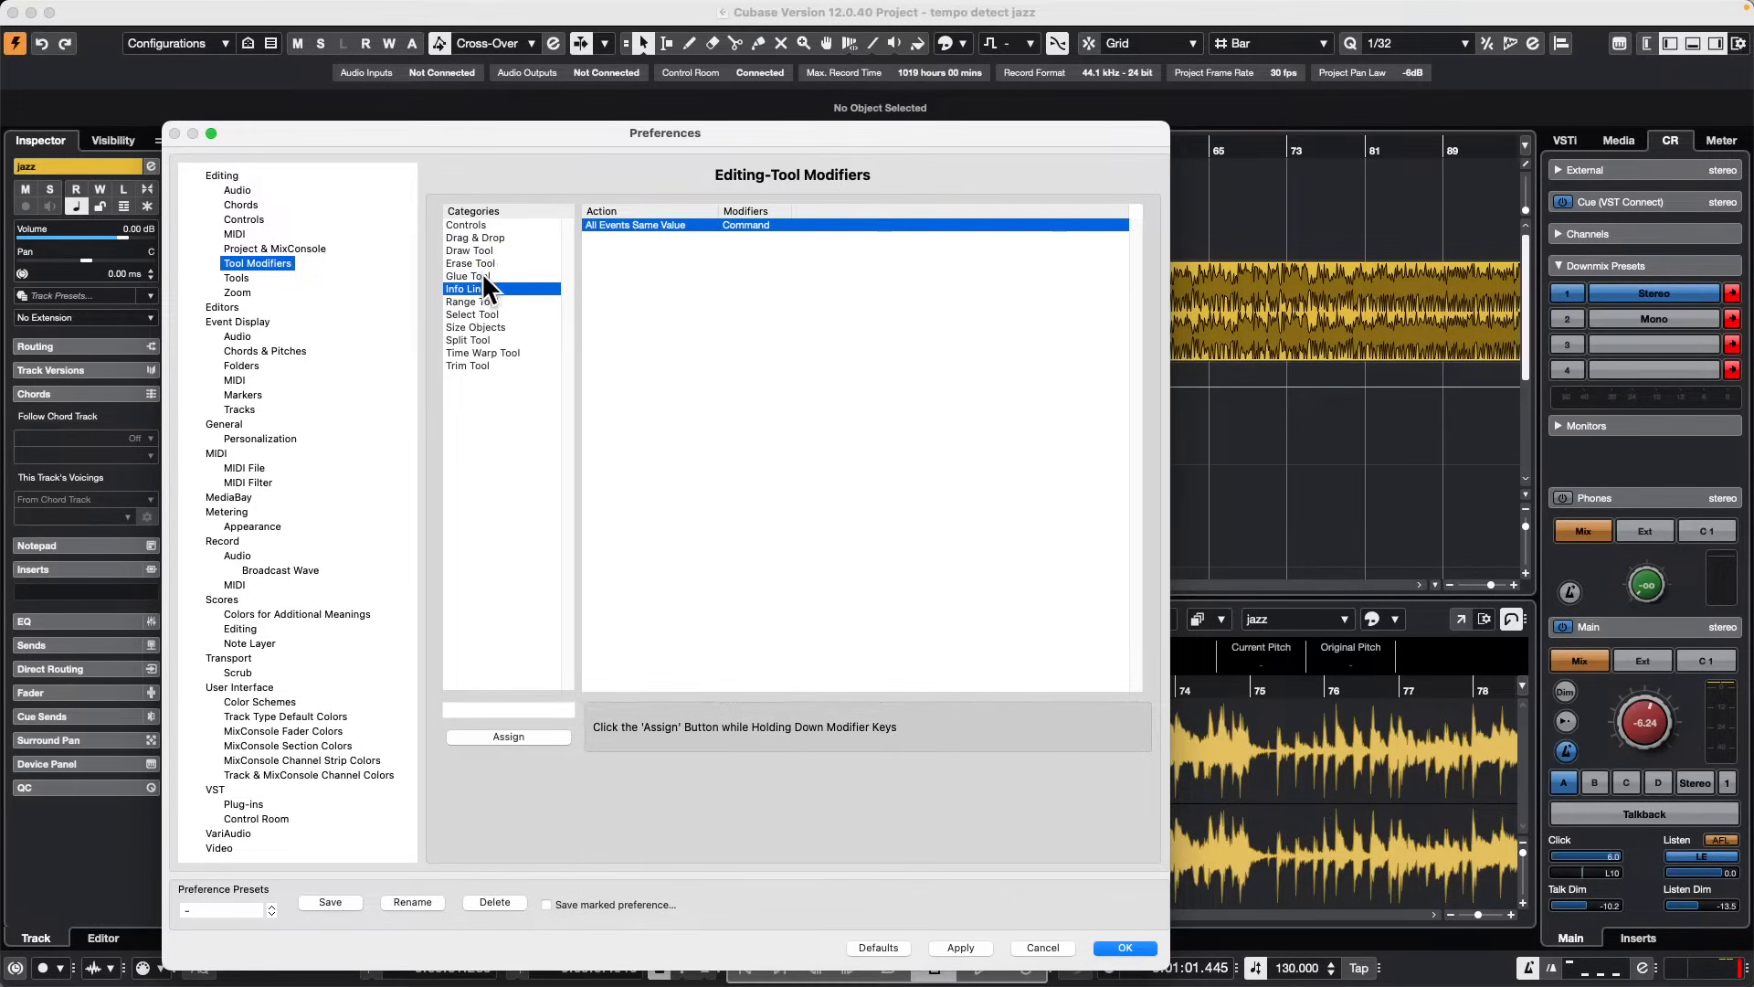
pyautogui.click(483, 276)
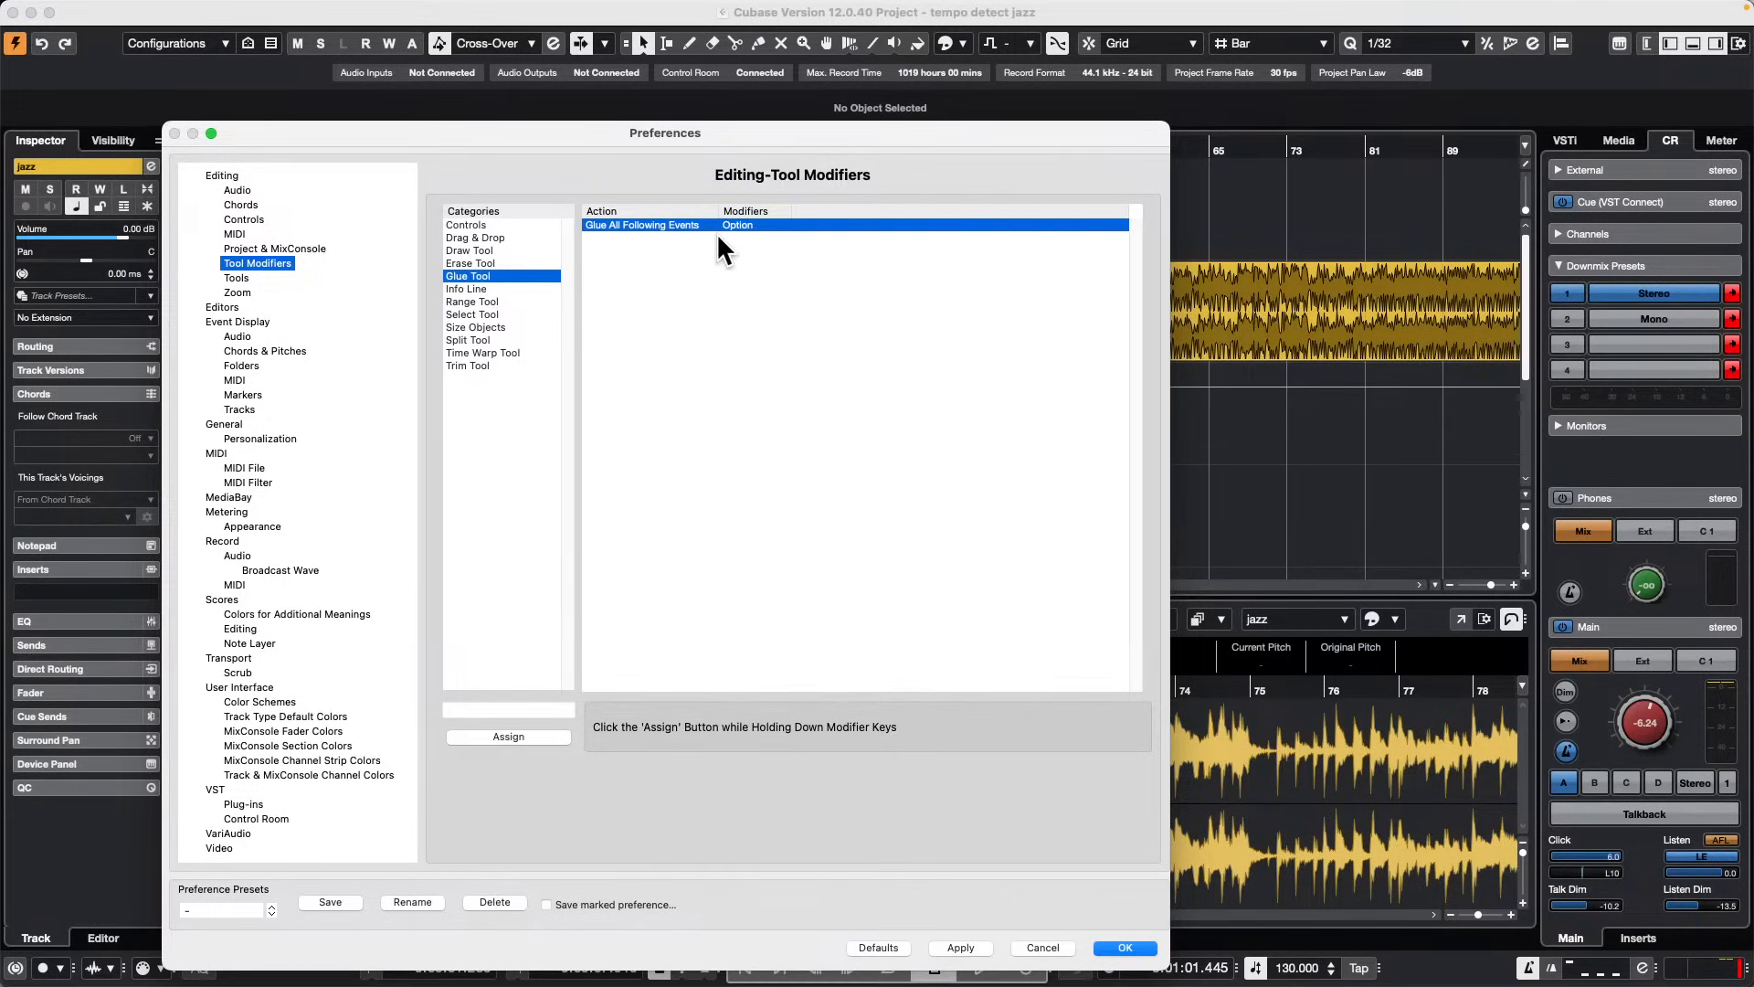
# Step: Review the Split Tool, Size Objects, Select Tool, Range Tool and Controls modifiers, and close the preferences
pyautogui.click(491, 340)
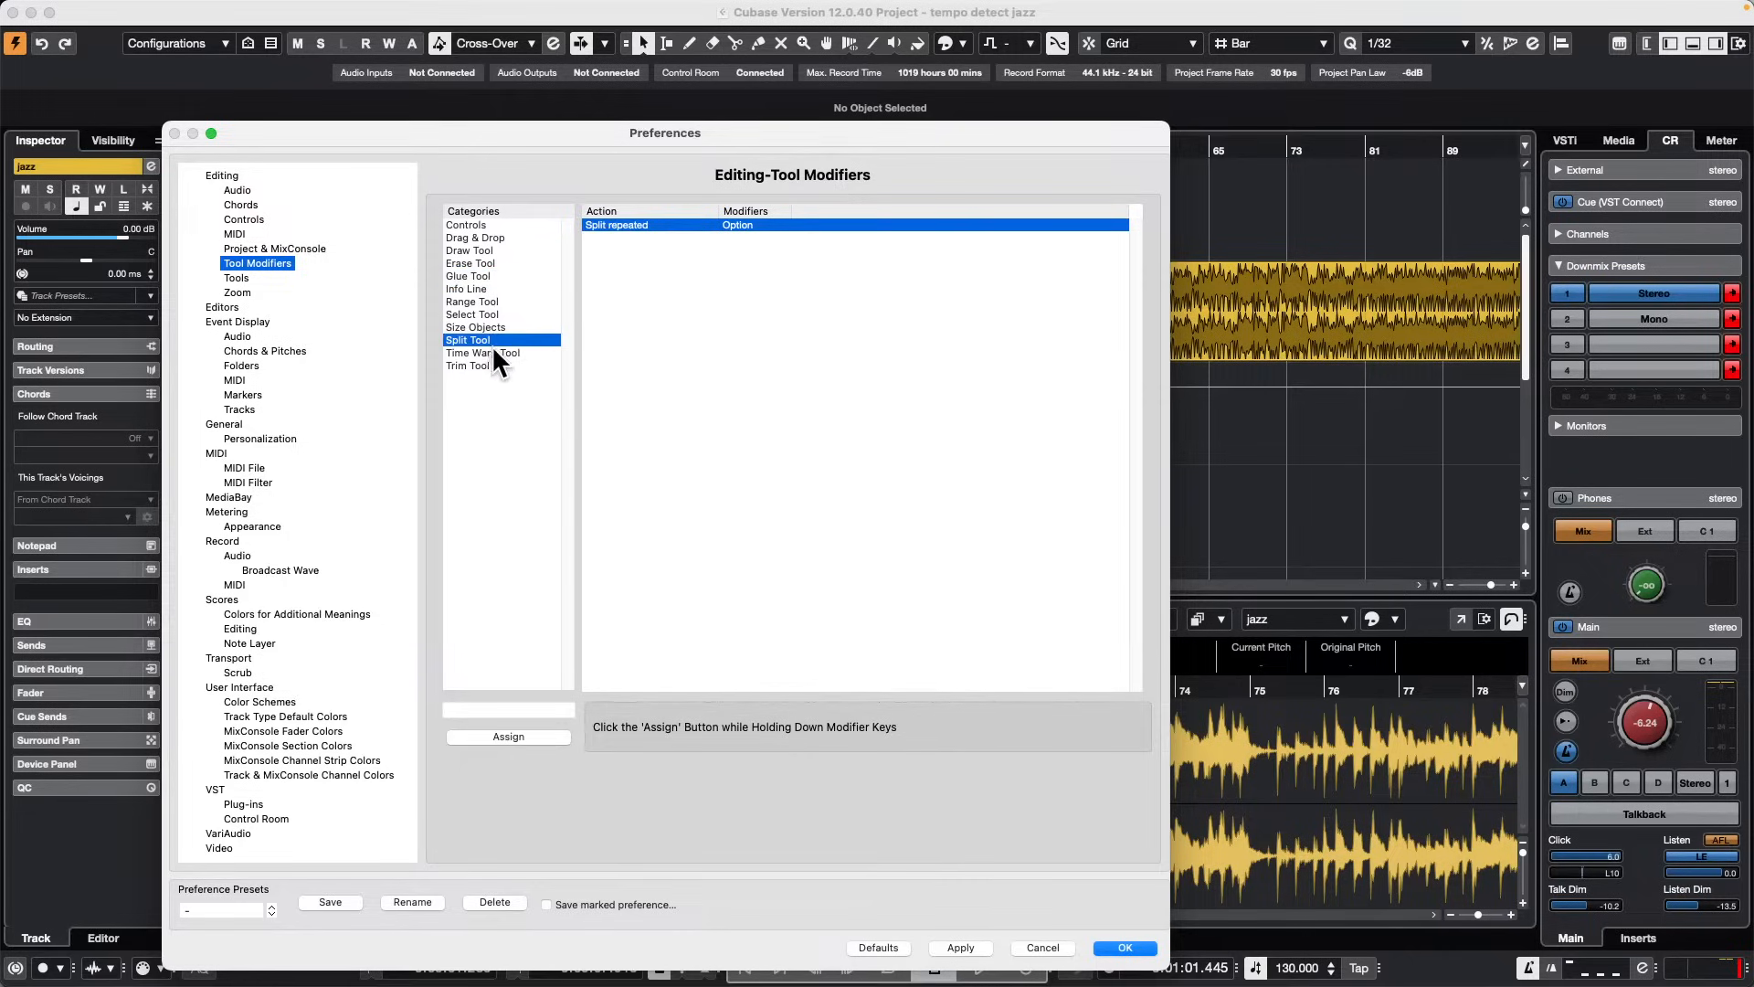
pyautogui.click(480, 325)
pyautogui.click(480, 312)
pyautogui.click(481, 301)
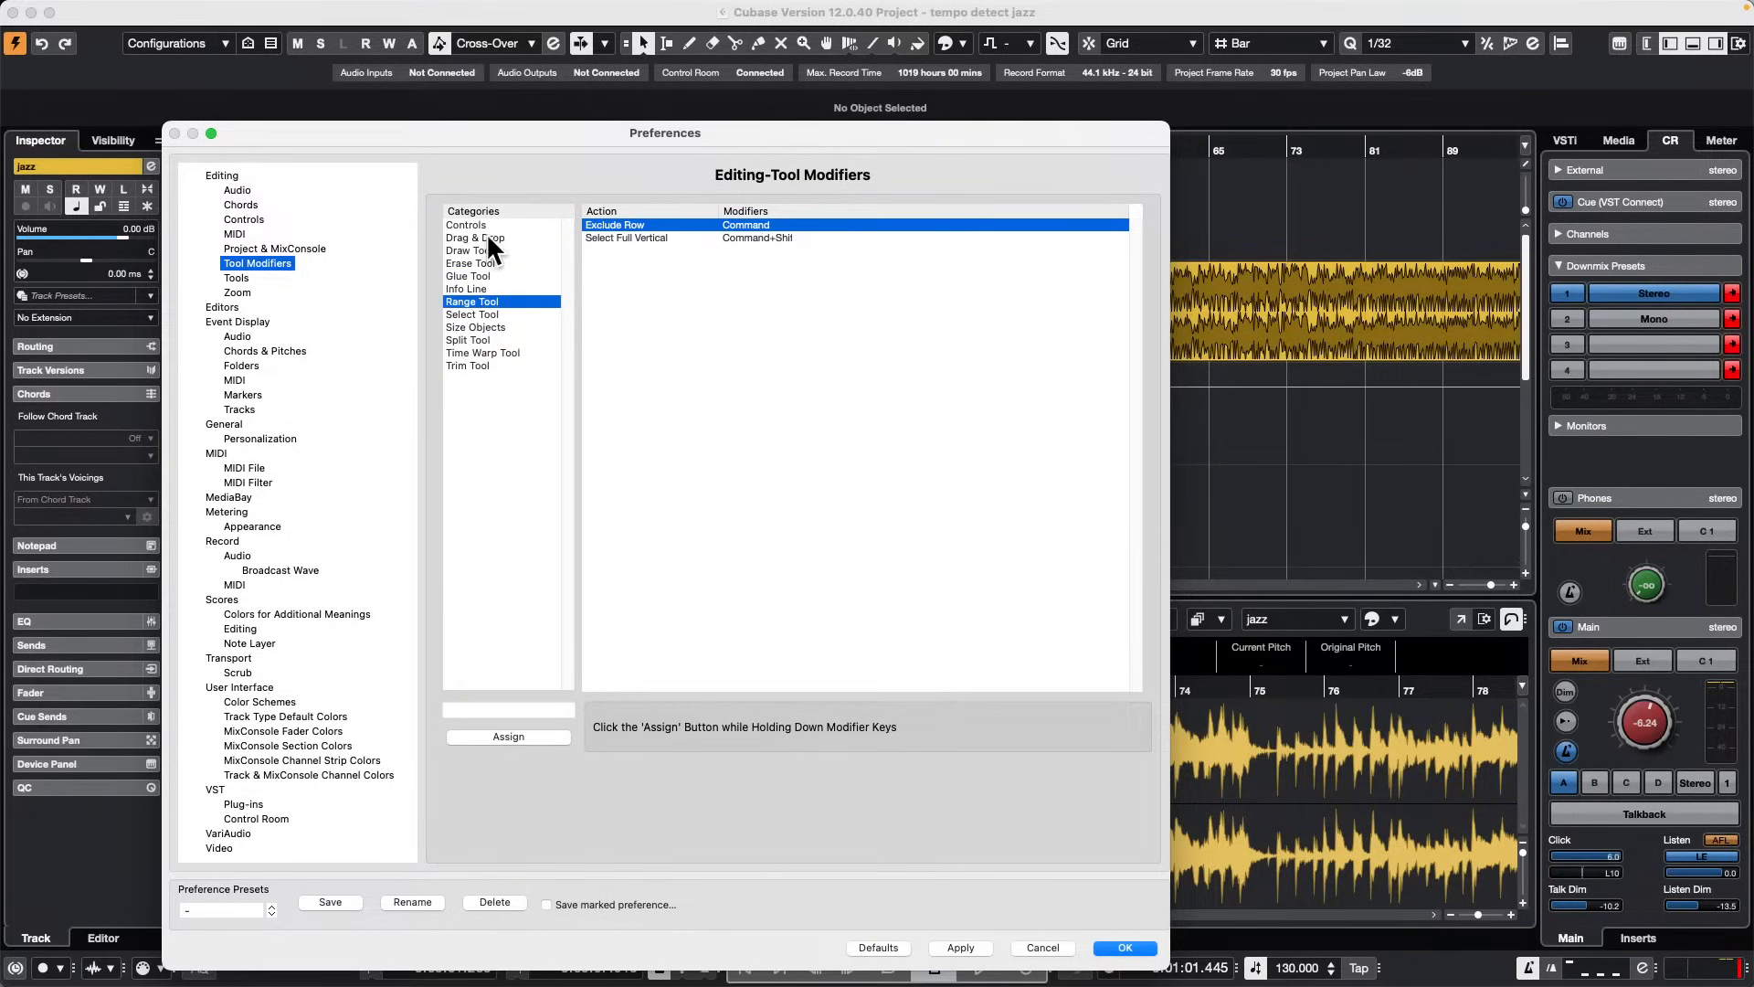
pyautogui.click(479, 226)
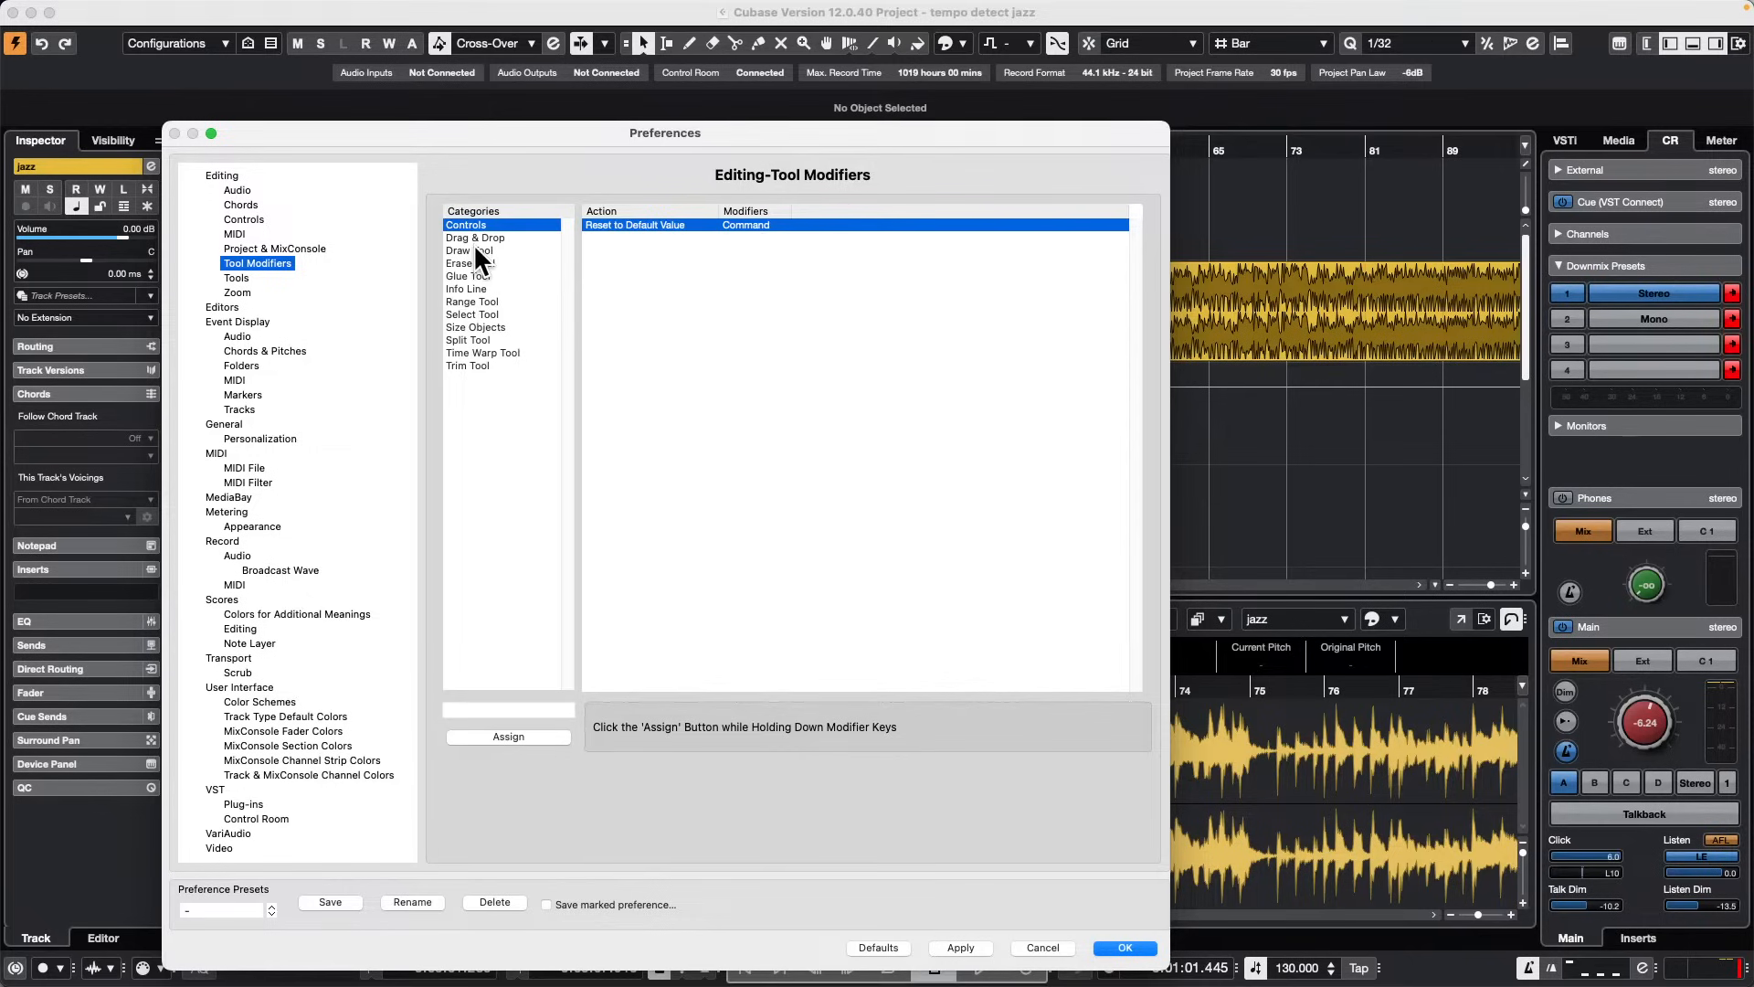
pyautogui.click(477, 327)
pyautogui.click(475, 337)
pyautogui.click(465, 300)
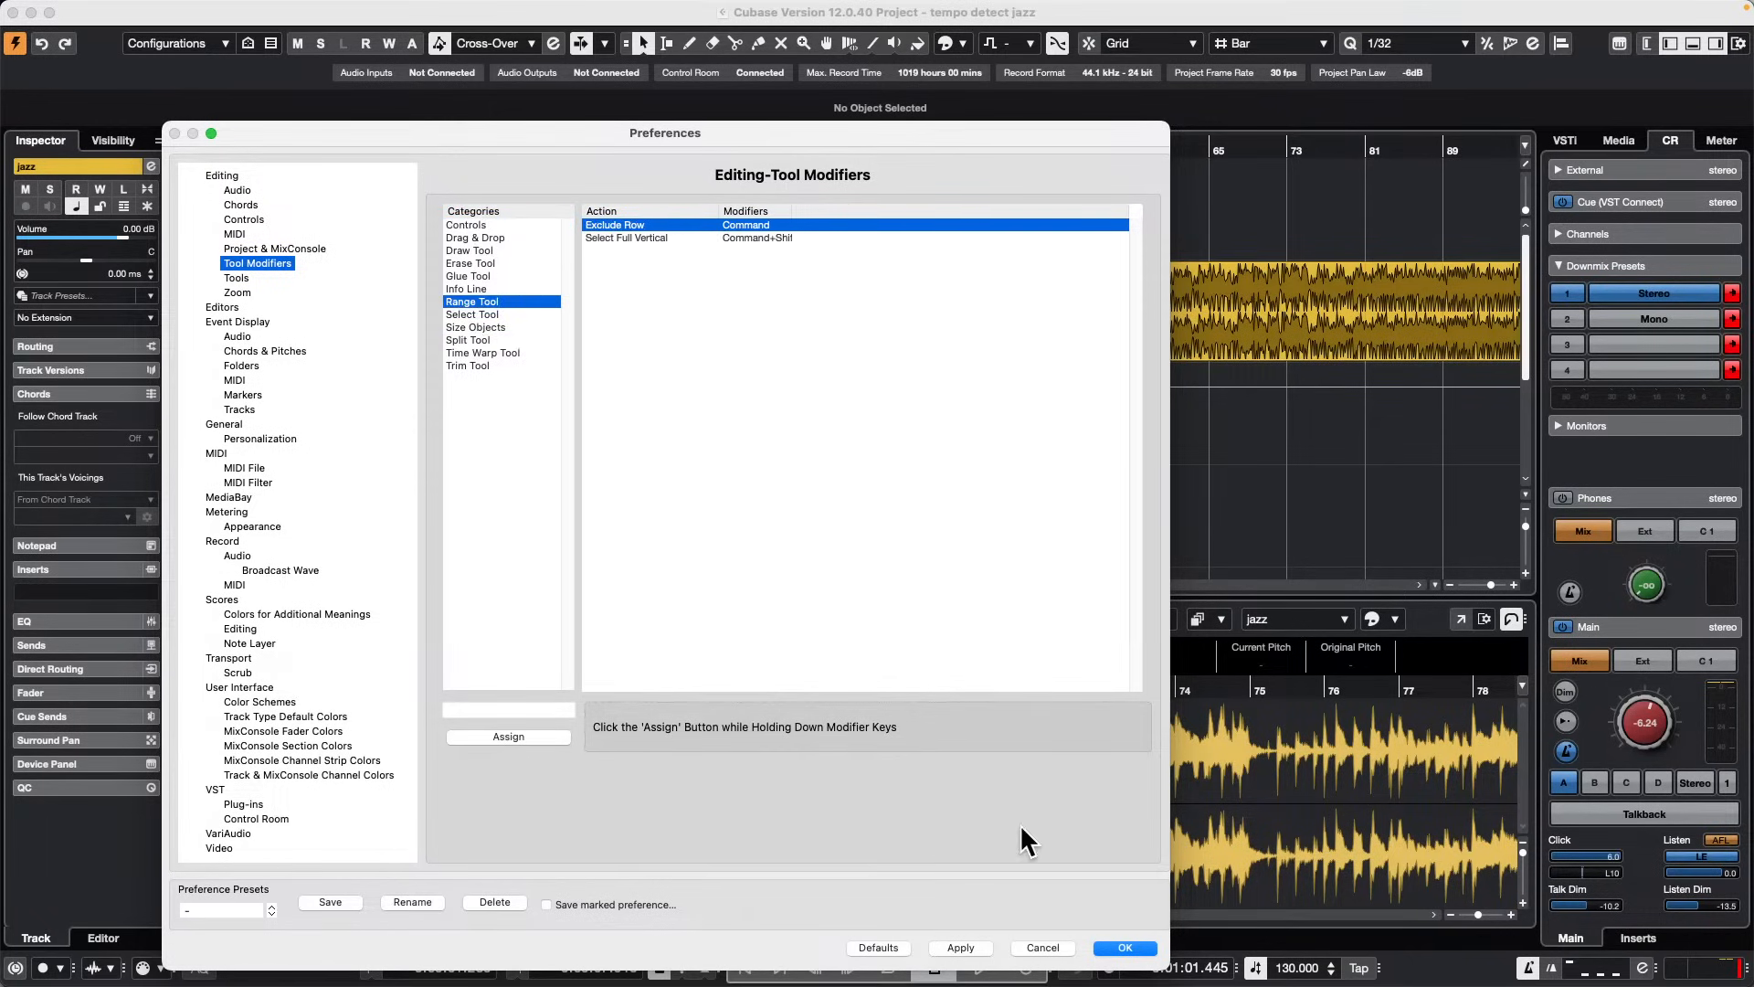
pyautogui.click(1135, 947)
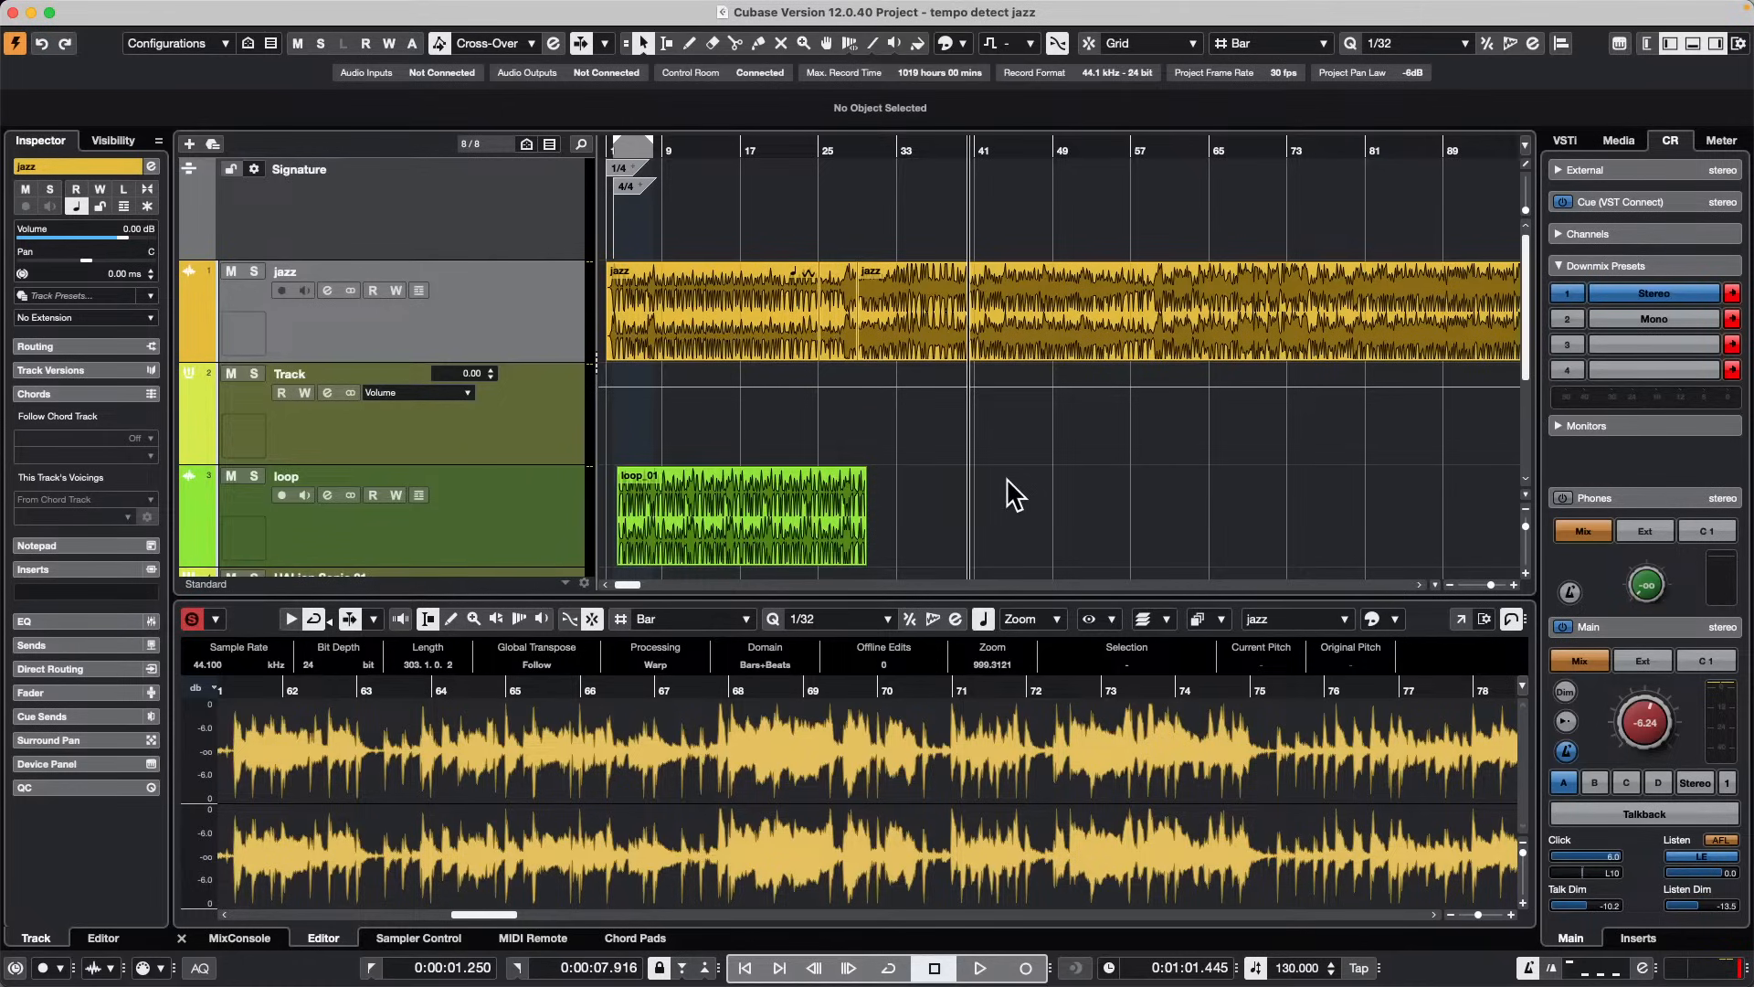
# Step: Switch to the Range Selection tool and select the jazz track from about bar 30 to bar 50
pyautogui.rightClick(876, 409)
pyautogui.click(884, 408)
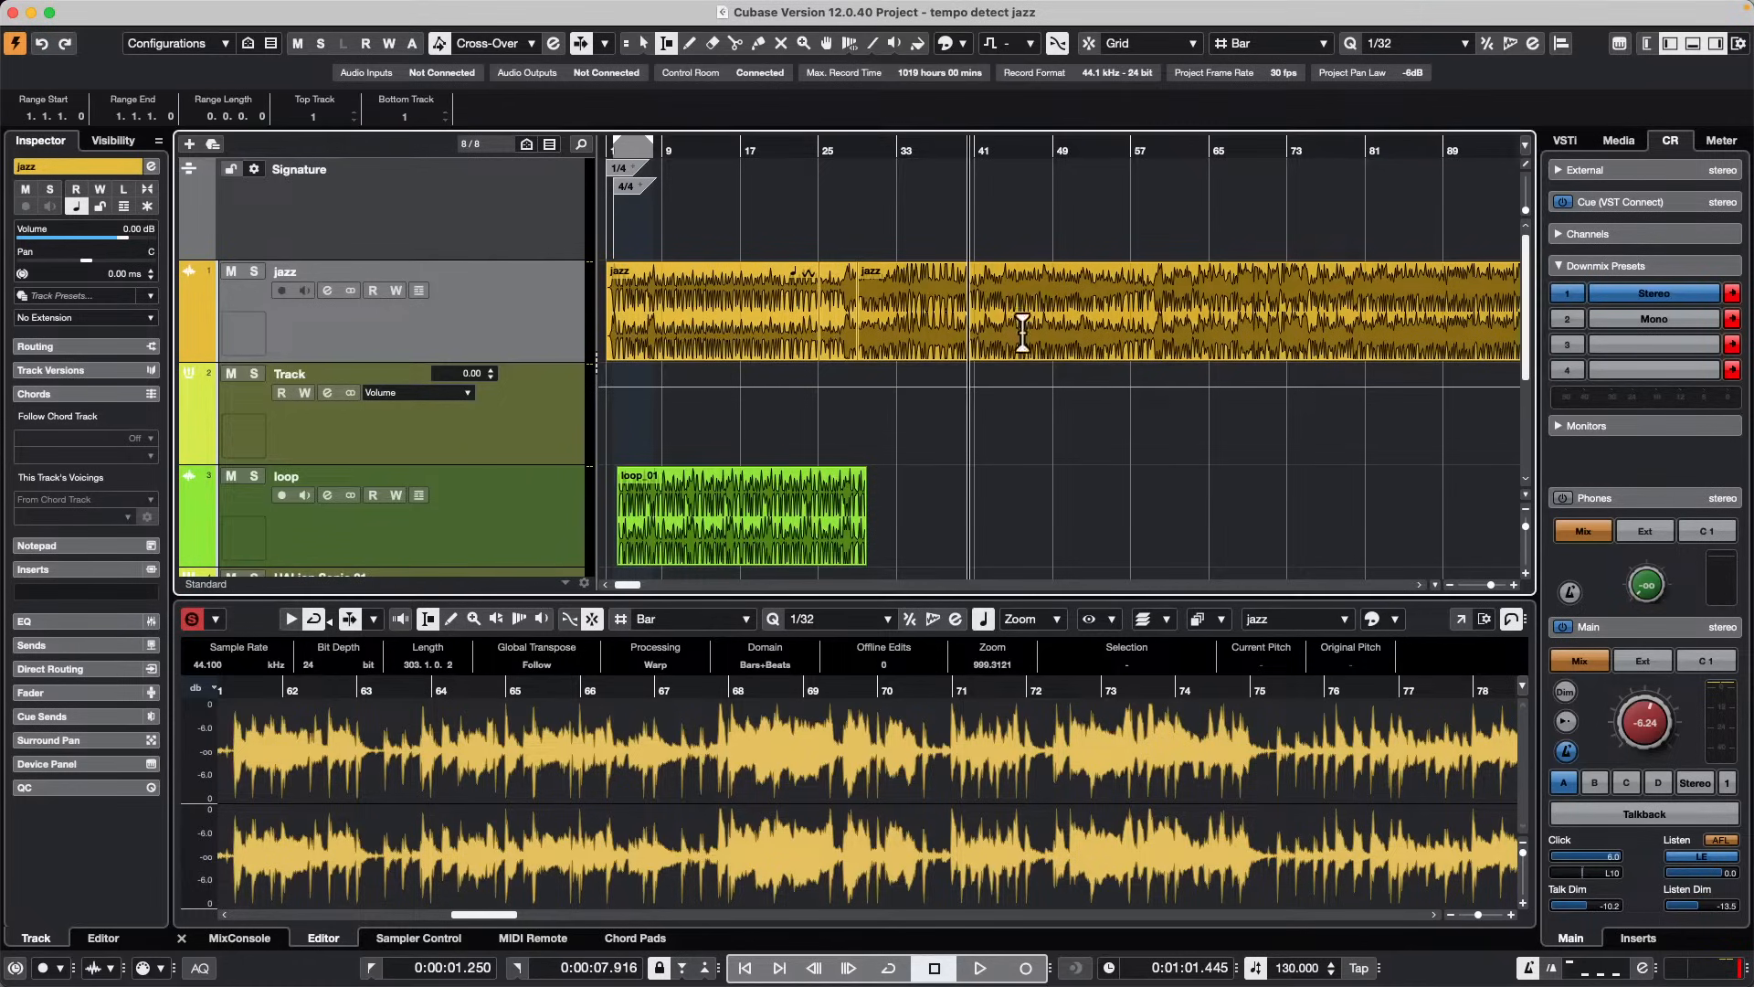
pyautogui.moveTo(869, 311); pyautogui.dragTo(1067, 321)
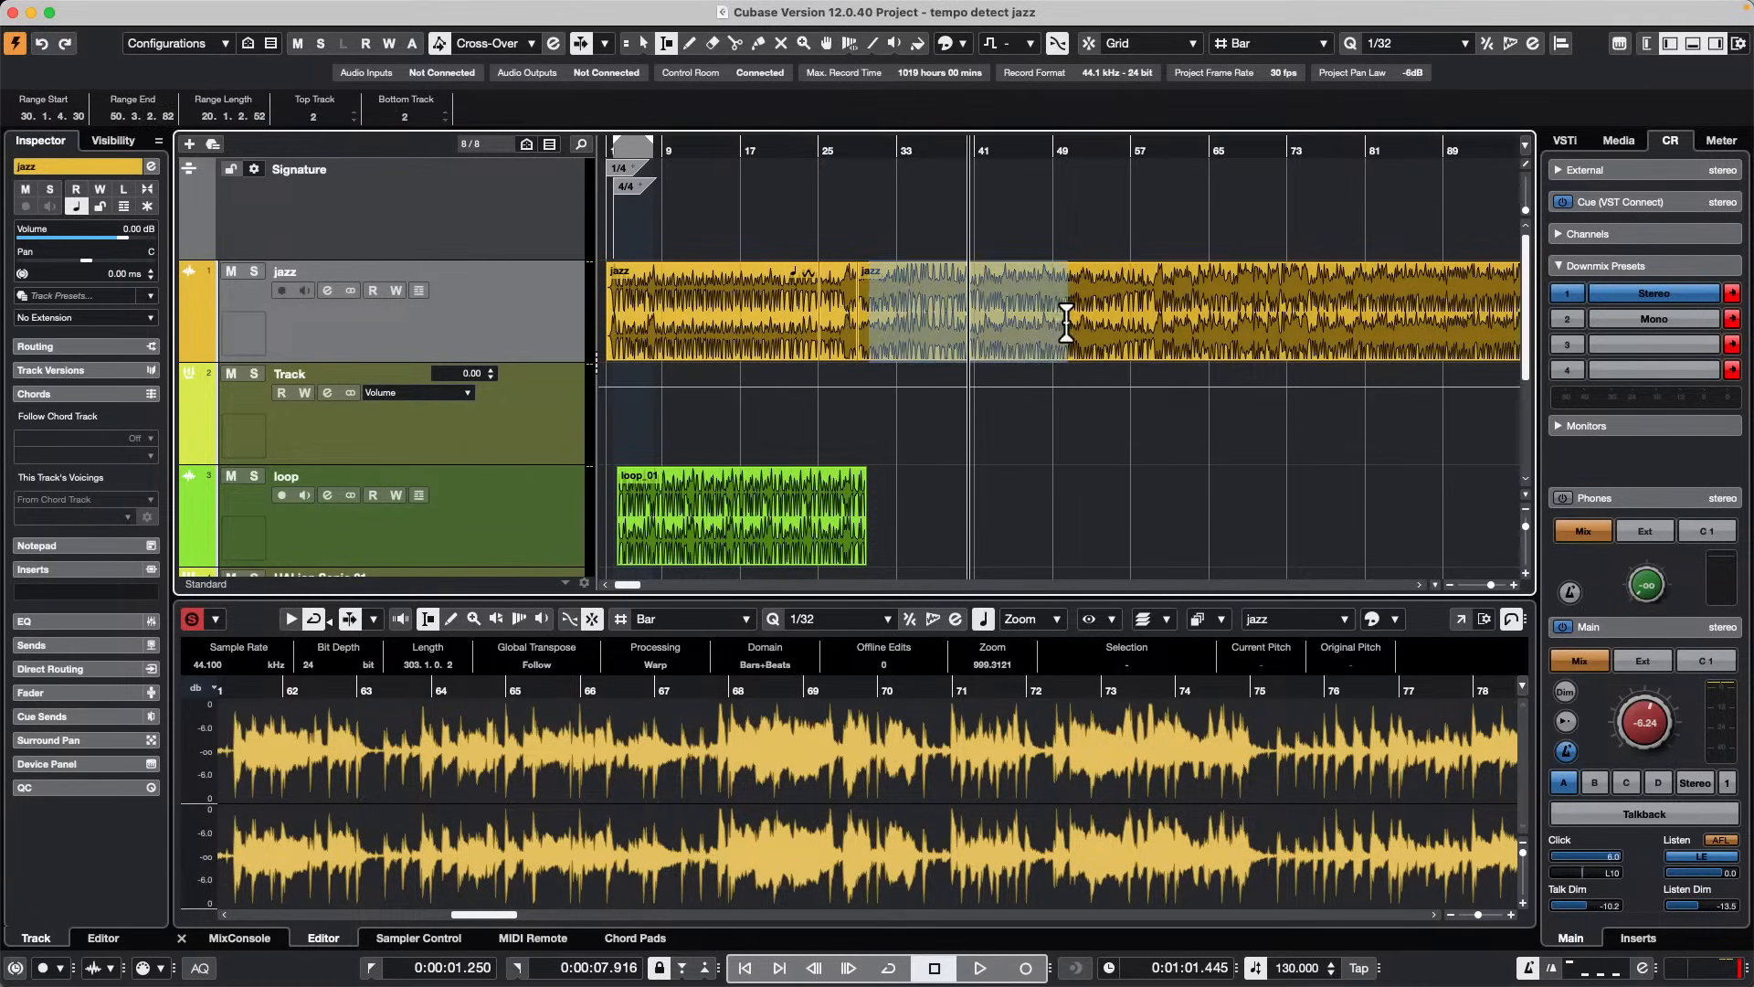
# Step: Select a range spanning all tracks vertically from about bar 44 to bar 67, and clear it
pyautogui.moveTo(1220, 311); pyautogui.dragTo(810, 526)
pyautogui.click(1289, 441)
pyautogui.moveTo(755, 313); pyautogui.dragTo(1225, 440)
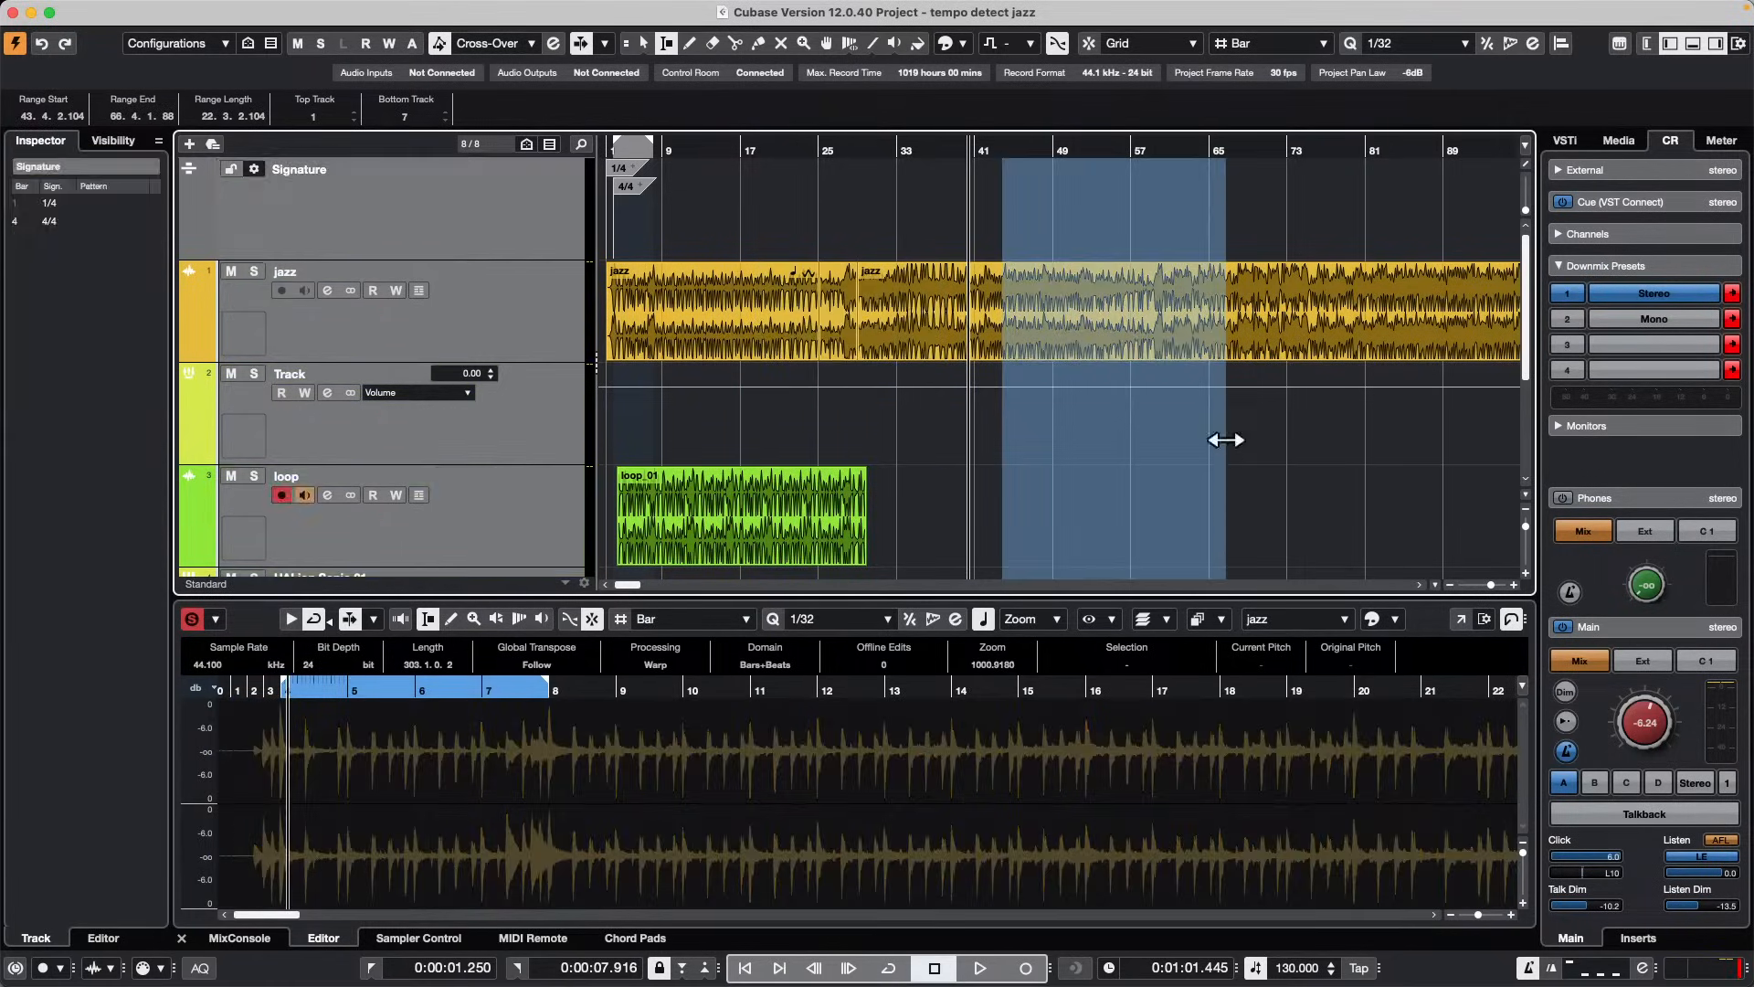
pyautogui.scroll(-2, 1108, 498)
pyautogui.scroll(2, 1110, 493)
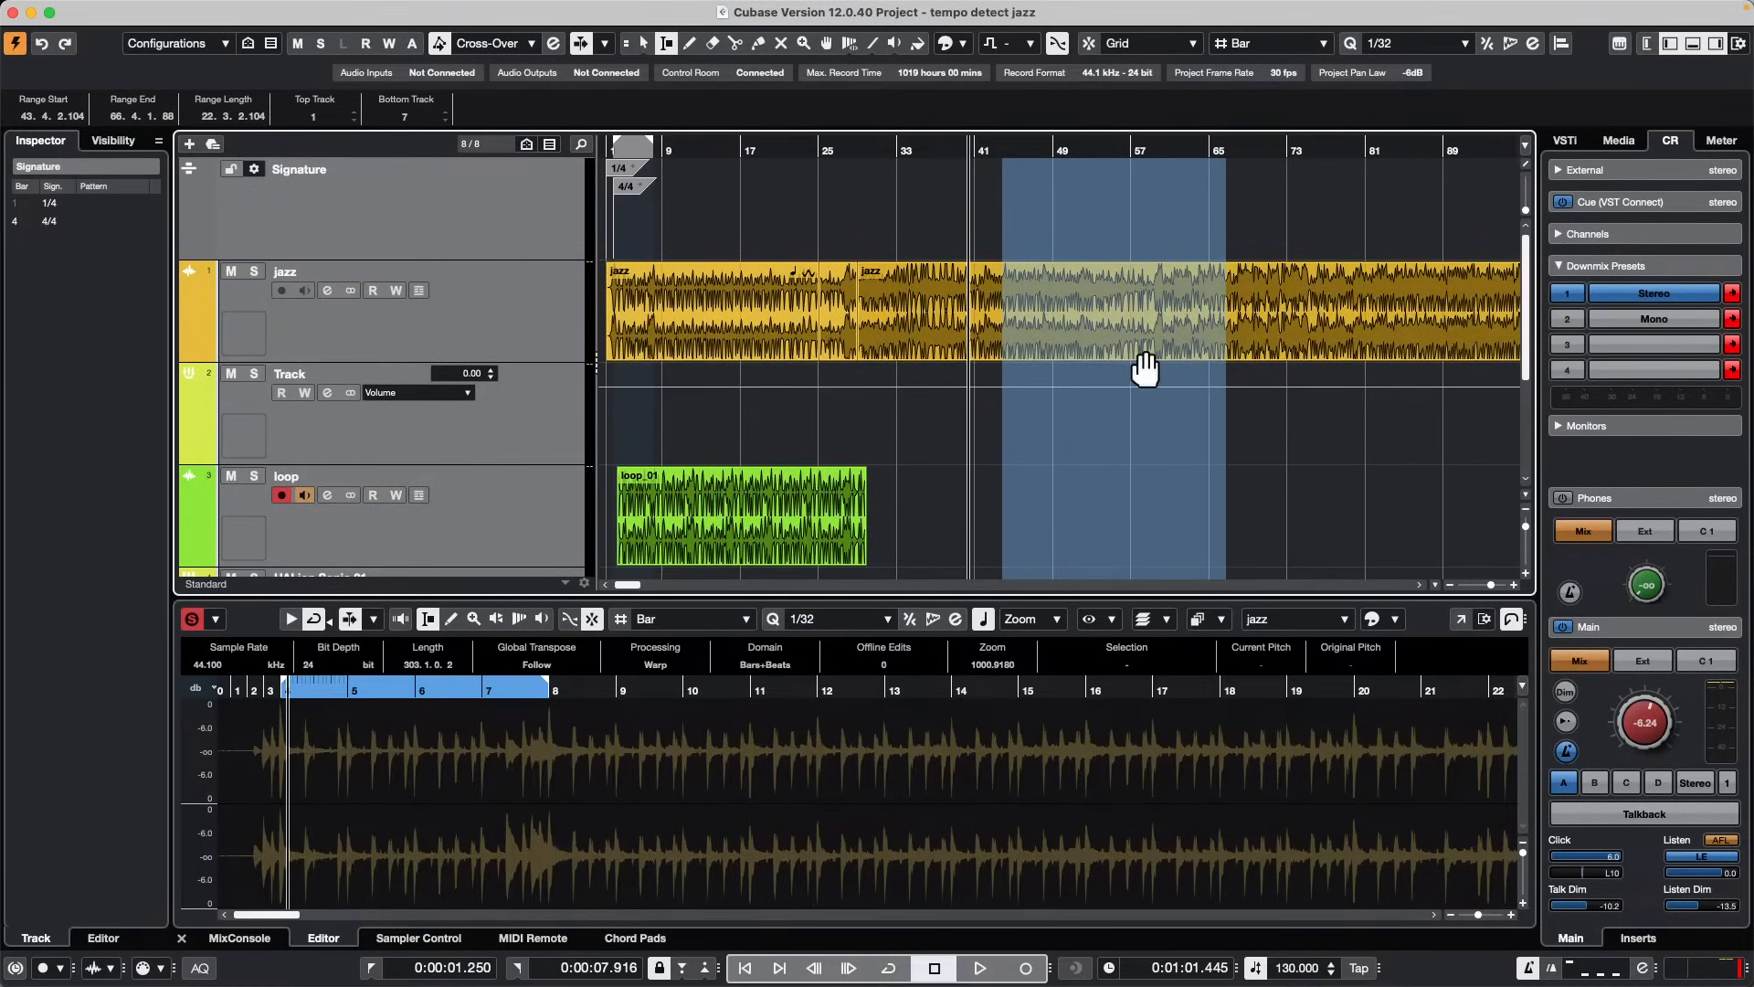
pyautogui.click(959, 406)
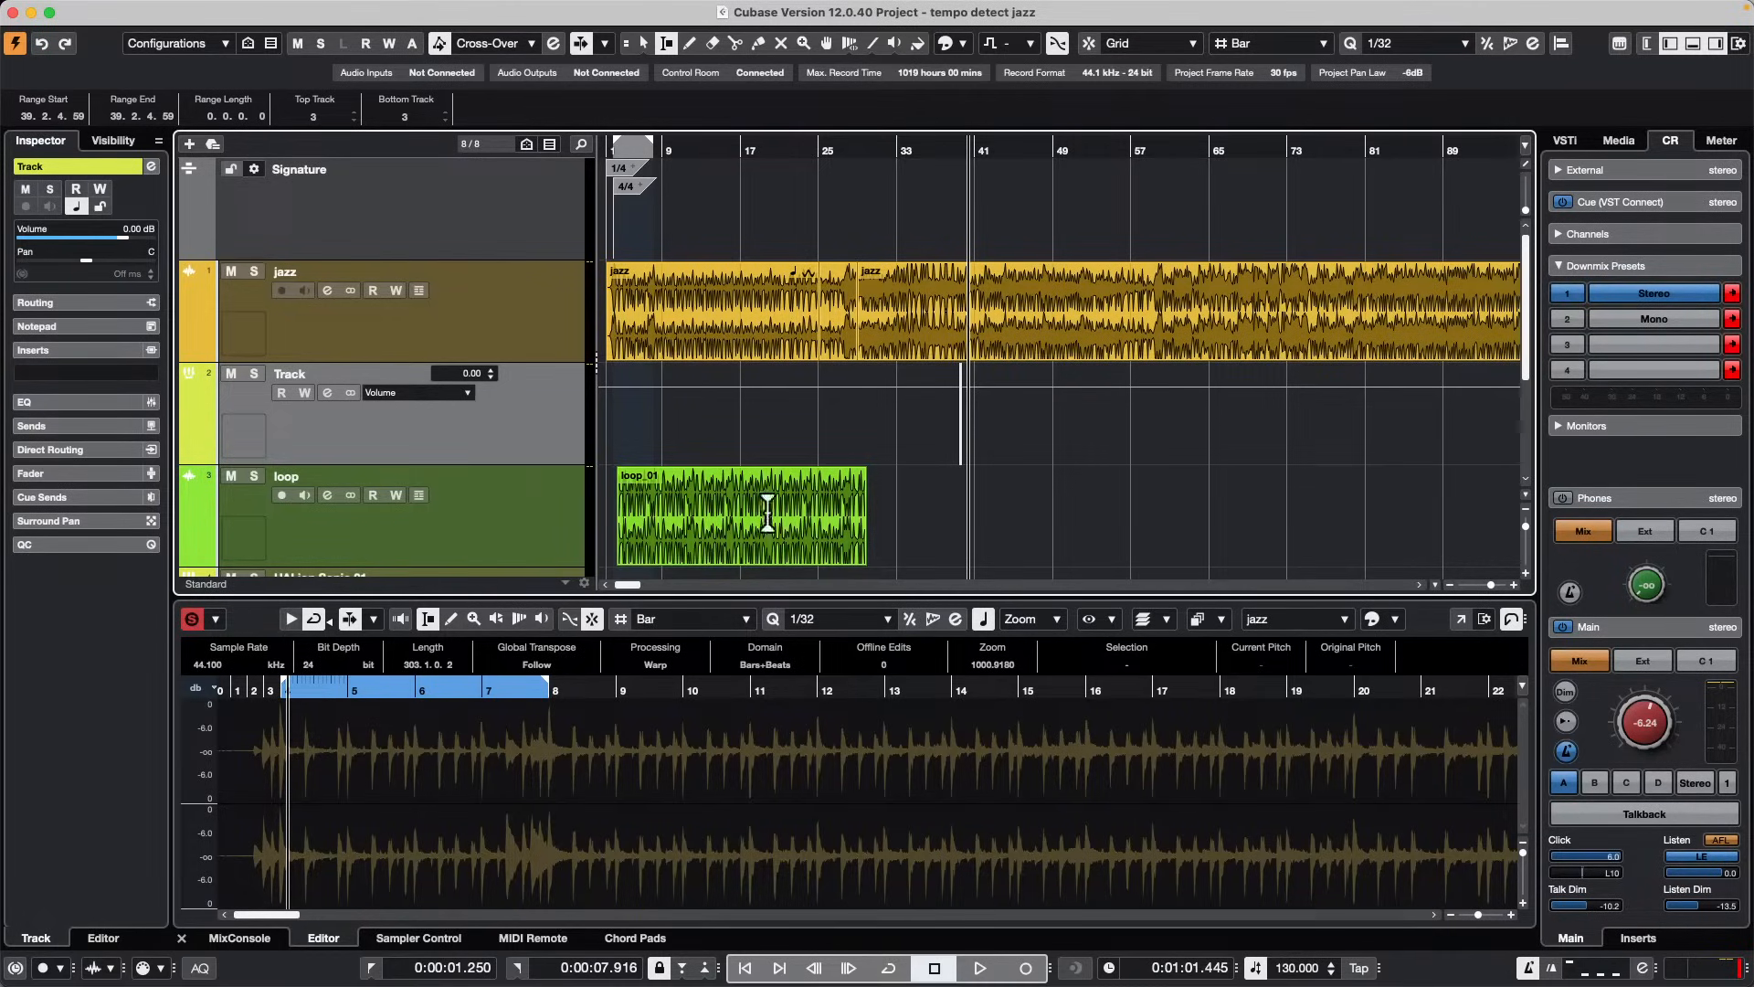
# Step: Show the Chord Pads and add one instrument track with No VST Instrument below the jazz track
pyautogui.click(644, 939)
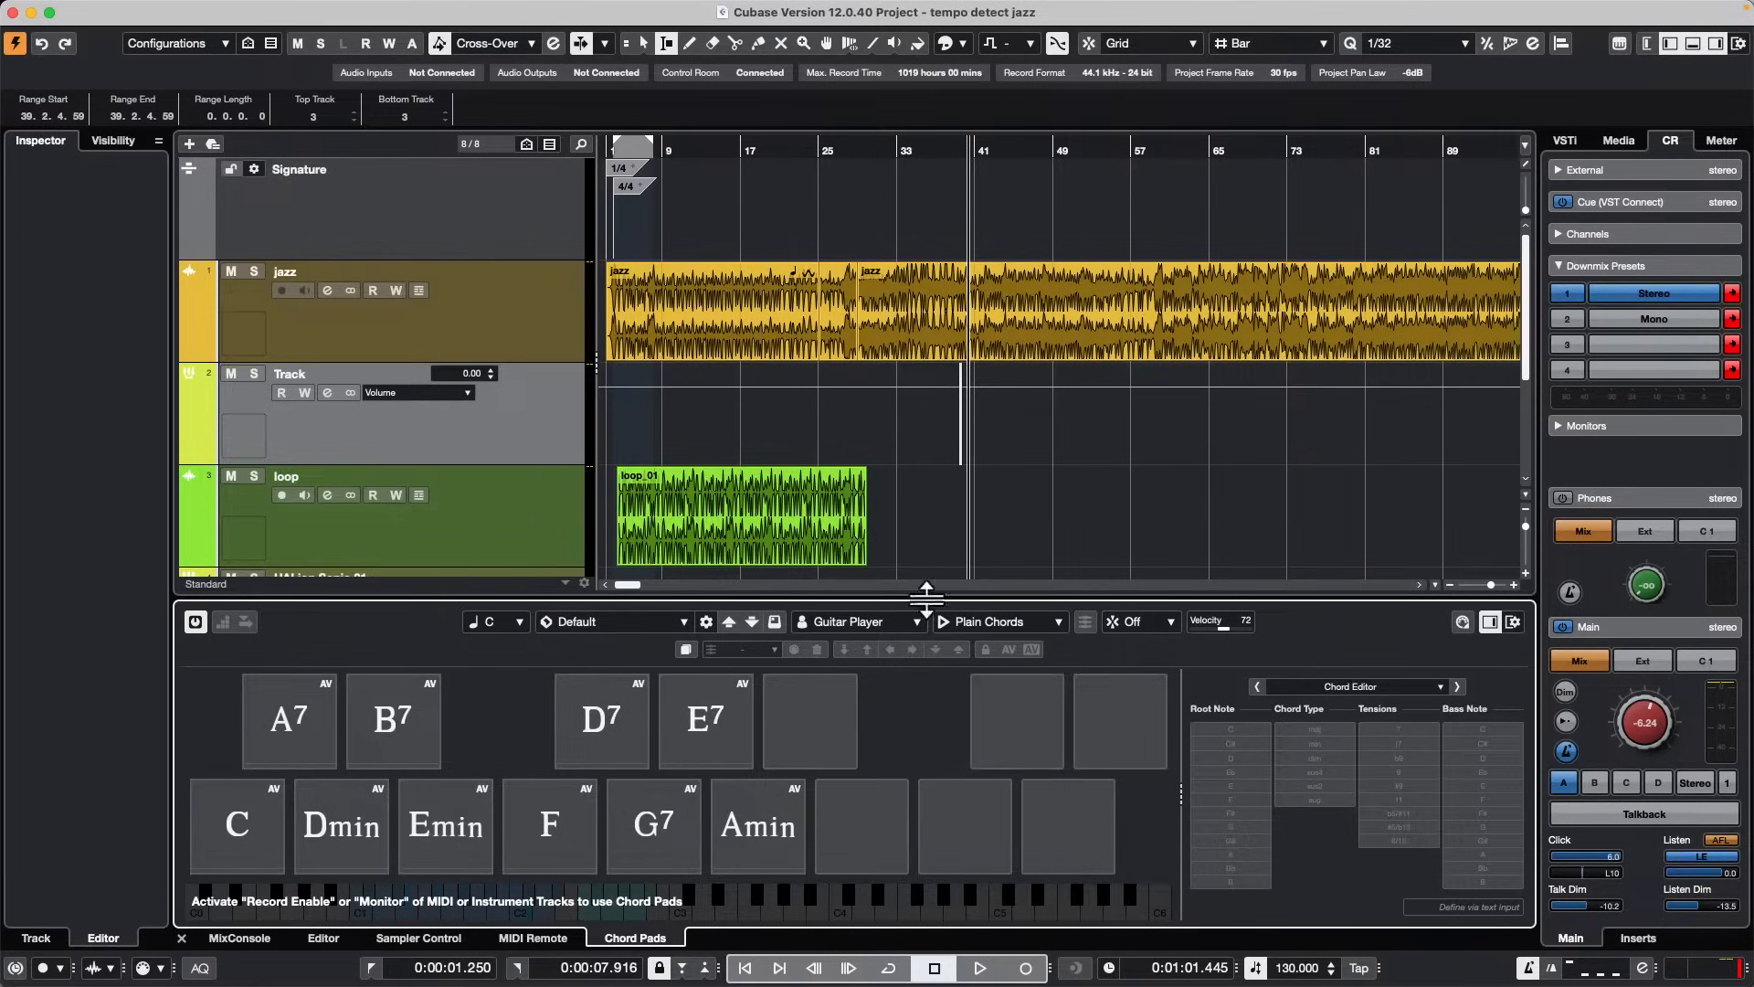
pyautogui.rightClick(505, 338)
pyautogui.moveTo(616, 345)
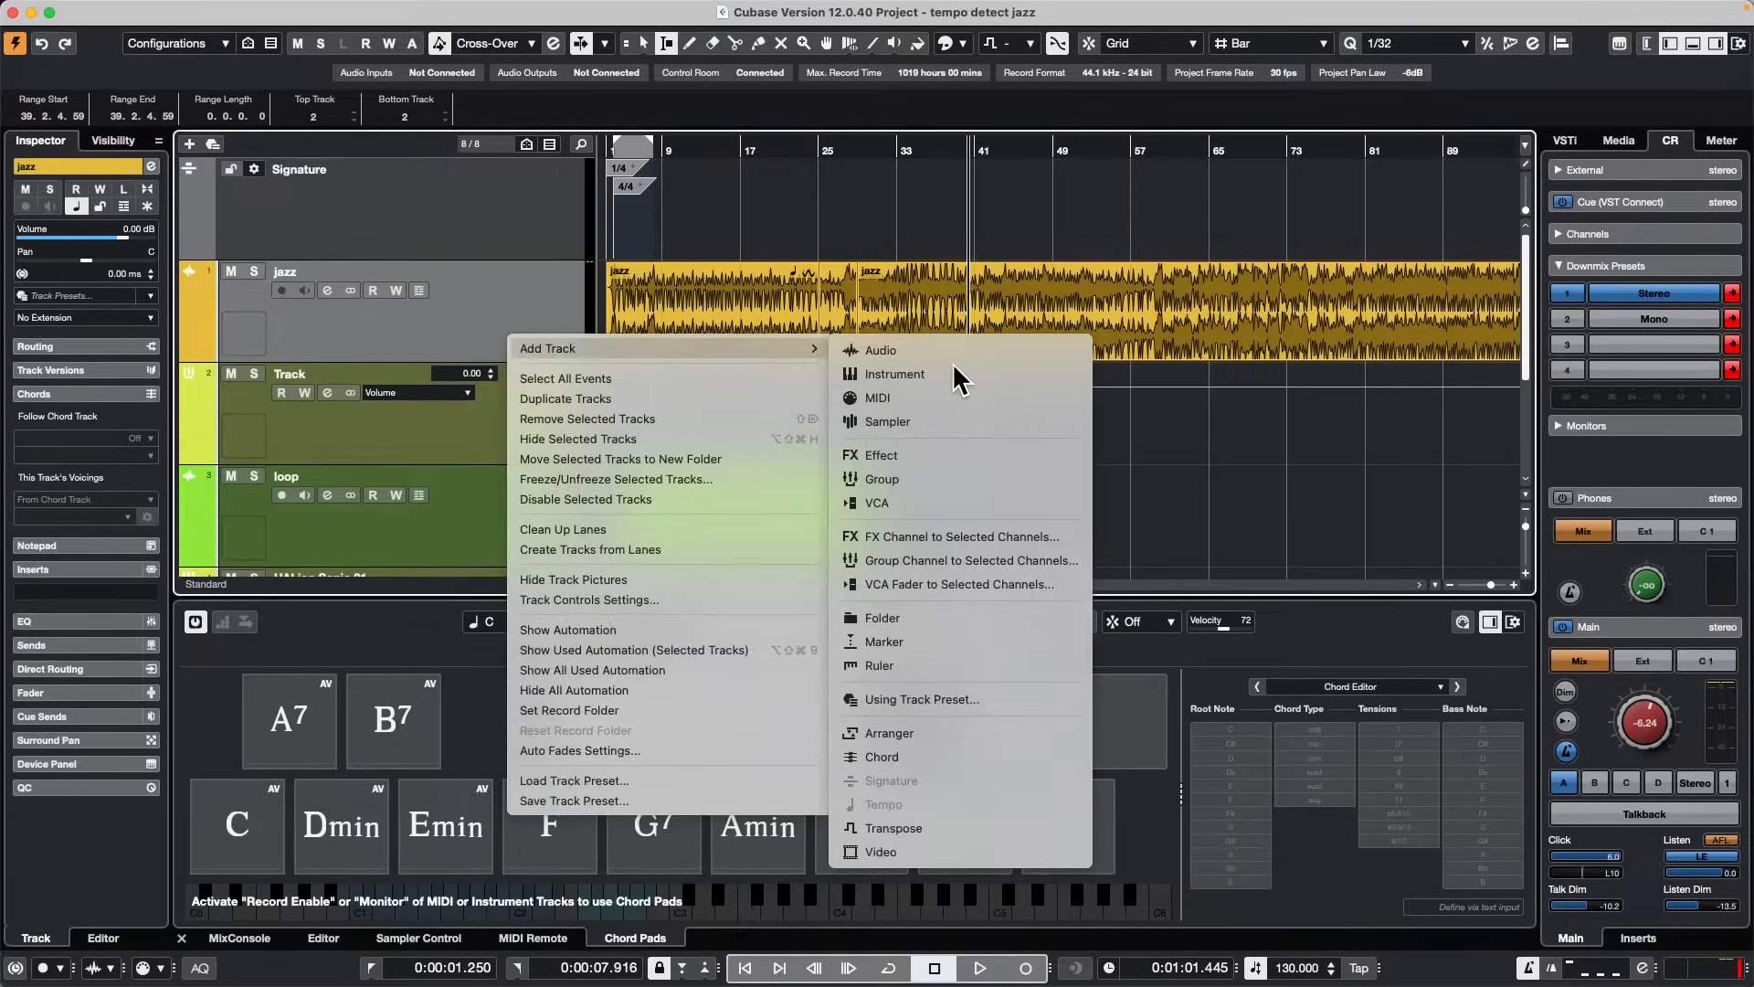
pyautogui.click(953, 368)
pyautogui.click(644, 311)
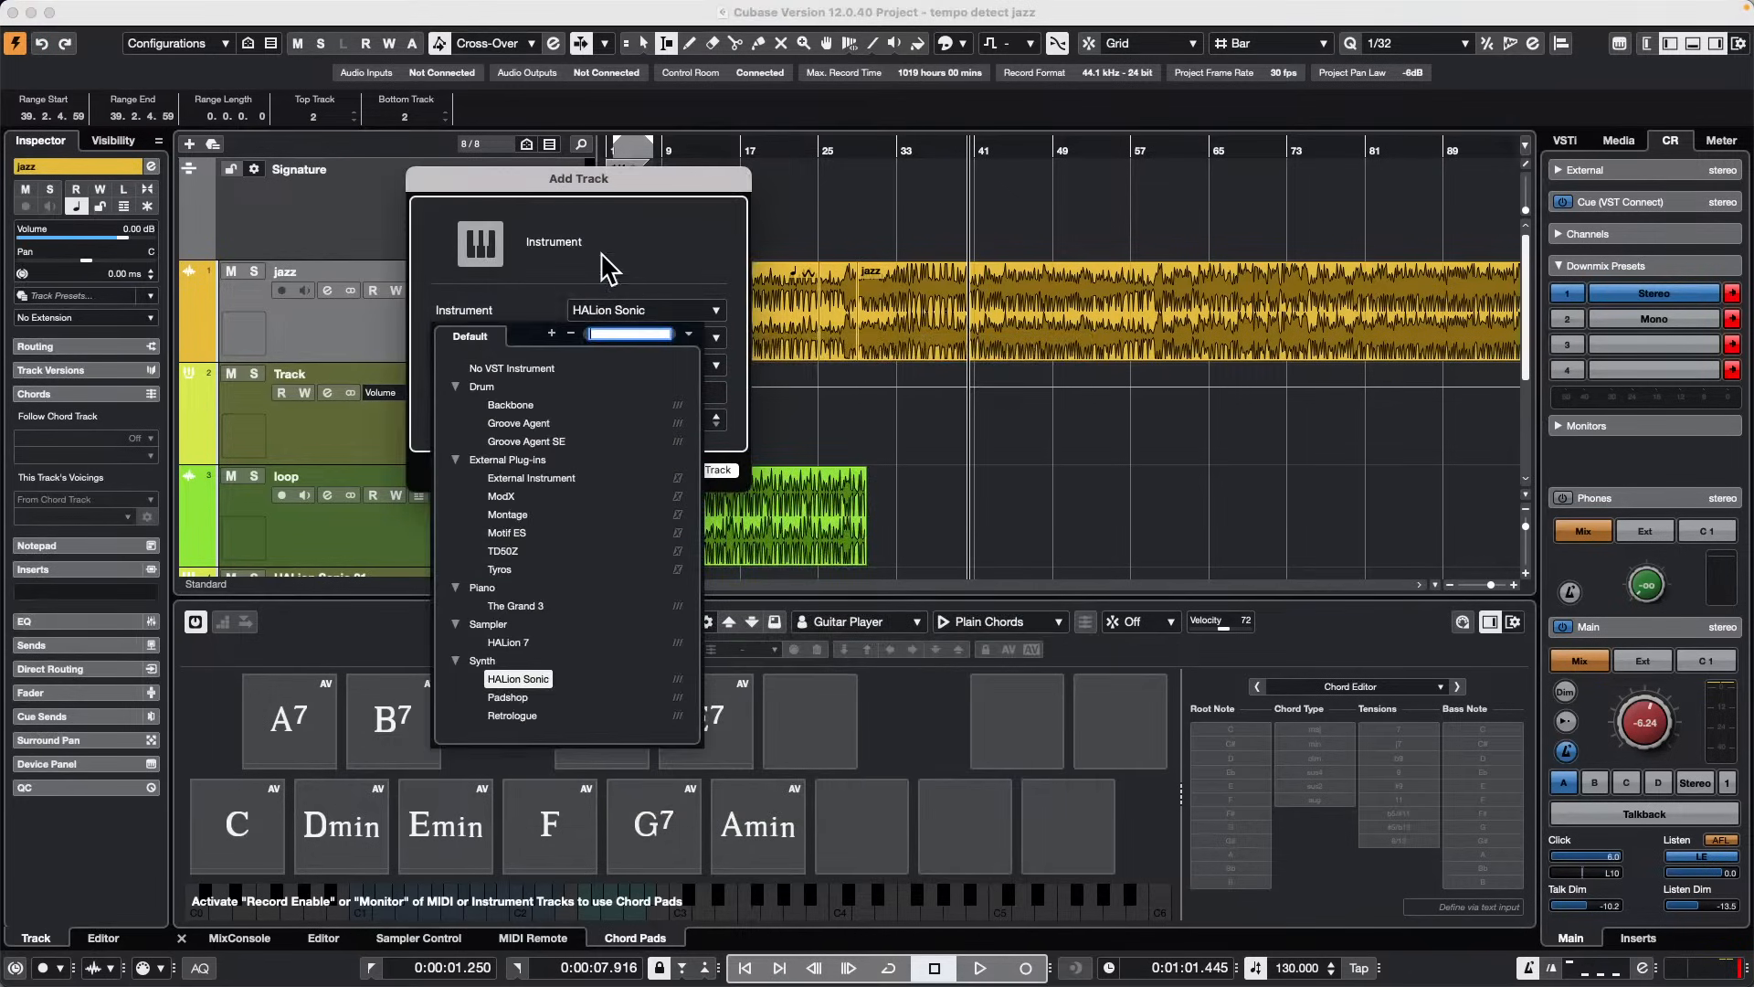
pyautogui.click(512, 369)
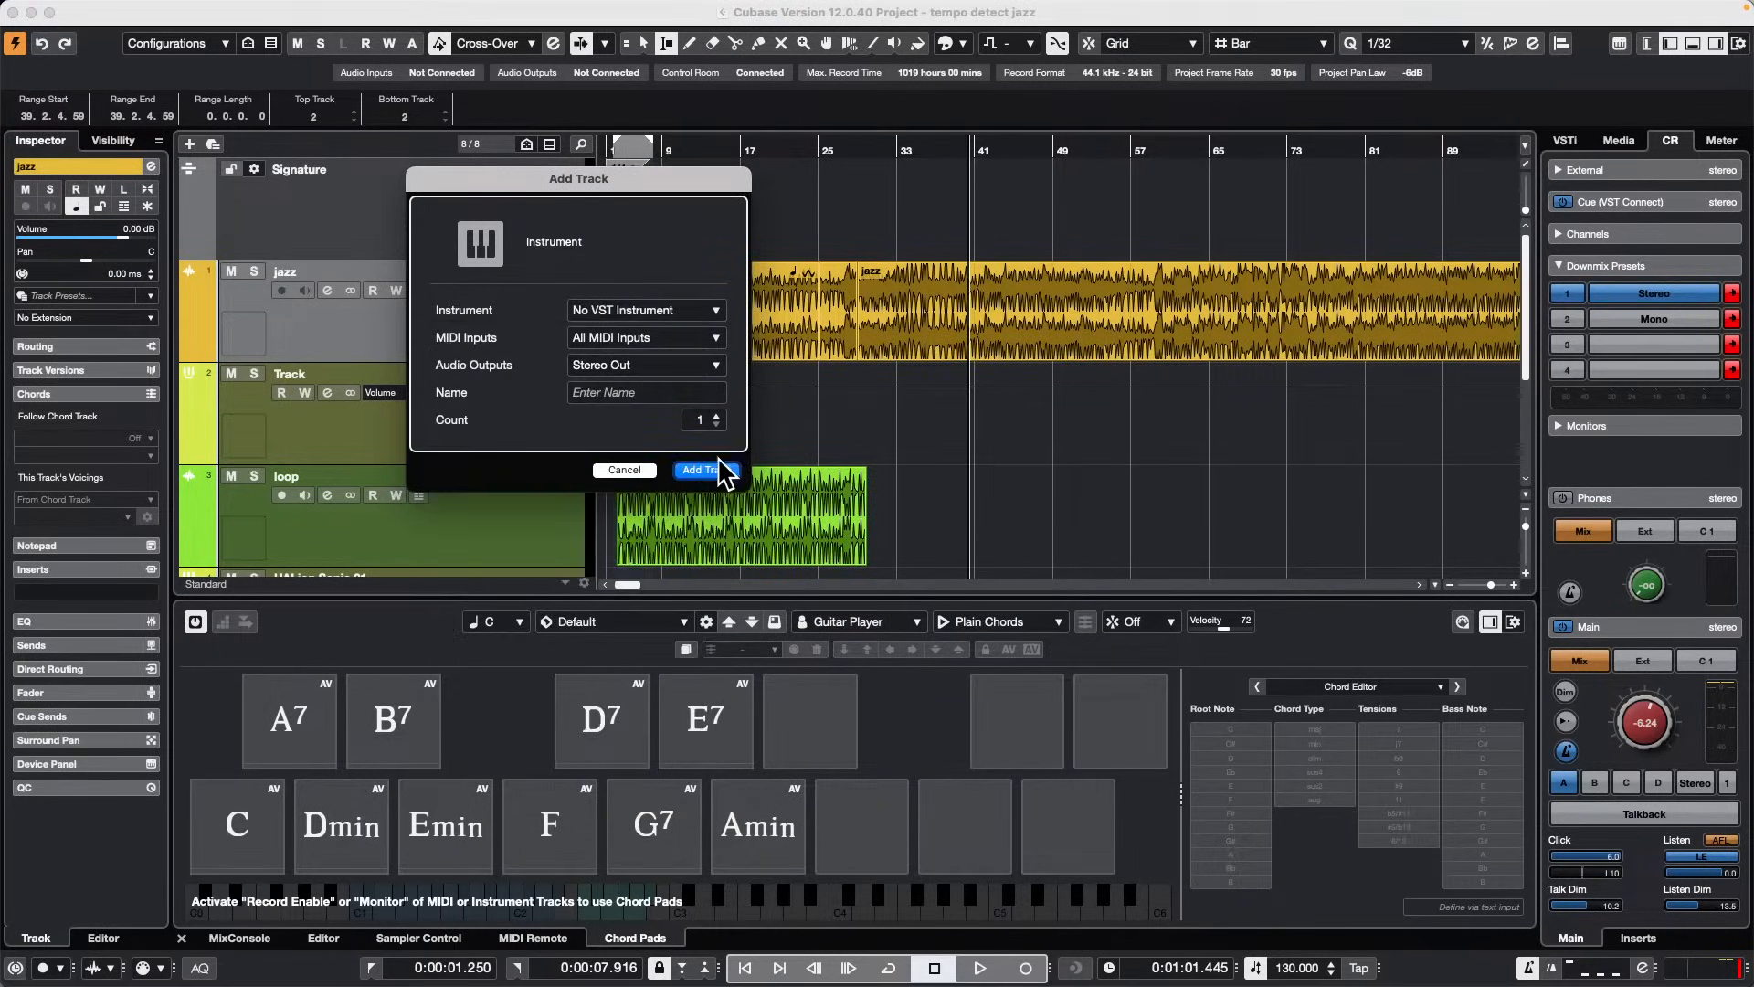
pyautogui.click(720, 469)
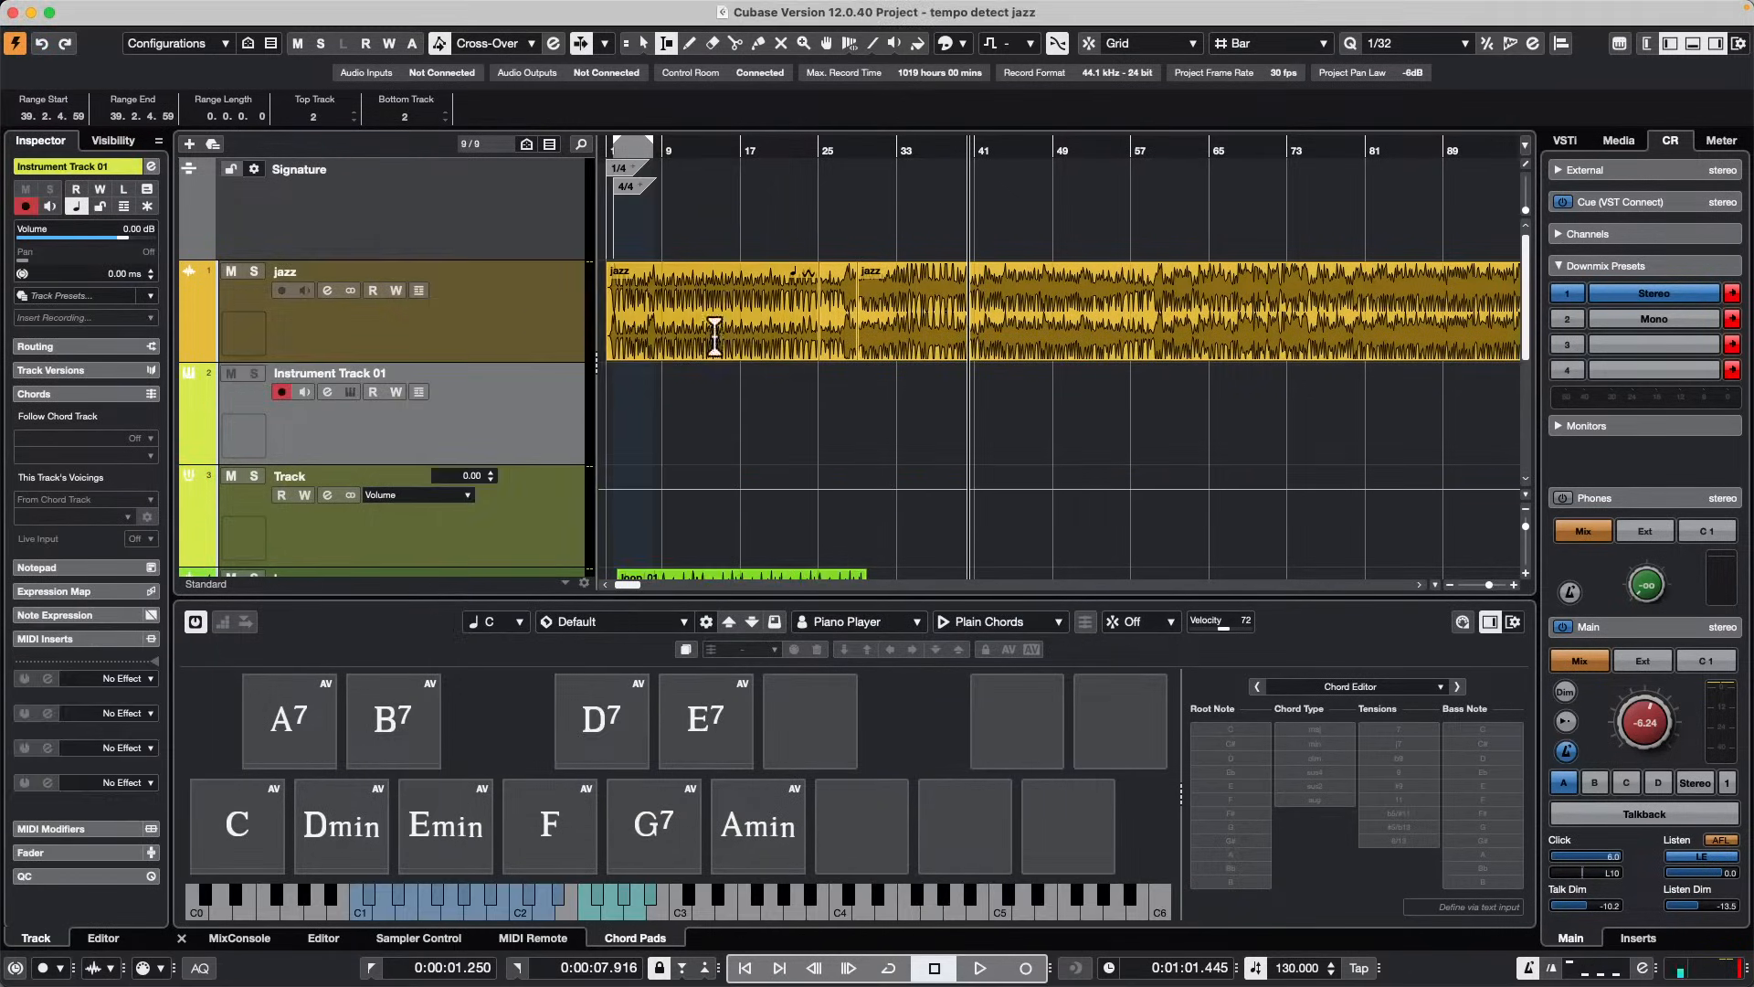
pyautogui.scroll(-2, 509, 463)
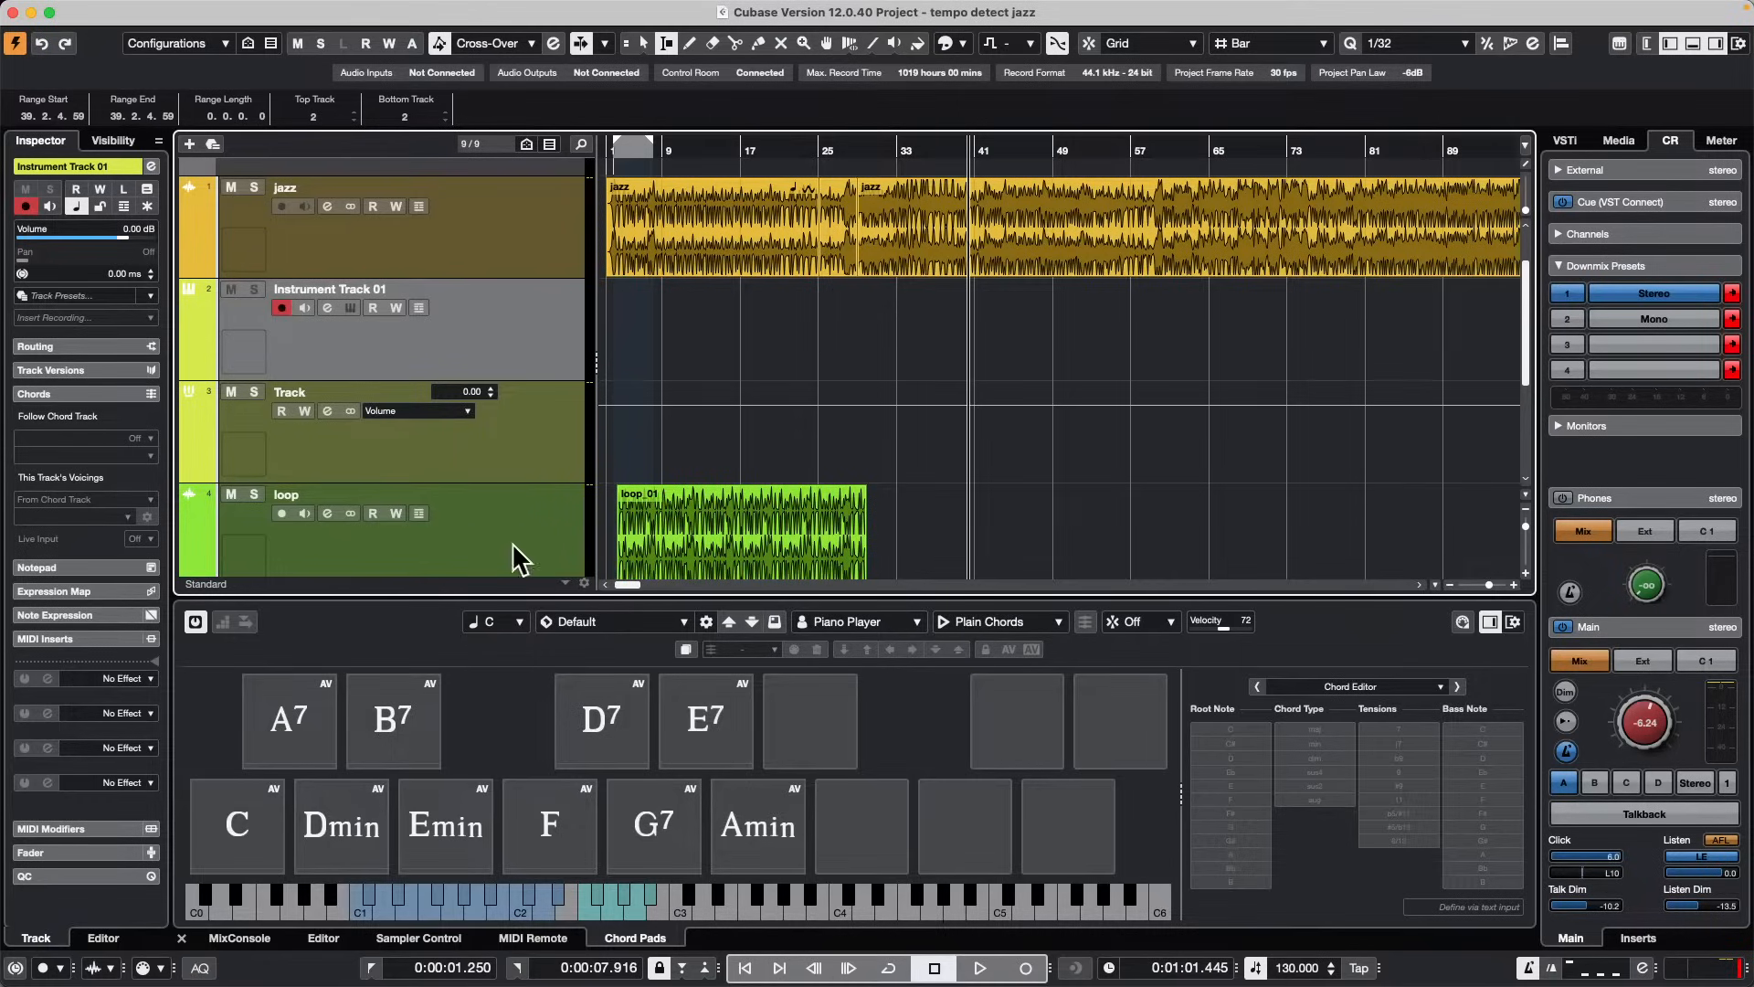
# Step: Load Arpache SX in the instrument track's first MIDI insert, set it to Sequencer mode, and close its window
pyautogui.click(117, 681)
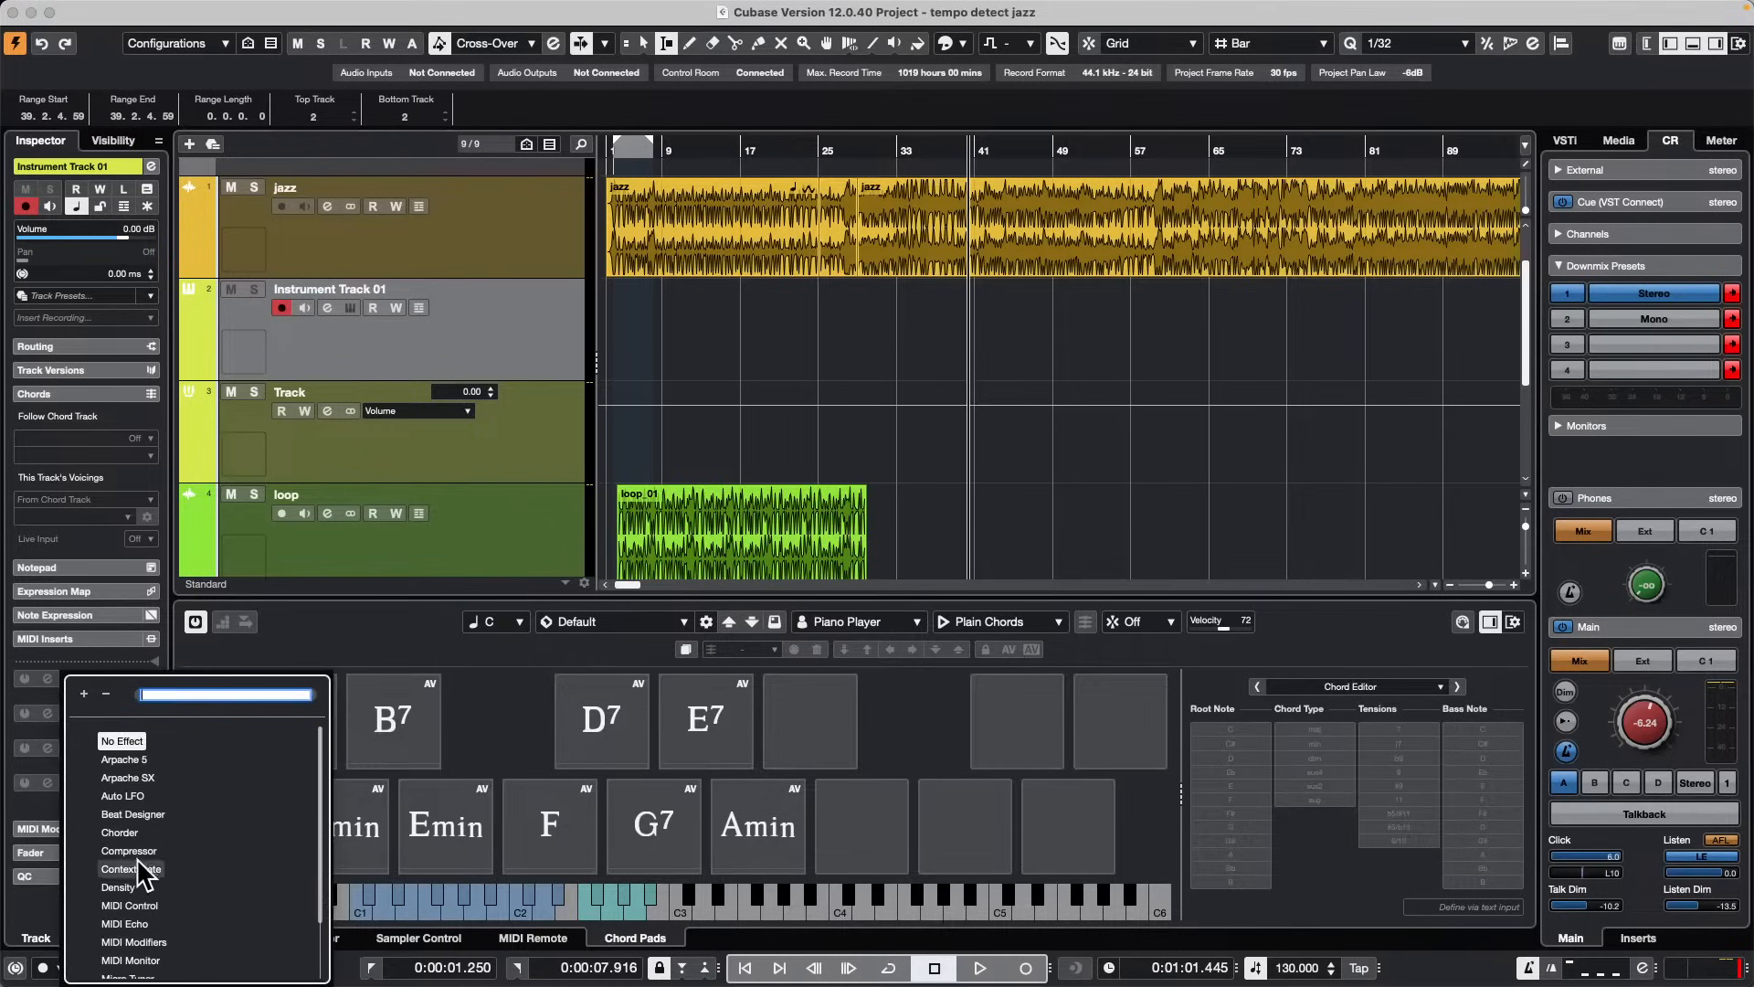
pyautogui.click(151, 774)
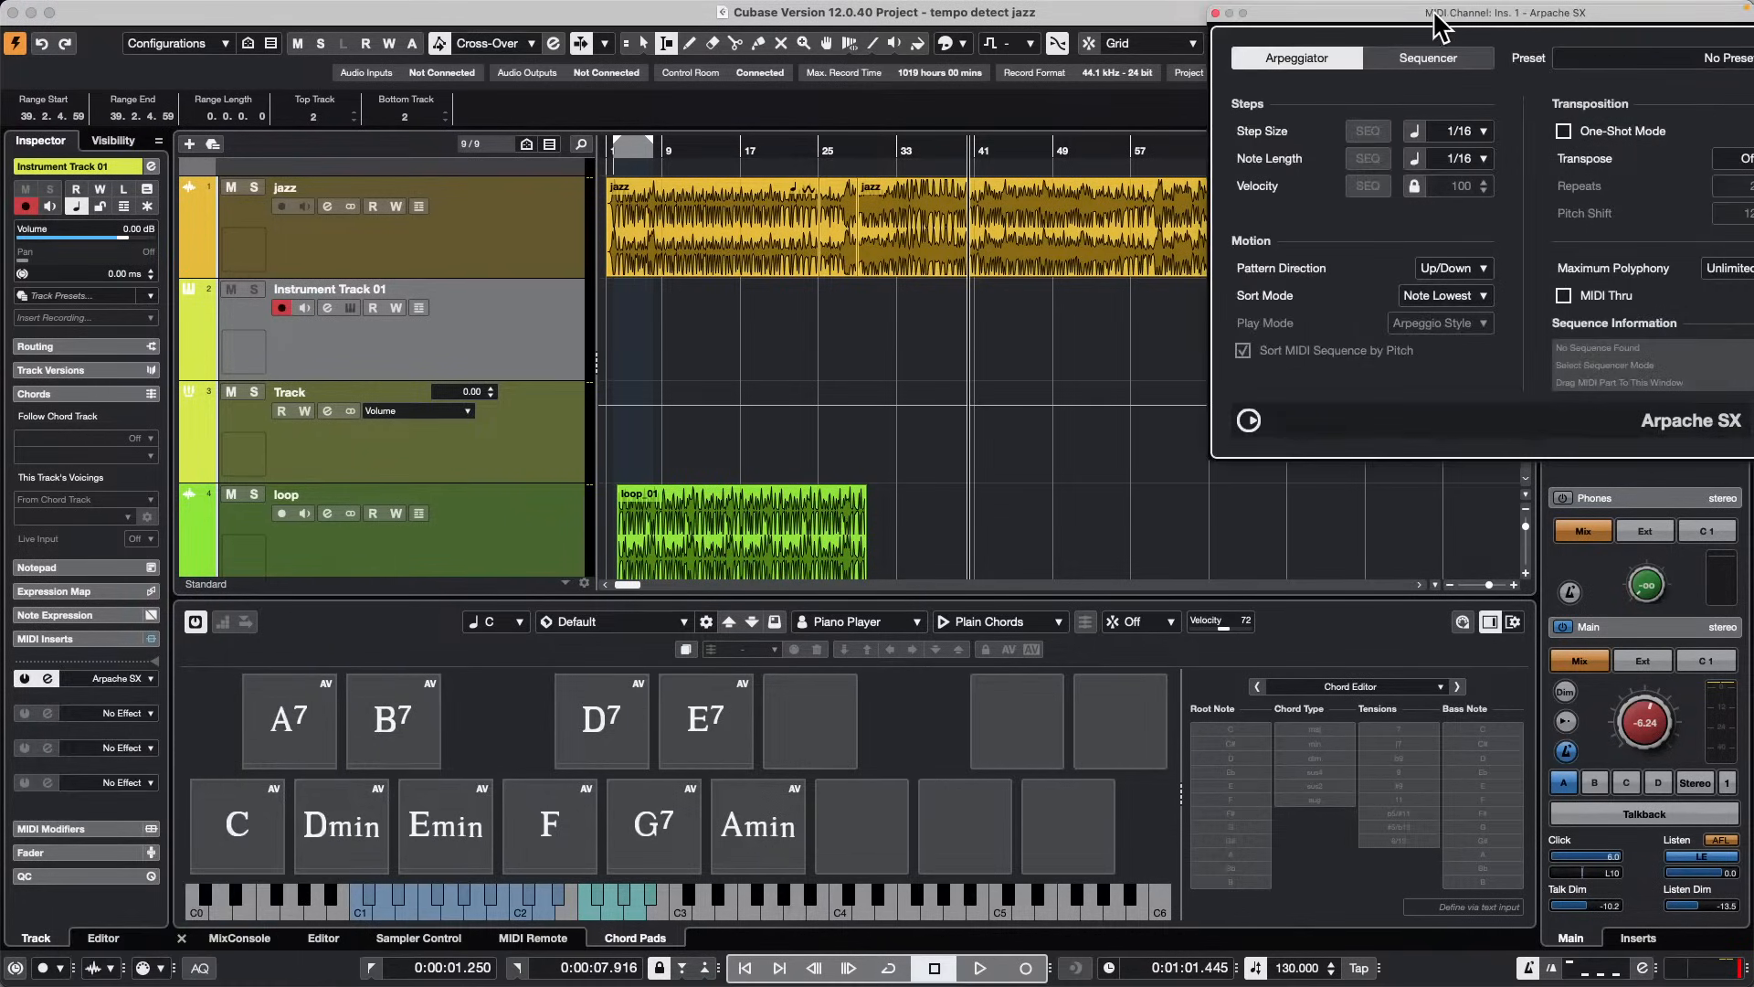
pyautogui.moveTo(1435, 15); pyautogui.dragTo(1001, 444)
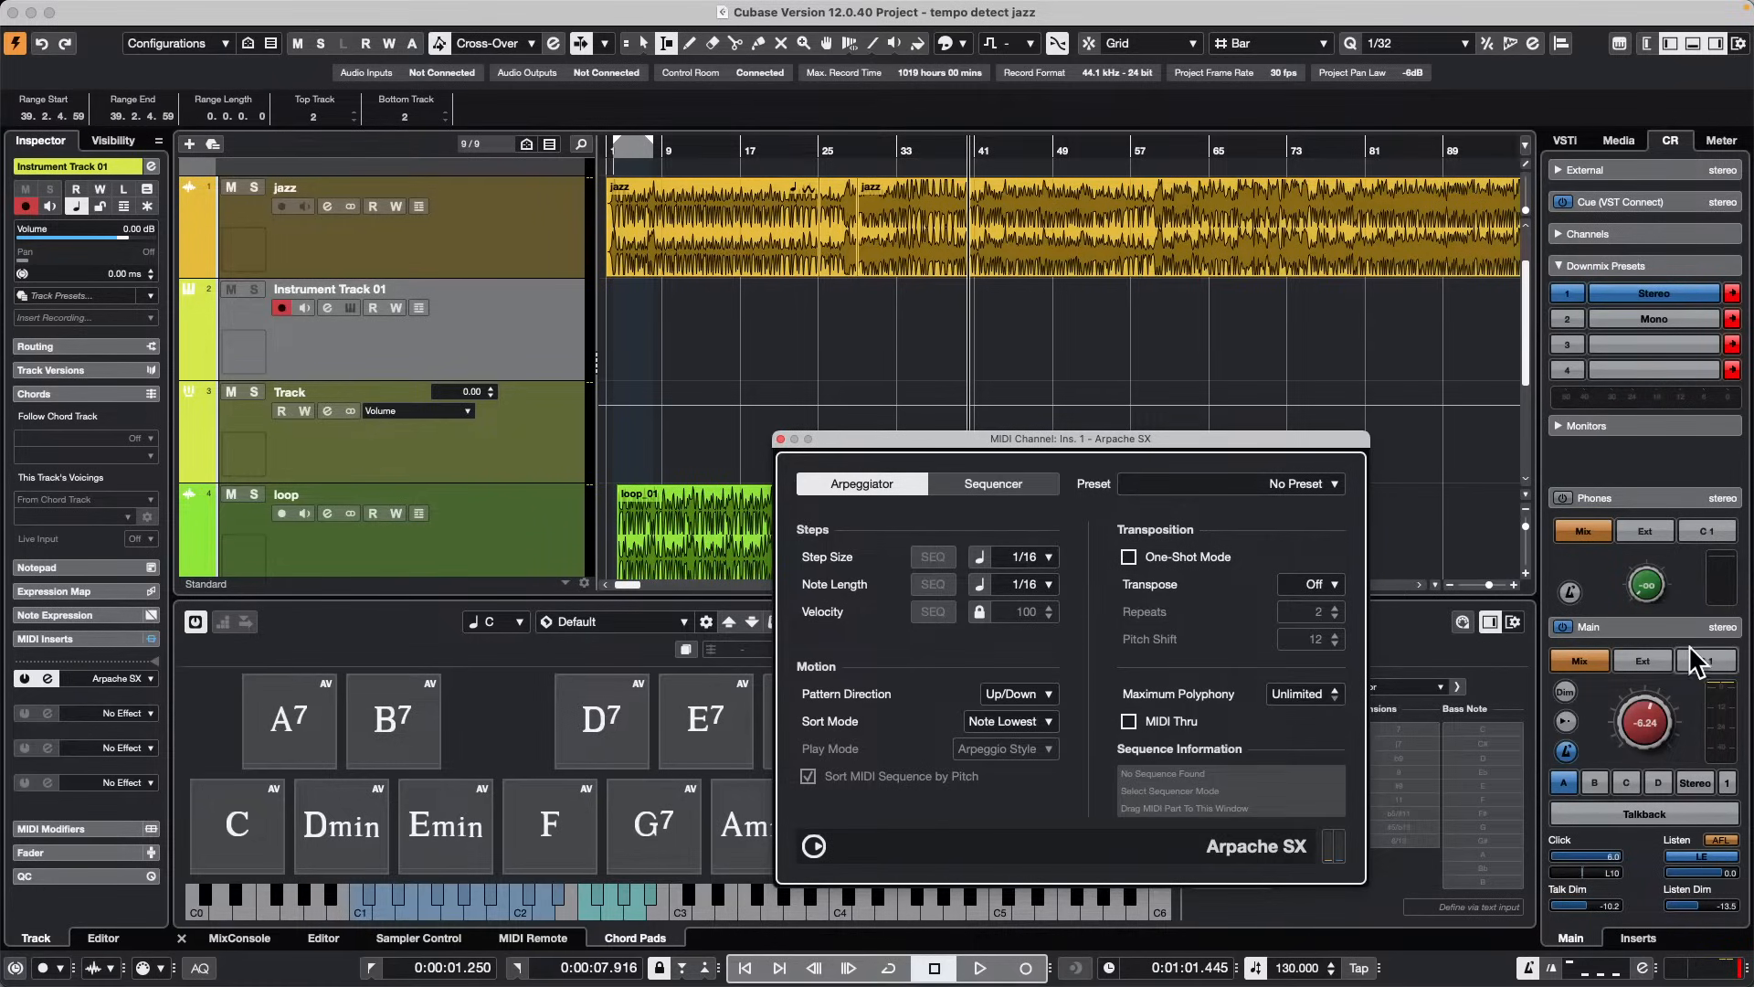
pyautogui.click(1003, 485)
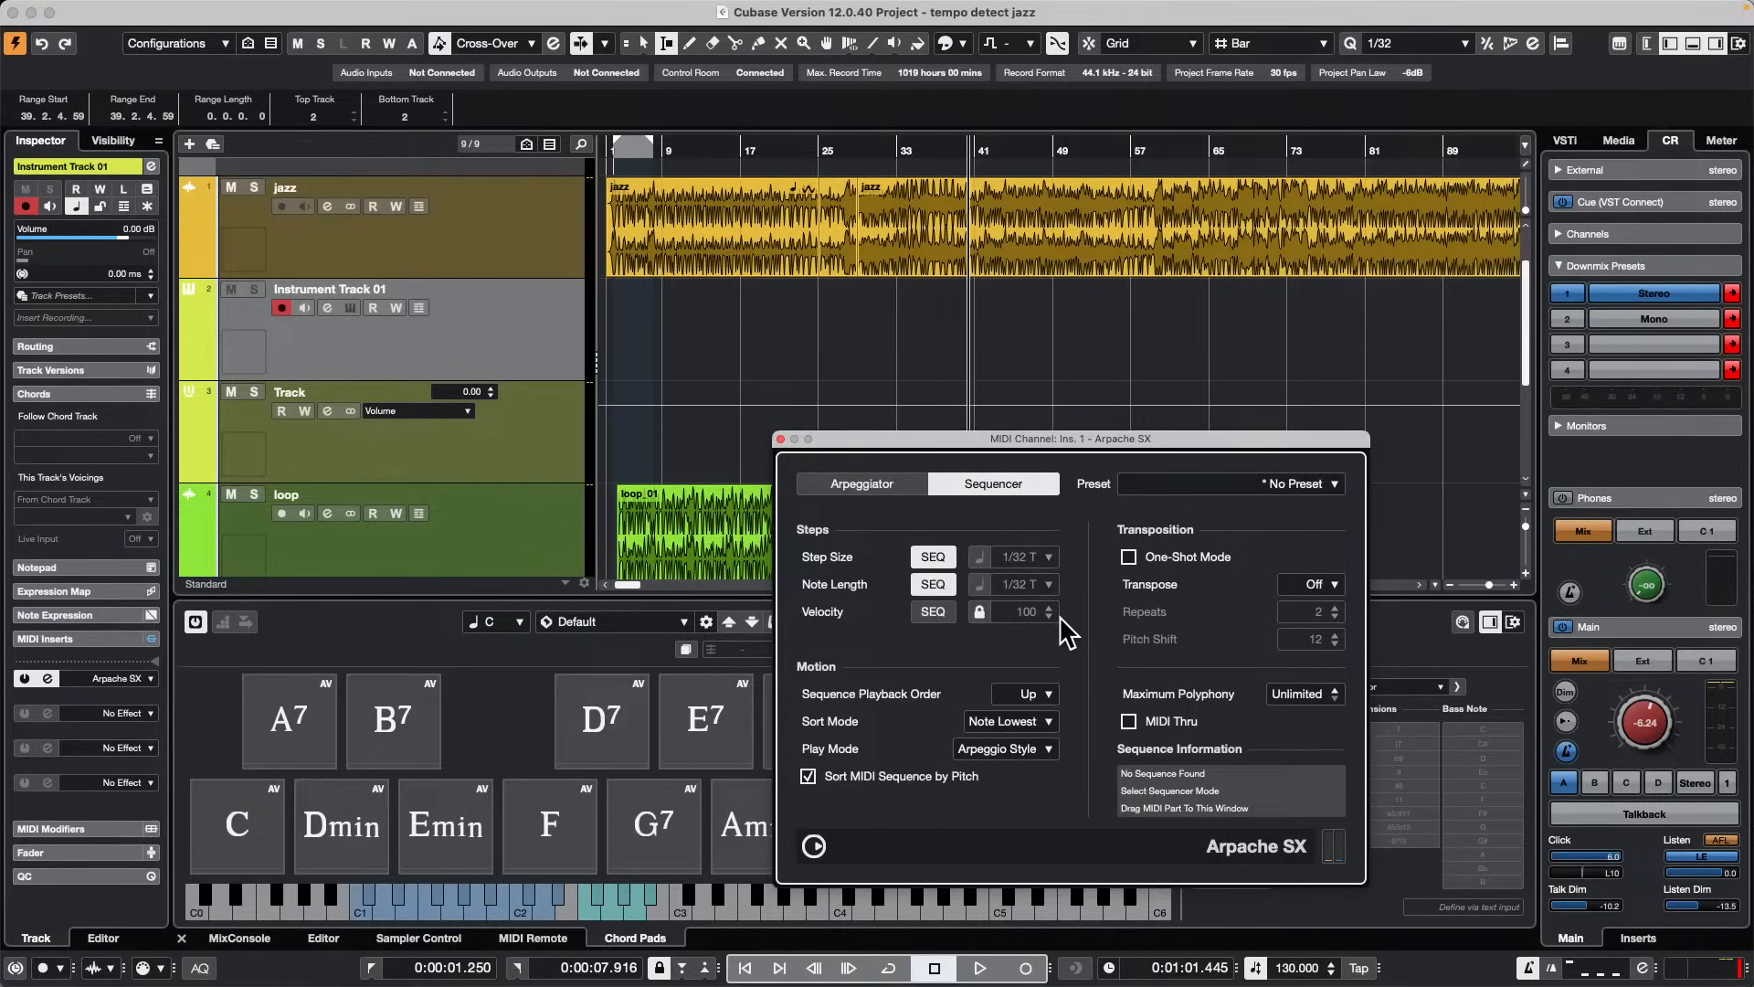
pyautogui.click(780, 439)
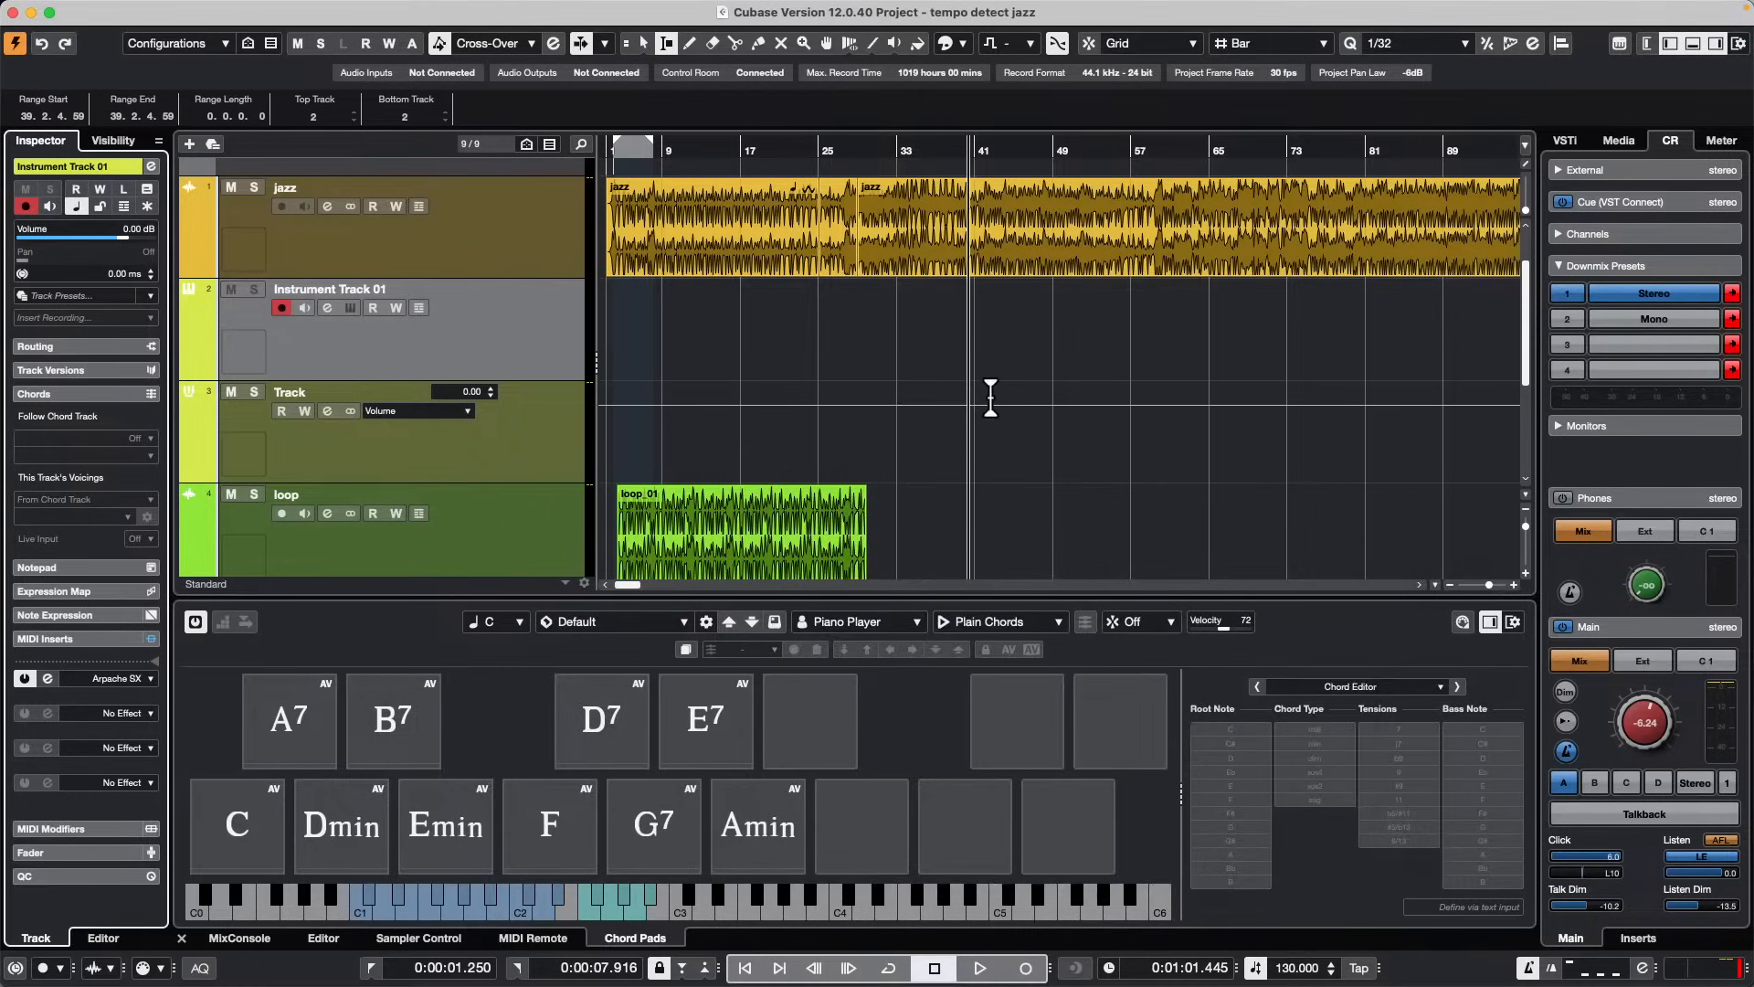
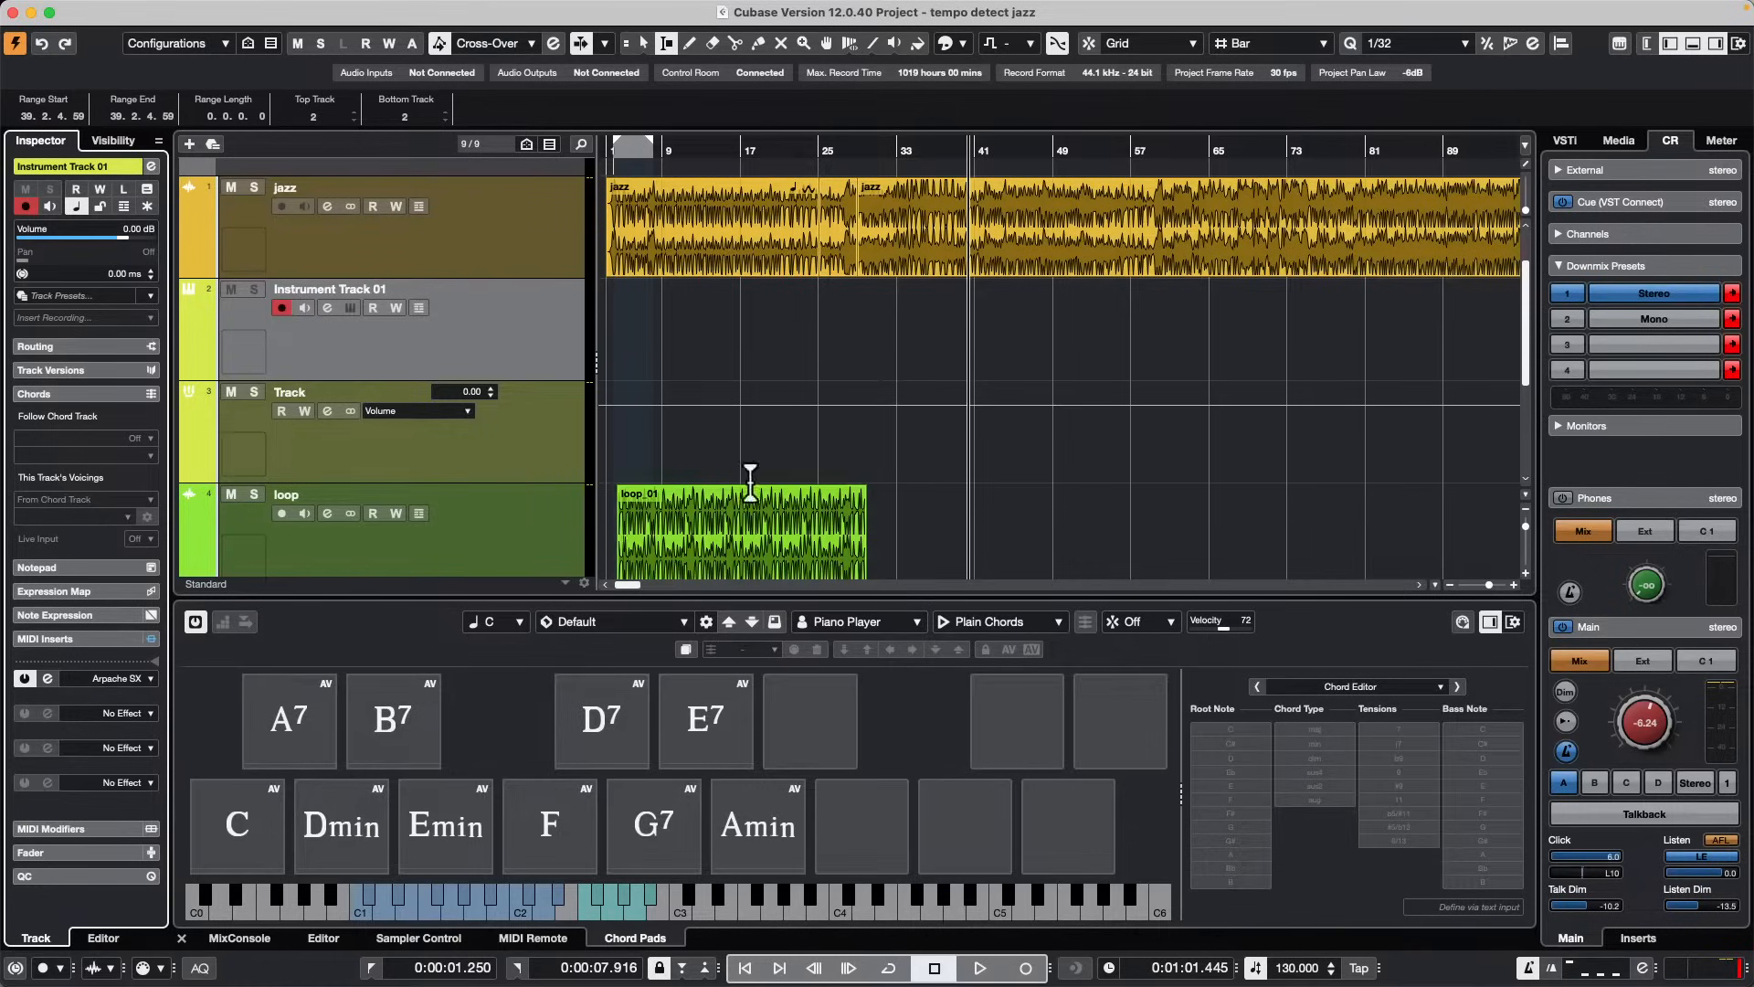
# Step: Select the jazz track from about bar 15 to 40, reselect it from about bar 21 to 40, and switch to Object Selection
pyautogui.click(728, 206)
pyautogui.moveTo(728, 206); pyautogui.dragTo(968, 210)
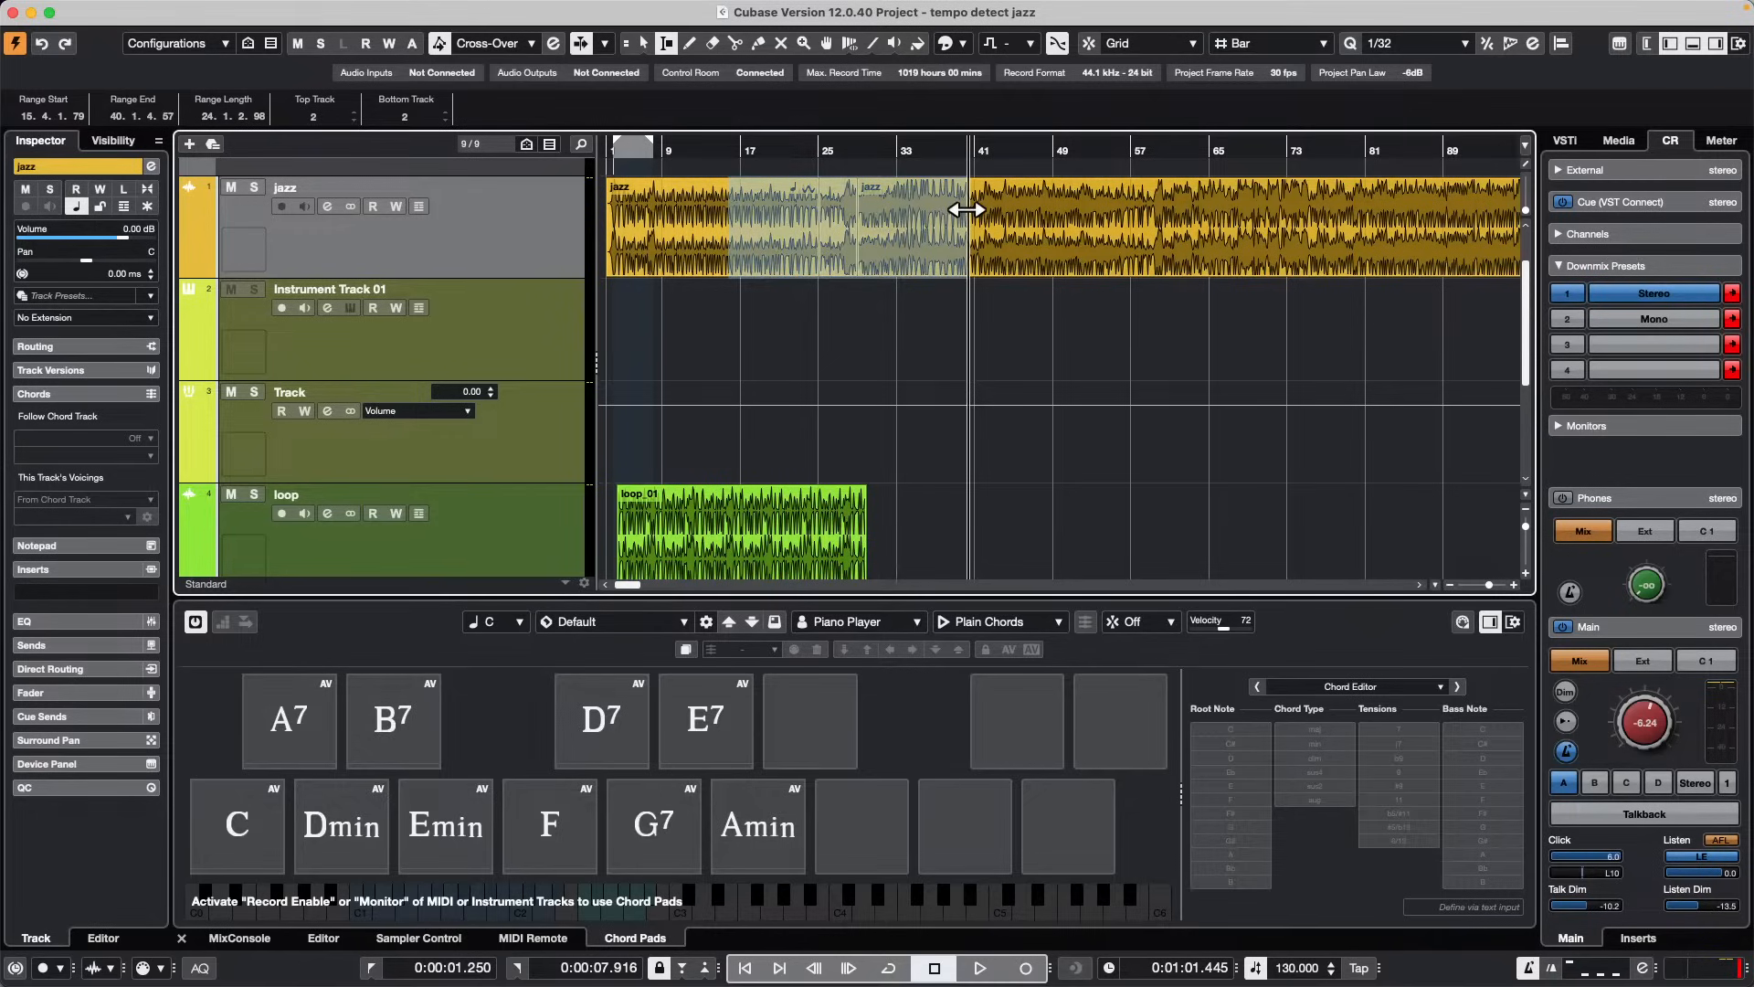
pyautogui.click(1049, 233)
pyautogui.moveTo(787, 222); pyautogui.dragTo(968, 226)
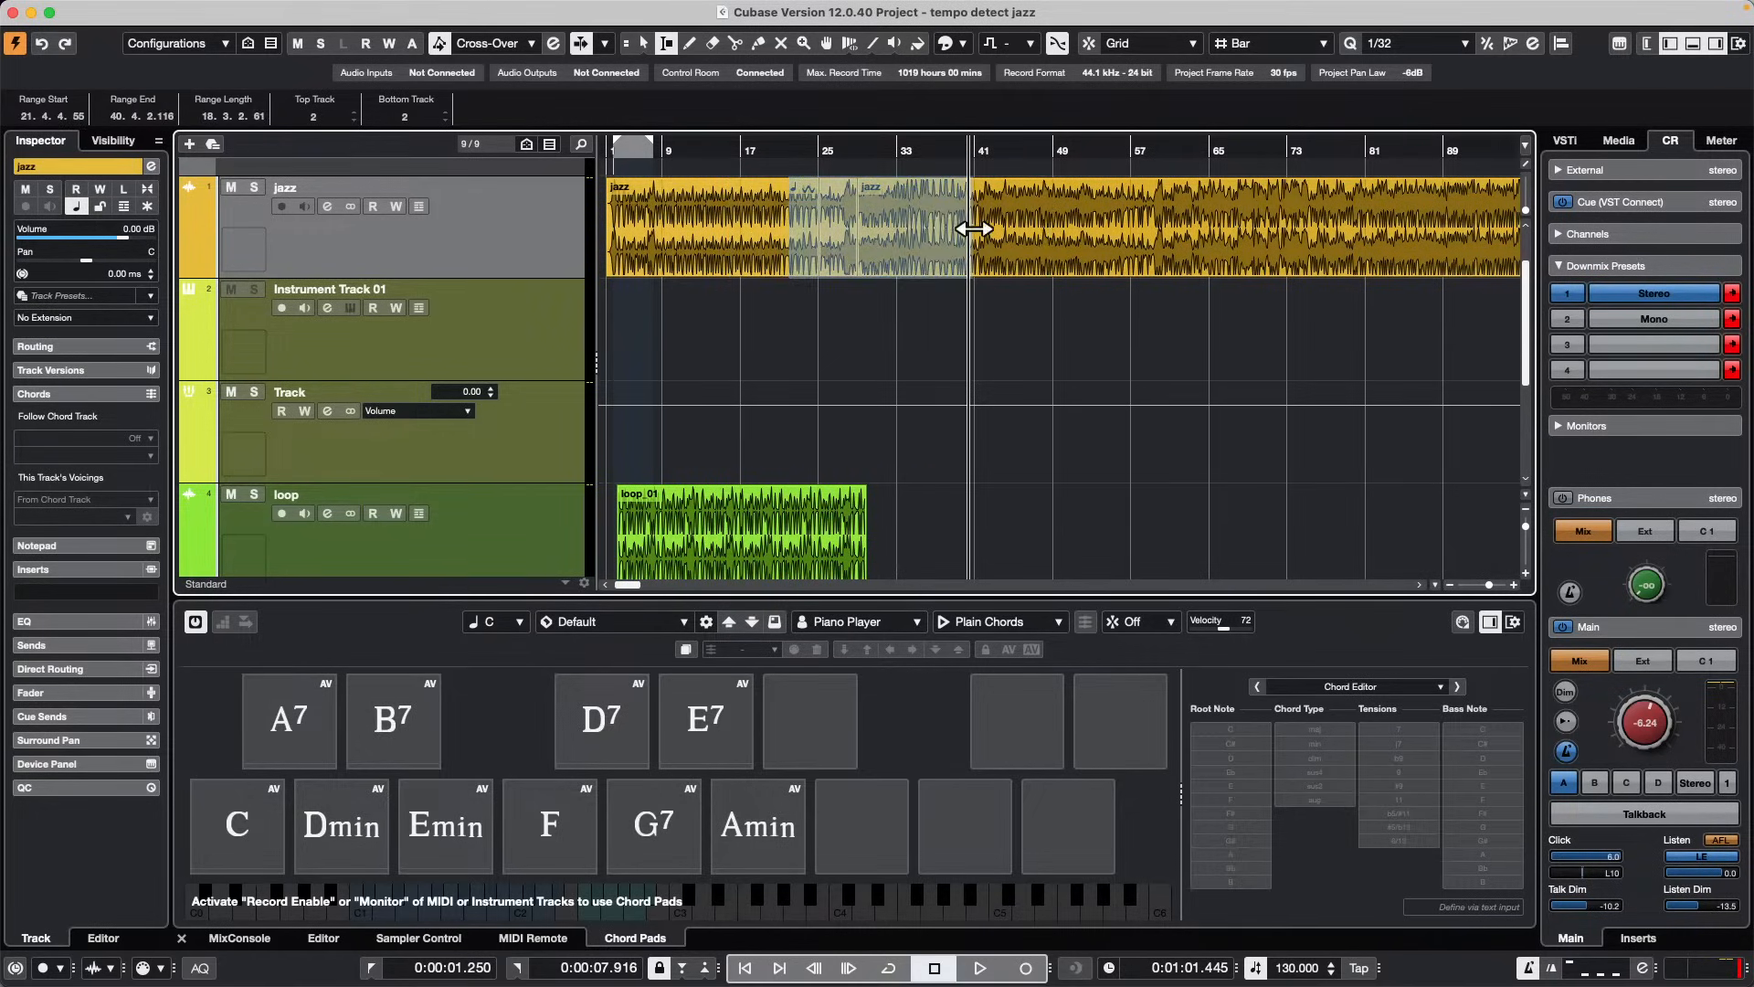
pyautogui.press('1')
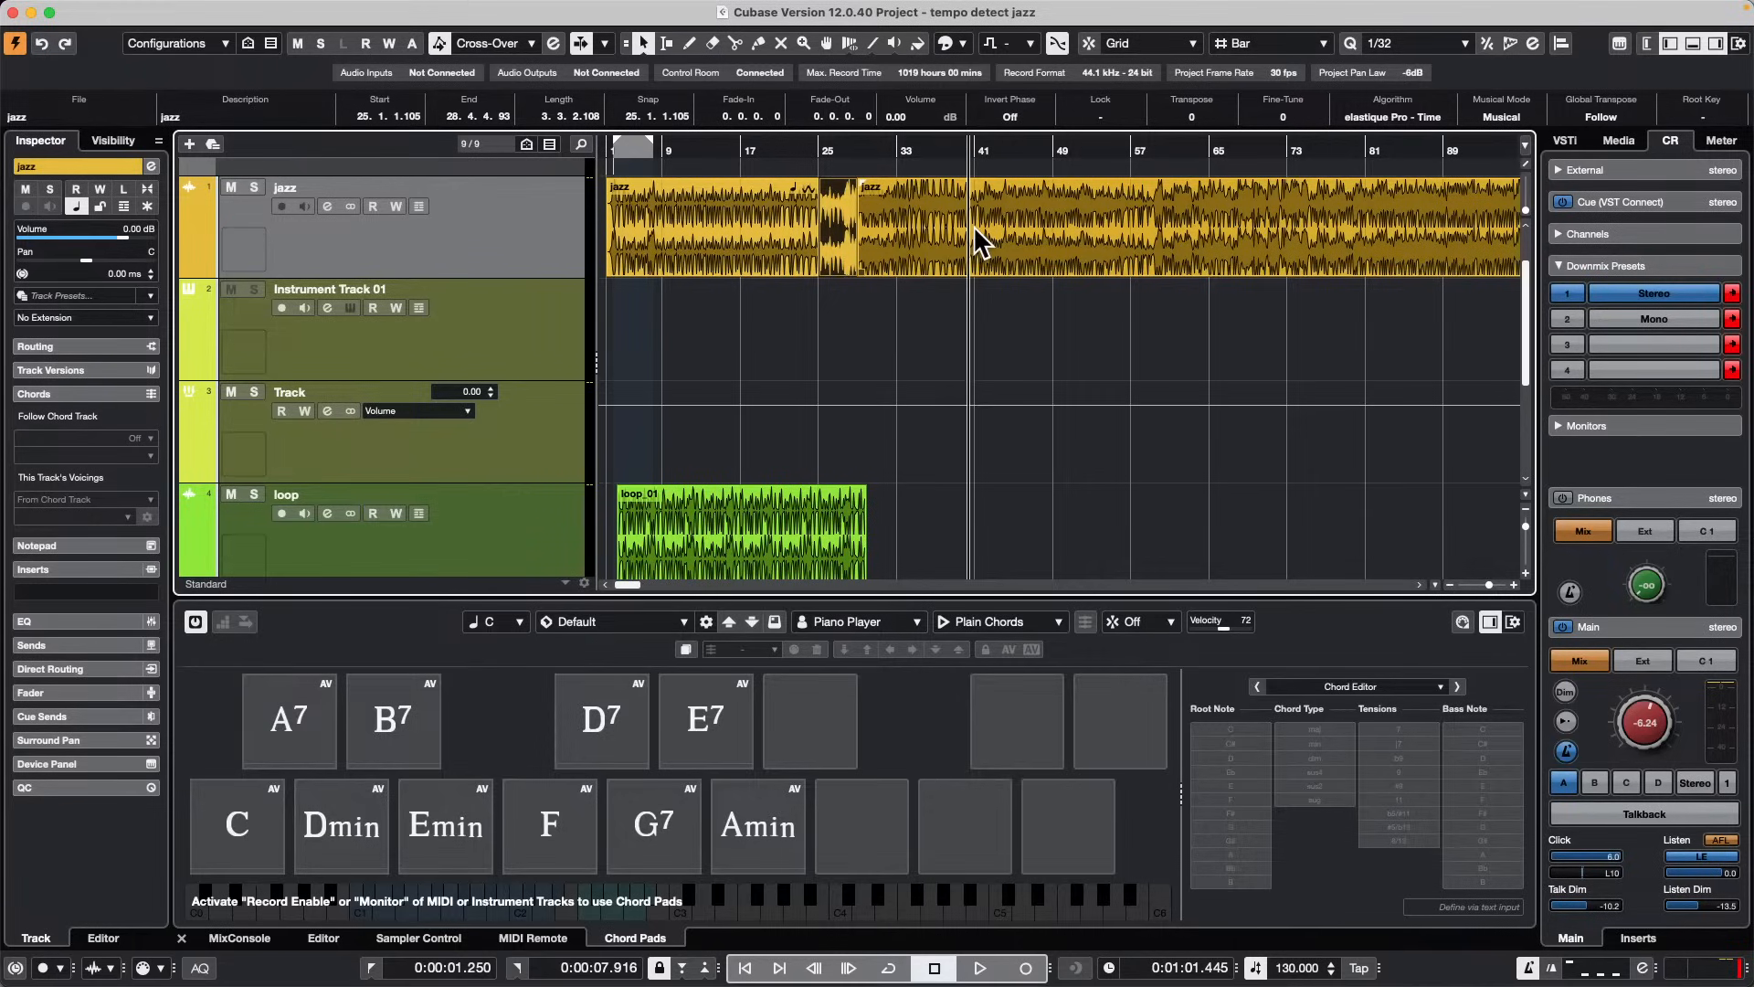
# Step: Split the jazz event at both edges of a range from about bar 66 to 78, and return to the Object Selection tool
pyautogui.rightClick(1194, 245)
pyautogui.click(1222, 233)
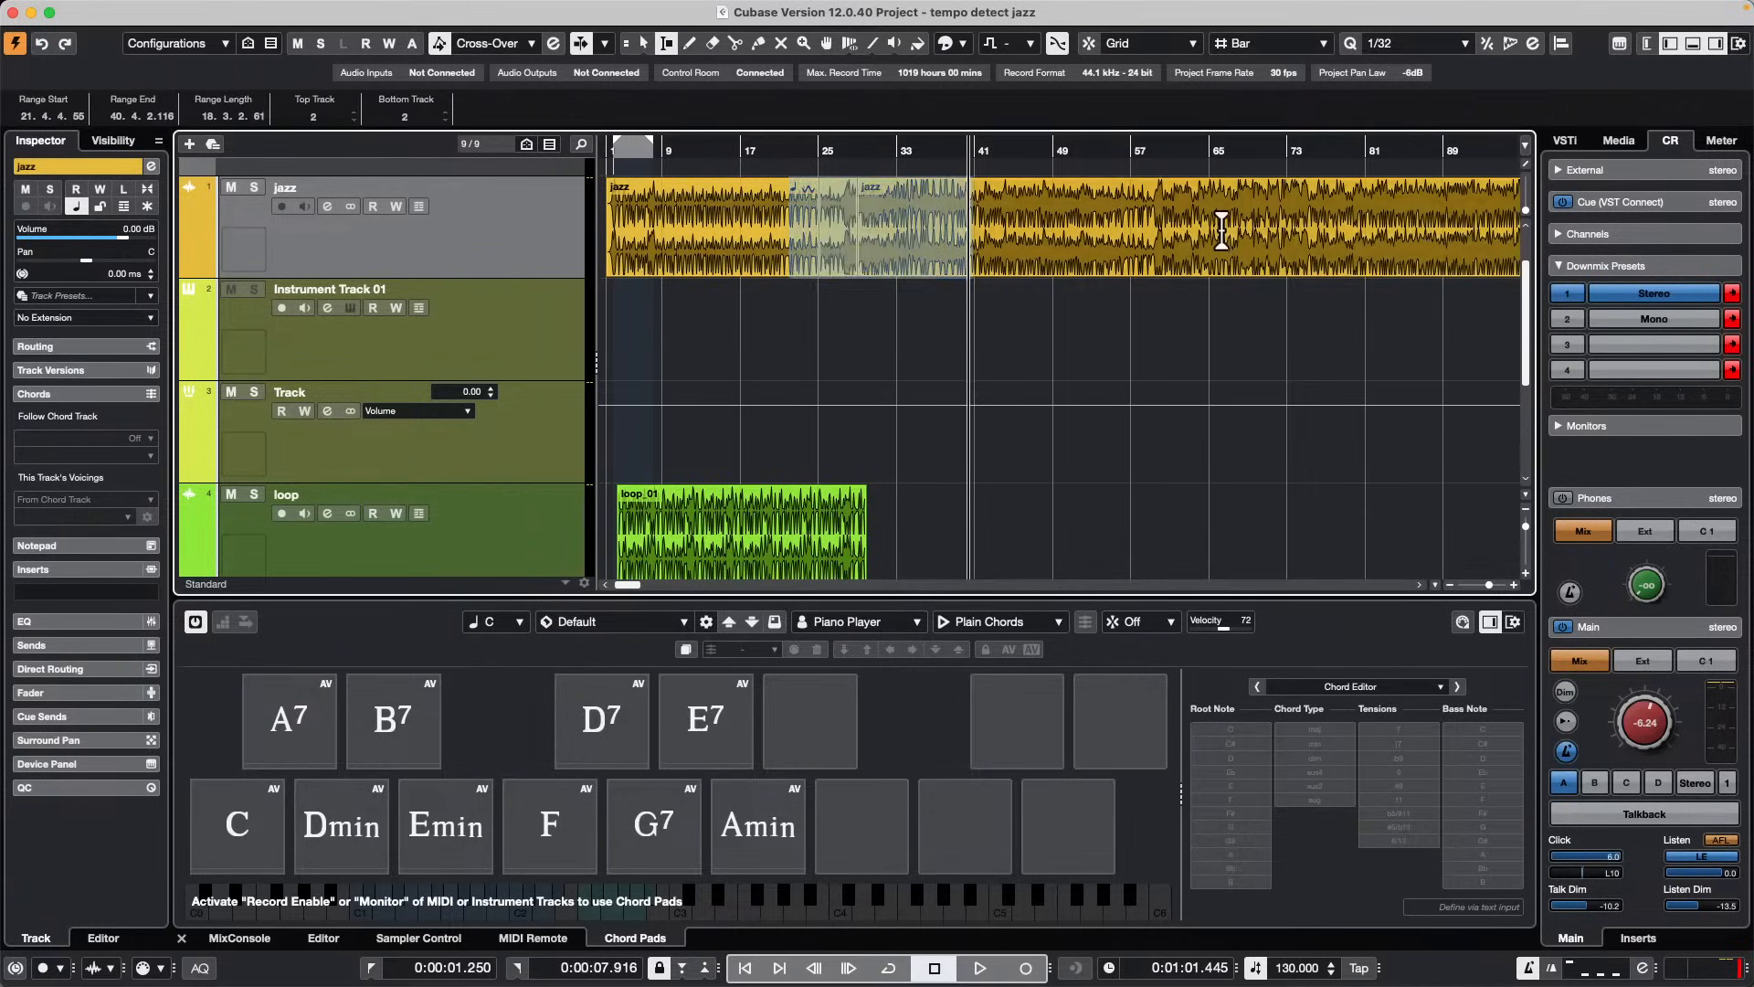
pyautogui.moveTo(1222, 233); pyautogui.dragTo(1343, 233)
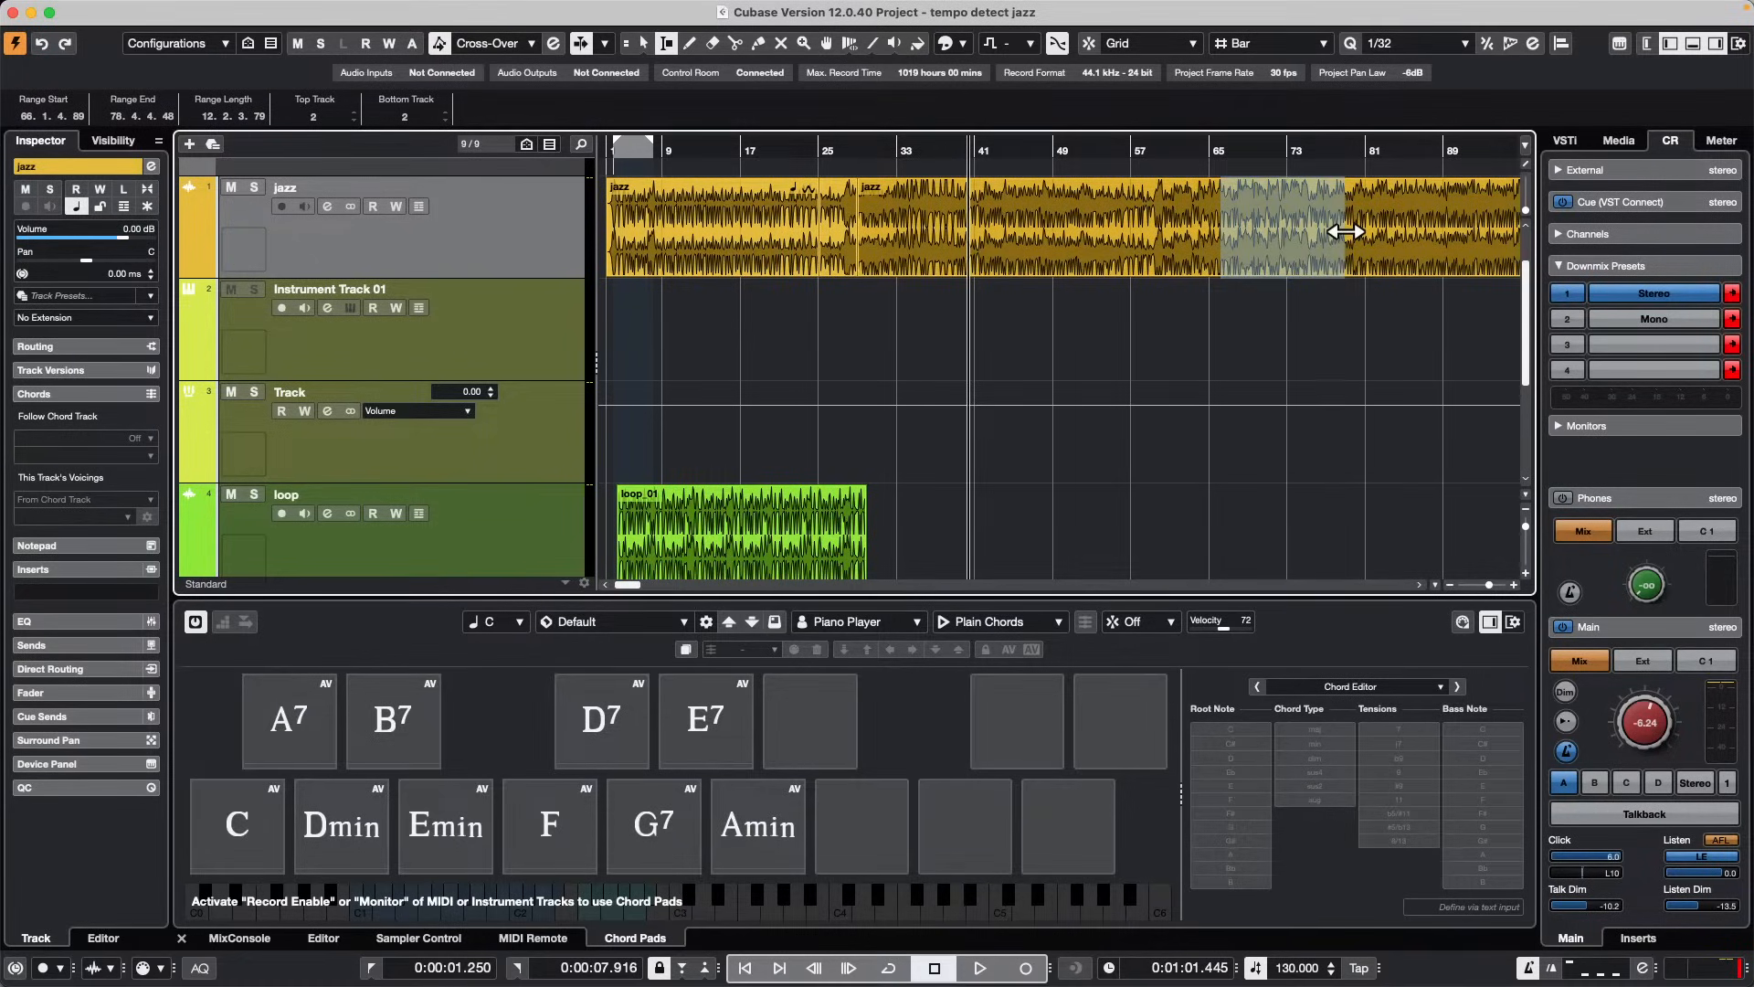
pyautogui.hotkey('shift', 'x')
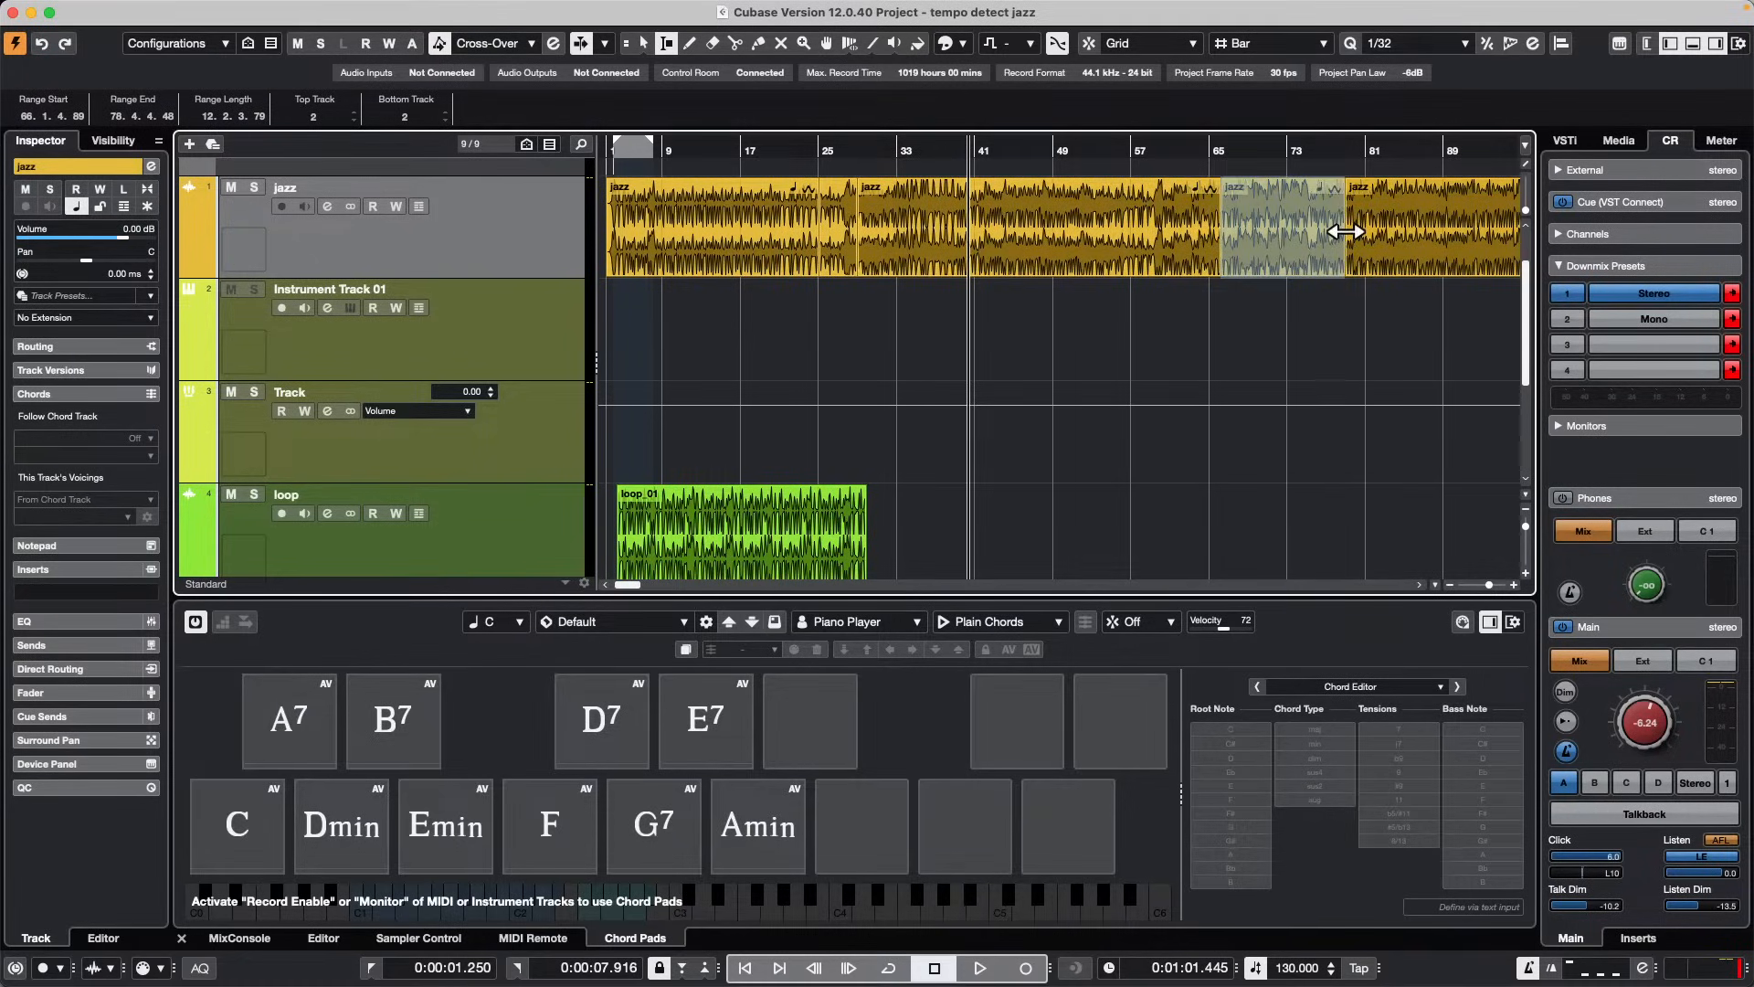
pyautogui.press('1')
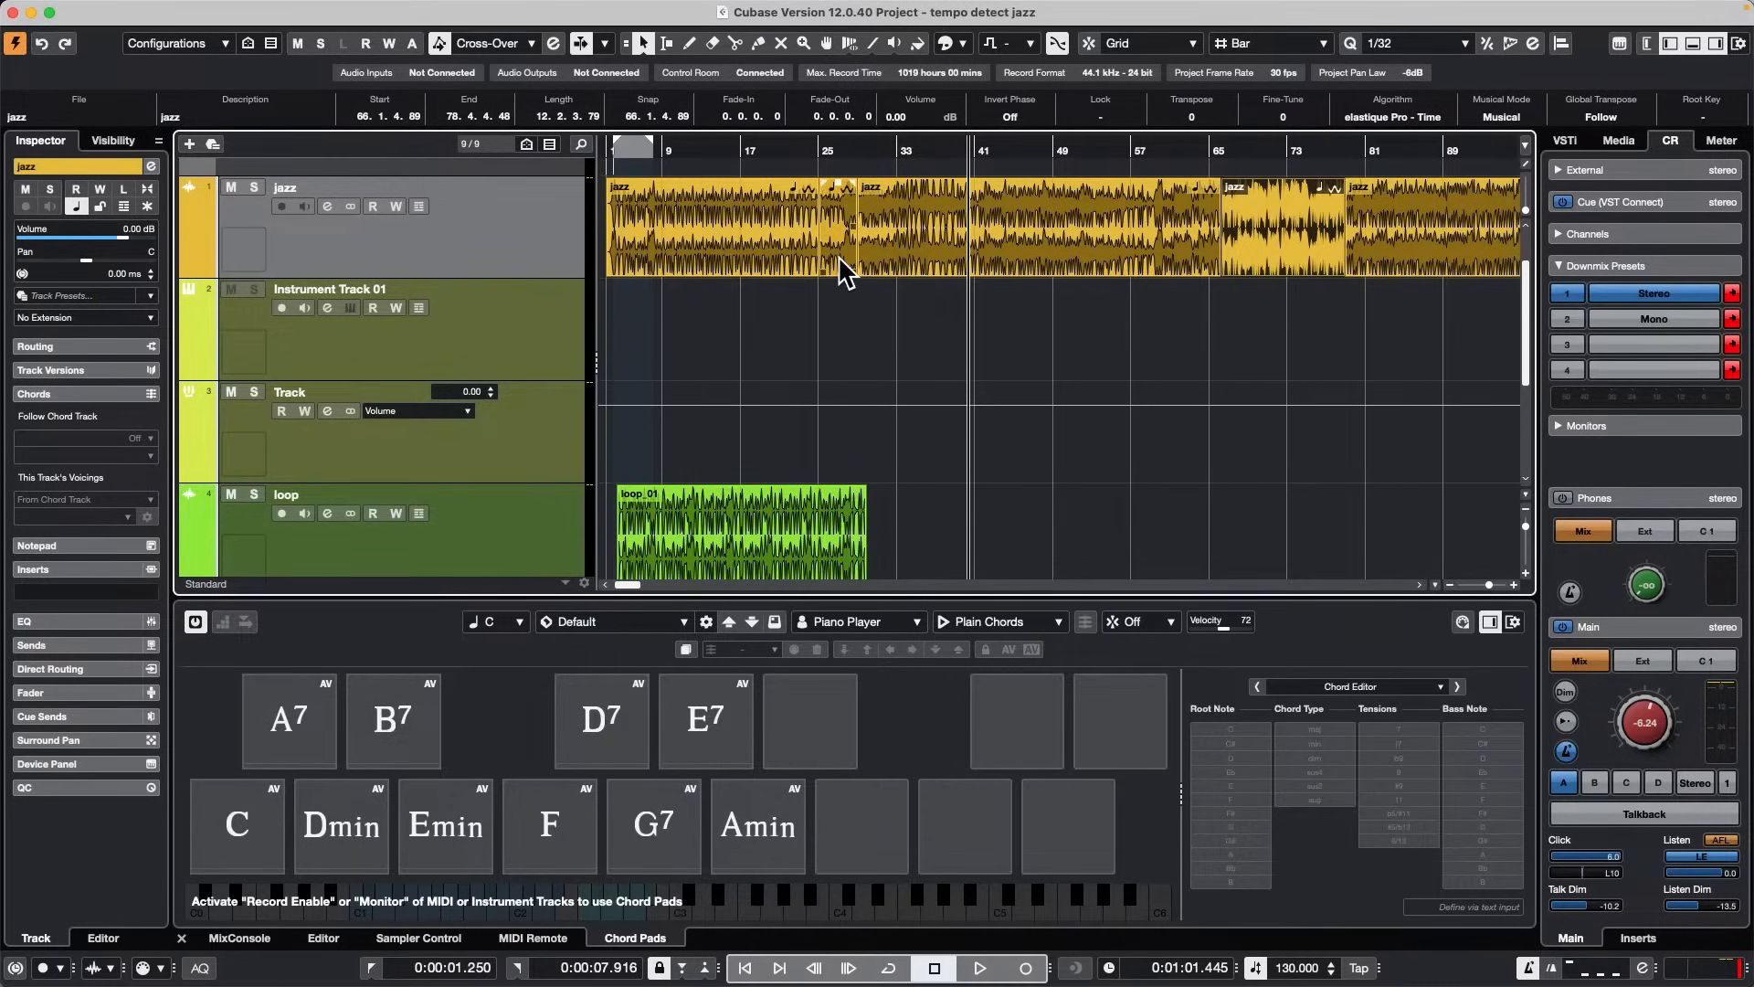
# Step: Examine the event commands available for the split jazz section at bar 66 and the short jazz event at bar 25
pyautogui.rightClick(840, 265)
pyautogui.rightClick(1287, 214)
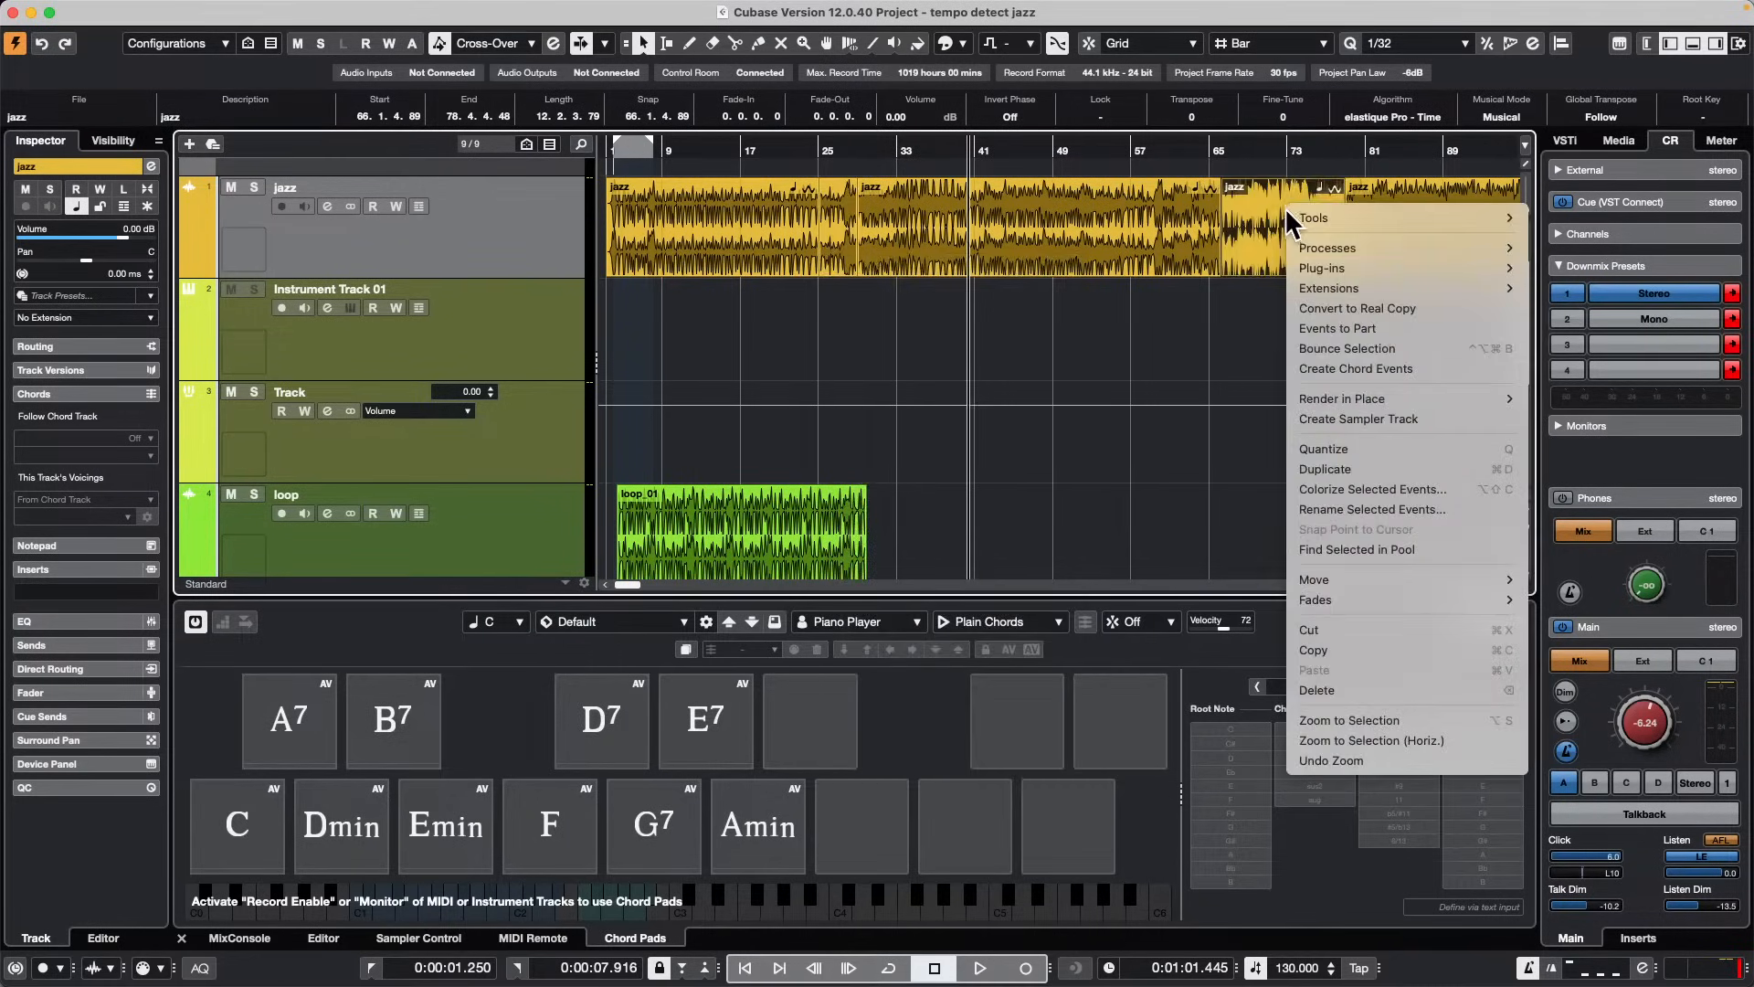
pyautogui.click(1070, 325)
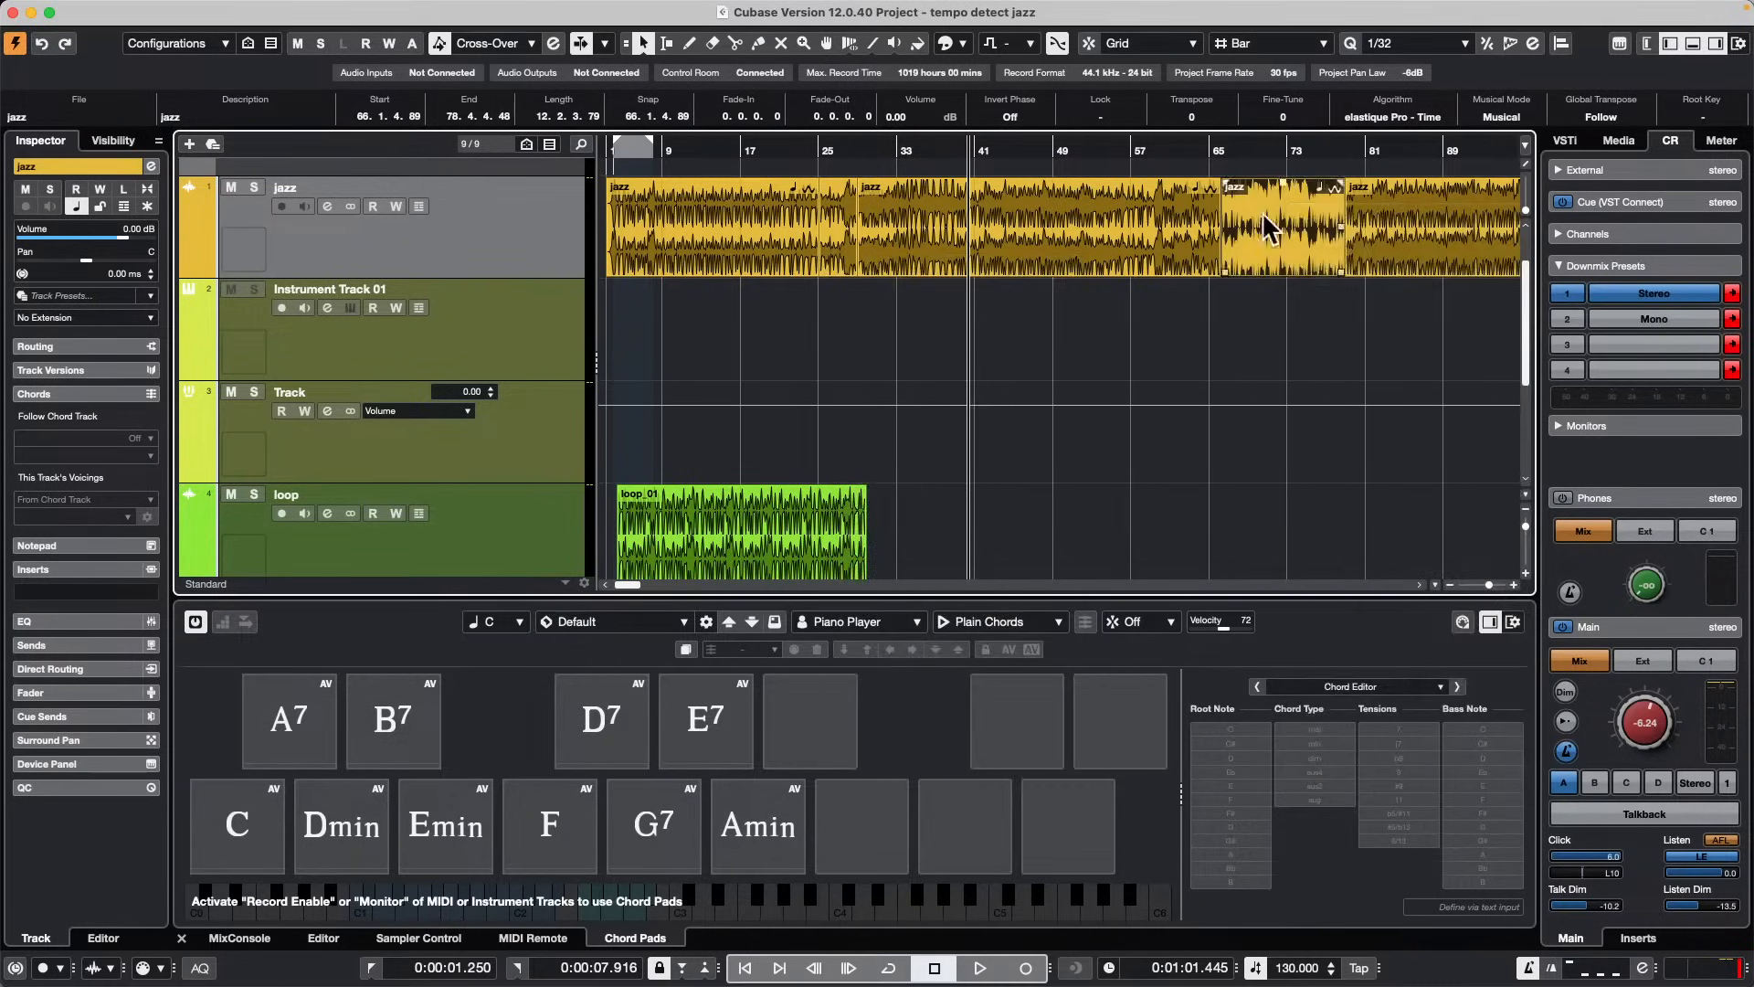
pyautogui.rightClick(848, 235)
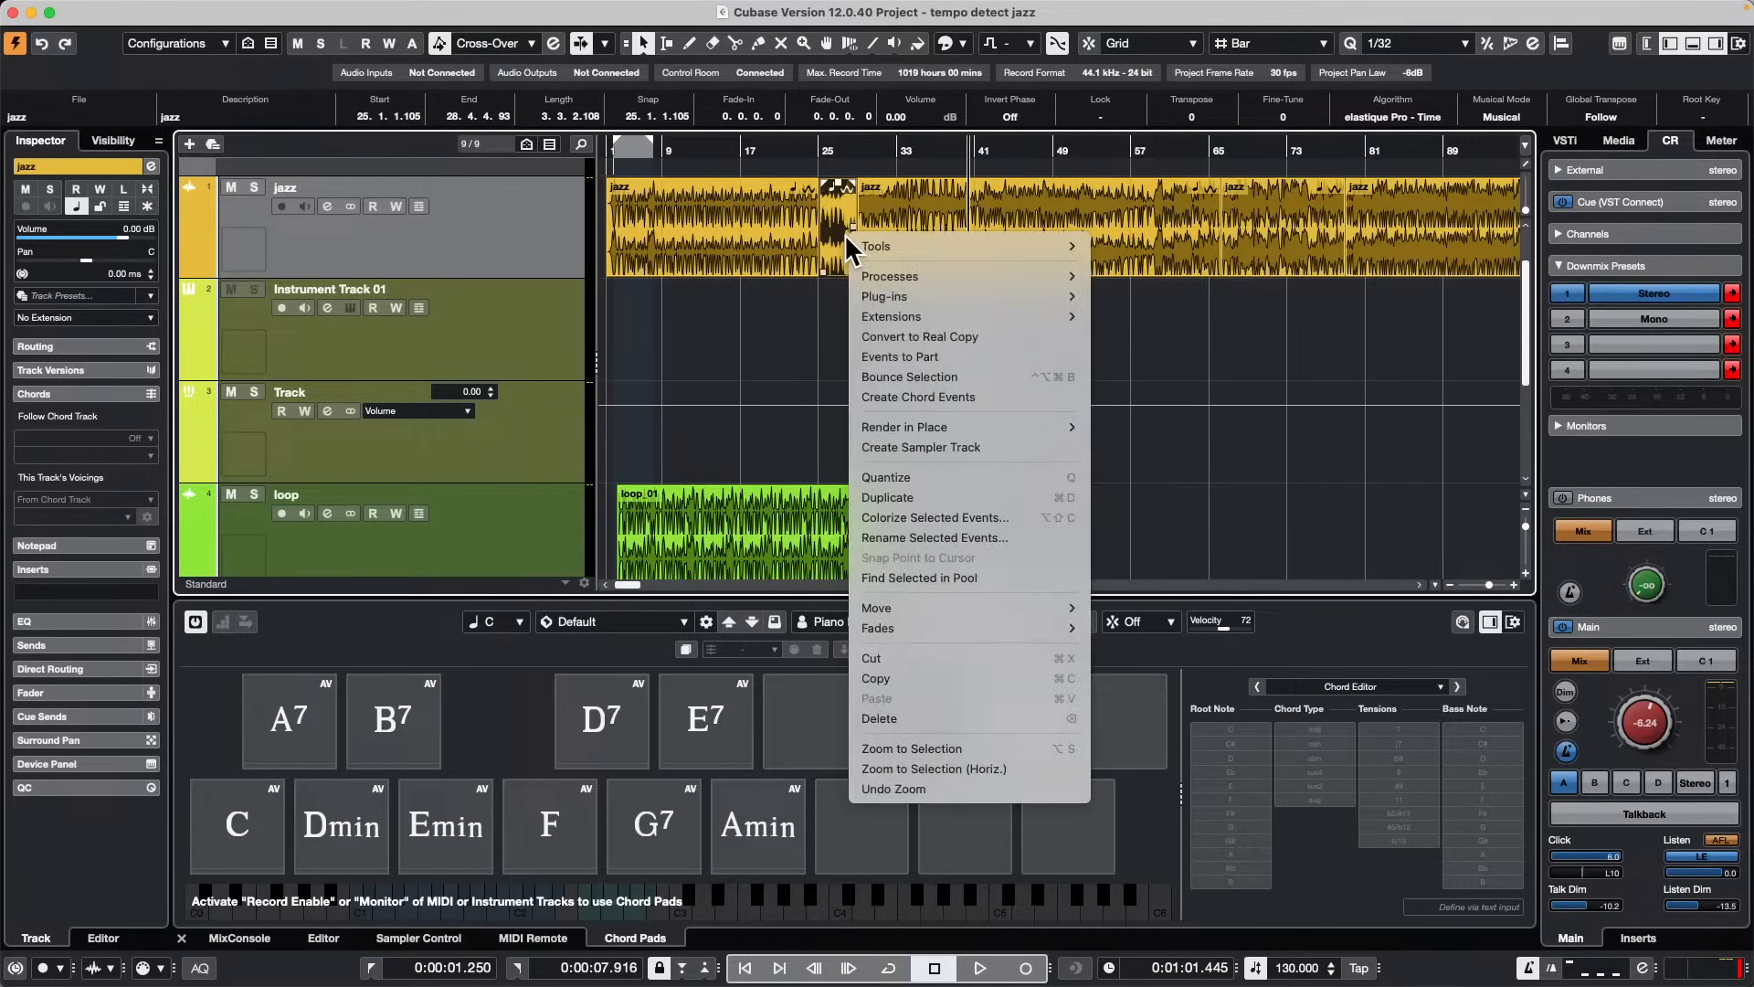
# Step: Select a range on the jazz track from about bar 41 to bar 54 and split the audio at the range
pyautogui.rightClick(1261, 236)
pyautogui.rightClick(957, 220)
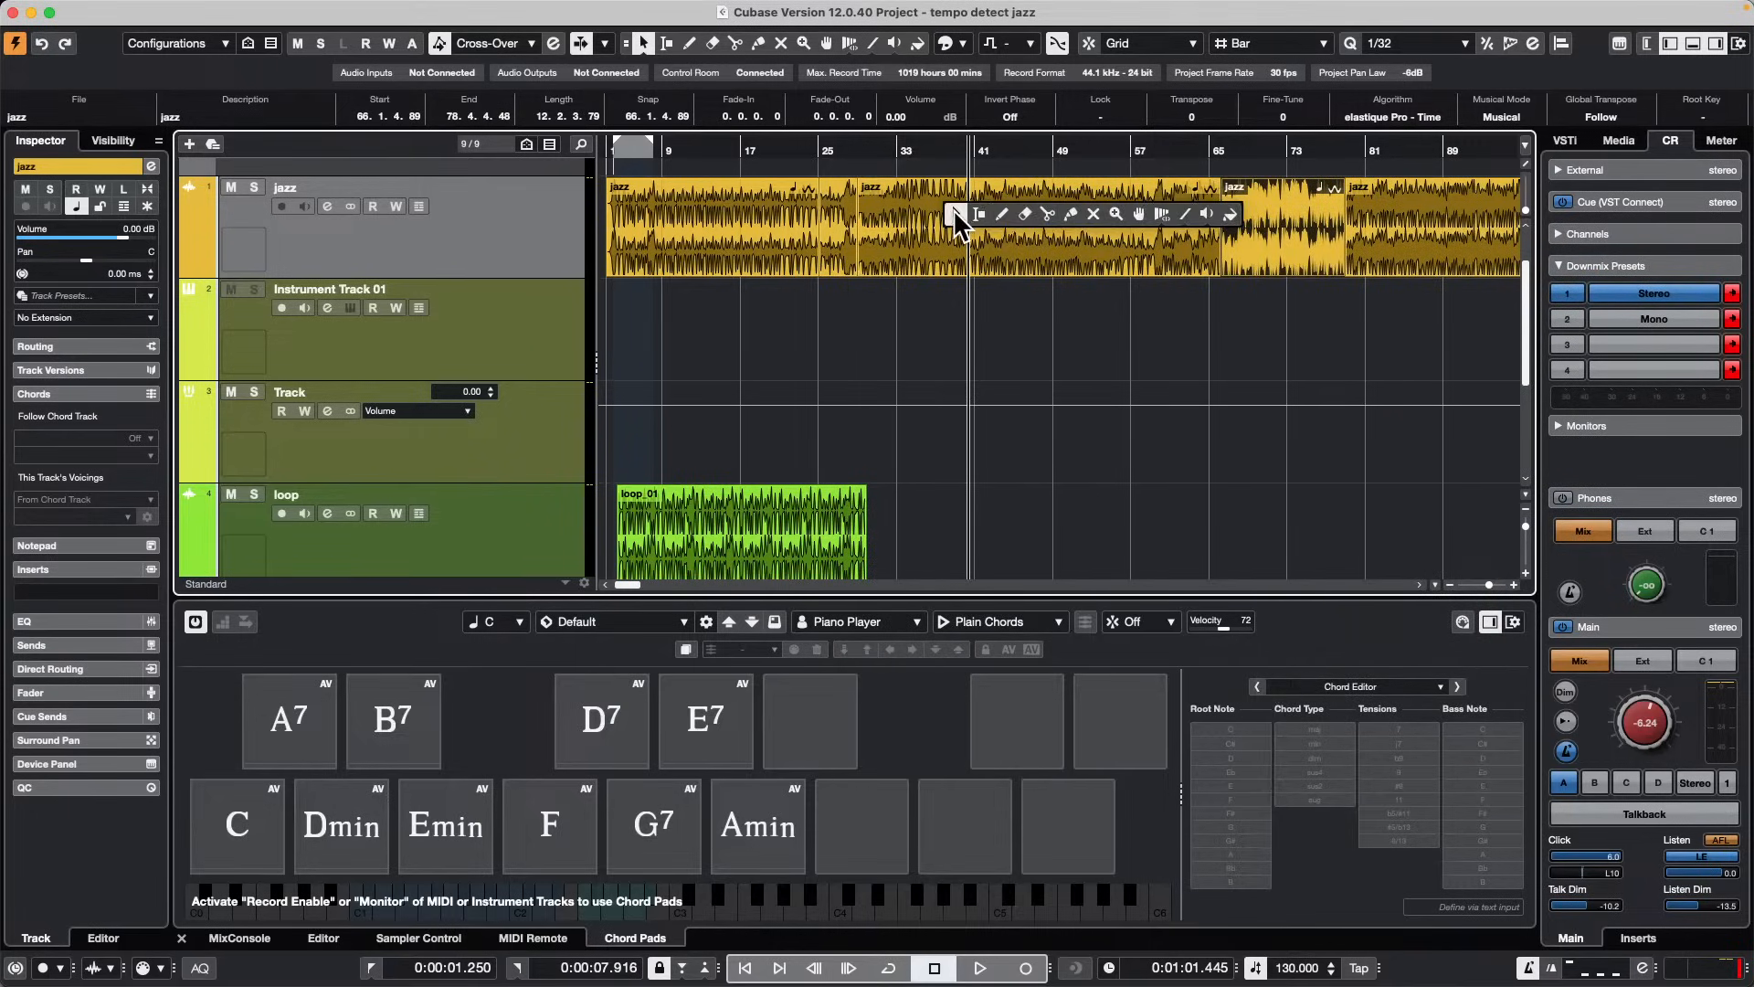
pyautogui.click(979, 214)
pyautogui.moveTo(977, 224); pyautogui.dragTo(1104, 209)
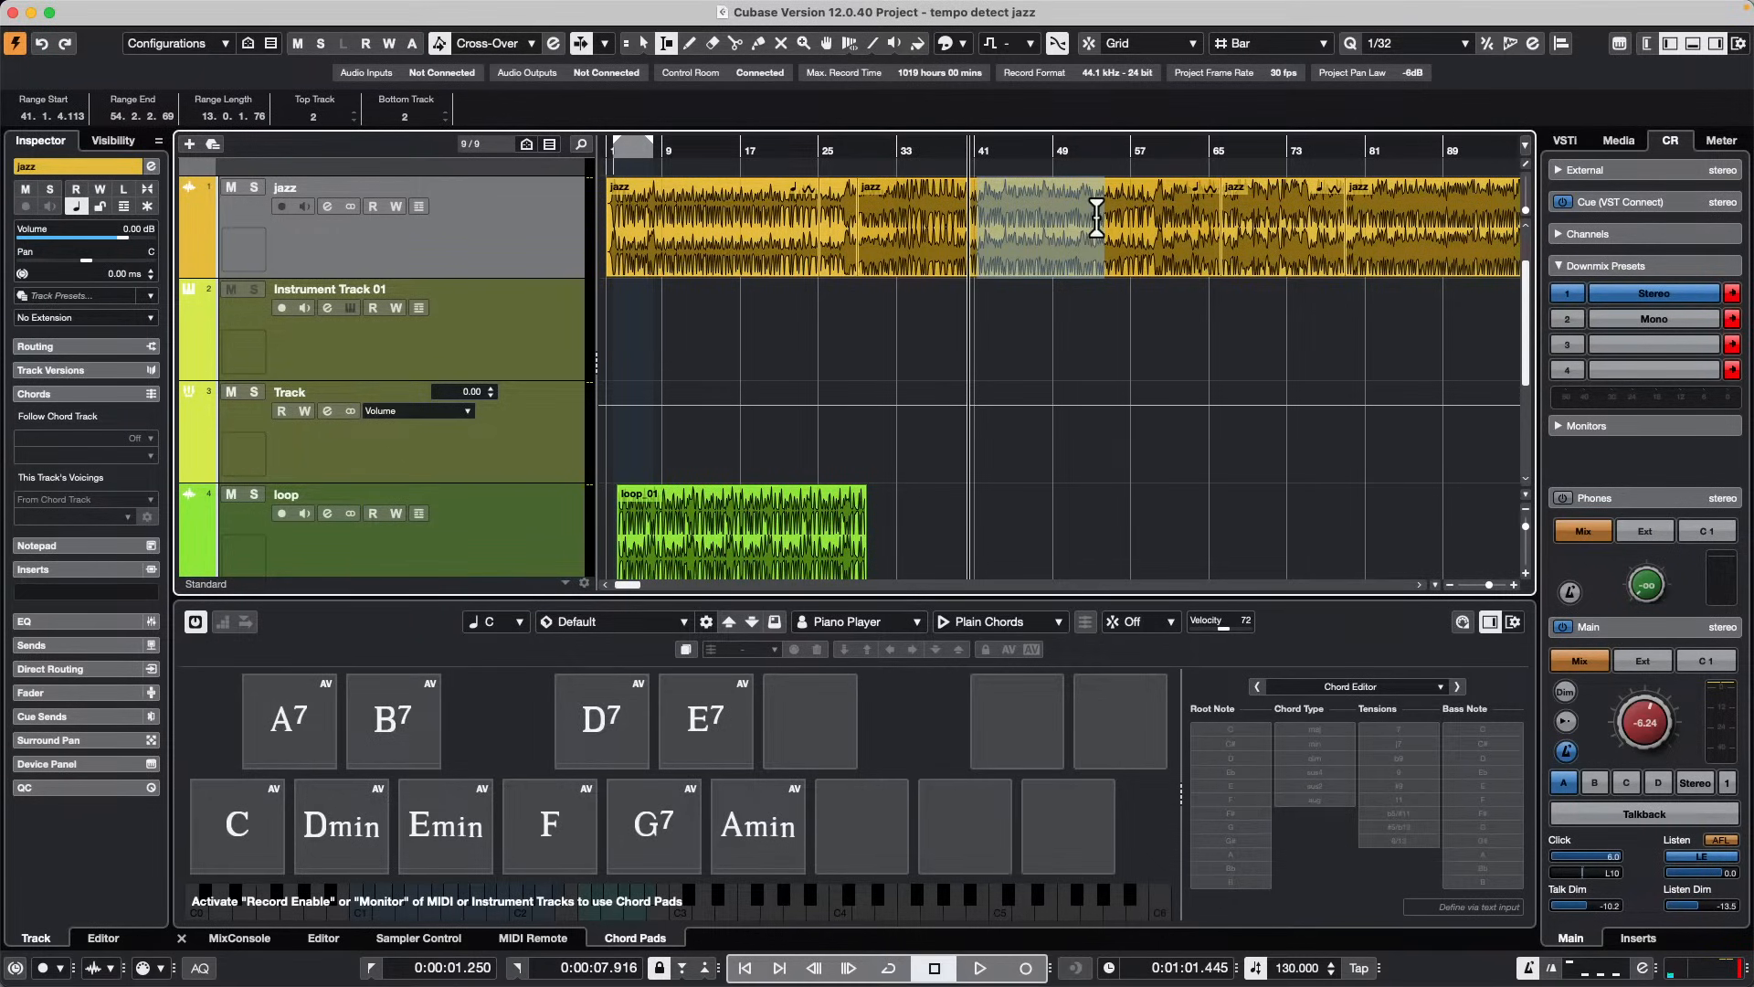
pyautogui.hotkey('shift', 'x')
pyautogui.press('1')
pyautogui.click(1104, 234)
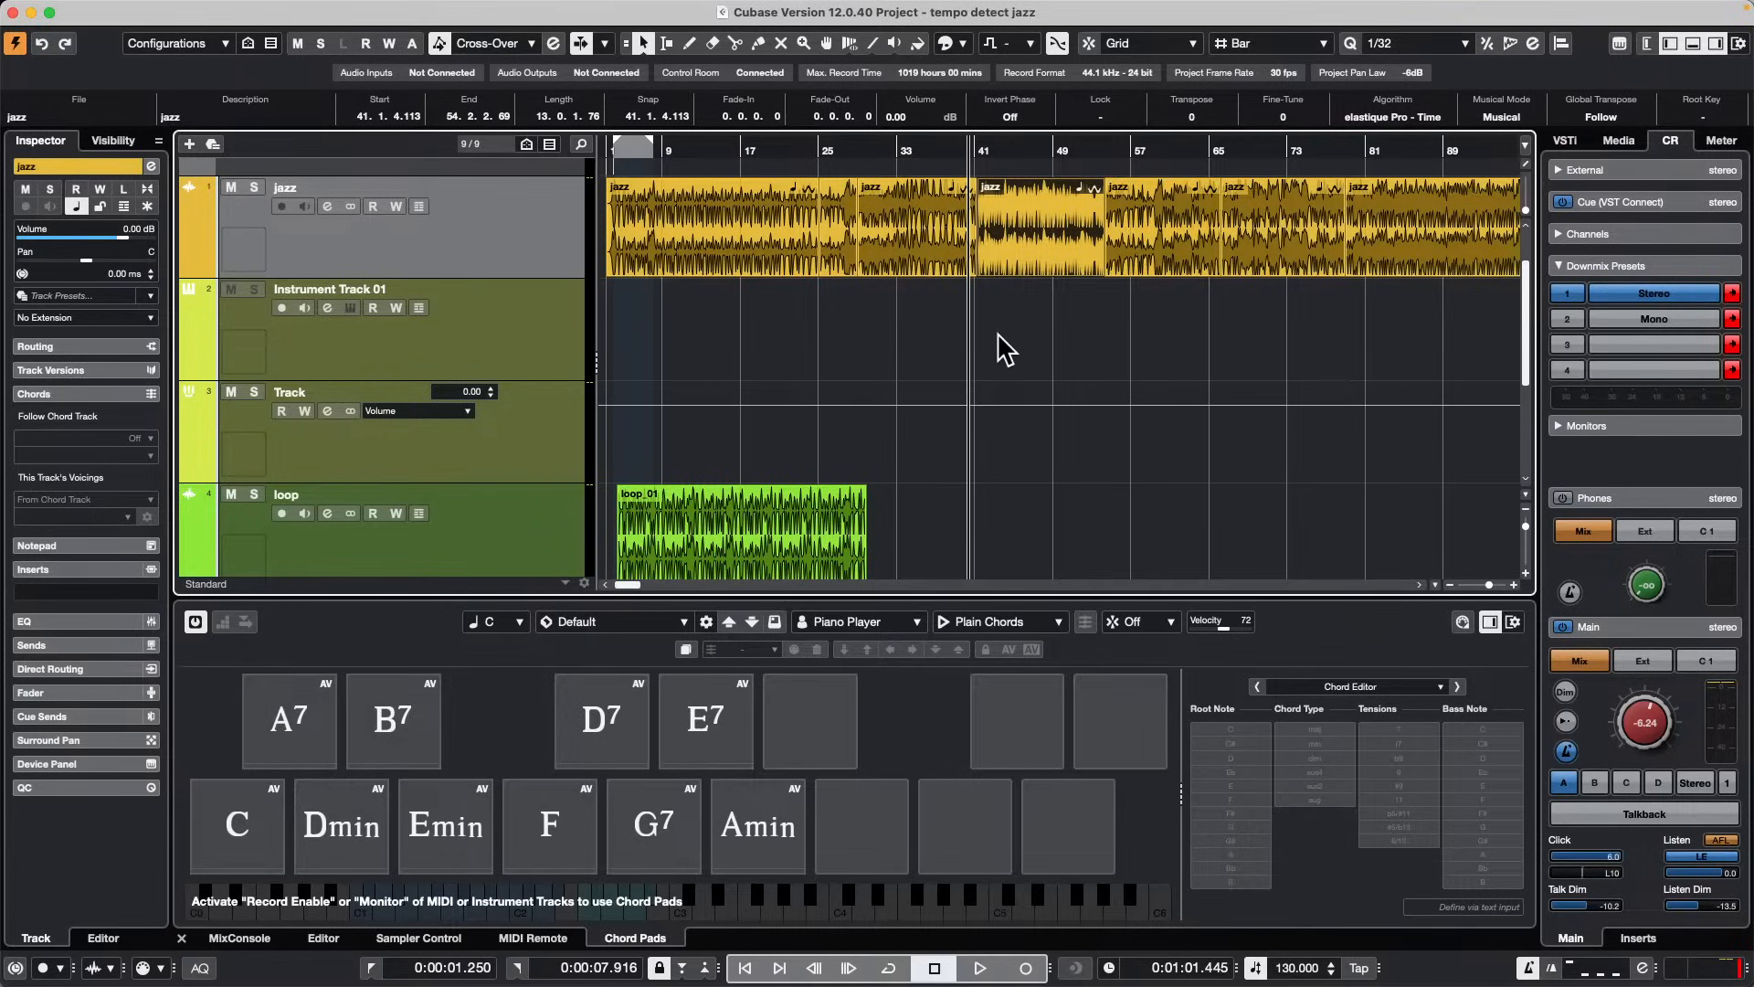
# Step: Undo all the splits on the jazz track to restore one continuous audio event
pyautogui.press('super+z')
pyautogui.press('super+z')
pyautogui.press('super+z')
pyautogui.press('super+z')
pyautogui.press('super+z')
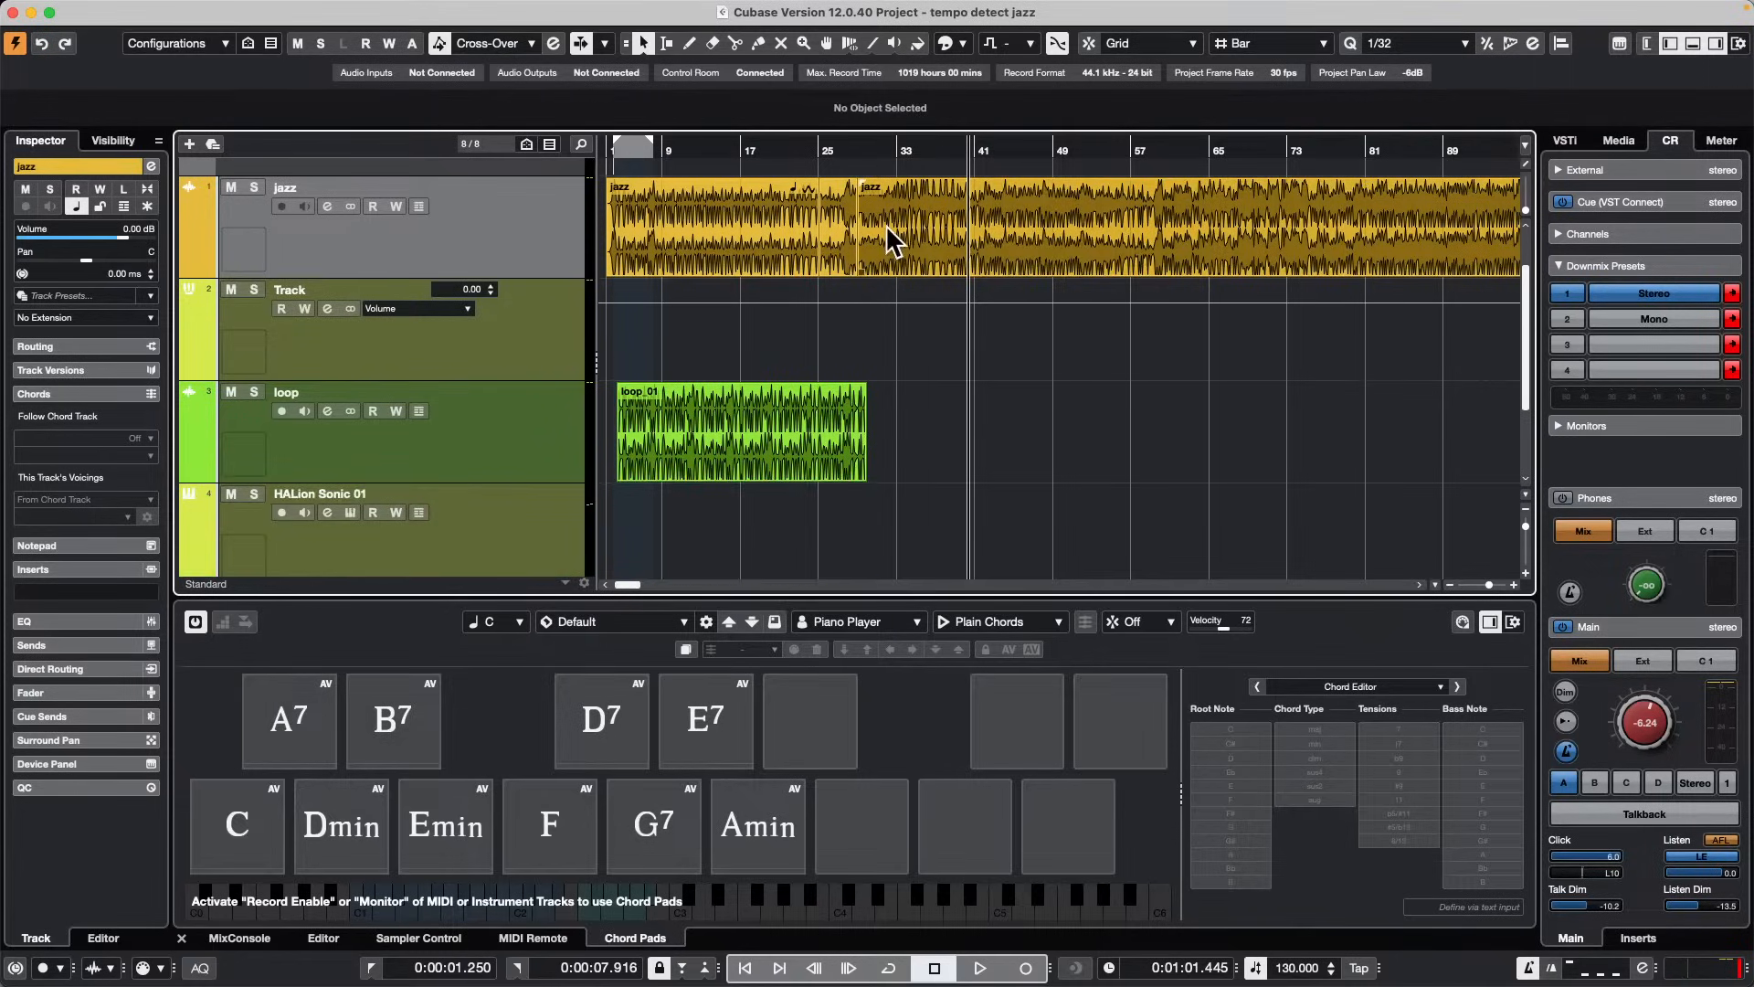
pyautogui.click(793, 233)
pyautogui.press('super+z')
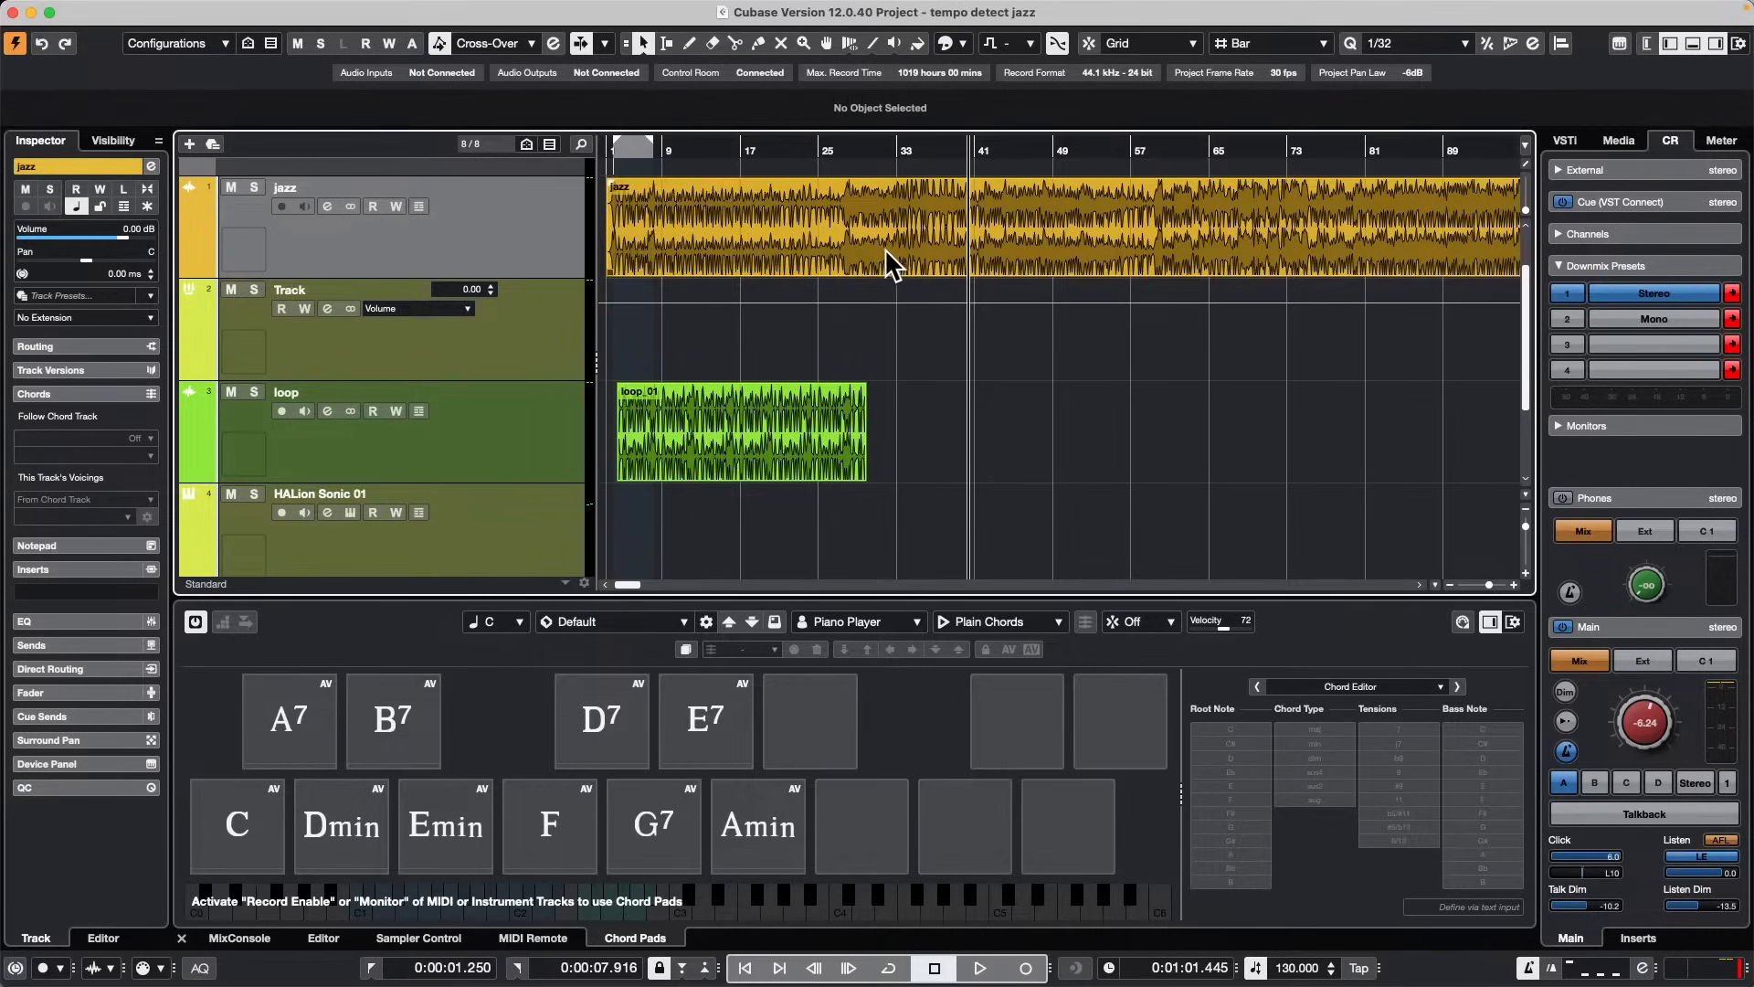
pyautogui.press('super+z')
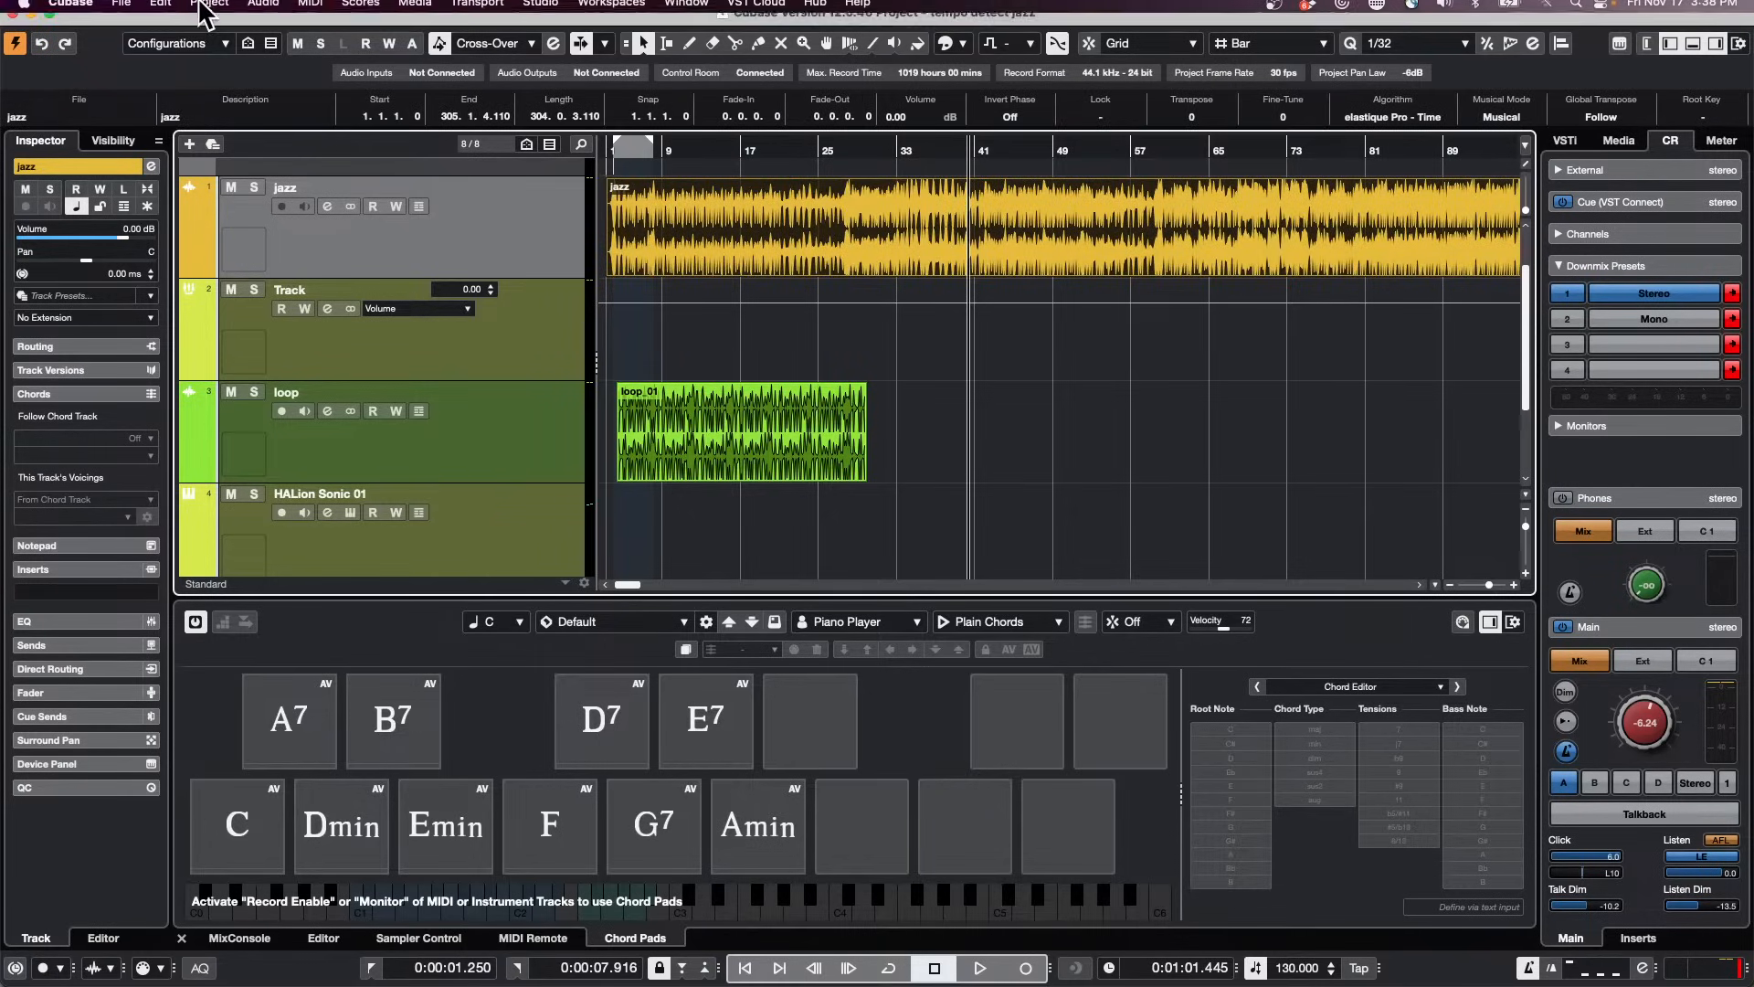
pyautogui.click(162, 10)
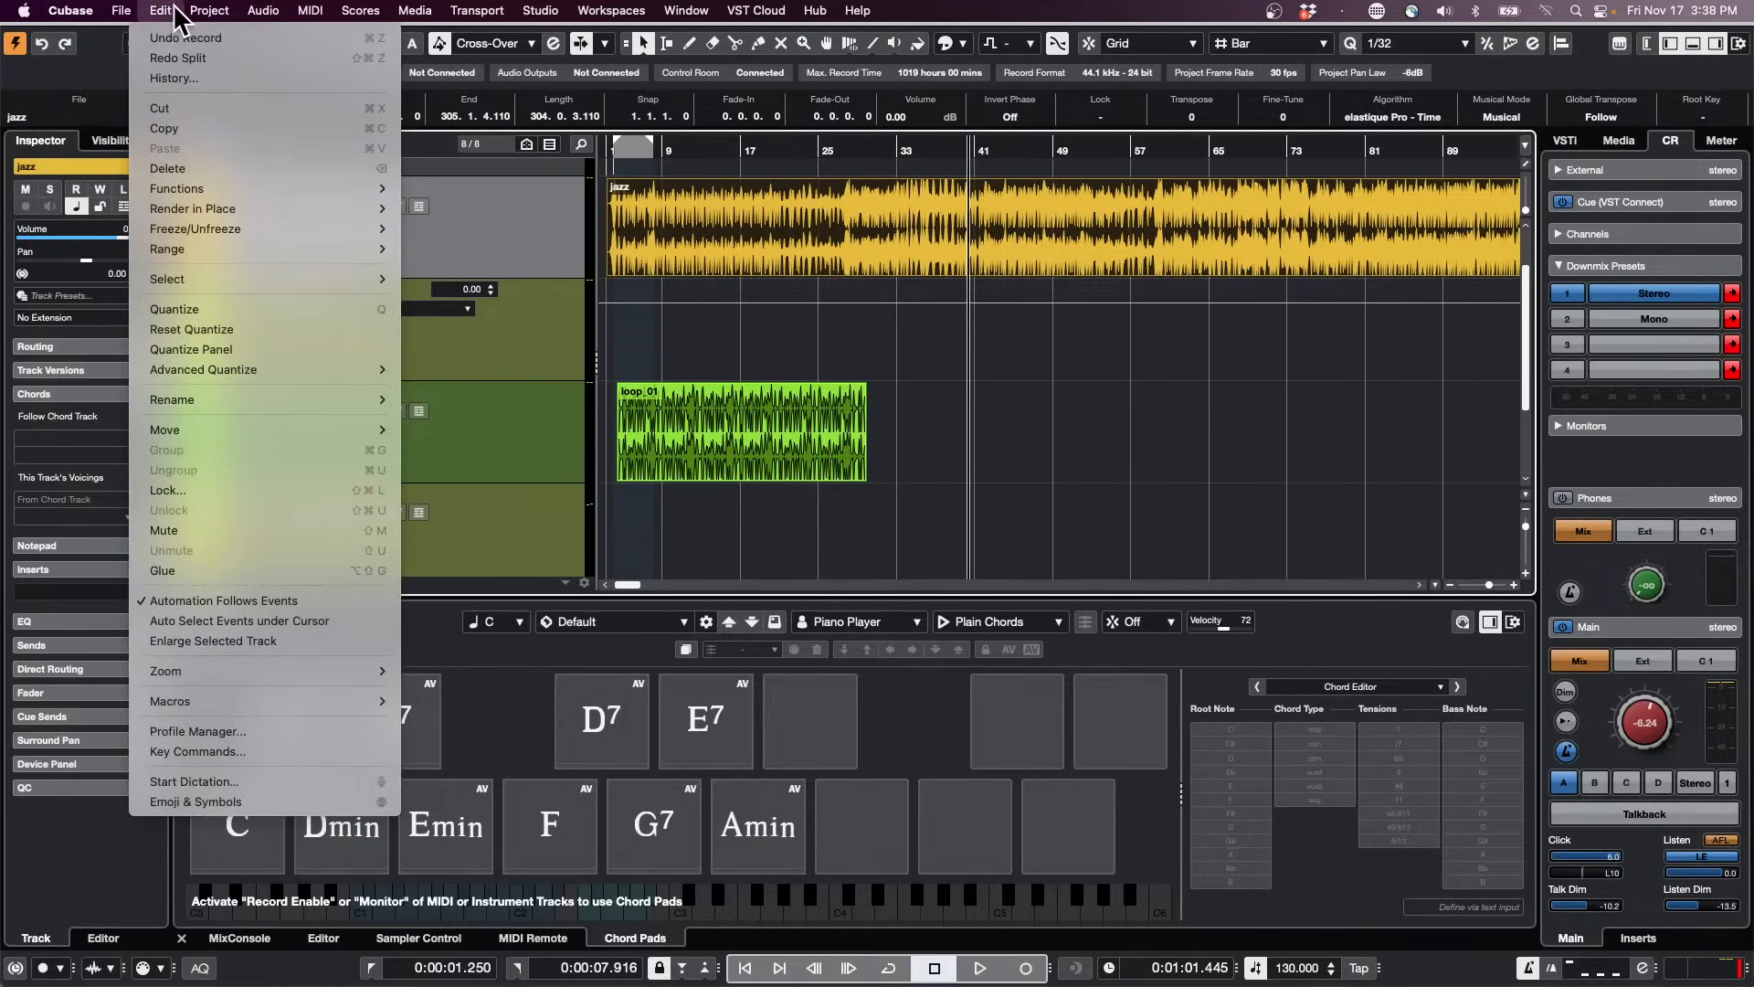
pyautogui.click(253, 758)
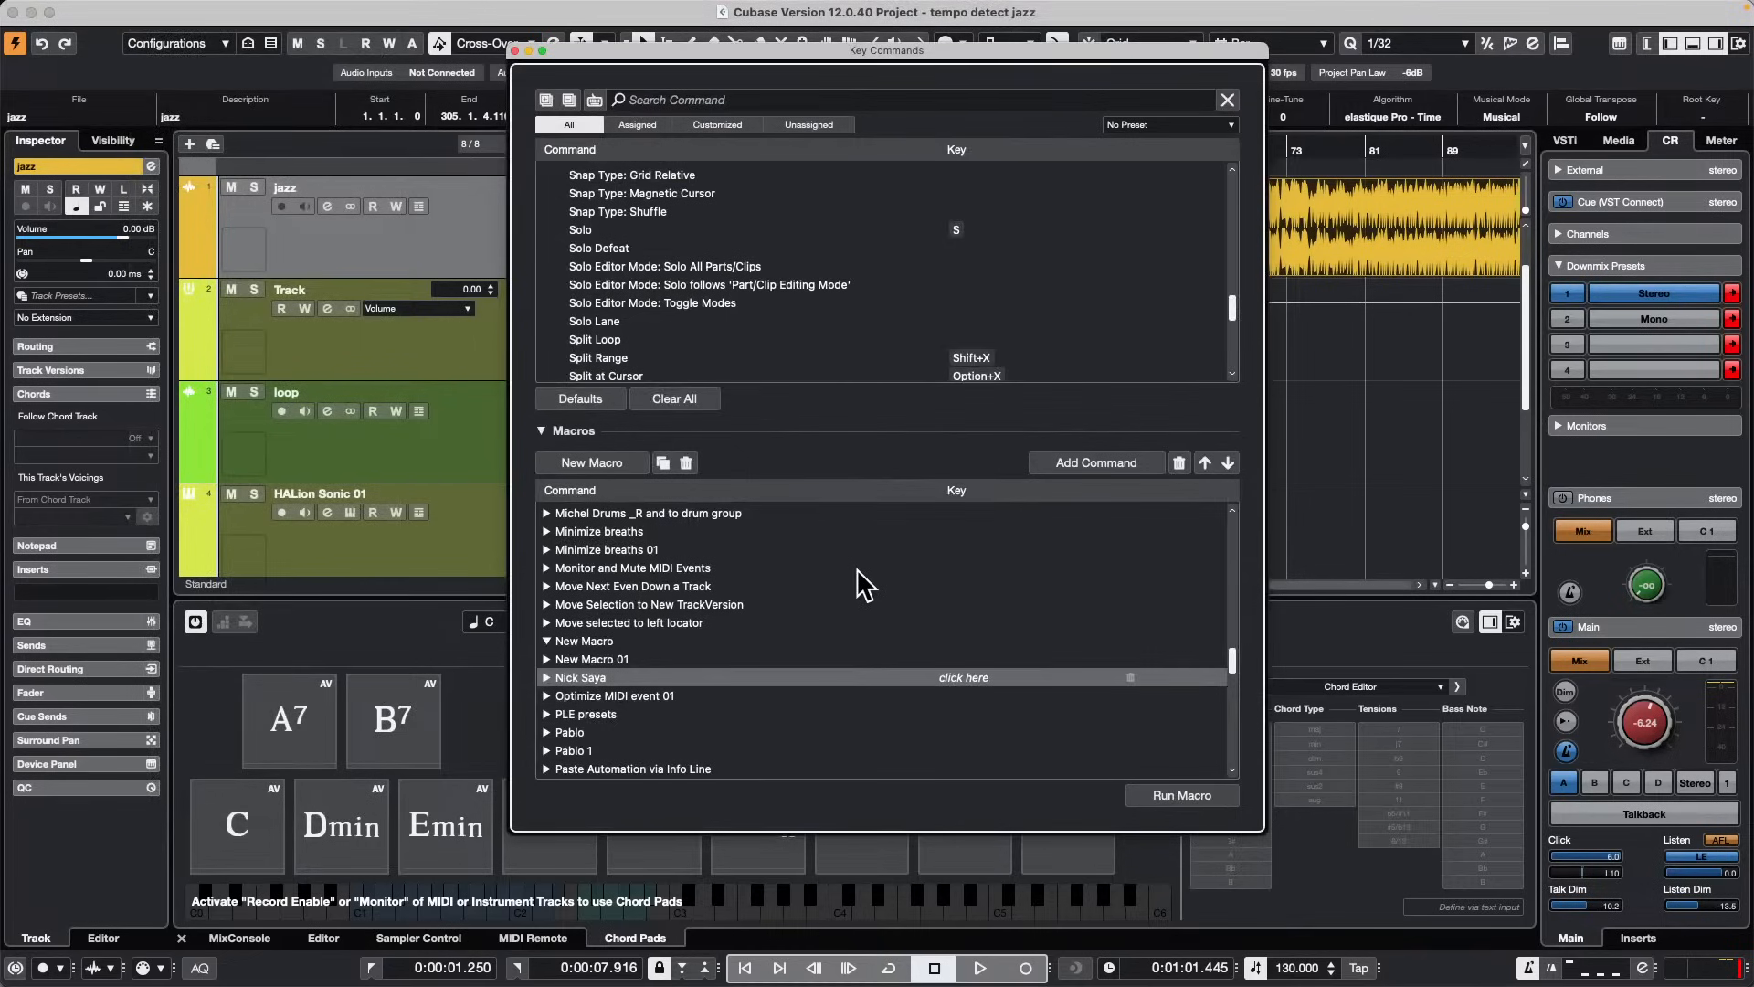
pyautogui.click(594, 461)
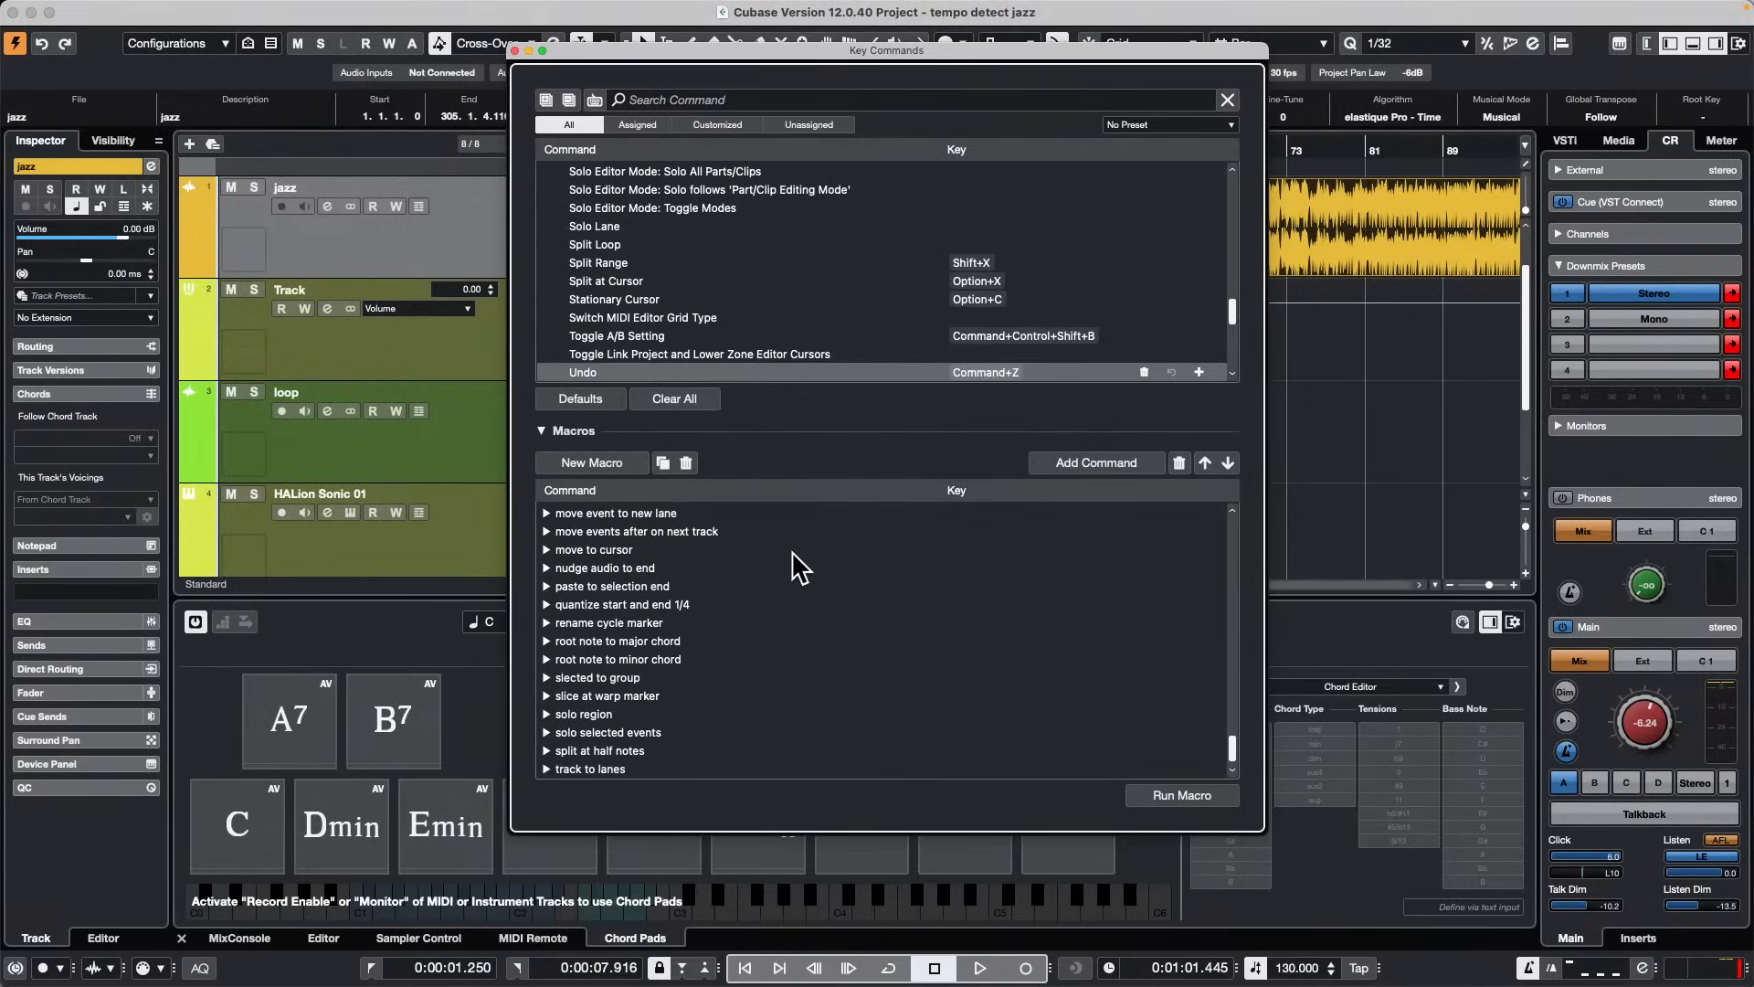
pyautogui.click(704, 96)
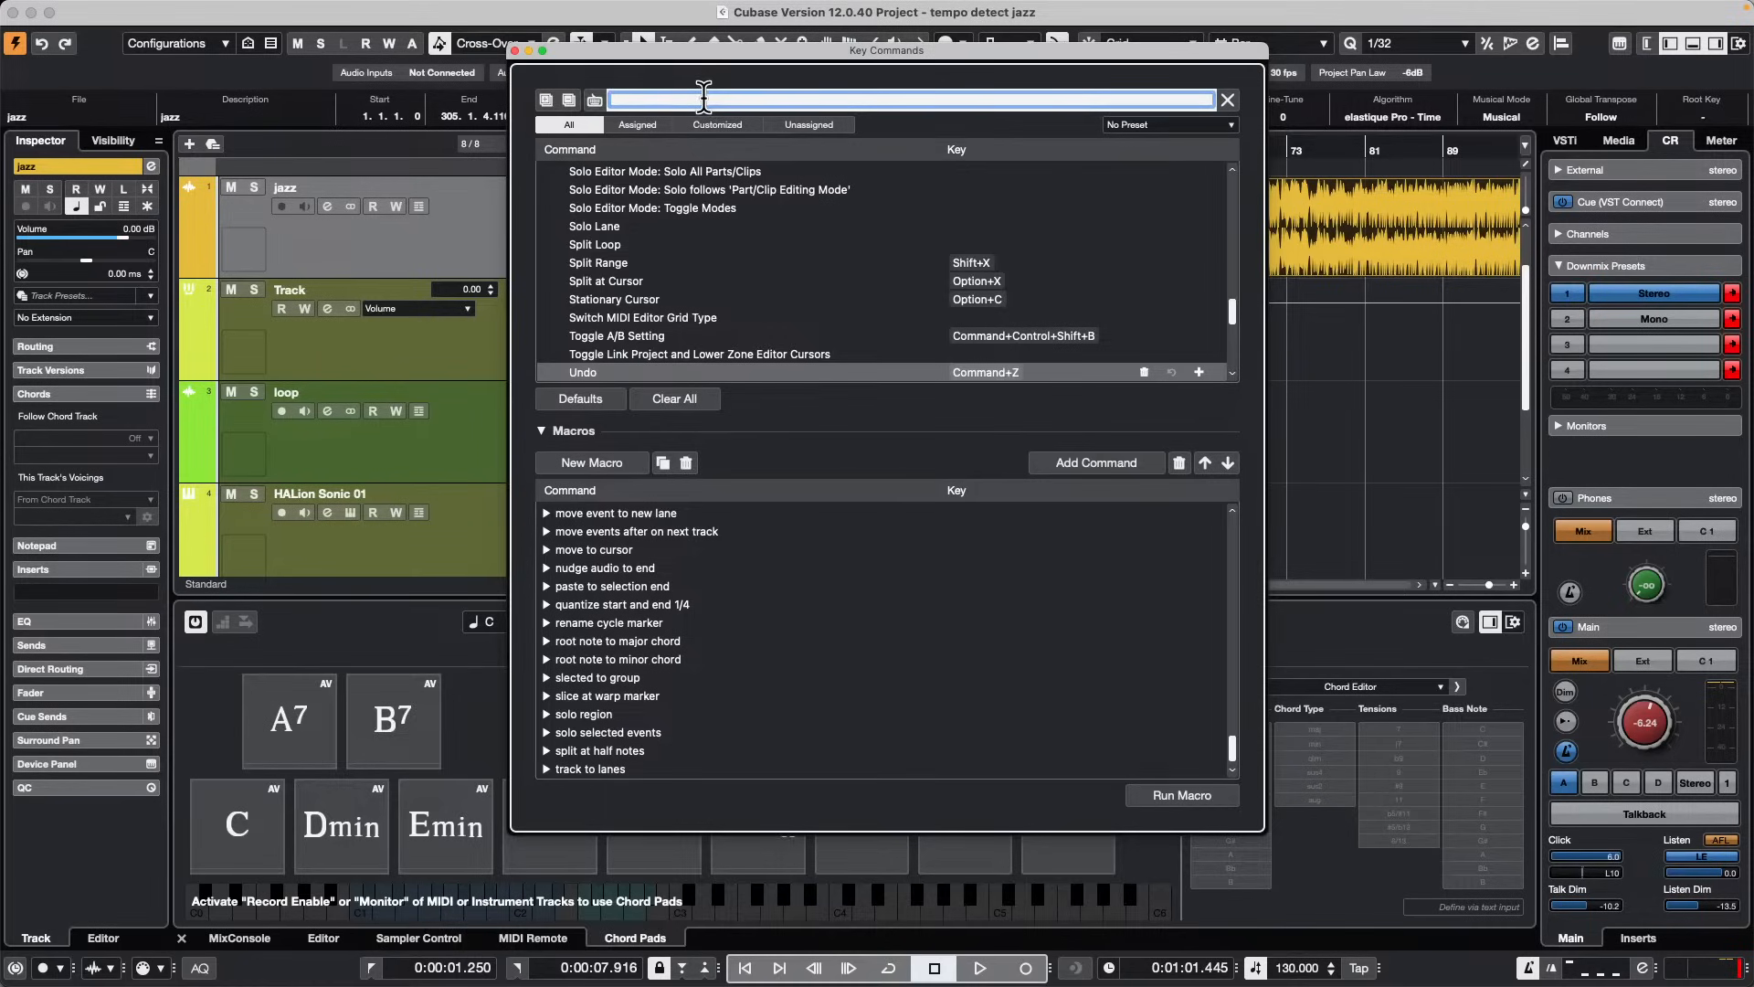
pyautogui.write('X')
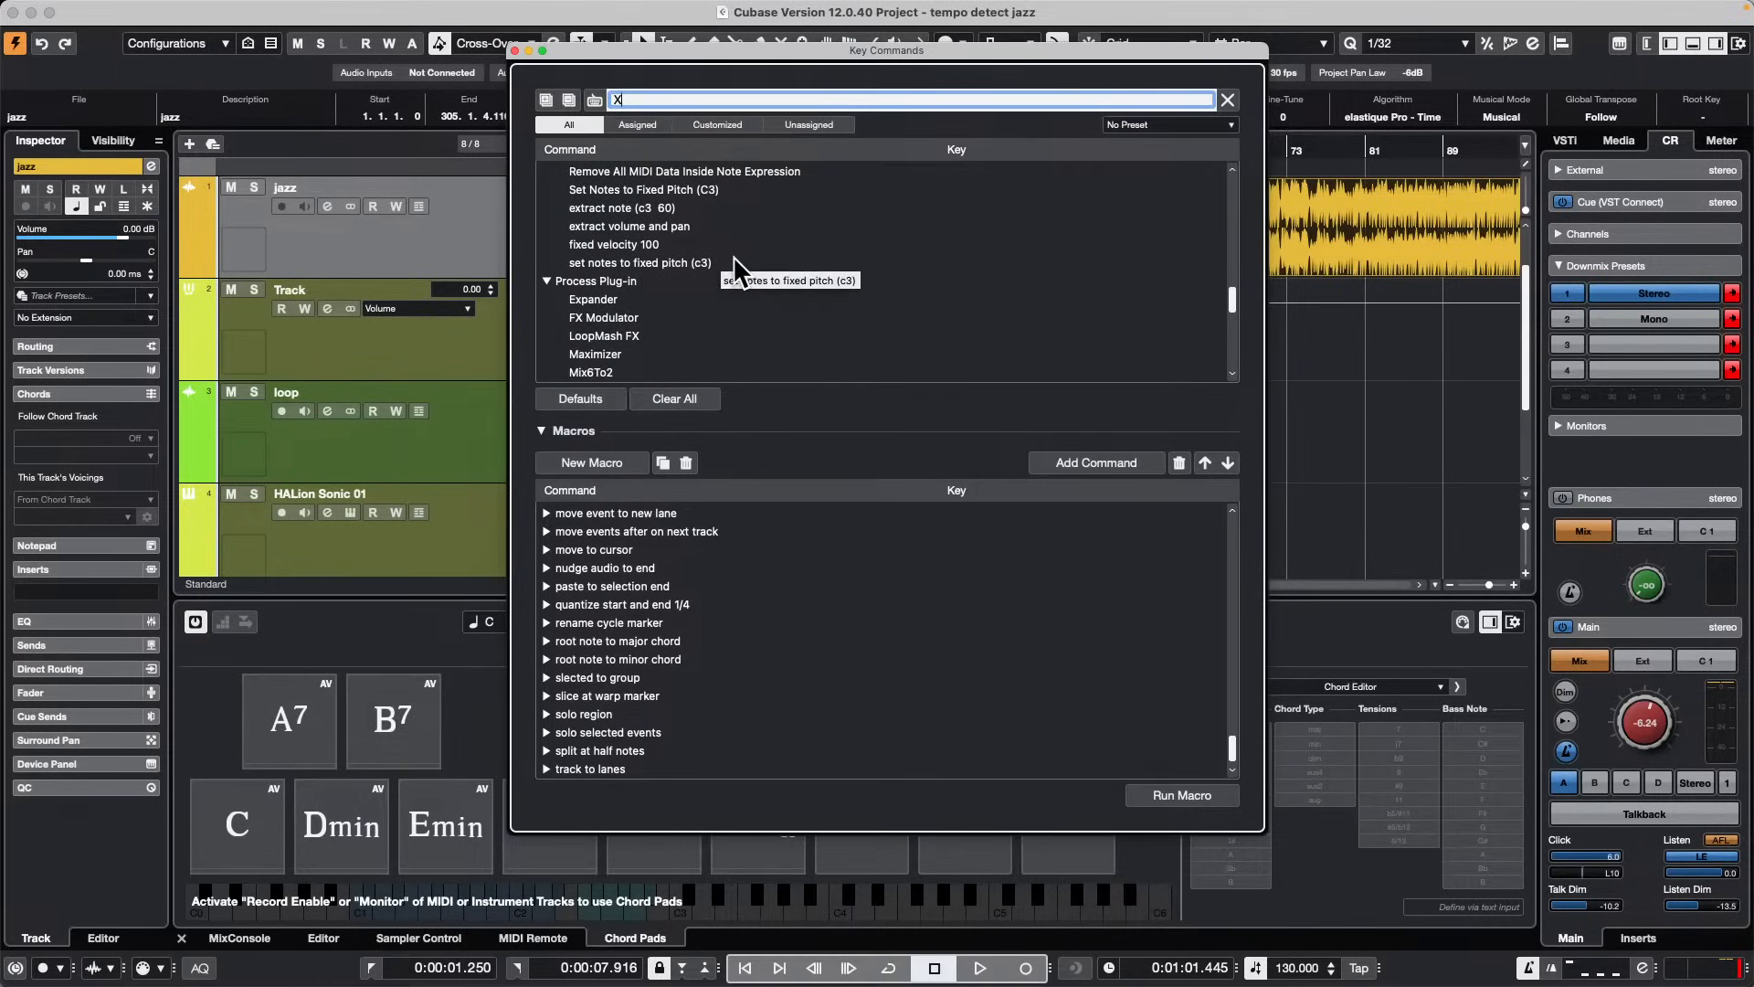
pyautogui.click(514, 50)
# Step: Open the Project Logical Editor setup and set the first target filter to Container Type is Equal Event
pyautogui.click(407, 11)
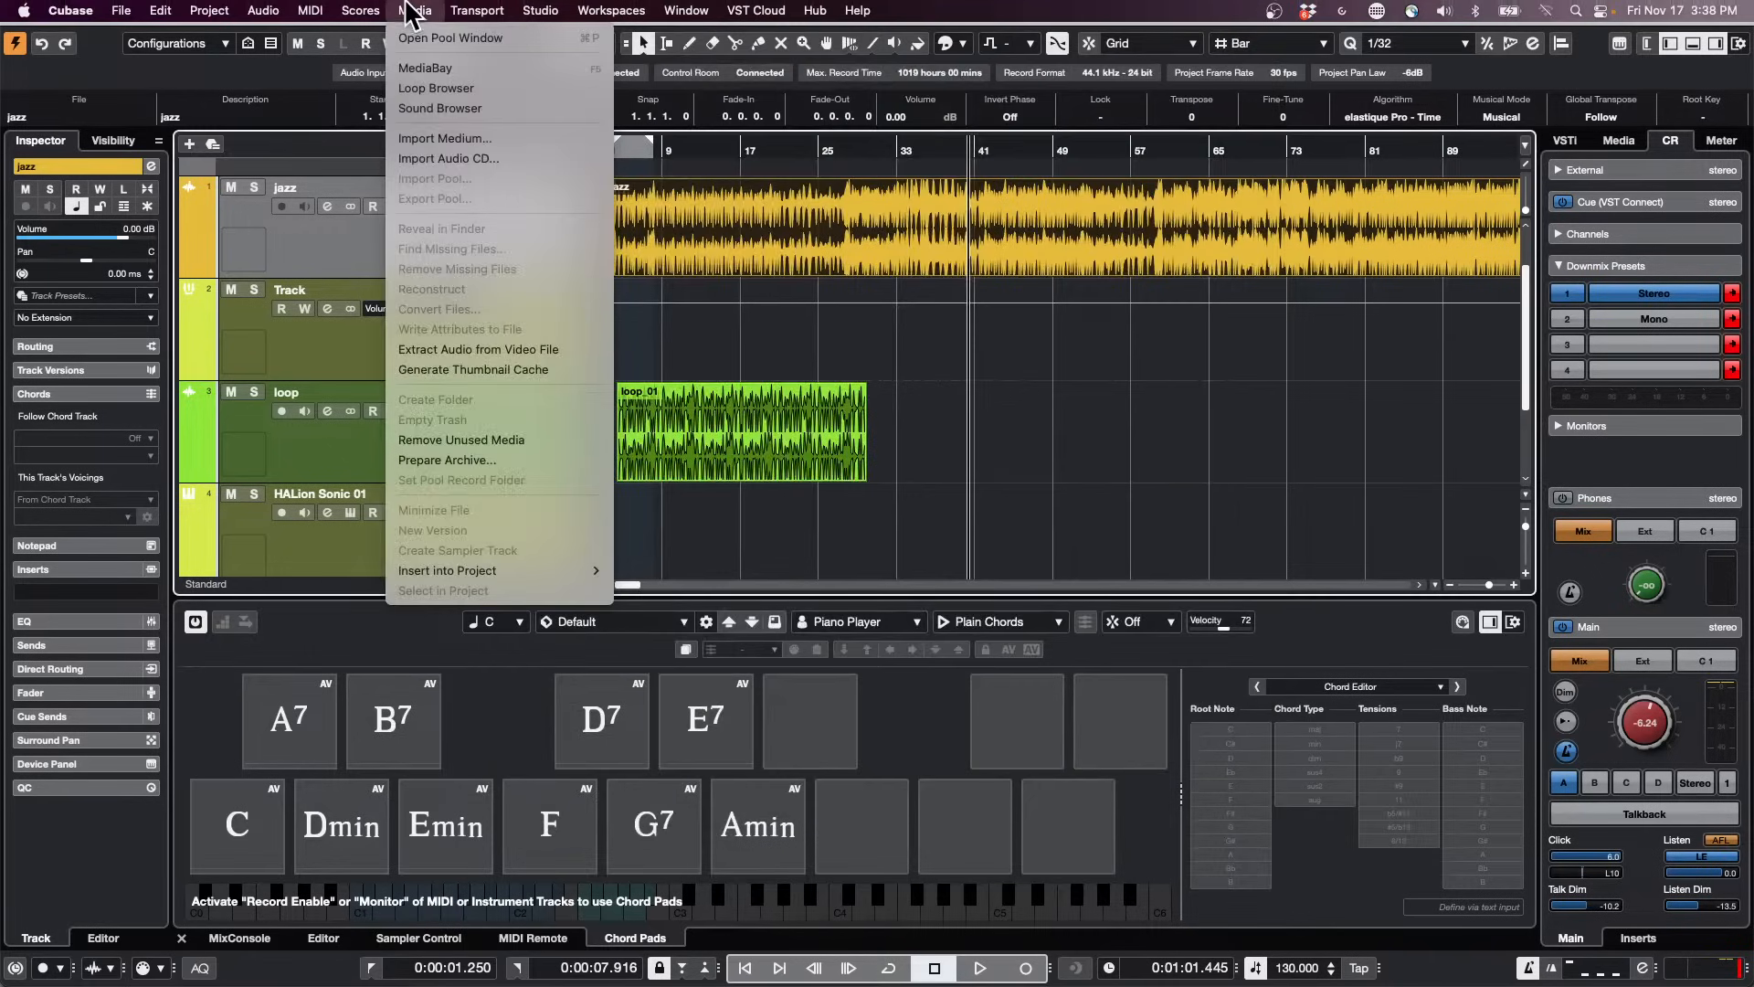
pyautogui.moveTo(377, 14)
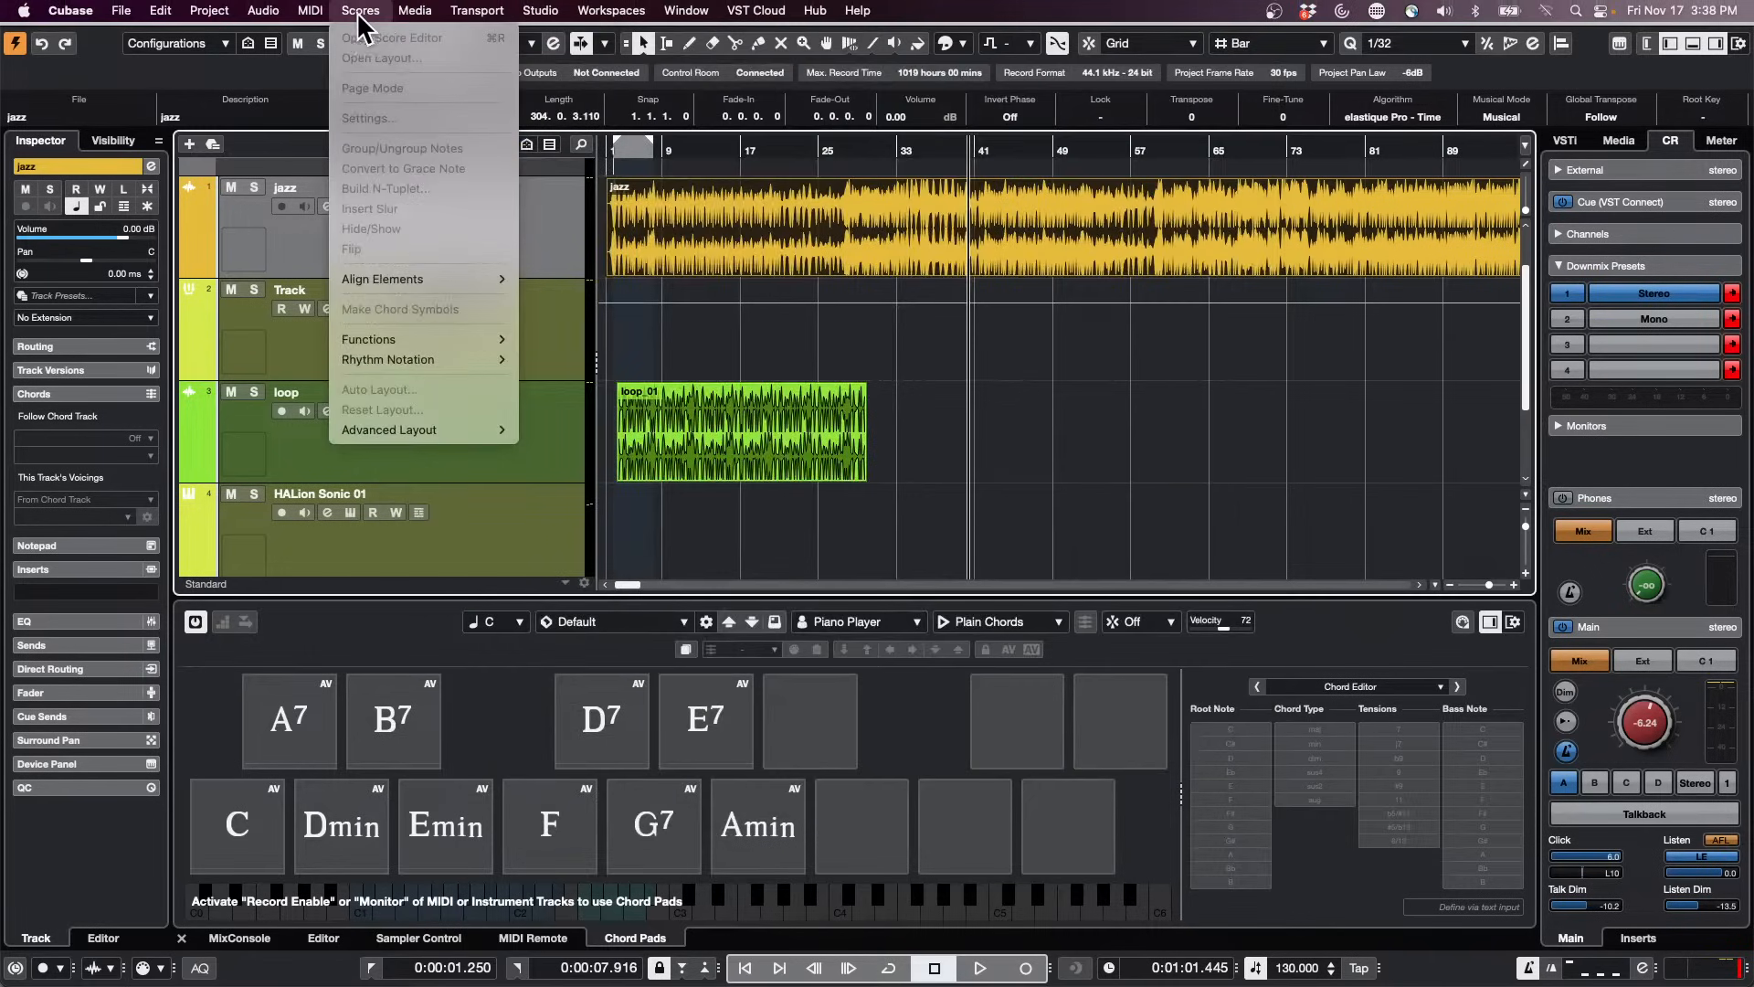
pyautogui.moveTo(219, 11)
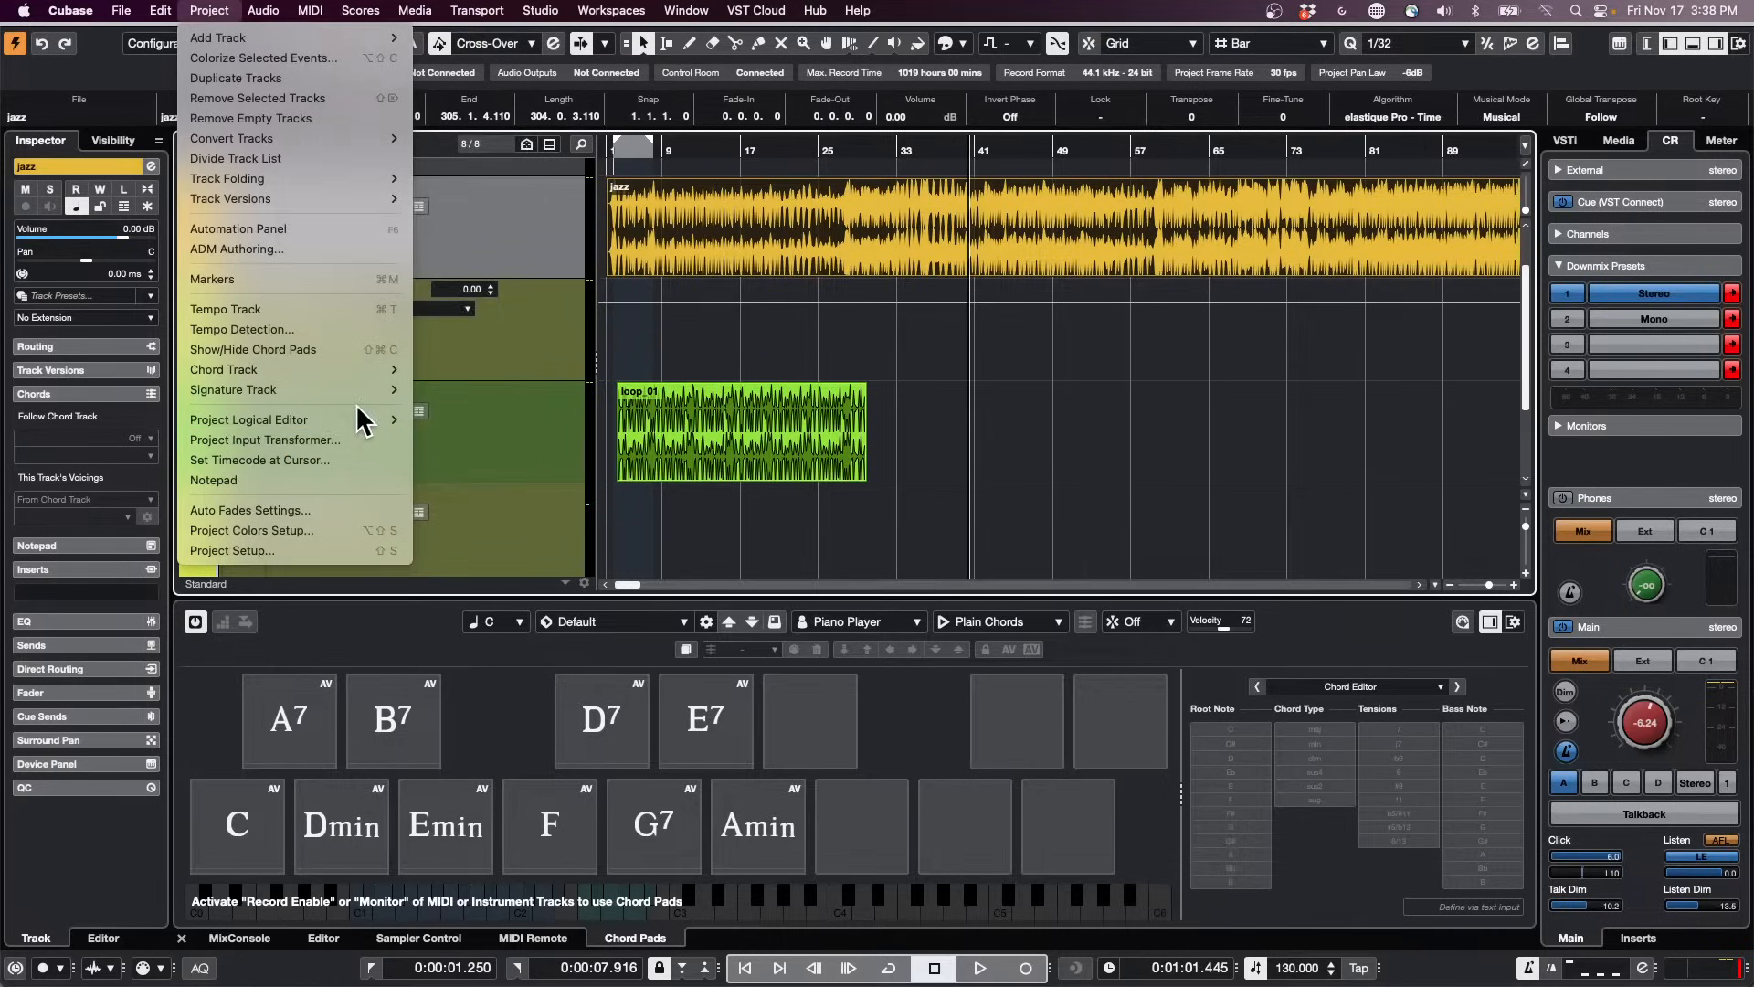
pyautogui.moveTo(360, 421)
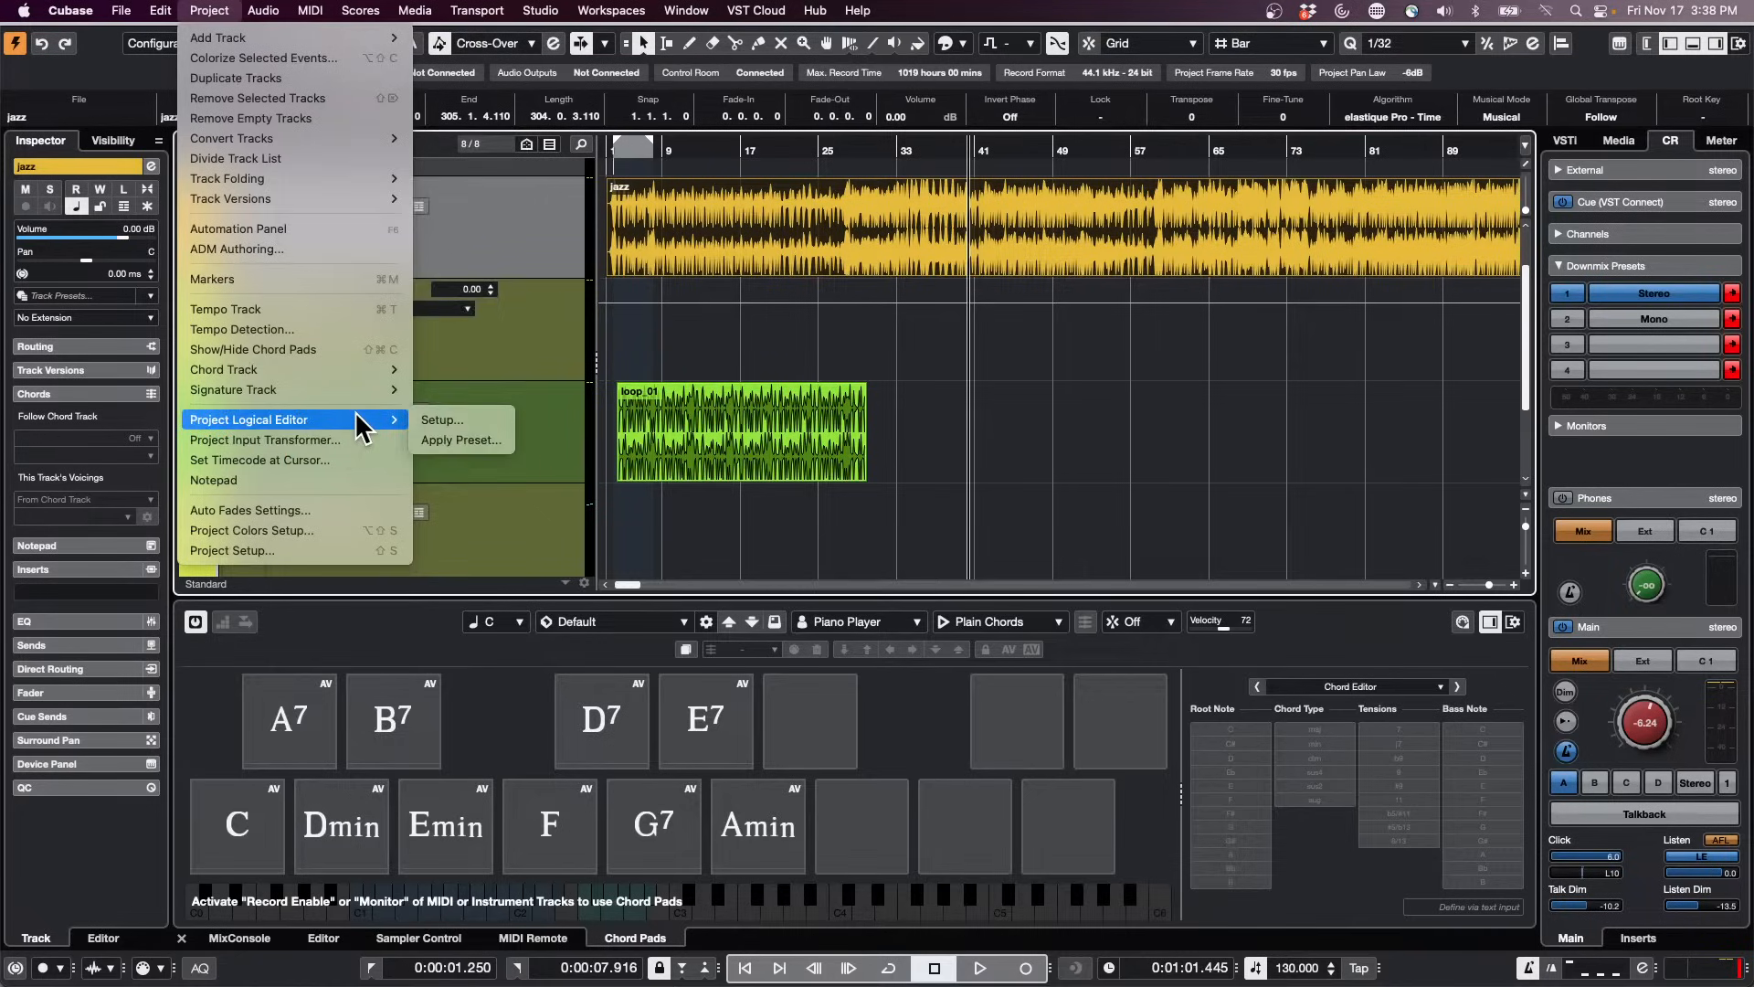
pyautogui.click(482, 428)
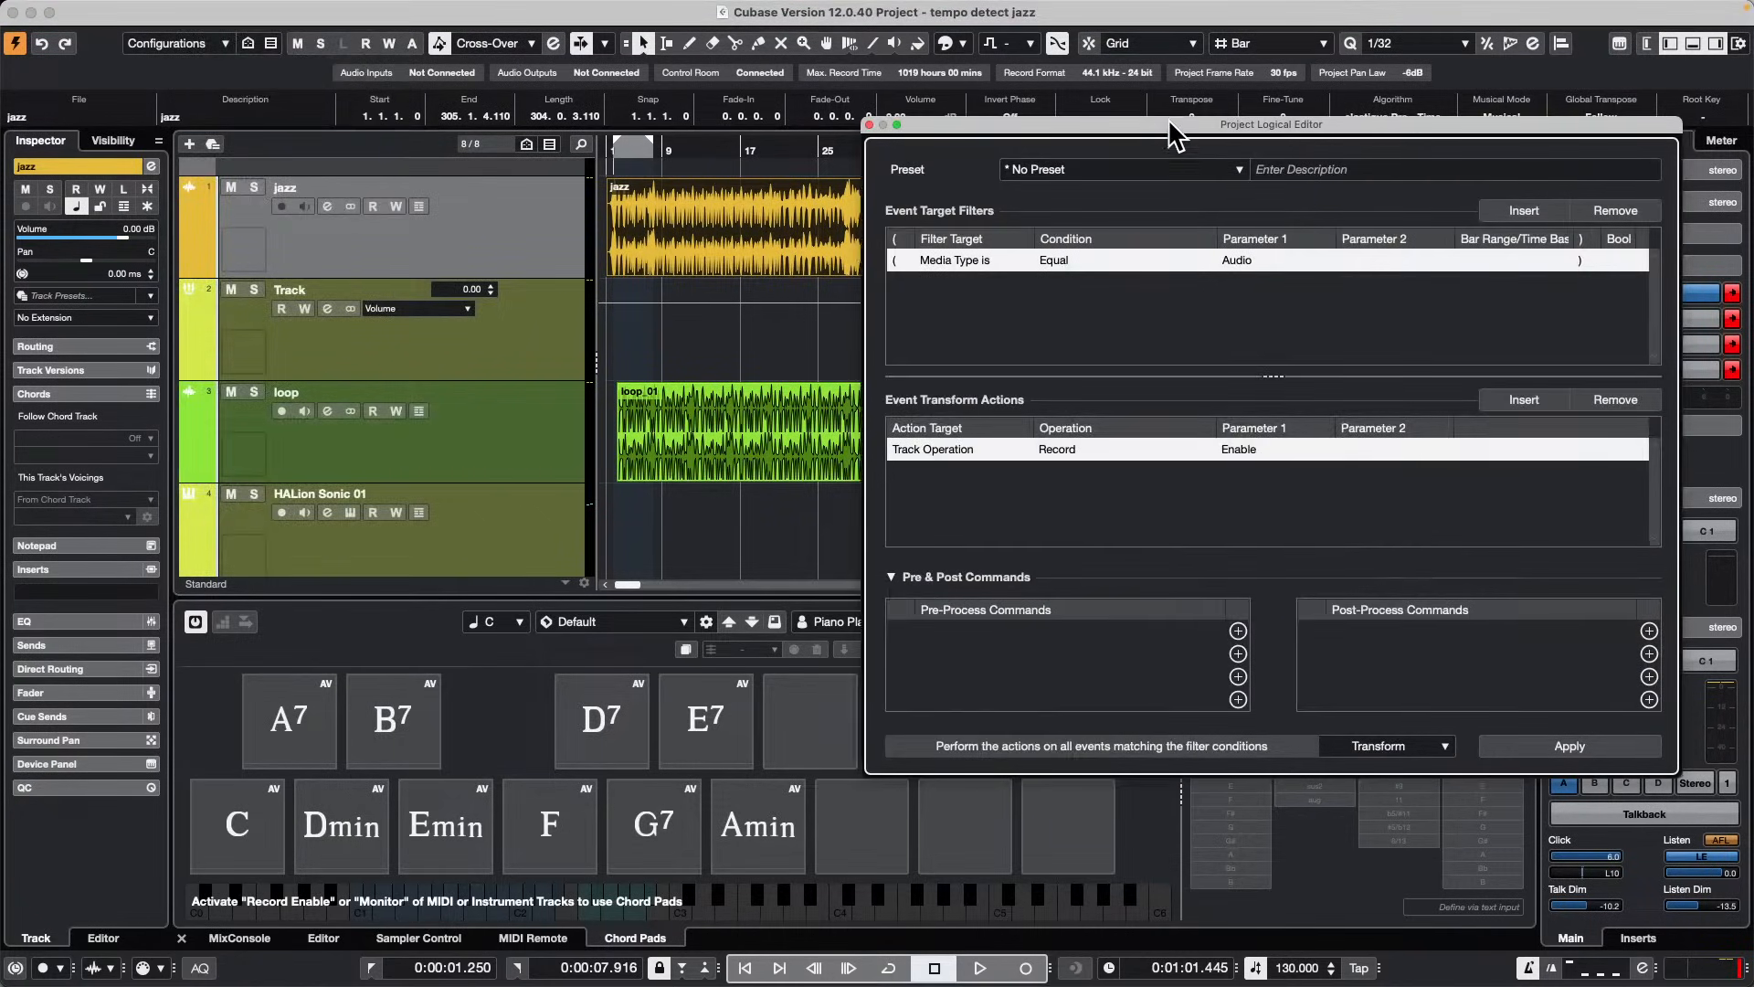
pyautogui.moveTo(1170, 131); pyautogui.dragTo(760, 143)
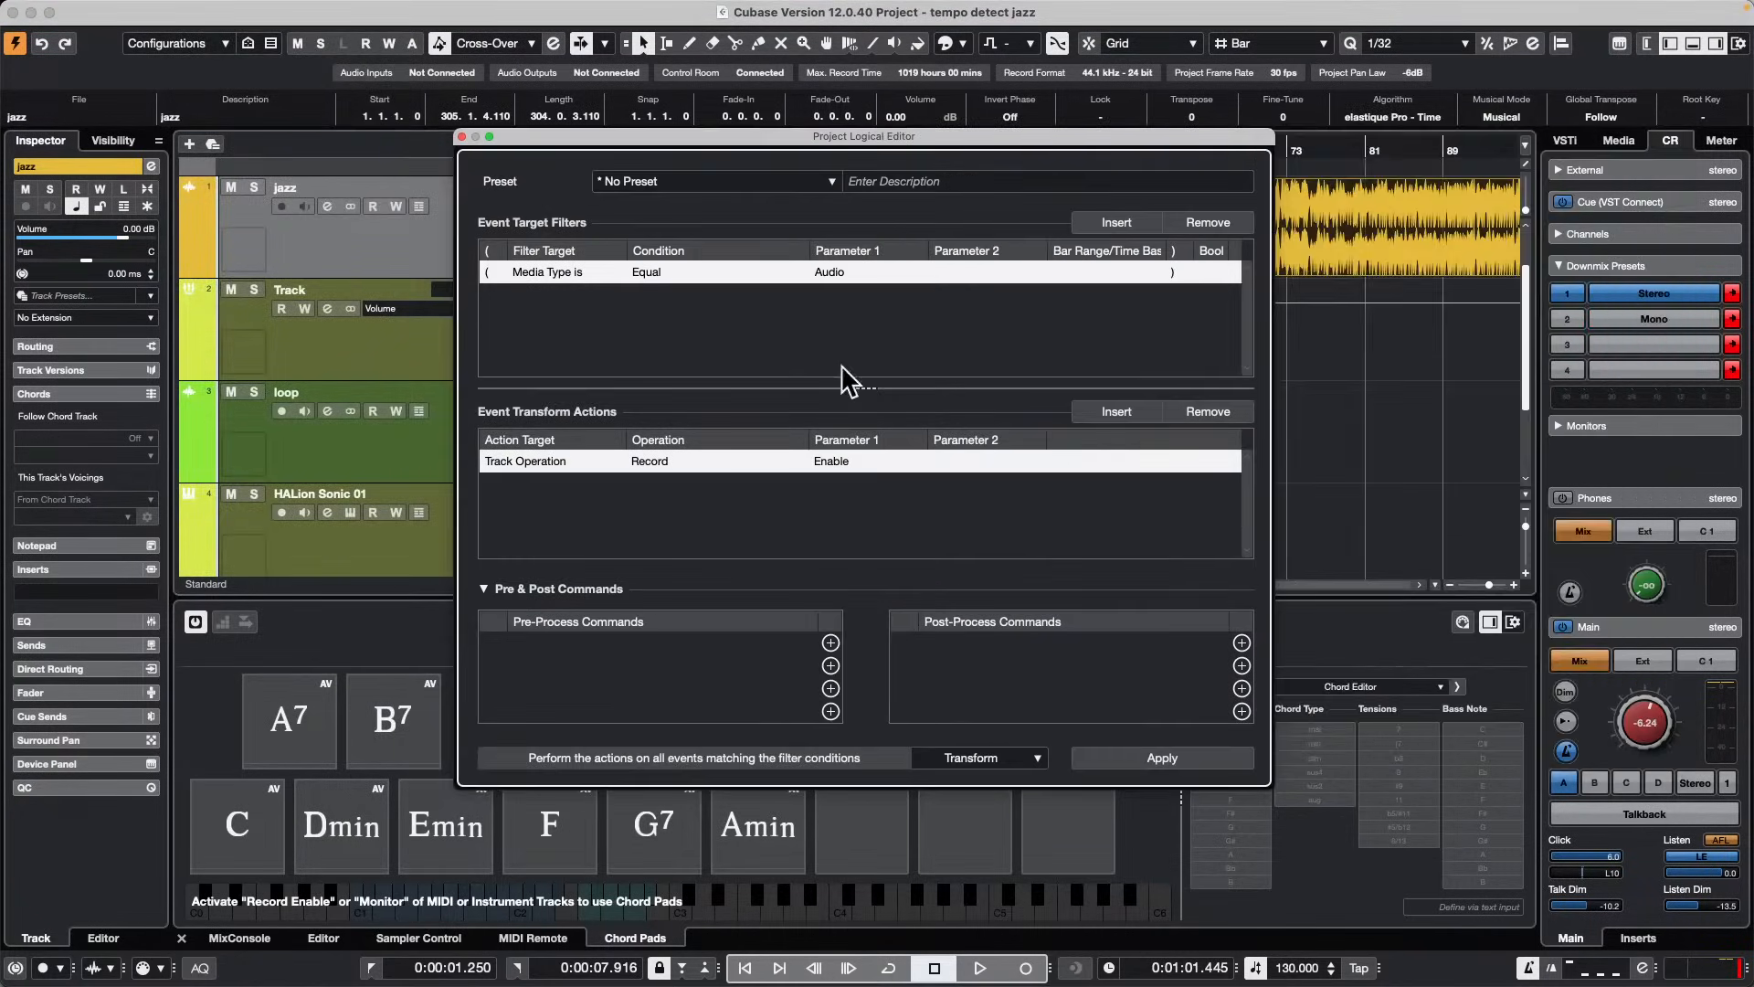
pyautogui.click(578, 272)
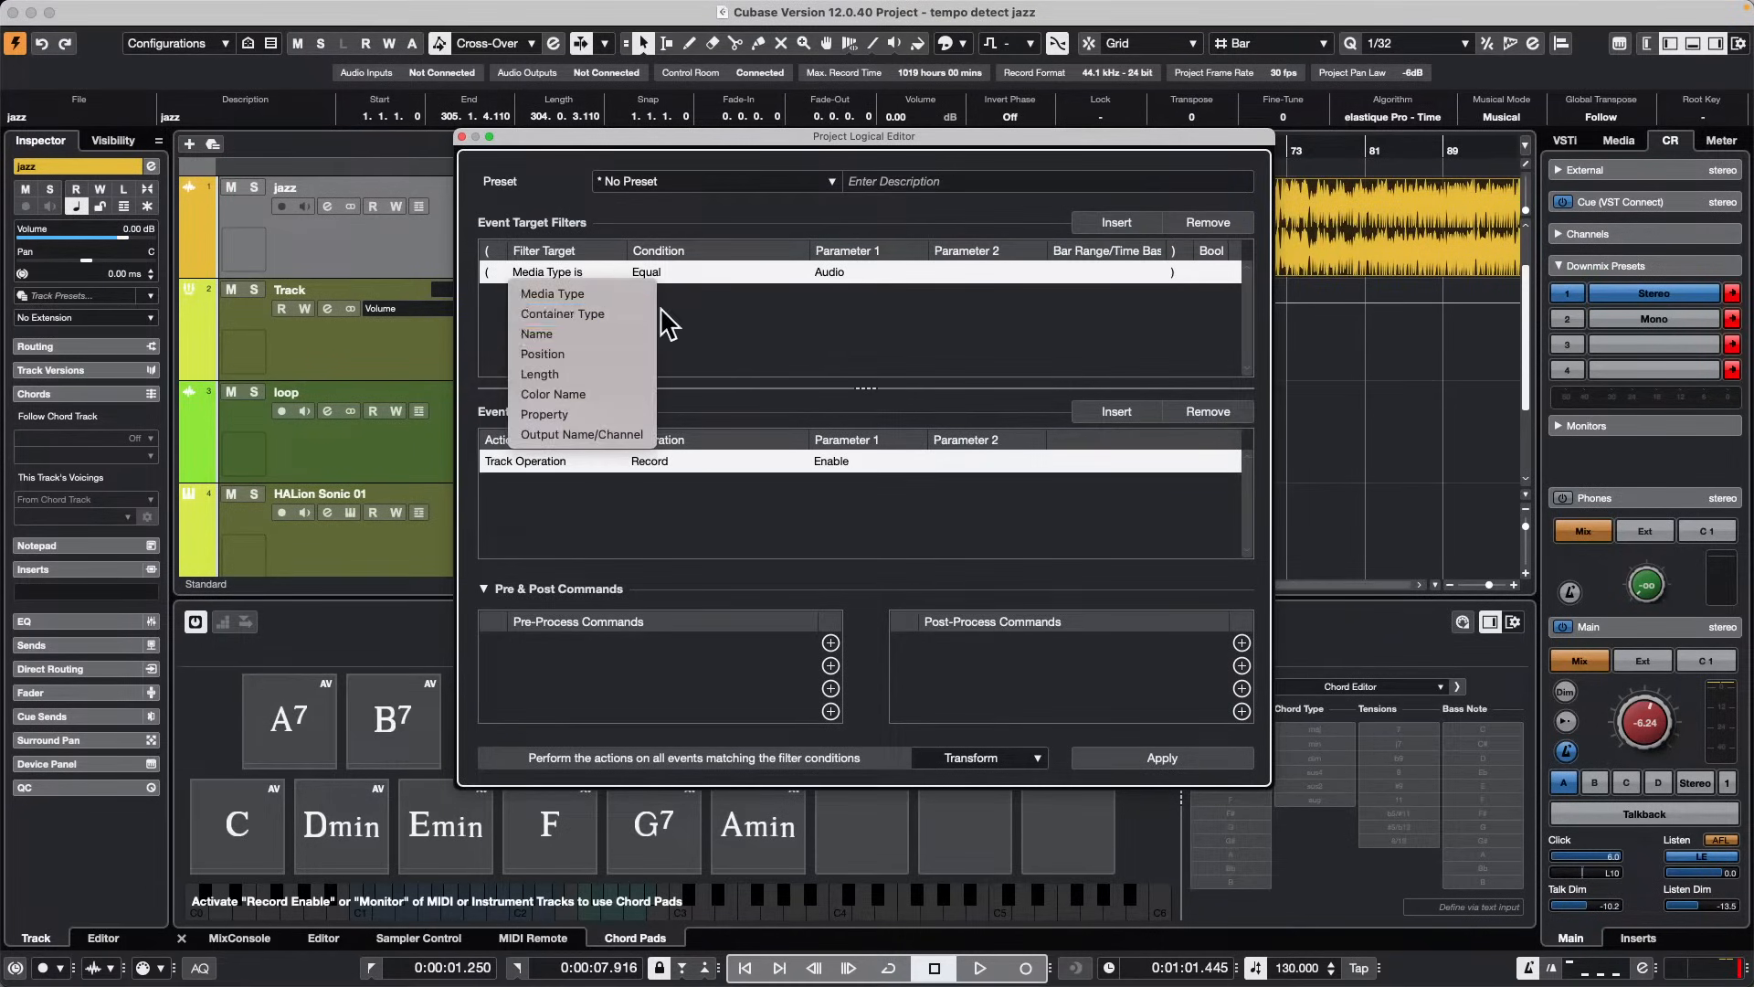
pyautogui.click(585, 313)
pyautogui.click(854, 272)
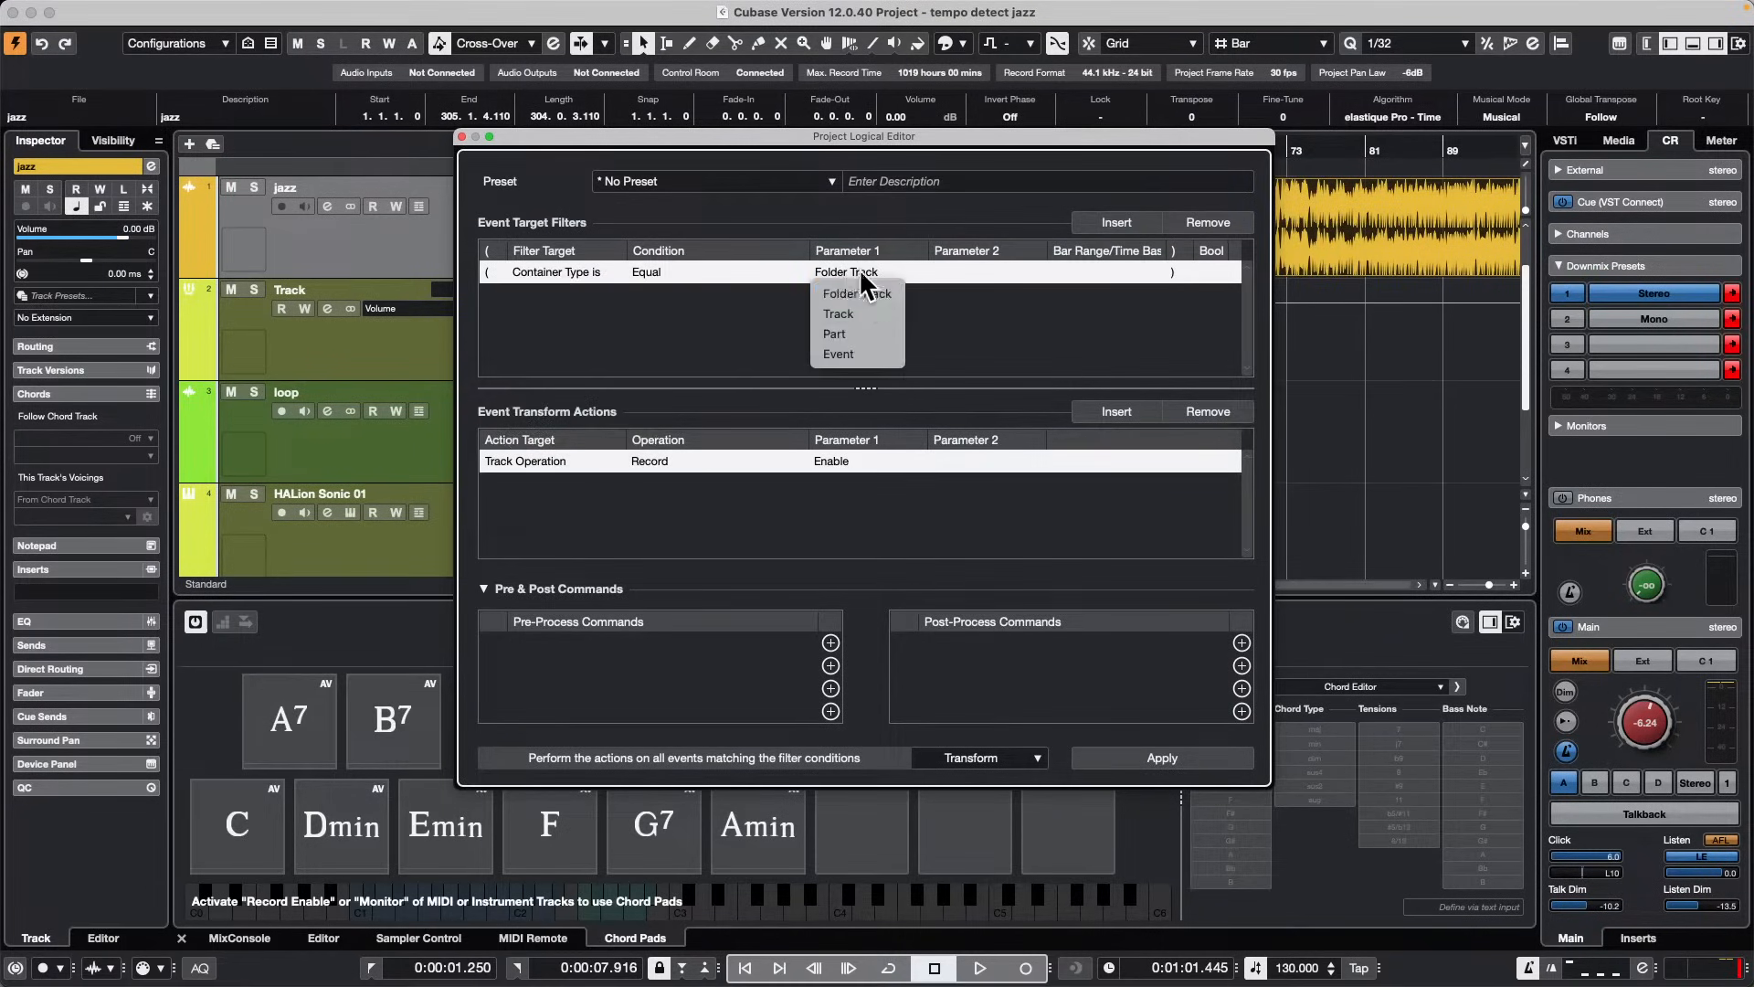
pyautogui.click(859, 354)
# Step: Add a second target filter with Property, Property Is Set, Is Selected
pyautogui.click(1131, 212)
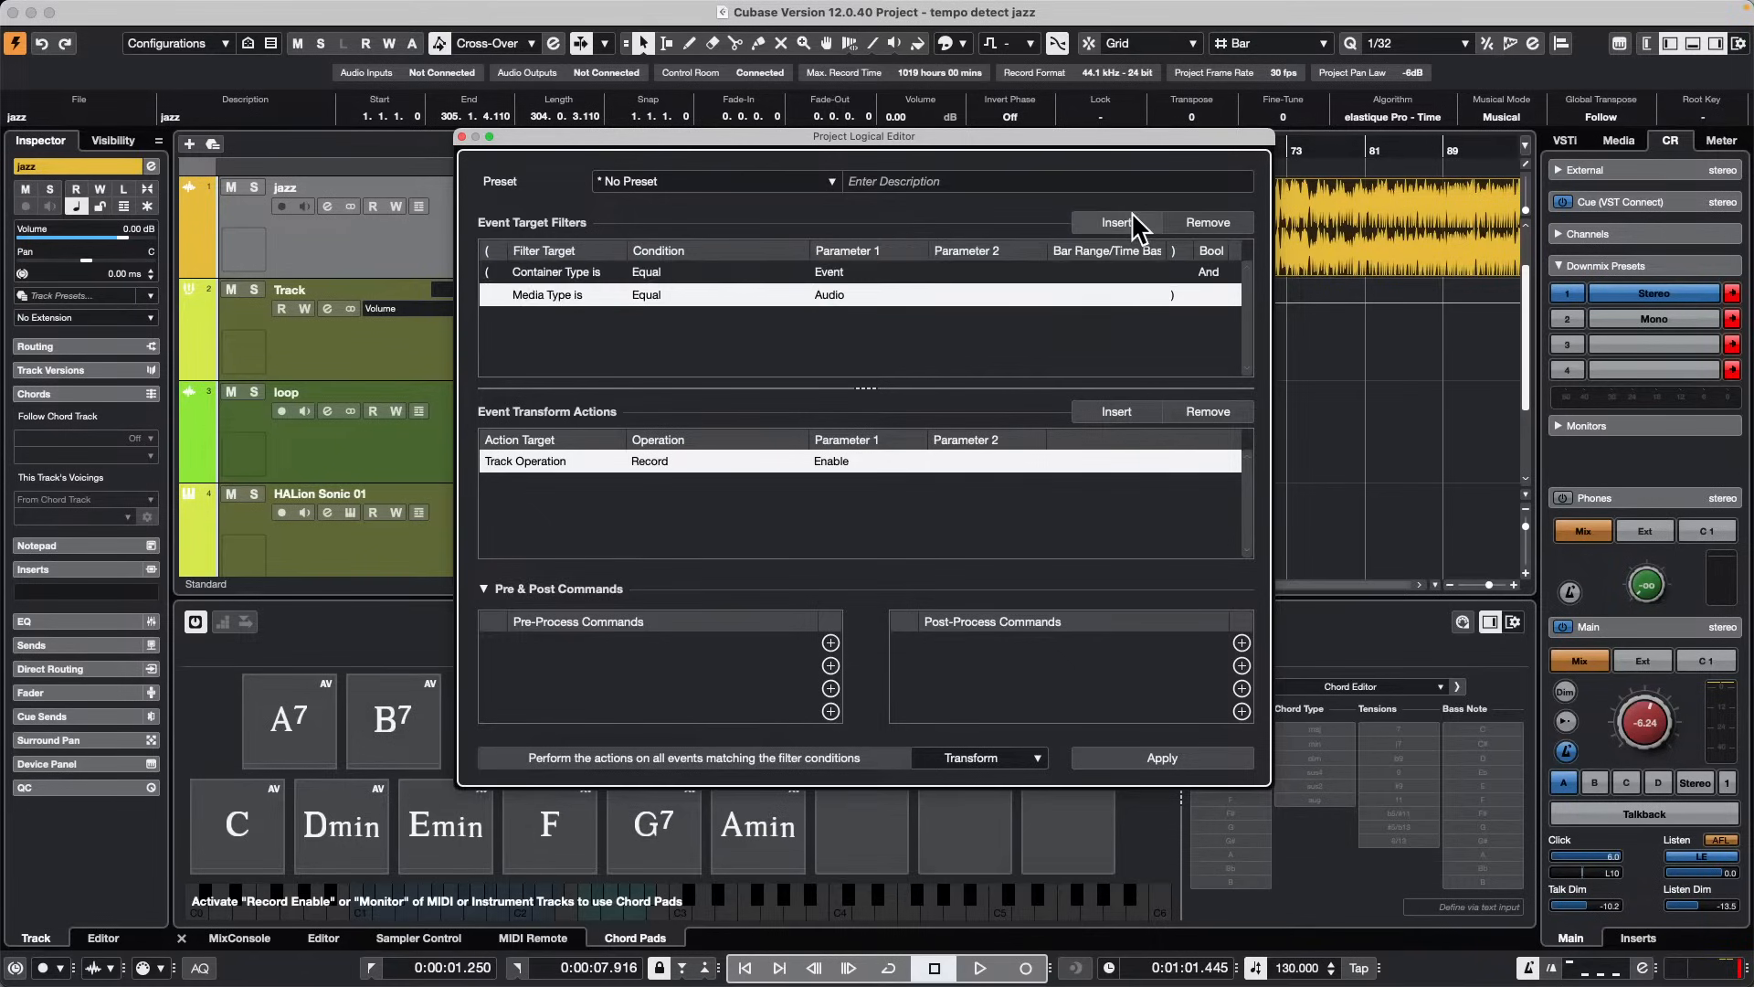
pyautogui.click(585, 295)
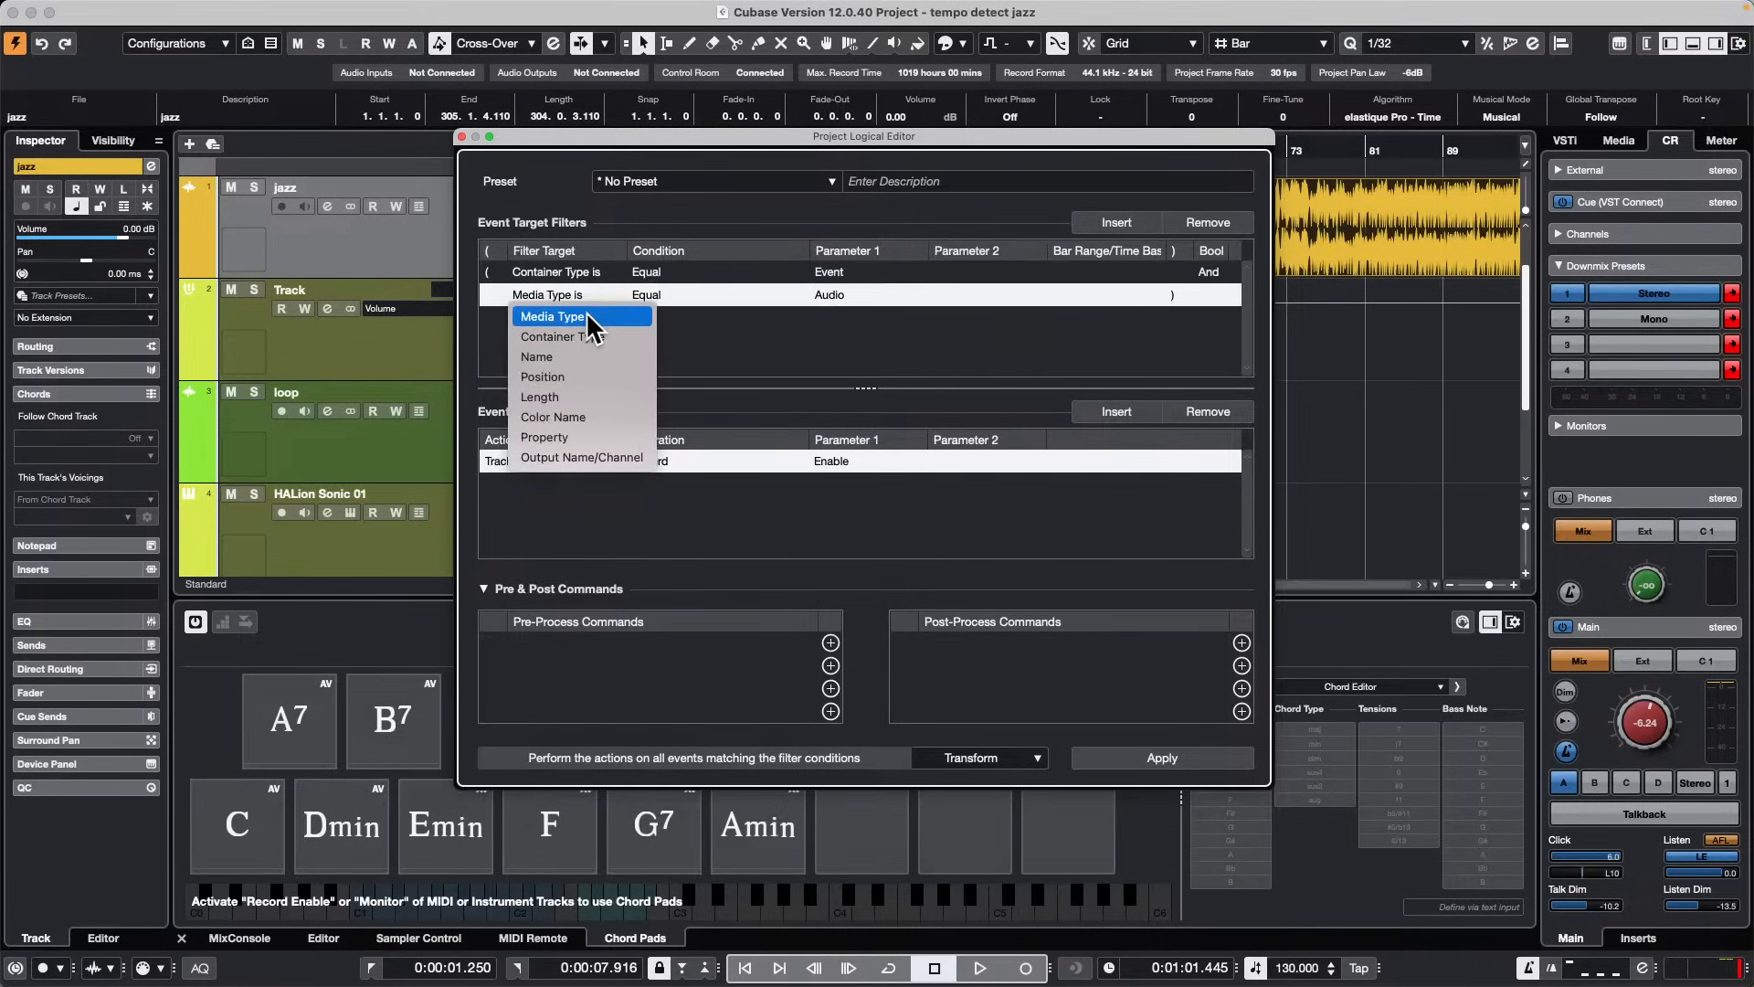
pyautogui.click(545, 437)
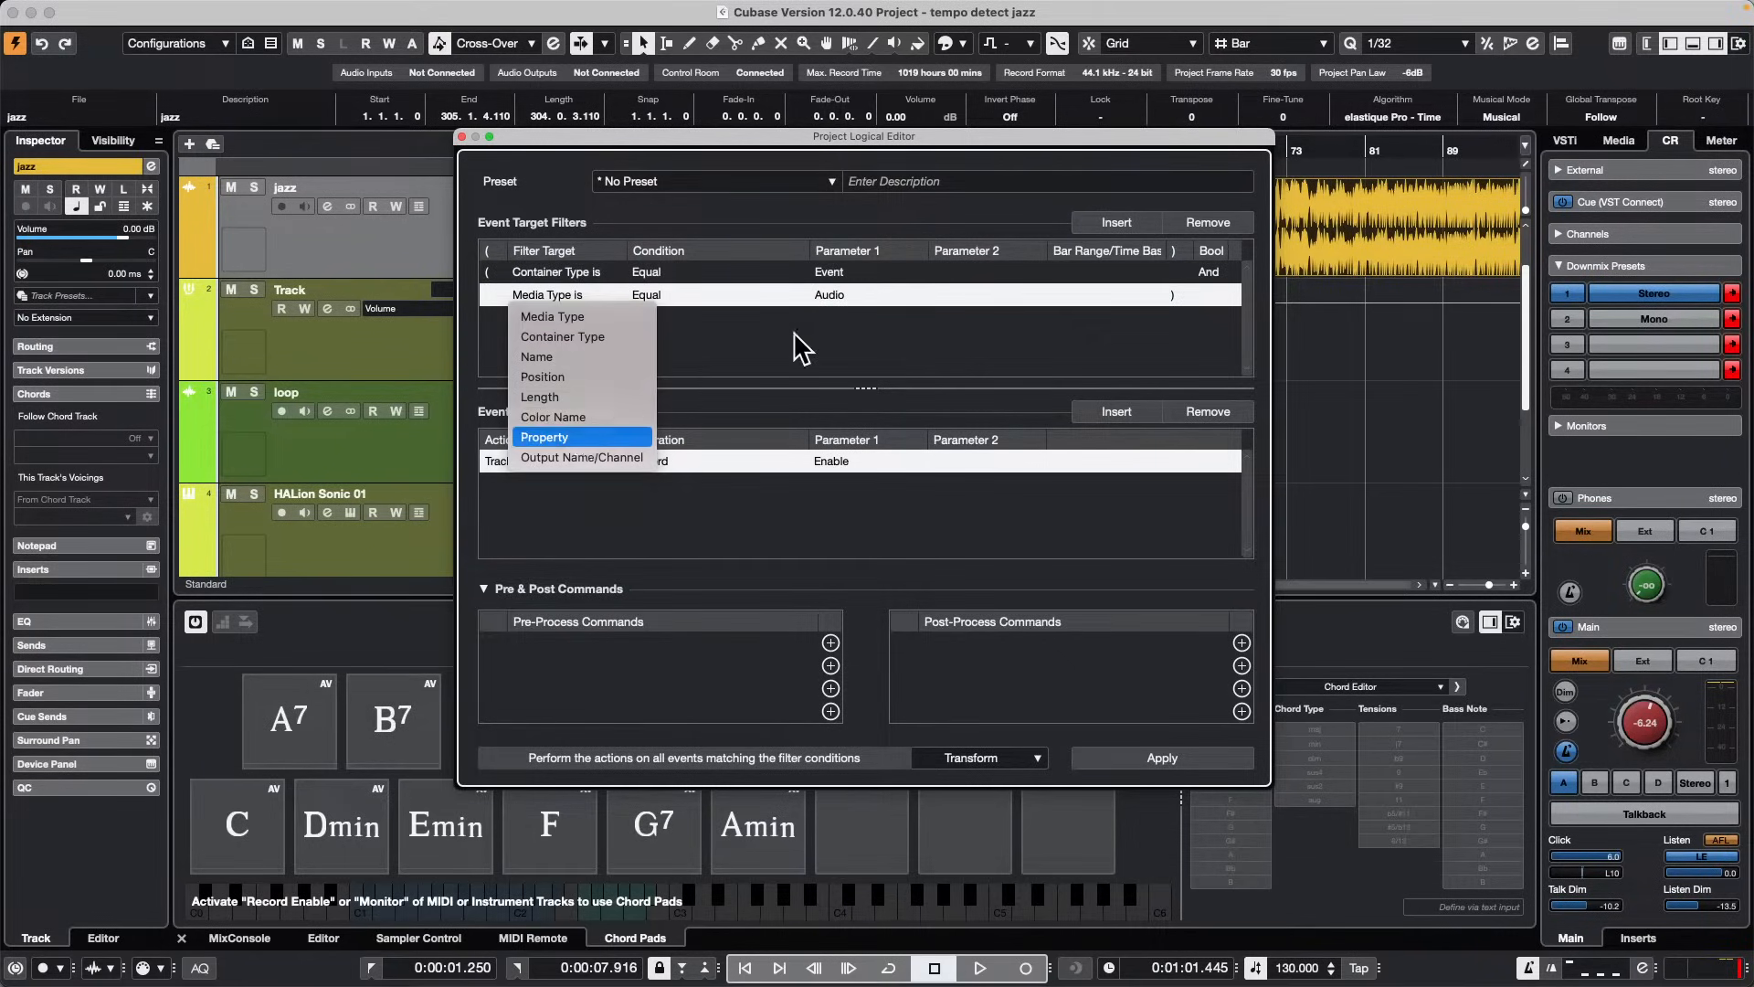
pyautogui.click(646, 288)
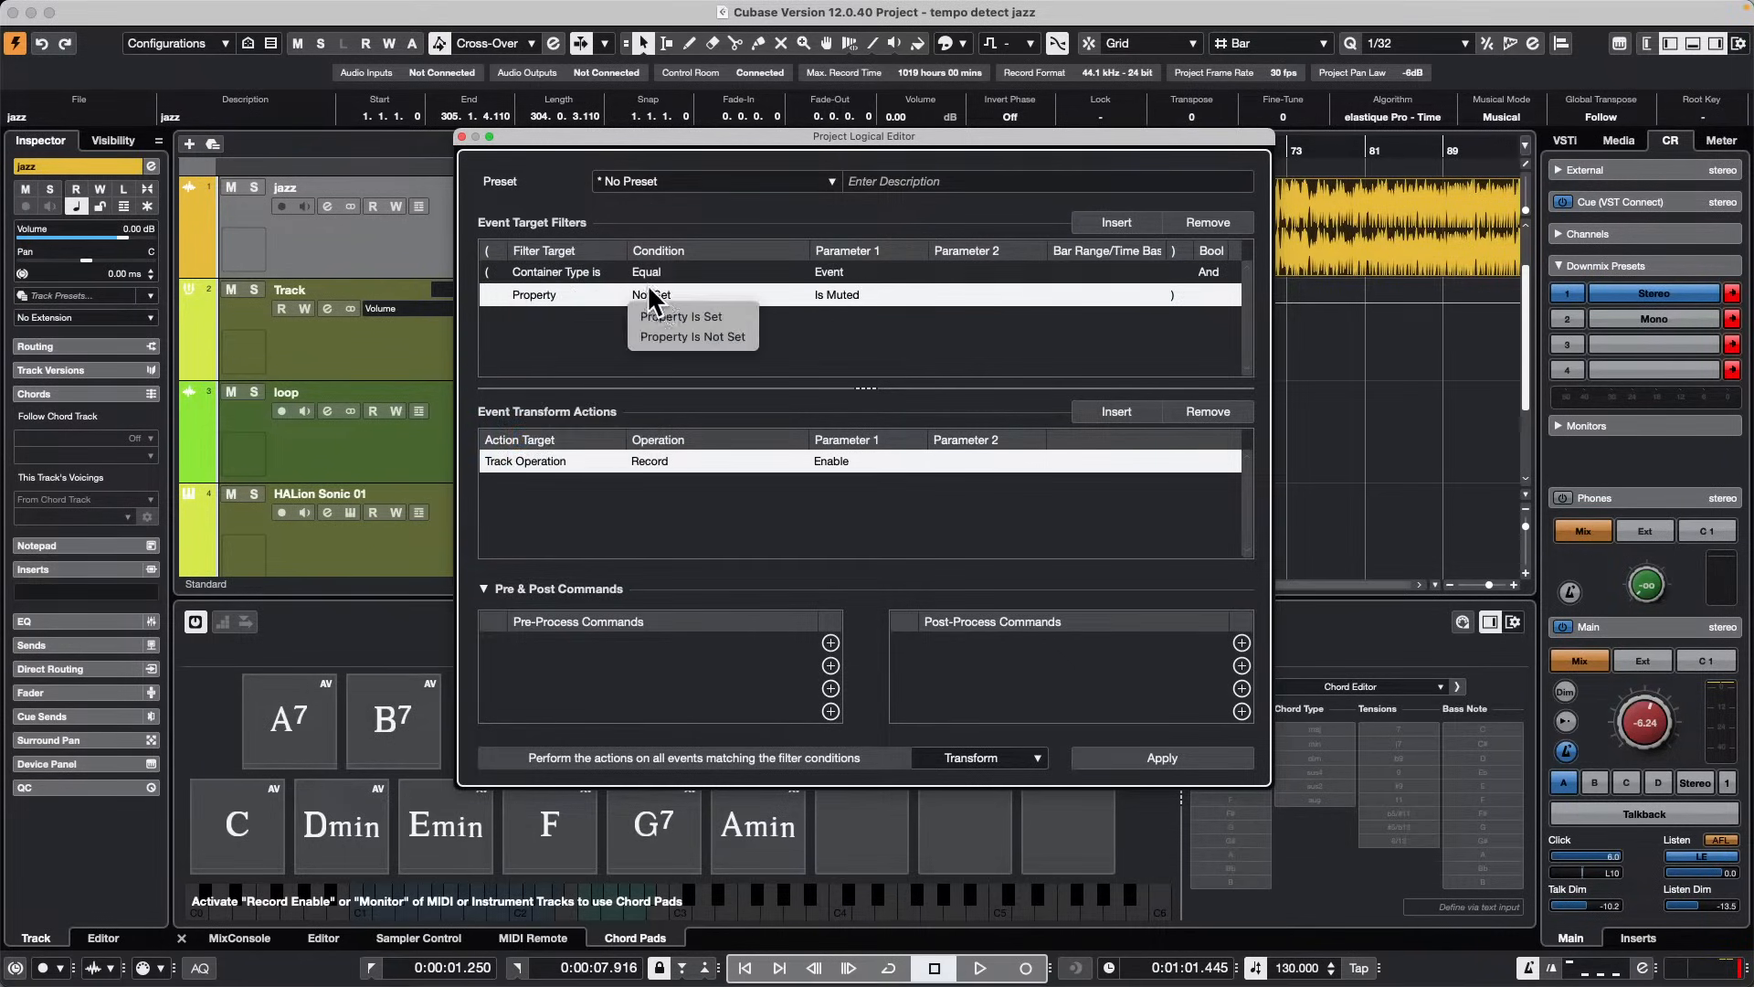
pyautogui.click(871, 306)
pyautogui.click(853, 292)
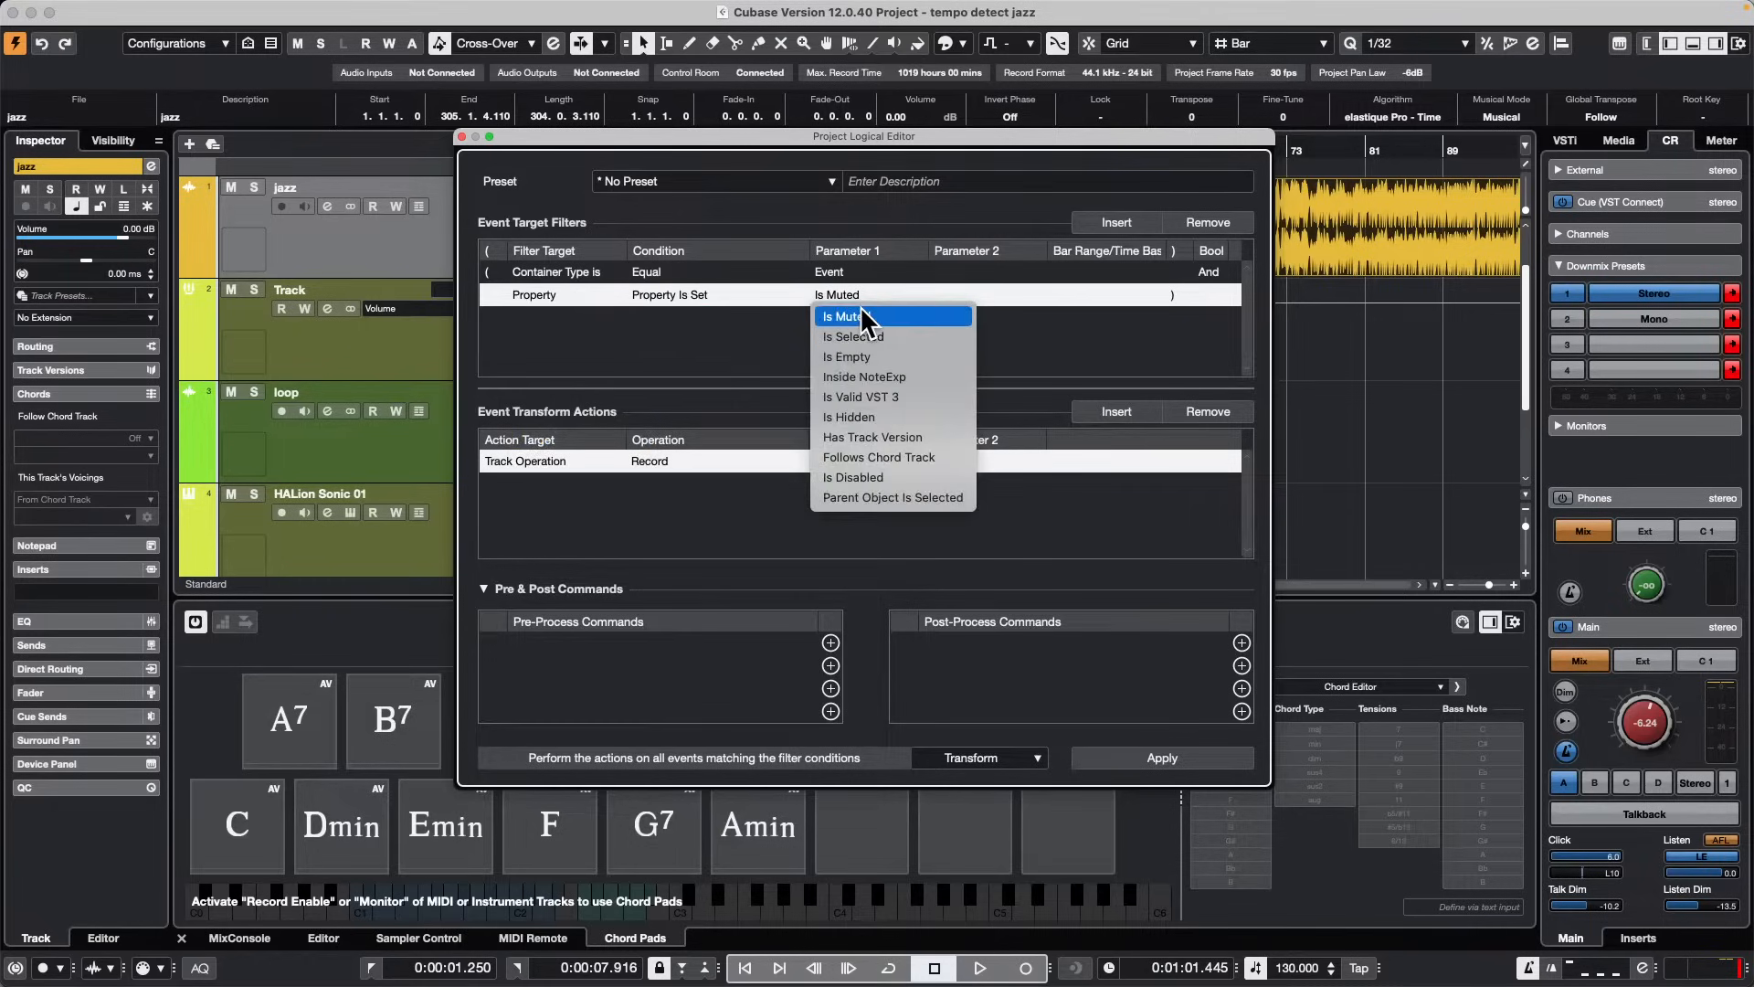
pyautogui.click(864, 332)
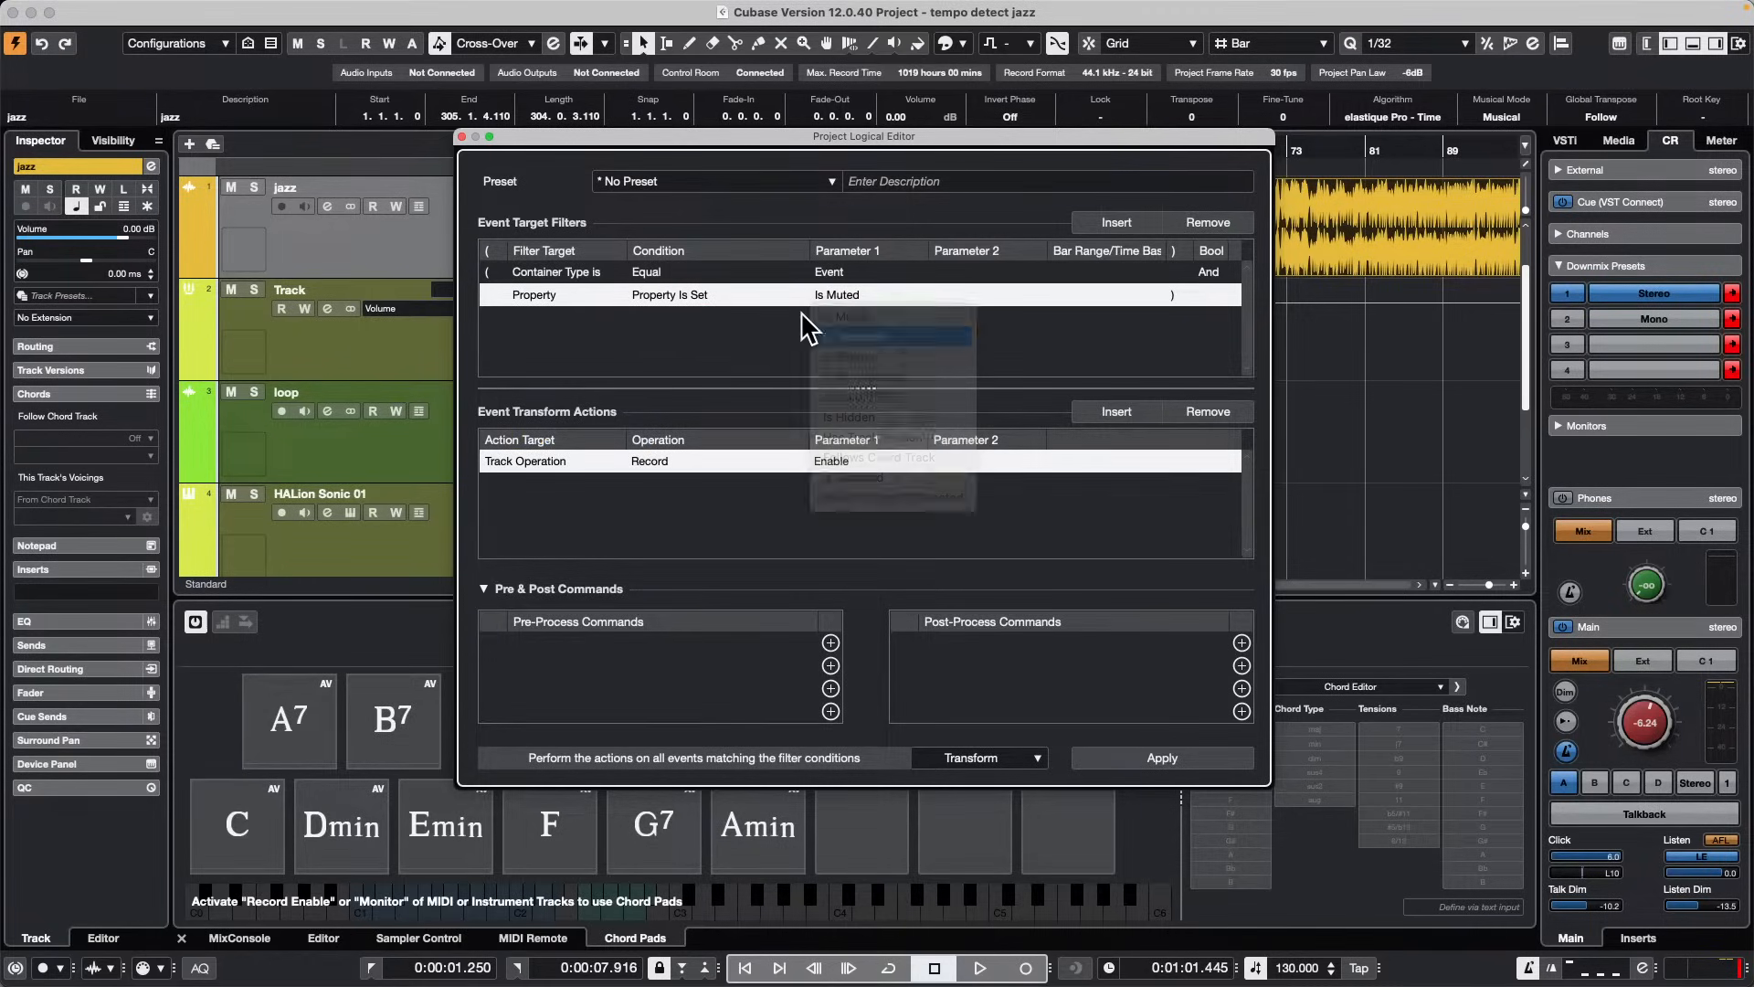
# Step: Change the transform action to Set Color, Set to Fixed Value, with the green Color 7
pyautogui.click(518, 455)
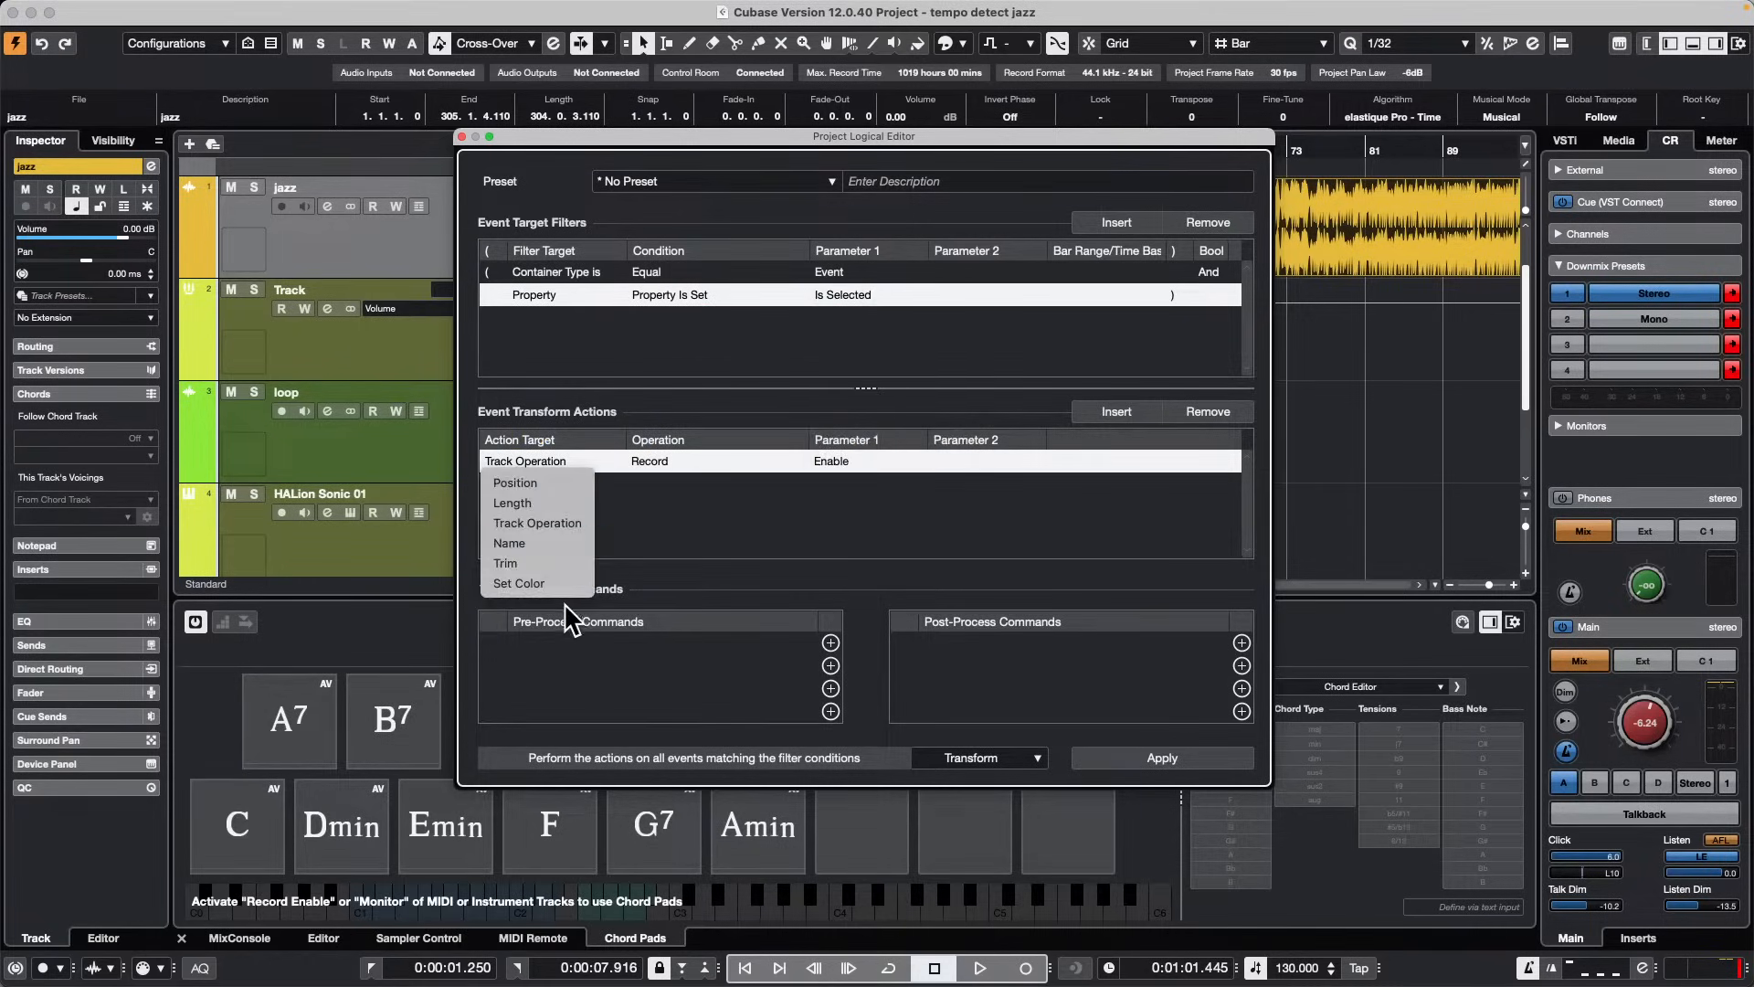
pyautogui.click(521, 583)
pyautogui.click(650, 461)
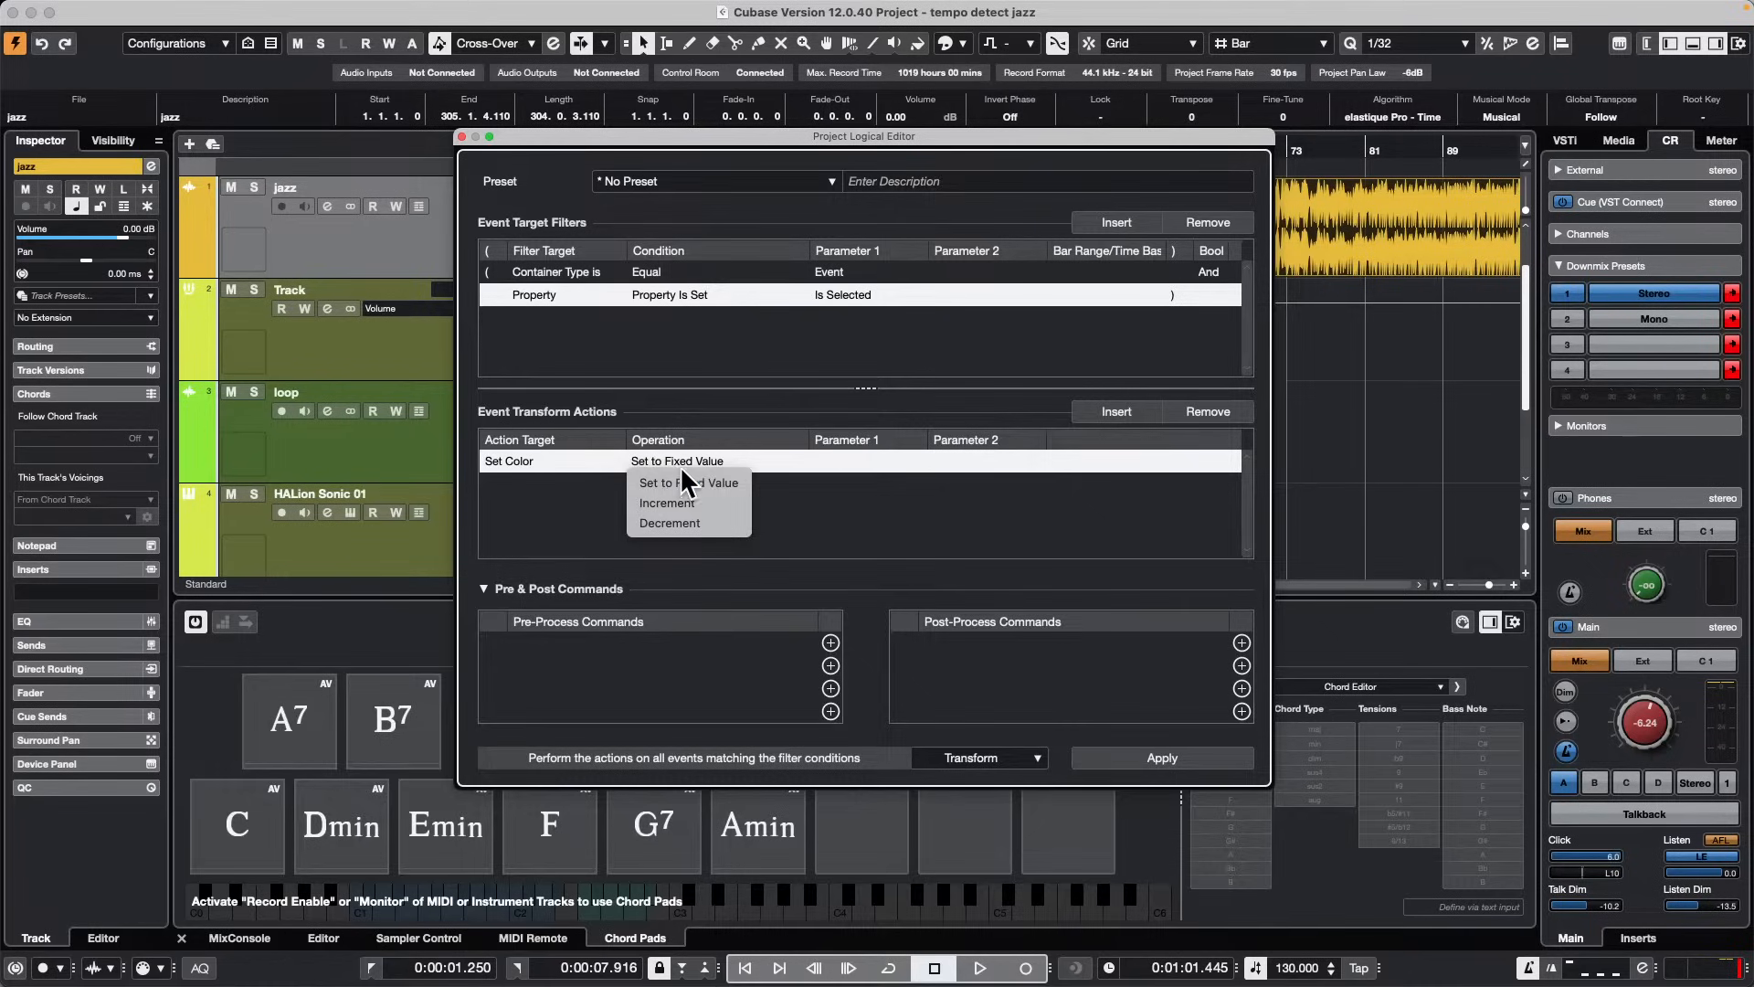
pyautogui.click(689, 475)
pyautogui.click(870, 460)
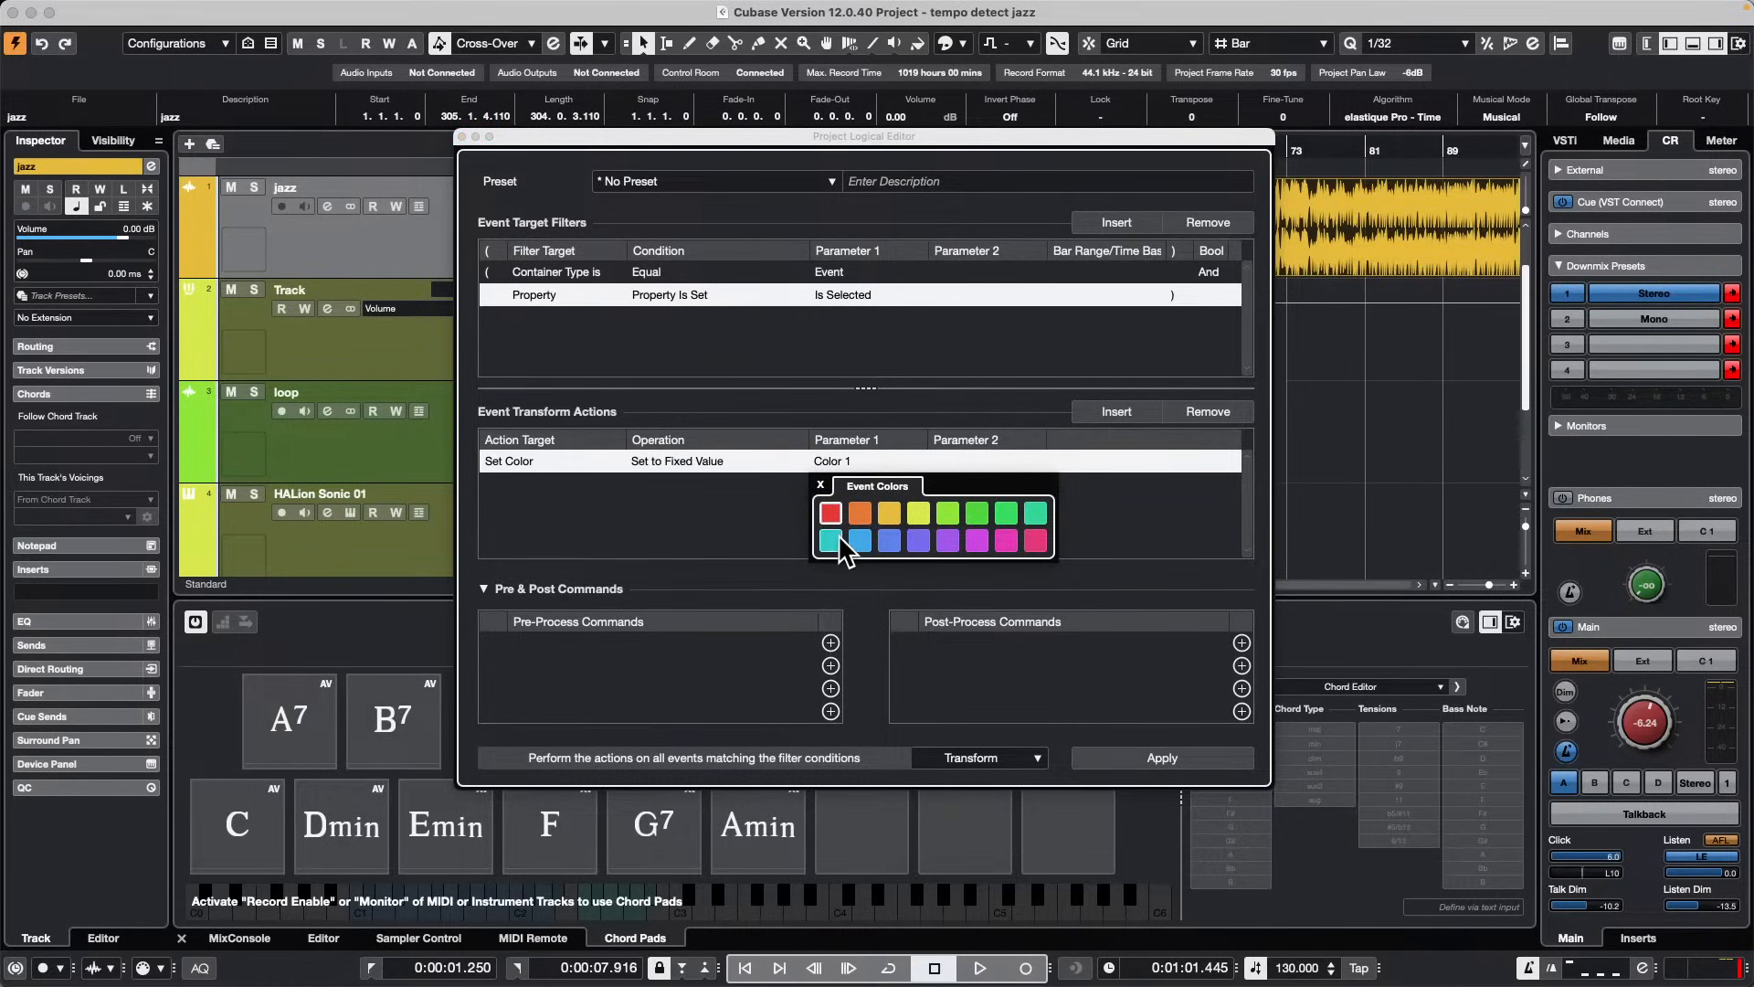
pyautogui.click(1005, 514)
pyautogui.click(697, 521)
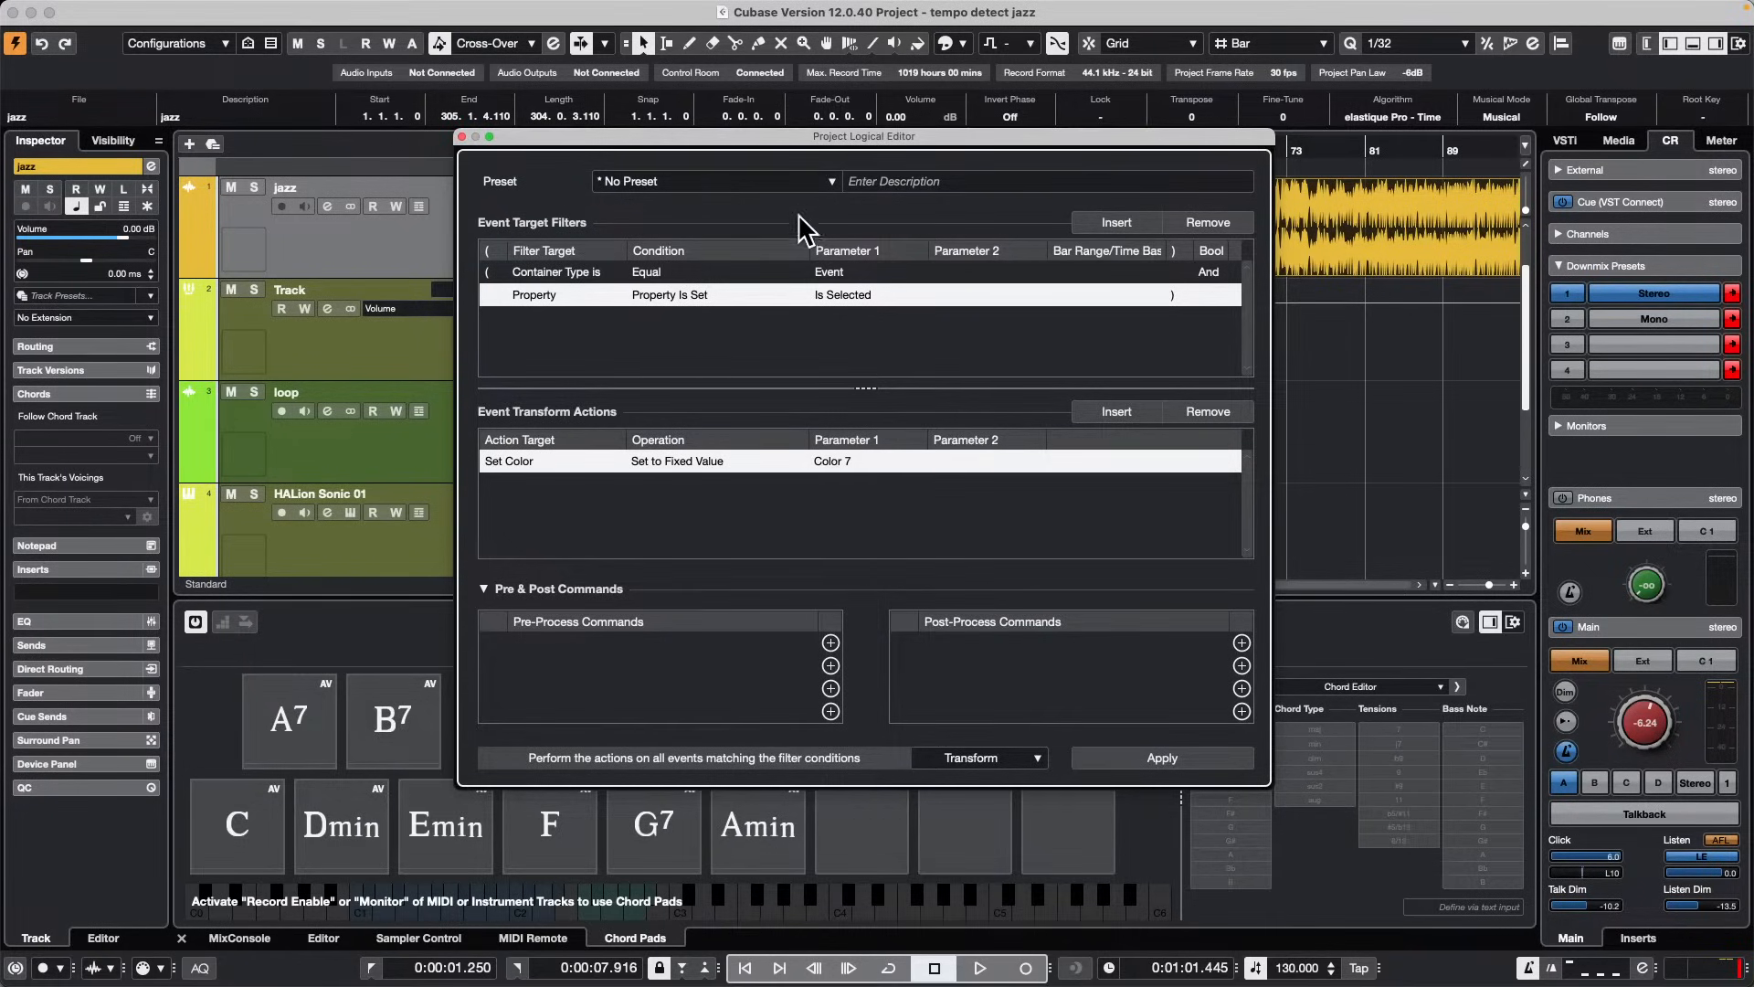
# Step: Save the logical editor setup as preset "CCLS Selected Events to Green" and close the editor
pyautogui.click(757, 179)
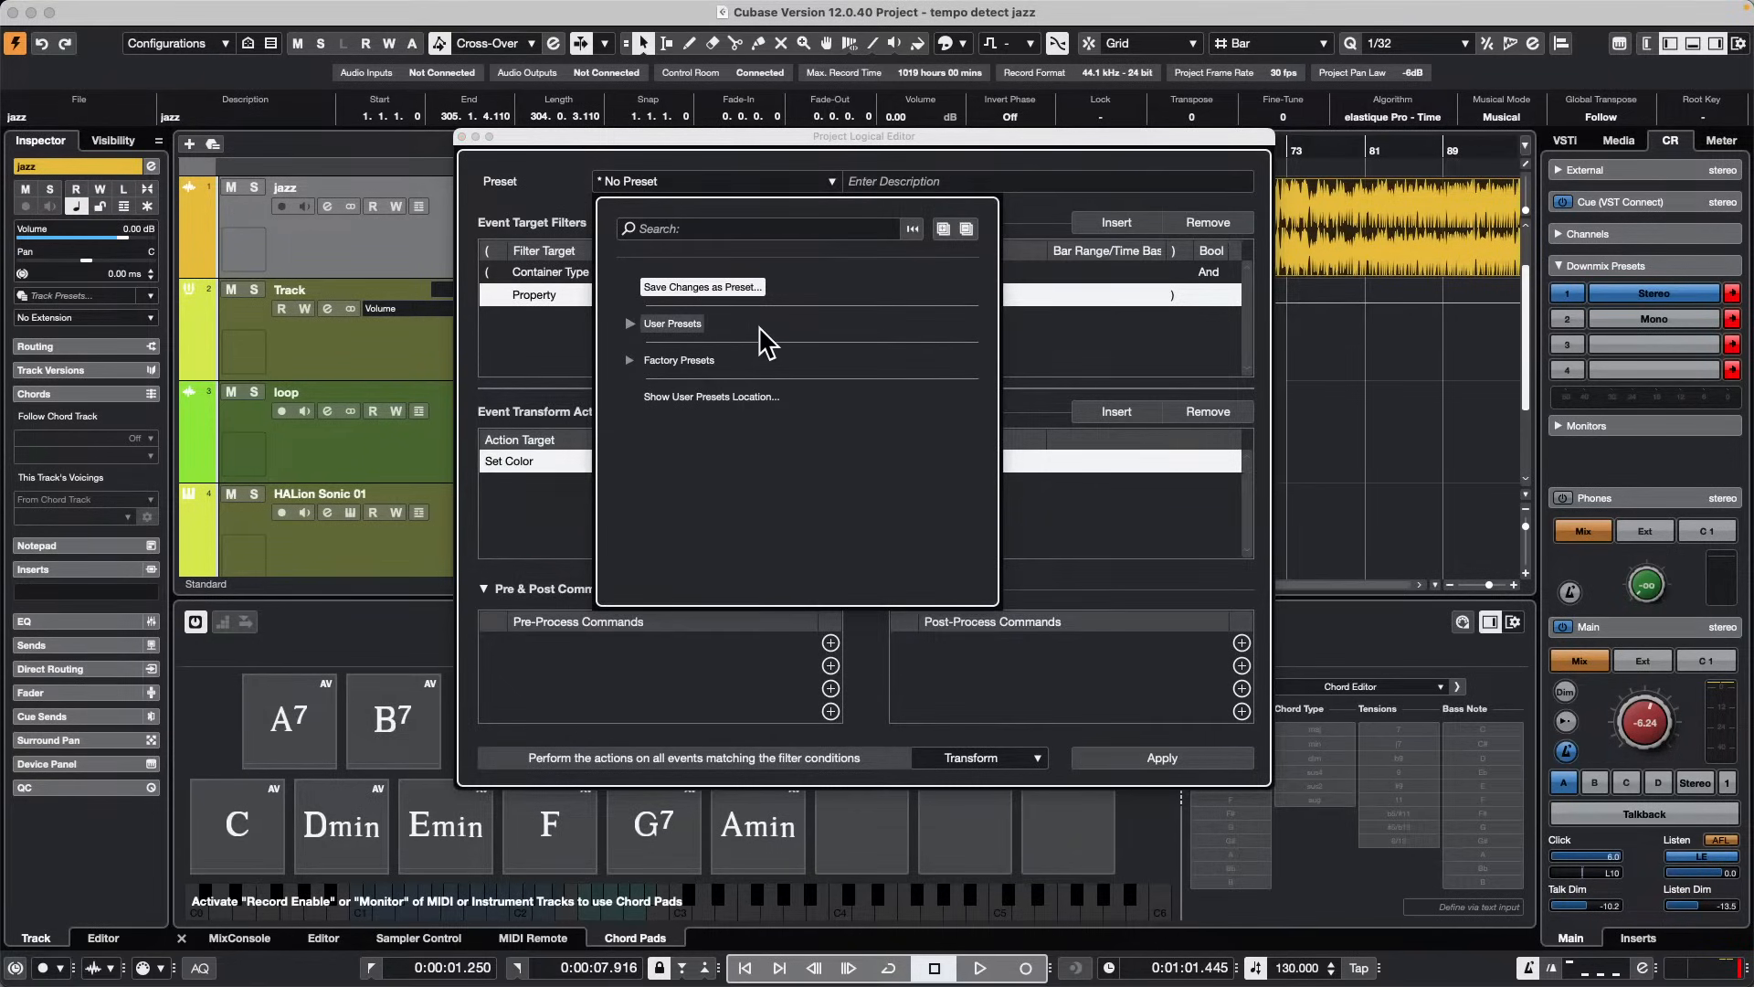
pyautogui.click(728, 289)
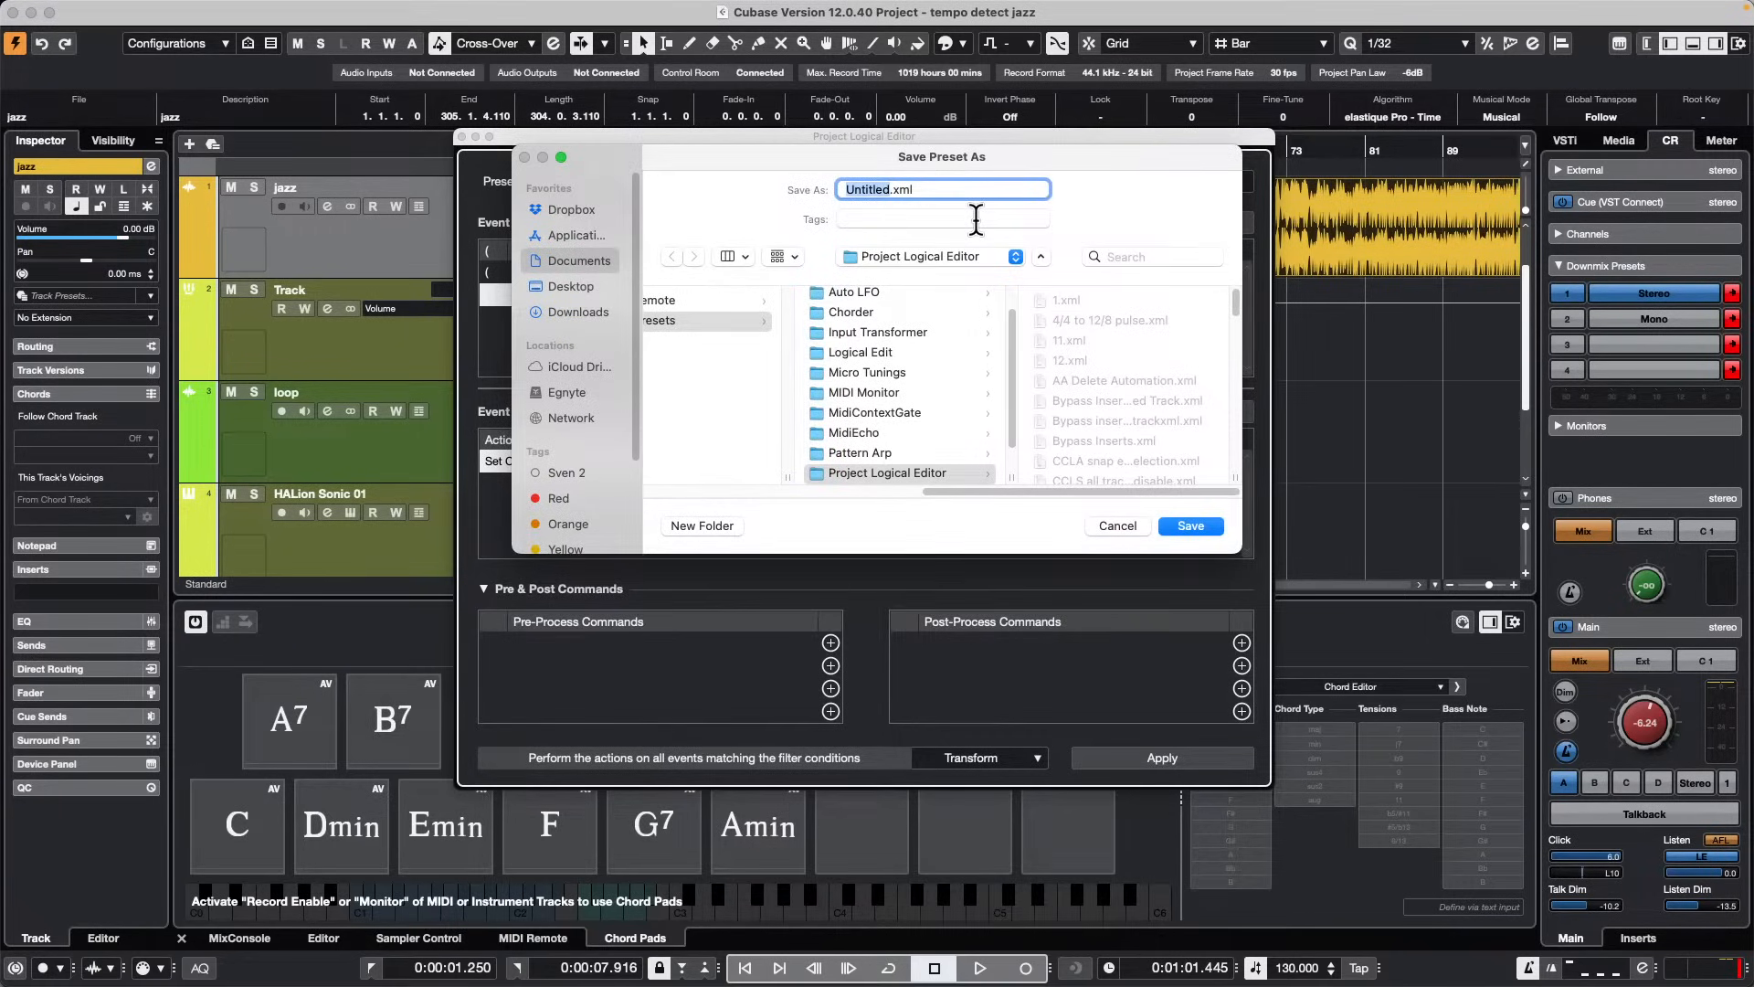
pyautogui.write('CCLS Selected Events to Gree')
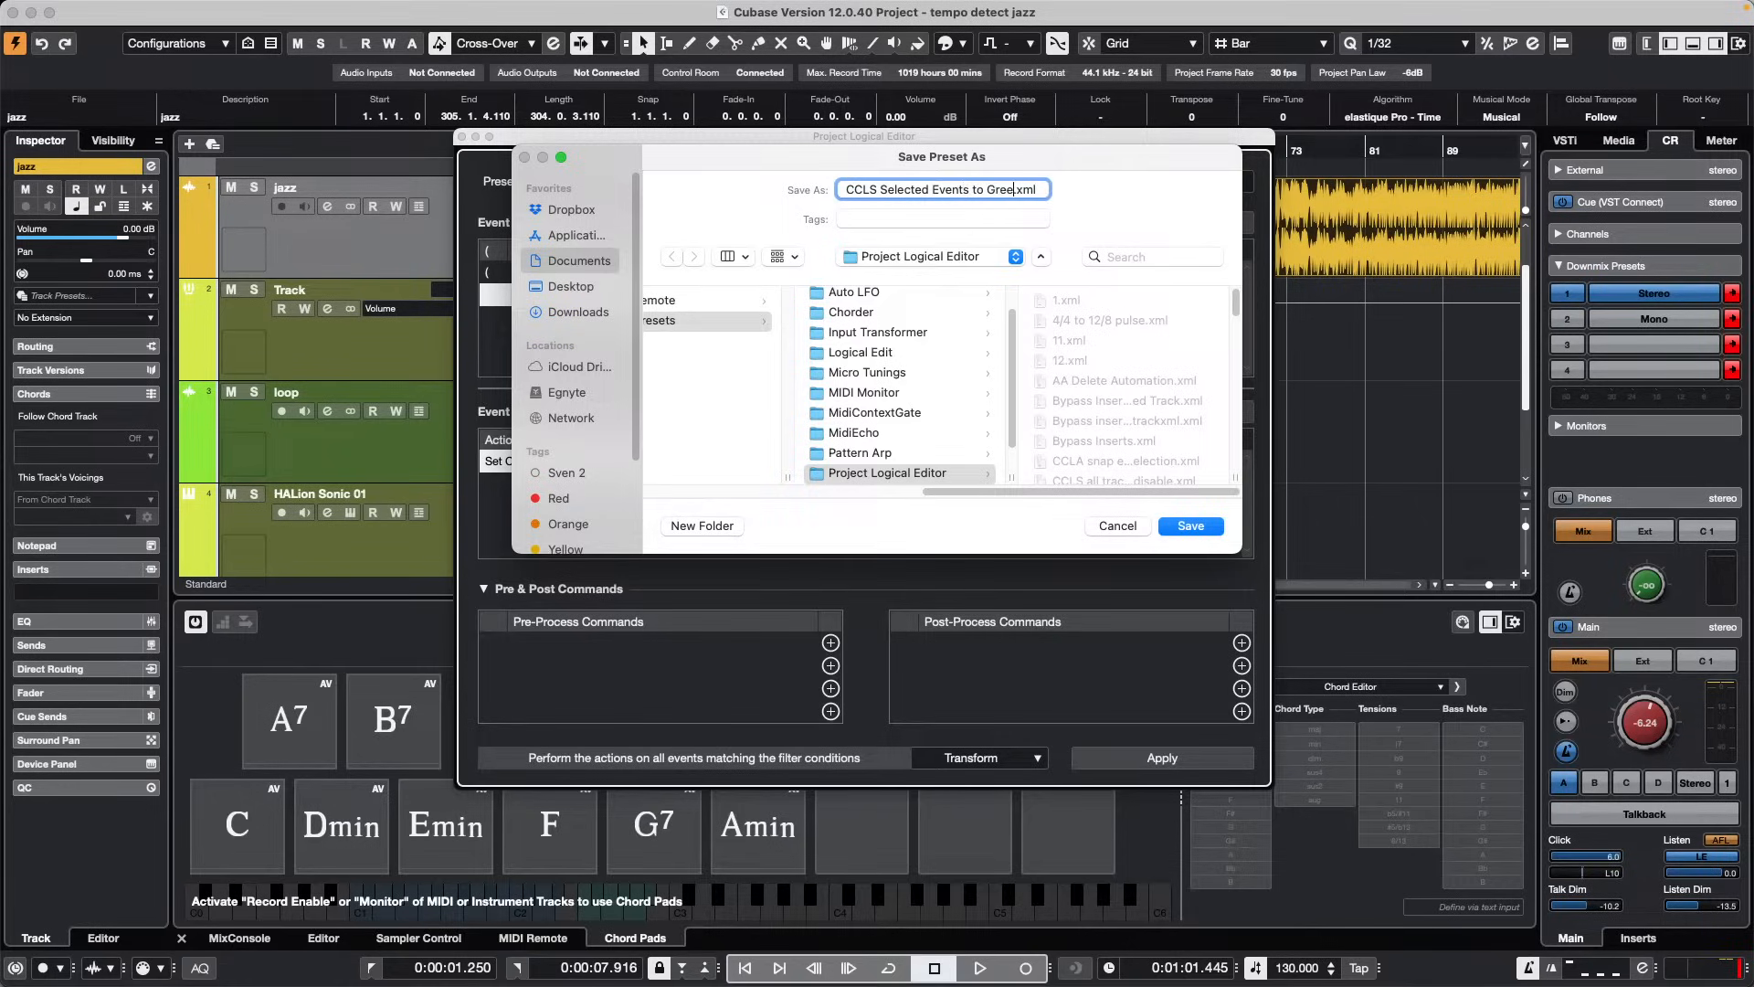
pyautogui.write('n')
pyautogui.press('Return')
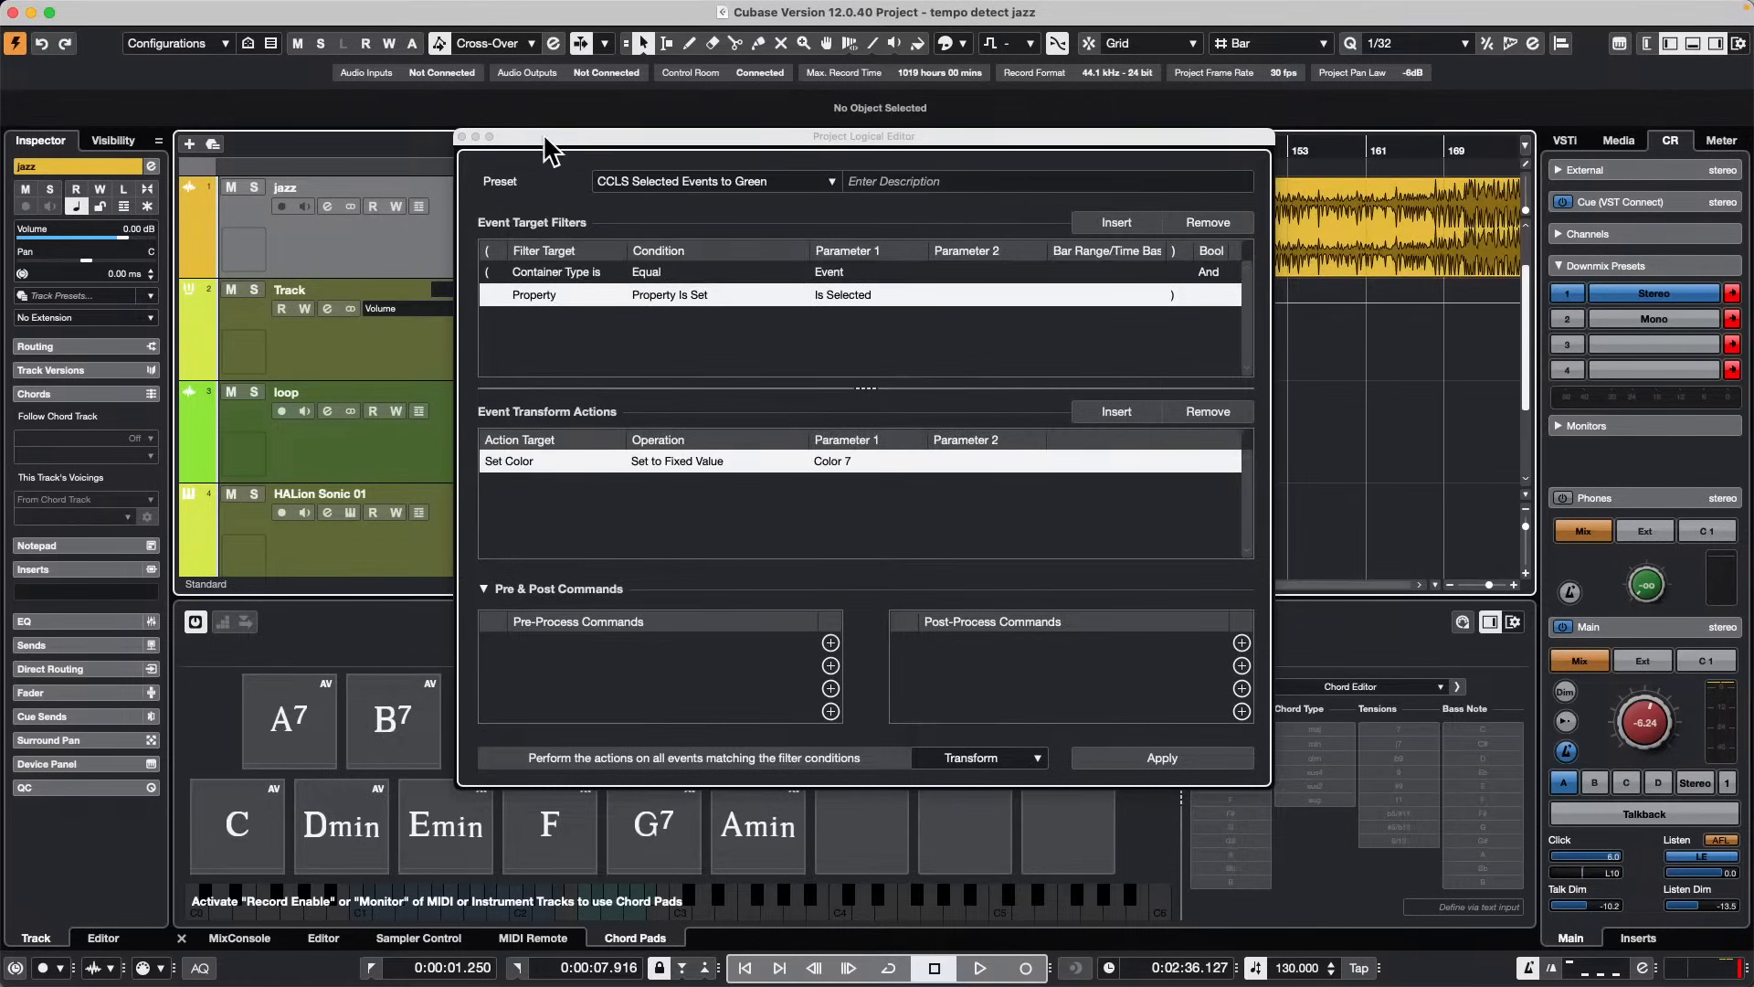
pyautogui.click(462, 137)
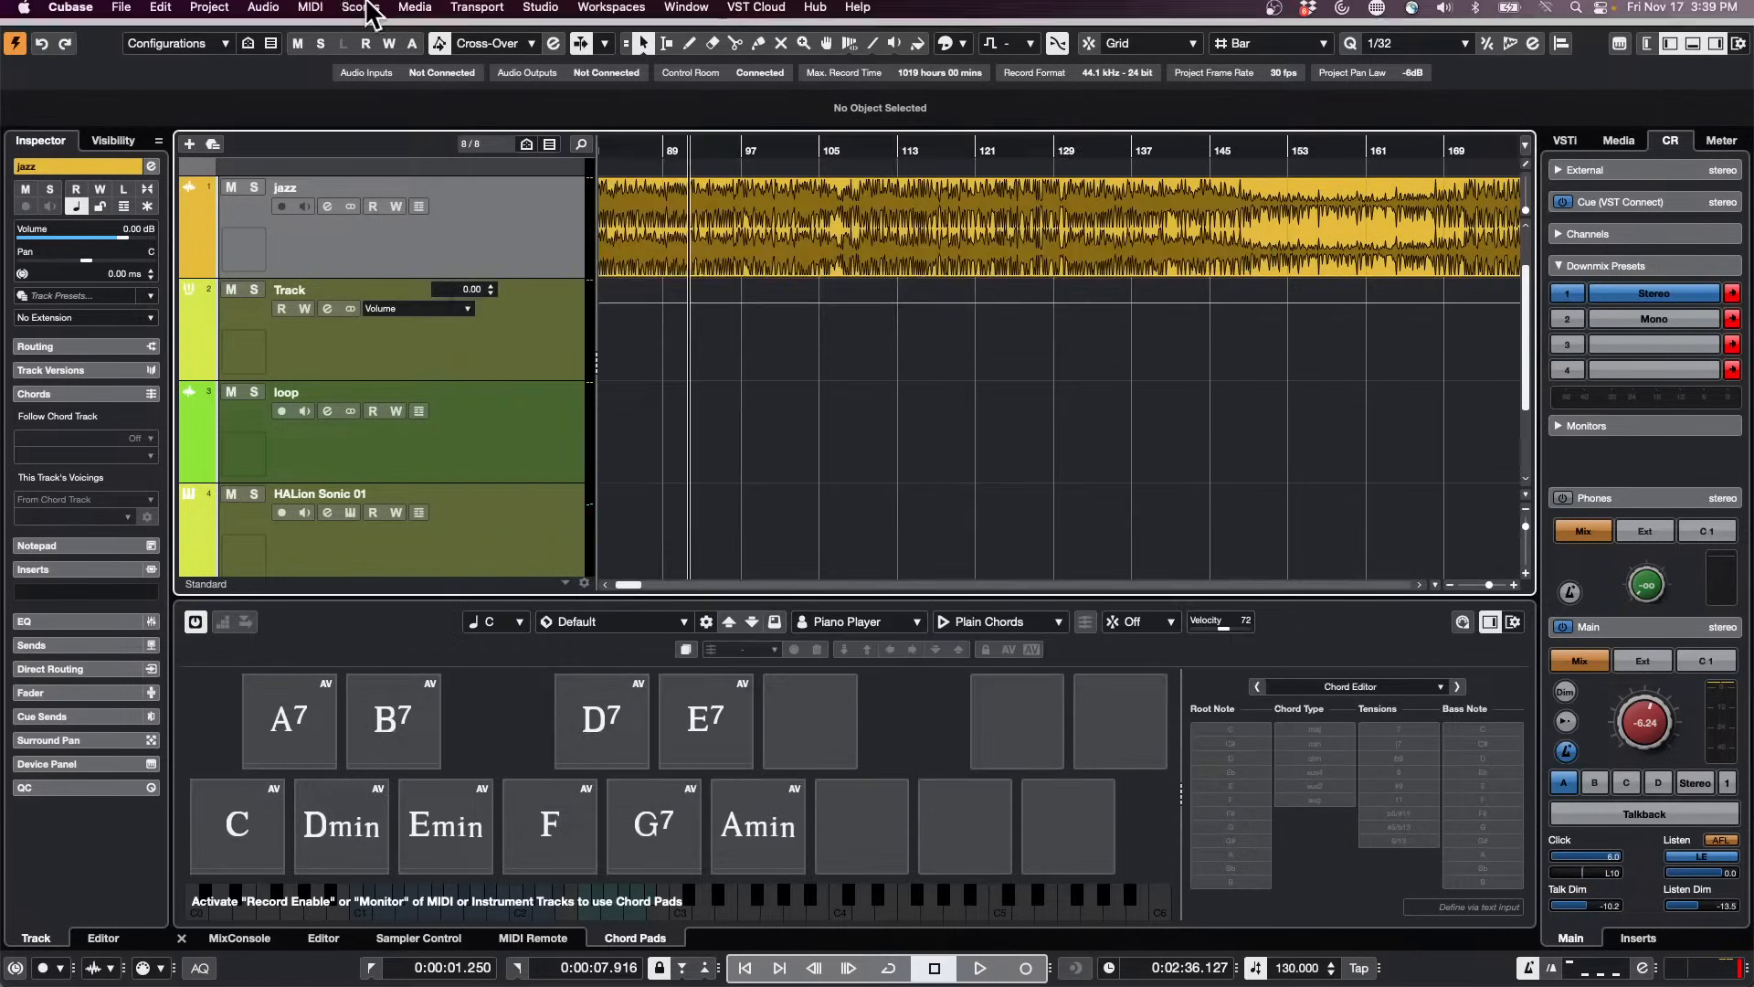
# Step: Open the key command settings, look up Split Range by its Shift+X assignment, and add it to New Macro 02
pyautogui.click(160, 10)
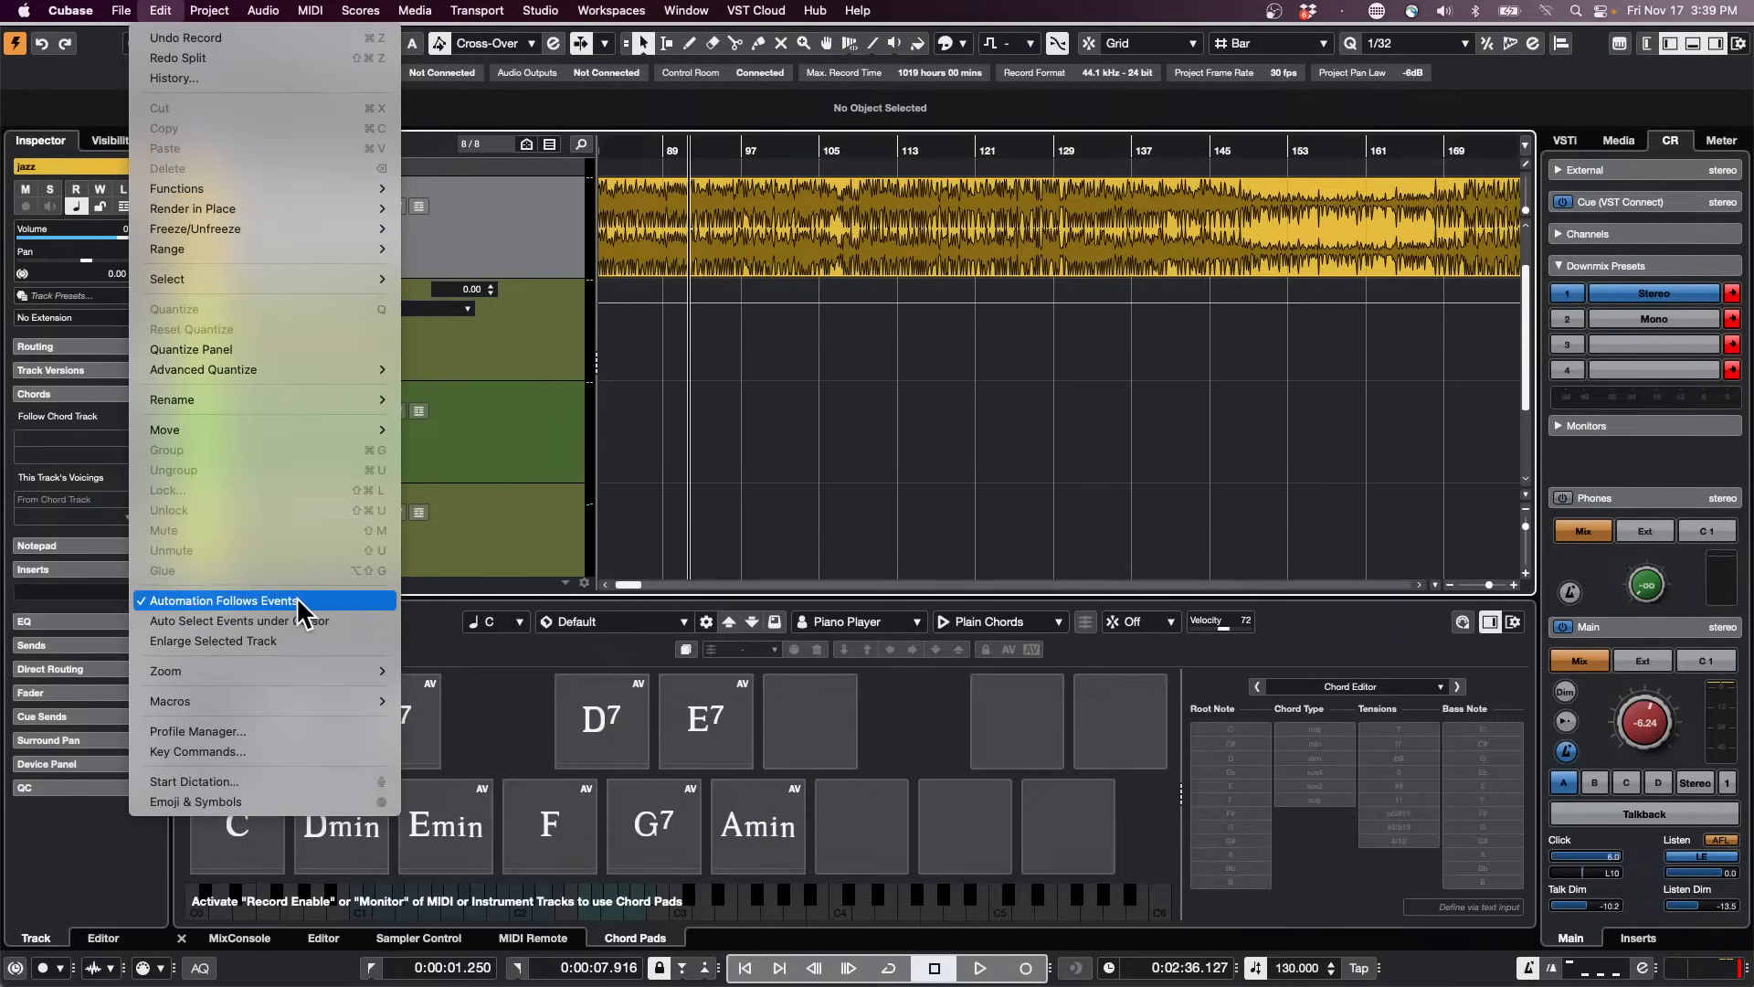
pyautogui.moveTo(291, 701)
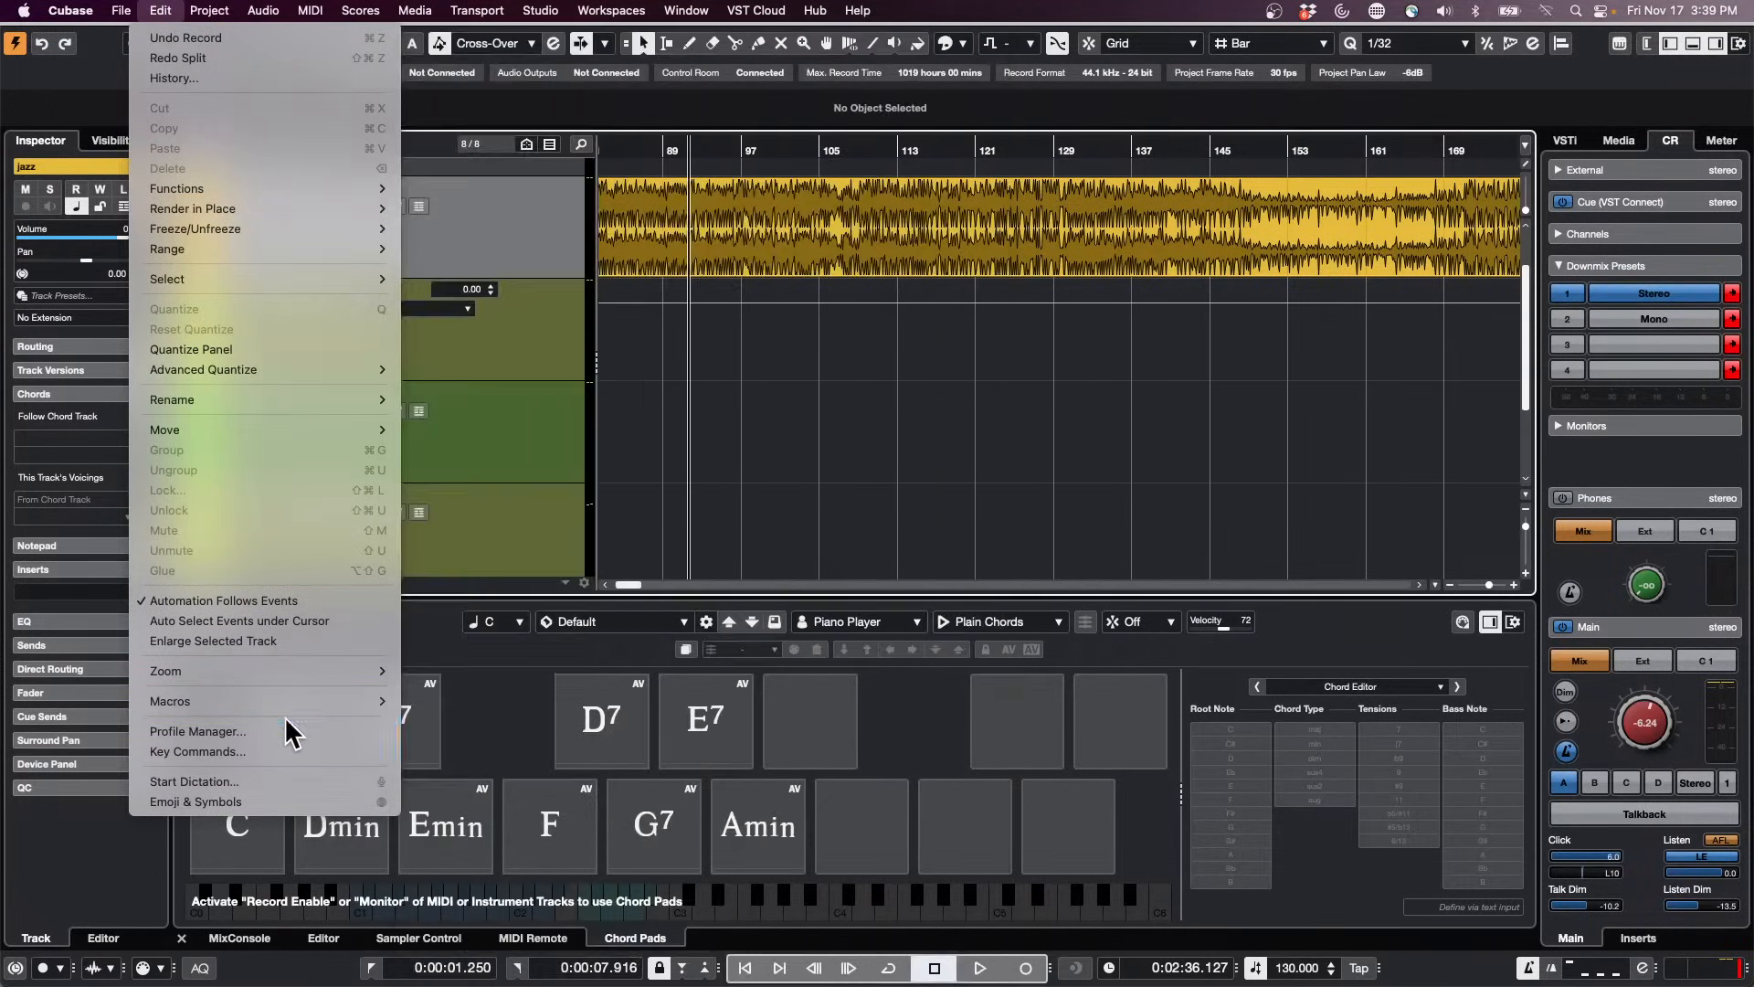
pyautogui.click(290, 751)
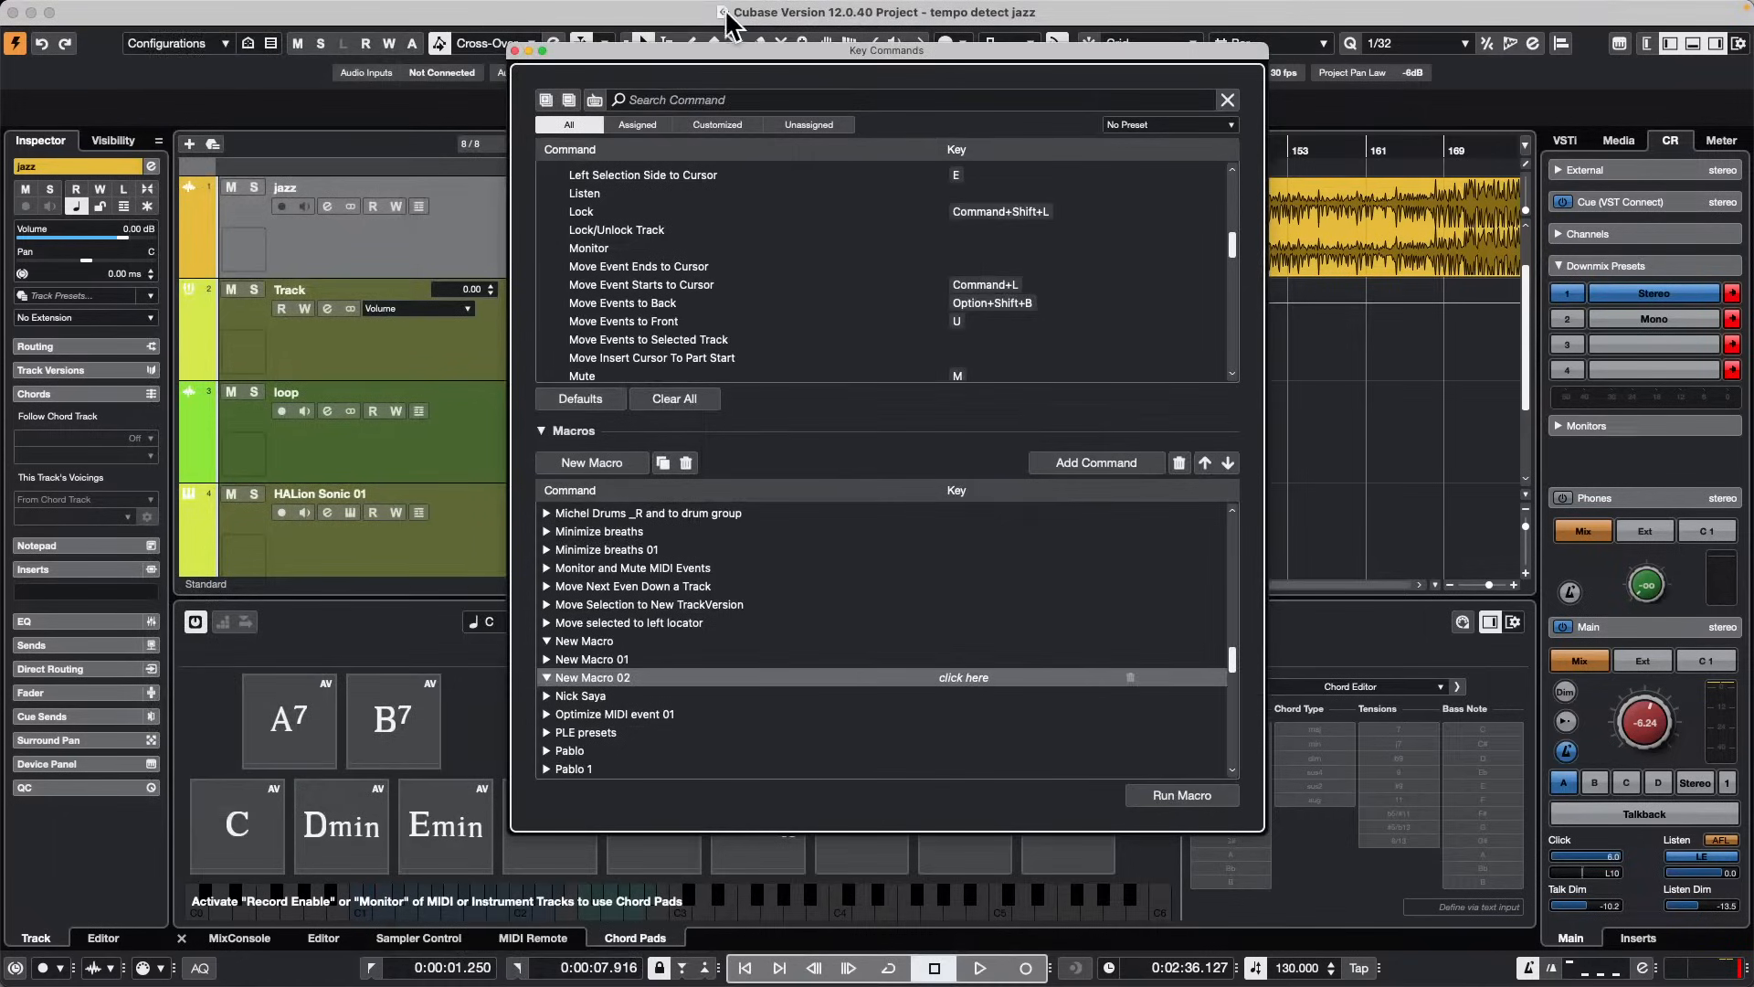
pyautogui.moveTo(715, 50); pyautogui.dragTo(1154, 139)
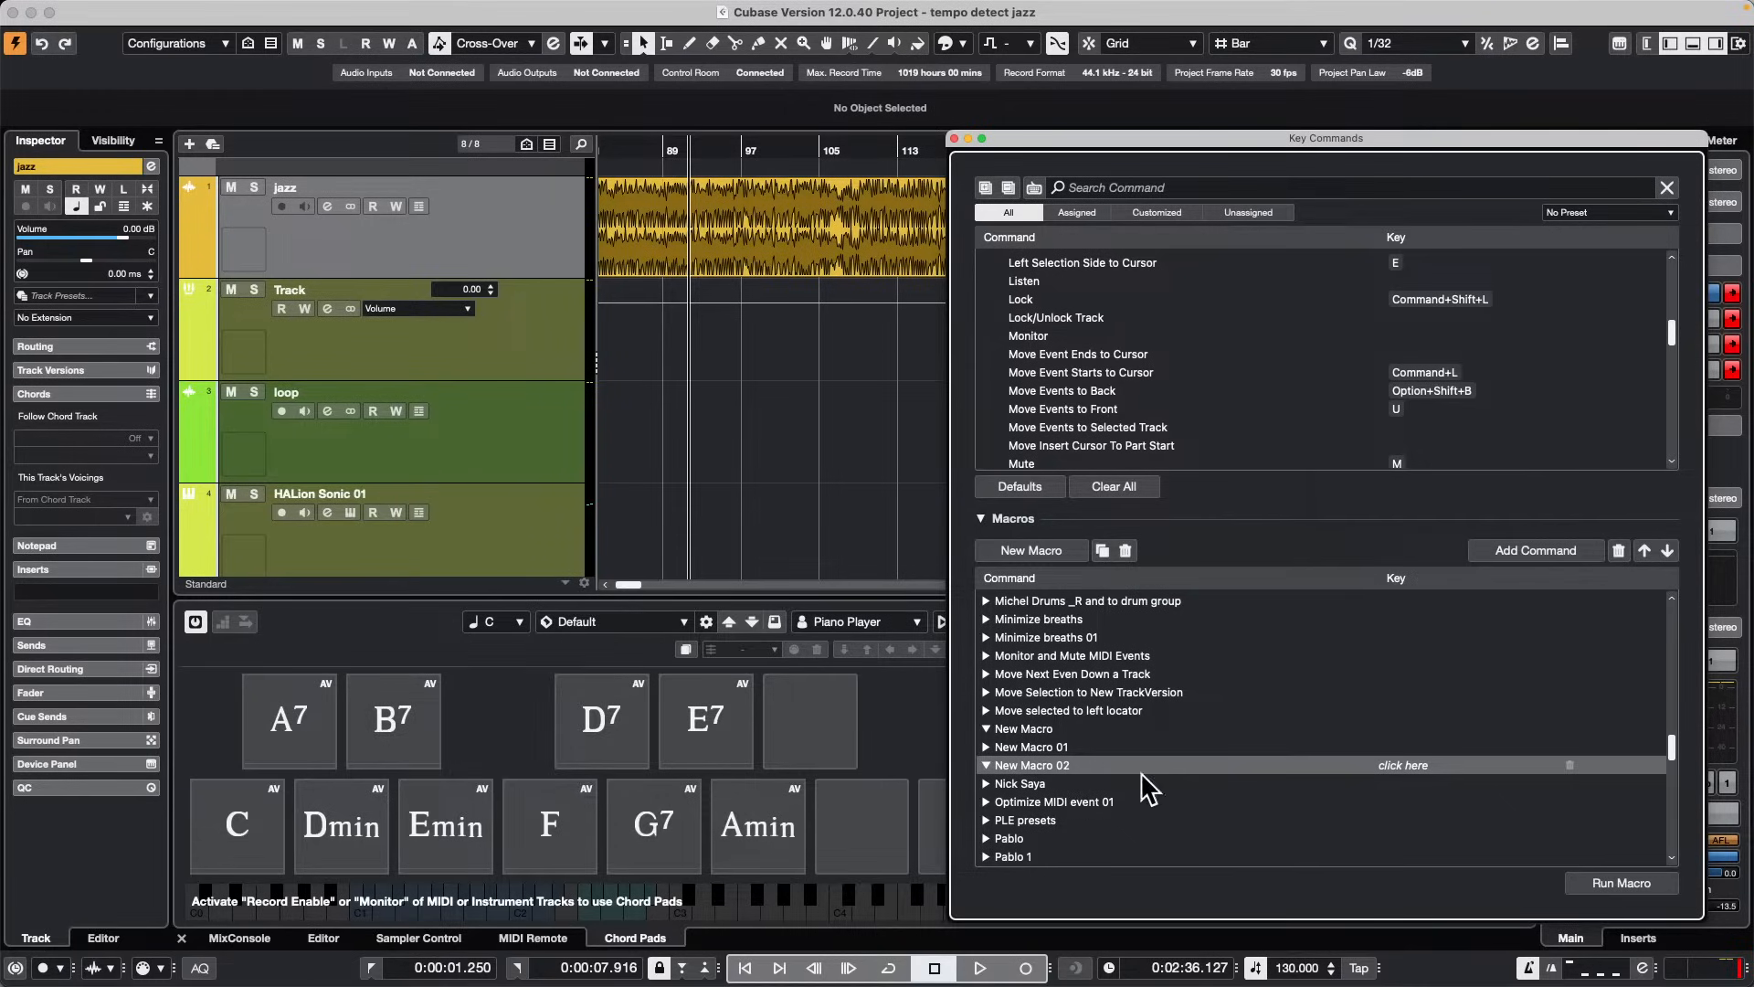
pyautogui.click(1154, 185)
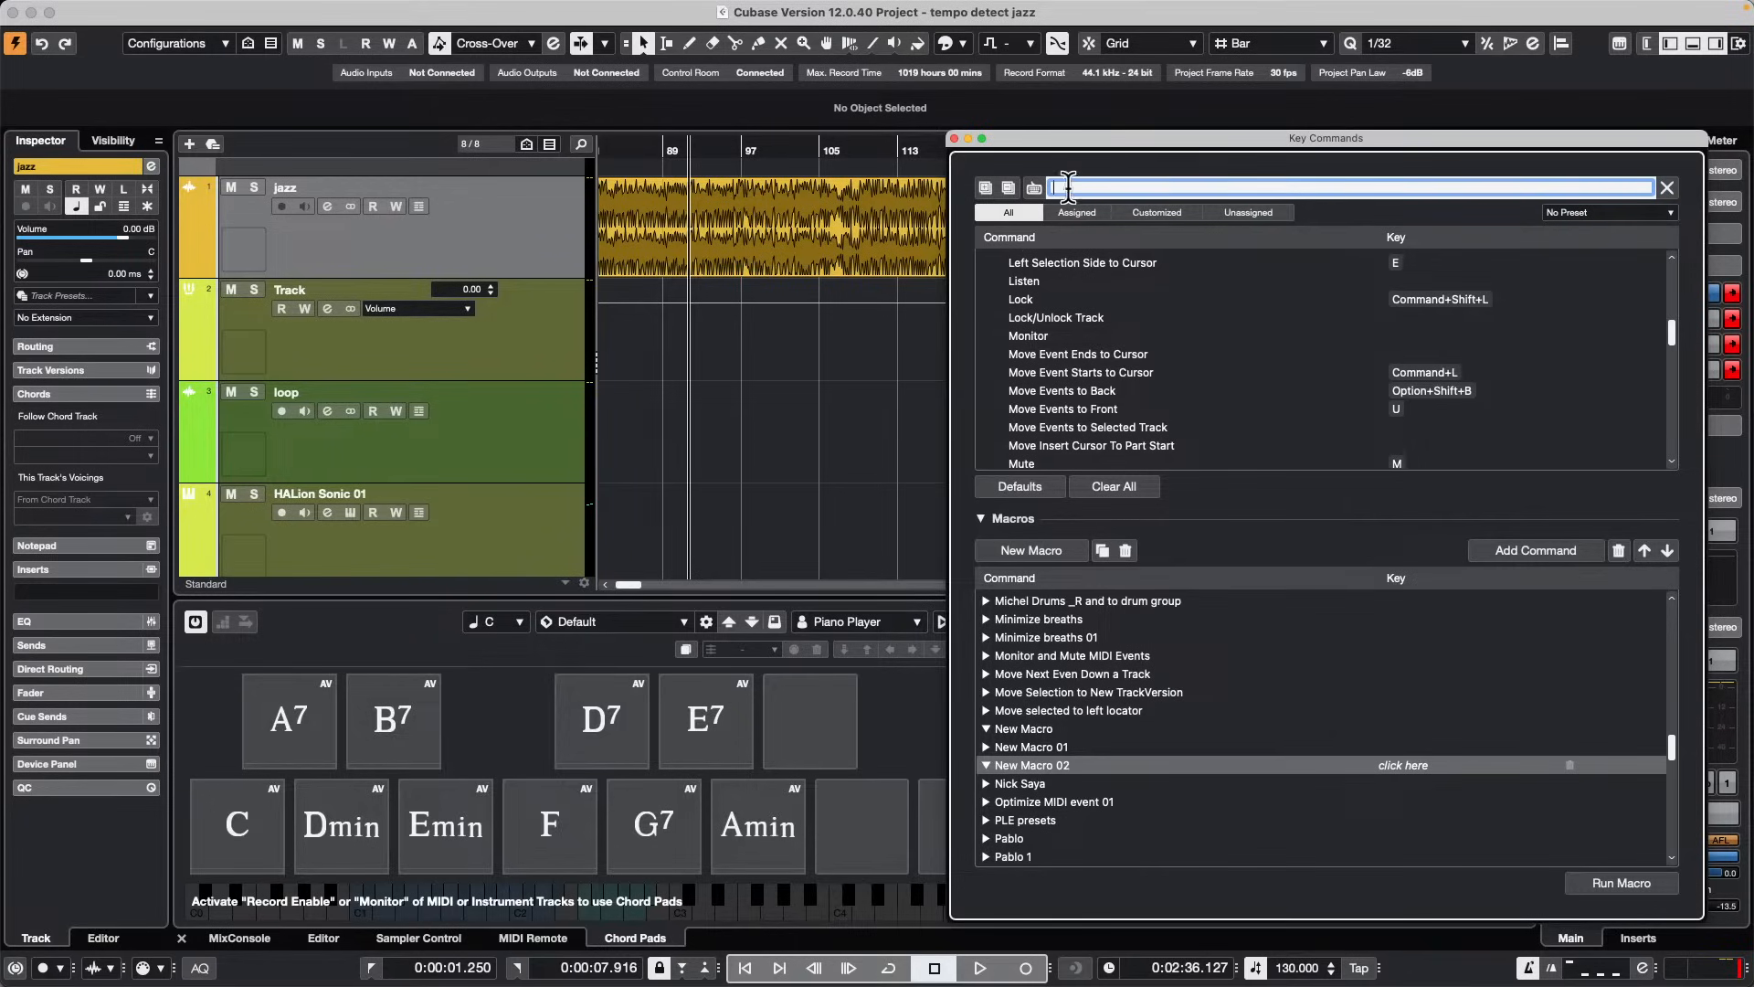
pyautogui.click(1034, 188)
pyautogui.press('shift')
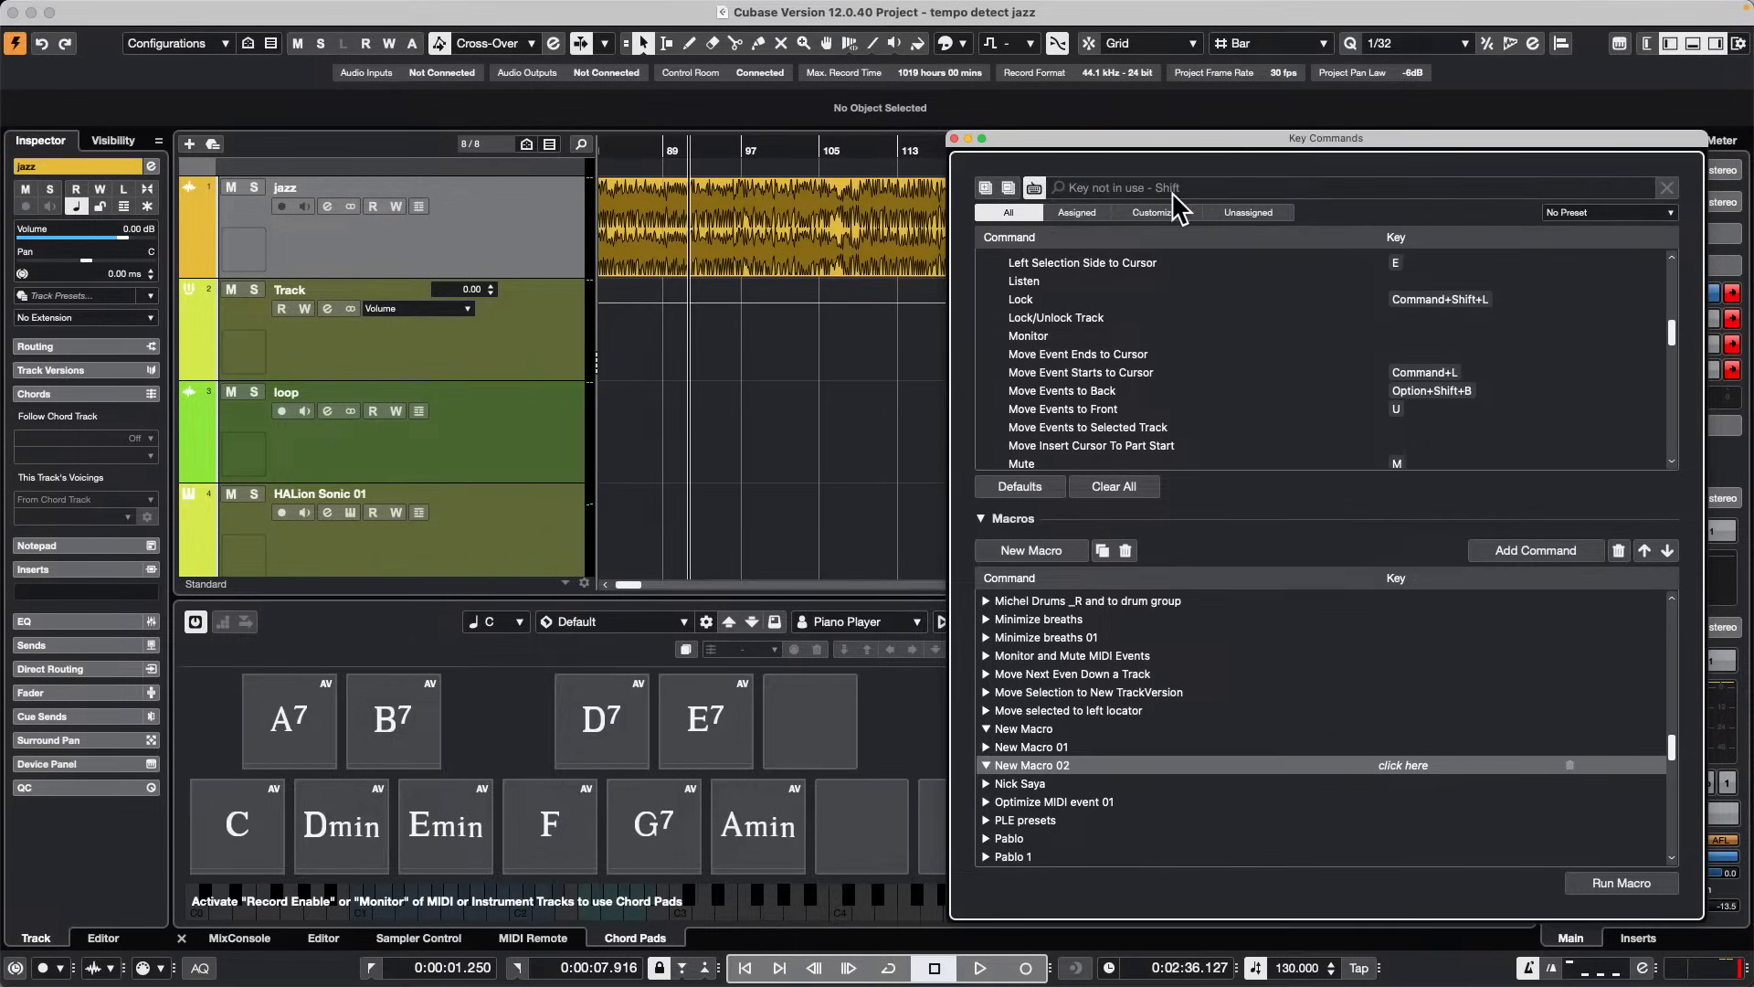
pyautogui.hotkey('shift', 'x')
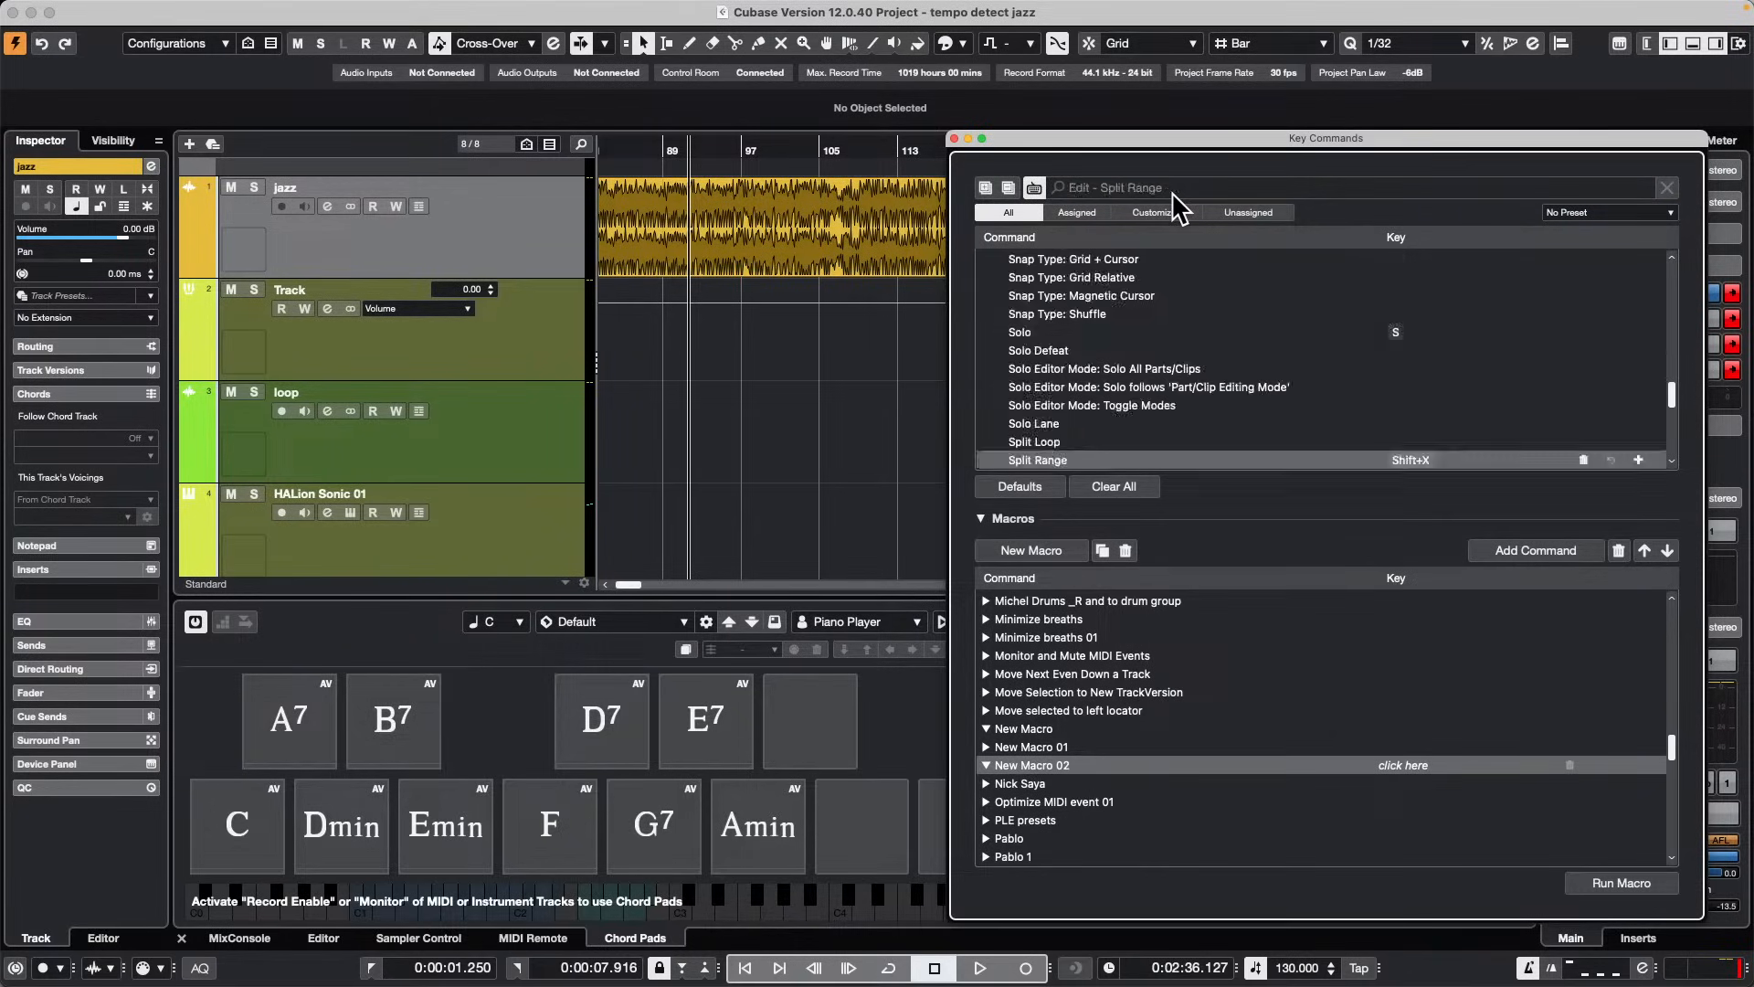
pyautogui.click(1554, 549)
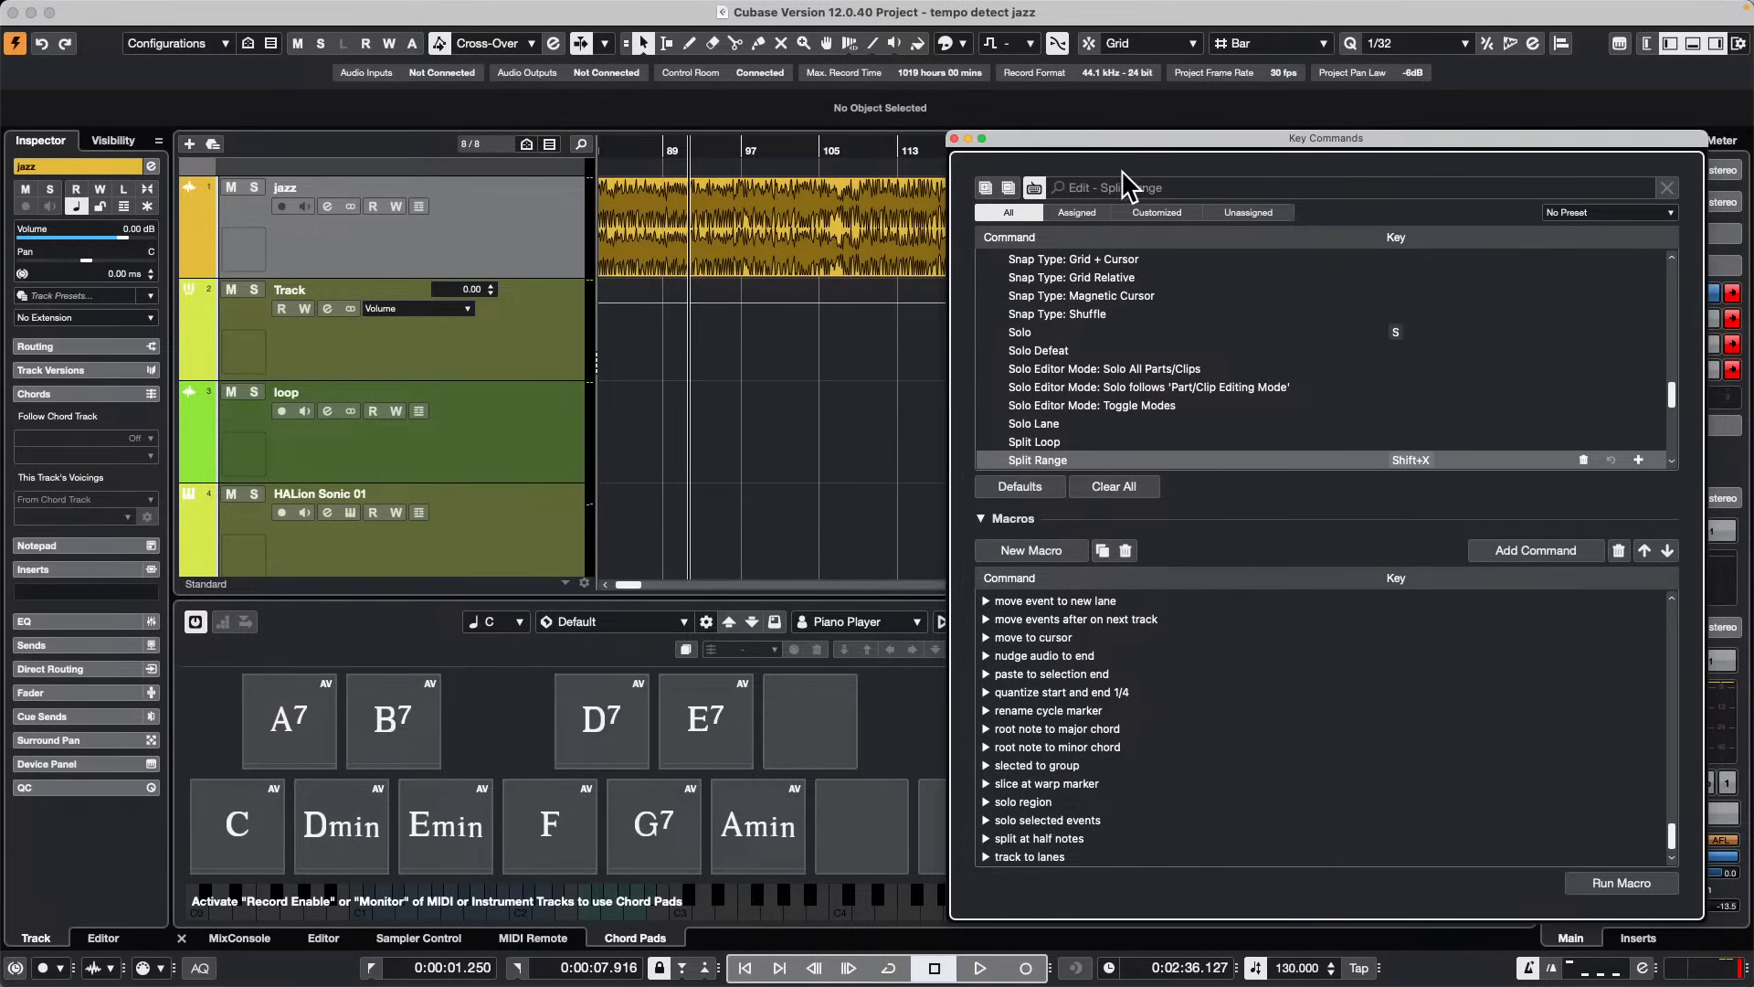
# Step: Look up the Object Selection Tool command by its assigned key 1 and add it to New Macro 02
pyautogui.click(1038, 184)
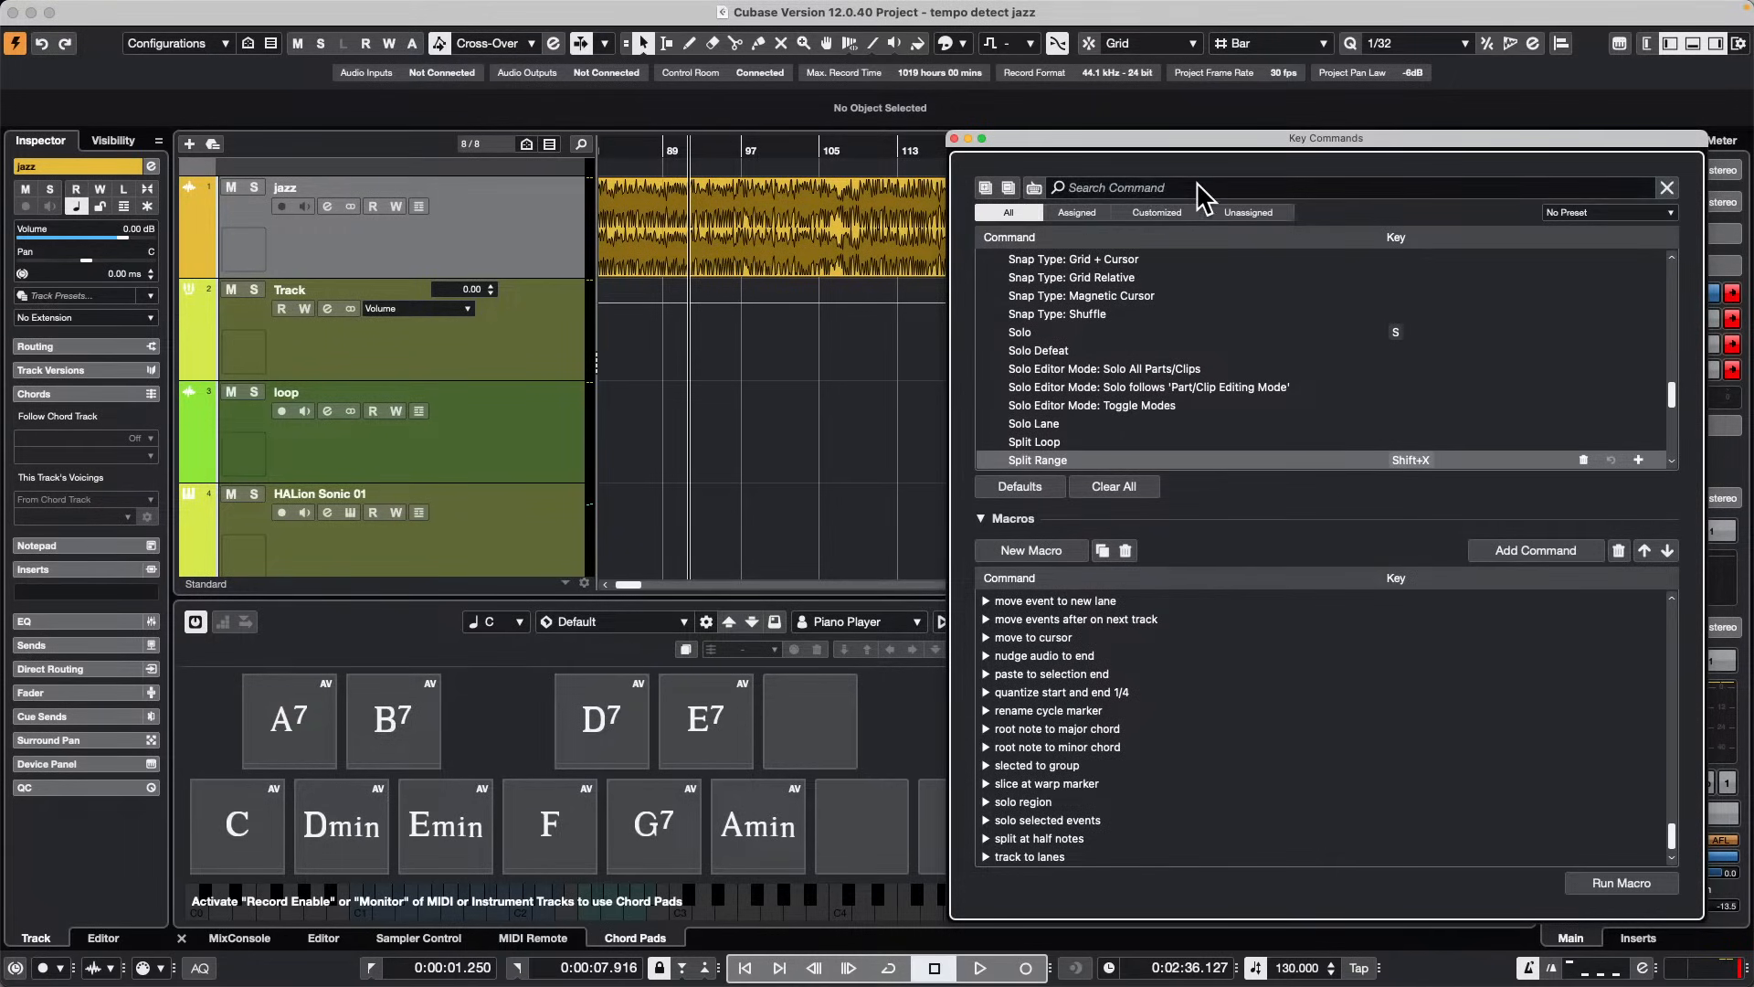
pyautogui.click(1198, 186)
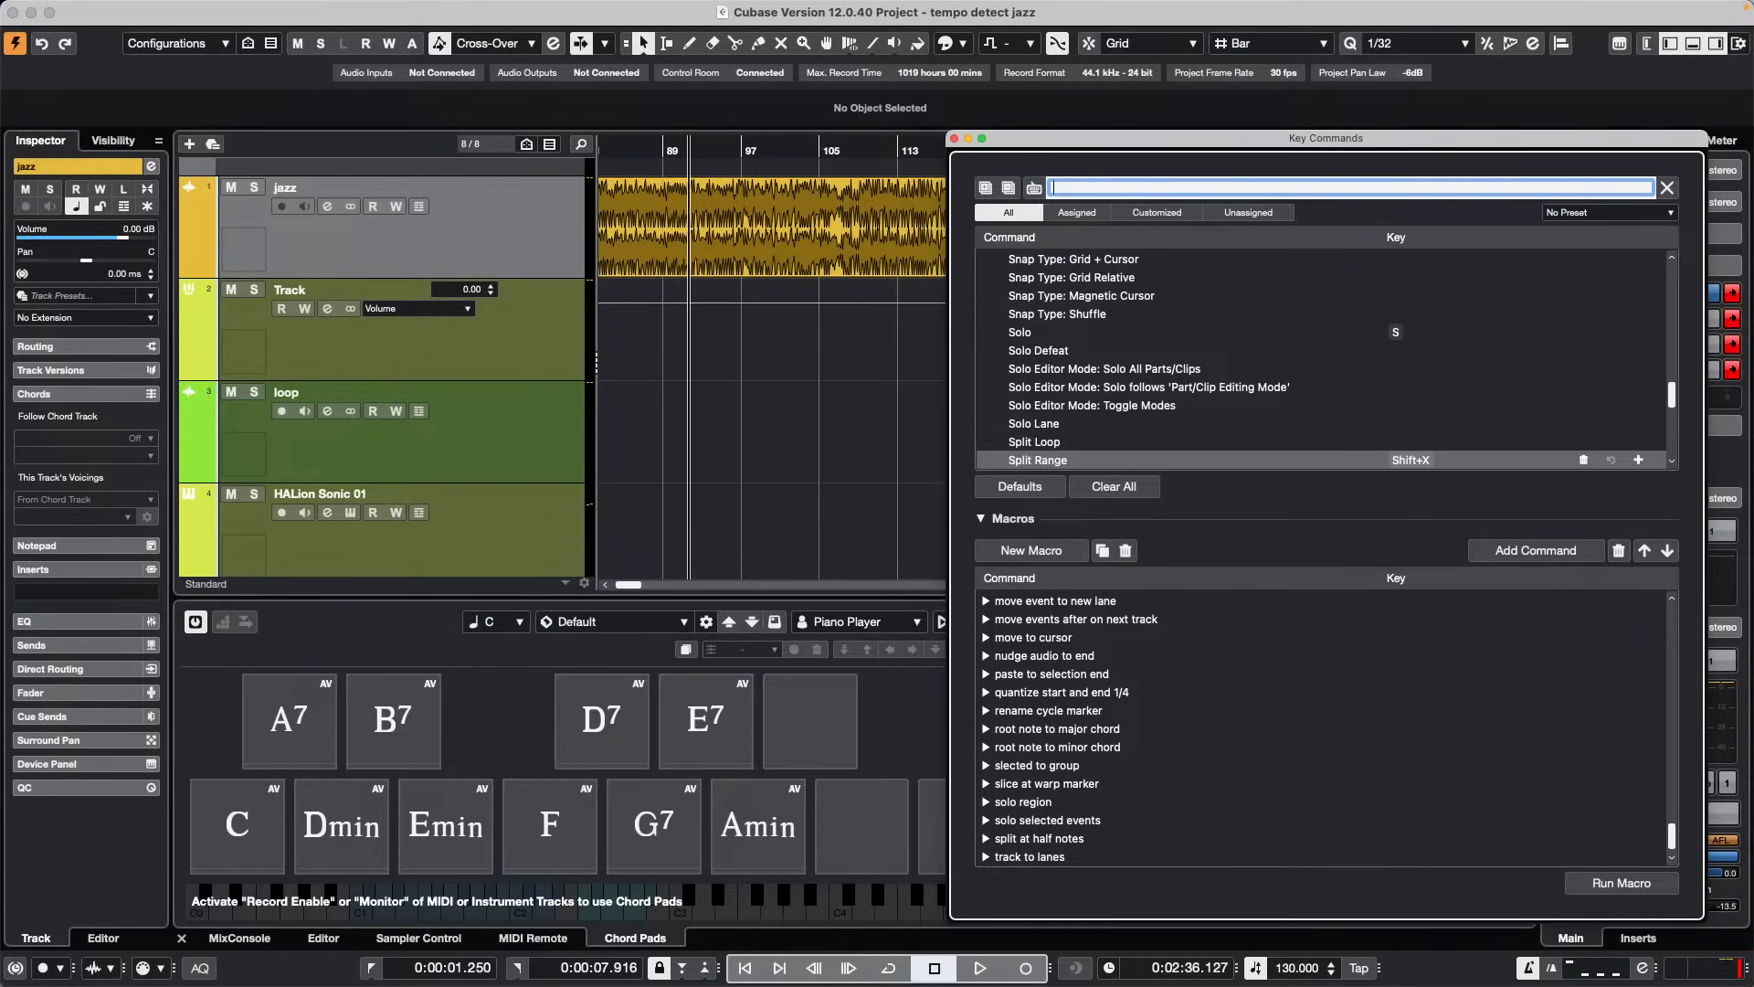
pyautogui.click(1035, 186)
pyautogui.press('1')
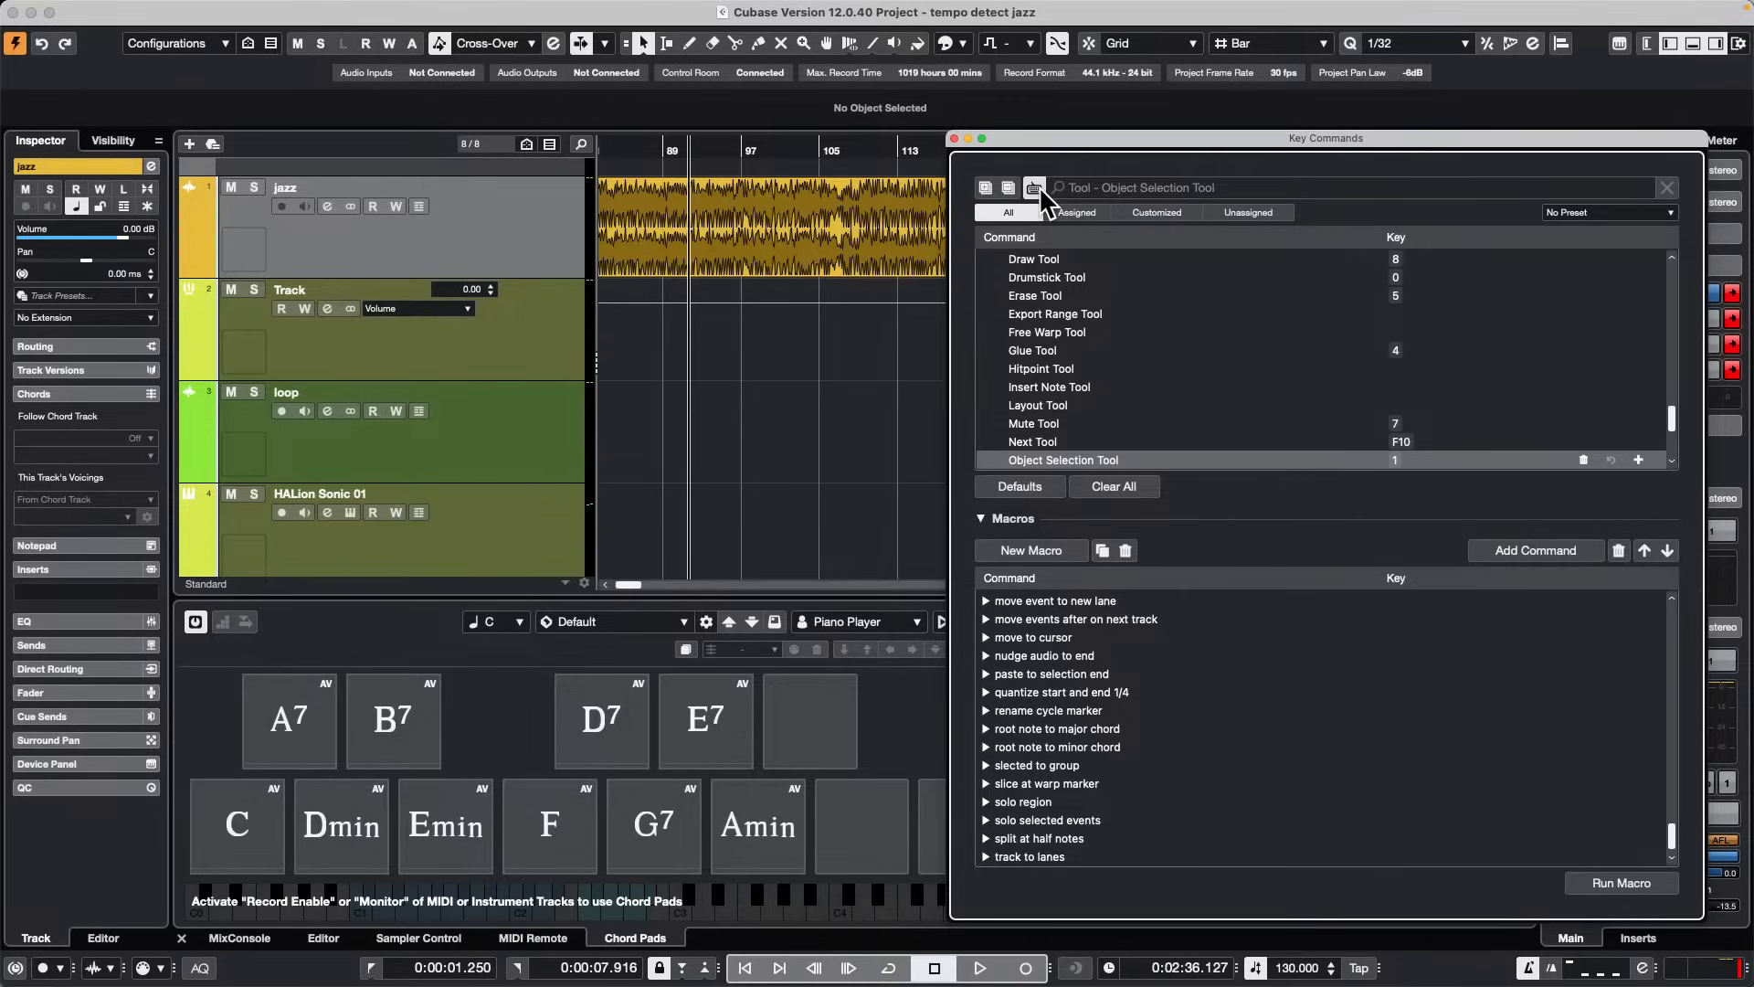
# Step: Search the commands for "Selected Event to", add CCLS Selected Event to Red to New Macro 02, and review the macro's commands
pyautogui.click(1148, 189)
pyautogui.write('S')
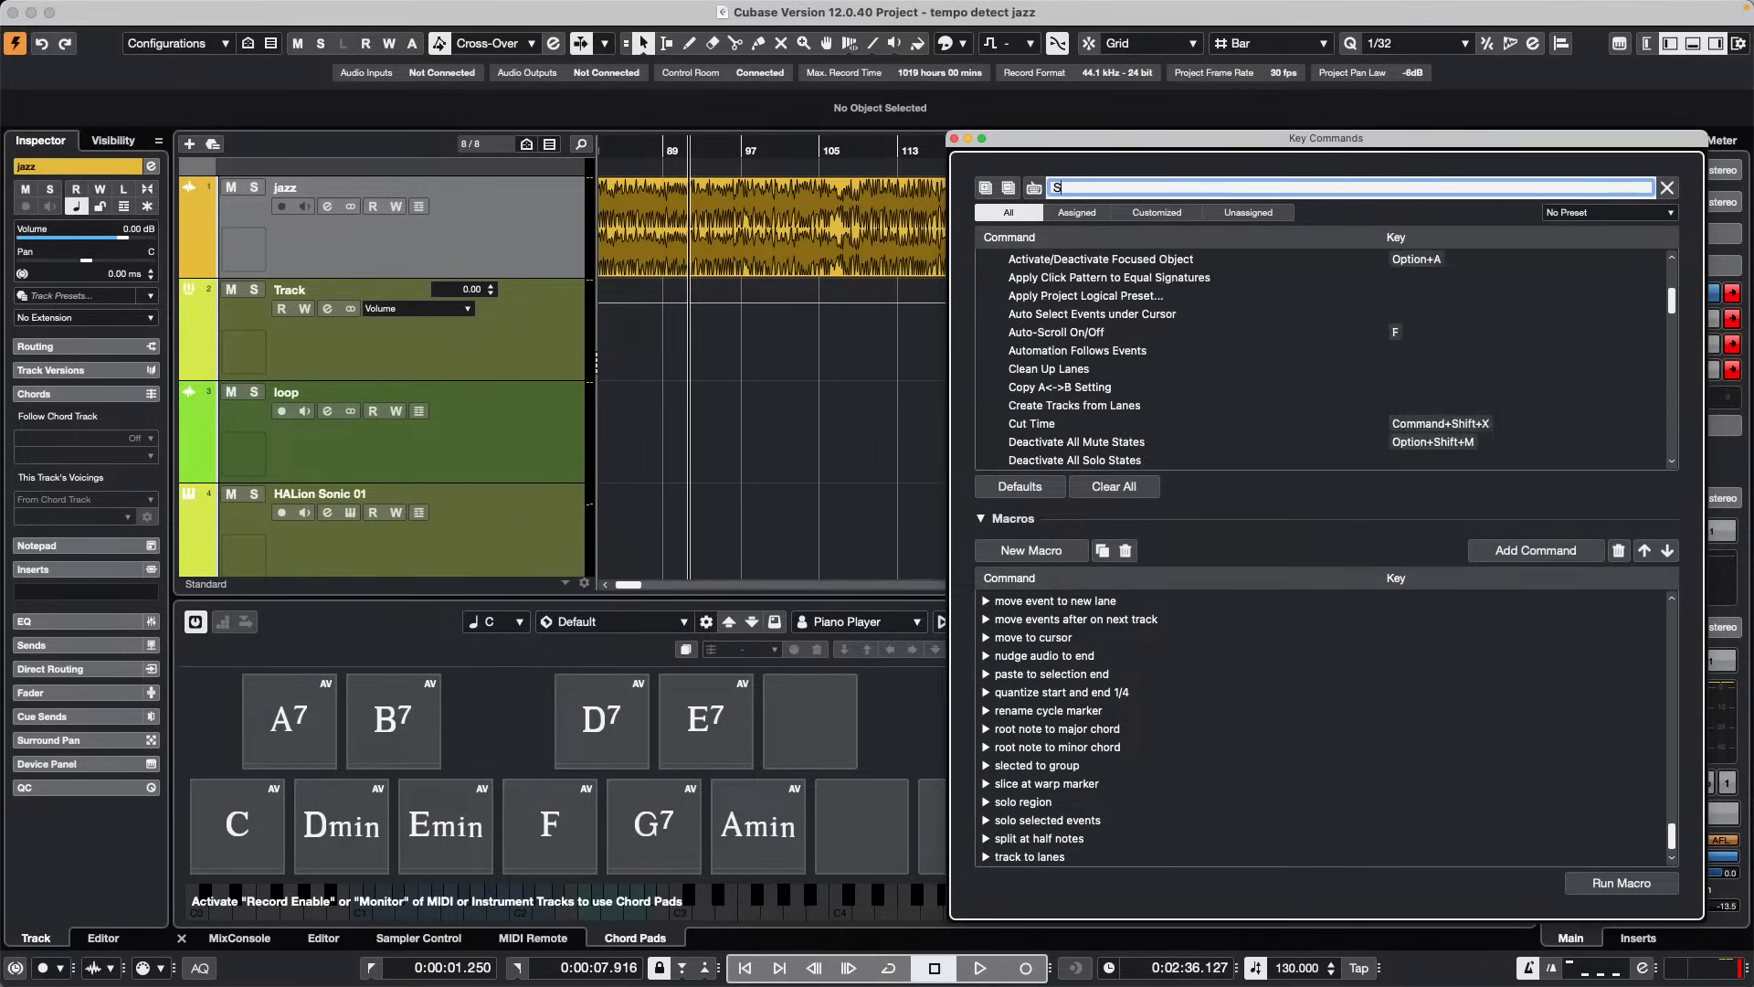
pyautogui.write('electe')
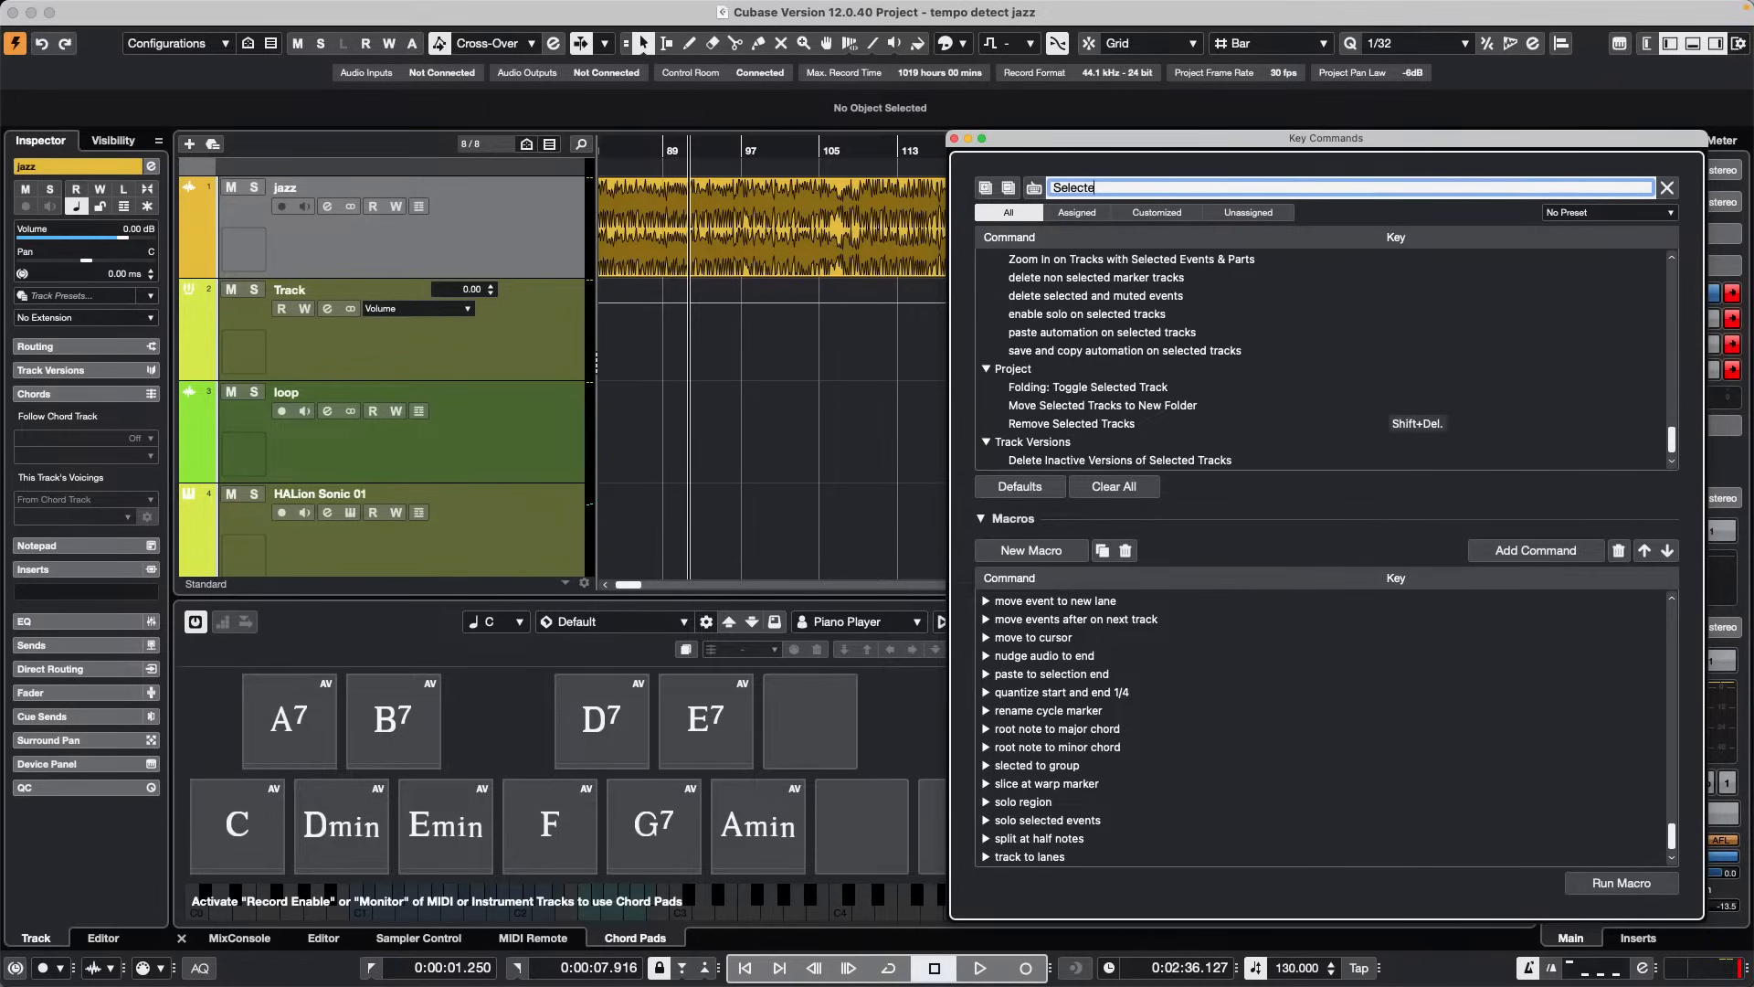
pyautogui.write('d Event to')
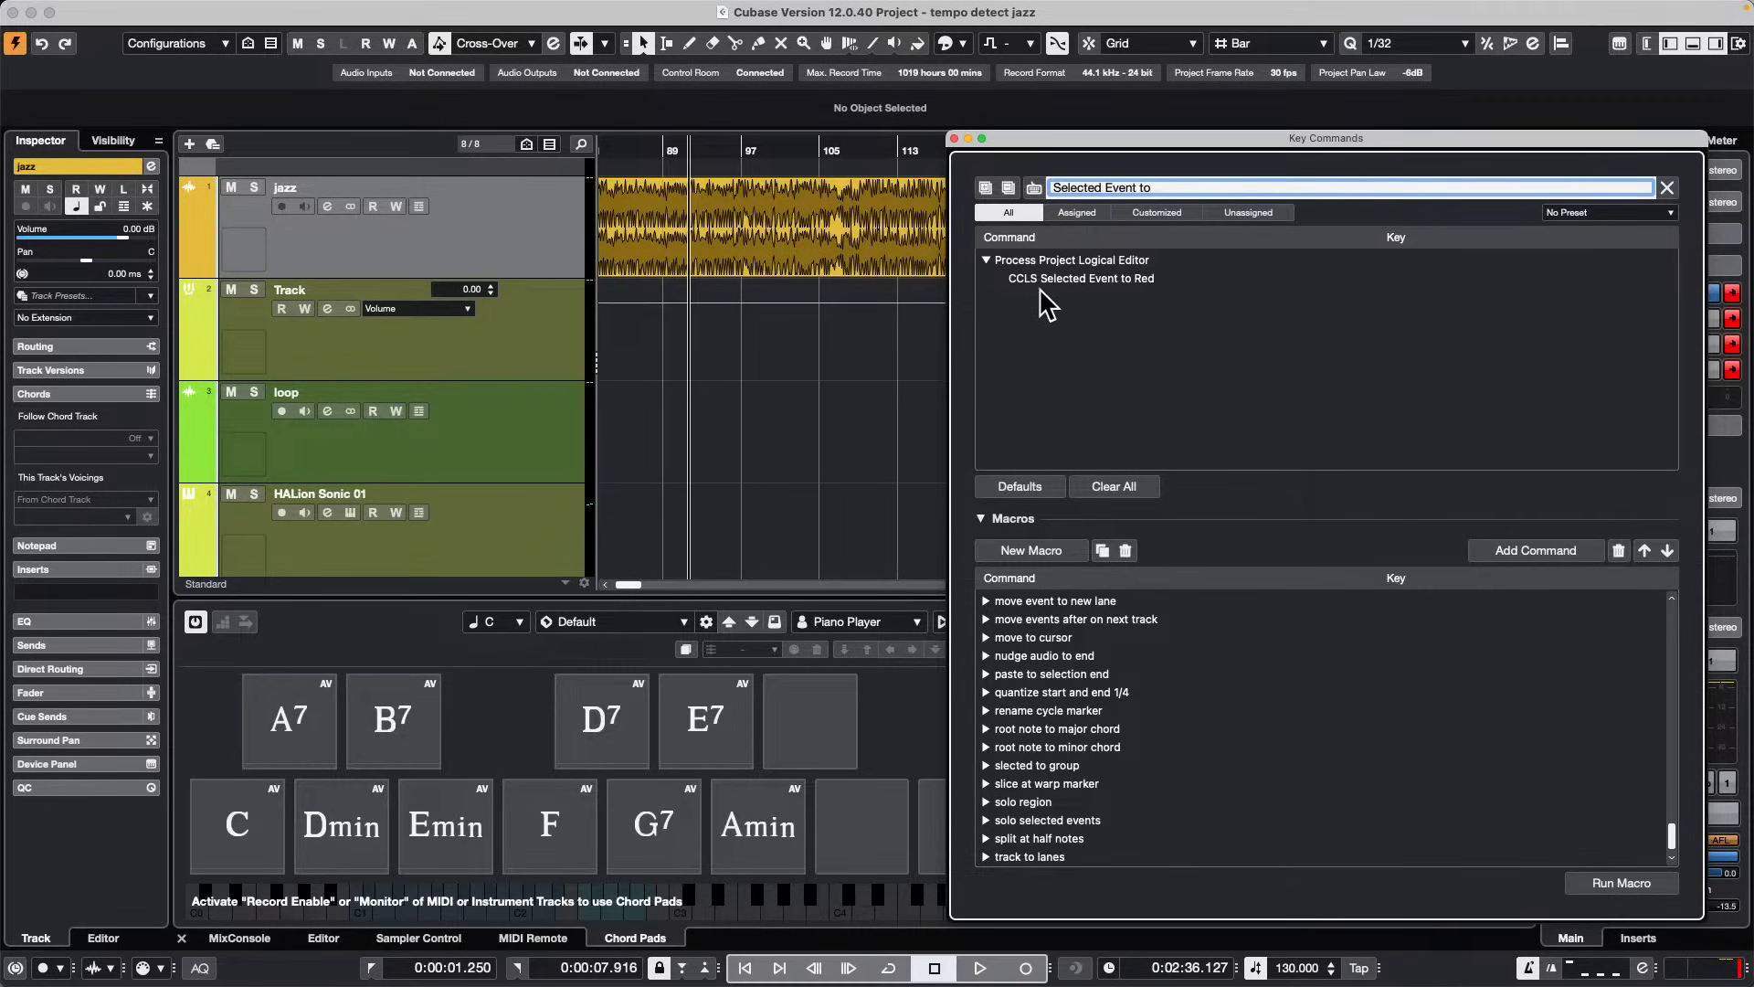
pyautogui.click(1117, 275)
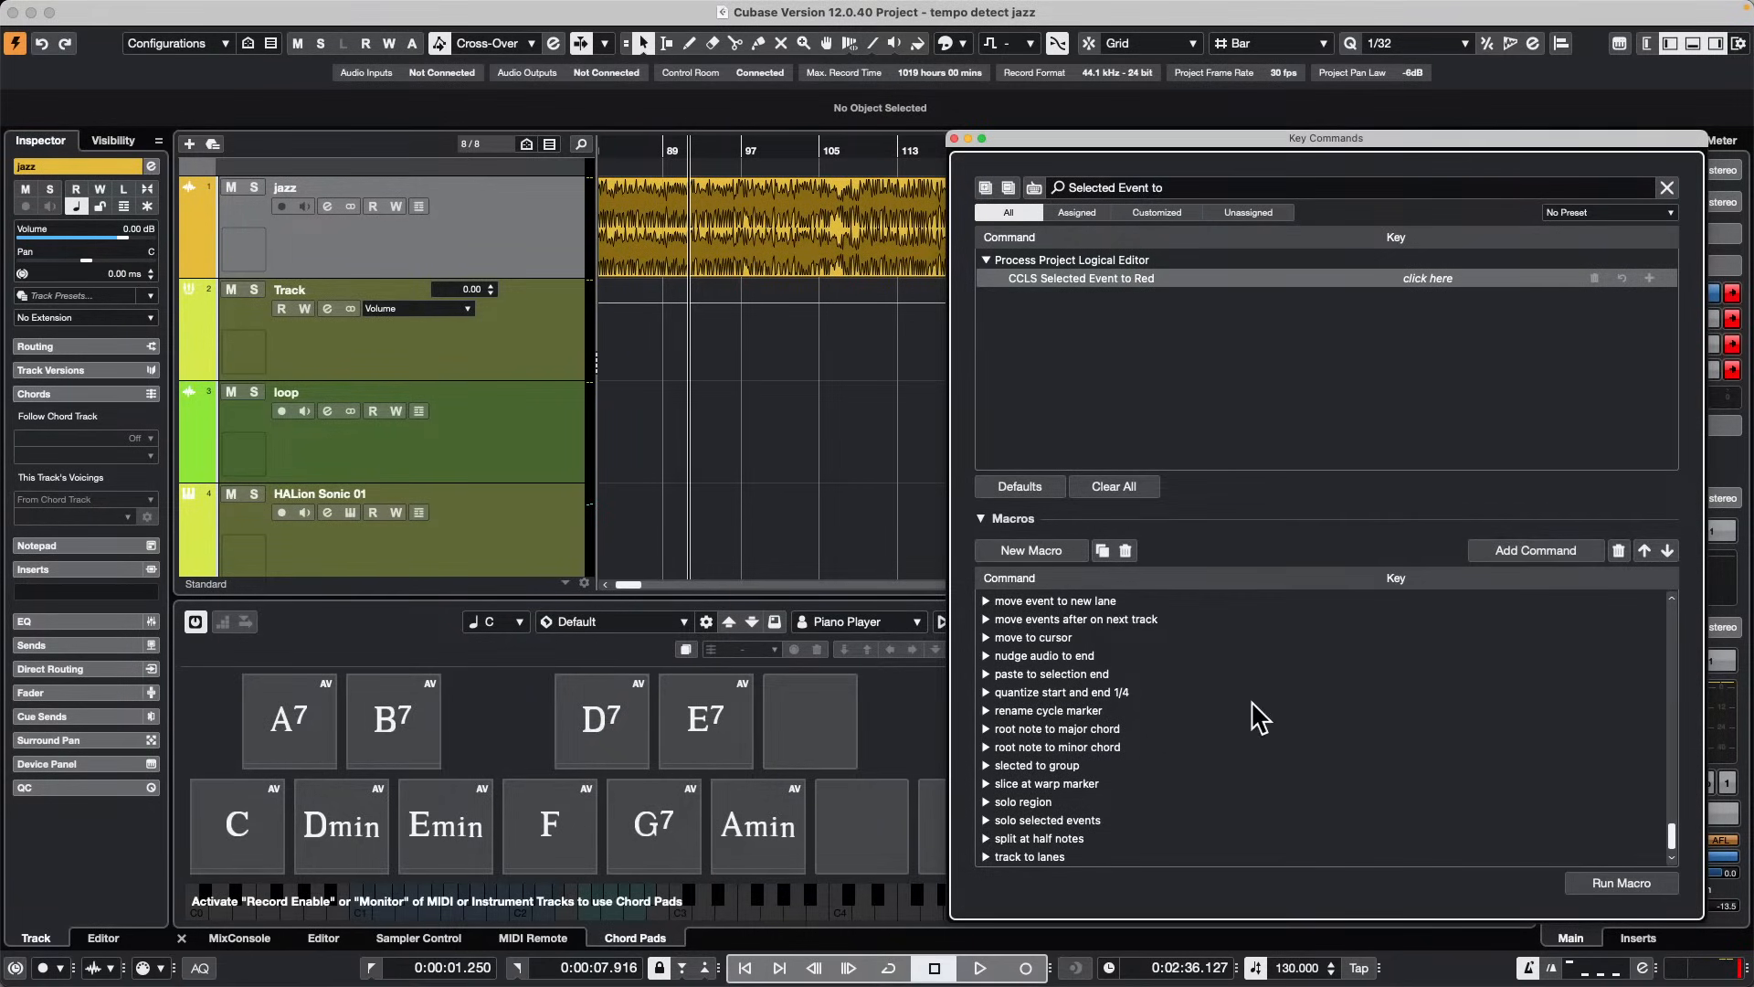
pyautogui.scroll(10, 1259, 718)
pyautogui.scroll(-6, 1259, 717)
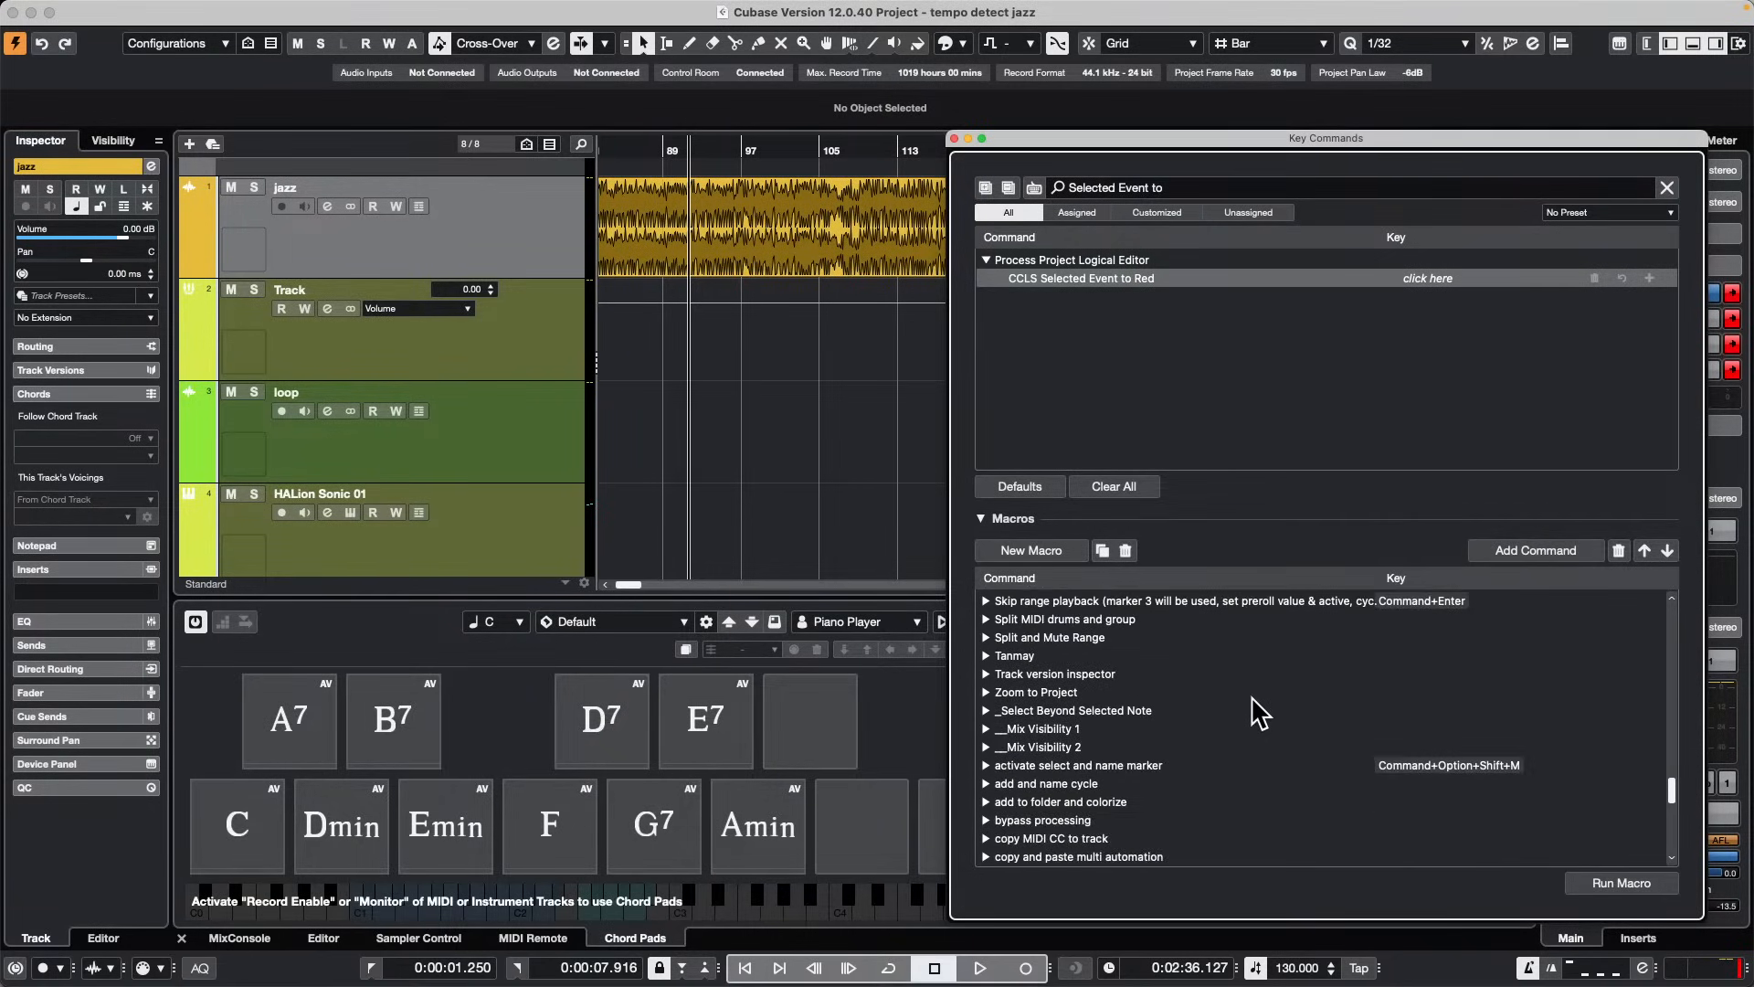
pyautogui.scroll(10, 1260, 713)
pyautogui.scroll(-3, 1260, 711)
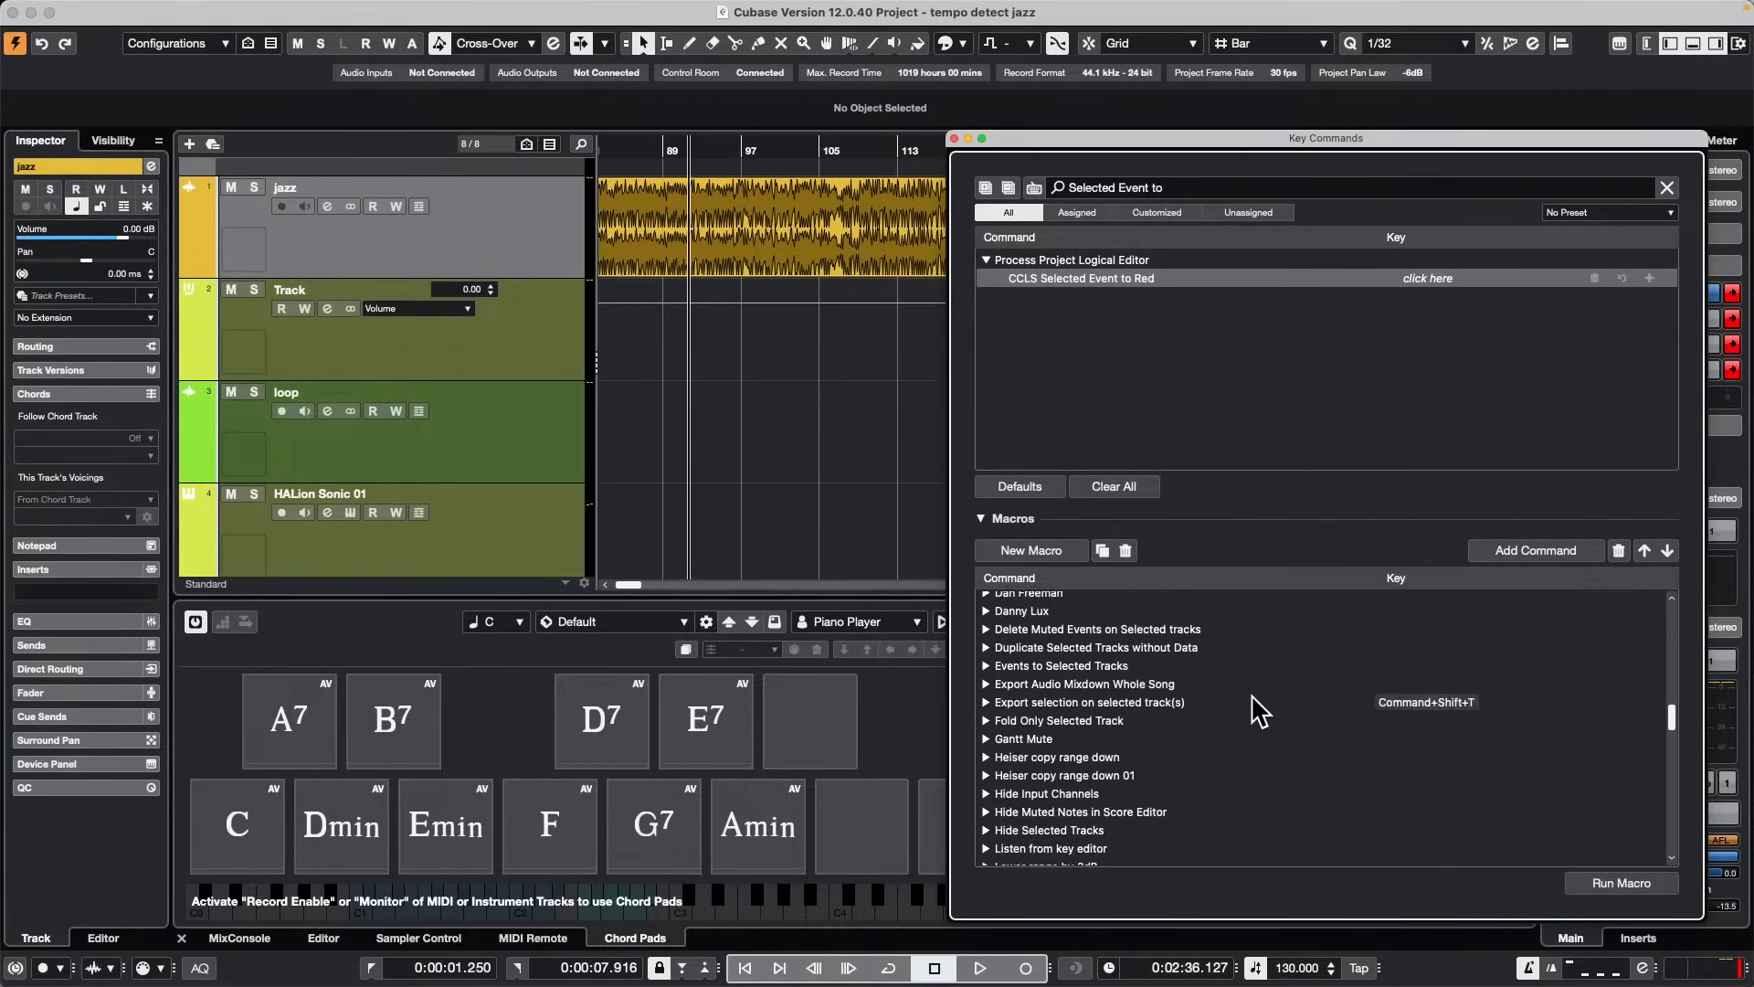
pyautogui.scroll(8, 1259, 711)
pyautogui.scroll(5, 1259, 709)
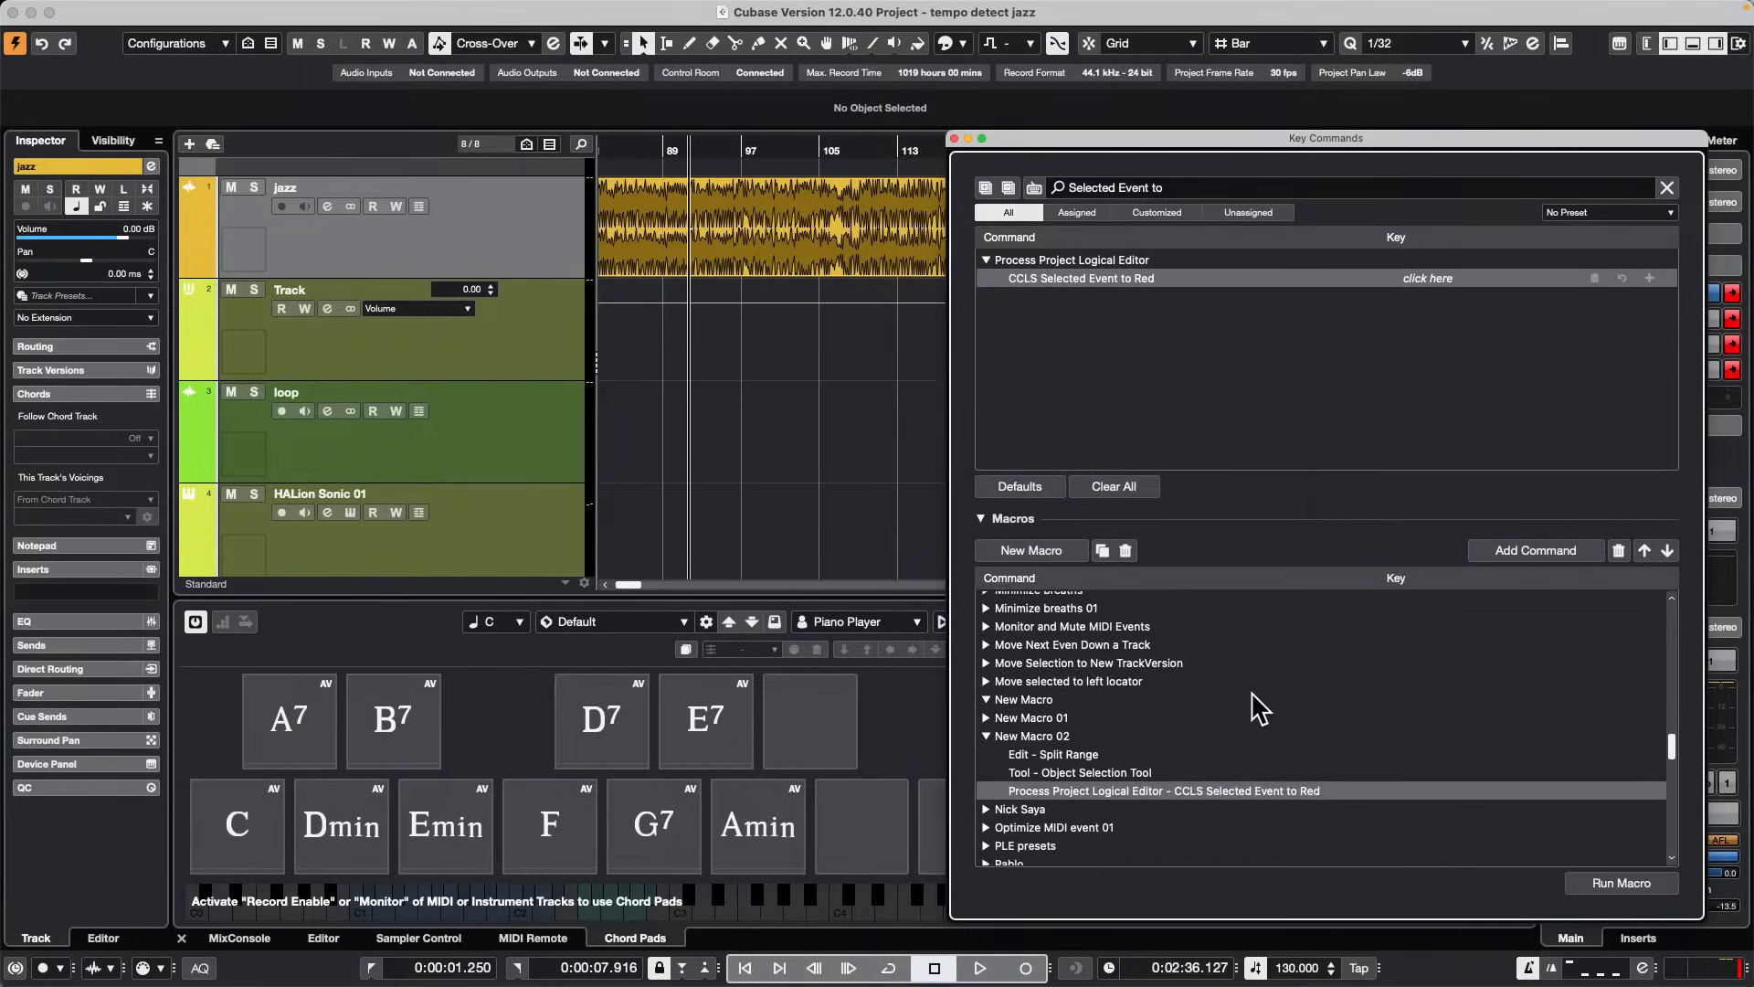
# Step: Select a range on the jazz track from about bar 89 to bar 102 and run New Macro 02 on it
pyautogui.click(651, 239)
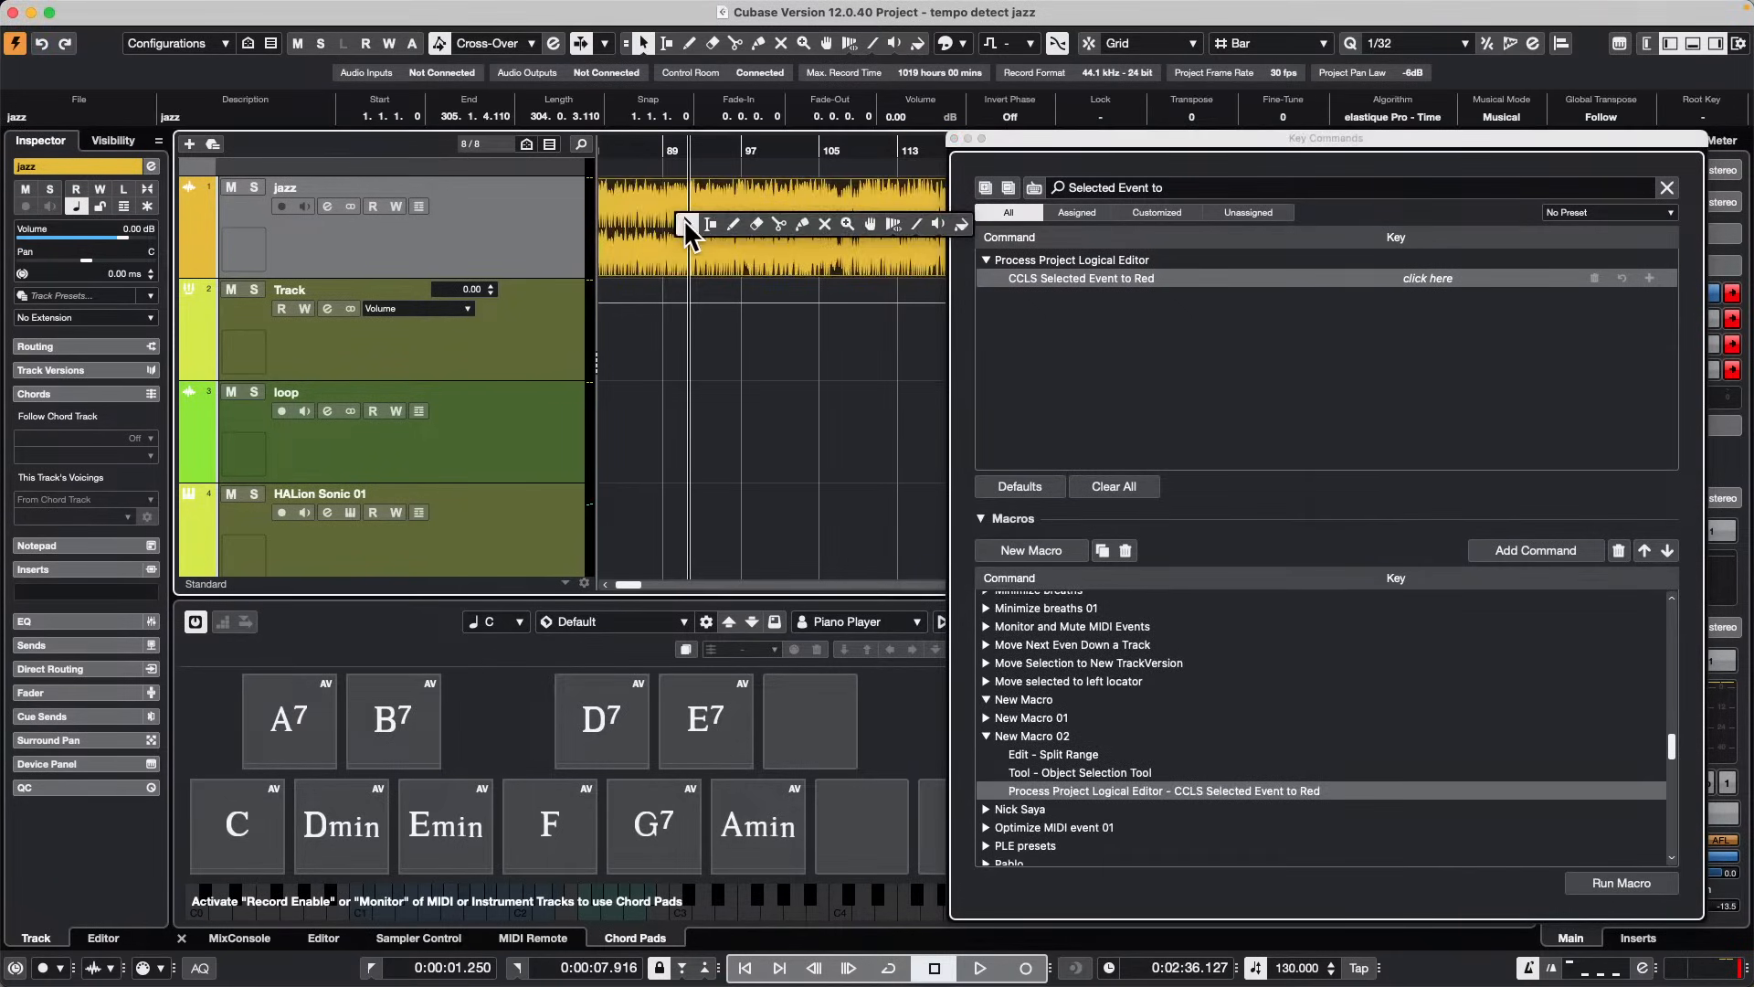
pyautogui.press('2')
pyautogui.click(661, 220)
pyautogui.moveTo(662, 220); pyautogui.dragTo(795, 228)
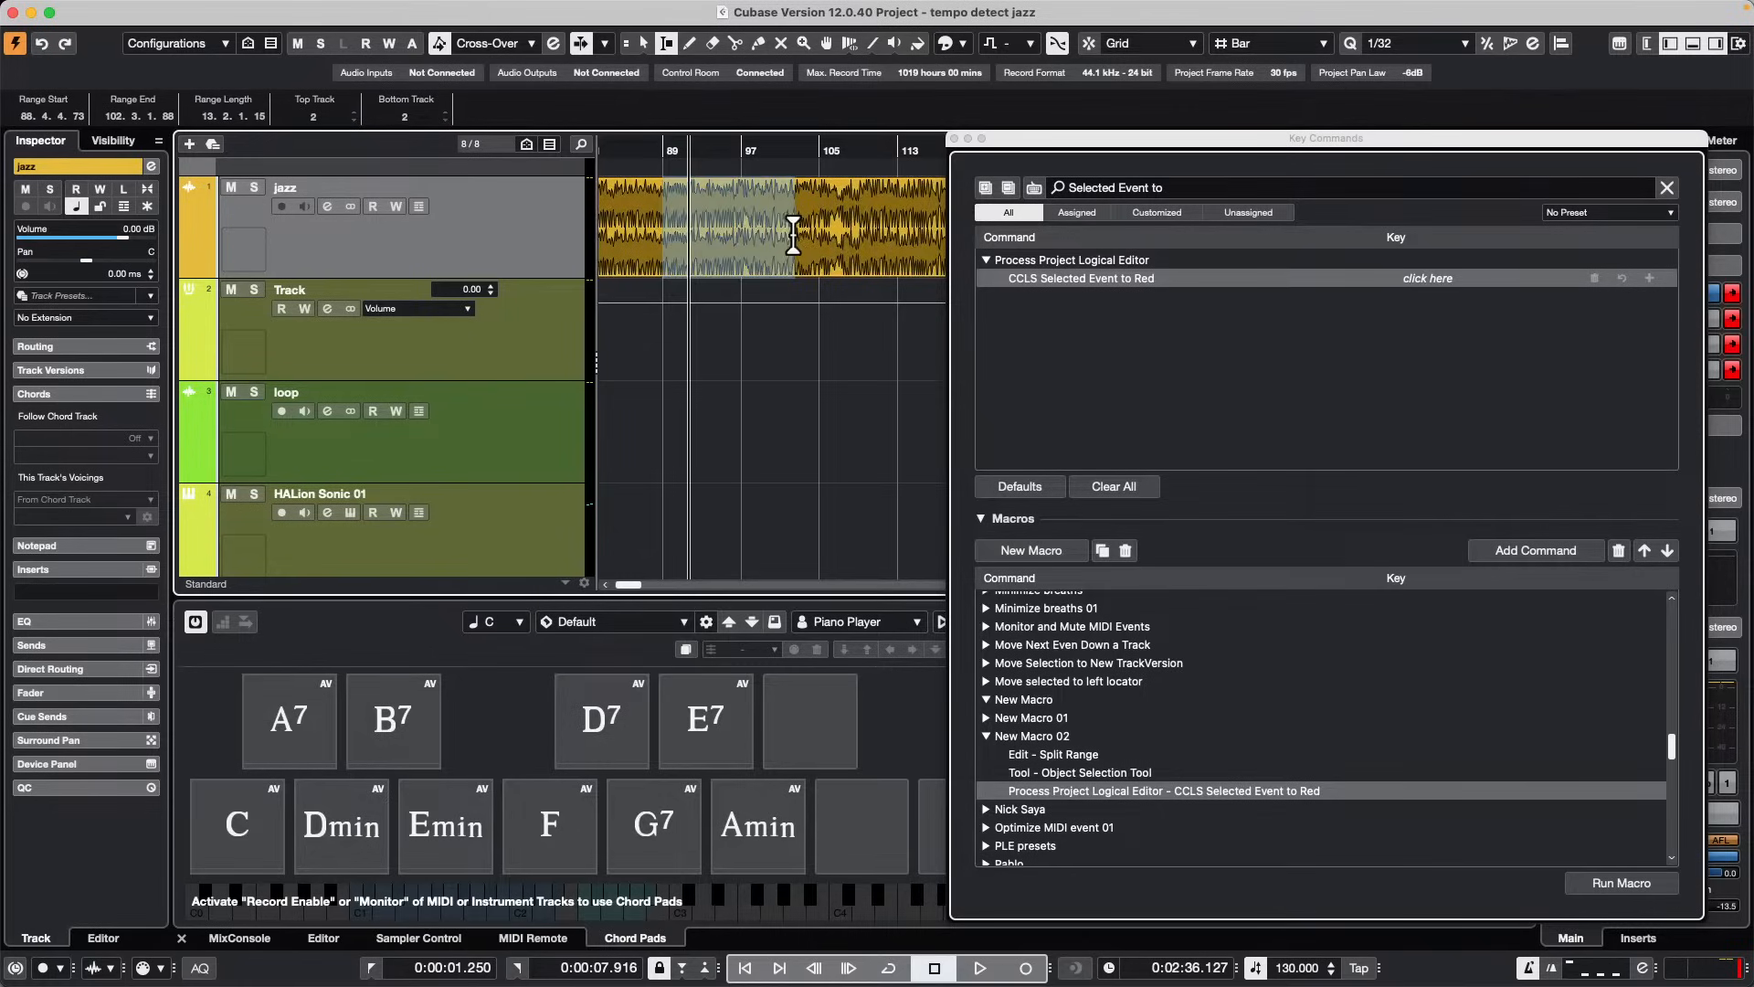
pyautogui.click(1622, 884)
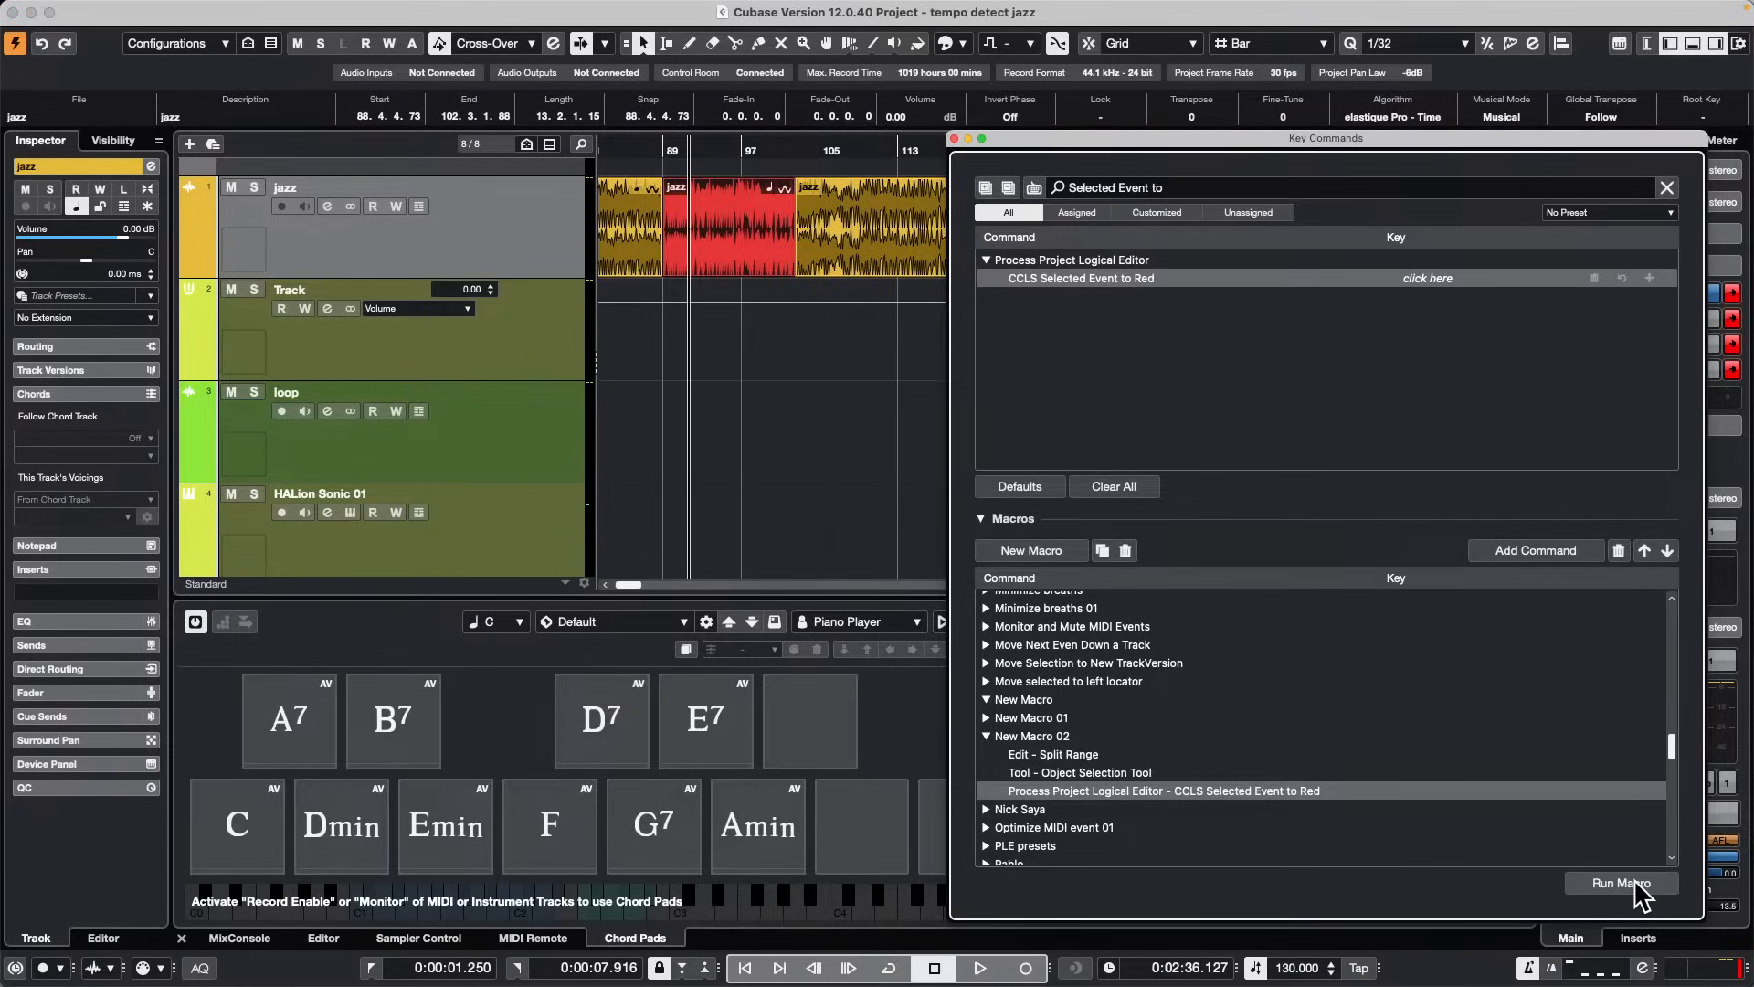
# Step: Select a second range on the jazz track from about bar 121 to bar 142 and run New Macro 02 on it
pyautogui.click(895, 219)
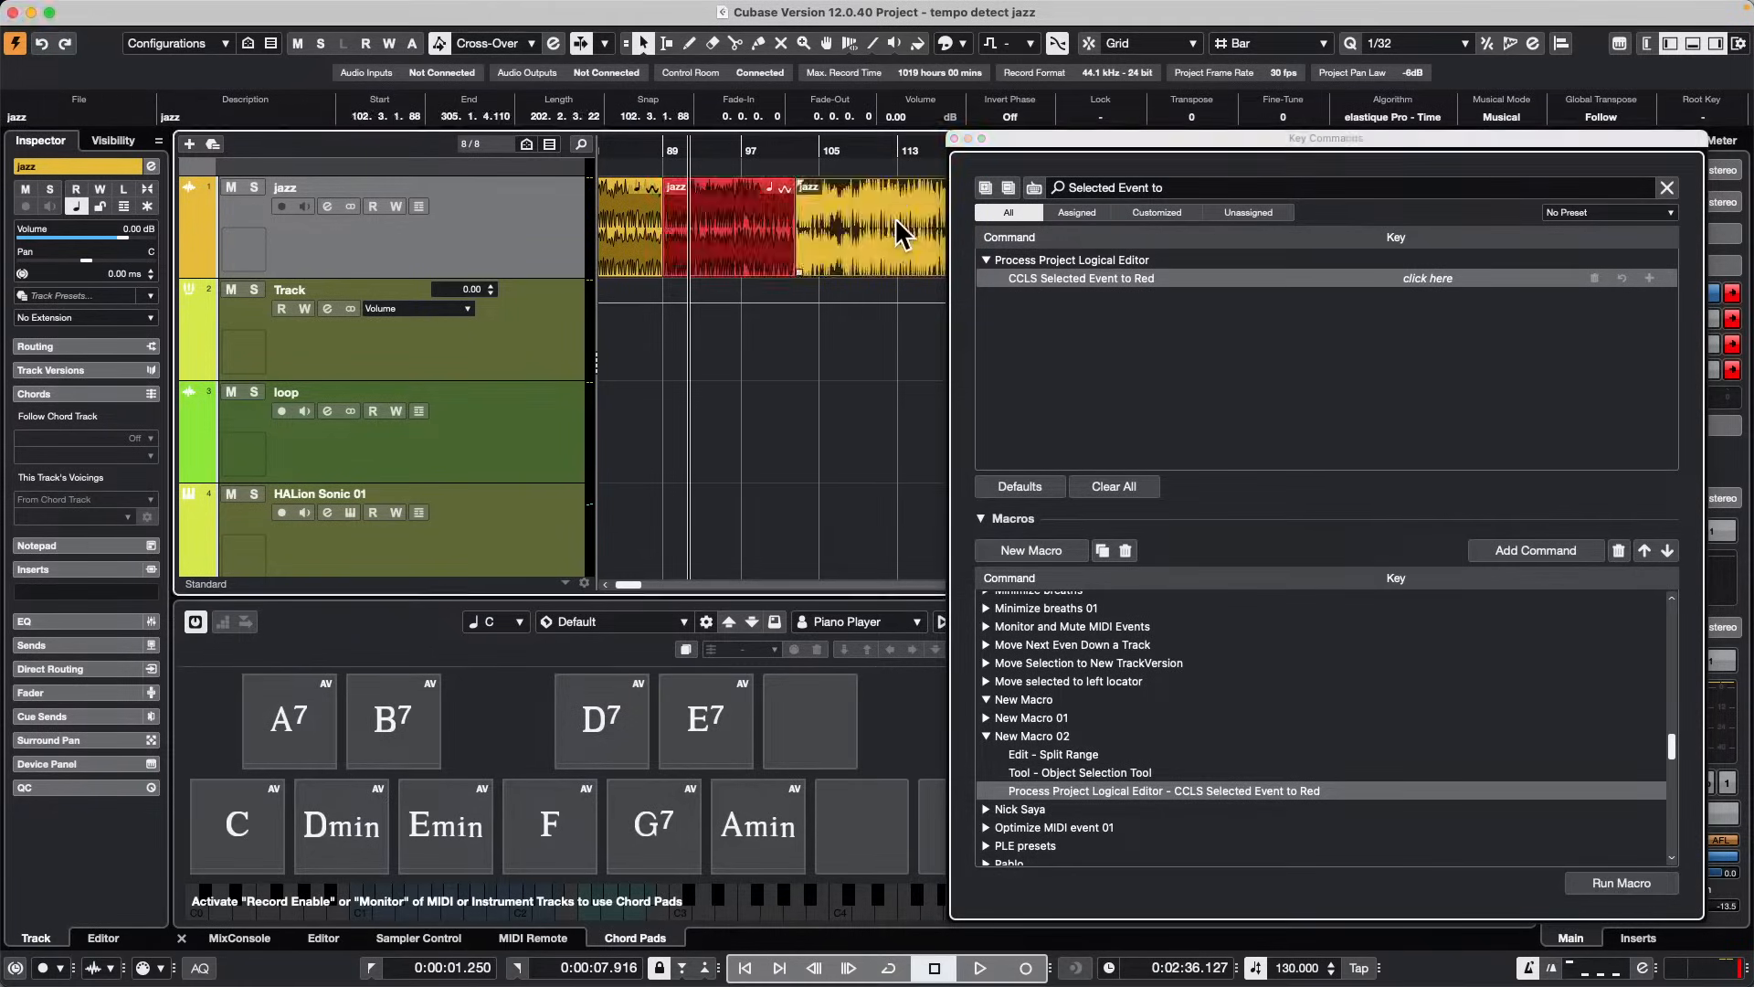
pyautogui.rightClick(894, 219)
pyautogui.click(940, 221)
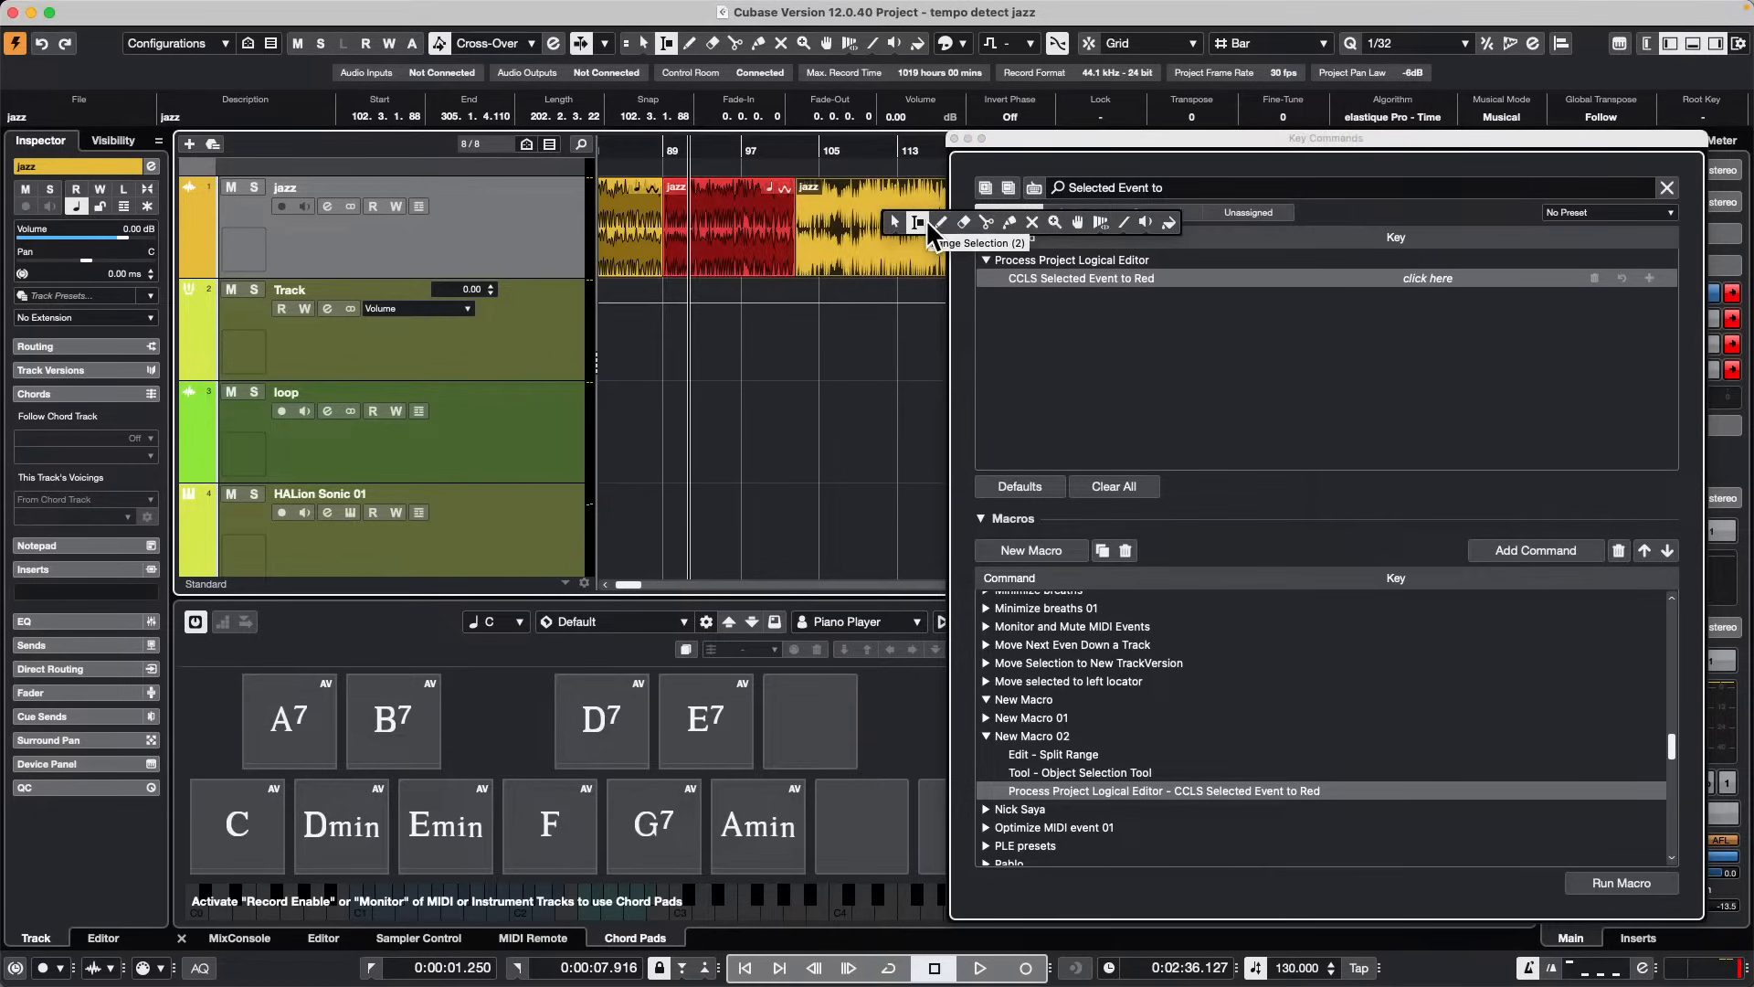
pyautogui.click(921, 220)
pyautogui.moveTo(1069, 140); pyautogui.dragTo(912, 354)
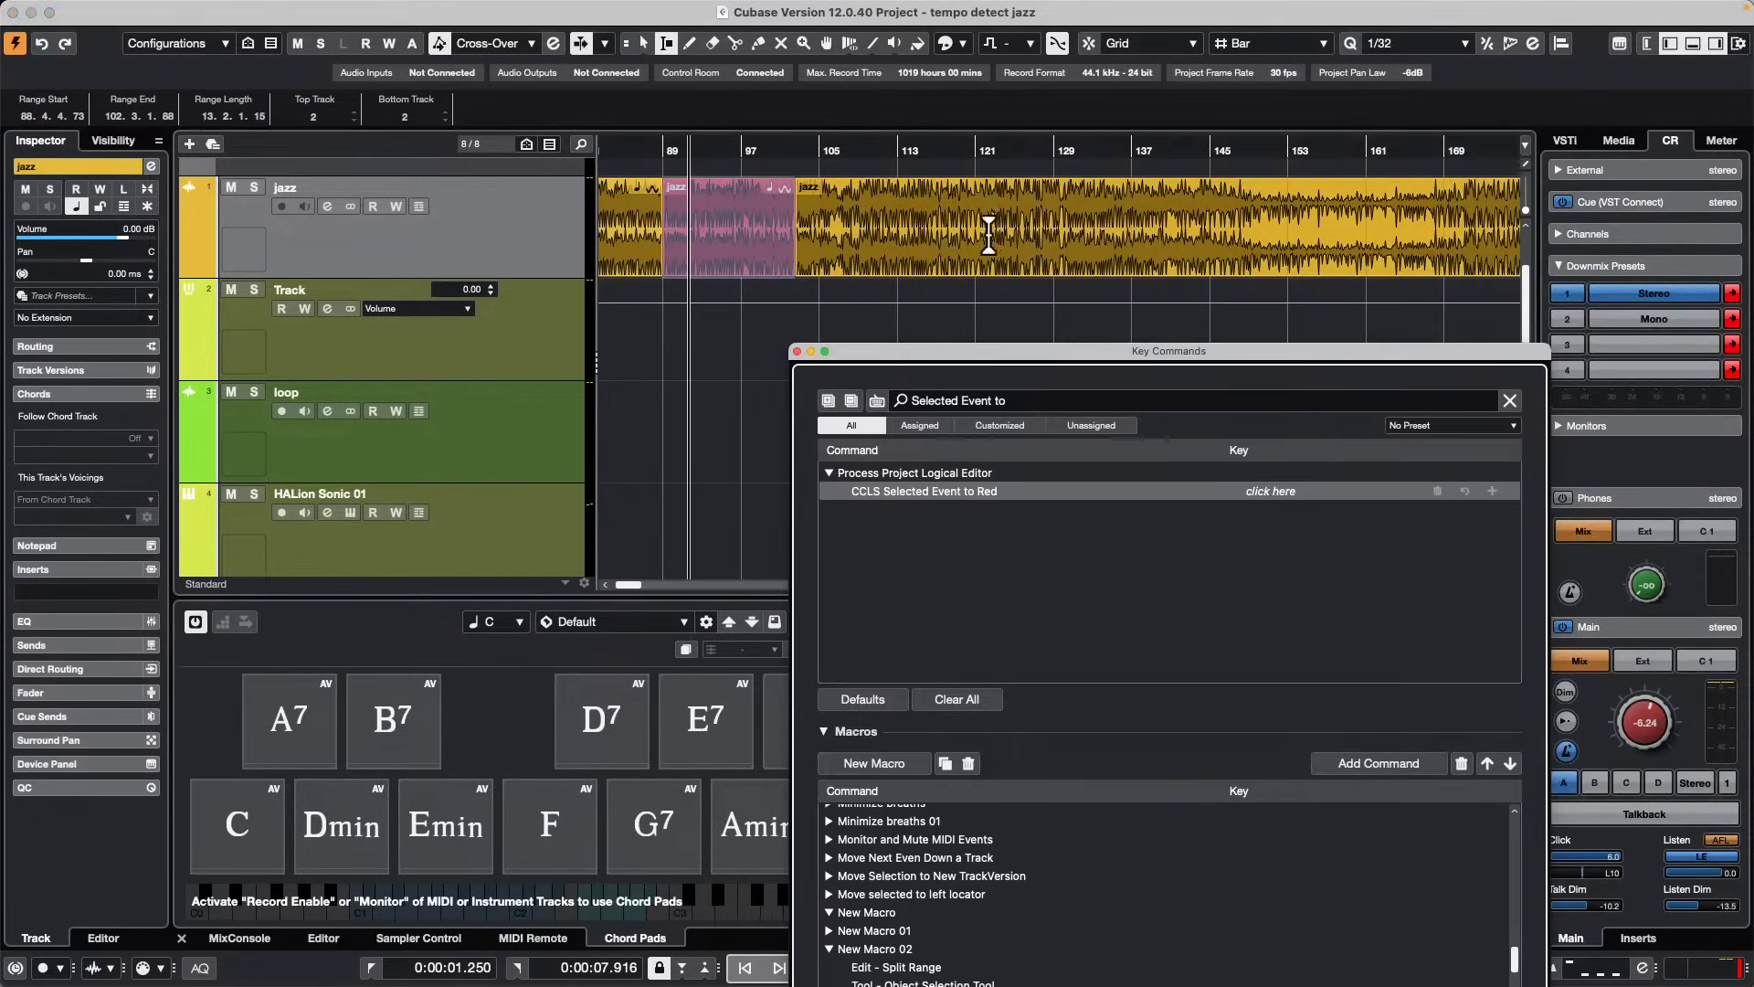
pyautogui.moveTo(987, 224); pyautogui.dragTo(1186, 224)
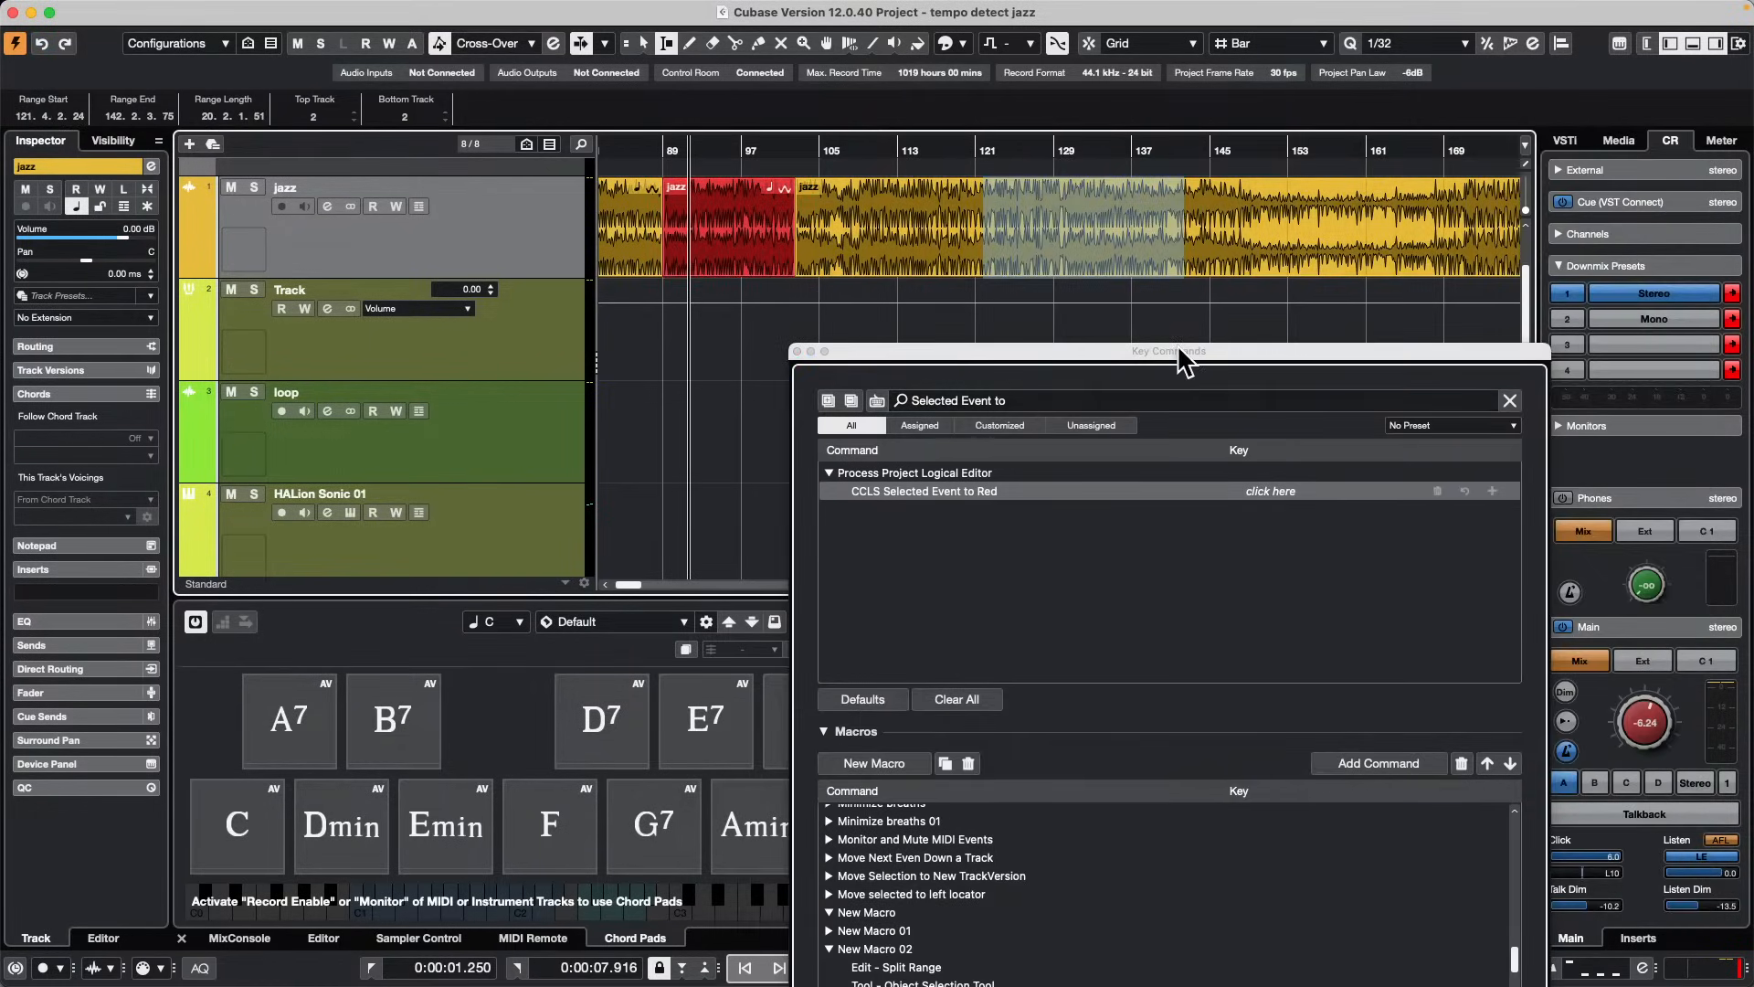
pyautogui.moveTo(1184, 361); pyautogui.dragTo(486, 172)
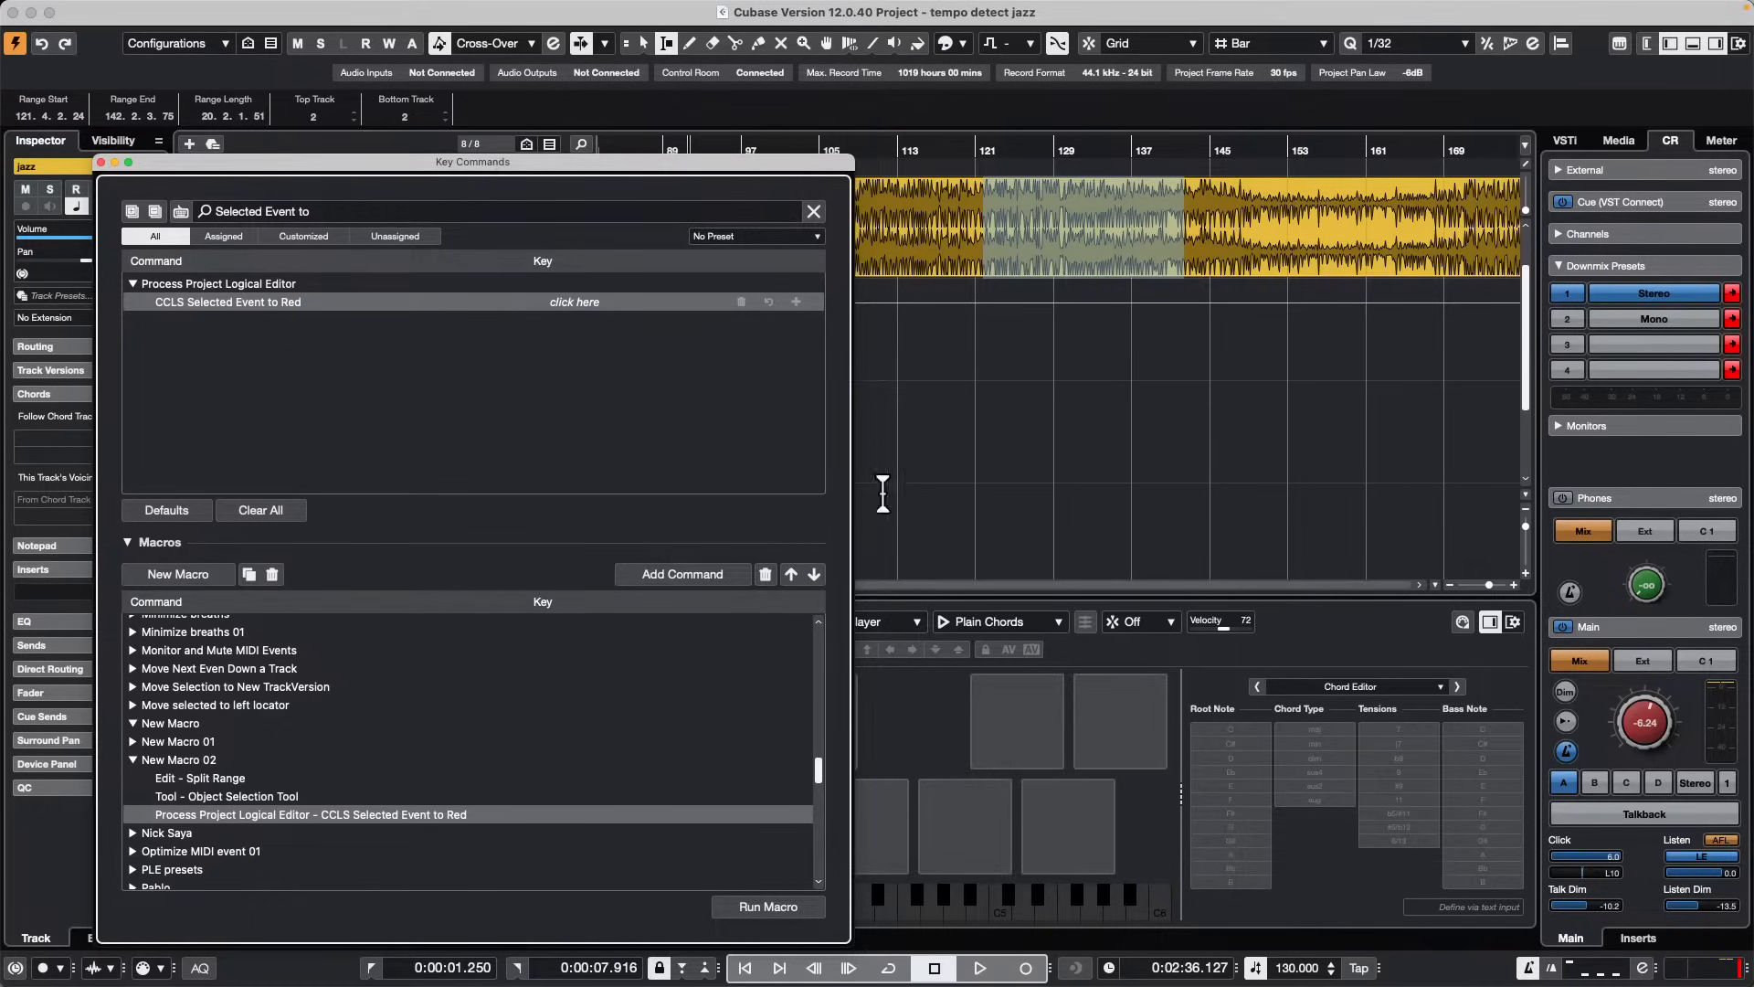
pyautogui.click(768, 906)
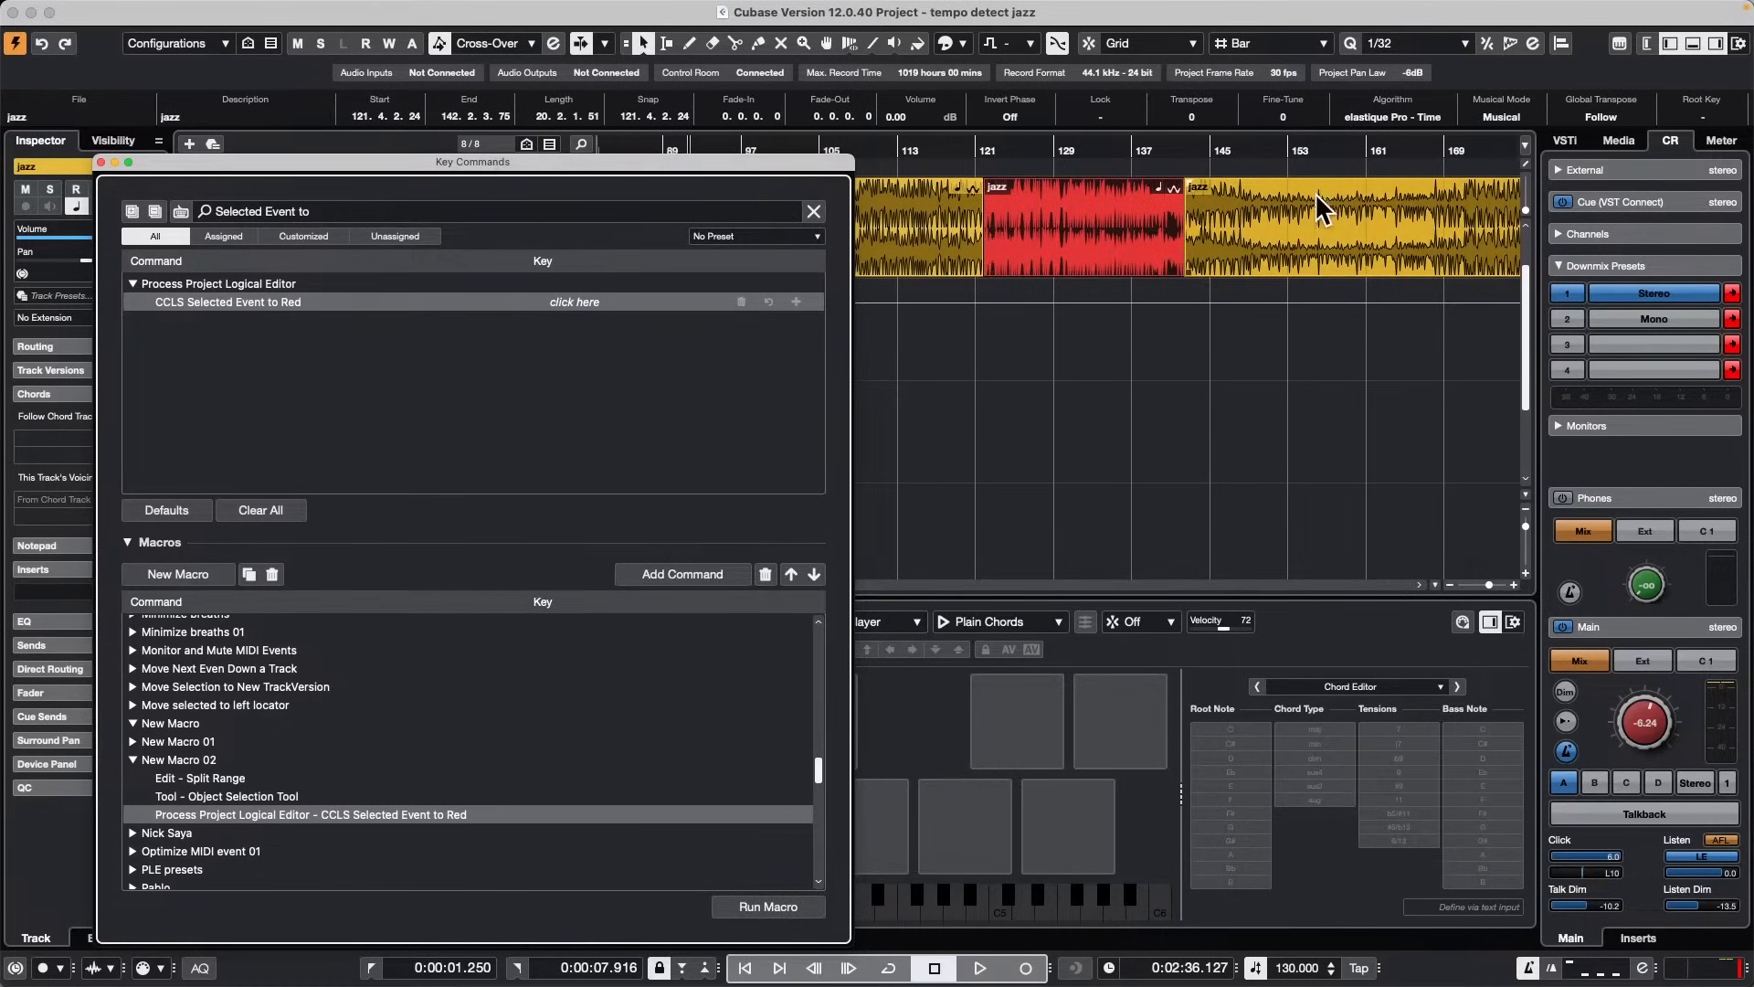
# Step: Select a third range on the jazz track from about bar 158 to bar 174 and run New Macro 02 on it
pyautogui.click(1325, 225)
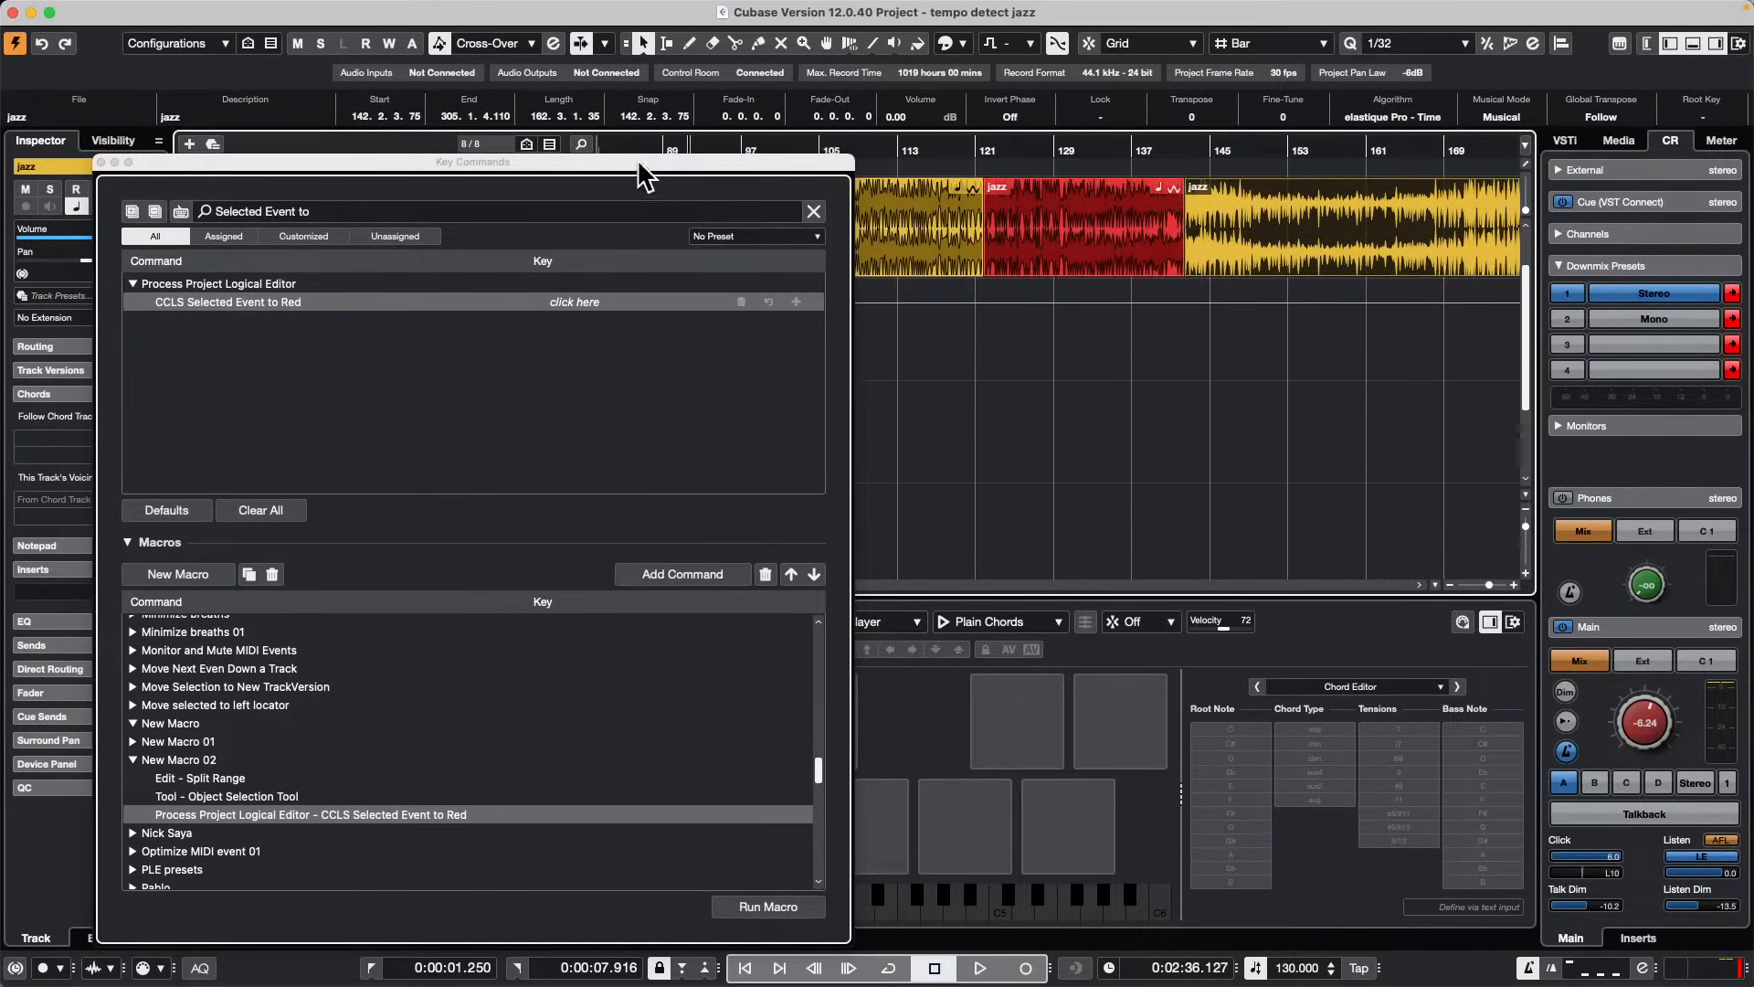
pyautogui.rightClick(1282, 223)
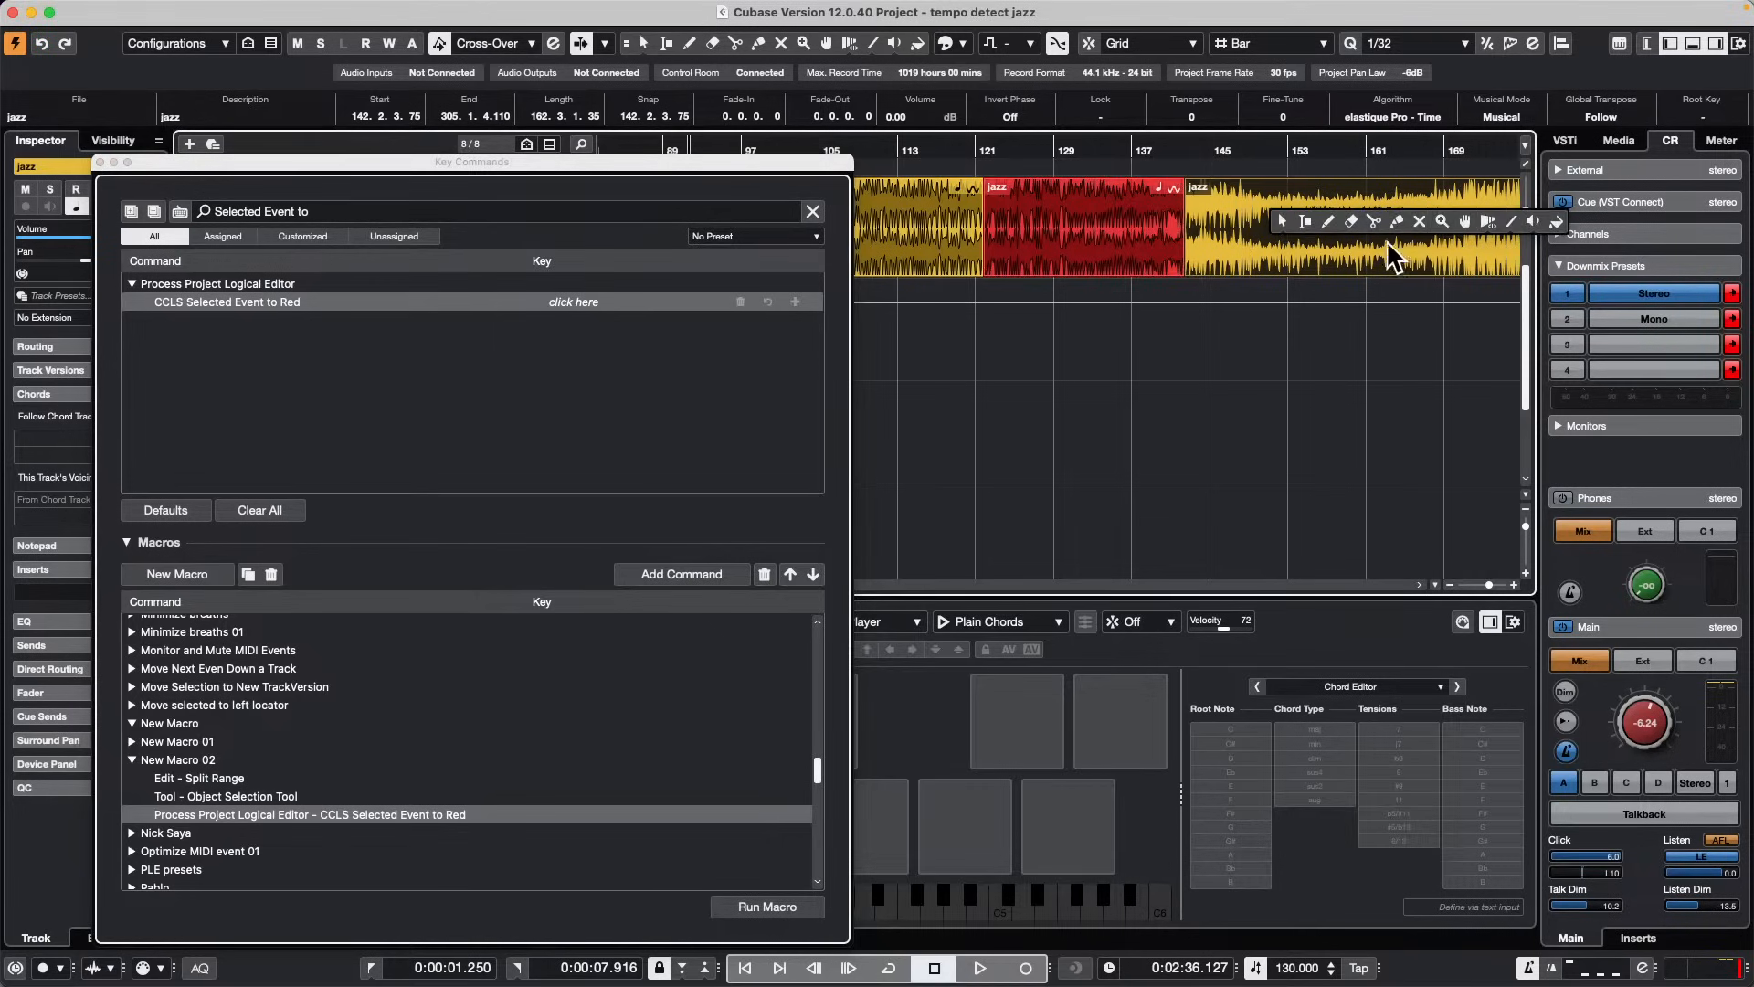
pyautogui.click(1305, 223)
pyautogui.moveTo(1345, 223); pyautogui.dragTo(1495, 212)
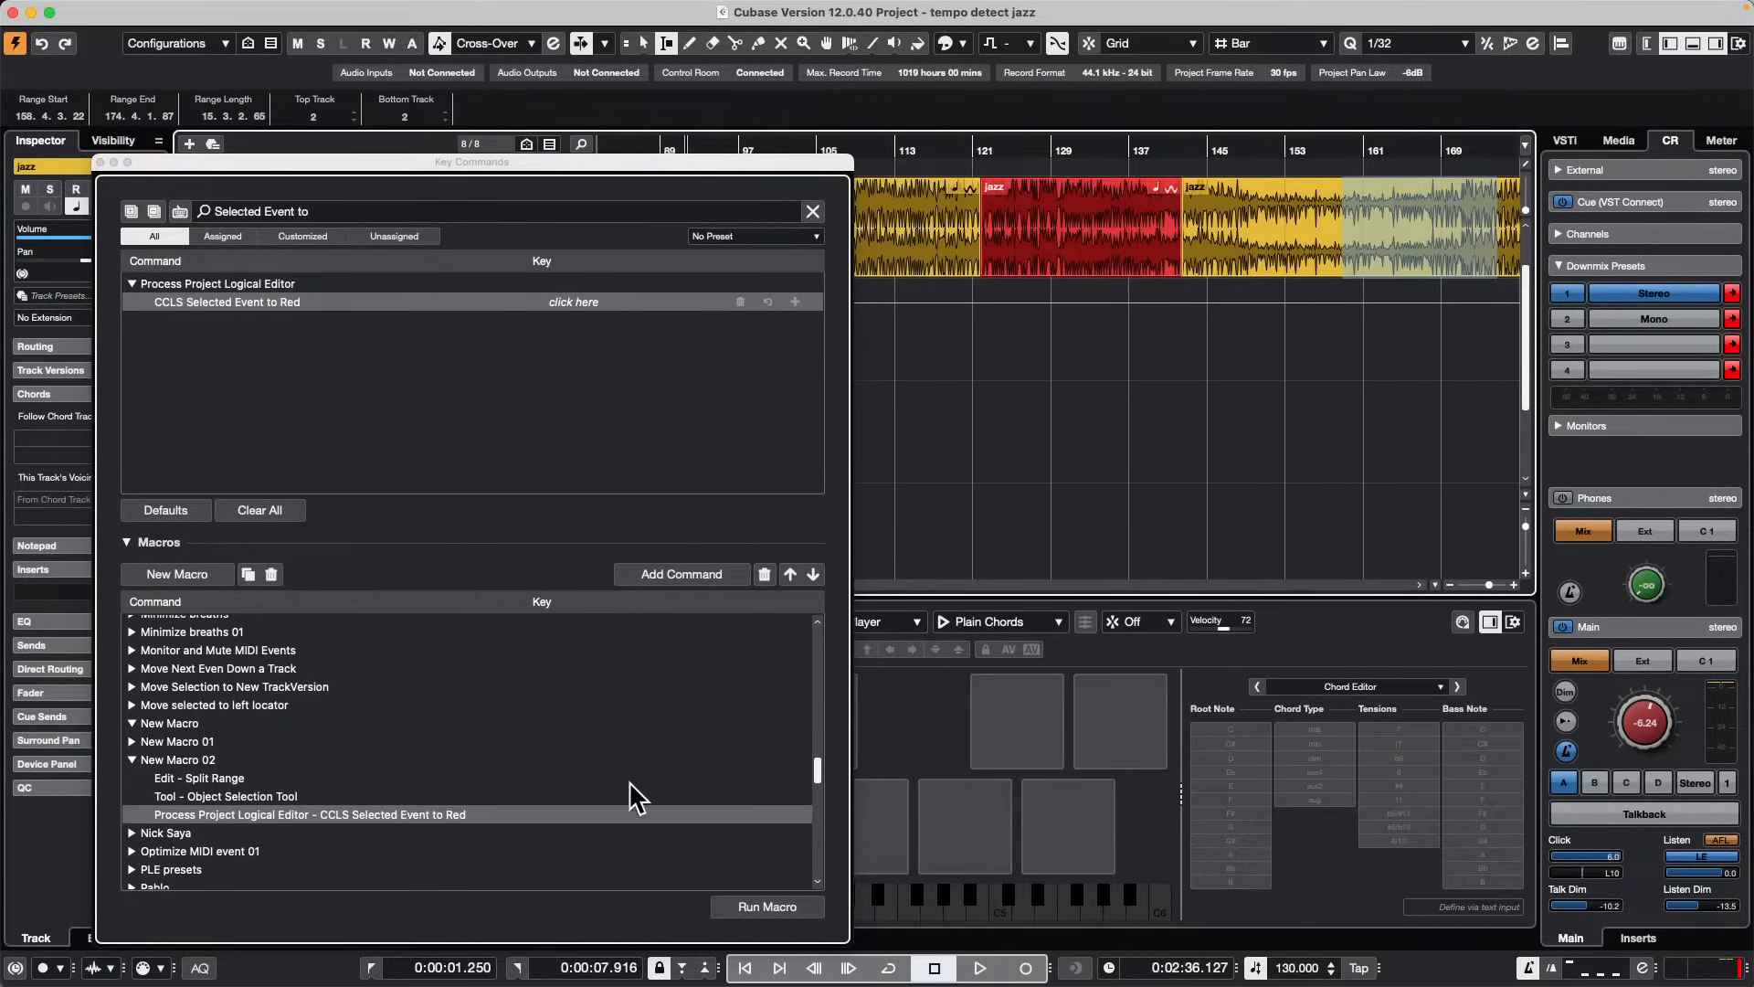
pyautogui.click(802, 907)
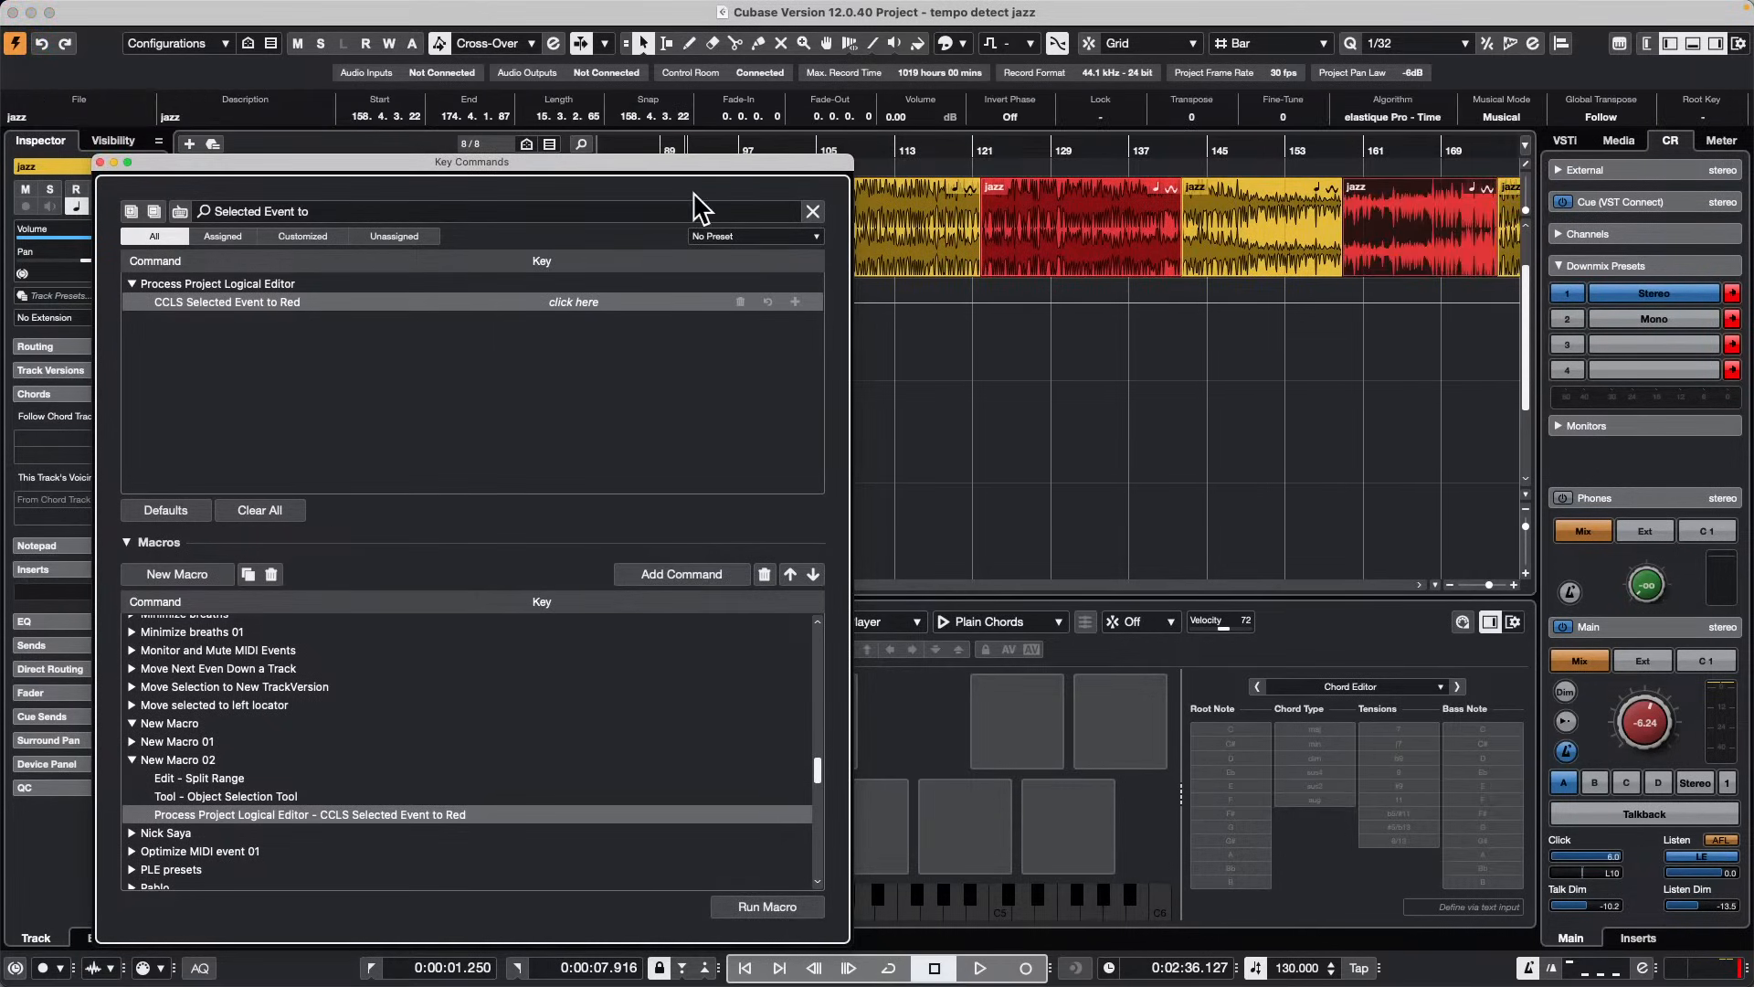
# Step: Move the Key Commands window off the jazz track to check the colored events, and close the window
pyautogui.moveTo(713, 167); pyautogui.dragTo(1364, 425)
pyautogui.click(1336, 266)
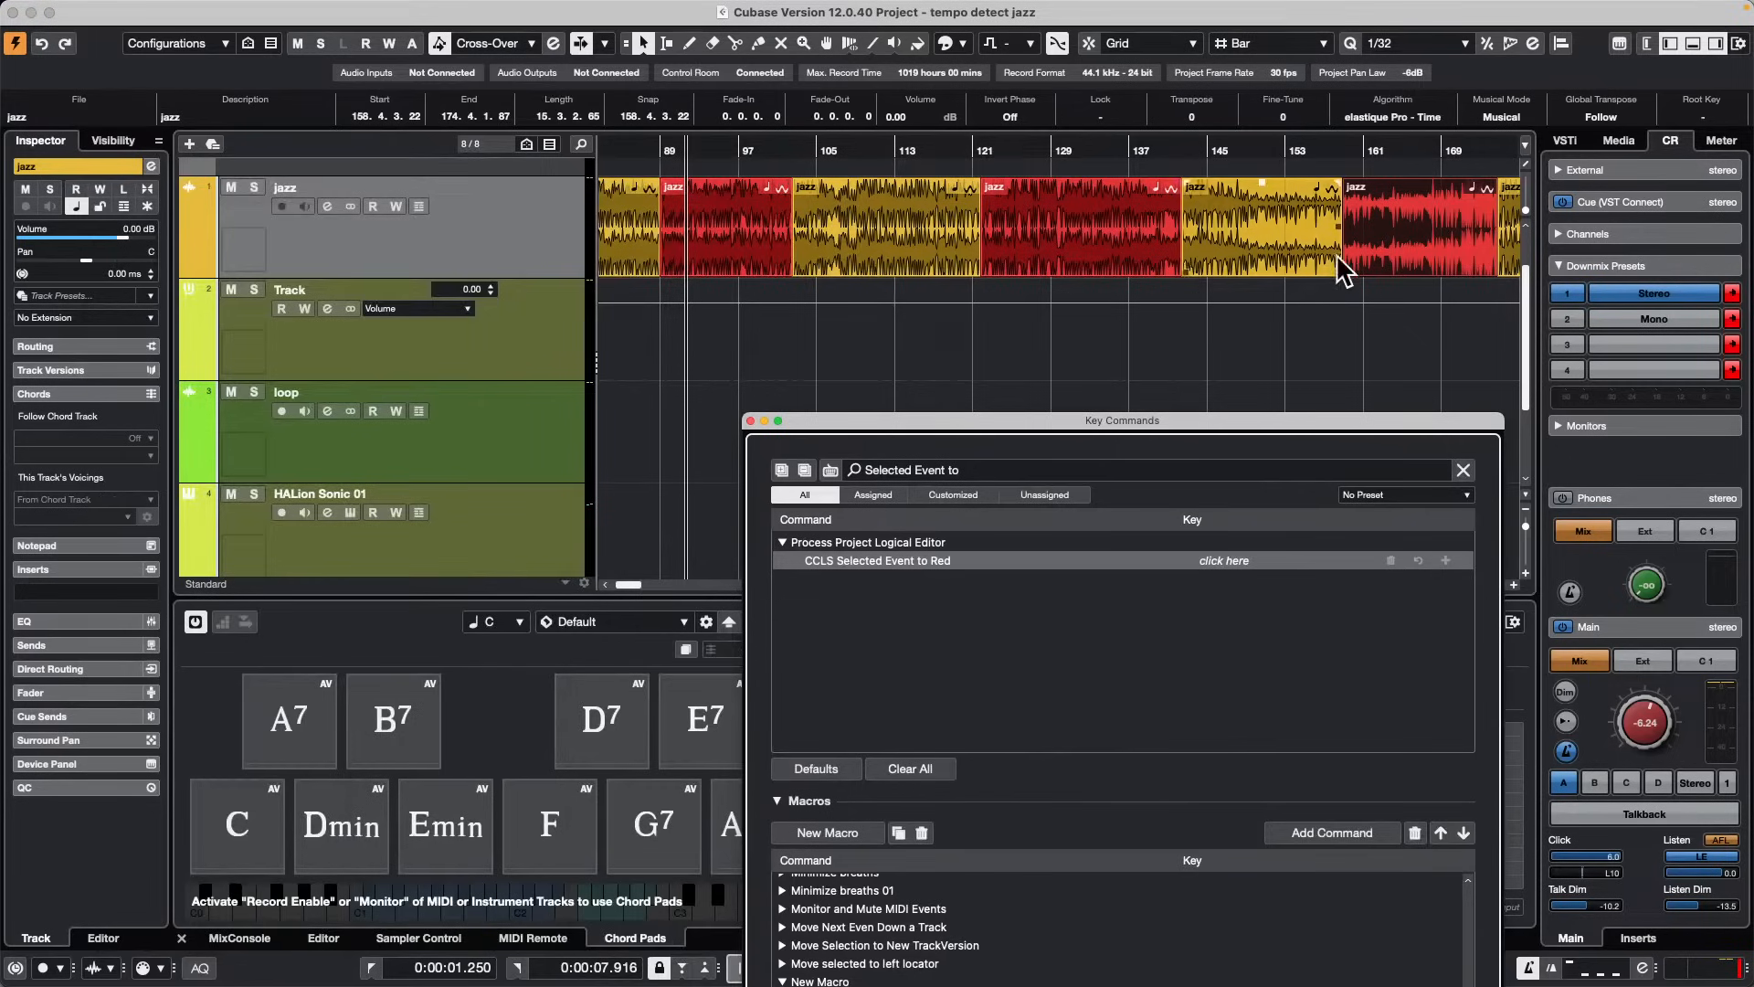
pyautogui.click(1103, 265)
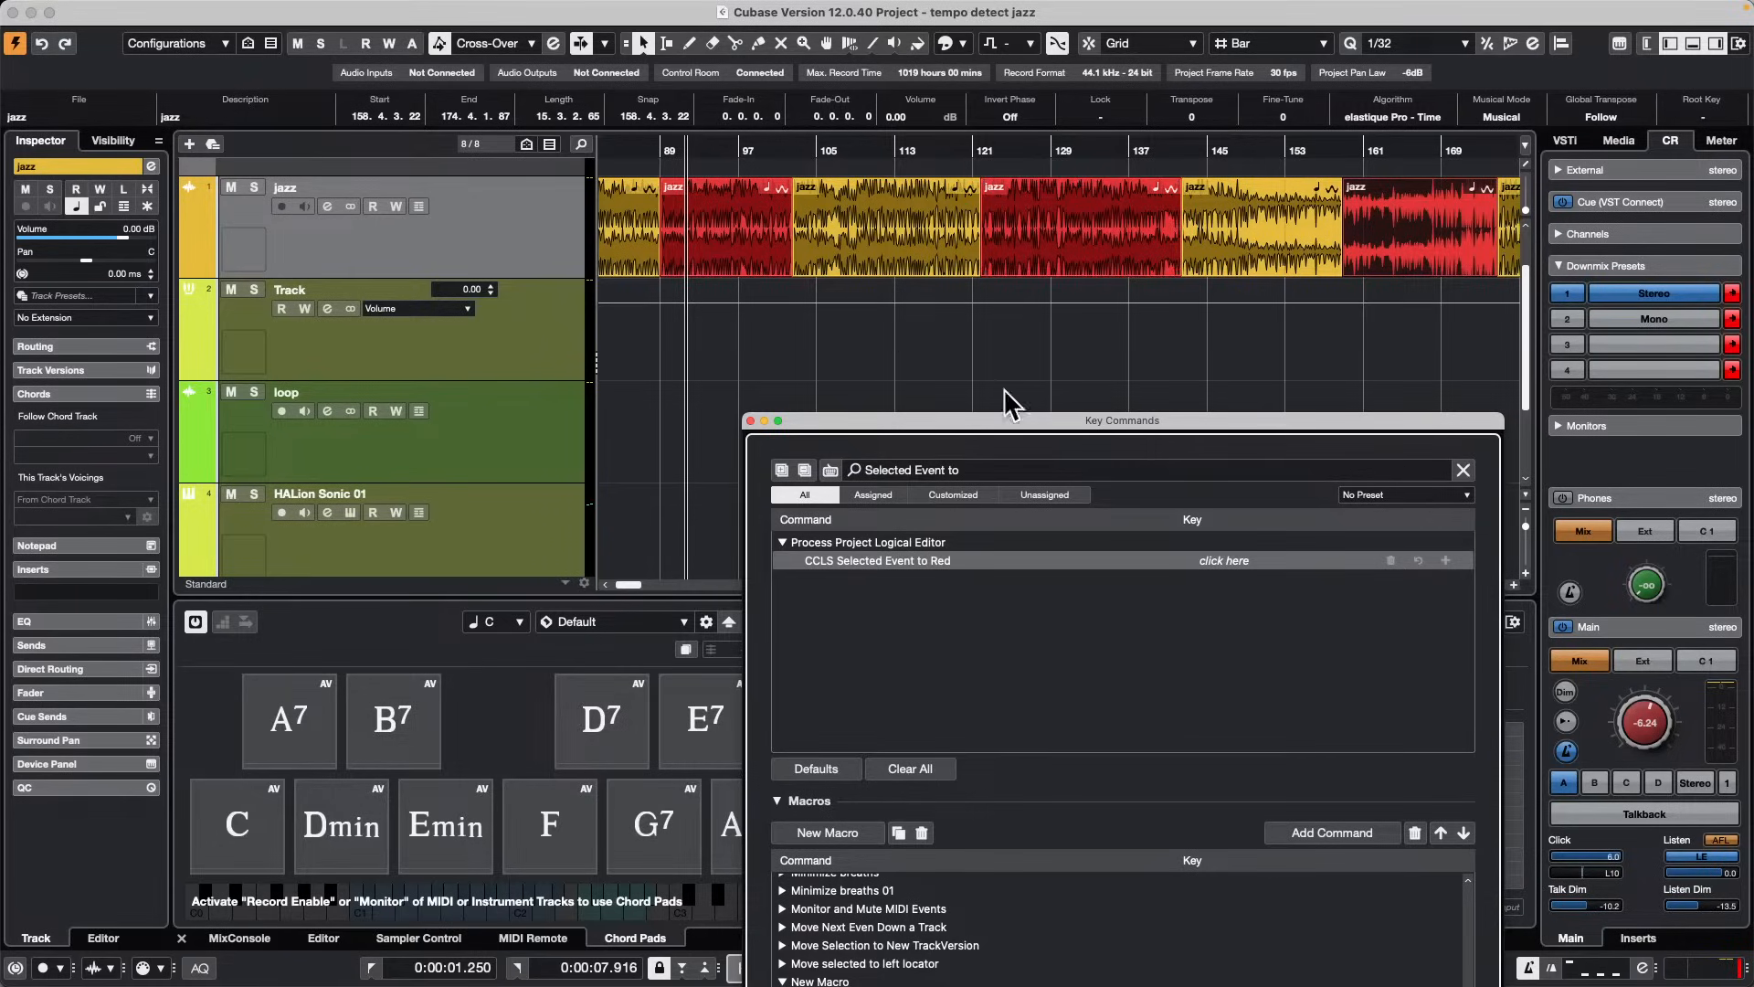
pyautogui.click(750, 420)
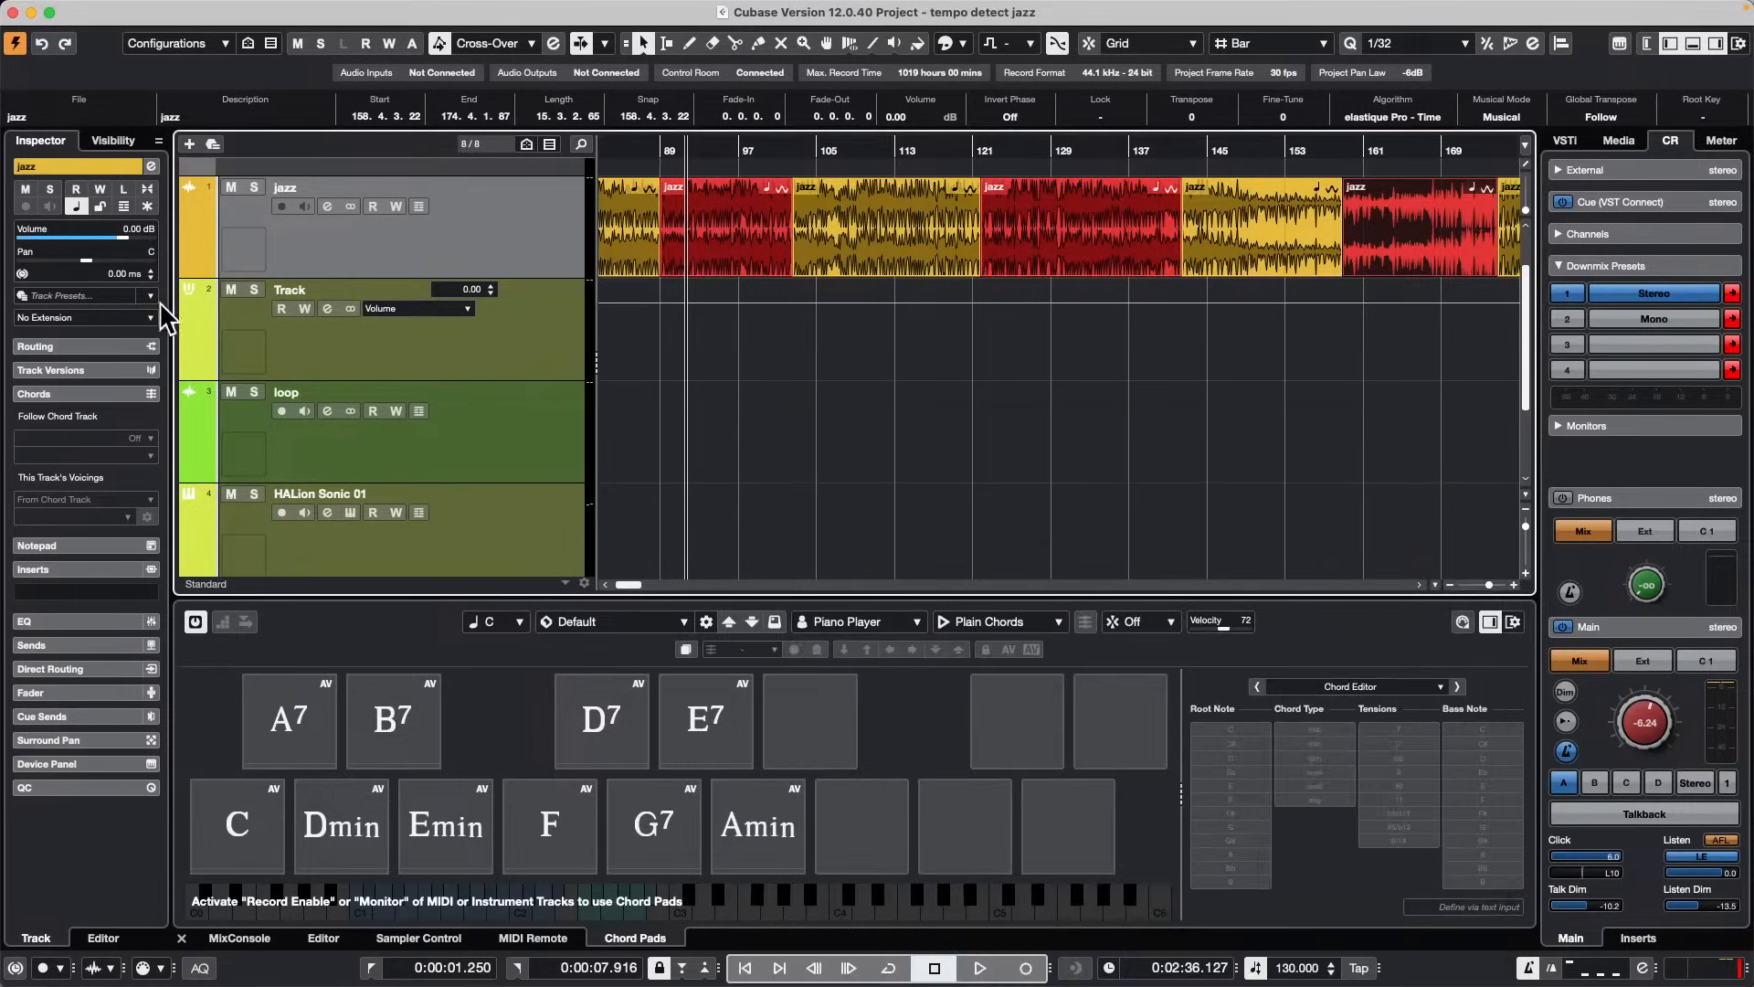
# Step: Show the Volume automation lane of the jazz track
pyautogui.click(192, 268)
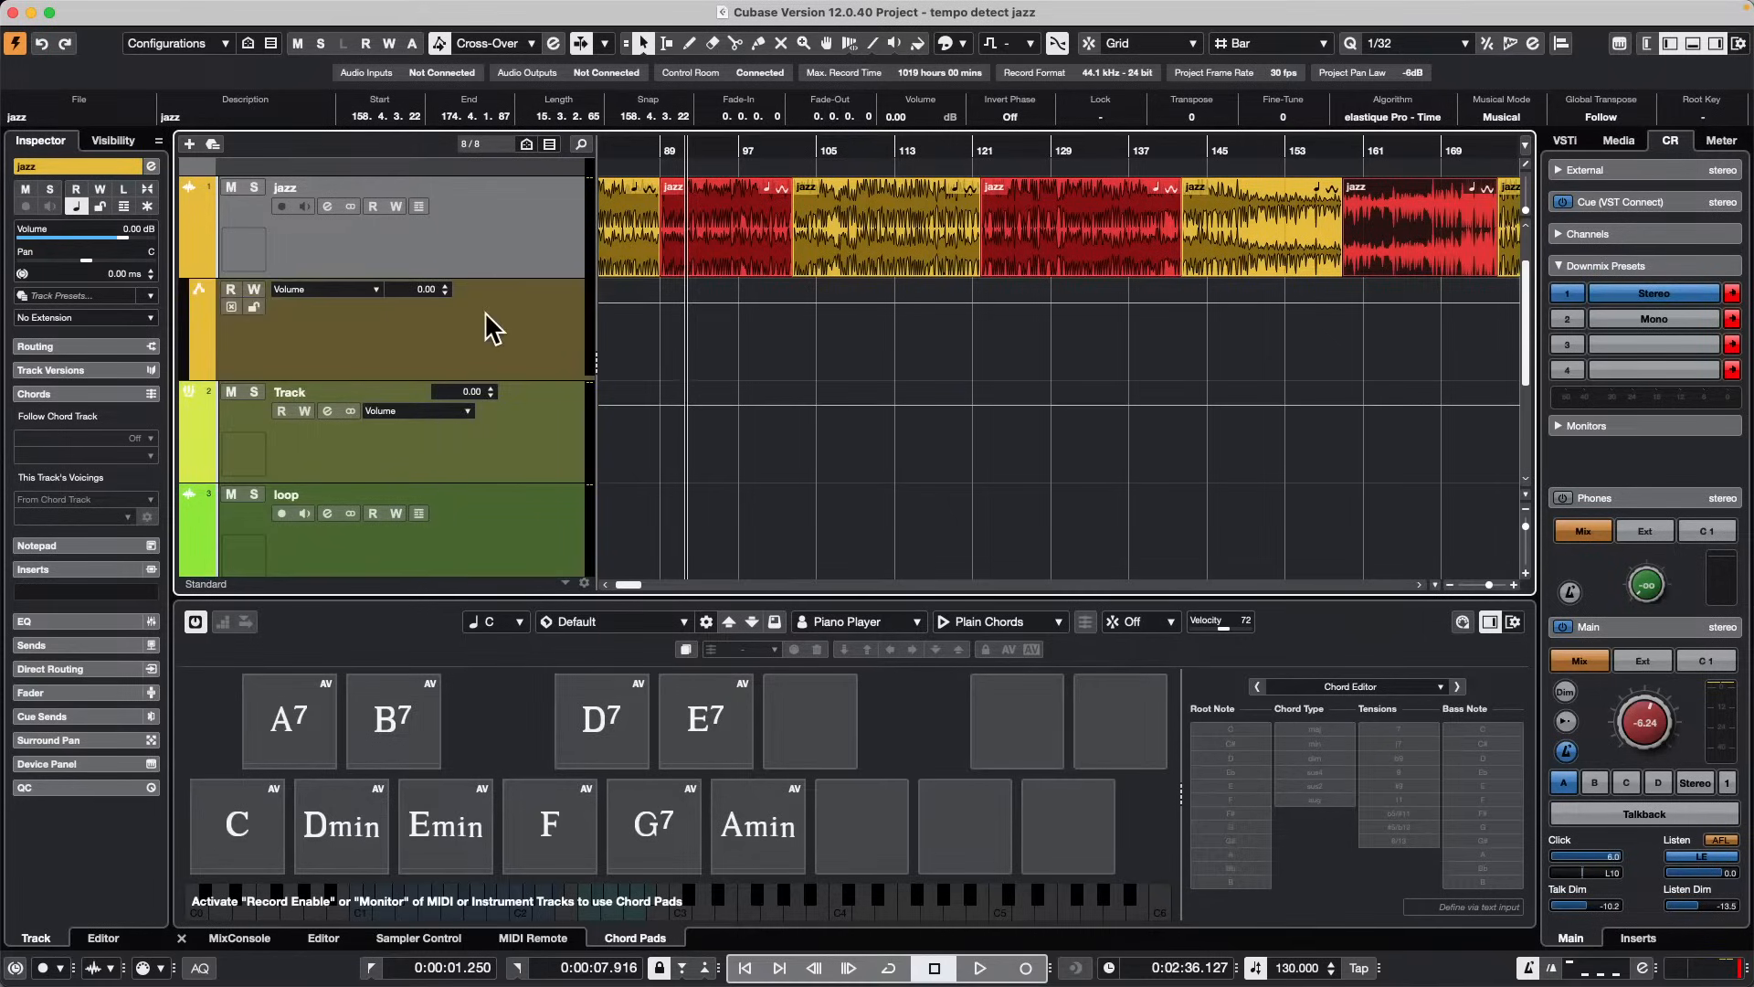
# Step: Draw a flat Volume automation line at about -18.6 dB on the jazz track, from bar 1 to about bar 305
pyautogui.moveTo(682, 153); pyautogui.dragTo(499, 62)
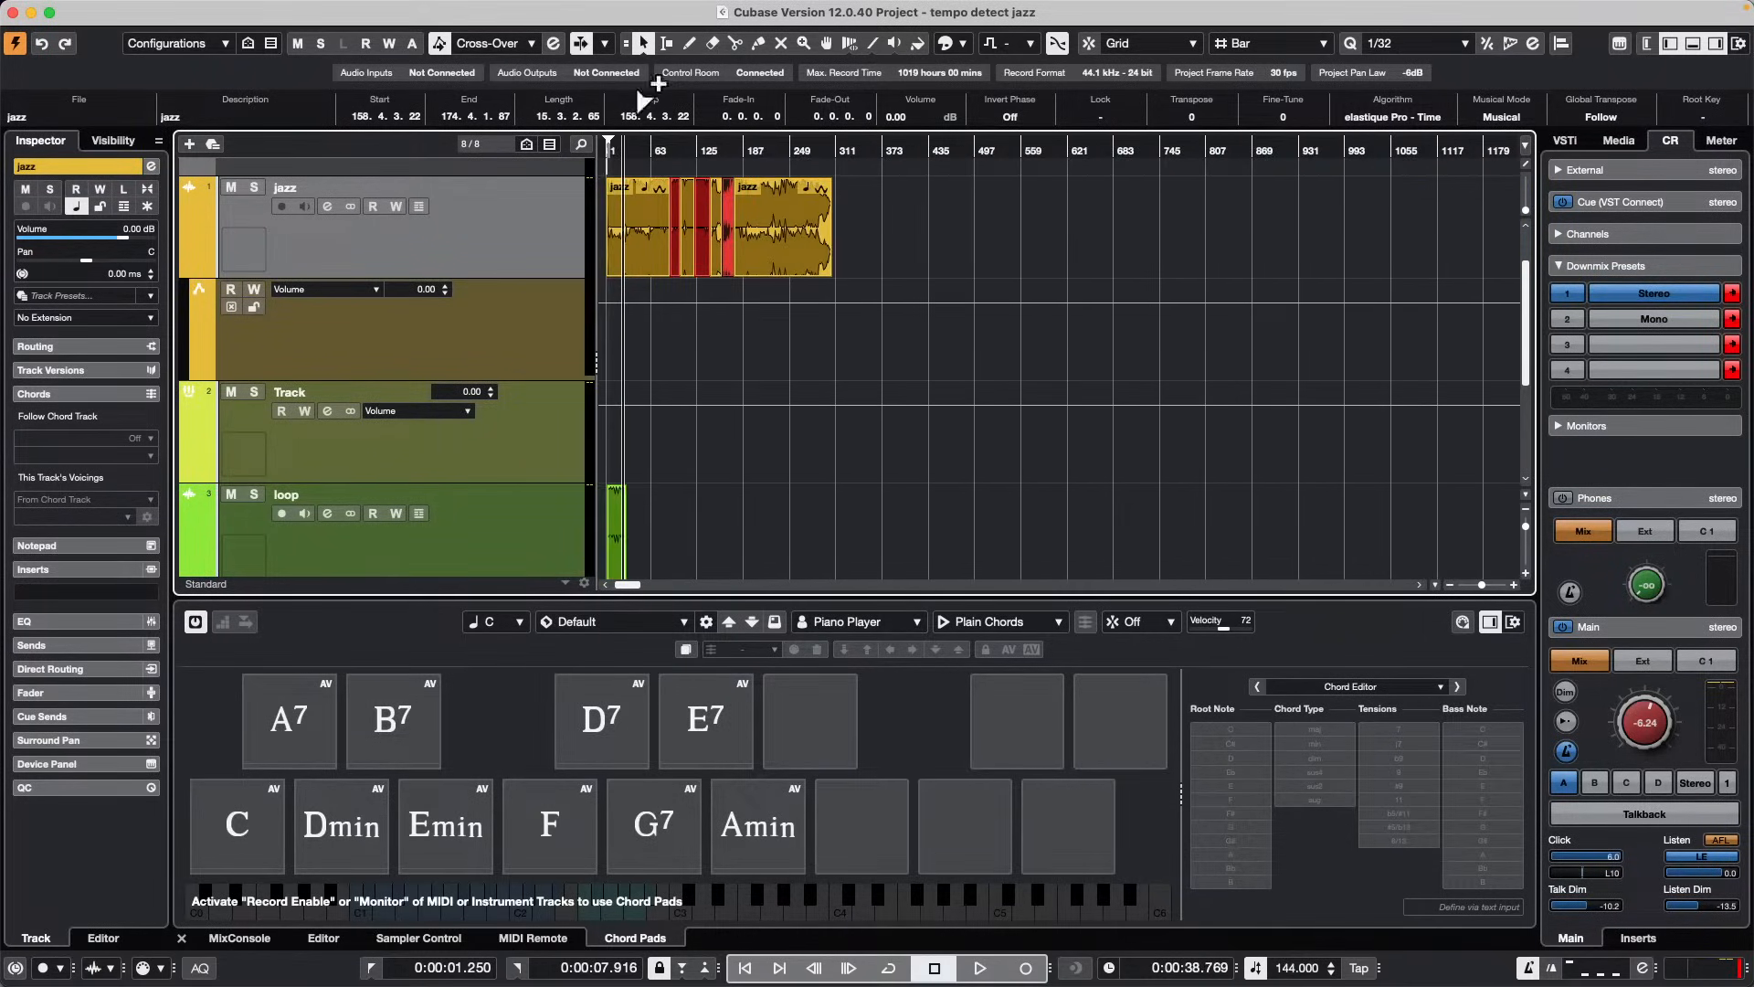
pyautogui.moveTo(635, 153); pyautogui.dragTo(481, 194)
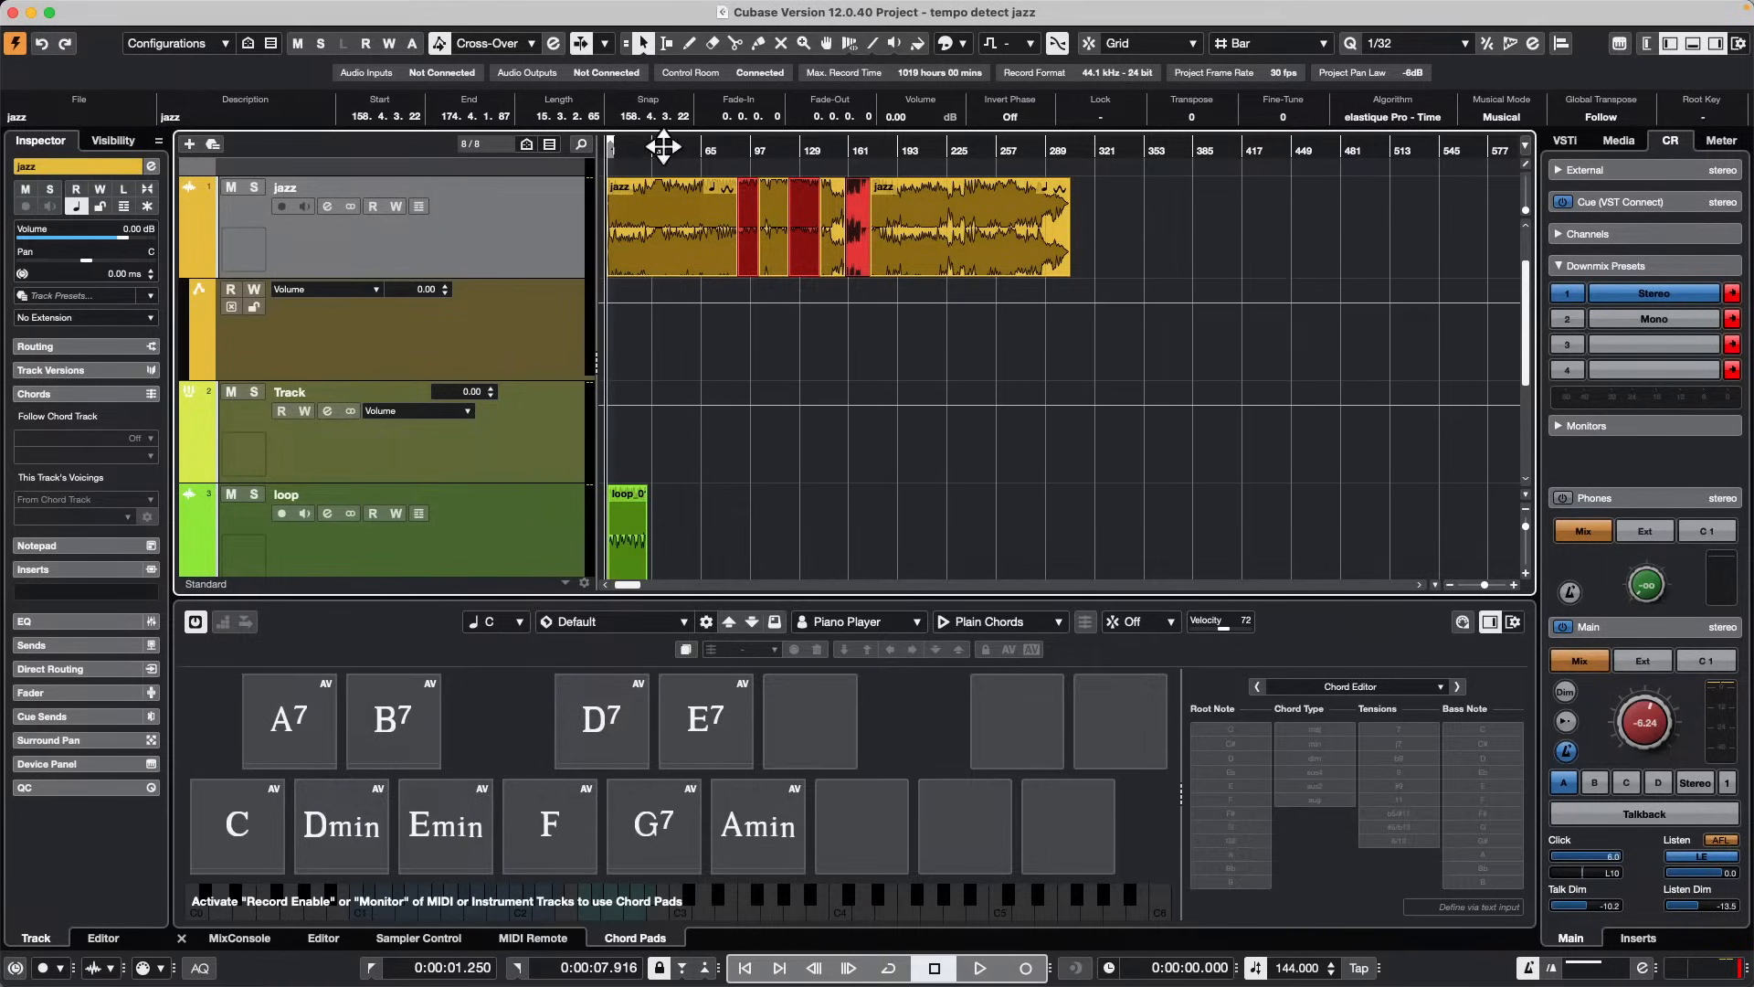
pyautogui.rightClick(617, 320)
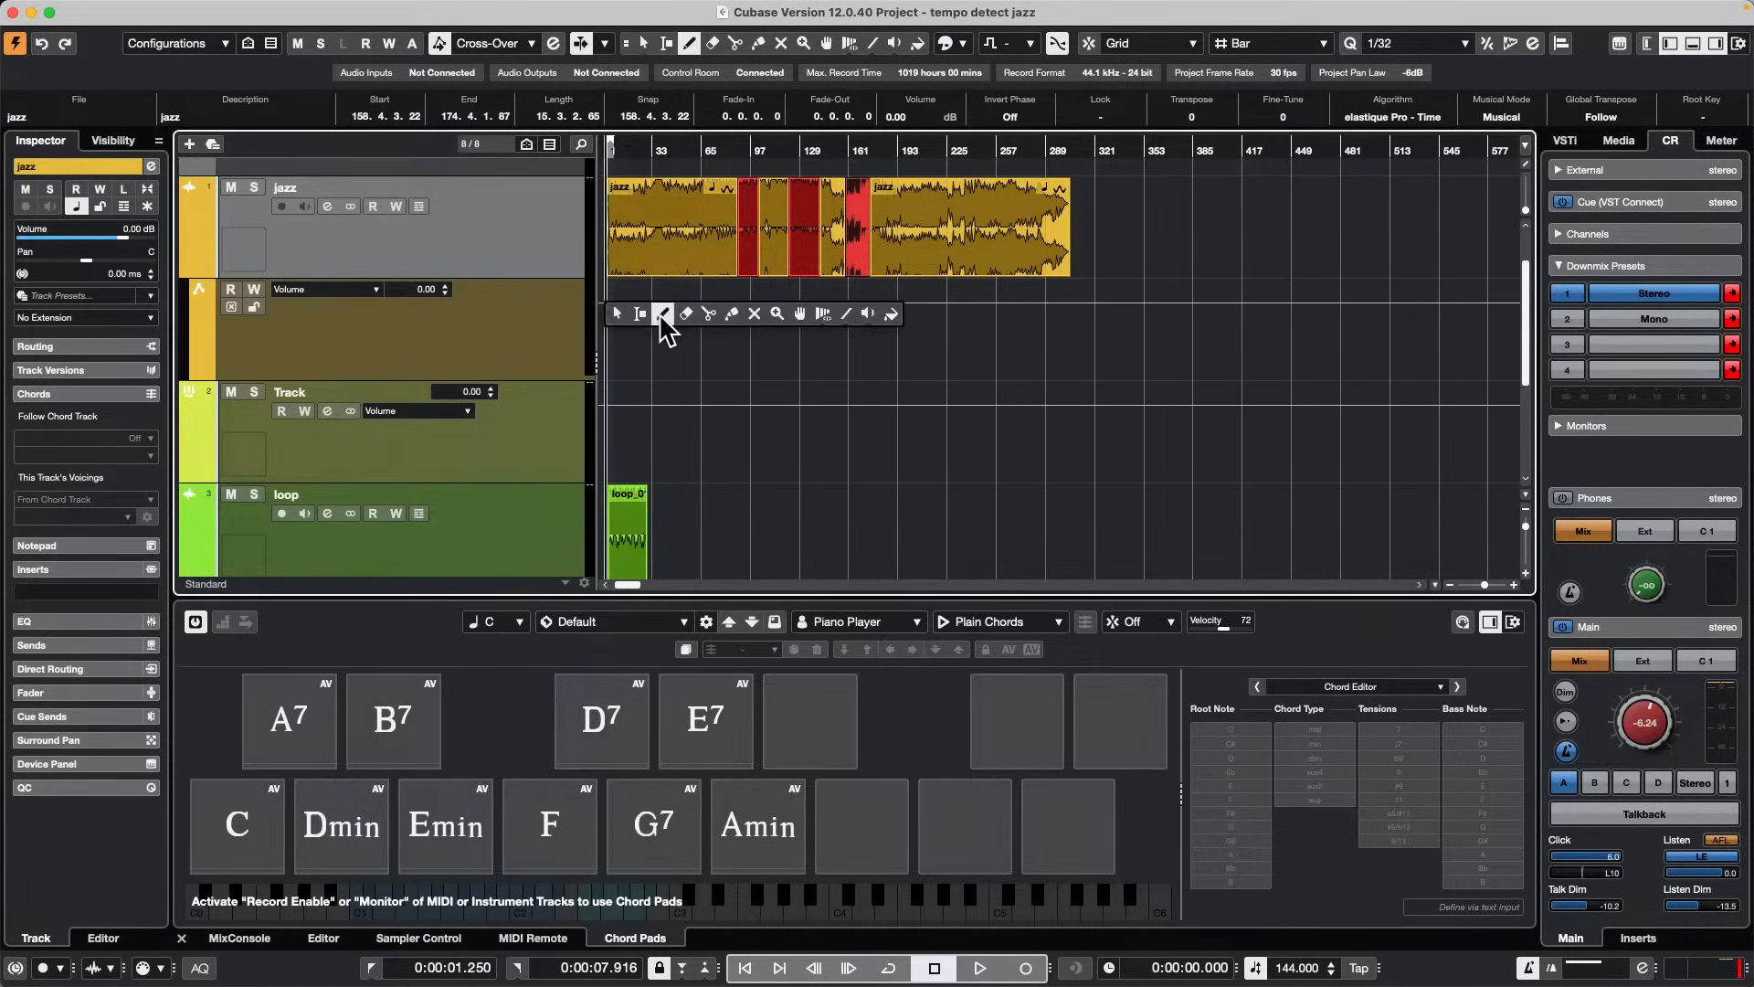
pyautogui.click(666, 314)
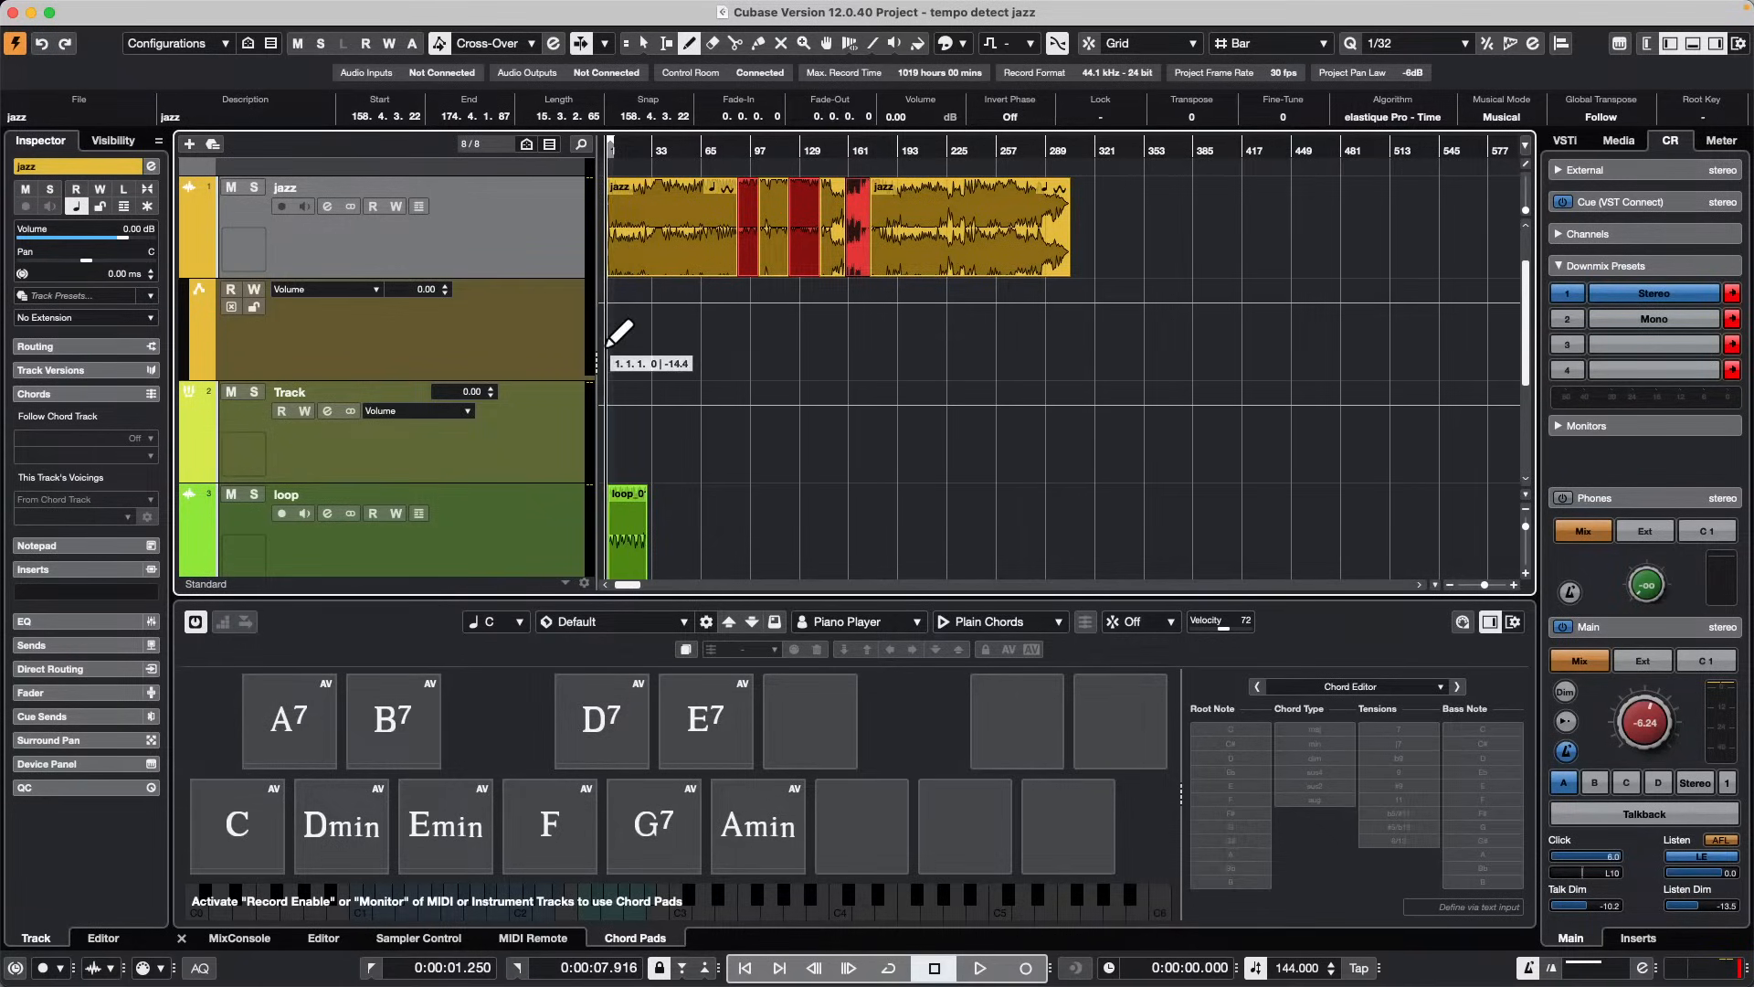
pyautogui.moveTo(610, 351); pyautogui.dragTo(1073, 351)
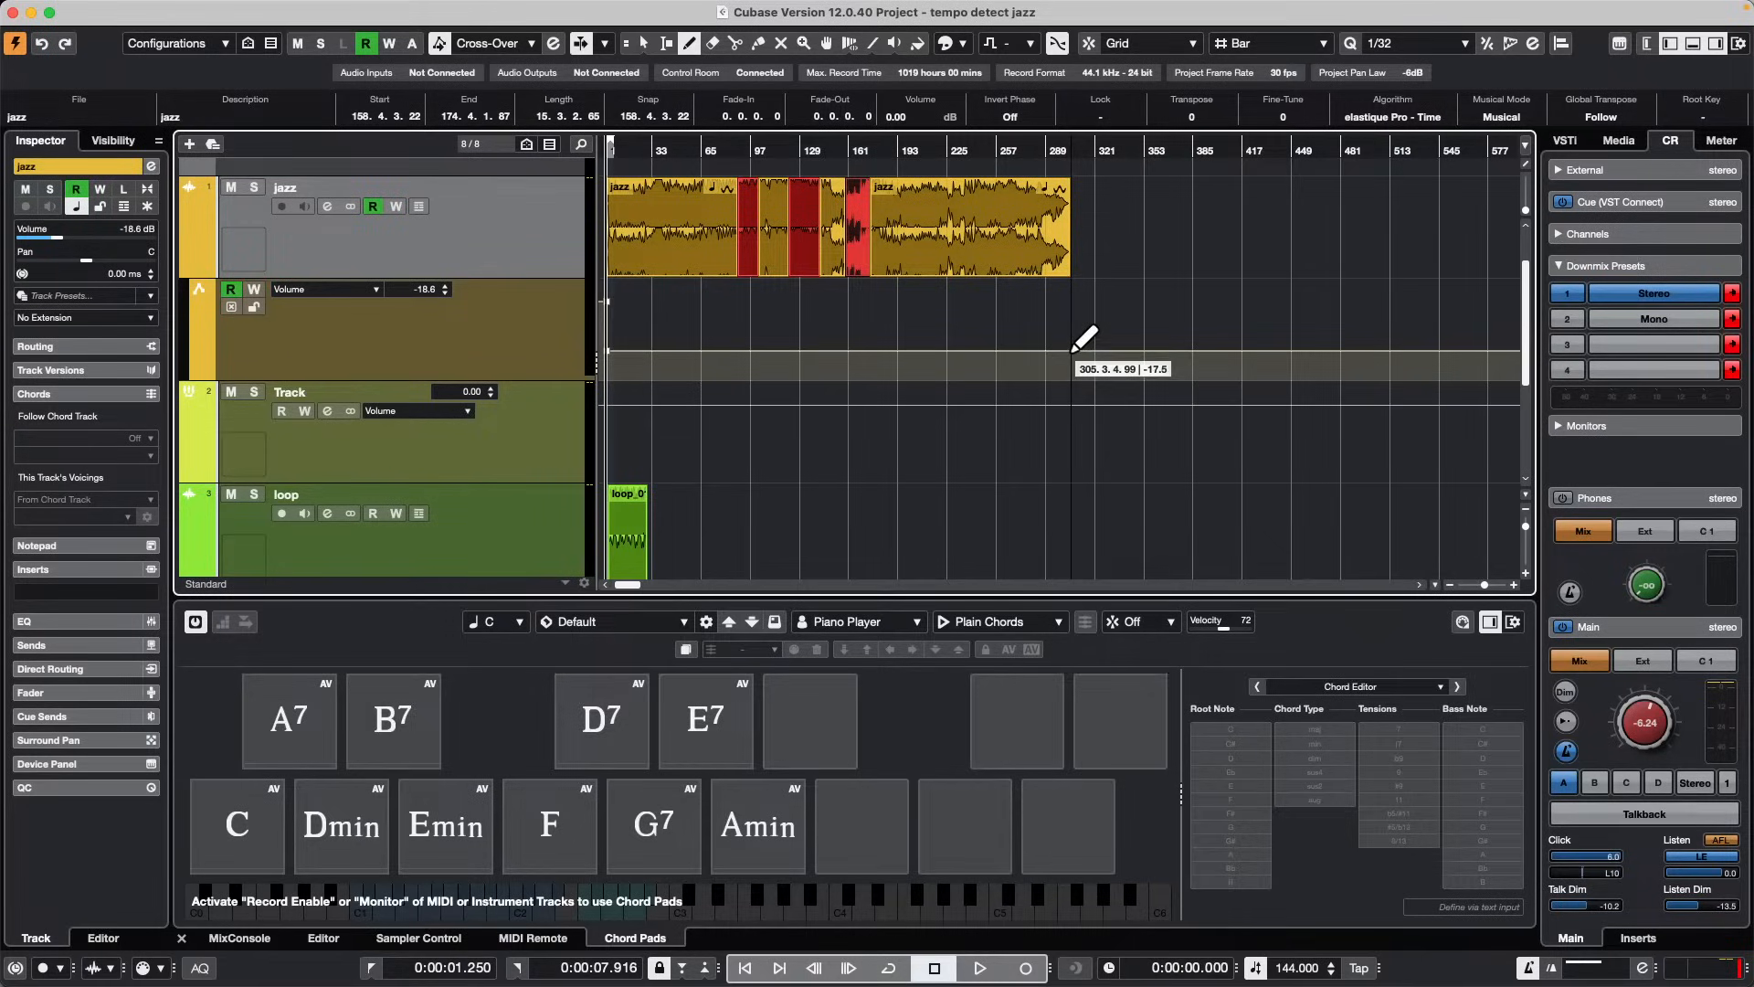
pyautogui.rightClick(1112, 342)
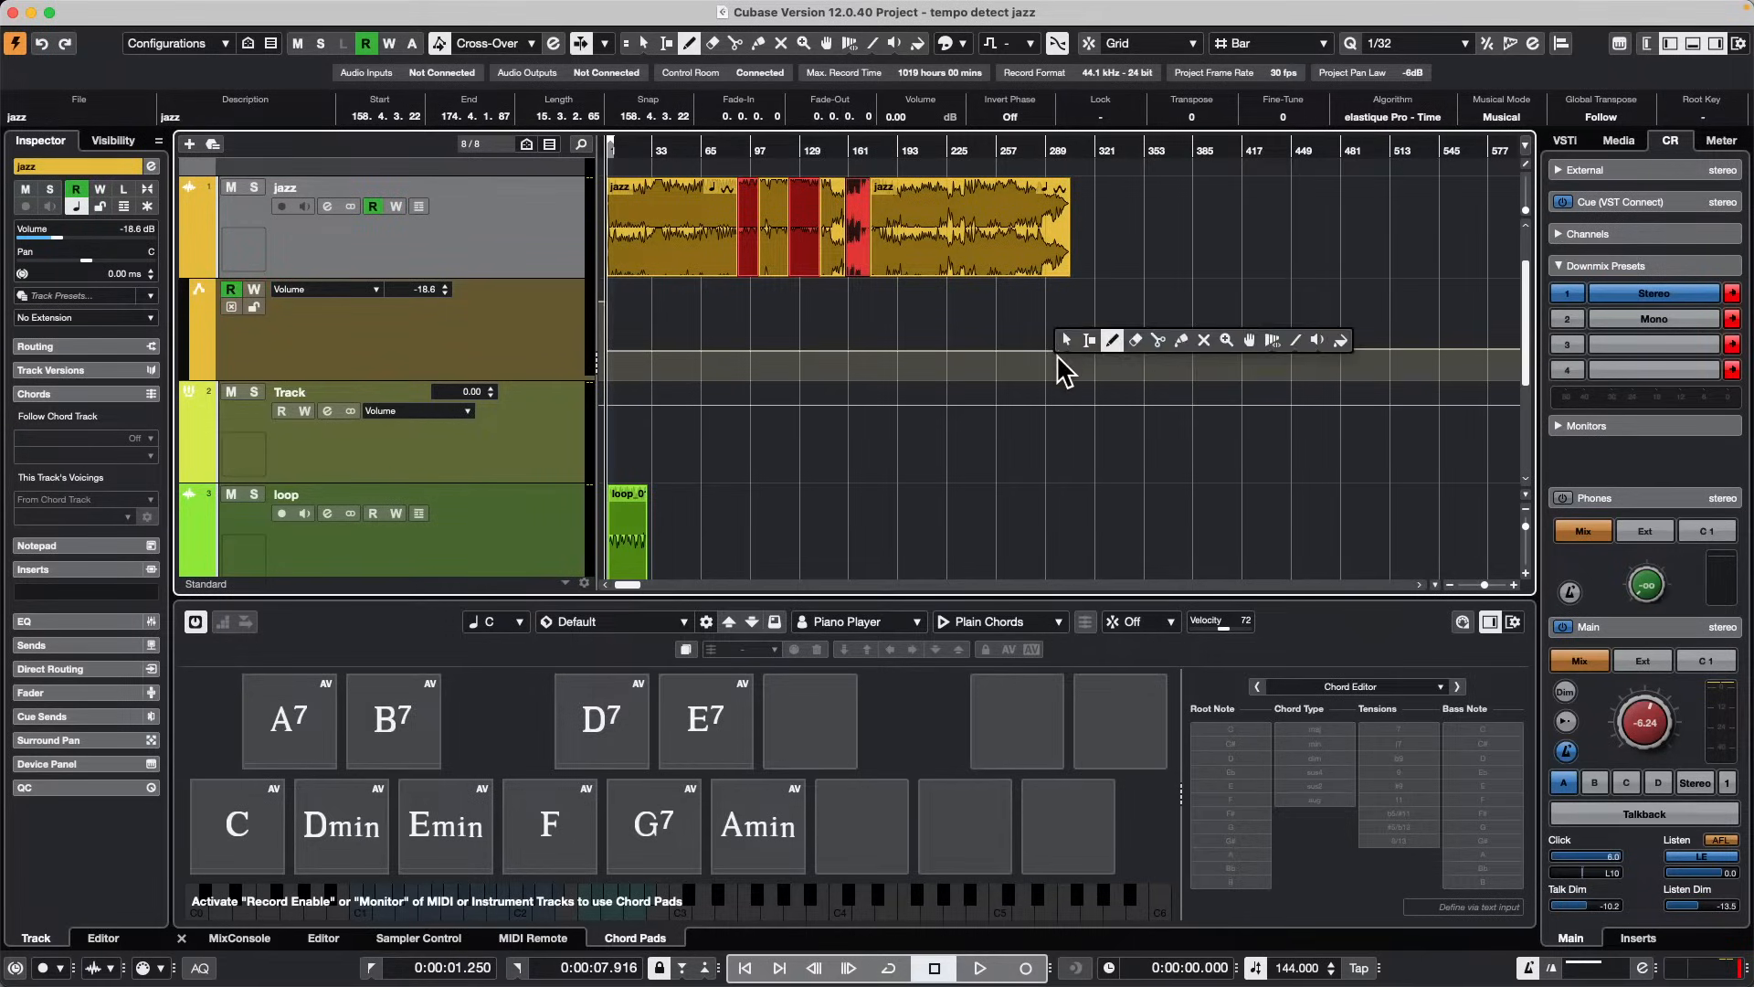
pyautogui.click(1060, 366)
pyautogui.click(1053, 360)
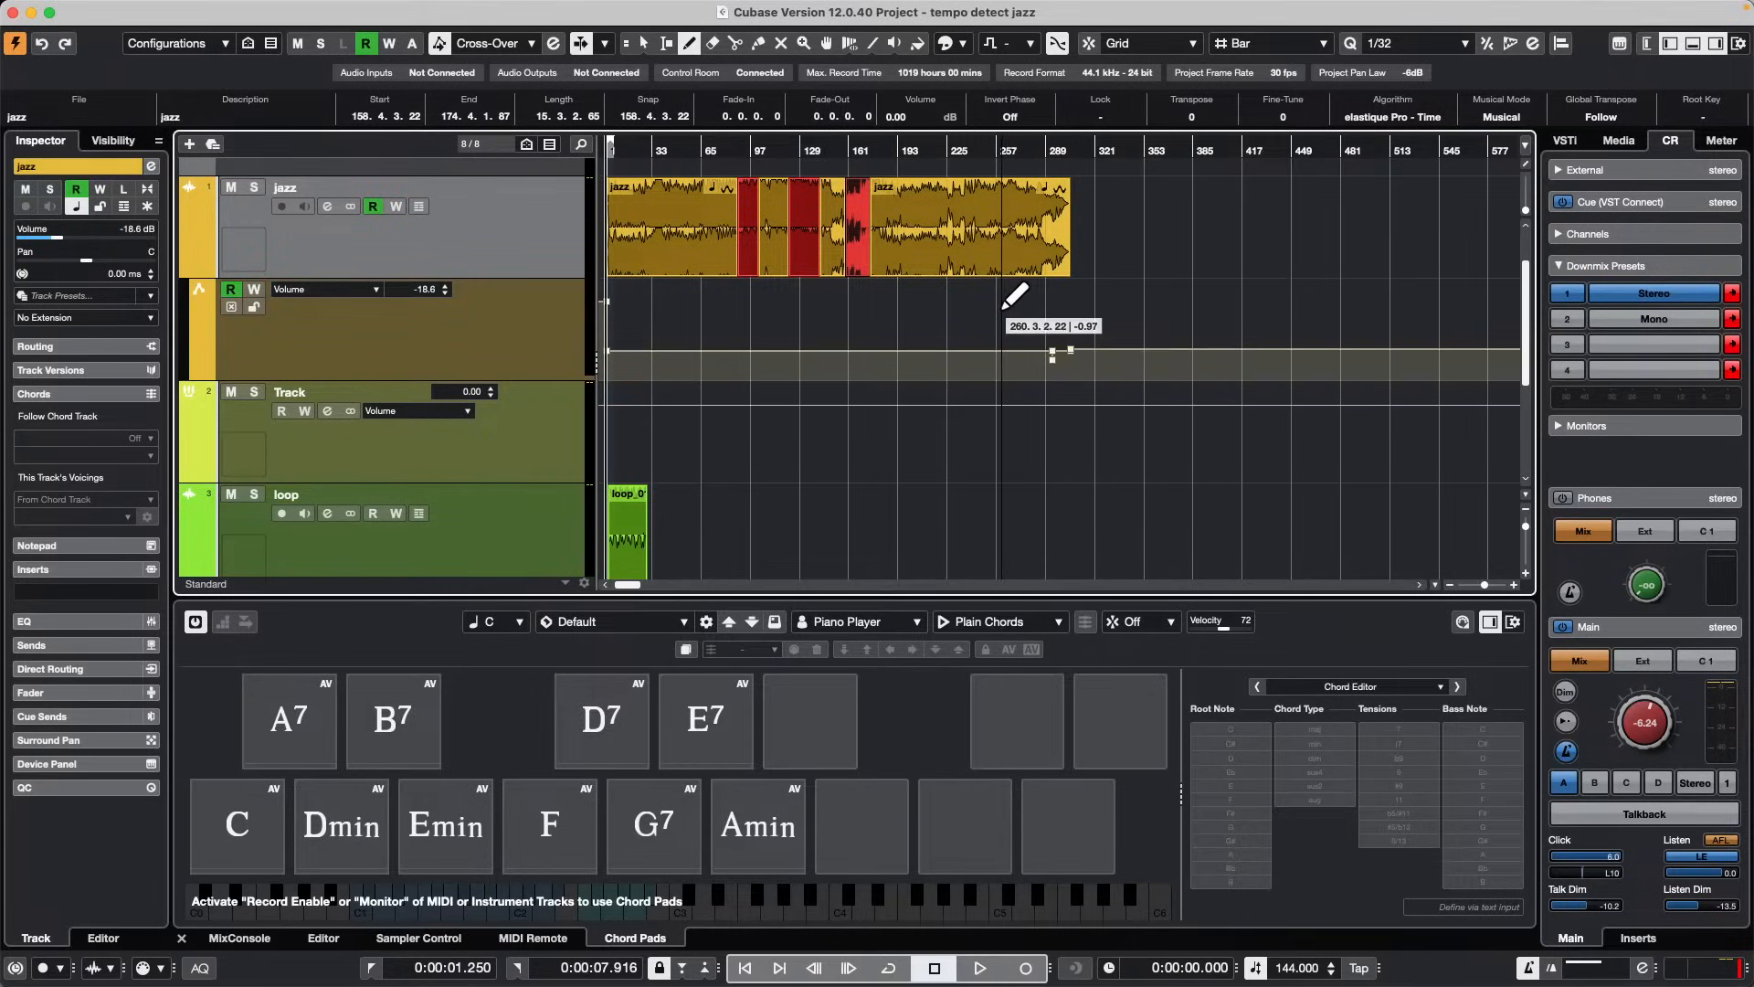
pyautogui.press('super+z')
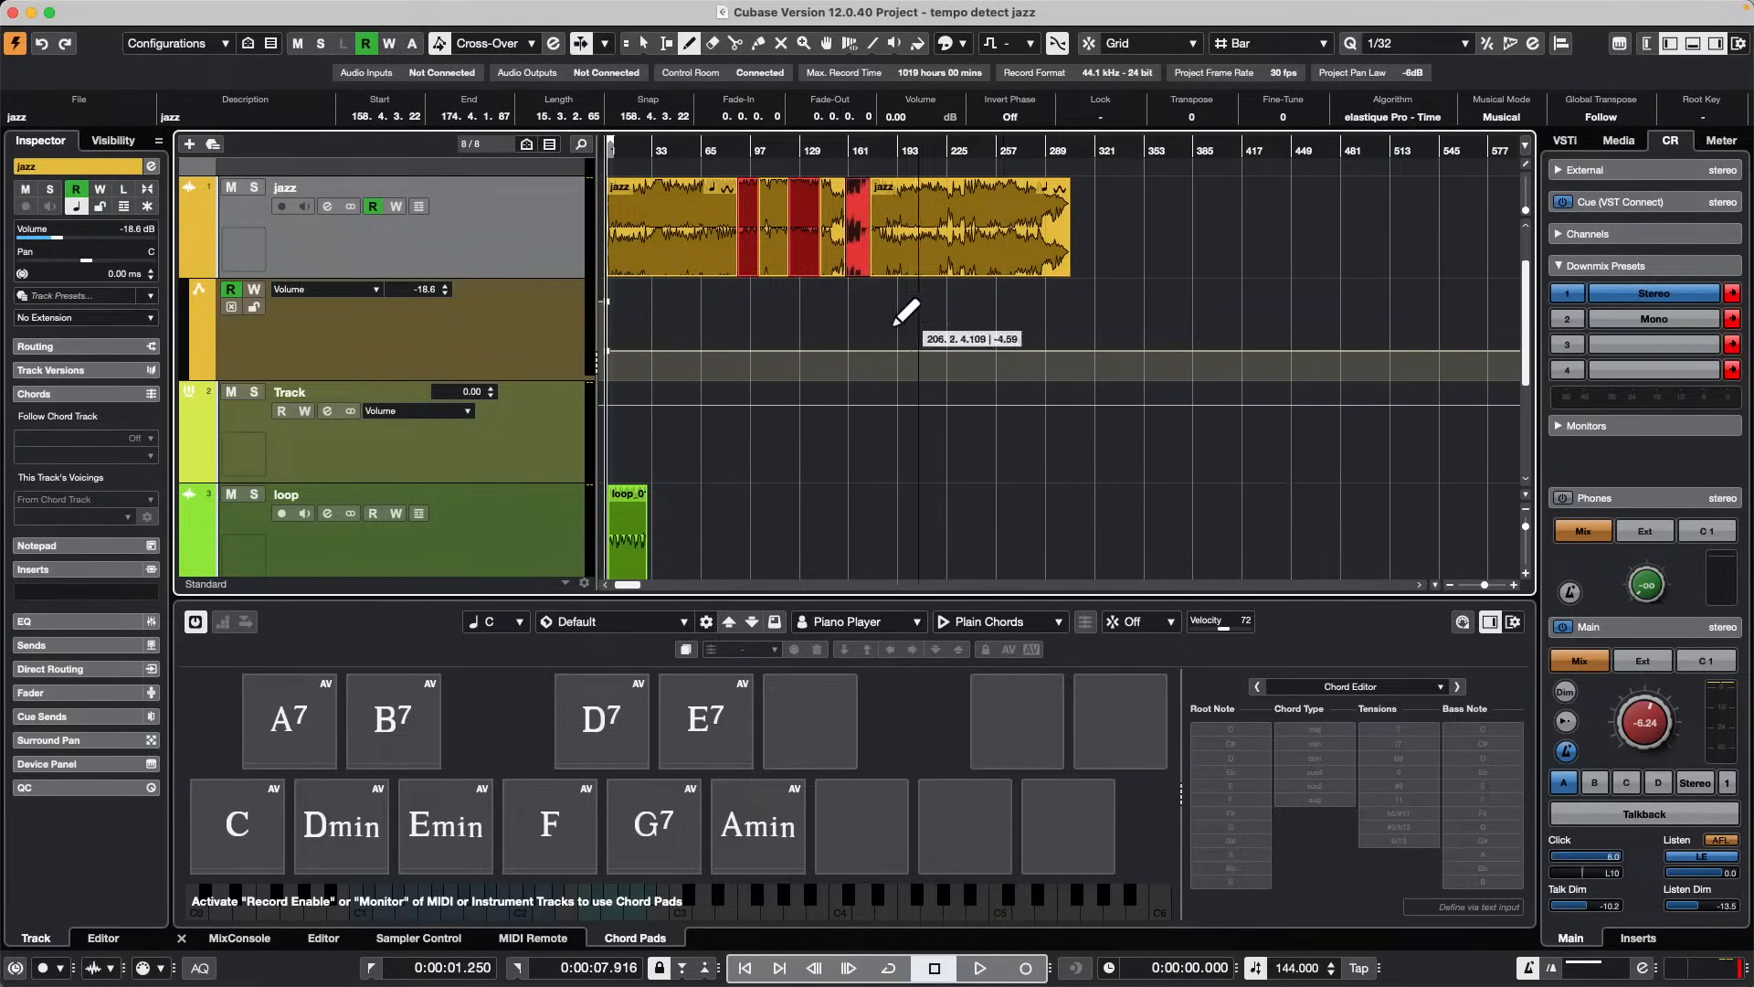
# Step: With the playhead at about bar 33, set the automation mode to Touch and show the jazz track's channel strip
pyautogui.click(654, 152)
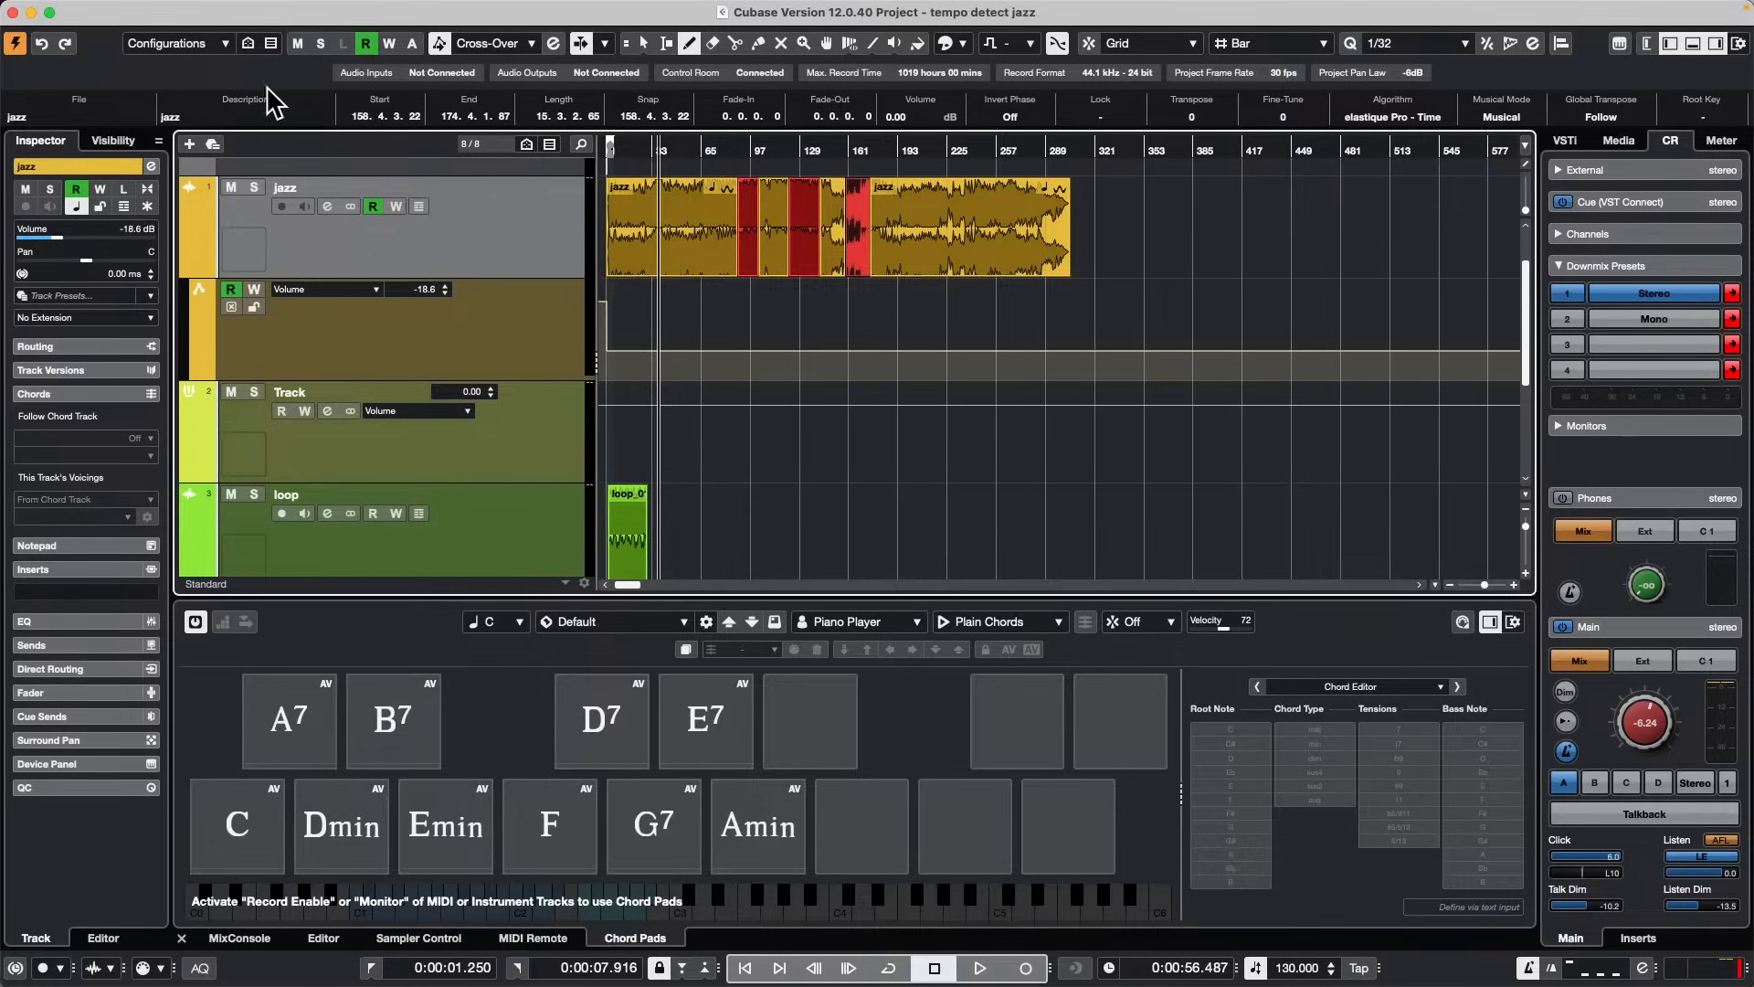
pyautogui.click(490, 44)
pyautogui.click(501, 48)
pyautogui.click(1645, 43)
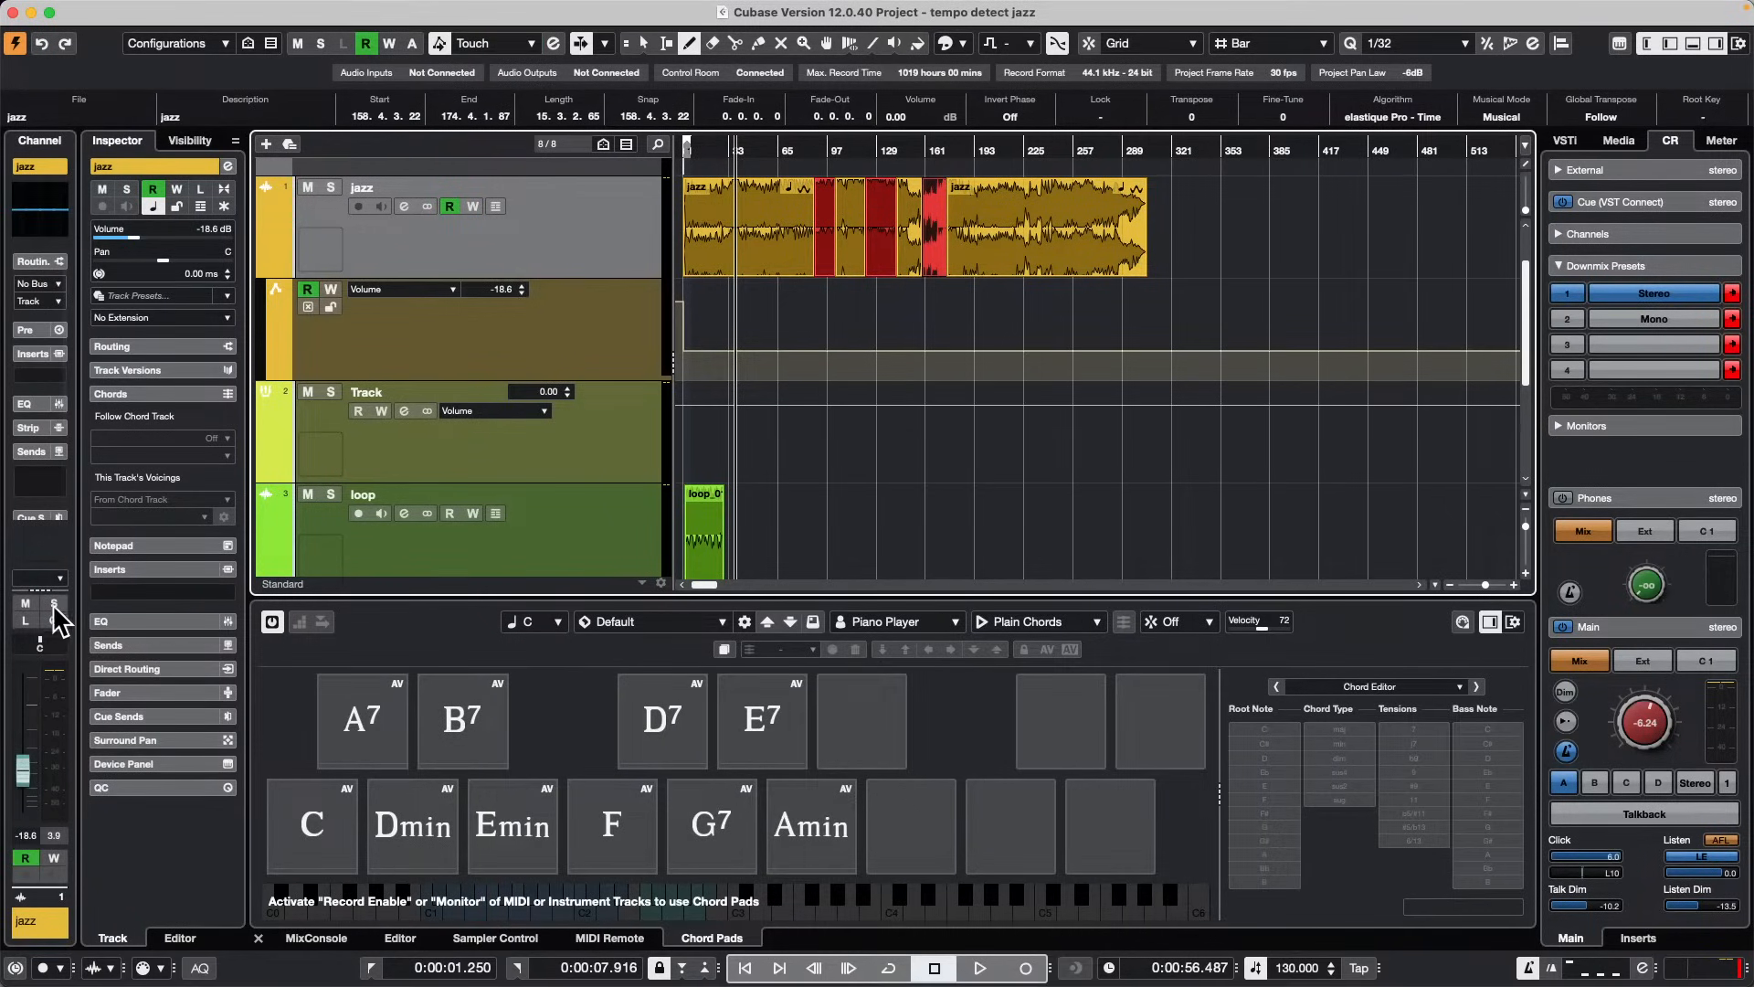
# Step: Enable automation writing on the jazz track and record a raised fader move during playback from about bar 33
pyautogui.click(52, 858)
pyautogui.press('space')
pyautogui.moveTo(25, 785); pyautogui.dragTo(24, 744)
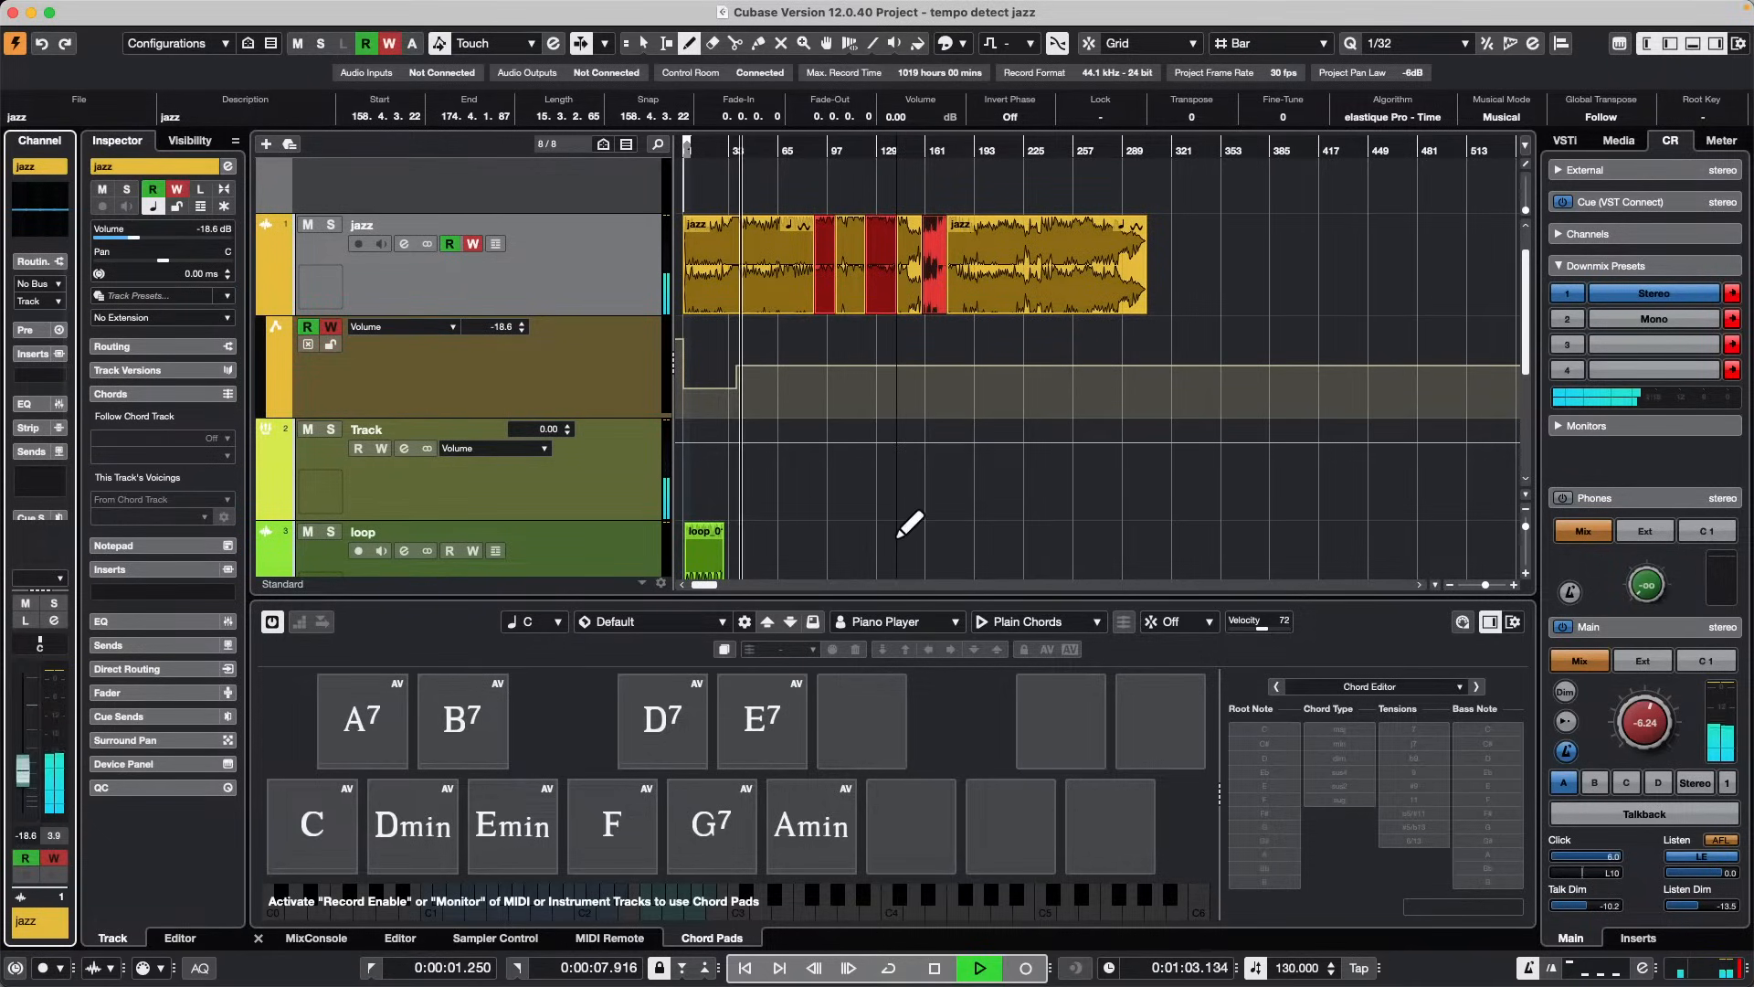
pyautogui.press('space')
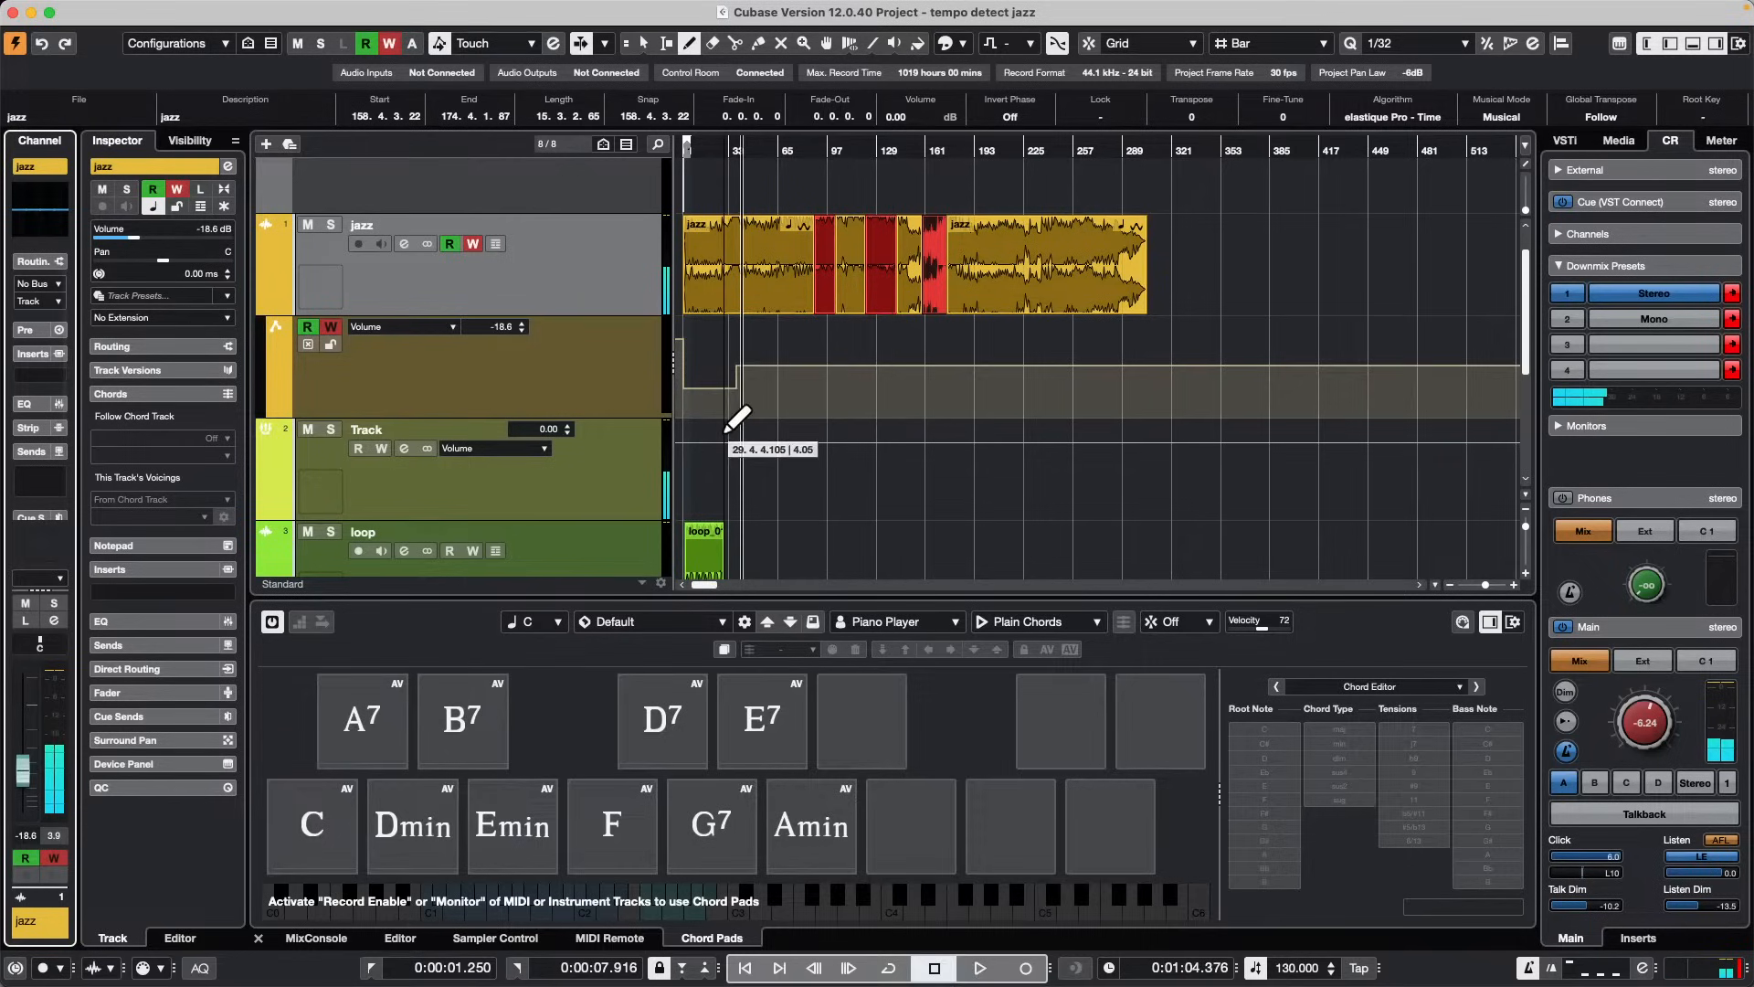
# Step: Play back the written volume change around bar 33 and solo the jazz track to hear it
pyautogui.click(708, 150)
pyautogui.press('space')
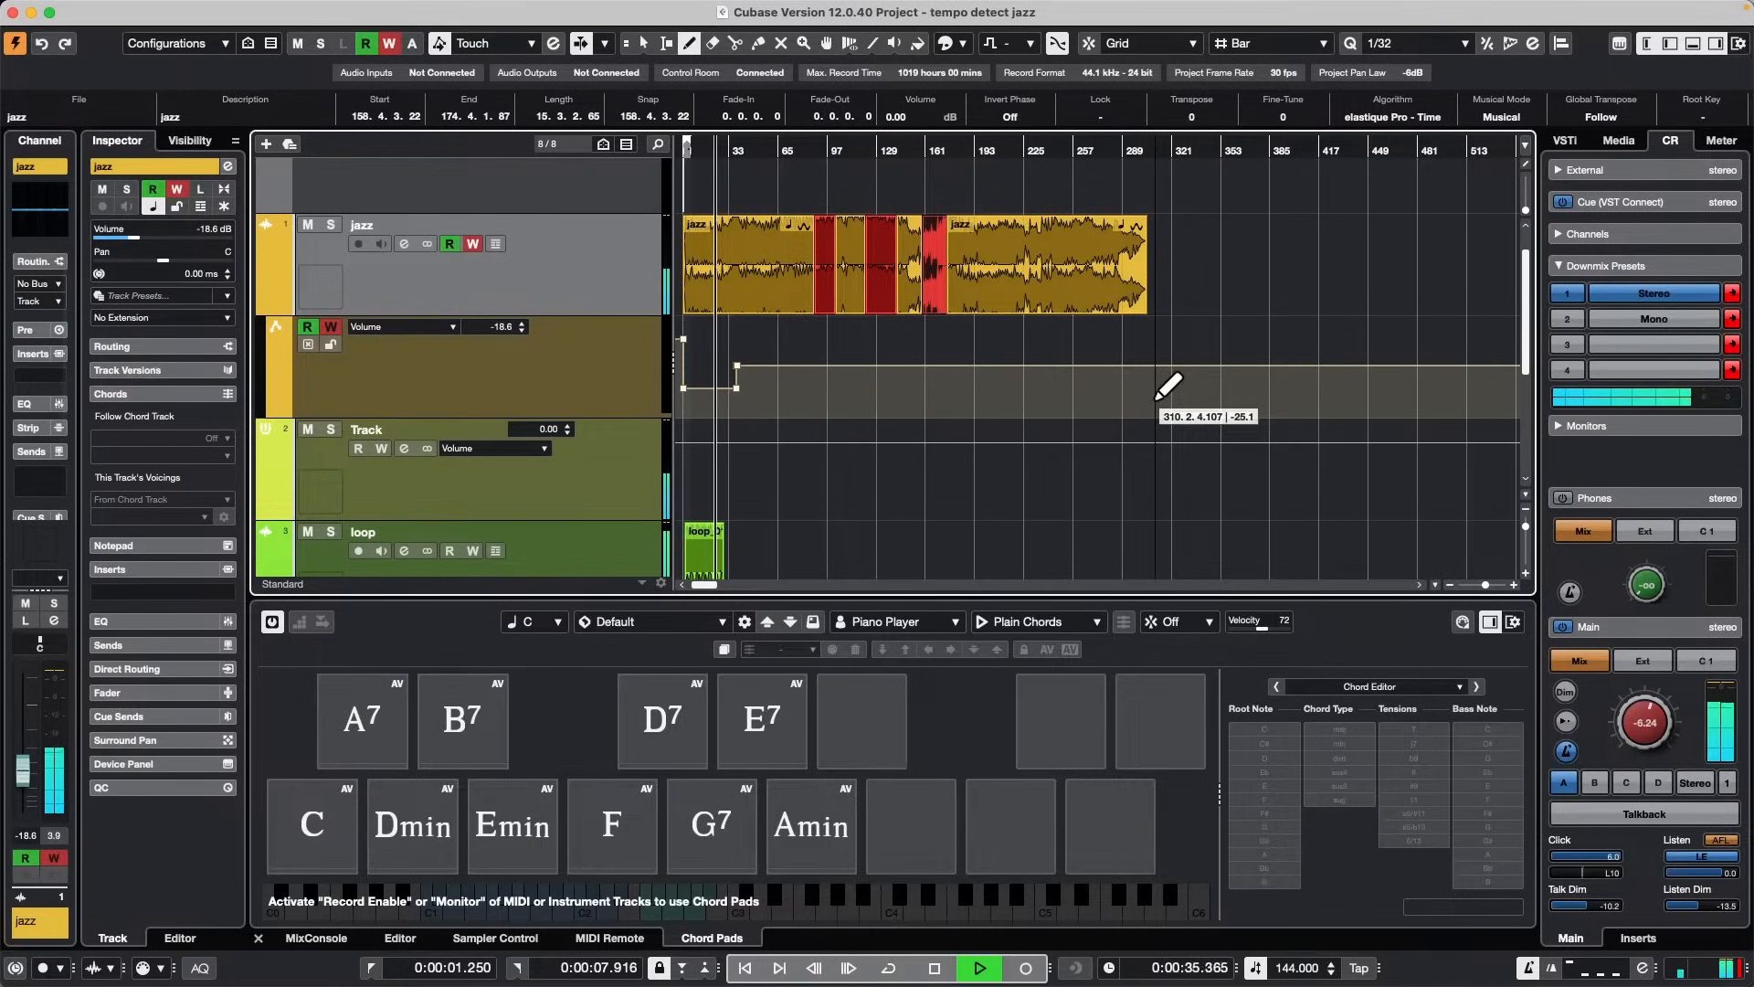
pyautogui.press('h')
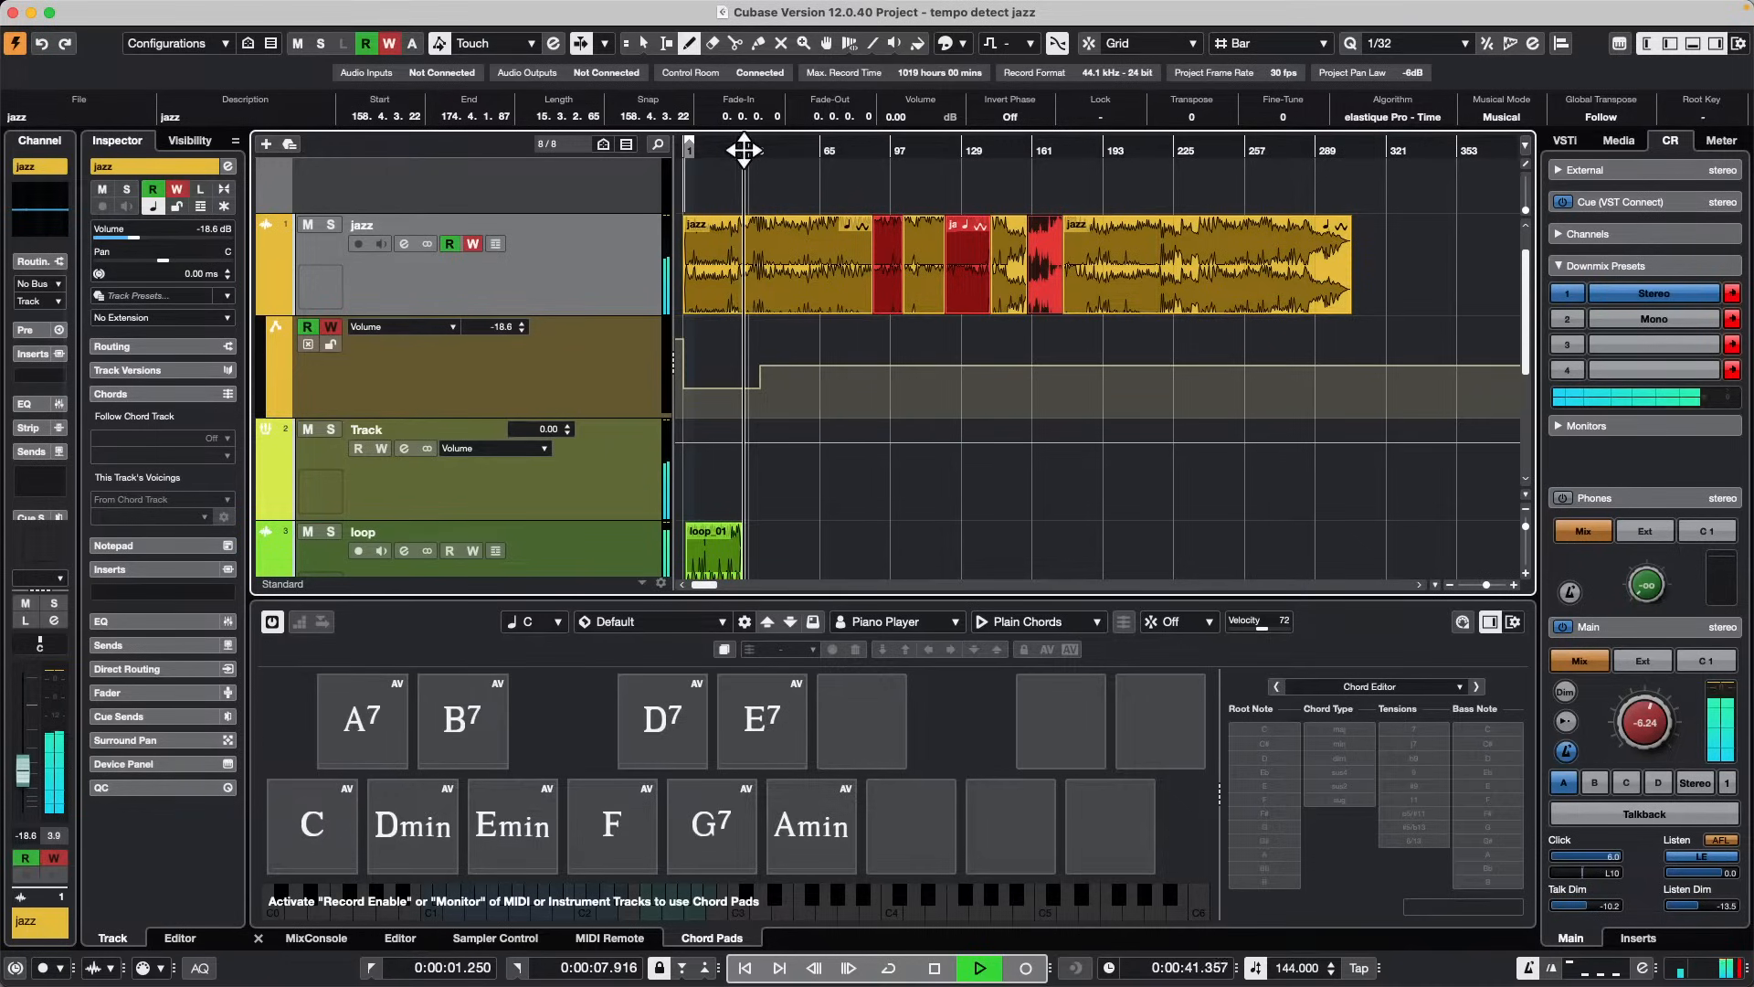
pyautogui.click(747, 152)
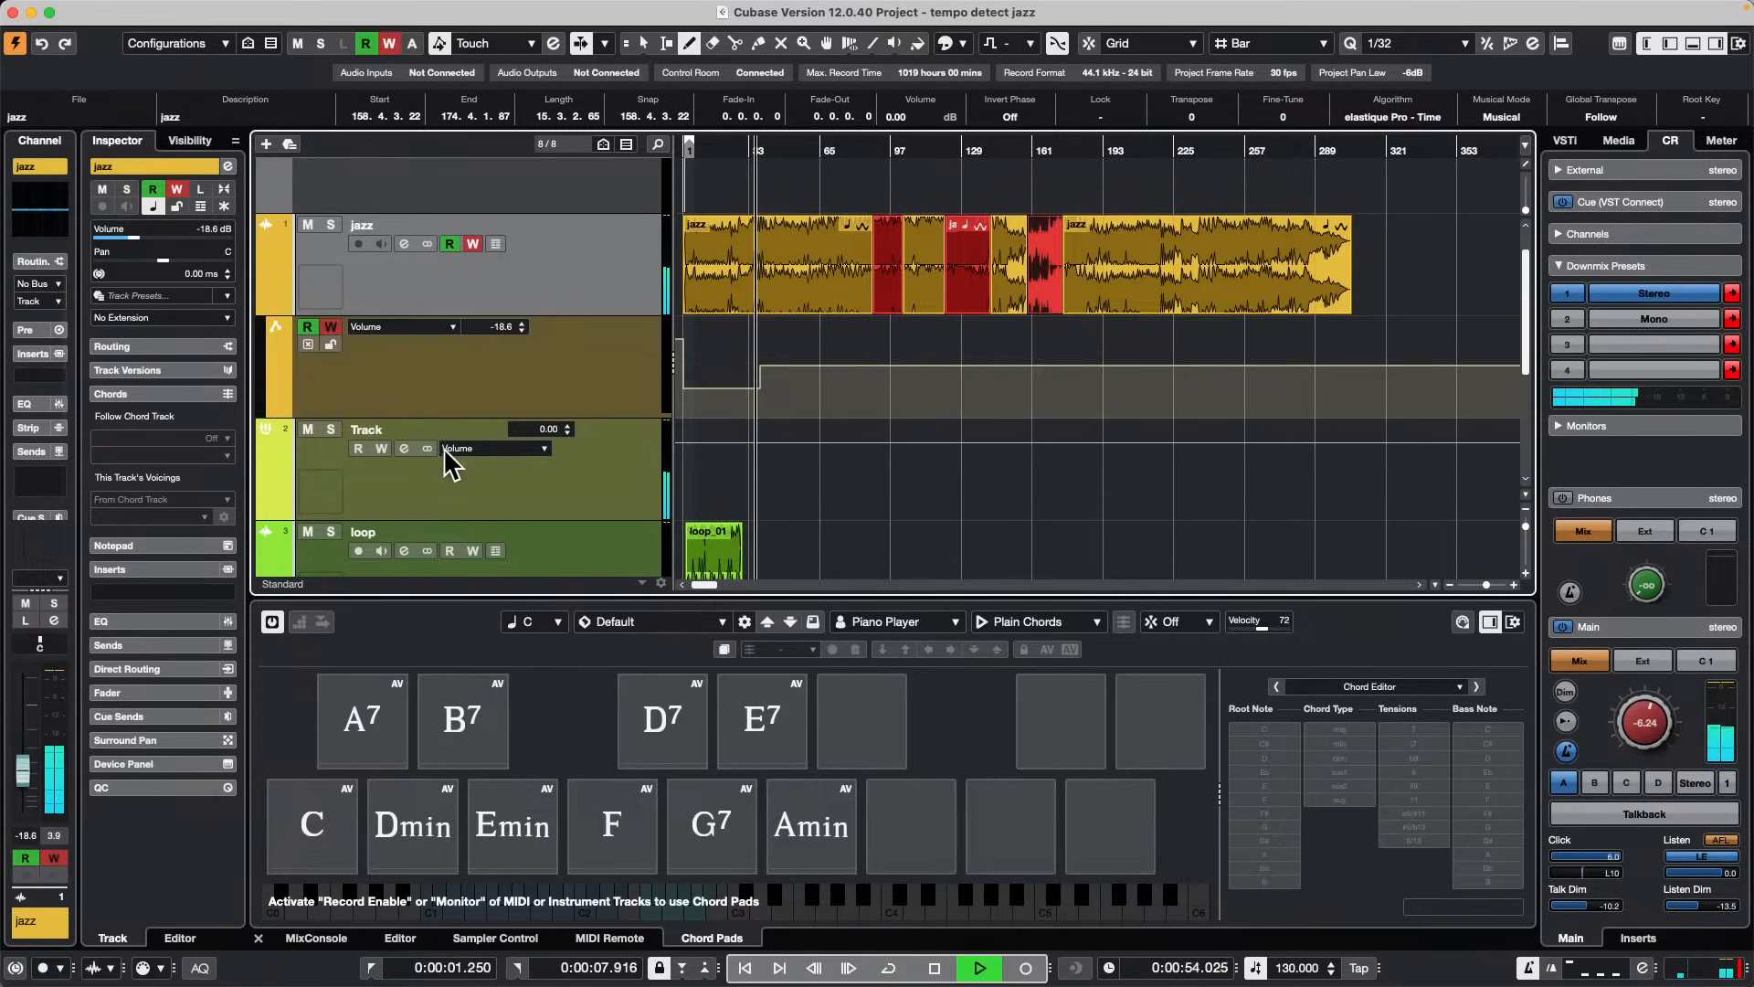
pyautogui.click(331, 225)
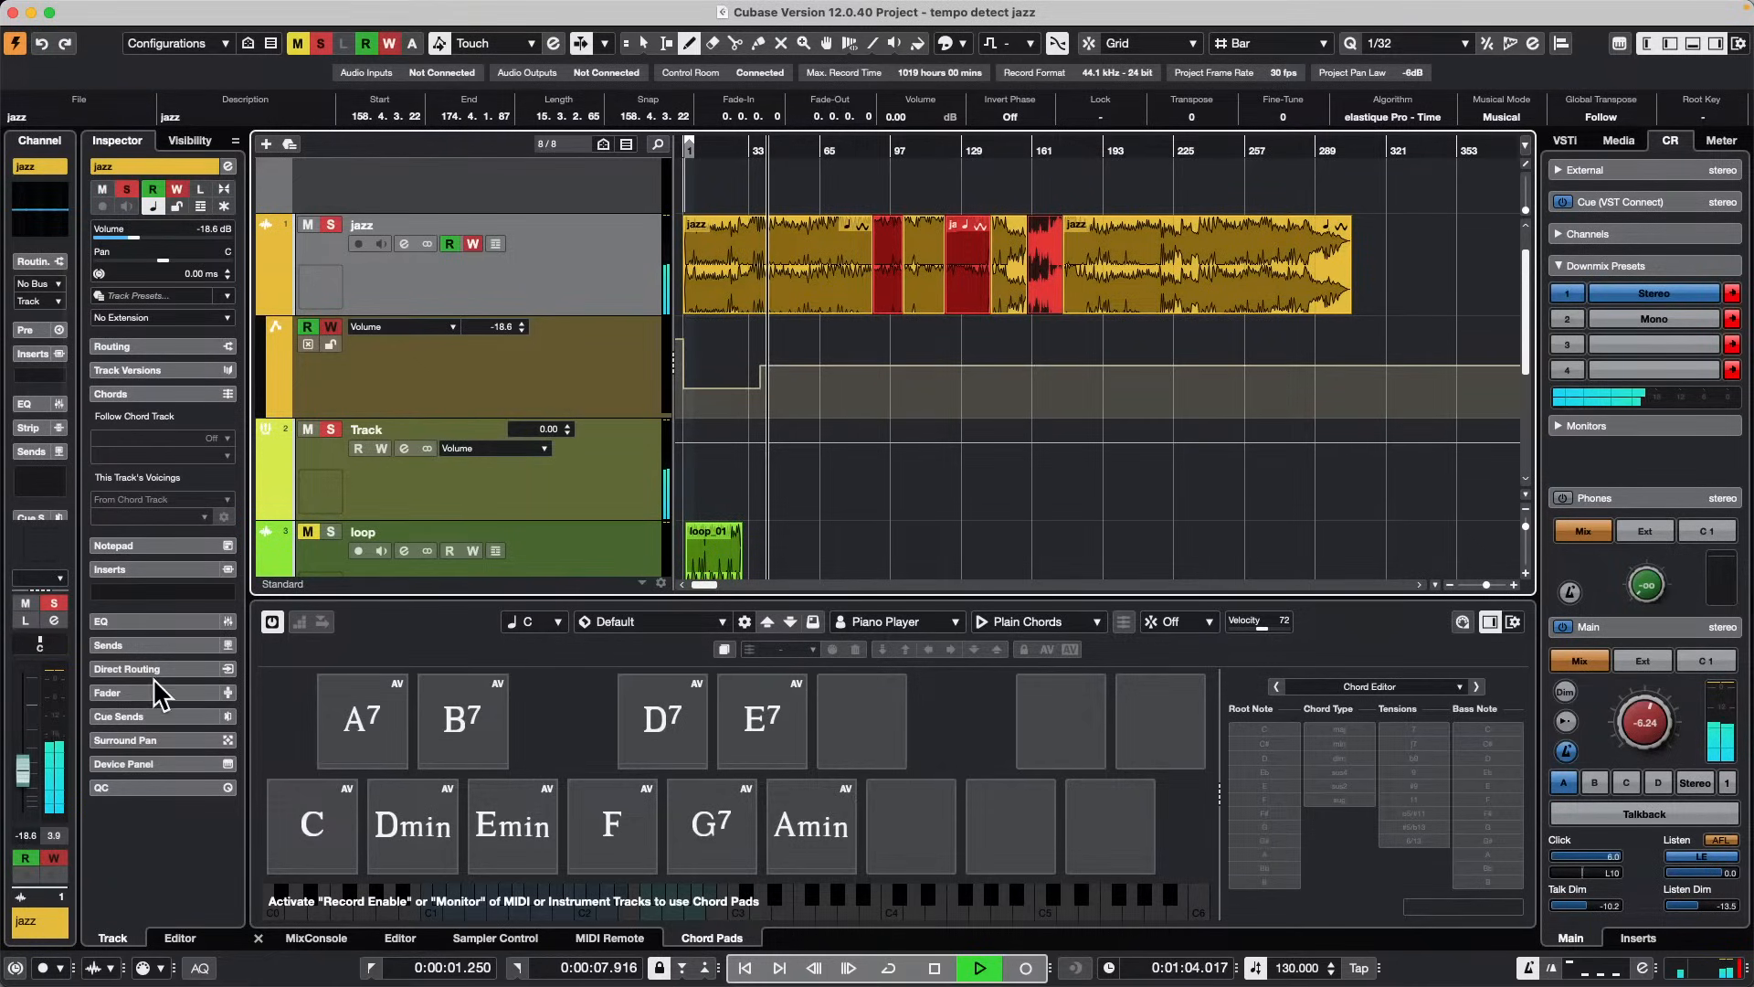
pyautogui.press('space')
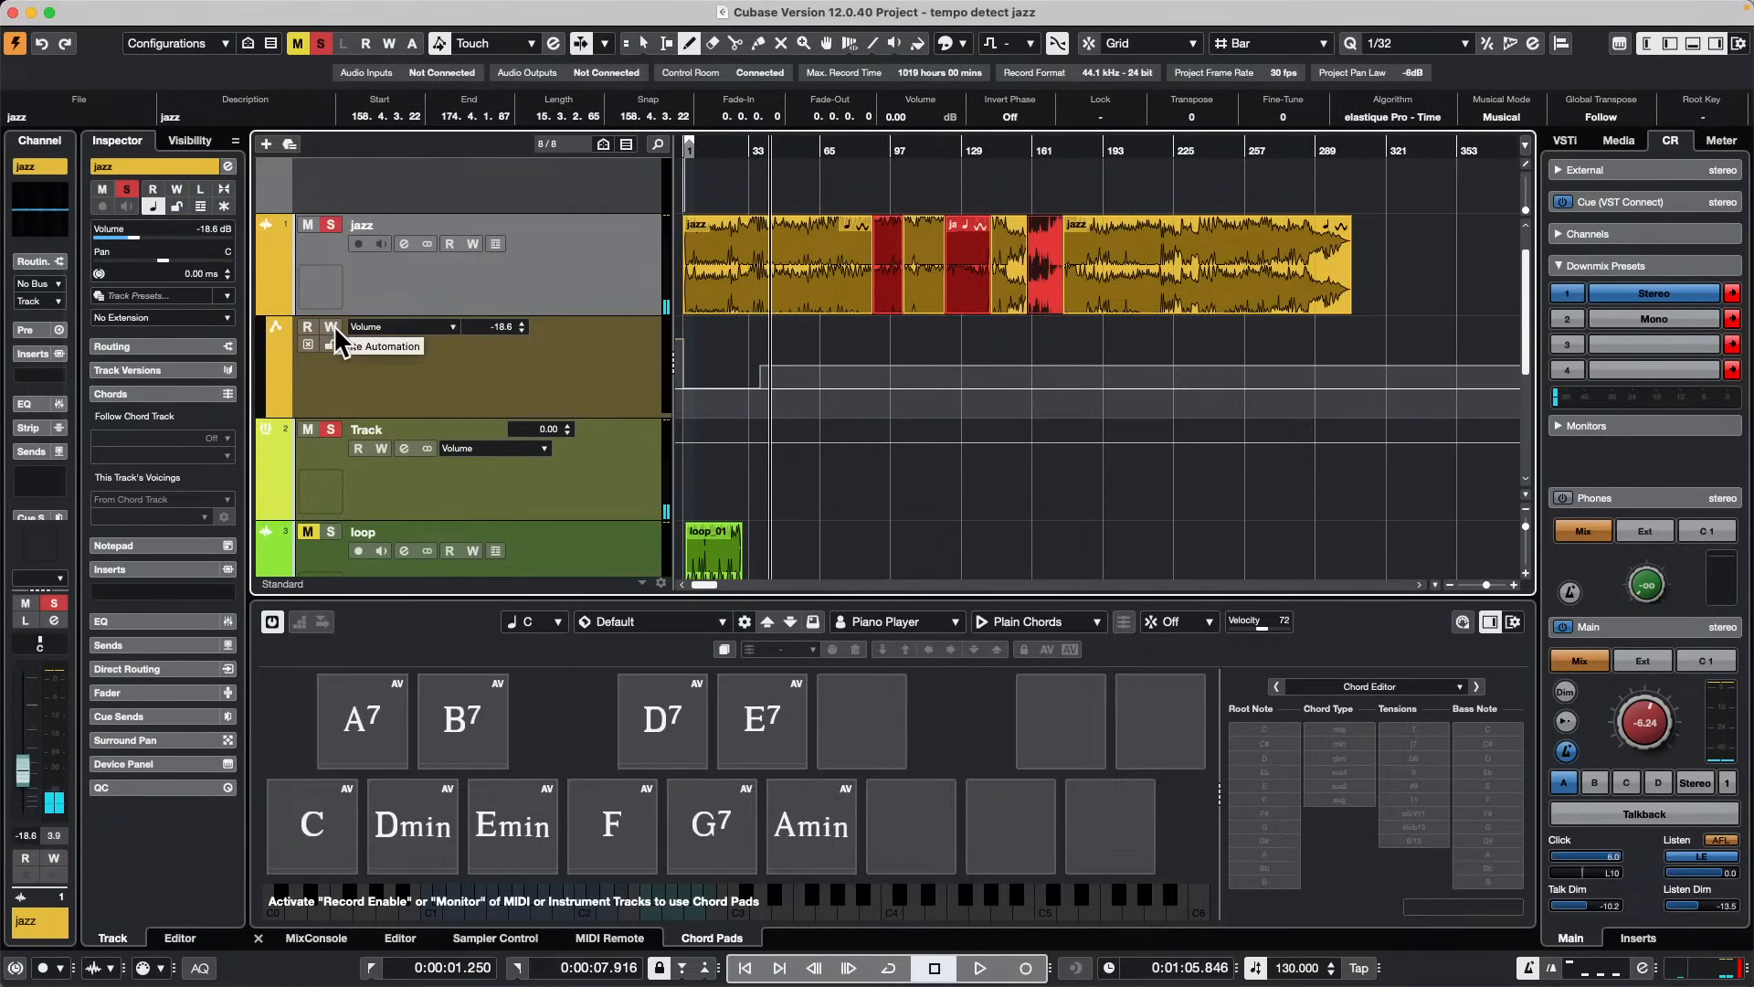
# Step: Enable reading of the jazz track's Volume automation without writing, and play through the volume change again
pyautogui.click(307, 326)
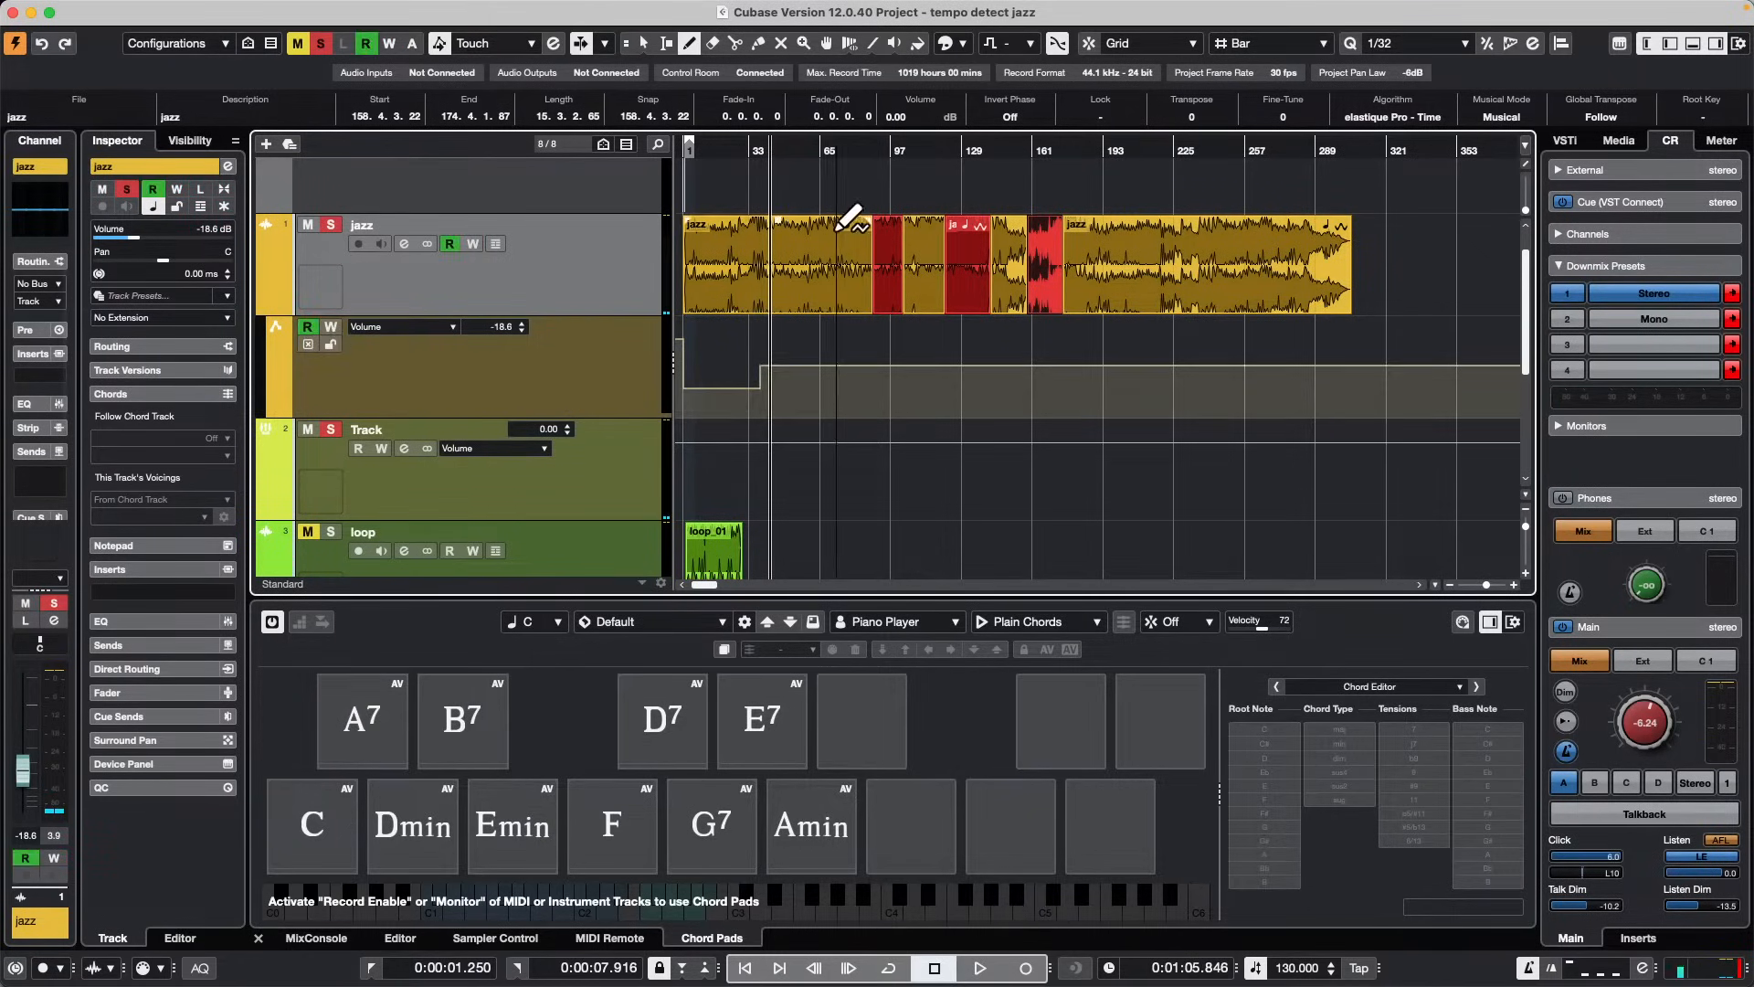
pyautogui.moveTo(738, 151); pyautogui.dragTo(746, 170)
pyautogui.press('space')
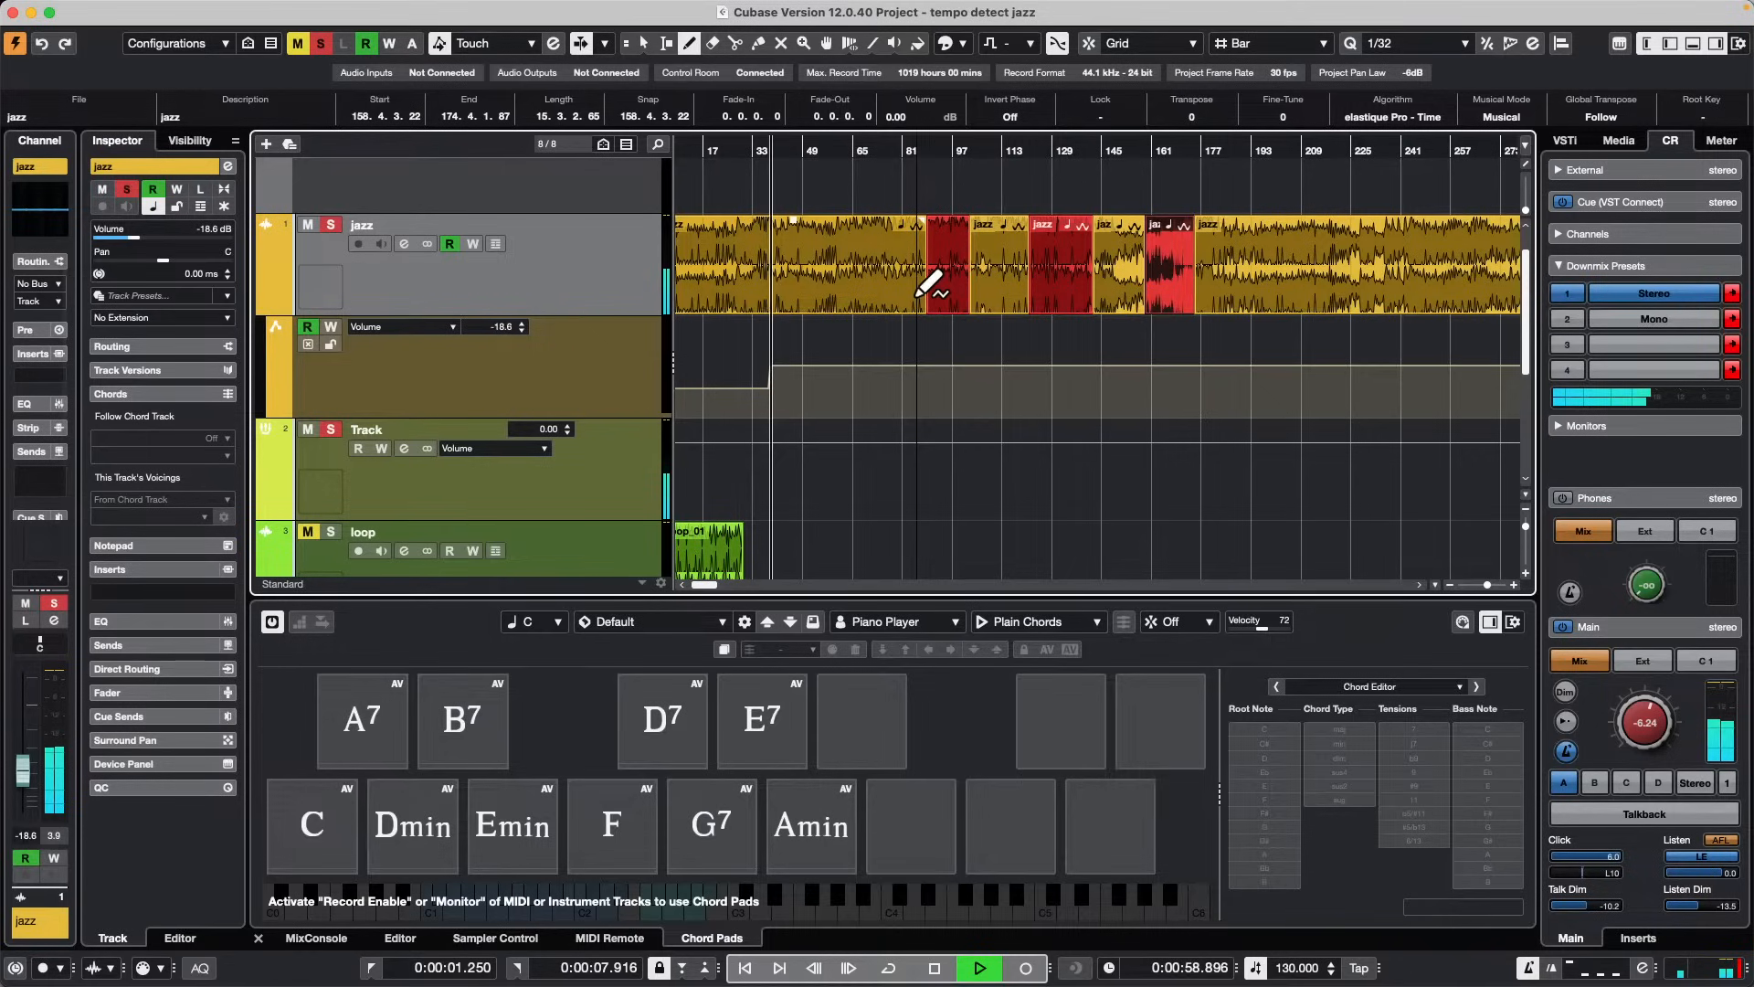
pyautogui.press('space')
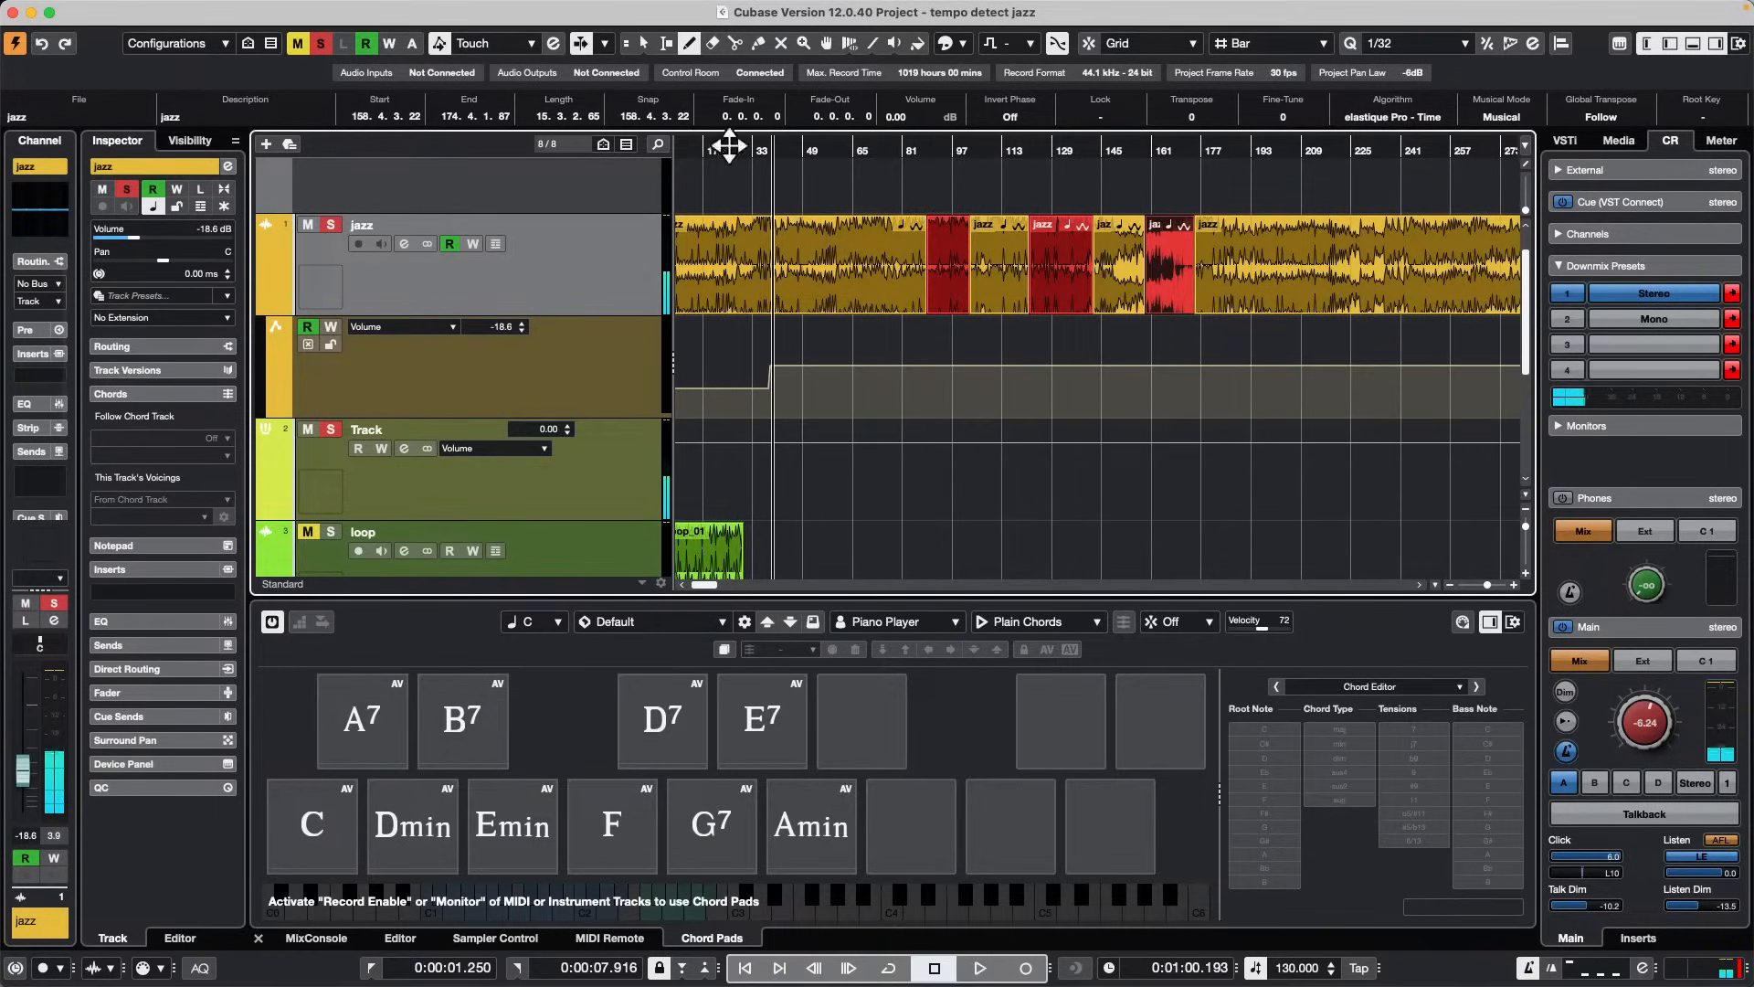
pyautogui.moveTo(721, 148); pyautogui.dragTo(718, 123)
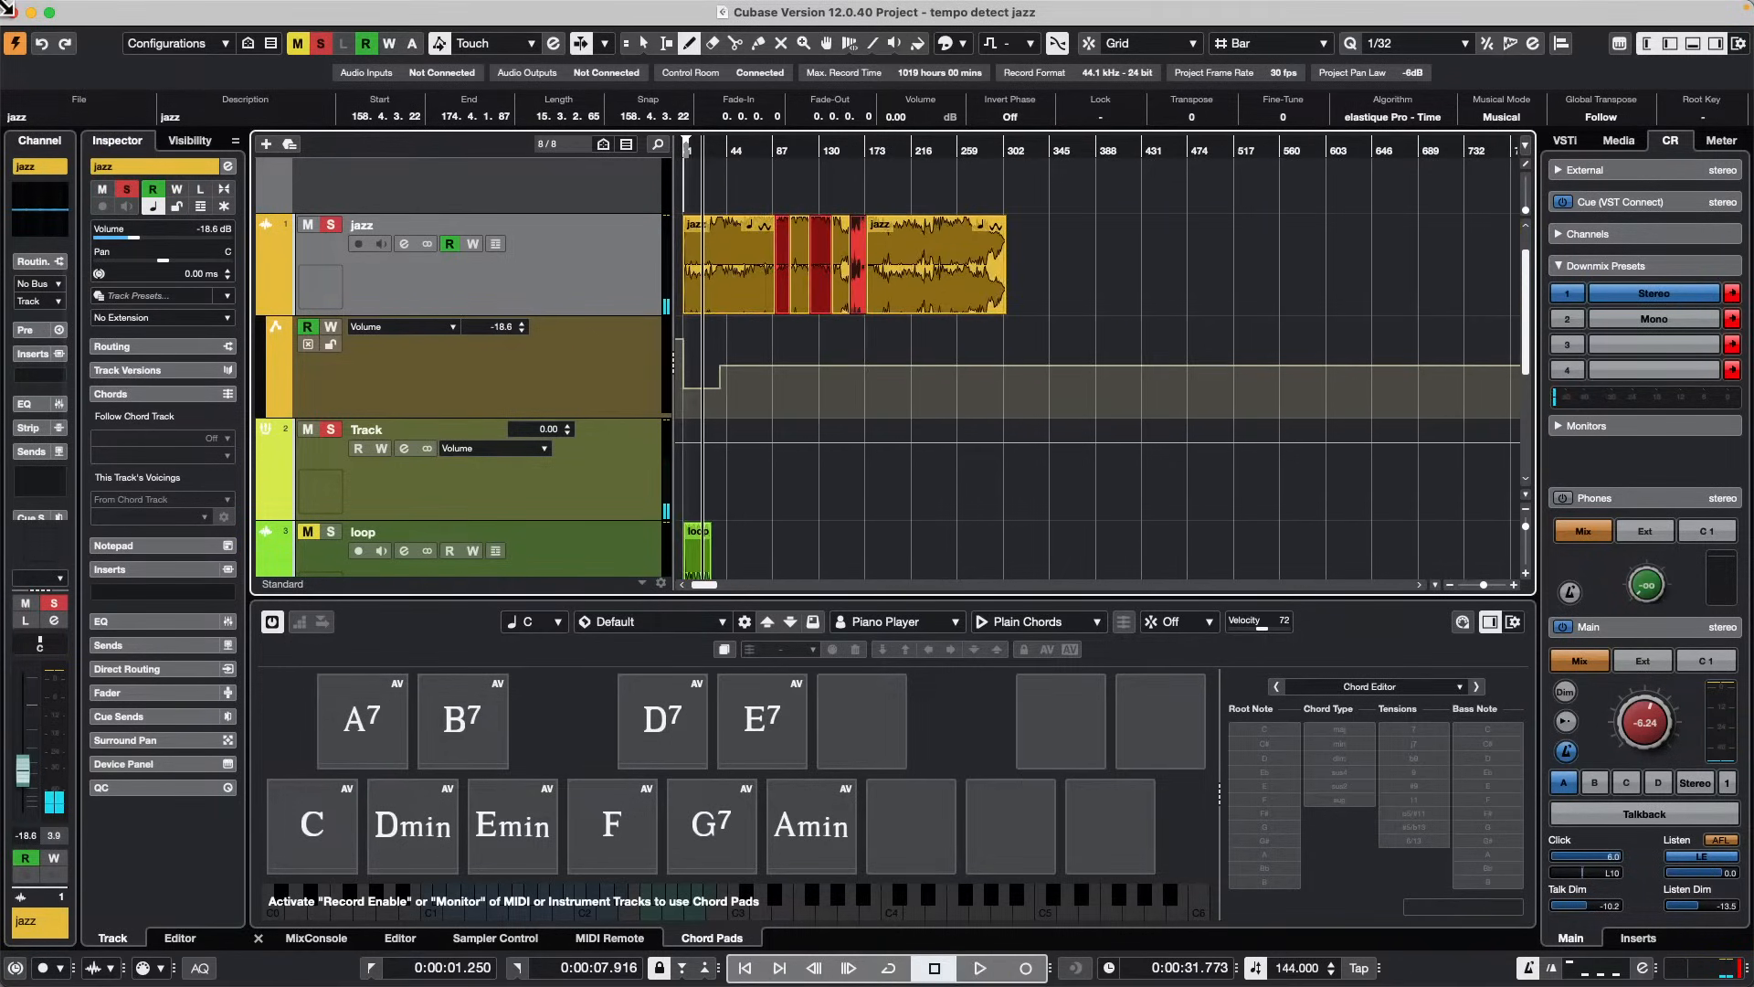
# Step: Revert the project to its previously saved version, accepting the missing ports and deleting the newly recorded files
pyautogui.click(121, 10)
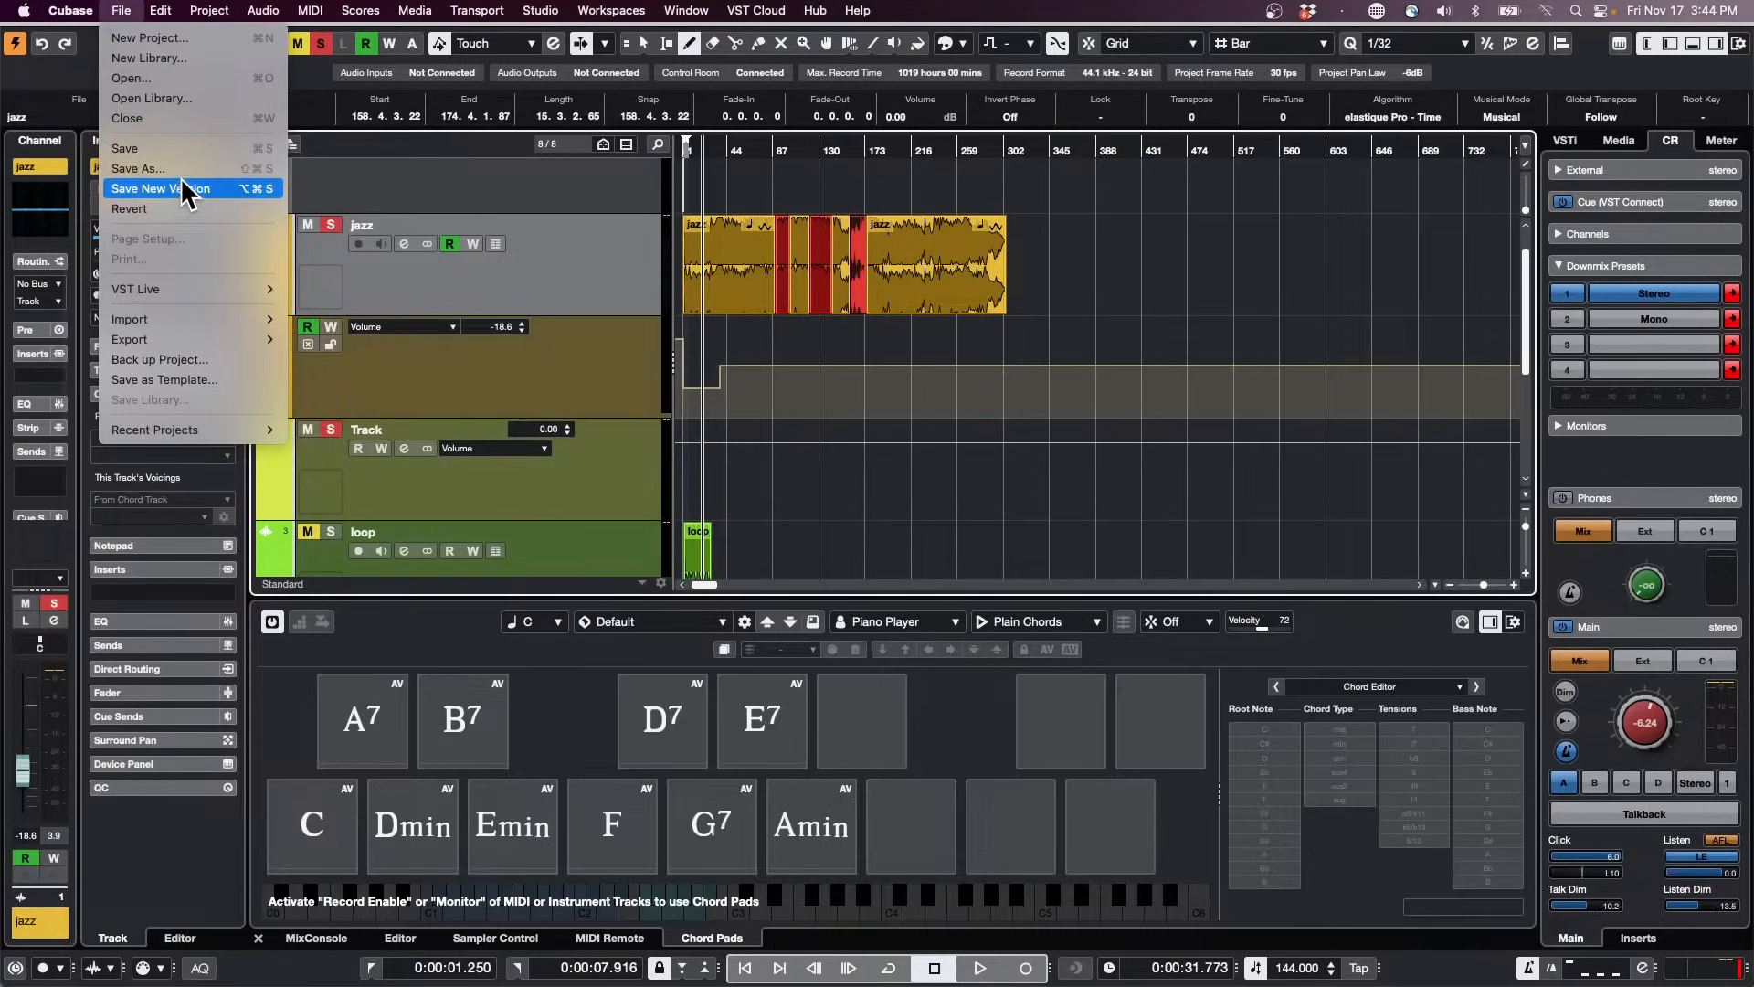
pyautogui.click(146, 208)
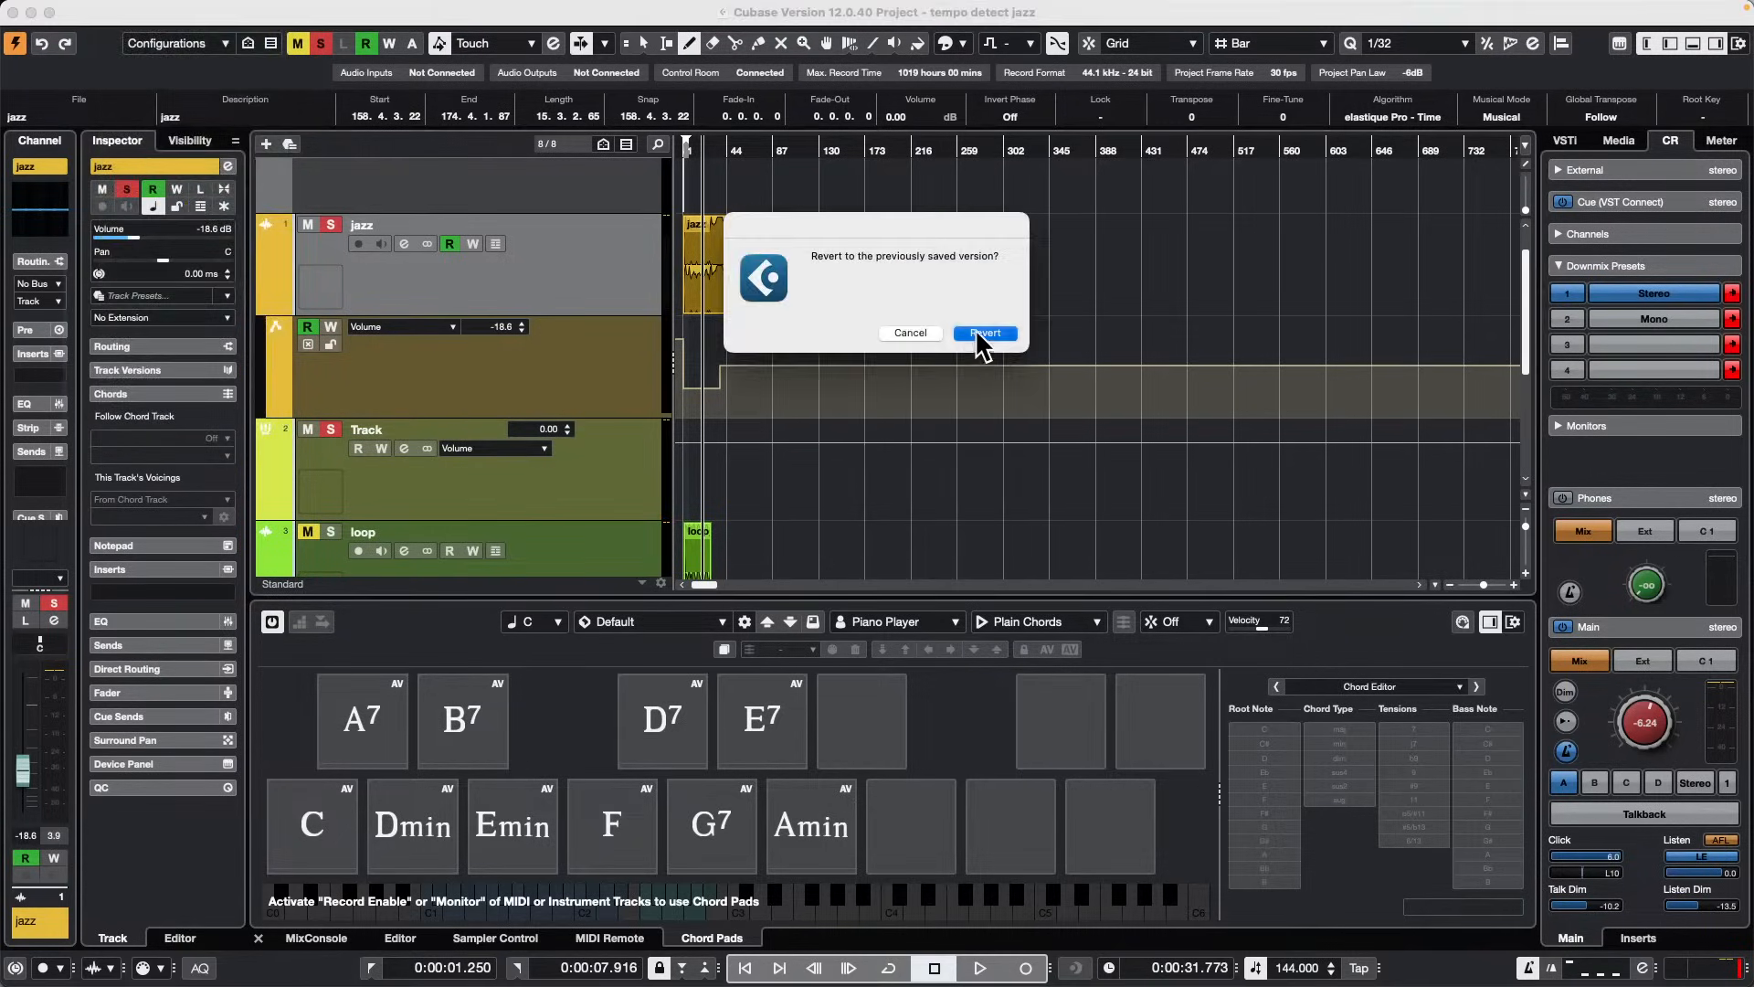
pyautogui.click(979, 333)
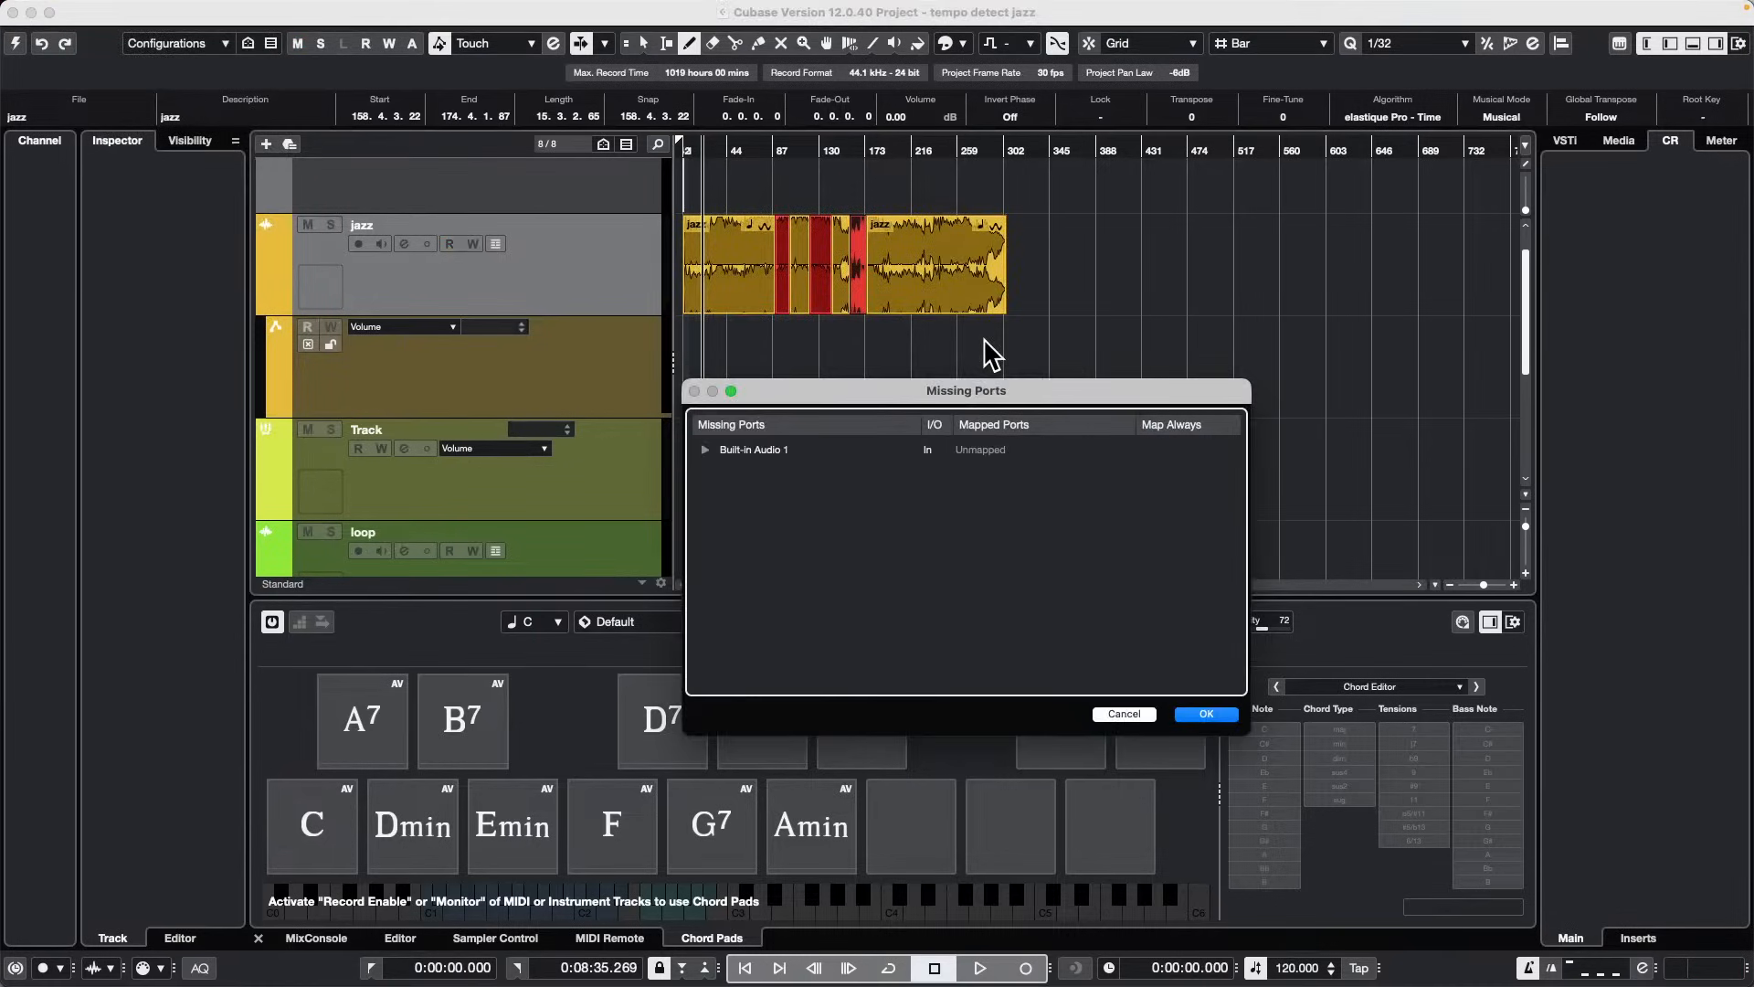
pyautogui.click(1206, 715)
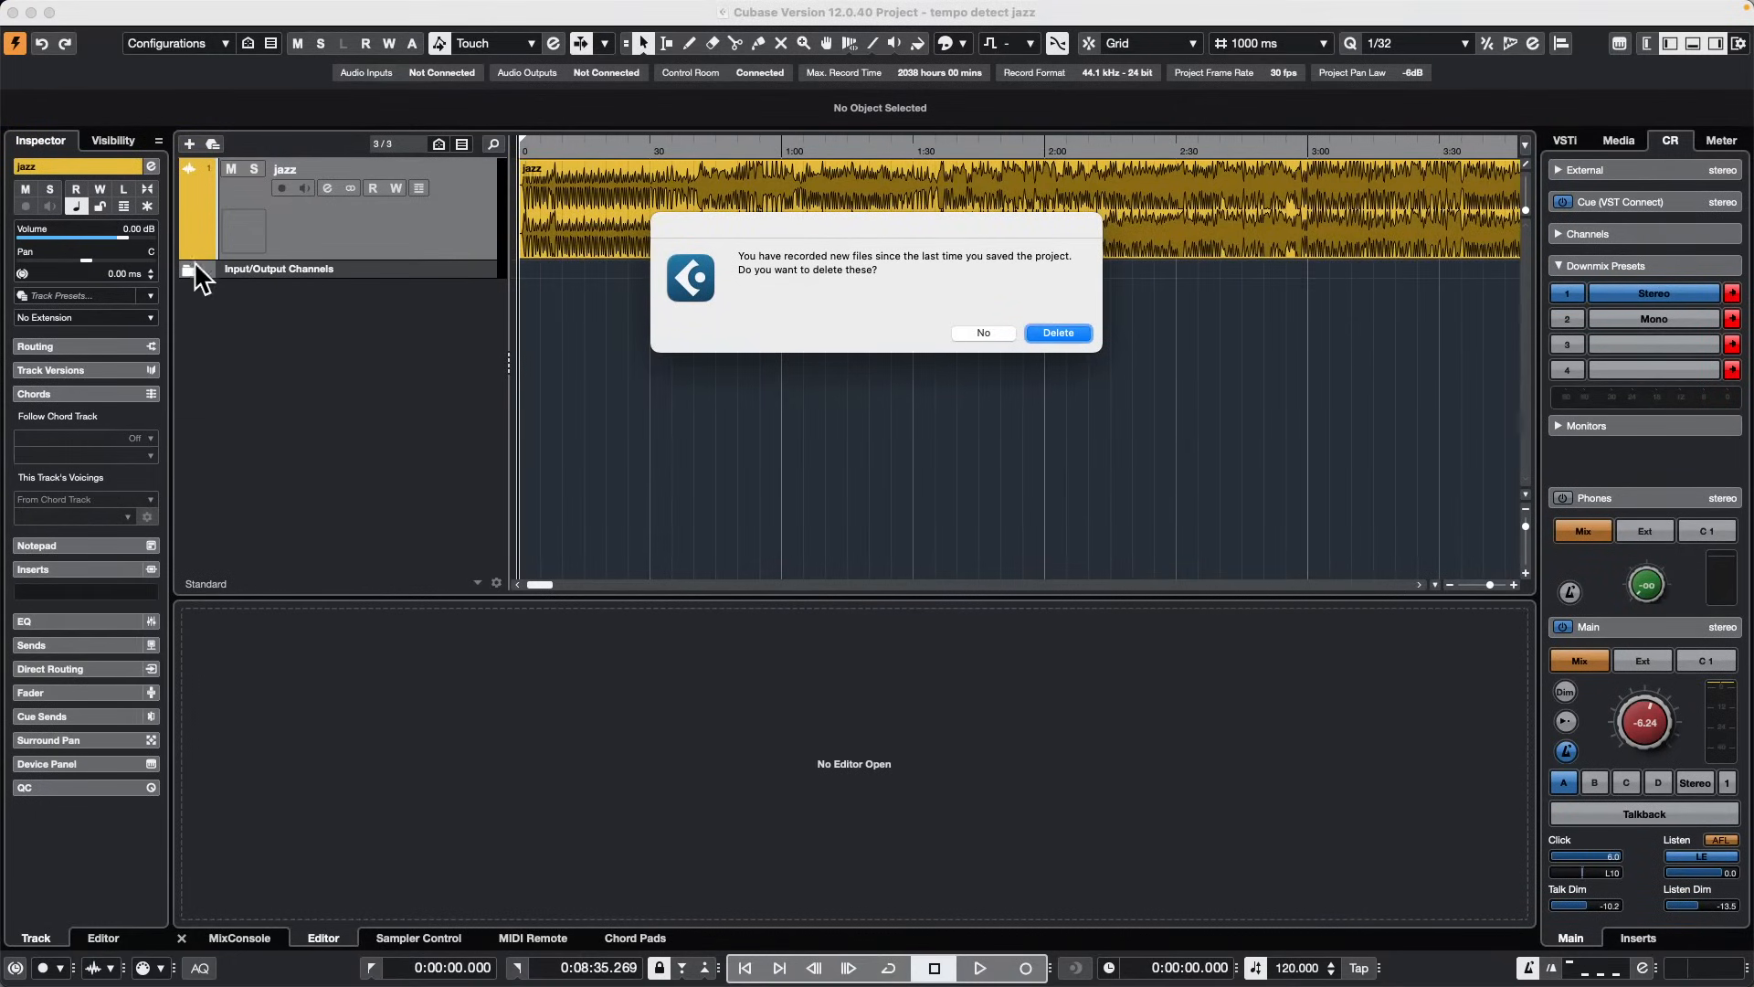
pyautogui.click(1069, 333)
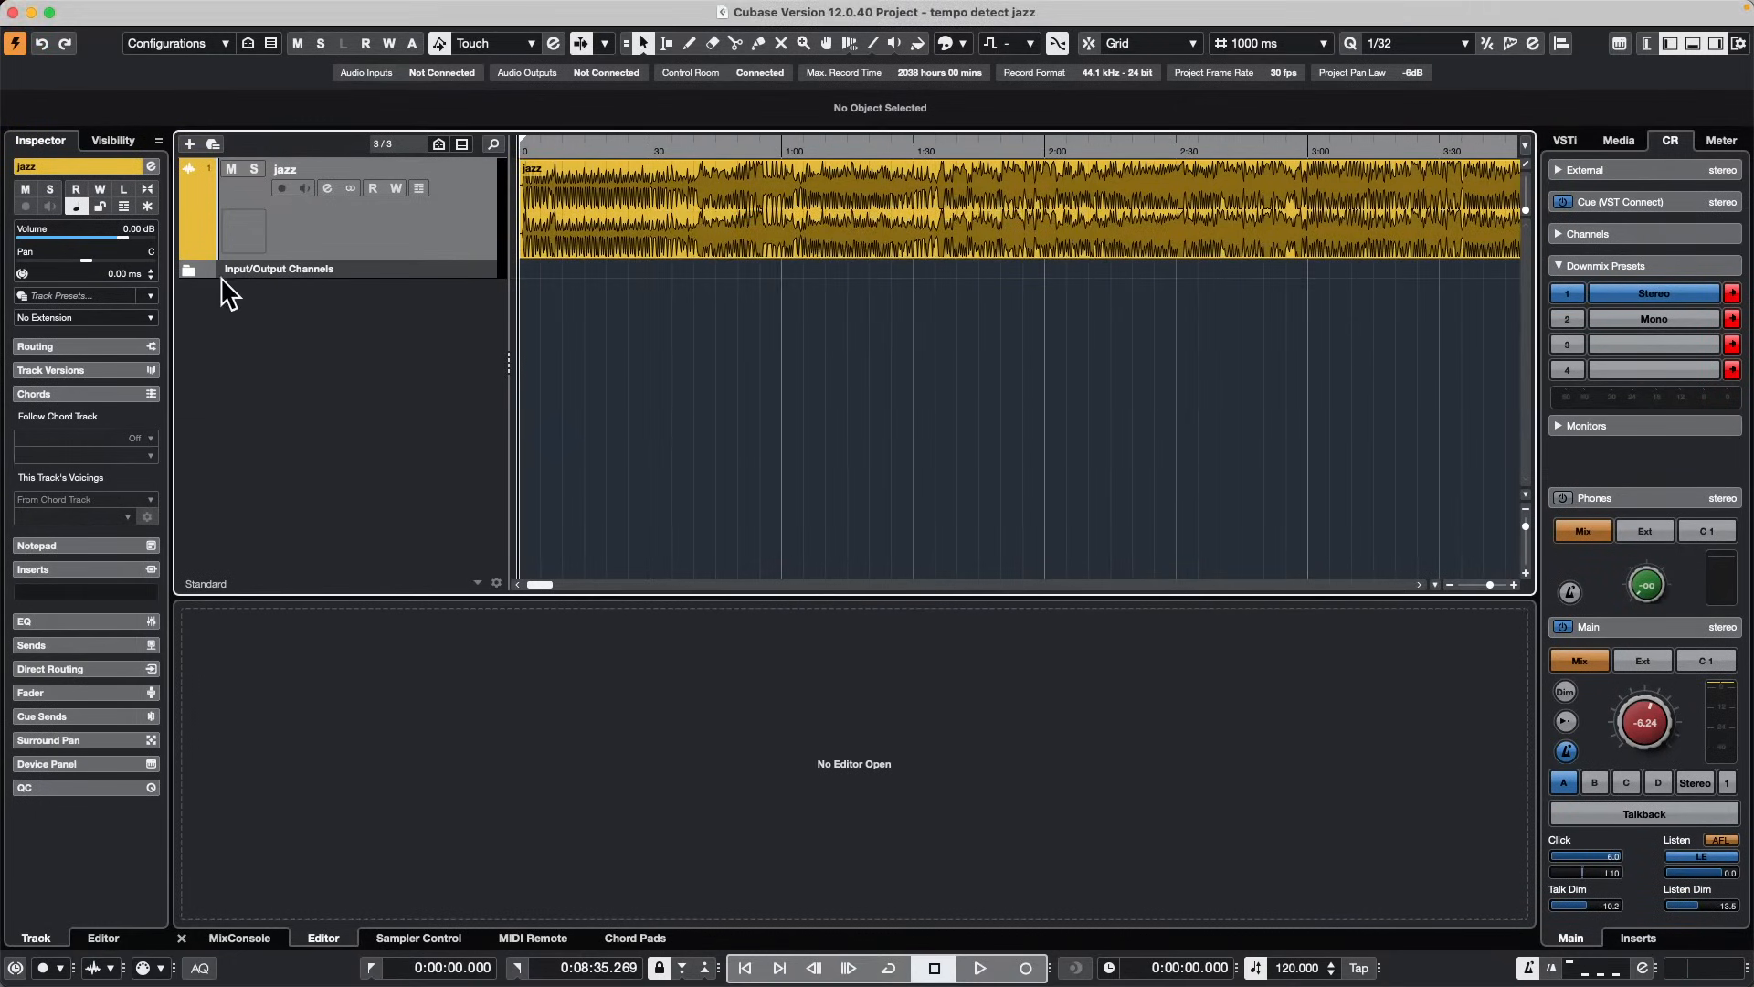
# Step: Show the jazz track's Volume automation lane and channel strip, and lower its fader to -9.19 dB during playback
pyautogui.click(187, 246)
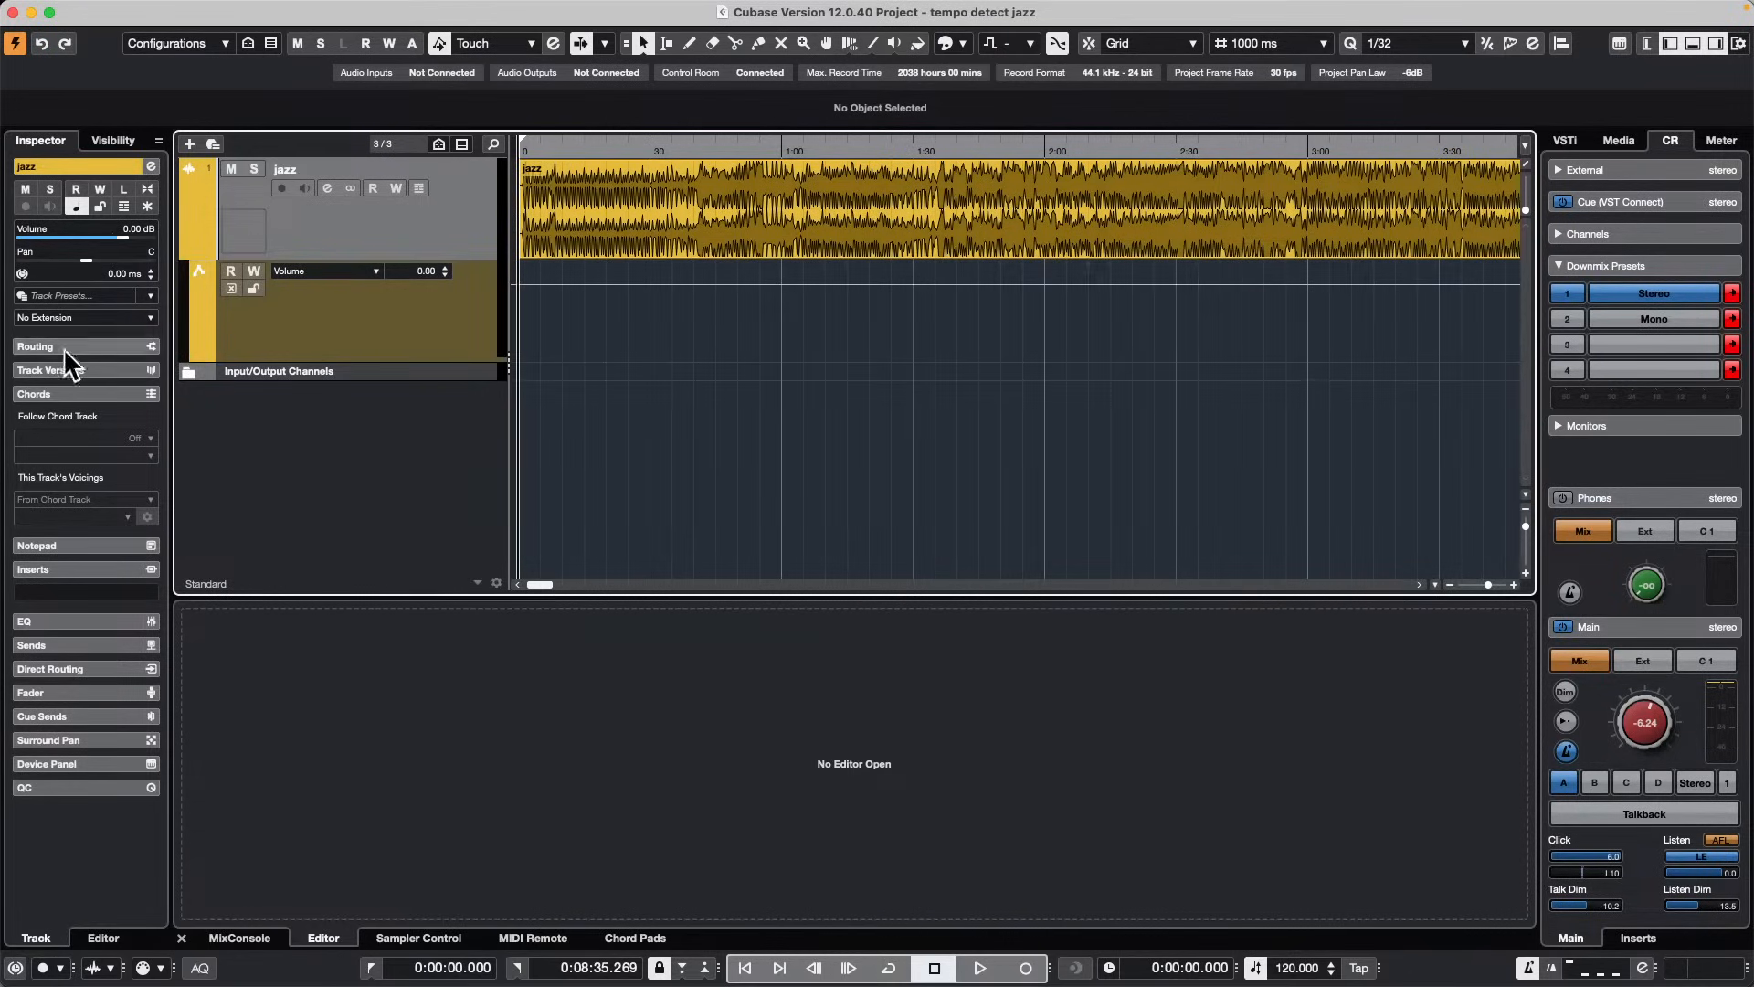
pyautogui.click(1644, 44)
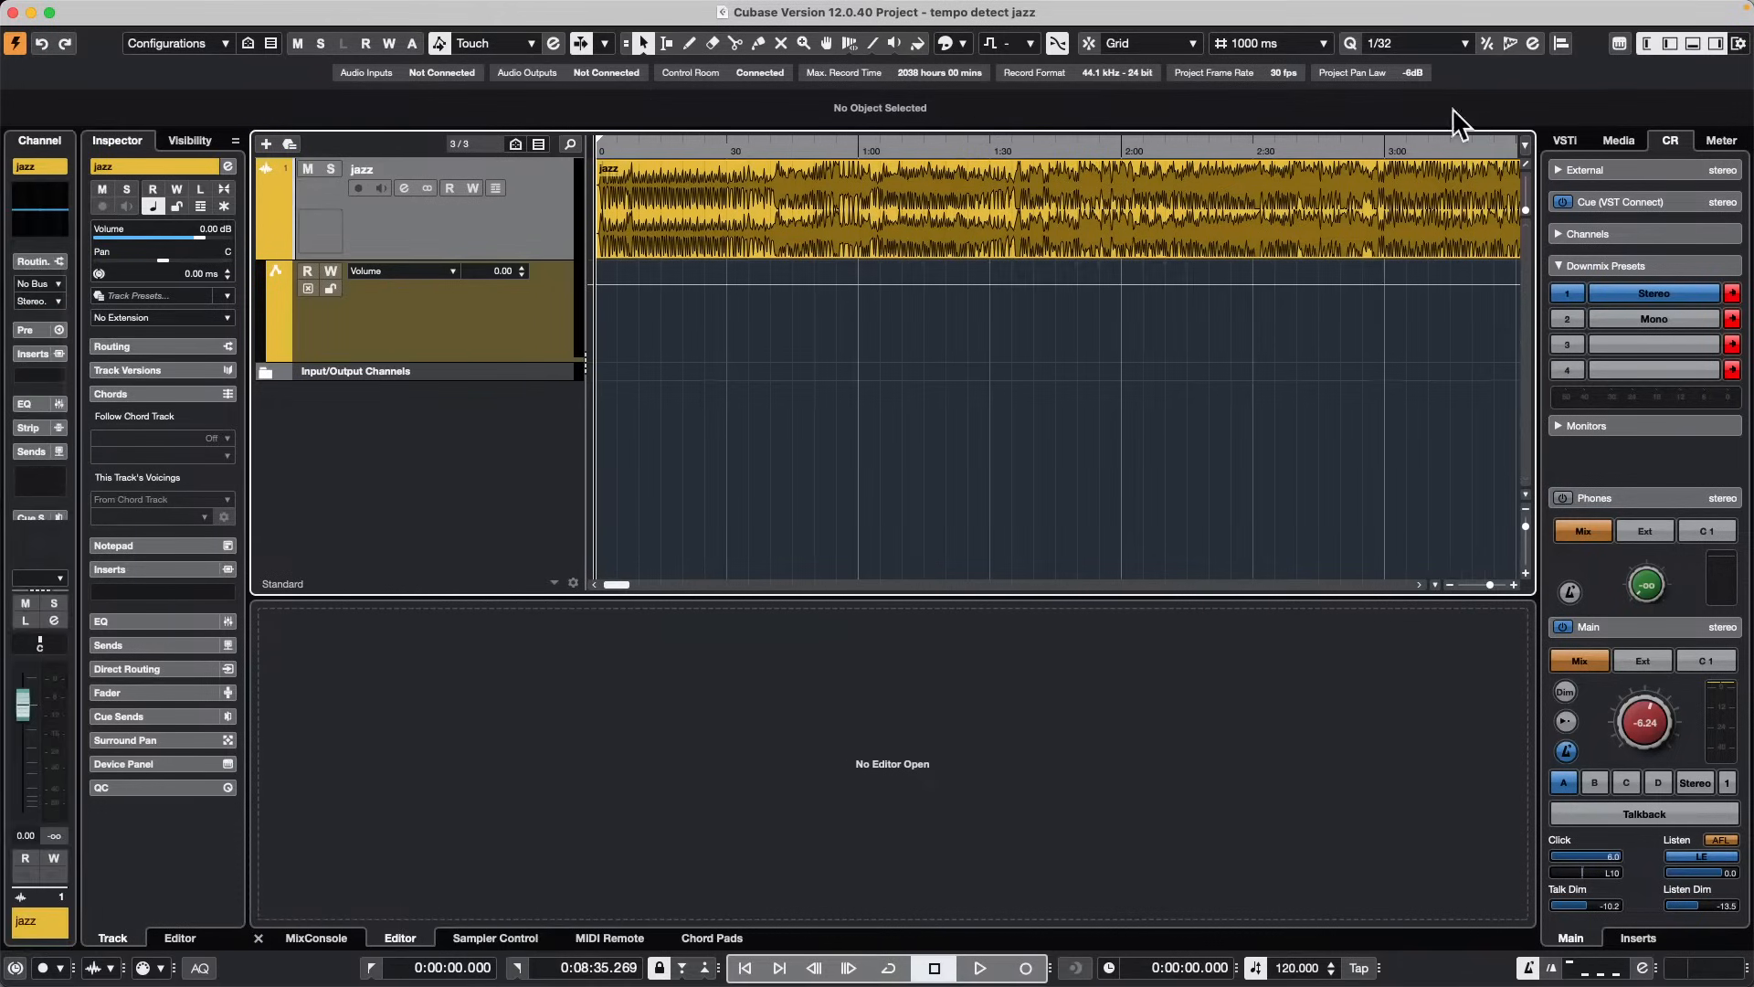
pyautogui.press('space')
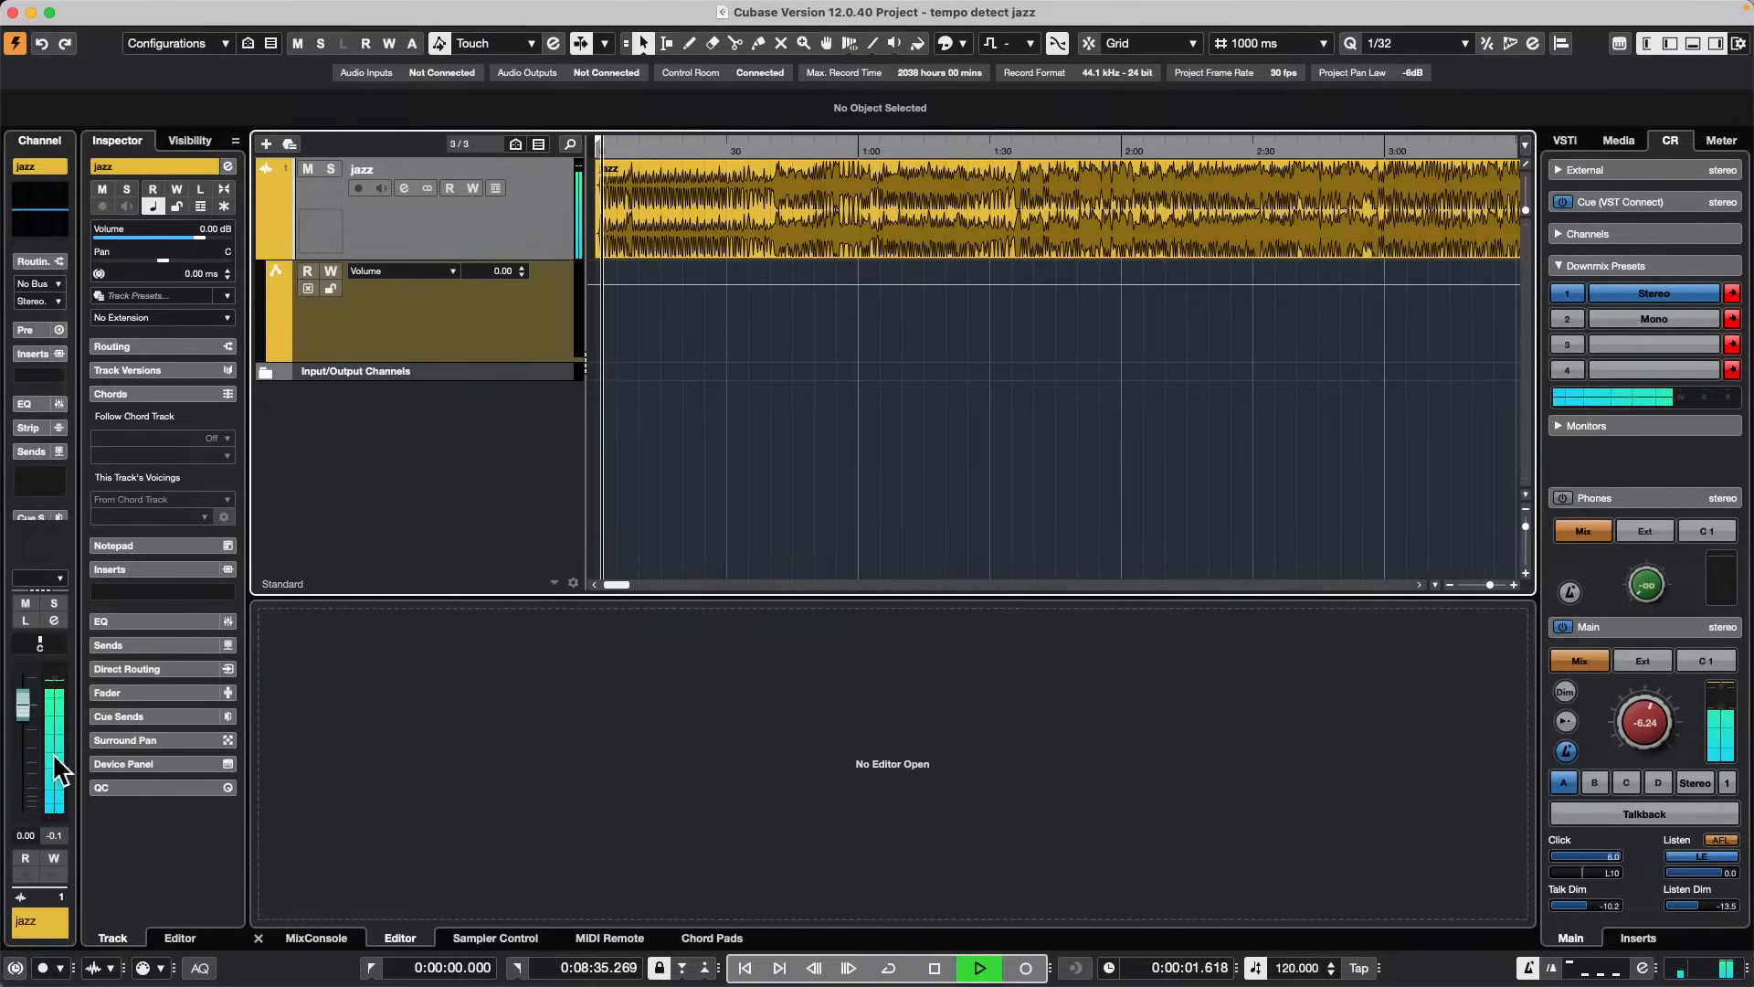
pyautogui.moveTo(23, 703); pyautogui.dragTo(32, 745)
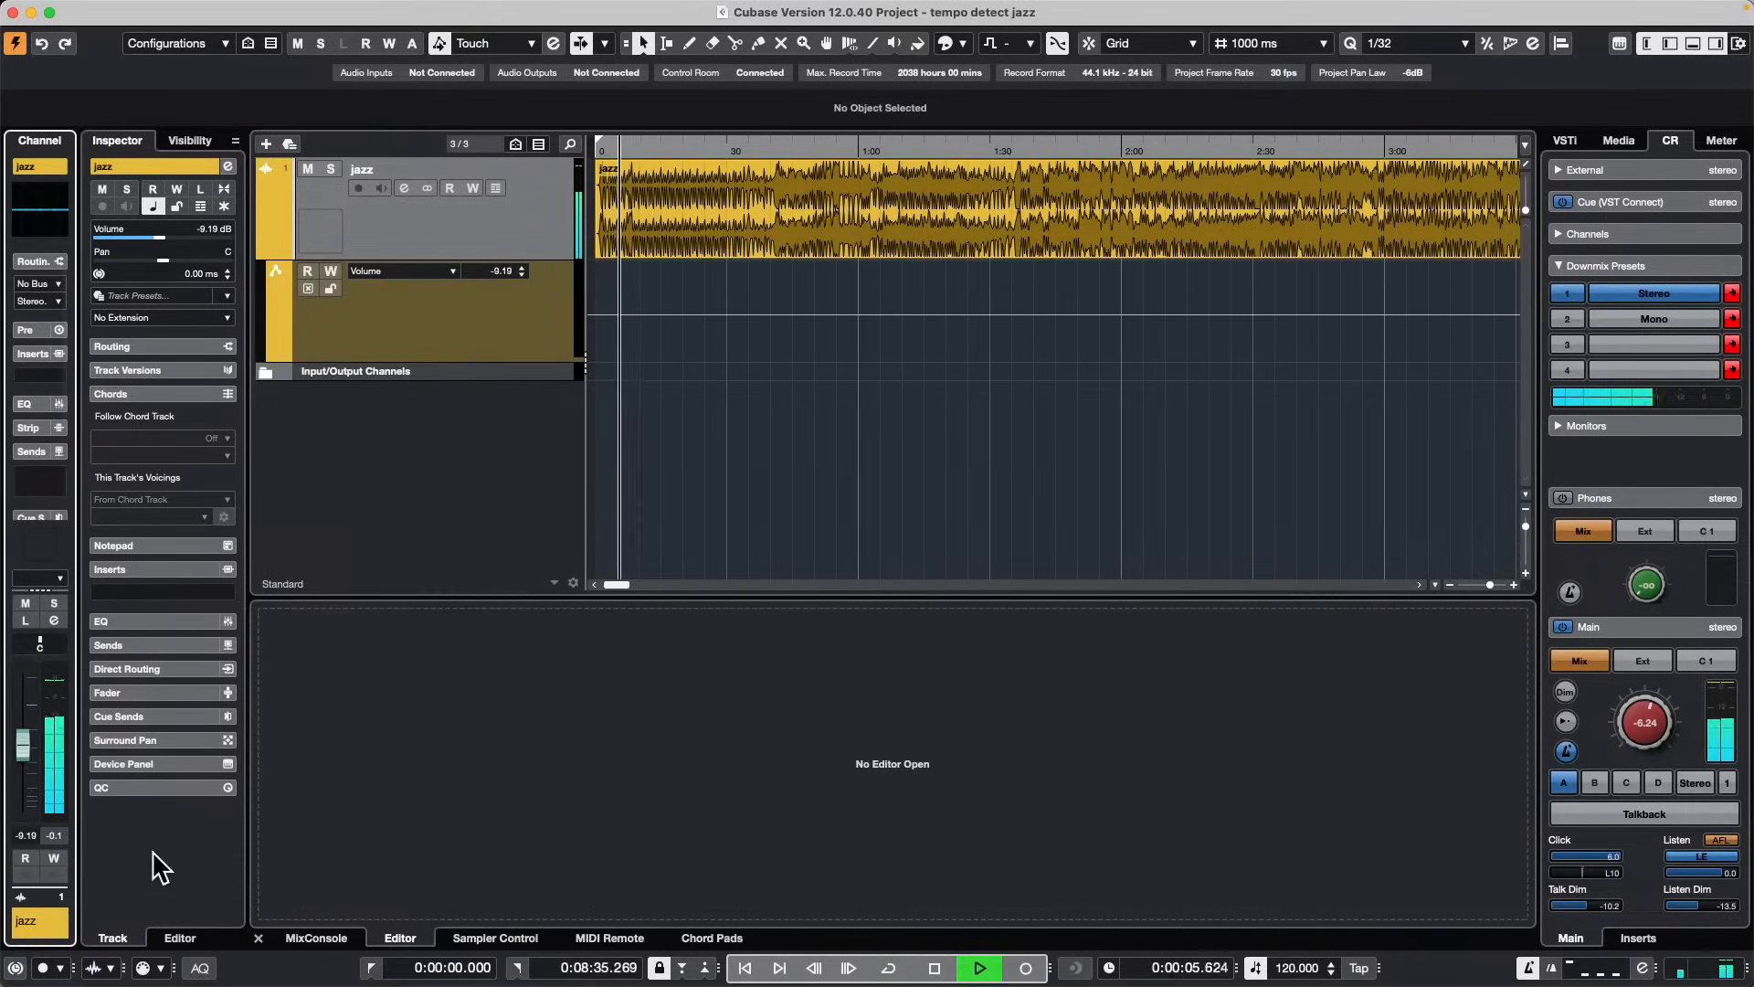
# Step: Enable automation writing on the jazz track, record a fader move down to -11.4 dB, and stop playback
pyautogui.click(54, 858)
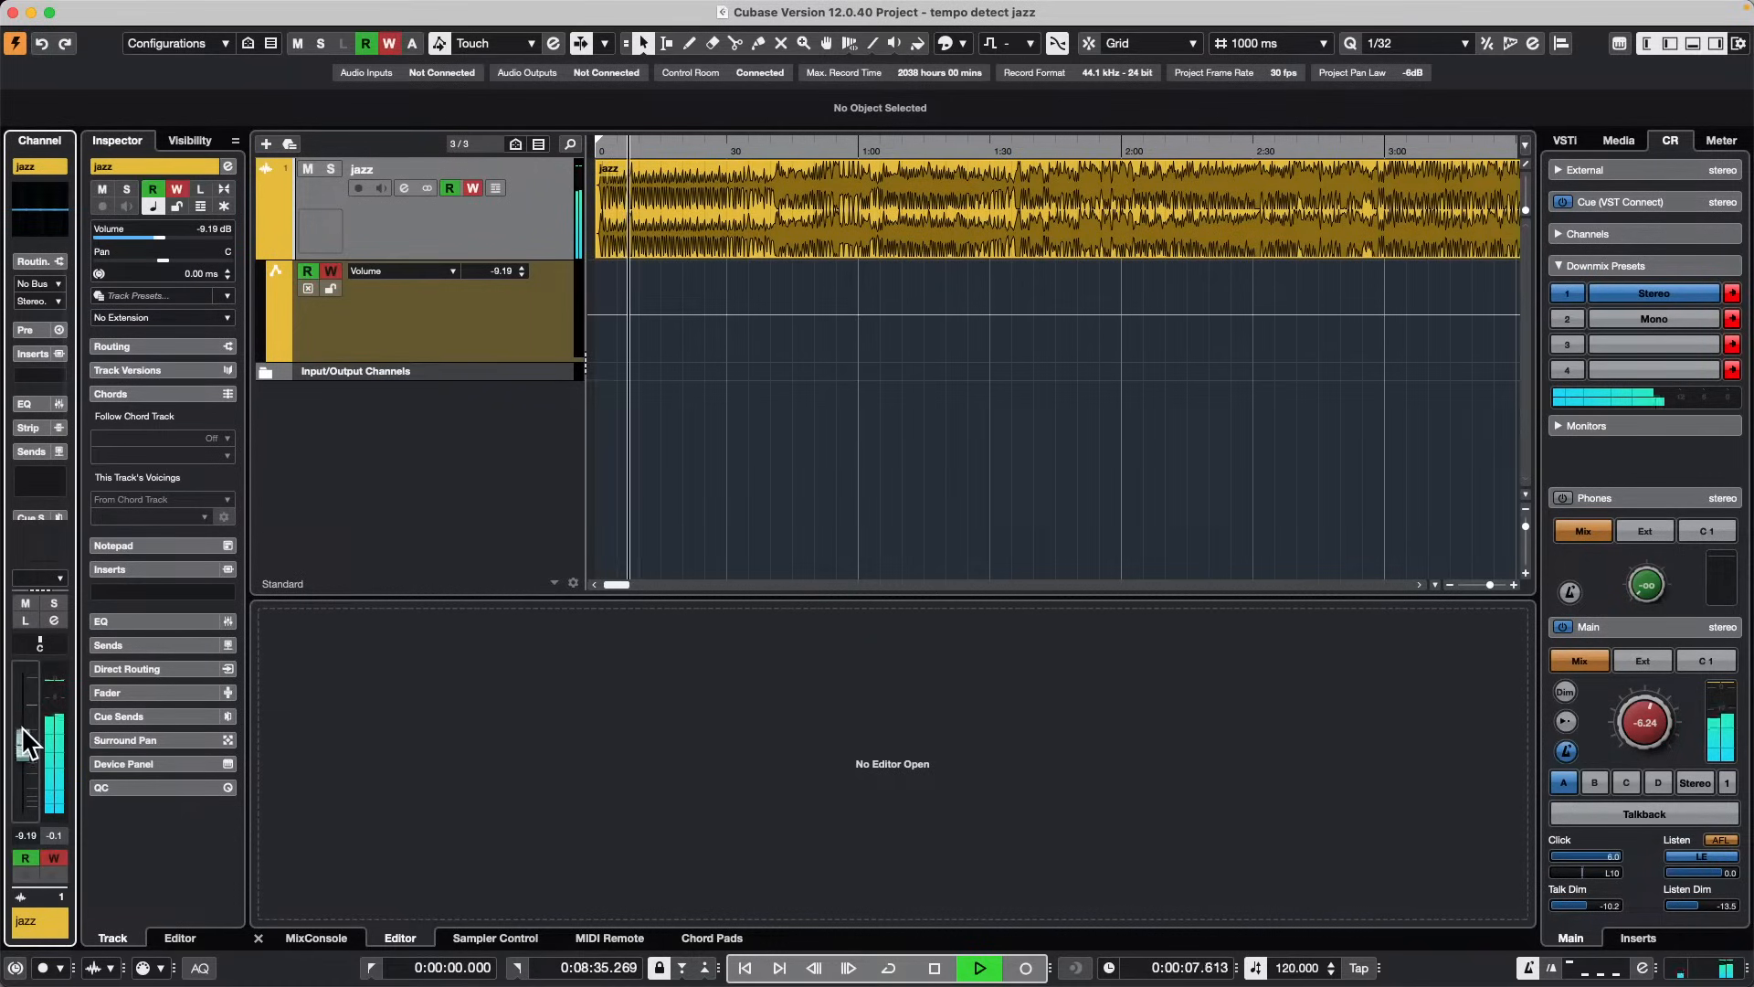
pyautogui.moveTo(21, 726); pyautogui.dragTo(19, 737)
pyautogui.press('space')
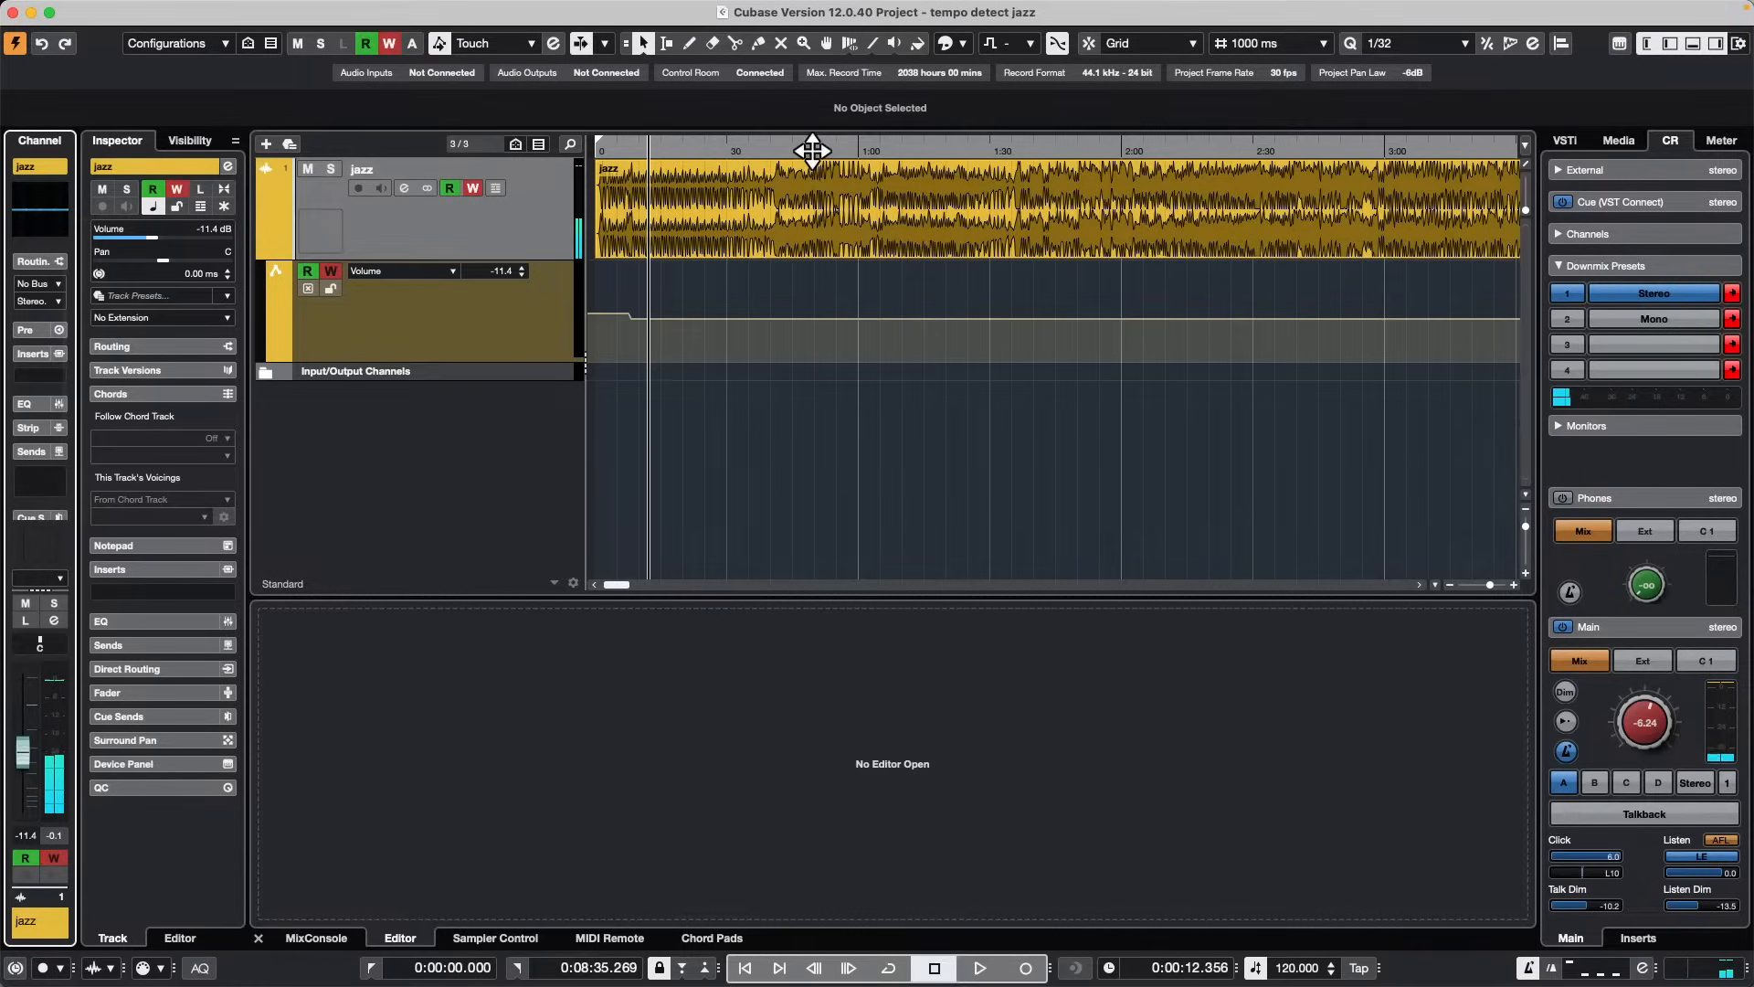
# Step: Play from about 0:49 and record a fader raise to -2.28 dB as jazz track Volume automation
pyautogui.click(811, 149)
pyautogui.press('space')
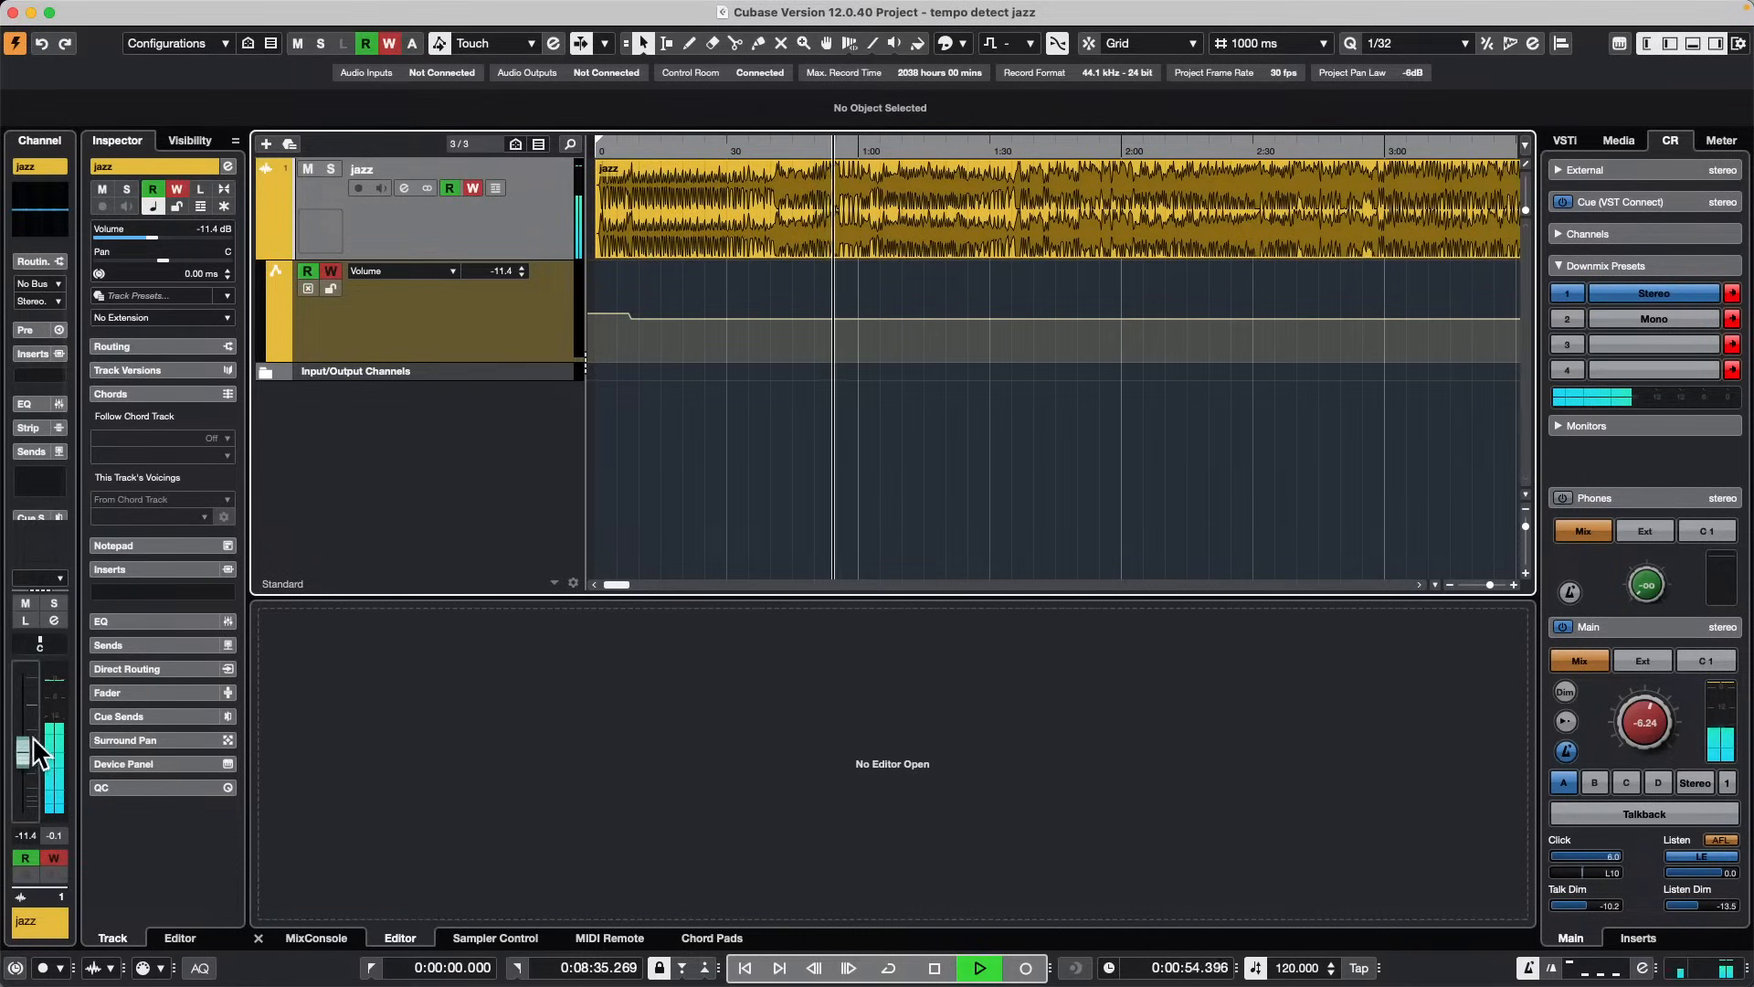
pyautogui.moveTo(30, 742); pyautogui.dragTo(22, 715)
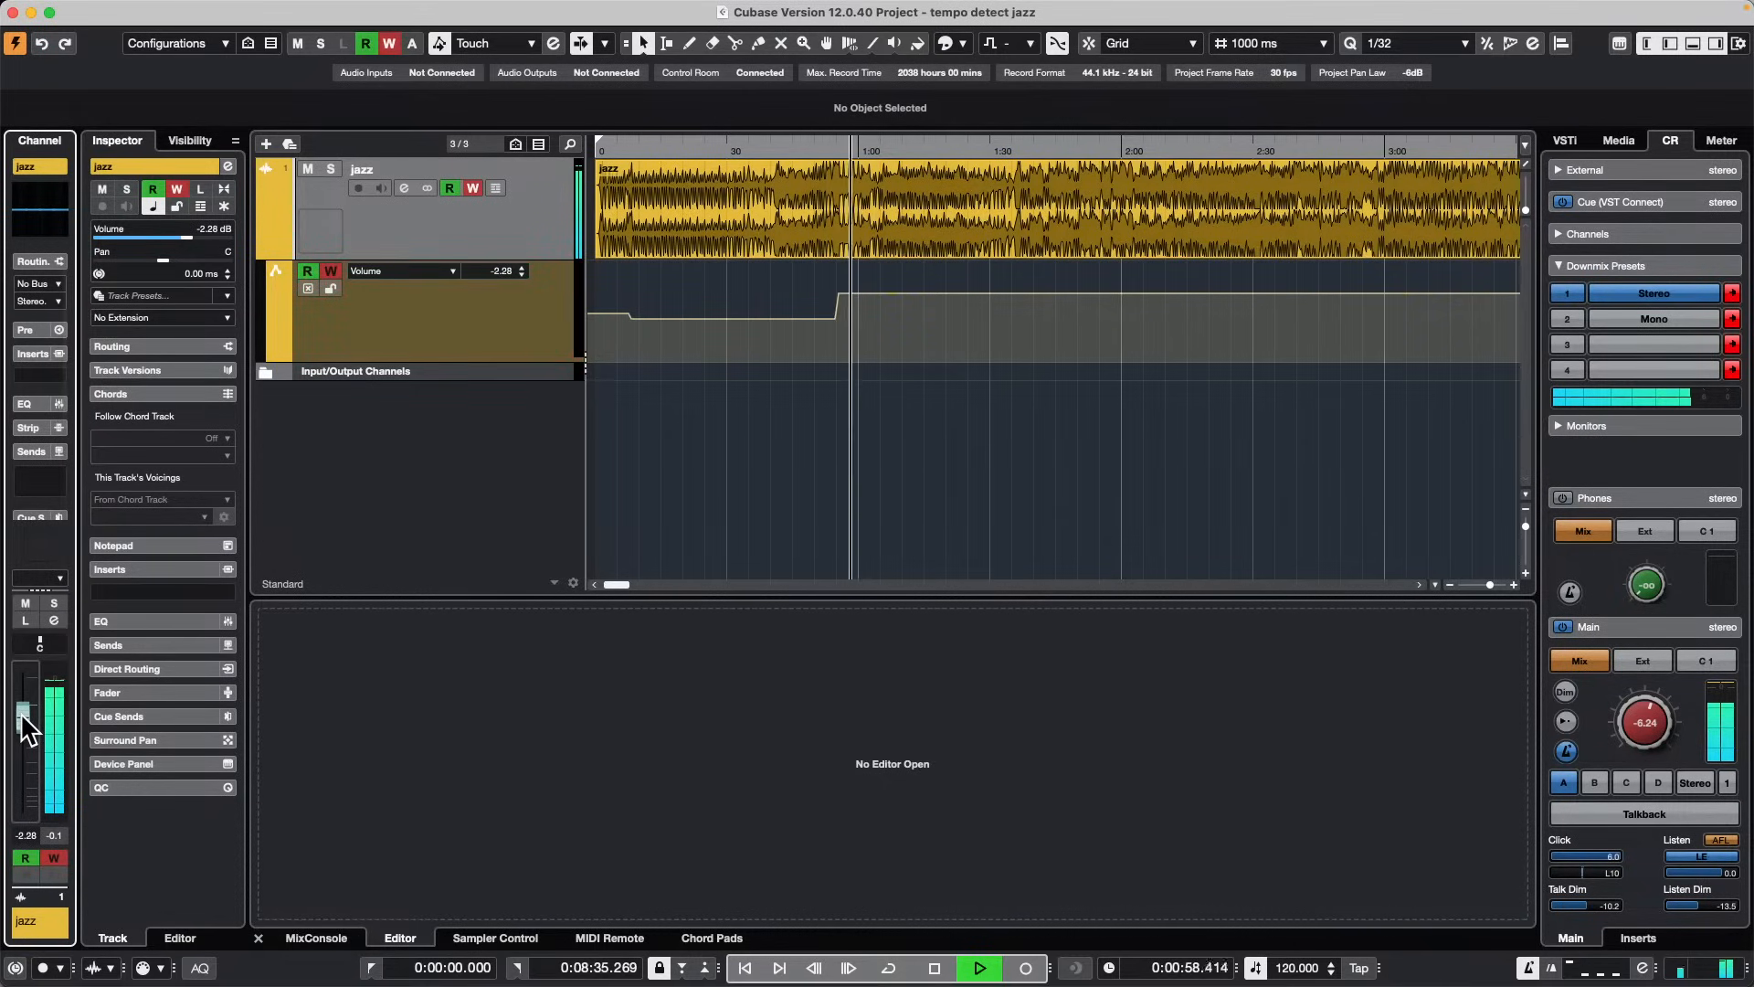
pyautogui.press('space')
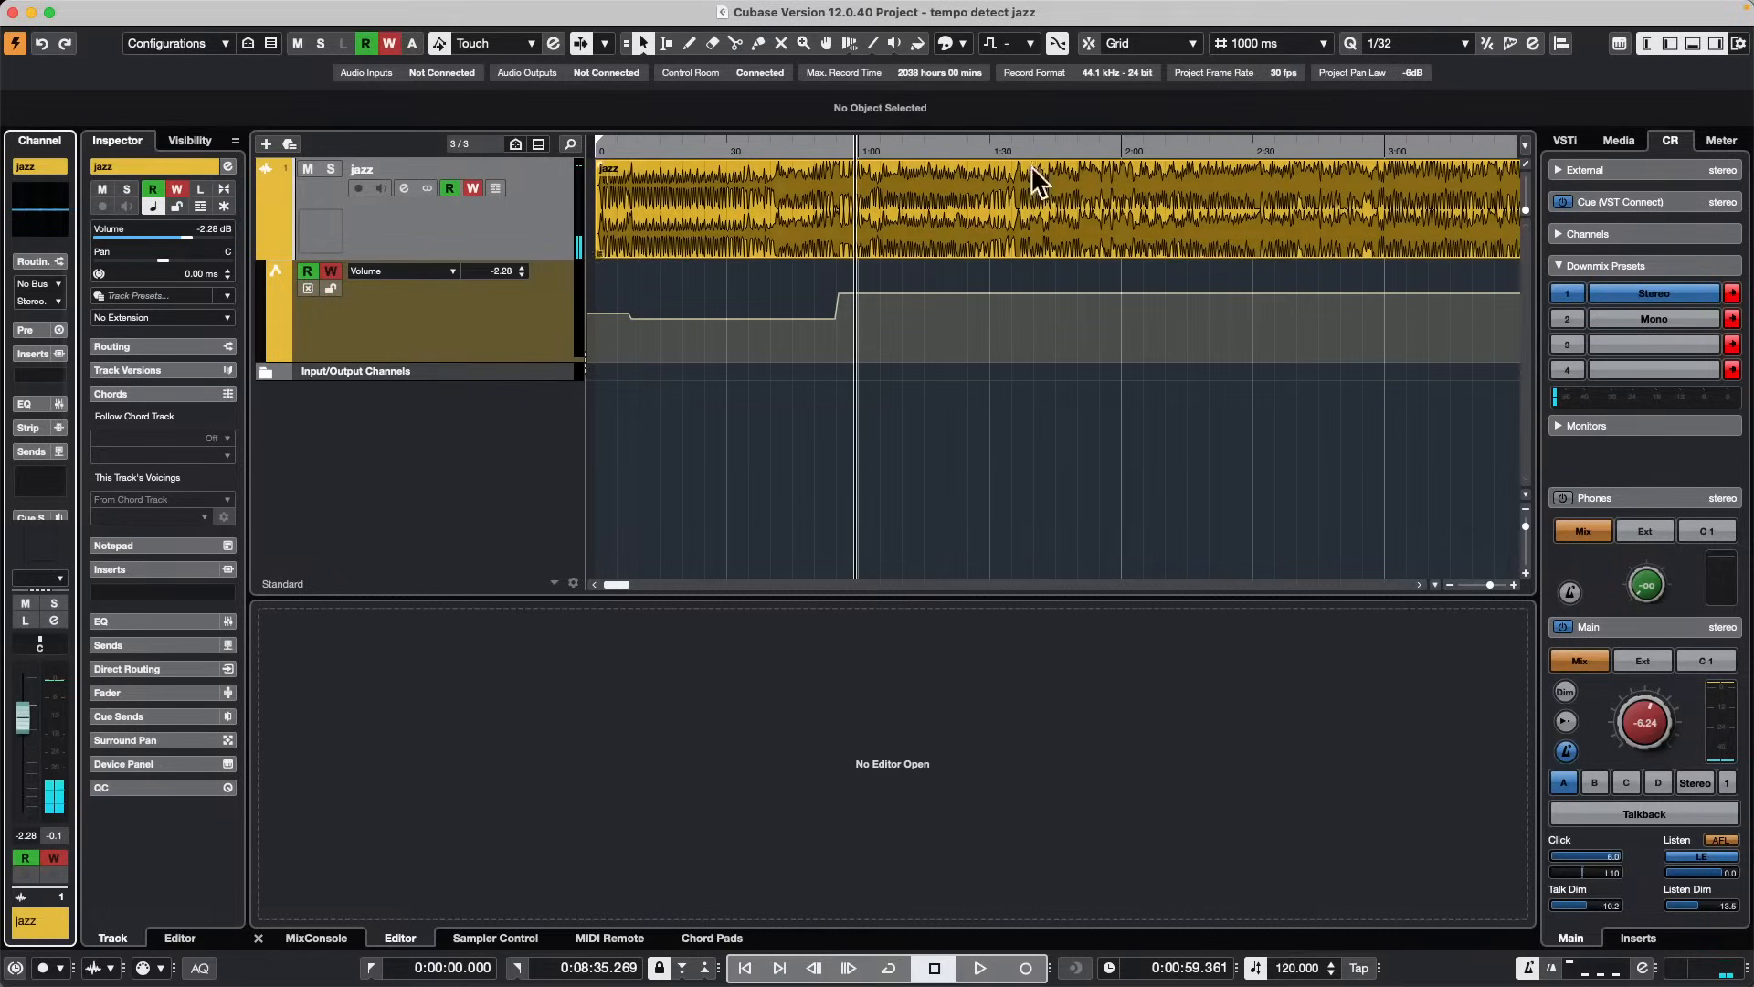
# Step: Draw a Volume automation point at the jazz event's end and record a brief fader raise at about 0:50 in Touch mode
pyautogui.moveTo(799, 152); pyautogui.dragTo(795, 121)
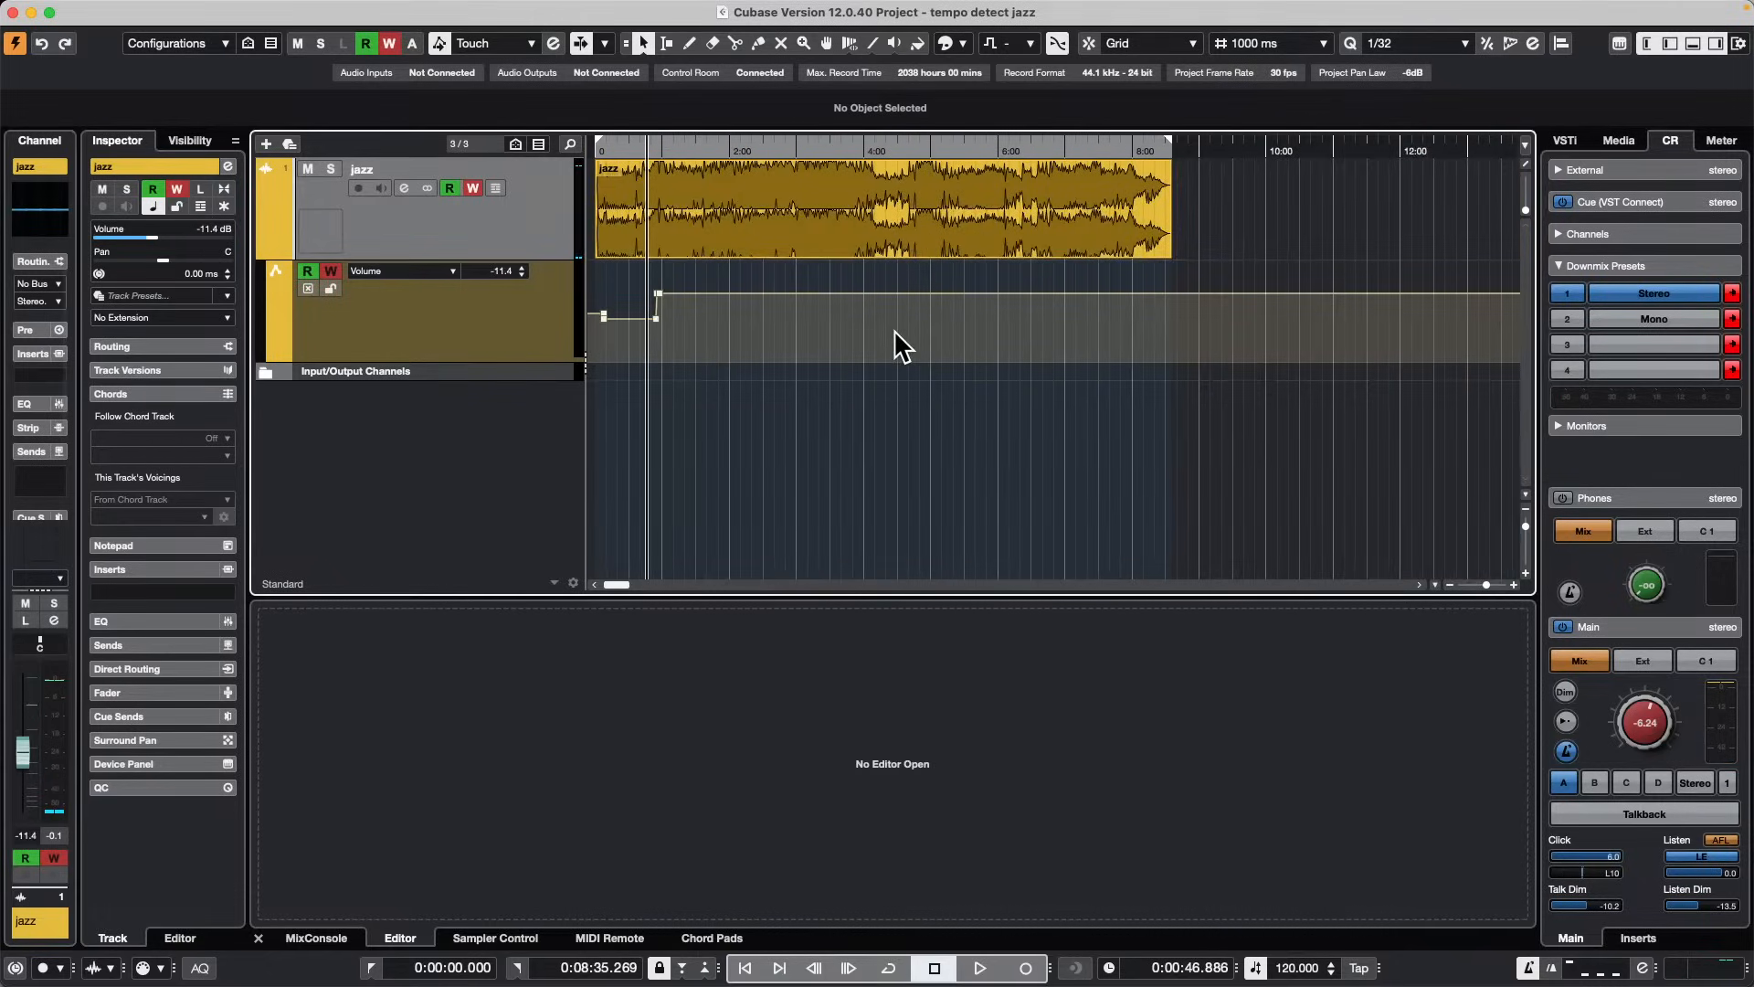
pyautogui.rightClick(1150, 335)
pyautogui.click(1196, 332)
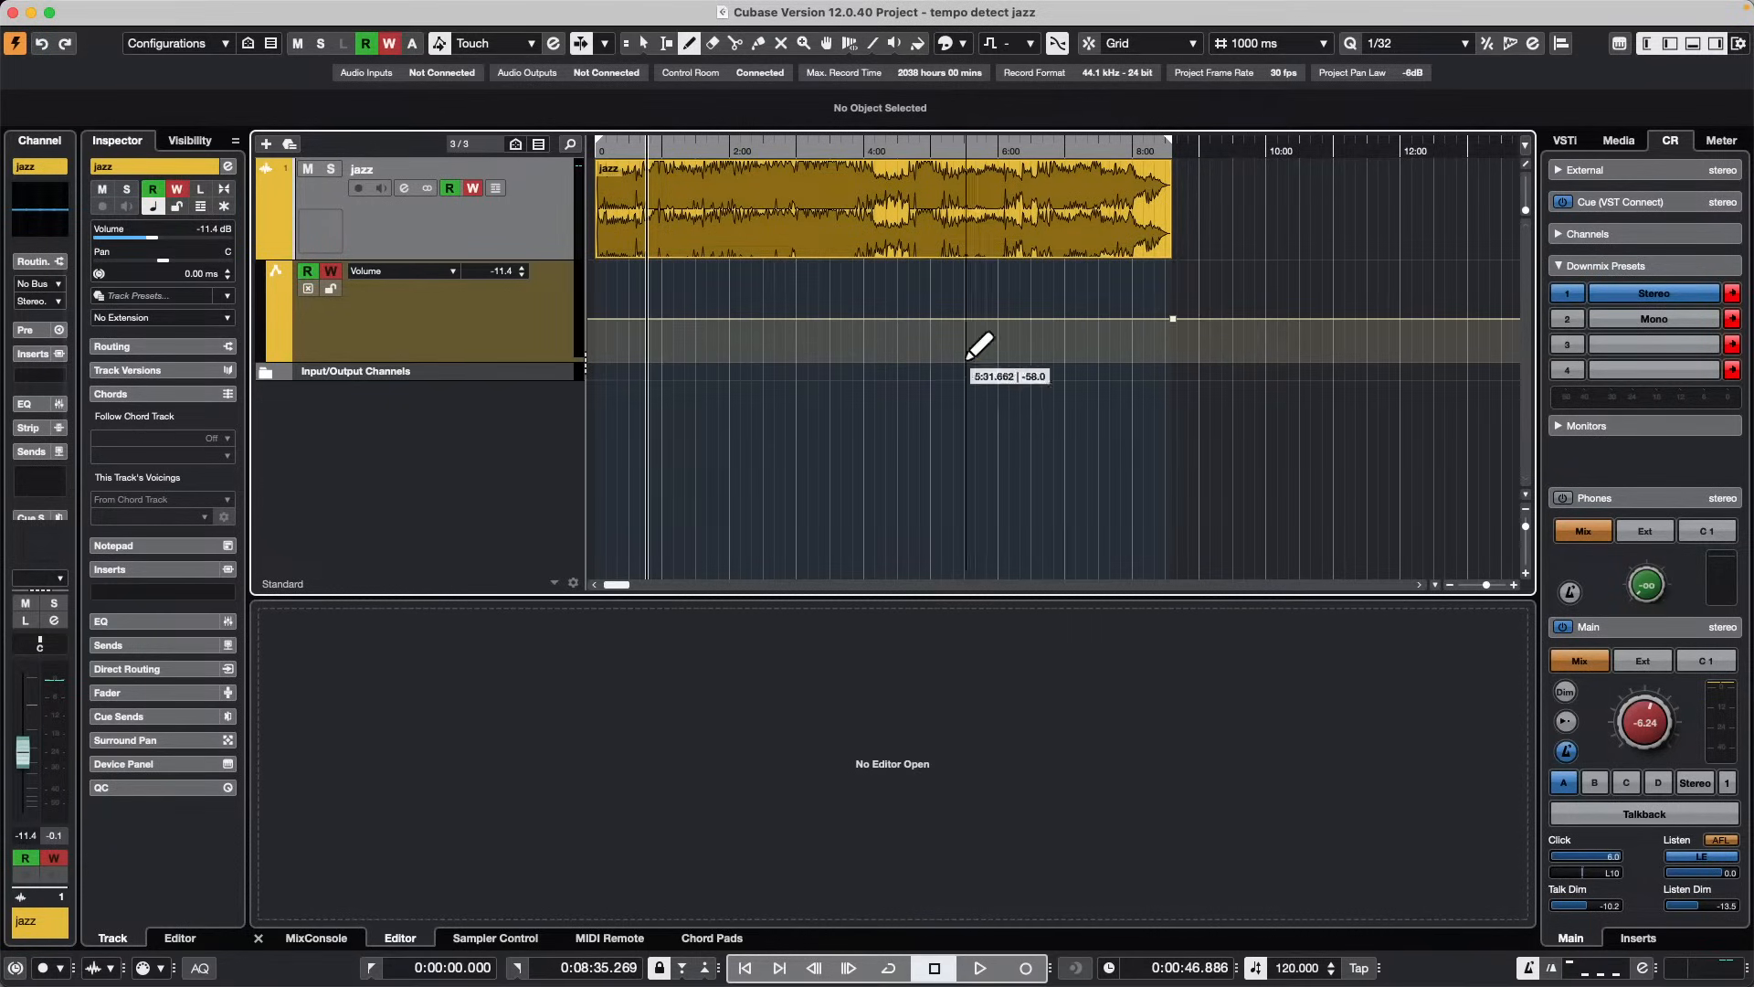
pyautogui.press('space')
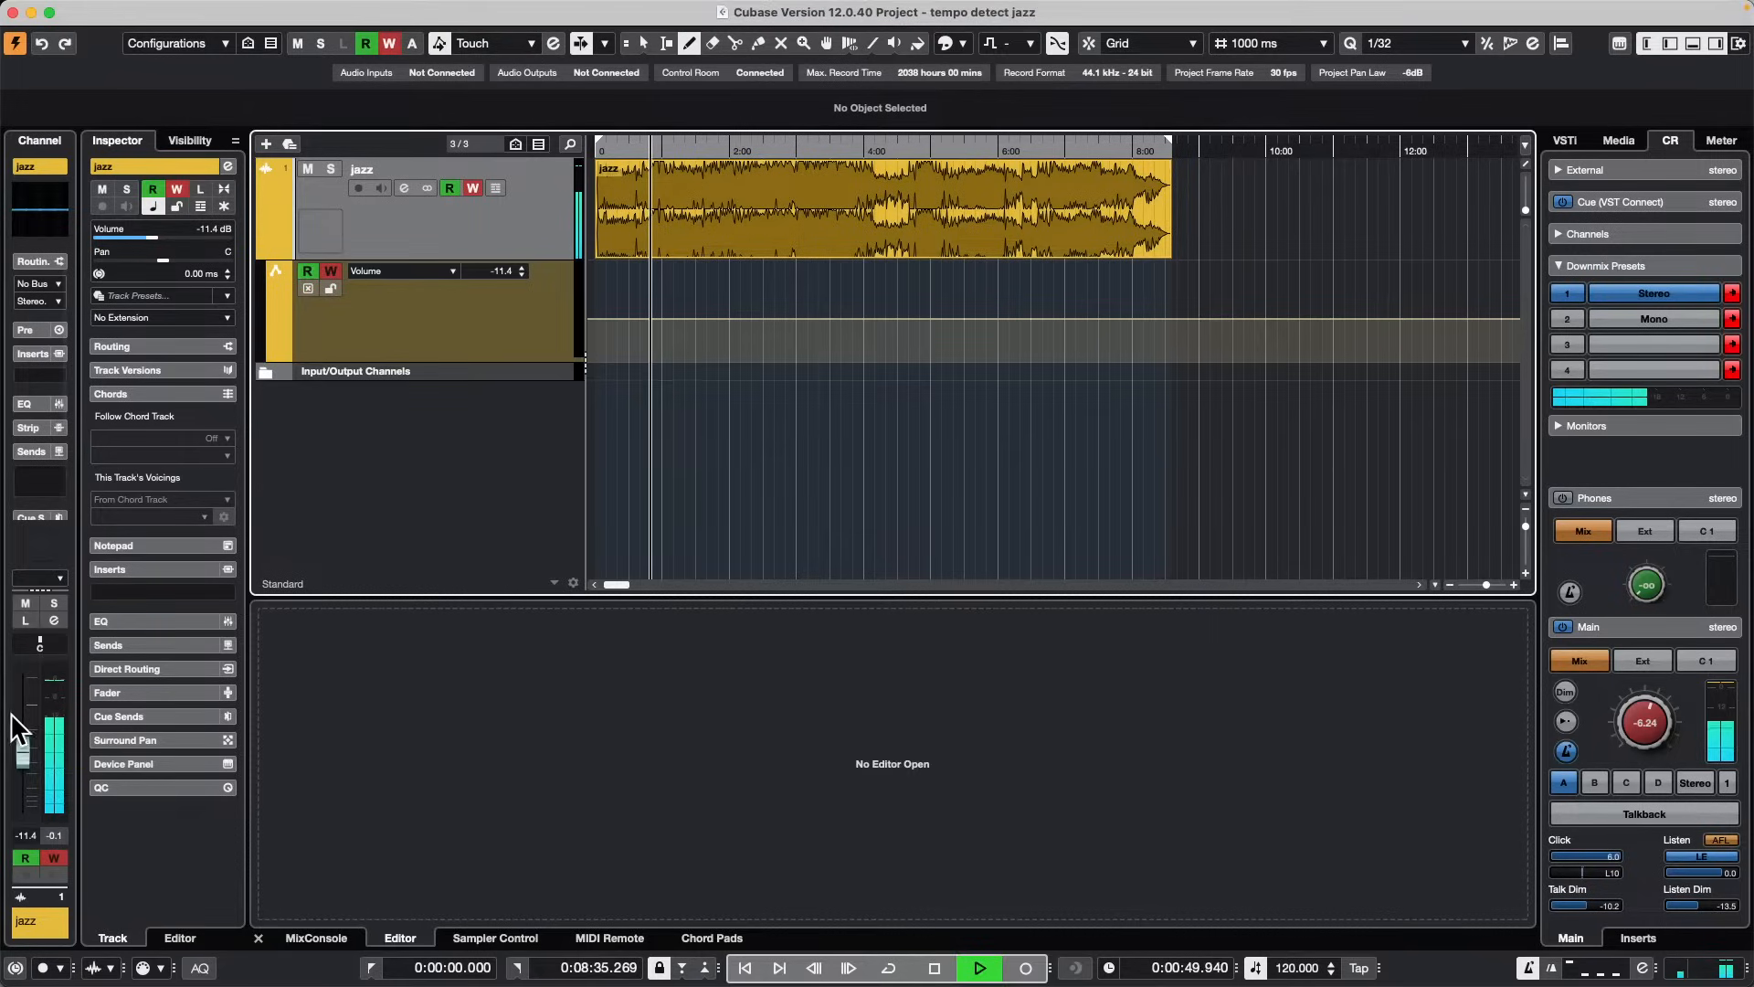
pyautogui.moveTo(16, 760); pyautogui.dragTo(20, 708)
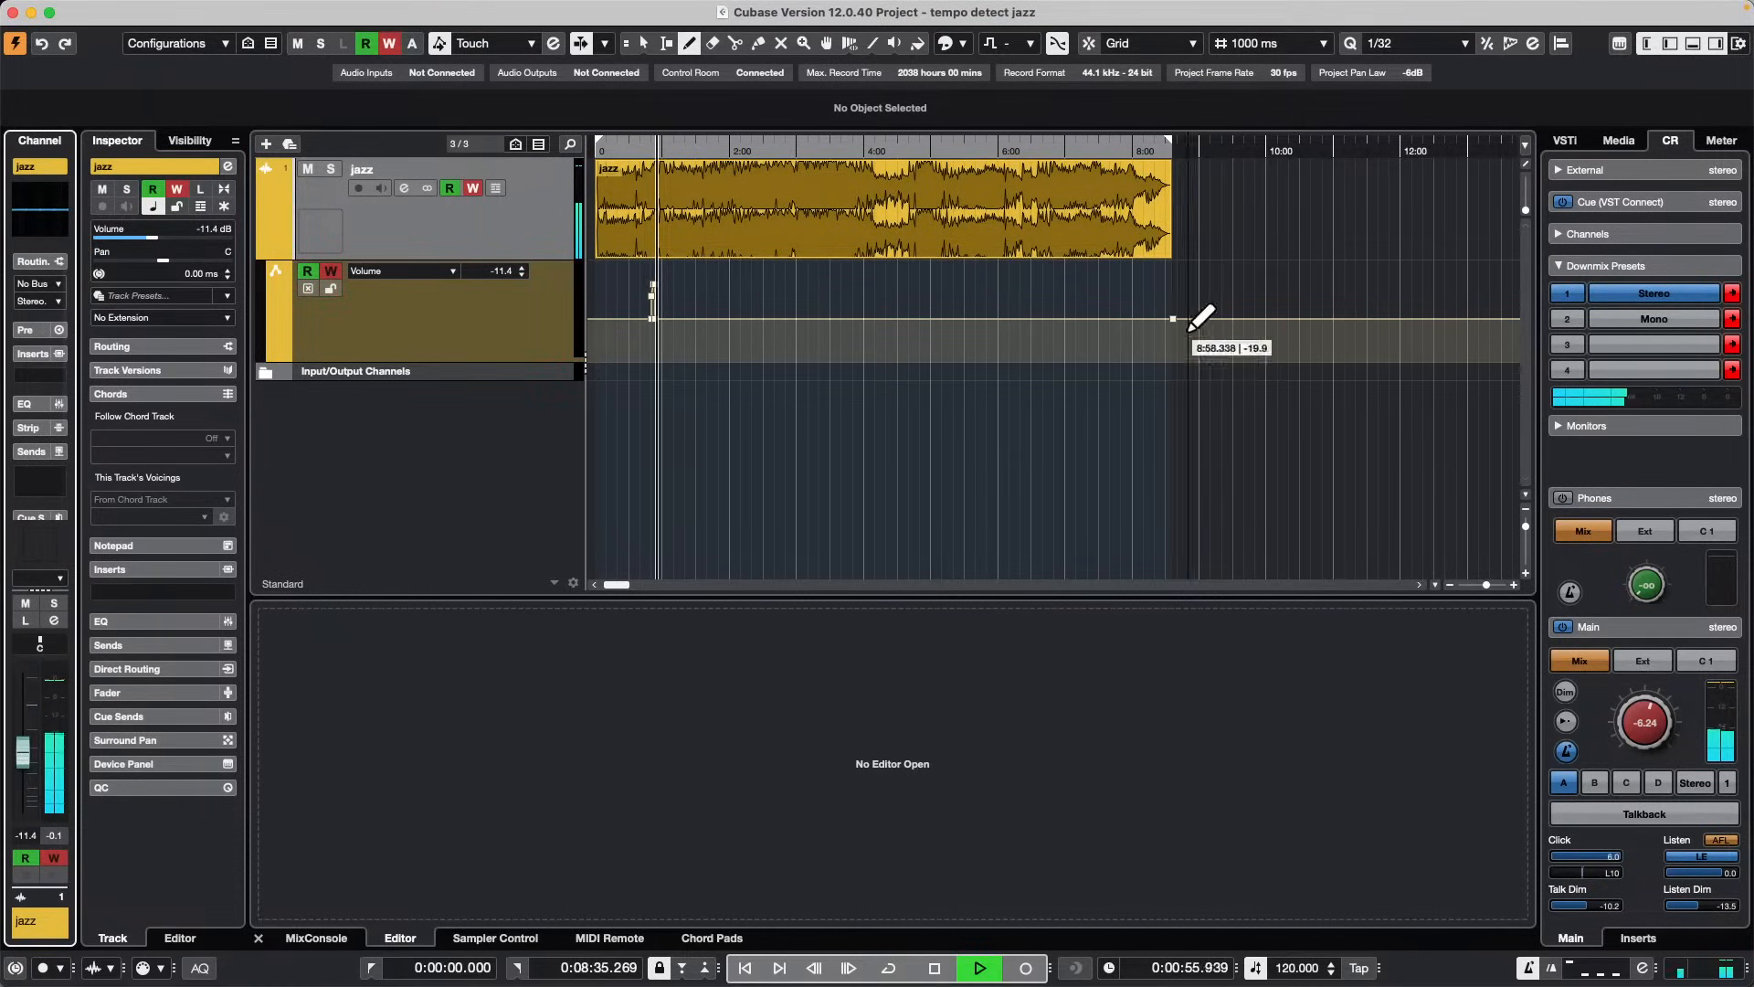
pyautogui.press('space')
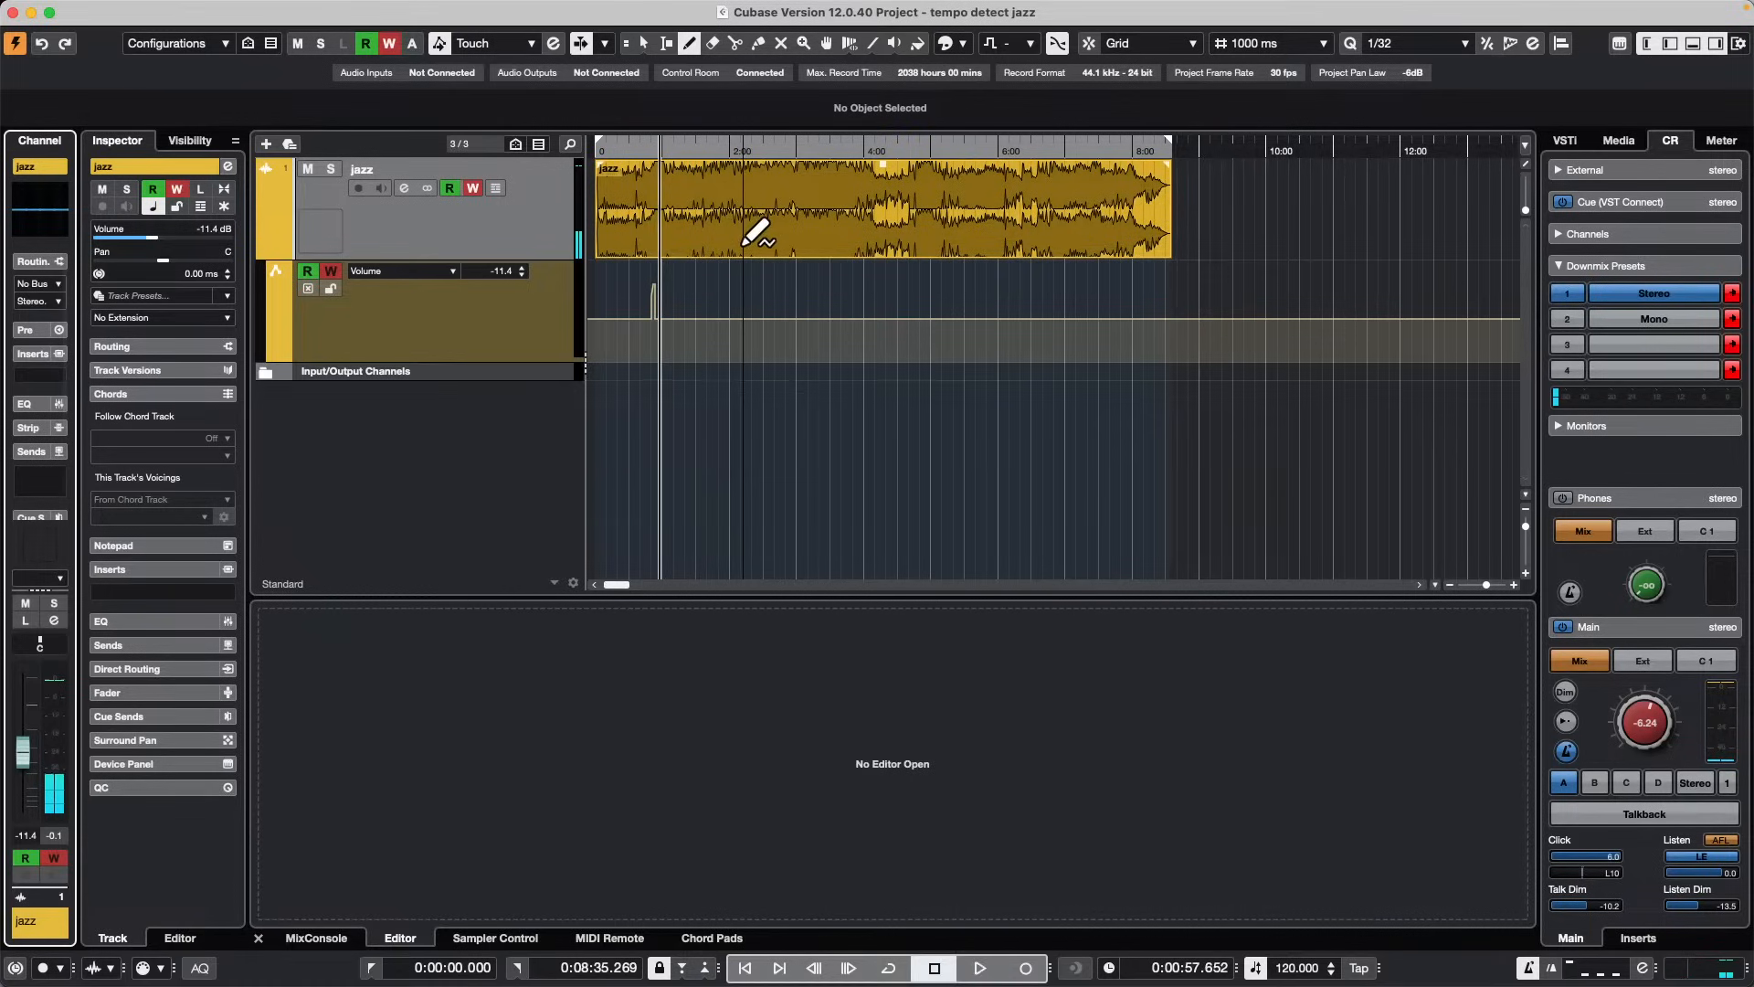
pyautogui.press('h')
pyautogui.press('h')
pyautogui.press('h')
pyautogui.press('h')
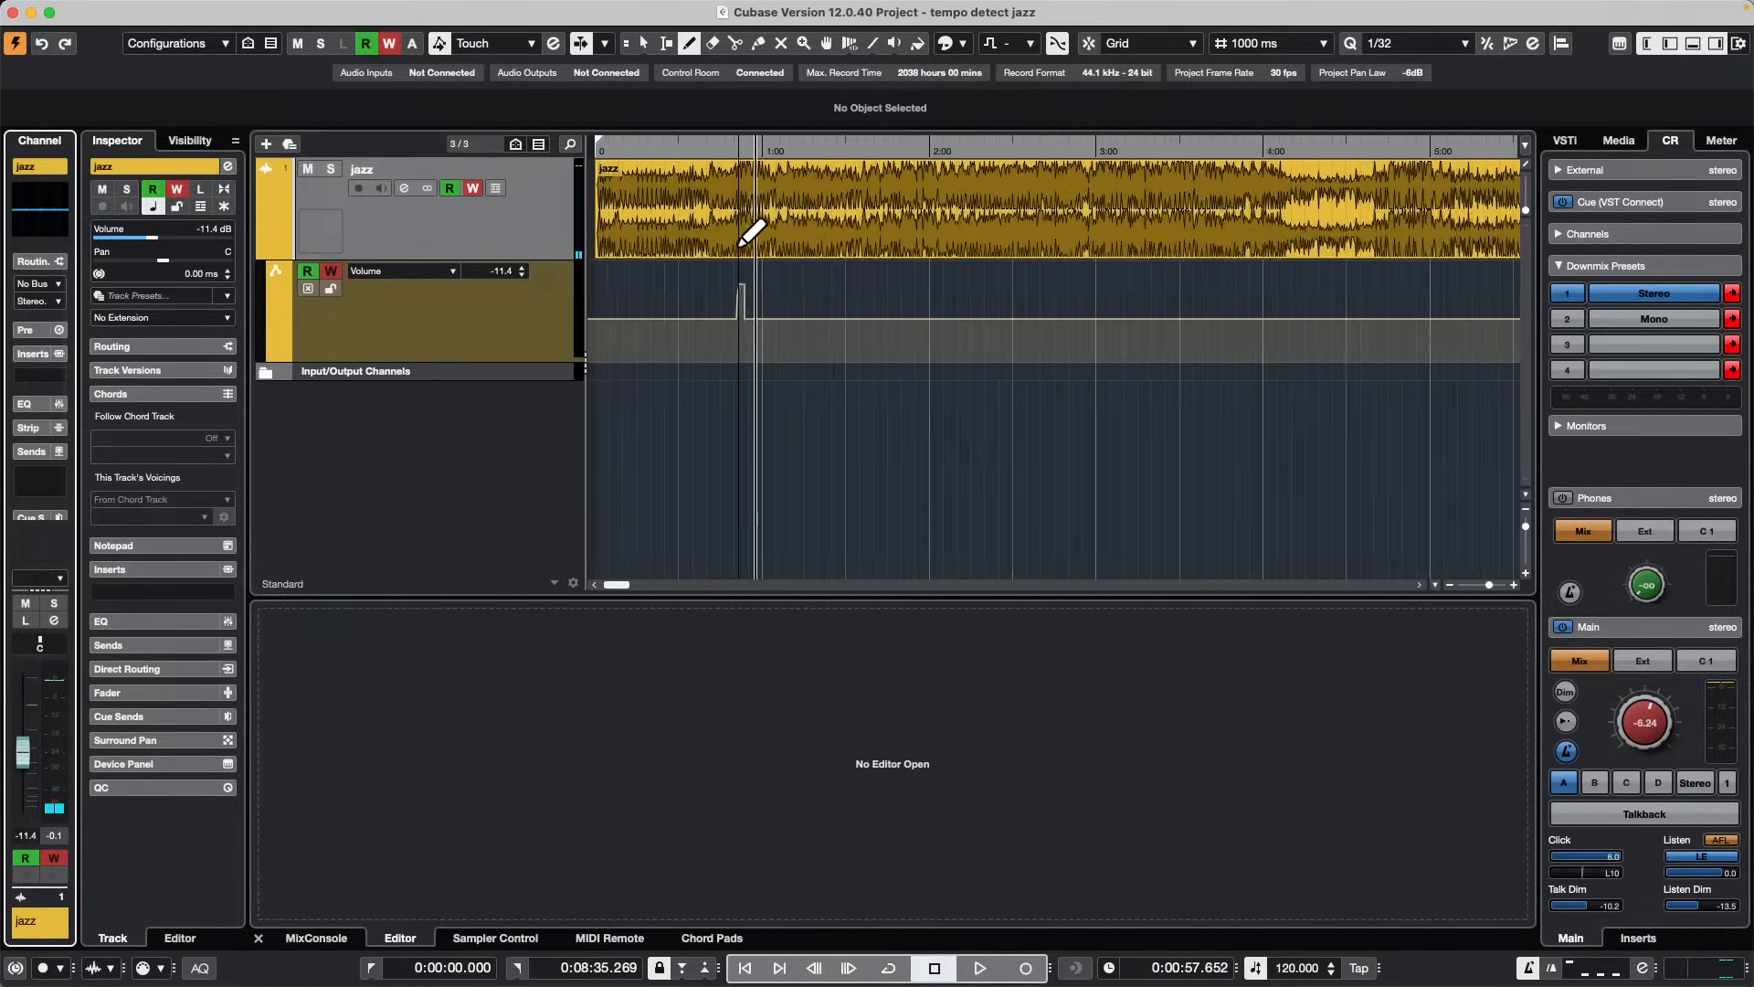
pyautogui.press('h')
pyautogui.press('h')
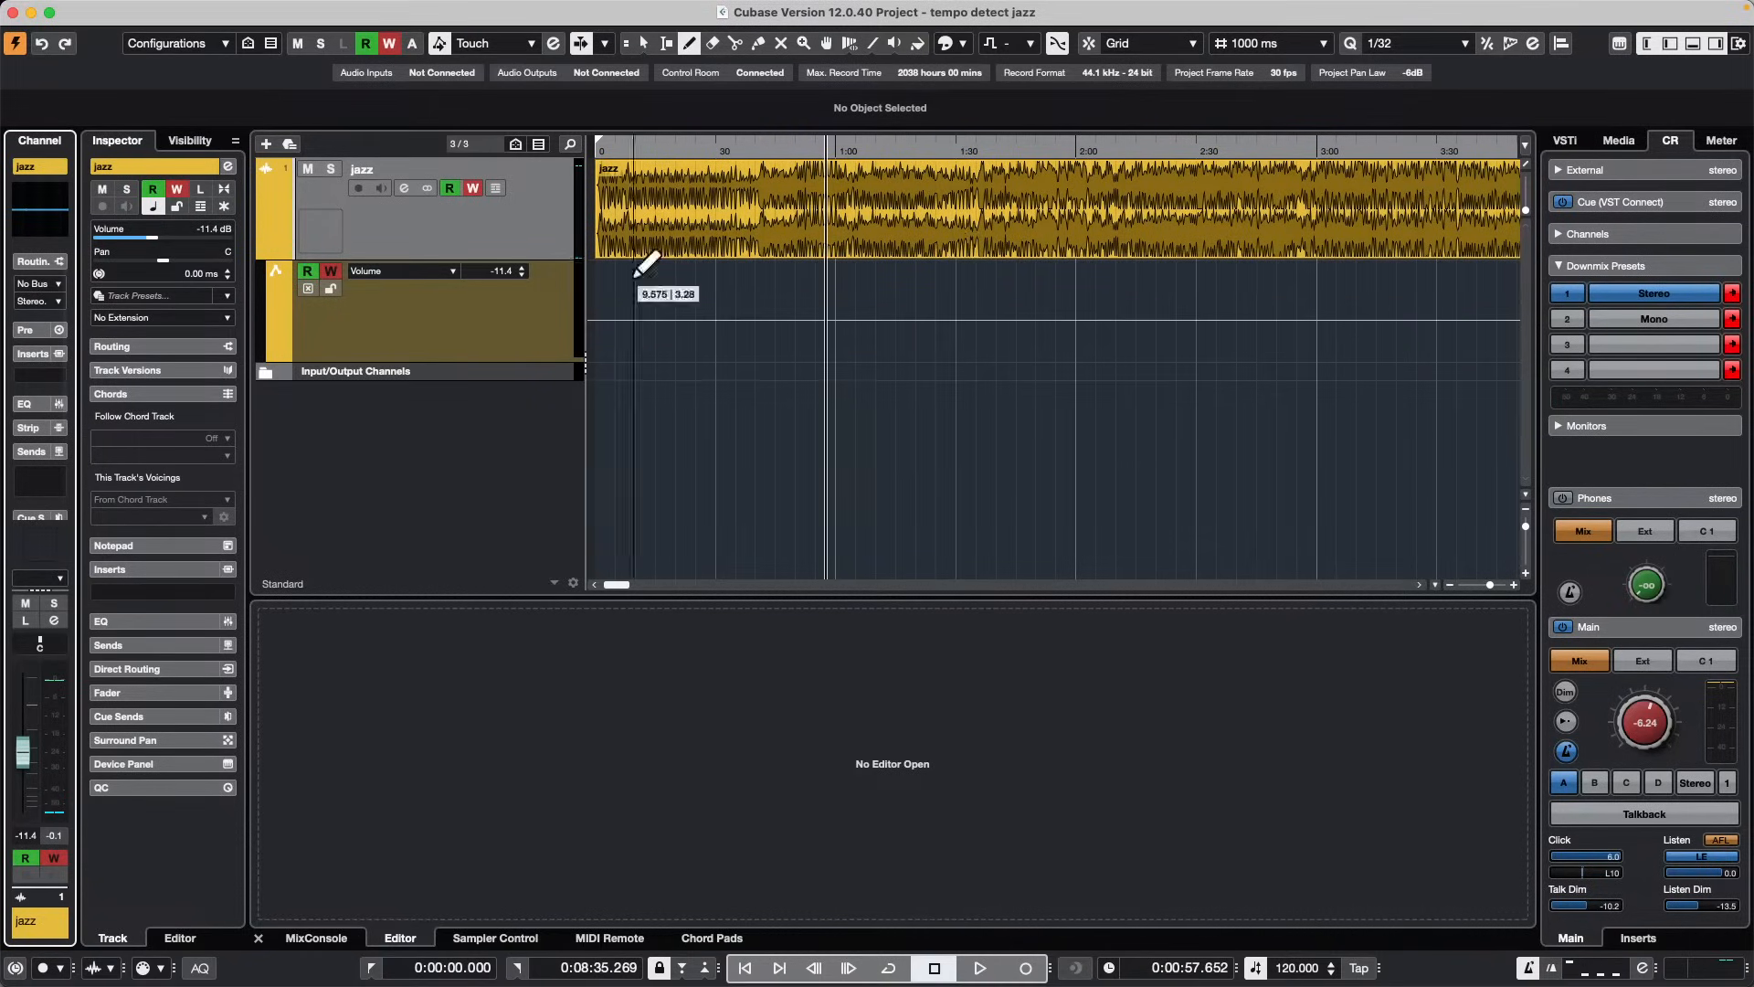
# Step: Enable automation filling To Start and To End, and record the jazz fader at -11.1 dB from the project start
pyautogui.click(553, 43)
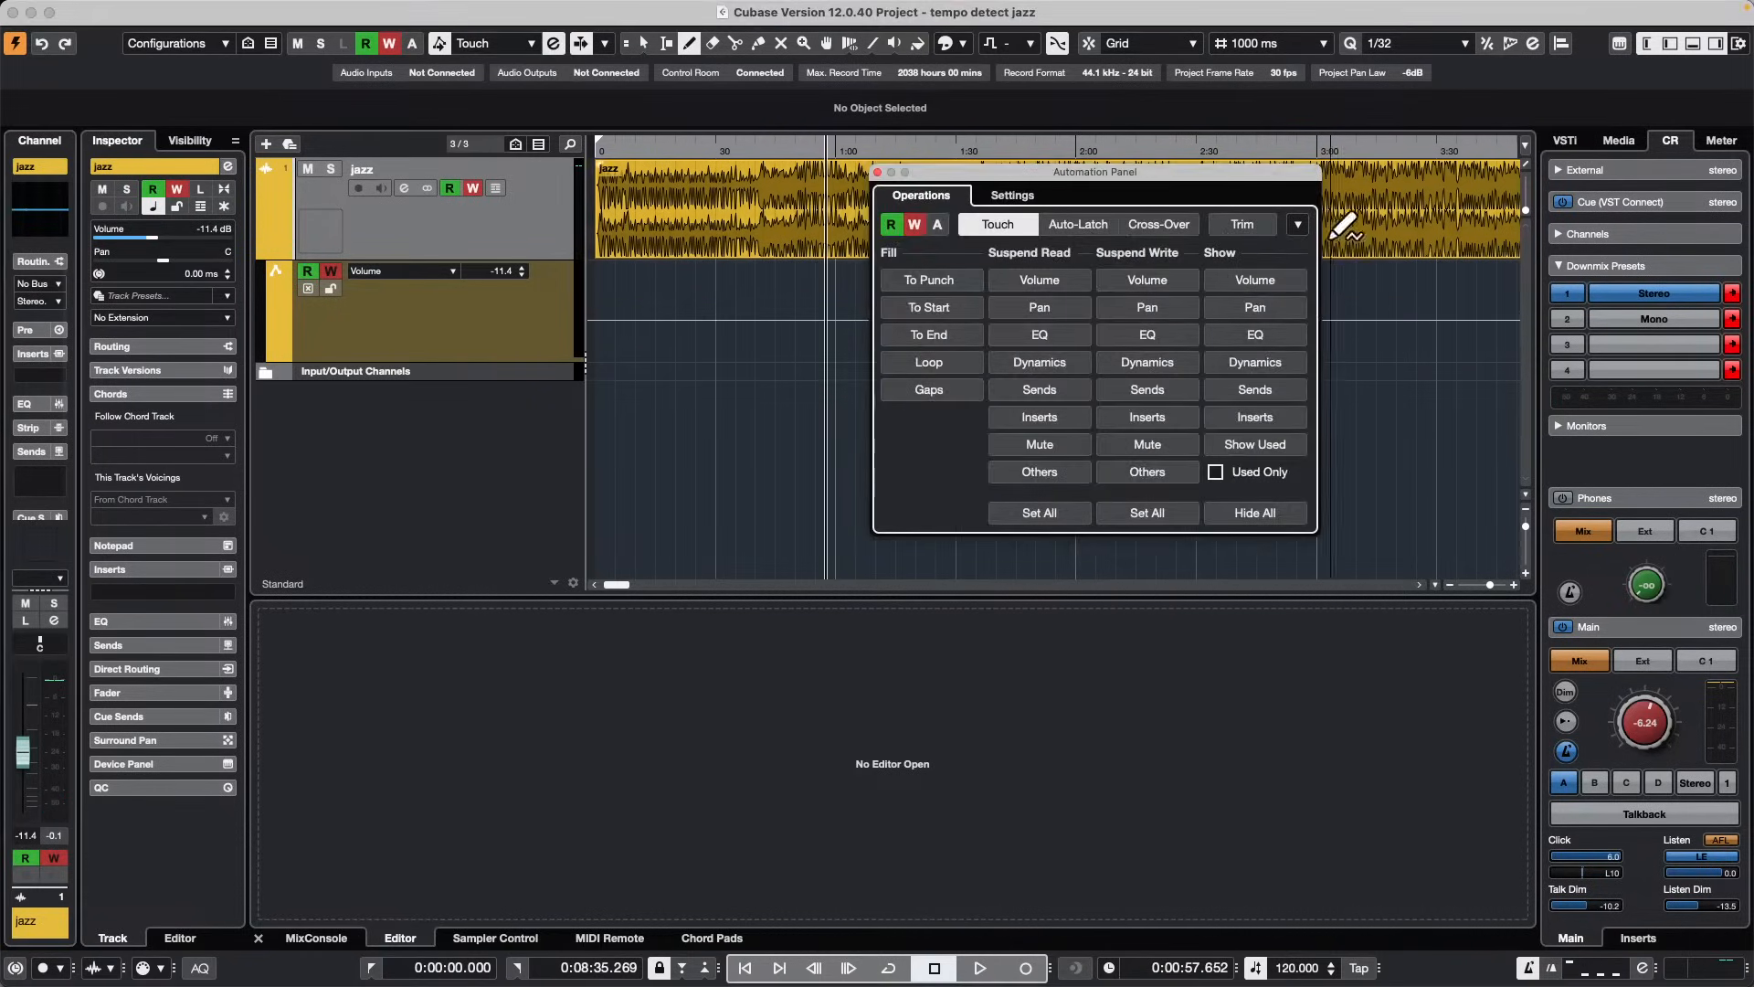
pyautogui.click(969, 332)
pyautogui.moveTo(643, 153); pyautogui.dragTo(560, 148)
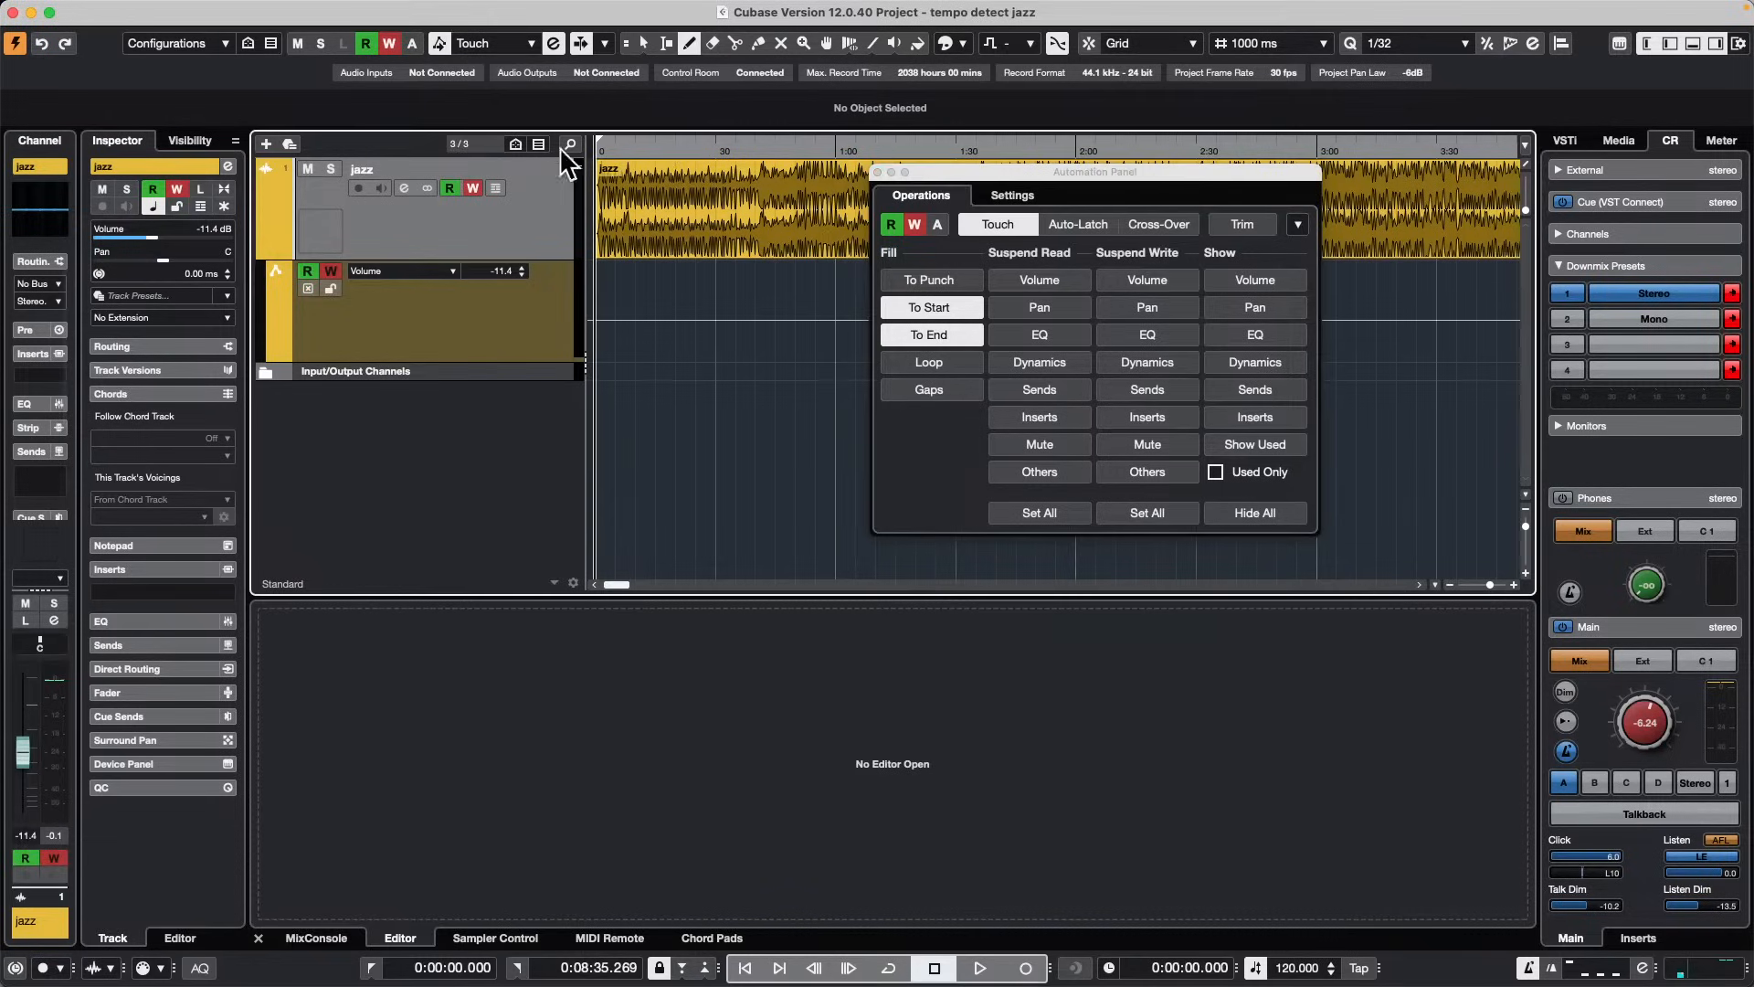
pyautogui.press('space')
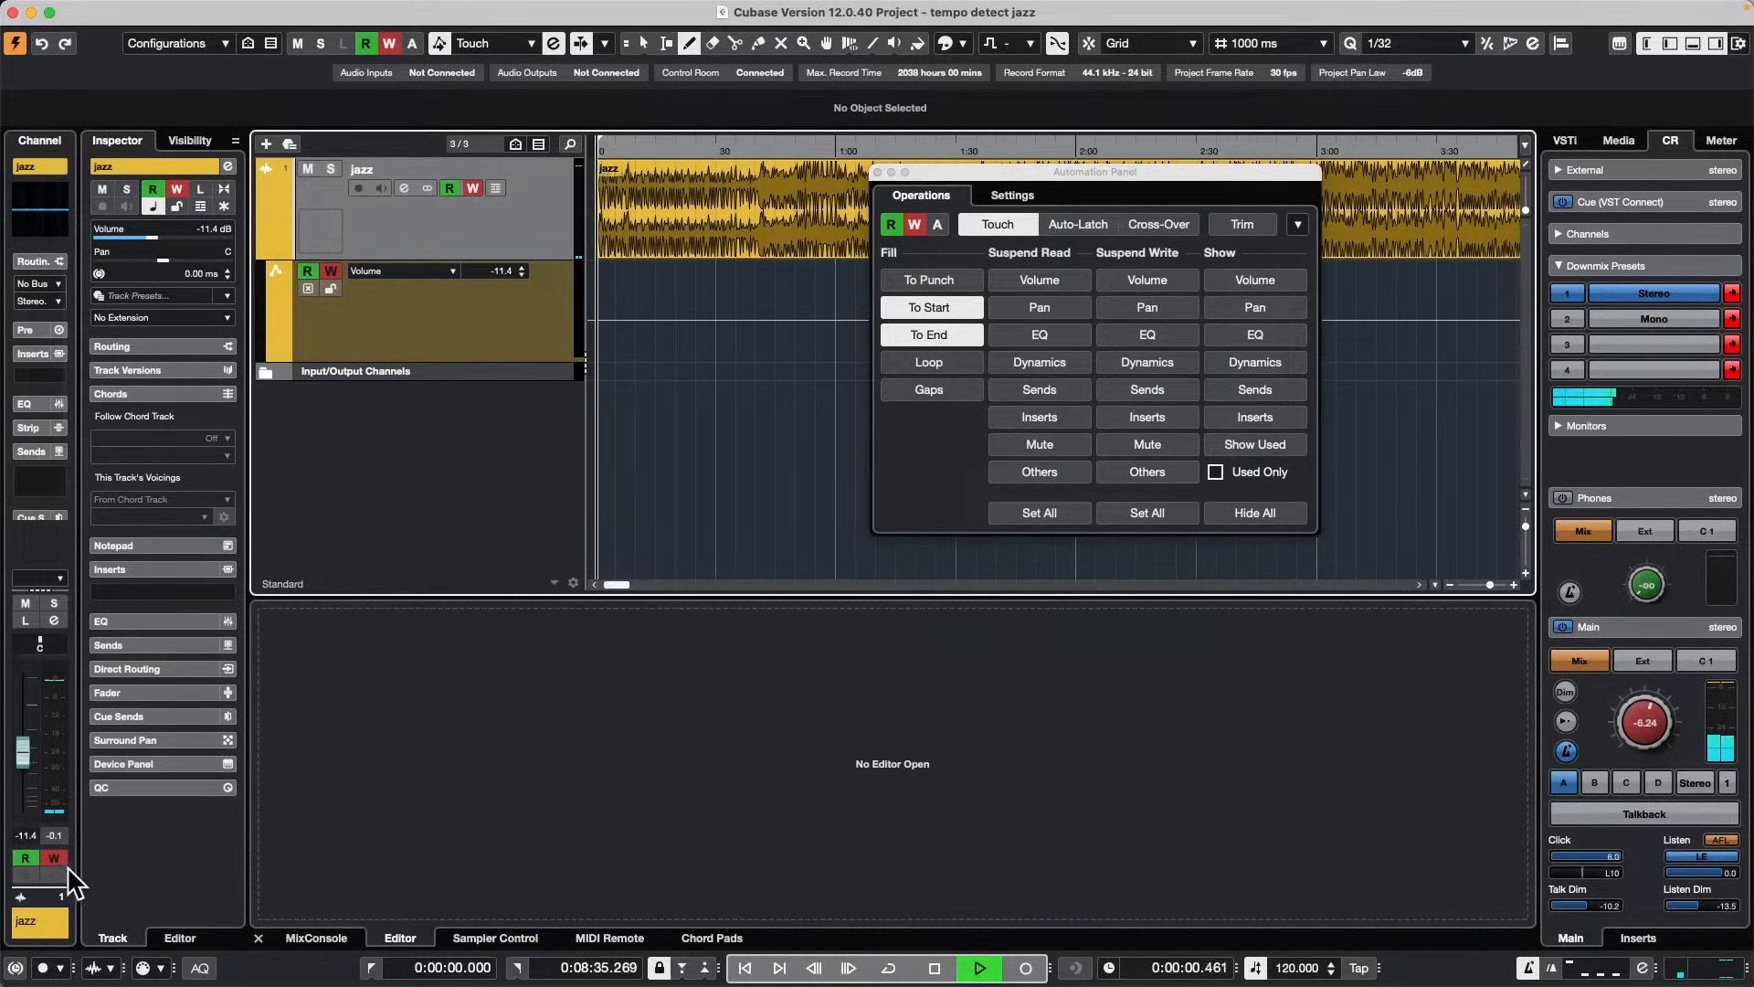
pyautogui.moveTo(25, 763); pyautogui.dragTo(25, 759)
pyautogui.press('space')
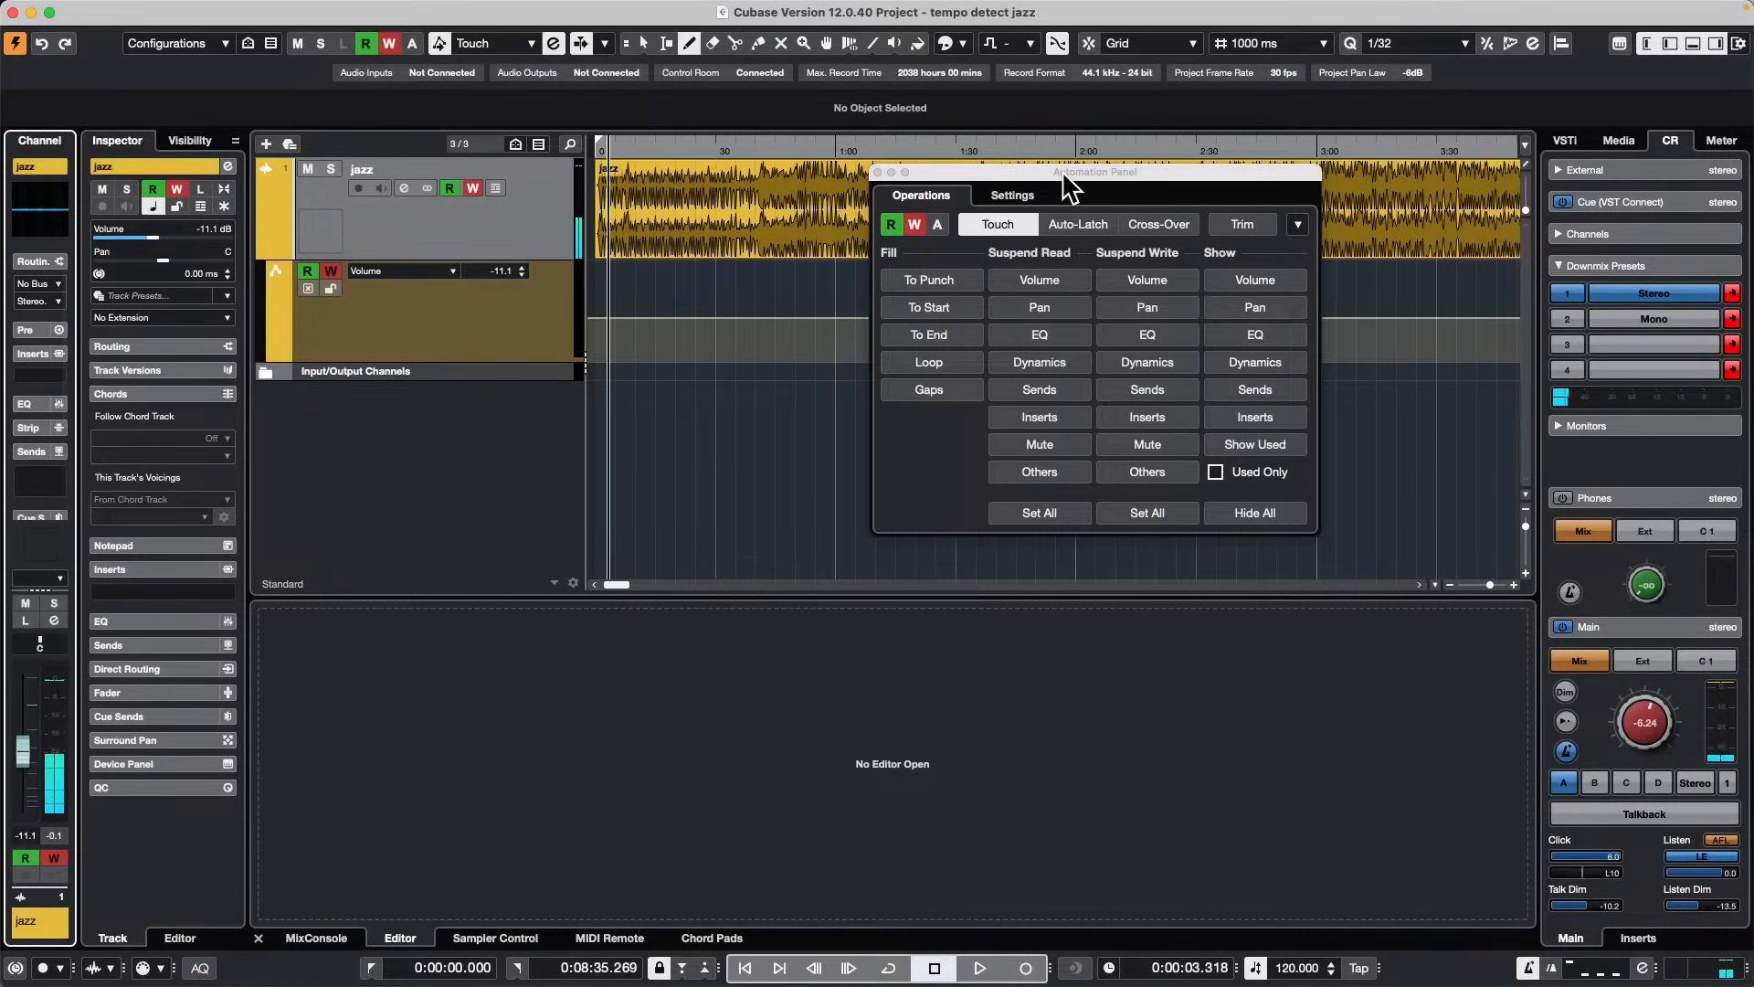
# Step: Play from about 1:08 and record a jazz fader raise to -5.59 dB as Volume automation
pyautogui.moveTo(1065, 174); pyautogui.dragTo(959, 337)
pyautogui.moveTo(868, 146); pyautogui.dragTo(932, 117)
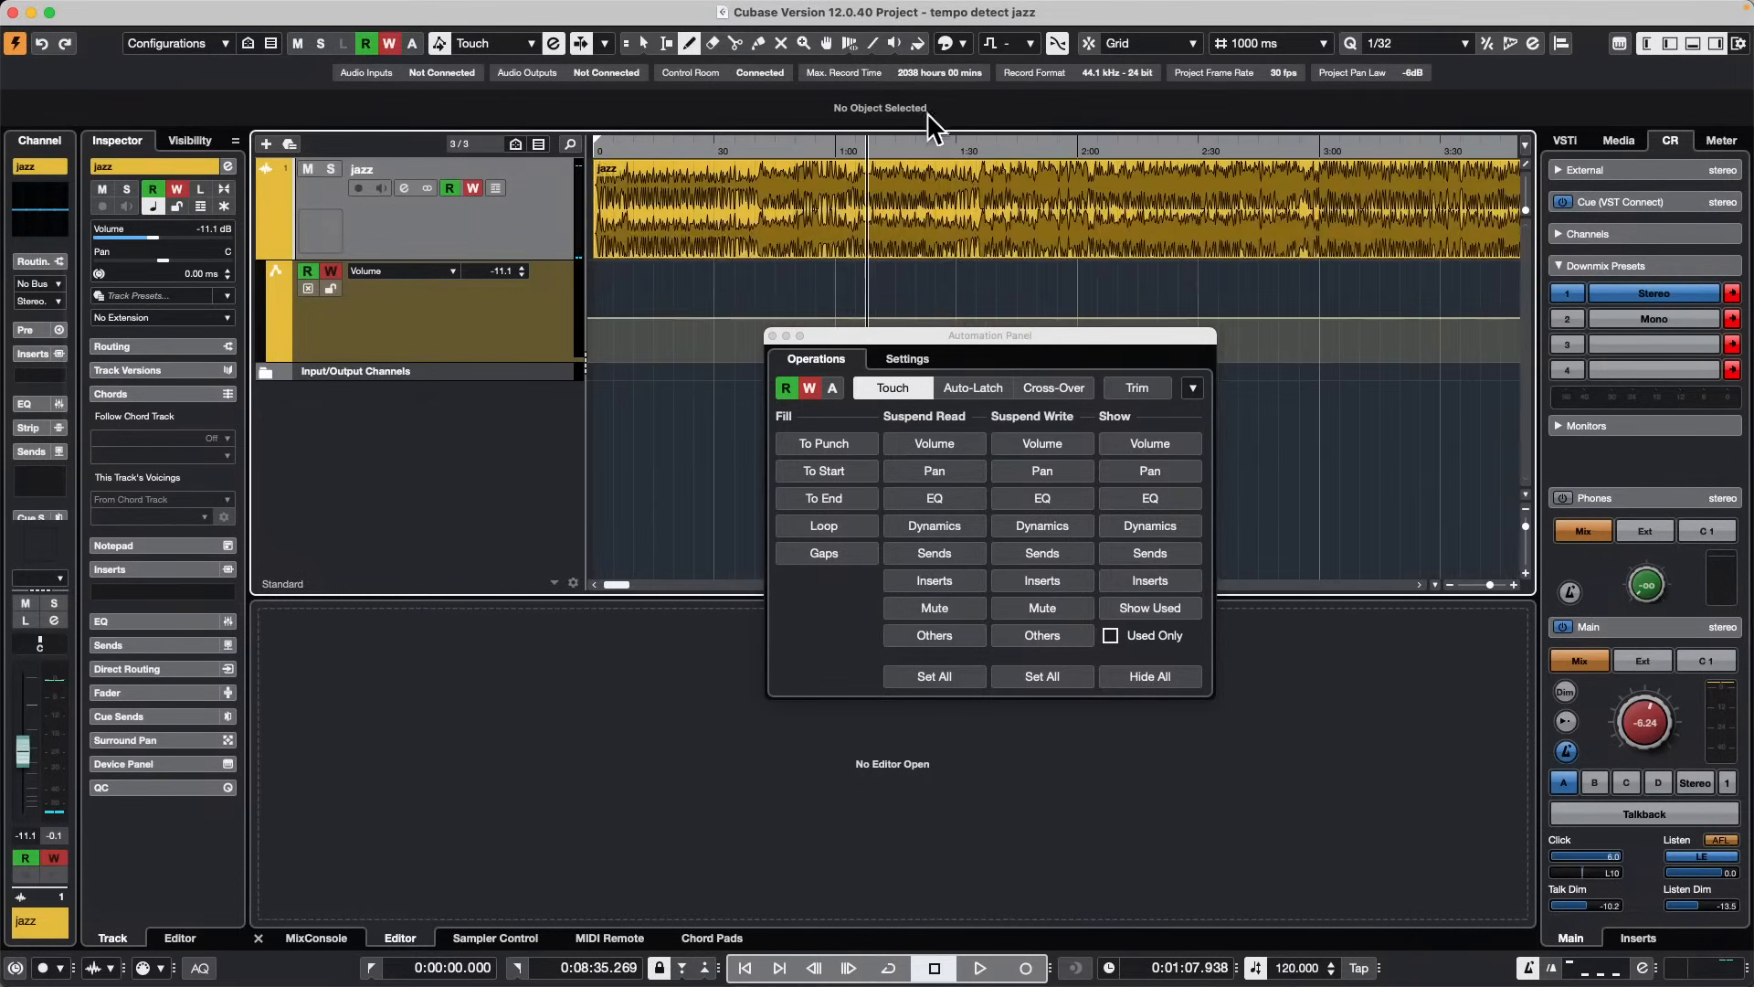
pyautogui.press('space')
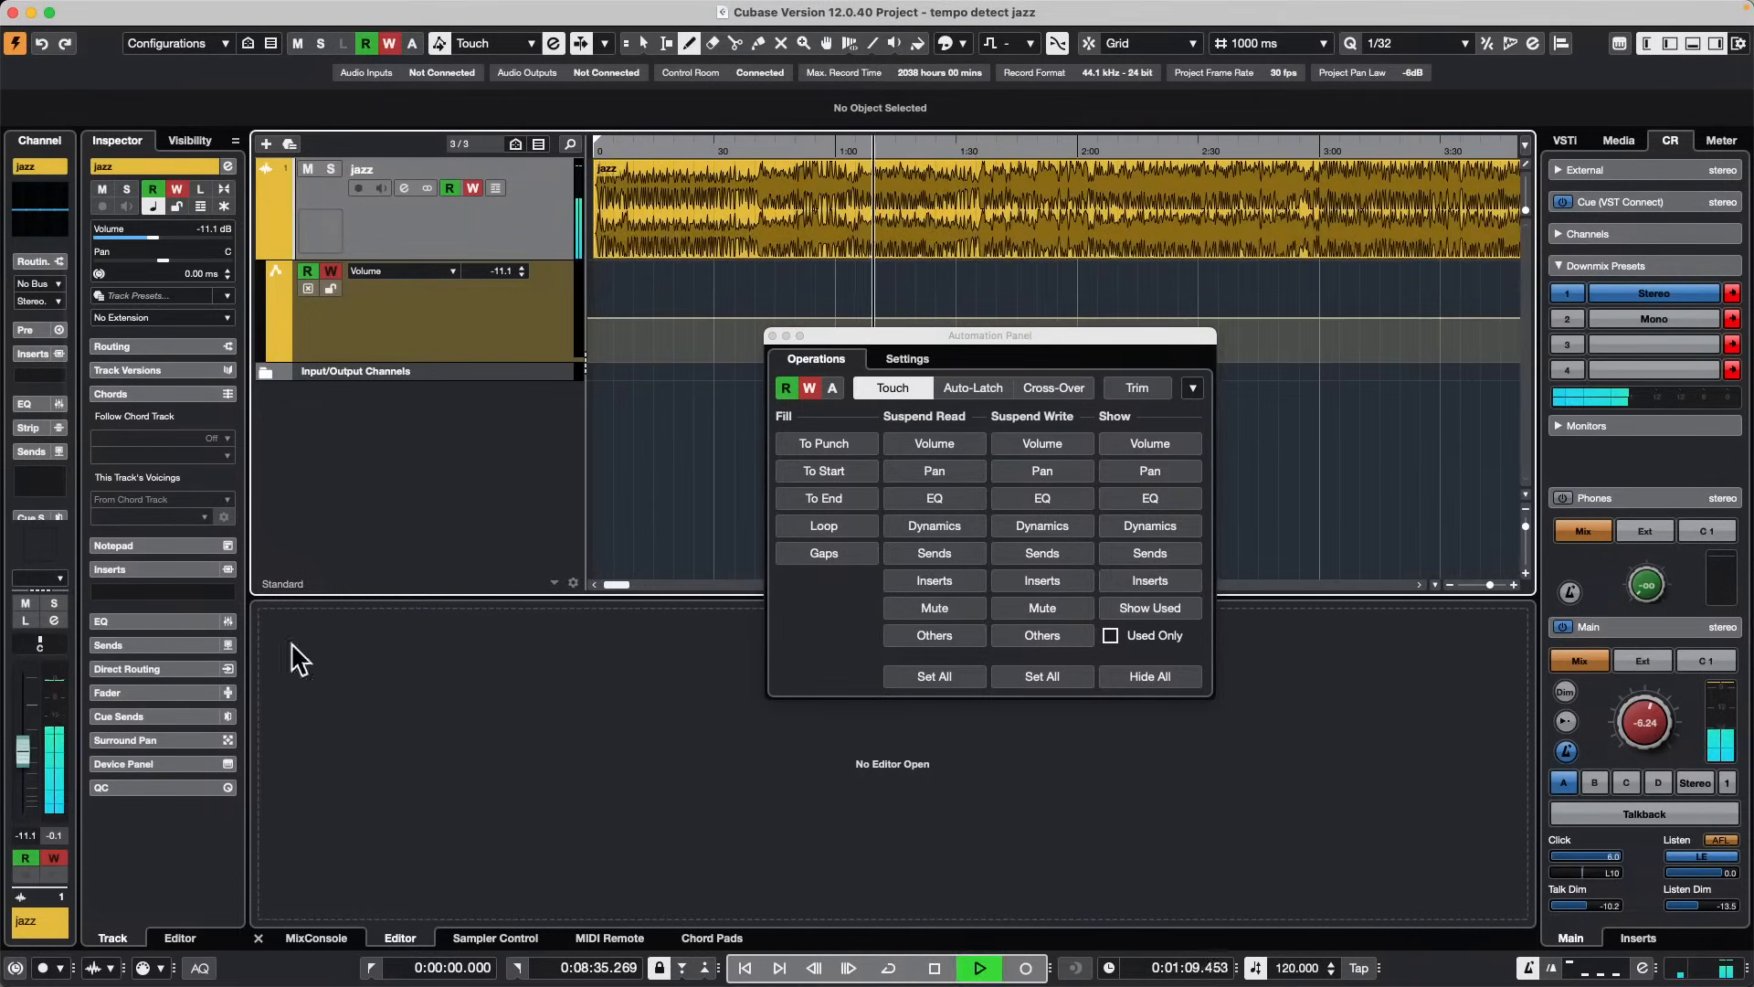
pyautogui.moveTo(11, 744); pyautogui.dragTo(20, 731)
pyautogui.press('space')
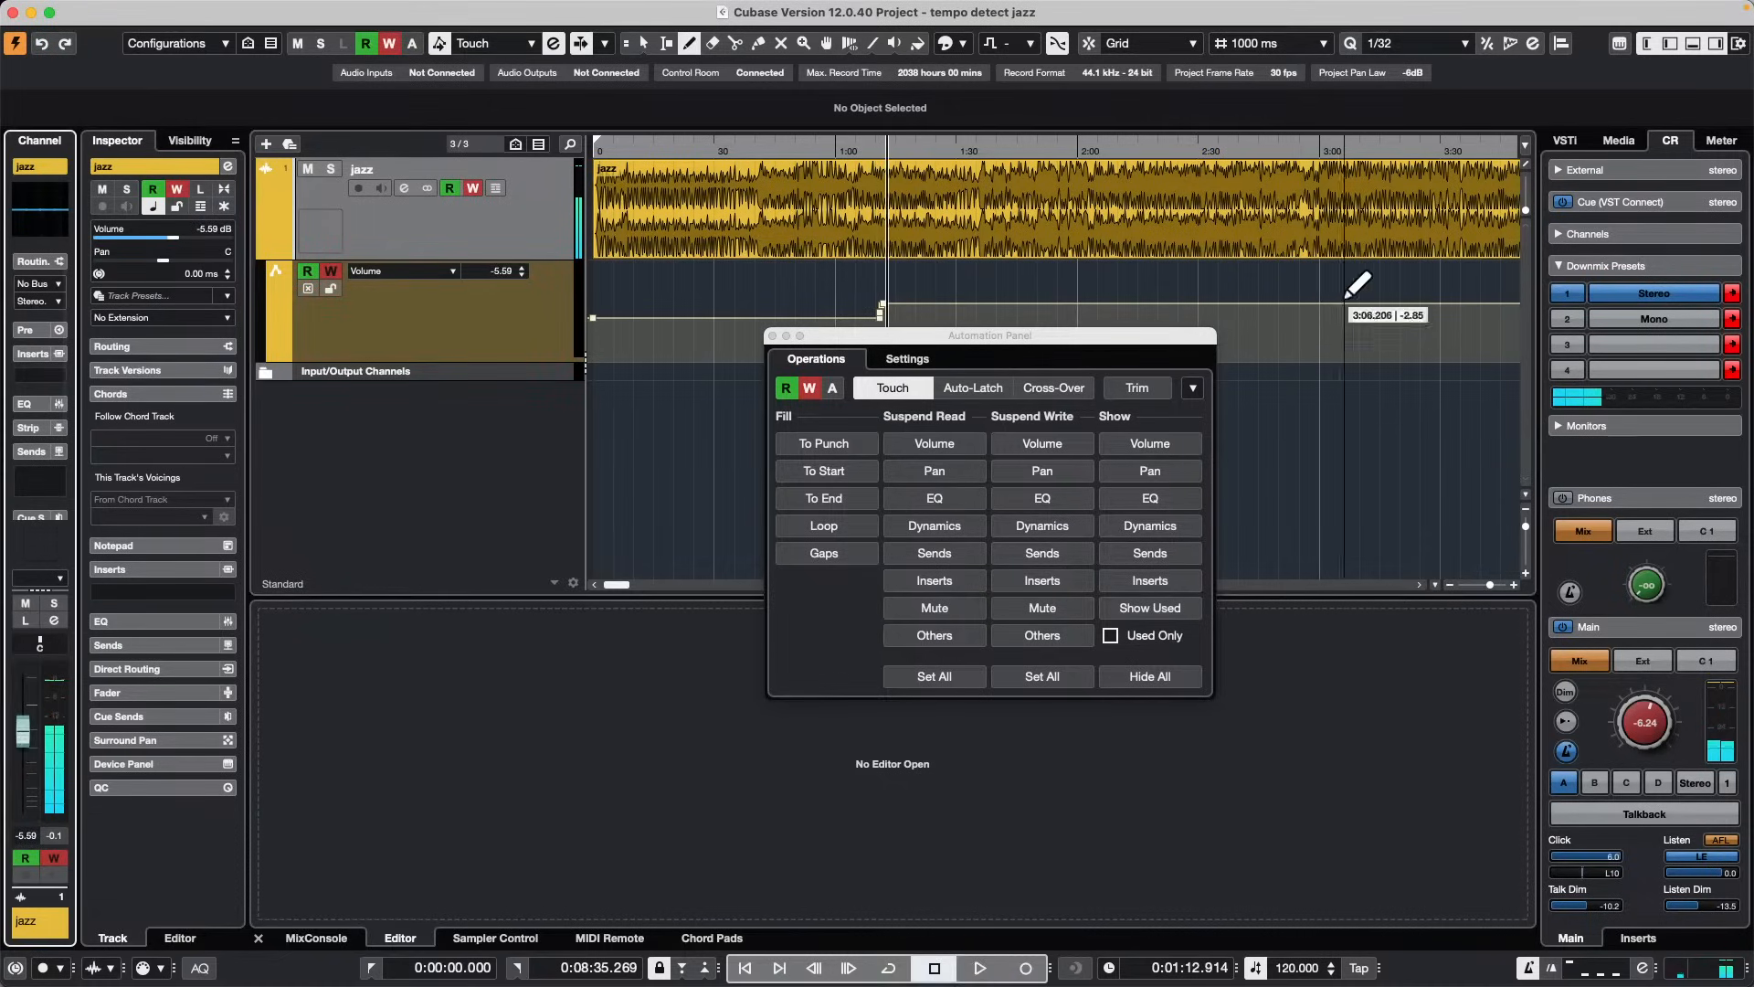
# Step: Try a lower Volume automation point at the jazz event's end with playback from 2:05, and undo it along with the last fader recording
pyautogui.moveTo(1107, 138); pyautogui.dragTo(1104, 91)
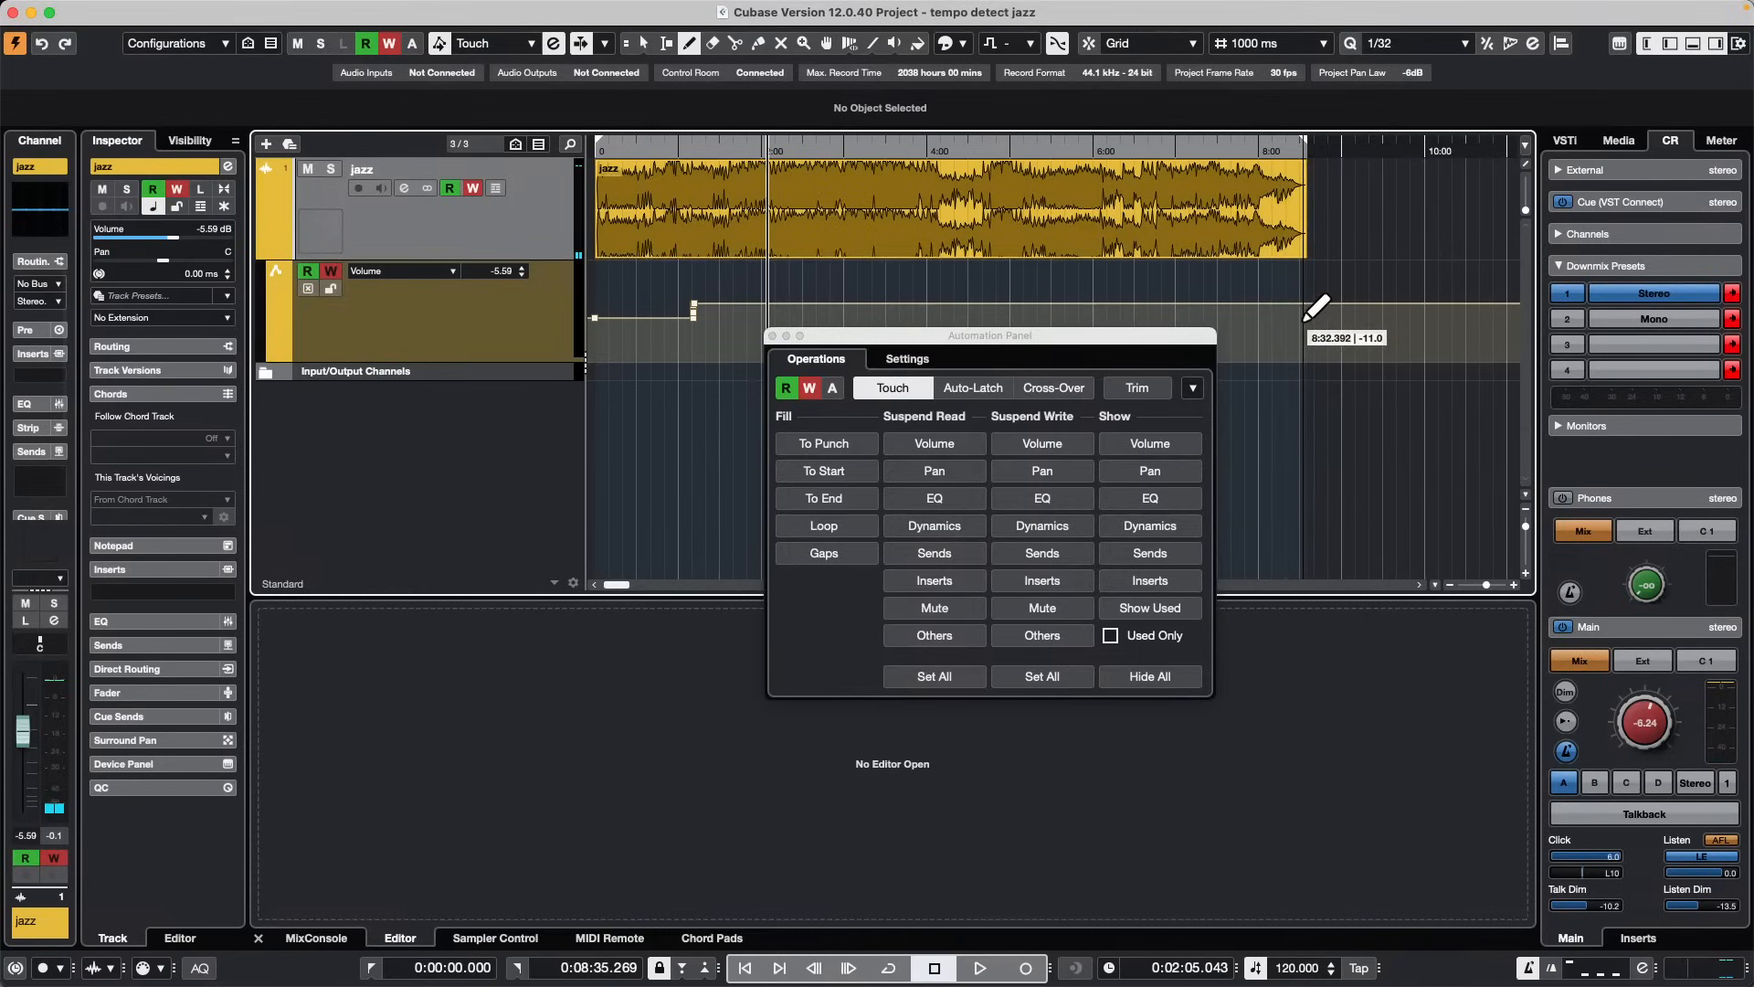
pyautogui.click(1308, 311)
pyautogui.press('space')
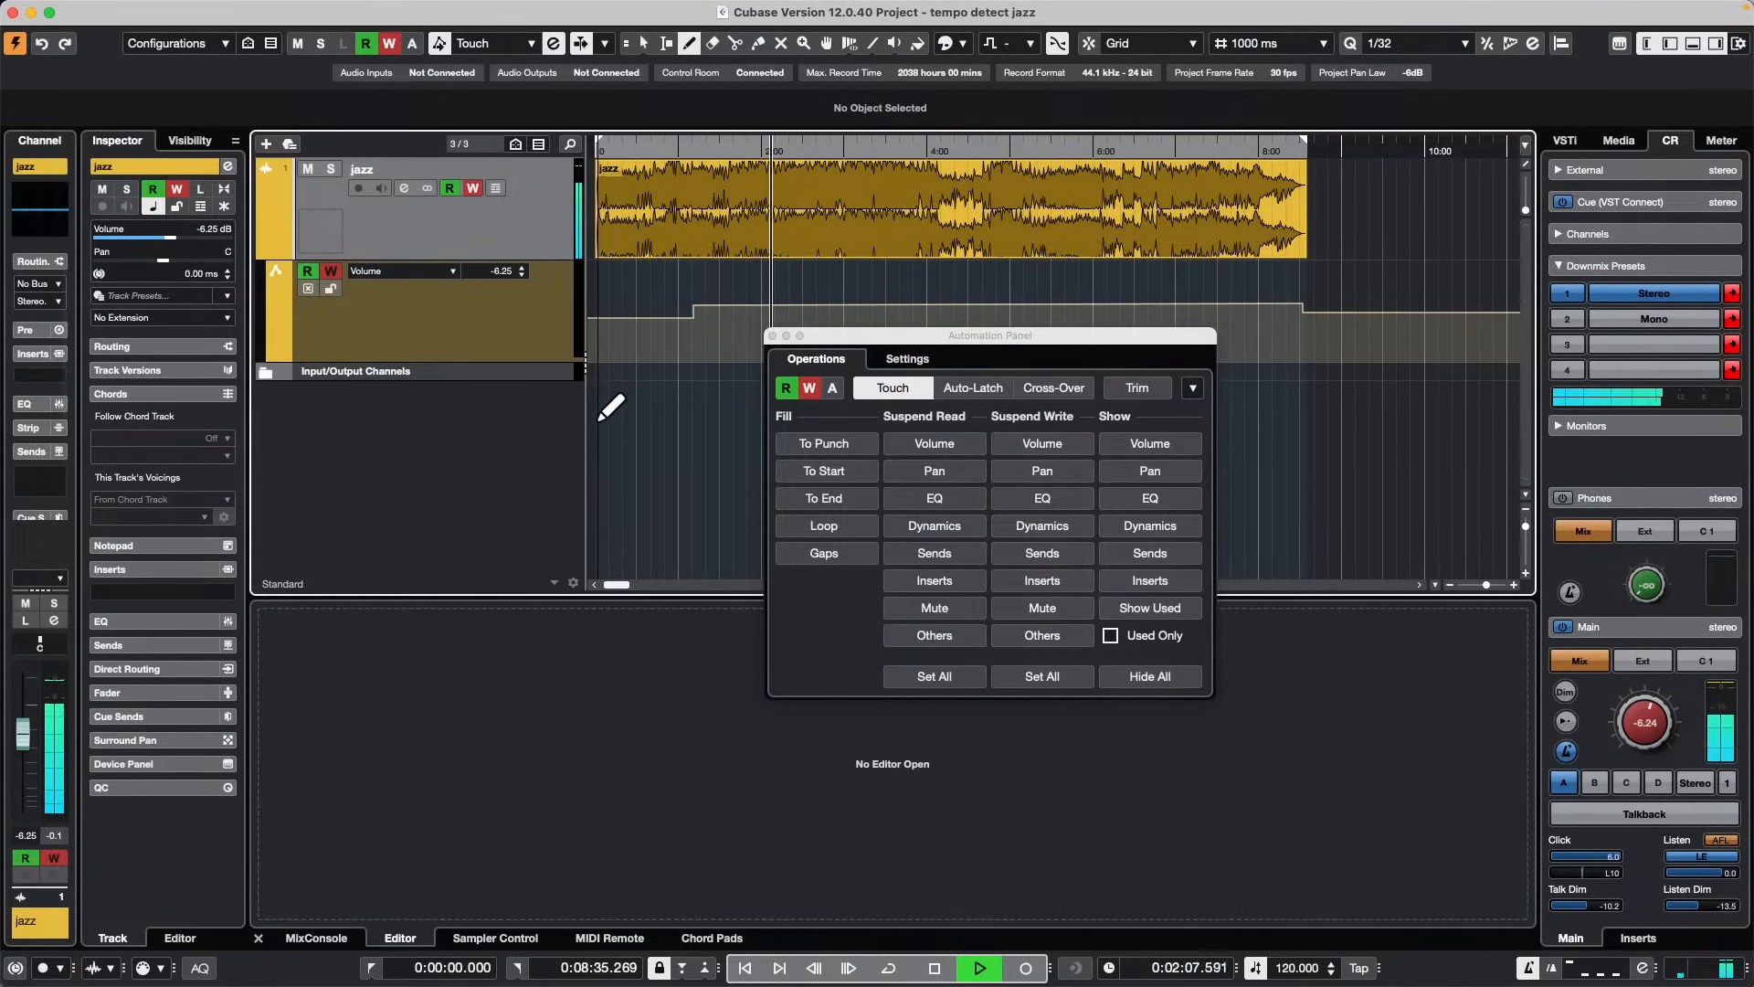
pyautogui.press('space')
pyautogui.press('super+z')
pyautogui.press('super+z')
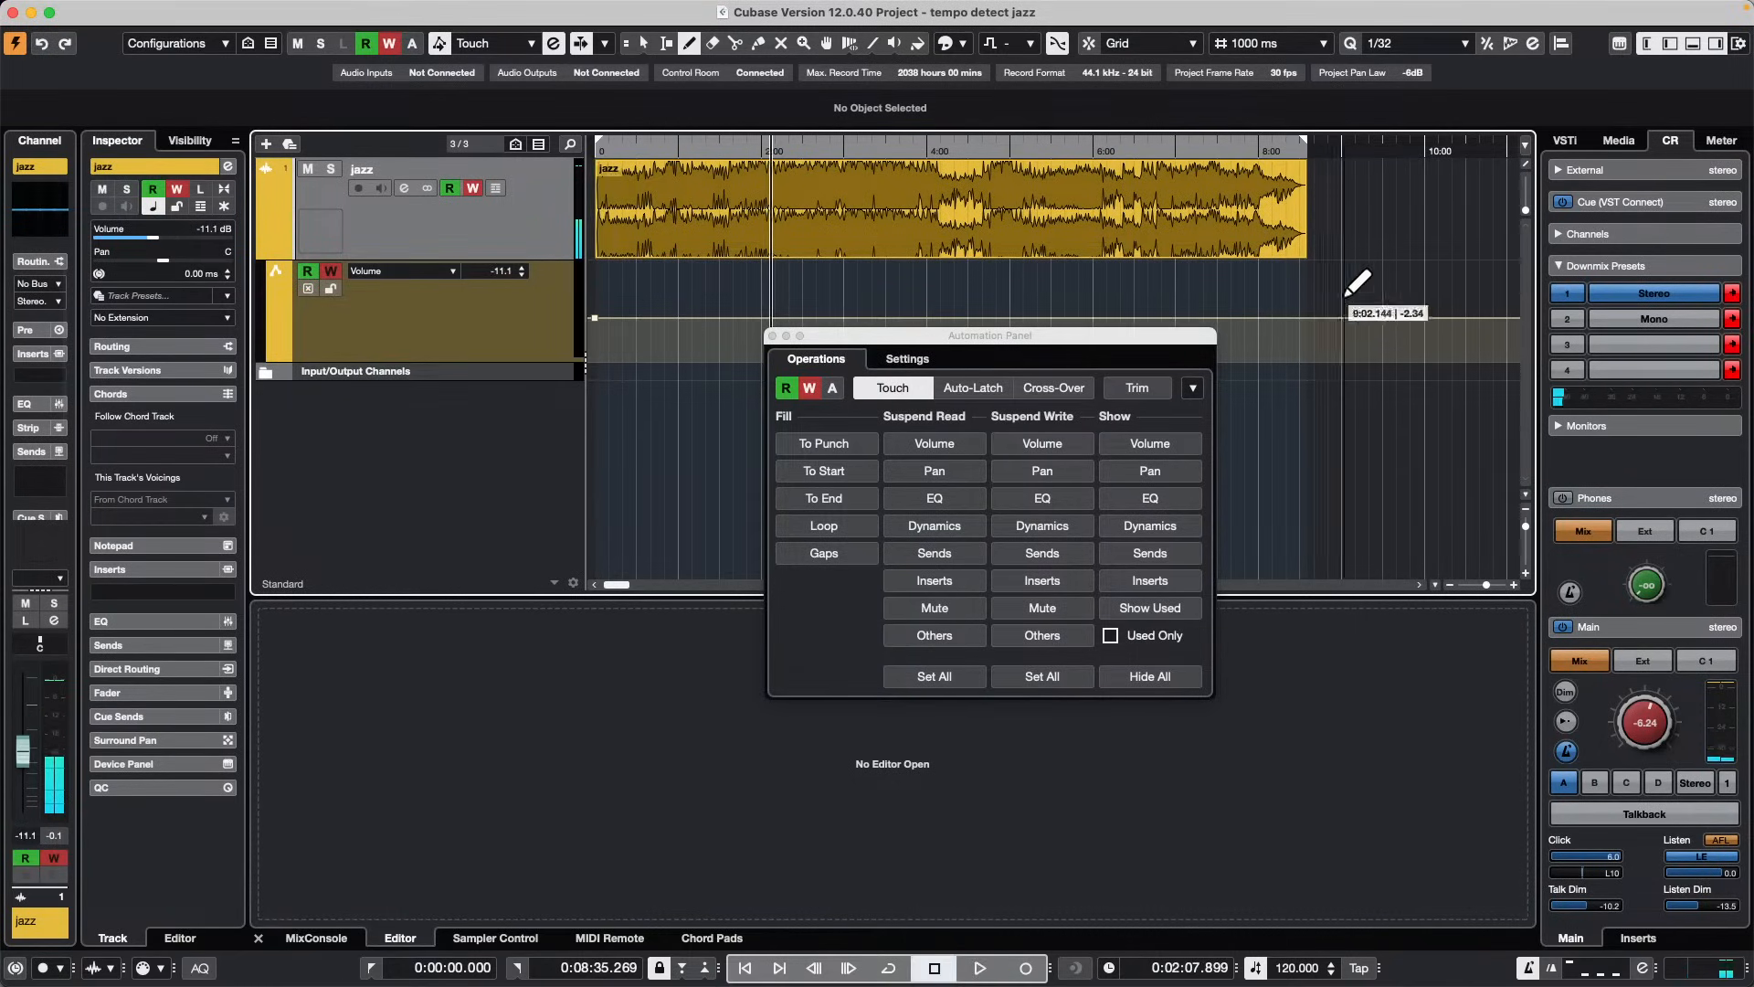
# Step: Draw a Volume point at the jazz event's end, record fader moves from about 2:08, and close the Automation Panel
pyautogui.click(1303, 316)
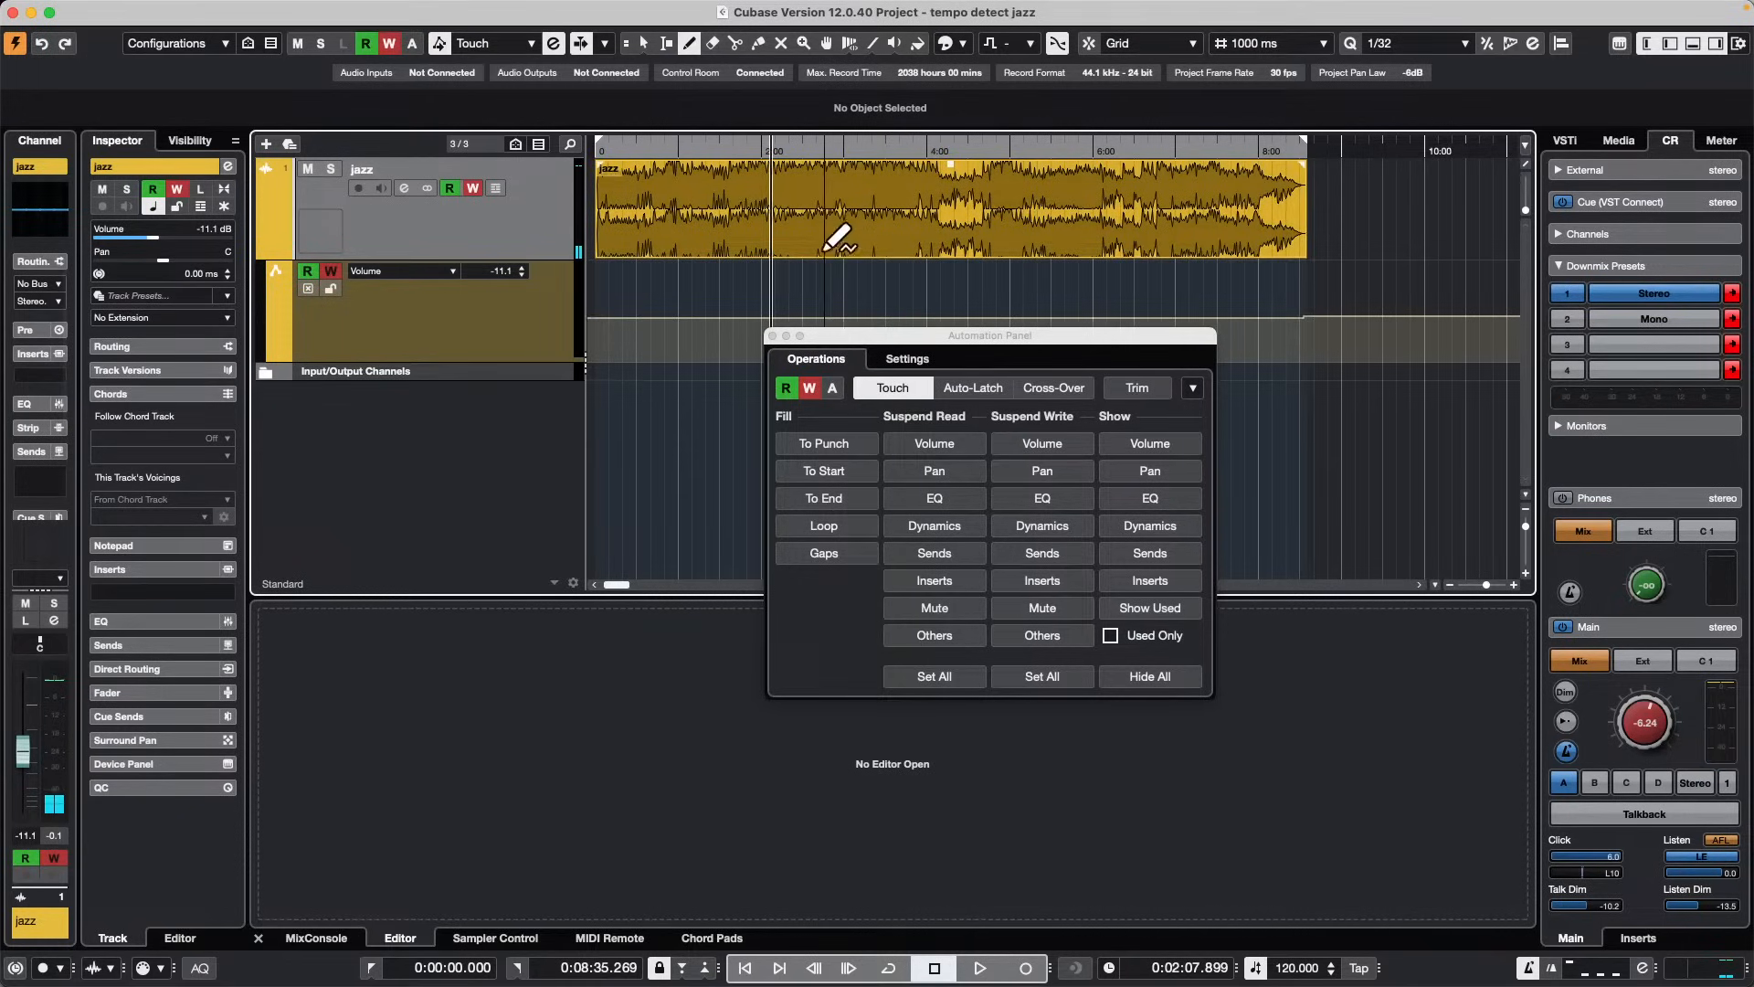
pyautogui.press('space')
pyautogui.moveTo(24, 748)
pyautogui.mouseDown()
pyautogui.moveTo(17, 702)
pyautogui.moveTo(31, 764)
pyautogui.mouseUp()
pyautogui.press('h')
pyautogui.press('h')
pyautogui.press('h')
pyautogui.press('h')
pyautogui.press('h')
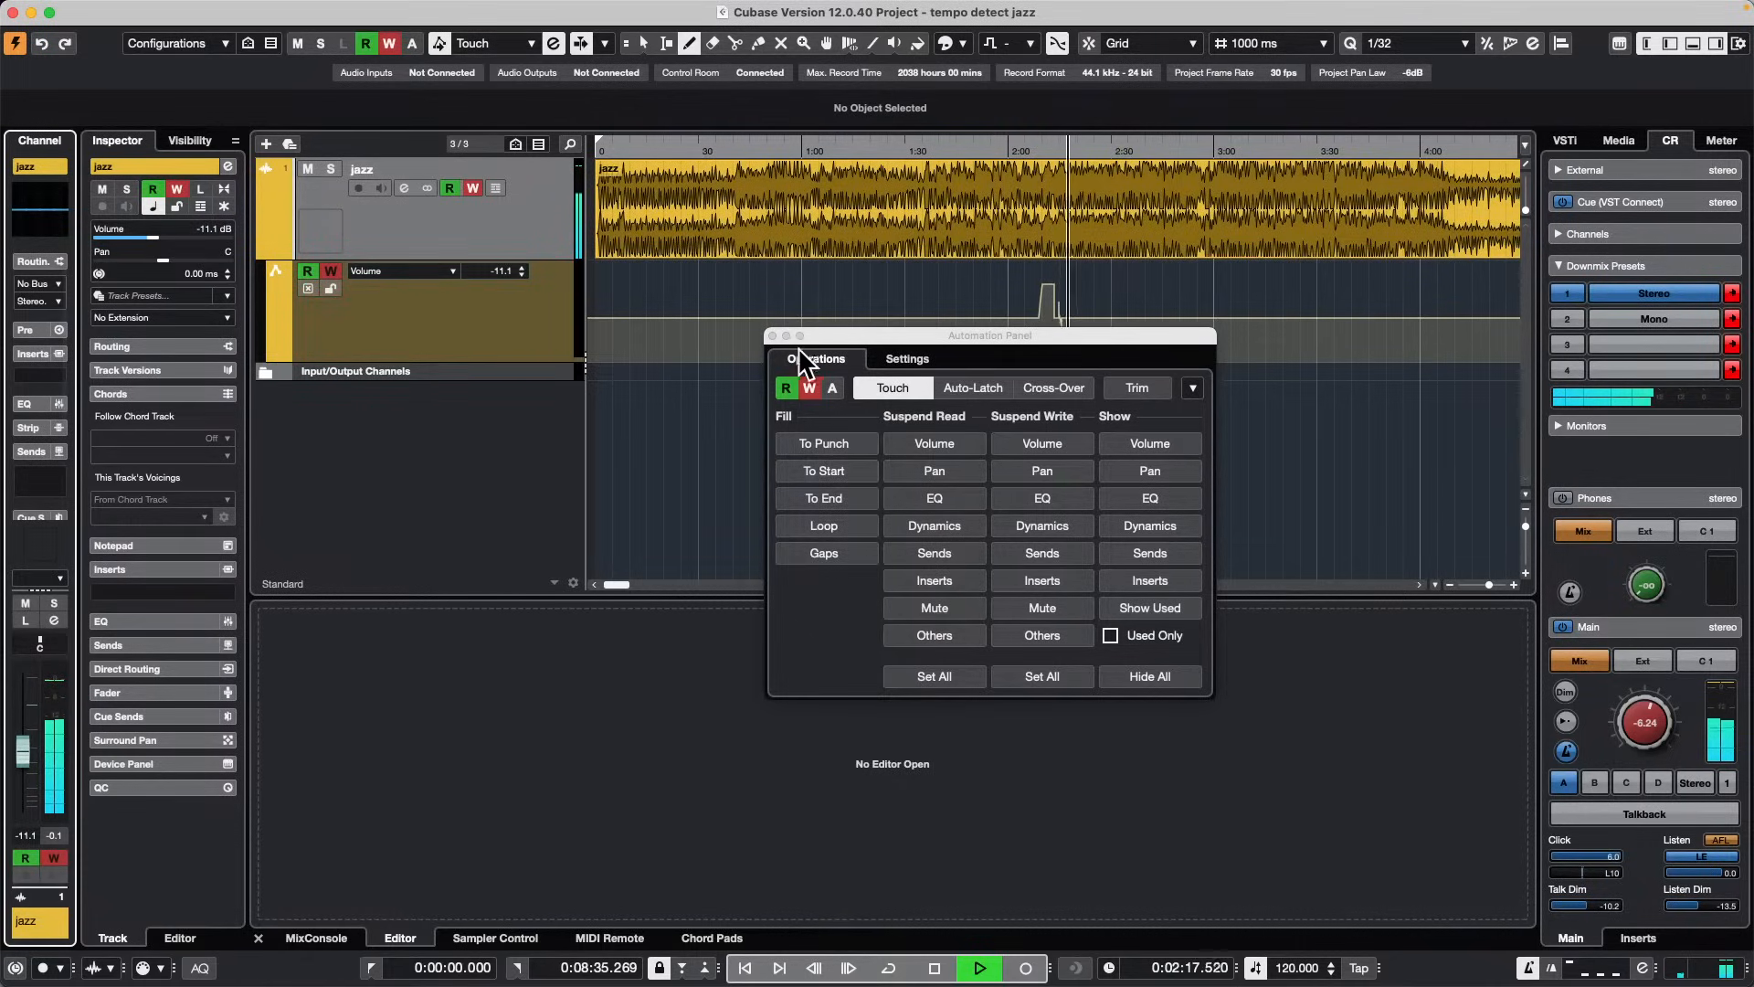
pyautogui.press('space')
pyautogui.click(772, 335)
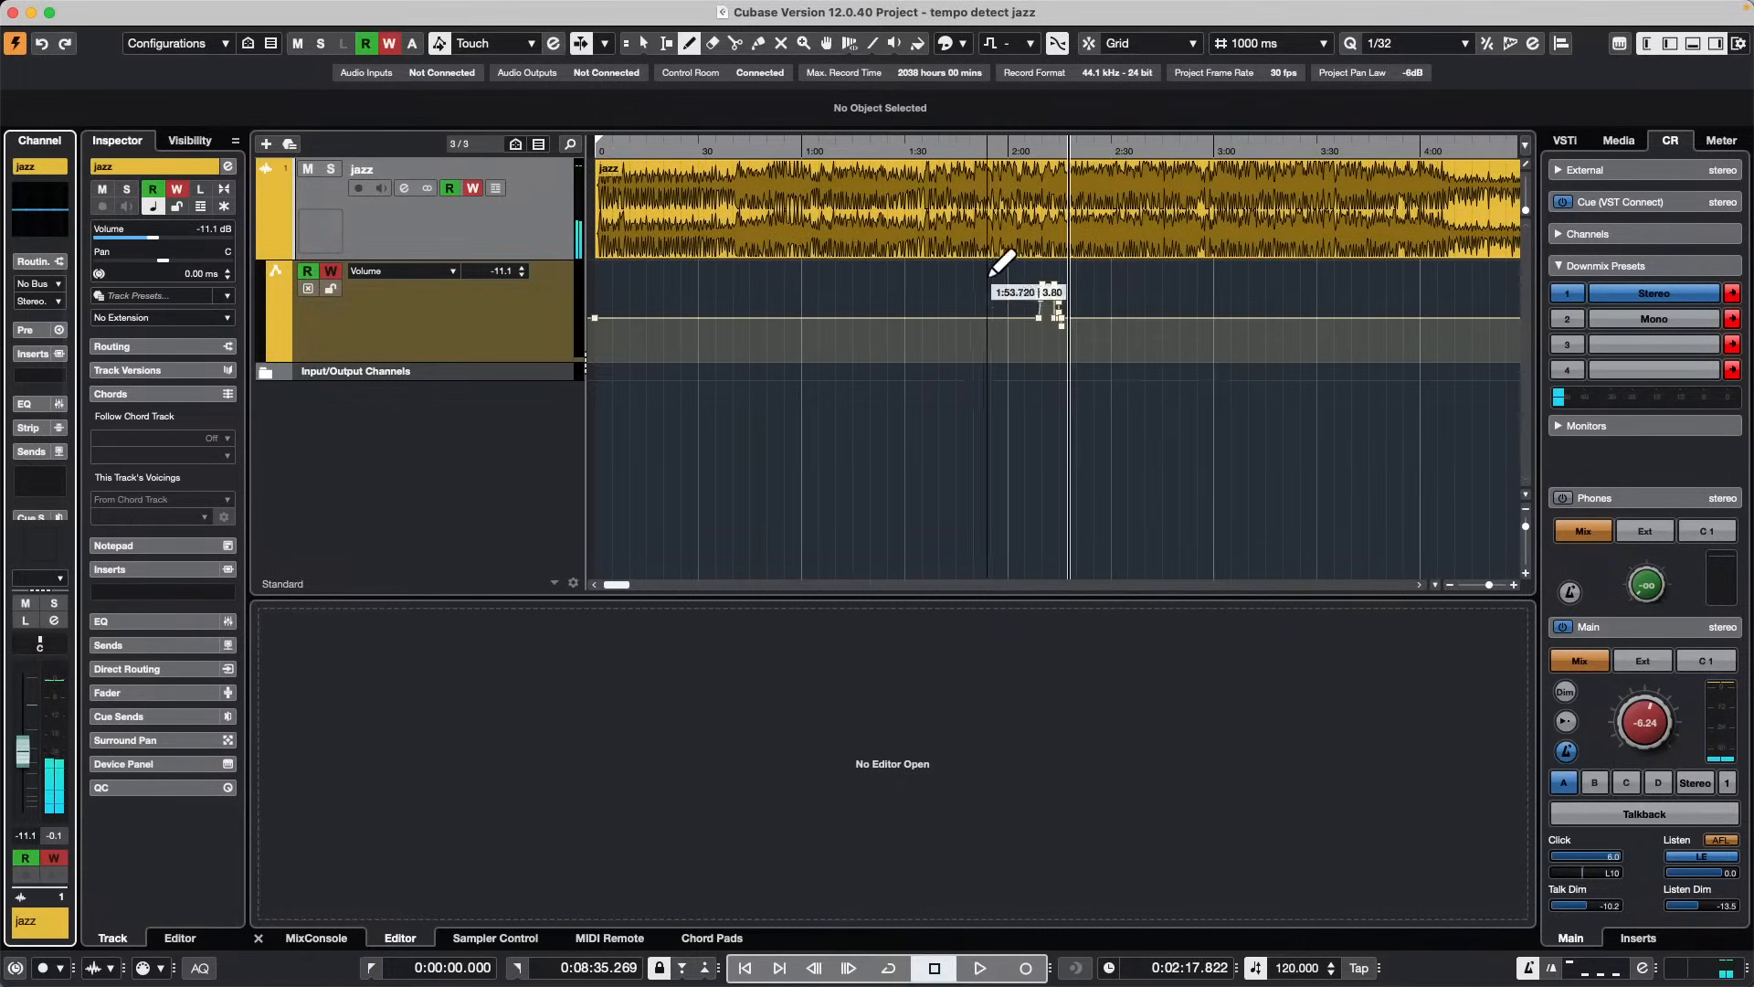
# Step: Using the Range Selection tool, raise the jazz Volume automation over about 1:02–1:36 and lower it over 2:49–3:17 and 3:50–4:13
pyautogui.rightClick(1101, 327)
pyautogui.click(1113, 340)
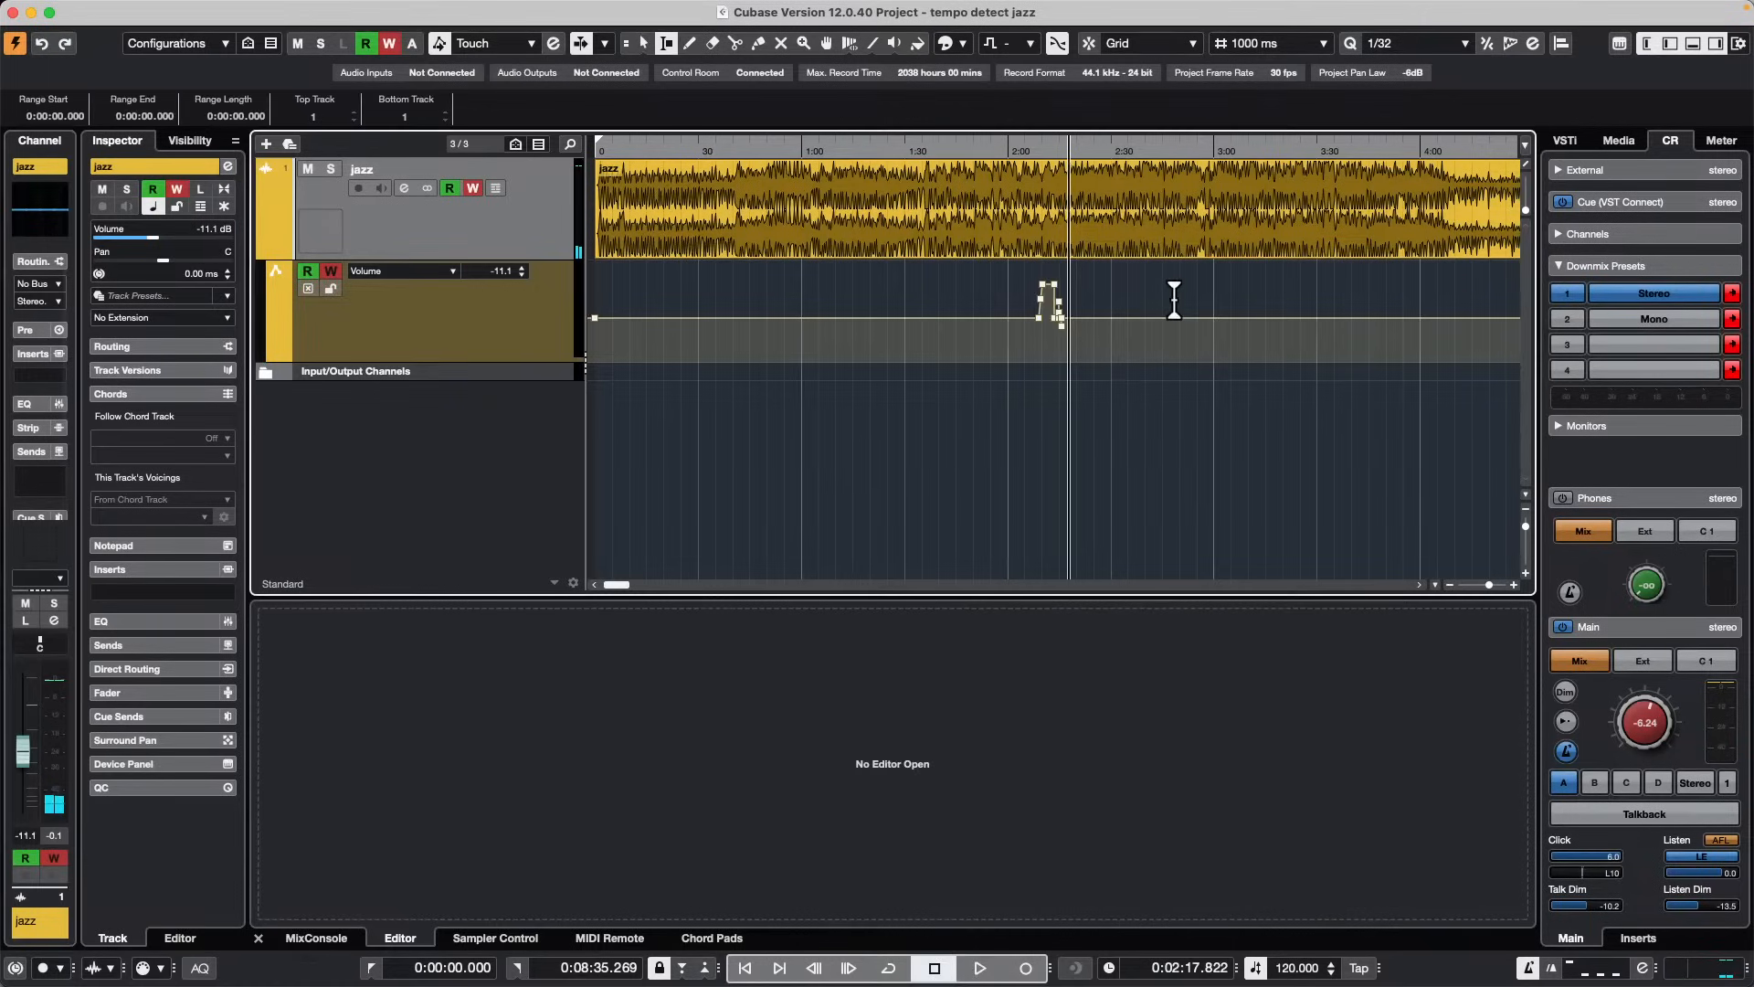
pyautogui.moveTo(1176, 302); pyautogui.dragTo(1224, 279)
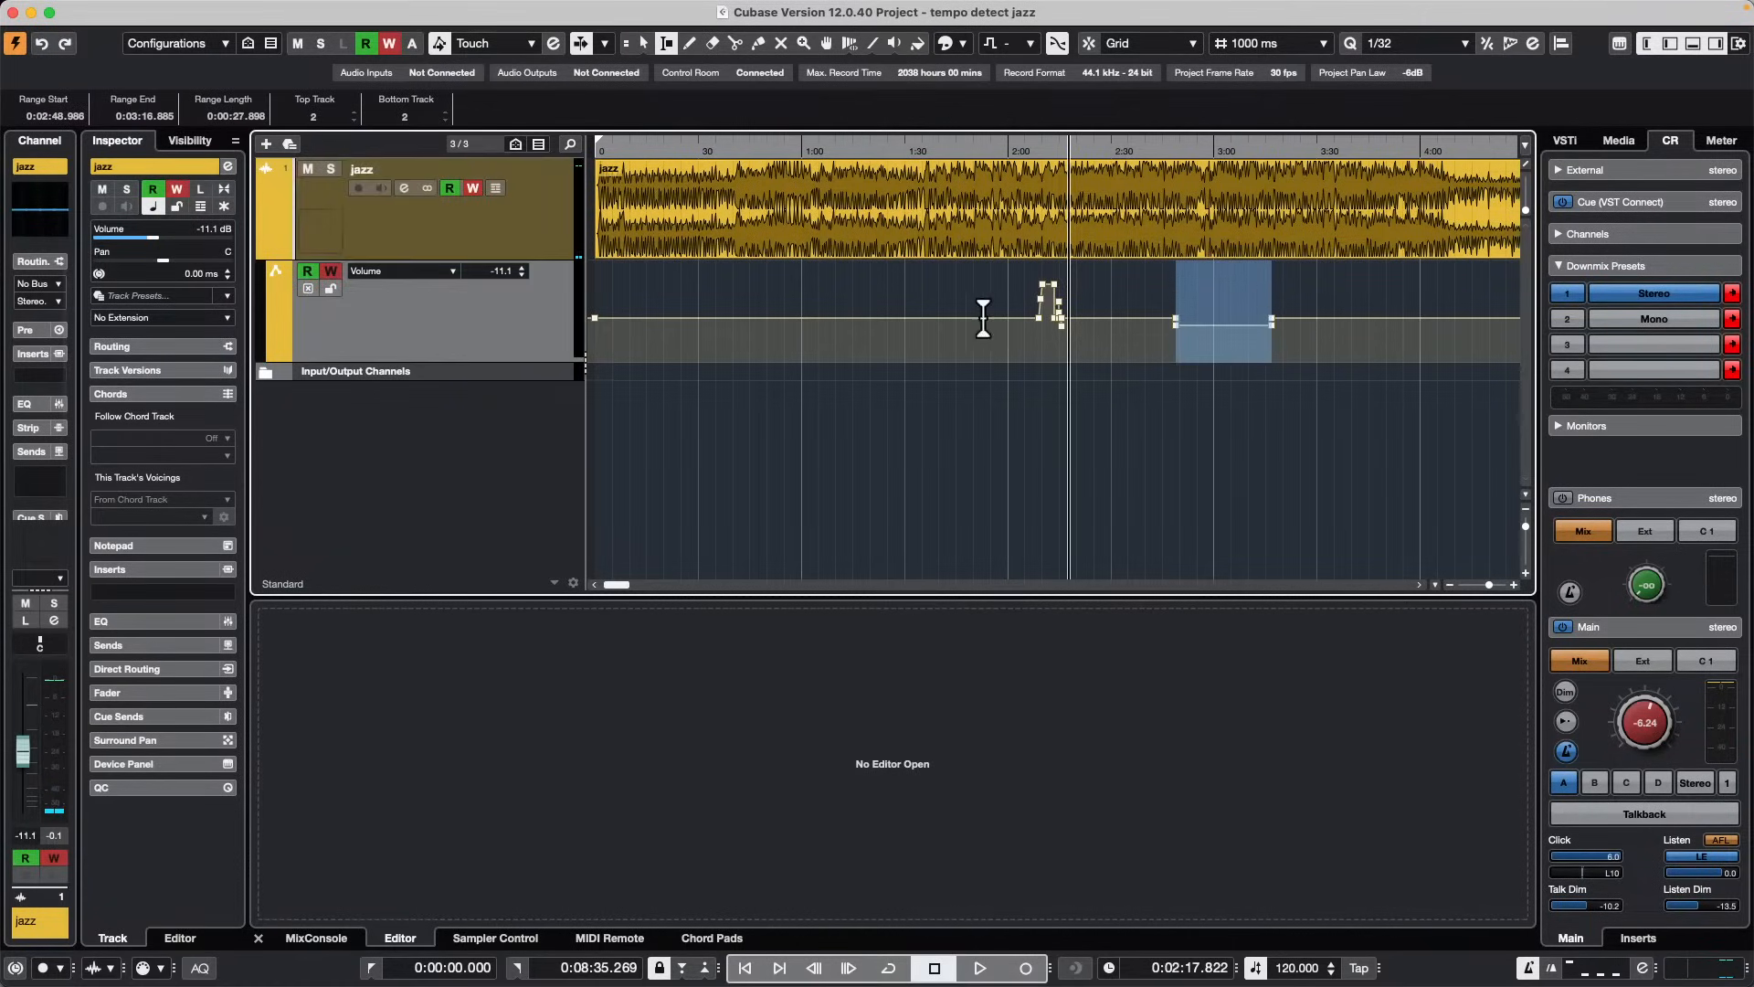
pyautogui.moveTo(809, 311); pyautogui.dragTo(872, 229)
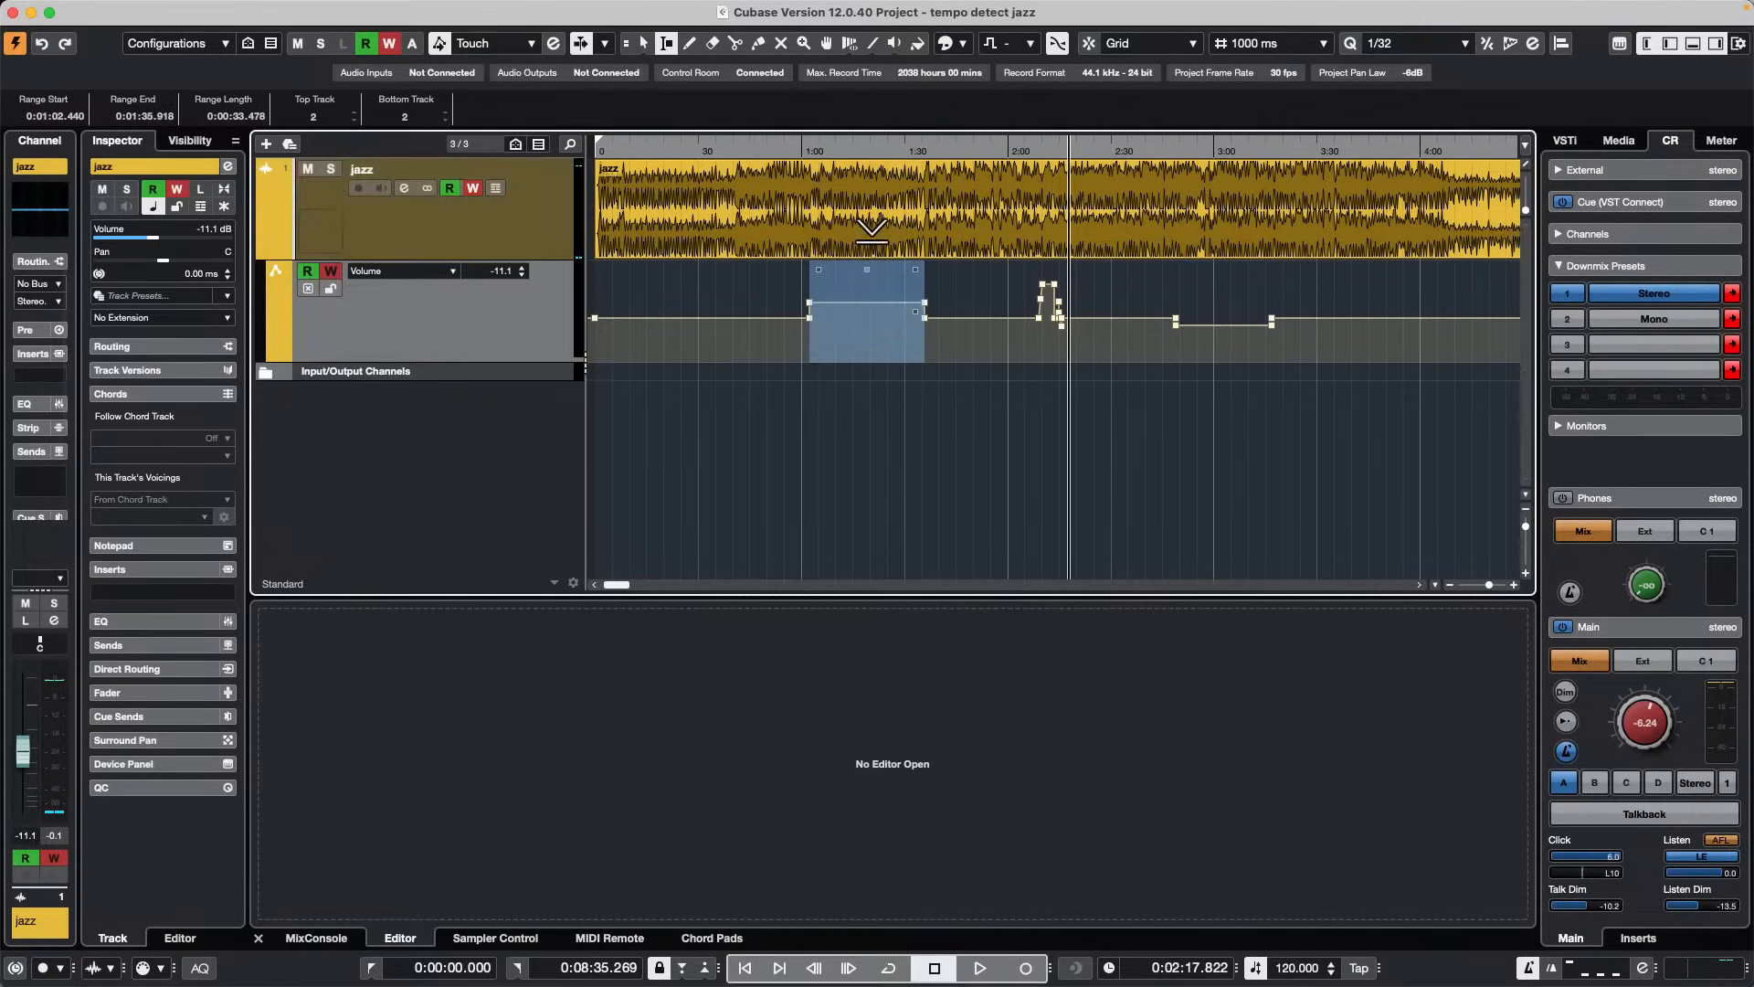
pyautogui.moveTo(1387, 315); pyautogui.dragTo(1430, 319)
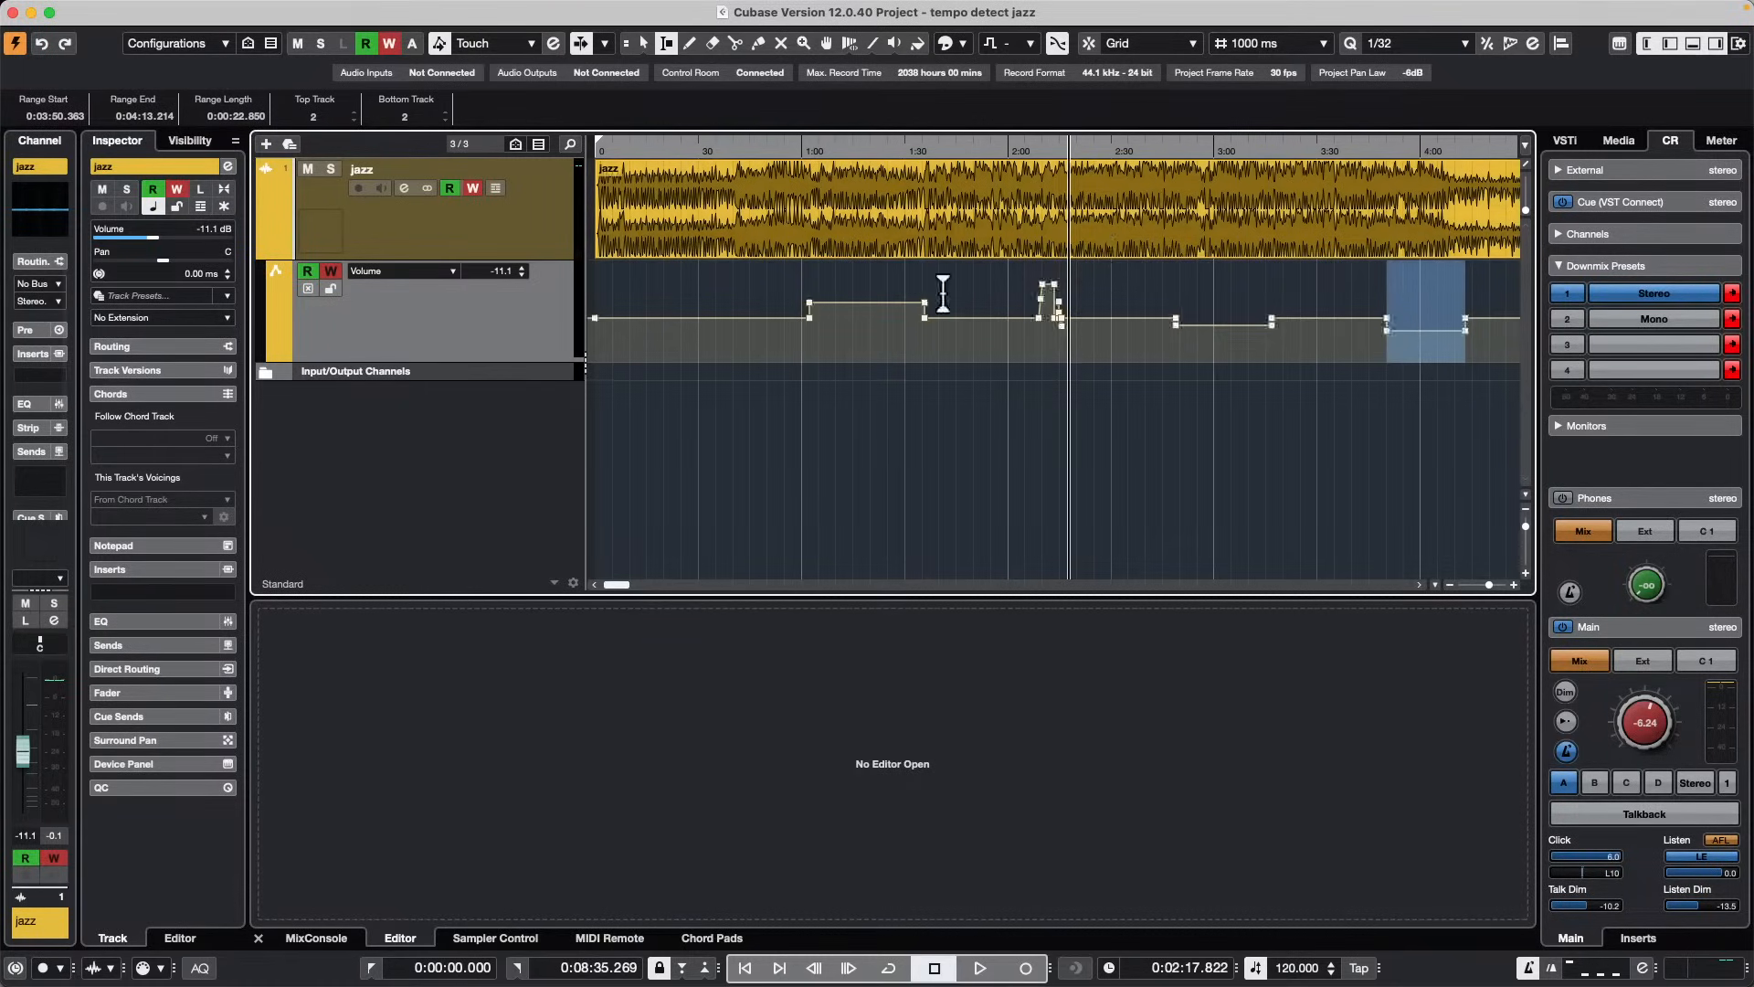
# Step: With playback stopped, move the jazz fader to -0.18 dB and back to -11.1 dB, and show the nanoKONTROL2 MIDI Remote mapping
pyautogui.click(26, 752)
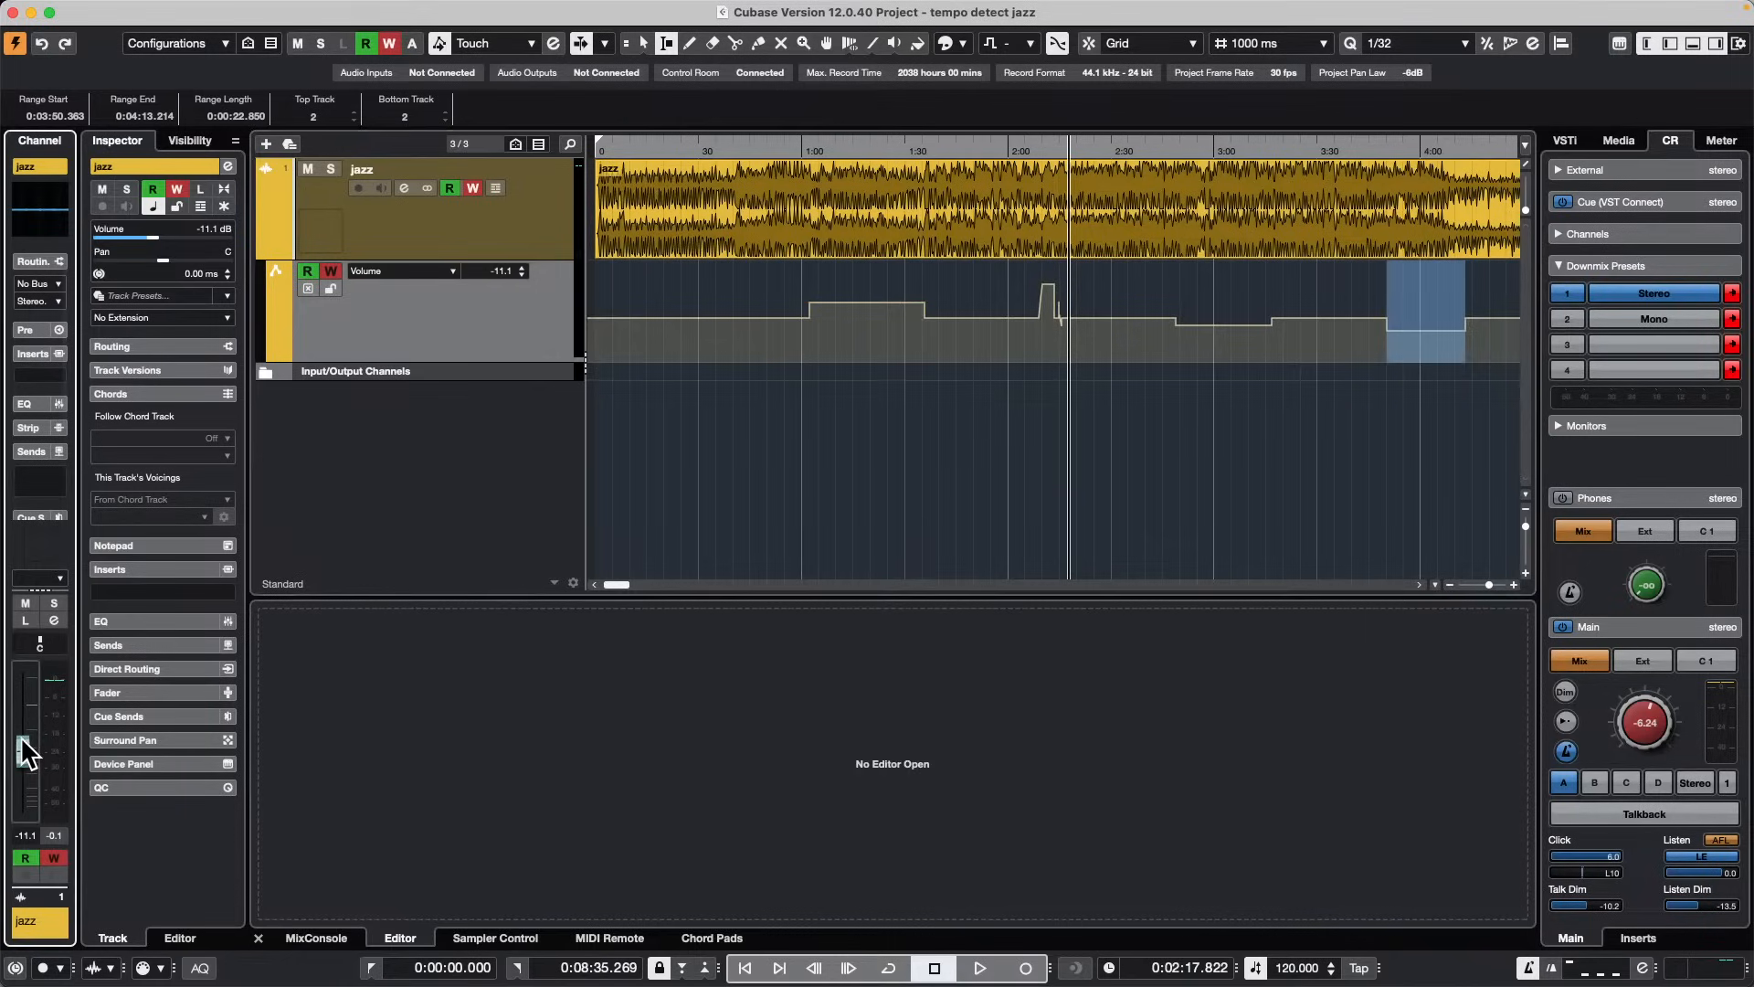
pyautogui.moveTo(28, 701)
pyautogui.mouseDown()
pyautogui.moveTo(22, 769)
pyautogui.moveTo(35, 708)
pyautogui.mouseUp()
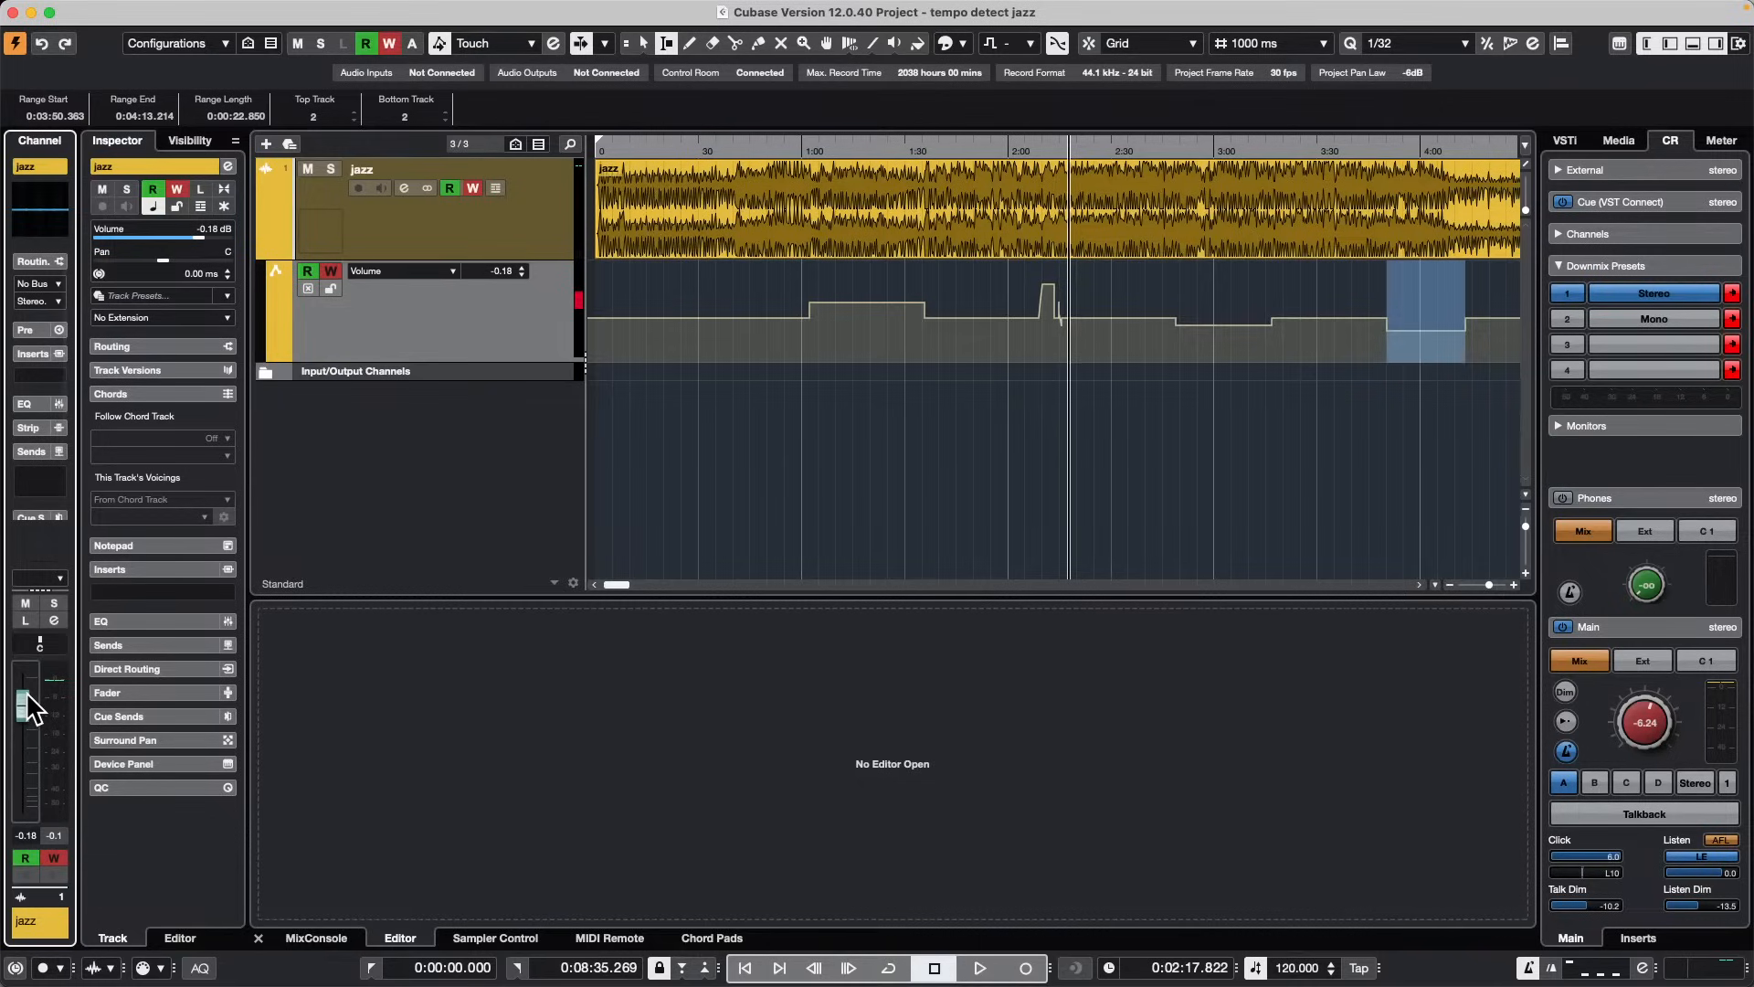
pyautogui.moveTo(28, 697); pyautogui.dragTo(41, 740)
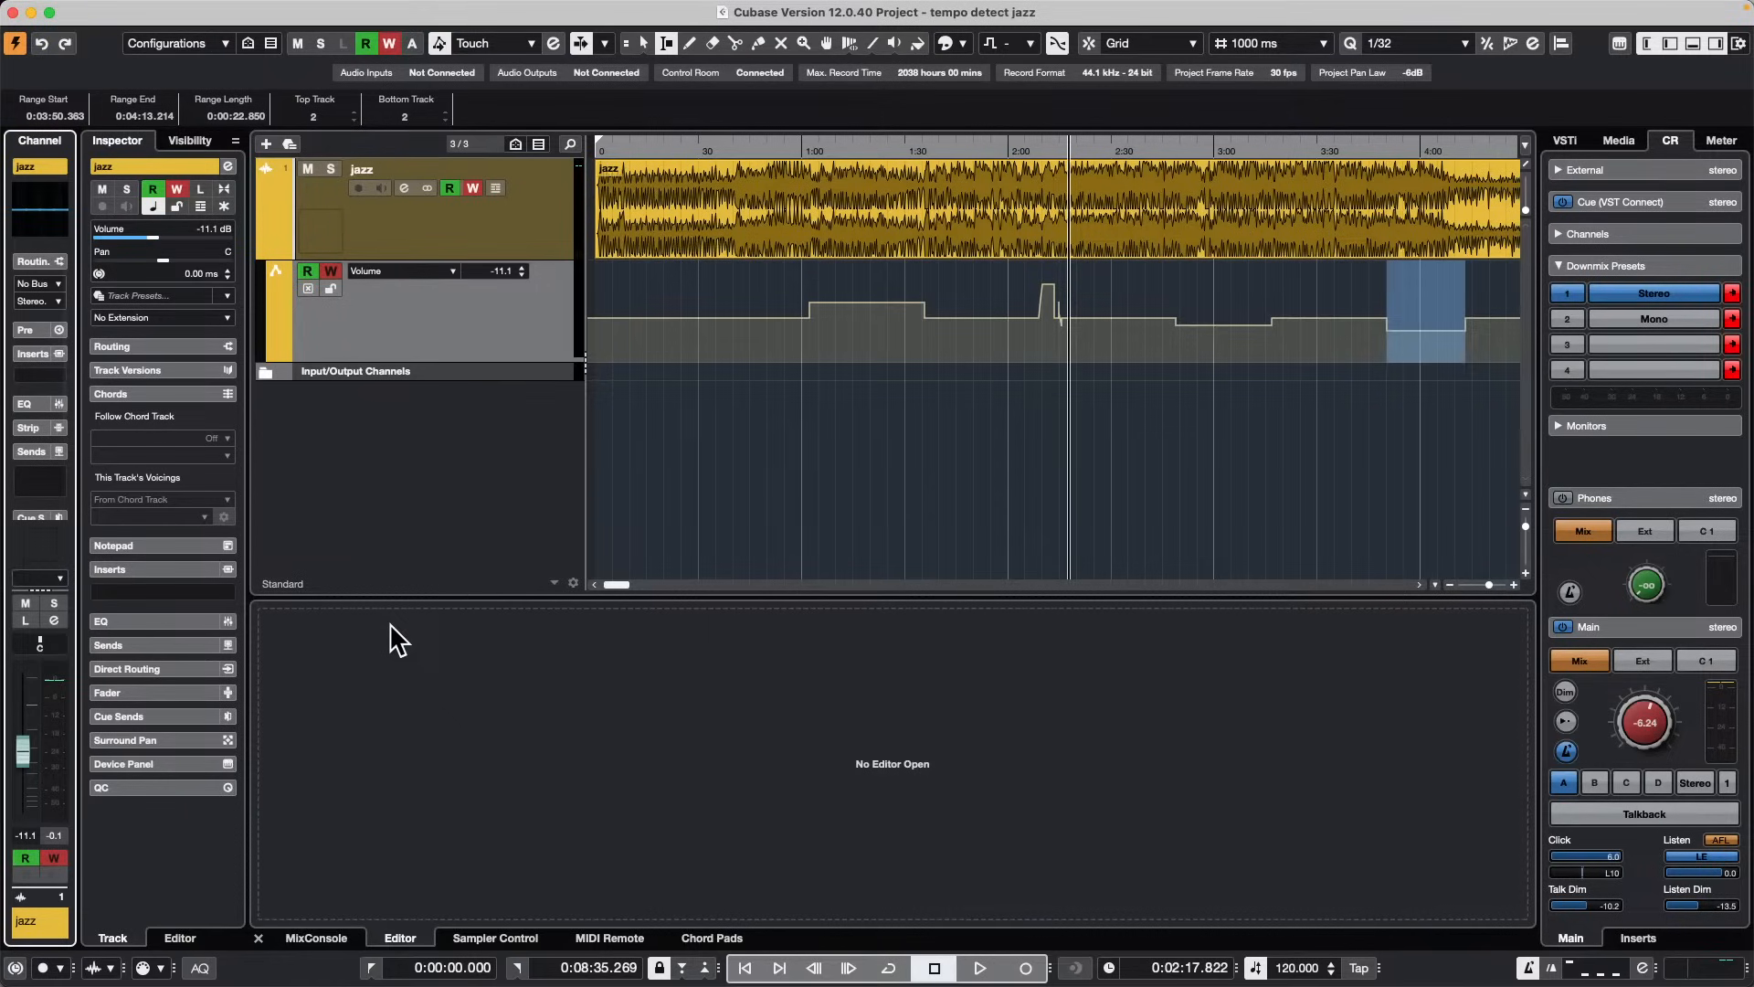
pyautogui.click(608, 938)
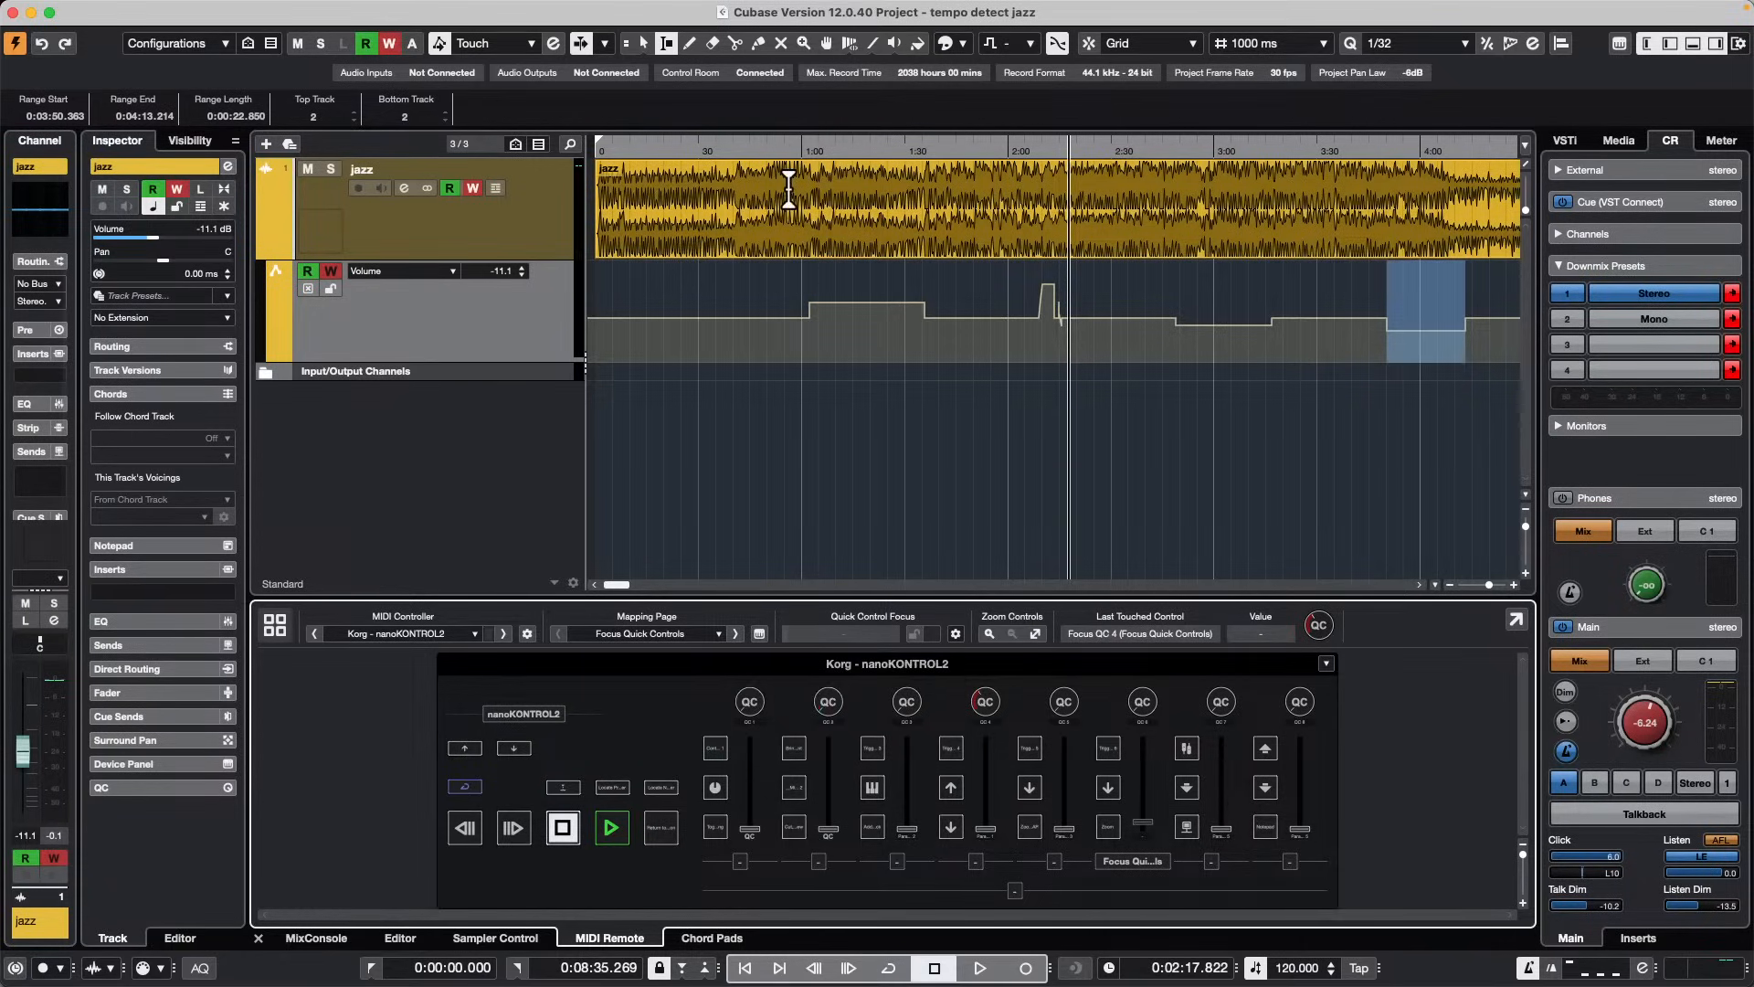
# Step: Undo the jazz track's Volume automation edits and raise its fader to -0.32 dB
pyautogui.press('super+z')
pyautogui.press('super+z')
pyautogui.press('super+z')
pyautogui.press('super+z')
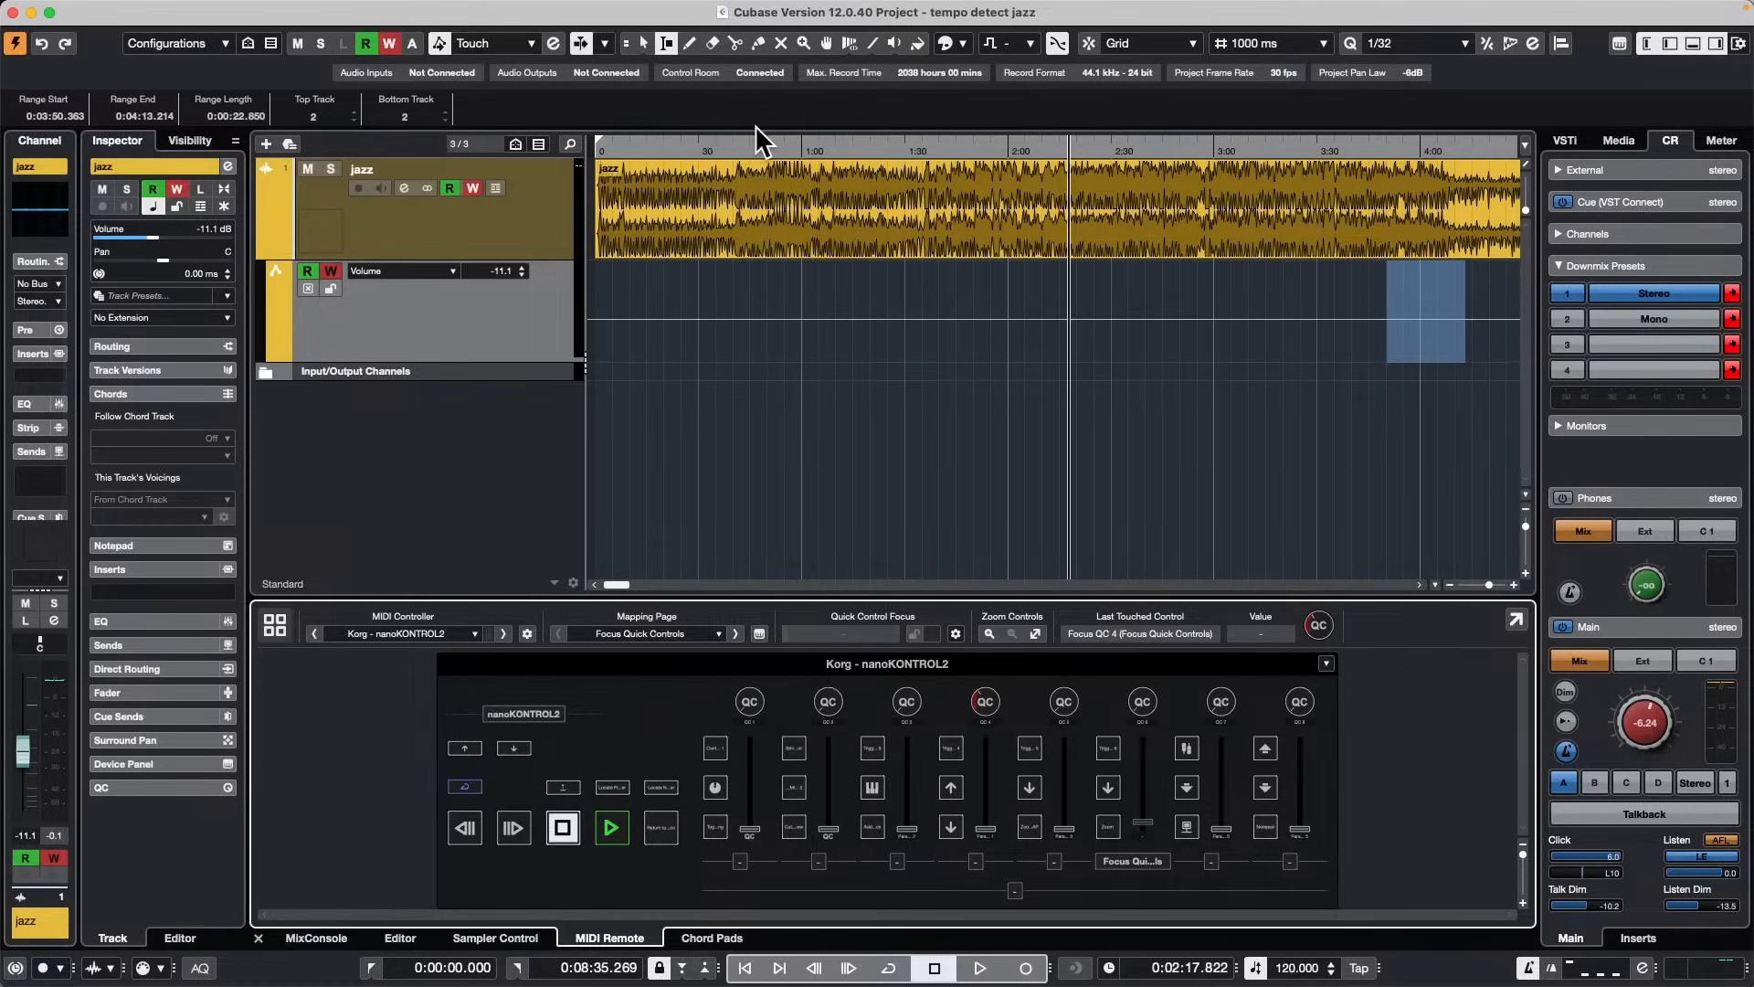
pyautogui.moveTo(21, 744); pyautogui.dragTo(22, 700)
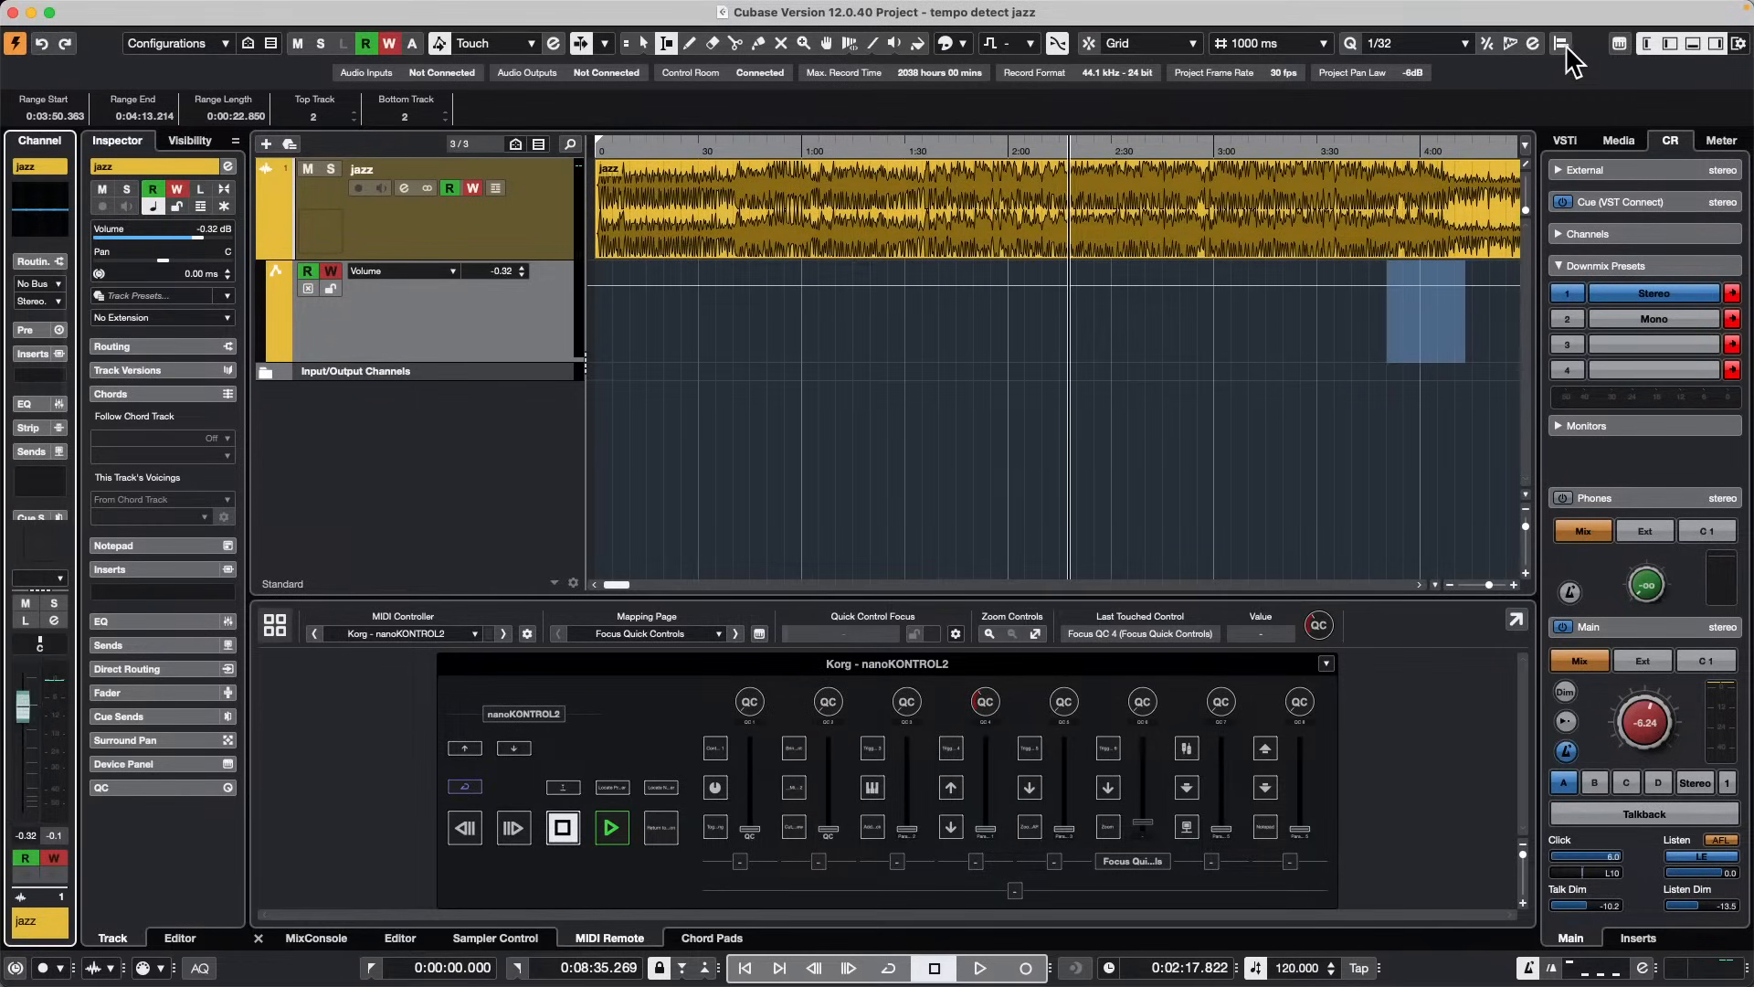
# Step: Hide the Info Line and show it again through the window layout setup
pyautogui.click(1159, 216)
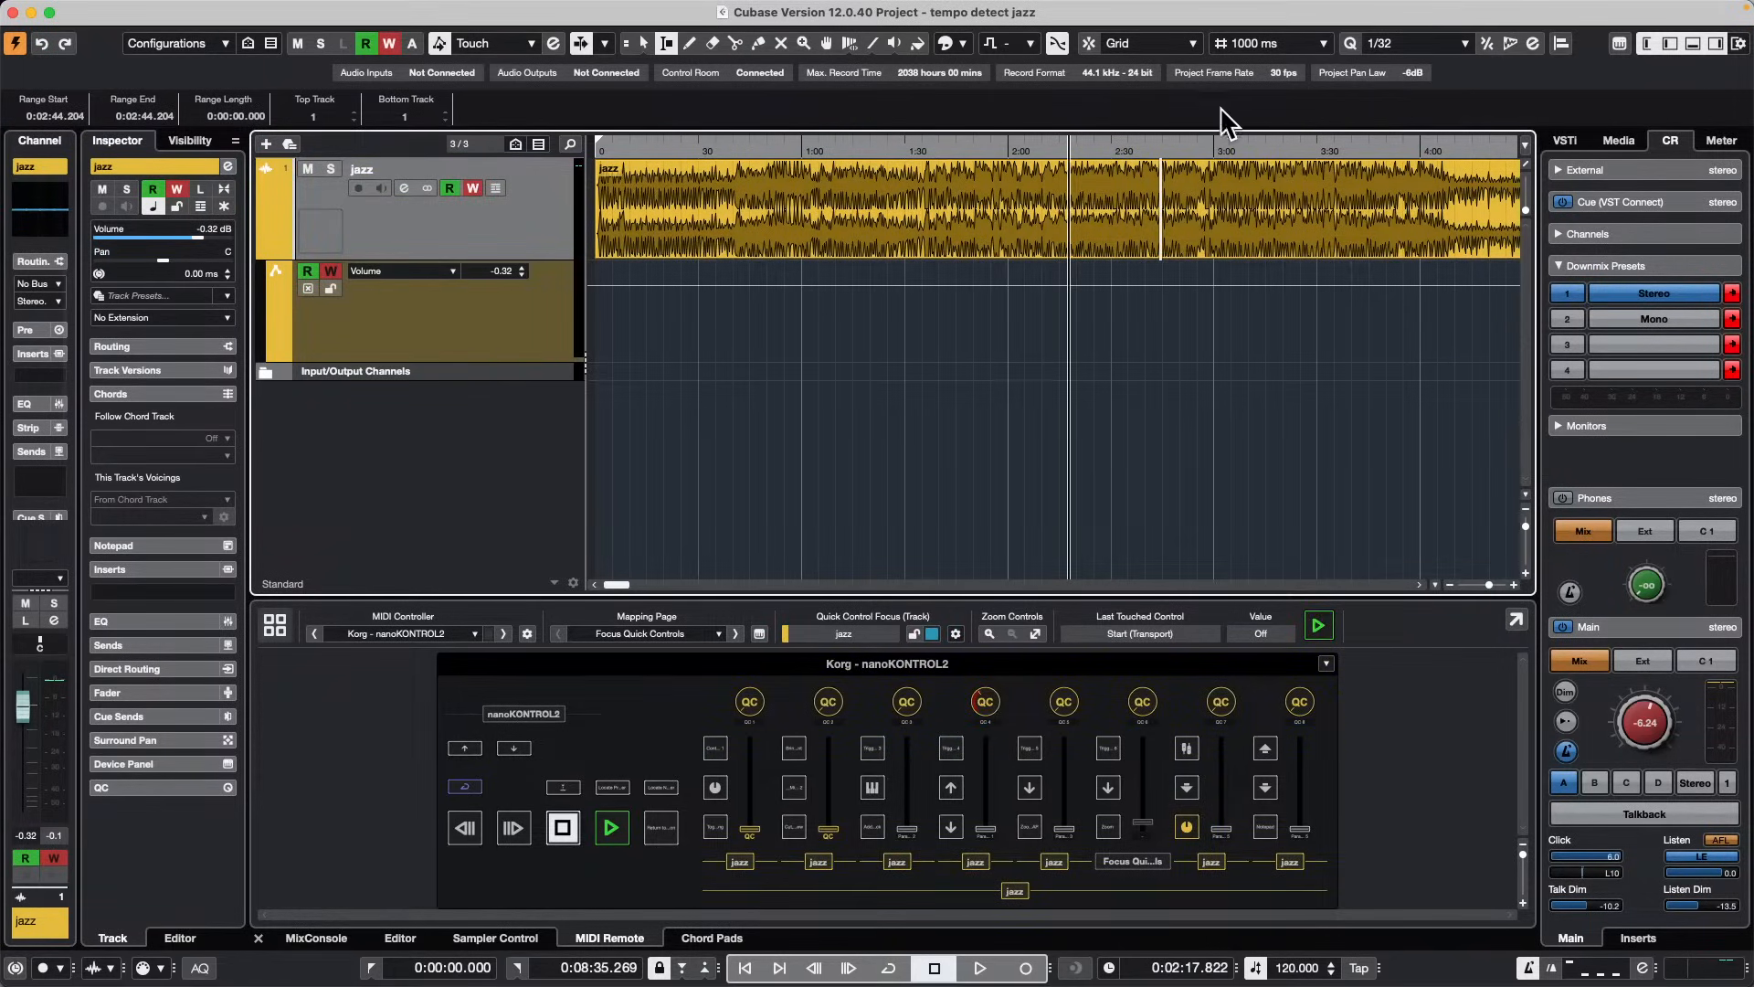
pyautogui.click(1739, 43)
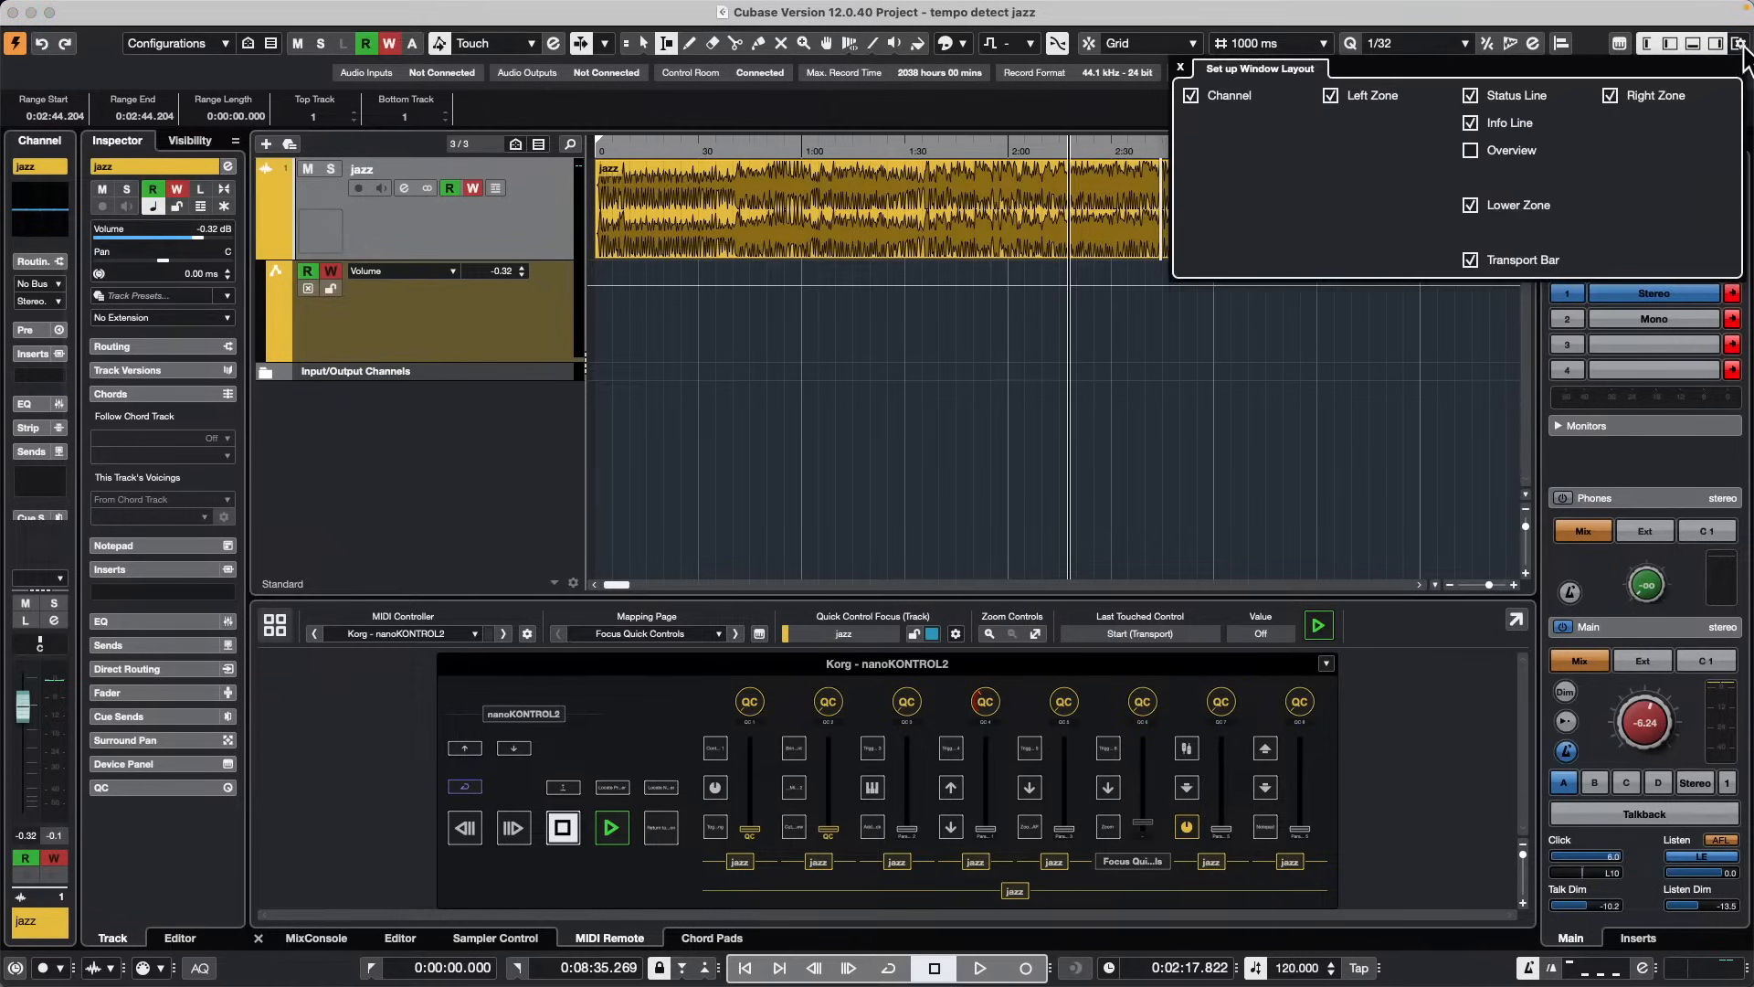
pyautogui.click(1479, 123)
pyautogui.click(1473, 123)
# Step: Select the jazz event with the Object Selection tool and review its elastique and Standard time-stretch algorithms without changing the current one
pyautogui.click(901, 227)
pyautogui.click(906, 226)
pyautogui.press('1')
pyautogui.click(1034, 232)
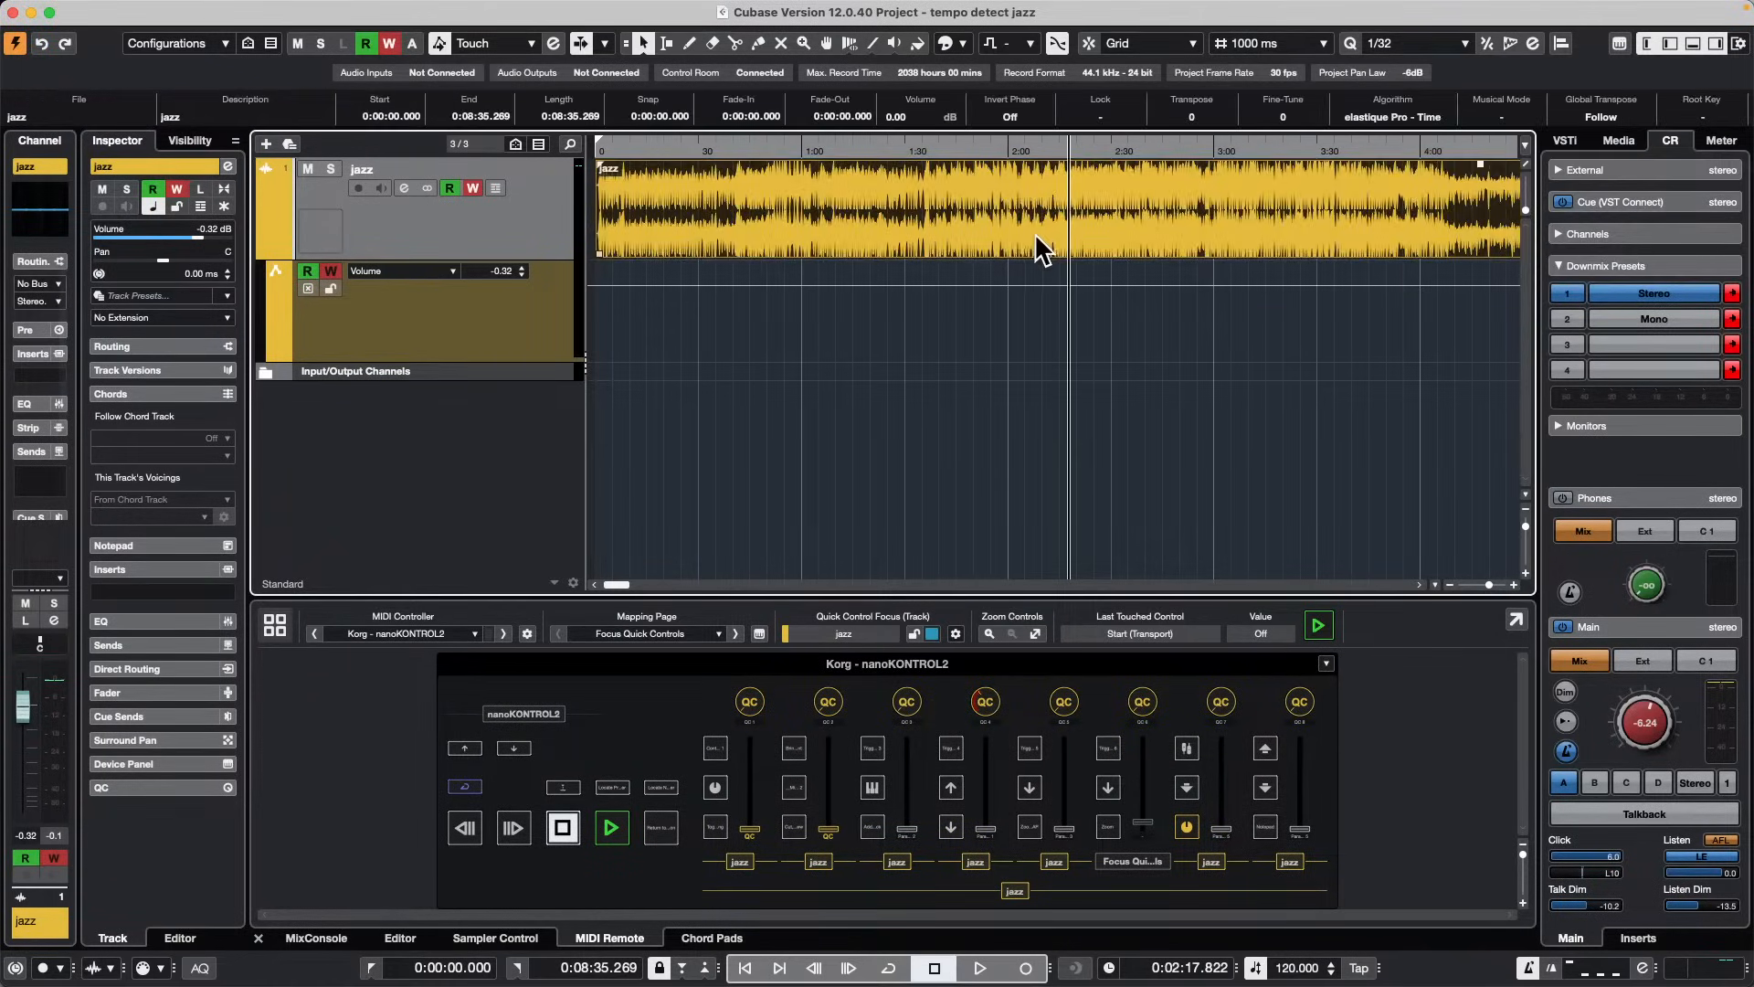
pyautogui.click(1439, 117)
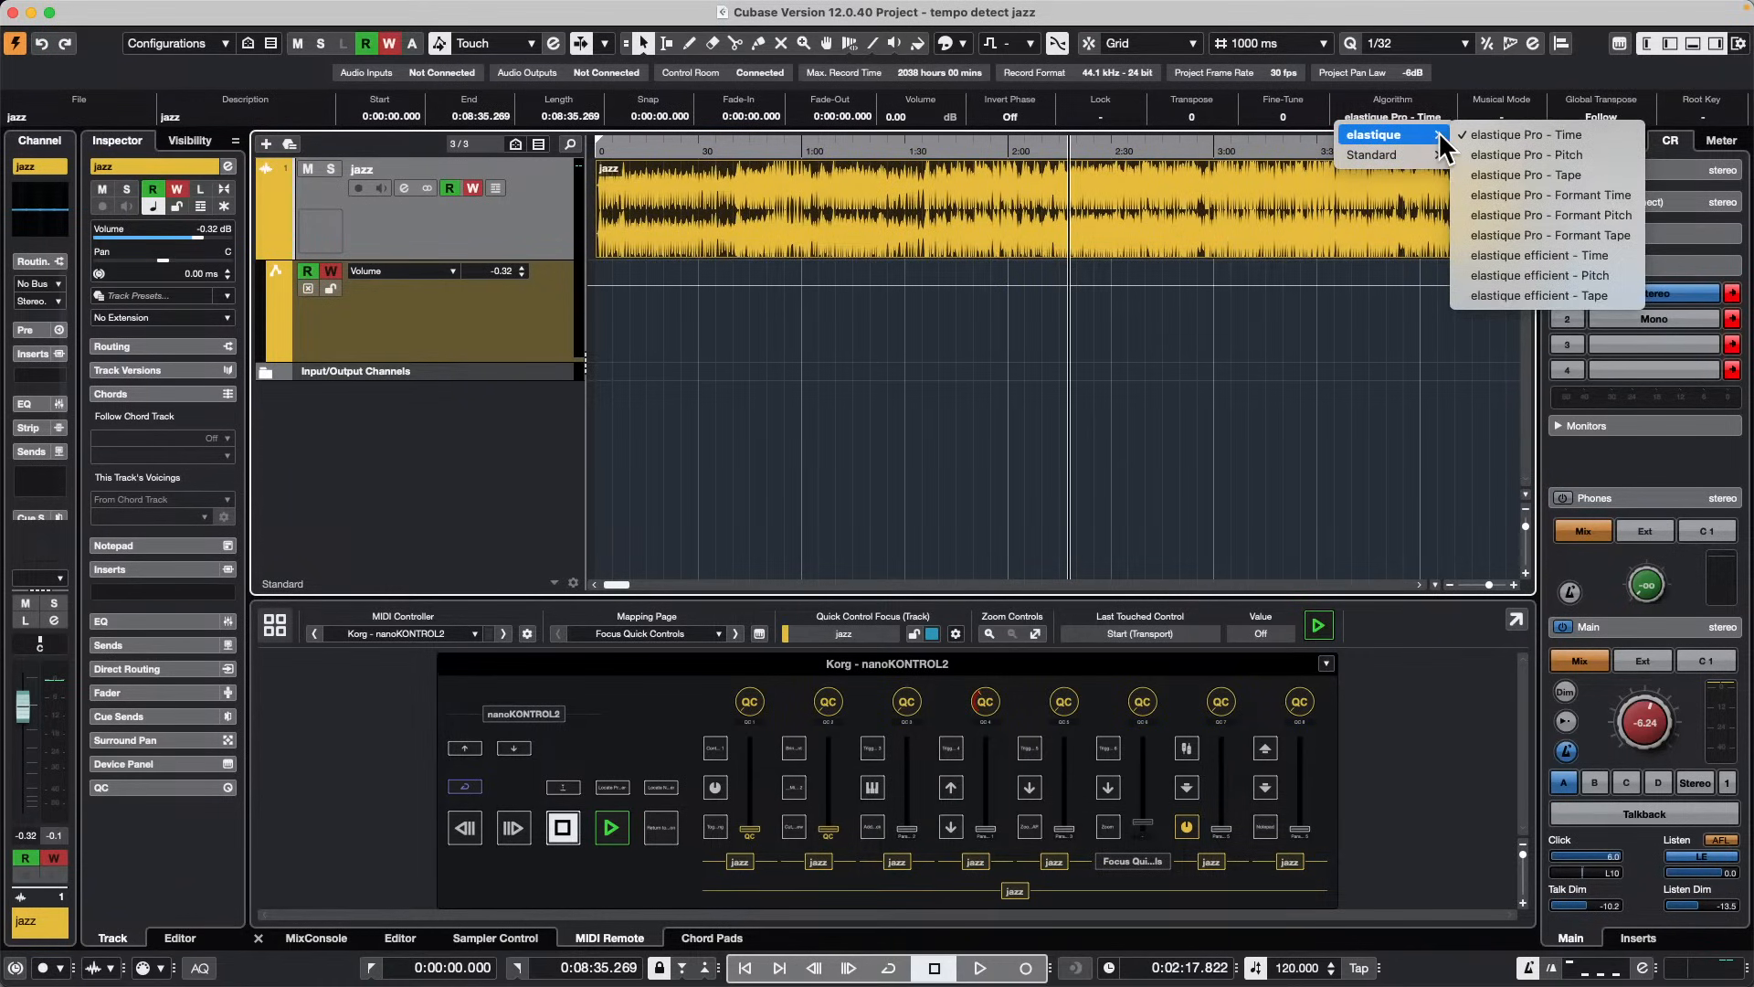
pyautogui.moveTo(1407, 154)
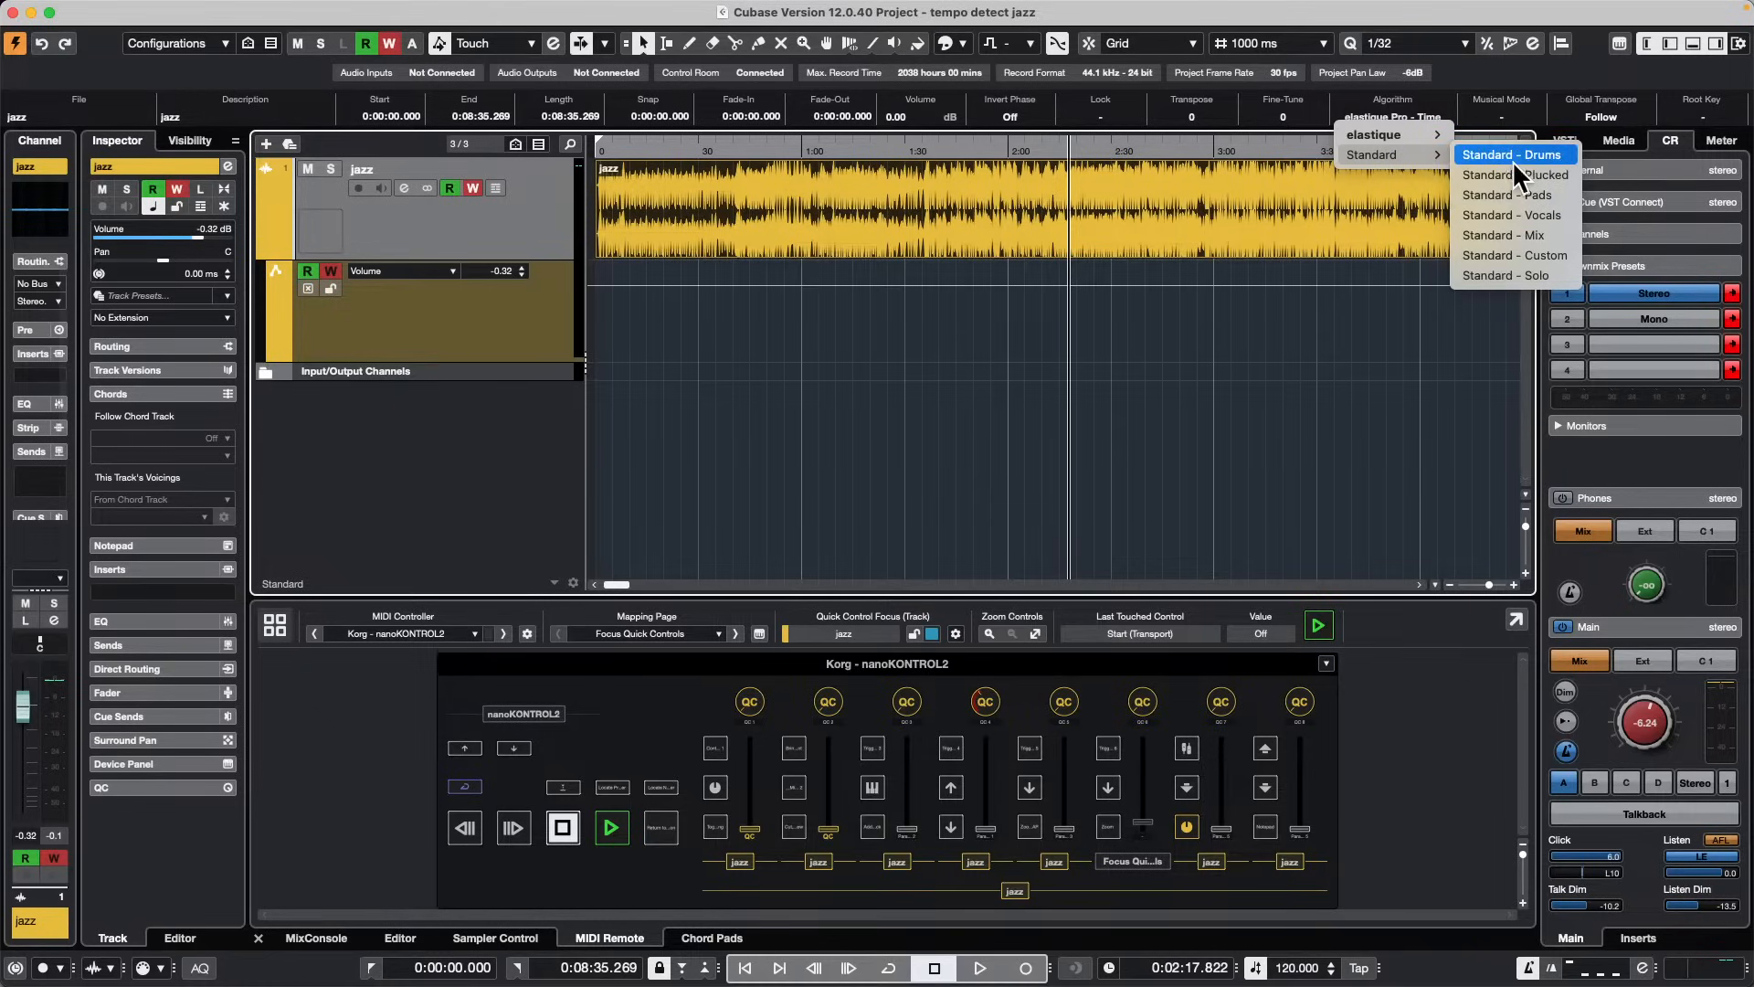
pyautogui.moveTo(1340, 133)
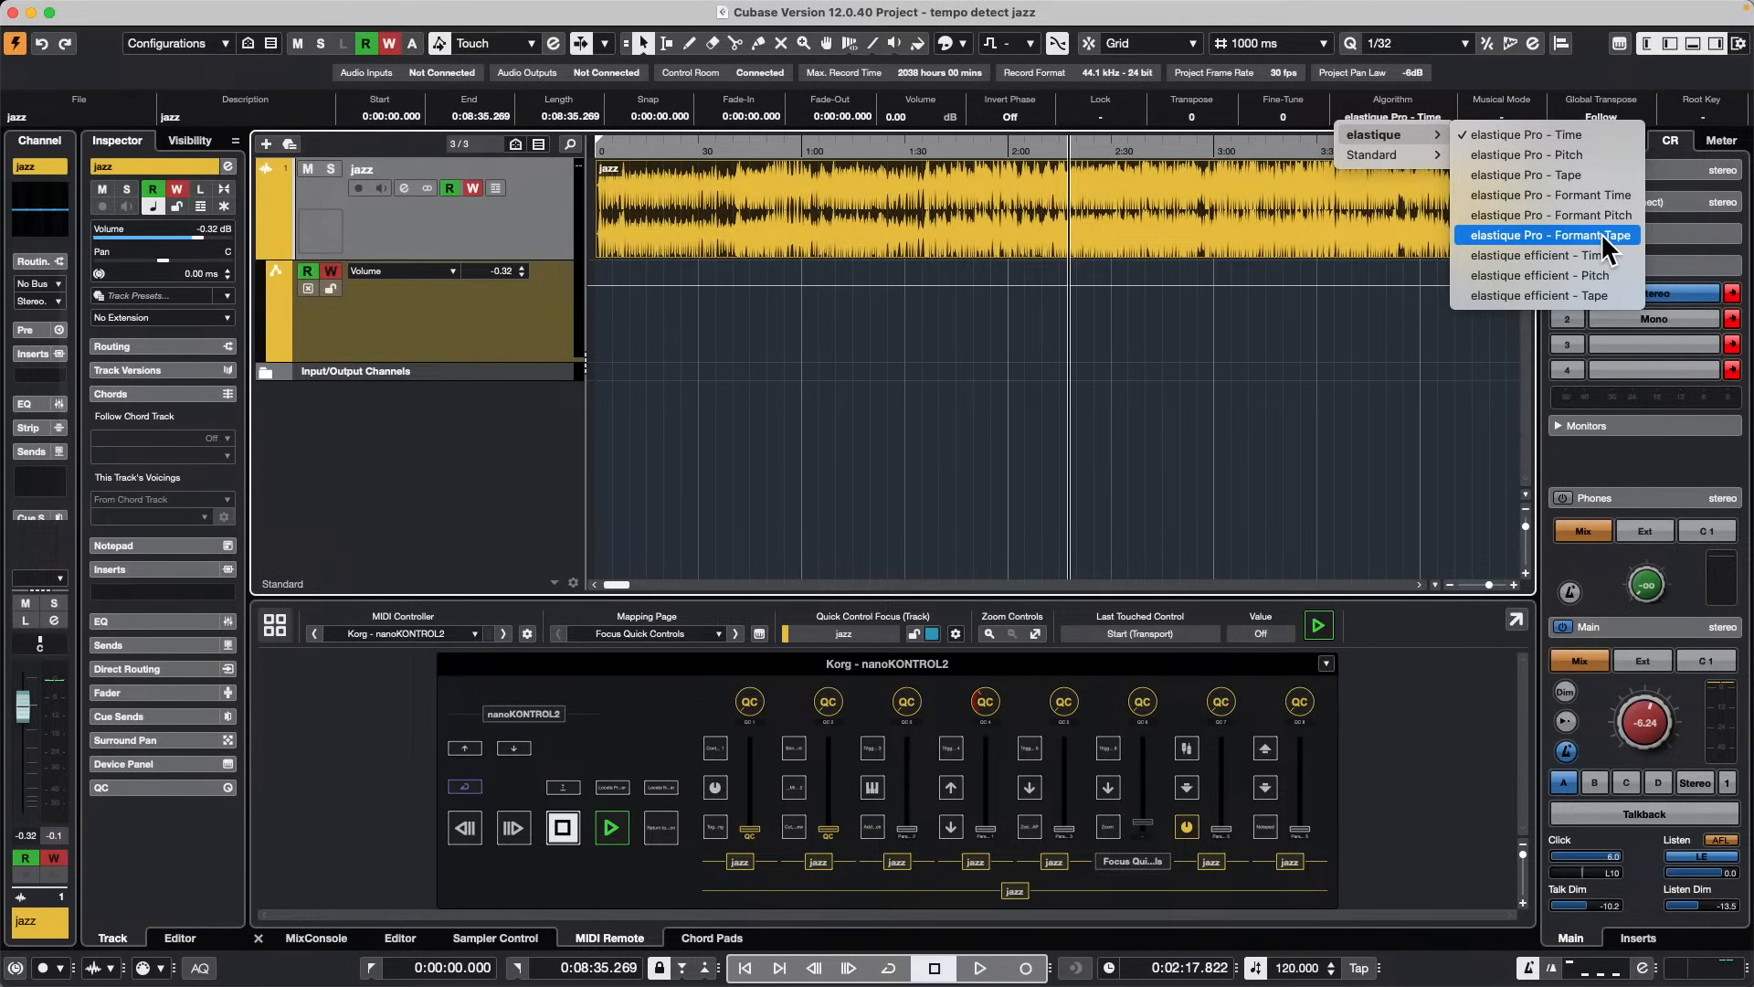
pyautogui.click(1340, 464)
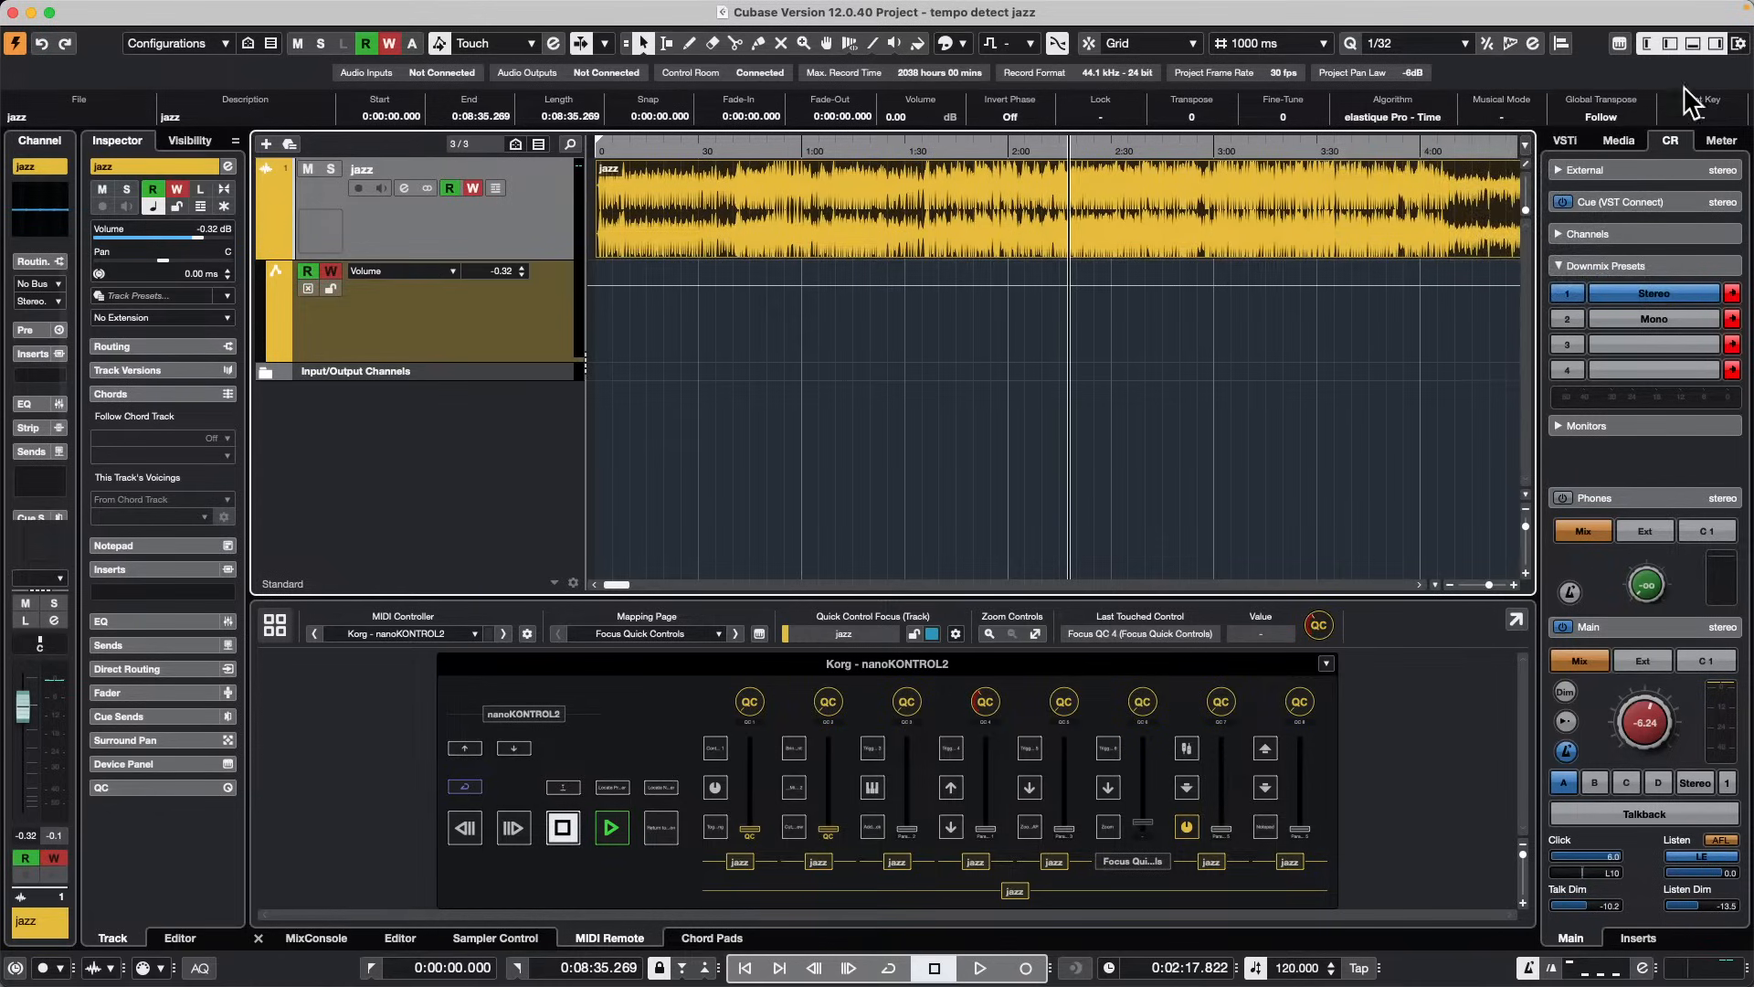
# Step: Browse Loops & Samples to the Soulful RnBVocals set and preview RnB - Vocal Phrase 14 Dry C# Major
pyautogui.click(1642, 143)
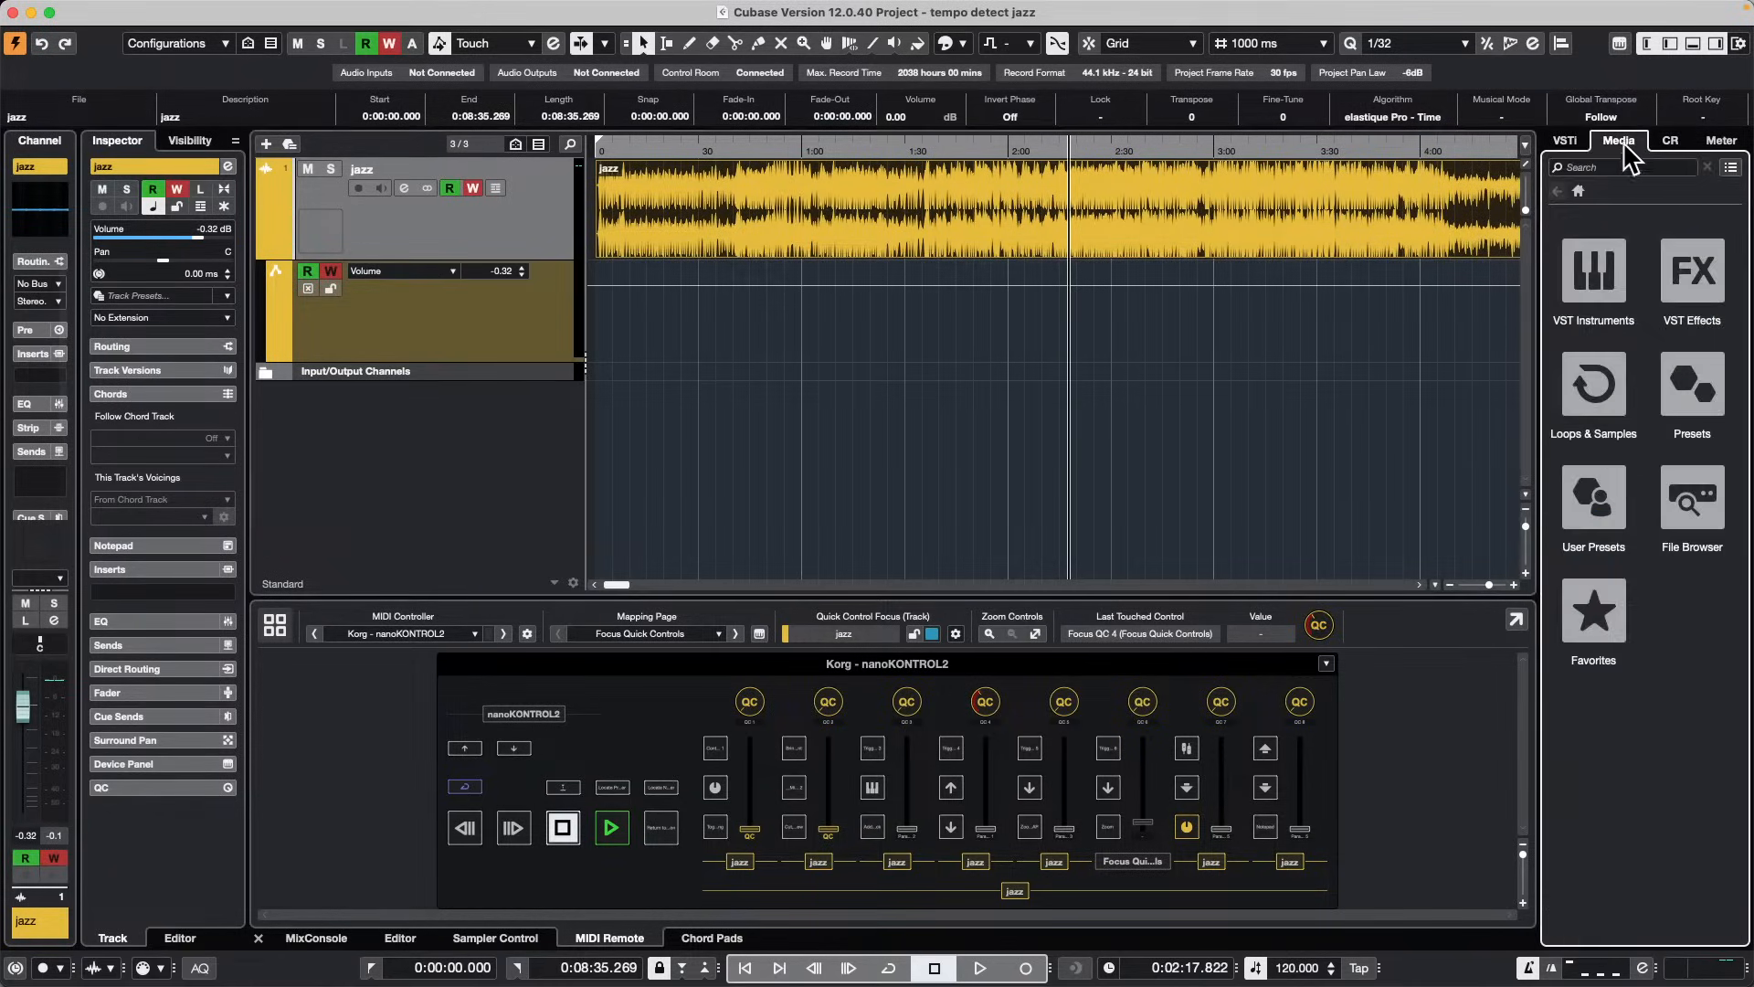
pyautogui.click(1581, 416)
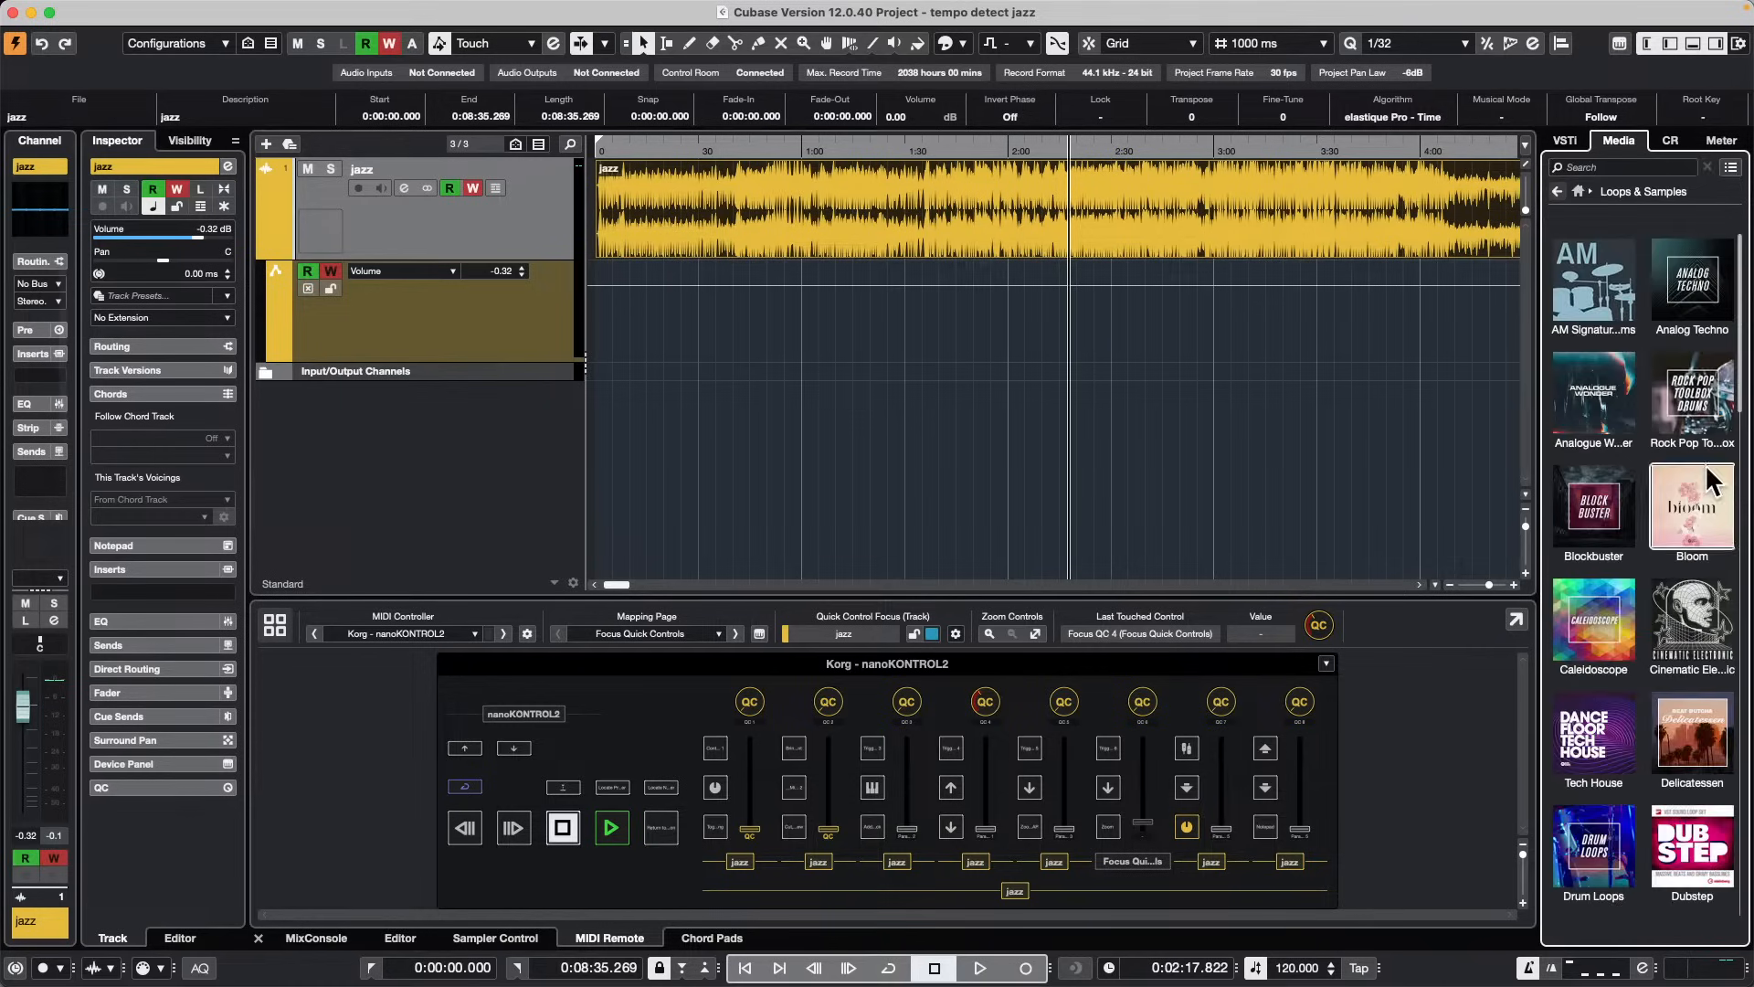
pyautogui.scroll(-10, 1638, 643)
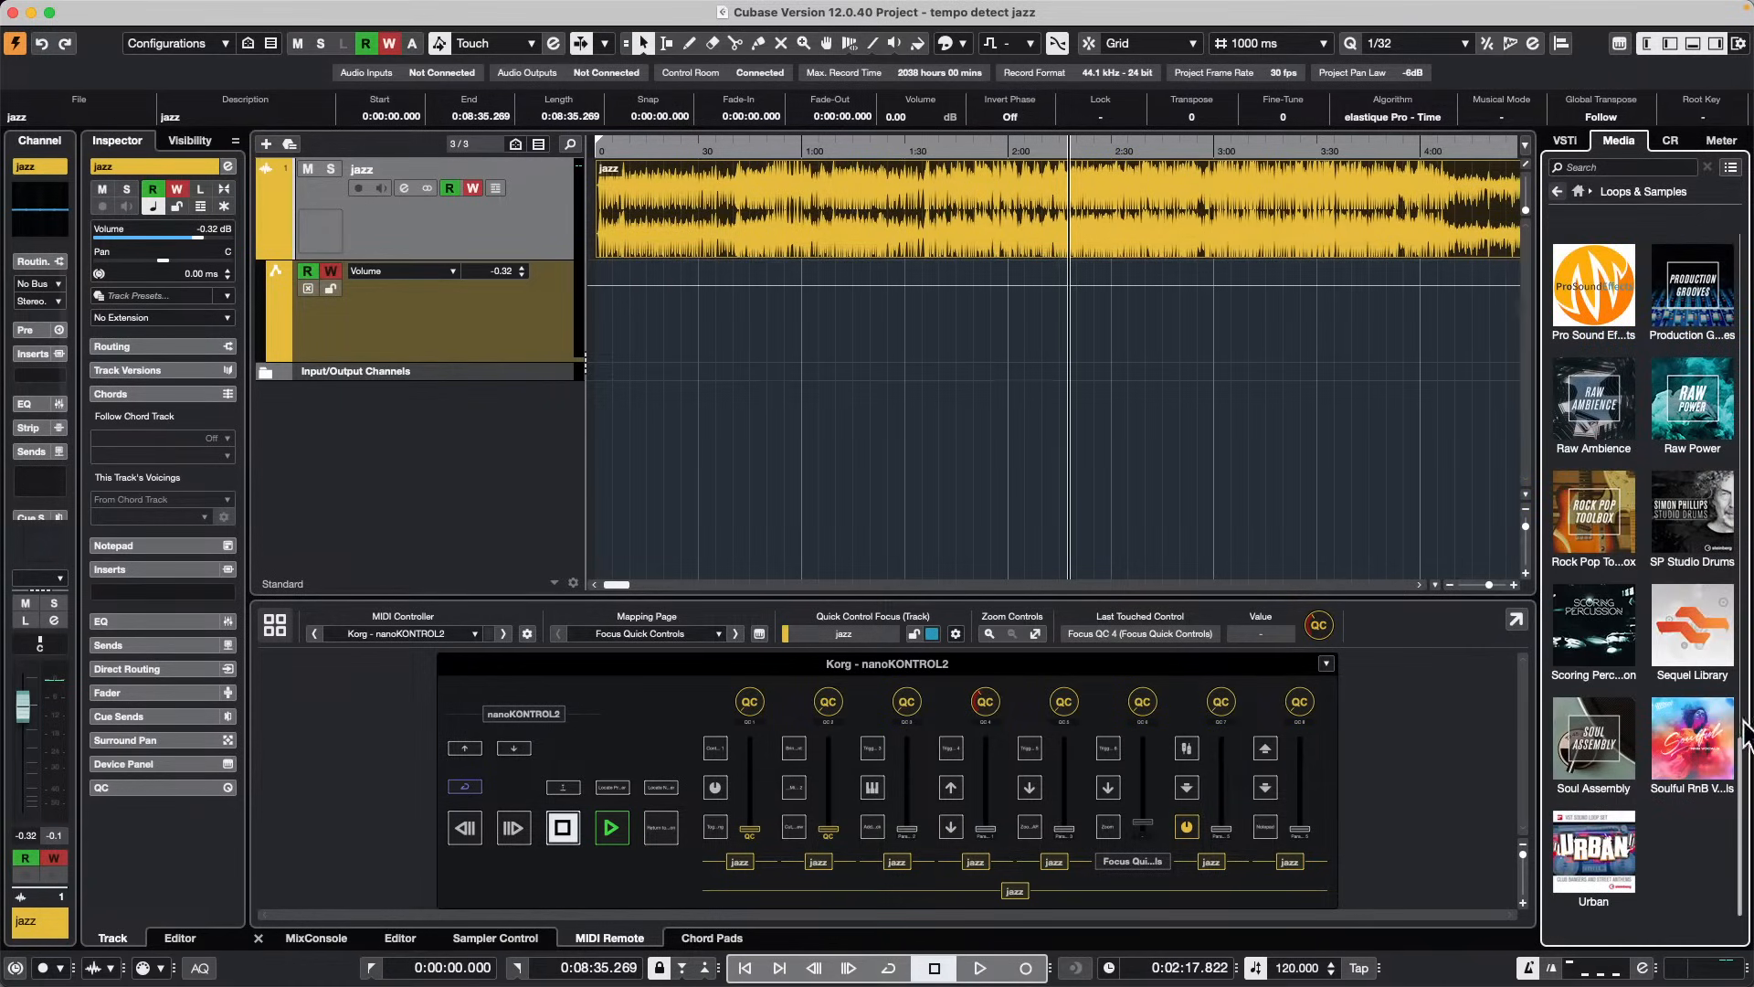
pyautogui.click(1695, 742)
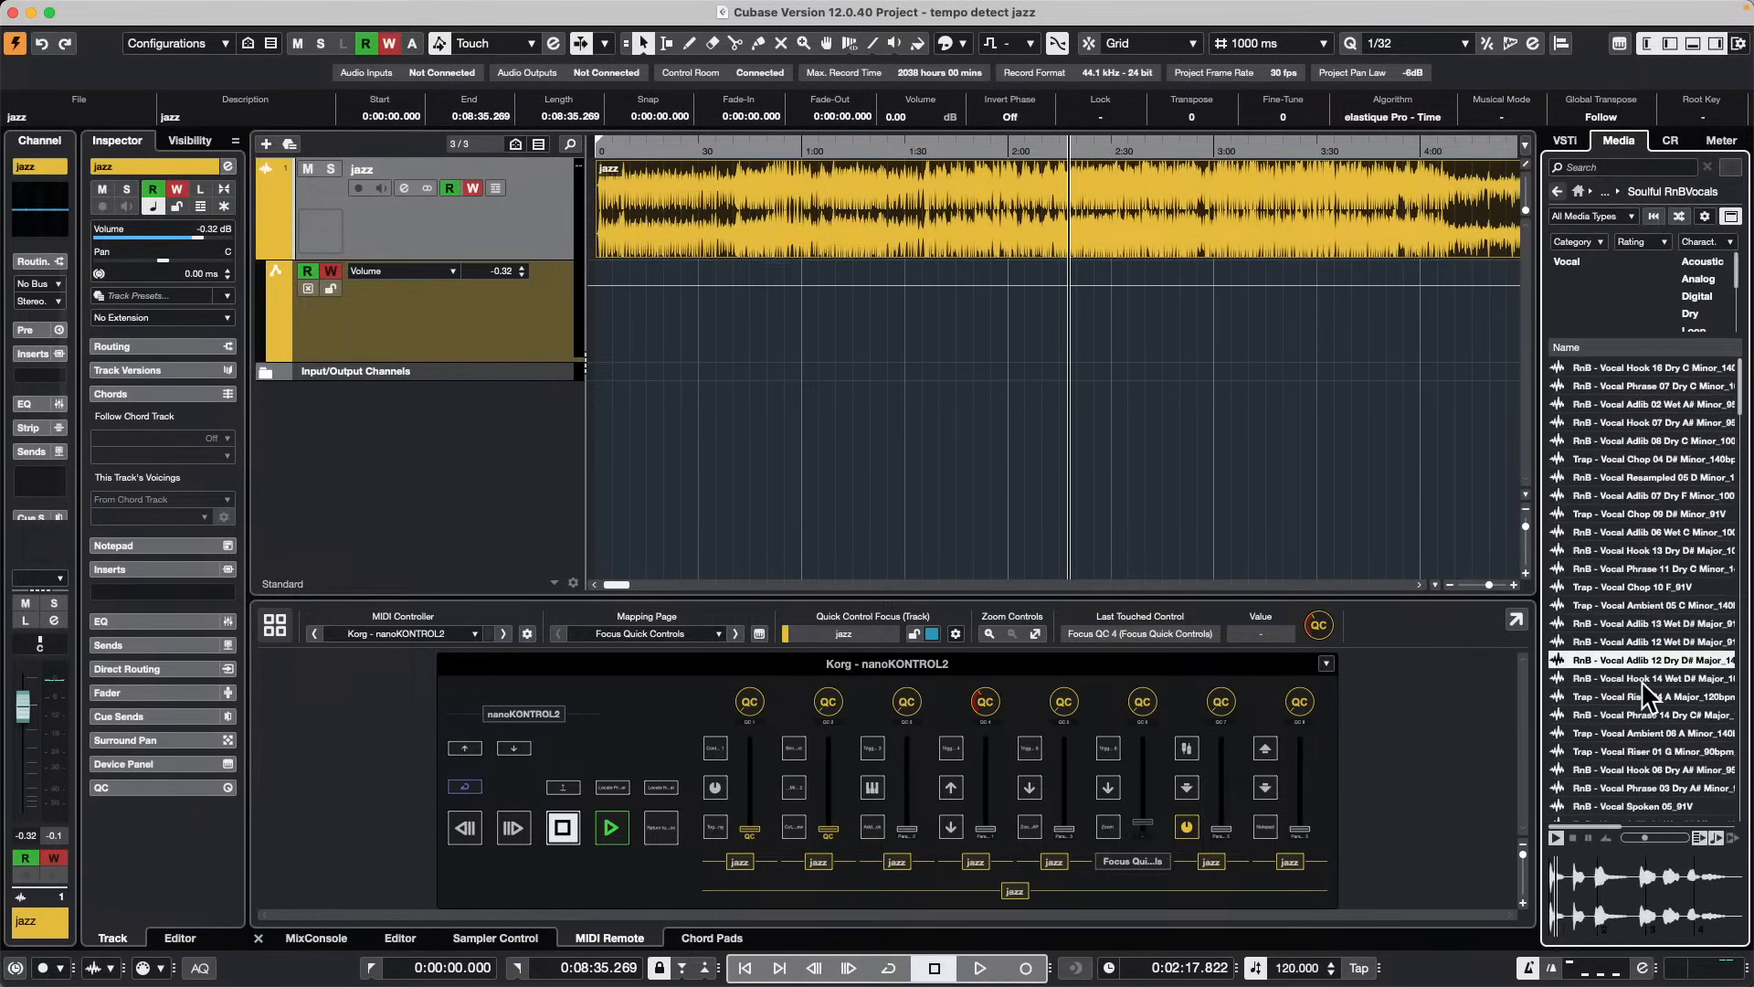
pyautogui.click(1612, 714)
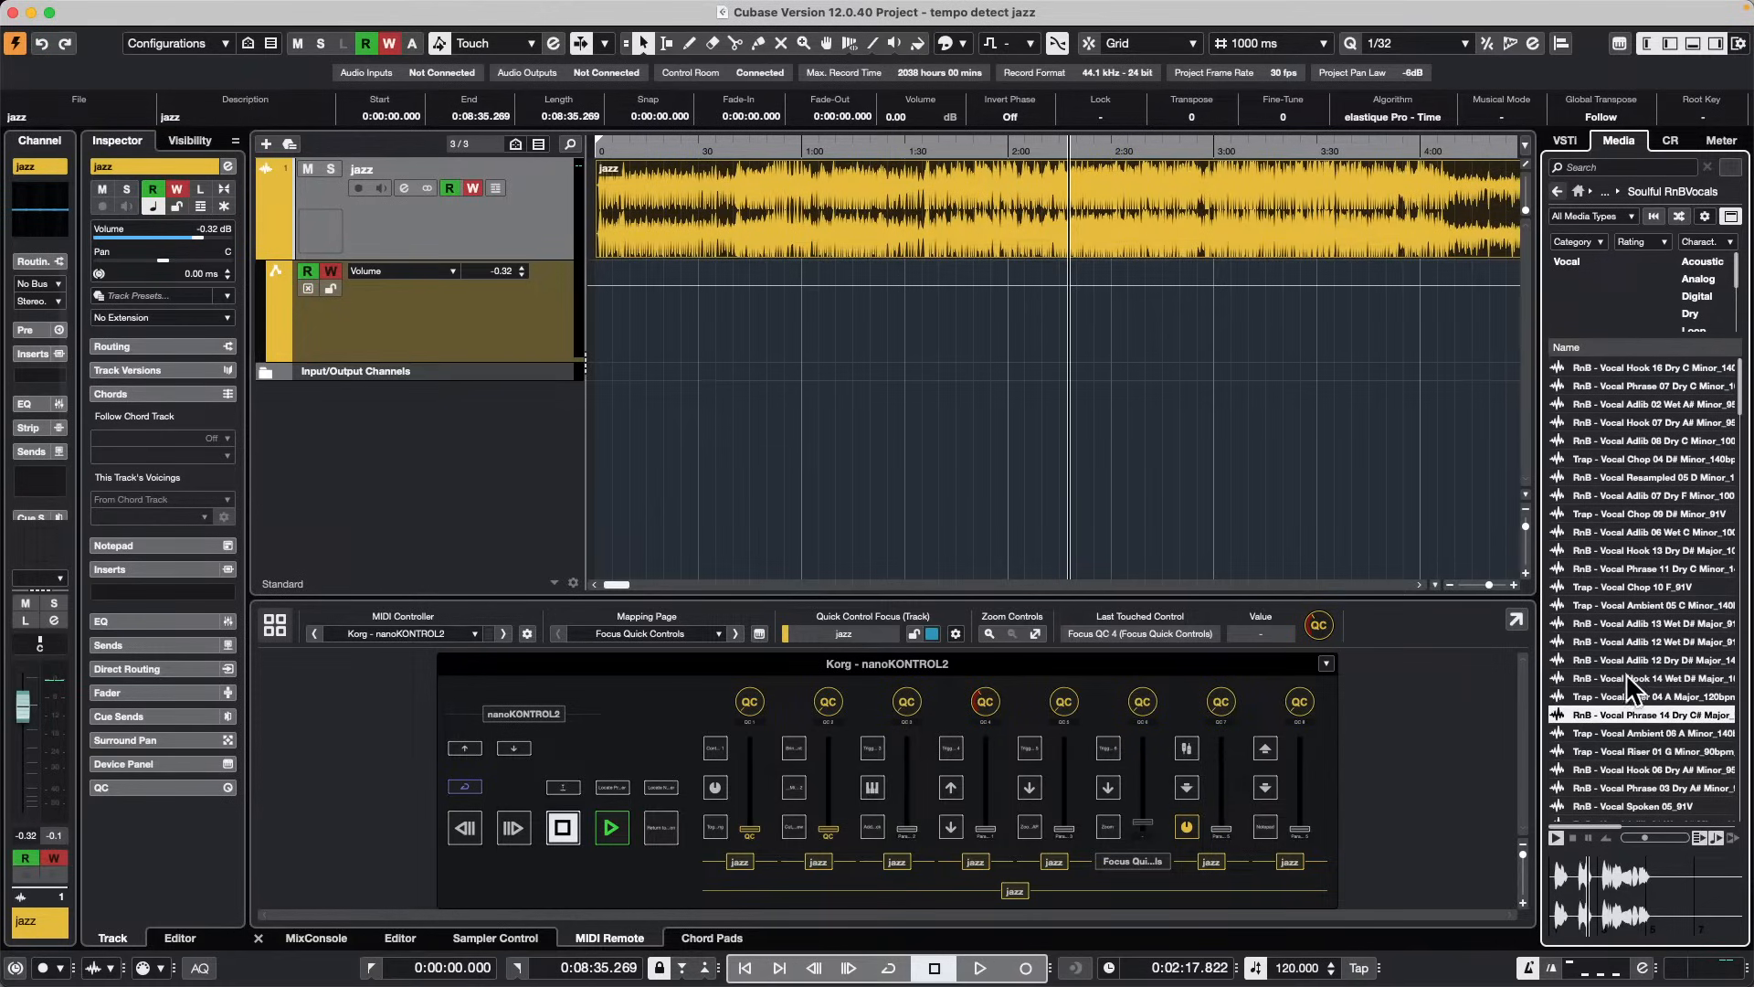
# Step: Create a Sampler Track from the RnB - Vocal Phrase 14 loop
pyautogui.rightClick(1579, 706)
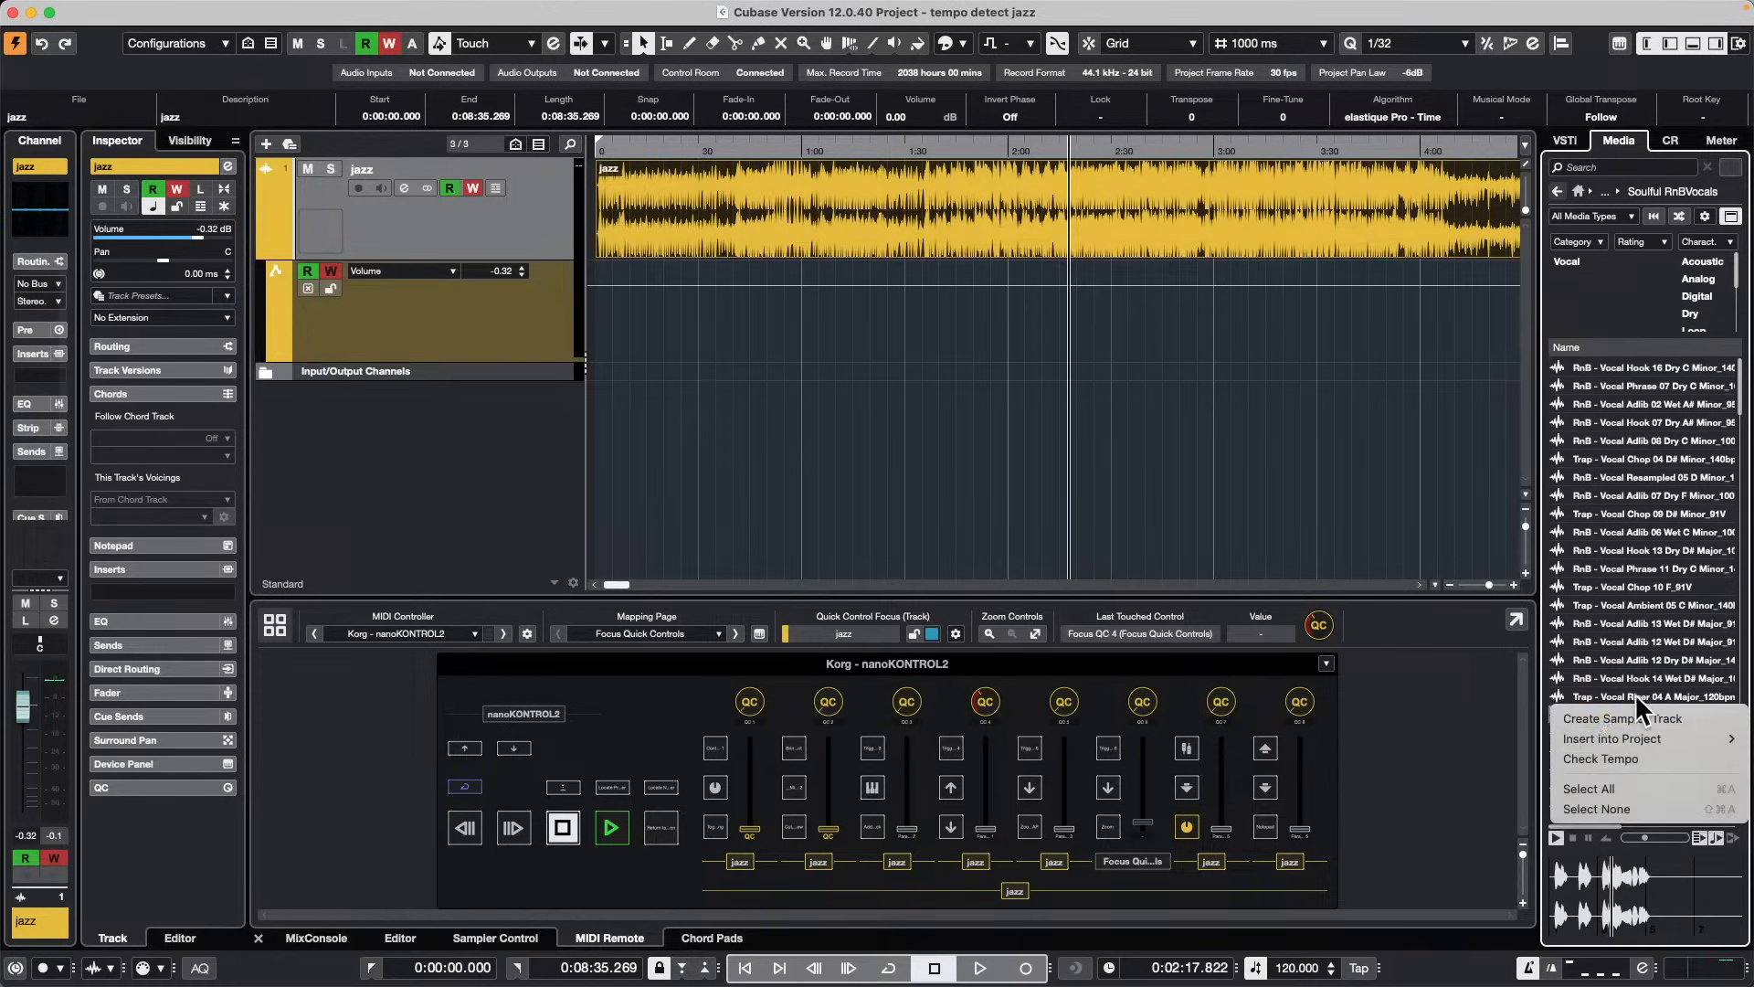
pyautogui.moveTo(1625, 738)
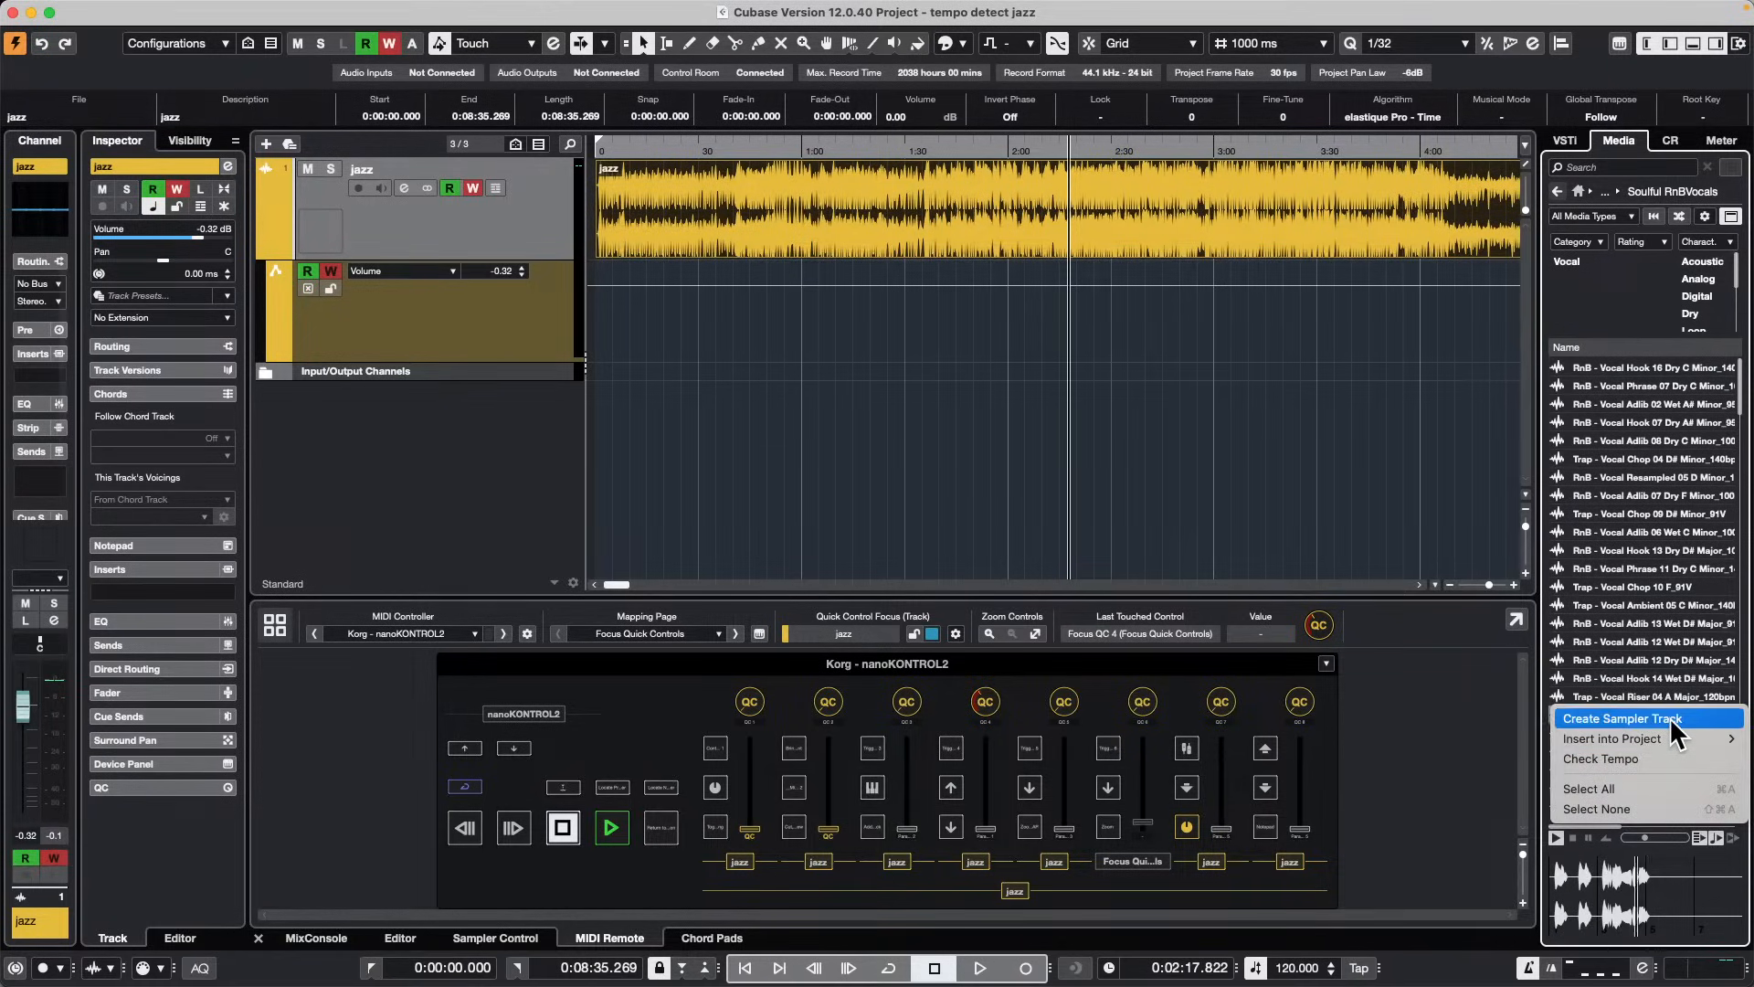
pyautogui.click(1669, 718)
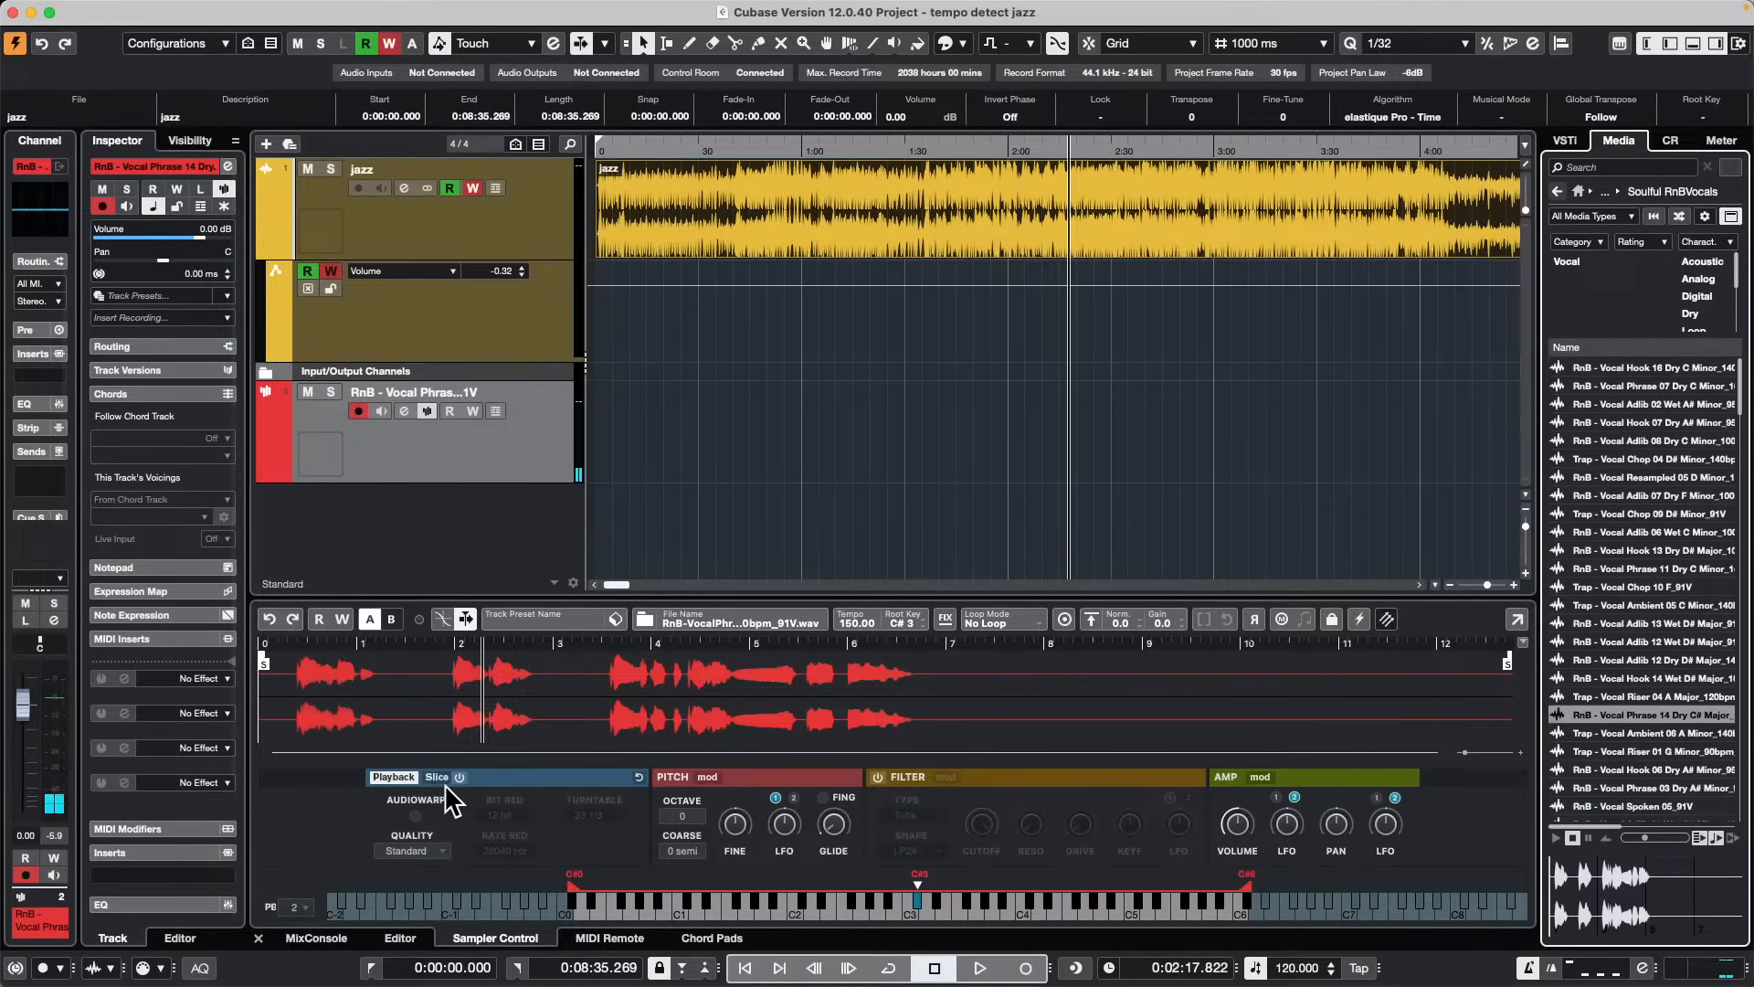
# Step: Enable AudioWarp in Spectral Vocal mode for the sampler's vocal phrase, and lower its formant shift to about -52 % before raising it
pyautogui.click(416, 816)
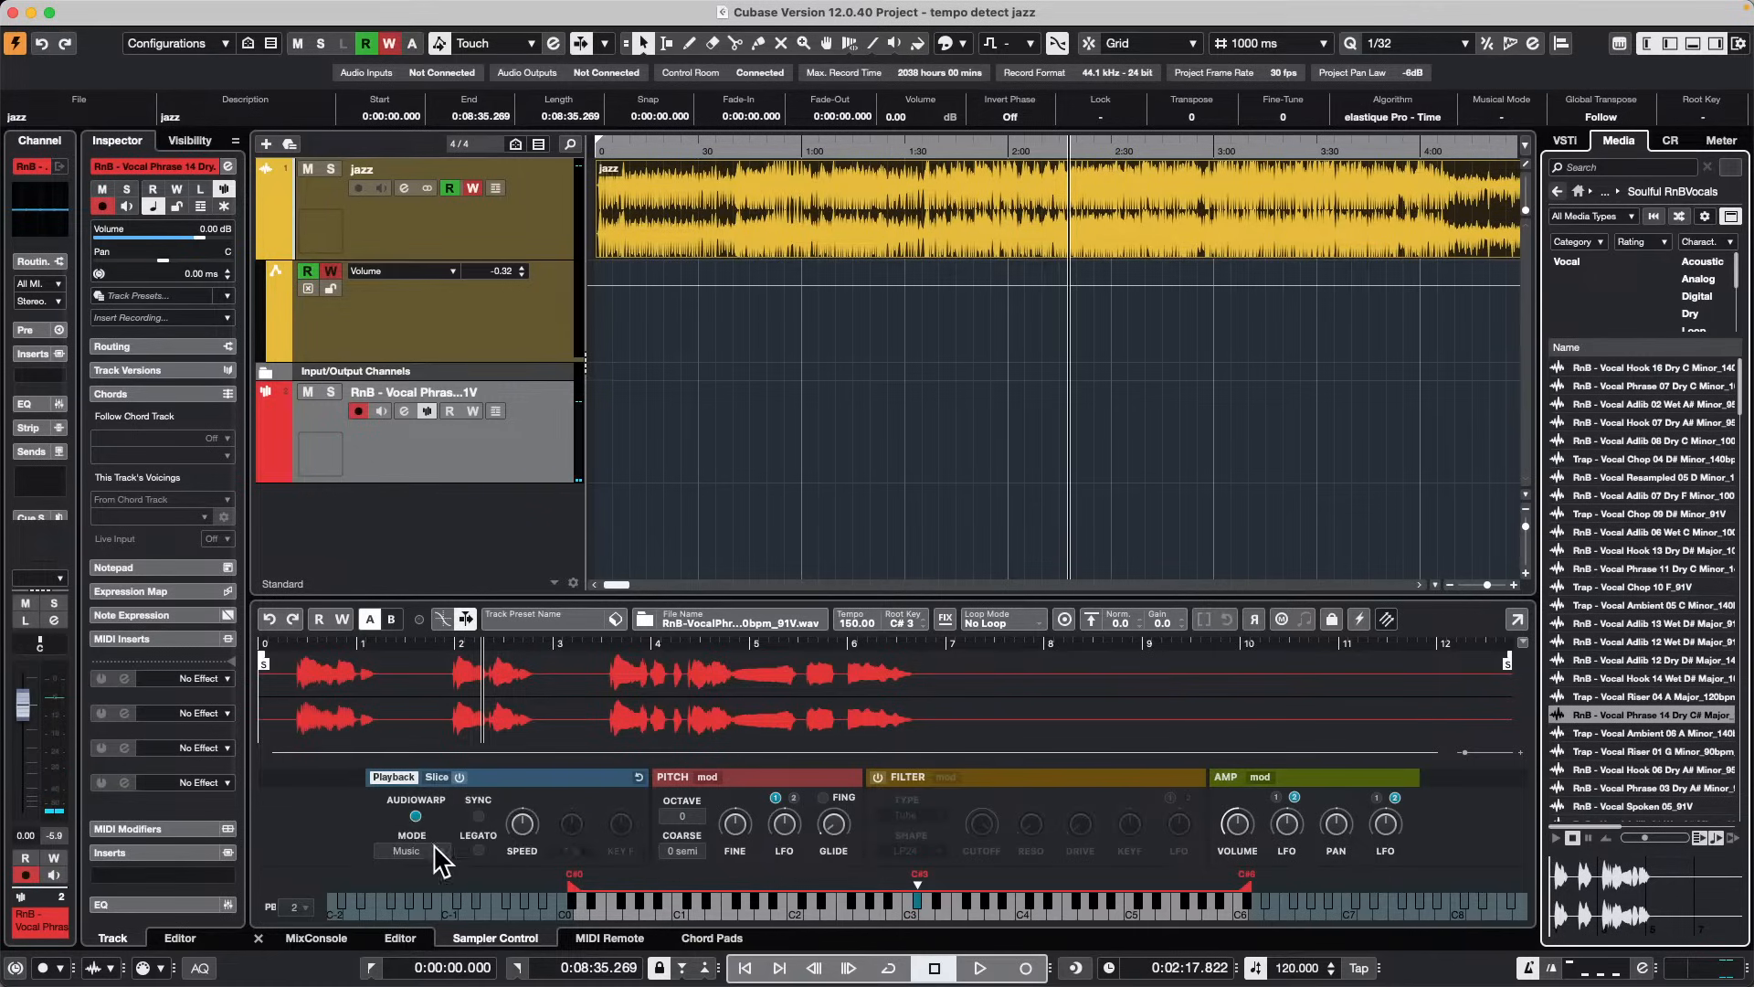
pyautogui.click(434, 848)
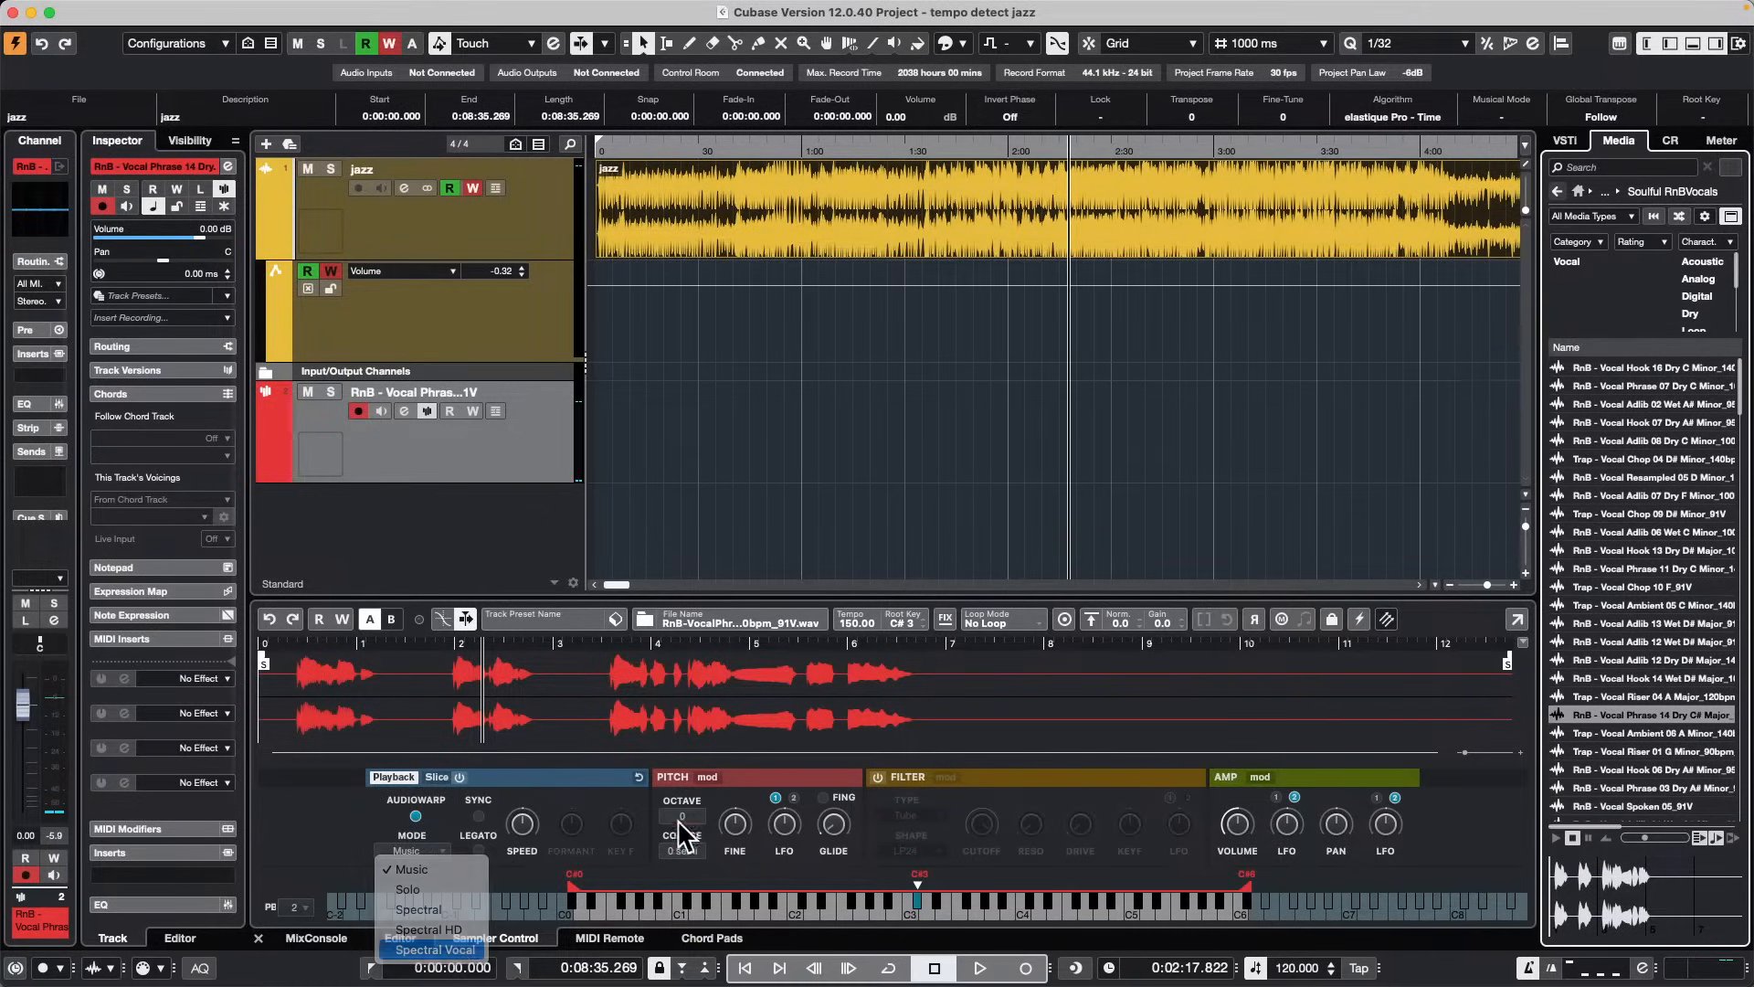
pyautogui.moveTo(577, 821)
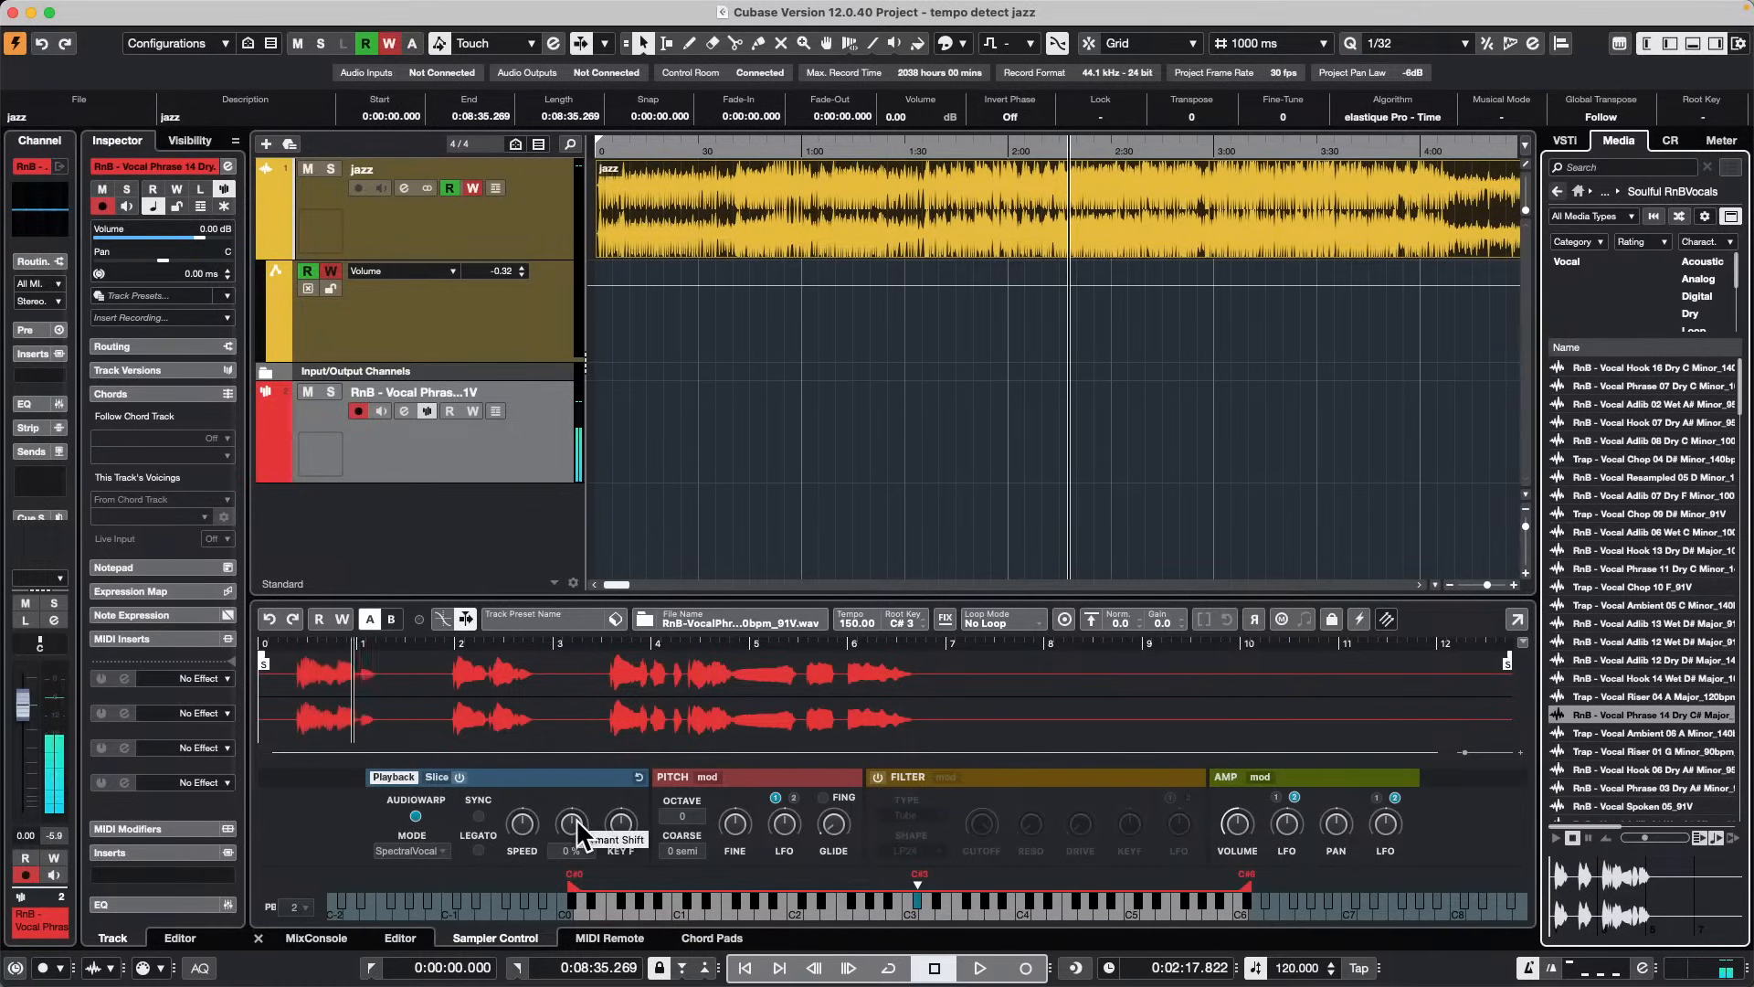
pyautogui.moveTo(577, 827); pyautogui.dragTo(575, 876)
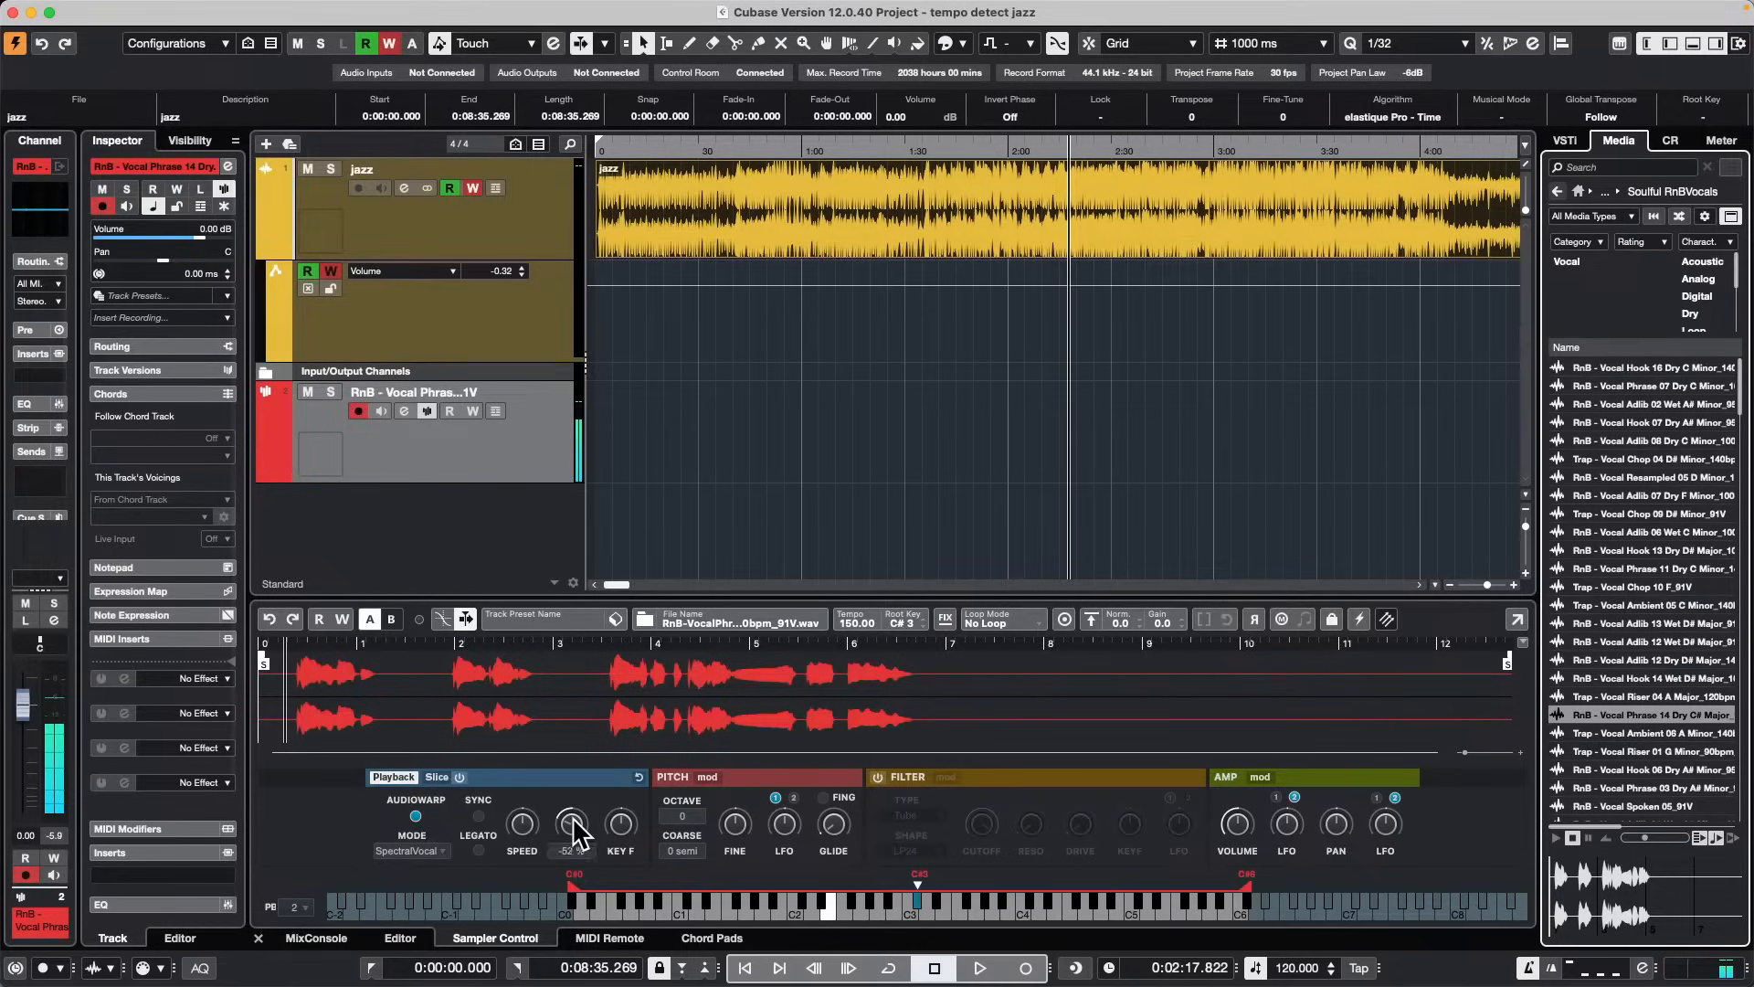
pyautogui.moveTo(576, 823); pyautogui.dragTo(574, 753)
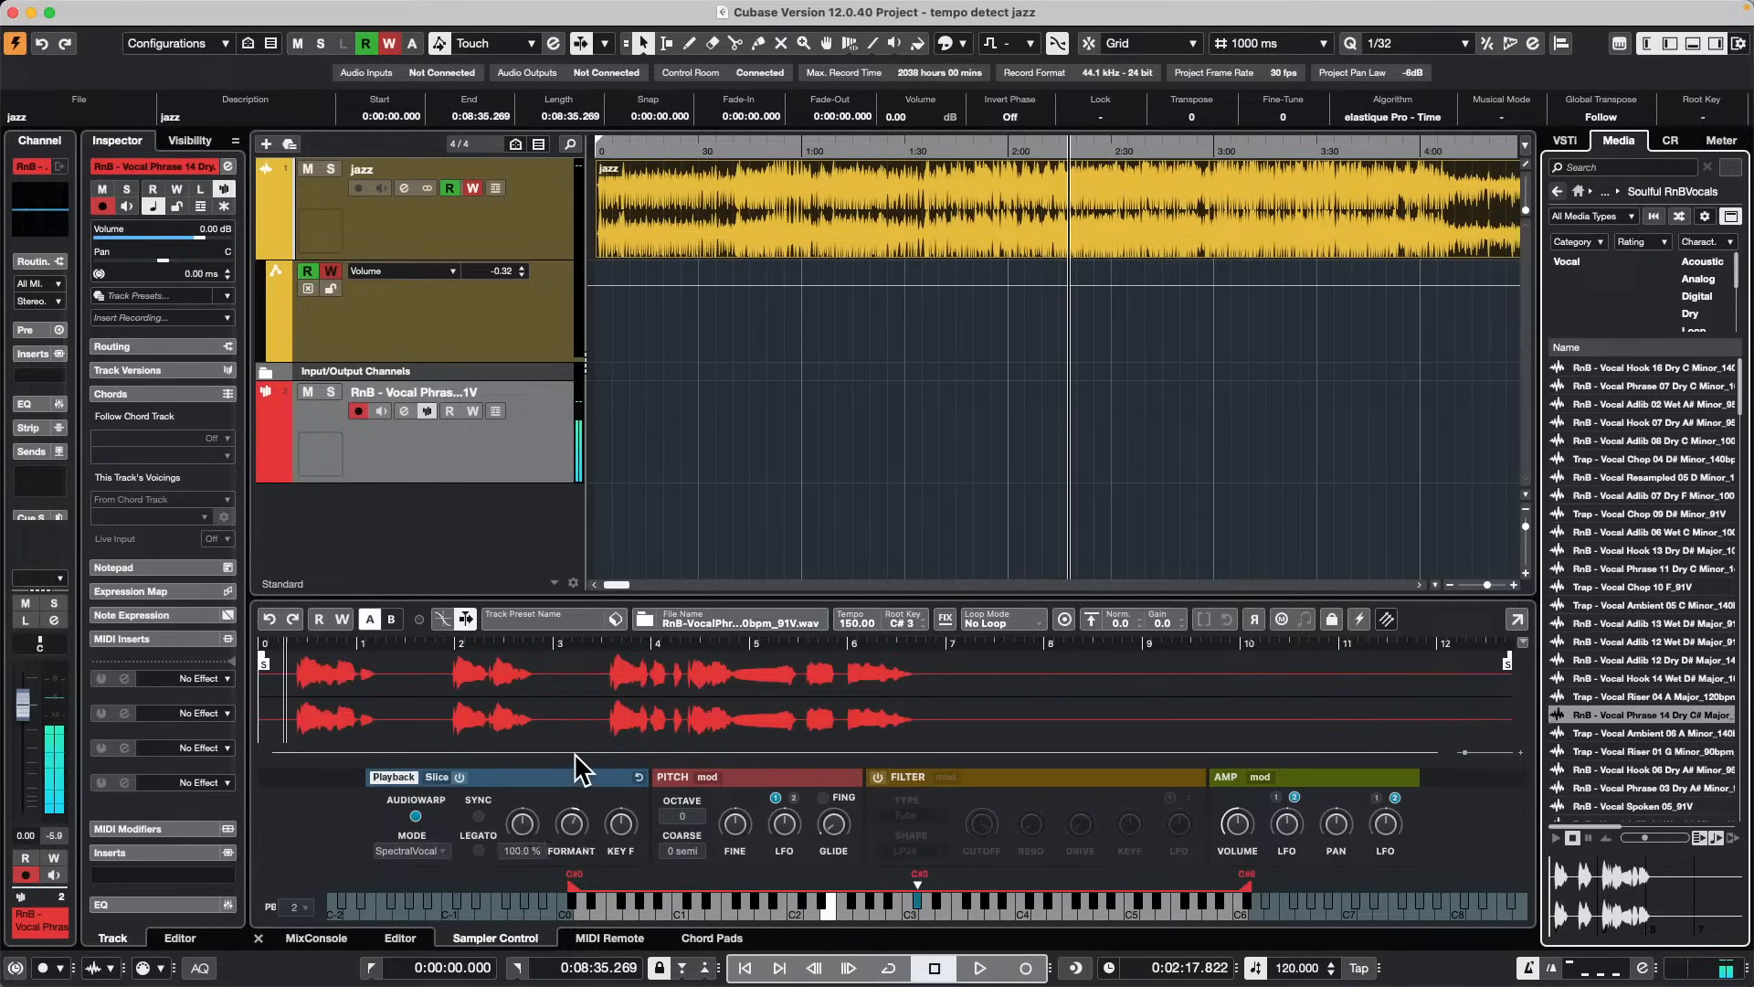
pyautogui.moveTo(564, 820); pyautogui.dragTo(578, 775)
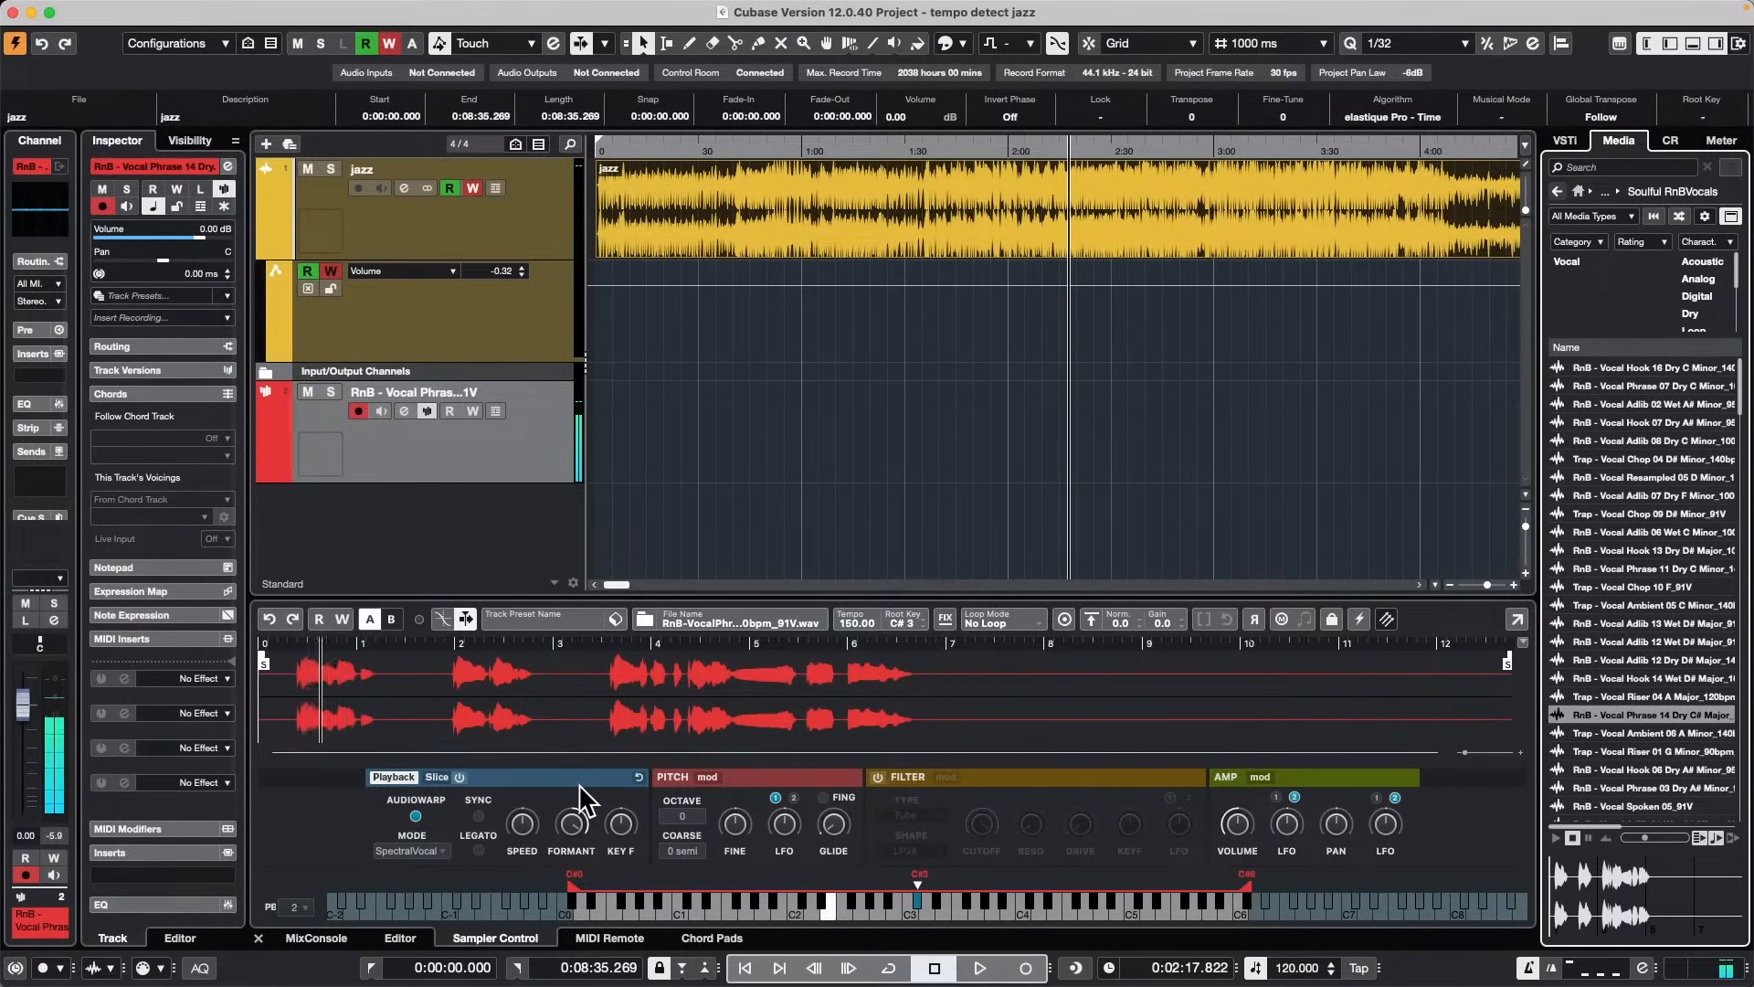
# Step: Switch the sampler's AudioWarp mode to Spectral HD and adjust the formant shift
pyautogui.click(410, 852)
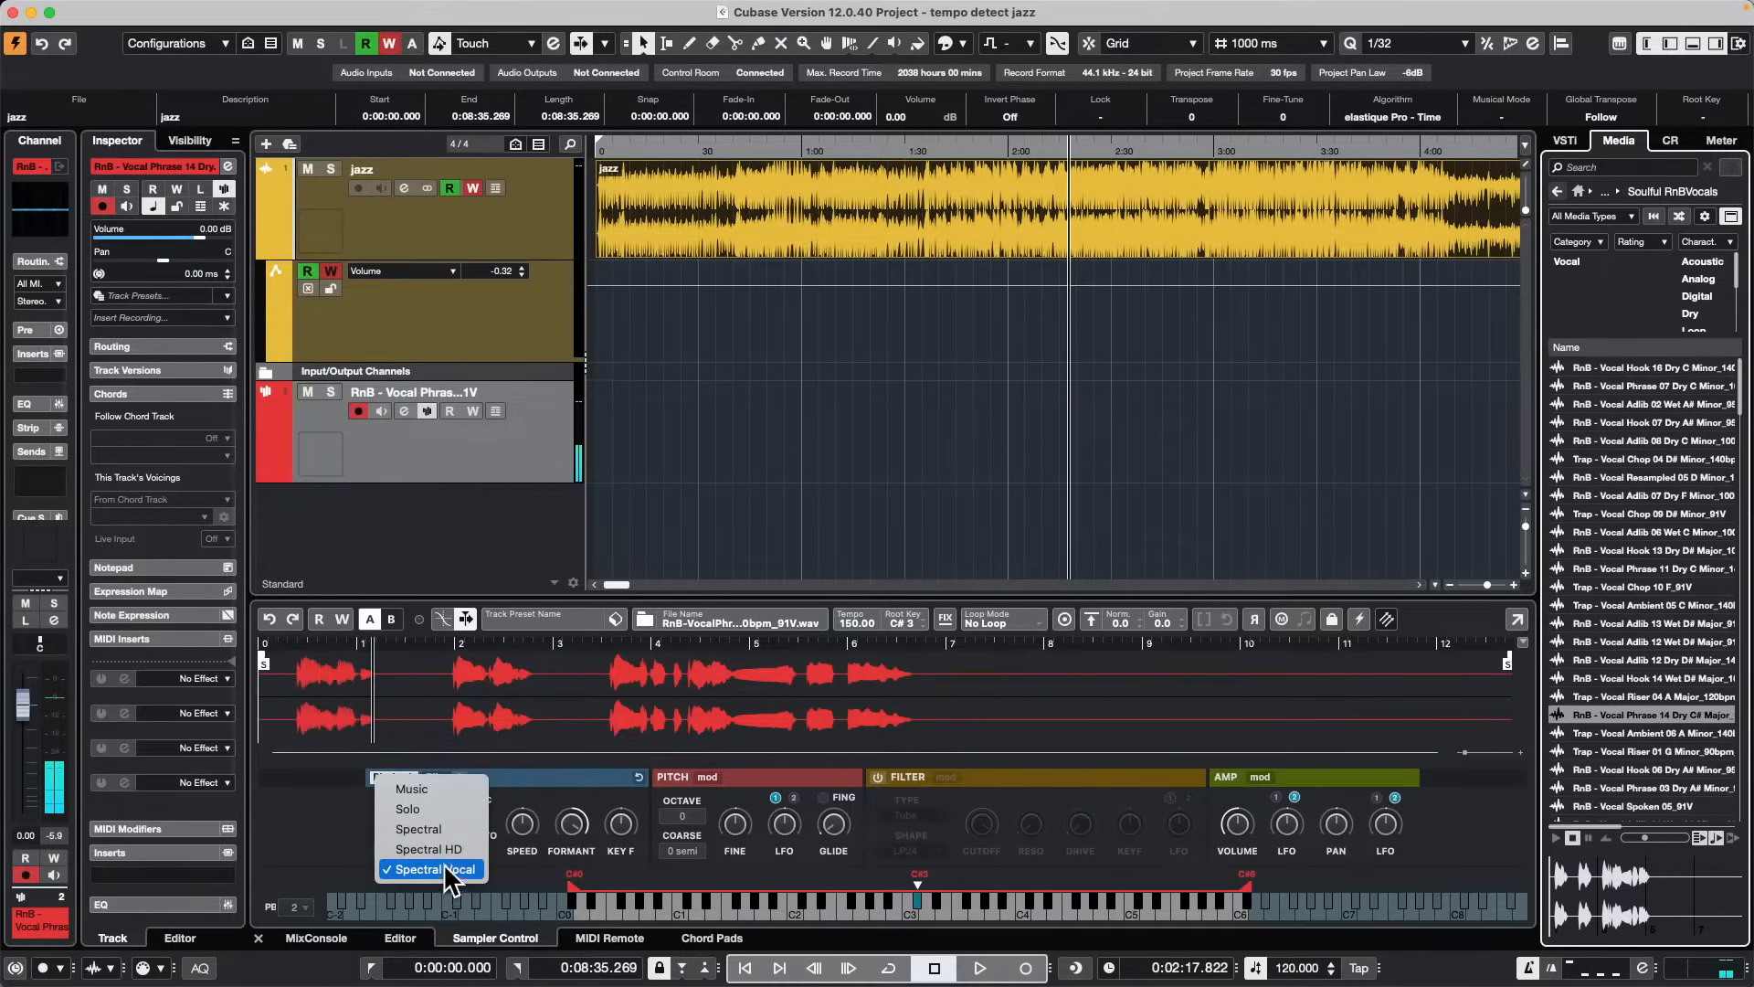
pyautogui.click(452, 849)
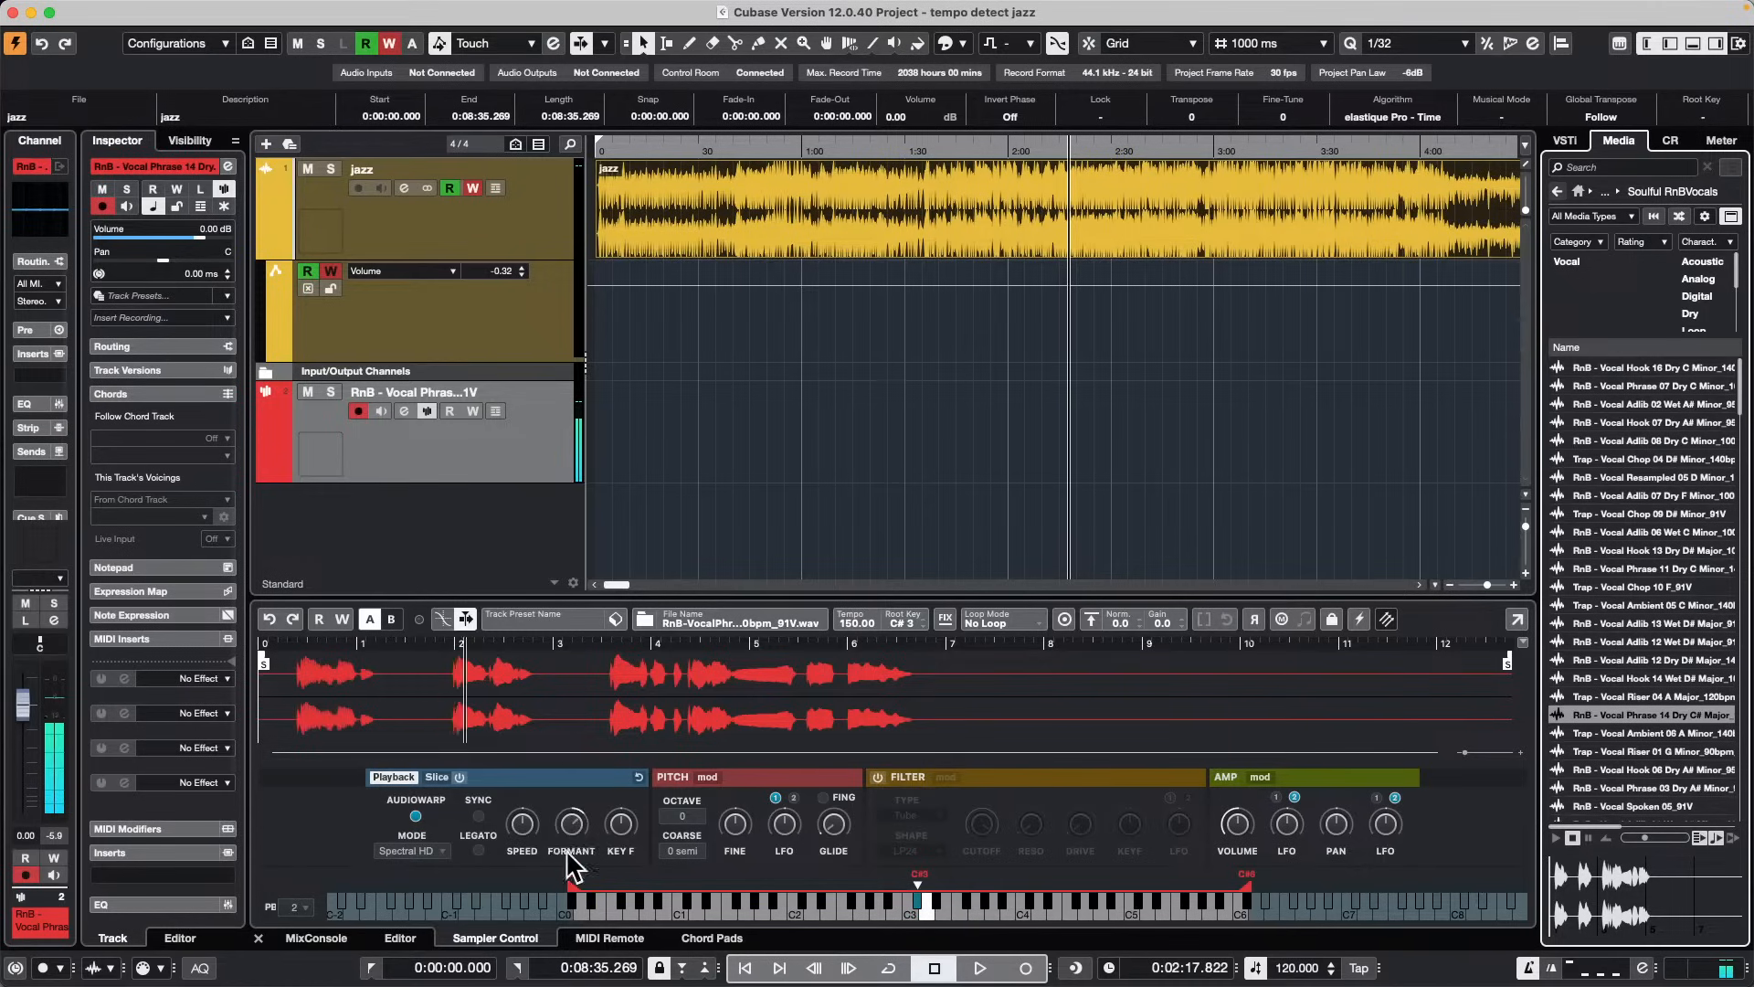
pyautogui.moveTo(571, 823); pyautogui.dragTo(572, 853)
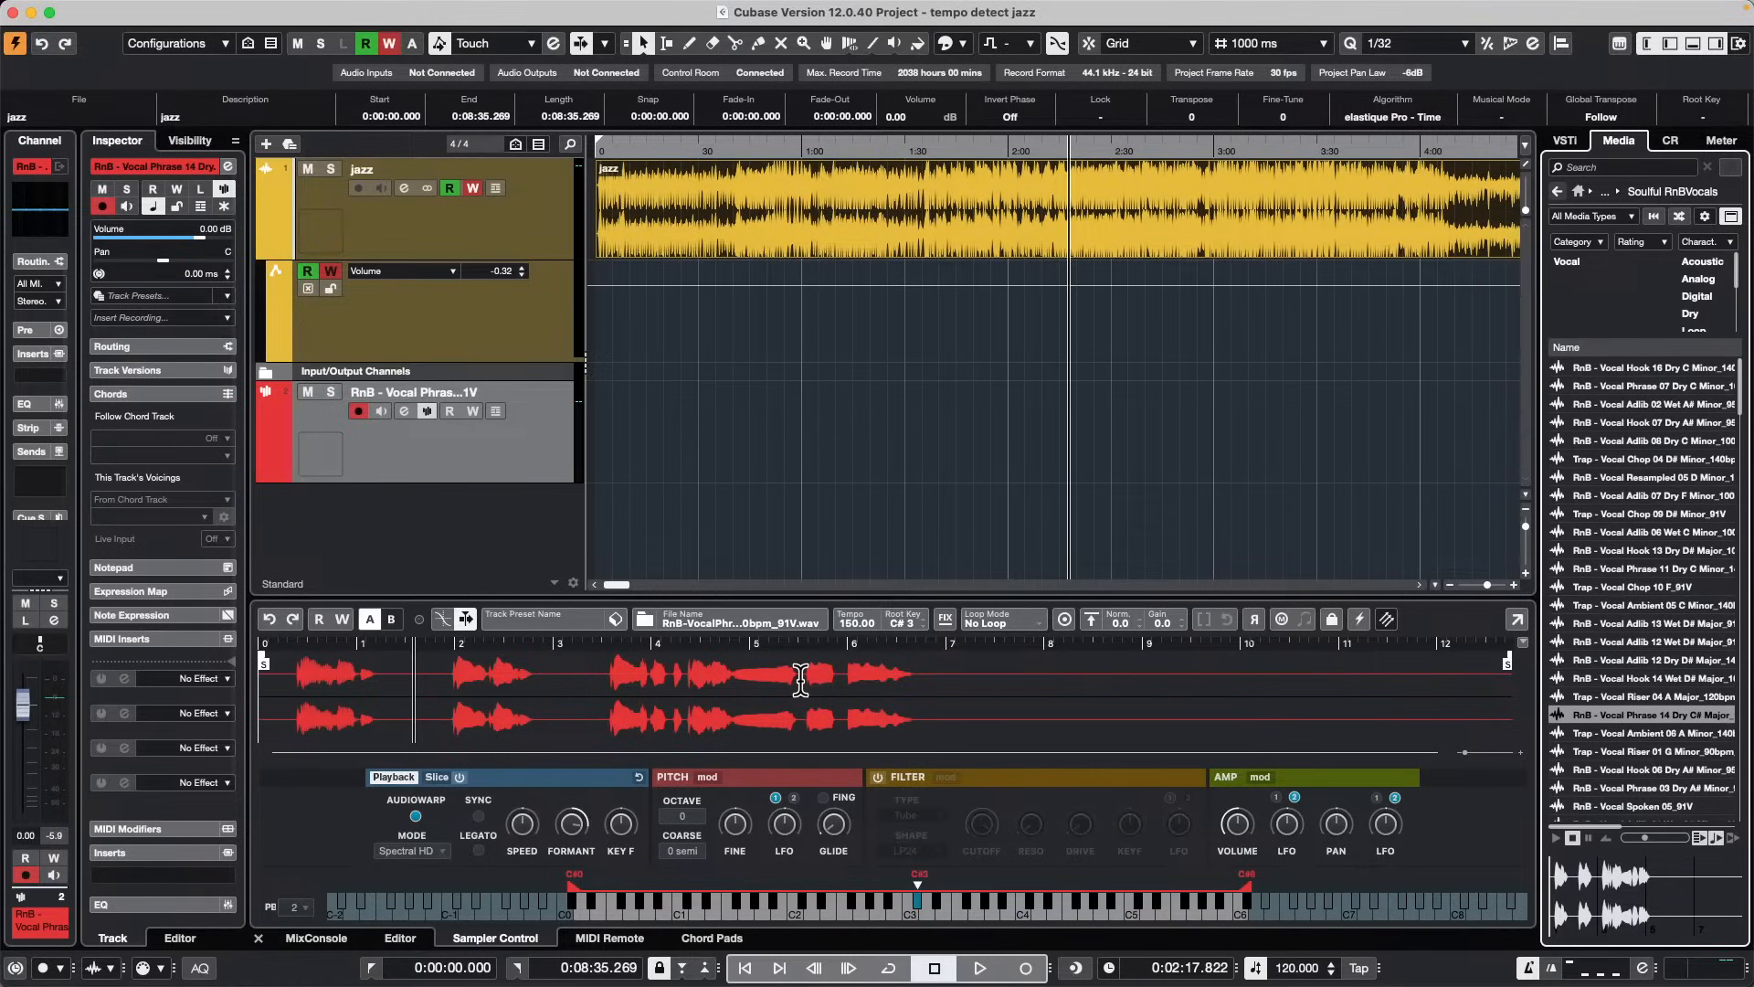
# Step: Review the jazz event's elastique algorithm variants again and leave the current choice in place
pyautogui.click(1416, 111)
pyautogui.moveTo(1424, 133)
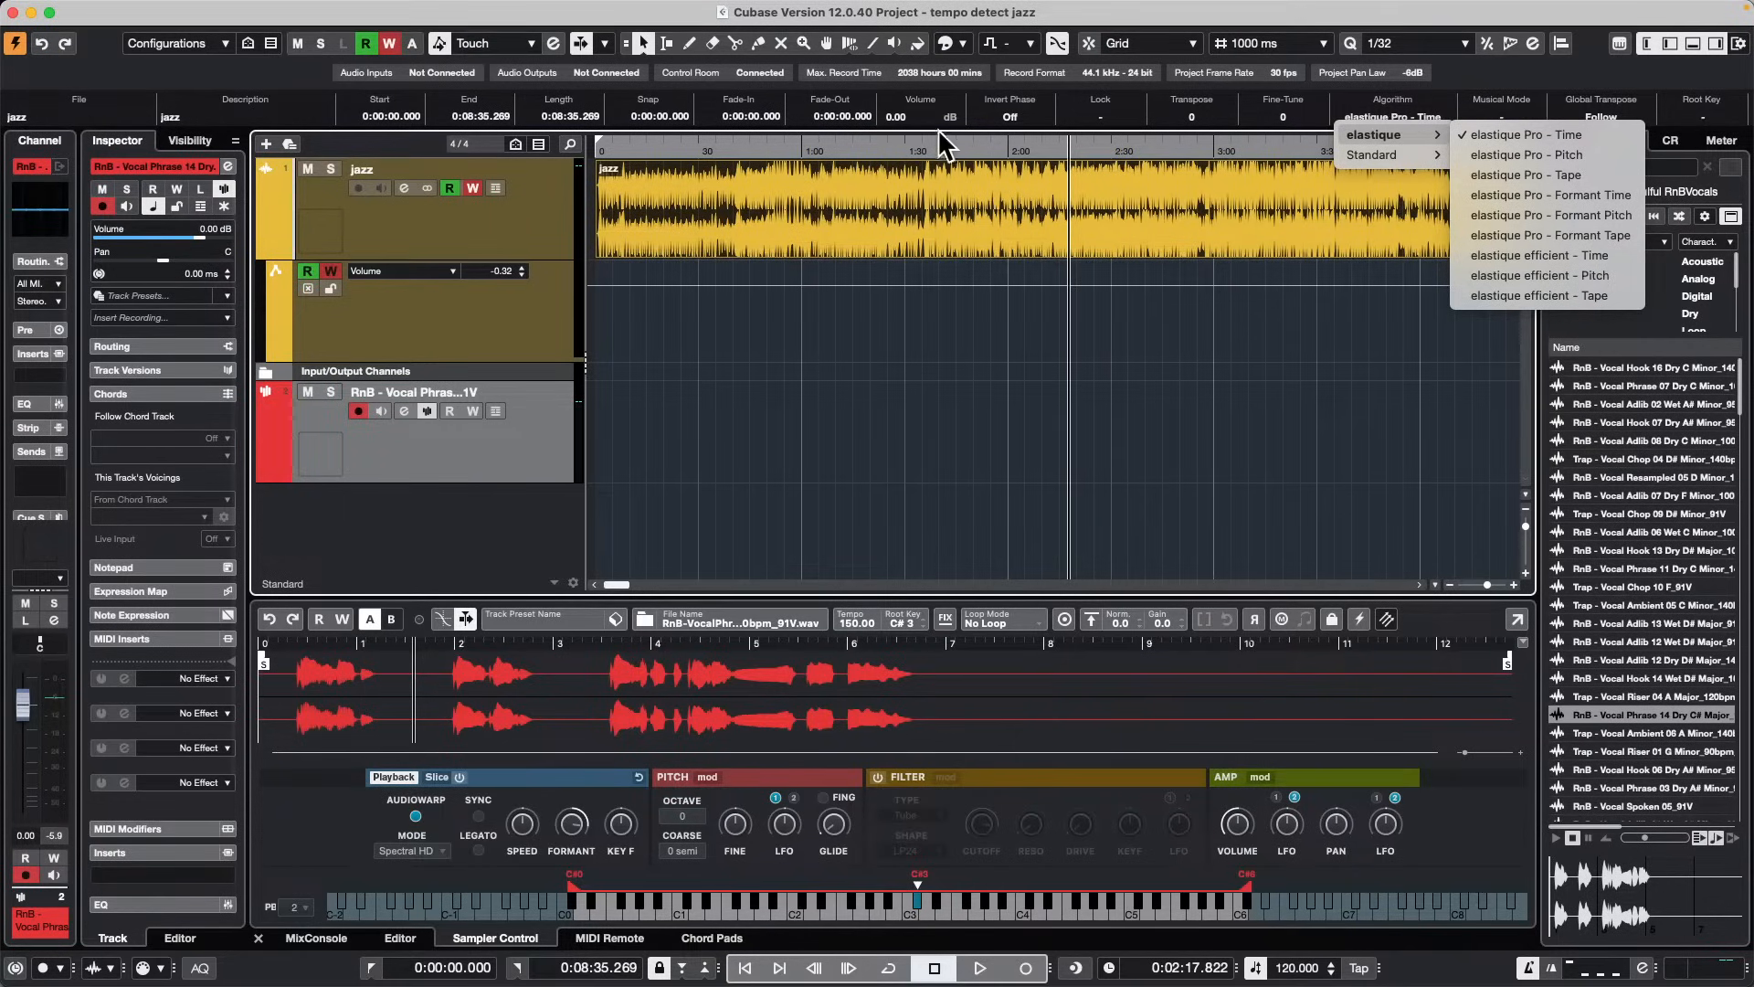
pyautogui.click(730, 366)
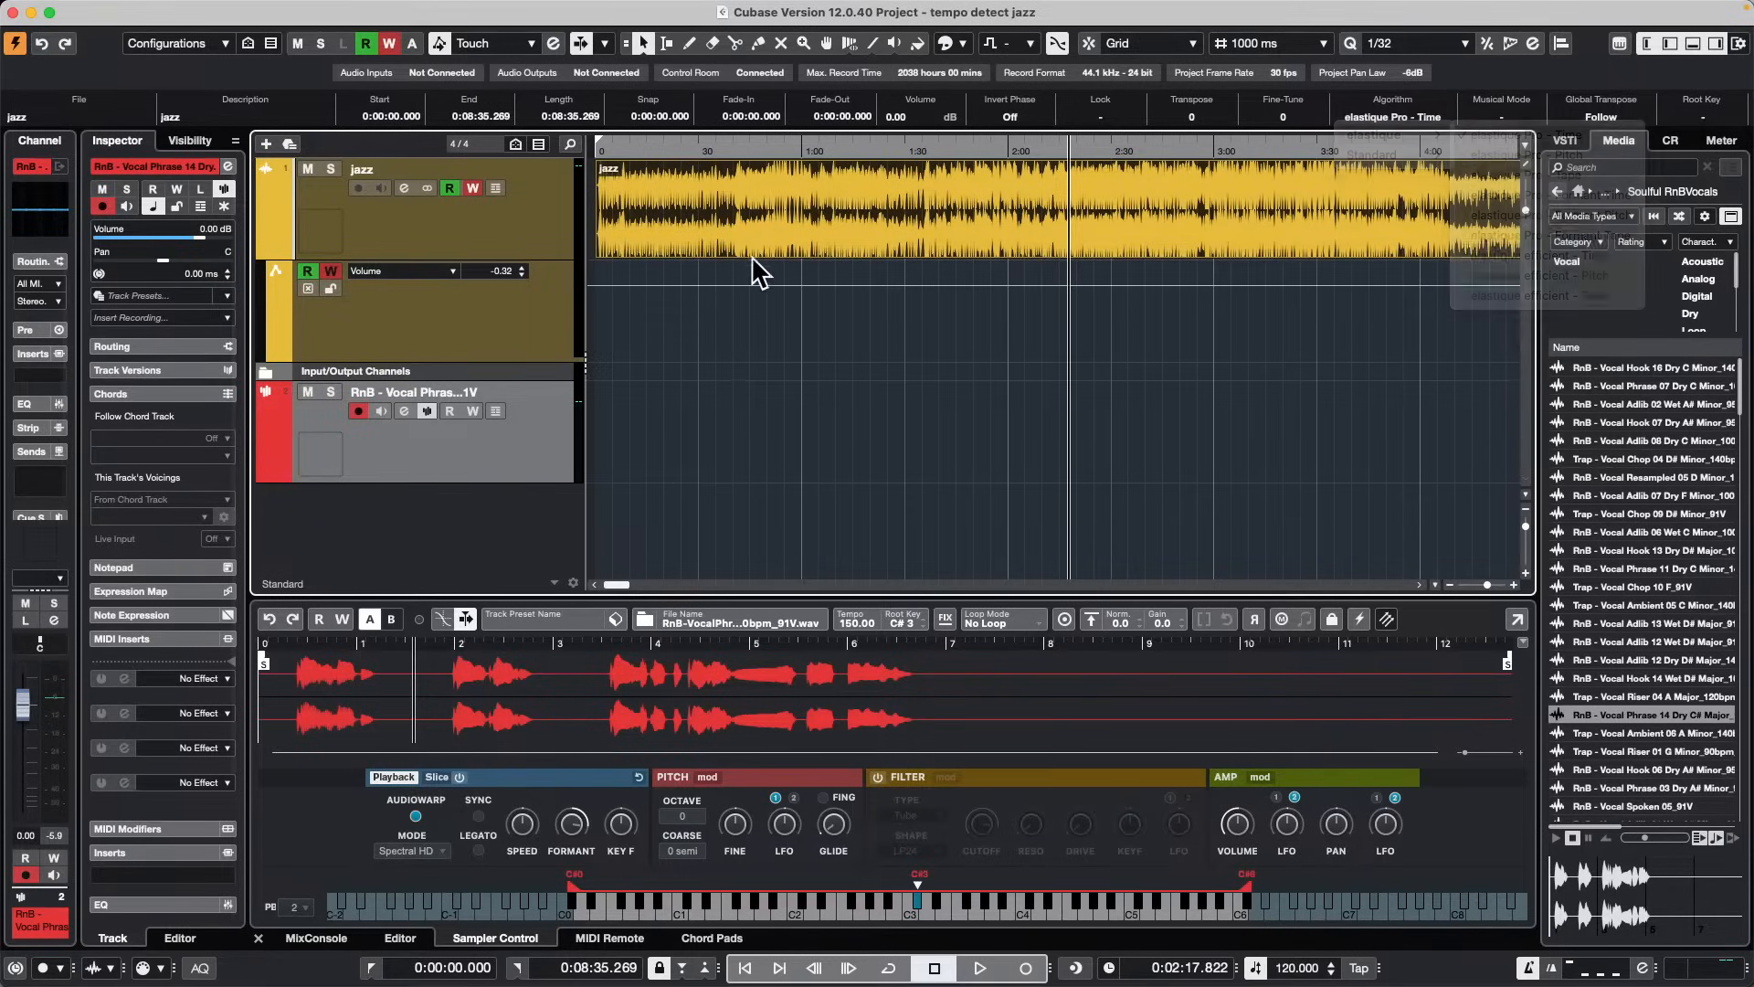
# Step: Open the Event Display-Audio preferences with the jazz waveform magnified around 0:54 and visible above the dialog
pyautogui.moveTo(783, 145); pyautogui.dragTo(788, 334)
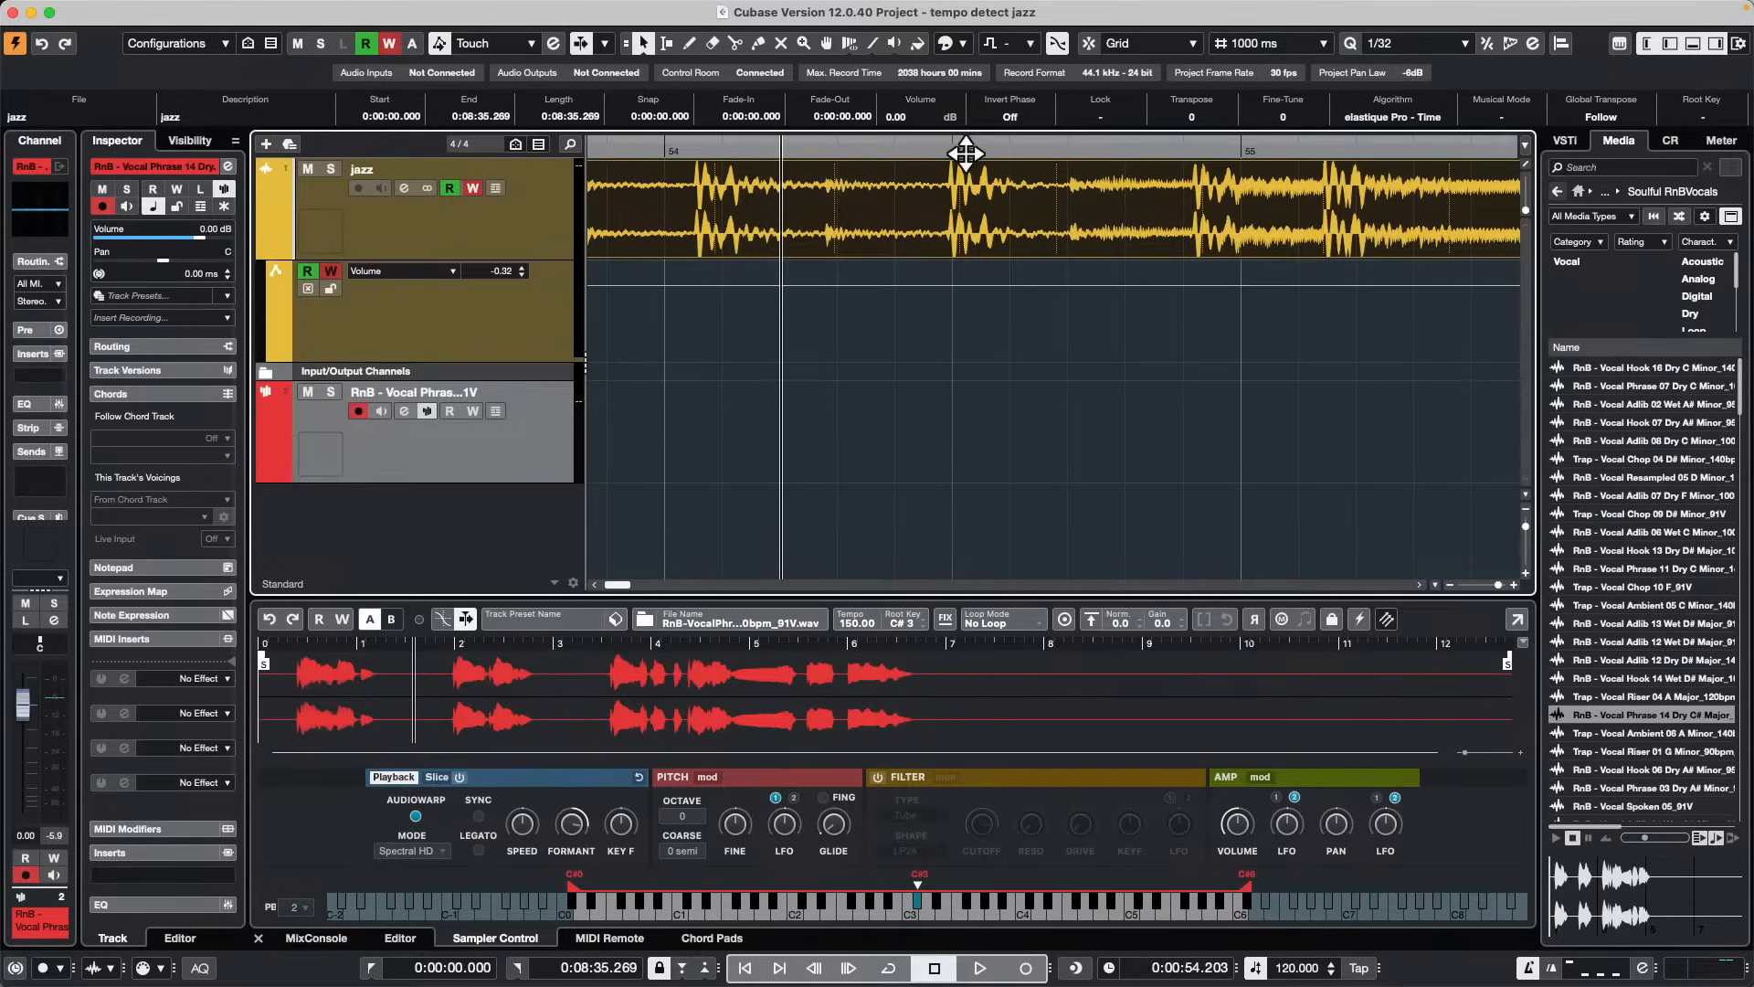
pyautogui.moveTo(963, 151)
pyautogui.mouseDown()
pyautogui.moveTo(956, 226)
pyautogui.moveTo(965, 174)
pyautogui.mouseUp()
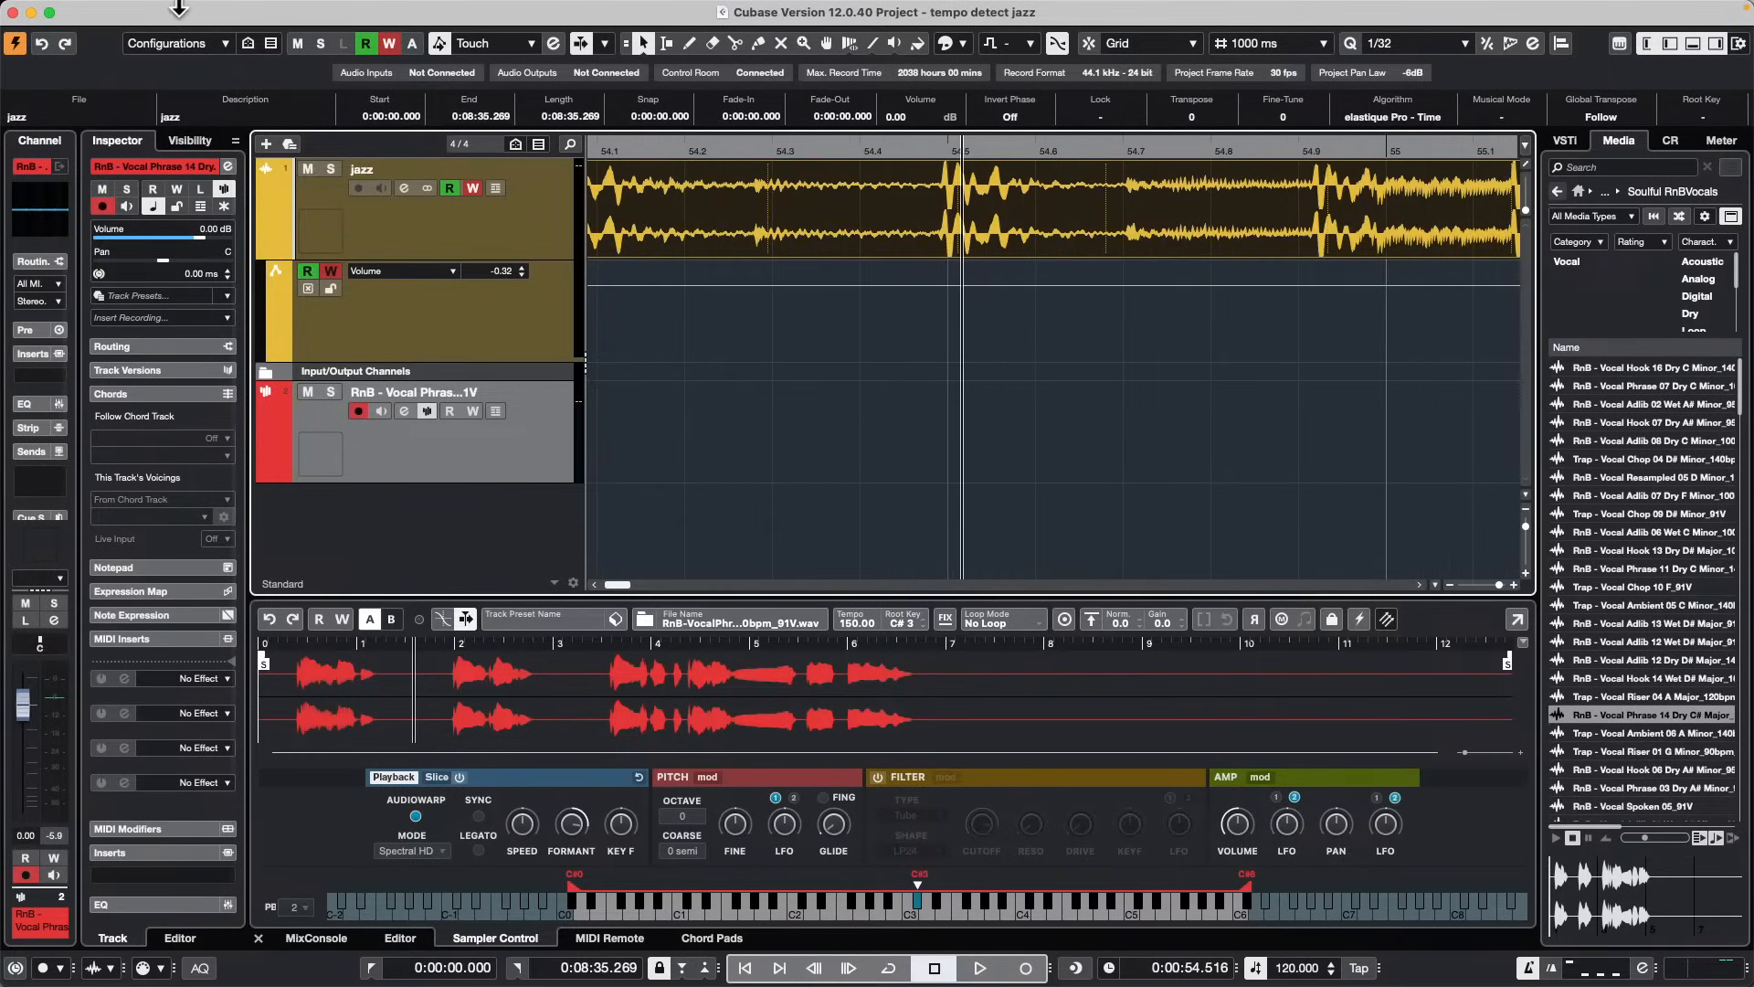
pyautogui.click(71, 10)
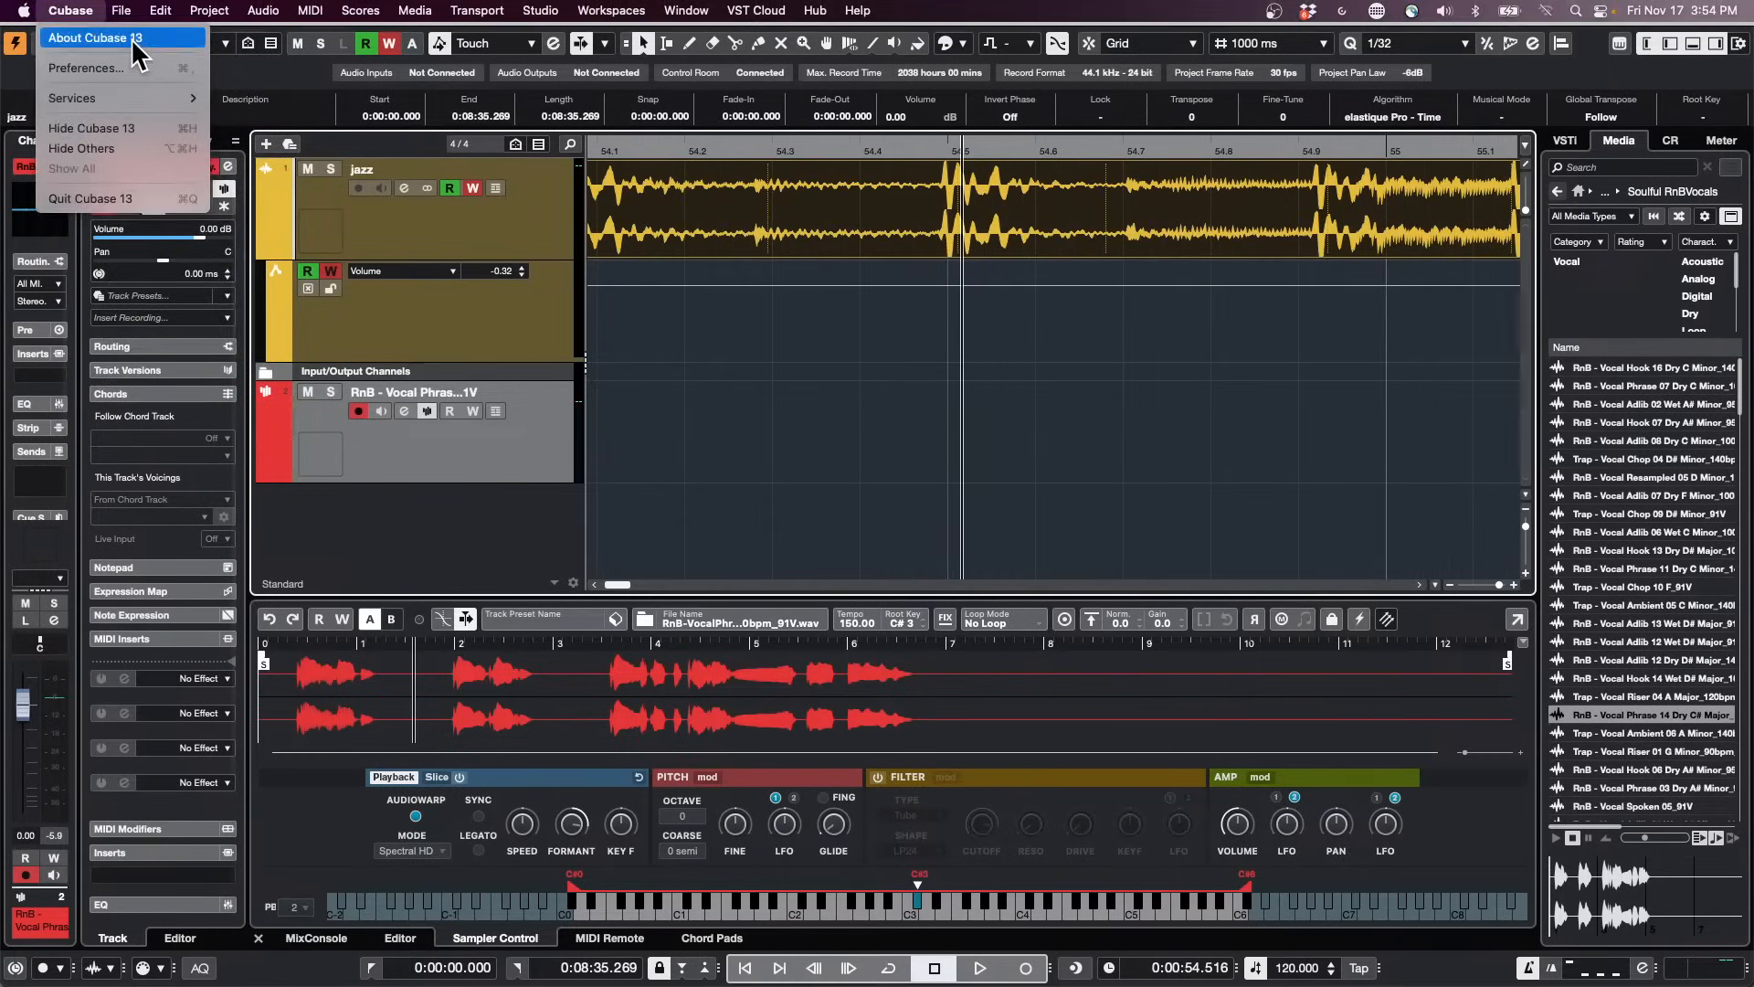
pyautogui.click(128, 67)
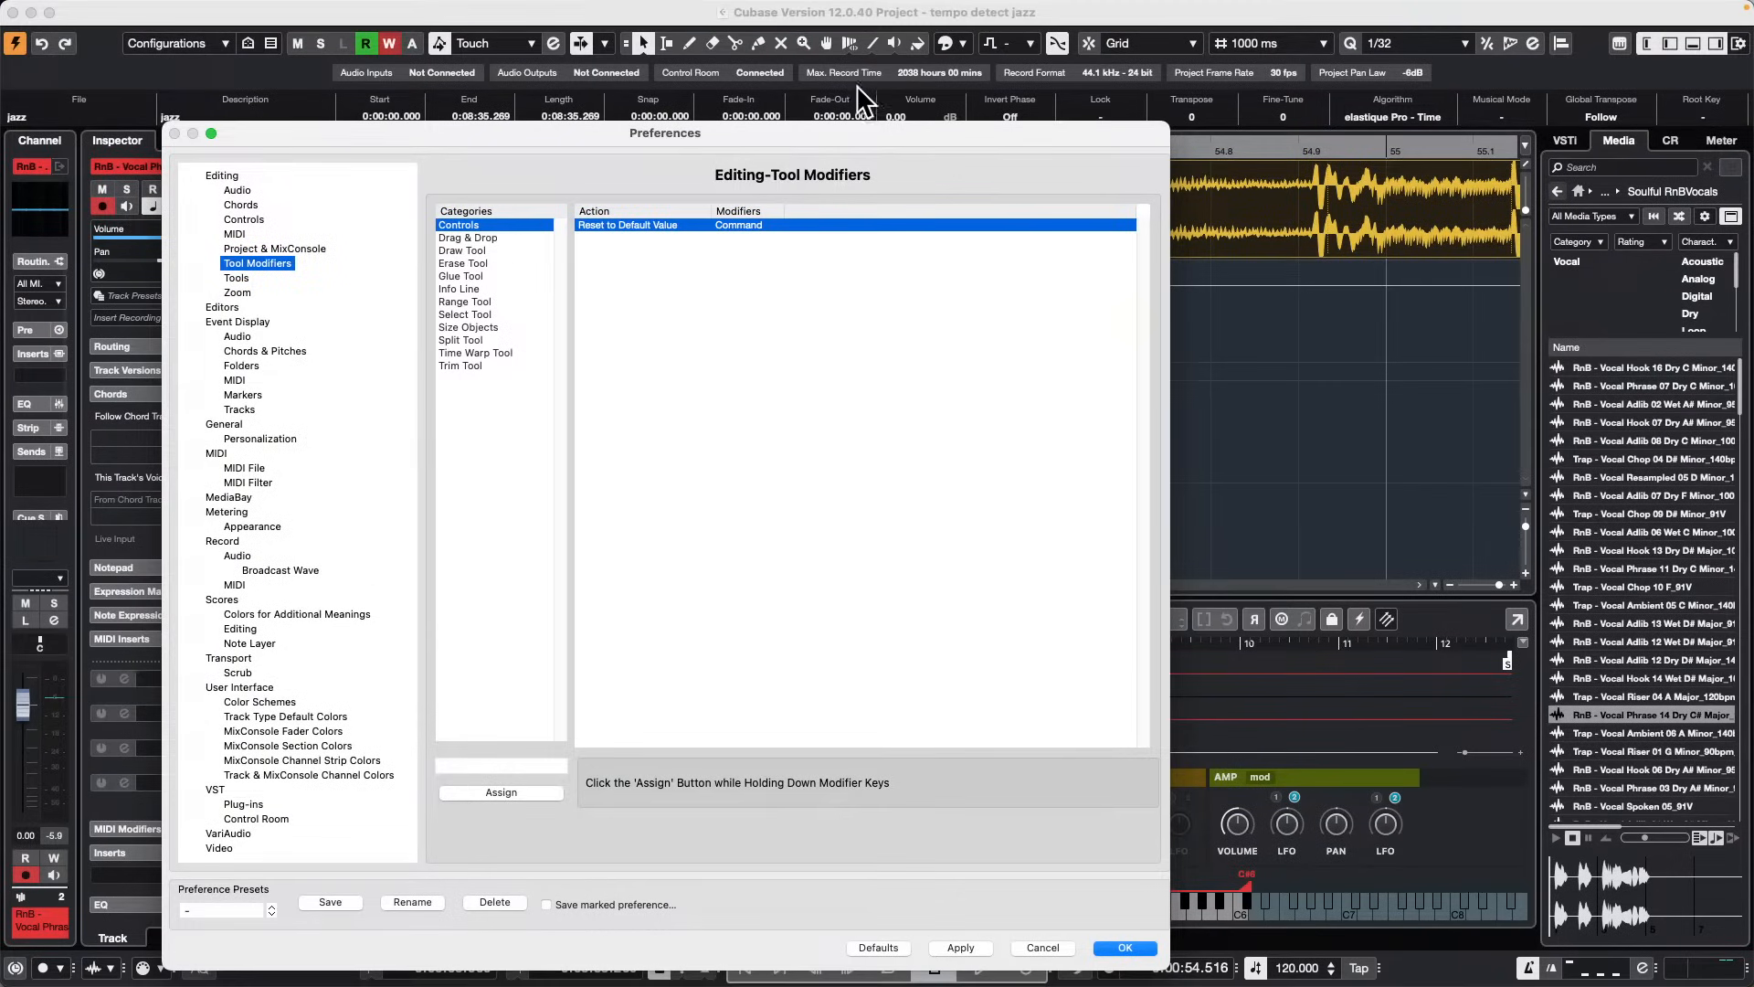
pyautogui.moveTo(819, 146); pyautogui.dragTo(1405, 265)
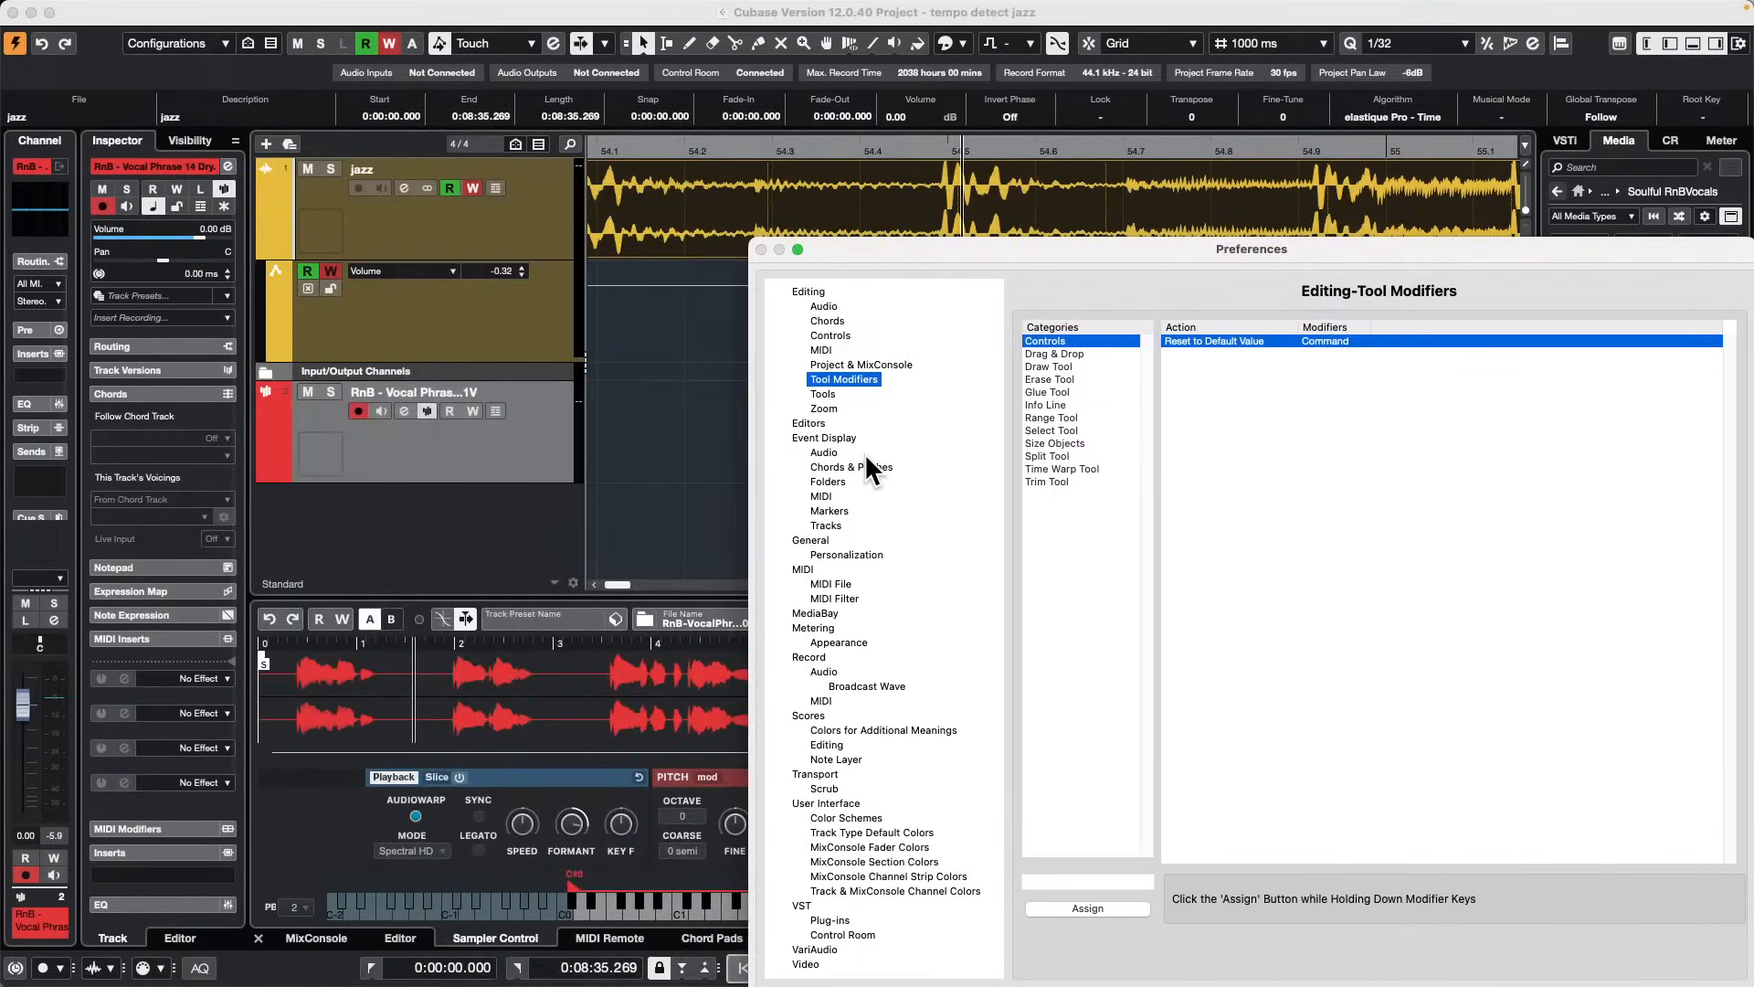
pyautogui.click(823, 452)
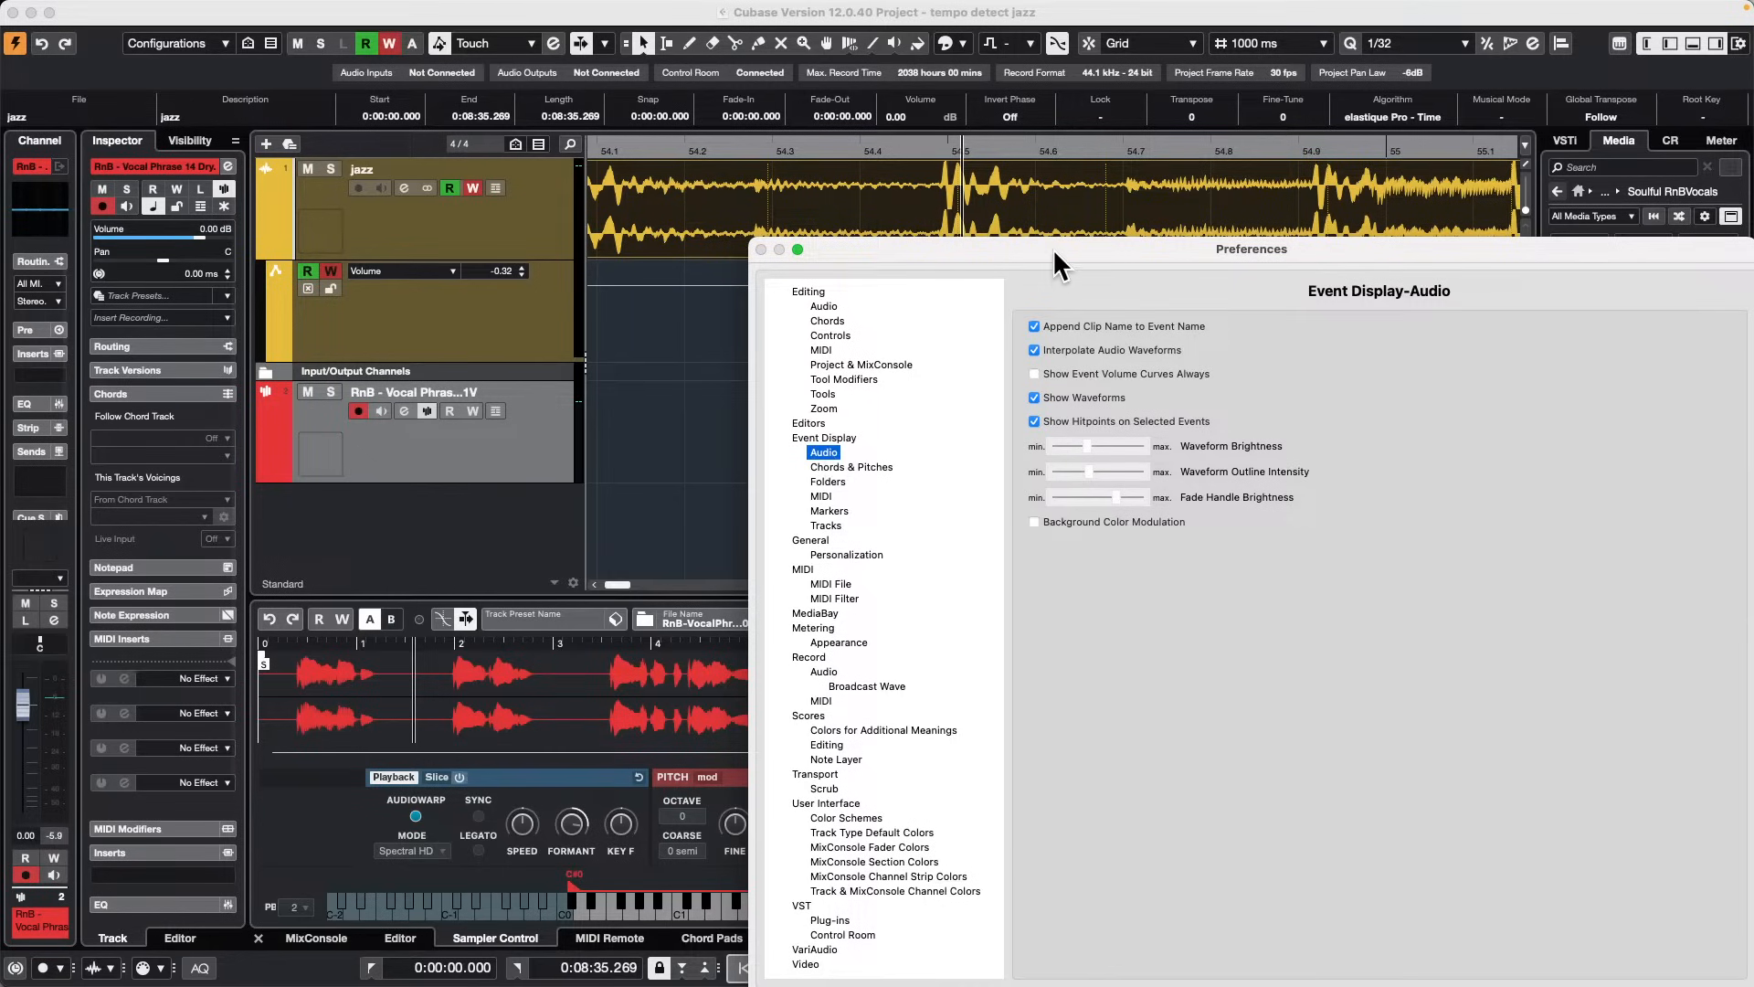
pyautogui.moveTo(1052, 249); pyautogui.dragTo(972, 308)
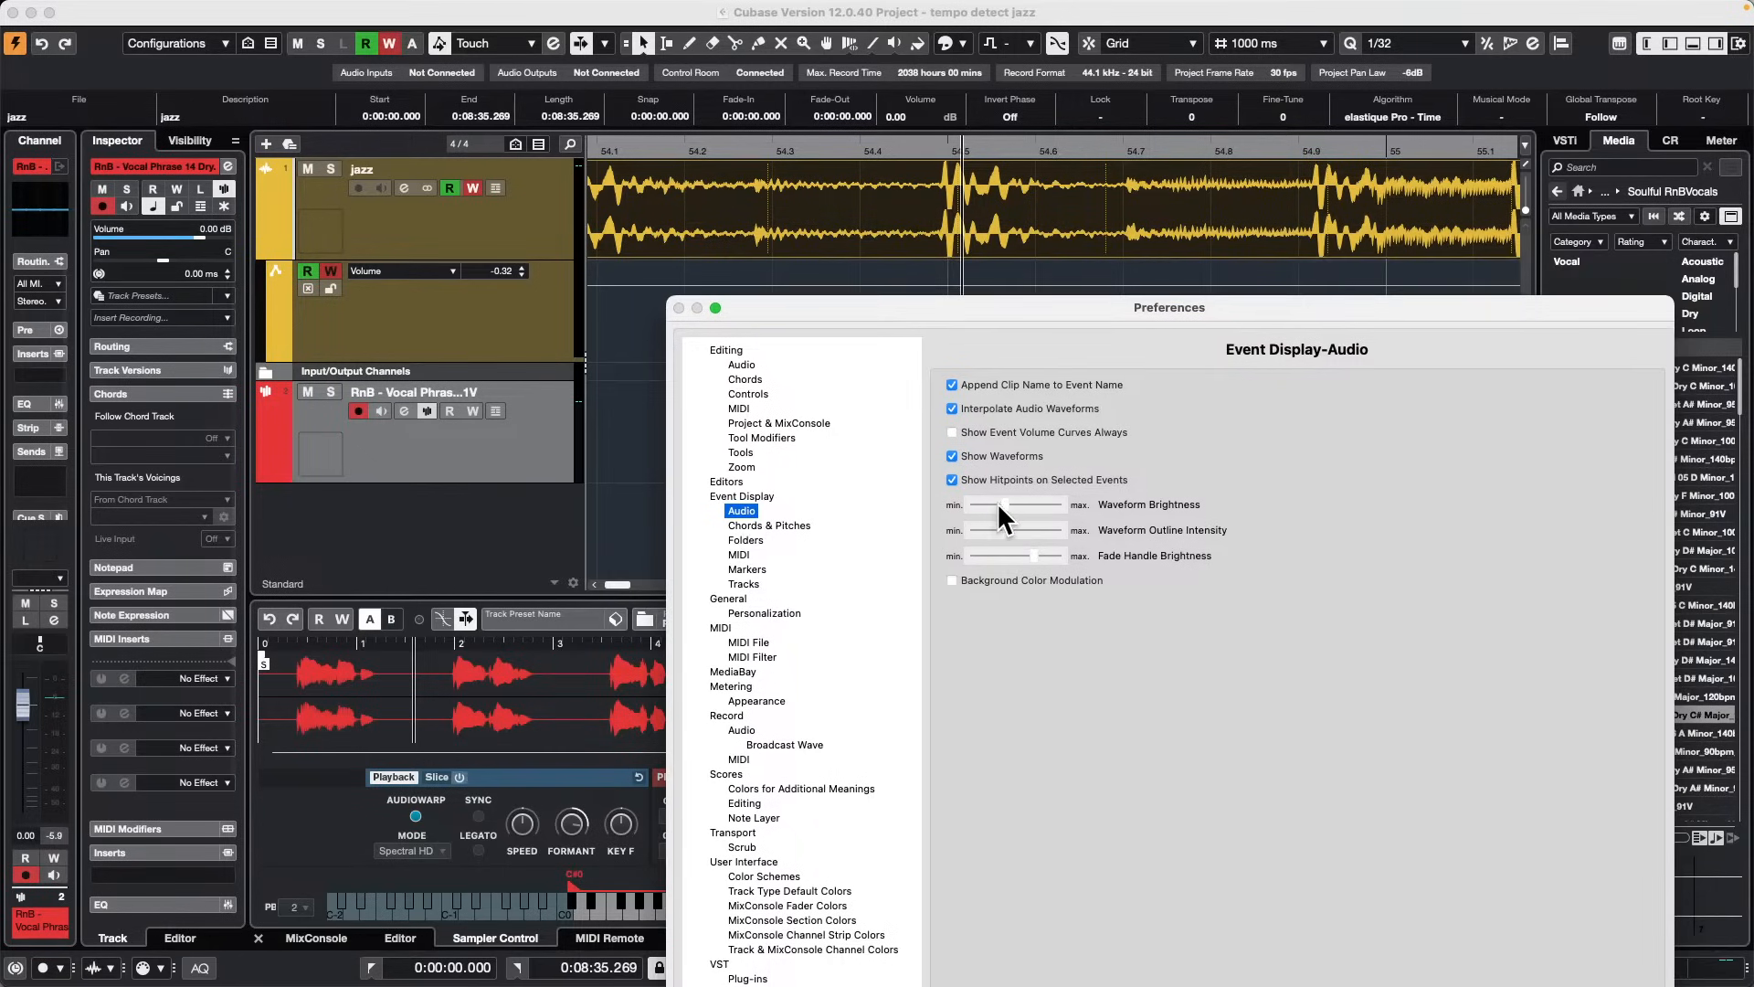
# Step: Raise the Waveform Brightness close to maximum and the Waveform Outline Intensity to maximum, applying both changes
pyautogui.moveTo(1007, 500); pyautogui.dragTo(1045, 501)
pyautogui.moveTo(1091, 318); pyautogui.dragTo(260, 141)
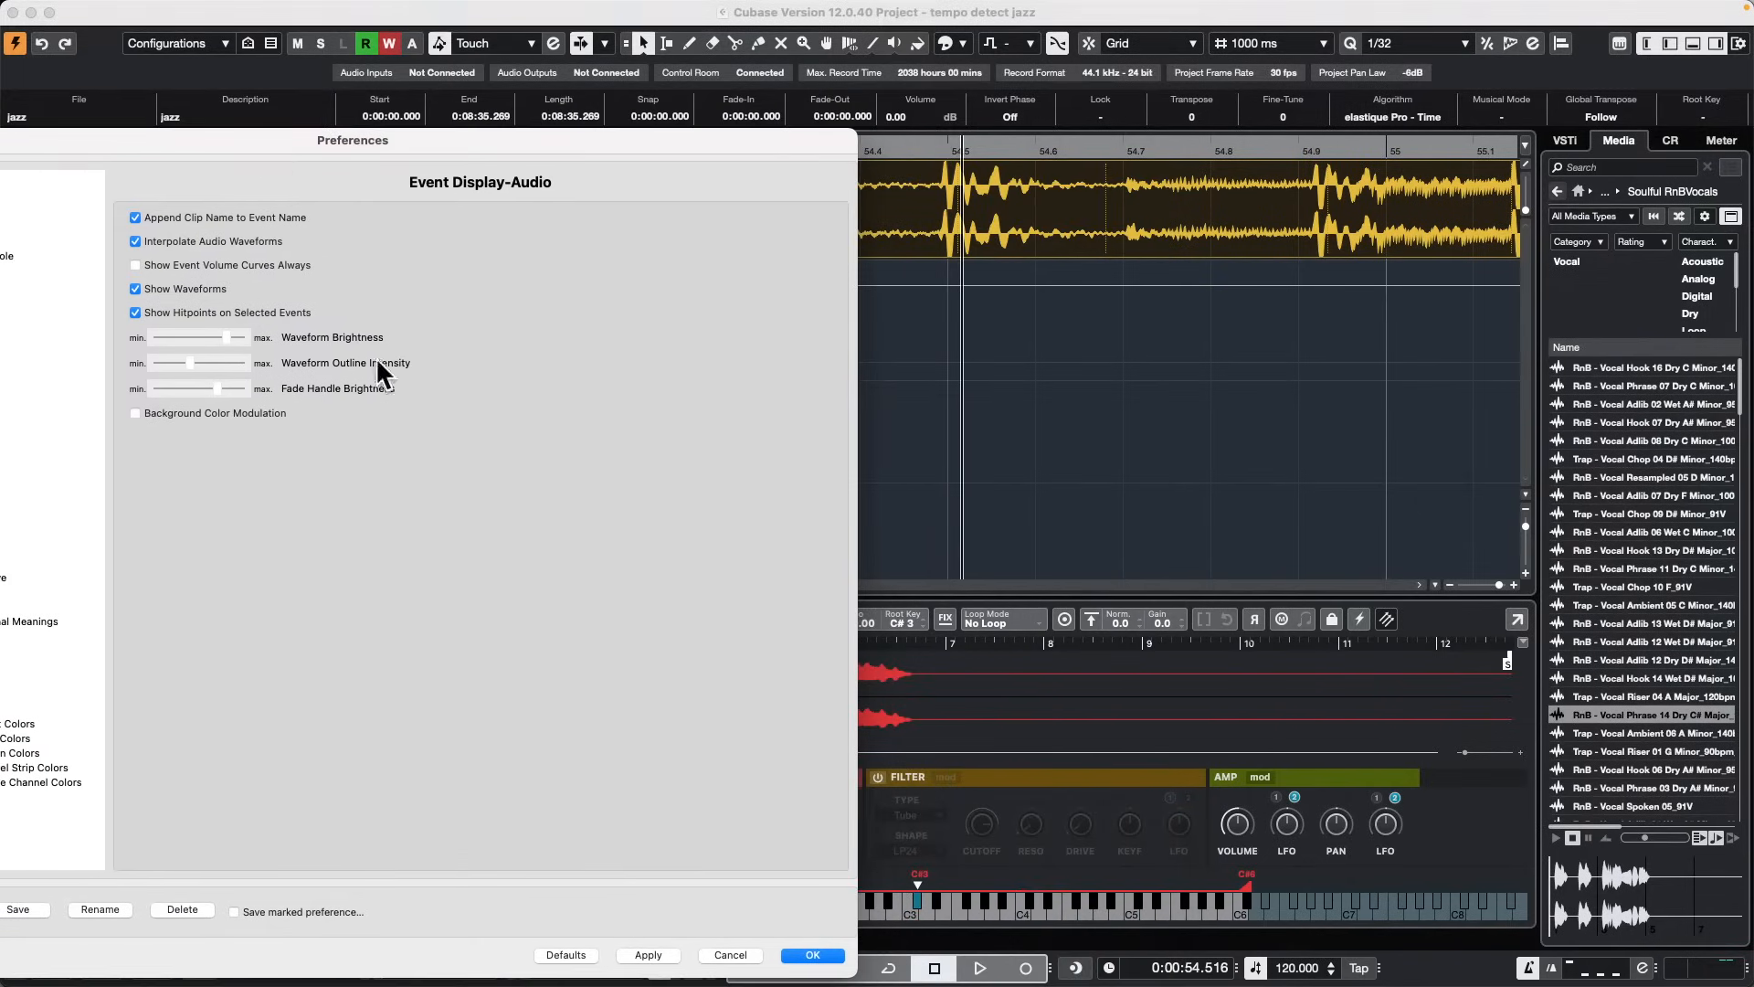
pyautogui.click(645, 955)
pyautogui.moveTo(214, 359); pyautogui.dragTo(237, 354)
pyautogui.click(659, 948)
# Step: Apply the minimum Waveform Brightness and reduce the Waveform Outline Intensity to a low setting
pyautogui.moveTo(221, 336); pyautogui.dragTo(108, 337)
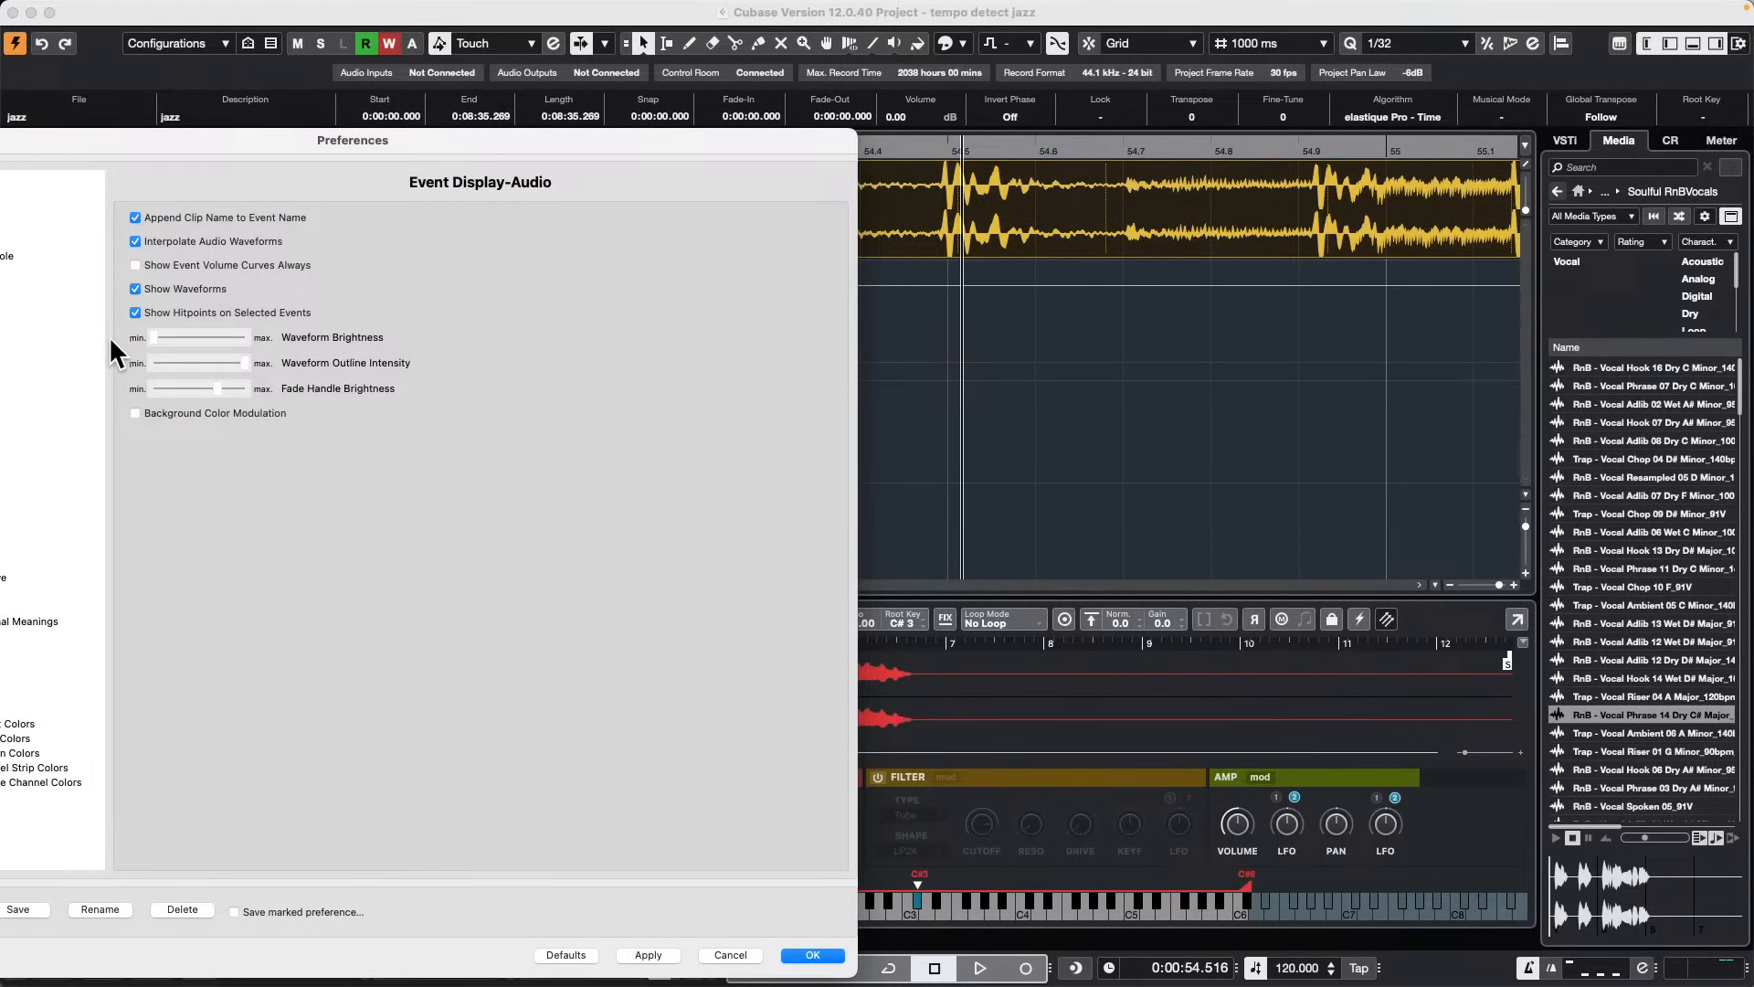
pyautogui.click(651, 955)
pyautogui.moveTo(242, 358); pyautogui.dragTo(179, 353)
pyautogui.moveTo(400, 151); pyautogui.dragTo(773, 109)
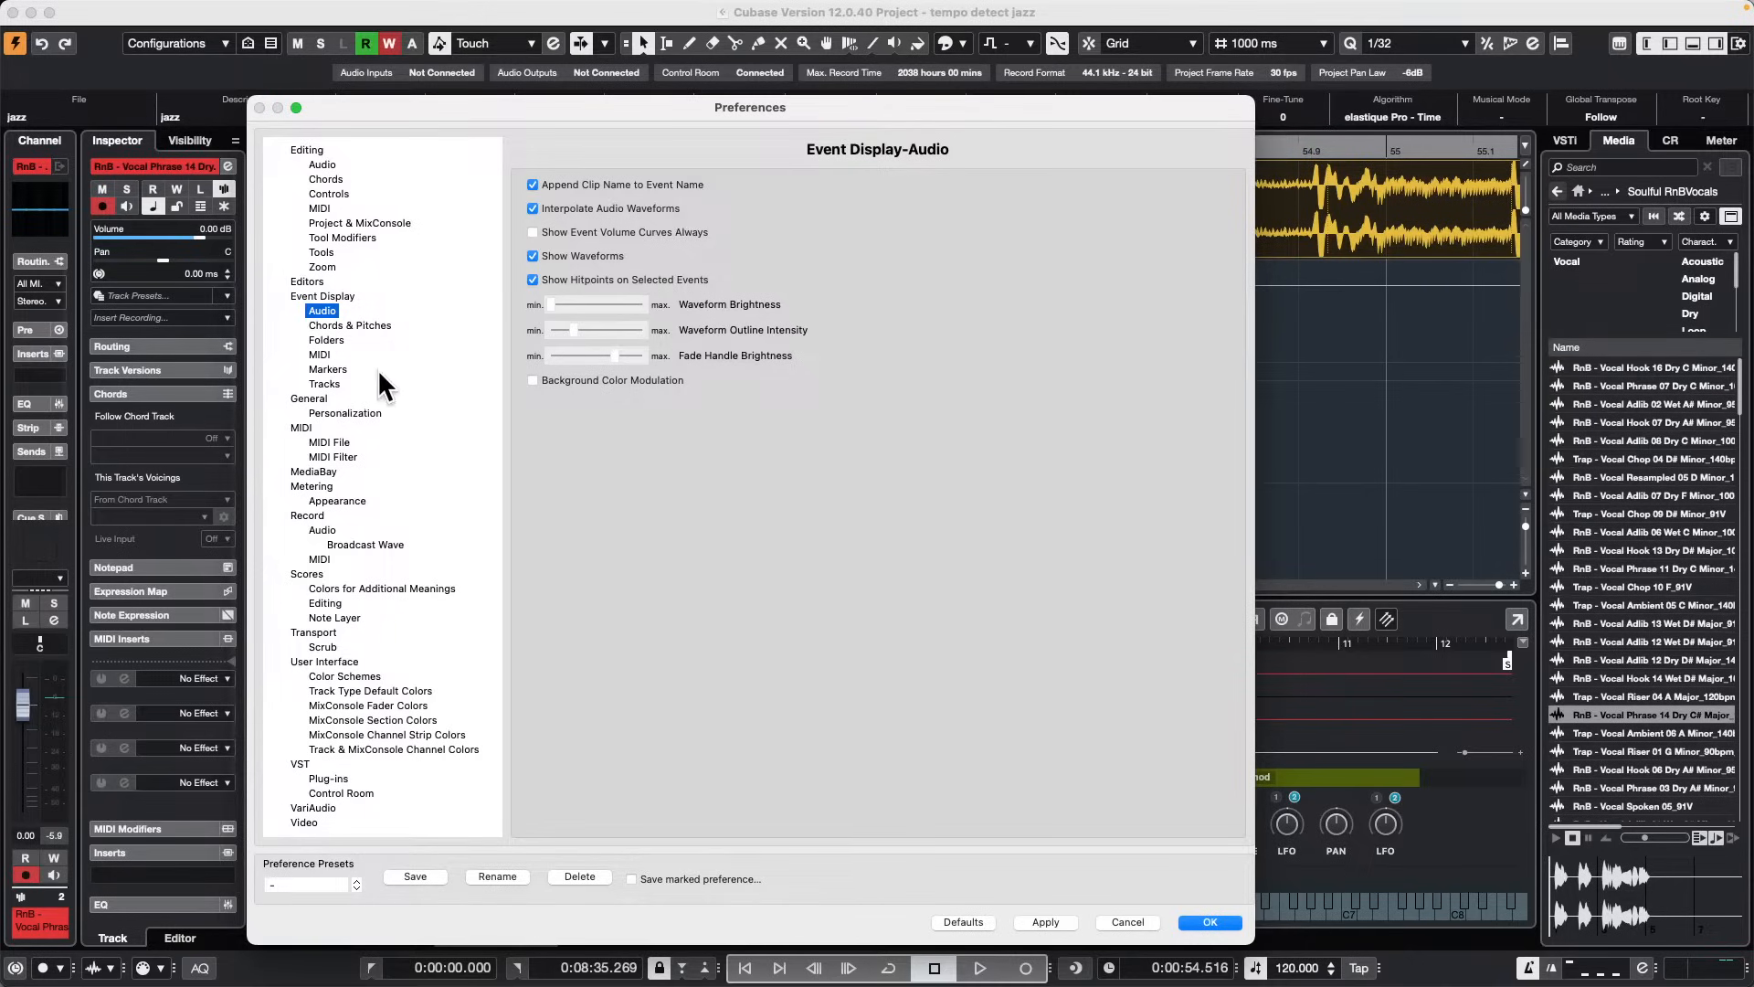
# Step: Check the Event Display-MIDI preferences, return to the Event Display-Audio page, apply the current waveform settings and close Preferences
pyautogui.click(325, 382)
pyautogui.click(327, 357)
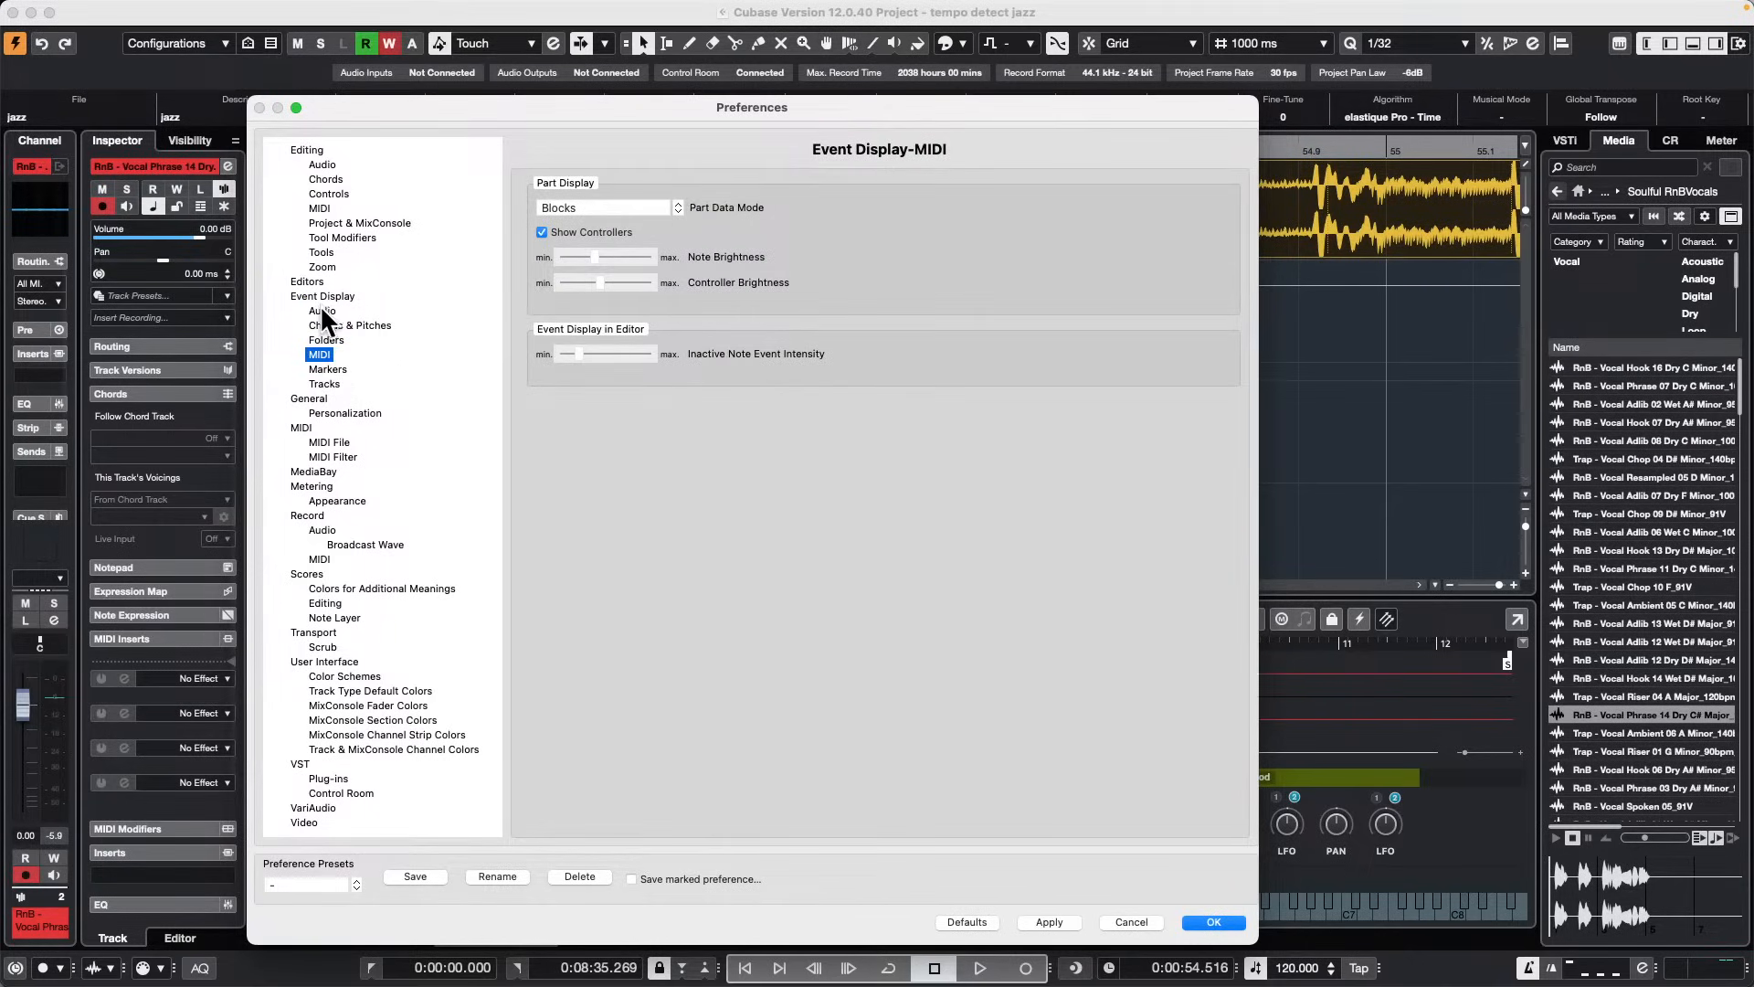
pyautogui.click(320, 309)
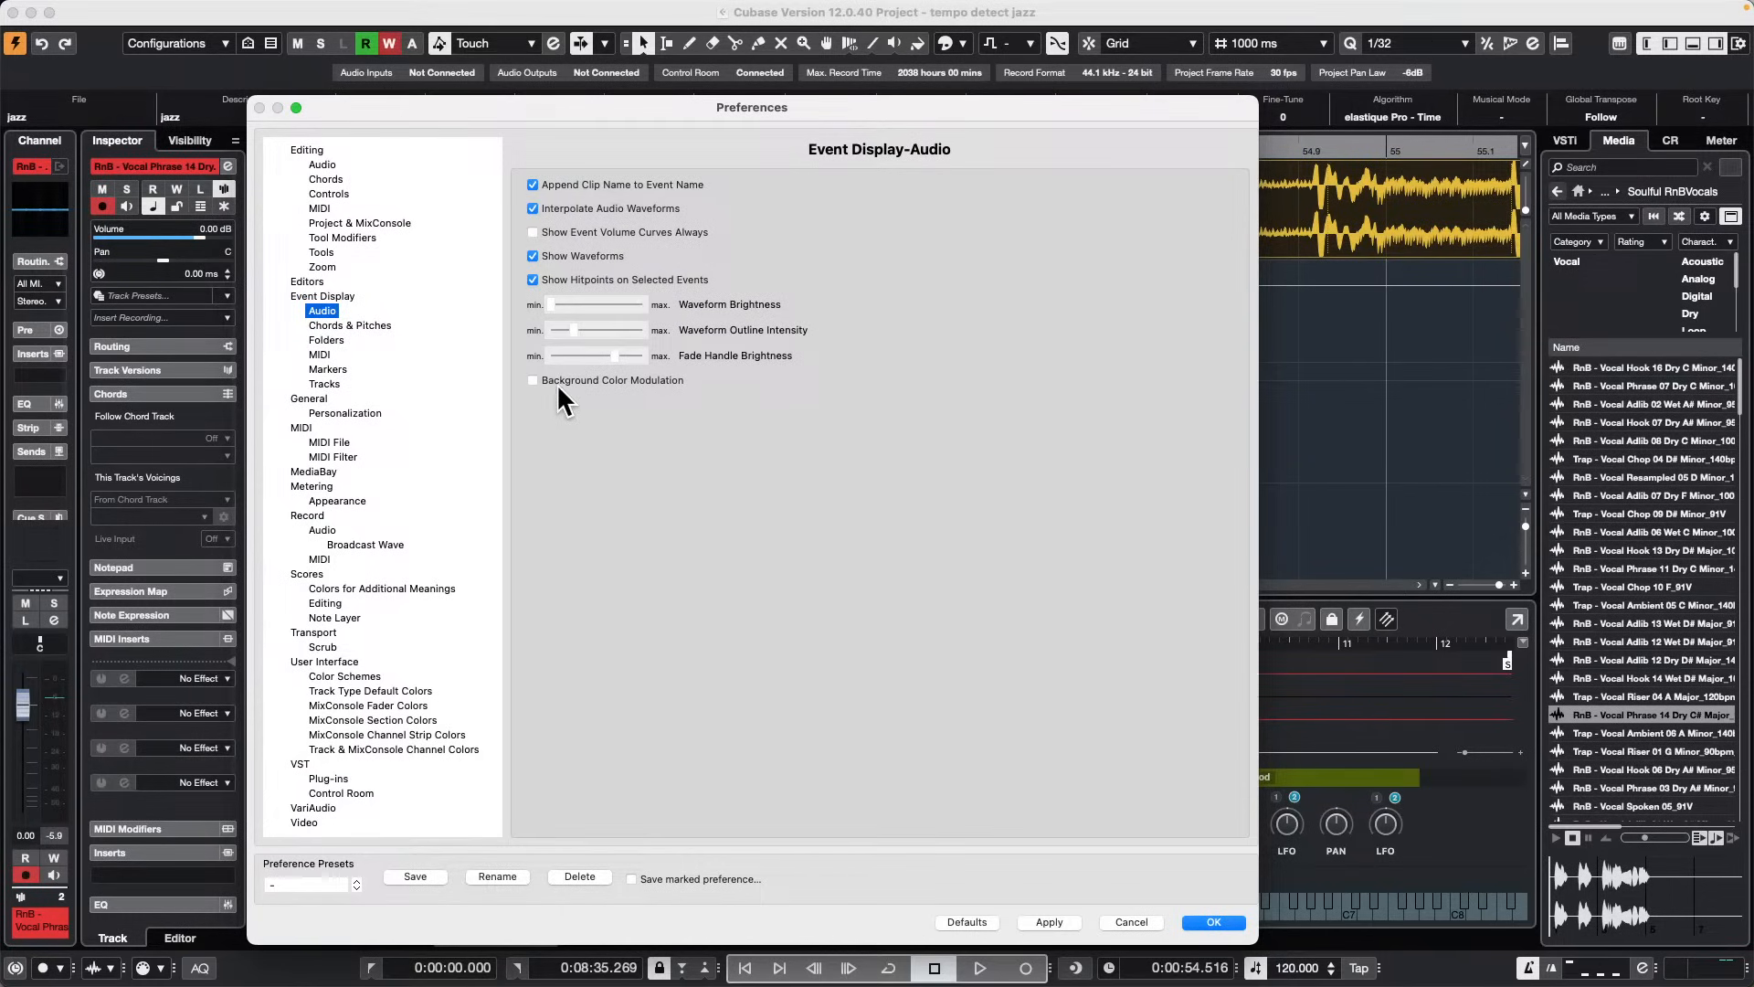
pyautogui.moveTo(617, 100); pyautogui.dragTo(546, 518)
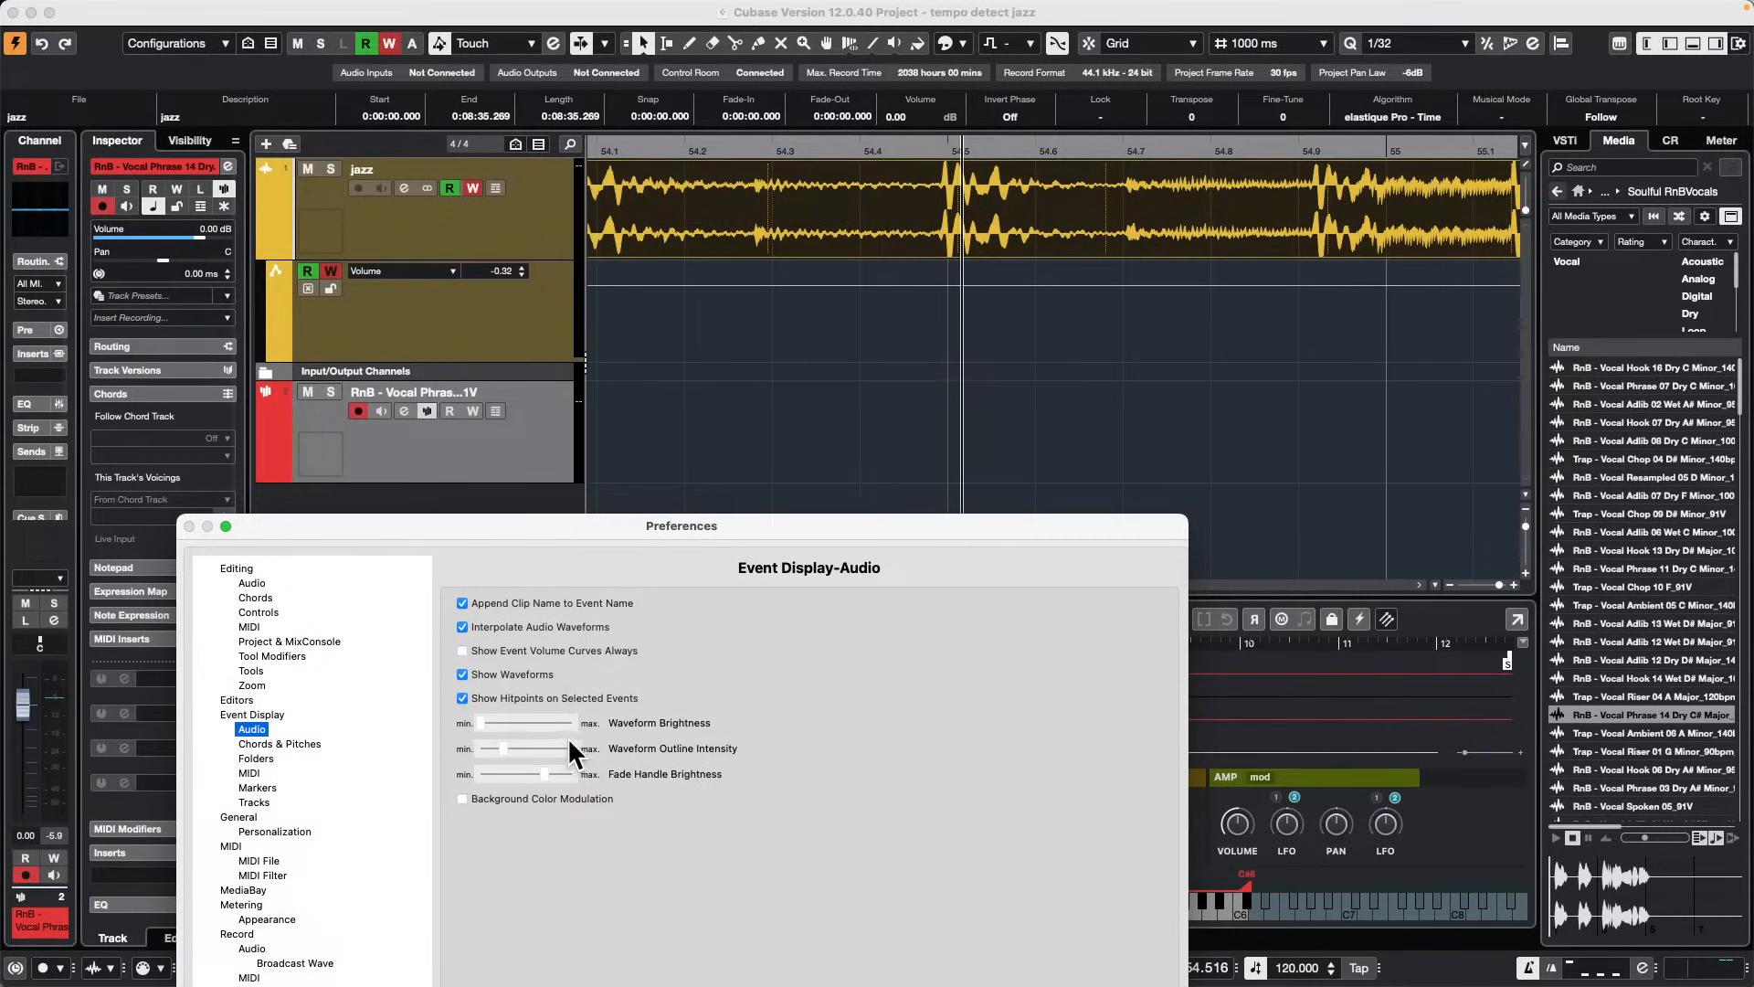
pyautogui.moveTo(656, 527); pyautogui.dragTo(574, 311)
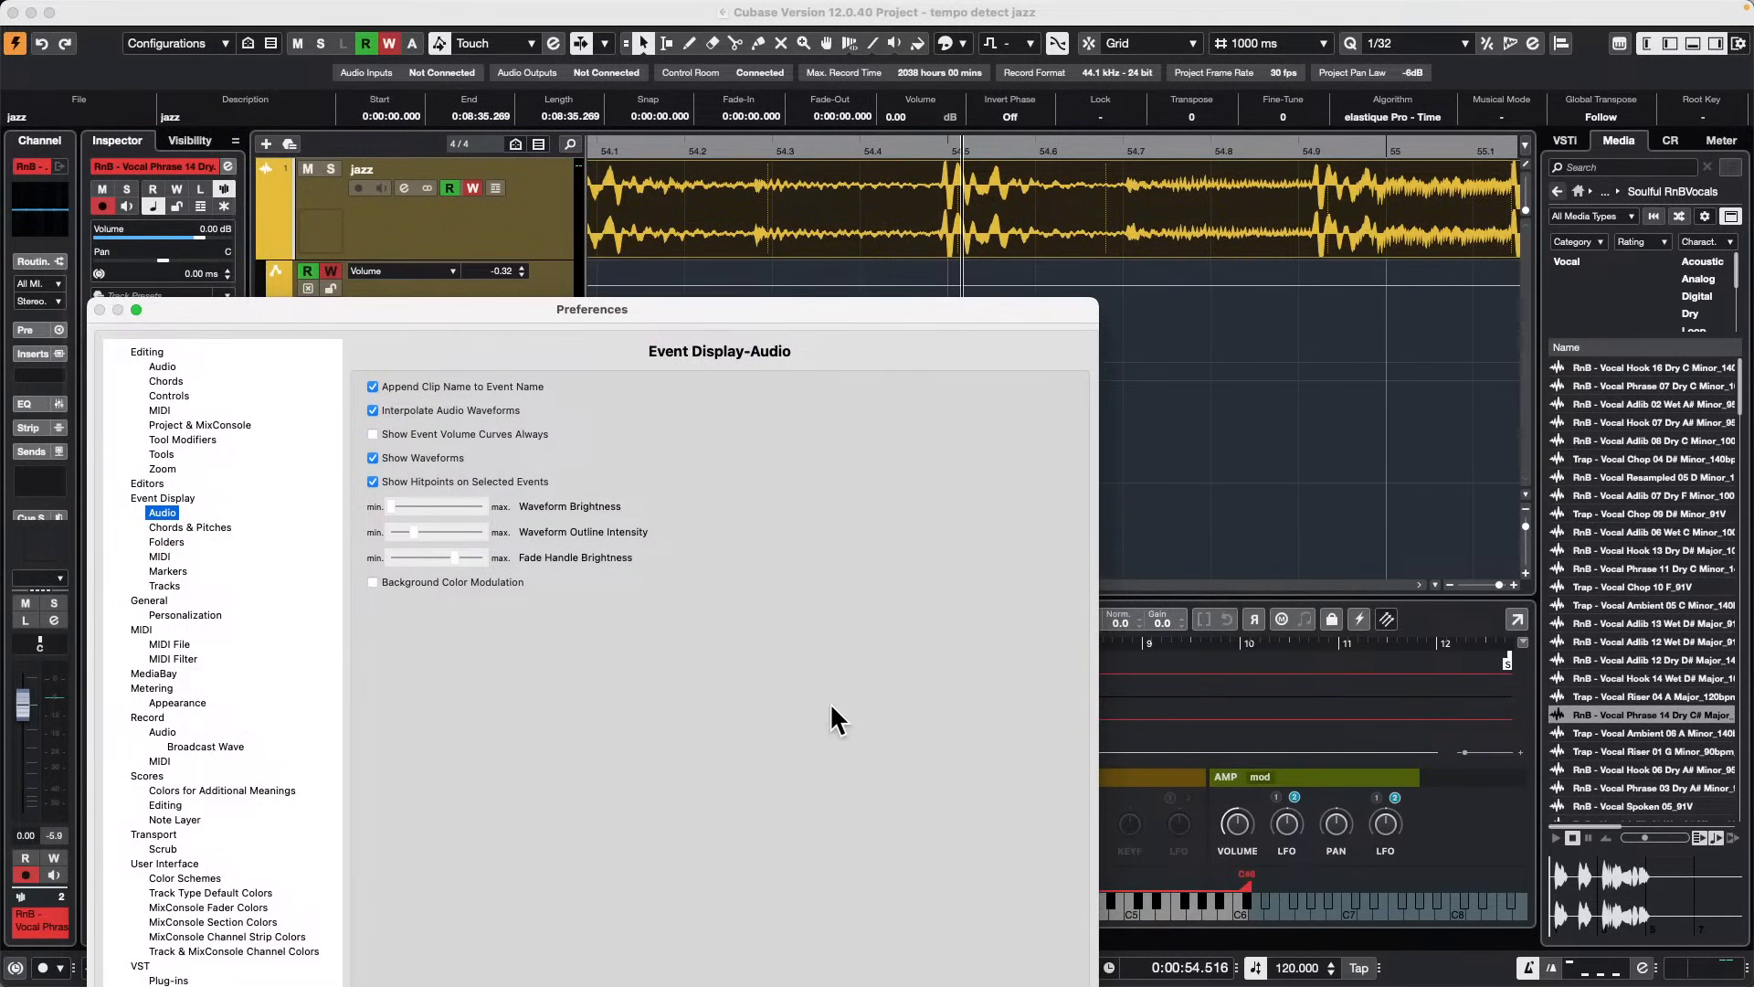
pyautogui.moveTo(777, 304); pyautogui.dragTo(950, 69)
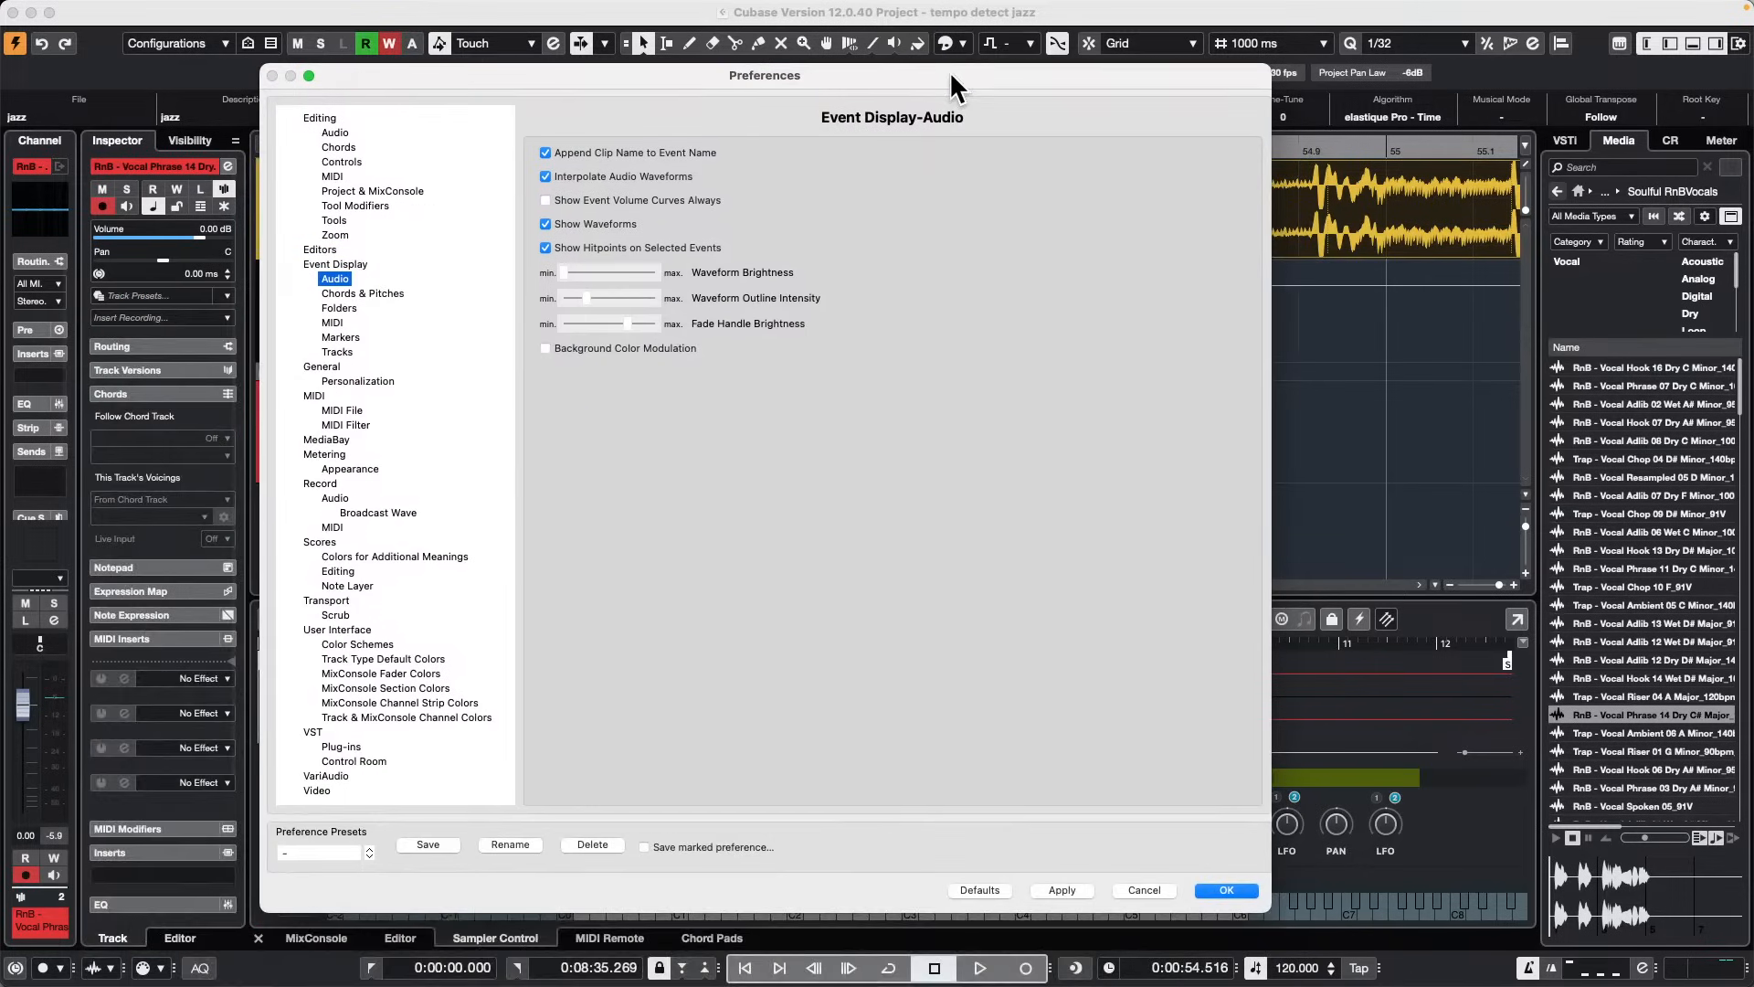
pyautogui.click(1064, 892)
pyautogui.click(1206, 889)
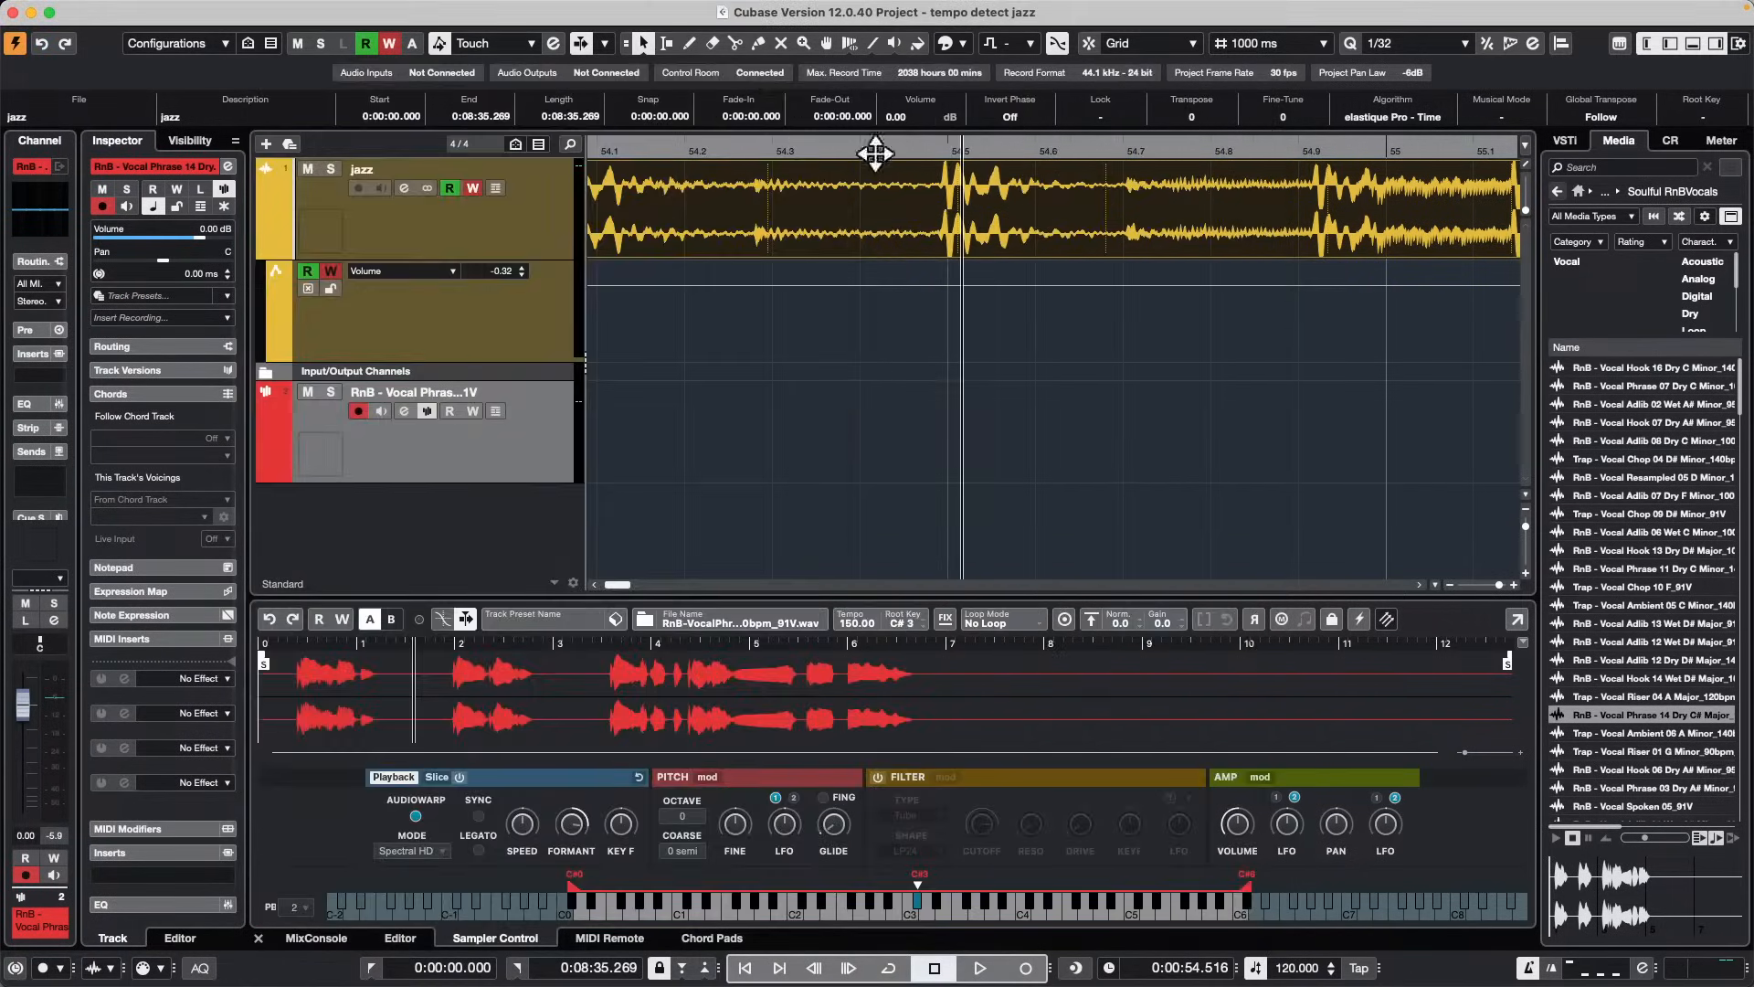
# Step: Colorize the selected jazz event red without recolouring its track, and deselect the event
pyautogui.moveTo(864, 154); pyautogui.dragTo(862, 46)
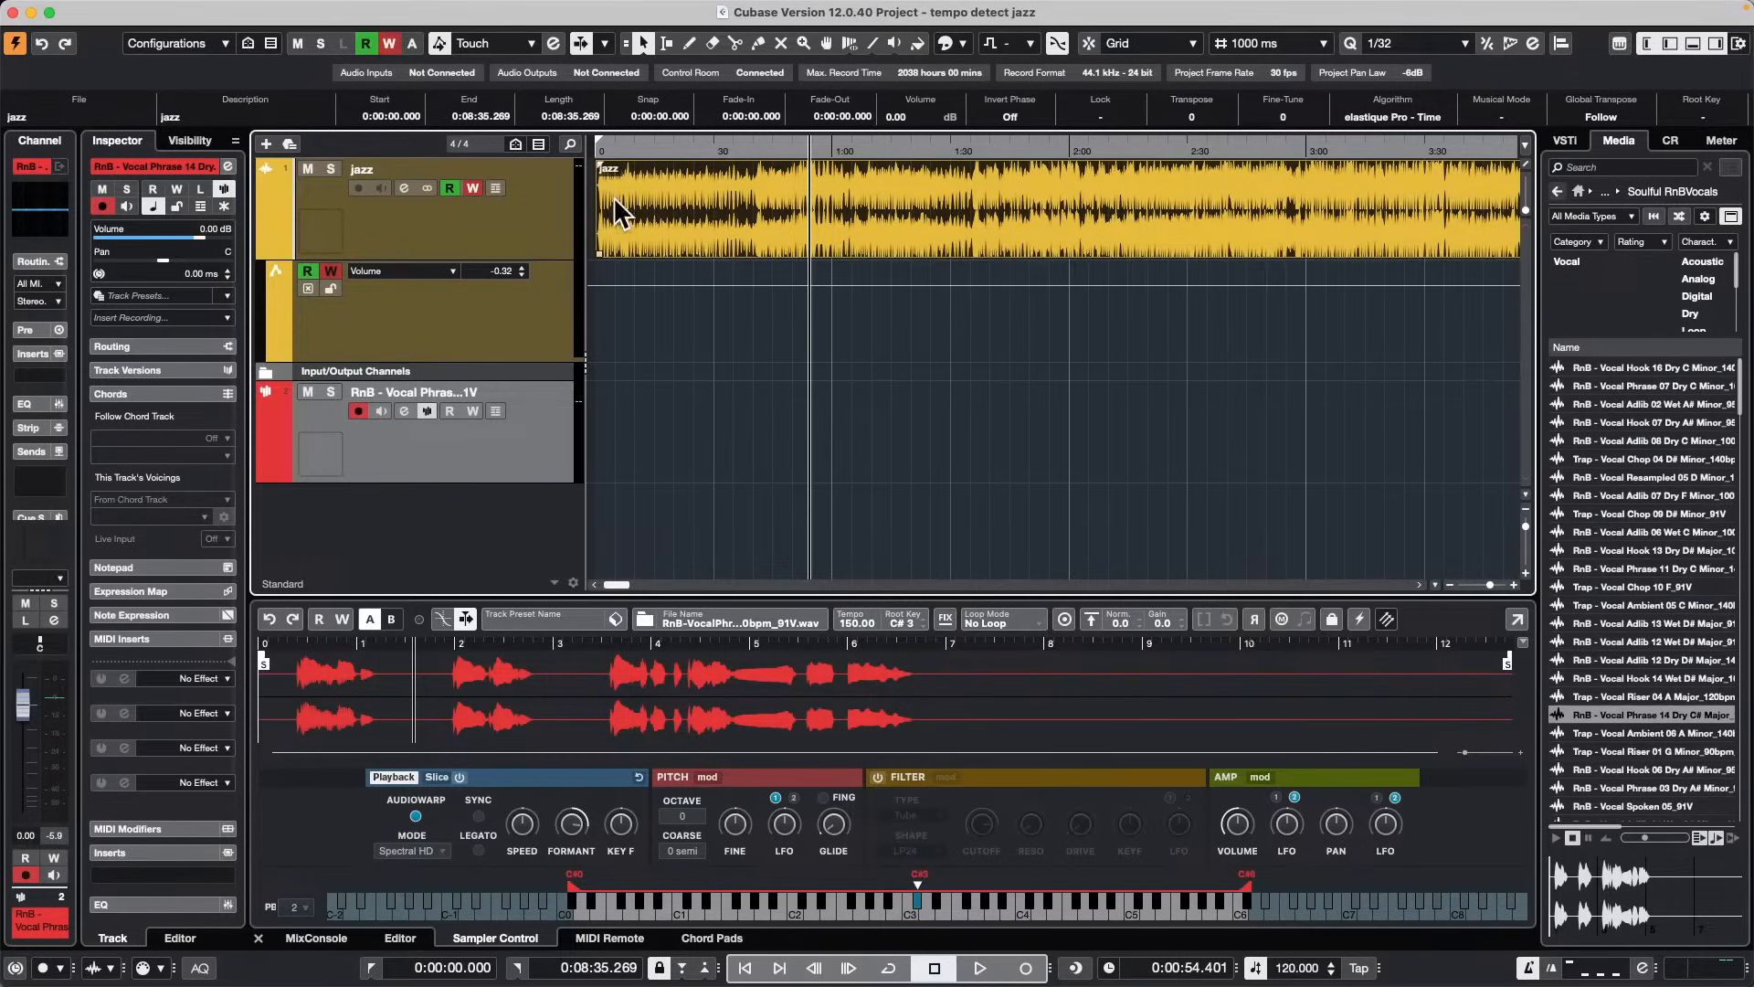
pyautogui.click(963, 43)
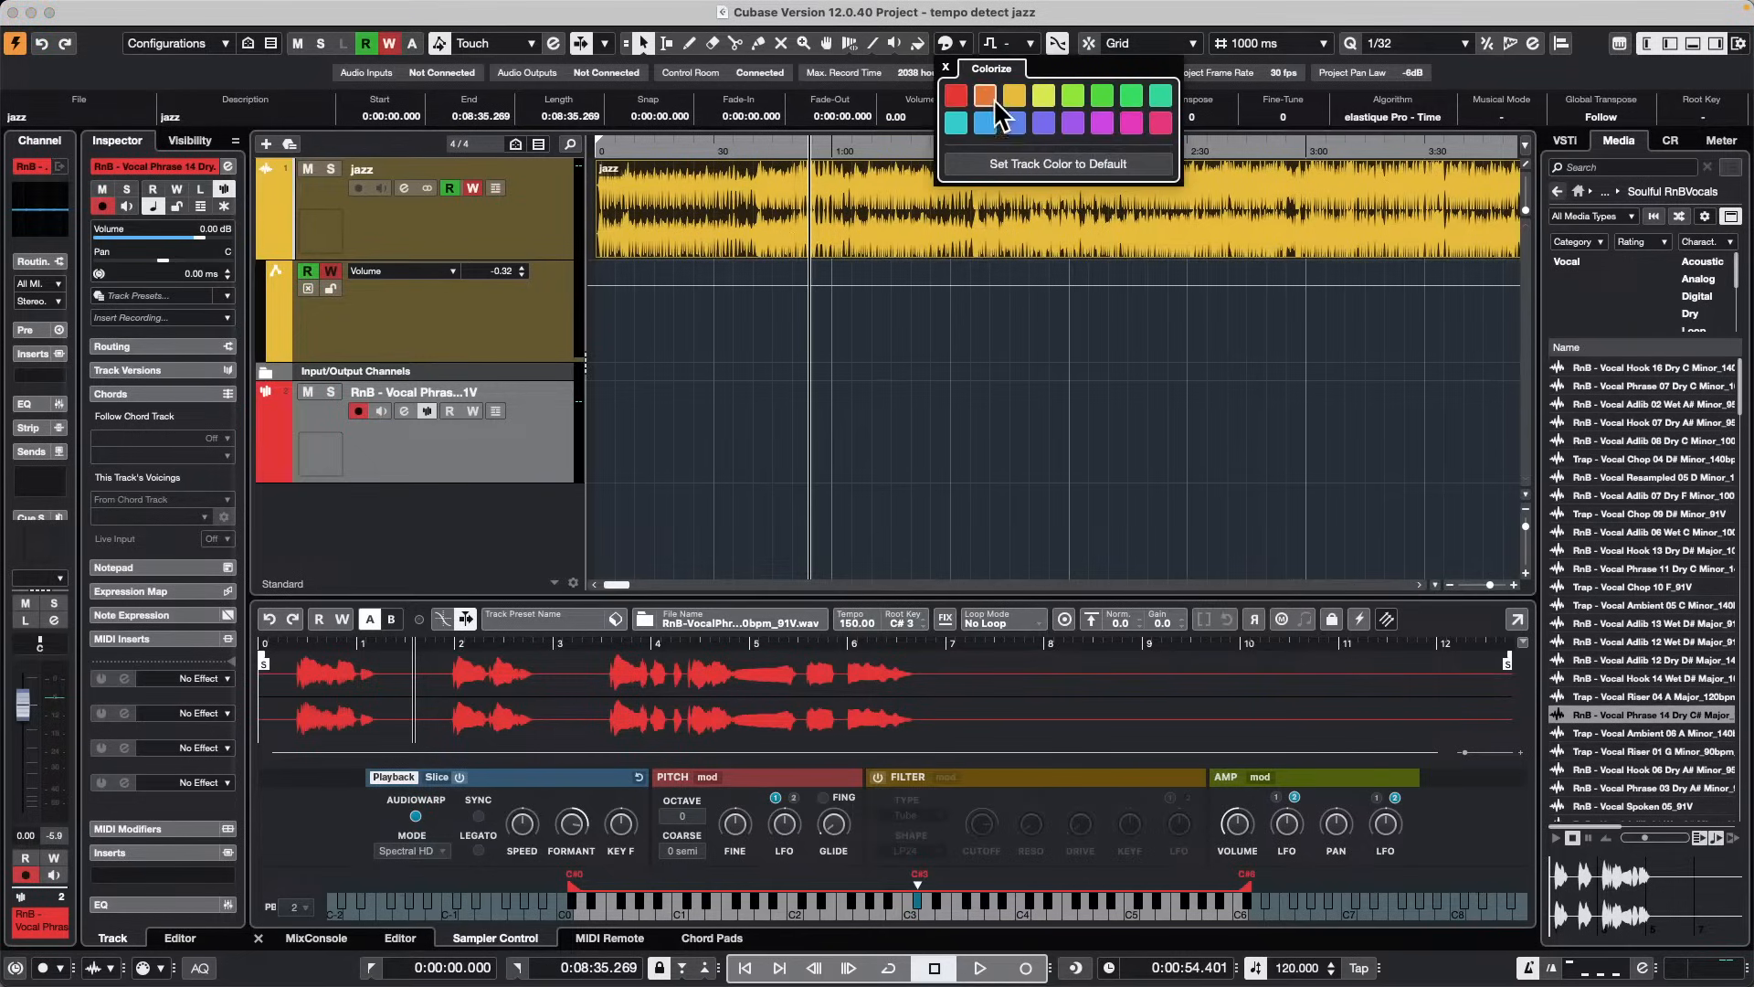
pyautogui.click(961, 95)
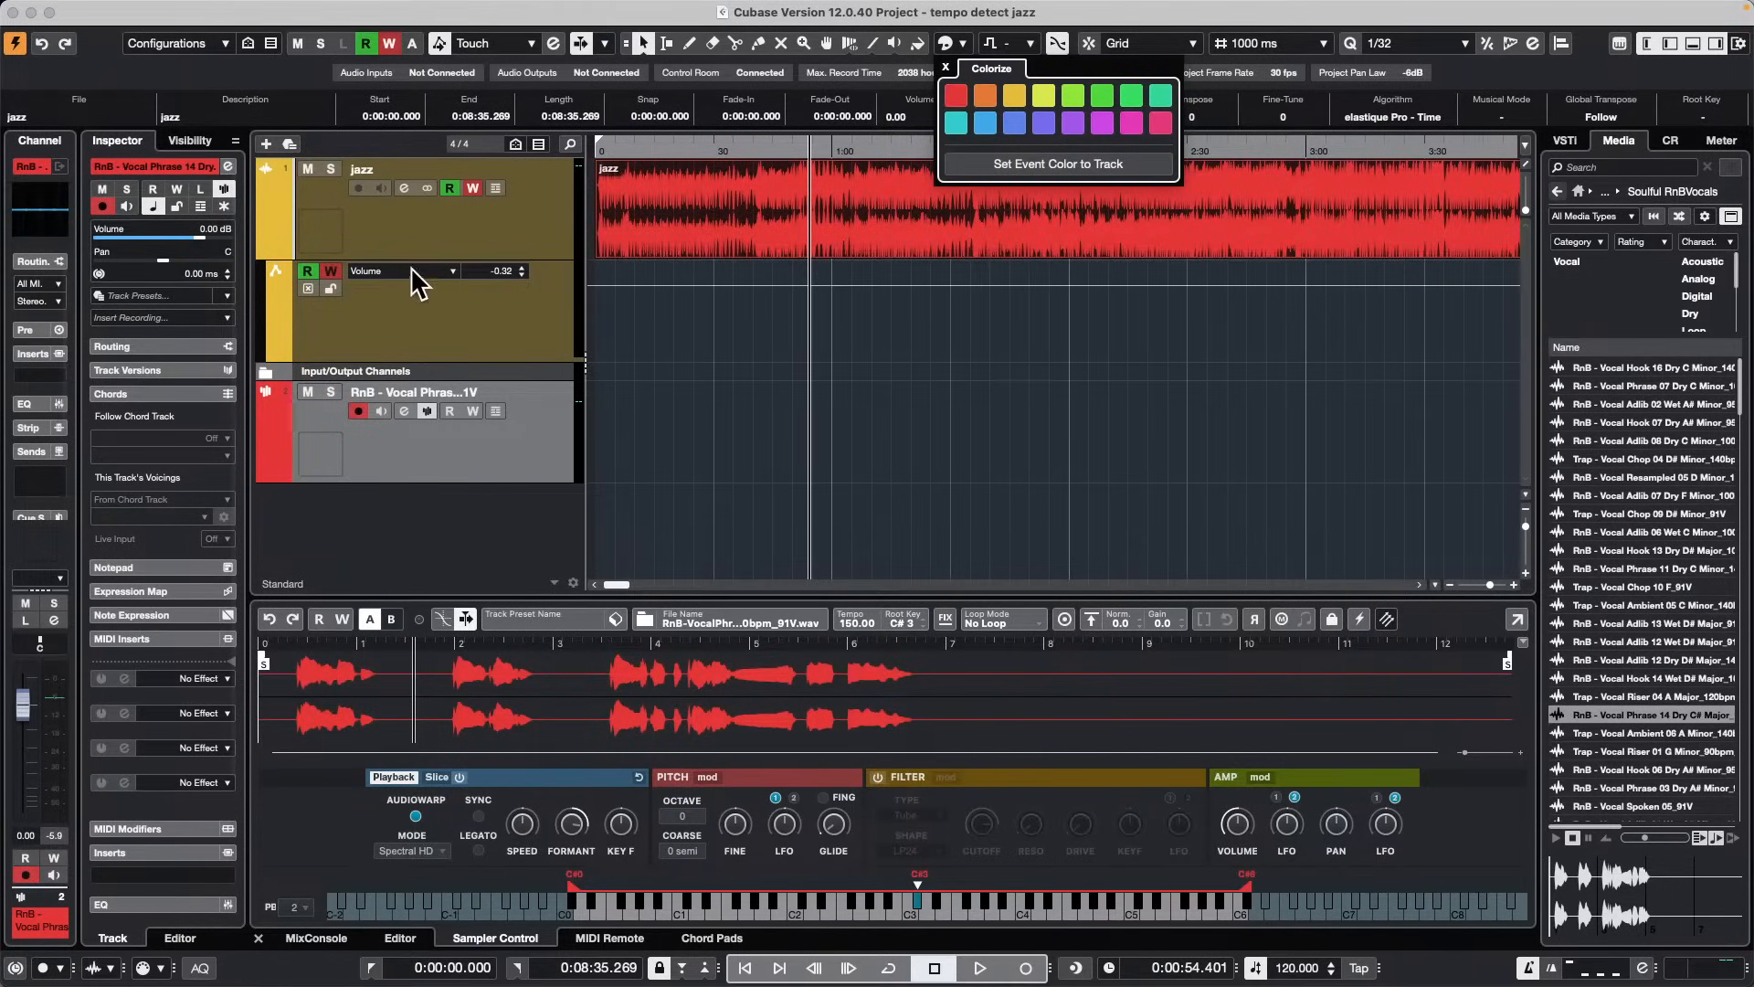
pyautogui.click(976, 324)
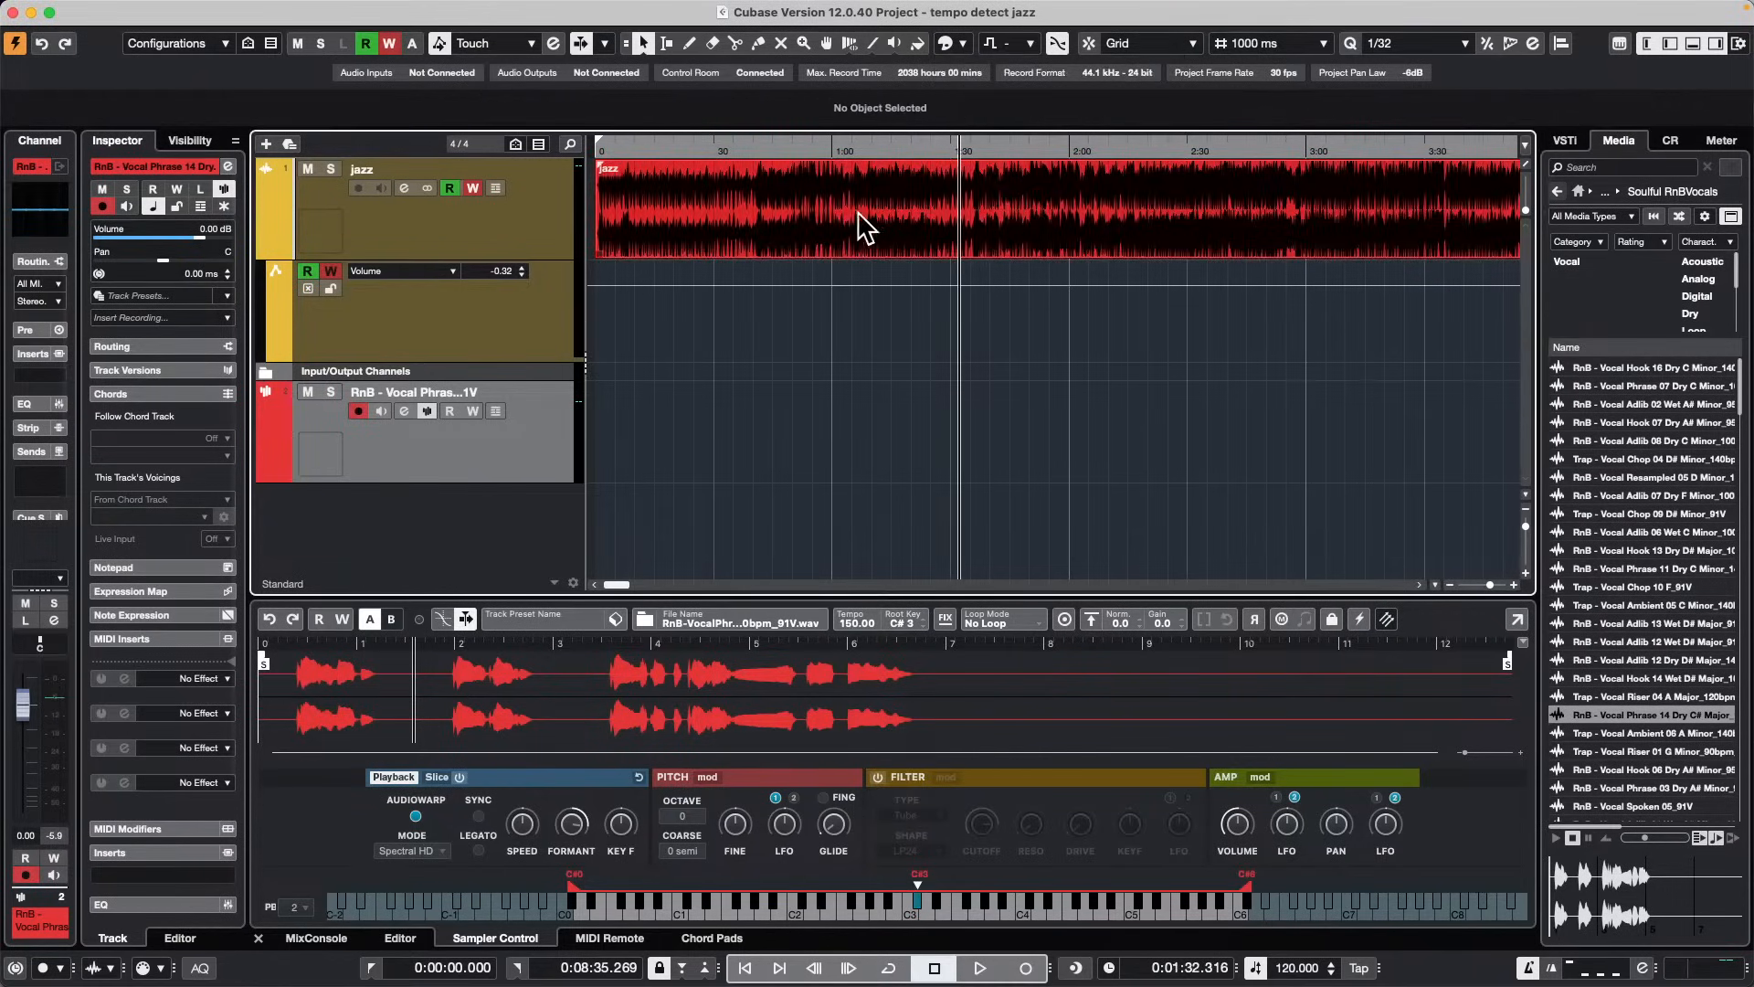
# Step: Restore the default Event Display-Audio preferences, apply them and close the dialog
pyautogui.click(909, 227)
pyautogui.click(122, 11)
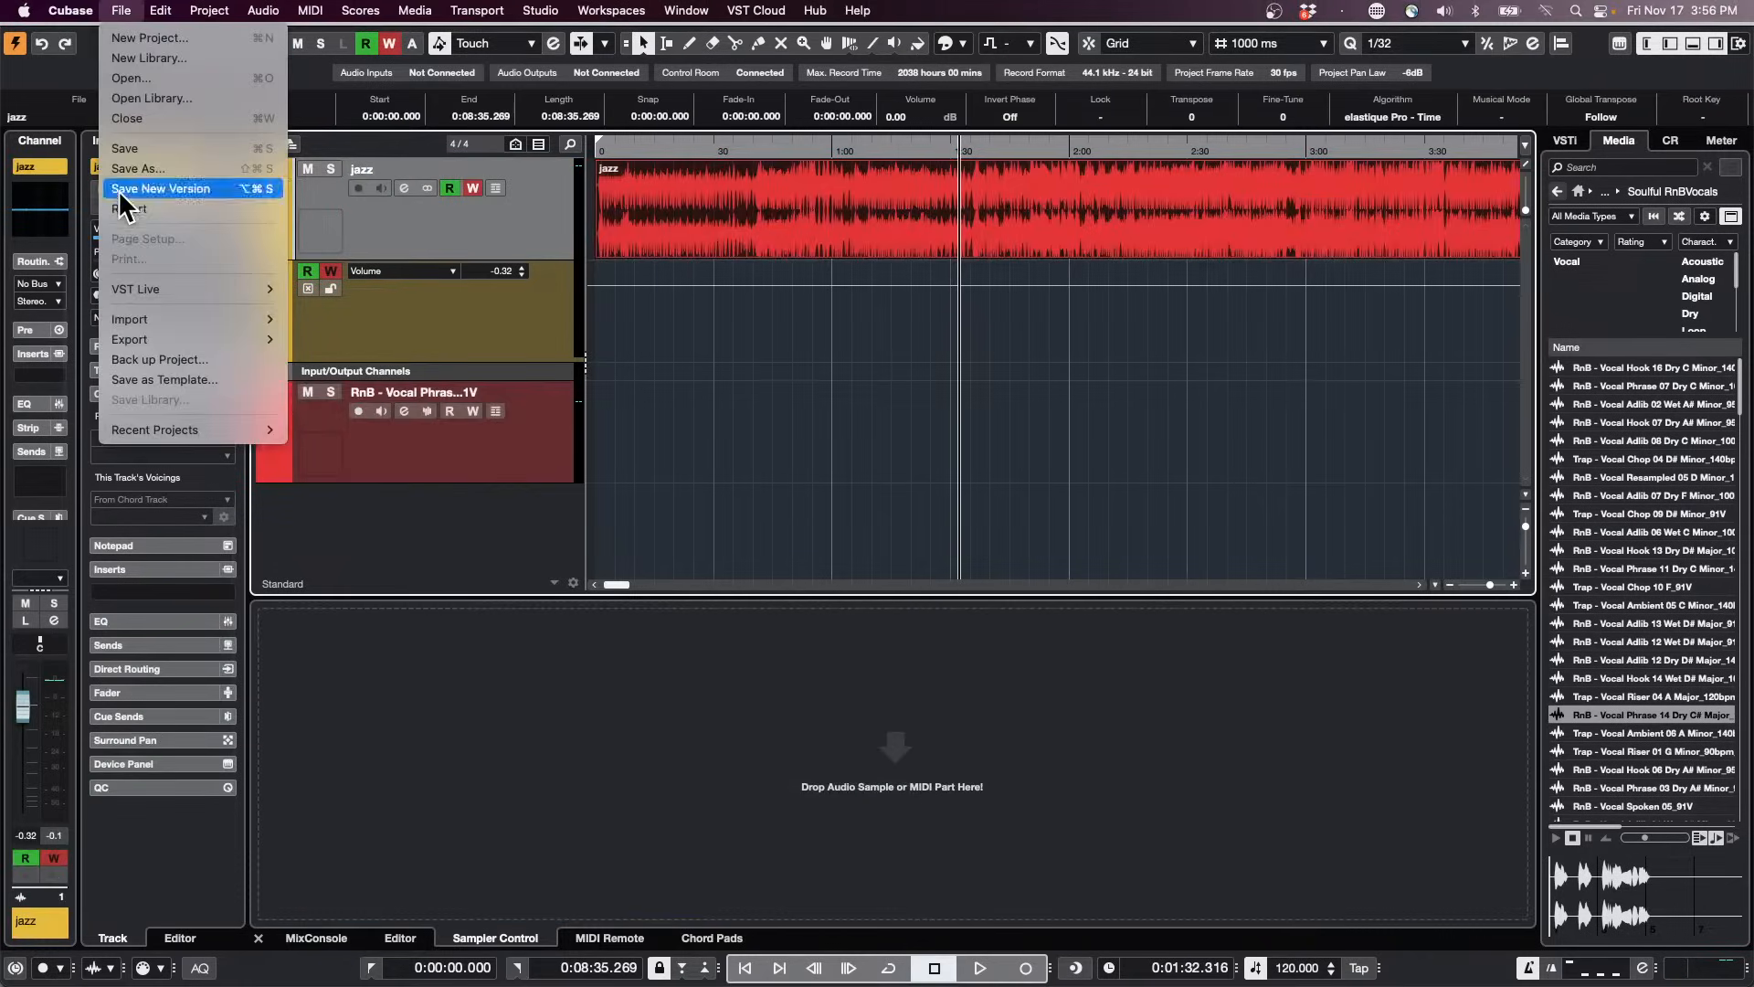
pyautogui.click(790, 374)
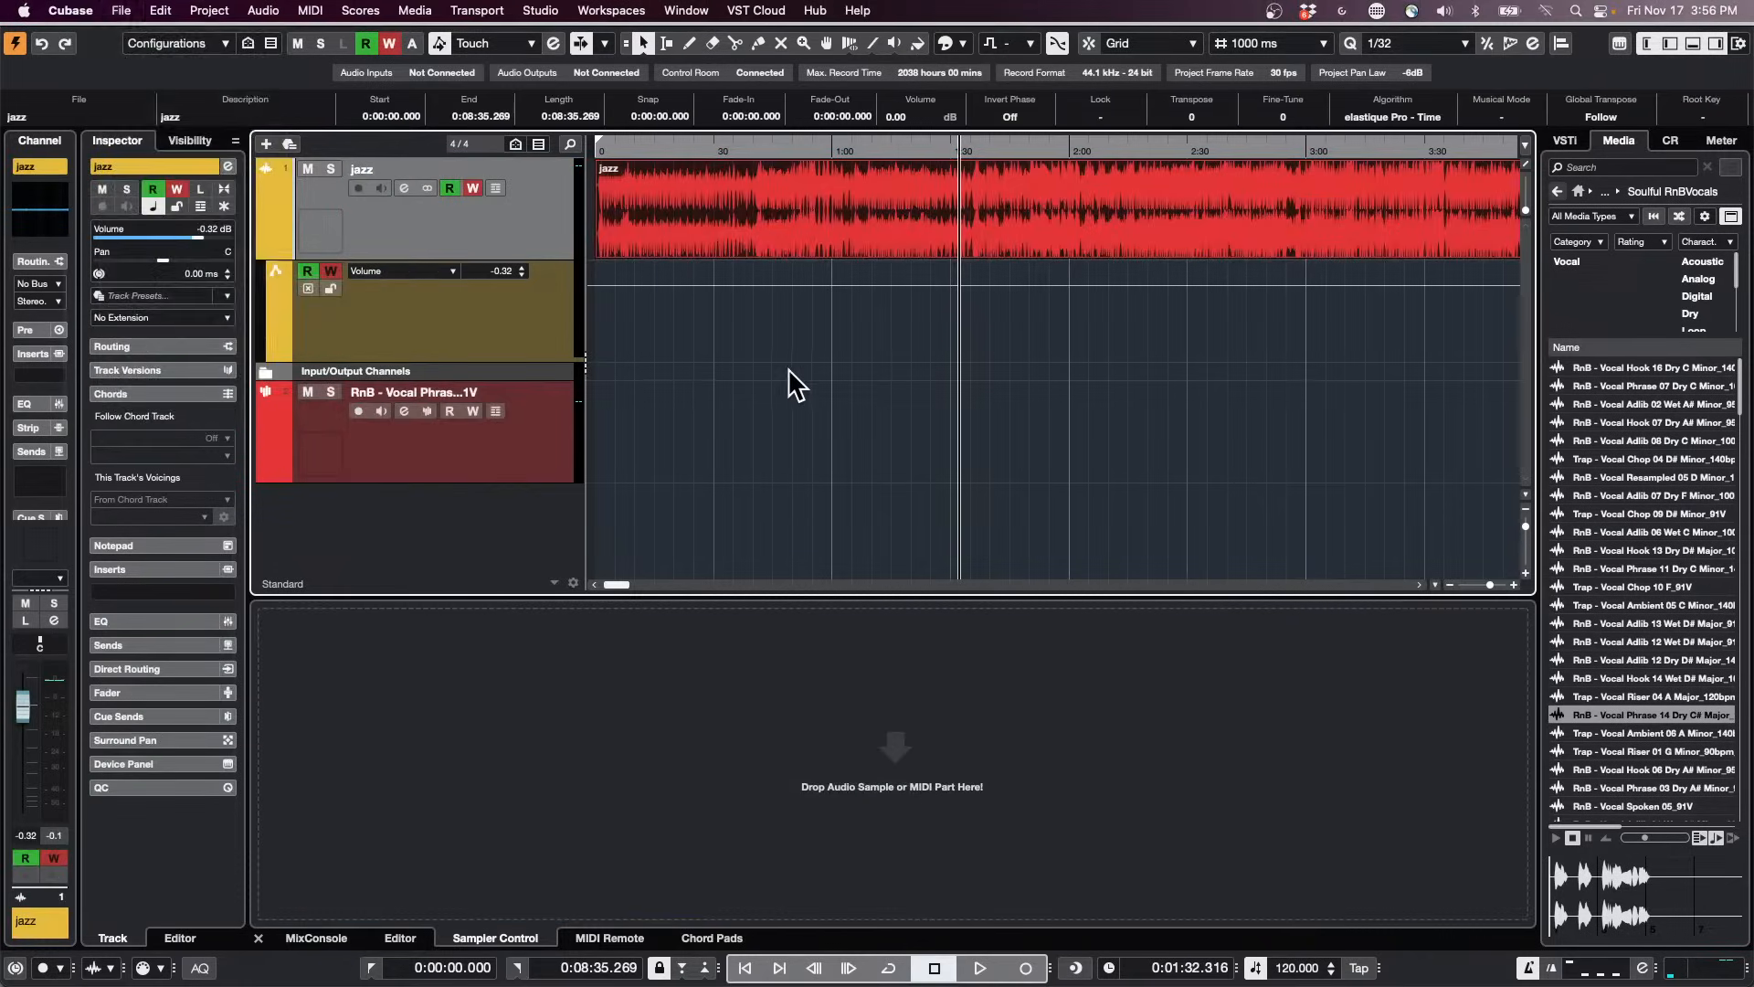
pyautogui.click(161, 10)
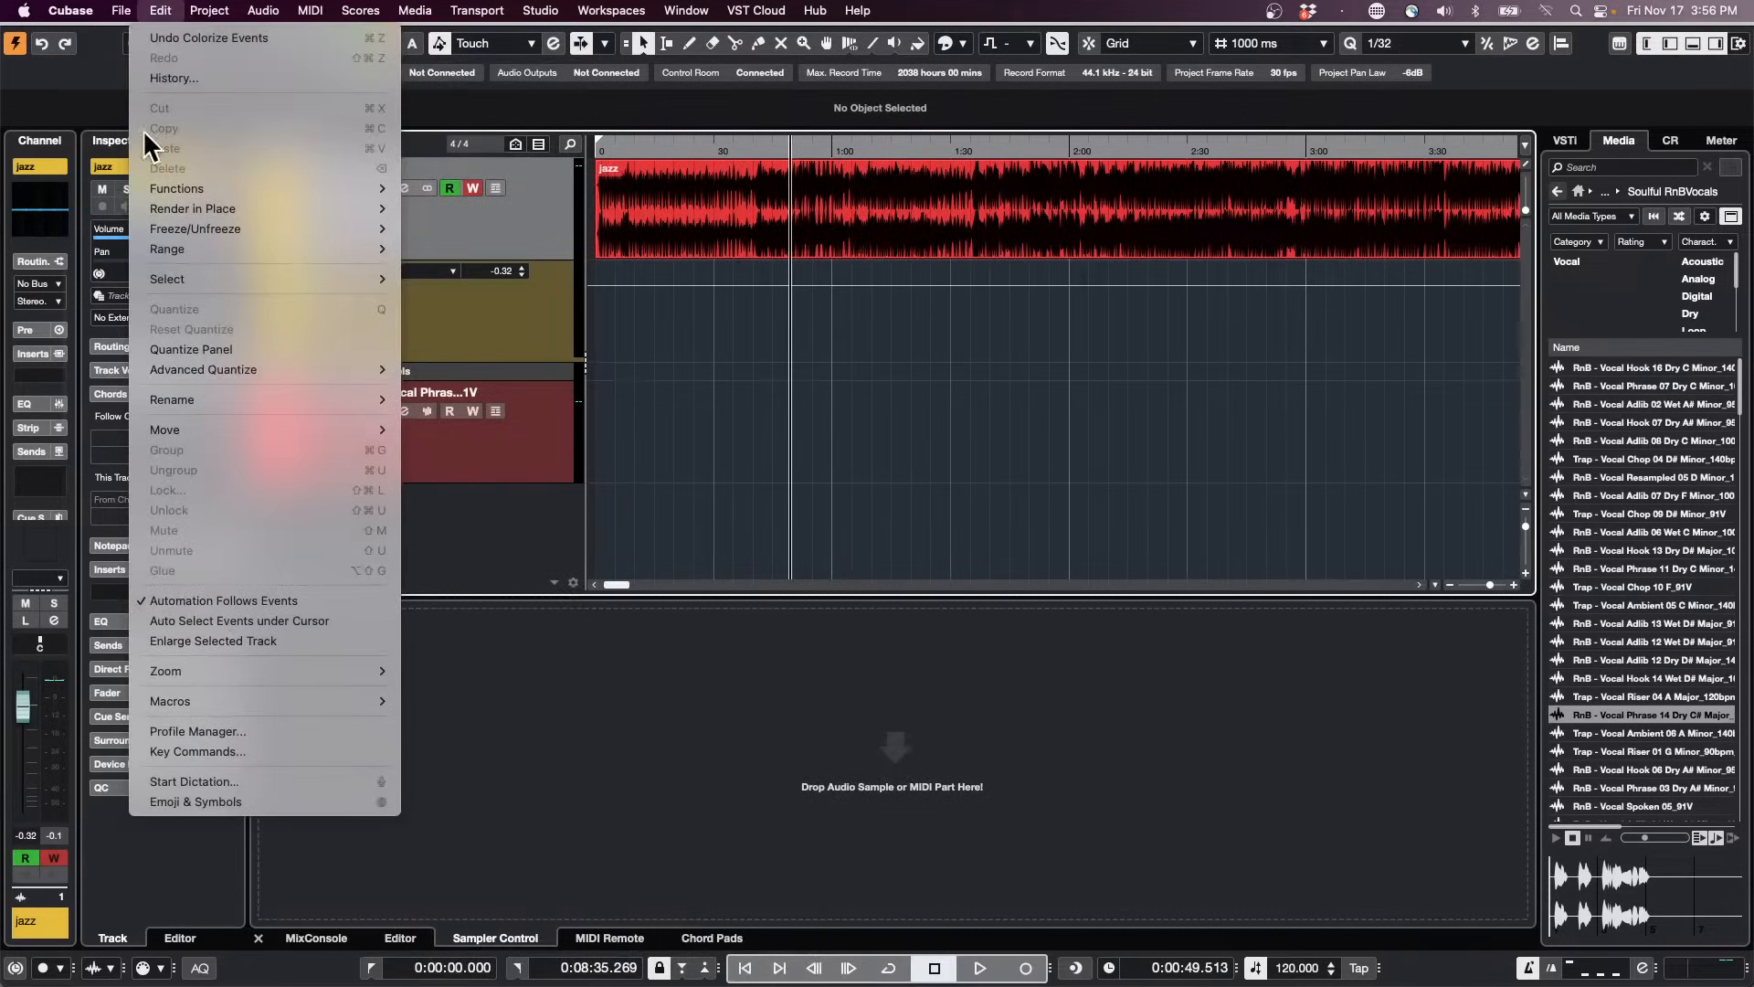
pyautogui.moveTo(64, 12)
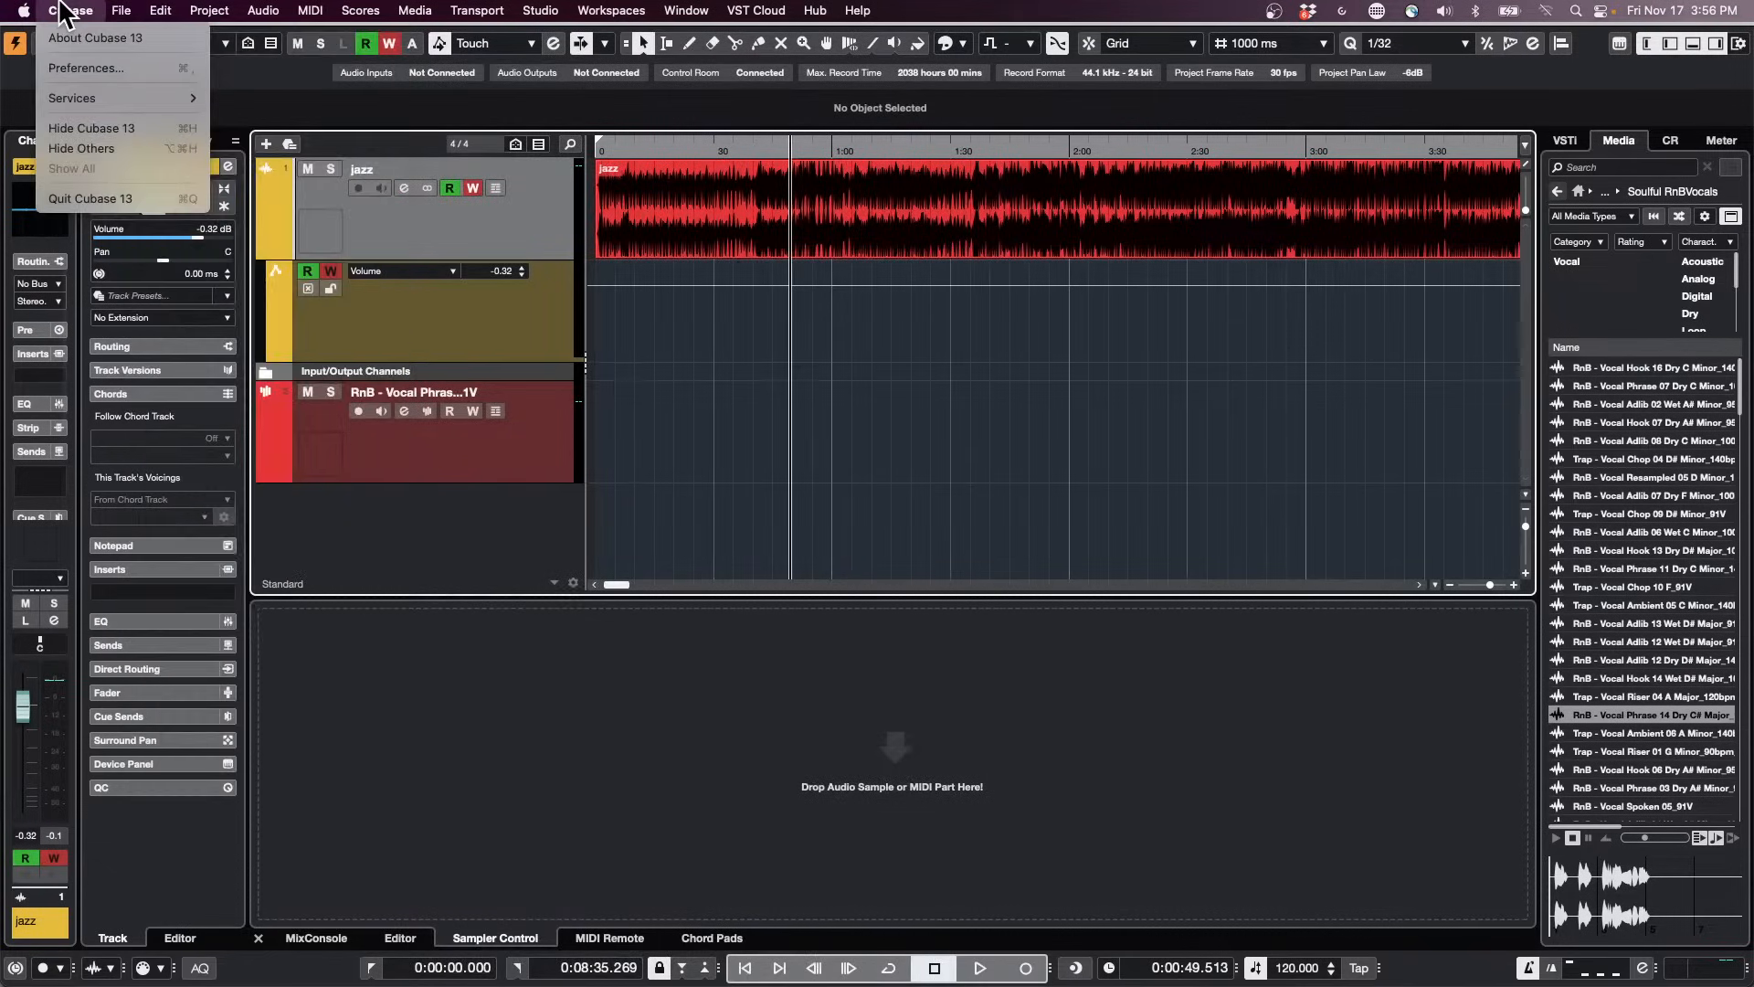
pyautogui.click(84, 68)
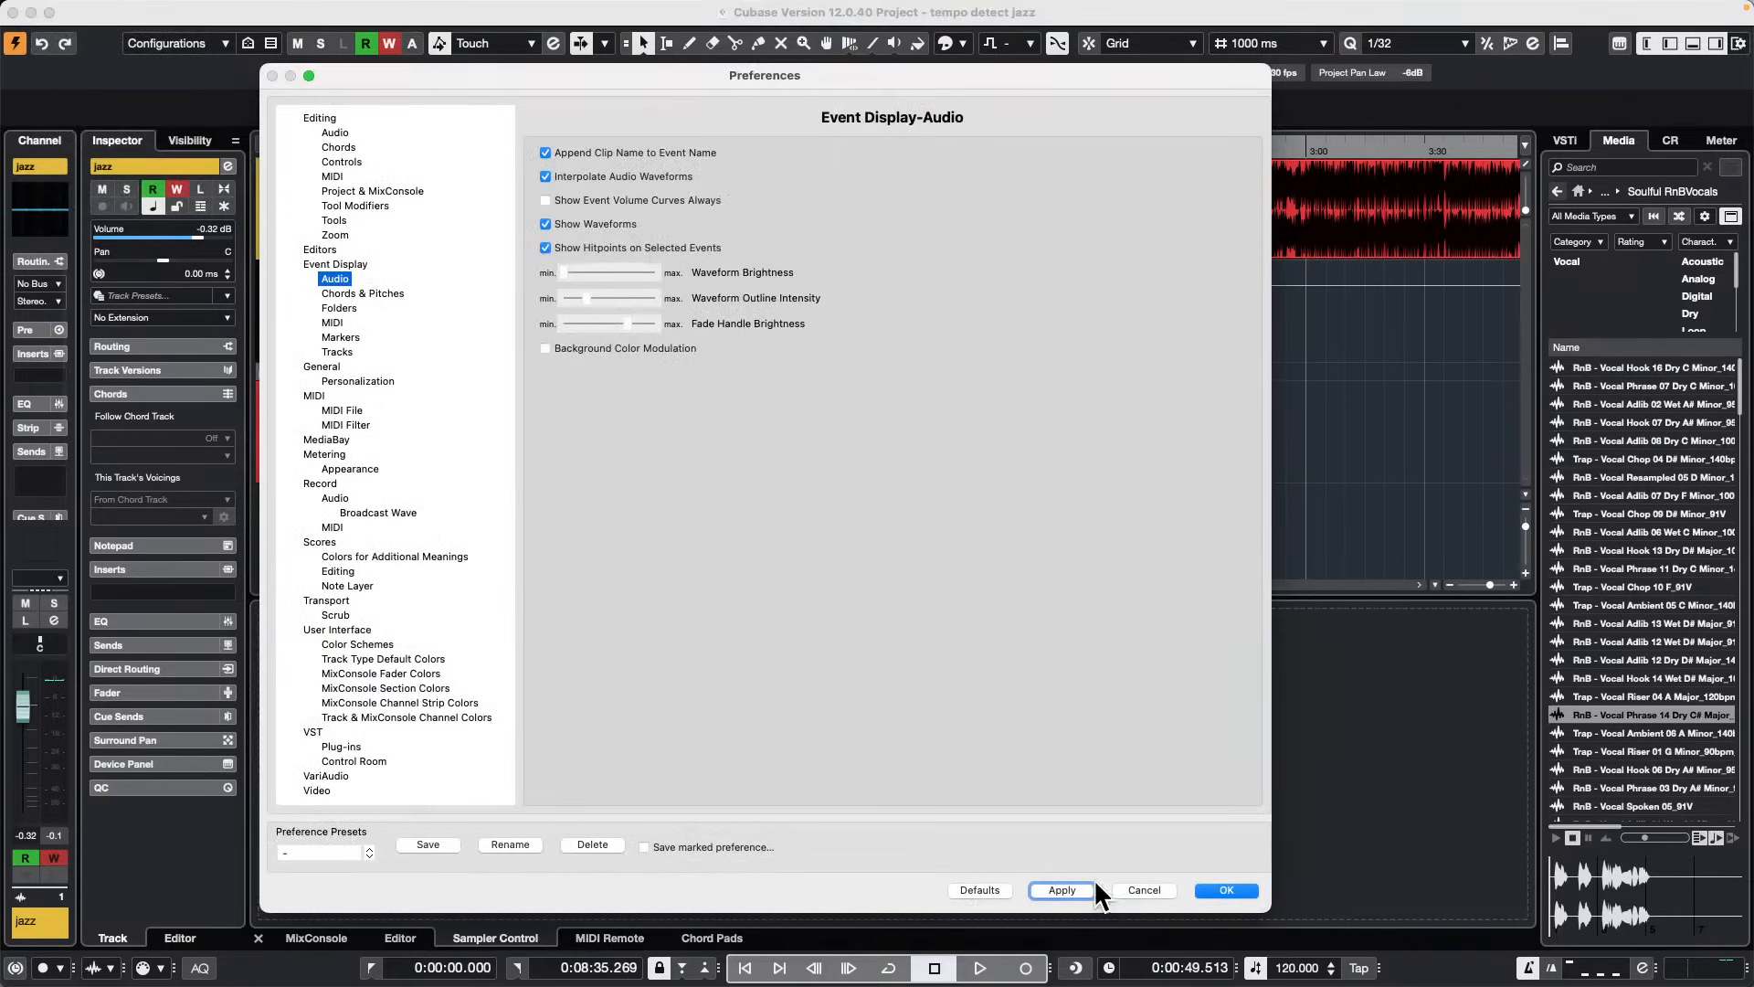
pyautogui.click(973, 884)
pyautogui.click(1076, 883)
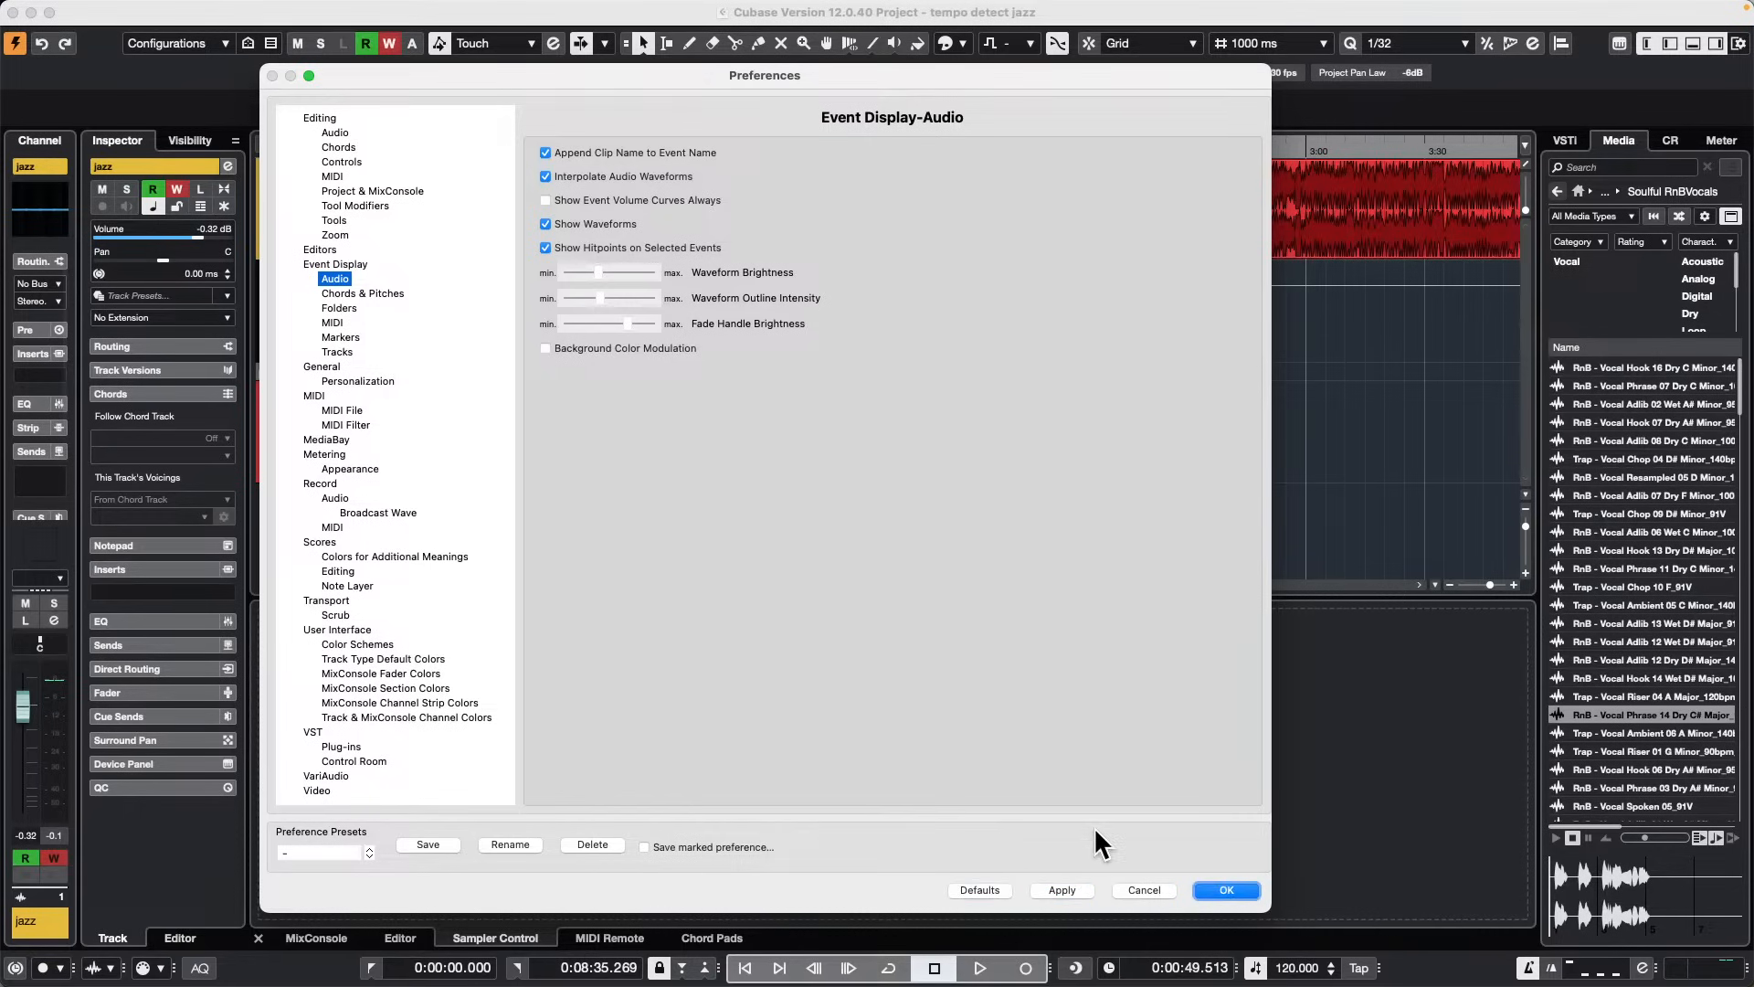
pyautogui.click(1229, 888)
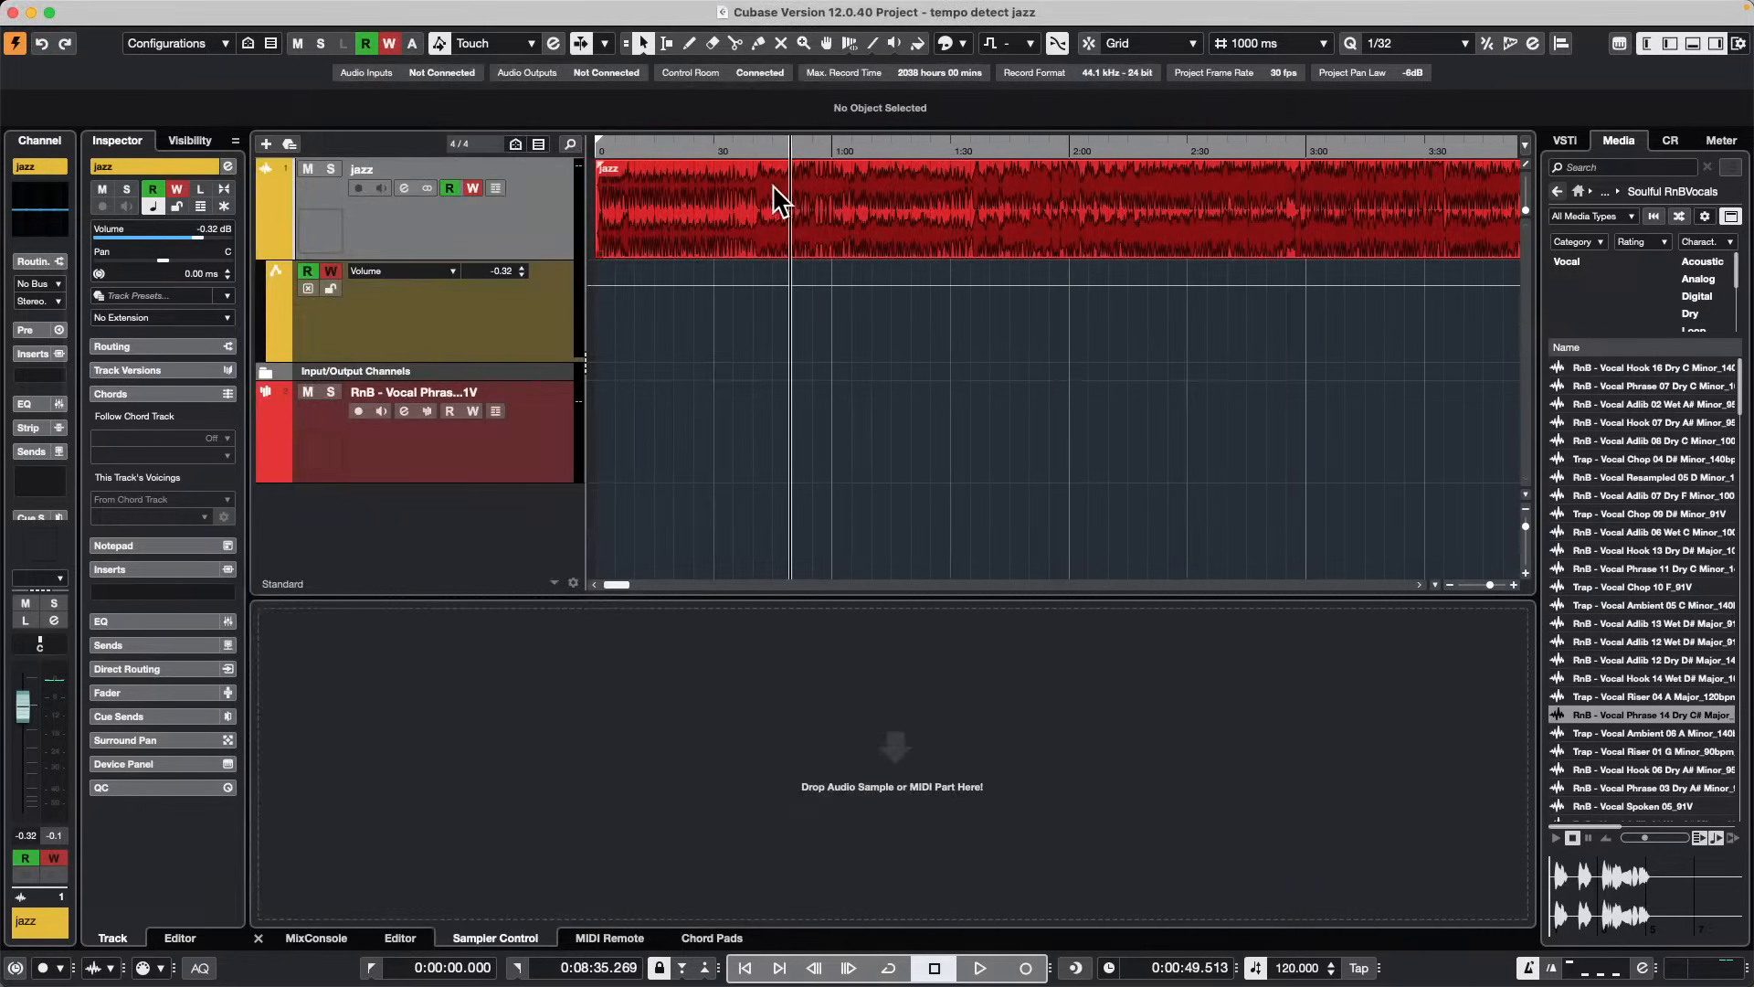
# Step: Compare the magnified jazz waveform around 0:43 in its selected and deselected states
pyautogui.click(828, 240)
pyautogui.moveTo(757, 139); pyautogui.dragTo(763, 201)
pyautogui.click(951, 372)
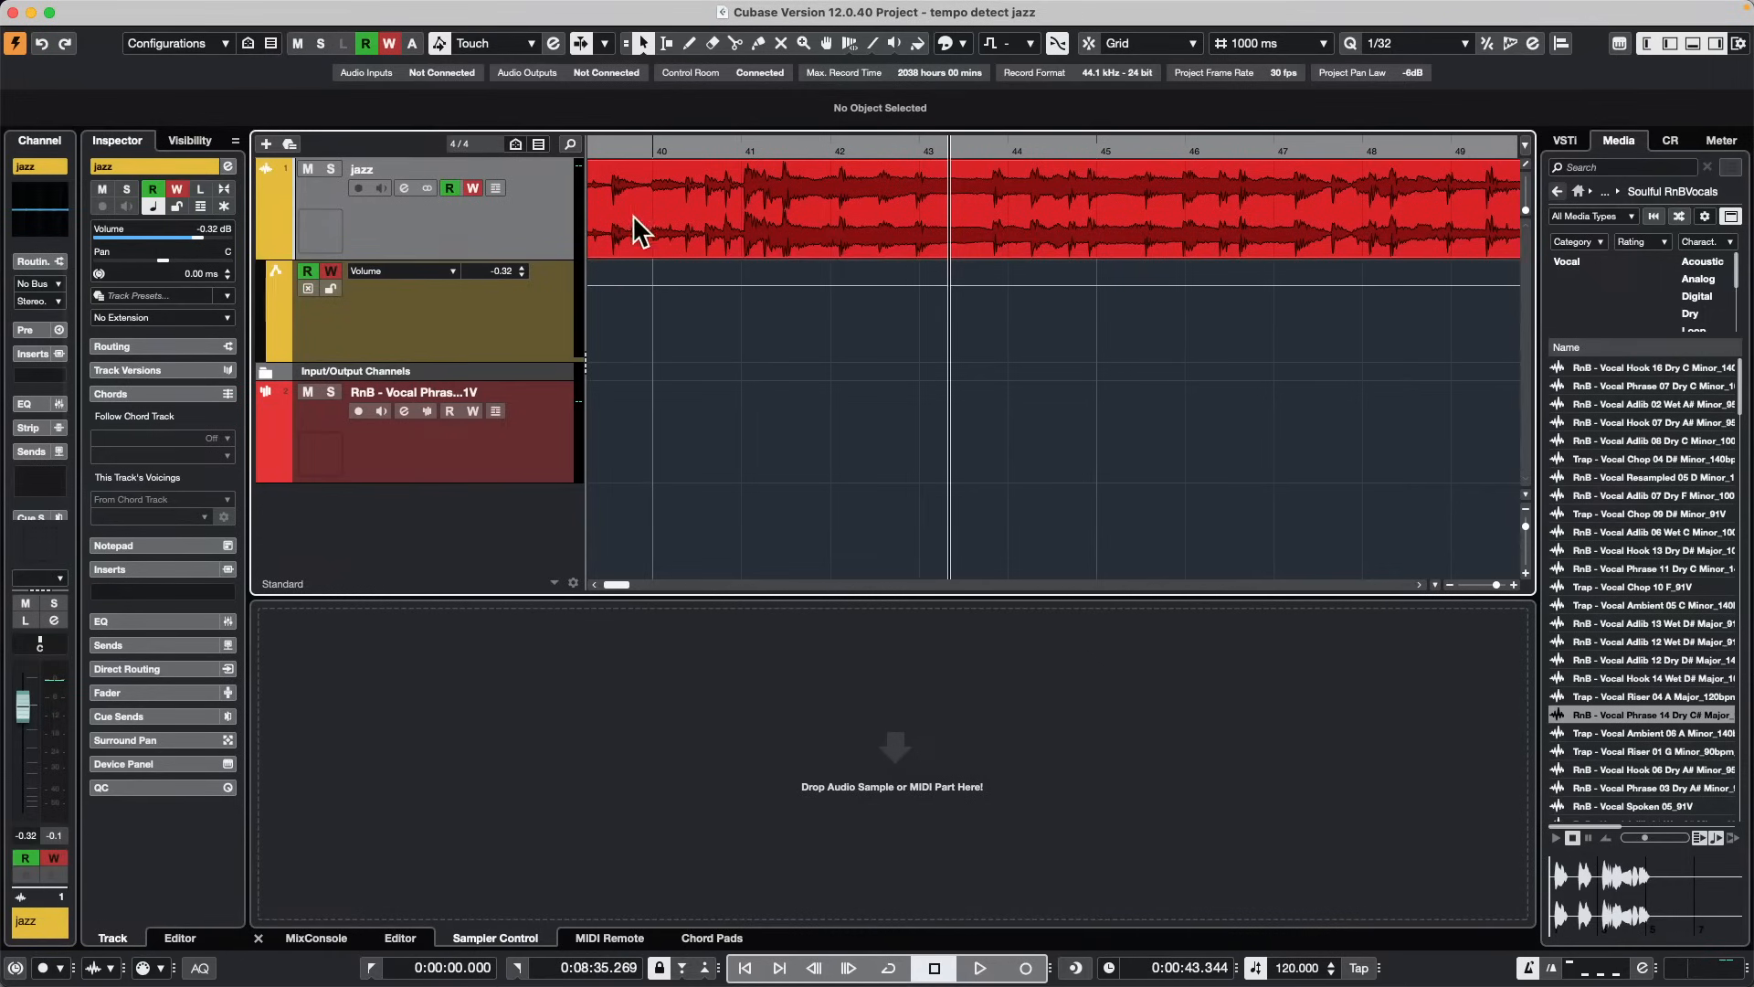
pyautogui.click(1018, 240)
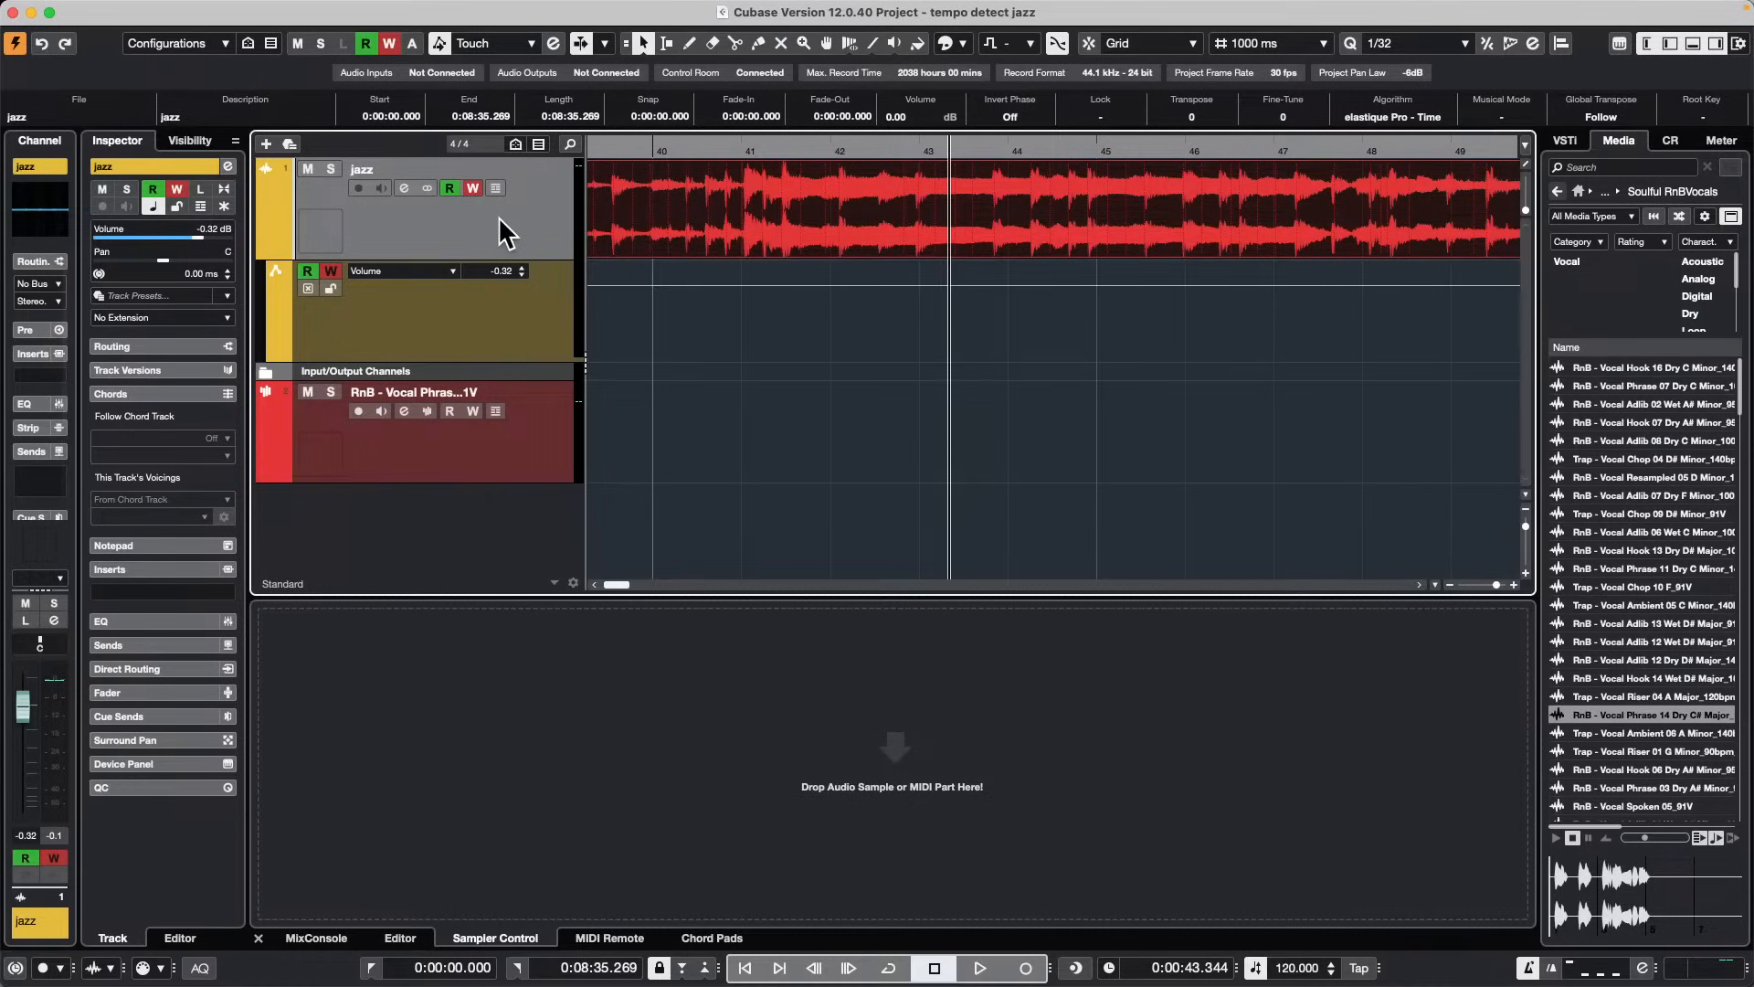
pyautogui.click(806, 345)
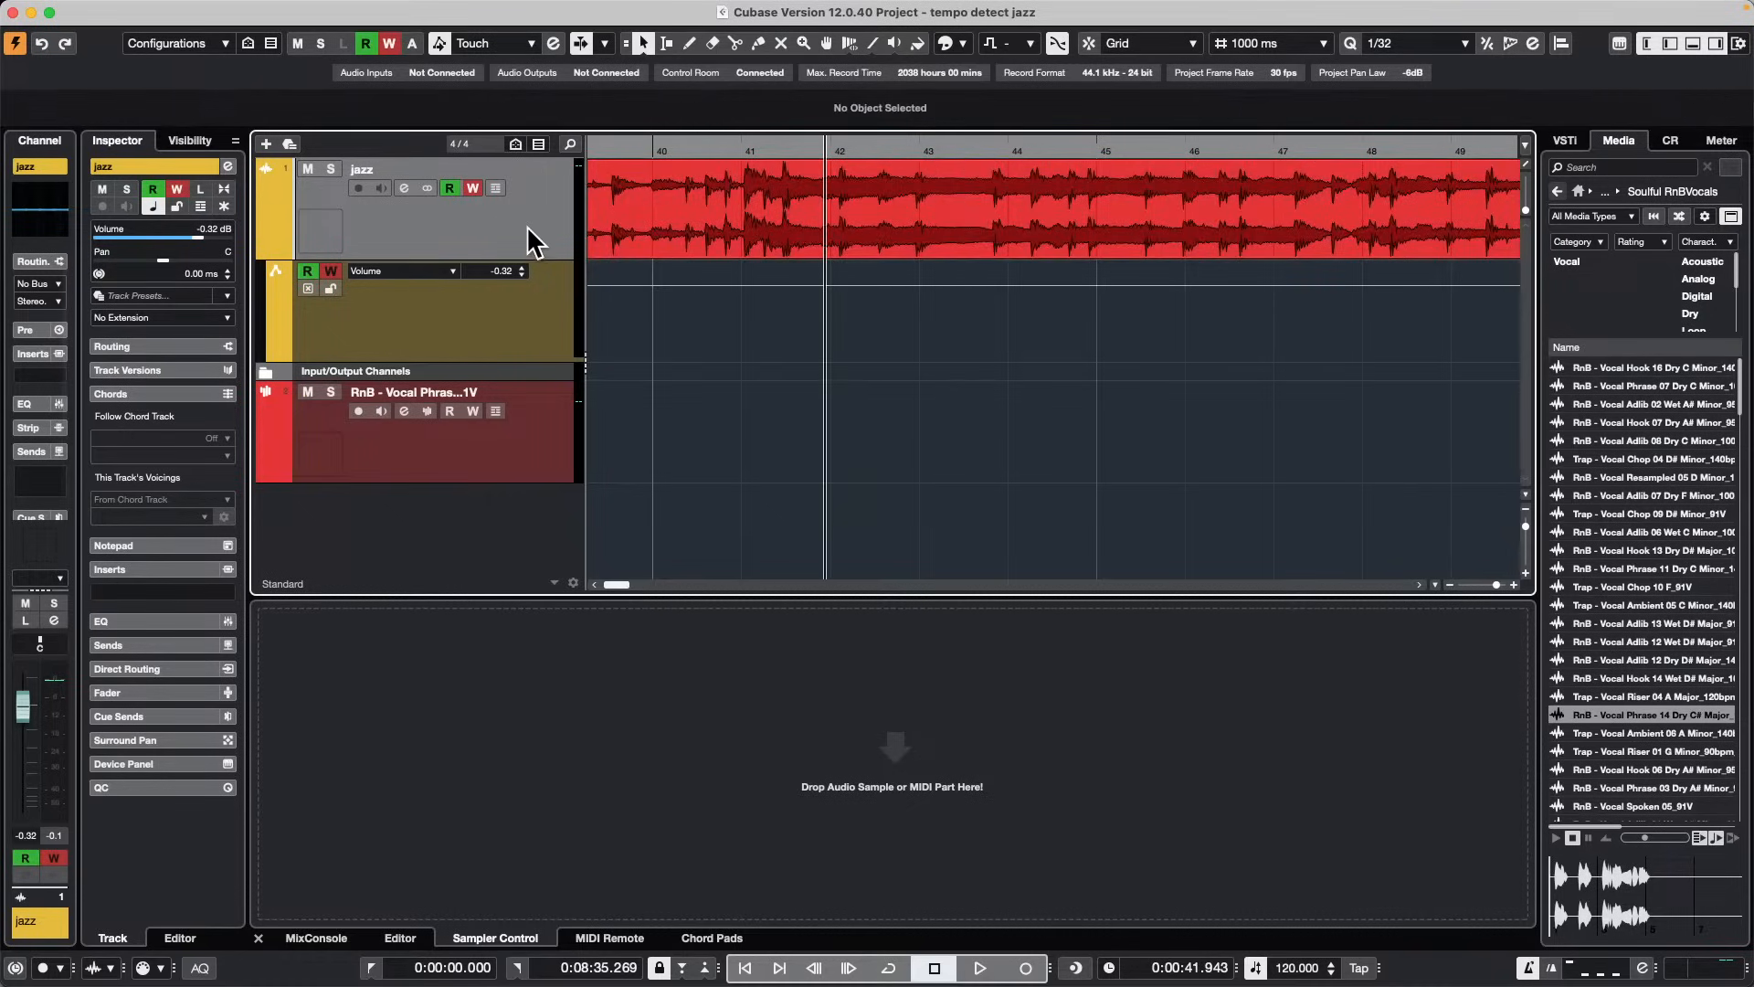
# Step: Cycle the jazz track's colour through the palette and settle on yellow-green
pyautogui.click(175, 159)
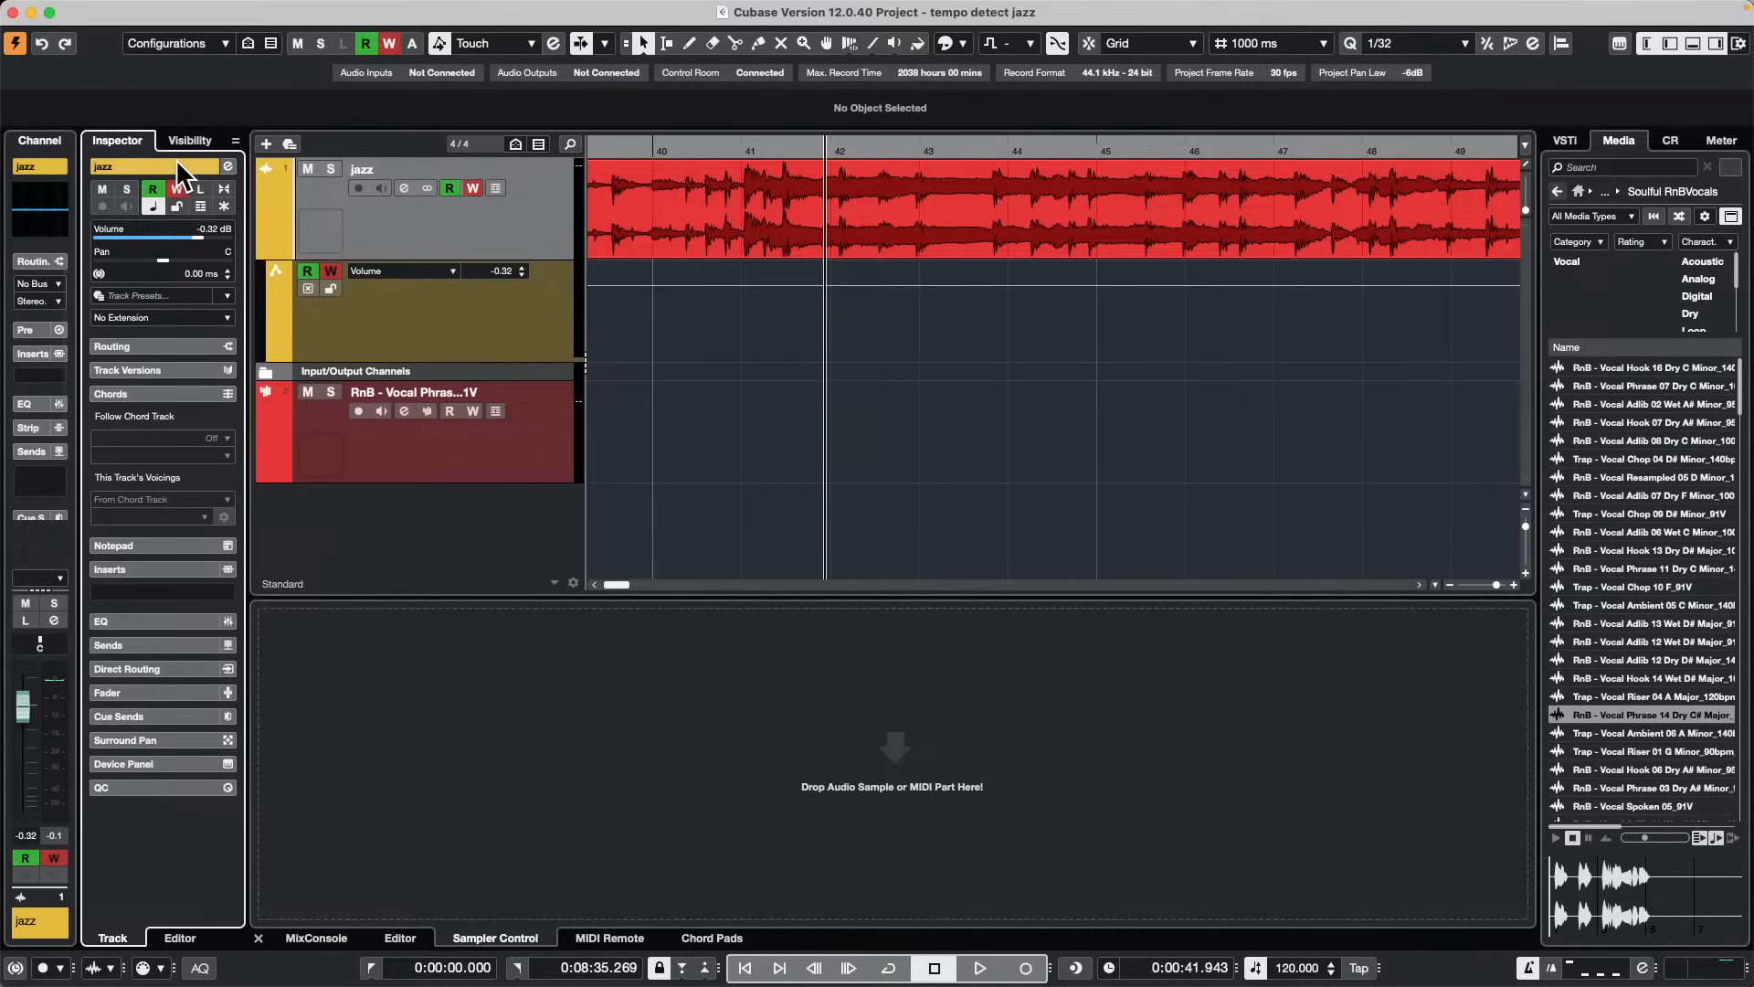
pyautogui.scroll(3, 178, 160)
pyautogui.scroll(-4, 178, 160)
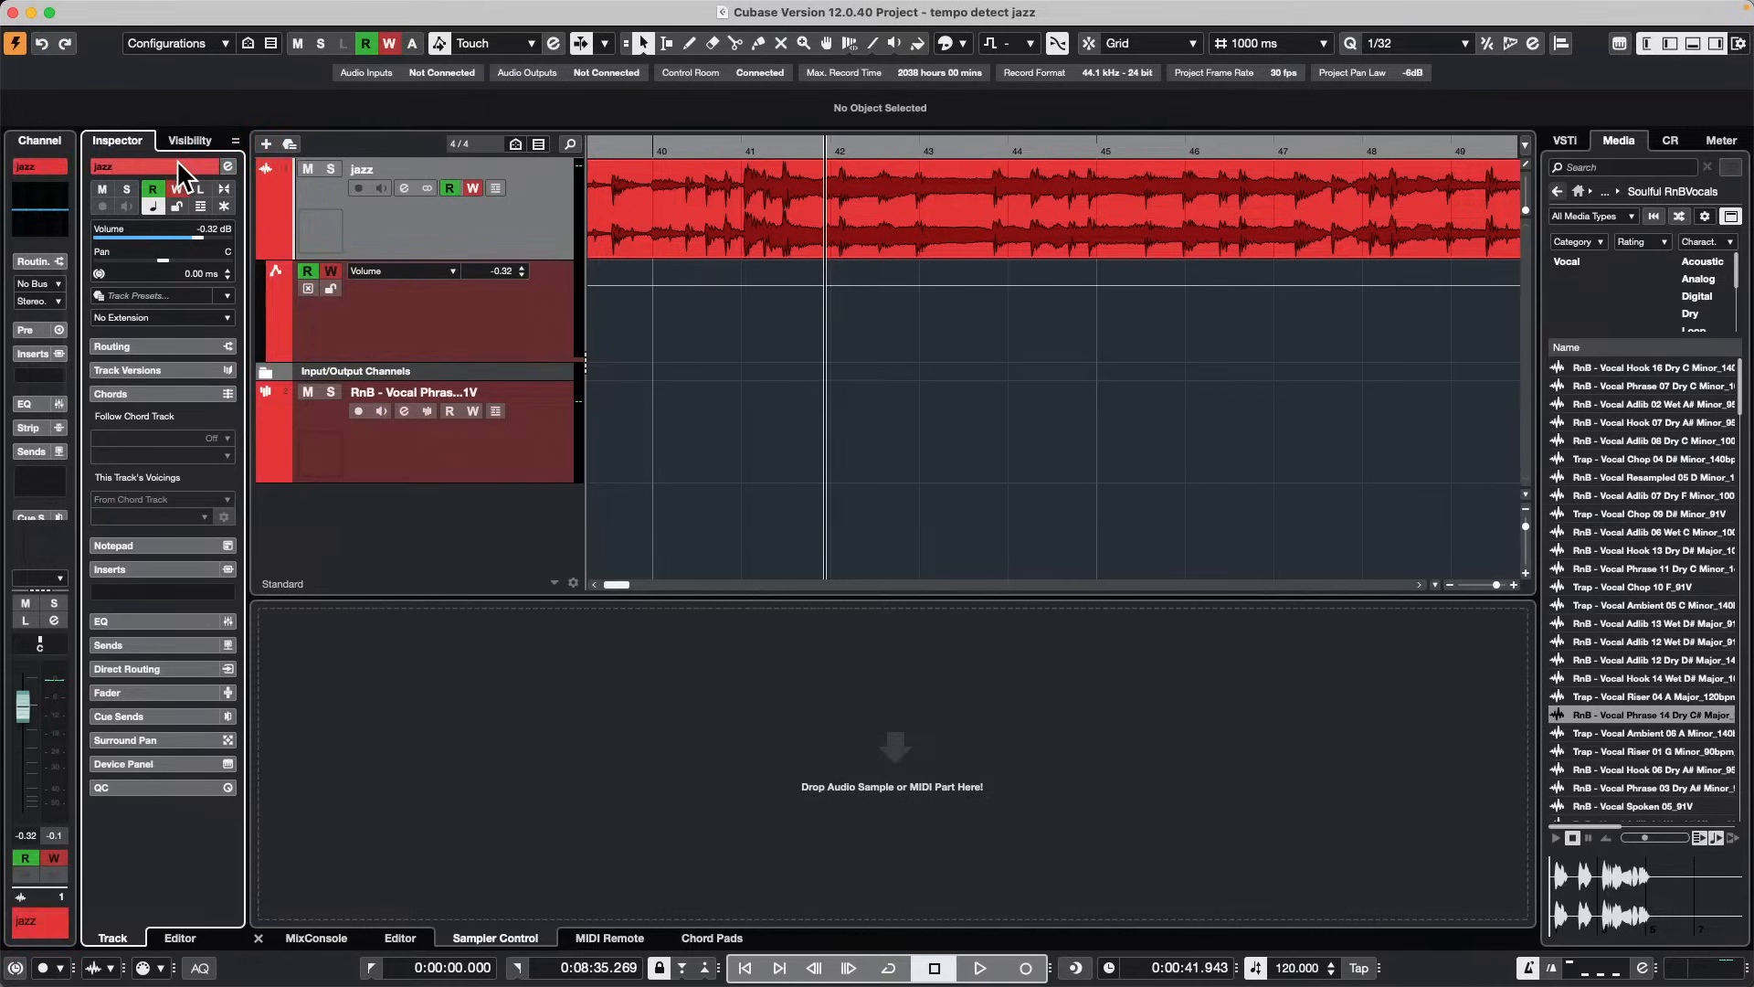
pyautogui.scroll(-1, 178, 159)
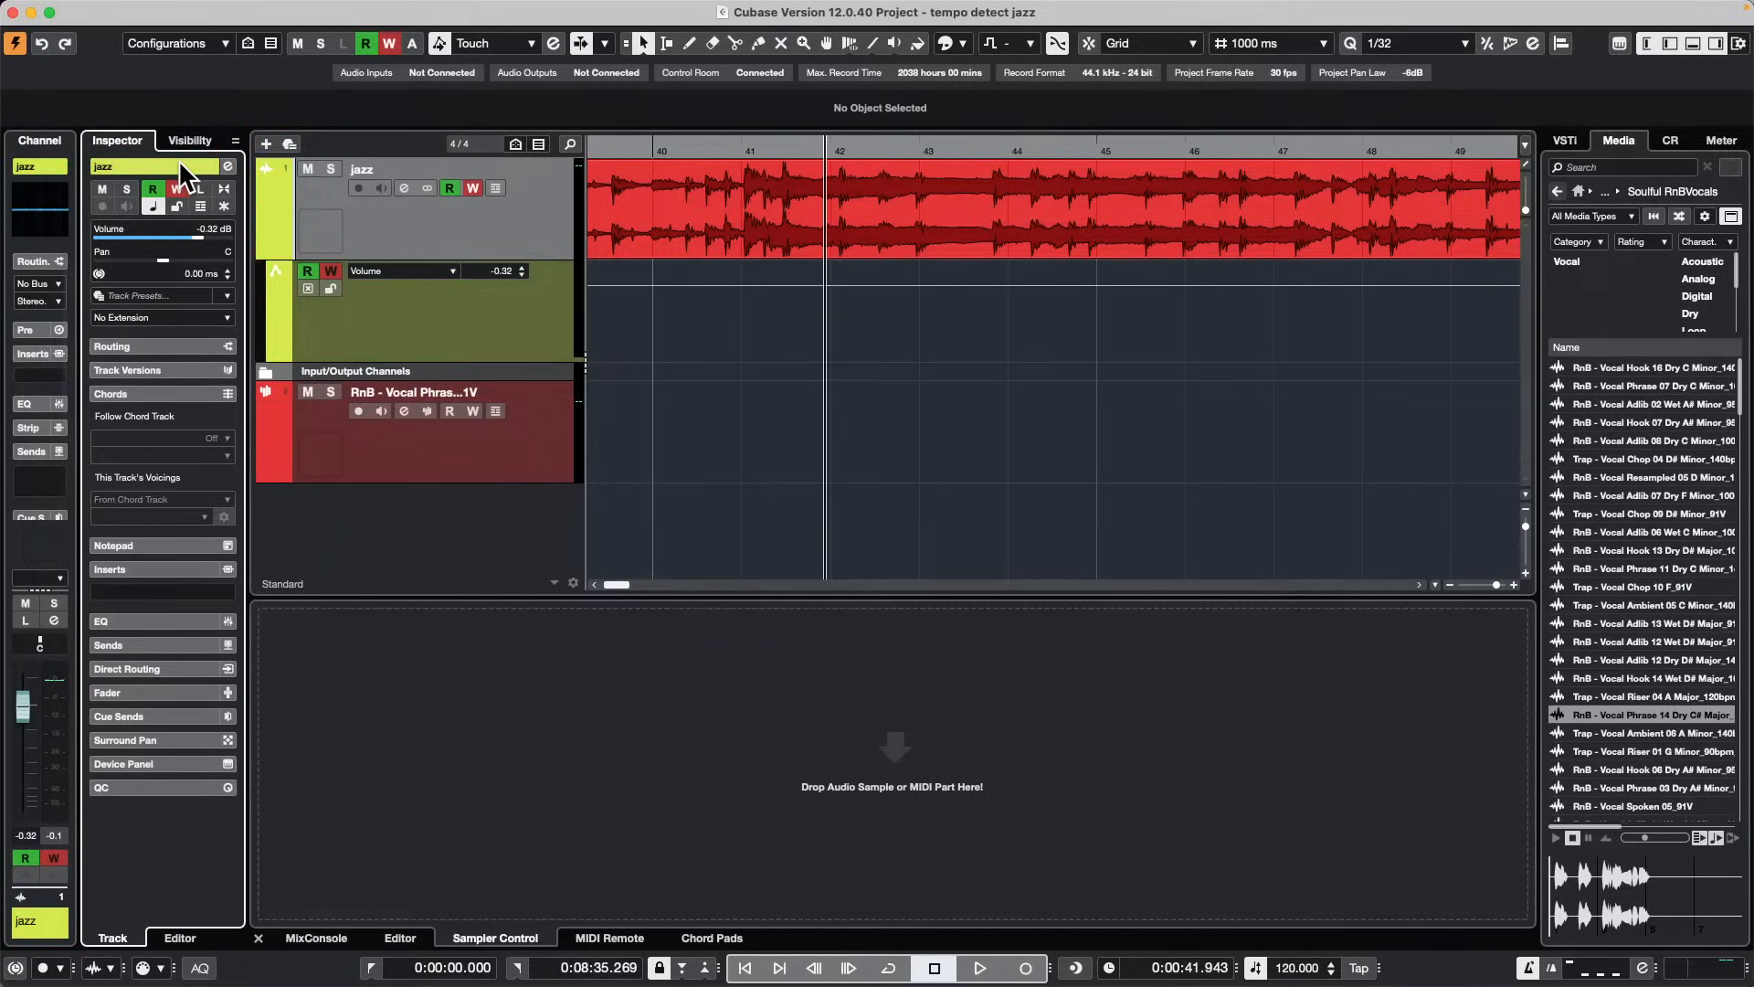
pyautogui.click(448, 223)
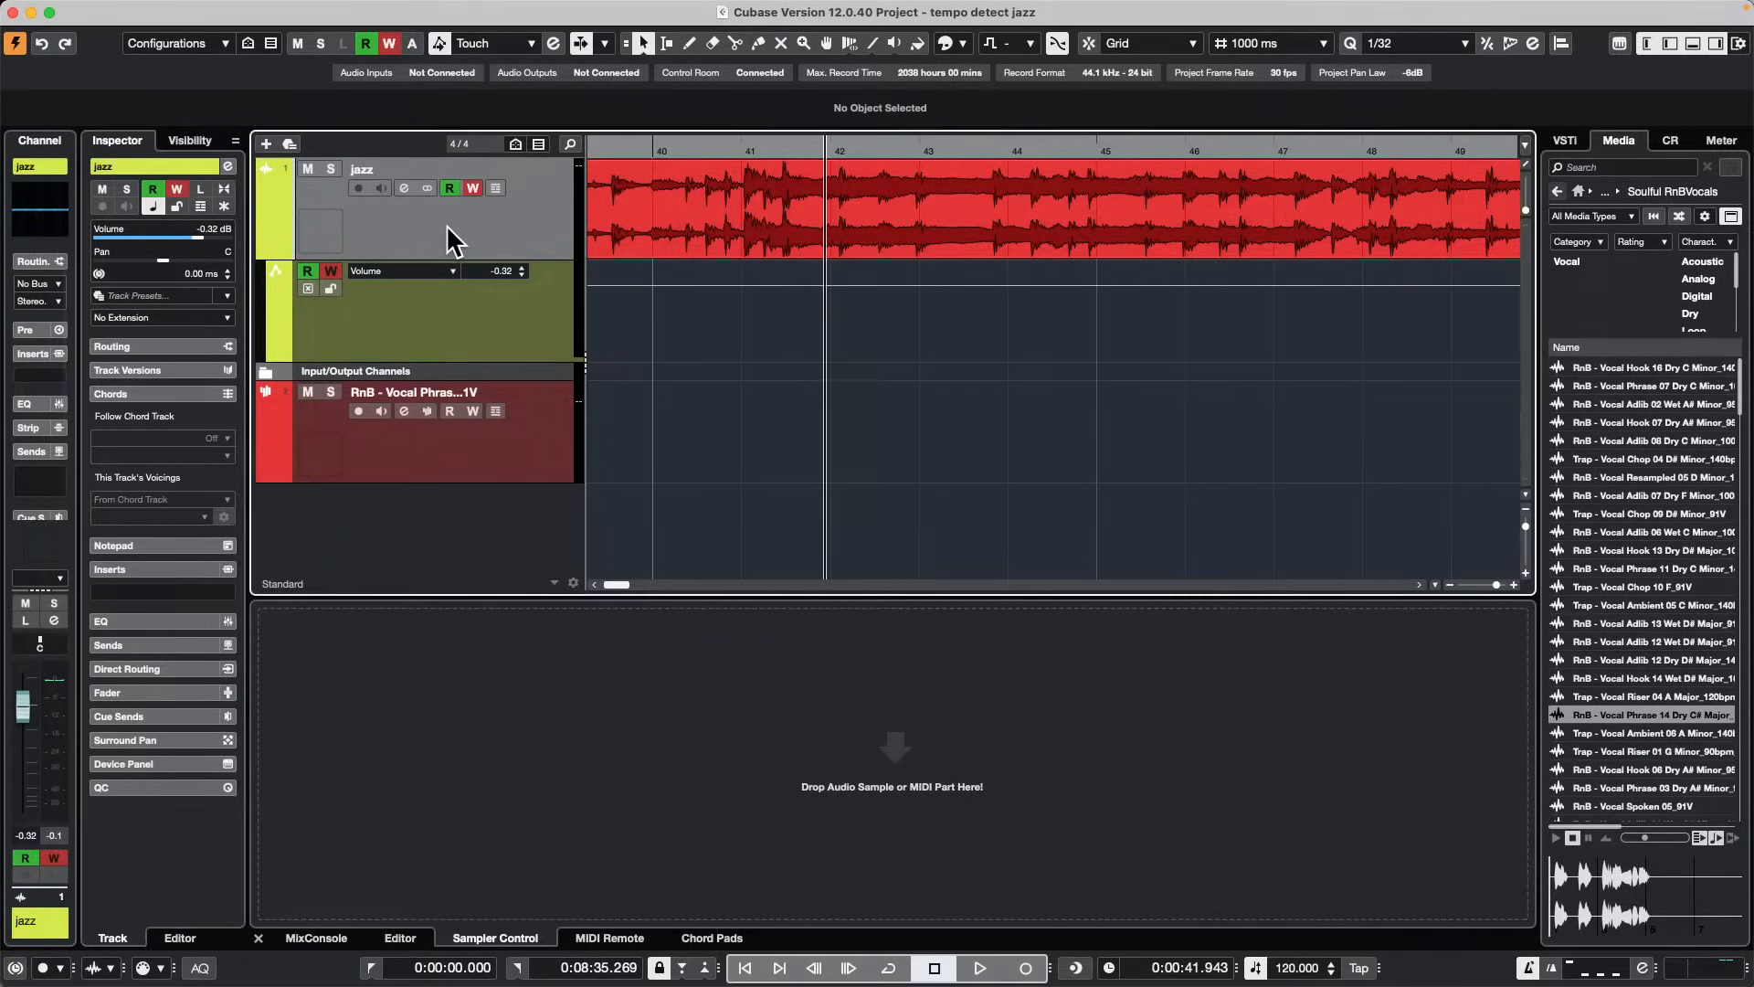
# Step: Show the full length of the jazz event in the timeline and view it selected alongside its track
pyautogui.click(1096, 236)
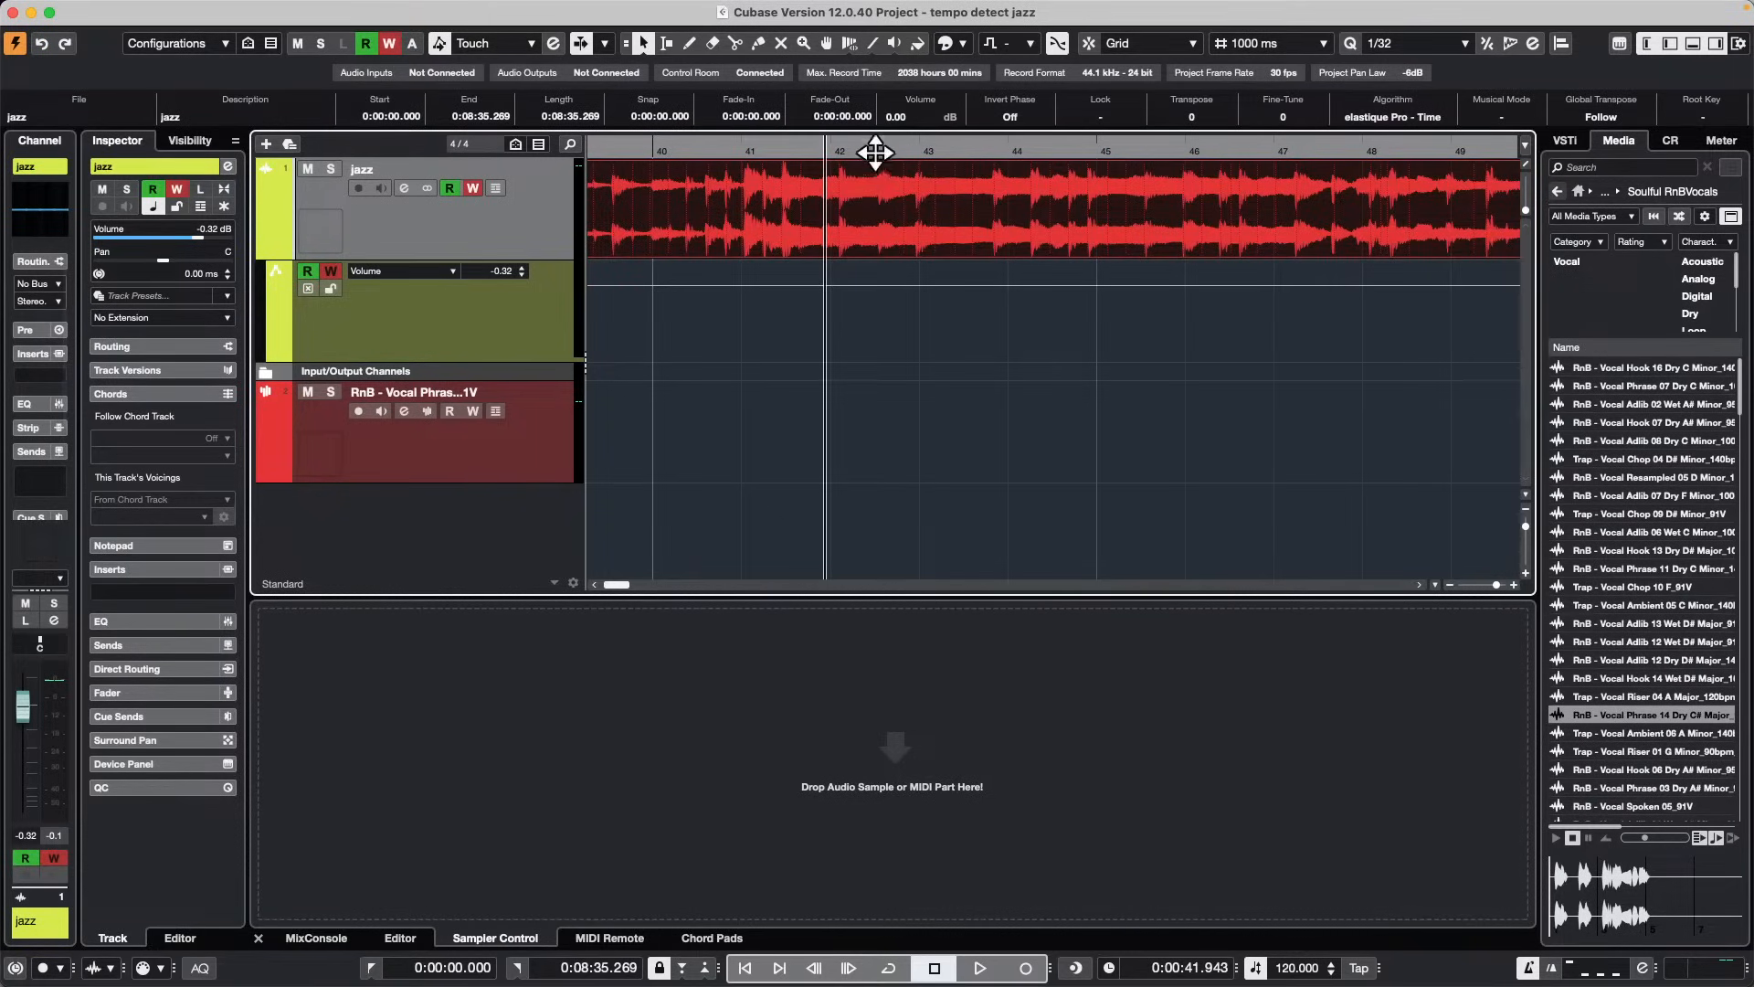
pyautogui.moveTo(862, 152); pyautogui.dragTo(877, 49)
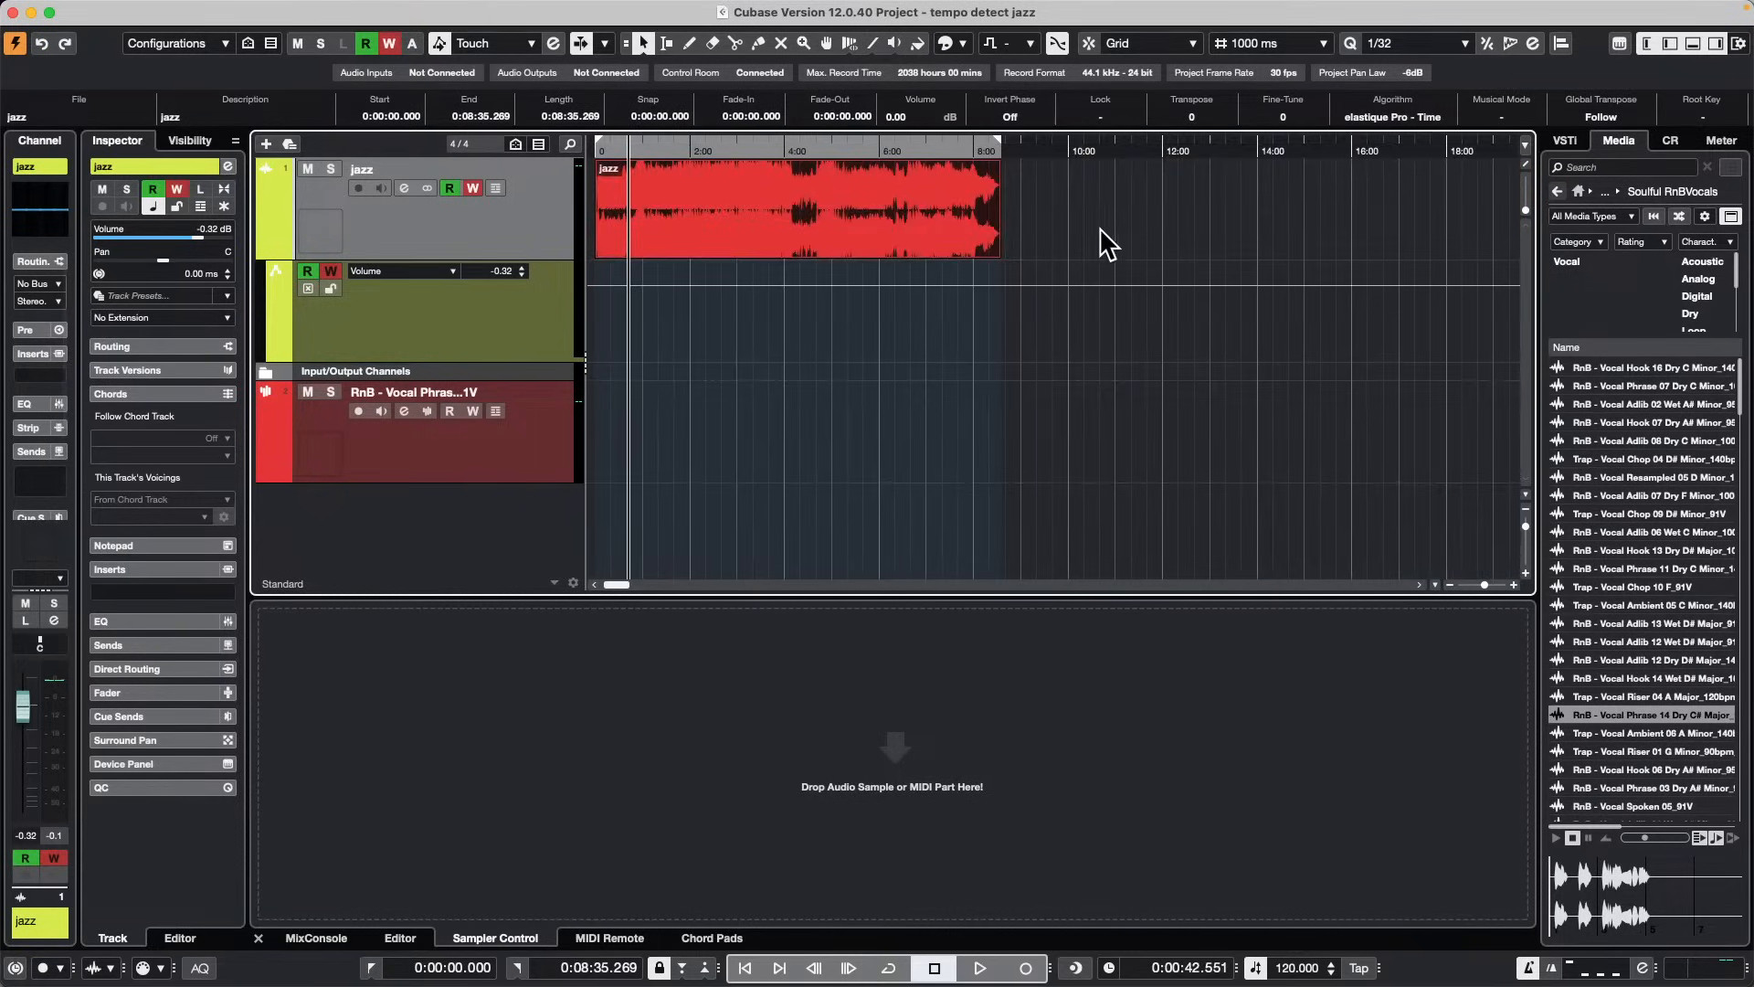
pyautogui.click(1167, 223)
pyautogui.click(971, 249)
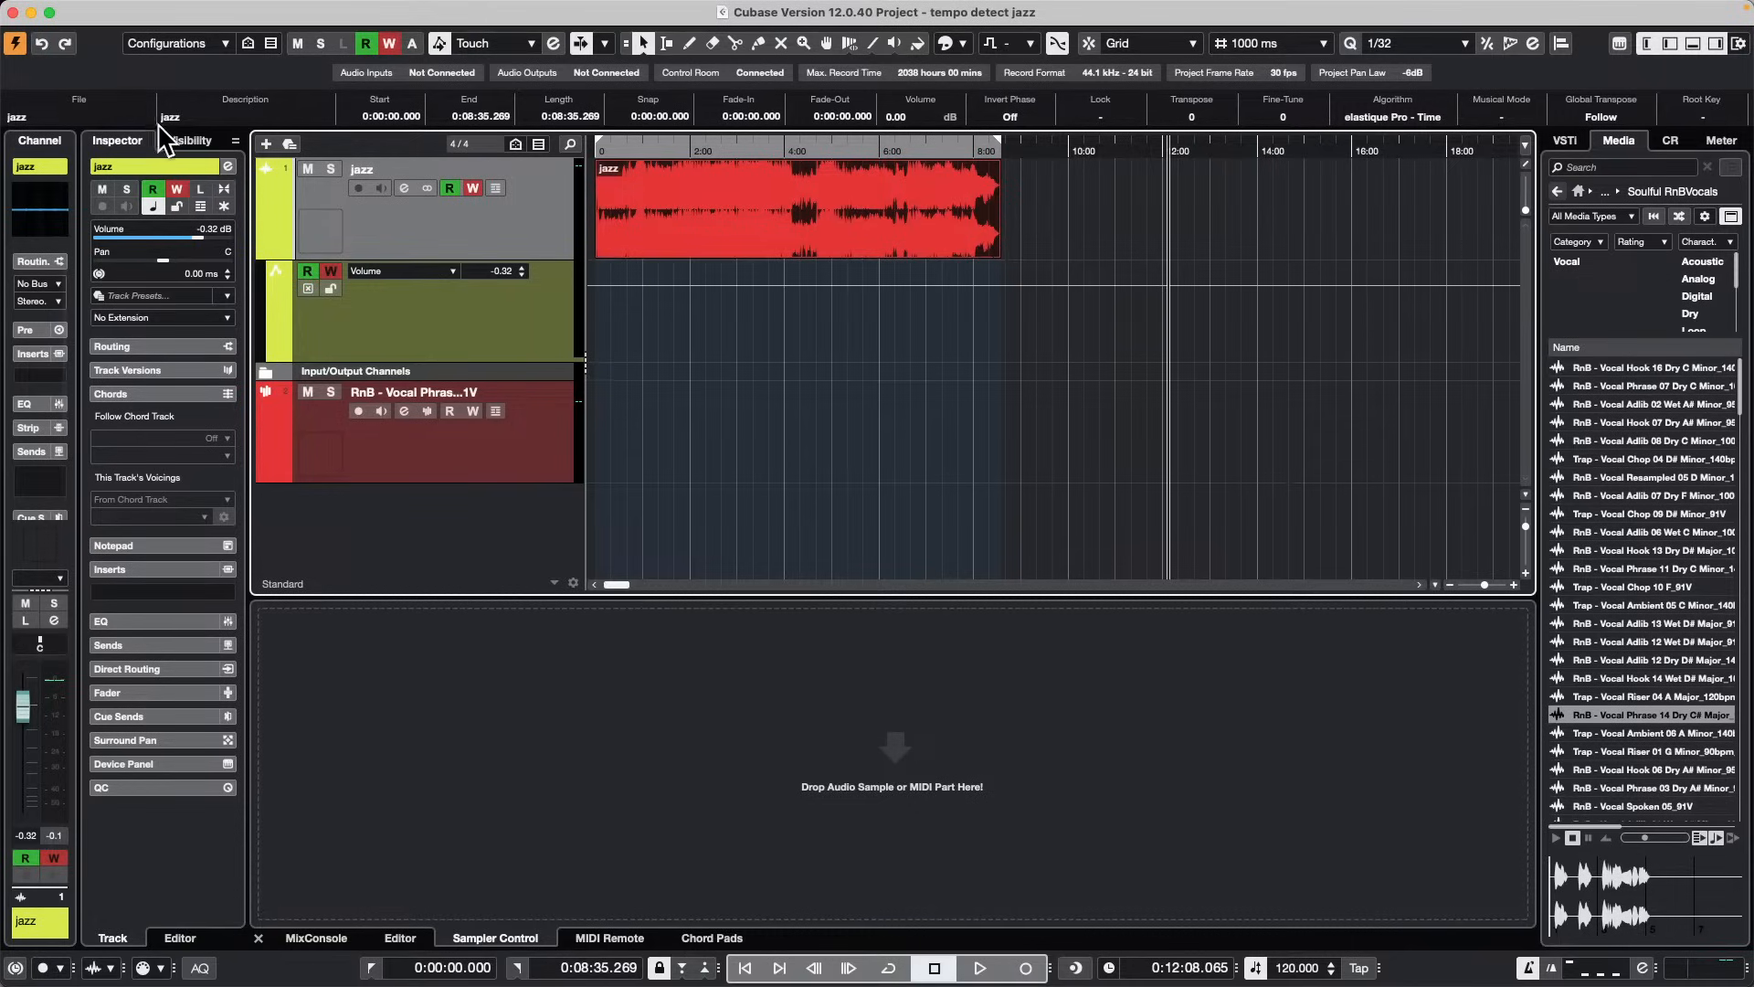
pyautogui.click(210, 160)
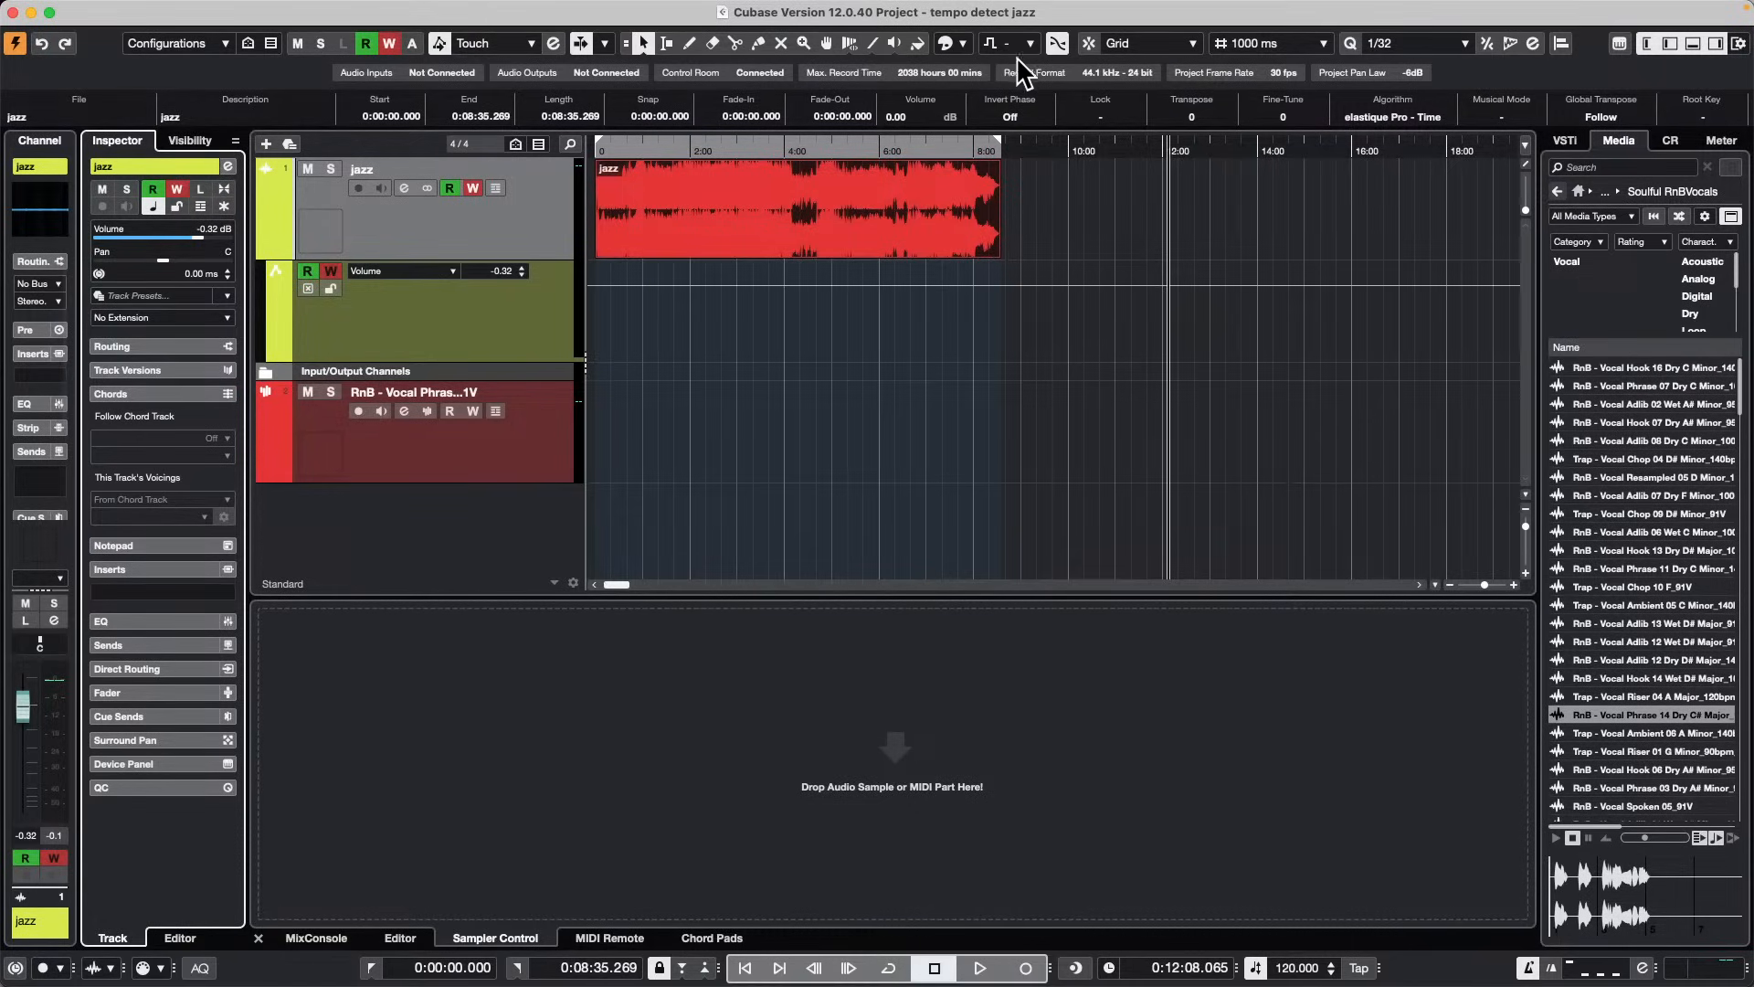
pyautogui.click(440, 225)
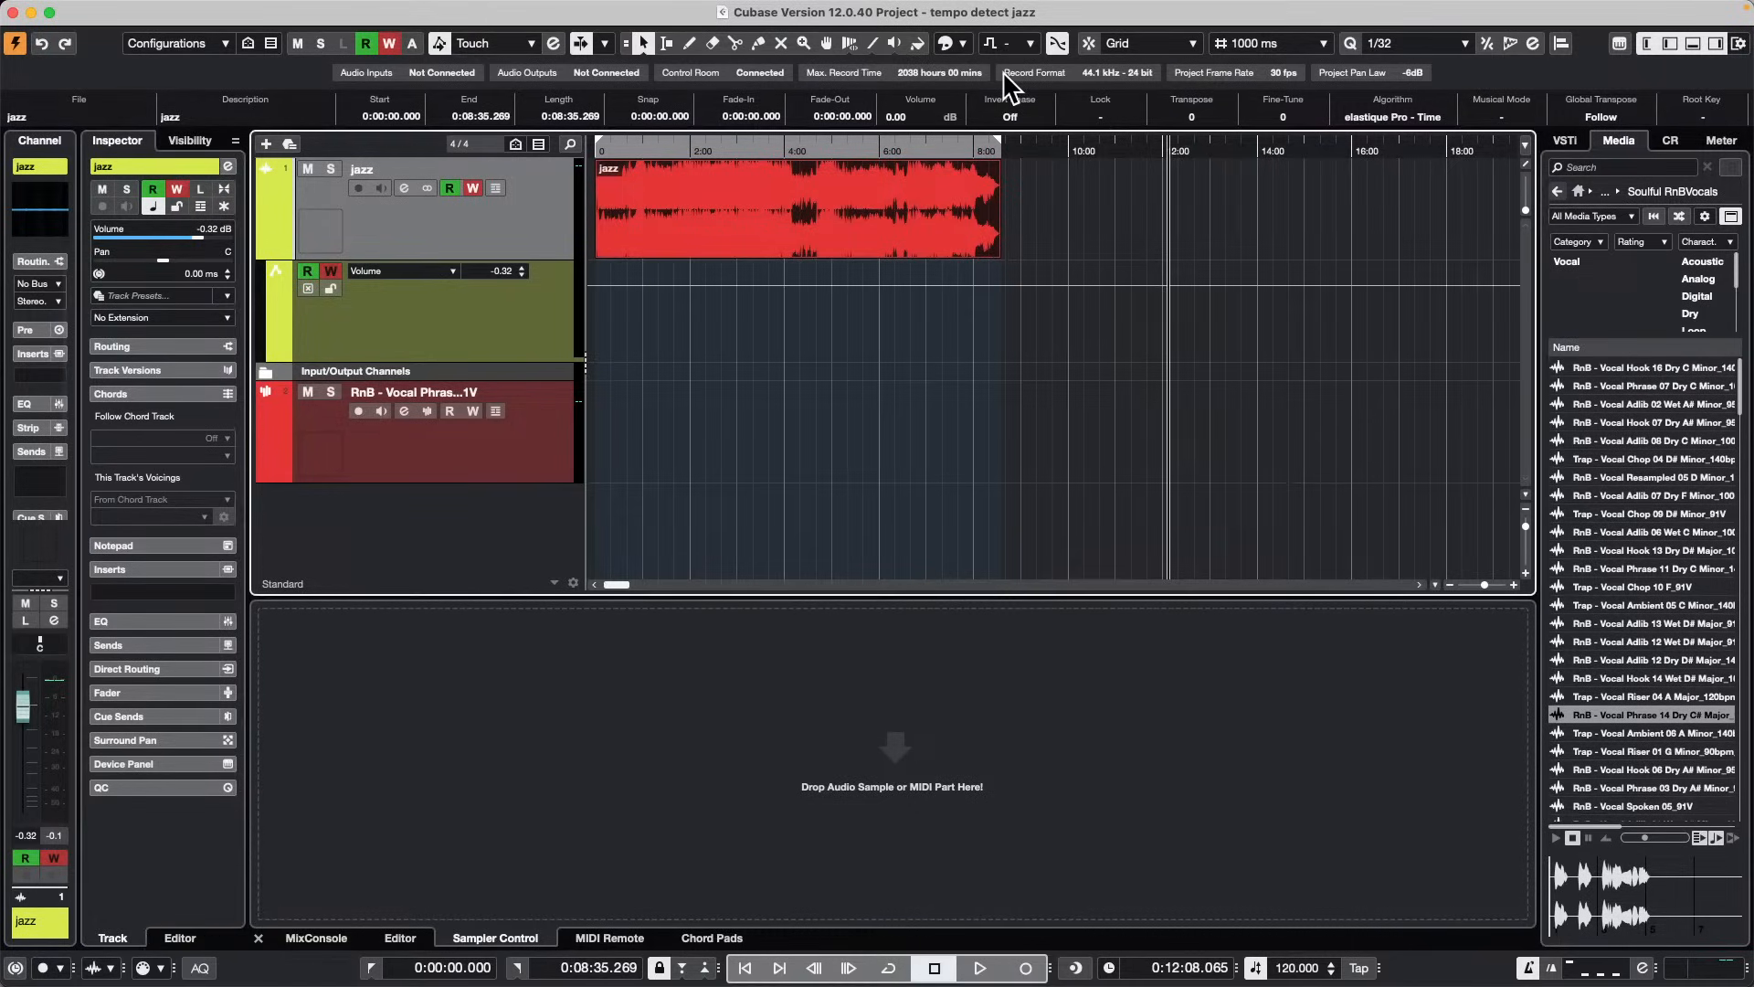
# Step: Deselect the jazz event and colorize its track red
pyautogui.click(1135, 286)
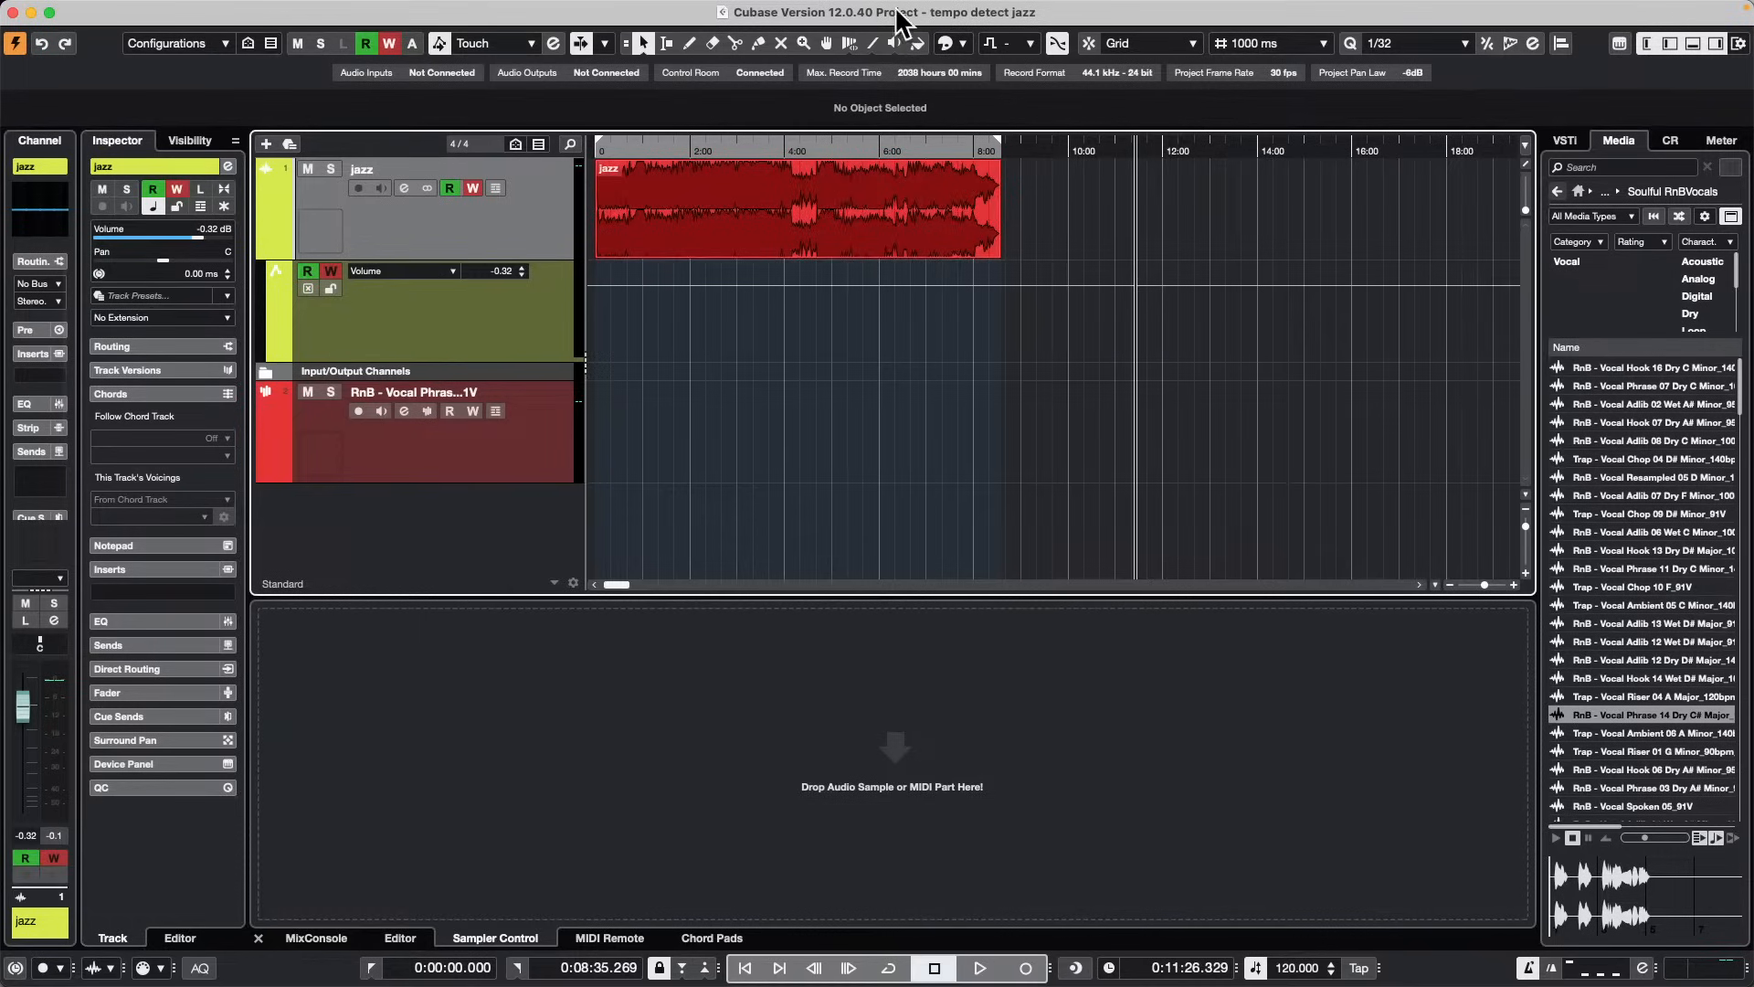
pyautogui.click(964, 43)
pyautogui.click(955, 96)
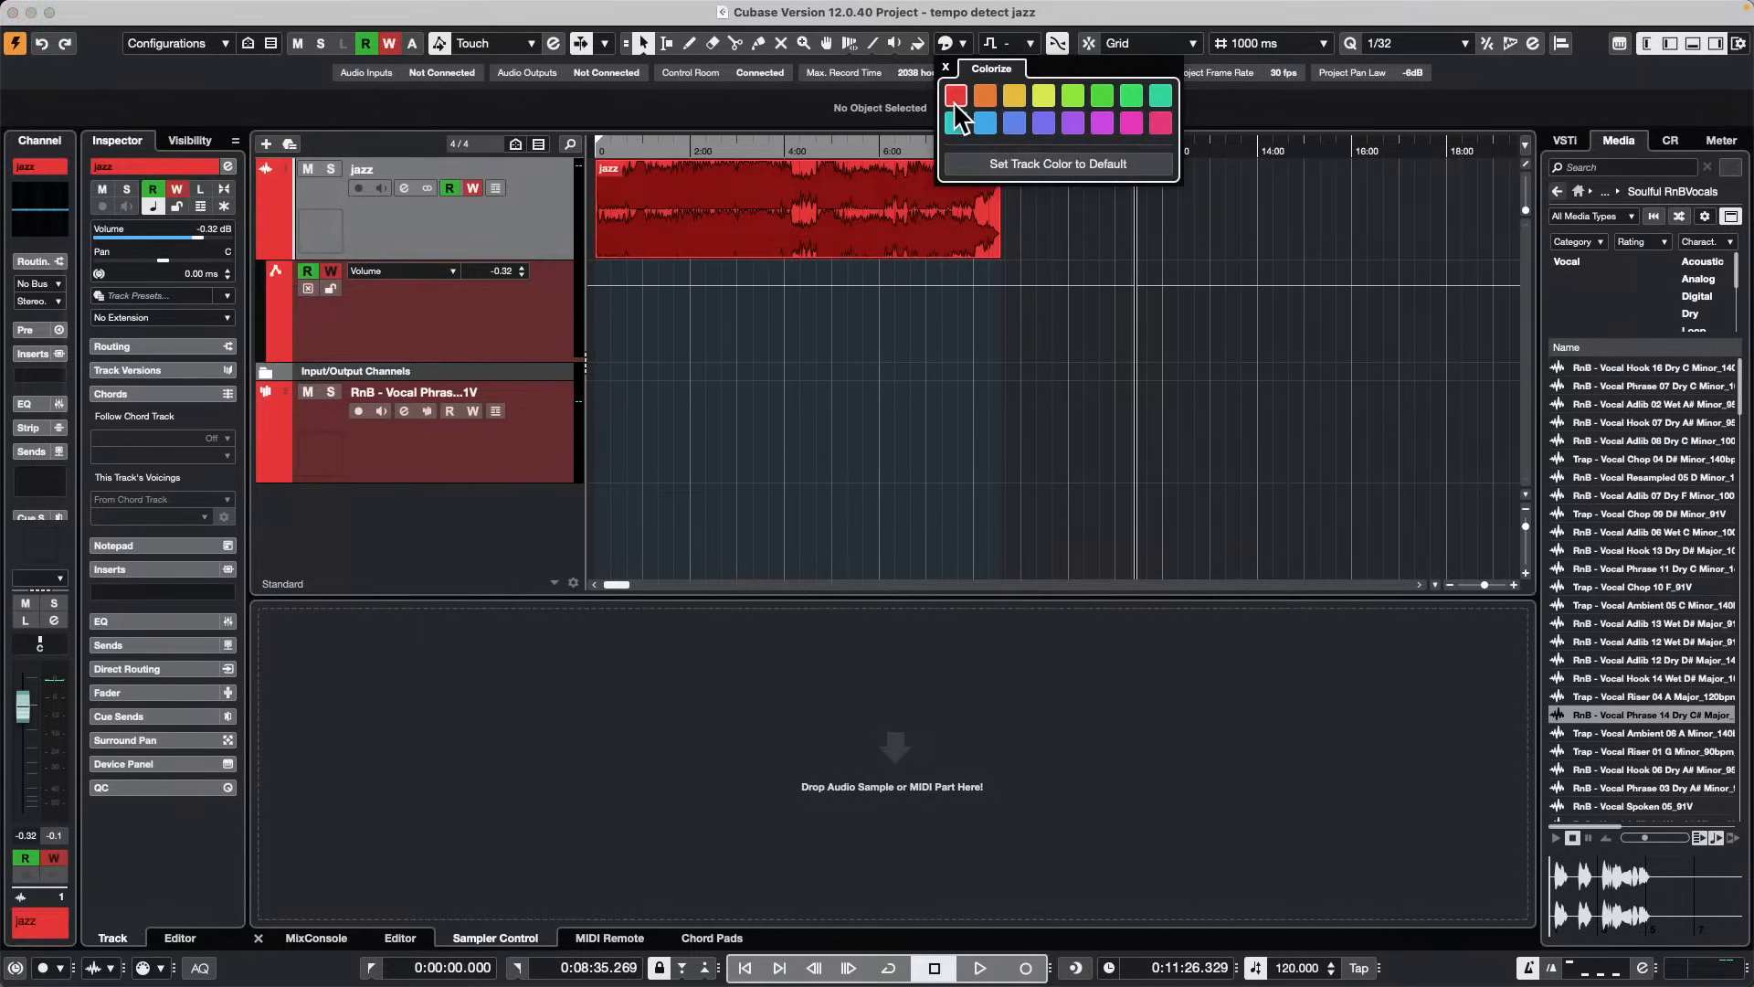
pyautogui.click(886, 331)
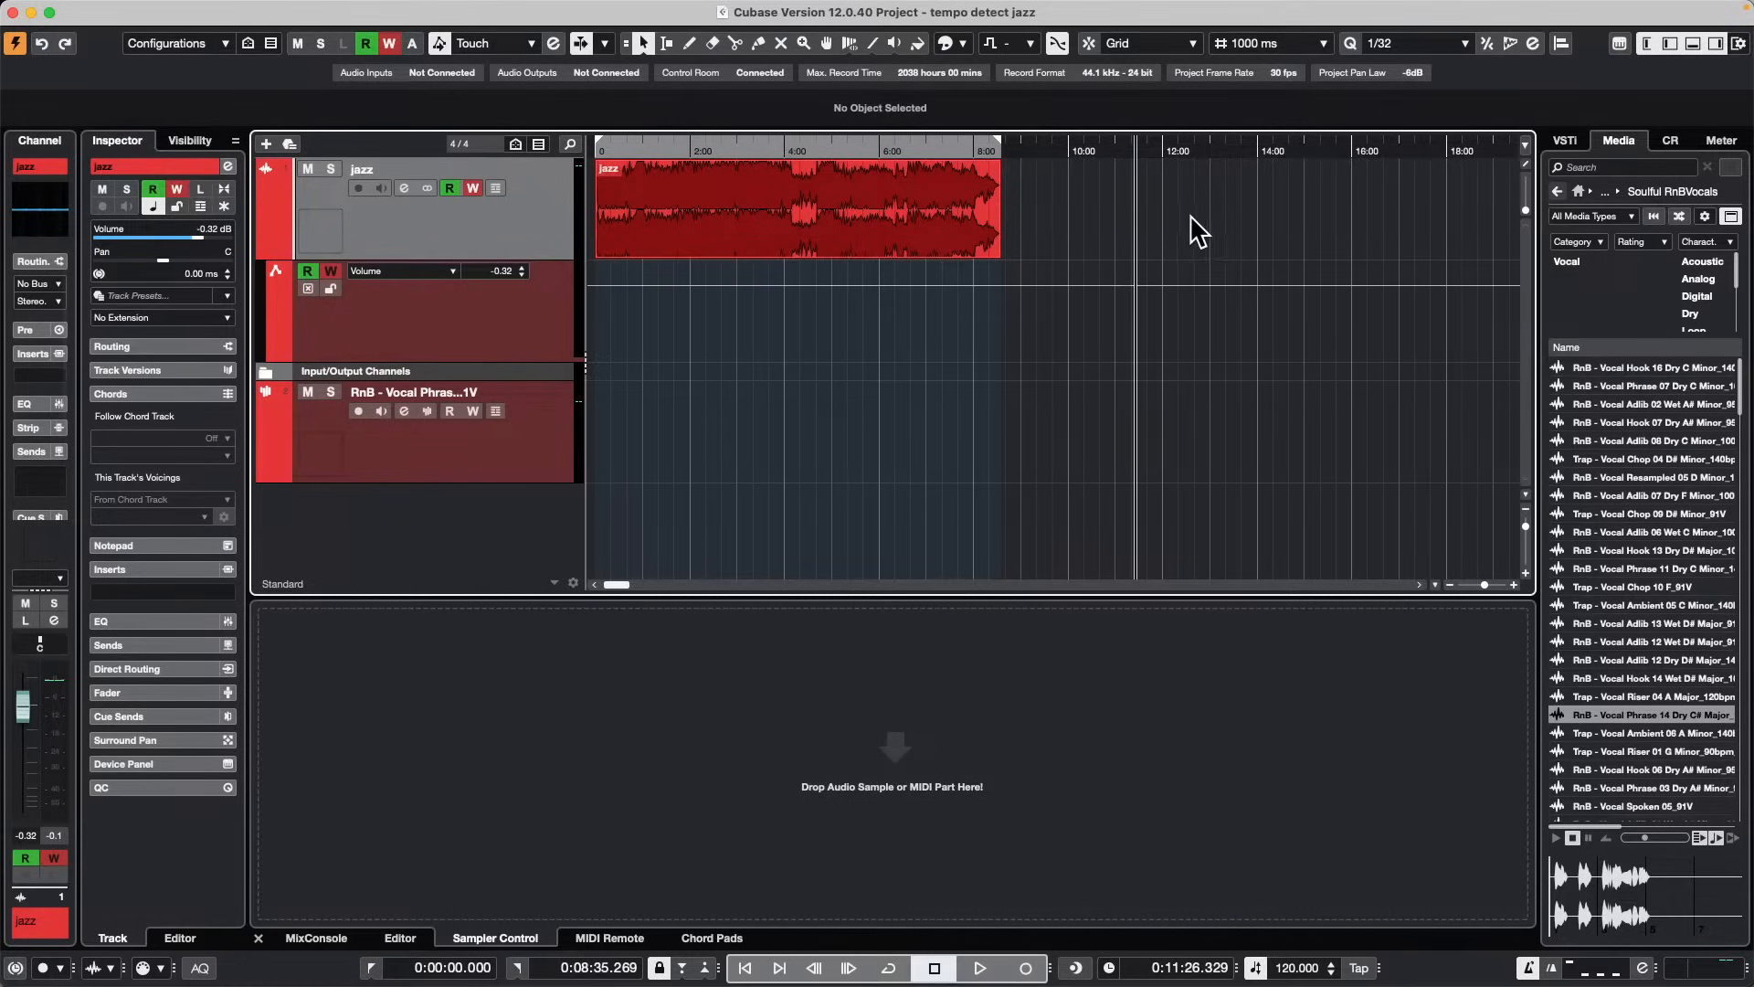
# Step: Step the jazz track's colour back and forth through the palette directly on its Inspector name, ending on yellow-green
pyautogui.scroll(-3, 193, 164)
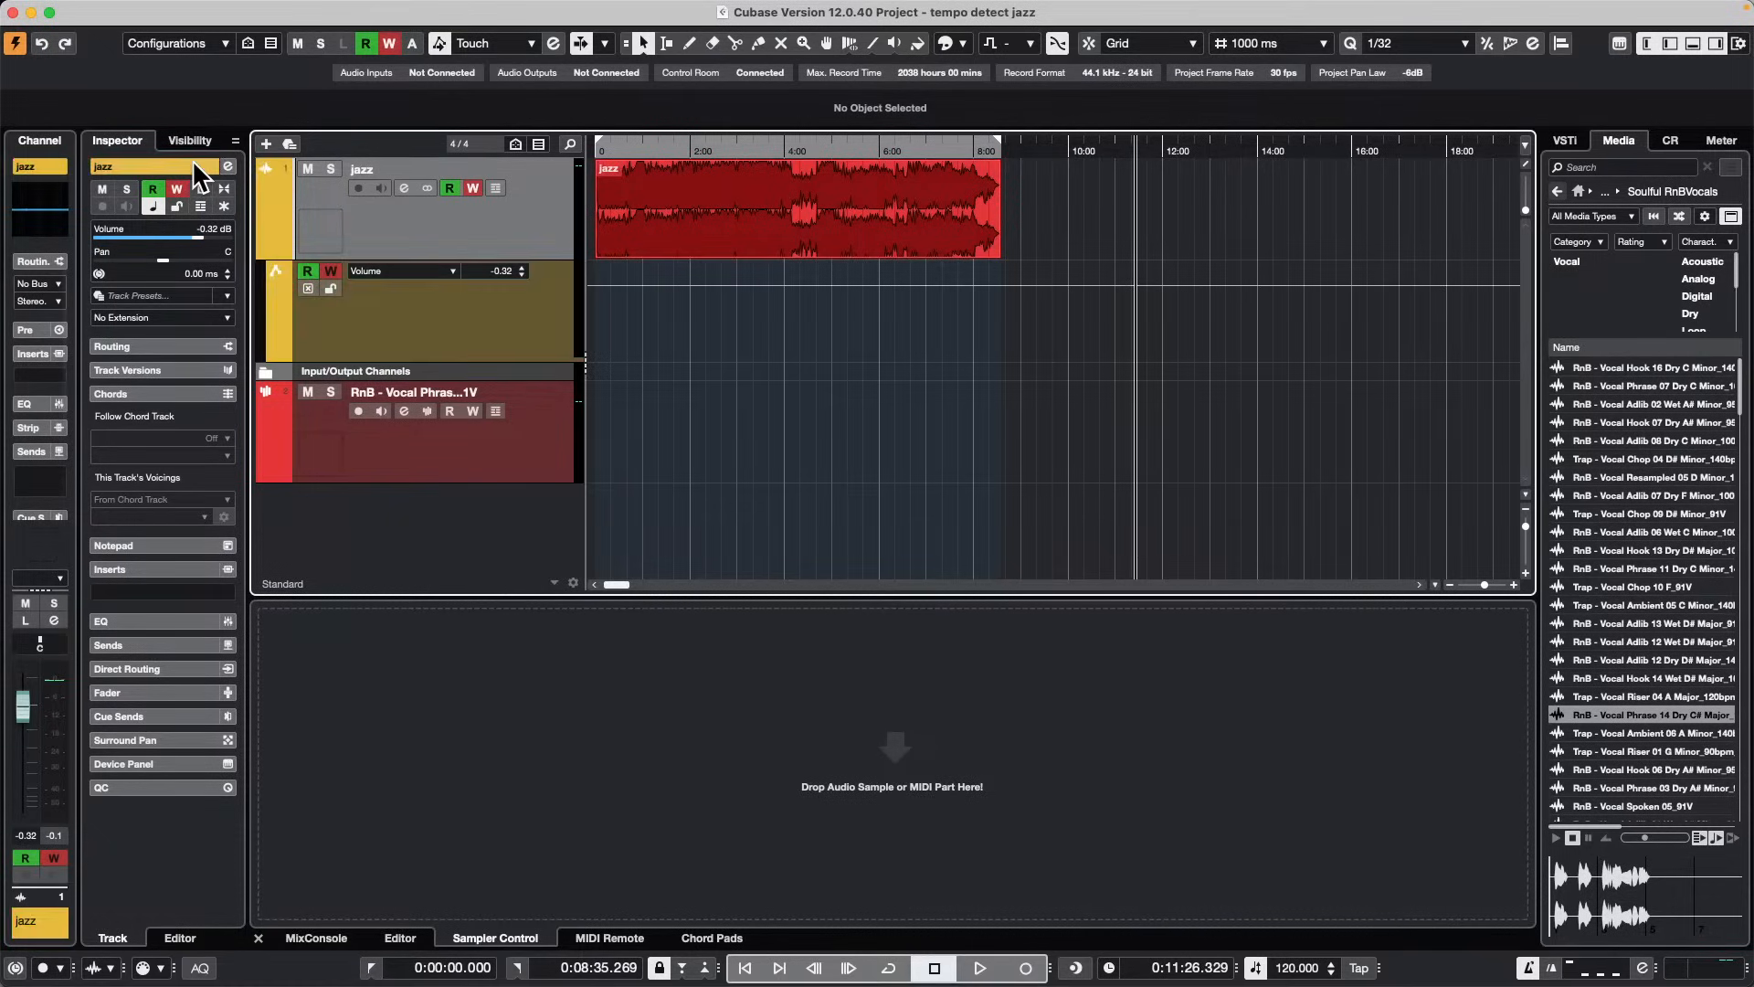
pyautogui.scroll(3, 194, 164)
pyautogui.scroll(-3, 193, 164)
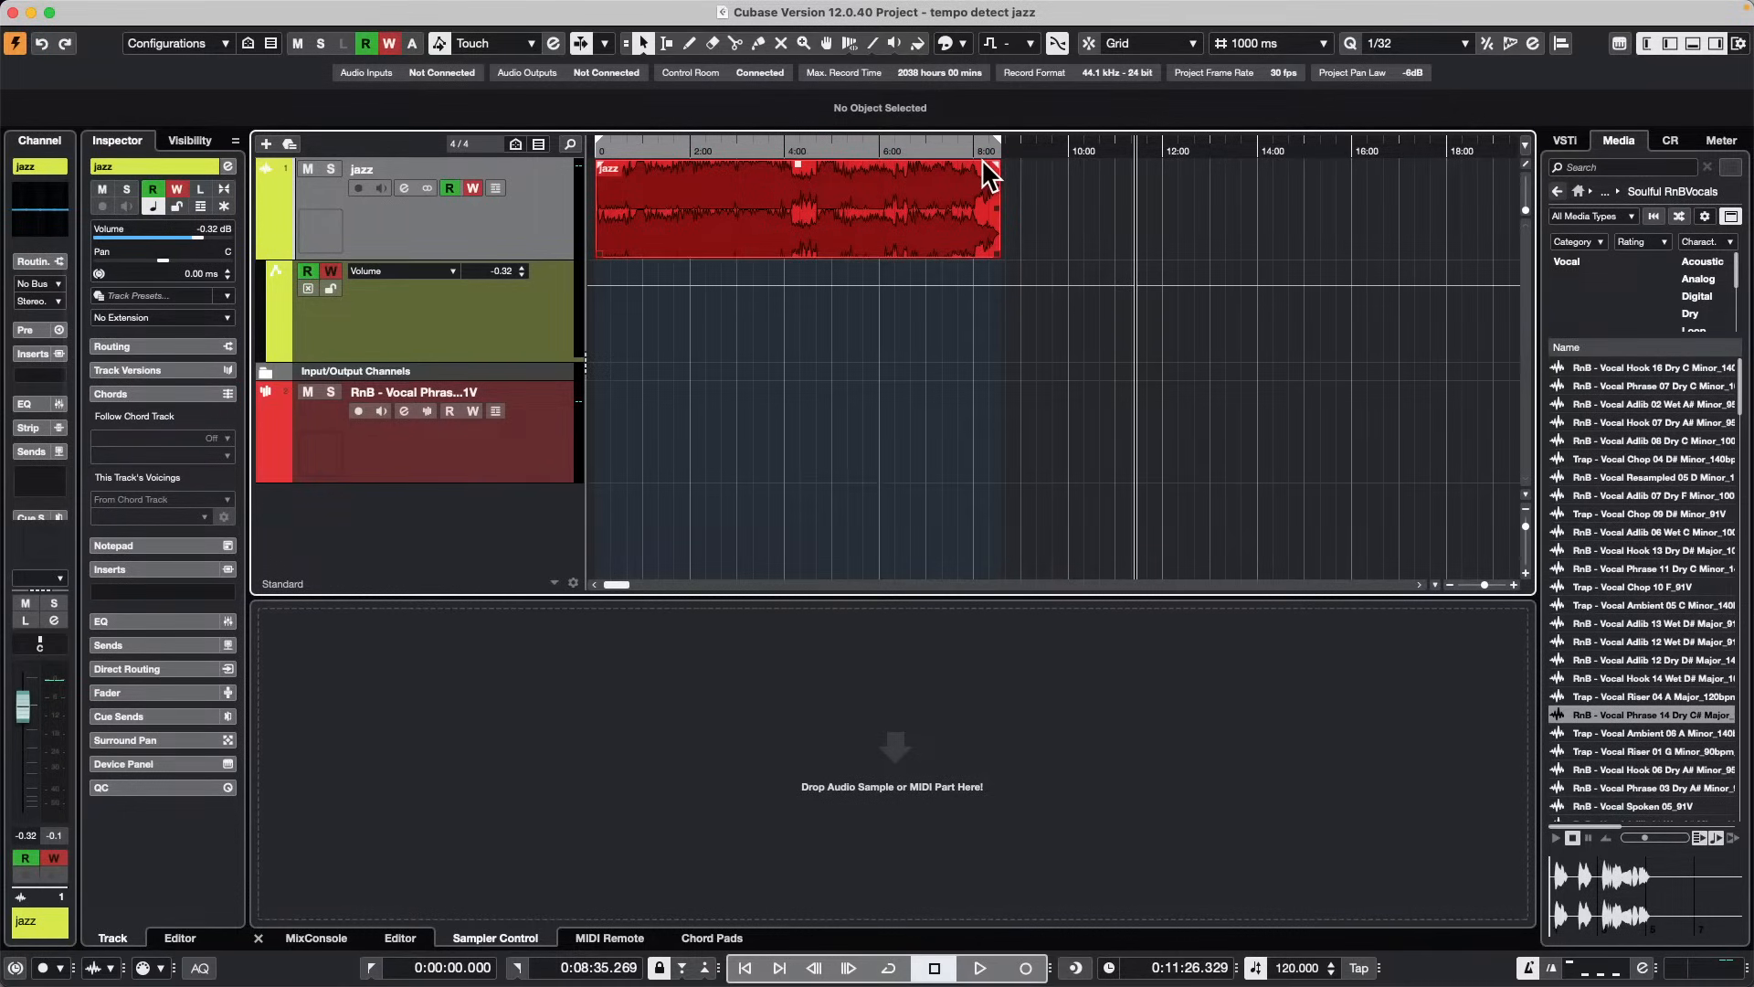
# Step: Add a stereo audio track named Vocal to the project
pyautogui.rightClick(474, 220)
pyautogui.moveTo(603, 217)
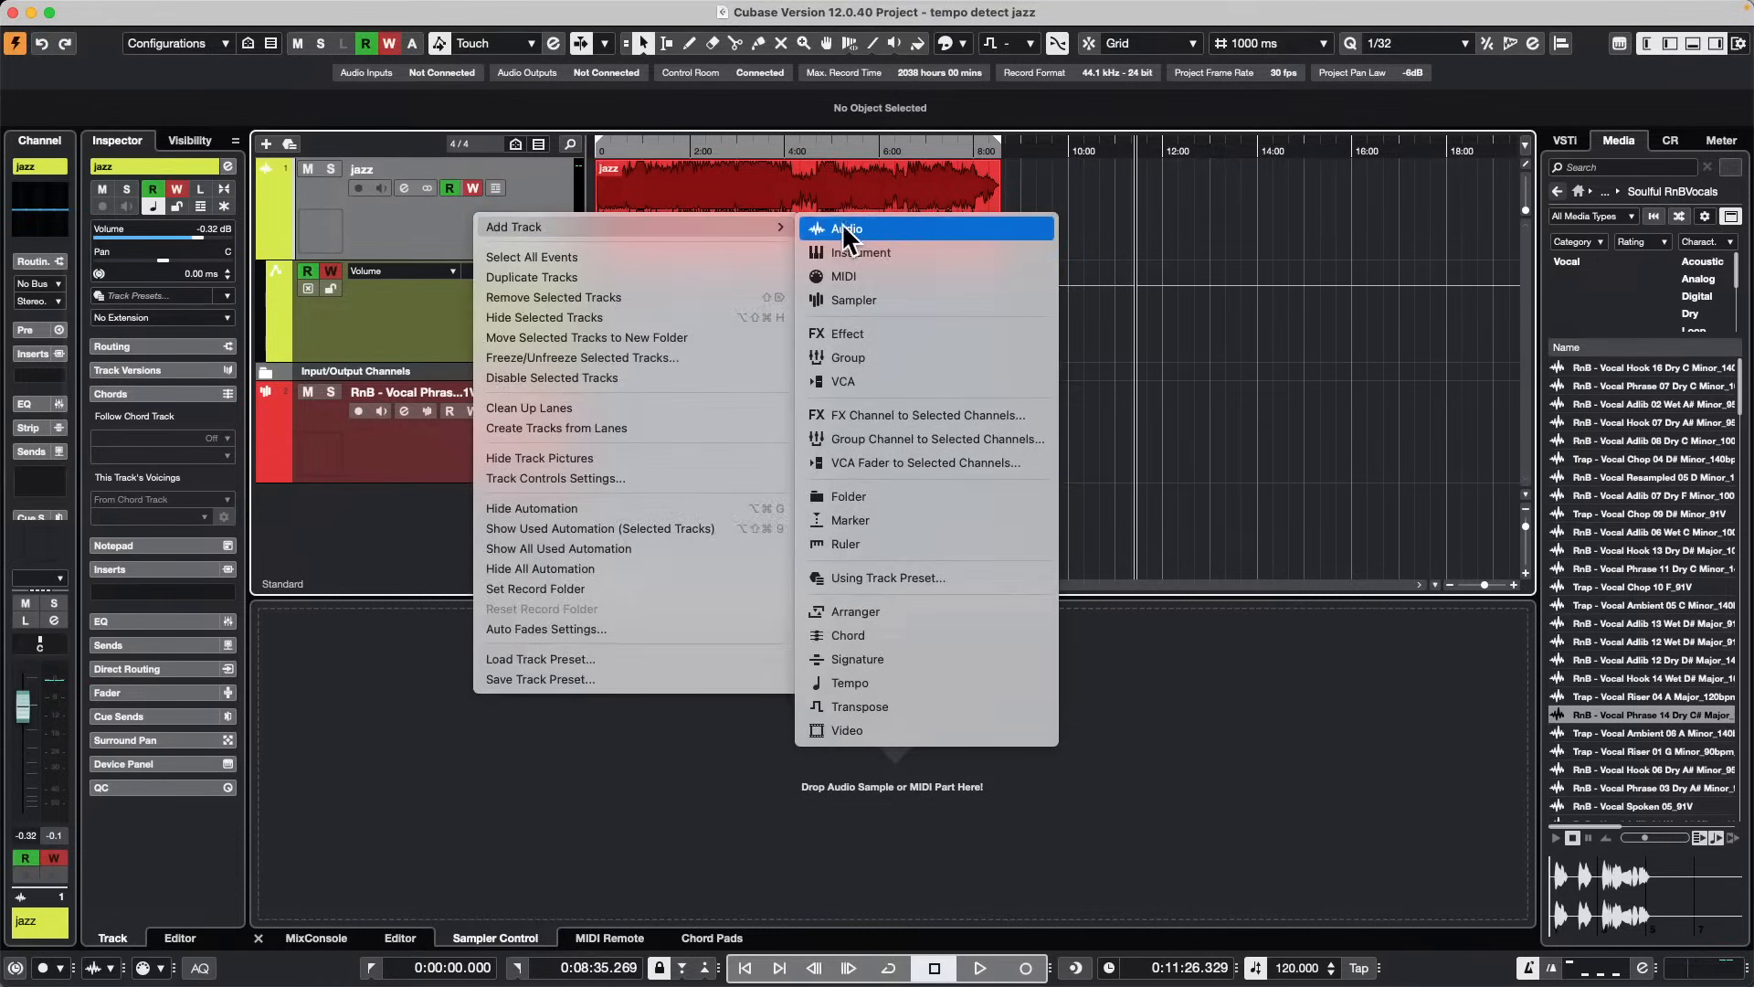
pyautogui.click(908, 229)
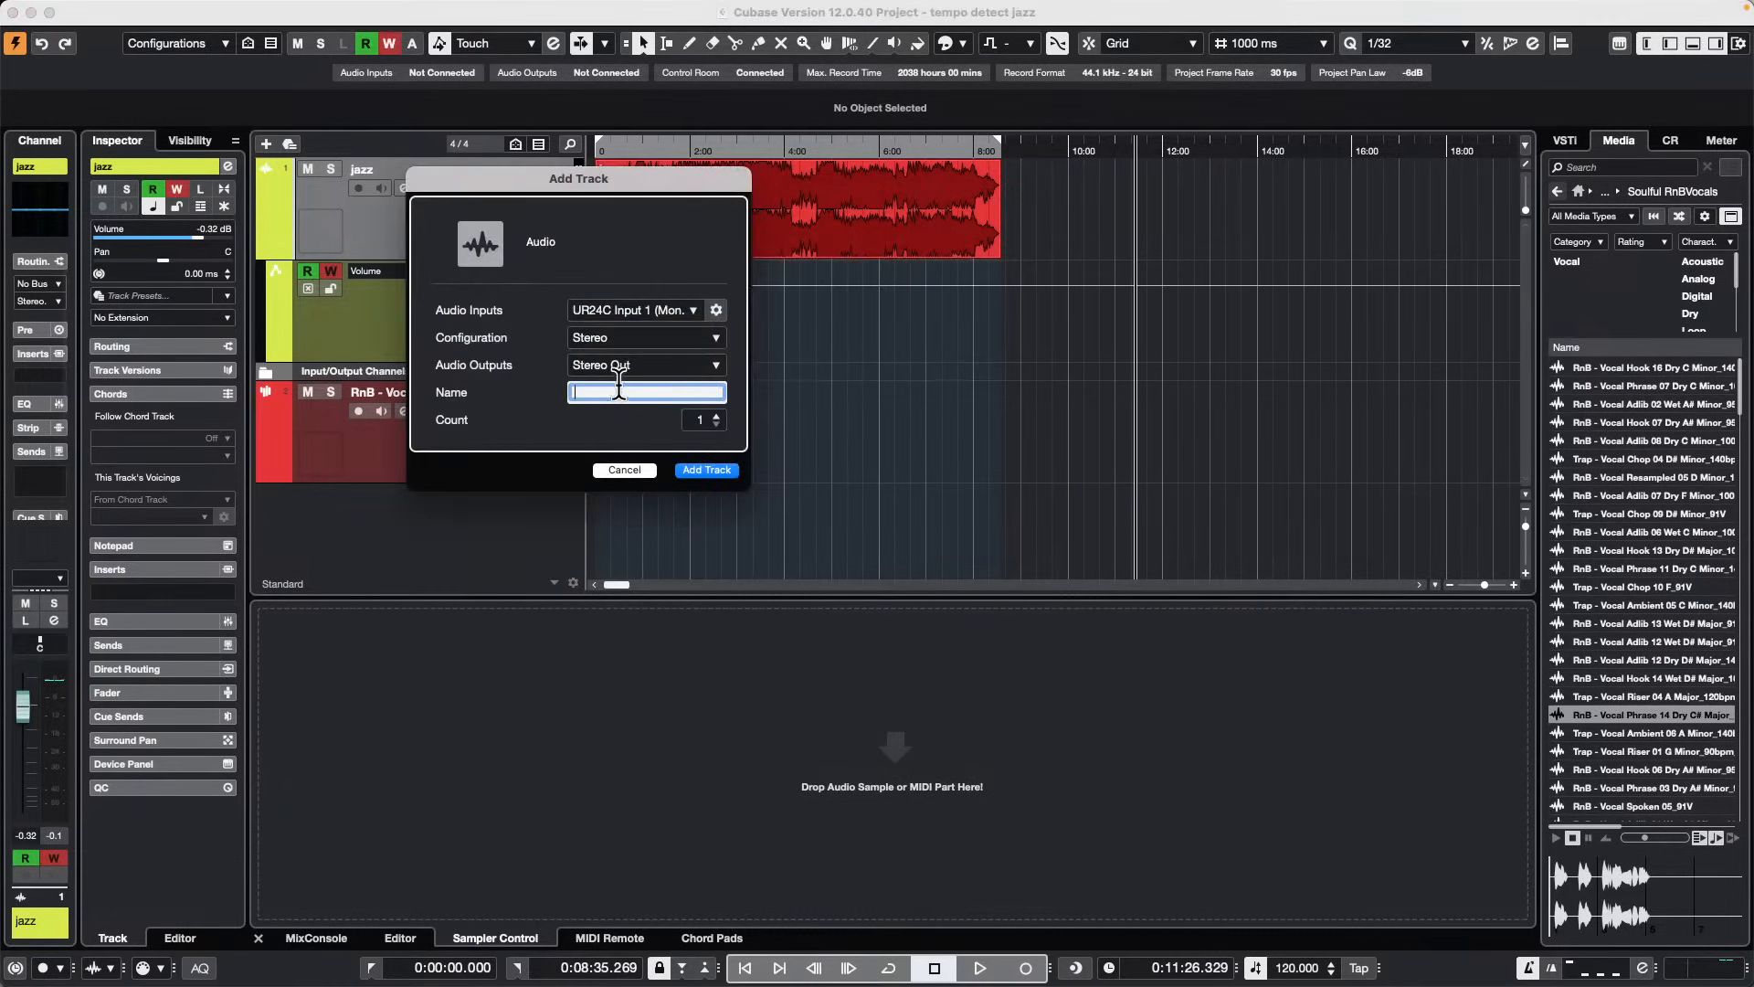
pyautogui.write('Vocal')
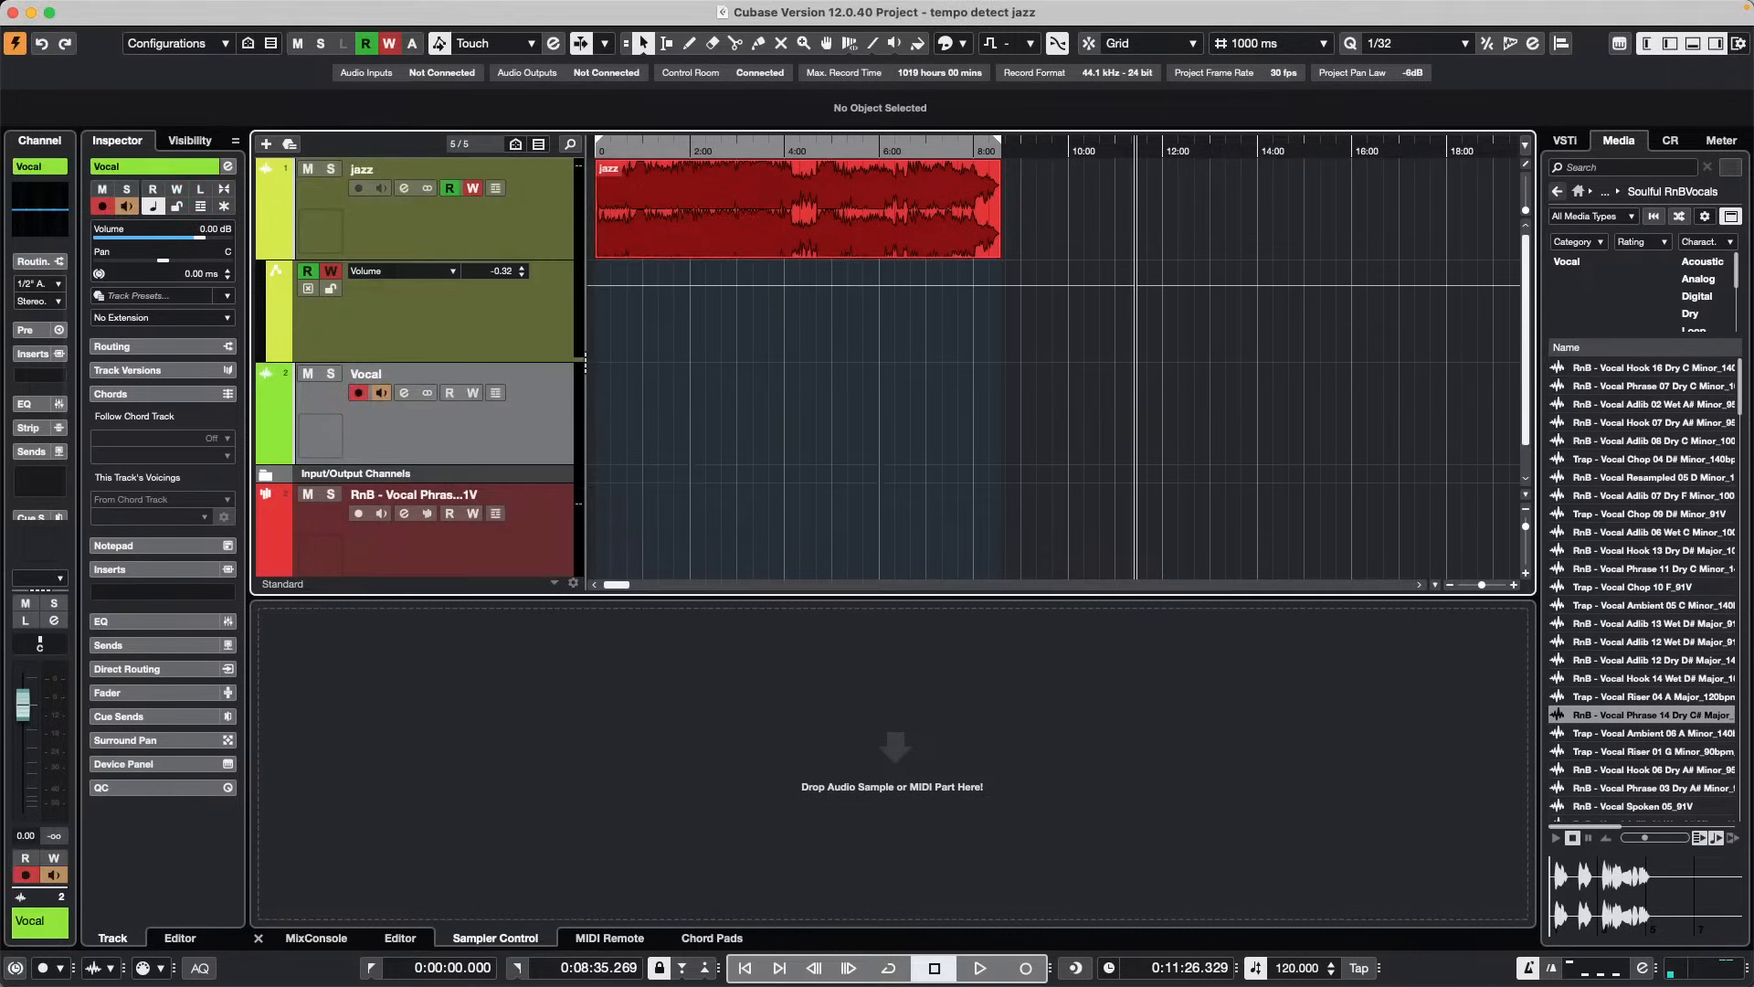
pyautogui.press('Return')
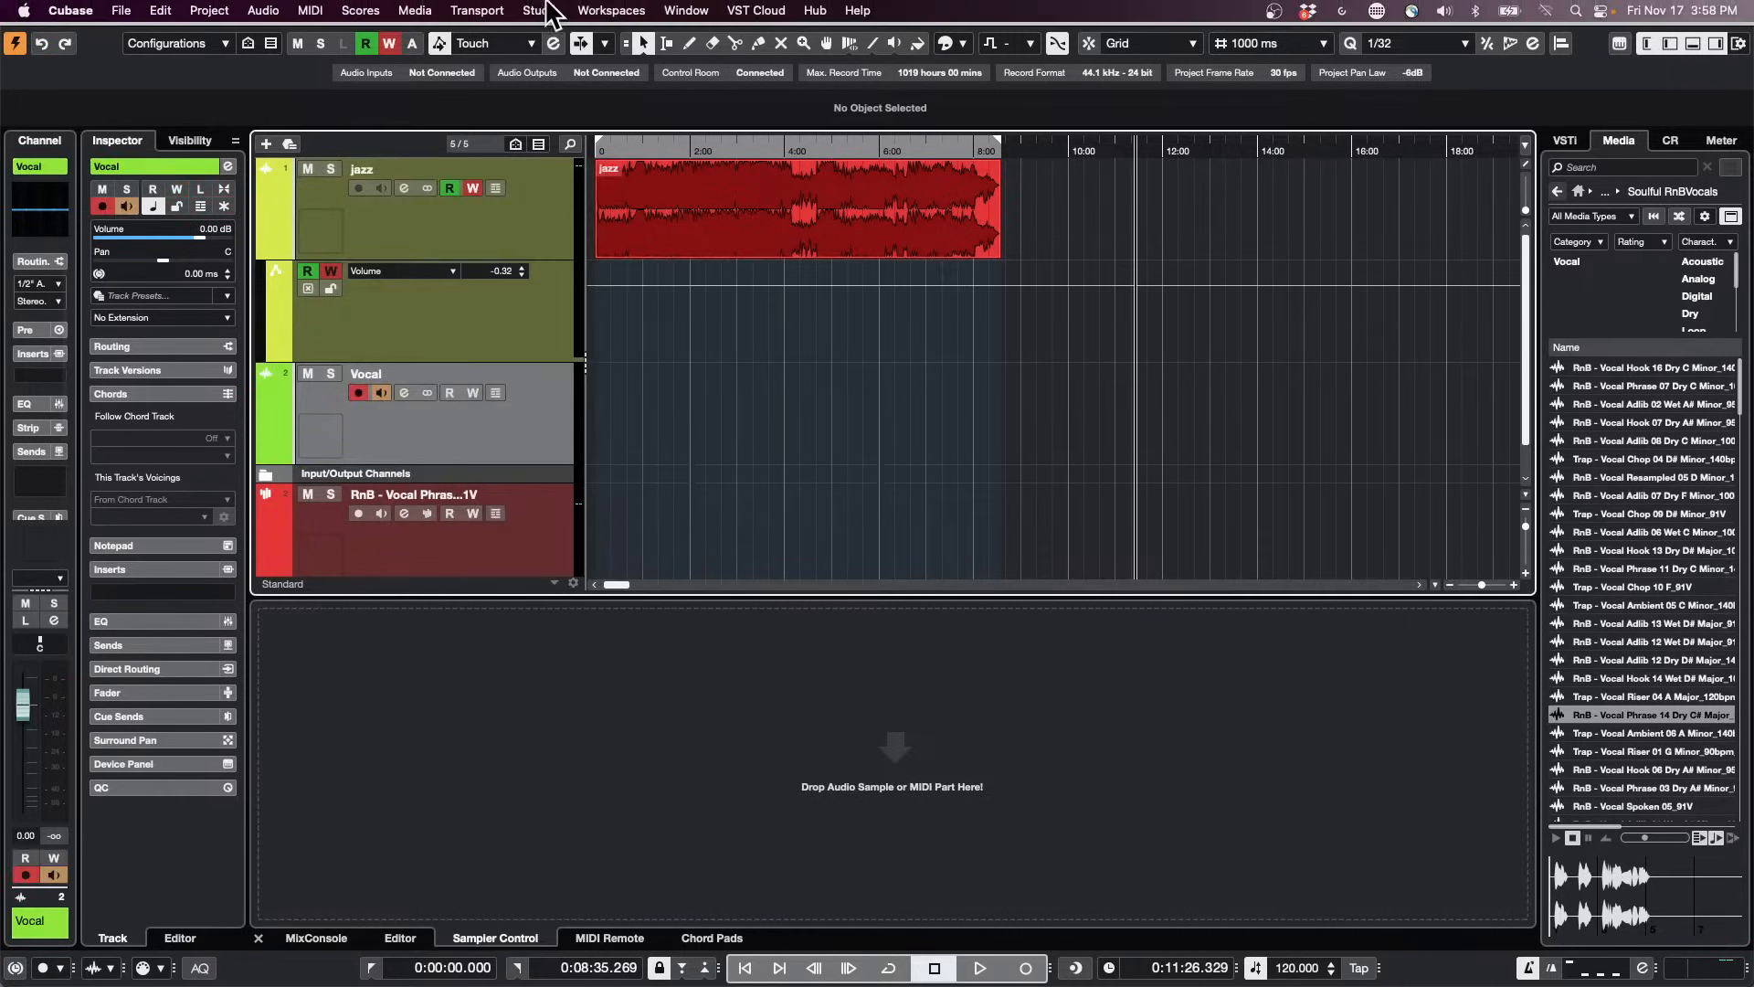
# Step: Open the Project Logical Editor setup and remove all existing event target filters and transform actions
pyautogui.click(477, 10)
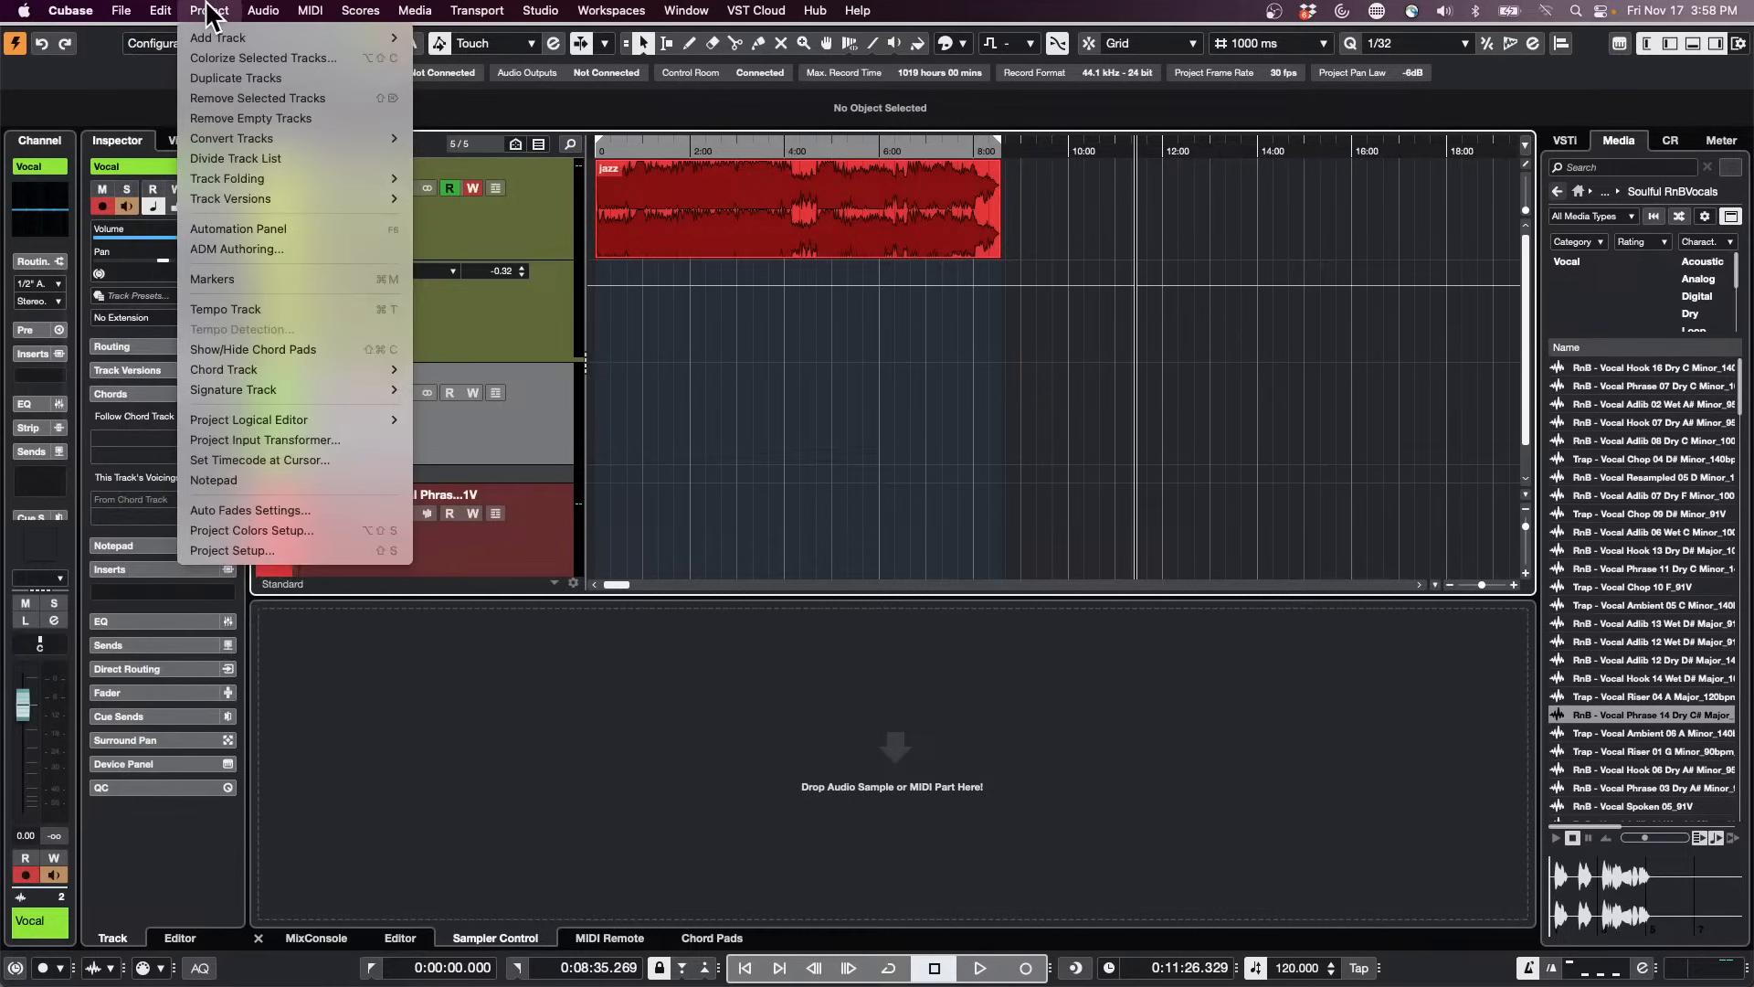
pyautogui.moveTo(379, 429)
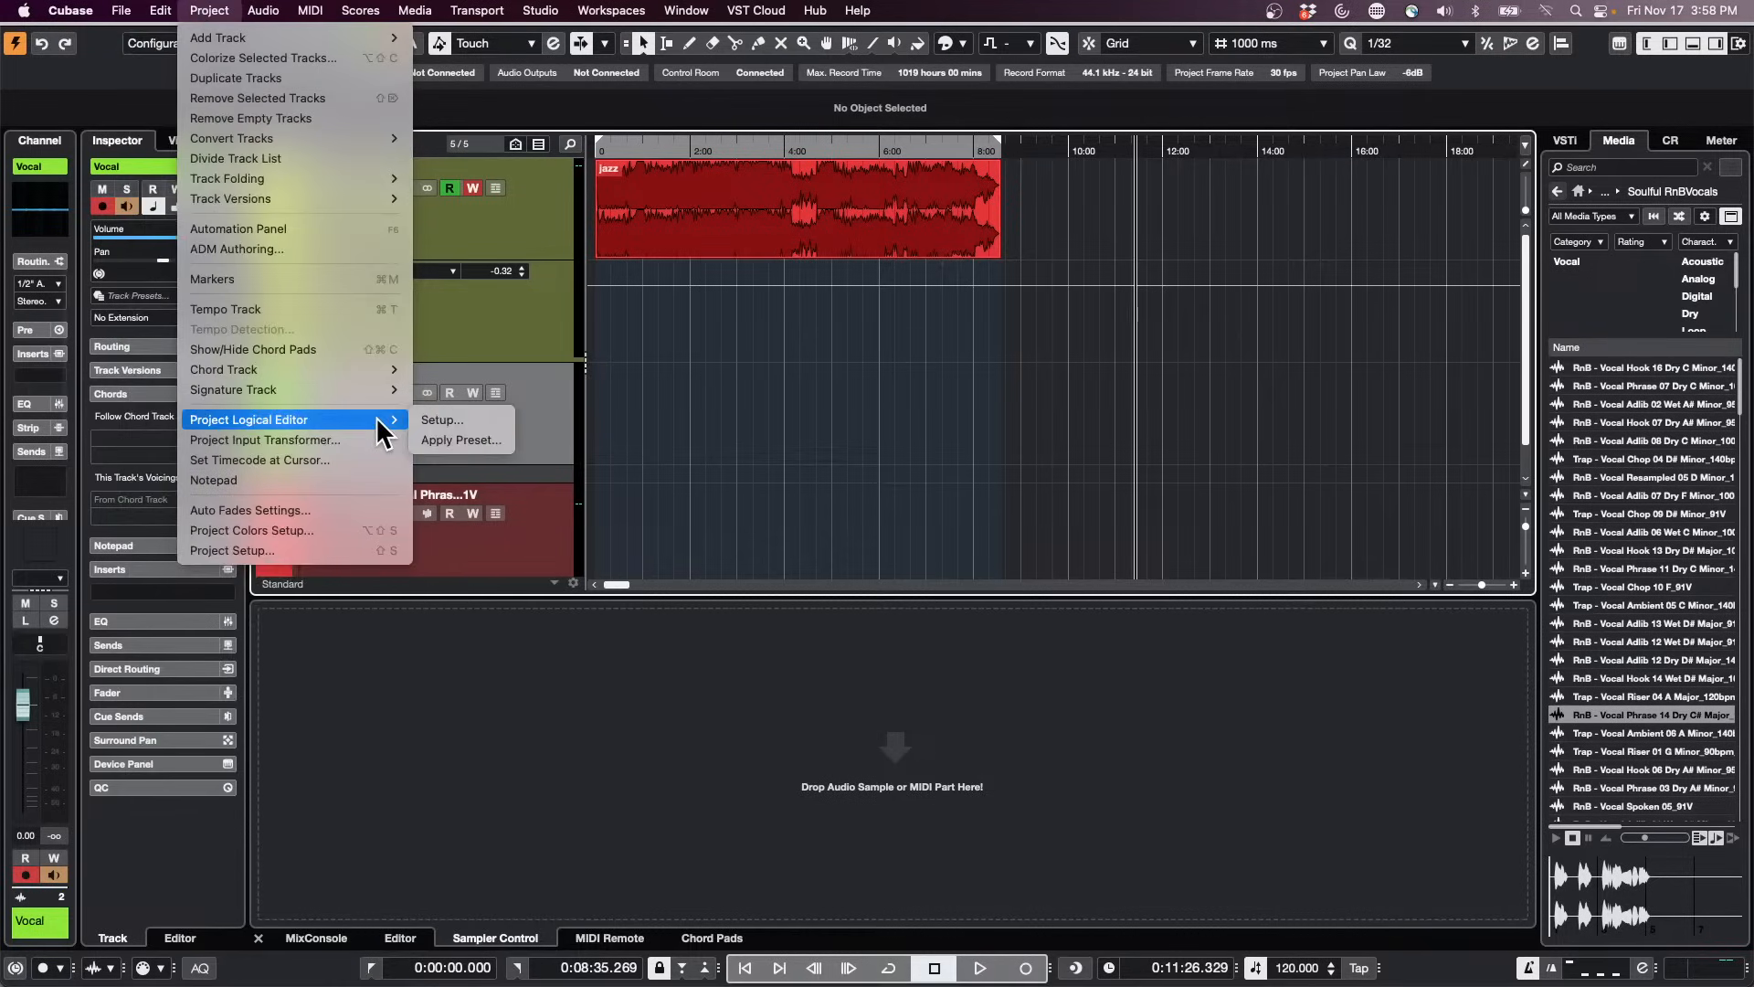
pyautogui.click(484, 419)
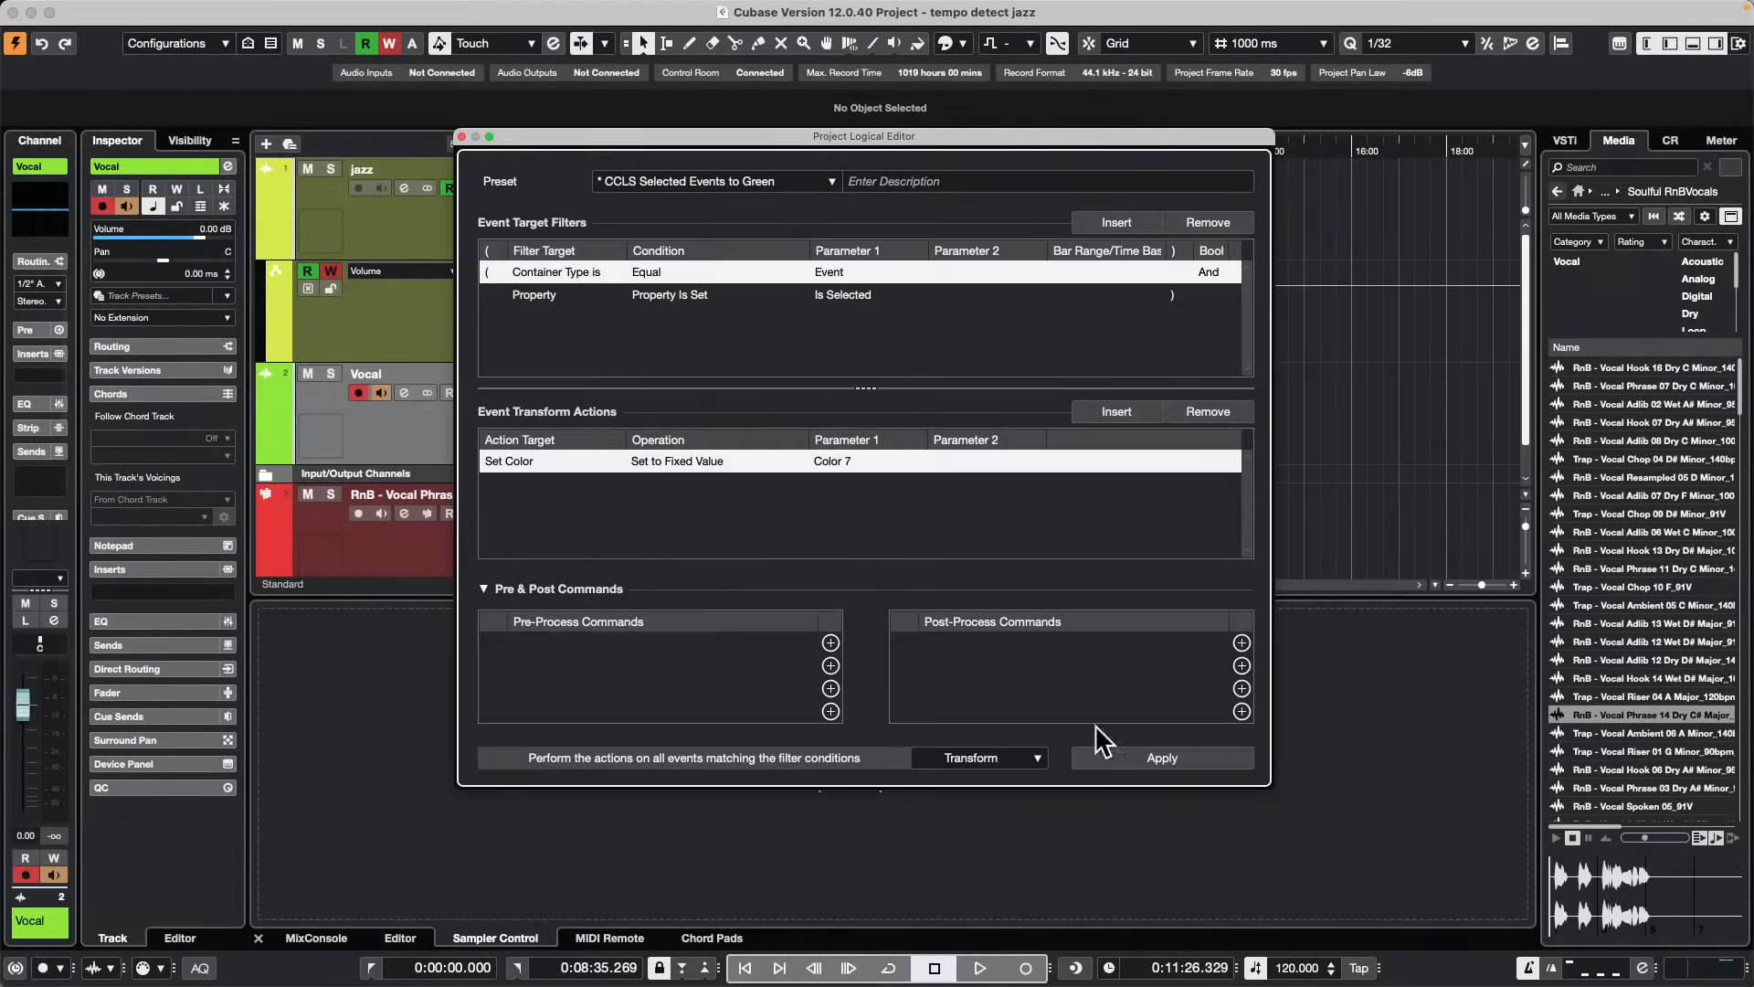
pyautogui.click(972, 757)
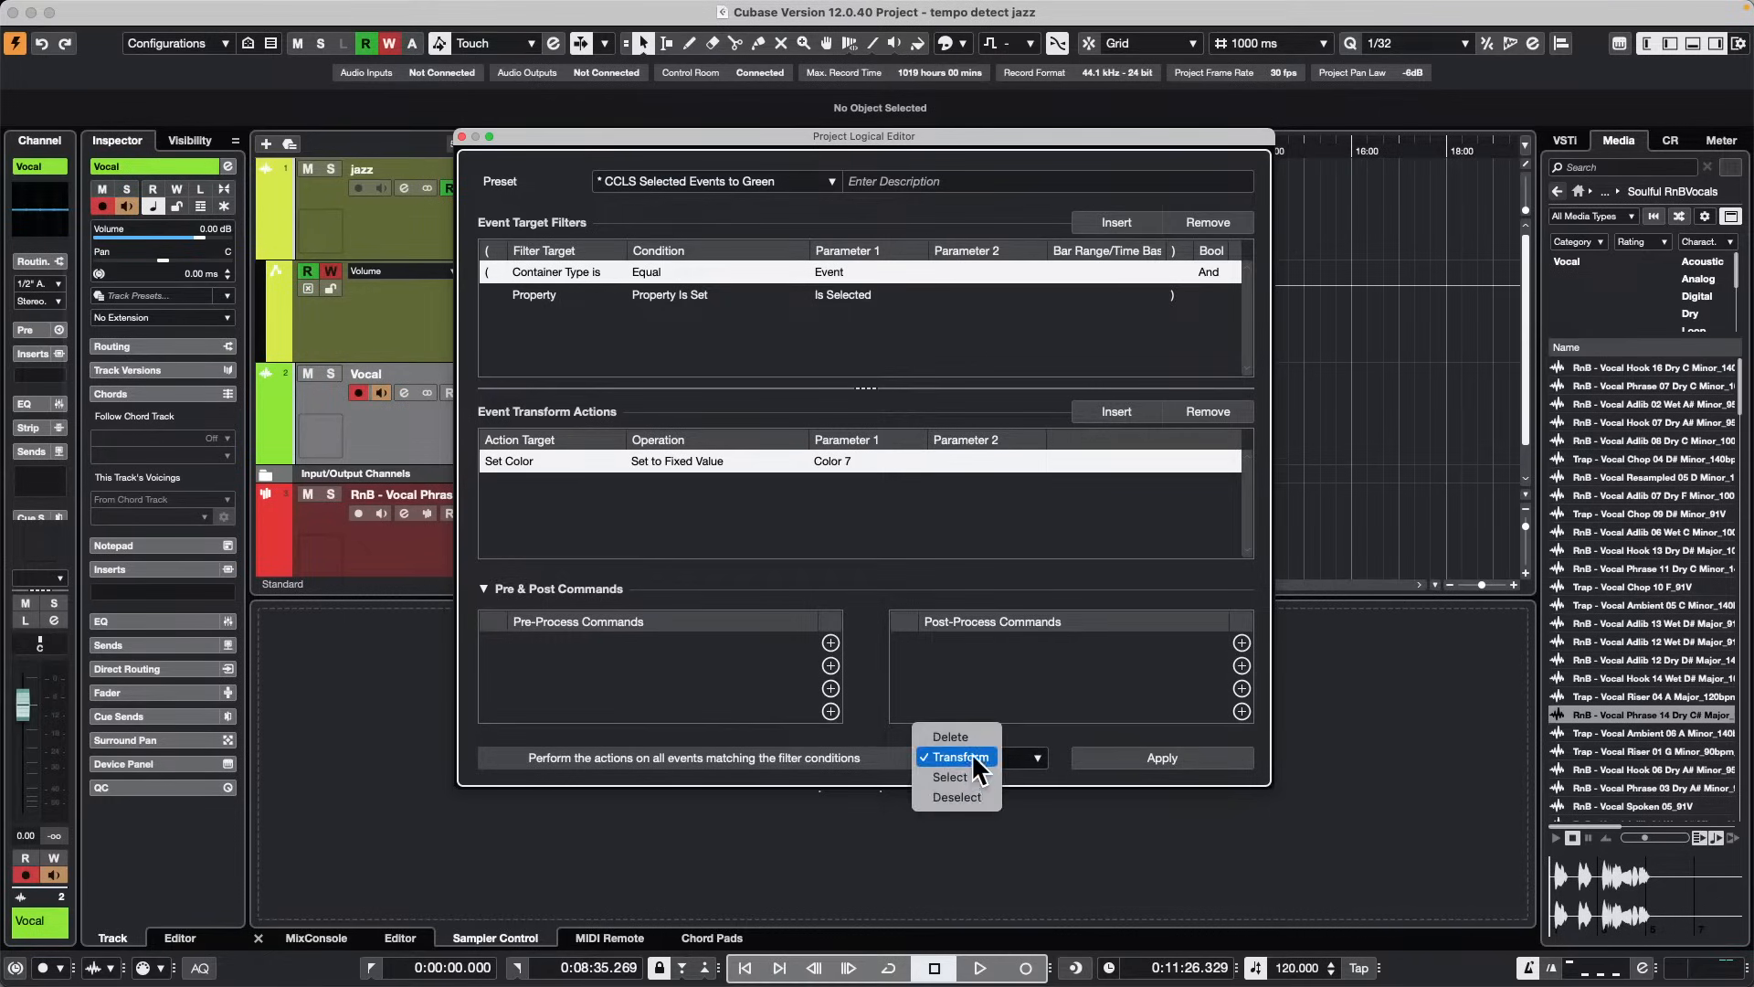
pyautogui.click(1327, 611)
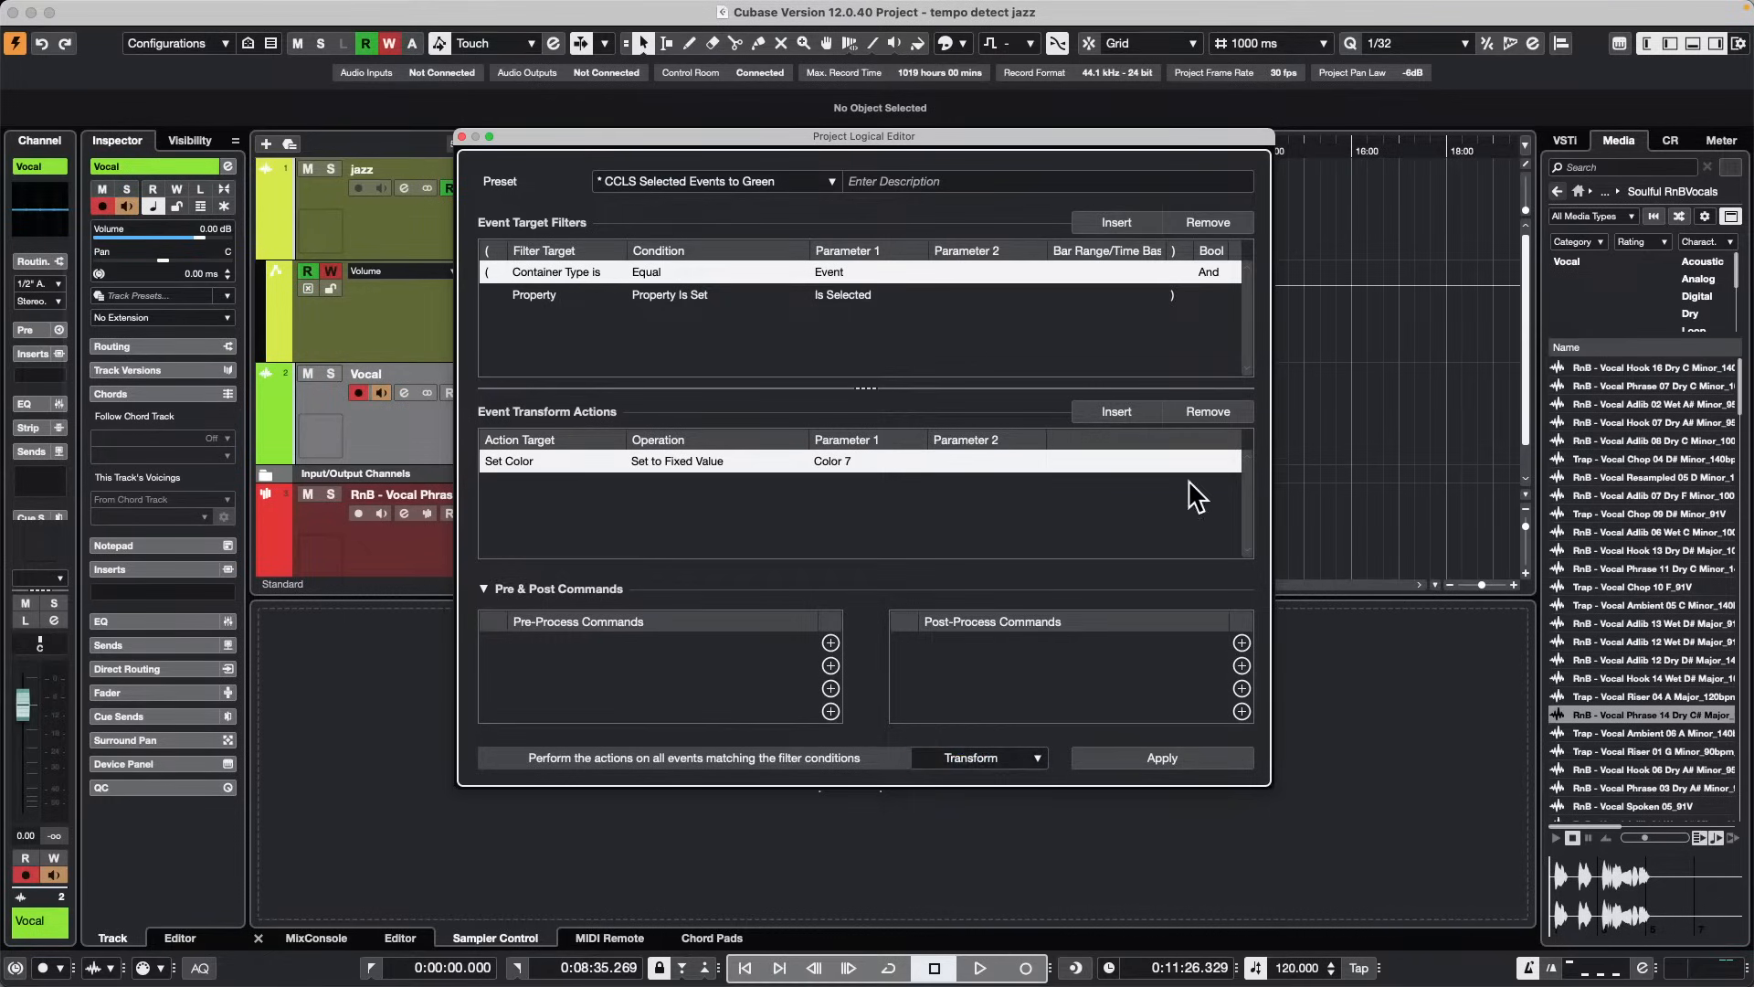
pyautogui.click(1219, 411)
pyautogui.click(1208, 222)
pyautogui.click(1208, 222)
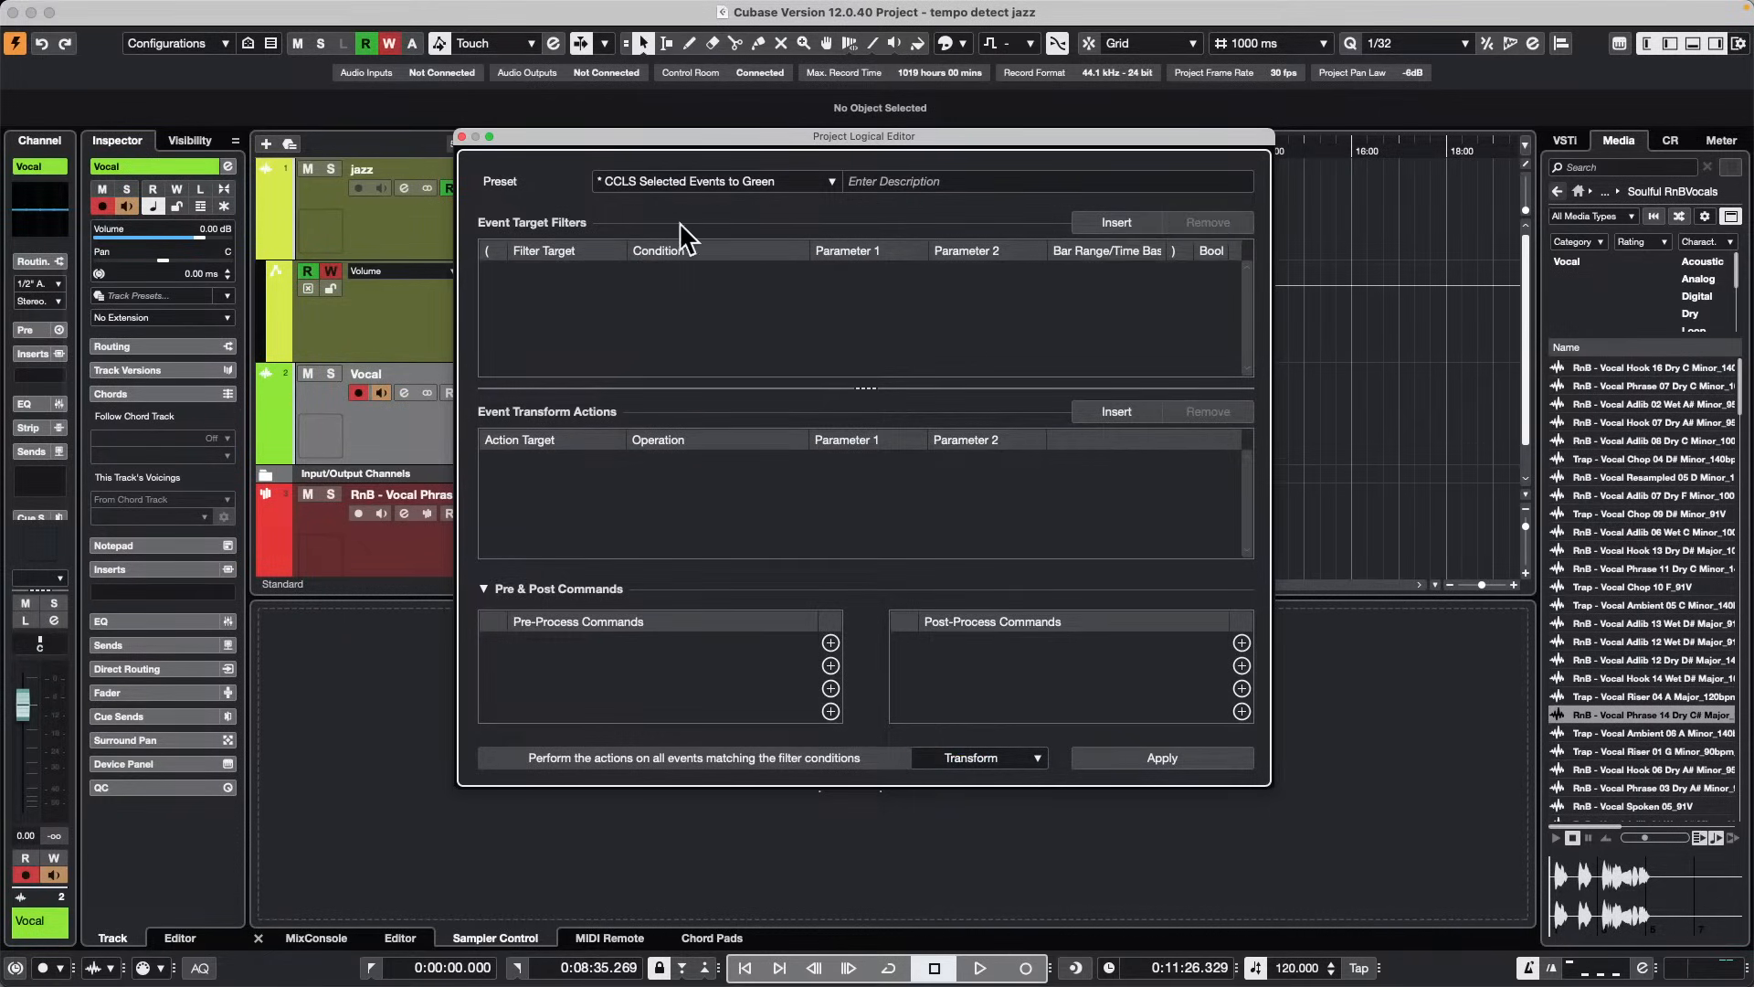
# Step: Insert a target filter for Container Type equal to Track
pyautogui.click(1111, 222)
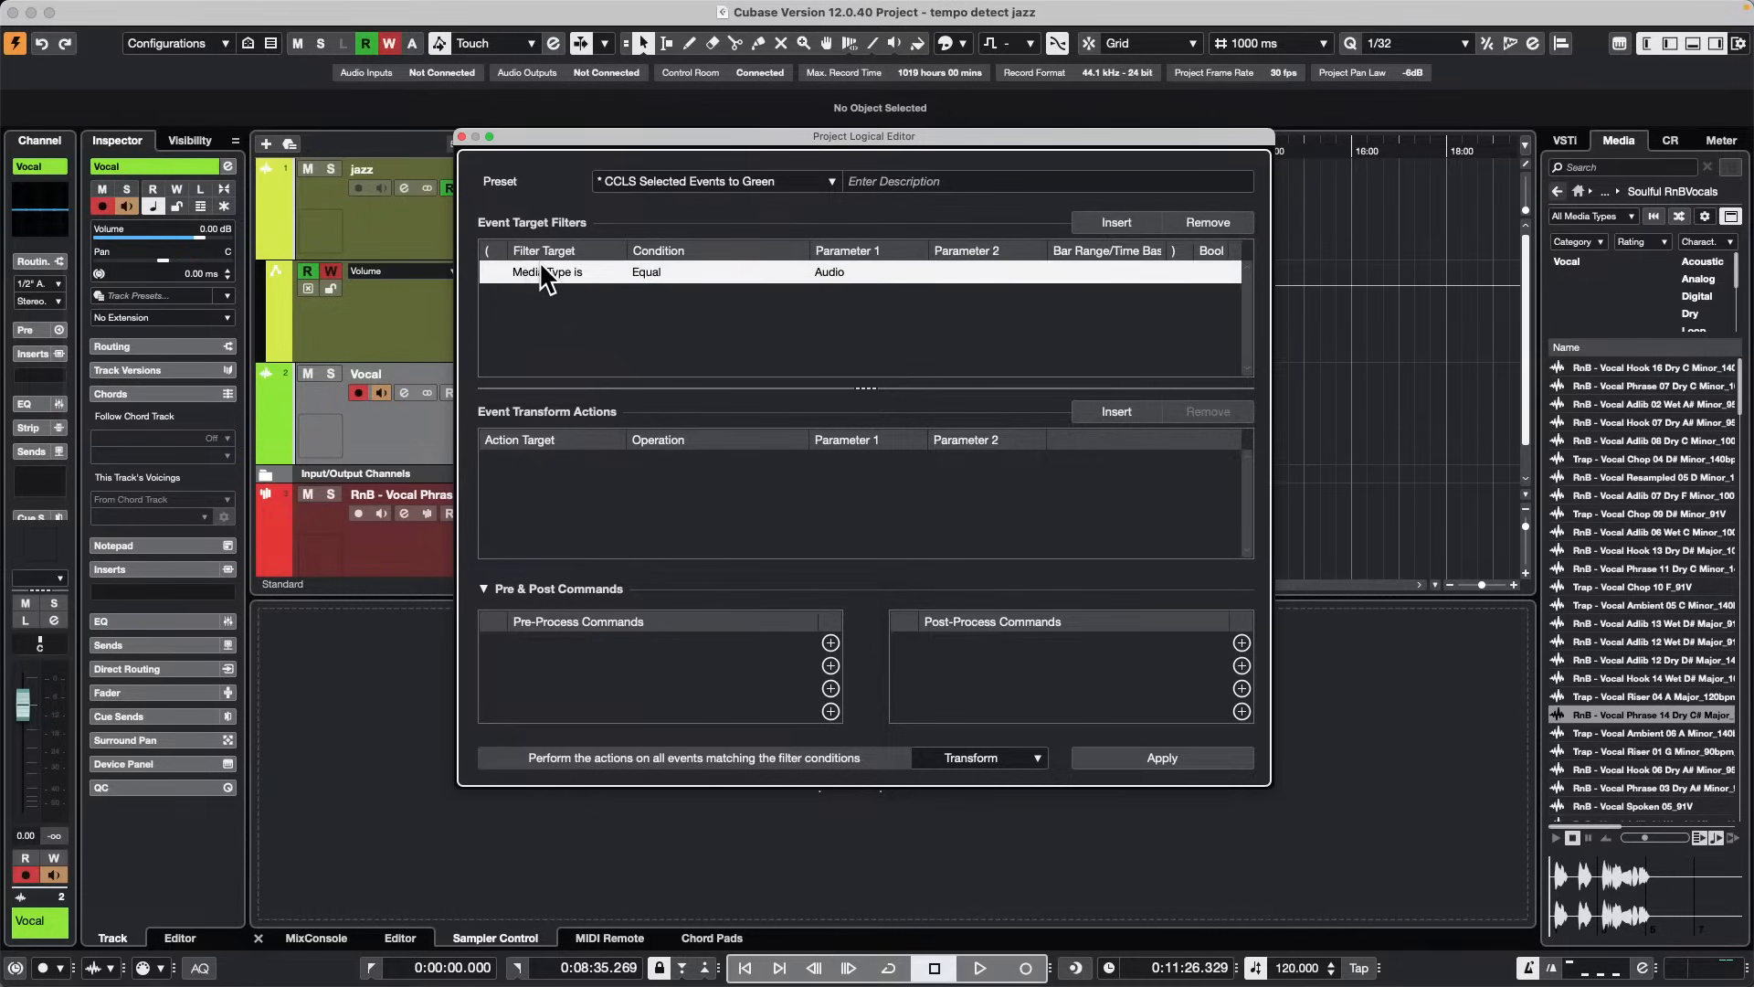
pyautogui.click(580, 273)
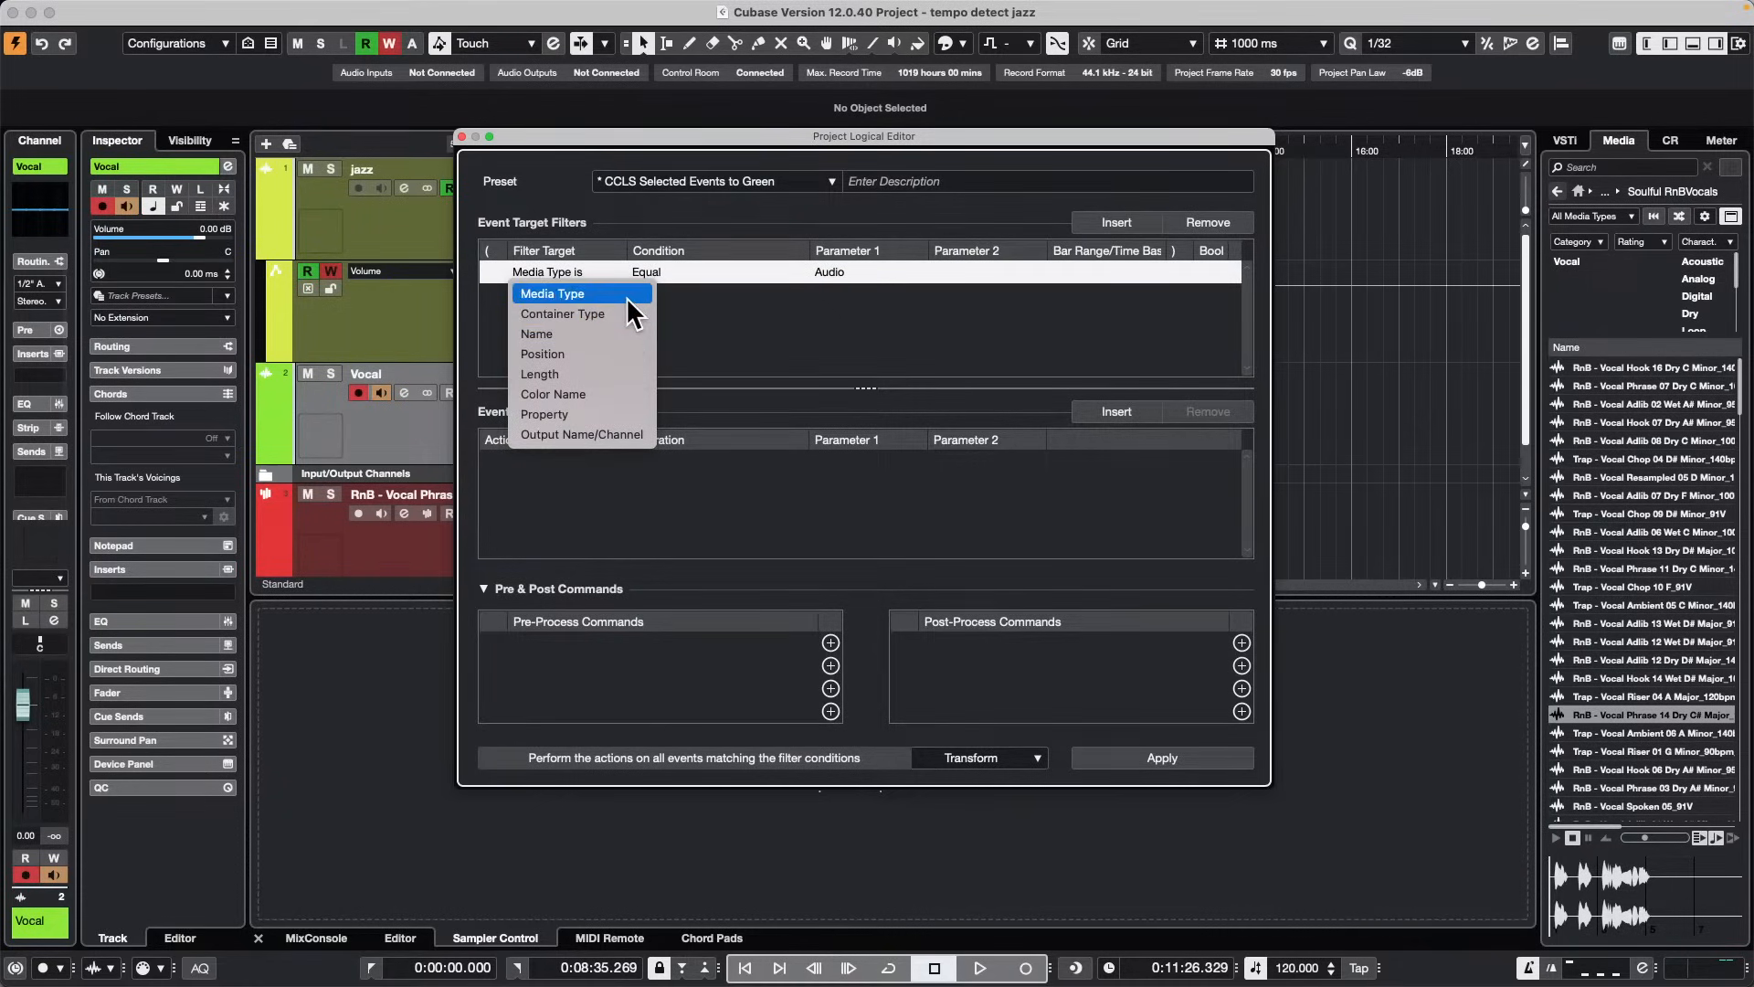
pyautogui.click(612, 313)
pyautogui.click(842, 271)
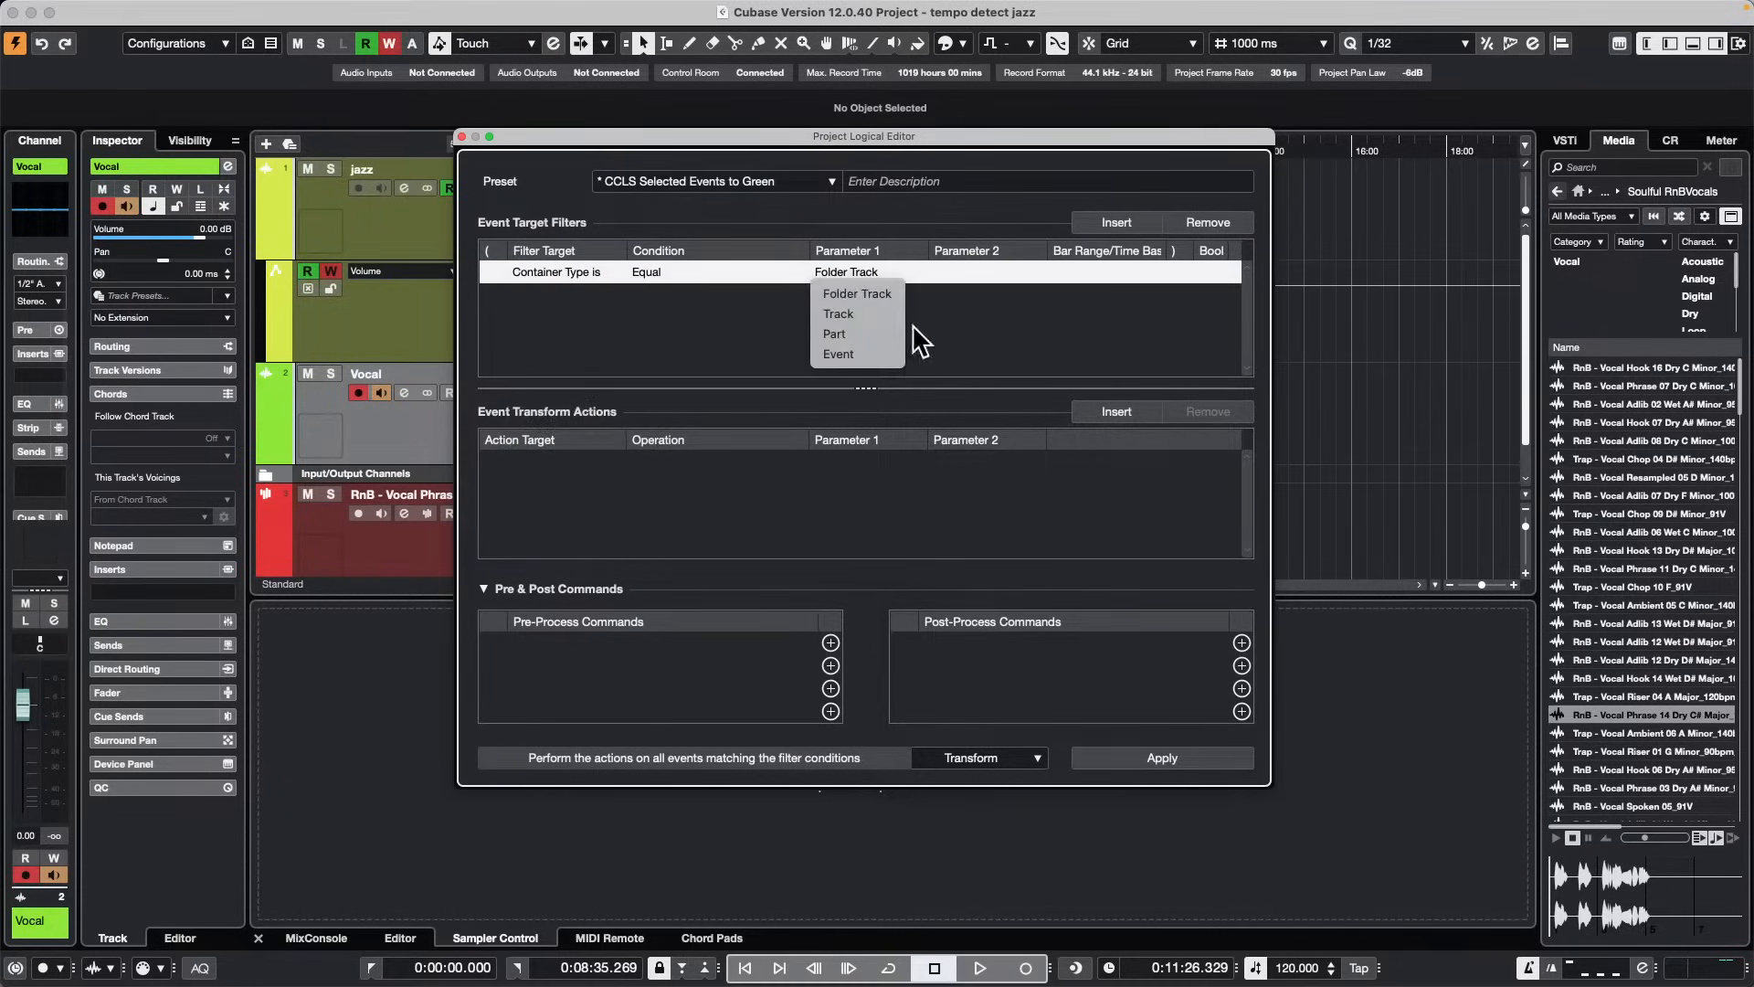
pyautogui.click(852, 312)
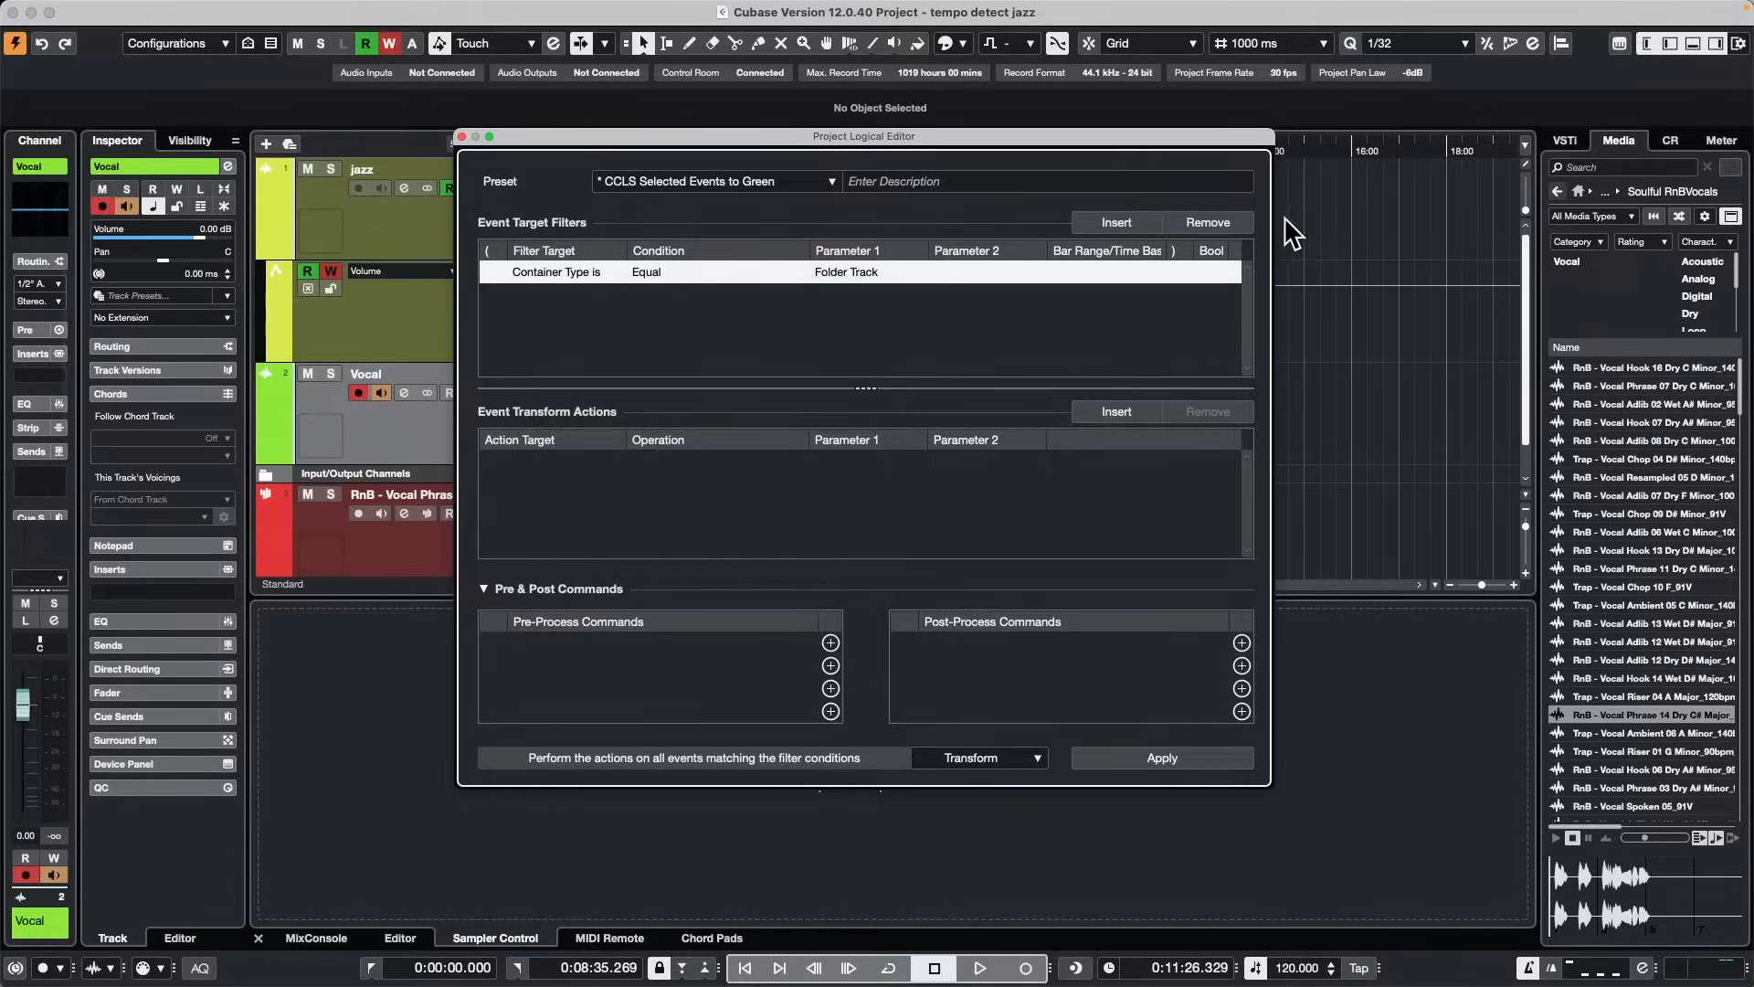
# Step: Insert a second target filter that matches a Name containing Voc
pyautogui.click(1114, 222)
pyautogui.click(559, 295)
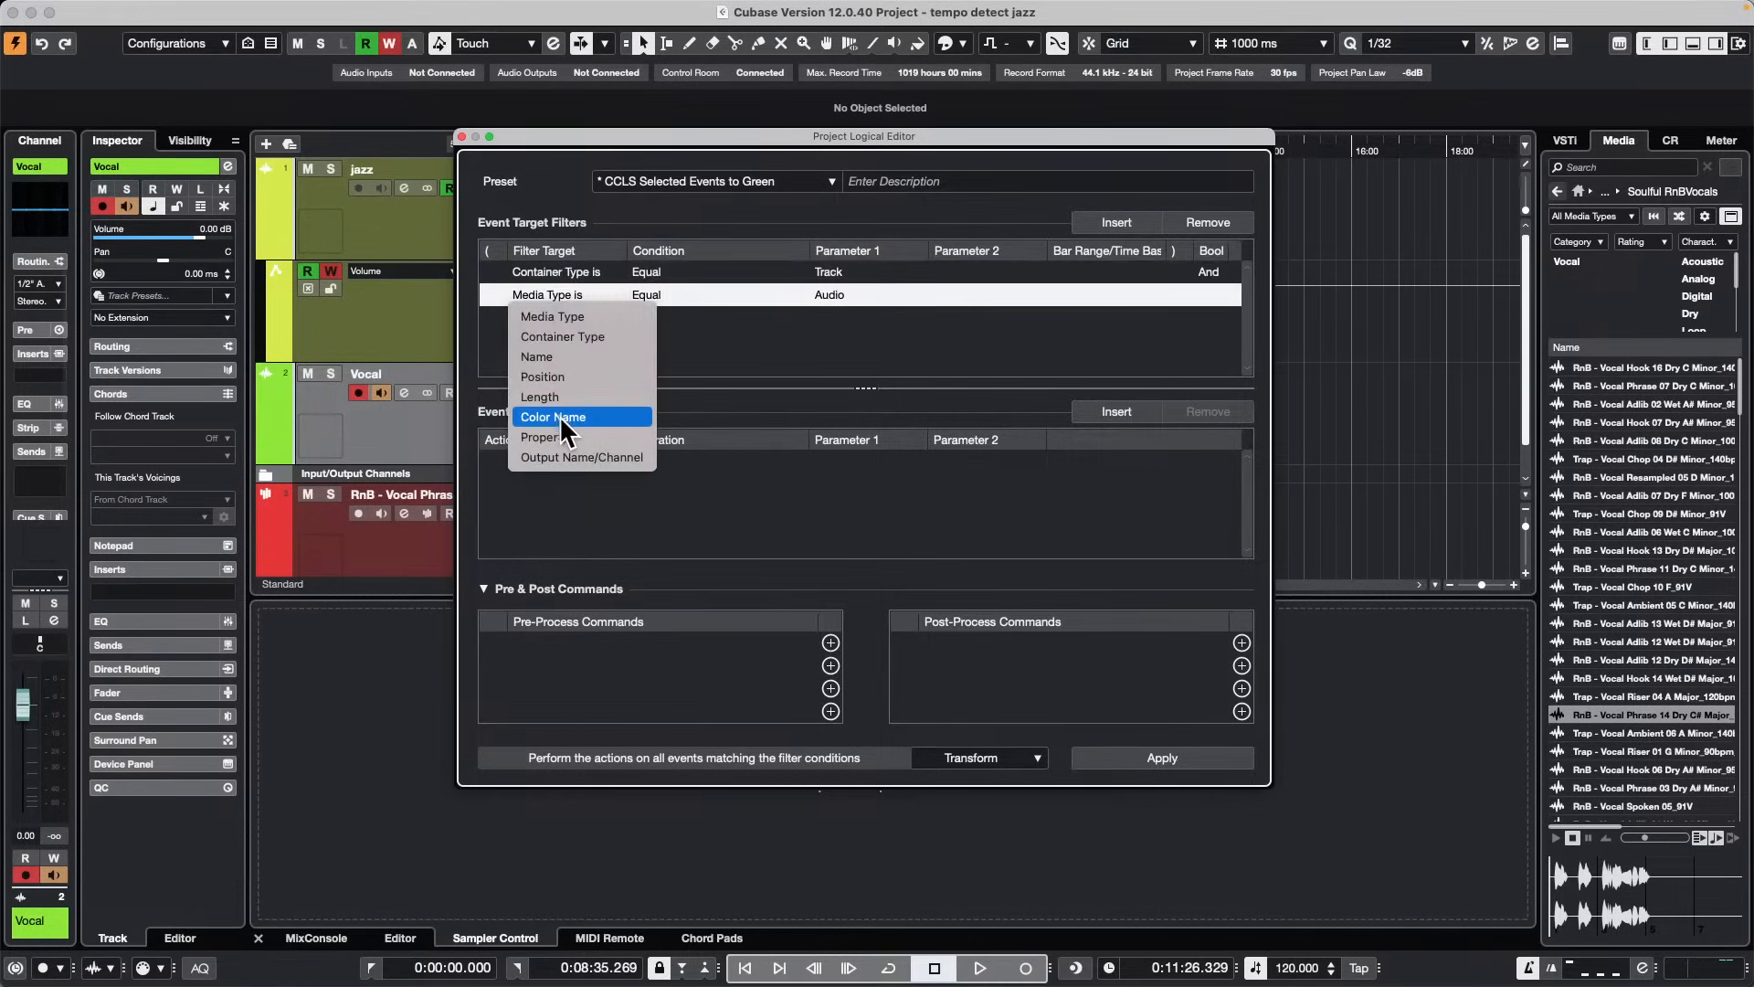
pyautogui.click(584, 357)
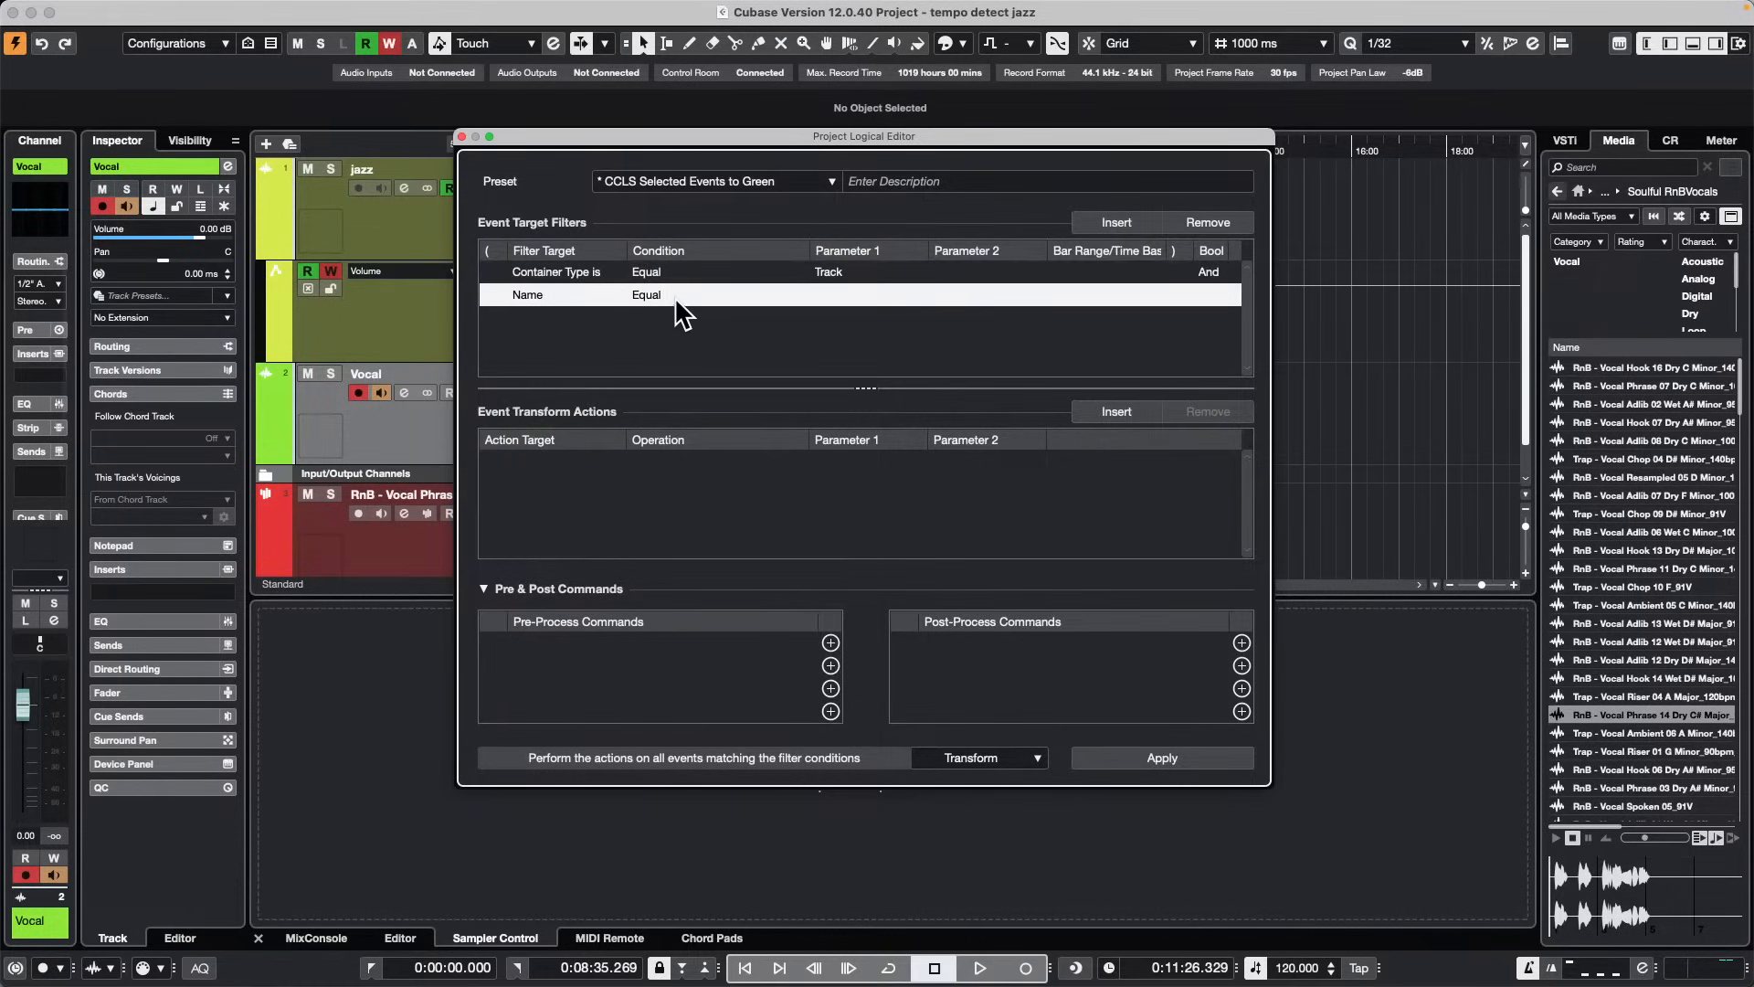
pyautogui.click(676, 302)
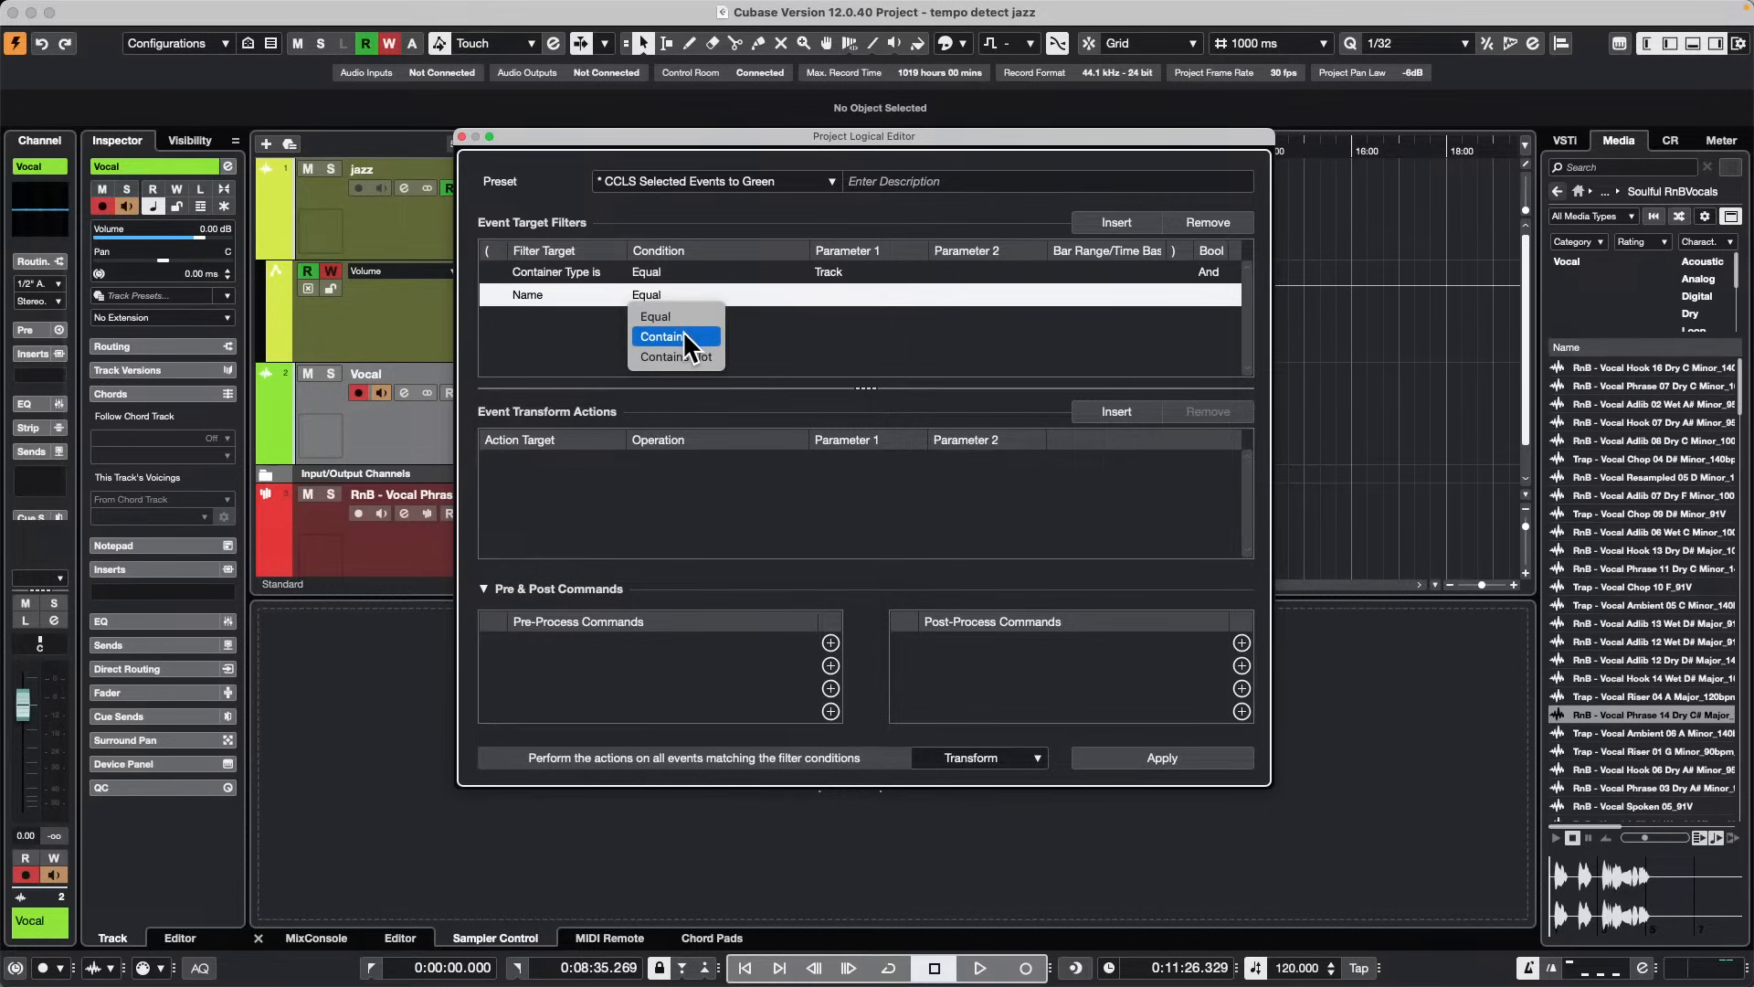
pyautogui.click(682, 335)
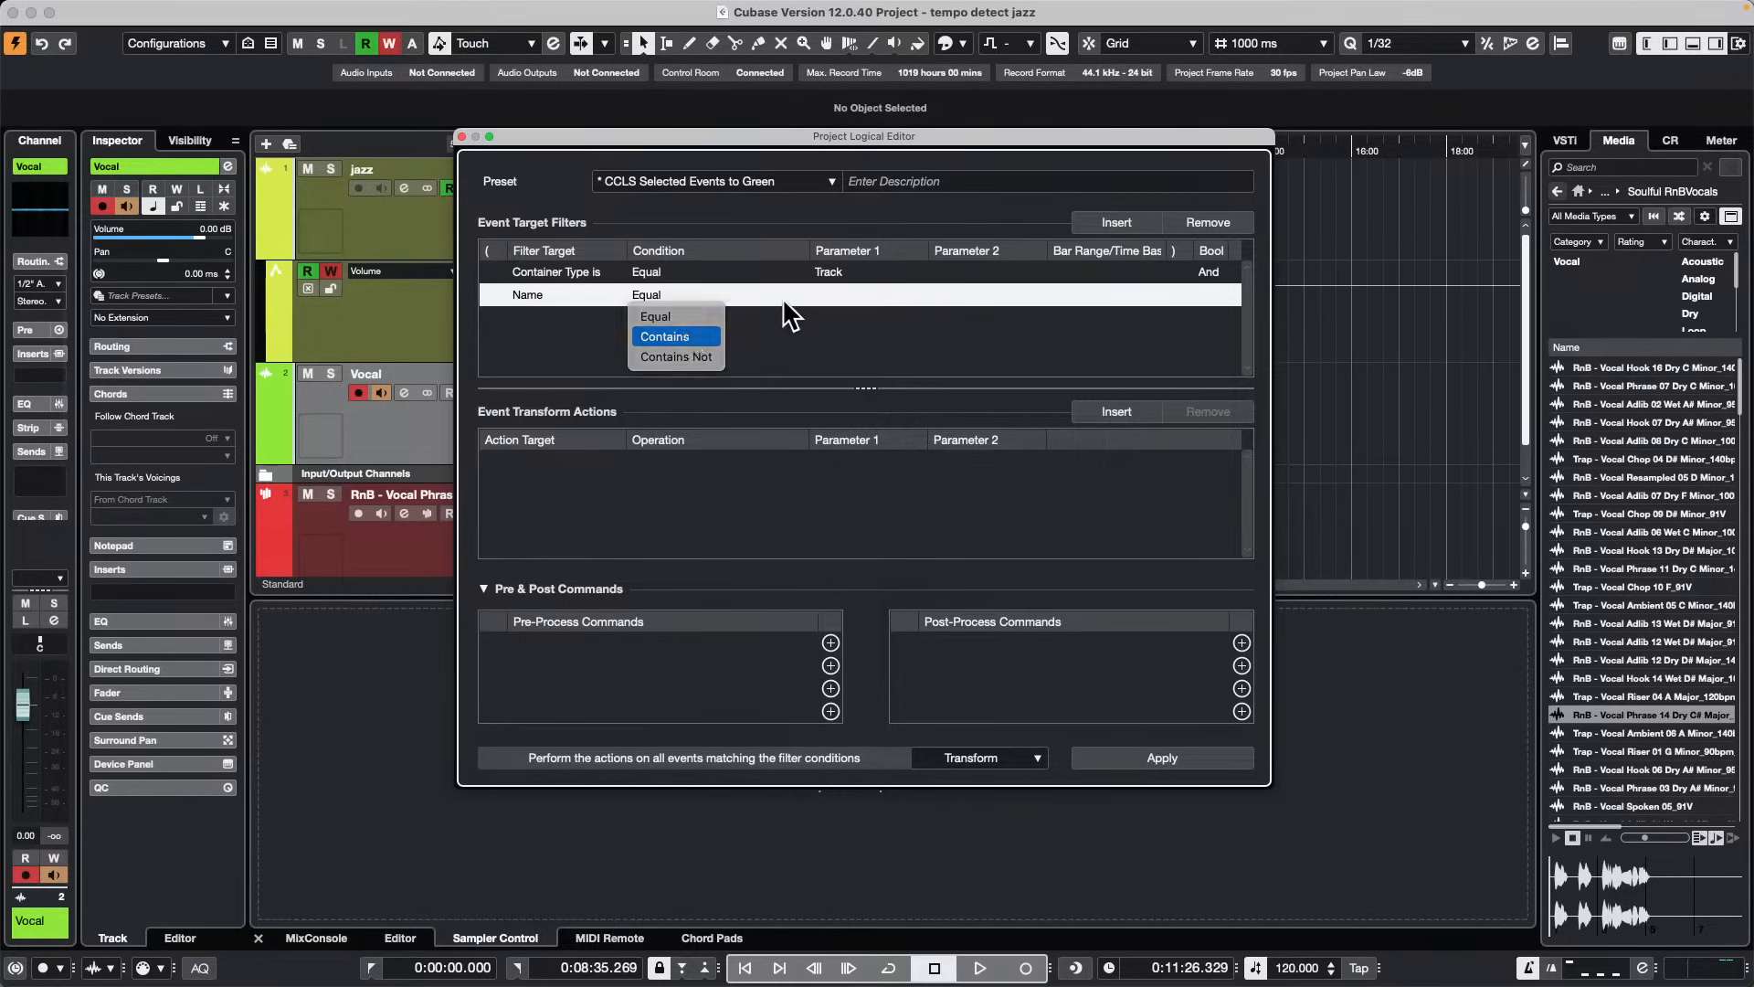
pyautogui.click(864, 295)
pyautogui.write('v')
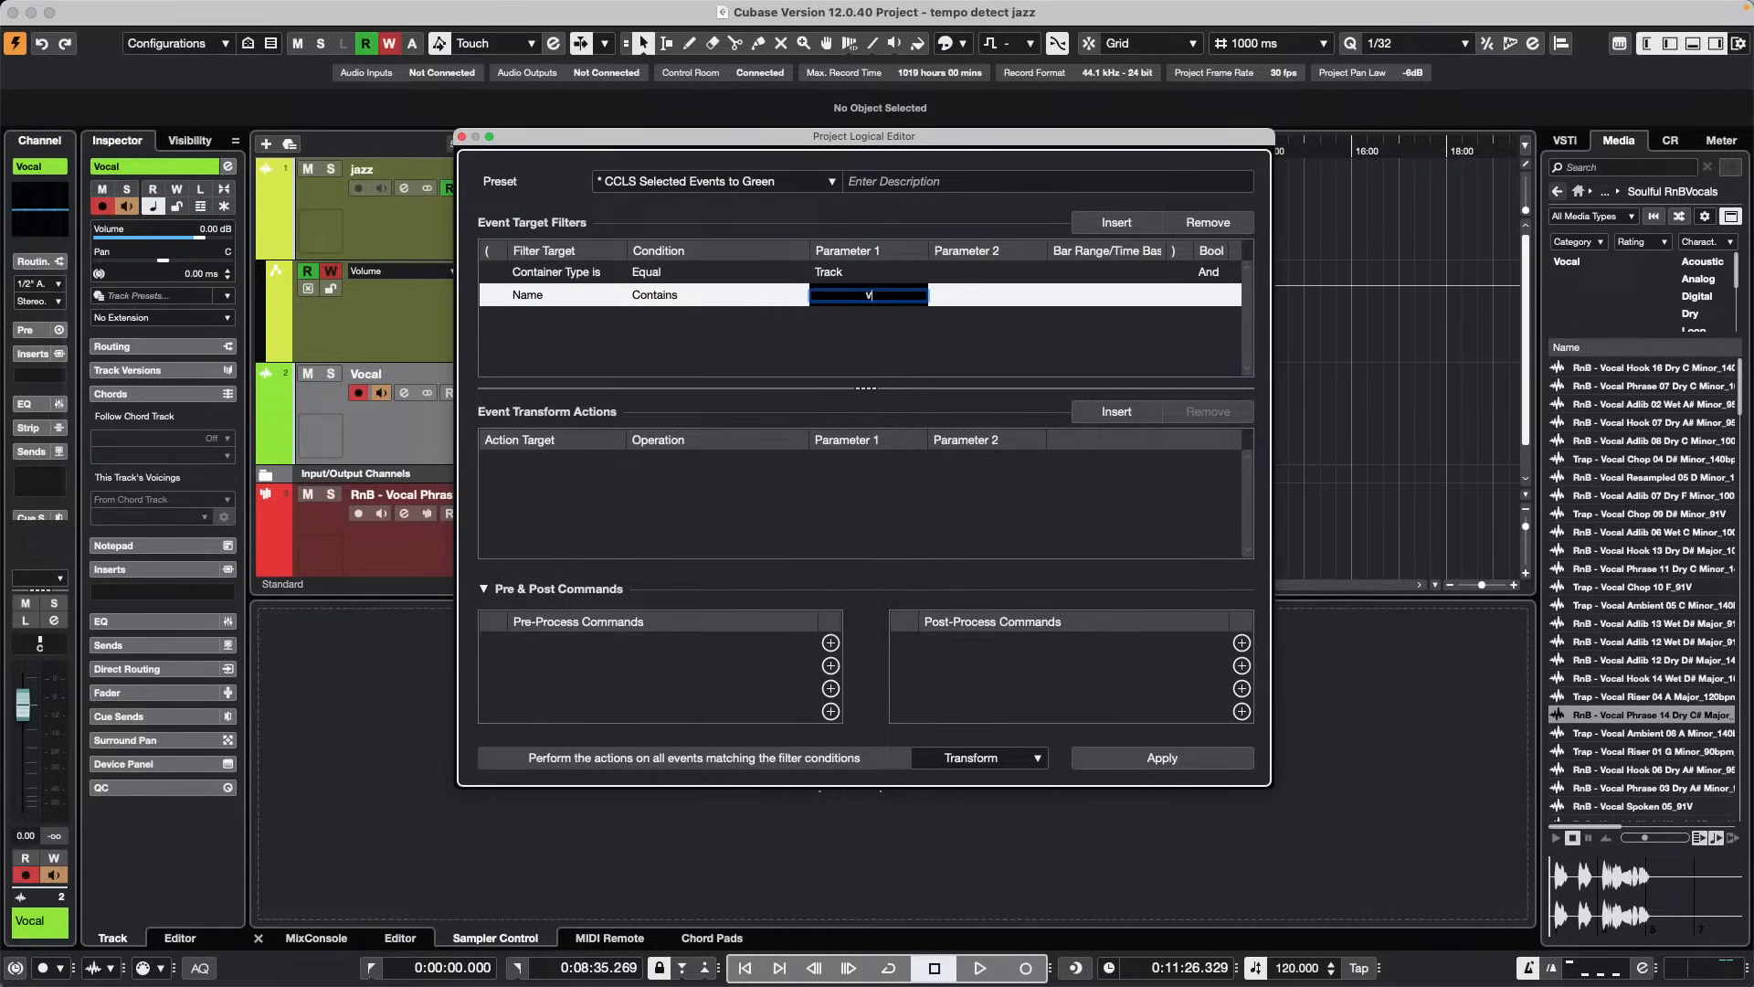
pyautogui.write('oc')
pyautogui.press('Return')
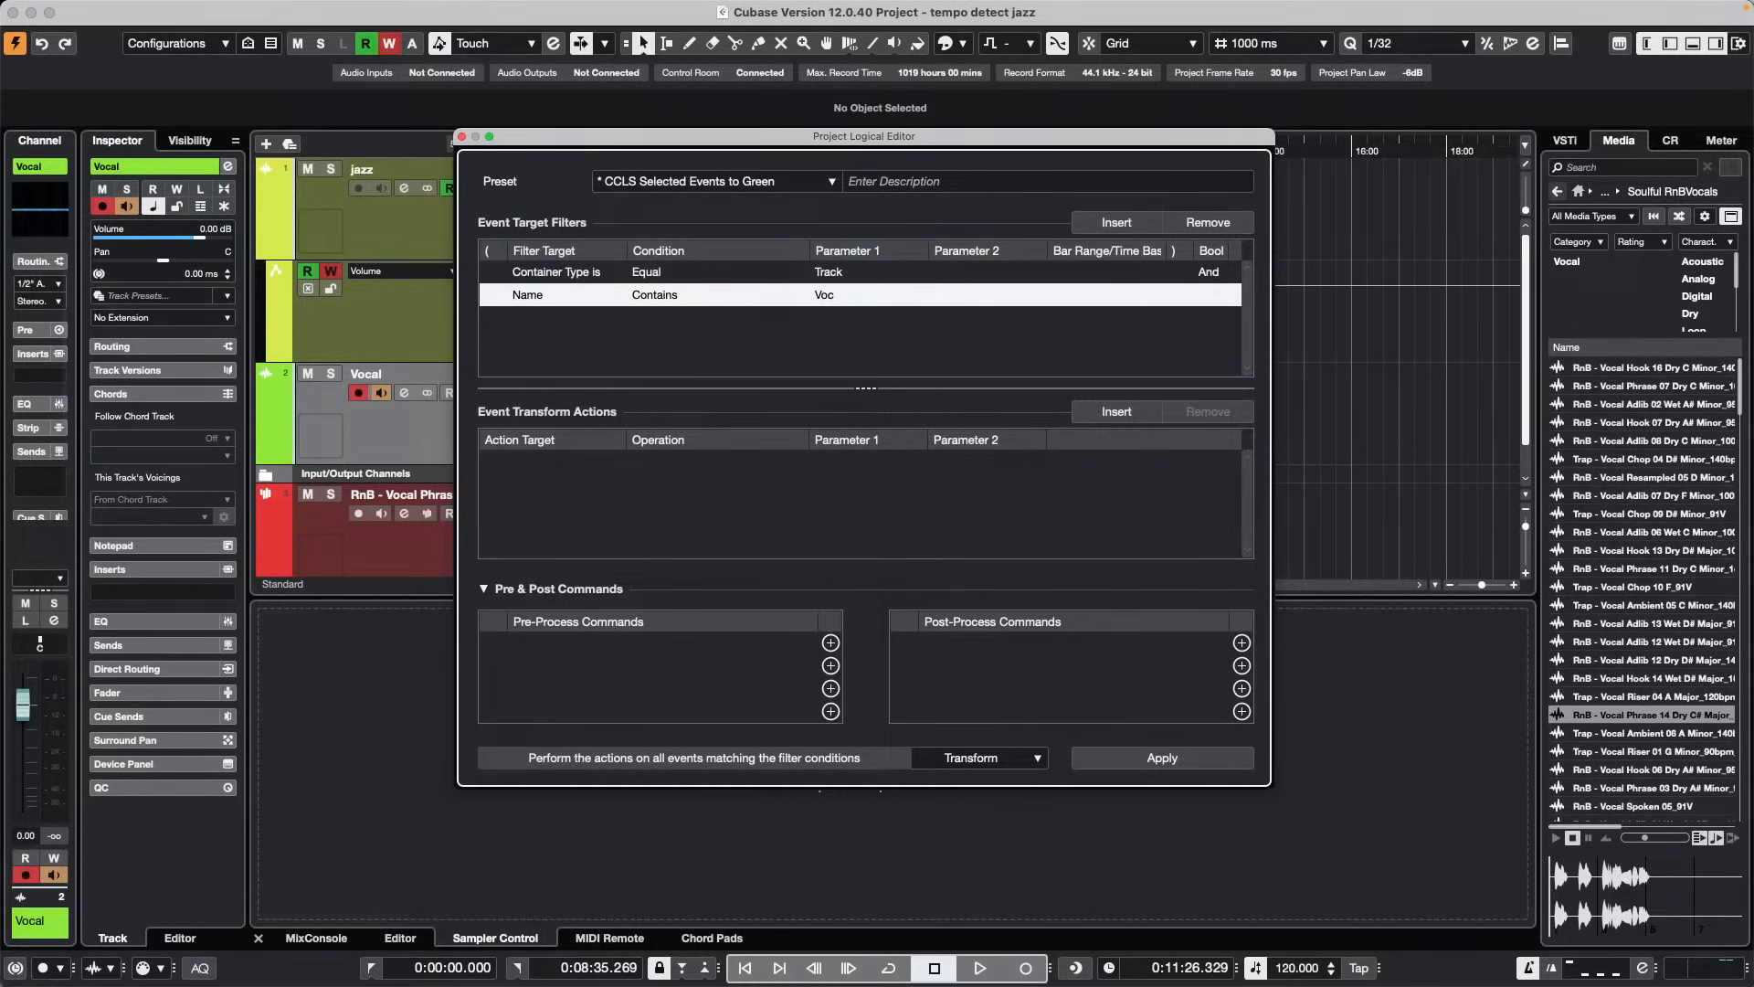
# Step: Insert a Set Color transform action with the fixed value Color 13 and apply it to the matching tracks
pyautogui.click(1119, 413)
pyautogui.click(525, 461)
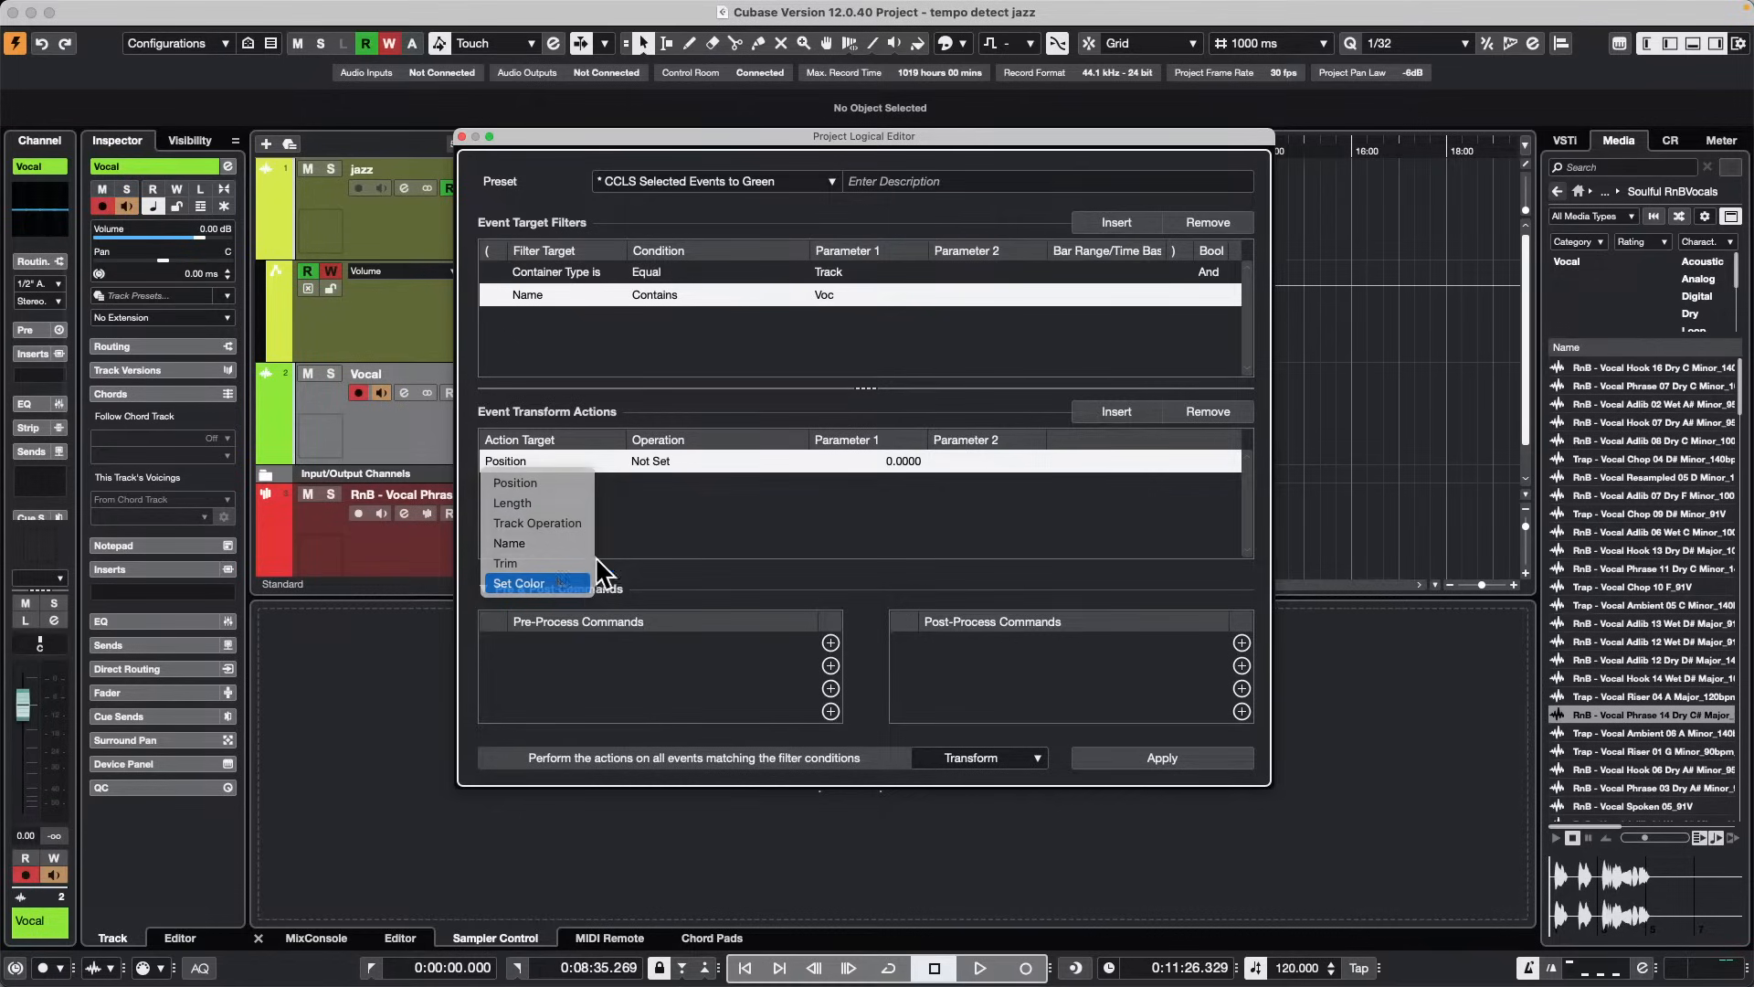
pyautogui.click(548, 583)
pyautogui.click(651, 461)
pyautogui.click(688, 484)
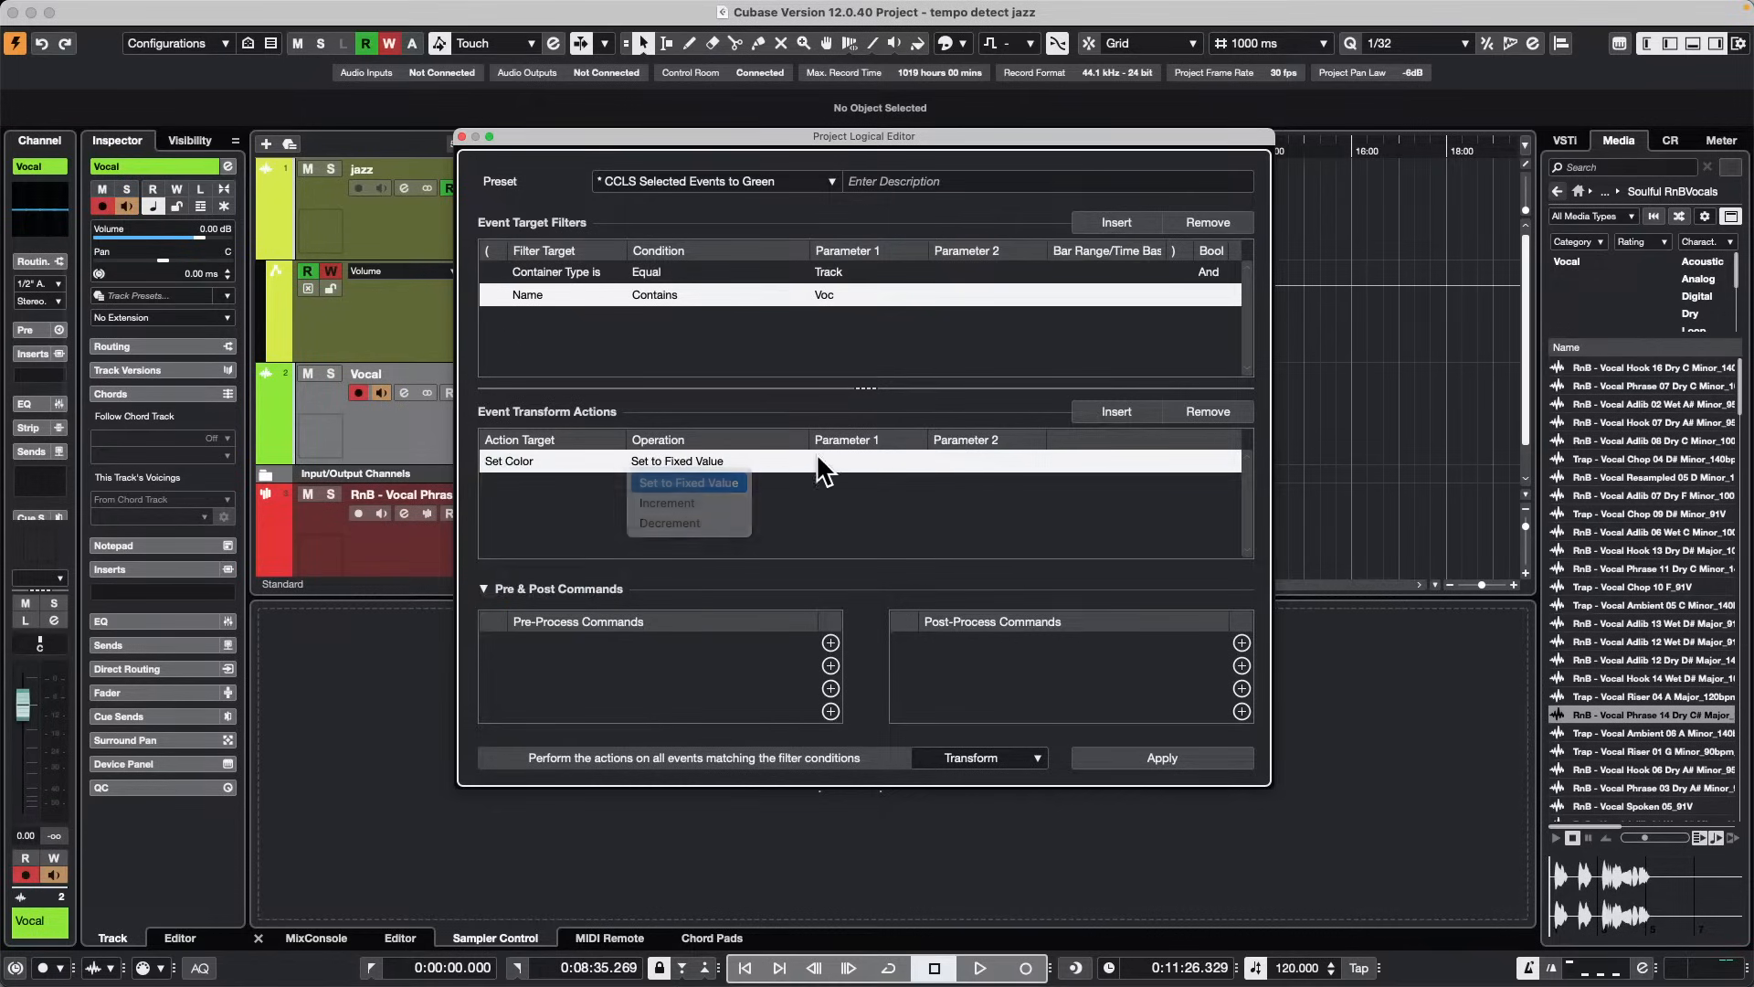
pyautogui.click(828, 457)
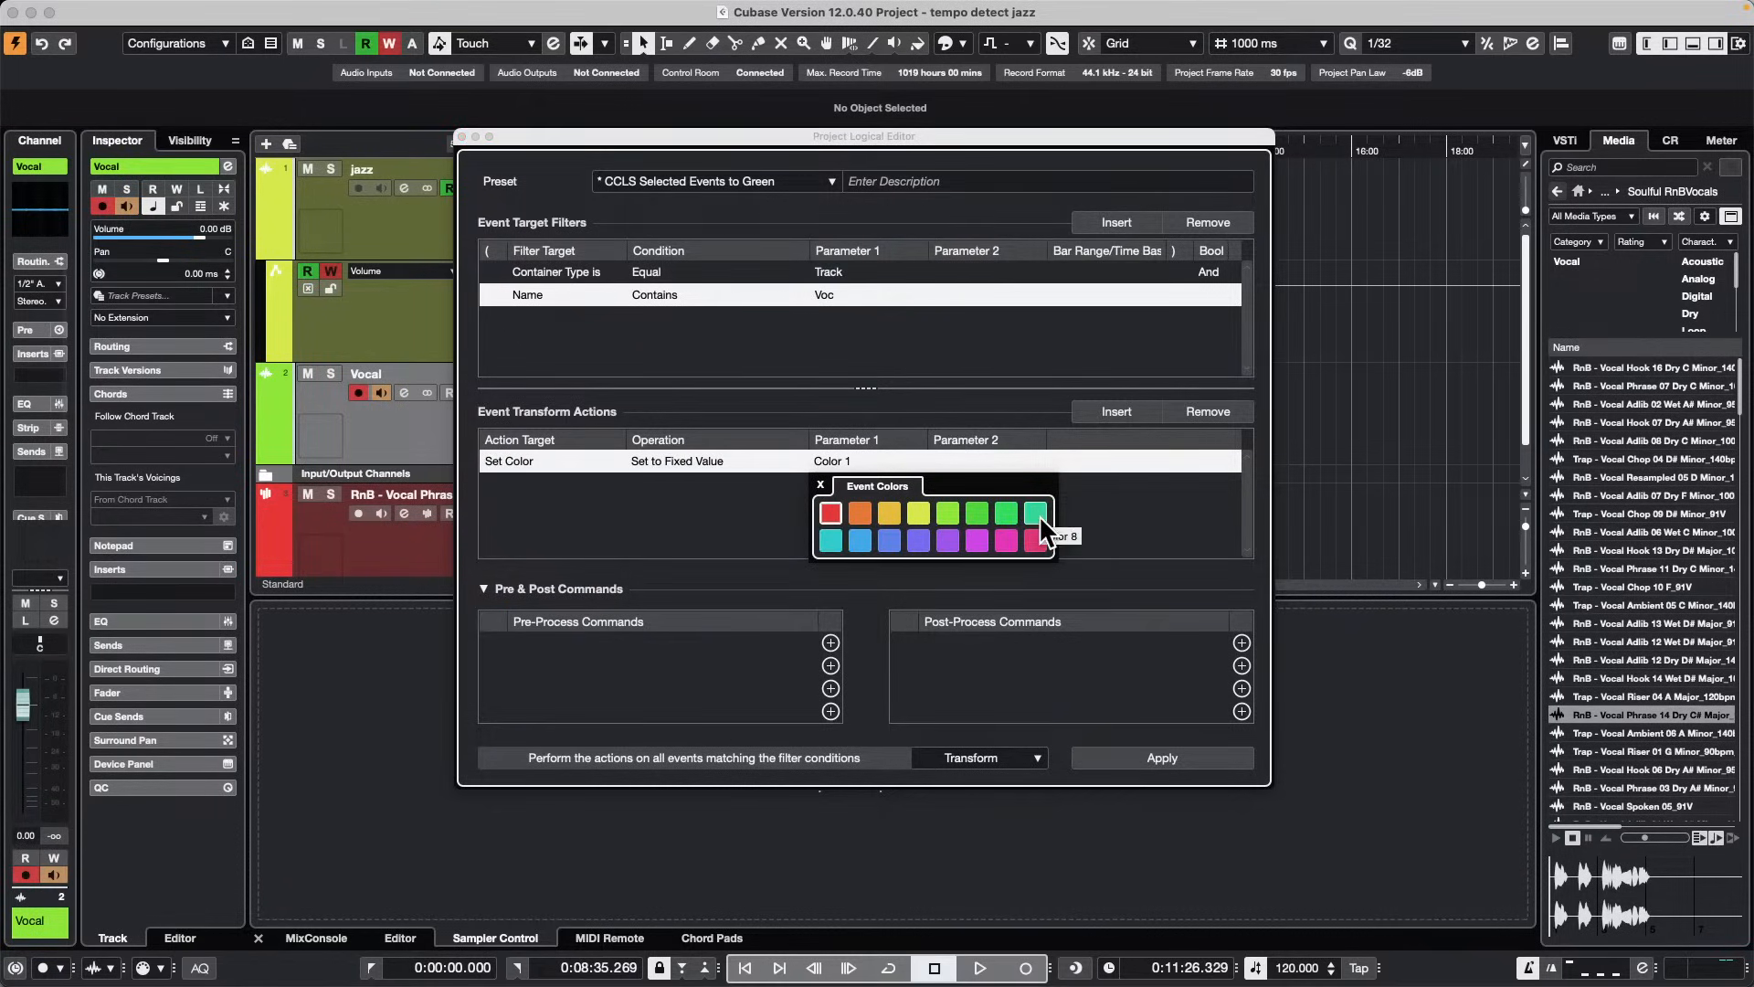
pyautogui.click(946, 539)
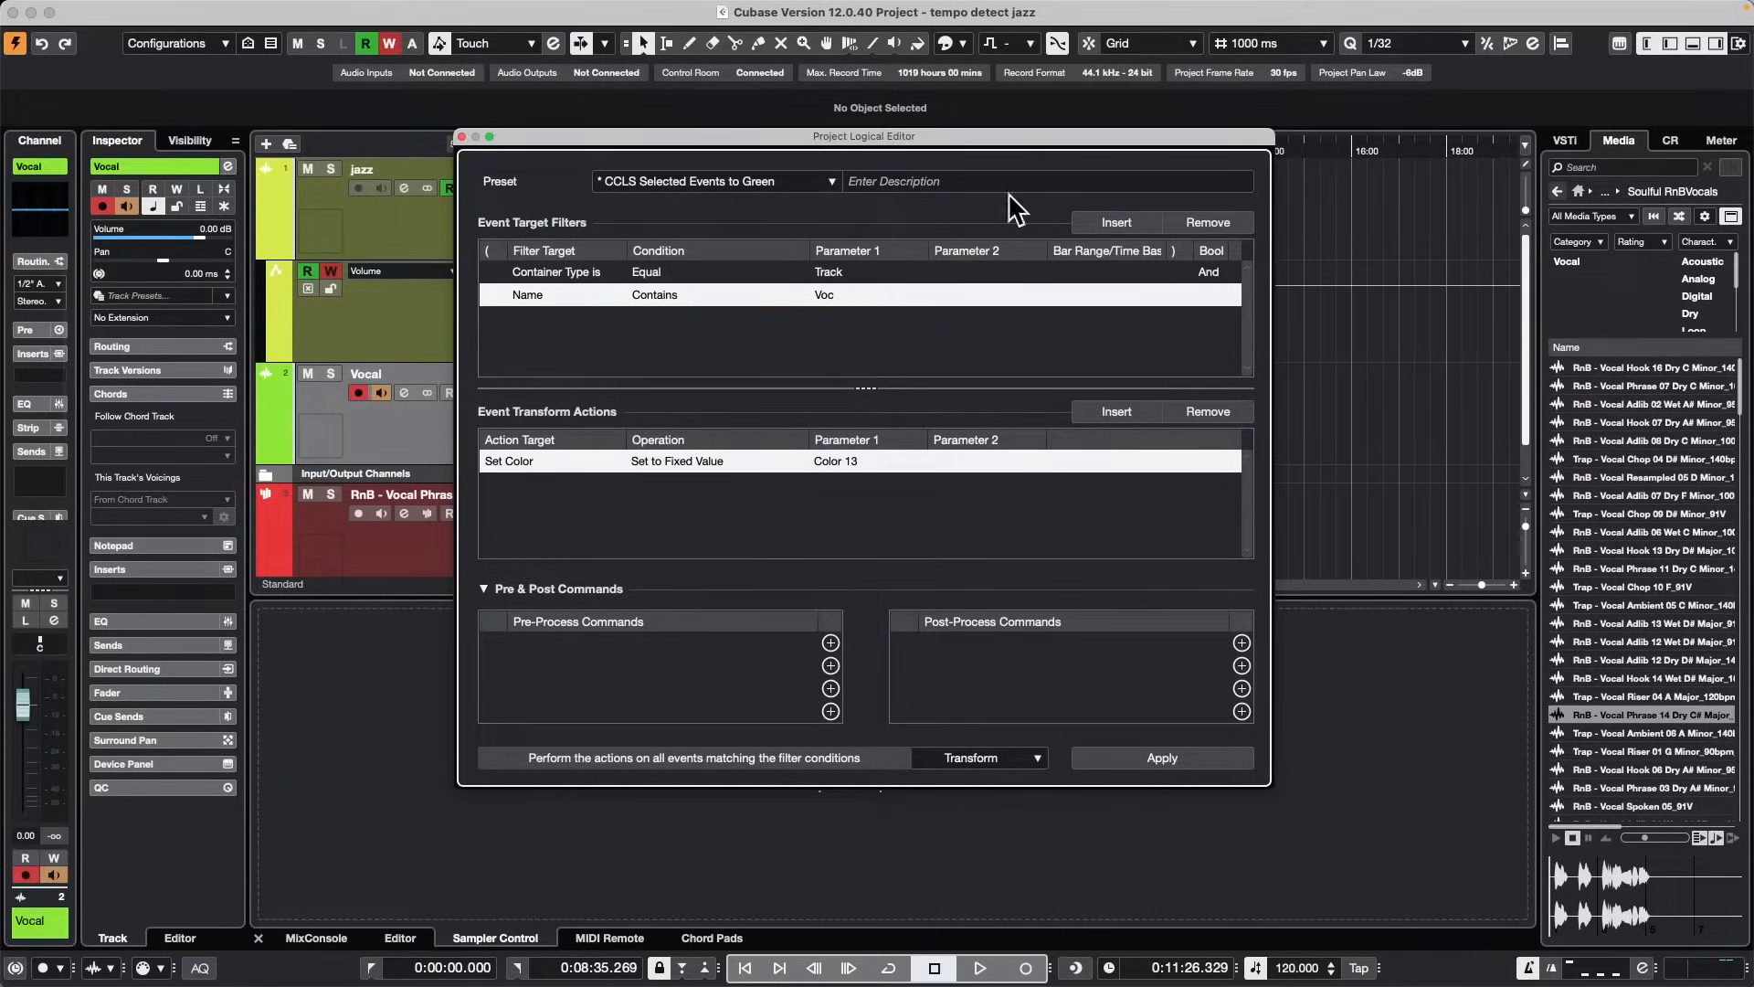
pyautogui.moveTo(718, 148); pyautogui.dragTo(1073, 159)
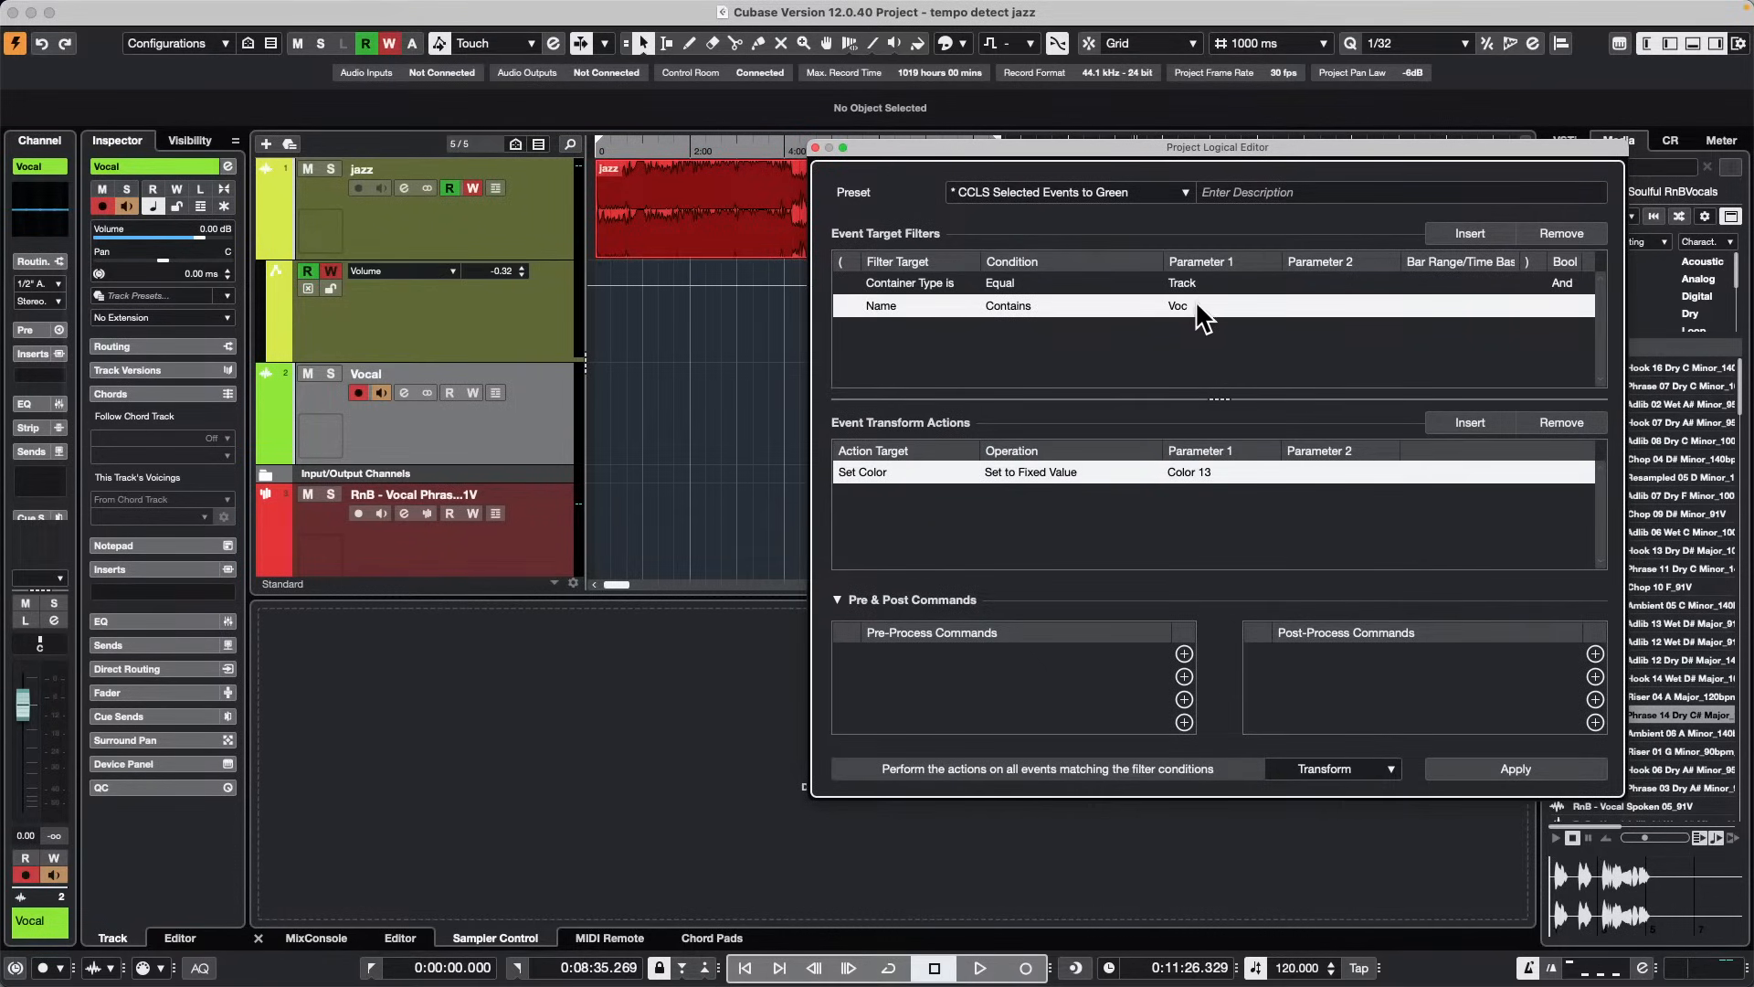
pyautogui.click(1525, 773)
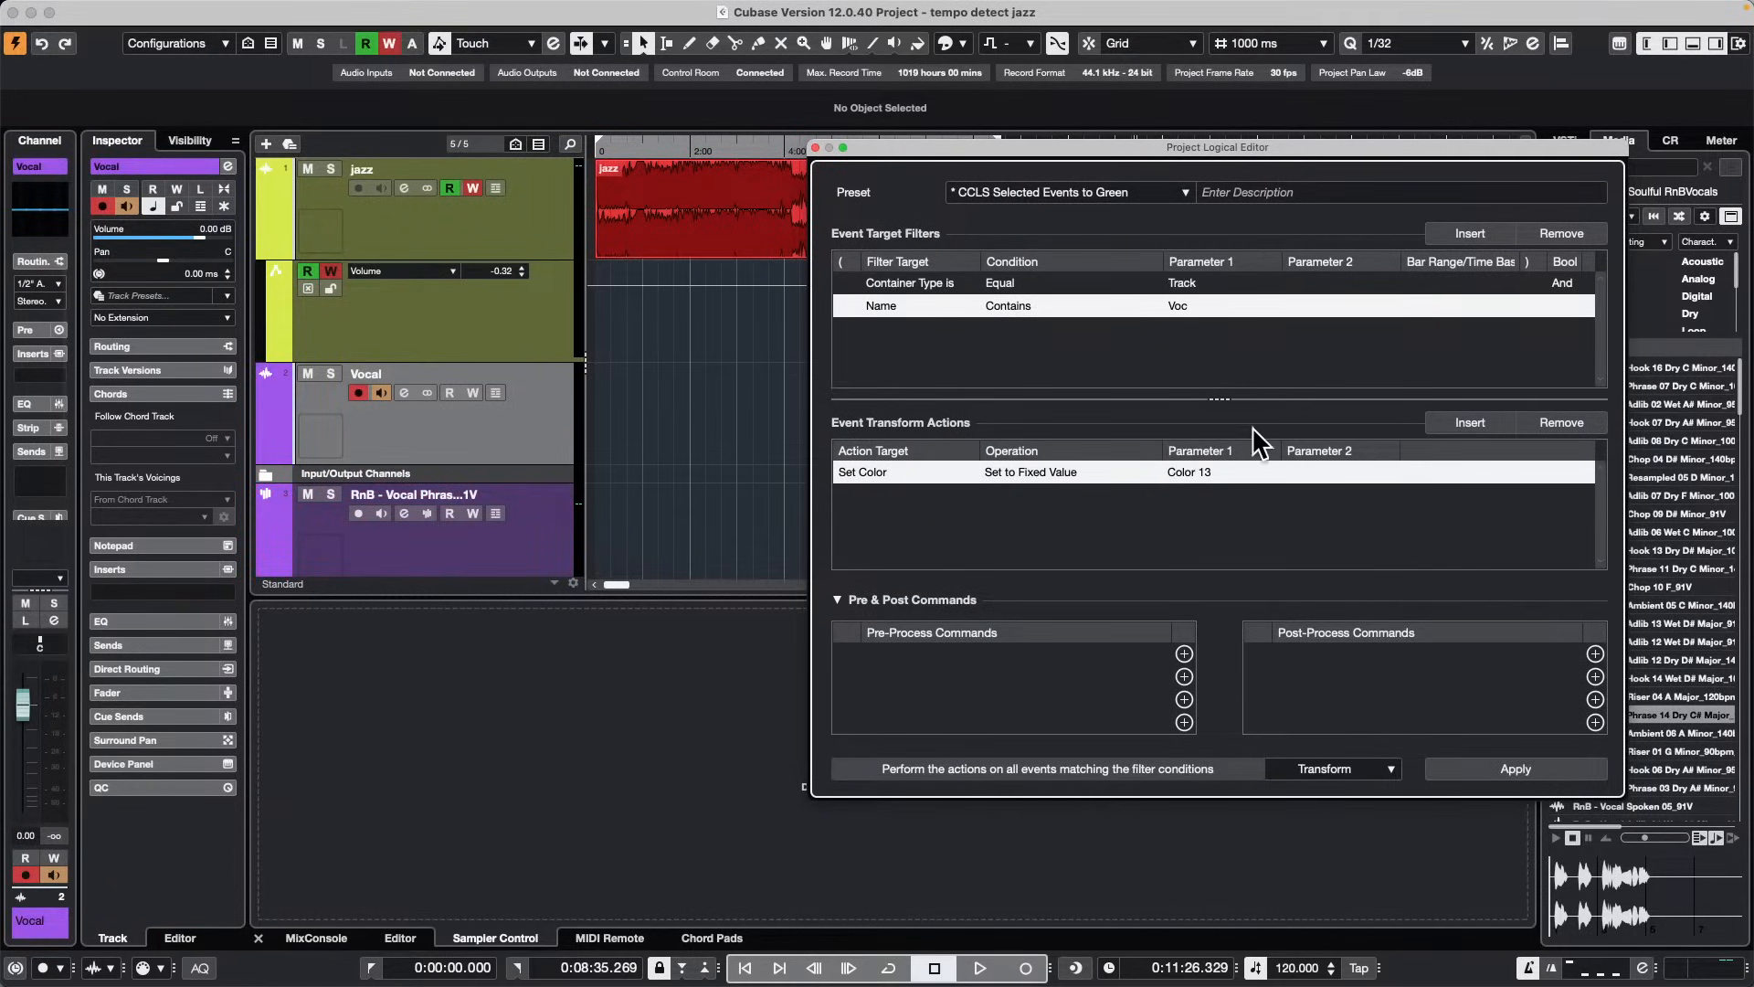
# Step: Change the text of the track-name filter to Vocal
pyautogui.click(1193, 305)
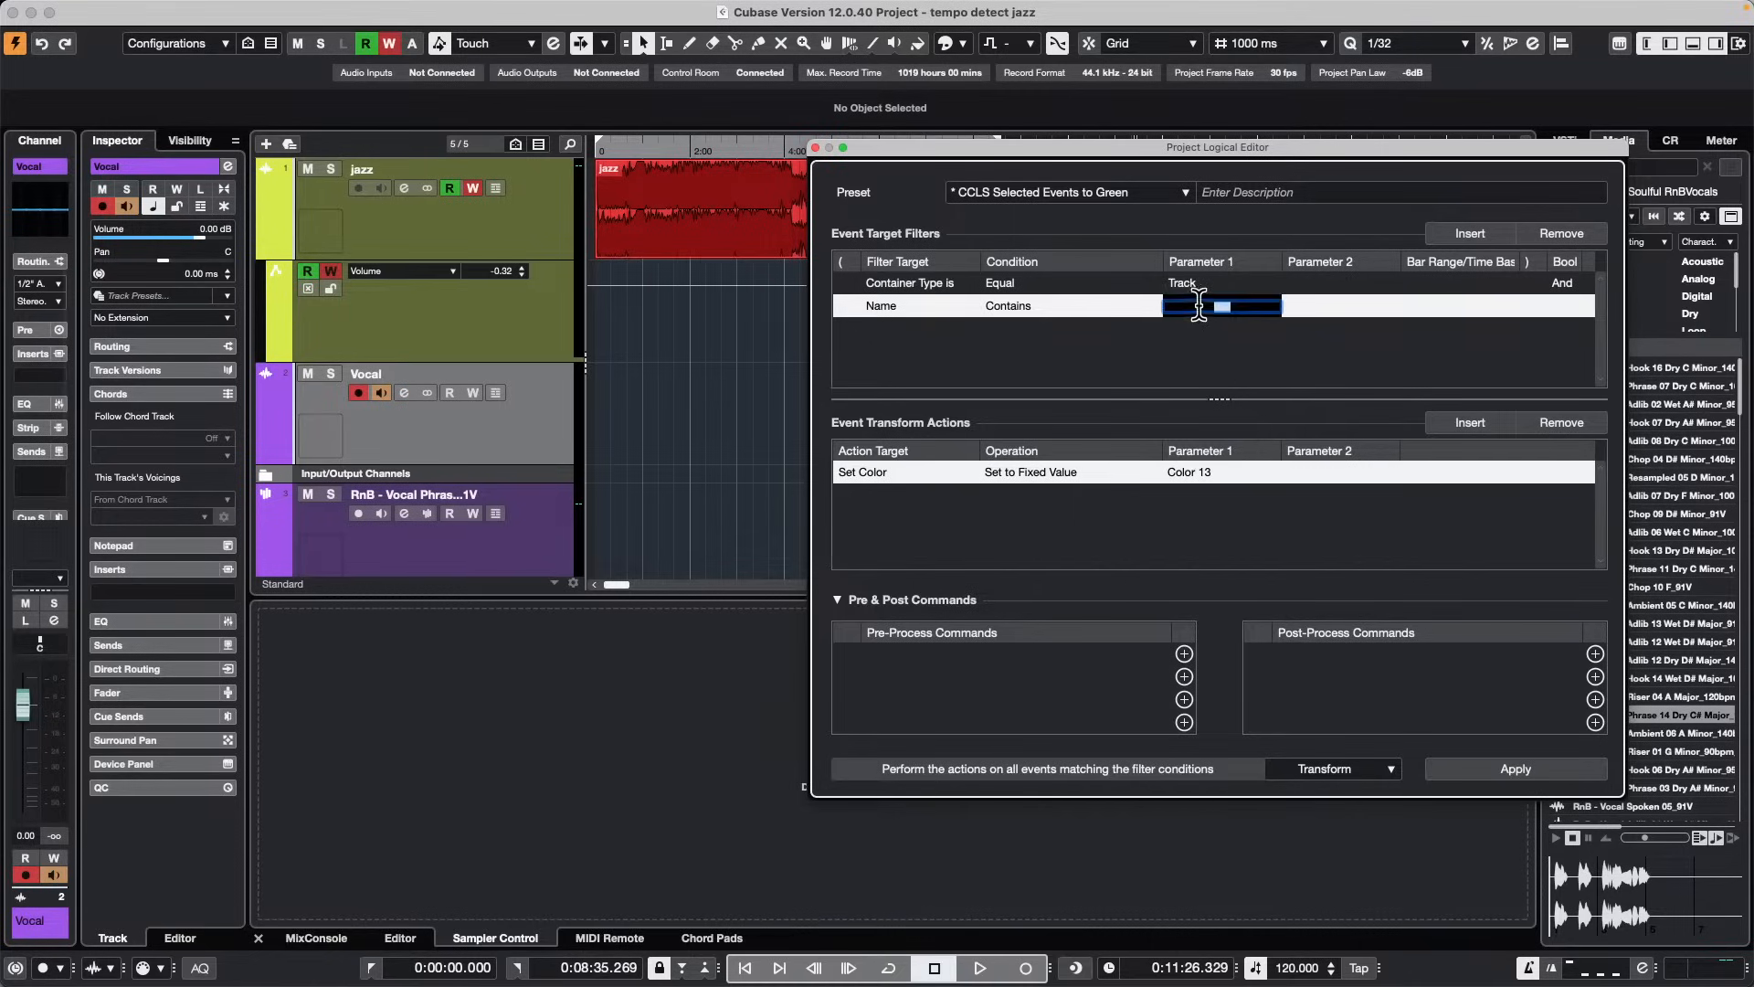
pyautogui.click(1040, 307)
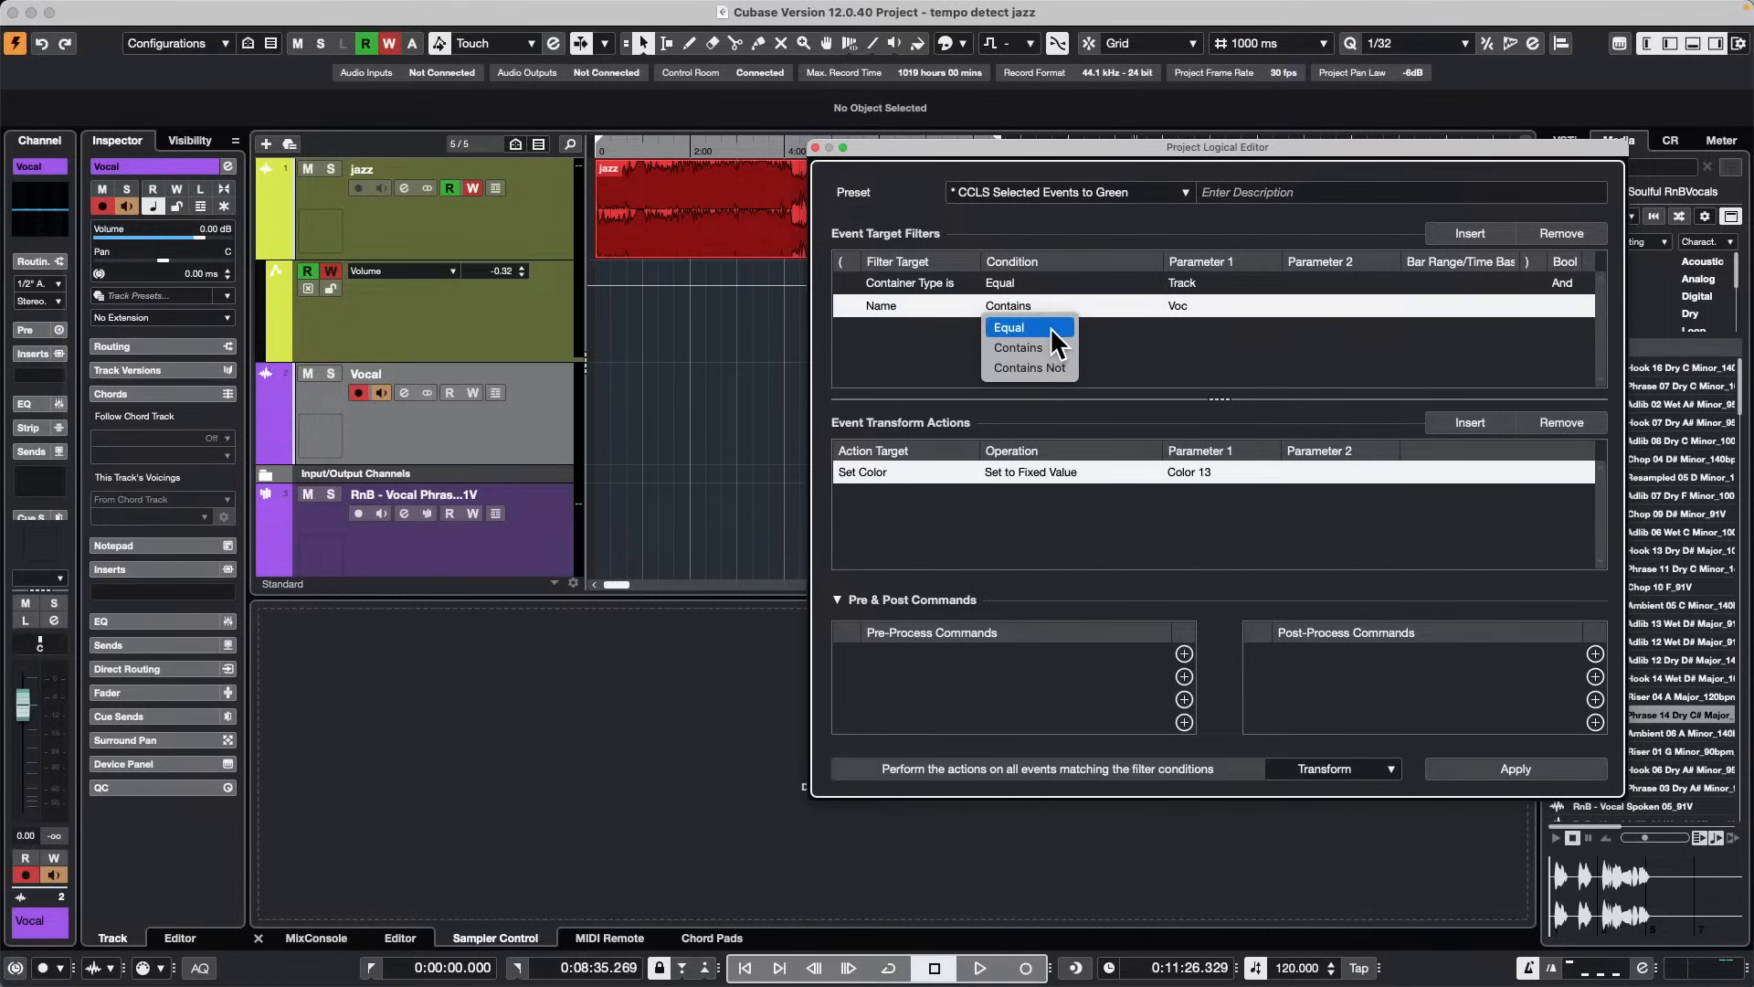
pyautogui.click(1081, 326)
pyautogui.click(1188, 308)
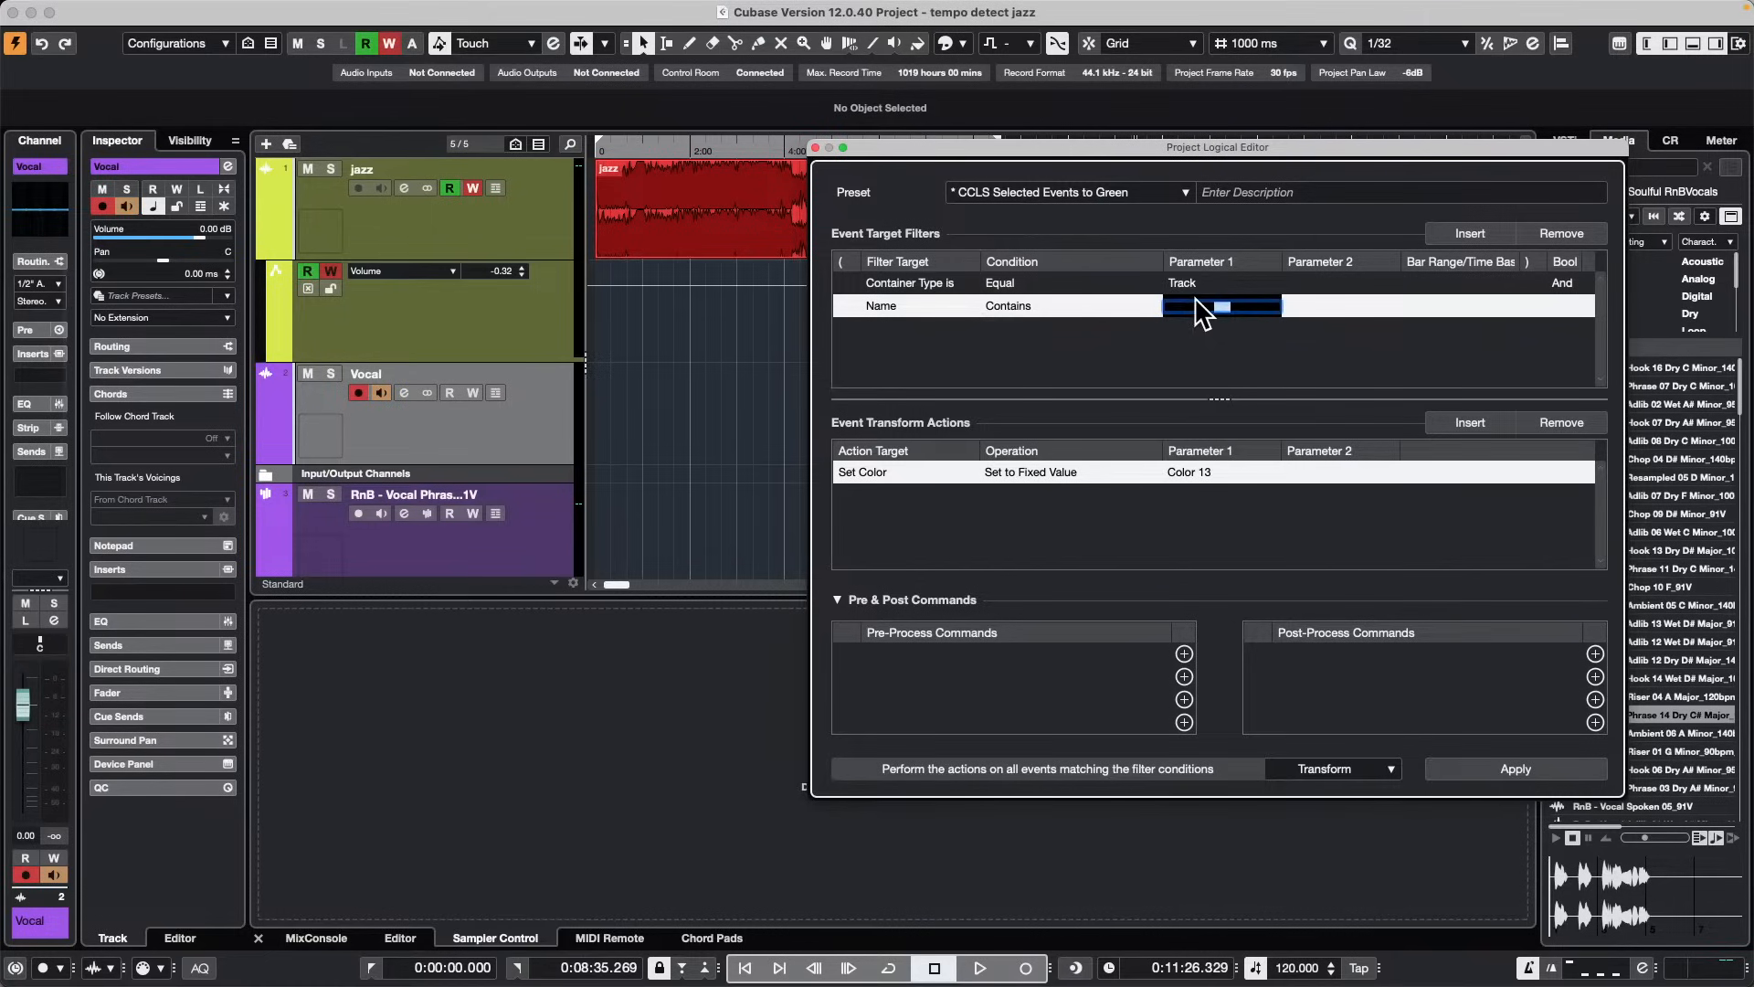
pyautogui.write('Vocal')
pyautogui.press('Return')
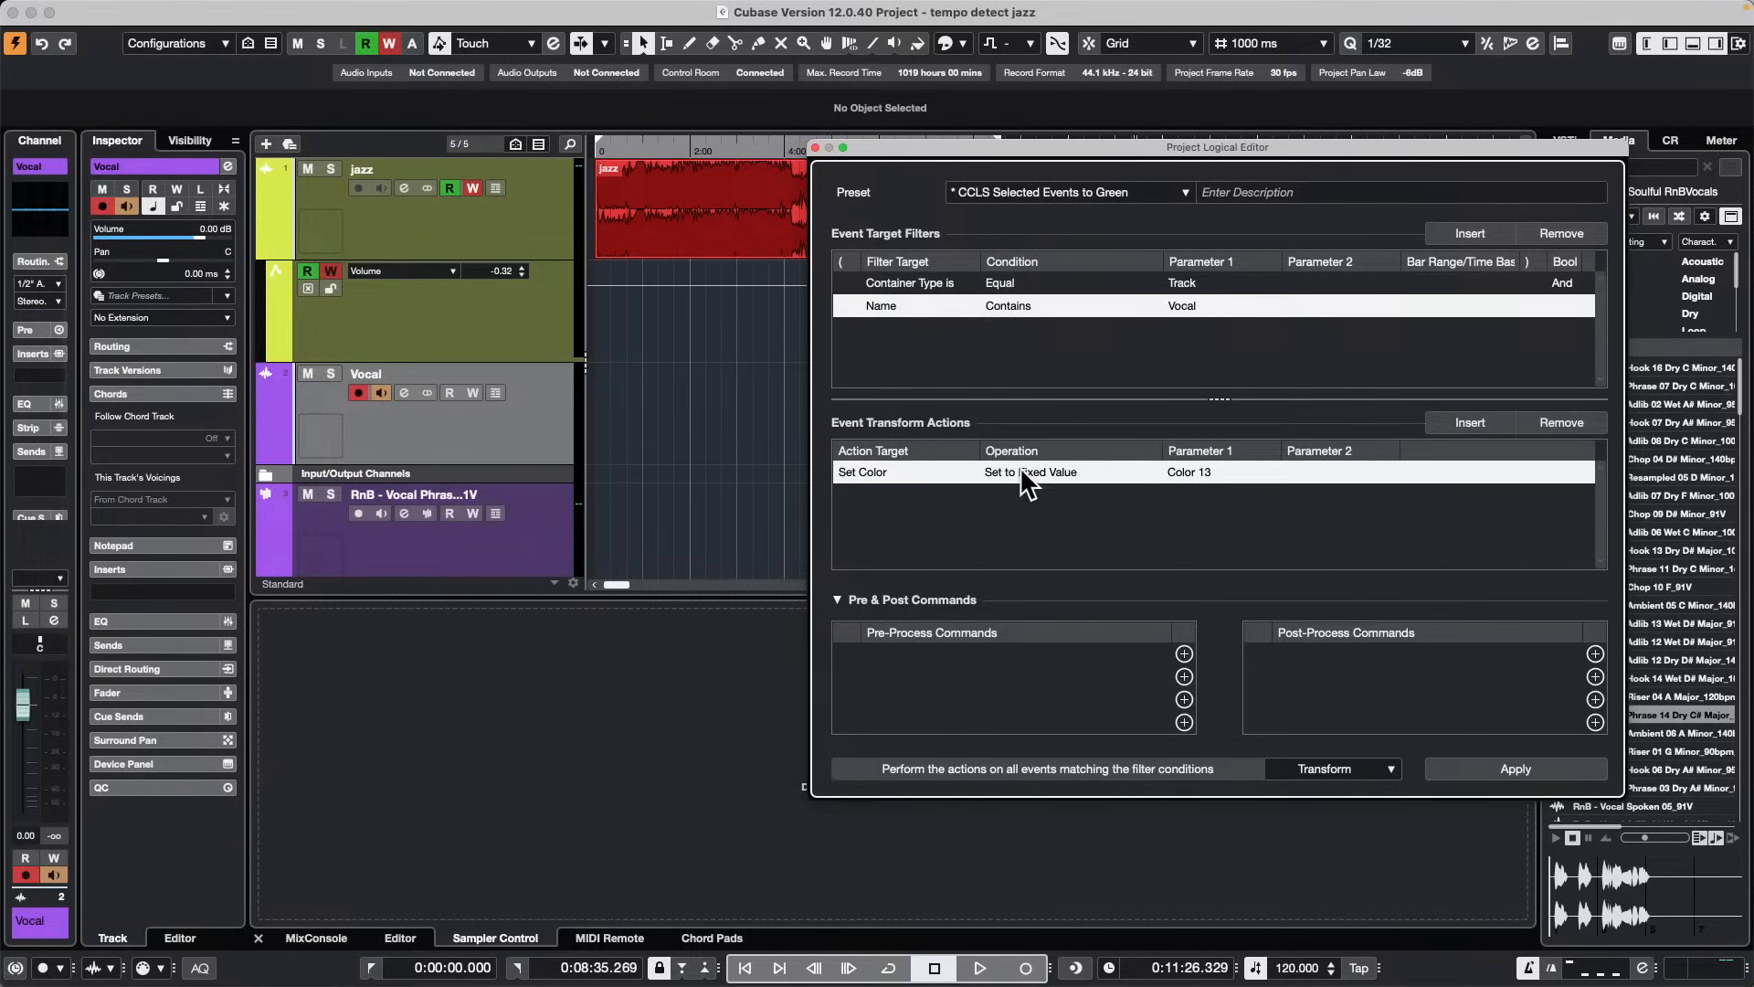
# Step: Set the transform action's colour to Color 5, apply it to the matching tracks and close the Project Logical Editor
pyautogui.click(1189, 472)
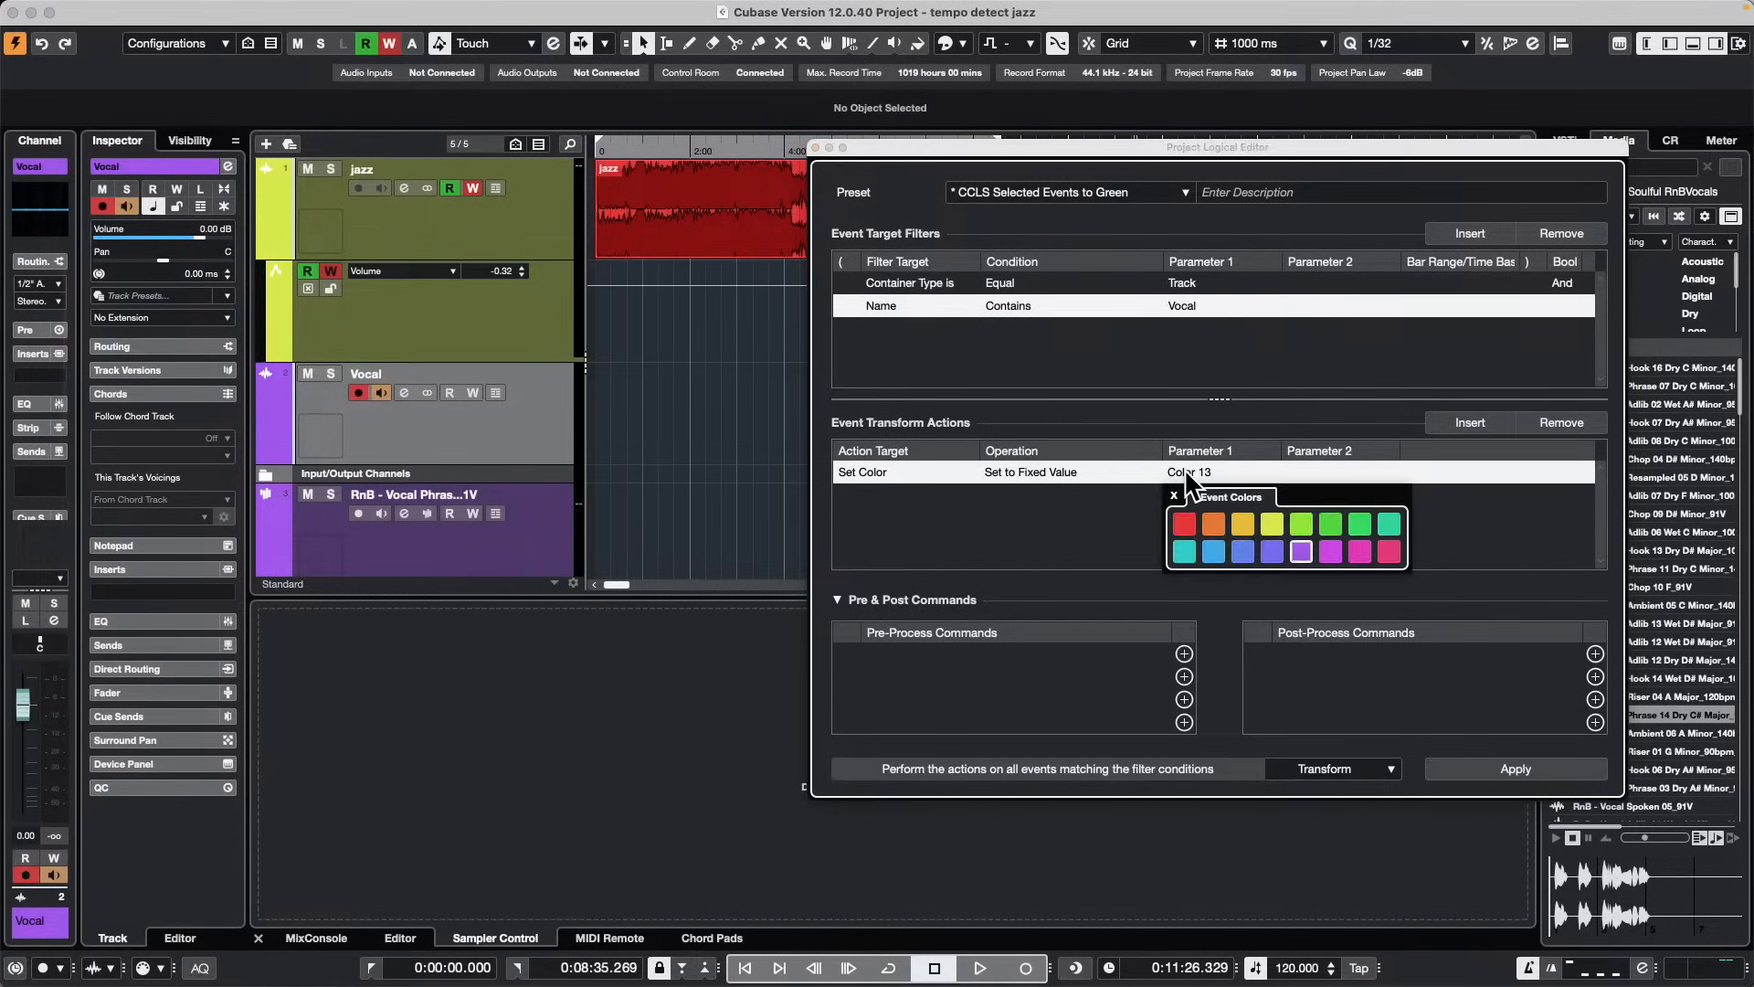
pyautogui.click(1303, 523)
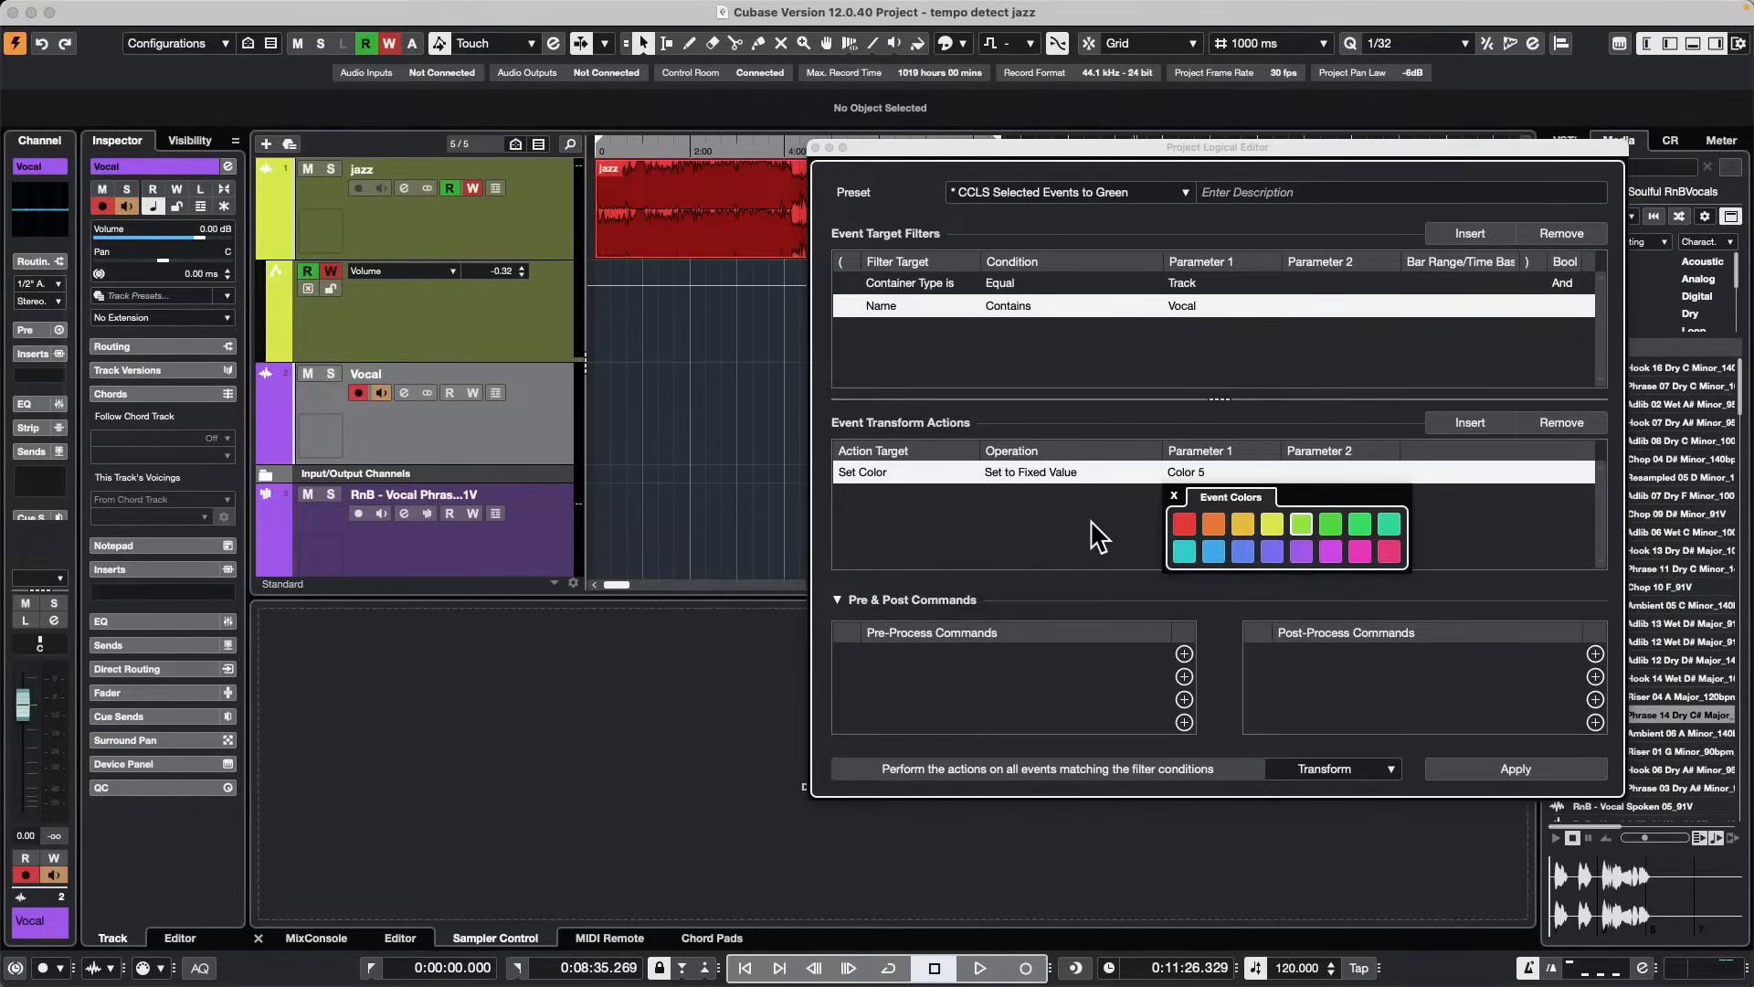
pyautogui.click(1517, 770)
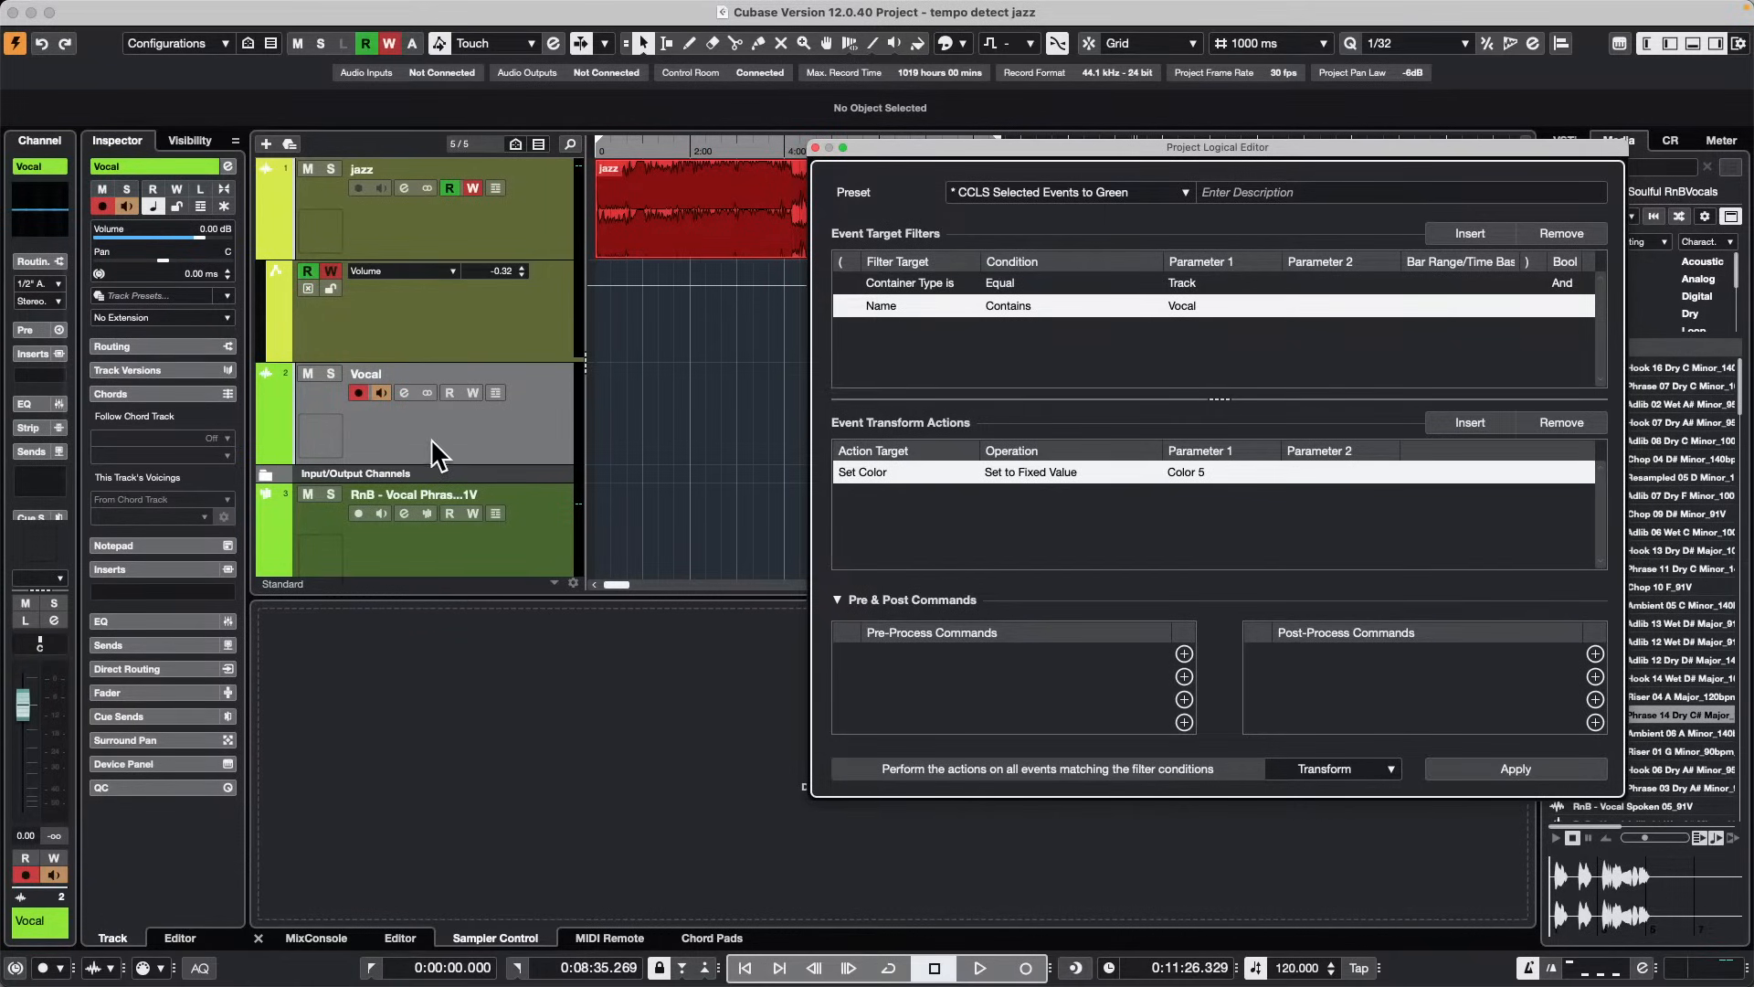
pyautogui.click(815, 147)
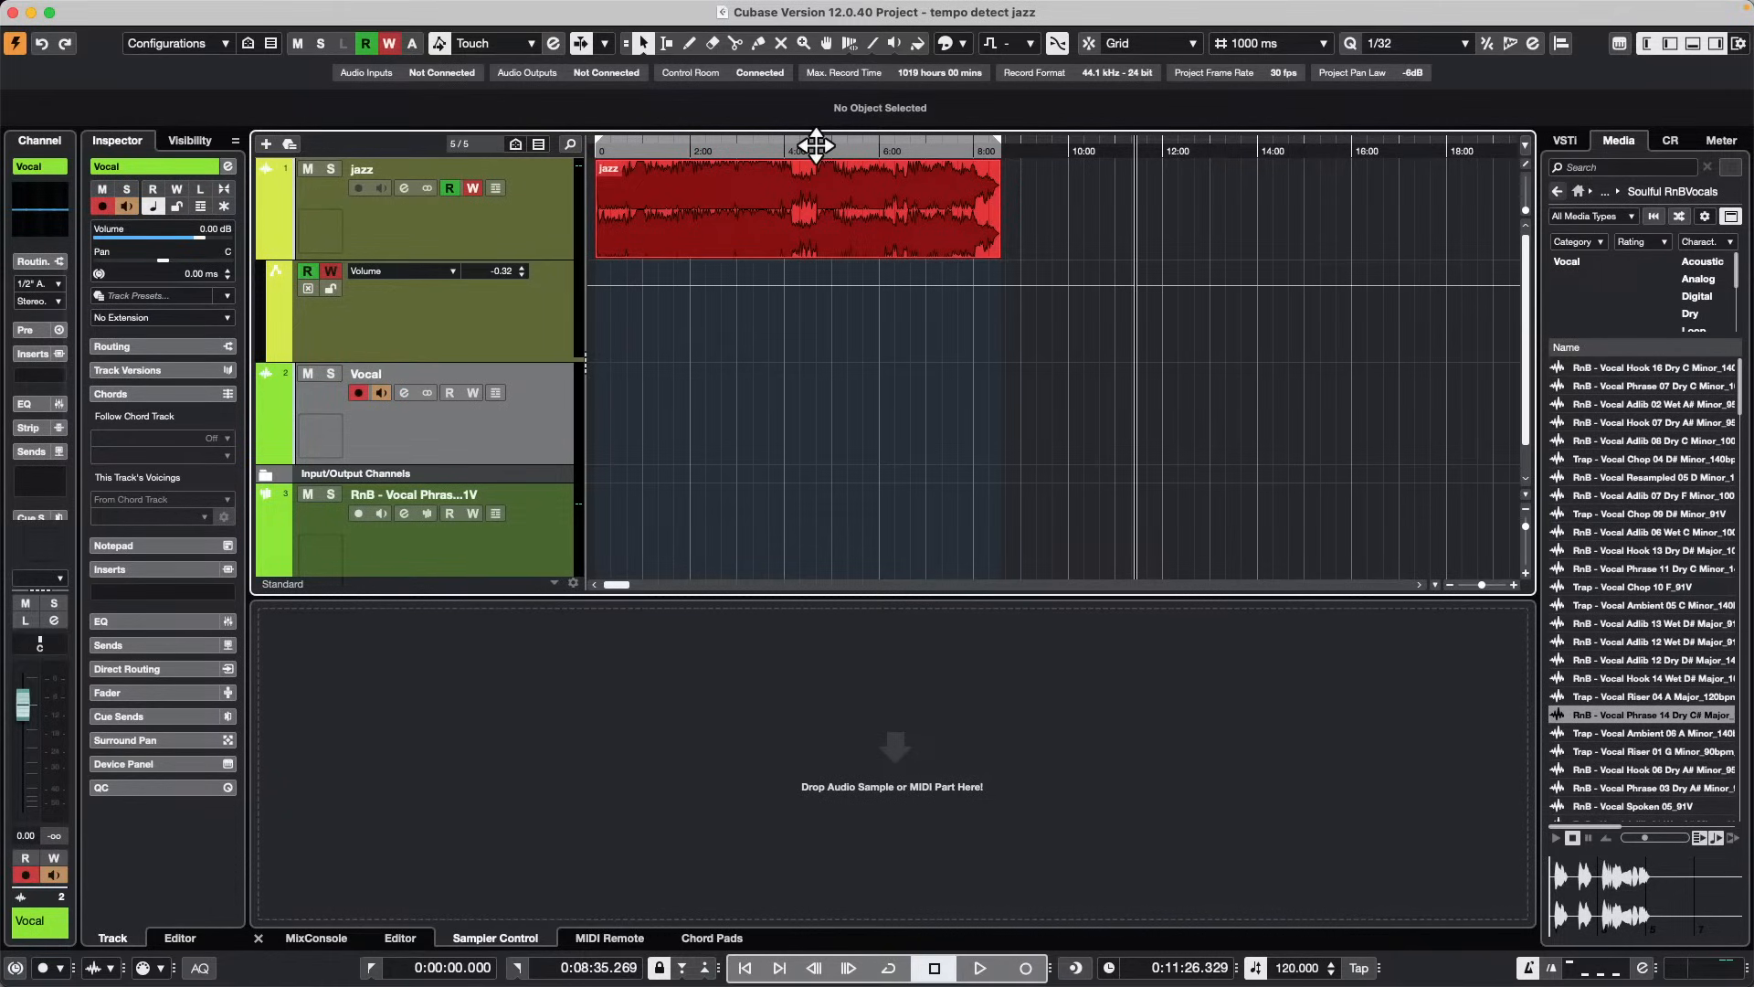
# Step: Display the MIDI Remote mapping of the Korg nanoKONTROL2 controller
pyautogui.click(625, 938)
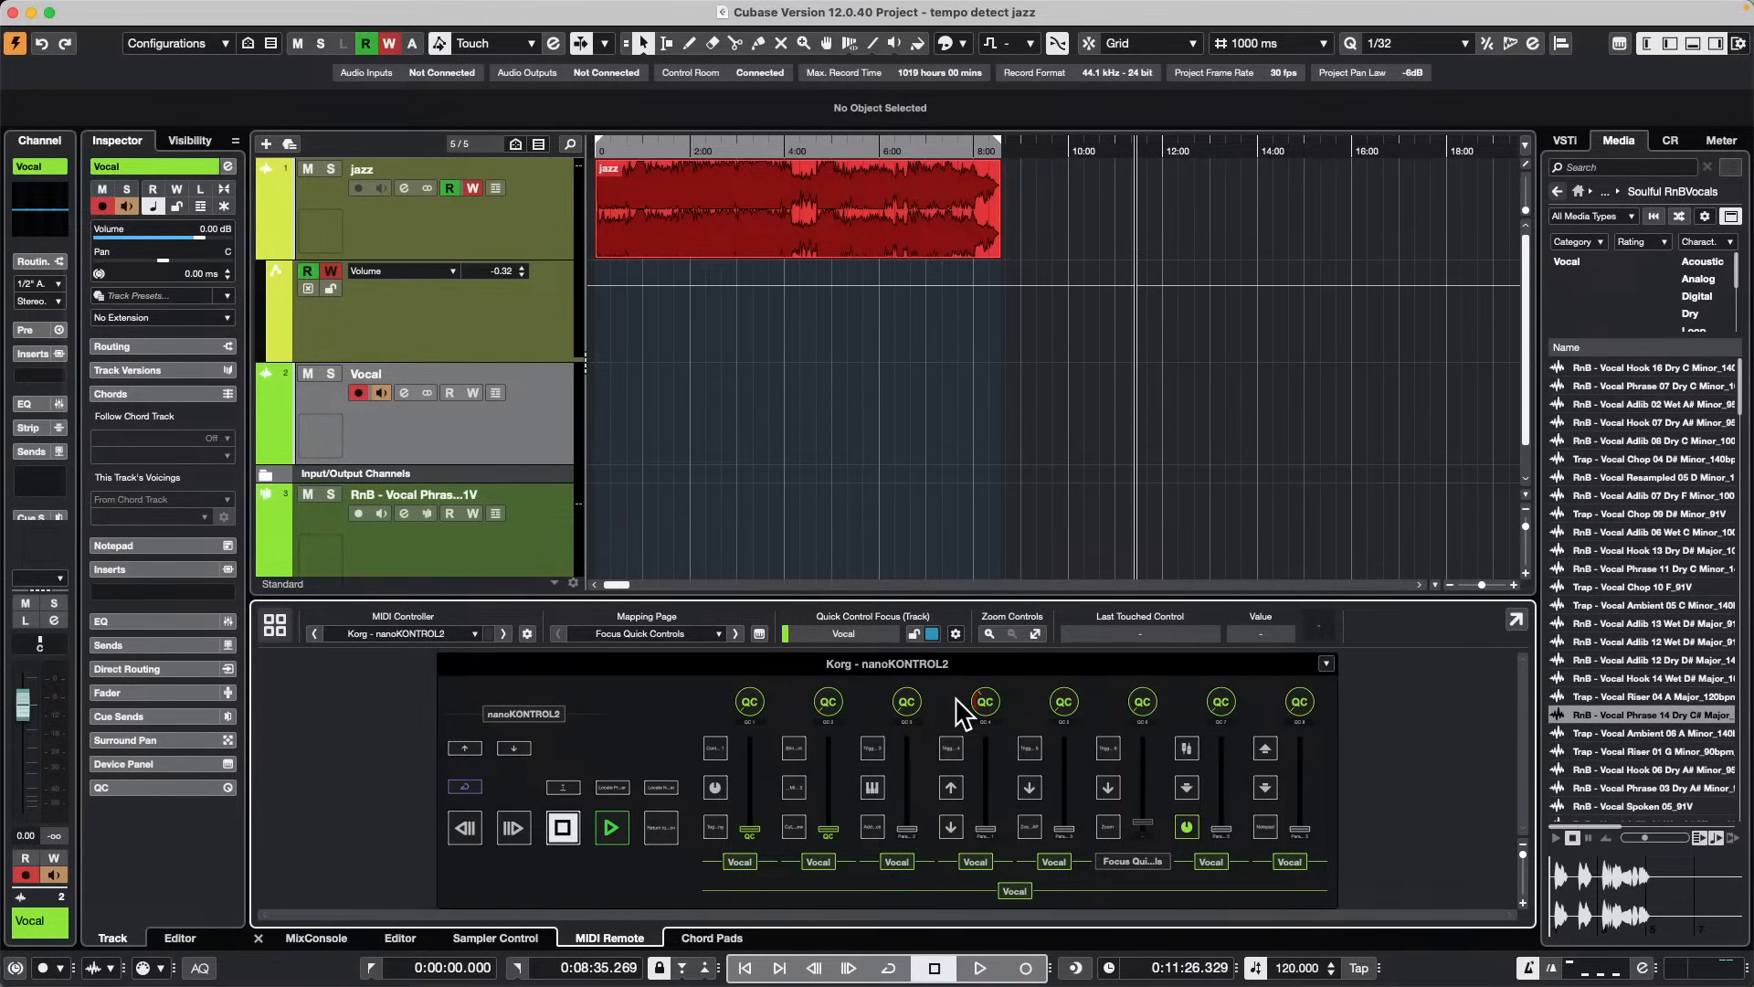
pyautogui.click(122, 10)
pyautogui.moveTo(201, 320)
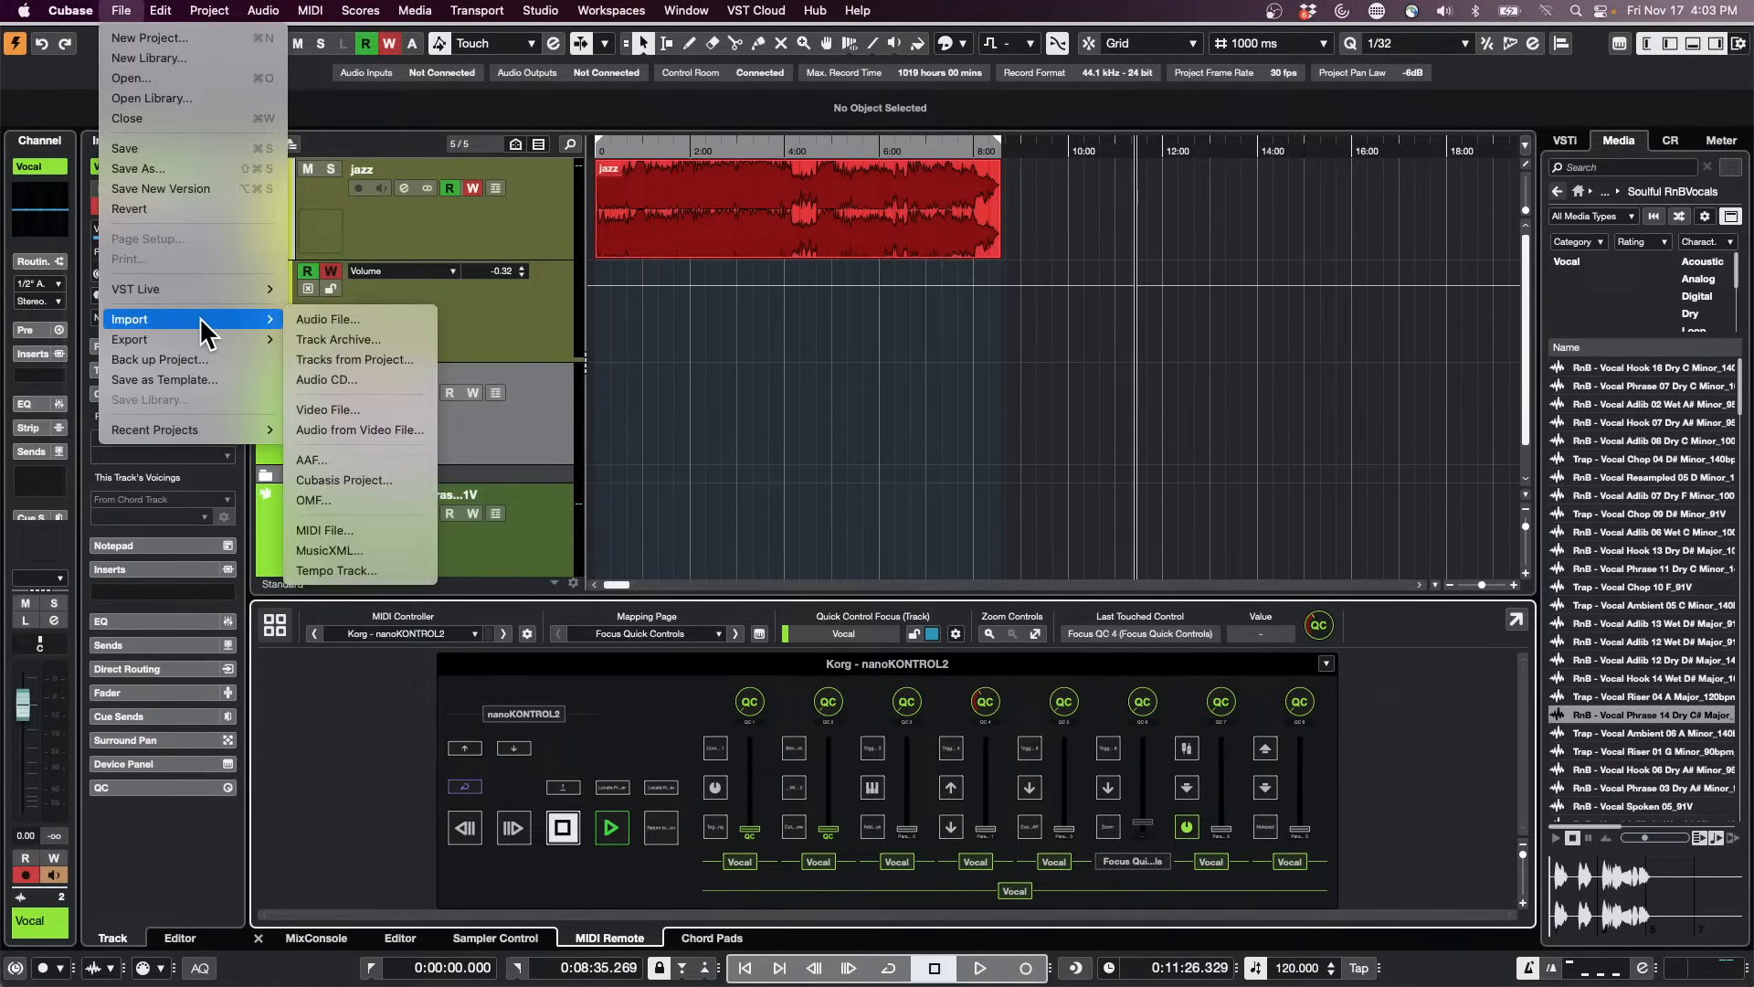
pyautogui.click(386, 322)
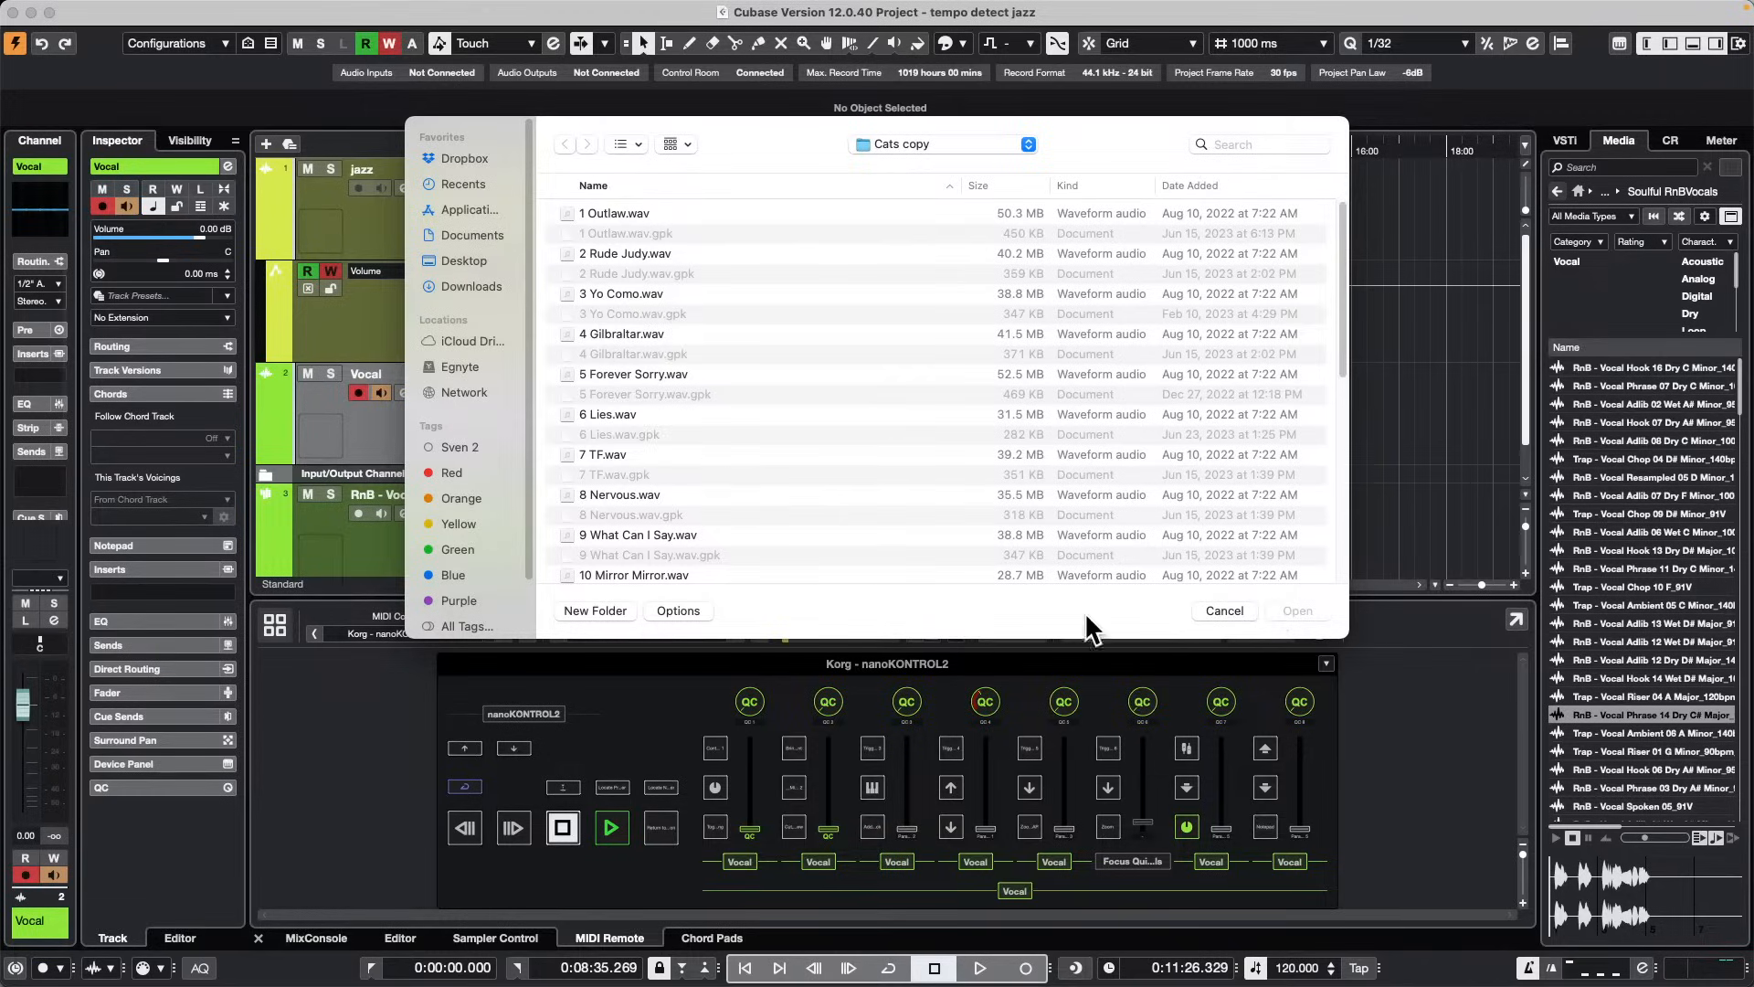
pyautogui.click(1226, 610)
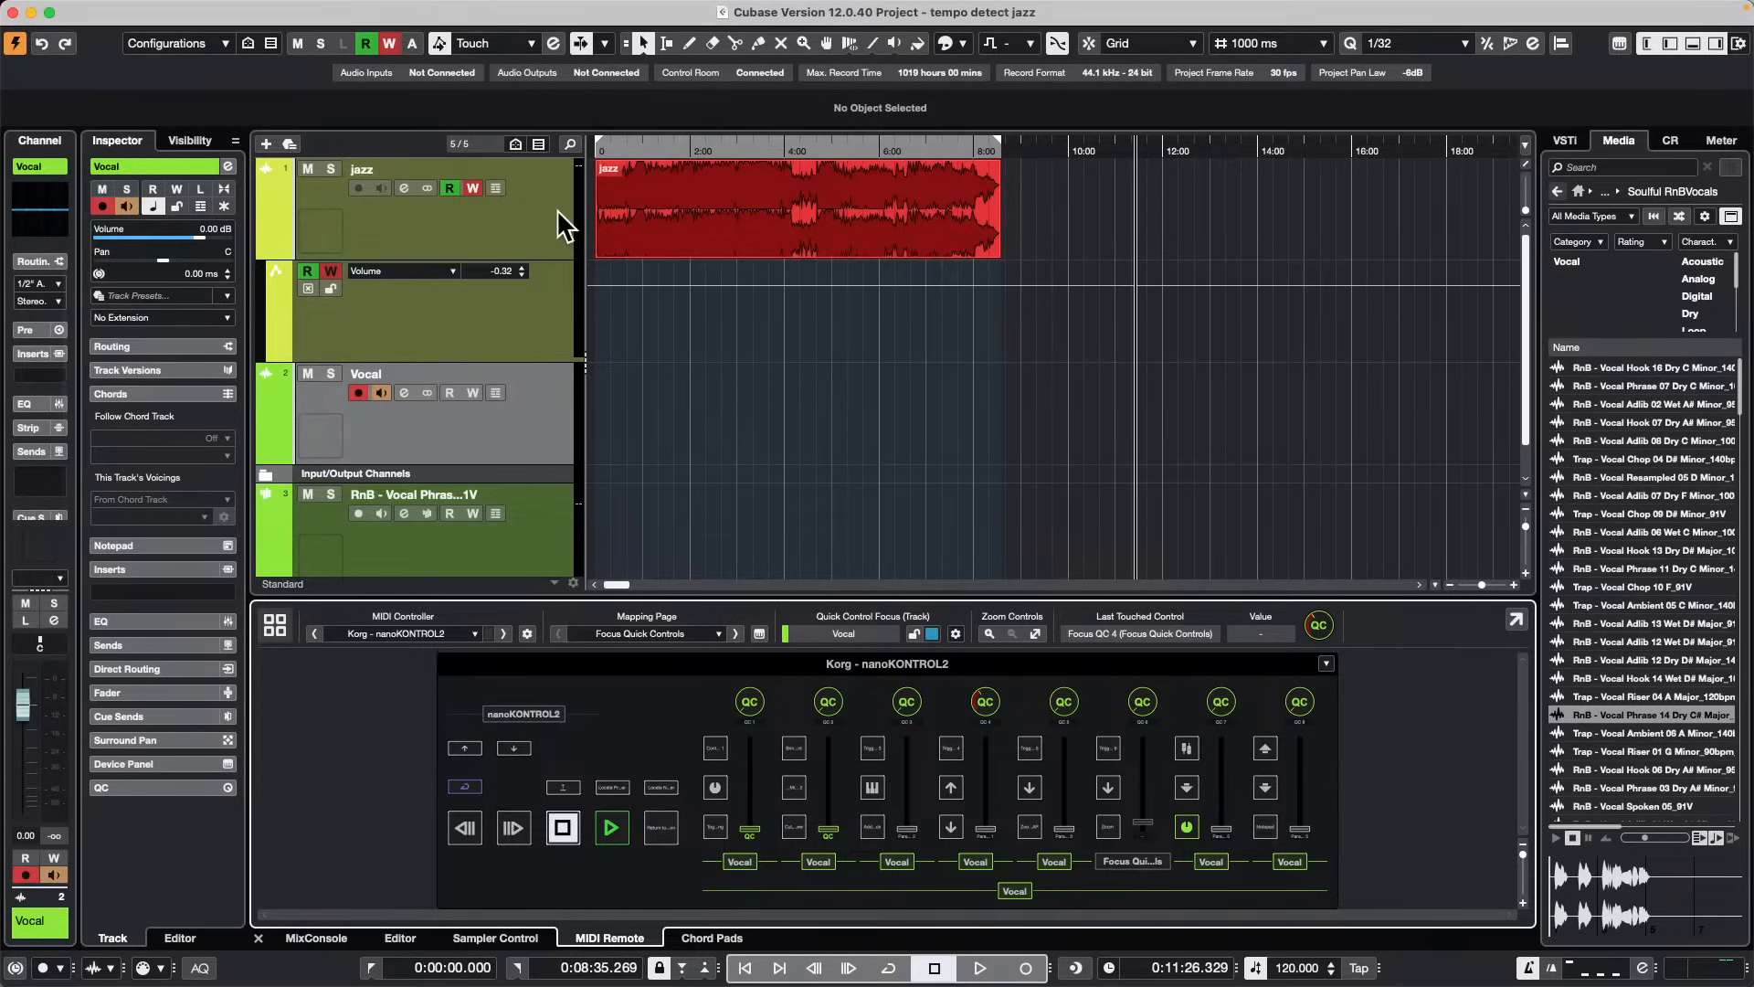
# Step: Open the recent project jump off.cpr and activate it
pyautogui.moveTo(237, 3)
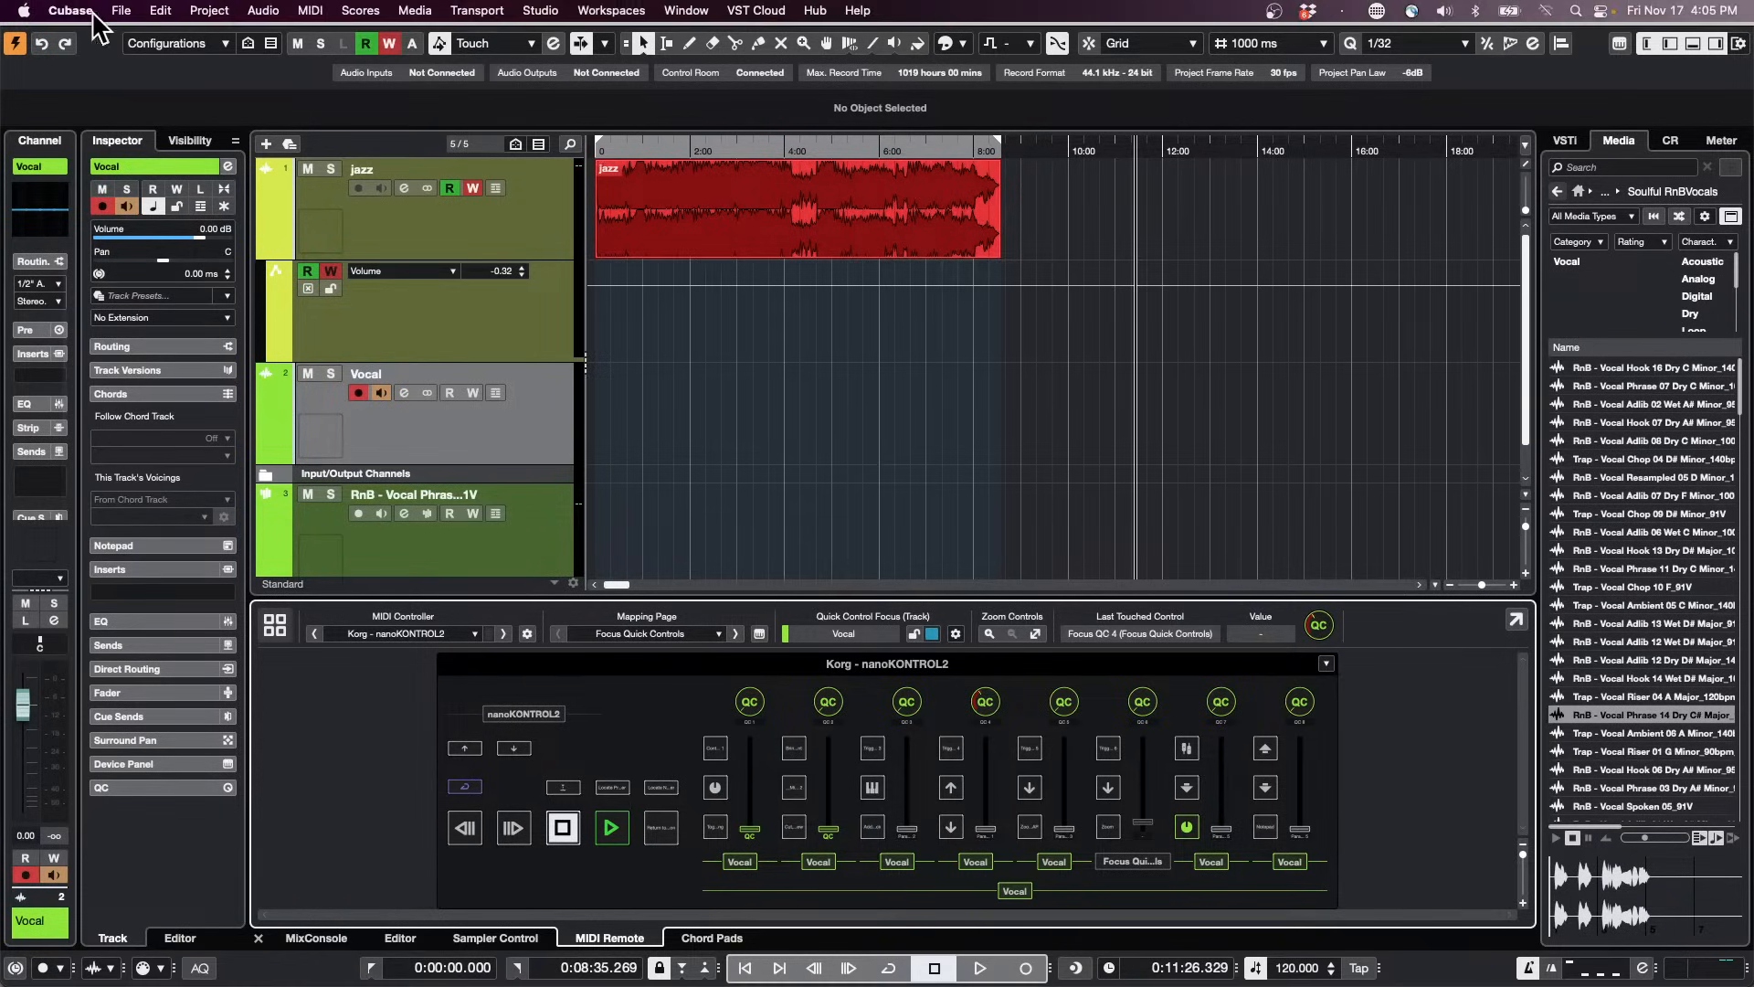
pyautogui.click(122, 10)
pyautogui.moveTo(209, 437)
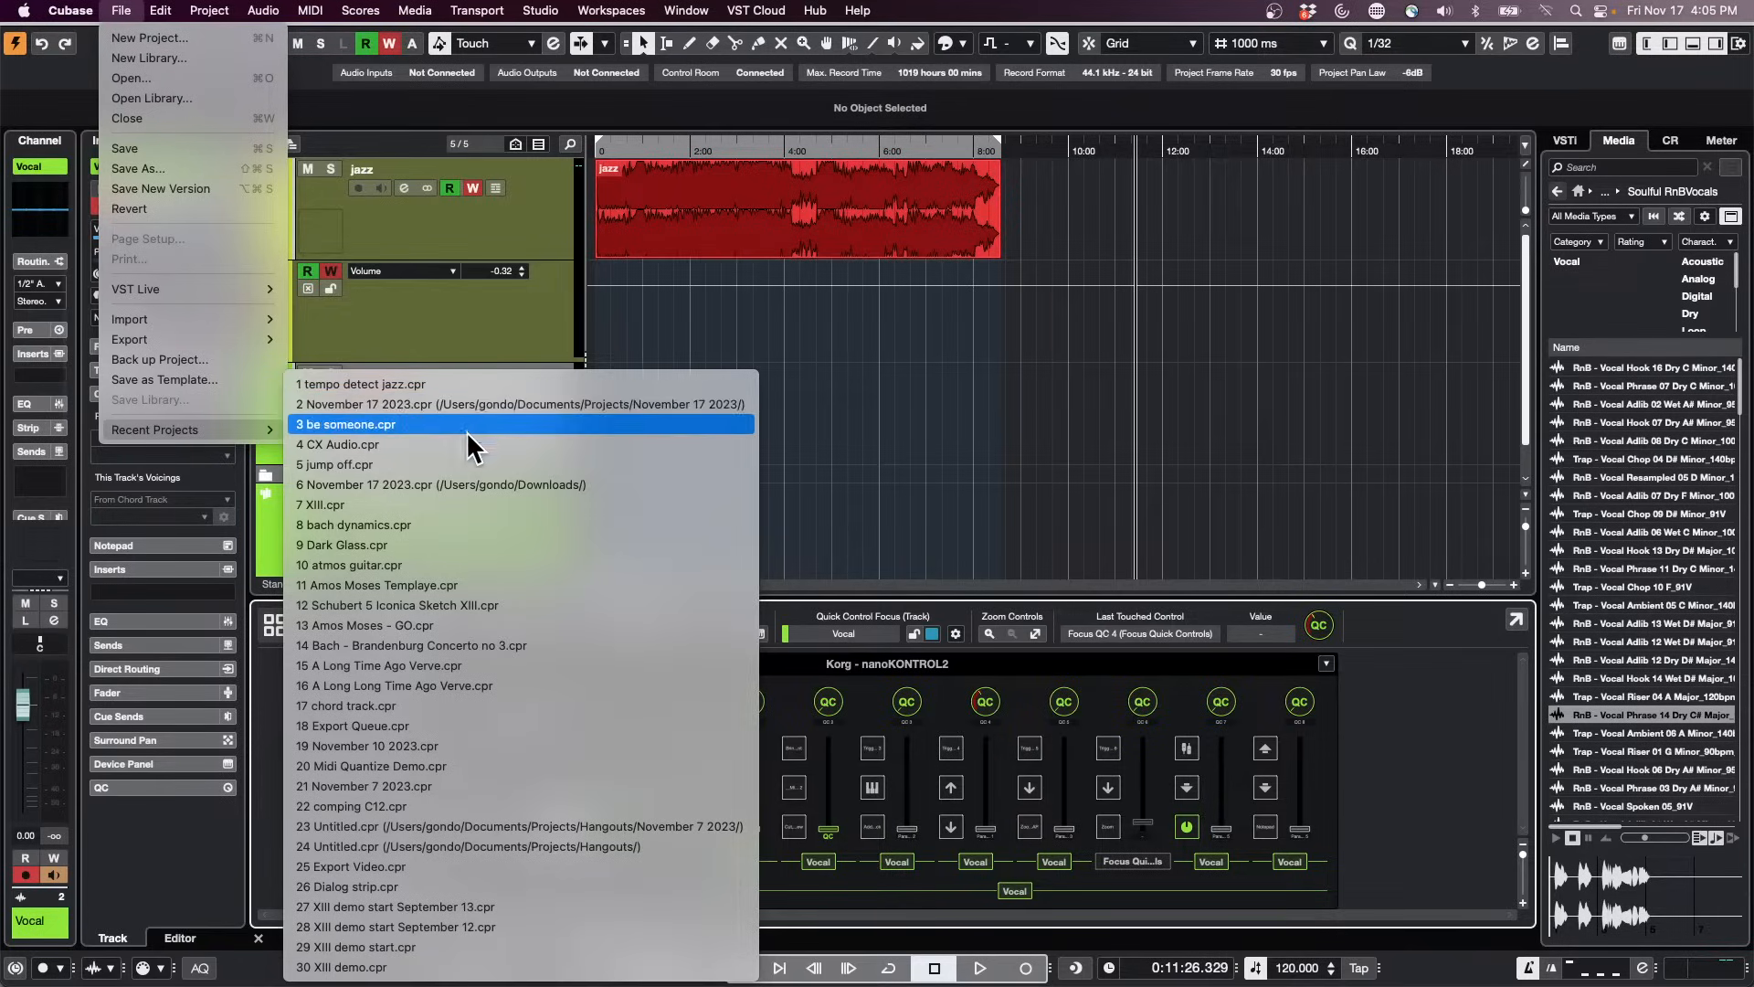
pyautogui.click(473, 461)
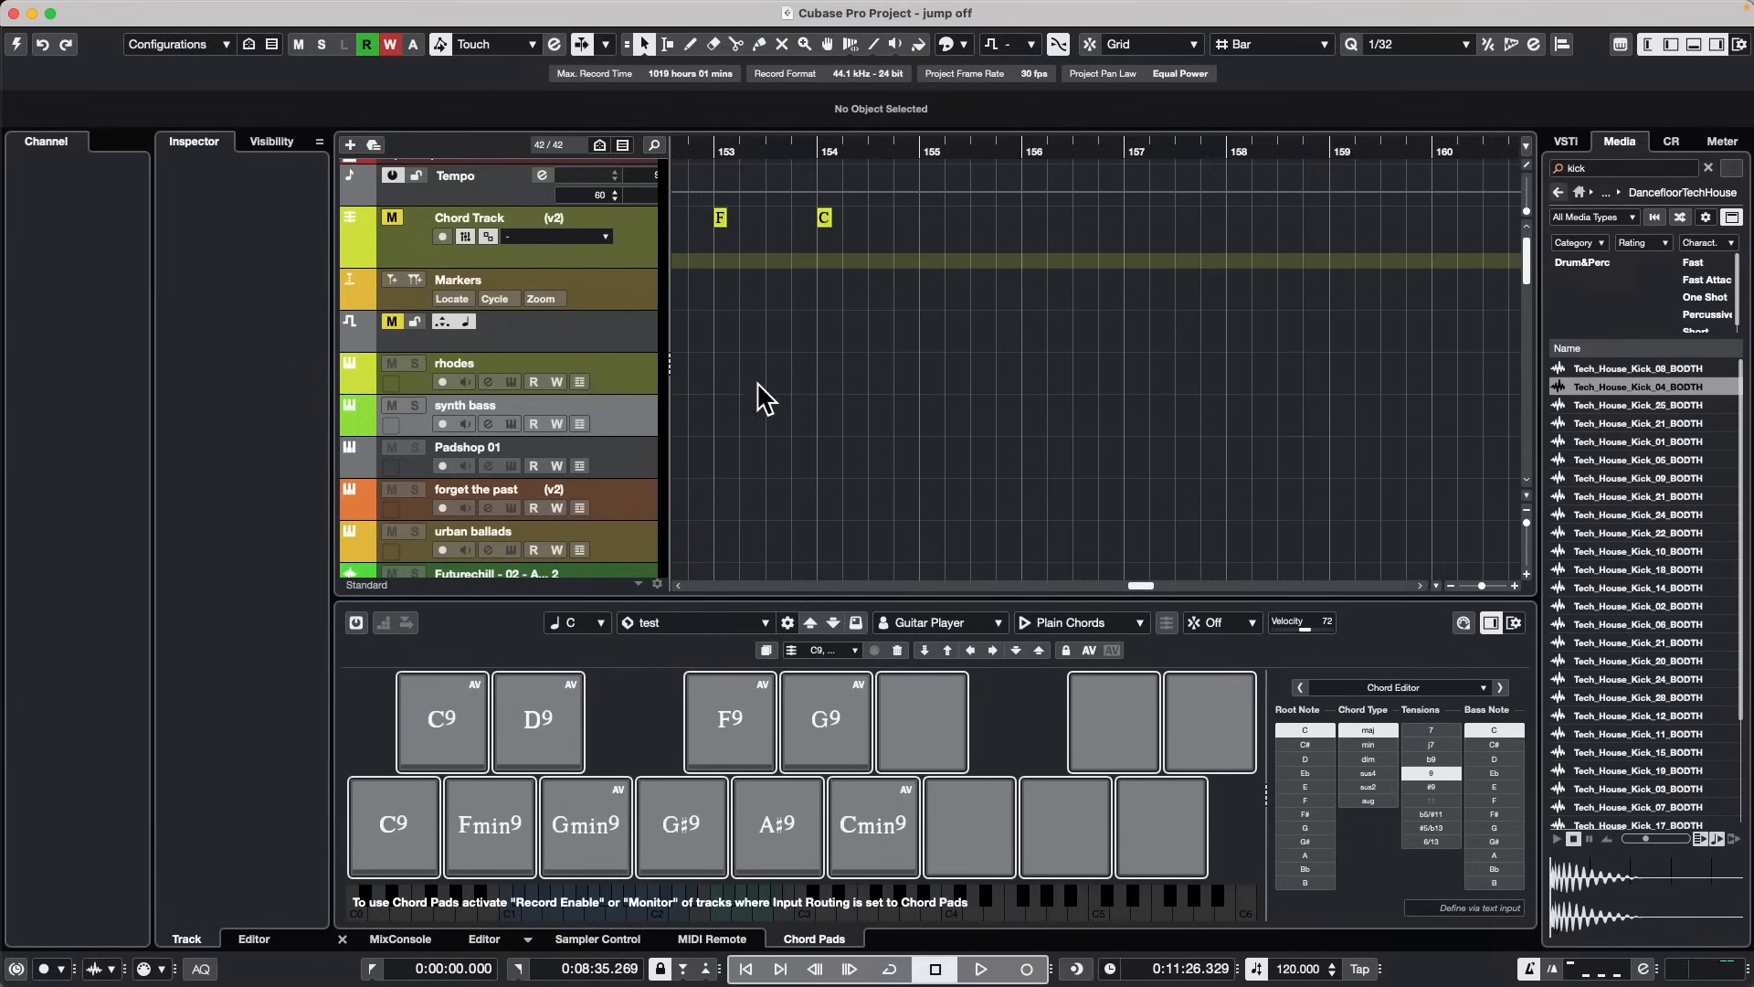
pyautogui.click(15, 44)
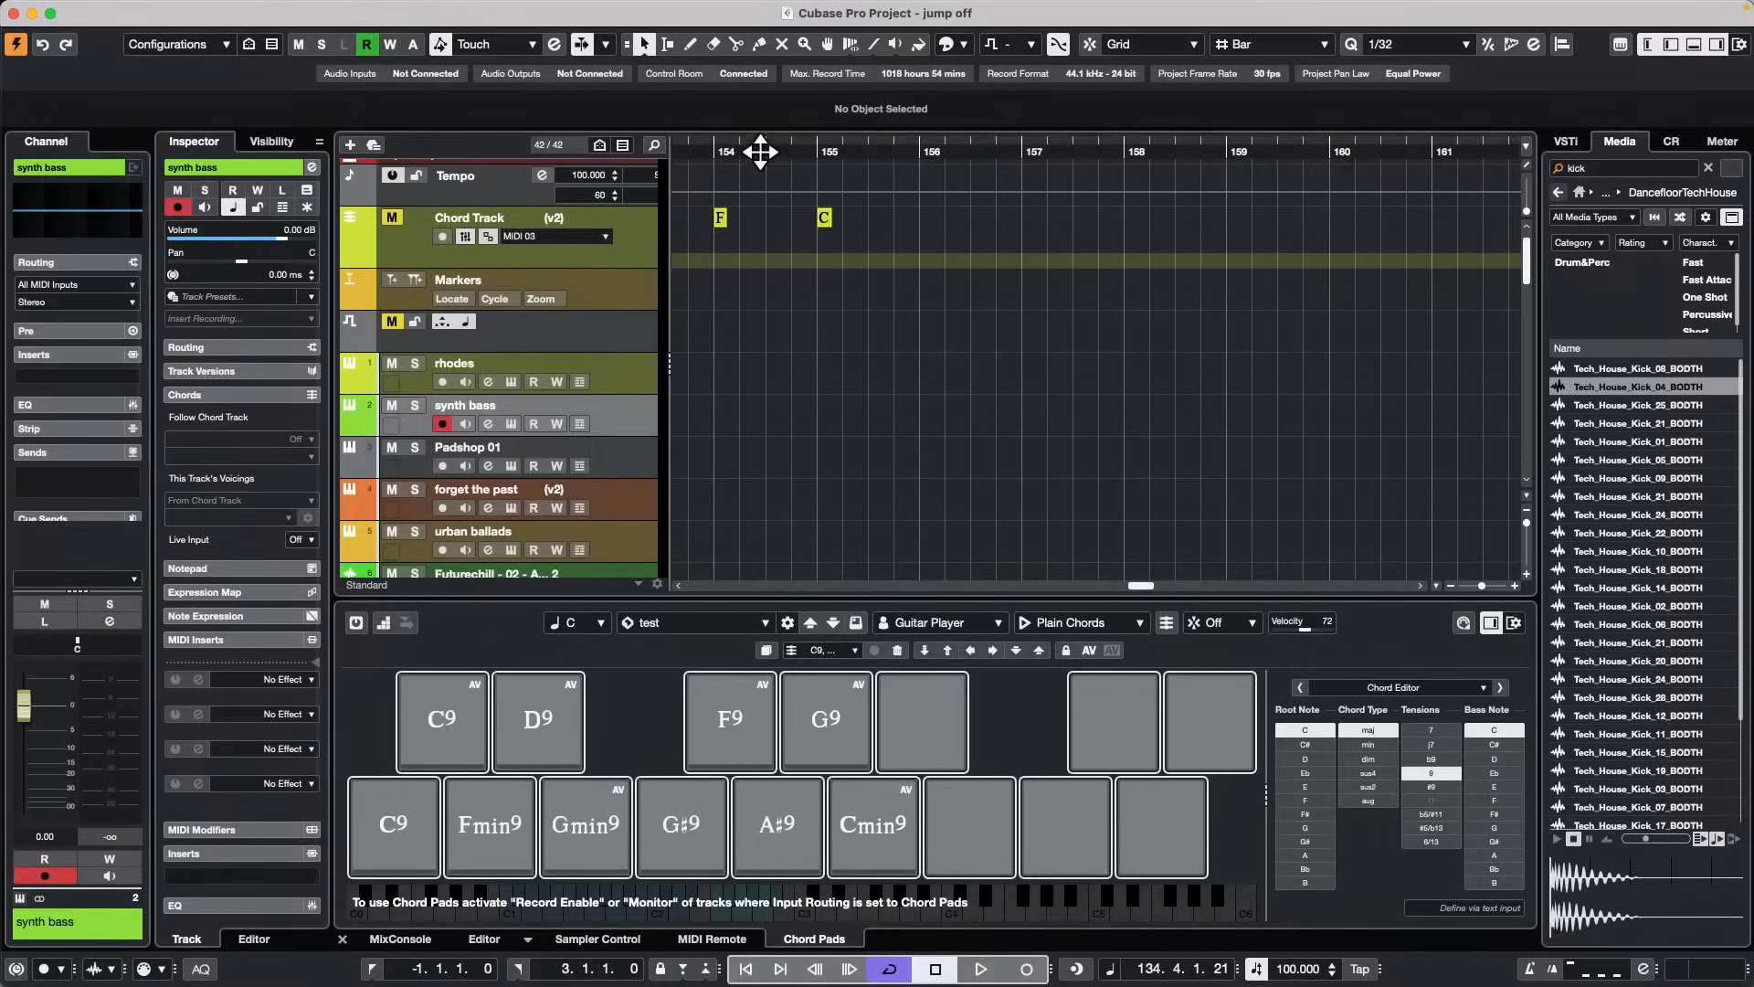
# Step: Solo the vocal audio track and play it from the start of the project
pyautogui.moveTo(755, 149); pyautogui.dragTo(475, 126)
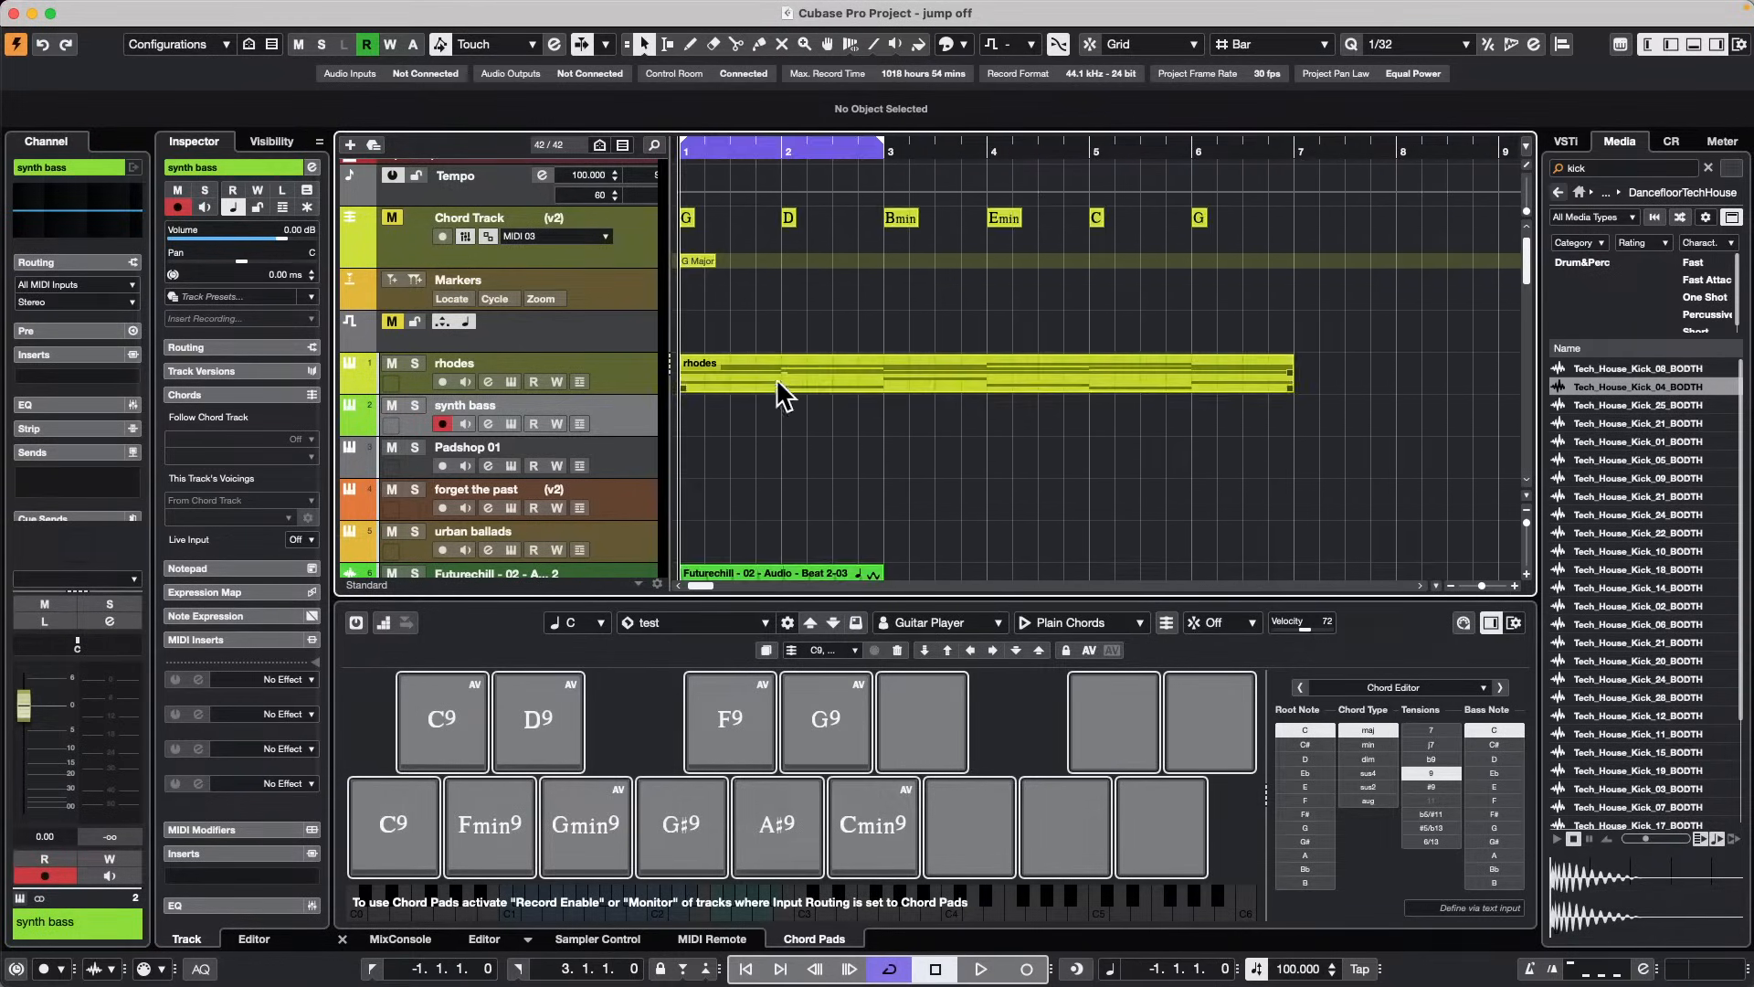
pyautogui.scroll(-10, 788, 391)
pyautogui.click(595, 391)
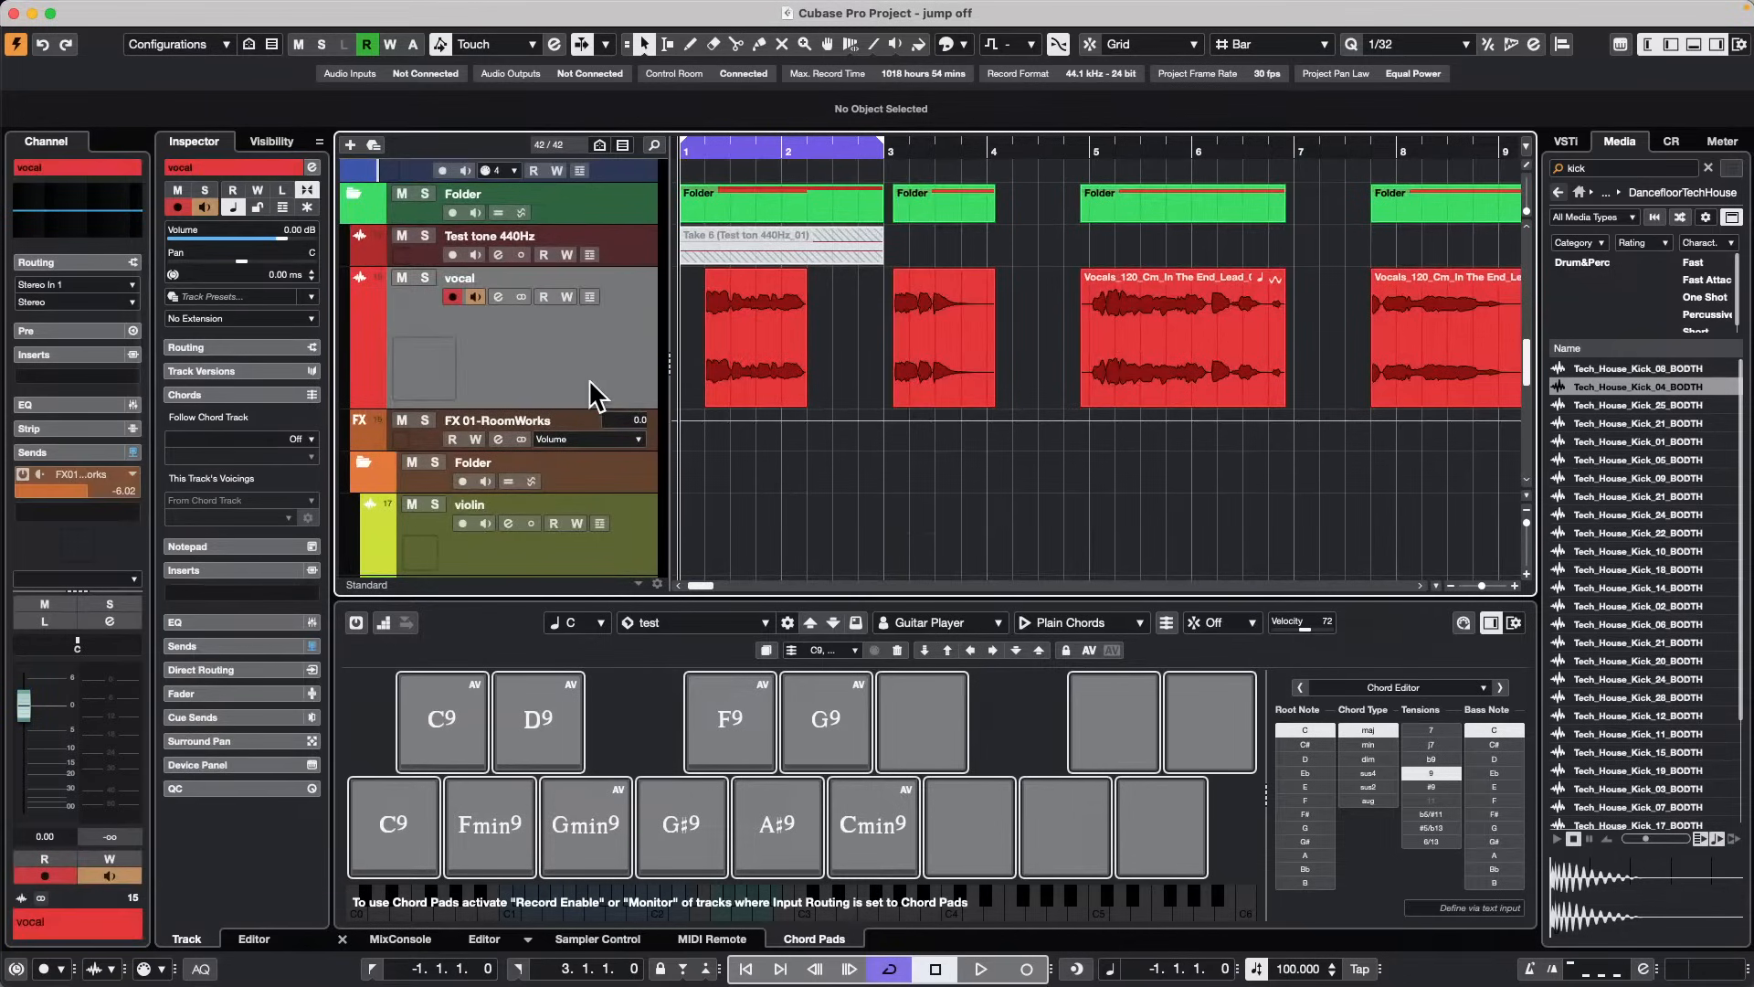
pyautogui.click(426, 279)
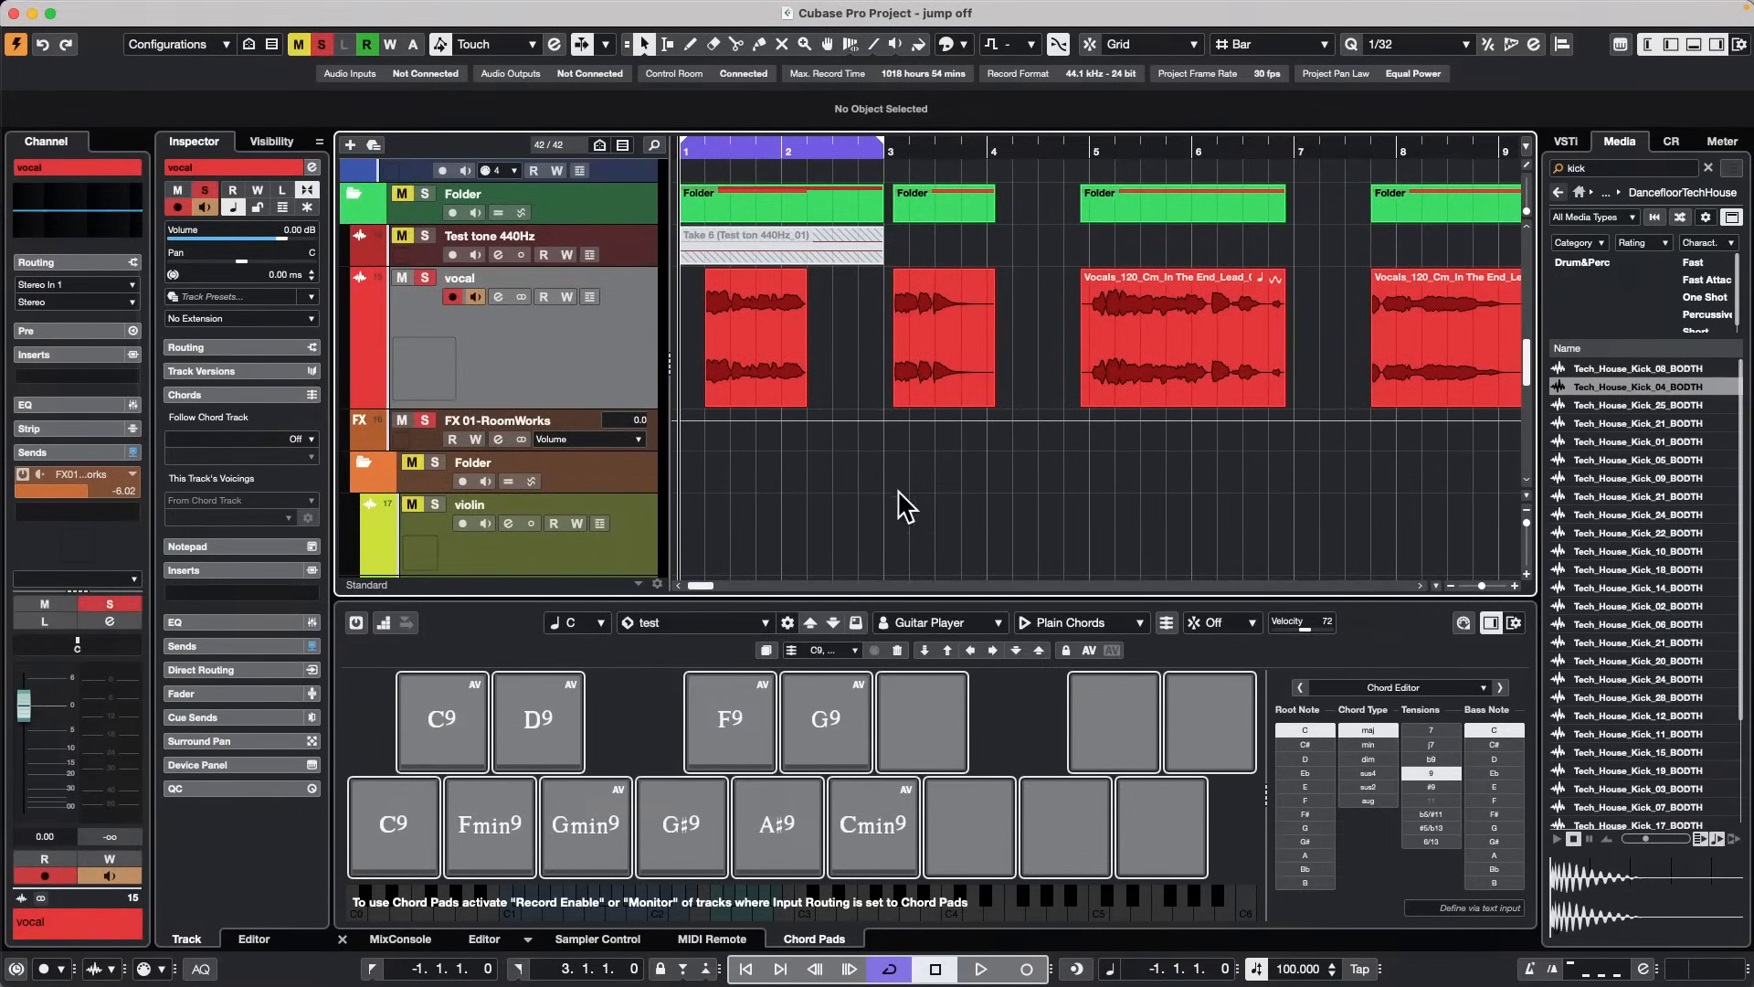
pyautogui.press('space')
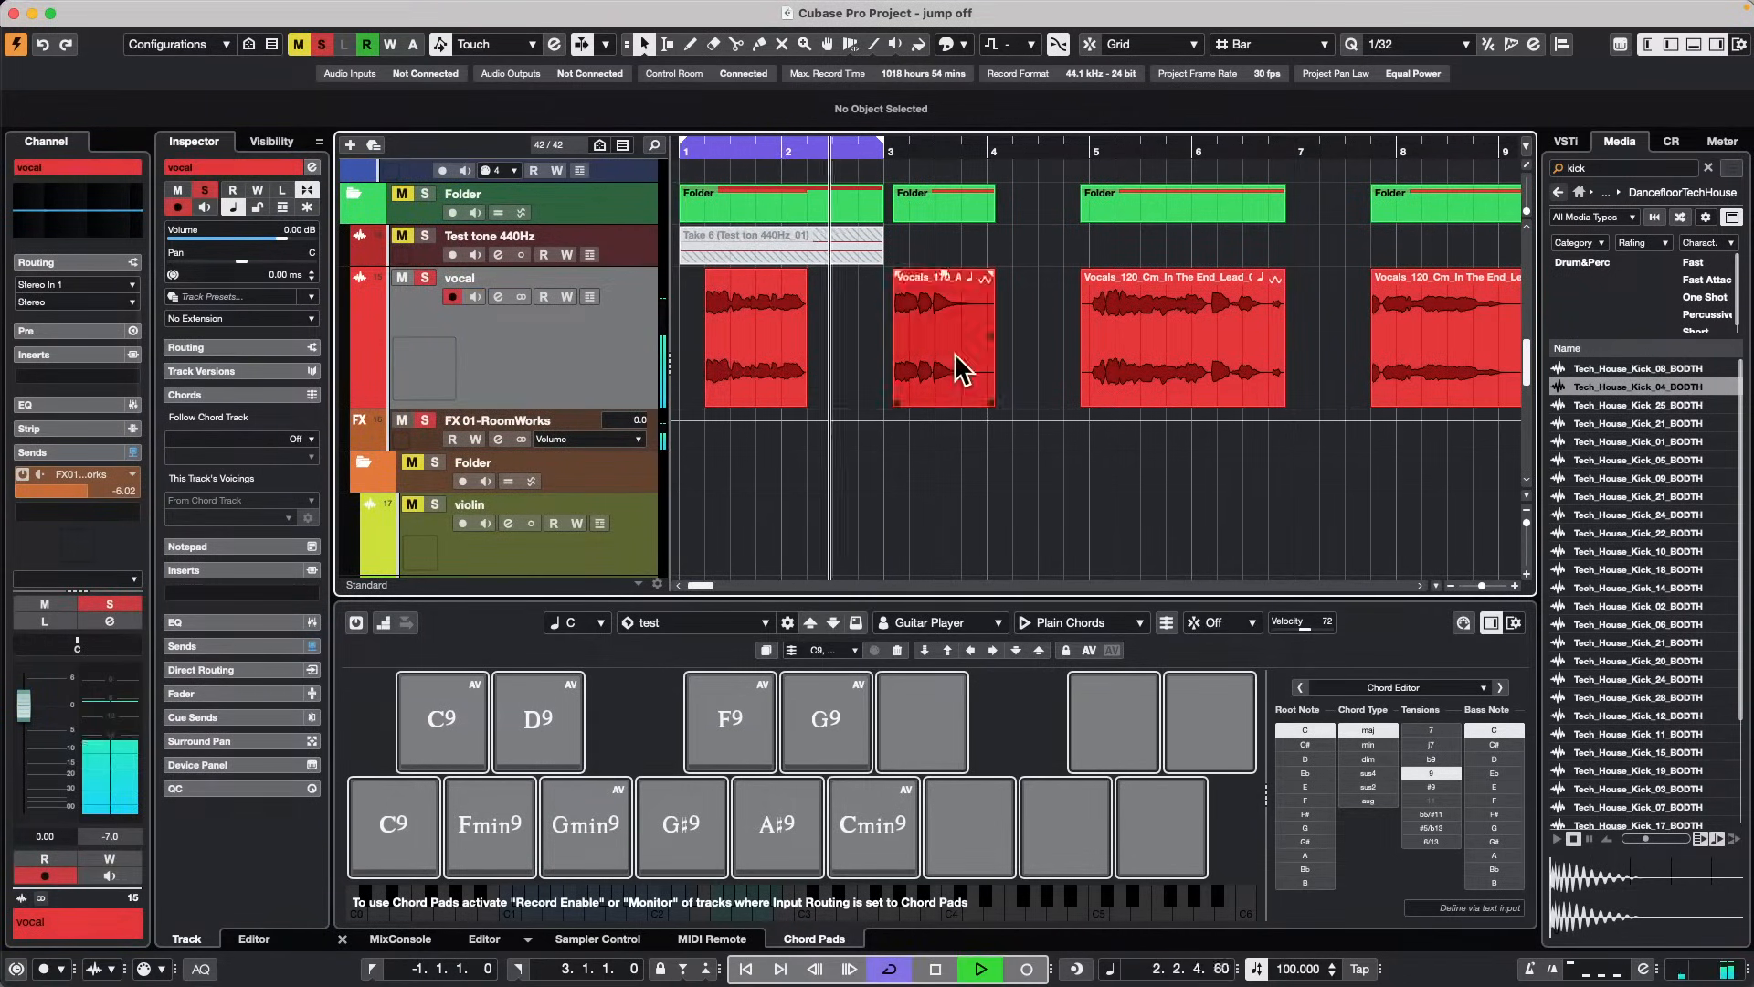
# Step: Show the MixConsole in the lower zone, stop playback and enlarge the mixer's height
pyautogui.click(401, 939)
pyautogui.press('space')
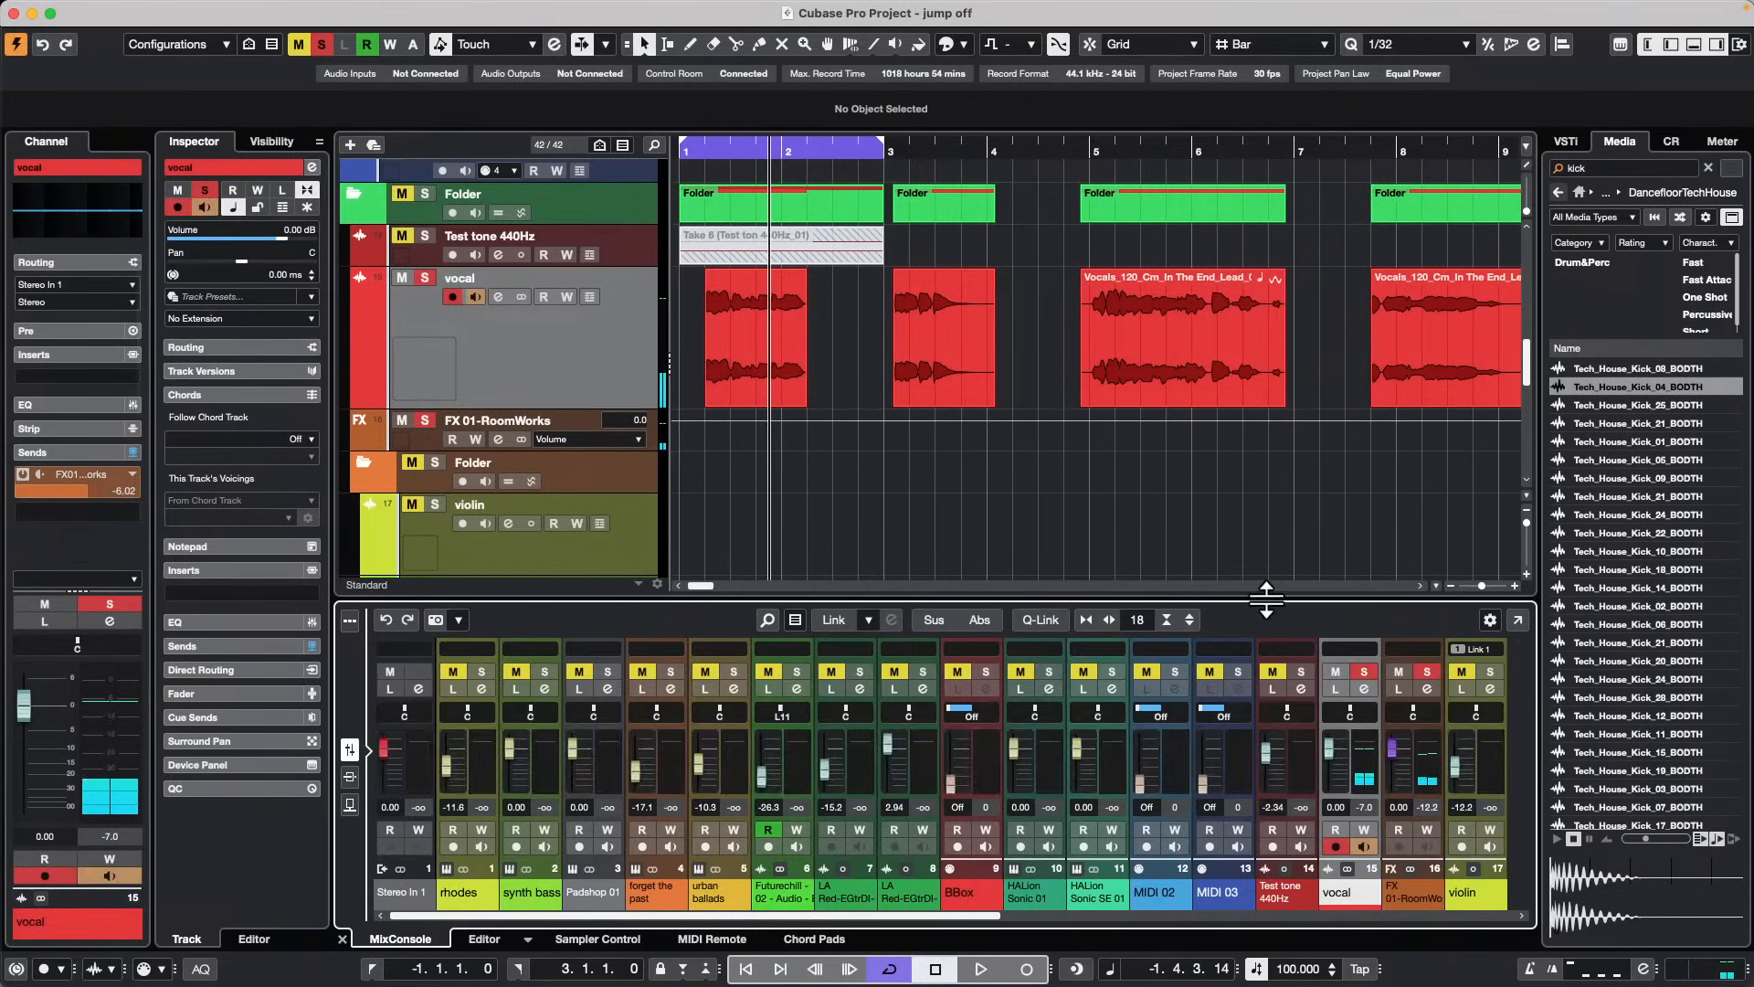
pyautogui.moveTo(1255, 600); pyautogui.dragTo(1256, 500)
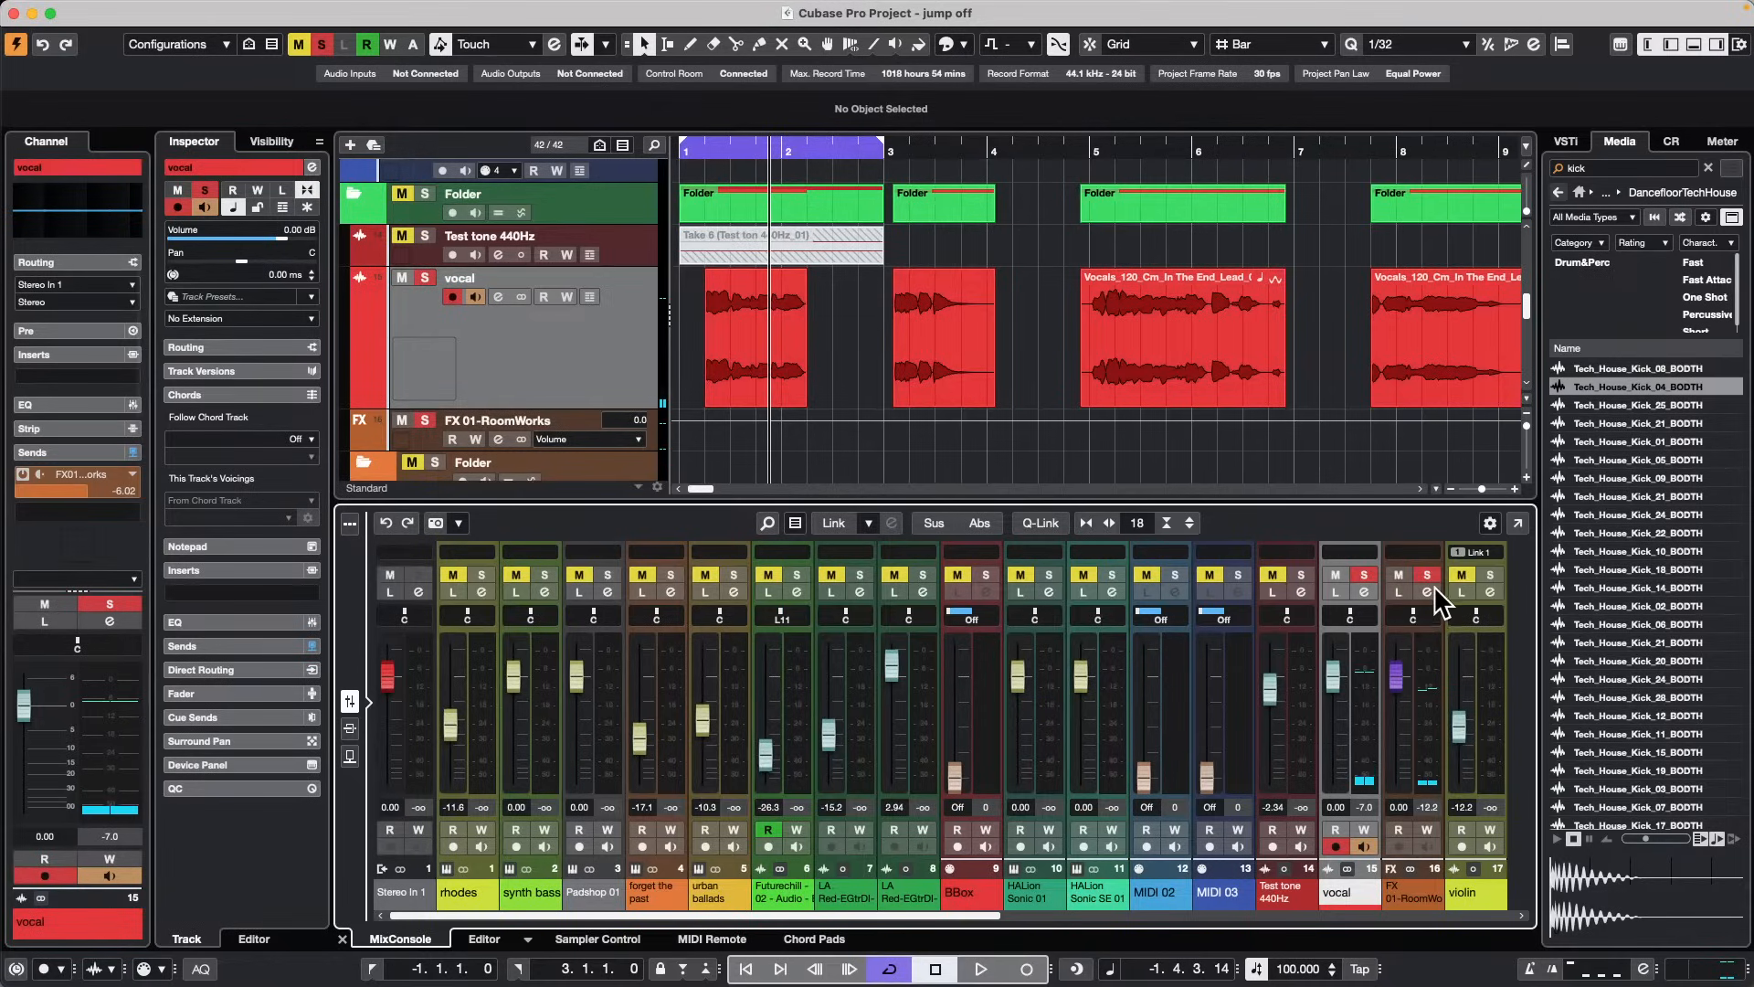
# Step: Clear the vocal solo, solo the FX 01-RoomWorks channel and audition the result
pyautogui.click(1361, 573)
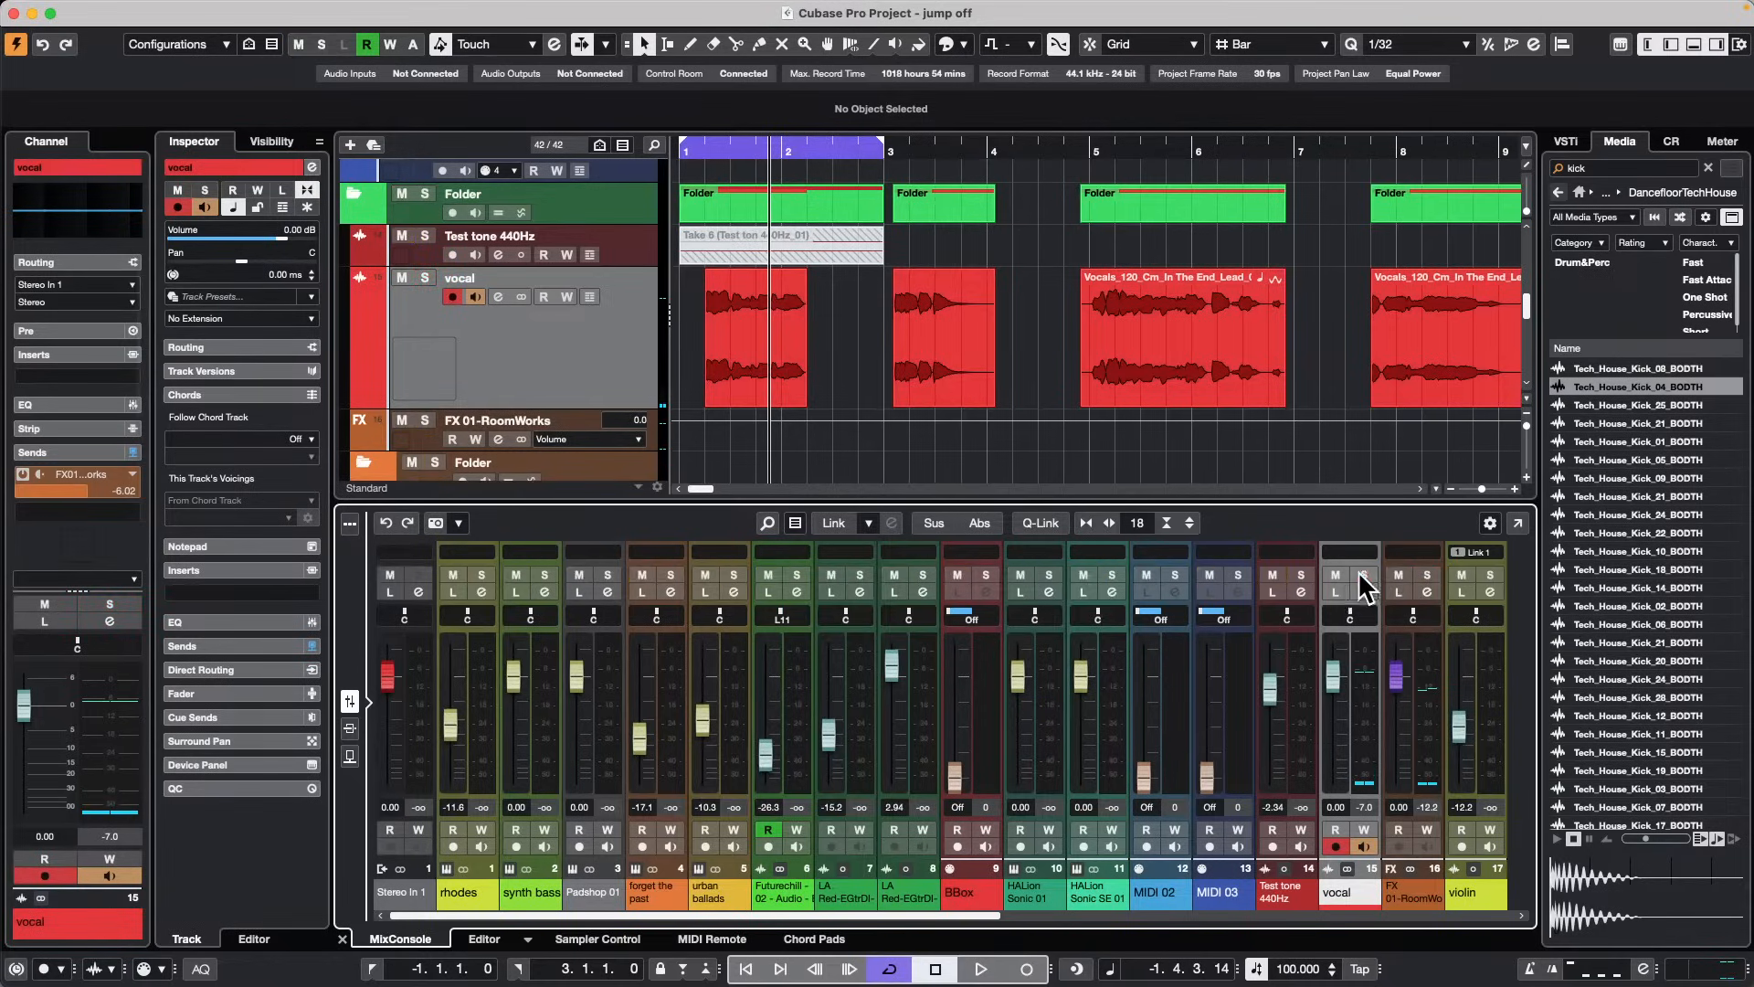
pyautogui.click(1427, 574)
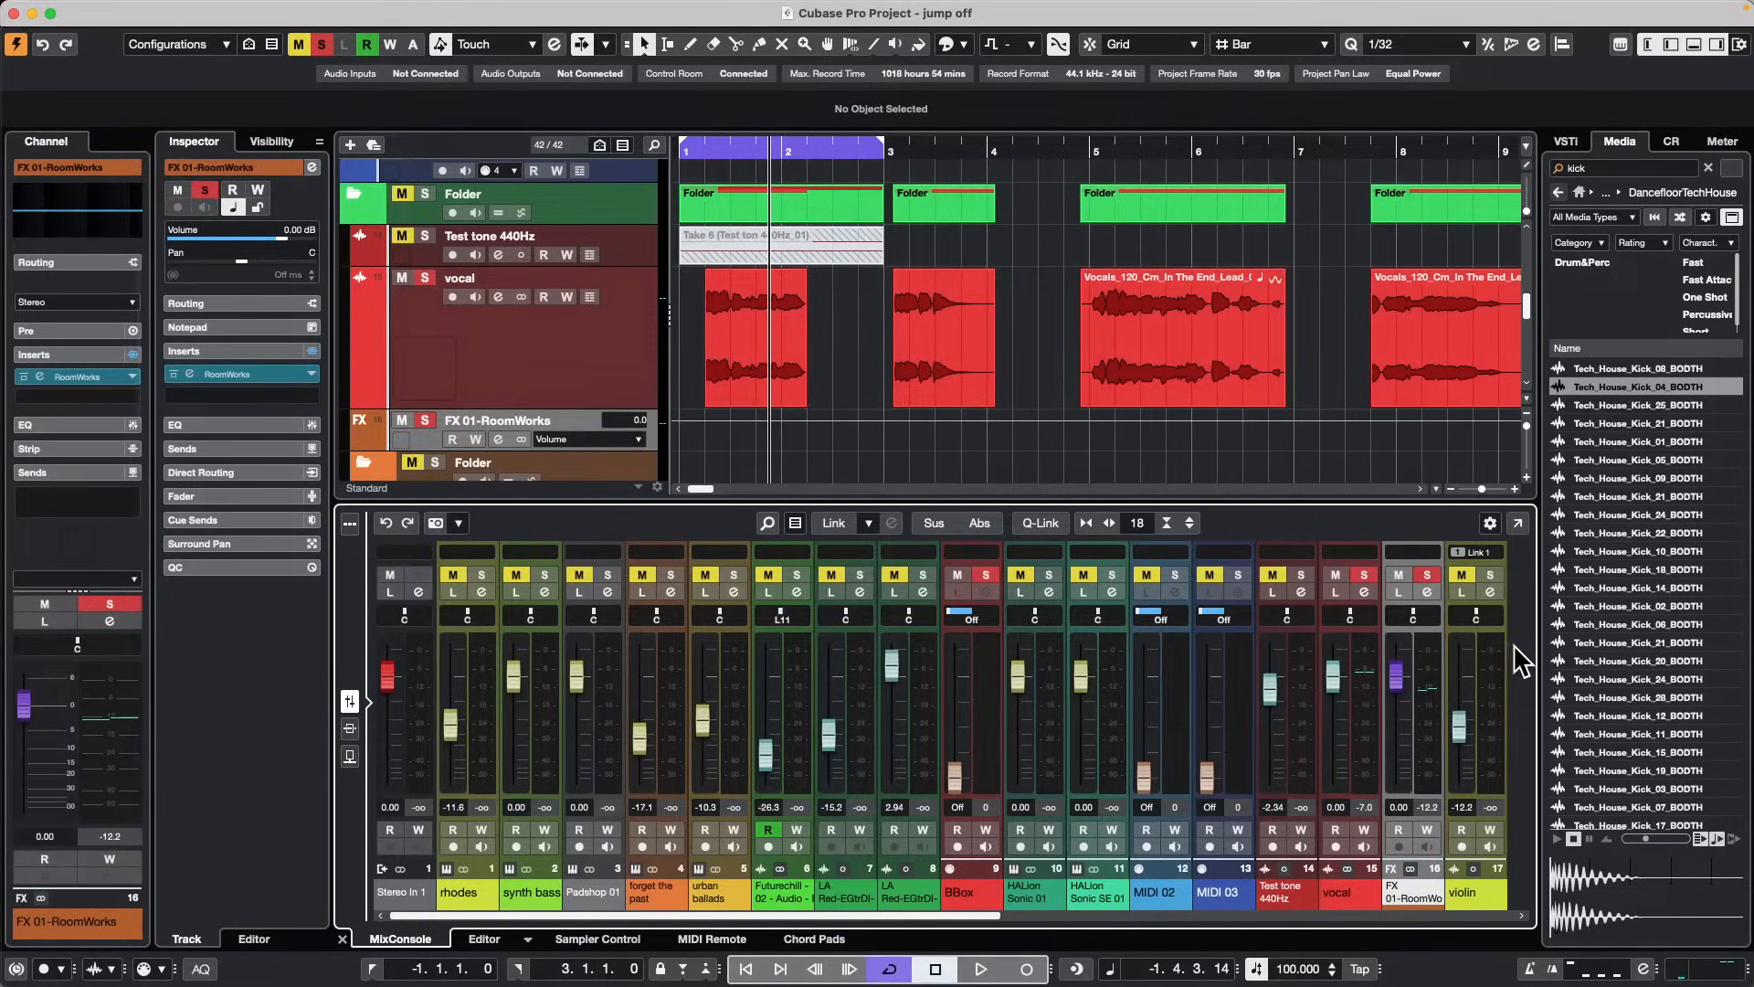
pyautogui.press('space')
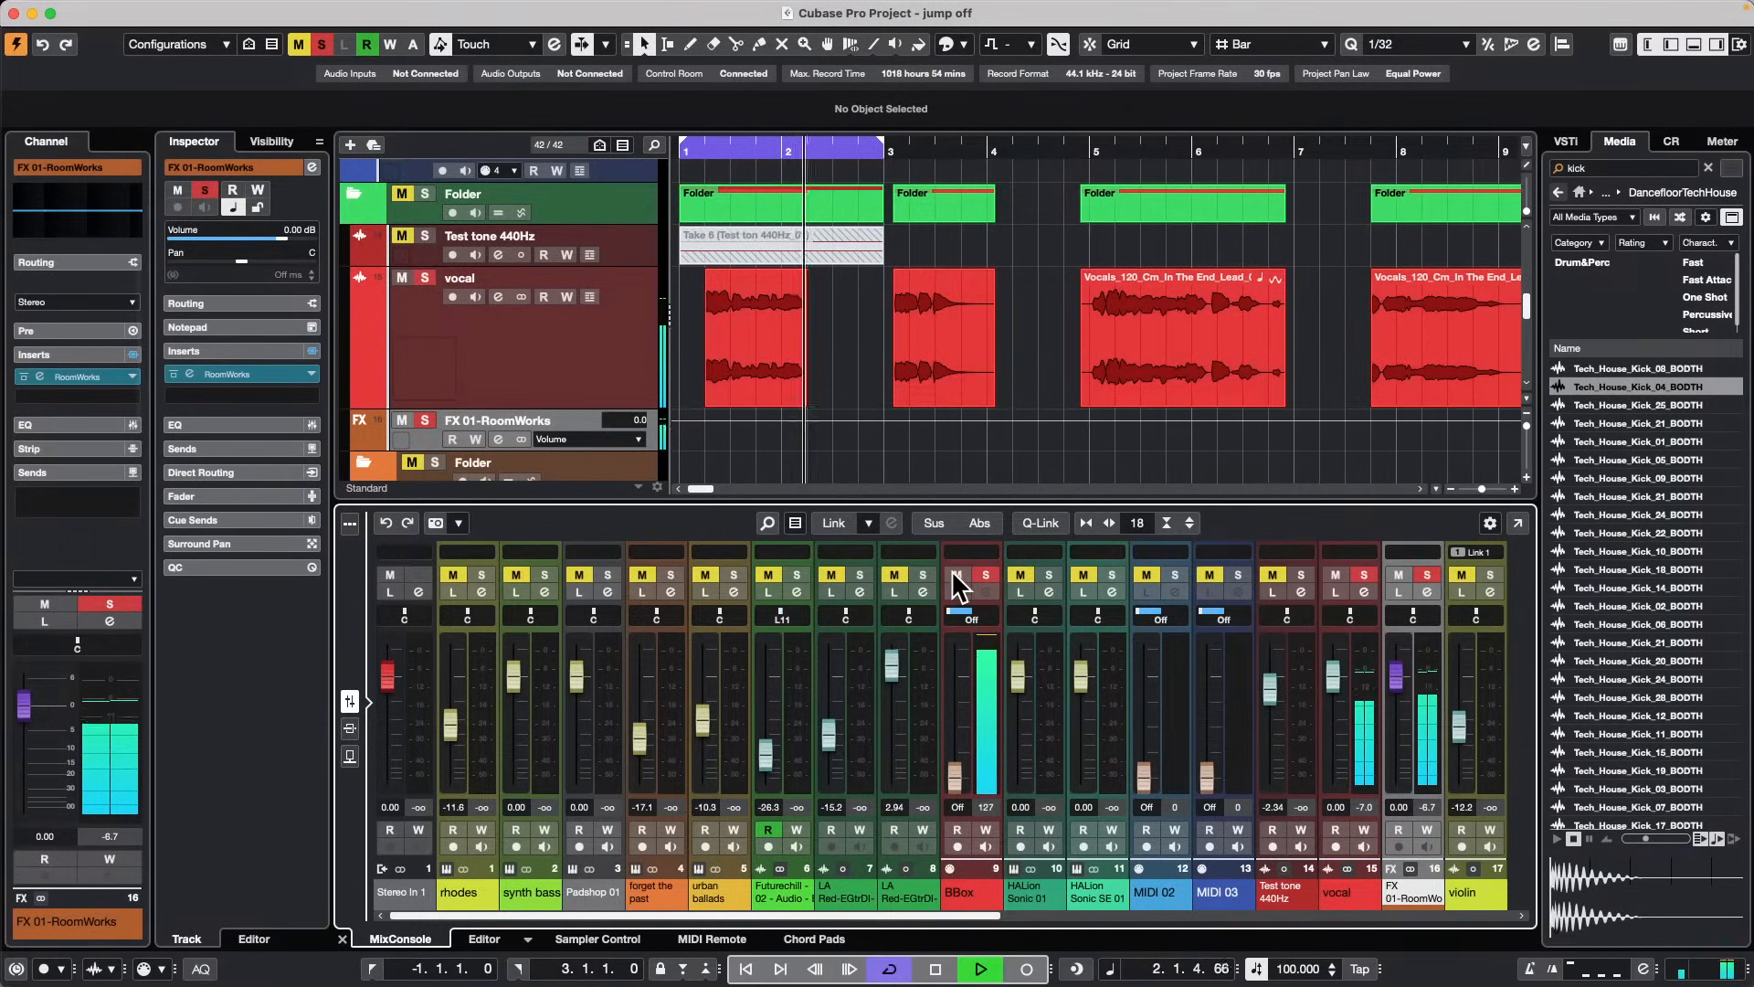
pyautogui.press('space')
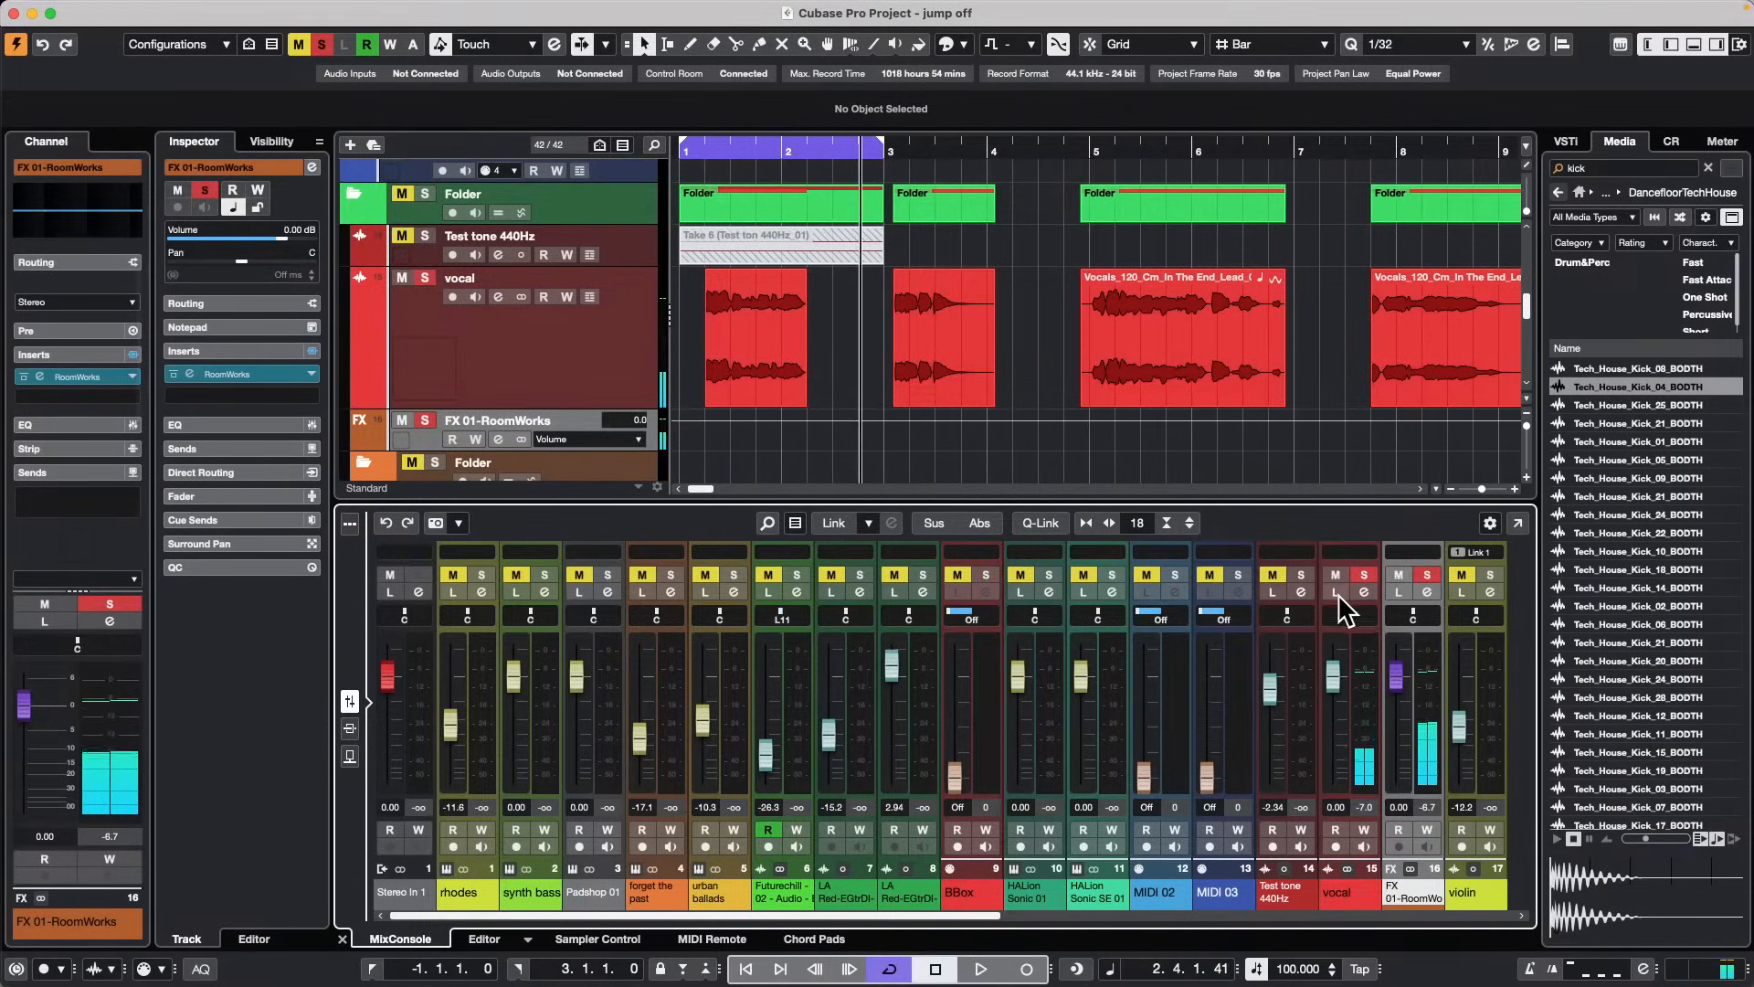
# Step: Enable Listen on the vocal channel and play the project from bar 5
pyautogui.click(1336, 592)
pyautogui.click(1248, 305)
pyautogui.click(896, 176)
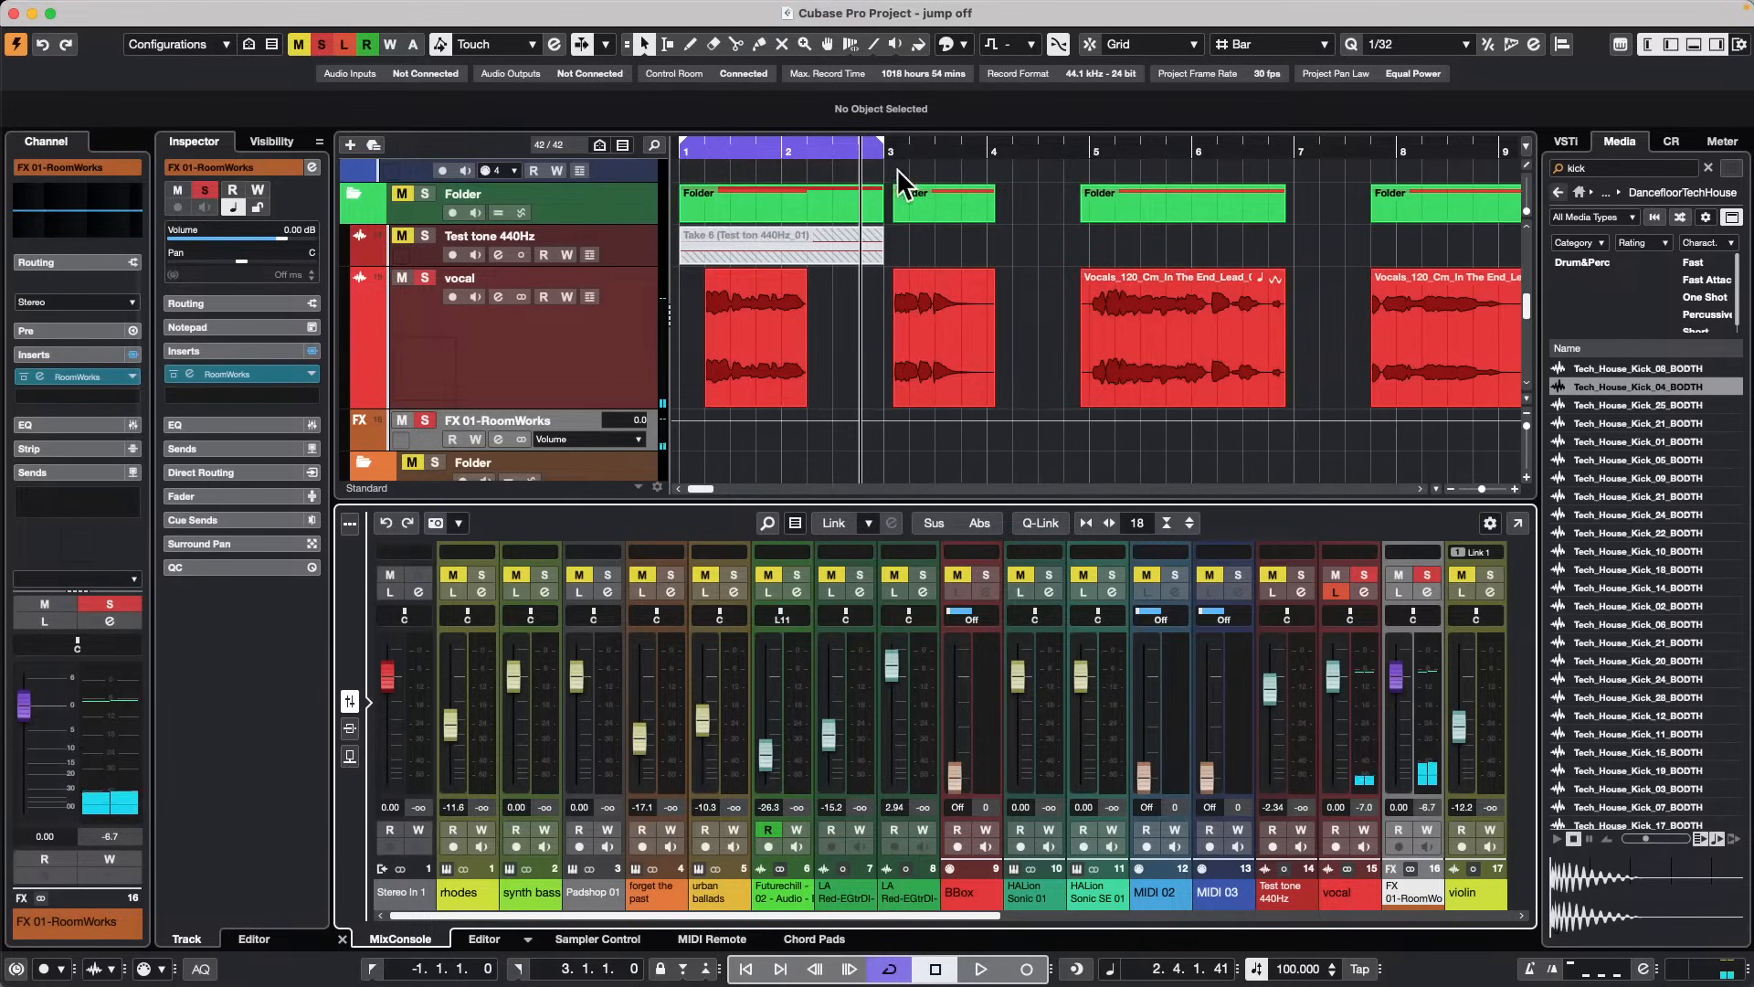
pyautogui.click(1094, 151)
pyautogui.press('space')
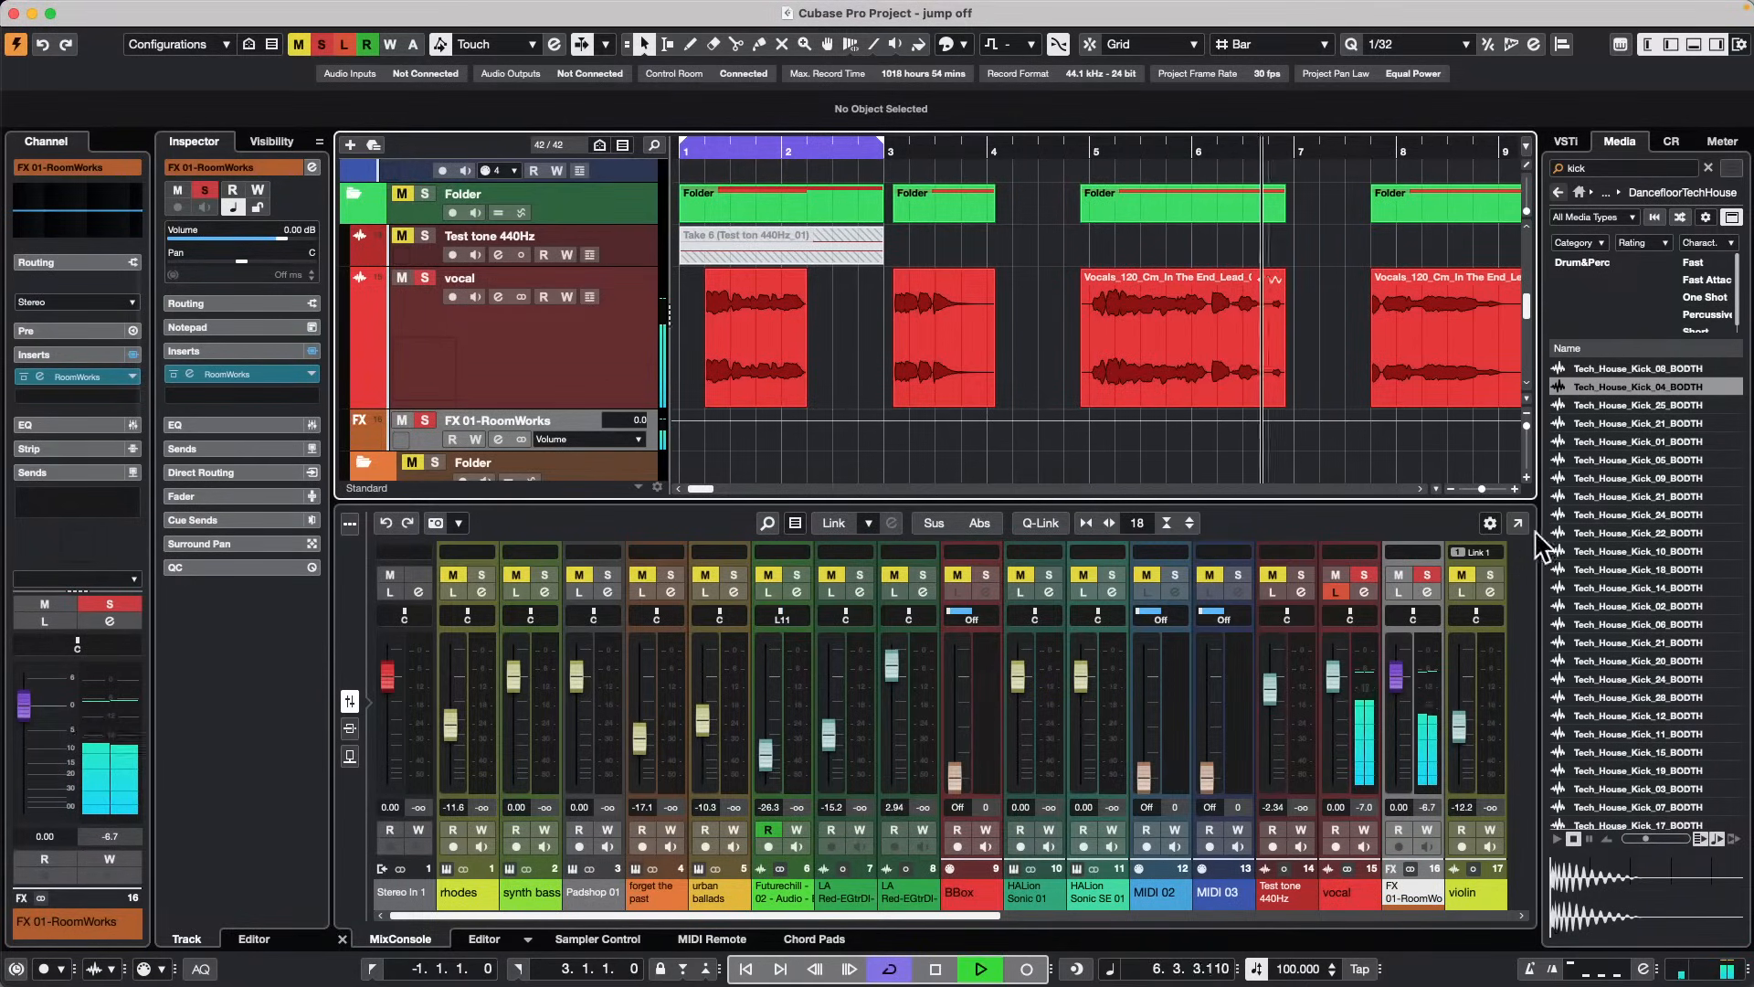
pyautogui.press('space')
# Step: Switch the Control Room's Listen mode to PFL and play the vocal again
pyautogui.click(1672, 141)
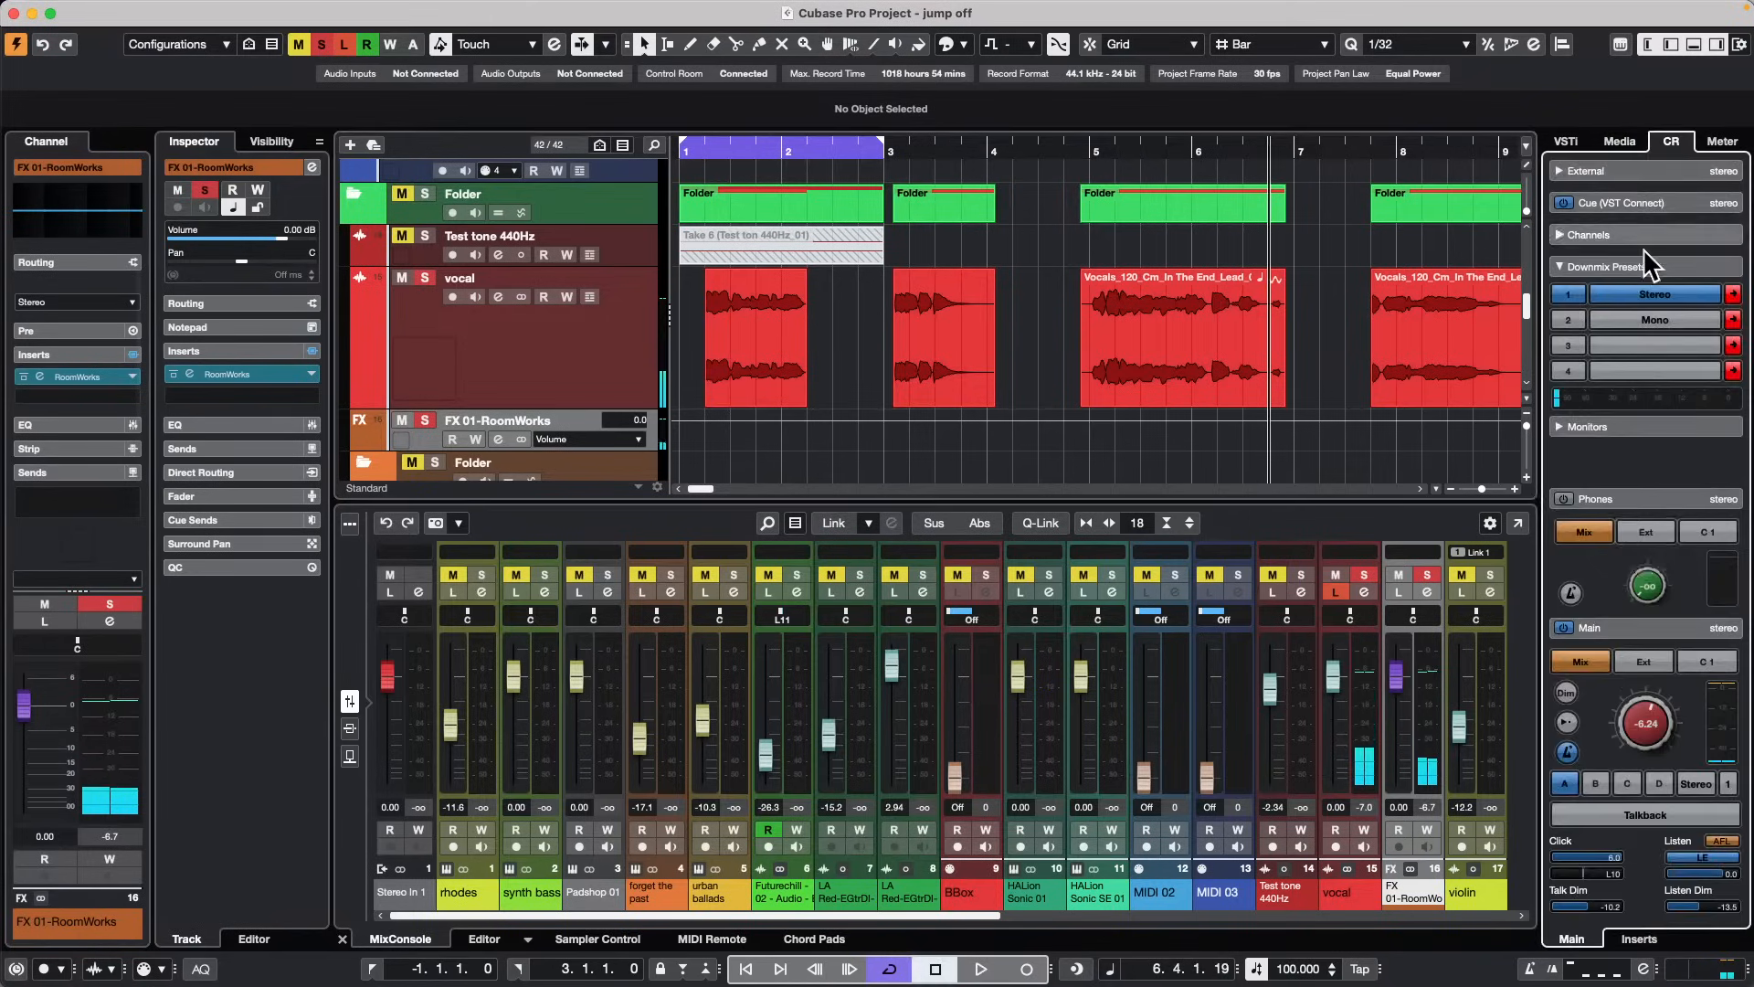
pyautogui.click(1714, 841)
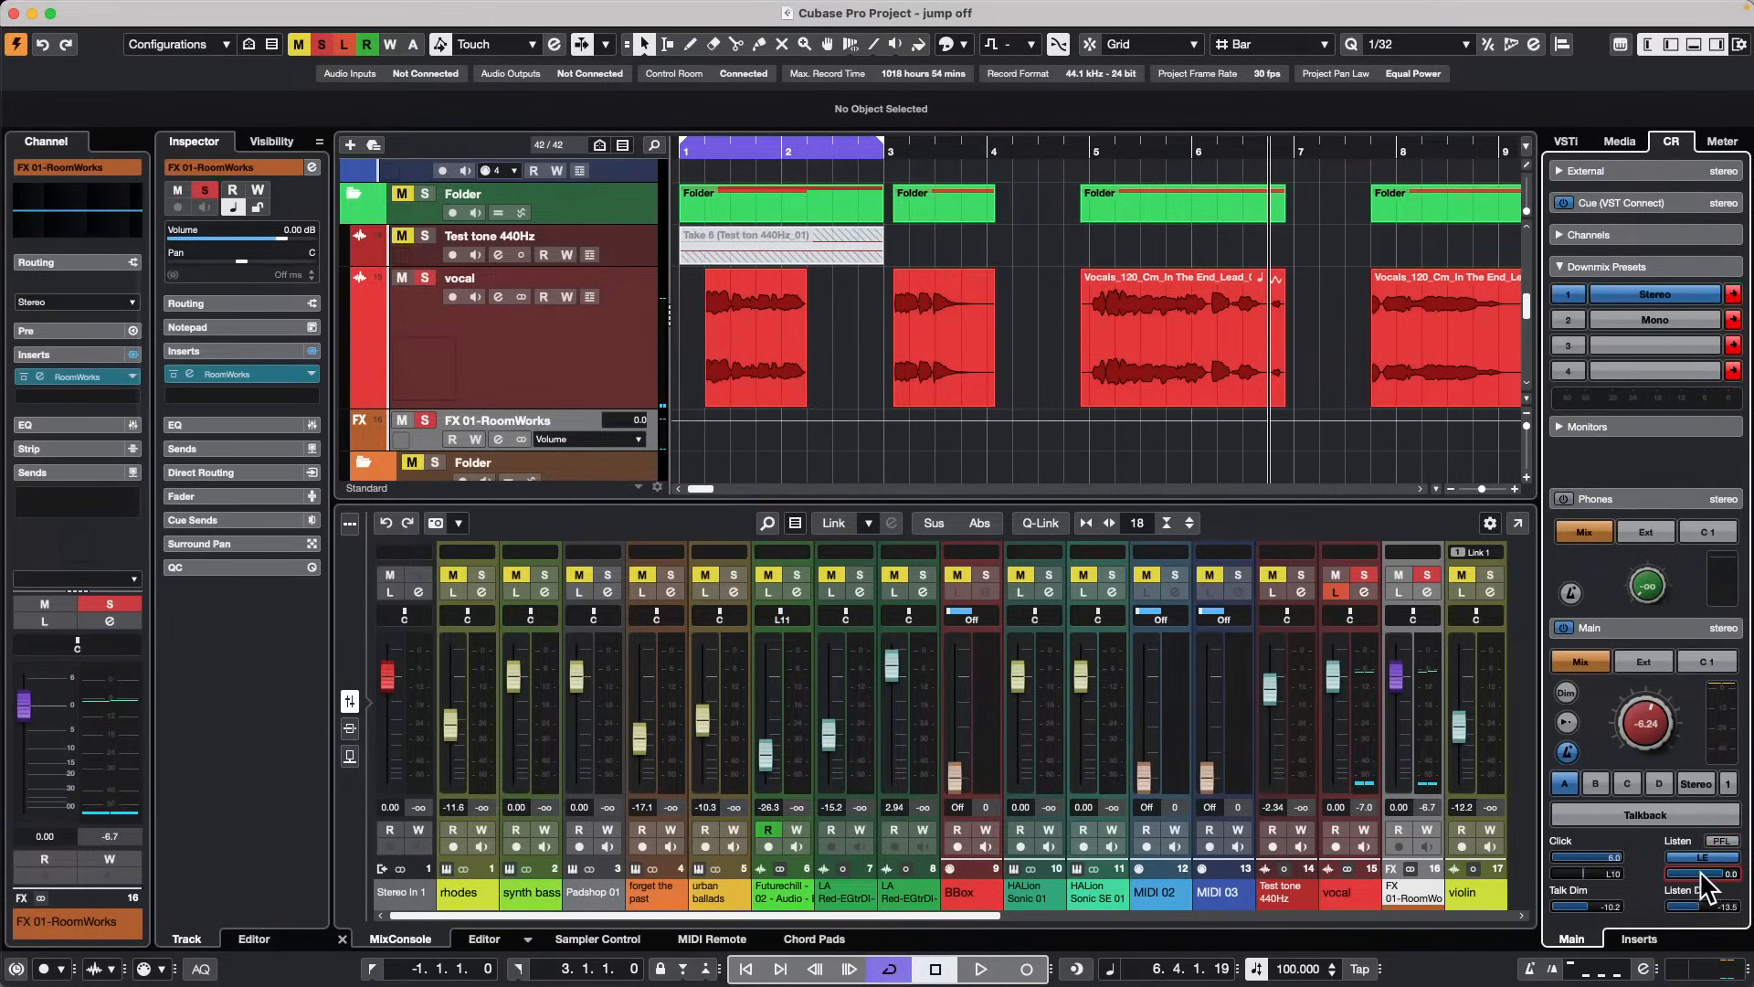
pyautogui.press('space')
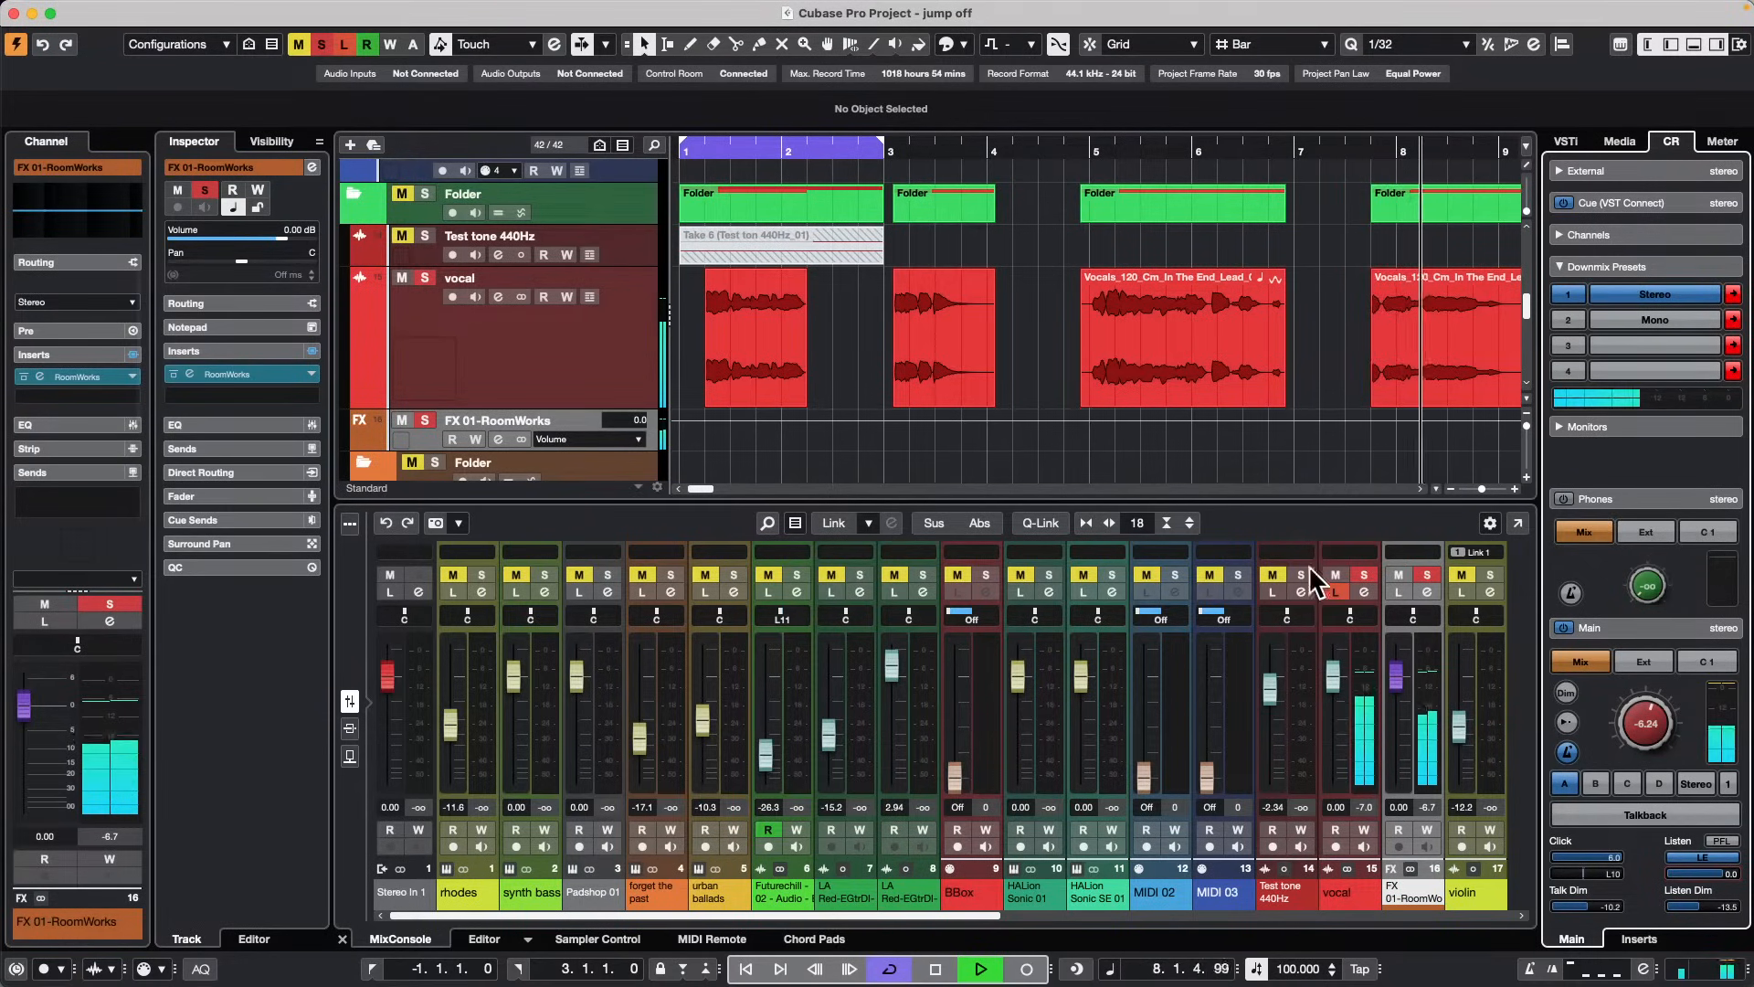
pyautogui.press('space')
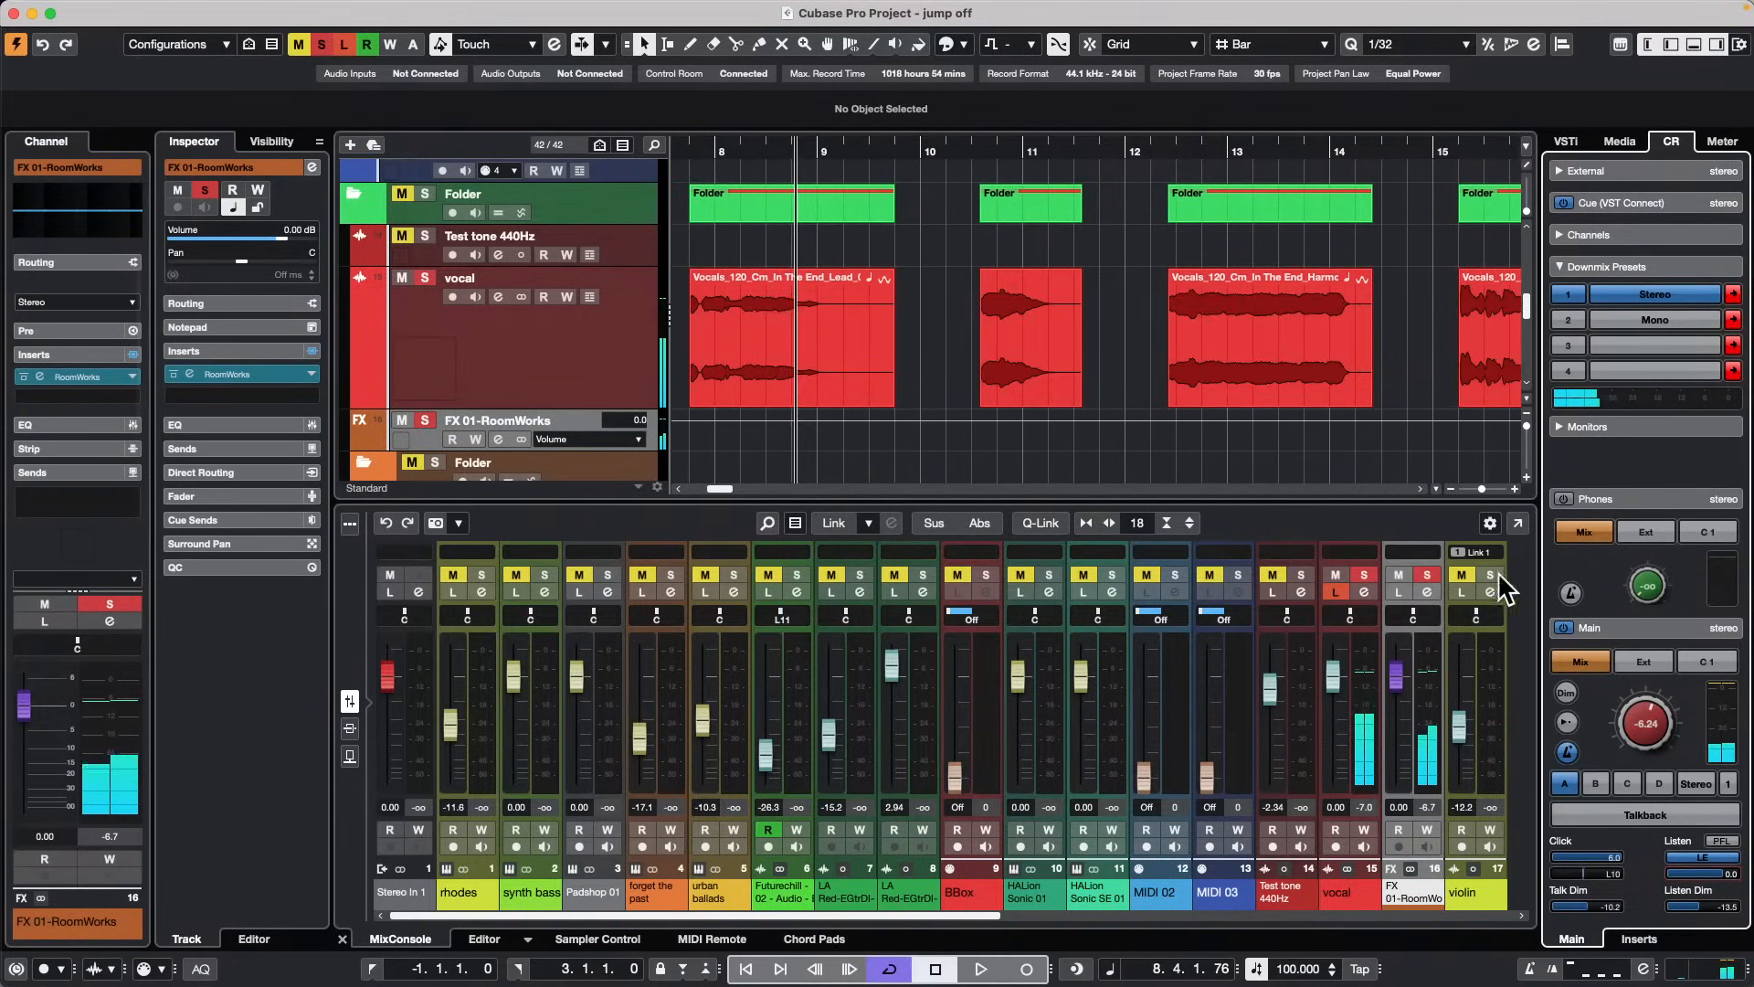
# Step: Move Listen from the vocal channel to the FX 01-RoomWorks channel and audition the vocal phrase after bar 12
pyautogui.click(1337, 591)
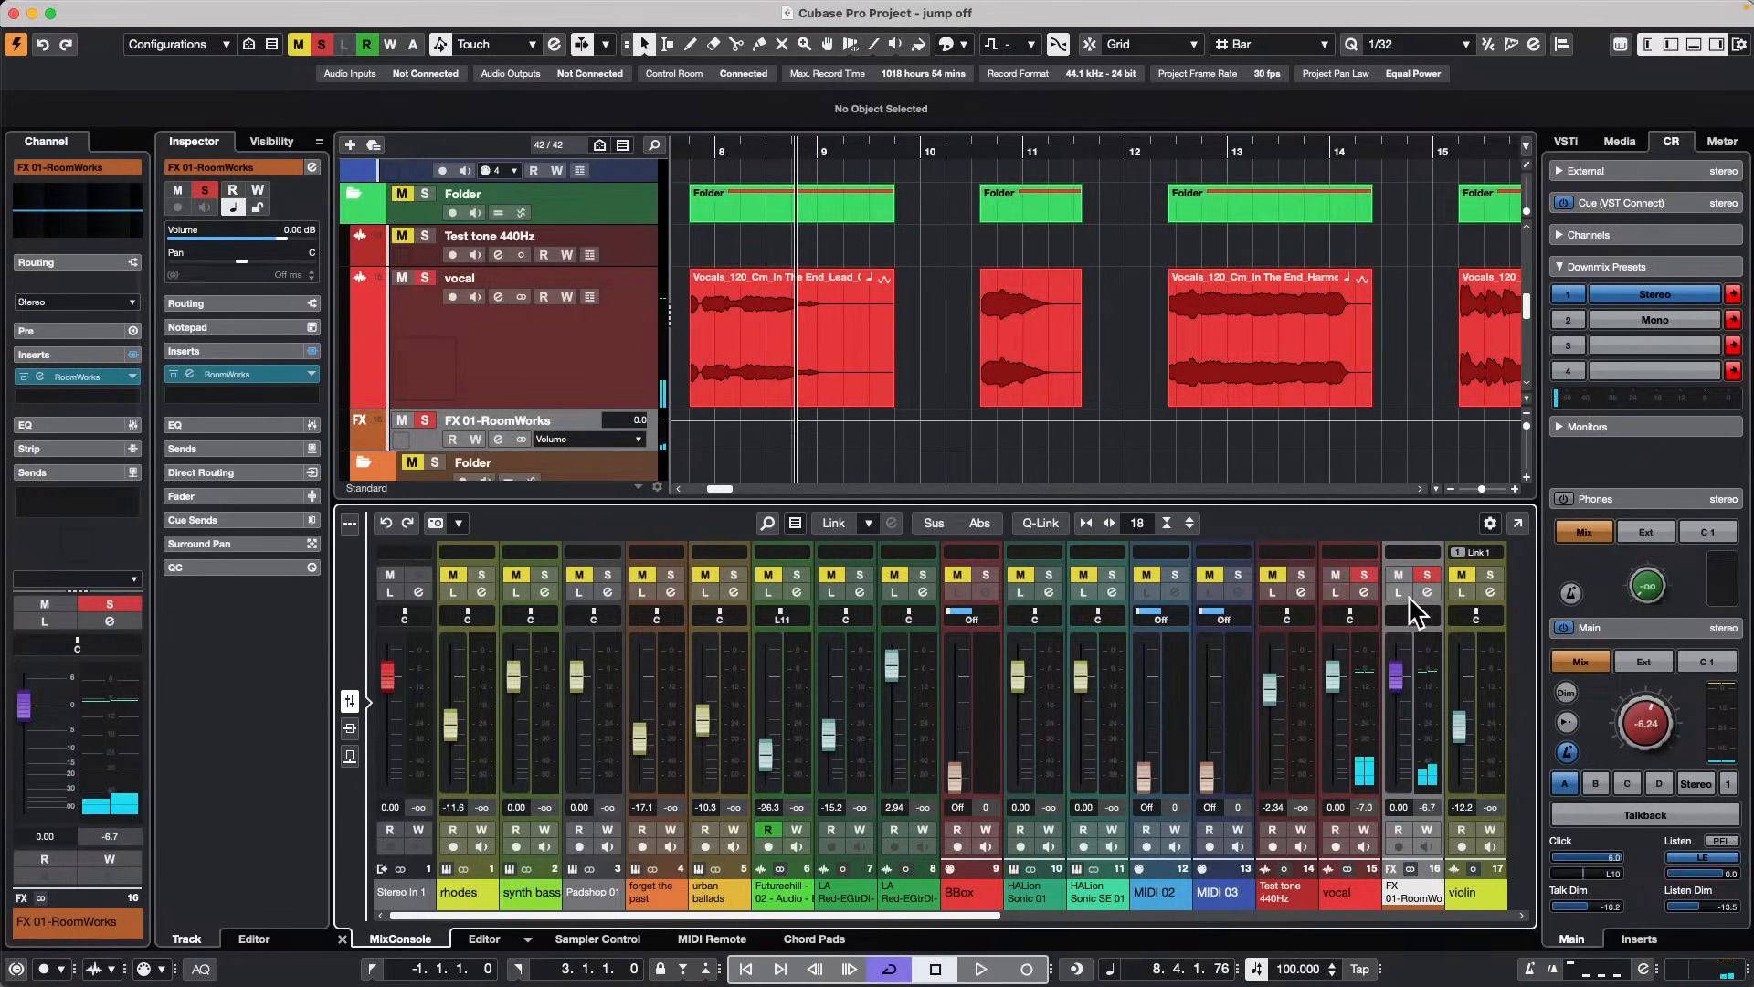
pyautogui.click(1398, 591)
pyautogui.press('space')
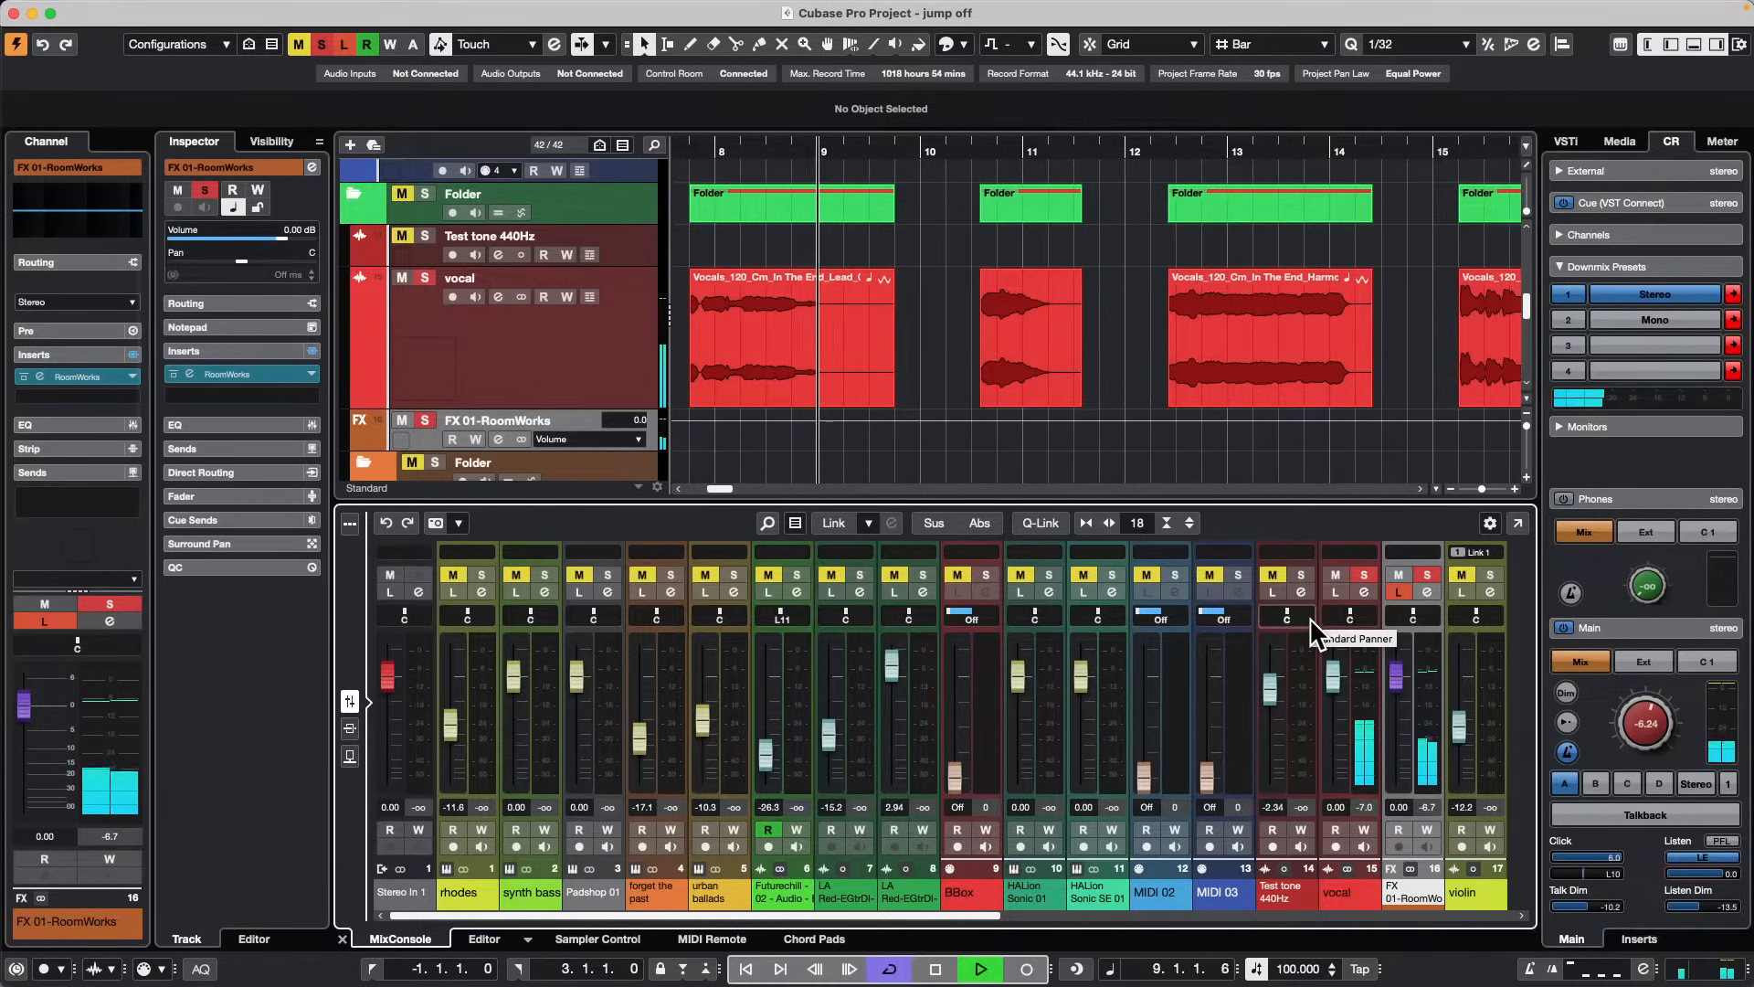
pyautogui.click(1156, 147)
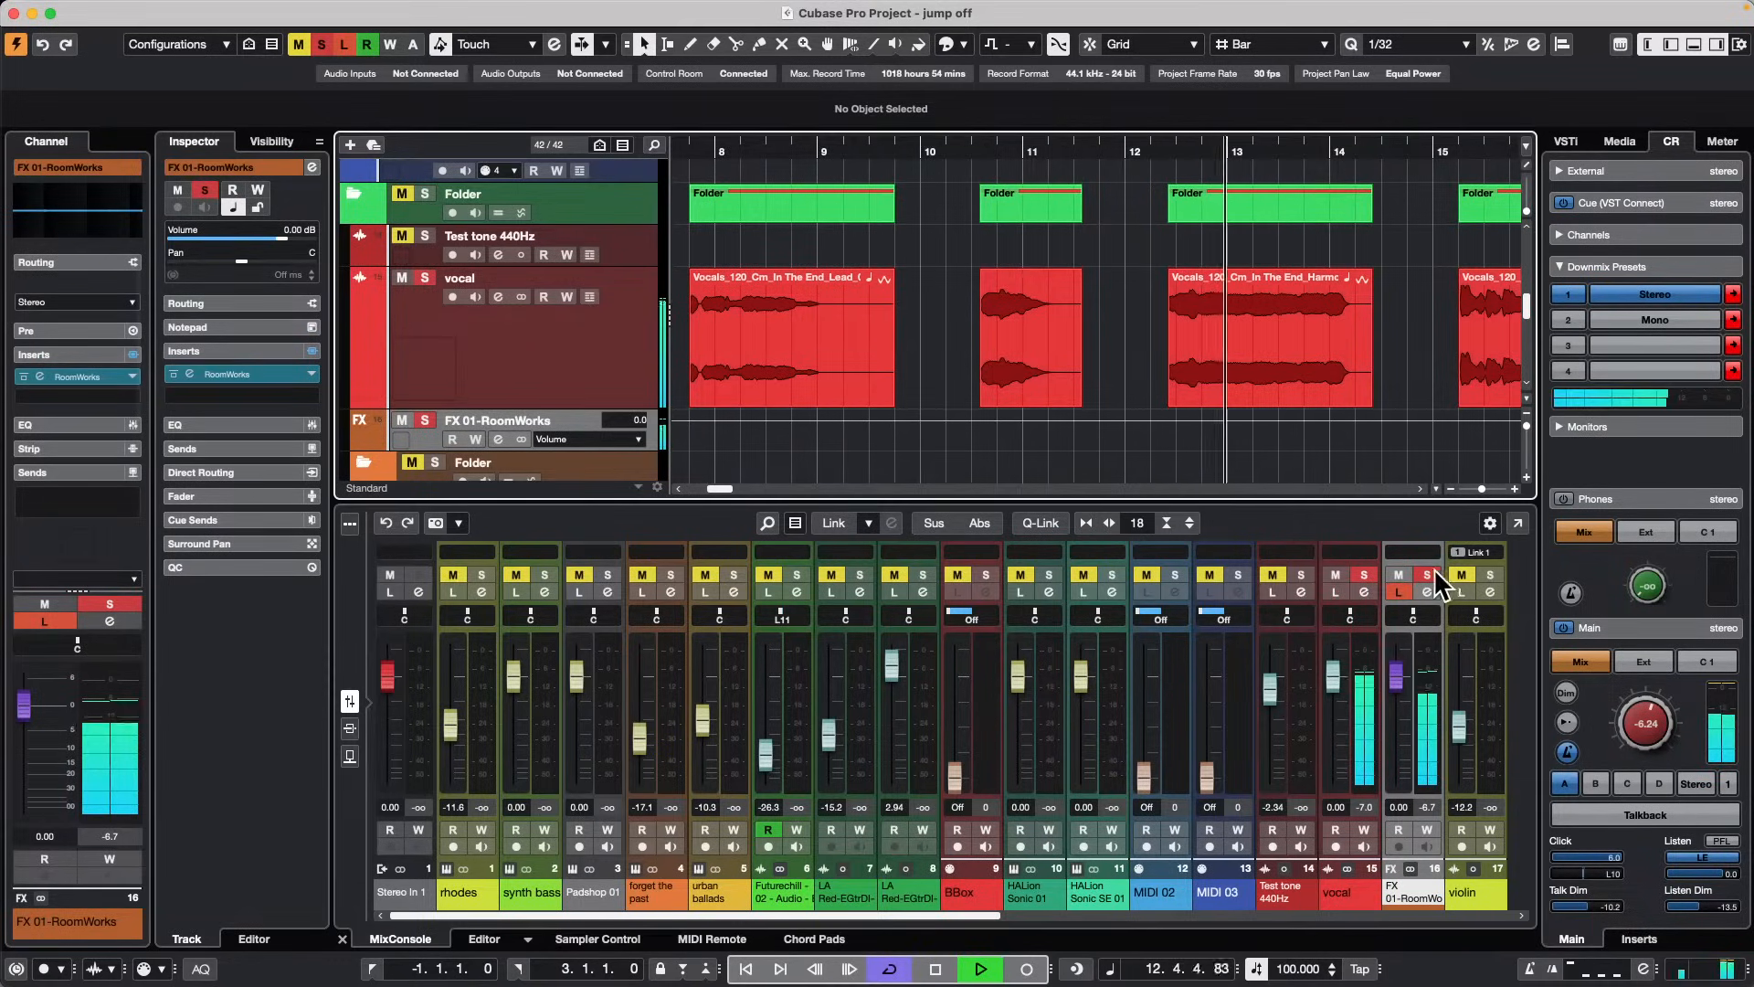
# Step: Turn off the vocal channel's solo during playback, listen to the result and stop playback
pyautogui.click(1361, 575)
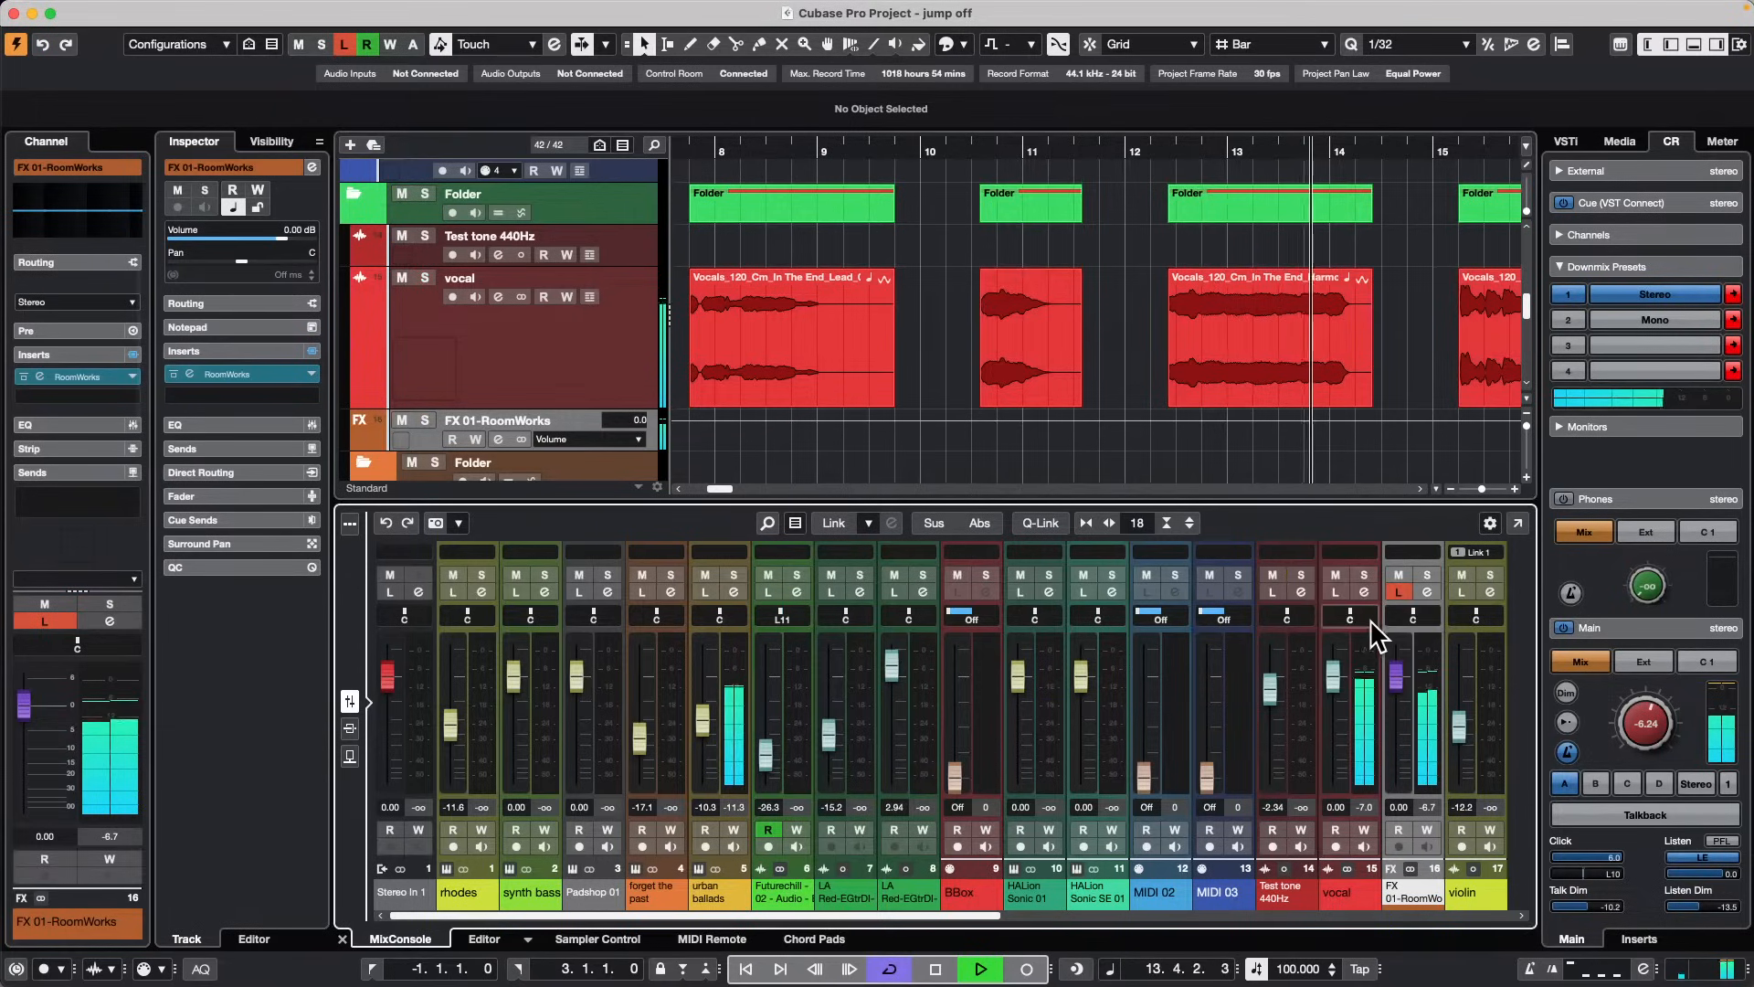
pyautogui.click(1400, 592)
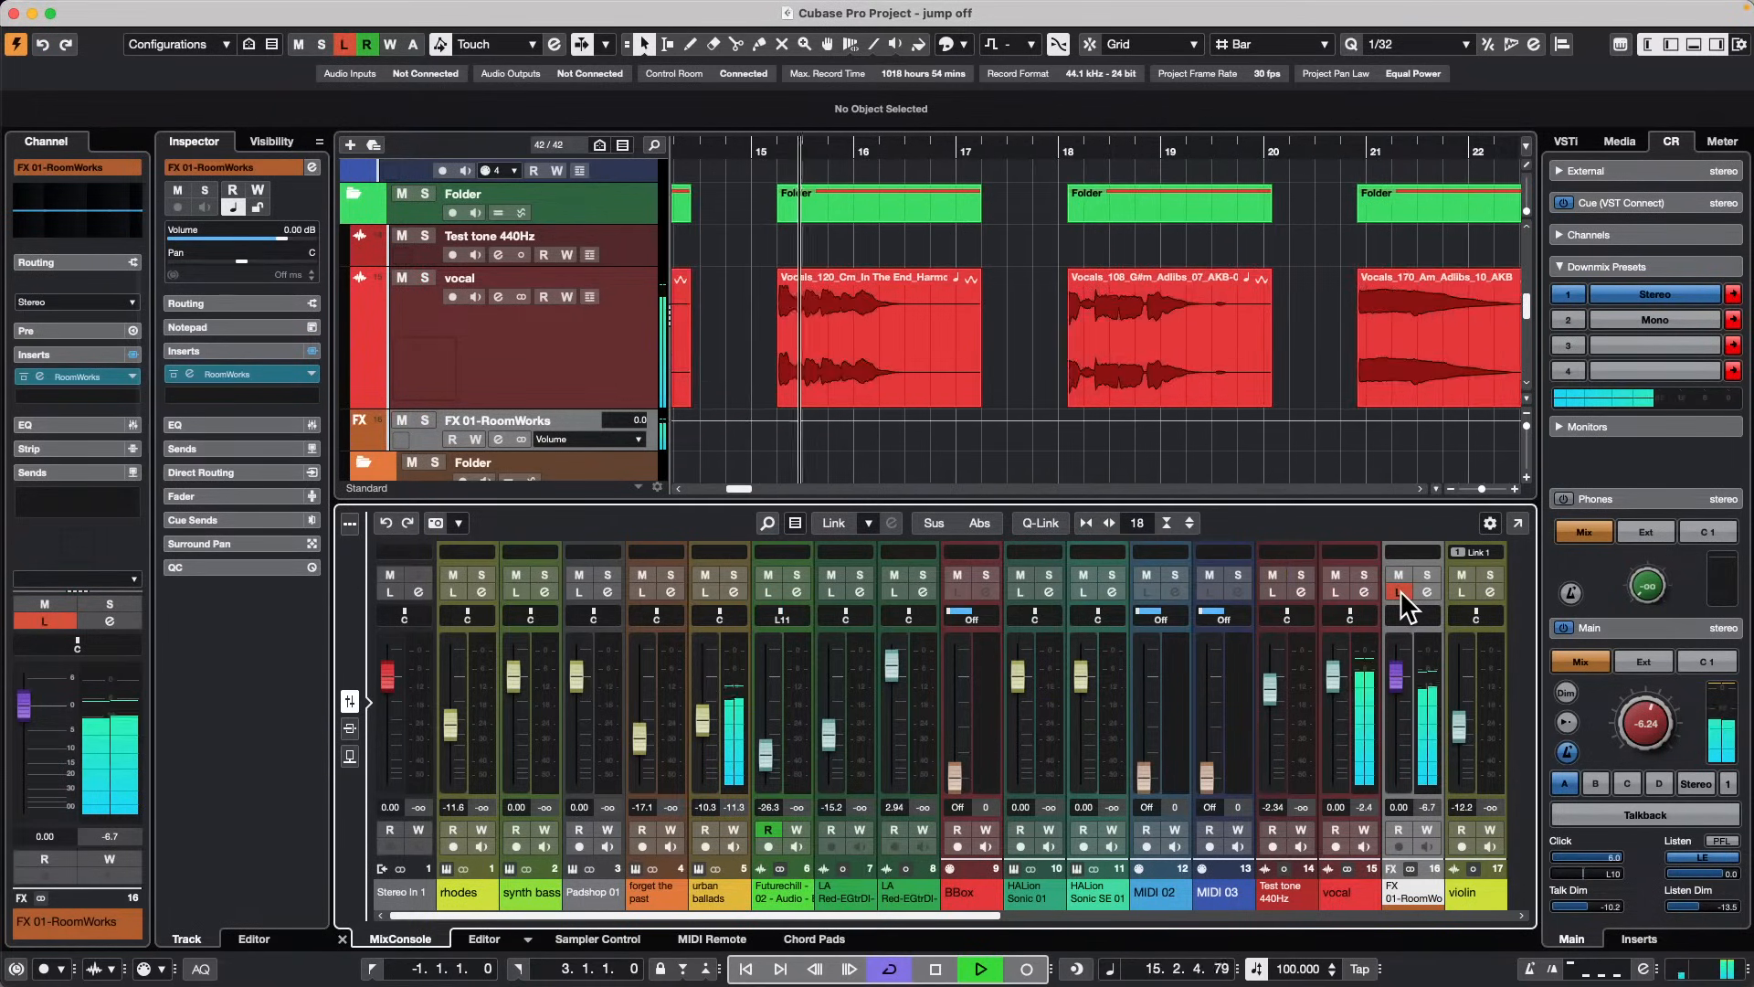
pyautogui.press('space')
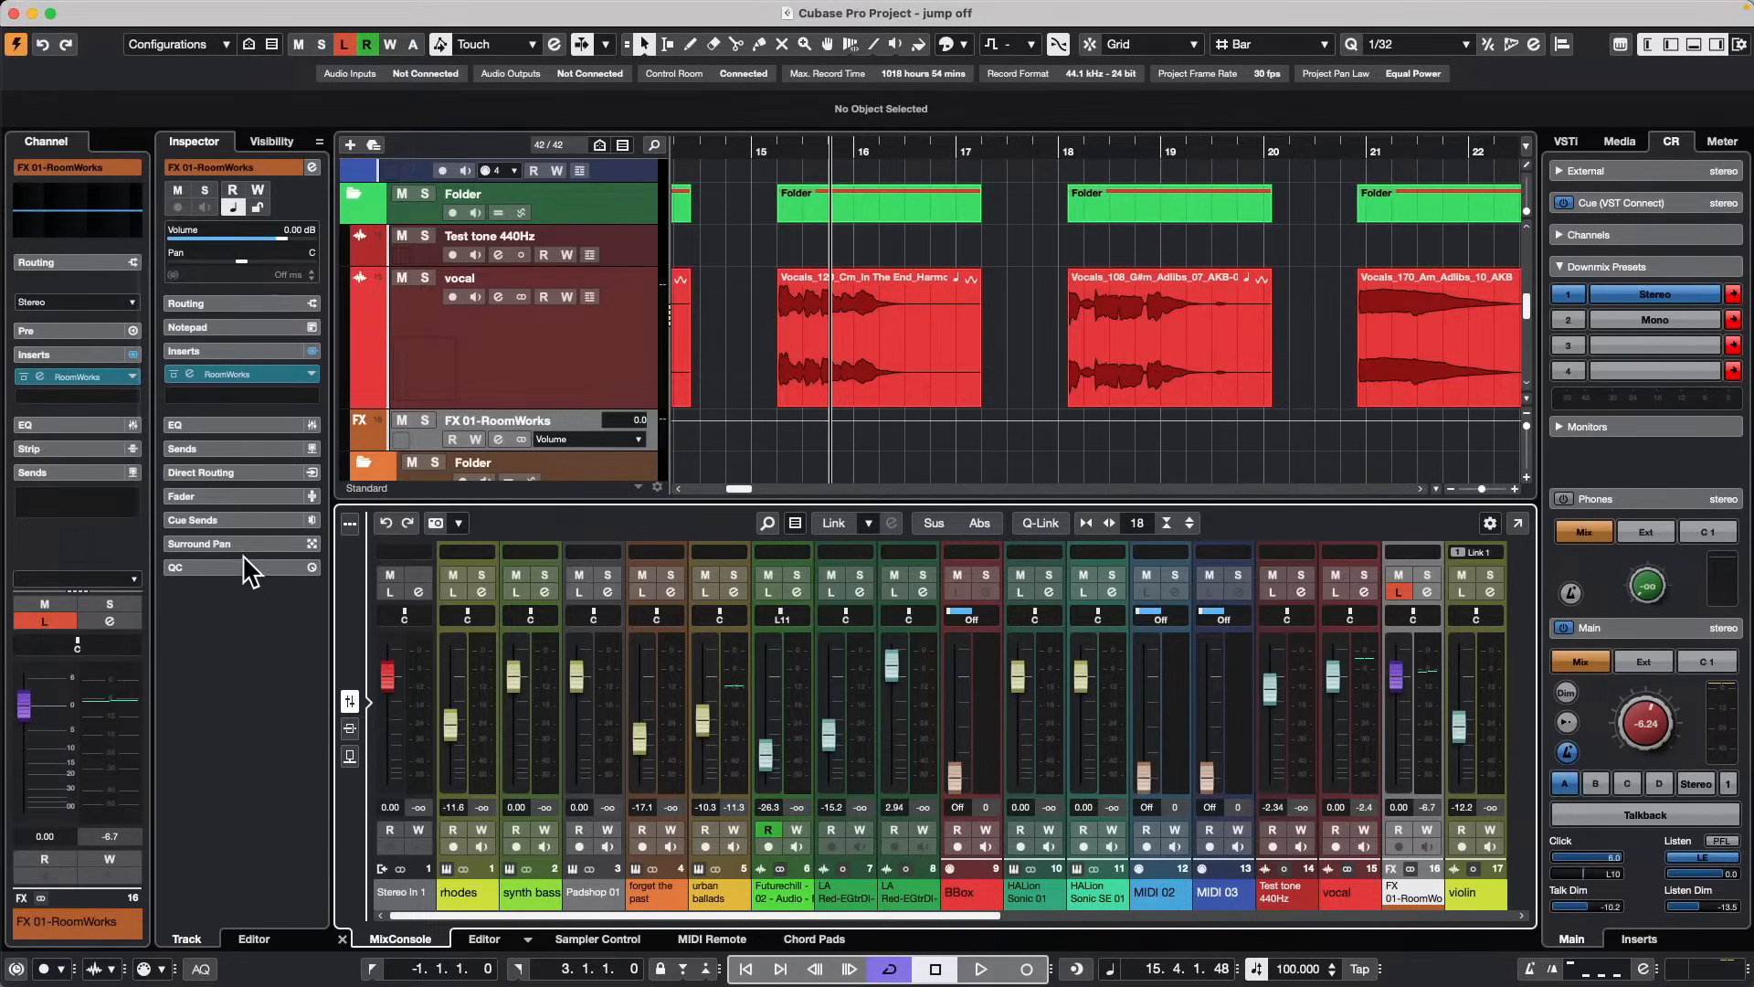
# Step: Expand the Quick Controls section and examine the vocal channel's Sends, Cue Sends and Direct Routing sections
pyautogui.click(294, 568)
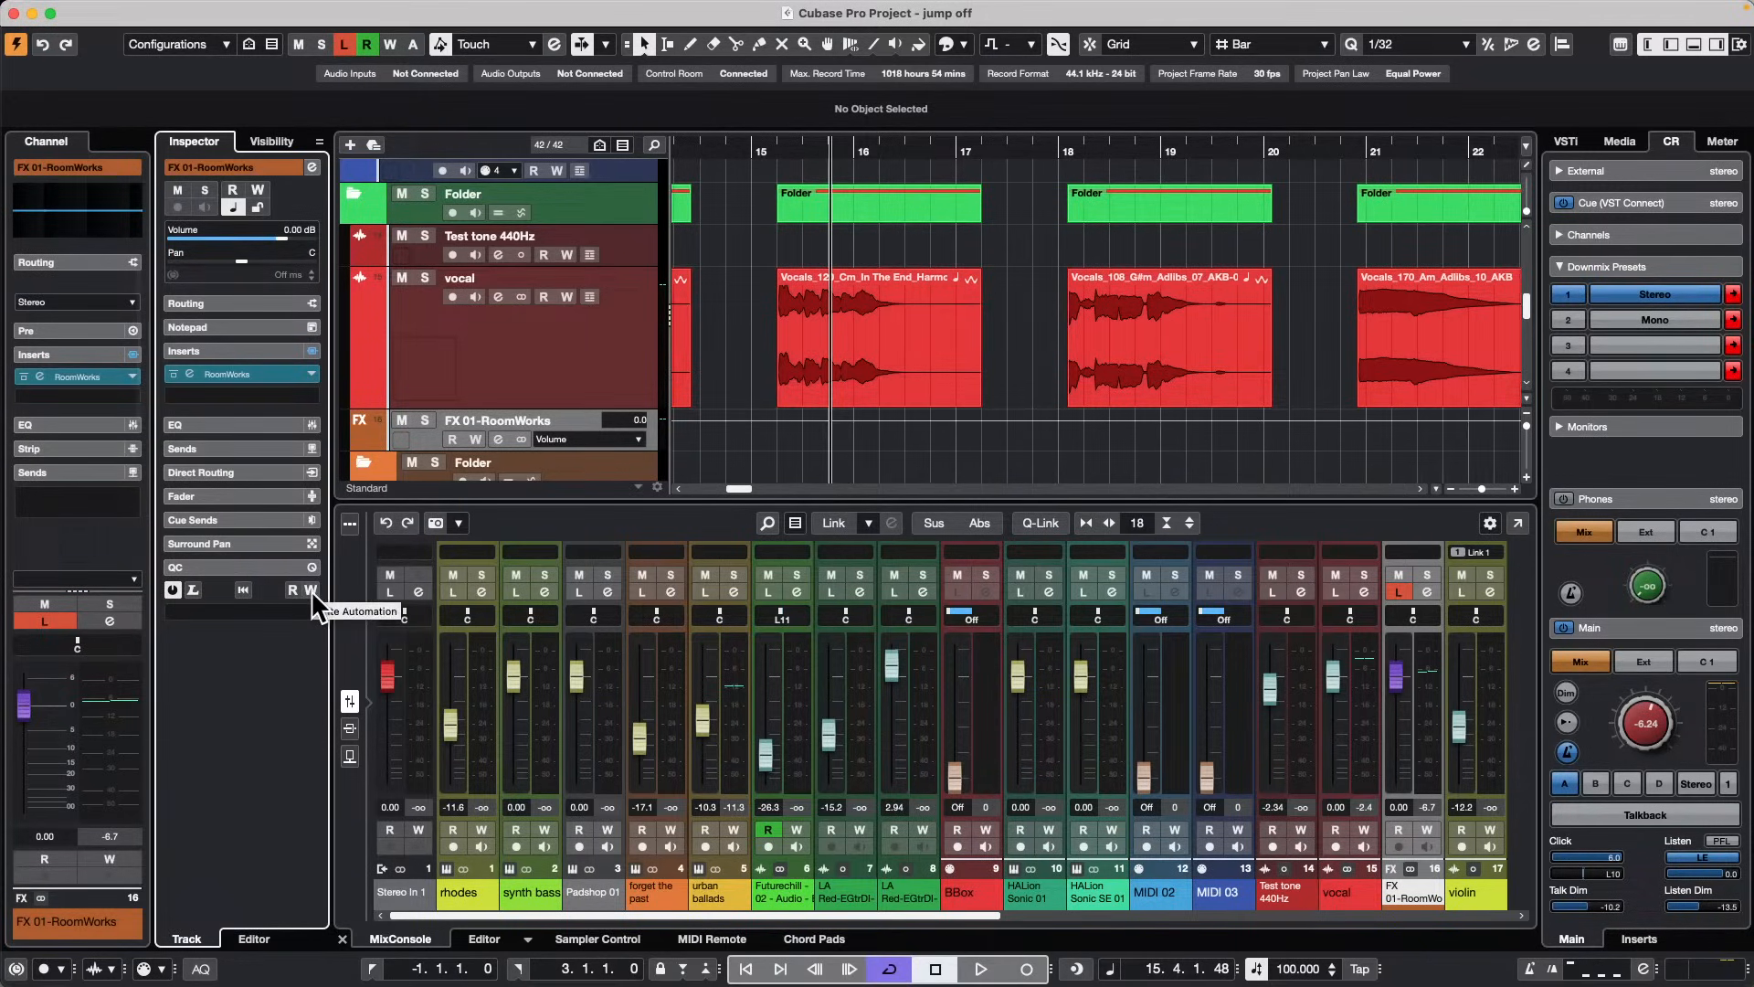
pyautogui.click(539, 376)
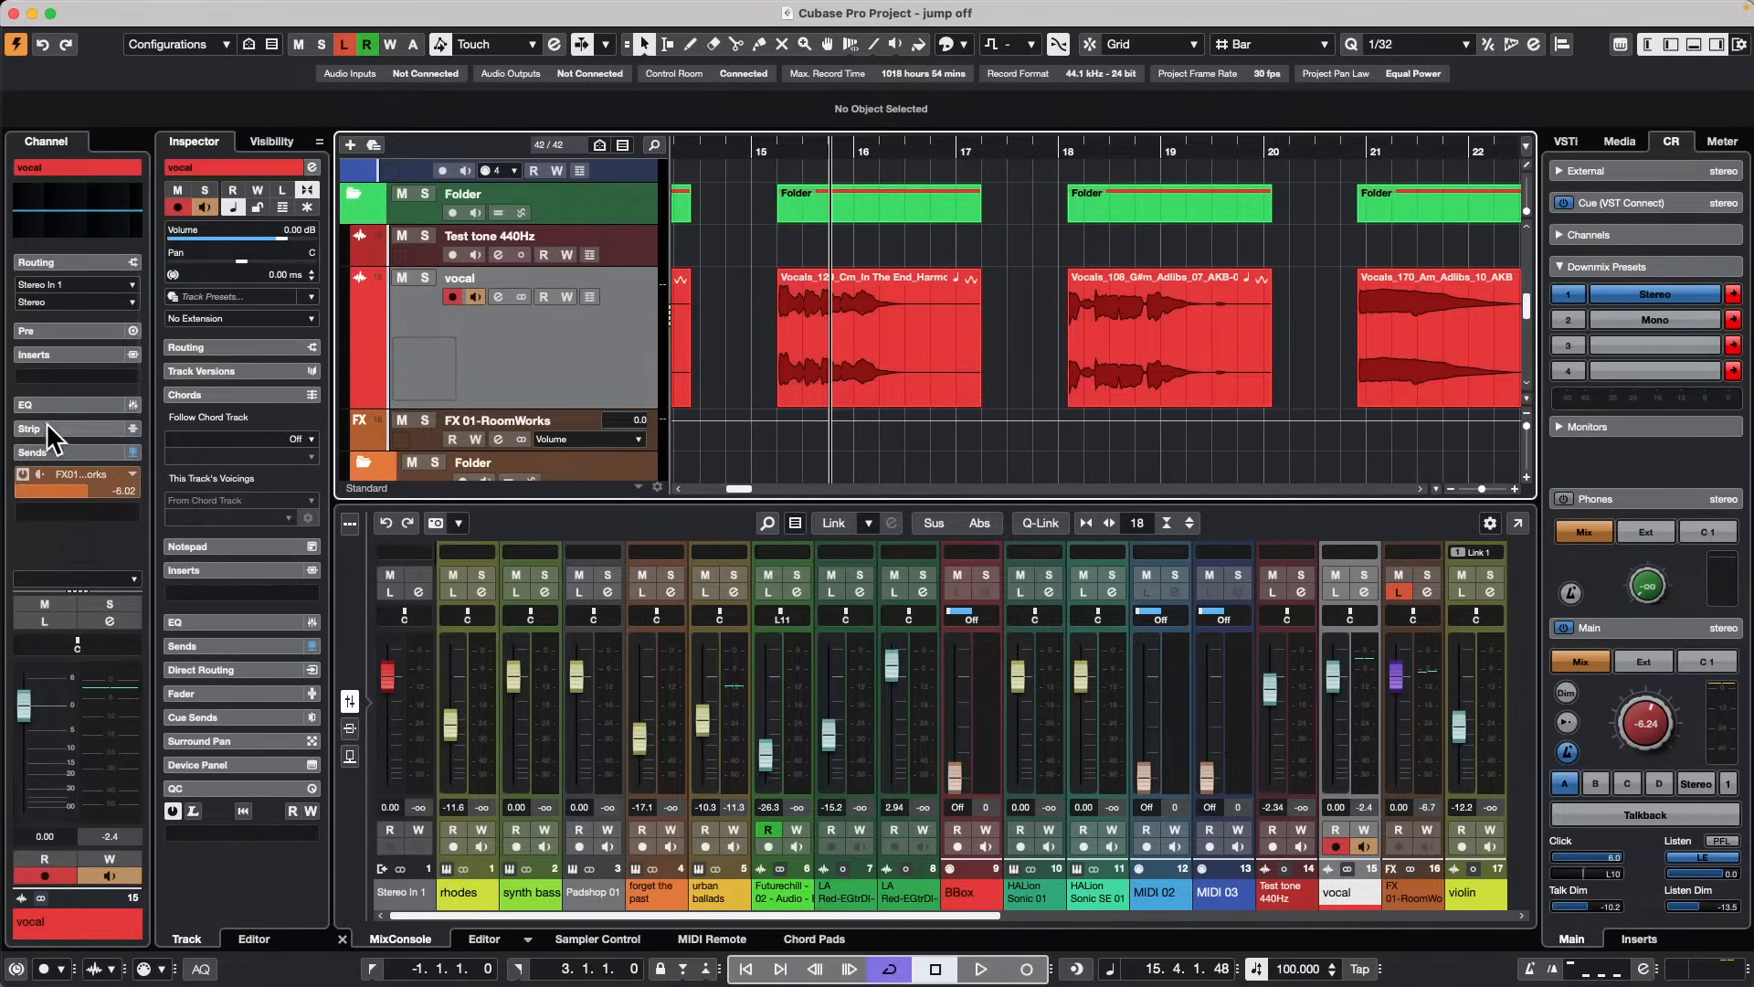
pyautogui.click(68, 451)
pyautogui.scroll(-1, 73, 447)
pyautogui.scroll(-5, 75, 432)
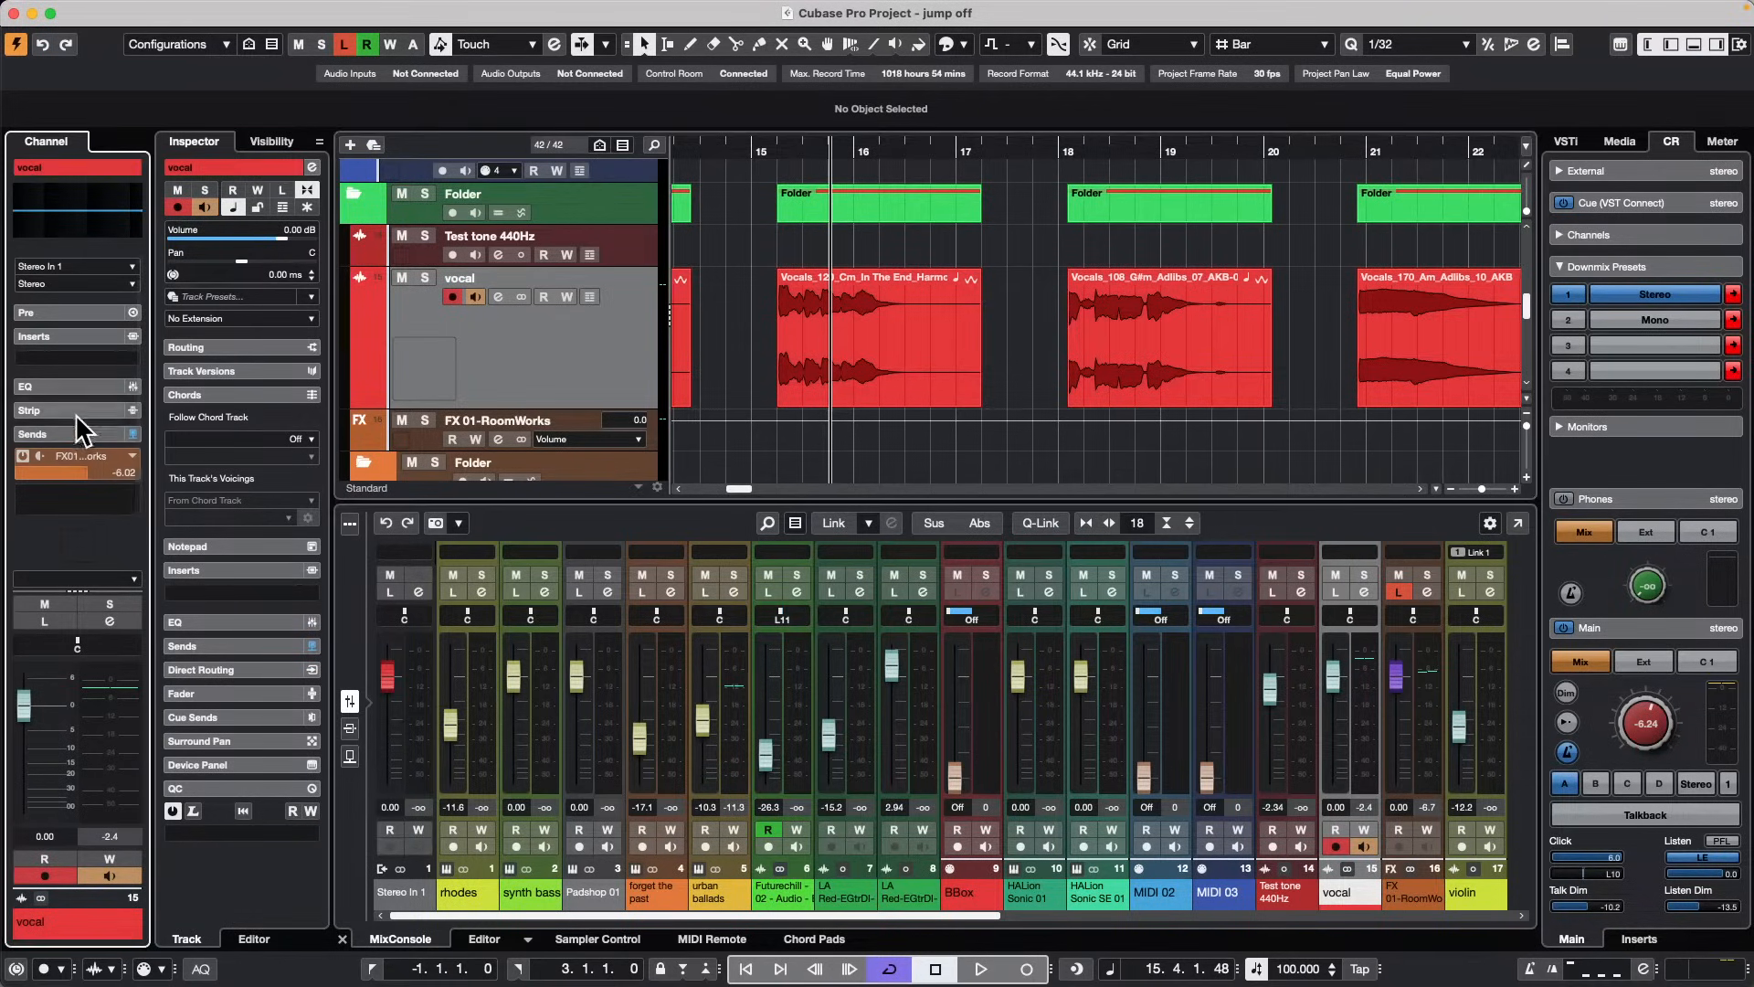
pyautogui.scroll(6, 101, 453)
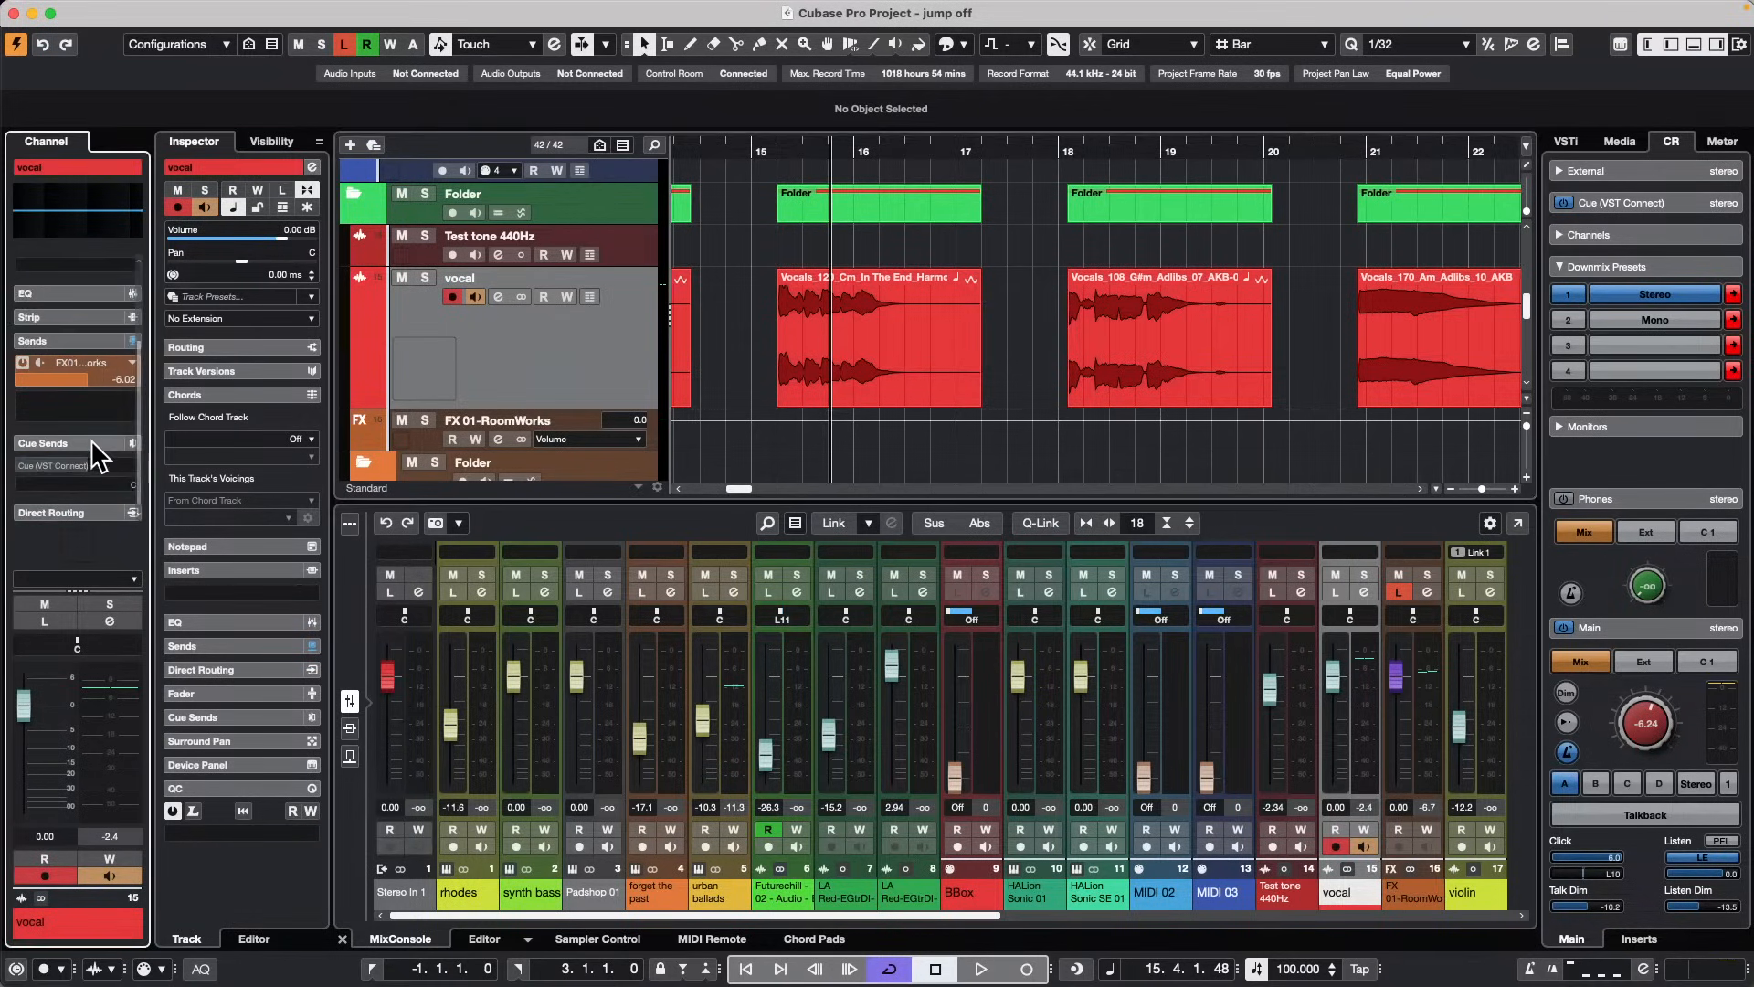
pyautogui.click(96, 500)
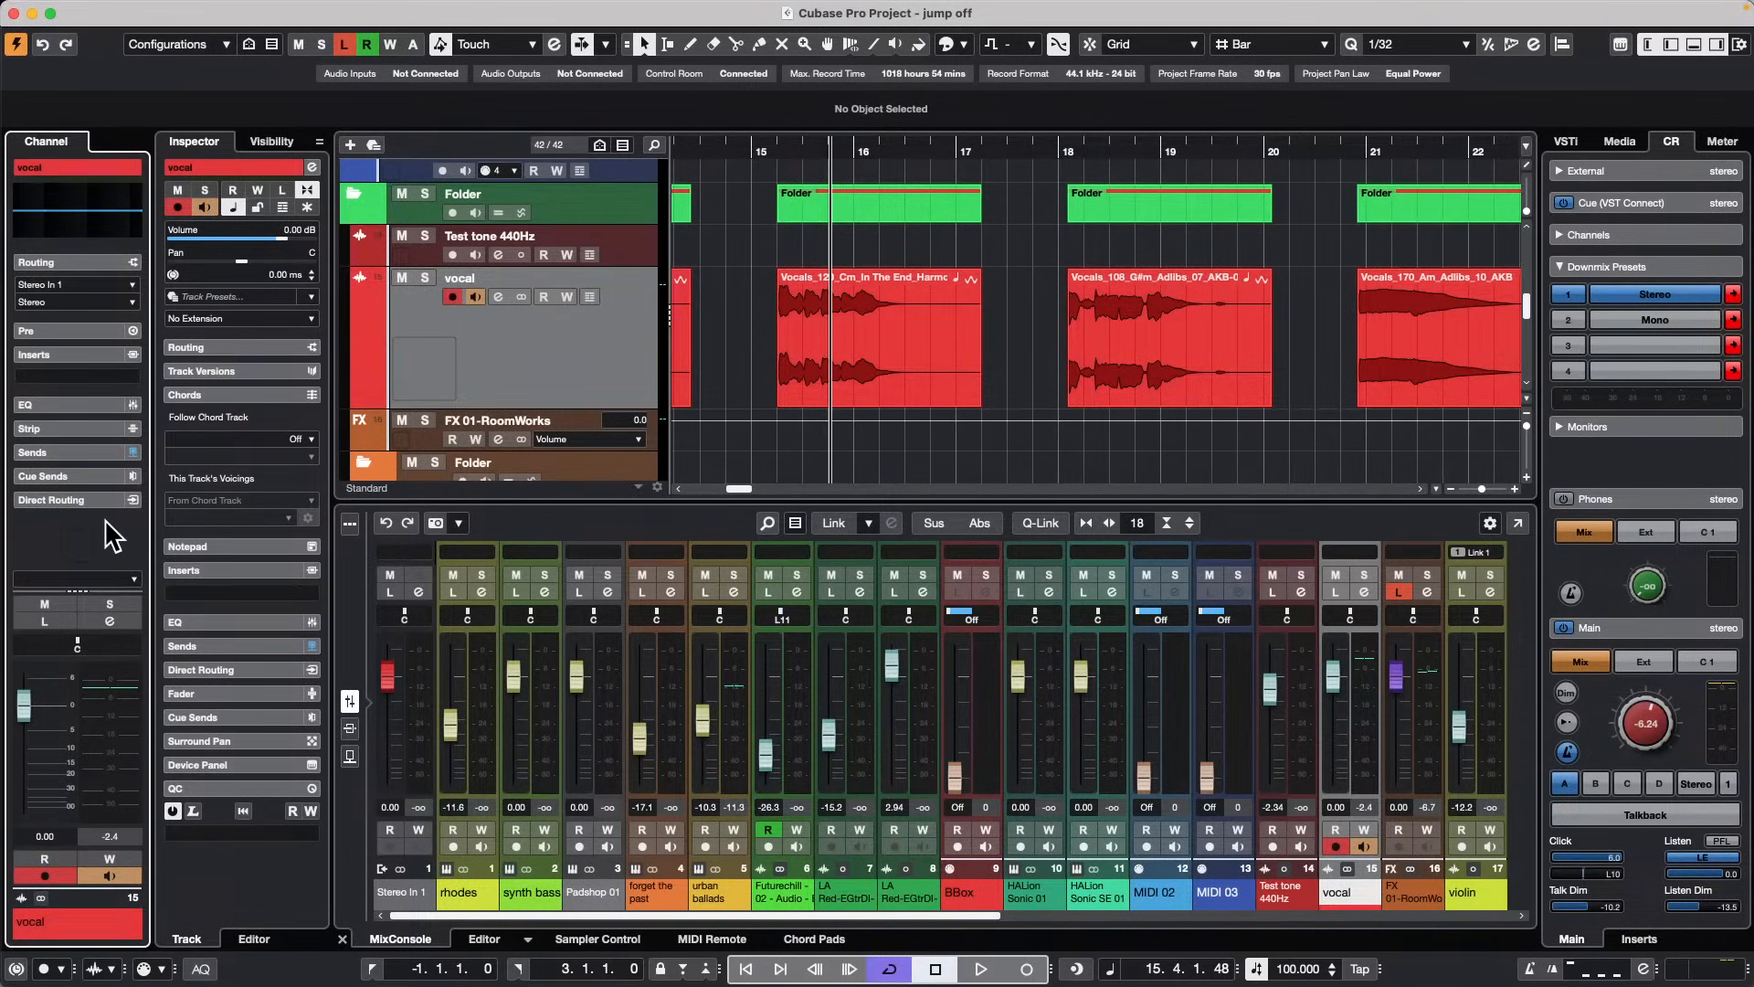
pyautogui.scroll(-2, 102, 499)
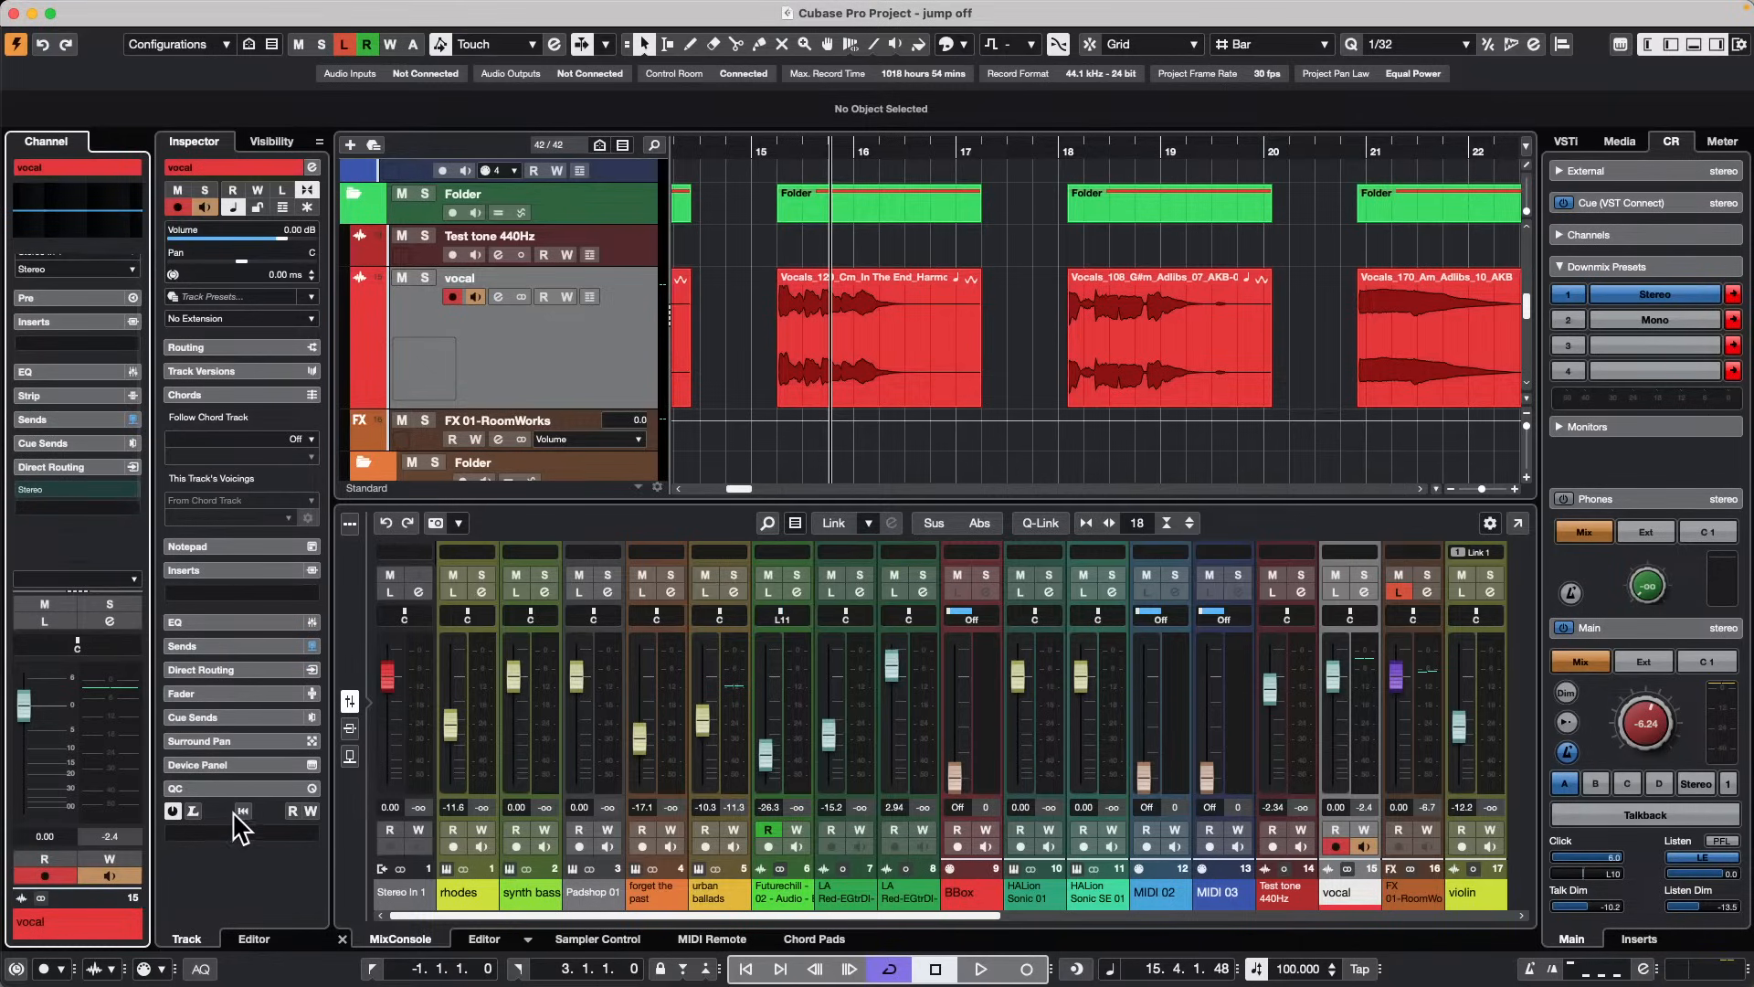
pyautogui.moveTo(185, 4)
pyautogui.click(123, 10)
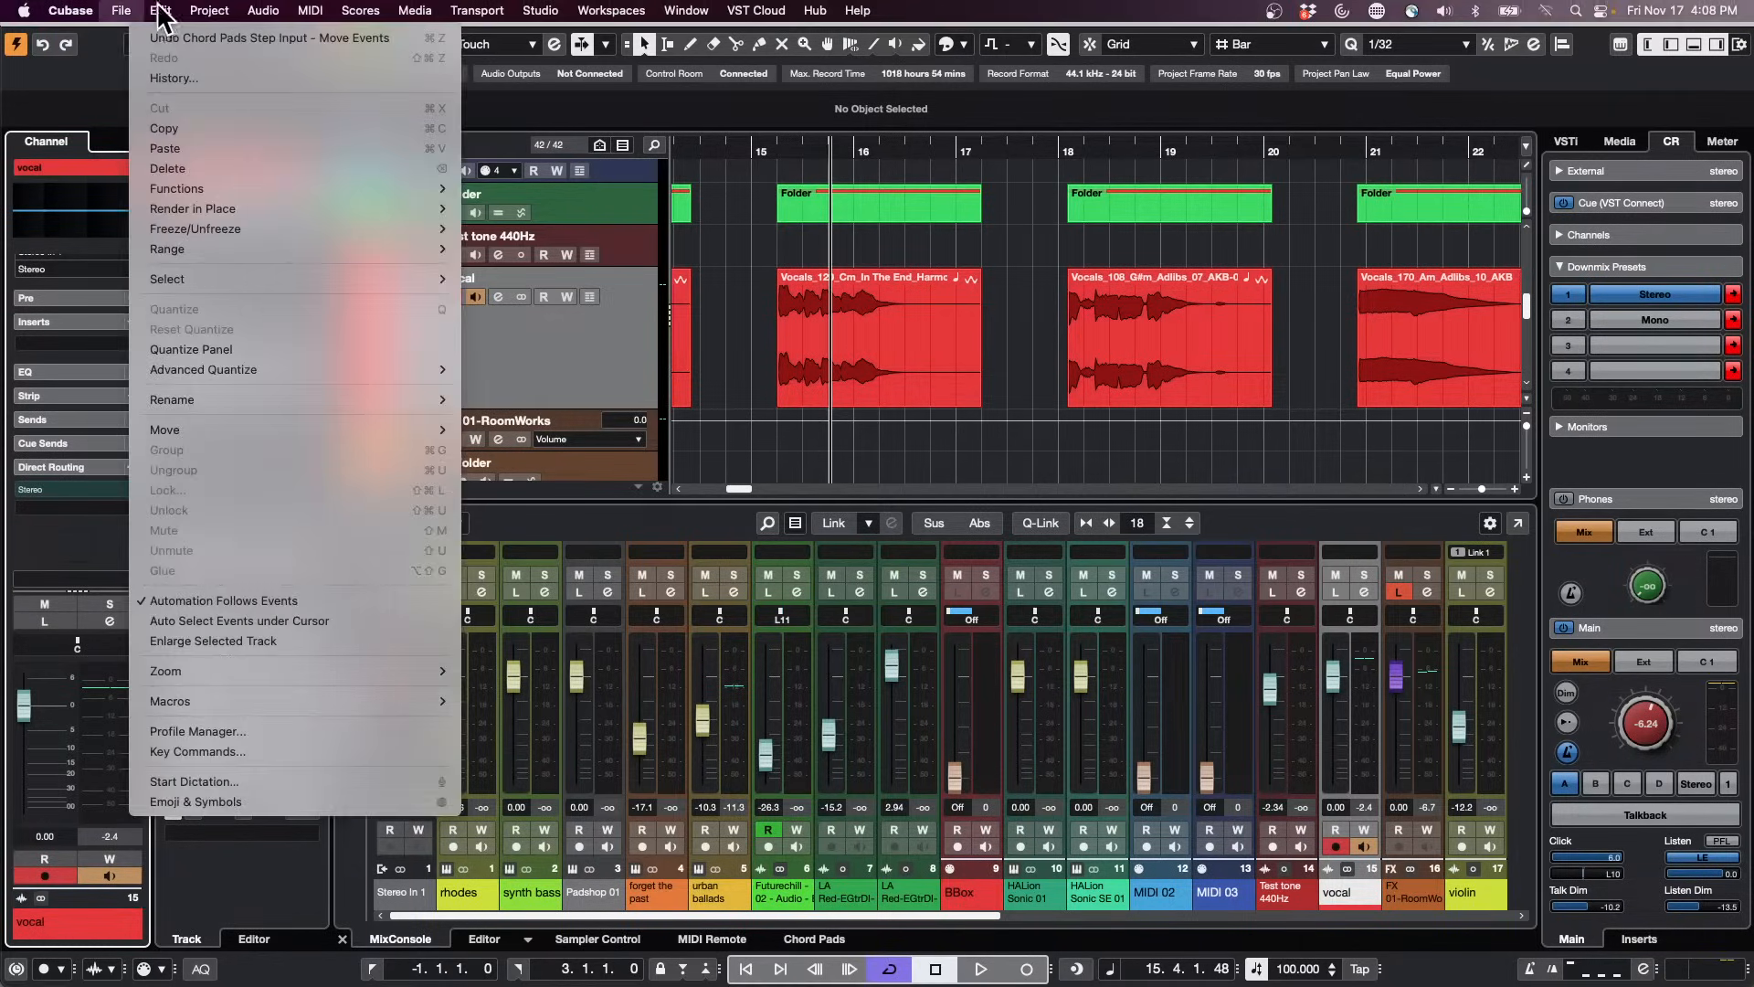
pyautogui.click(772, 644)
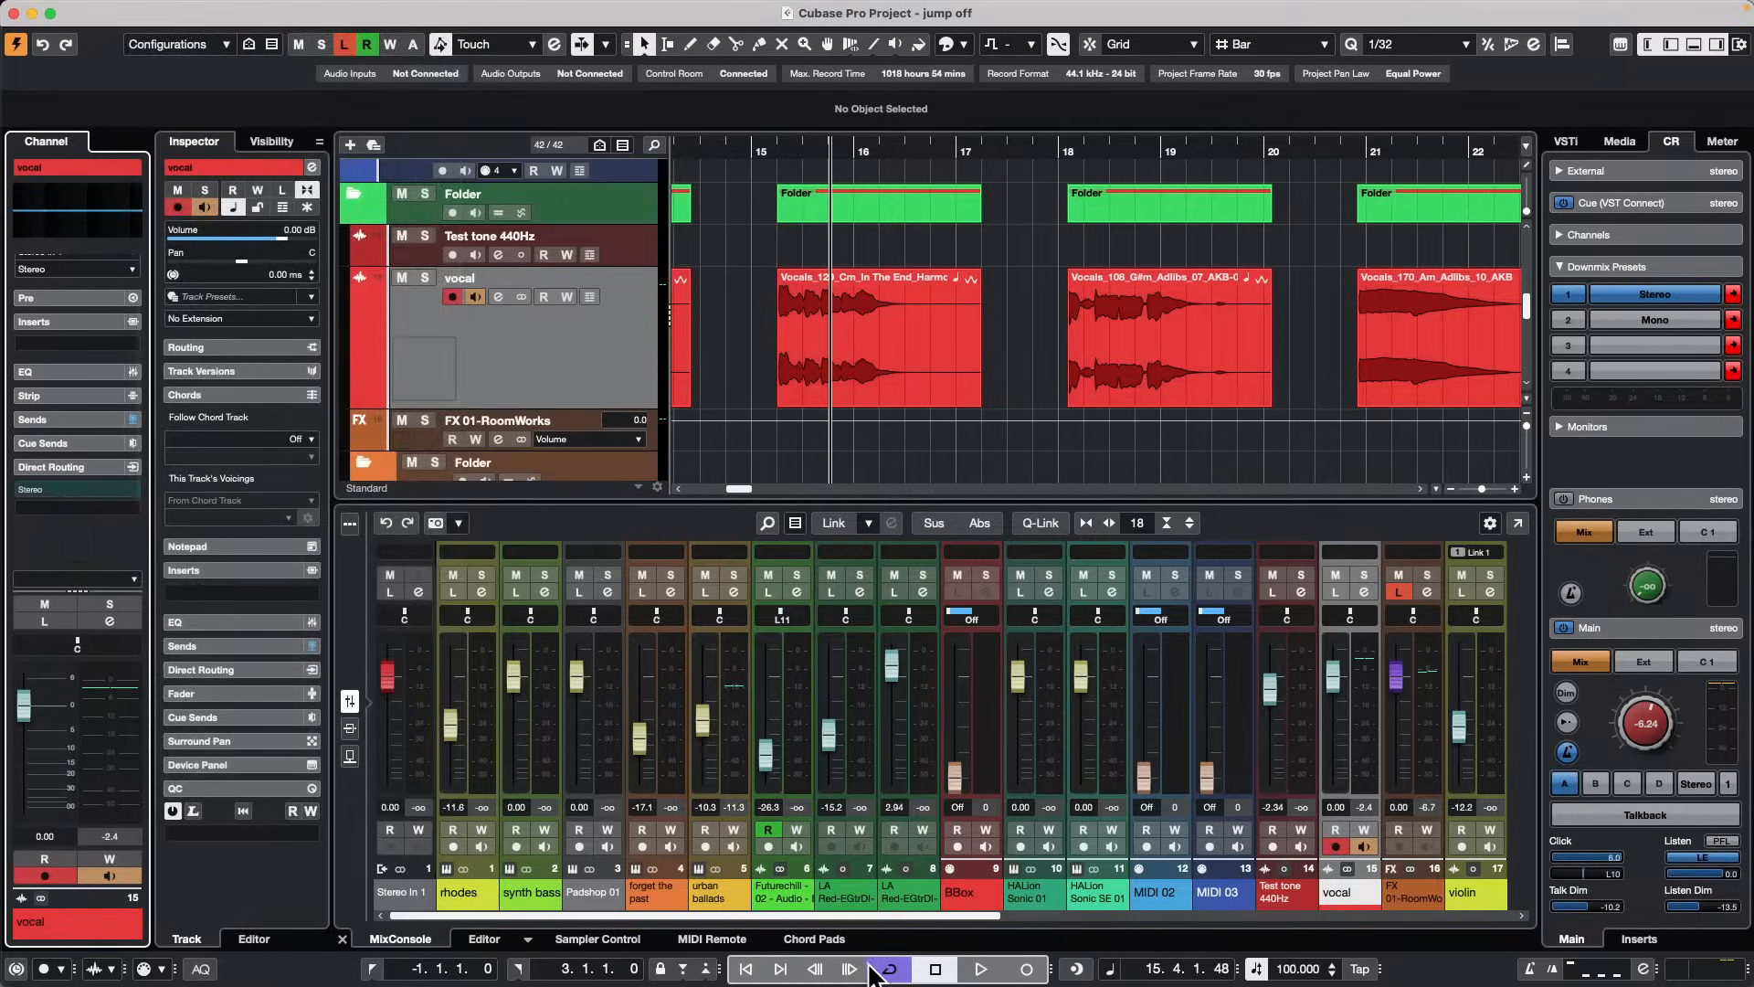
# Step: Show the MIDI Remote for the Korg nanoKONTROL2 and switch its mapping page to Untitled Page
pyautogui.click(832, 939)
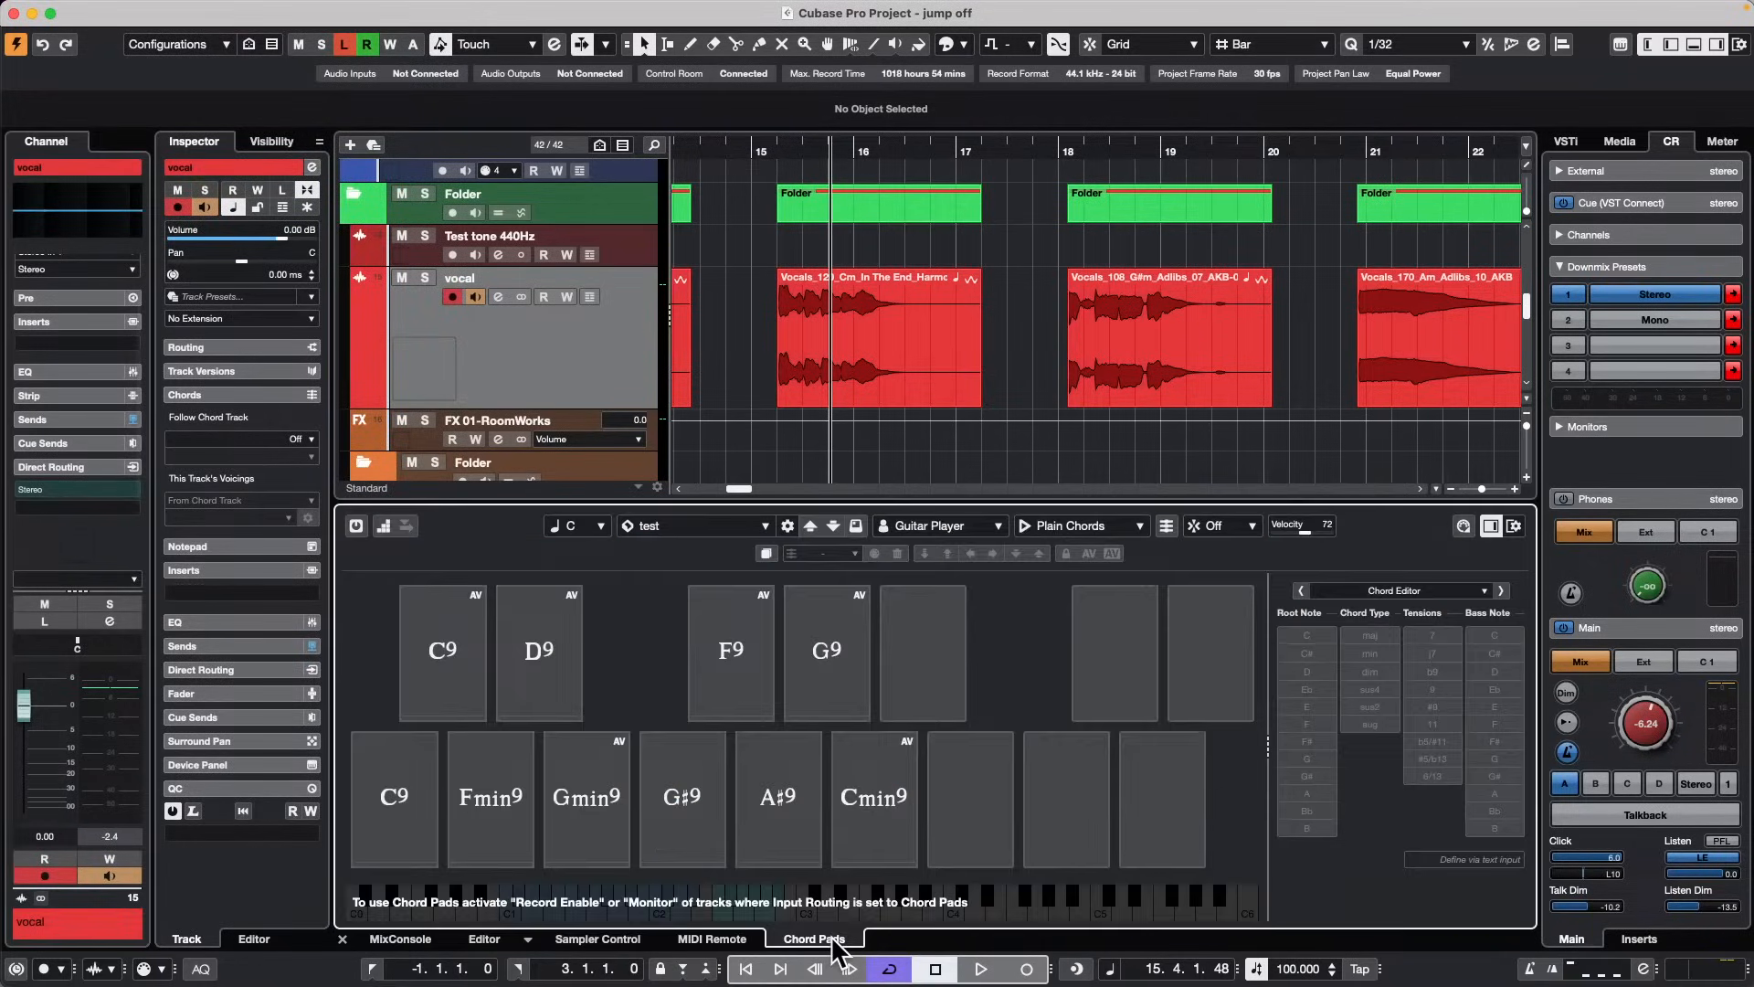
pyautogui.click(713, 938)
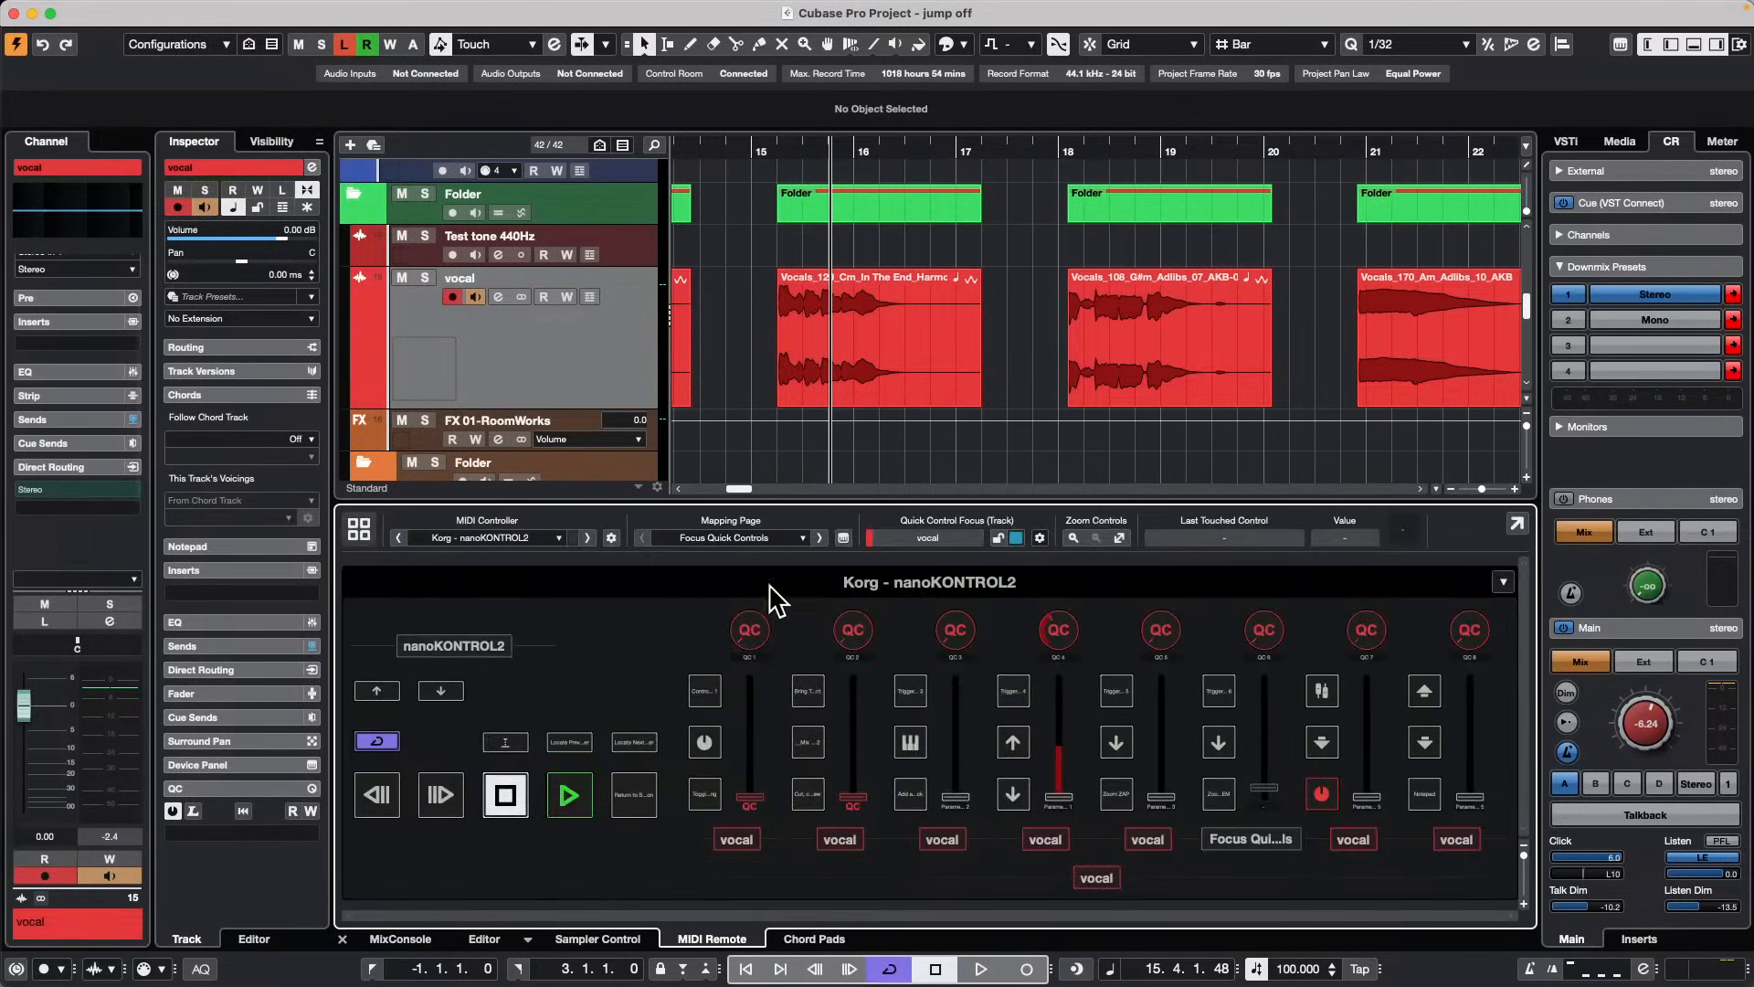
pyautogui.click(717, 540)
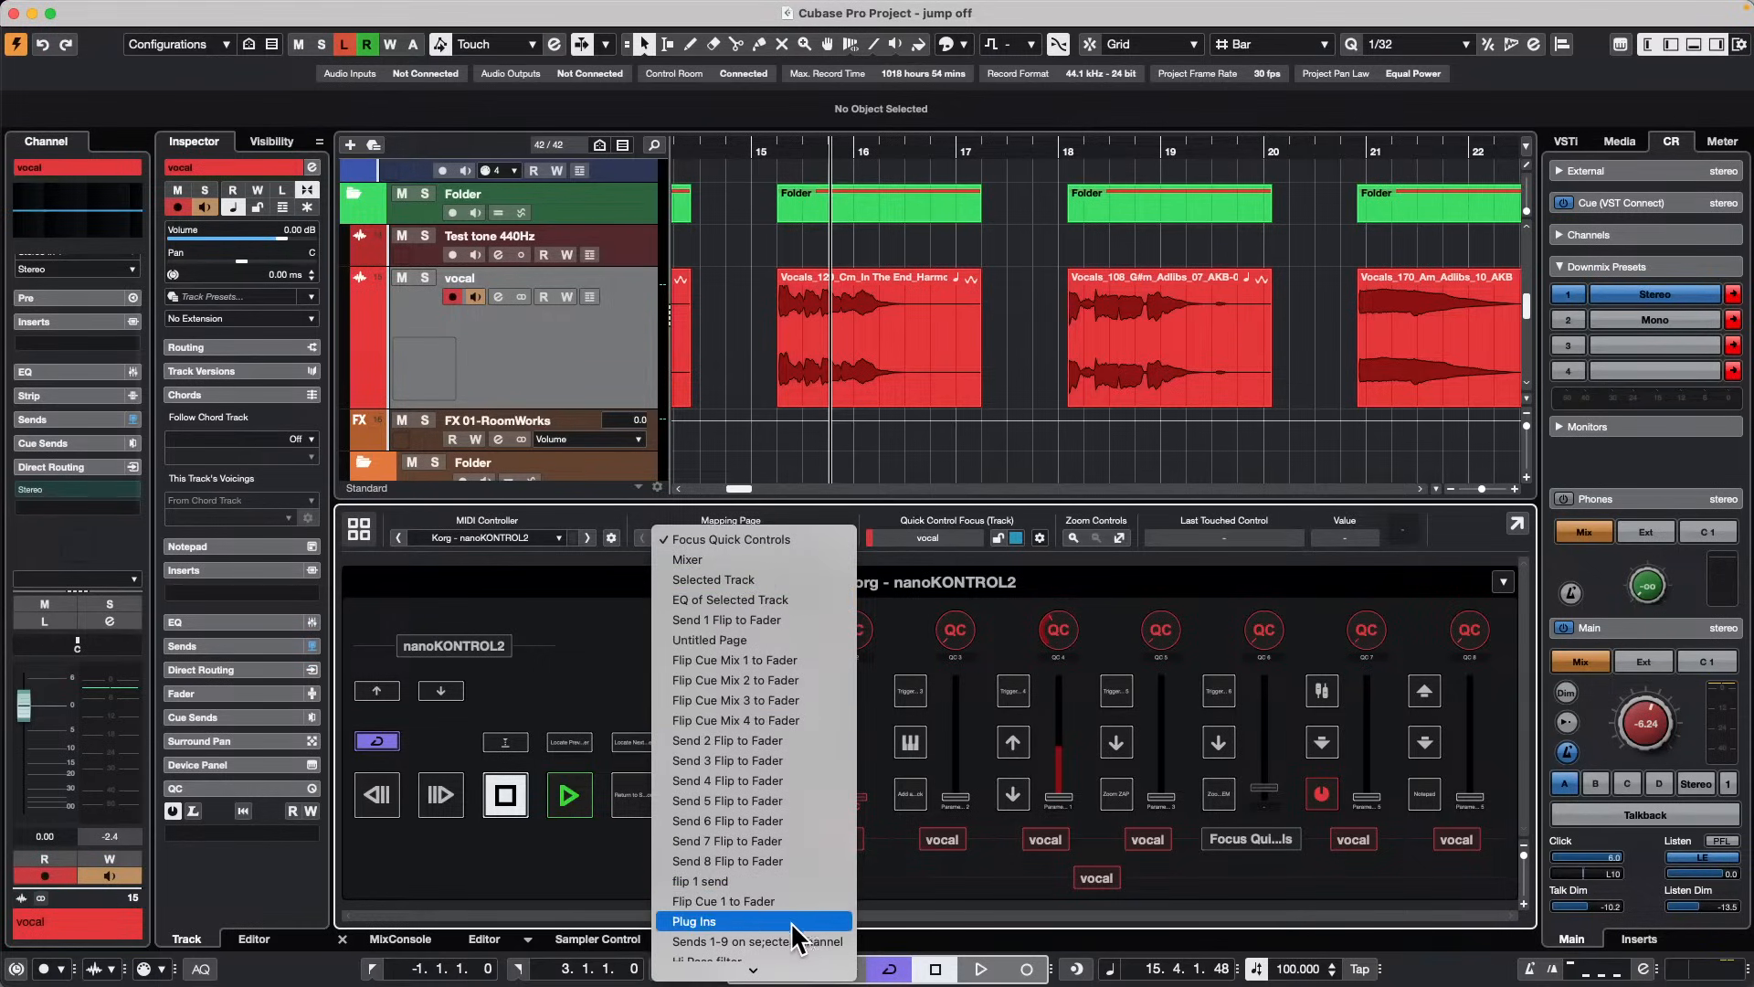
pyautogui.click(782, 637)
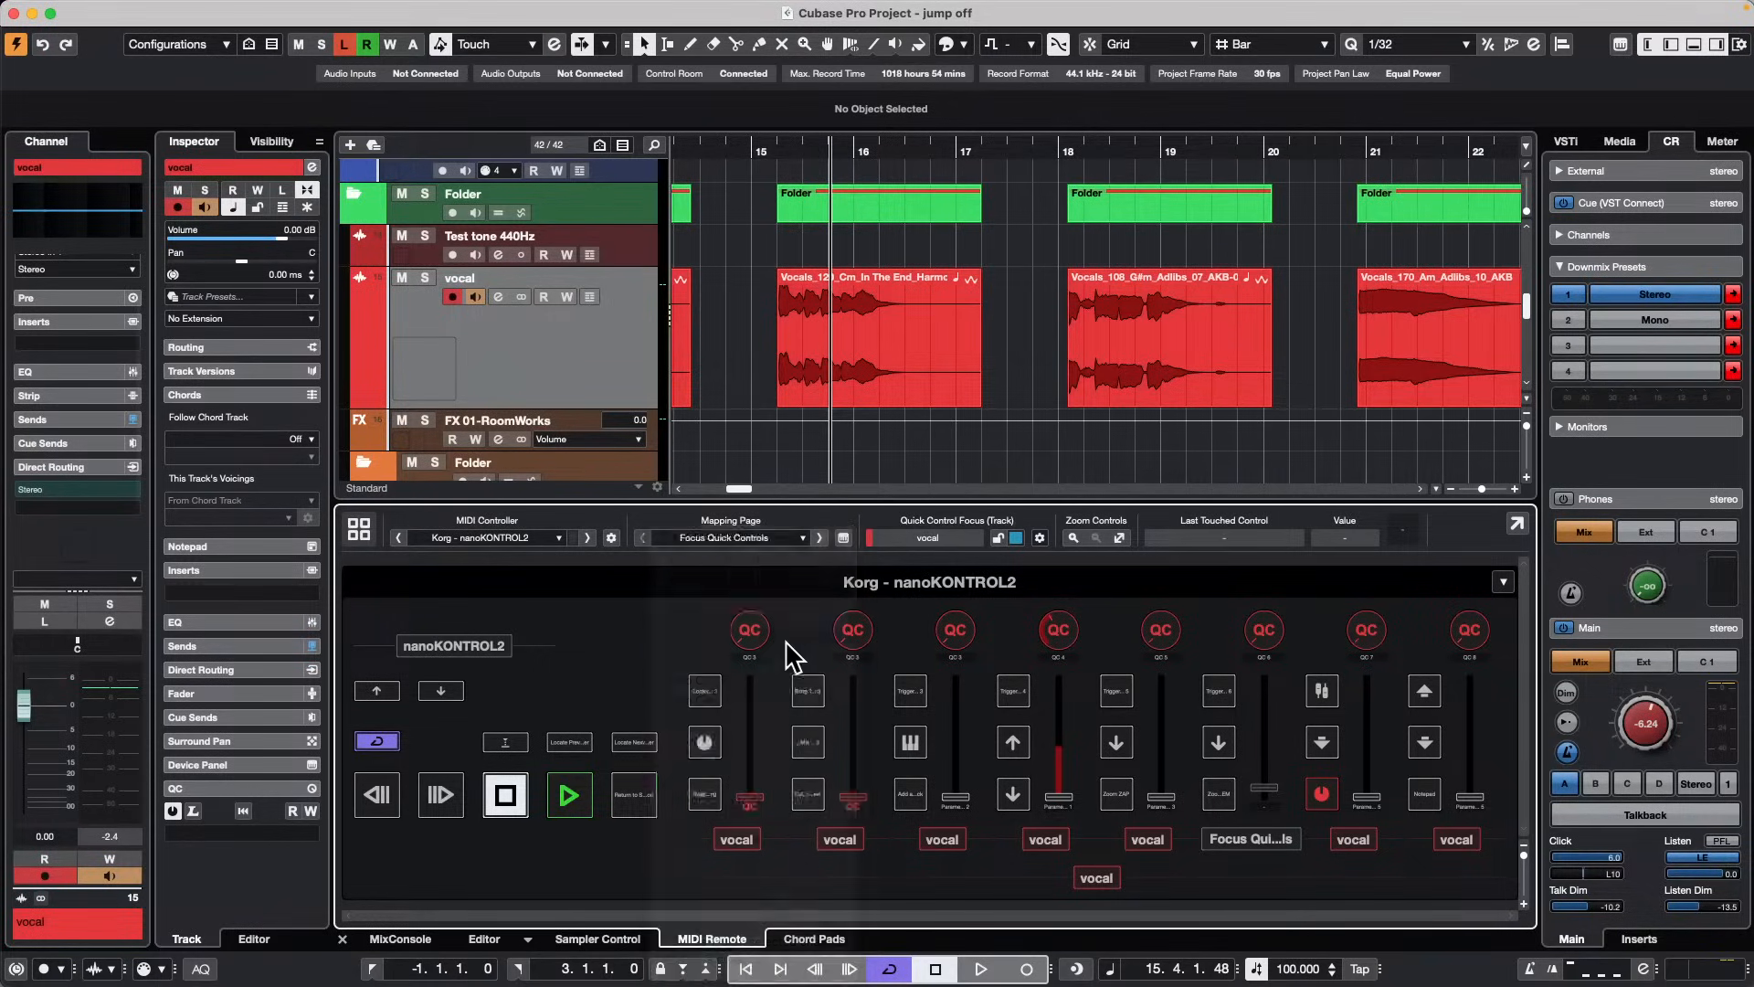
# Step: Open the Mapping Assistant for the control labelled Missing and search the Functions Browser for "quick con"
pyautogui.doubleClick(706, 799)
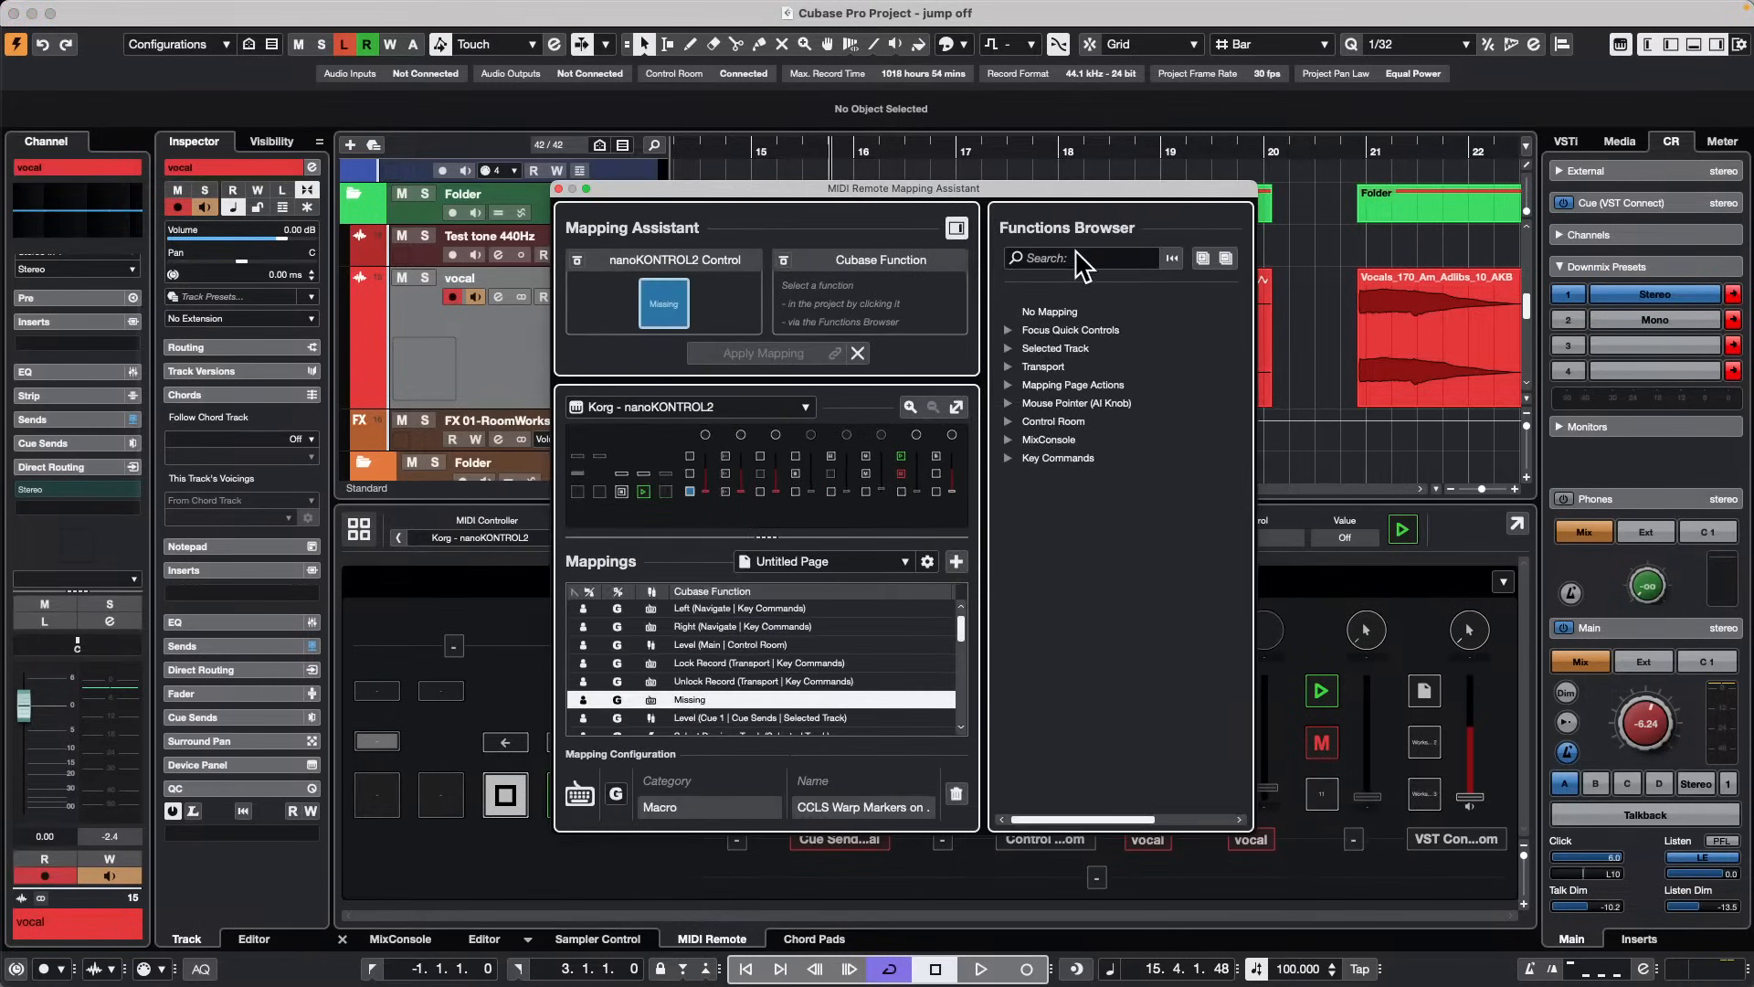
pyautogui.click(1079, 256)
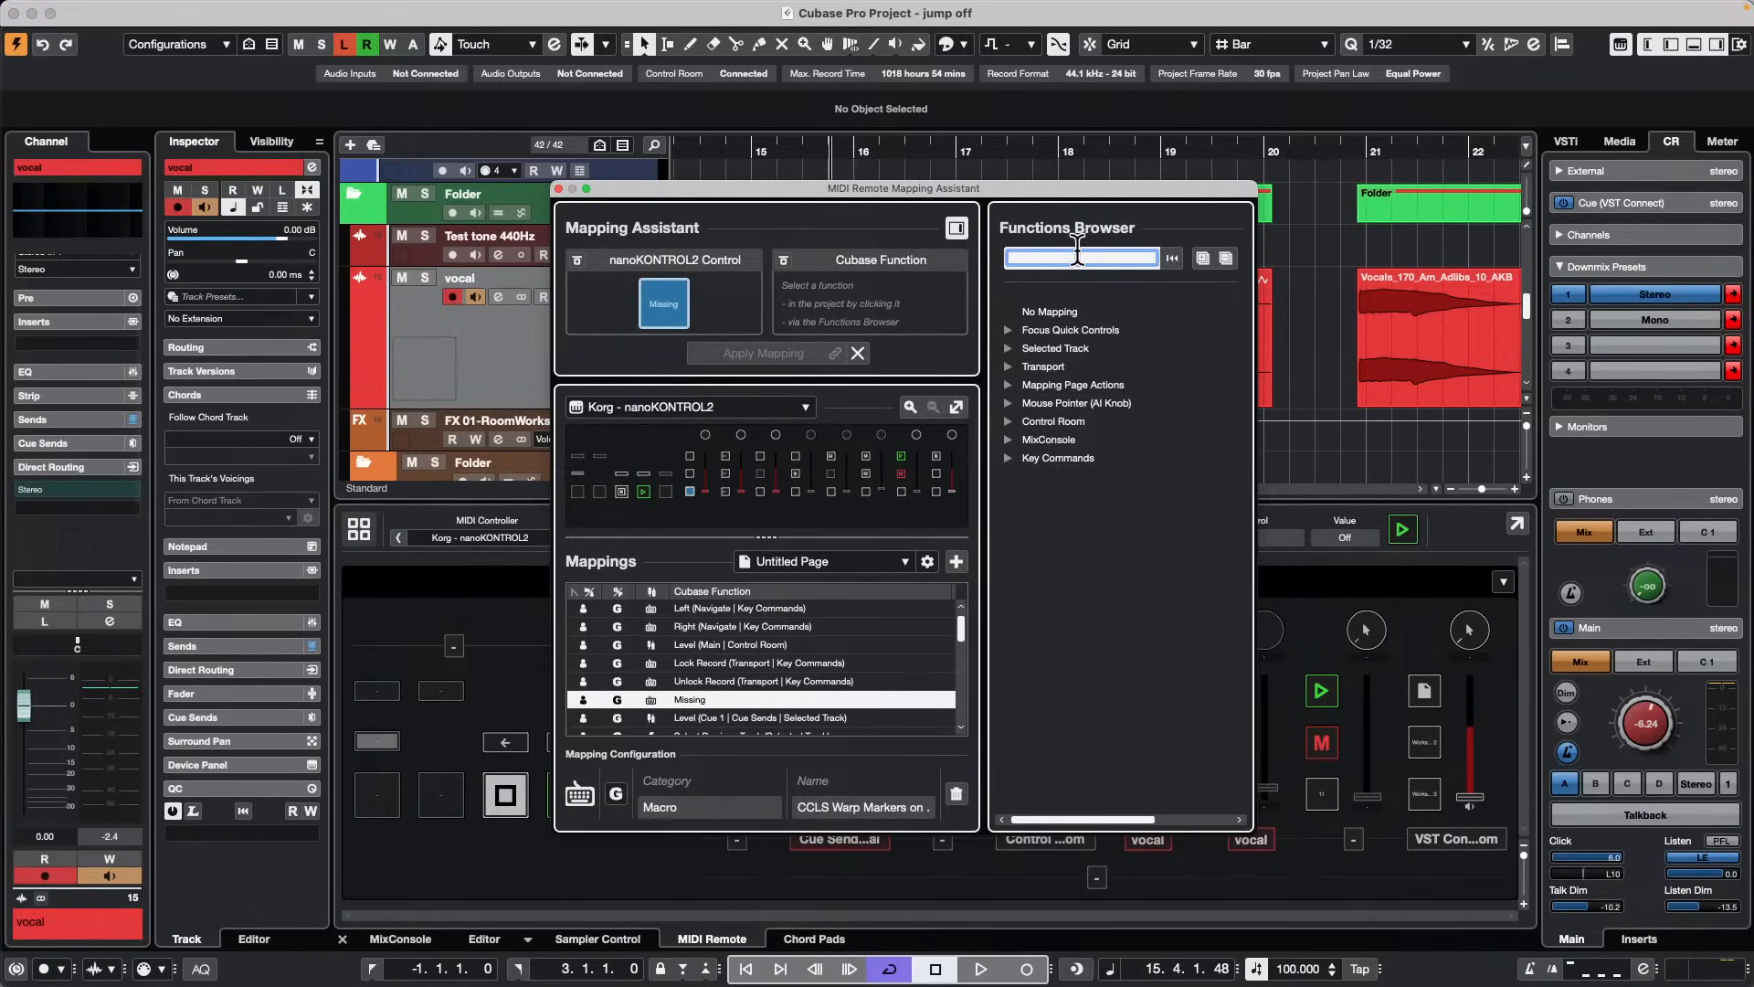
pyautogui.write('quick')
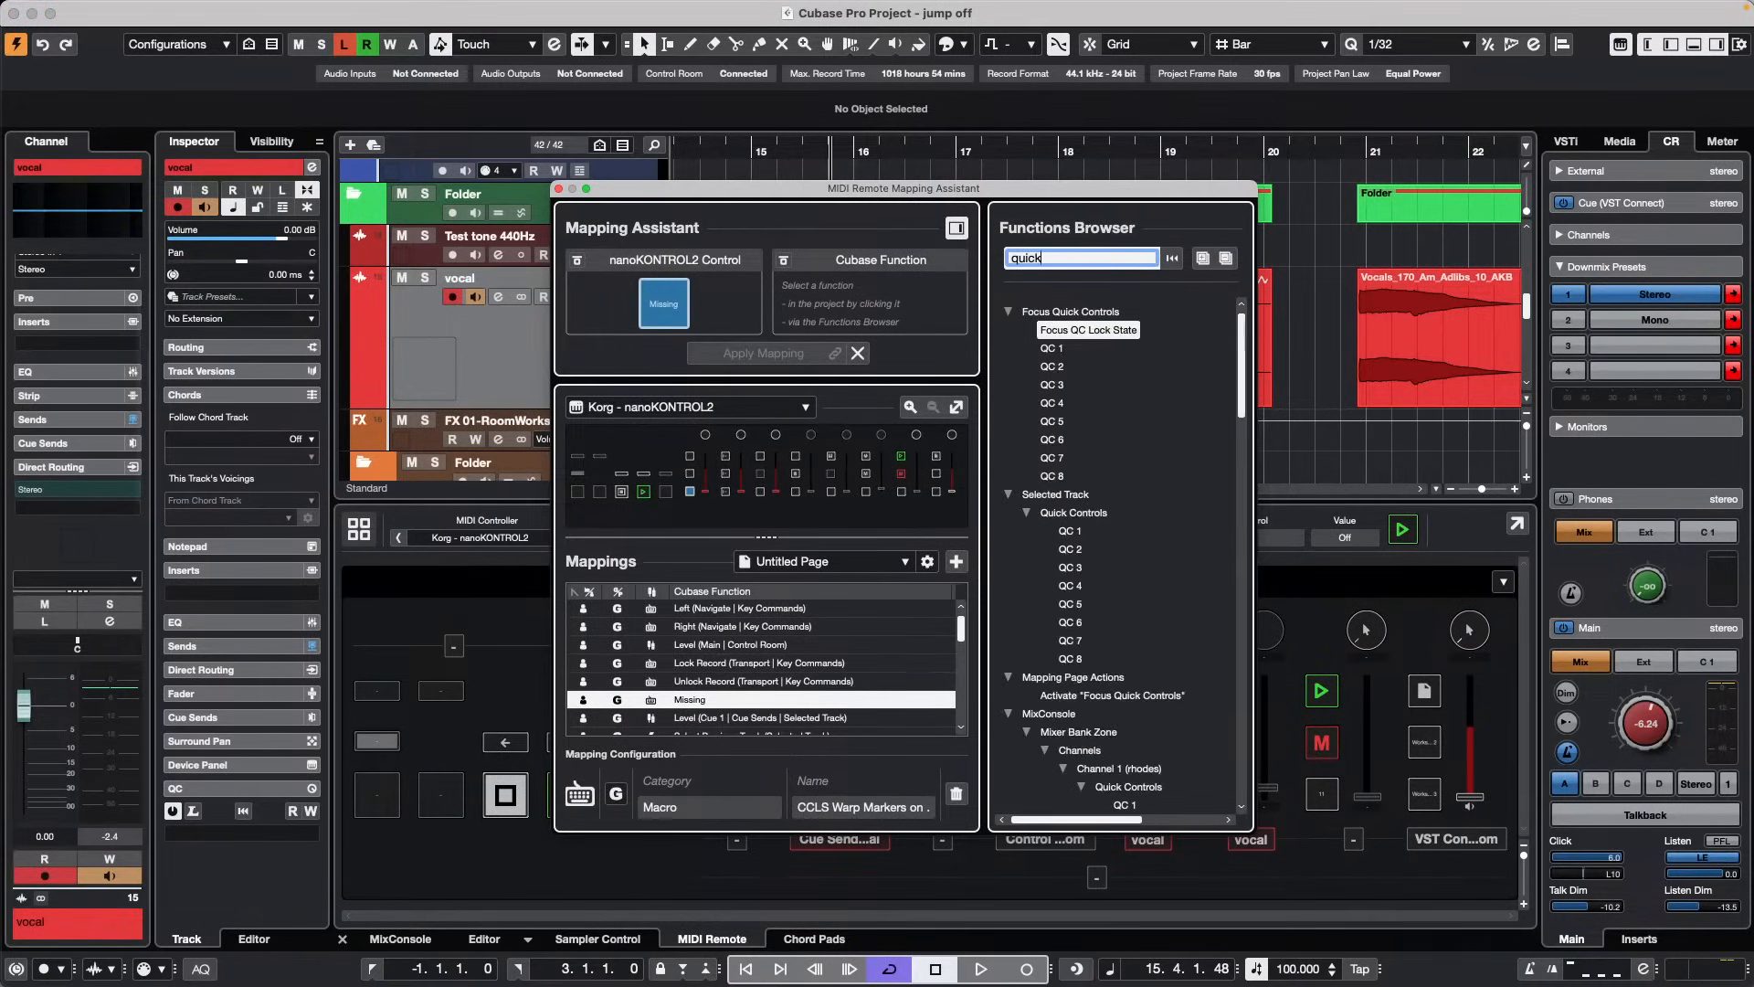
pyautogui.write(' con')
# Step: Examine the matching quick control functions from the channel assignments to the key commands, and close the Mapping Assistant
pyautogui.scroll(-5, 1122, 491)
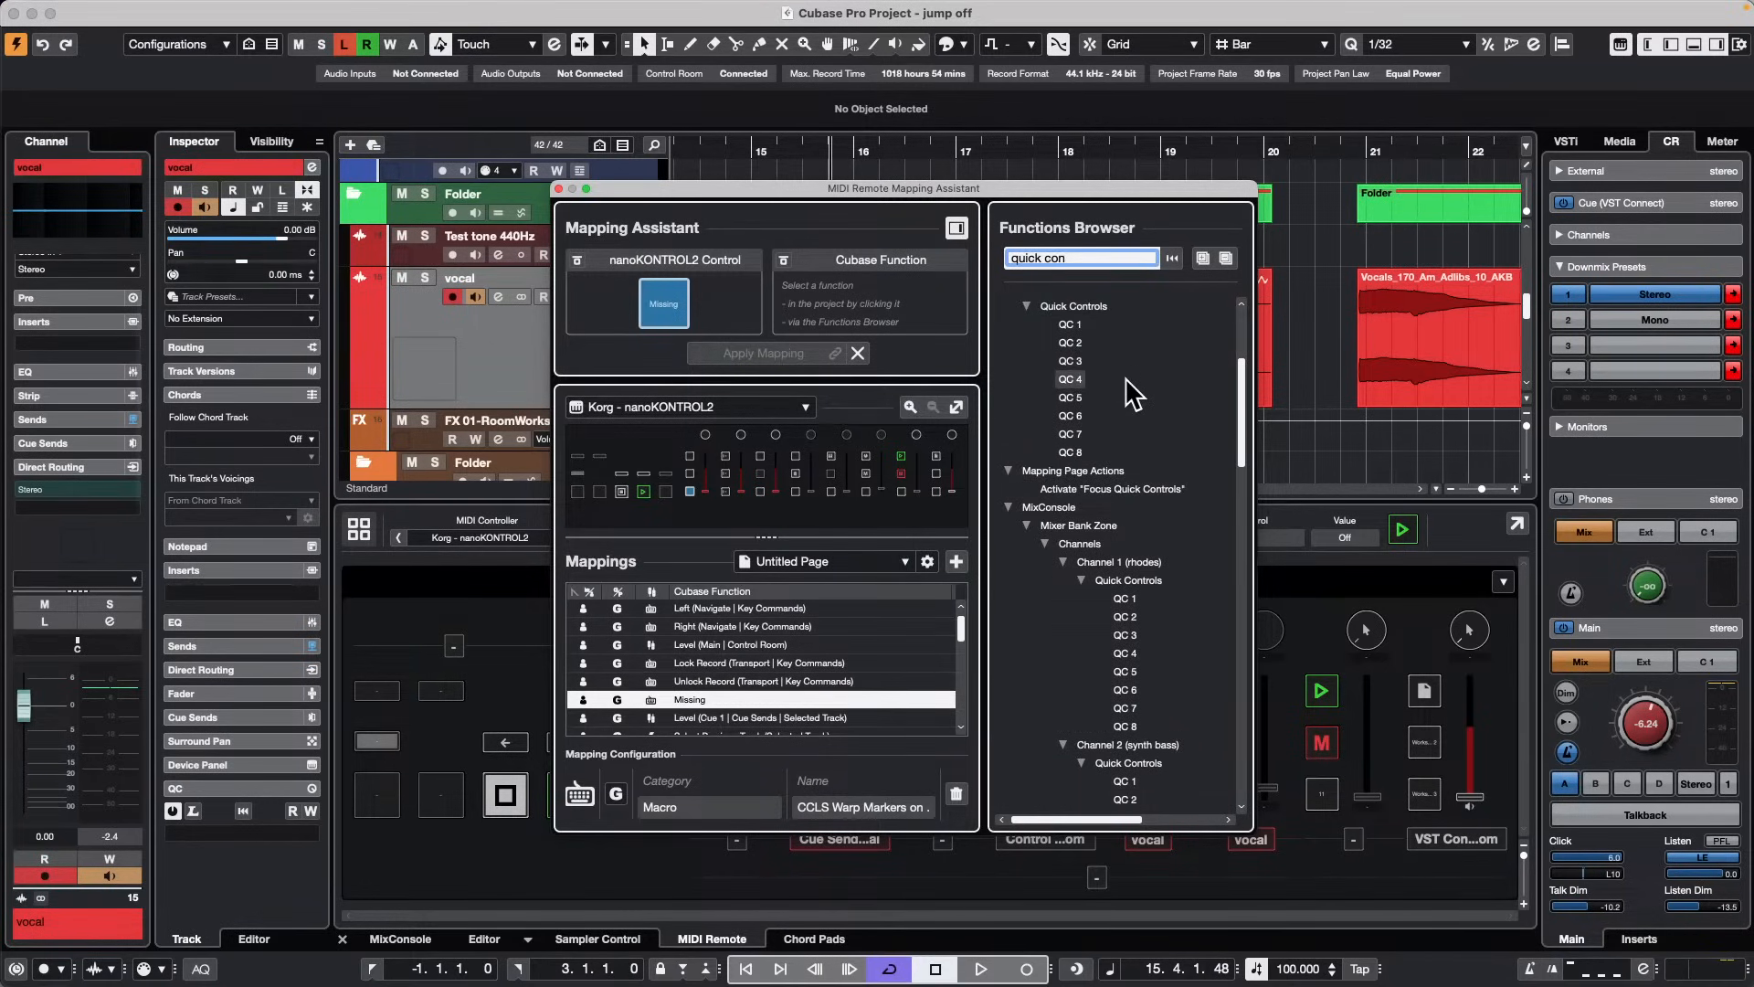
pyautogui.scroll(-8, 1133, 393)
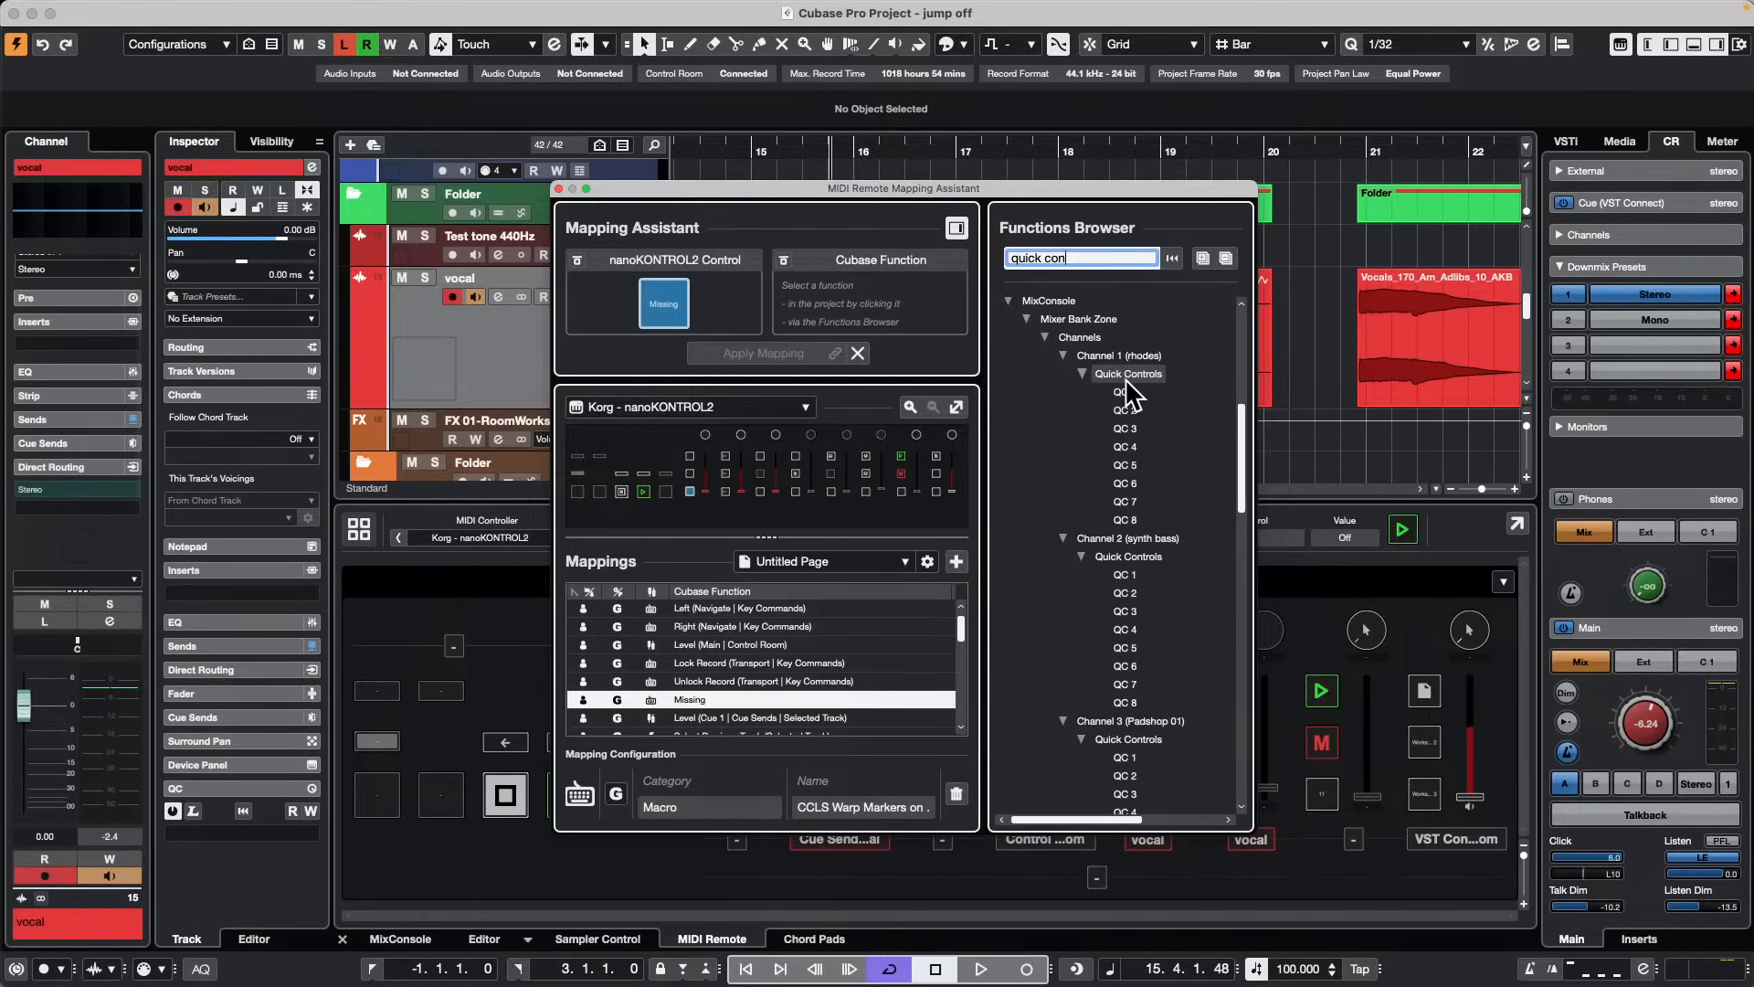
pyautogui.scroll(-5, 1129, 393)
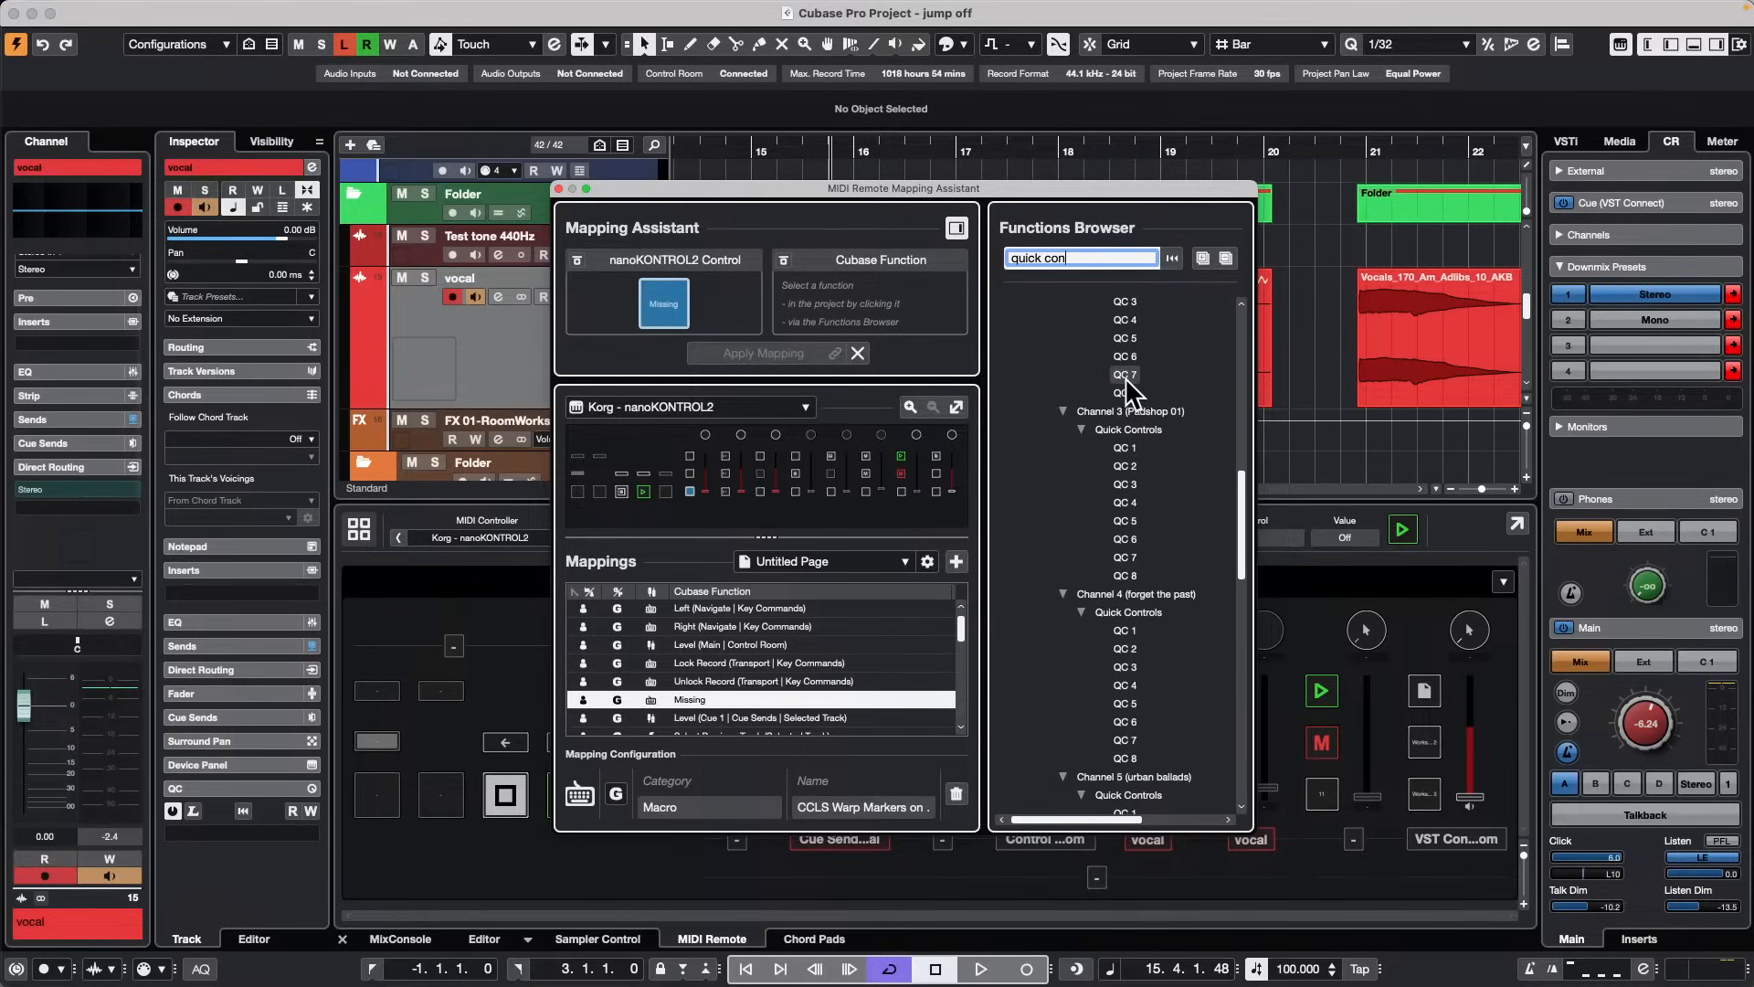
pyautogui.scroll(-8, 1126, 377)
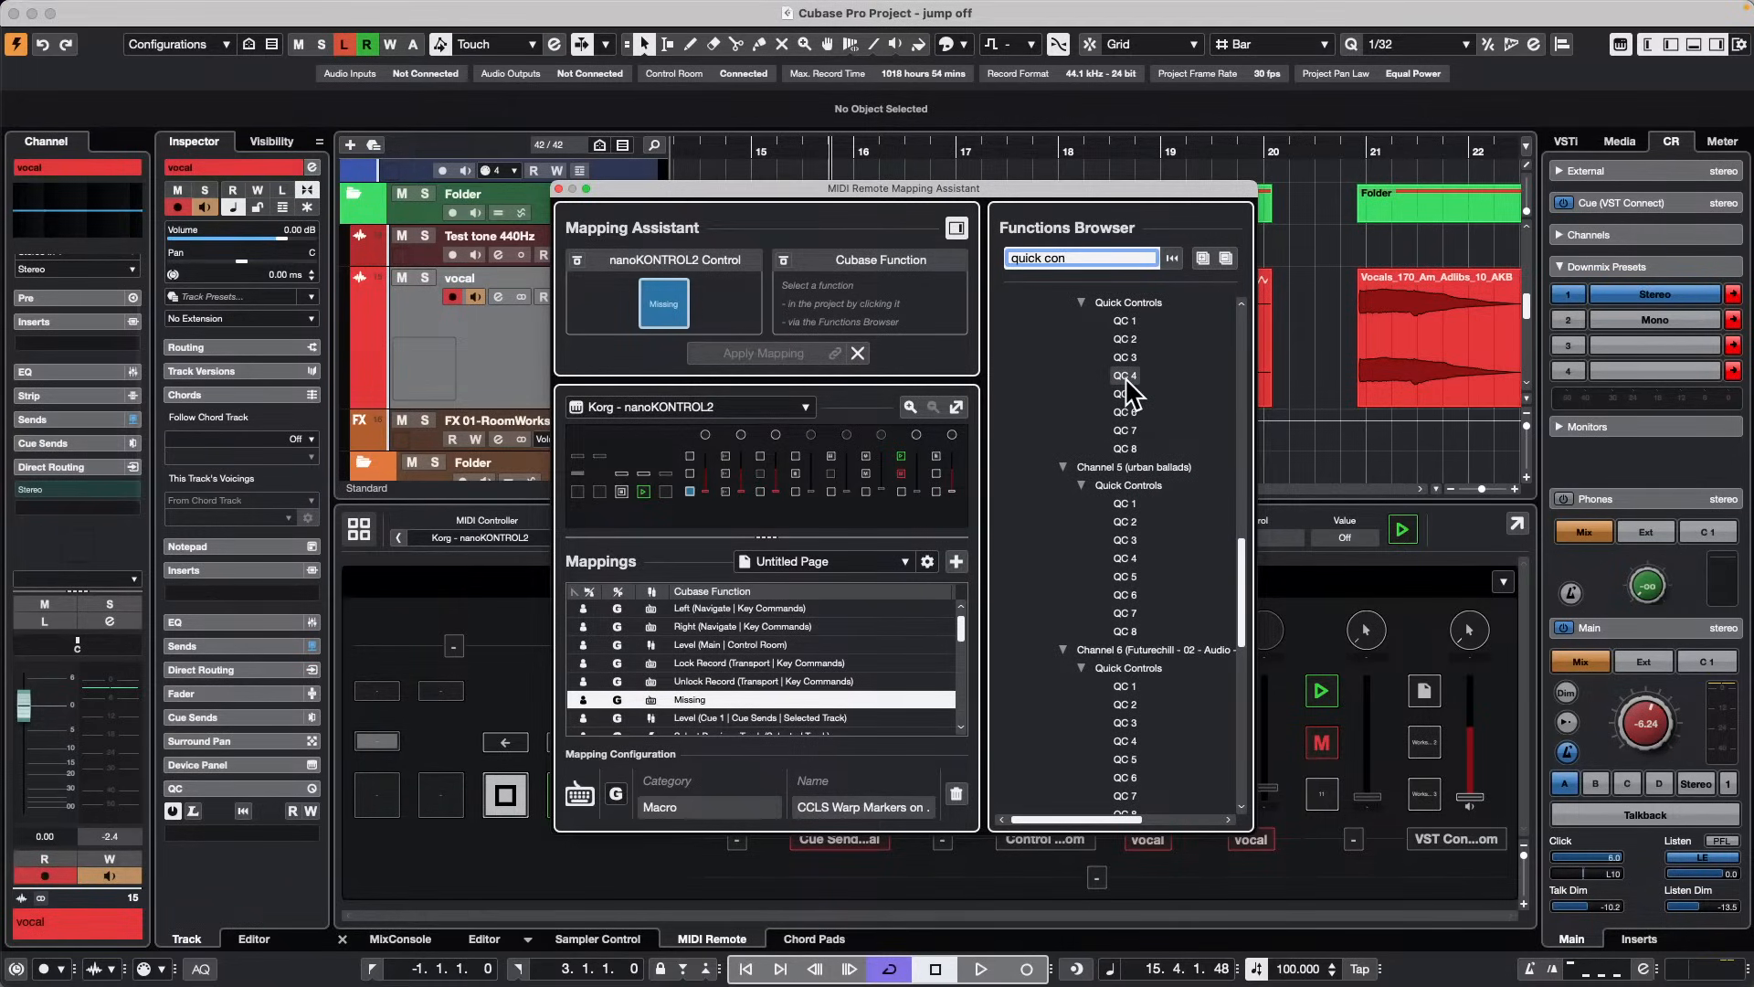
pyautogui.scroll(-15, 1126, 377)
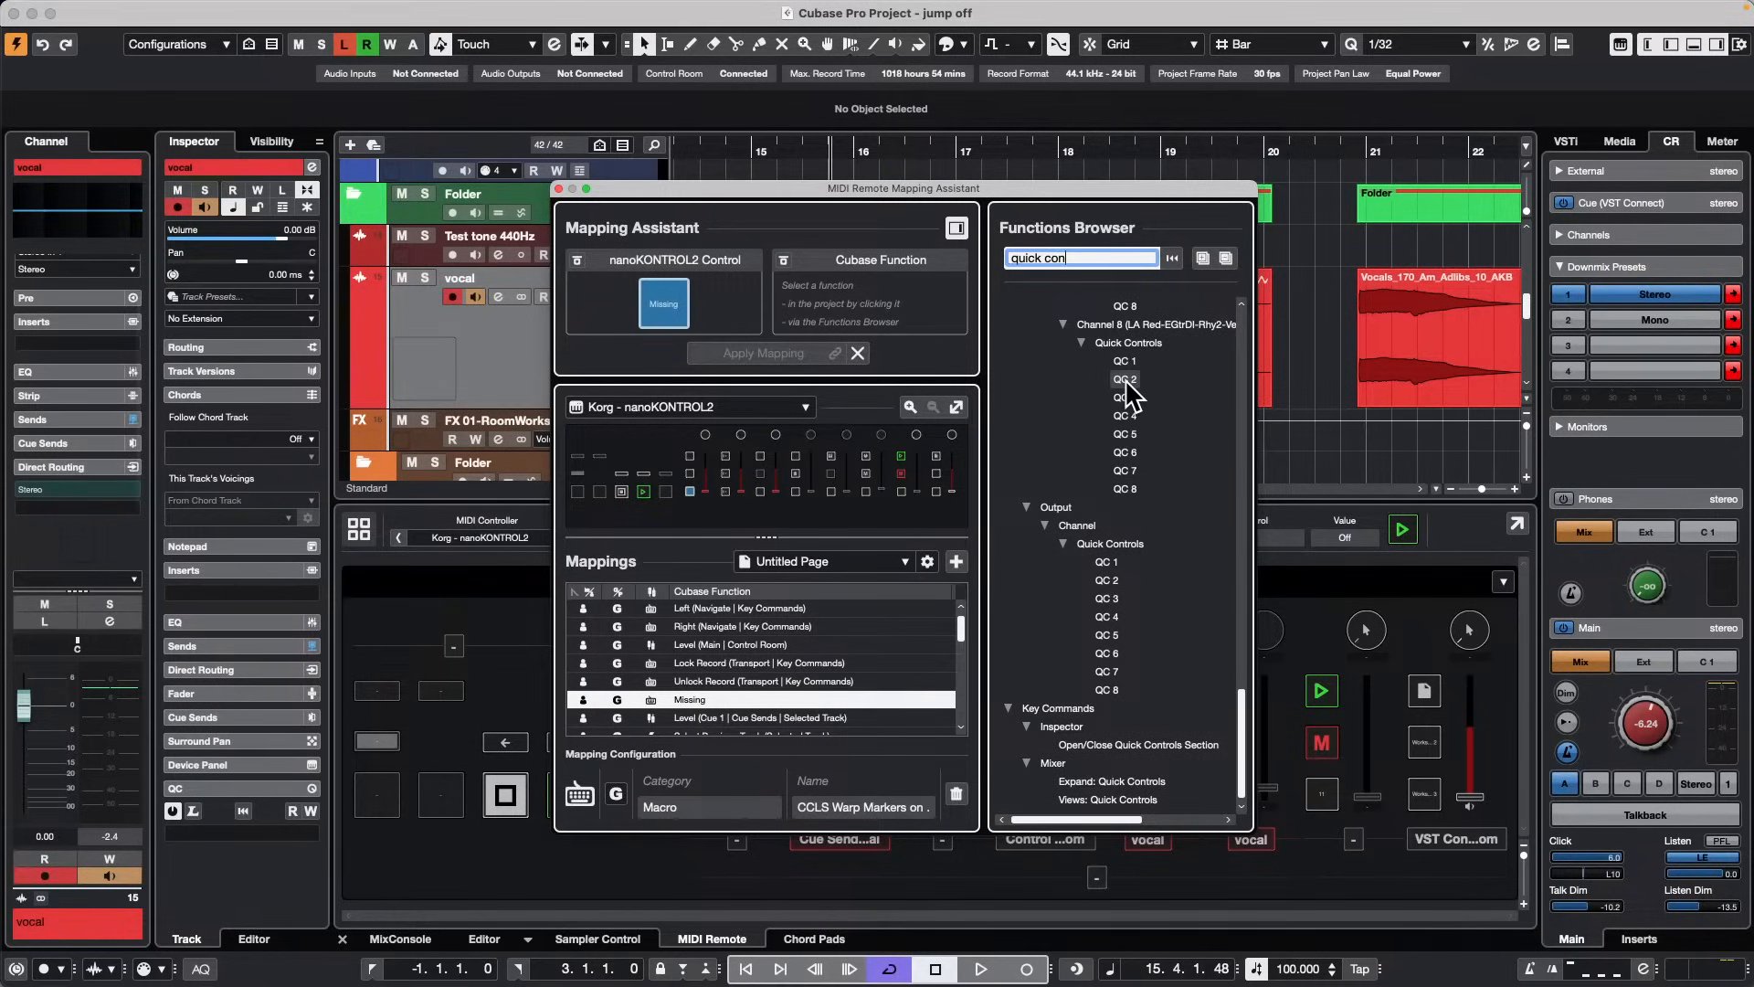
pyautogui.scroll(10, 1133, 388)
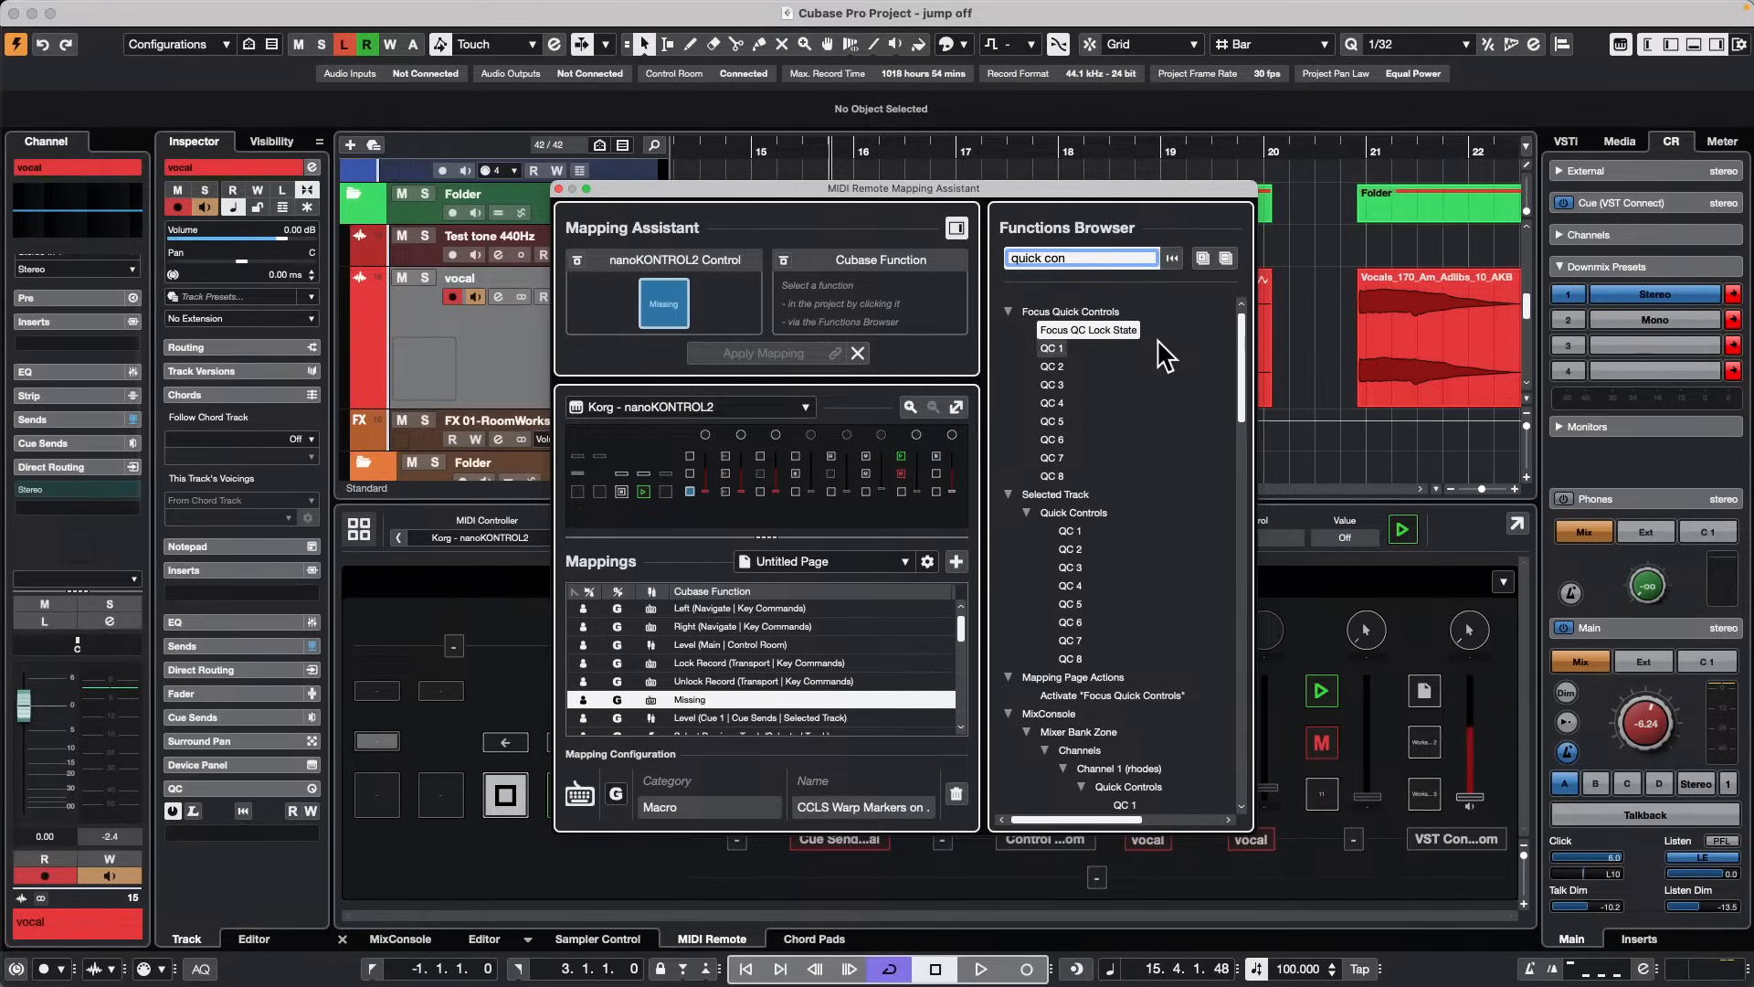
pyautogui.click(559, 189)
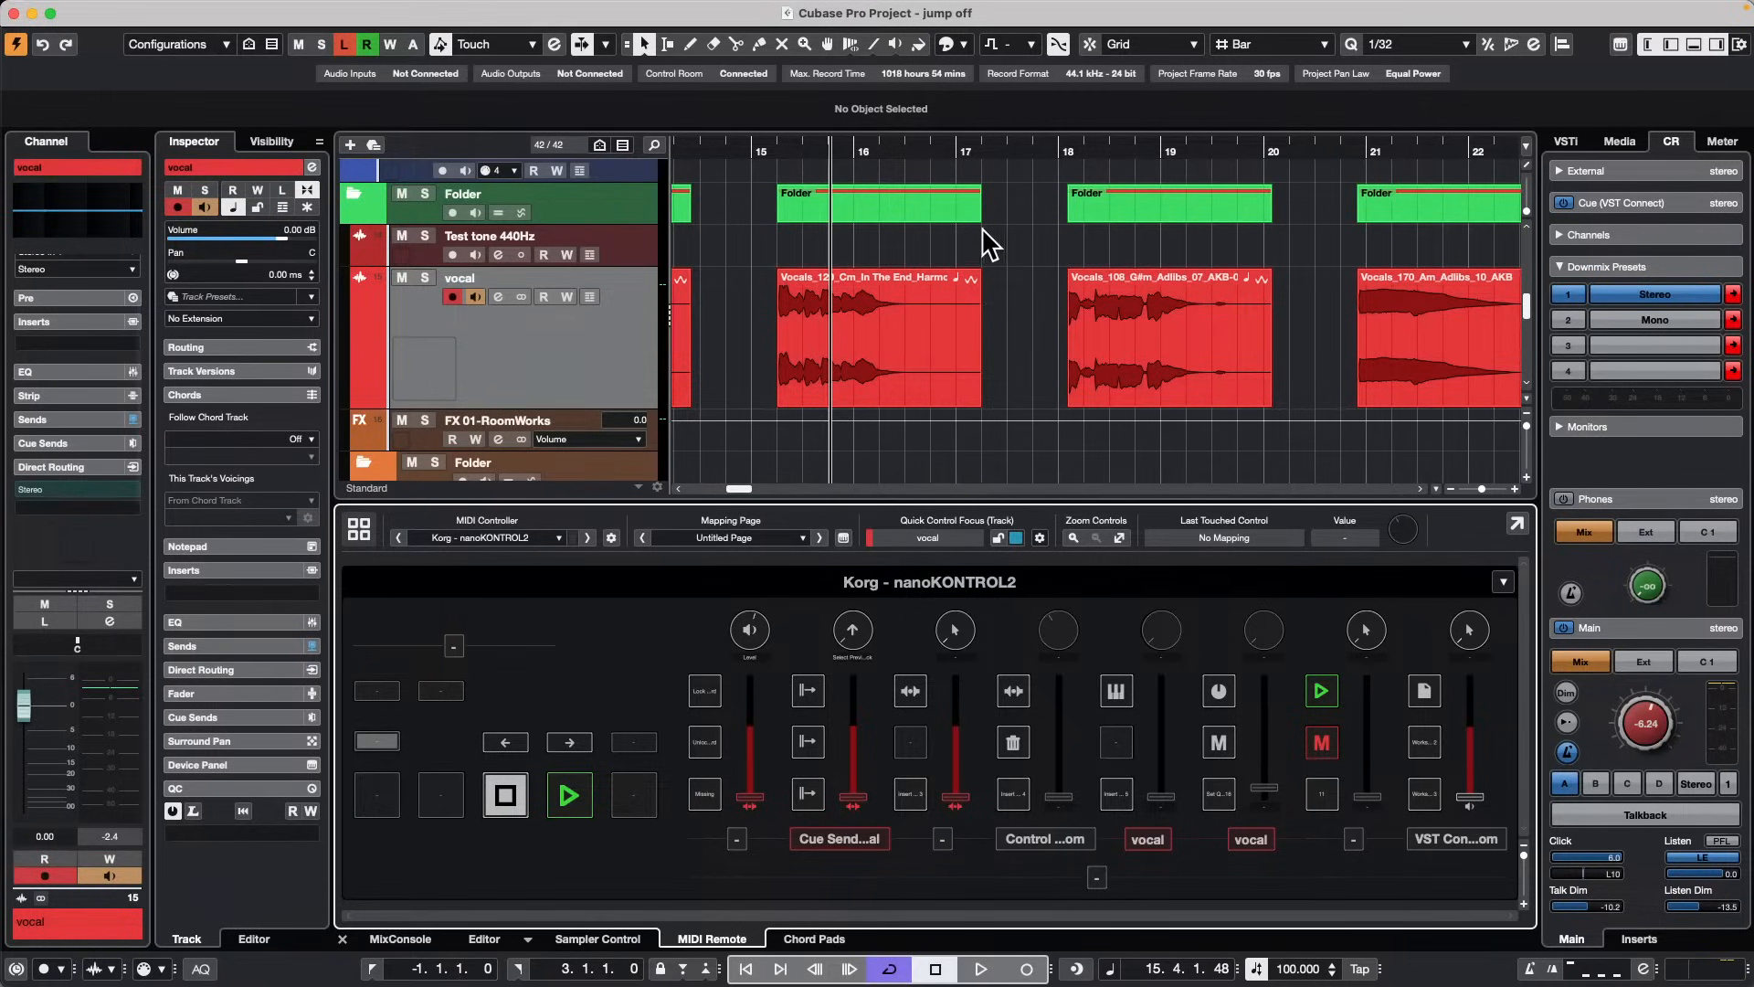
pyautogui.scroll(1, 859, 382)
pyautogui.scroll(-10, 852, 365)
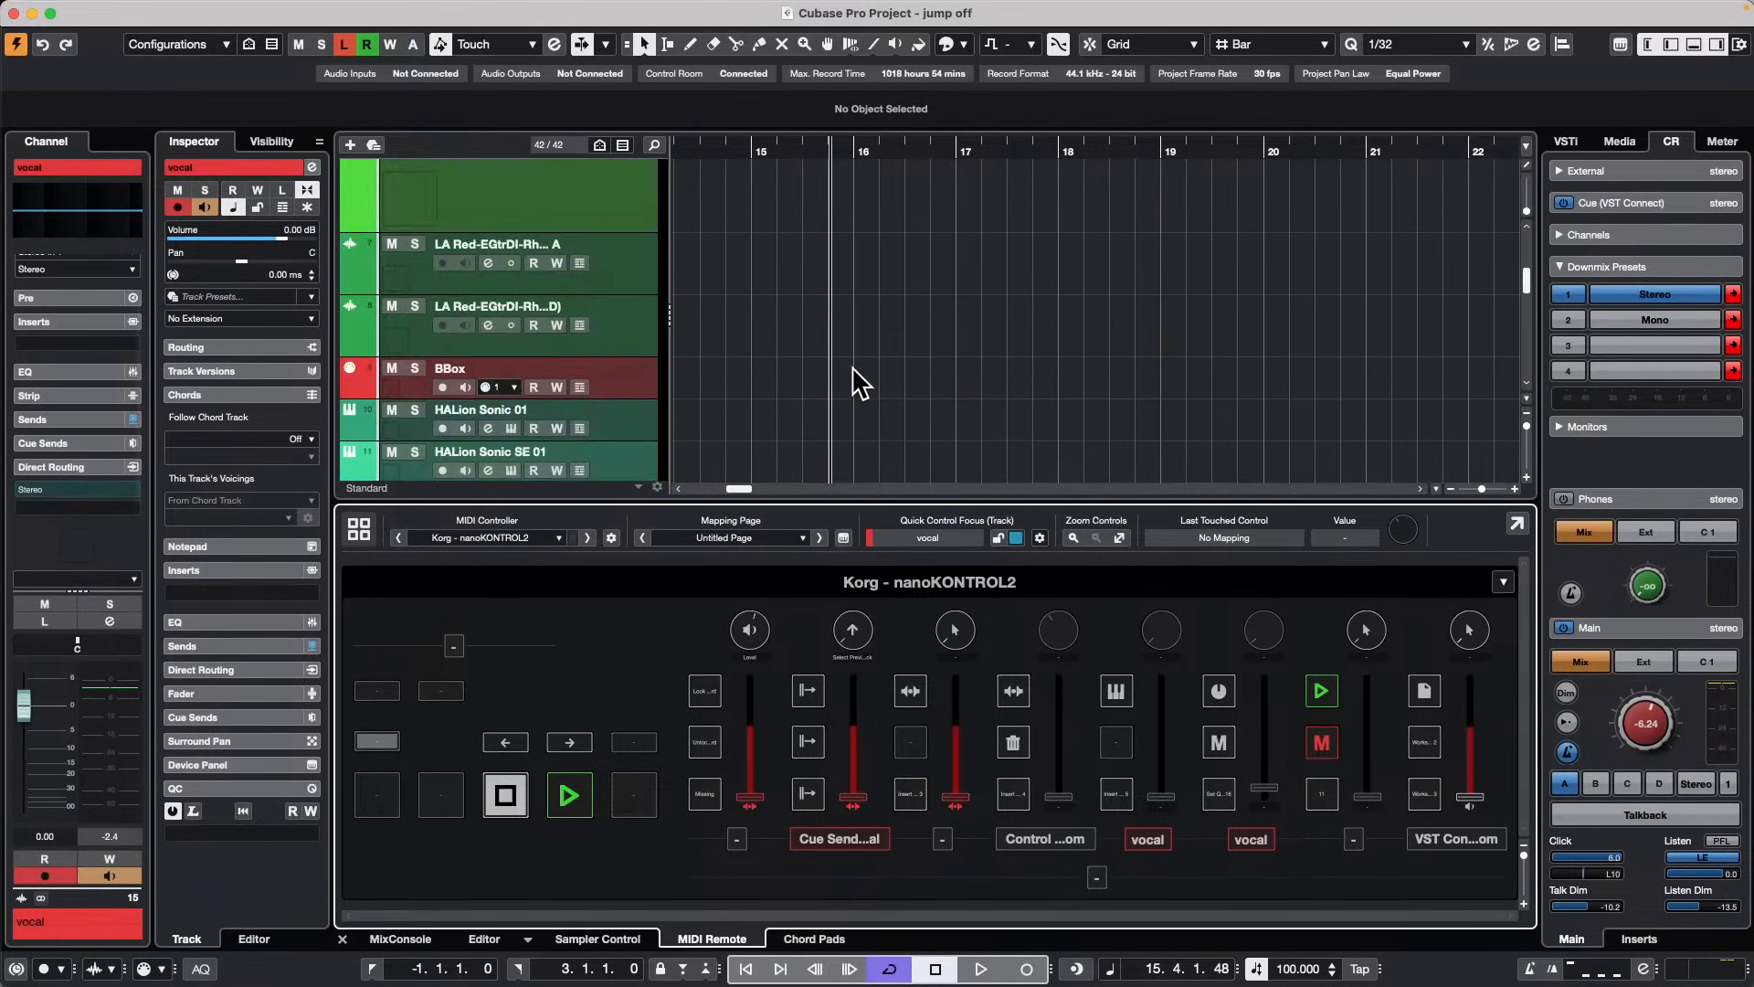
pyautogui.scroll(11, 852, 365)
pyautogui.scroll(-6, 851, 365)
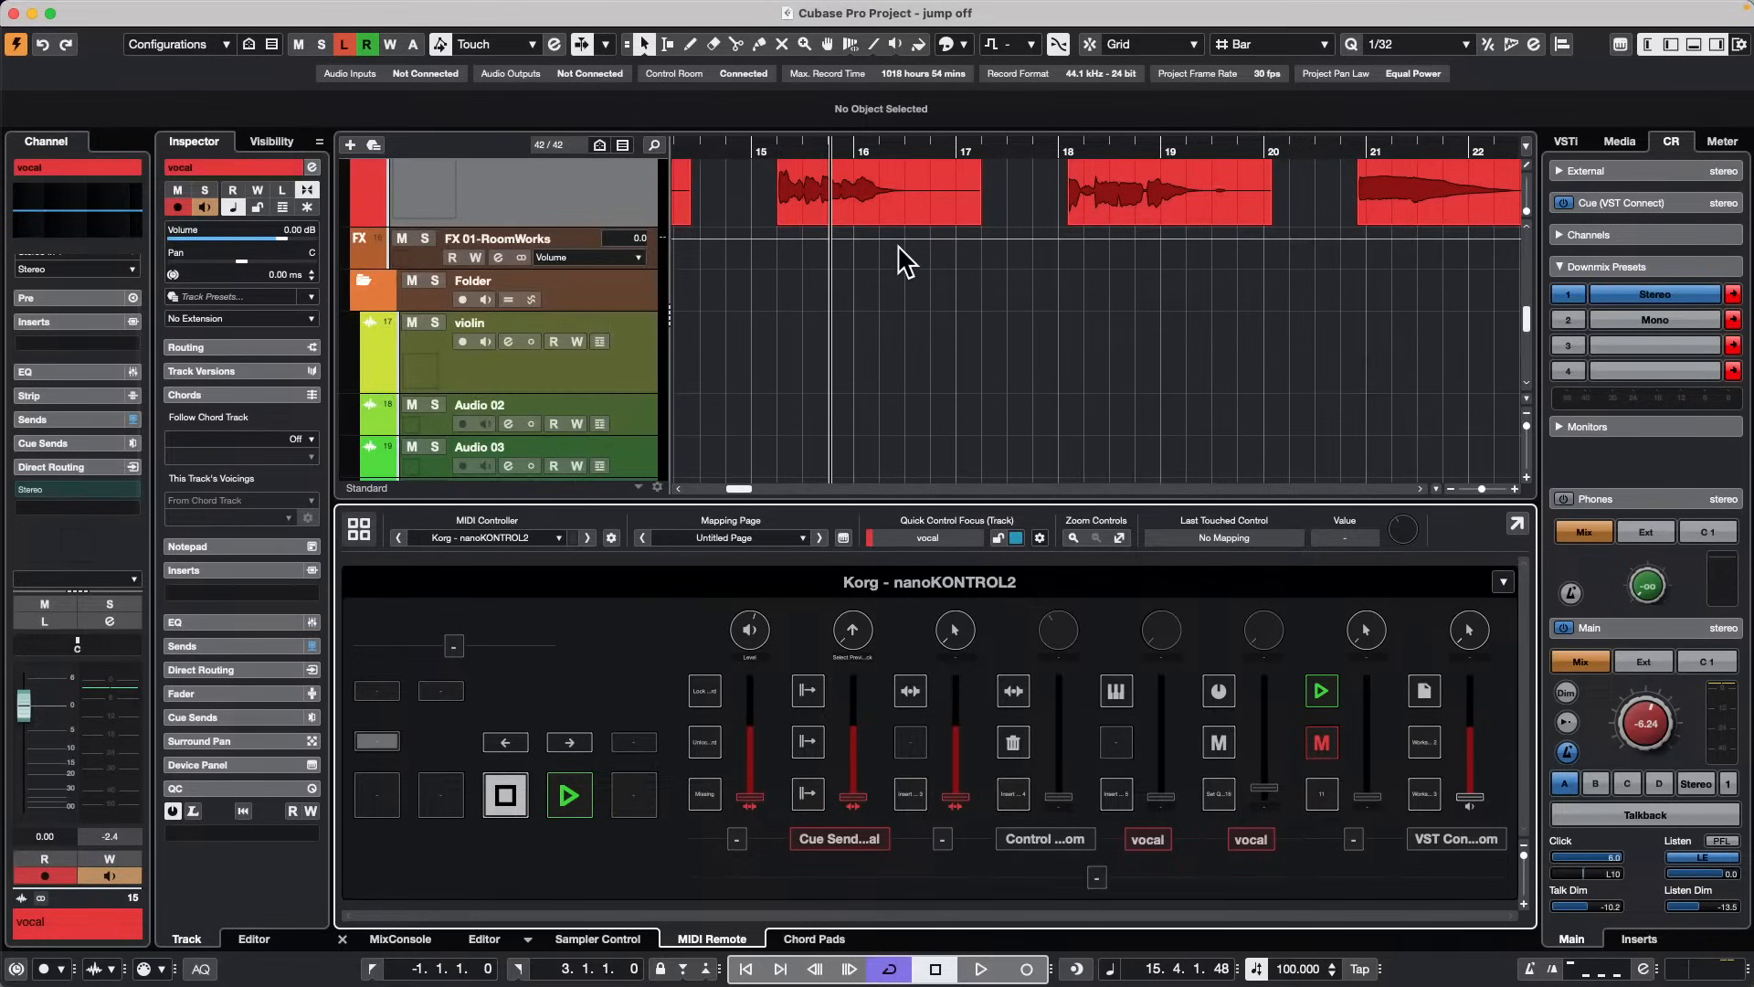
# Step: Start opening another project and locate the Feel Good NAMM 09 folder inside the Projects folder
pyautogui.click(70, 10)
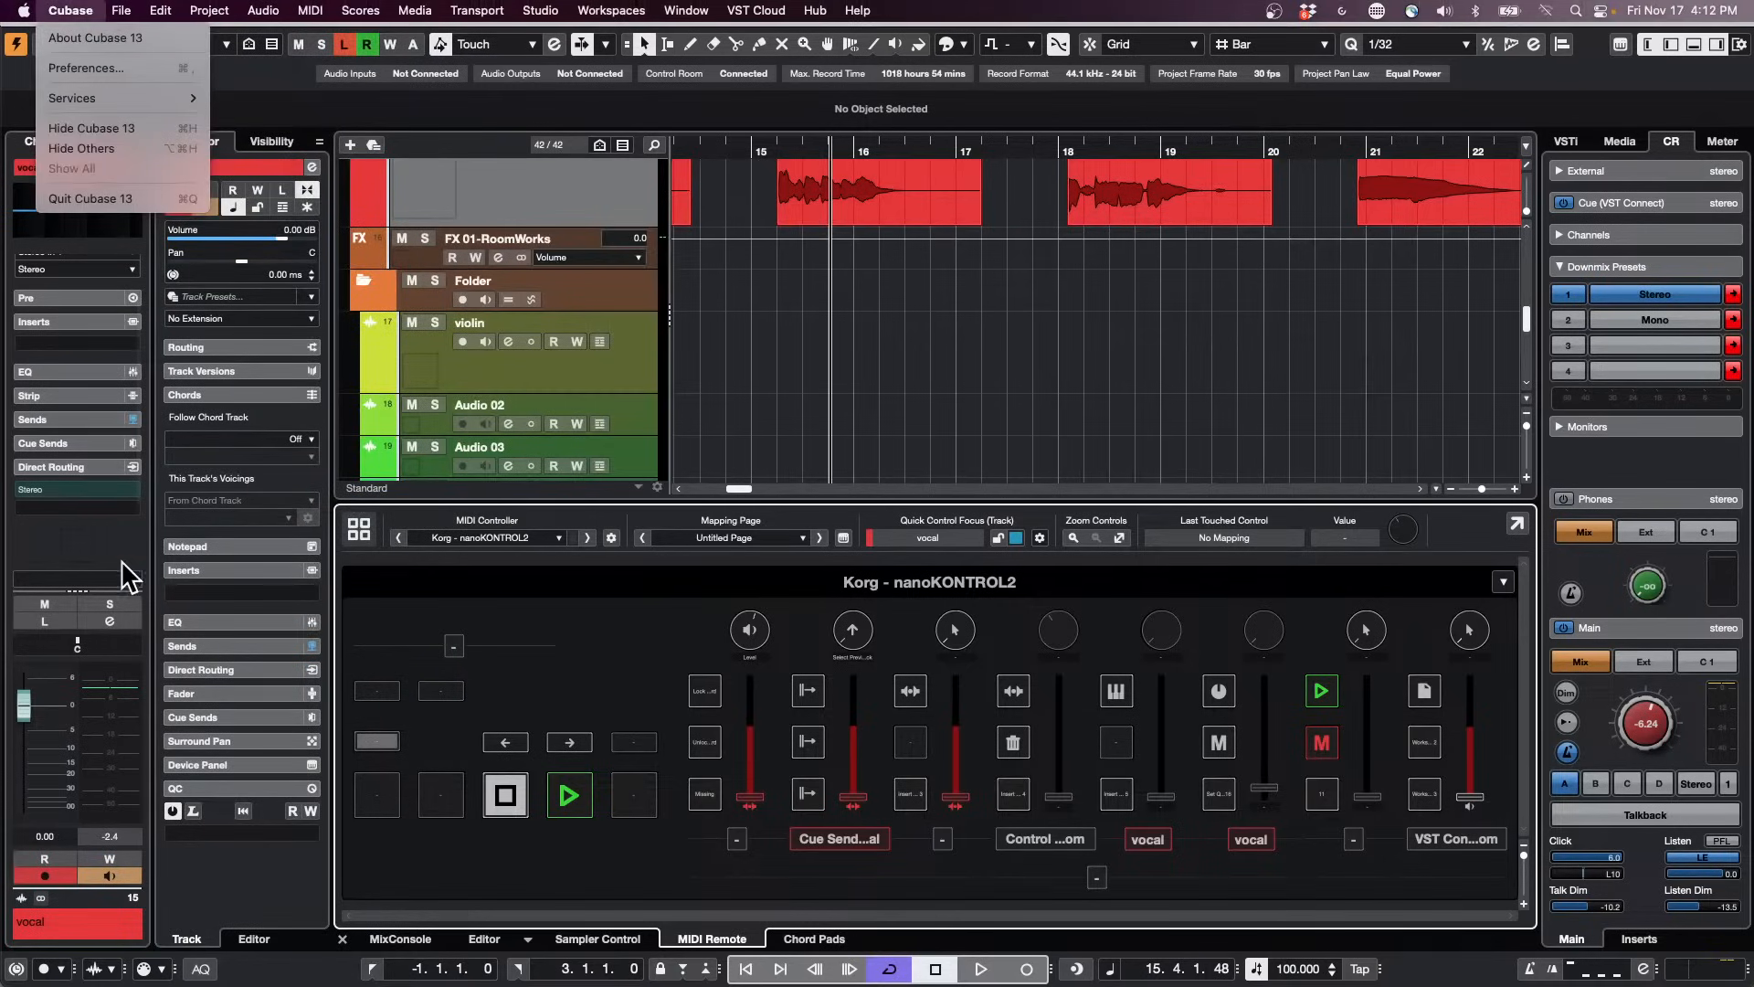
pyautogui.moveTo(121, 10)
pyautogui.moveTo(220, 430)
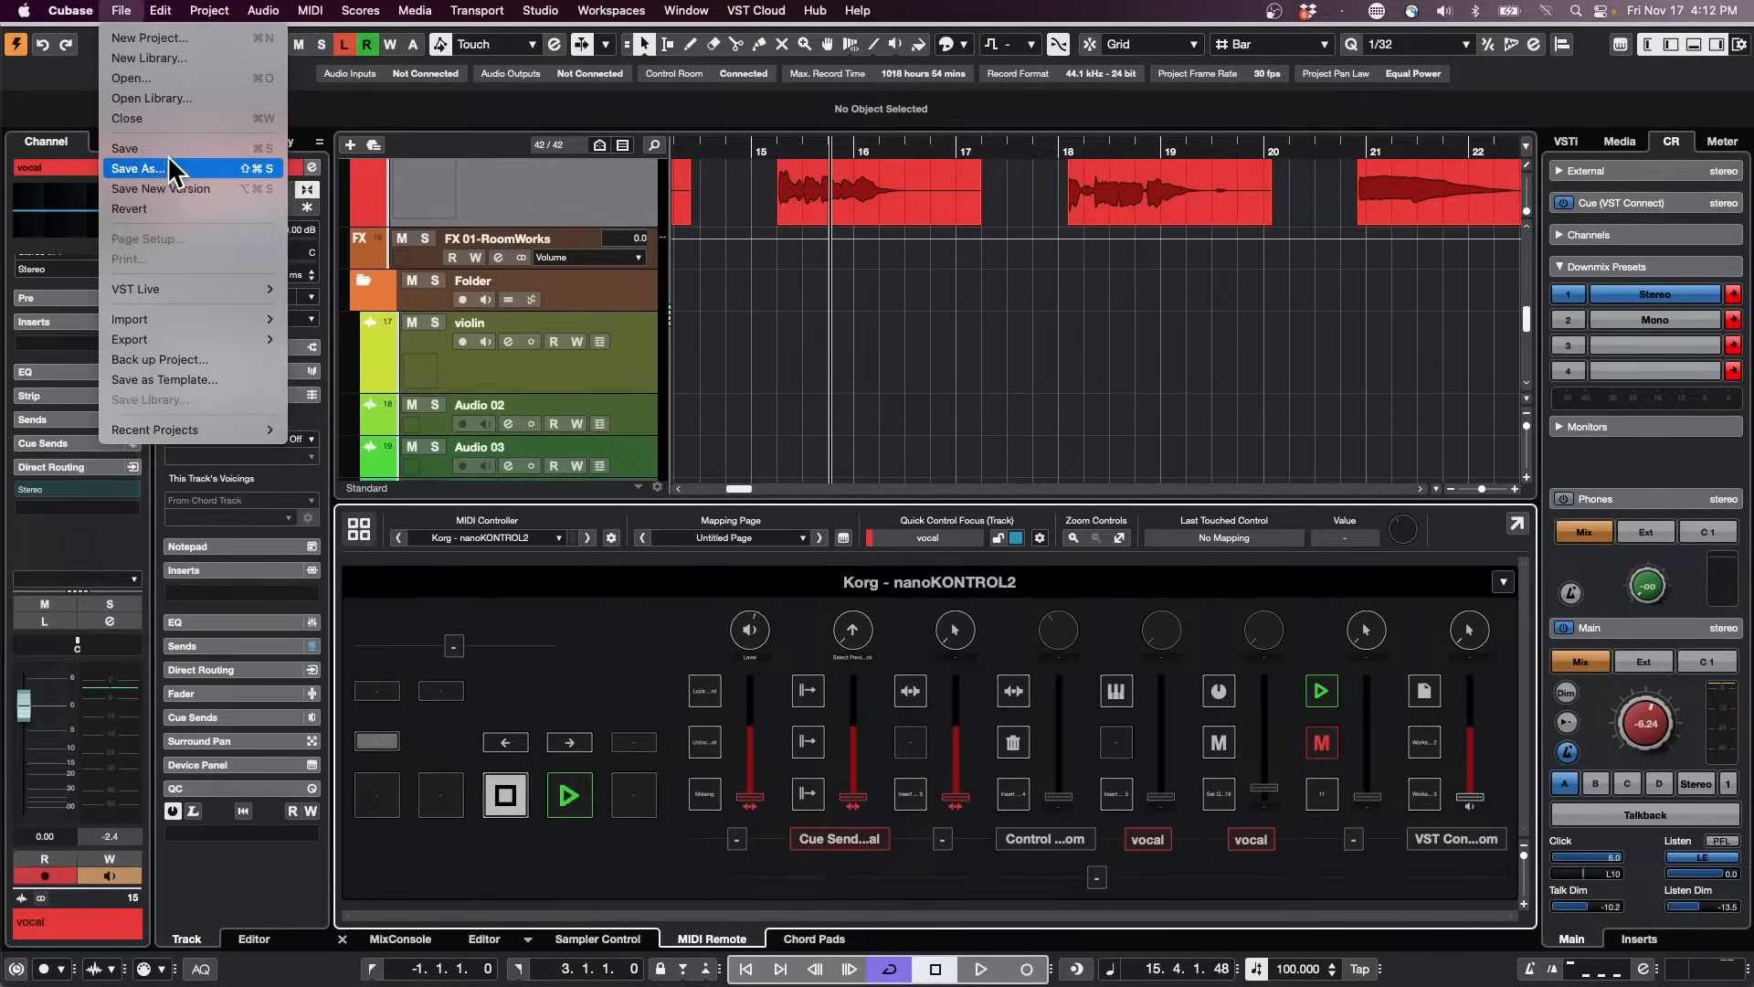
pyautogui.click(175, 77)
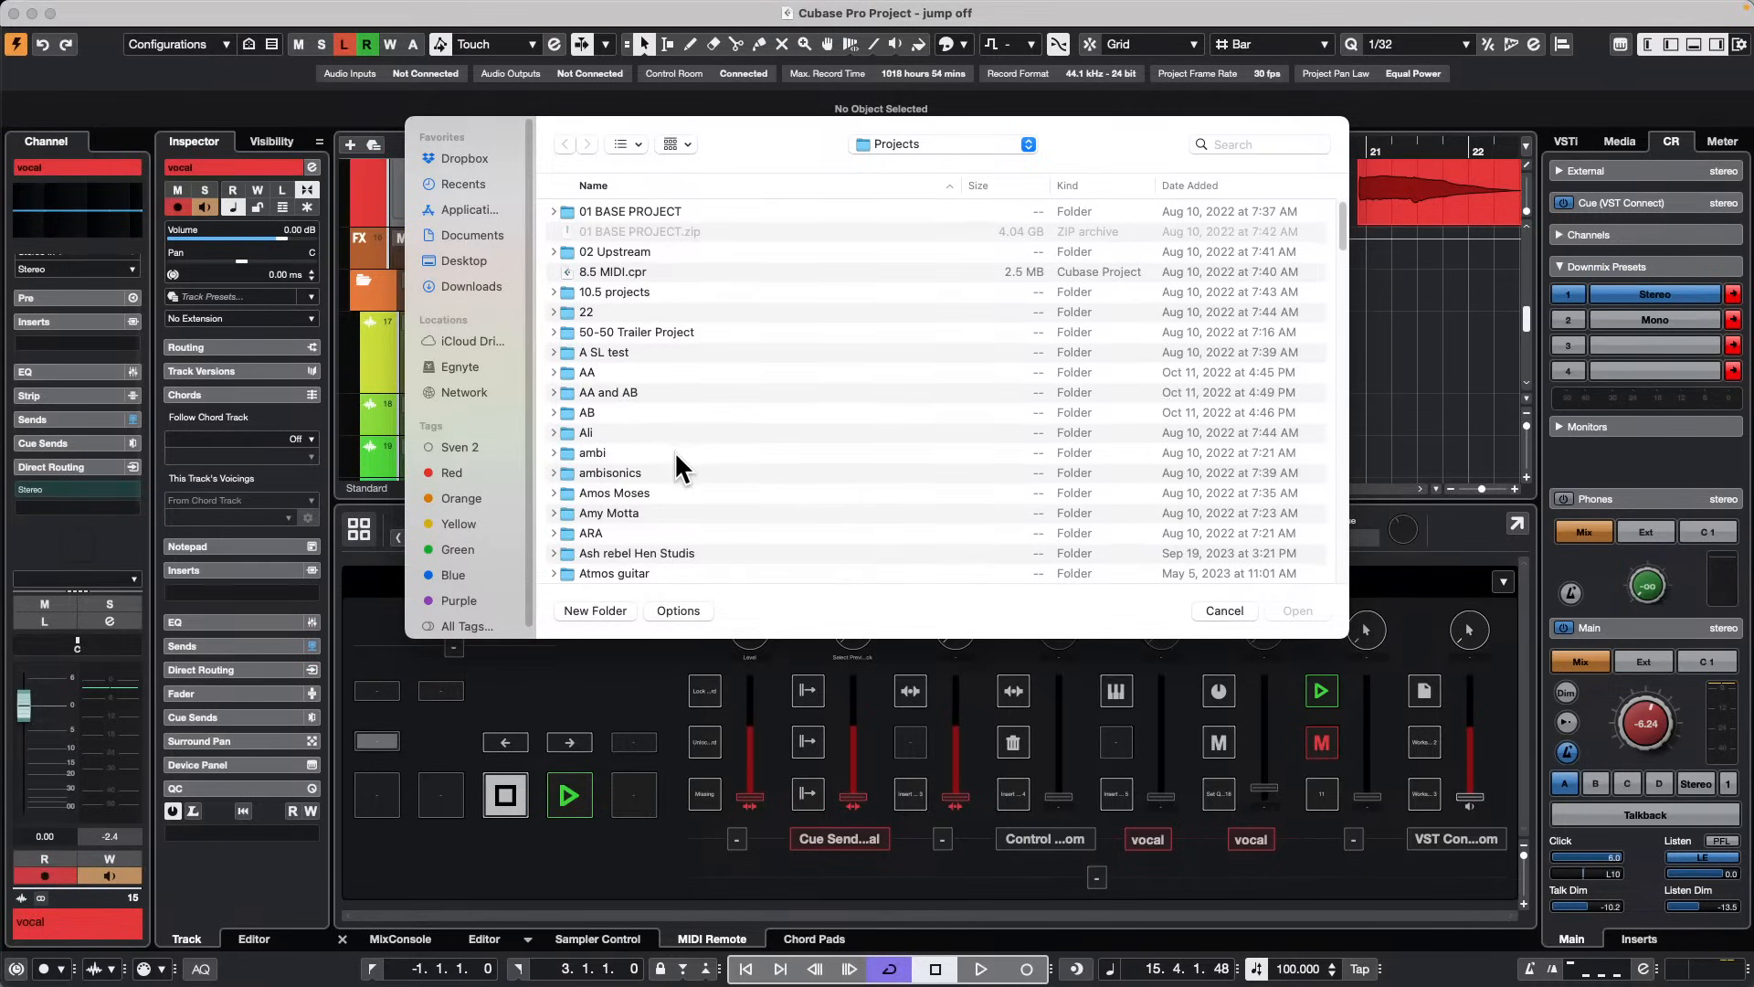
pyautogui.scroll(-10, 675, 452)
pyautogui.scroll(-10, 674, 451)
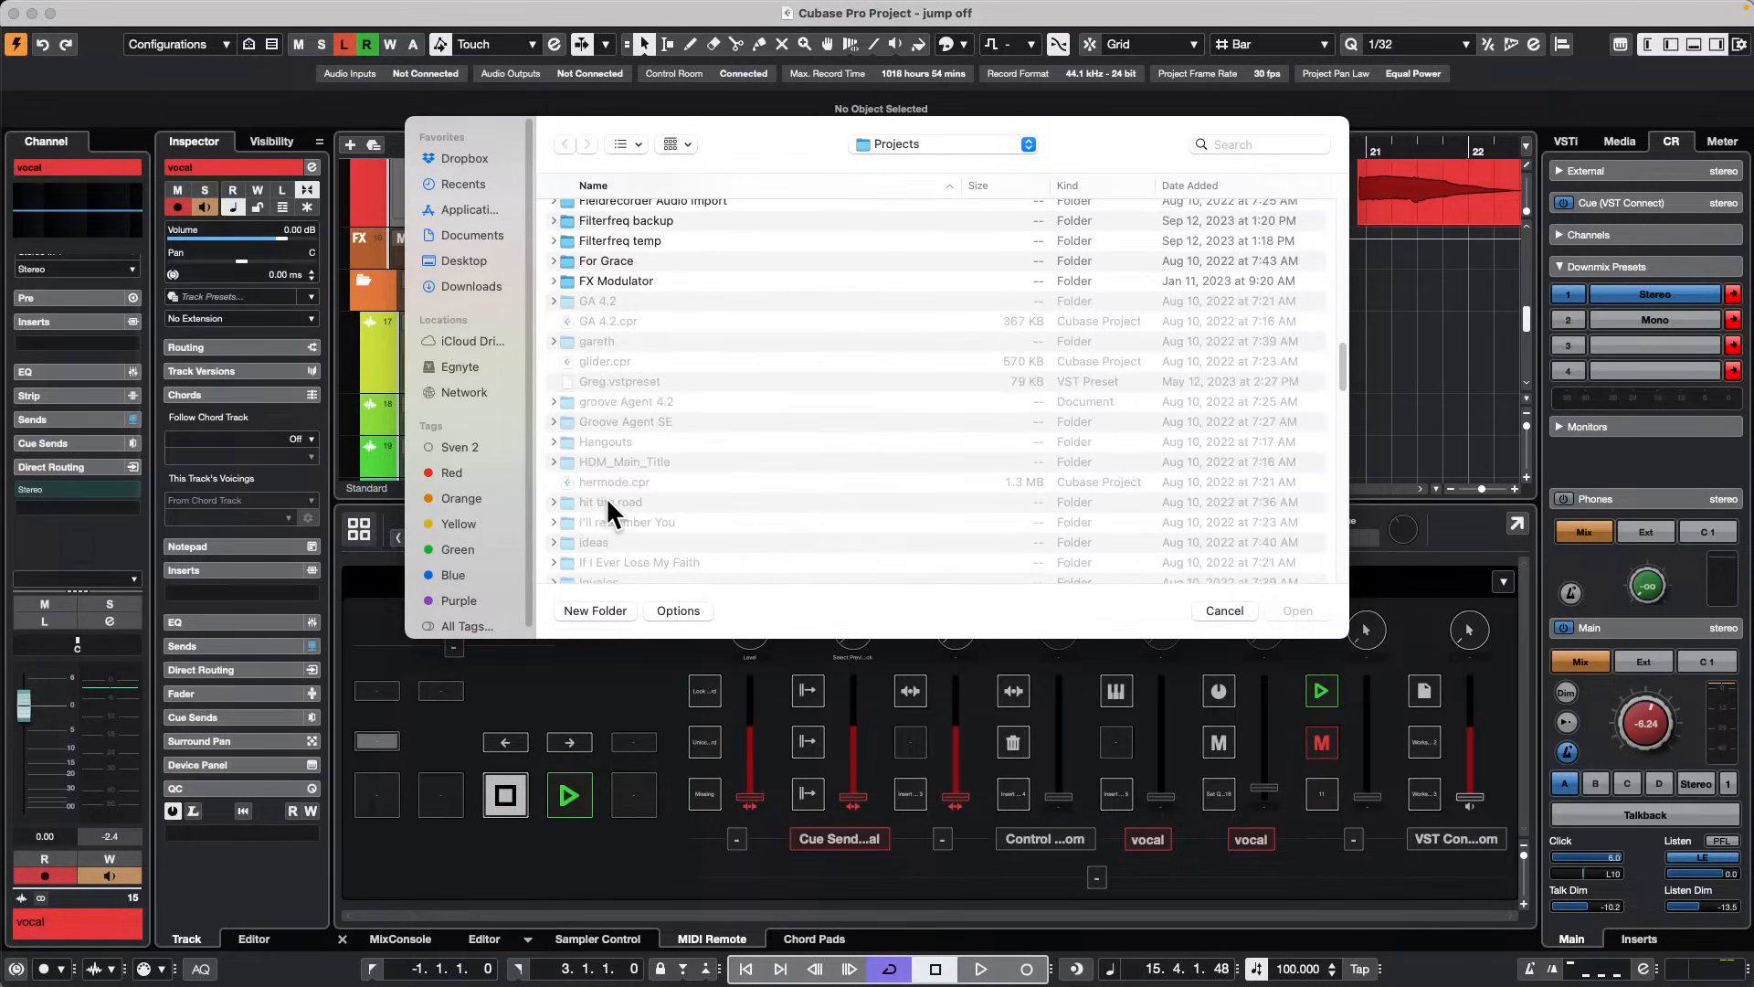
pyautogui.click(700, 522)
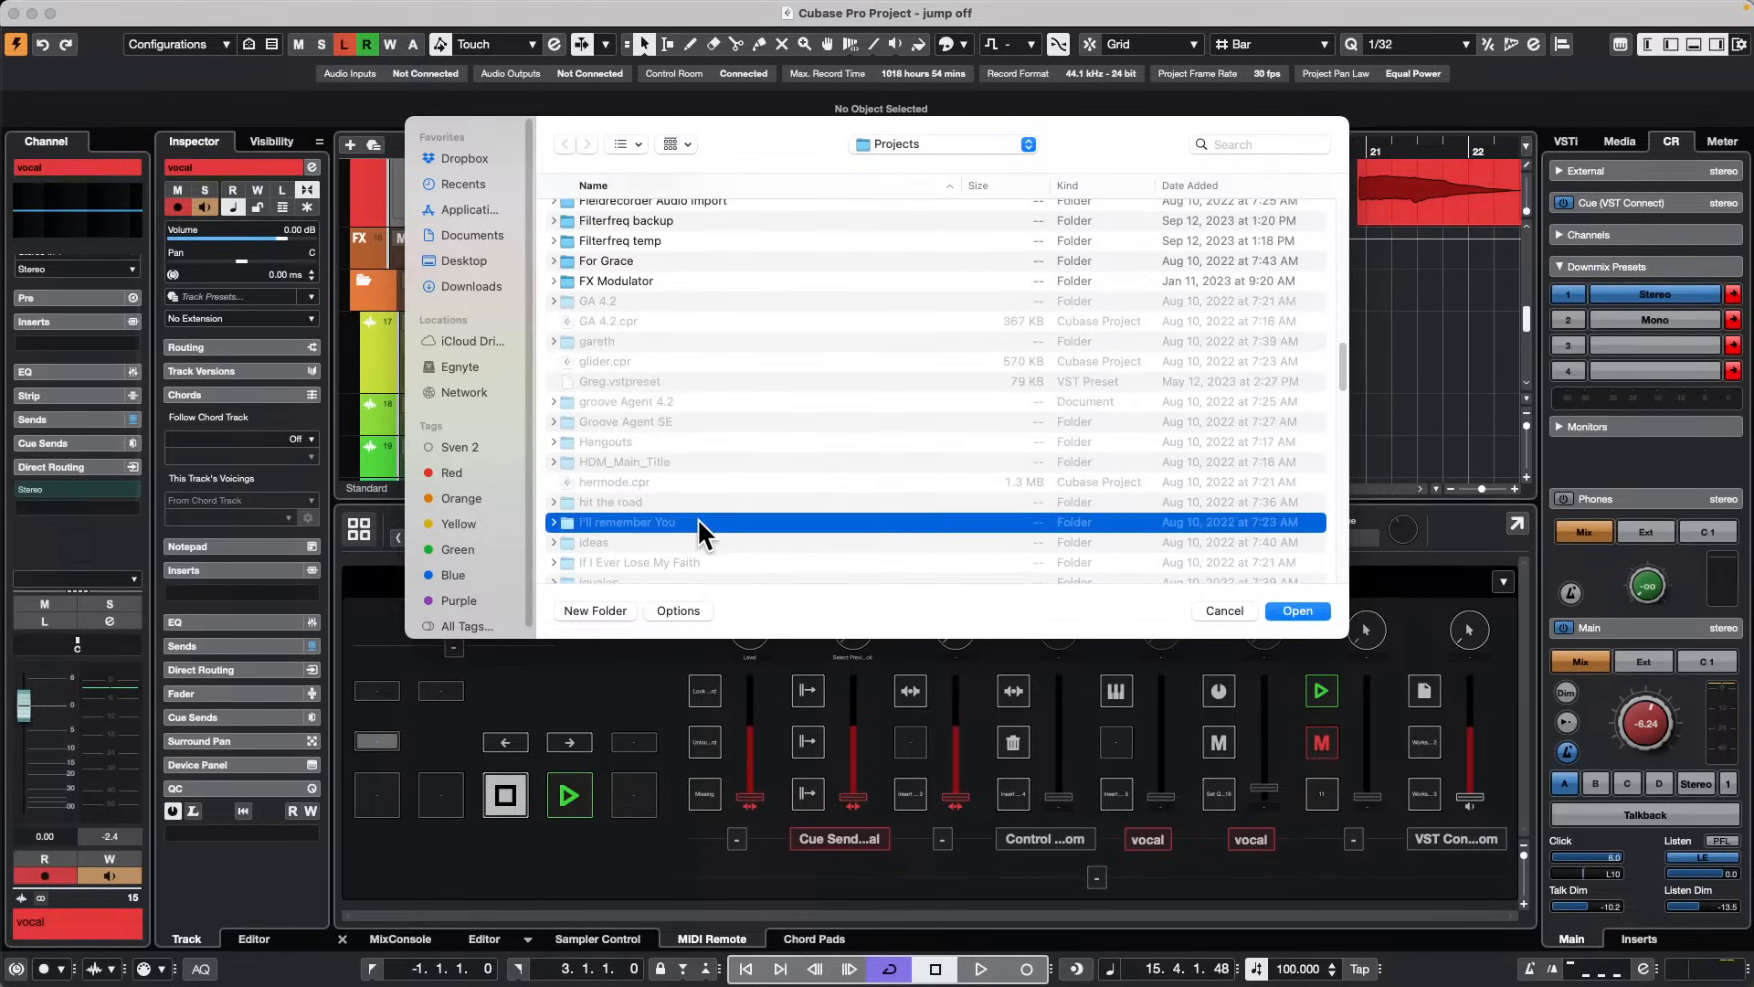
pyautogui.scroll(-2, 700, 521)
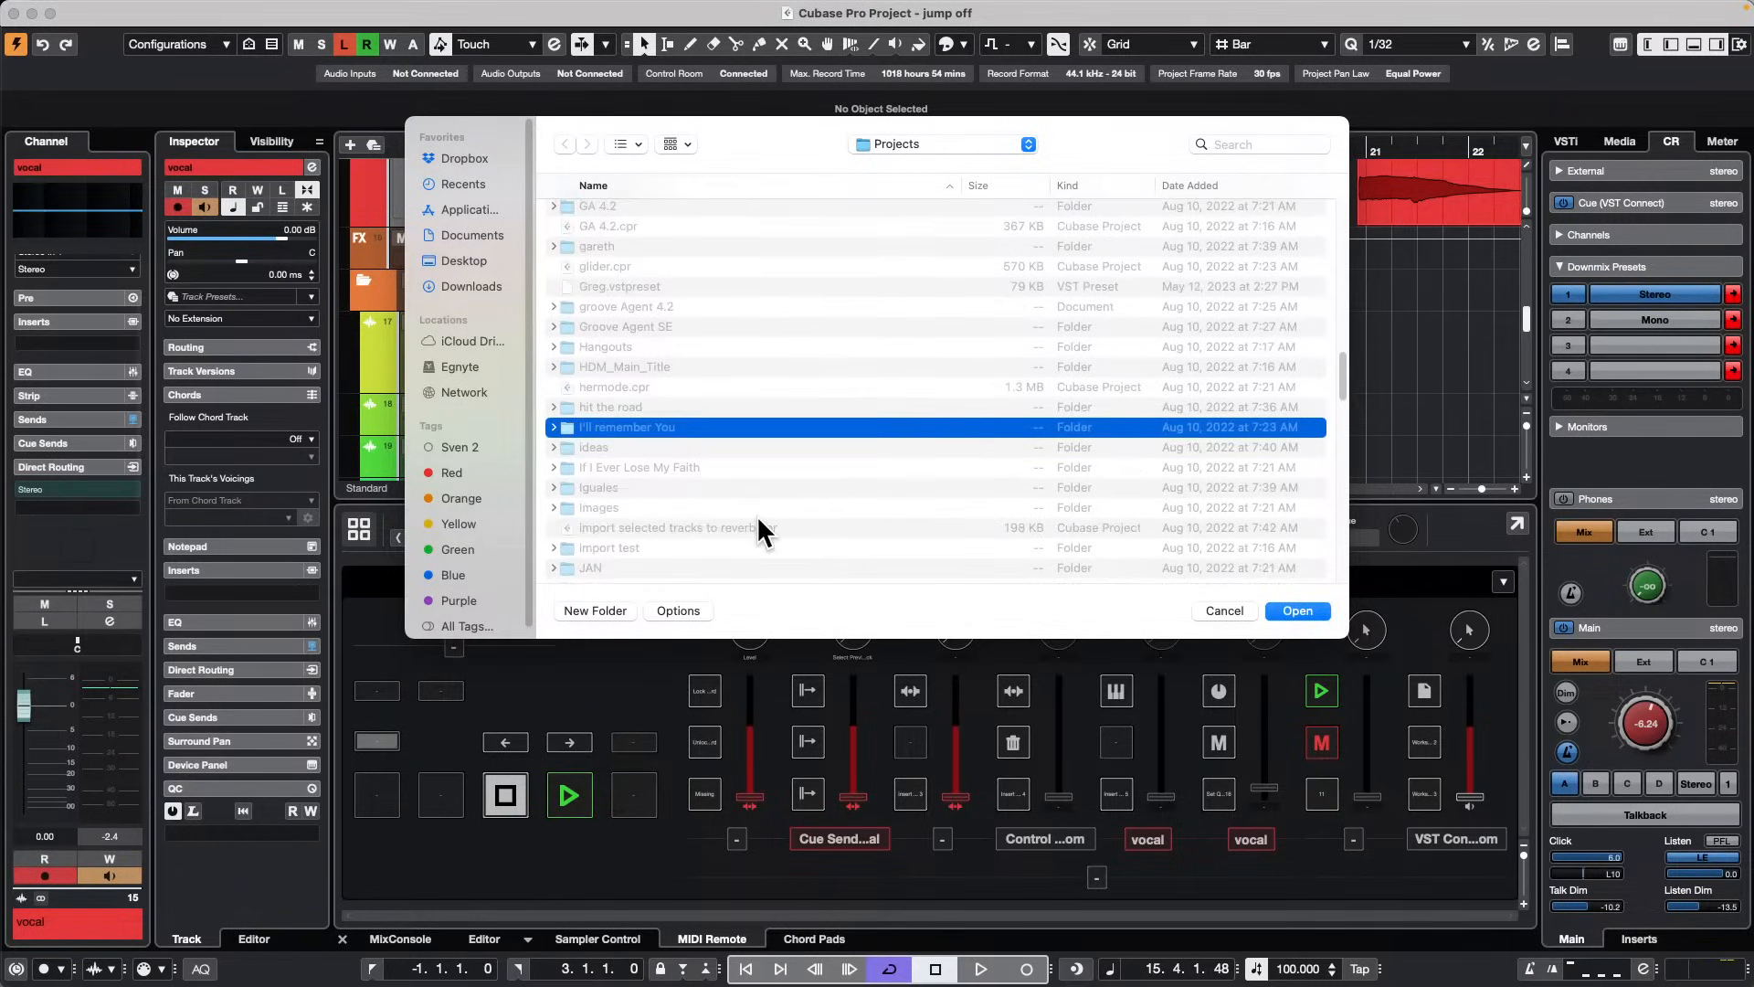
pyautogui.scroll(2, 705, 346)
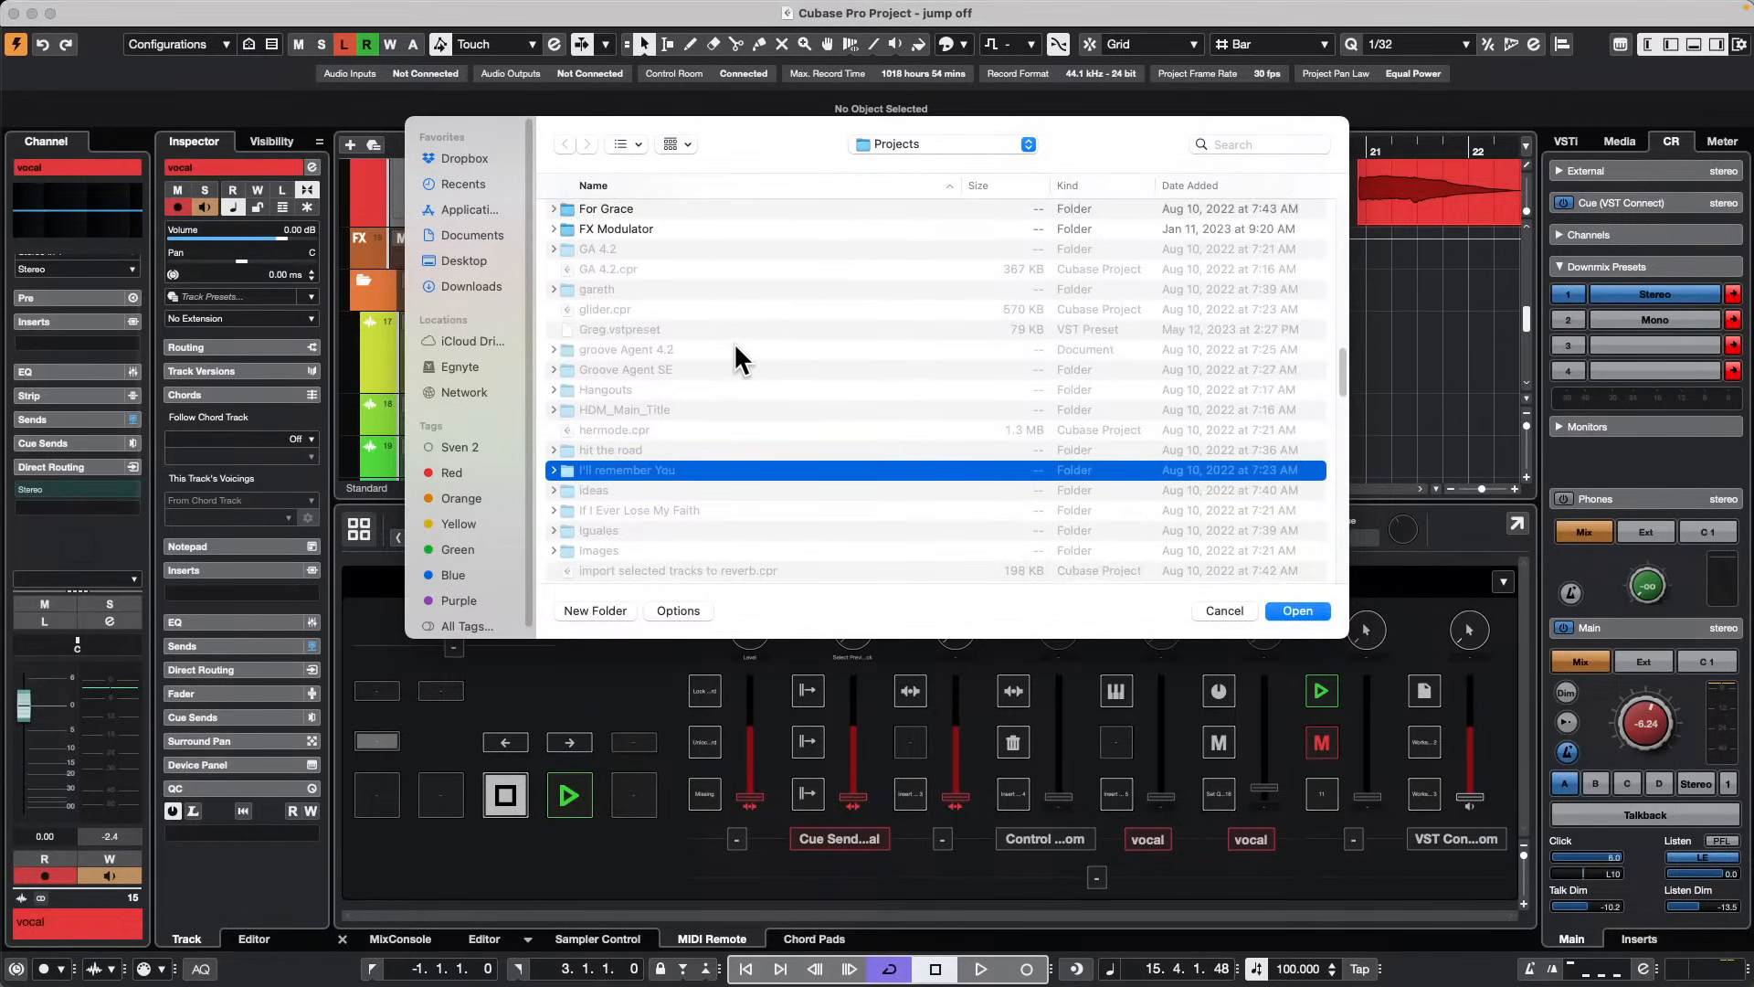
pyautogui.scroll(4, 732, 343)
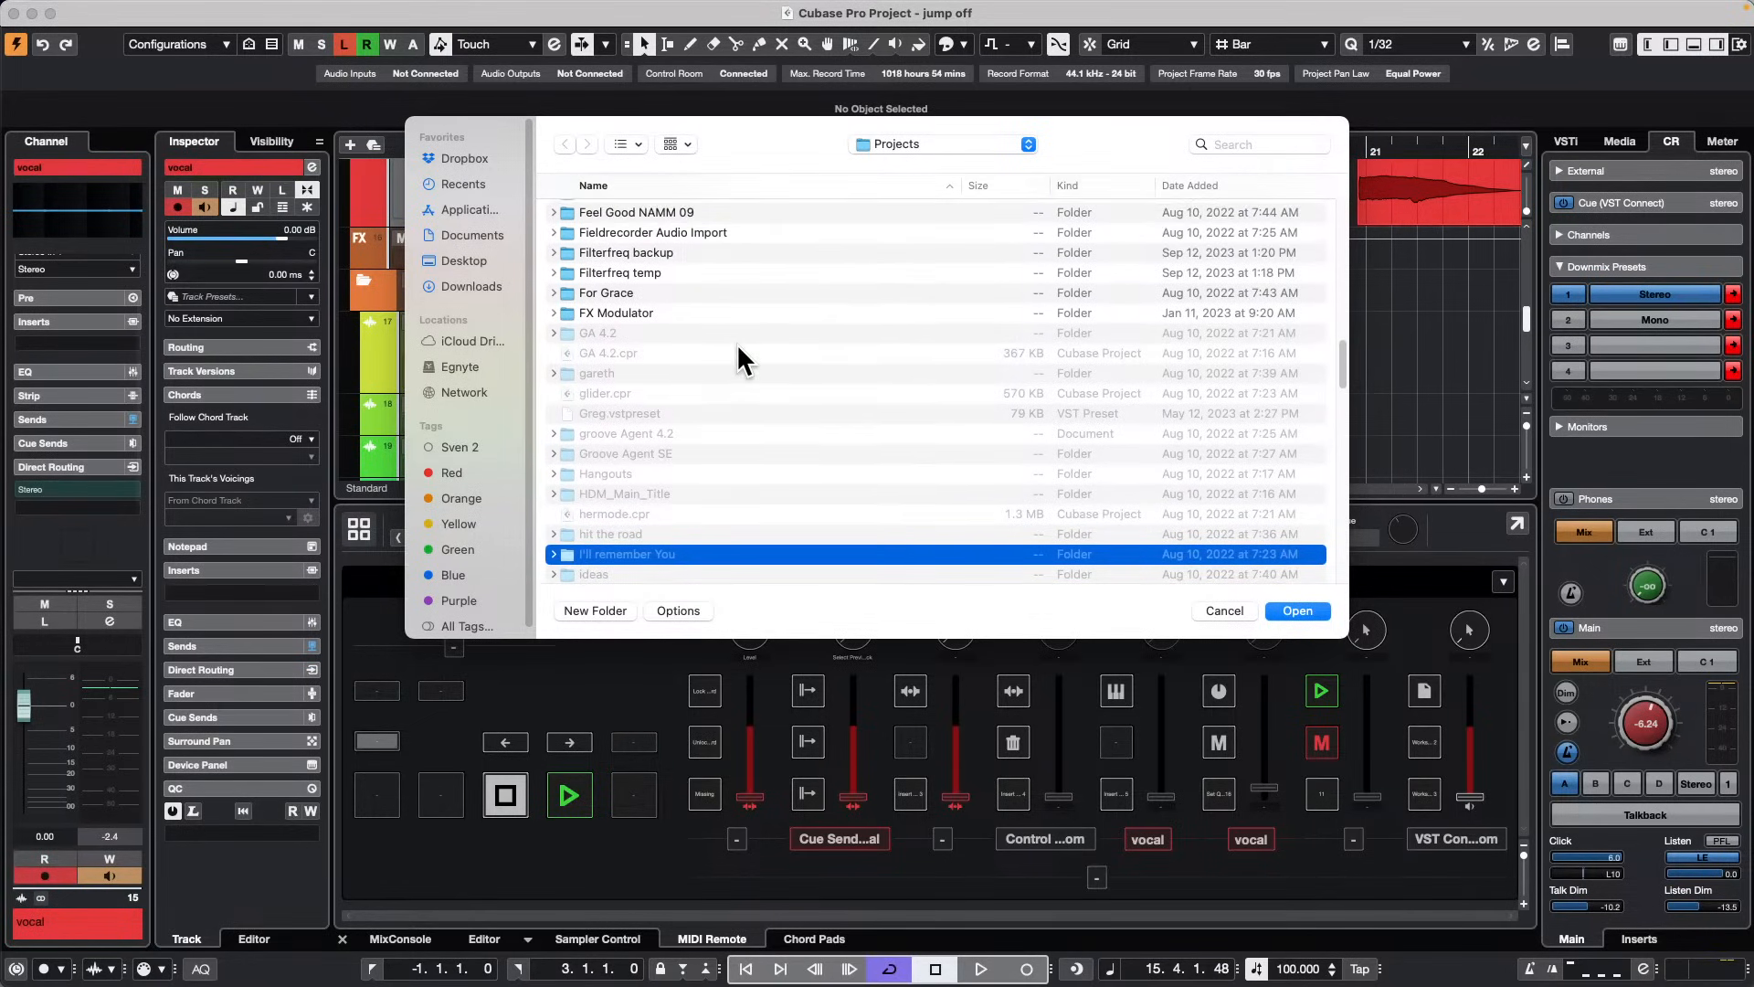
pyautogui.scroll(1, 736, 343)
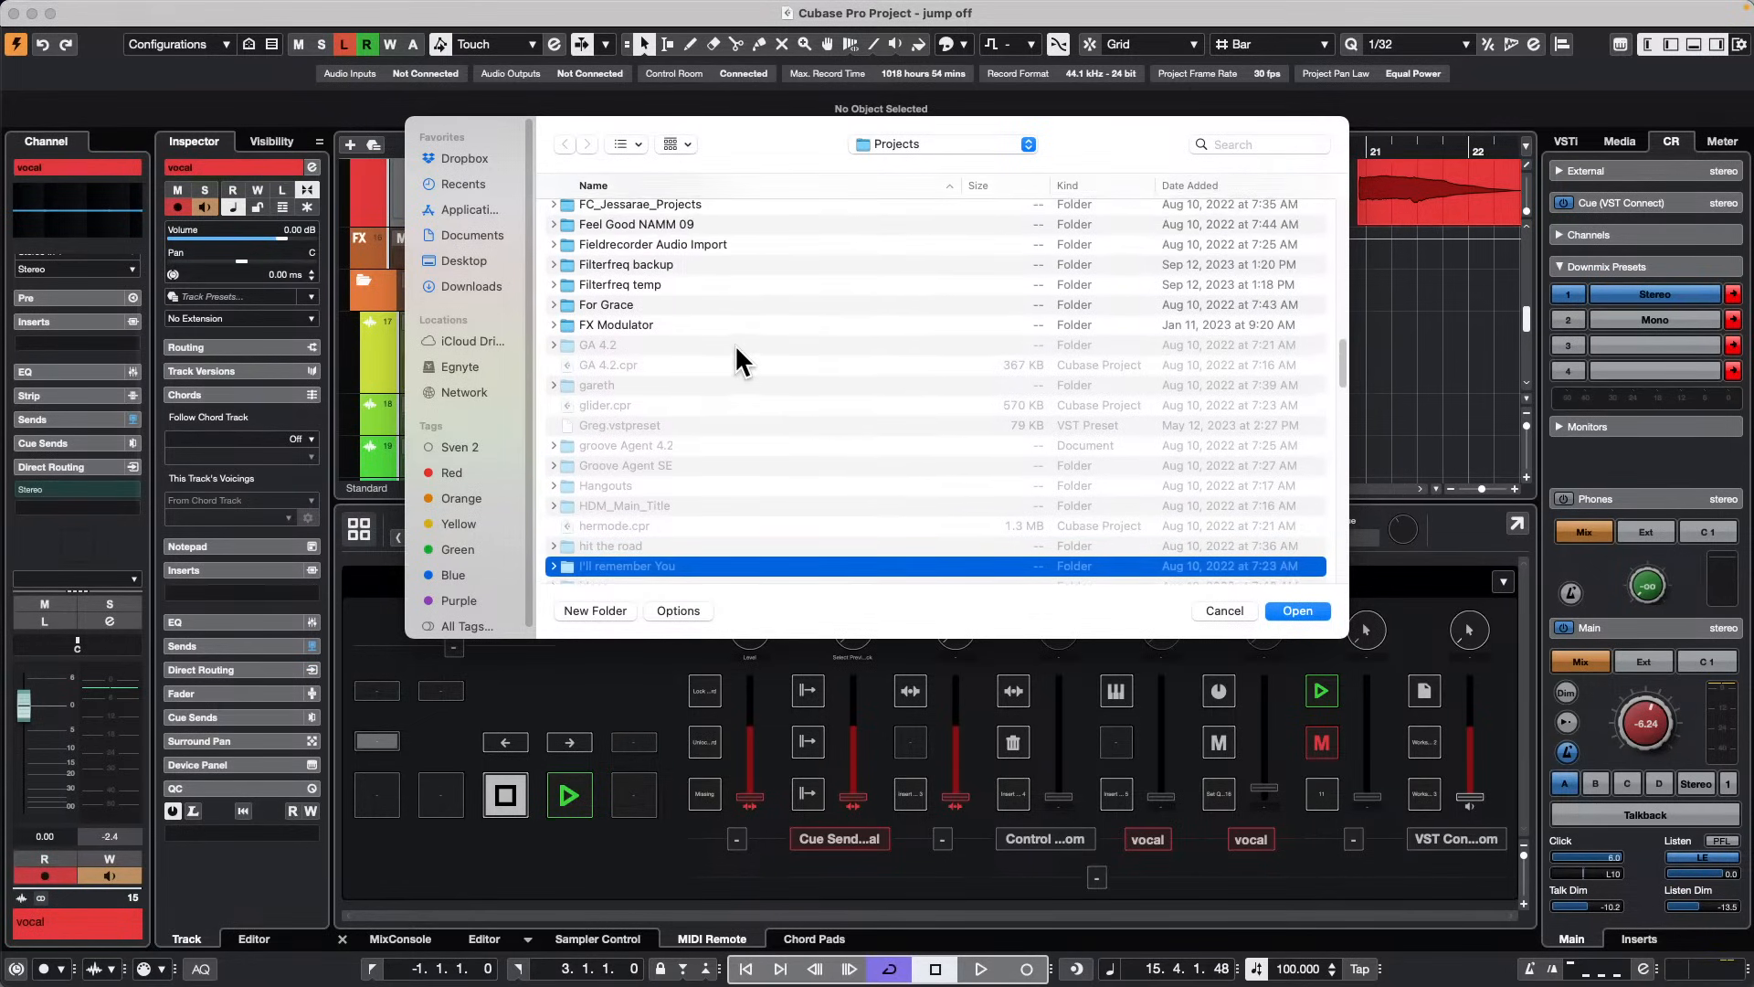
# Step: Open Feel Good c7.cpr from the Feel Good NAMM 09 folder and dismiss the missing plug-in, file and port dialogs
pyautogui.click(681, 231)
pyautogui.doubleClick(681, 227)
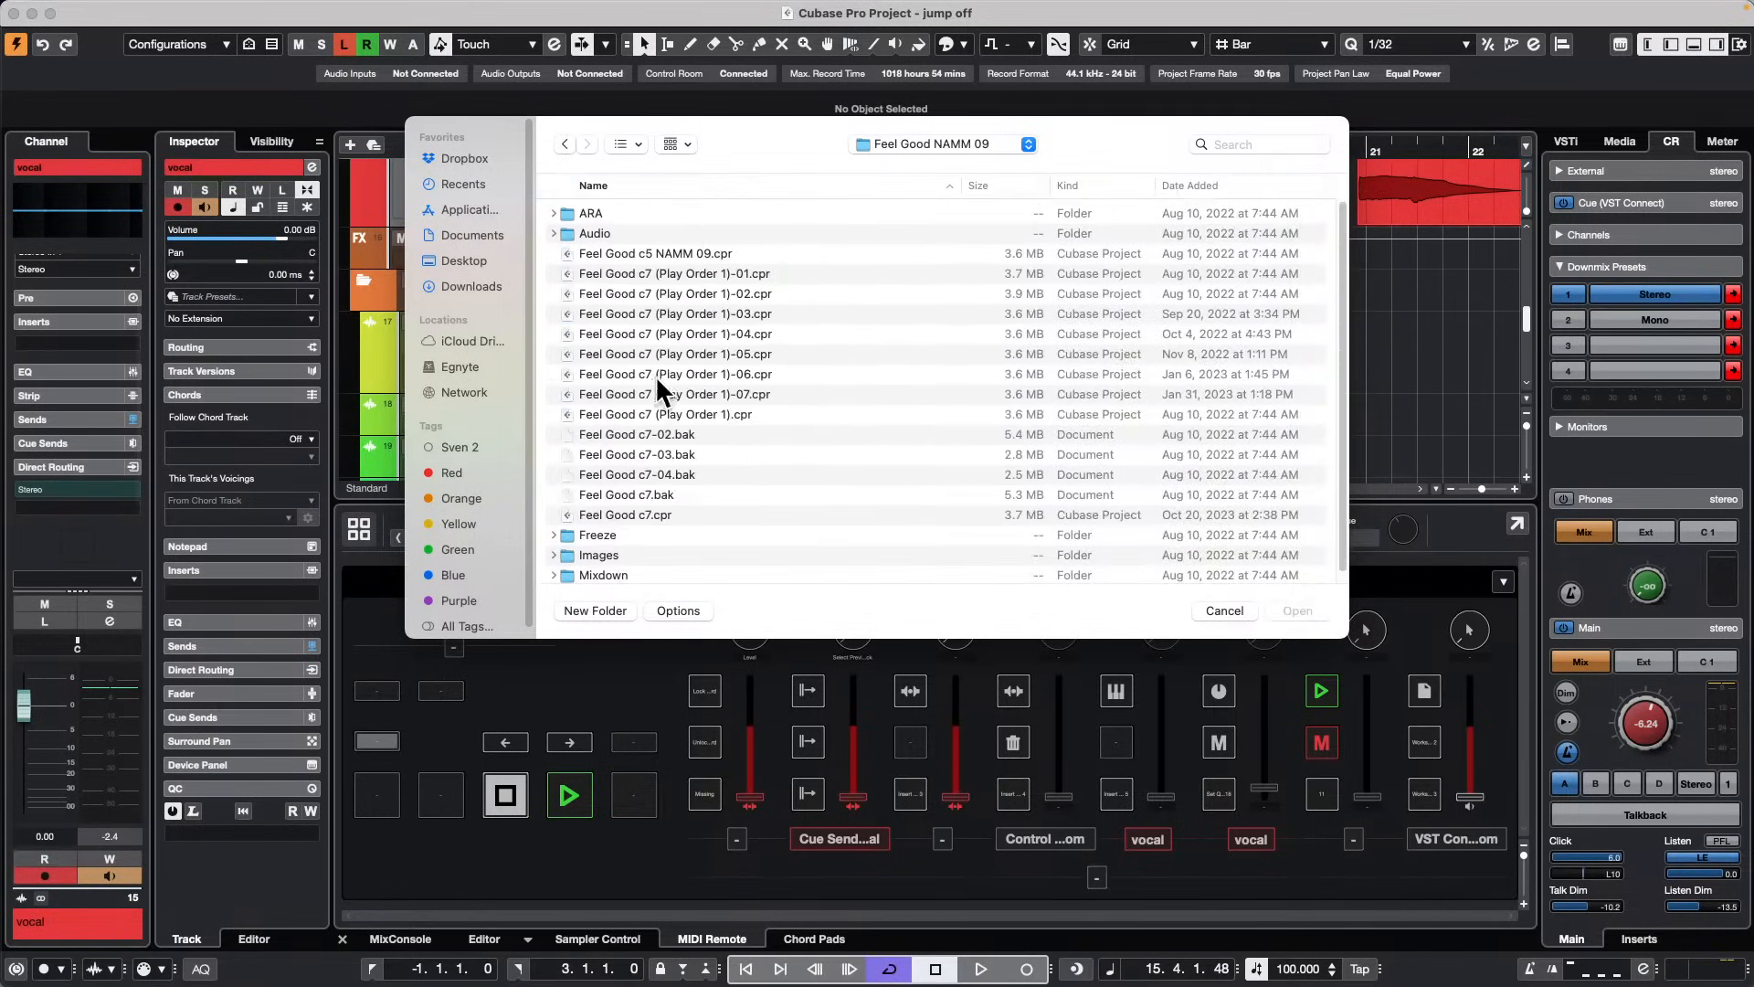
pyautogui.doubleClick(658, 514)
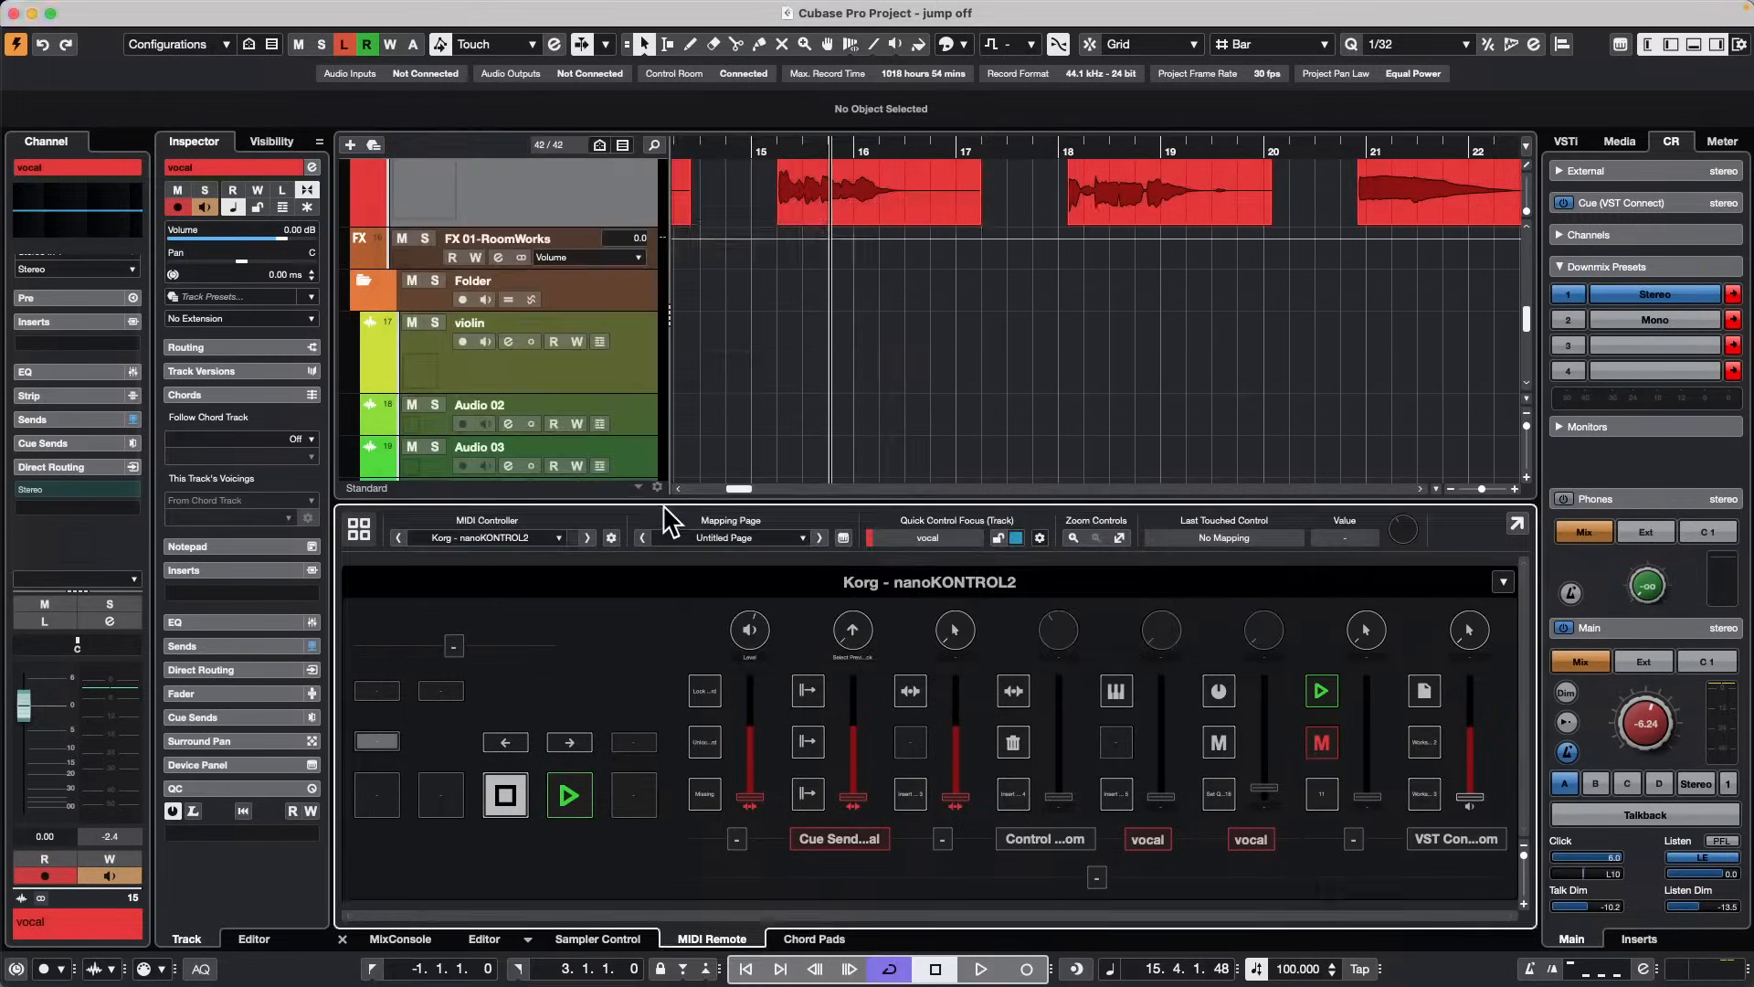
pyautogui.click(999, 330)
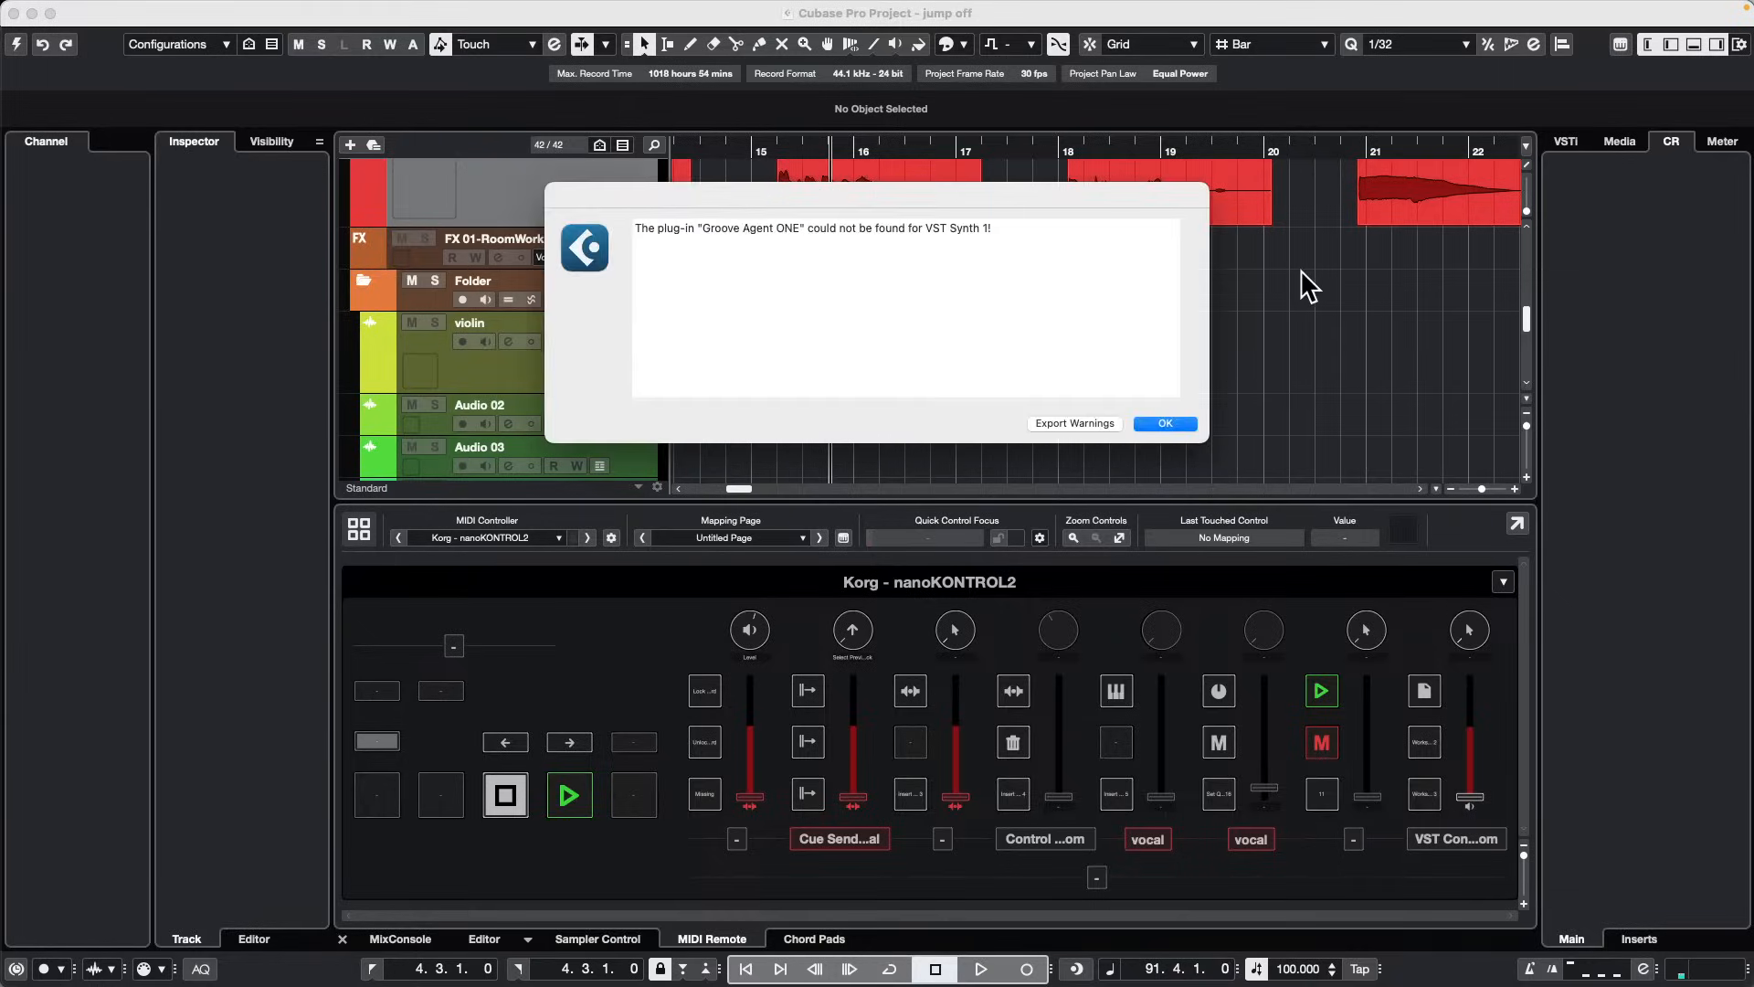
pyautogui.click(1165, 423)
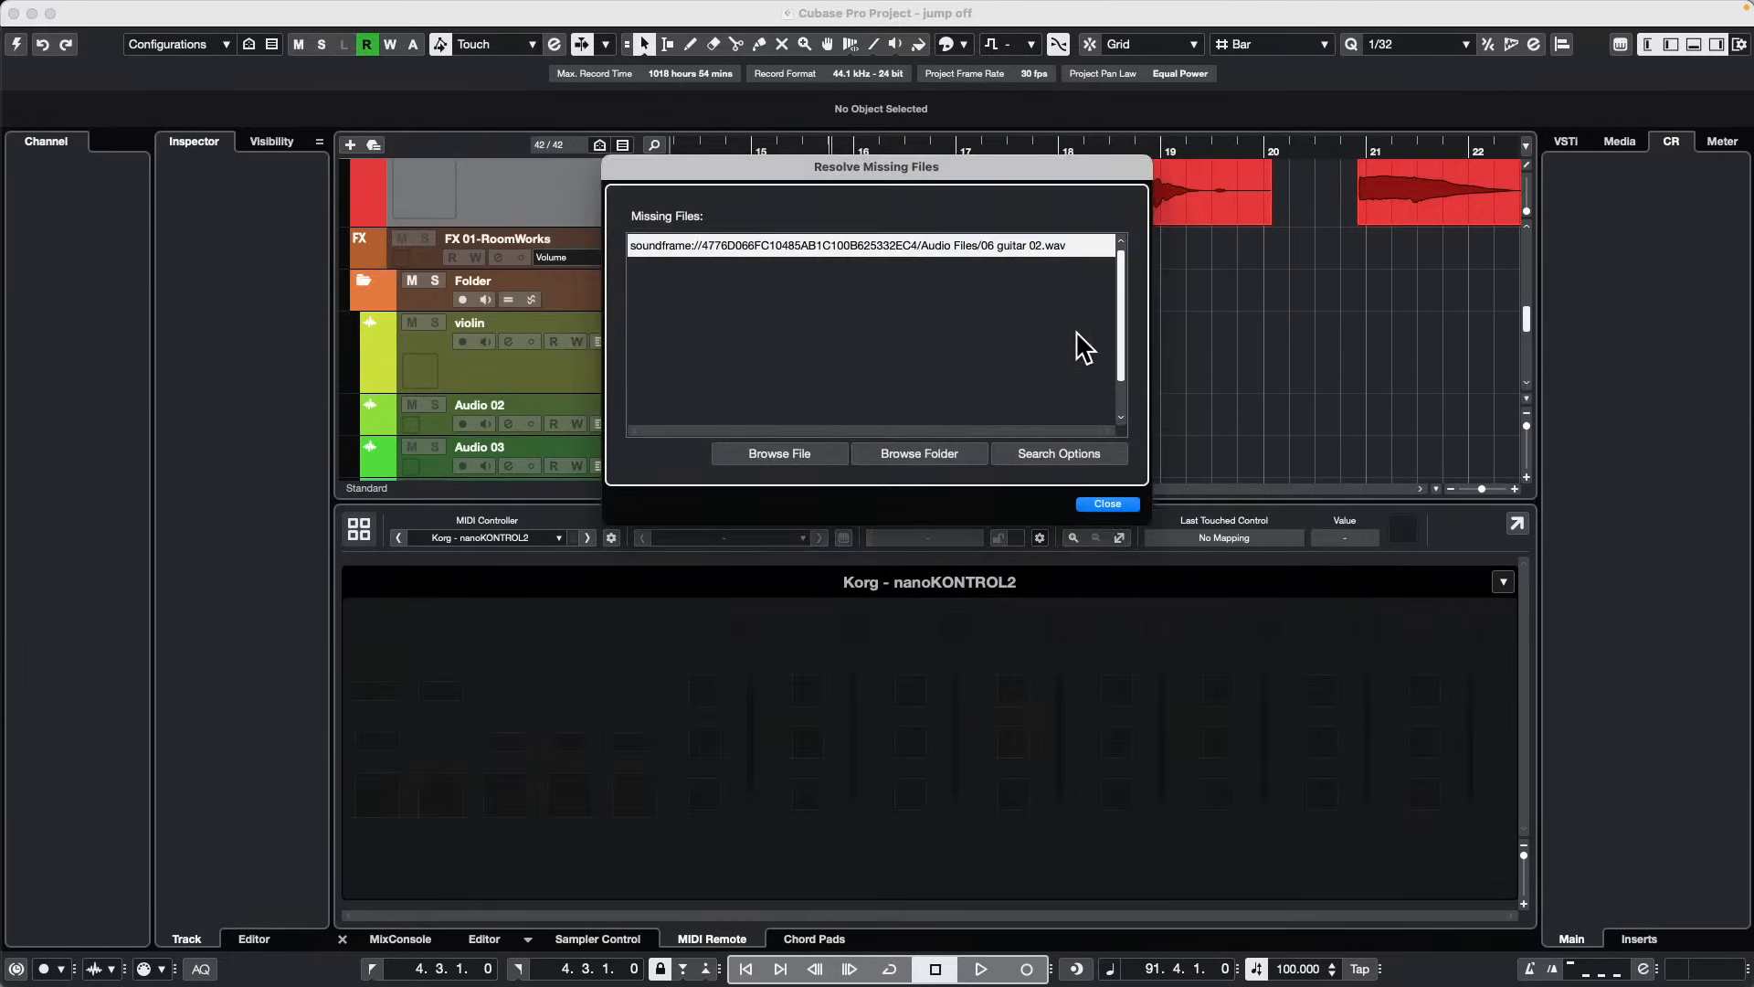
pyautogui.click(1127, 505)
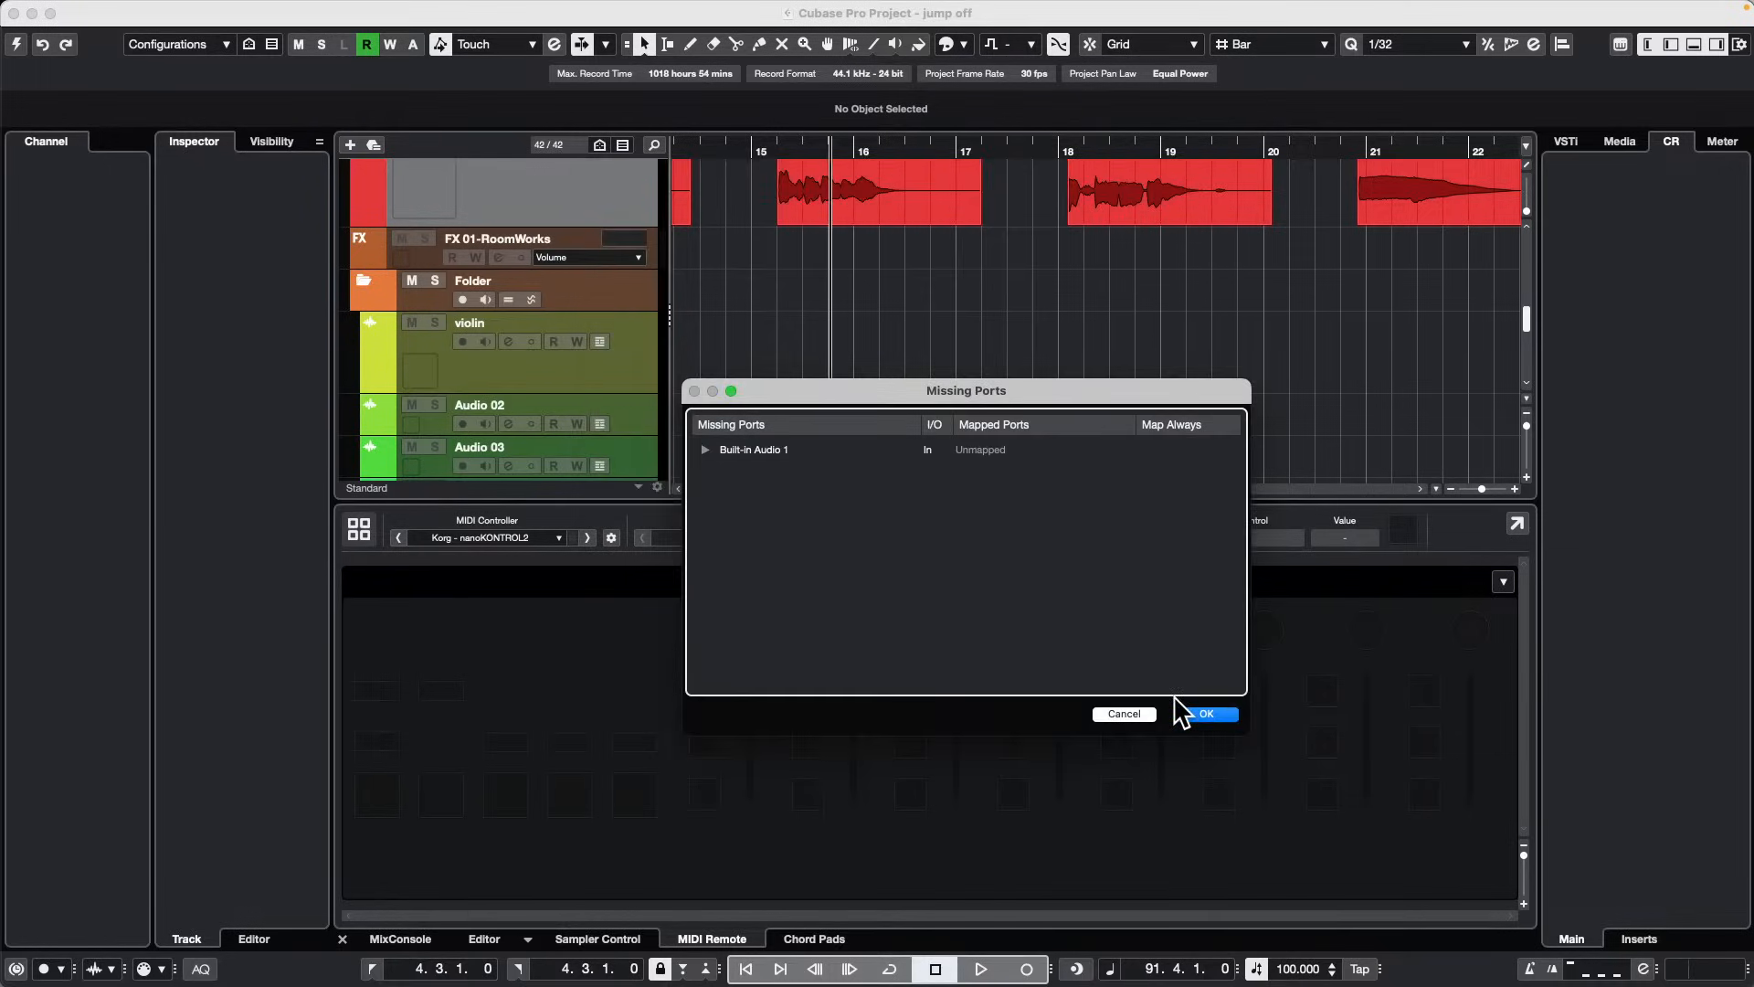
pyautogui.click(1215, 714)
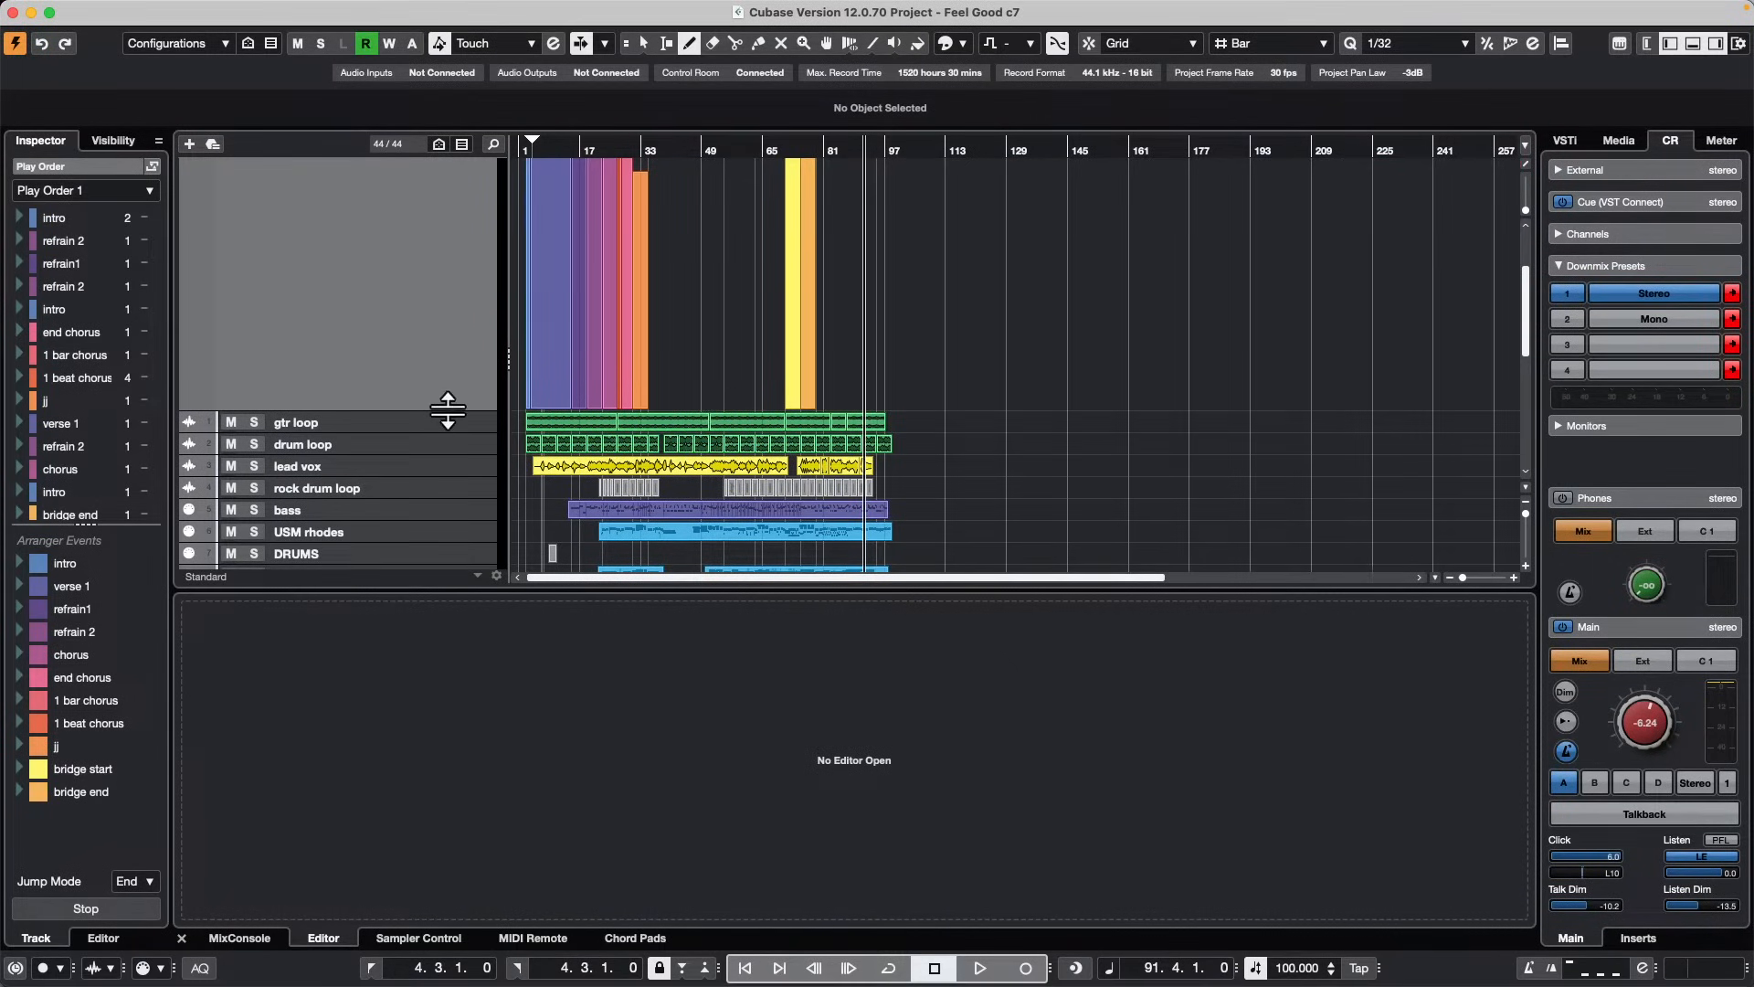
# Step: Reduce the height of the arranger track and return the playhead to the start of the project
pyautogui.moveTo(447, 410); pyautogui.dragTo(462, 188)
pyautogui.scroll(4, 1017, 335)
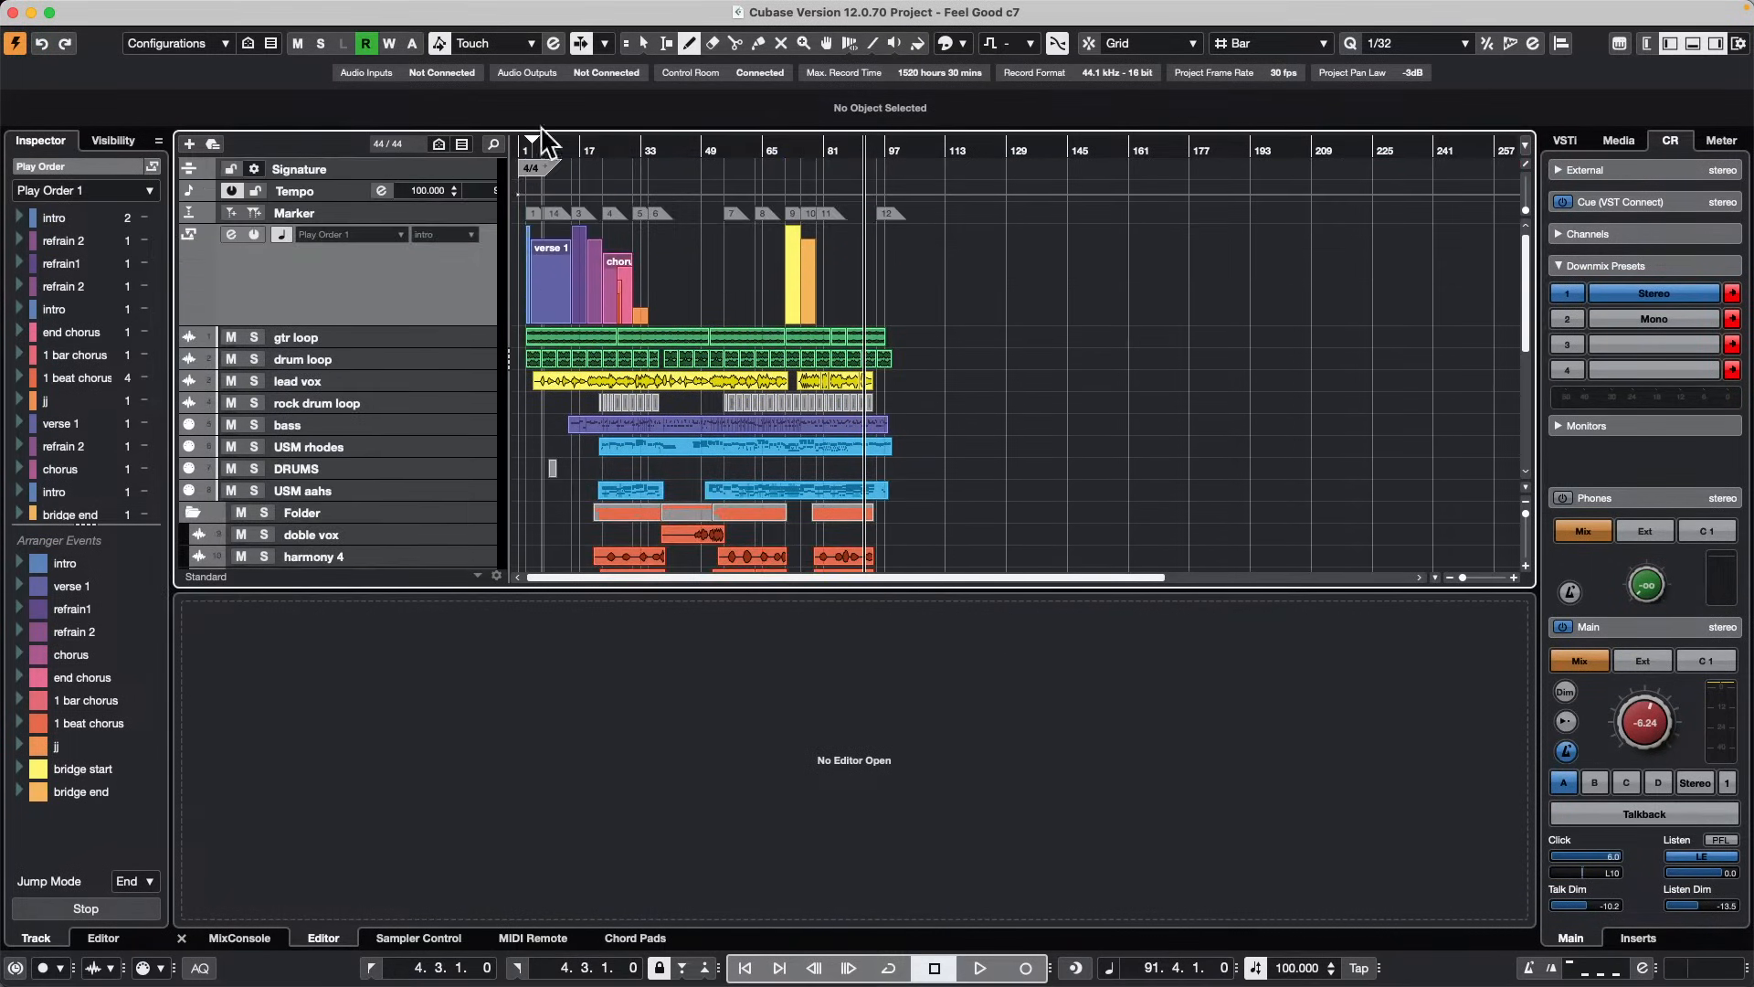
pyautogui.press('Home')
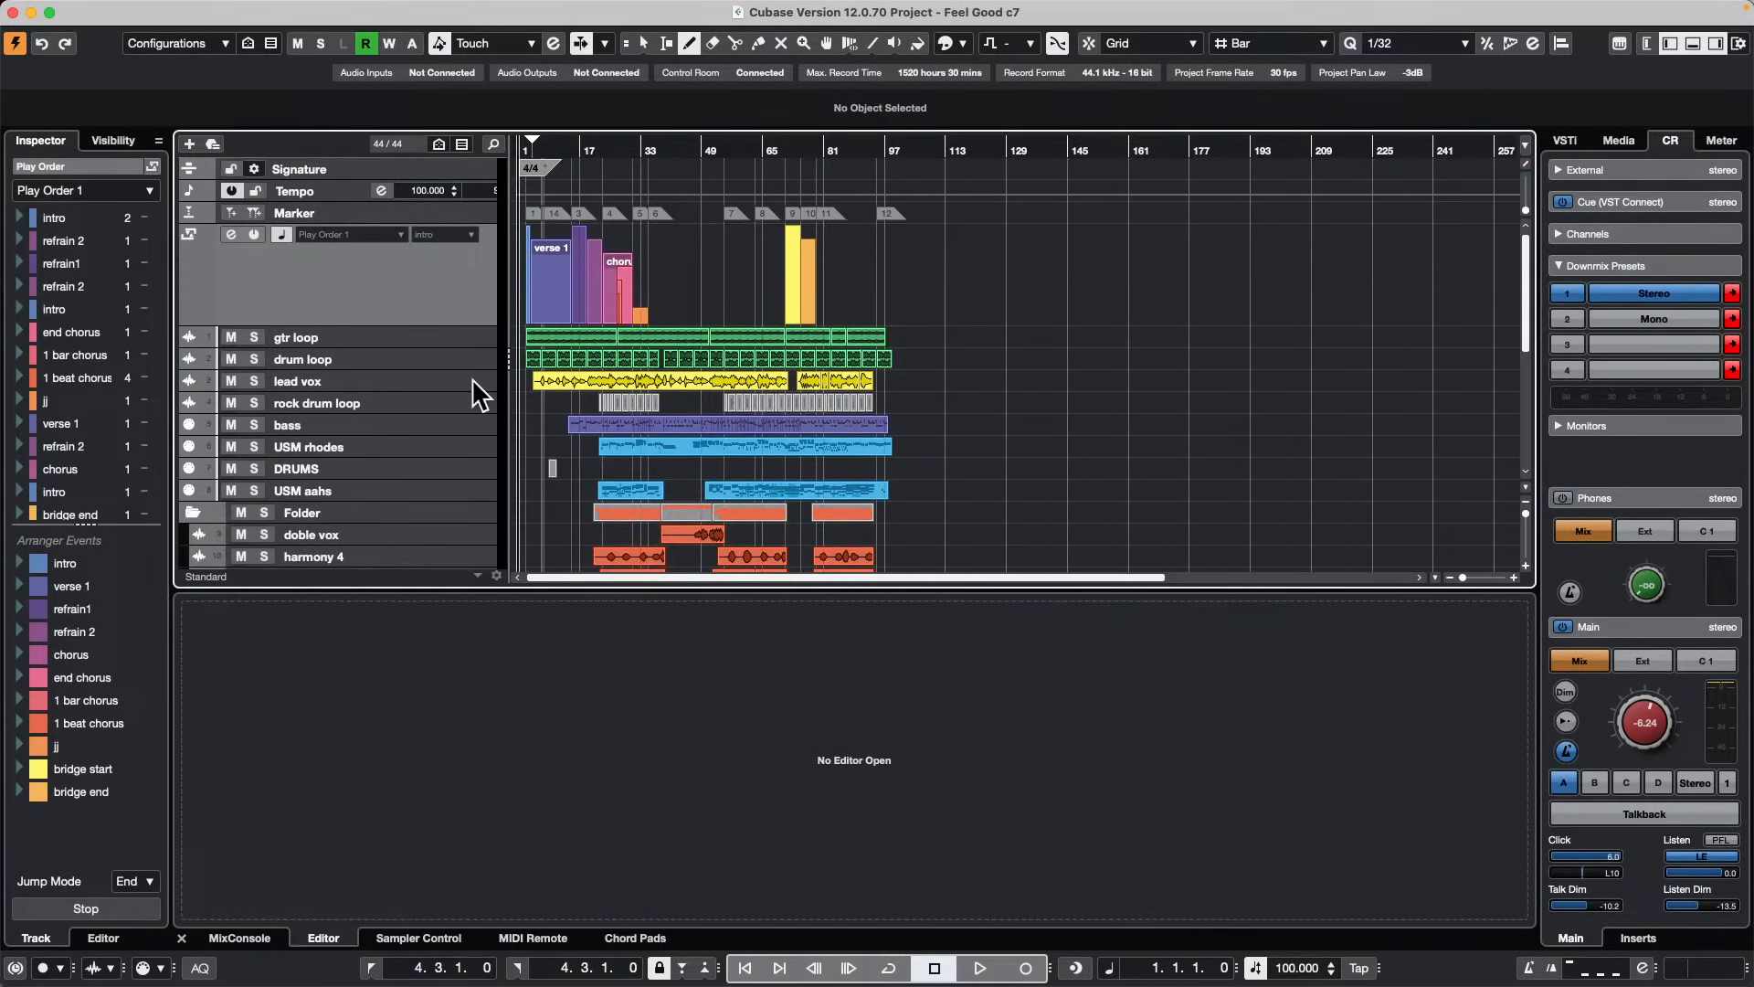
# Step: Show the MixConsole below the project and move the lead vox track to the top of the track list
pyautogui.click(239, 938)
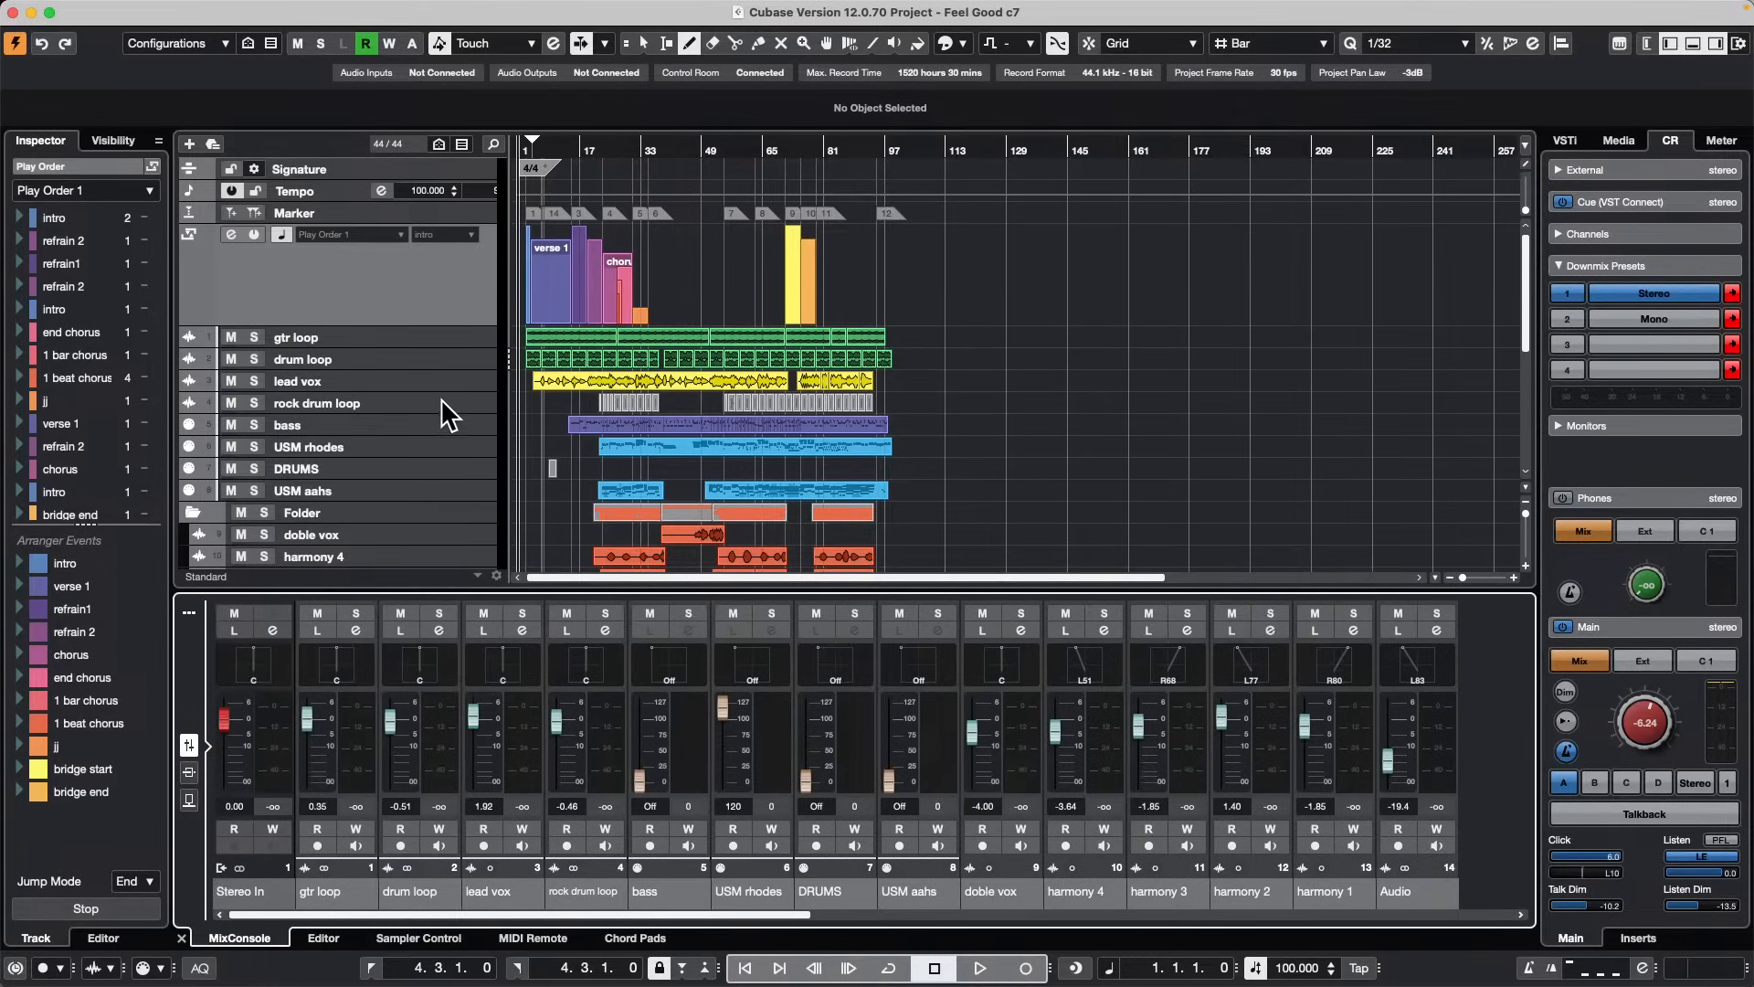
pyautogui.moveTo(453, 390); pyautogui.dragTo(452, 411)
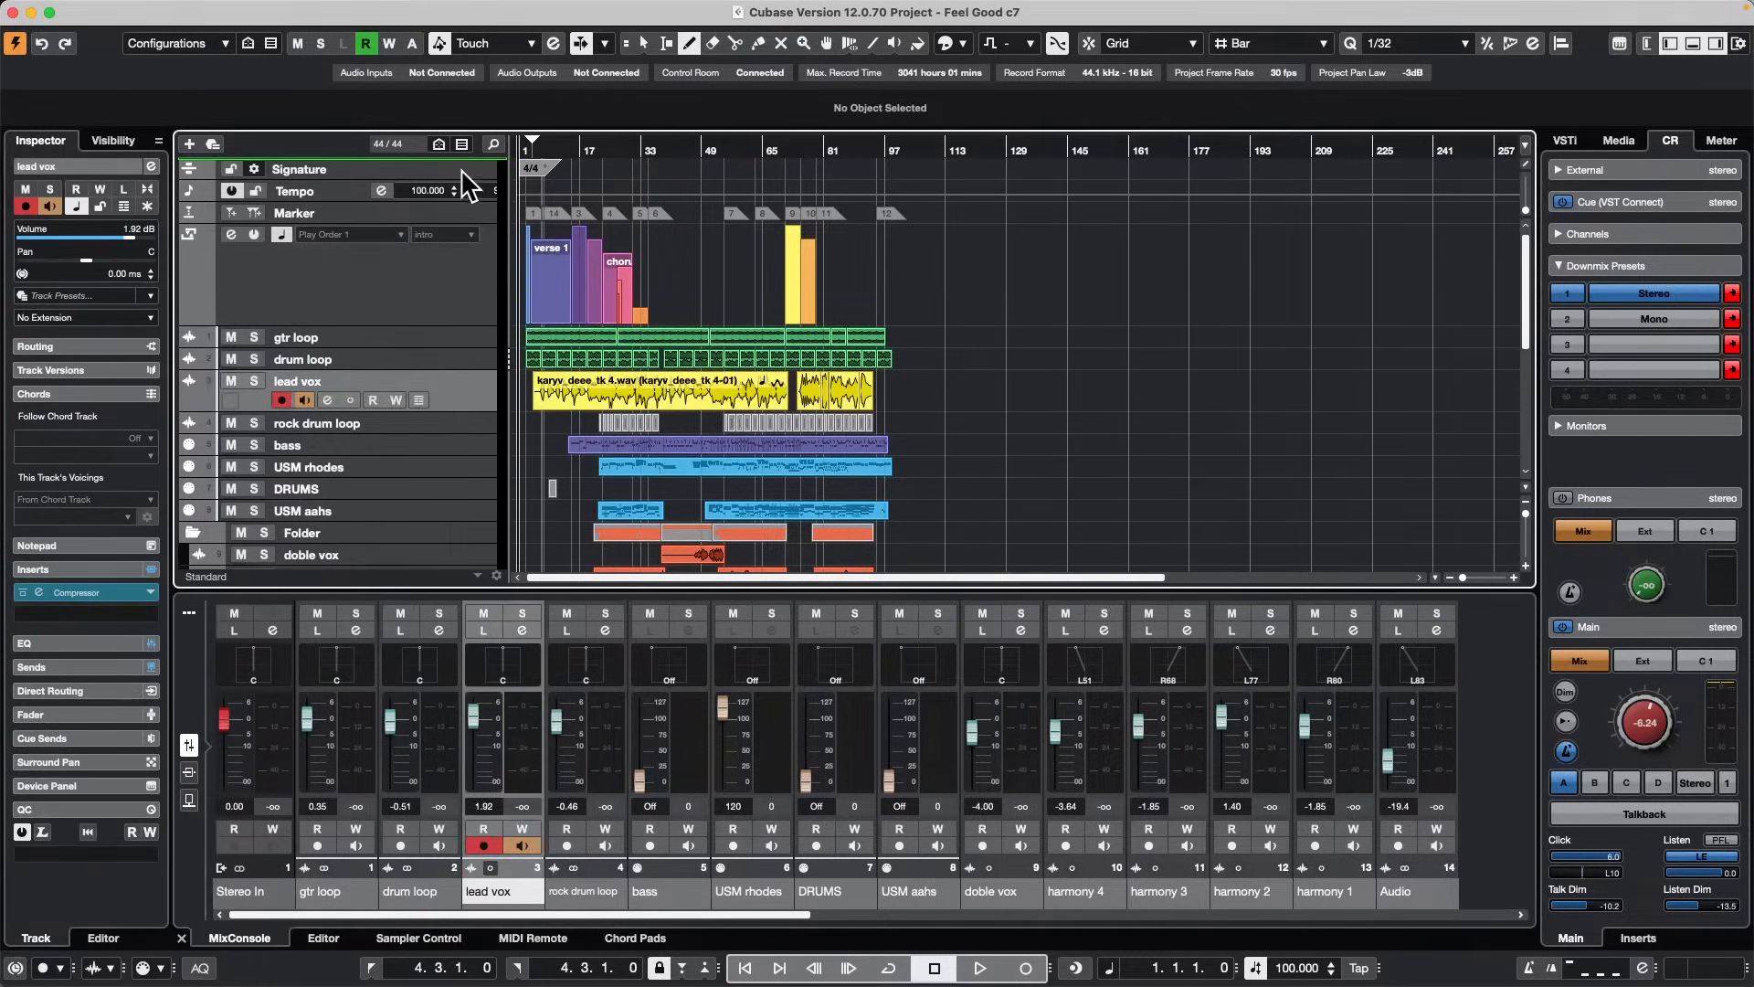
pyautogui.moveTo(460, 168); pyautogui.dragTo(461, 170)
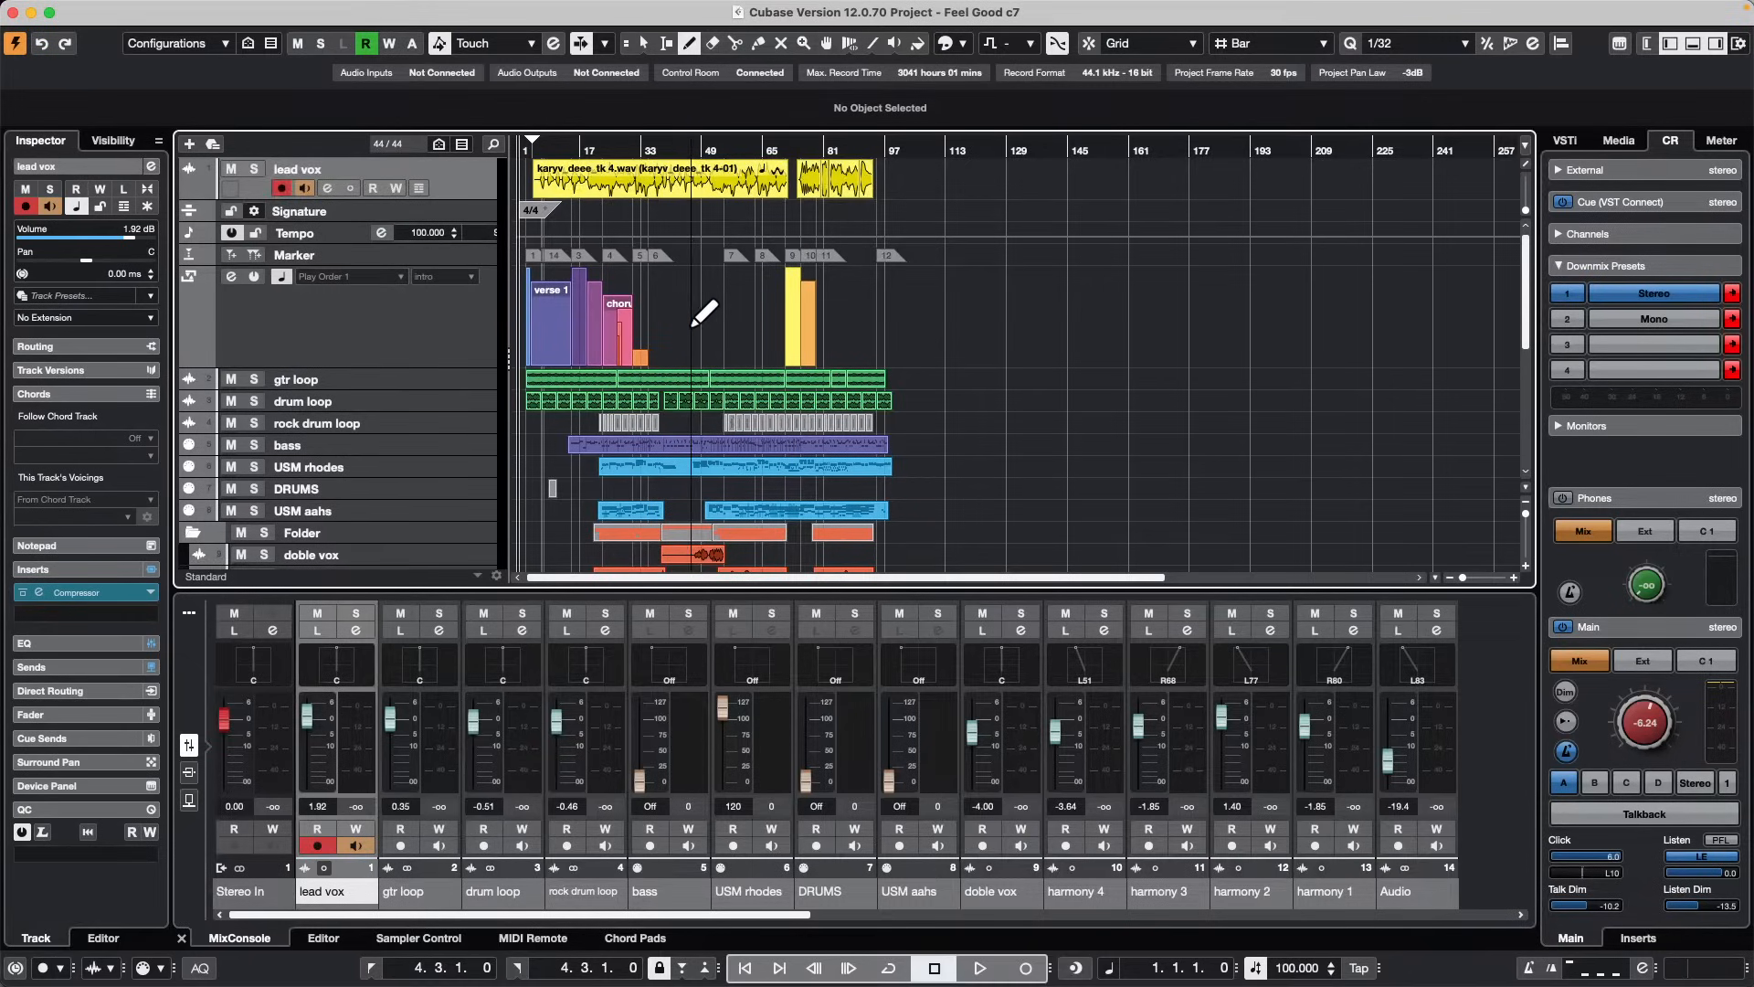
# Step: Play the project briefly from its start, stop it and place the playhead at about bar 14
pyautogui.press('space')
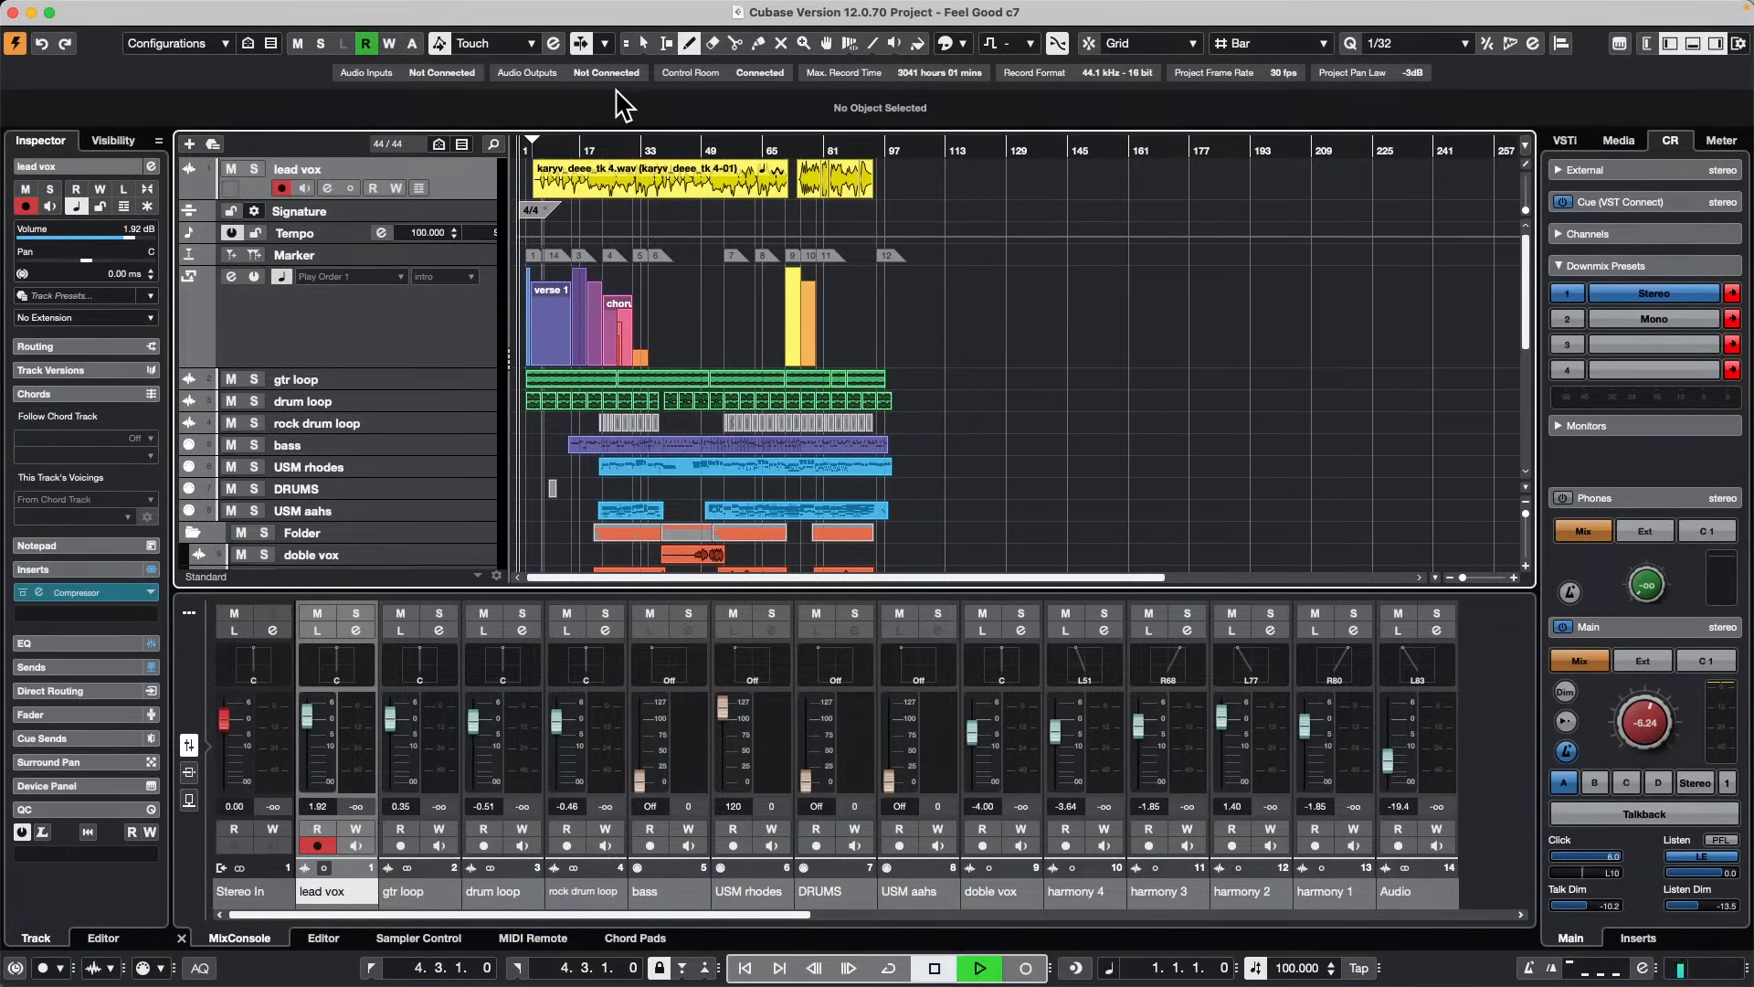
pyautogui.press('space')
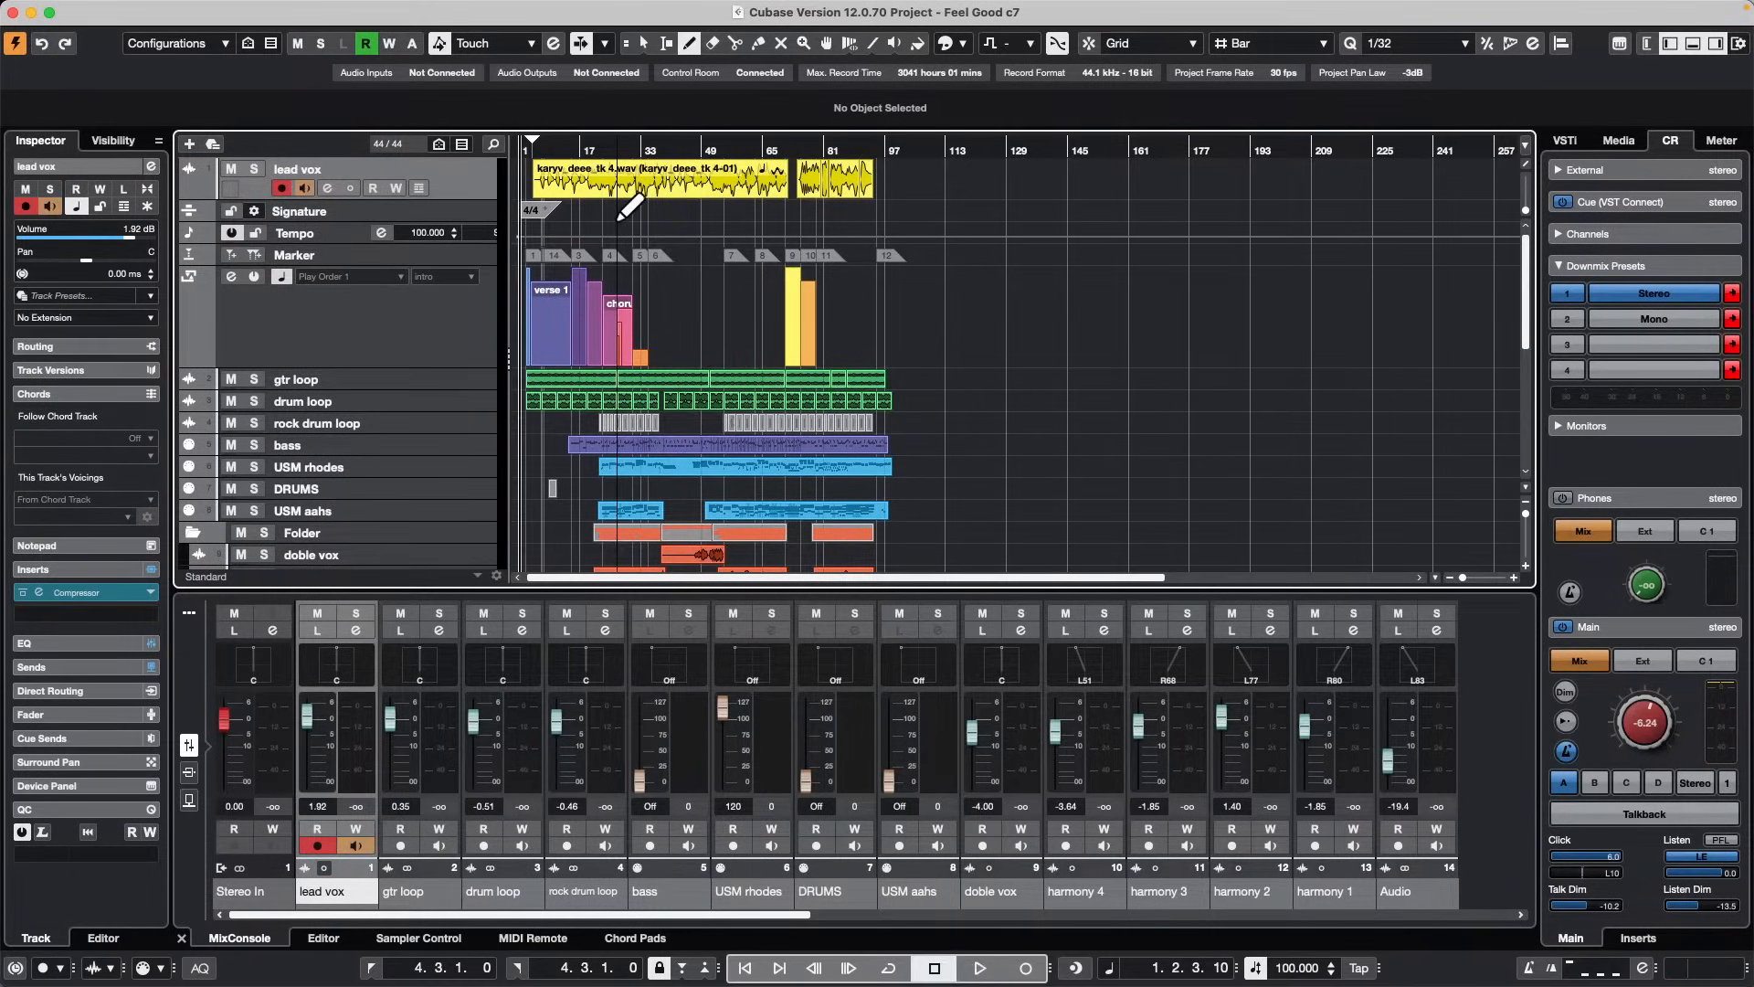
pyautogui.moveTo(572, 146); pyautogui.dragTo(572, 192)
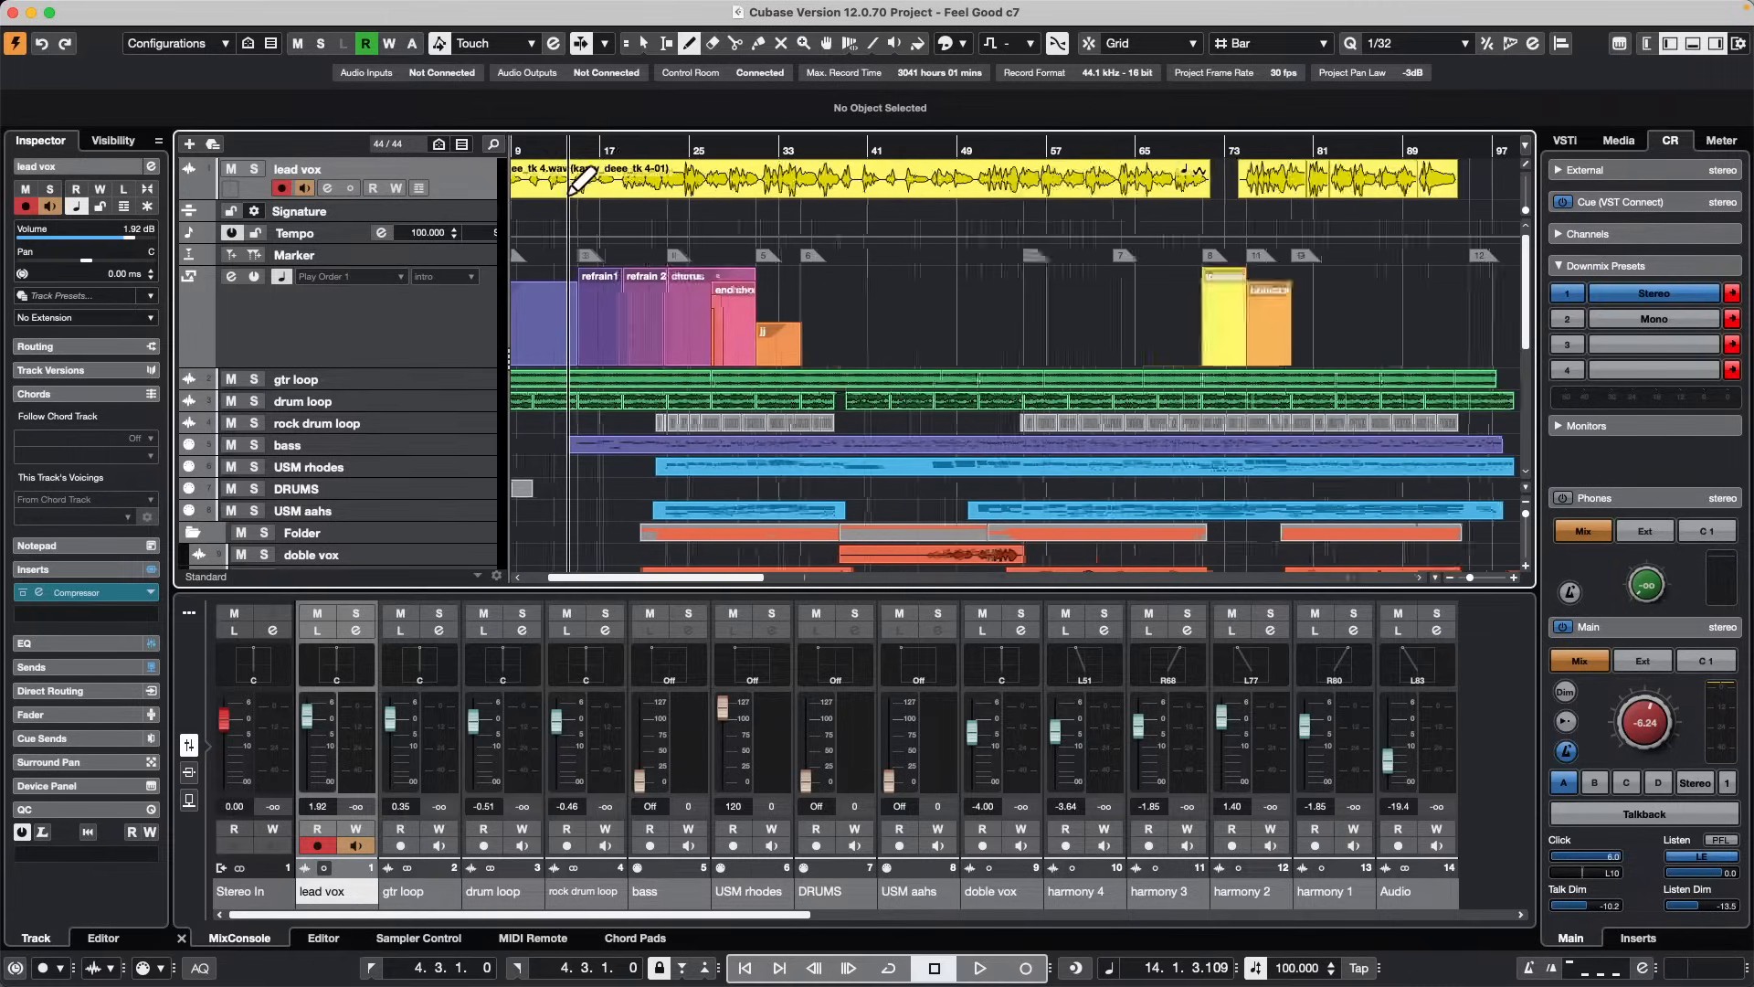
# Step: Activate arranger mode and audition the play order from its second intro entry, stopping in the end chorus
pyautogui.click(391, 308)
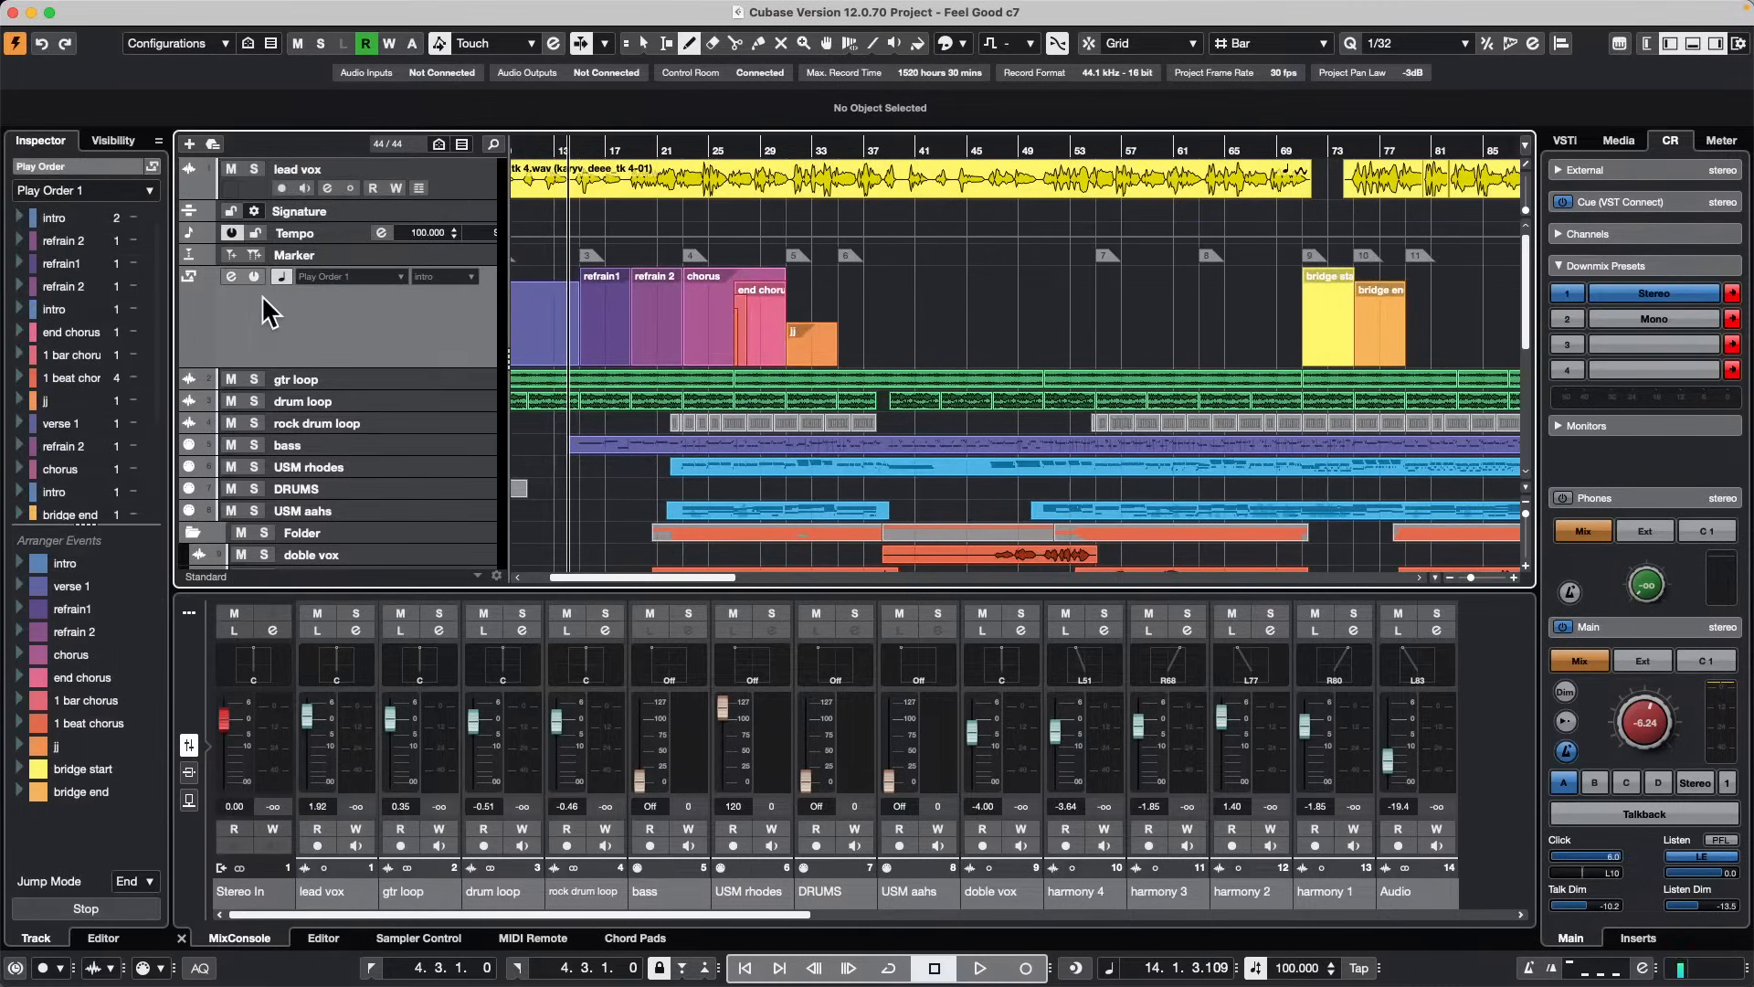
pyautogui.click(254, 276)
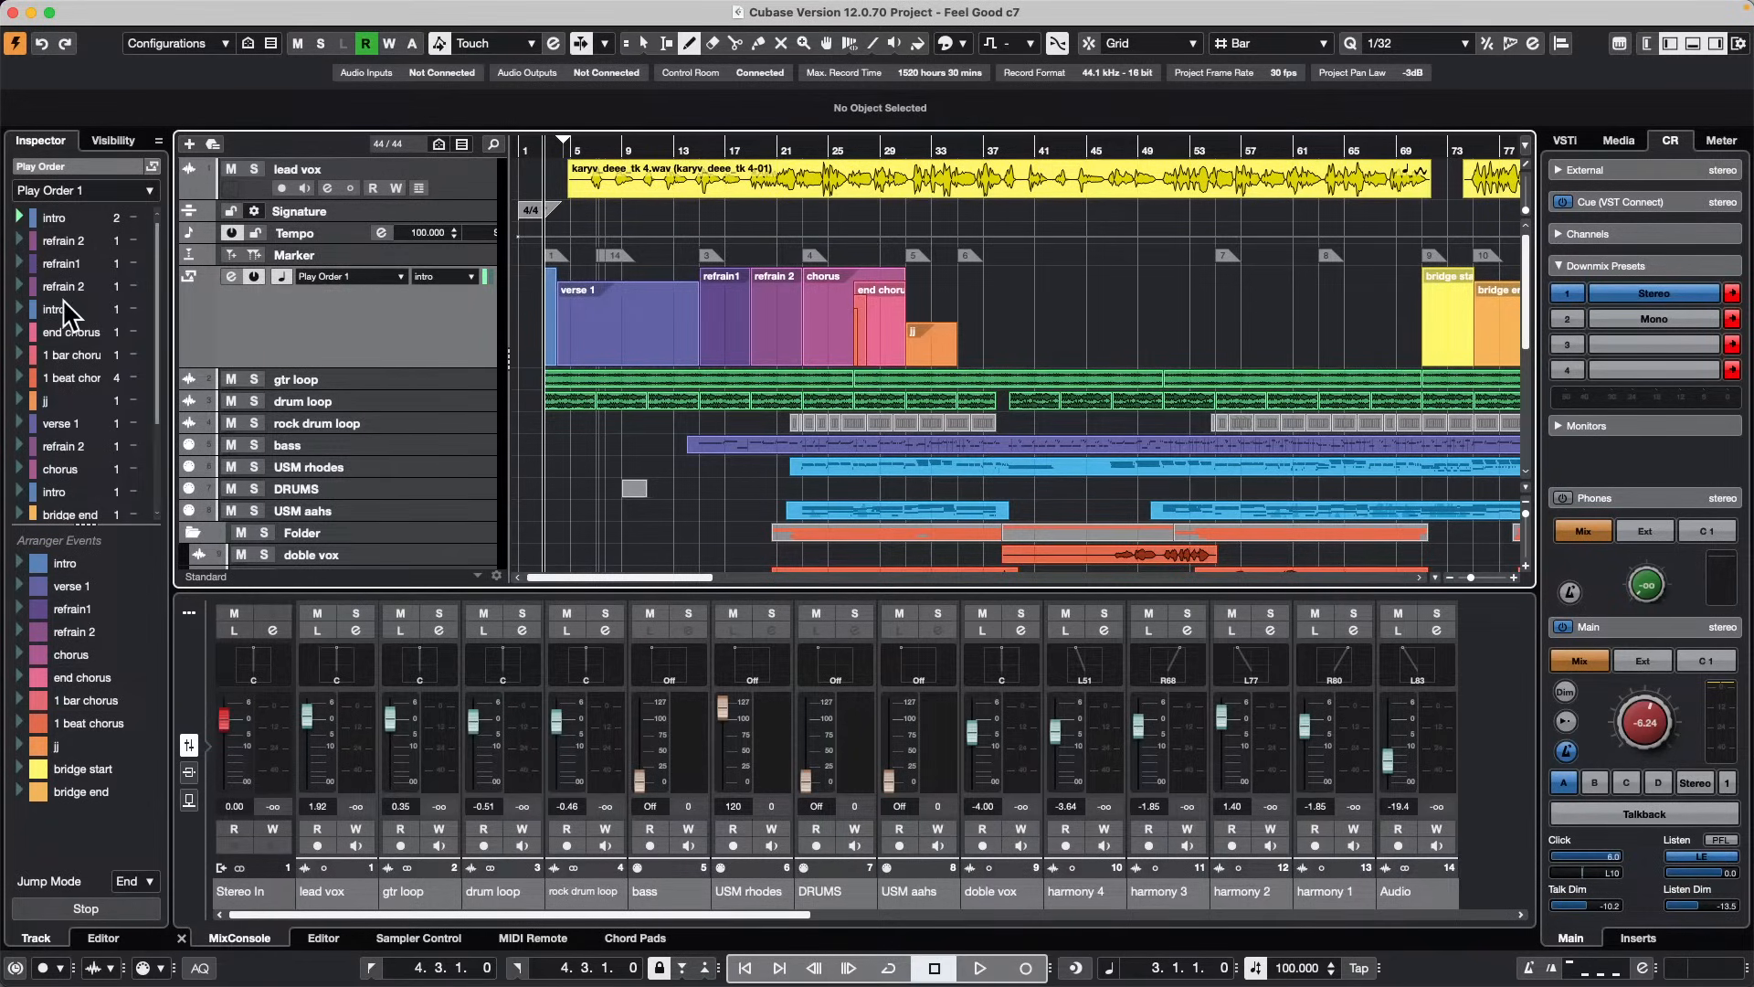
pyautogui.click(20, 309)
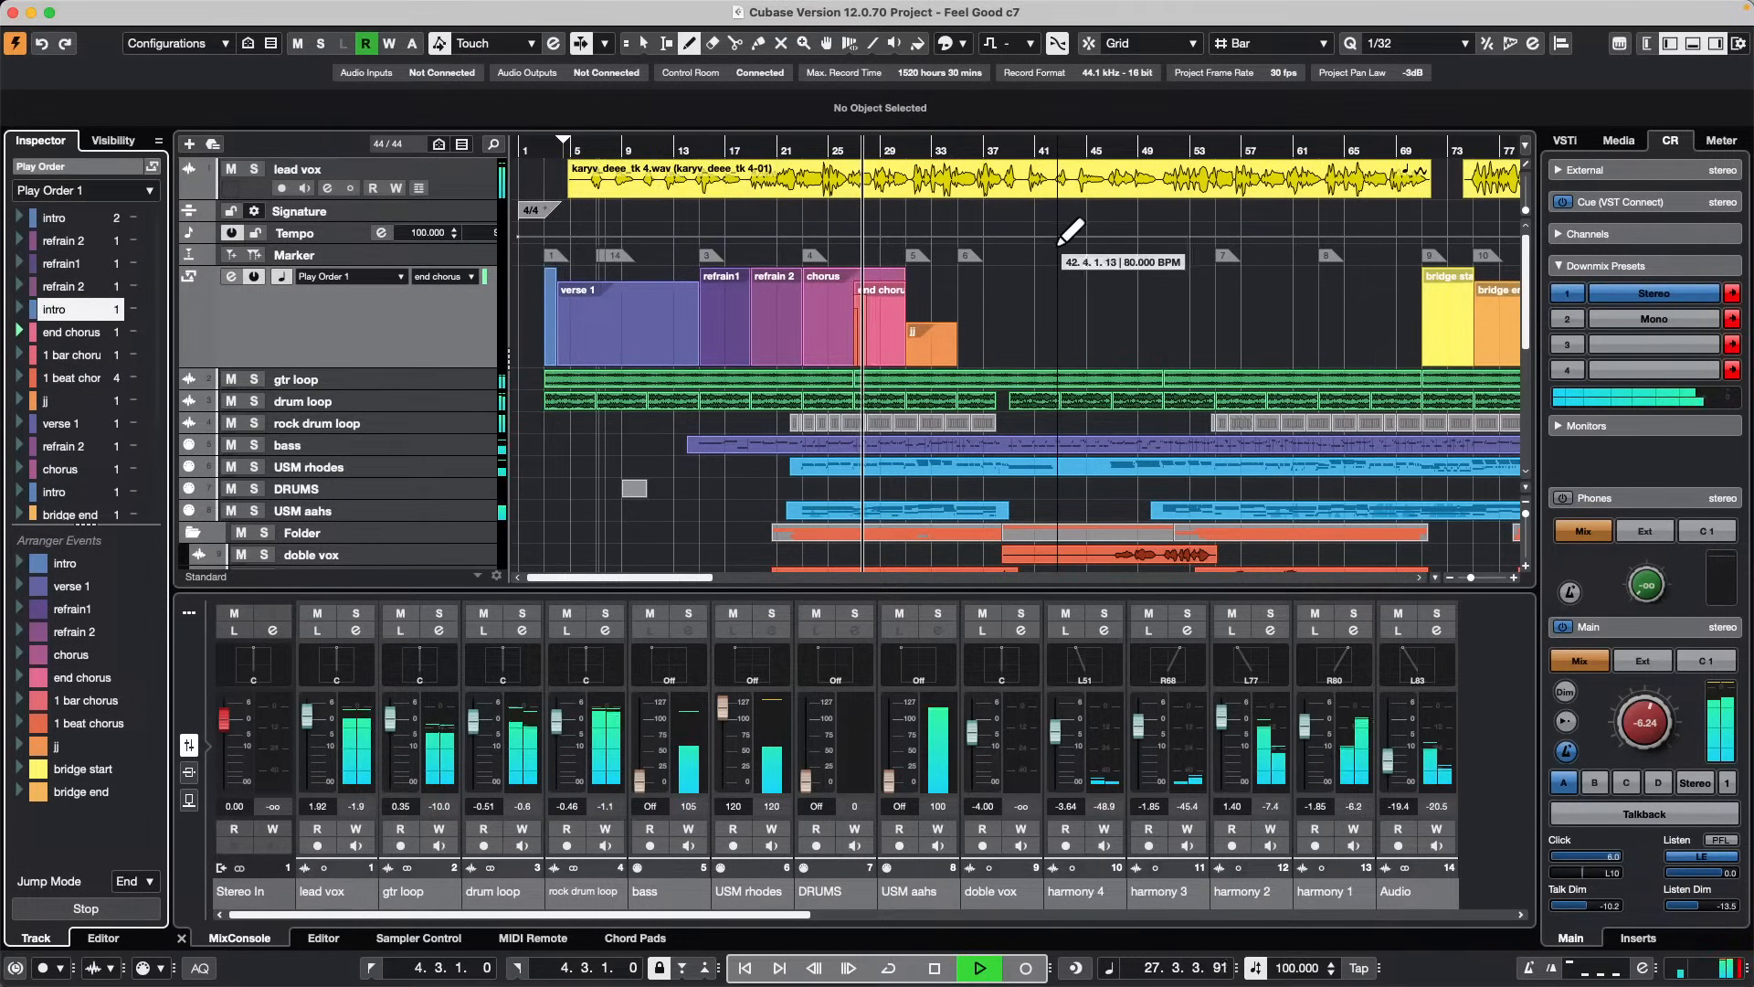
pyautogui.press('space')
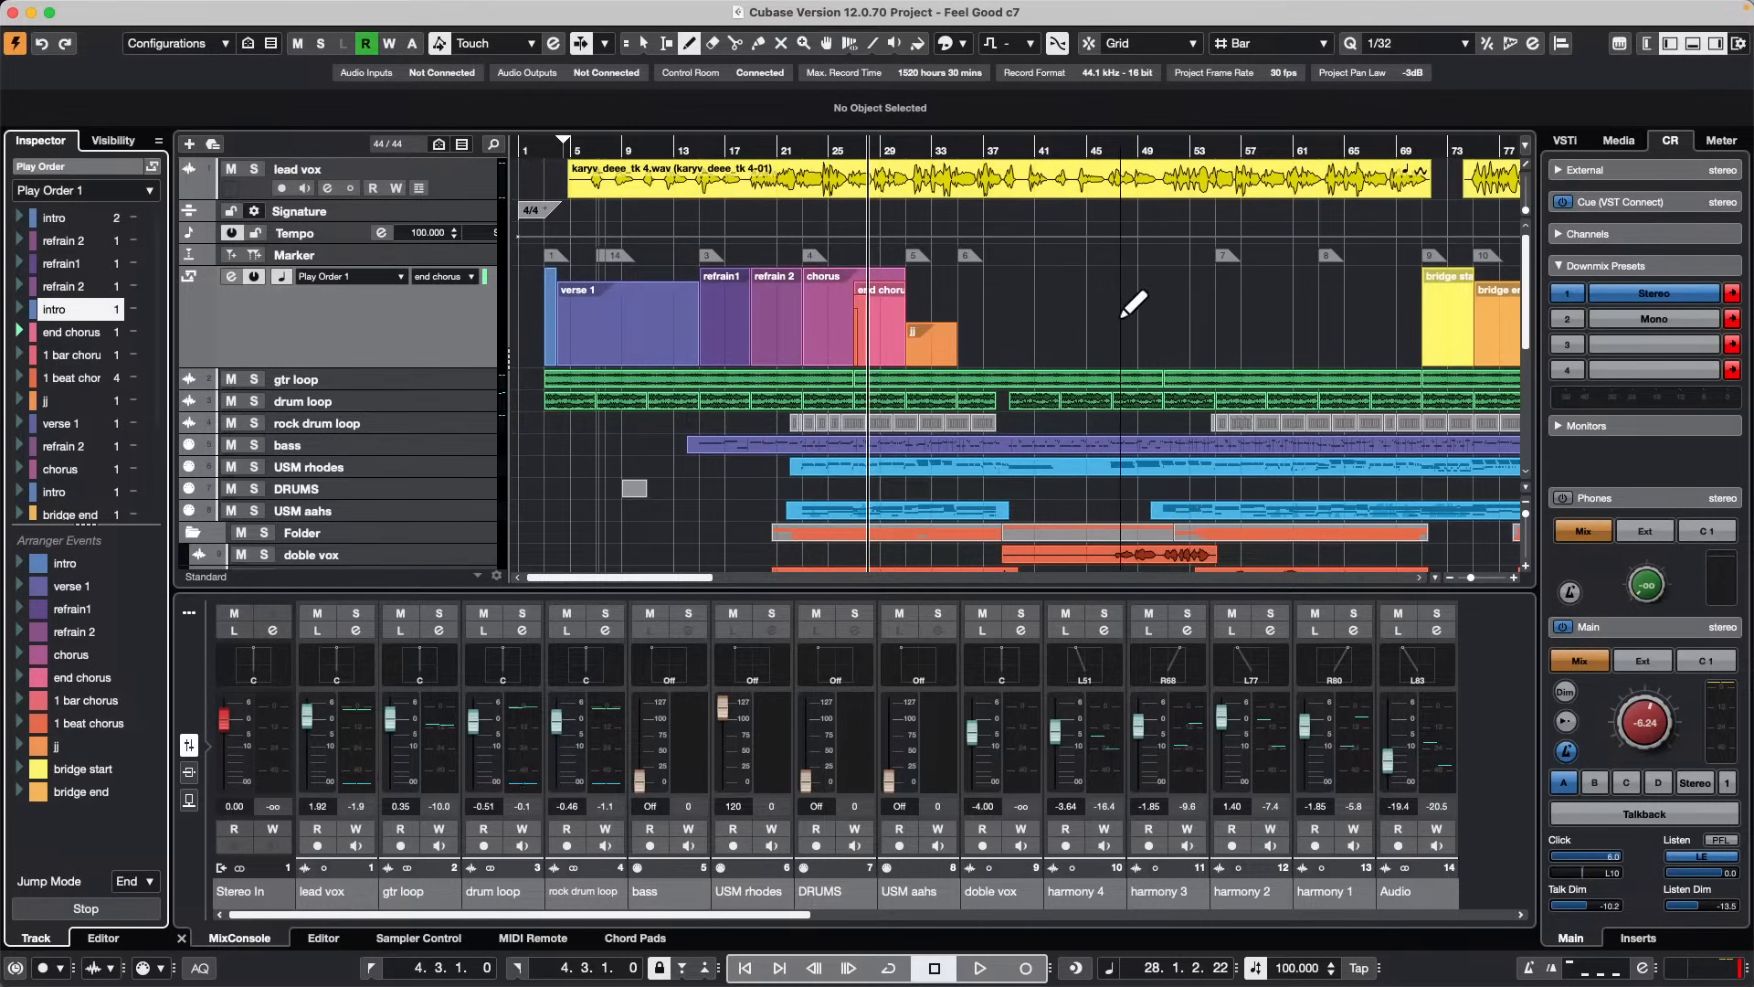
# Step: Draw an arranger event from about bar 43 to 62, with two overlapping events inside it starting near bars 49 and 57
pyautogui.moveTo(1072, 313); pyautogui.dragTo(1311, 320)
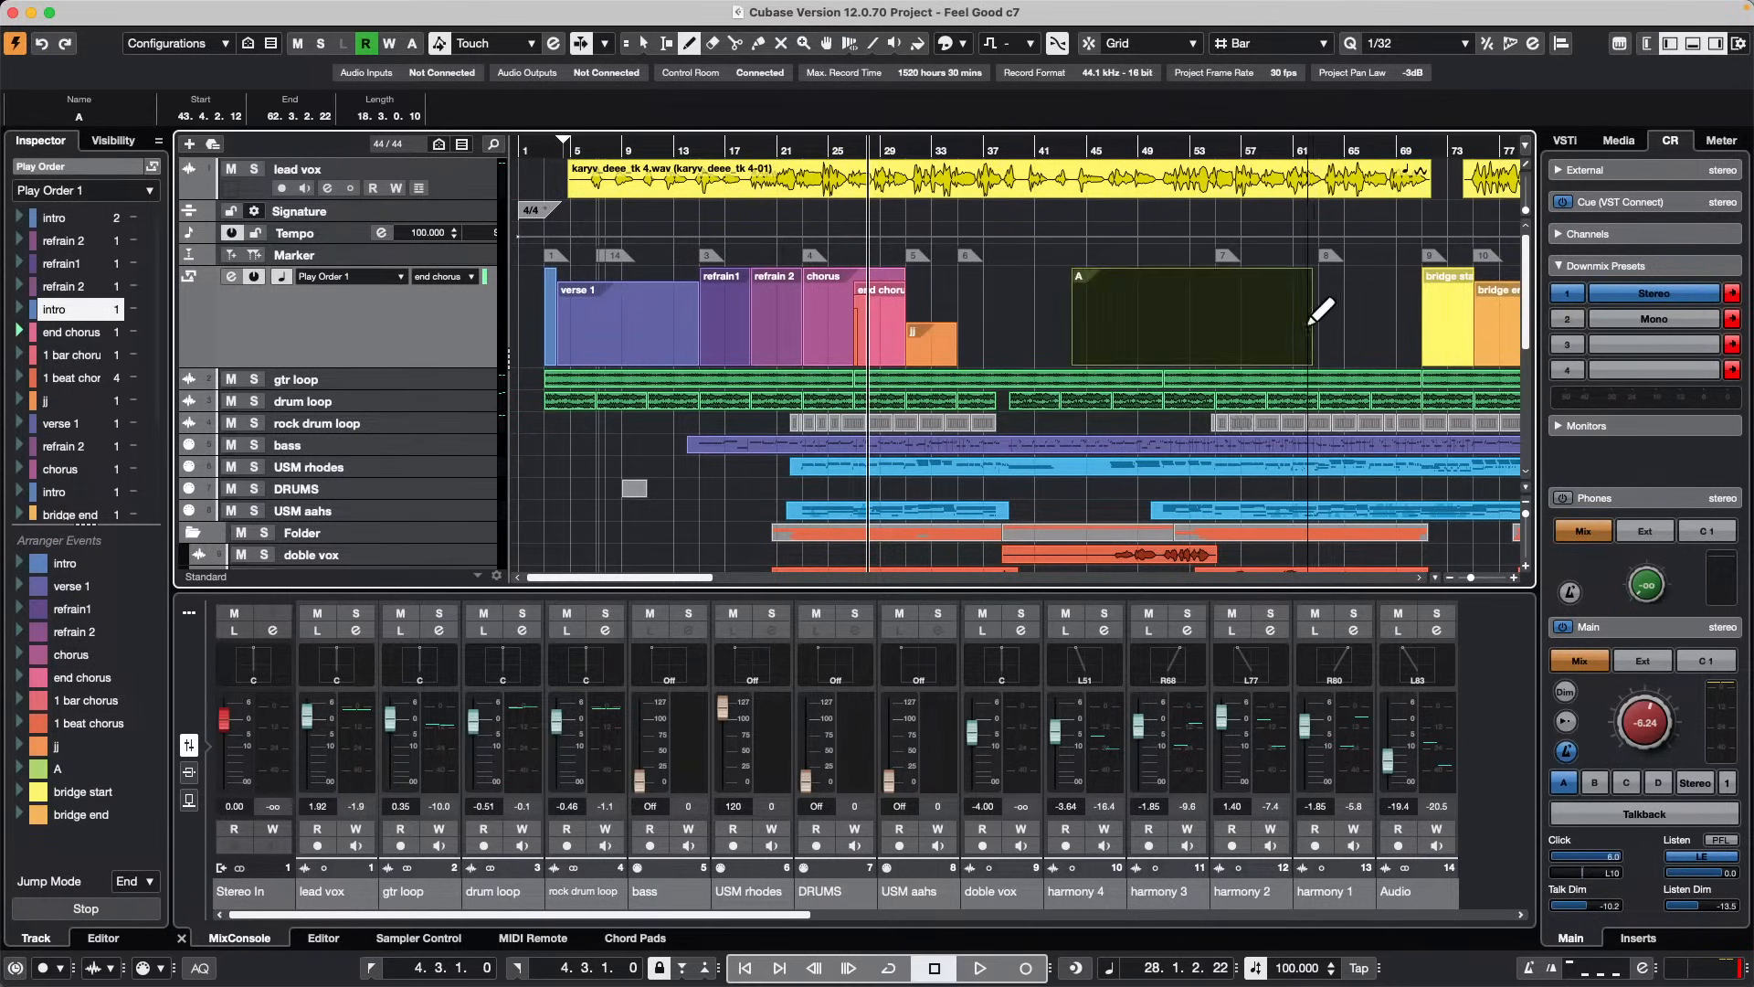
pyautogui.rightClick(1116, 330)
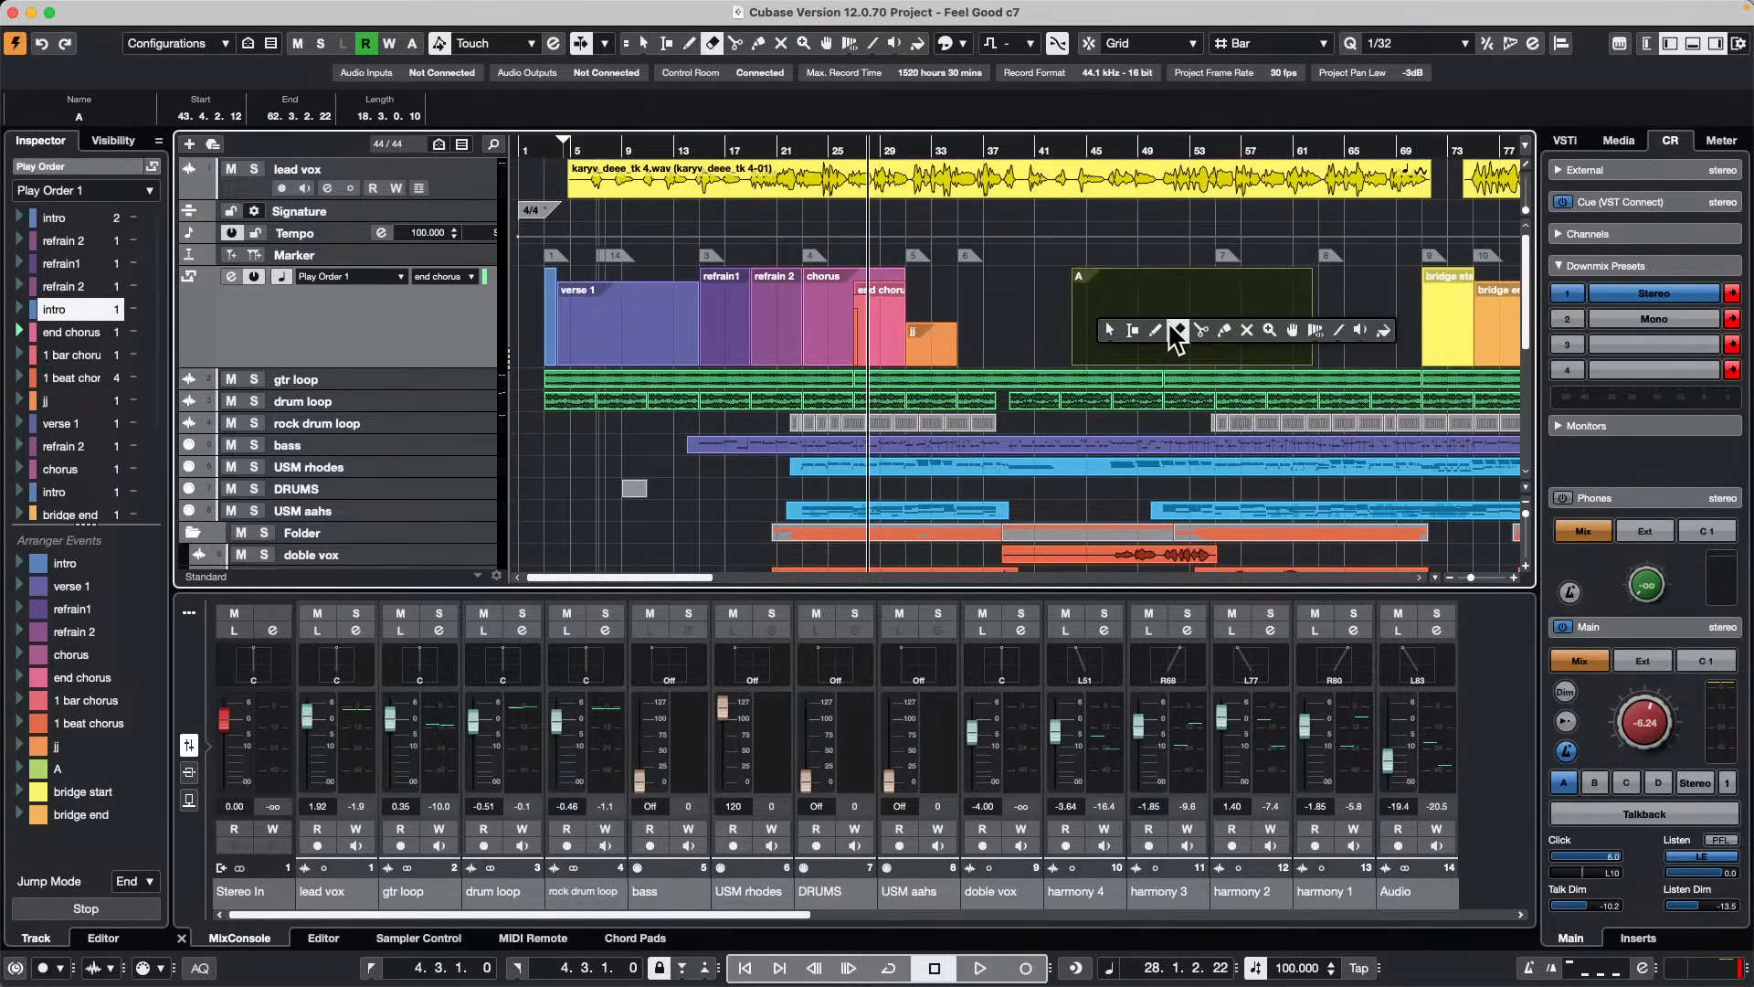
pyautogui.click(1109, 330)
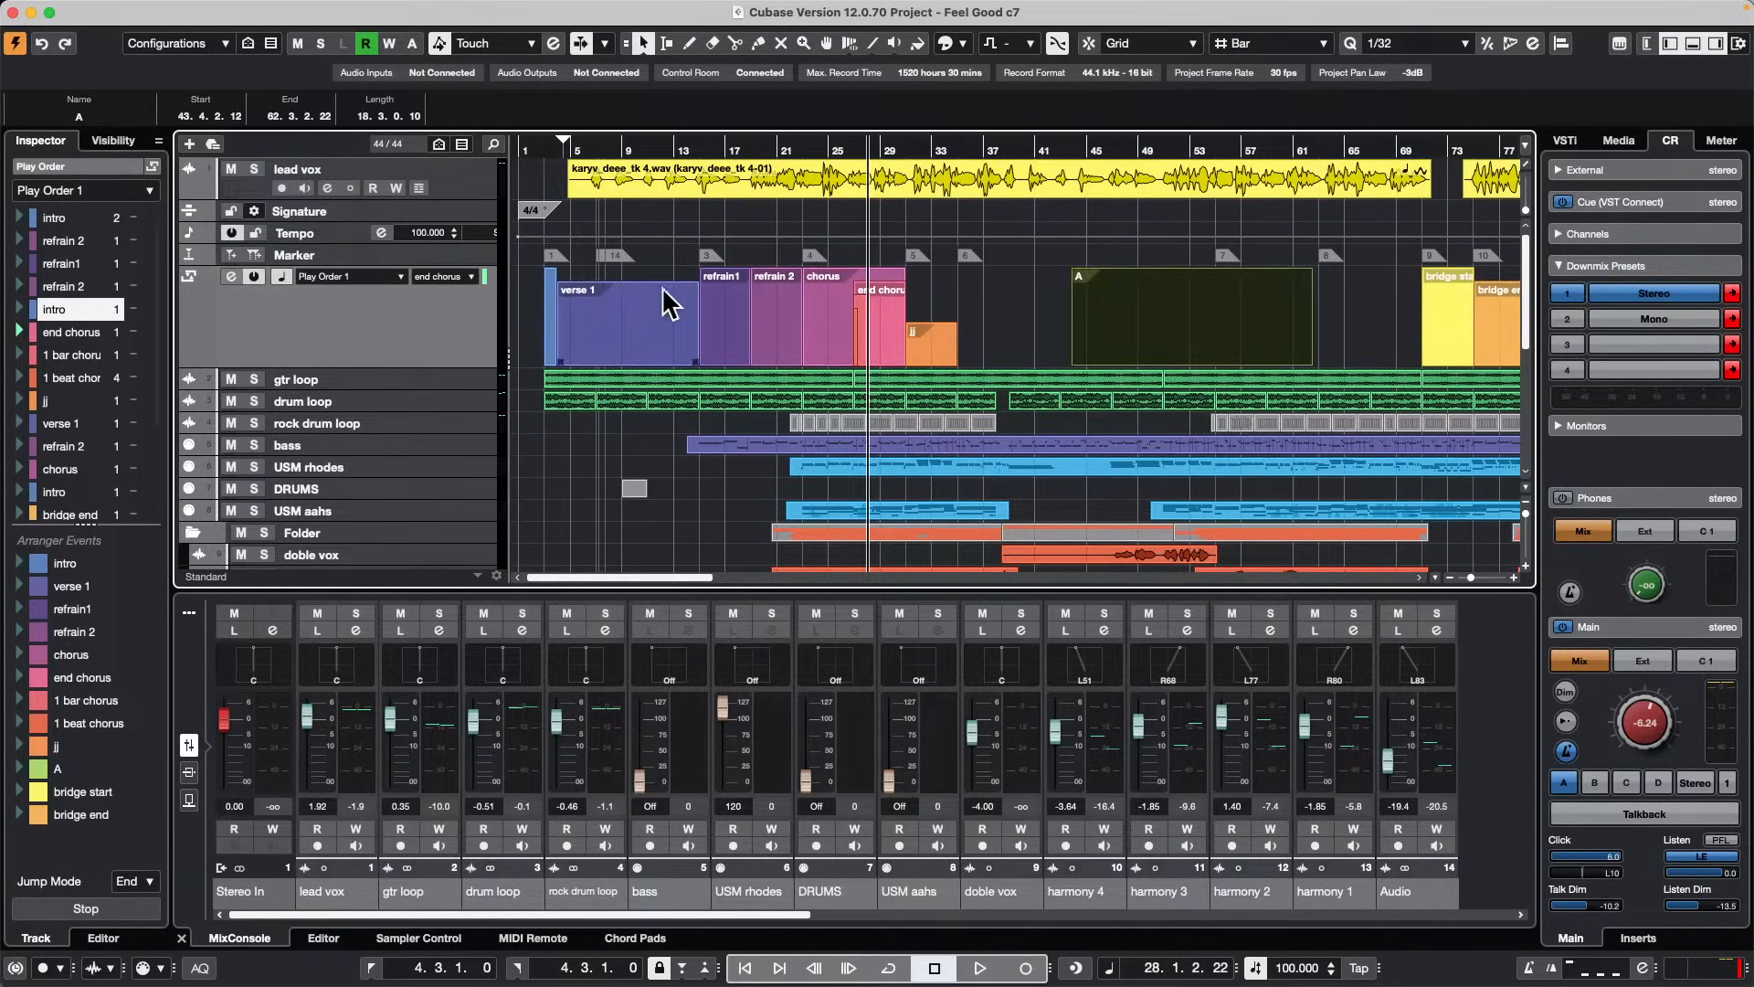
pyautogui.rightClick(1185, 329)
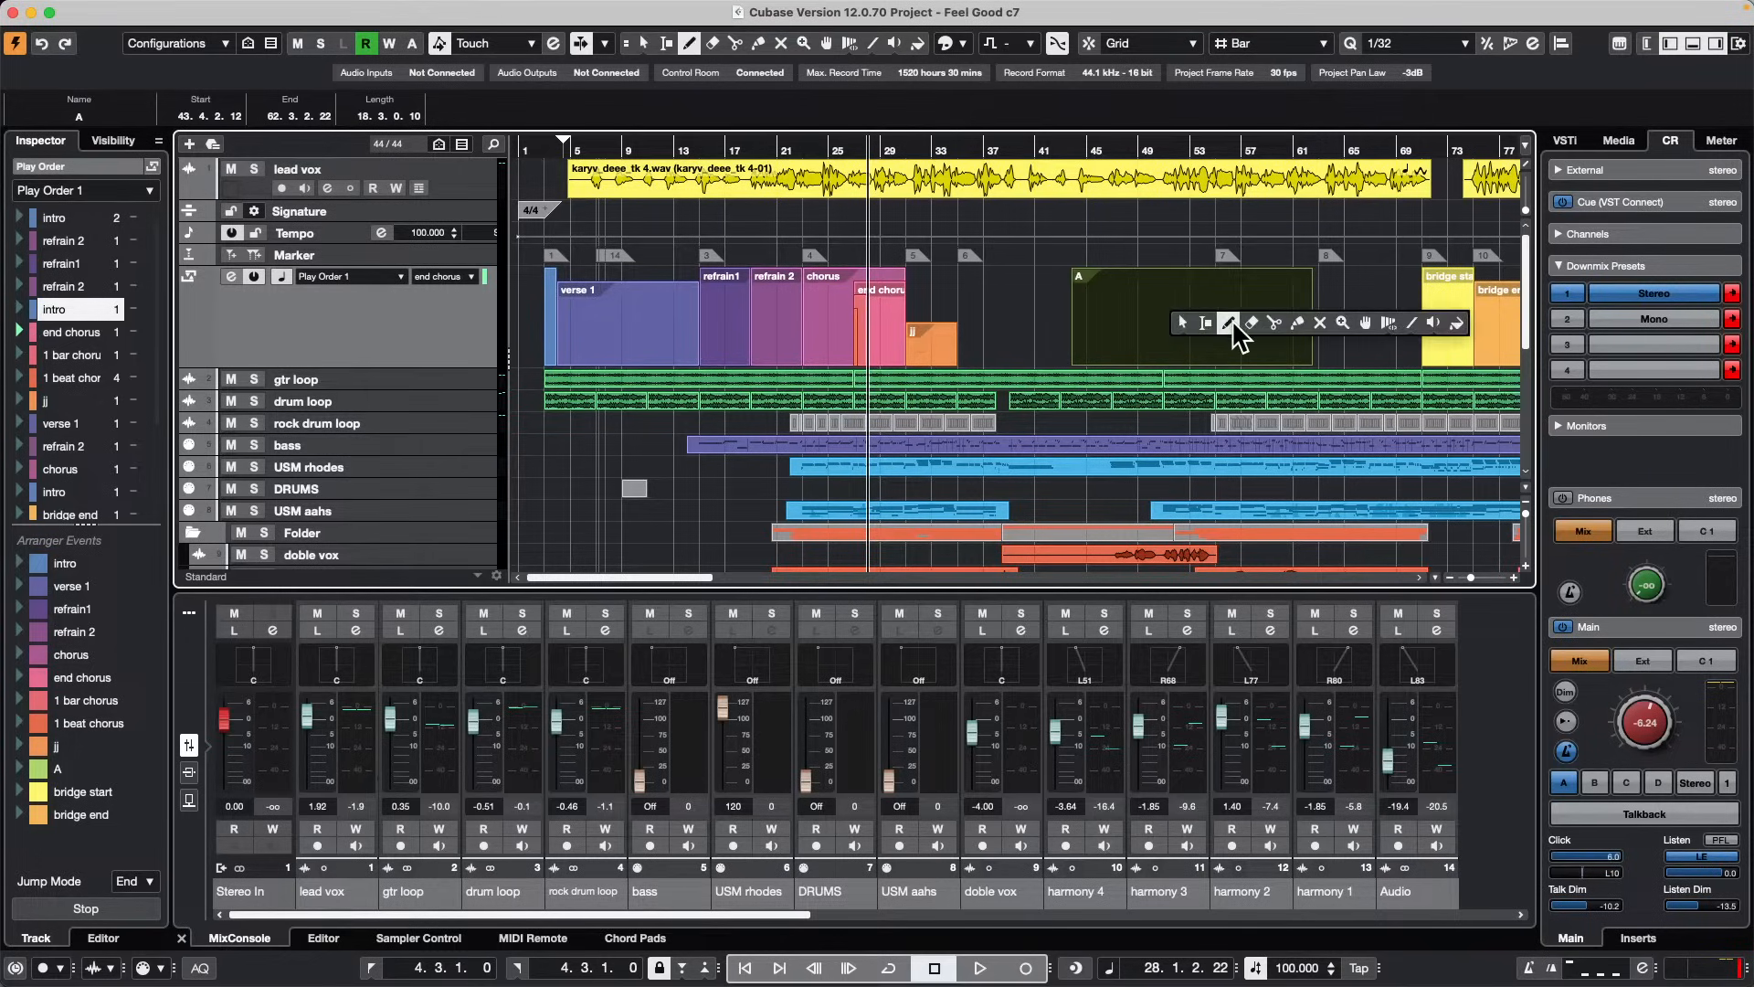
pyautogui.click(1229, 322)
pyautogui.moveTo(1146, 322); pyautogui.dragTo(1316, 327)
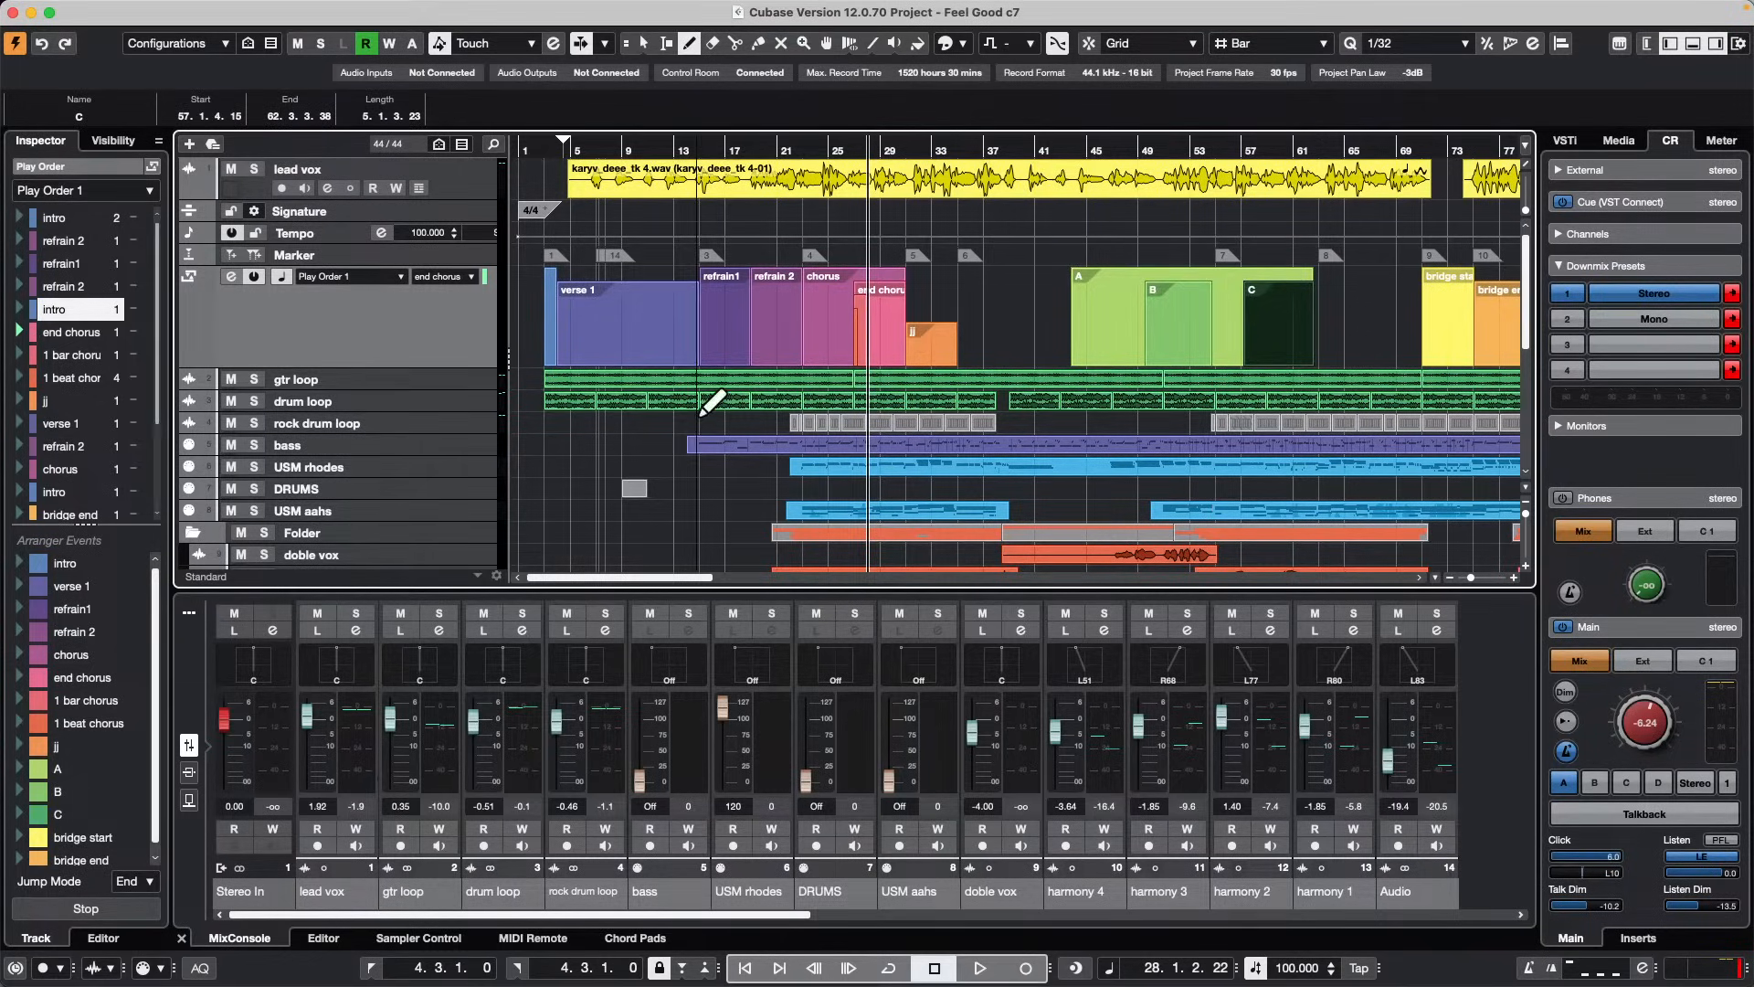
# Step: Resume the arranger playback and lower the Control Room main level to -9.45 dB
pyautogui.press('space')
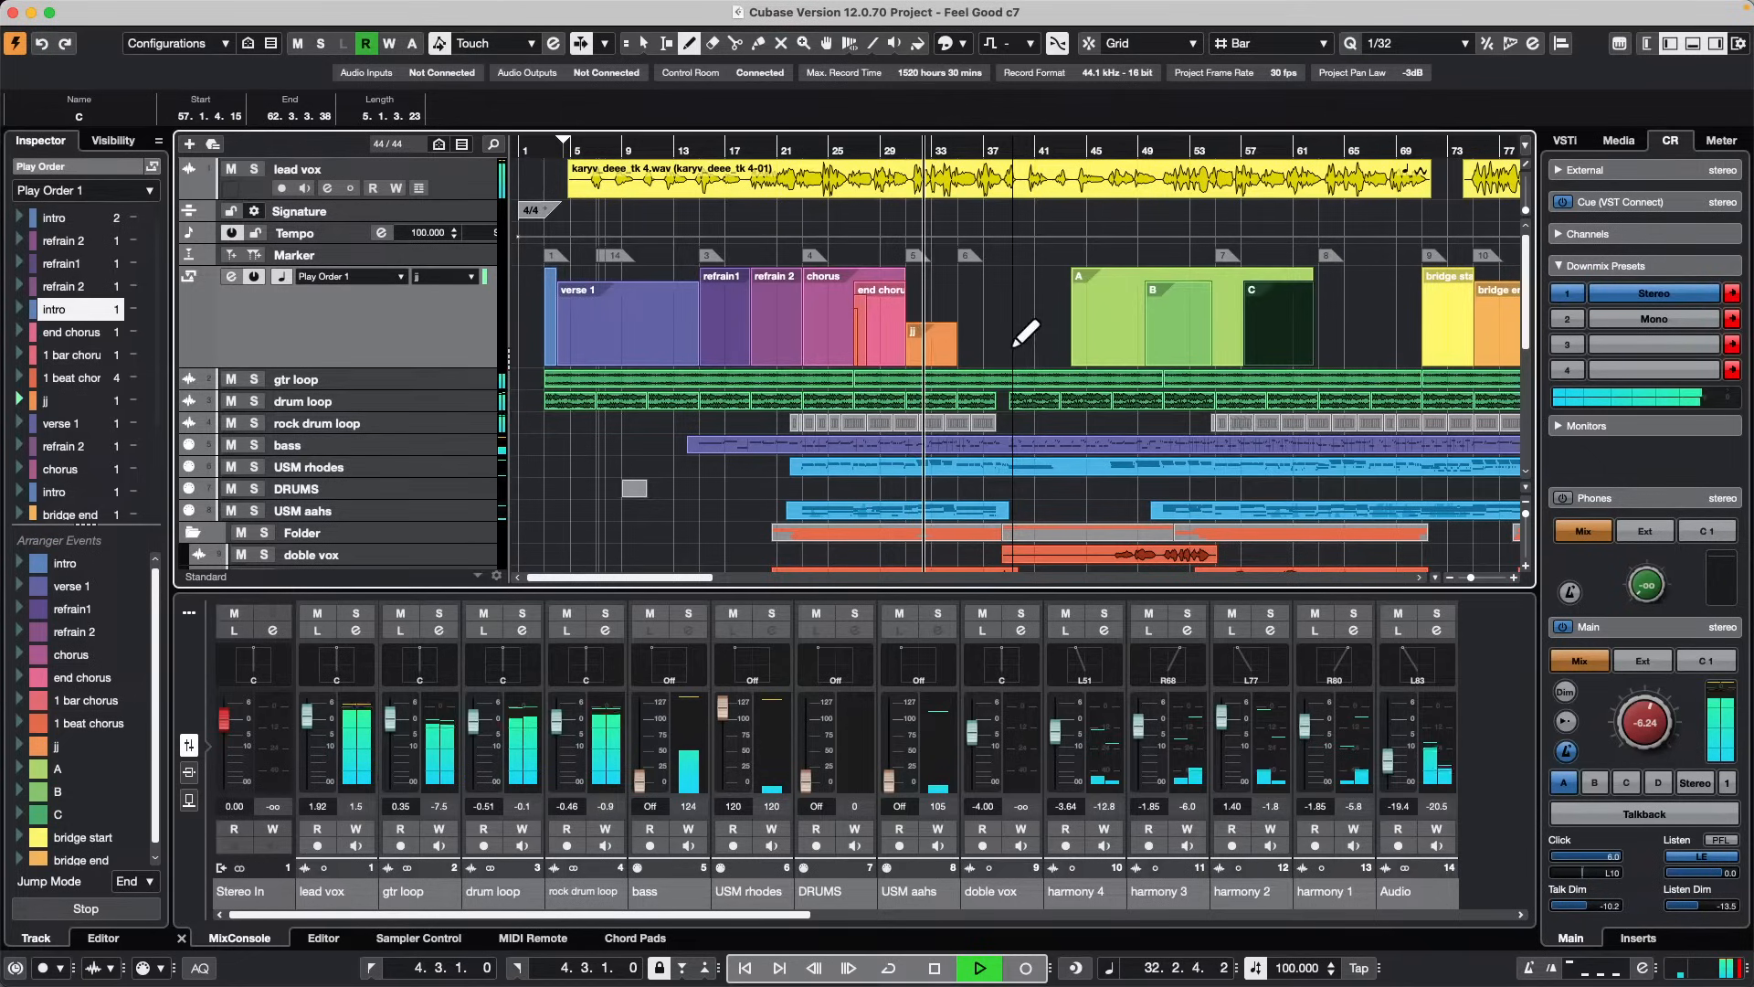
pyautogui.scroll(-3, 1654, 717)
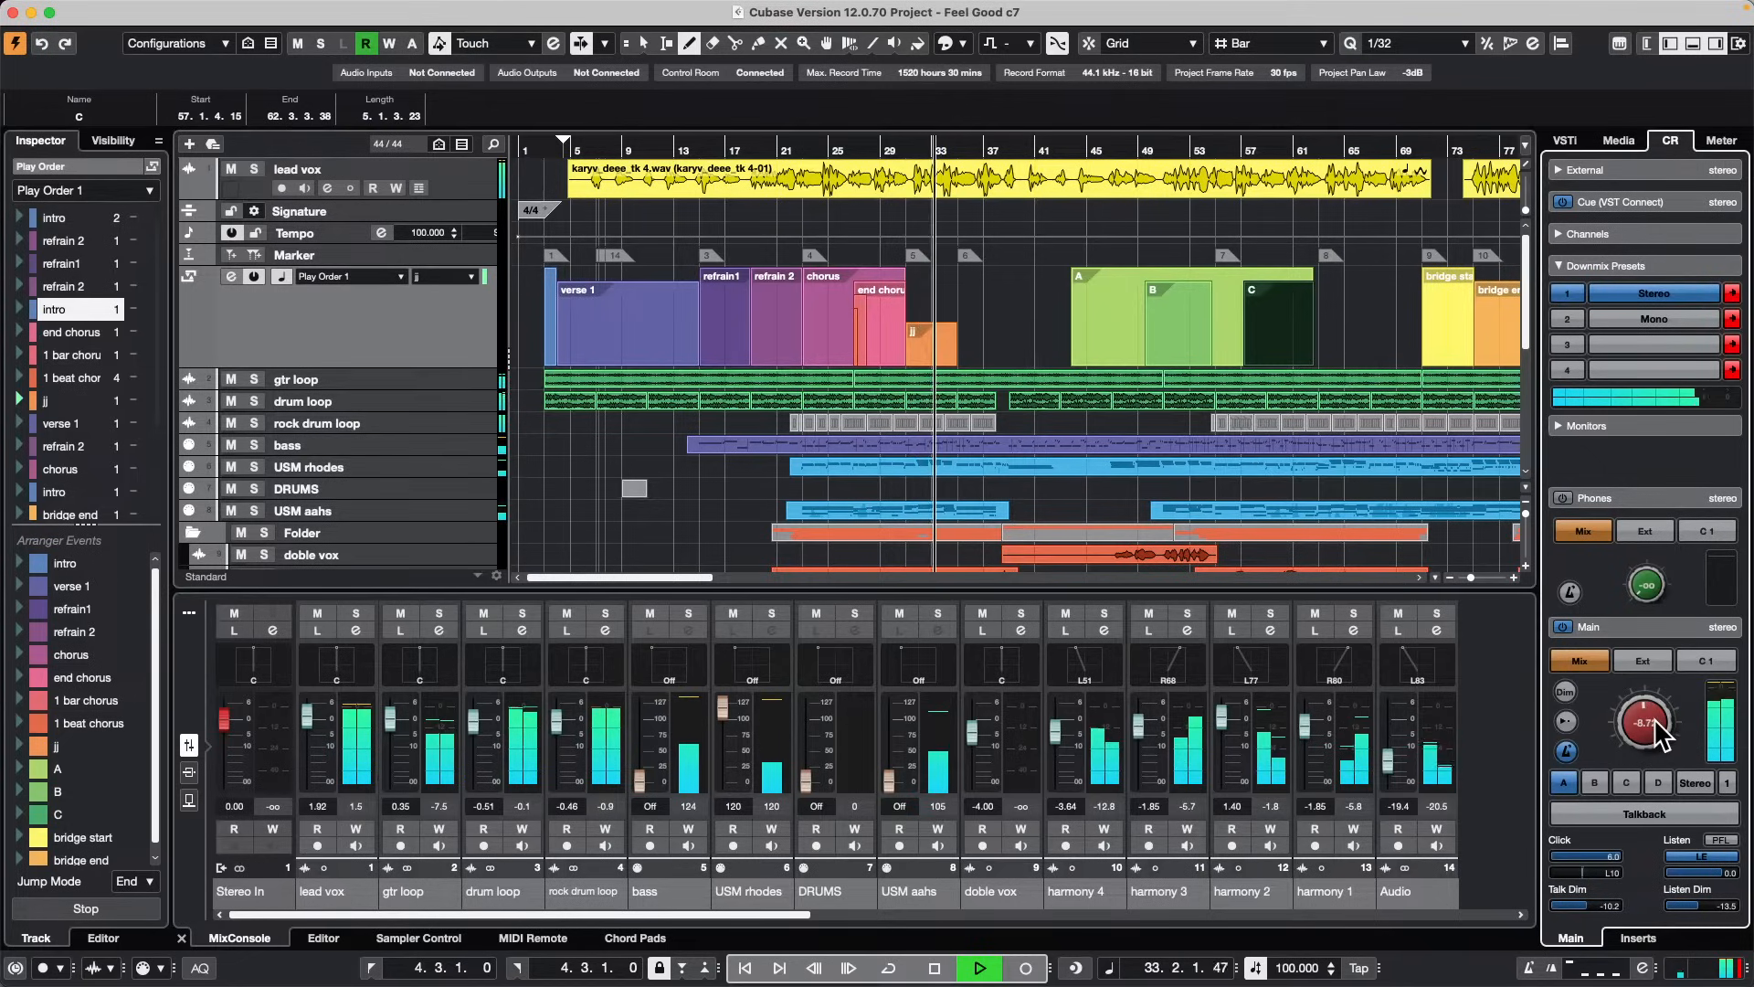
pyautogui.scroll(-1, 1654, 718)
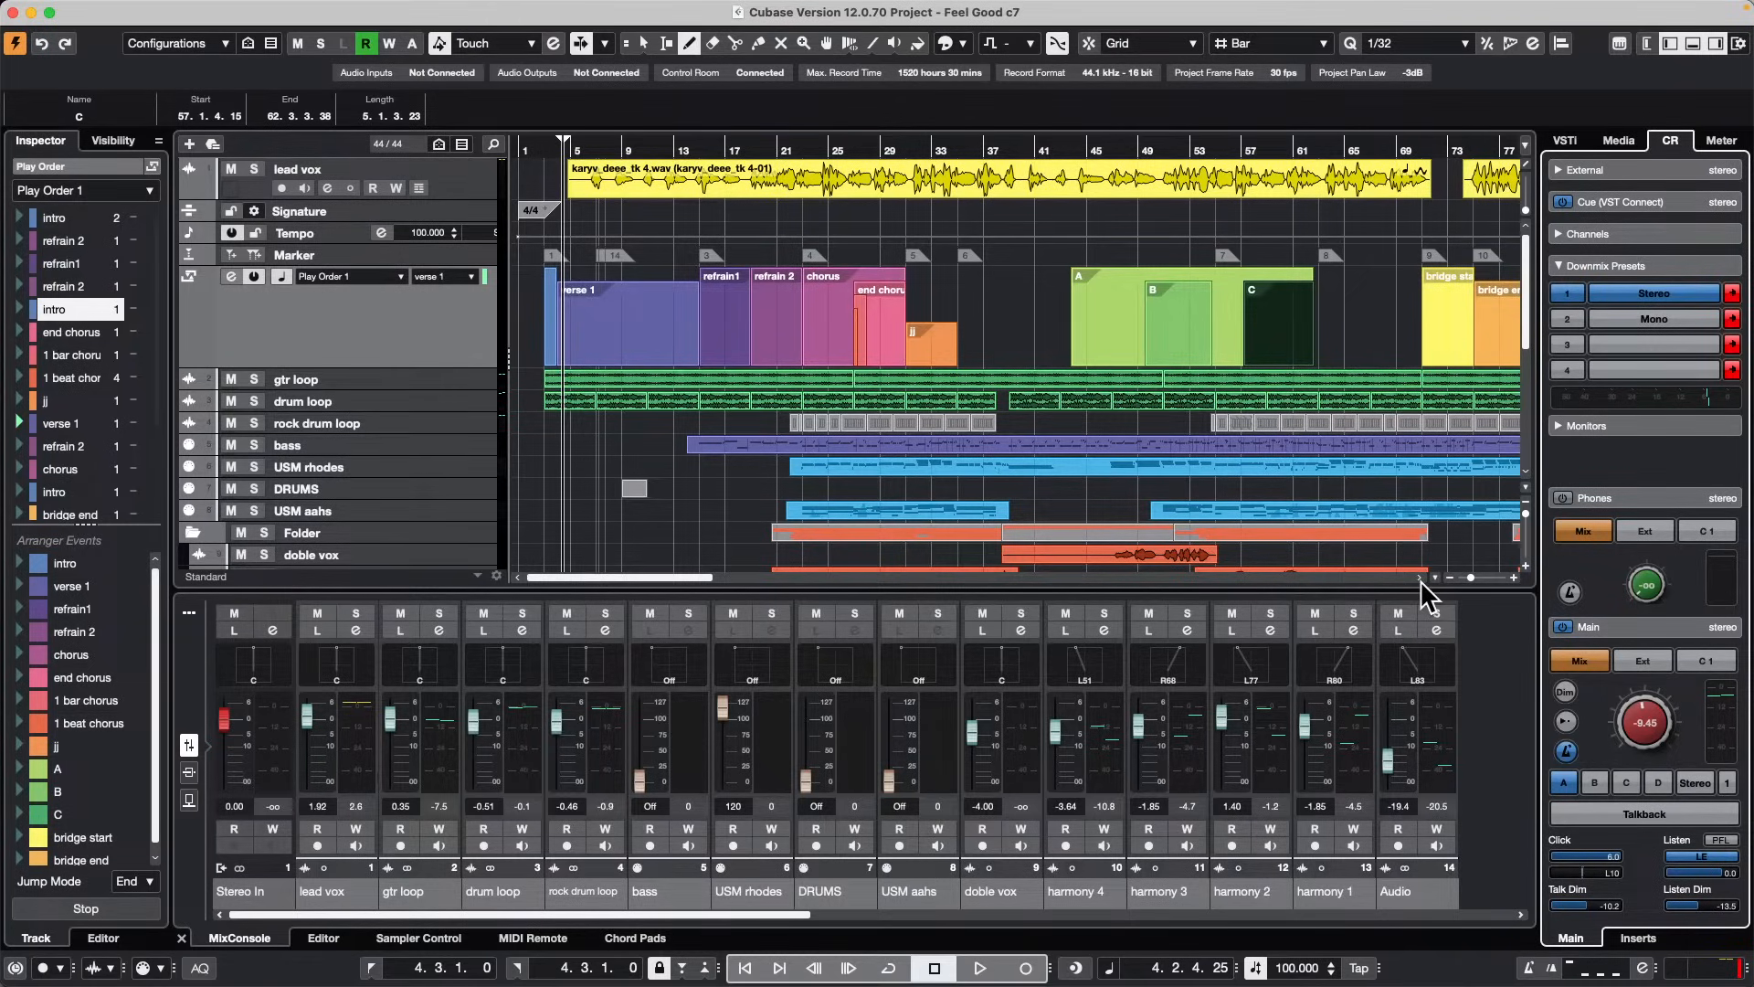
# Step: Create a new empty project, confirming the prompted project location
pyautogui.moveTo(744, 11)
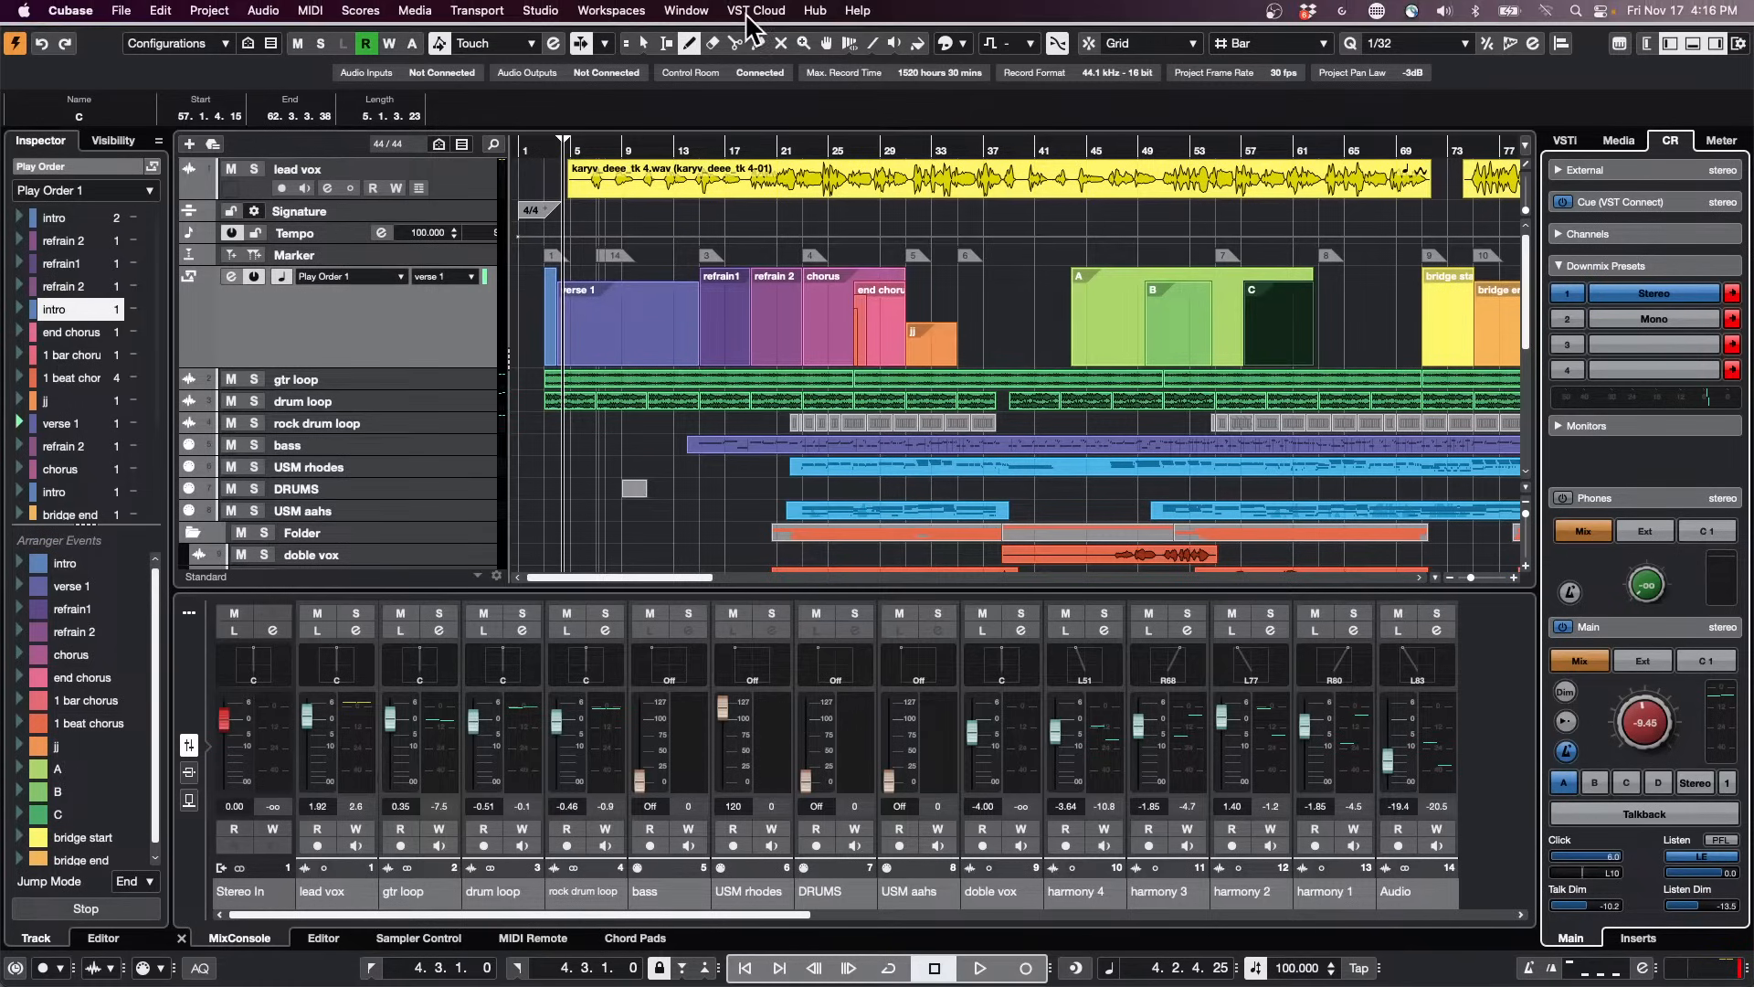
pyautogui.click(122, 11)
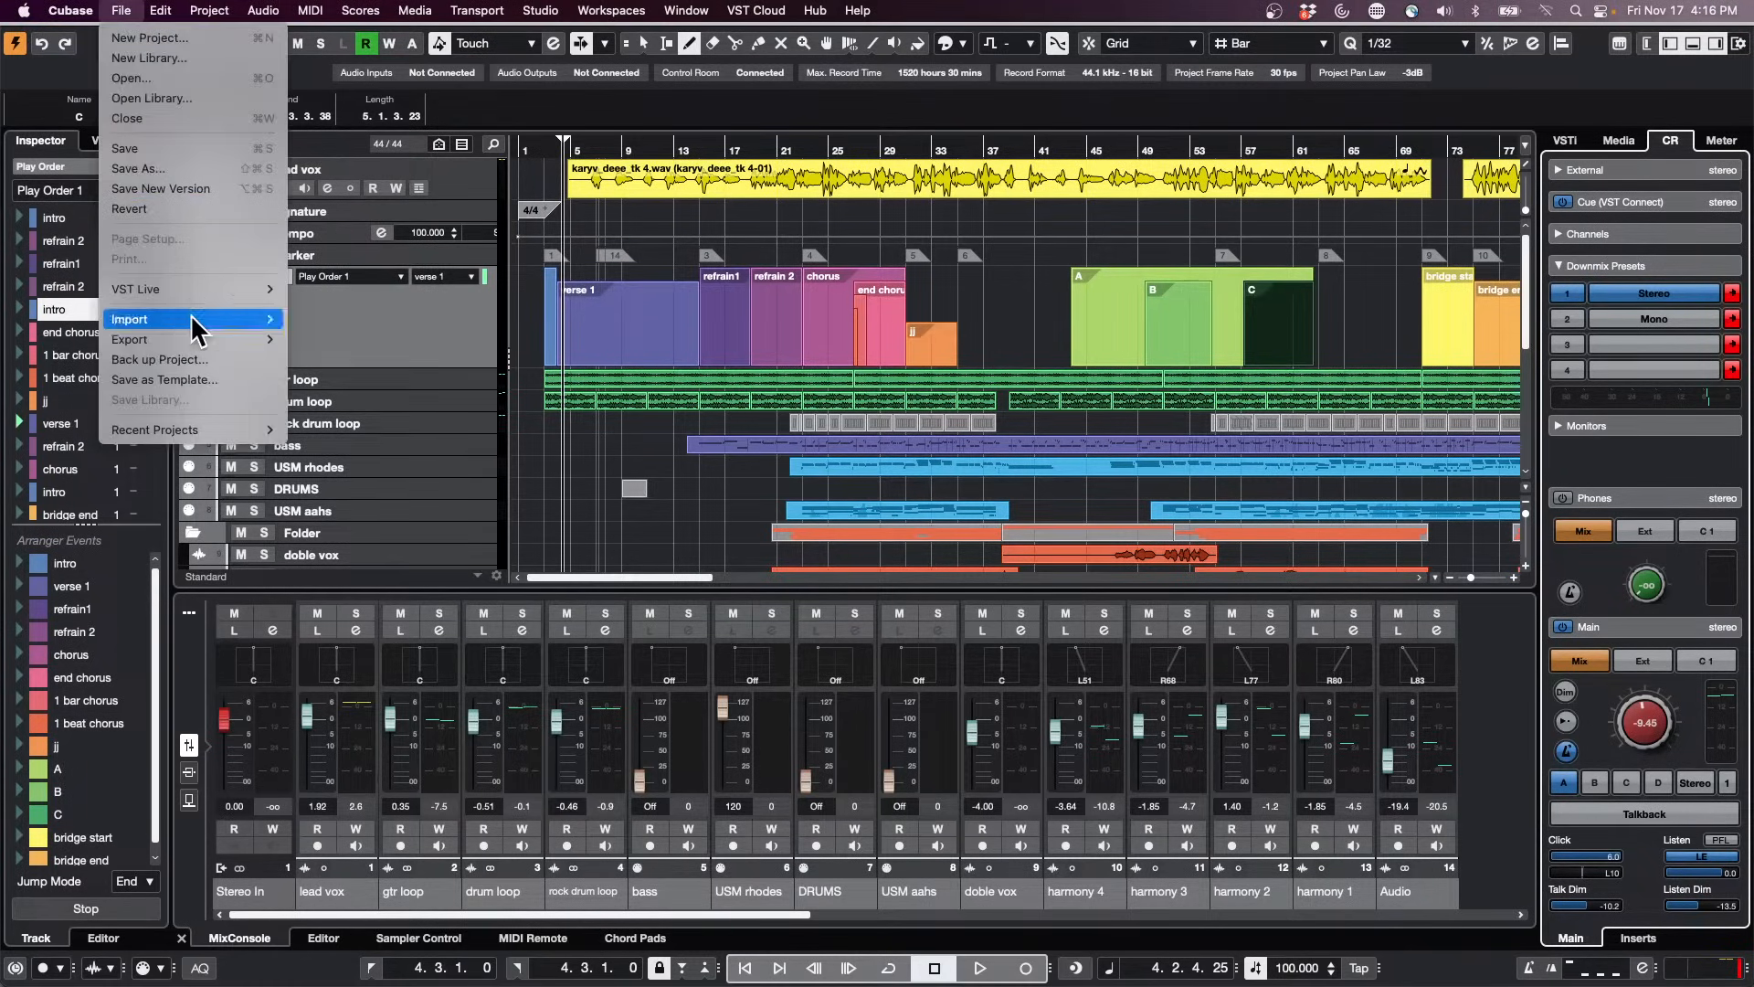
pyautogui.moveTo(242, 433)
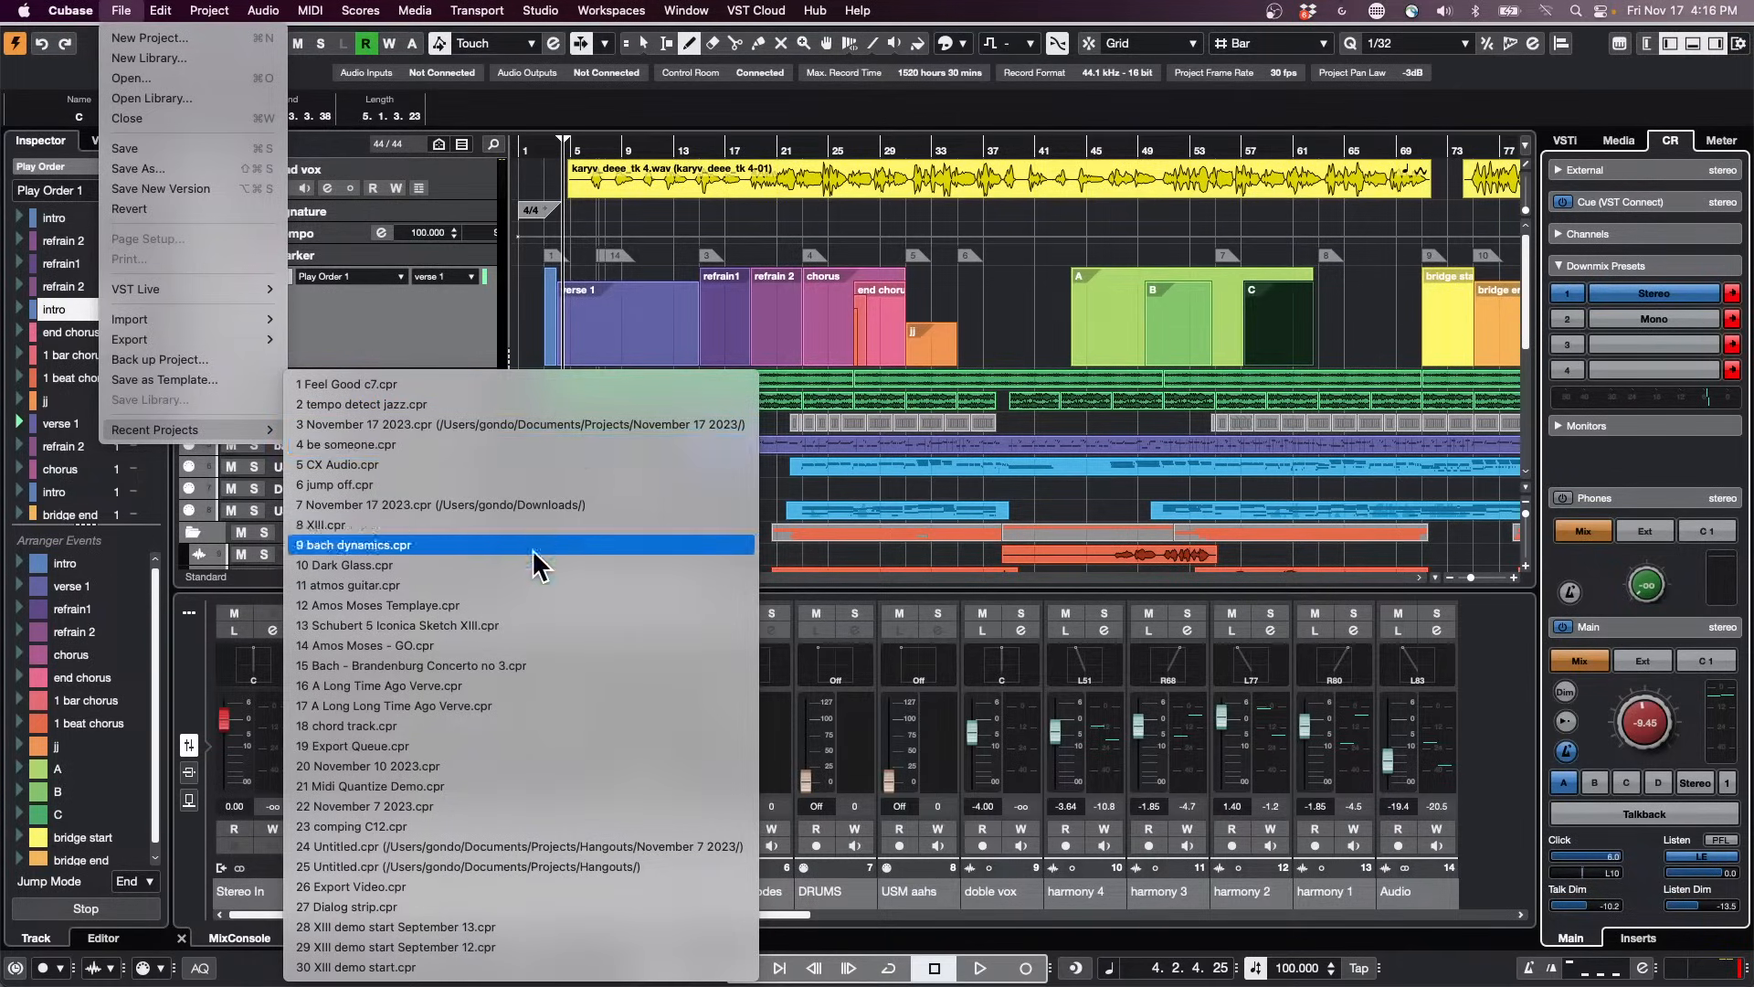
pyautogui.click(128, 38)
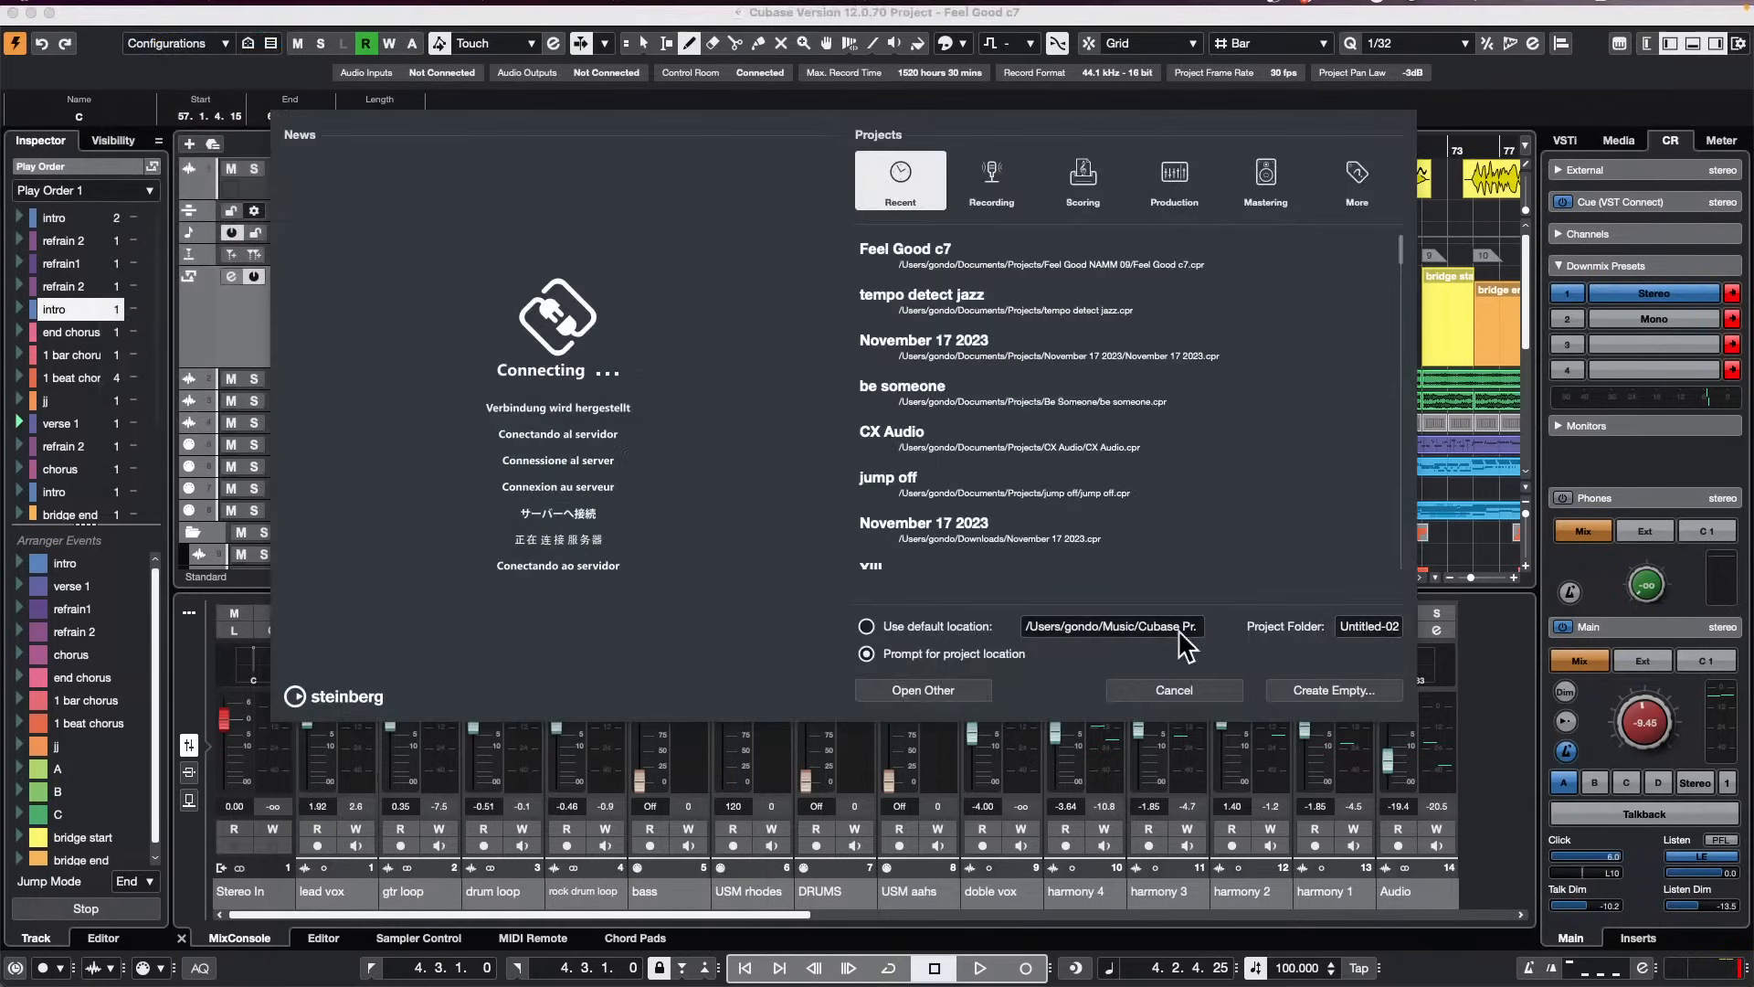
pyautogui.click(1347, 690)
pyautogui.click(1297, 610)
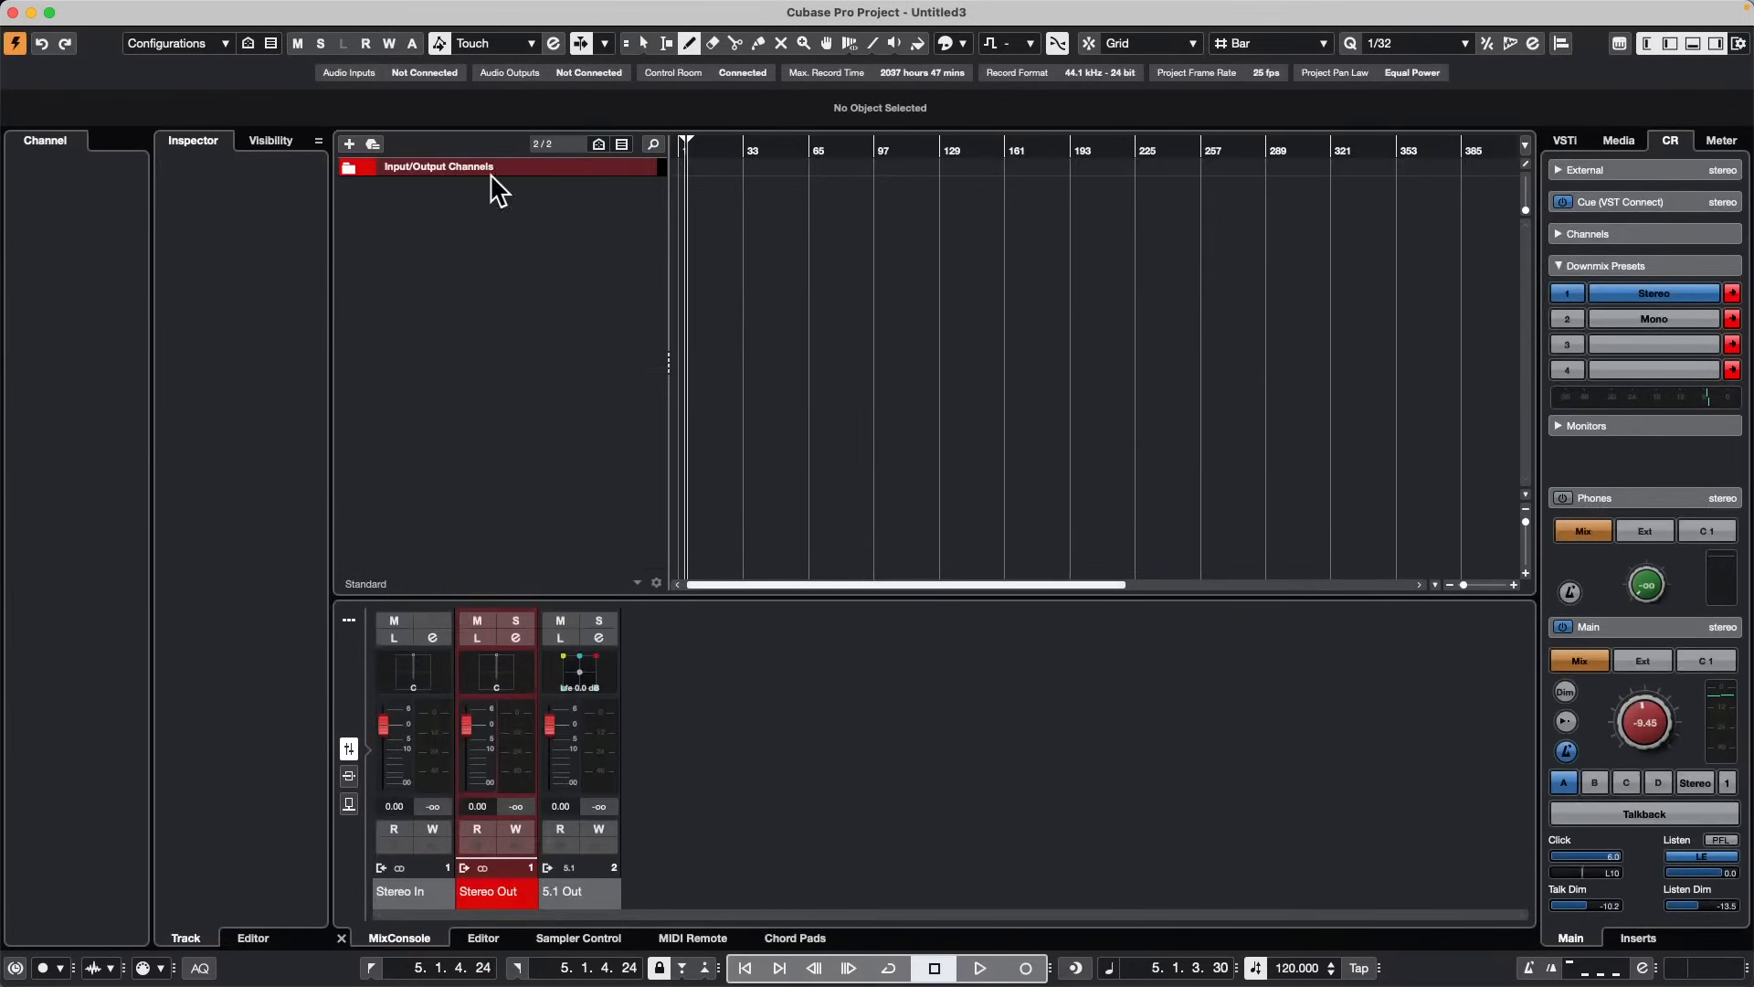
# Step: Import the audio file 4 Gilbraltar.wav onto a new track and move its event to the project start
pyautogui.moveTo(196, 7)
pyautogui.click(124, 11)
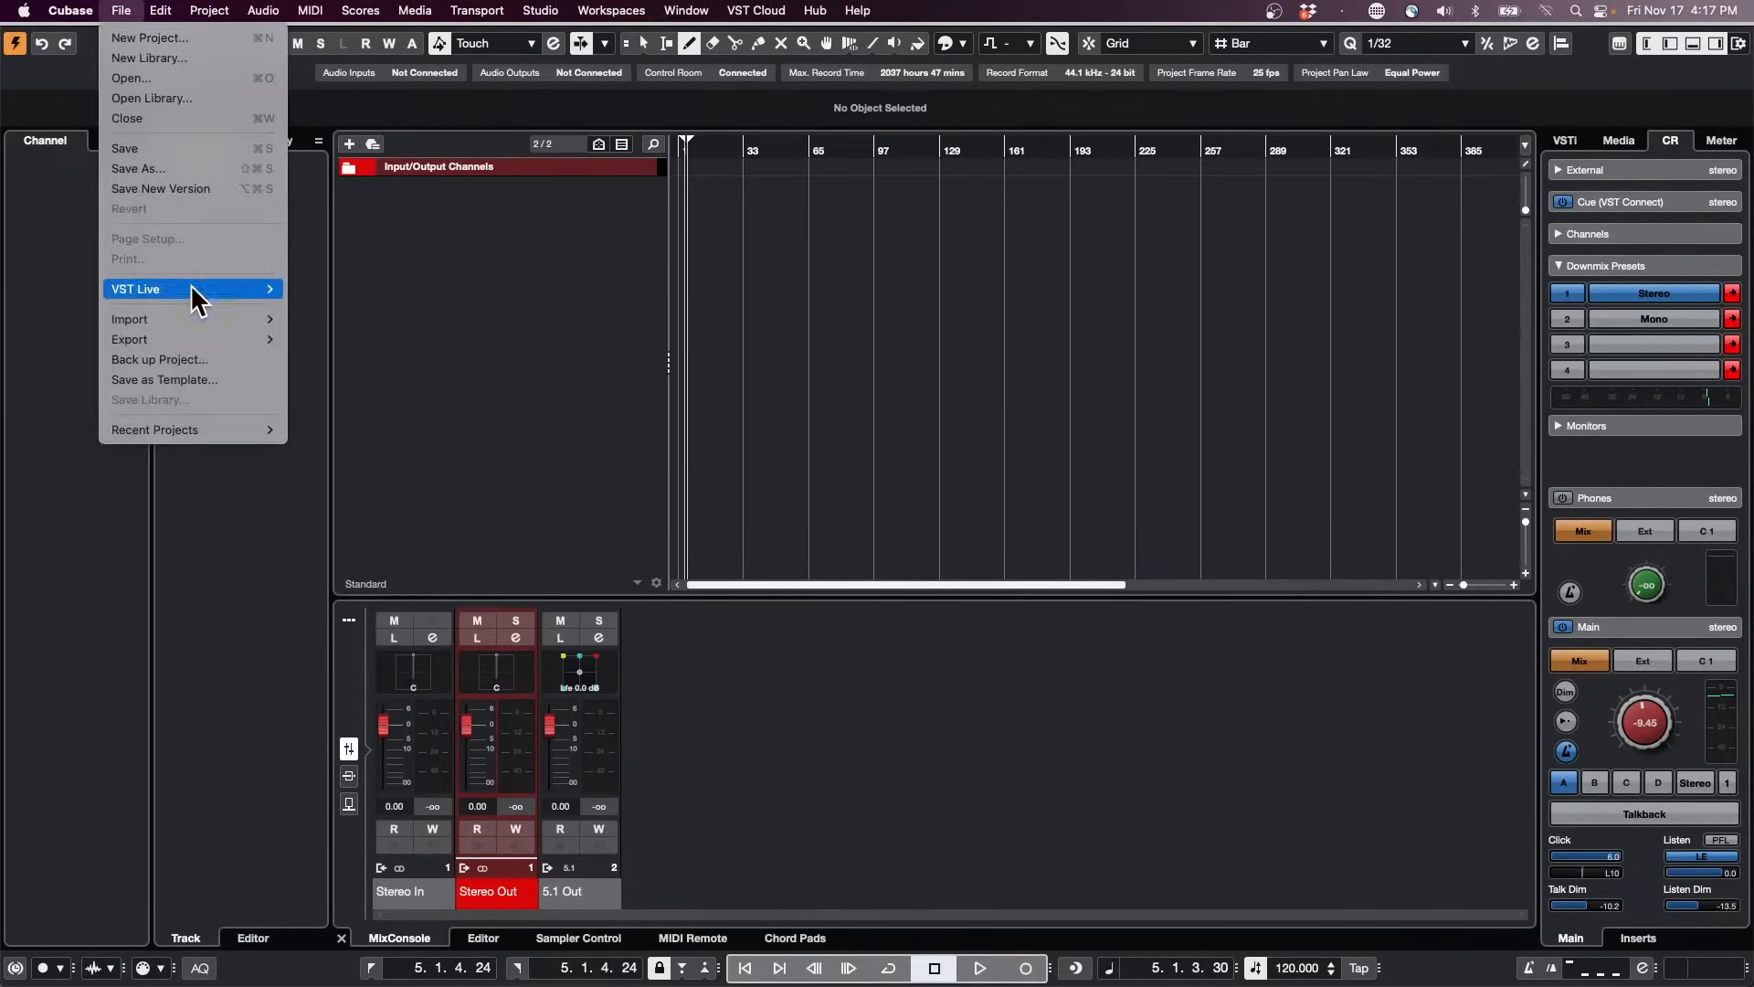
pyautogui.moveTo(207, 320)
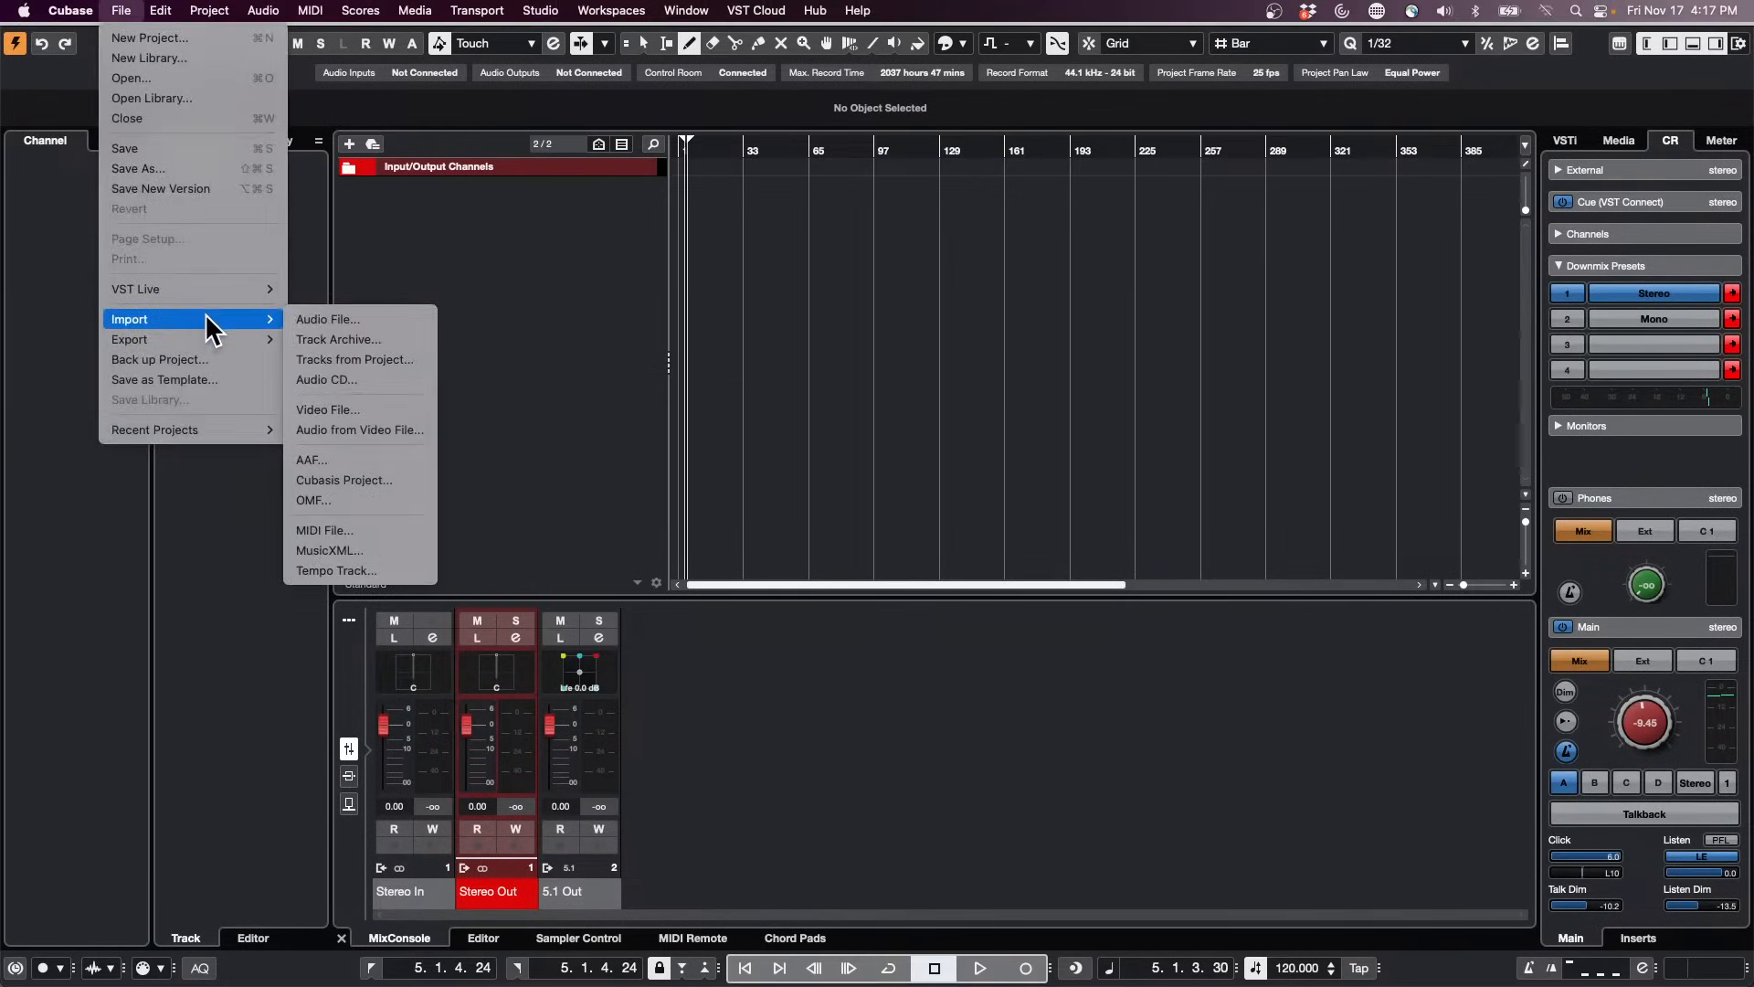
pyautogui.click(366, 319)
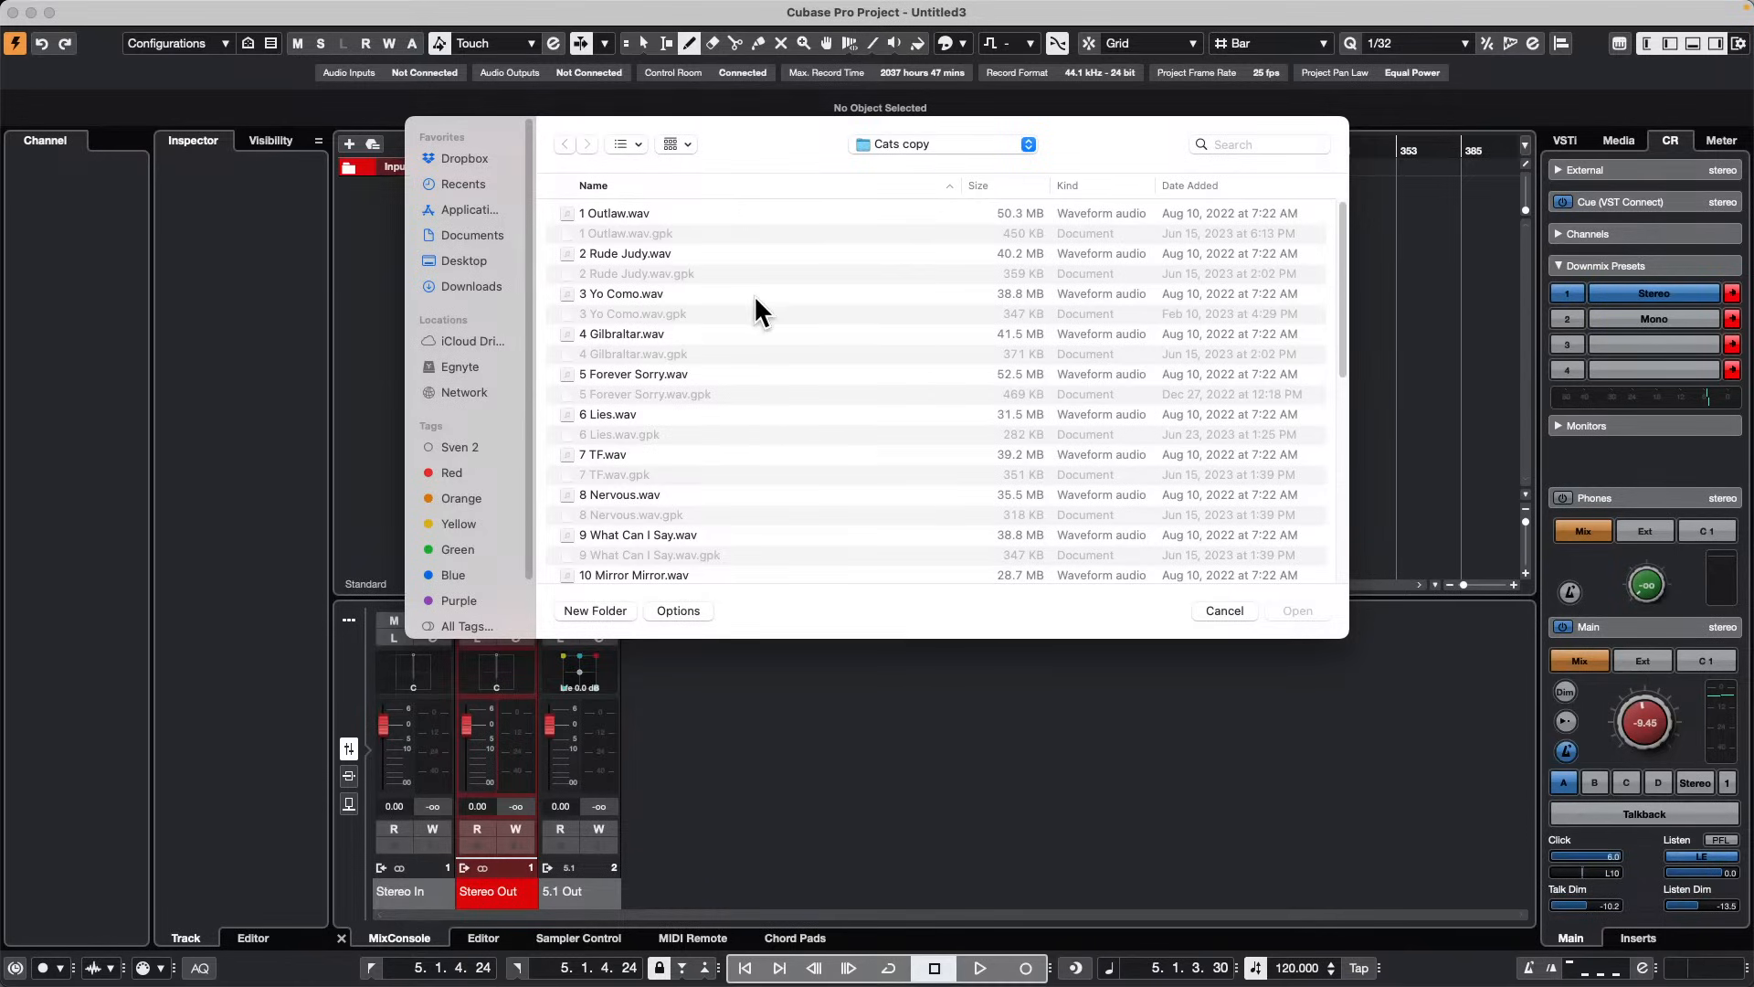
pyautogui.doubleClick(648, 334)
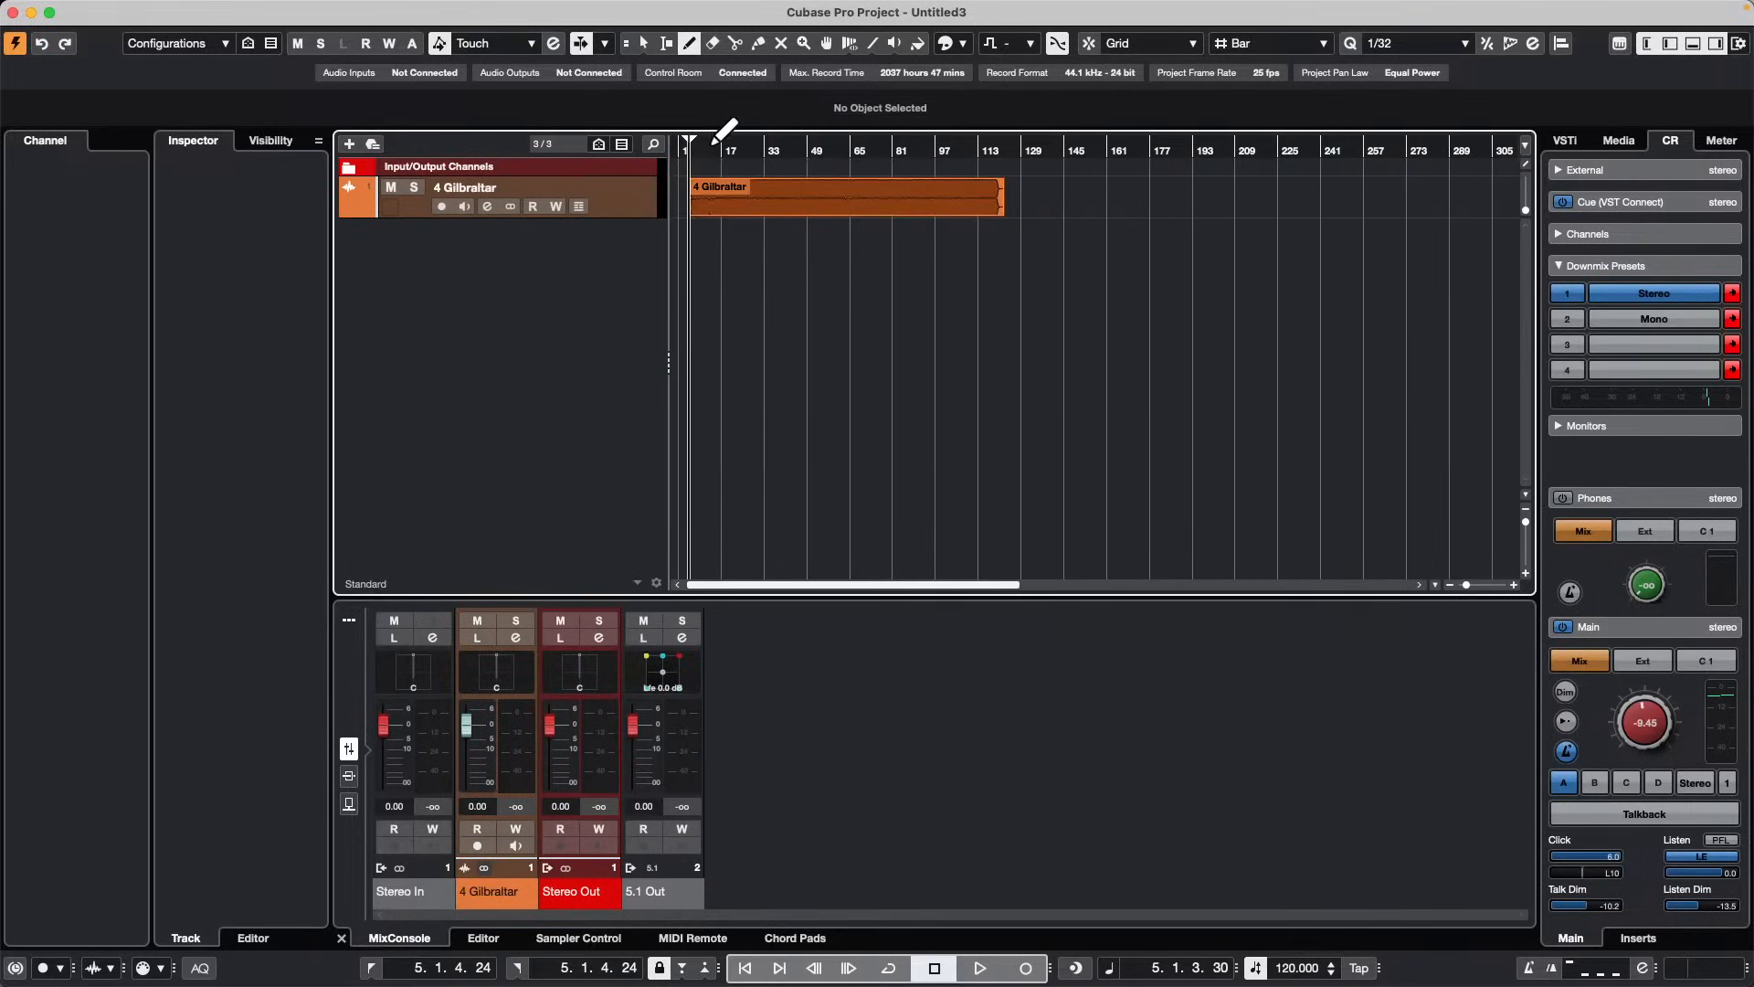
pyautogui.press('1')
pyautogui.moveTo(830, 203); pyautogui.dragTo(694, 199)
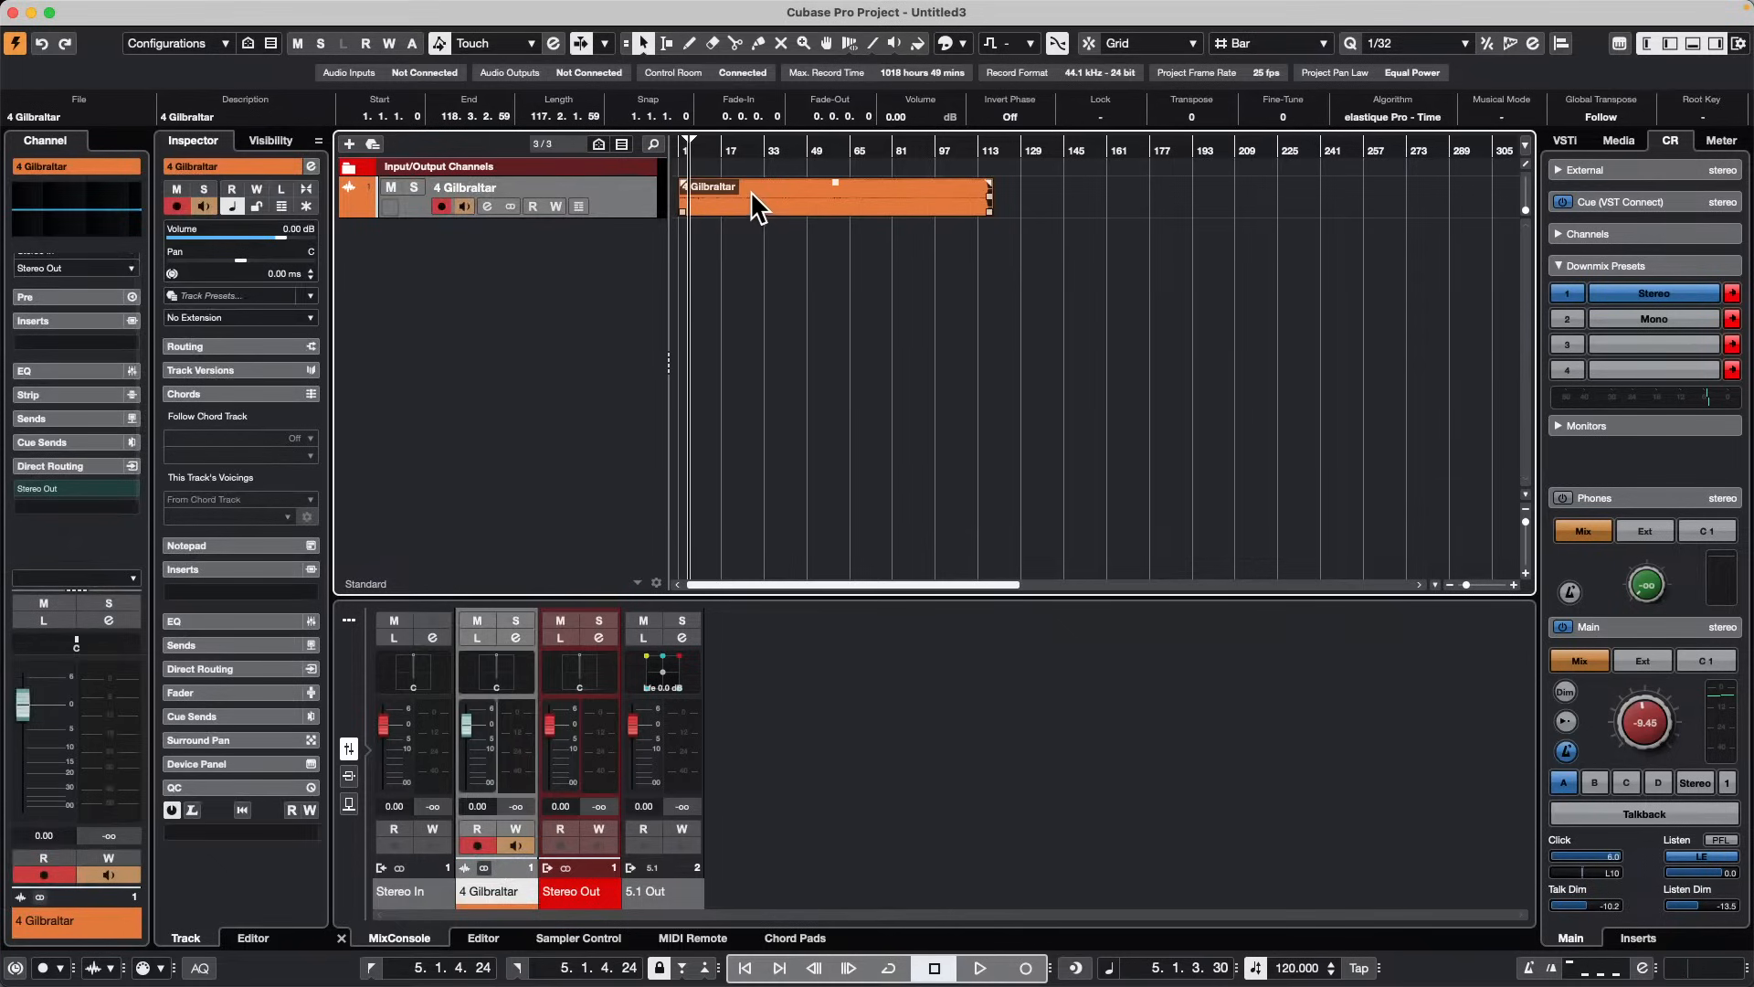
# Step: Set the Gilbraltar track's volume to -17.7 dB and the Control Room main level to -6.40 dB
pyautogui.click(1644, 729)
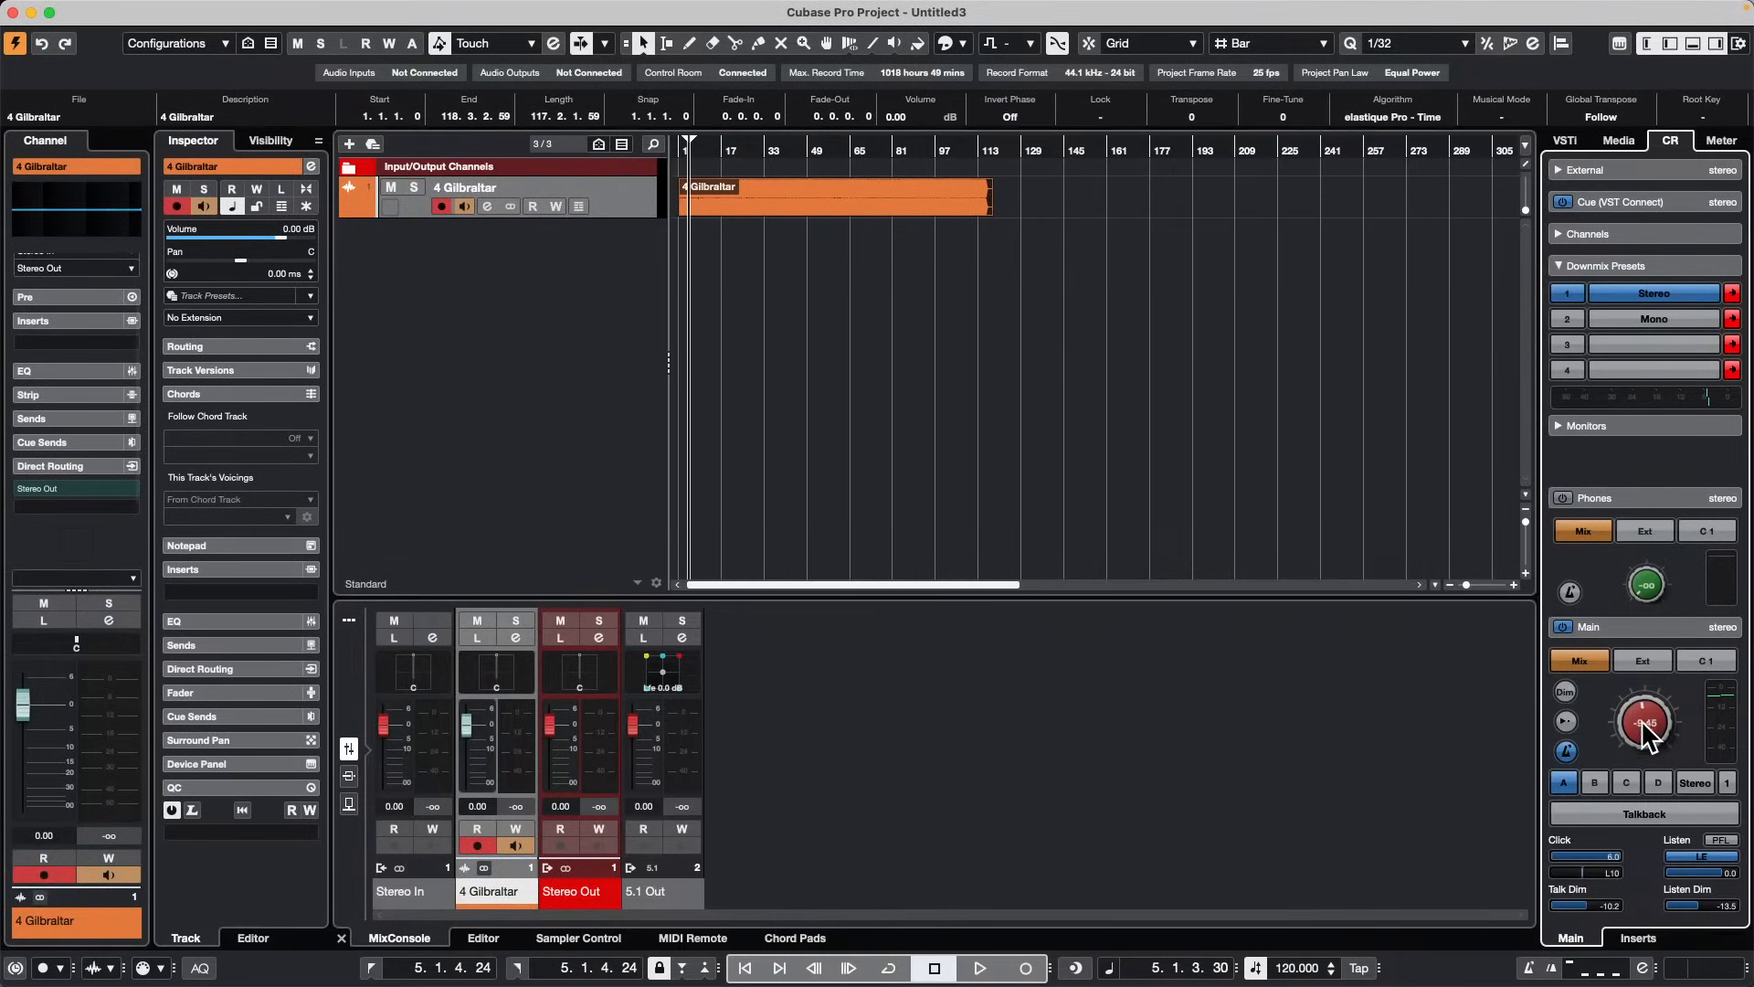
pyautogui.moveTo(246, 241); pyautogui.dragTo(222, 243)
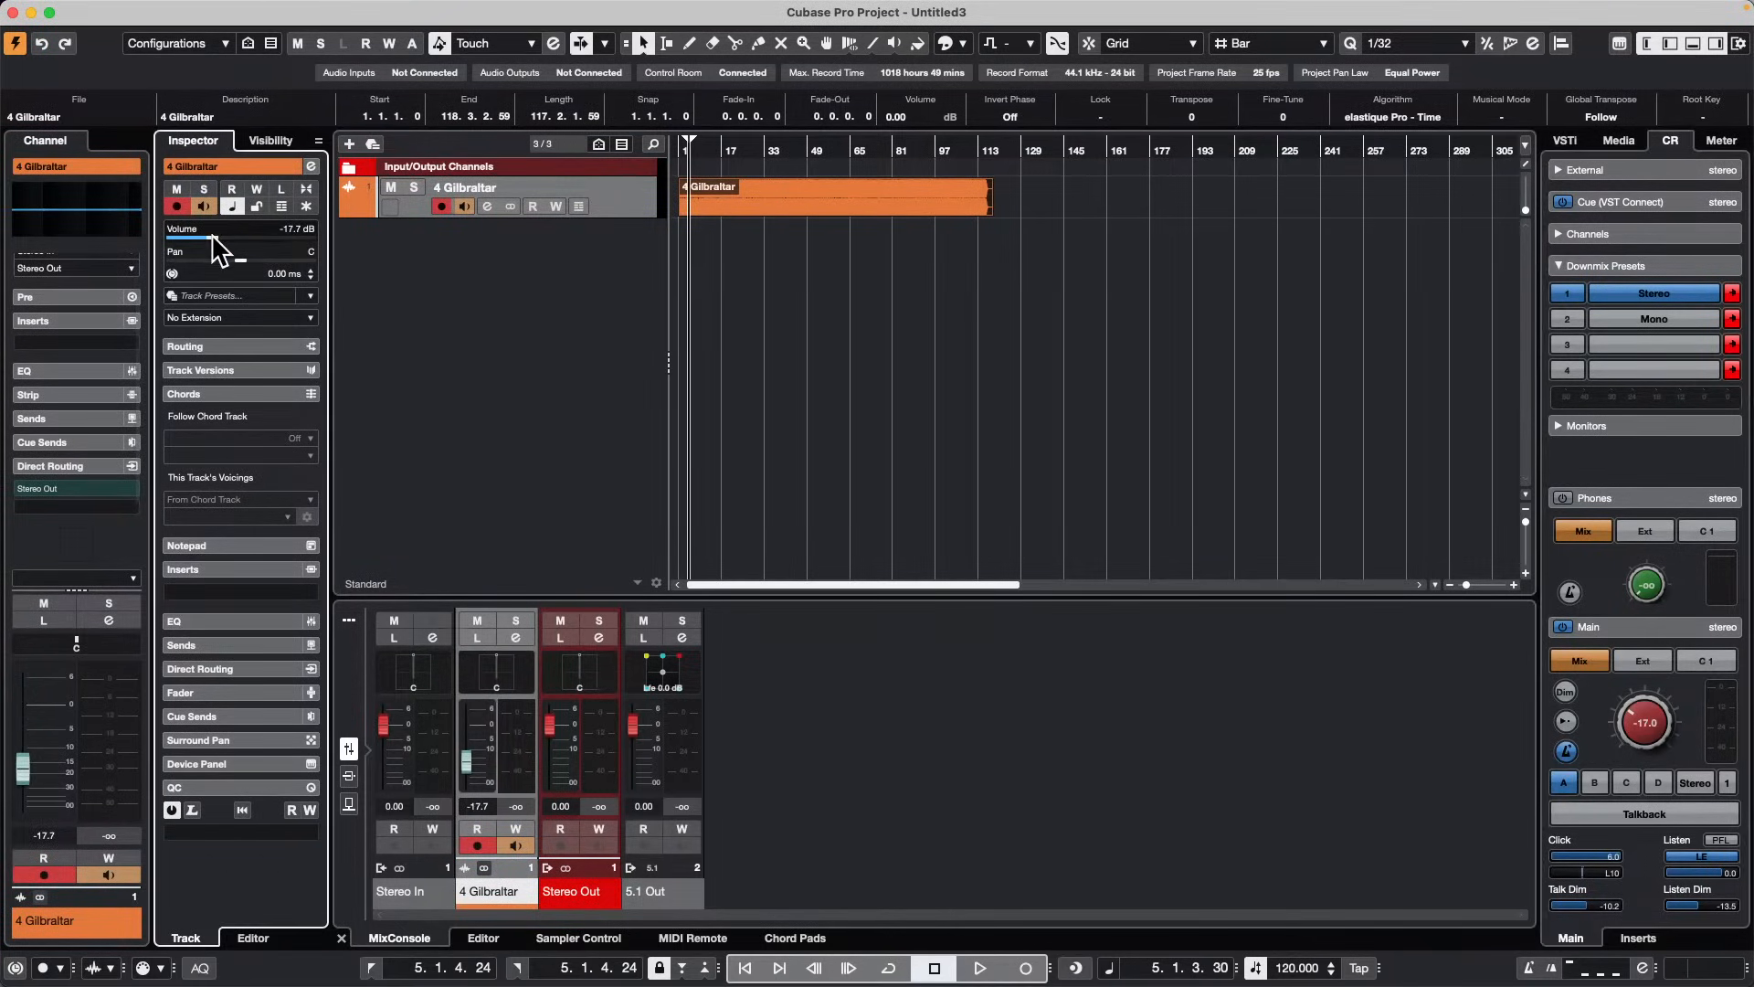
pyautogui.moveTo(1650, 713); pyautogui.dragTo(1643, 685)
# Step: Audition the Gilbraltar event and range-select its audio from about the middle of bar 7 to the start of bar 9
pyautogui.press('space')
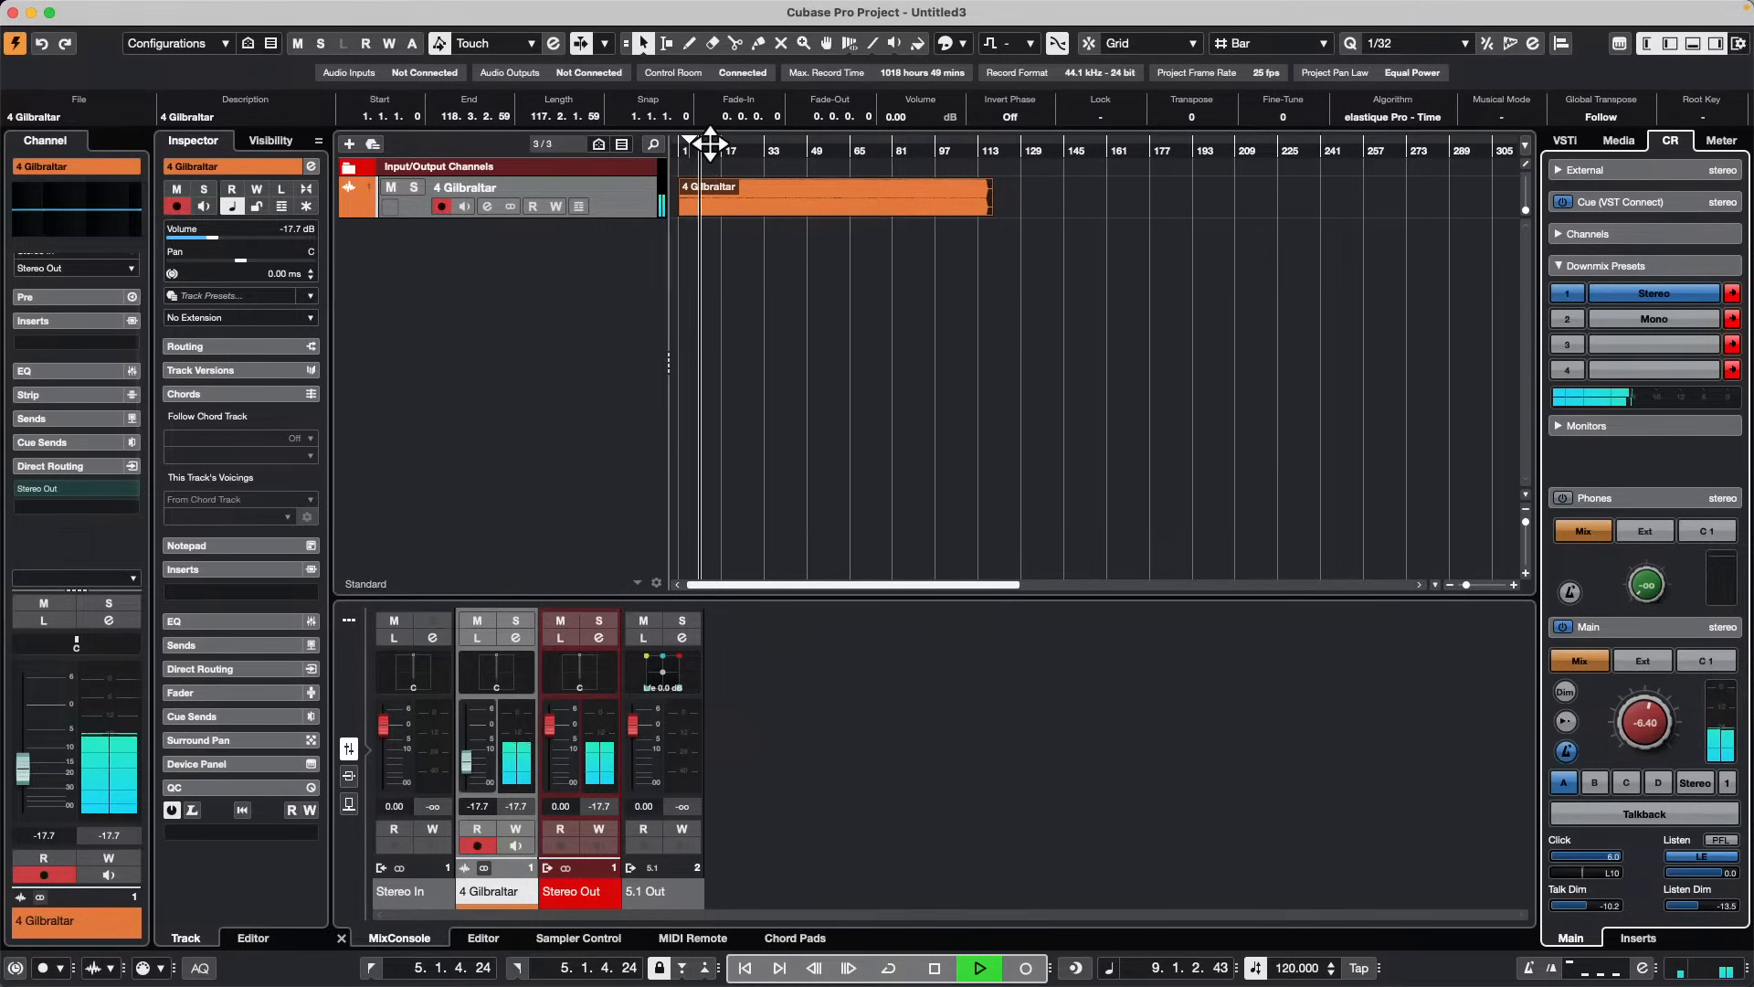
pyautogui.moveTo(710, 143); pyautogui.dragTo(614, 378)
pyautogui.press('space')
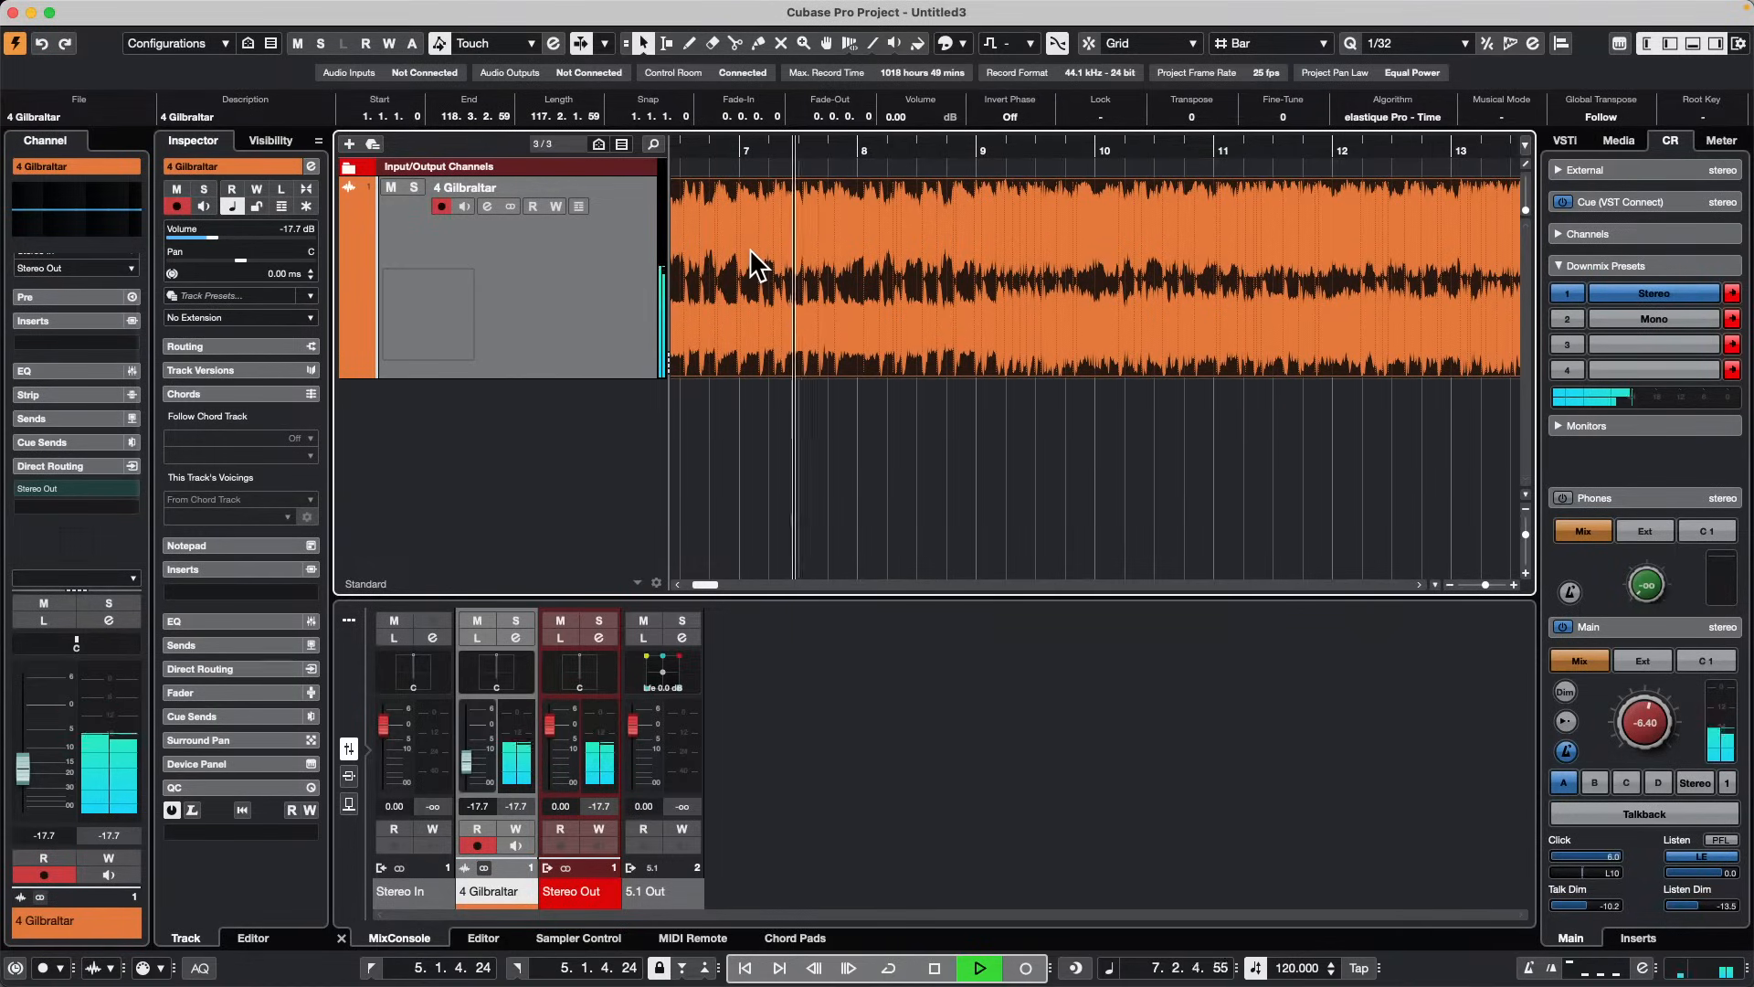
pyautogui.press('space')
pyautogui.rightClick(776, 270)
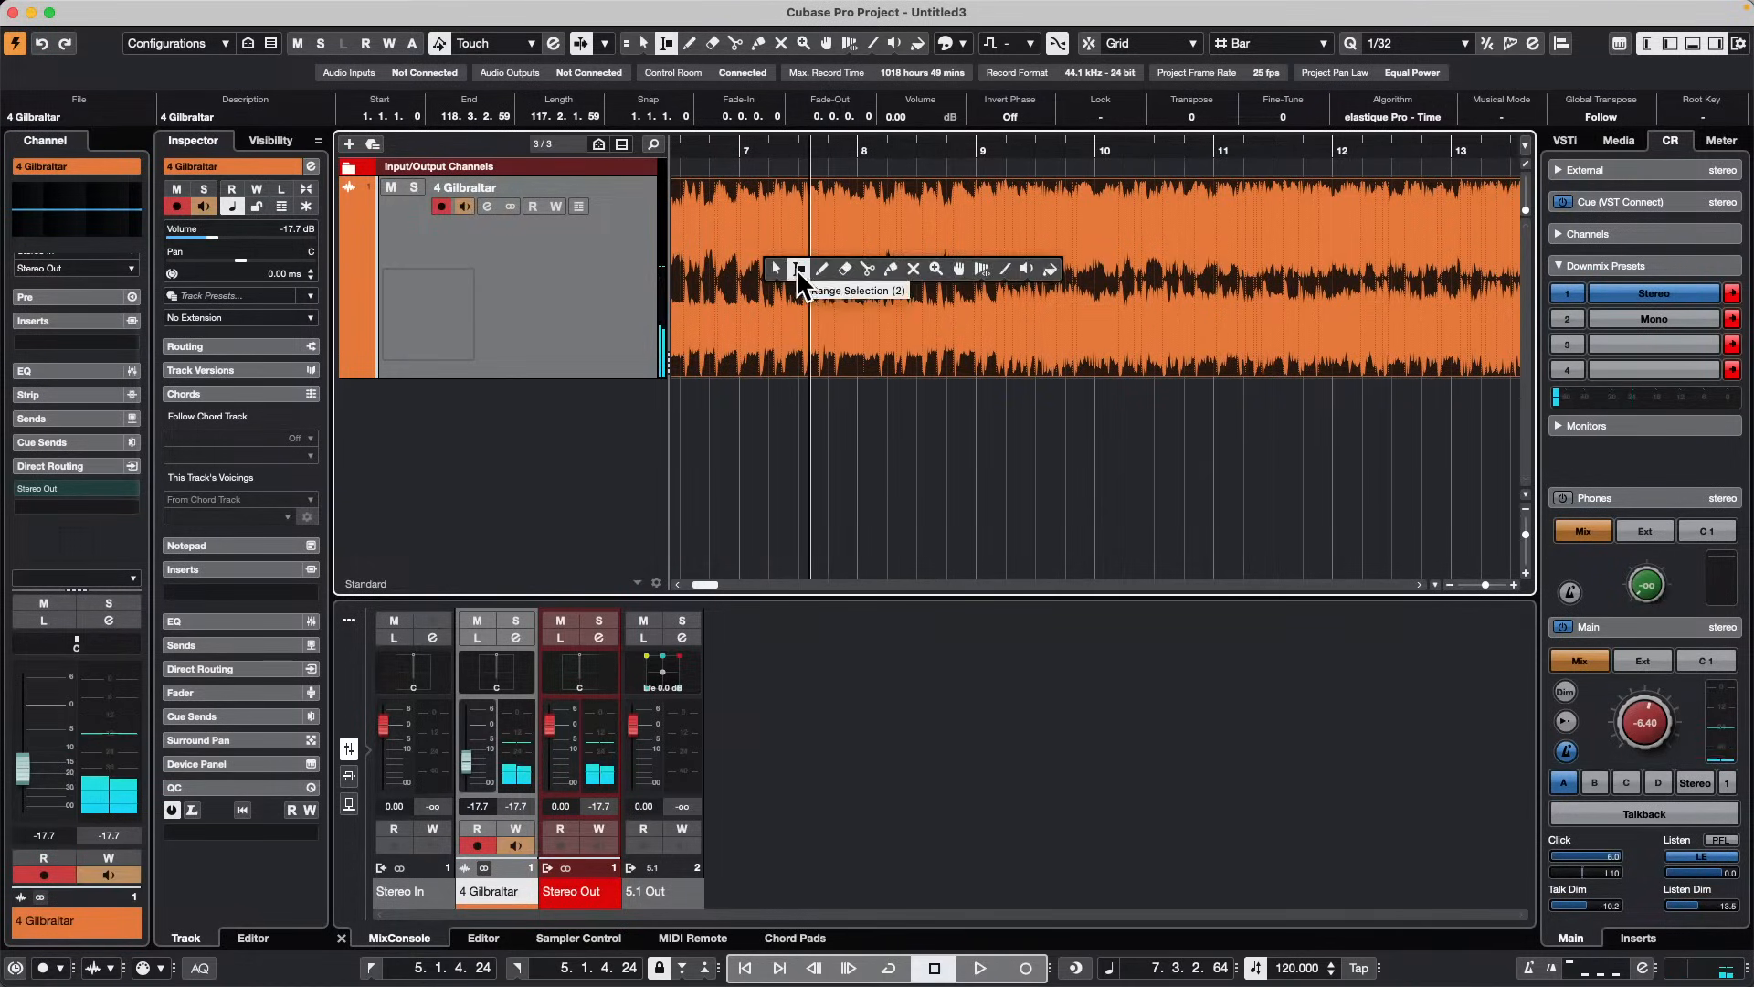
pyautogui.click(800, 268)
pyautogui.moveTo(786, 265); pyautogui.dragTo(983, 273)
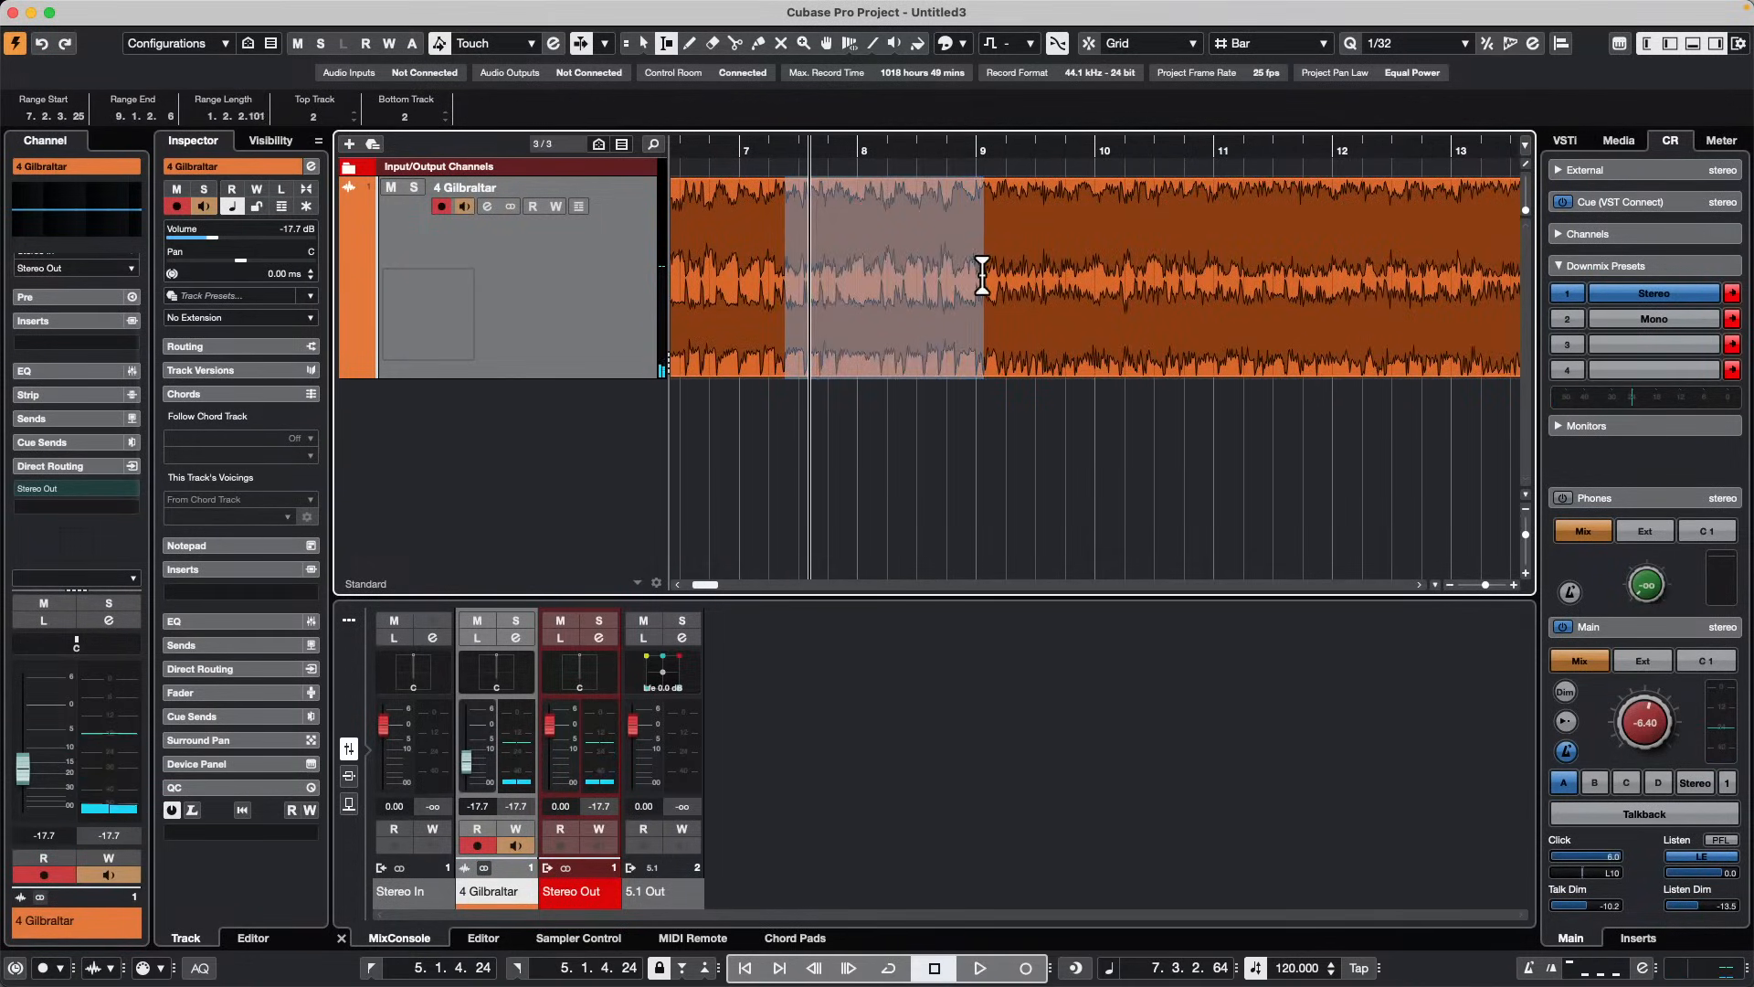
# Step: Bring up the list of offline audio processes available for the selected range
pyautogui.moveTo(503, 11)
pyautogui.click(358, 13)
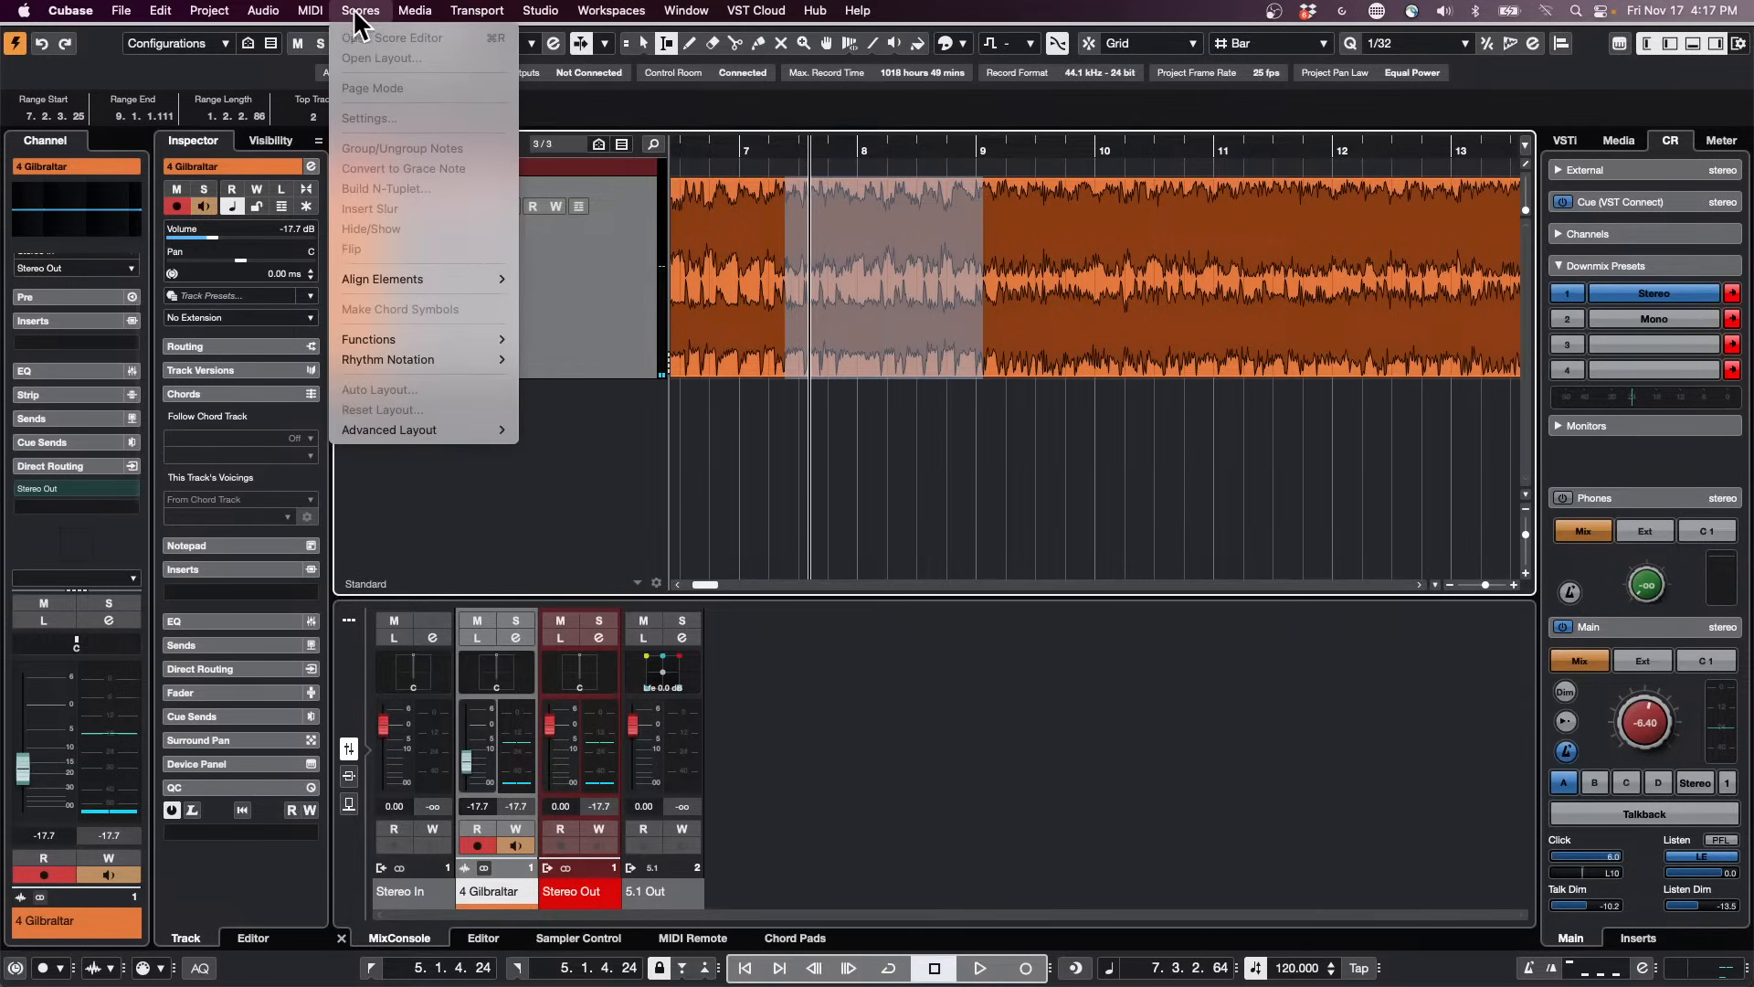
pyautogui.moveTo(263, 11)
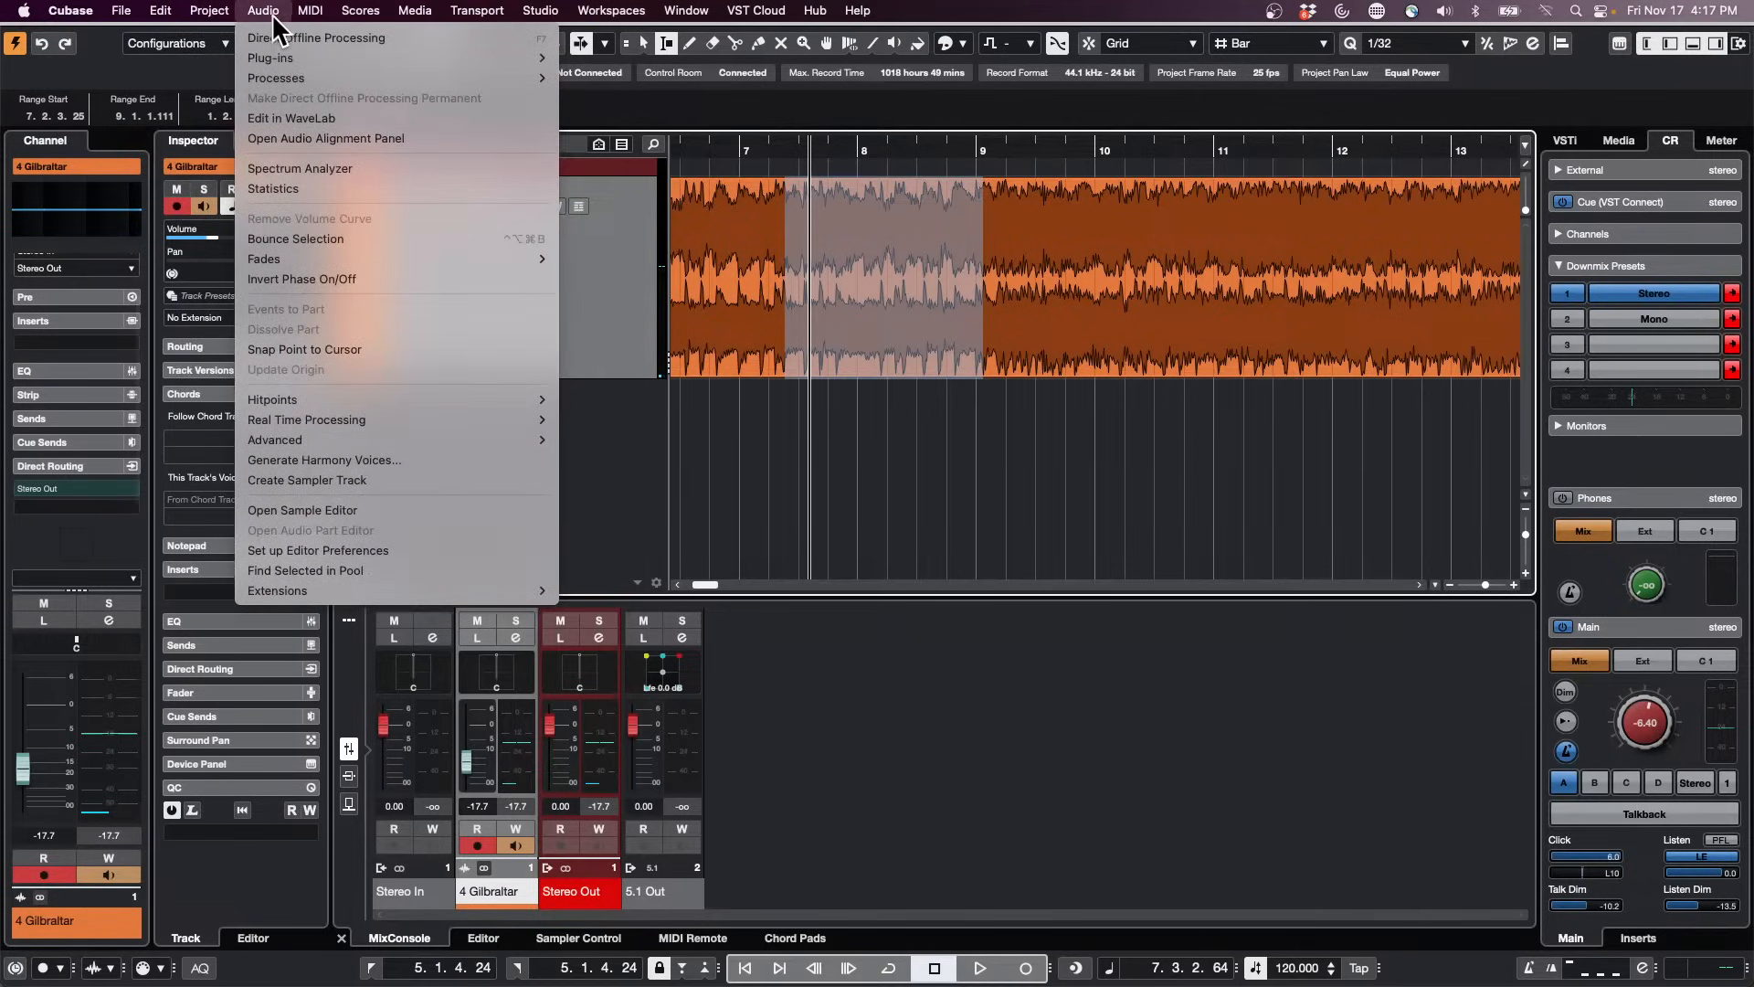
pyautogui.moveTo(367, 66)
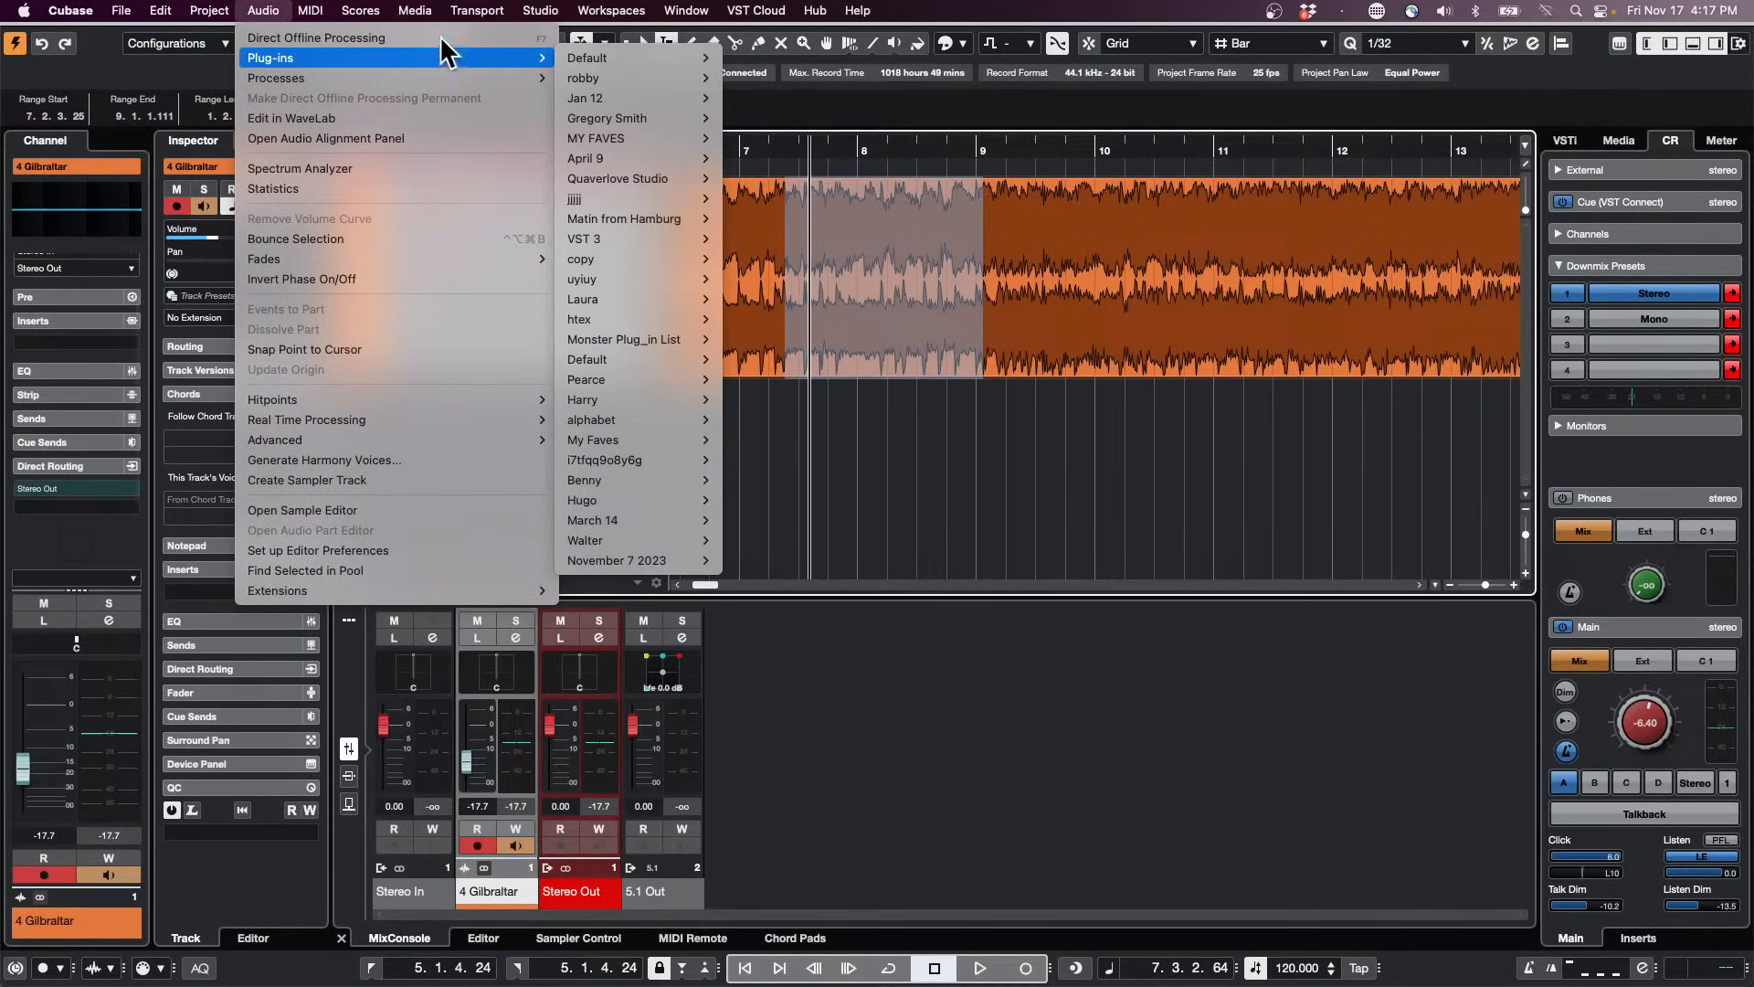
pyautogui.moveTo(447, 78)
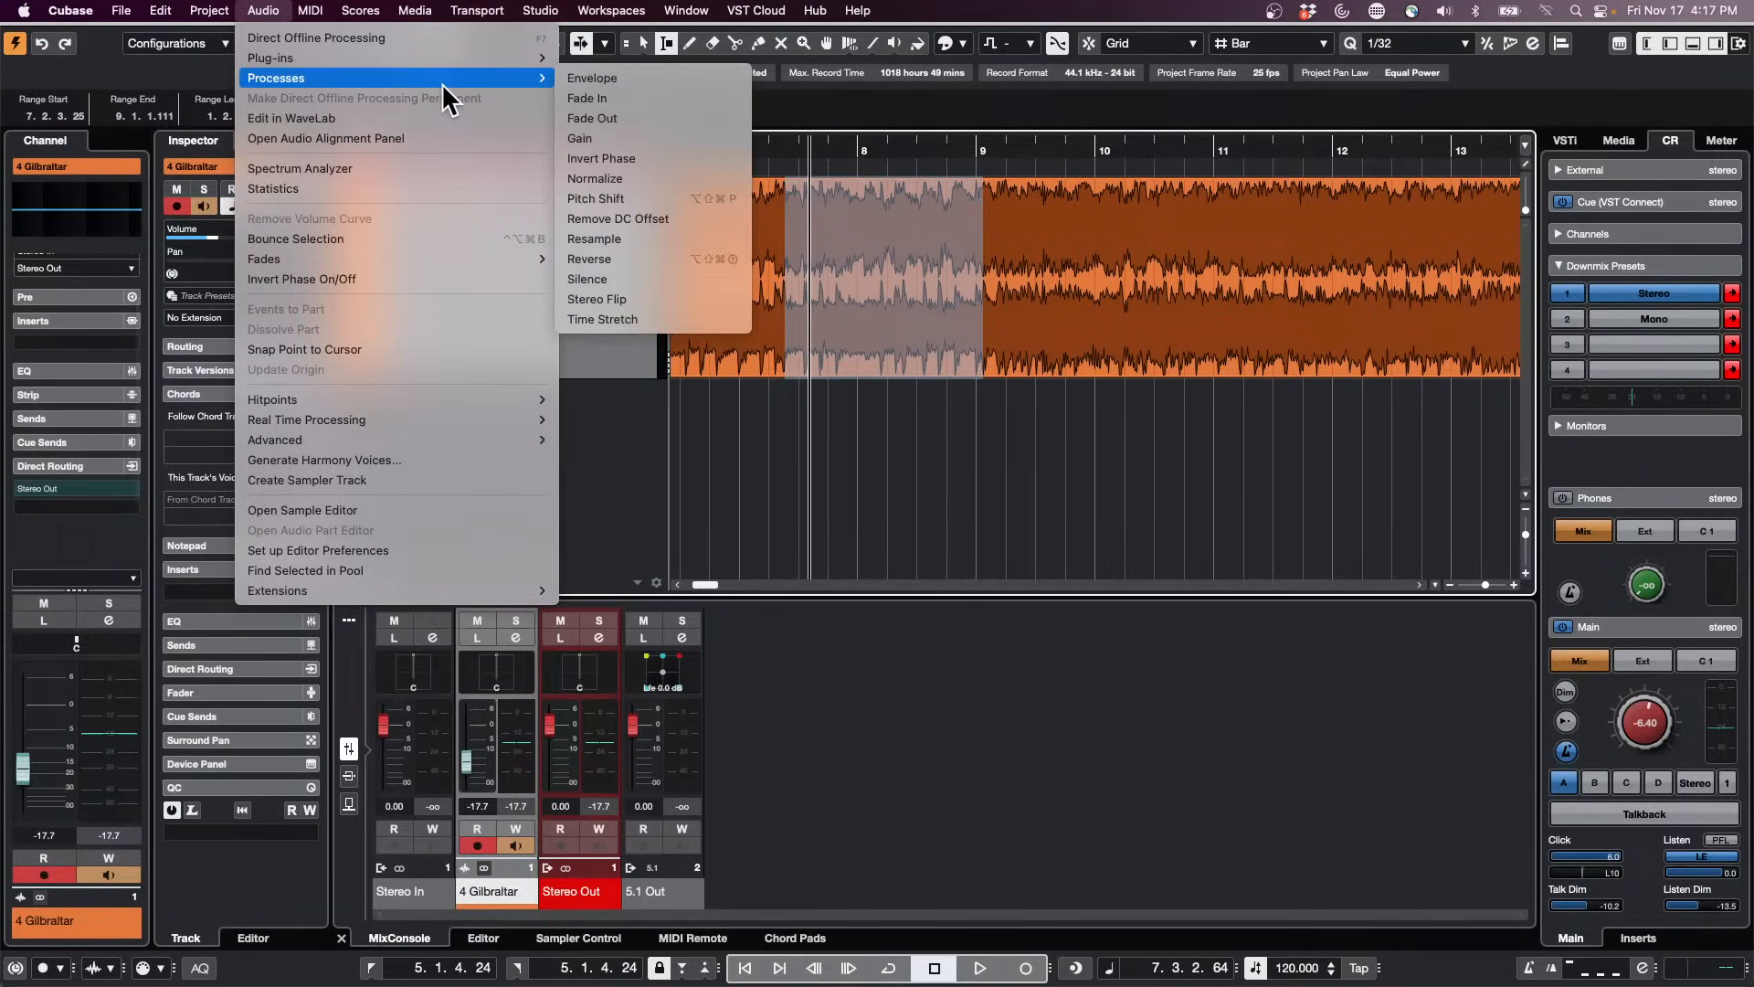
# Step: Apply the Pitch Shift process to the selected range, raise its envelope's start point to the top, and play the result
pyautogui.click(708, 208)
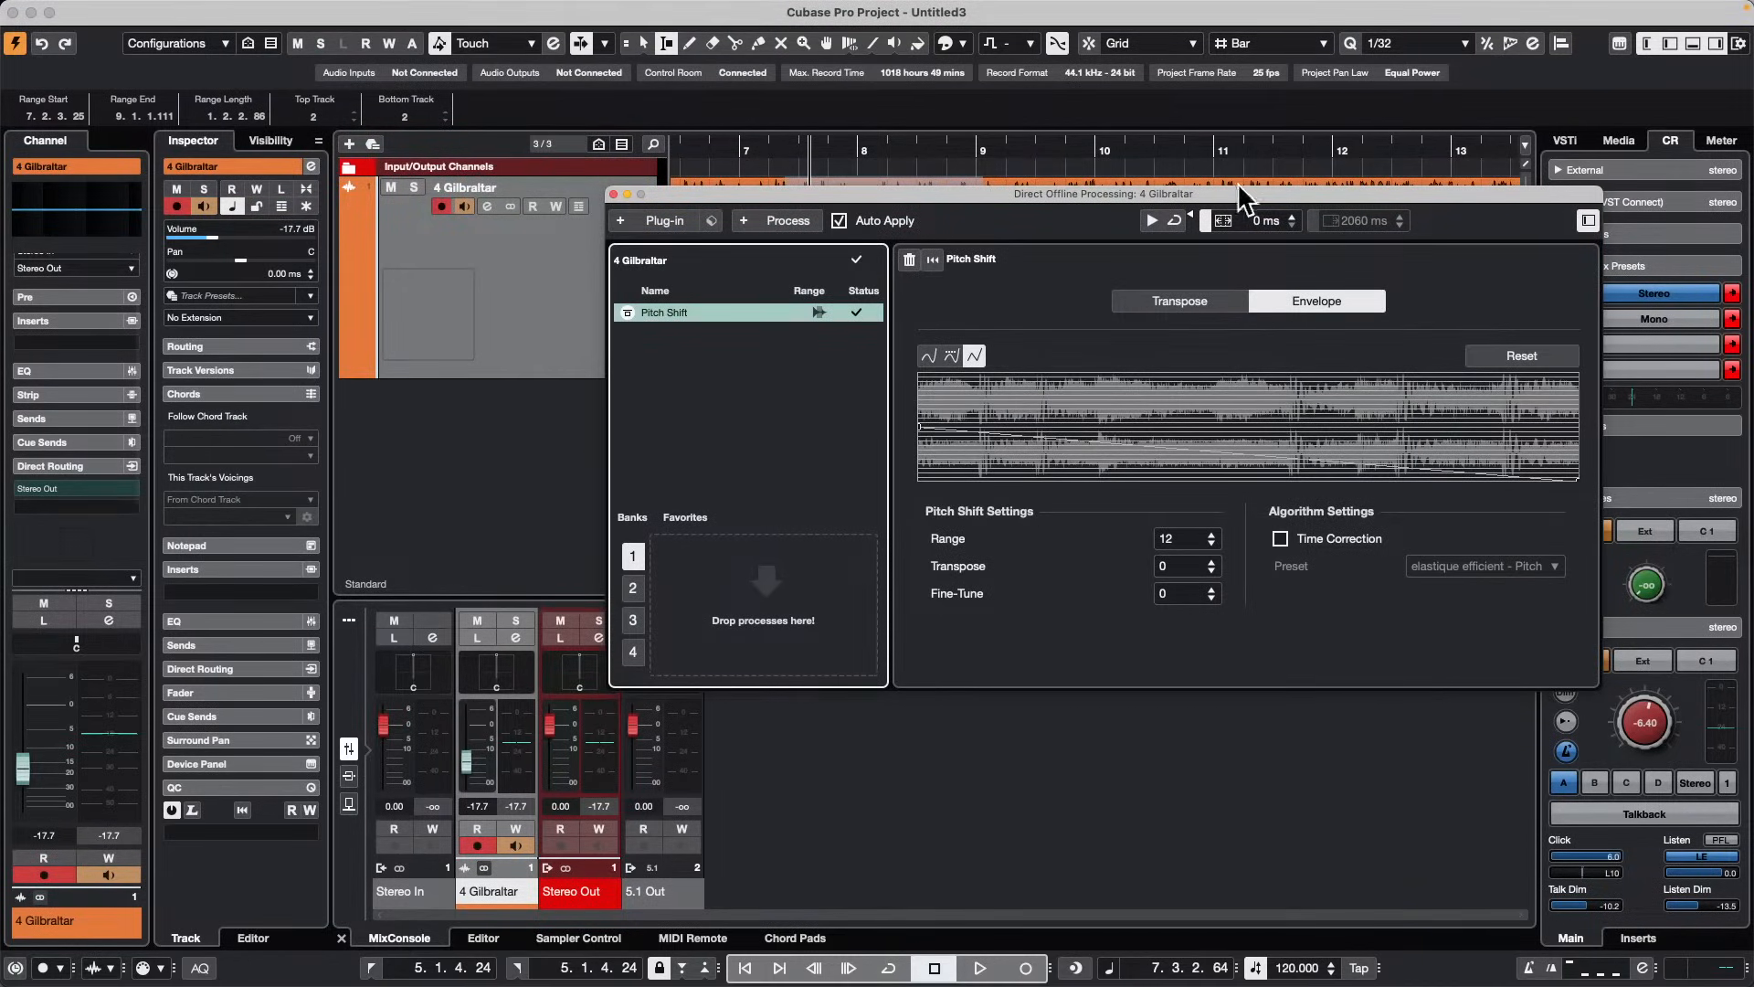
pyautogui.moveTo(922, 425); pyautogui.dragTo(921, 373)
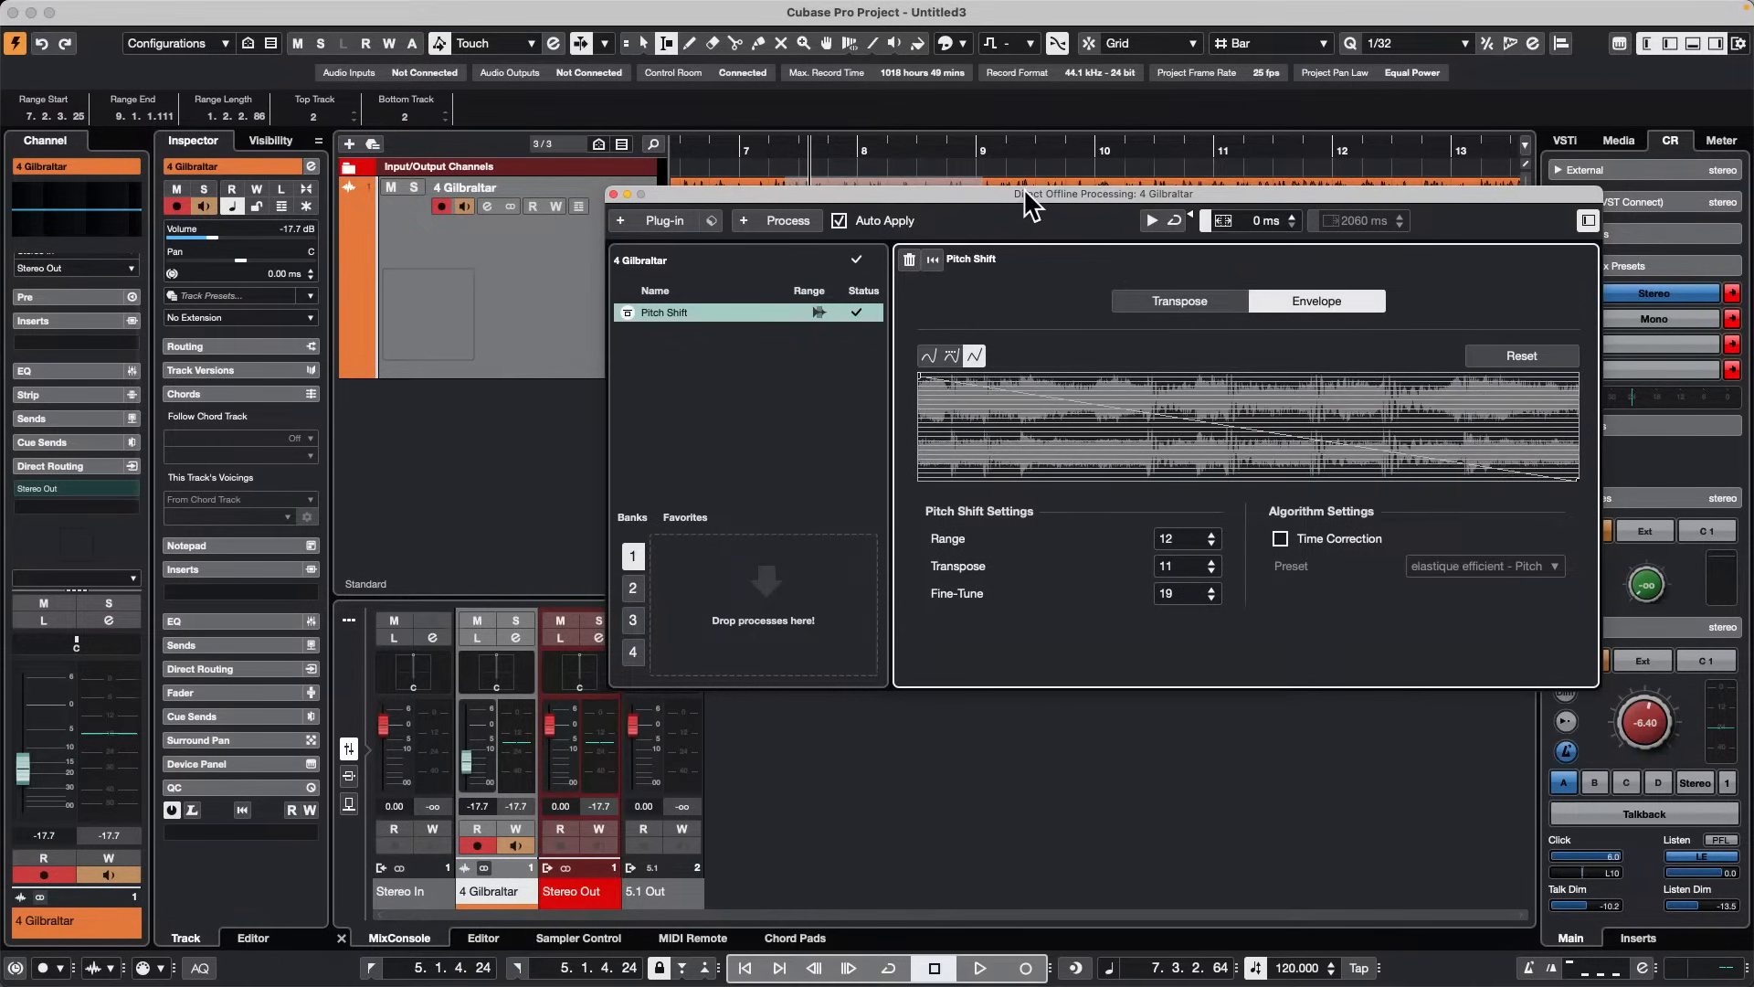
pyautogui.moveTo(1023, 189); pyautogui.dragTo(1078, 546)
pyautogui.click(751, 151)
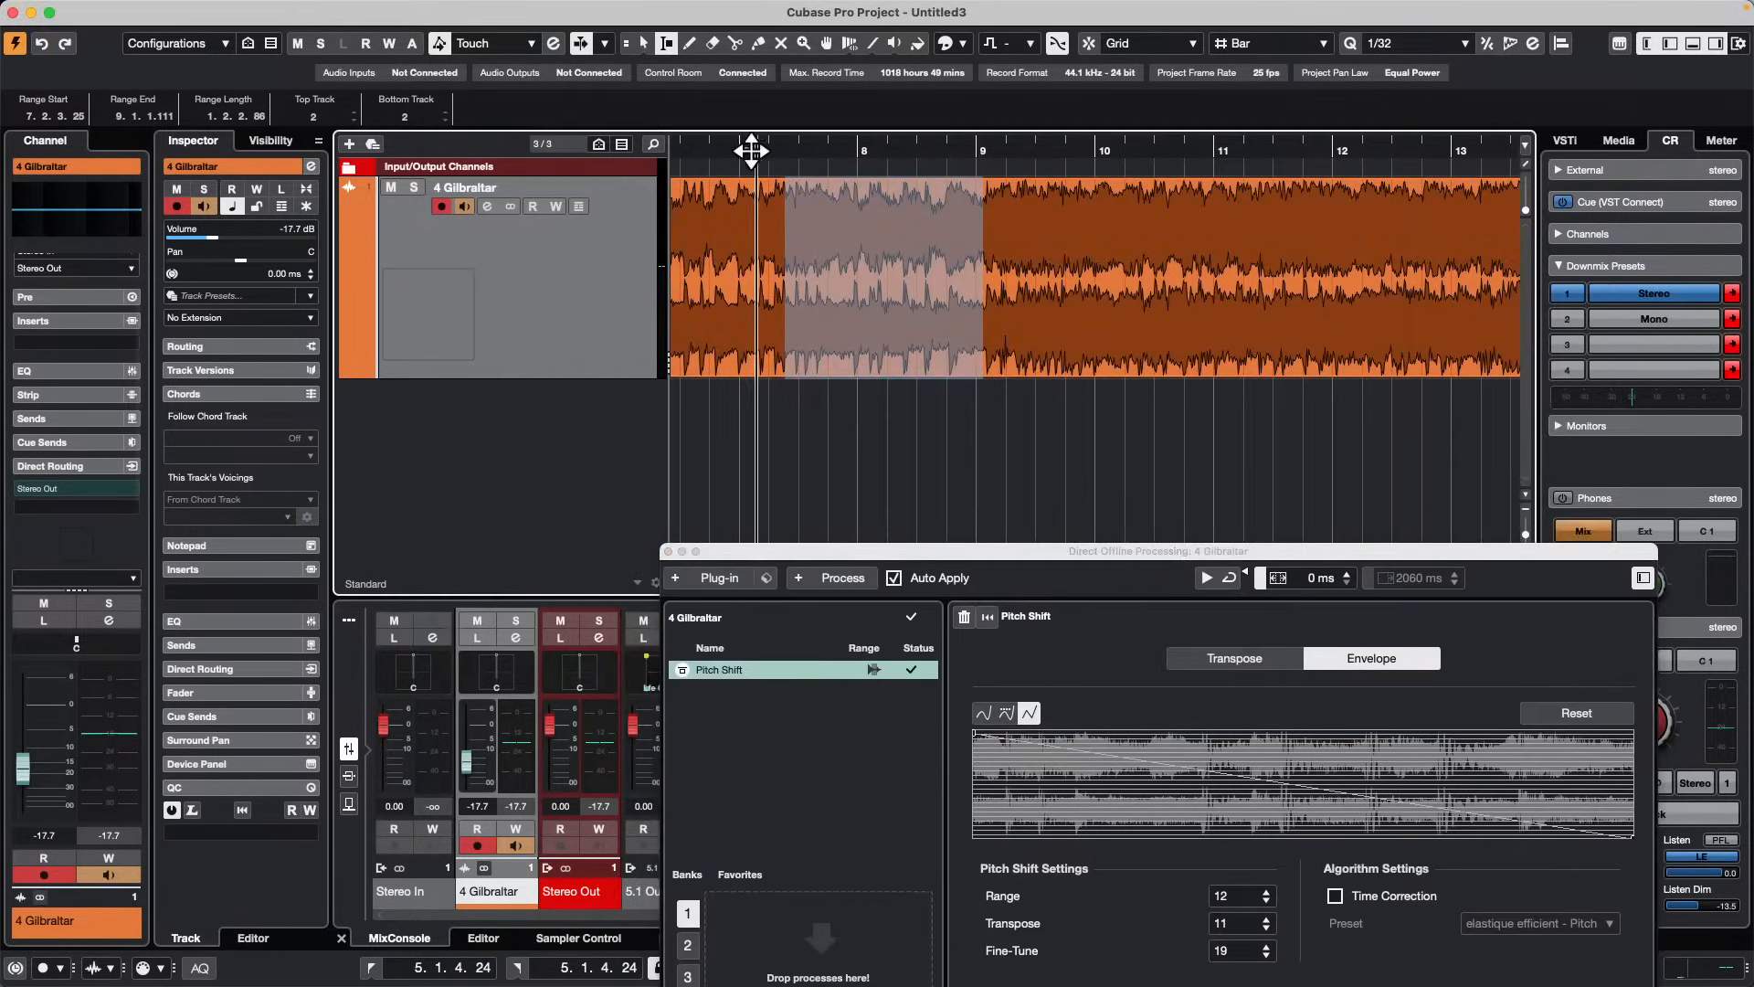
pyautogui.press('space')
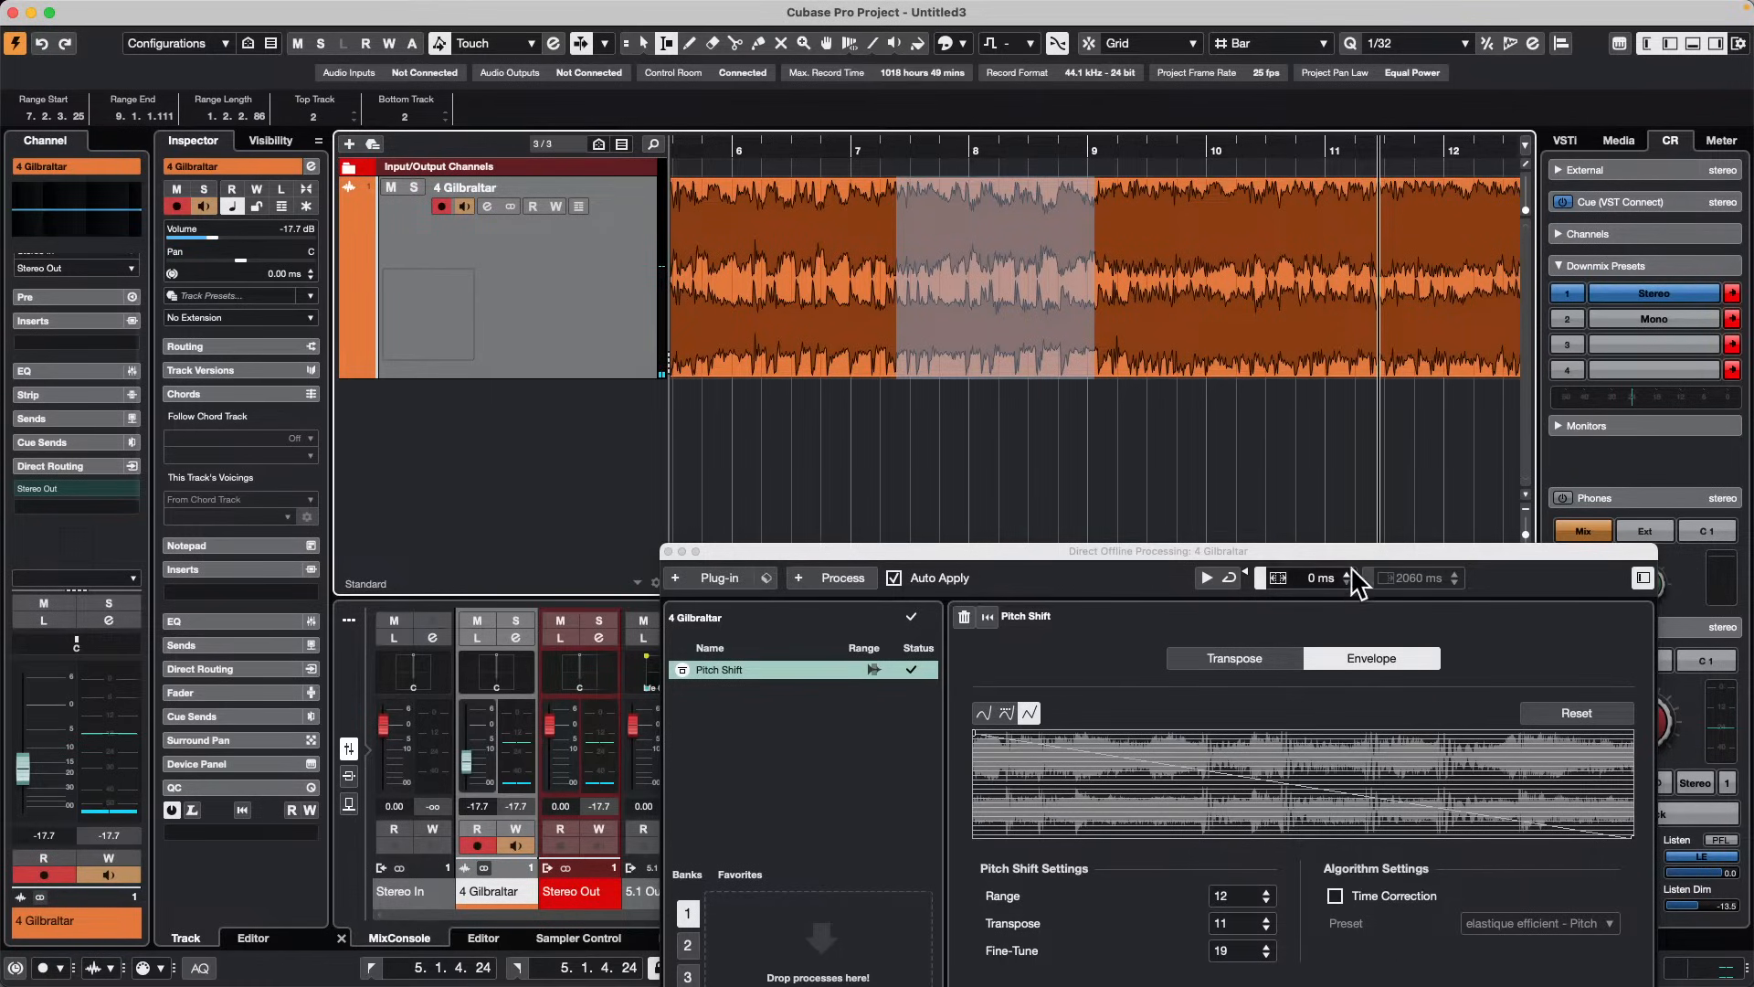
# Step: Add alternating low and high points to the Pitch Shift envelope so the pitch zigzags, and play the processed range
pyautogui.moveTo(1370, 560); pyautogui.dragTo(1373, 482)
pyautogui.click(1239, 581)
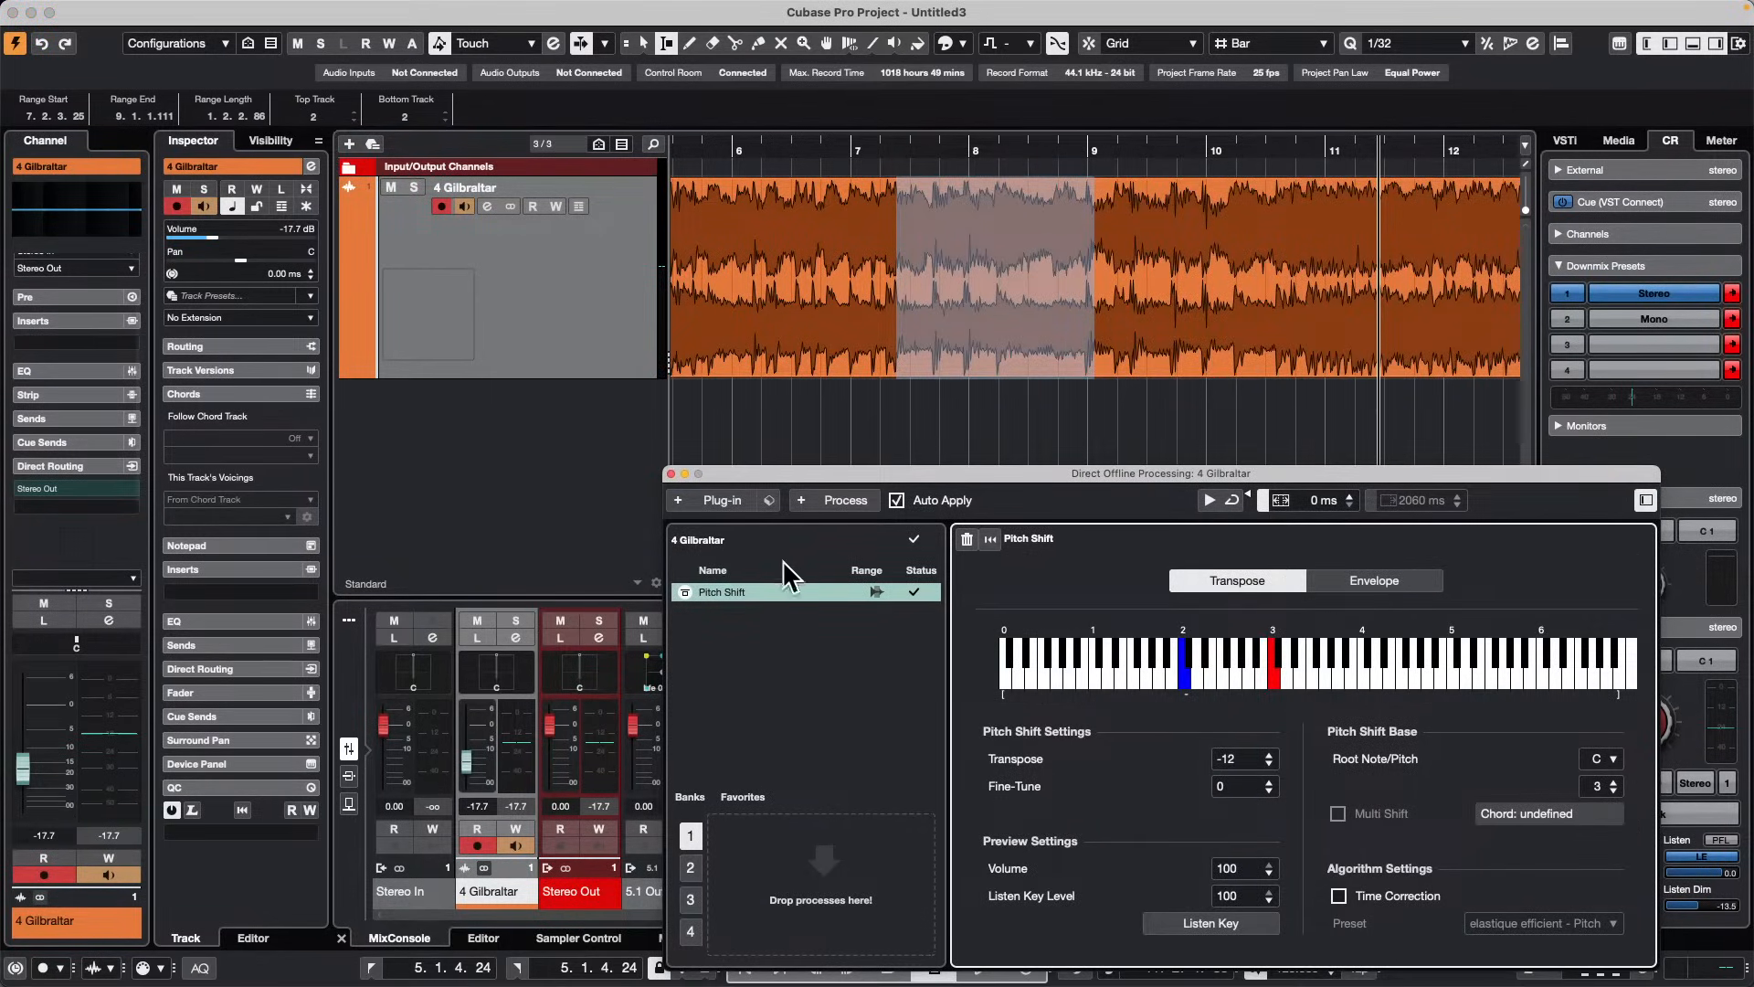
pyautogui.rightClick(809, 599)
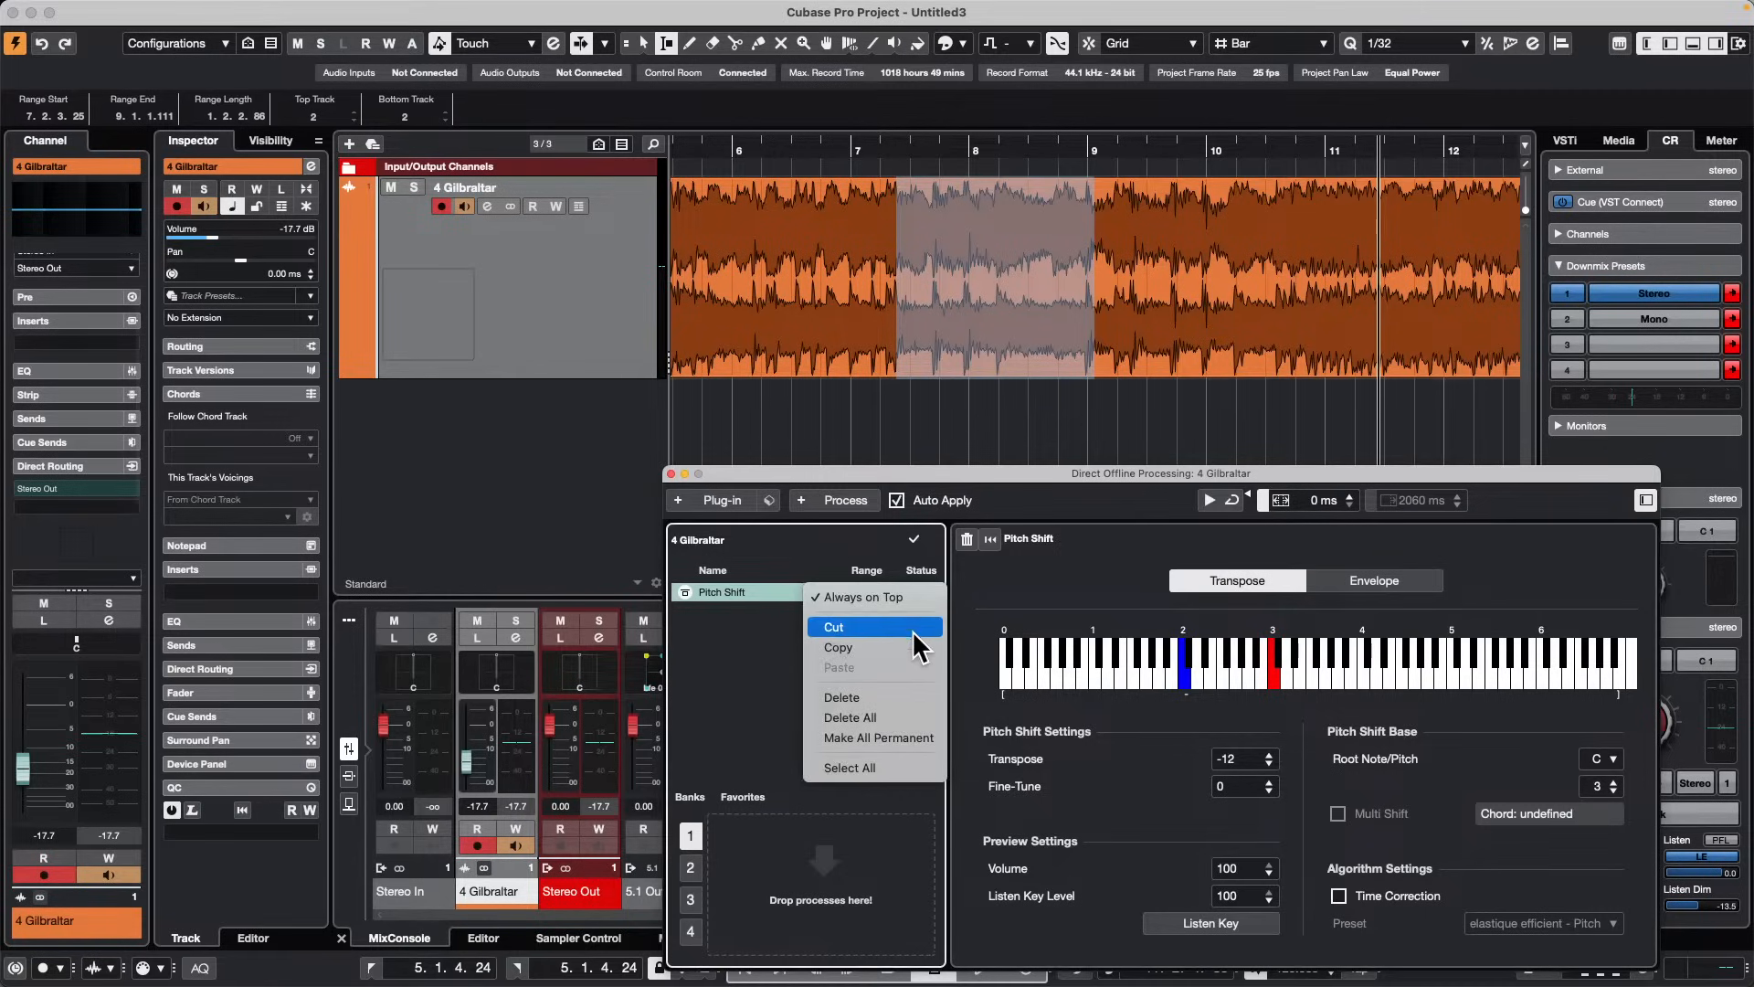
pyautogui.click(1386, 593)
pyautogui.click(1388, 589)
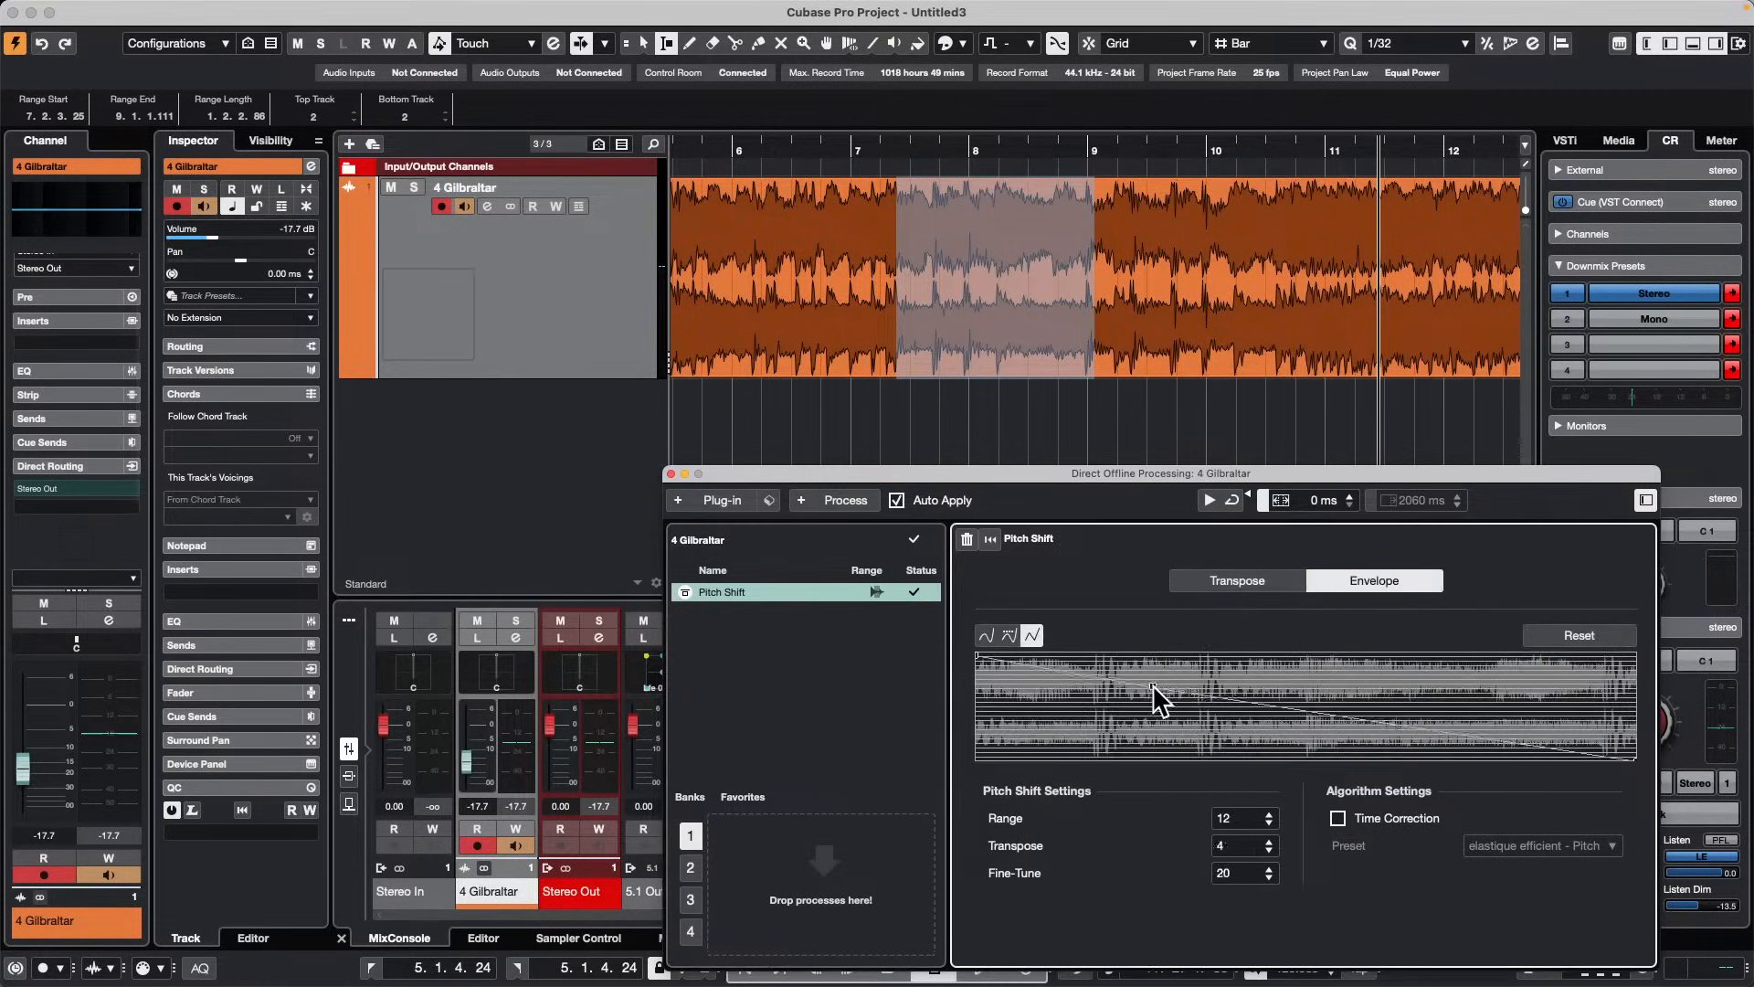
pyautogui.moveTo(1109, 749); pyautogui.dragTo(1136, 716)
pyautogui.moveTo(1242, 728); pyautogui.dragTo(1263, 665)
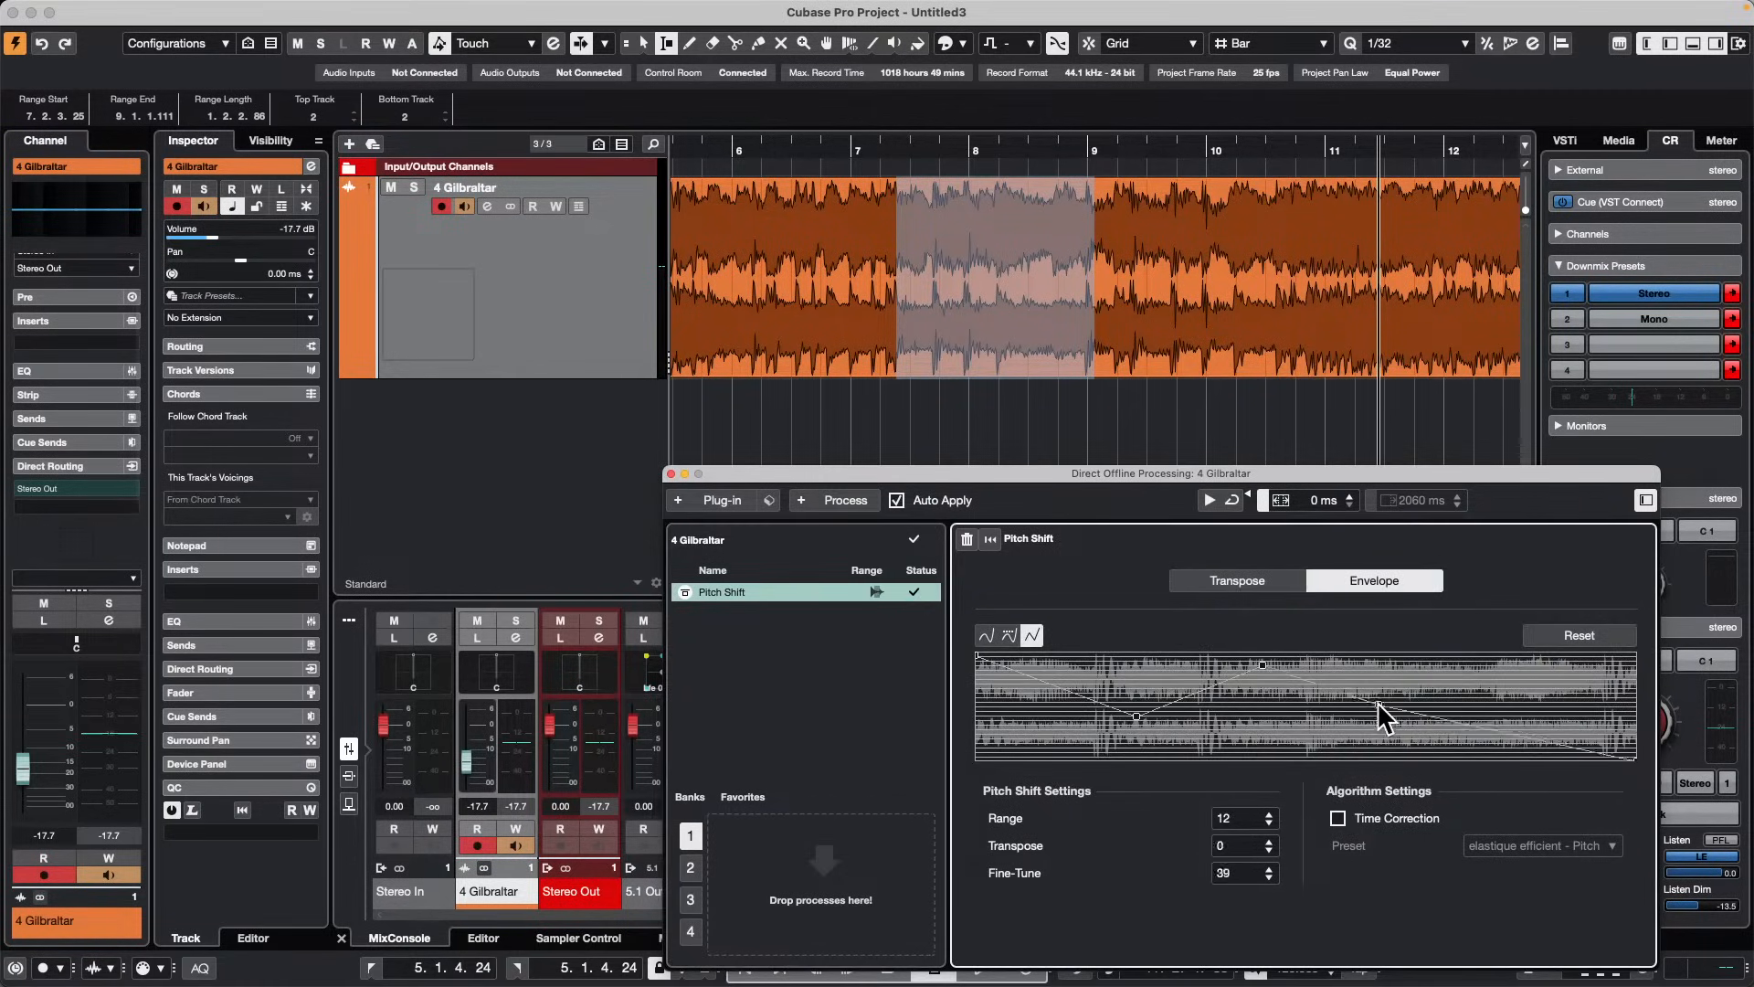
pyautogui.moveTo(1379, 707); pyautogui.dragTo(1347, 739)
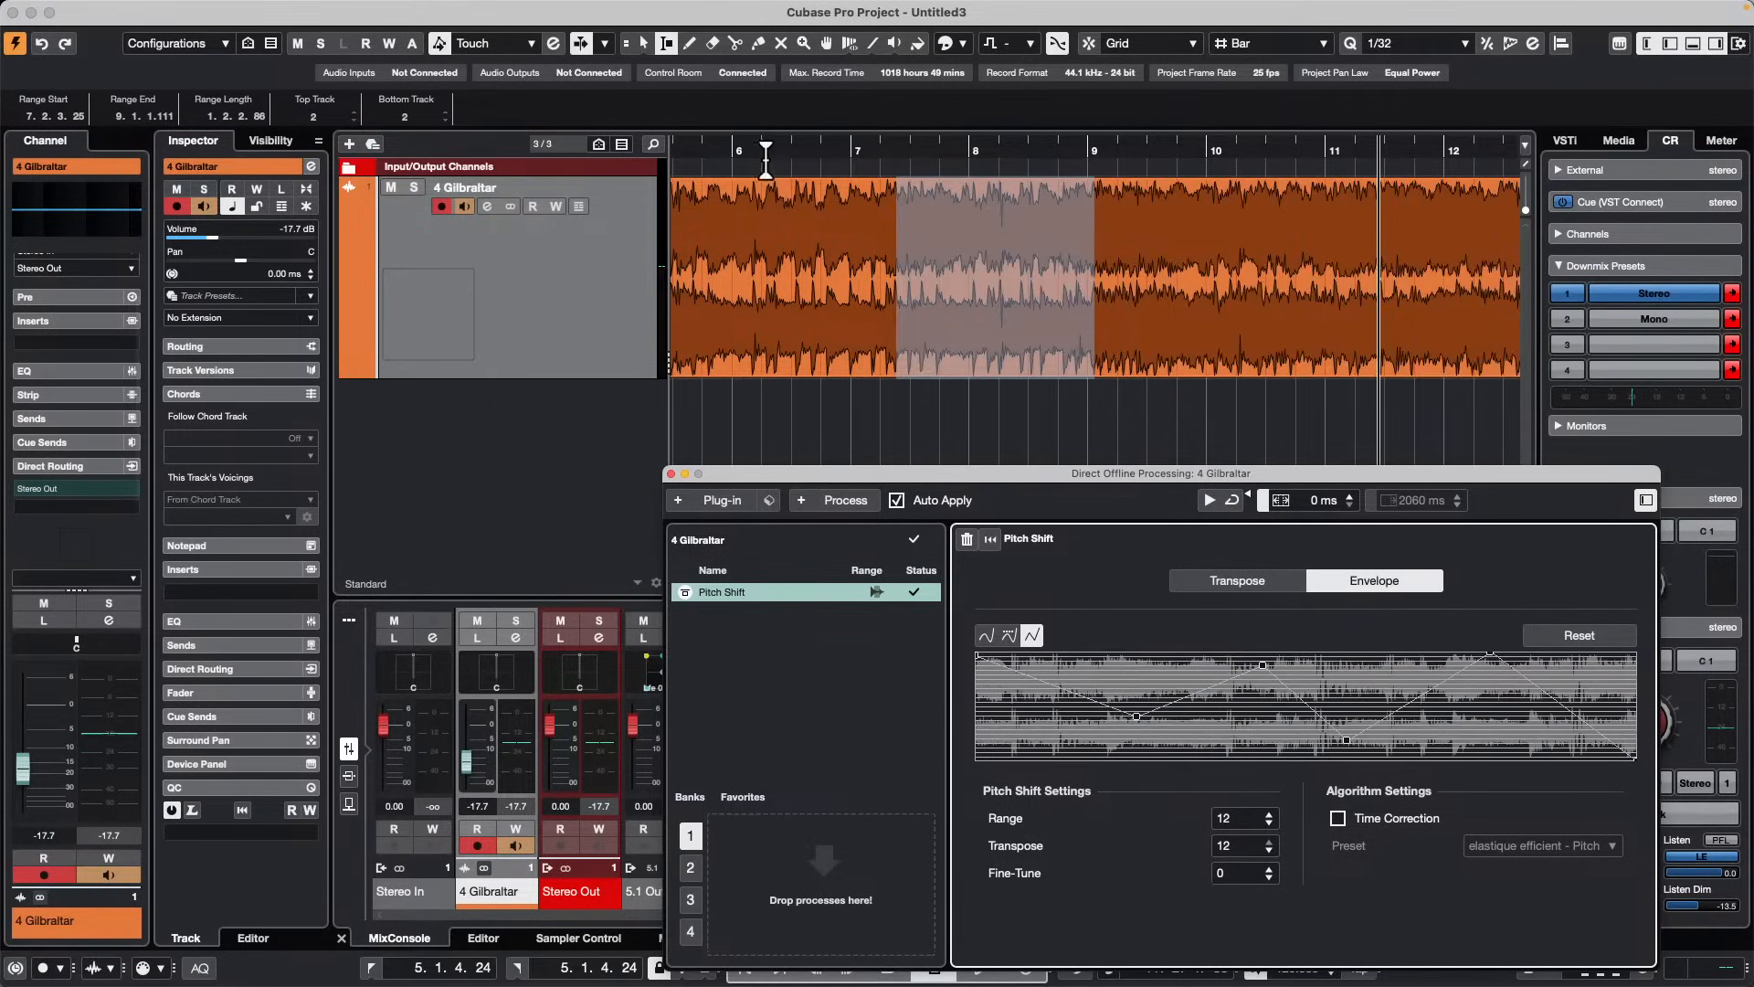
pyautogui.click(794, 148)
pyautogui.press('space')
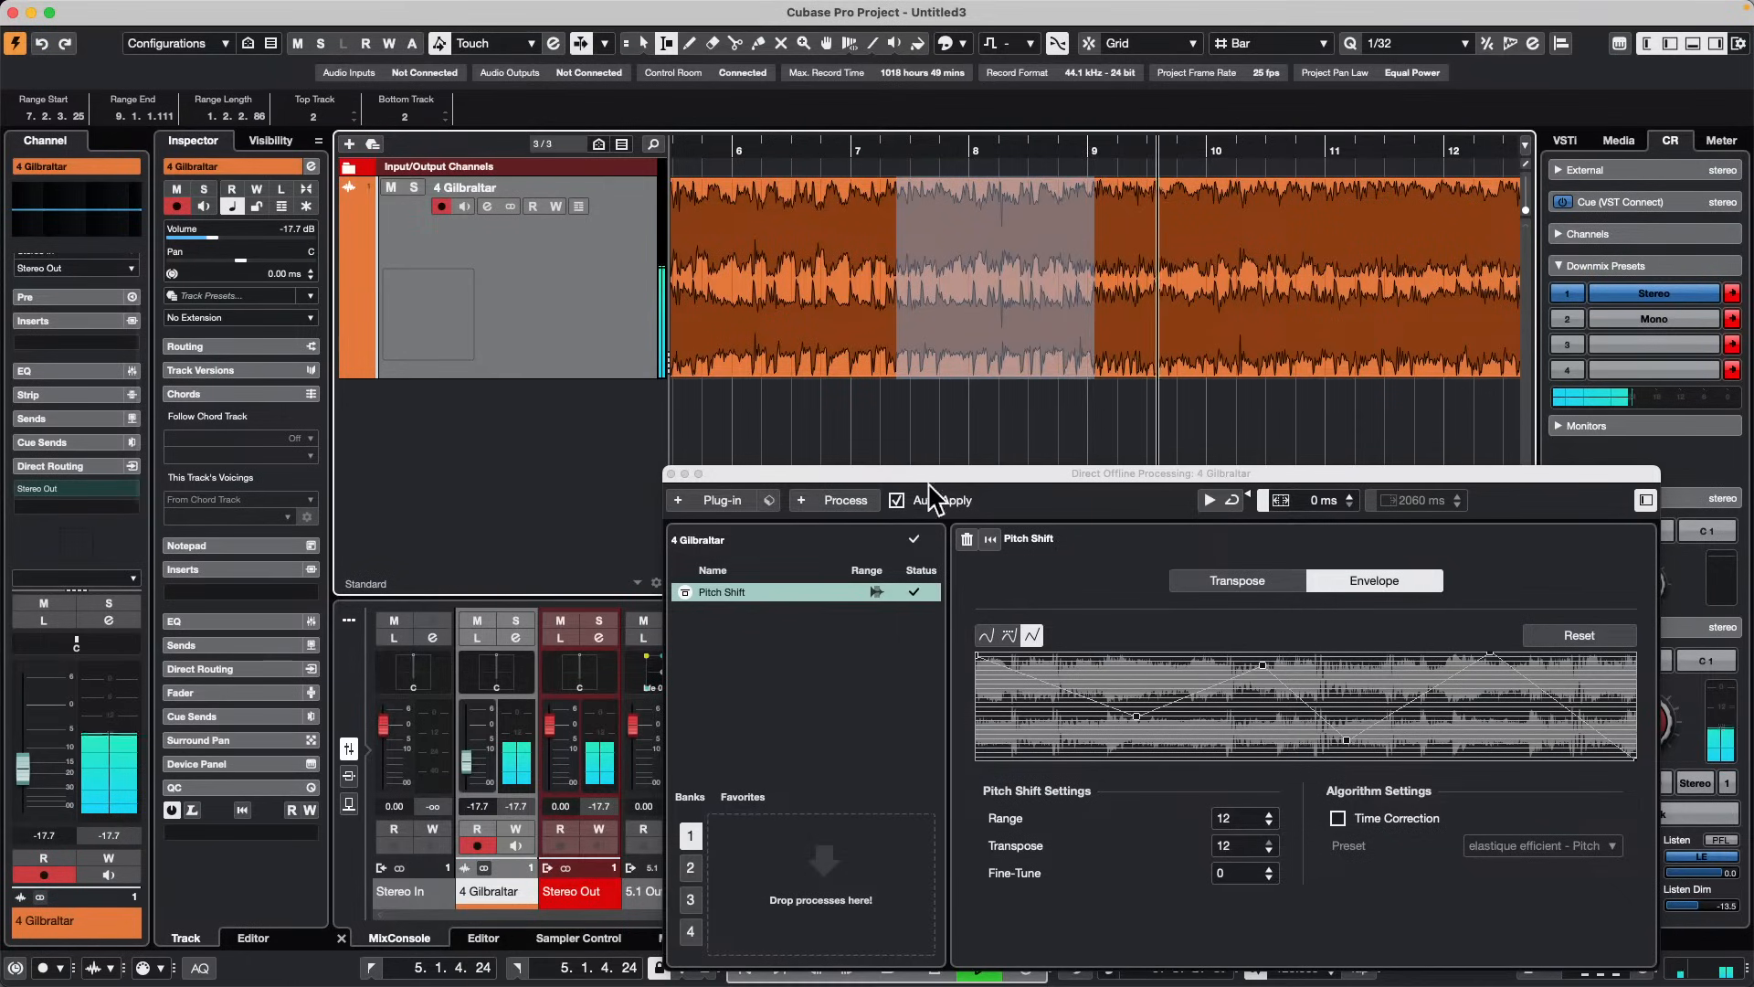
# Step: Delete the Pitch Shift process from the audio event and close the Direct Offline Processing window
pyautogui.rightClick(828, 590)
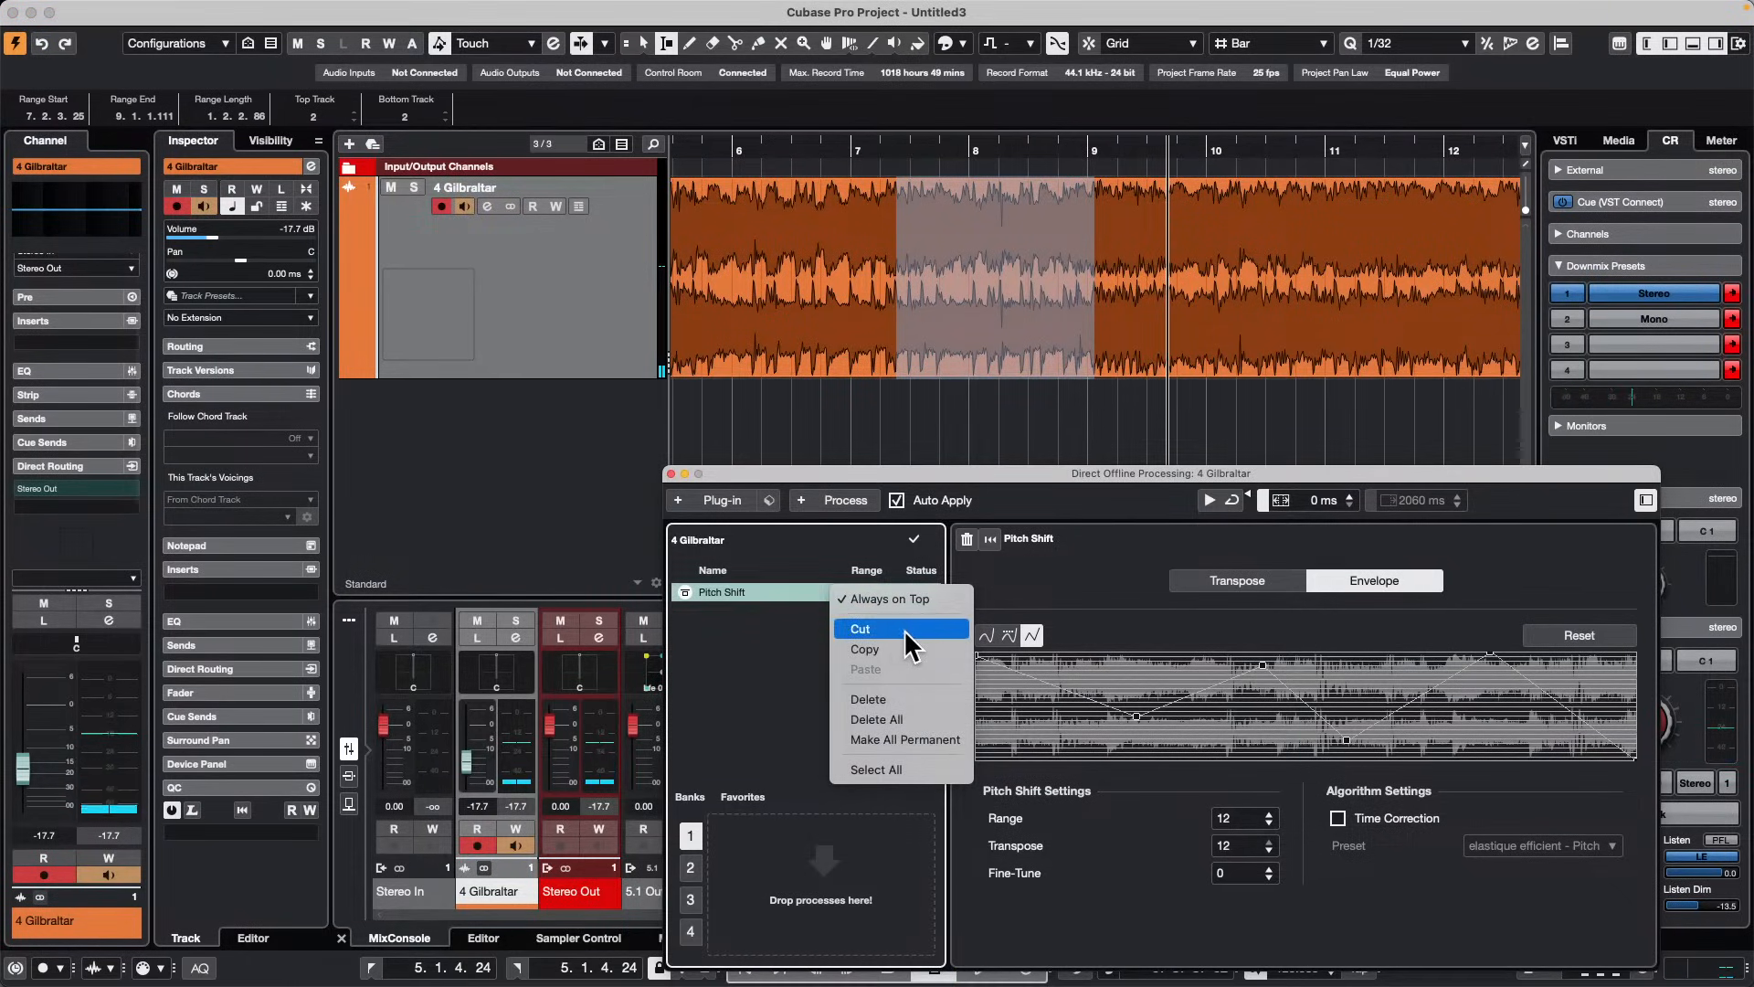
pyautogui.click(900, 699)
pyautogui.click(672, 473)
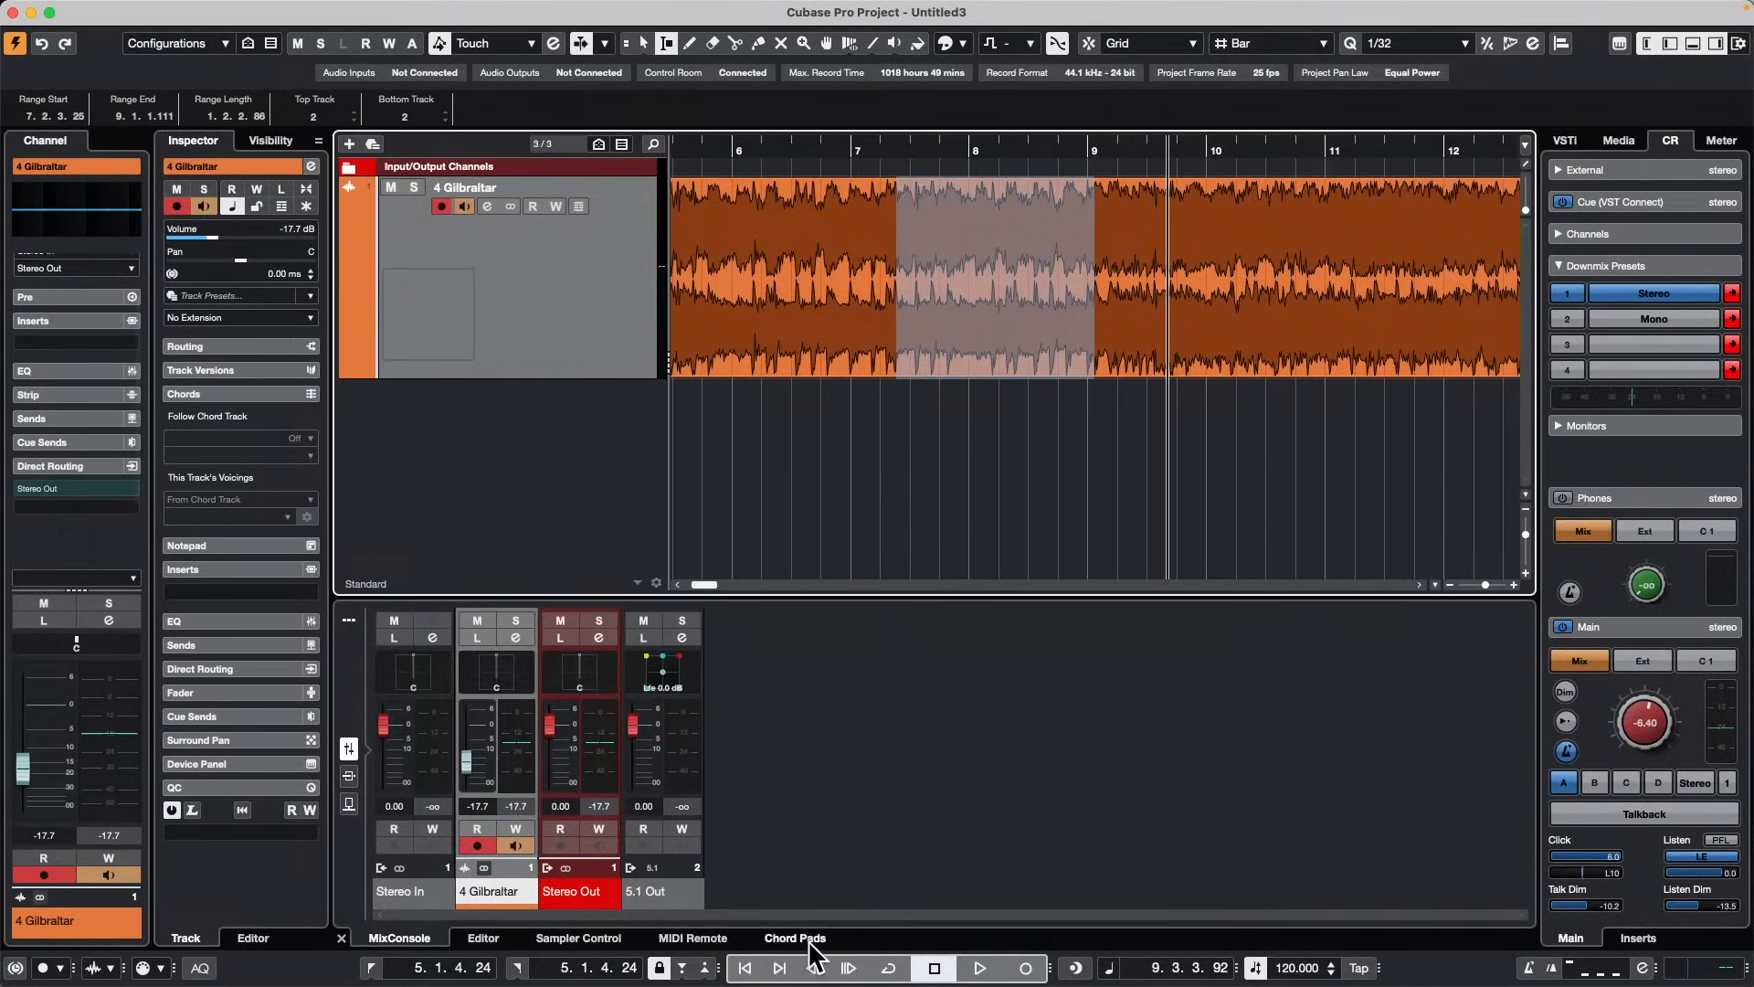
# Step: Load the whole audio event into Sampler Control to create a sampler track from it
pyautogui.click(573, 938)
pyautogui.press('1')
pyautogui.click(885, 325)
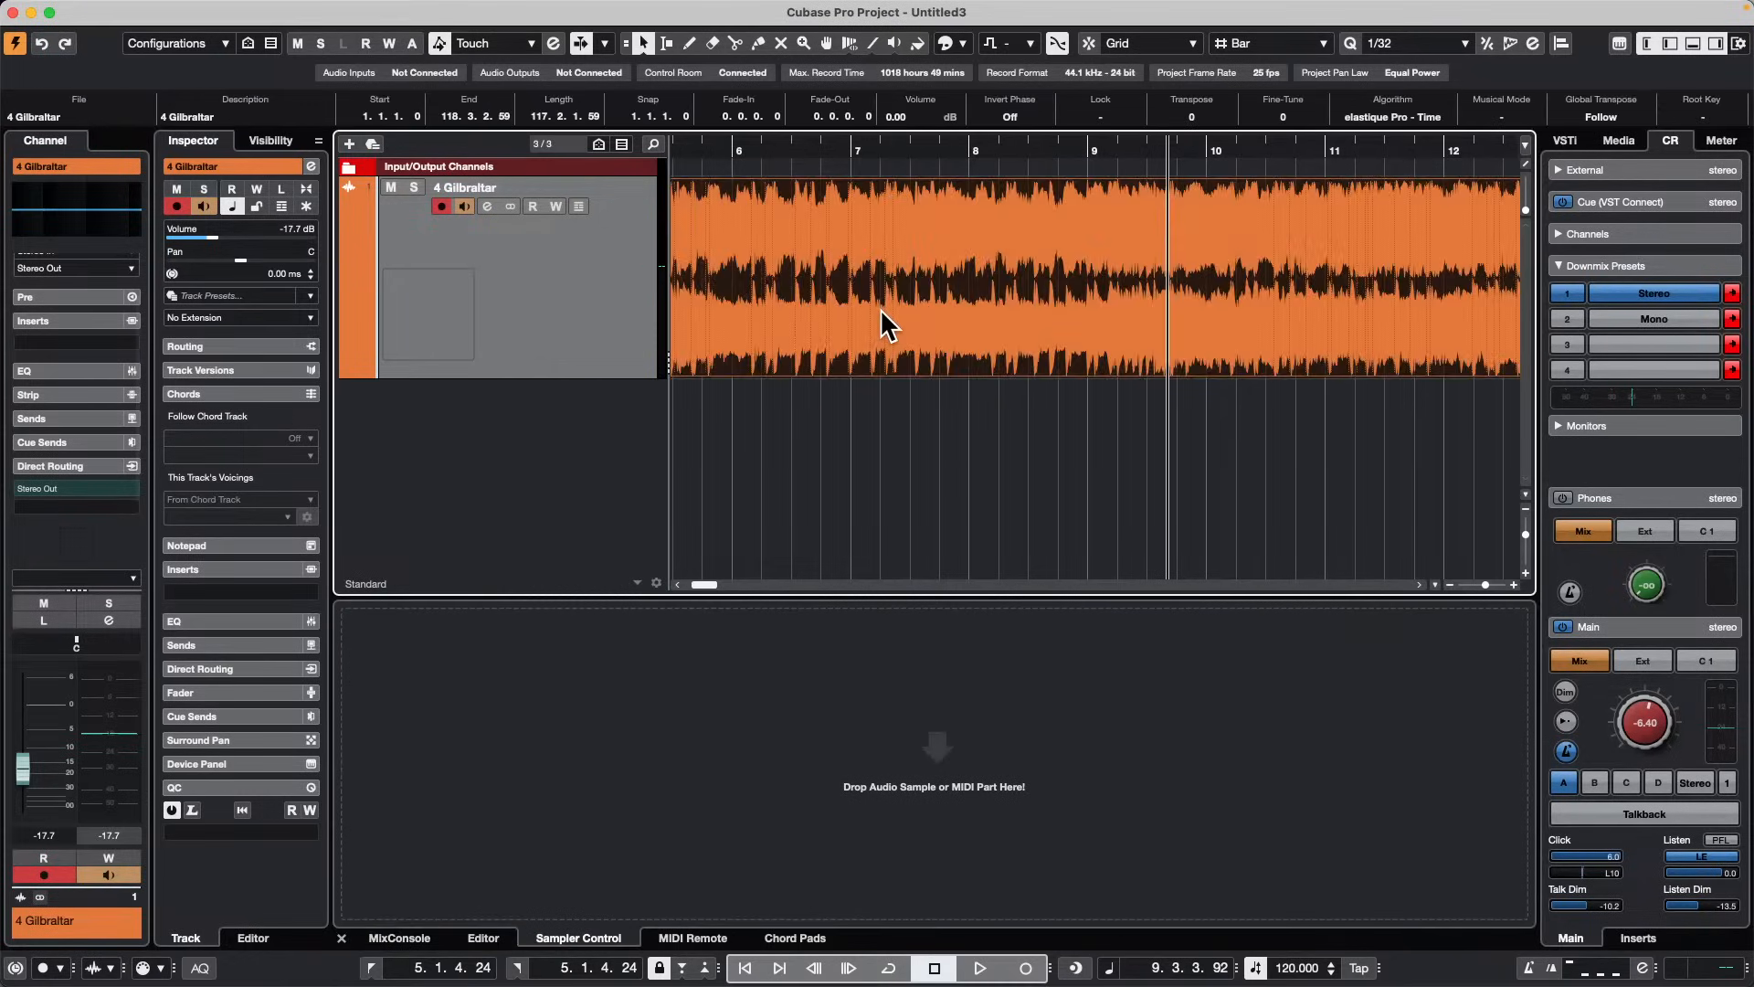
pyautogui.moveTo(885, 326); pyautogui.dragTo(850, 821)
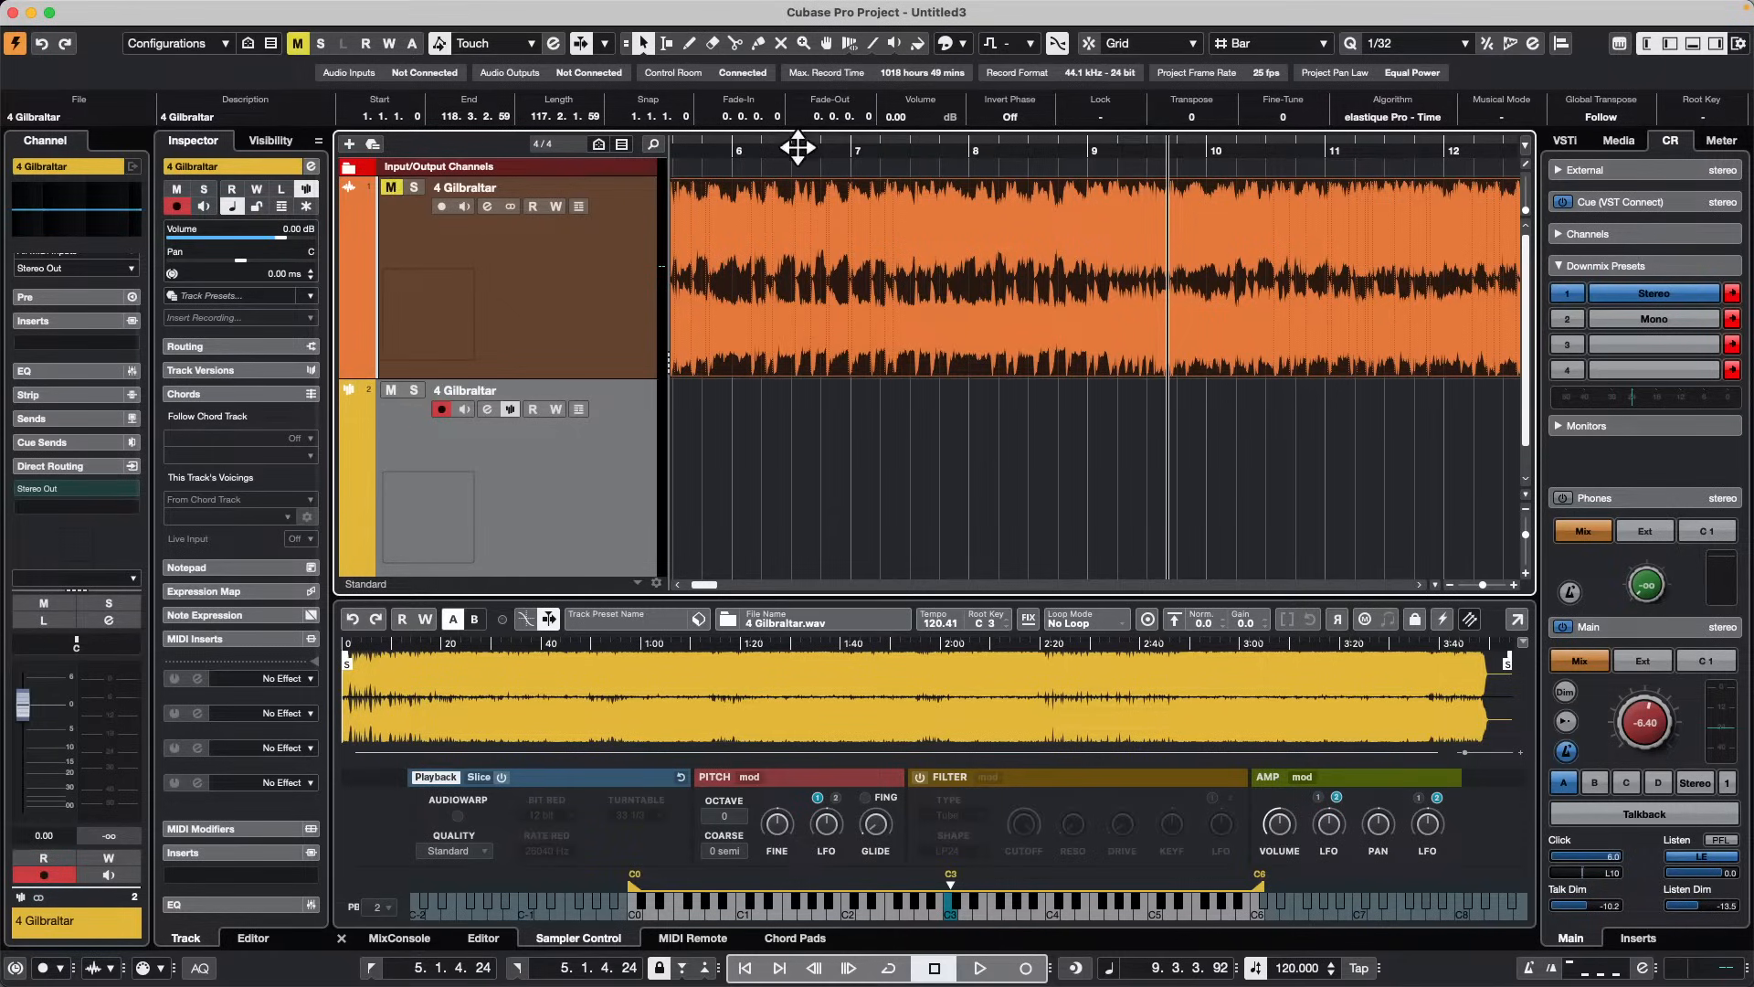
# Step: Set the locators to the audio event's length and create an empty MIDI part between them on the sampler track
pyautogui.moveTo(798, 149); pyautogui.dragTo(831, 33)
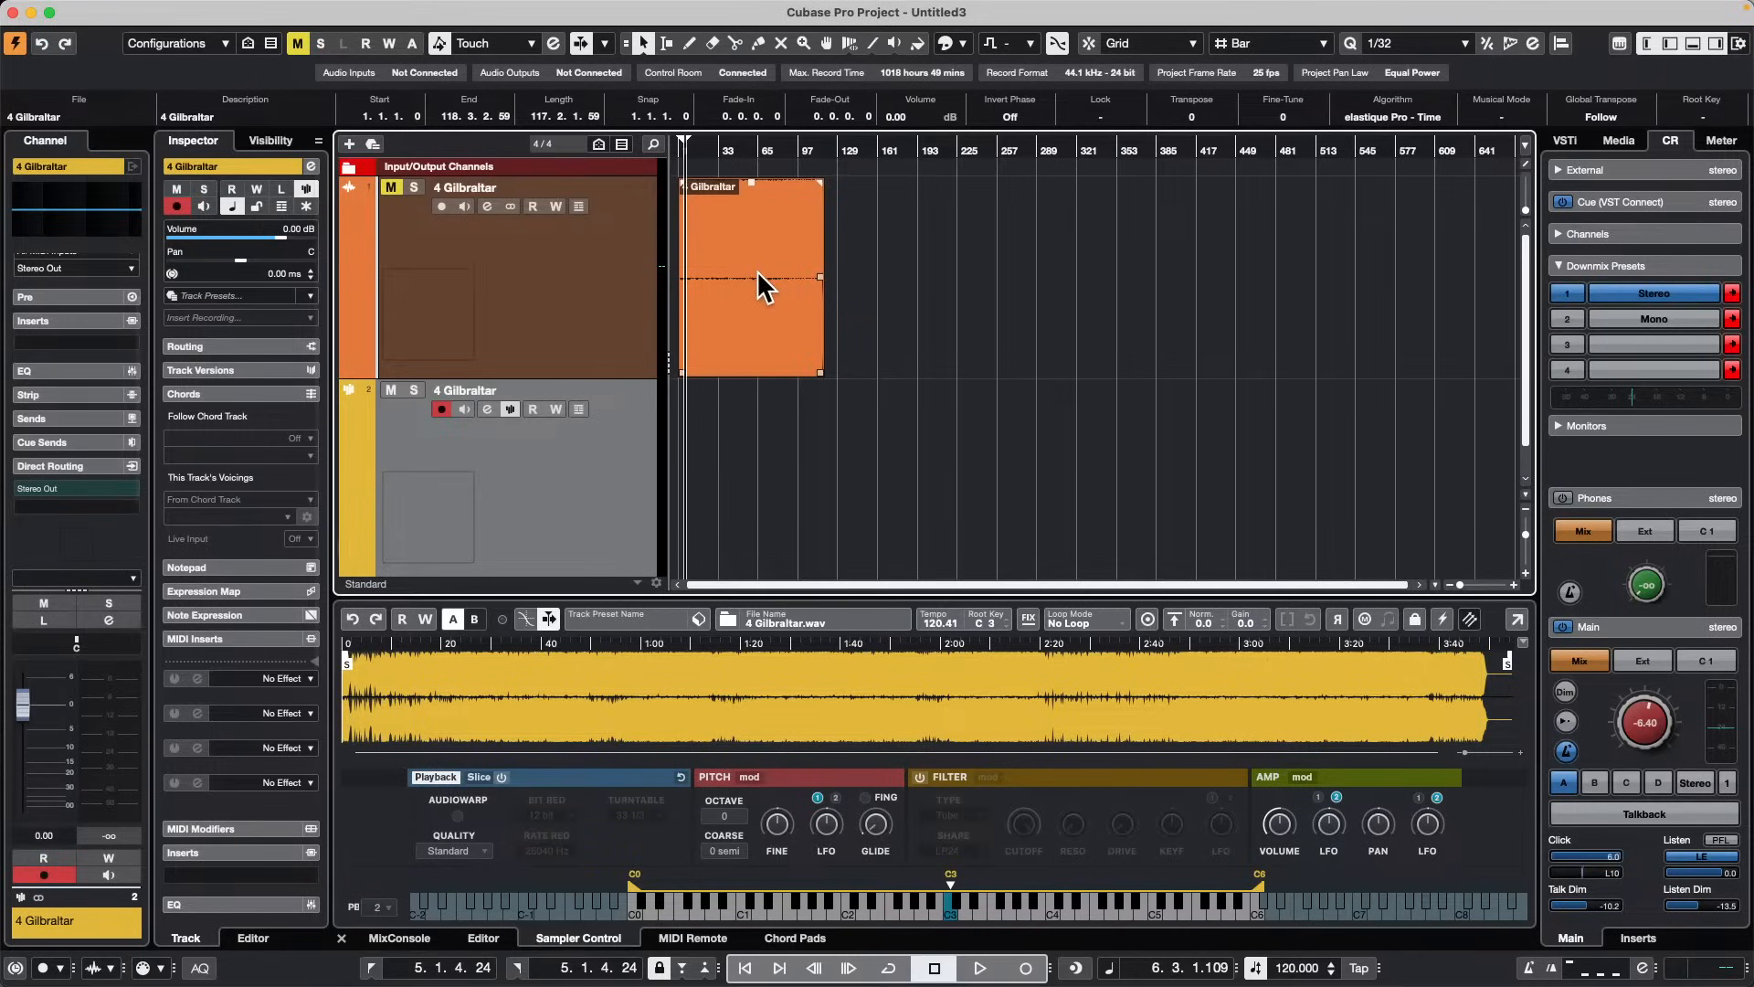
pyautogui.press('p')
pyautogui.doubleClick(743, 455)
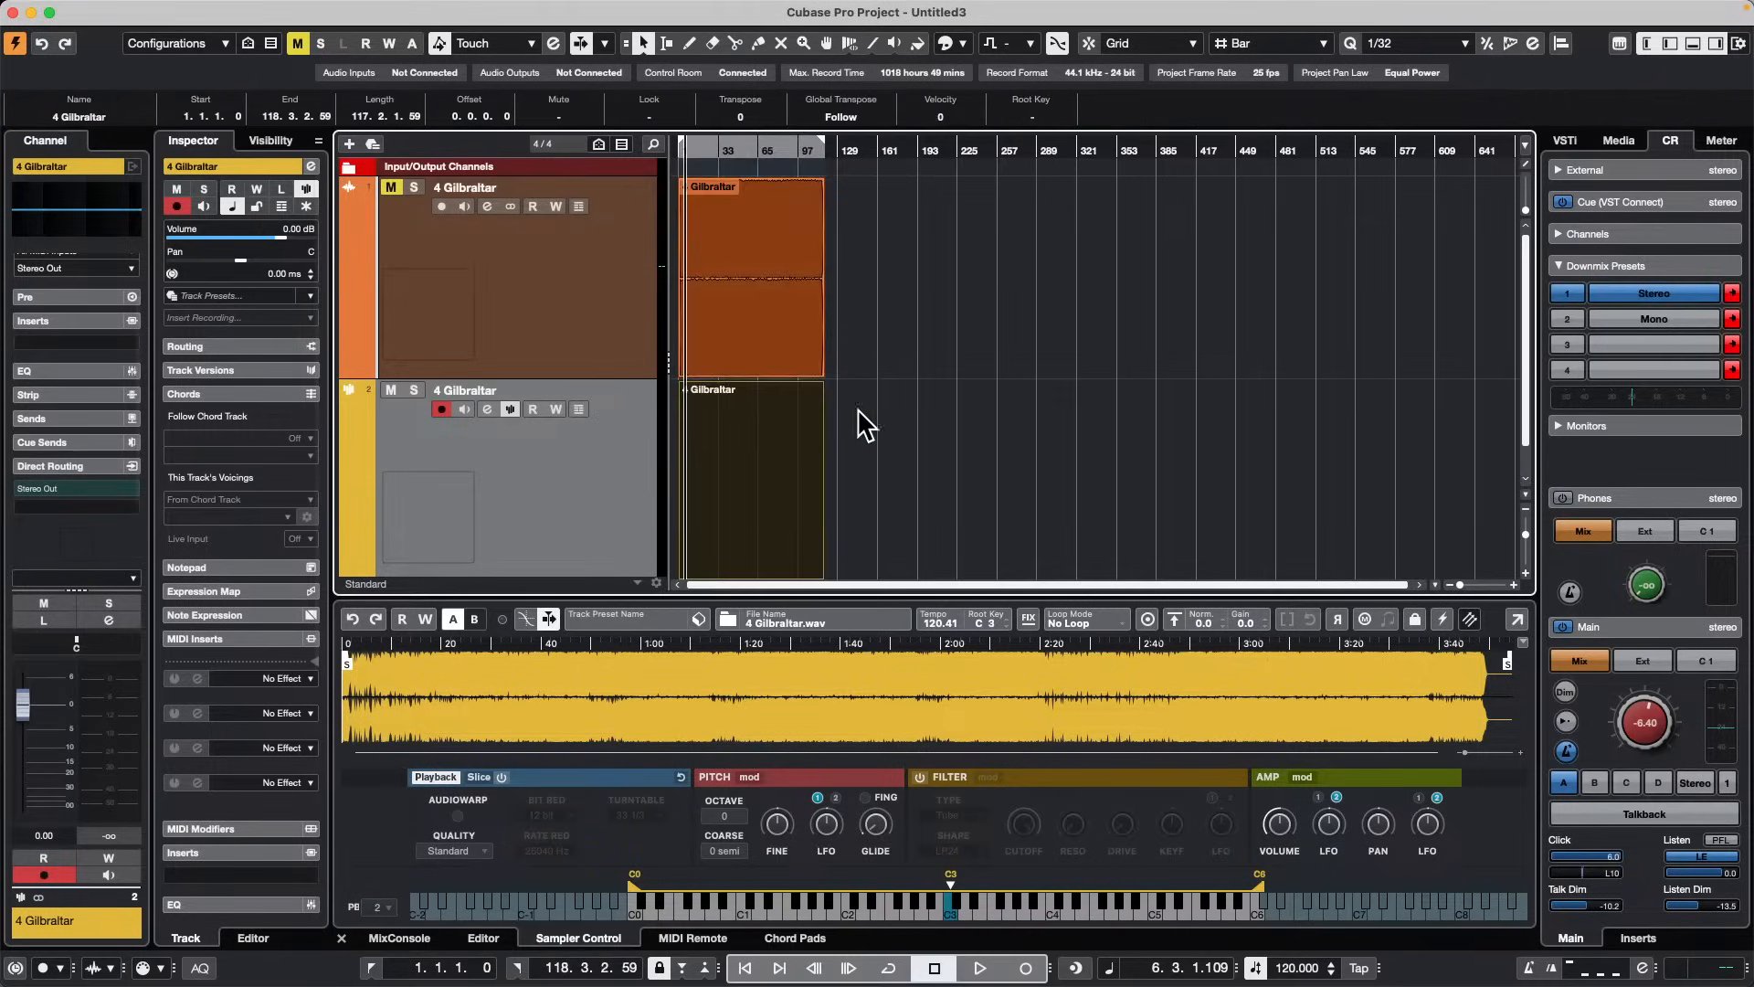
# Step: Open the sampler track's part in the Key Editor and draw a long C3 note from about bar 6 to bar 191
pyautogui.doubleClick(765, 496)
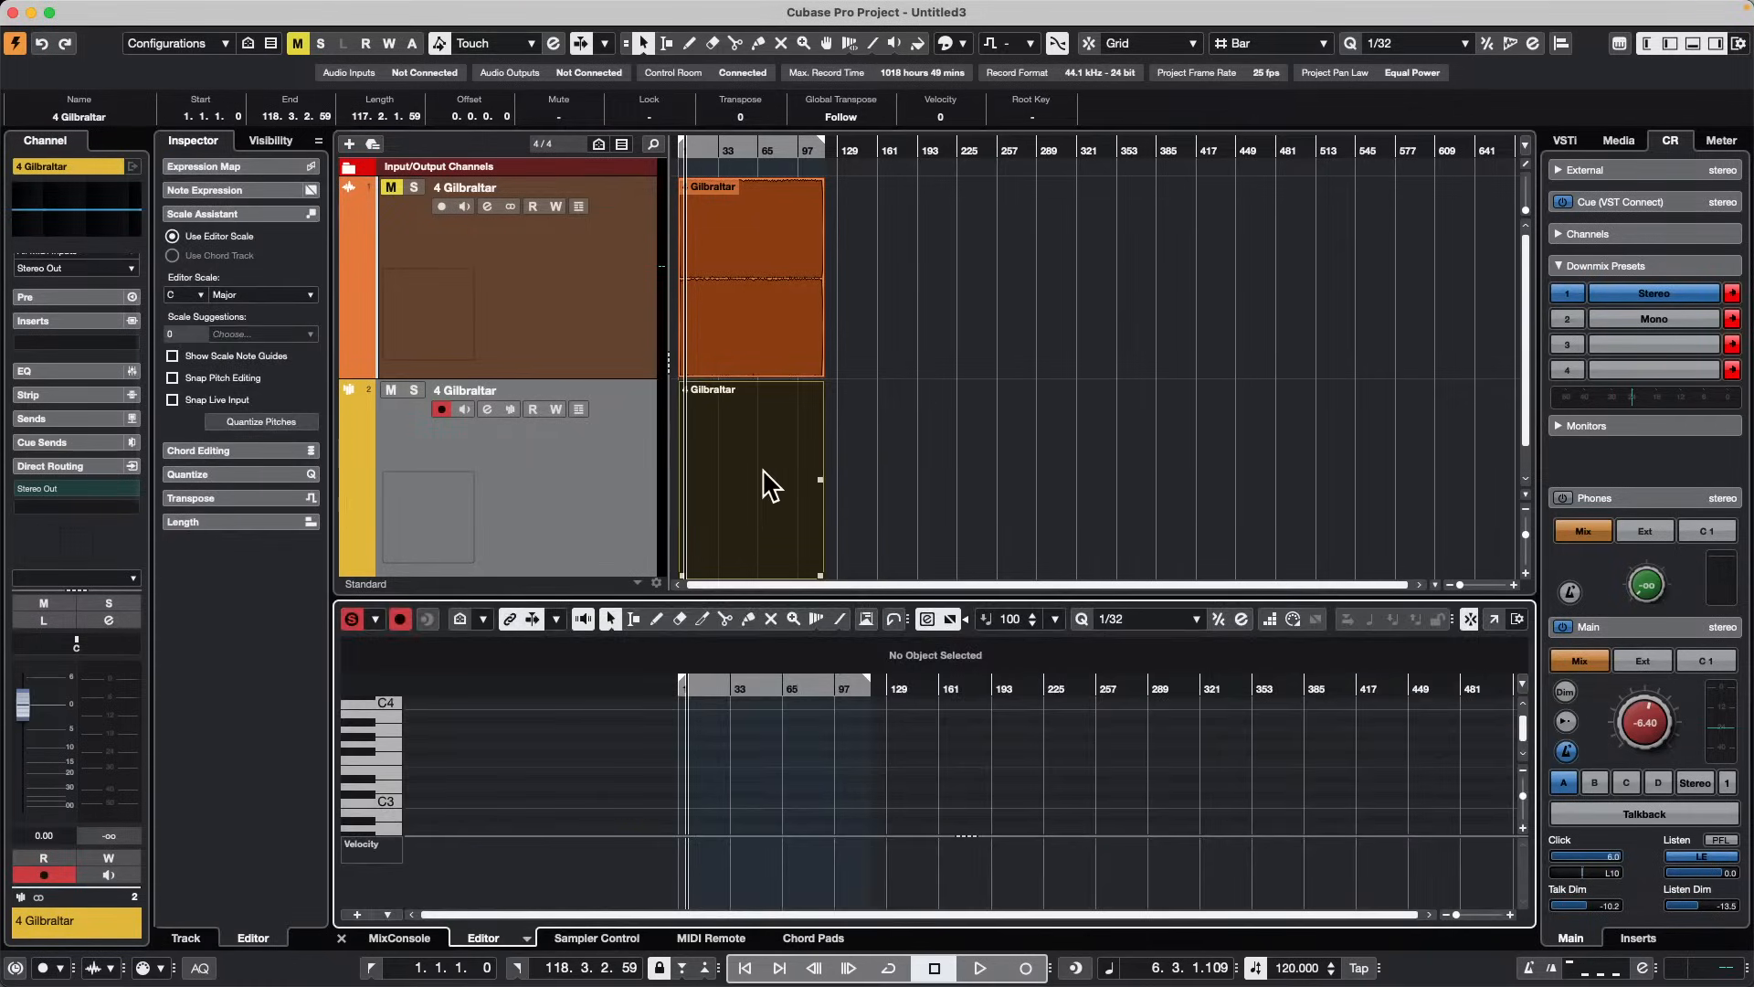
pyautogui.rightClick(766, 783)
pyautogui.click(819, 775)
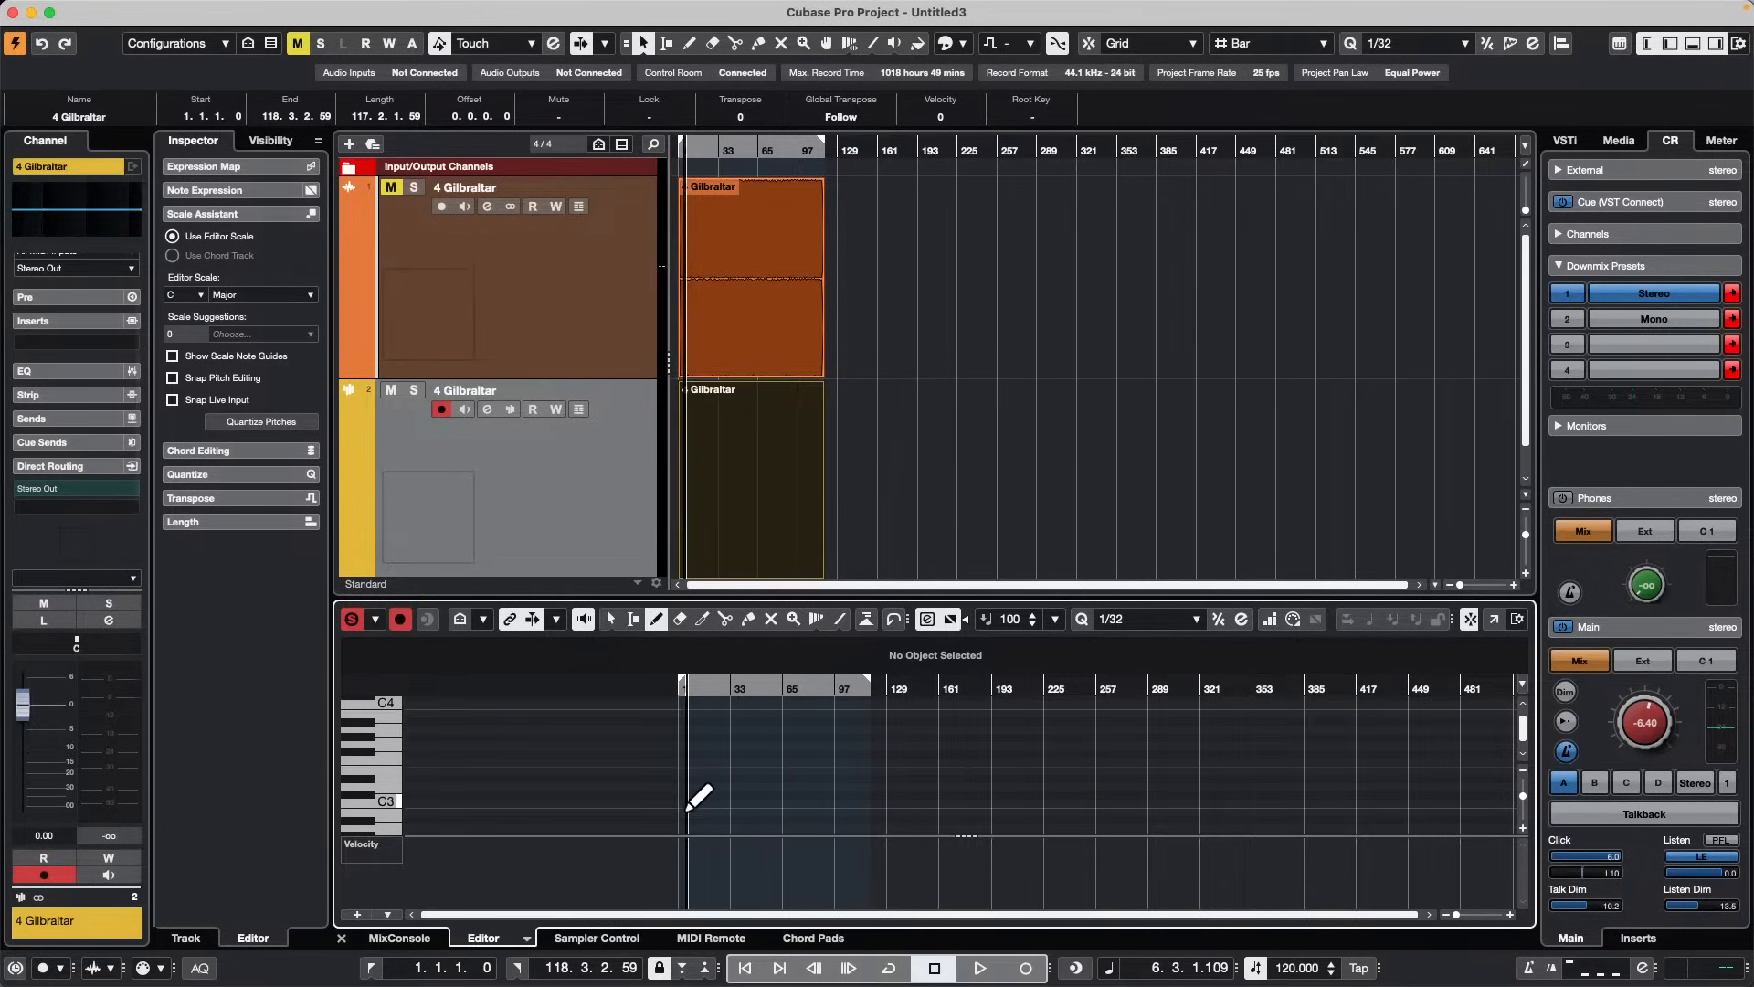
pyautogui.moveTo(689, 803)
pyautogui.mouseDown()
pyautogui.moveTo(866, 703)
pyautogui.moveTo(992, 805)
pyautogui.mouseUp()
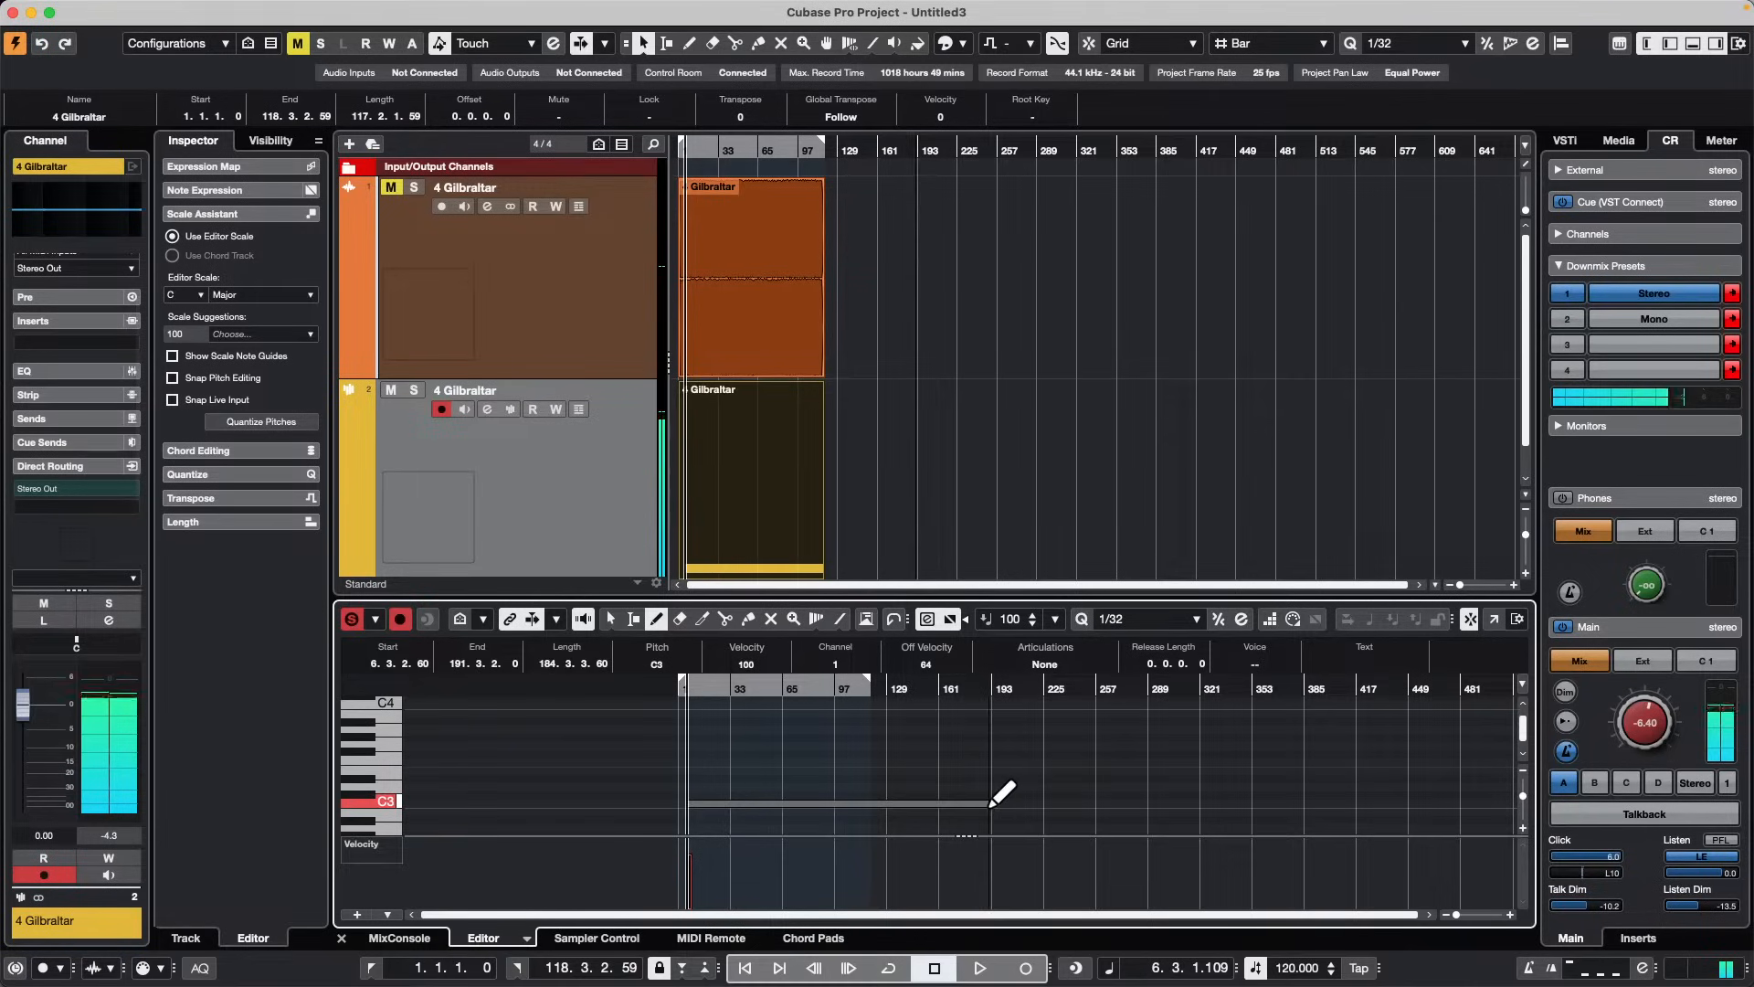
# Step: Play the sampler part from the project start and disable record on the sampler track
pyautogui.moveTo(724, 151); pyautogui.dragTo(510, 170)
pyautogui.press('space')
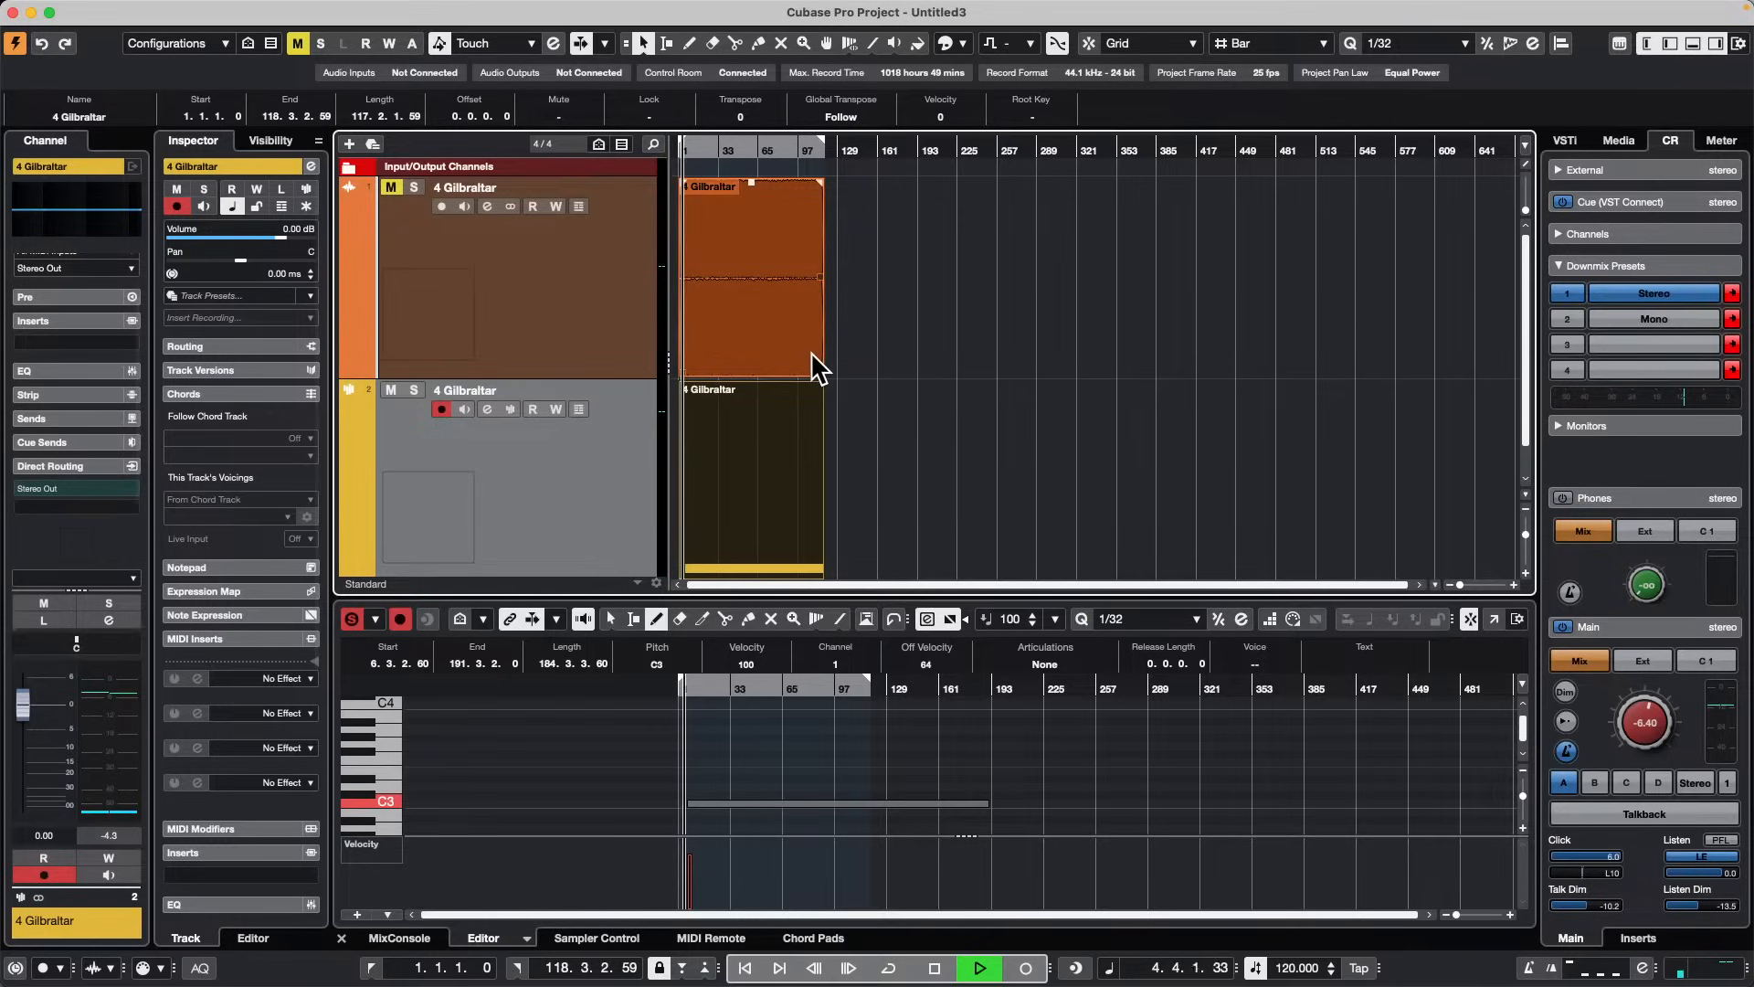
pyautogui.press('h')
pyautogui.press('h')
pyautogui.press('h')
pyautogui.press('h')
pyautogui.press('h')
pyautogui.press('h')
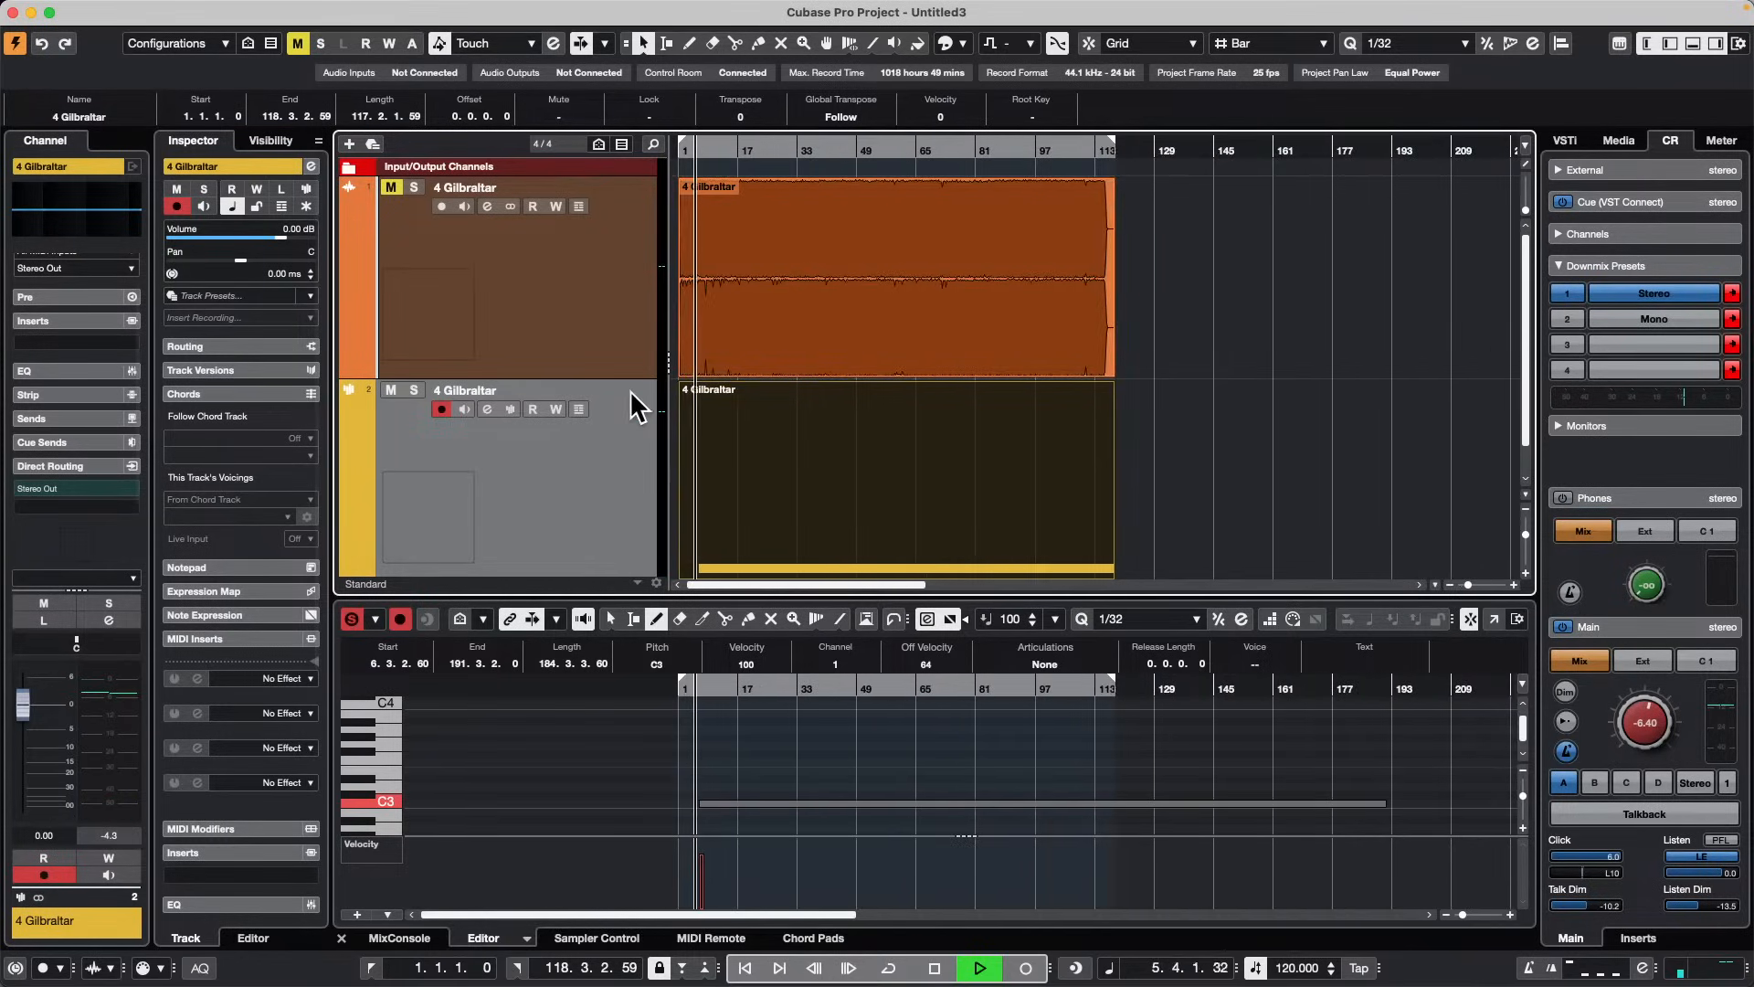
pyautogui.click(441, 409)
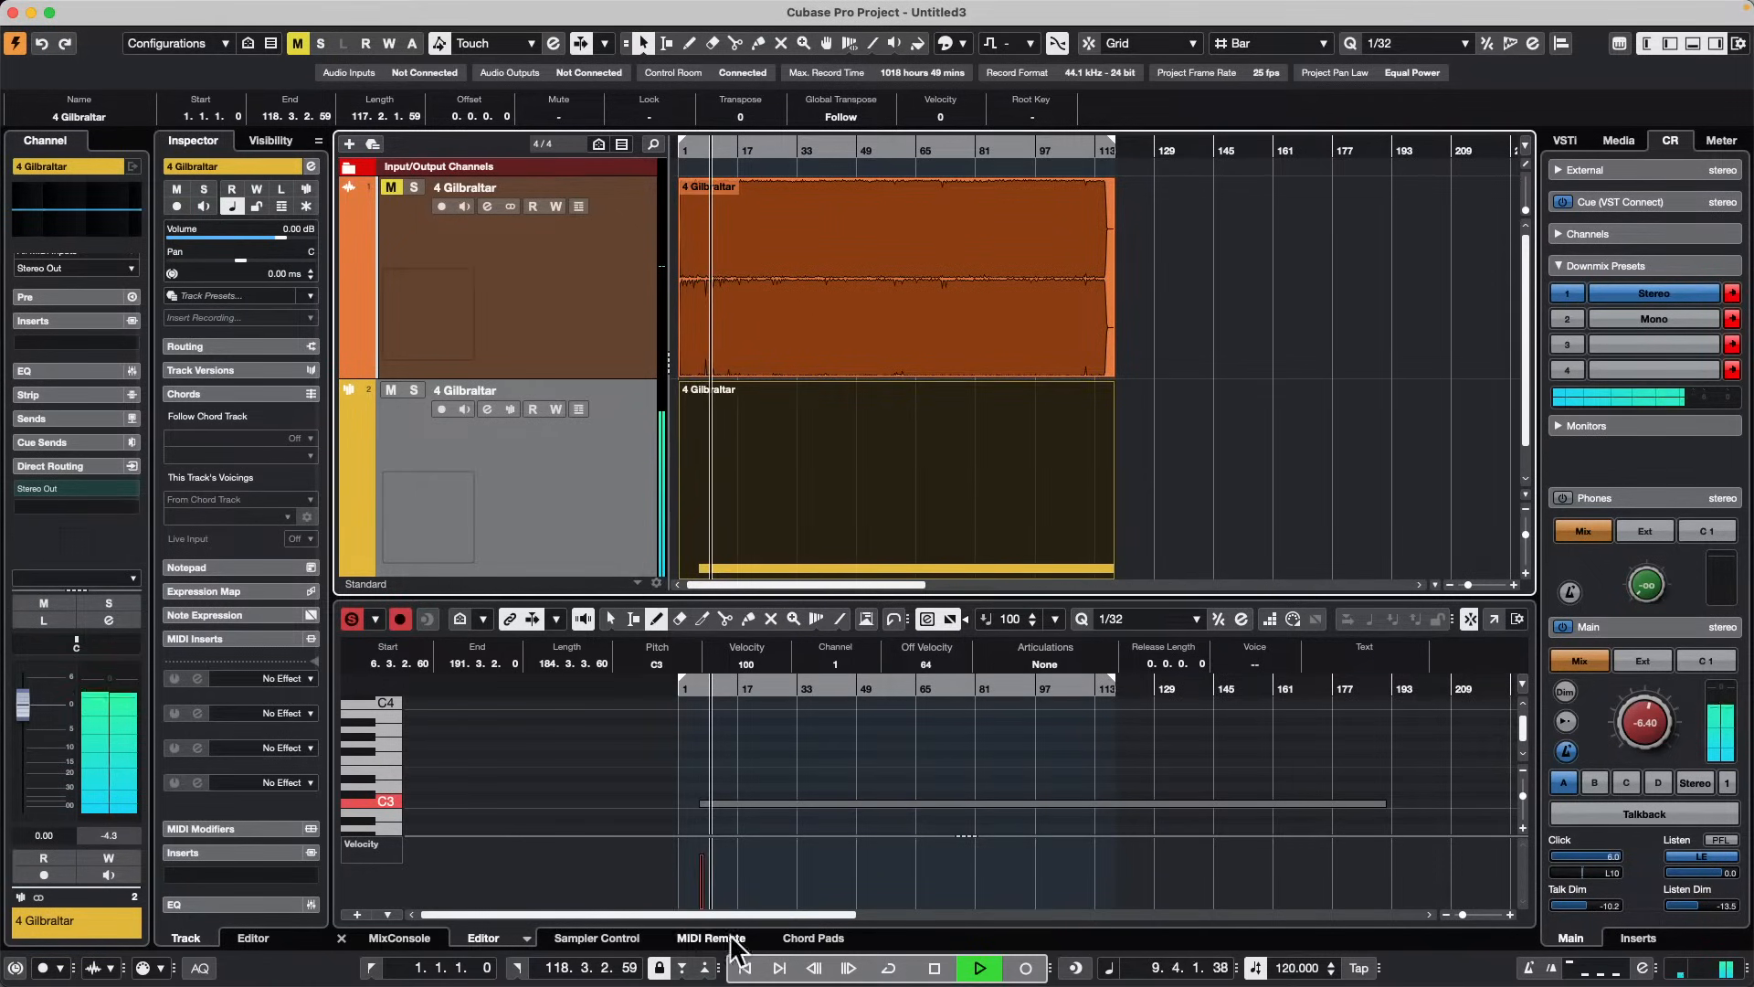
# Step: Stop playback and set the sampler's pitchbend range to 12 in Sampler Control
pyautogui.click(621, 941)
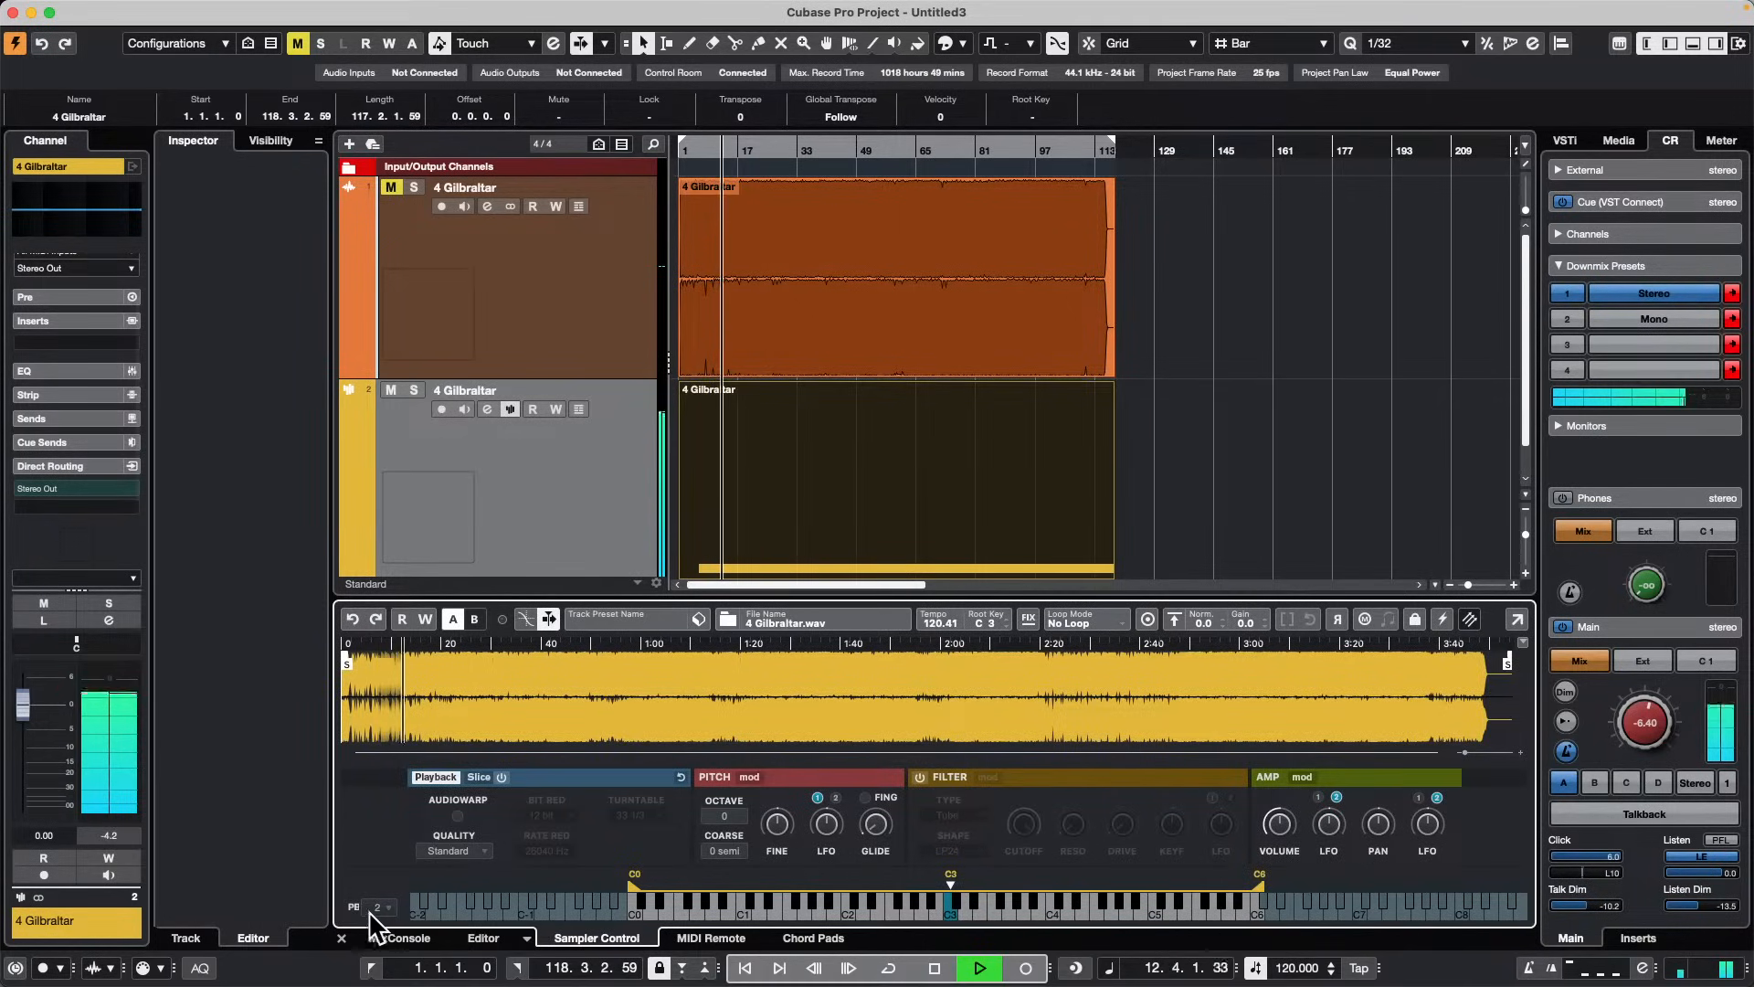
pyautogui.press('space')
pyautogui.click(566, 541)
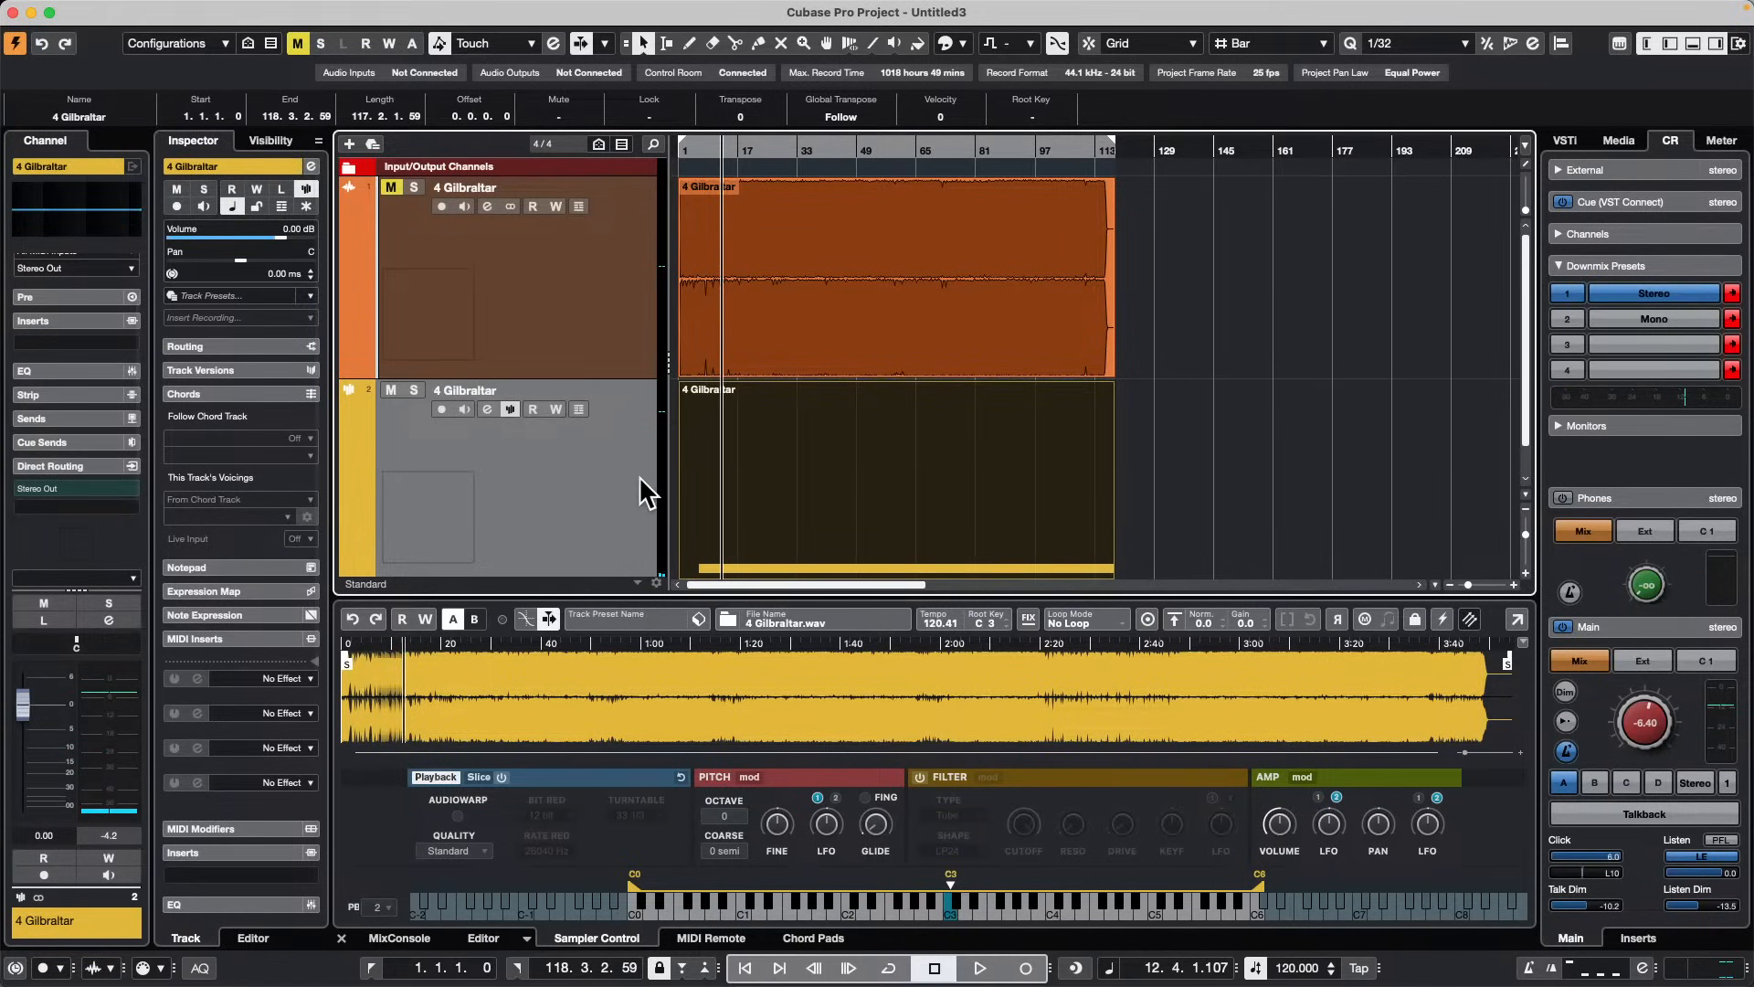
pyautogui.click(714, 507)
pyautogui.scroll(-2, 714, 507)
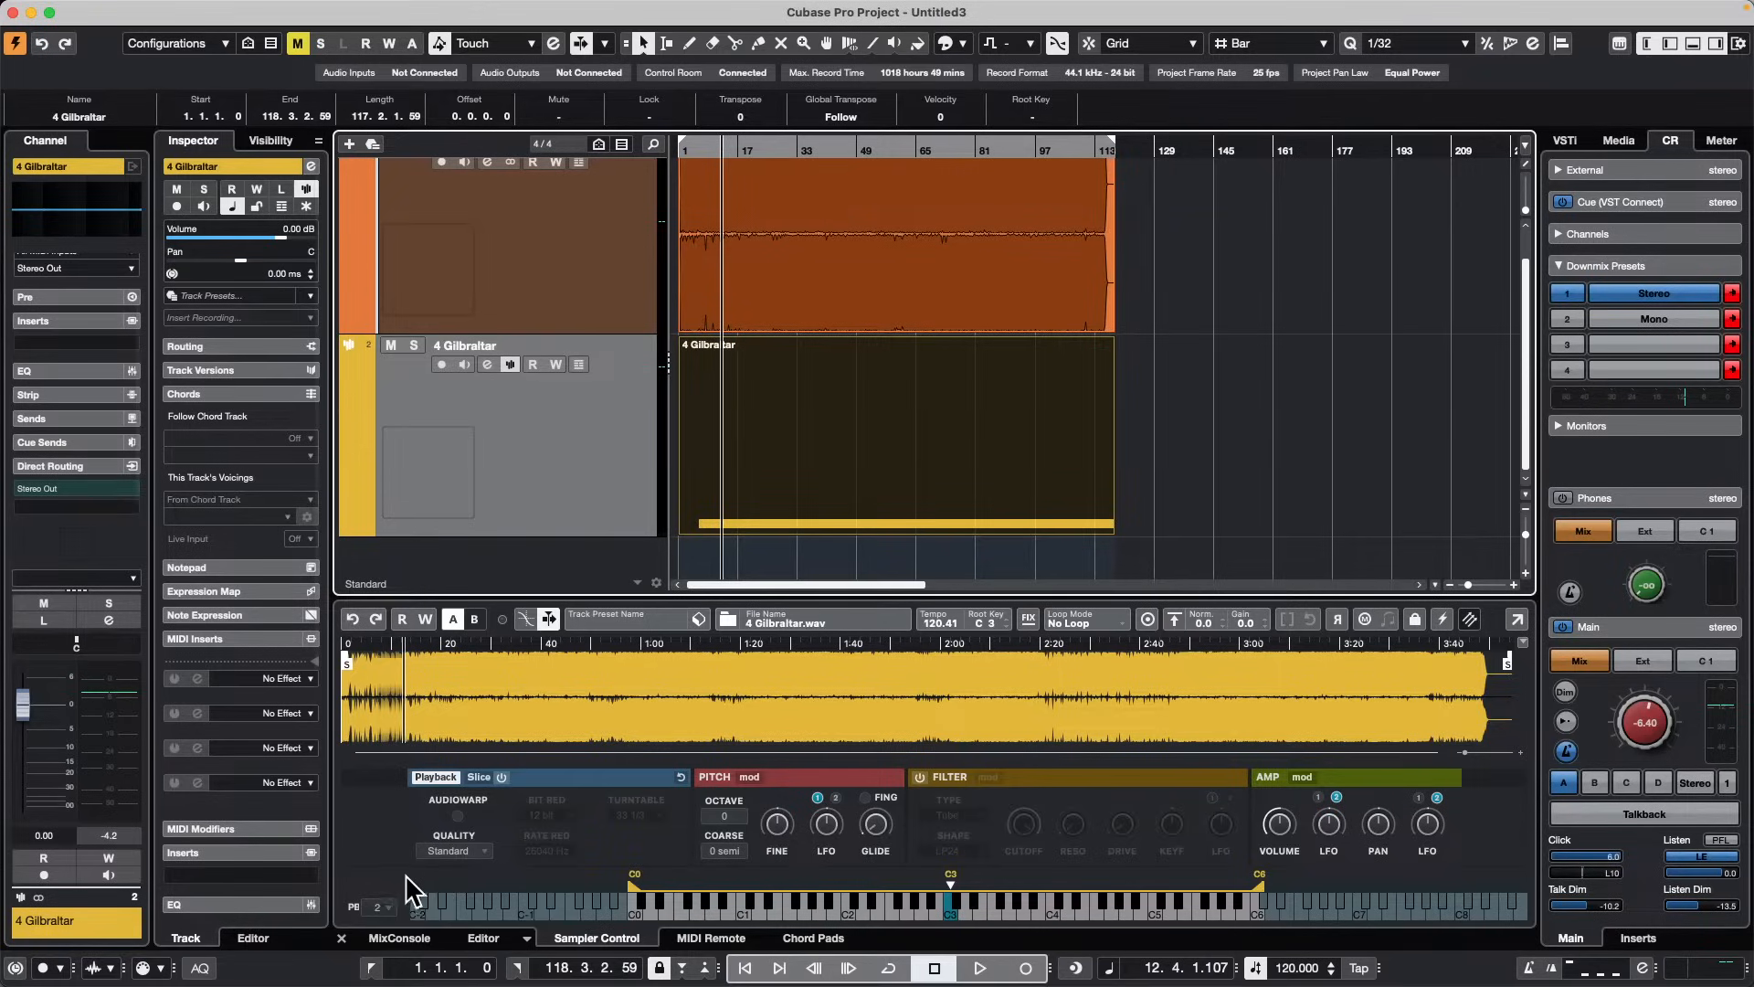
pyautogui.click(391, 908)
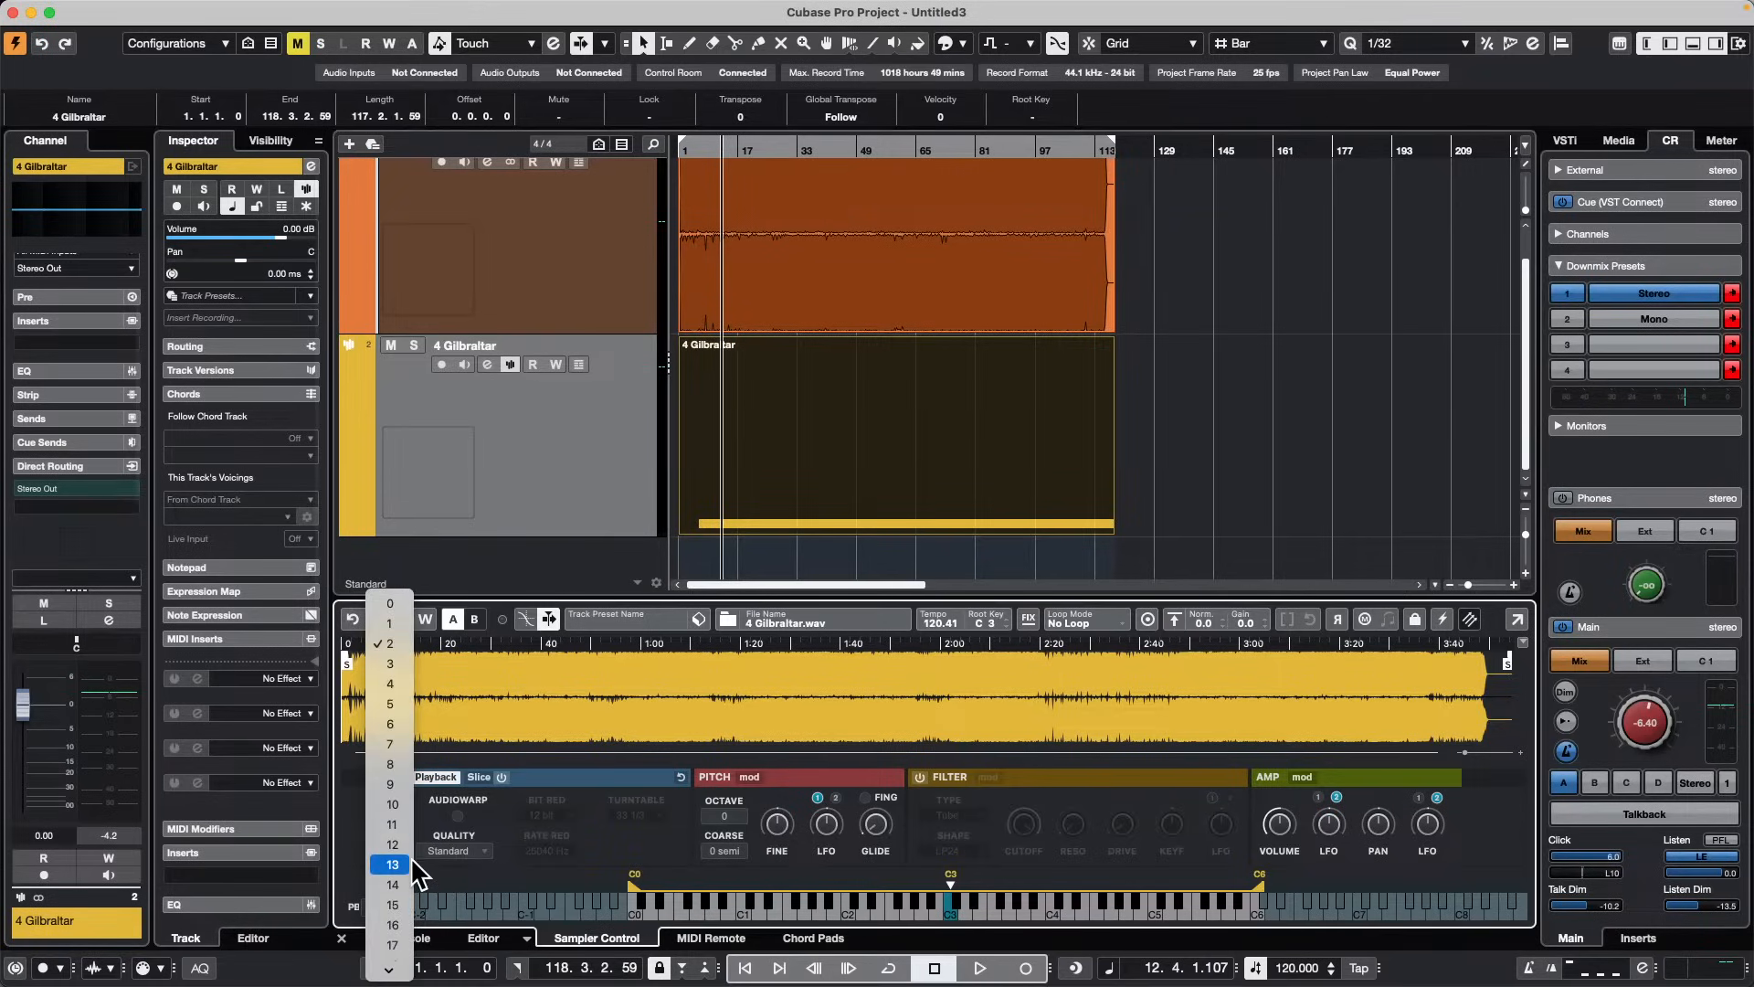
pyautogui.click(392, 845)
# Step: Show the Pitchbend controller lane for the sampler part and enable its semitones grid
pyautogui.doubleClick(826, 484)
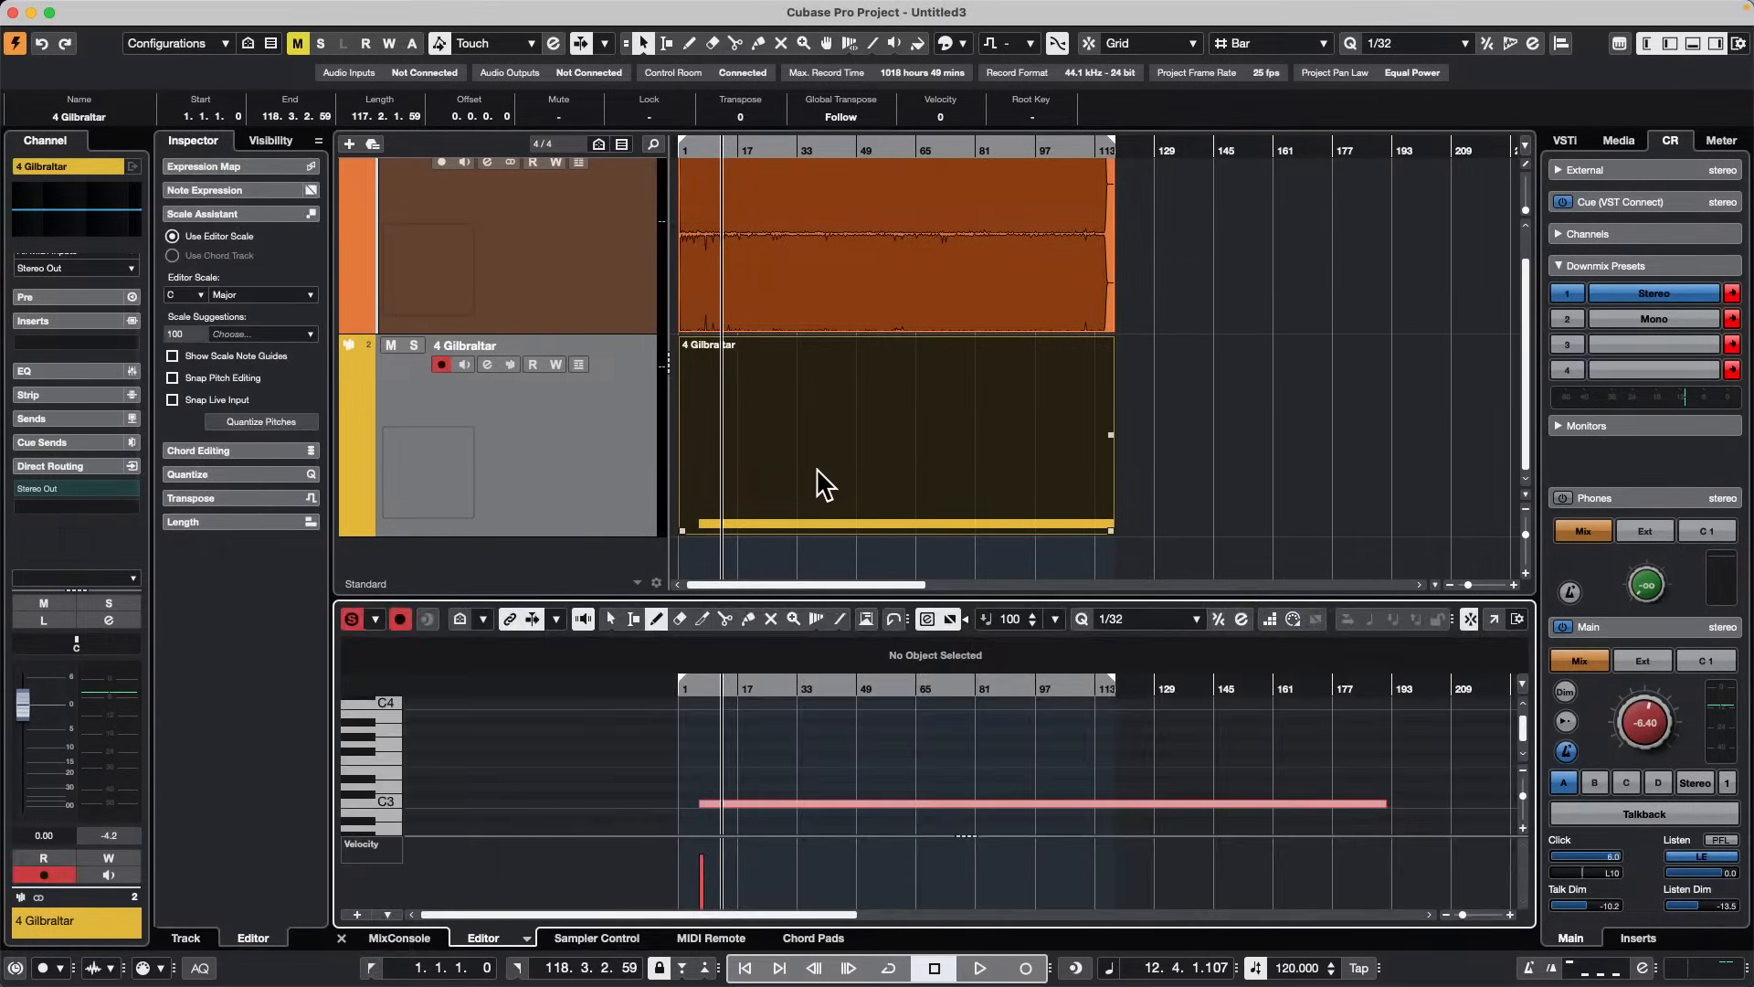
pyautogui.click(378, 842)
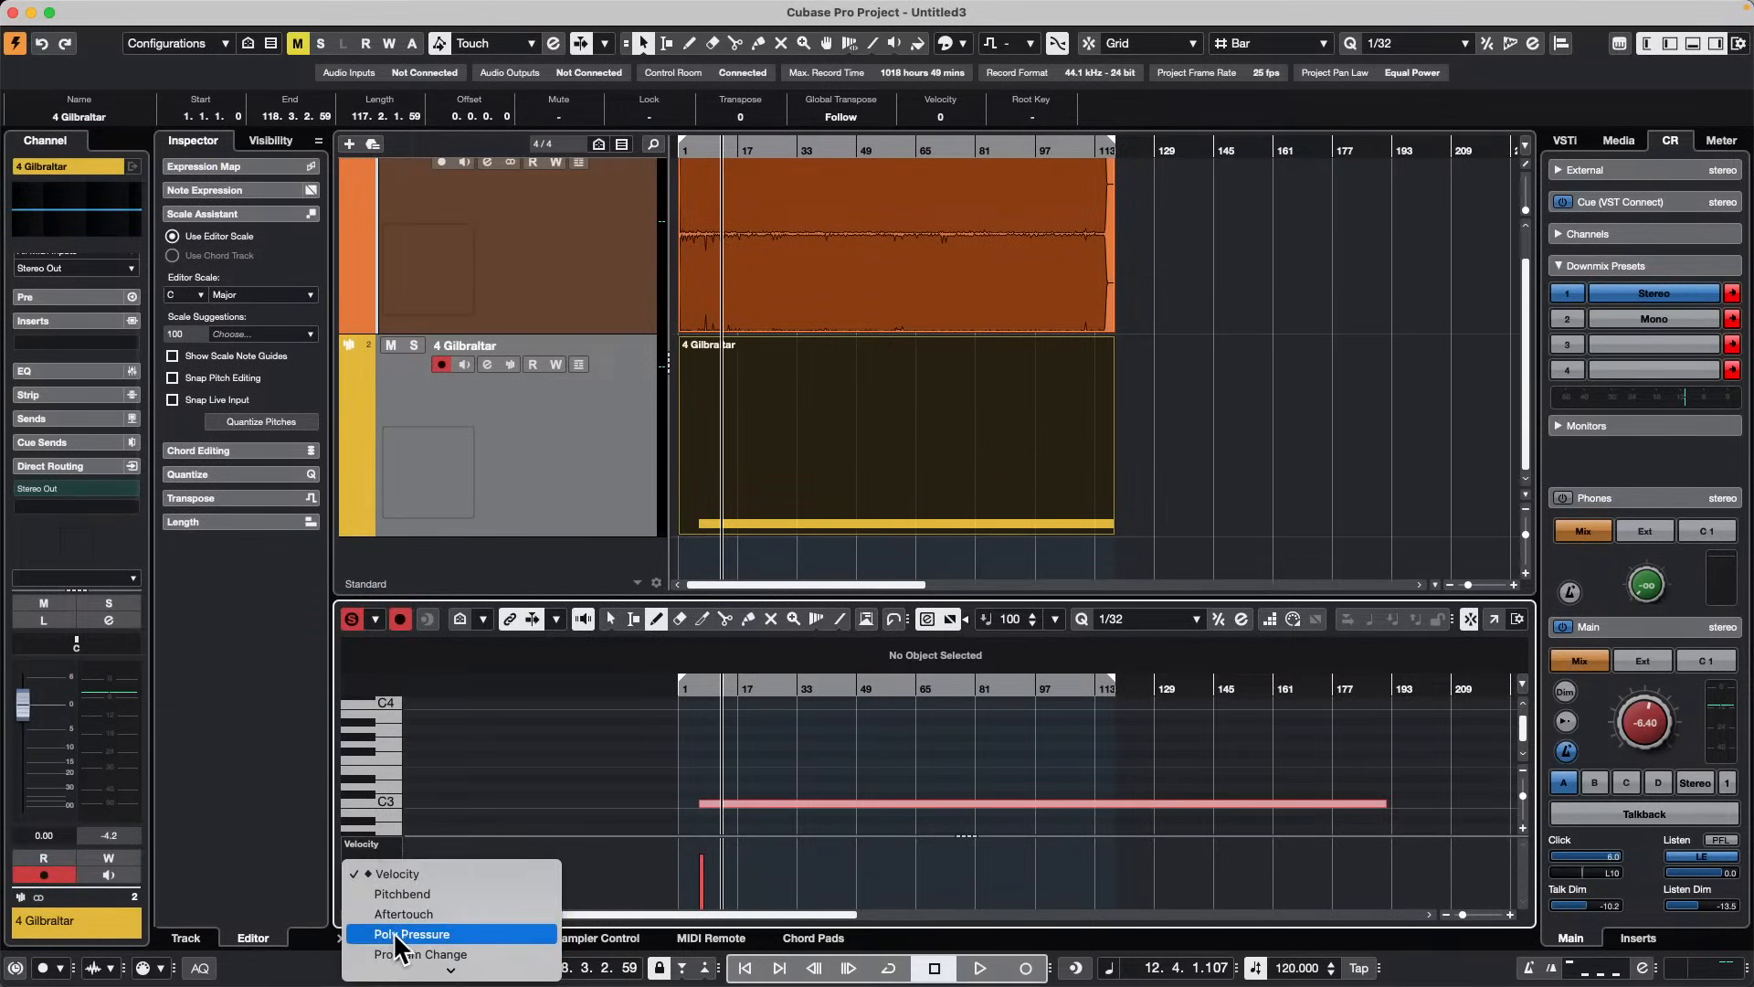
pyautogui.click(412, 894)
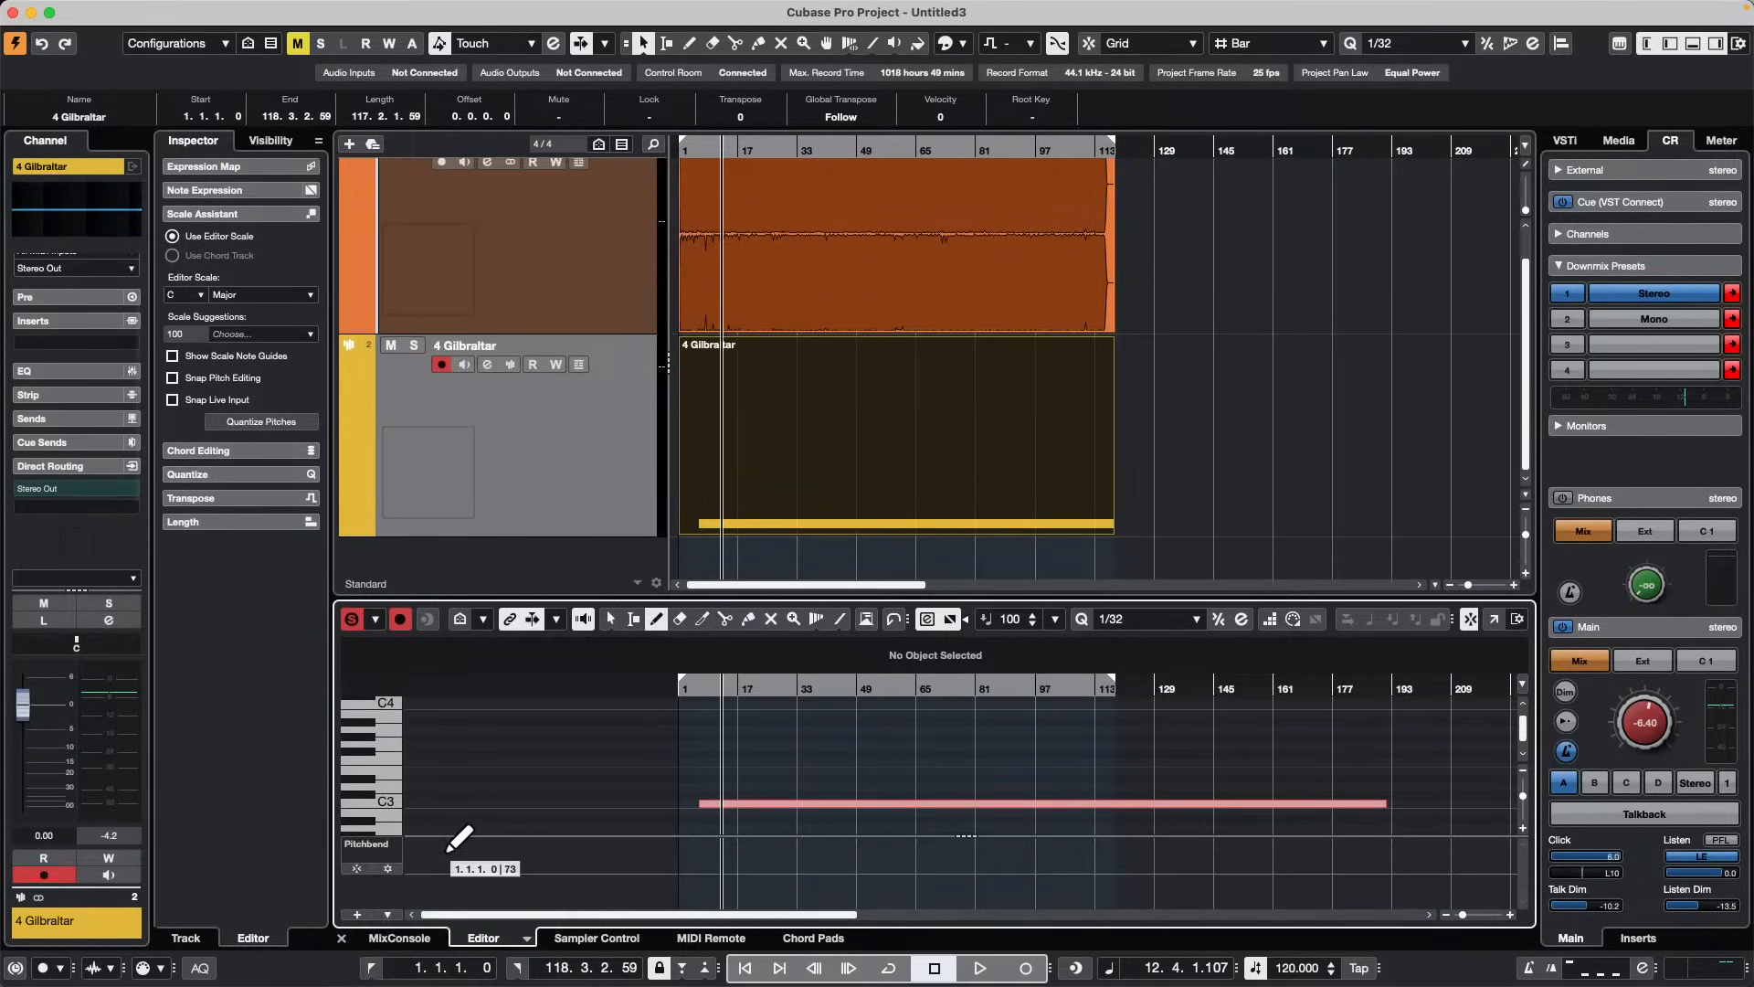
pyautogui.click(388, 868)
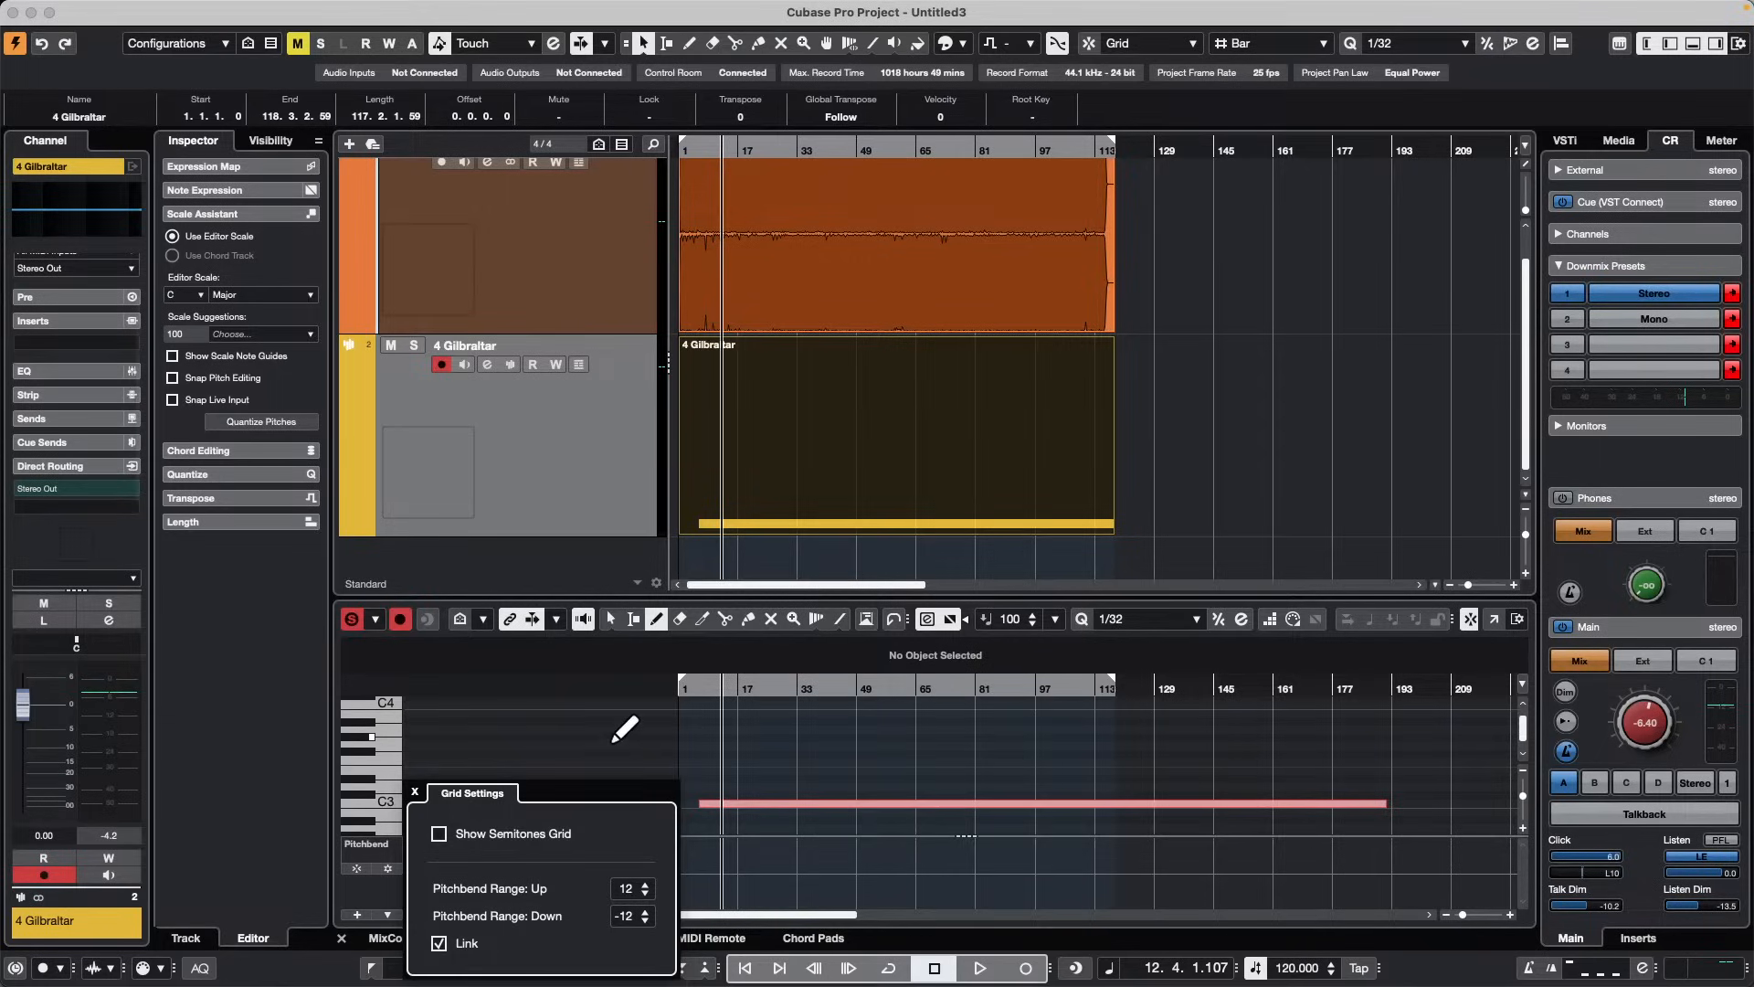
pyautogui.click(439, 834)
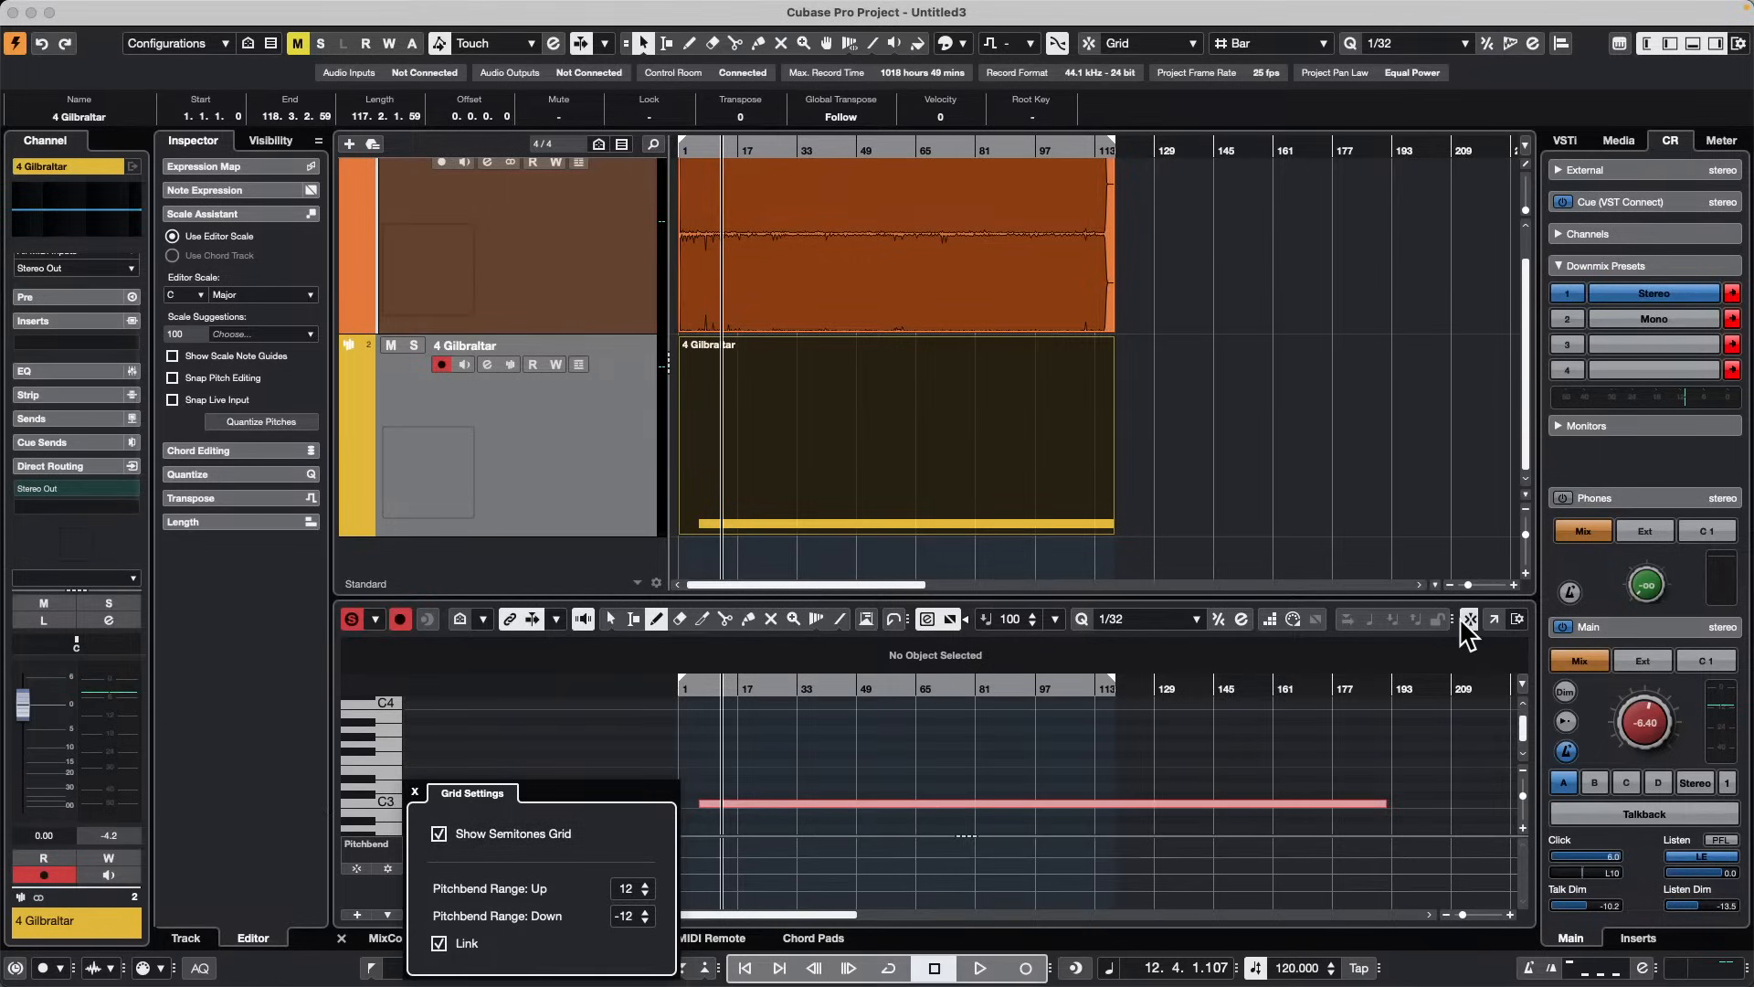
# Step: Open the sampler part in a separate Key Editor window and enlarge its Pitchbend lane
pyautogui.click(1491, 621)
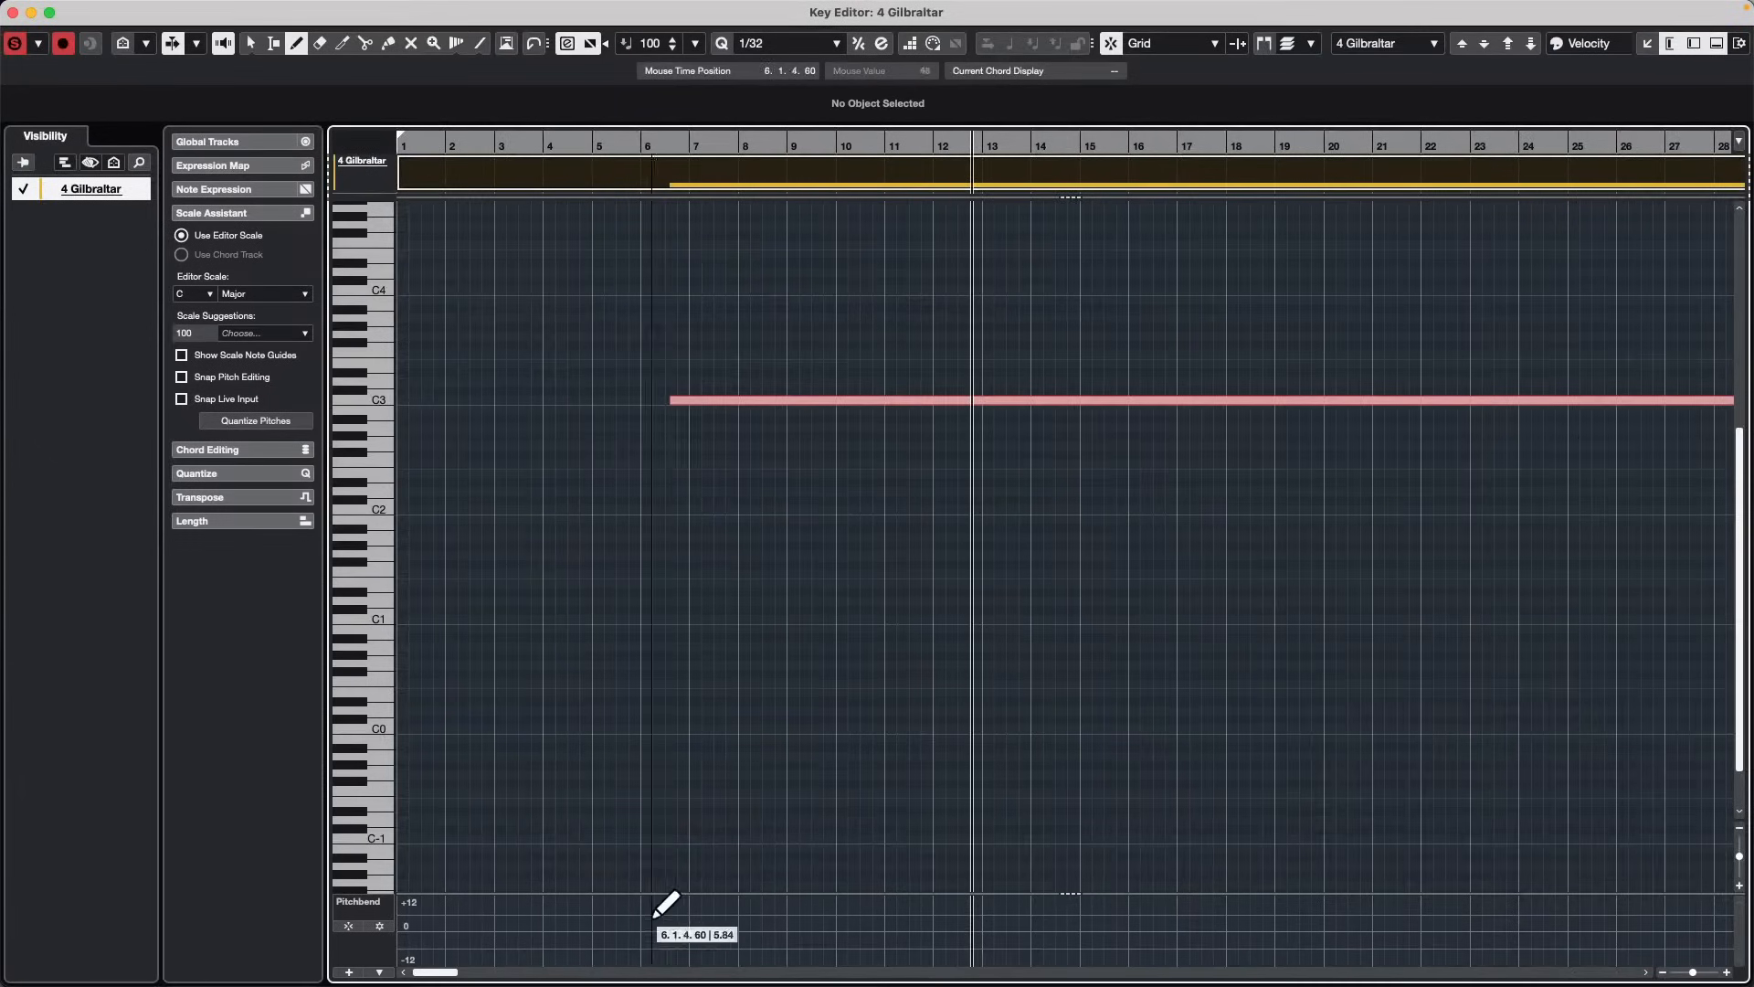
pyautogui.press('1')
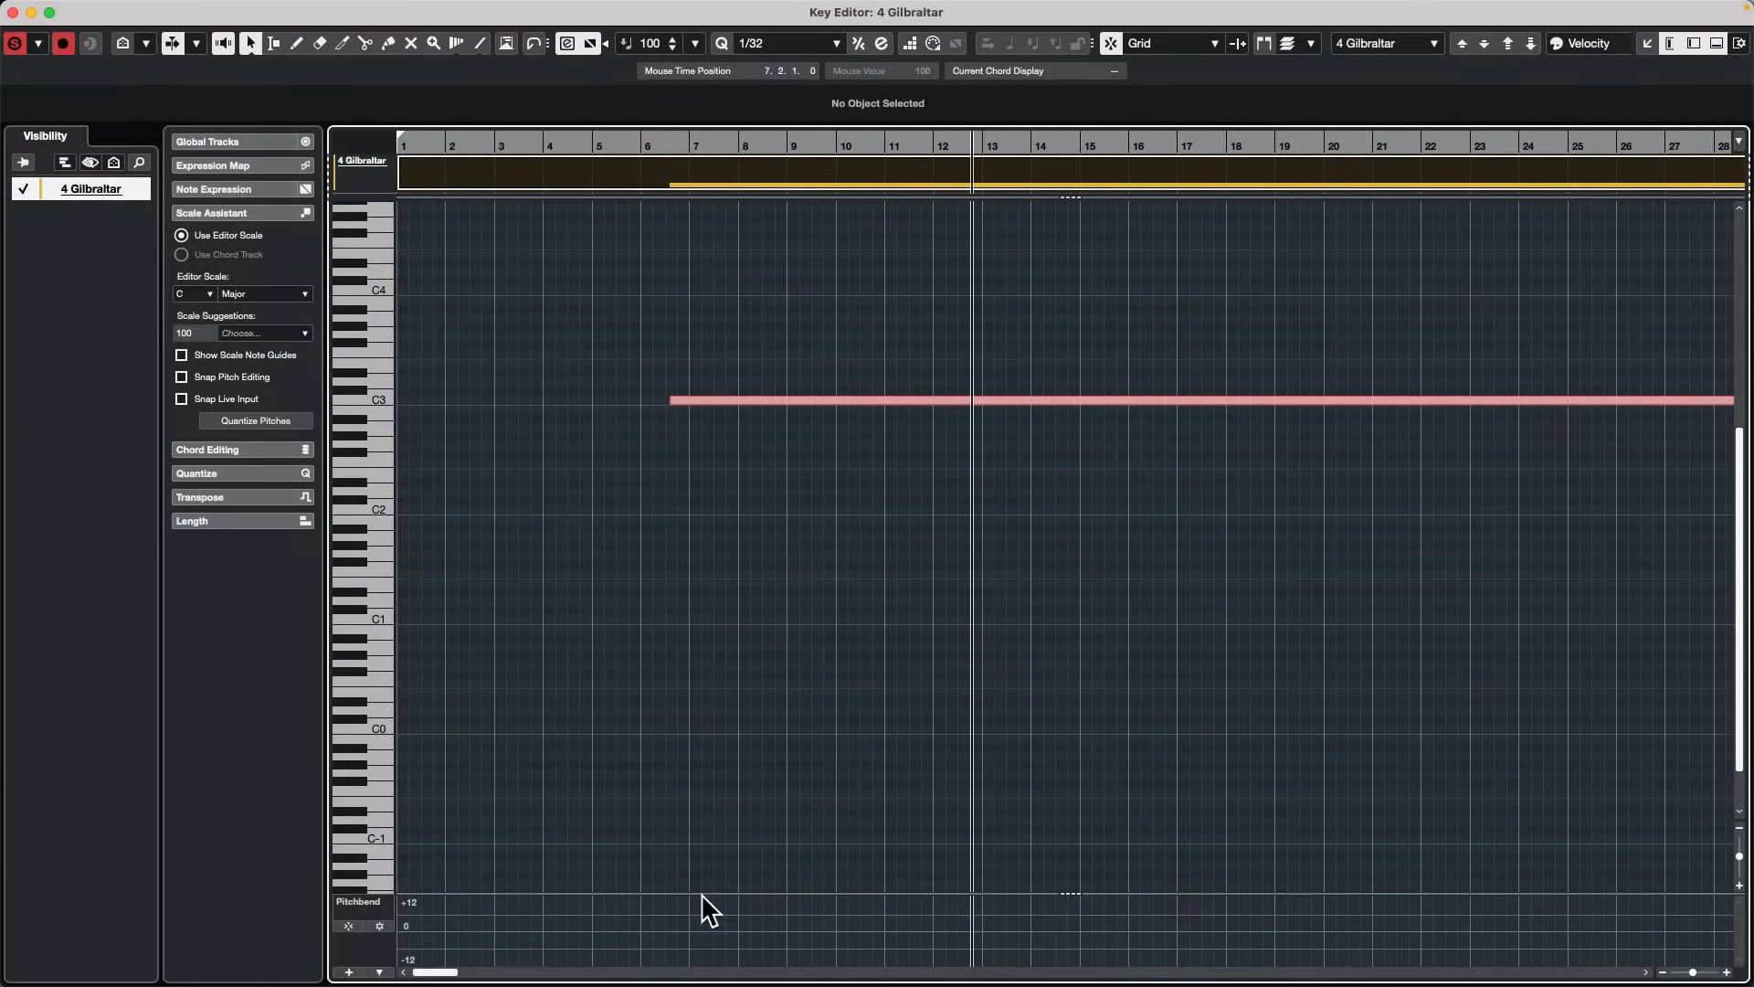
pyautogui.moveTo(705, 891); pyautogui.dragTo(687, 644)
# Step: Draw a pitchbend ramp from 0 just after bar 6 up to about +11 semitones midway through bar 14
pyautogui.rightClick(673, 814)
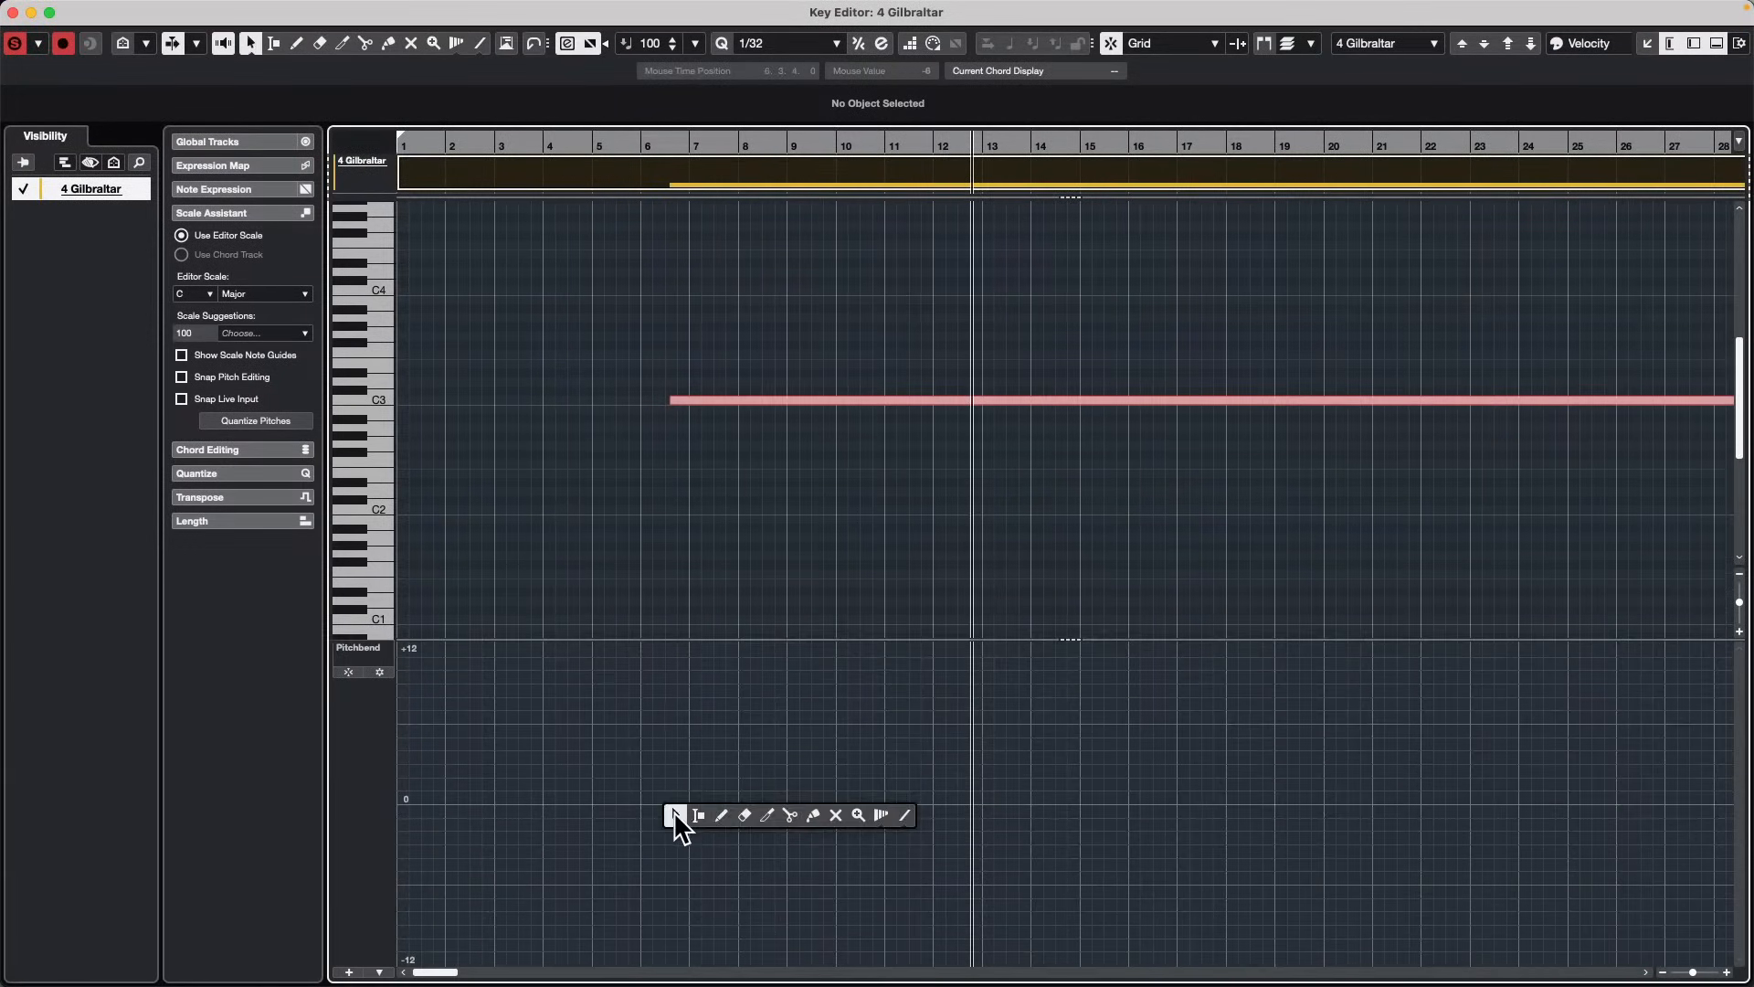
pyautogui.click(722, 815)
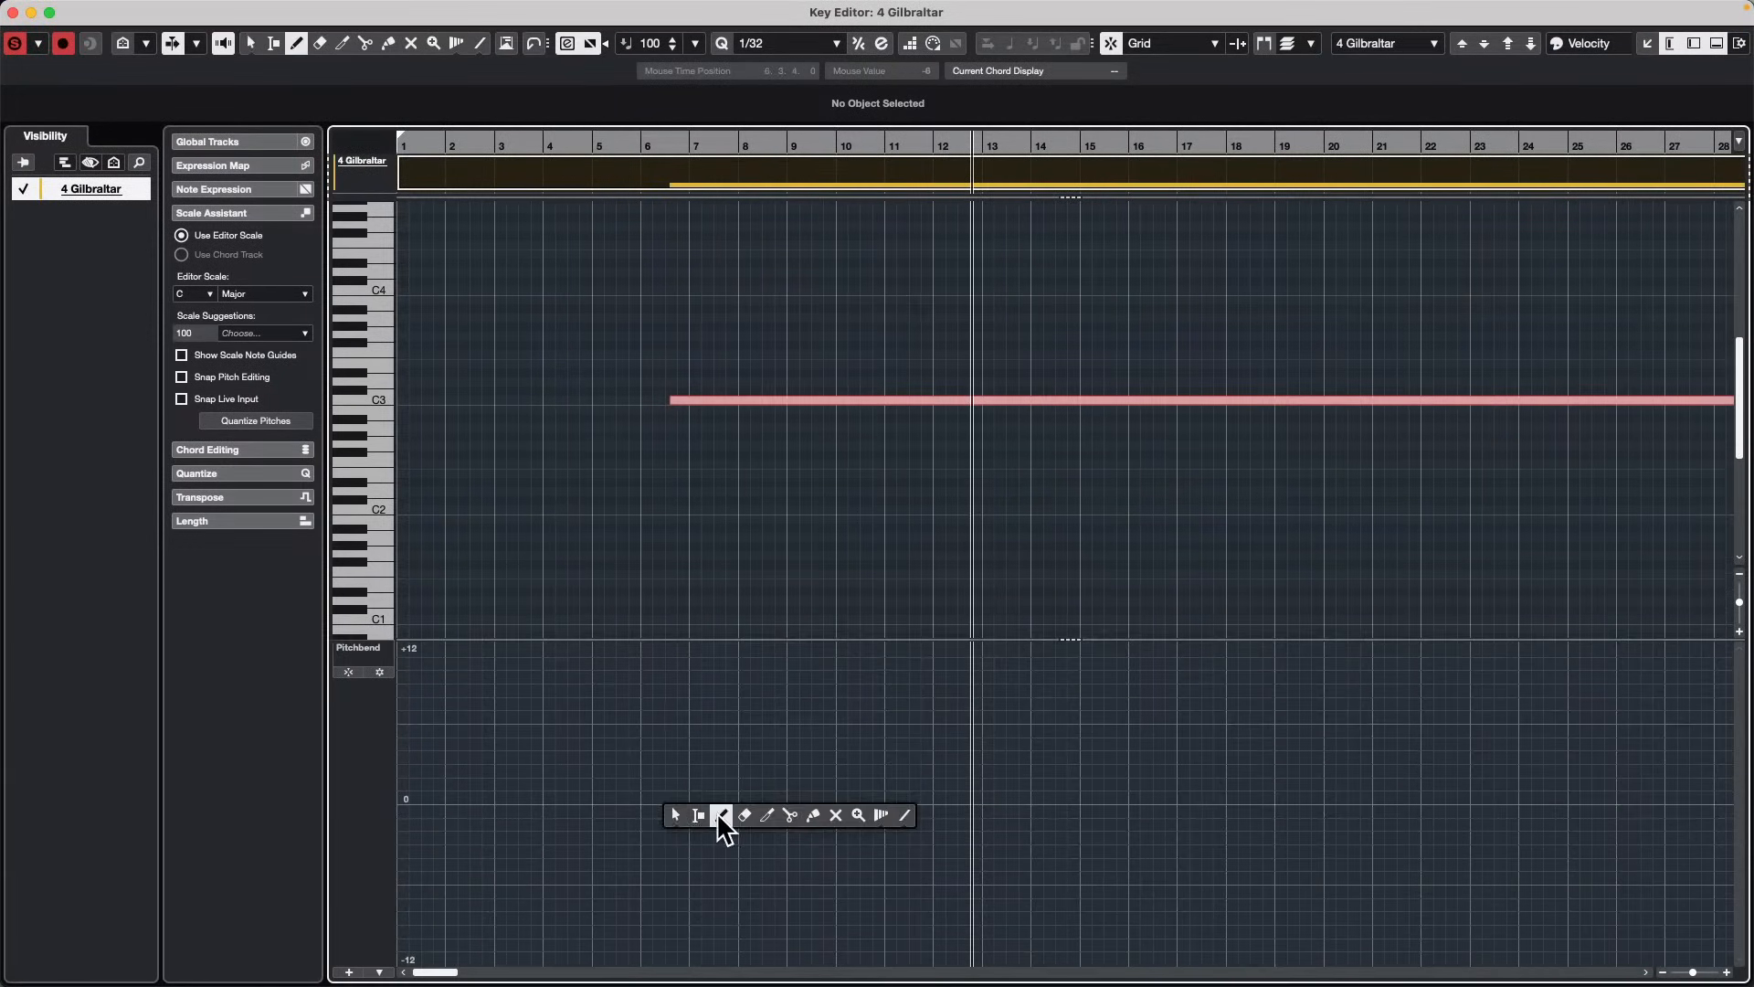
pyautogui.click(653, 803)
pyautogui.click(1058, 661)
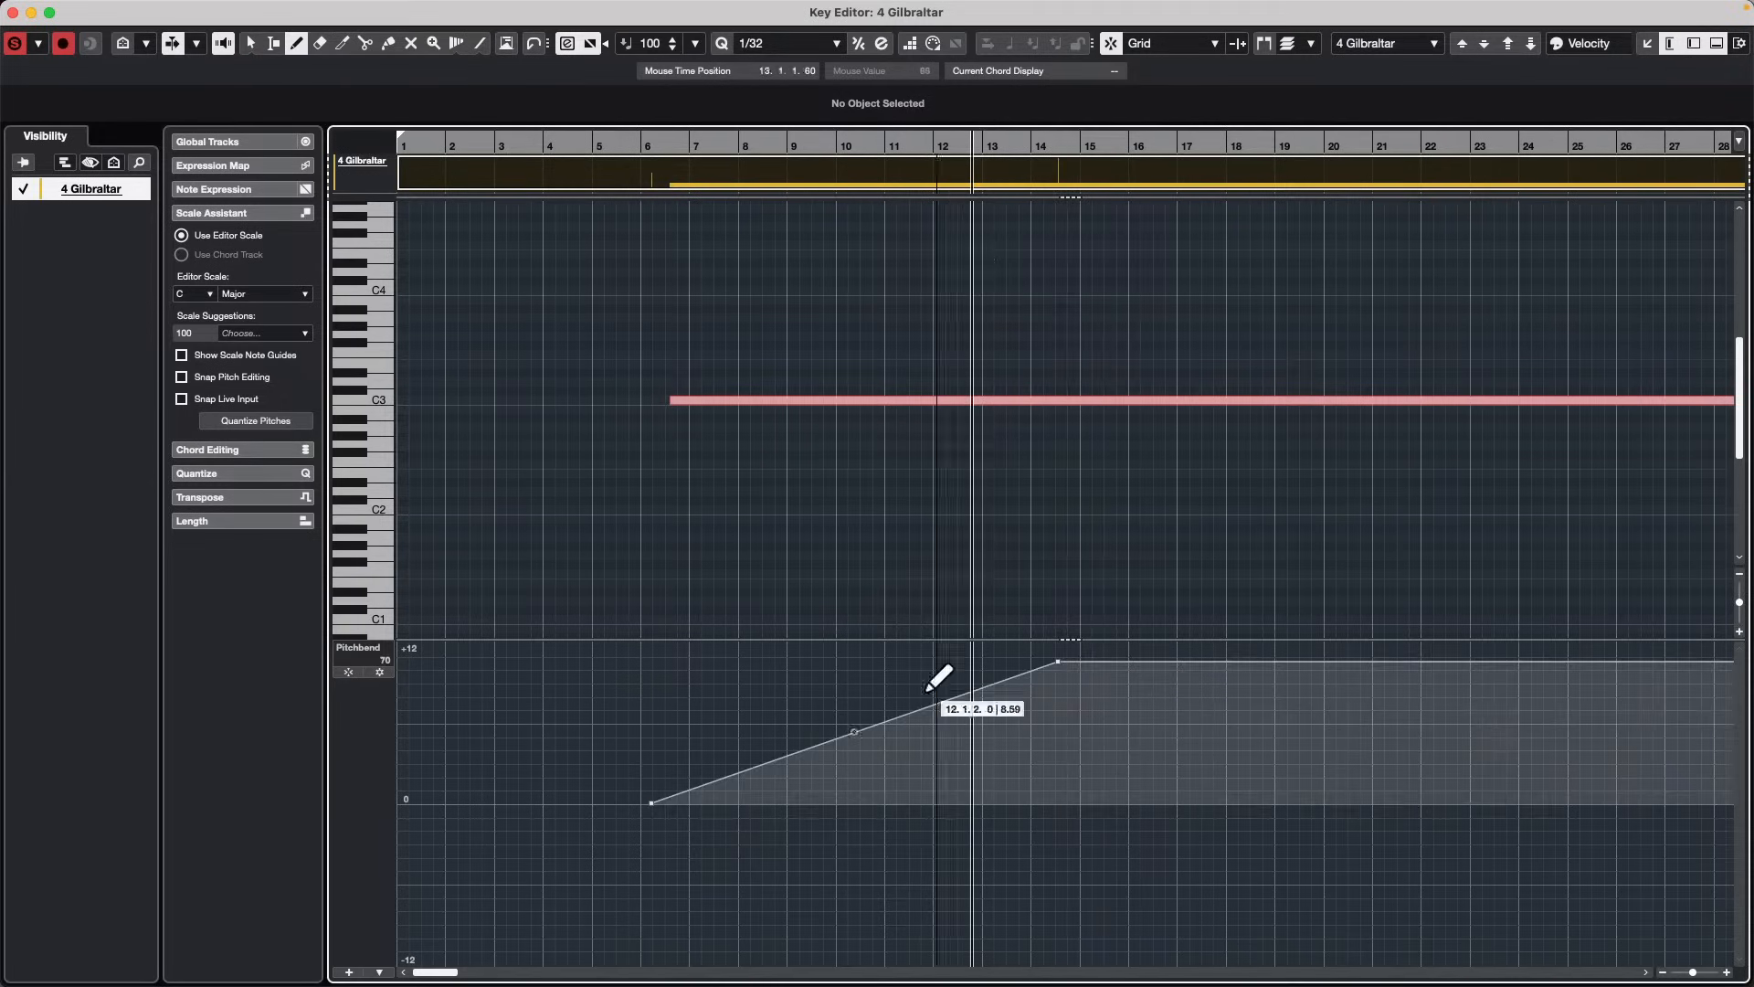
# Step: Play from about bar 6 and add pitchbend points at 0 just before bar 11 and about -8 in bar 14
pyautogui.click(659, 147)
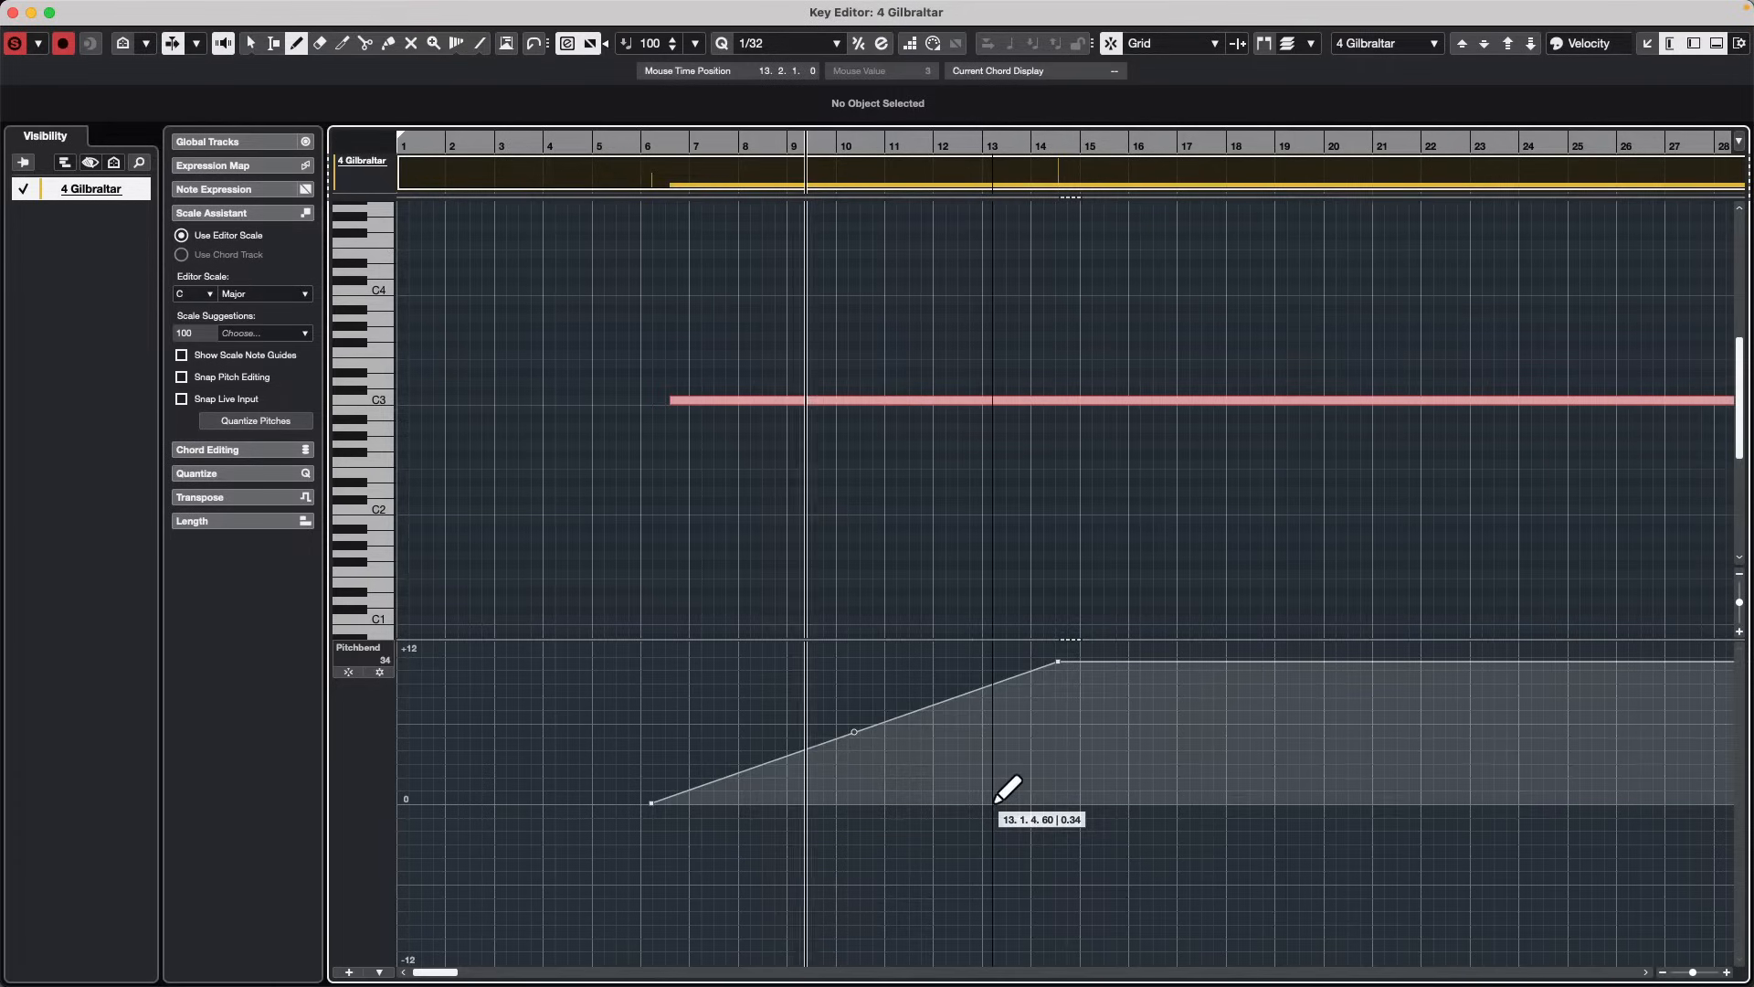
pyautogui.click(880, 808)
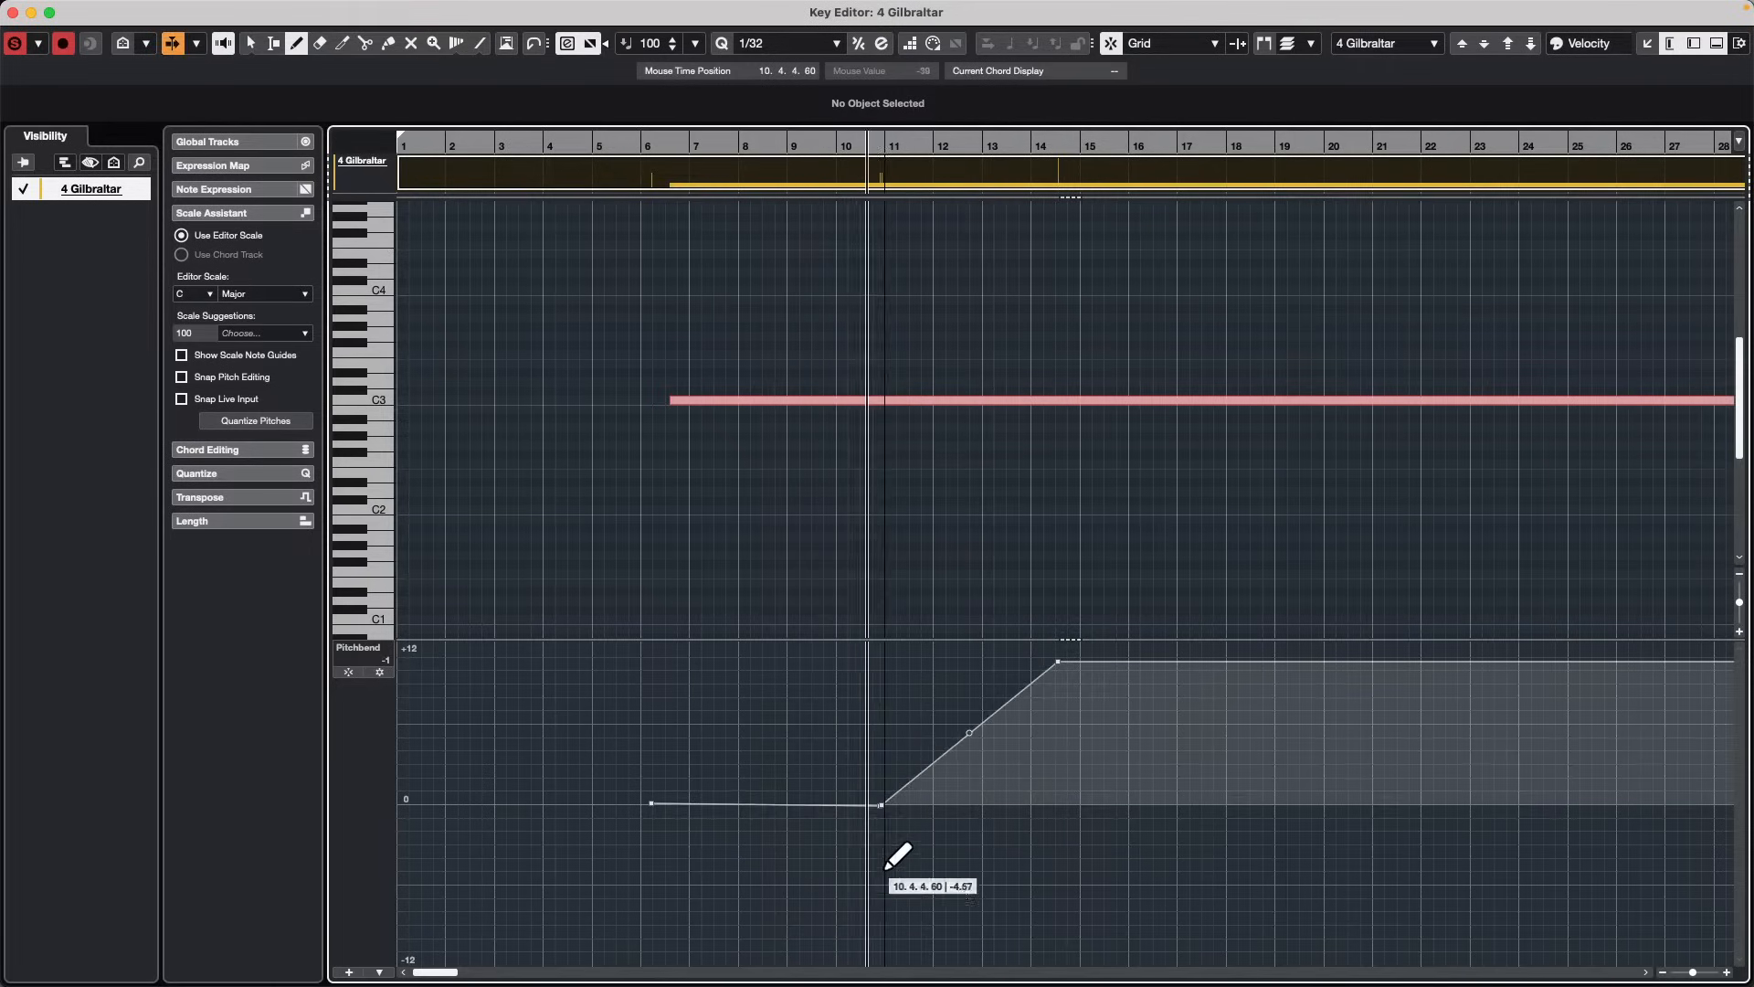
pyautogui.click(1056, 914)
# Step: Draw a straight pitchbend line from about +10 semitones in bar 14 down to about -8 just before bar 25
pyautogui.rightClick(1039, 699)
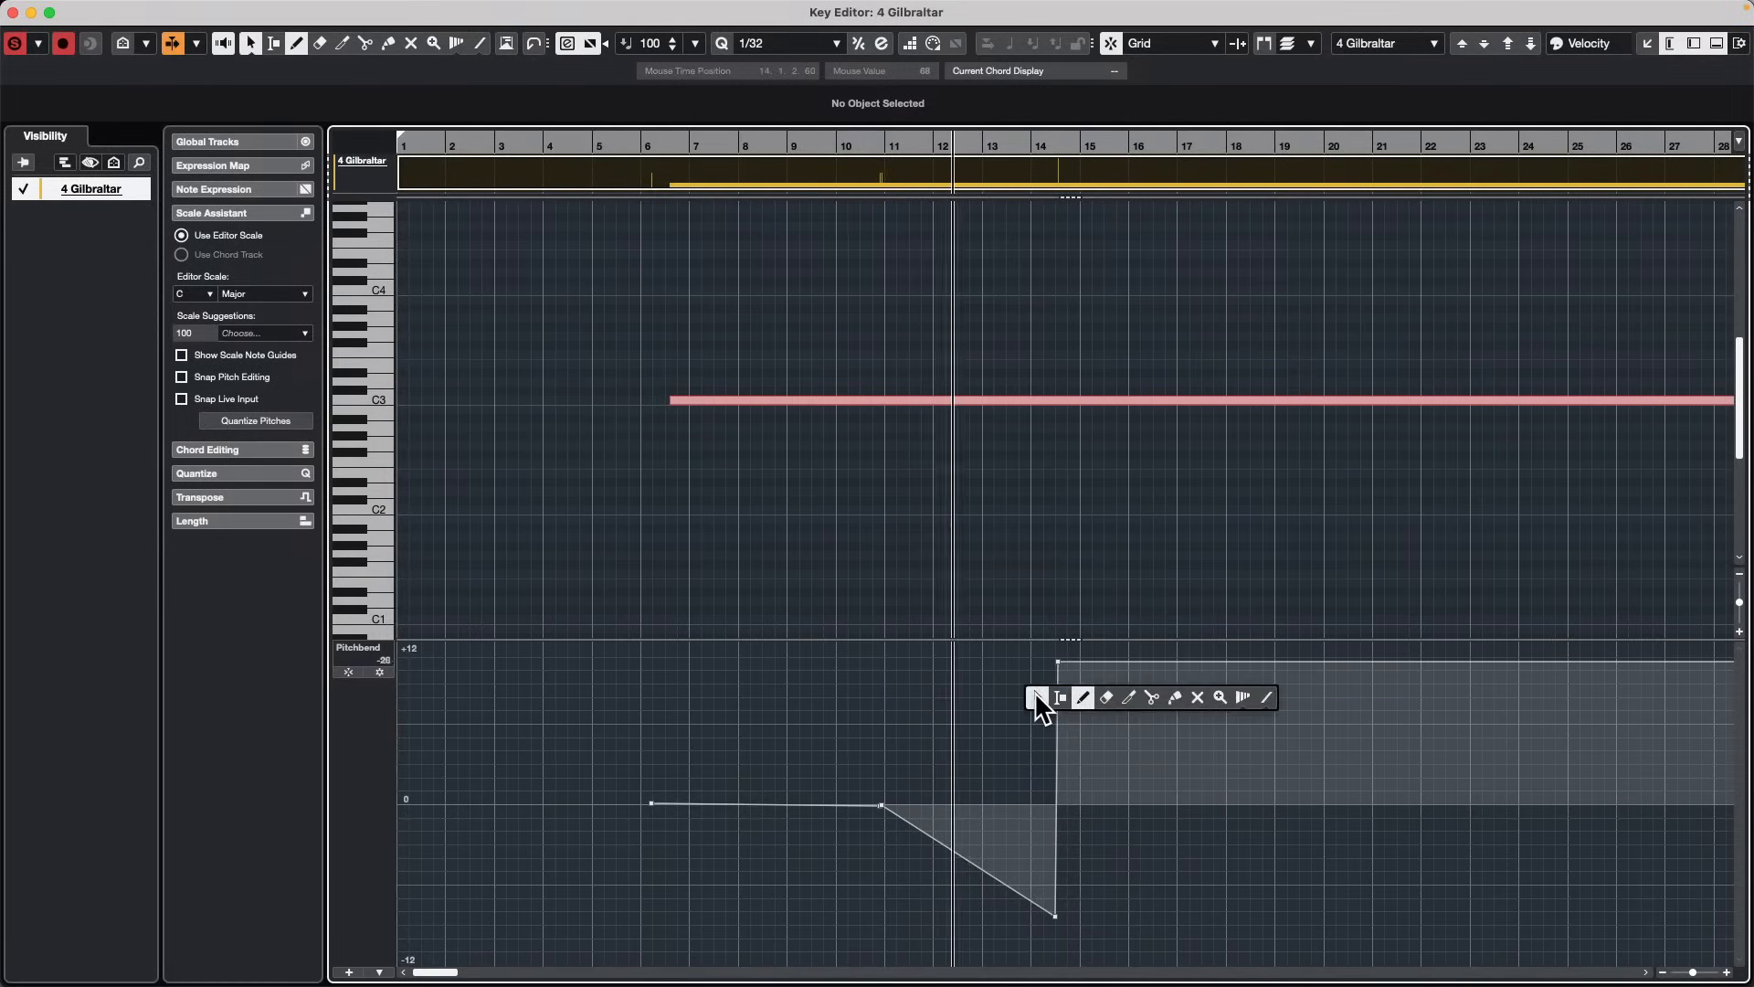
pyautogui.click(1106, 697)
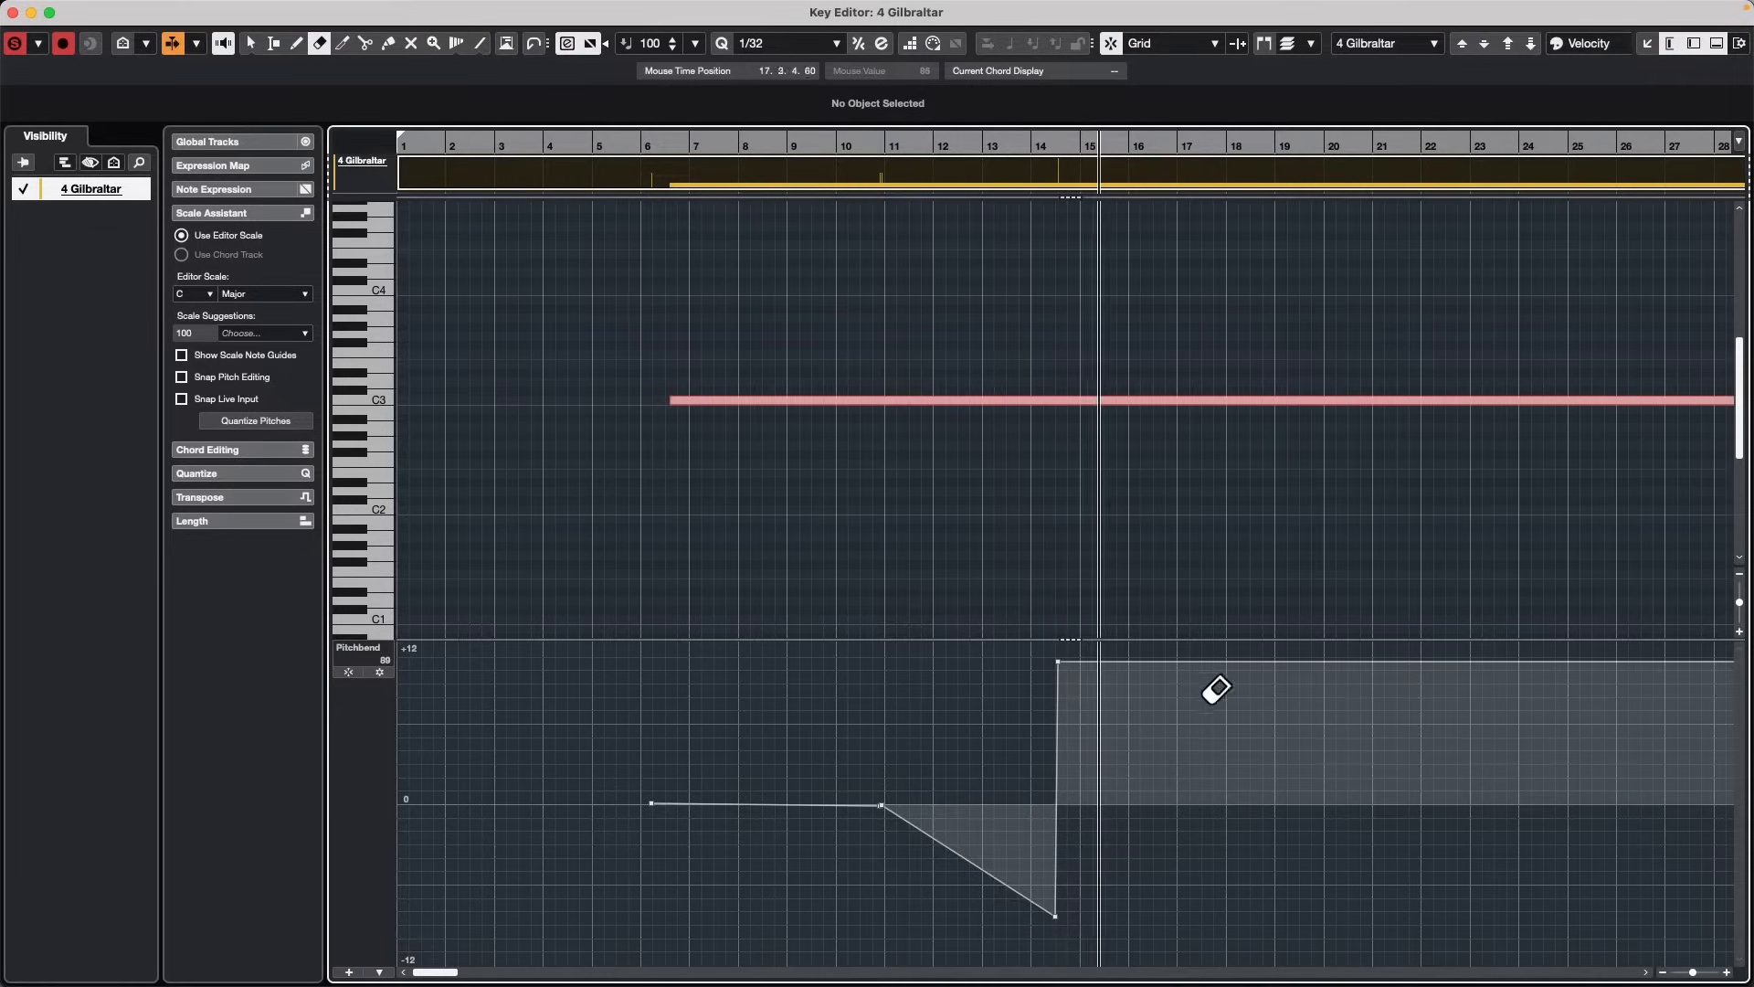
pyautogui.rightClick(1127, 724)
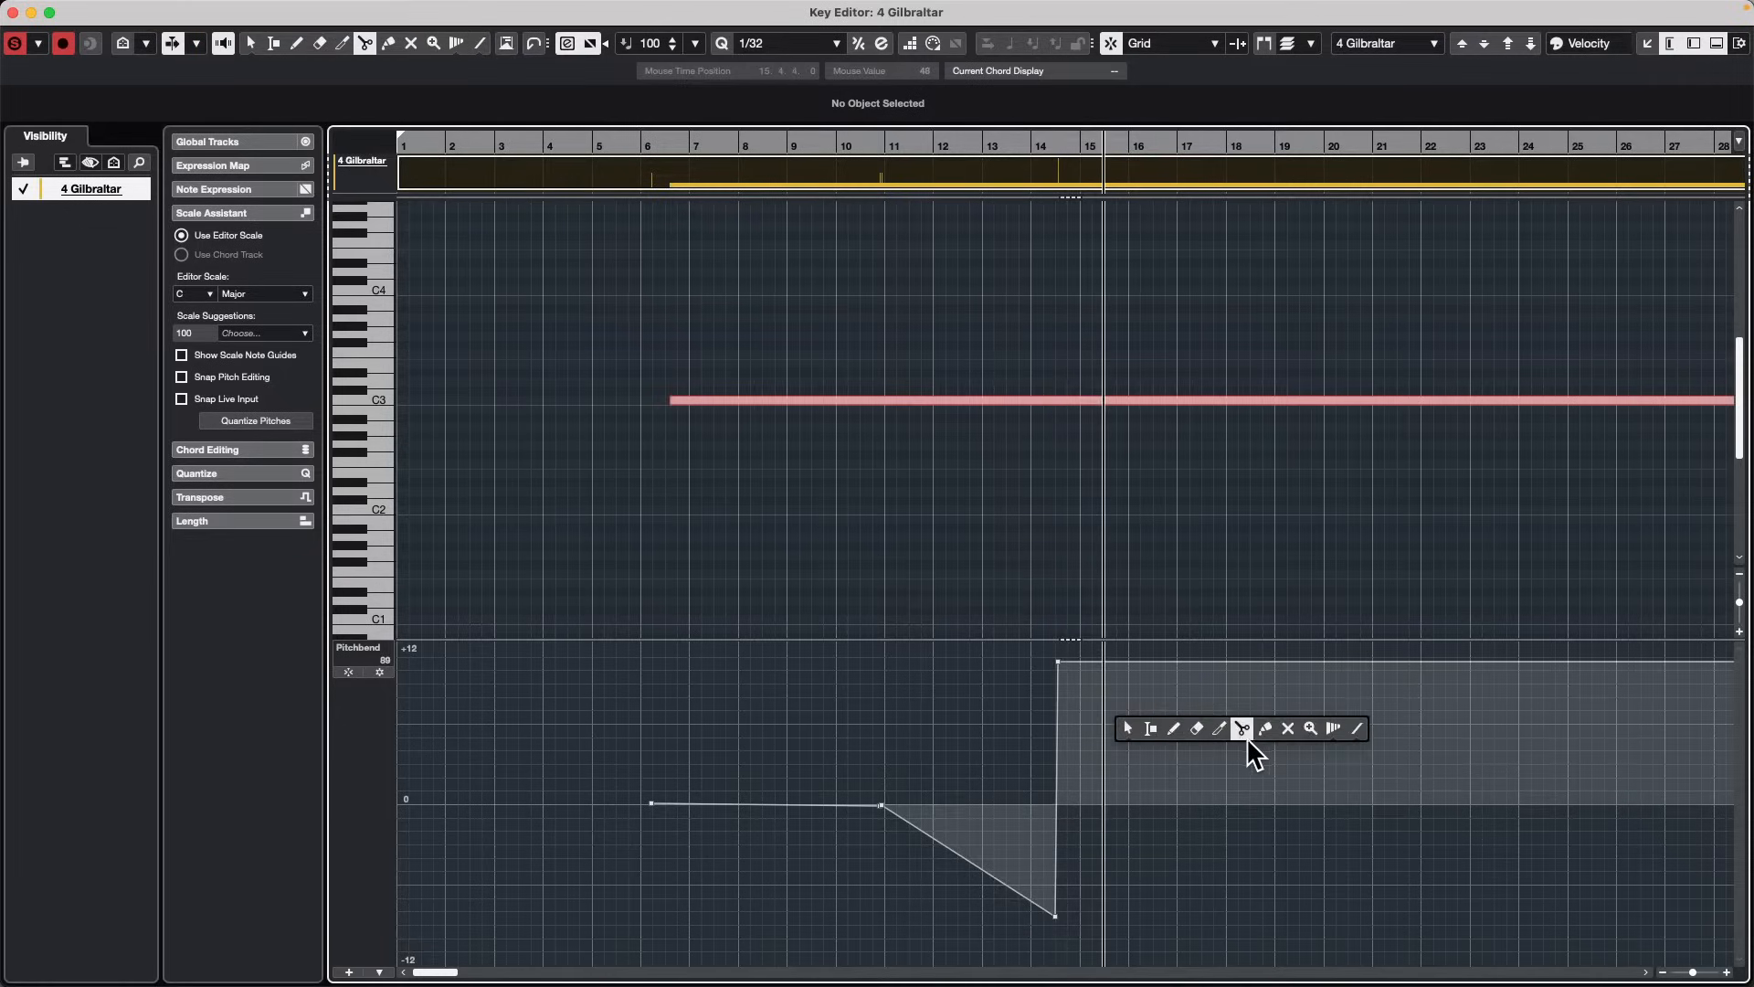
pyautogui.click(1357, 728)
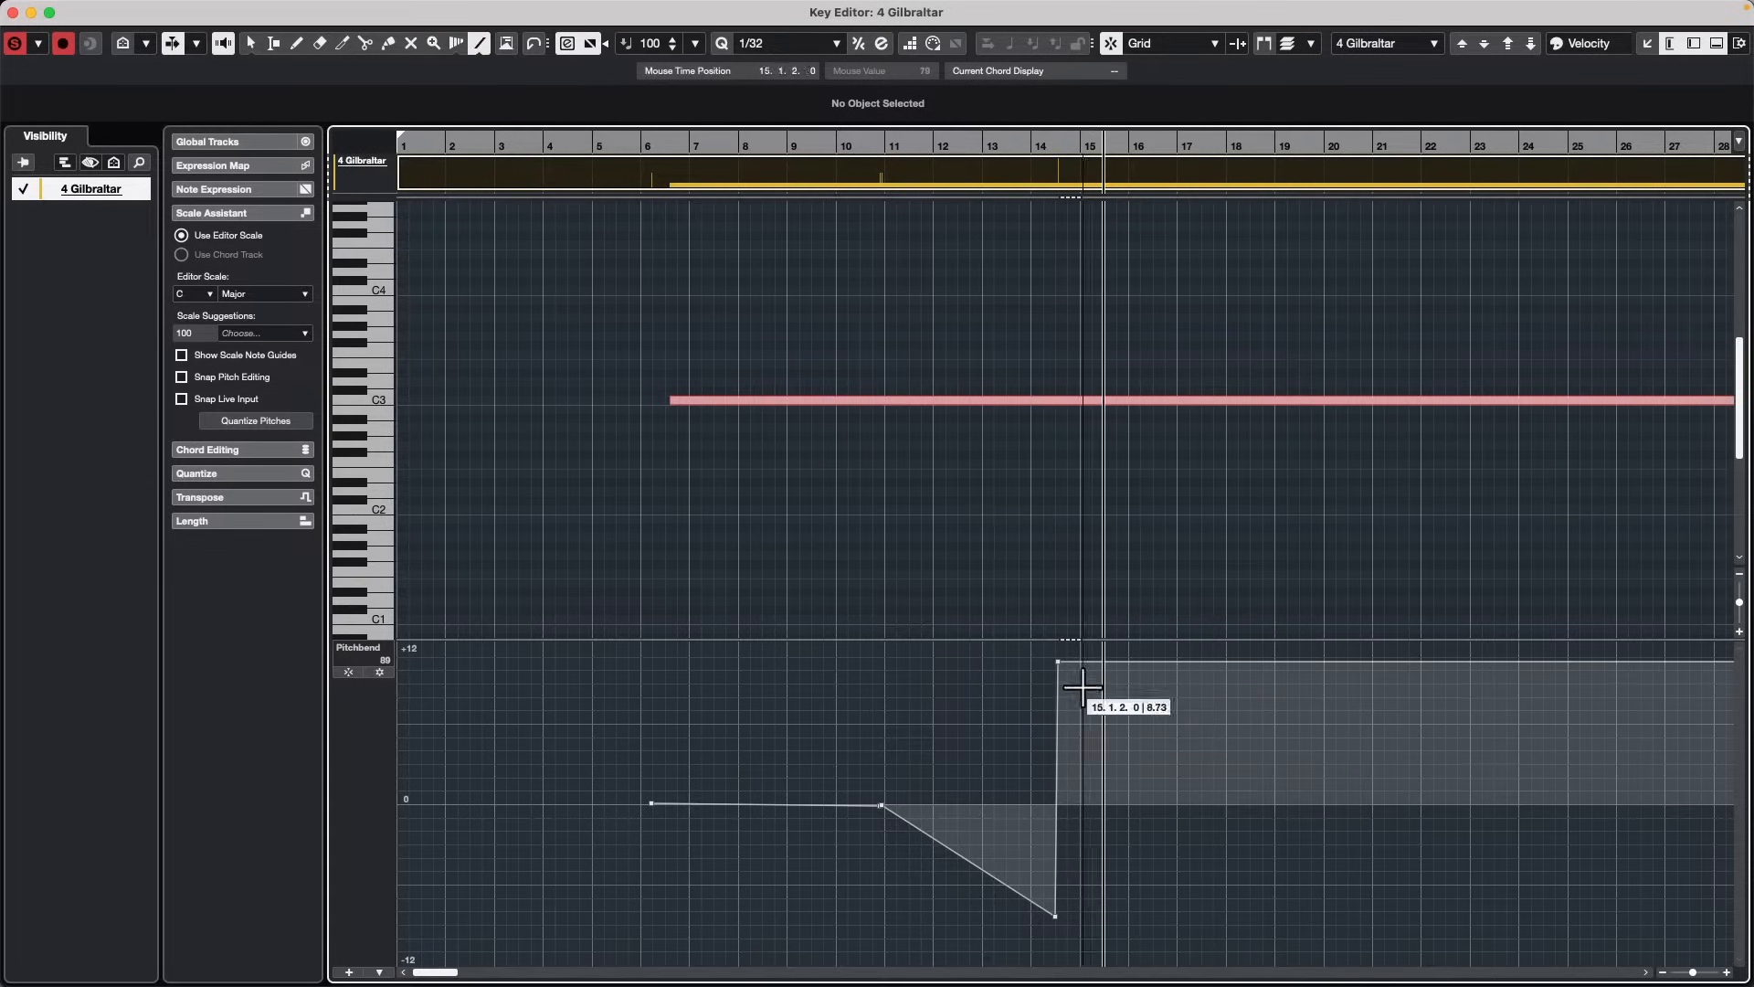
pyautogui.moveTo(1046, 671); pyautogui.dragTo(1558, 913)
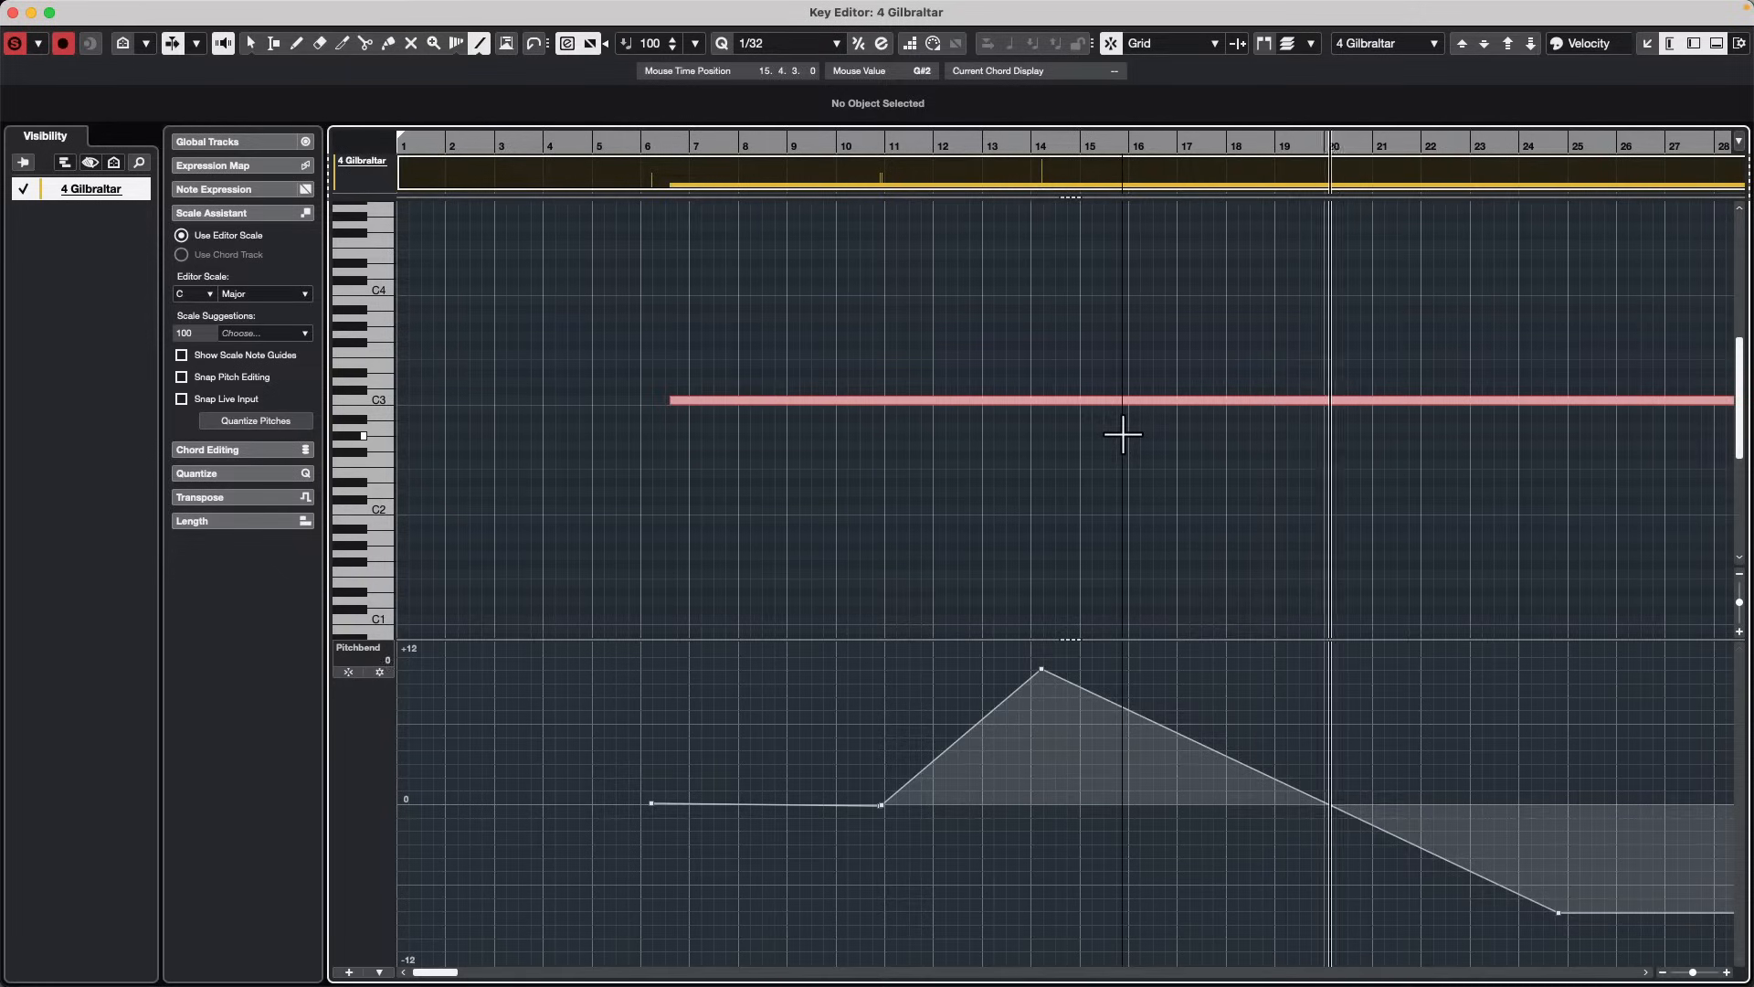
# Step: Bring the pitchbend curve back to 0 just before bar 26 and stop playback
pyautogui.rightClick(1576, 813)
pyautogui.click(1554, 819)
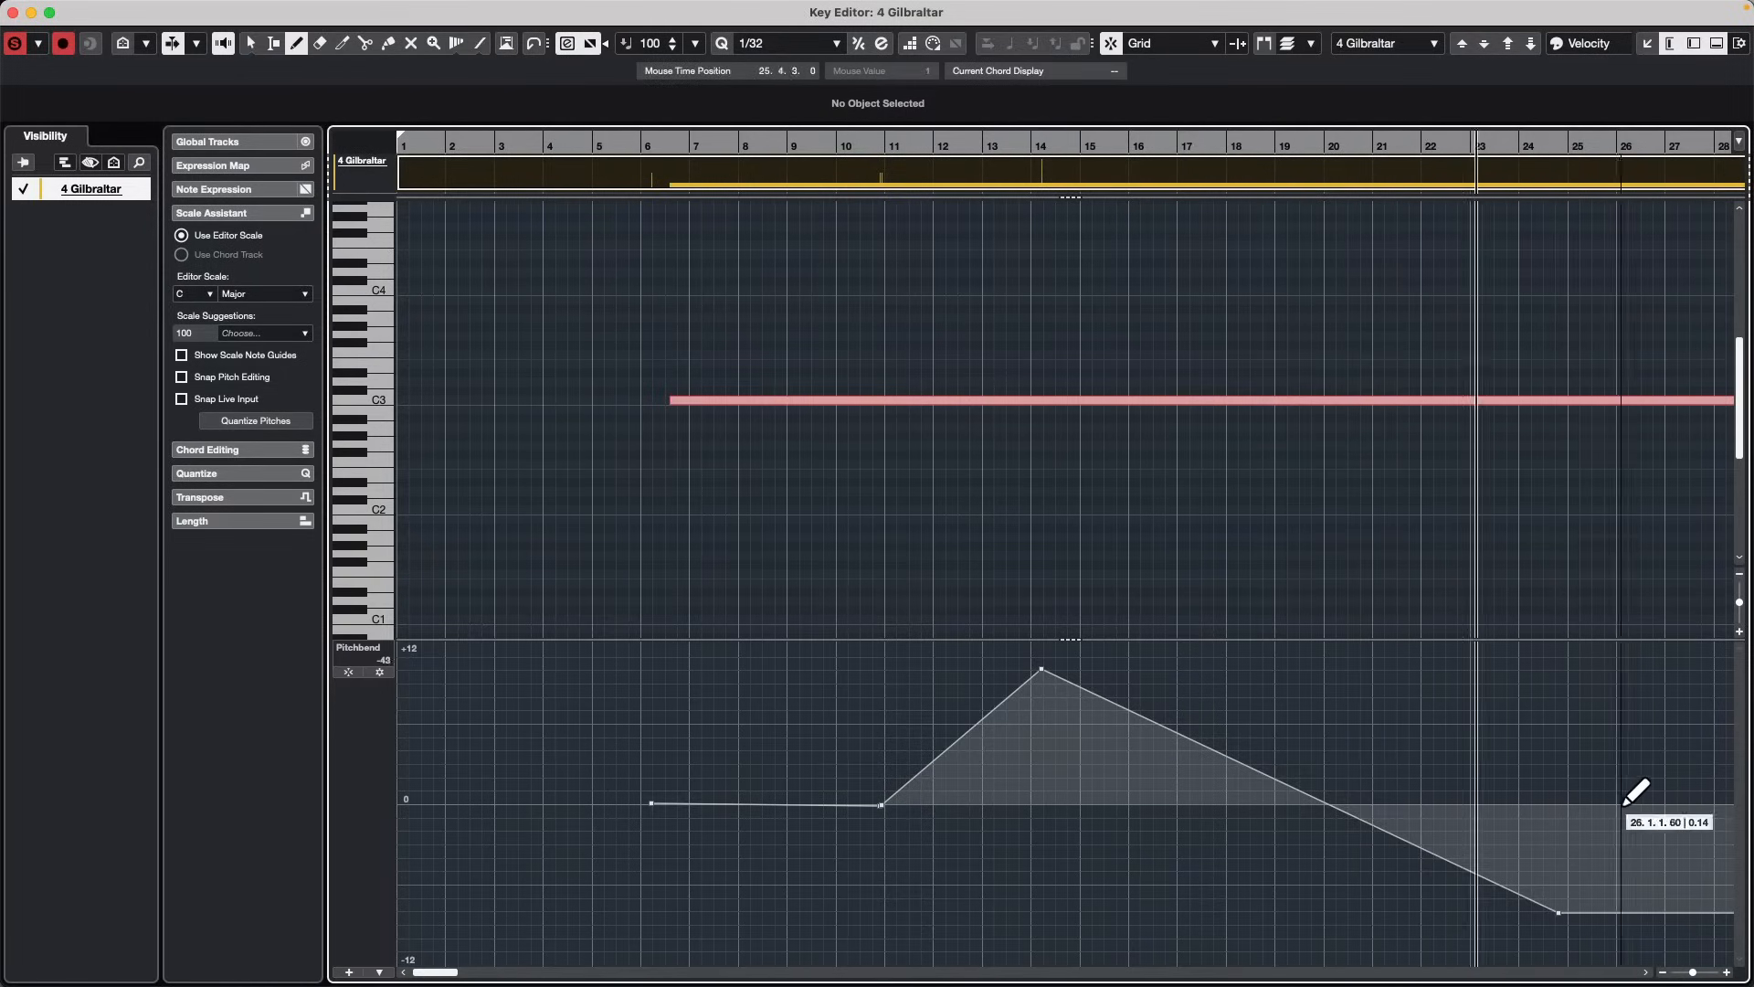
pyautogui.click(1609, 803)
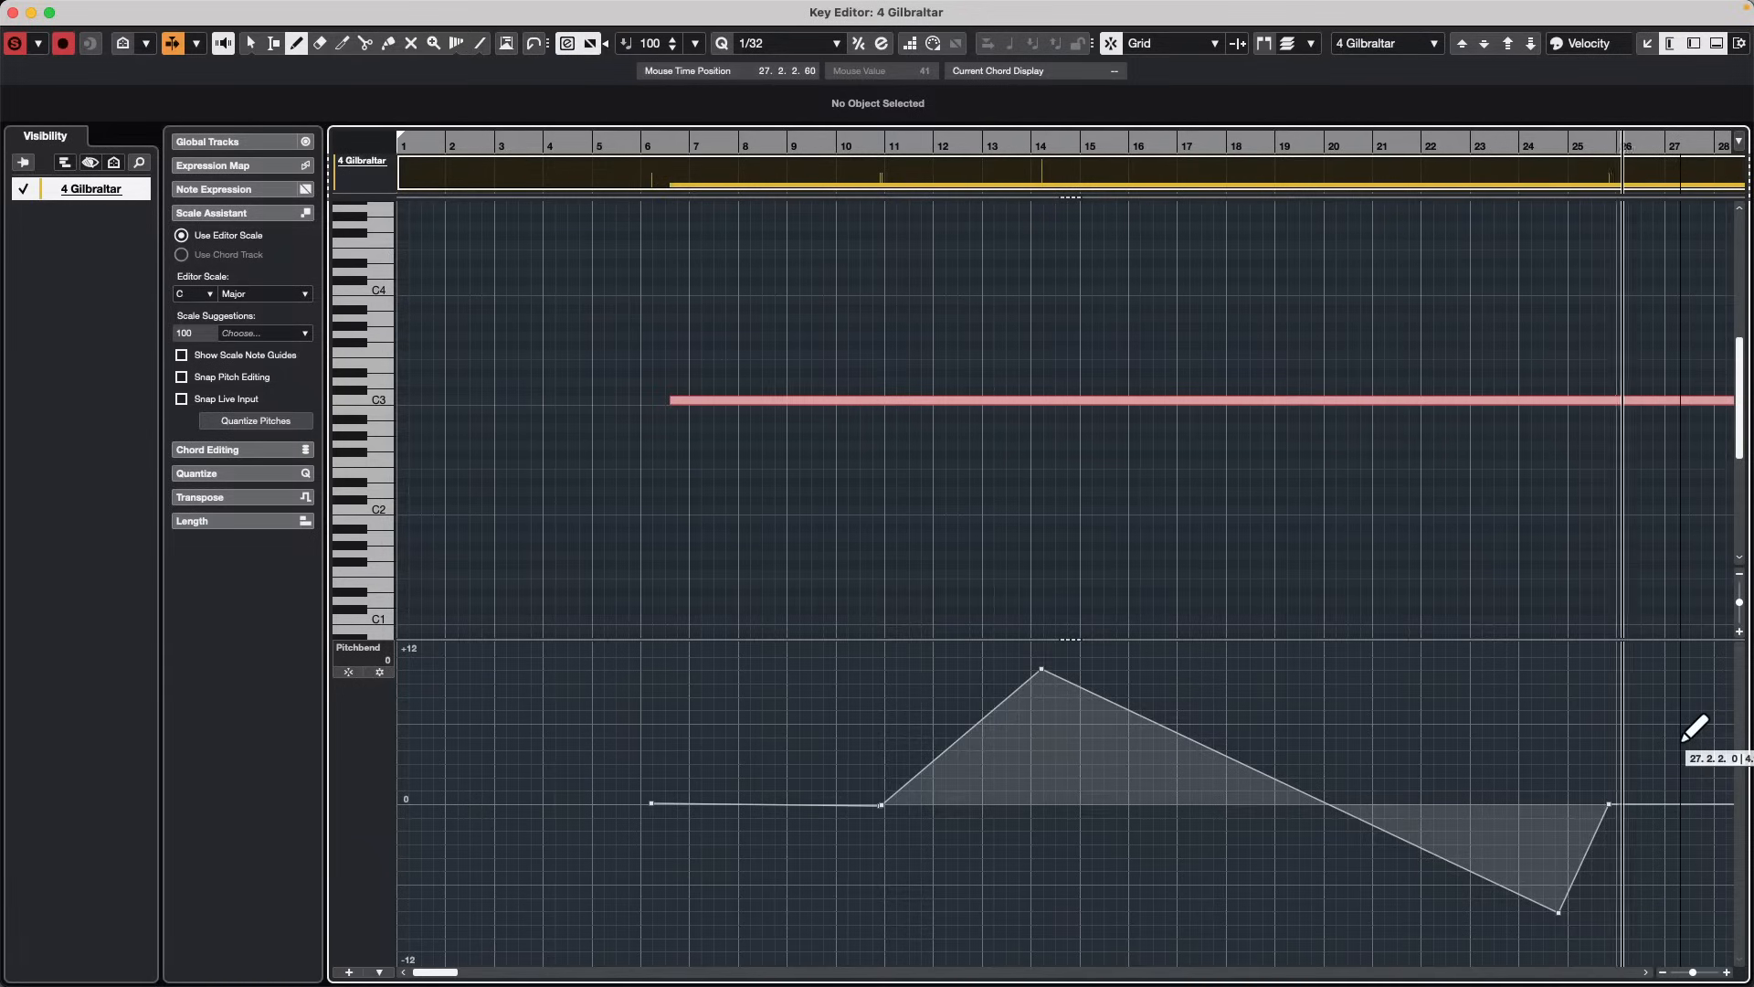
pyautogui.press('space')
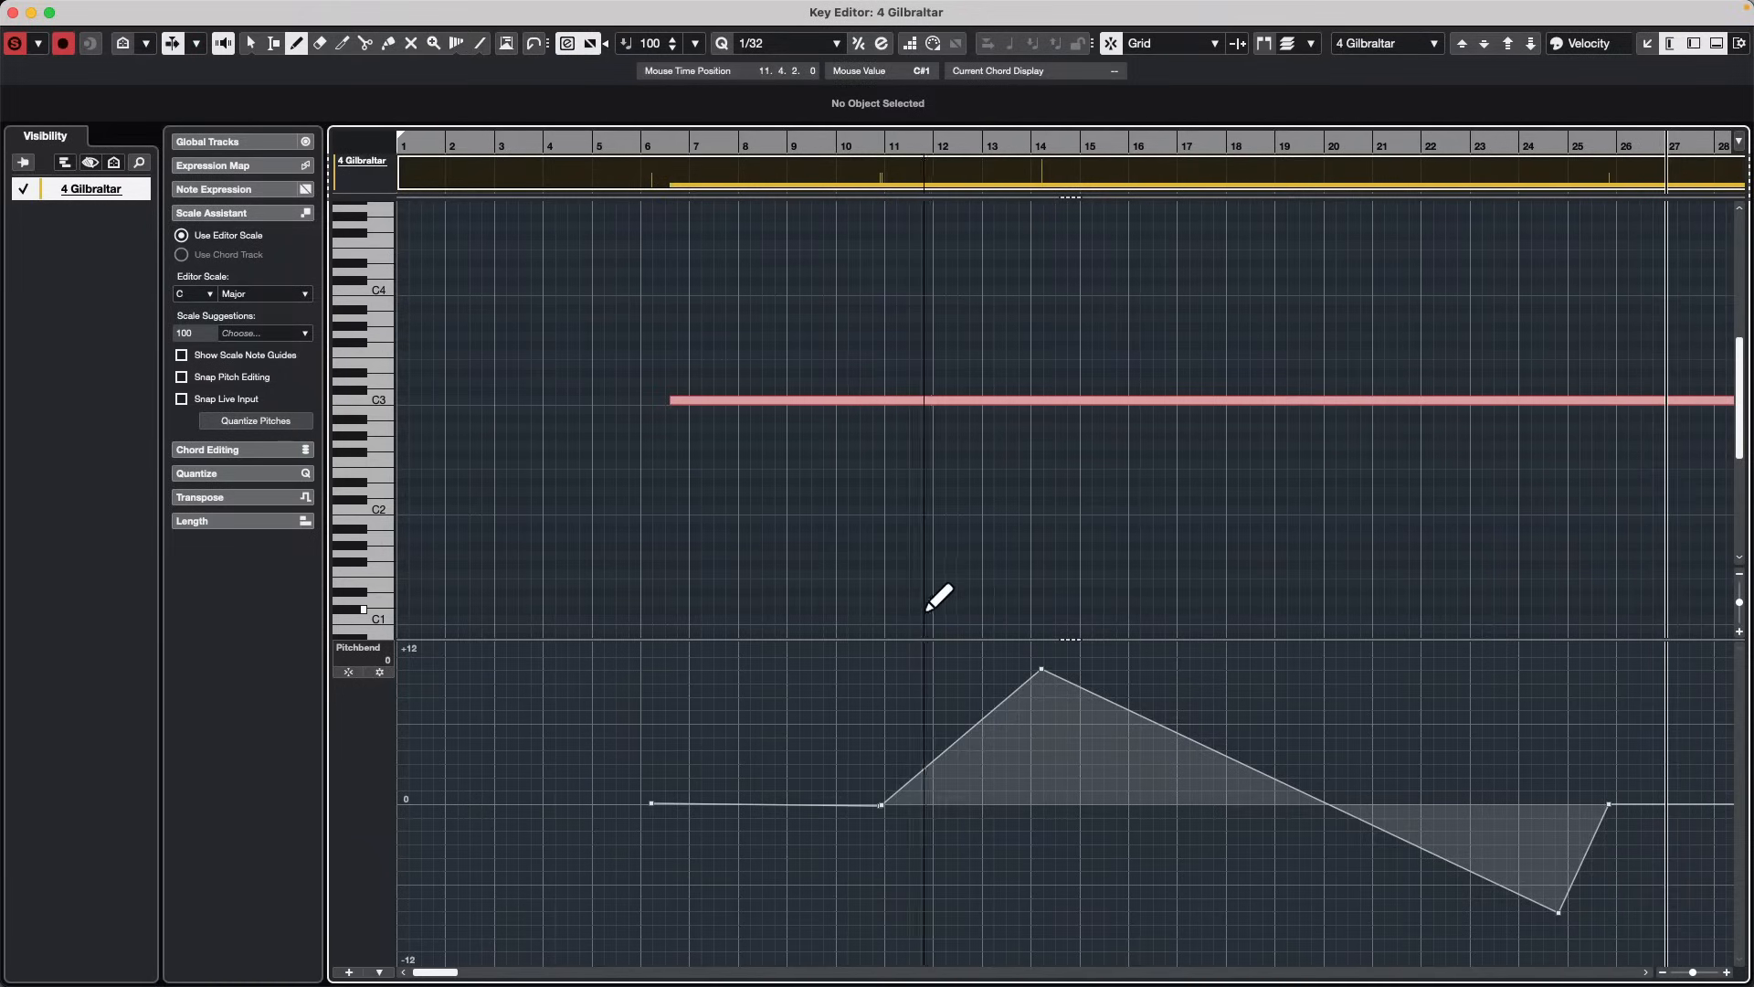
# Step: Close the Key Editor window and open the recent project jump off.cpr
pyautogui.click(13, 13)
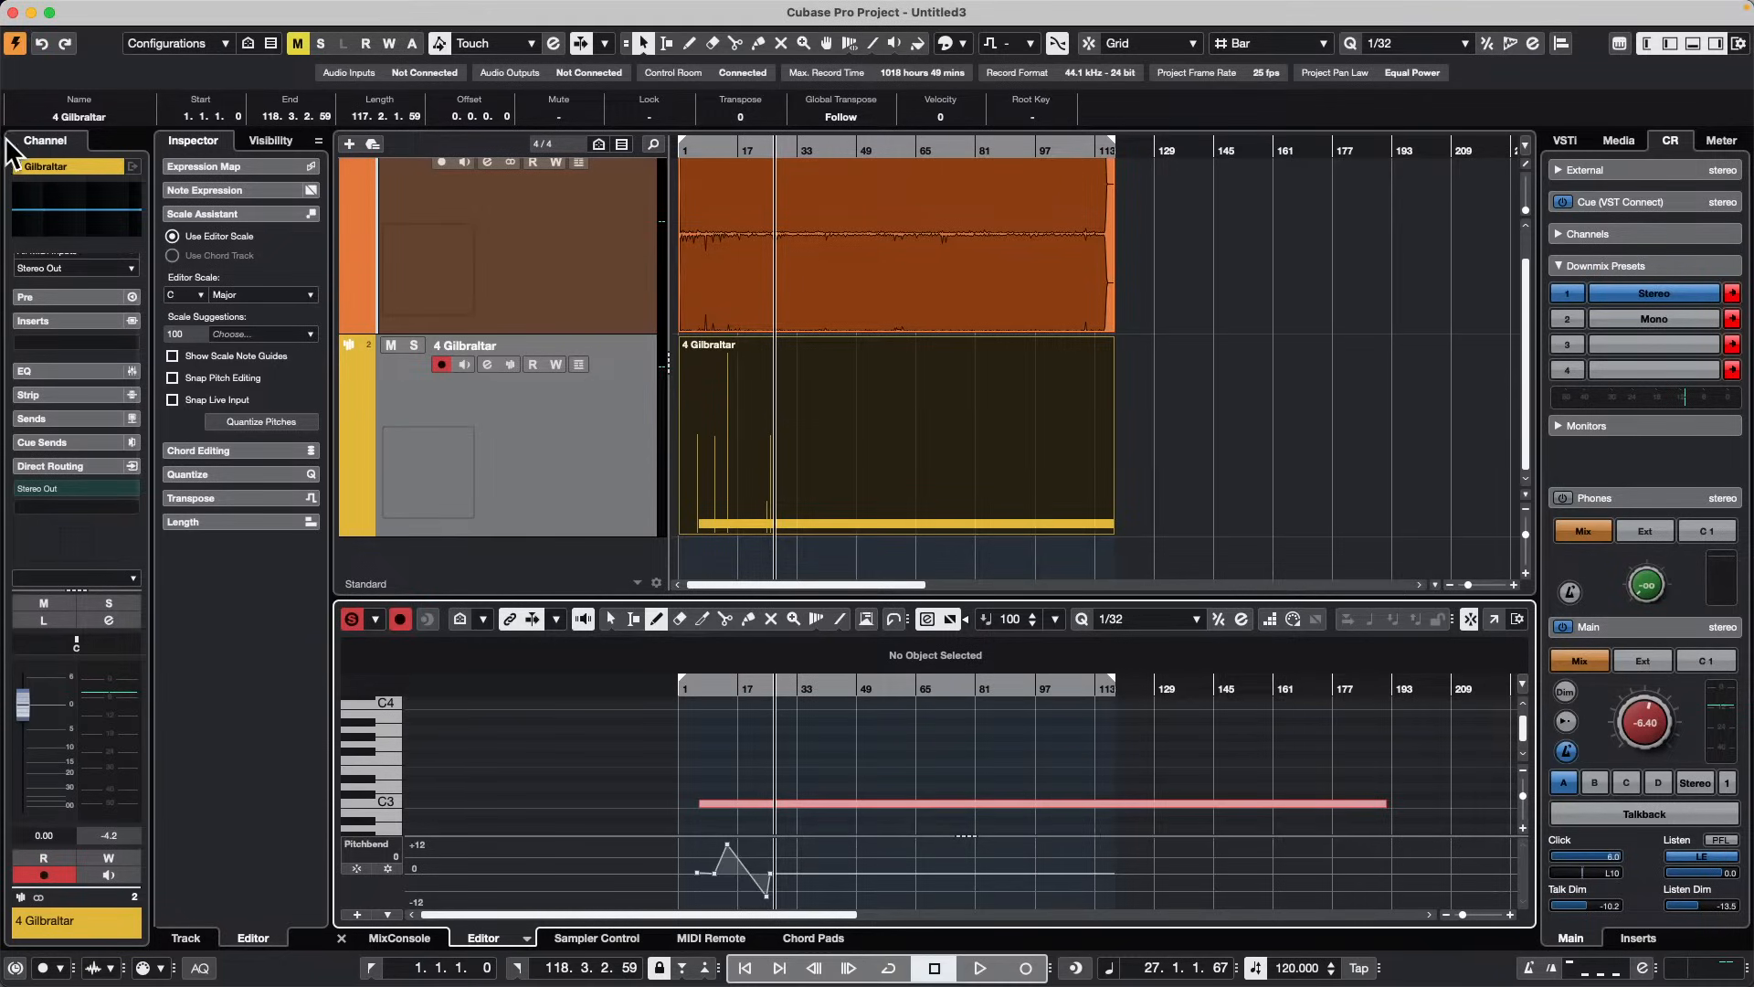
pyautogui.scroll(1, 759, 370)
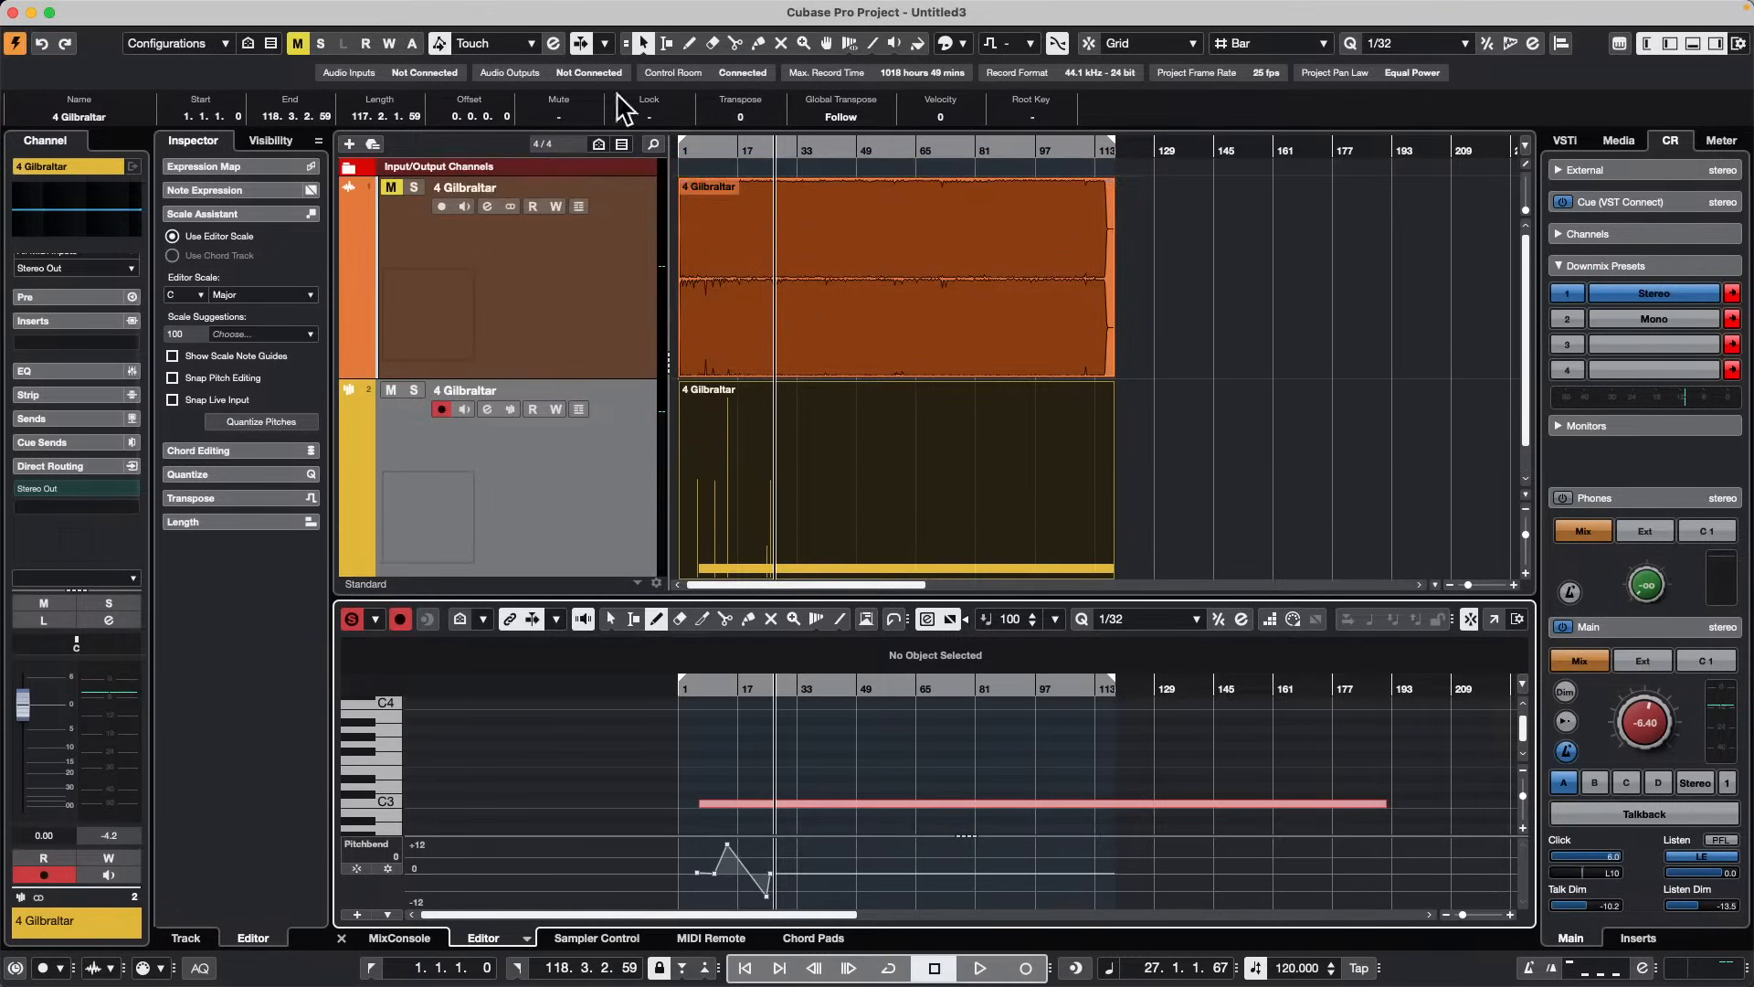
pyautogui.click(121, 13)
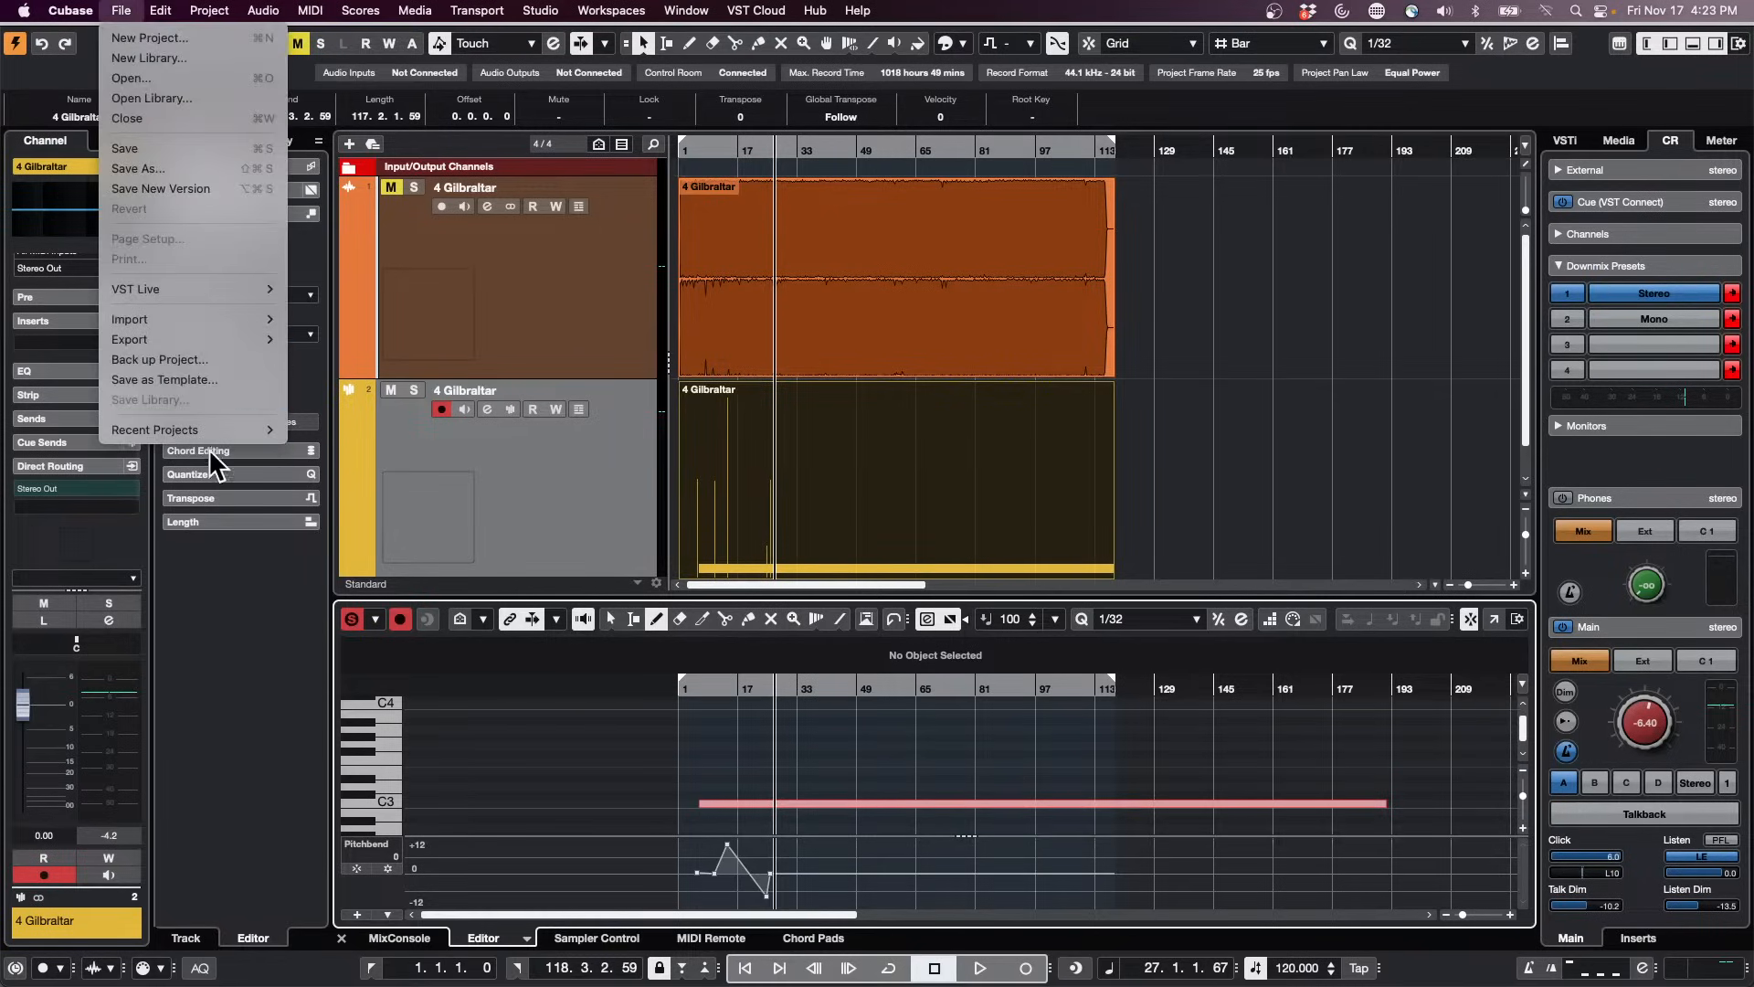
pyautogui.moveTo(211, 429)
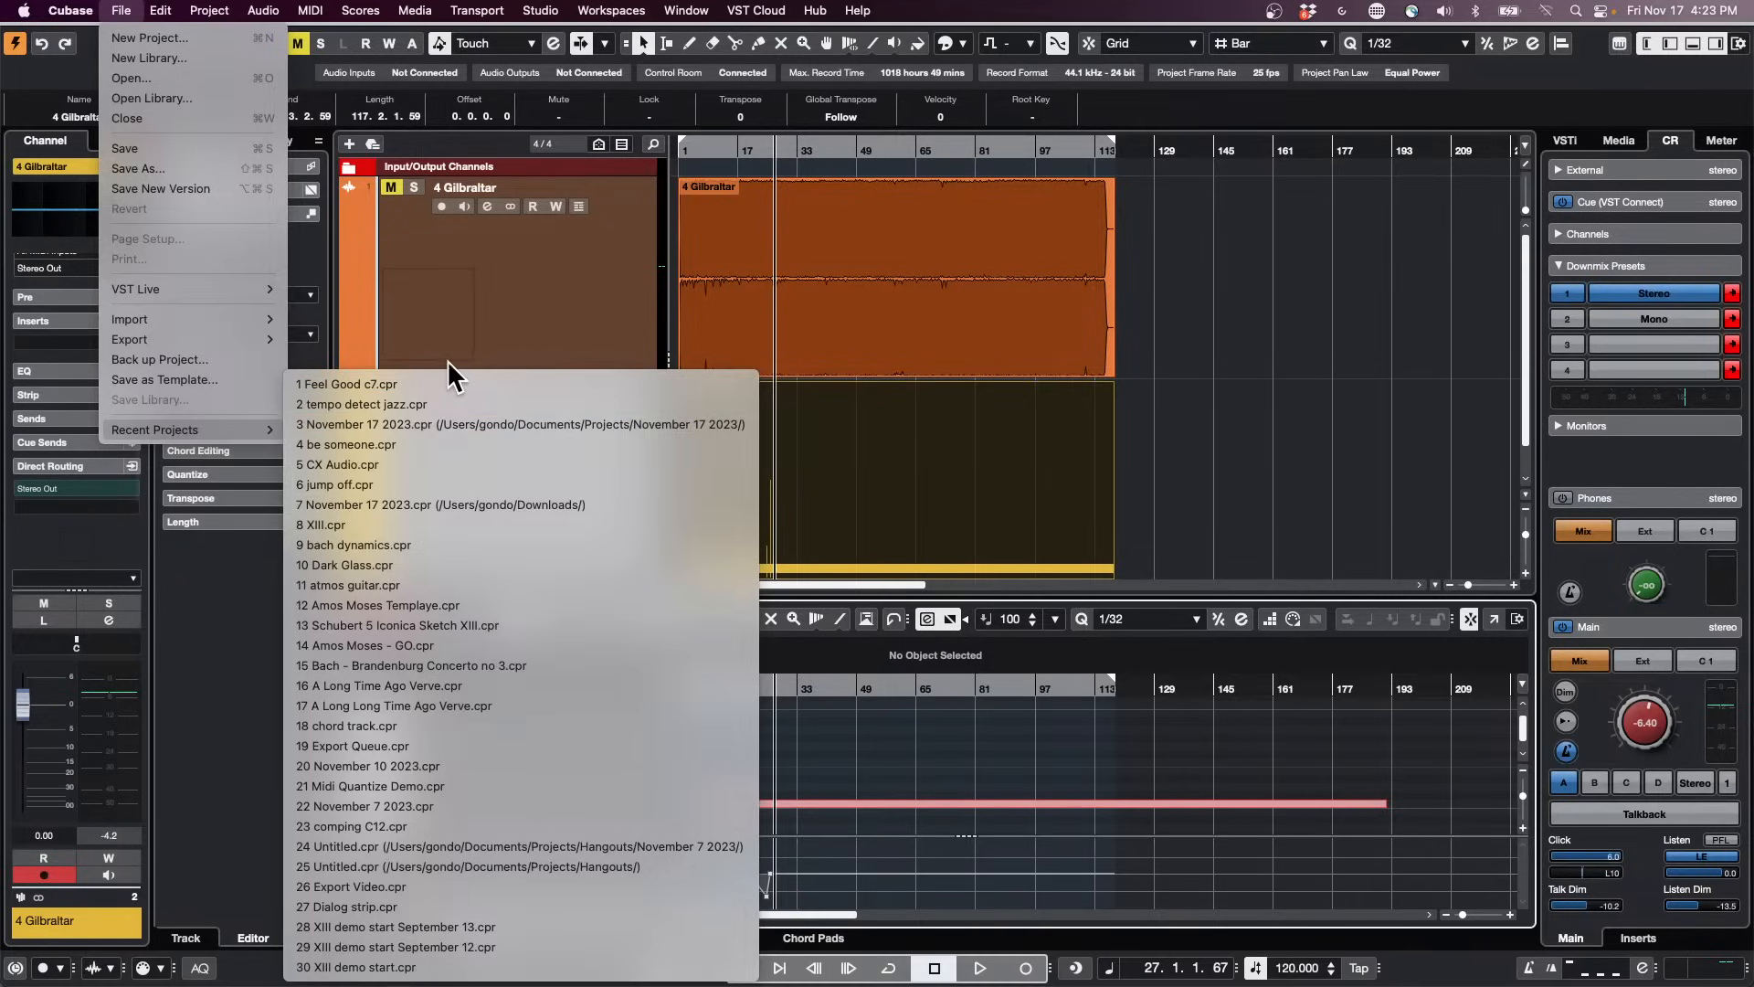
pyautogui.click(386, 483)
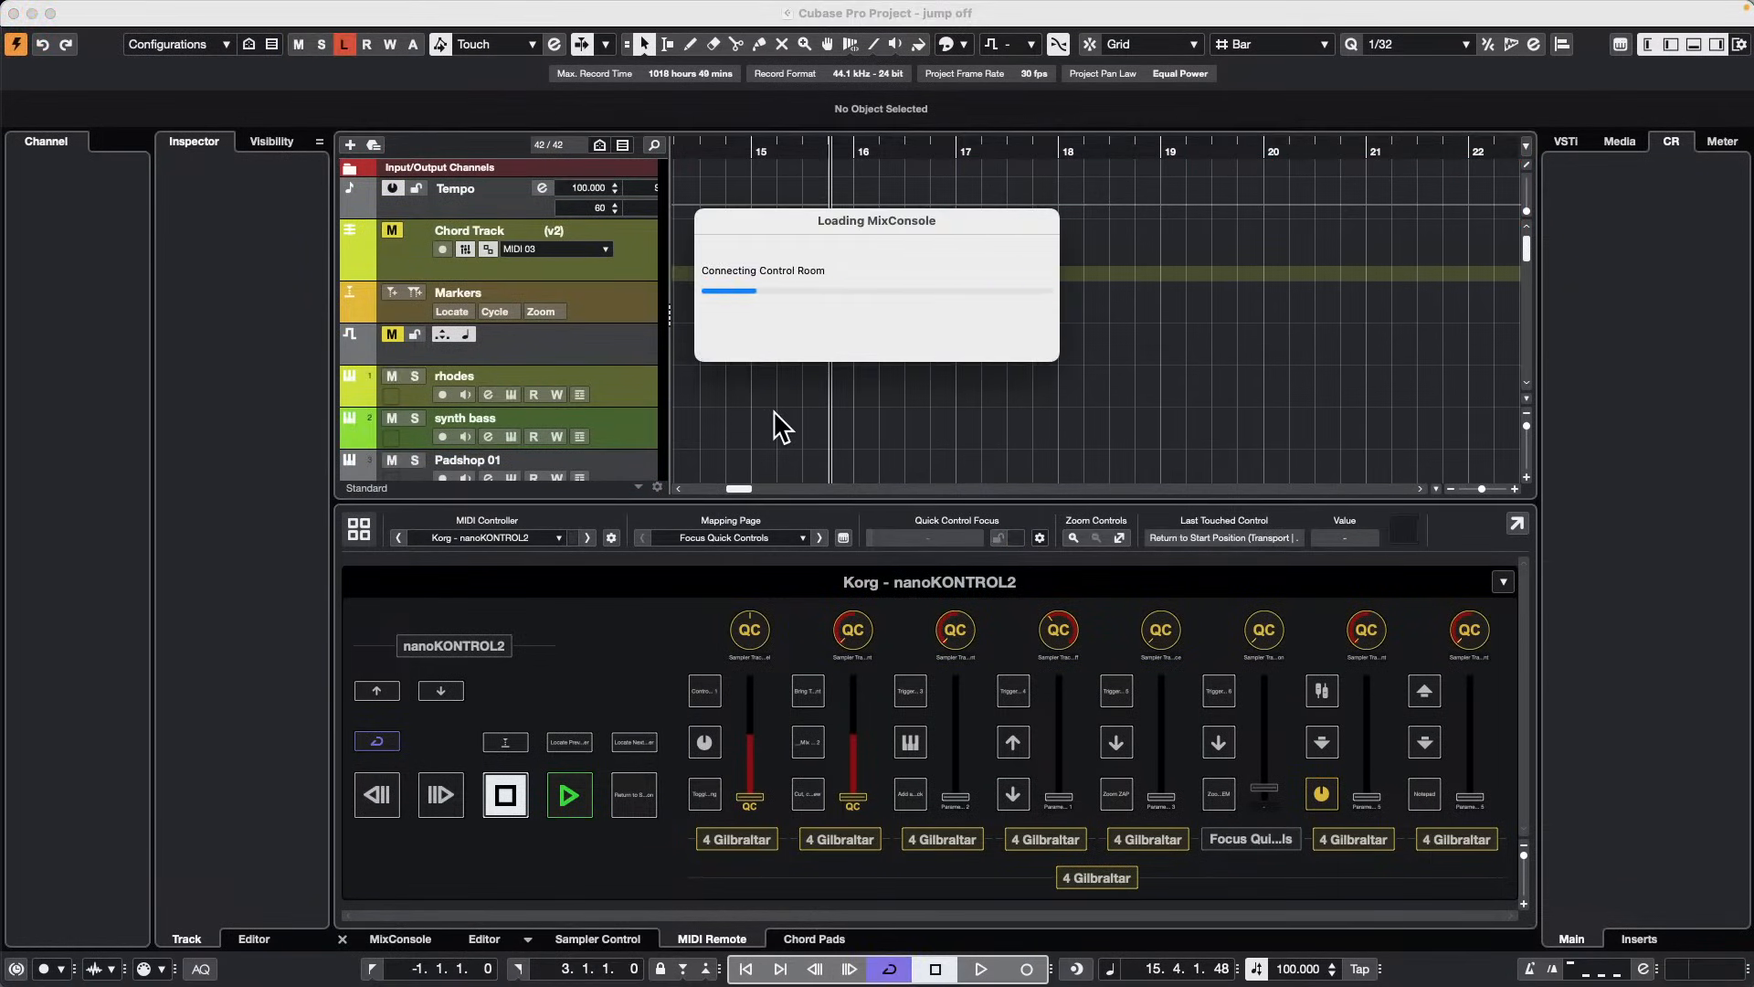
# Step: Return to the project start, solo the Futurechill drum loop track and start playback
pyautogui.scroll(10, 777, 425)
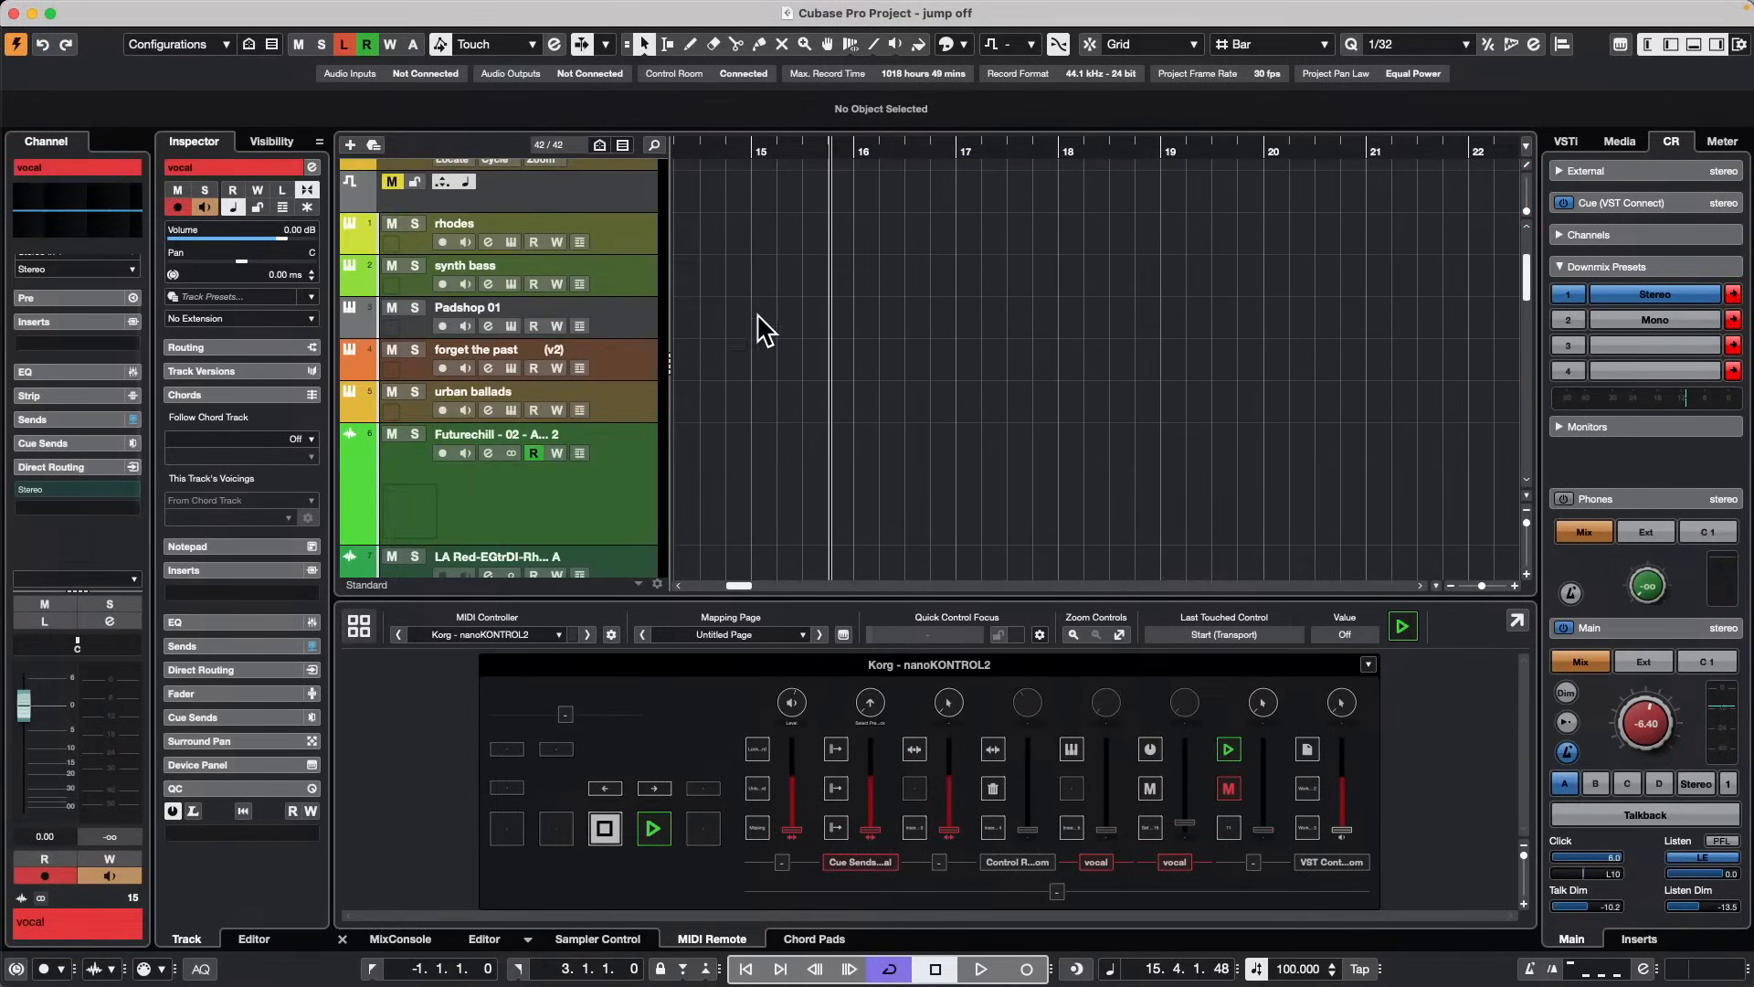
pyautogui.press('Home')
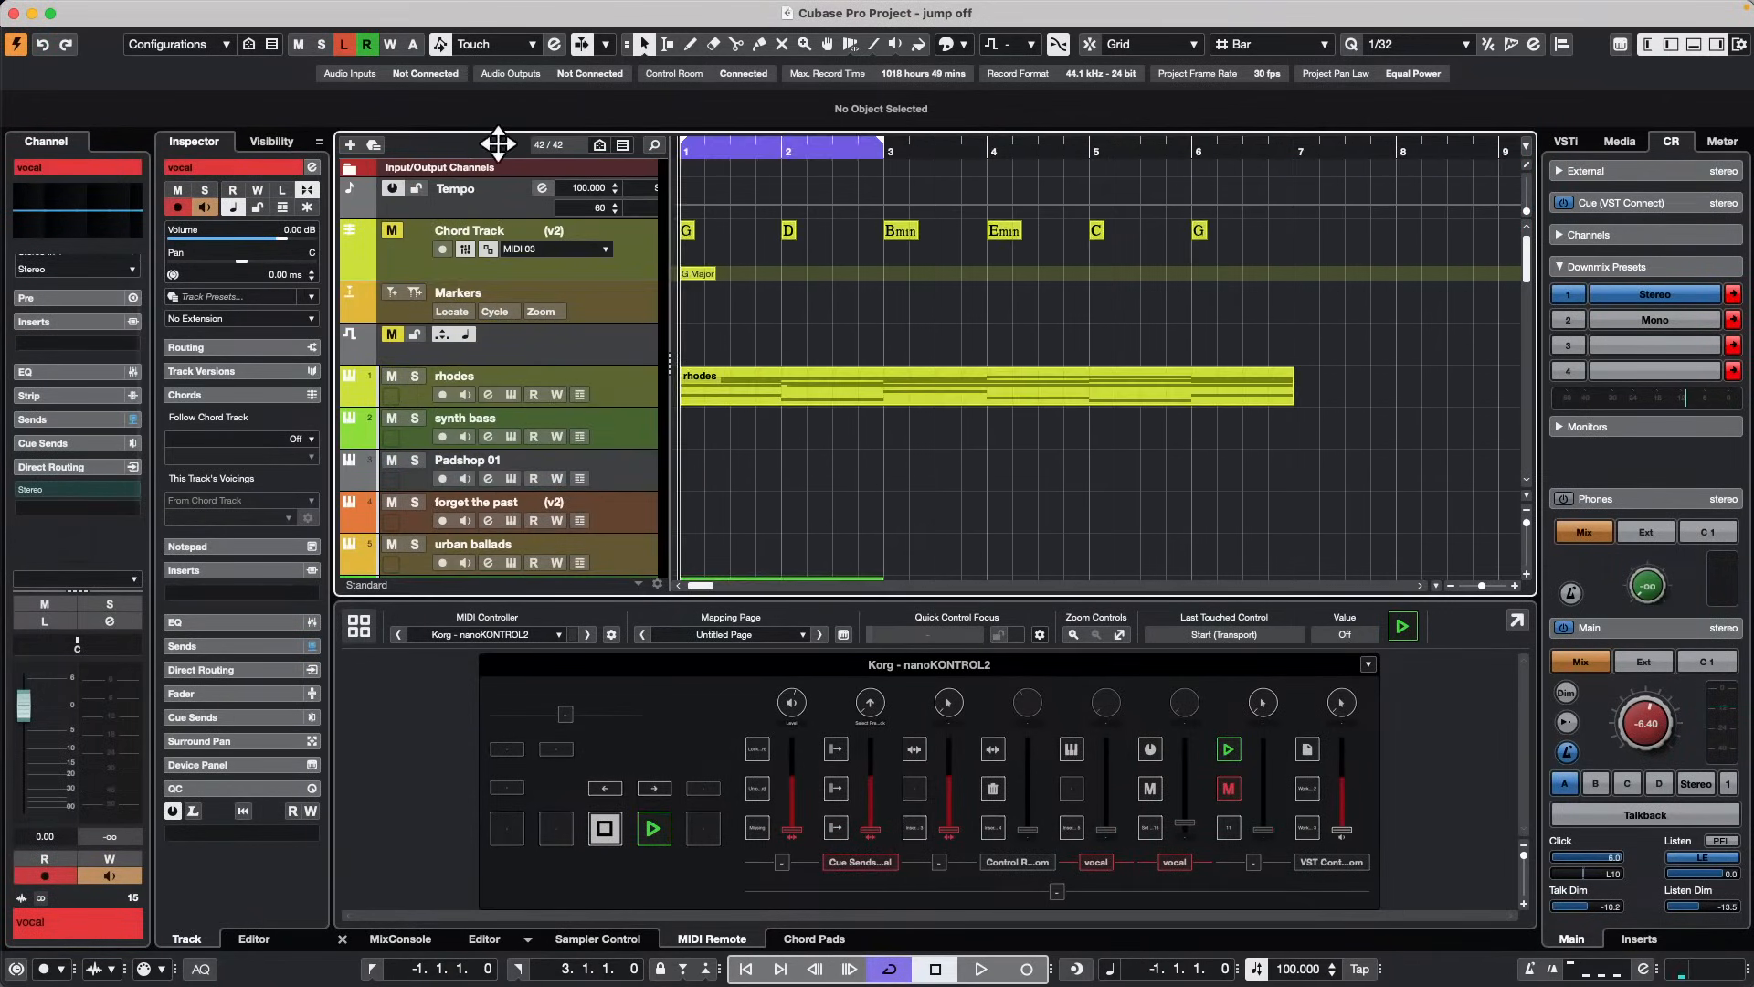
pyautogui.scroll(-3, 712, 443)
pyautogui.click(585, 498)
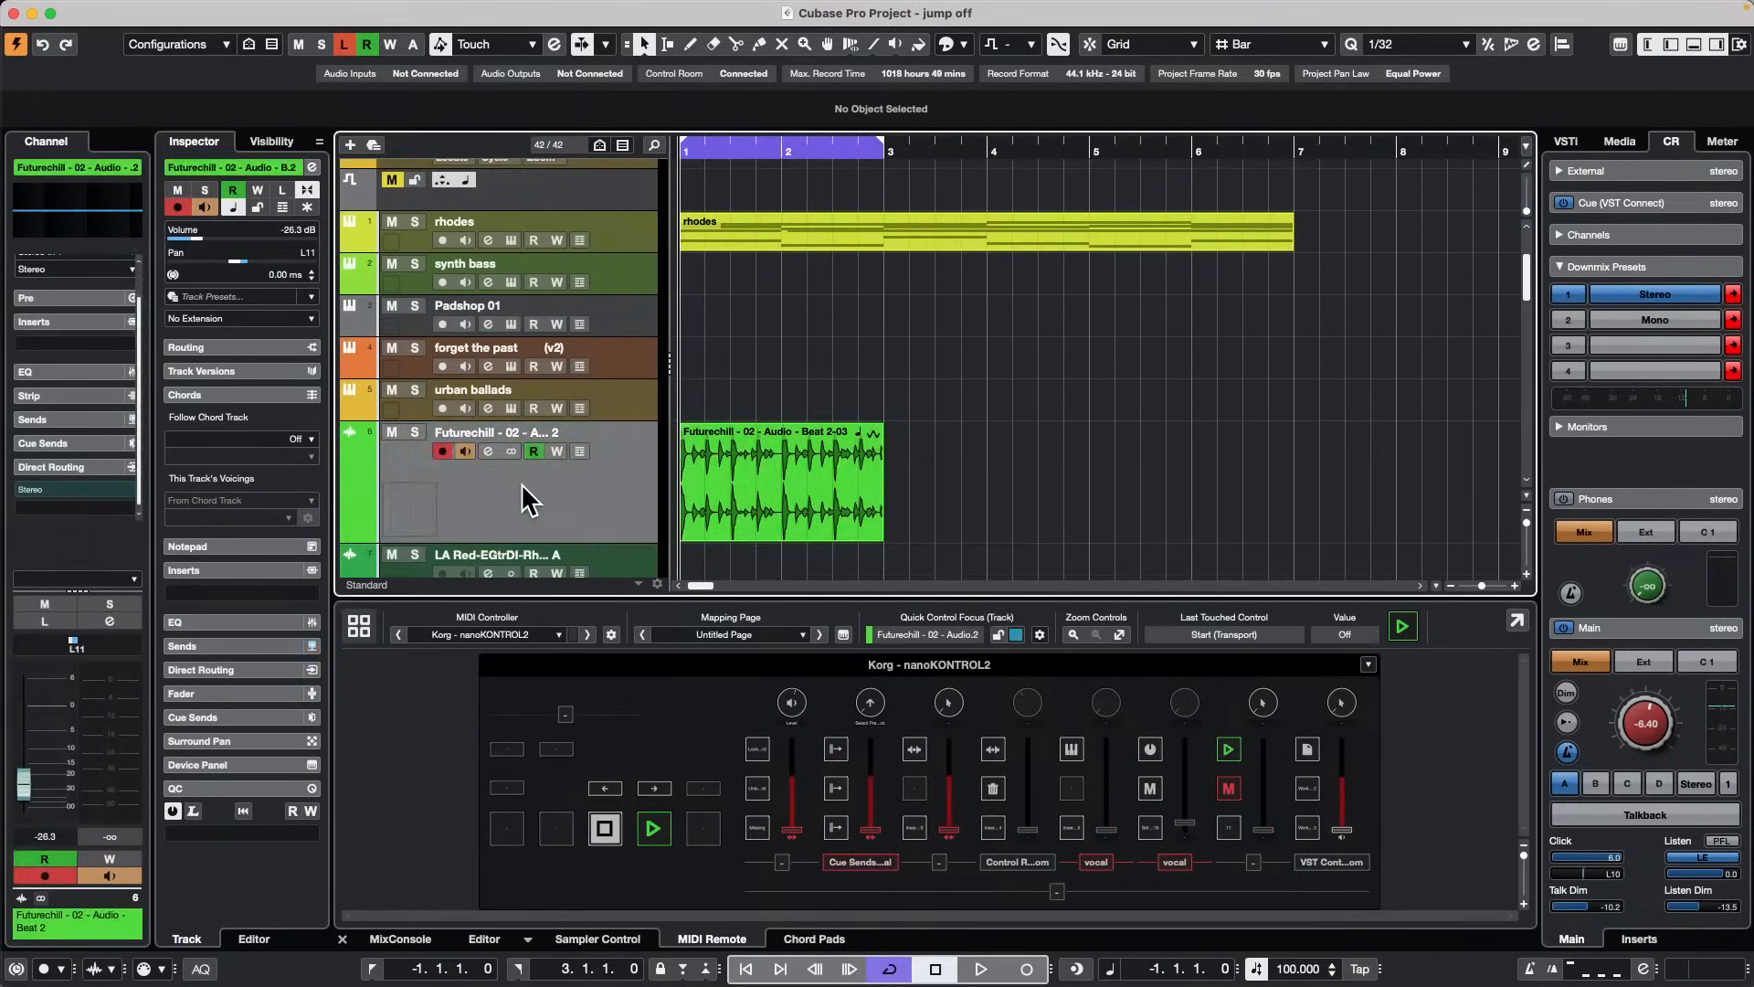
pyautogui.click(415, 432)
pyautogui.press('space')
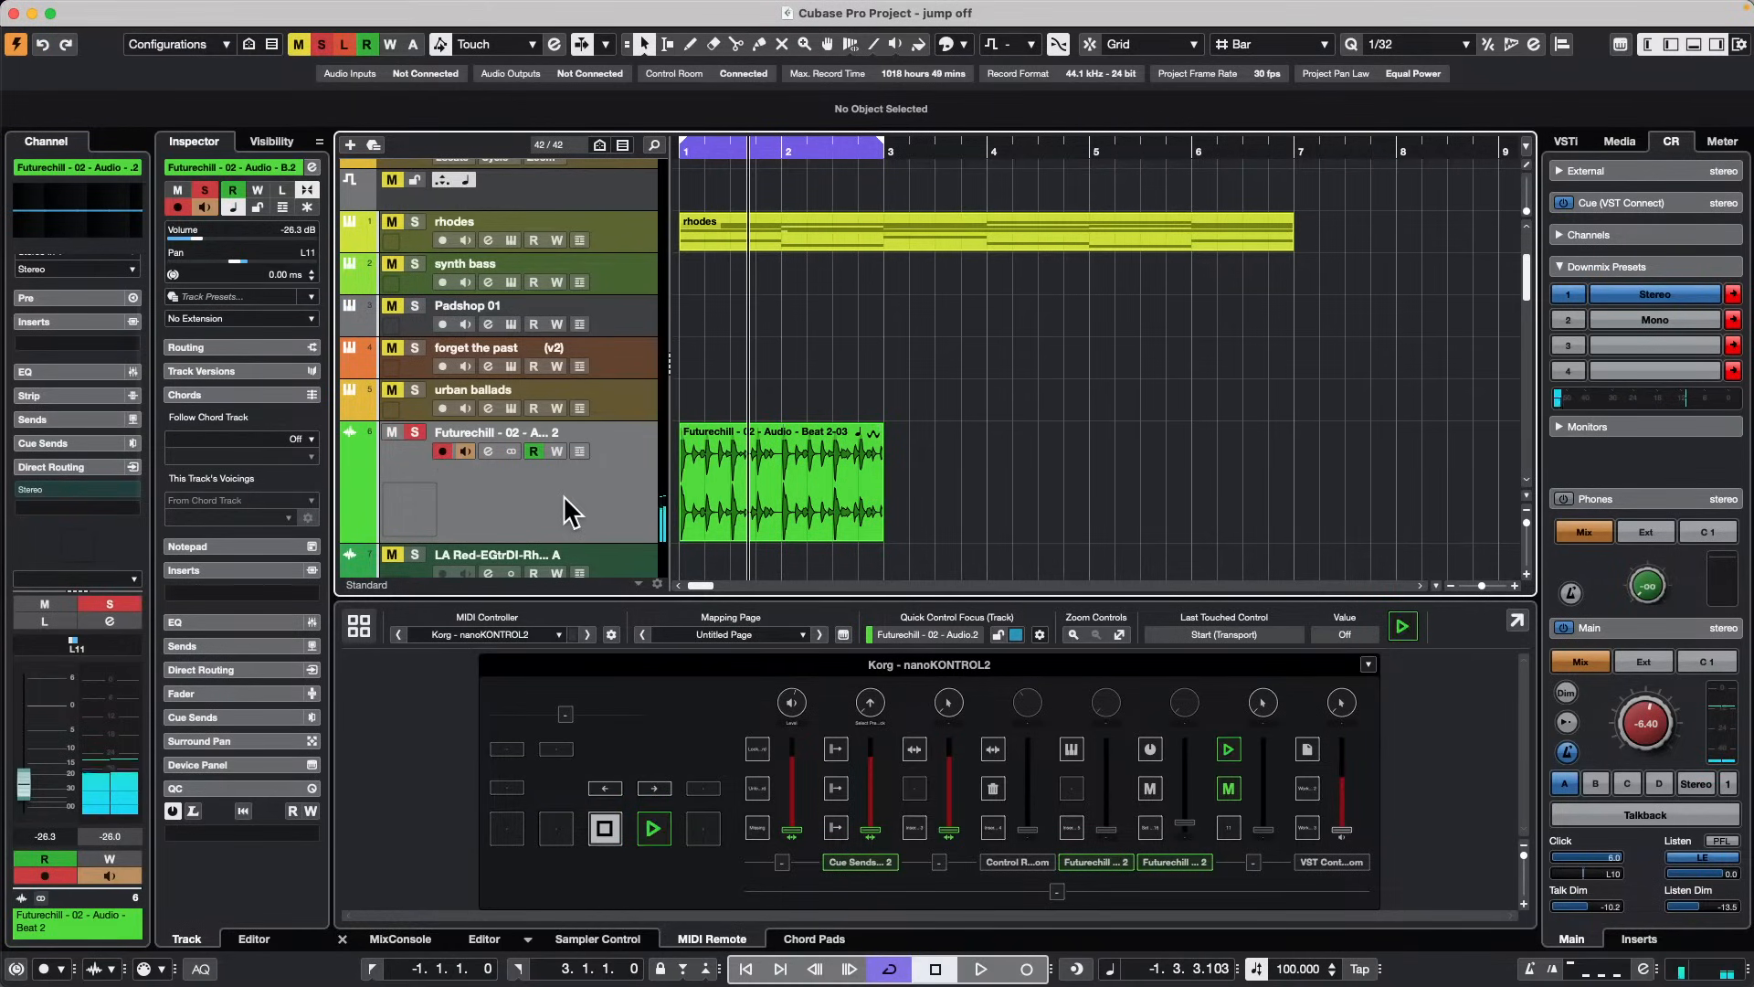
# Step: Raise the Control Room main level to -2.41 and the Futurechill track's volume to about 1.91 dB, and stop playback
pyautogui.moveTo(1636, 709); pyautogui.dragTo(1646, 686)
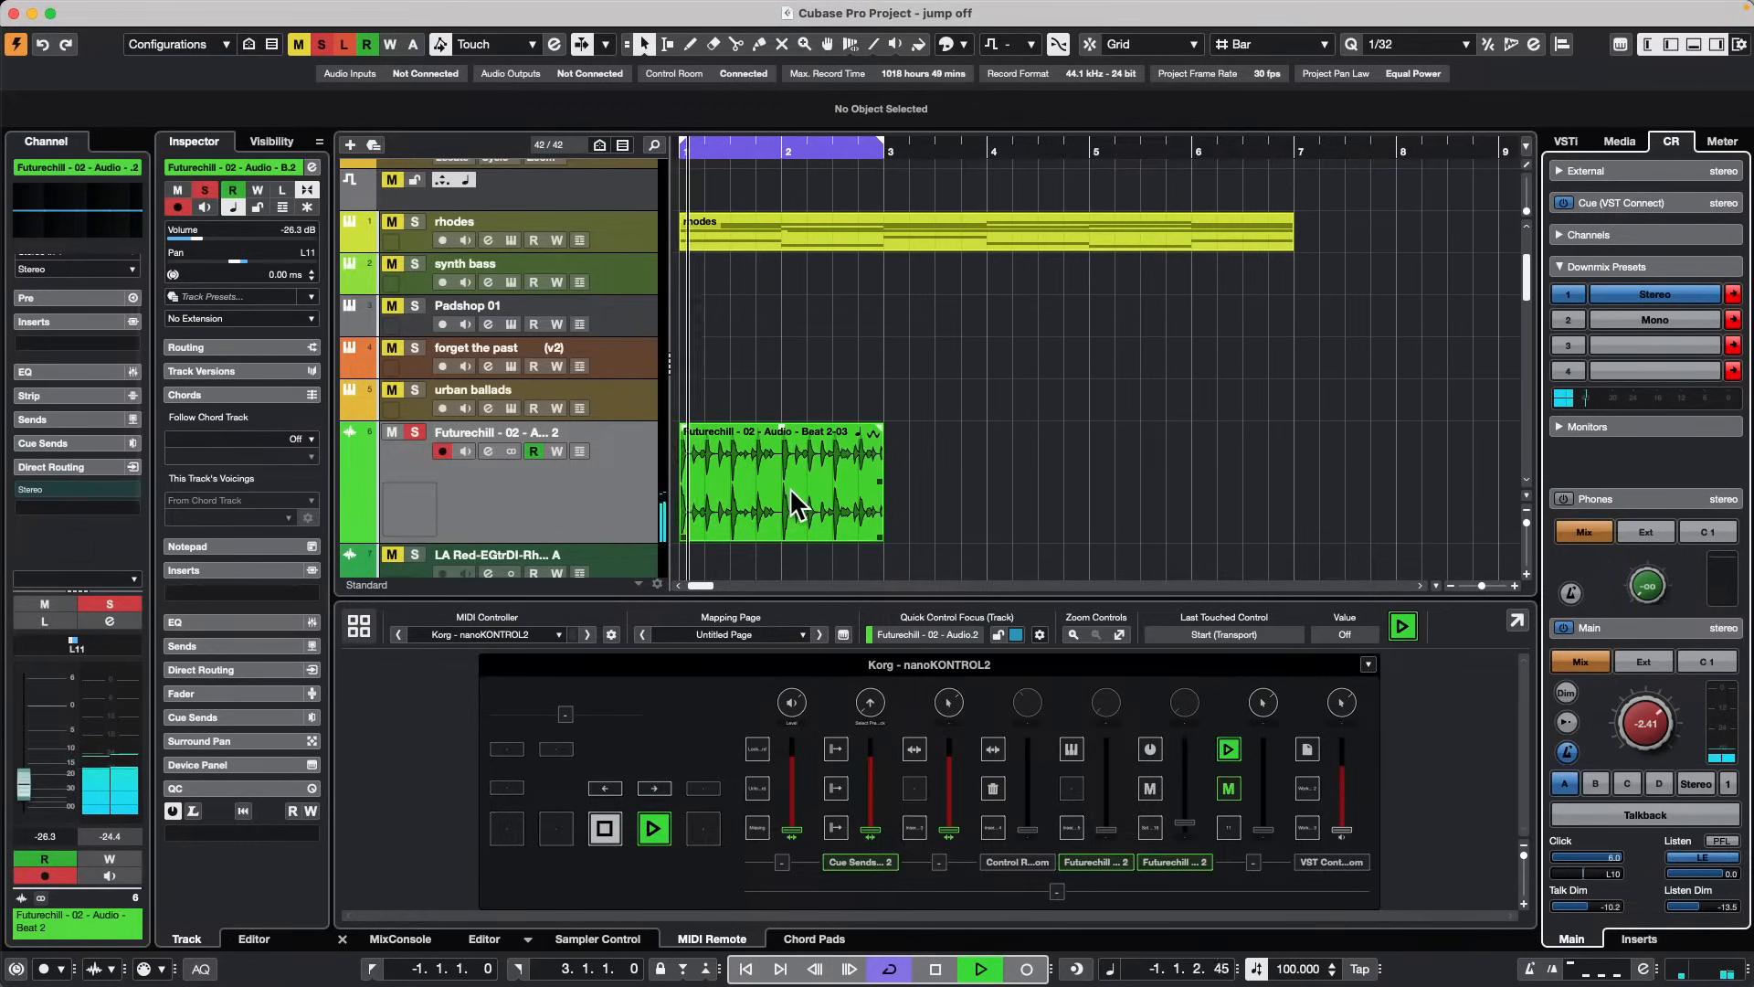
pyautogui.click(590, 491)
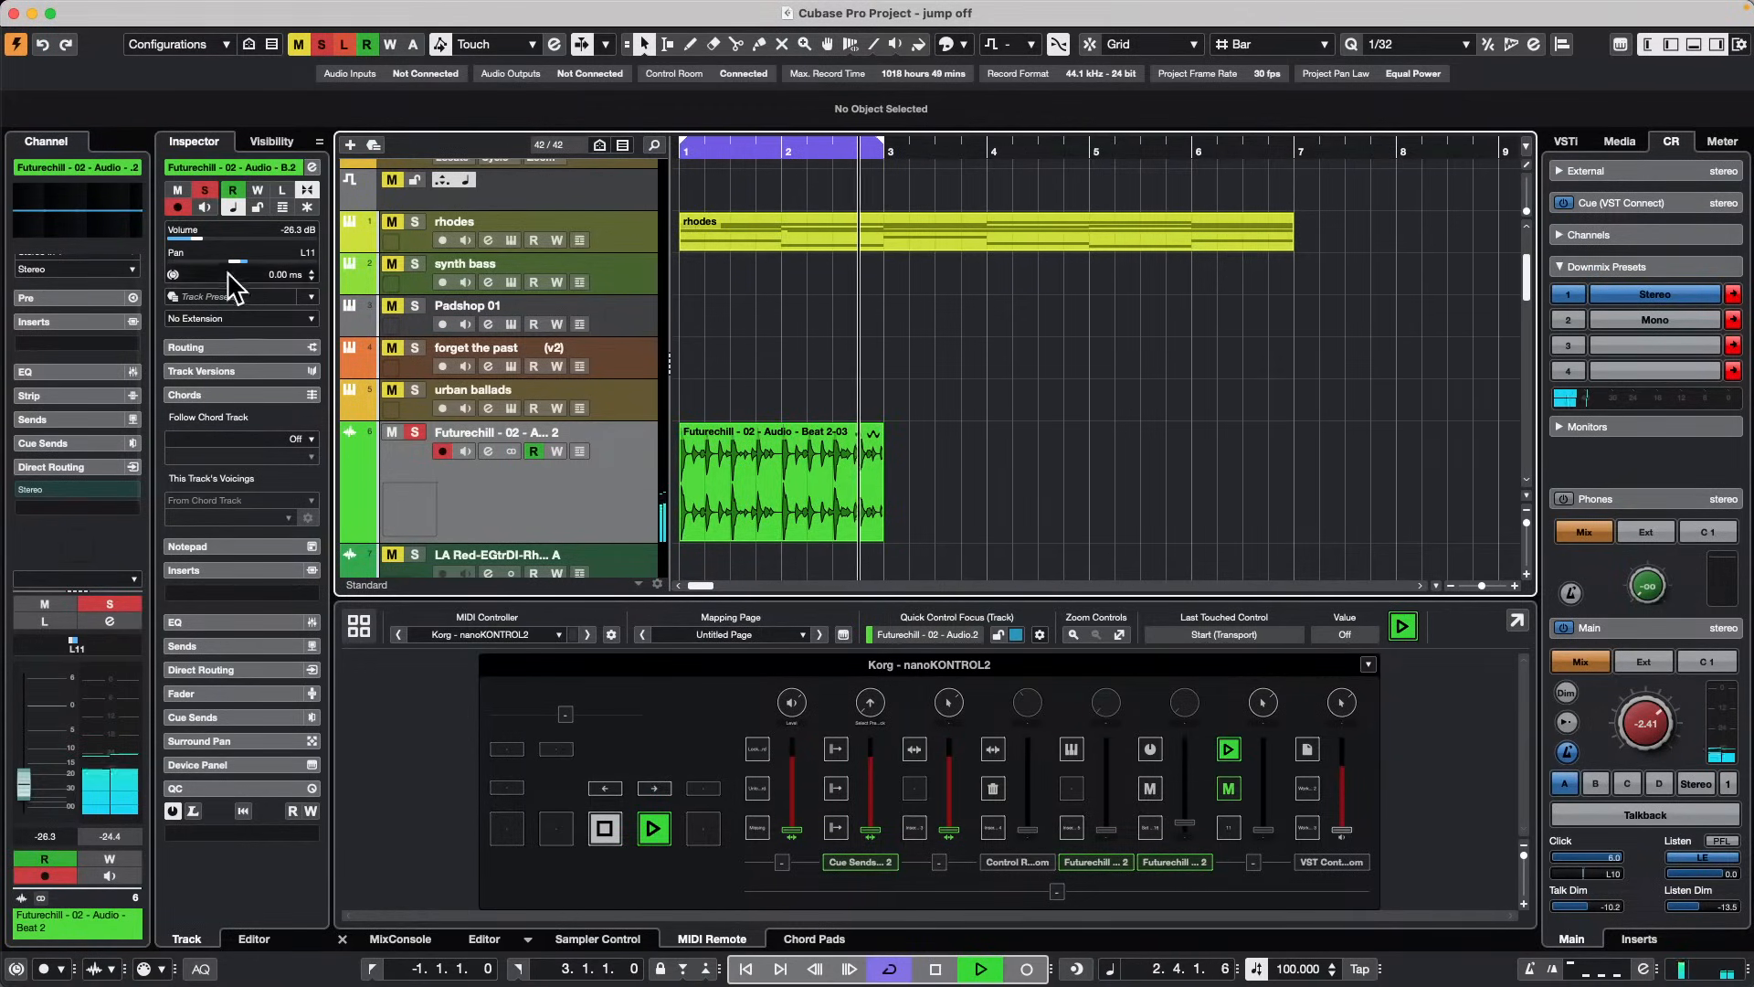
pyautogui.moveTo(210, 238); pyautogui.dragTo(288, 239)
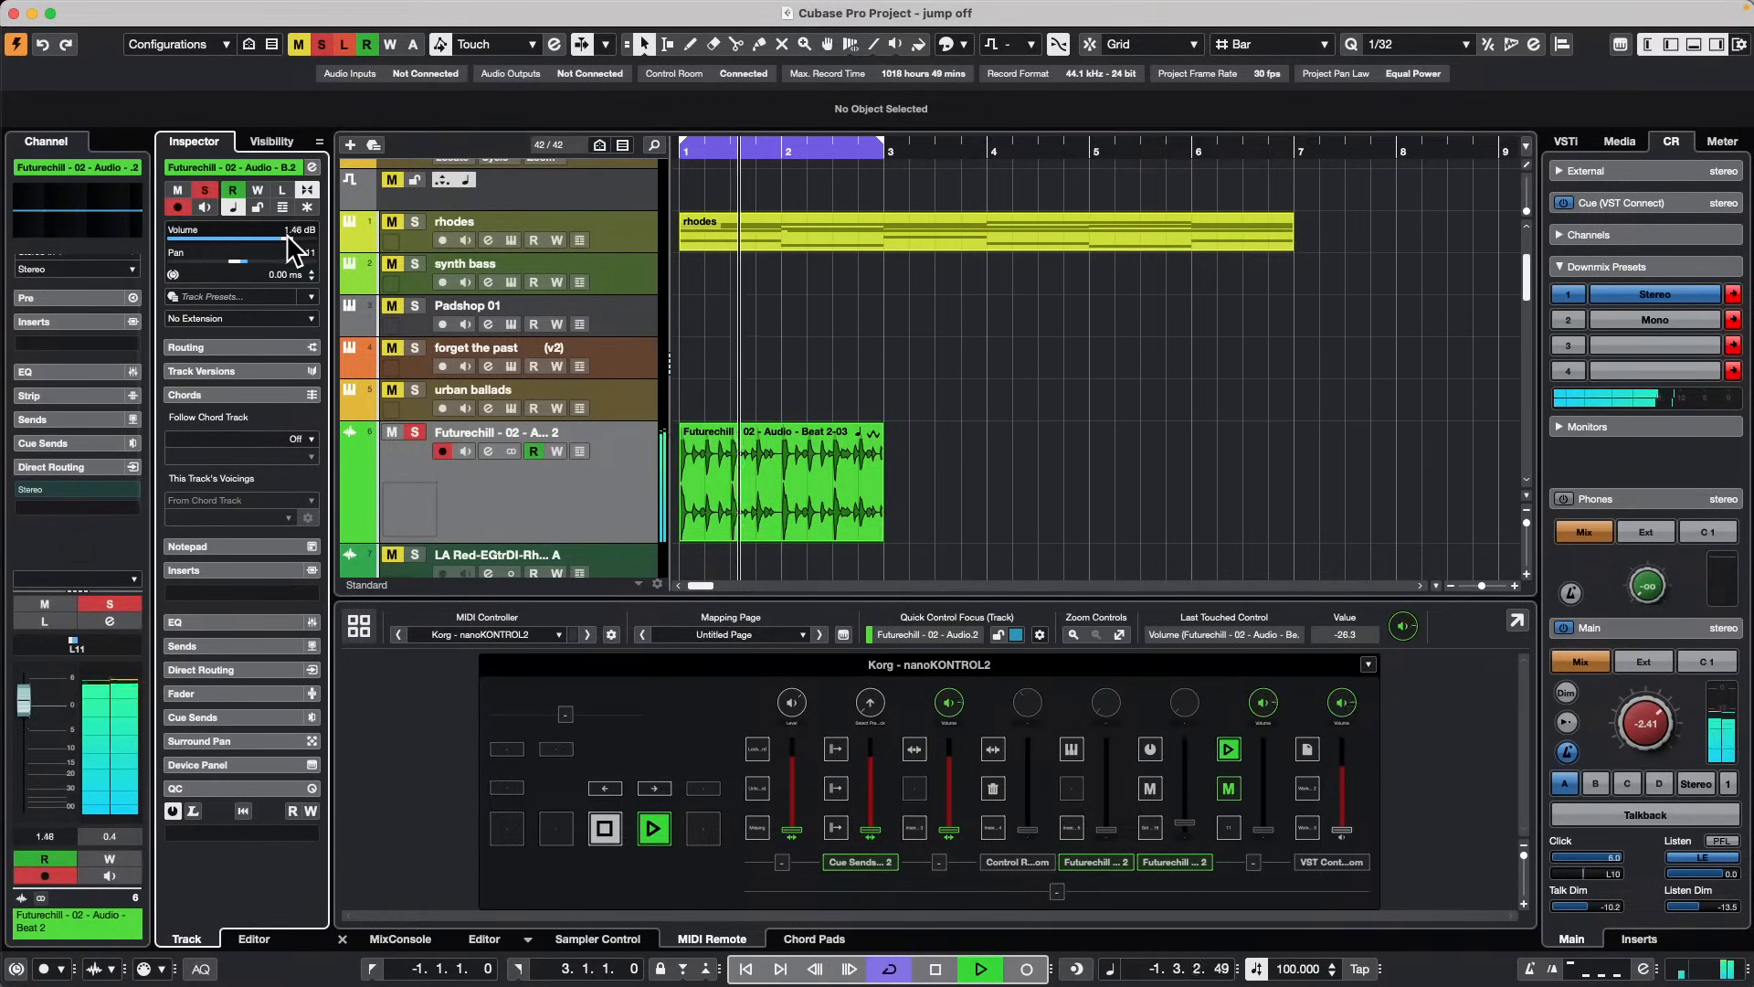
pyautogui.press('space')
# Step: Show the Futurechill event's Definition settings in the Sample Editor and set the track's extension to SpectraLayers
pyautogui.doubleClick(799, 486)
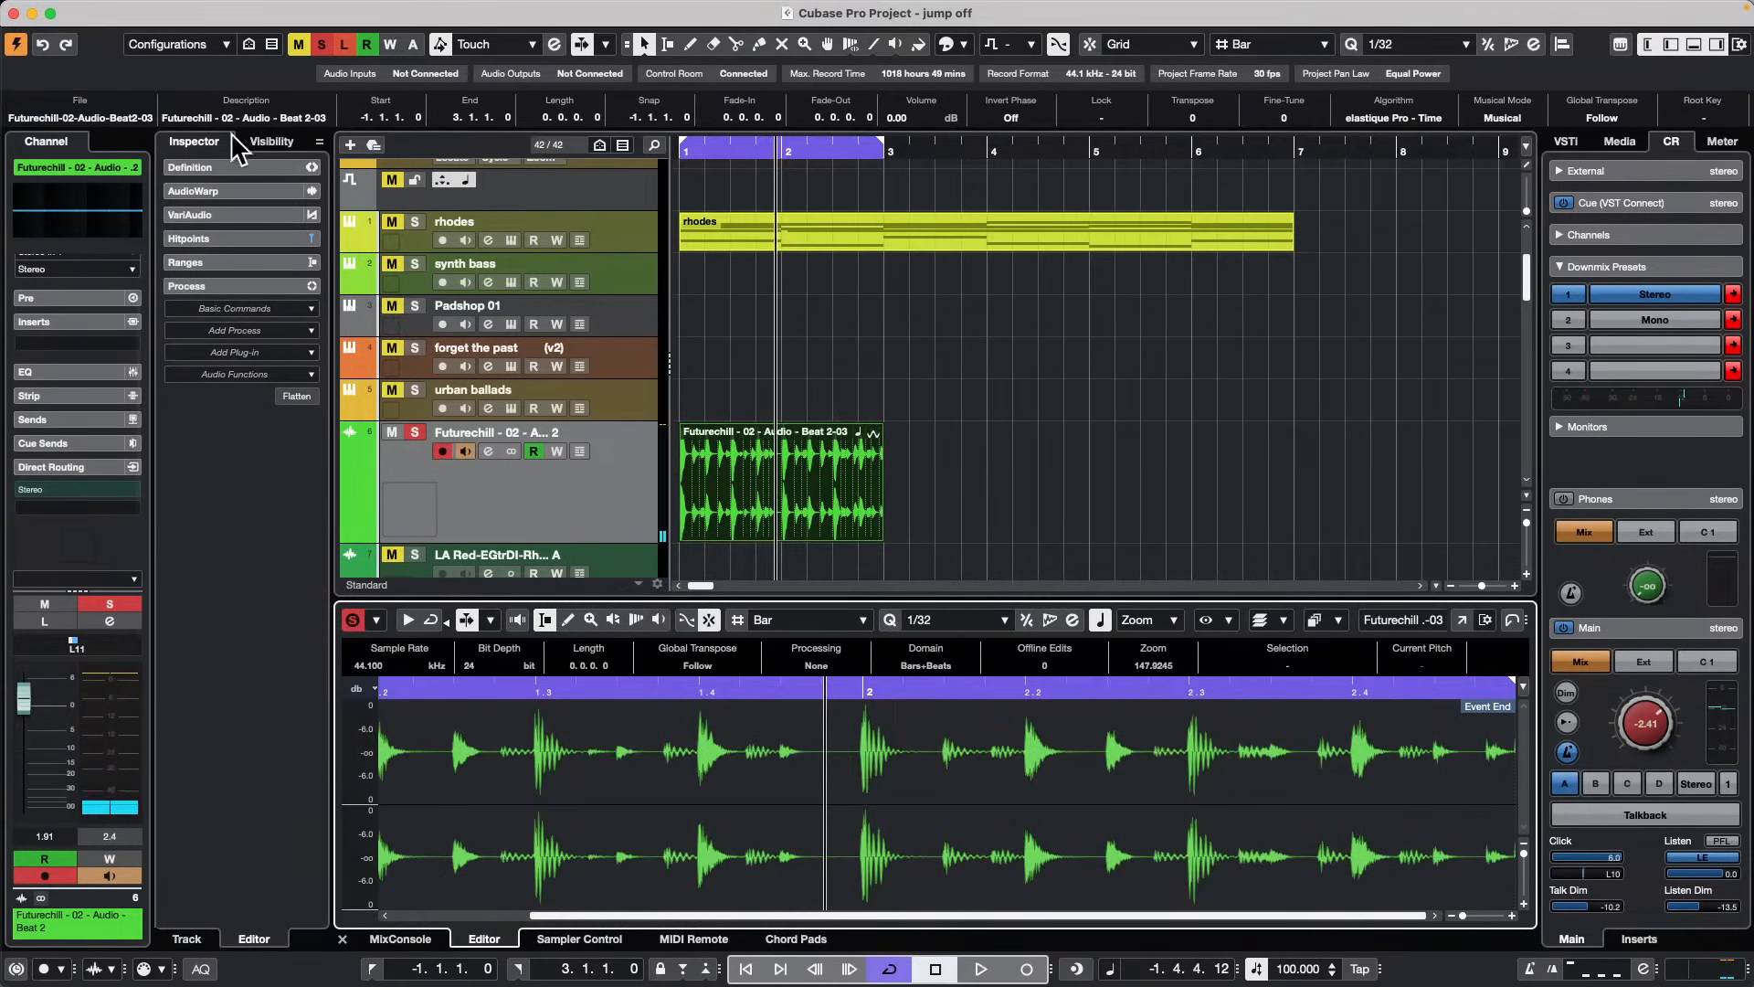
pyautogui.click(242, 167)
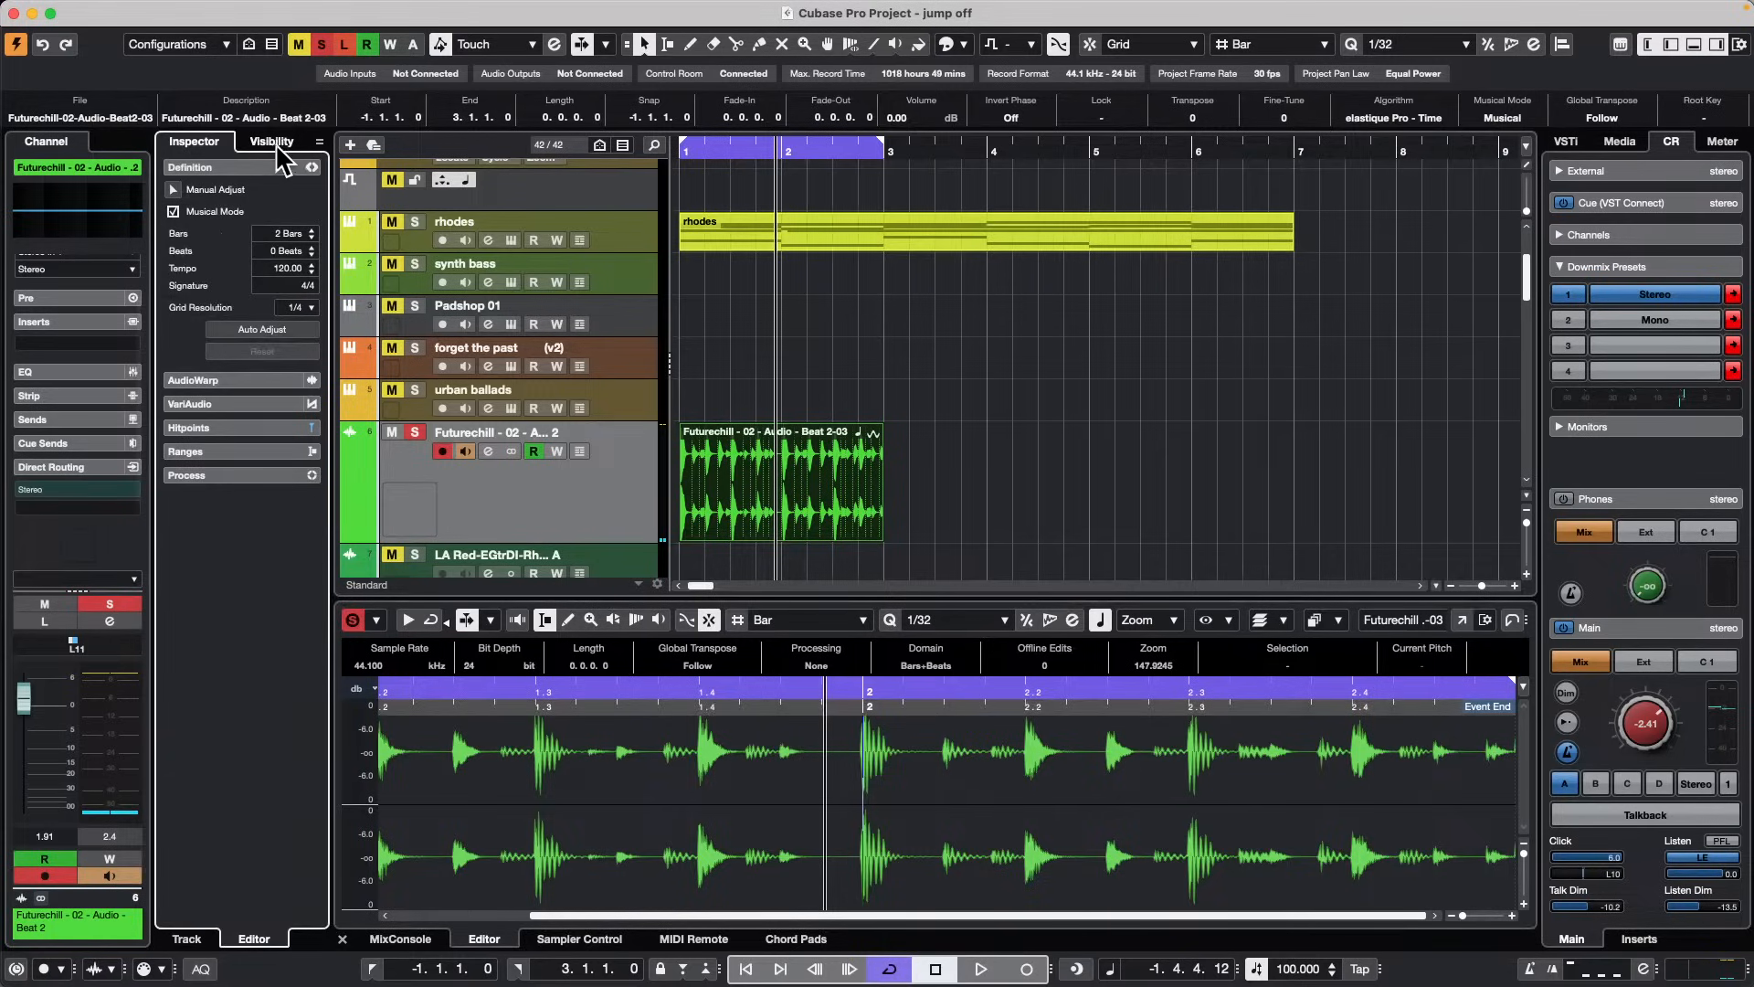
pyautogui.click(552, 538)
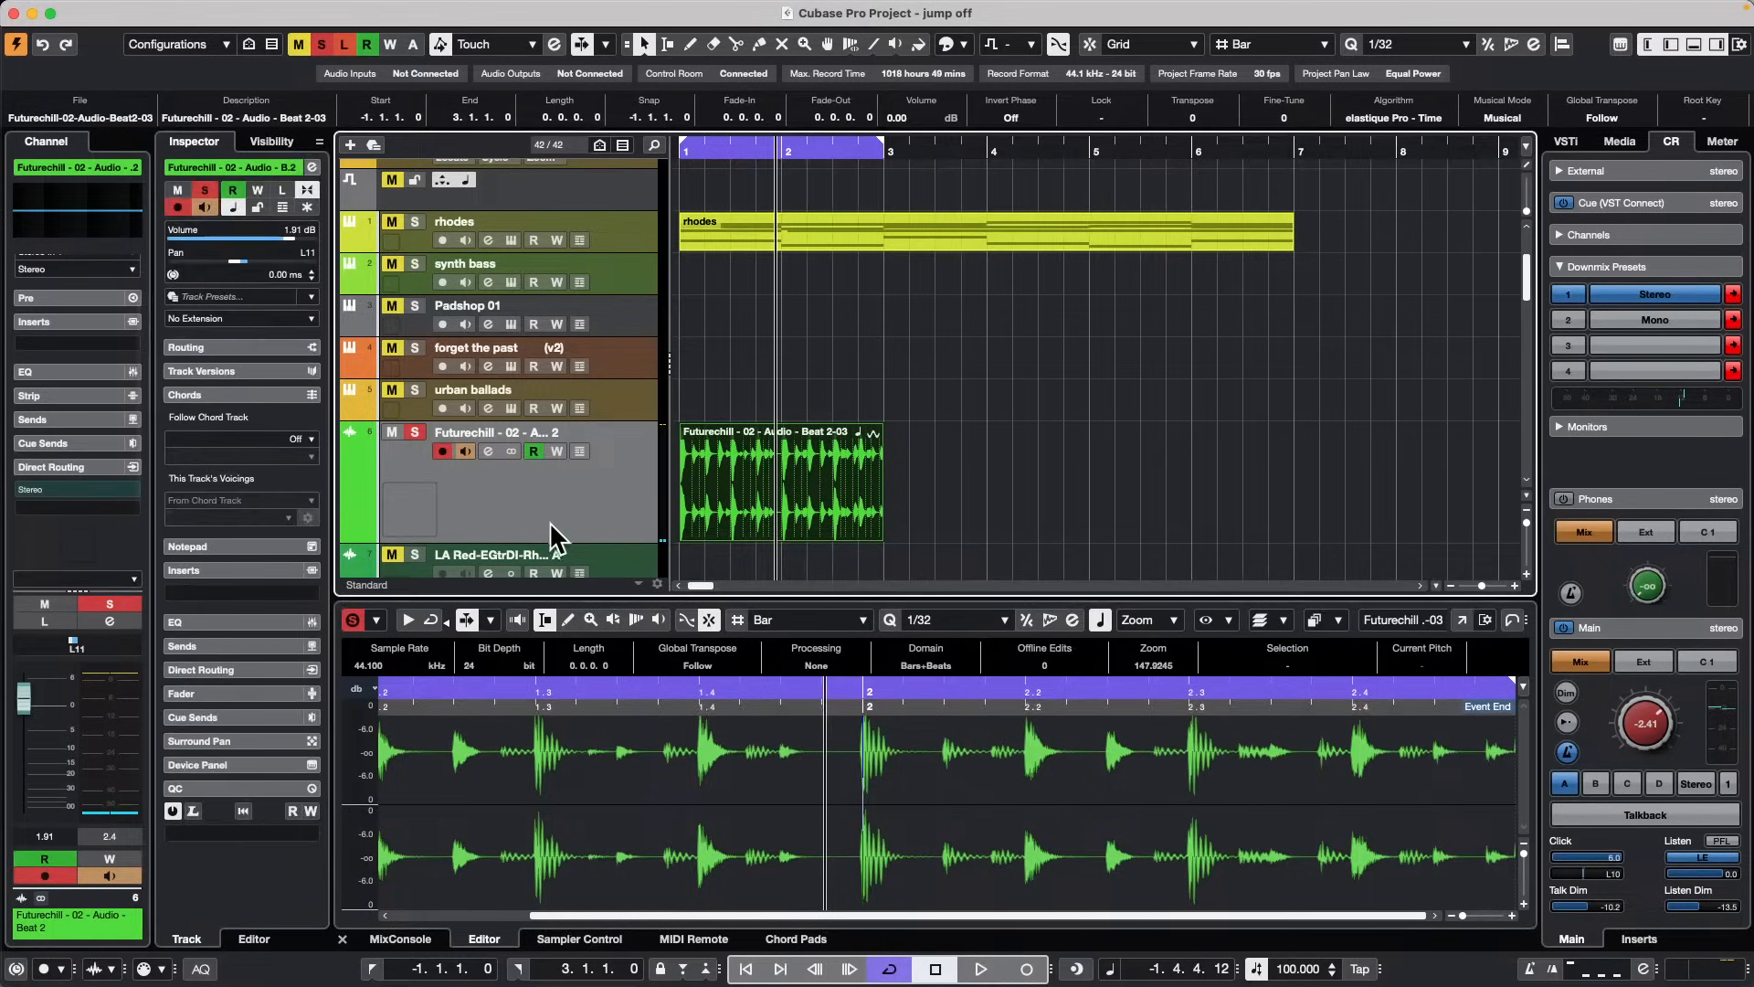
pyautogui.click(240, 318)
pyautogui.click(287, 340)
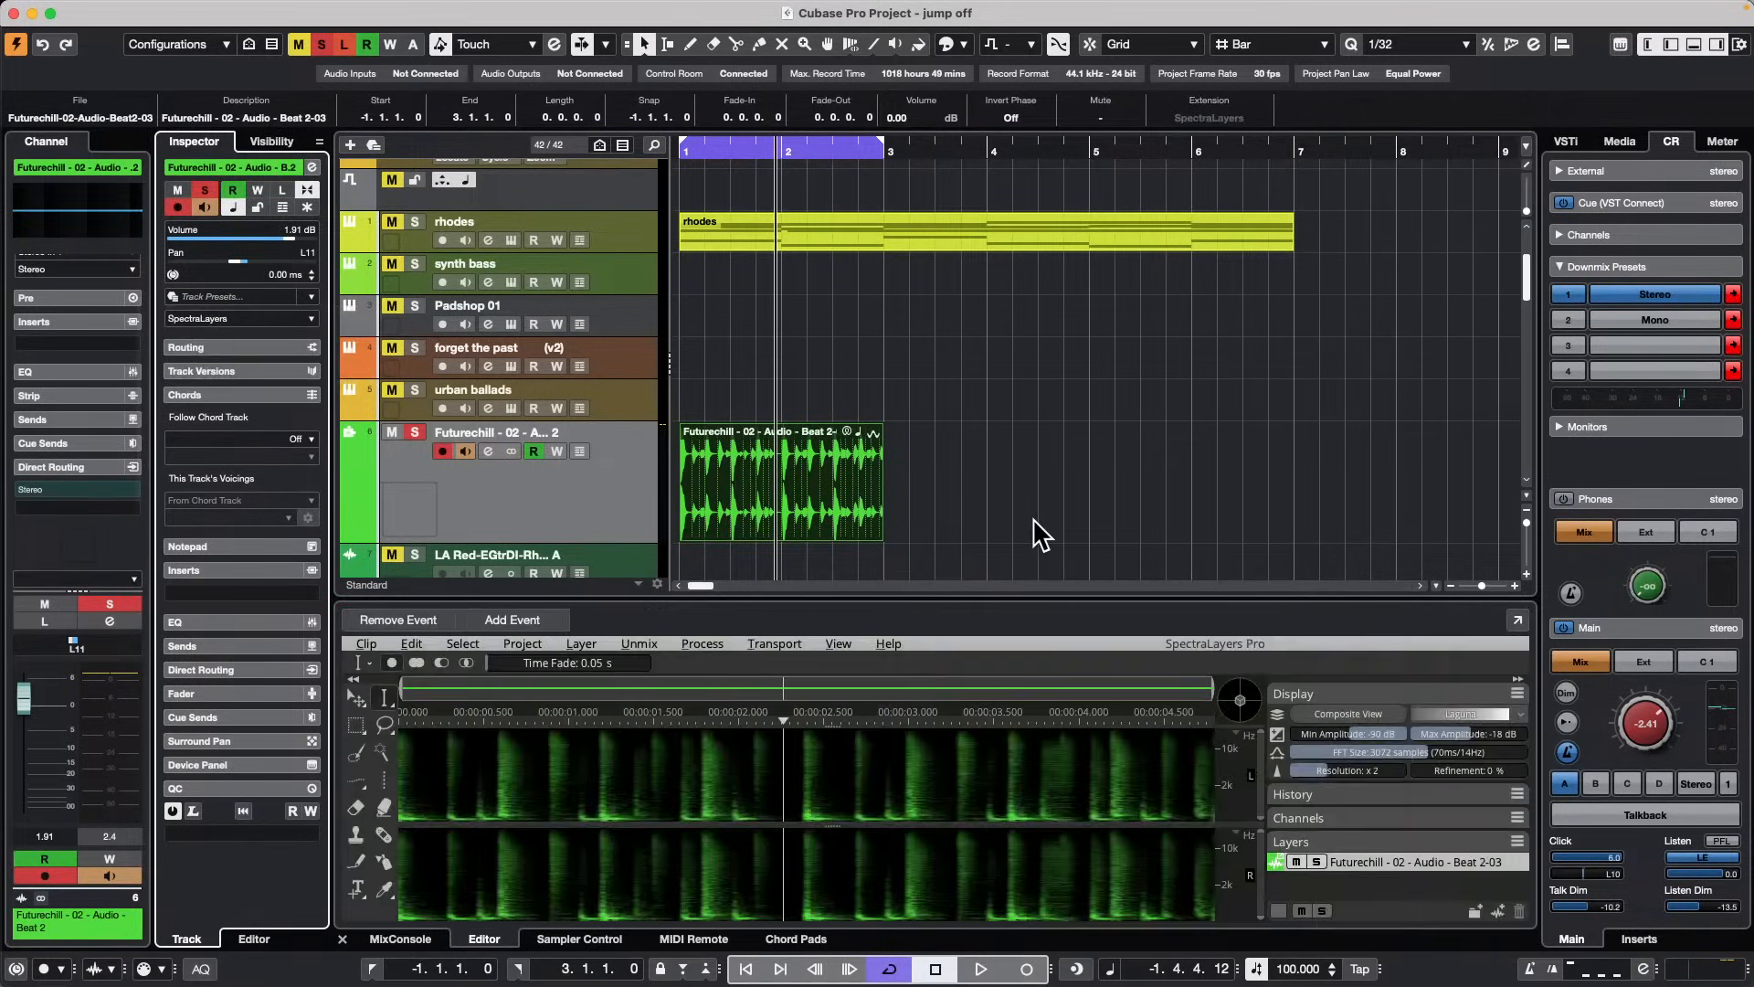
# Step: Unmix the Futurechill drum loop into separate drum layers with the SpectraLayers Drums module, leaving its preview on Kick
pyautogui.click(639, 643)
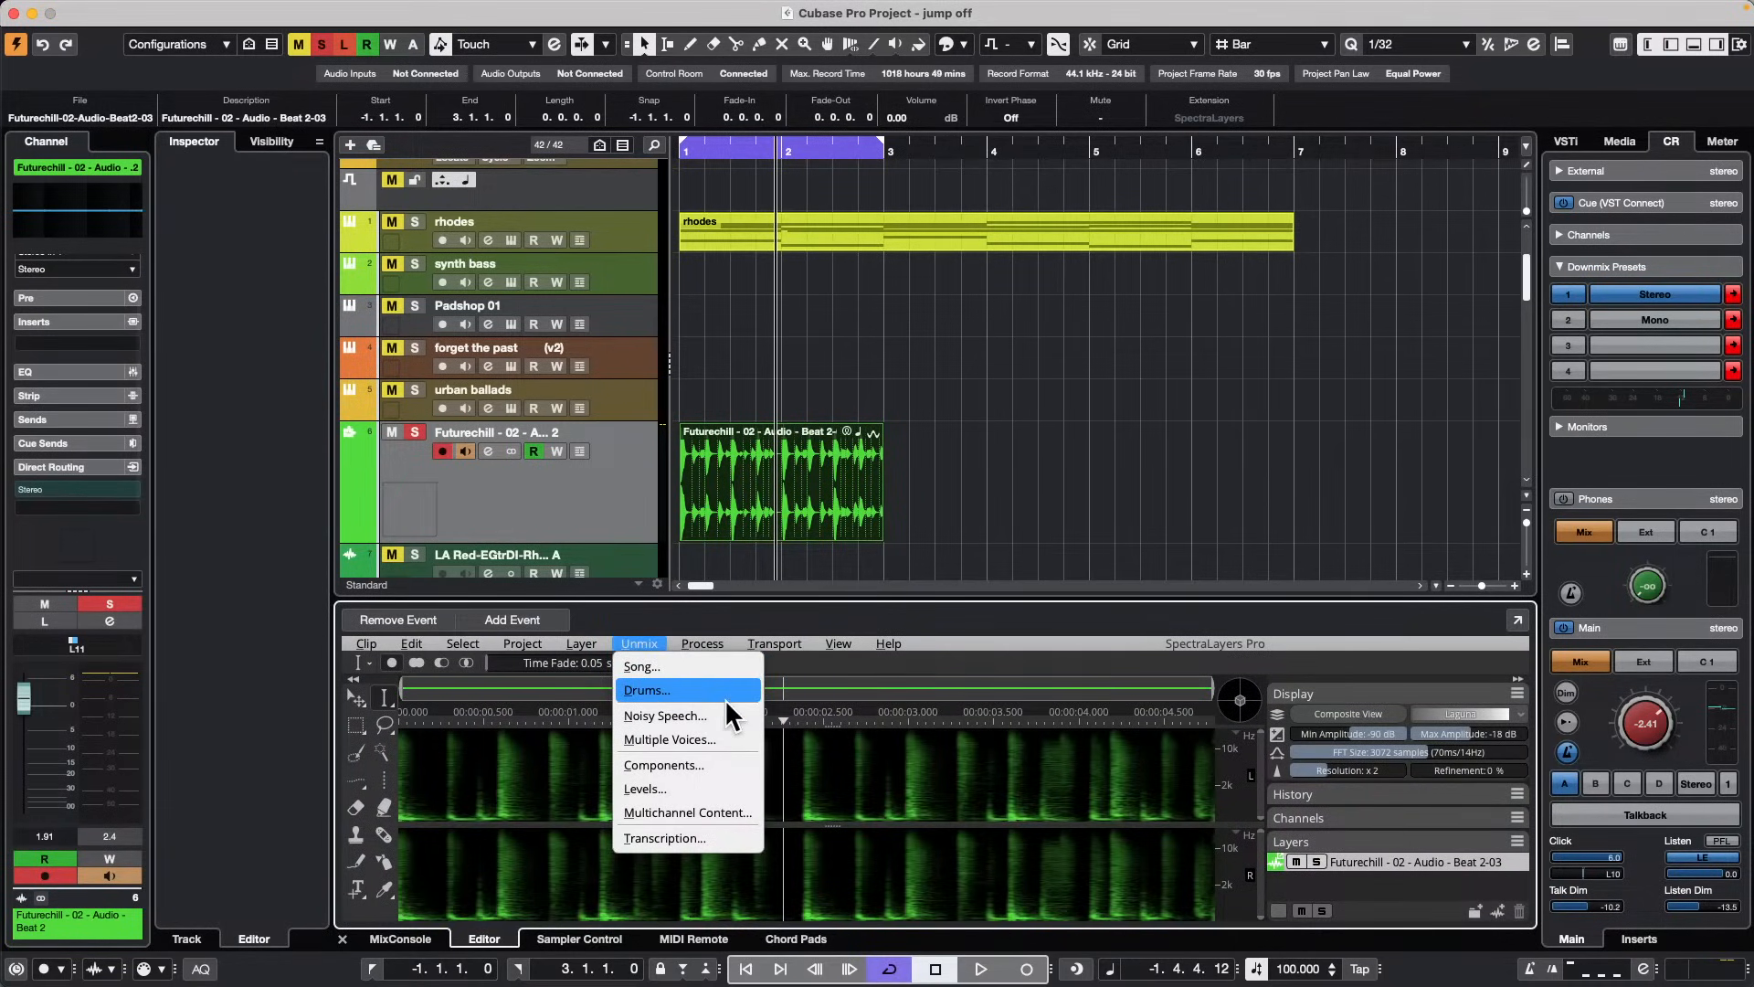
pyautogui.click(688, 688)
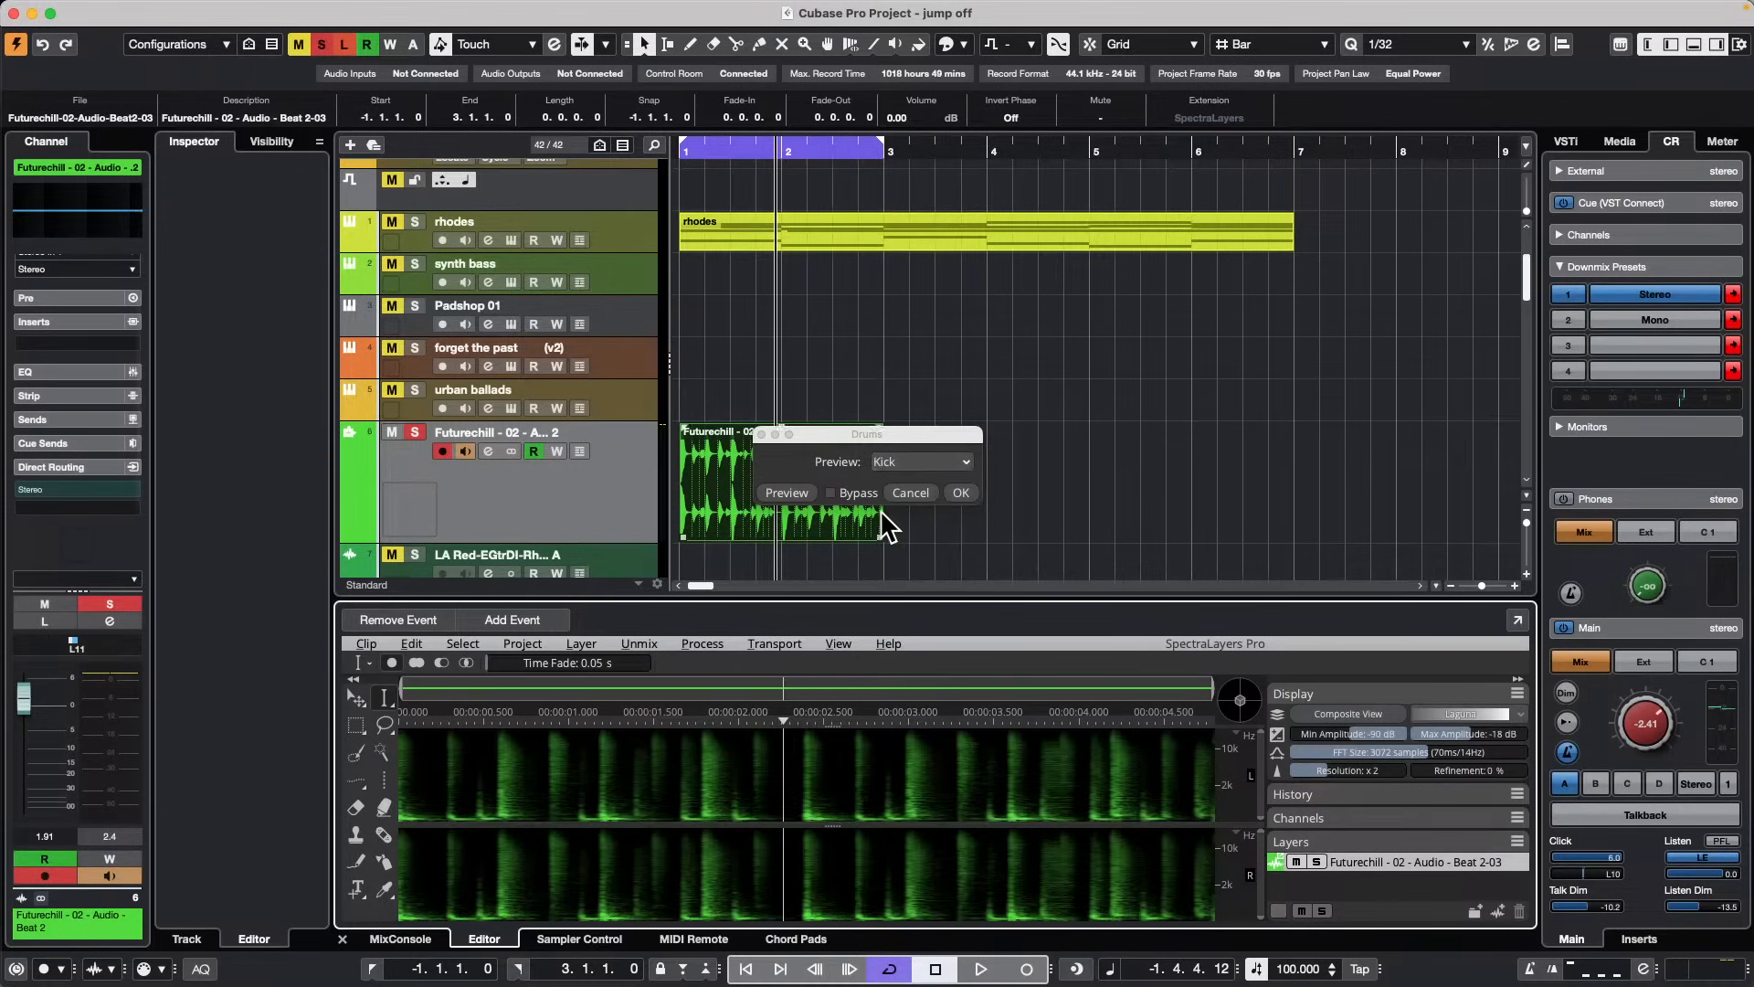
pyautogui.click(966, 461)
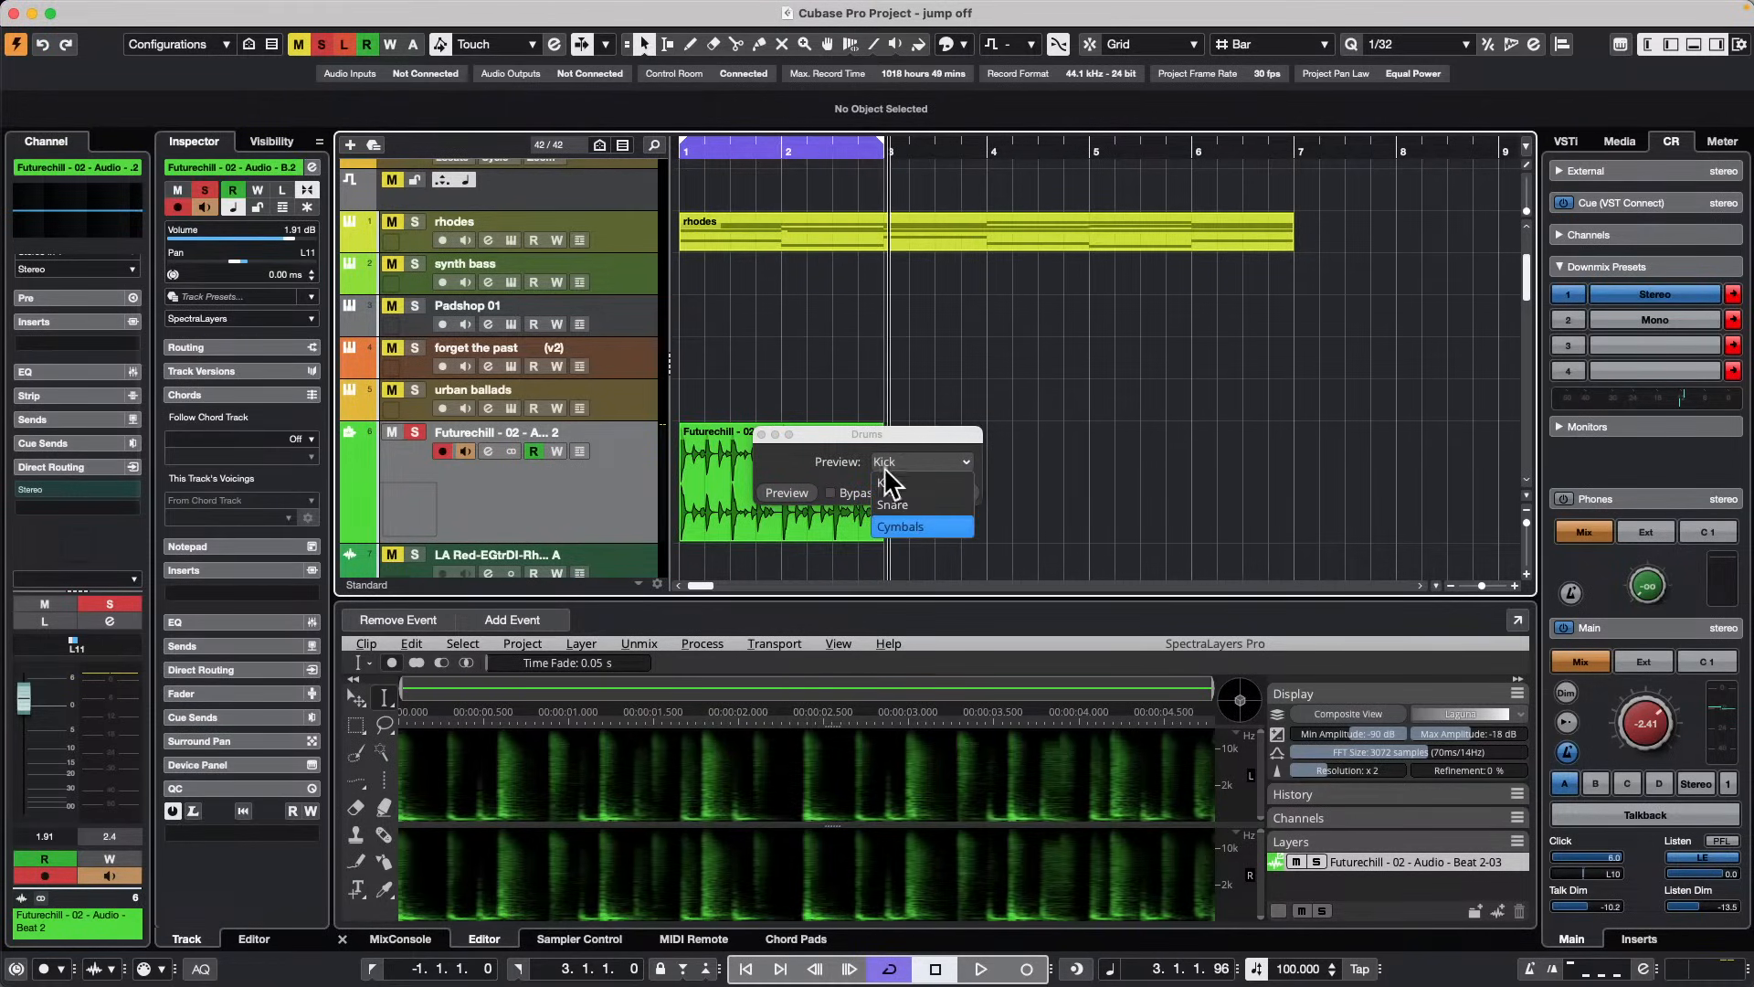
pyautogui.moveTo(810, 435); pyautogui.dragTo(779, 739)
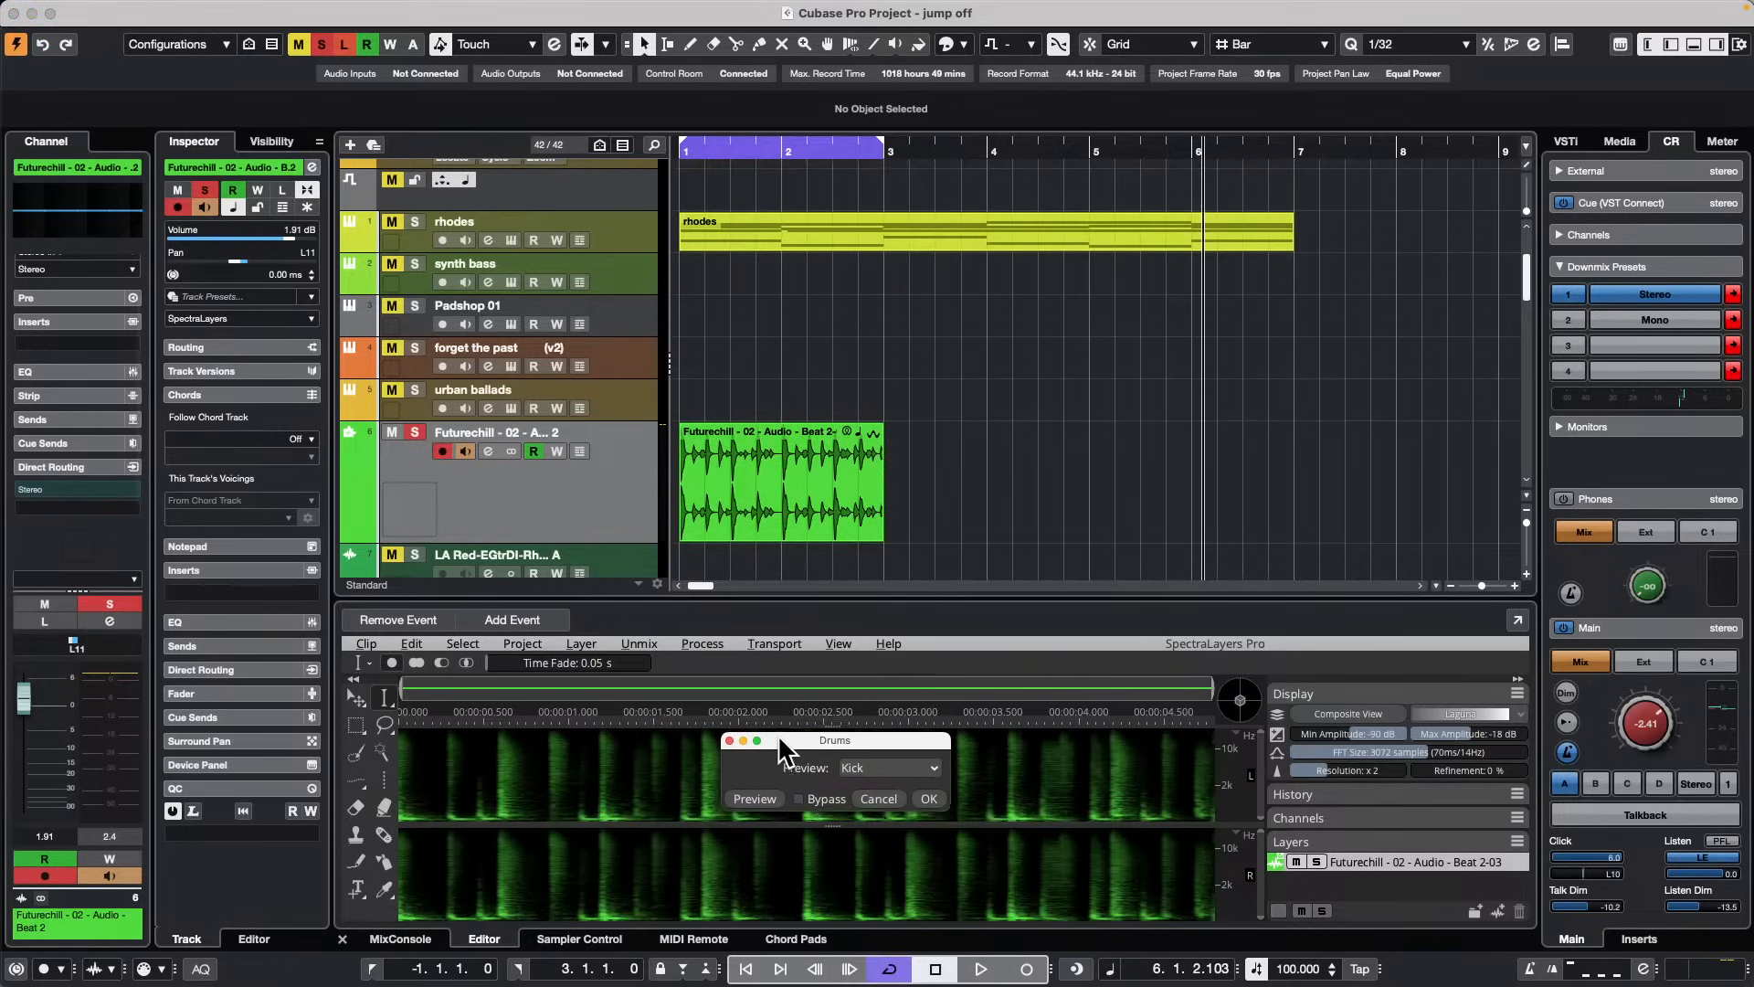
pyautogui.click(930, 798)
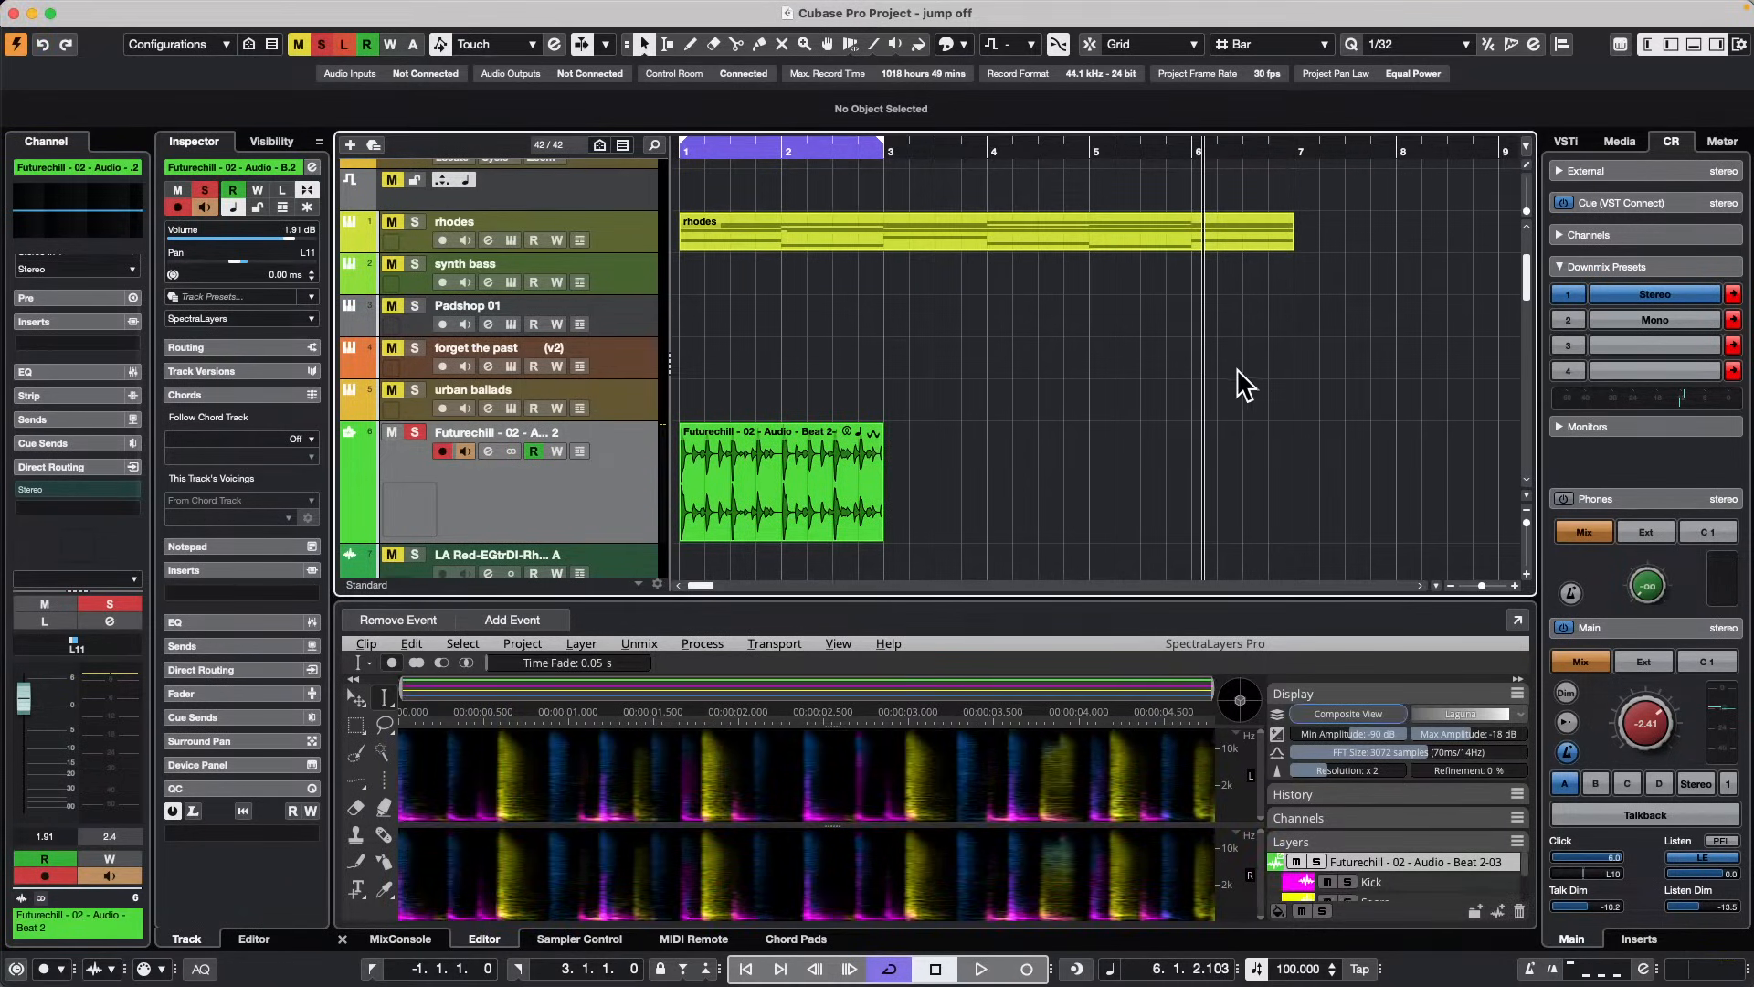
# Step: Extract the Kick layer from SpectraLayers to its own track directly below the Futurechill track, starting at bar 1
pyautogui.scroll(-5, 1242, 392)
pyautogui.scroll(3, 1238, 399)
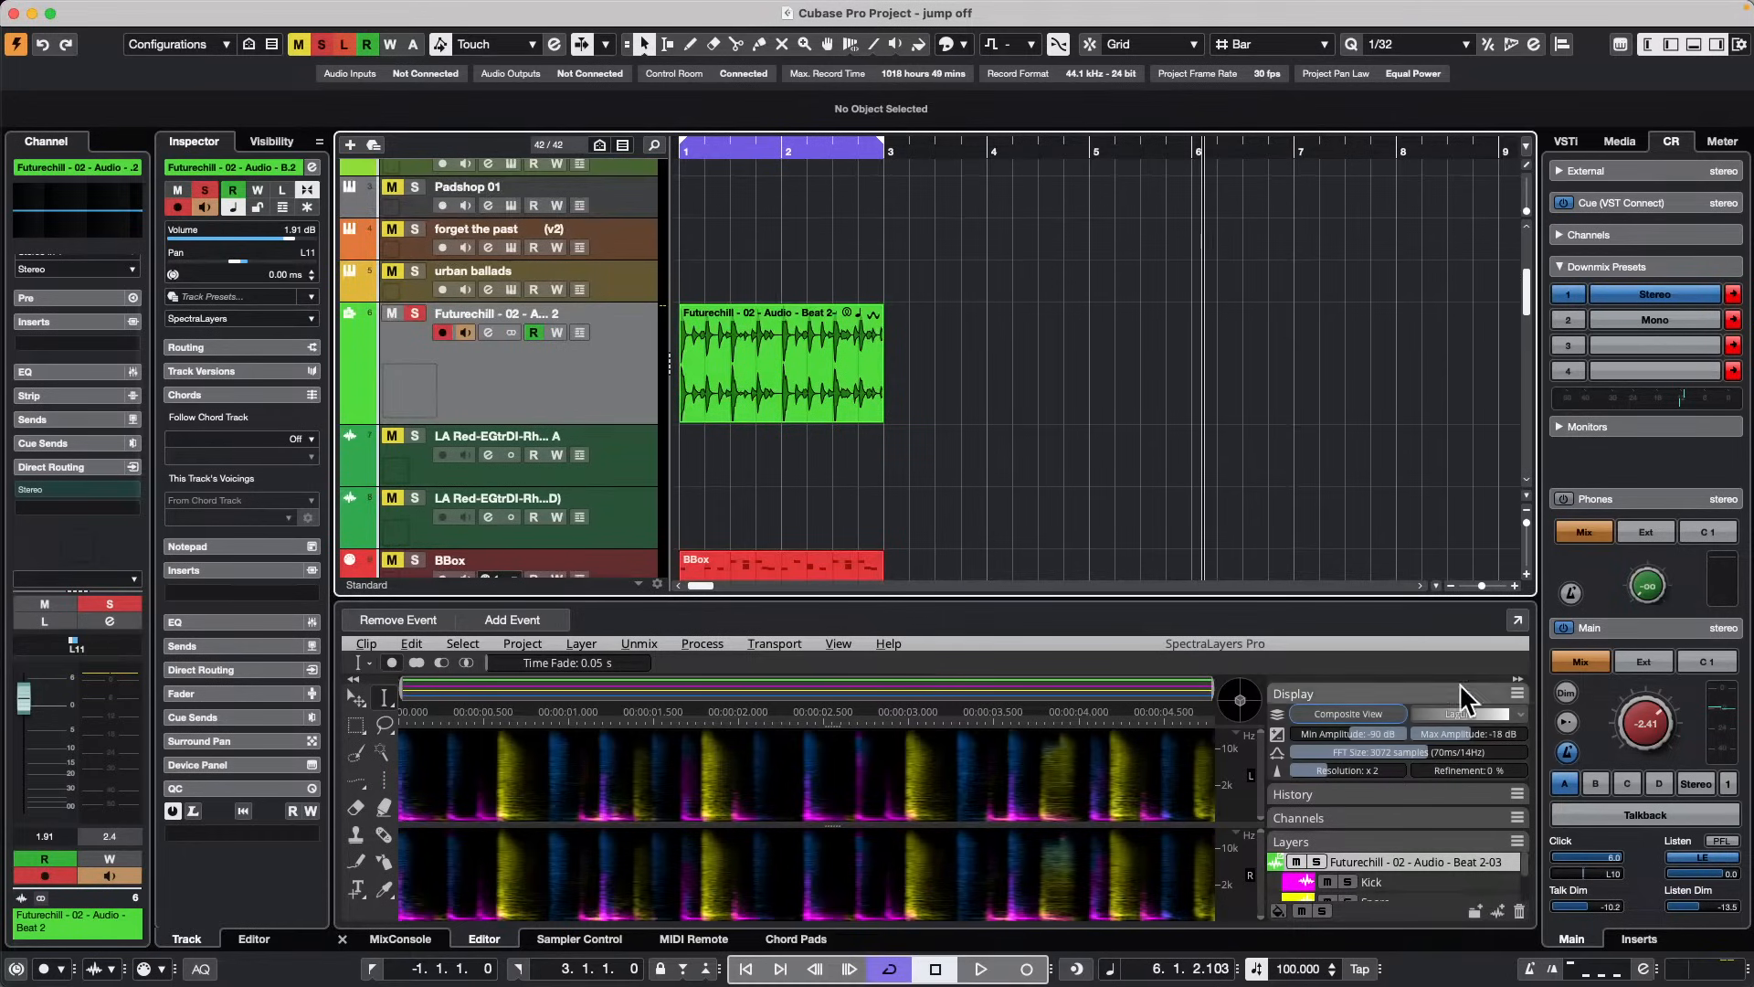
pyautogui.scroll(-2, 1418, 890)
pyautogui.scroll(2, 1418, 891)
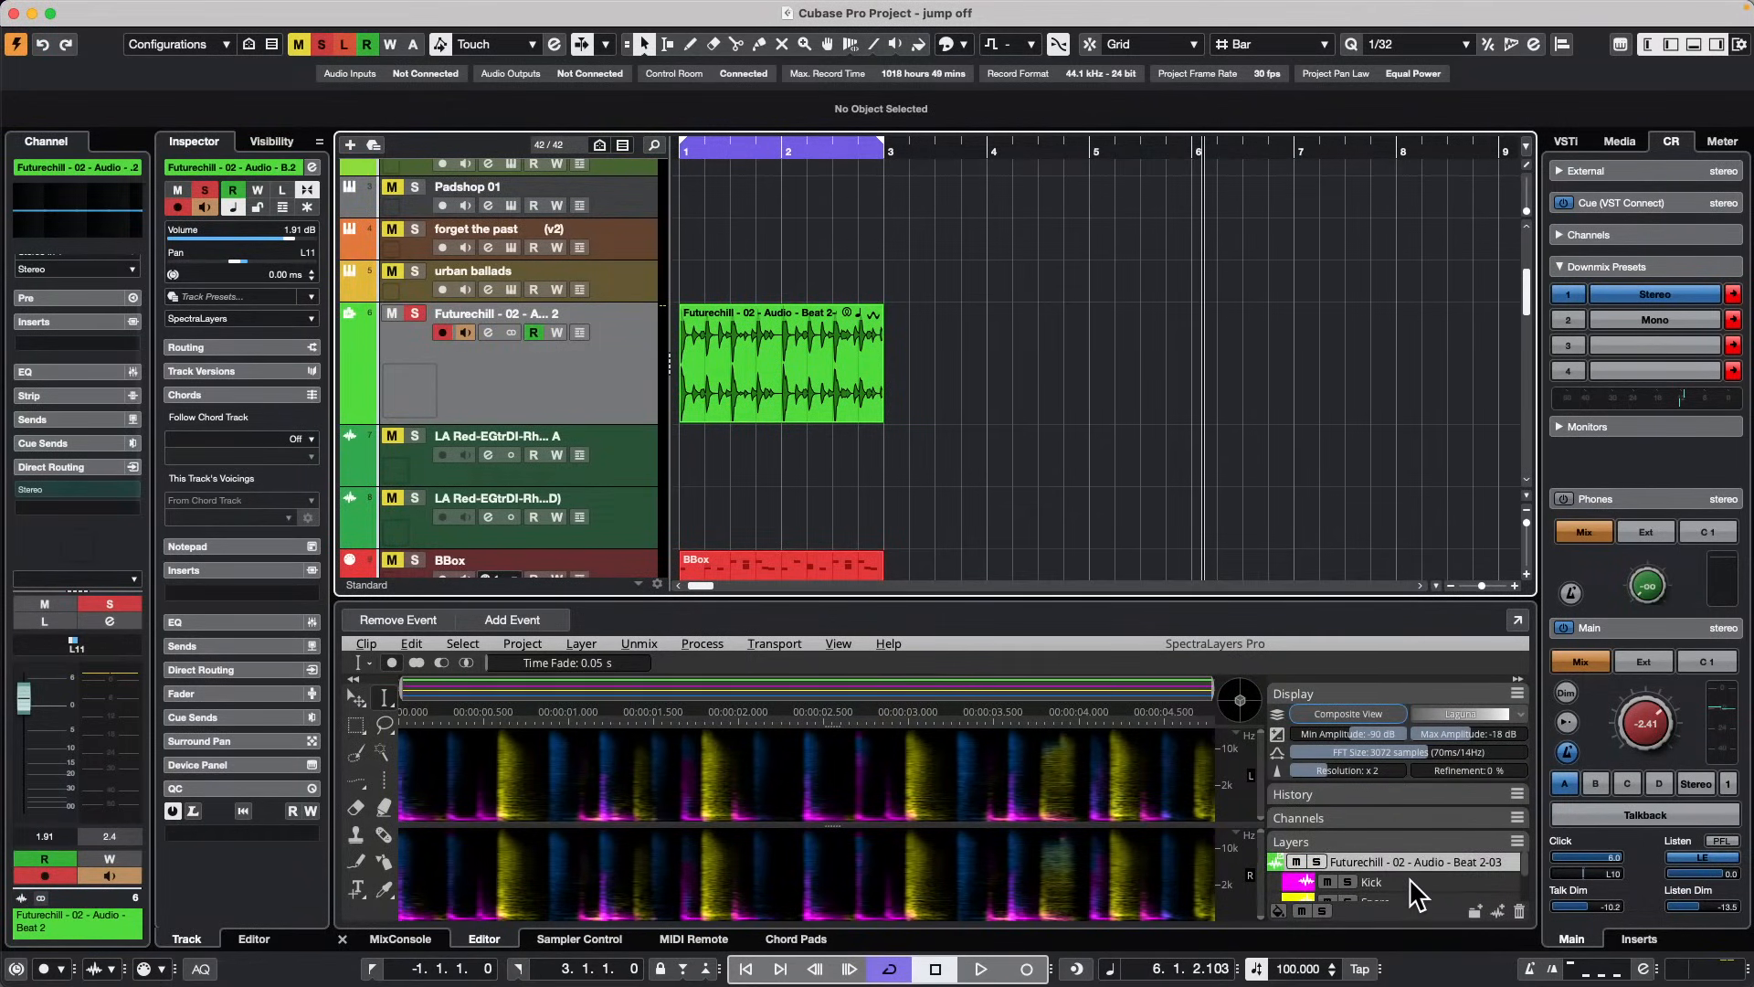
pyautogui.moveTo(1418, 885); pyautogui.dragTo(607, 416)
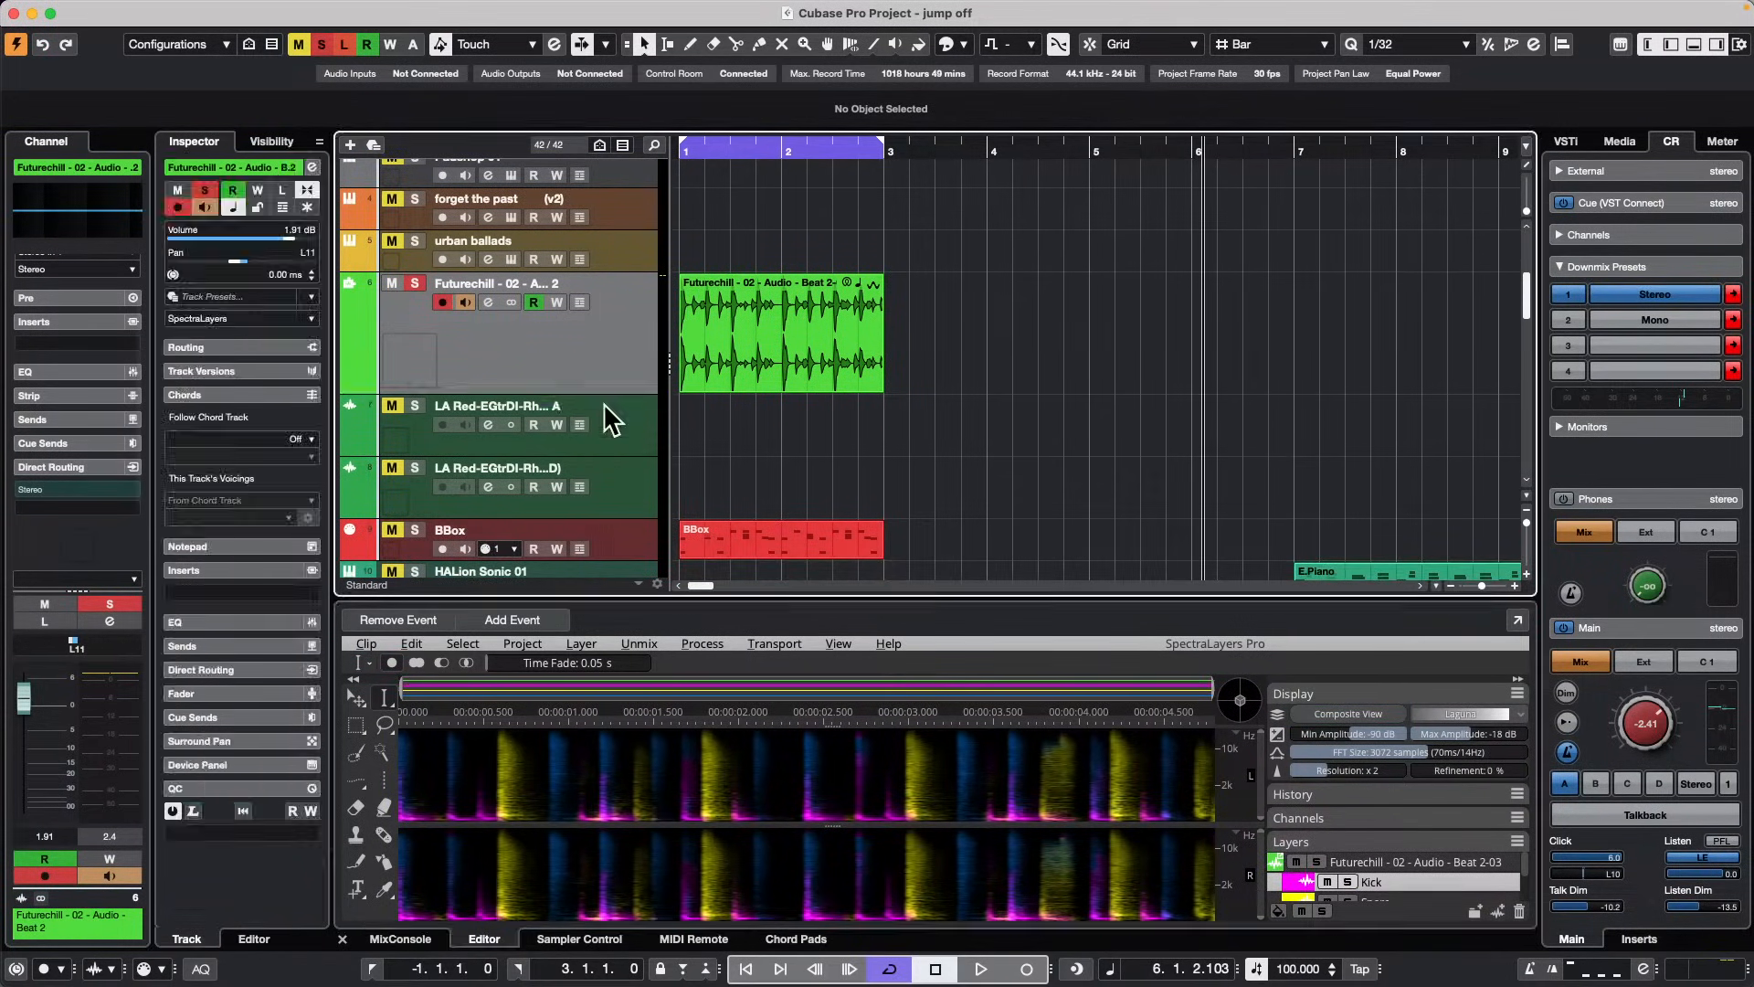
pyautogui.moveTo(1303, 423); pyautogui.dragTo(742, 447)
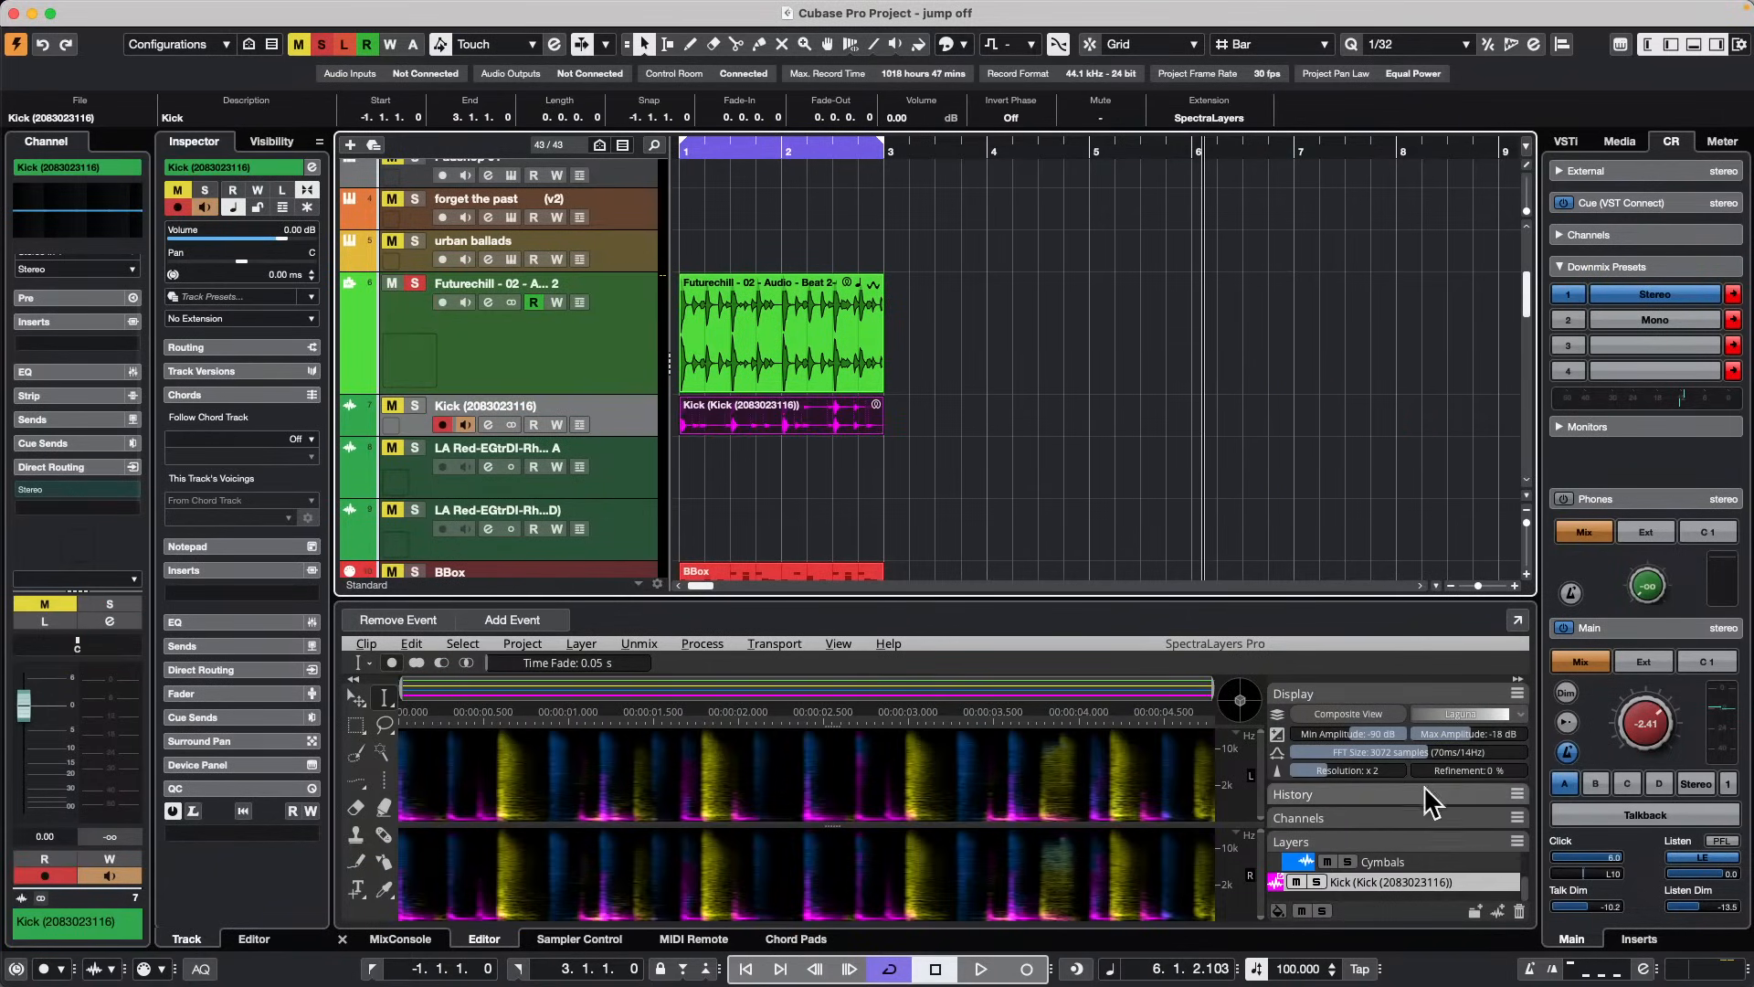
# Step: Extract the Snare layer from SpectraLayers to its own track below the Kick track, starting near bar 1
pyautogui.scroll(2, 1457, 869)
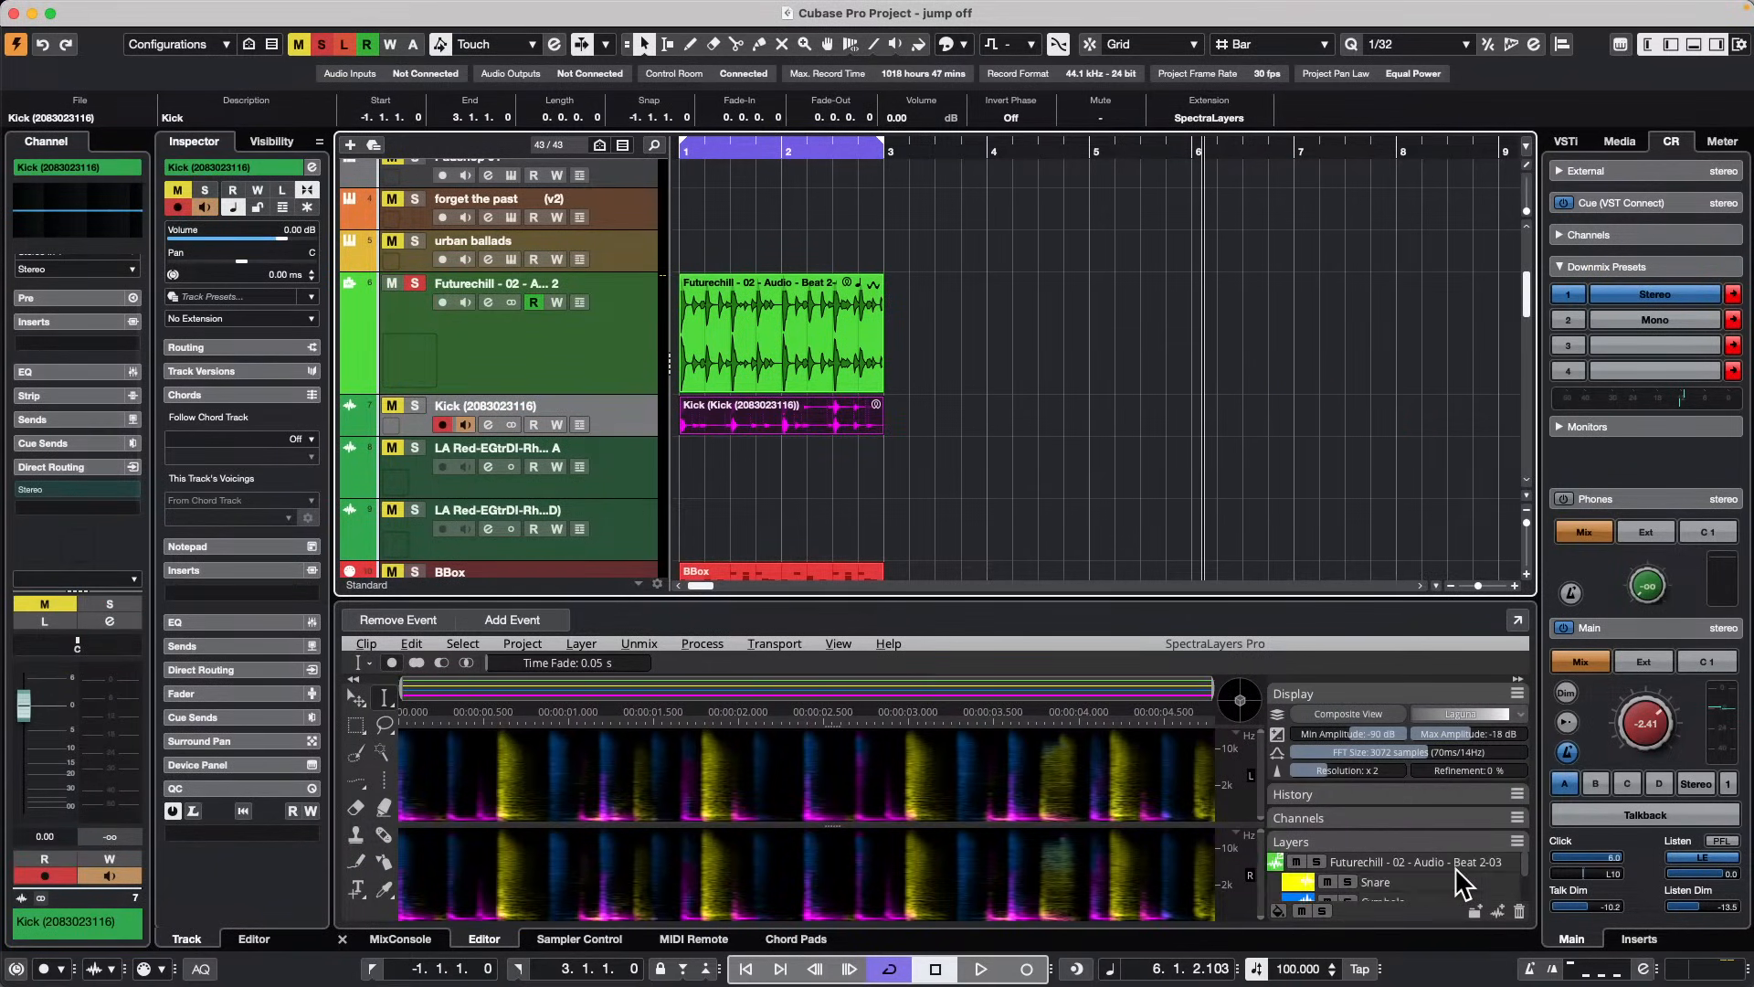
pyautogui.moveTo(1445, 883); pyautogui.dragTo(594, 424)
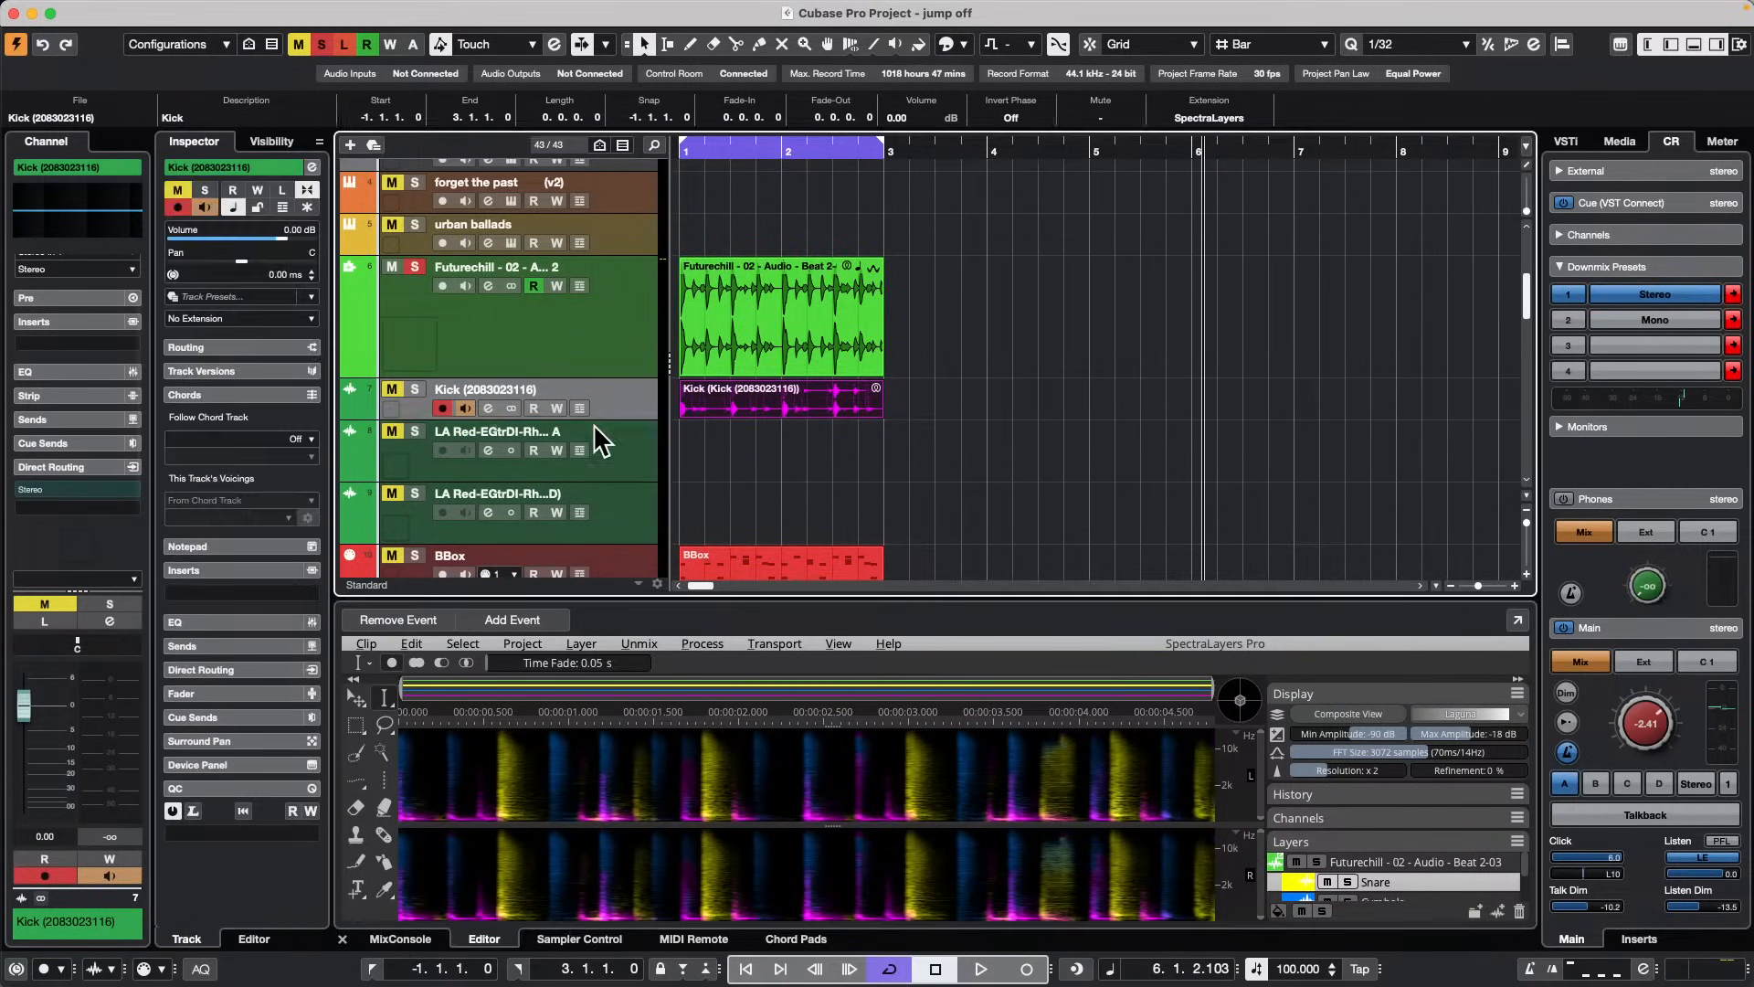
pyautogui.moveTo(1266, 453); pyautogui.dragTo(742, 441)
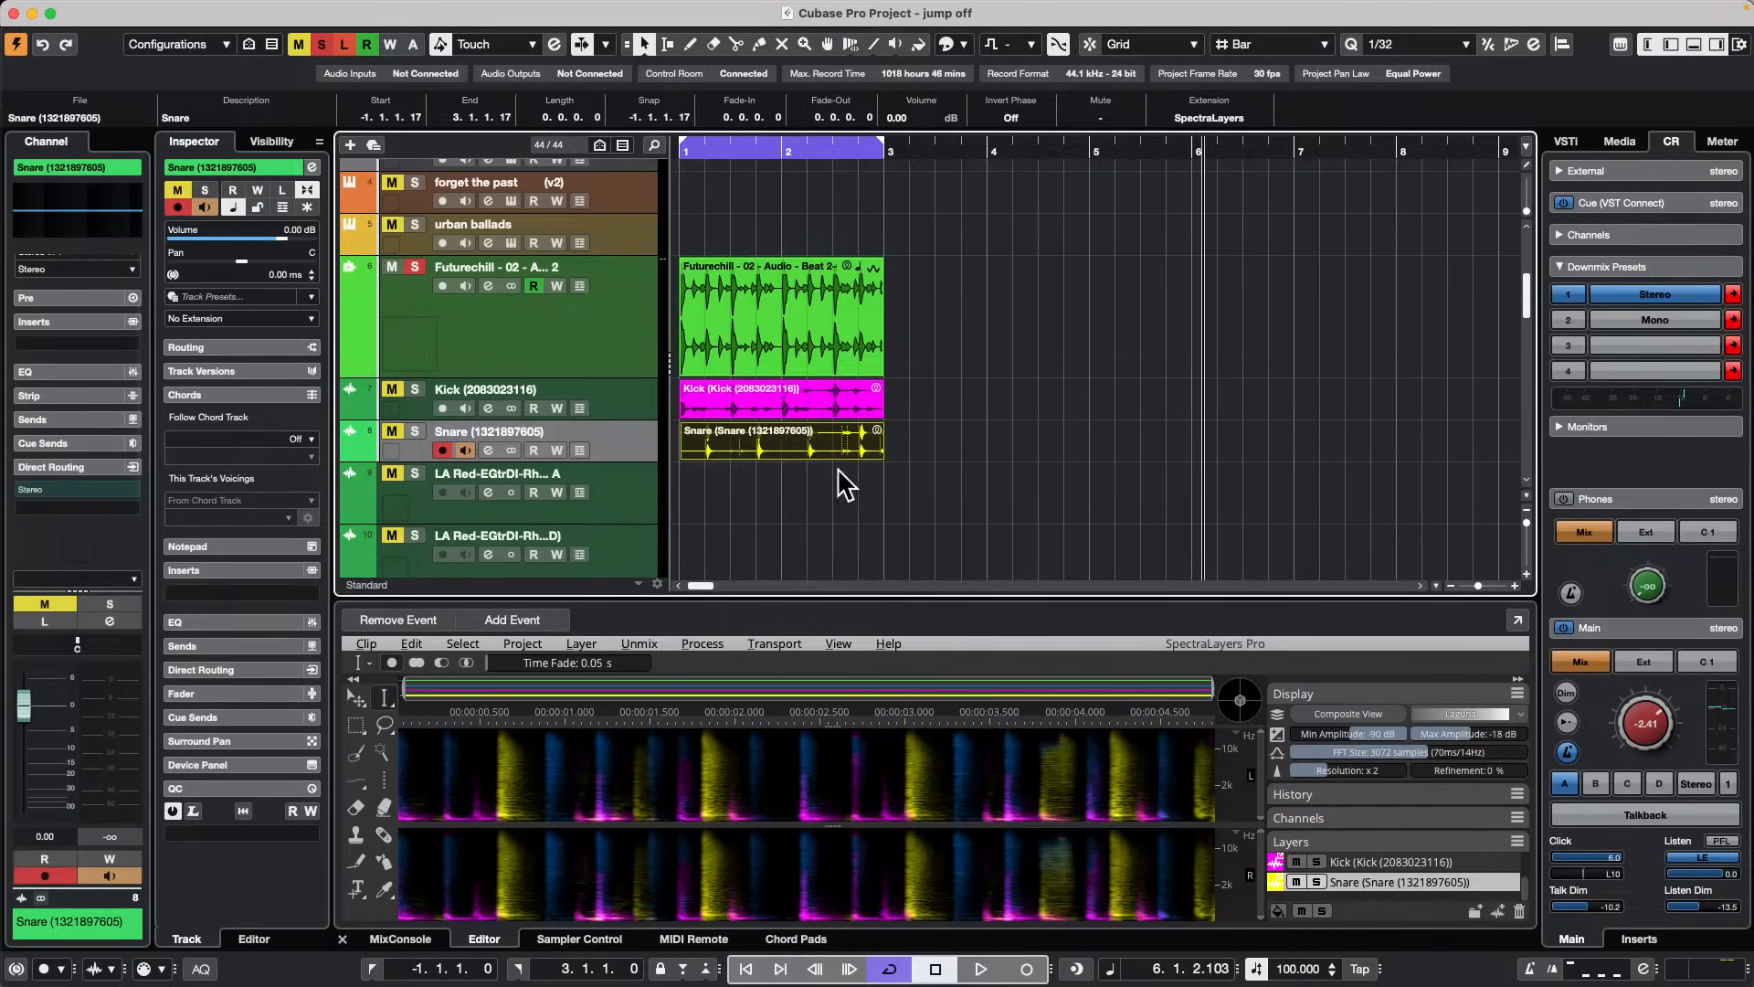
# Step: Return to the project start, solo the Kick and Snare tracks alongside the Futurechill loop, and start playback
pyautogui.click(749, 407)
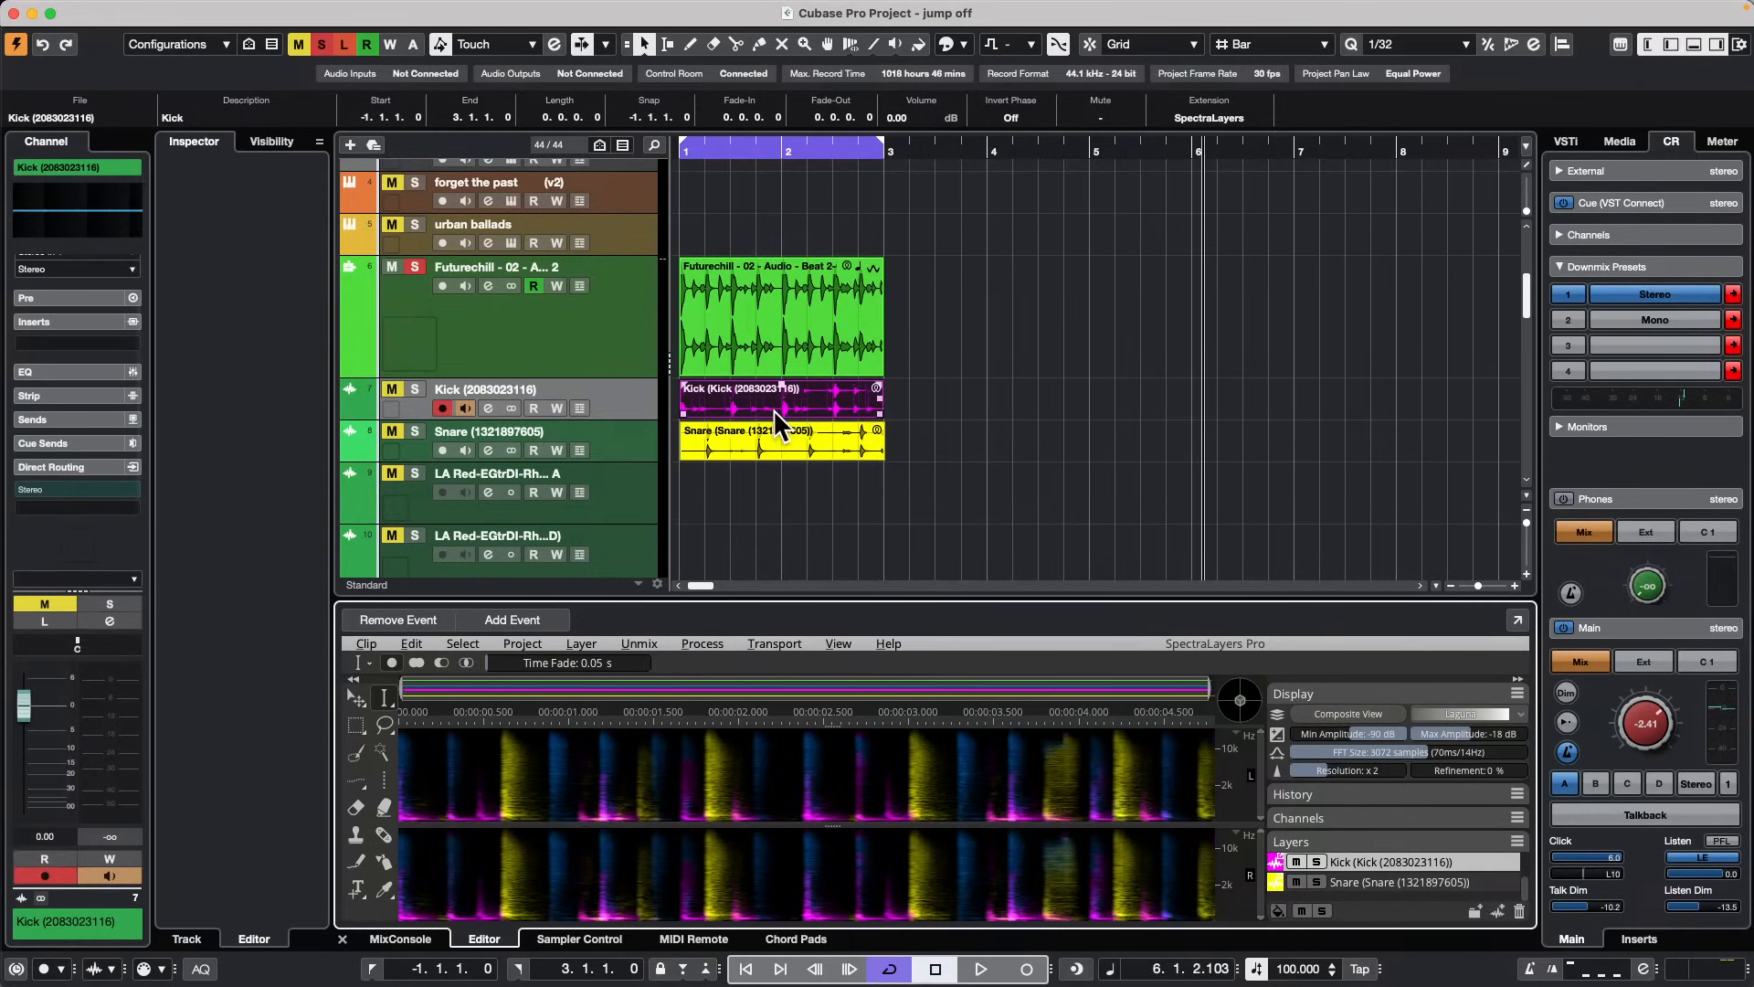
pyautogui.moveTo(728, 153); pyautogui.dragTo(515, 144)
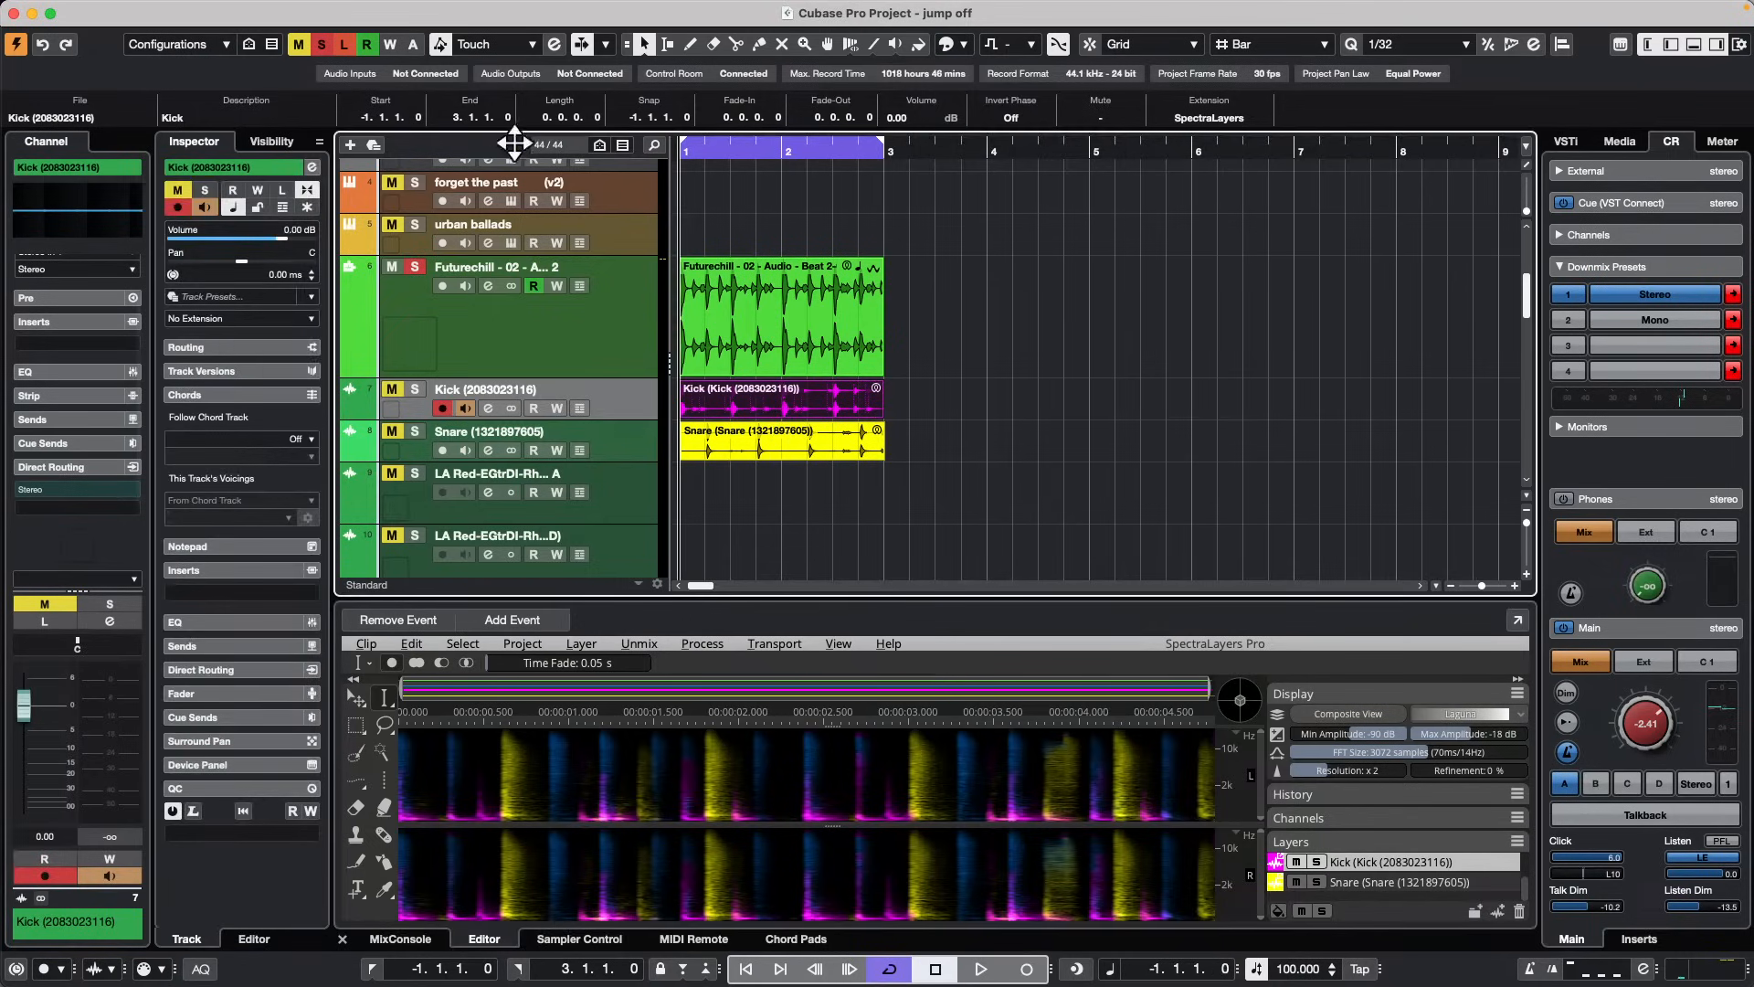
pyautogui.click(415, 389)
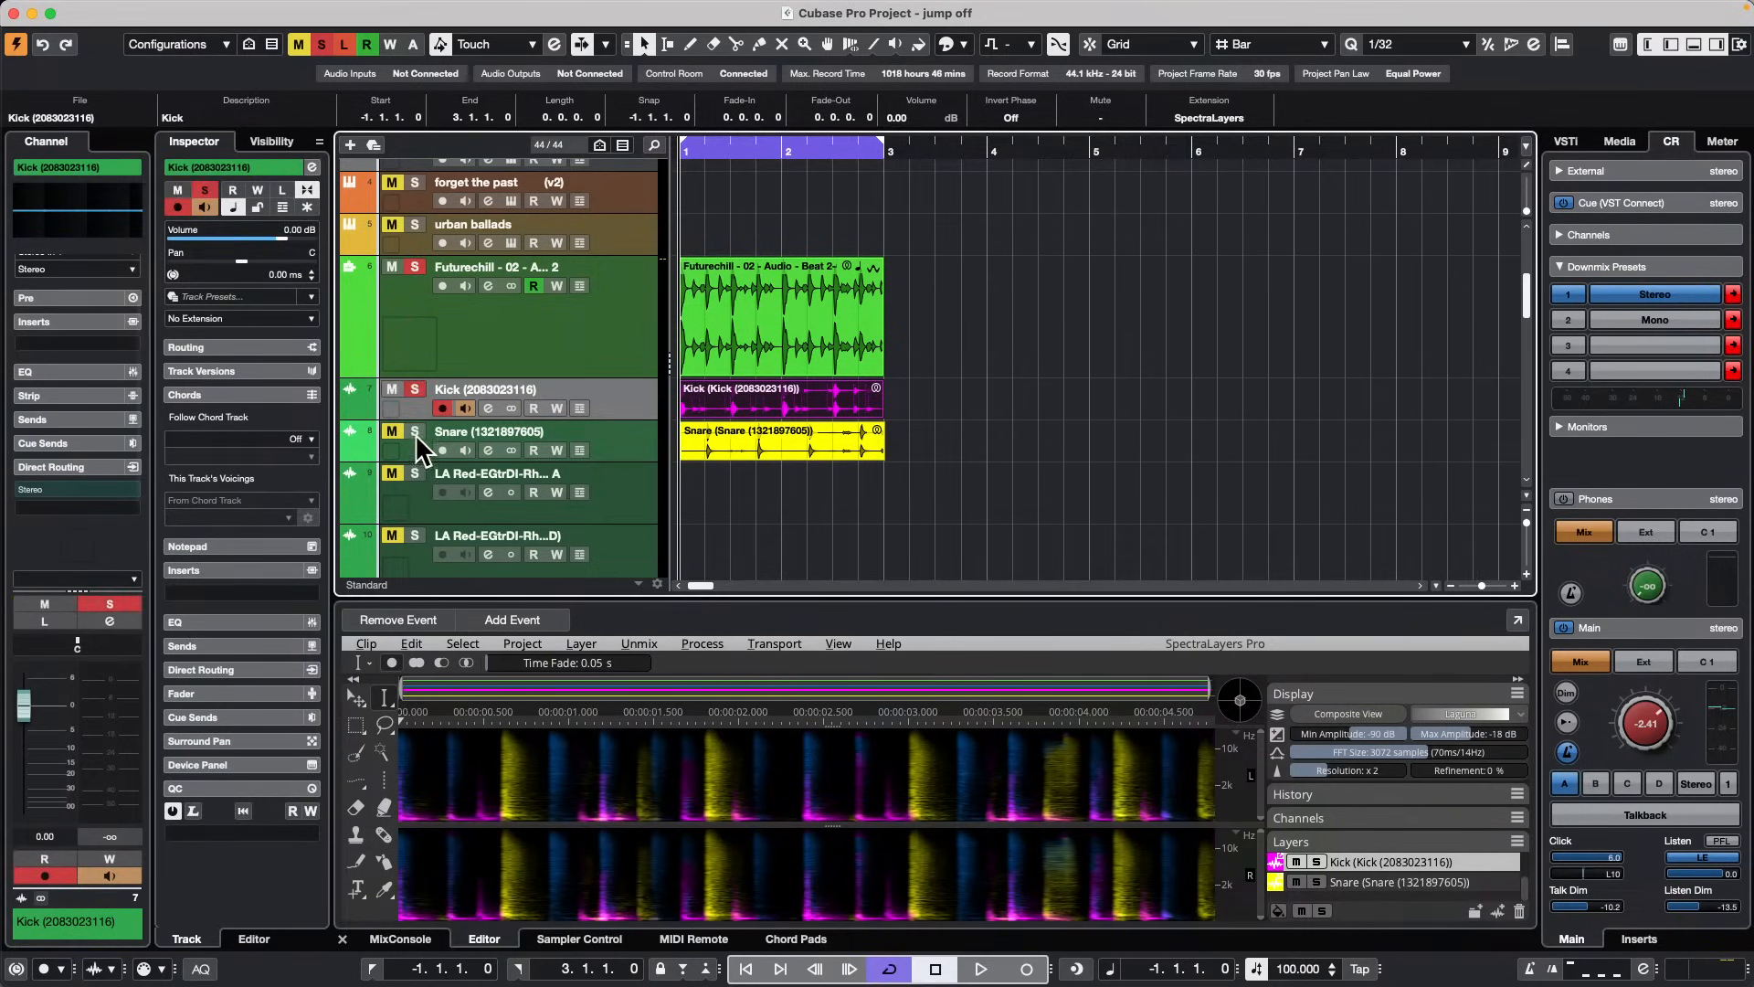
pyautogui.click(415, 432)
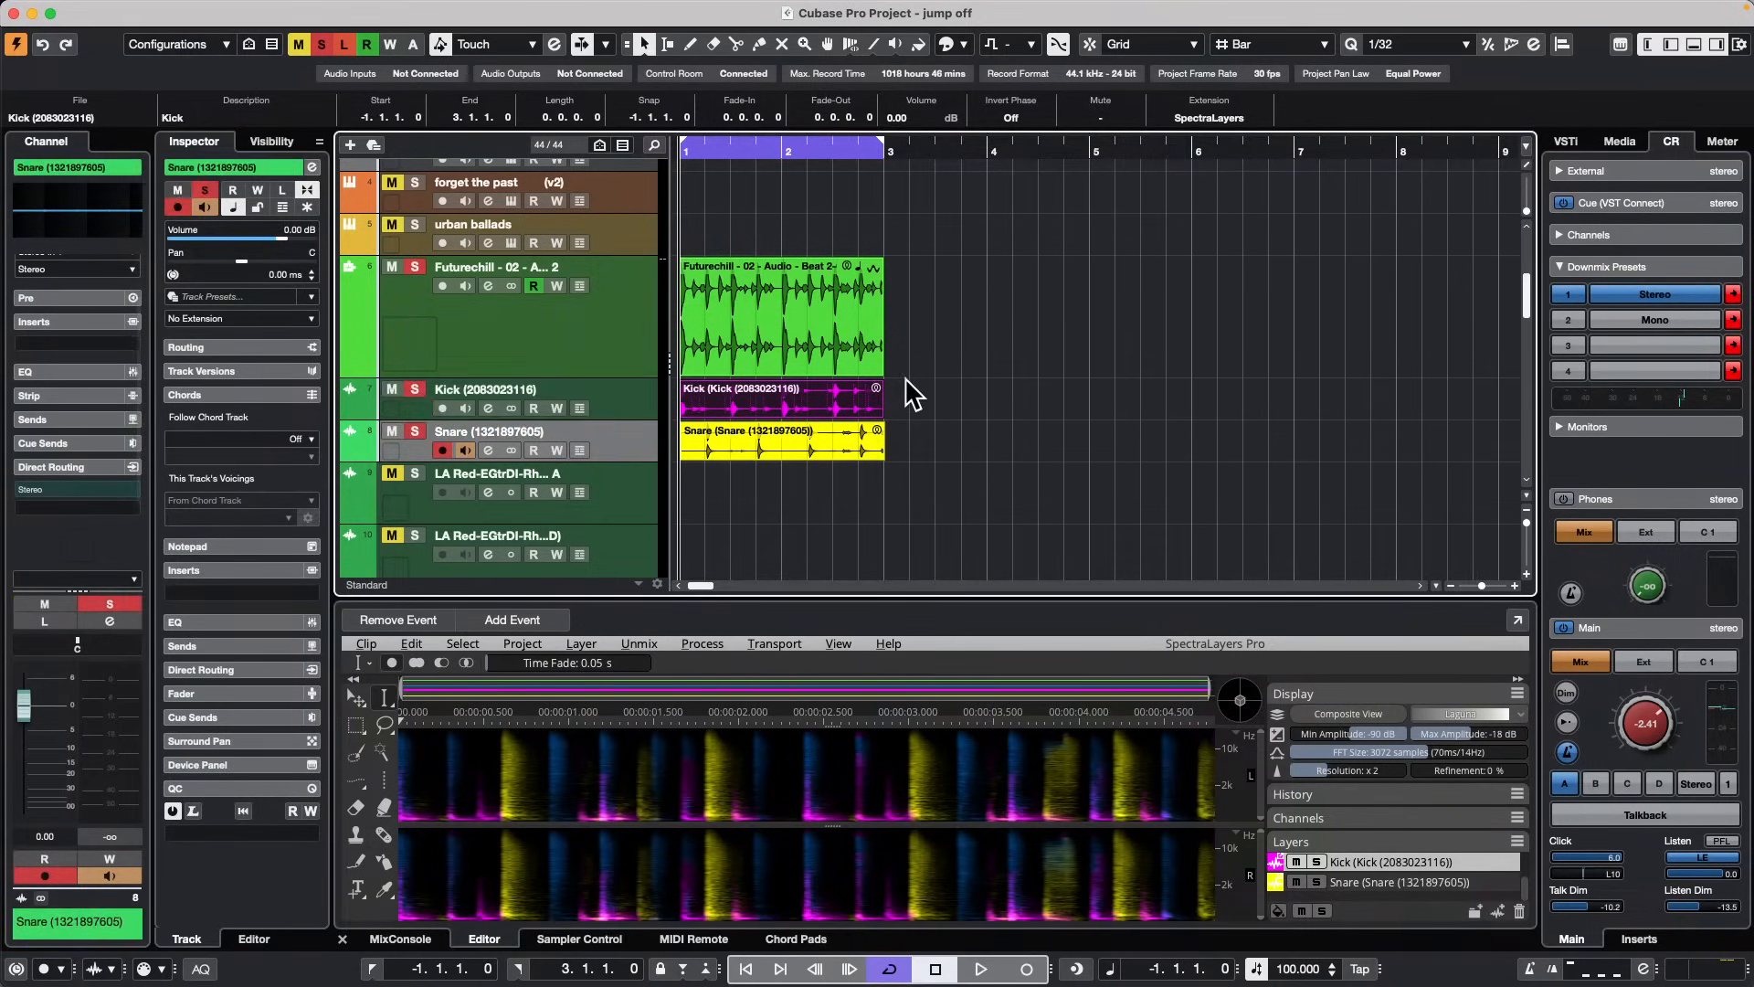
pyautogui.press('space')
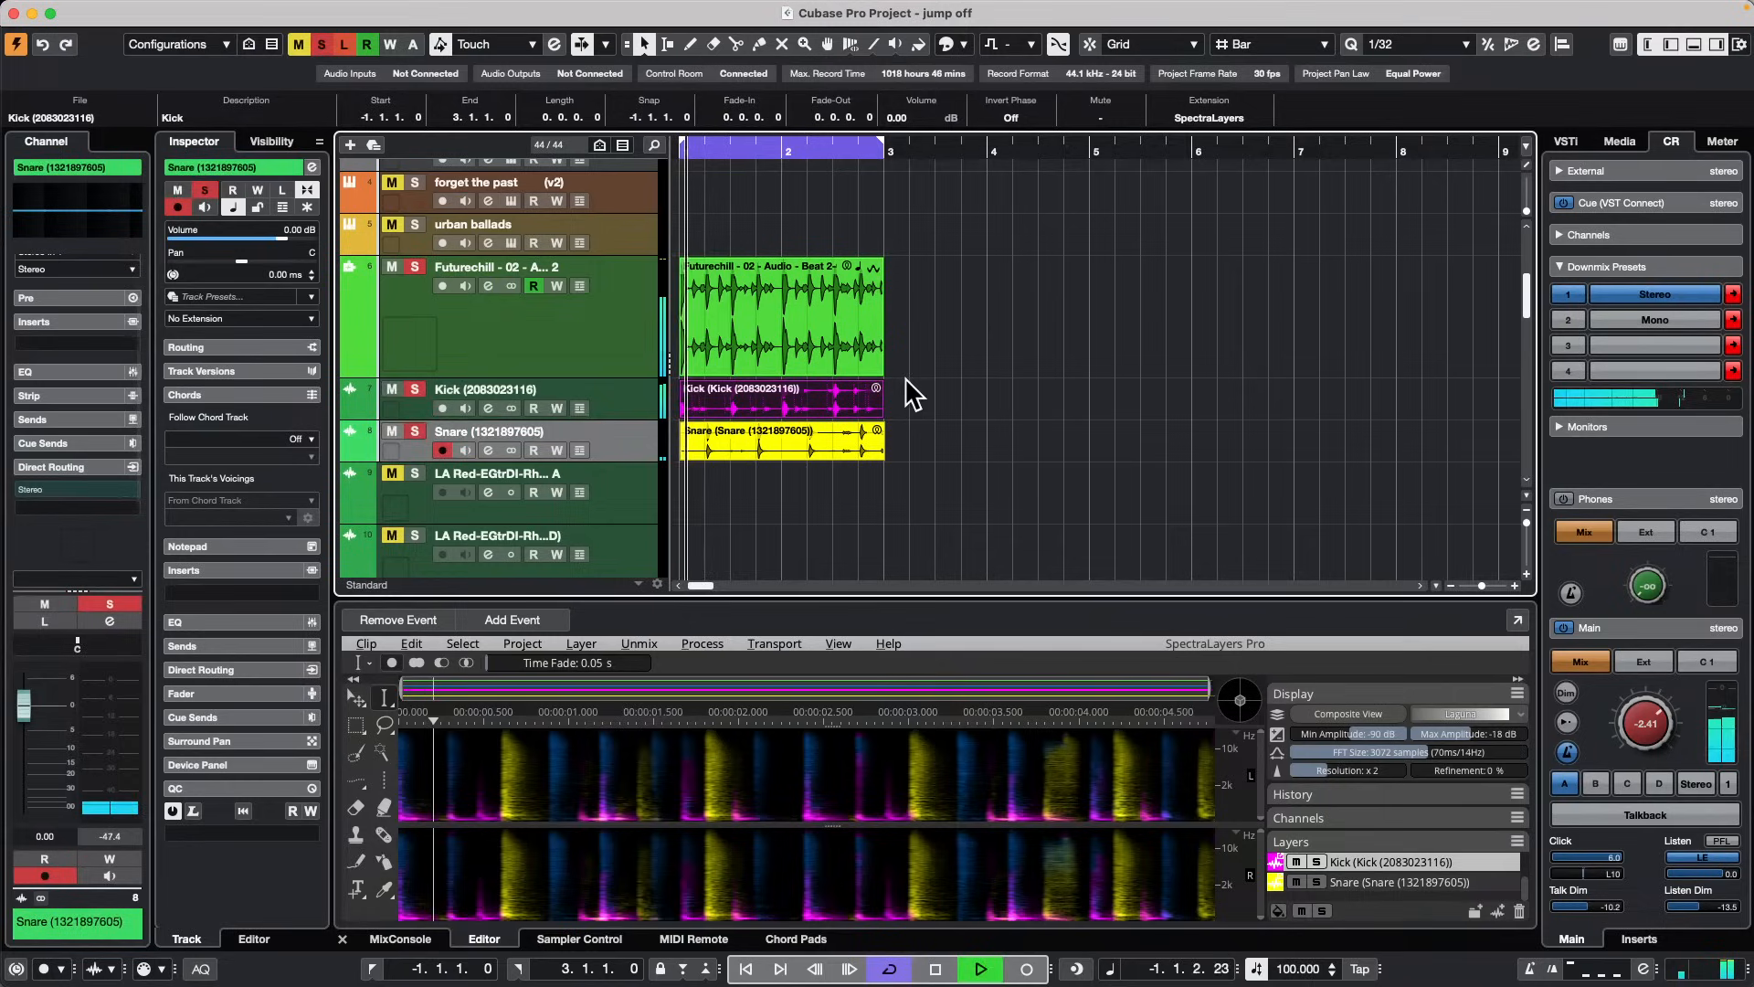
# Step: Mute the Futurechill track, solo only the Kick and Snare tracks to audition them together, and stop playback
pyautogui.click(391, 429)
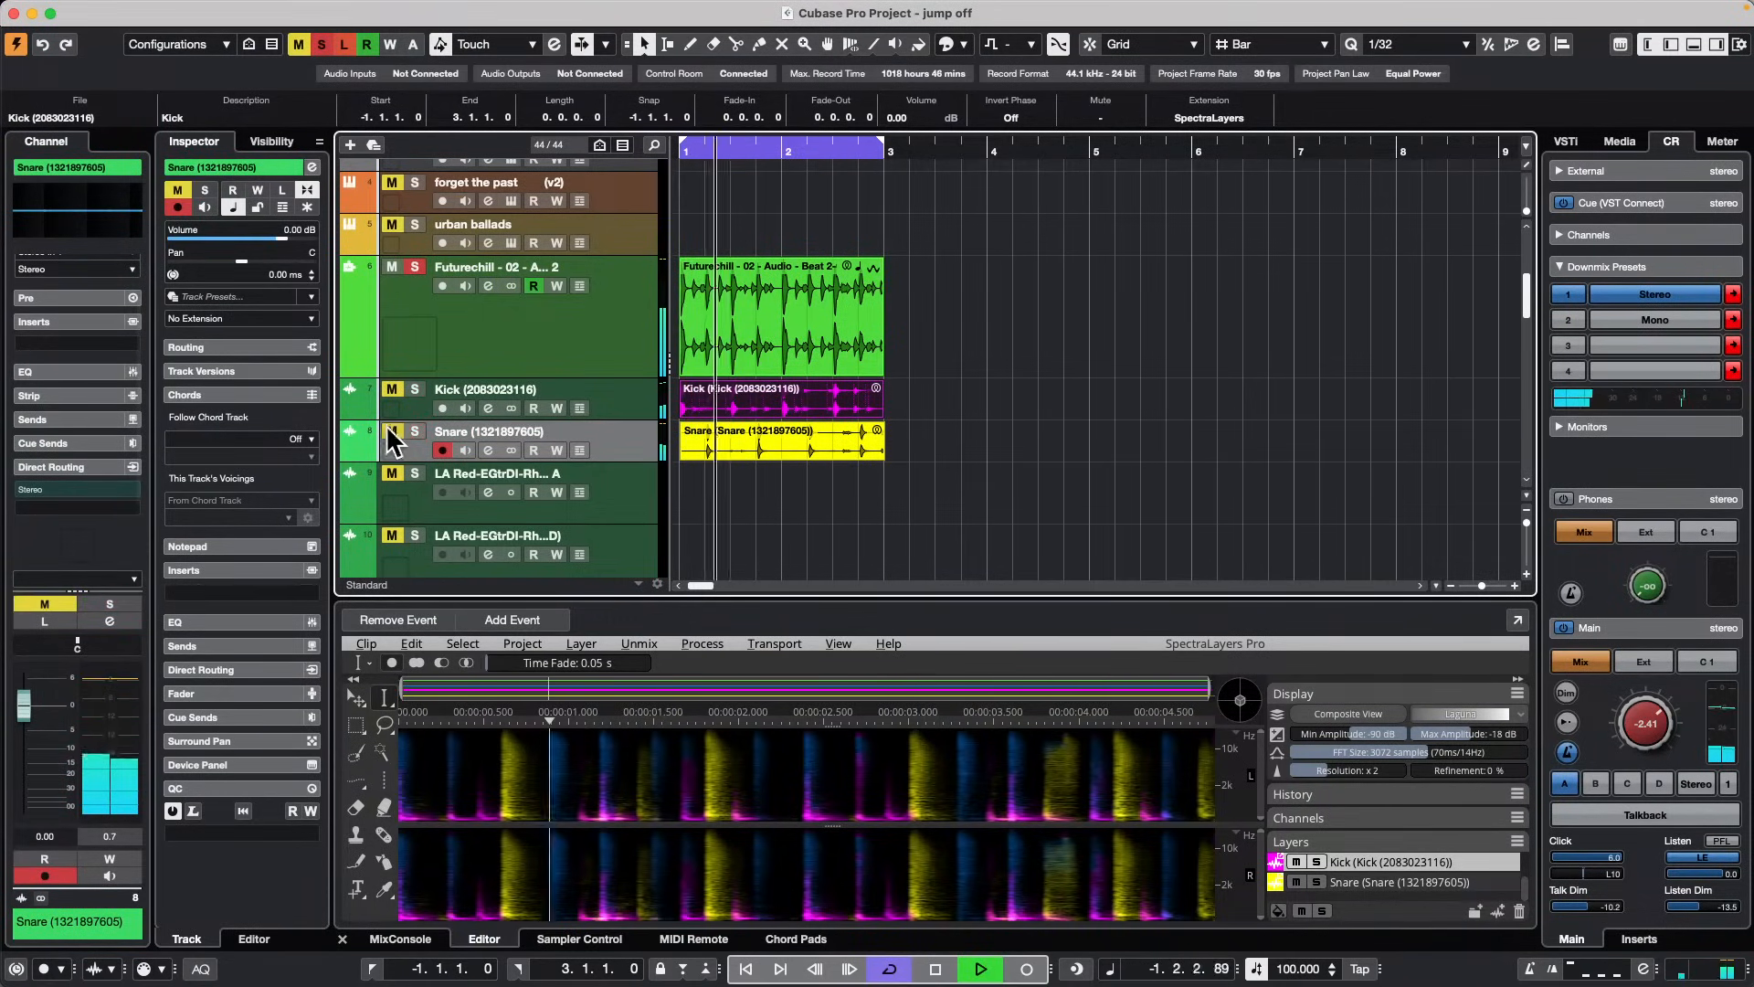
pyautogui.click(390, 266)
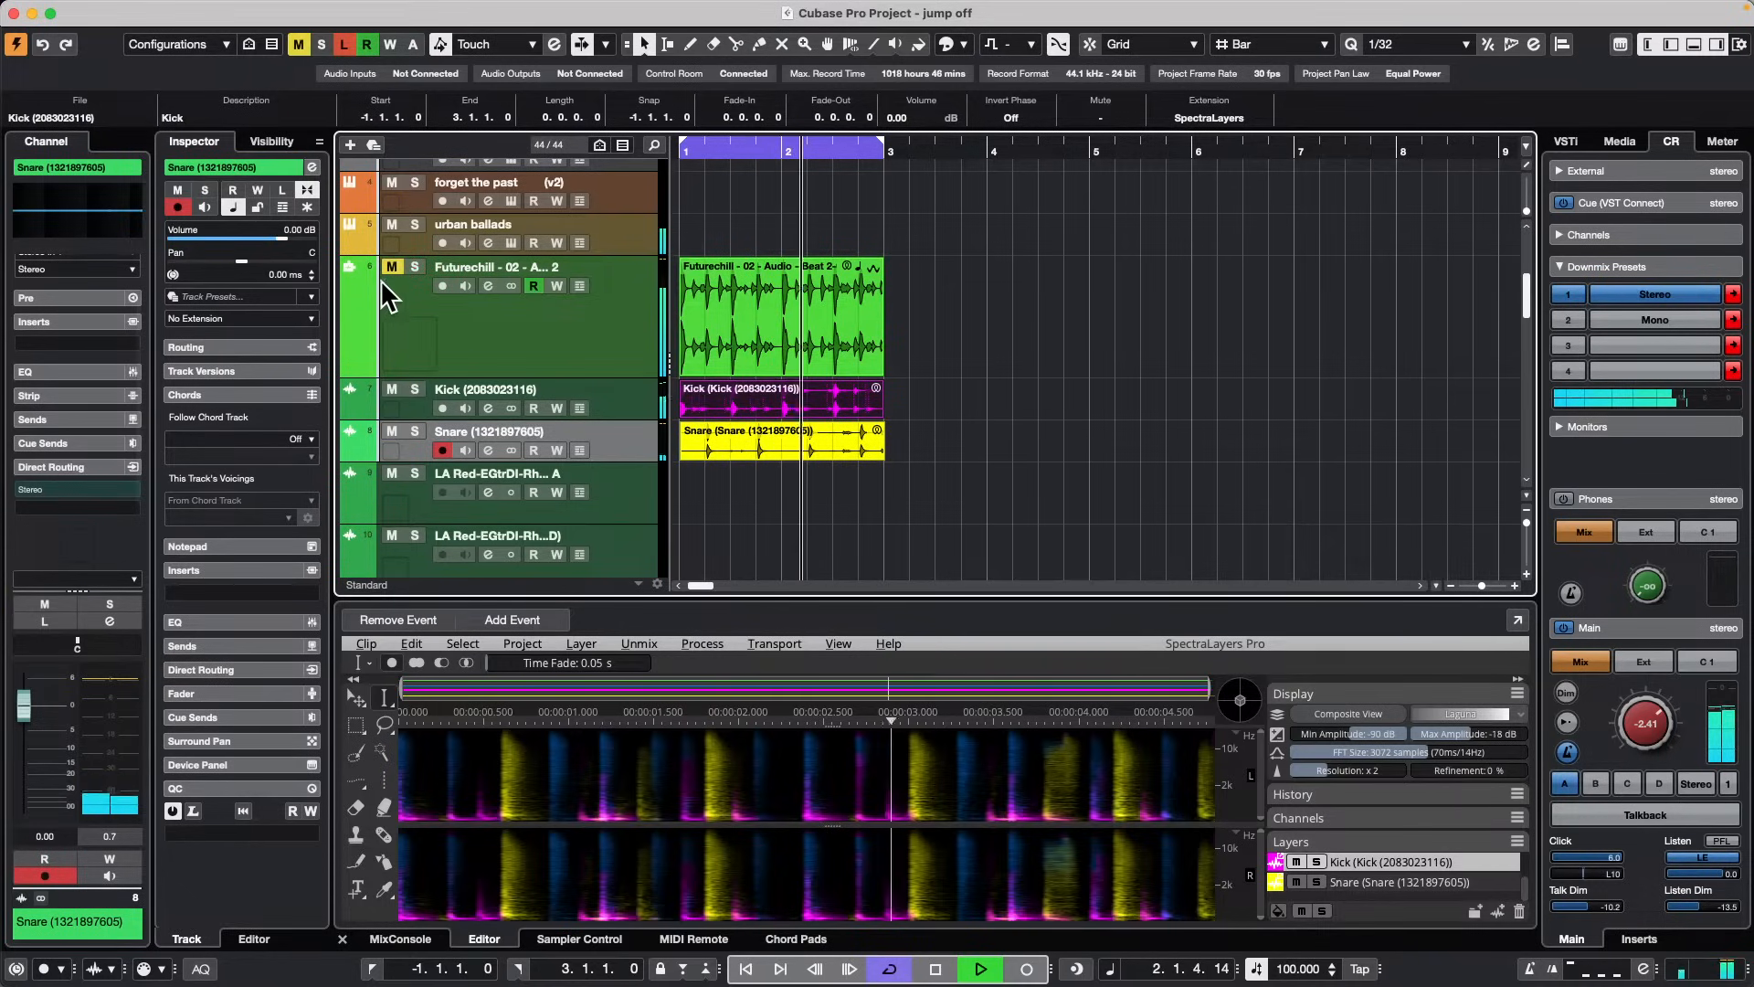
pyautogui.click(415, 388)
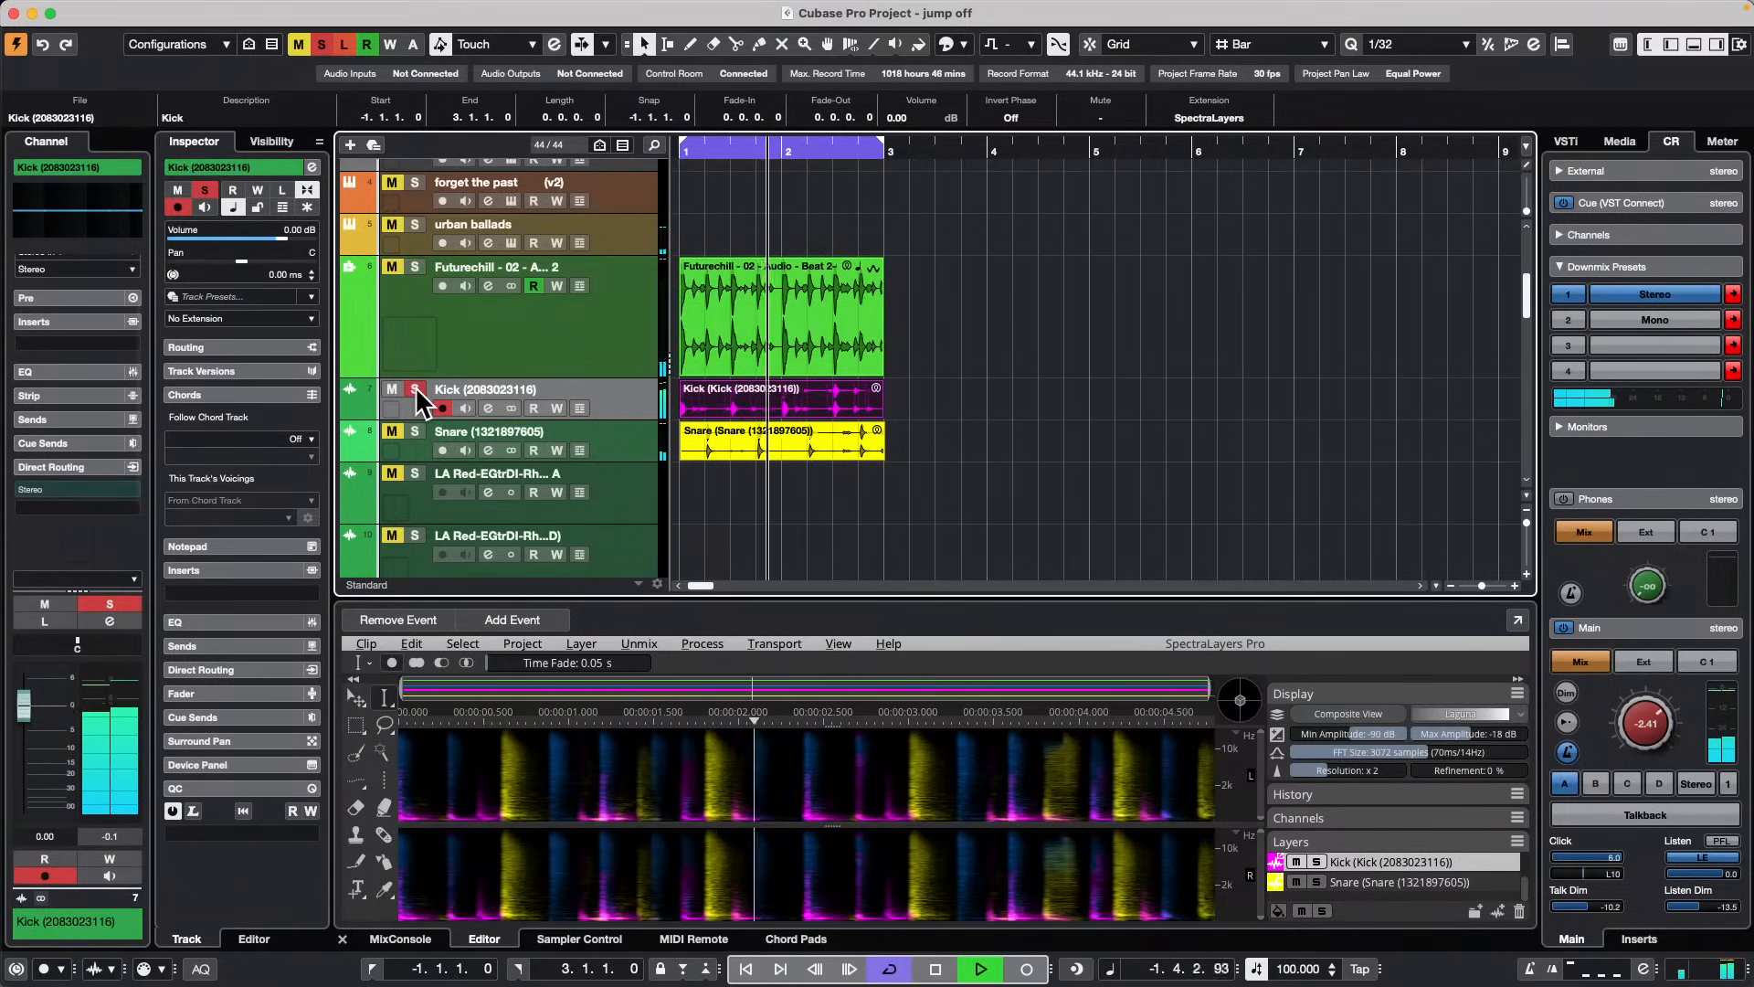
pyautogui.click(419, 440)
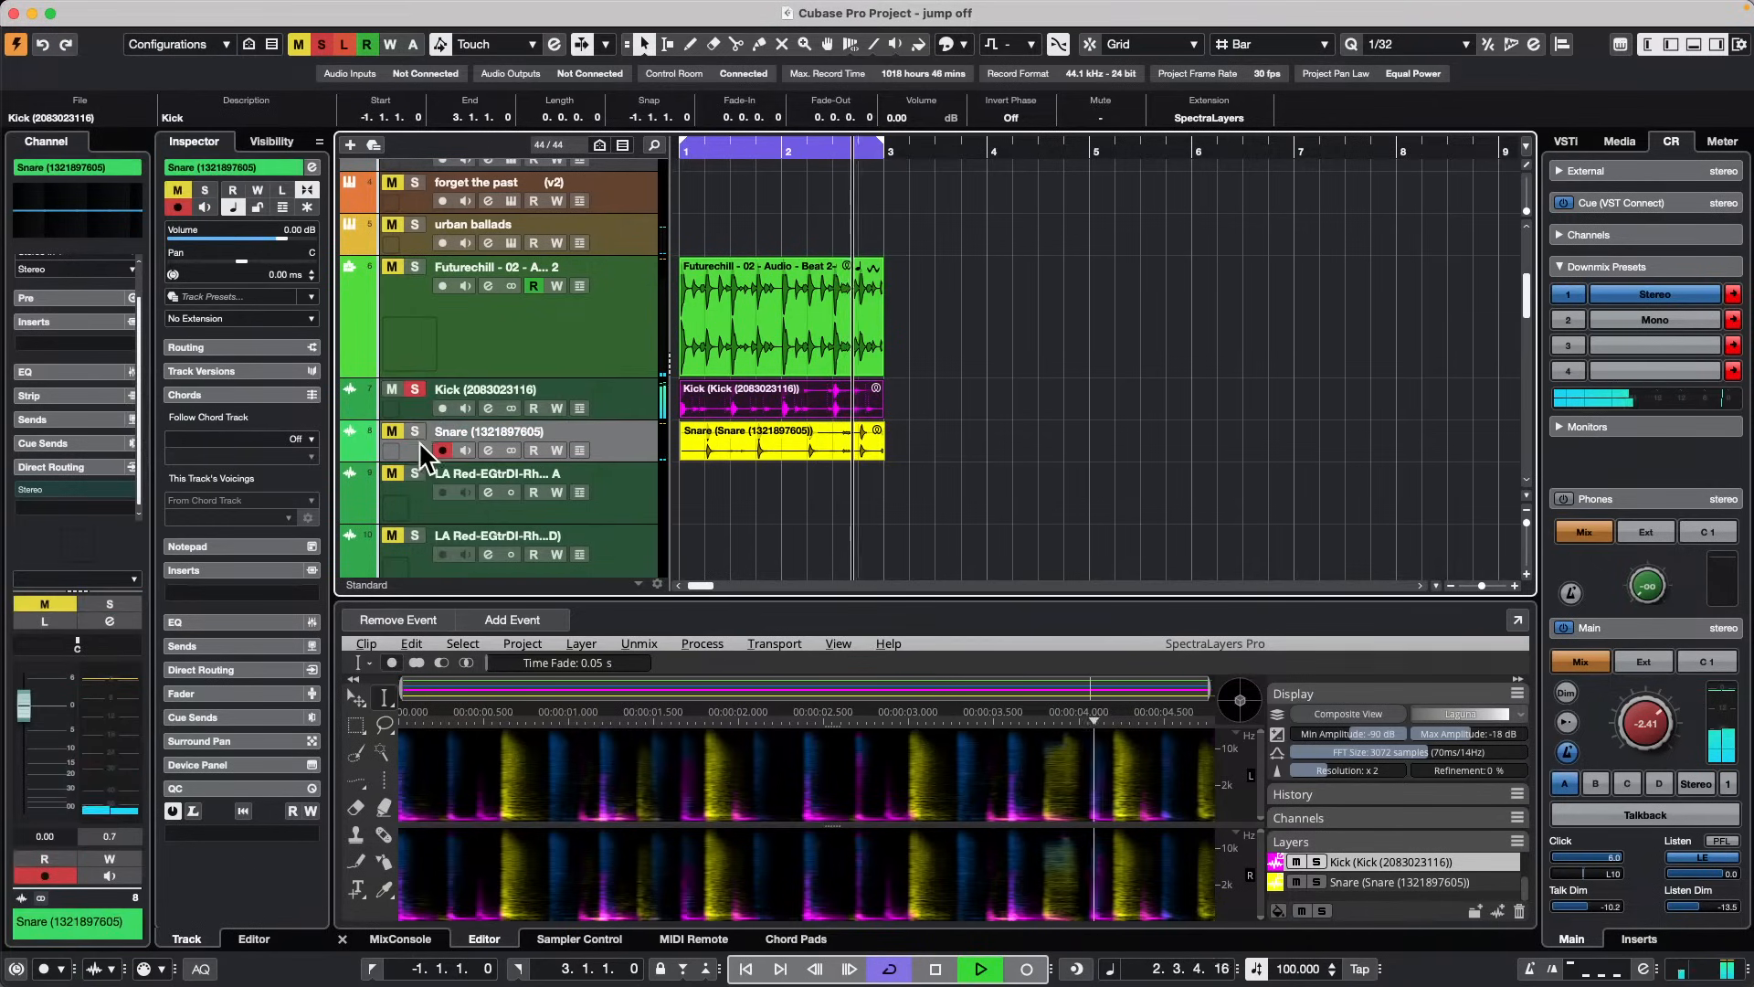
pyautogui.click(415, 430)
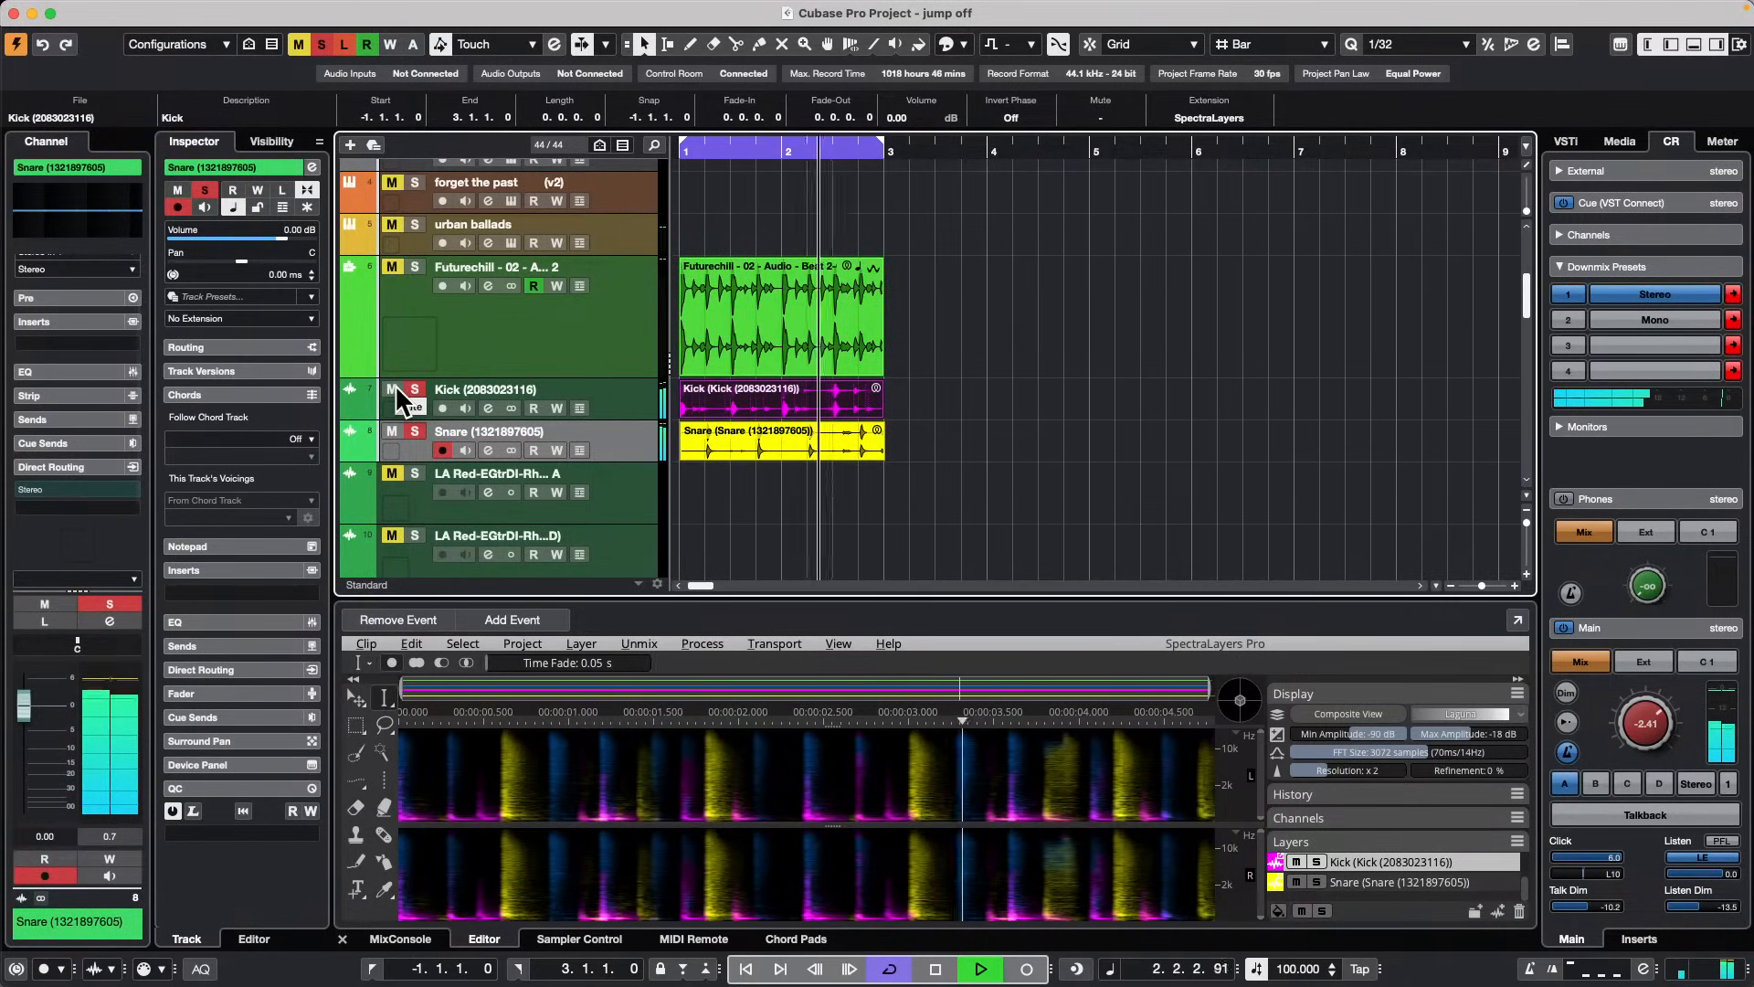
pyautogui.press('space')
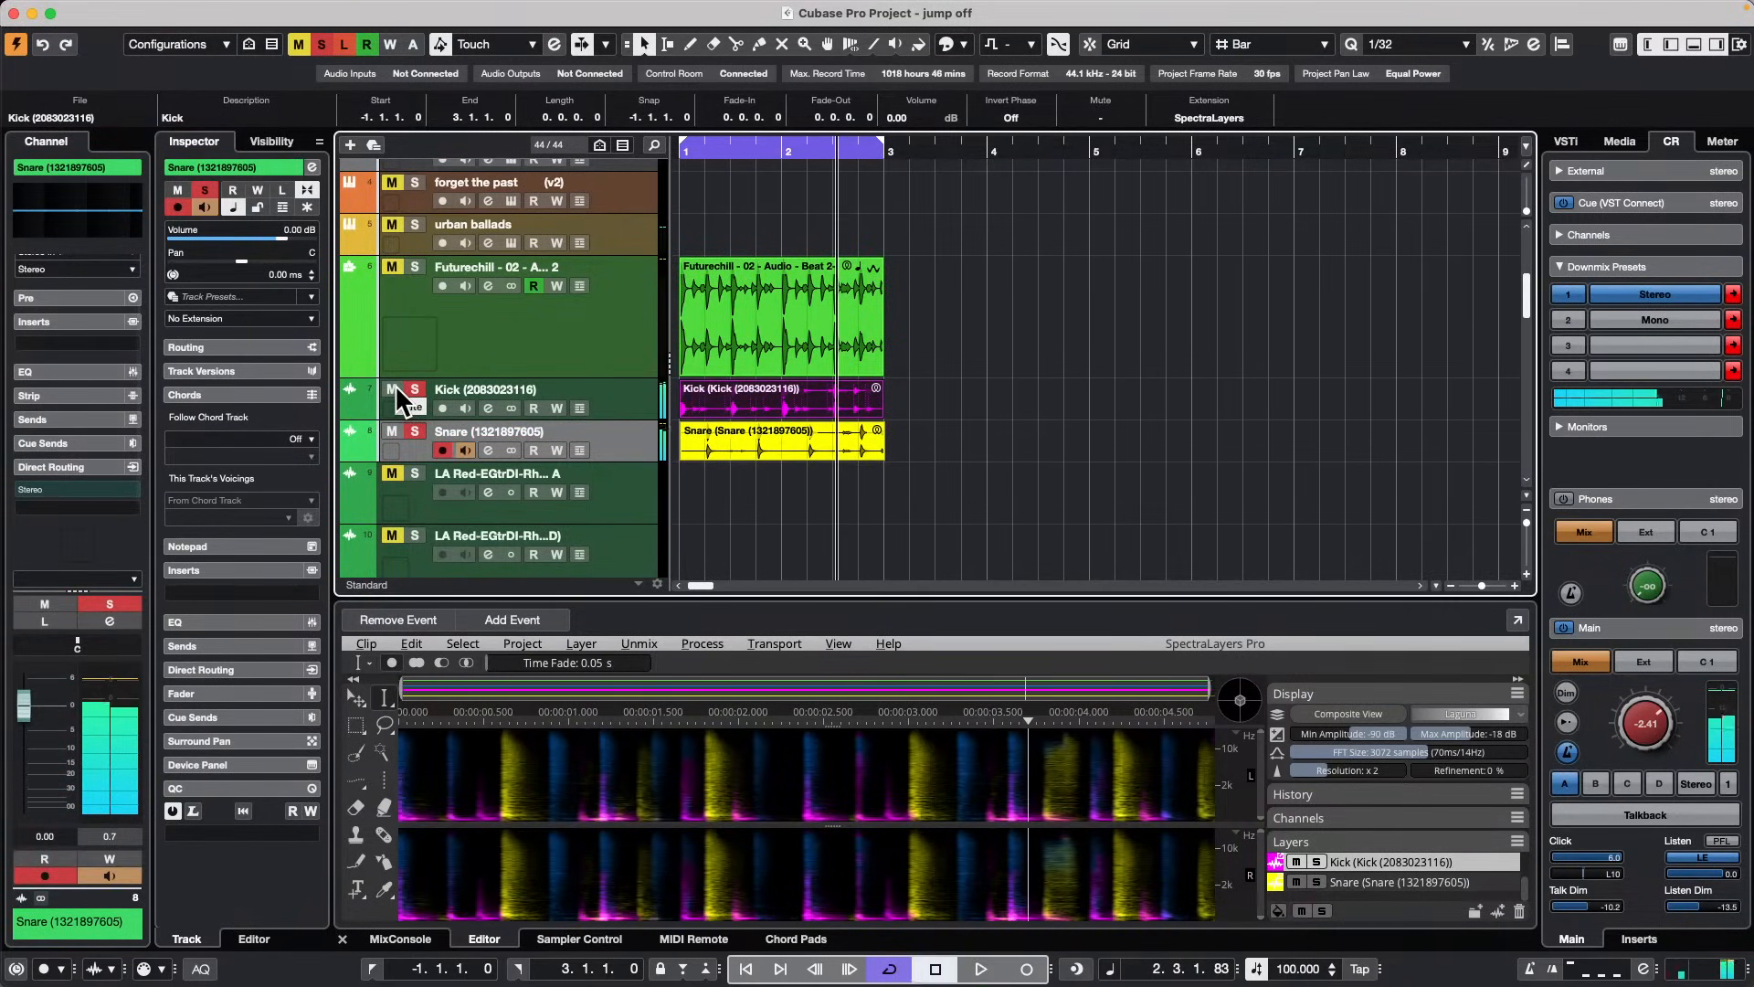
pyautogui.click(766, 452)
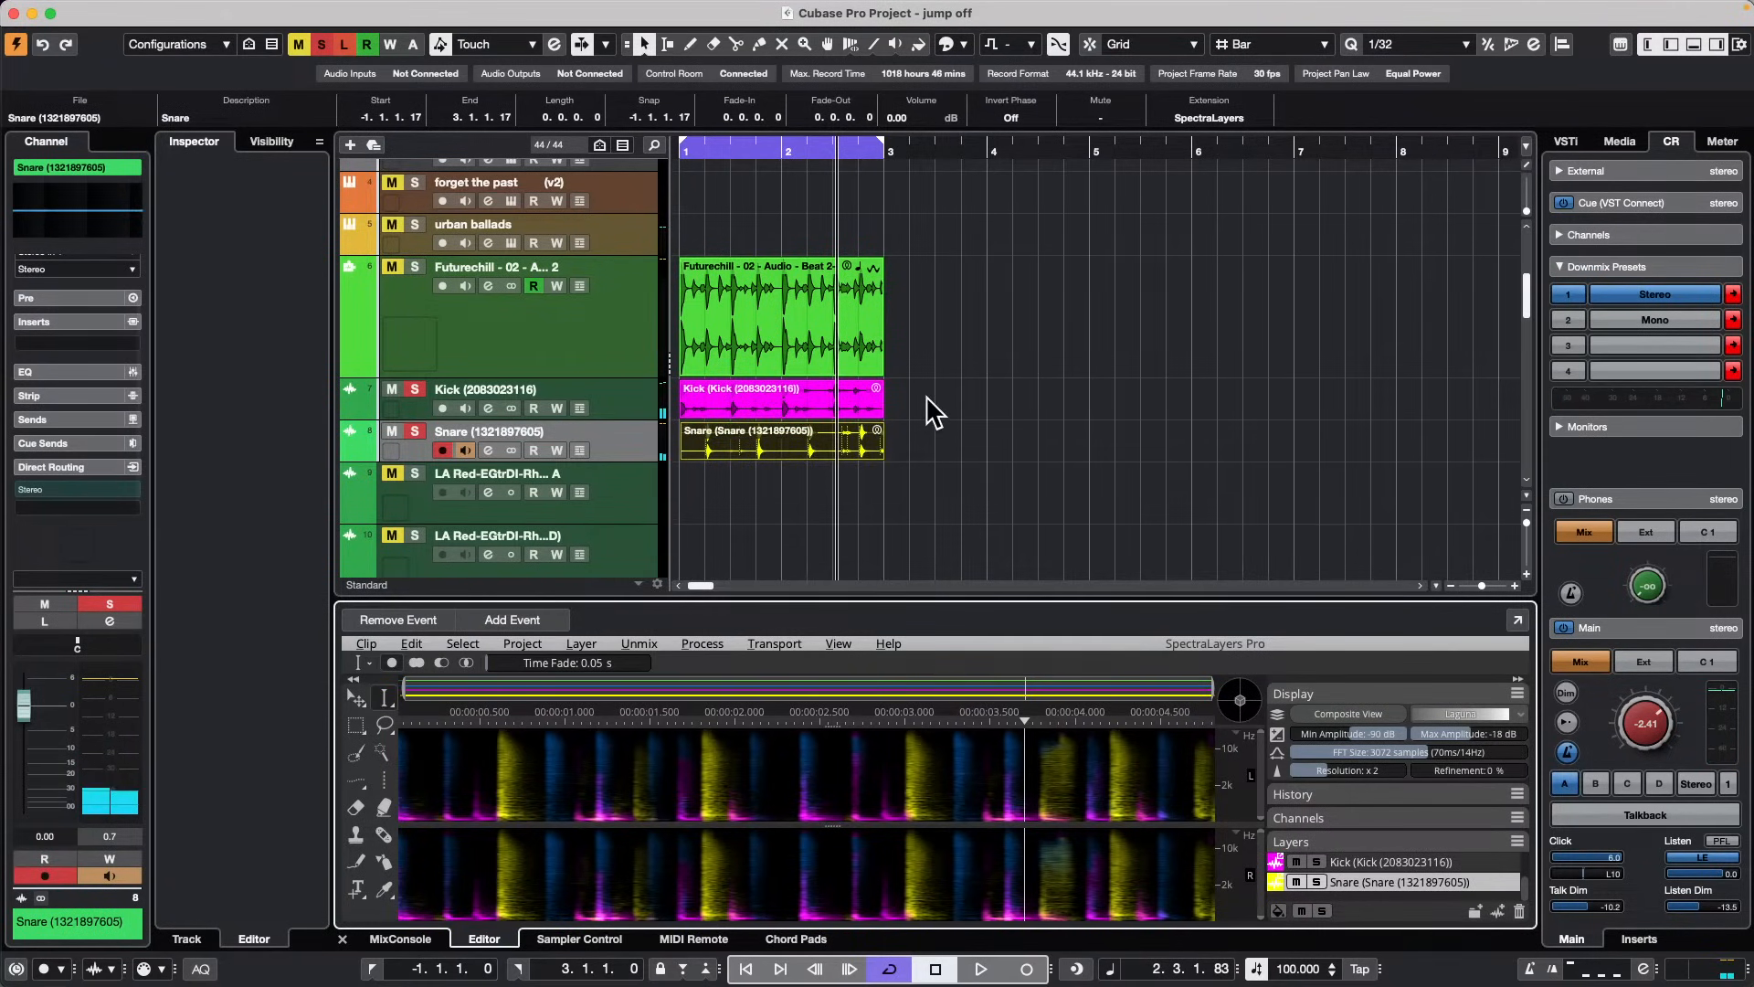
pyautogui.click(722, 399)
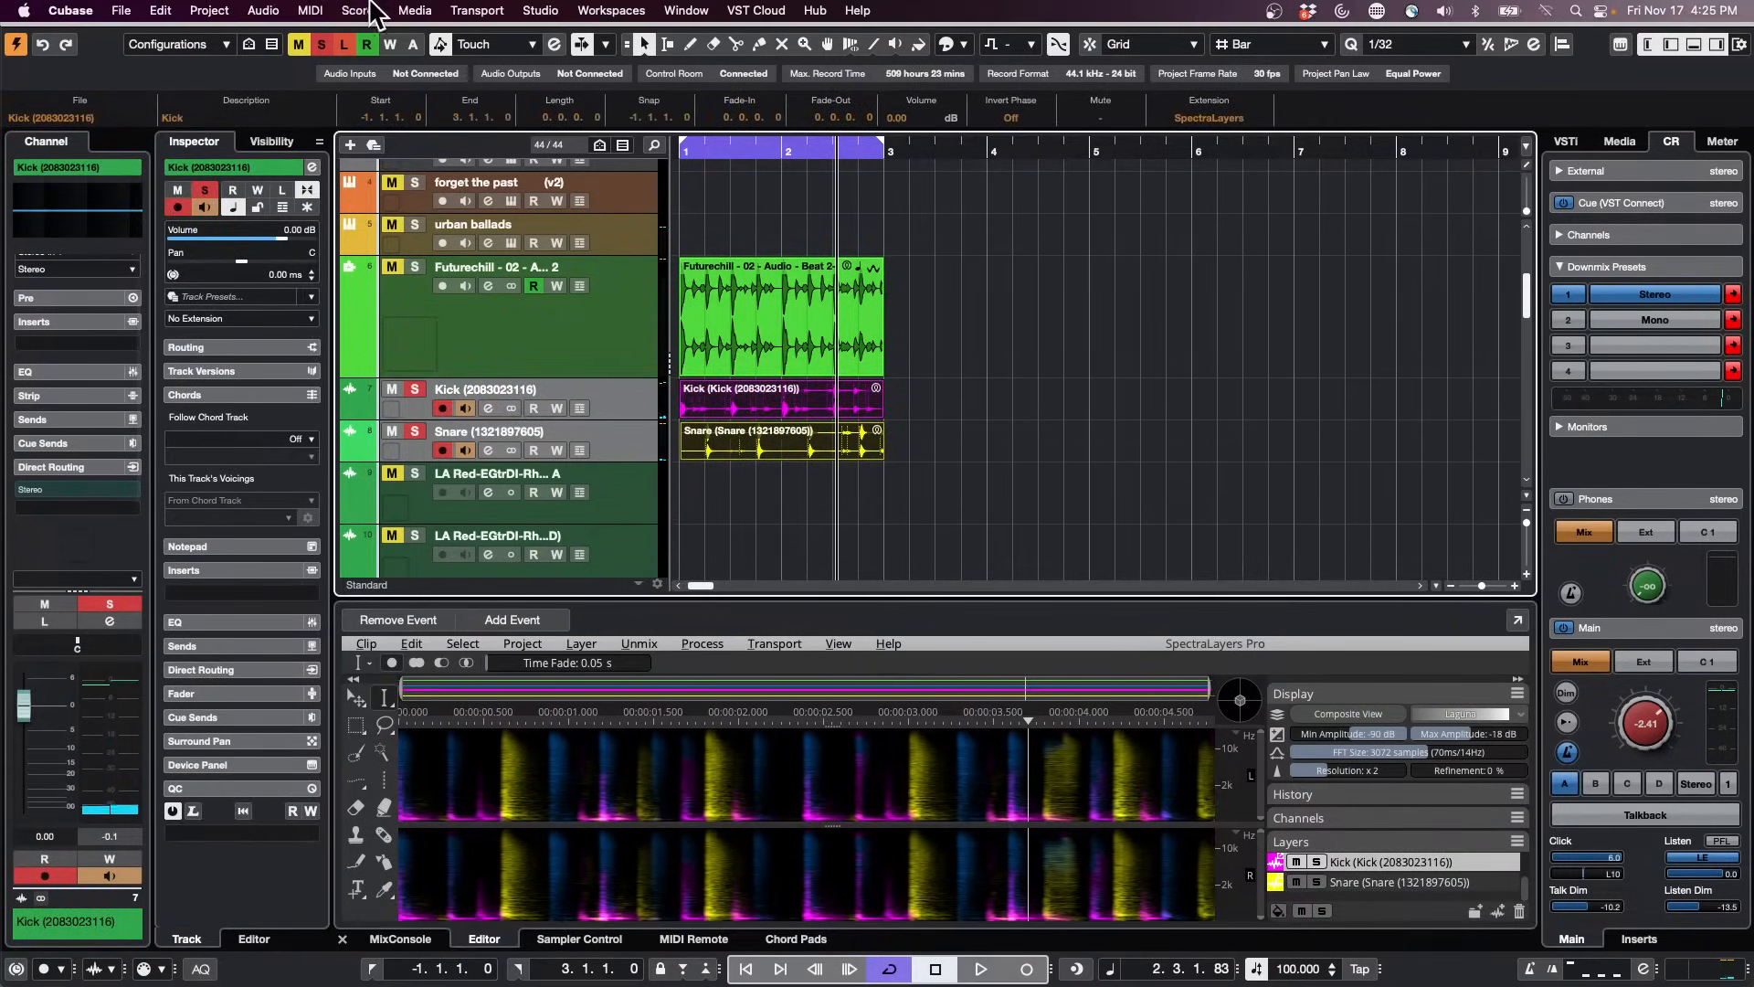
pyautogui.click(263, 10)
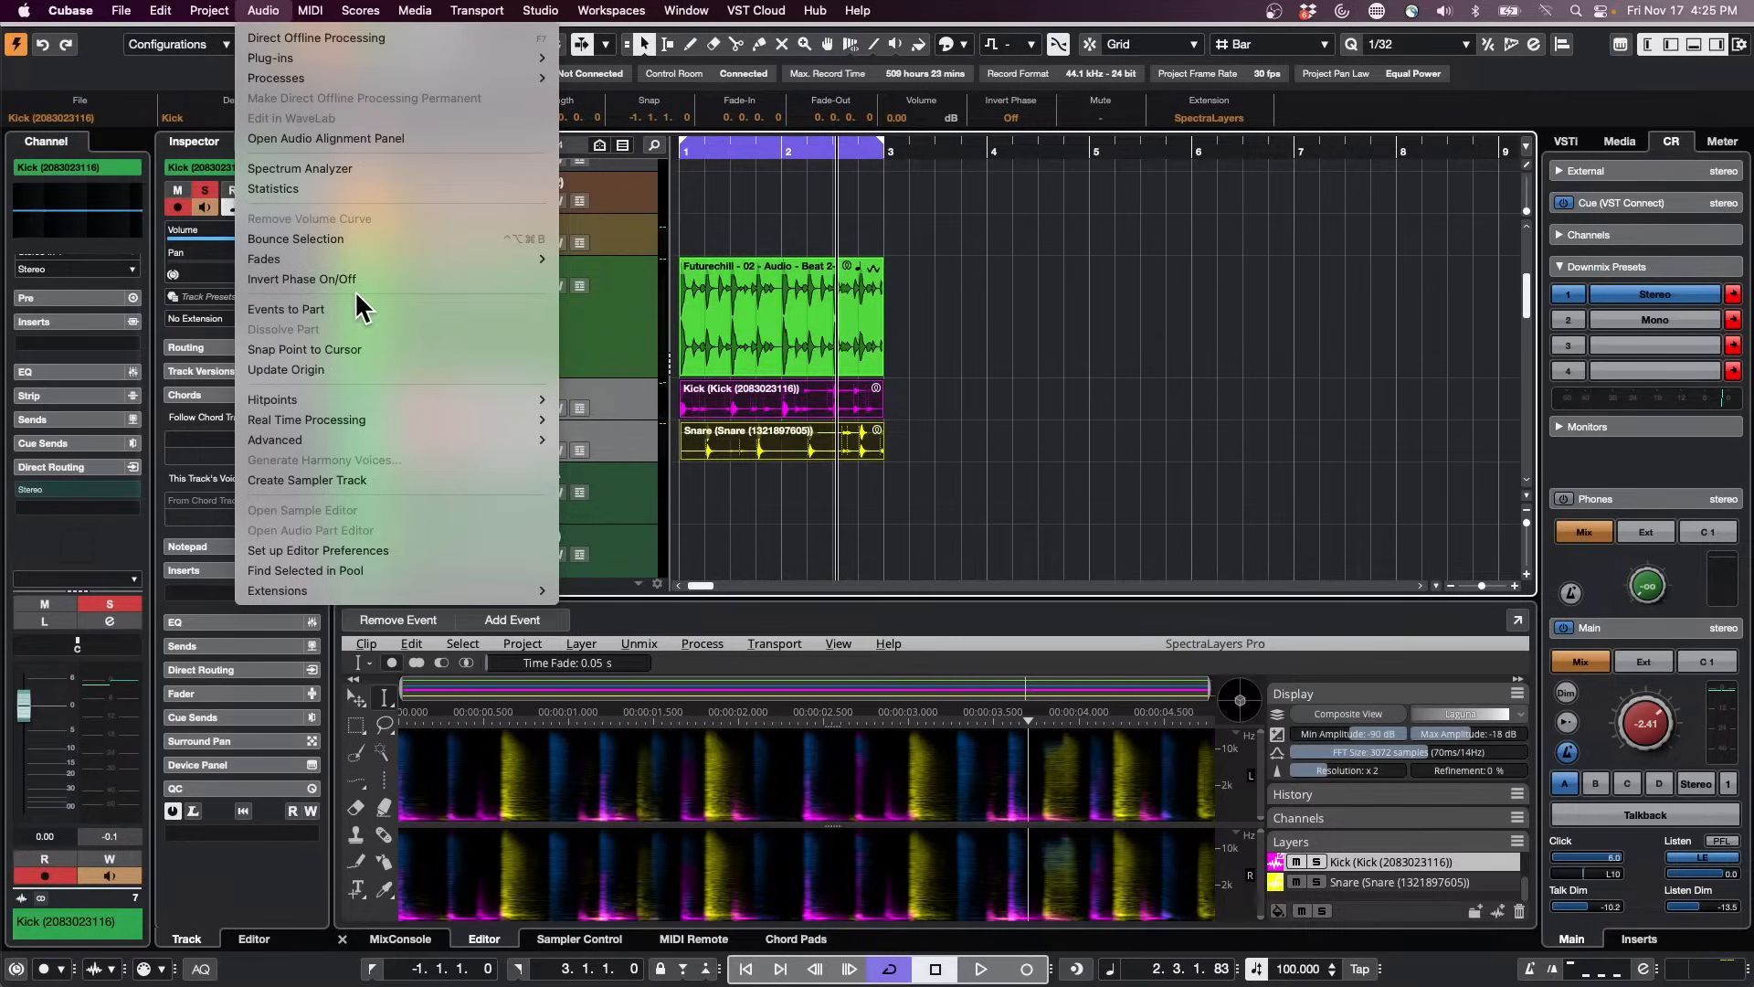
pyautogui.click(839, 426)
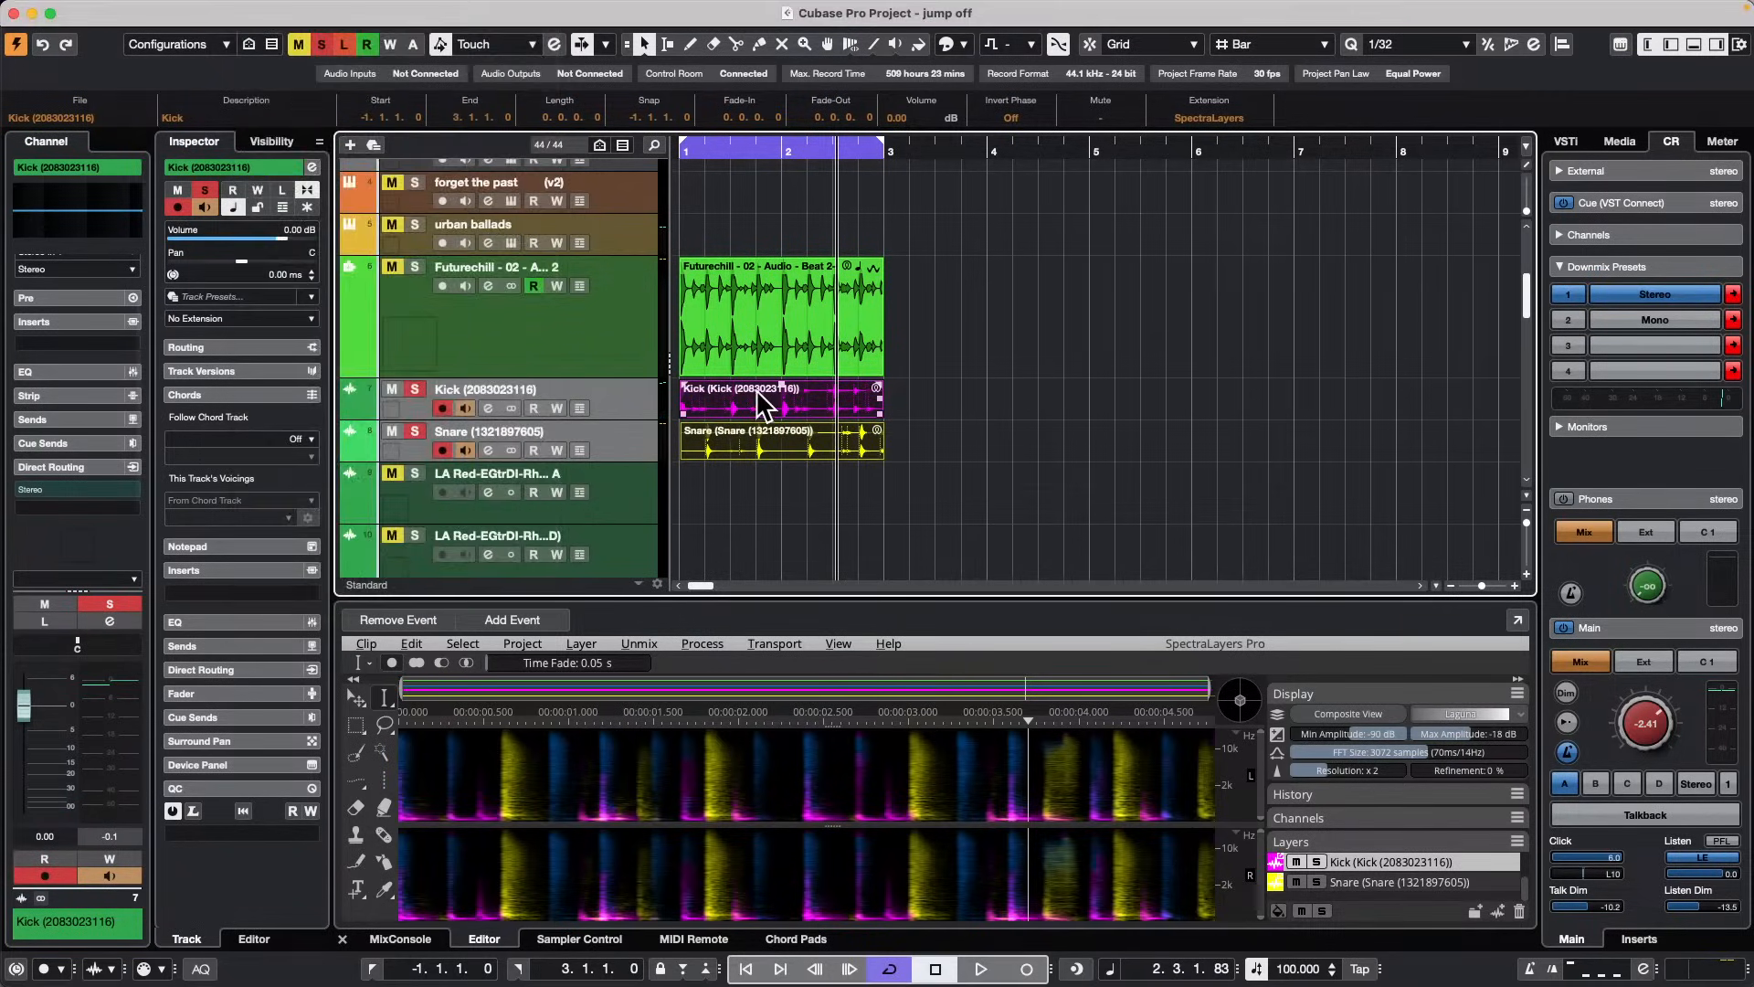
# Step: Bounce the Kick event on its own and replace the original event with the bounced audio
pyautogui.click(764, 400)
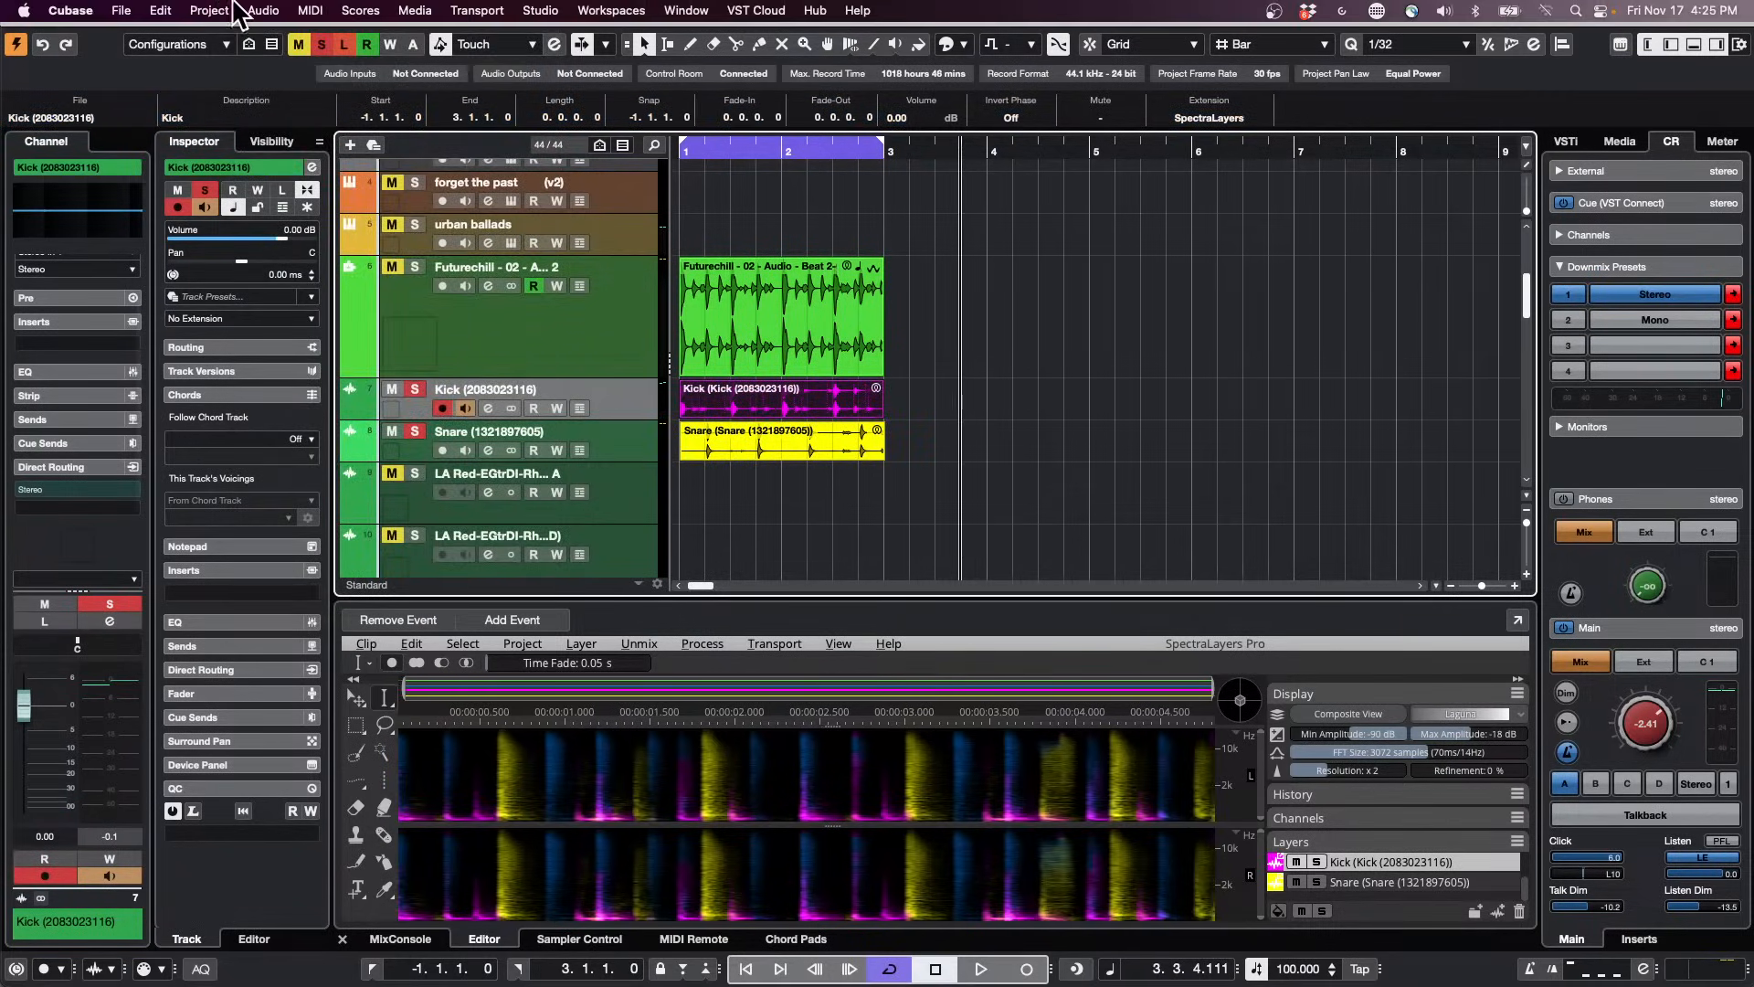
pyautogui.click(264, 10)
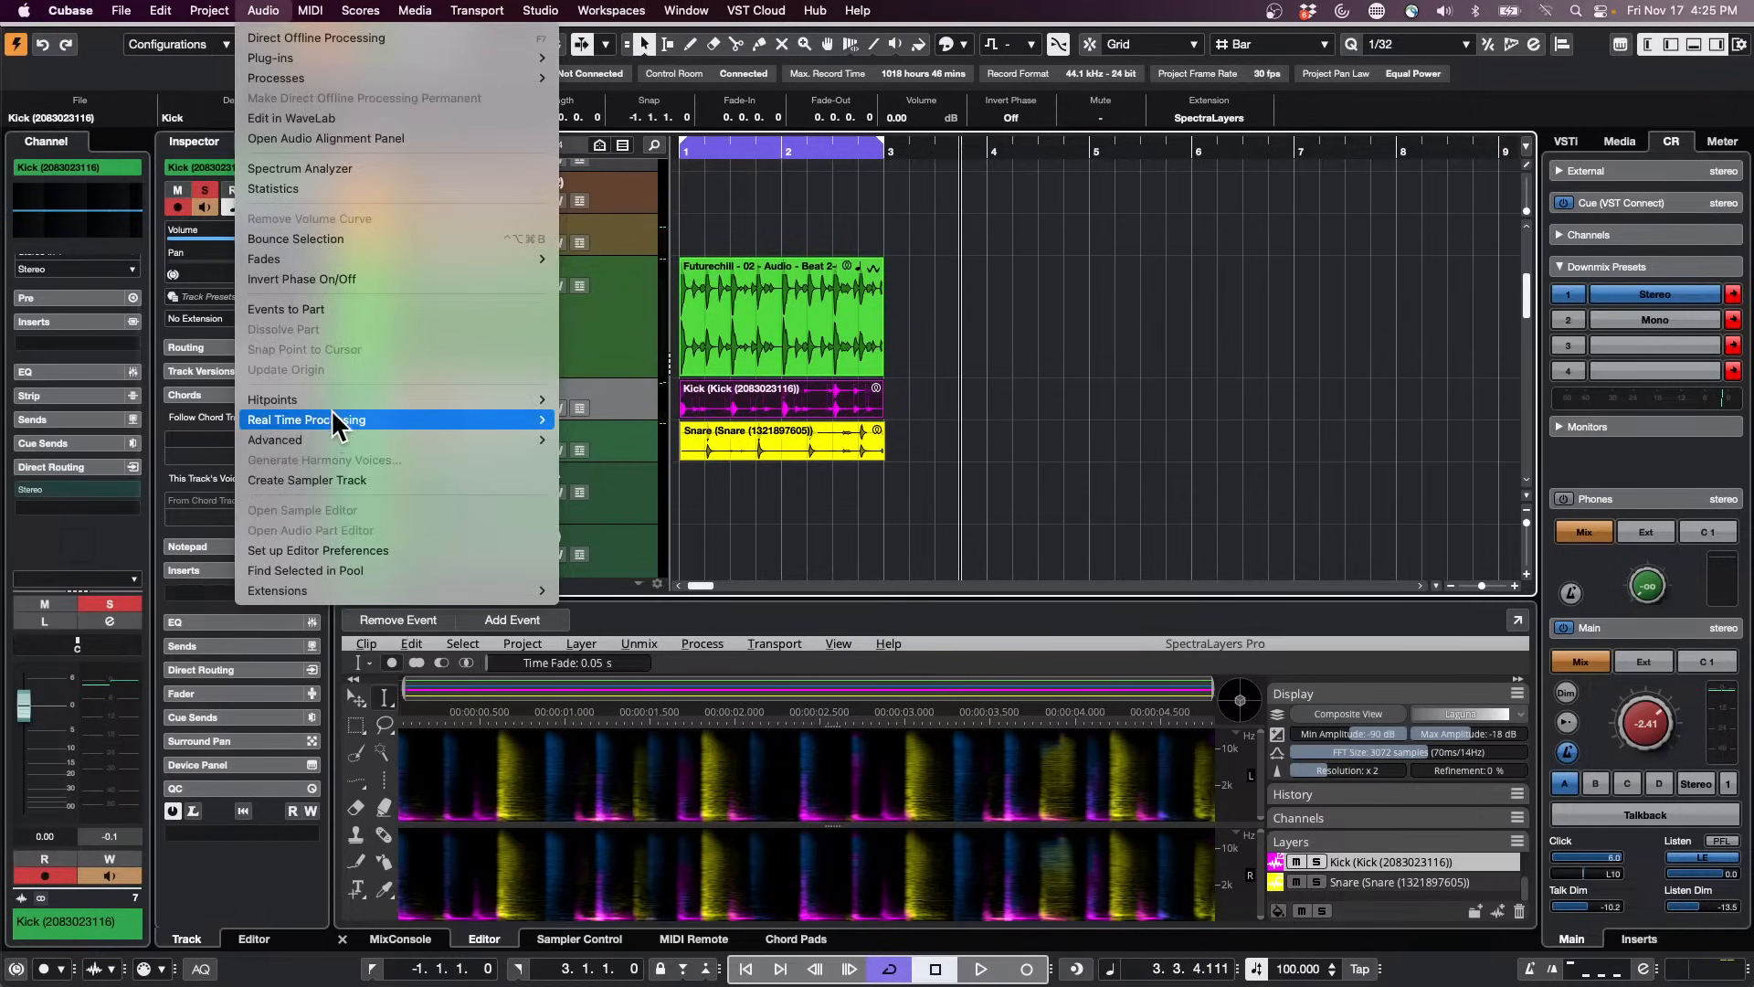
pyautogui.moveTo(335, 426)
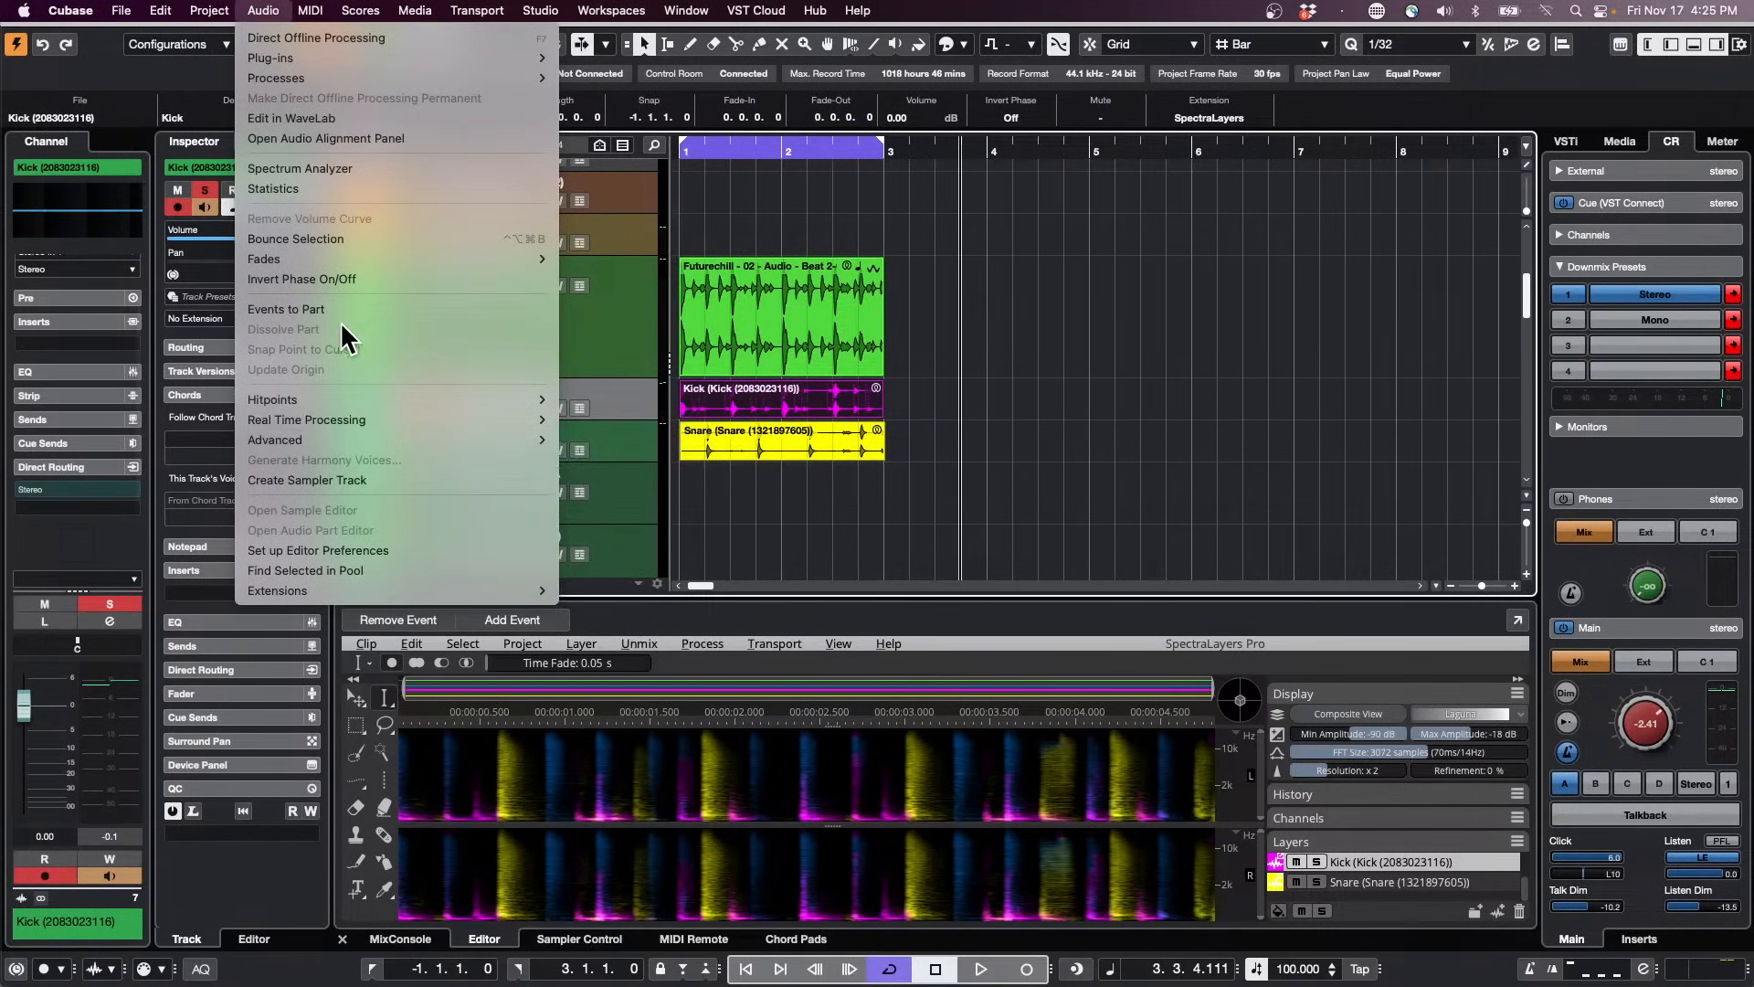
pyautogui.click(355, 241)
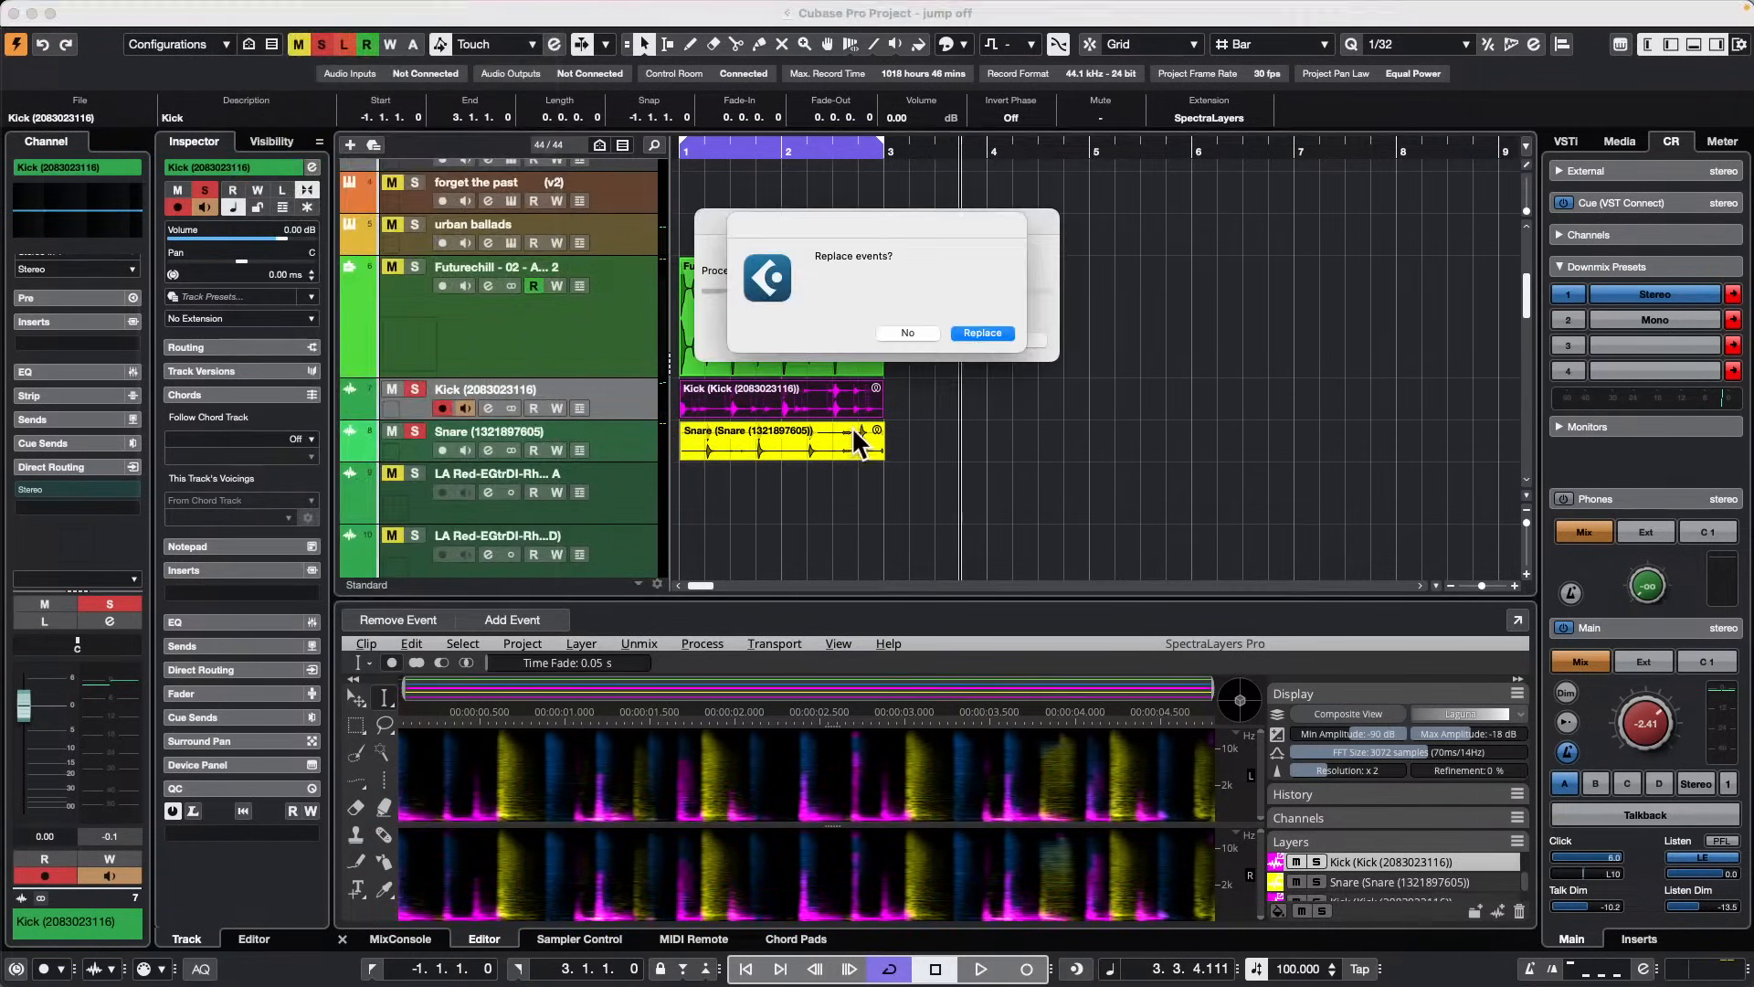
pyautogui.click(981, 332)
# Step: Bounce the Snare event, replace the original event with the bounced audio, and deselect it
pyautogui.click(788, 446)
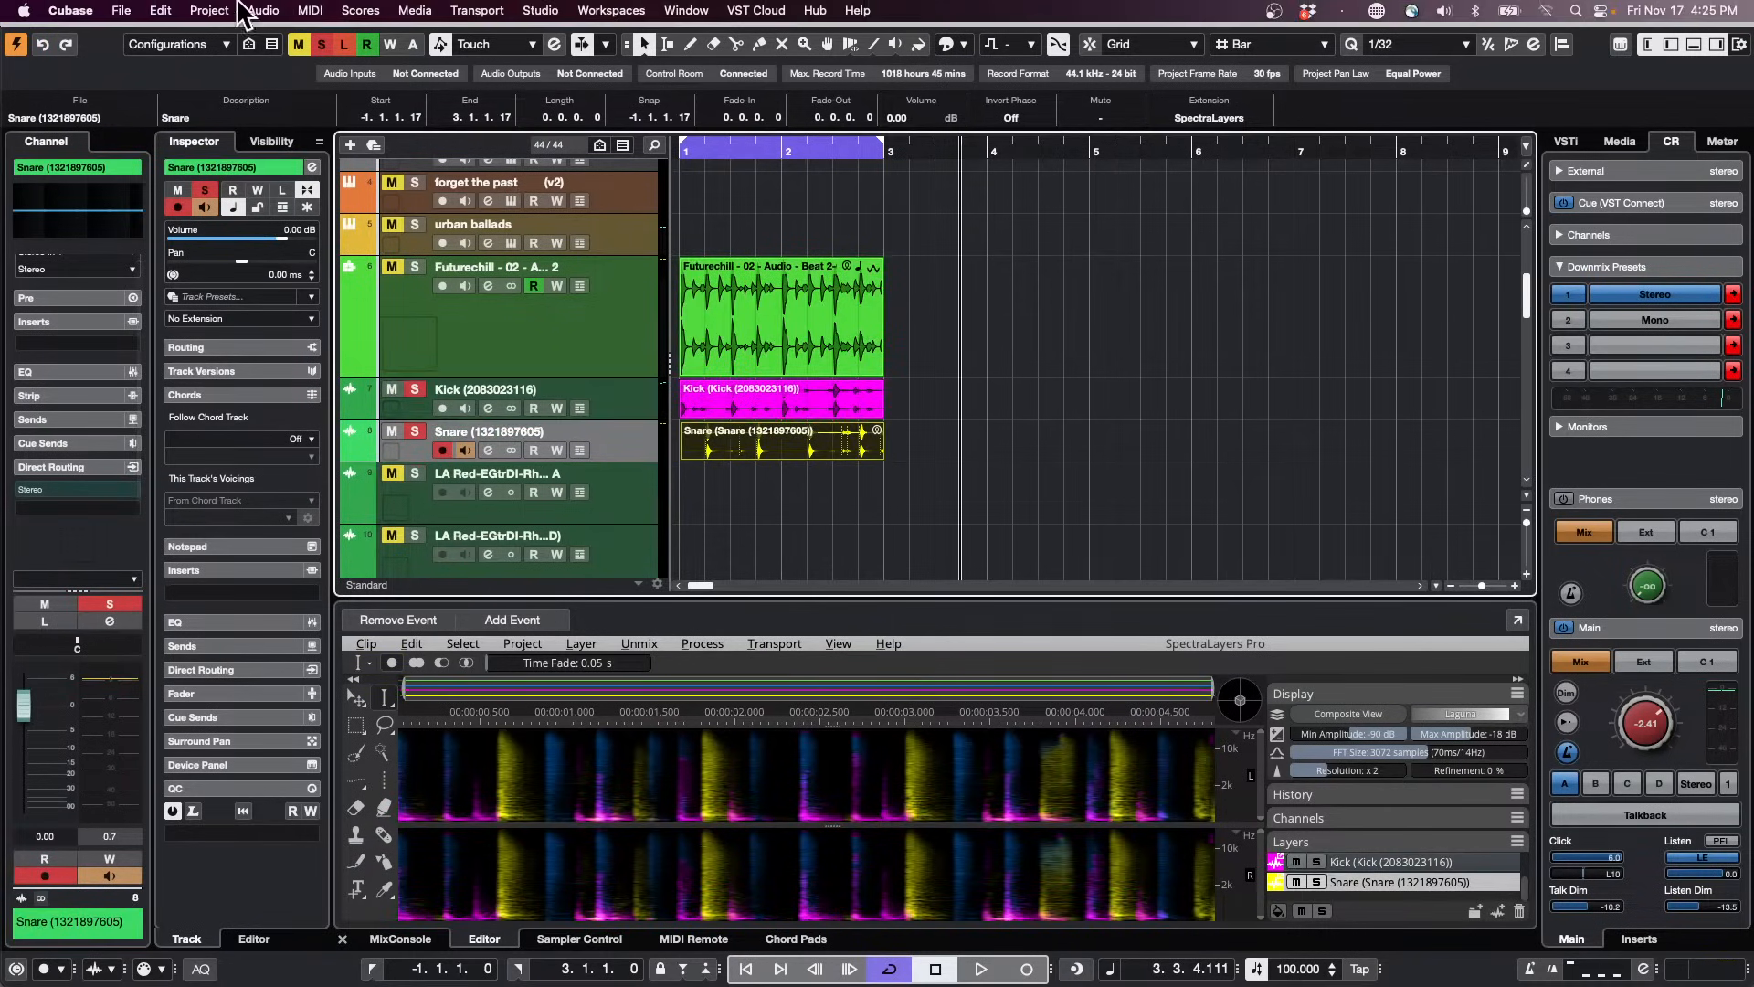
pyautogui.click(261, 10)
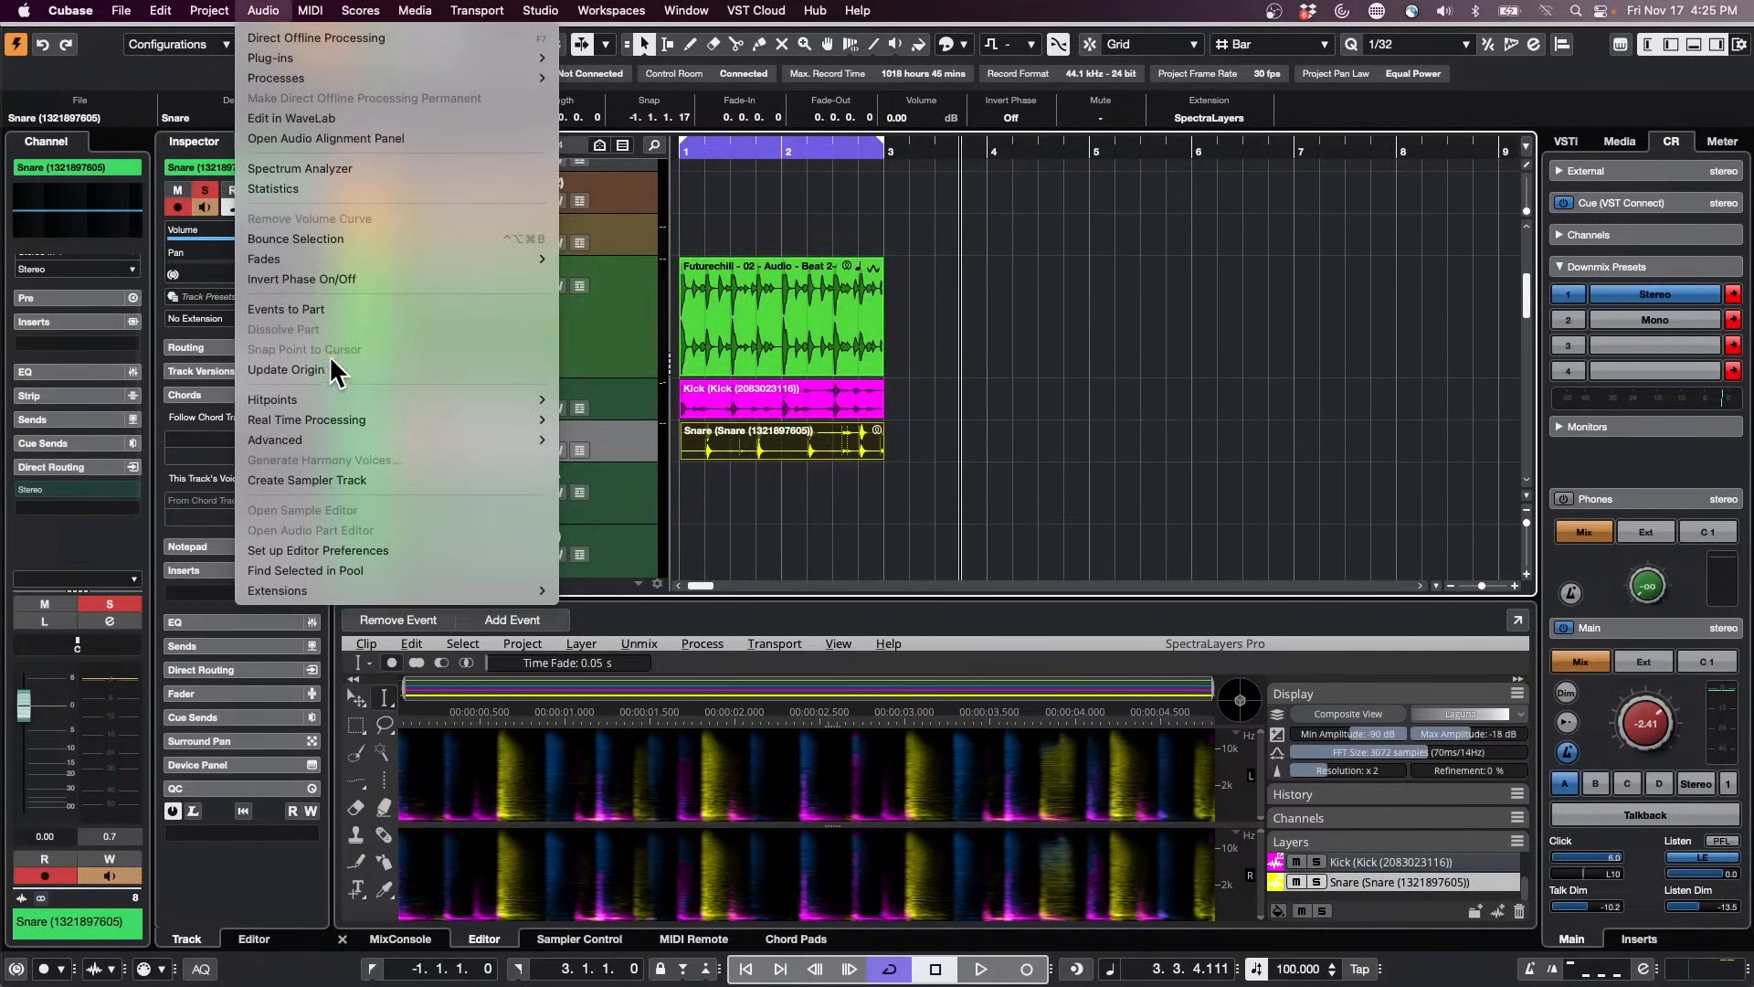
pyautogui.click(466, 238)
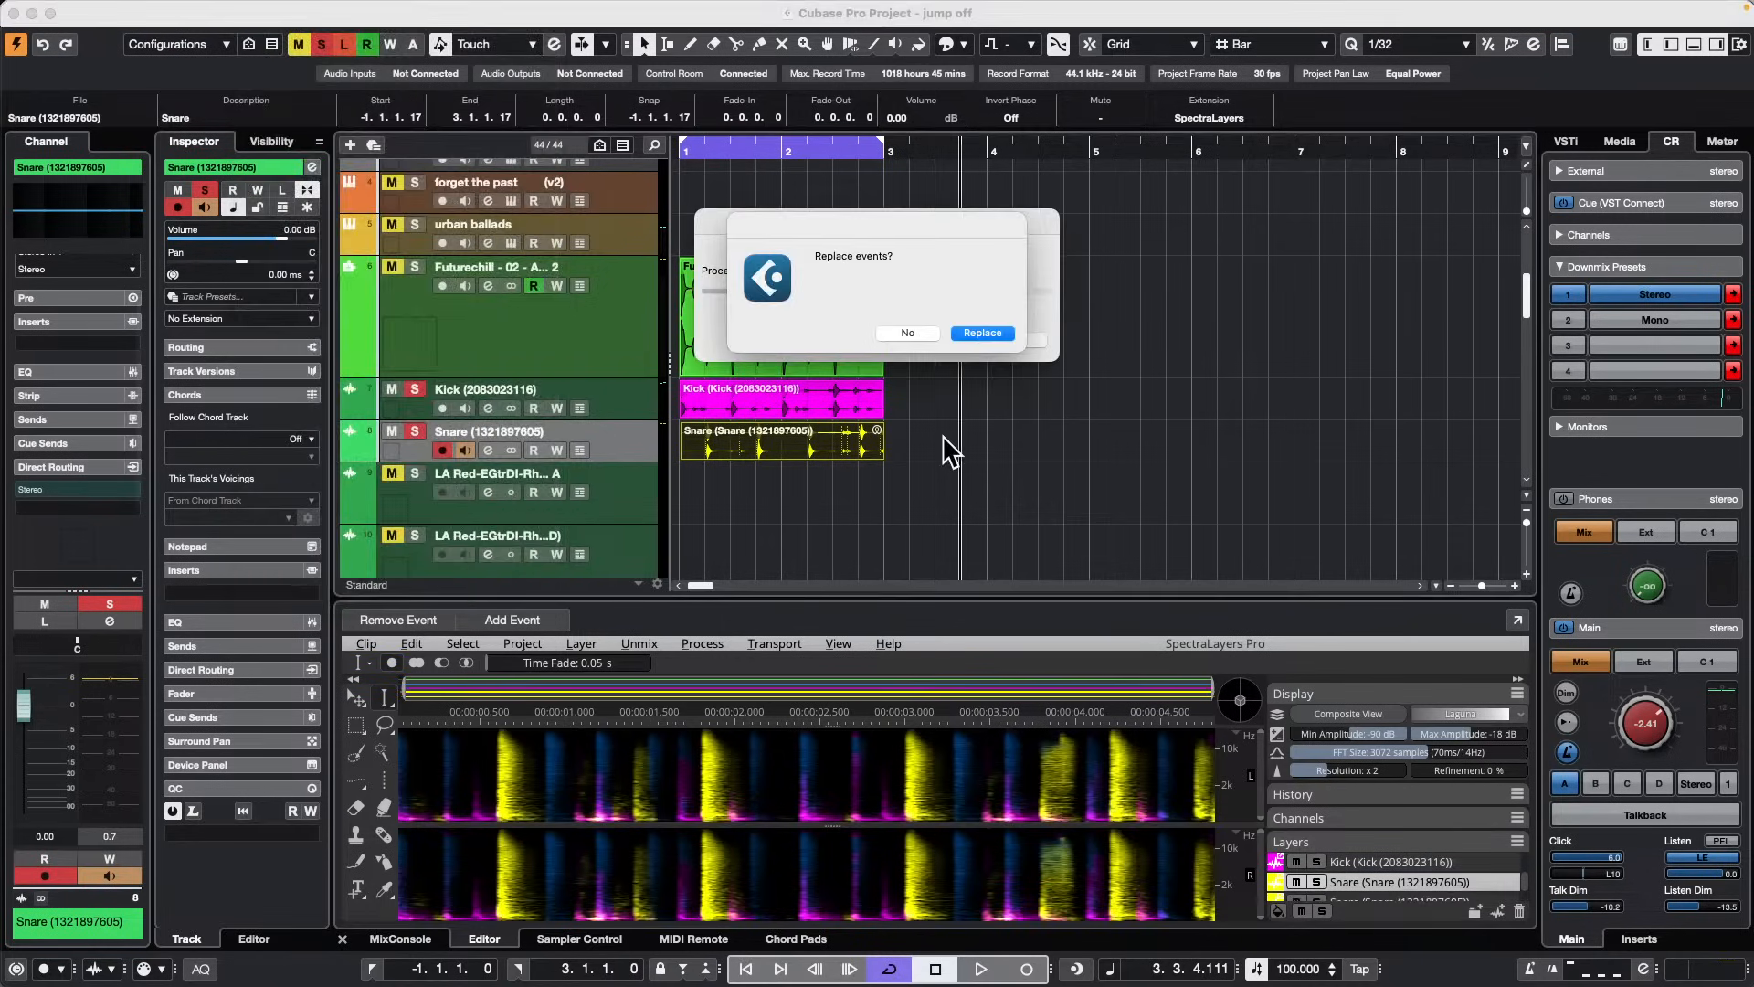
pyautogui.click(992, 334)
pyautogui.click(999, 409)
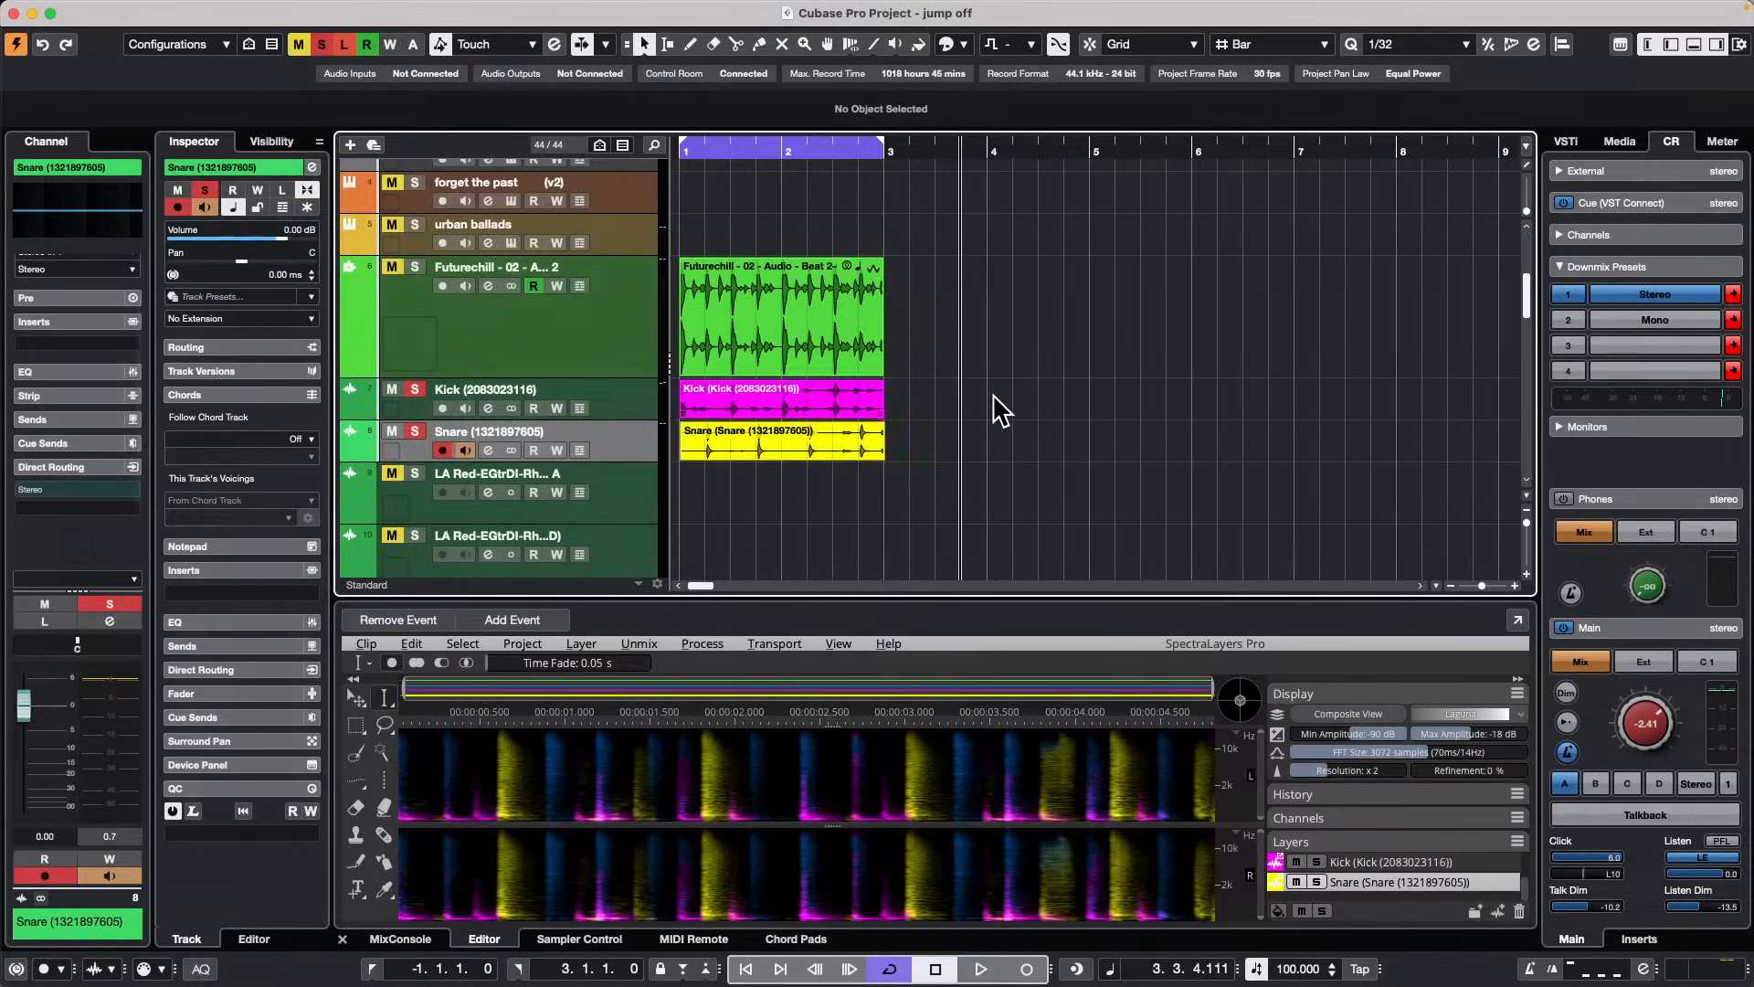
# Step: Detect hitpoints on the Kick event at 17% threshold and 9% intensity, and convert them to D1 MIDI notes on a new MIDI track
pyautogui.click(817, 400)
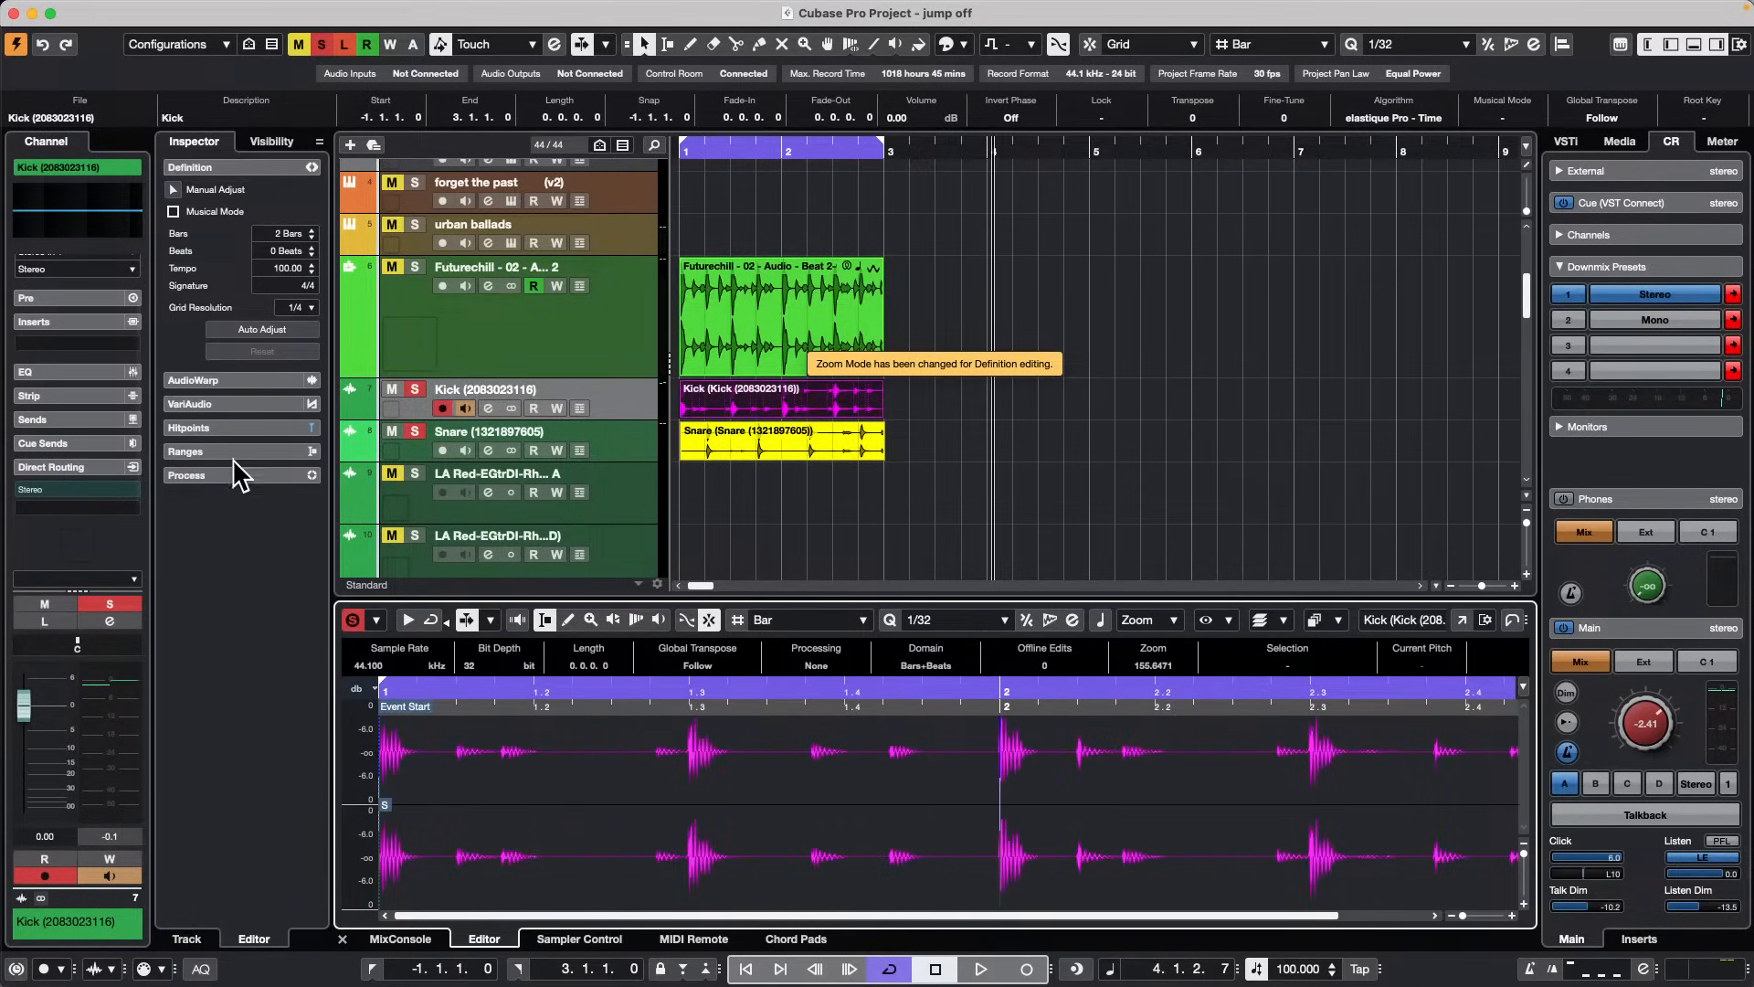
pyautogui.click(243, 428)
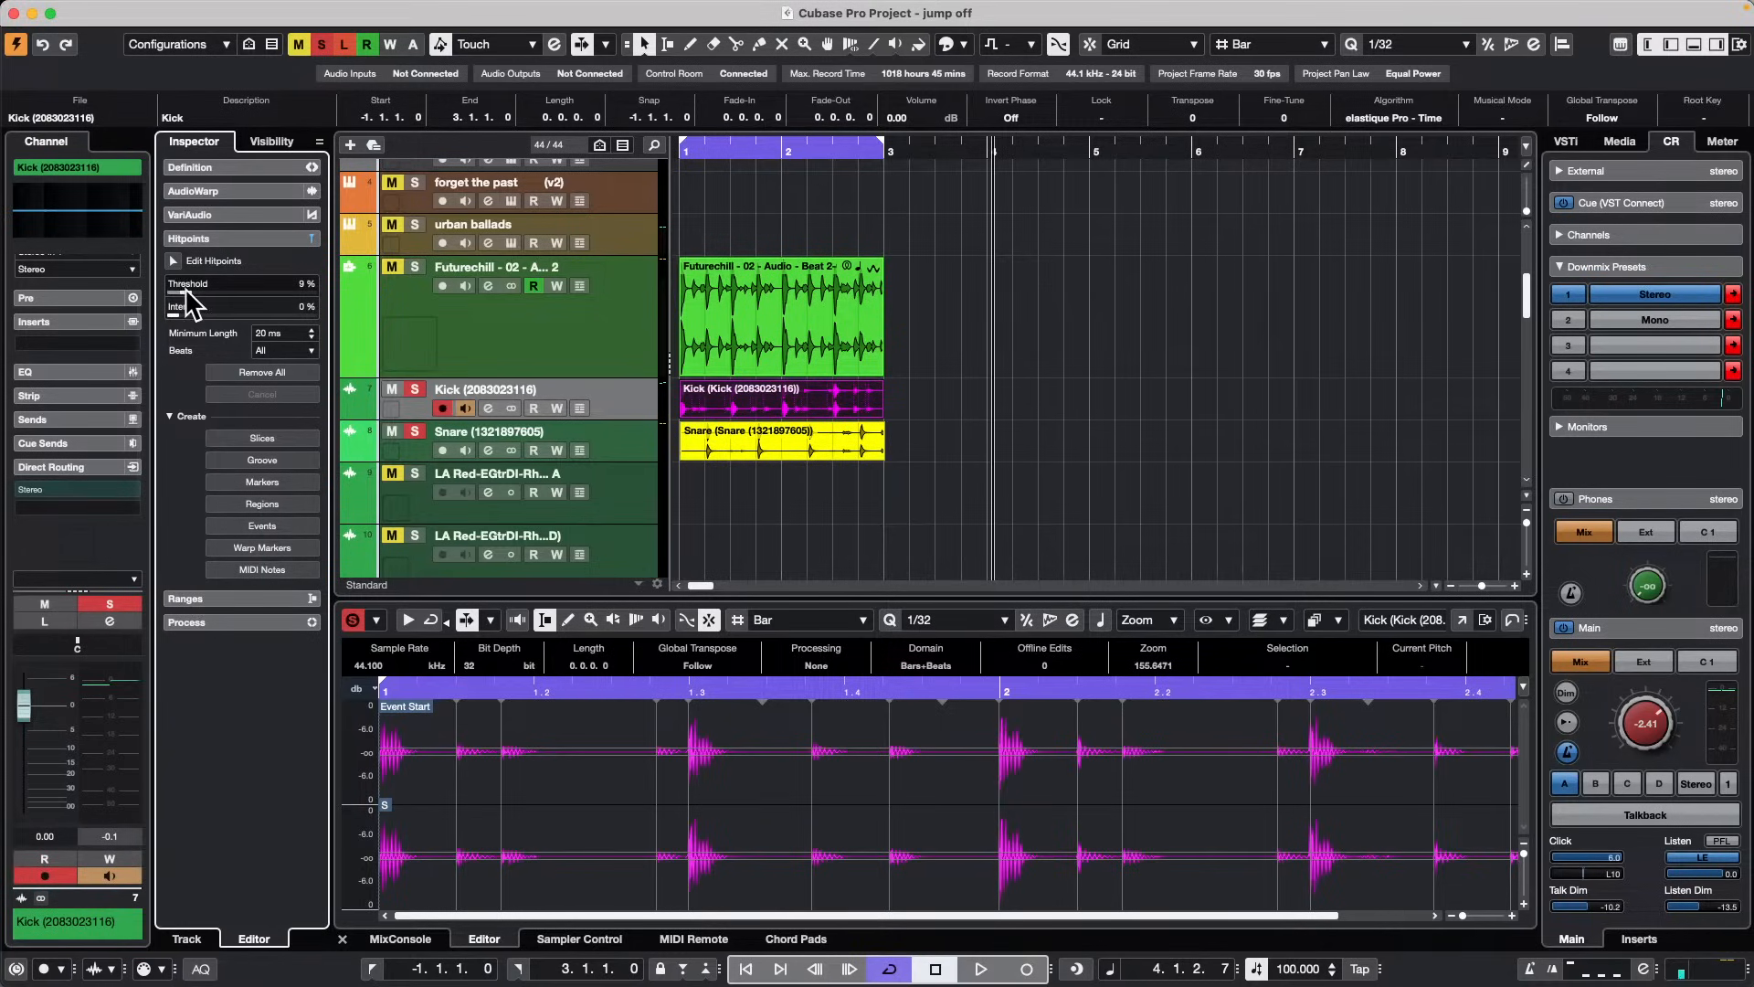
pyautogui.click(197, 288)
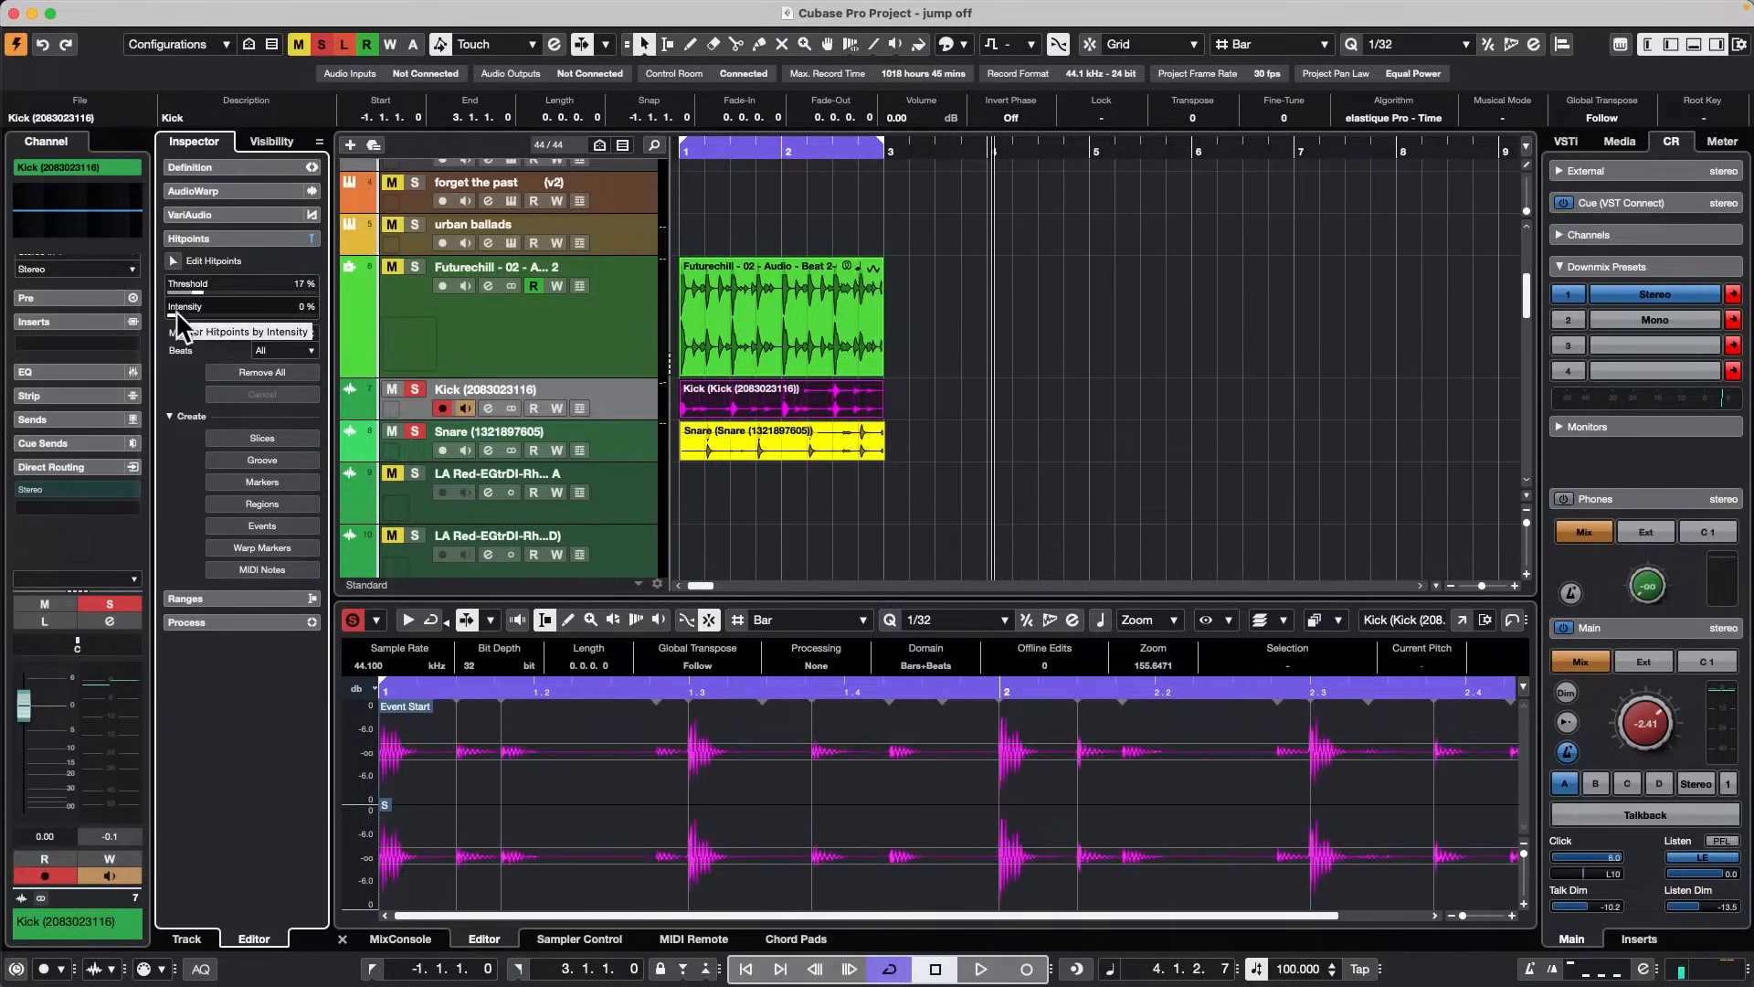
pyautogui.moveTo(179, 314); pyautogui.dragTo(183, 316)
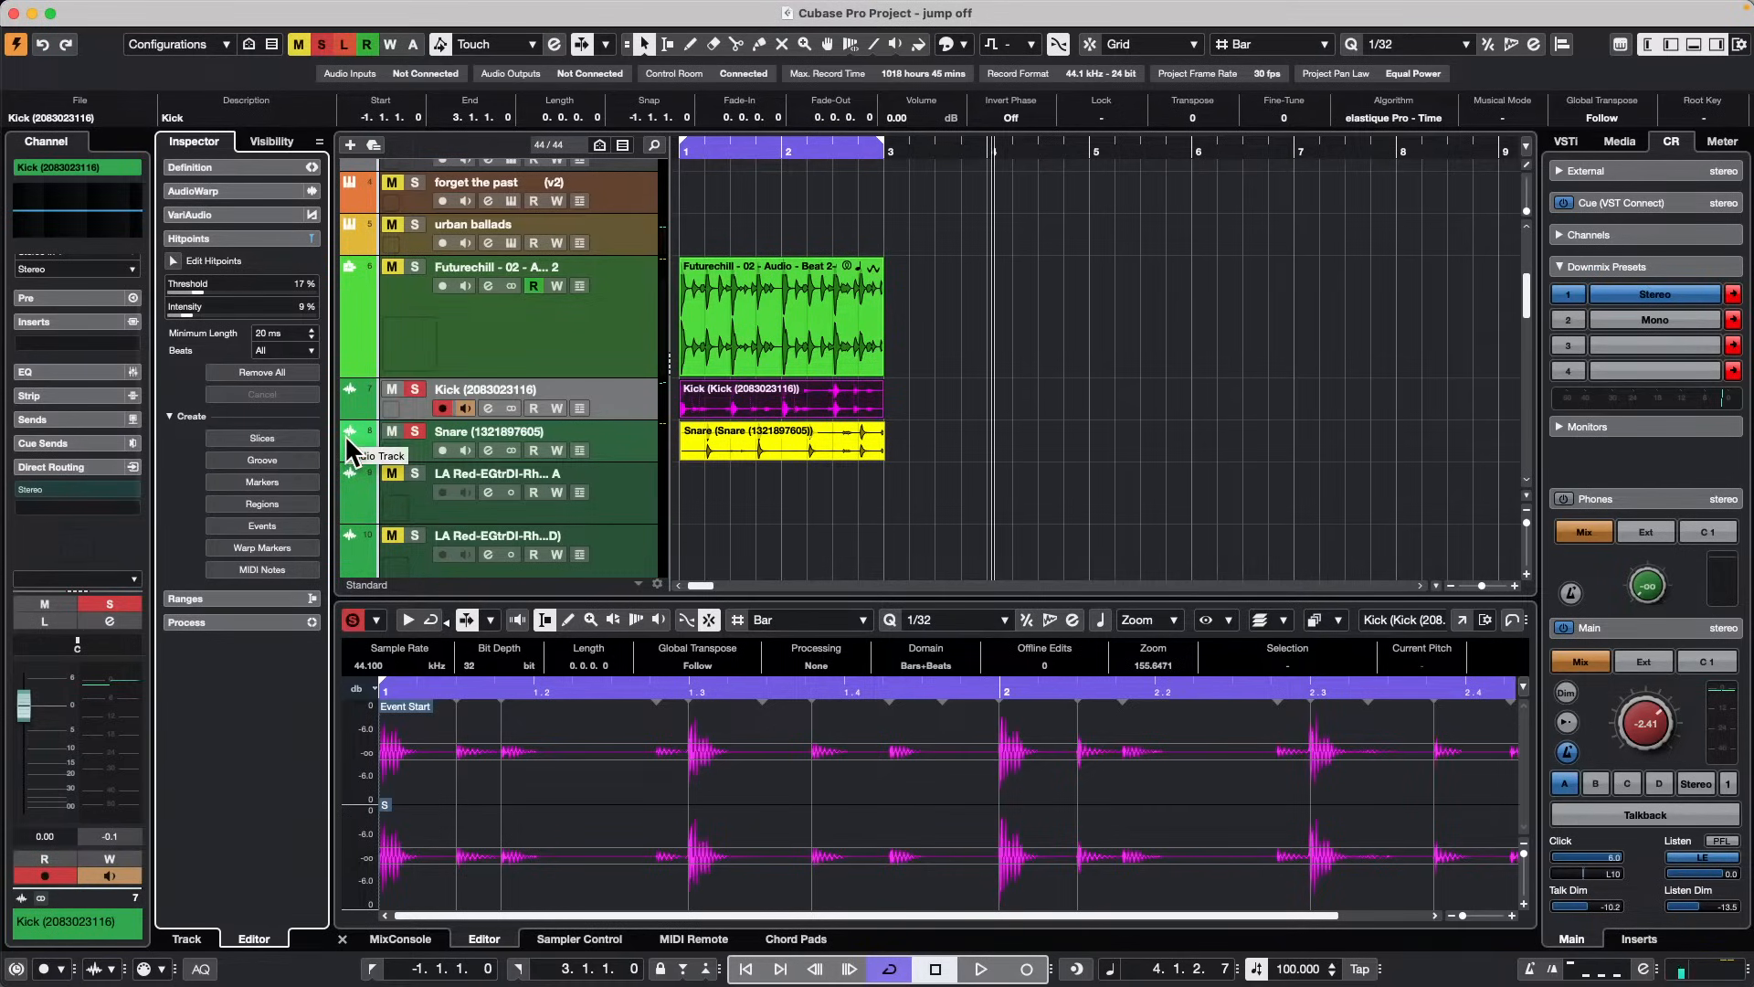
pyautogui.click(279, 570)
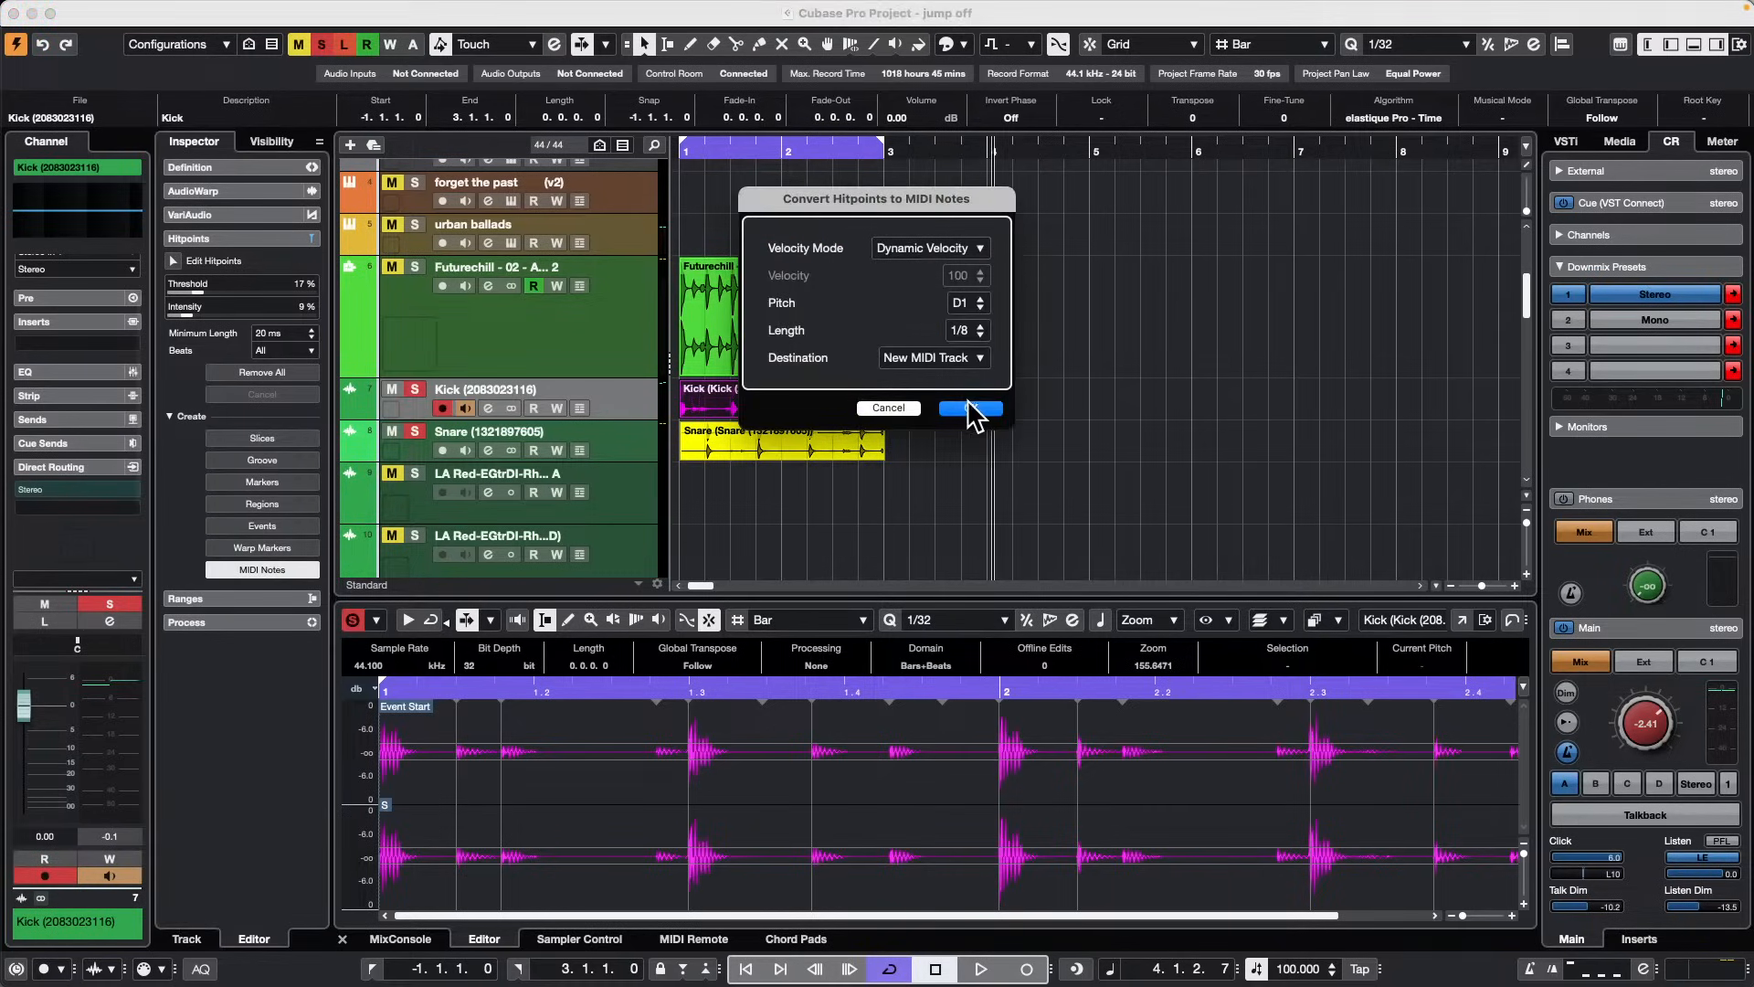
pyautogui.click(972, 408)
# Step: Set the Snare event's hitpoint threshold to 19% and convert the hitpoints to F1 MIDI notes on a new MIDI track
pyautogui.click(773, 442)
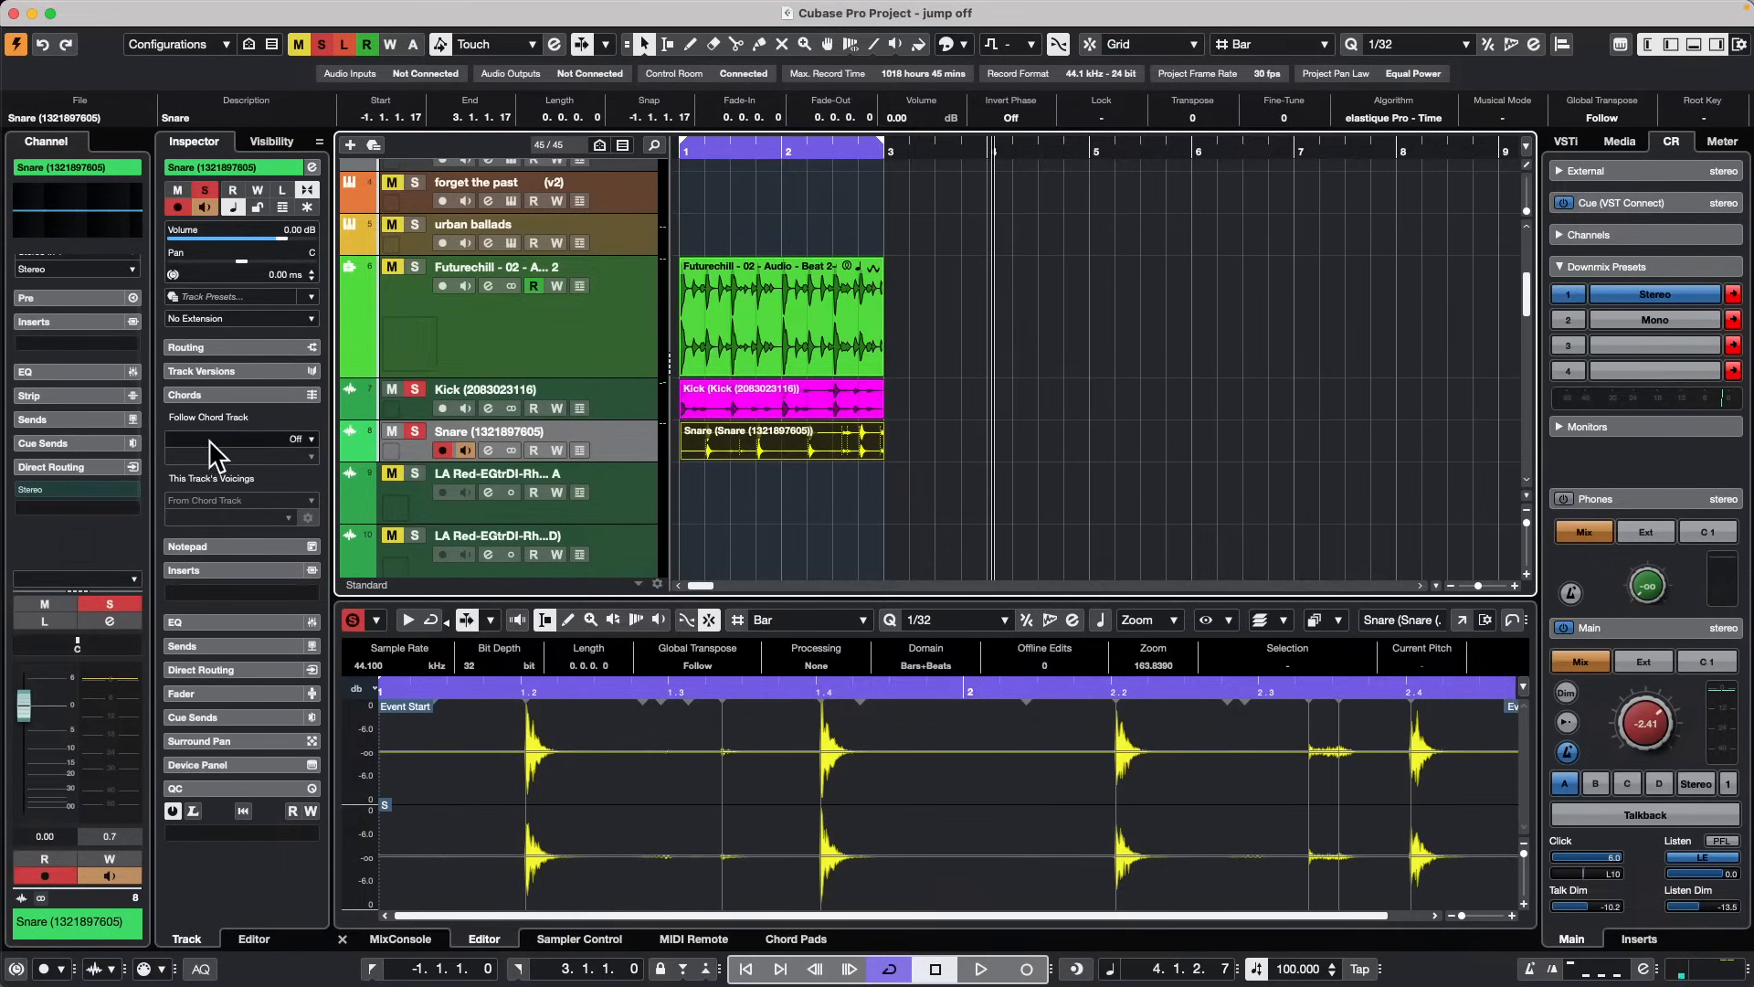
pyautogui.doubleClick(776, 442)
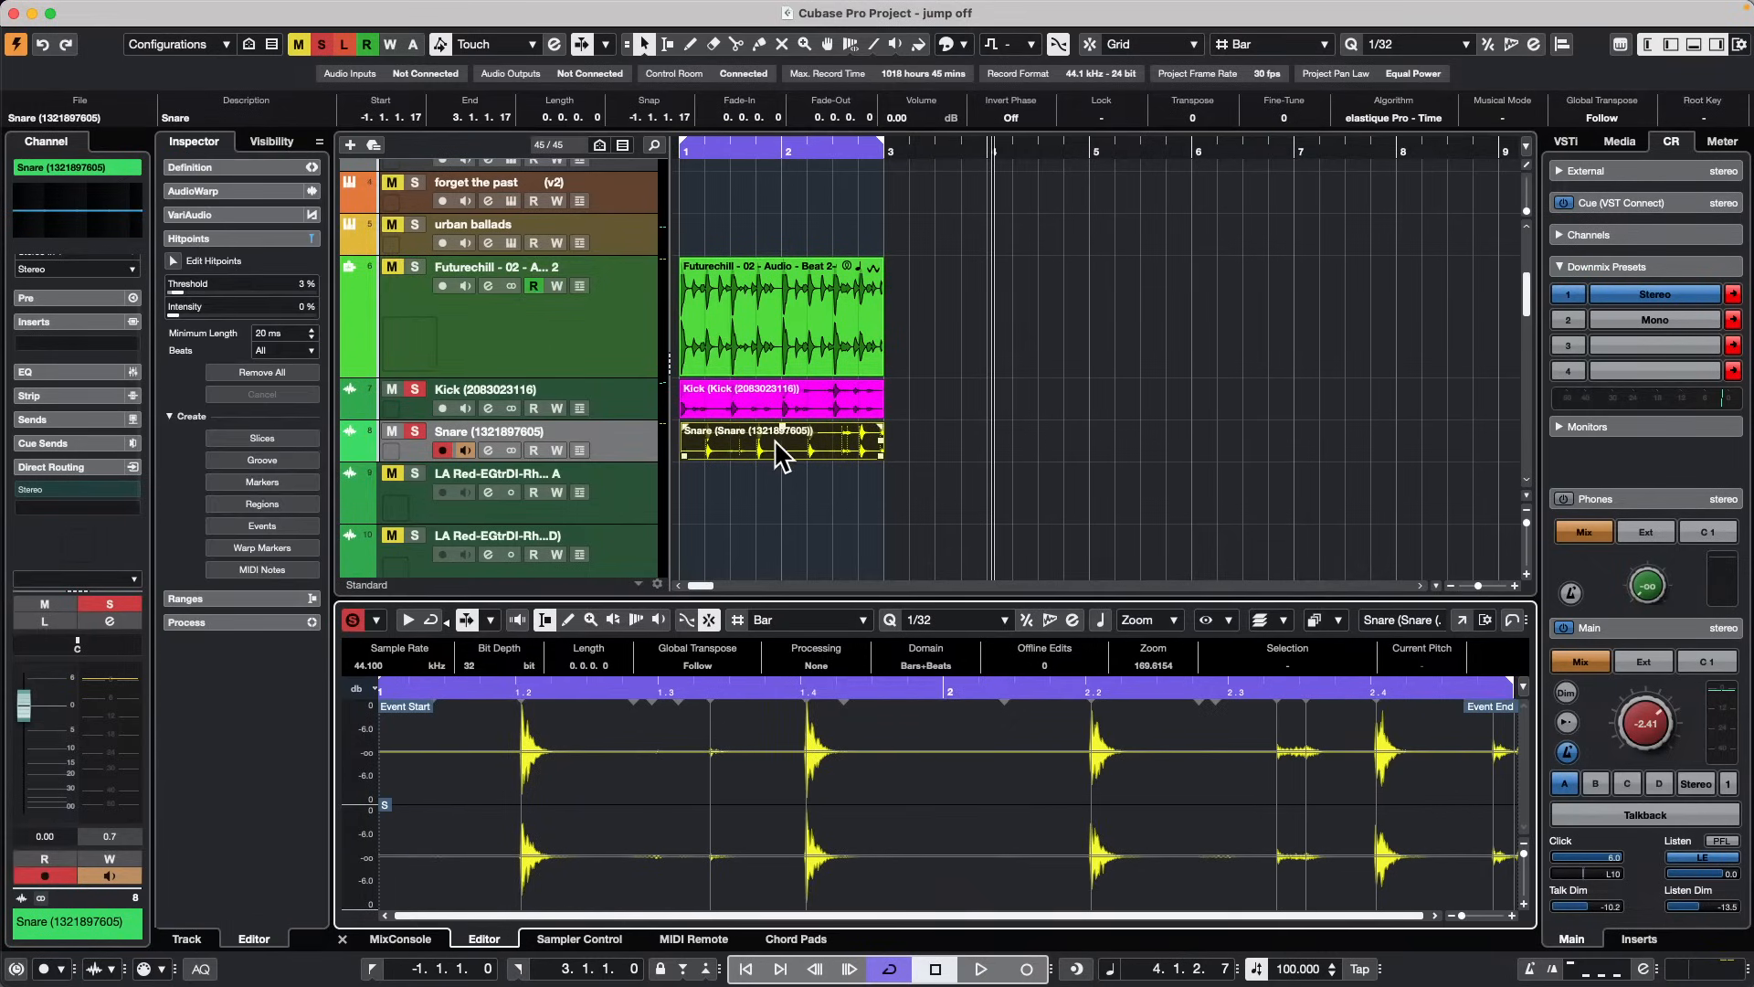
pyautogui.moveTo(184, 292); pyautogui.dragTo(206, 292)
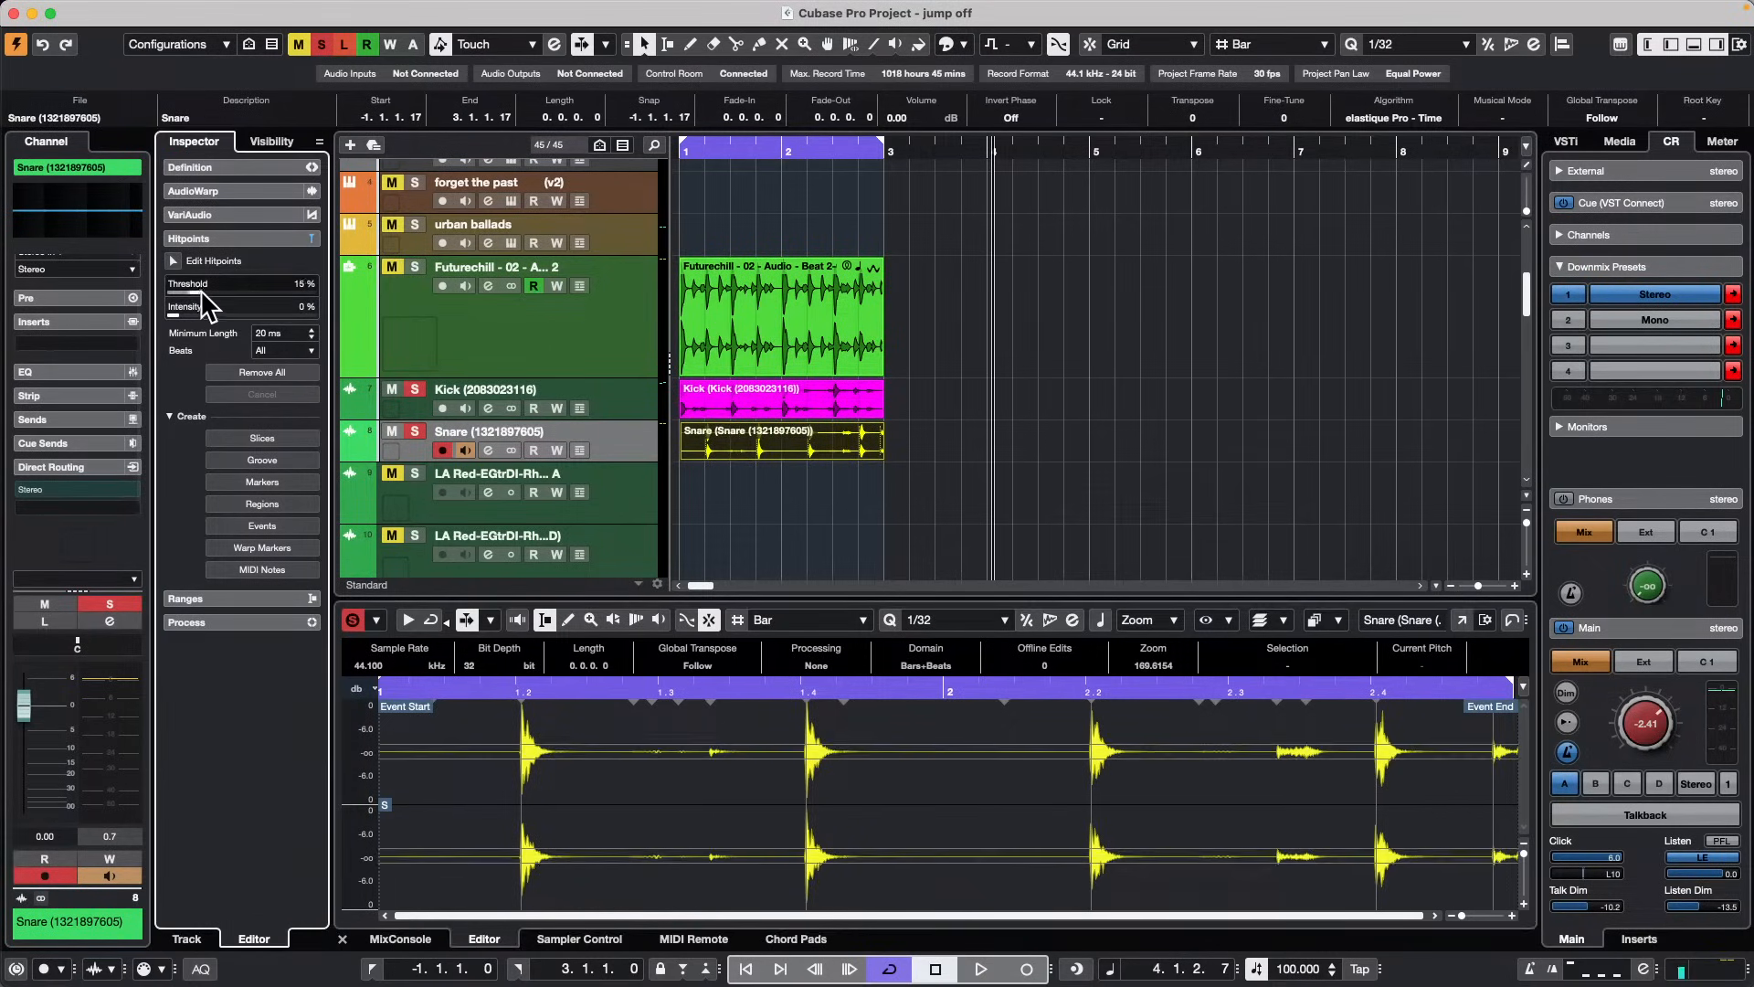
pyautogui.click(267, 571)
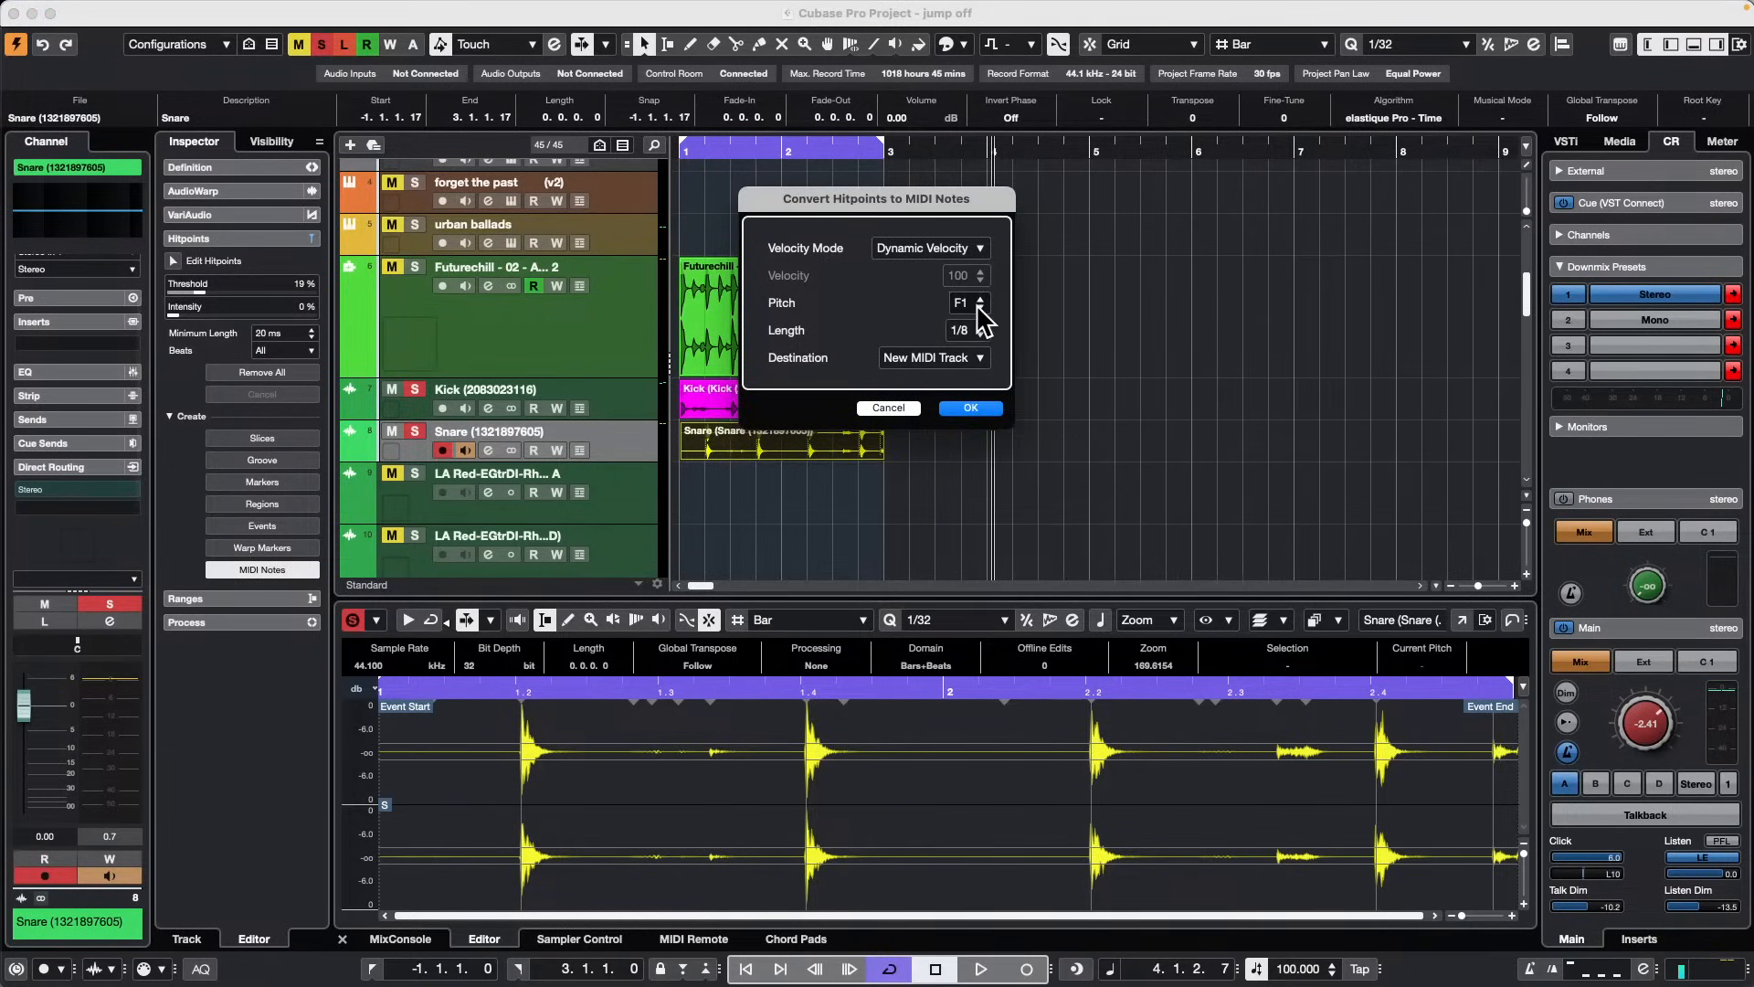
pyautogui.click(970, 411)
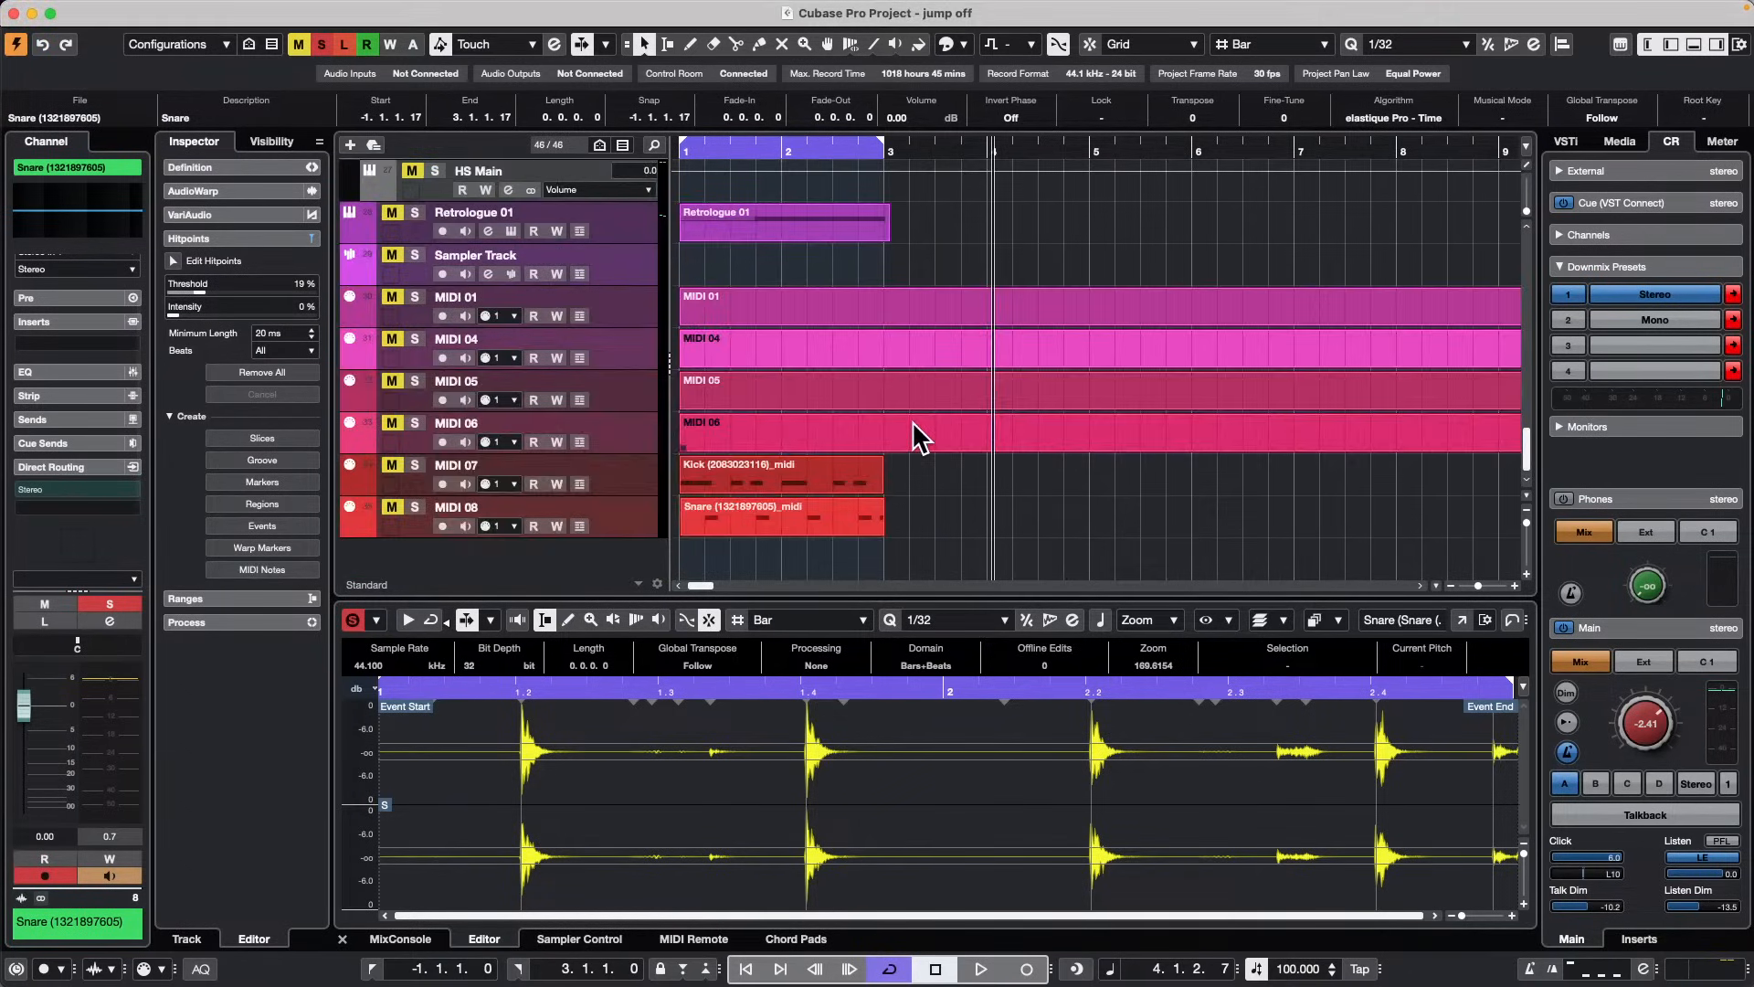
# Step: Examine the notes of the new kick and snare MIDI parts in the Key Editor
pyautogui.click(787, 480)
pyautogui.click(782, 530)
pyautogui.click(803, 479)
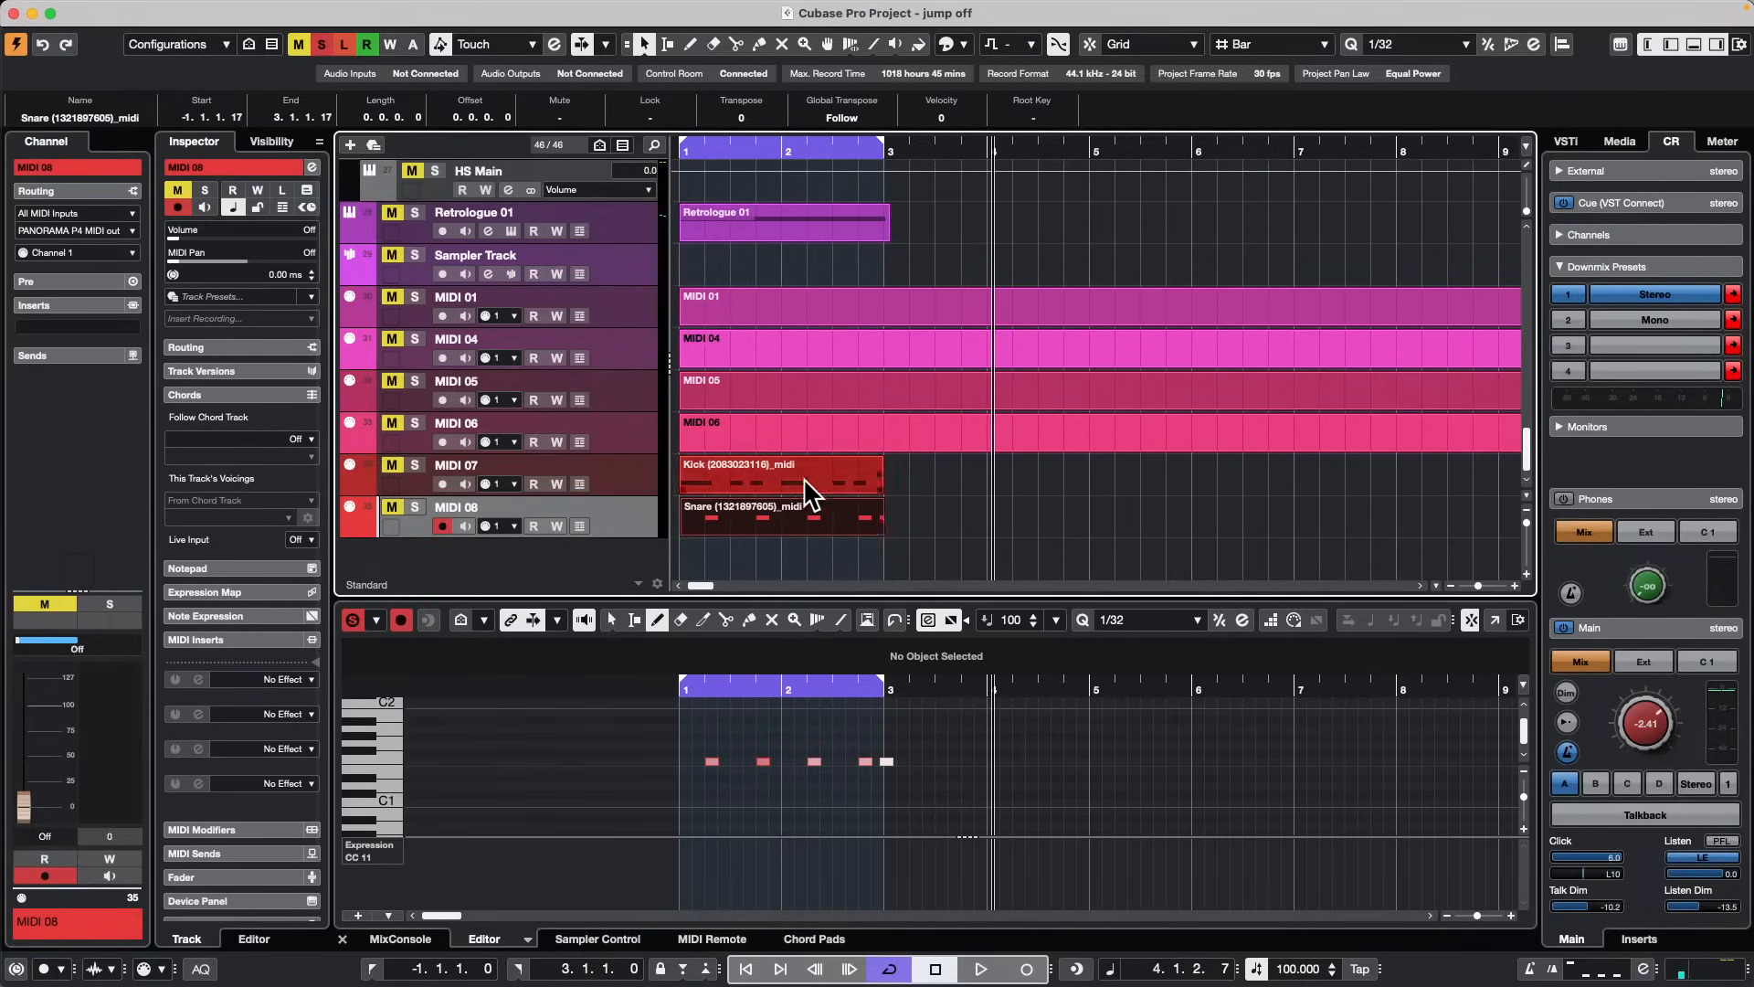
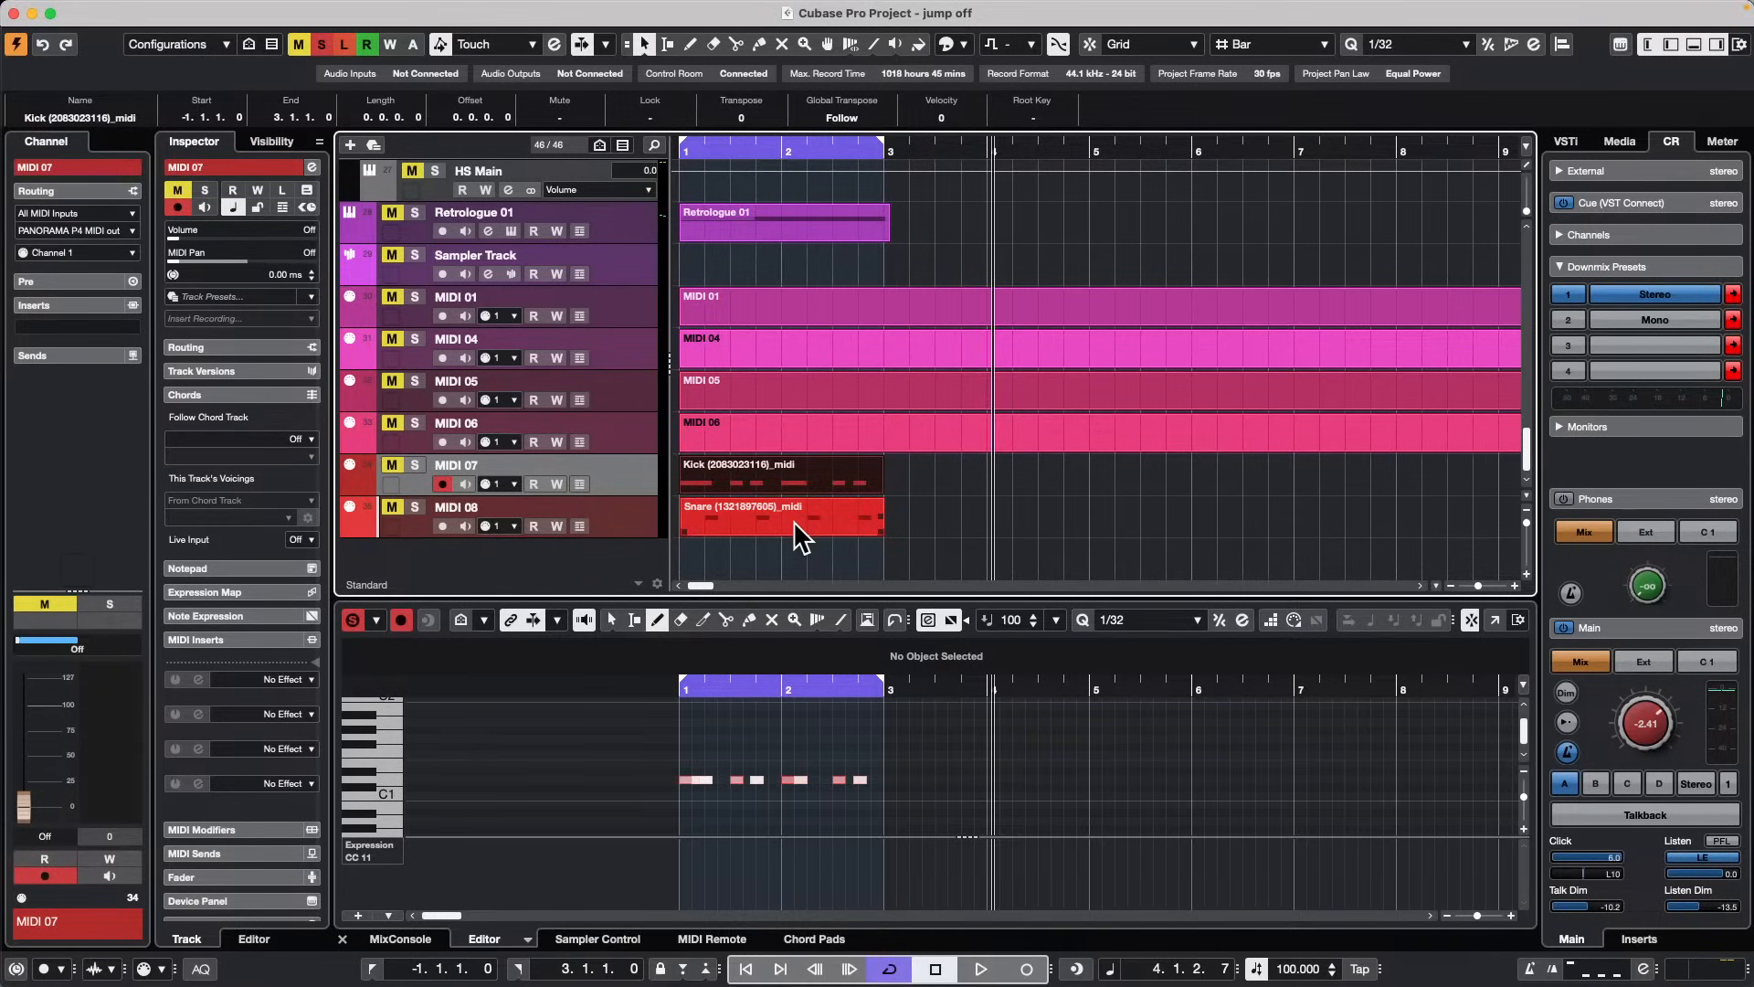
# Step: Review the Audio System settings in Studio Setup, including processing precision and ASIO-Guard, and close the dialog
pyautogui.click(476, 10)
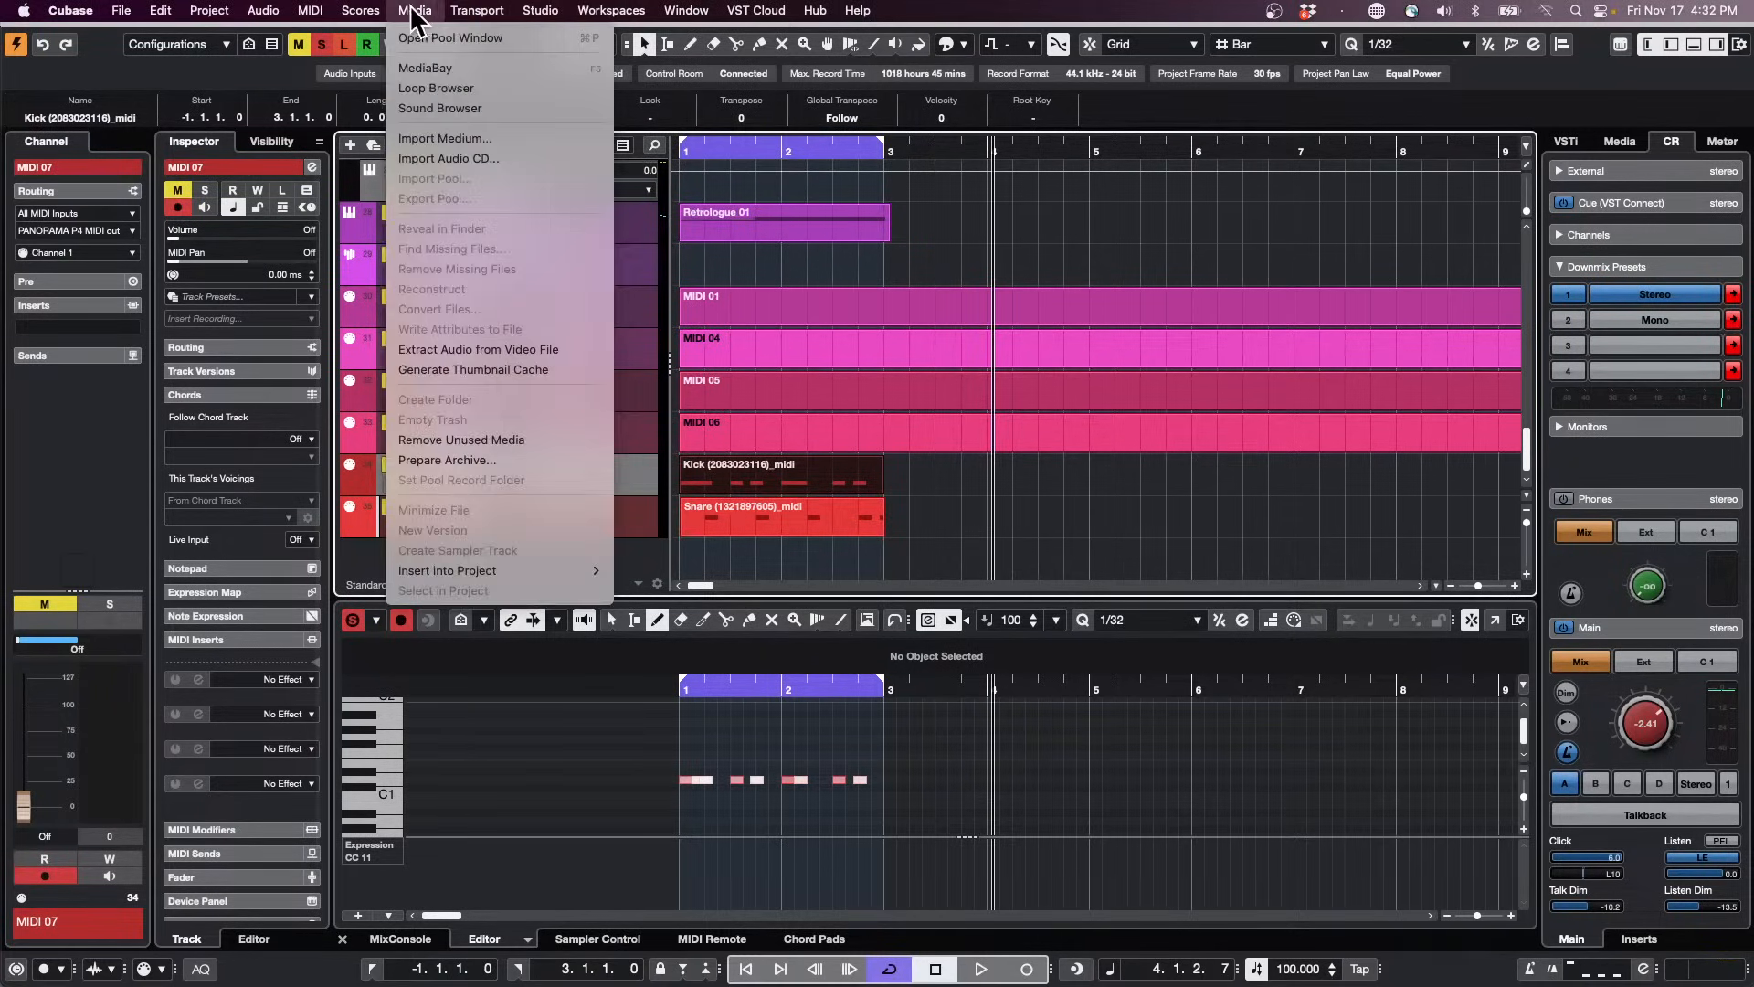
pyautogui.moveTo(540, 10)
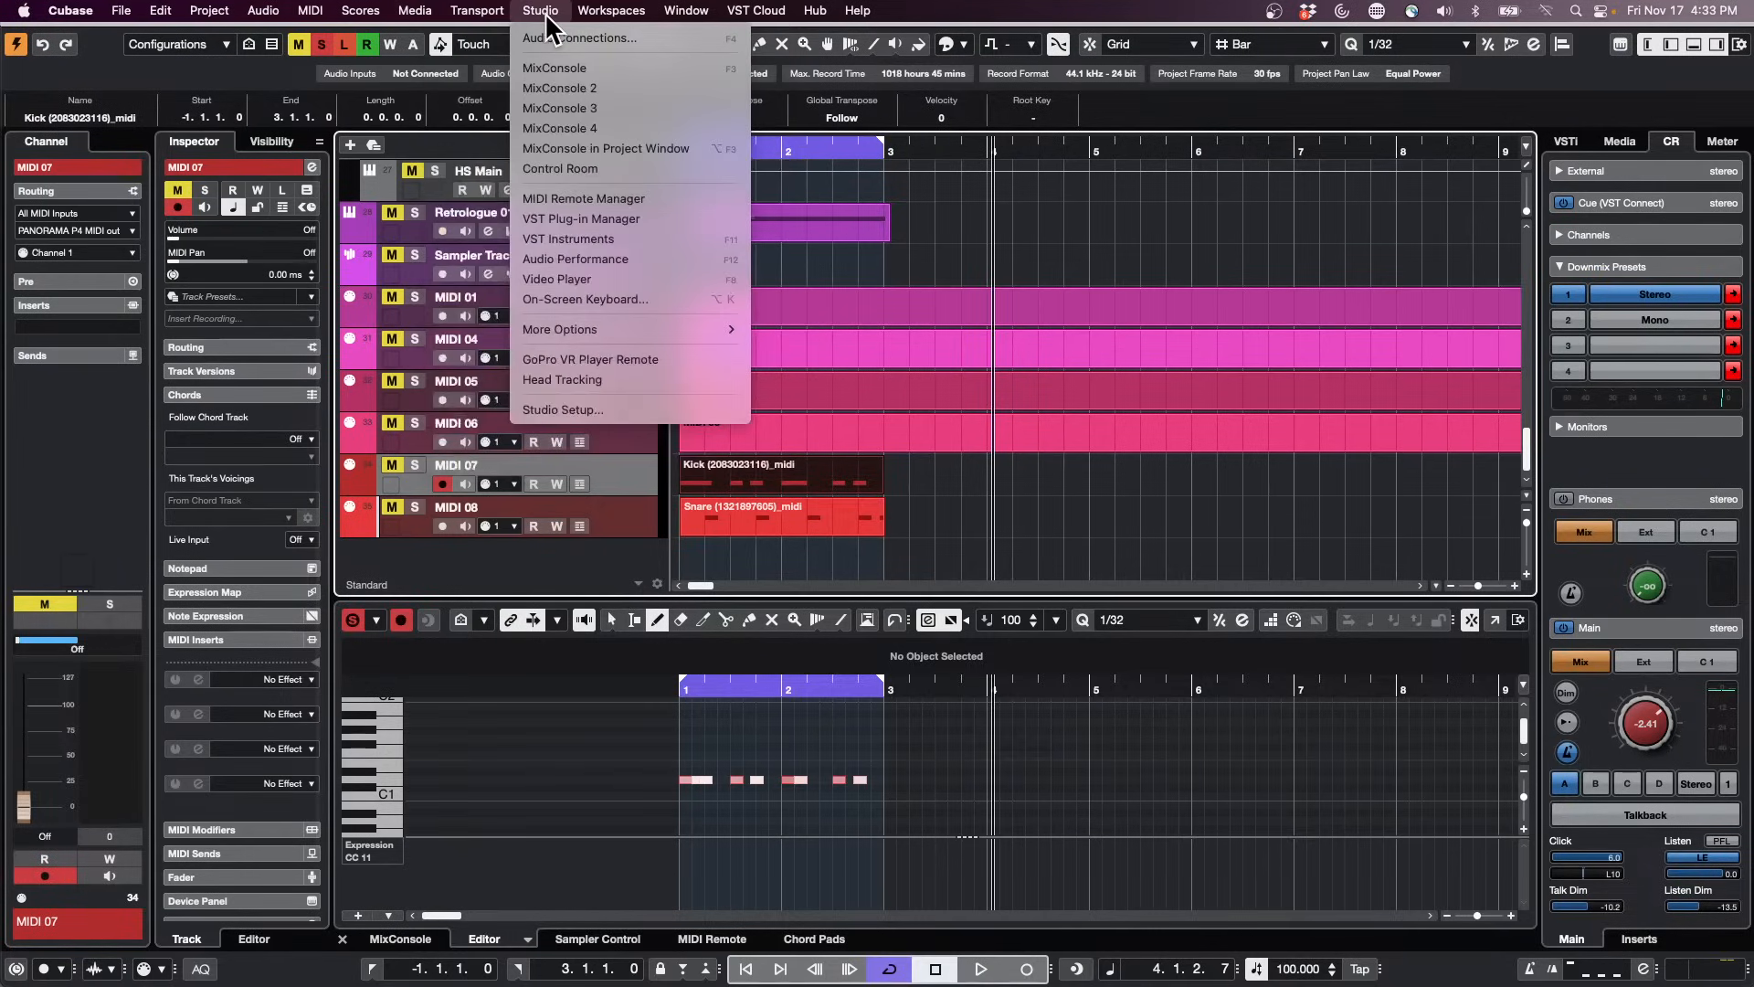
pyautogui.click(594, 409)
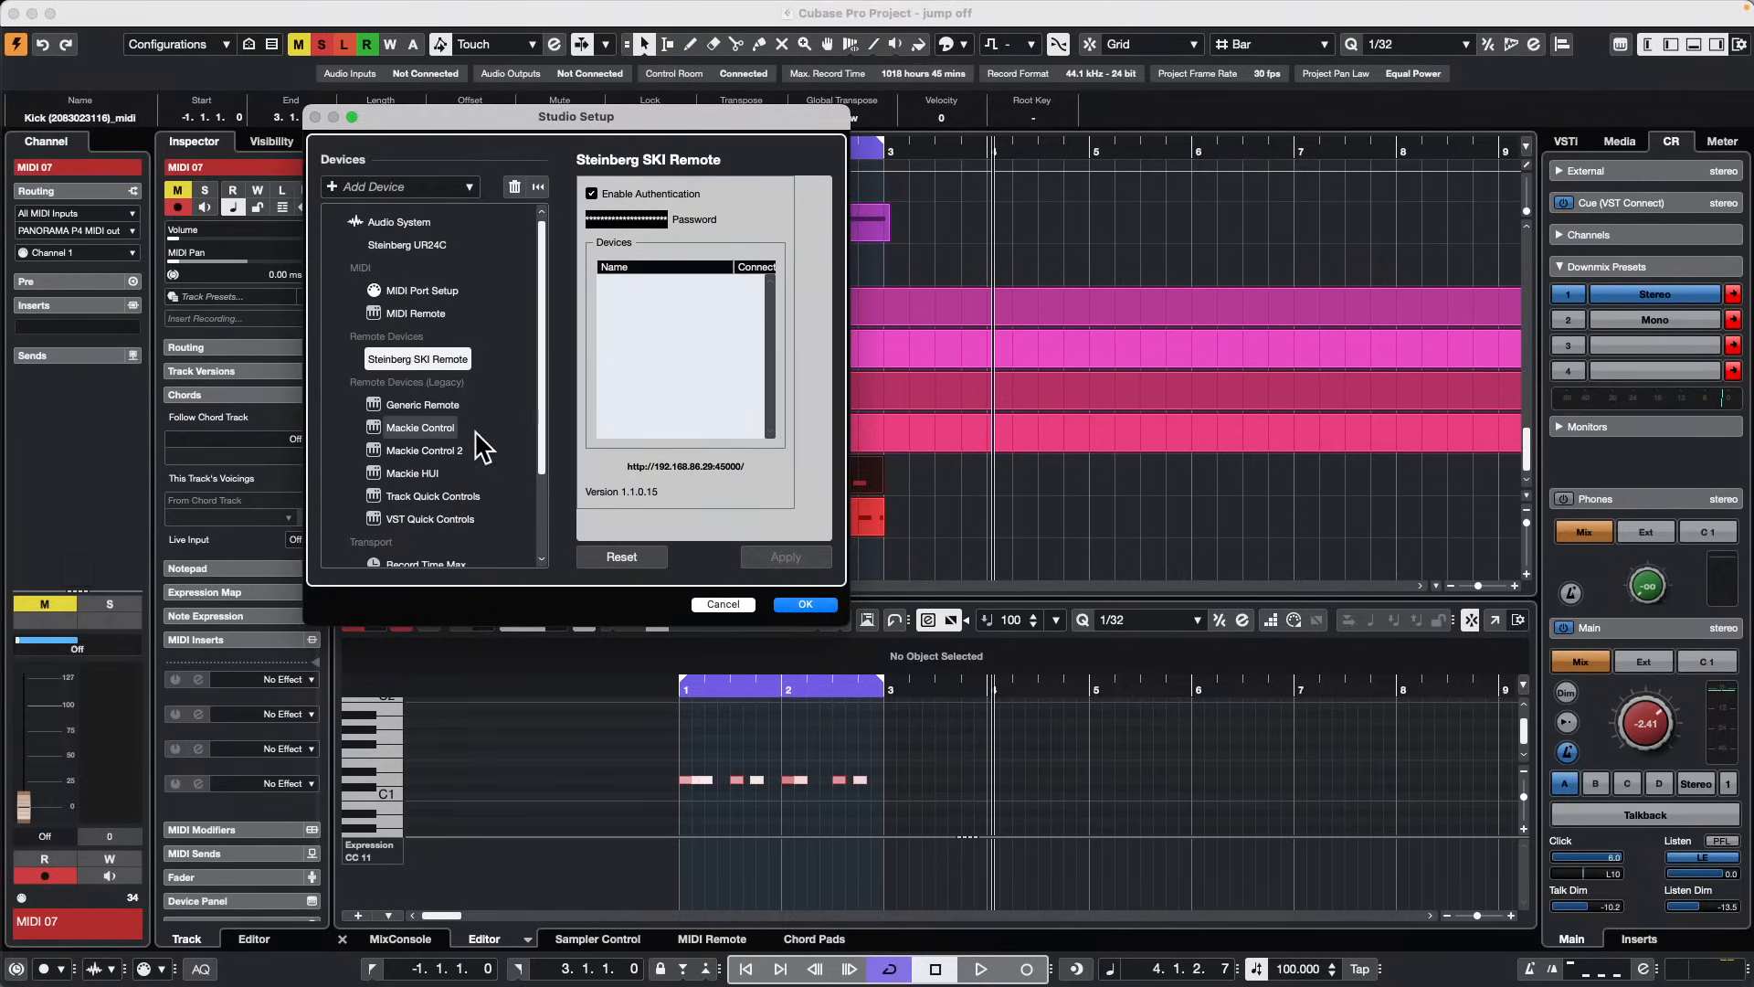
pyautogui.click(399, 222)
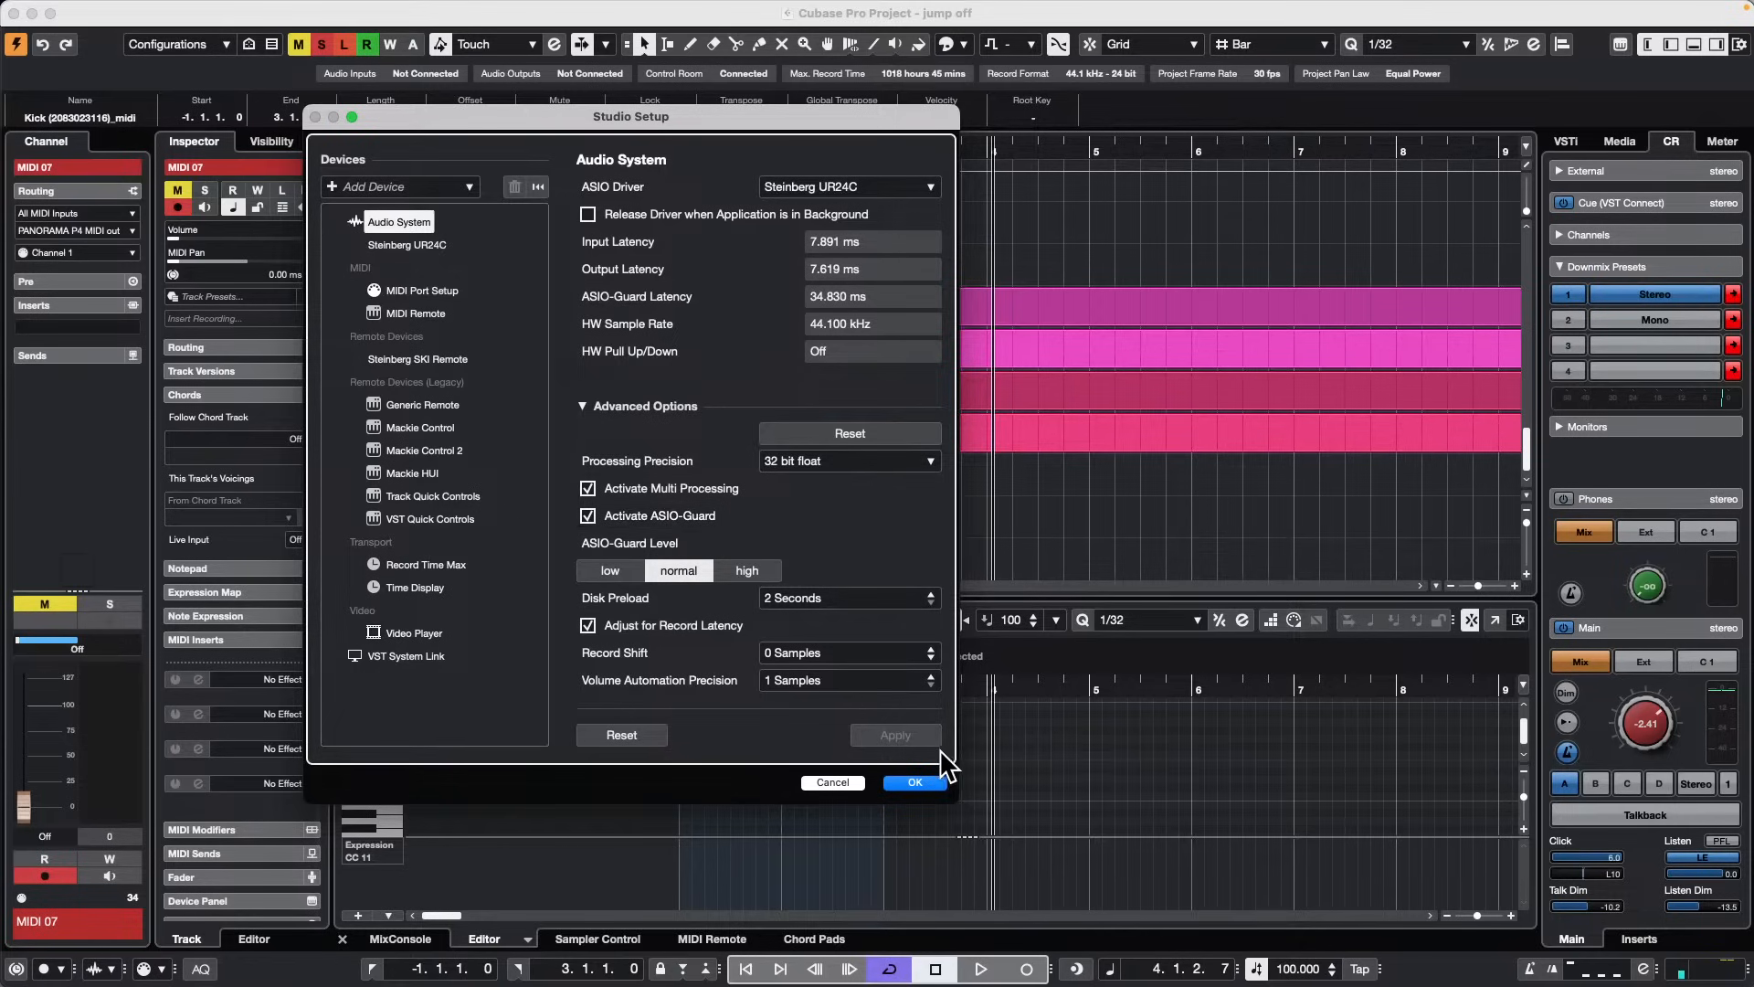
pyautogui.click(916, 783)
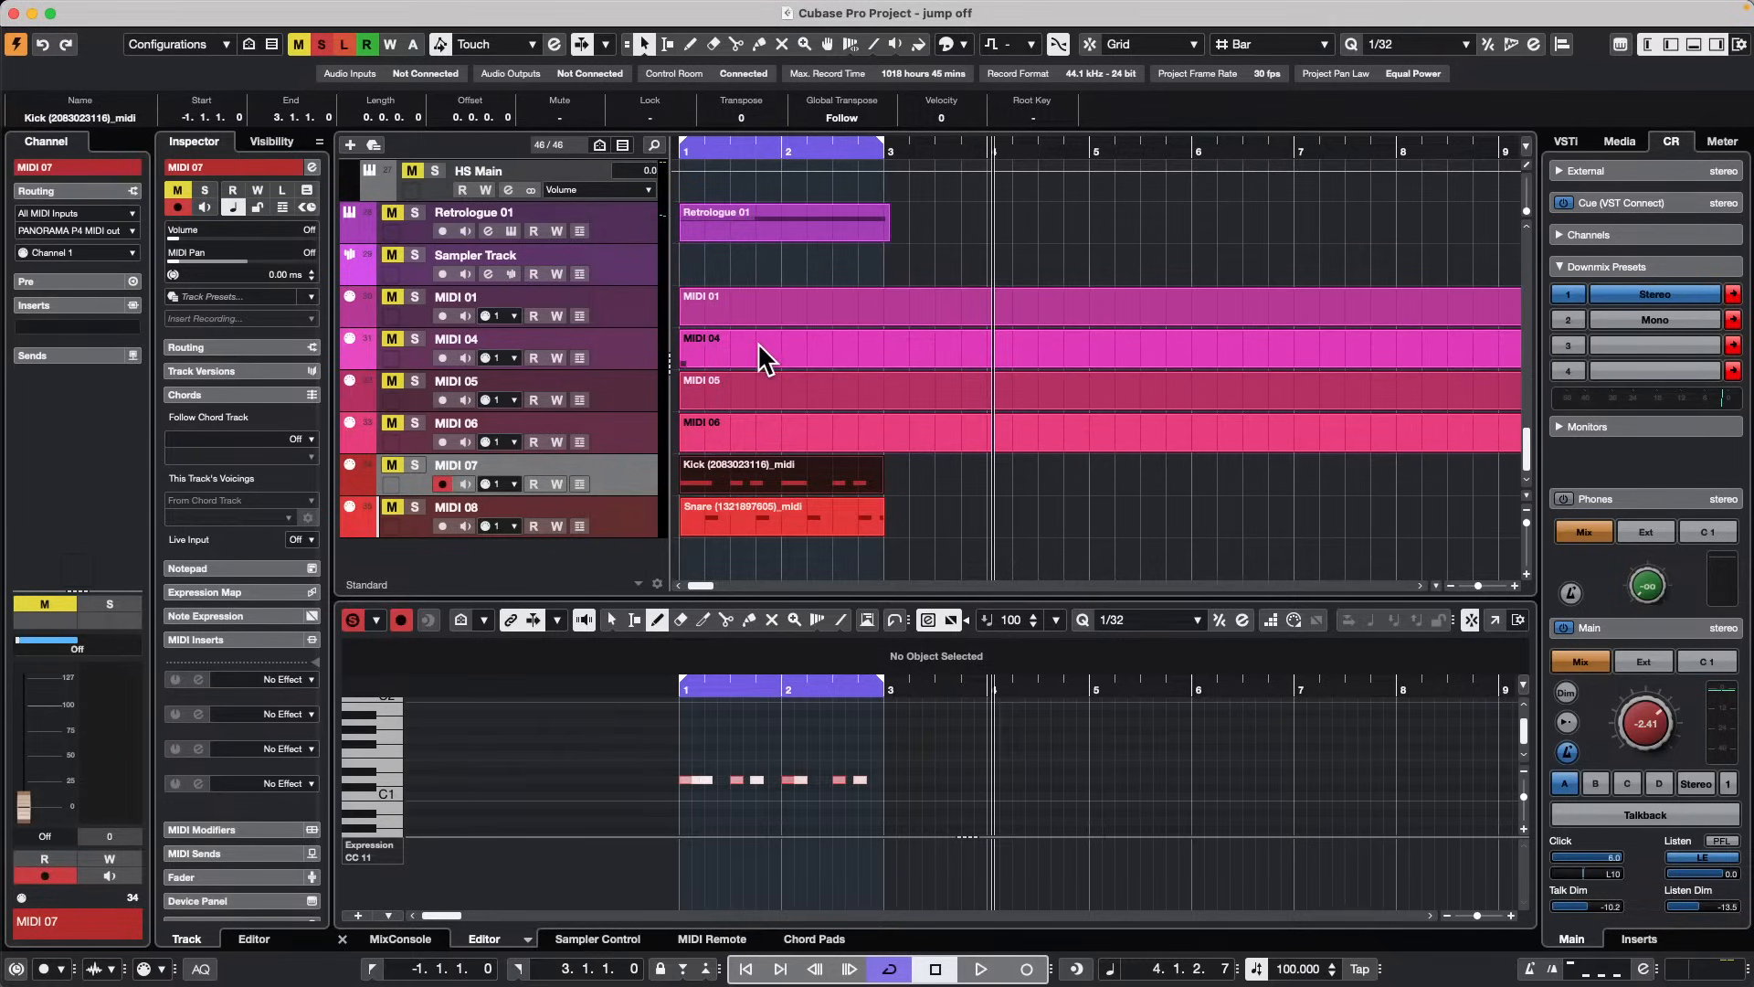
# Step: Enable AudioWarp for the Sampler Track's sample in Sampler Control and review the available quality and mode options
pyautogui.scroll(1, 759, 342)
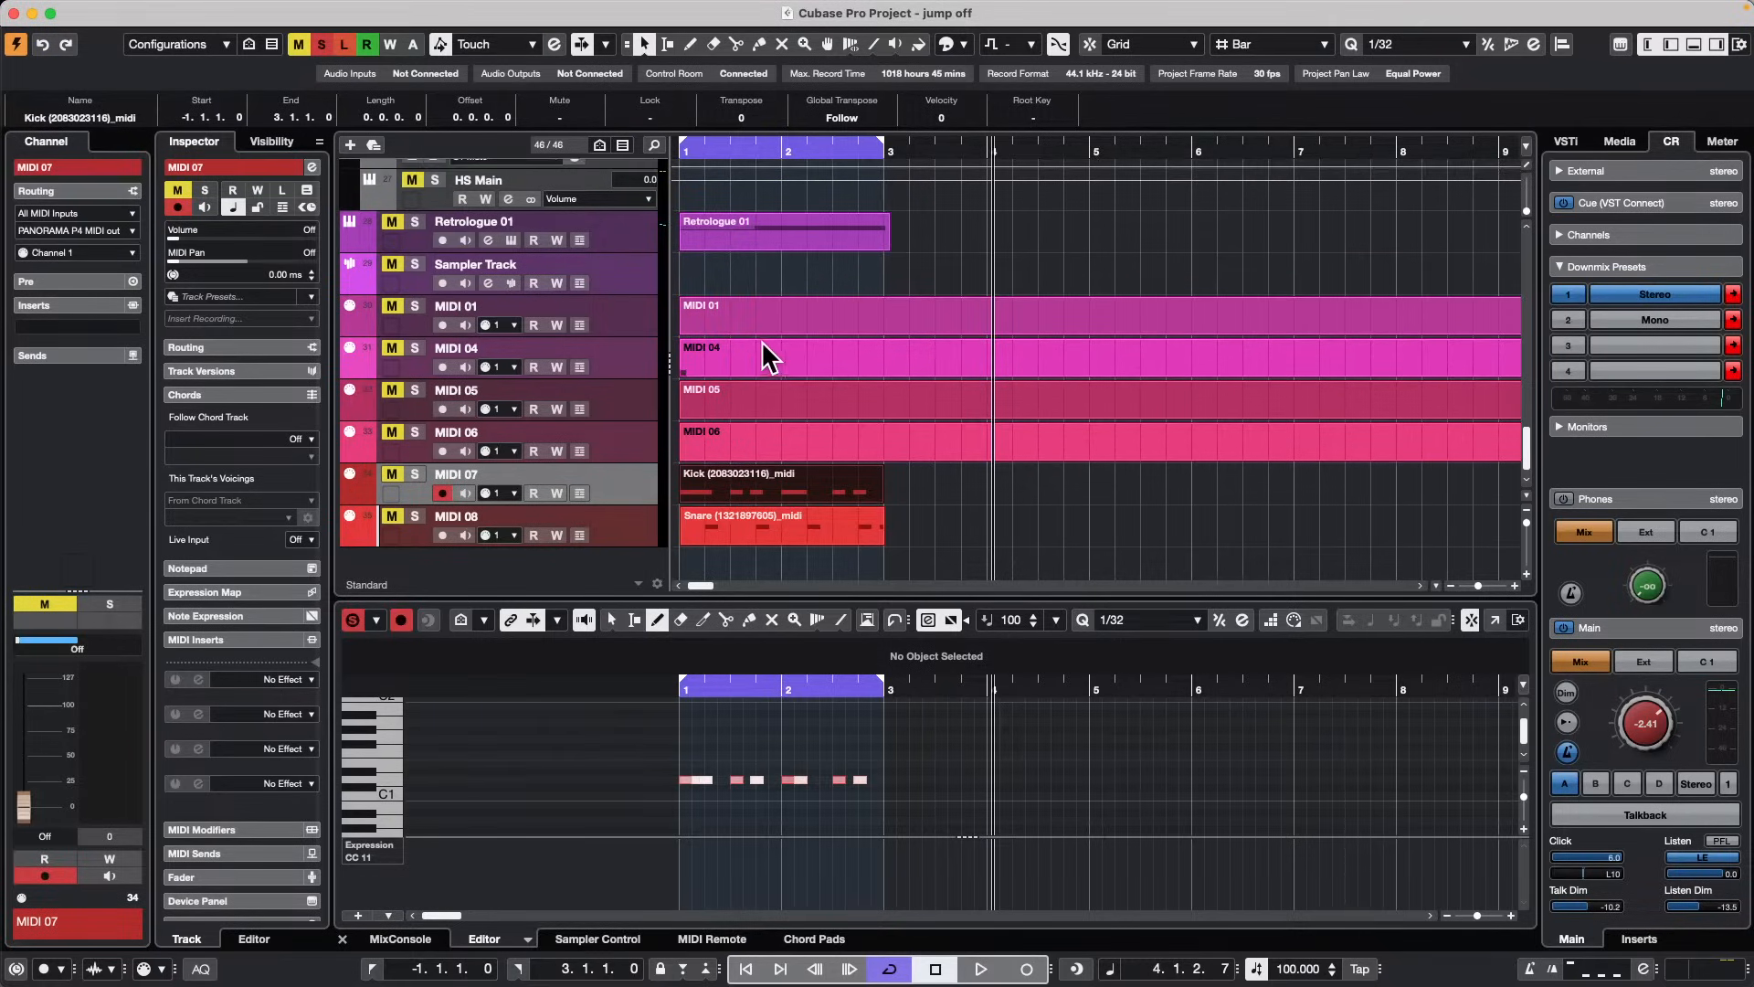
pyautogui.click(605, 285)
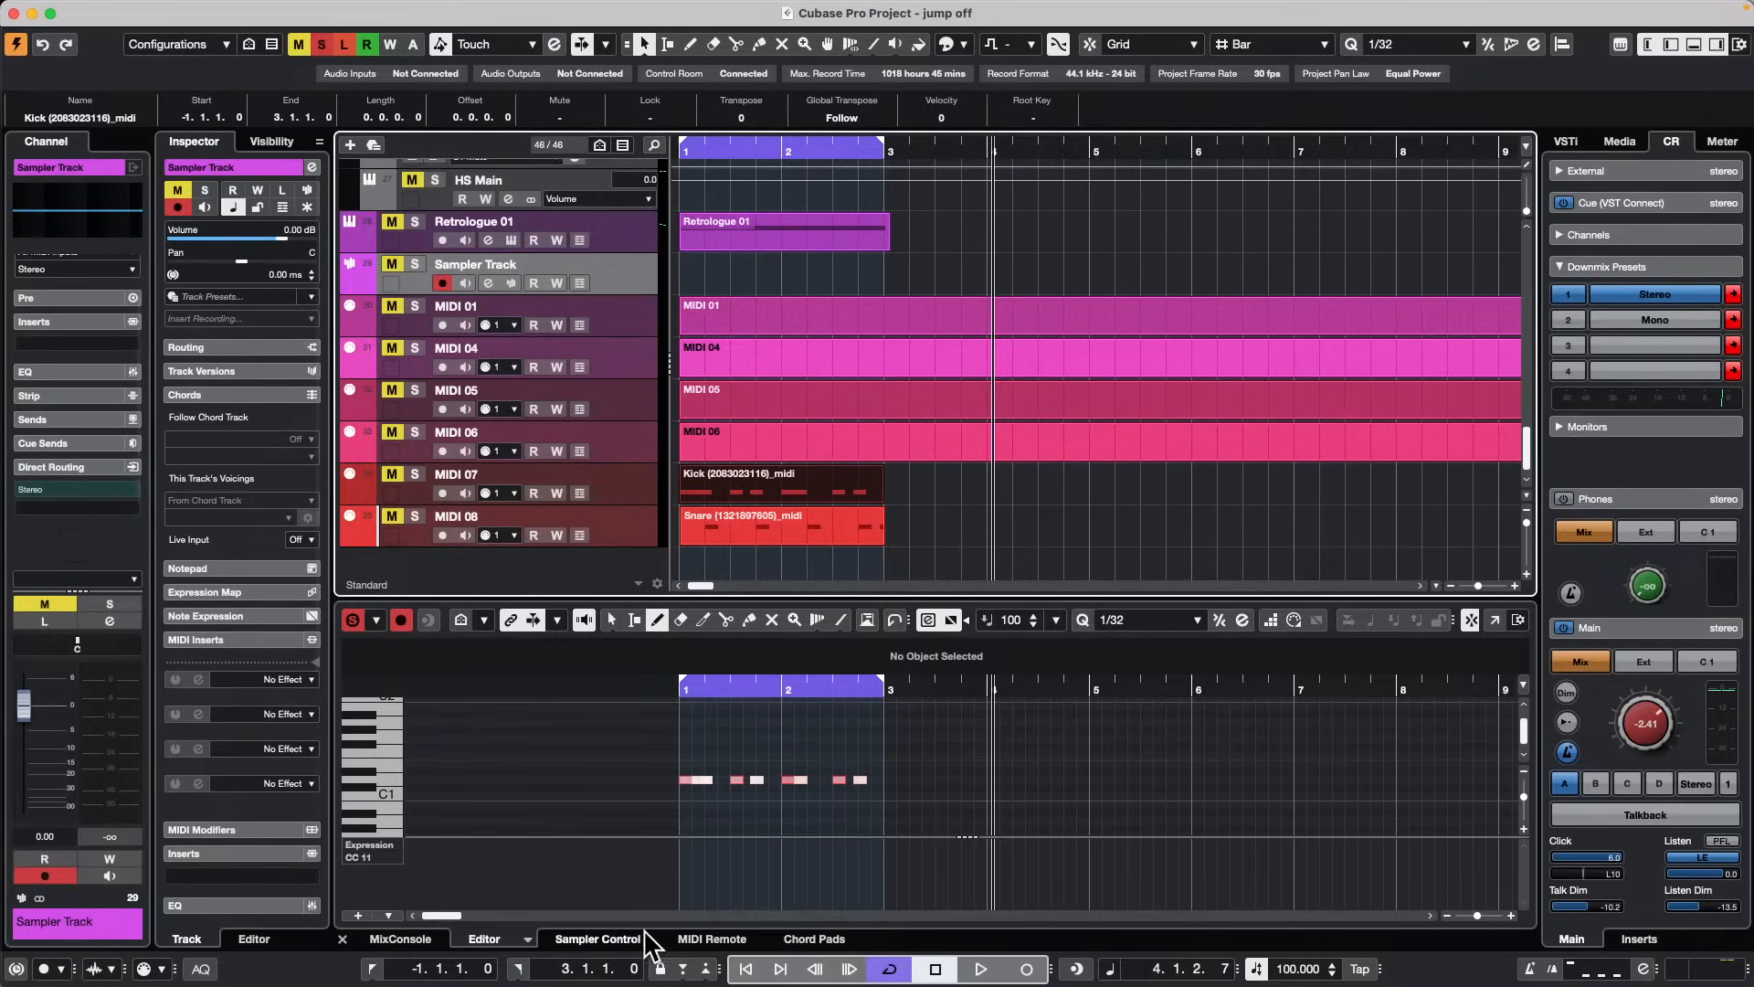
pyautogui.click(600, 939)
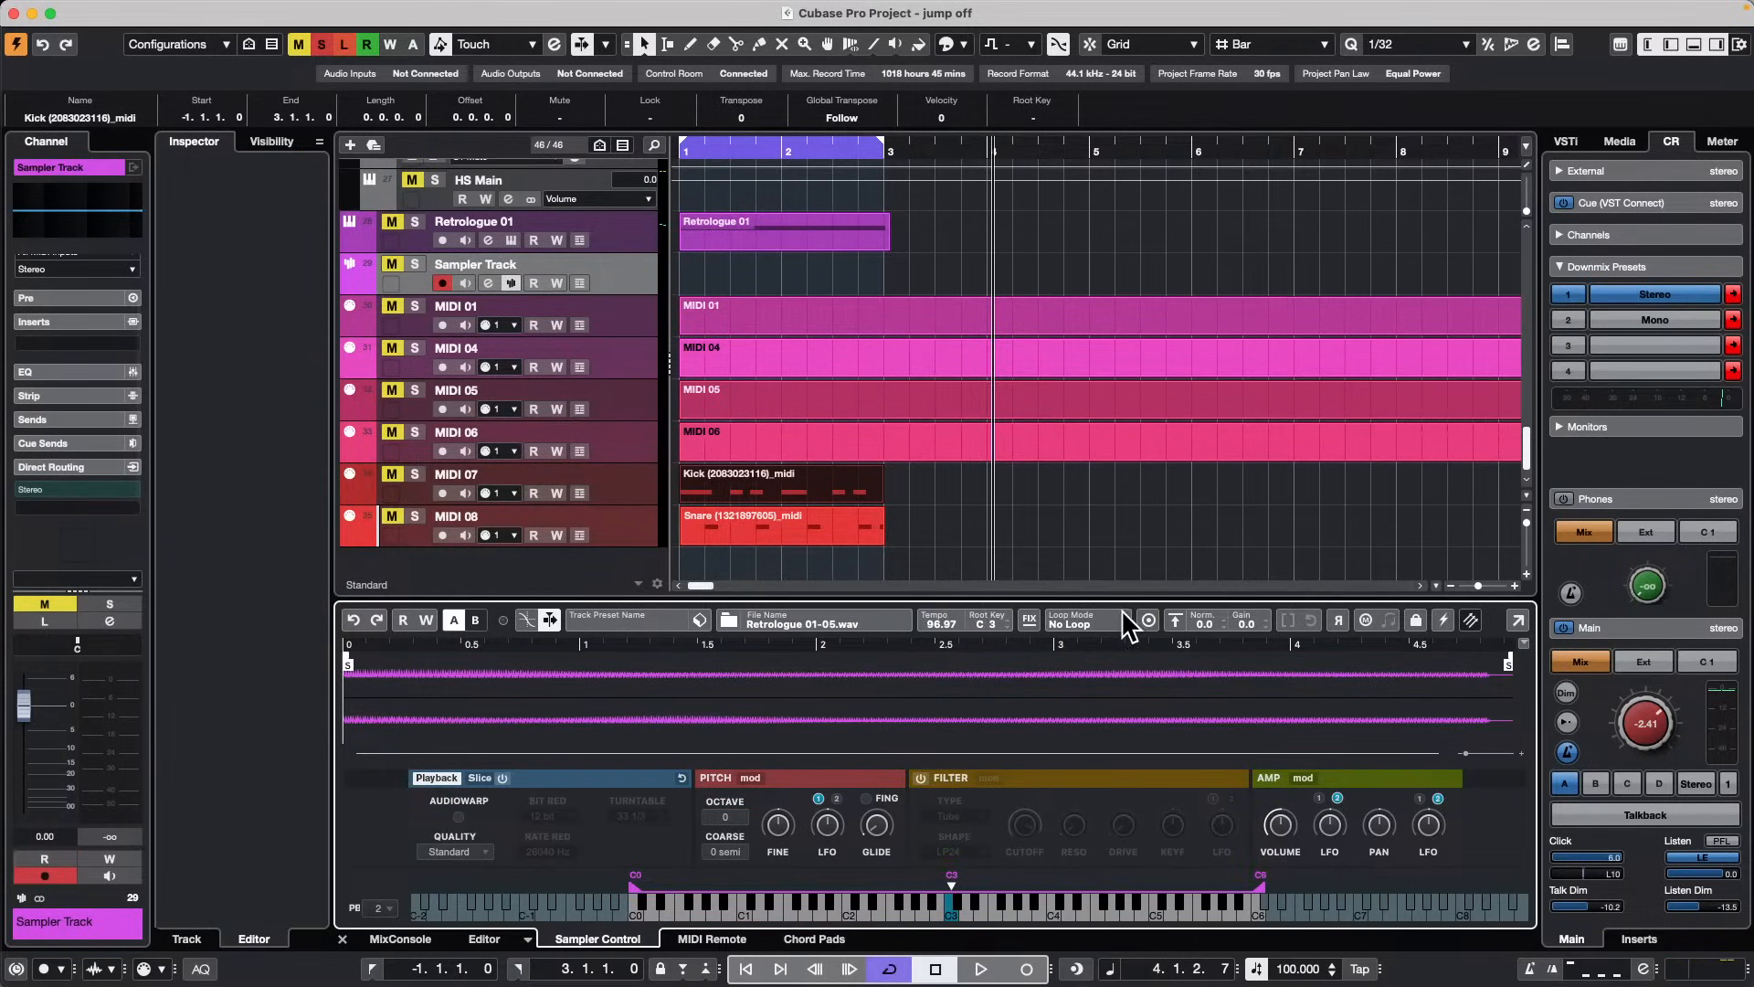
pyautogui.click(464, 854)
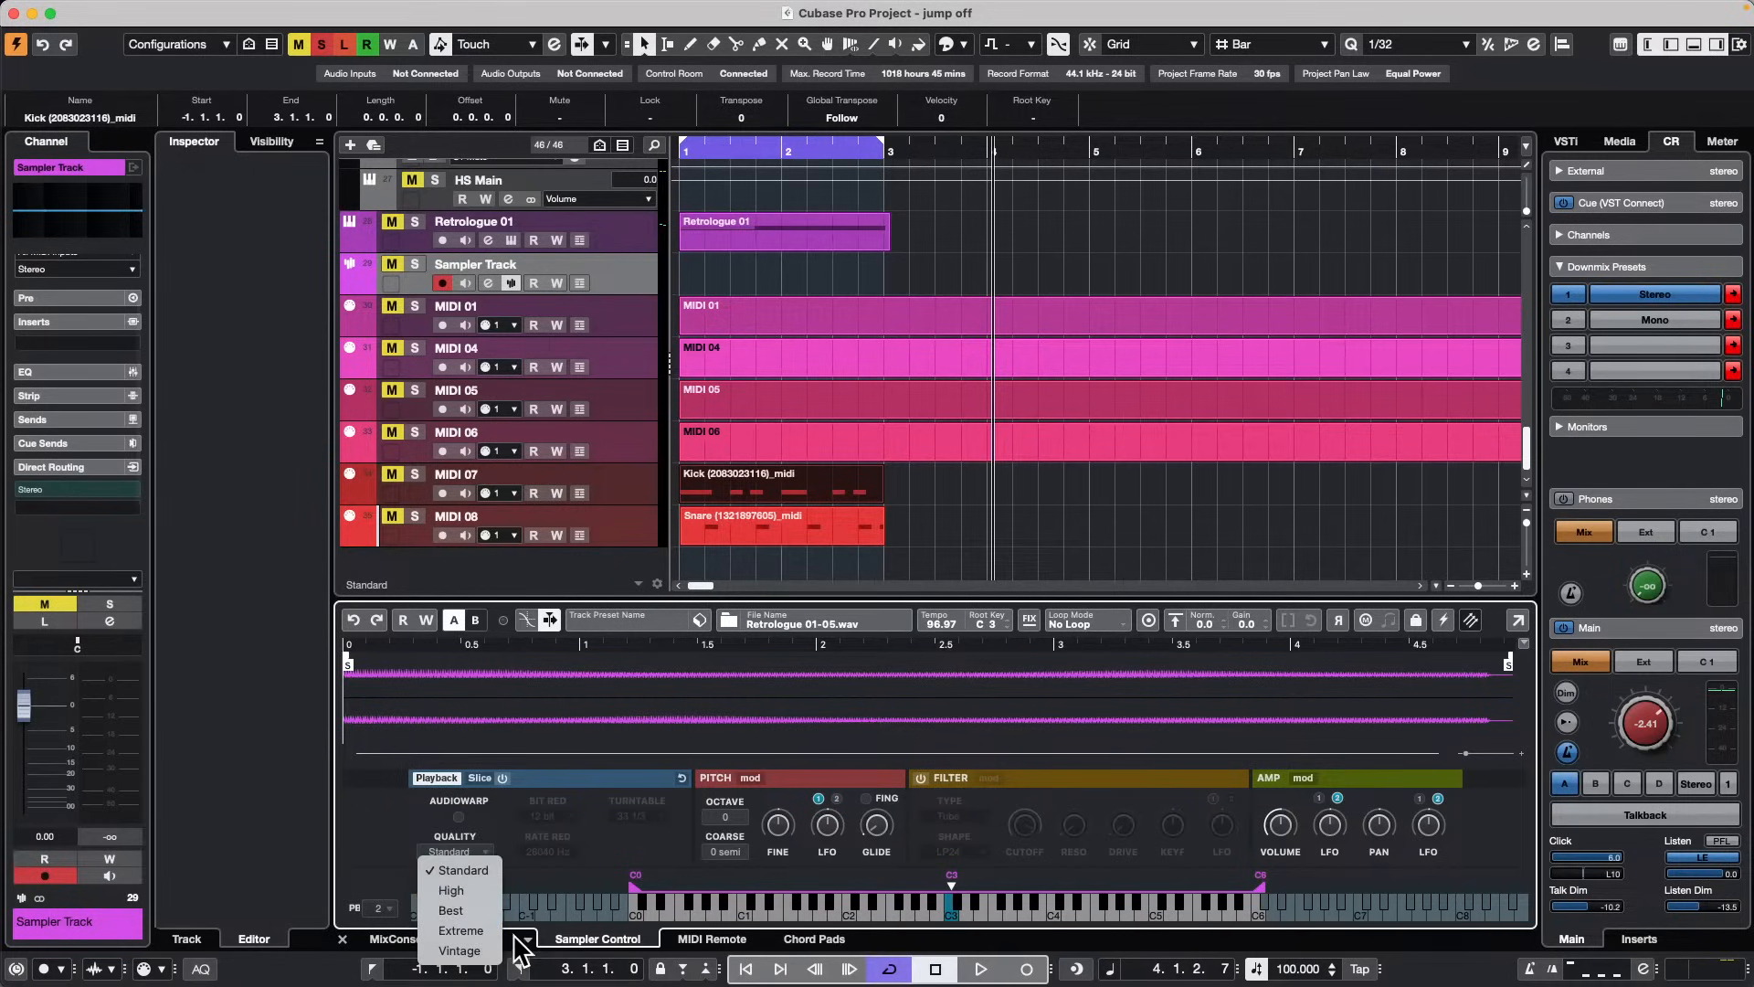
pyautogui.click(353, 832)
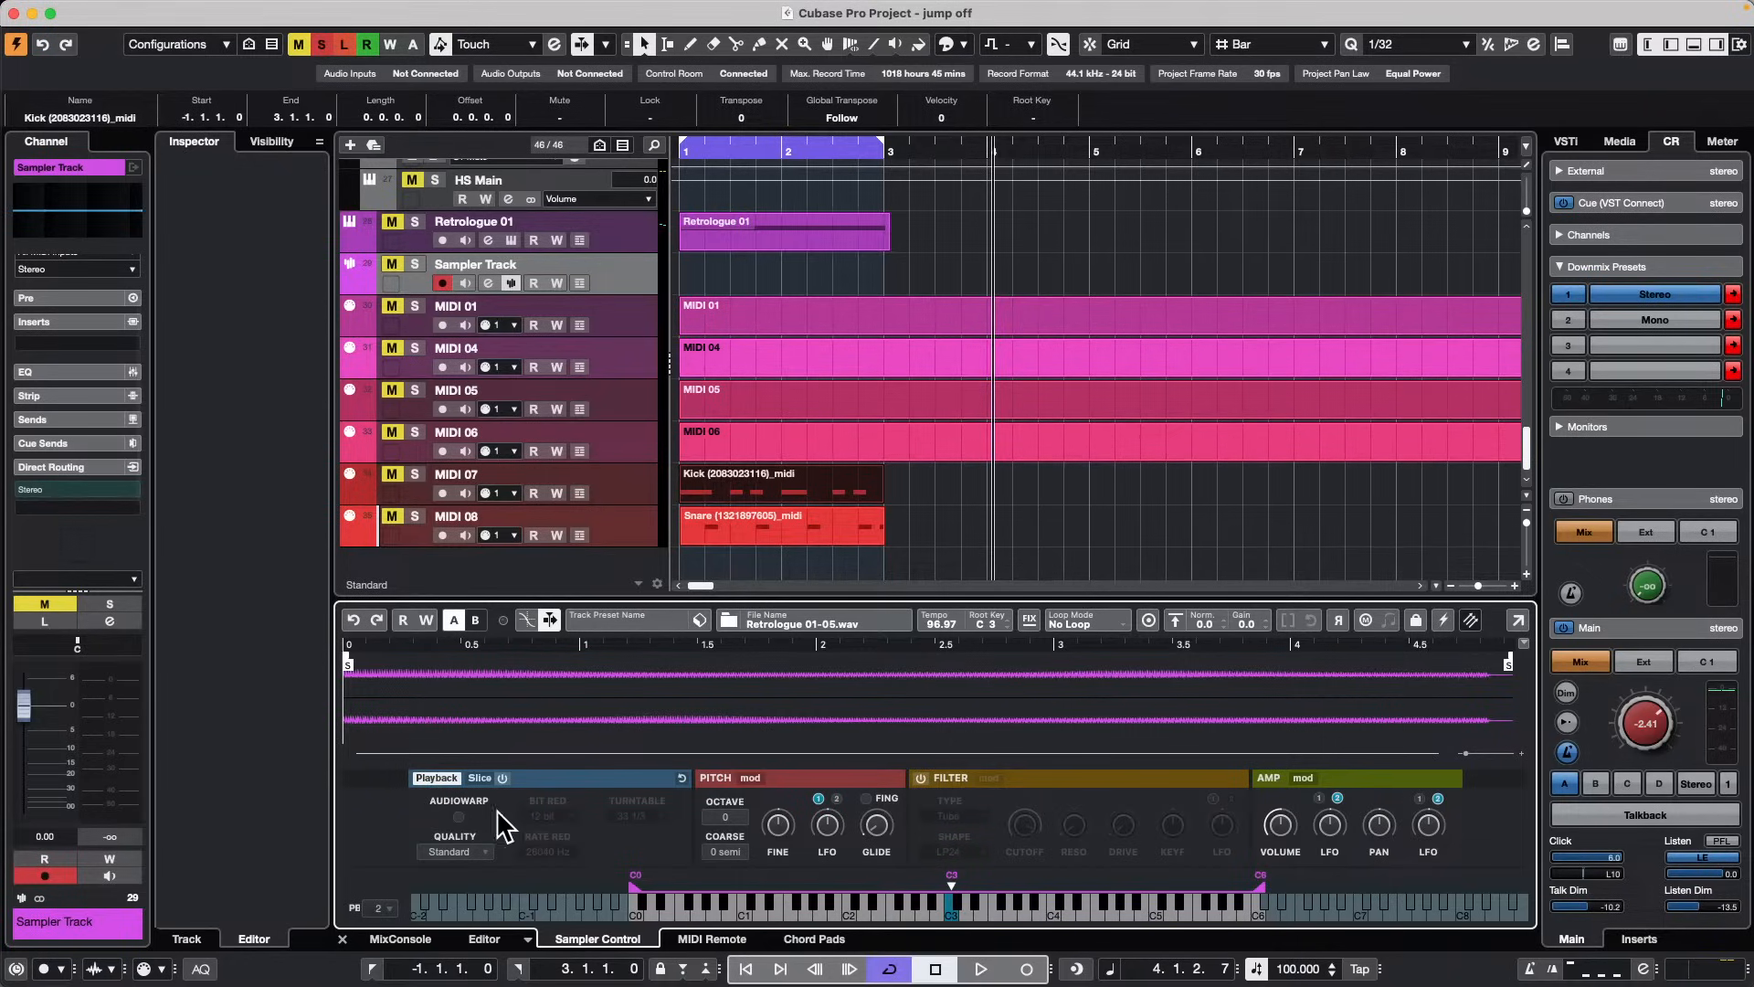
pyautogui.click(460, 817)
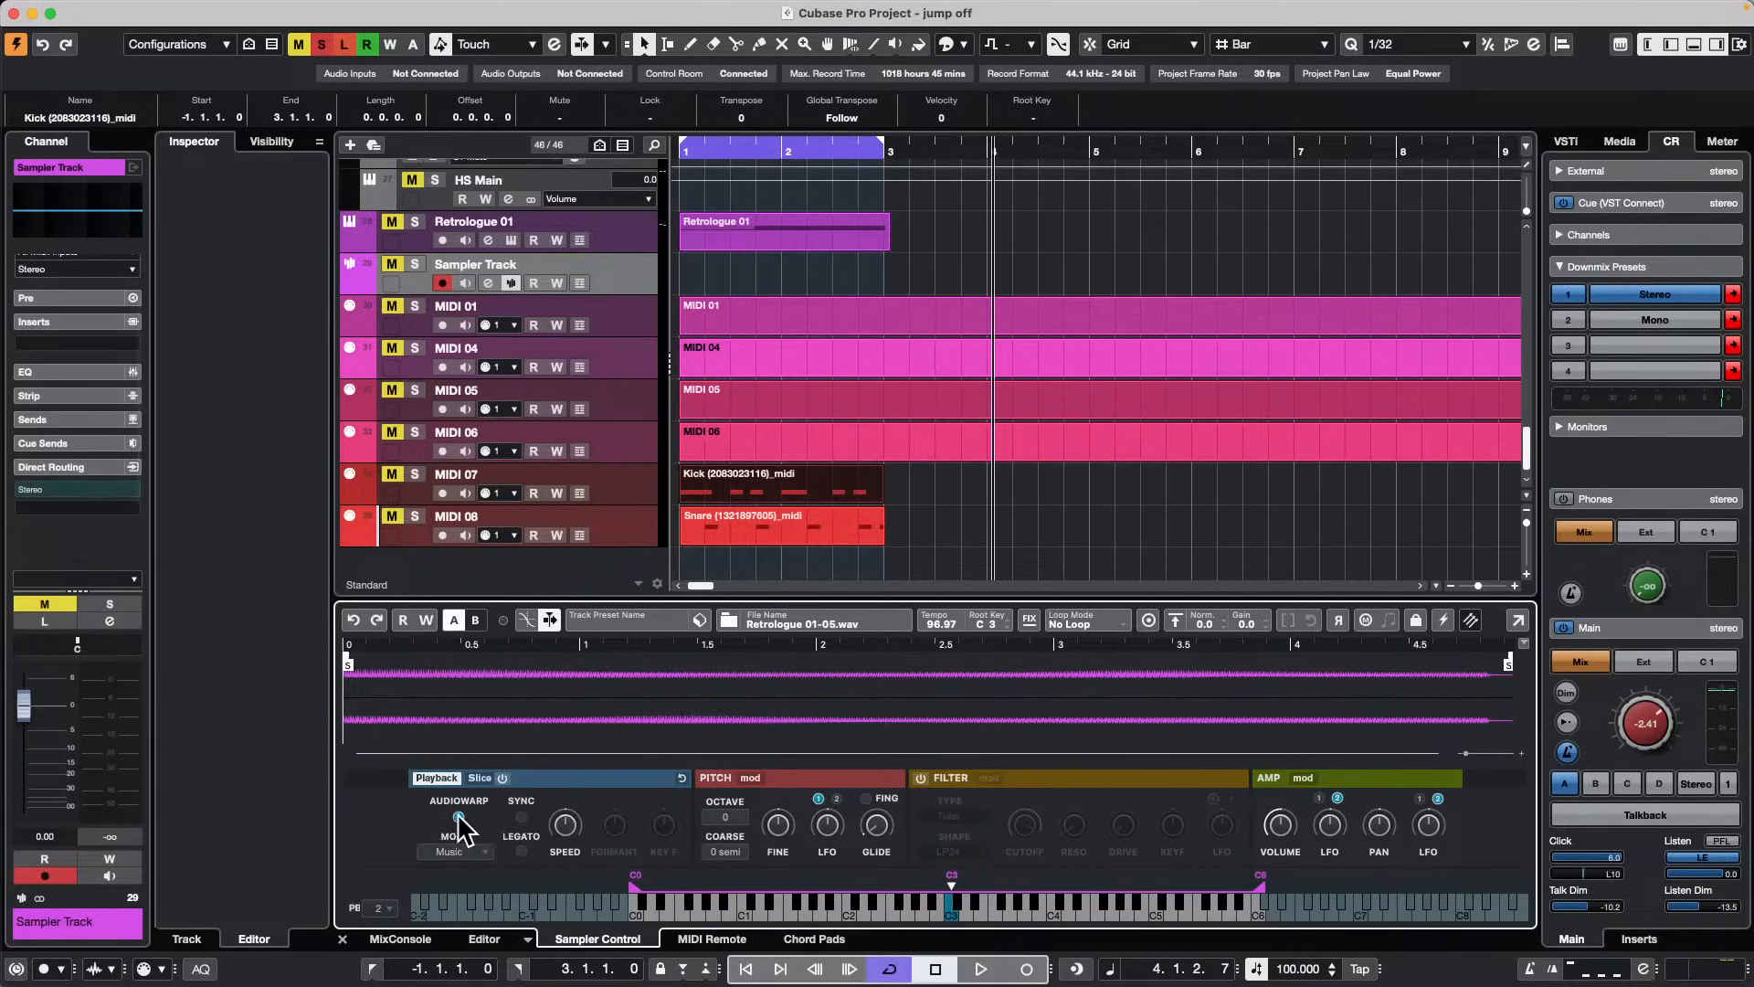
pyautogui.click(468, 853)
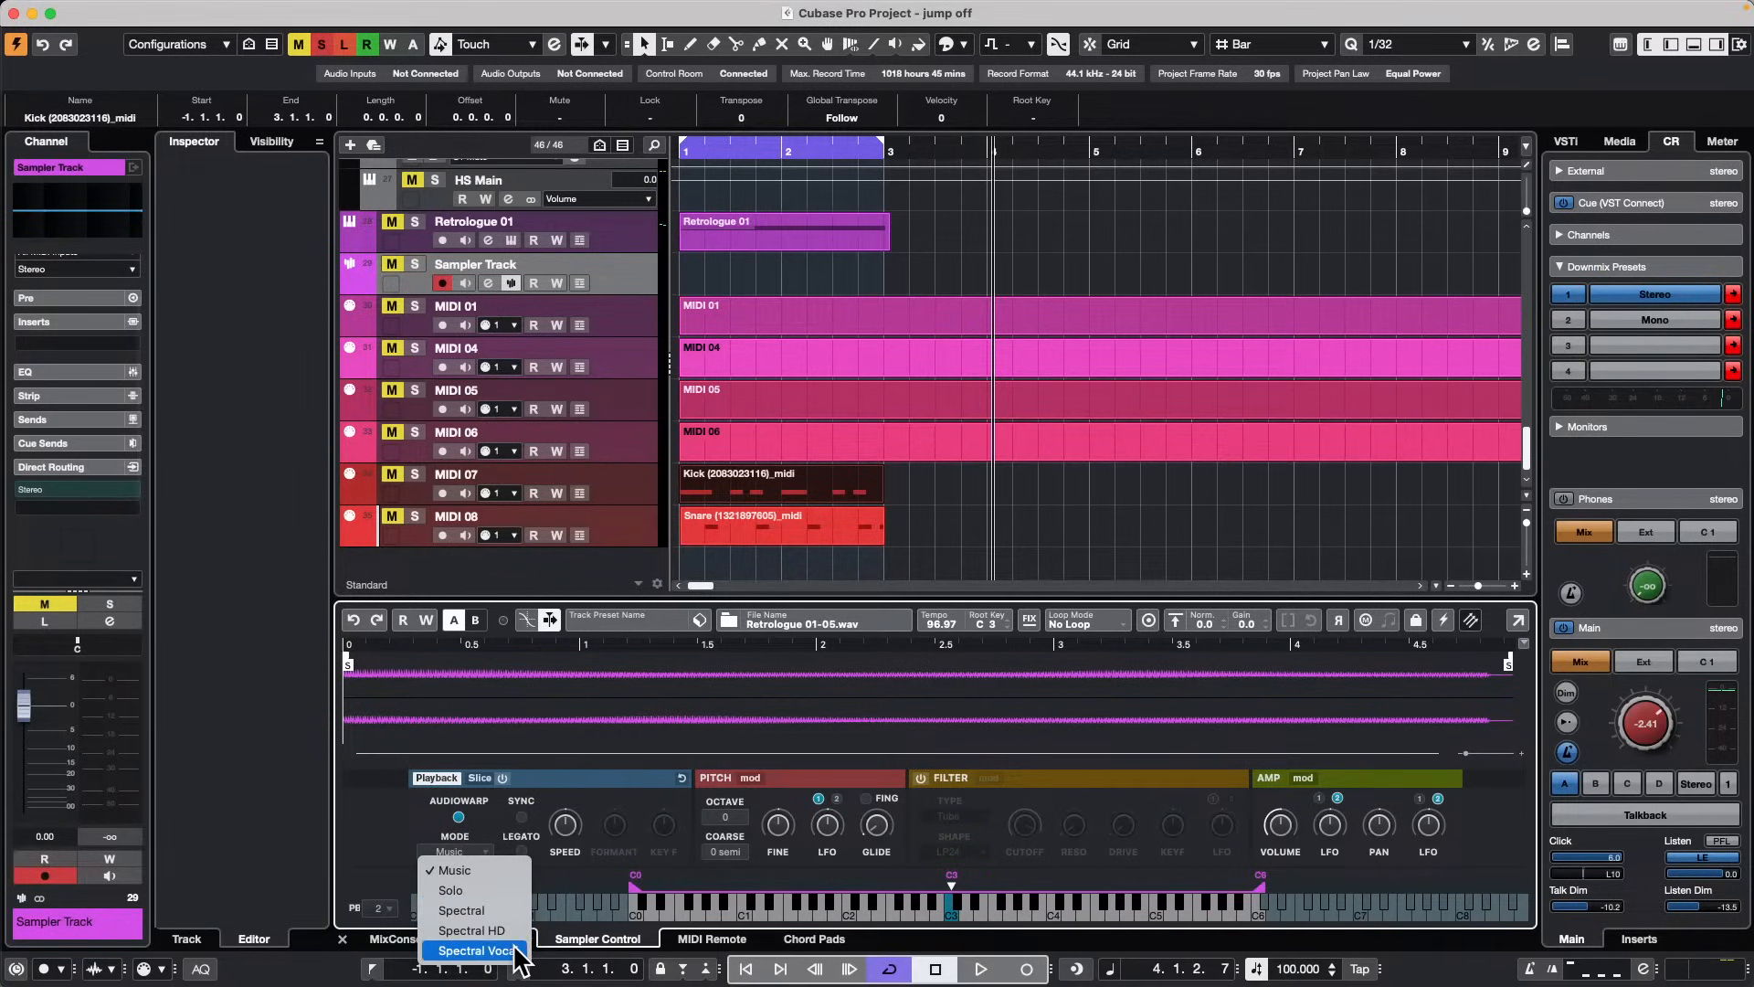
# Step: Normalize the Retrologue 01-05.wav sample and deactivate all mute and solo states in the project
pyautogui.click(1173, 619)
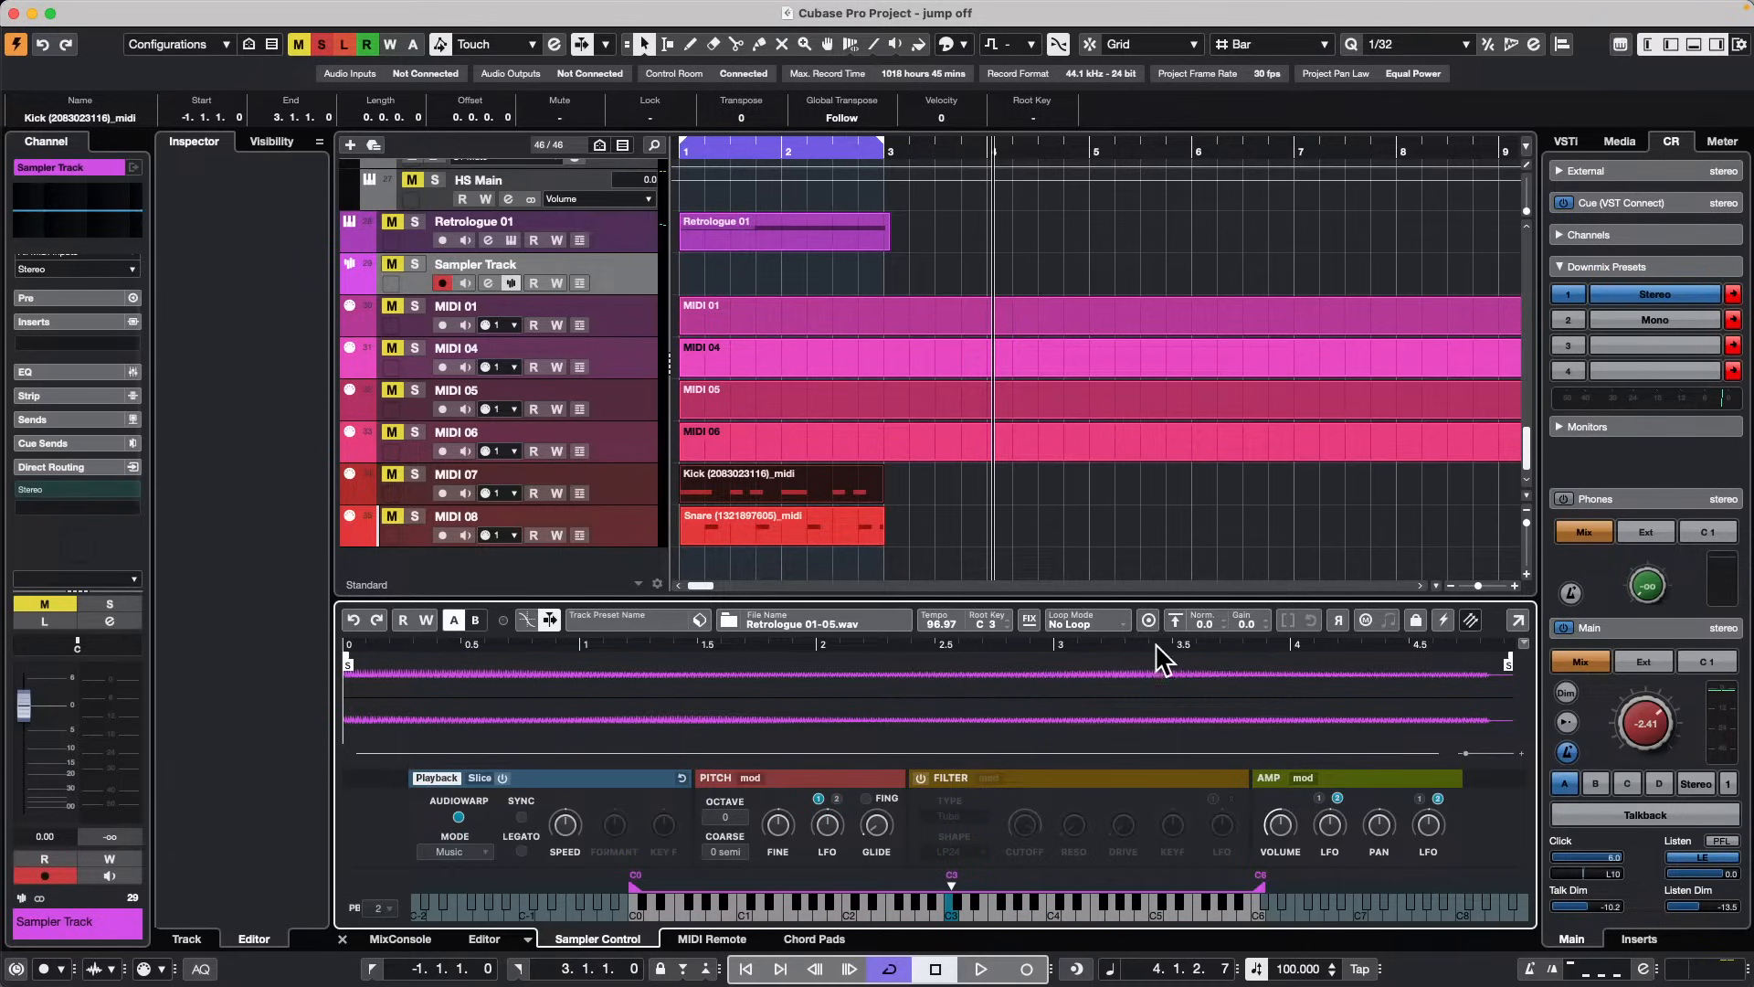
pyautogui.click(1173, 619)
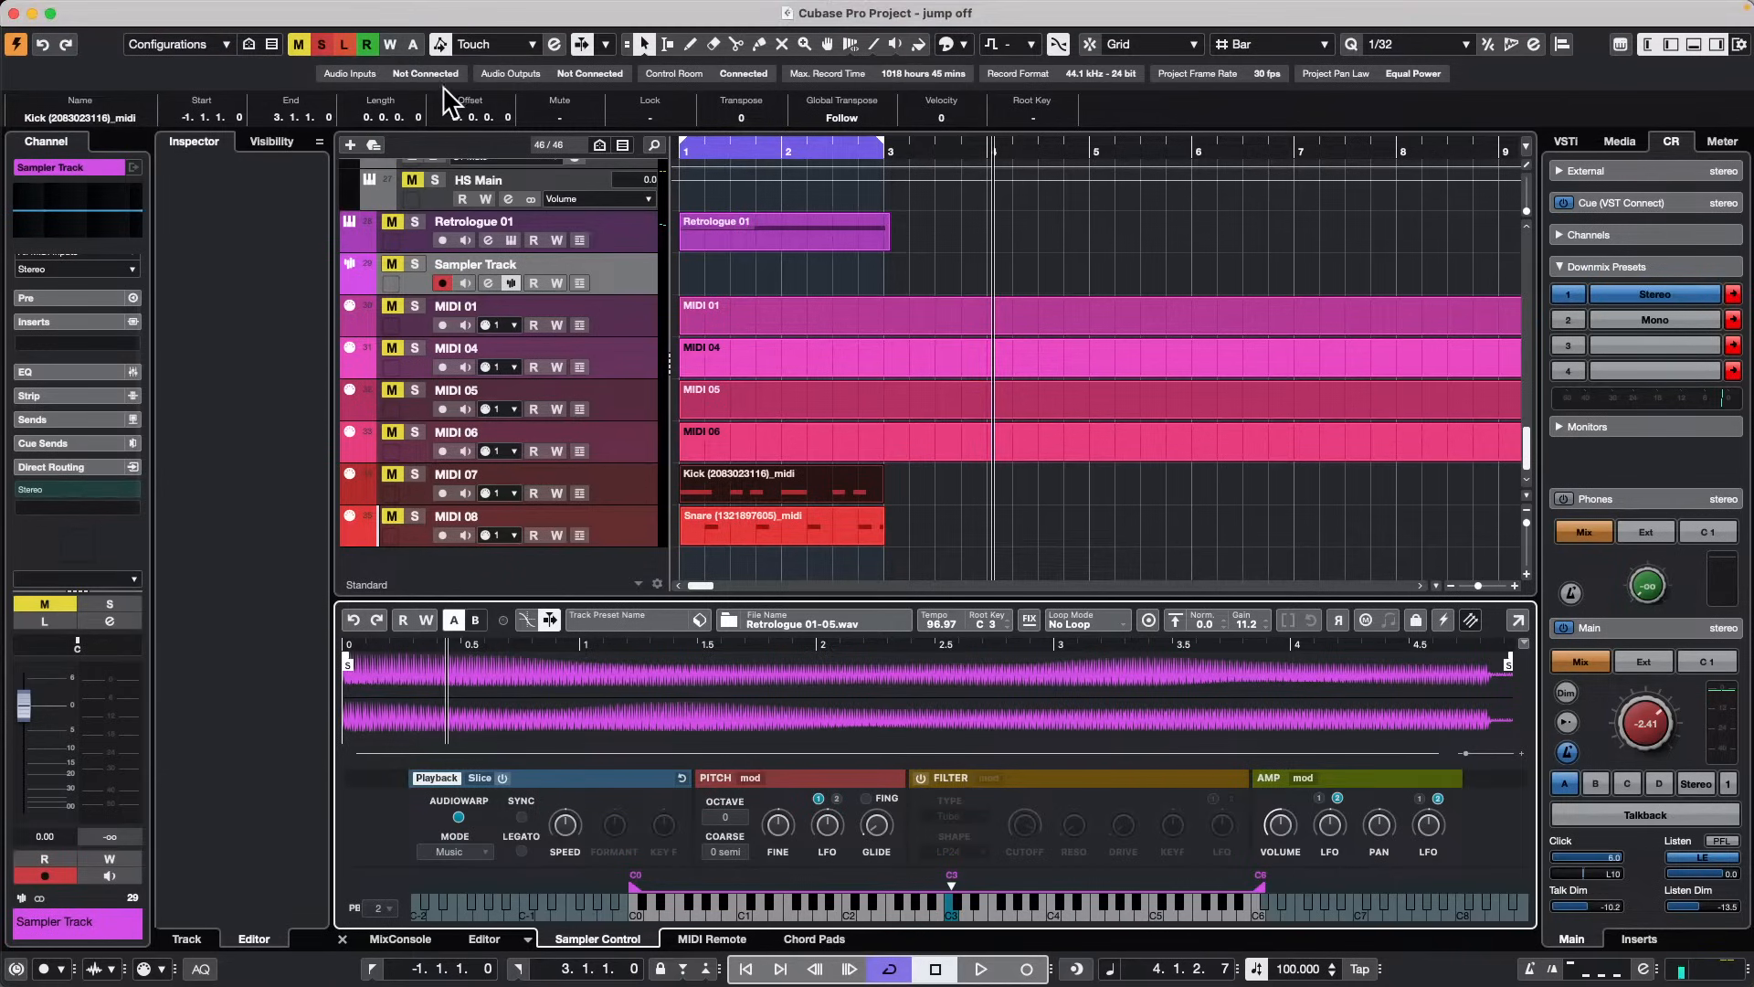
pyautogui.click(320, 44)
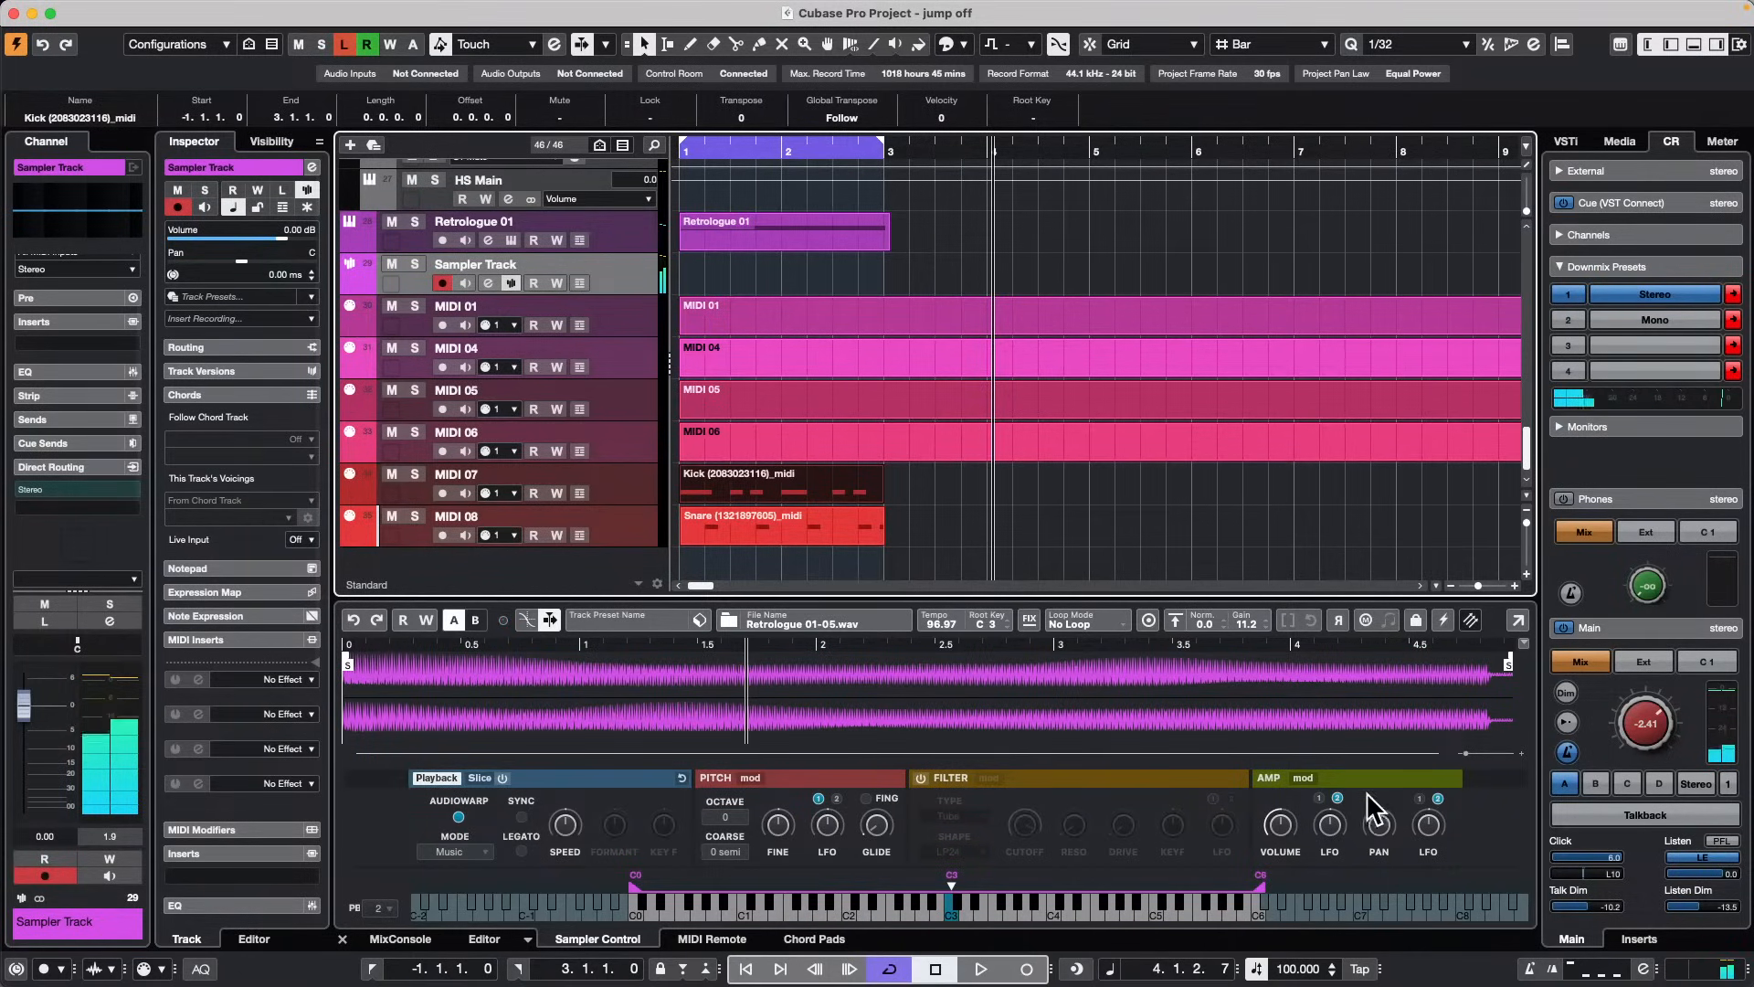
# Step: Show the Sampler Track's amp envelope and enlarge the Sampler Control area to give it more height
pyautogui.click(1301, 778)
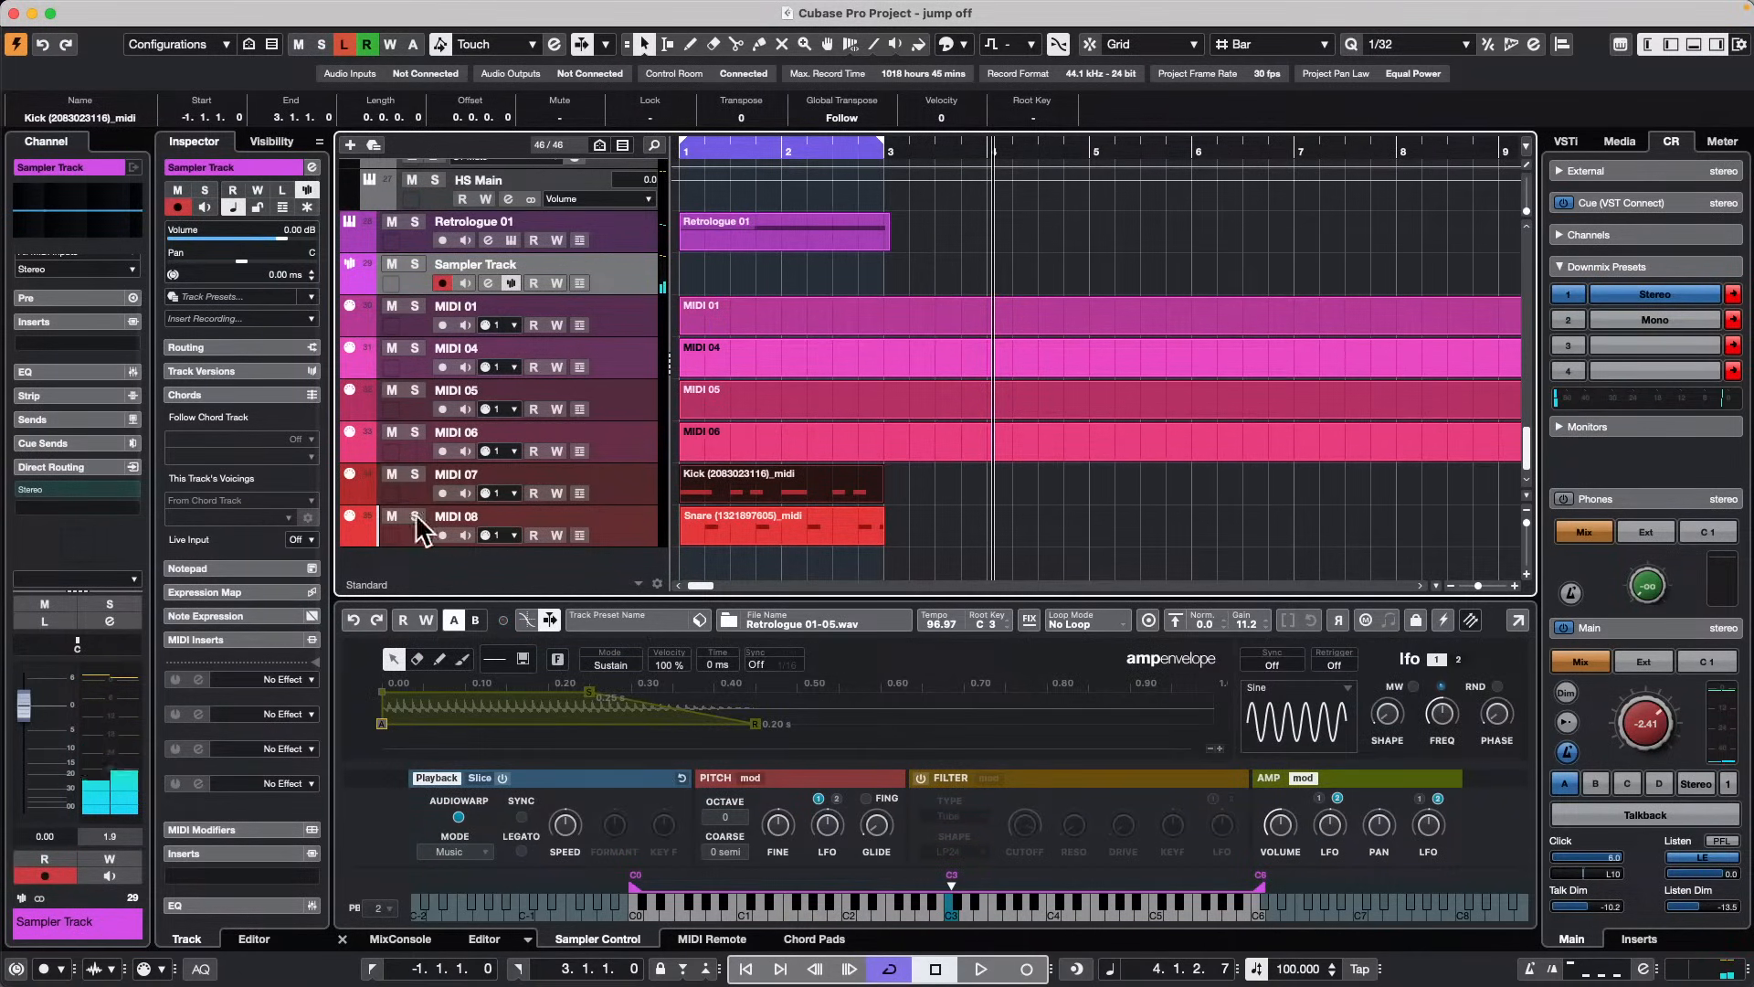
pyautogui.moveTo(637, 592); pyautogui.dragTo(718, 289)
# Step: Try a slow, curved attack reaching a node at 661 ms in the amp envelope, with an extra node at 448 ms
pyautogui.moveTo(385, 409); pyautogui.dragTo(501, 420)
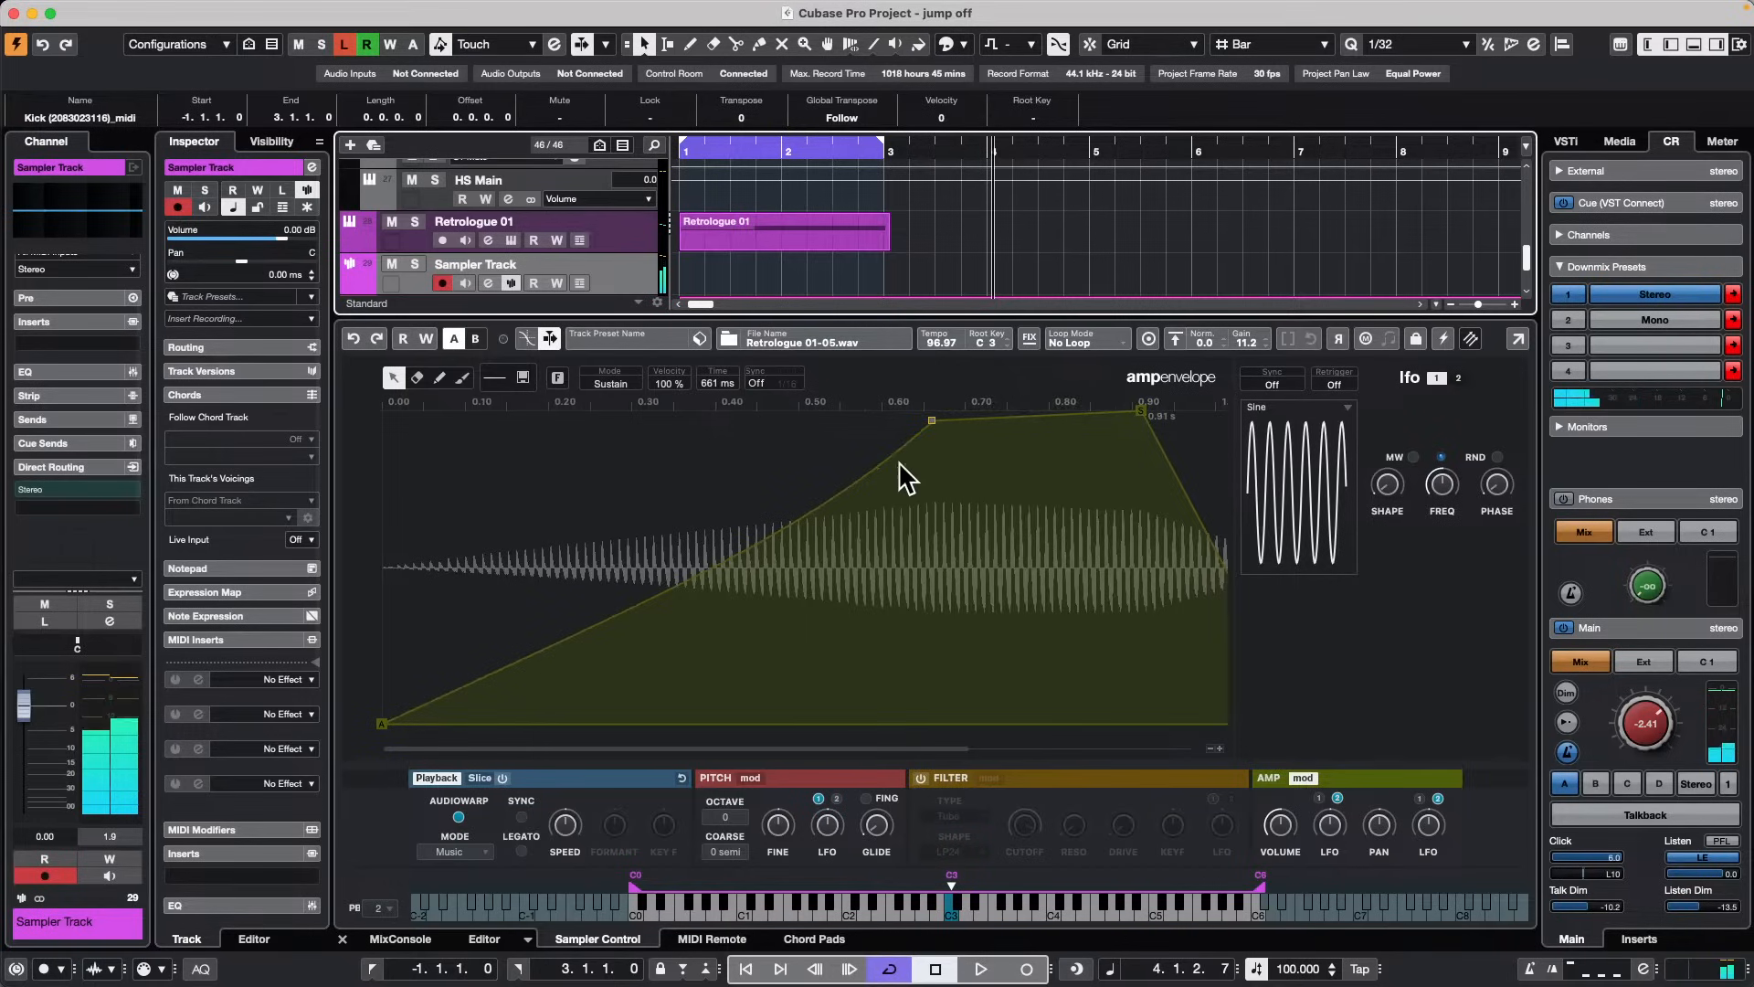
pyautogui.moveTo(720, 562); pyautogui.dragTo(759, 560)
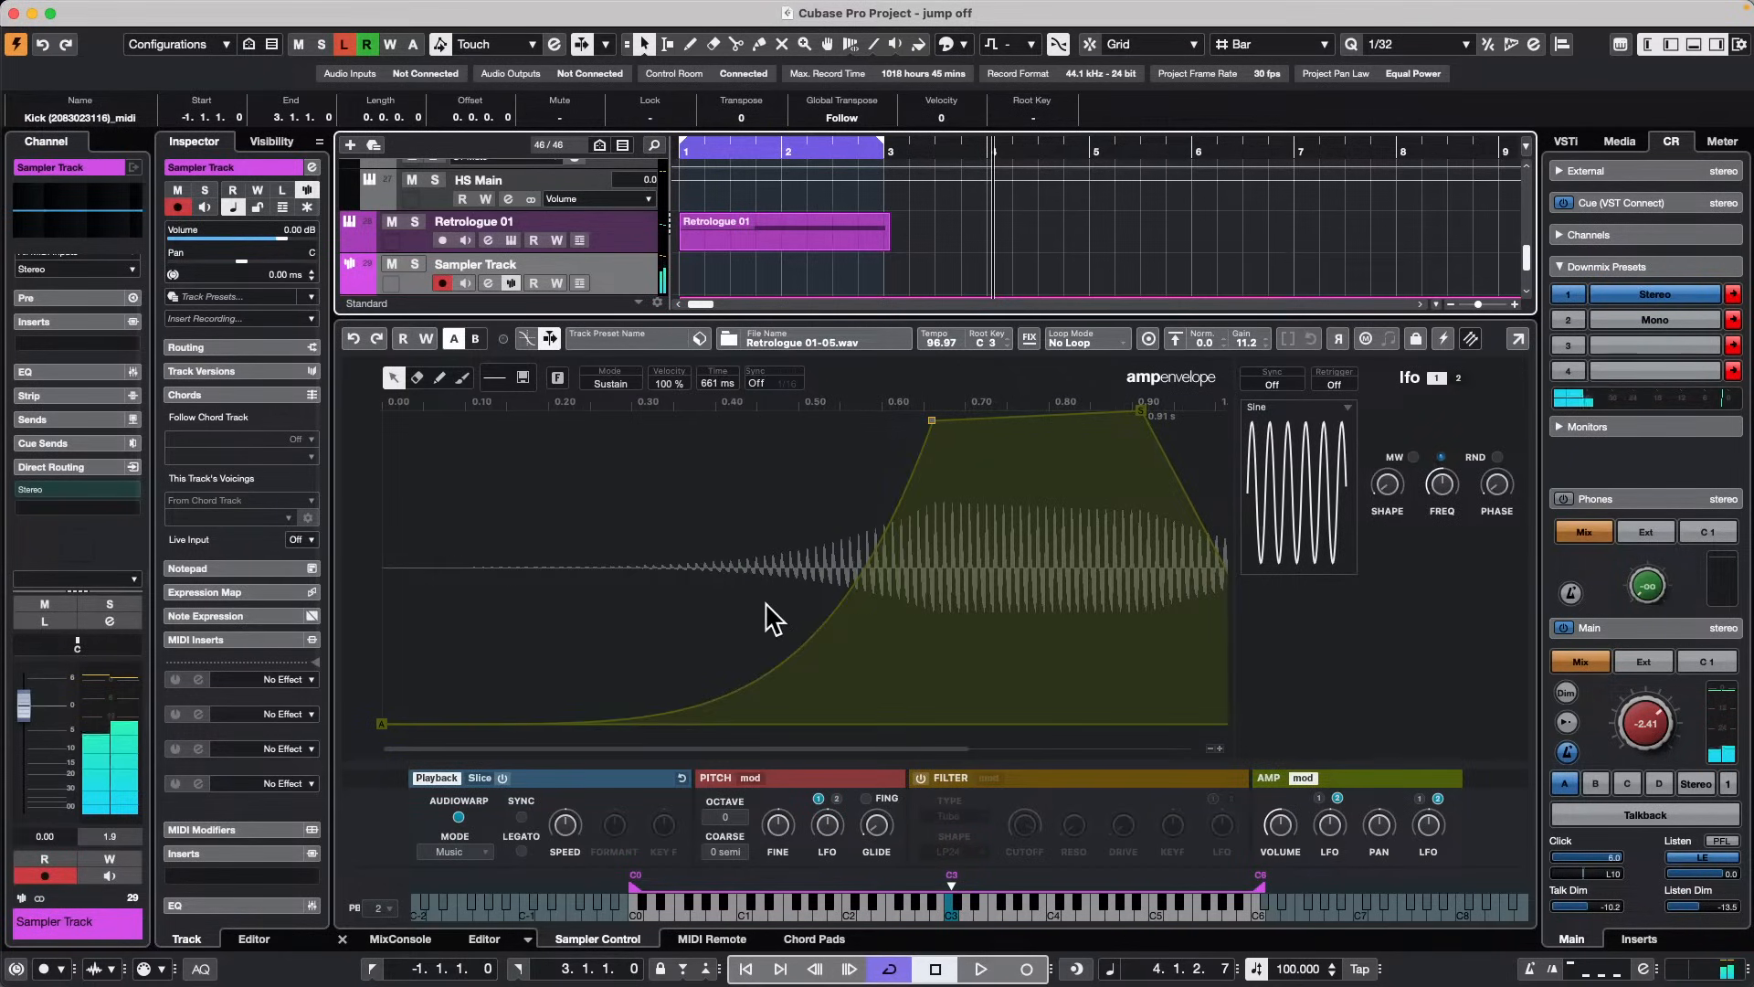
pyautogui.click(765, 604)
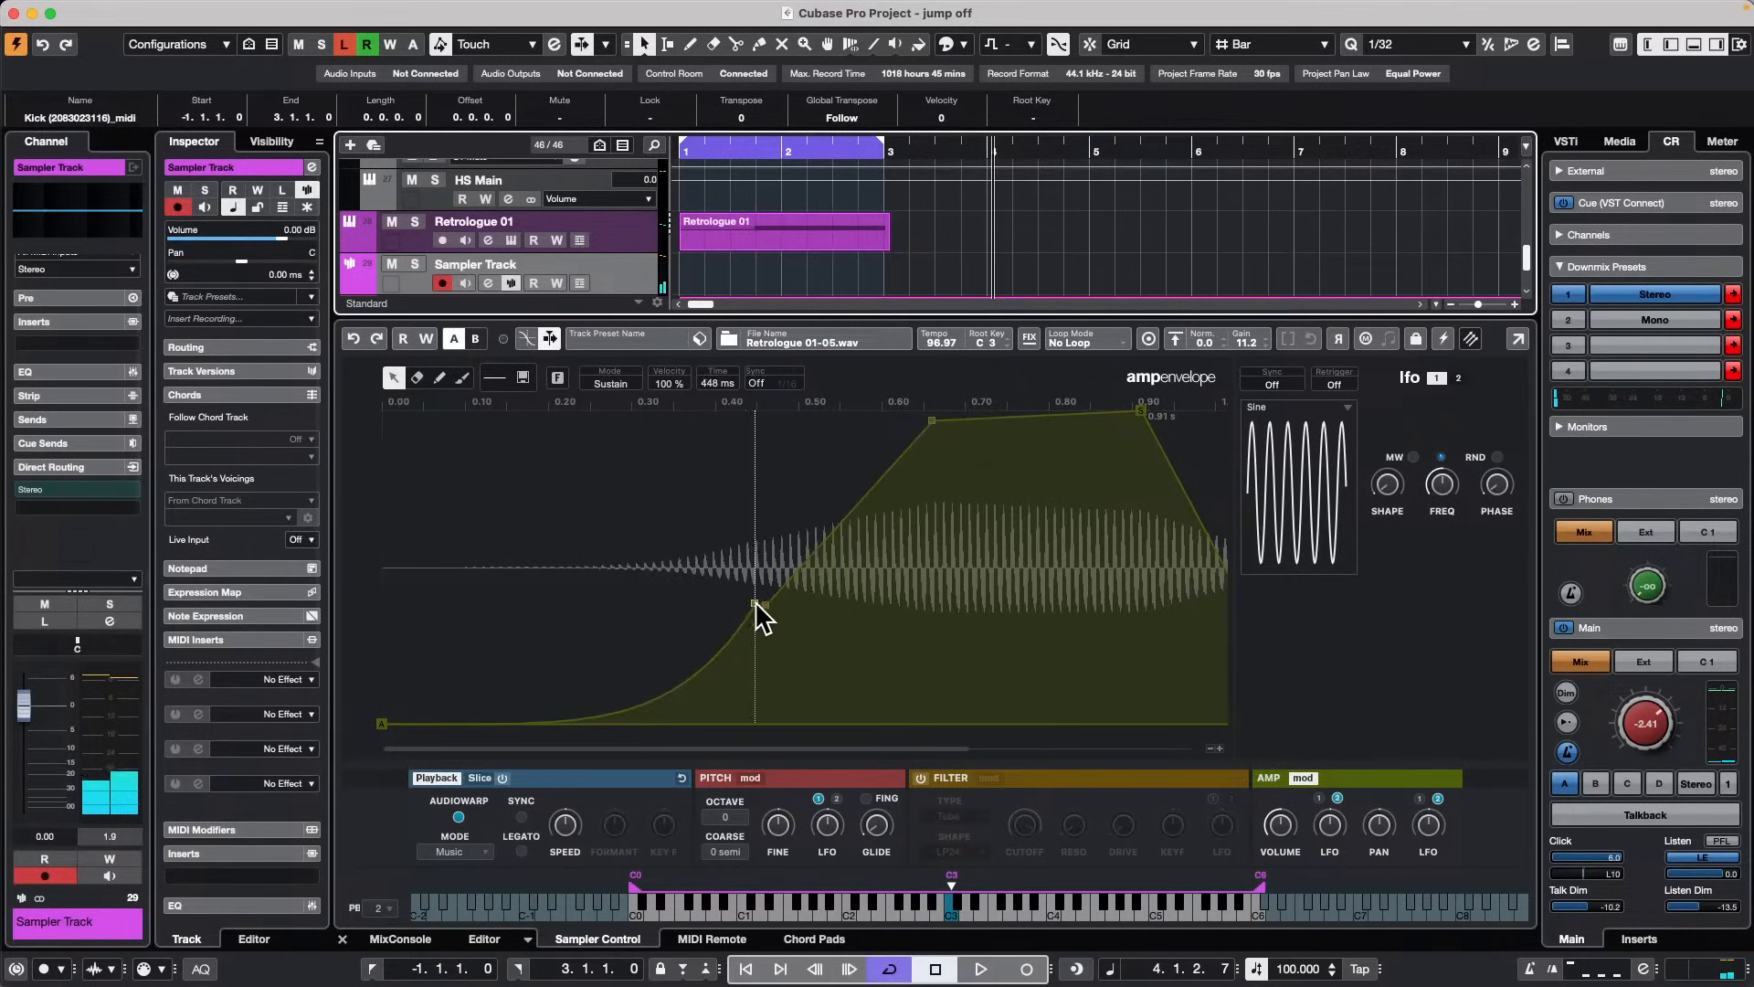
# Step: Undo the attack and node edits made to the amp envelope
pyautogui.click(354, 337)
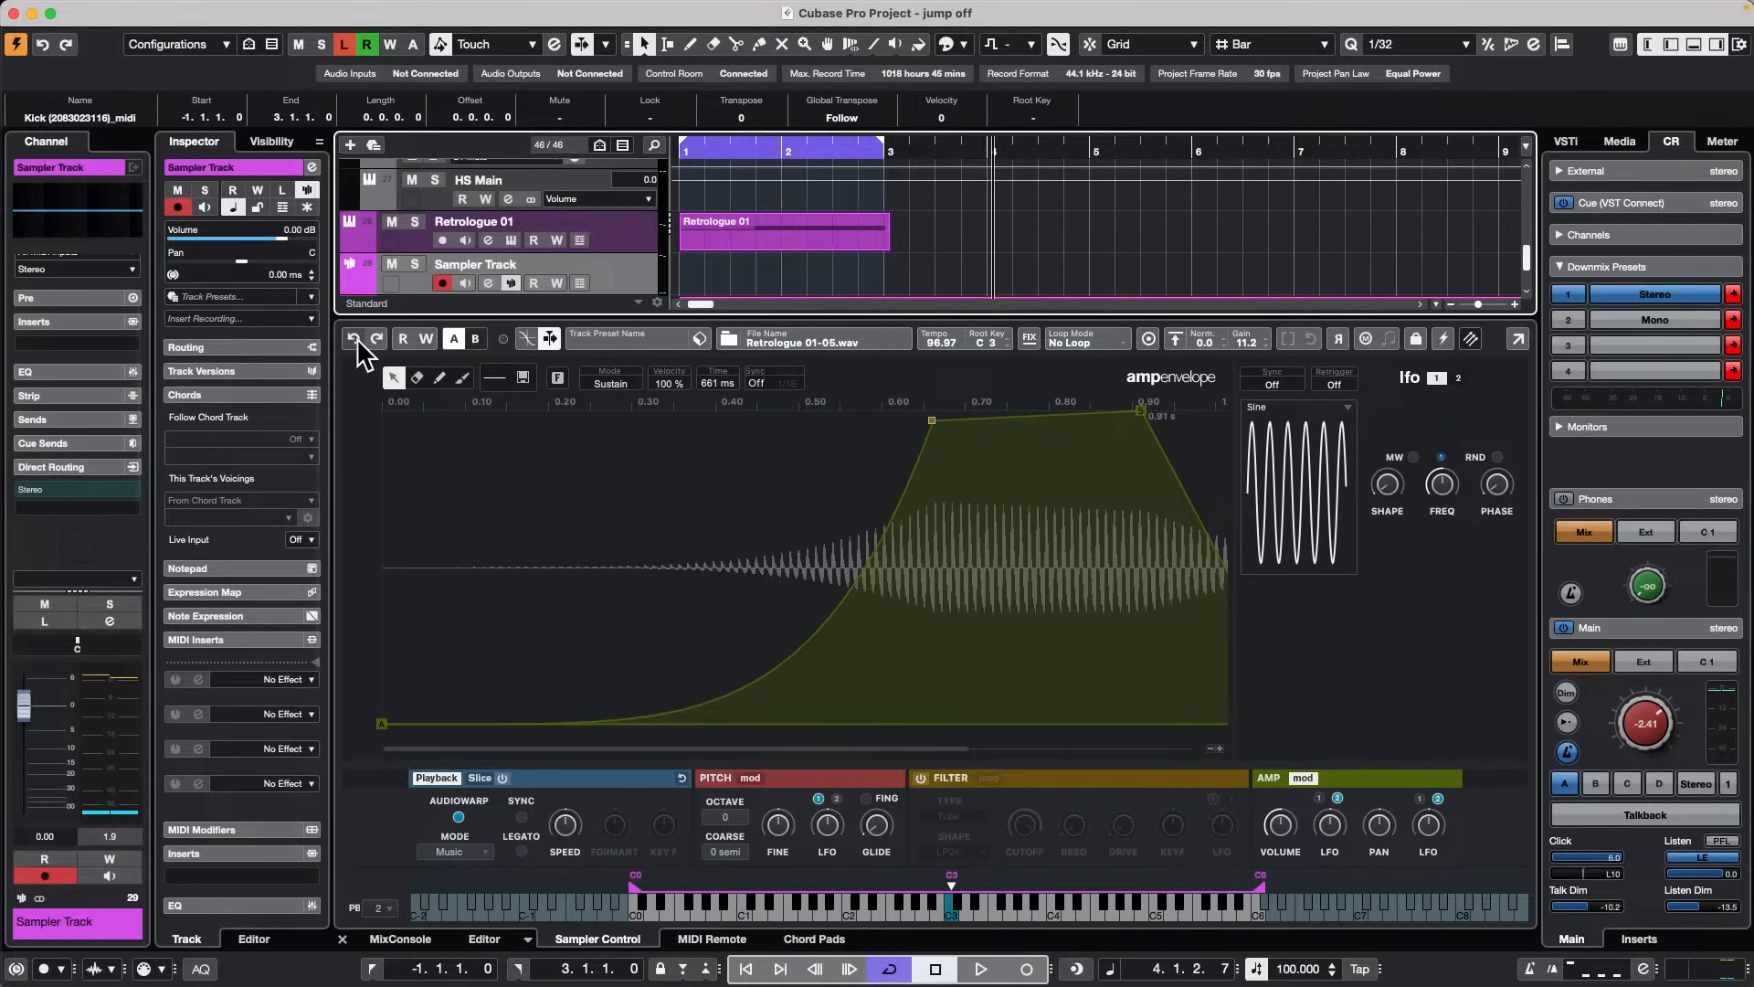
pyautogui.click(353, 337)
pyautogui.click(354, 337)
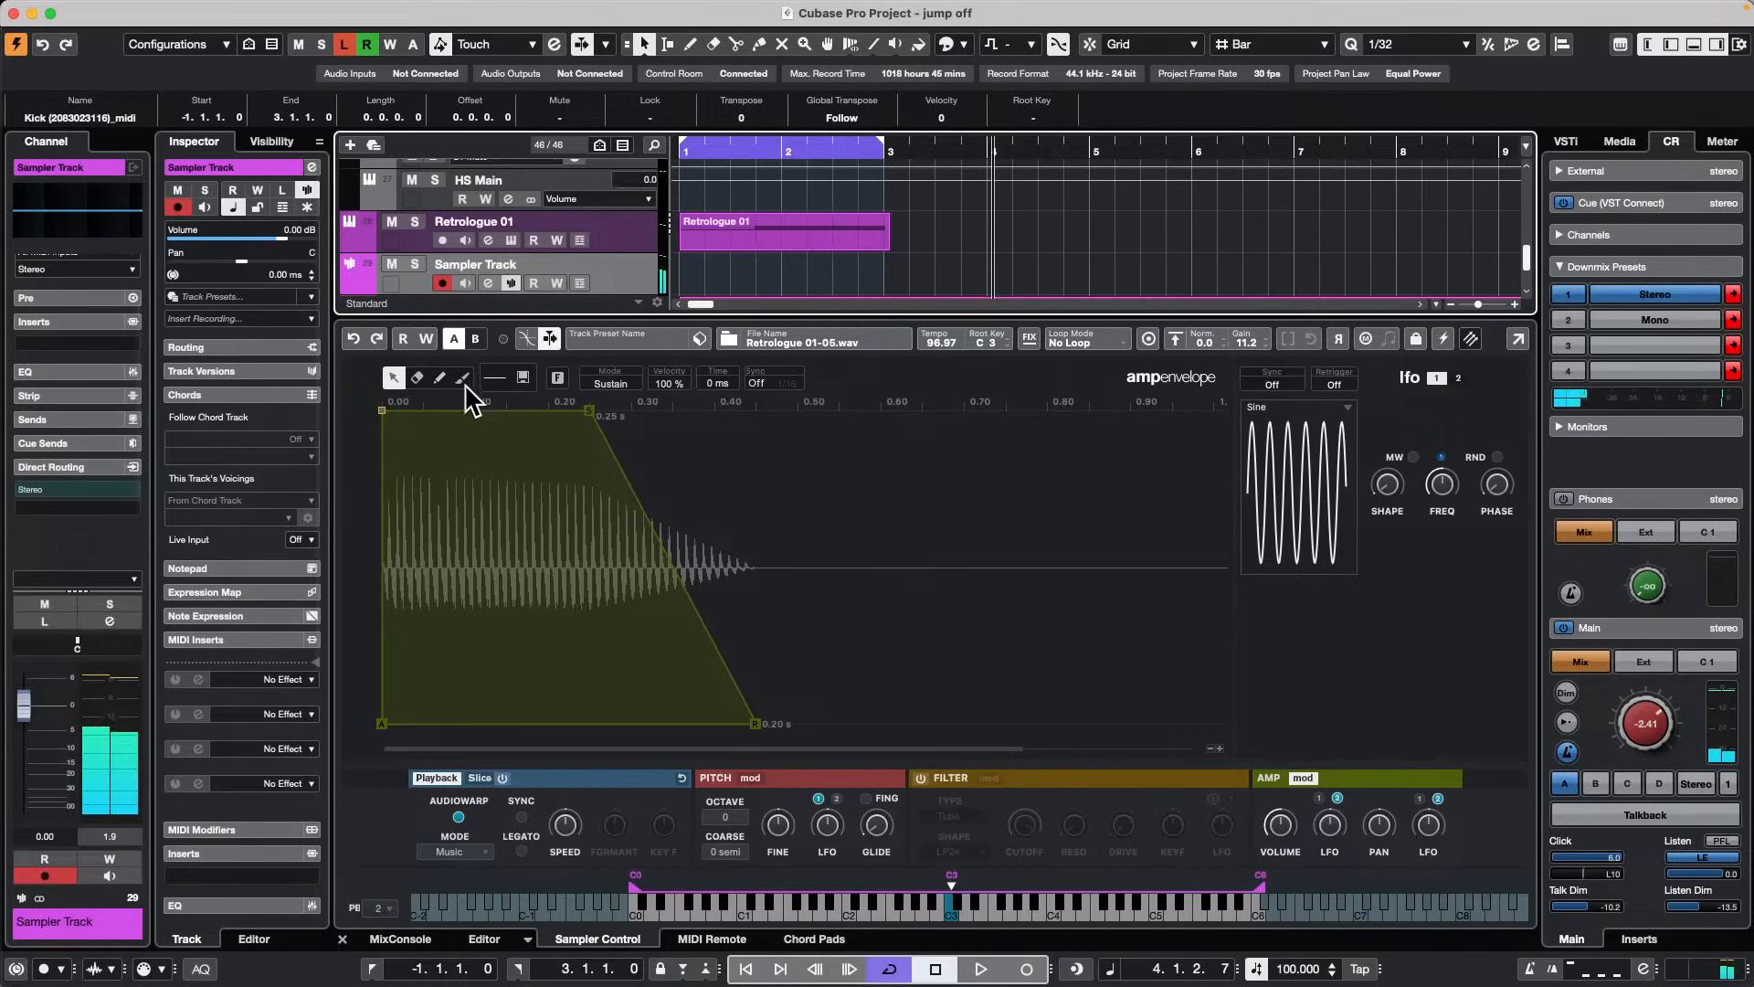
# Step: View the factory curve shapes available for the amp envelope and close the palette without choosing one
pyautogui.click(494, 377)
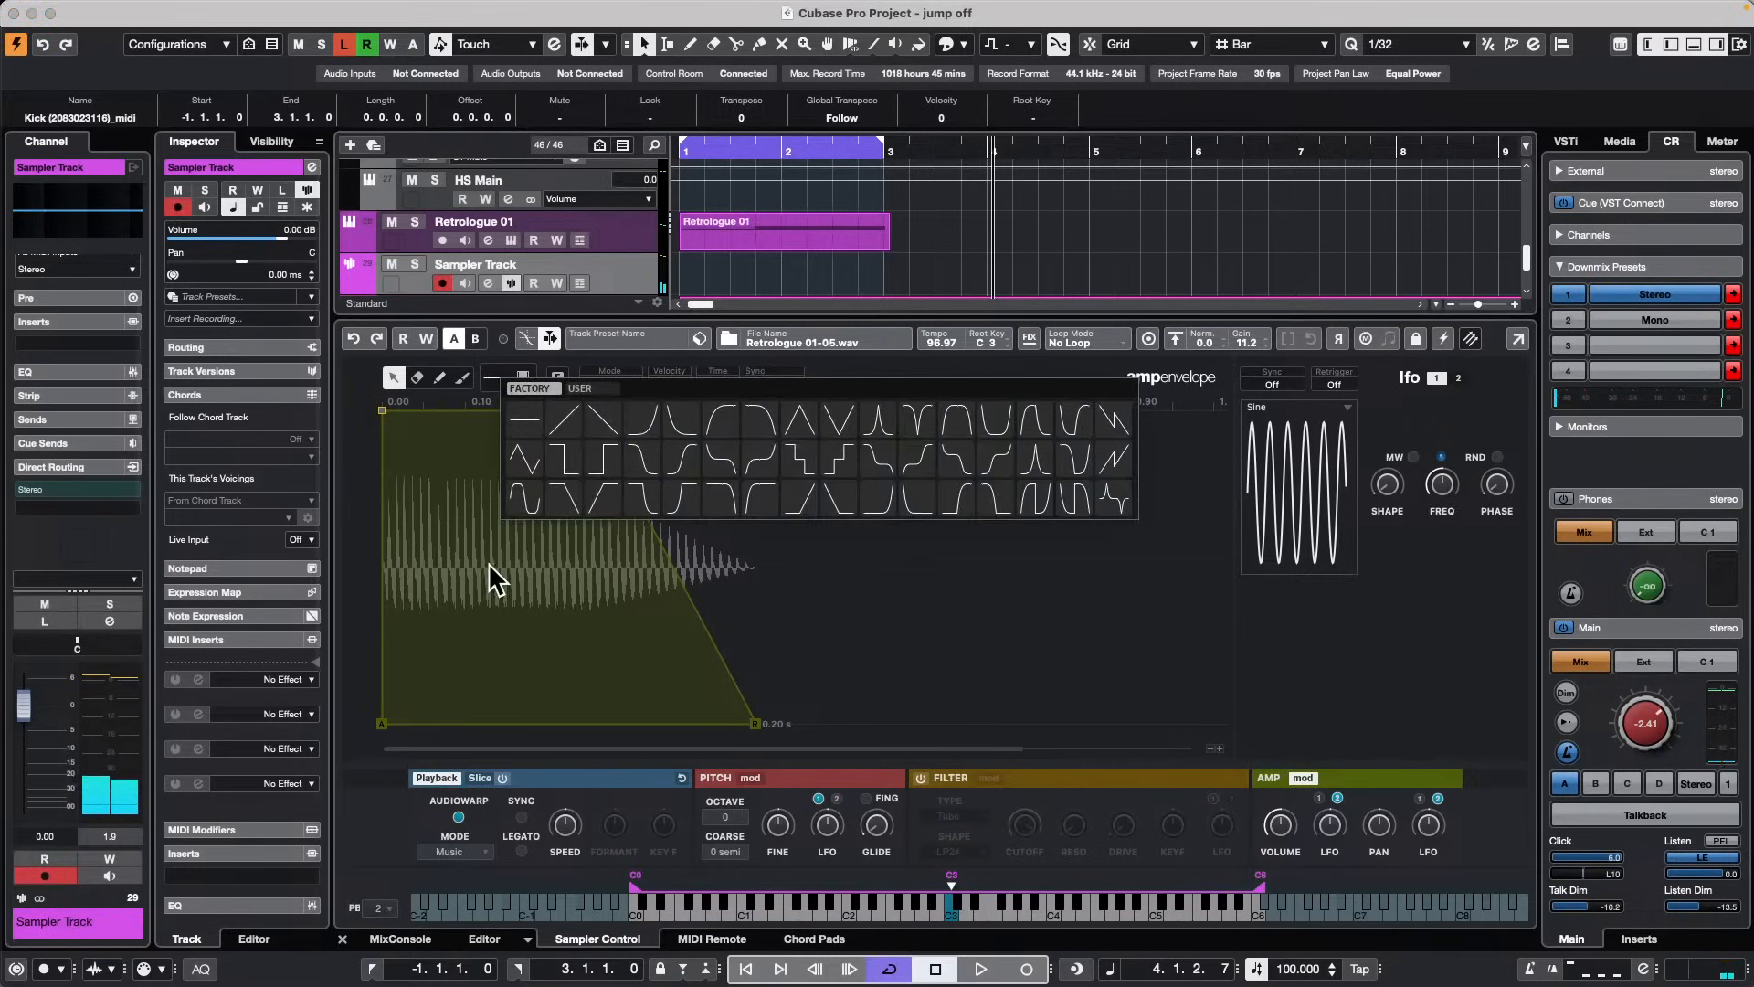
pyautogui.click(424, 573)
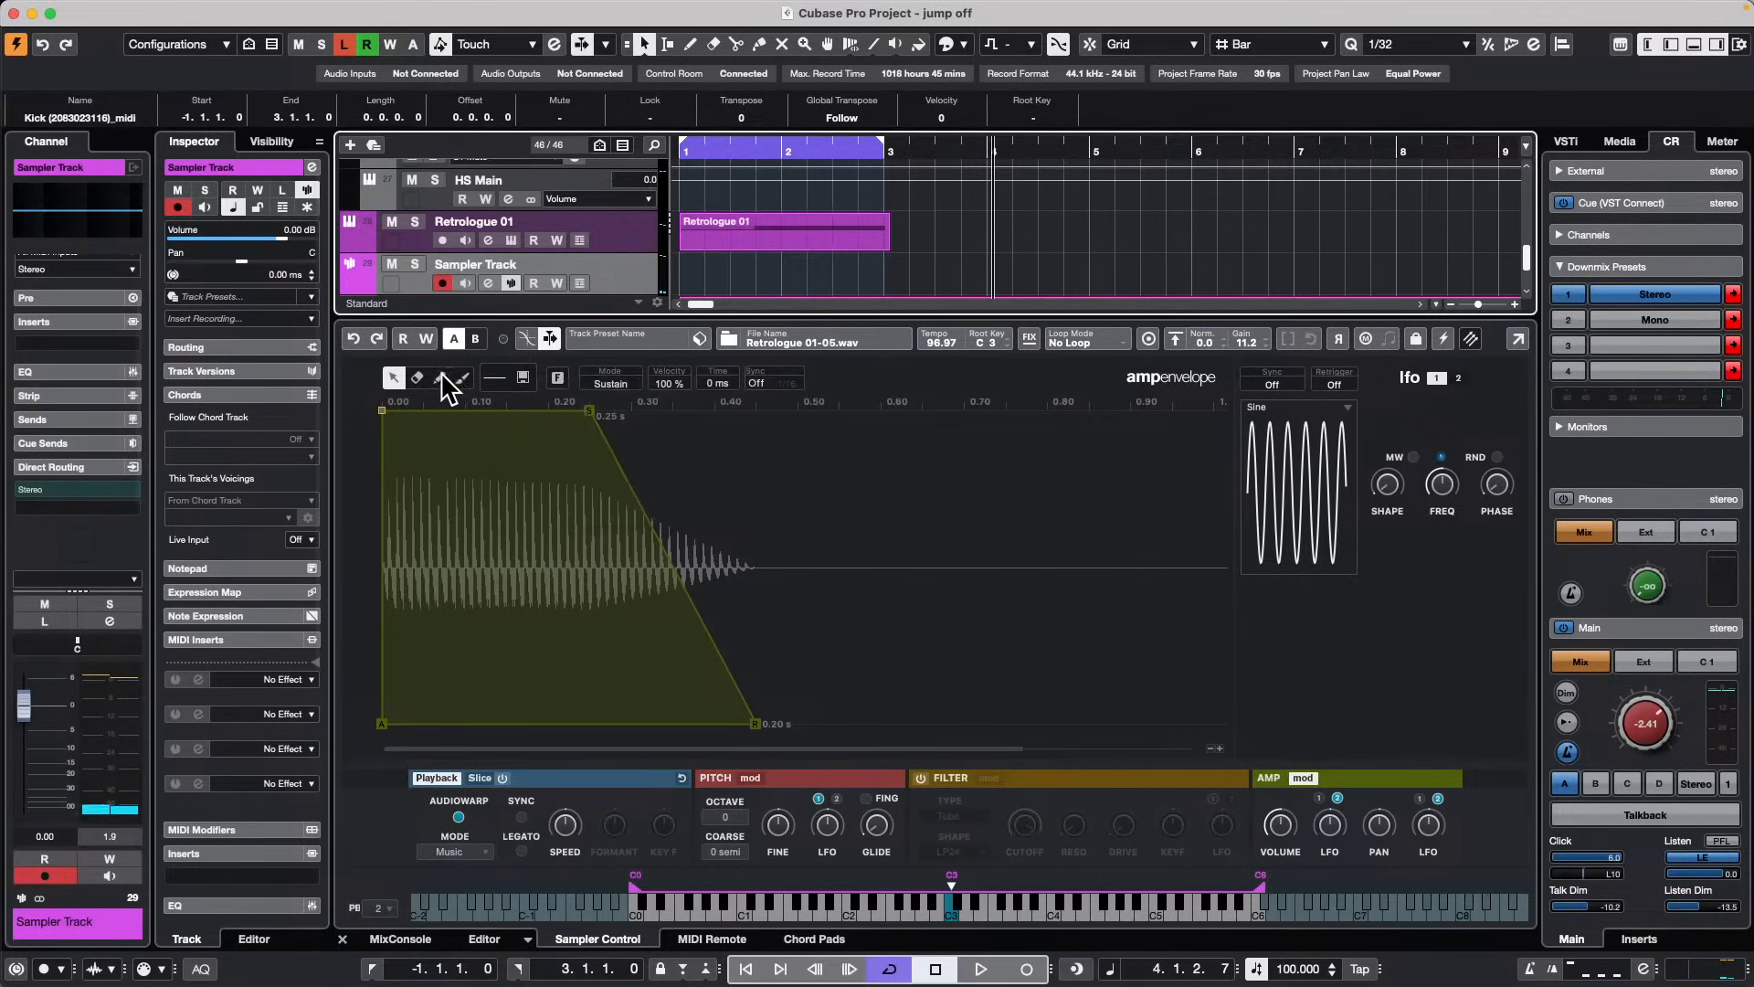
# Step: Try shaping the amp envelope freehand by drawing a series of extra nodes at varying levels across the sample
pyautogui.click(439, 377)
pyautogui.moveTo(453, 599)
pyautogui.mouseDown()
pyautogui.moveTo(618, 615)
pyautogui.moveTo(756, 442)
pyautogui.moveTo(889, 482)
pyautogui.moveTo(814, 518)
pyautogui.mouseUp()
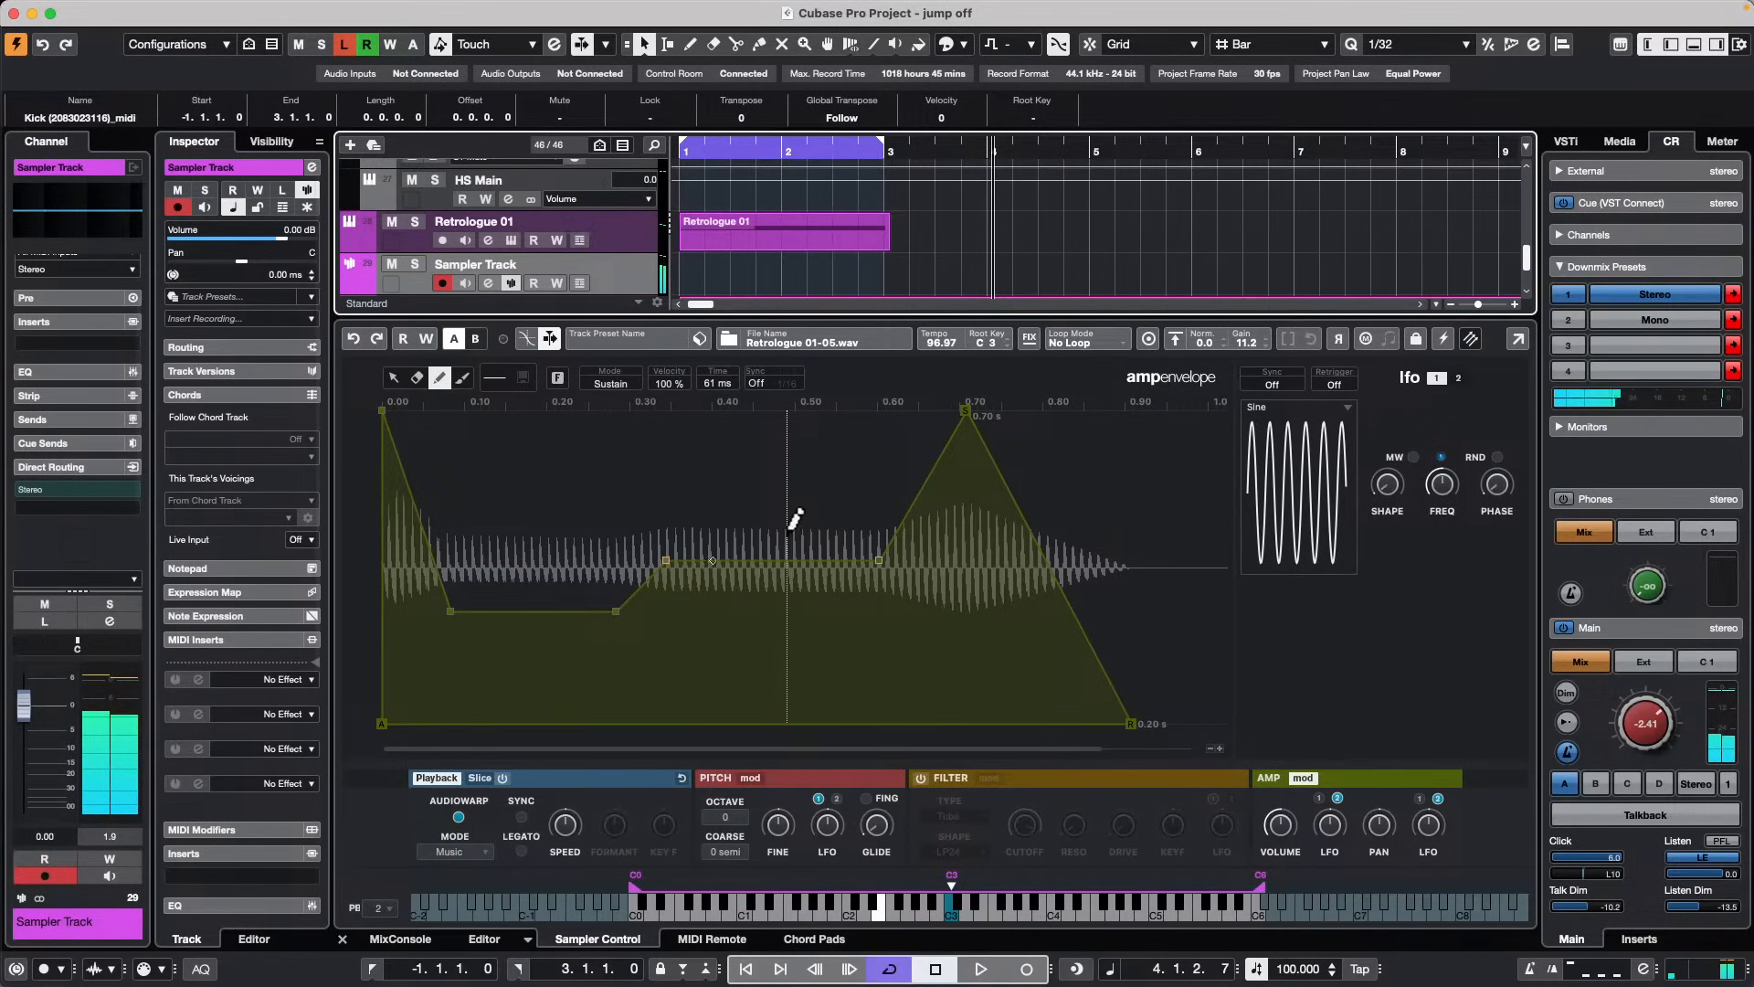
pyautogui.moveTo(665, 599); pyautogui.dragTo(715, 421)
pyautogui.moveTo(772, 498)
pyautogui.mouseDown()
pyautogui.moveTo(799, 429)
pyautogui.moveTo(869, 420)
pyautogui.mouseUp()
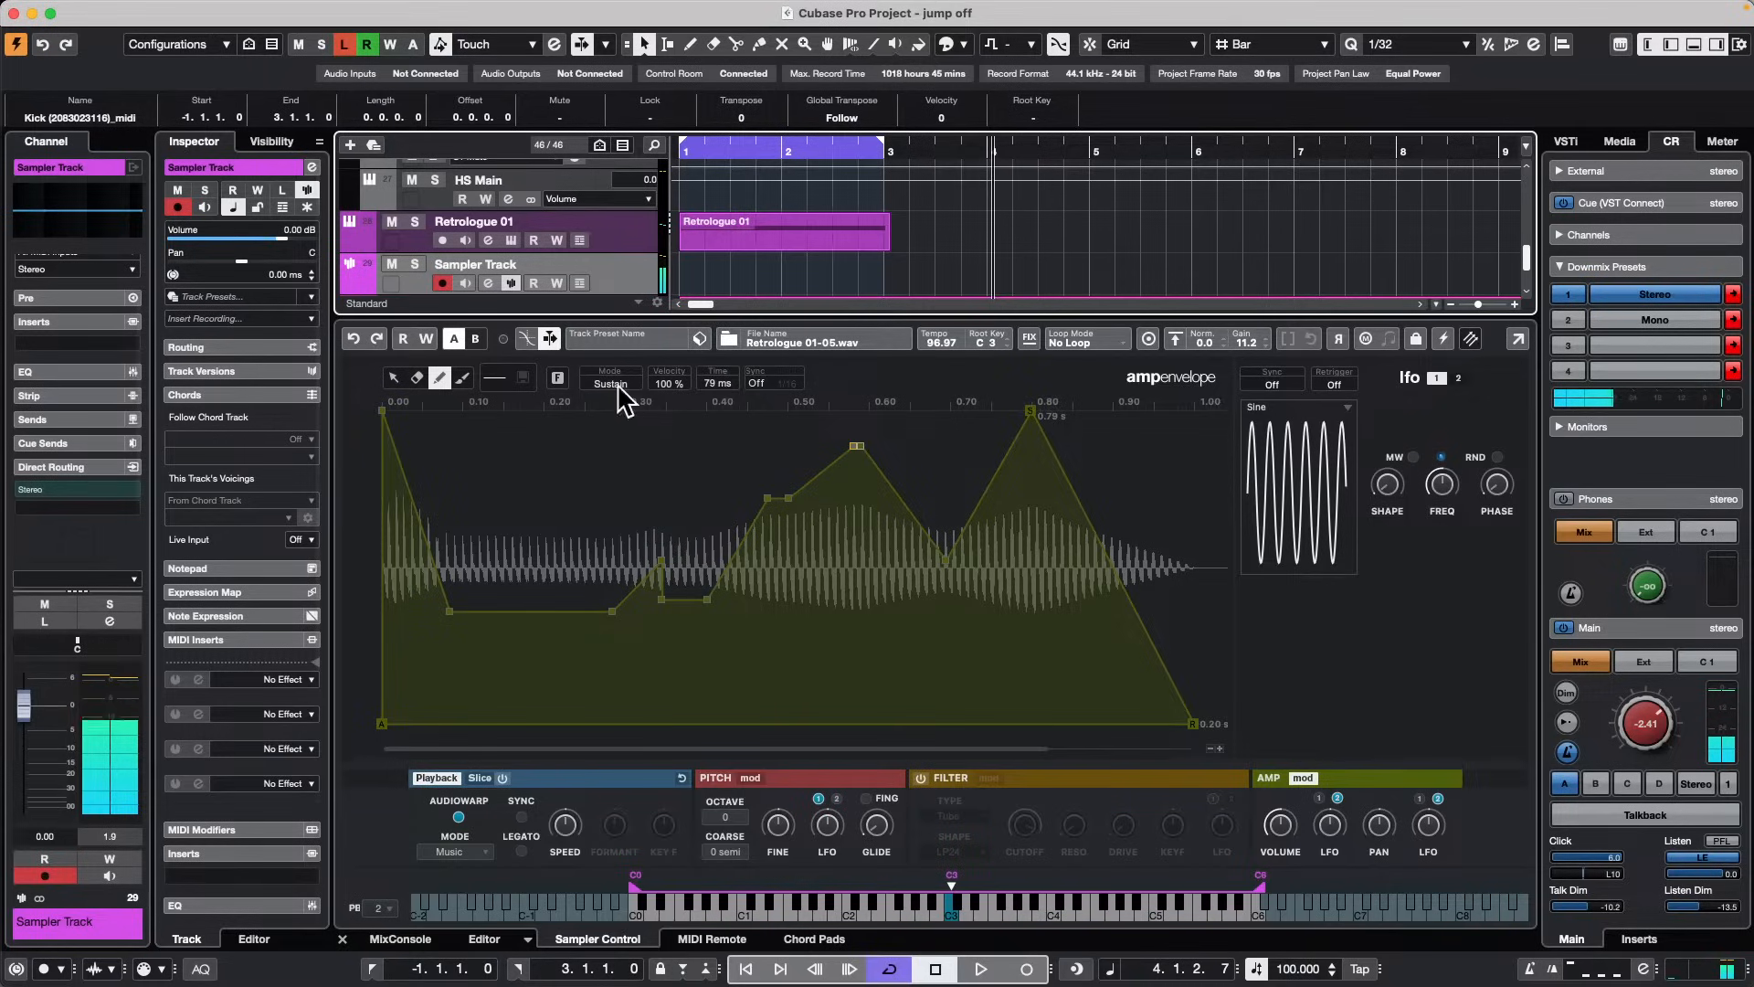
# Step: Undo the freehand amp envelope nodes together with the earlier AudioWarp and normalize changes
pyautogui.click(494, 378)
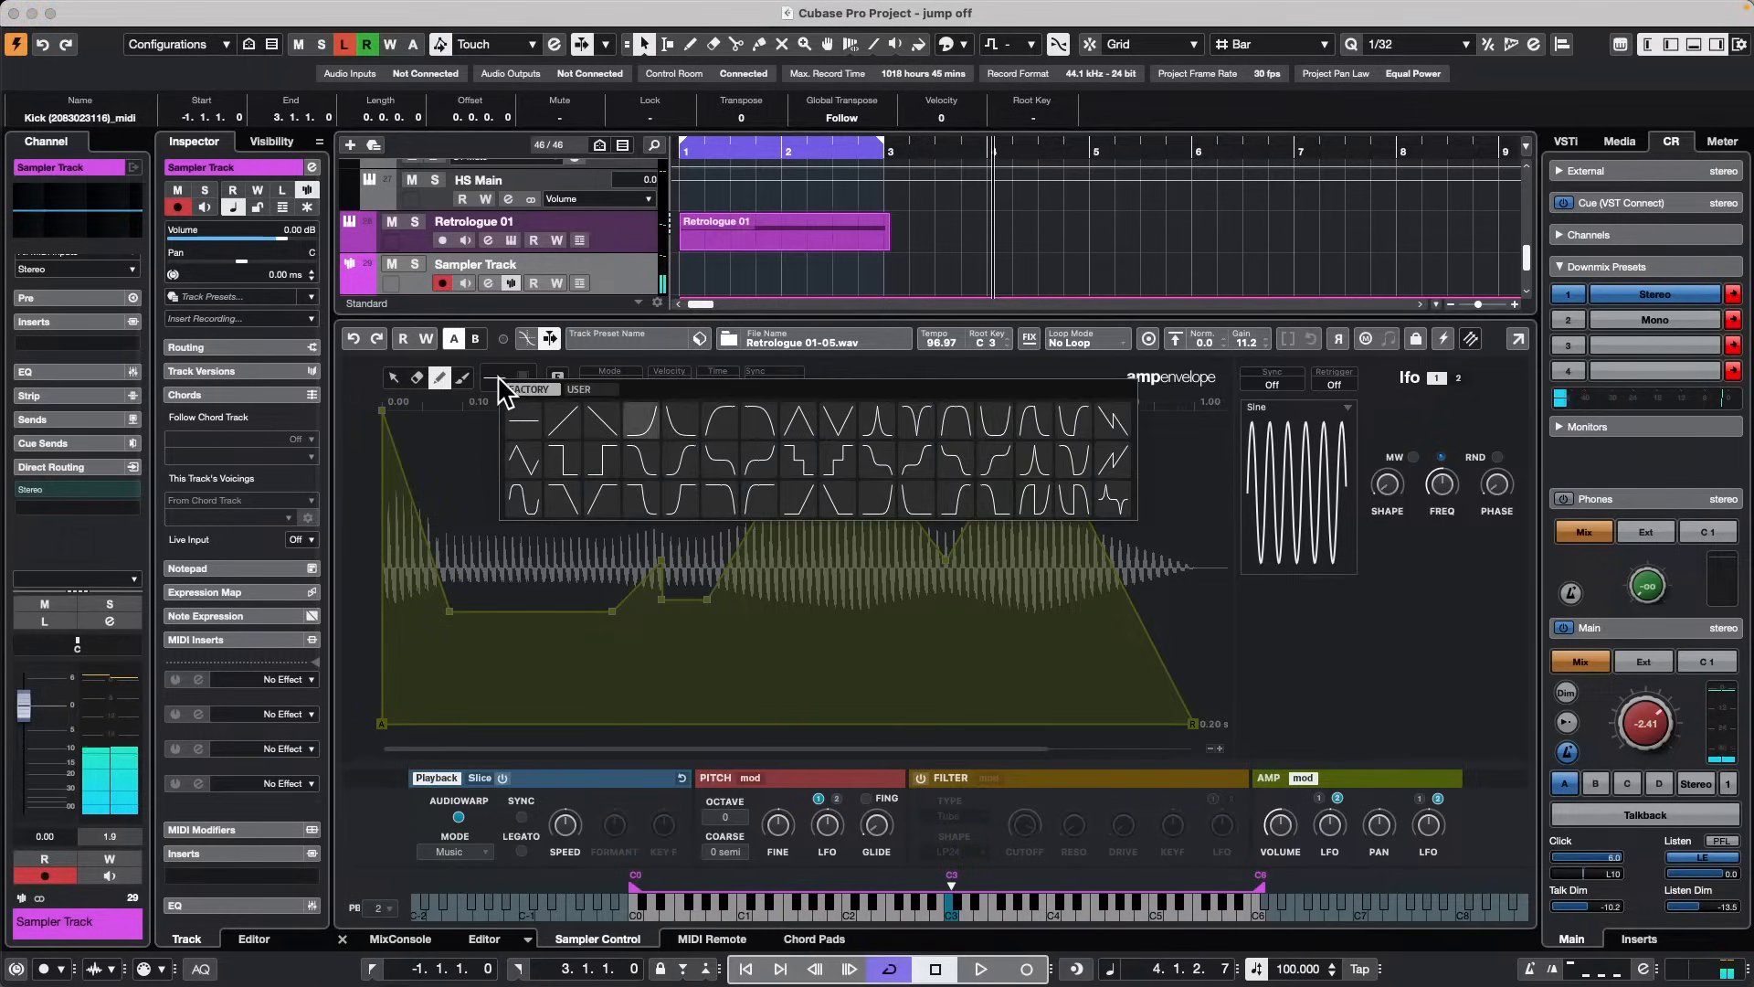
pyautogui.click(356, 337)
pyautogui.click(356, 337)
pyautogui.click(356, 337)
pyautogui.click(356, 337)
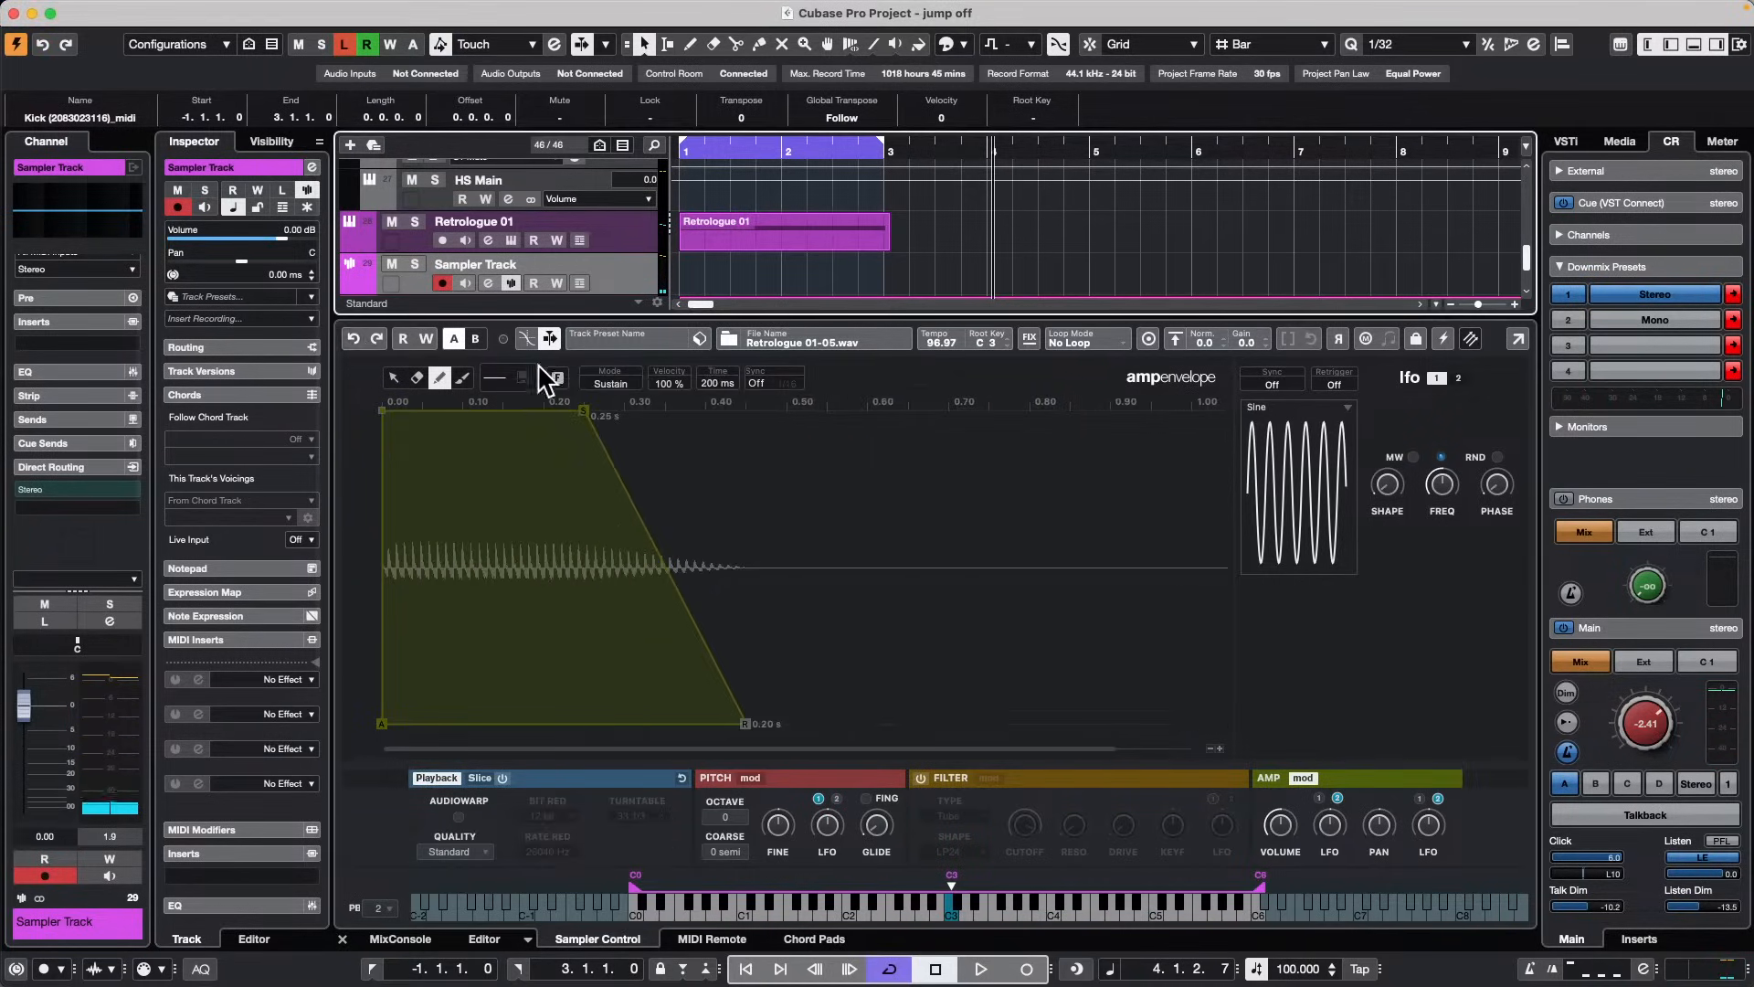
# Step: Paint a descending step shape across the amp envelope with sync on at a 1/16 grid, and raise the Main level to 4.76
pyautogui.click(494, 379)
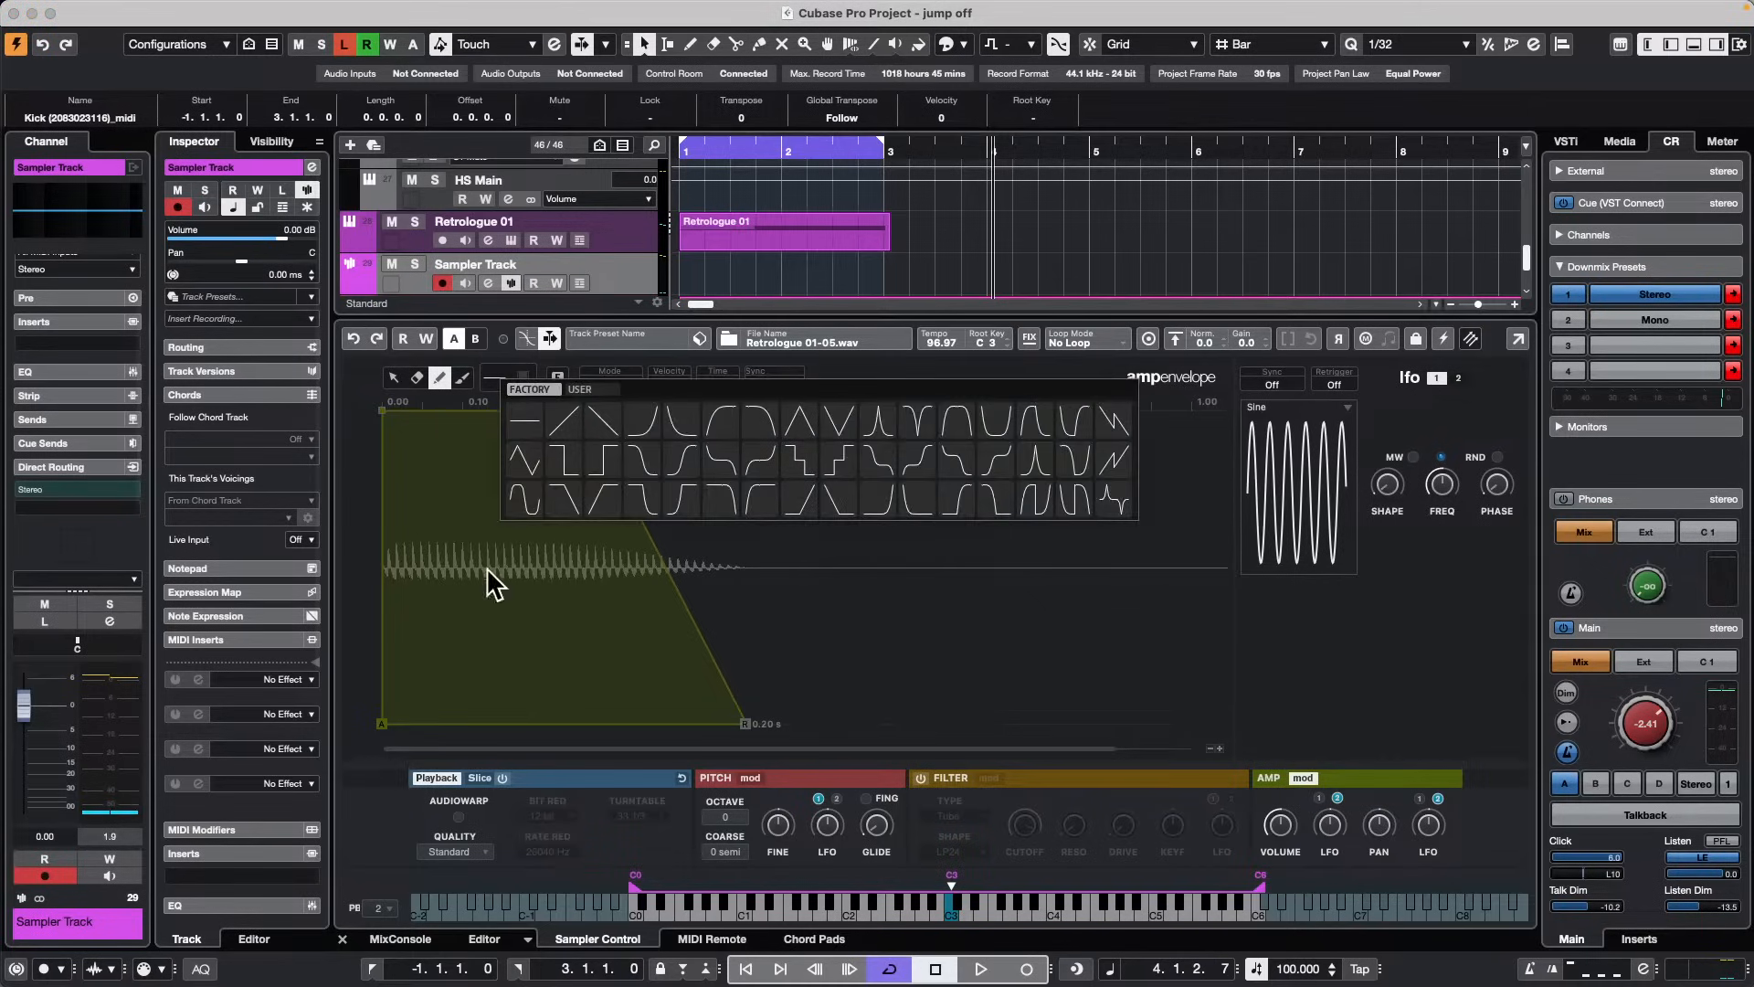
pyautogui.click(799, 462)
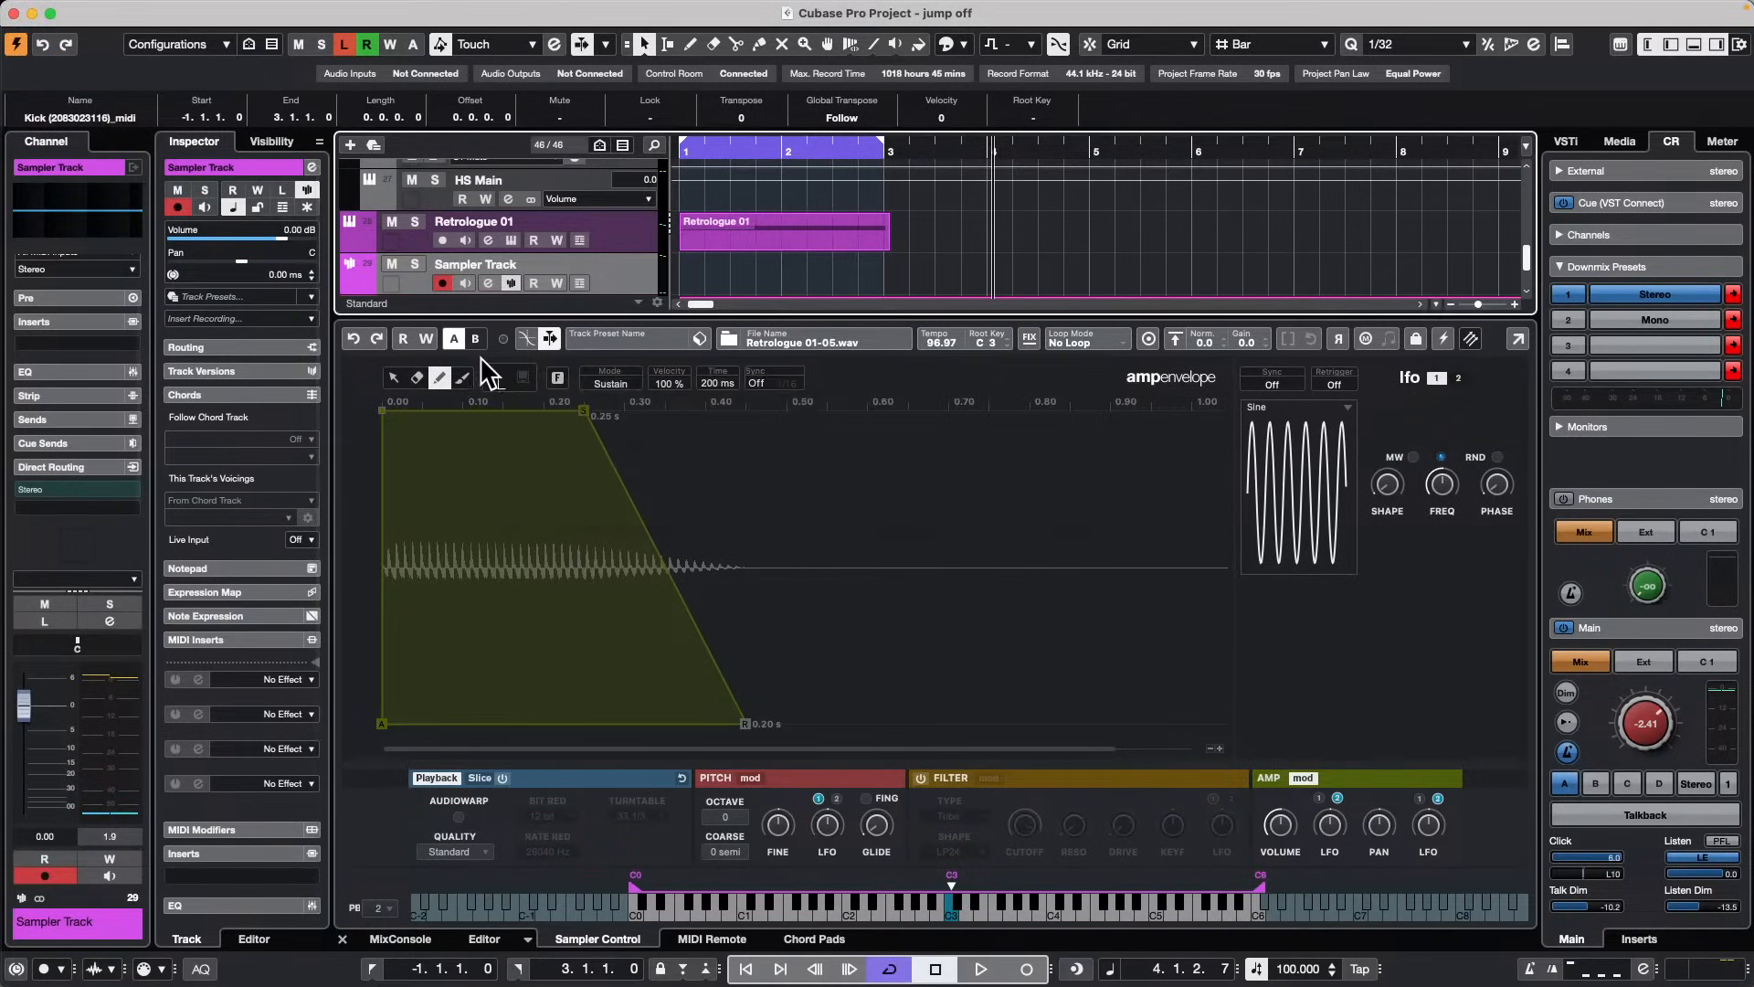
pyautogui.click(464, 377)
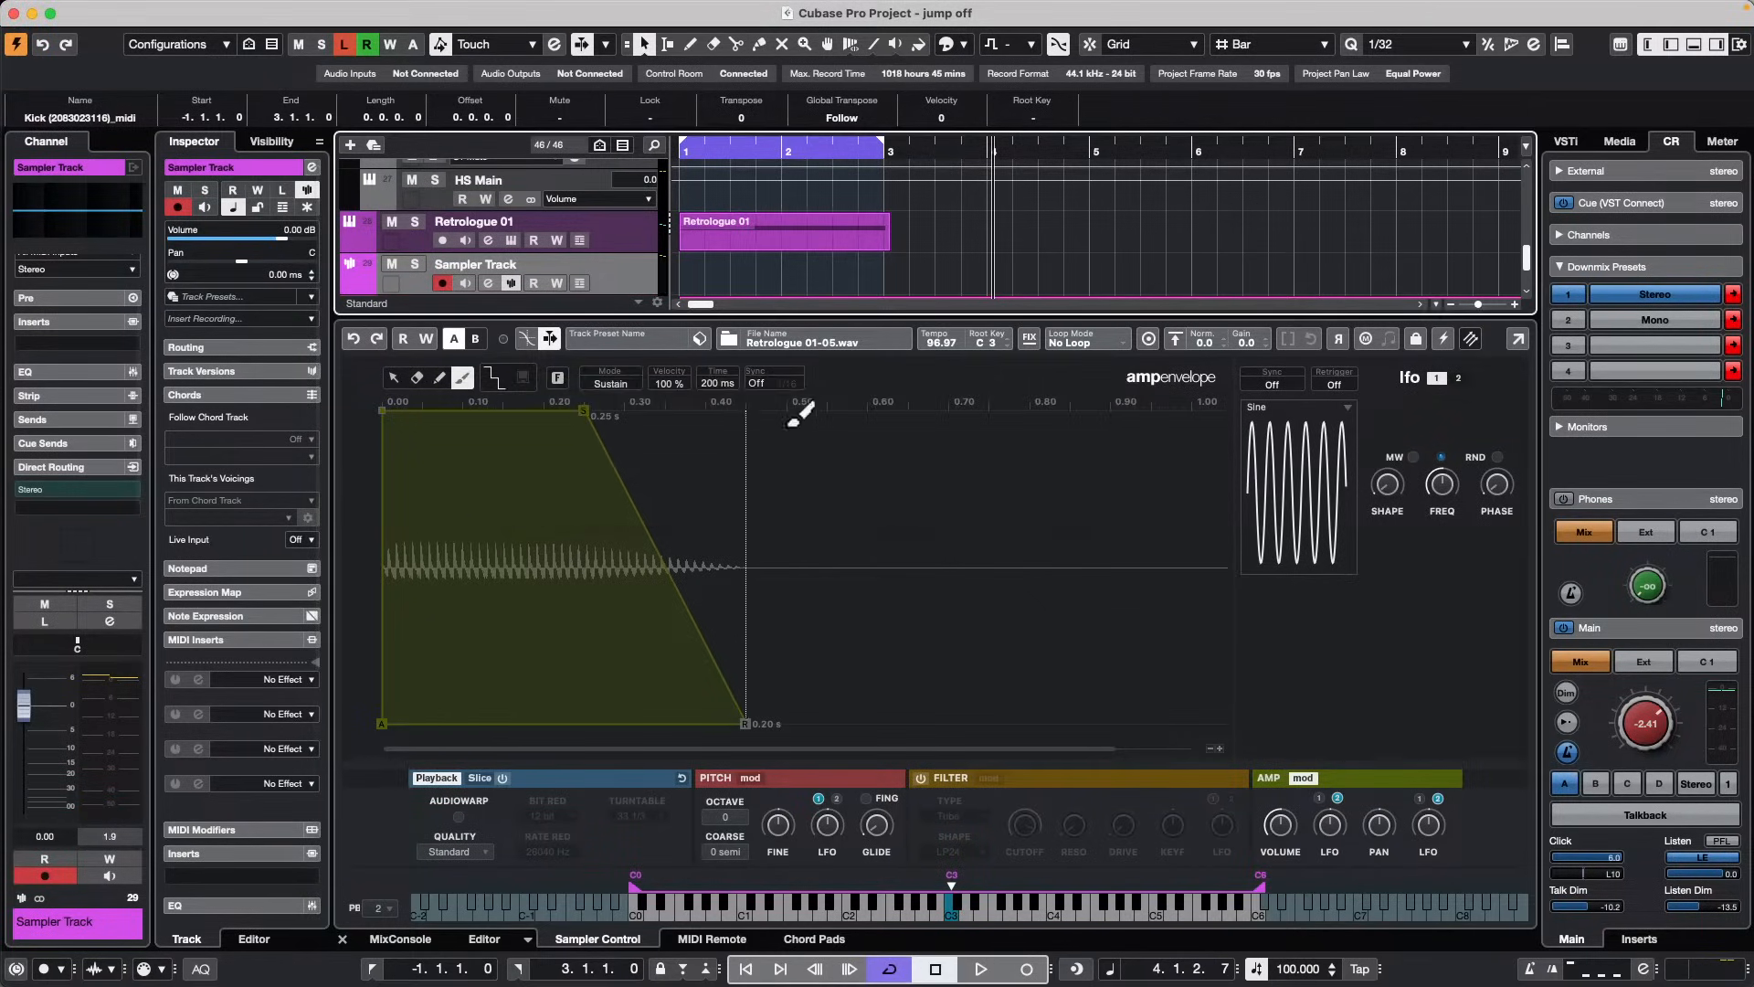
pyautogui.click(766, 383)
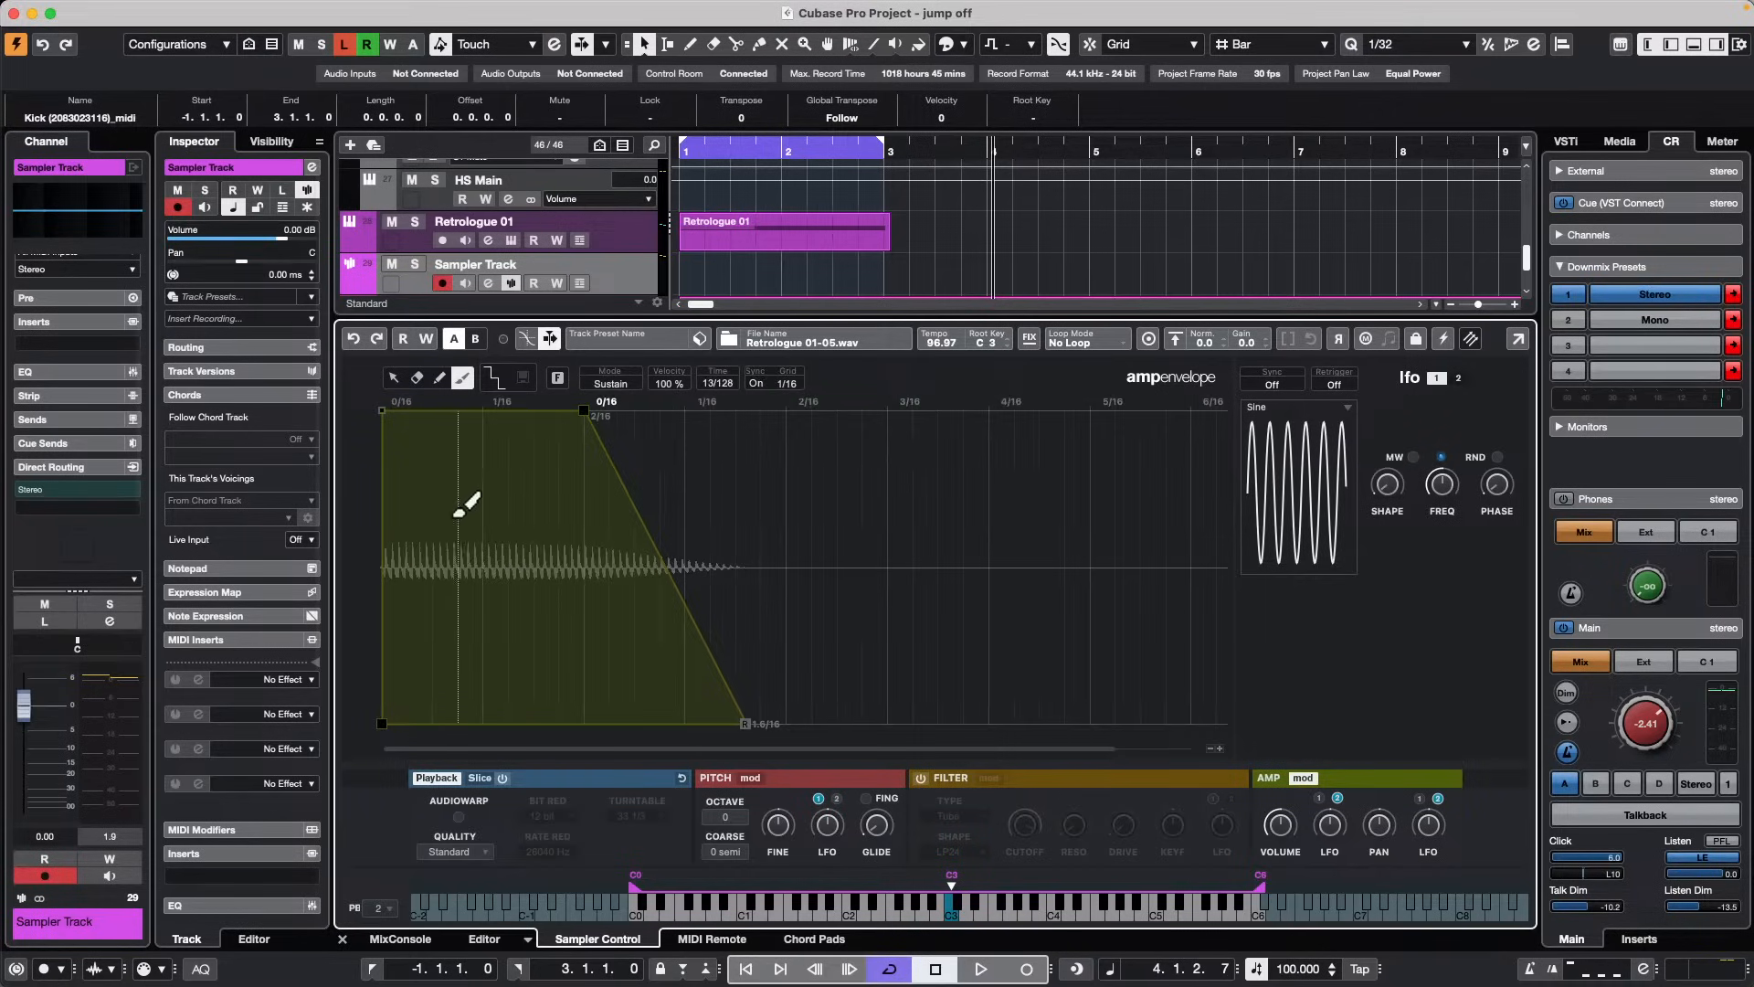
pyautogui.moveTo(395, 494)
pyautogui.mouseDown()
pyautogui.moveTo(568, 536)
pyautogui.moveTo(757, 548)
pyautogui.moveTo(870, 619)
pyautogui.moveTo(1257, 442)
pyautogui.mouseUp()
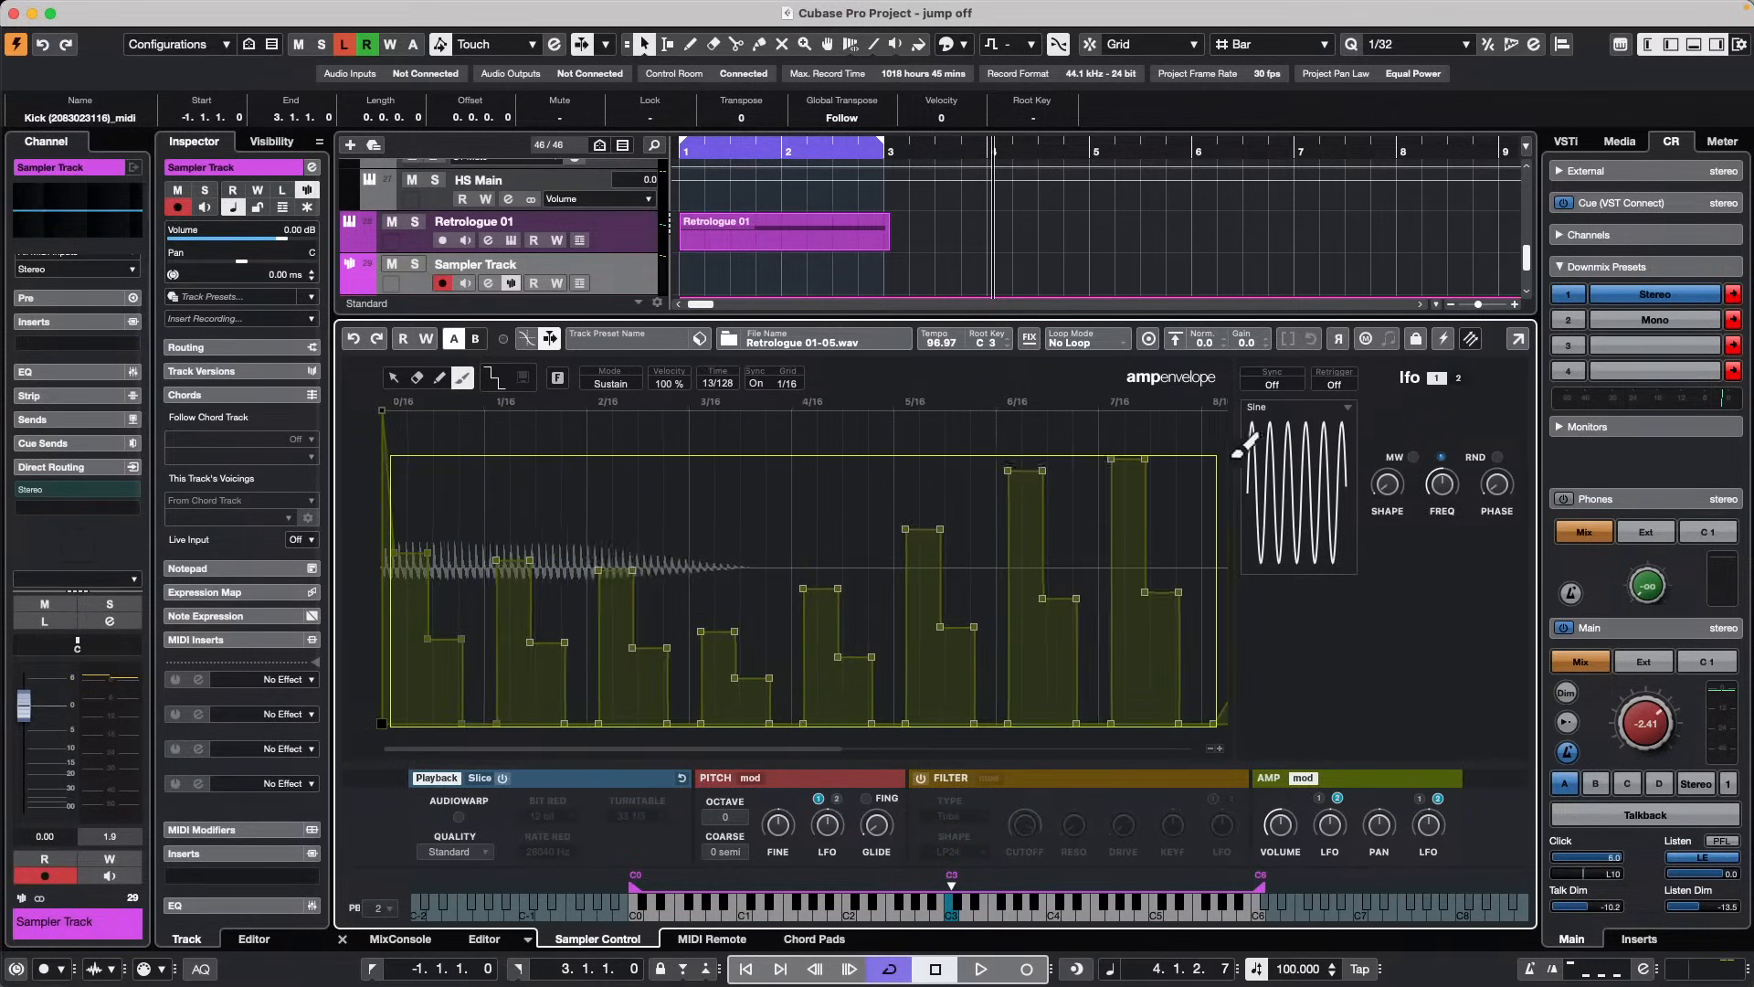
pyautogui.moveTo(1648, 717); pyautogui.dragTo(1668, 676)
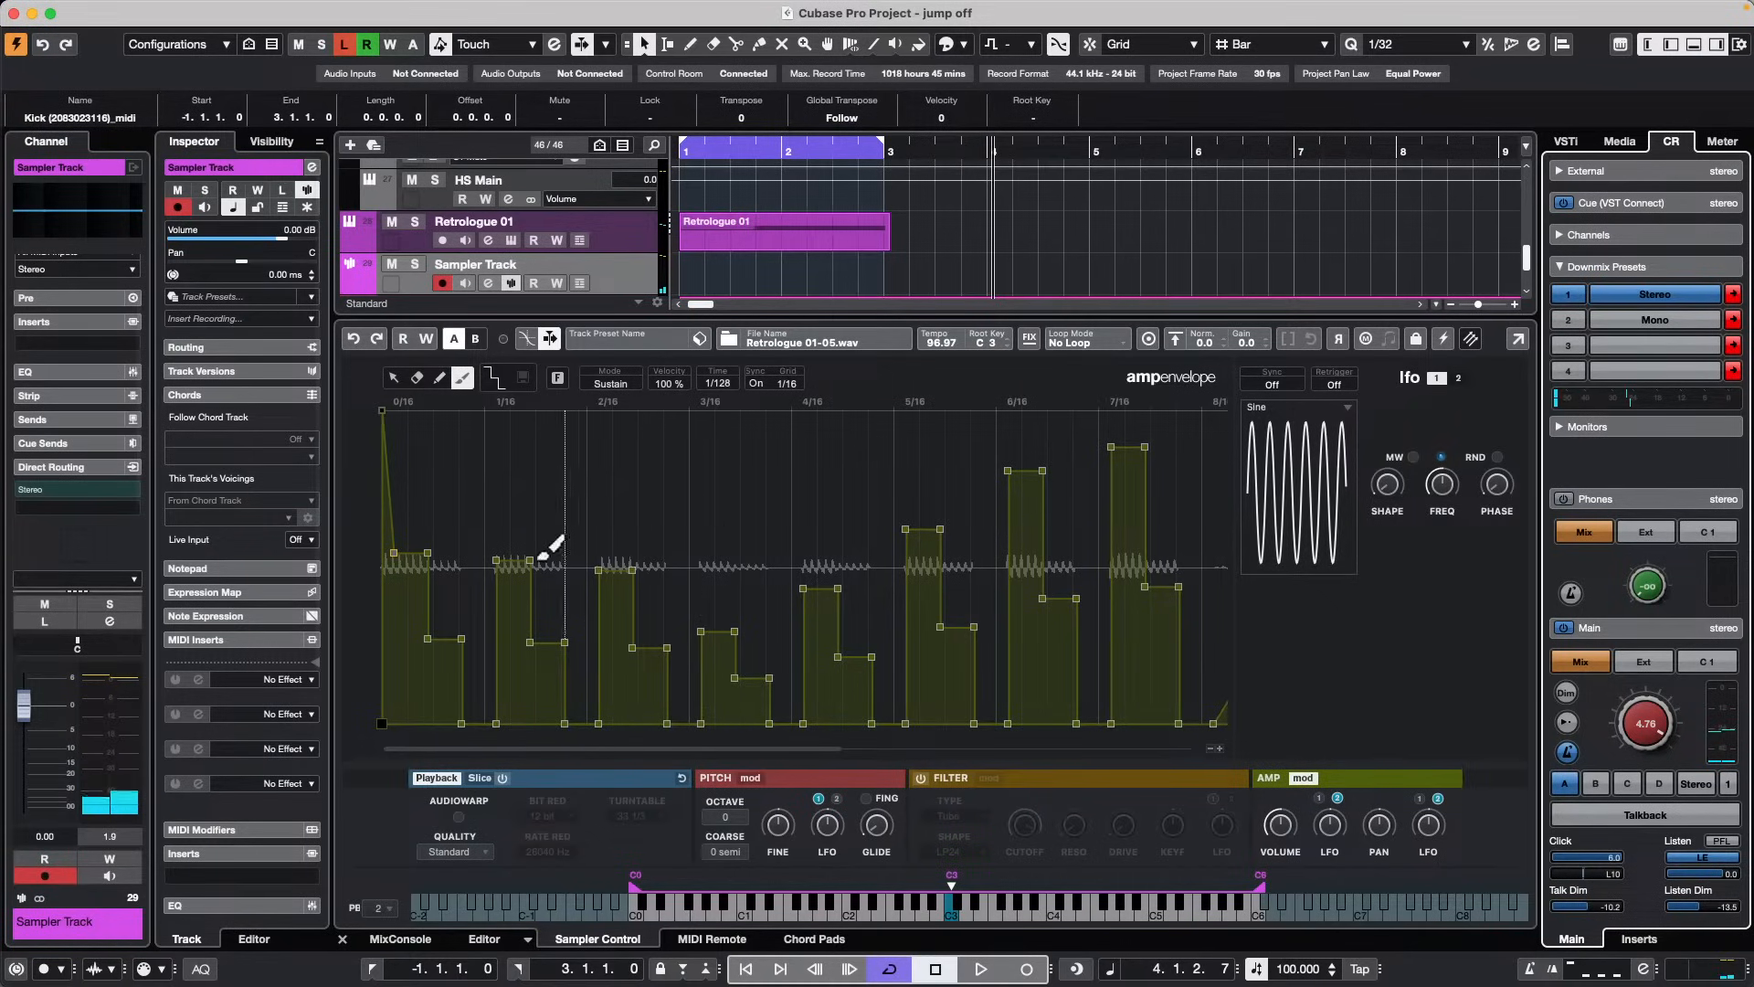
# Step: Select the envelope nodes from about 3/16 to 5/16 and invert their levels
pyautogui.rightClick(610, 470)
pyautogui.click(395, 381)
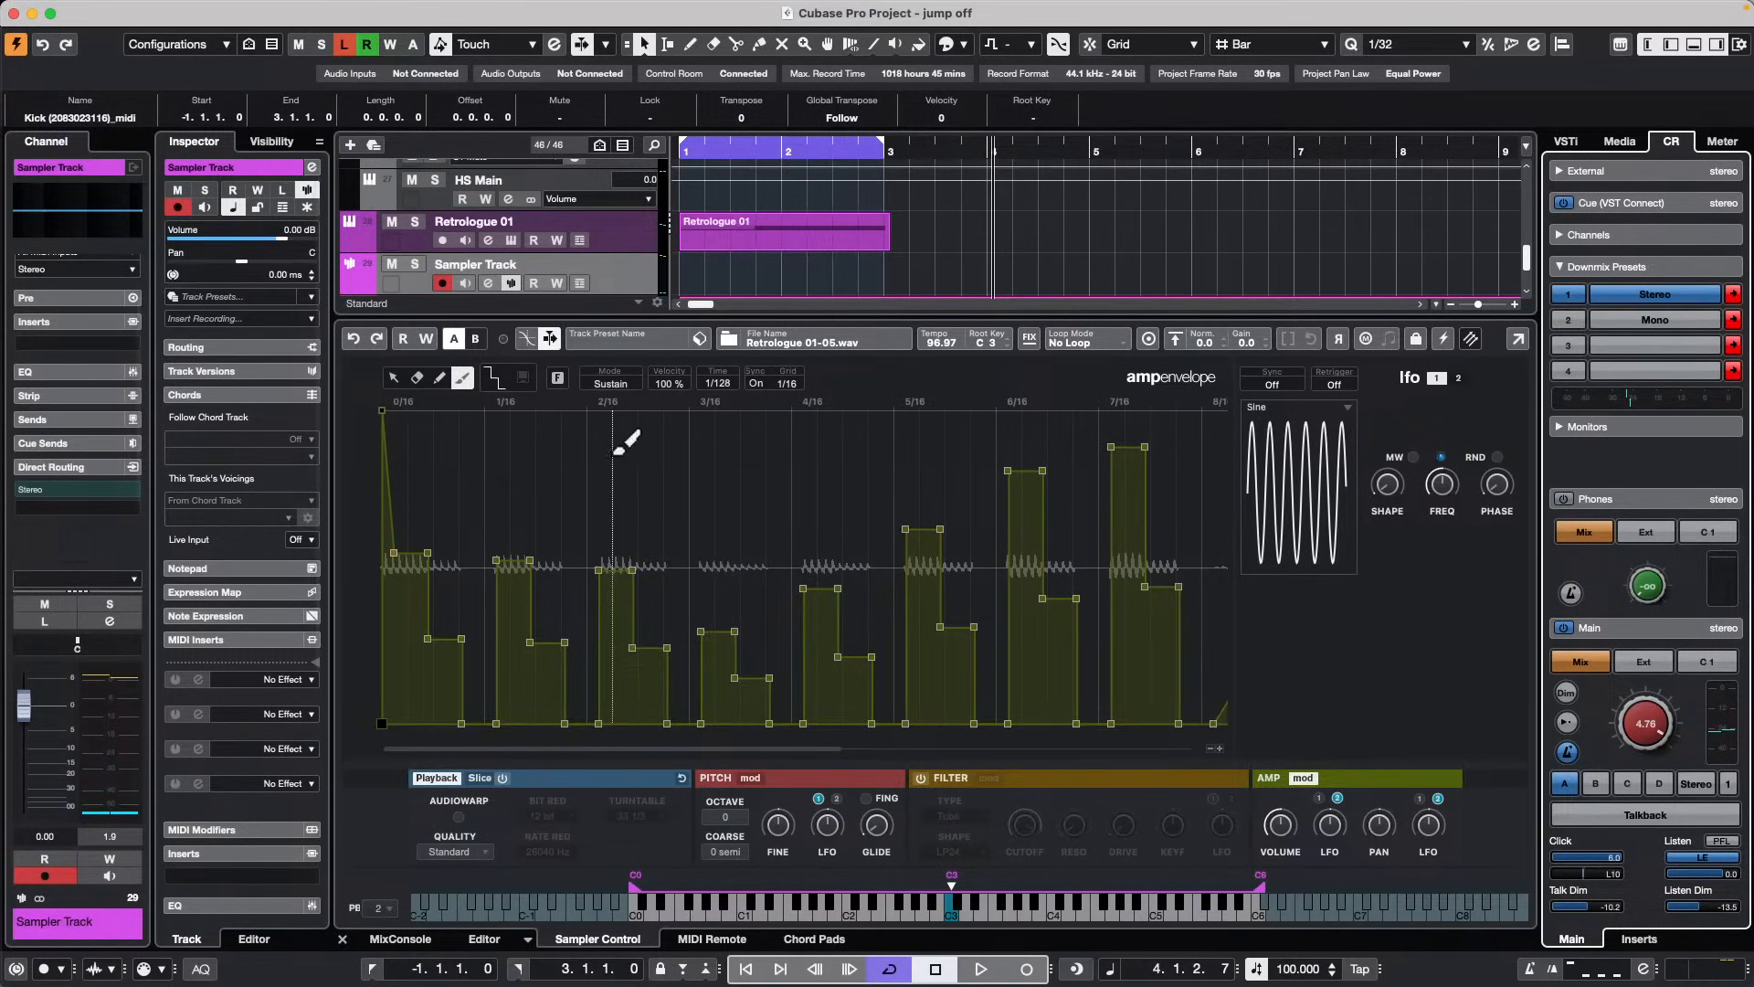
pyautogui.click(394, 377)
pyautogui.press('super+a')
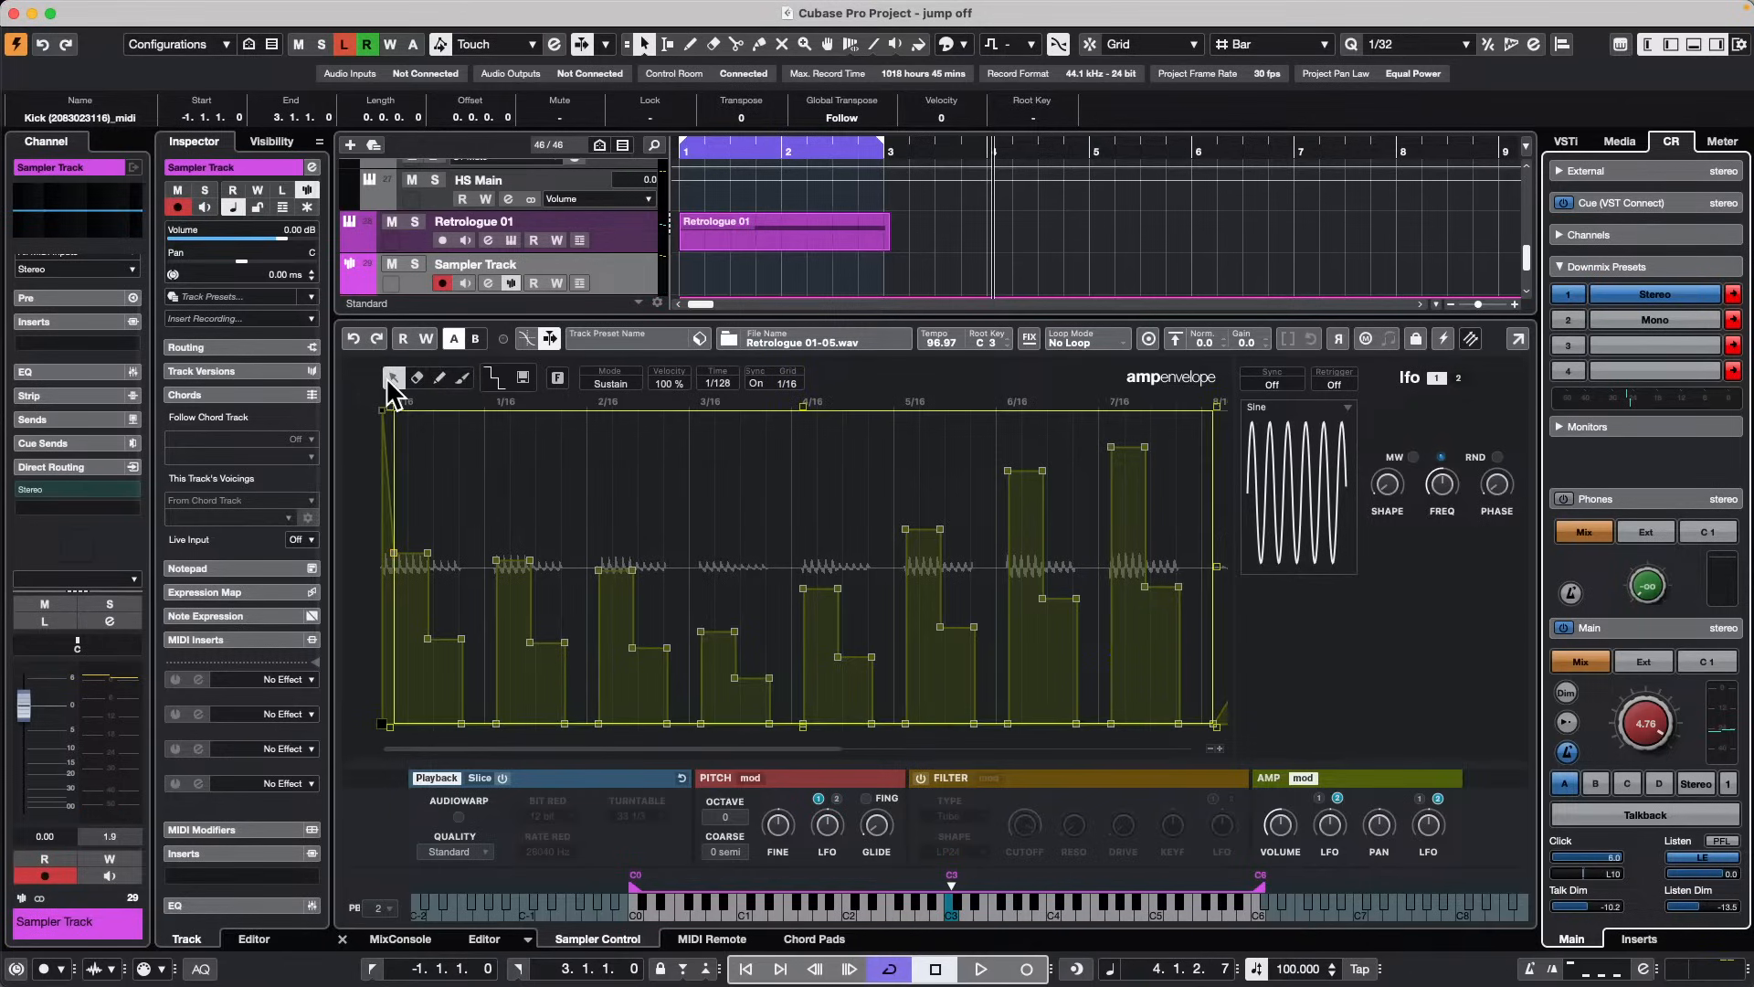
pyautogui.moveTo(648, 473); pyautogui.dragTo(969, 718)
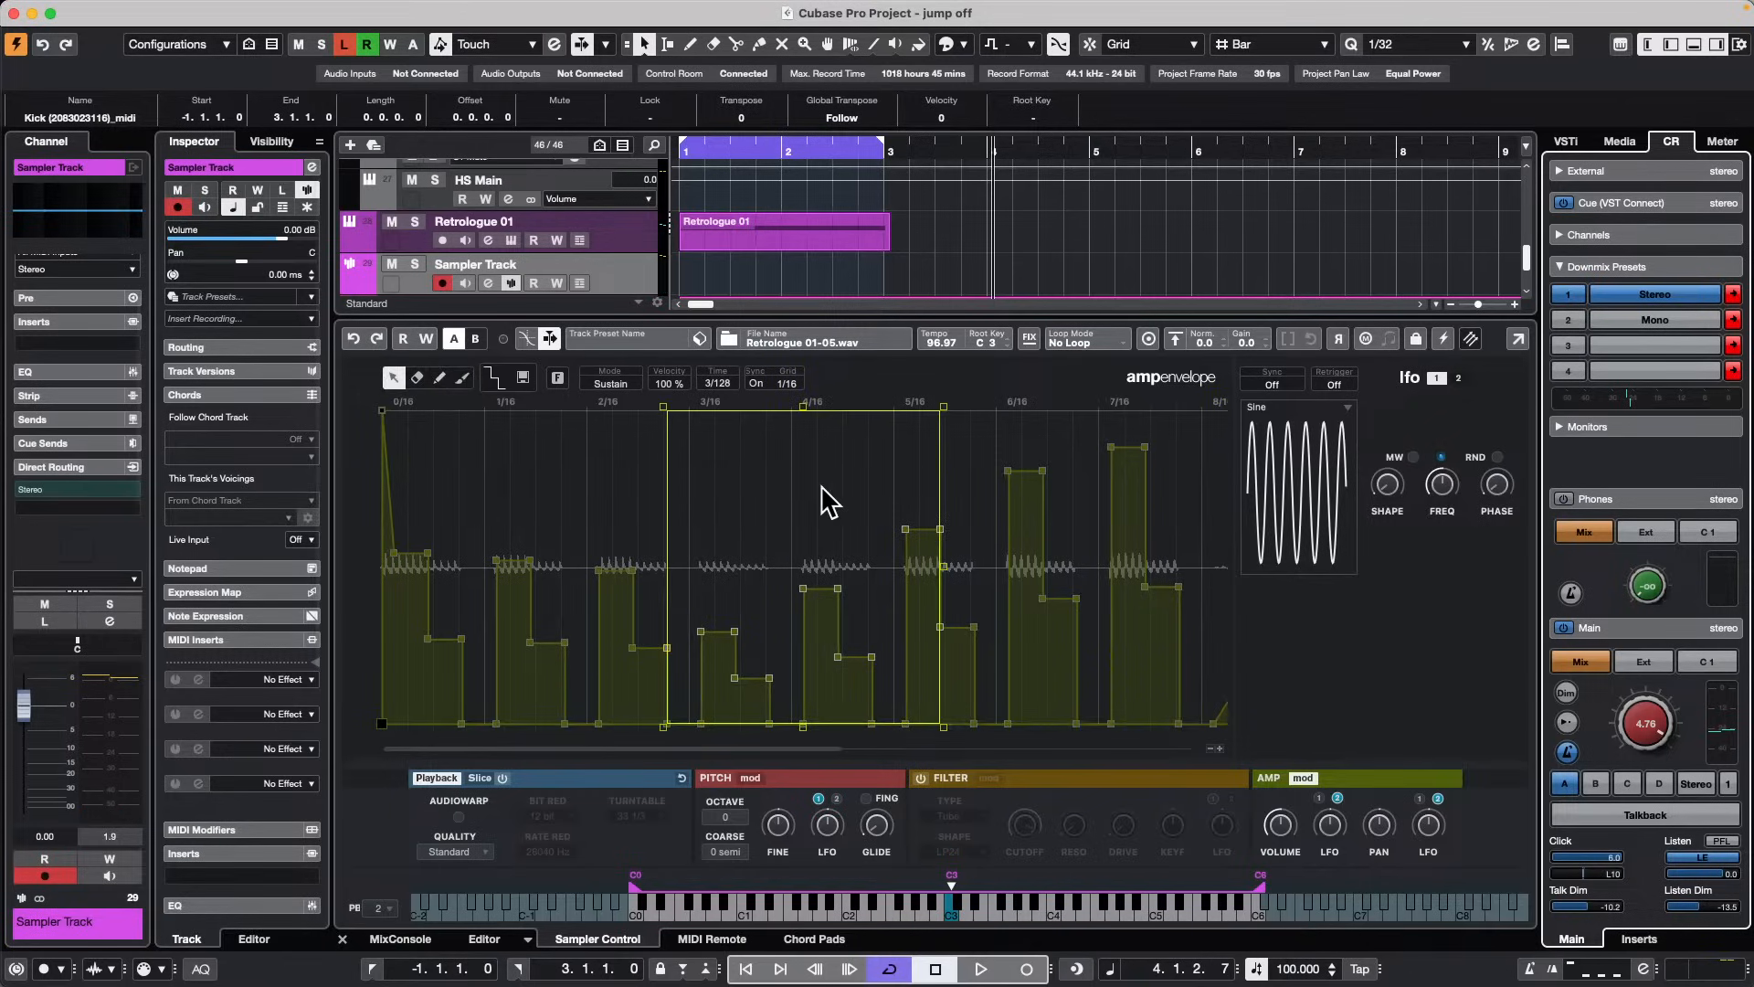
pyautogui.rightClick(724, 461)
pyautogui.moveTo(781, 660)
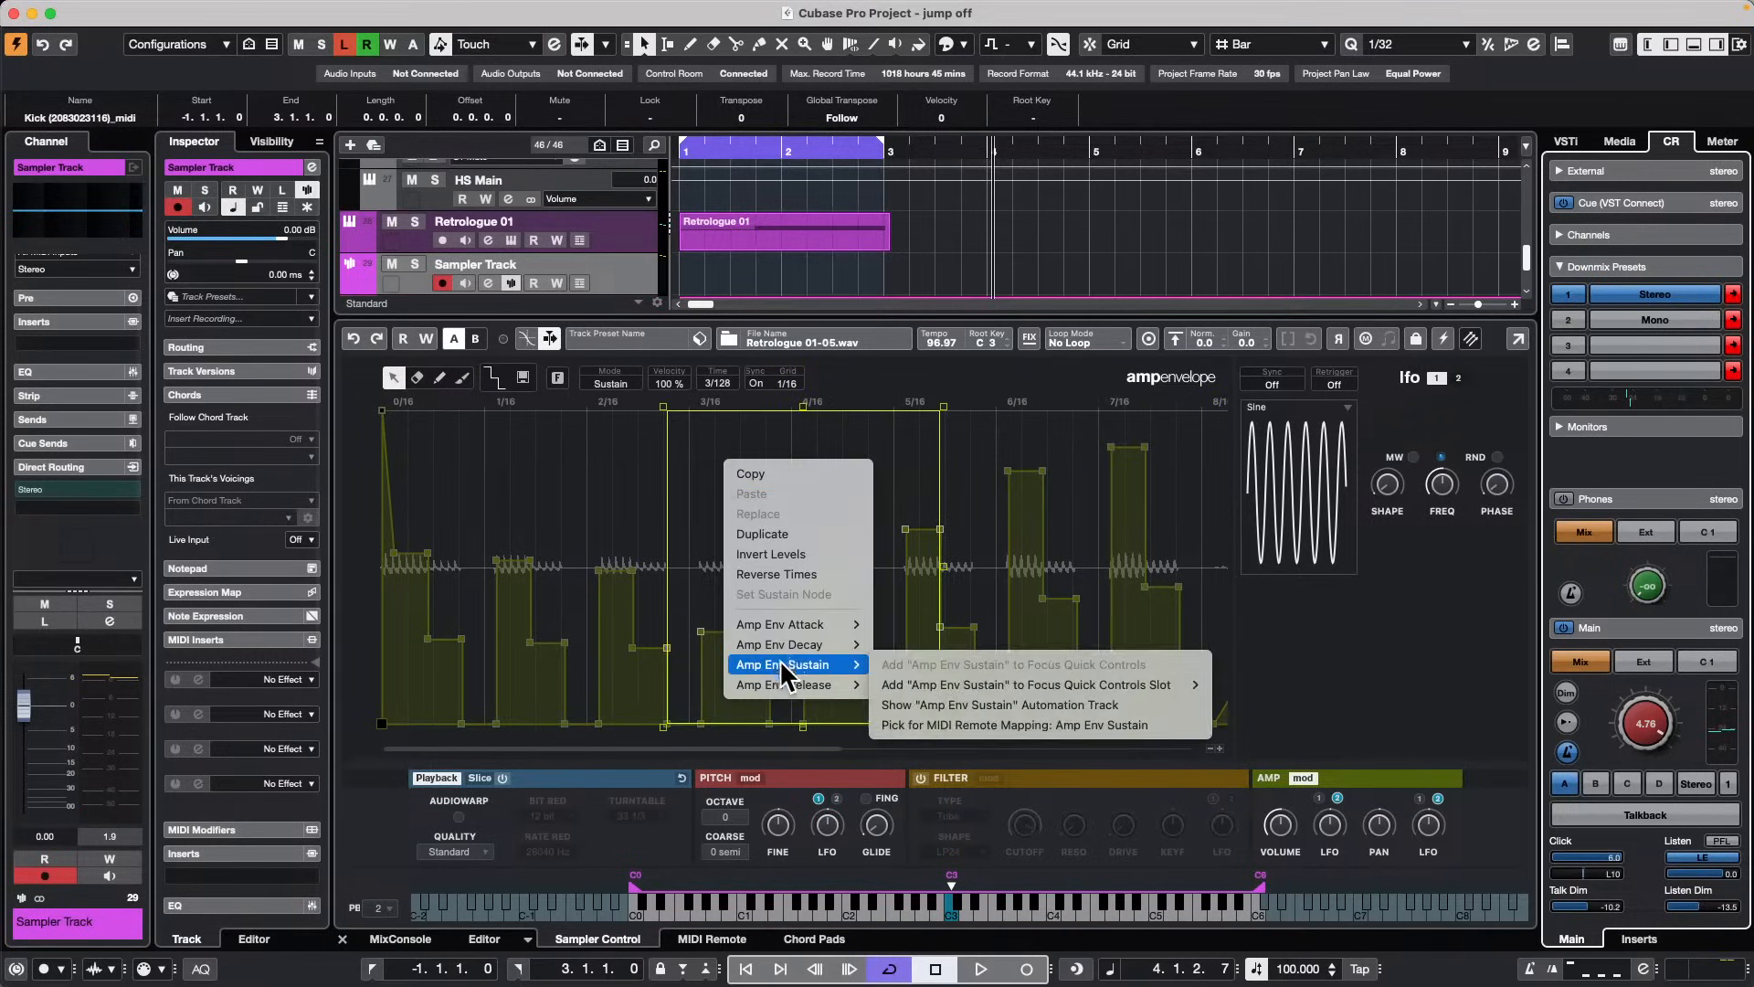
pyautogui.click(820, 557)
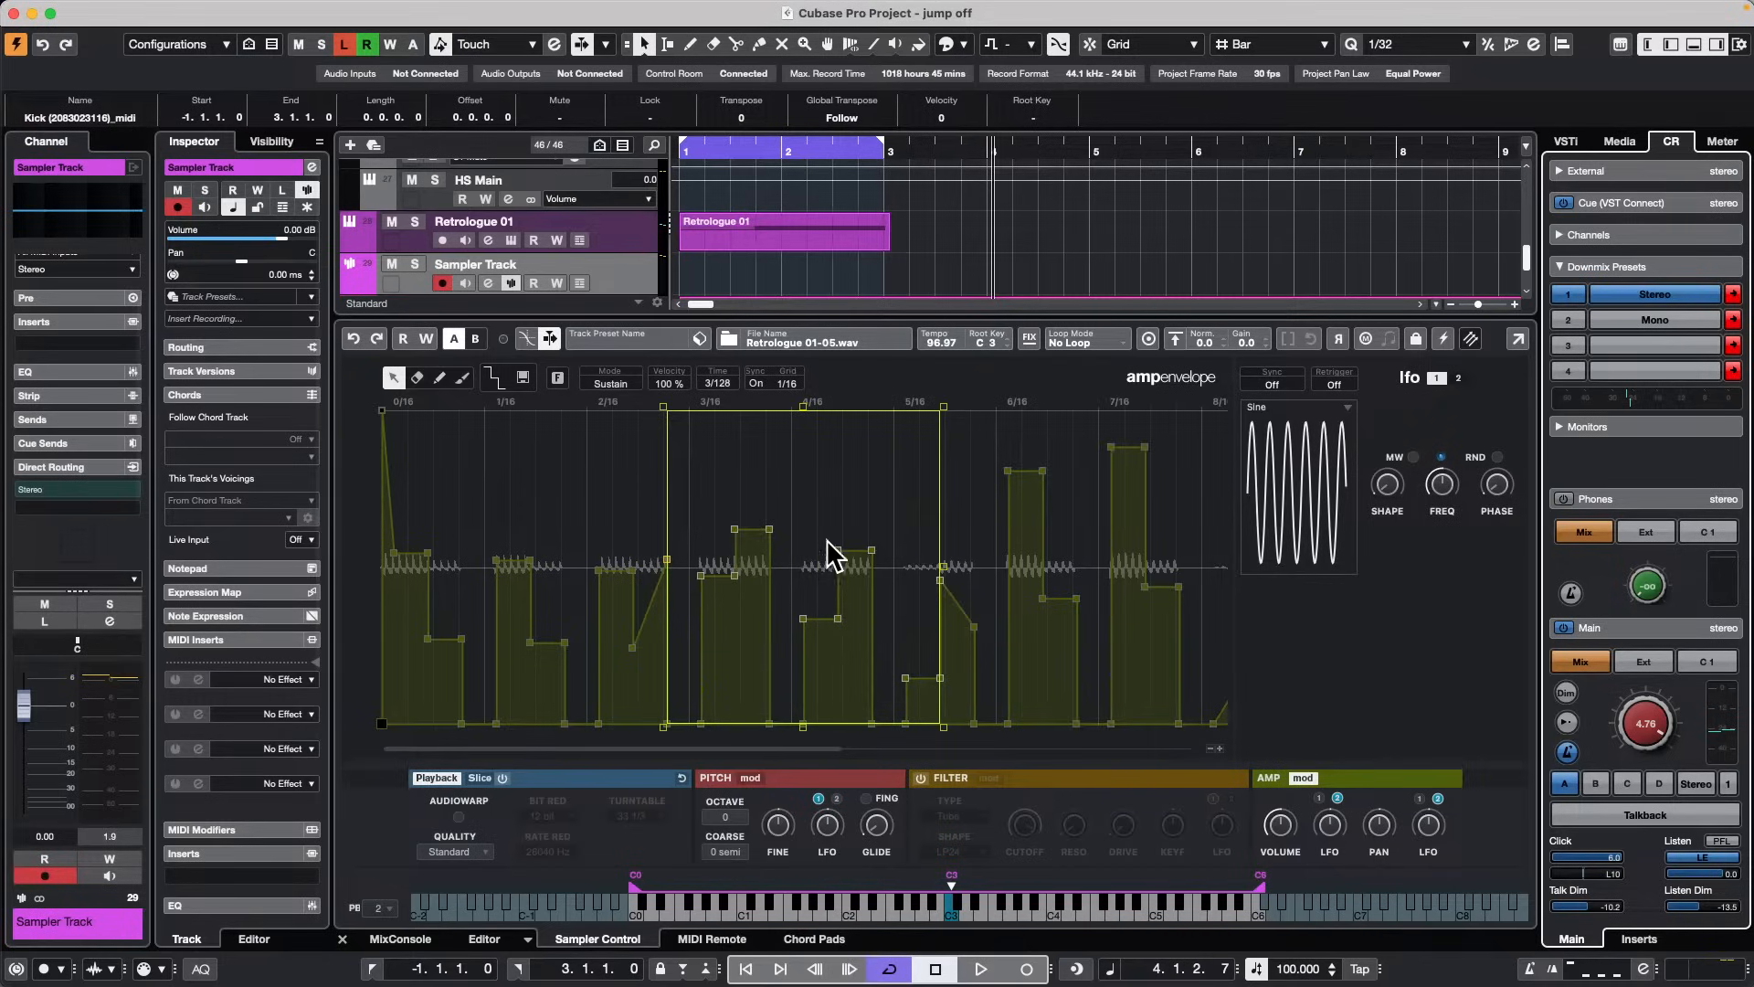
# Step: Select the envelope nodes around 6/16 and 7/16, scale down their levels and tilt both ends of the selection
pyautogui.moveTo(973, 438); pyautogui.dragTo(1225, 731)
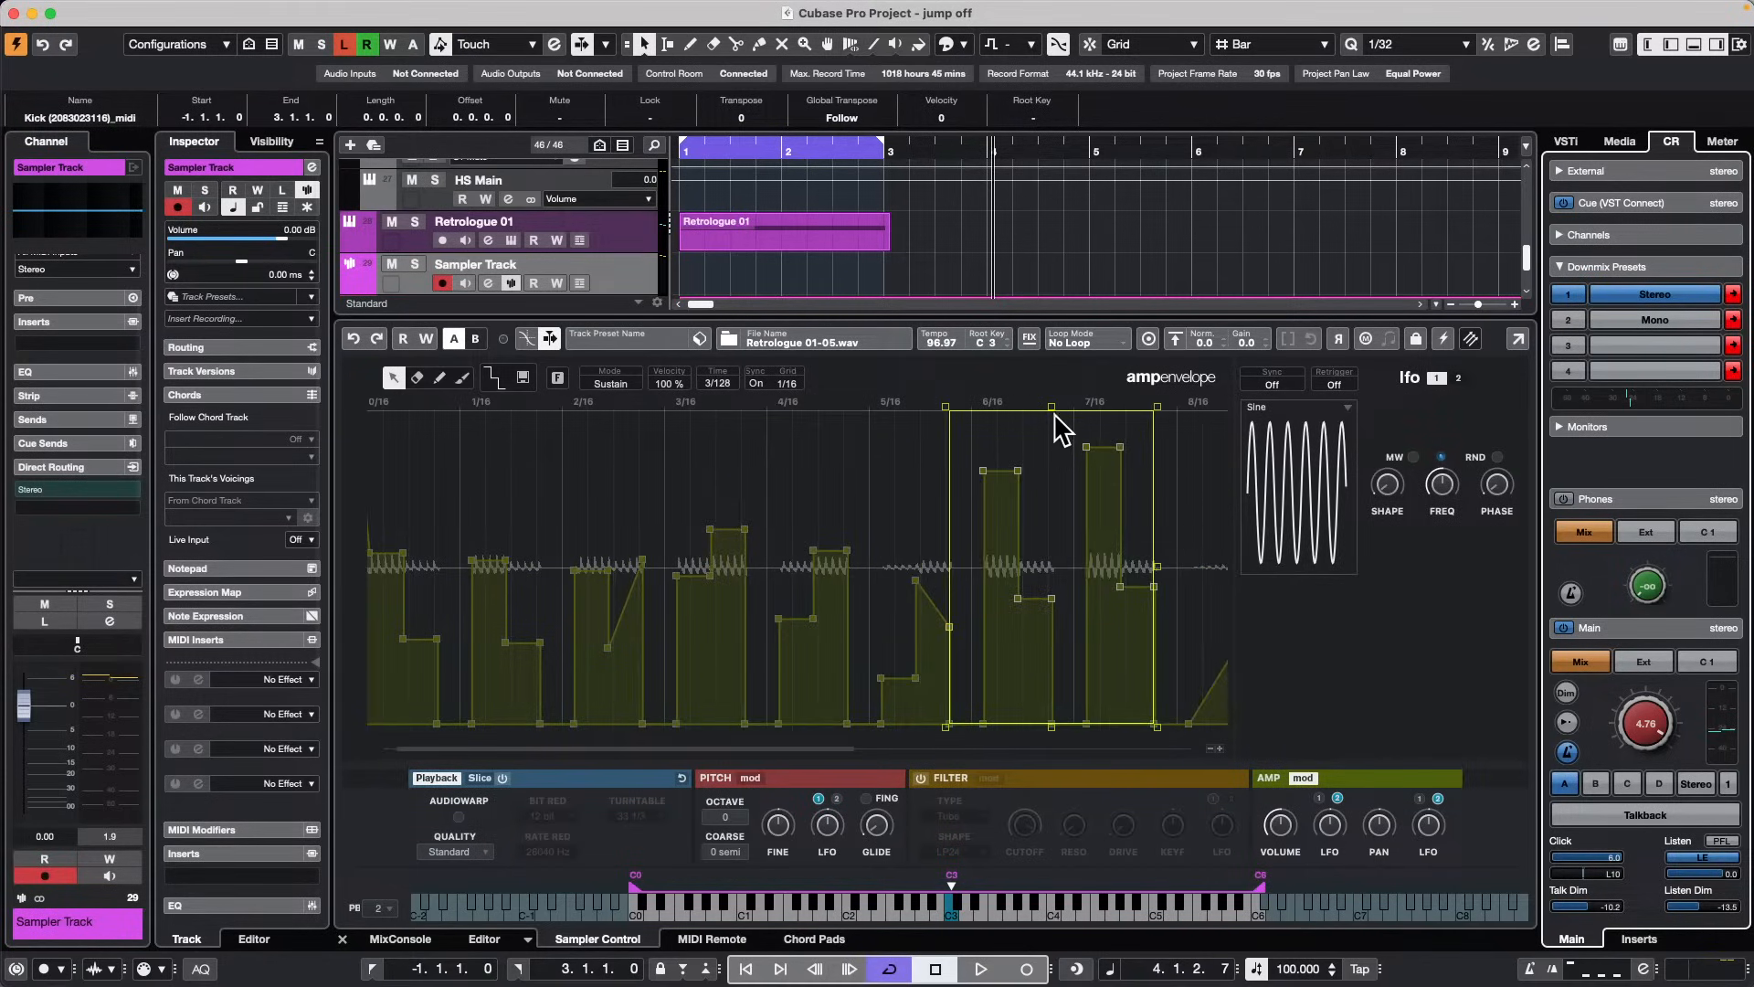
pyautogui.moveTo(1051, 410); pyautogui.dragTo(1058, 528)
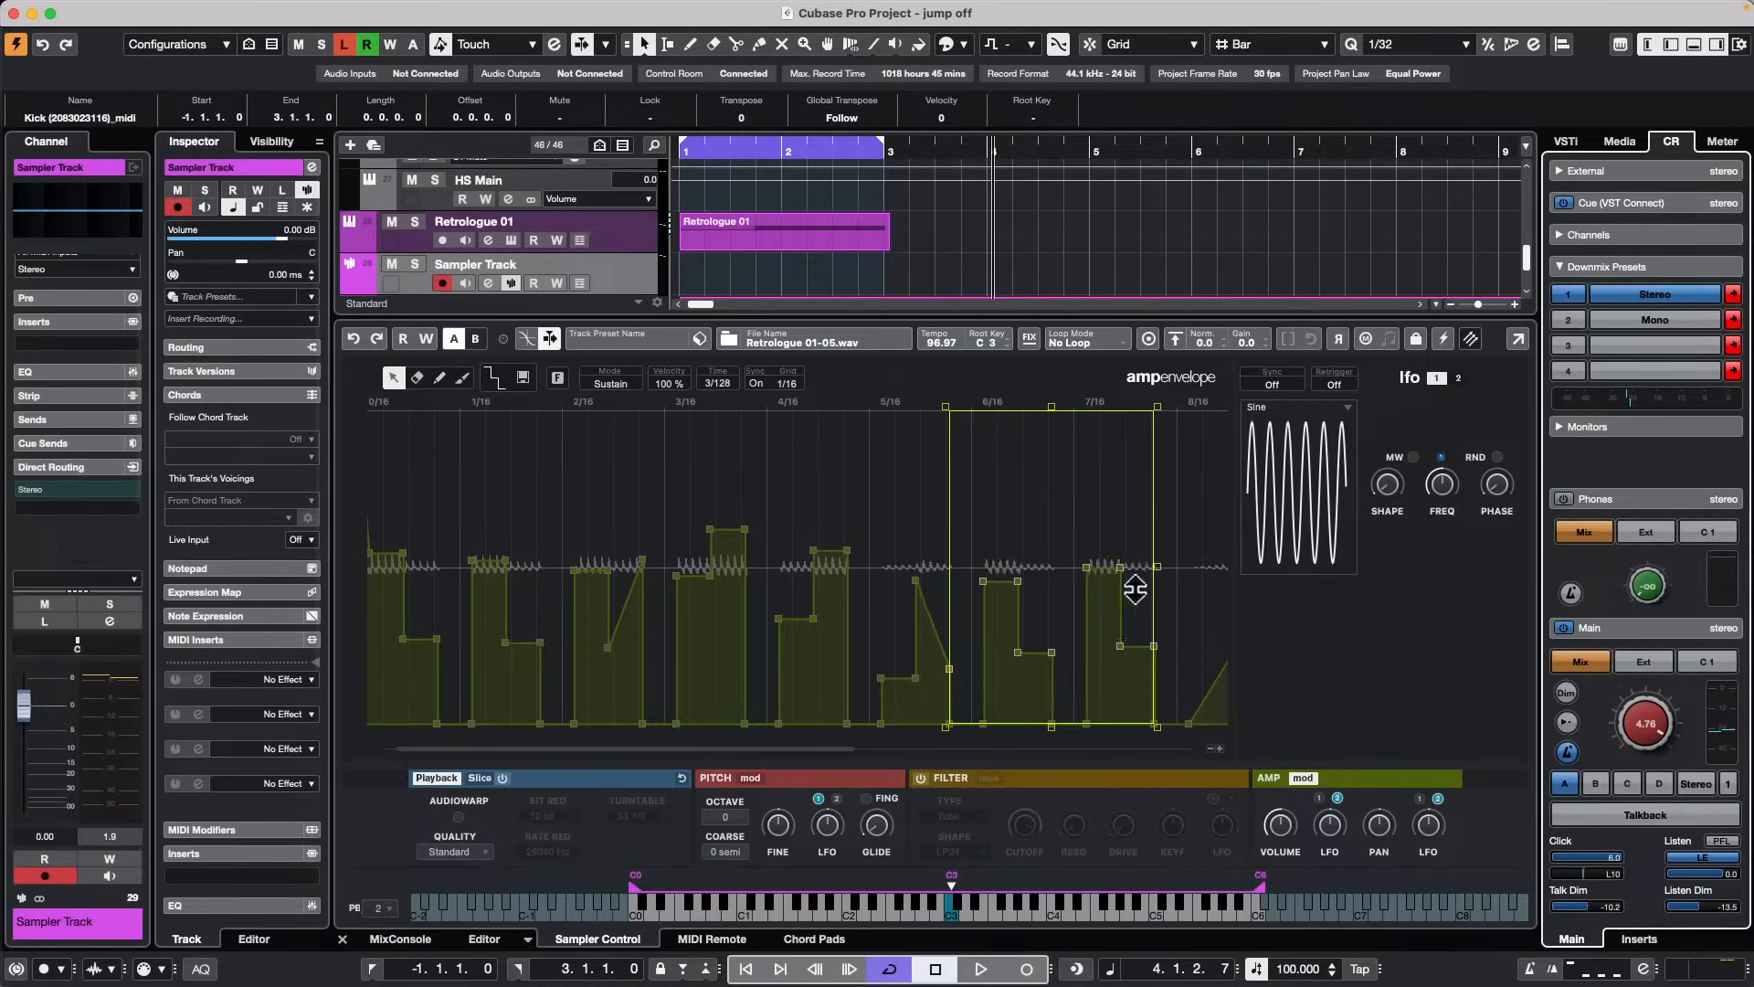
pyautogui.moveTo(1134, 590); pyautogui.dragTo(1168, 508)
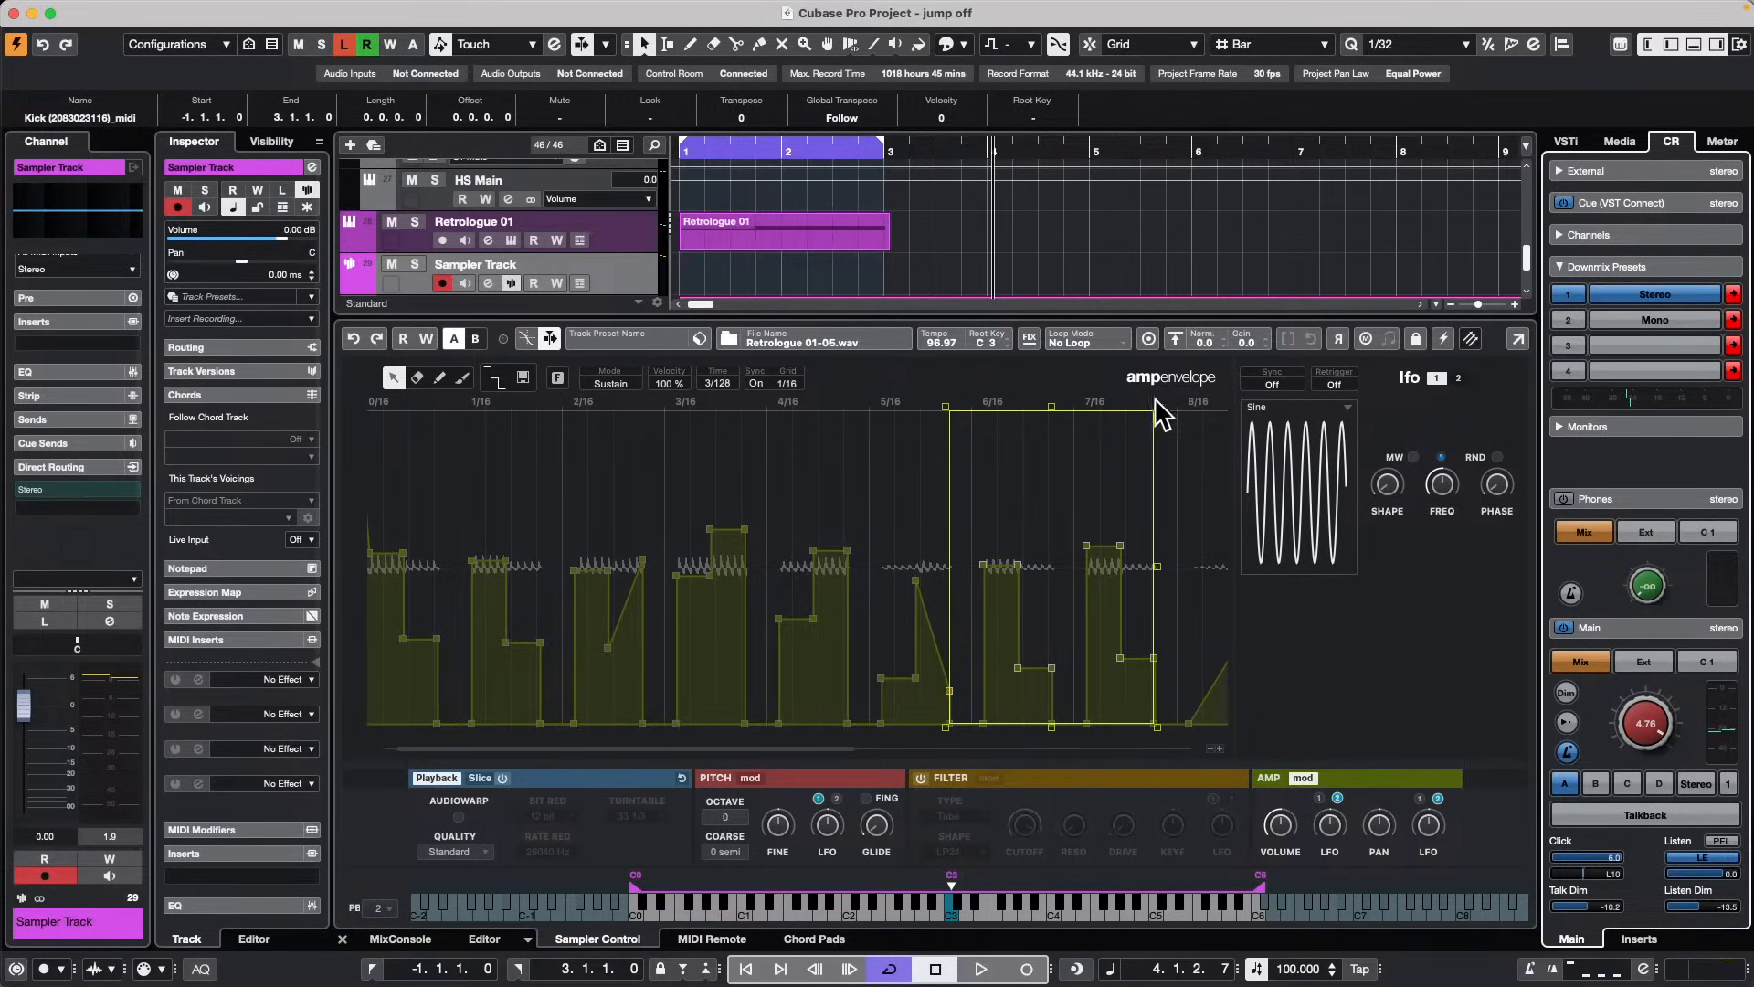
pyautogui.moveTo(1158, 411); pyautogui.dragTo(1153, 274)
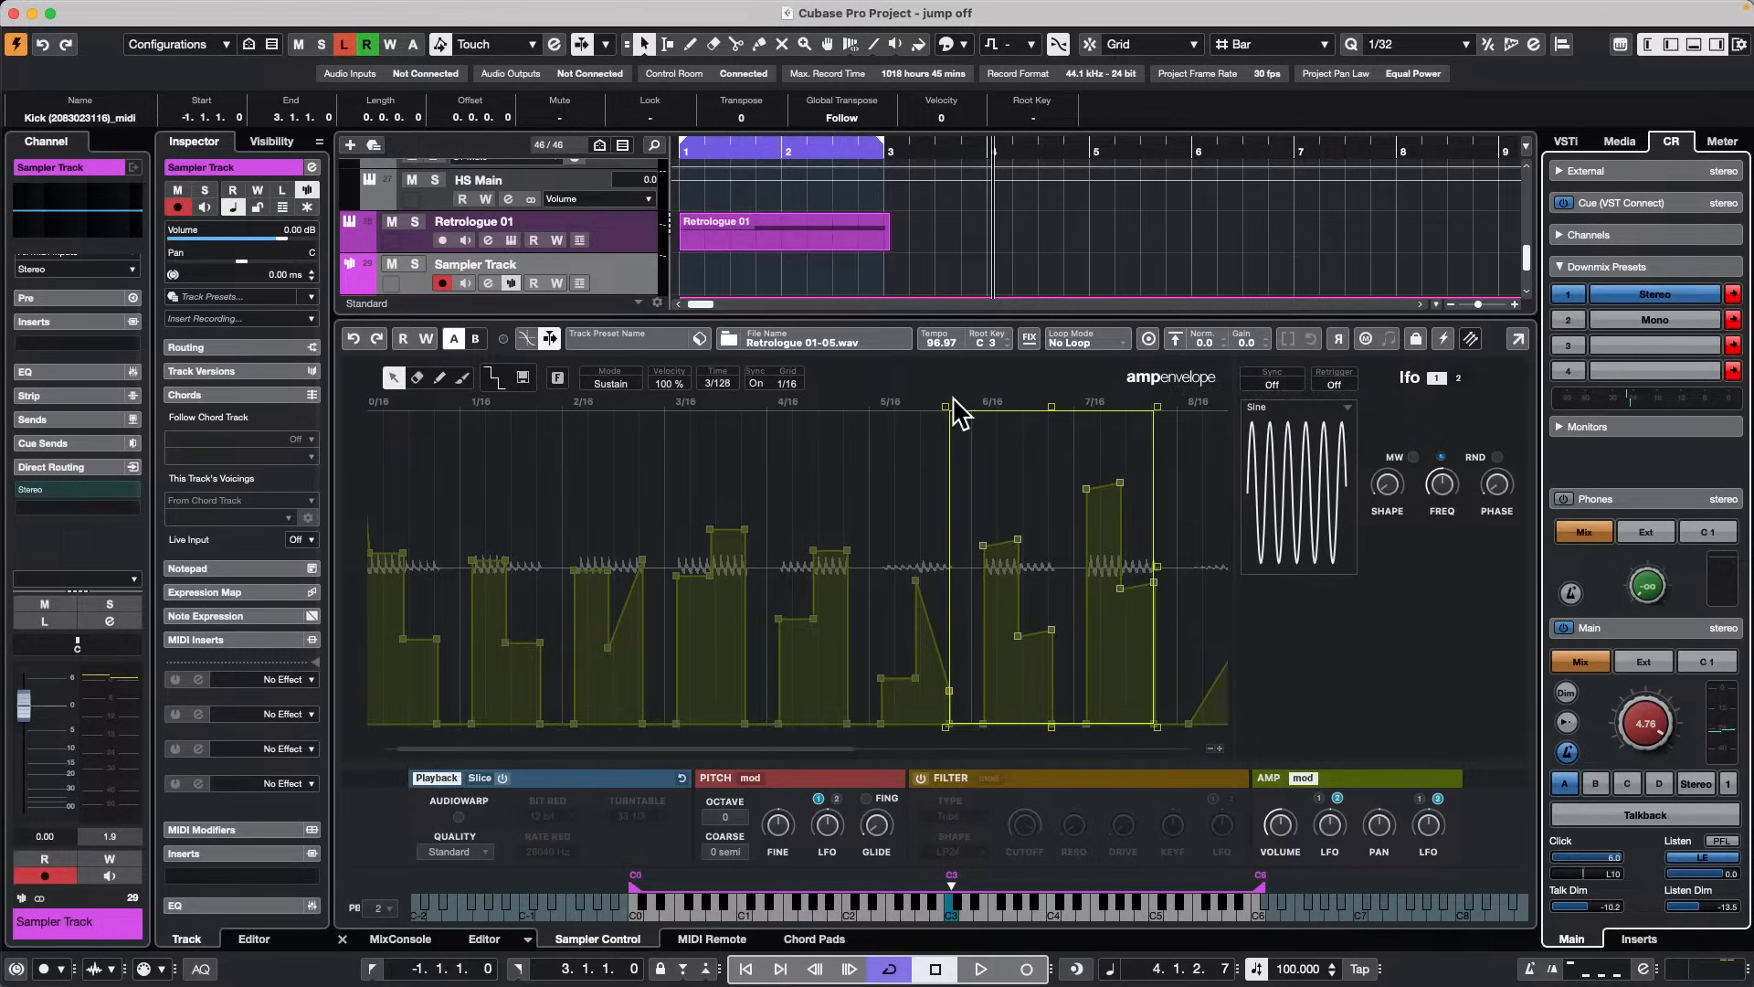
pyautogui.moveTo(948, 404); pyautogui.dragTo(994, 412)
# Step: Reduce the Sampler Control area's height and place the project cursor in bar 41 of the timeline
pyautogui.moveTo(773, 316); pyautogui.dragTo(779, 705)
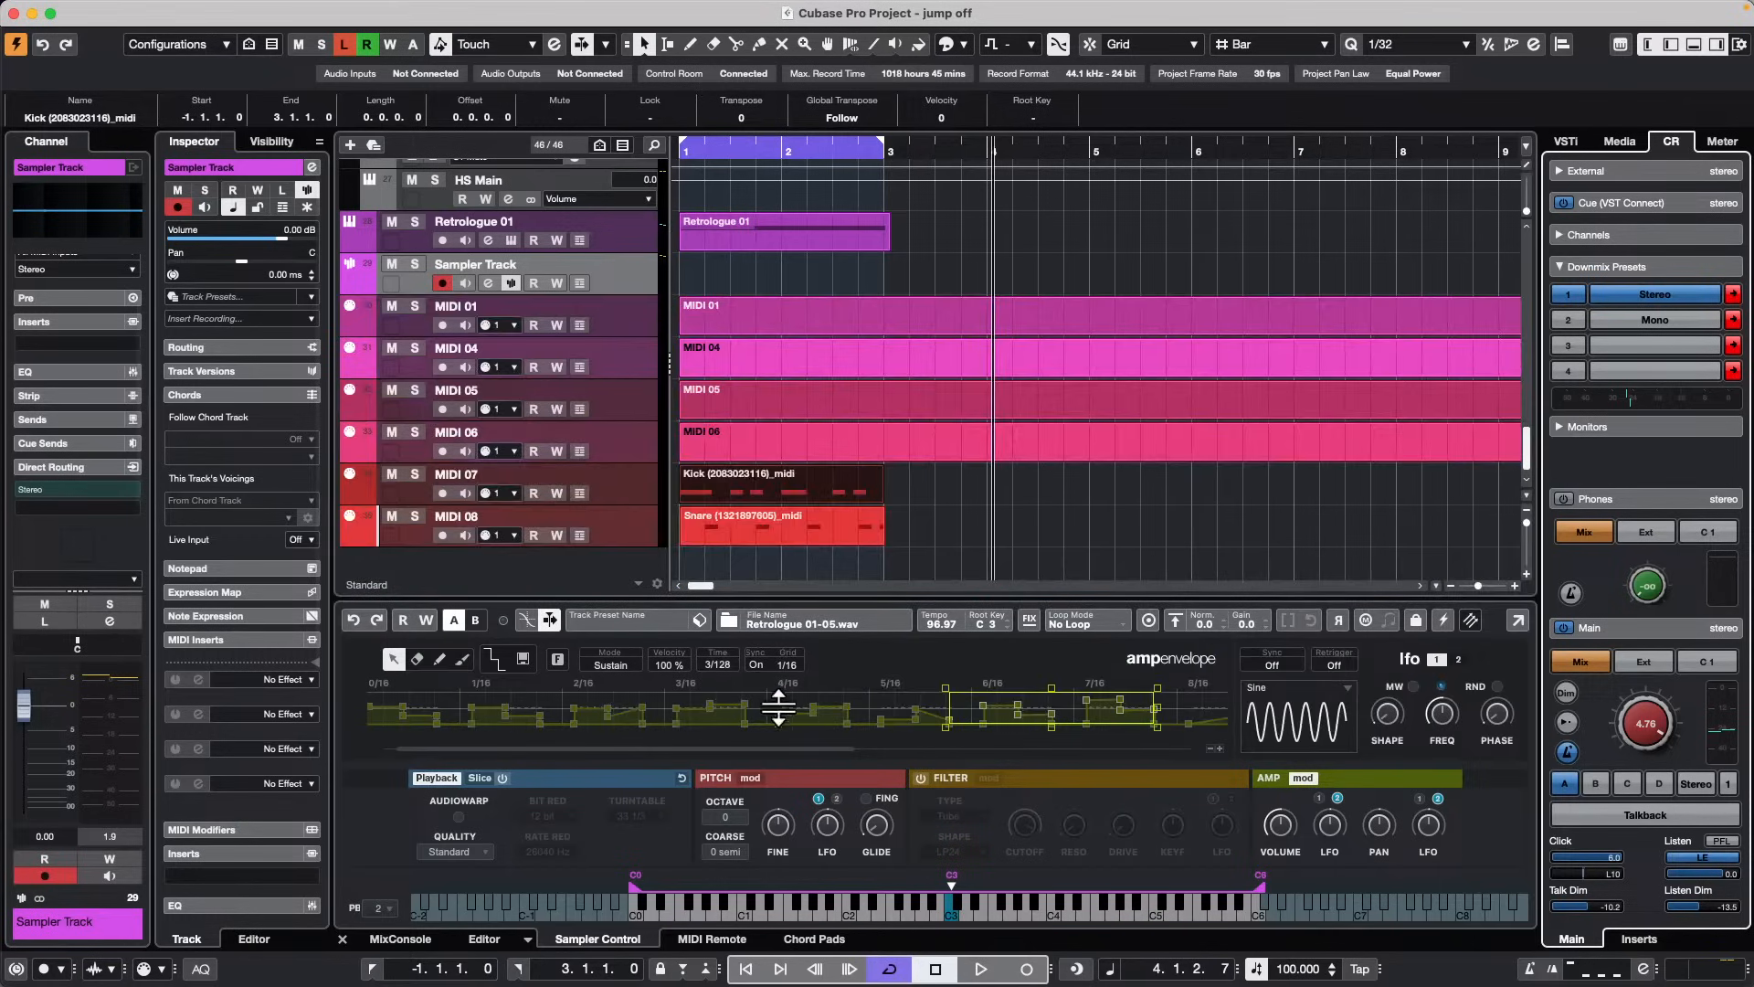
pyautogui.moveTo(847, 152); pyautogui.dragTo(803, 60)
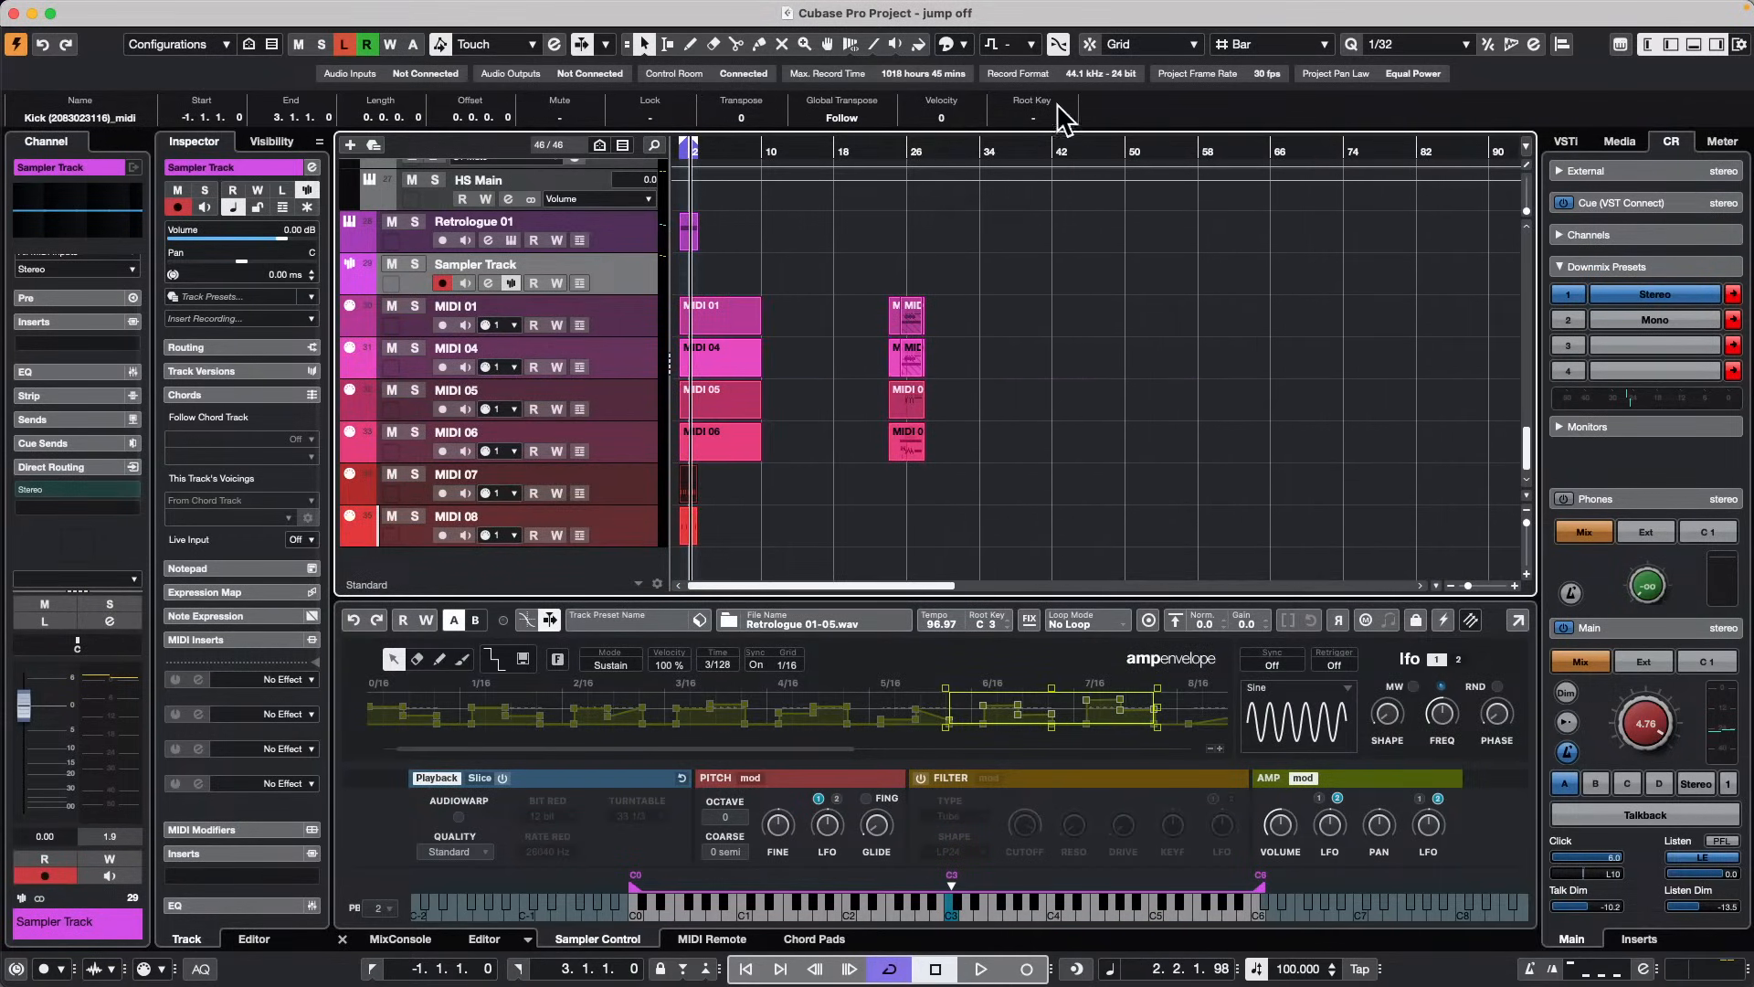
pyautogui.click(1056, 159)
# Step: Activate Return to Start Position on Stop in the transport start mode
pyautogui.moveTo(781, 5)
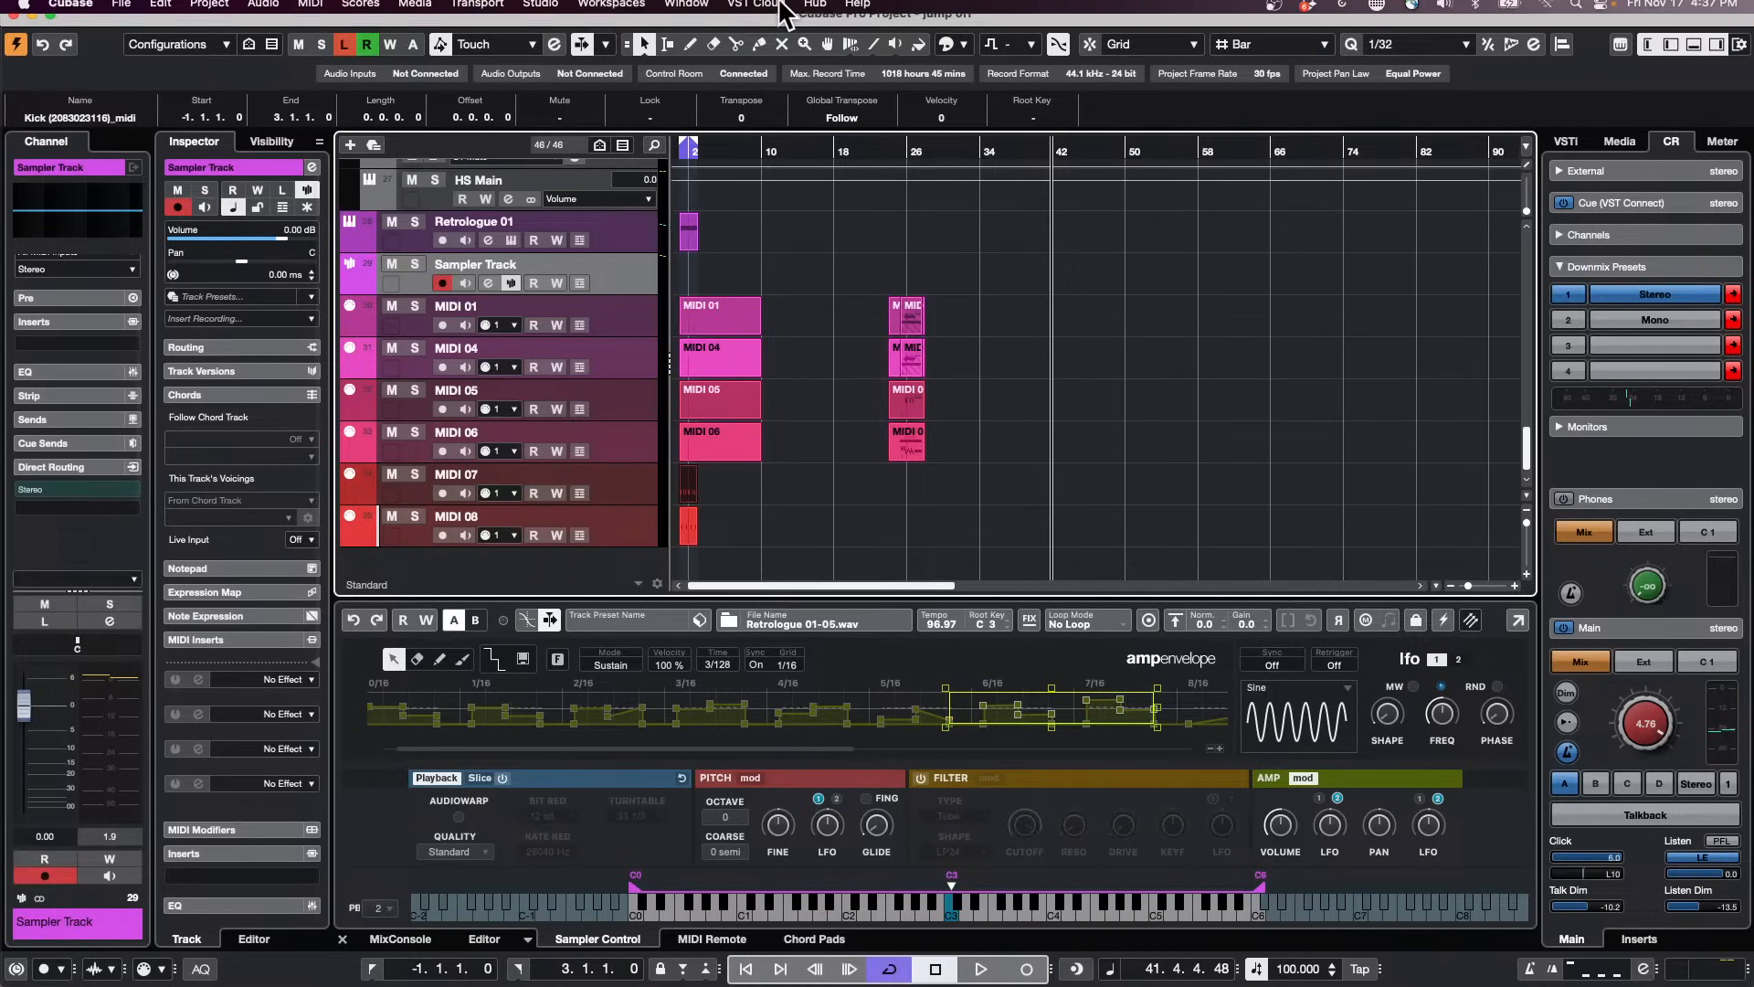
pyautogui.click(490, 11)
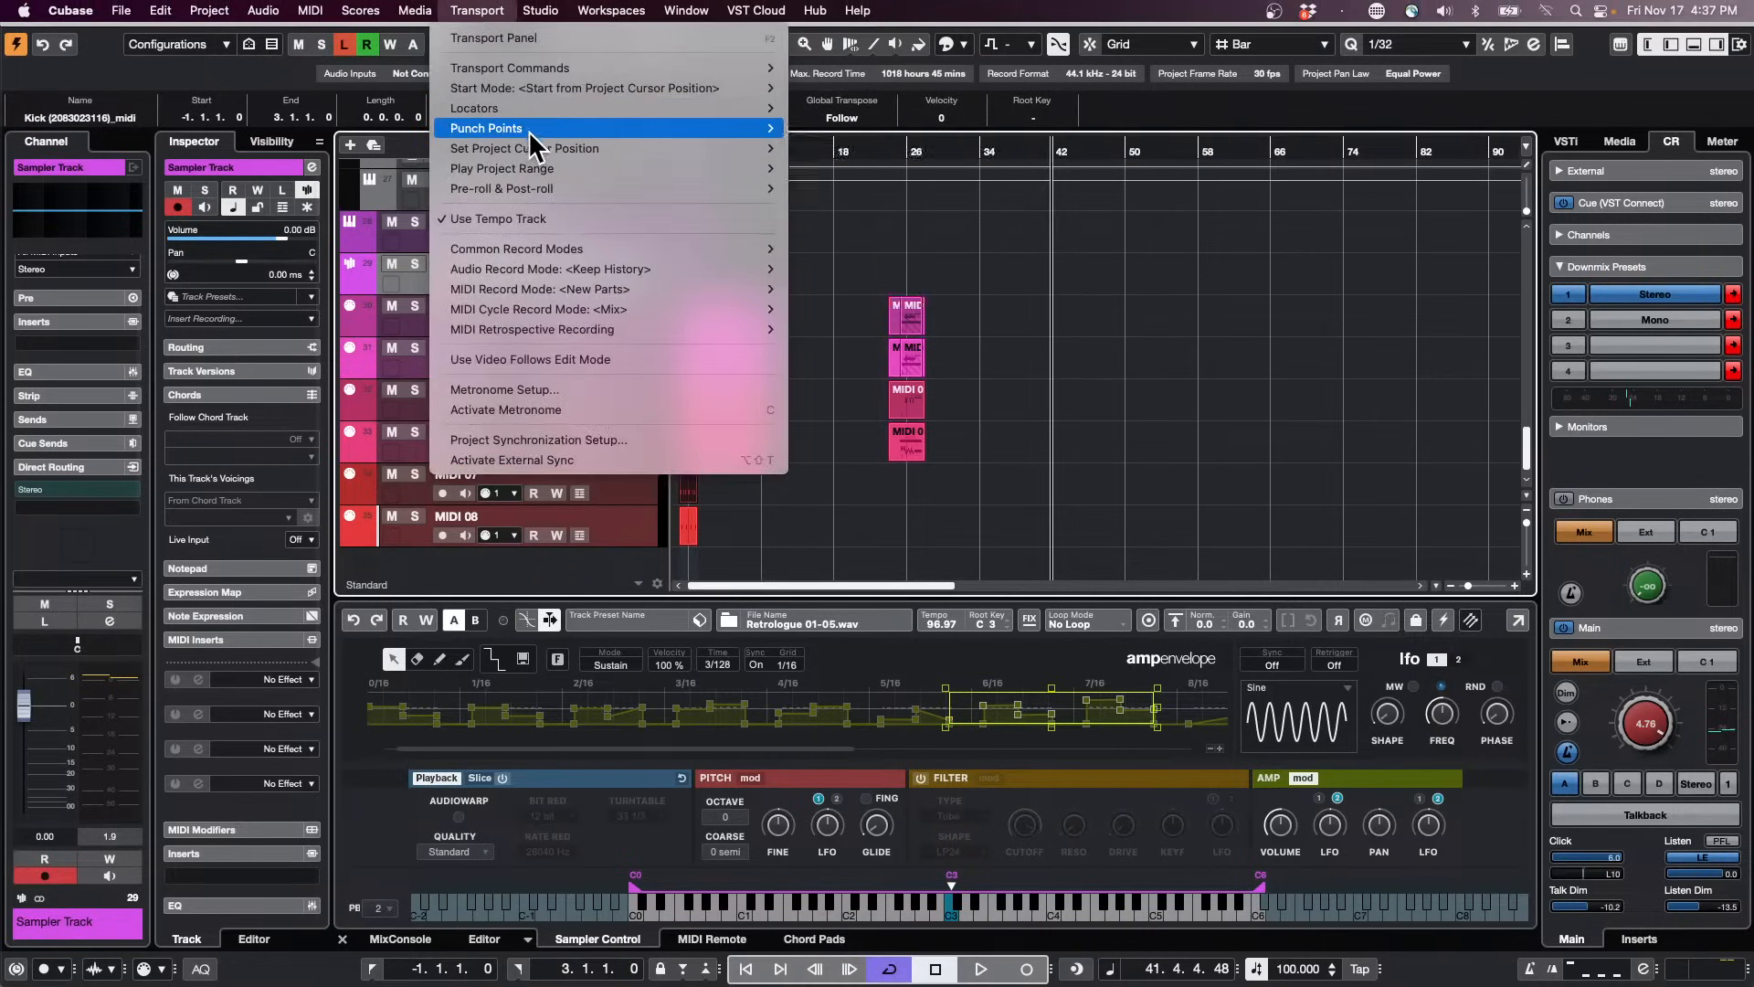
pyautogui.moveTo(529, 129)
pyautogui.moveTo(575, 88)
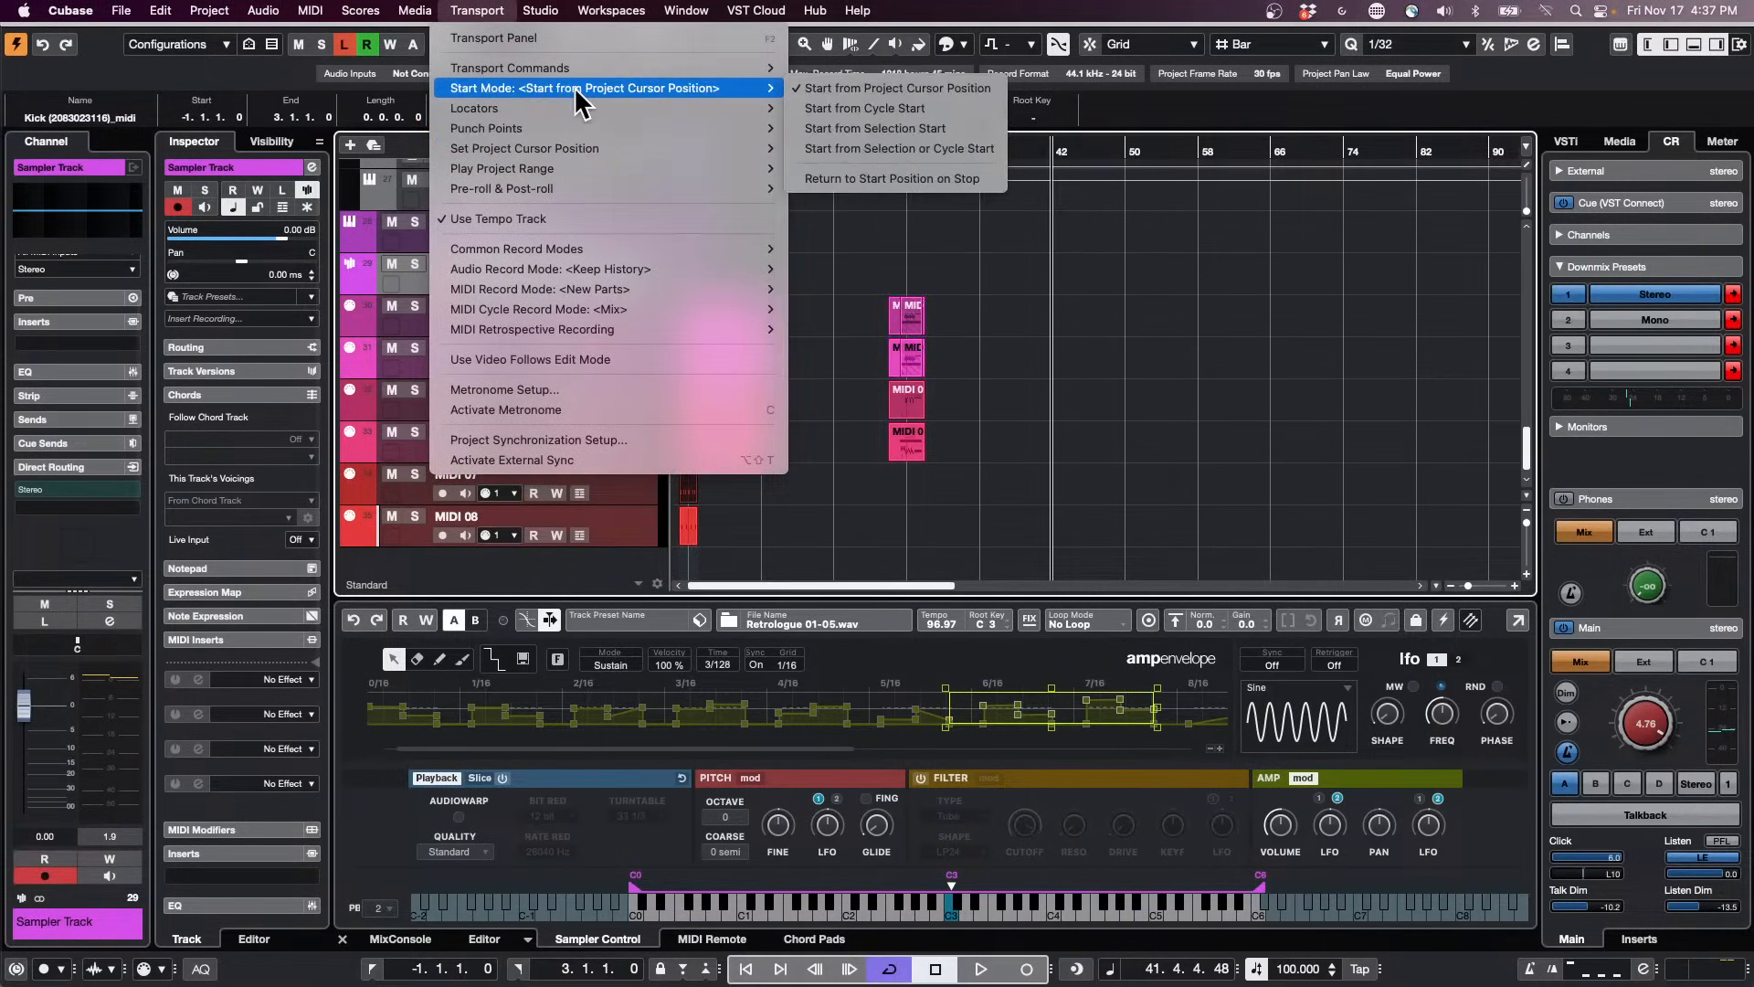
pyautogui.click(918, 180)
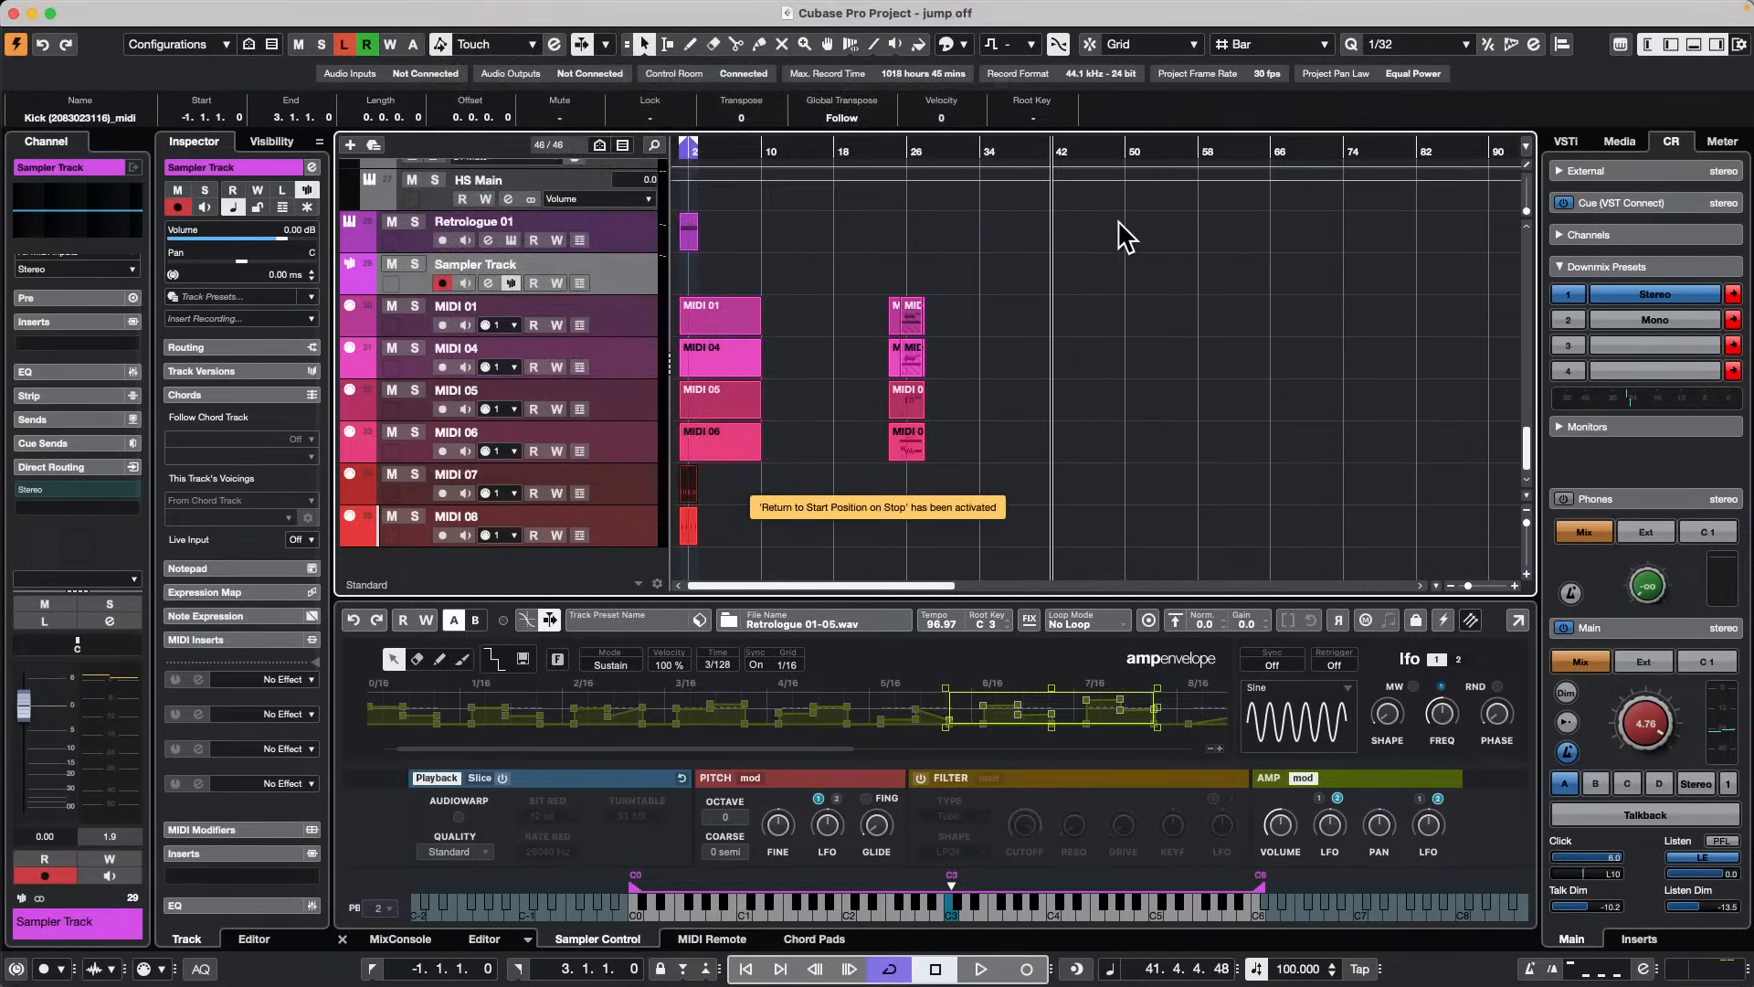
# Step: Play and stop the project twice from the cursor to check where the cursor goes on stop
pyautogui.press('space')
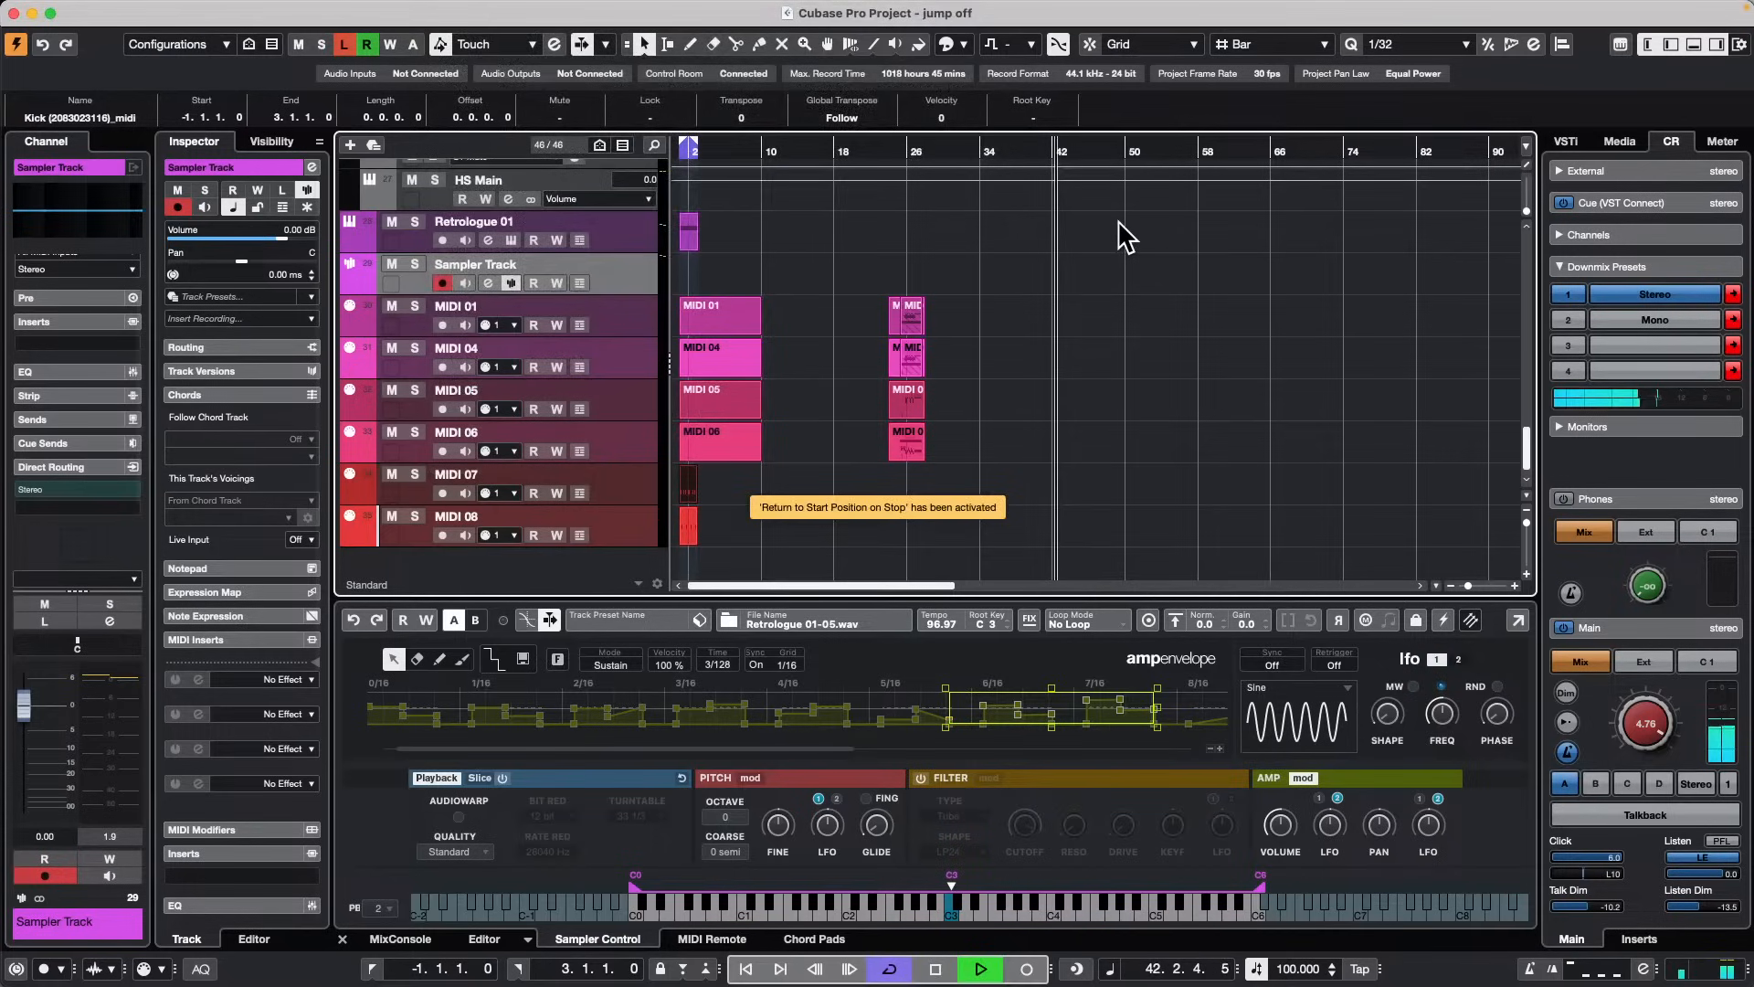
pyautogui.press('h')
pyautogui.press('h')
pyautogui.press('h')
pyautogui.press('h')
pyautogui.press('h')
pyautogui.press('h')
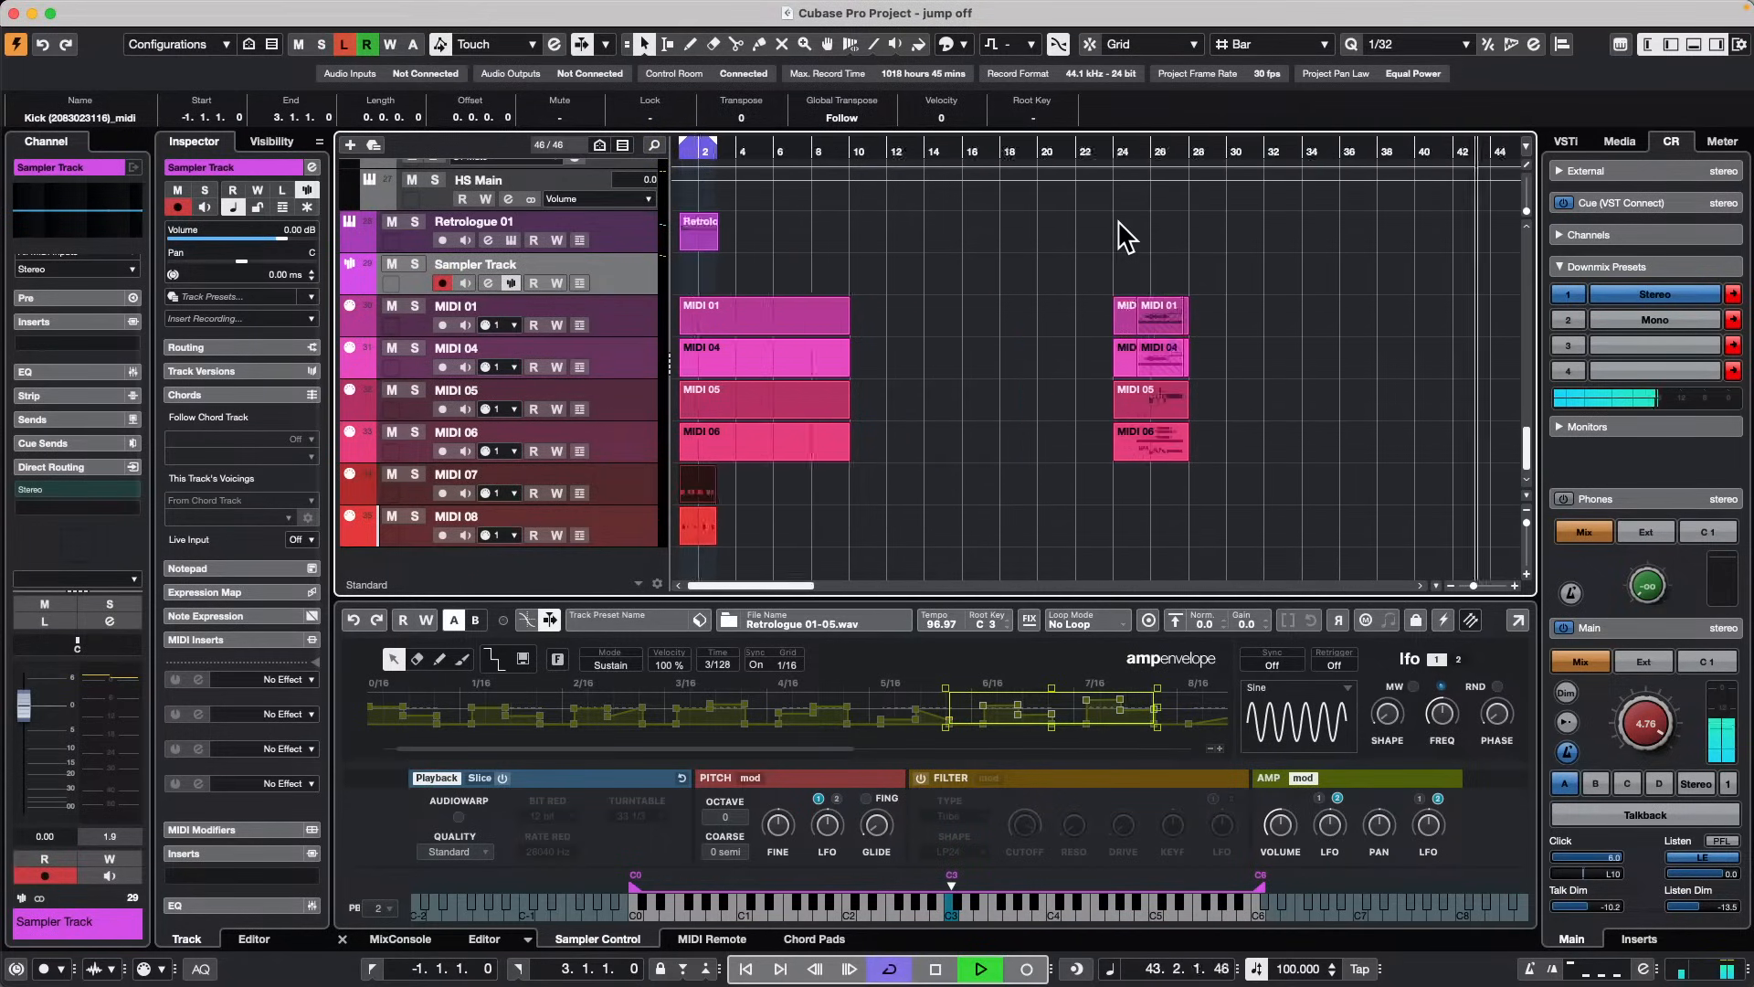
pyautogui.press('space')
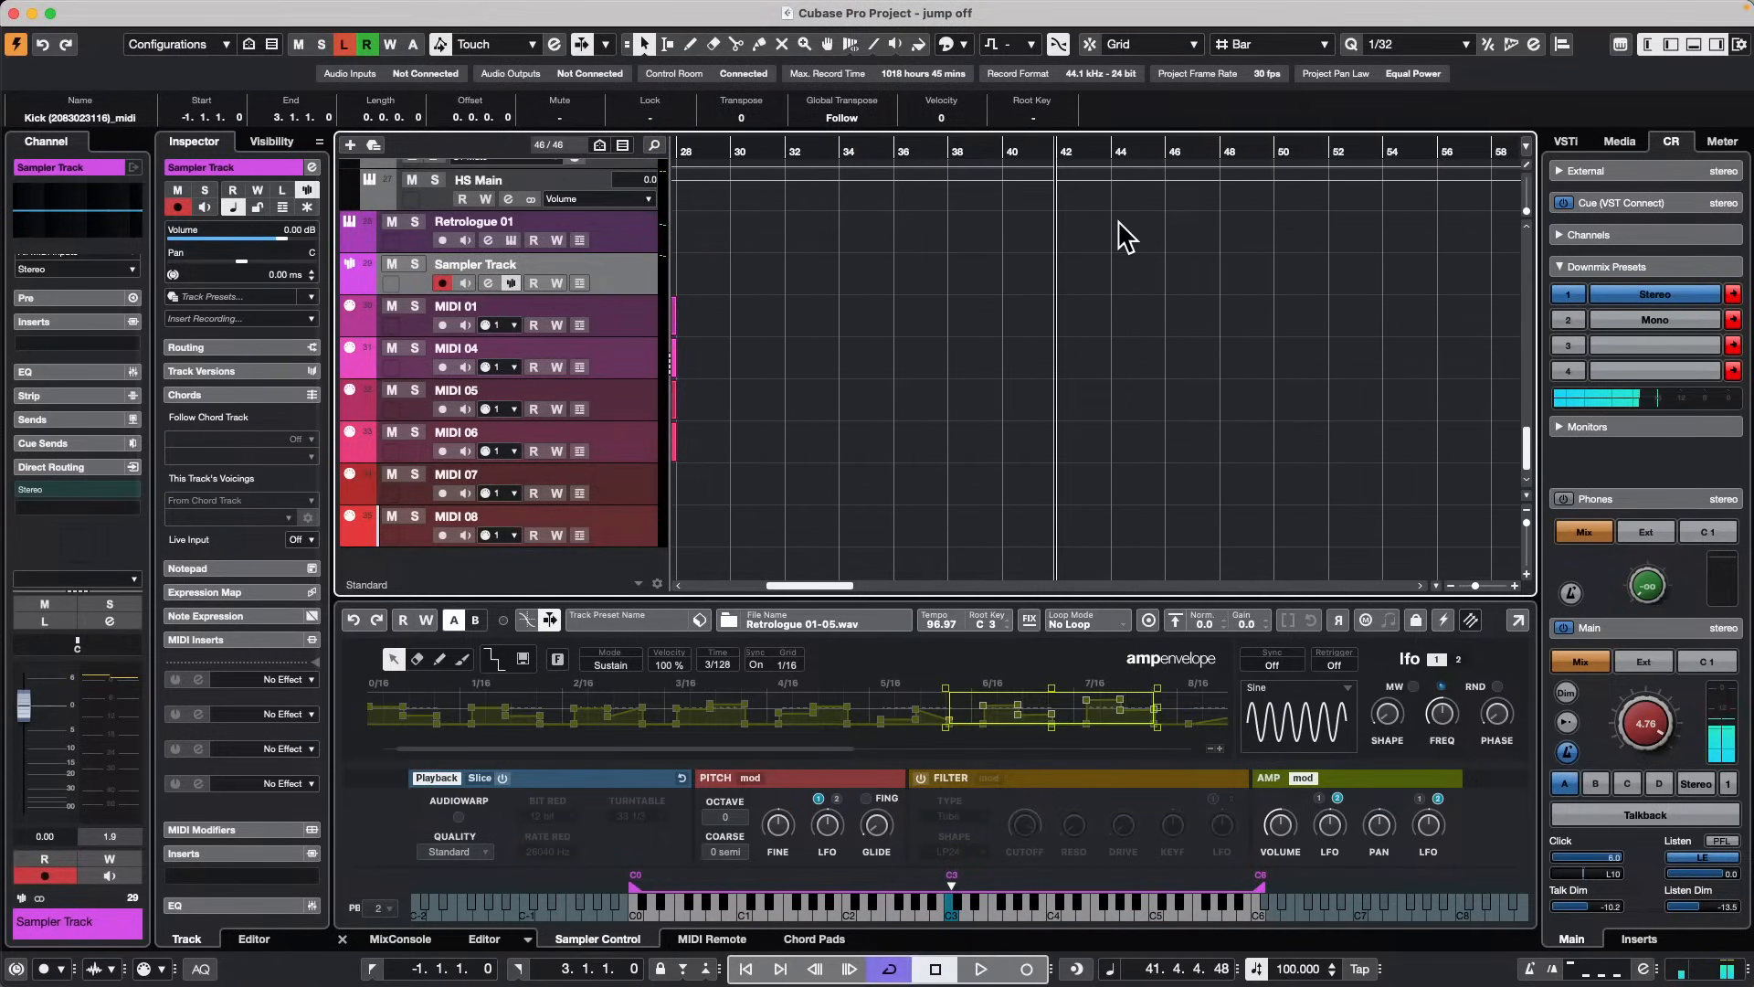
pyautogui.press('space')
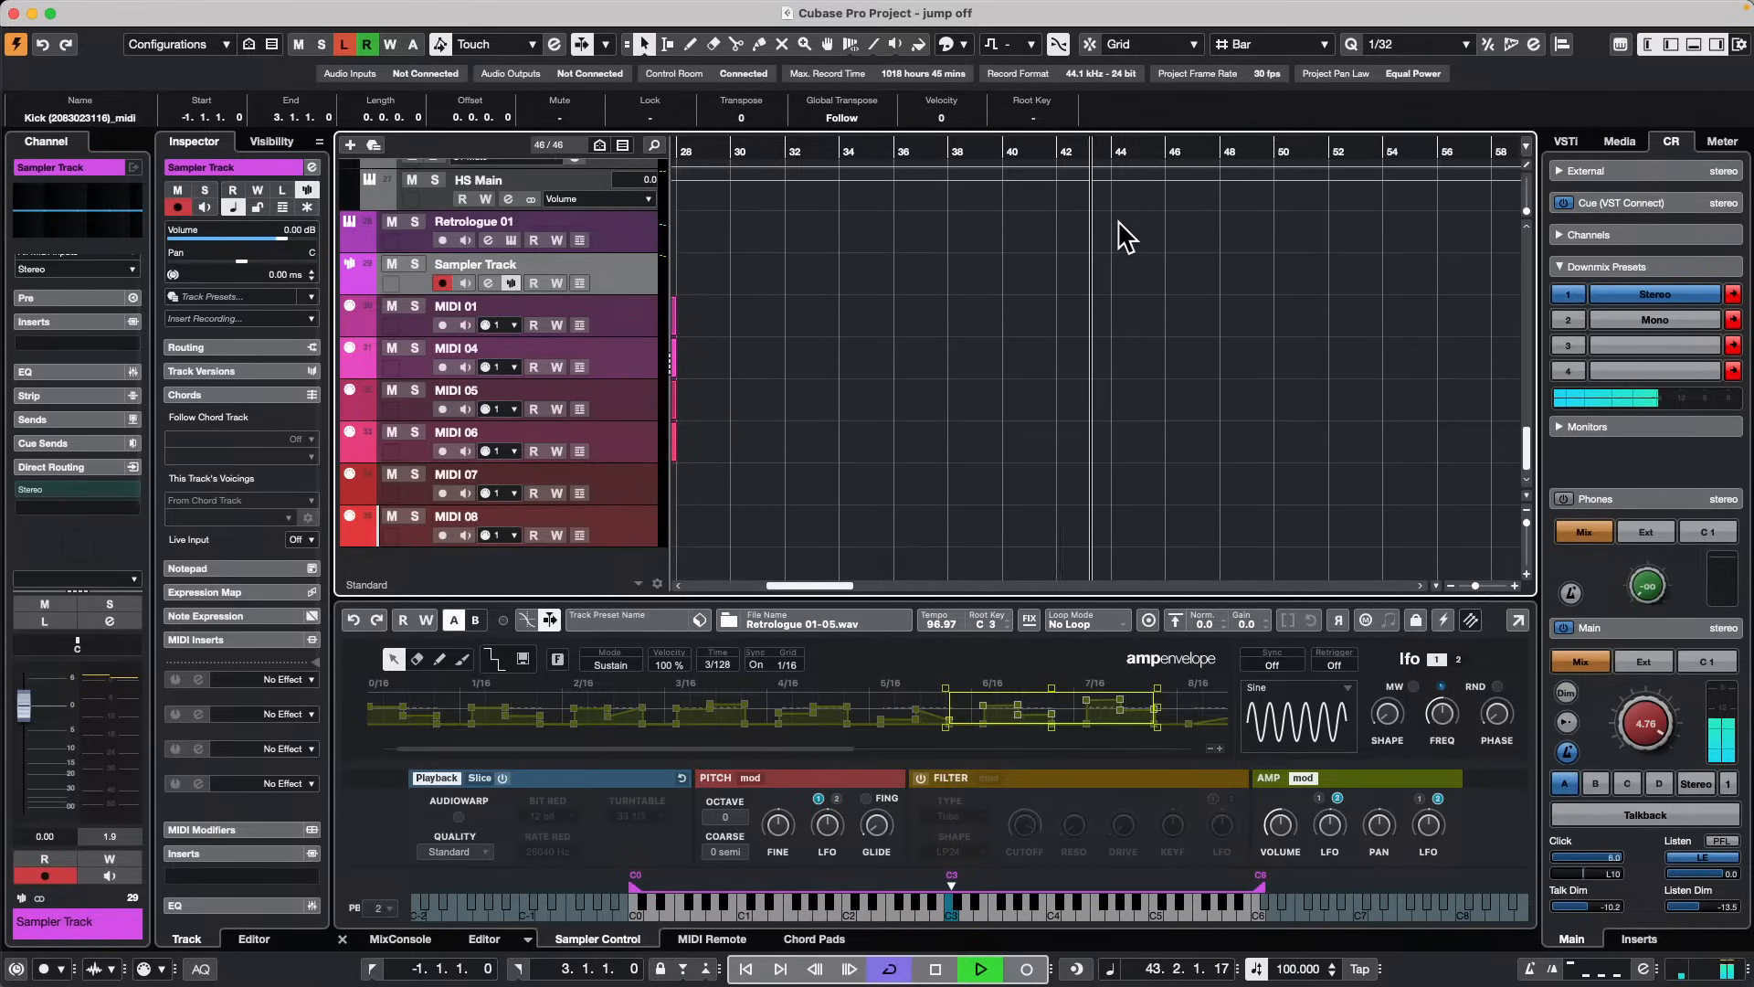
pyautogui.press('space')
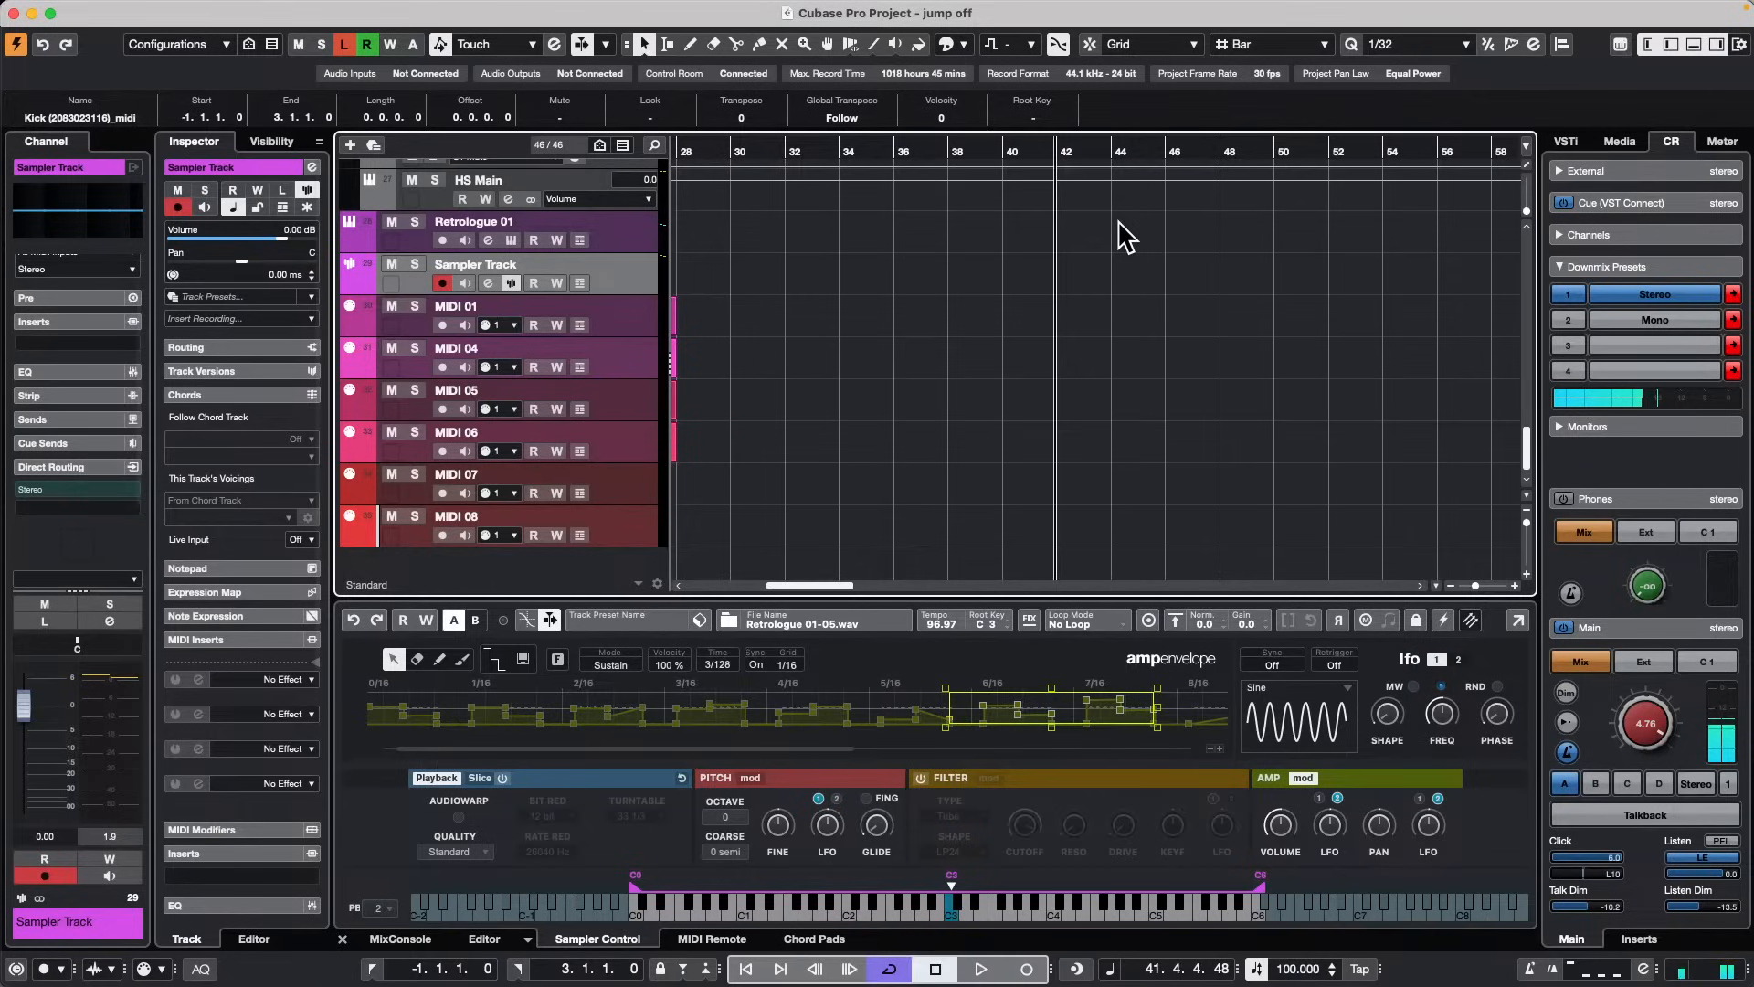
# Step: Review the transport start mode options, including Return to Start Position on Stop, and leave them as they are
pyautogui.moveTo(655, 3)
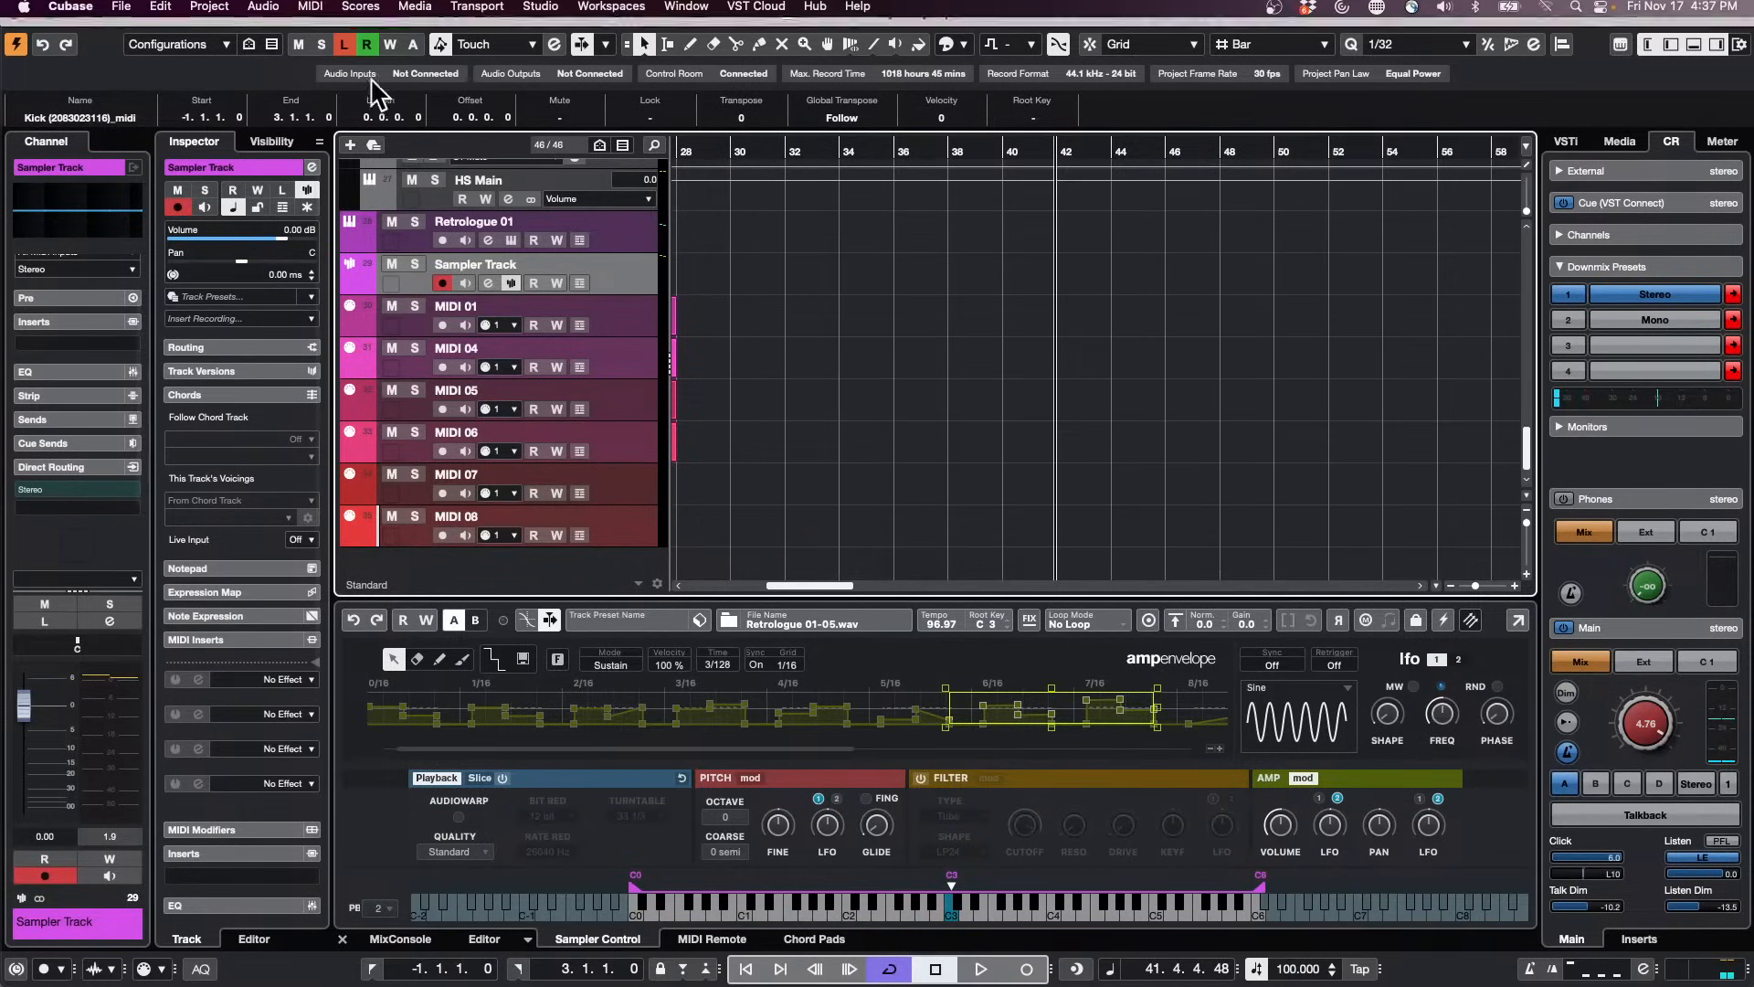
pyautogui.click(477, 10)
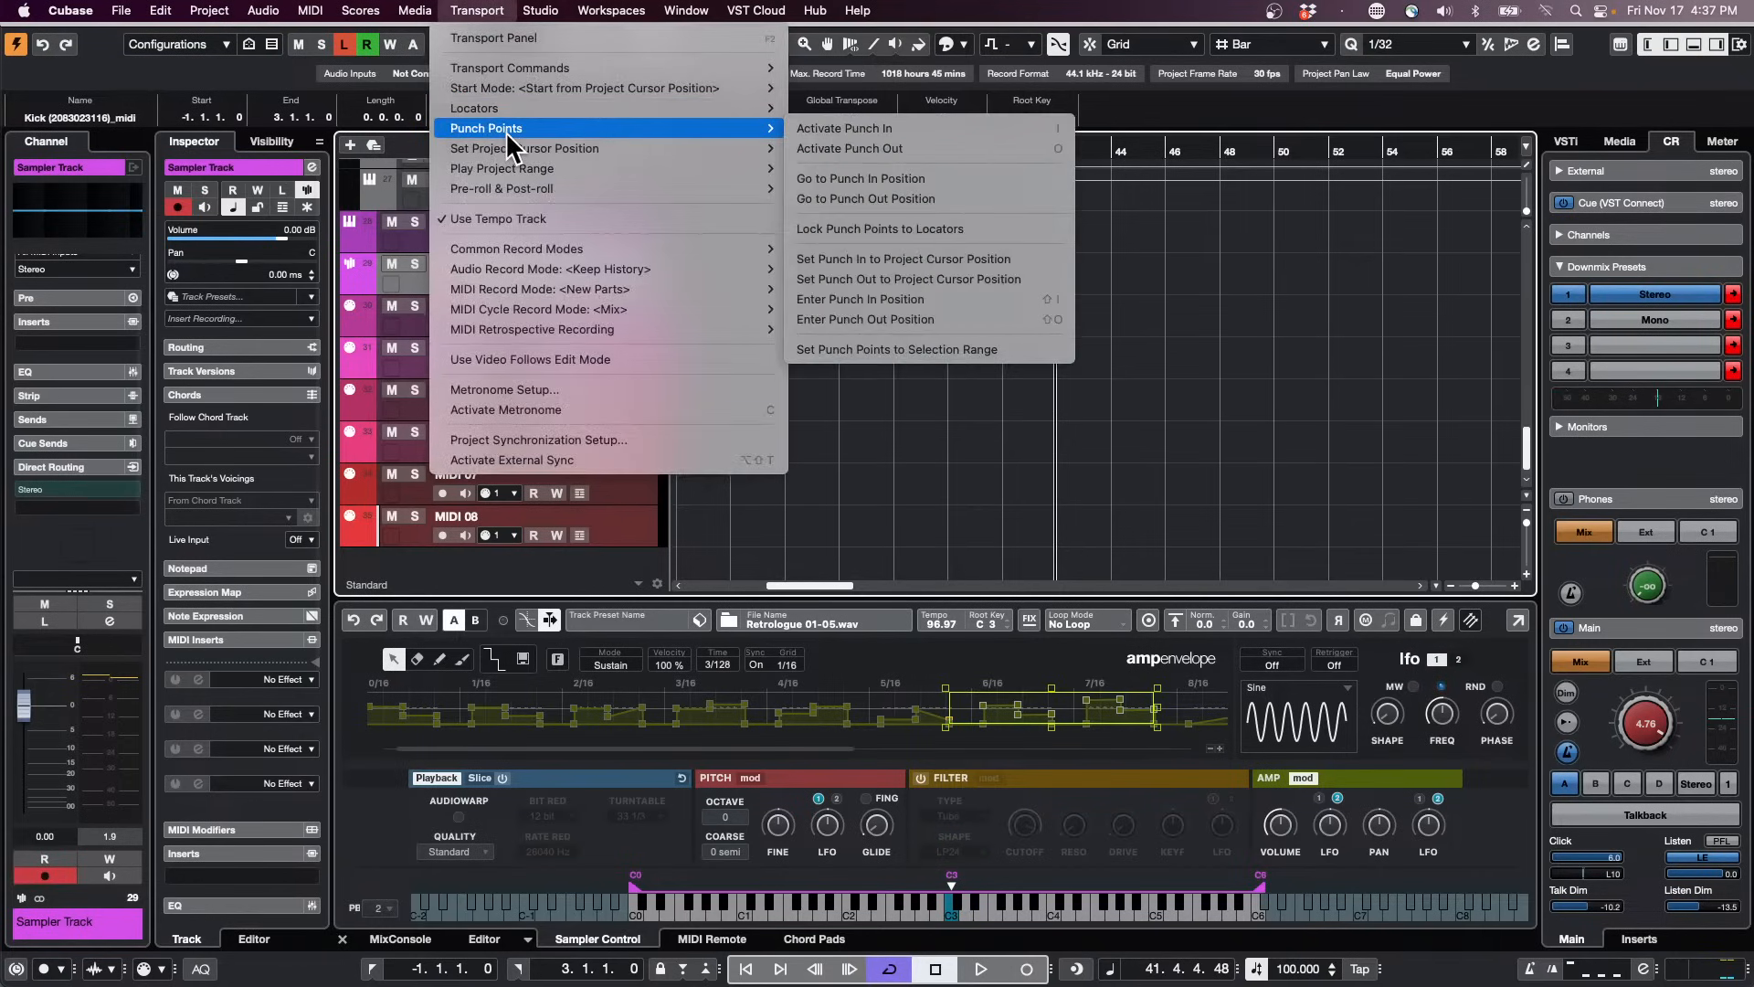
pyautogui.moveTo(530, 88)
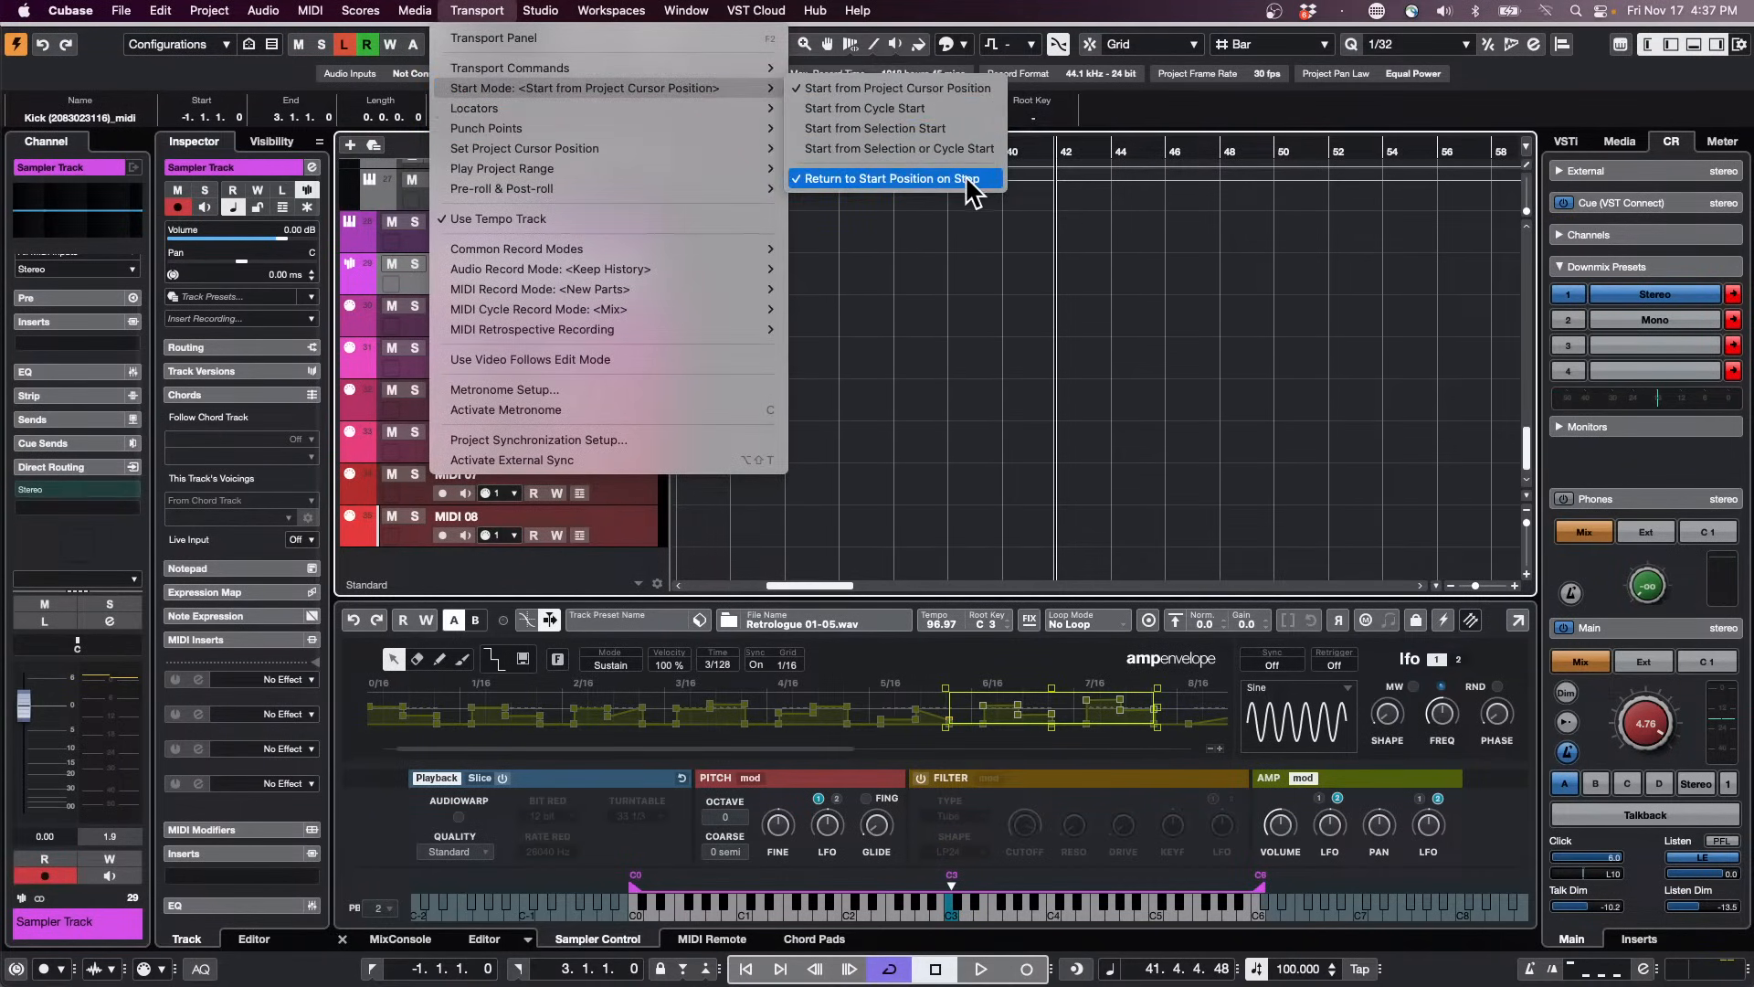
pyautogui.click(923, 326)
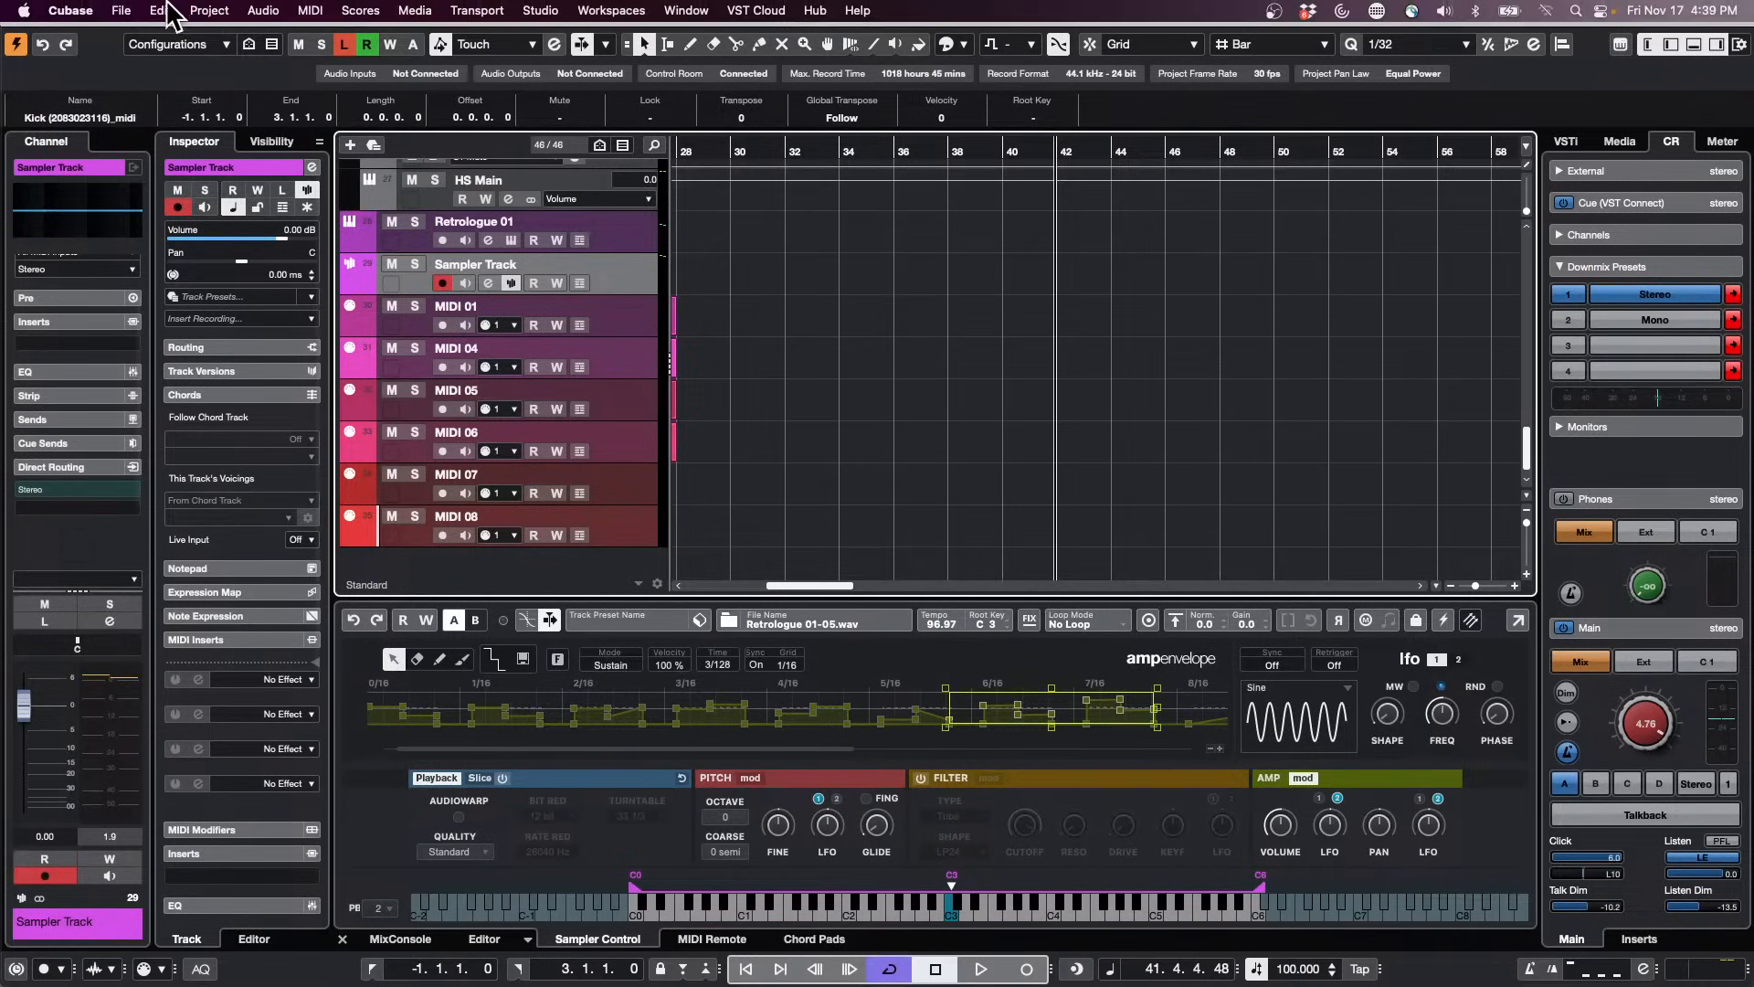
# Step: Open the recent project Amos Moses - GO and activate it
pyautogui.click(121, 10)
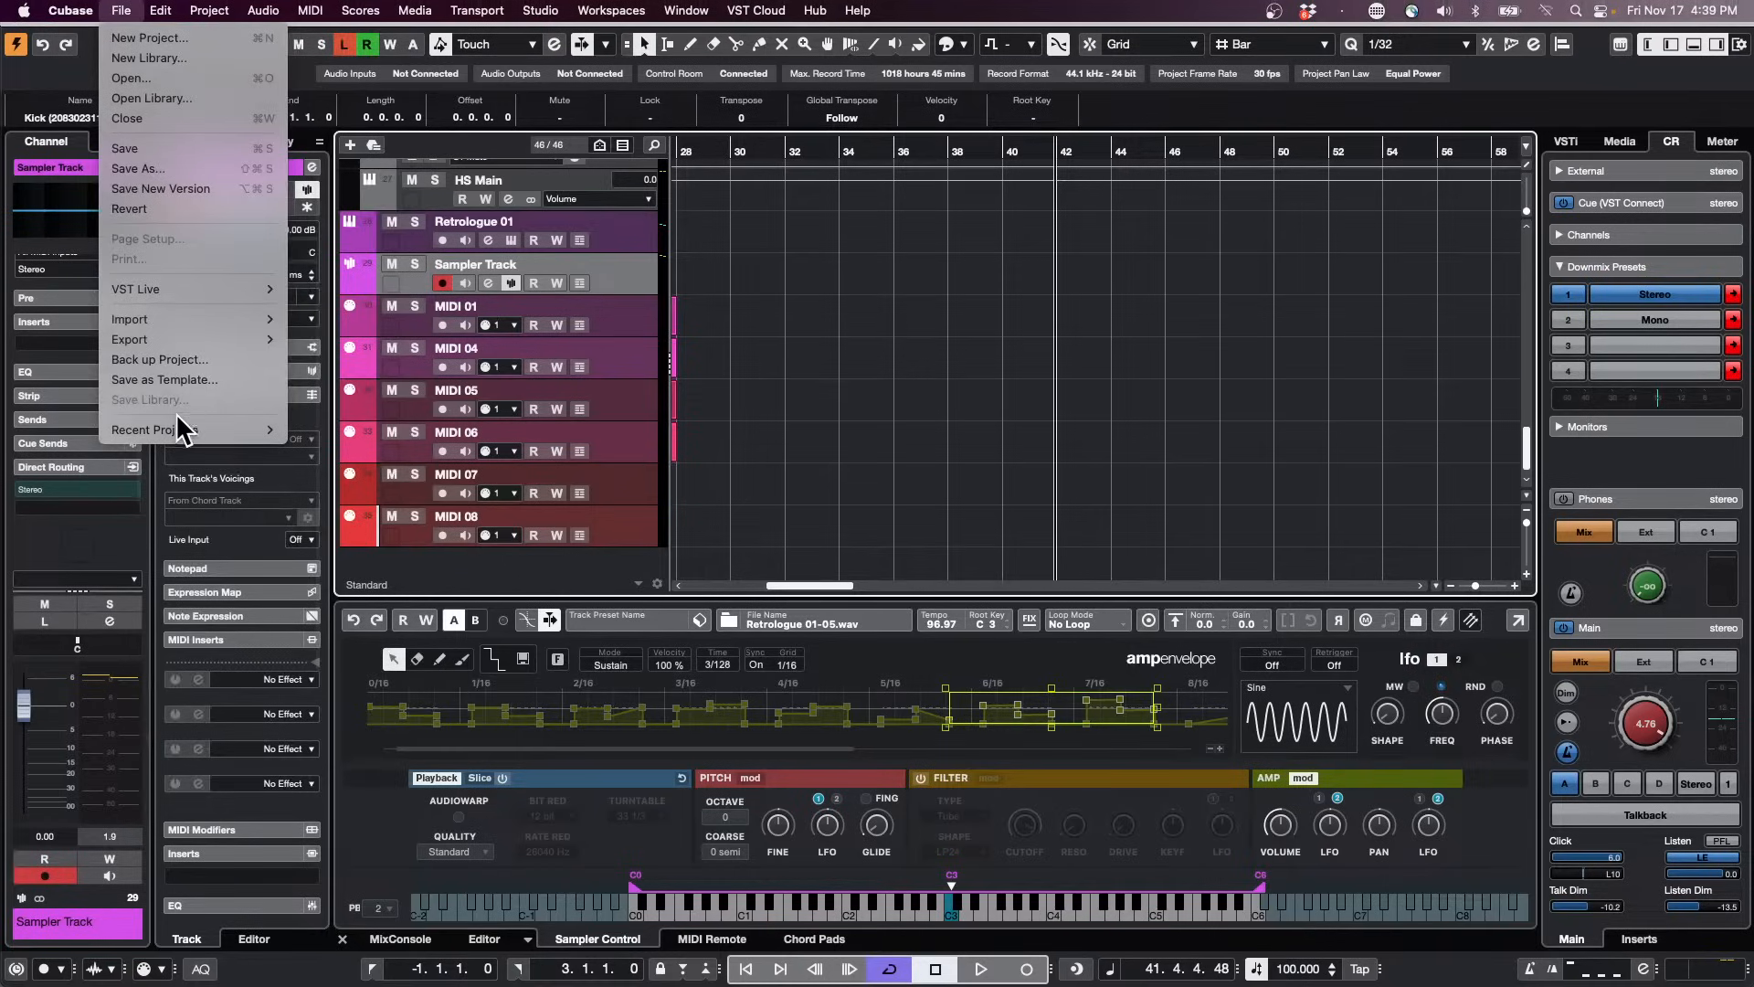
pyautogui.moveTo(182, 432)
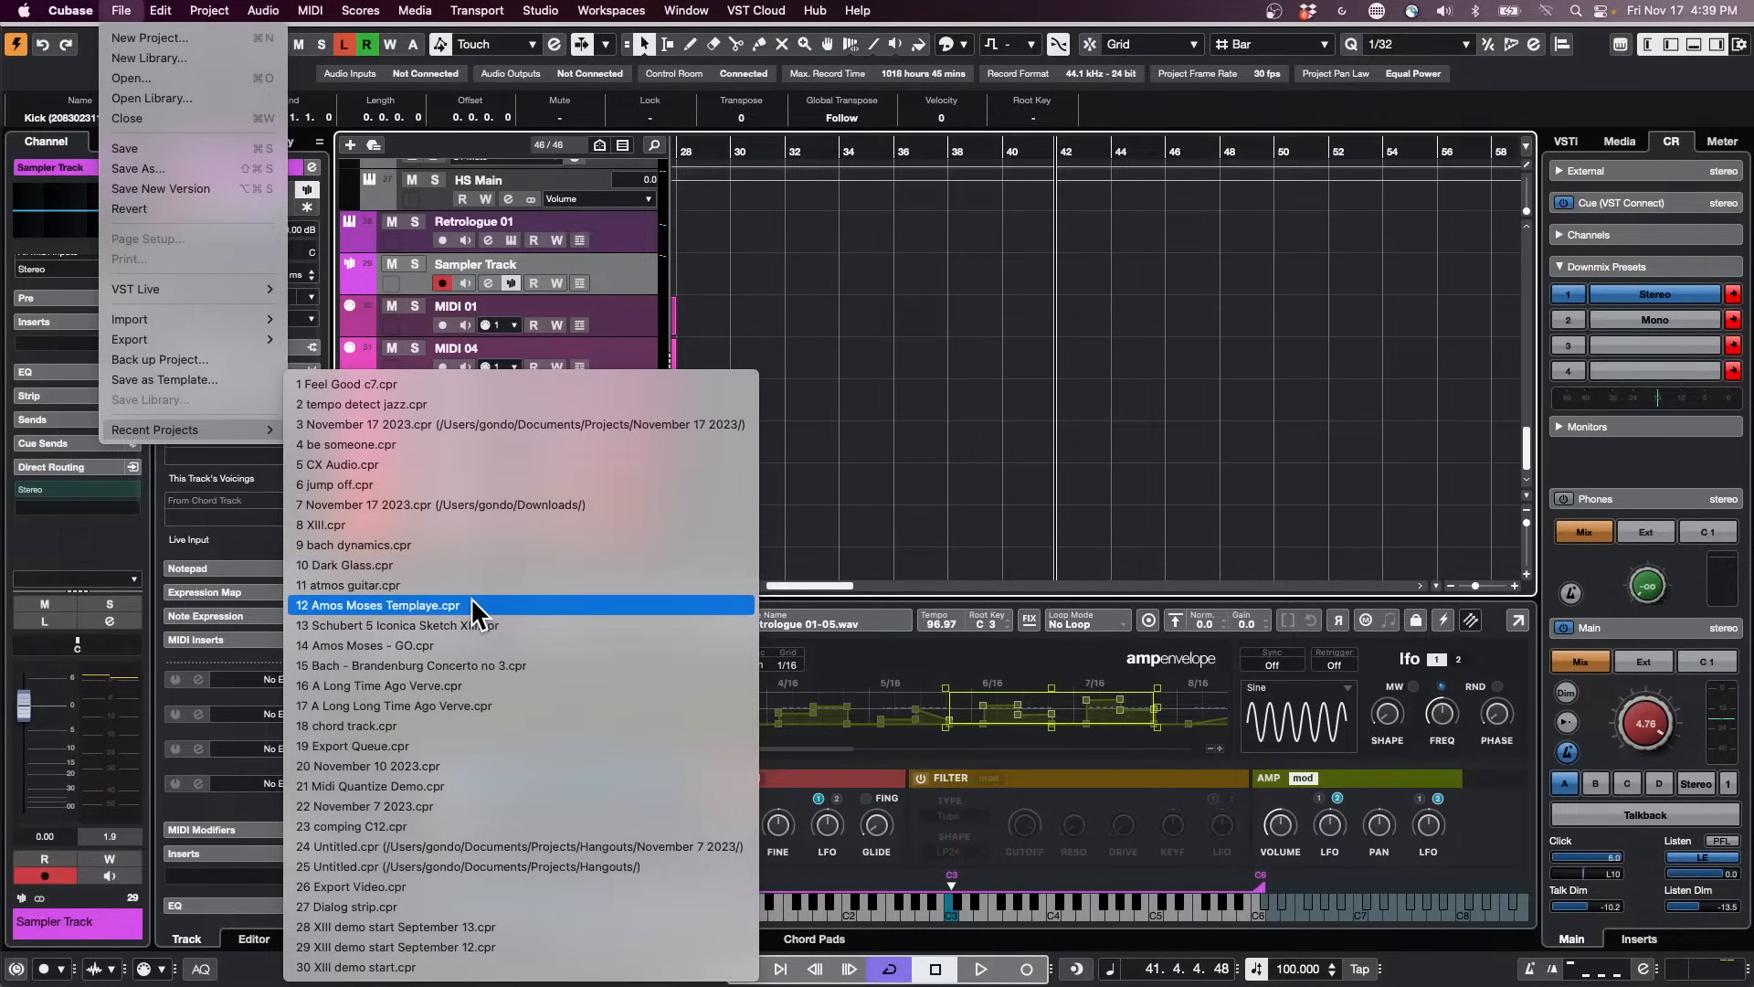
pyautogui.click(470, 666)
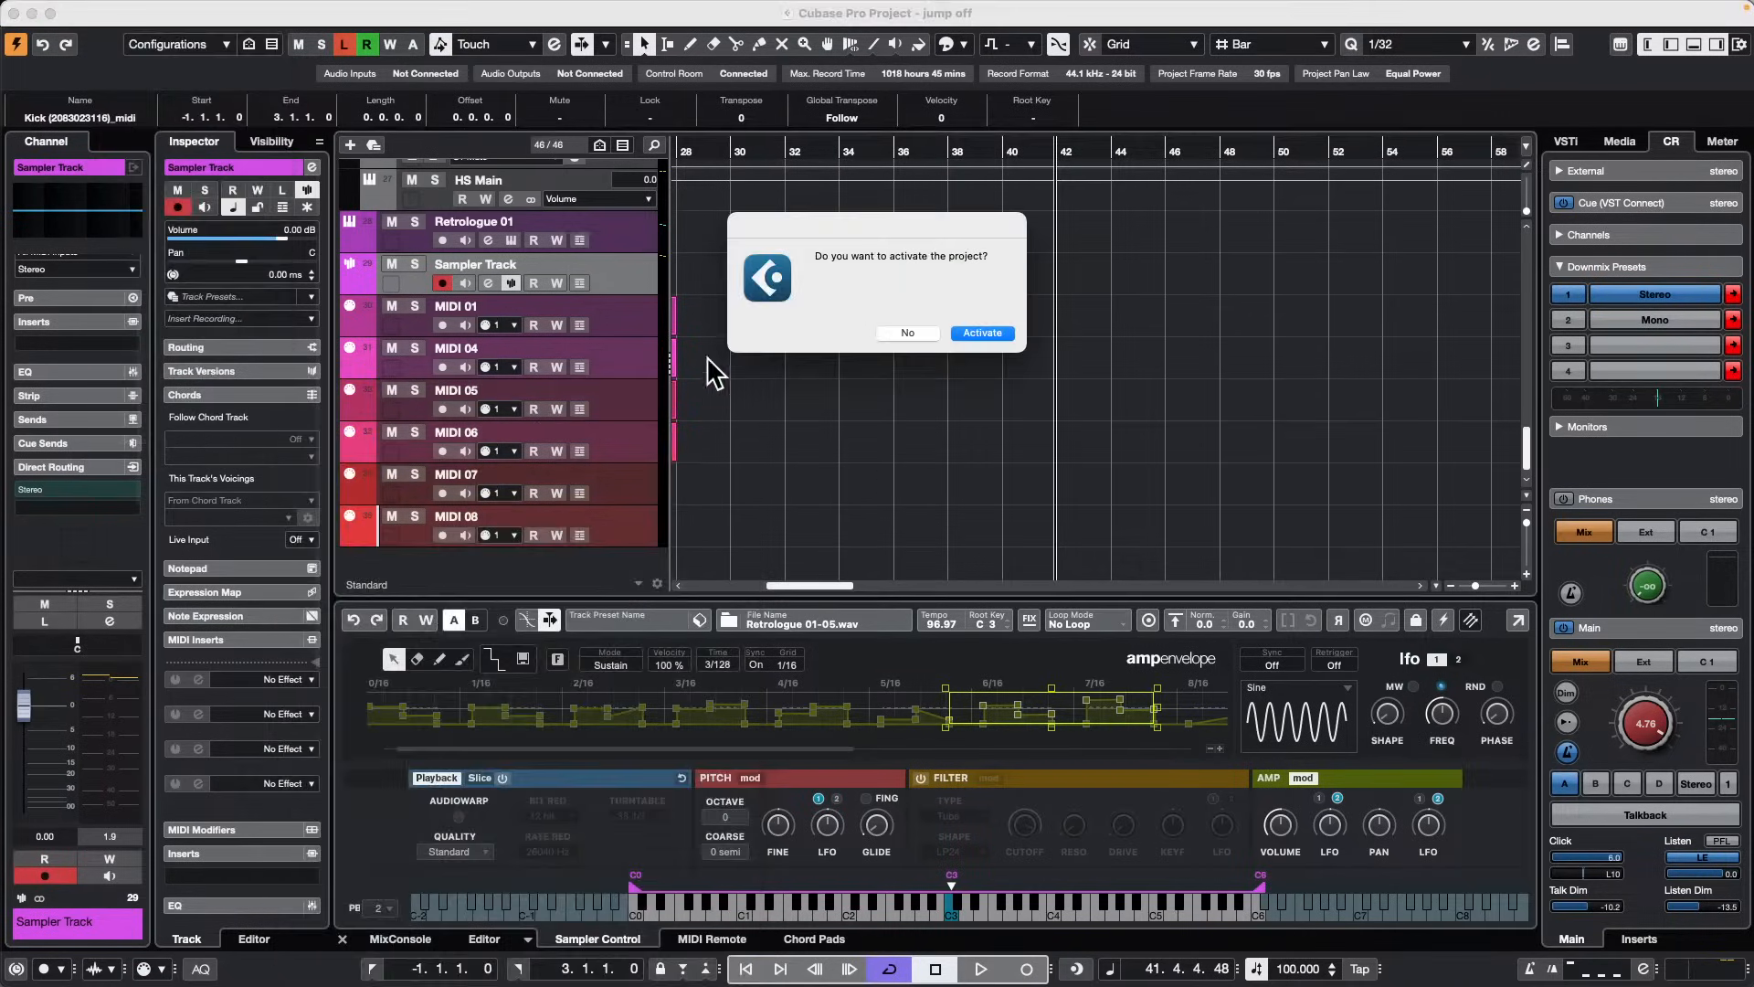
pyautogui.click(980, 334)
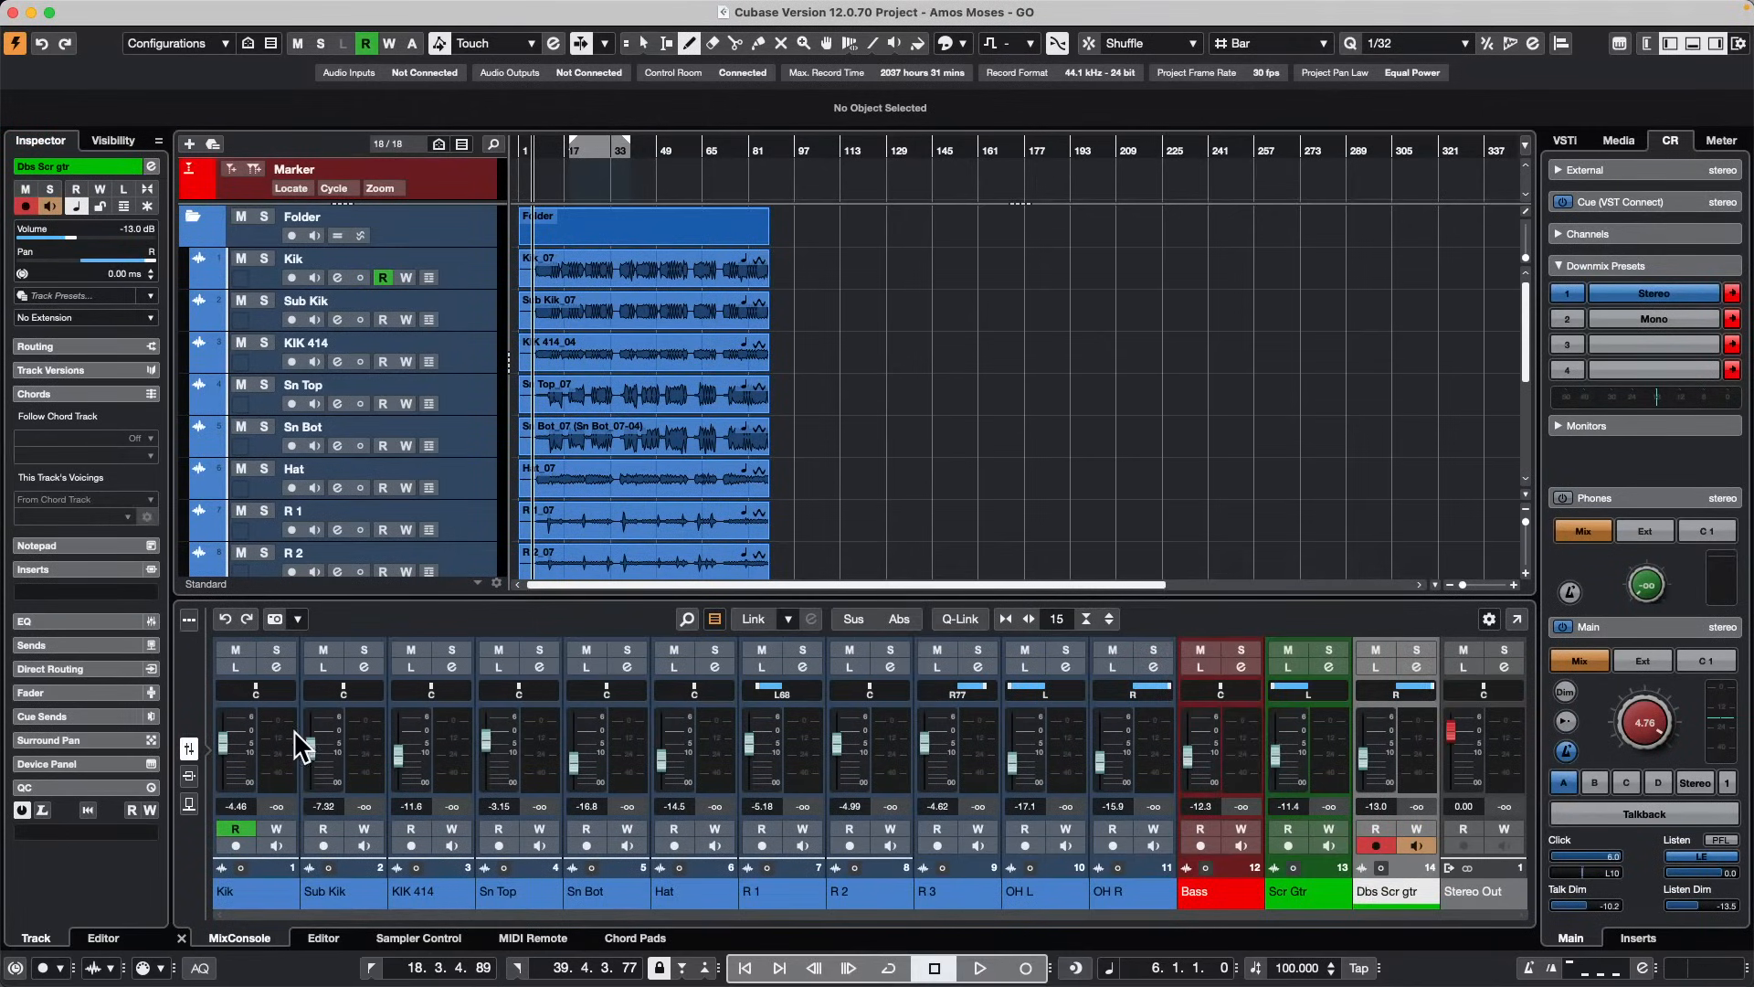
# Step: Select the mixer channels from Kik through OH R and enlarge the MixConsole area
pyautogui.click(295, 731)
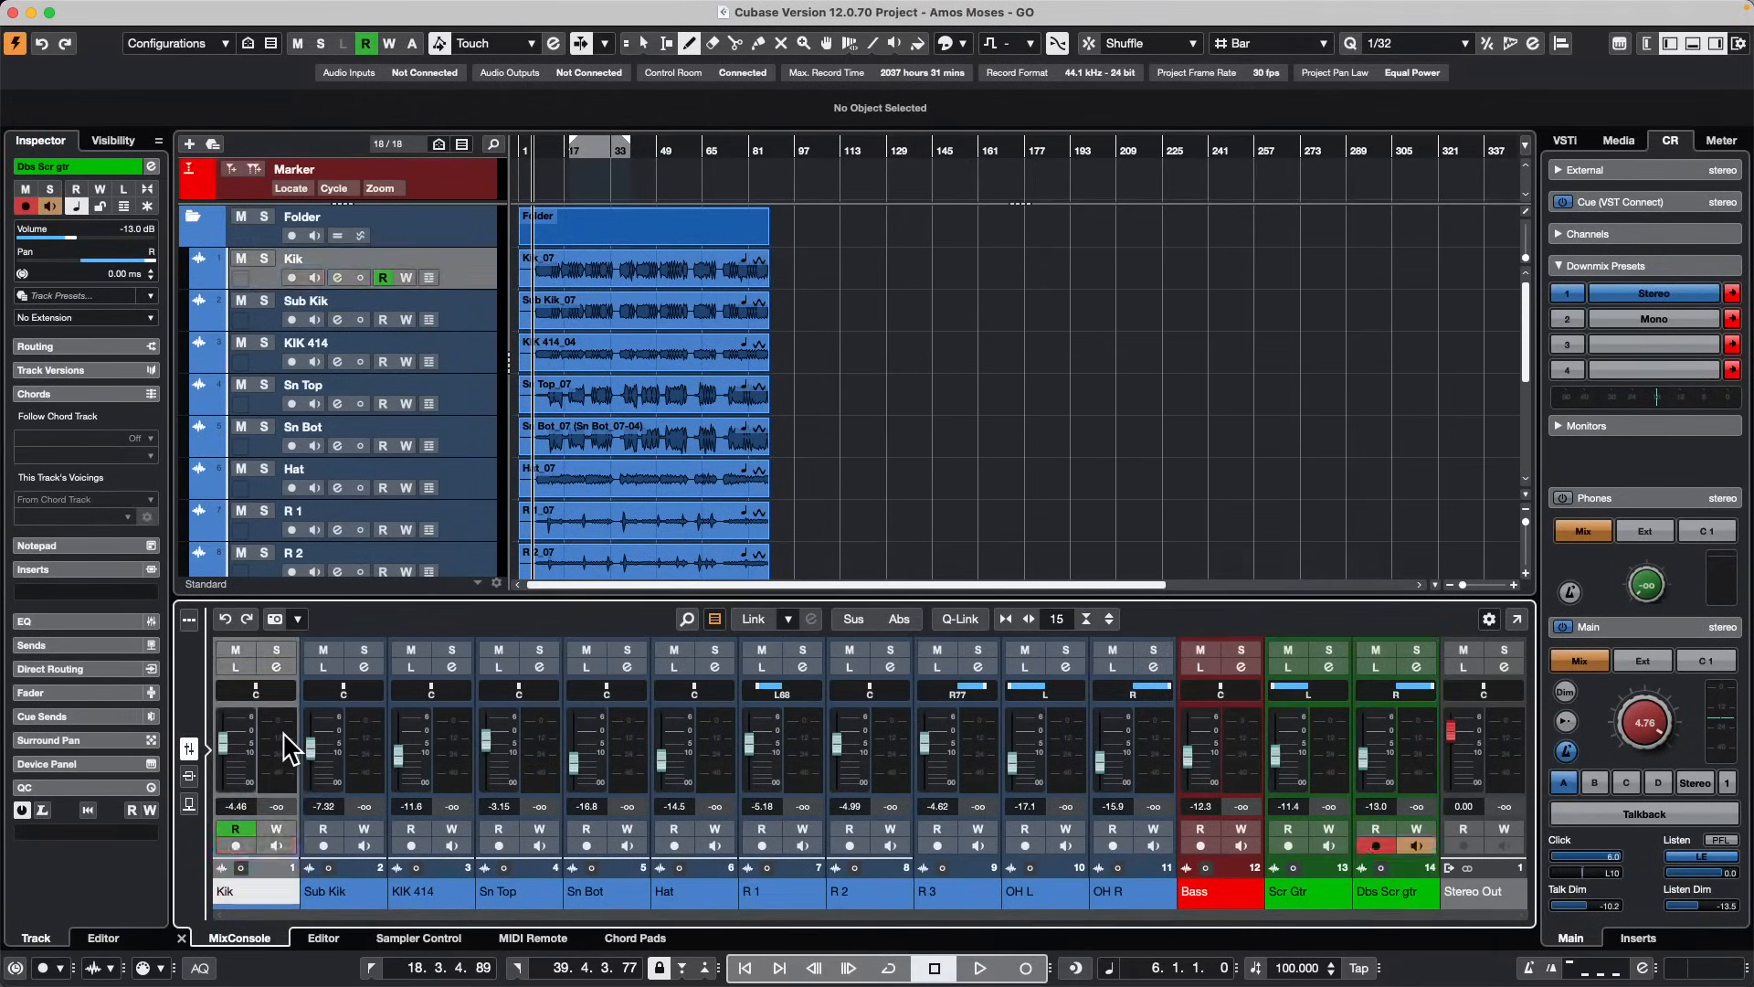
pyautogui.keyDown('shift'); pyautogui.click(1157, 767); pyautogui.keyUp('shift')
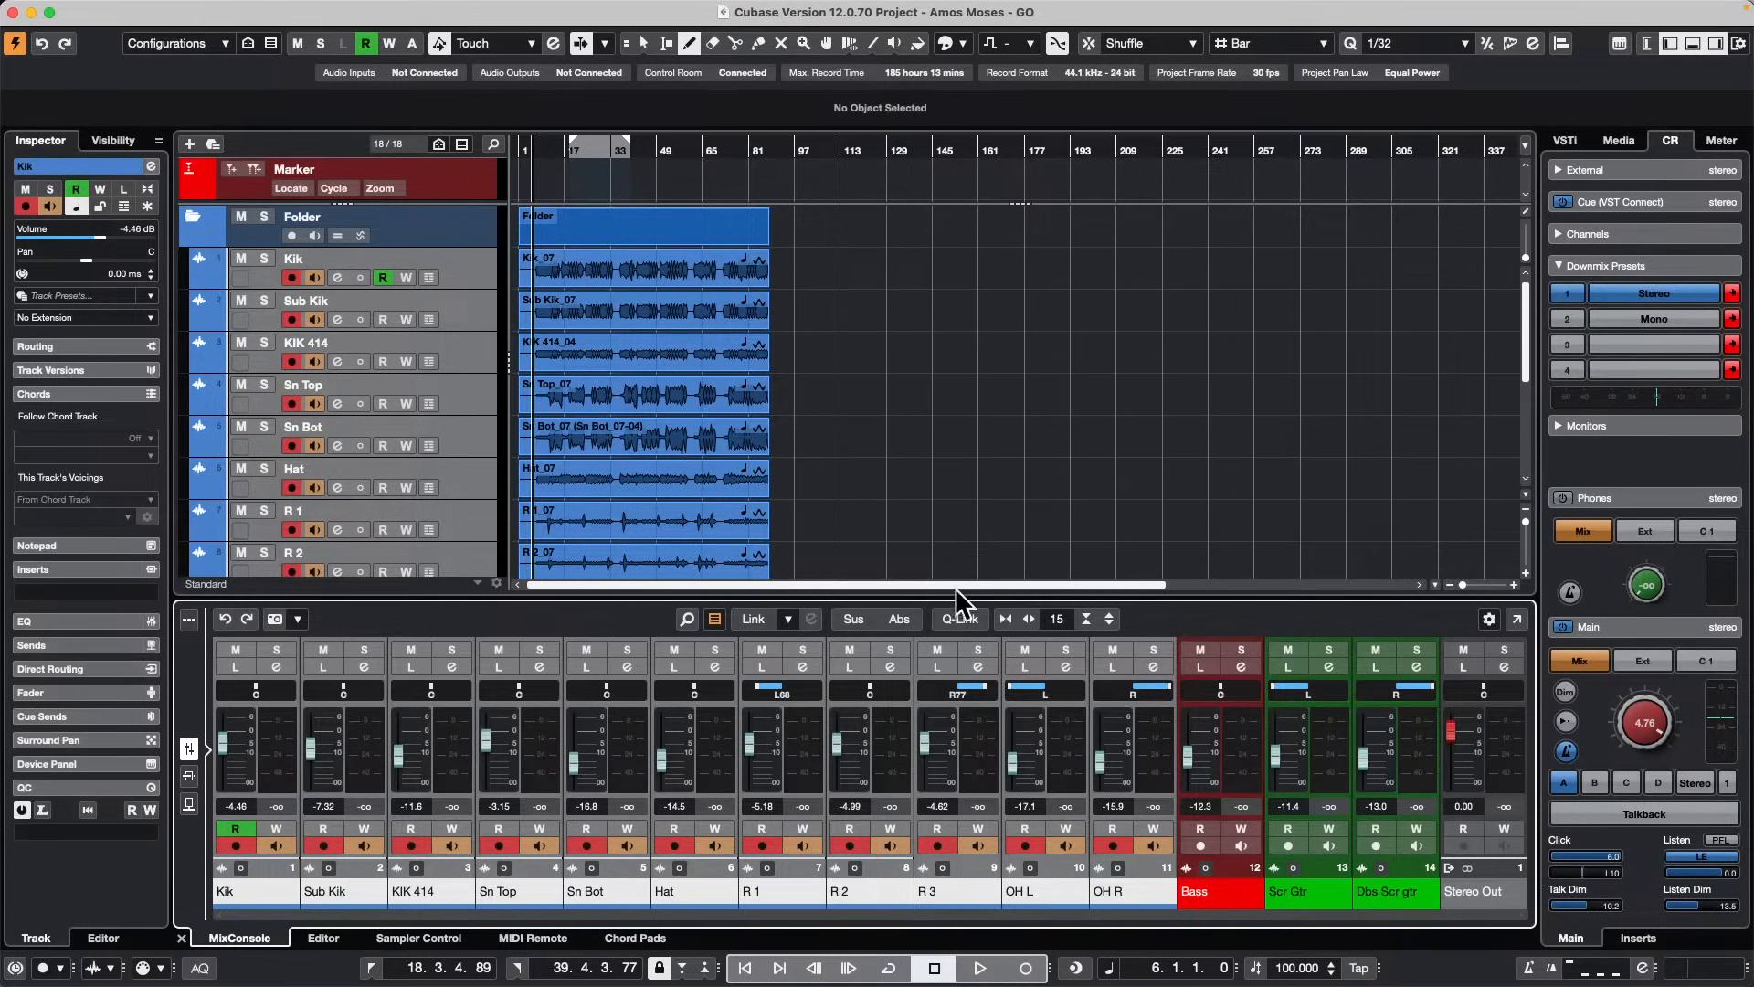
pyautogui.moveTo(949, 599); pyautogui.dragTo(947, 545)
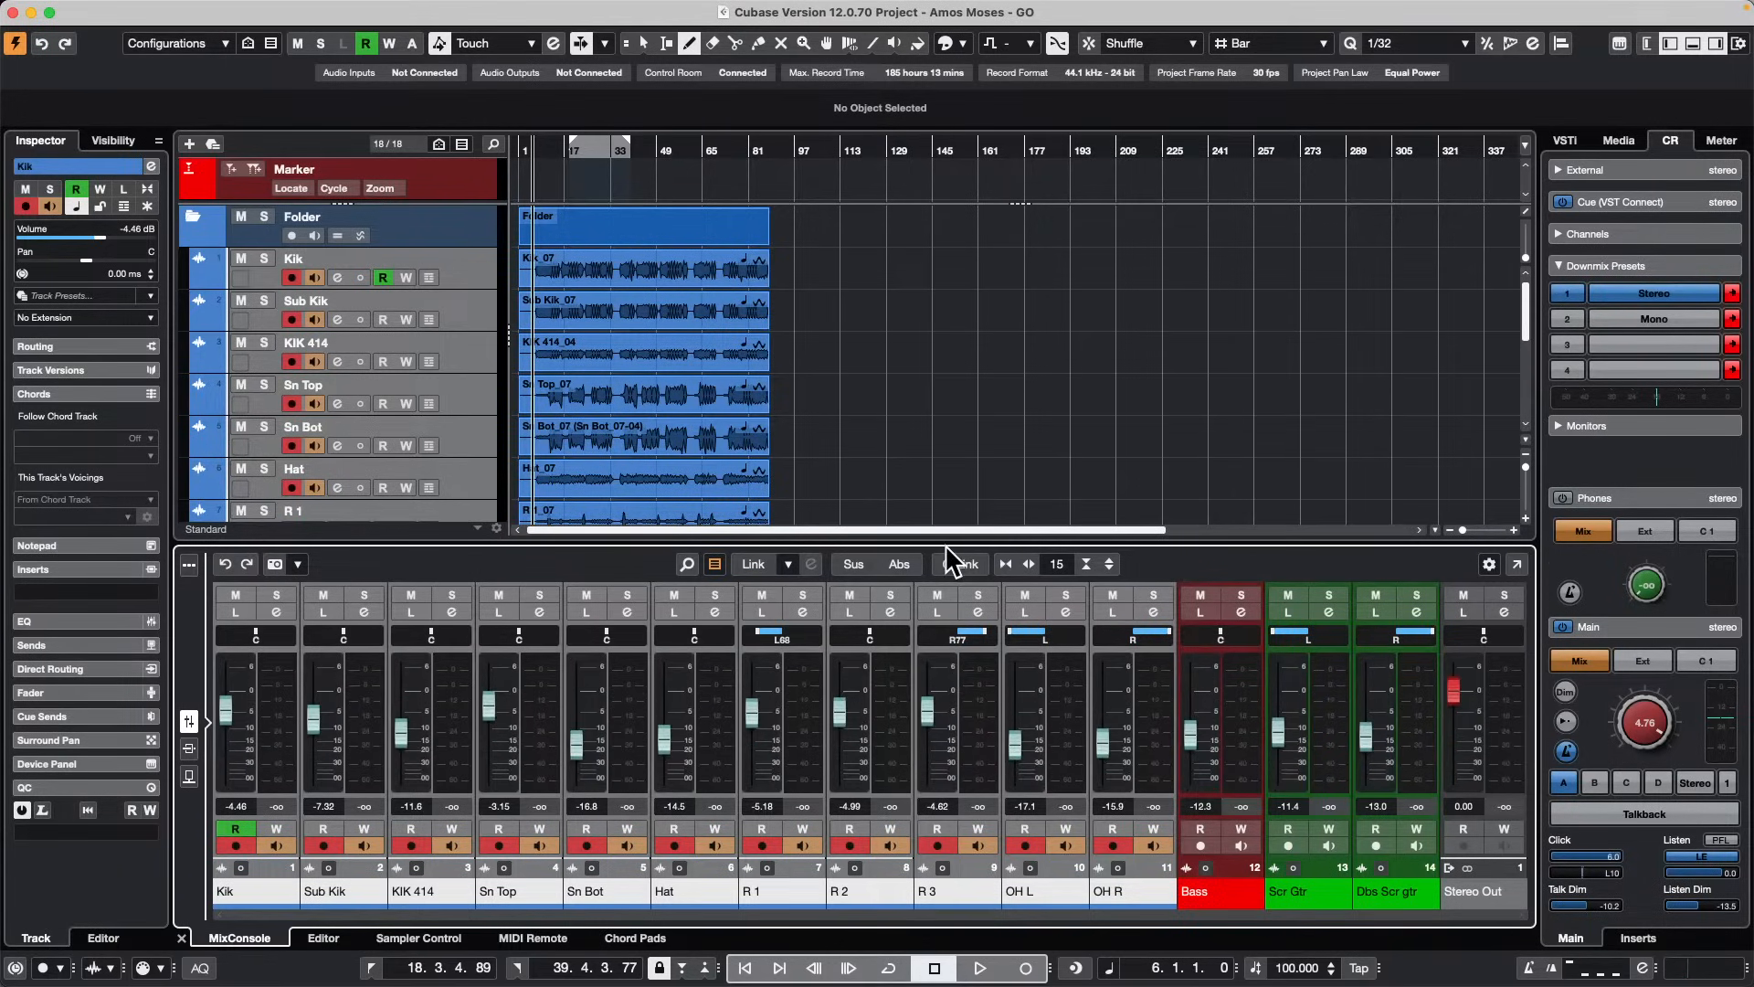
# Step: Fit all channels in the mixer and enable automation write on the selected drum channels with Q-Link active
pyautogui.press('g')
pyautogui.press('g')
pyautogui.press('g')
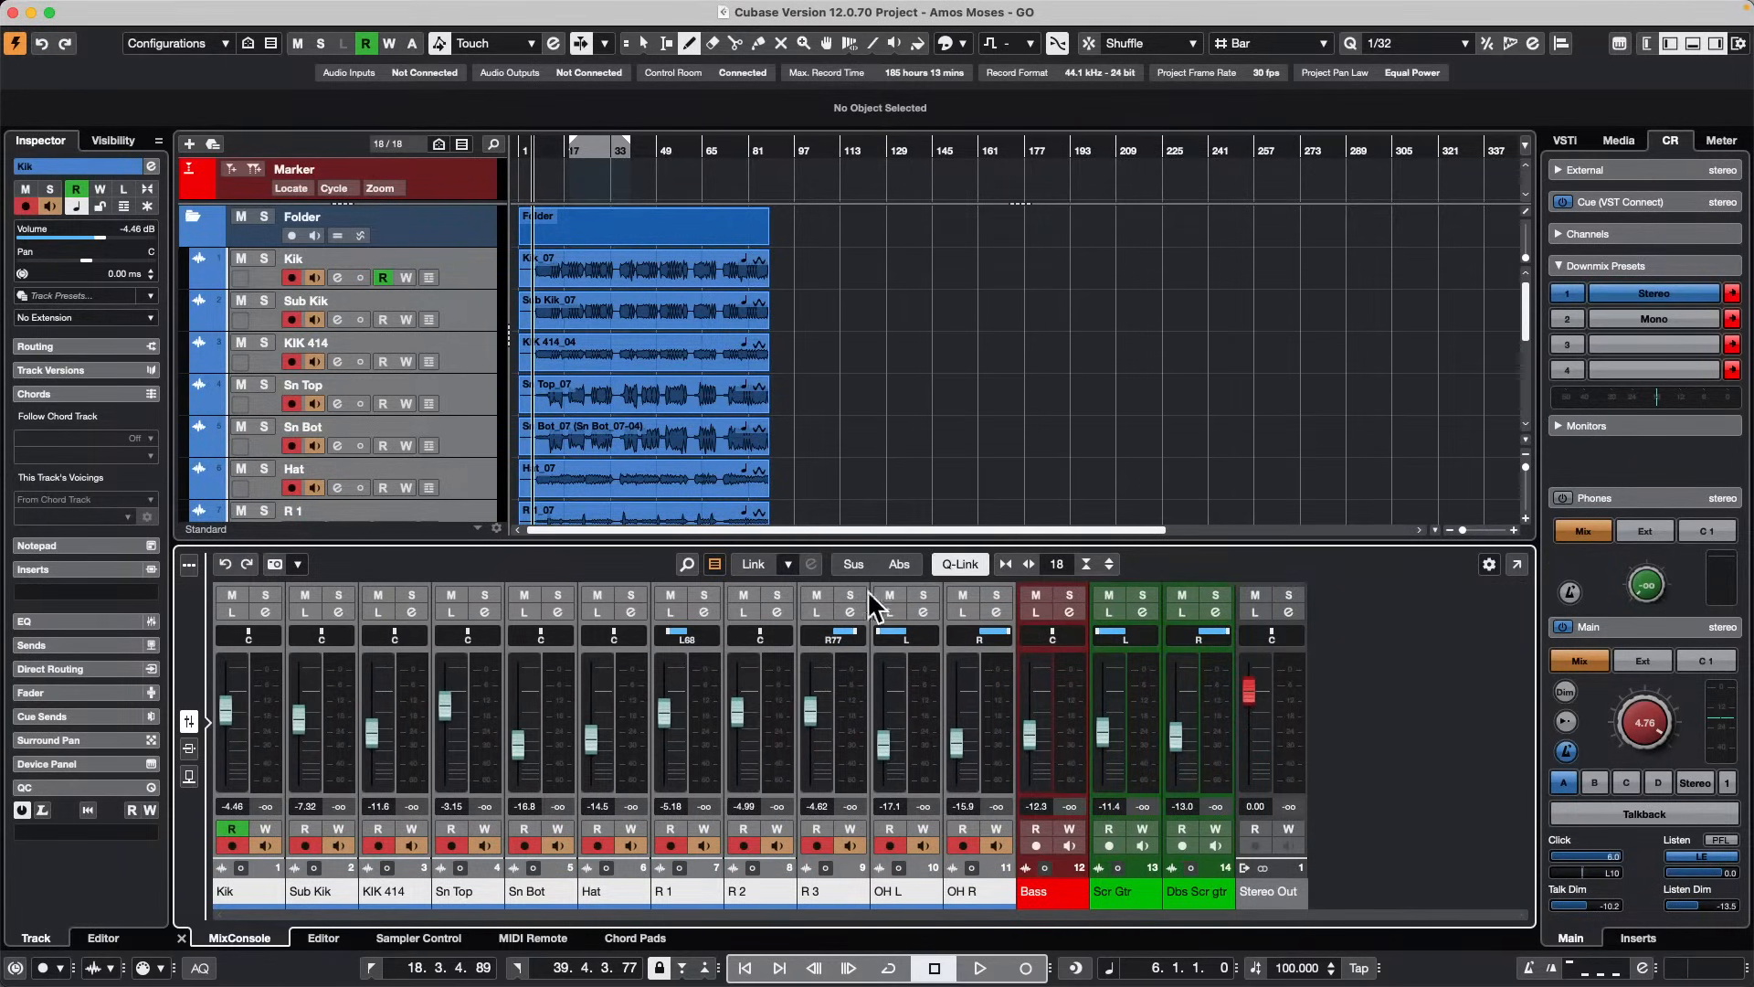
pyautogui.click(784, 829)
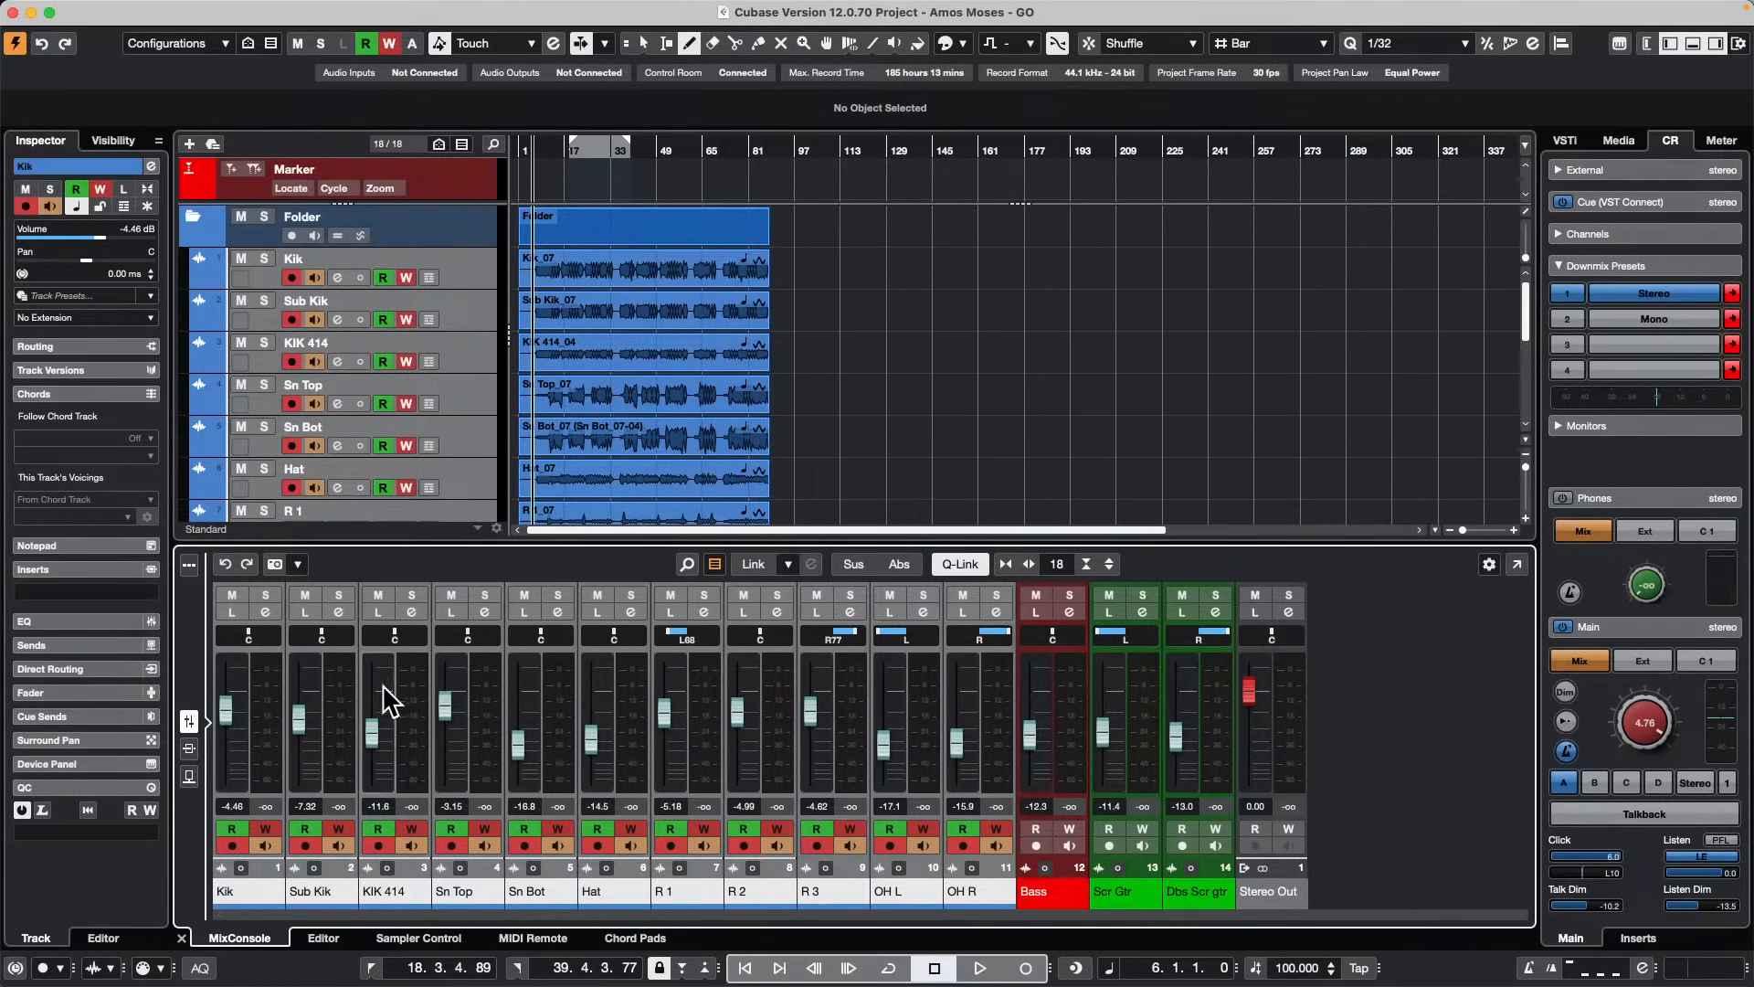
# Step: Start playback, lower the Control Room main level to -3.09, and write volume automation by moving the linked drum faders
pyautogui.press('space')
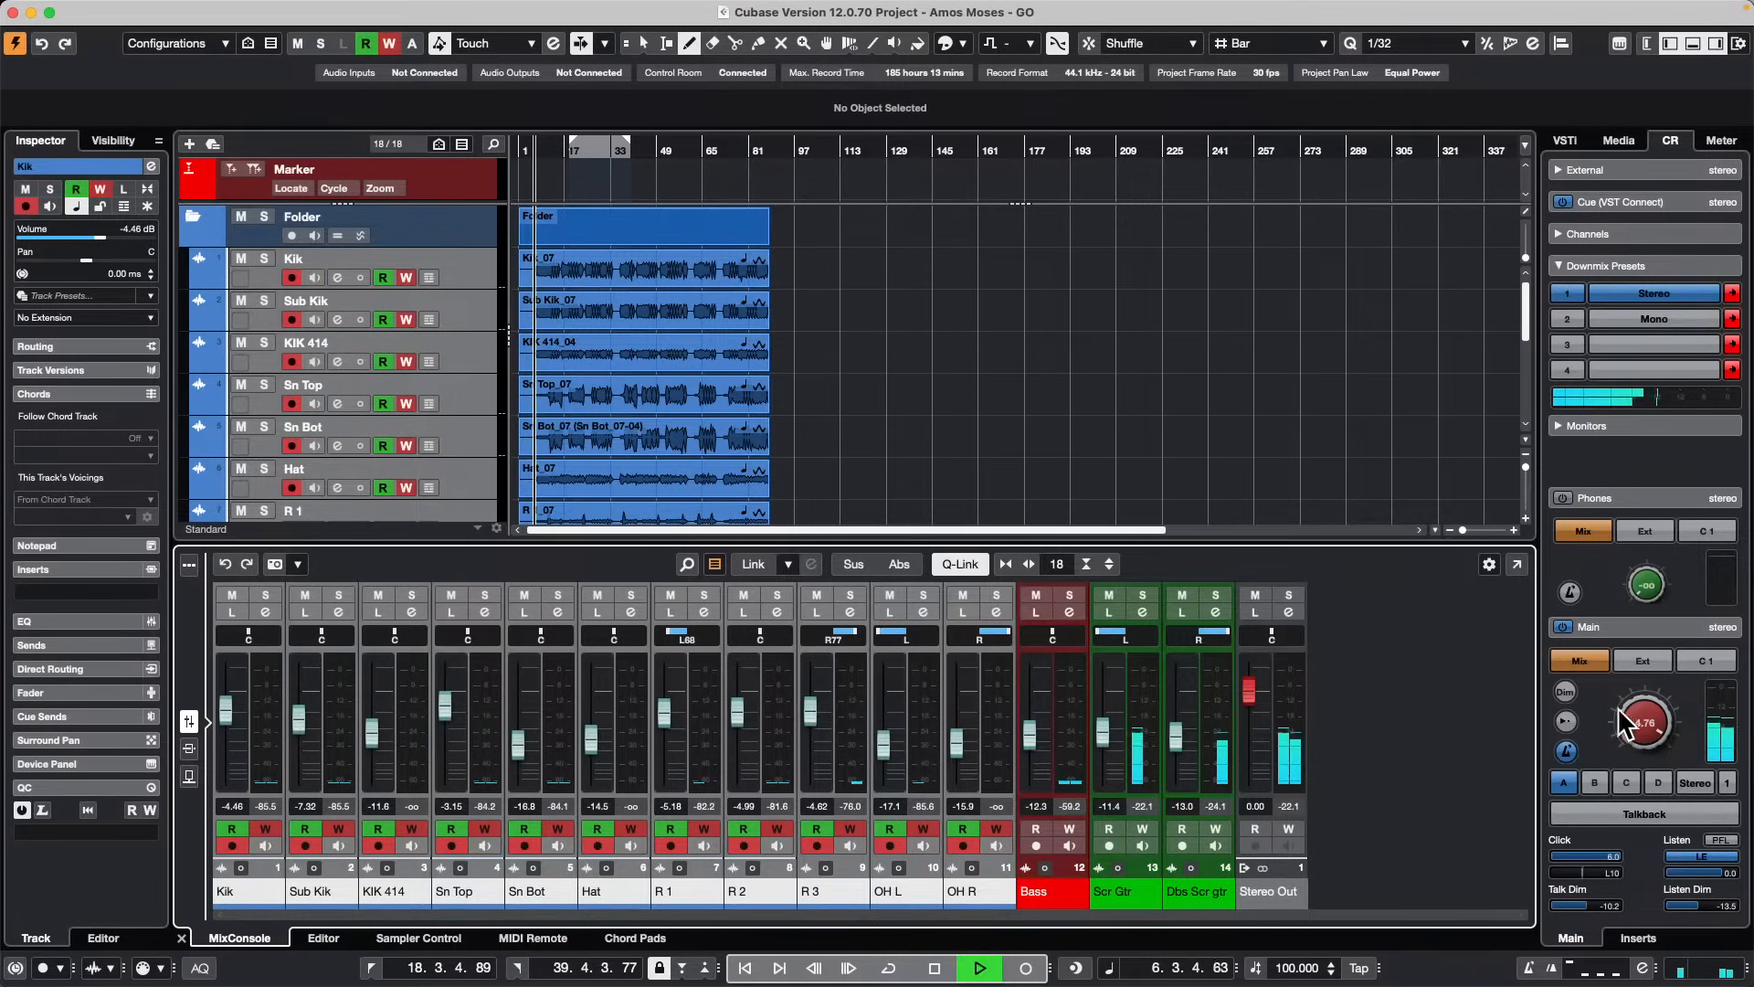
pyautogui.moveTo(1623, 711); pyautogui.dragTo(1609, 742)
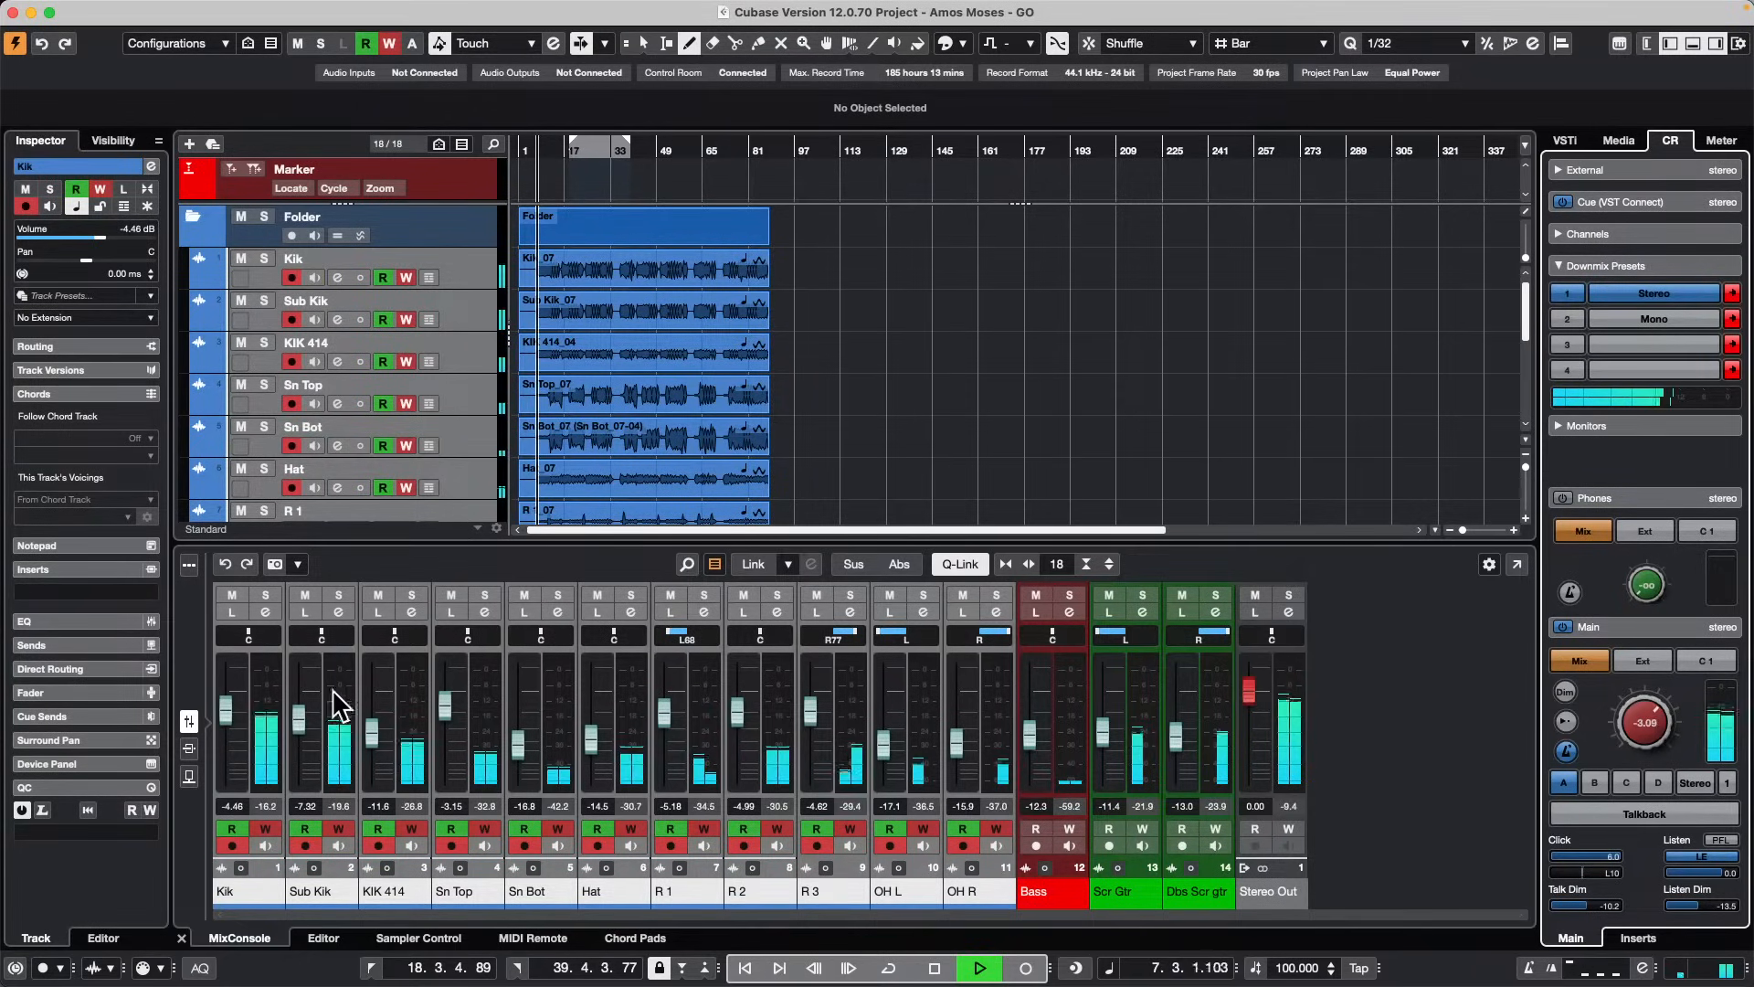
pyautogui.moveTo(304, 715)
pyautogui.mouseDown()
pyautogui.moveTo(305, 760)
pyautogui.moveTo(326, 698)
pyautogui.moveTo(322, 716)
pyautogui.mouseUp()
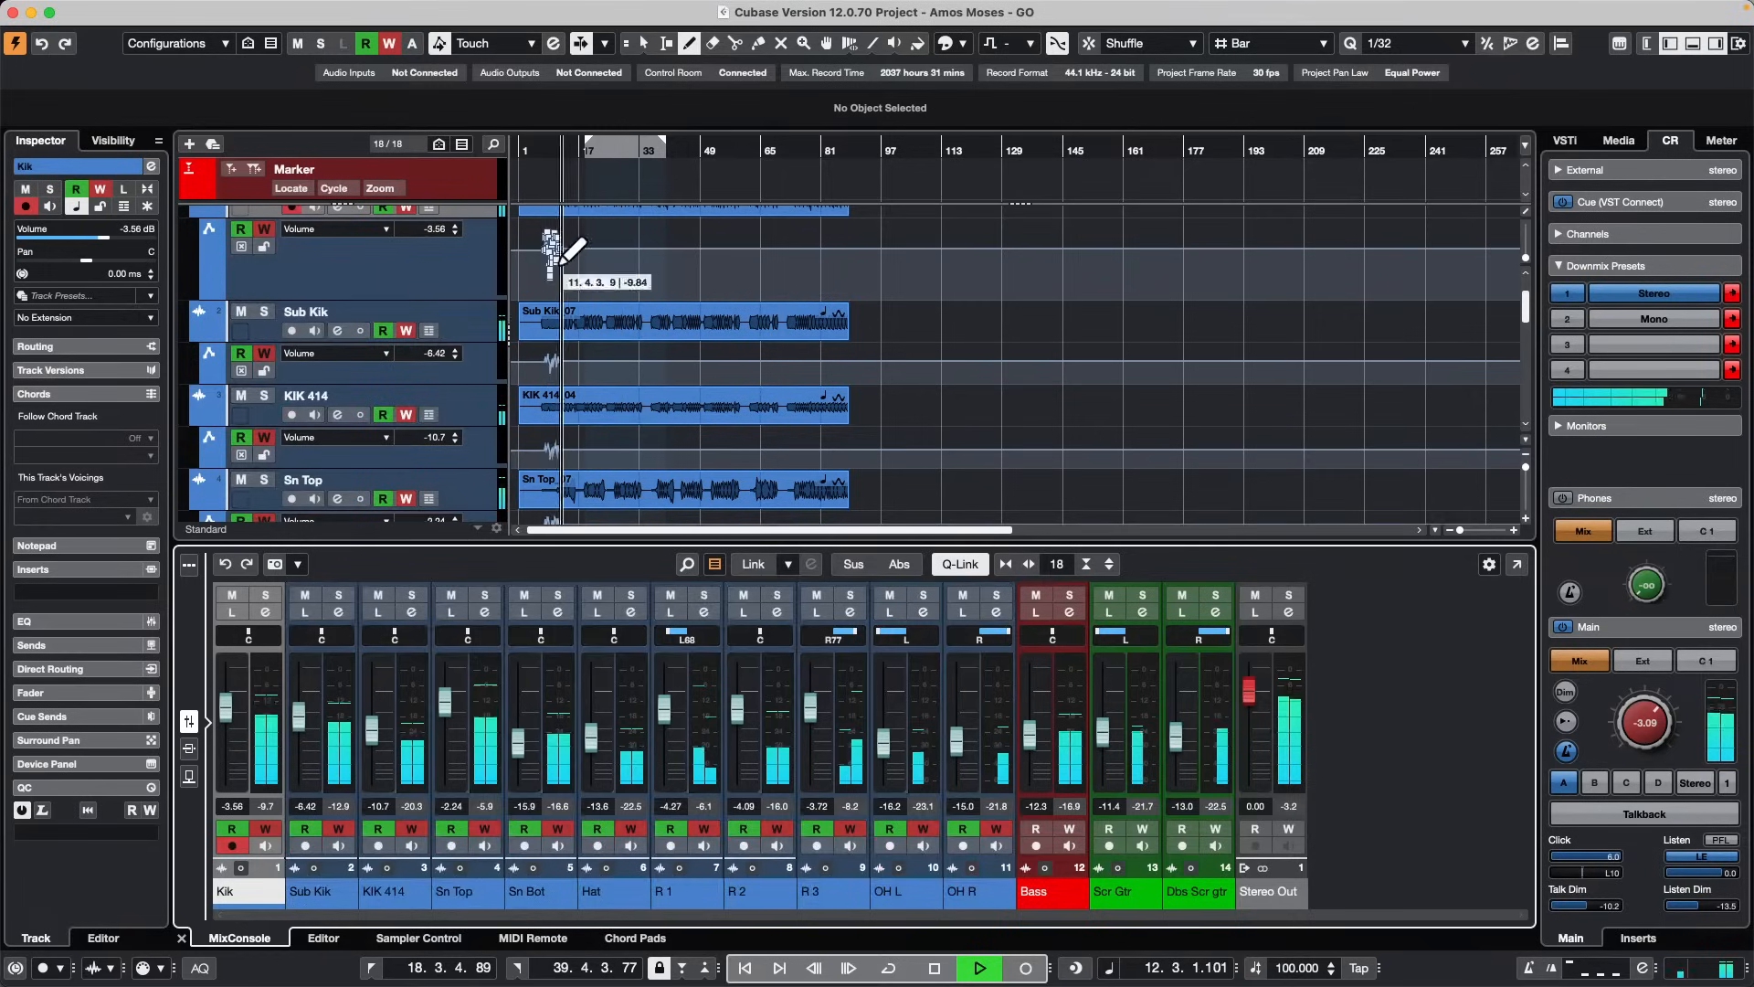
# Step: Write volume automation for Sn Top alone and for the reselected Kik through OH R channels together, and stop playback
pyautogui.moveTo(441, 702)
pyautogui.mouseDown()
pyautogui.moveTo(440, 716)
pyautogui.moveTo(442, 699)
pyautogui.mouseUp()
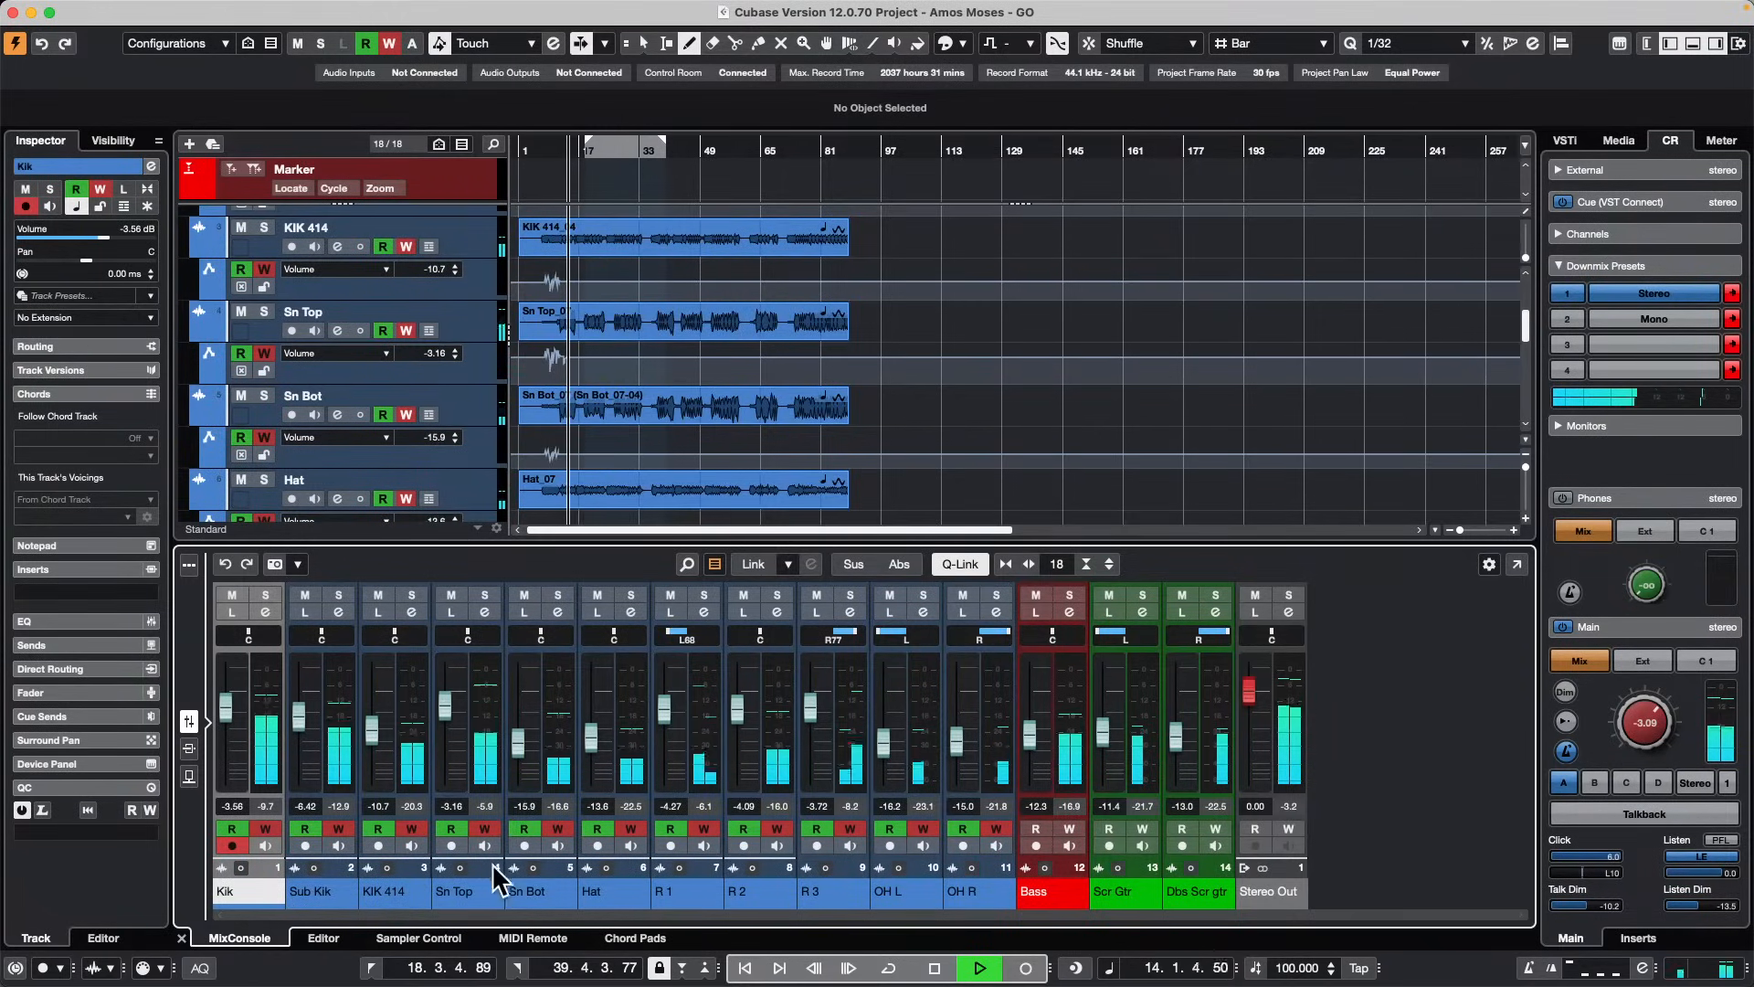
pyautogui.keyDown('shift'); pyautogui.click(1005, 743); pyautogui.keyUp('shift')
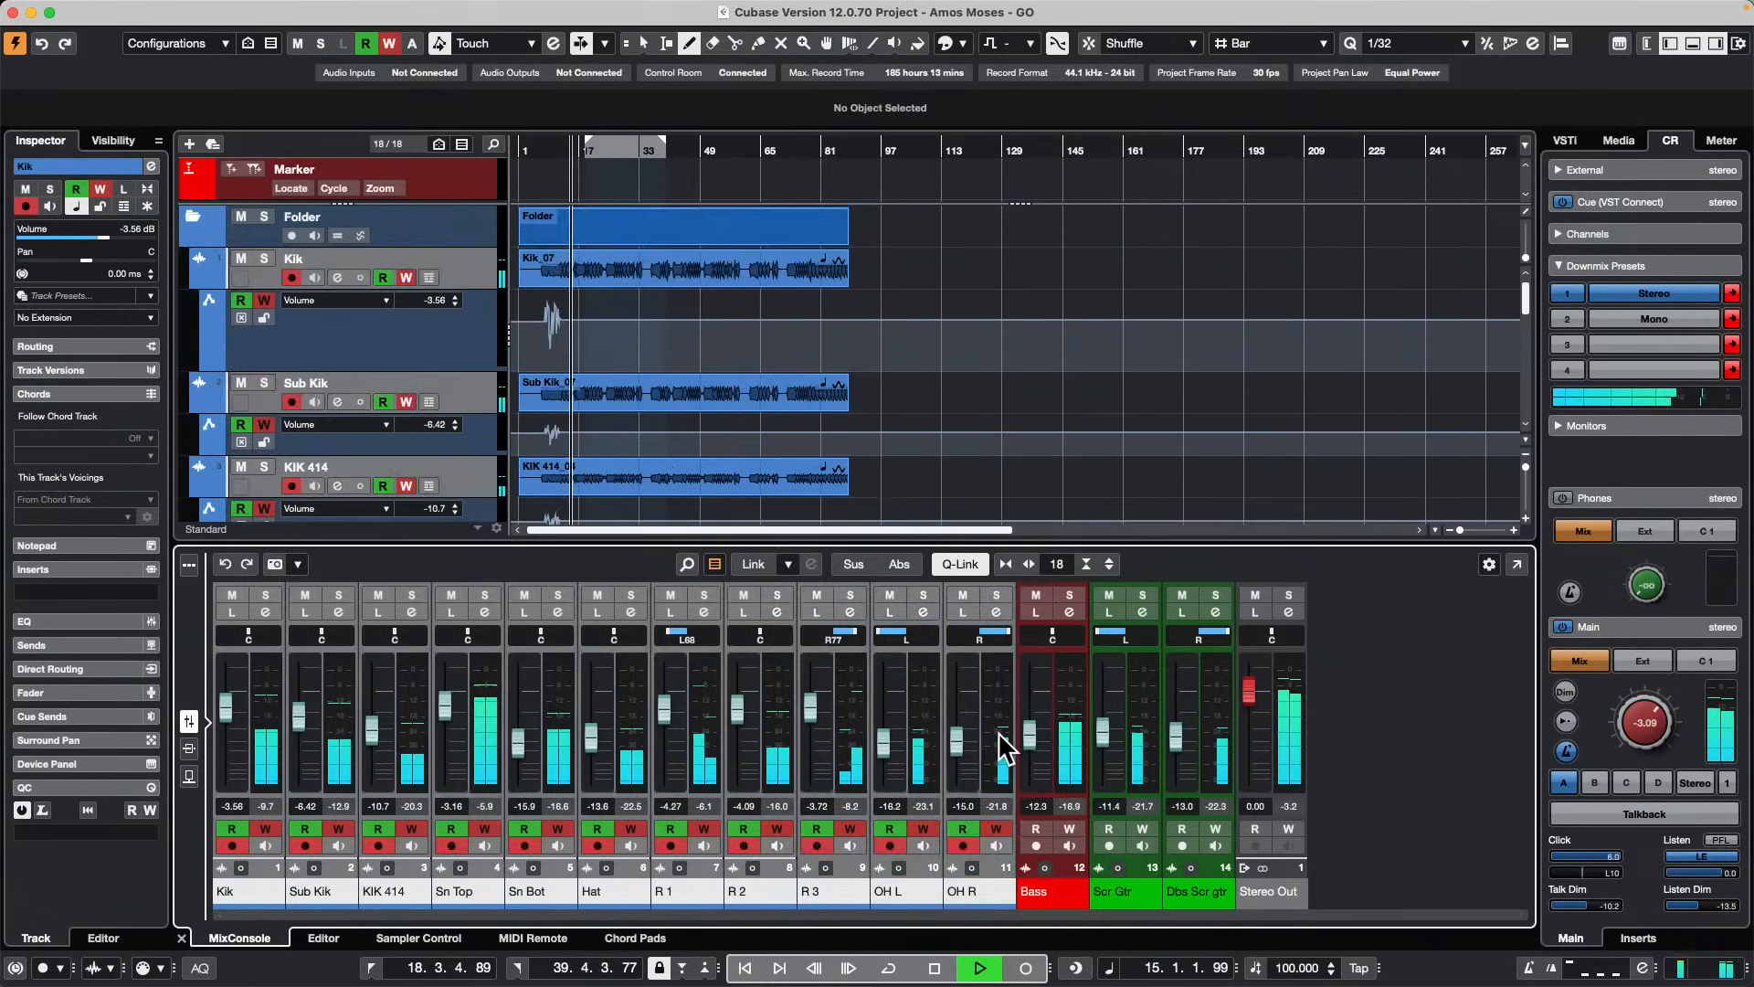
pyautogui.moveTo(579, 735)
pyautogui.mouseDown()
pyautogui.moveTo(590, 756)
pyautogui.moveTo(604, 722)
pyautogui.mouseUp()
pyautogui.press('space')
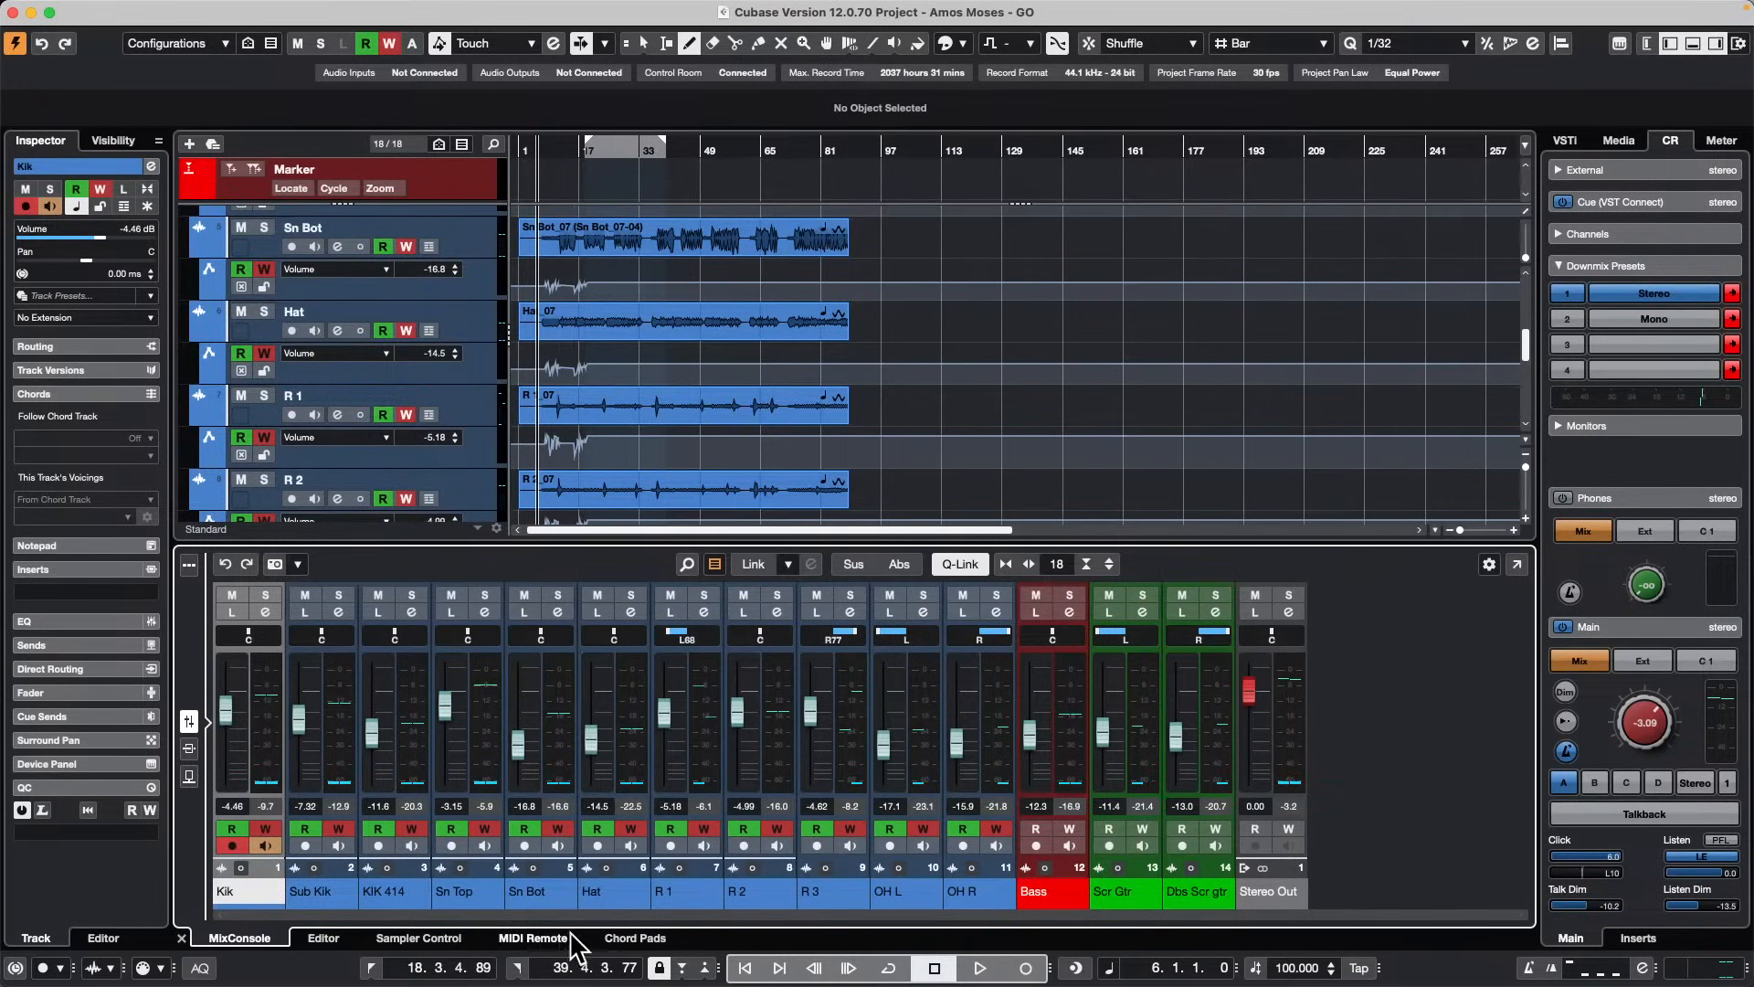
# Step: Show the MIDI Remote for the Korg nanoKONTROL2 and set its mapping page to Mixer
pyautogui.click(536, 938)
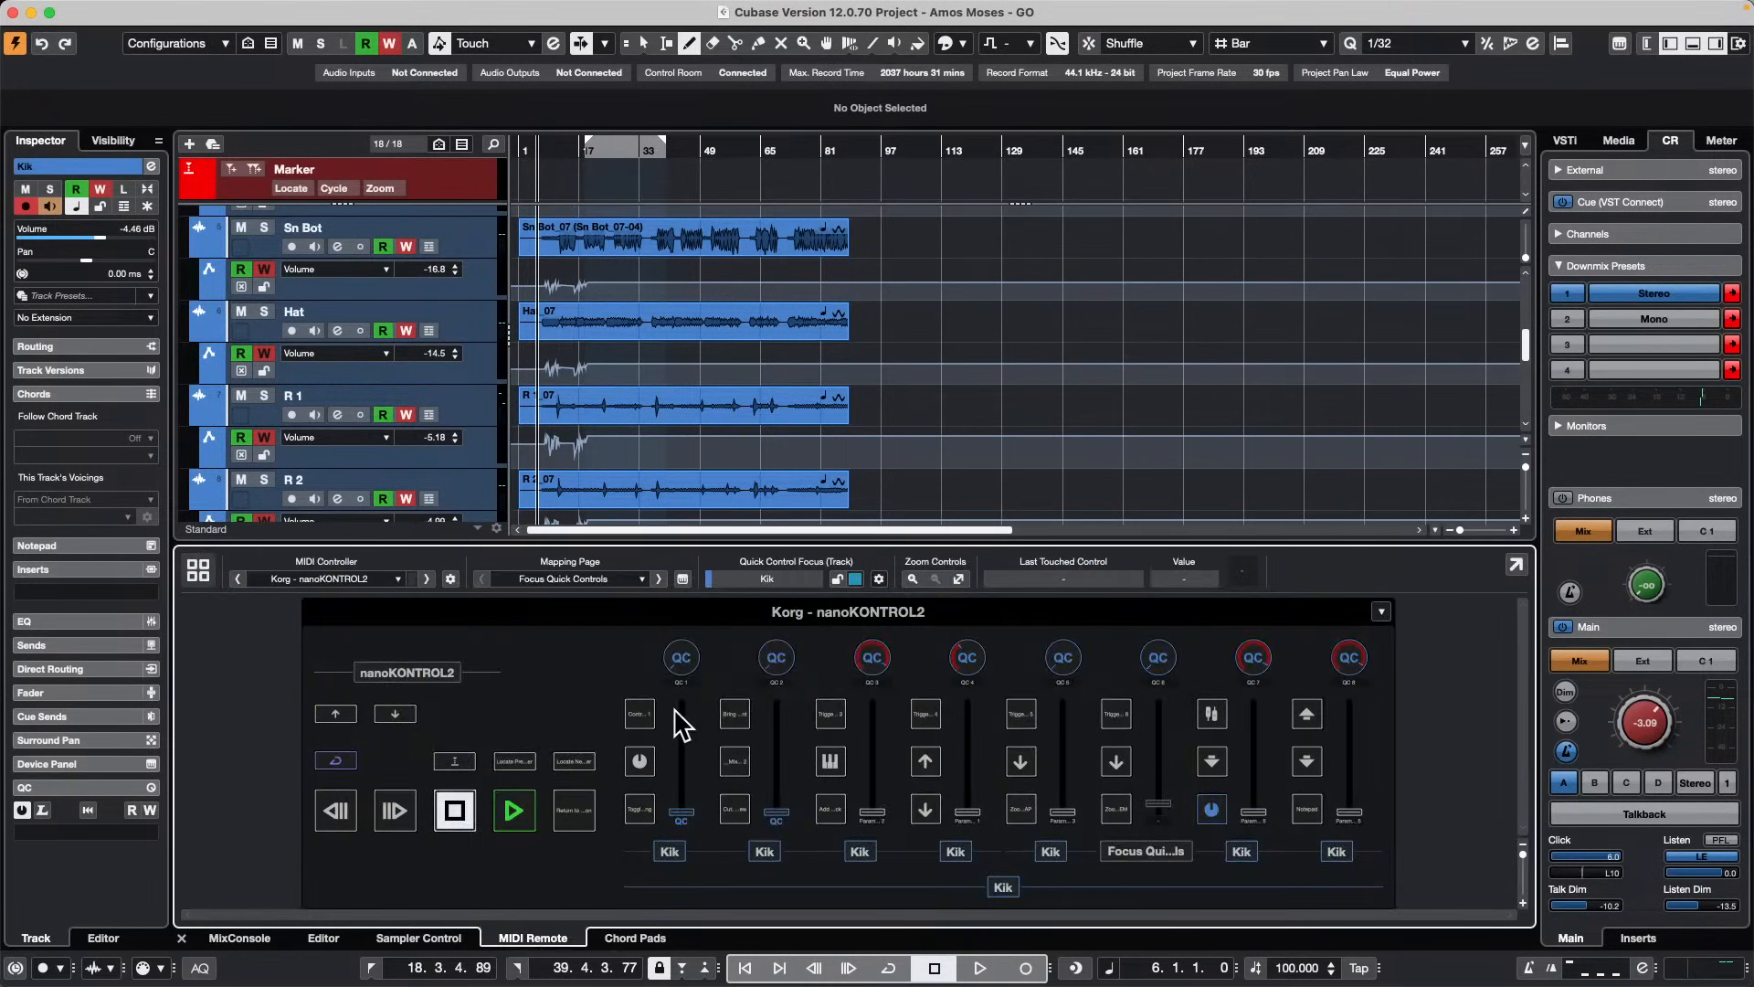
pyautogui.click(559, 581)
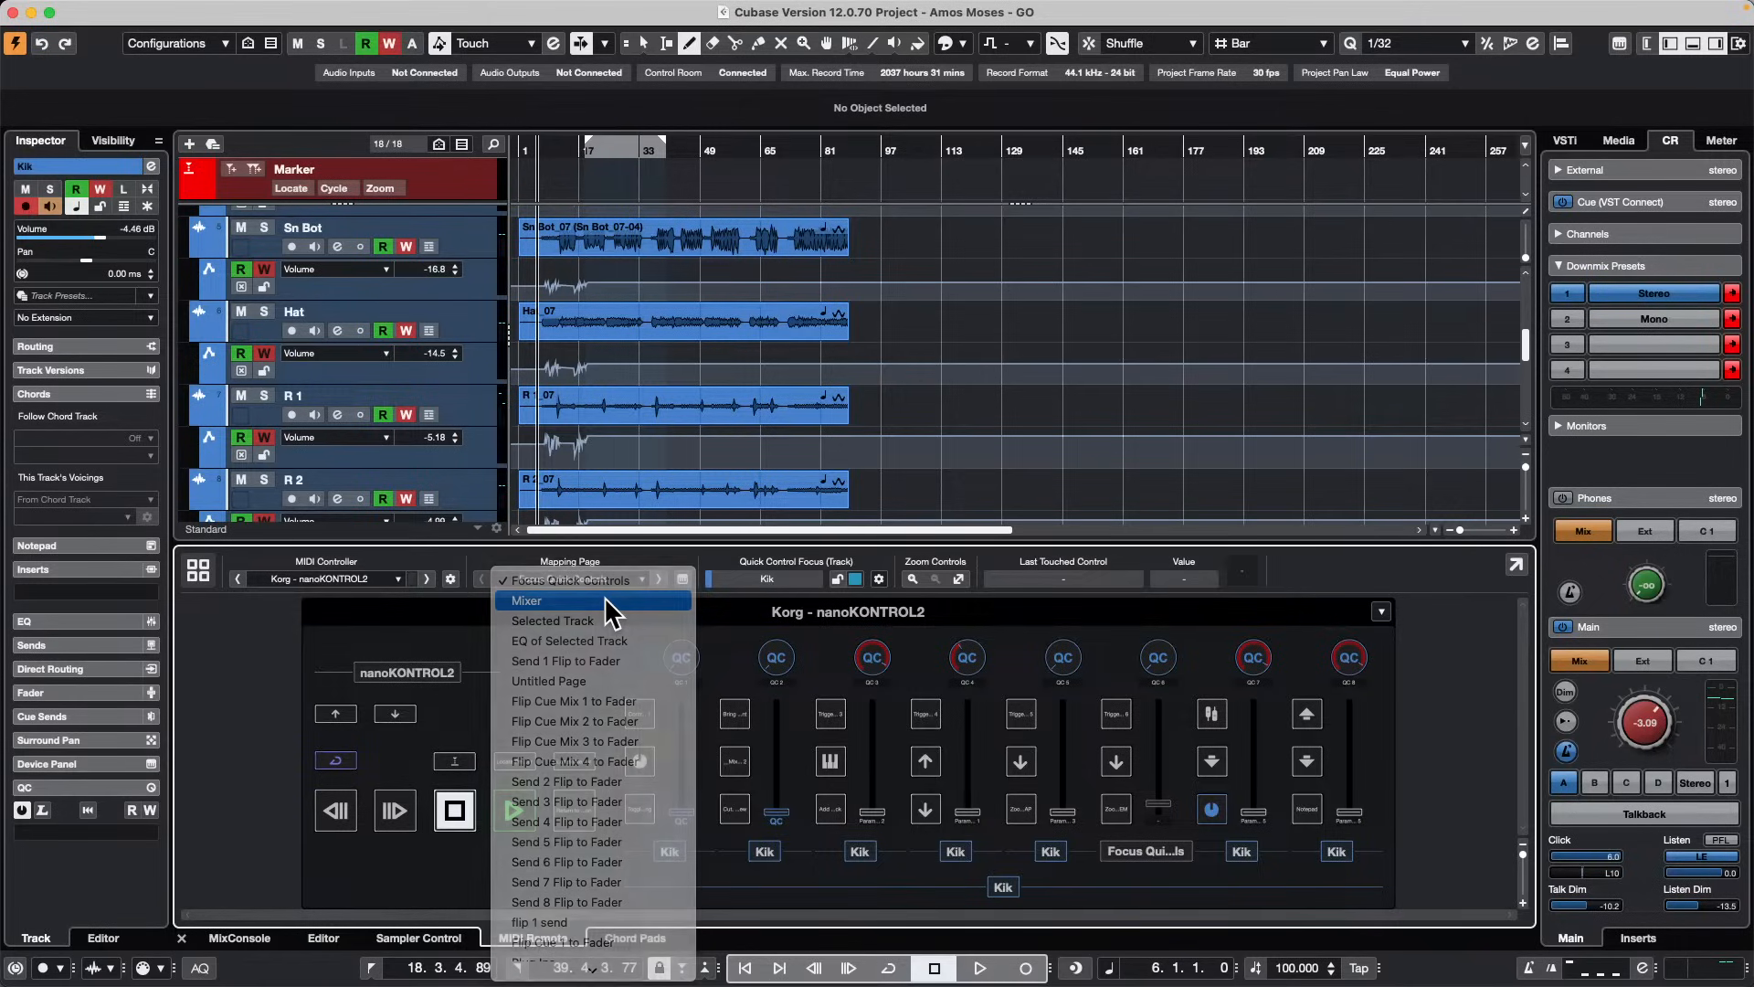
pyautogui.click(607, 603)
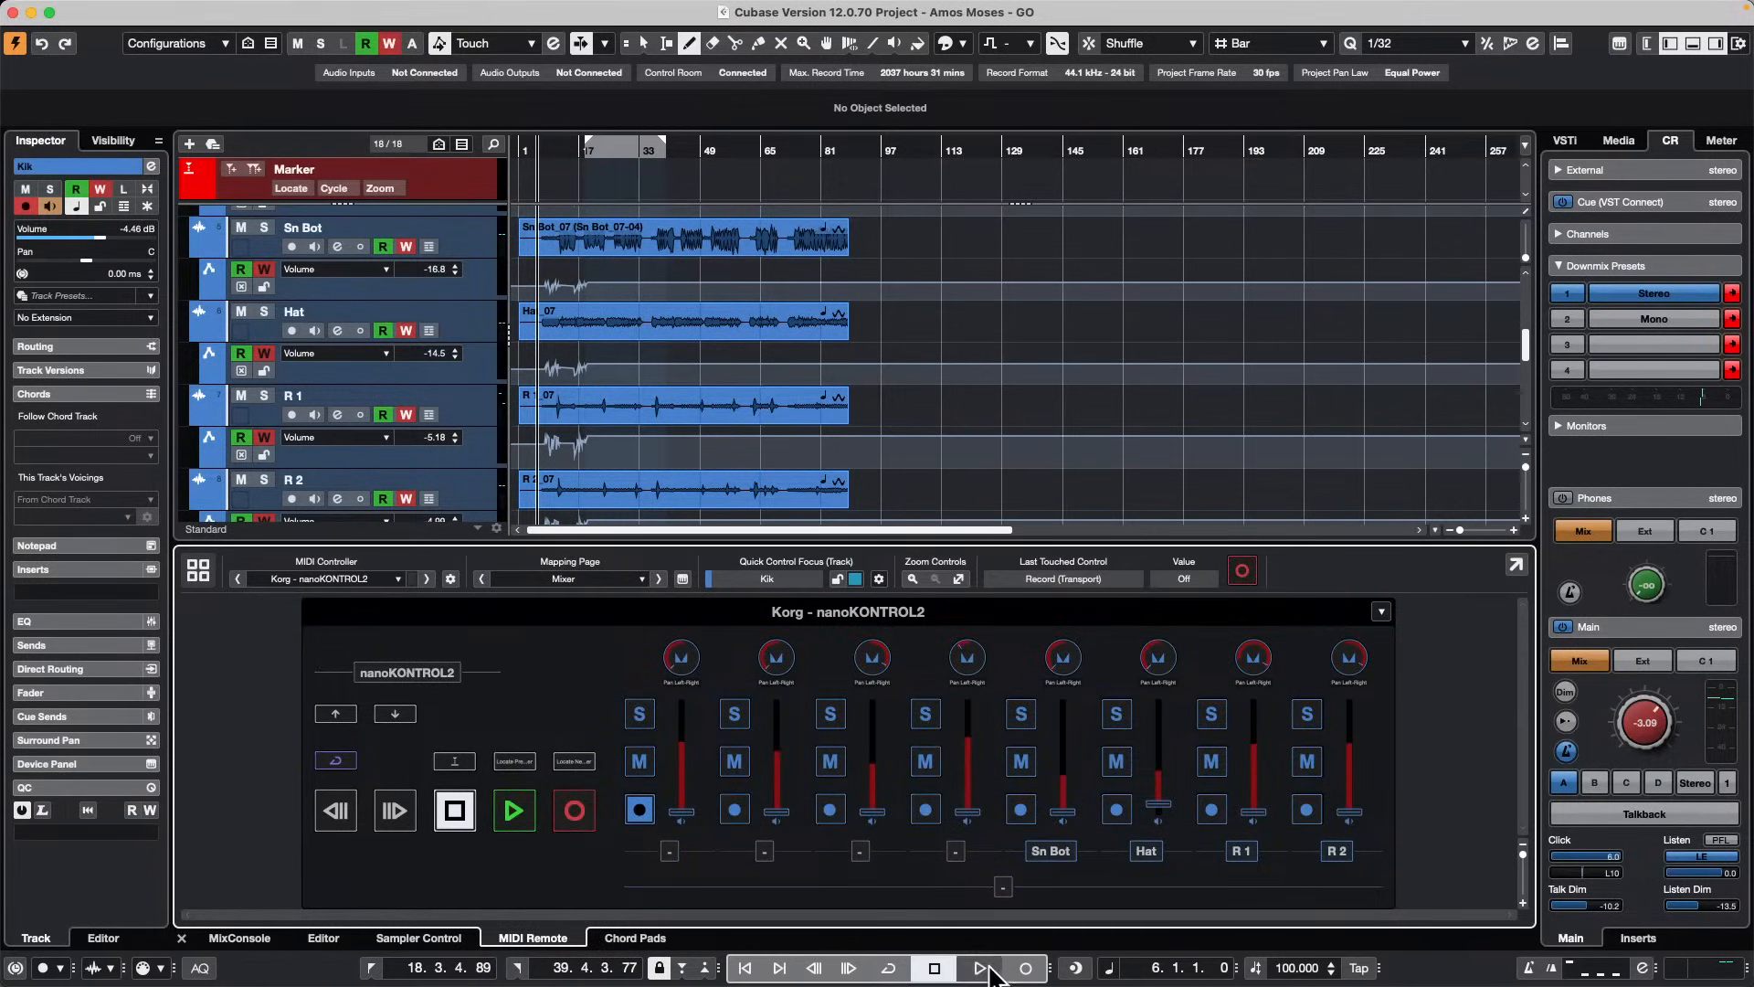
# Step: Play the project while writing drum volume and Kik mute automation from the nanoKONTROL2, and stop playback
pyautogui.click(981, 969)
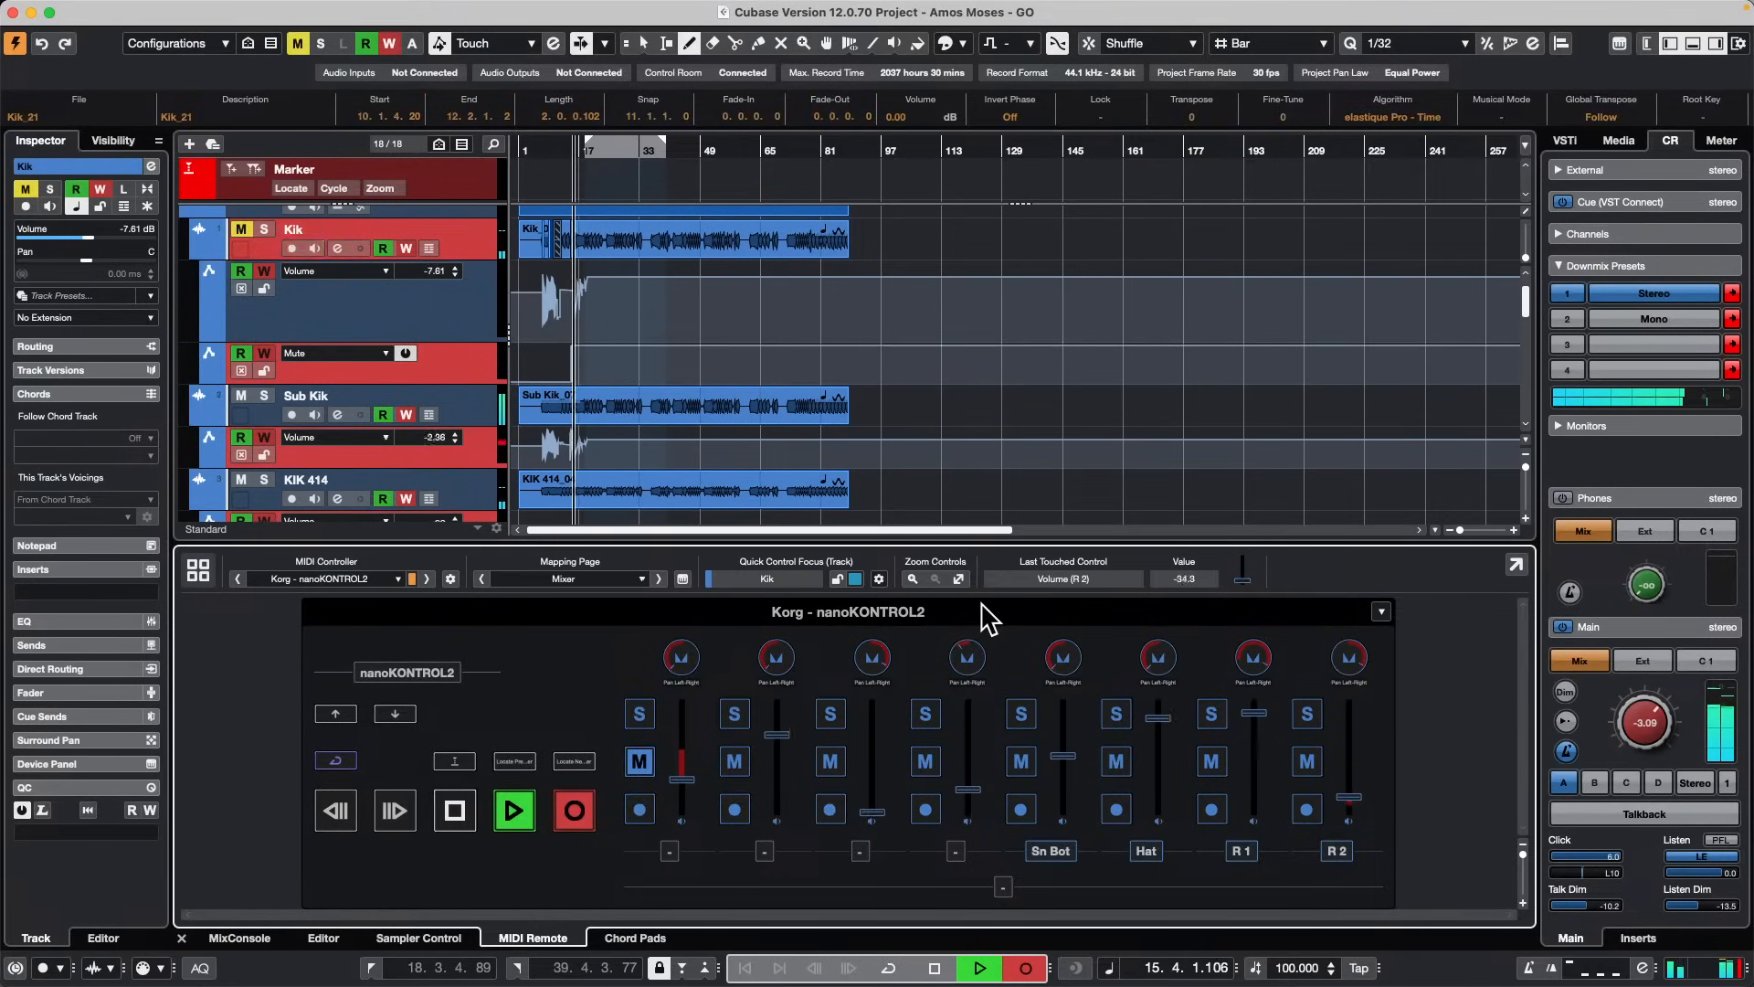
pyautogui.press('space')
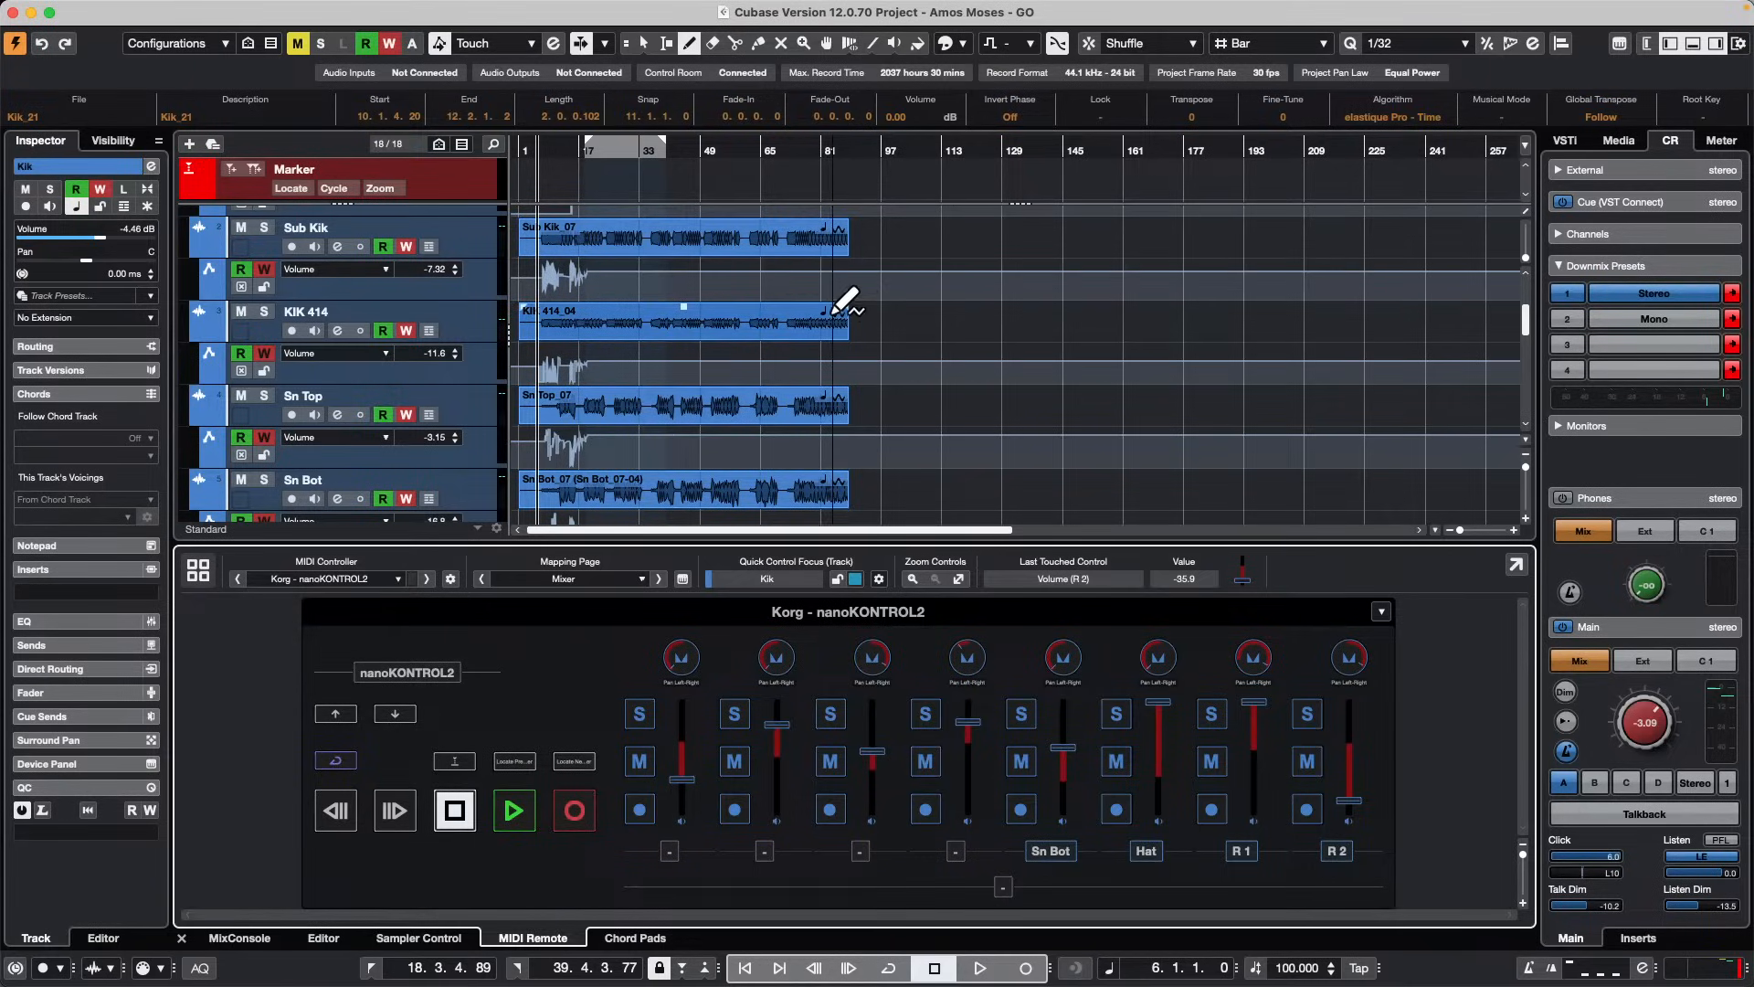
# Step: Select the Sn Top_07 audio event with the Object Selection tool
pyautogui.scroll(-2, 839, 293)
pyautogui.scroll(-2, 836, 310)
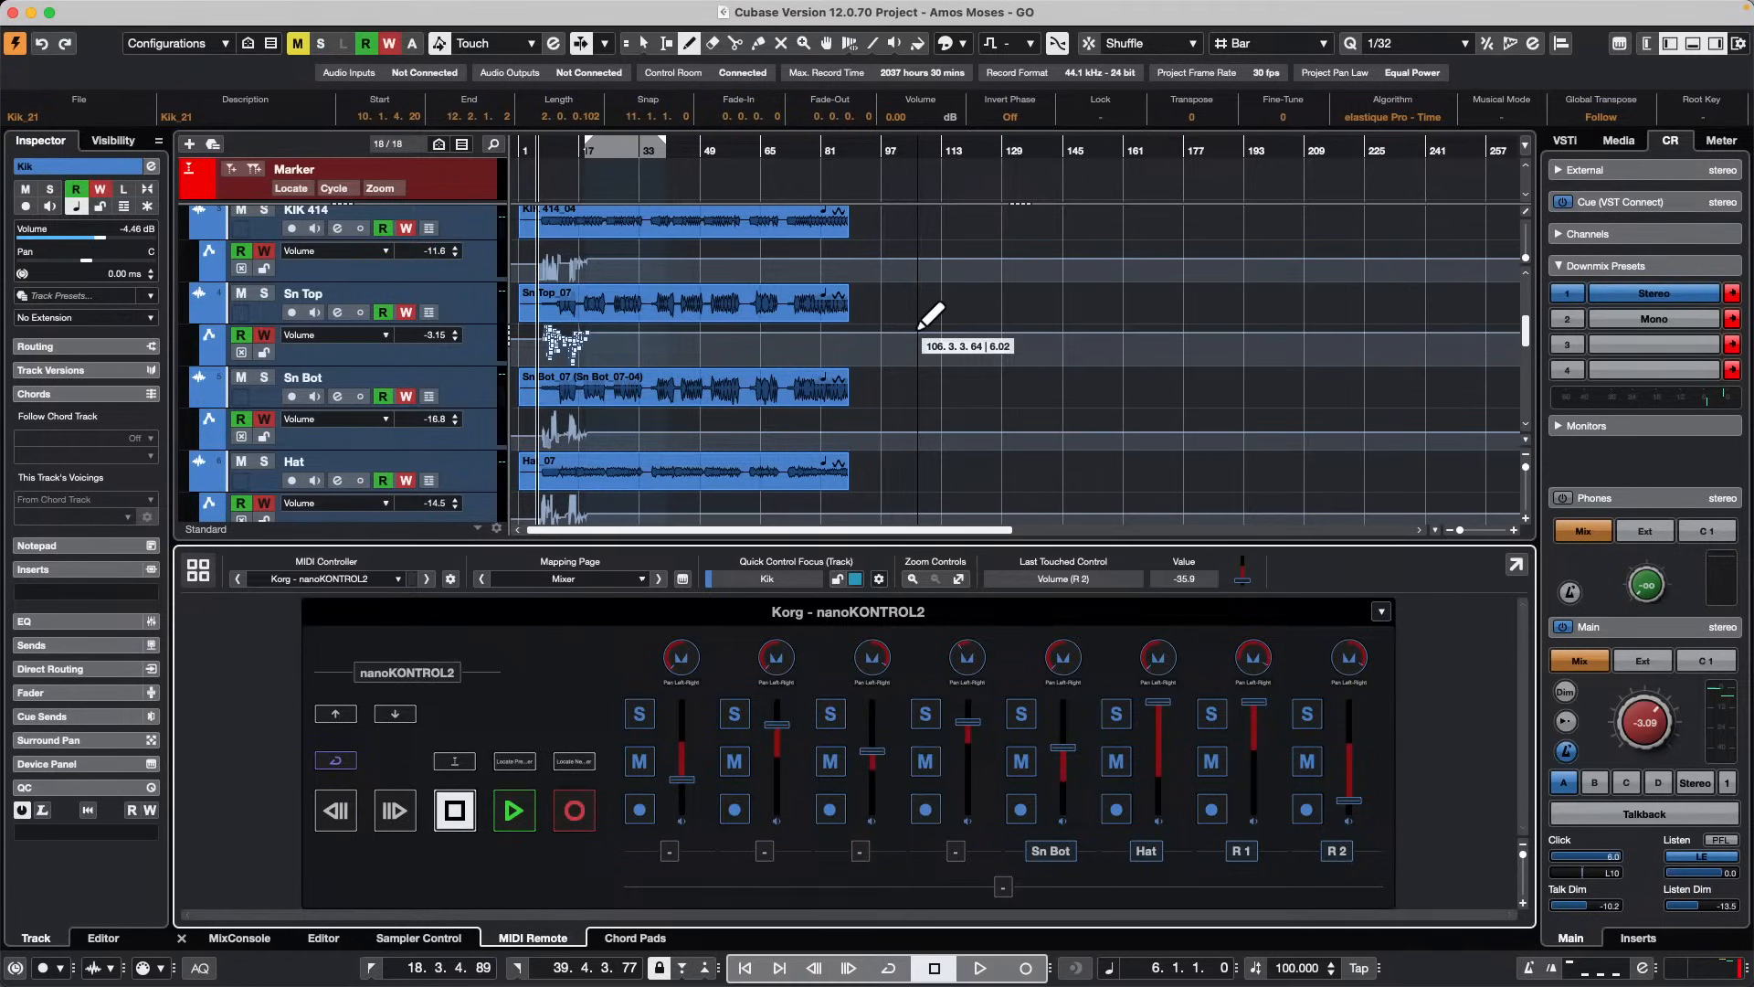
pyautogui.press('1')
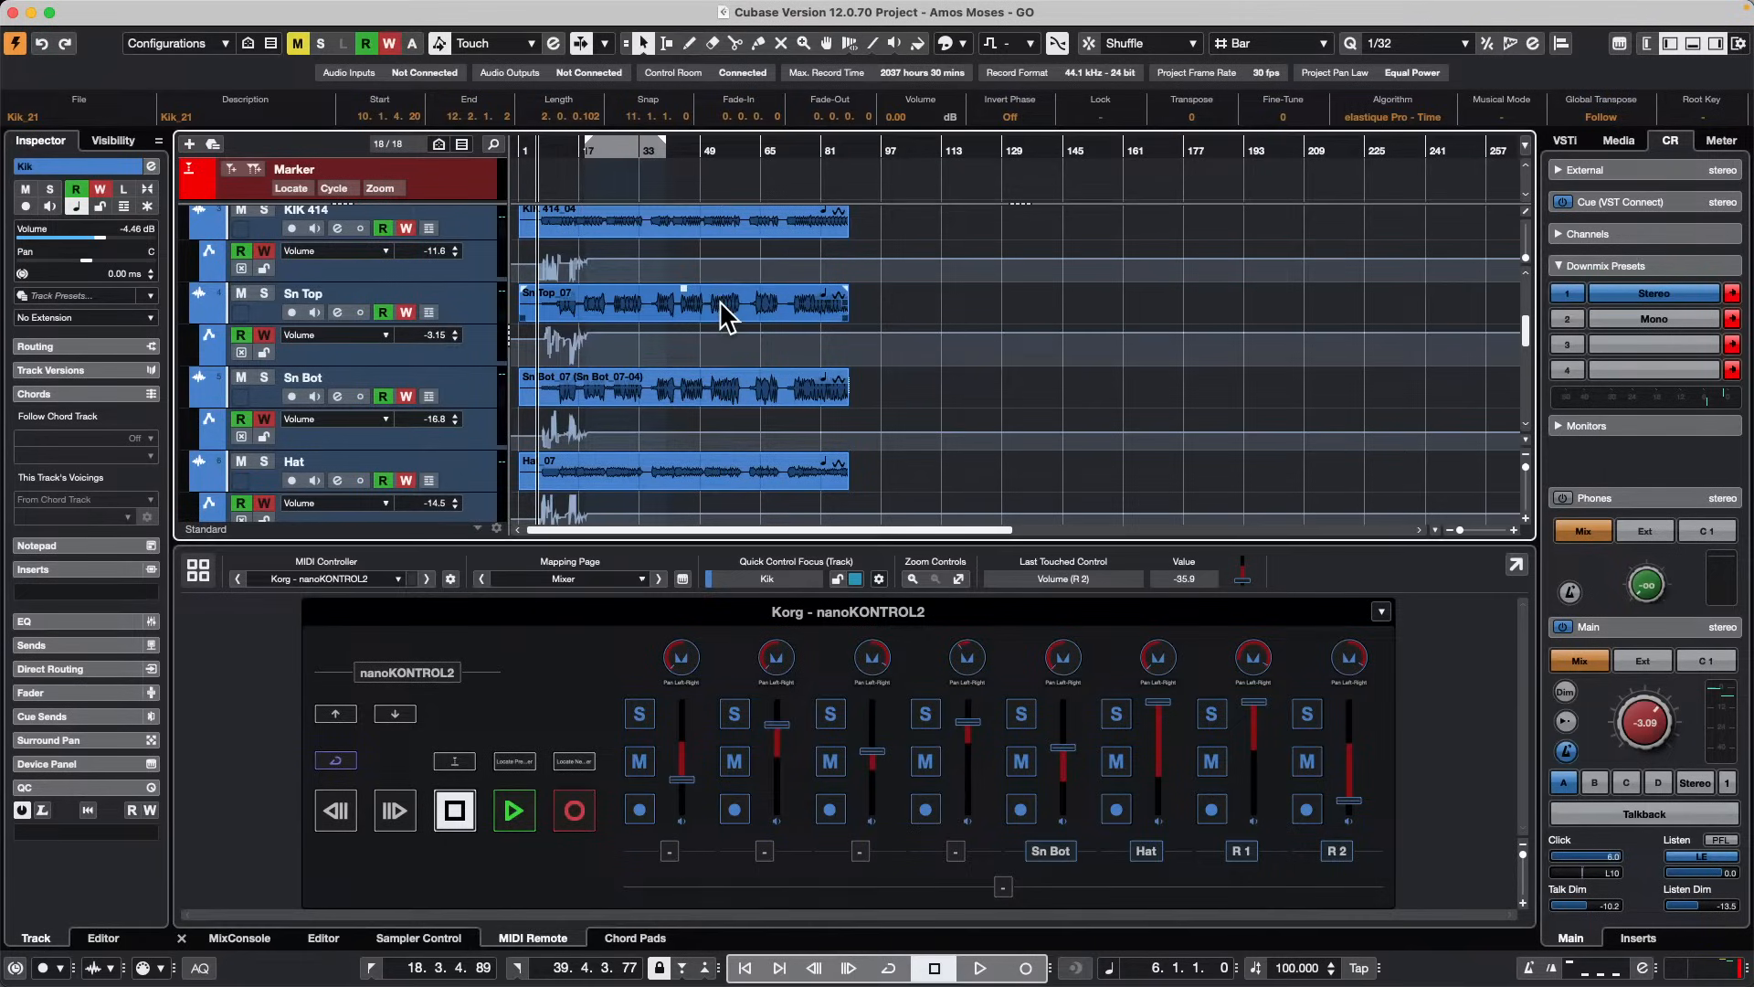
pyautogui.click(727, 315)
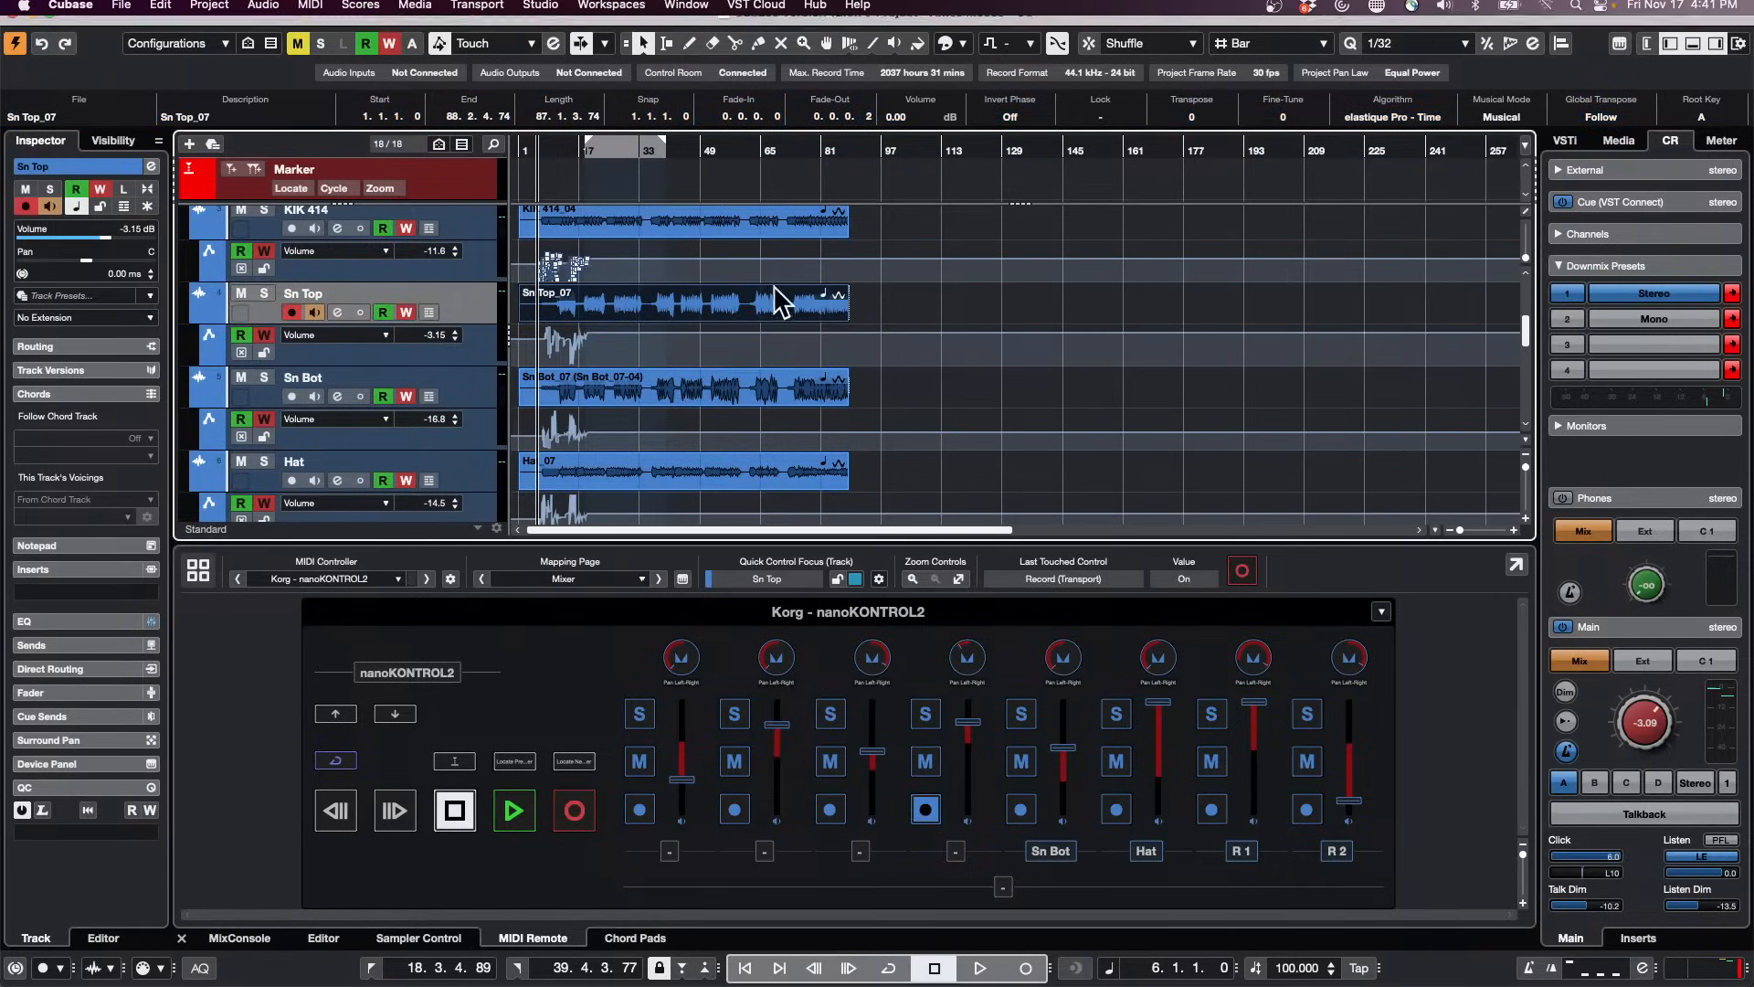
# Step: Open the Pool to review the project's audio files and close it again
pyautogui.click(519, 8)
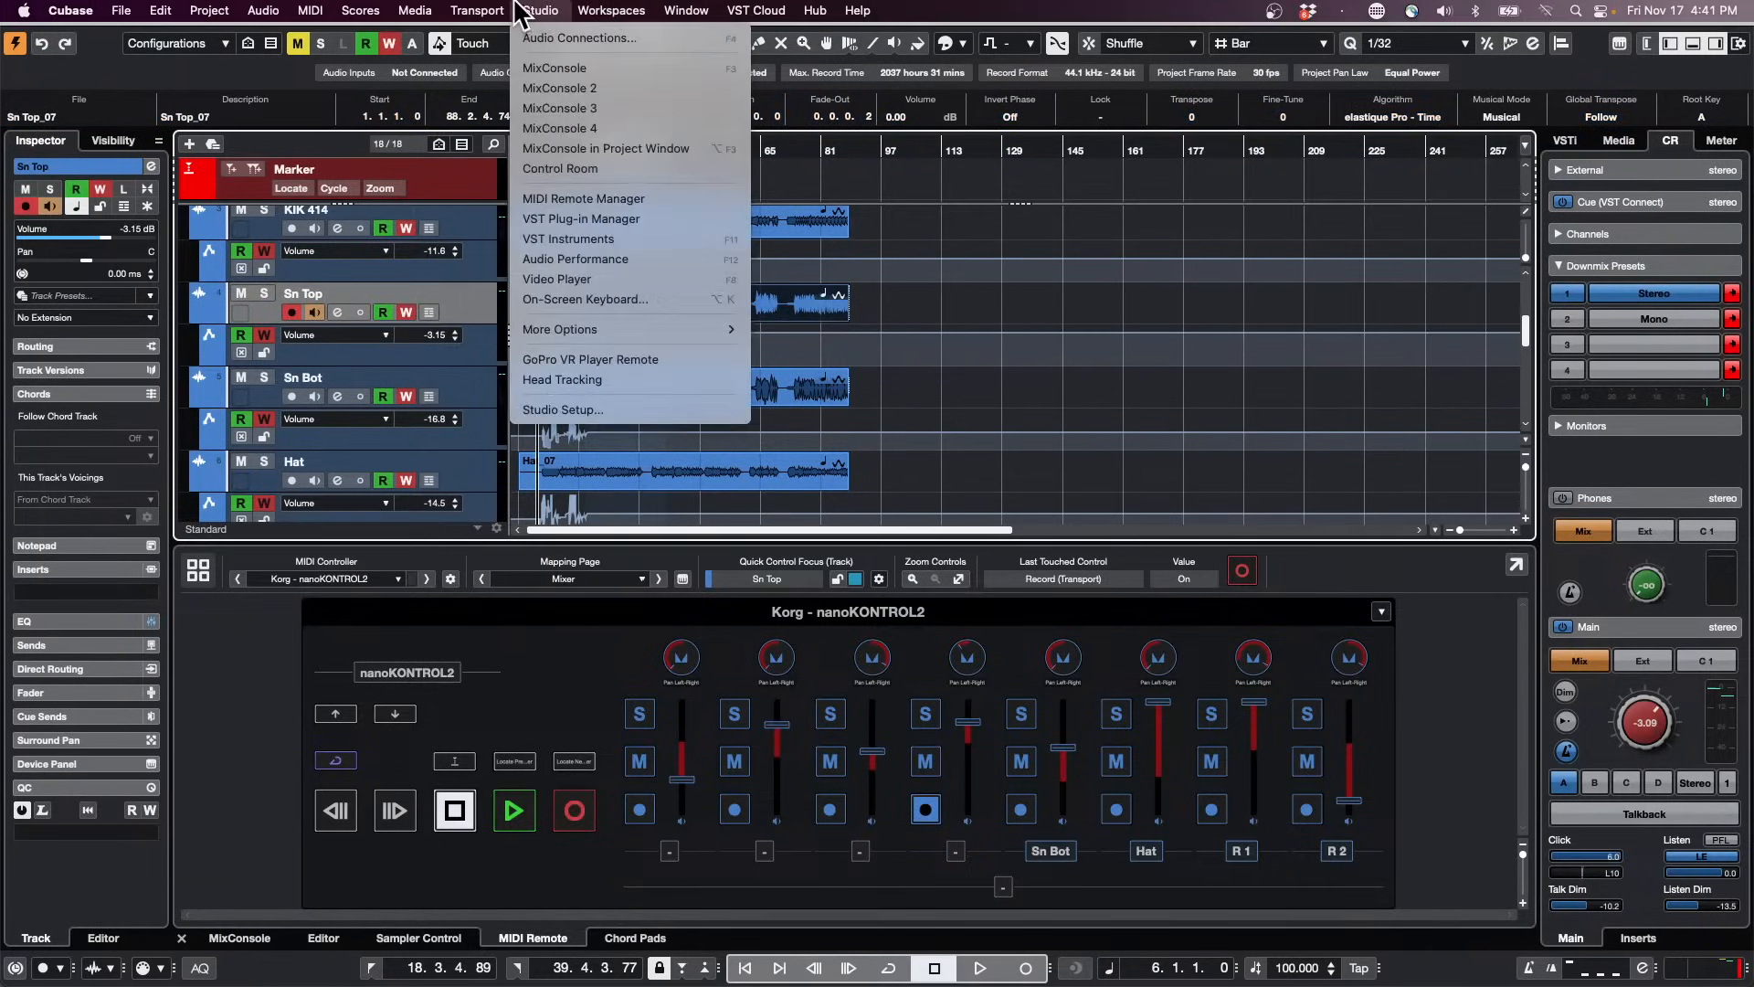
pyautogui.moveTo(453, 10)
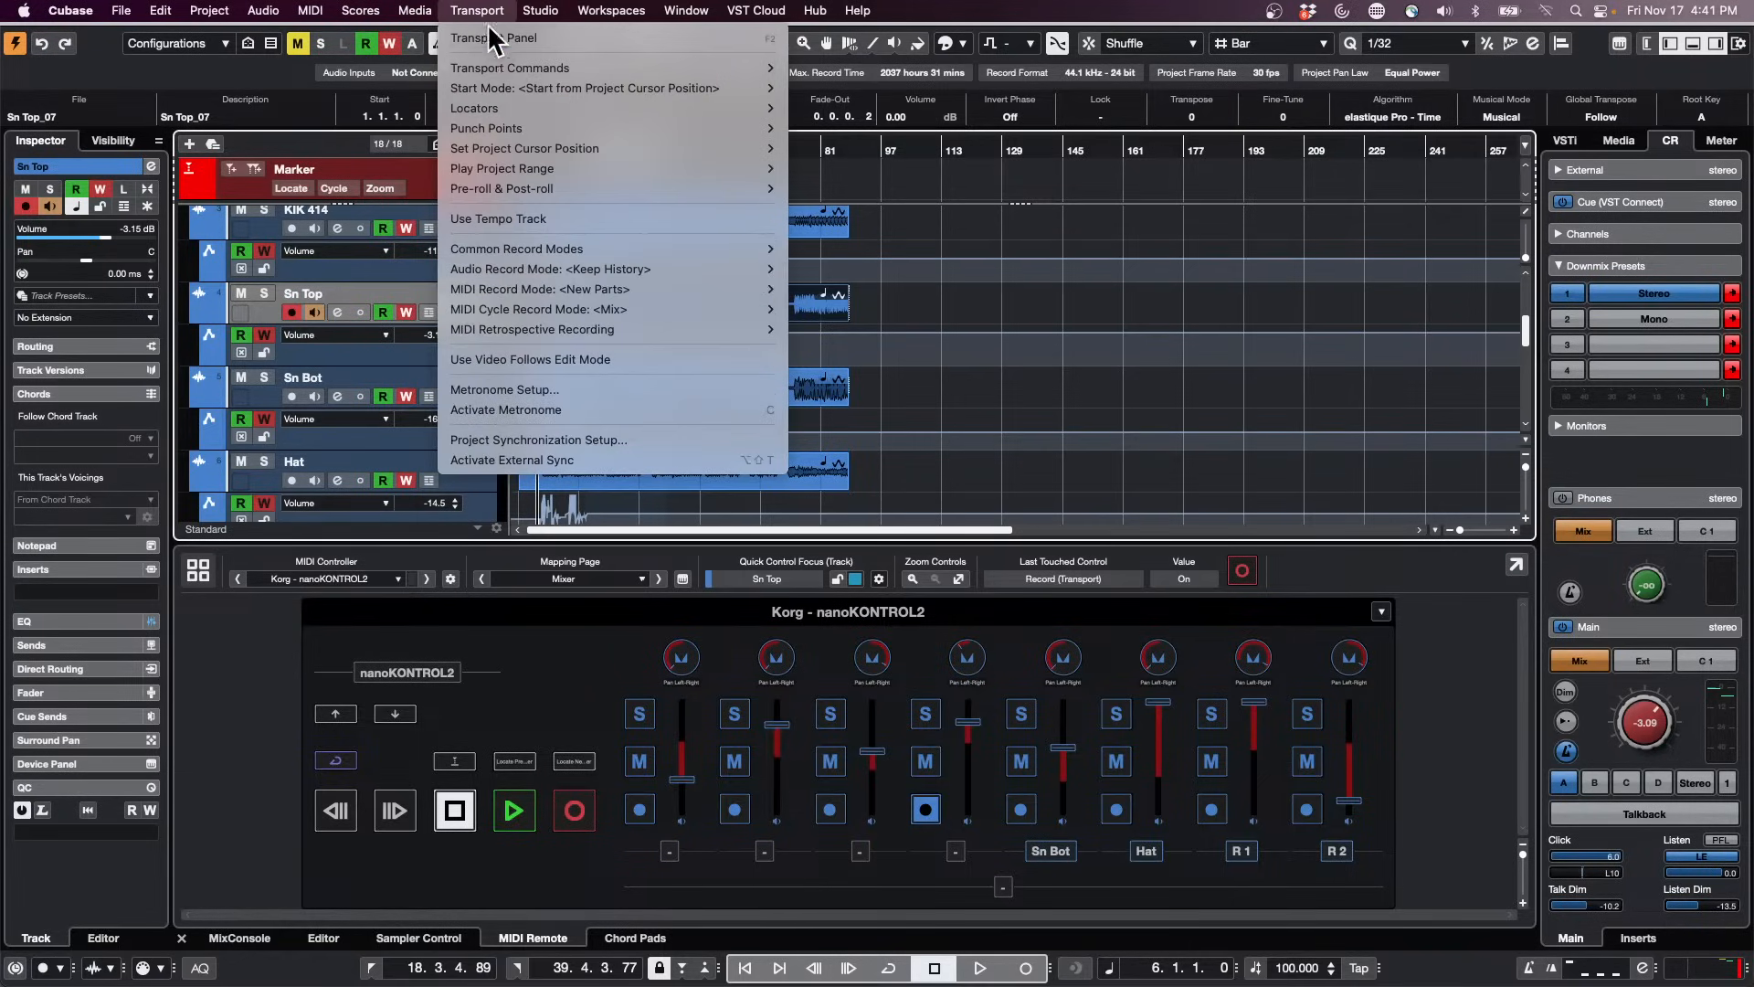
pyautogui.moveTo(389, 11)
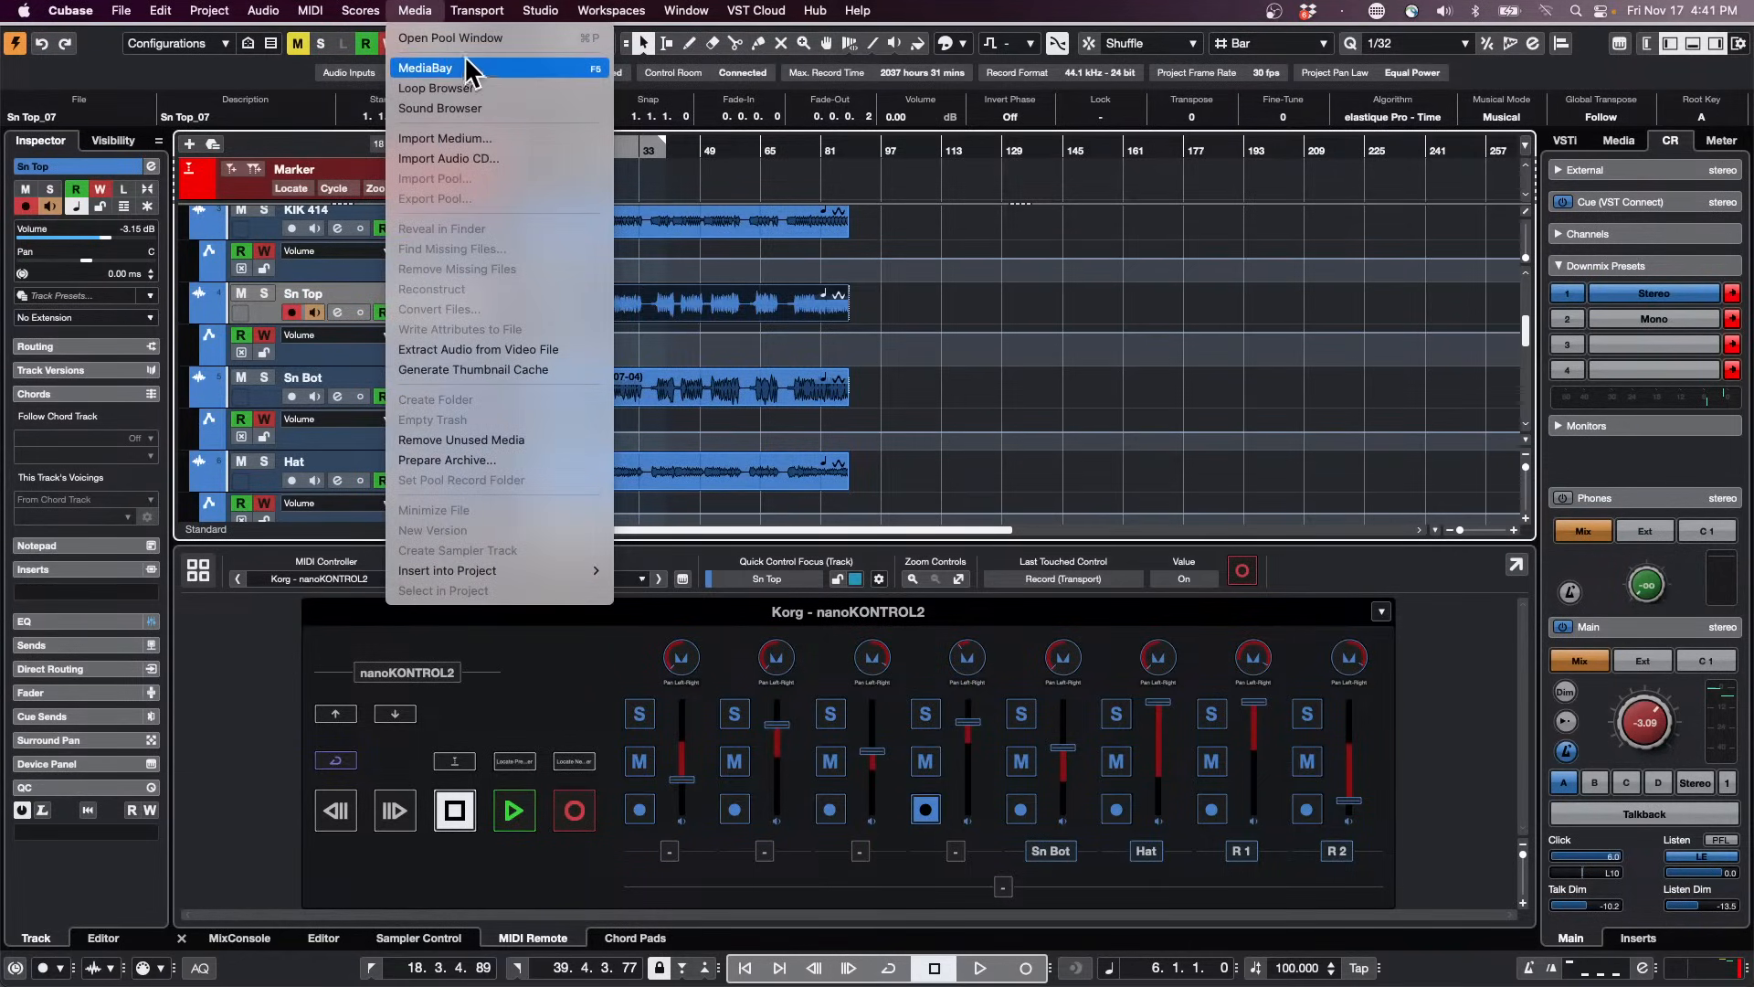
pyautogui.click(469, 39)
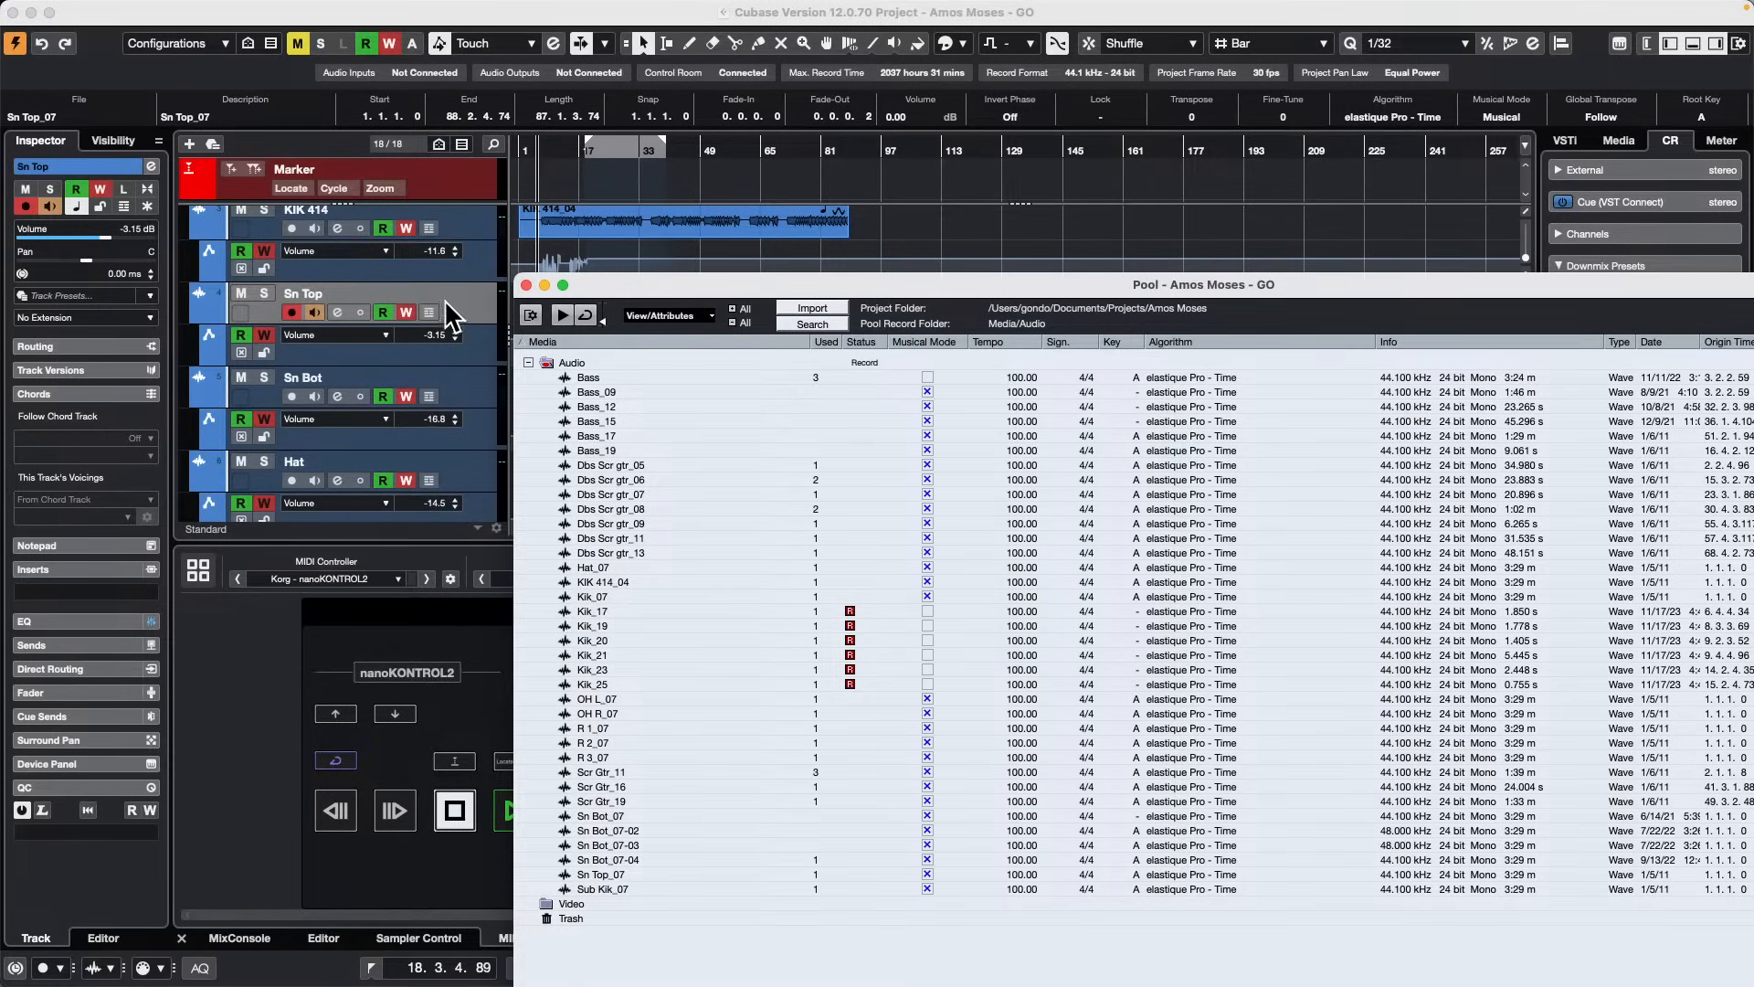
pyautogui.click(526, 285)
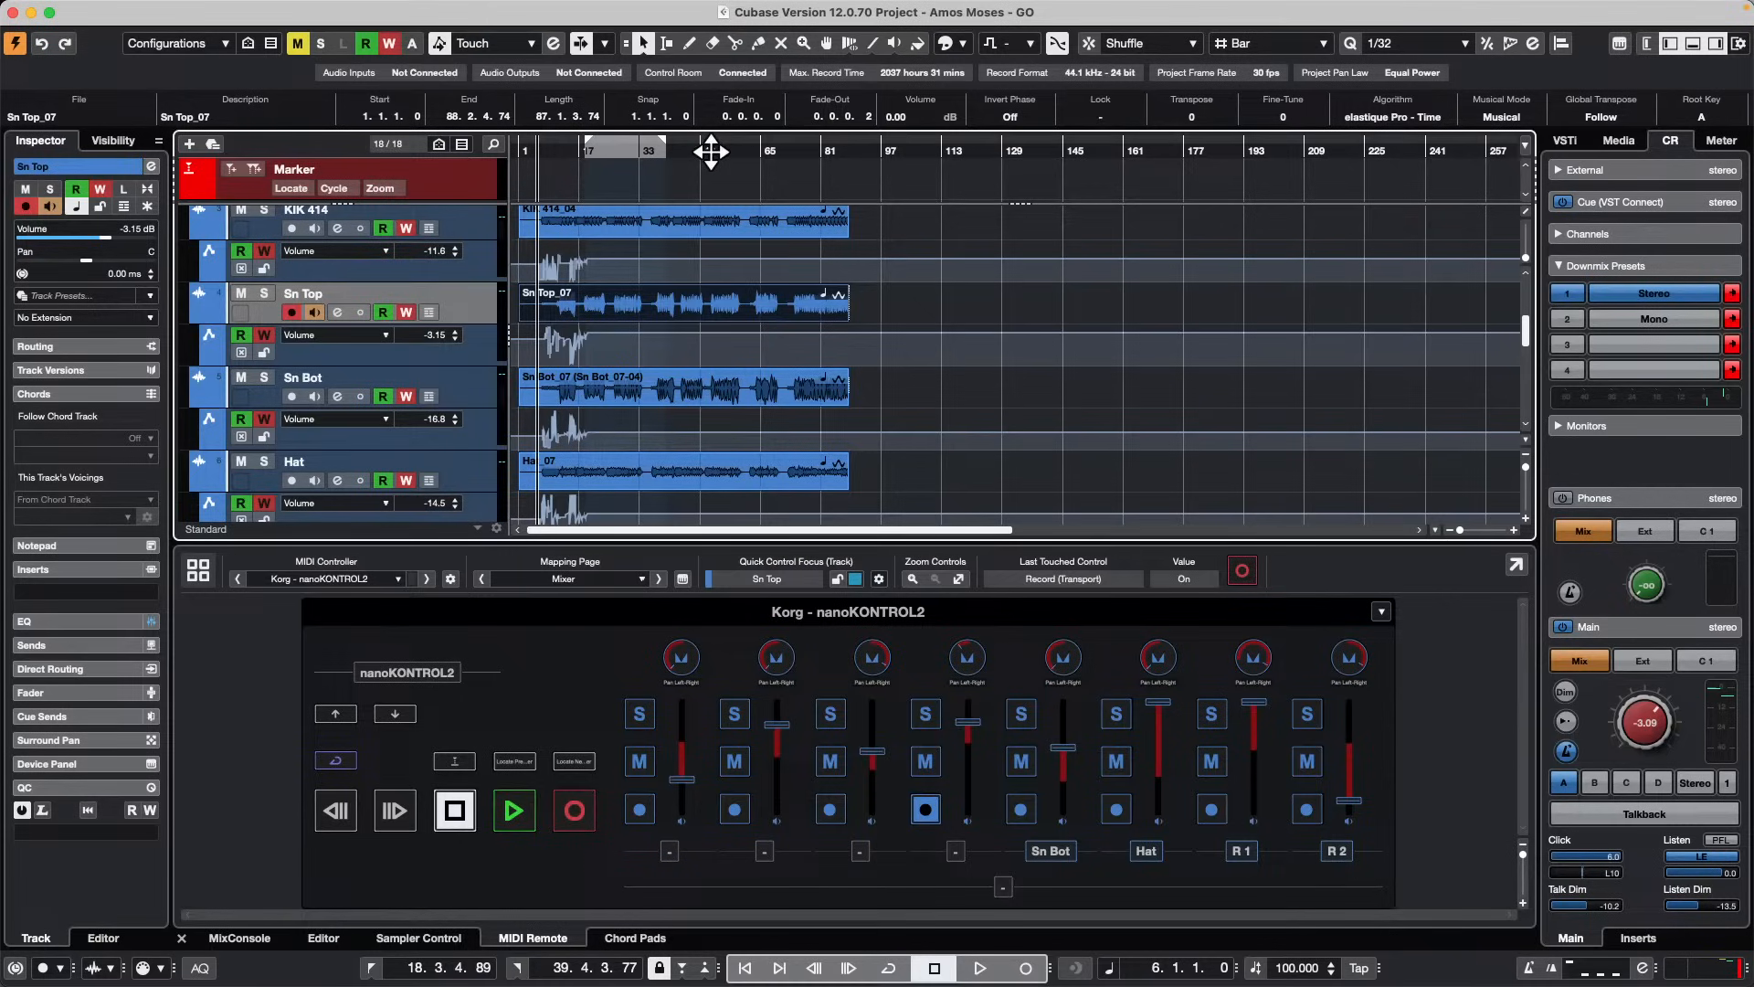
# Step: Make the Sn Top track taller around bar 51 and open its audio event in the Sample Editor
pyautogui.moveTo(711, 151); pyautogui.dragTo(721, 218)
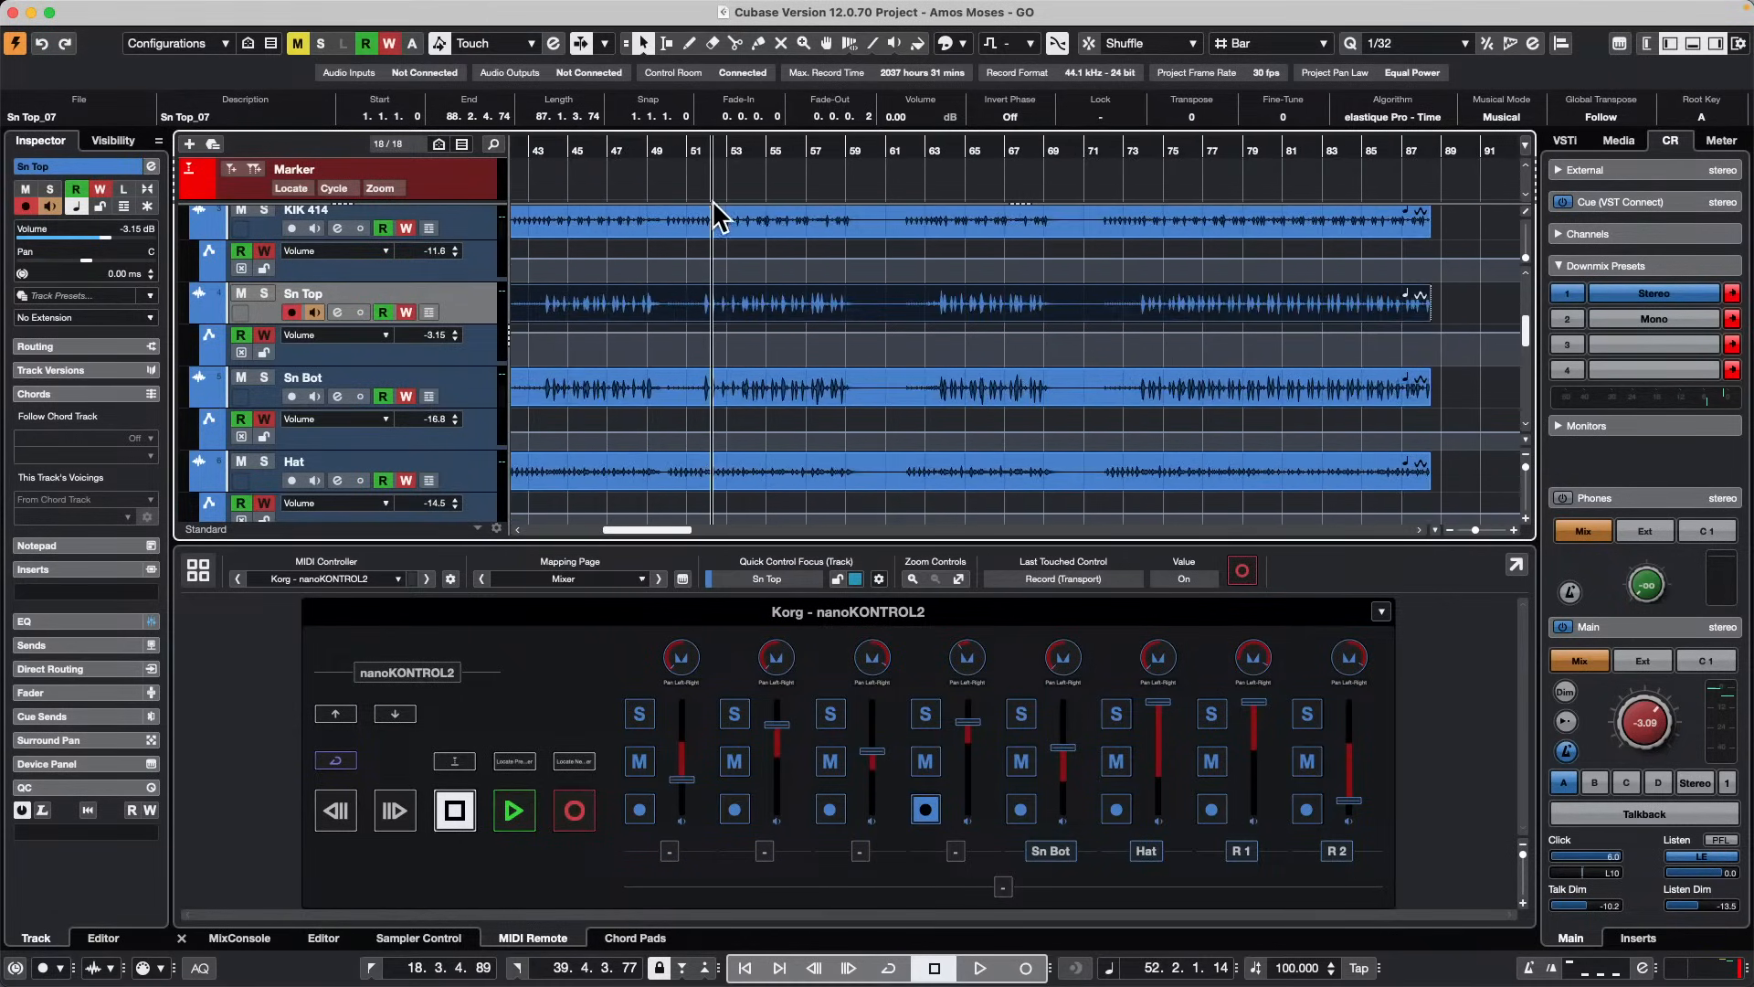
pyautogui.moveTo(685, 150); pyautogui.dragTo(692, 196)
pyautogui.moveTo(448, 324); pyautogui.dragTo(429, 454)
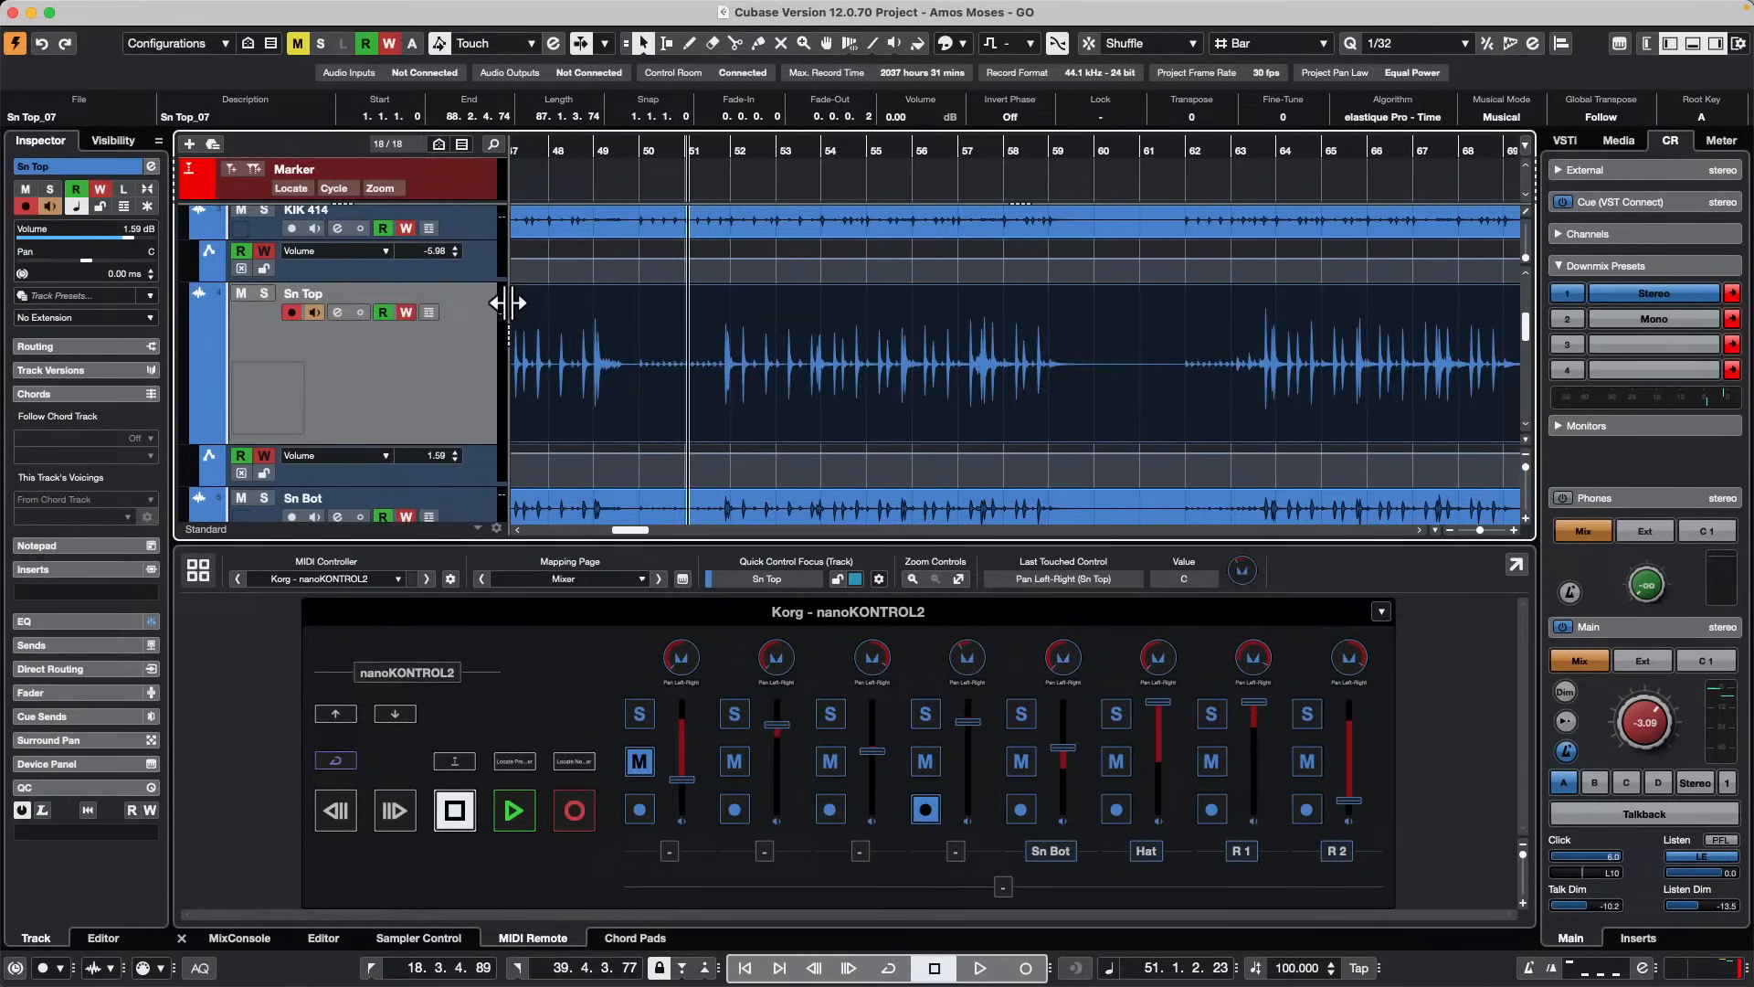
pyautogui.doubleClick(725, 363)
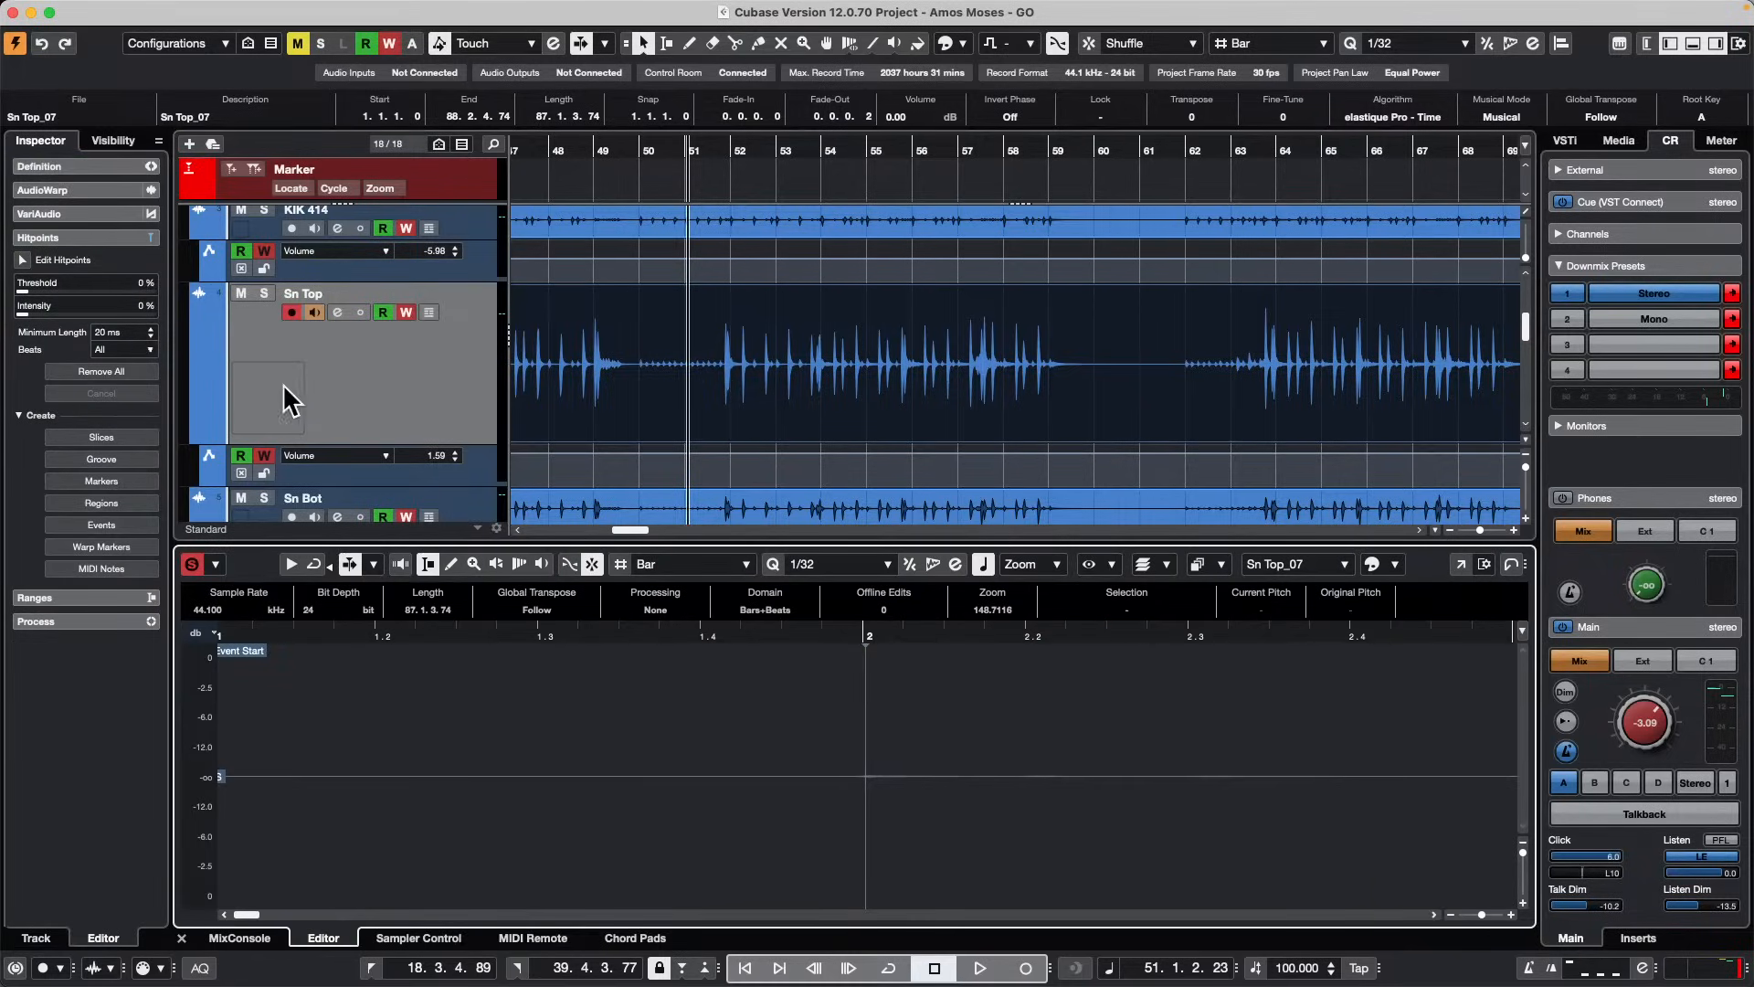
# Step: Set the hitpoint threshold of Sn Top_07 to 17 % and create warp markers from the hitpoints
pyautogui.moveTo(30, 292); pyautogui.dragTo(49, 294)
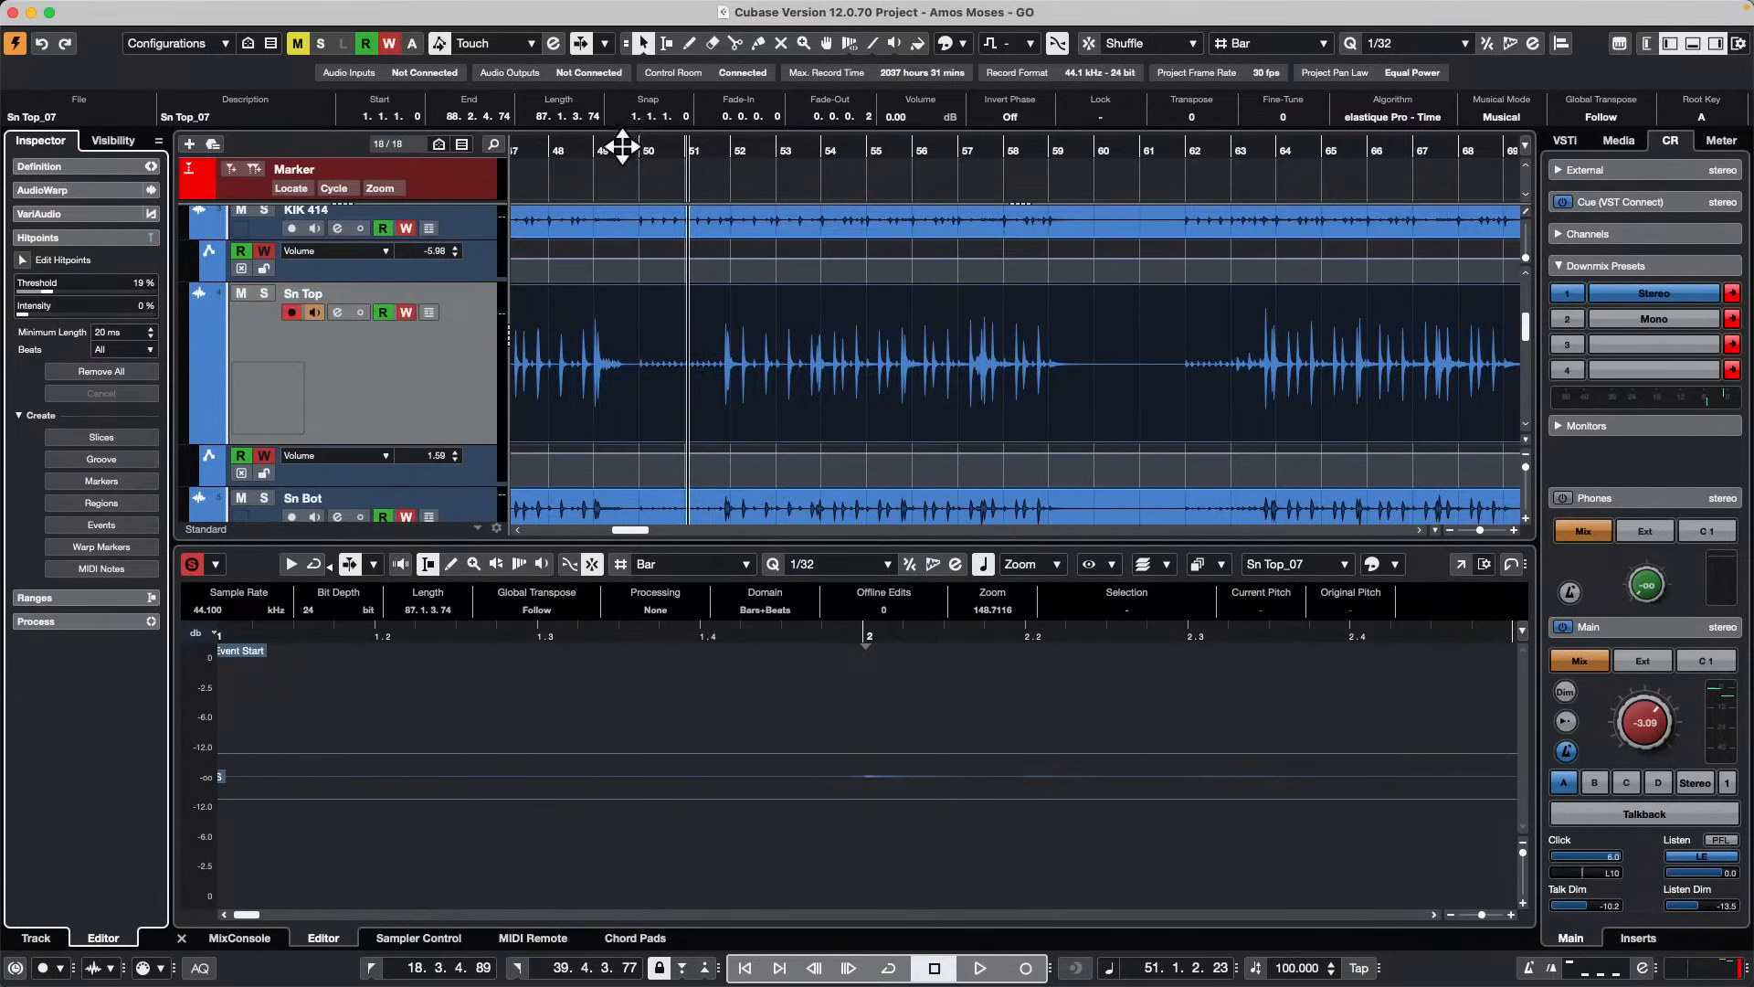
pyautogui.moveTo(644, 630); pyautogui.dragTo(643, 680)
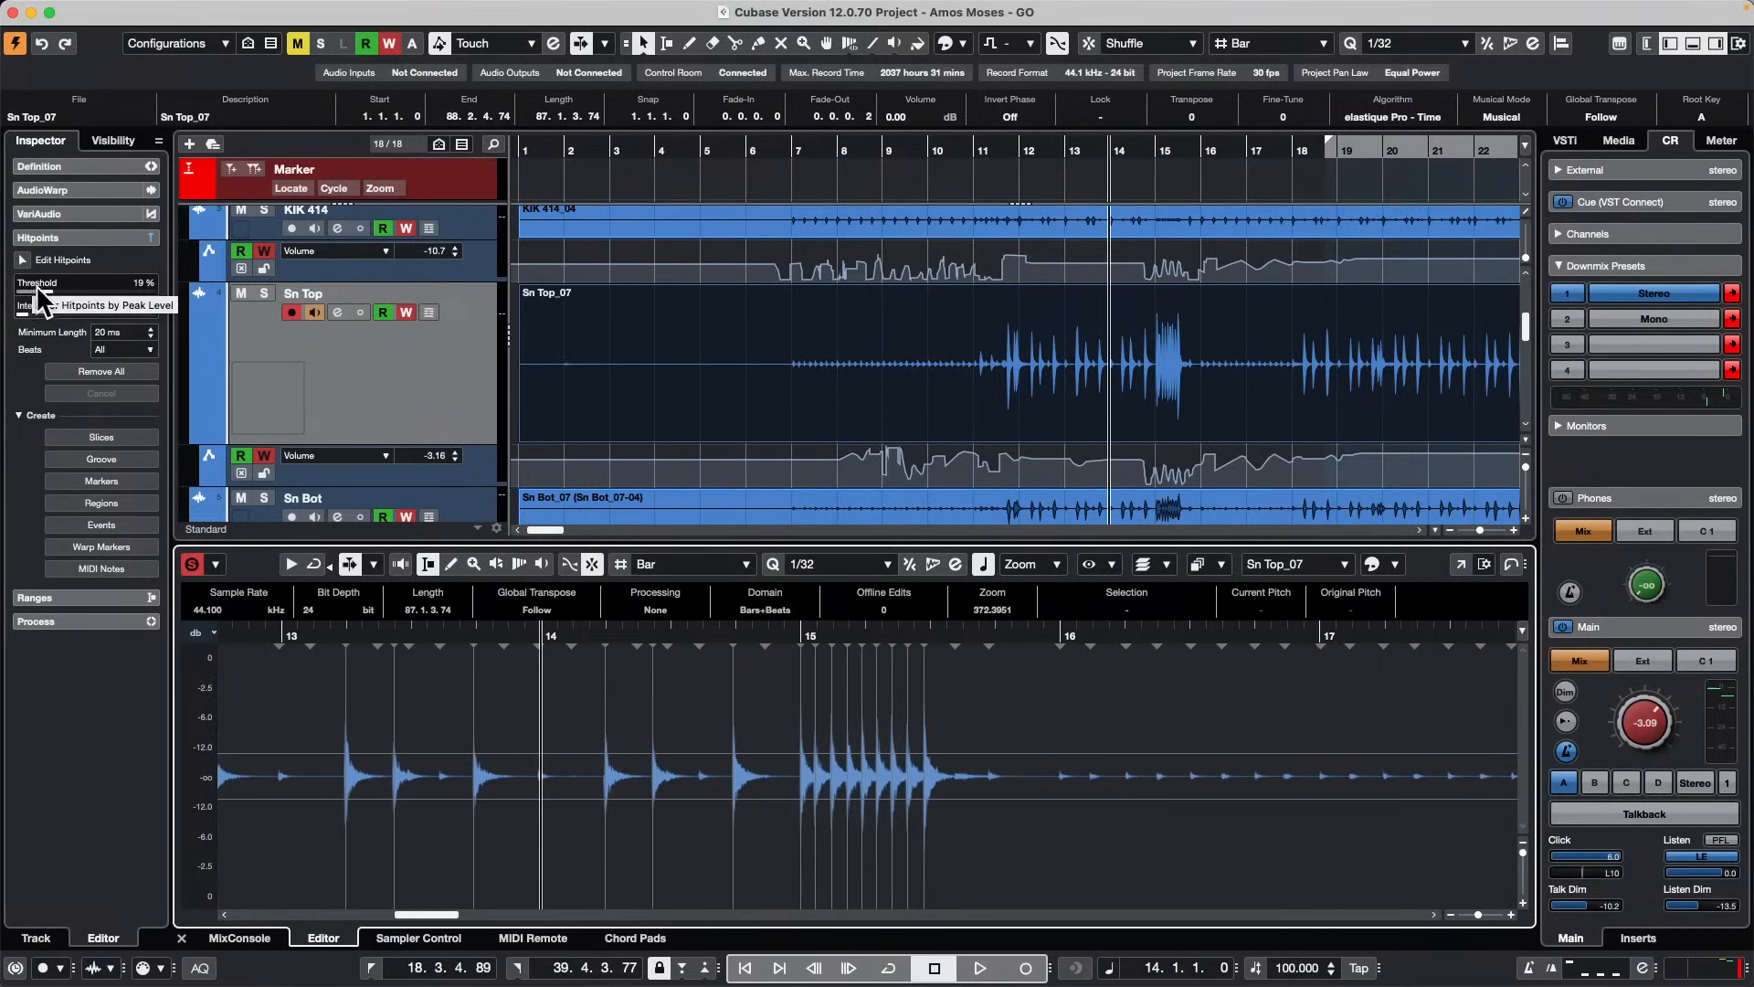
pyautogui.moveTo(46, 293); pyautogui.dragTo(48, 294)
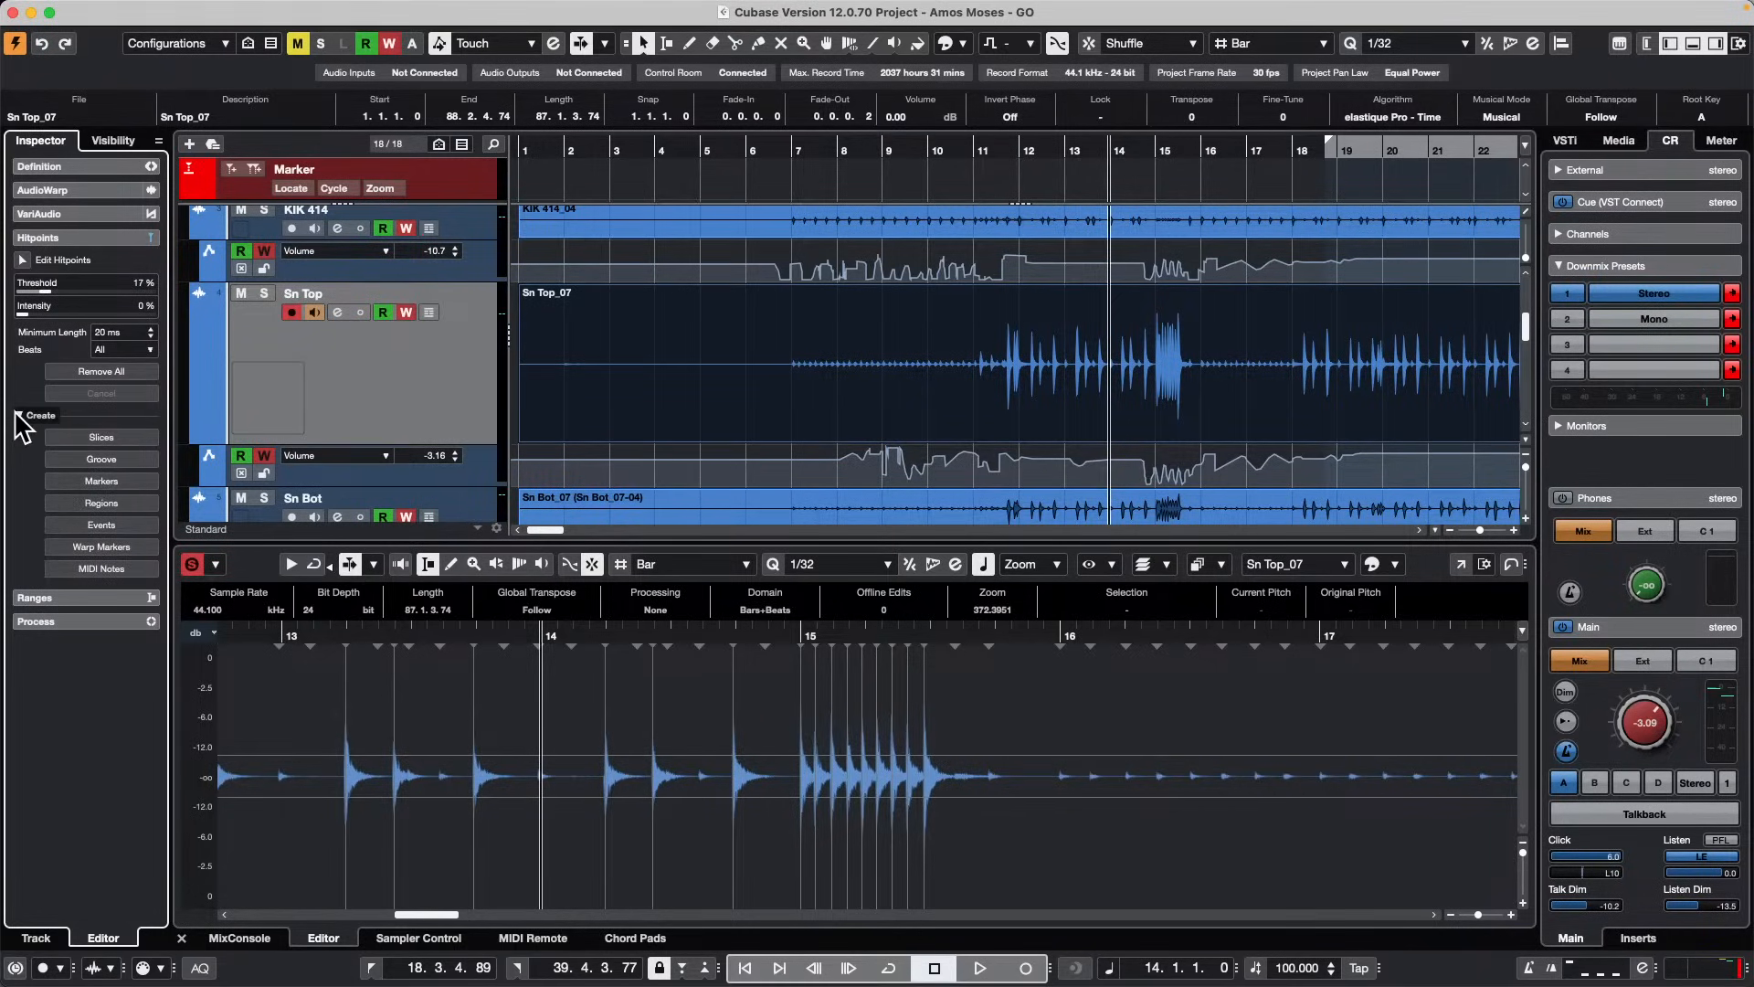
pyautogui.click(125, 545)
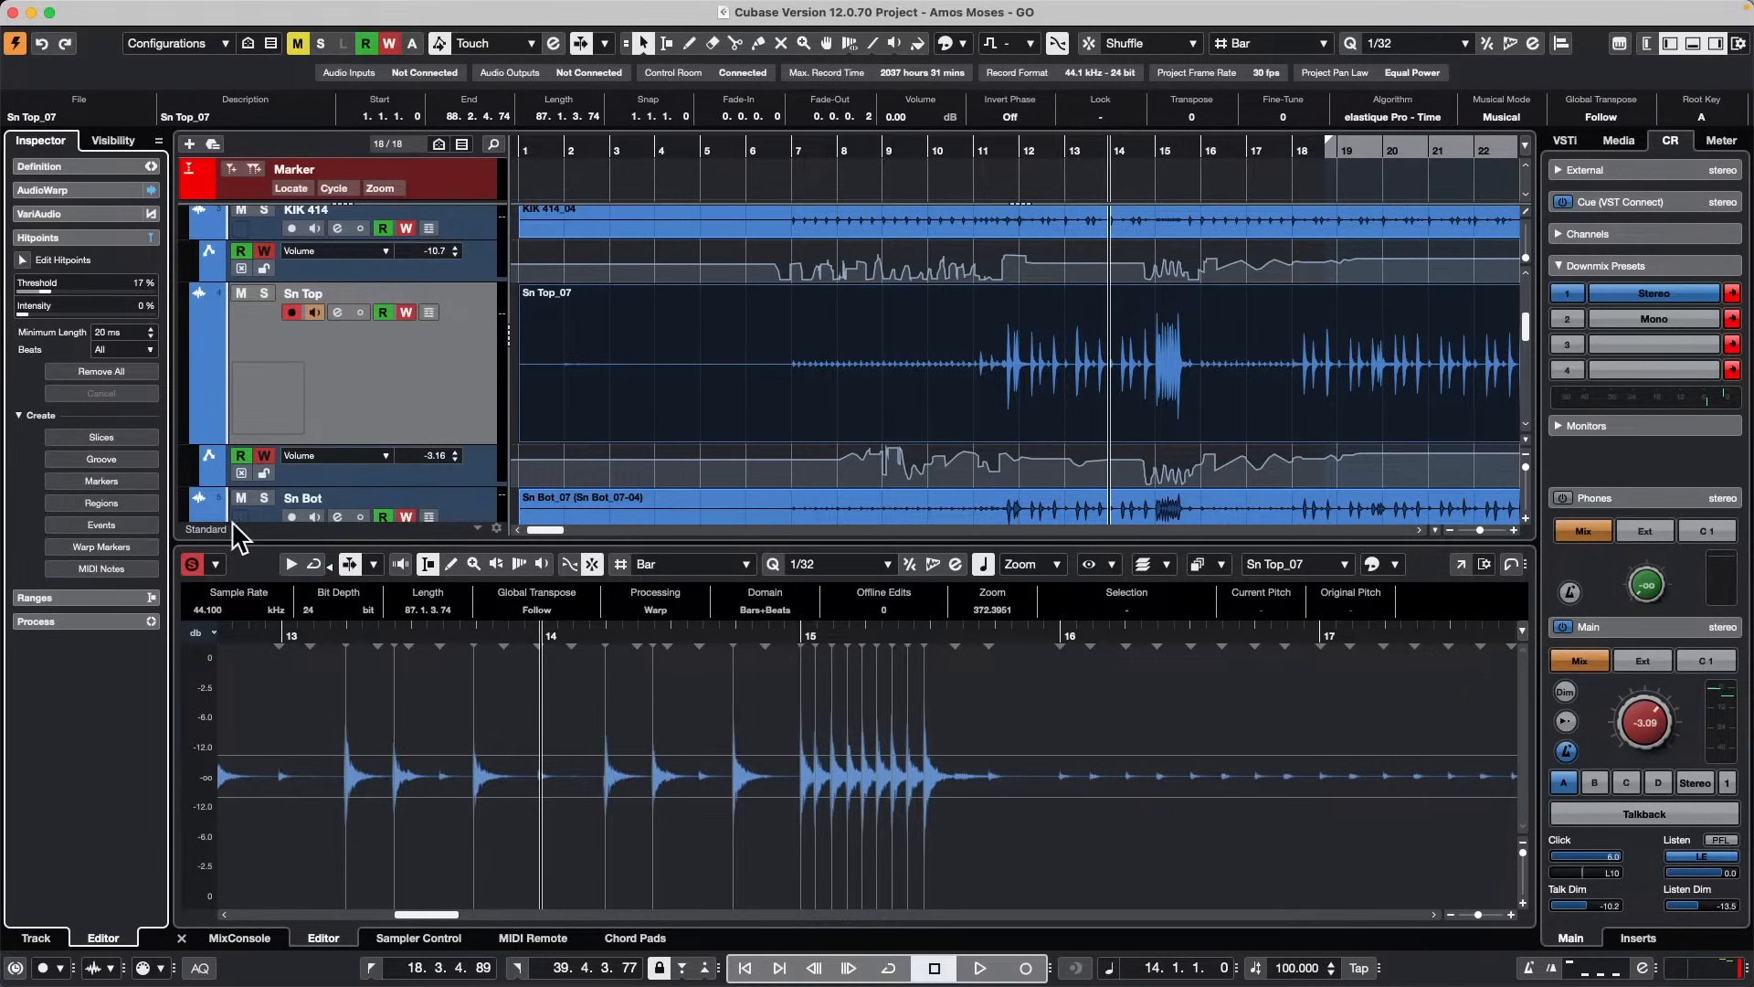
# Step: Choose the Free Warp mode and move the warp marker of the Sn Top hit after bar 12 to about 12.2.1
pyautogui.click(849, 43)
pyautogui.click(850, 43)
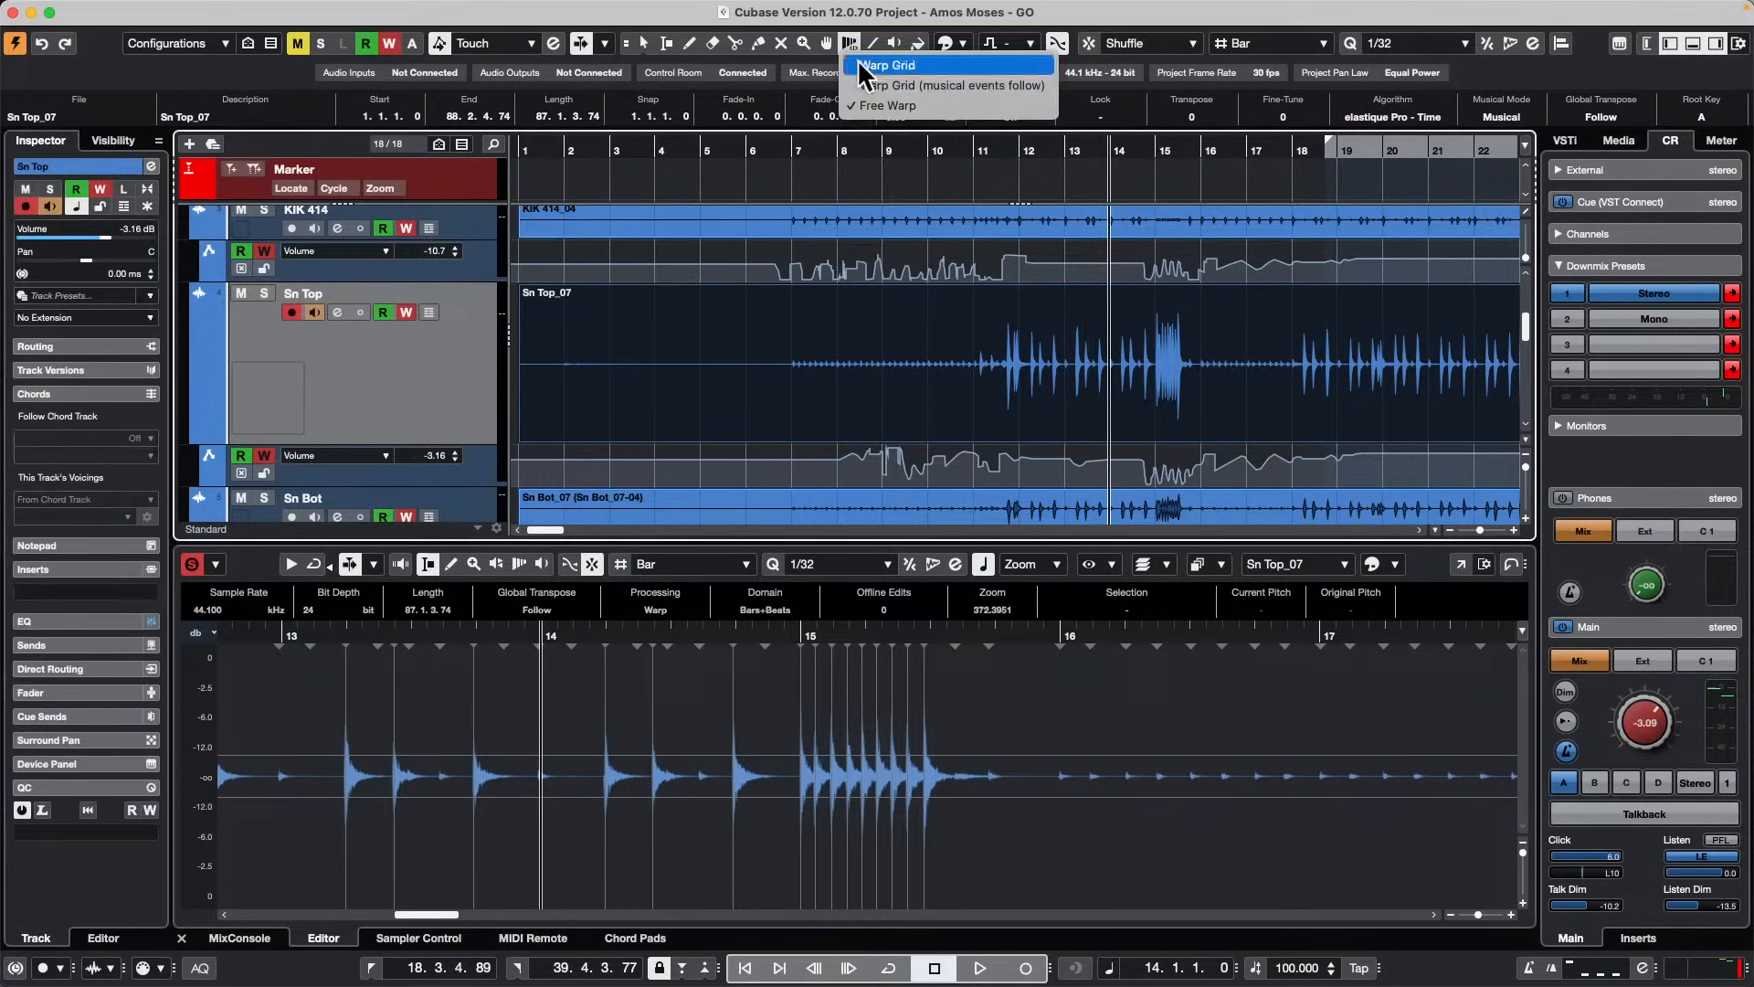
pyautogui.click(928, 106)
pyautogui.moveTo(1035, 163); pyautogui.dragTo(1030, 188)
pyautogui.moveTo(1205, 402); pyautogui.dragTo(1148, 405)
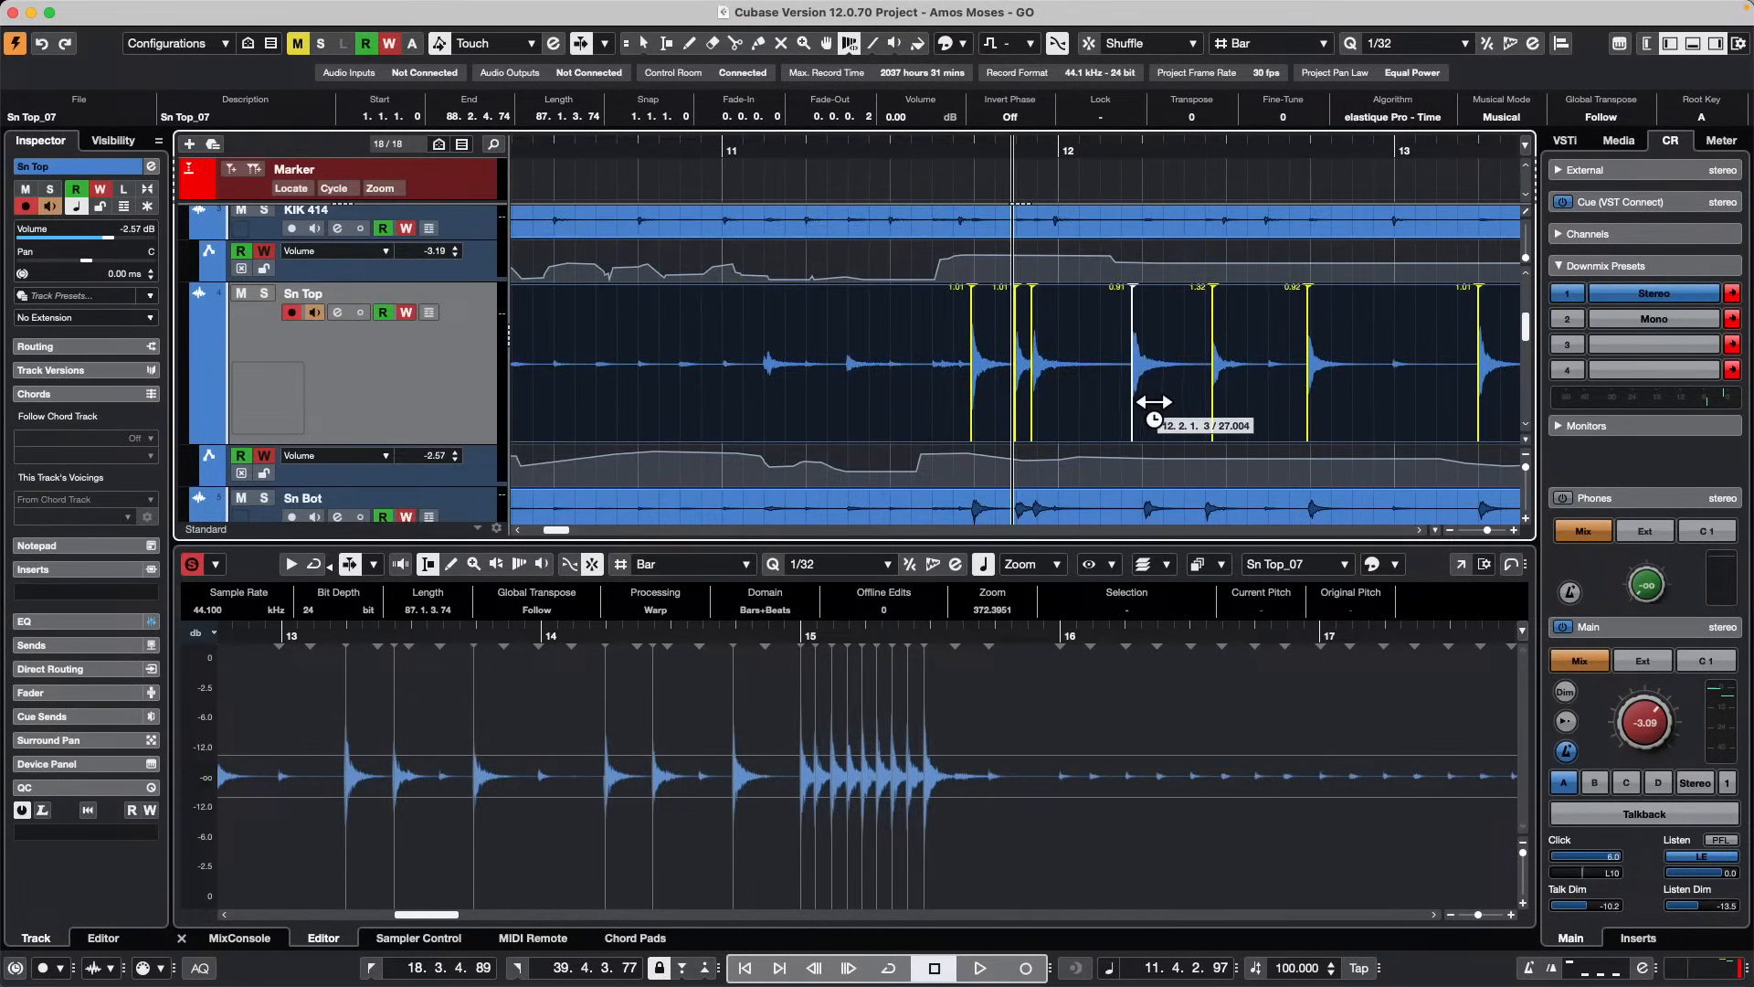
# Step: Add a warp marker just before bar 13 on Sn Top, nudge neighbouring hits slightly earlier and return to the Object Selection tool
pyautogui.click(1398, 406)
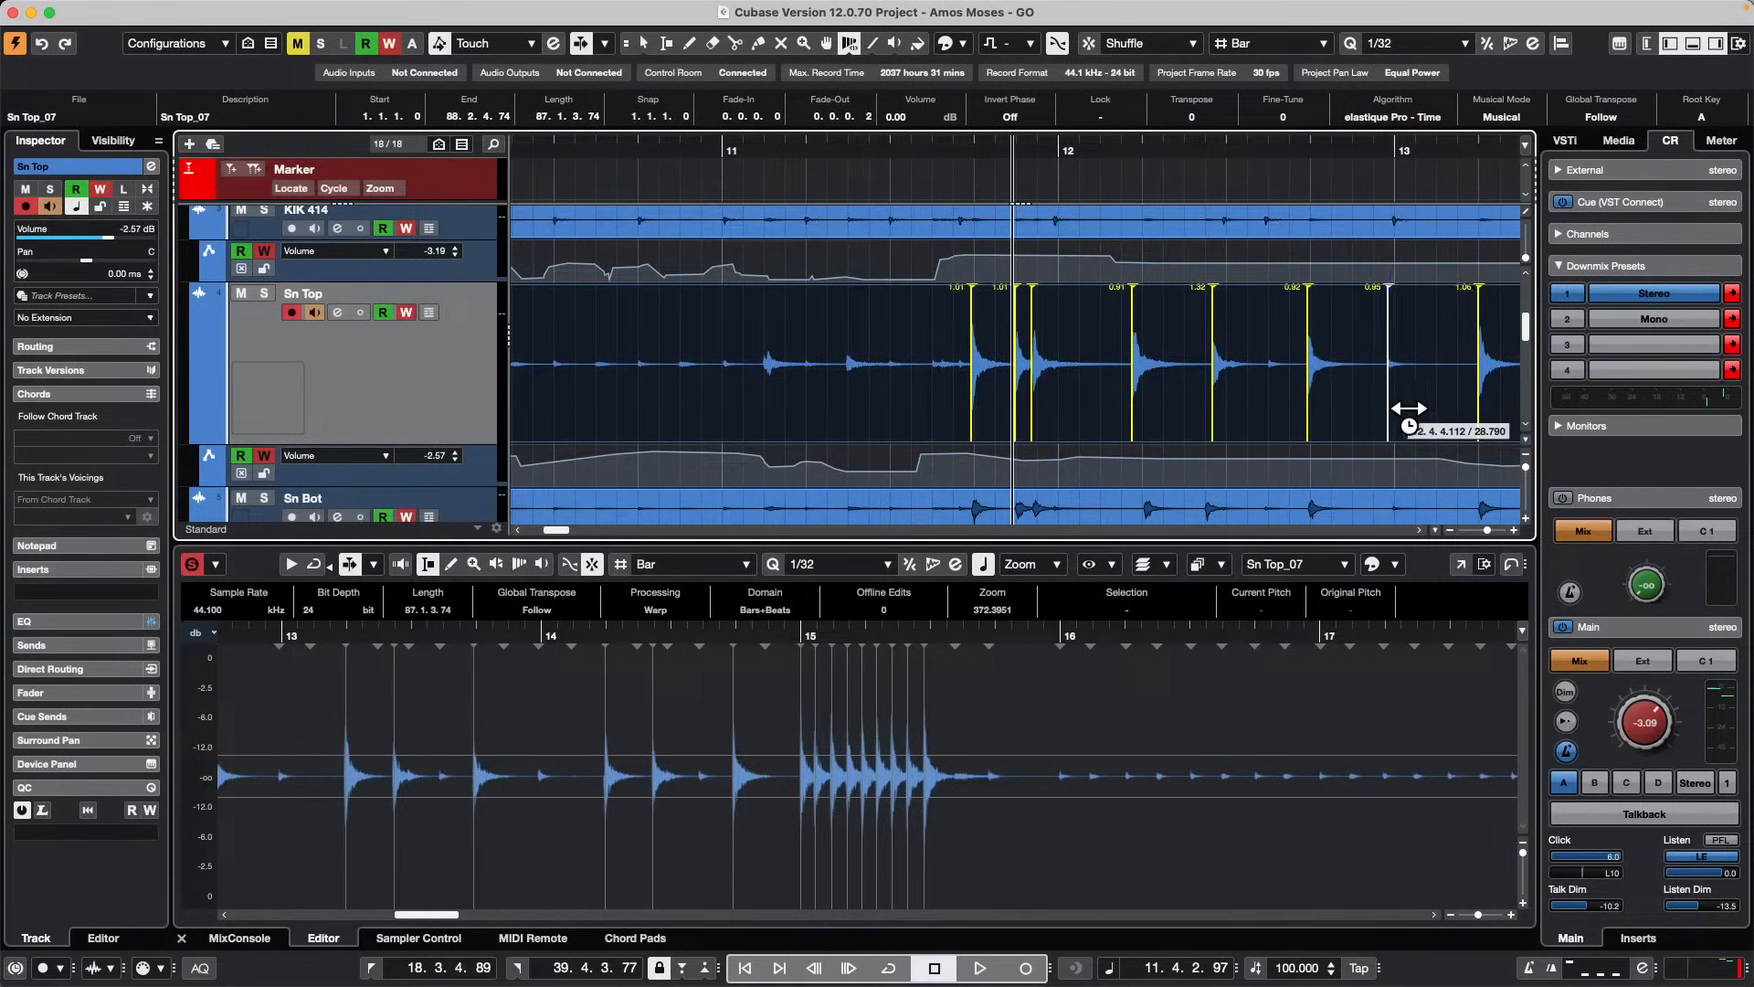
pyautogui.moveTo(1331, 412); pyautogui.dragTo(1327, 412)
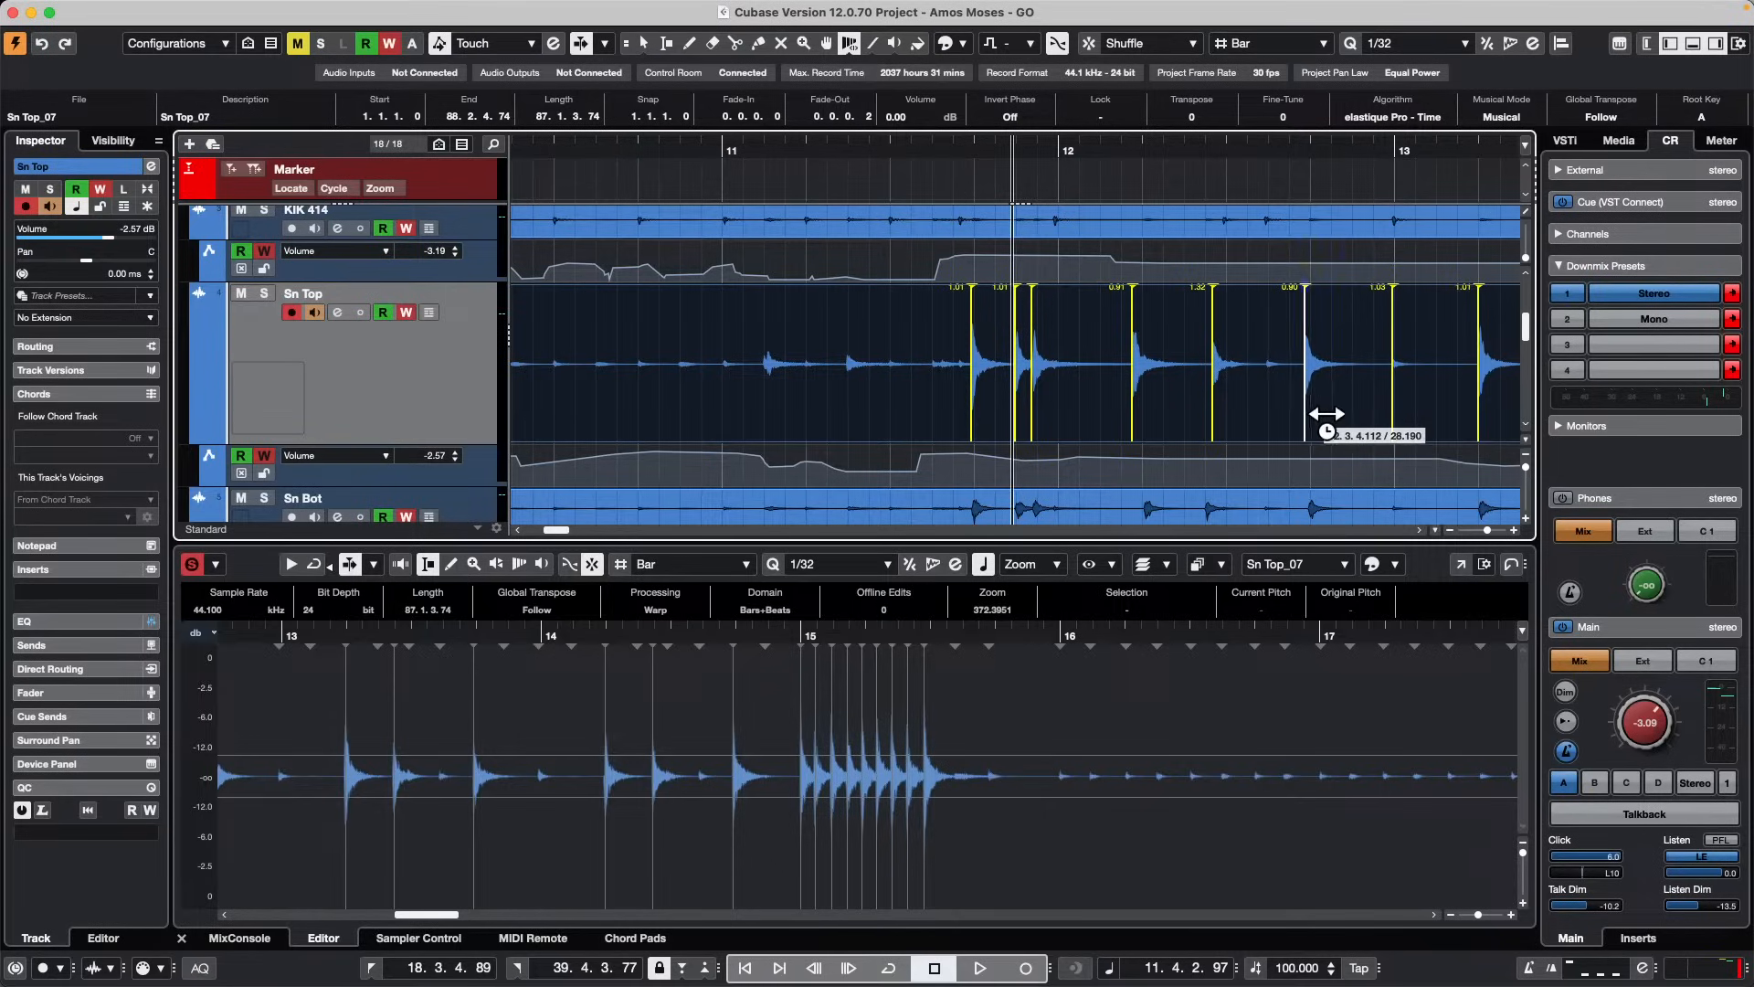
pyautogui.moveTo(992, 403); pyautogui.dragTo(988, 403)
pyautogui.moveTo(1159, 405); pyautogui.dragTo(1152, 405)
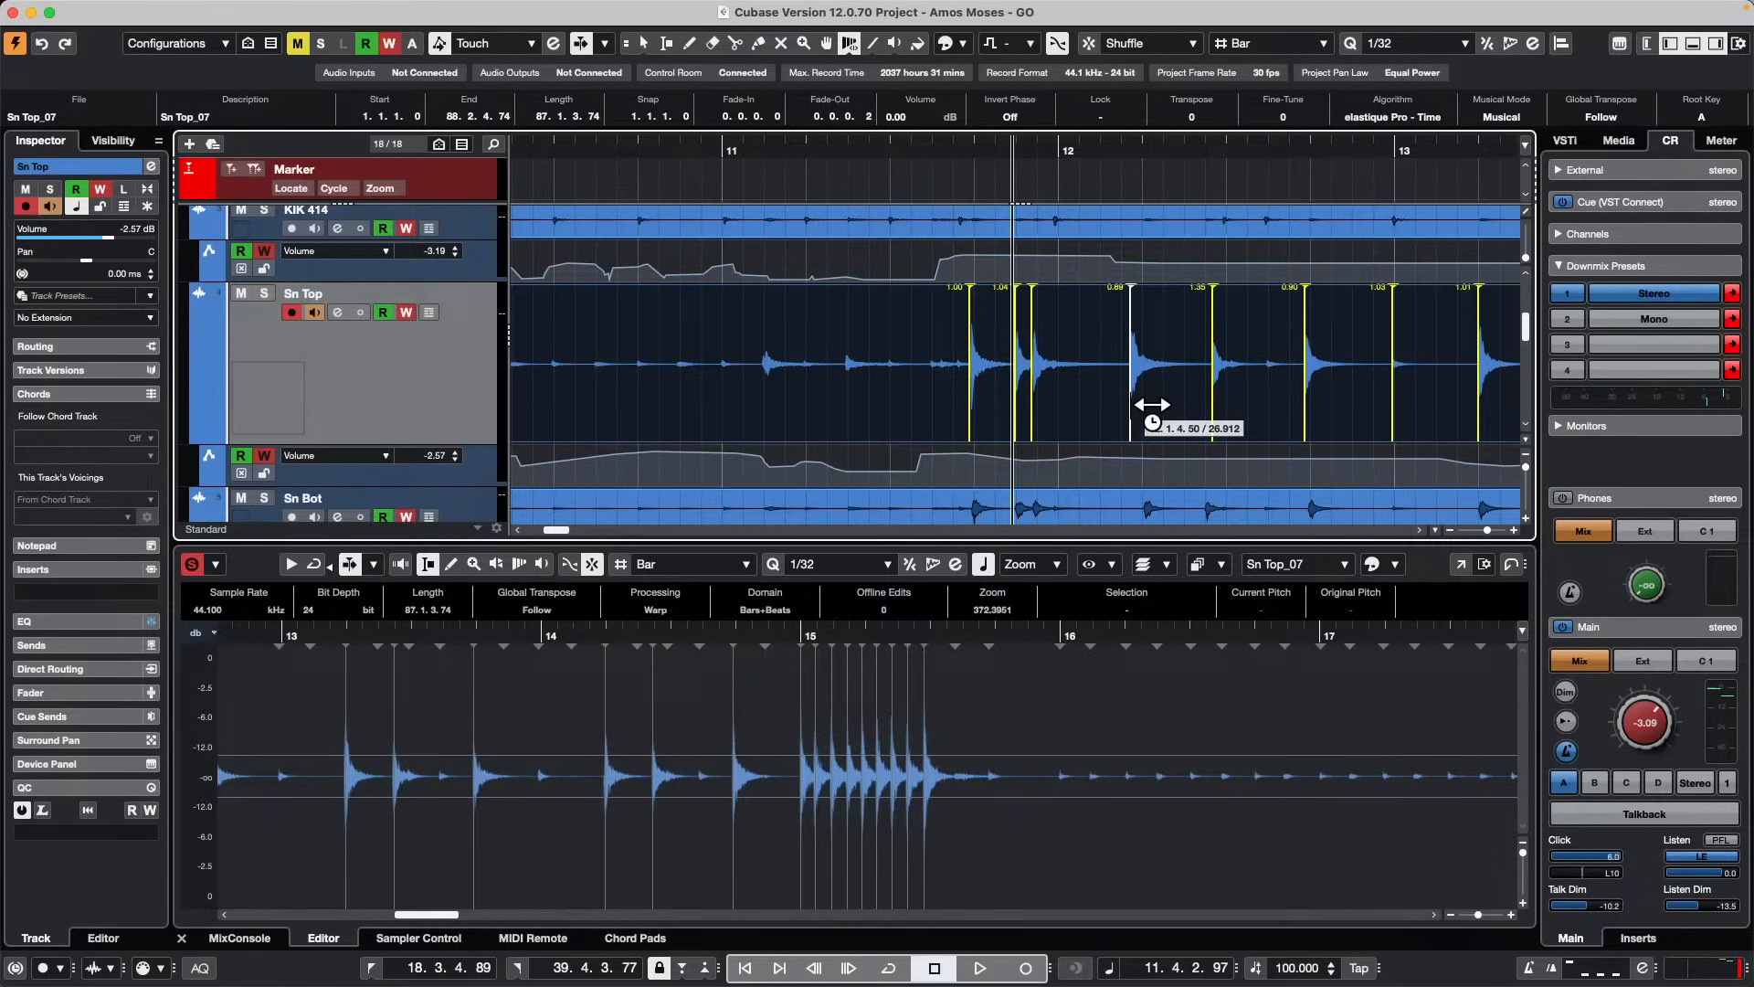
pyautogui.press('1')
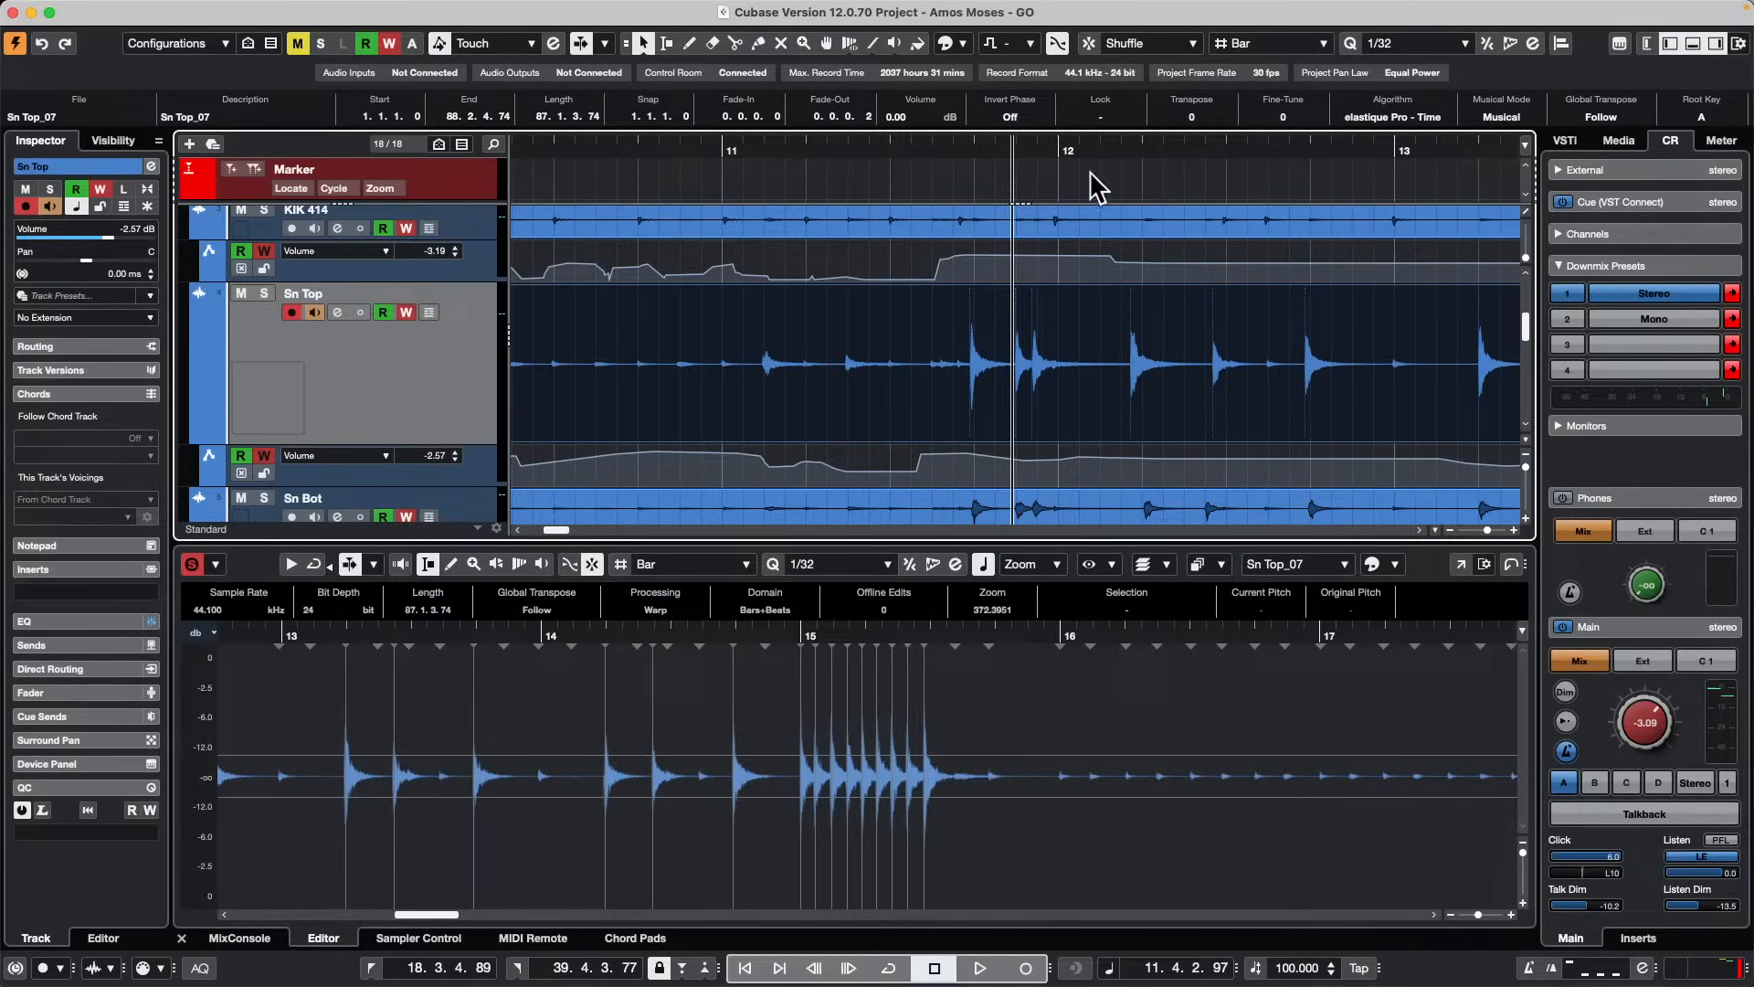
pyautogui.moveTo(976, 139); pyautogui.dragTo(974, 95)
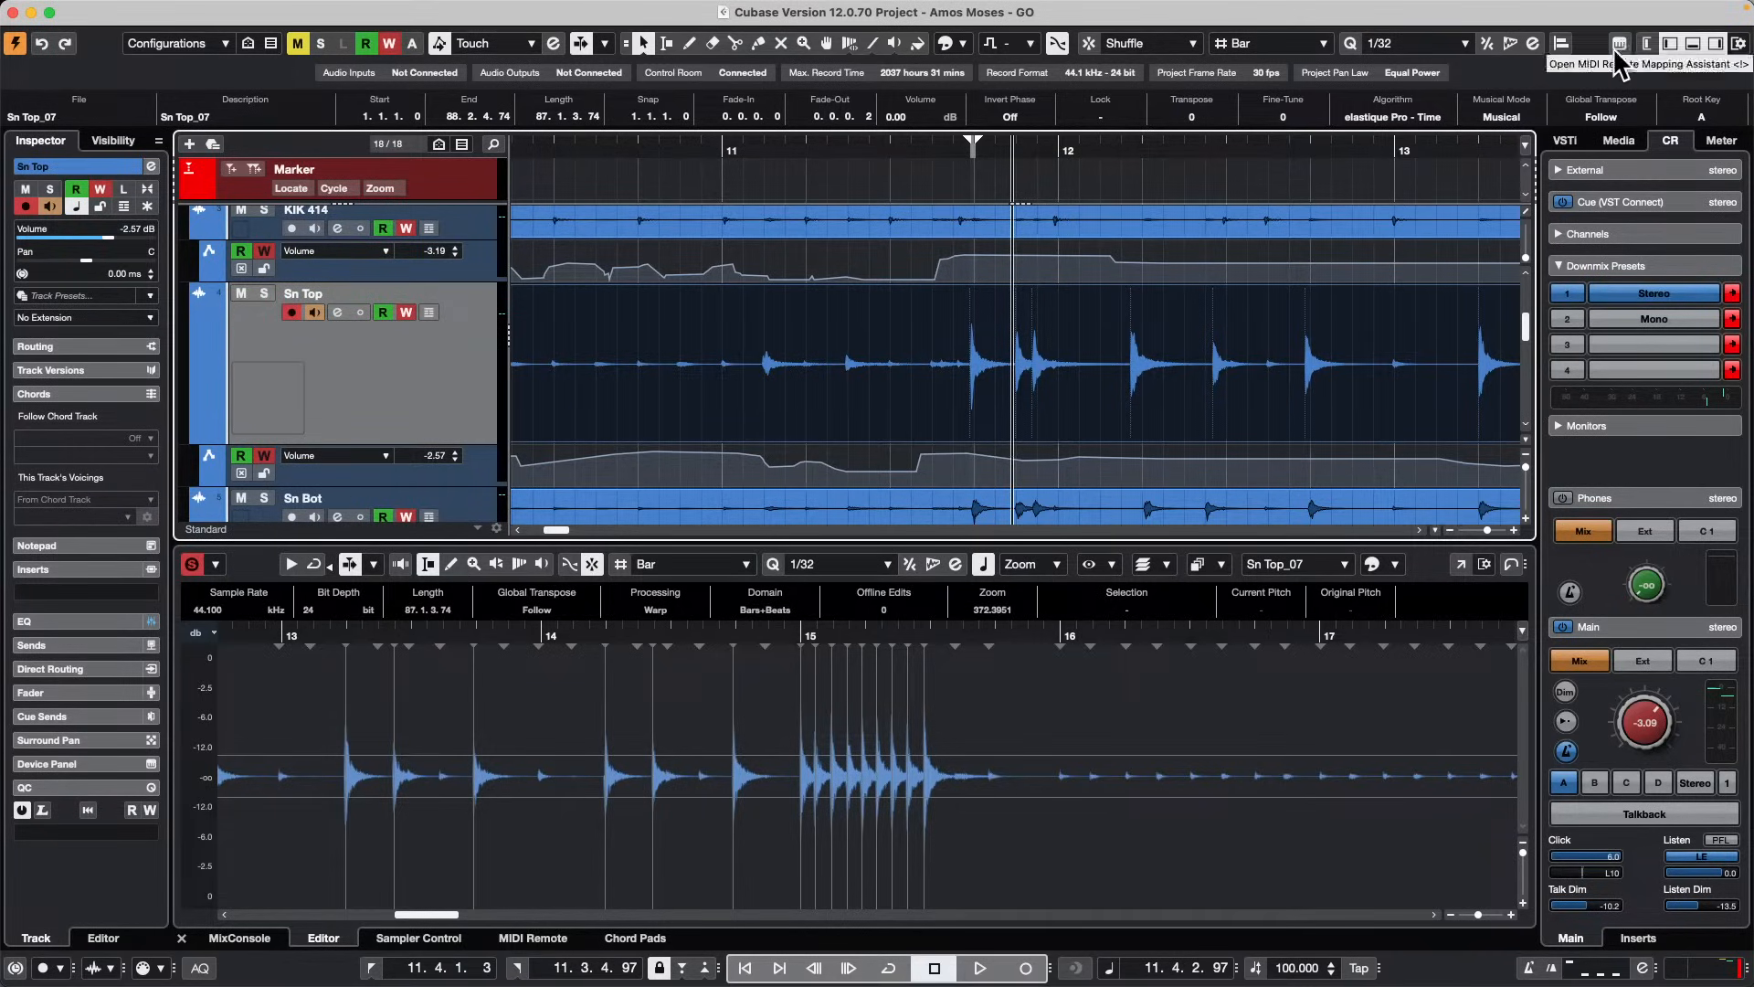
pyautogui.rightClick(422, 386)
pyautogui.moveTo(430, 386)
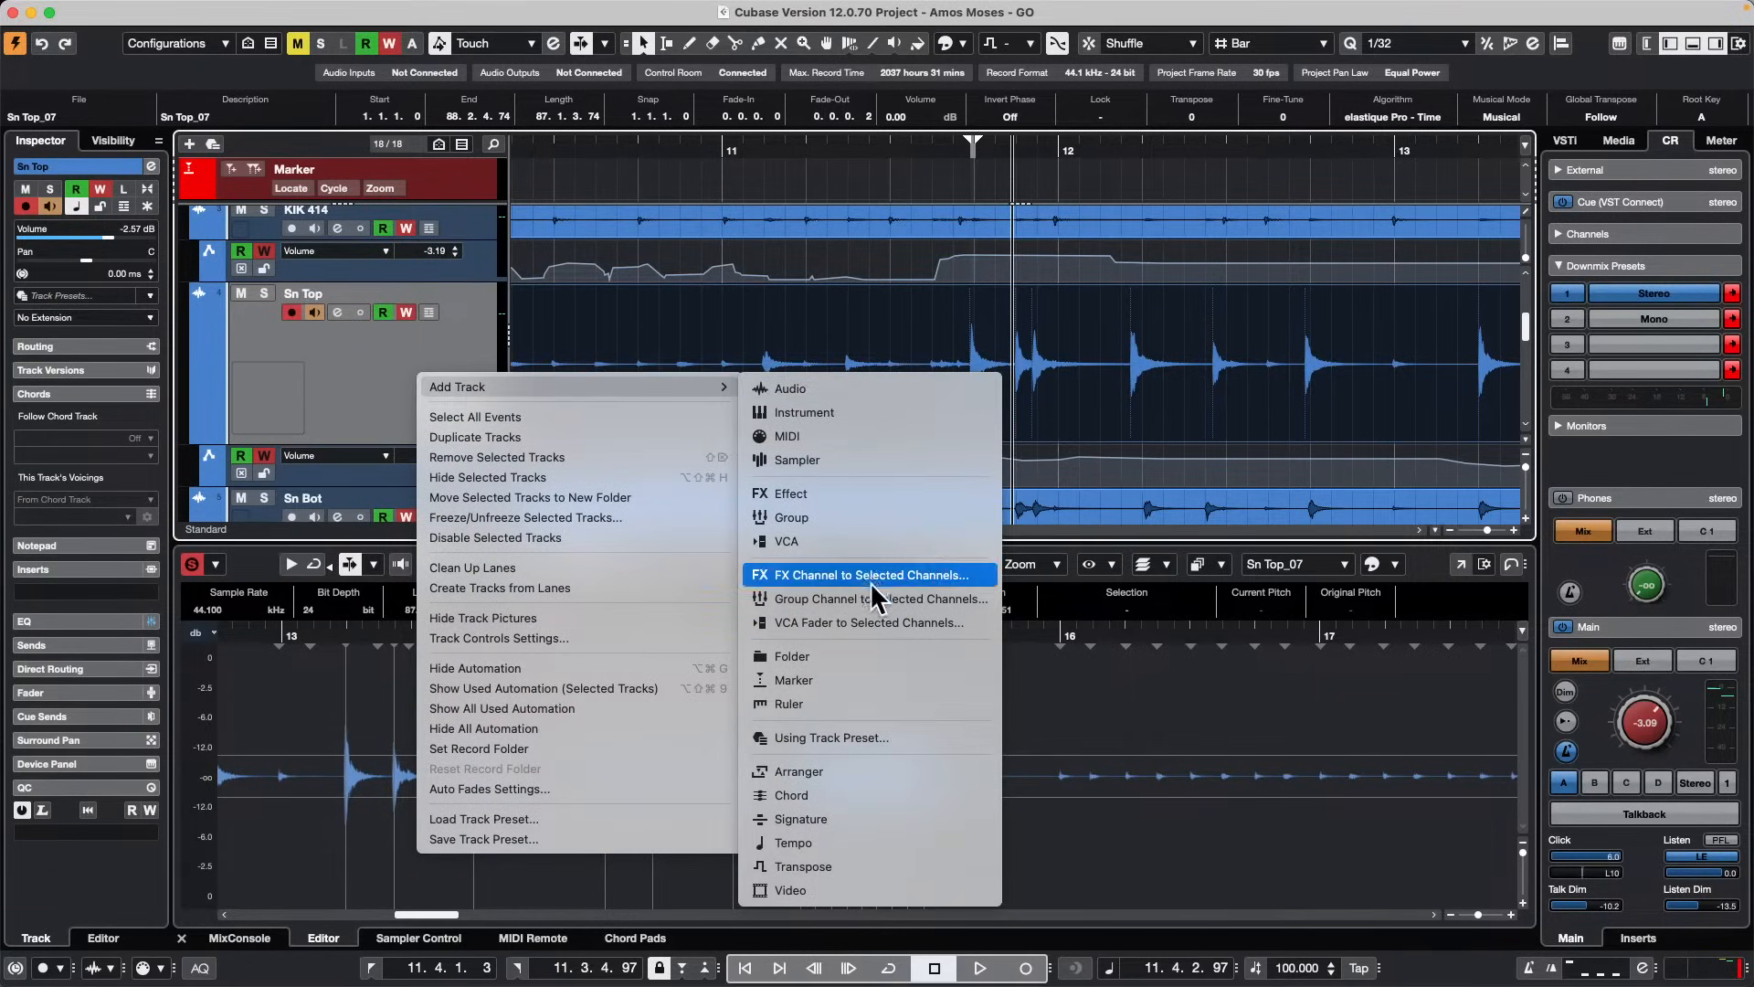
pyautogui.click(875, 600)
pyautogui.click(625, 447)
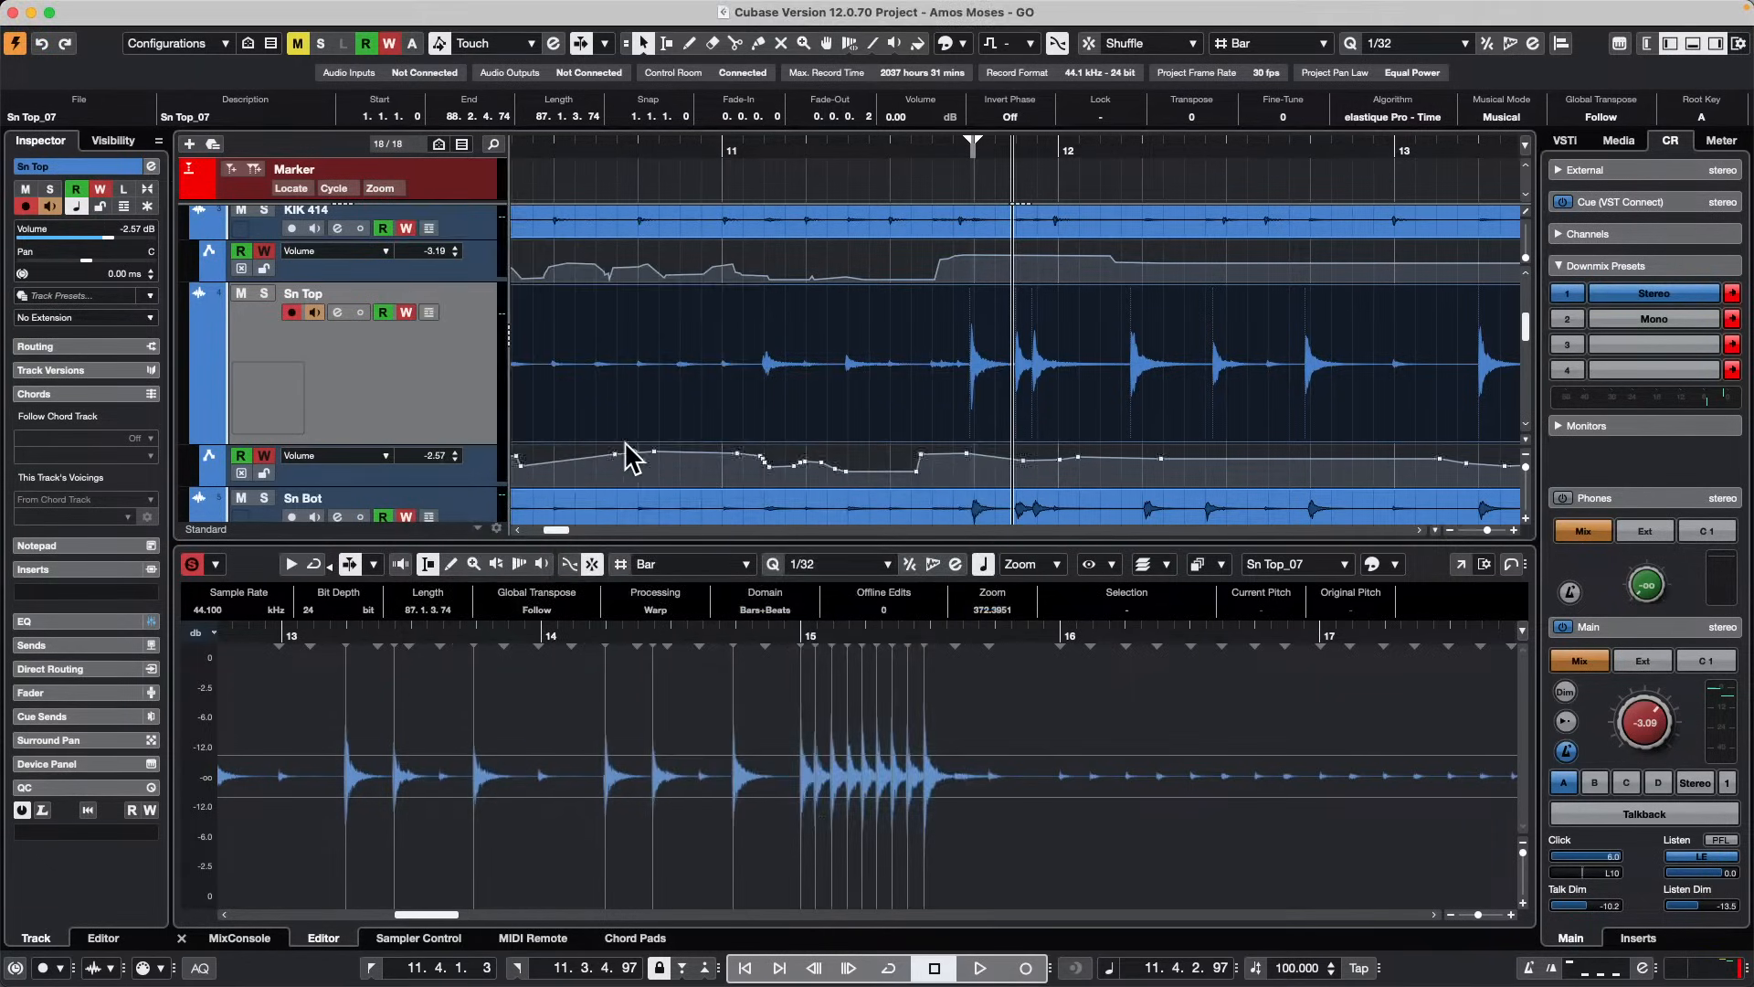
# Step: Add two stereo REVelation FX channels for the selected Sn Top channel, routed to Stereo Out and created outside a folder
pyautogui.rightClick(429, 374)
pyautogui.moveTo(594, 380)
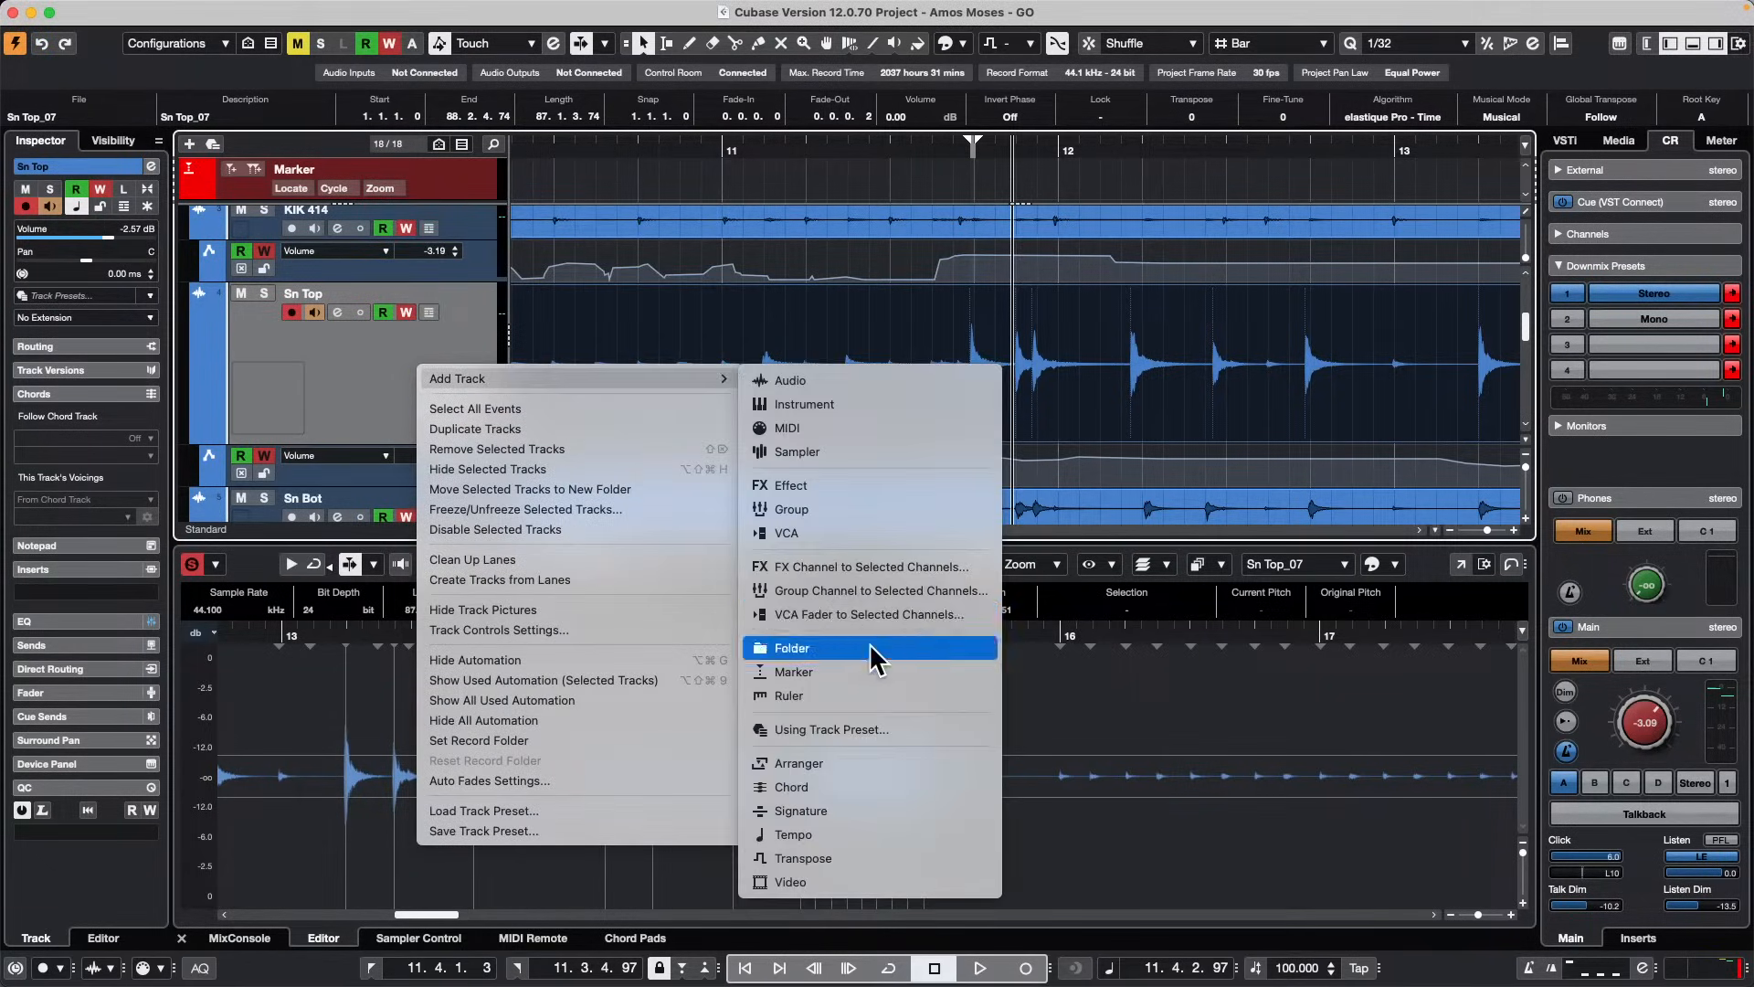
pyautogui.click(900, 576)
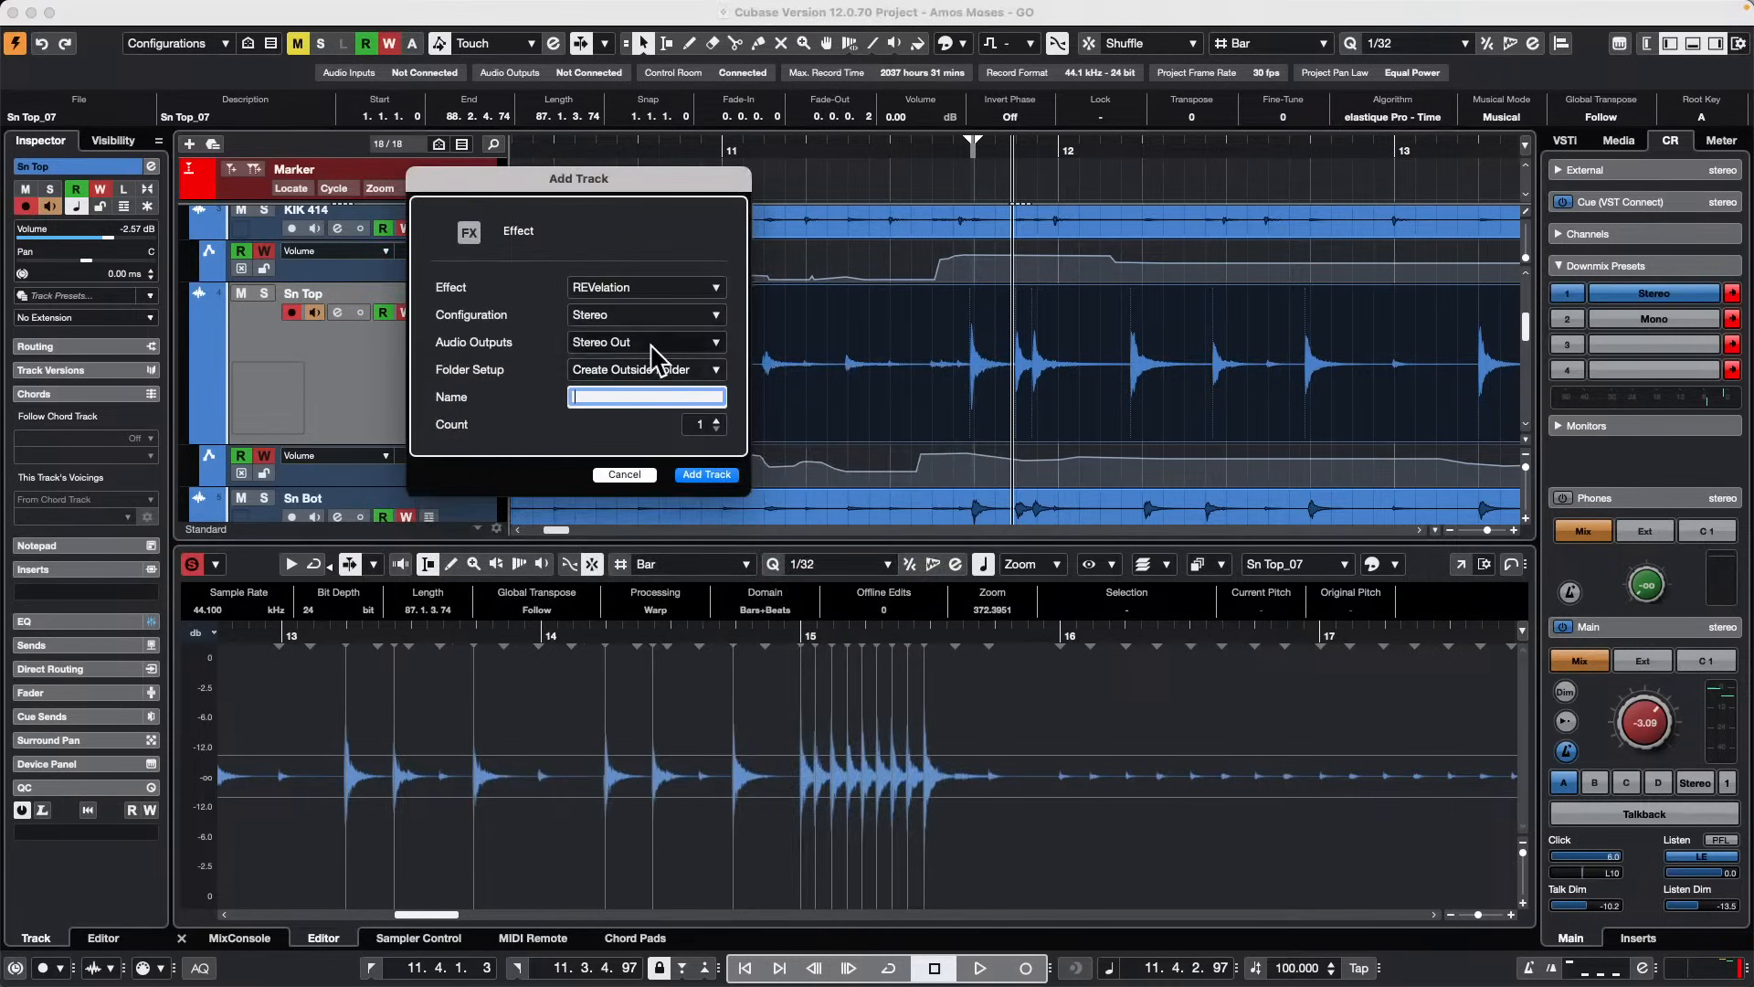
pyautogui.click(716, 420)
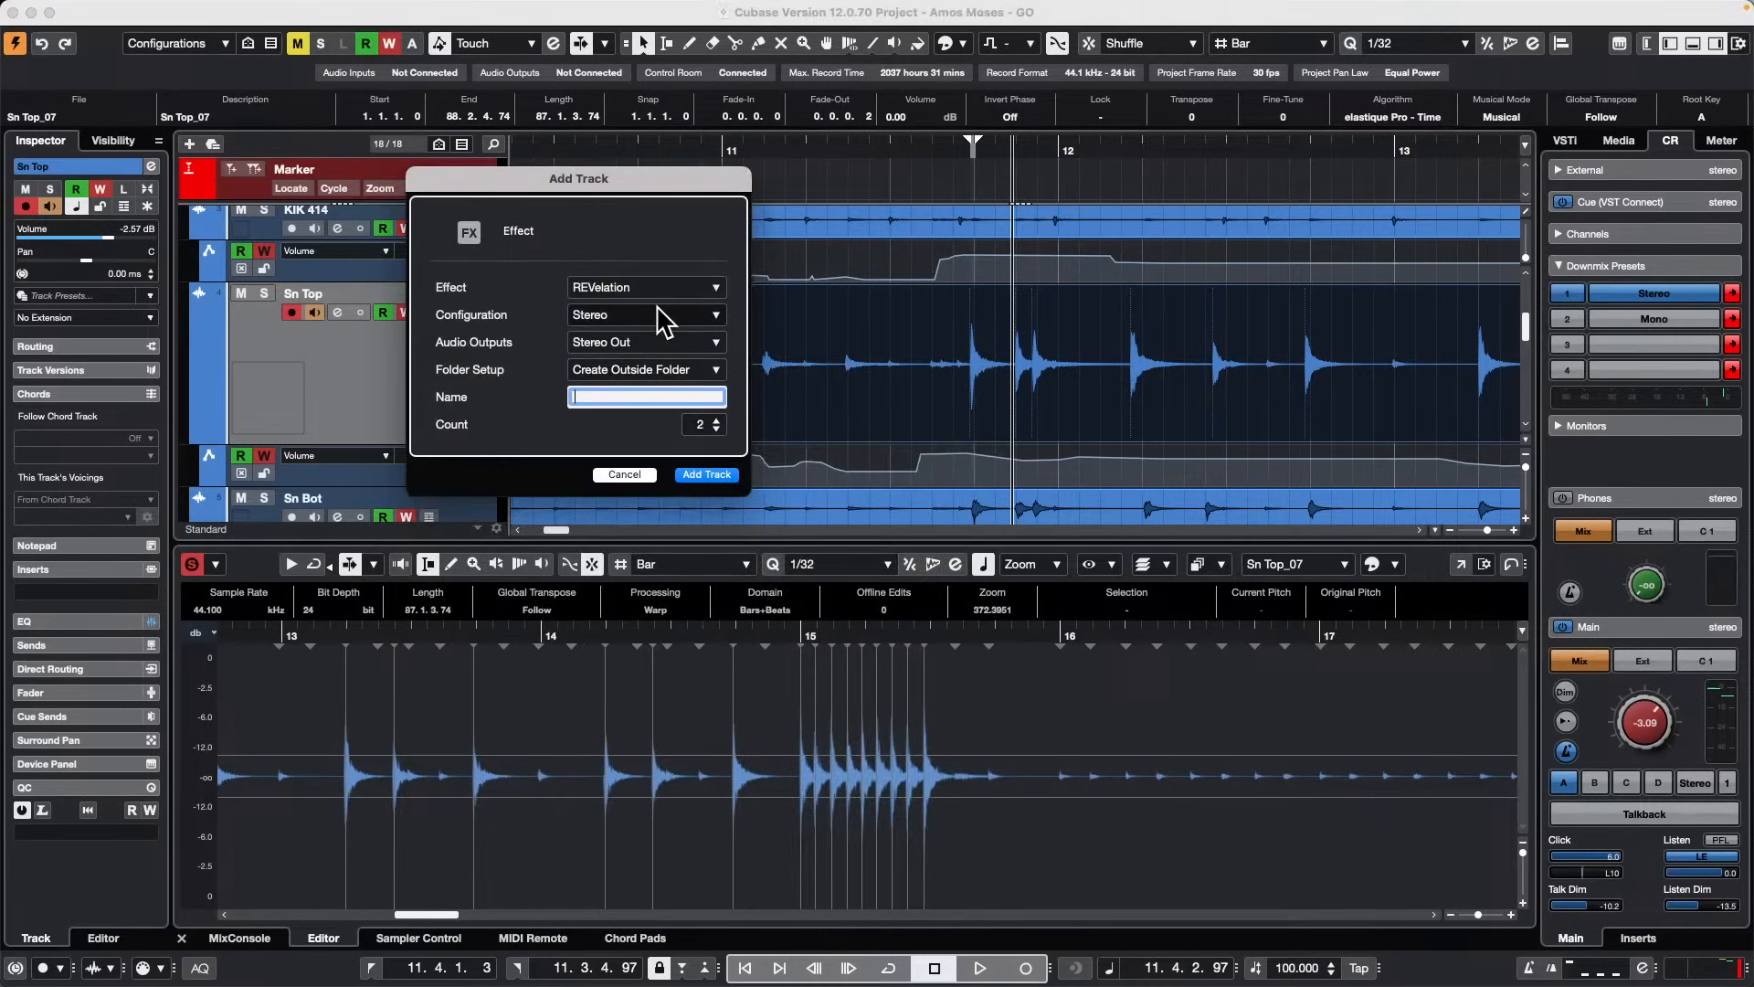
pyautogui.click(706, 474)
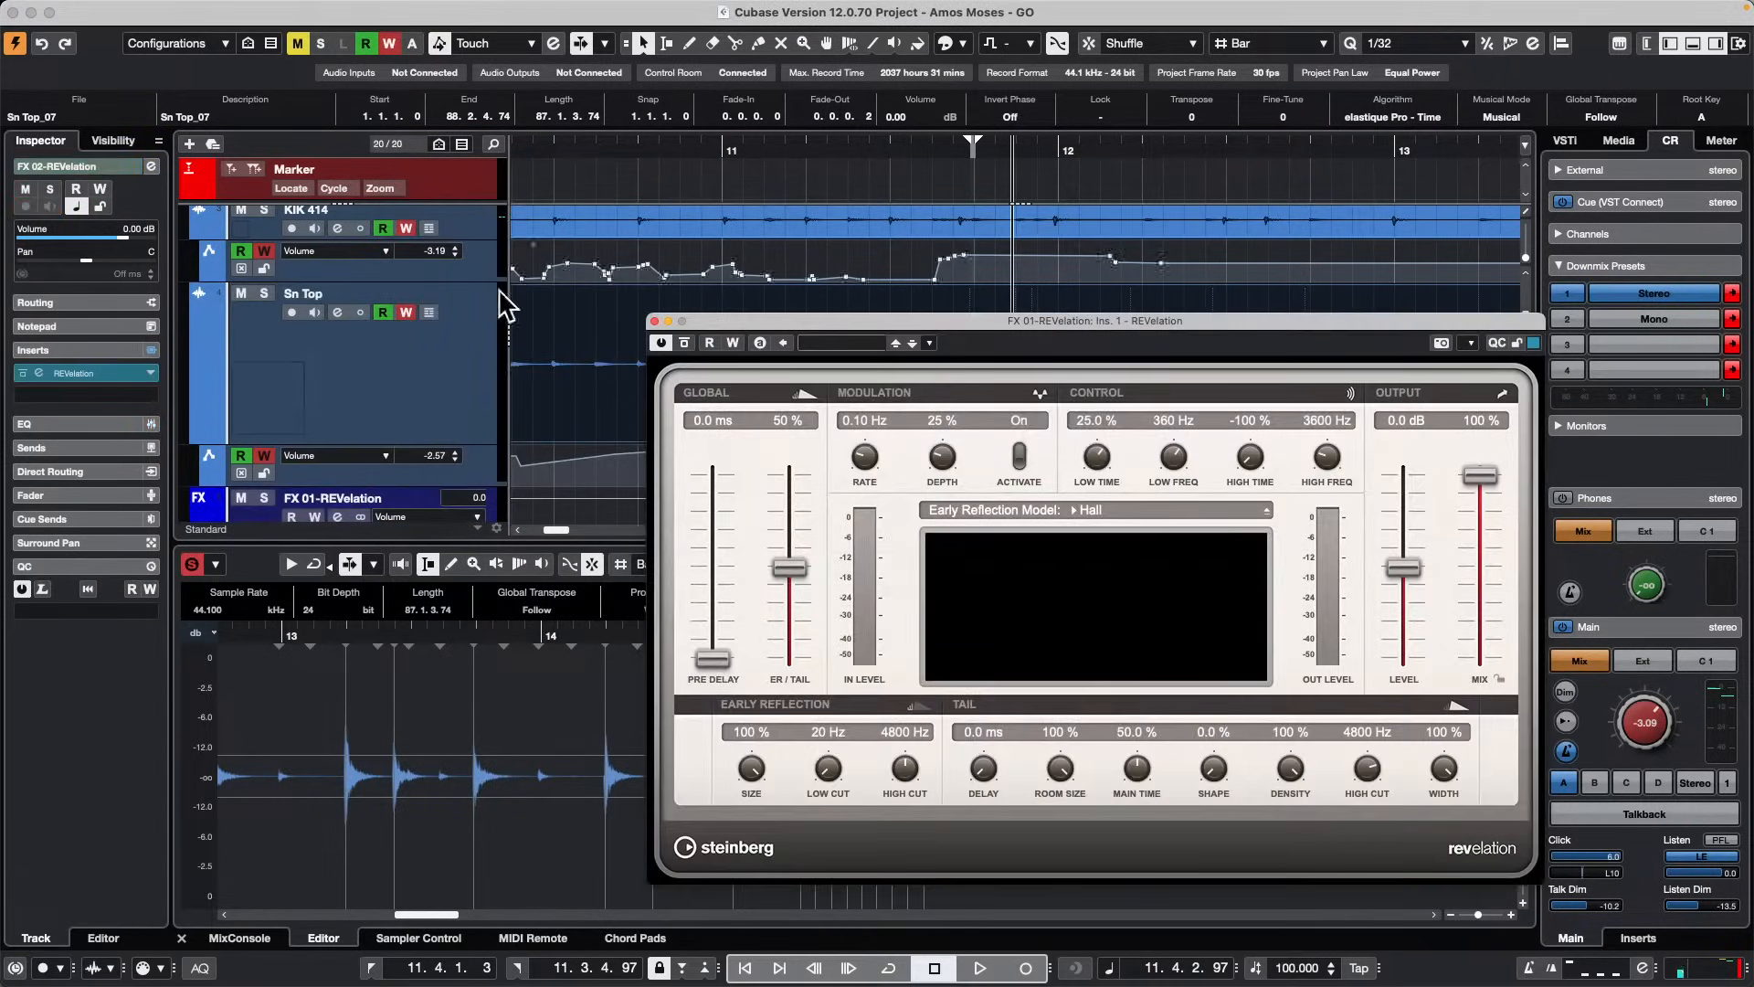
# Step: Show the Sends section for the Sn Top track and set its FX 01-REVelation send level to -2.16
pyautogui.click(117, 451)
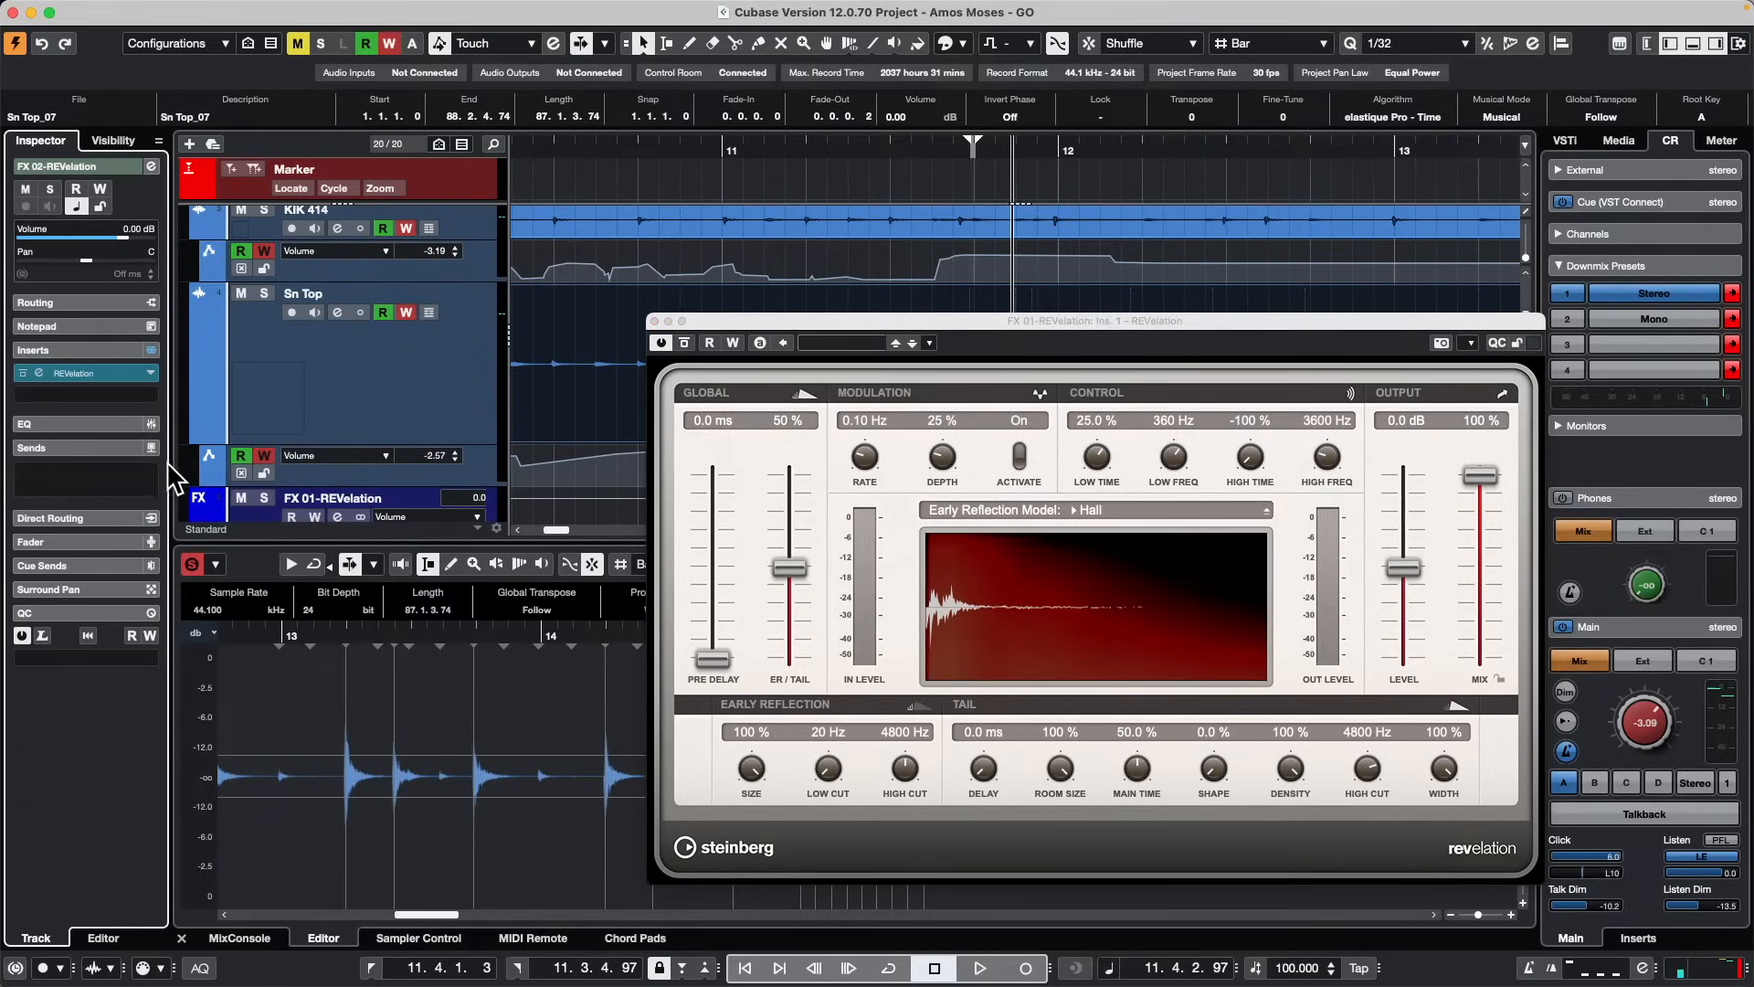
pyautogui.click(336, 402)
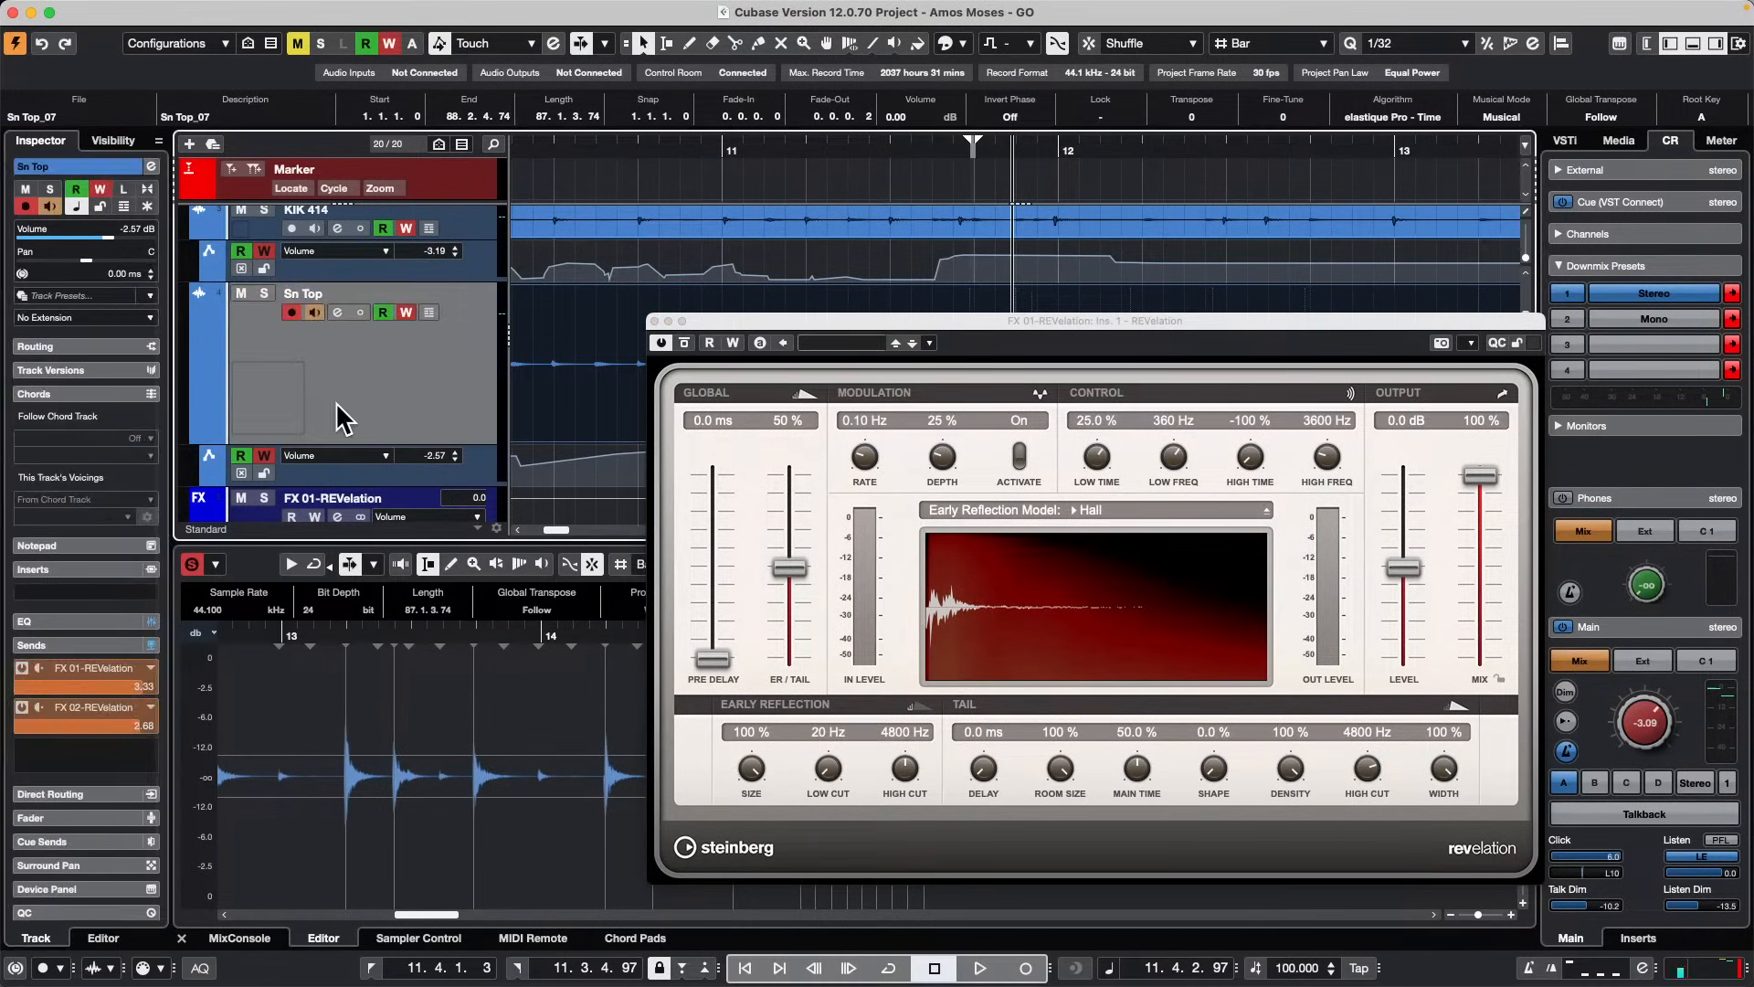
pyautogui.click(77, 689)
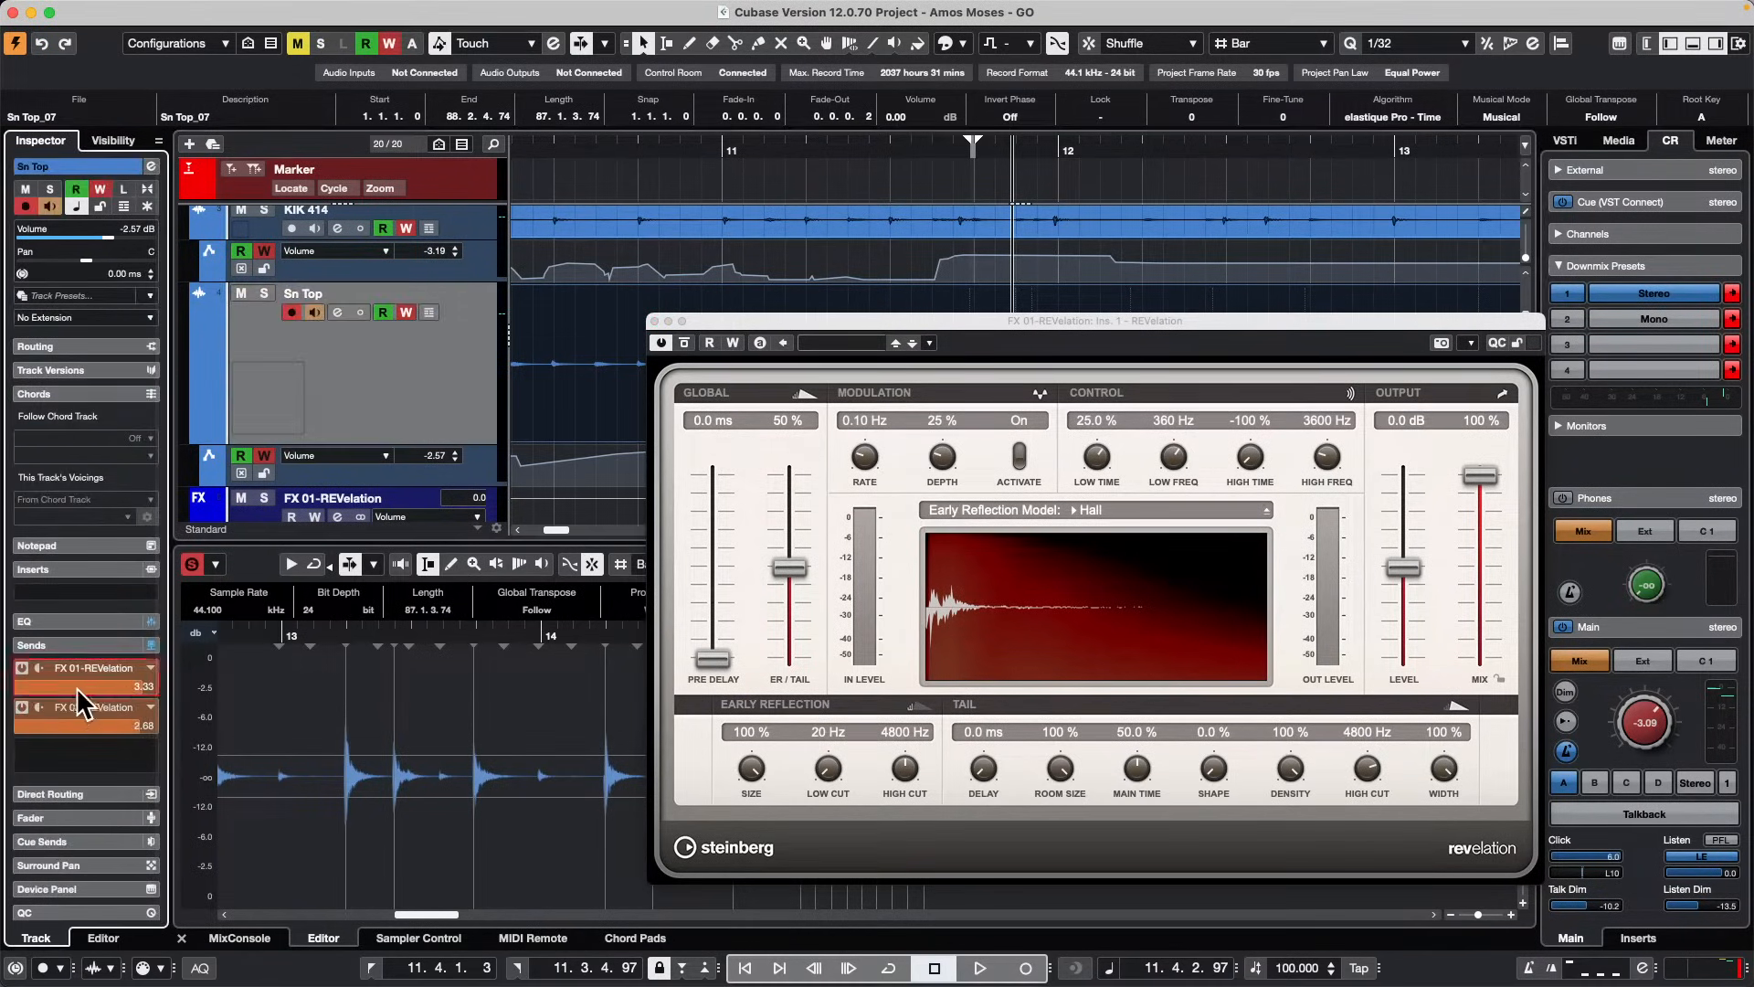
pyautogui.moveTo(74, 682); pyautogui.dragTo(53, 689)
# Step: Test scrolling the Inspector over the Sn Top sends and set the FX 01-REVelation send level to -1.85
pyautogui.scroll(-2, 91, 687)
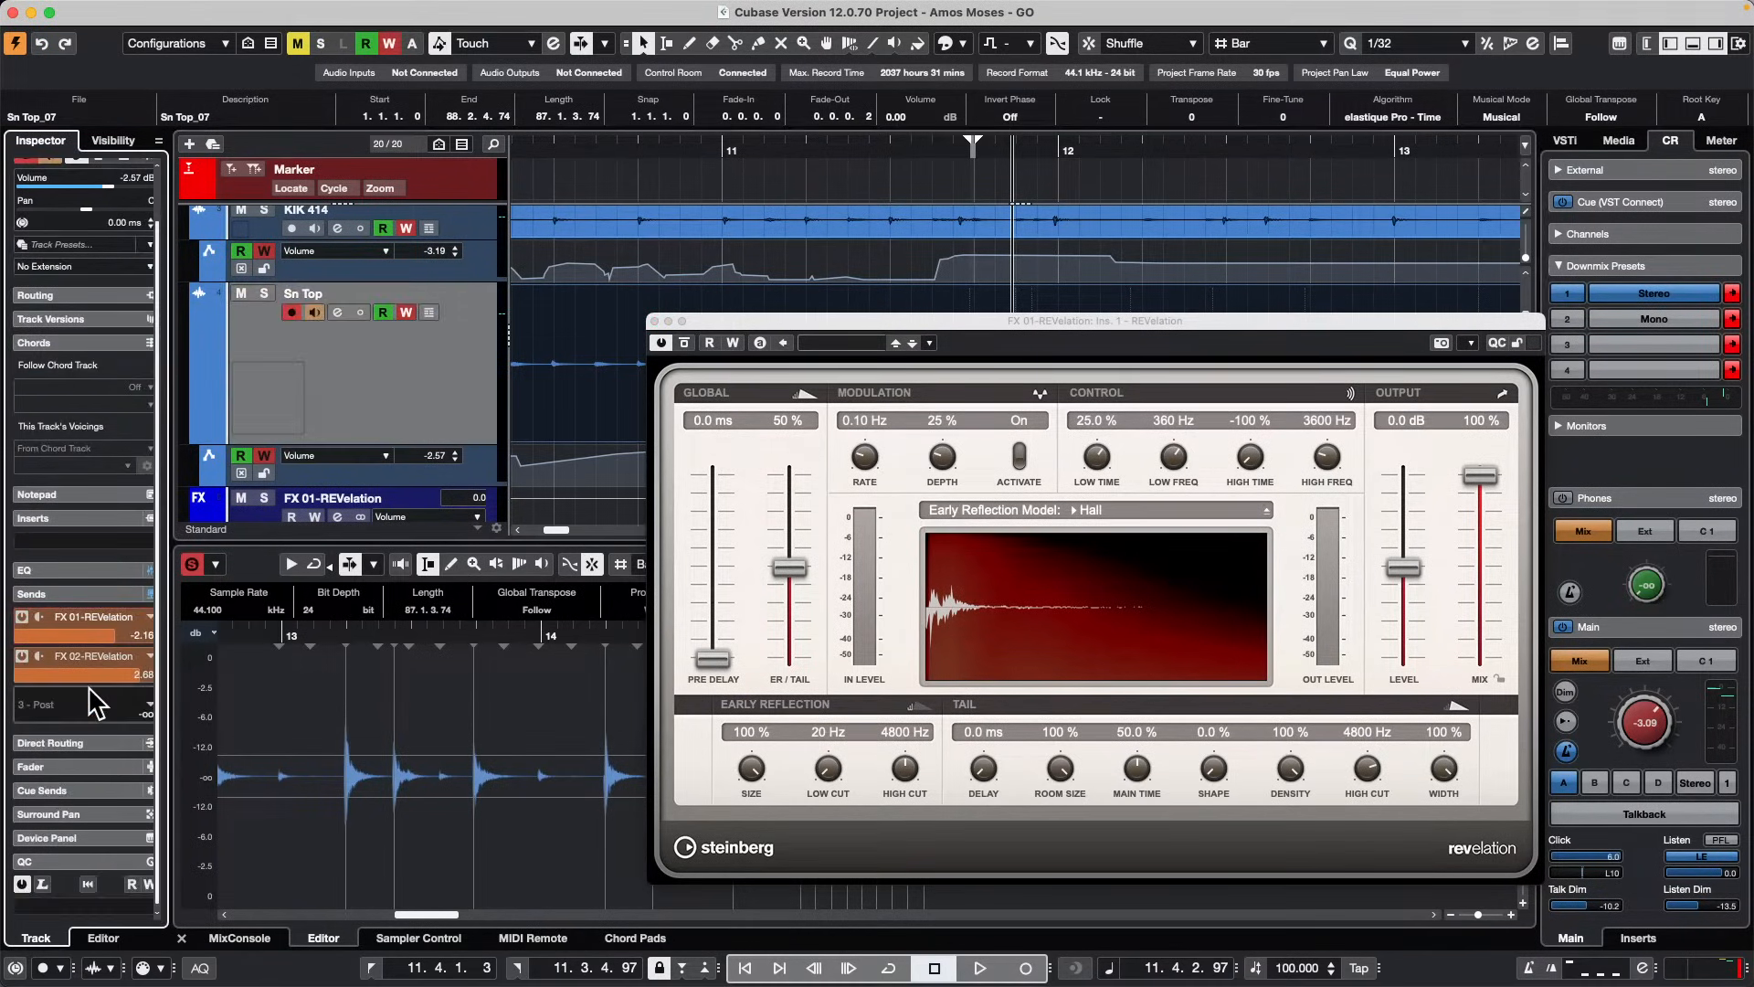
pyautogui.scroll(2, 85, 674)
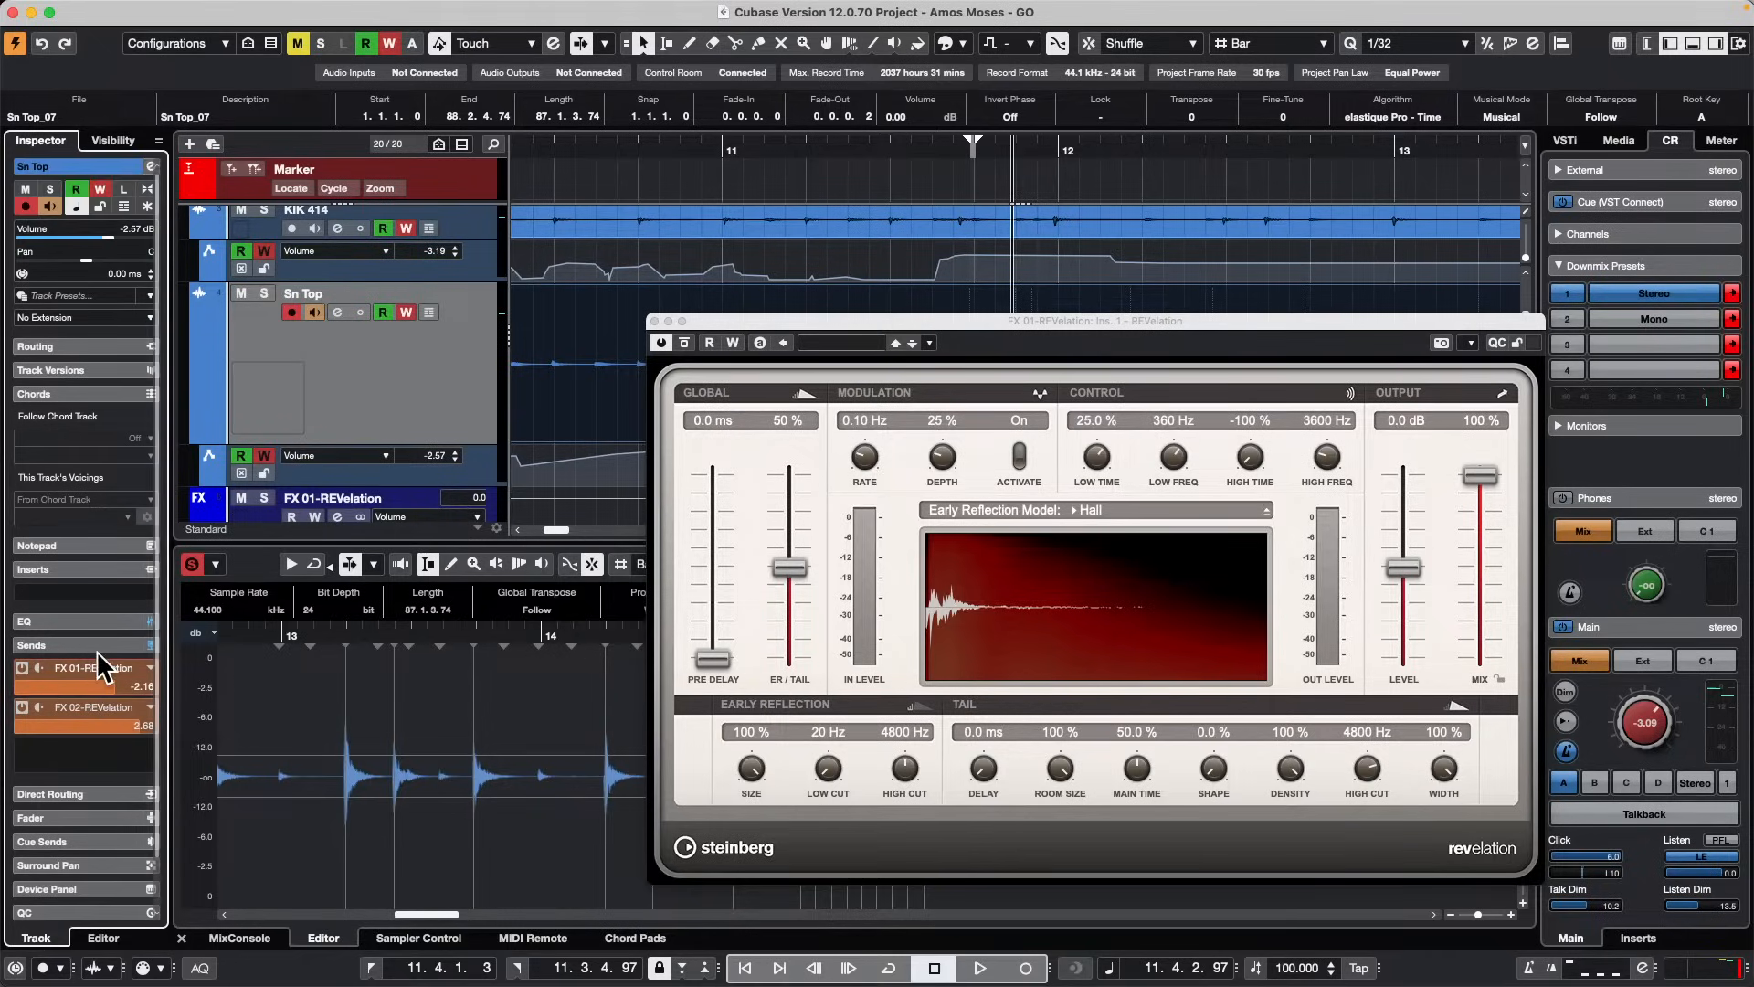
pyautogui.scroll(-2, 96, 649)
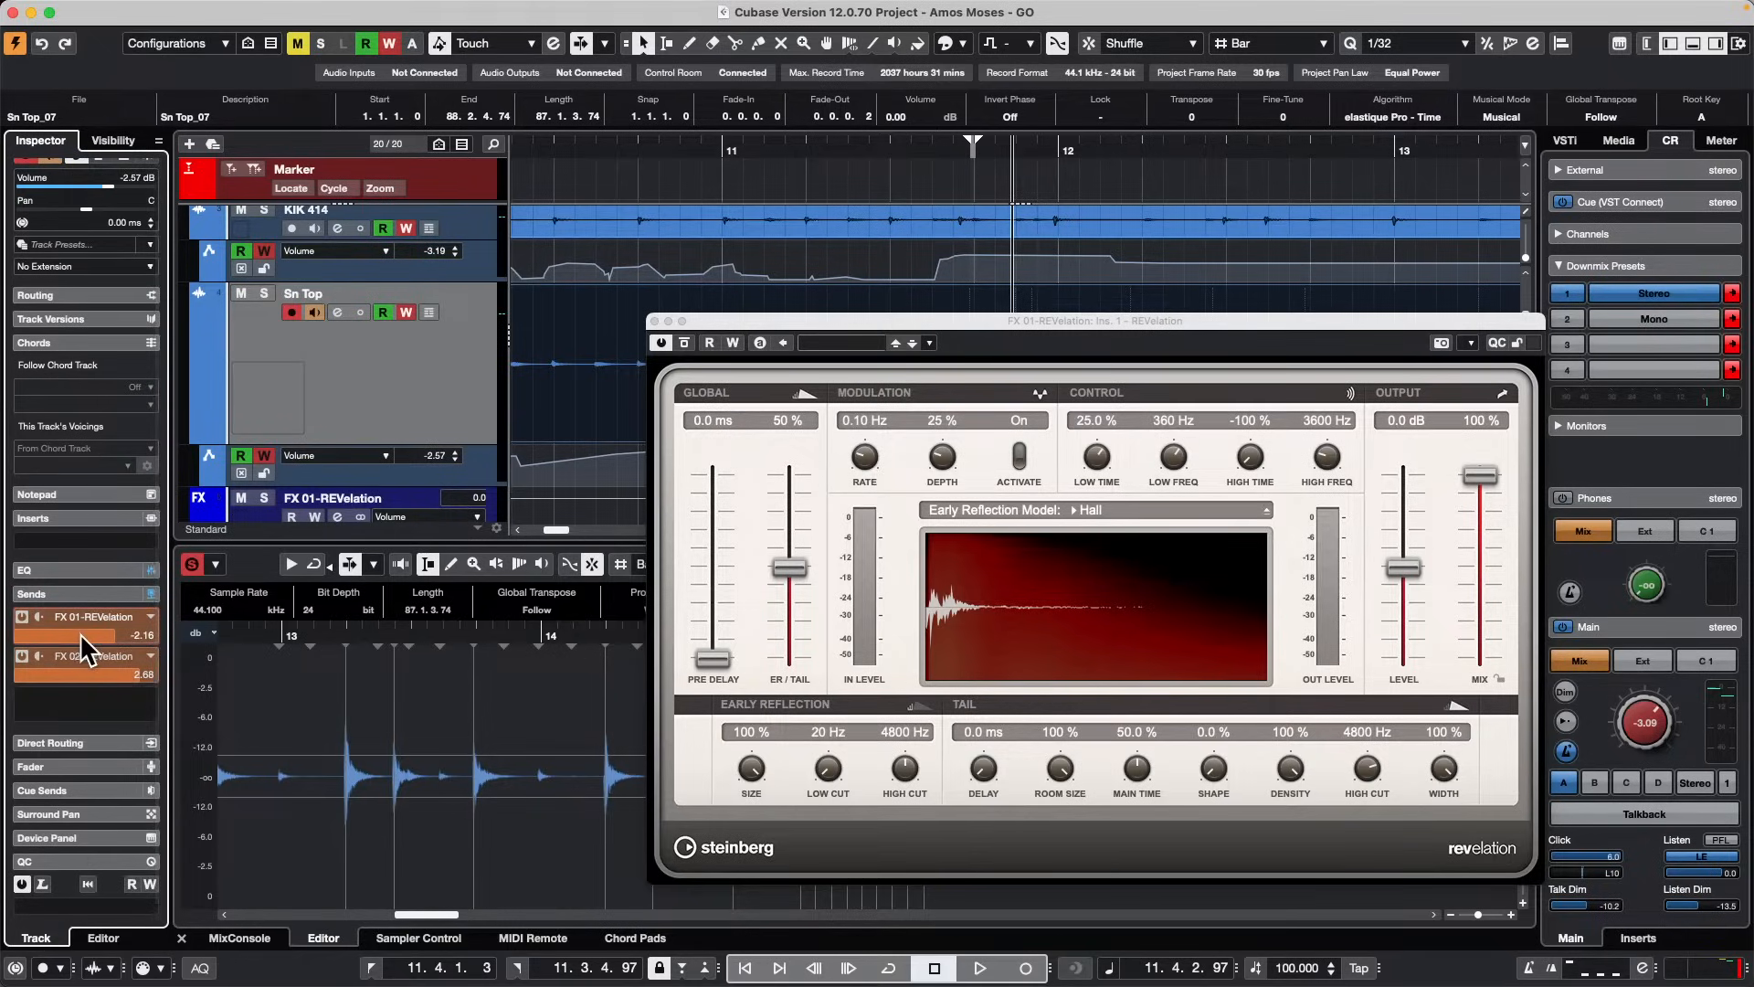
pyautogui.scroll(2, 79, 633)
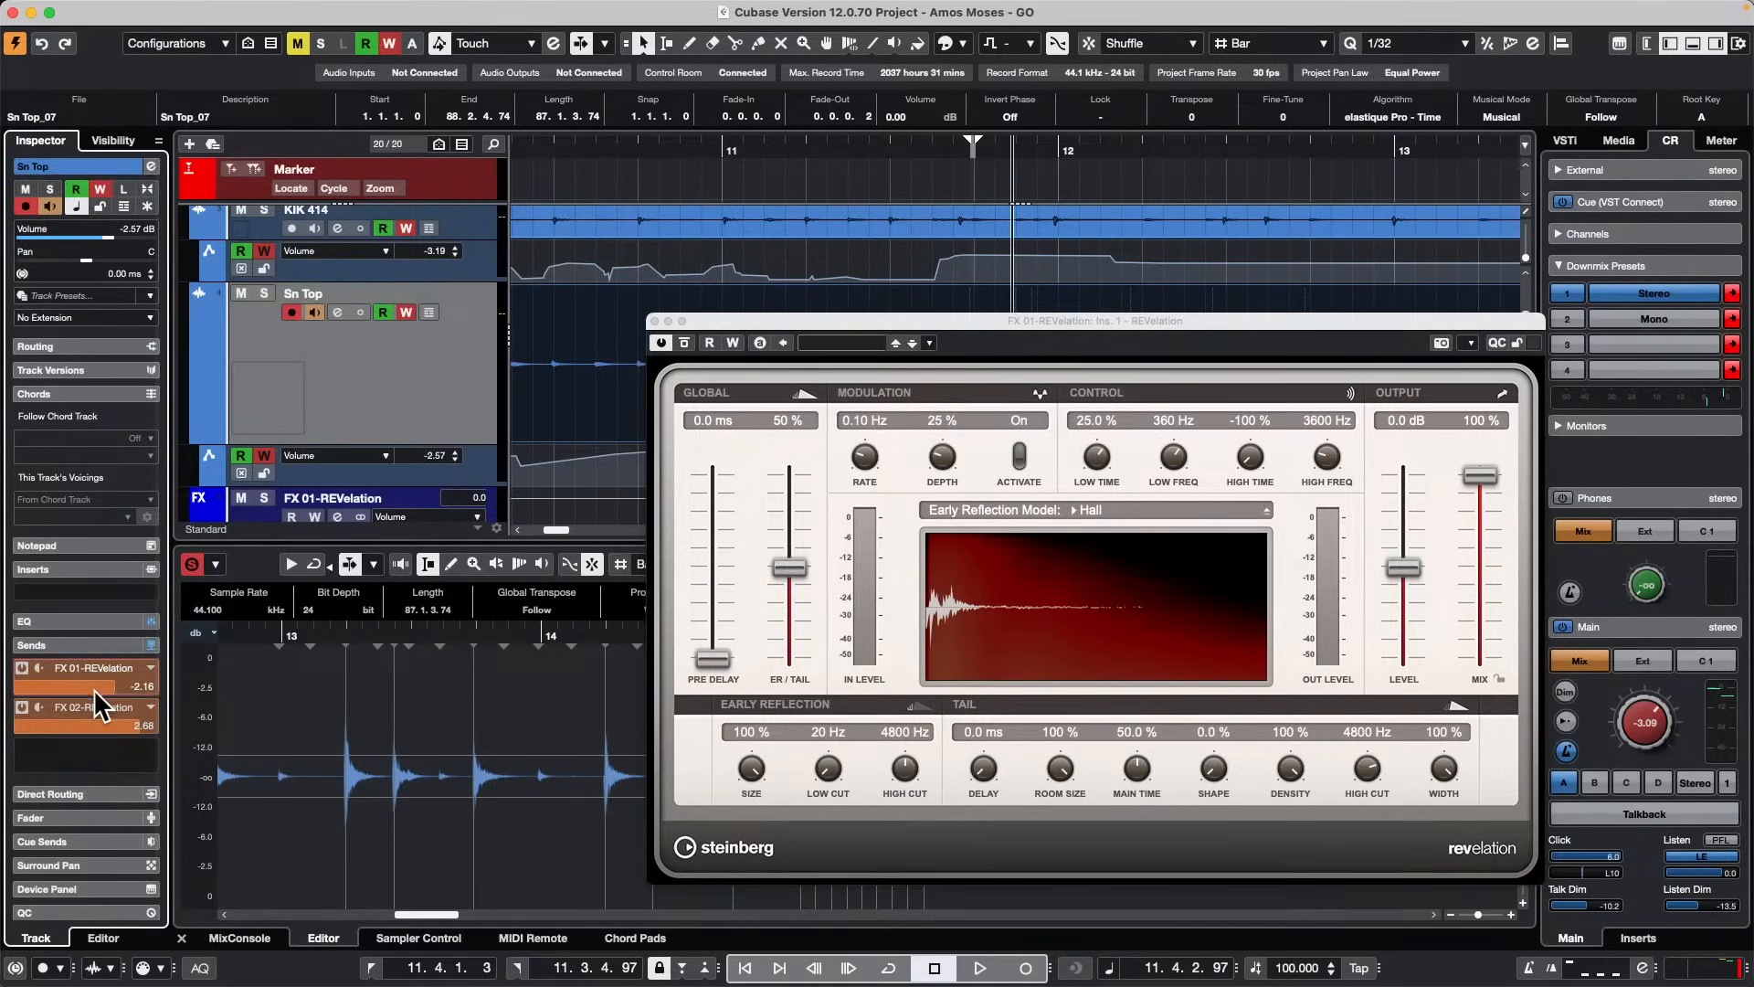
pyautogui.scroll(-2, 93, 688)
pyautogui.scroll(2, 91, 689)
pyautogui.moveTo(101, 687)
pyautogui.mouseDown()
pyautogui.moveTo(30, 706)
pyautogui.moveTo(135, 692)
pyautogui.mouseUp()
pyautogui.scroll(-2, 99, 684)
pyautogui.scroll(2, 99, 684)
pyautogui.scroll(-2, 100, 686)
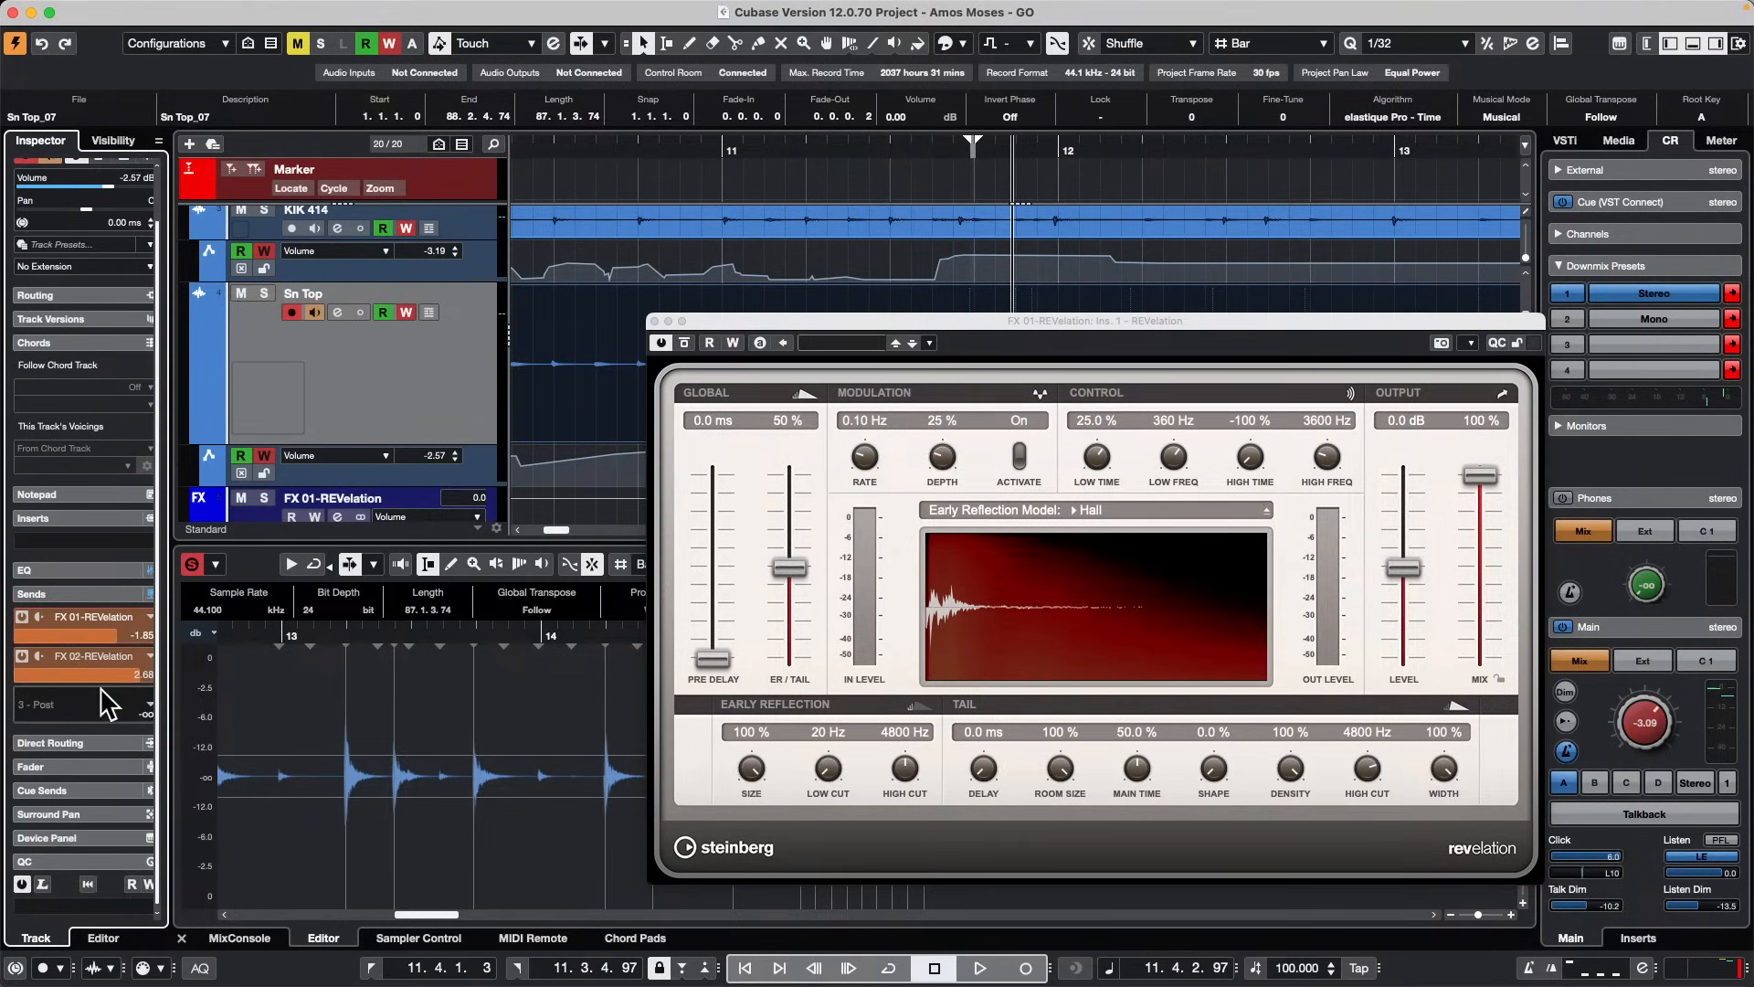
pyautogui.scroll(3, 101, 685)
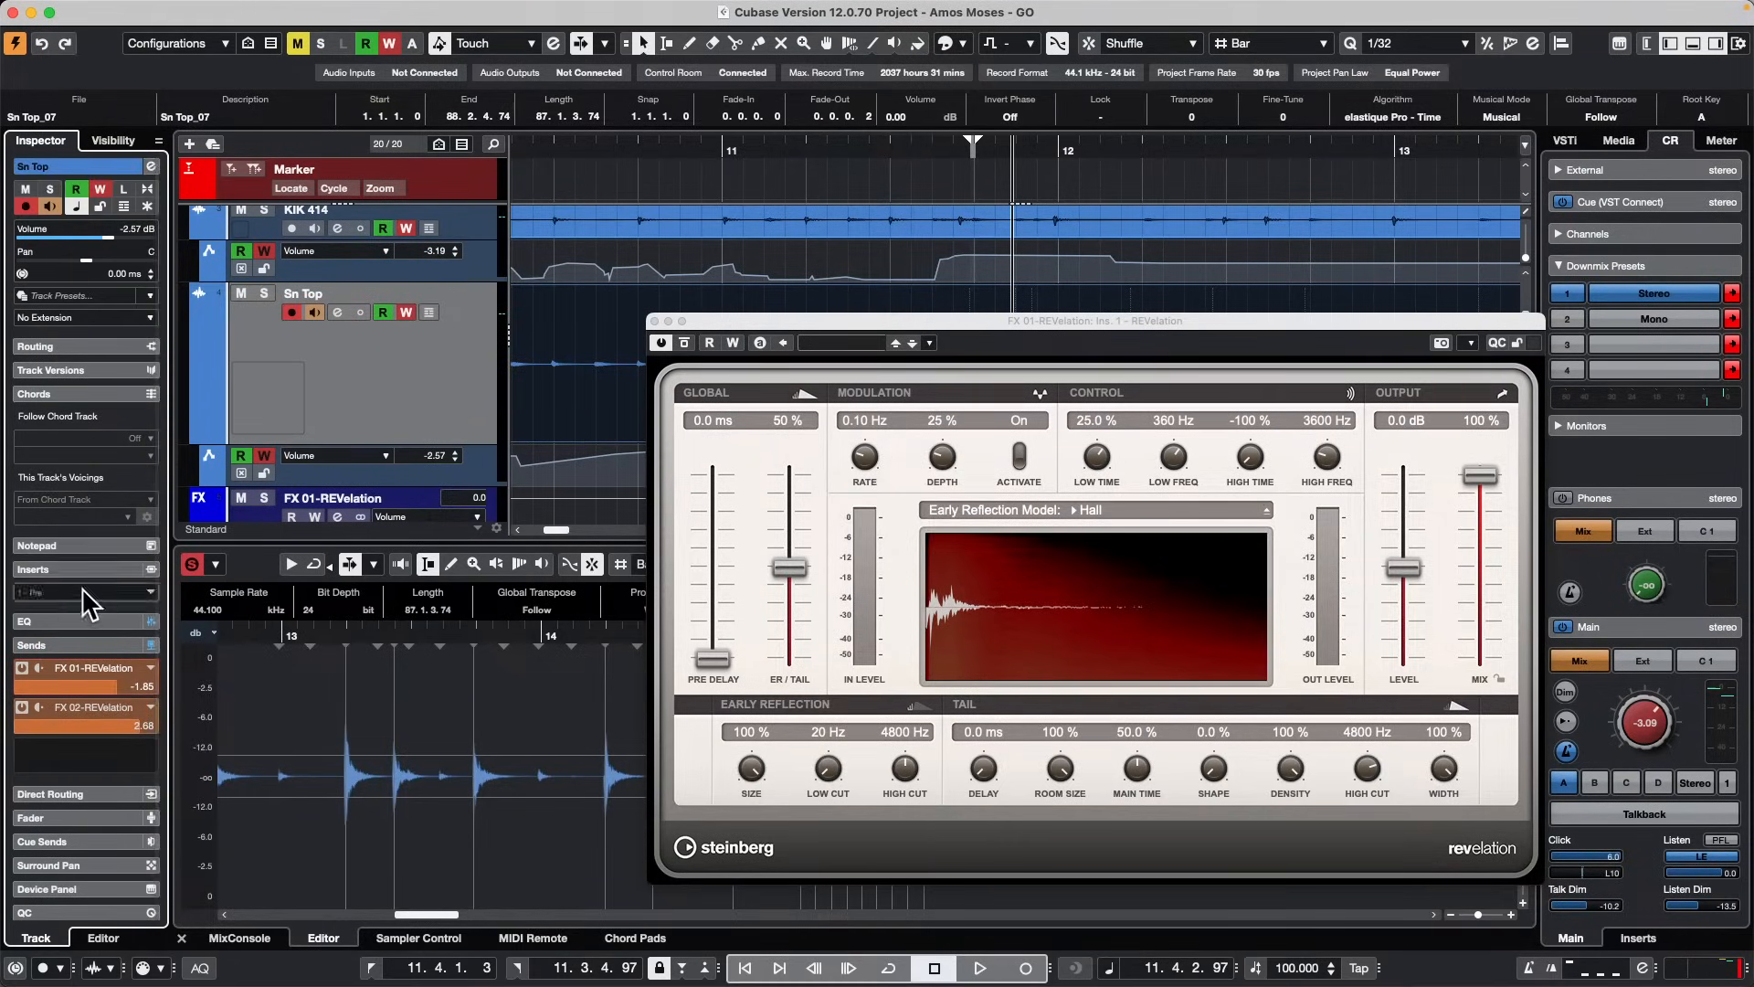
# Step: In the Project & MixConsole editing preferences, disable 'Vertical Scrolling: Disable Mouse Wheel for Parameter Change' and apply it
pyautogui.click(71, 10)
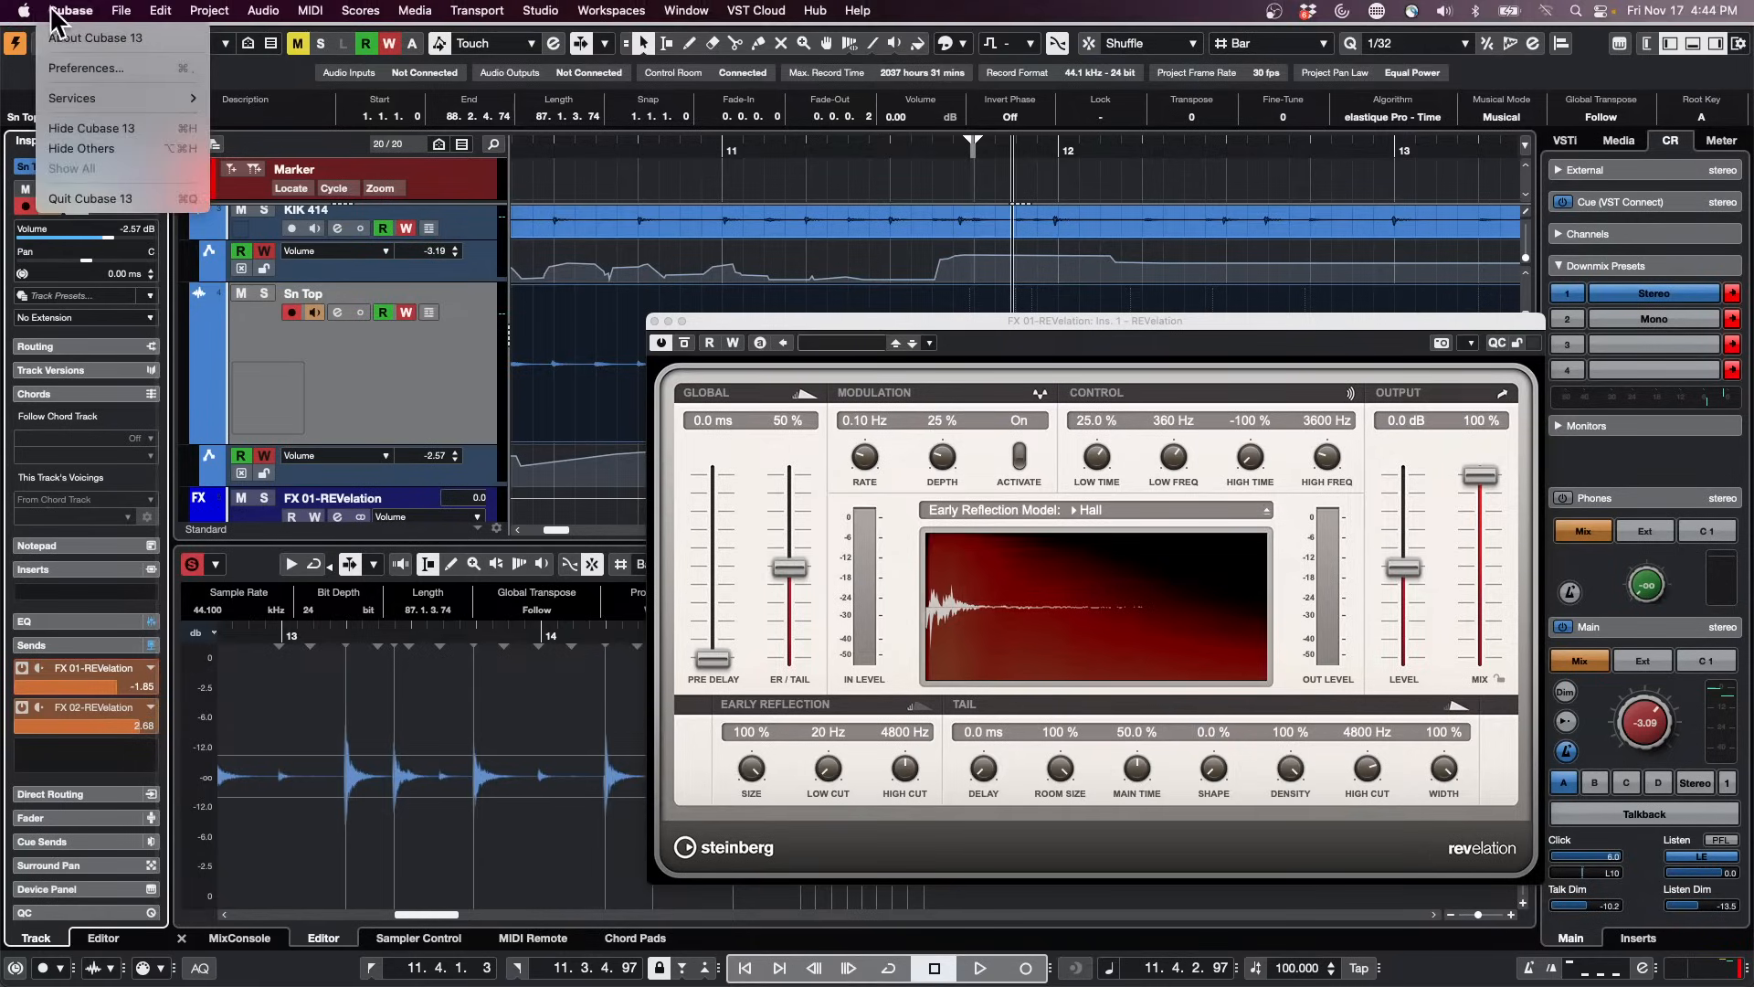
pyautogui.click(70, 69)
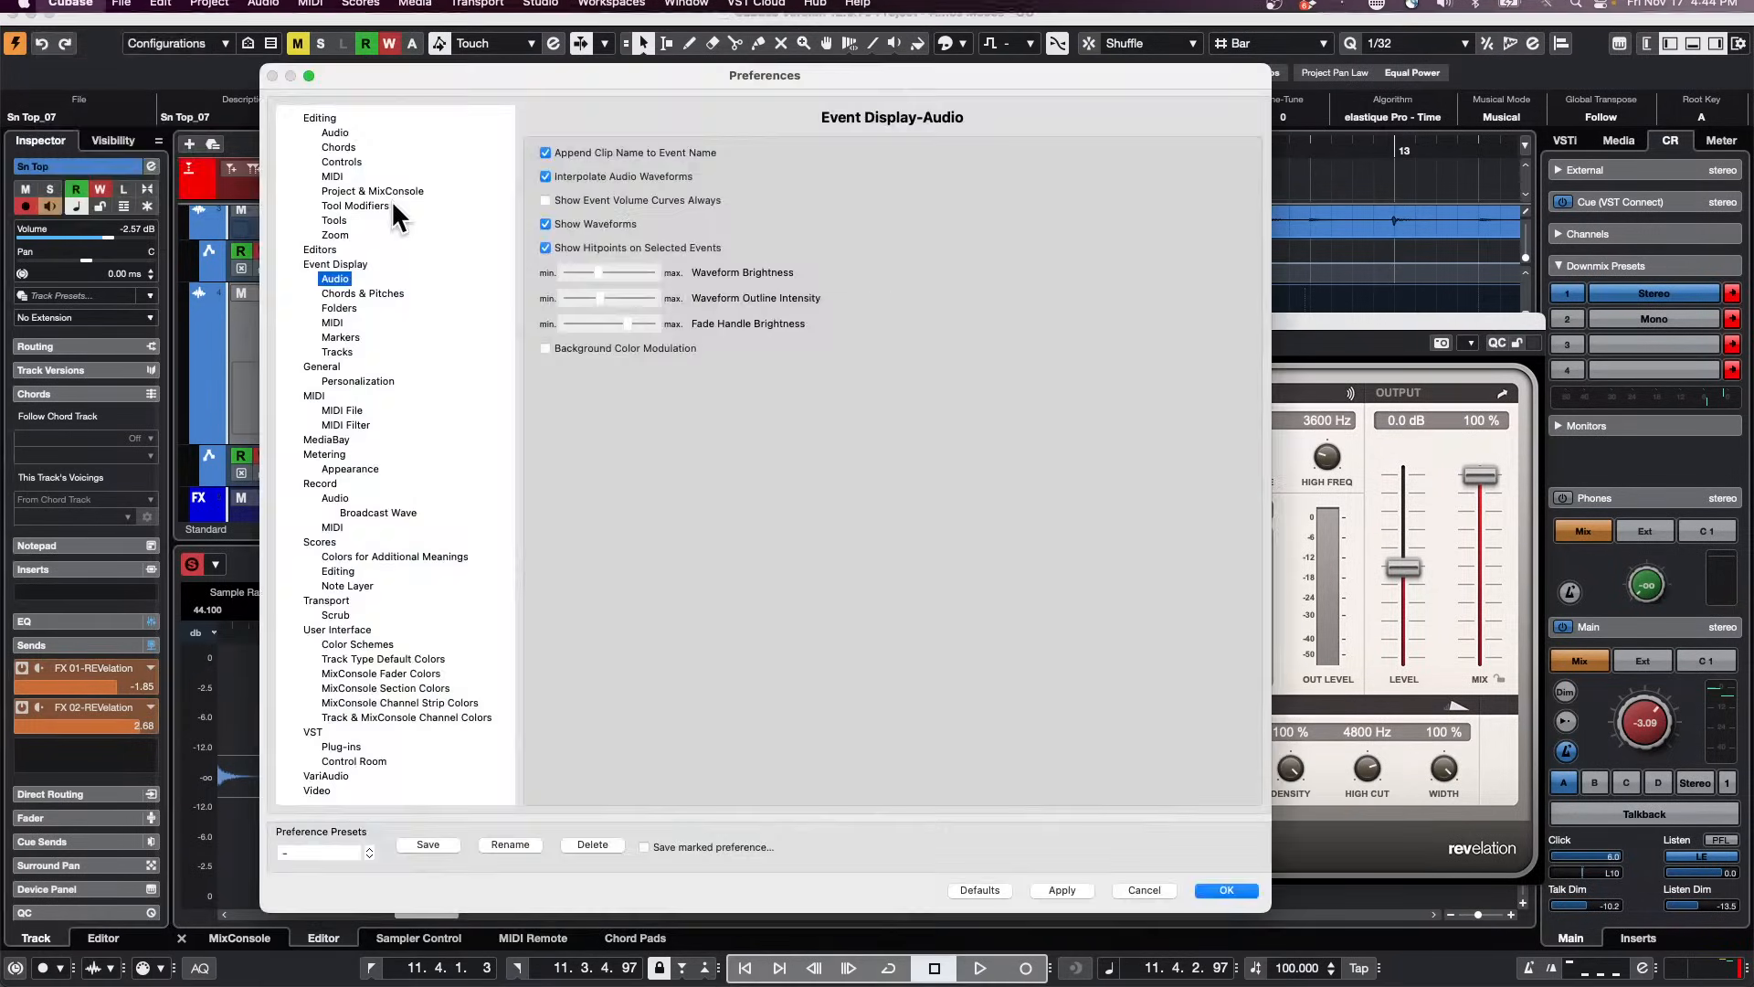
pyautogui.click(340, 118)
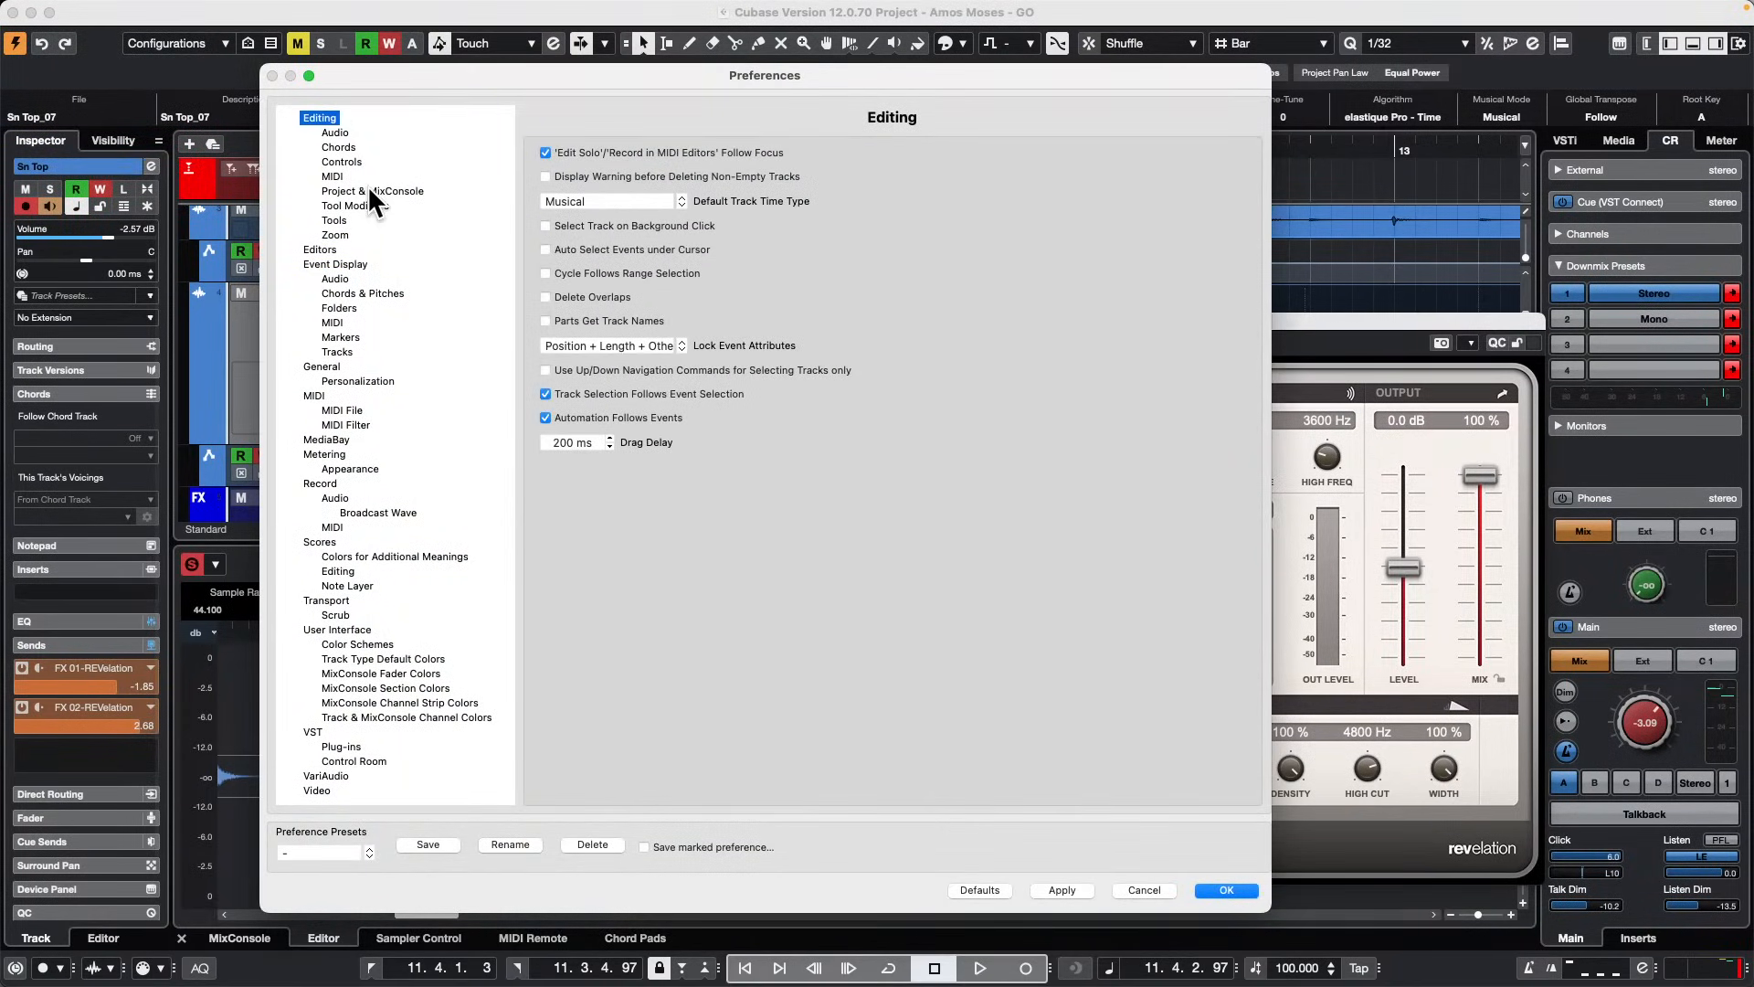
pyautogui.click(368, 188)
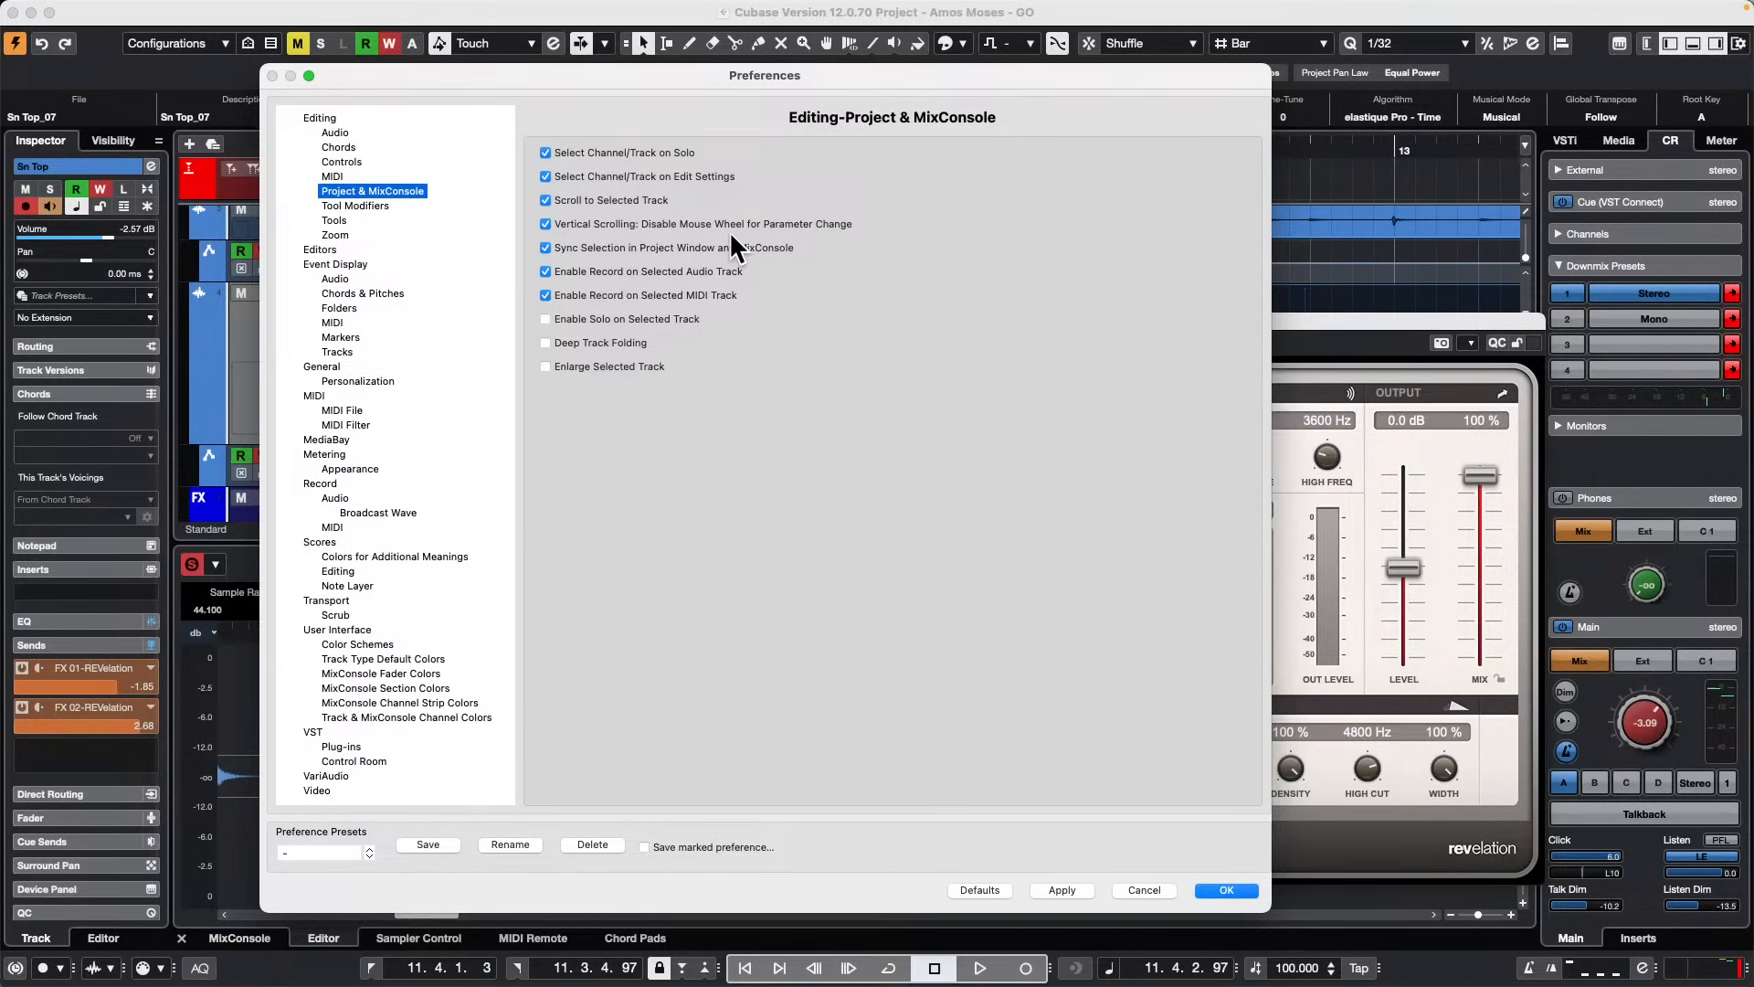
pyautogui.click(545, 225)
pyautogui.click(1074, 889)
pyautogui.click(1224, 888)
pyautogui.click(1235, 888)
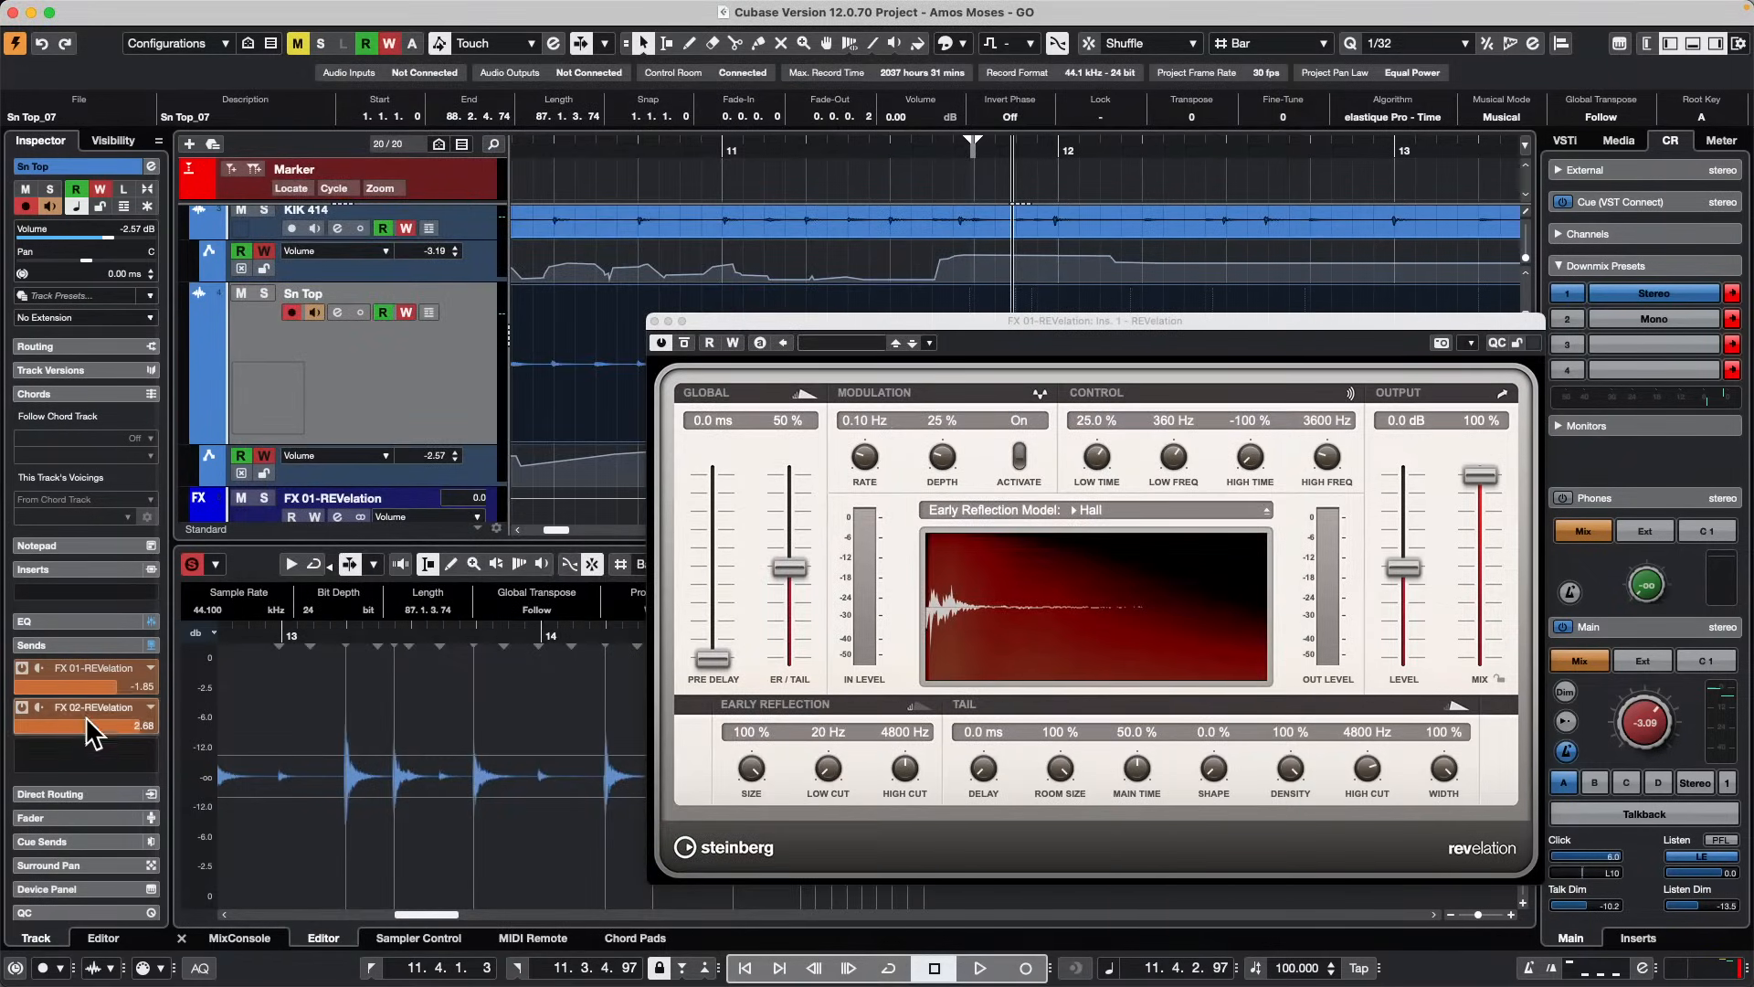
# Step: Set the Sn Top send levels to -2.36 for FX 01-REVelation and -10.00 for FX 02-REVelation
pyautogui.click(95, 681)
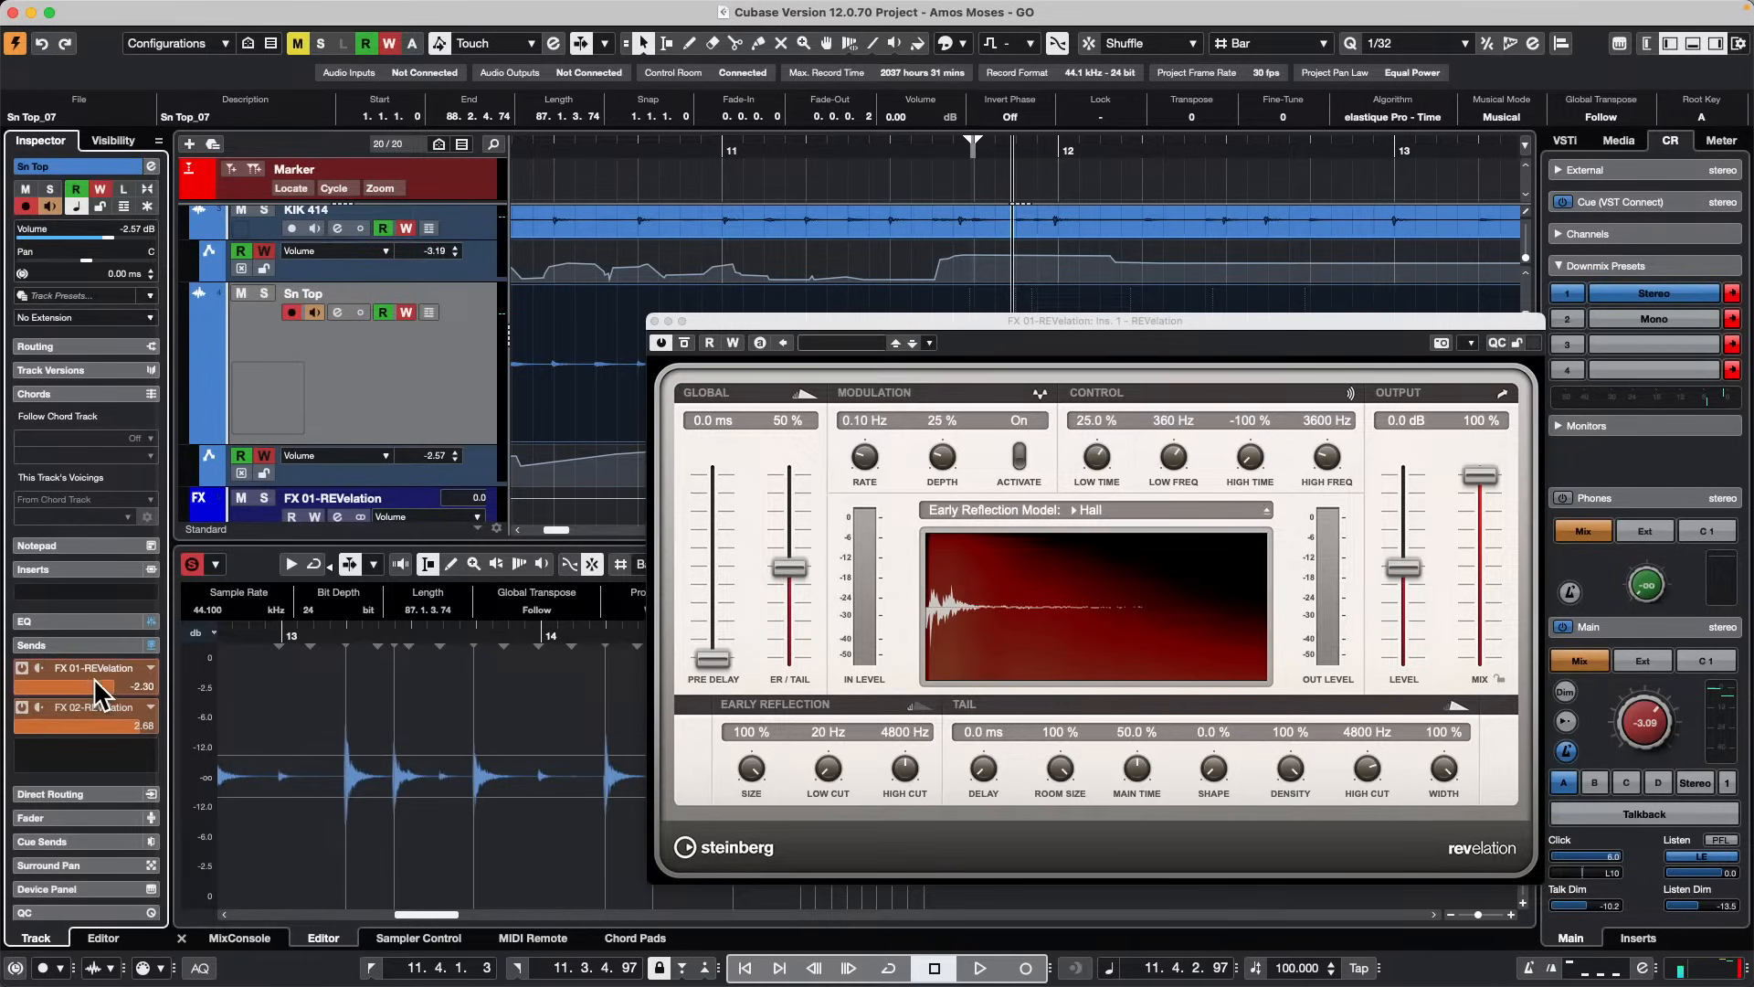
pyautogui.moveTo(94, 682); pyautogui.dragTo(158, 689)
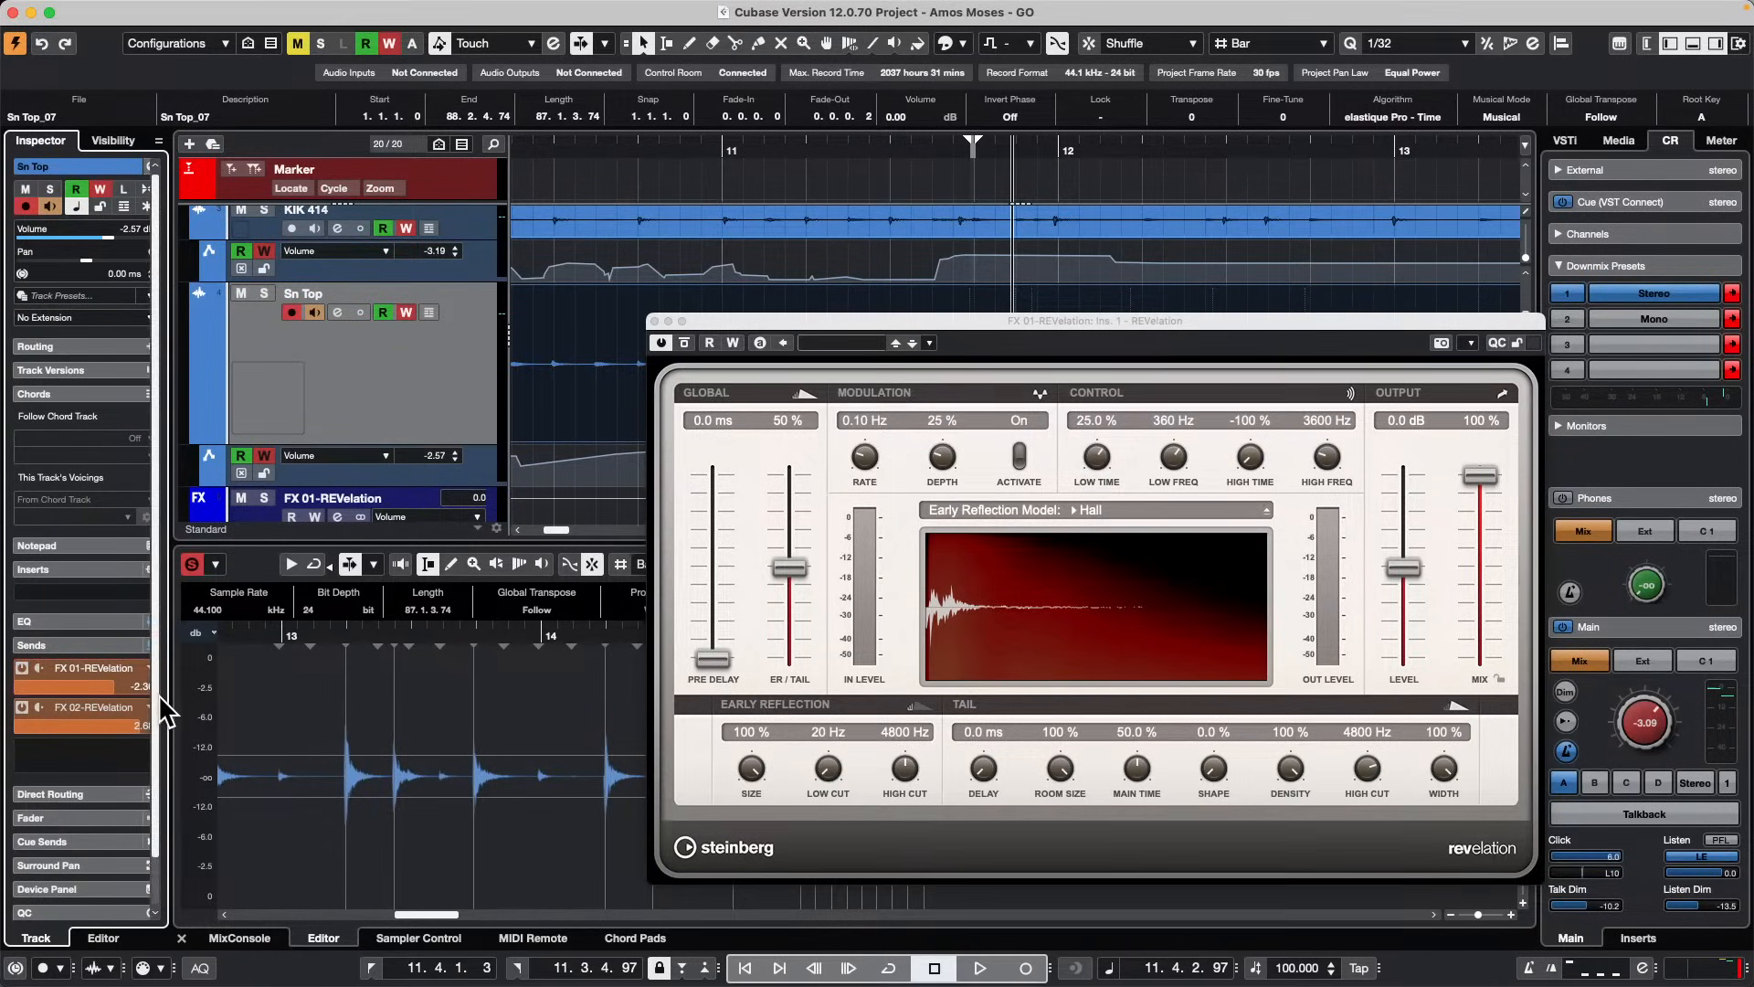
pyautogui.scroll(-1, 151, 700)
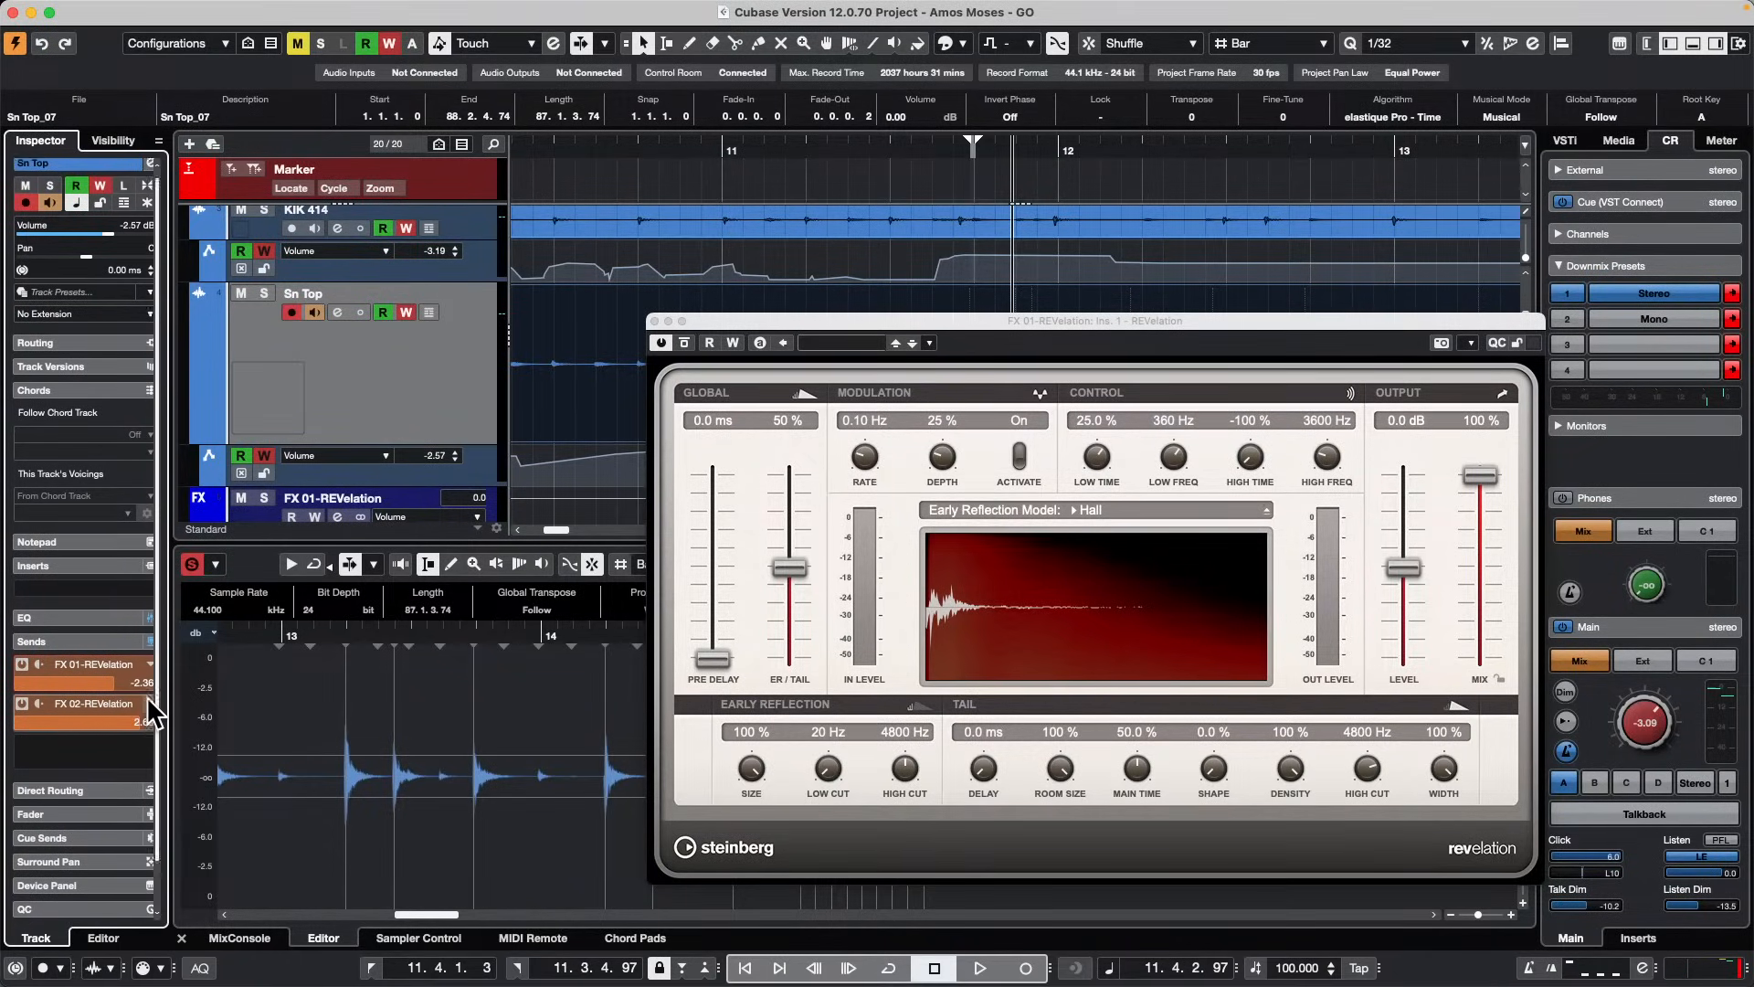
pyautogui.moveTo(147, 704); pyautogui.dragTo(86, 721)
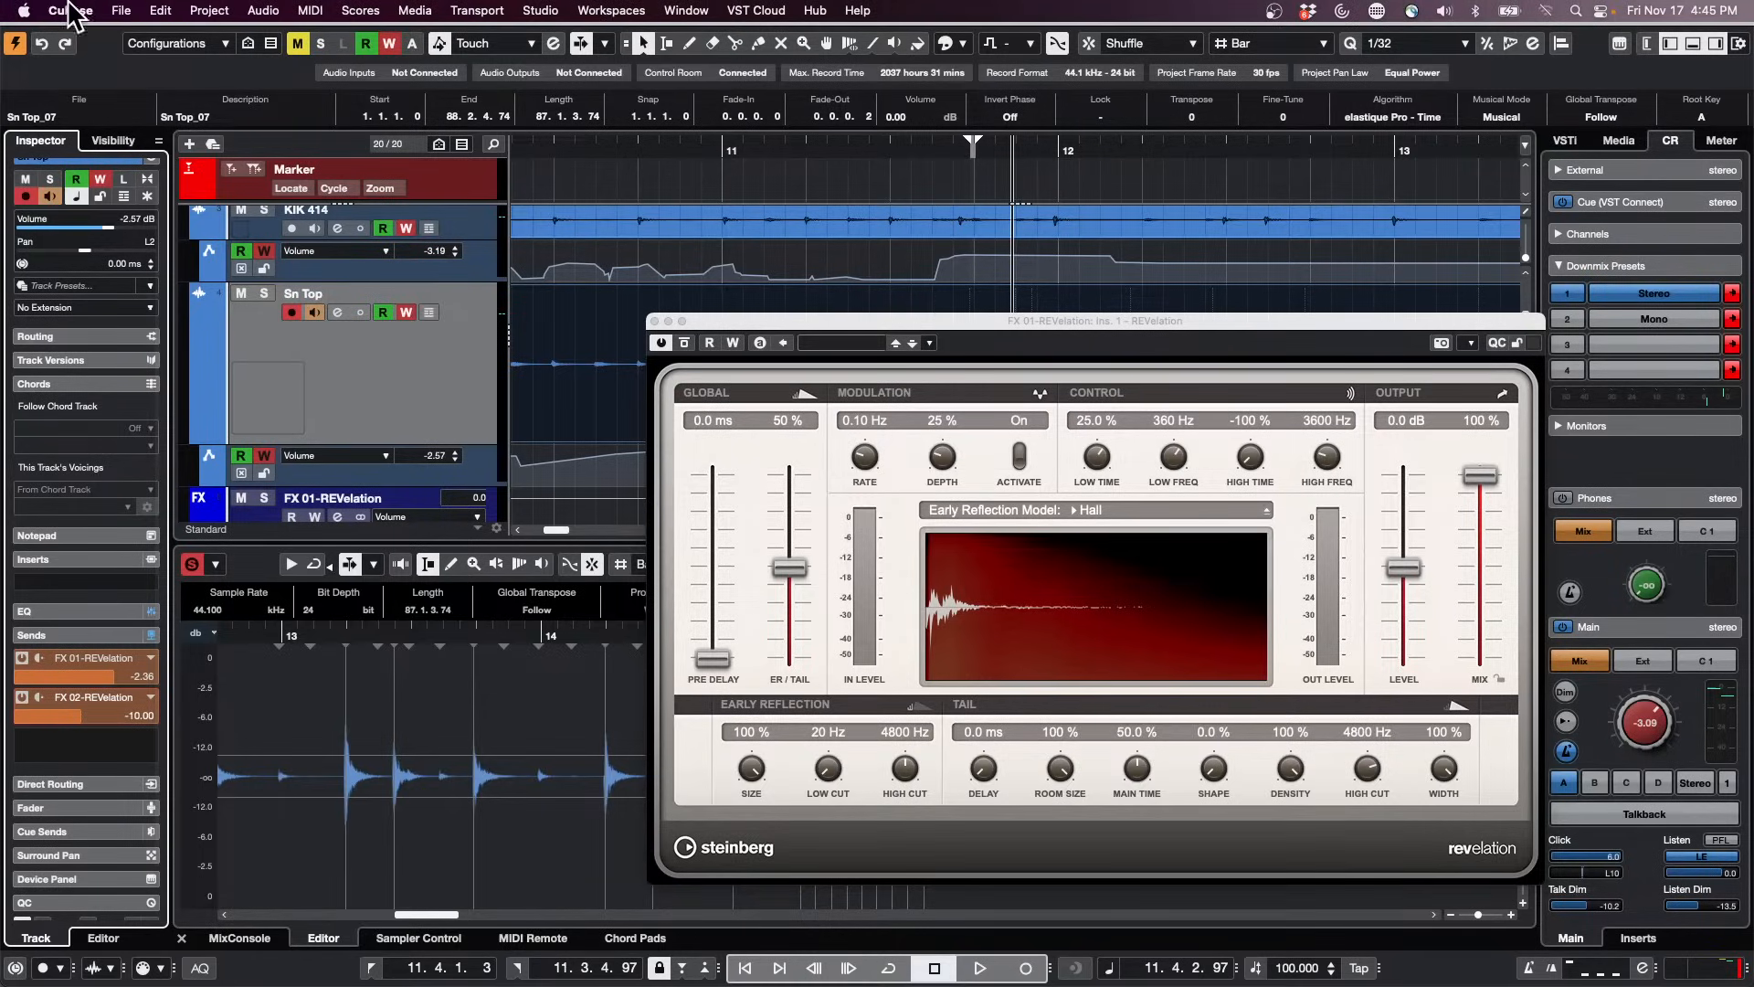
# Step: Reopen the Project & MixConsole editing preferences to review the mouse wheel scrolling option, and close them with OK
pyautogui.click(69, 11)
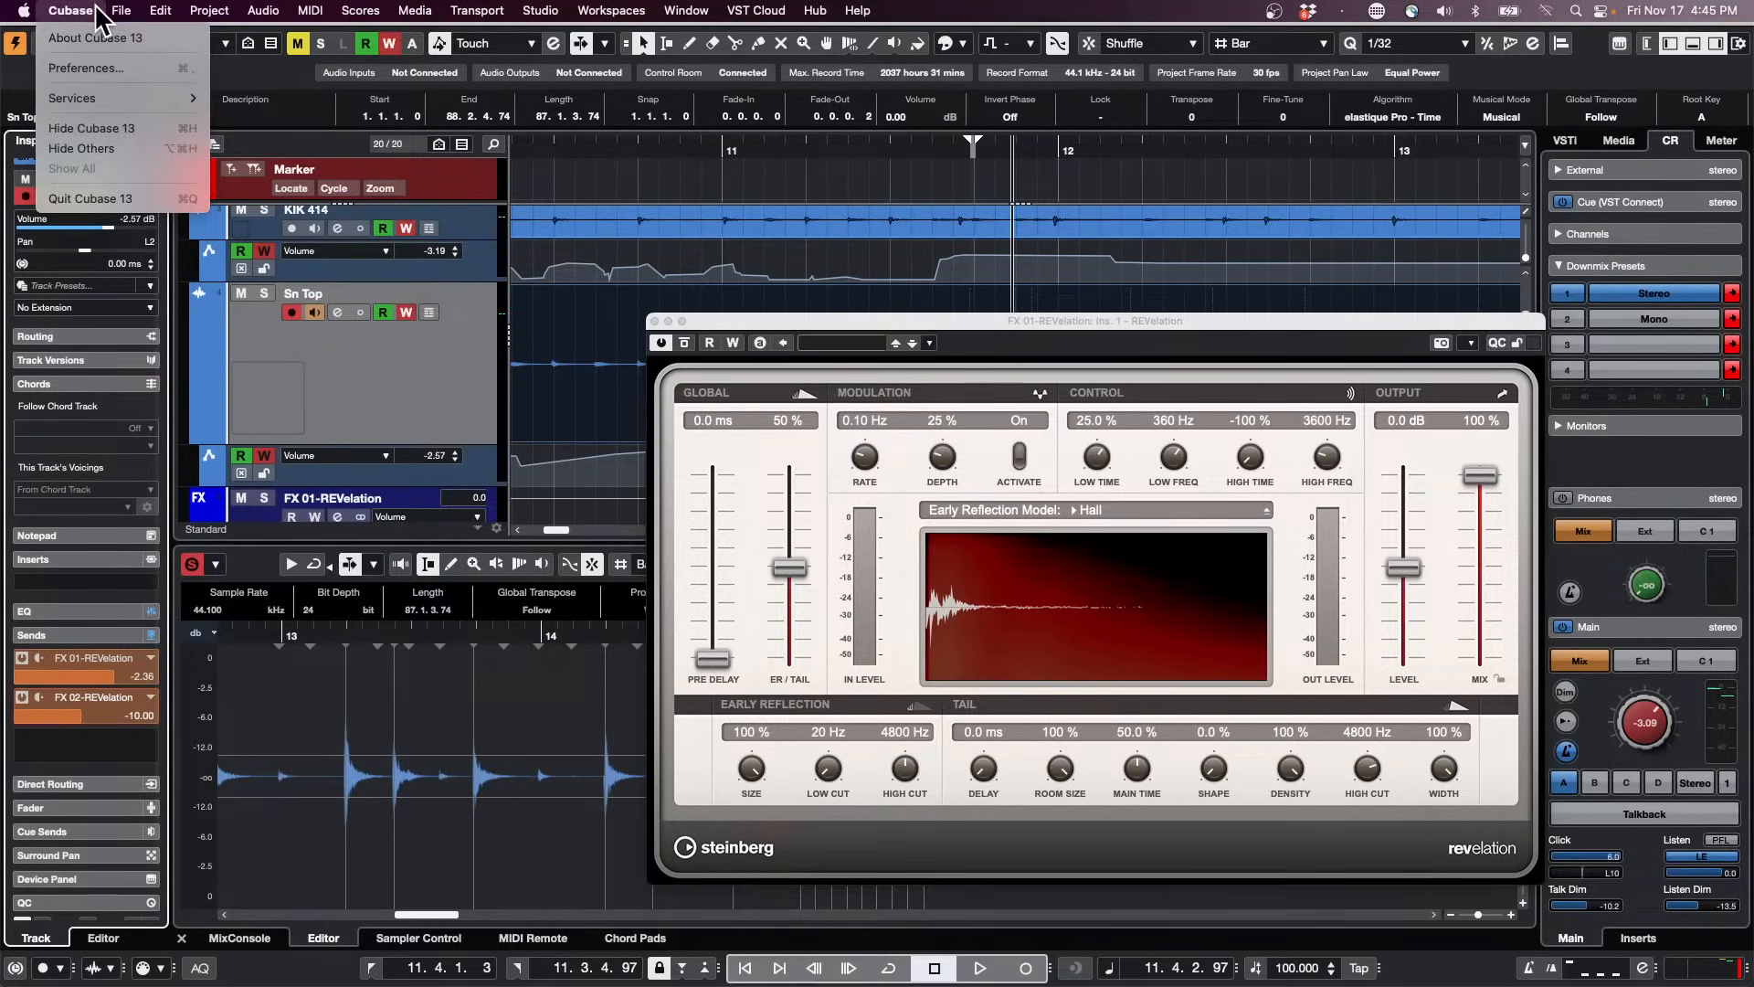
pyautogui.click(128, 65)
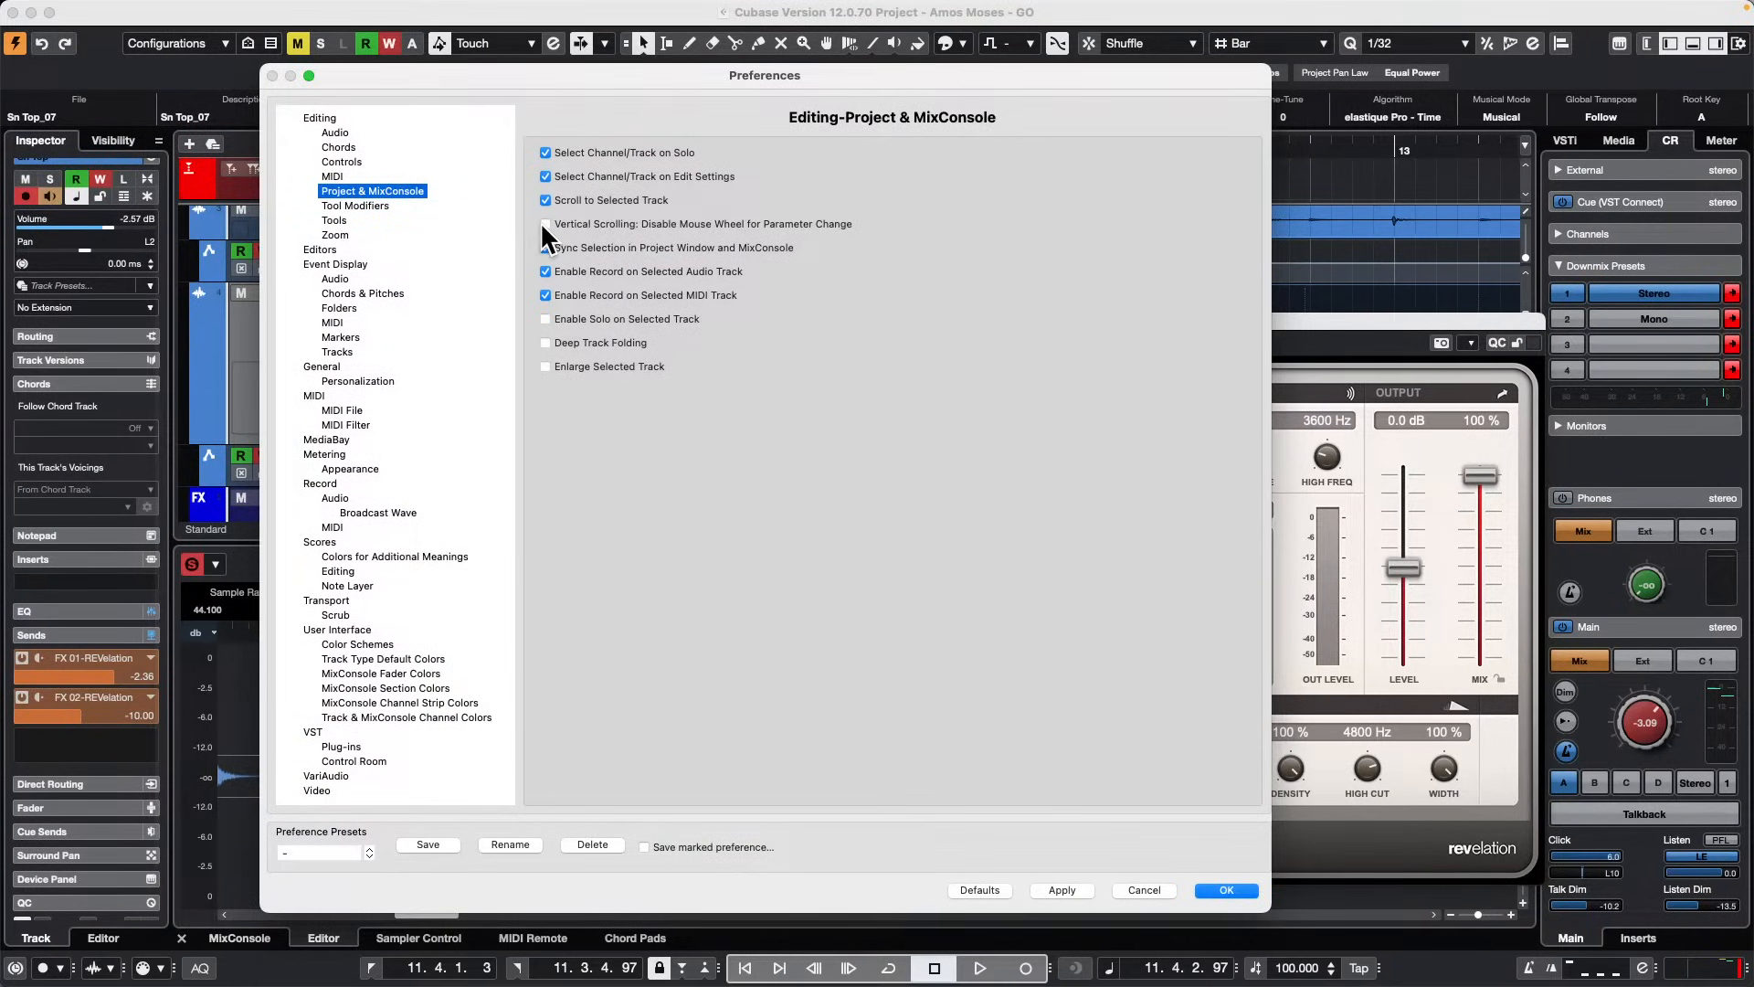
pyautogui.click(1228, 888)
pyautogui.click(1226, 890)
# Step: Open the recent project 'November 17 2023.cpr' stored in the Downloads folder
pyautogui.click(122, 10)
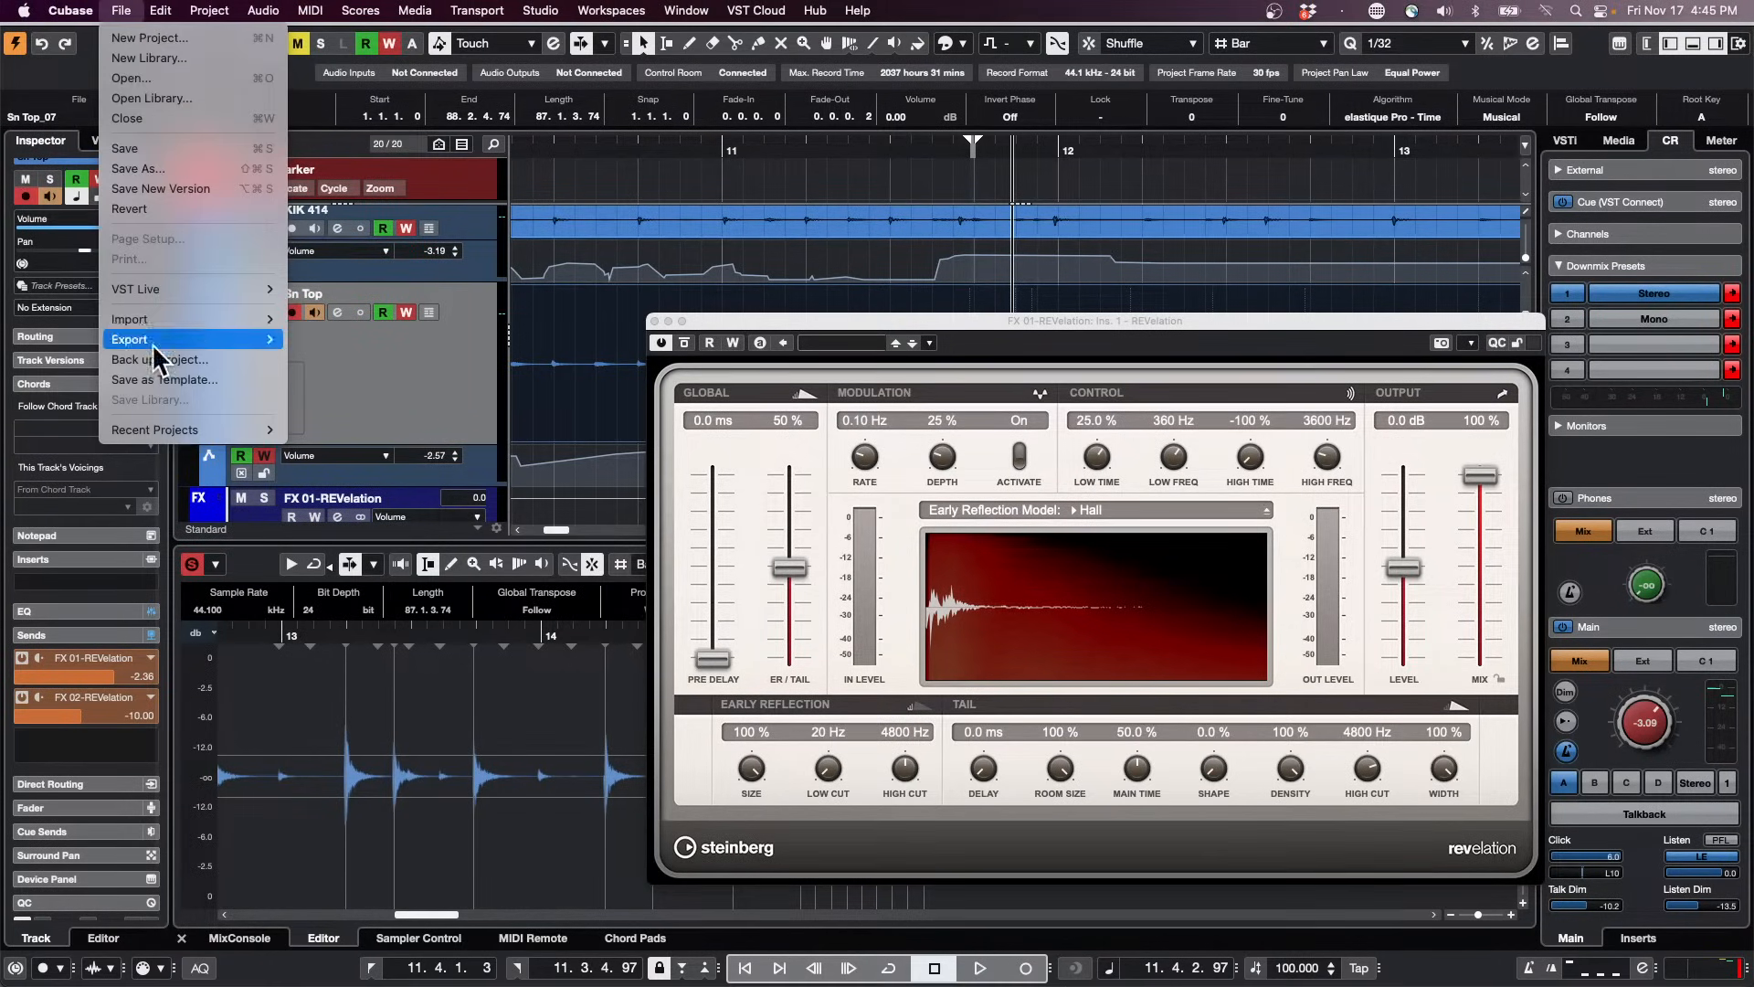
pyautogui.moveTo(173, 430)
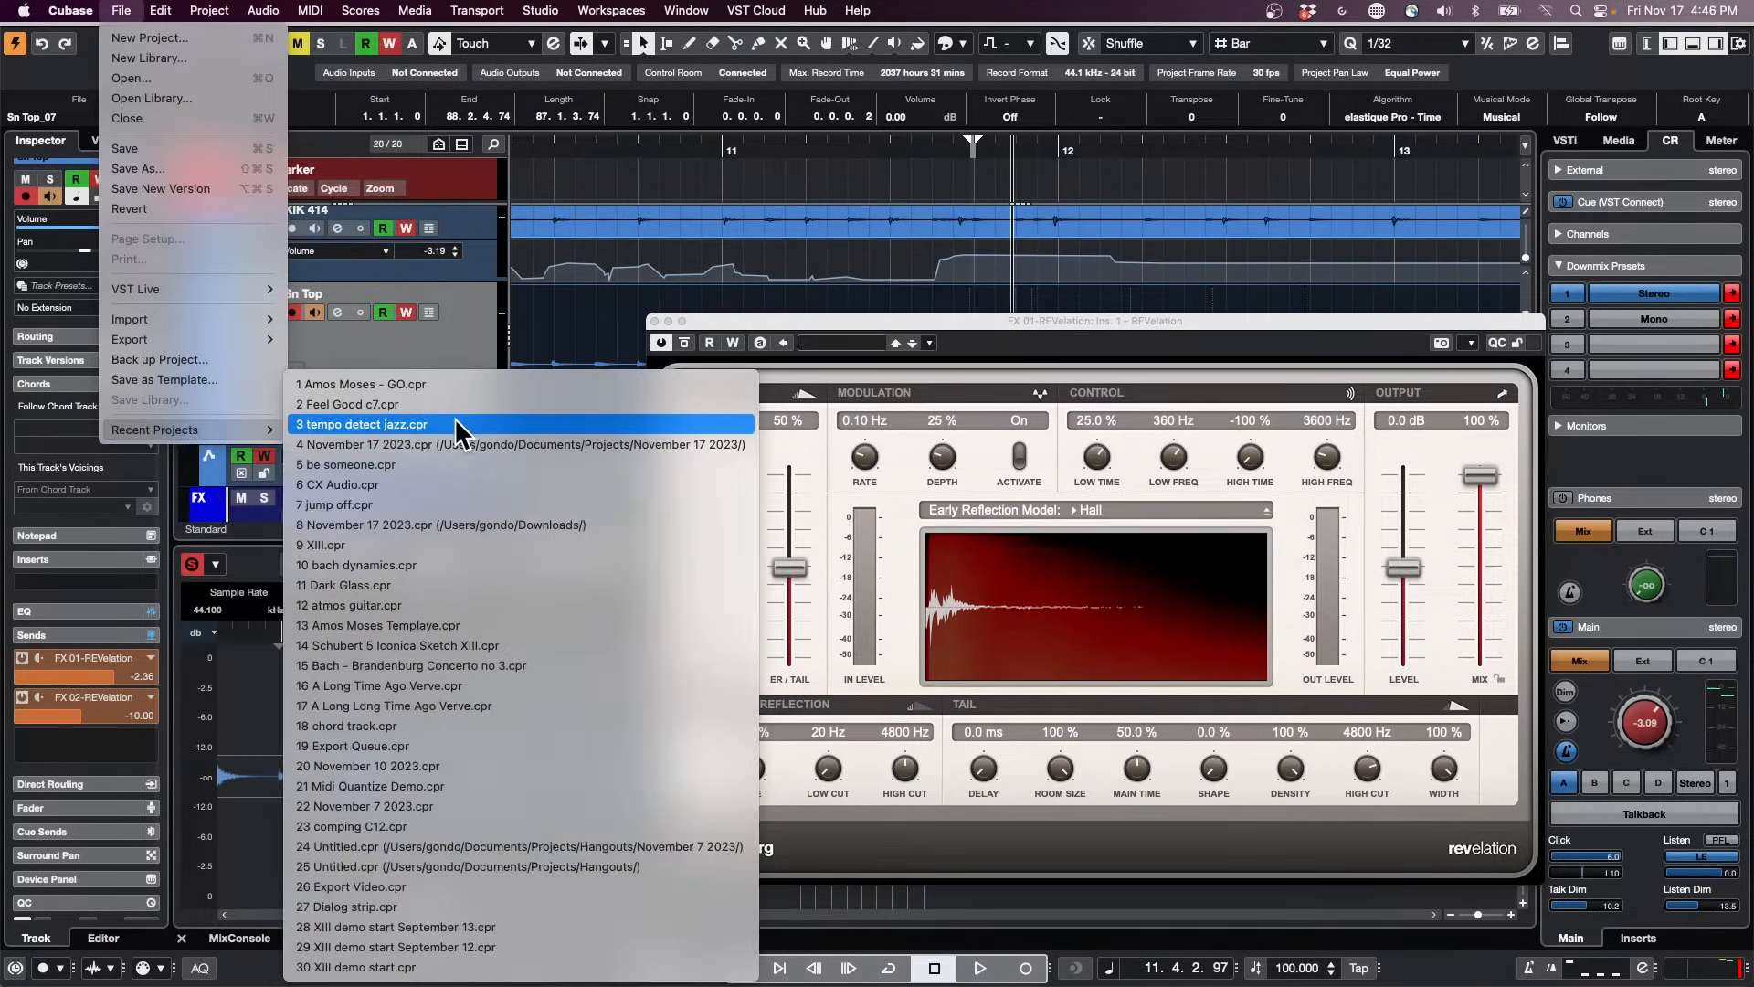
pyautogui.click(443, 525)
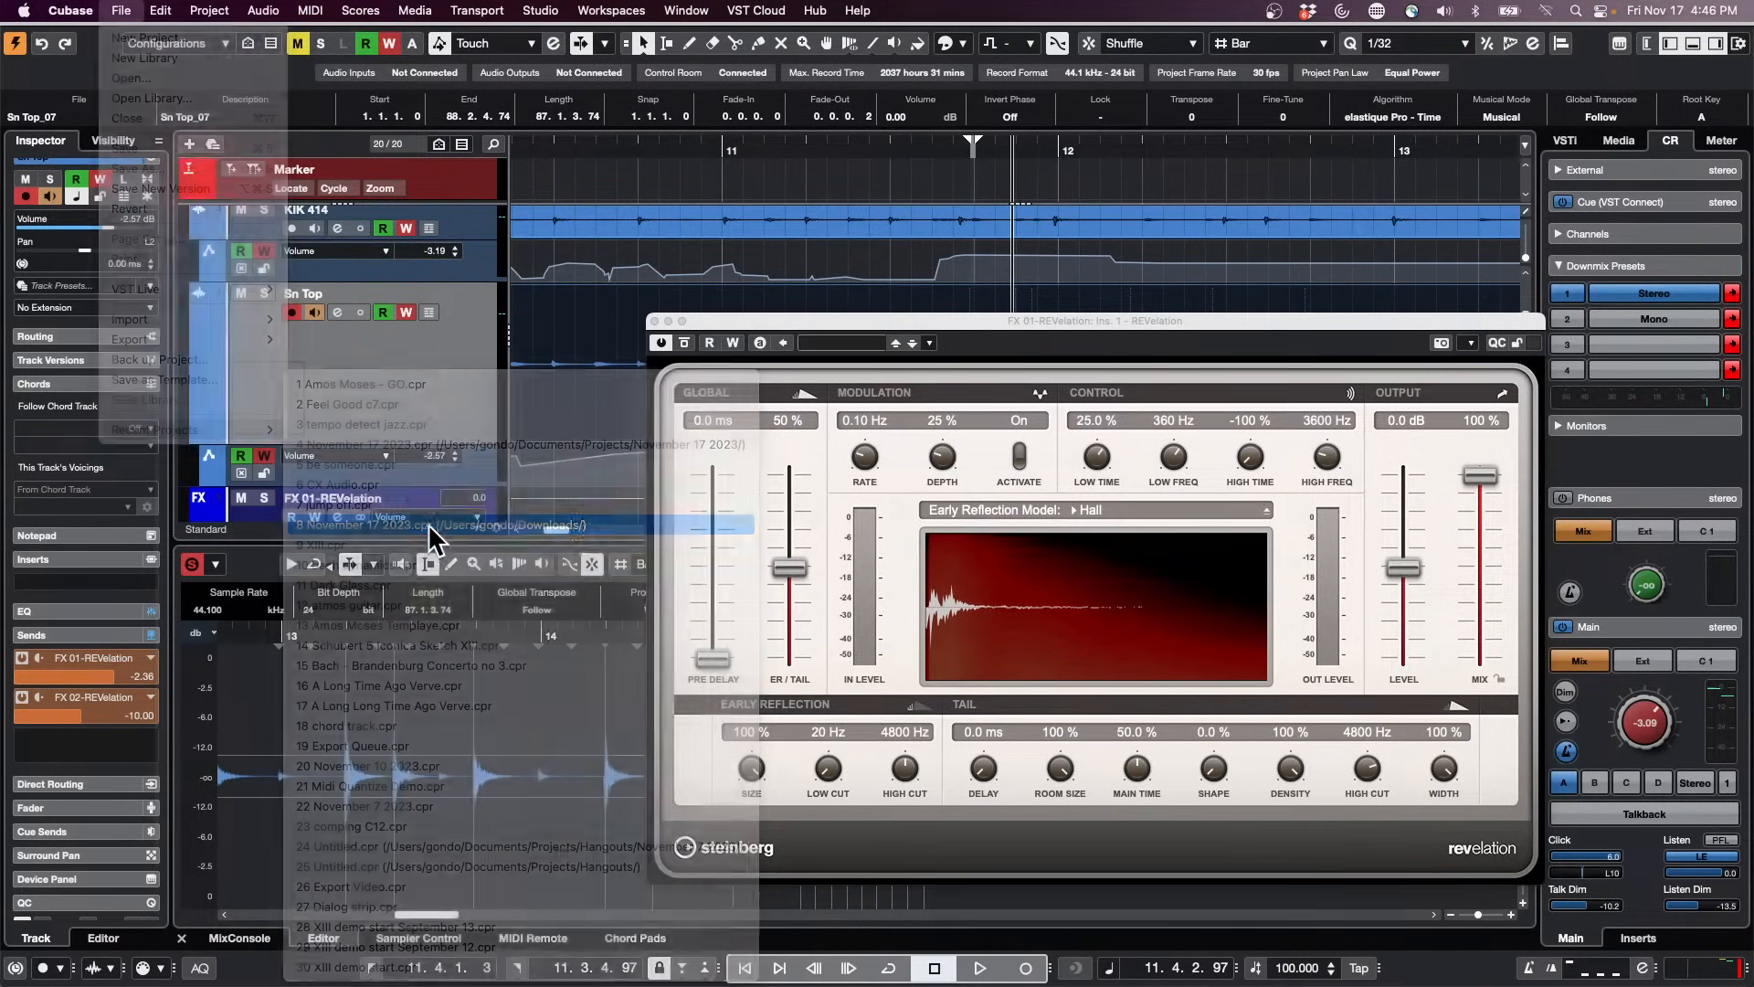
pyautogui.press('Return')
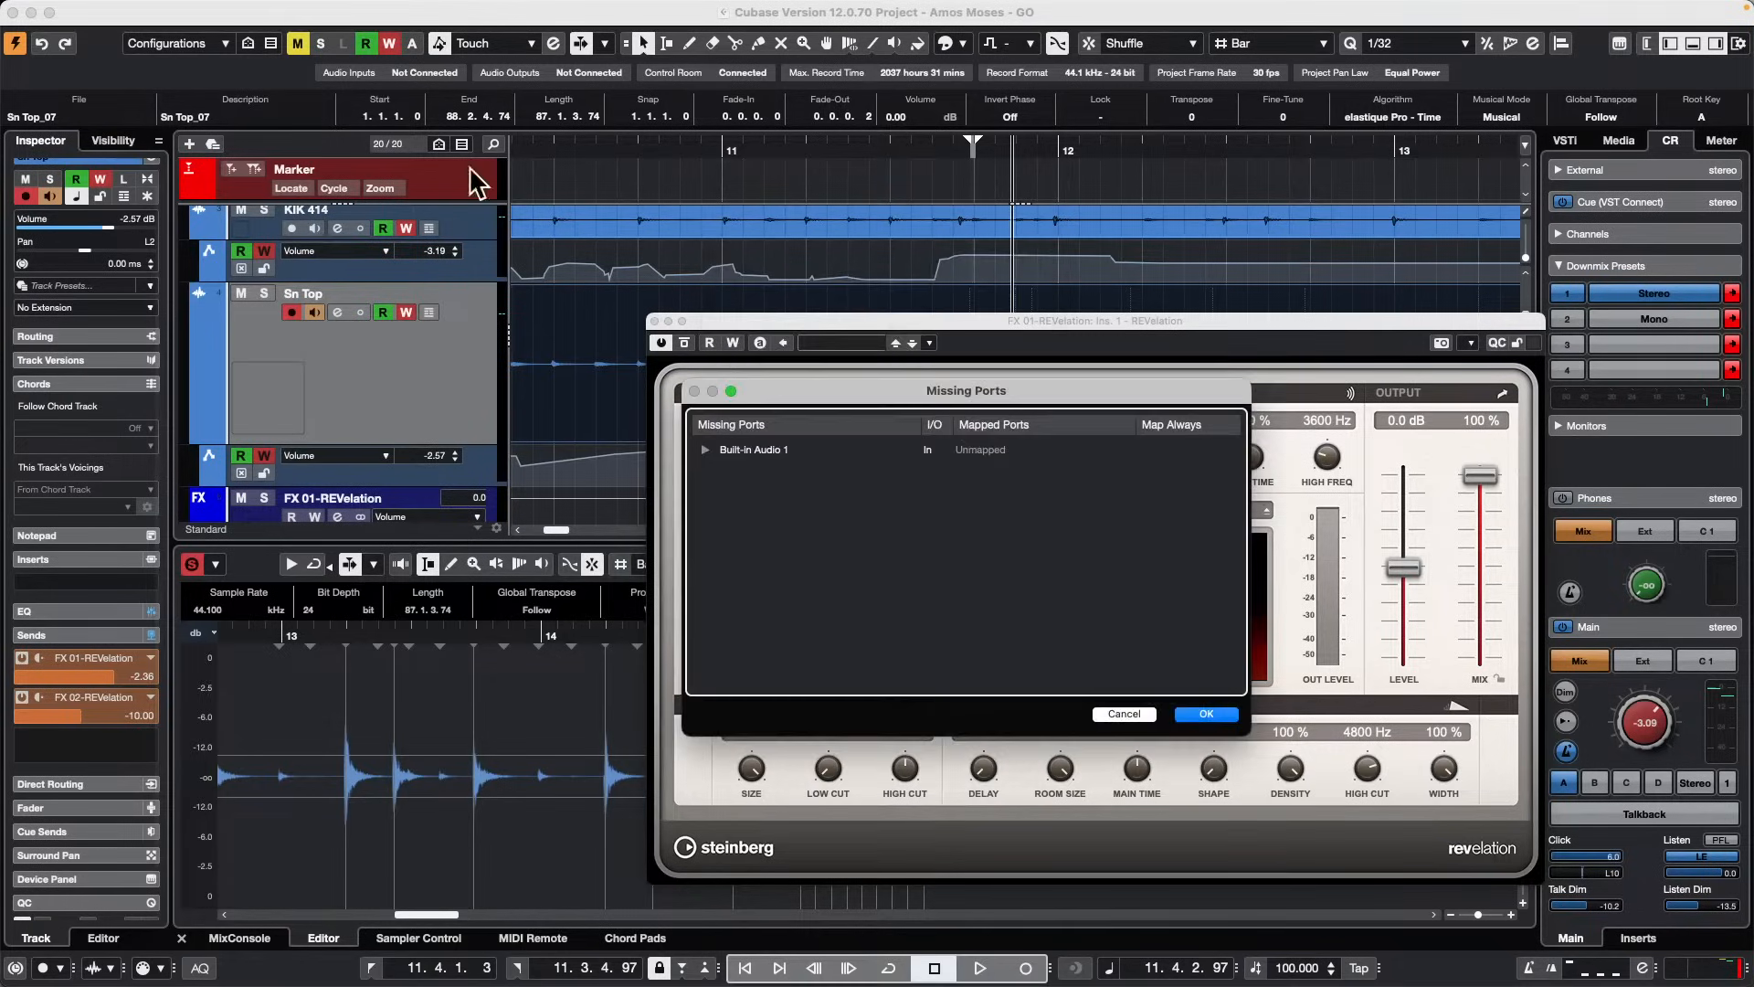
pyautogui.click(126, 11)
pyautogui.moveTo(192, 430)
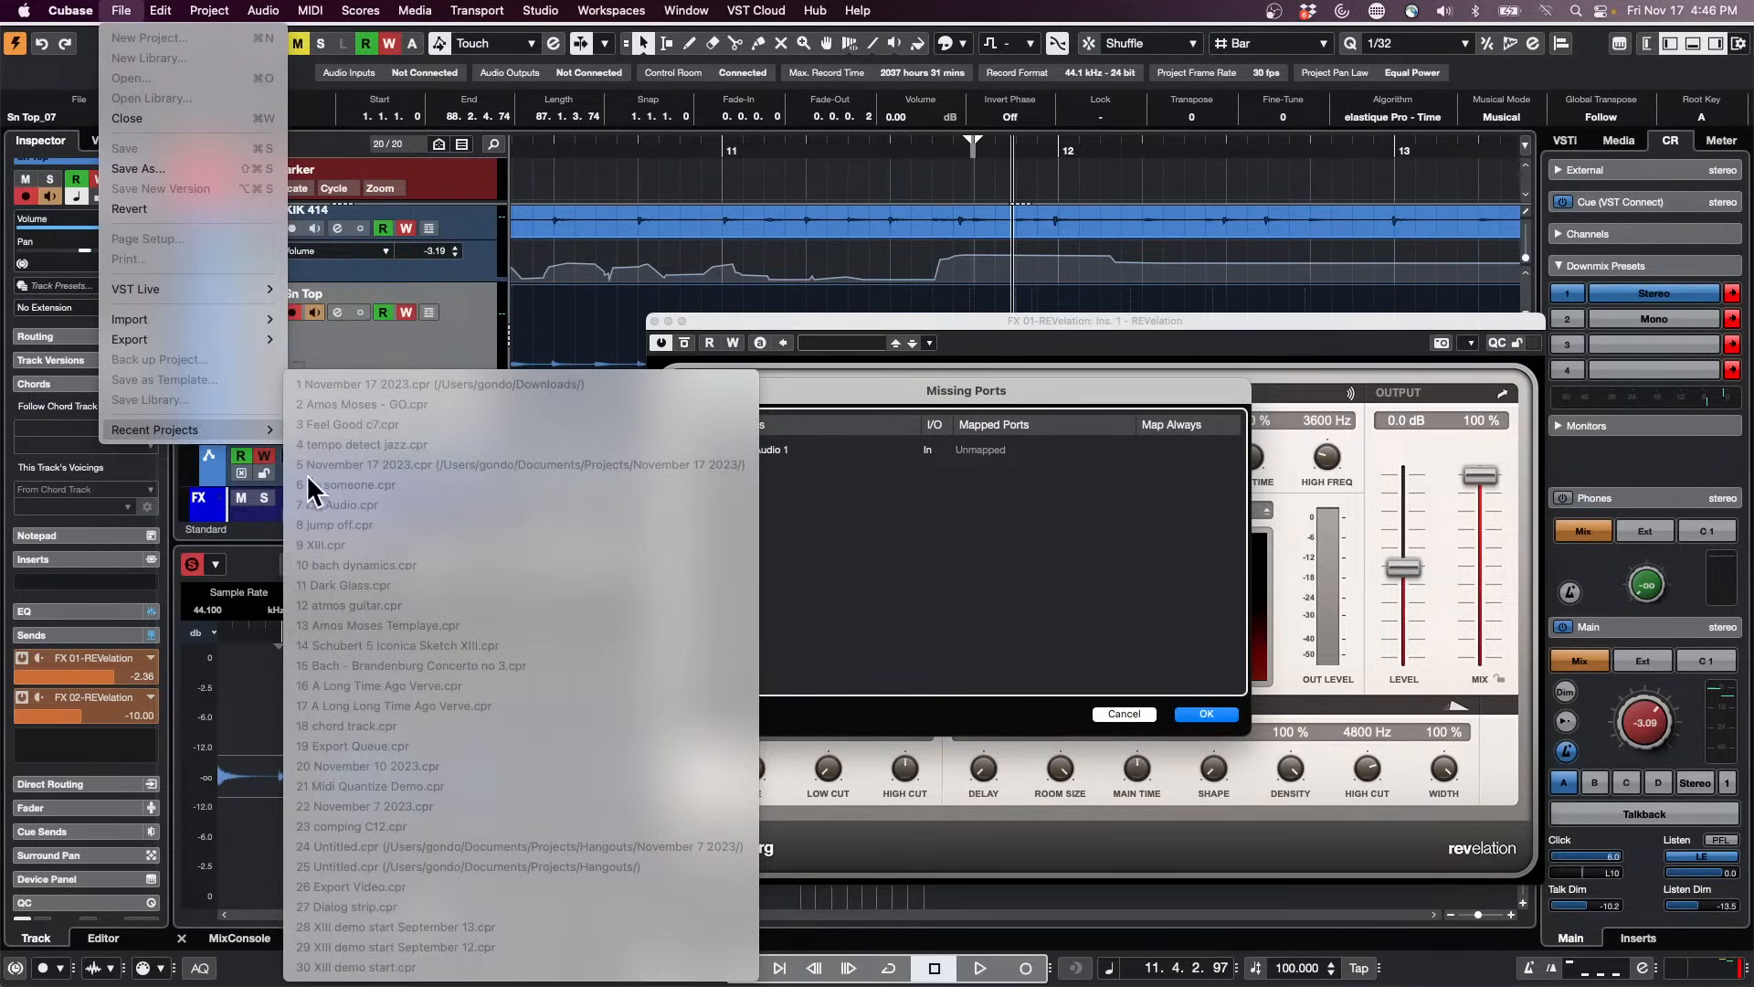
pyautogui.click(640, 239)
pyautogui.click(122, 10)
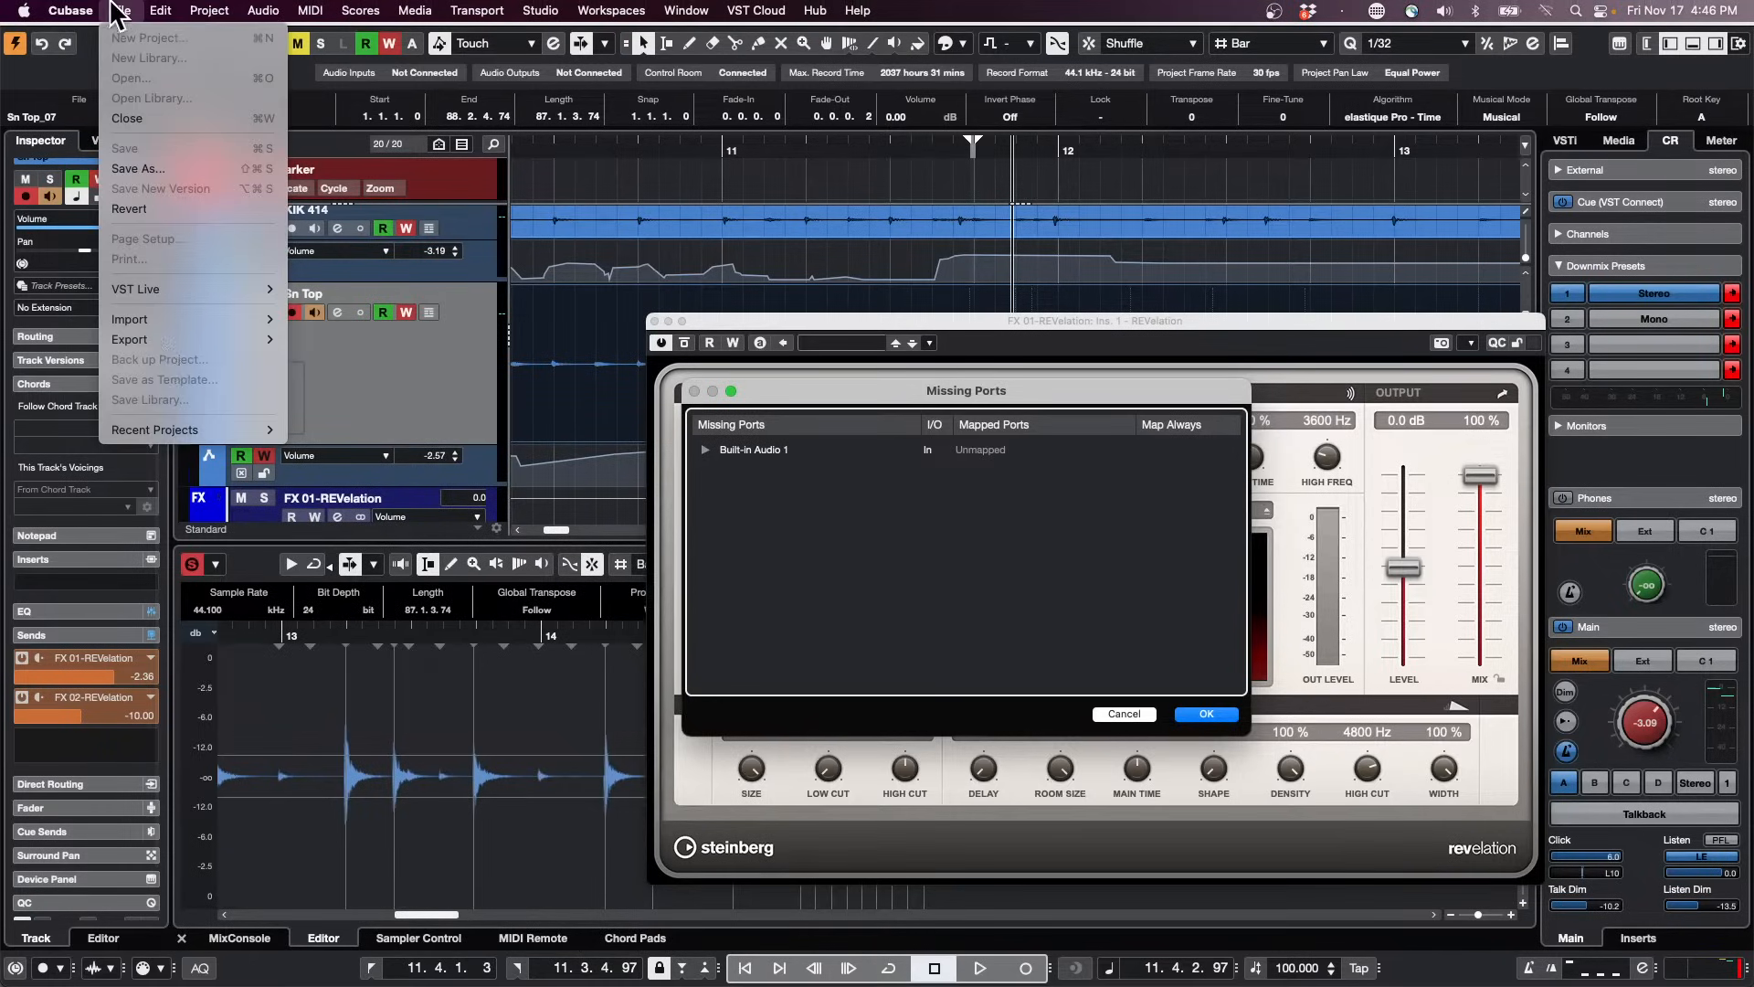
pyautogui.moveTo(163, 431)
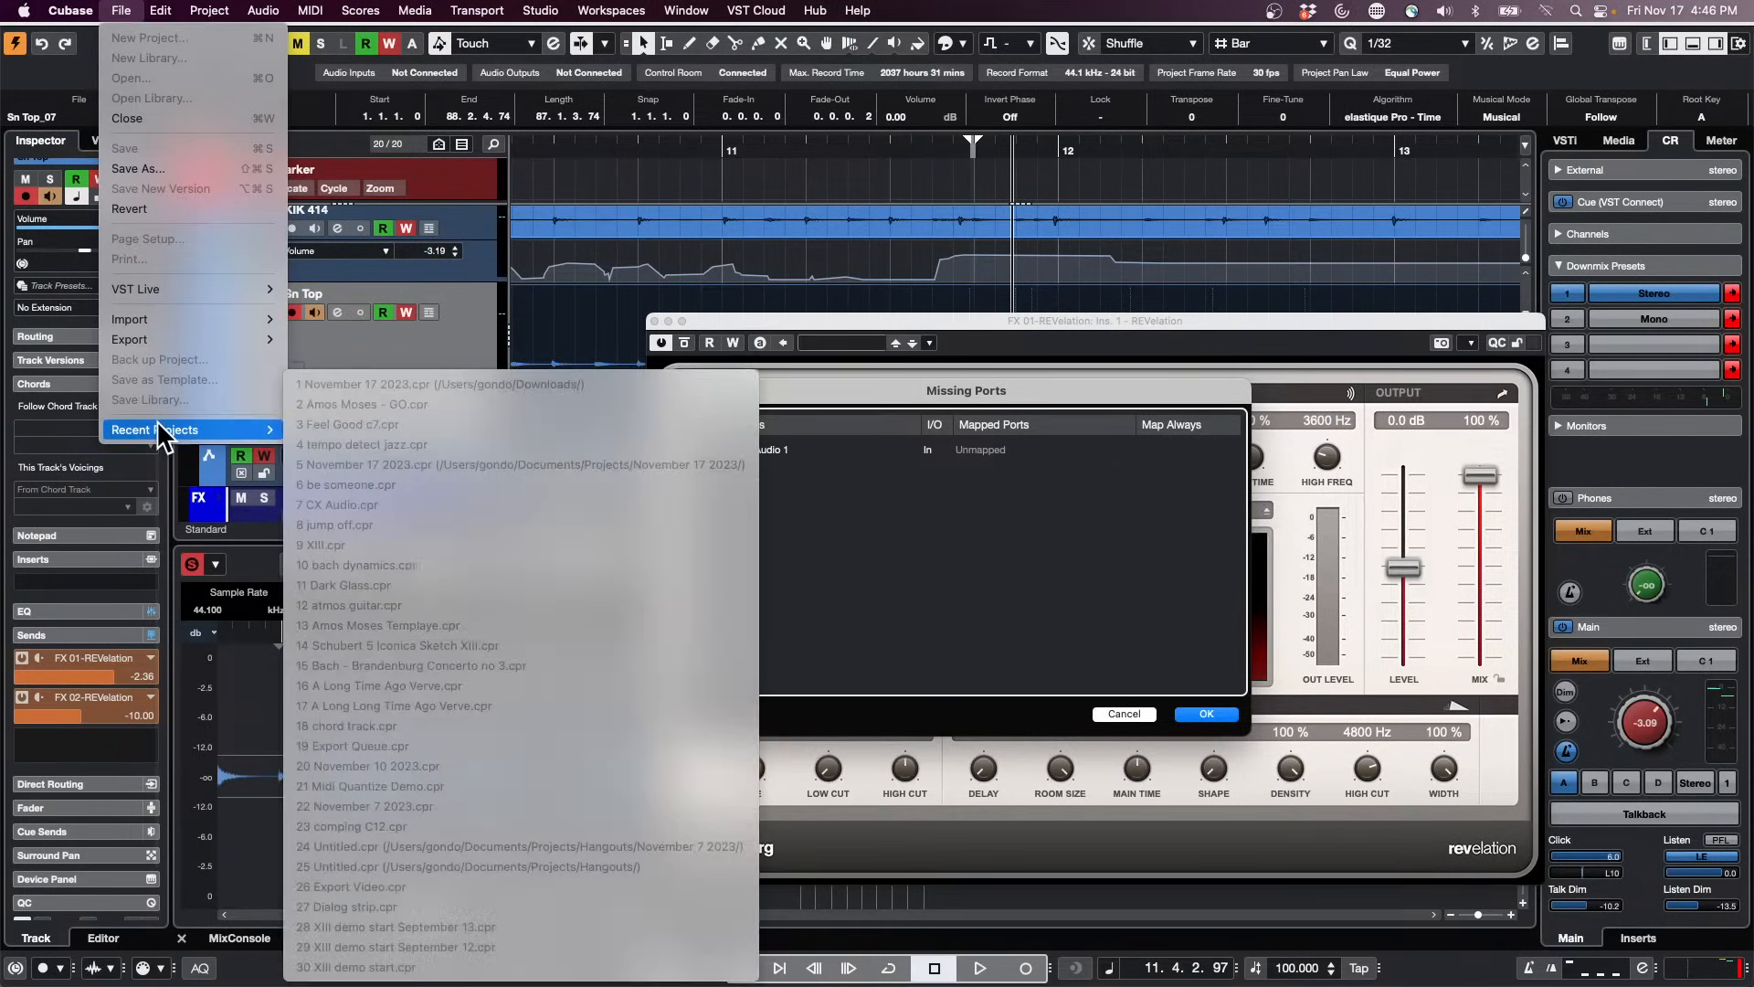
pyautogui.click(607, 259)
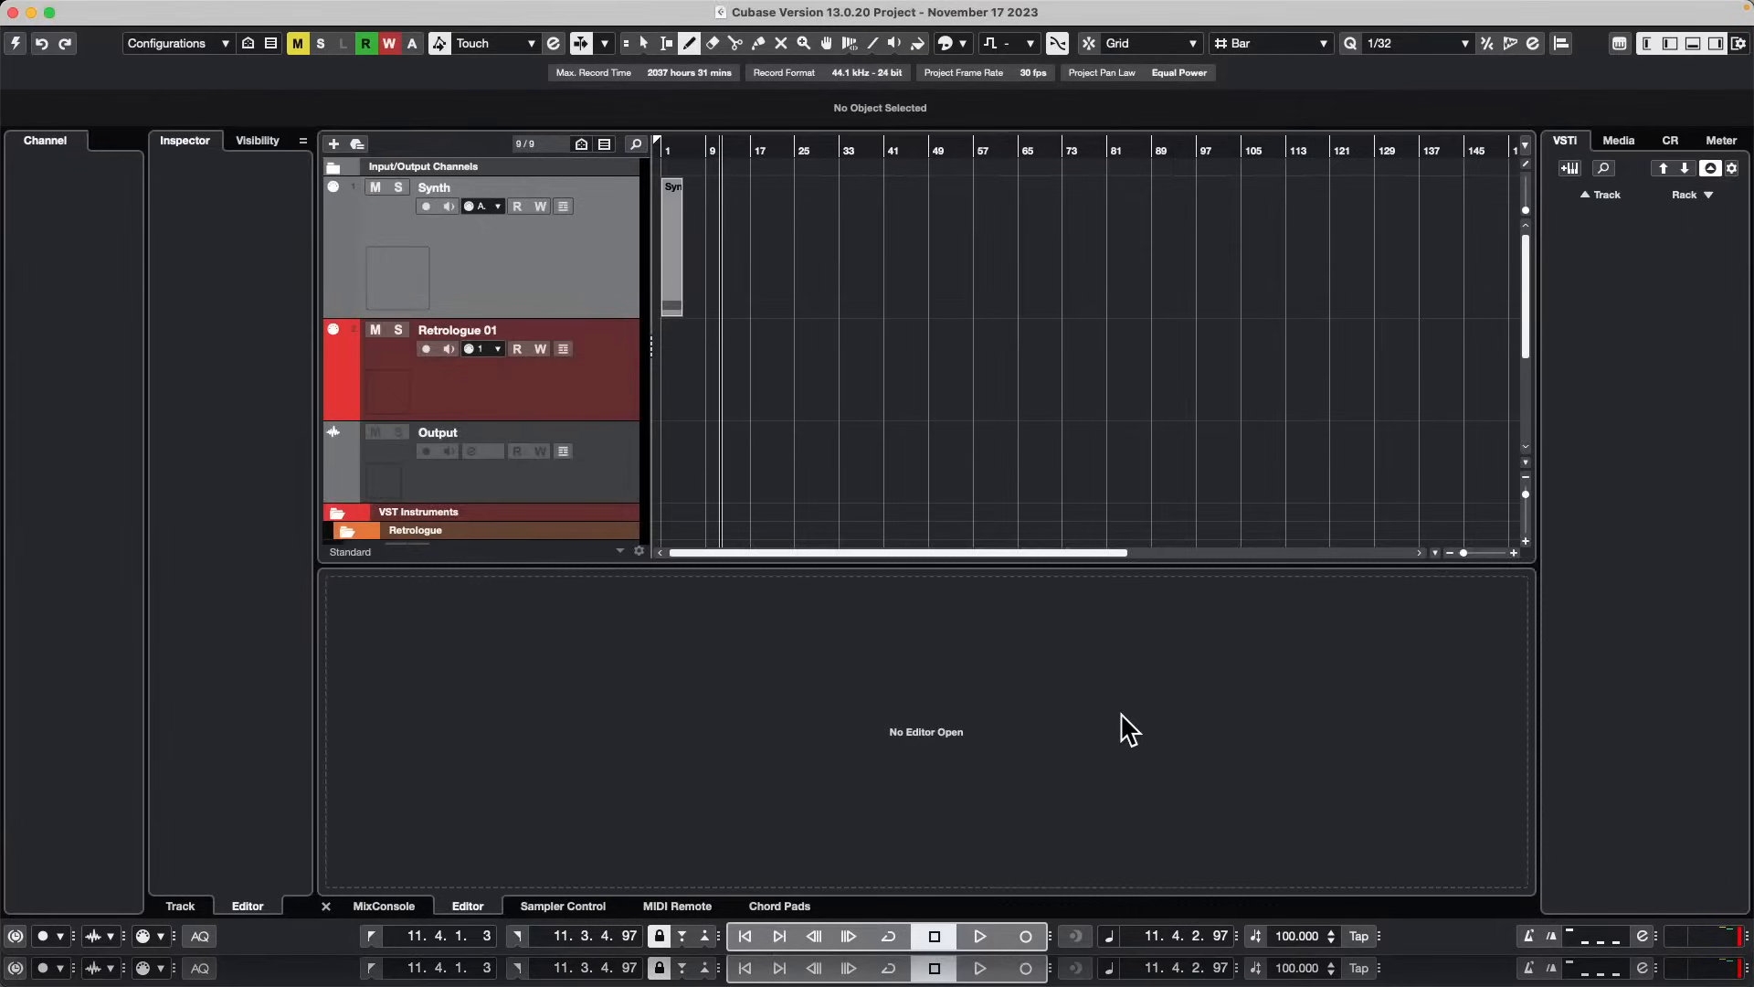
# Step: Activate the project opened from Downloads and look through its track list
pyautogui.click(15, 43)
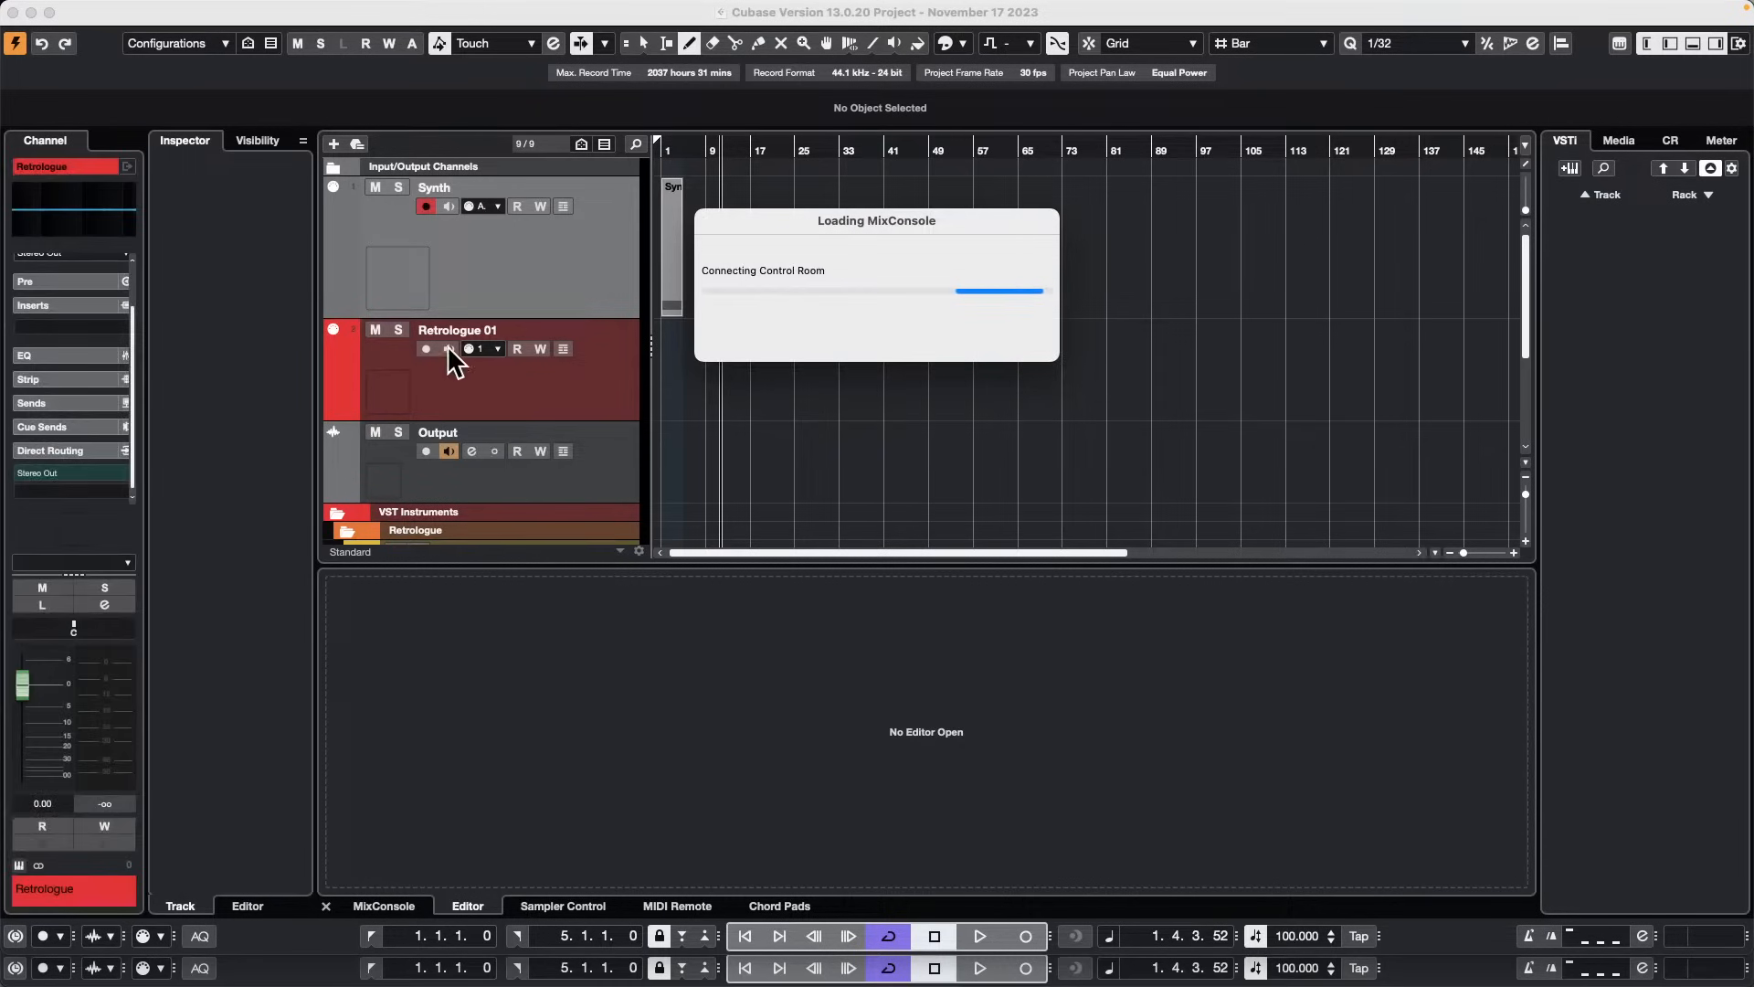
pyautogui.scroll(-5, 546, 377)
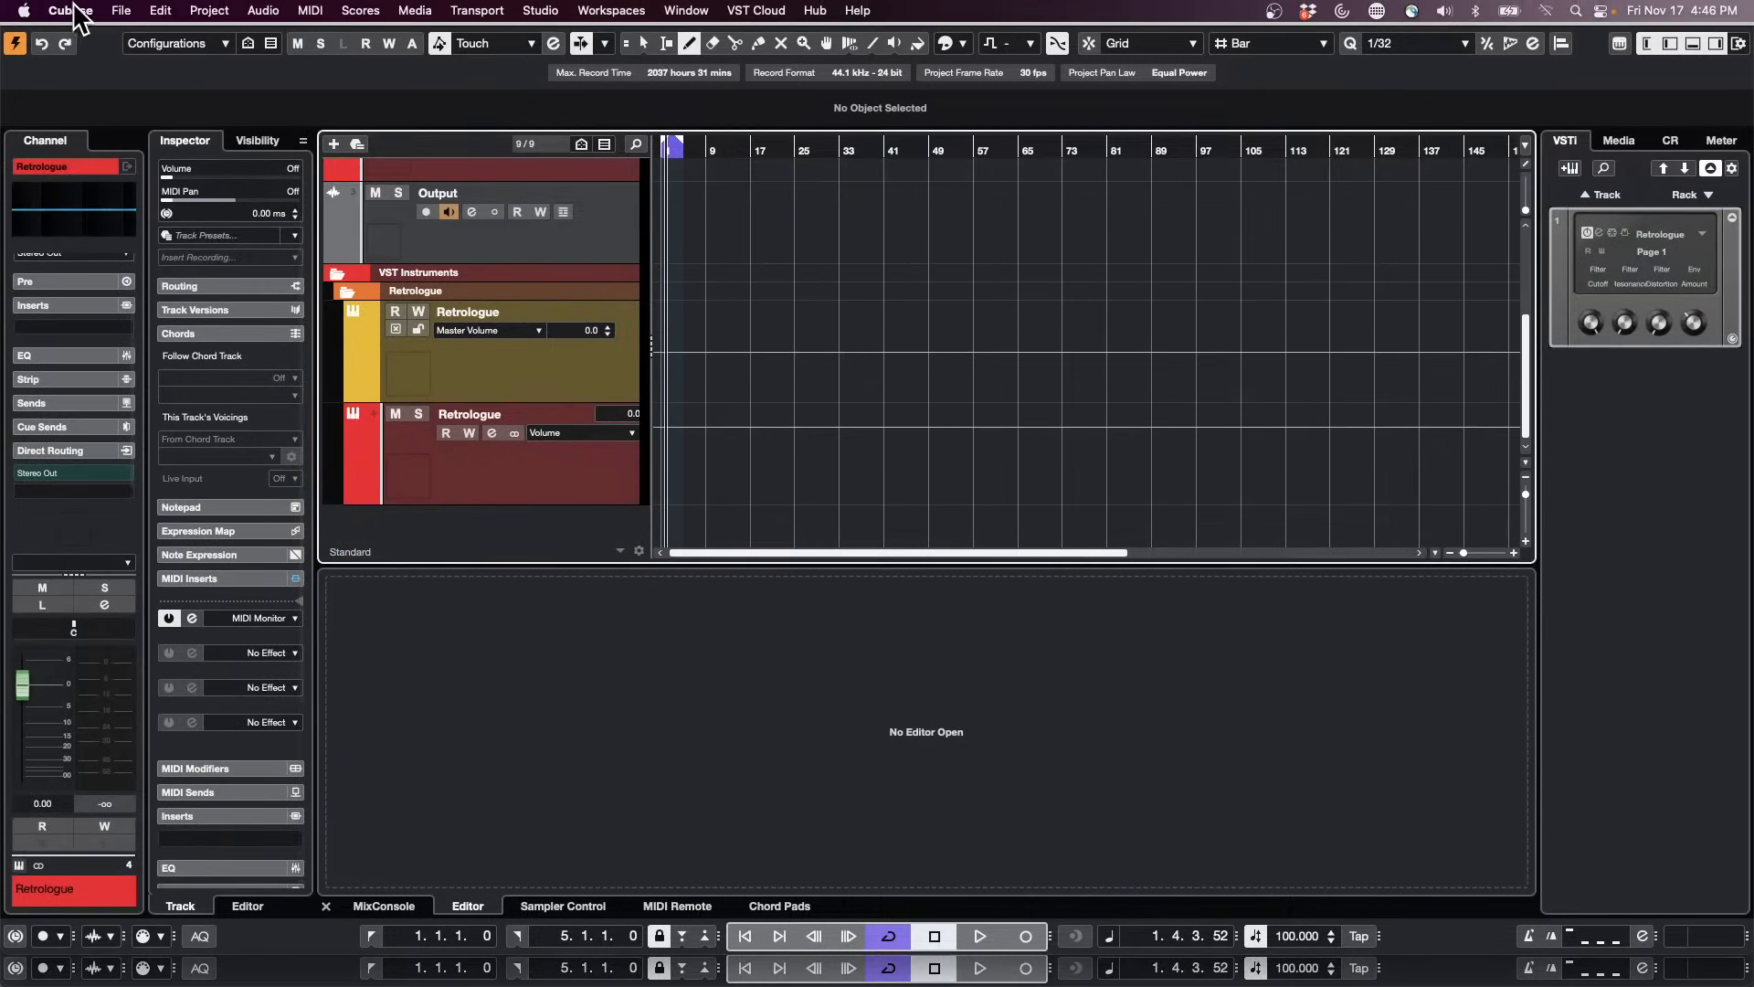
# Step: Open the recent project 'November 17 2023.cpr' from the Documents/Projects/November 17 2023 folder and activate it
pyautogui.click(122, 9)
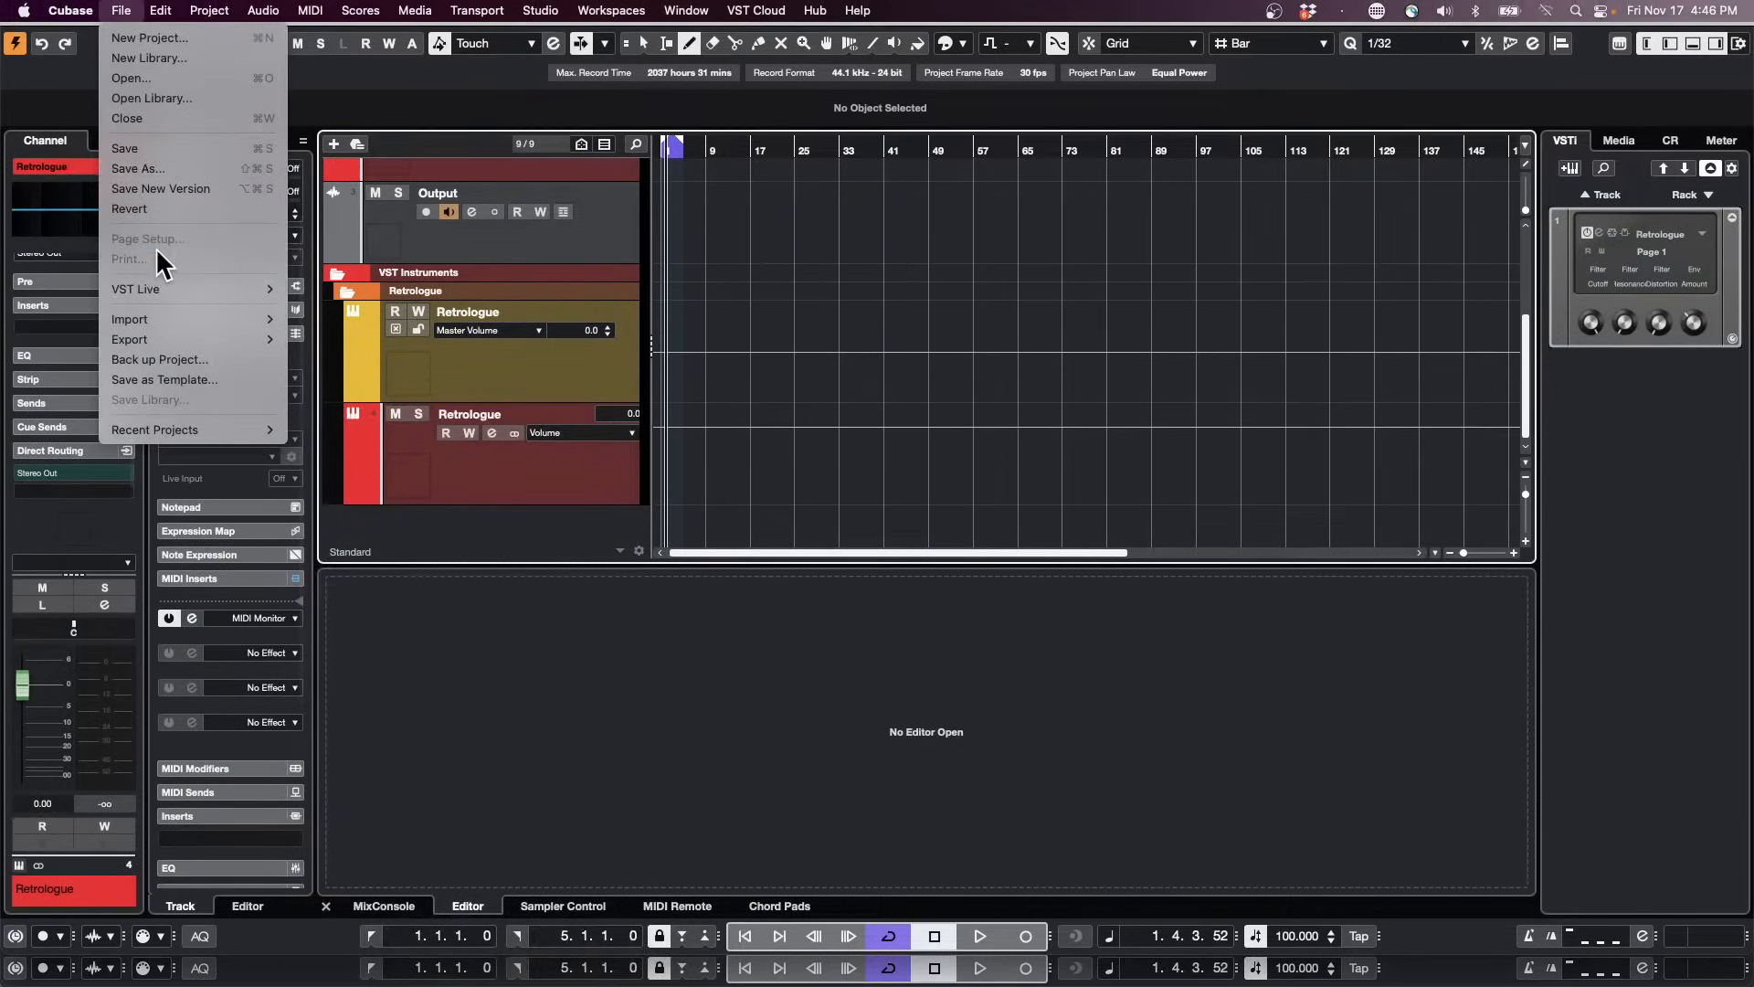
pyautogui.moveTo(162, 429)
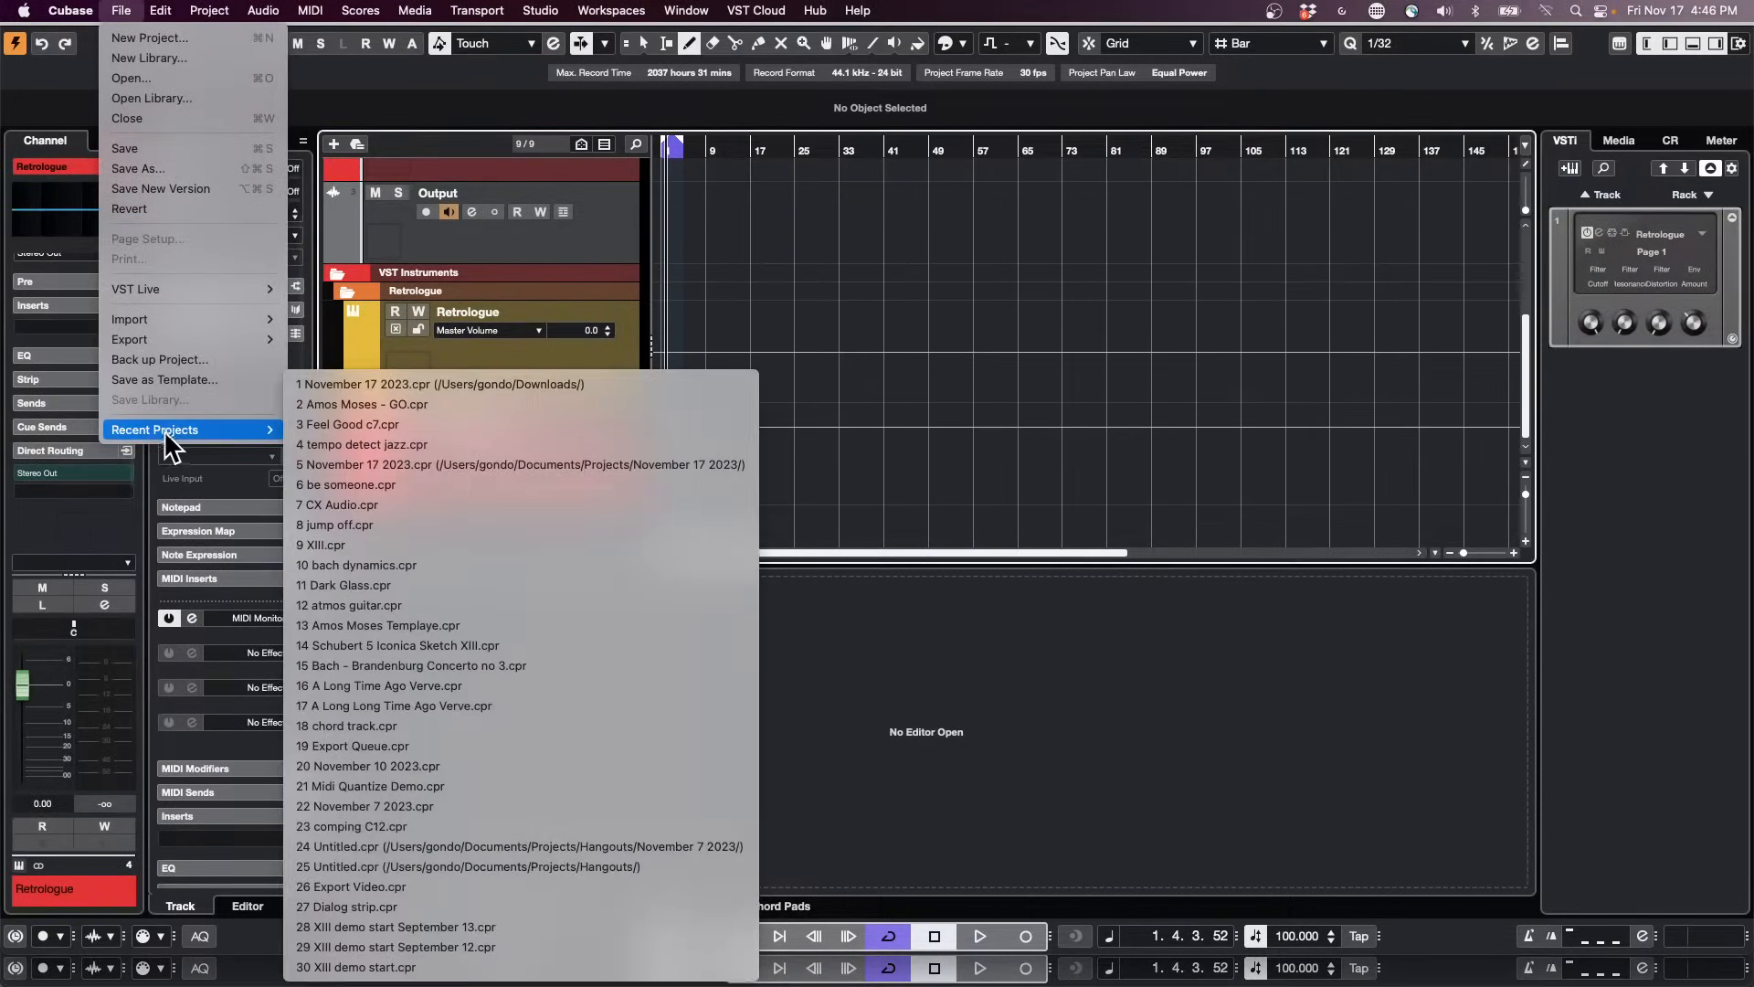
pyautogui.click(419, 463)
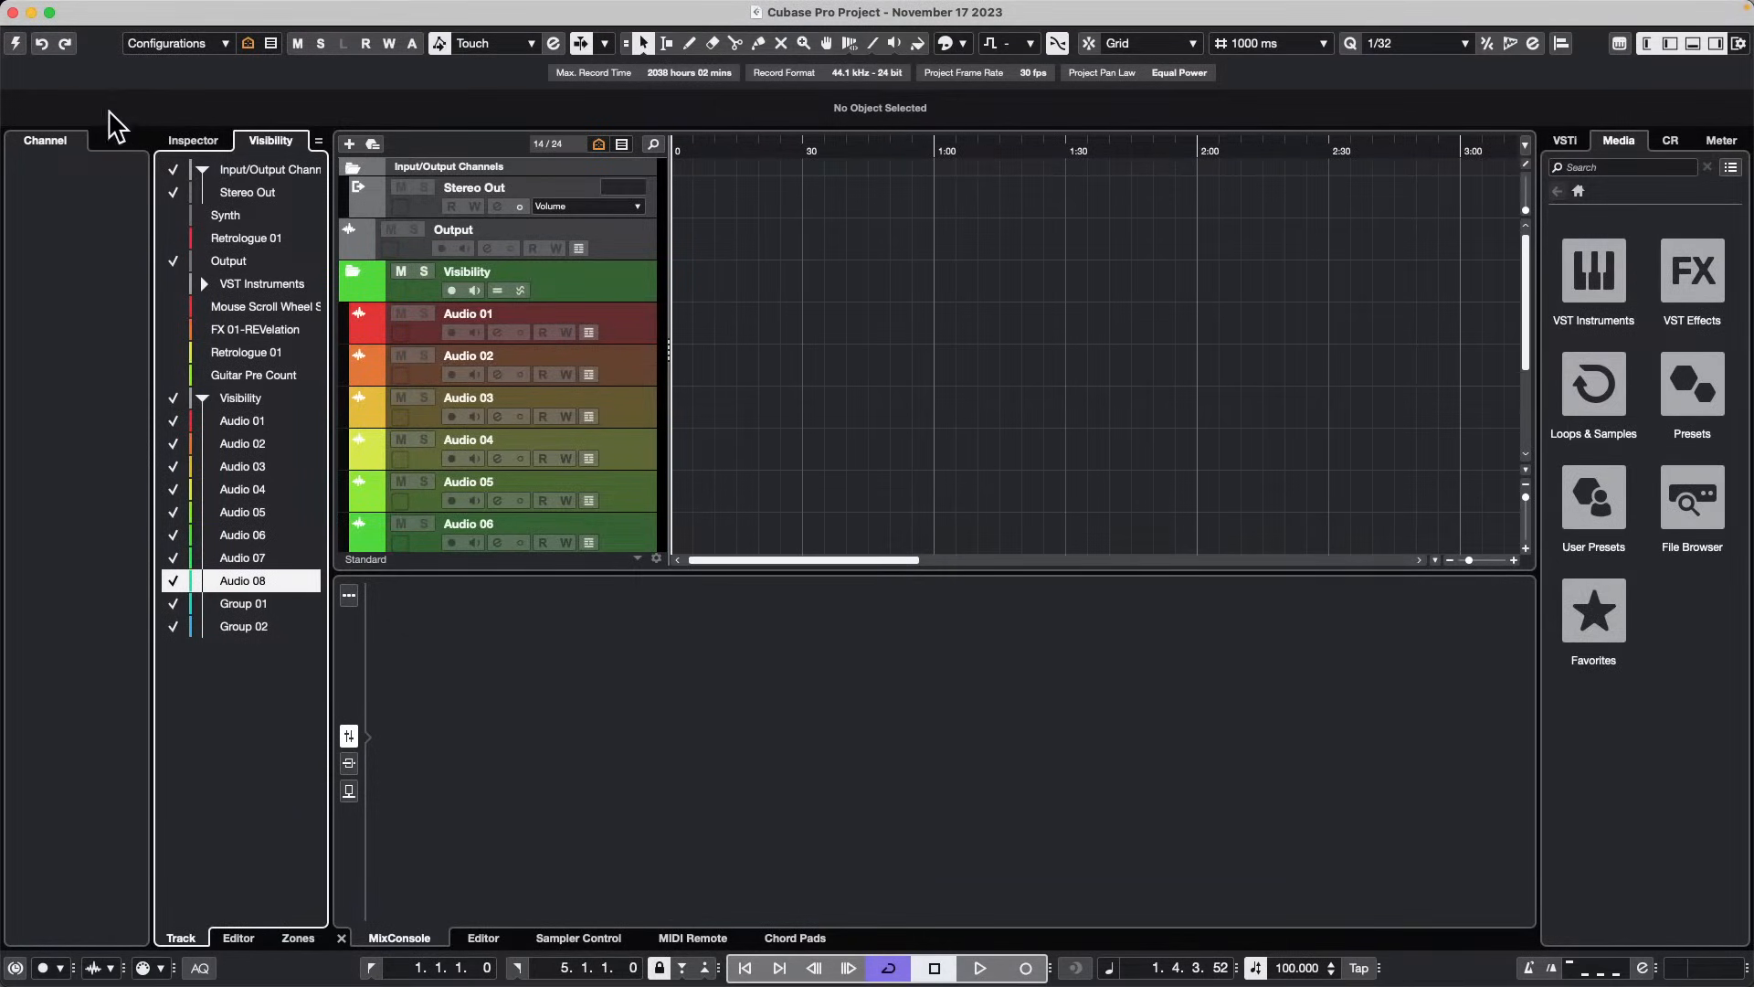
pyautogui.click(14, 43)
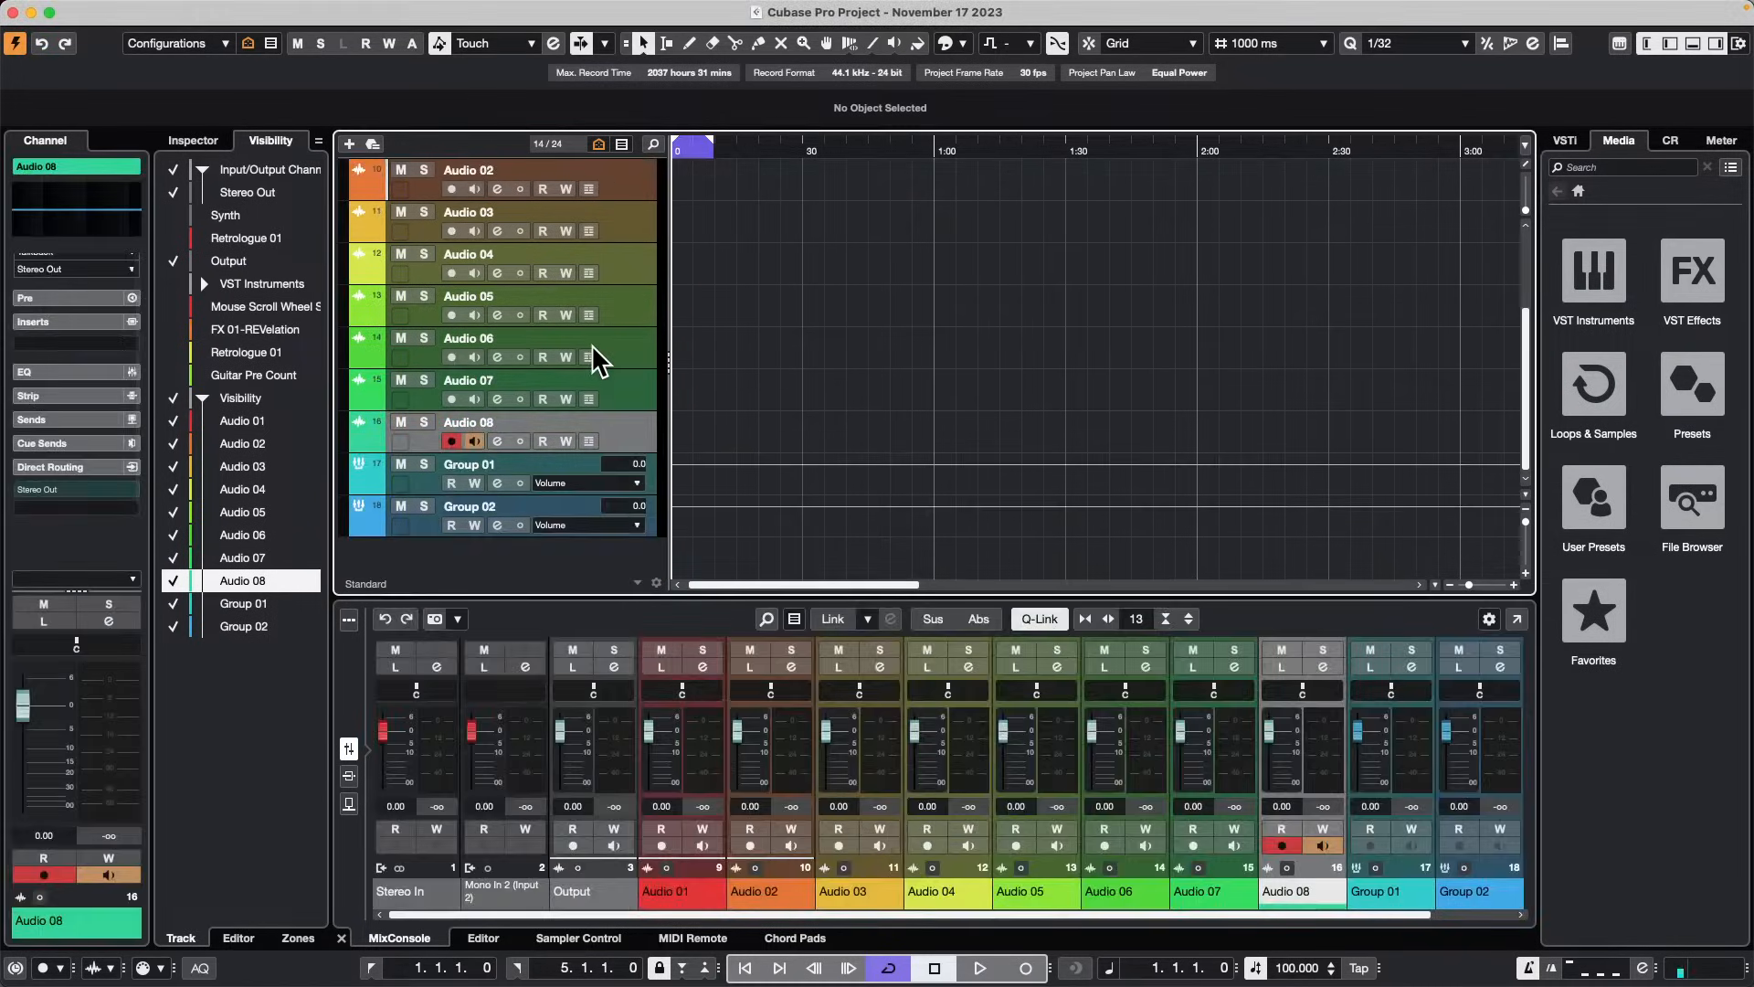
# Step: Show the hidden Synth, both Retrologue 01, VST Instruments, Mouse Scroll Wheel Sends, FX 01-REVelation and Guitar Pre Count tracks, keeping Output visible
pyautogui.scroll(4, 590, 344)
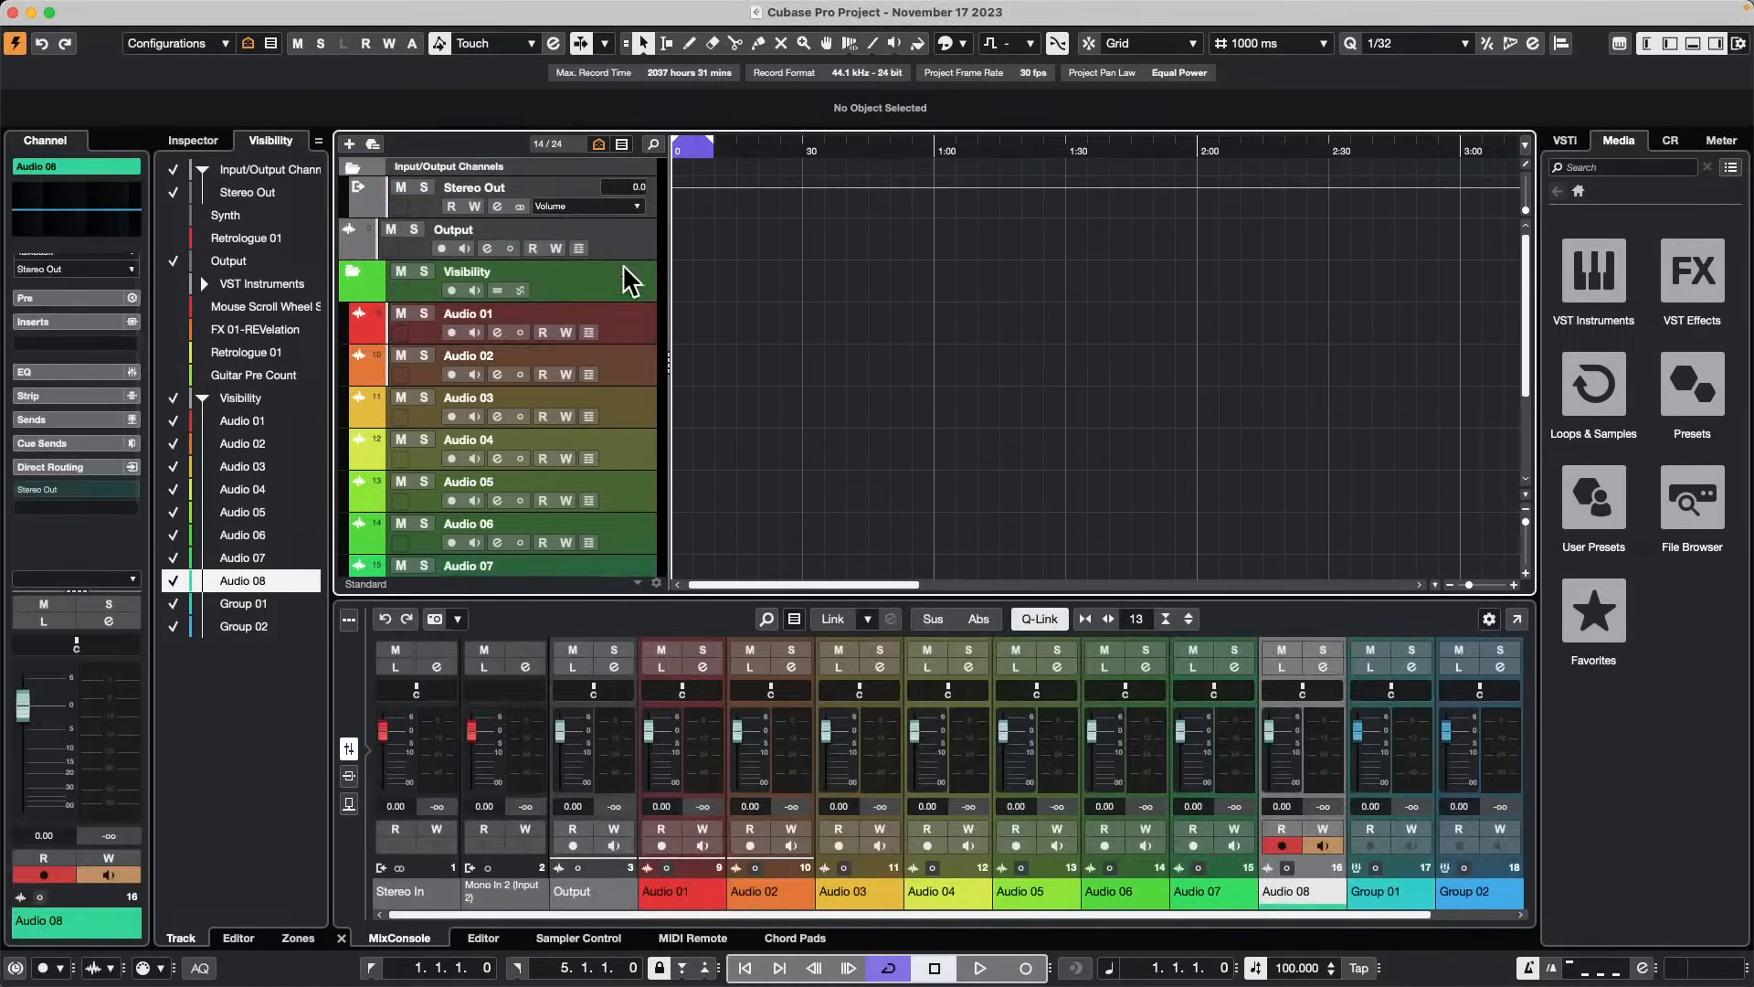
pyautogui.scroll(-5, 589, 307)
pyautogui.scroll(5, 589, 308)
pyautogui.click(173, 215)
pyautogui.click(173, 237)
pyautogui.click(173, 260)
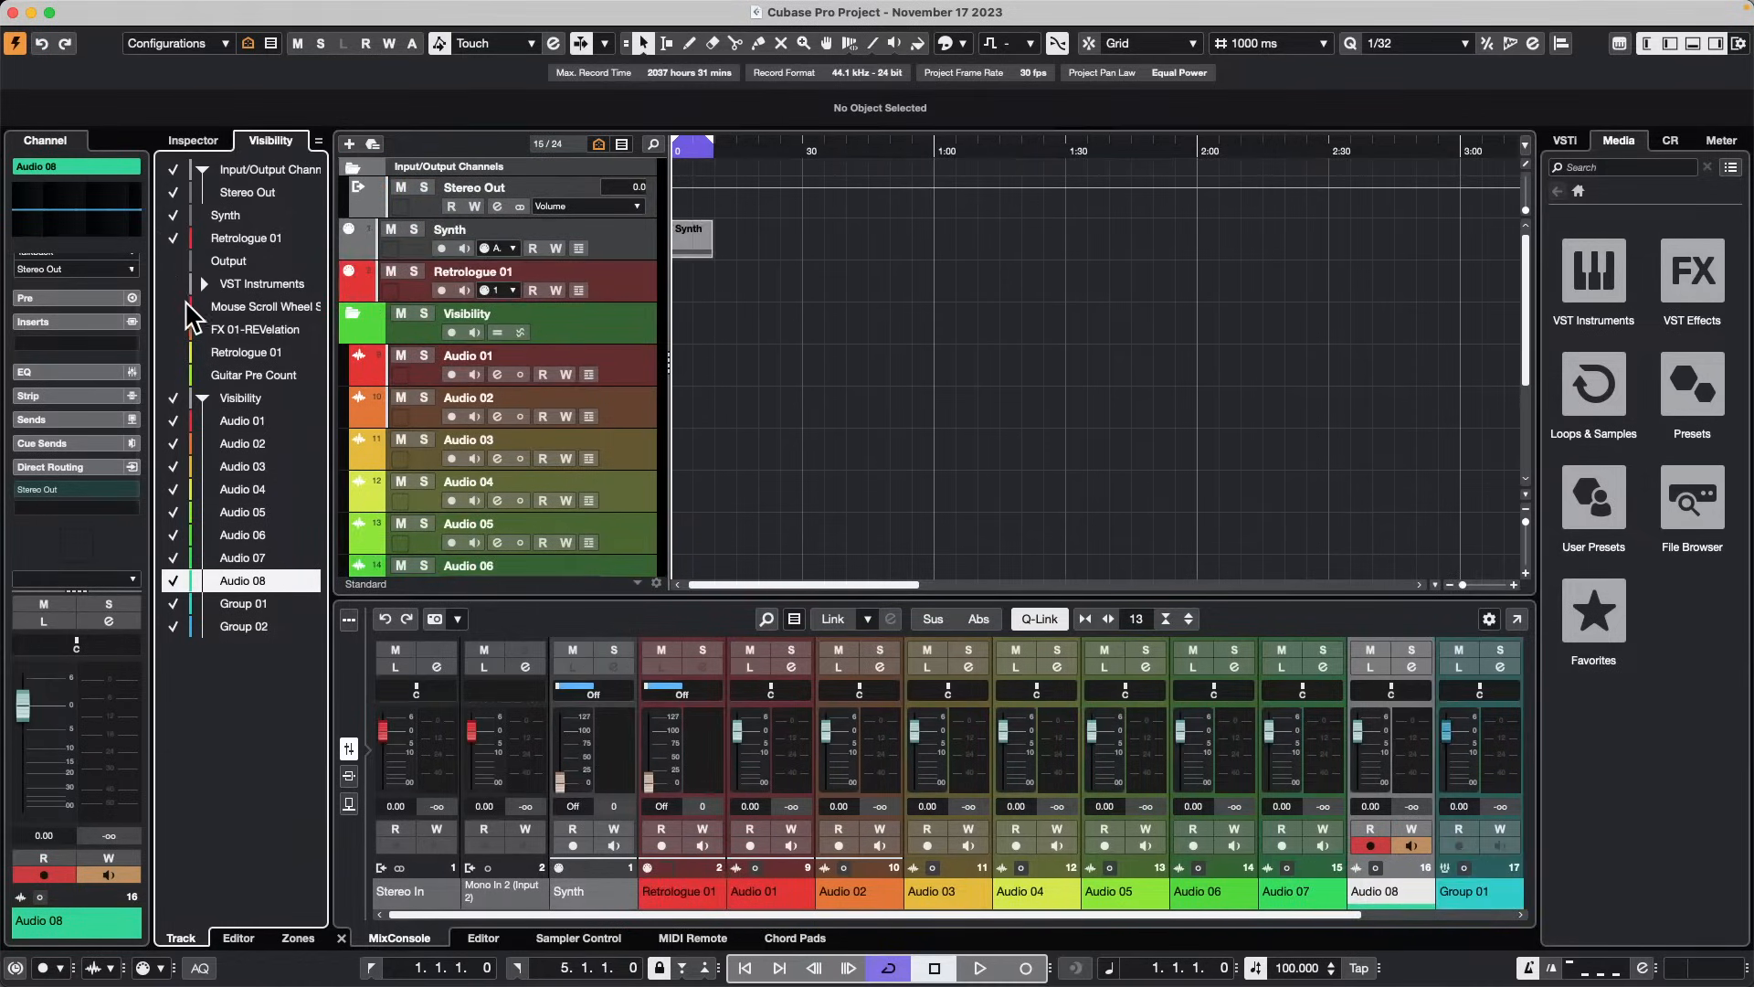
pyautogui.click(173, 375)
pyautogui.click(173, 352)
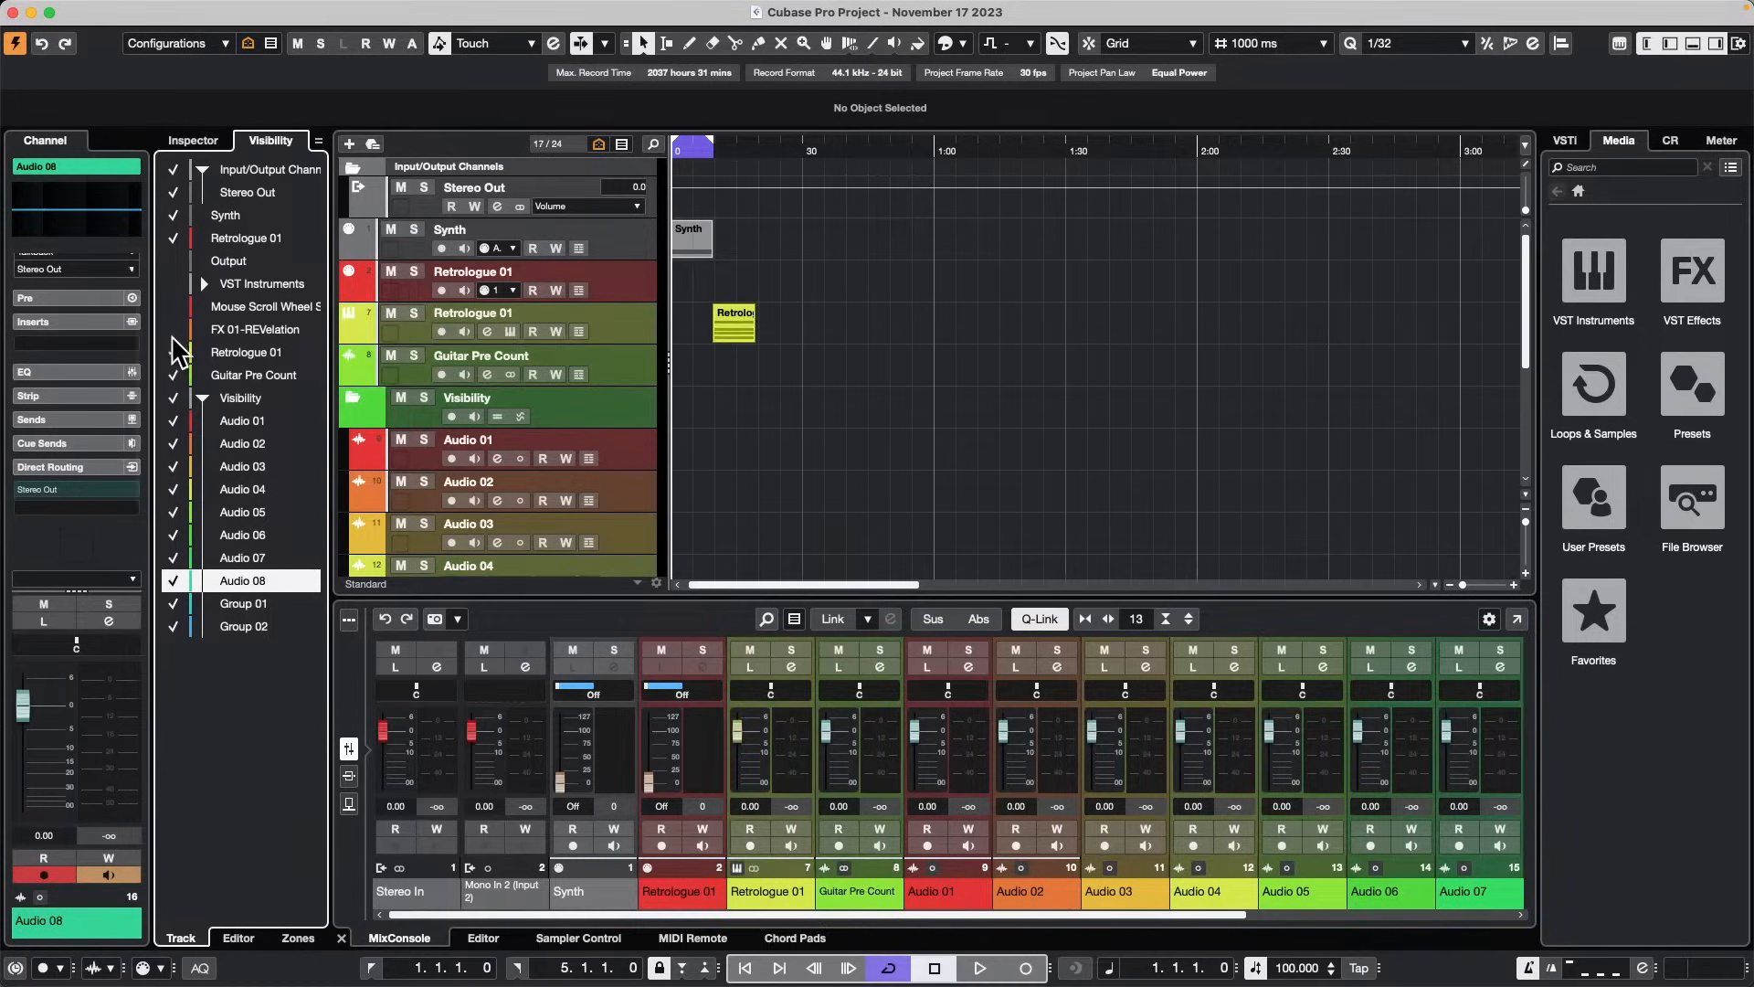
pyautogui.click(172, 329)
pyautogui.click(173, 306)
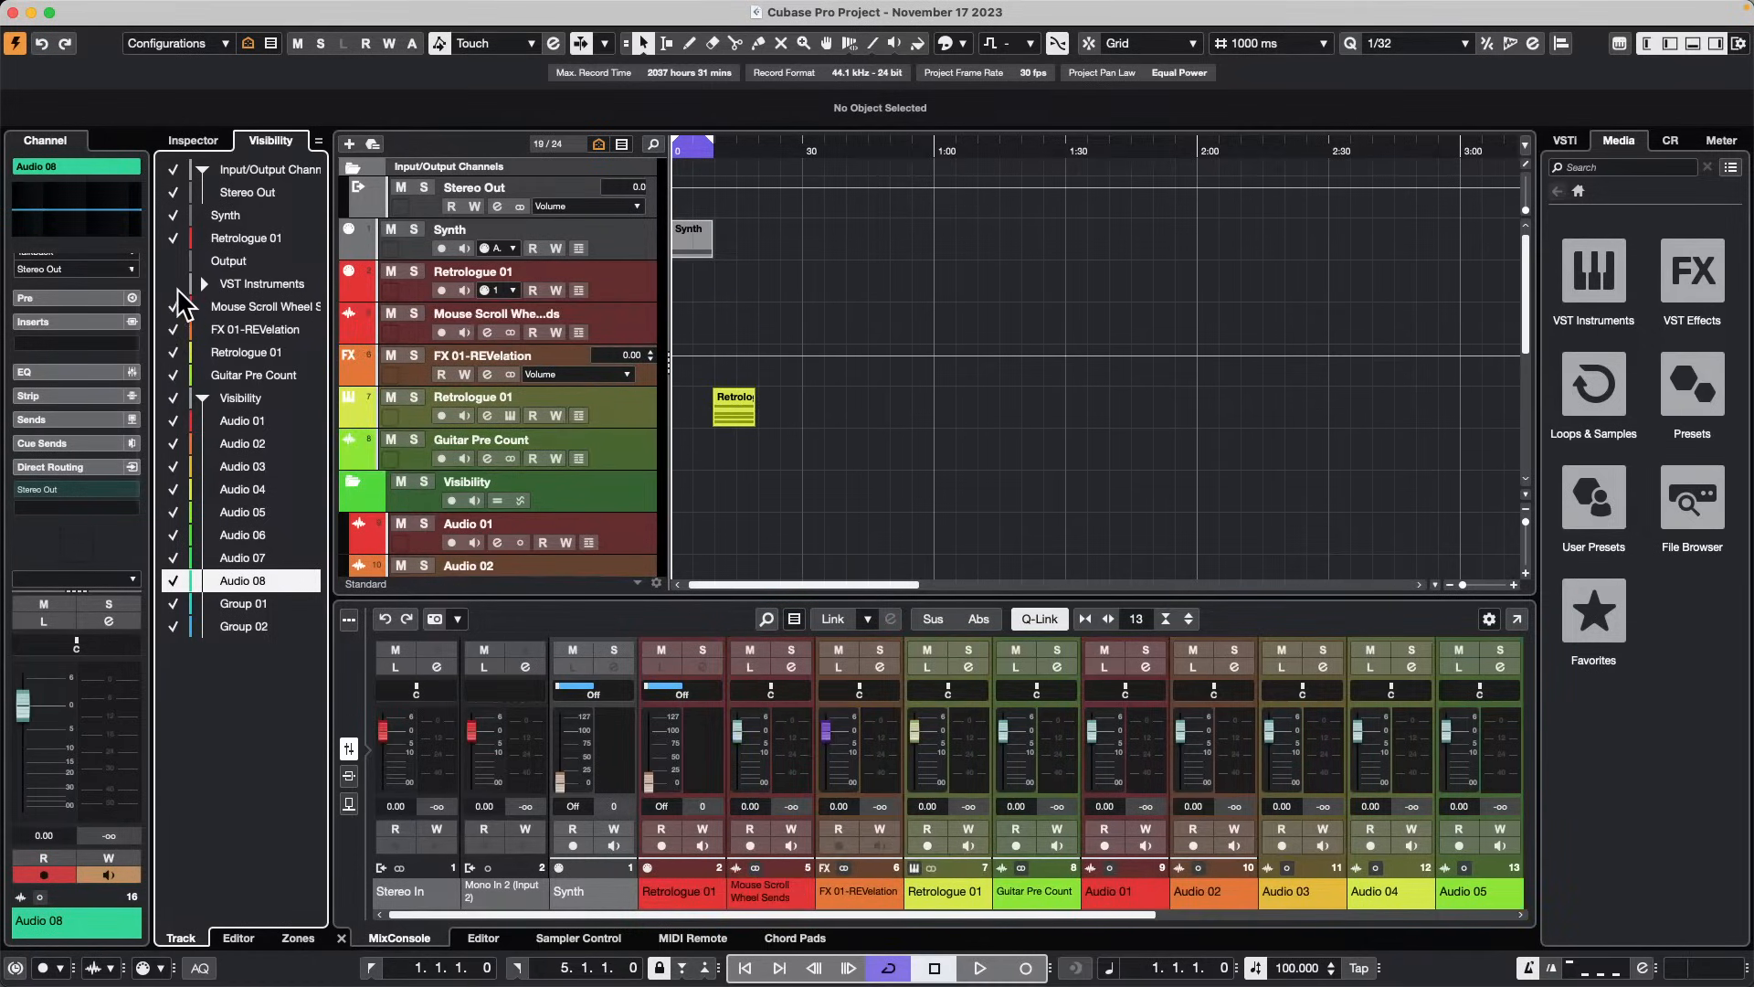
pyautogui.click(173, 283)
pyautogui.click(173, 260)
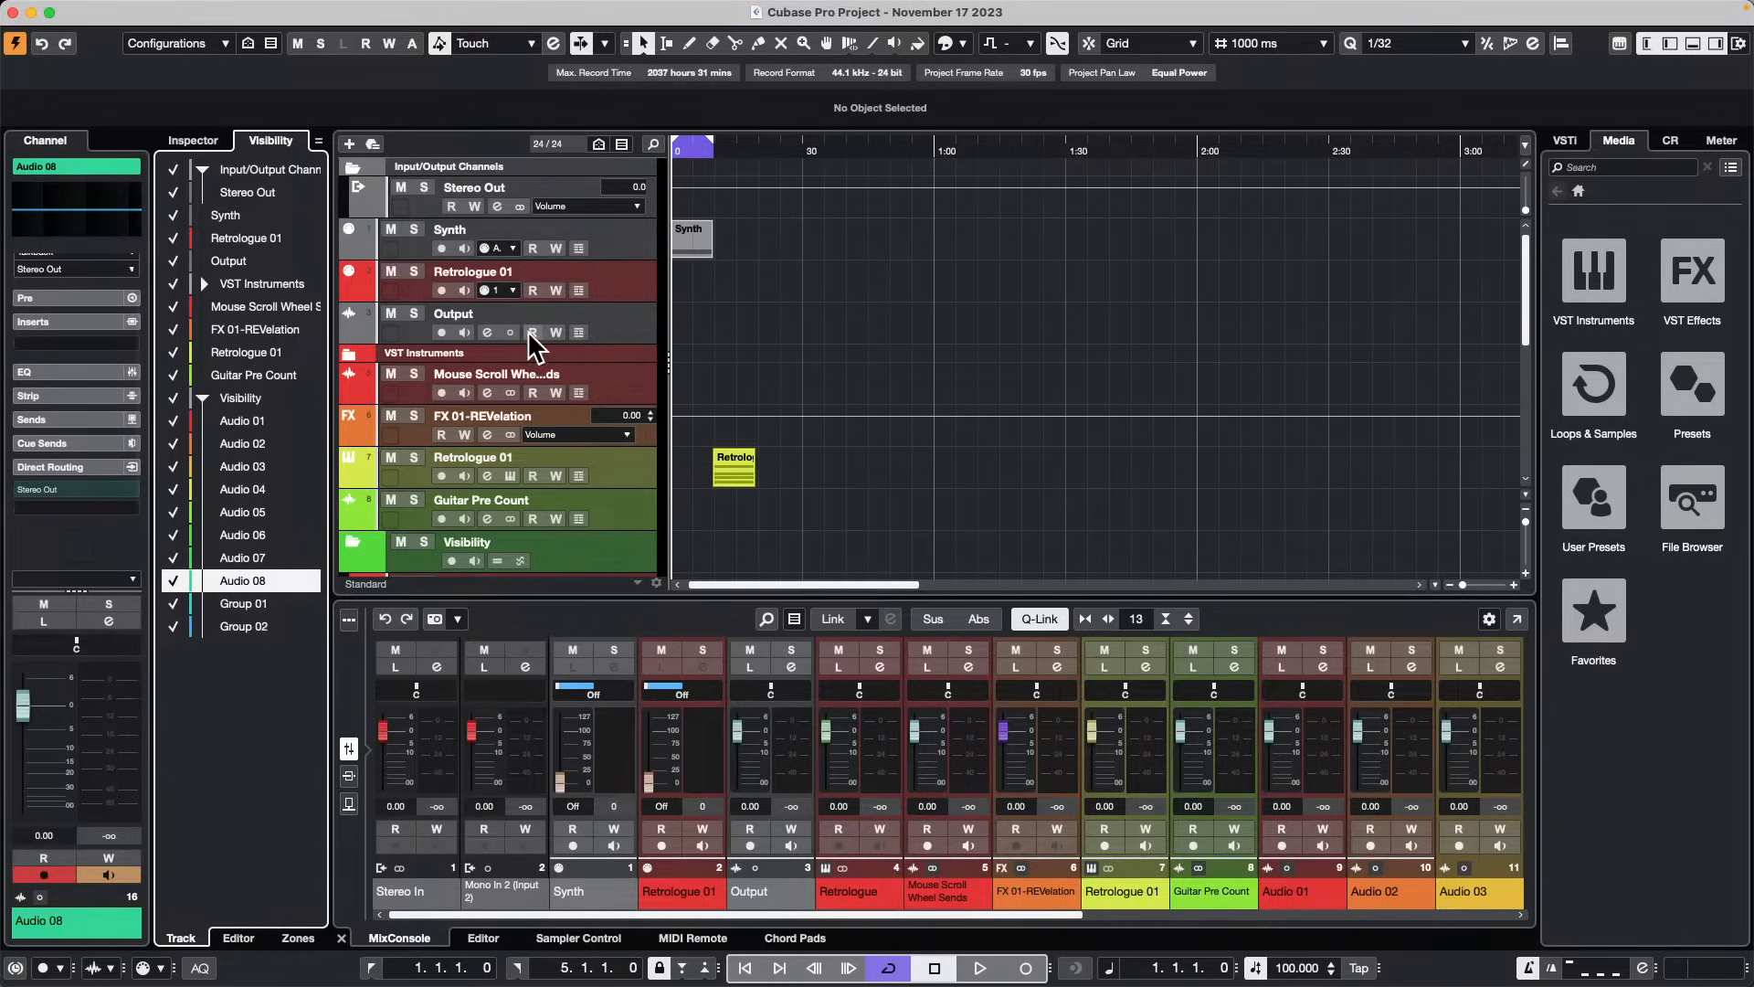
# Step: Open the yellow Retrologue 01 track's MIDI part in a separate Key Editor window
pyautogui.scroll(-3, 539, 365)
pyautogui.doubleClick(748, 310)
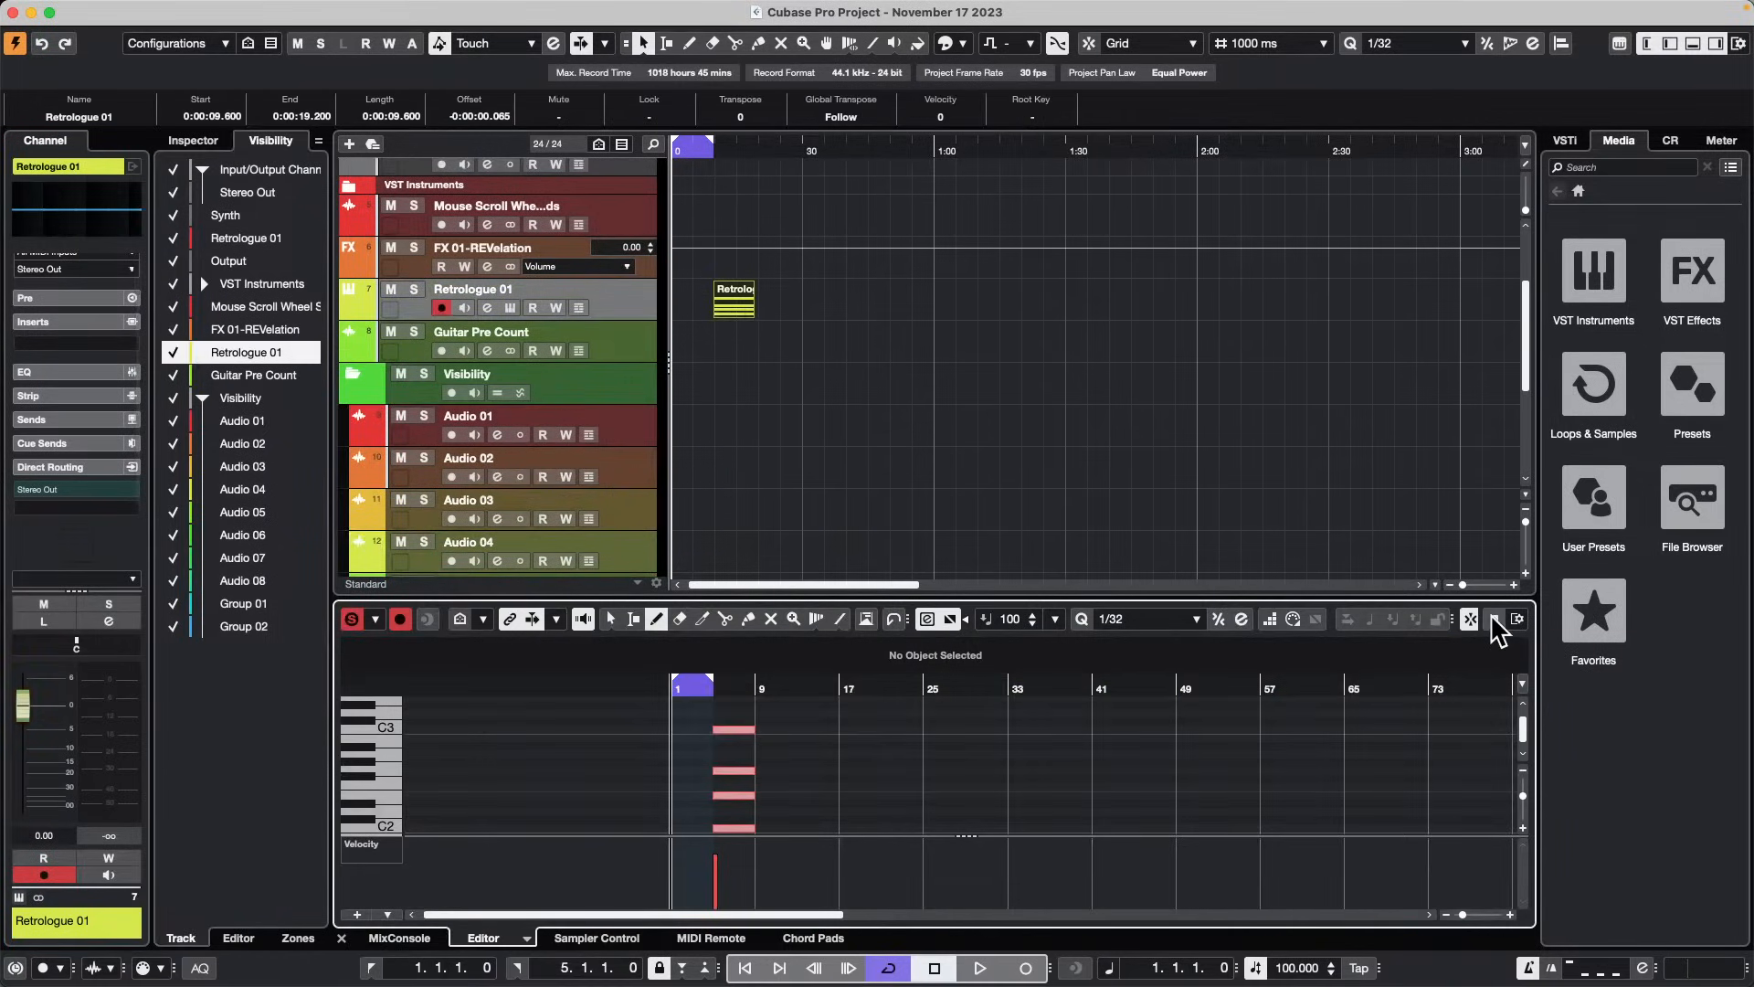
pyautogui.click(1494, 618)
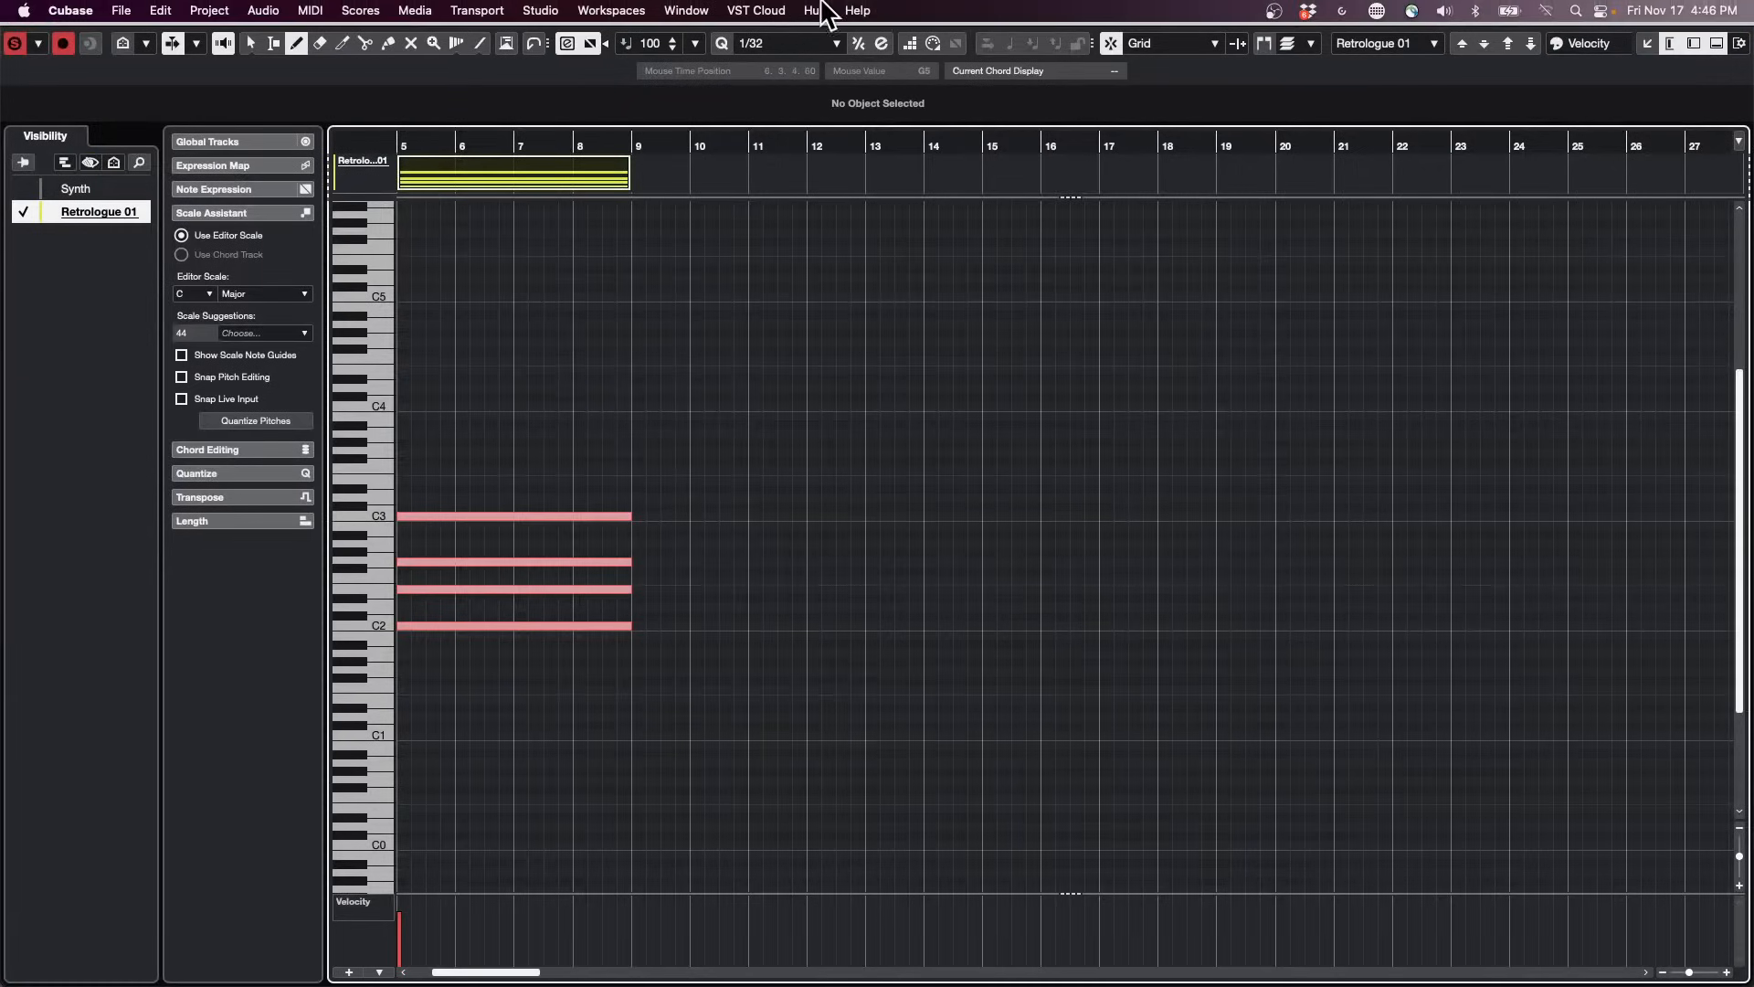
# Step: Add a Note Expression Input Device in Studio Setup, check its MIDI input choices, and accept the setup
pyautogui.click(557, 13)
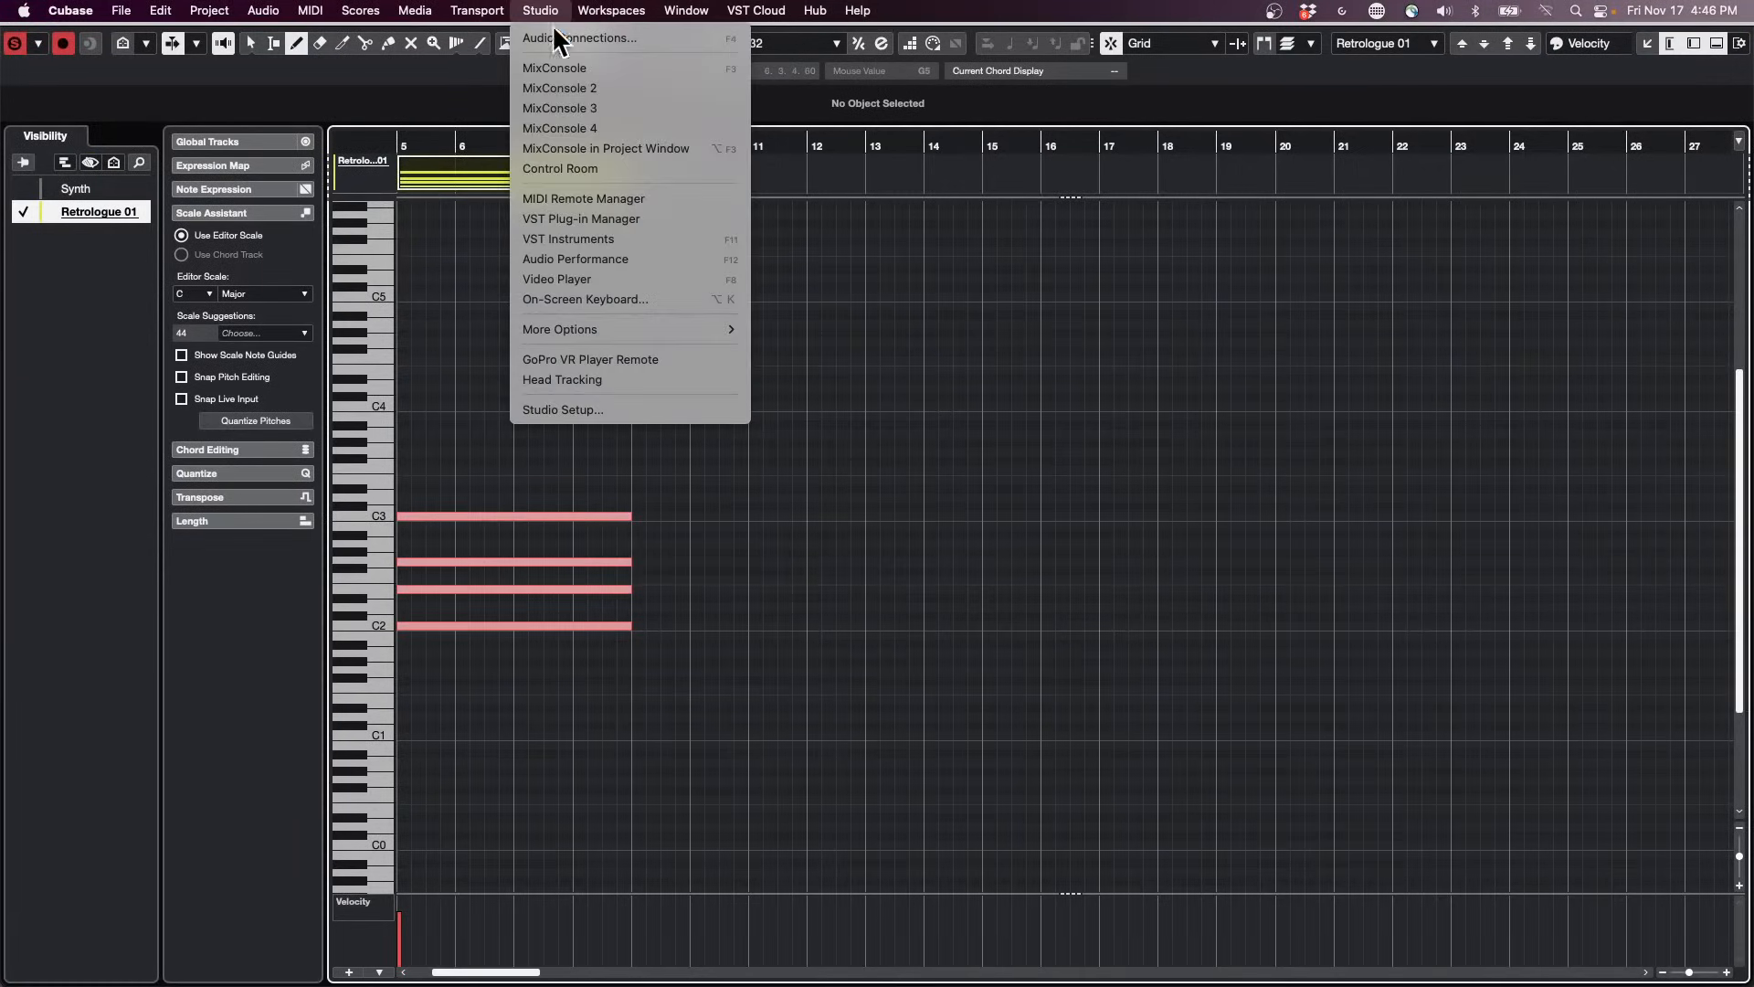
pyautogui.click(596, 413)
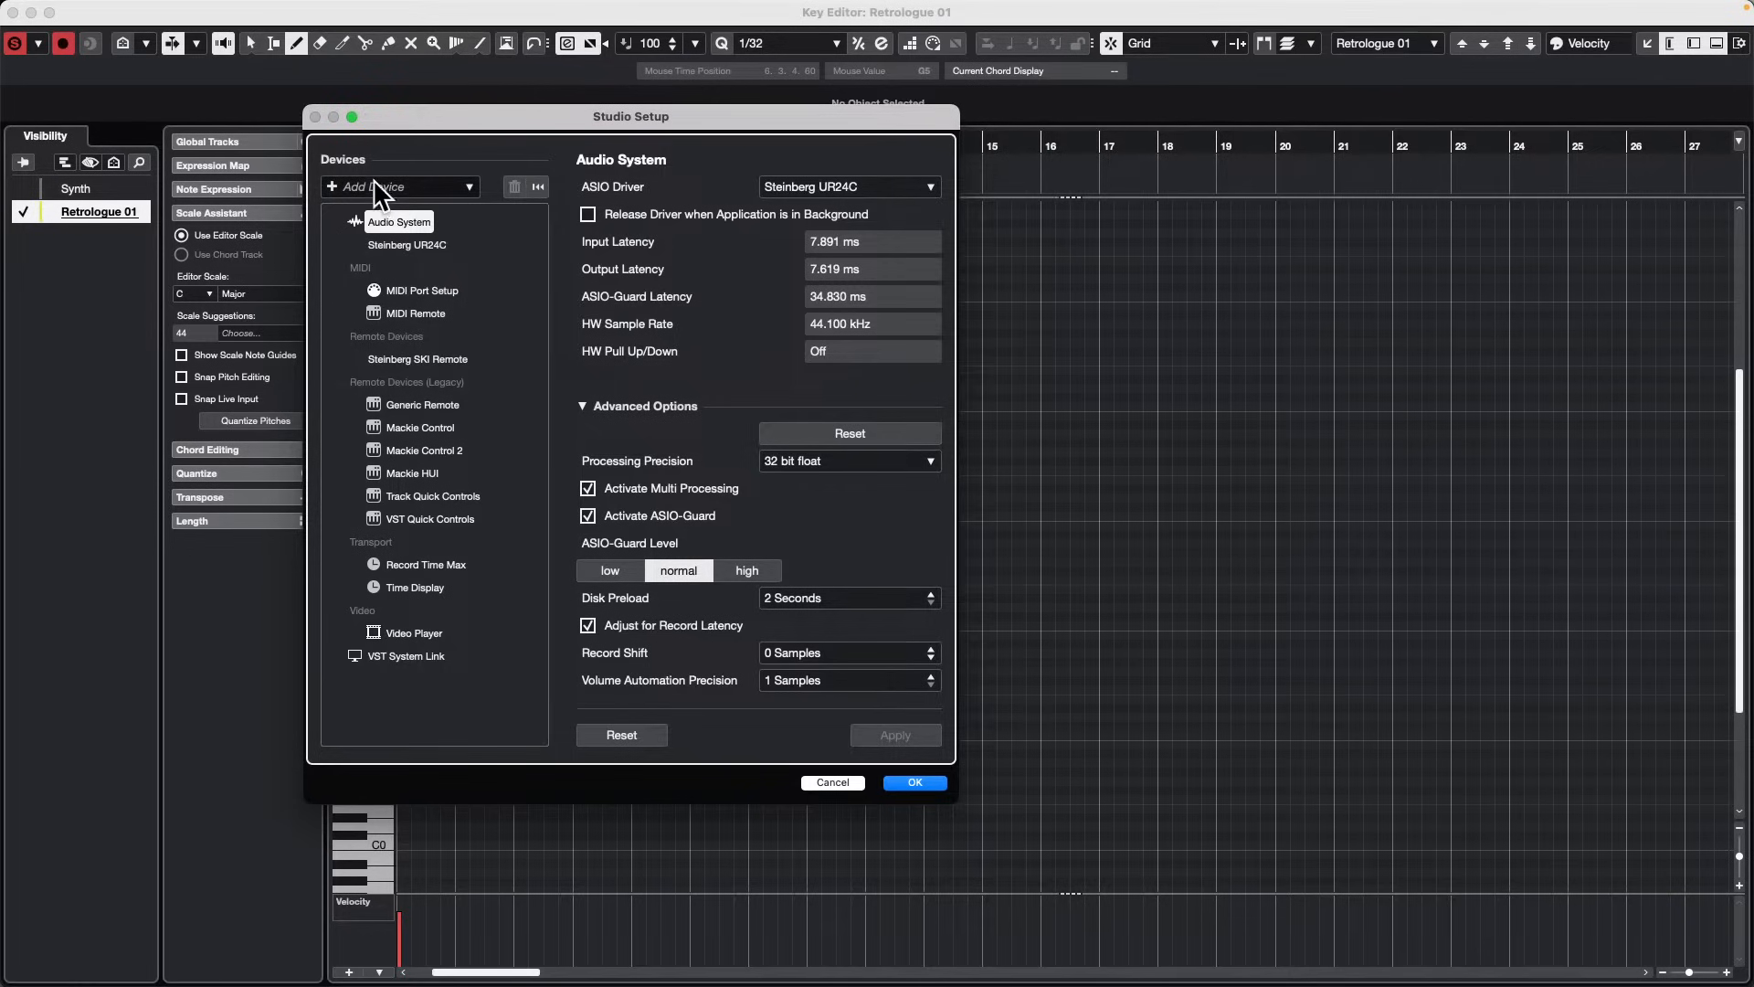
pyautogui.click(329, 185)
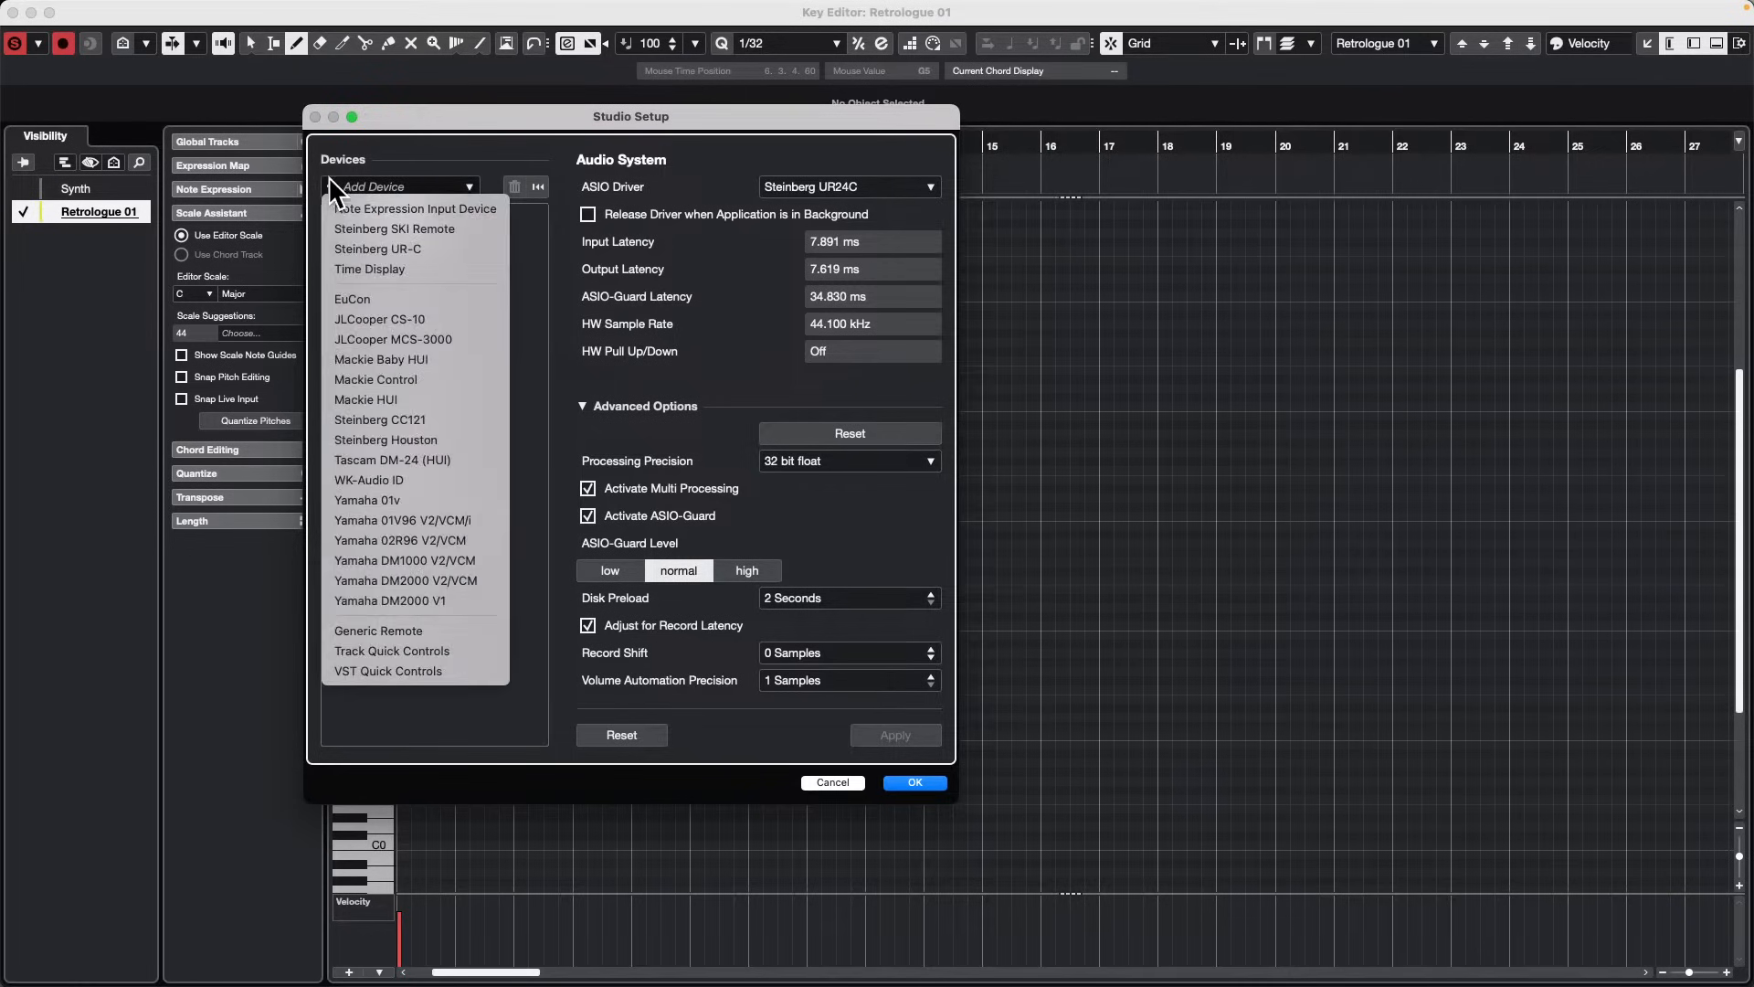
pyautogui.click(430, 210)
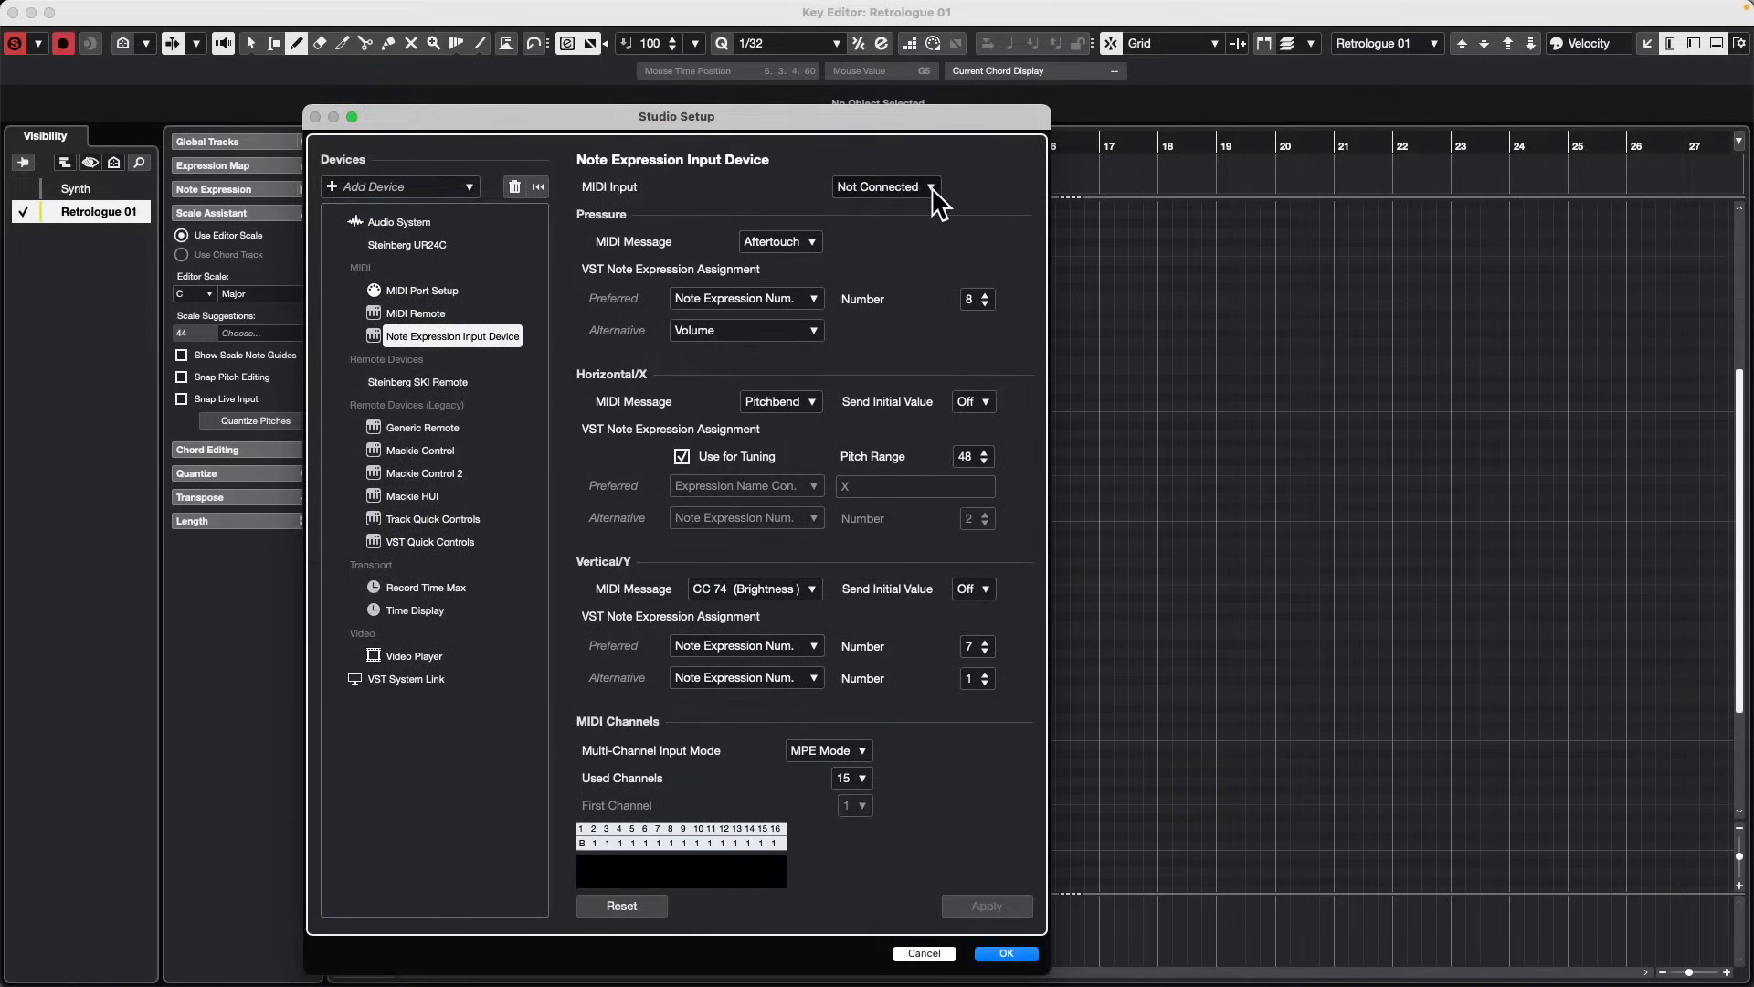
pyautogui.click(880, 187)
pyautogui.click(785, 189)
pyautogui.click(1008, 953)
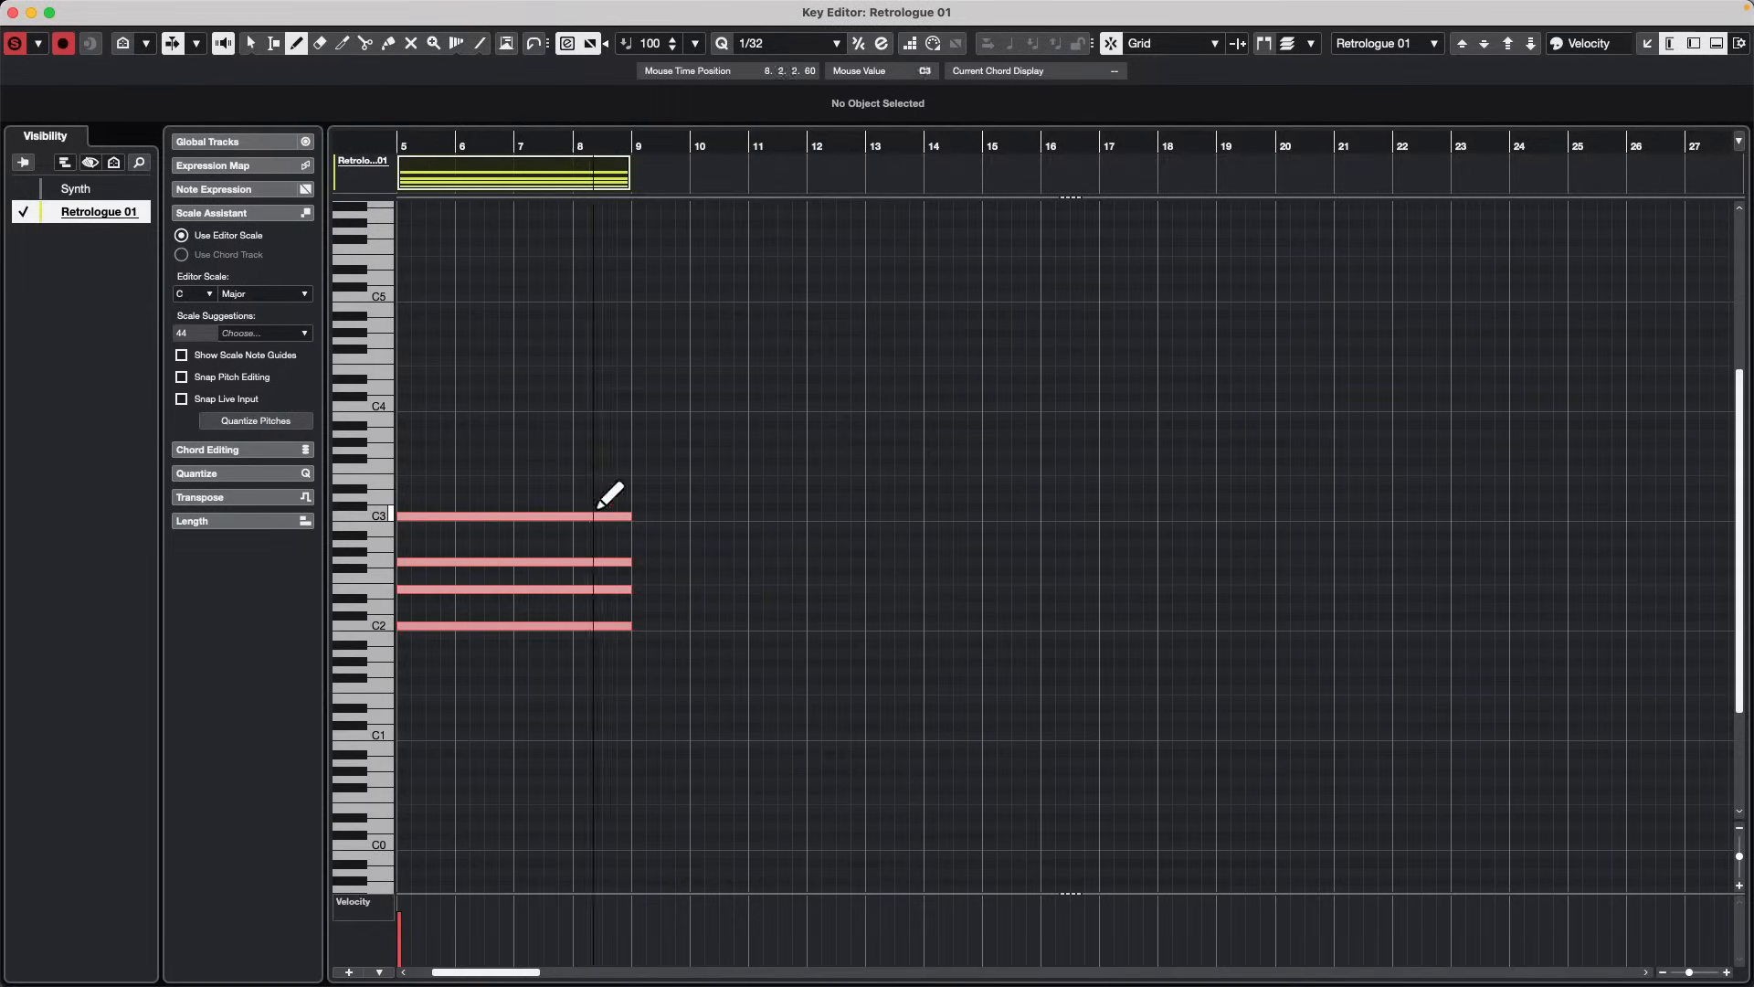
# Step: Delete the C3 note from the Retrologue 01 part and undo the deletion
pyautogui.press('1')
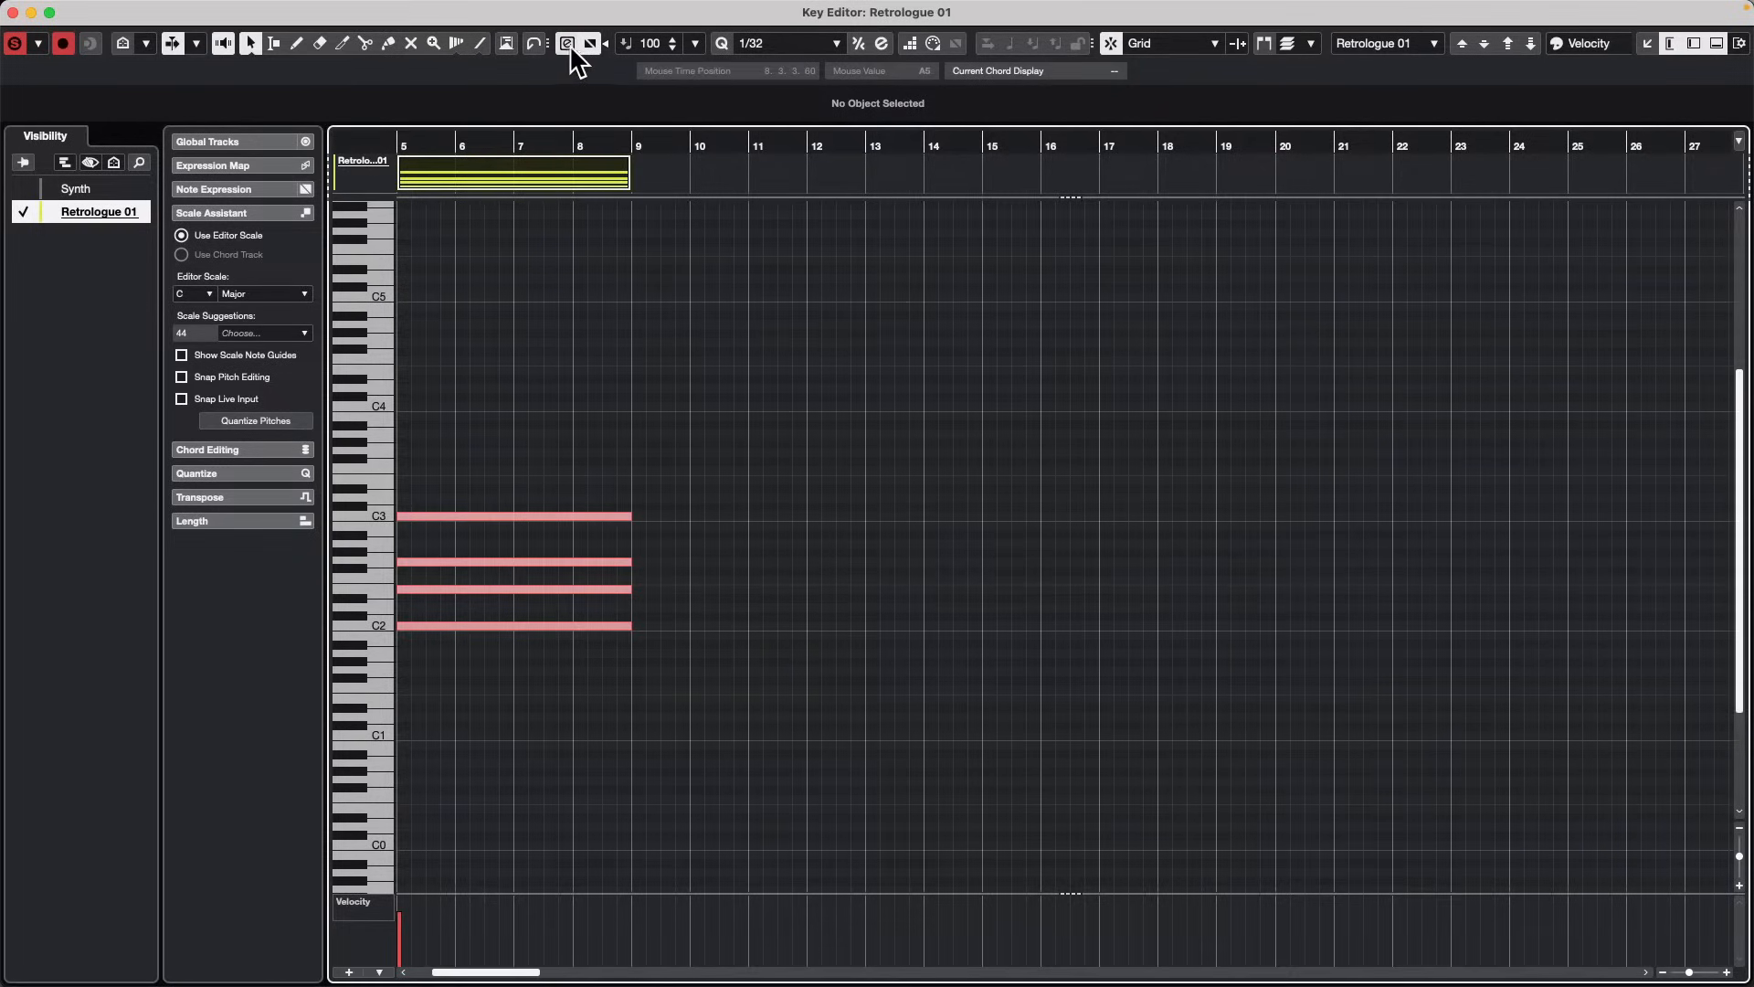
pyautogui.click(527, 514)
pyautogui.press('Delete')
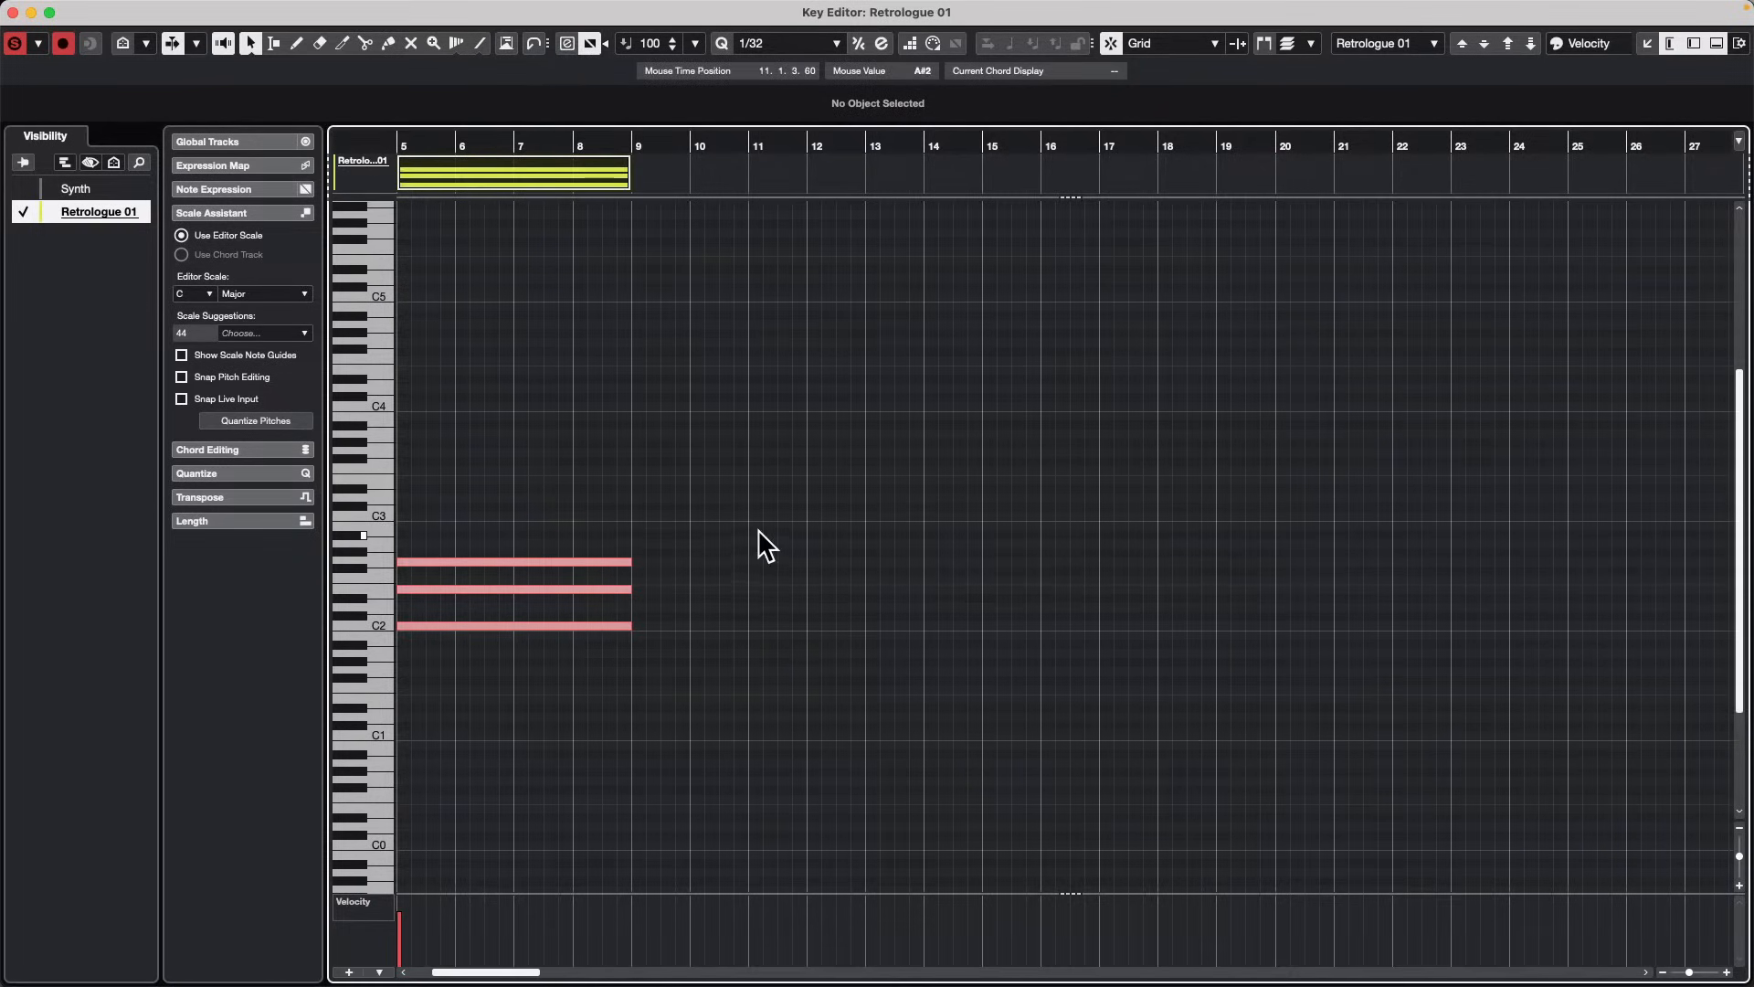
pyautogui.press('super+z')
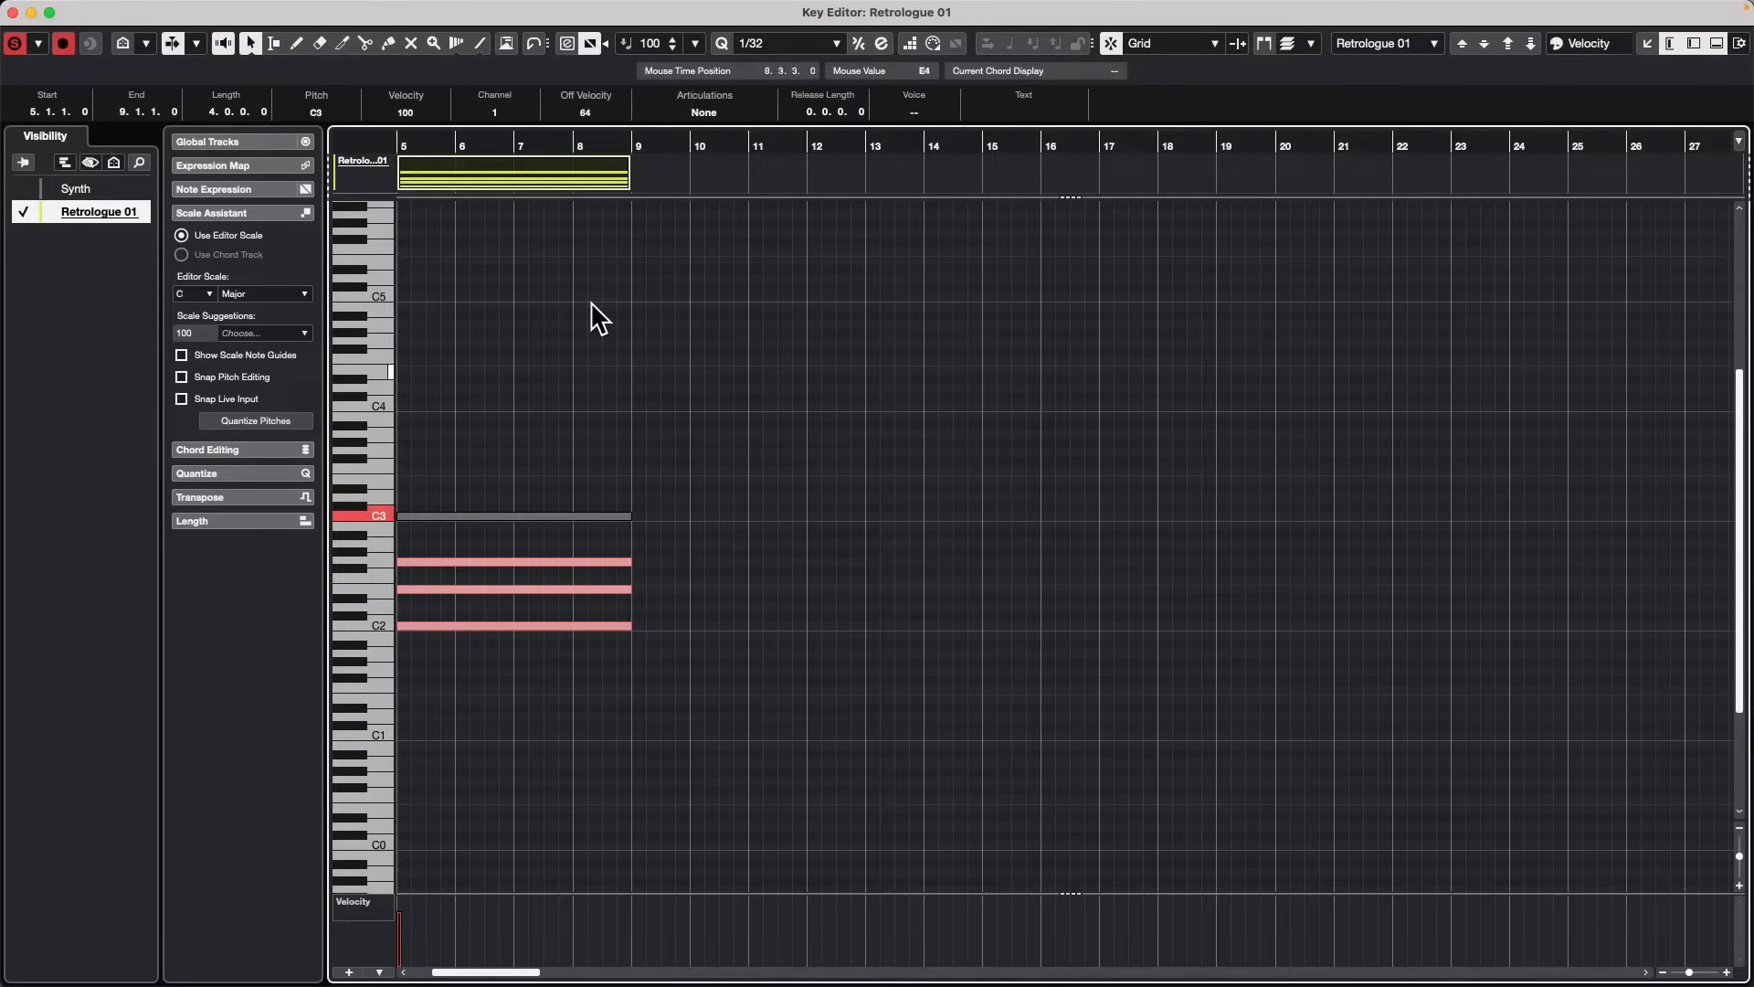
# Step: Enable opening the Note Expression editor directly from a note, and open it for the C3 note
pyautogui.click(568, 44)
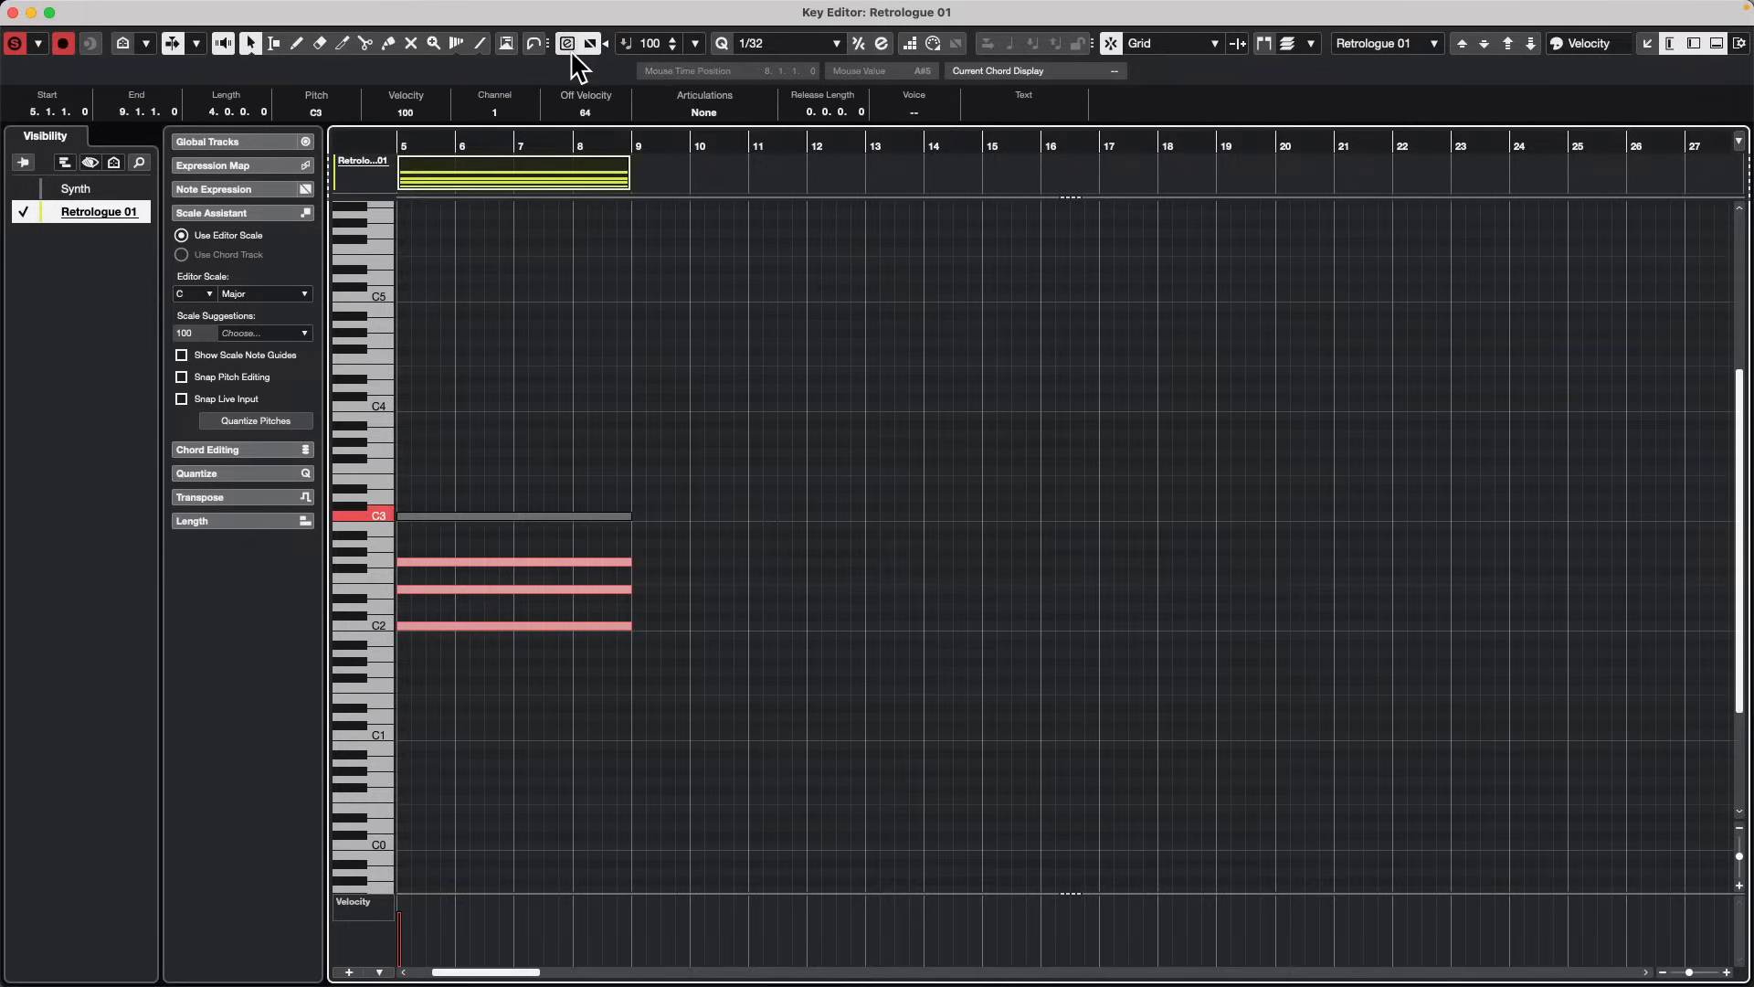
pyautogui.click(529, 513)
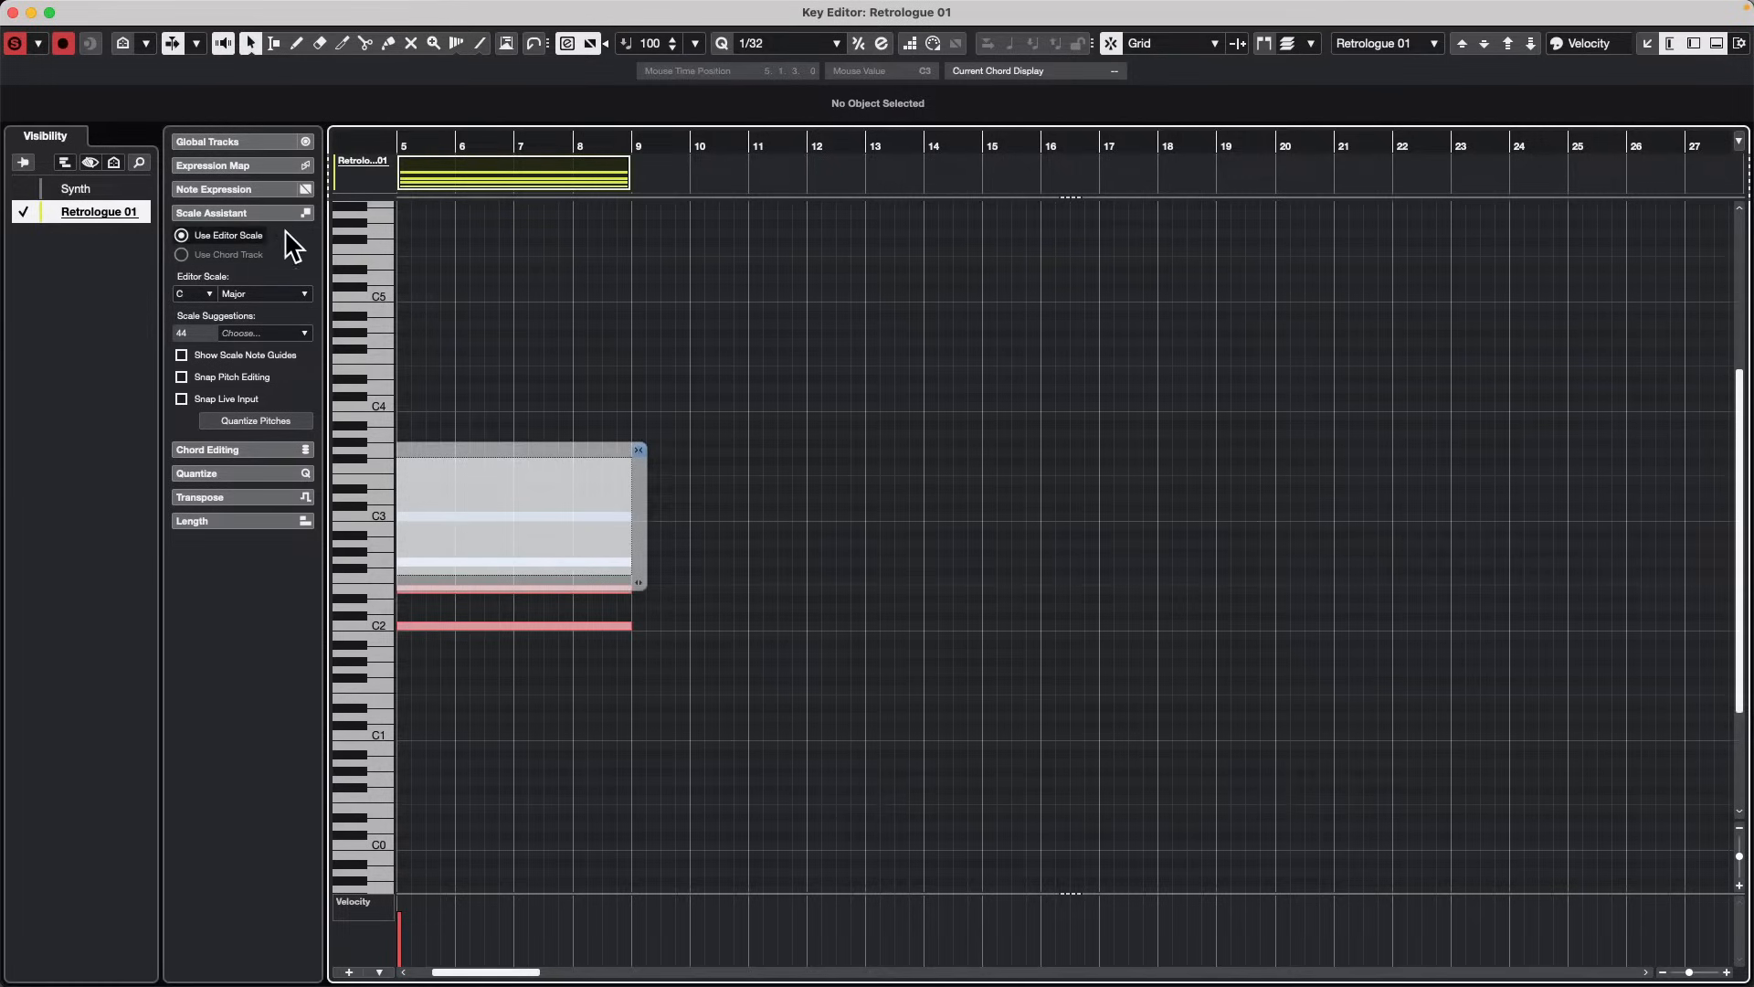
# Step: Choose Volume as the Note Expression parameter and draw a freehand Volume curve across the C3 note
pyautogui.click(222, 187)
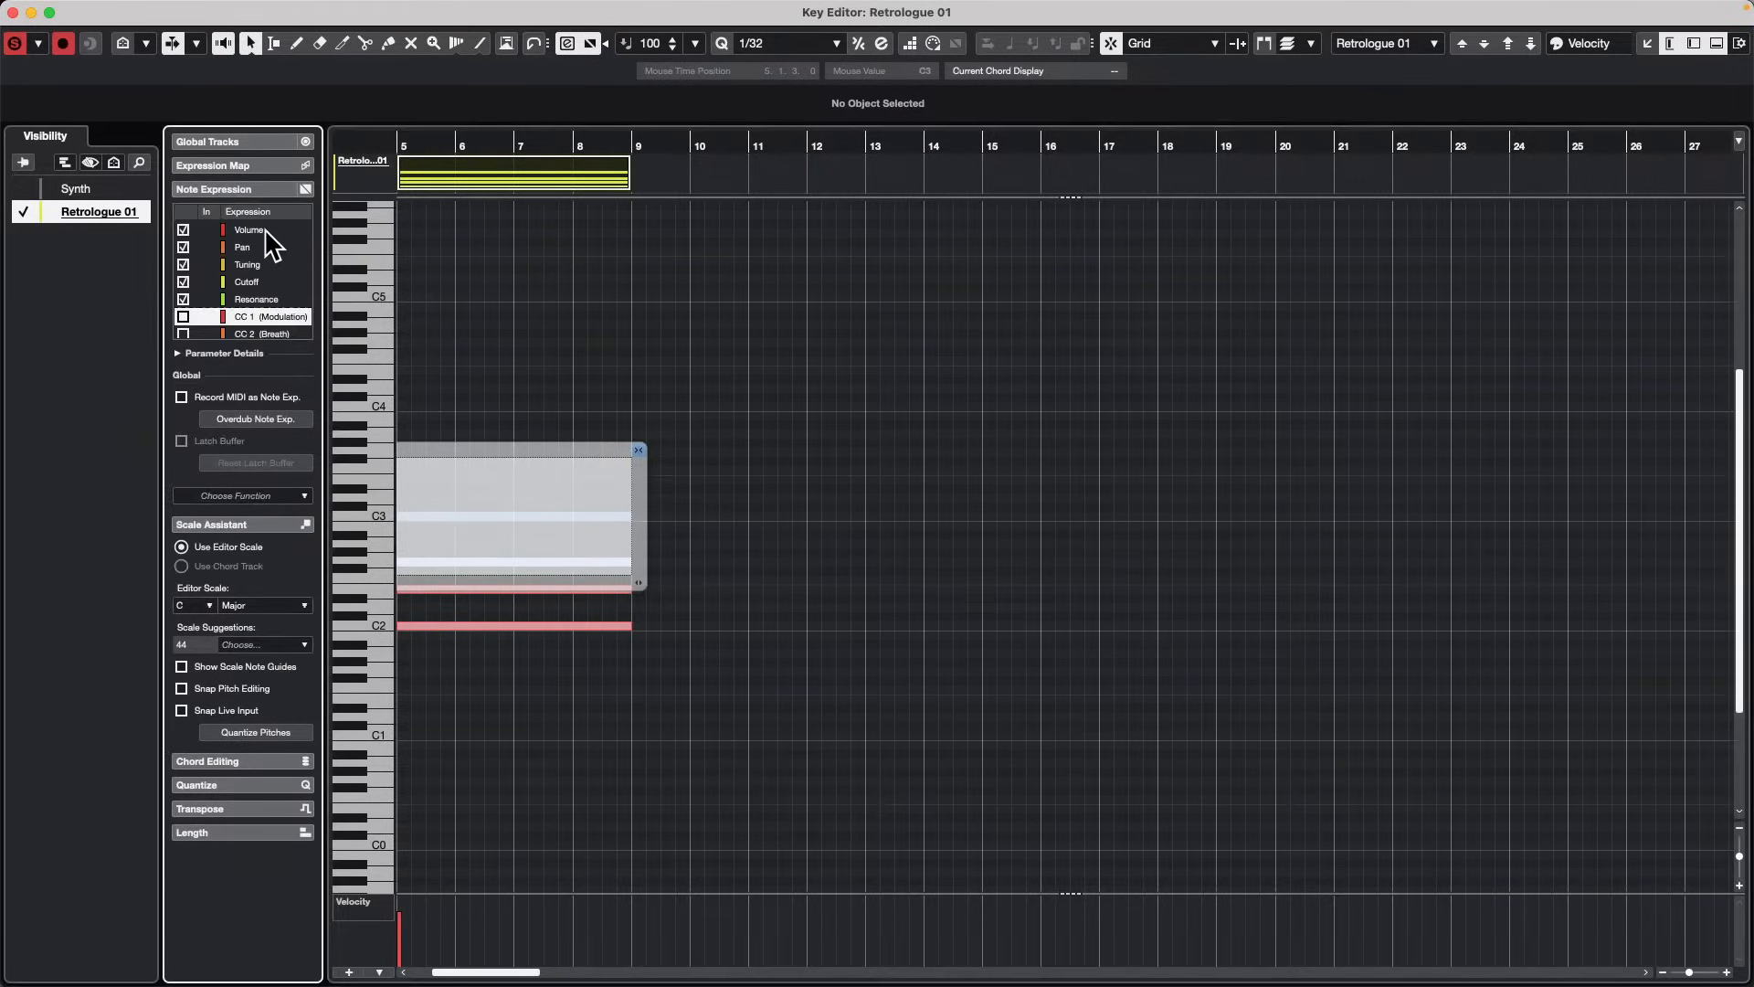
pyautogui.click(265, 230)
pyautogui.rightClick(434, 511)
pyautogui.click(479, 513)
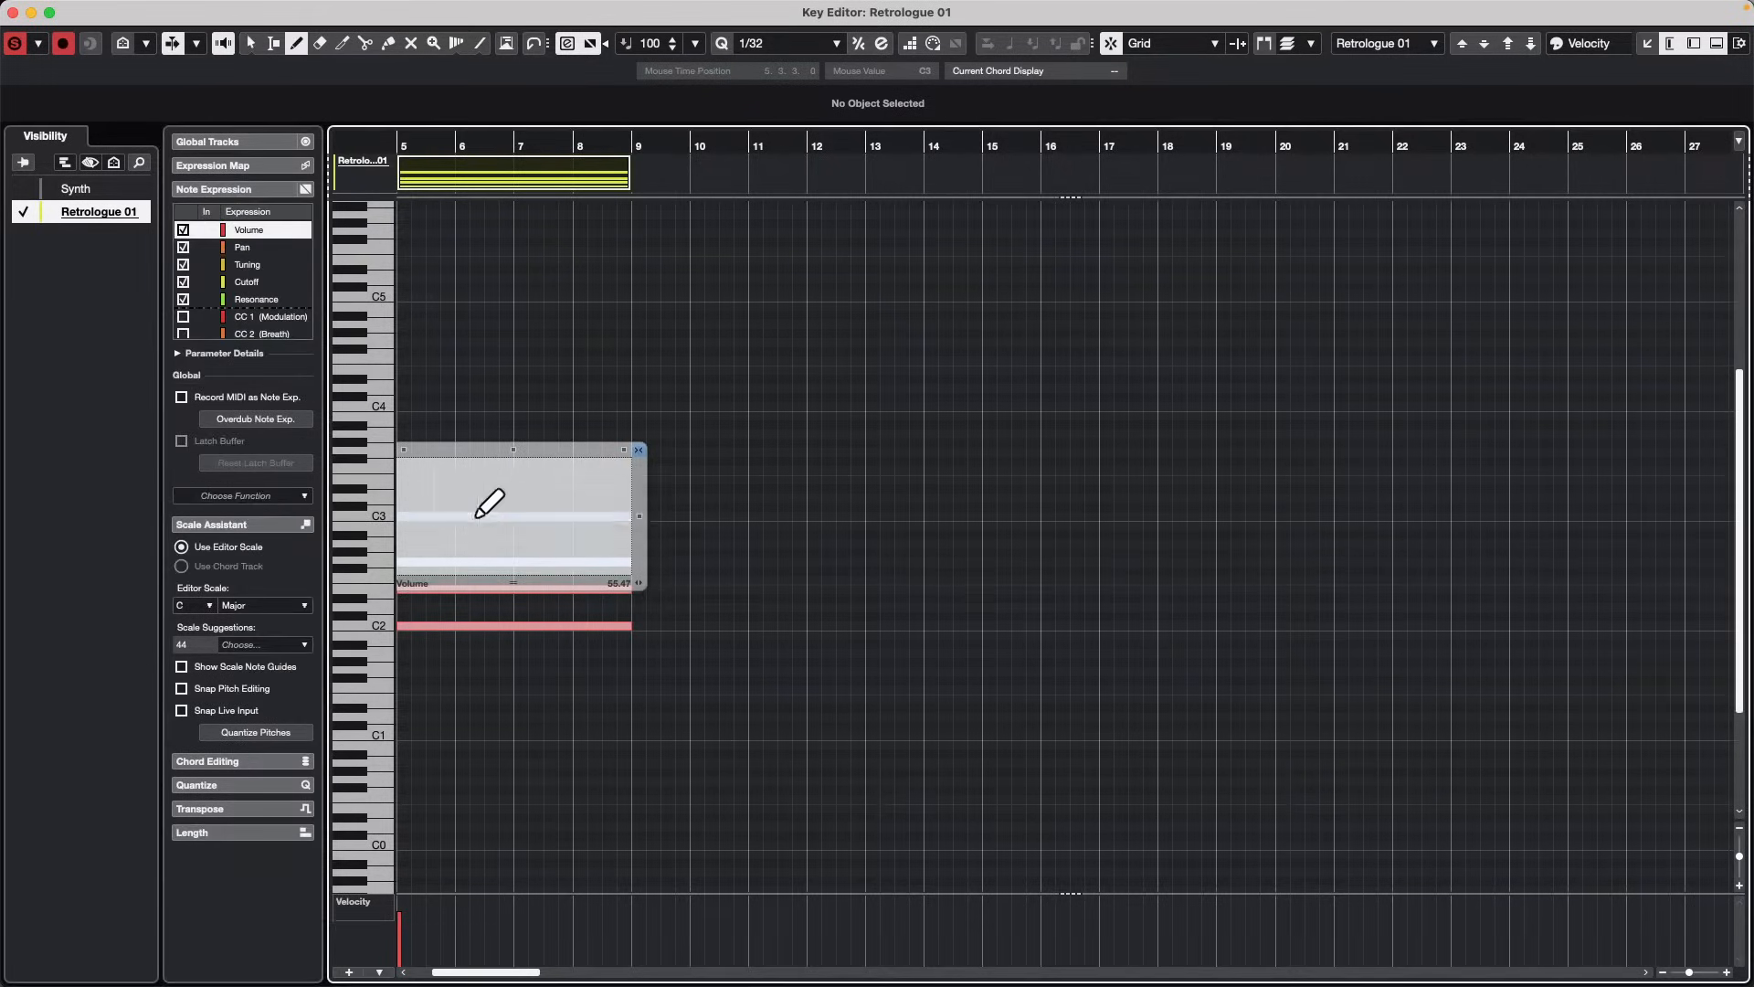
pyautogui.moveTo(490, 508)
pyautogui.mouseDown()
pyautogui.moveTo(459, 517)
pyautogui.moveTo(586, 517)
pyautogui.mouseUp()
pyautogui.press('1')
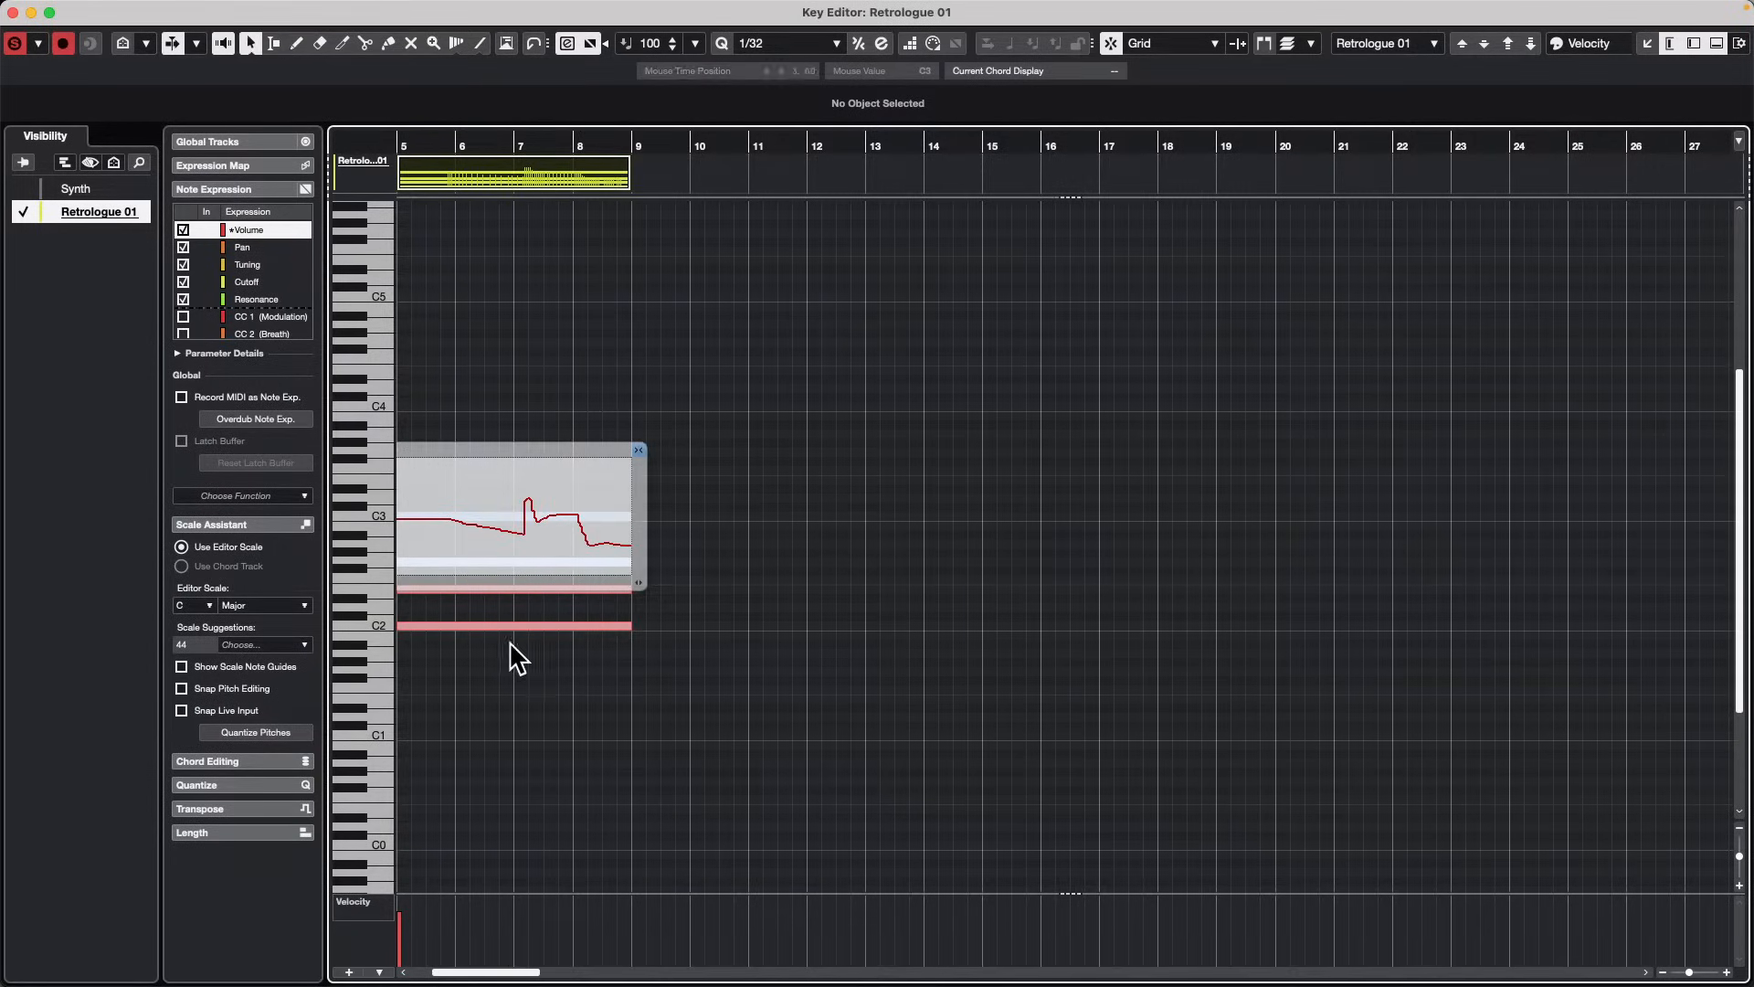
# Step: Open the Note Expression editor for the C2 note and draw a falling freehand Volume curve across it
pyautogui.doubleClick(504, 623)
pyautogui.rightClick(453, 607)
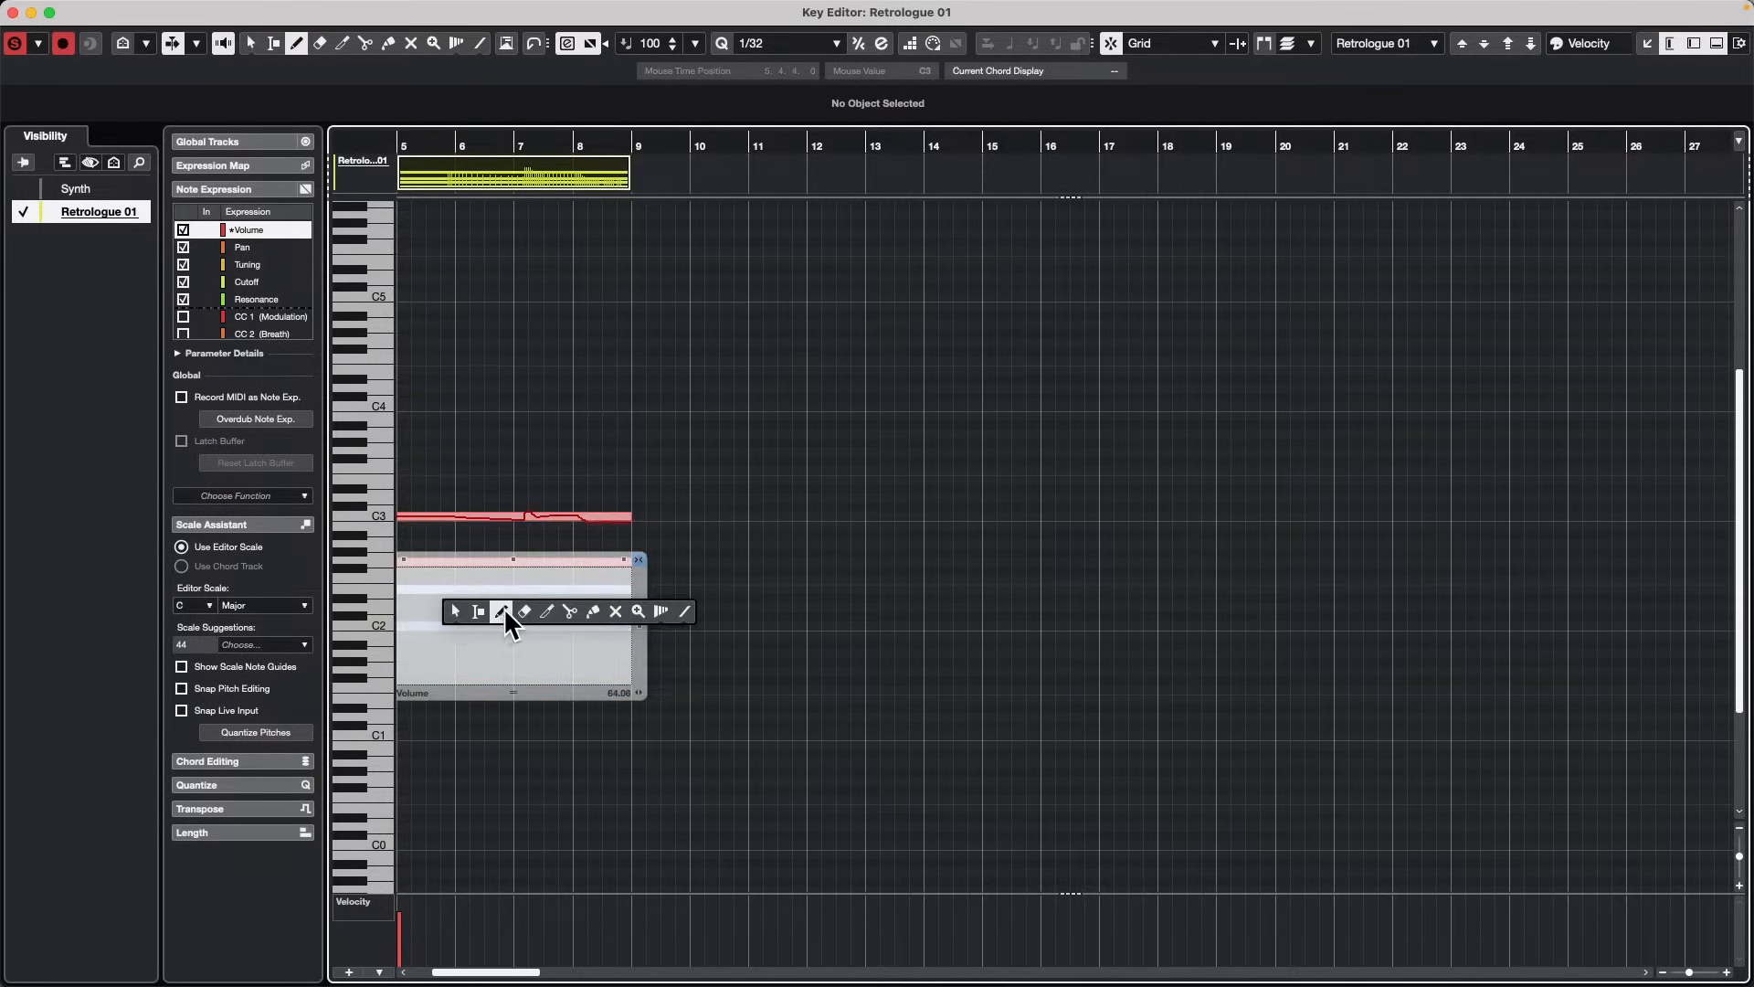
pyautogui.click(502, 610)
pyautogui.moveTo(422, 608); pyautogui.dragTo(637, 685)
pyautogui.press('1')
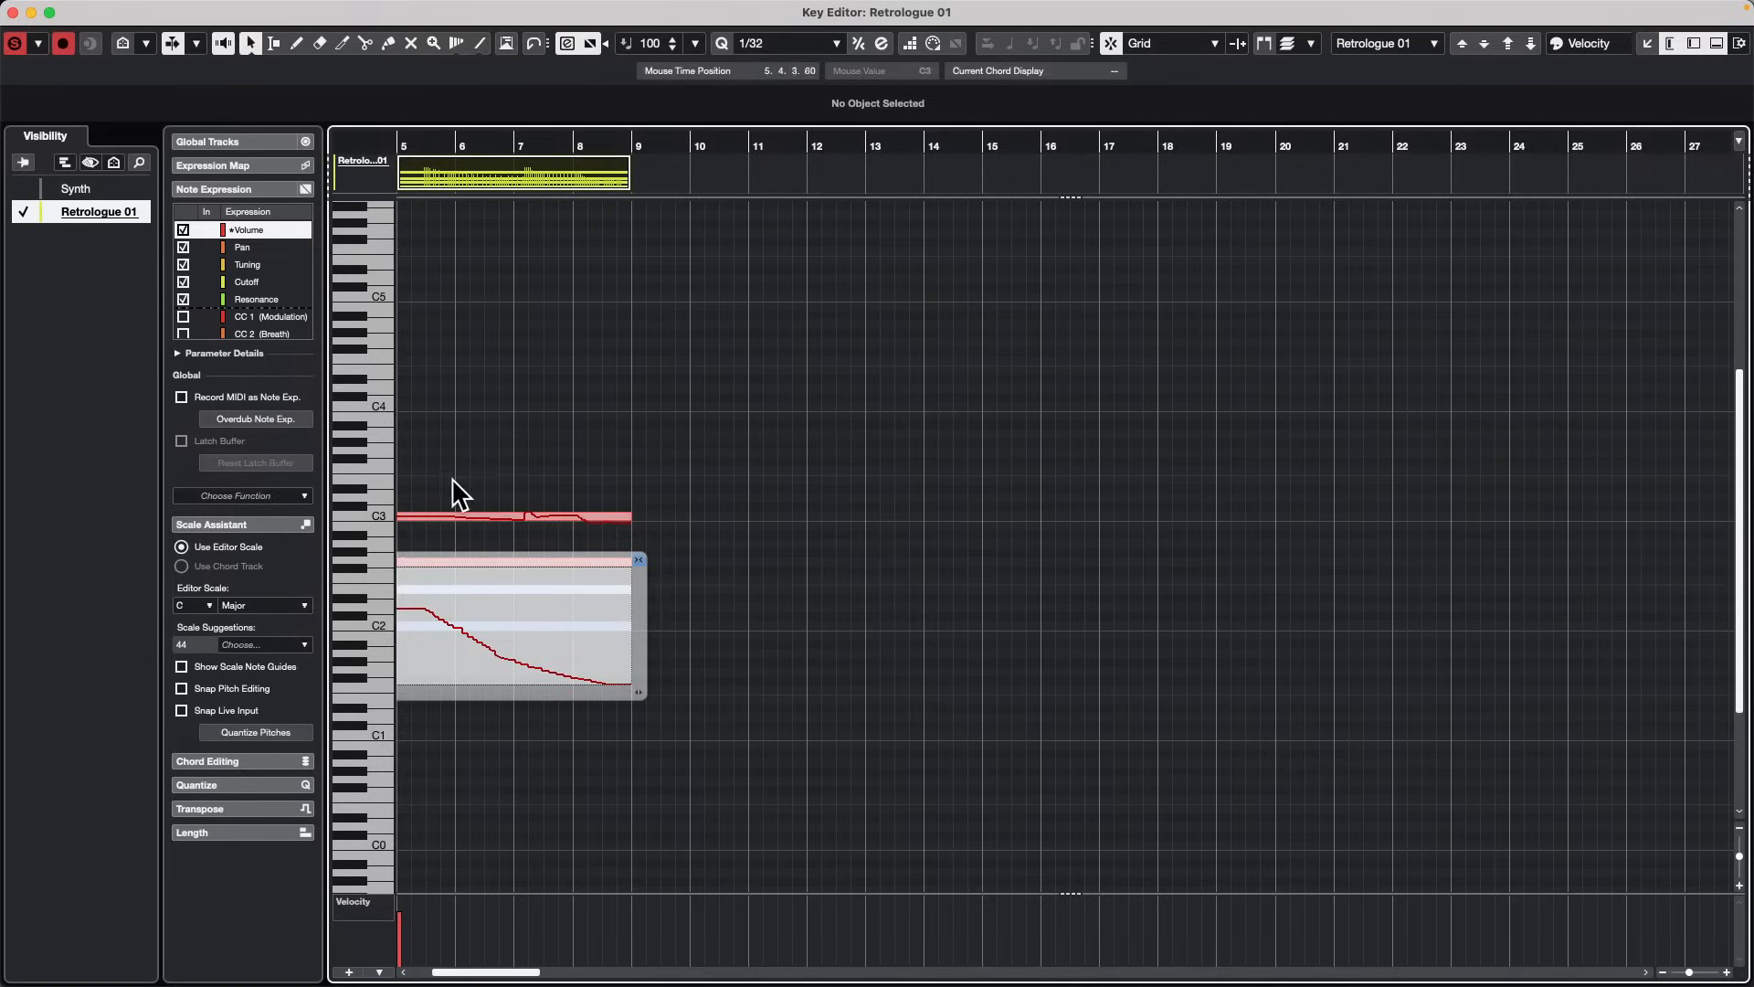
pyautogui.click(591, 424)
# Step: Open the Note Expression editor for the G2 note and draw a rising, uneven freehand Volume curve across it
pyautogui.doubleClick(483, 559)
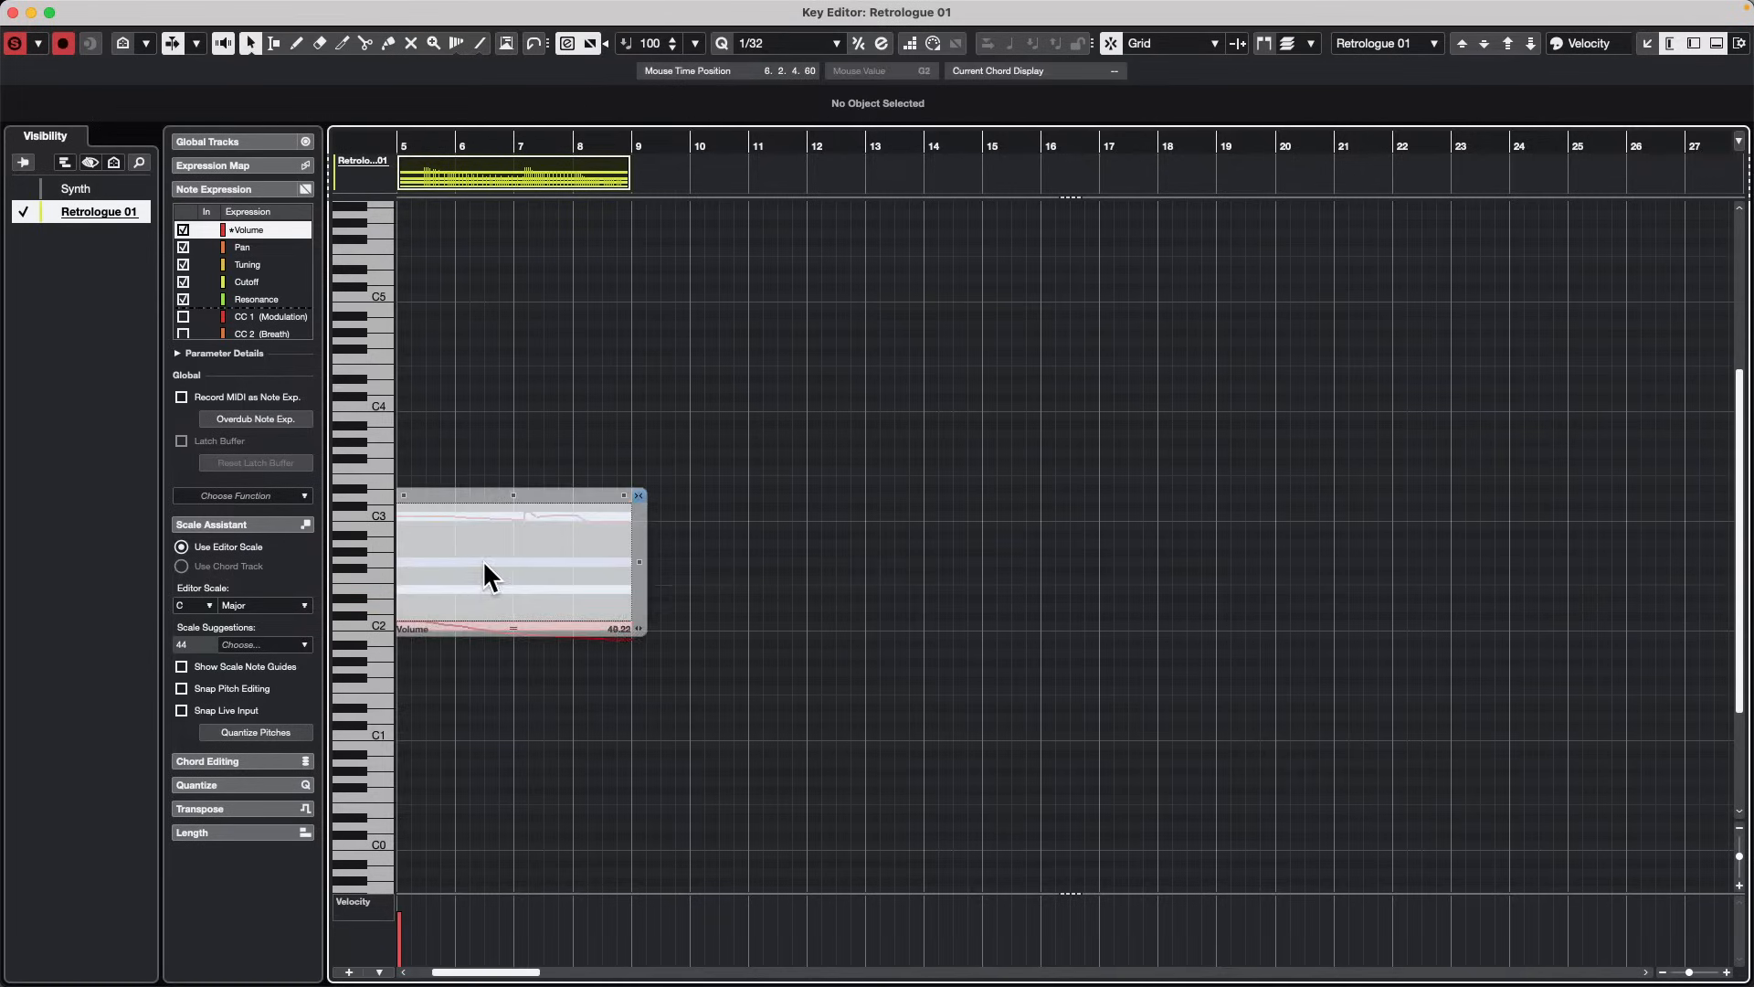
pyautogui.rightClick(446, 563)
pyautogui.click(504, 566)
pyautogui.moveTo(423, 594); pyautogui.dragTo(627, 541)
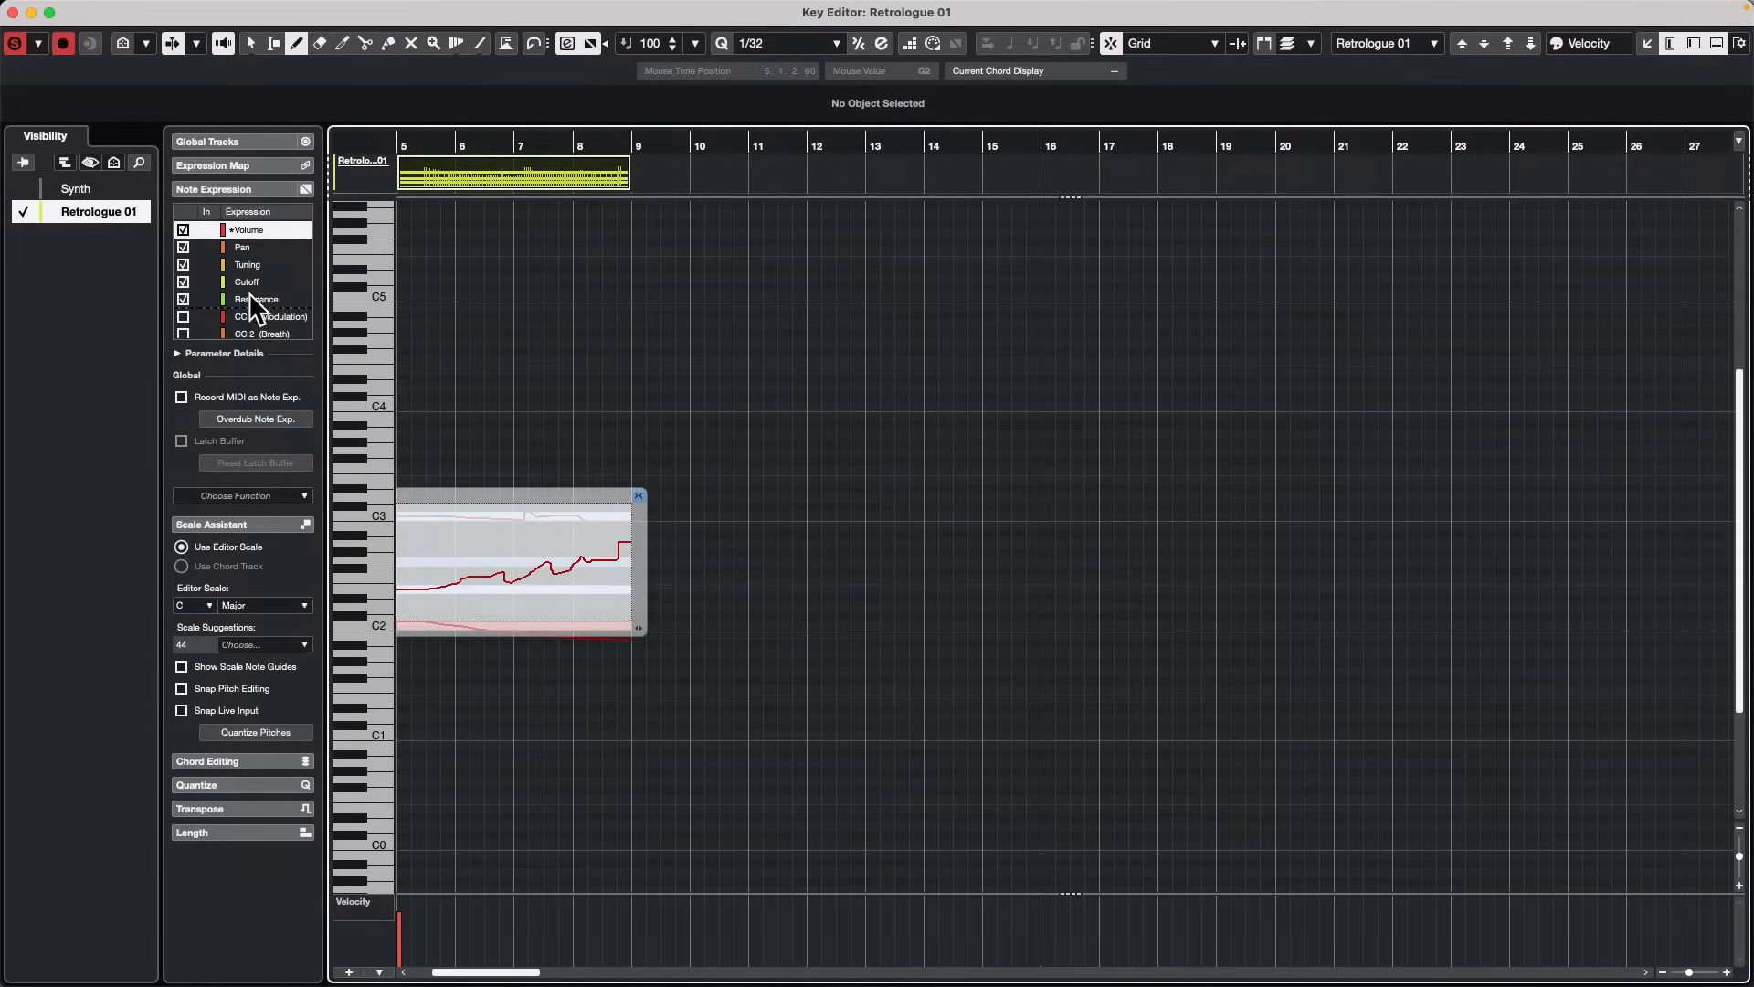
# Step: Select Tuning as the parameter and draw a falling freehand Tuning curve across the G2 note
pyautogui.click(262, 264)
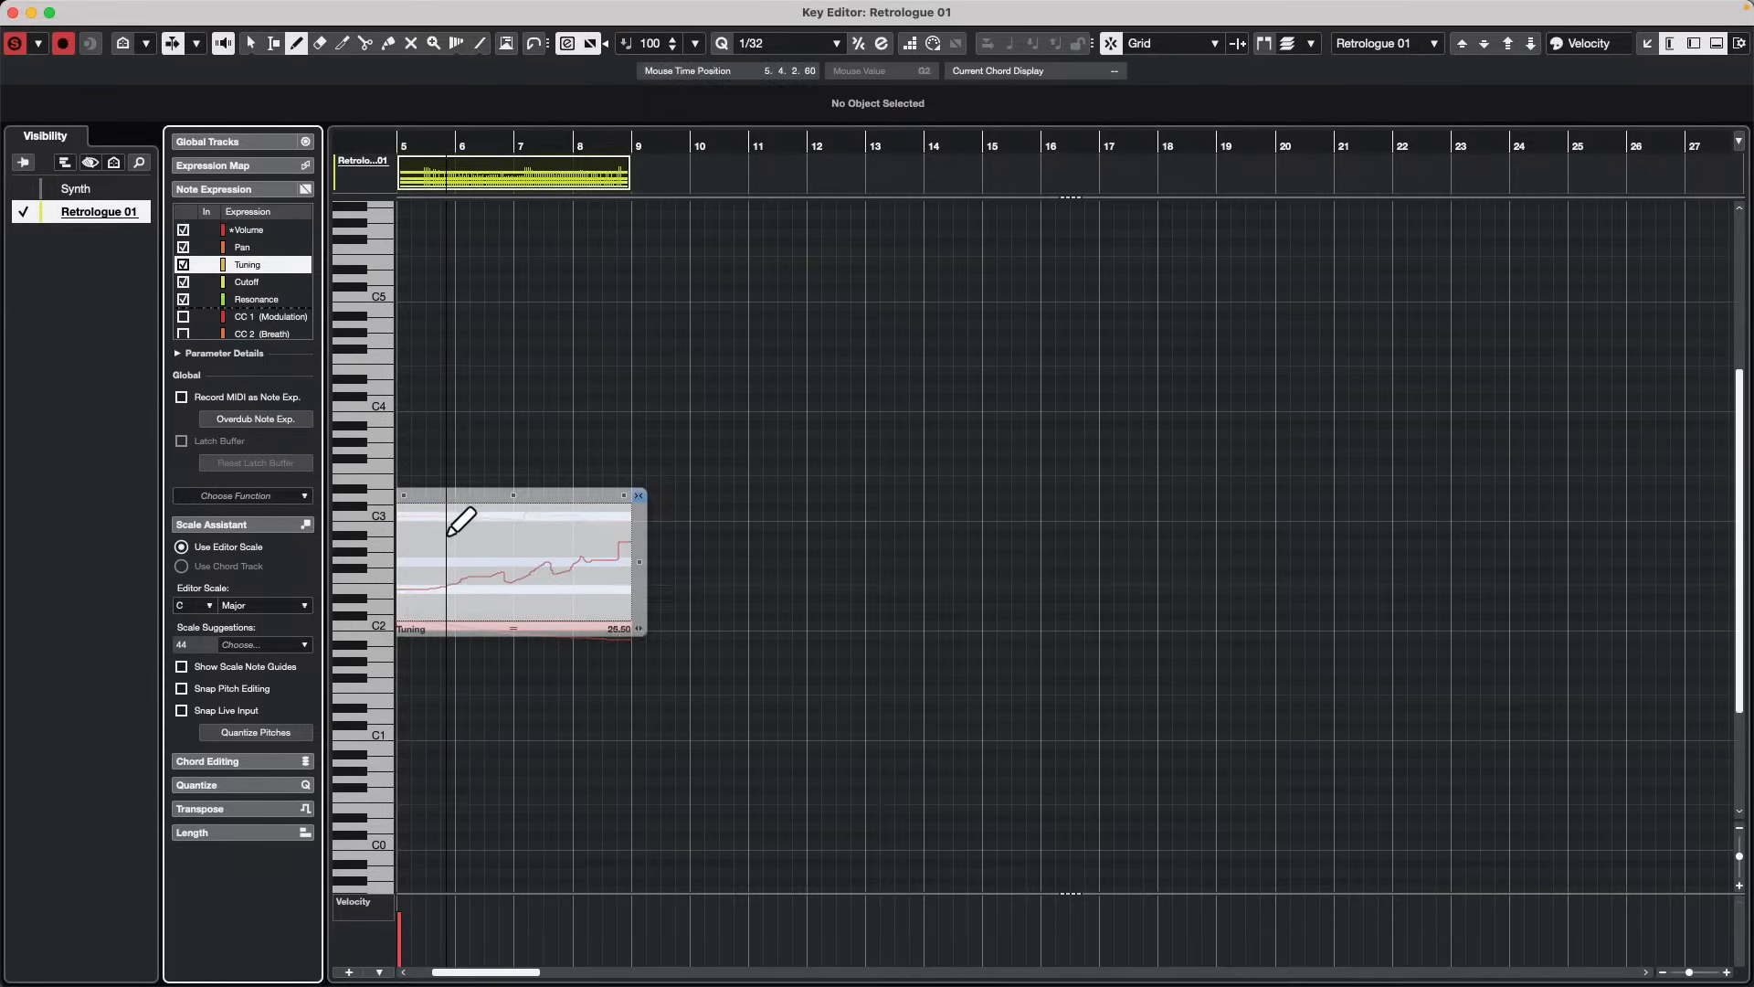
pyautogui.moveTo(448, 537); pyautogui.dragTo(567, 589)
pyautogui.press('1')
pyautogui.click(568, 384)
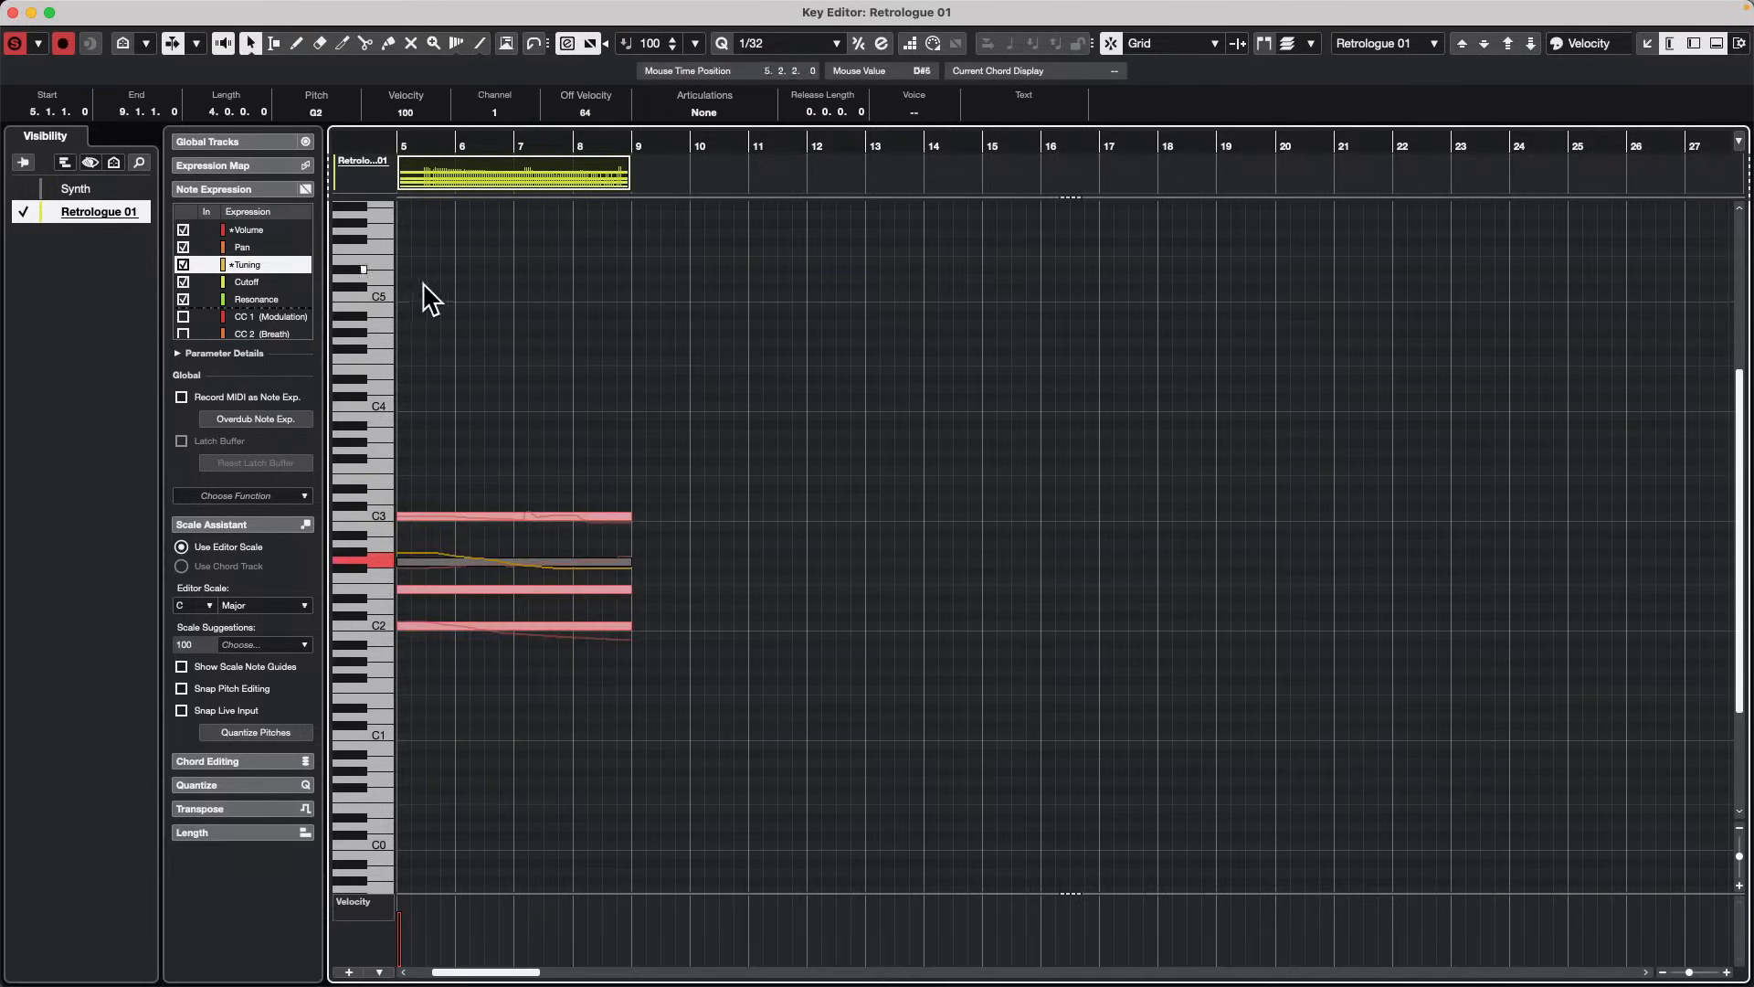
# Step: Reopen the G2 note's Note Expression editor, make Volume the active parameter again, and close the editor
pyautogui.doubleClick(481, 559)
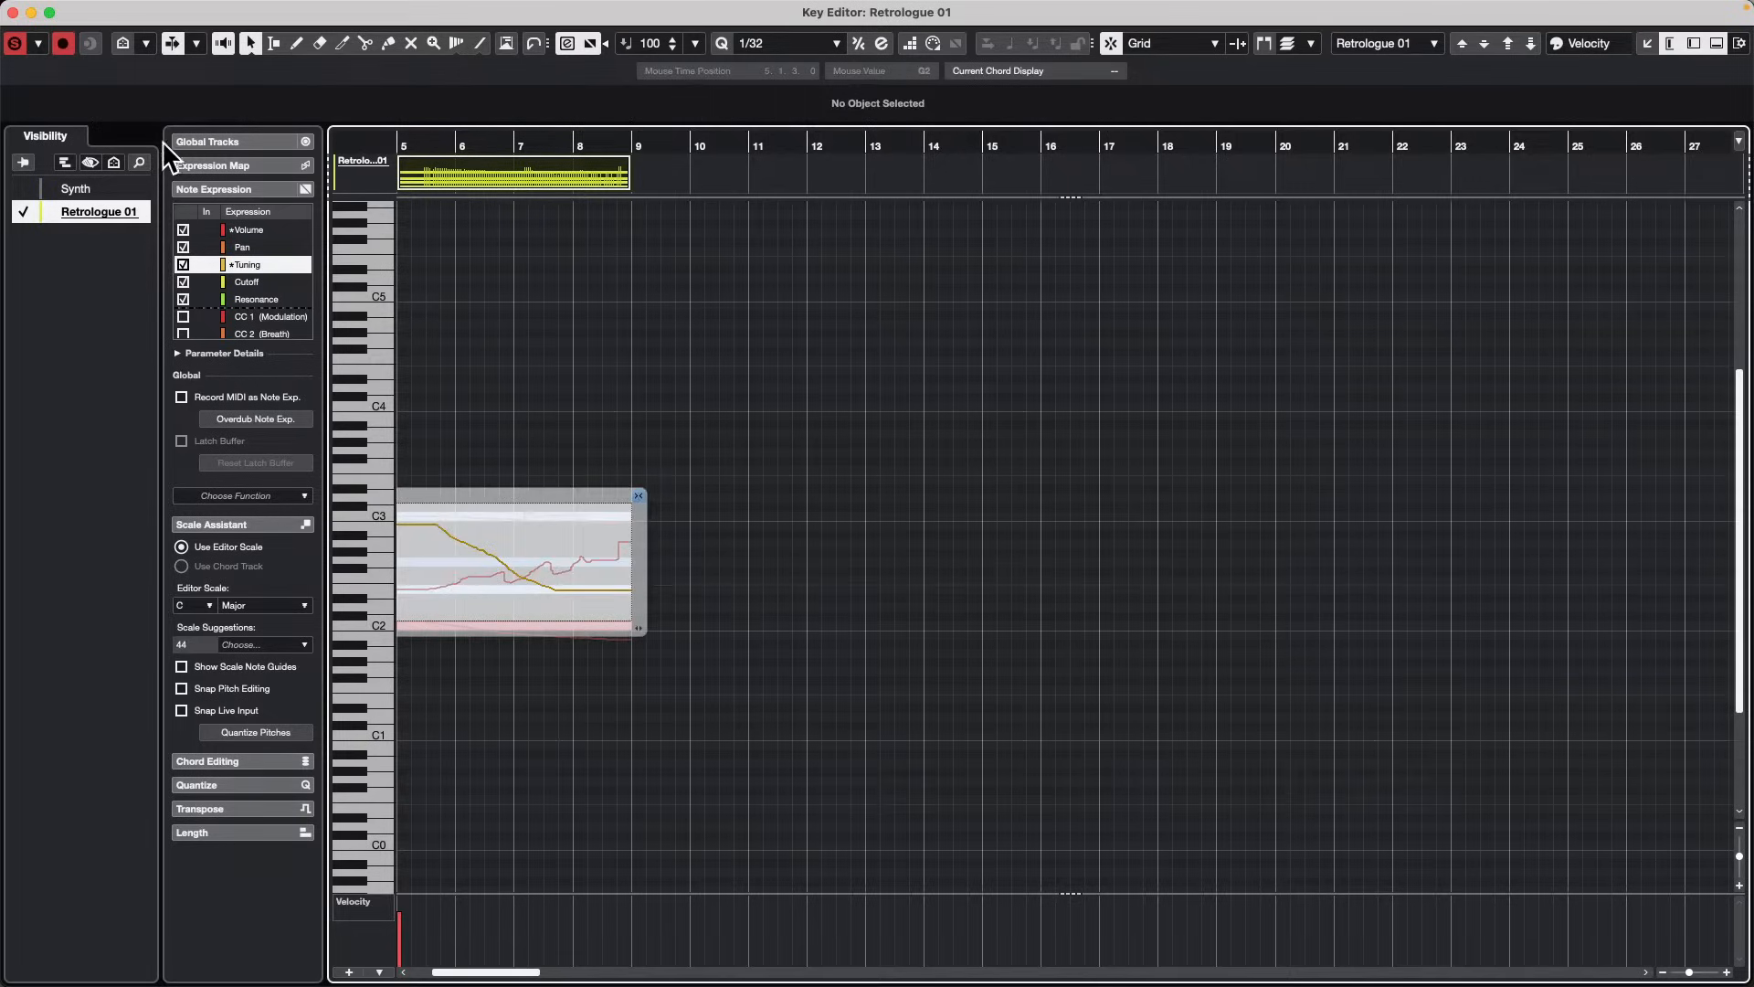
pyautogui.click(244, 230)
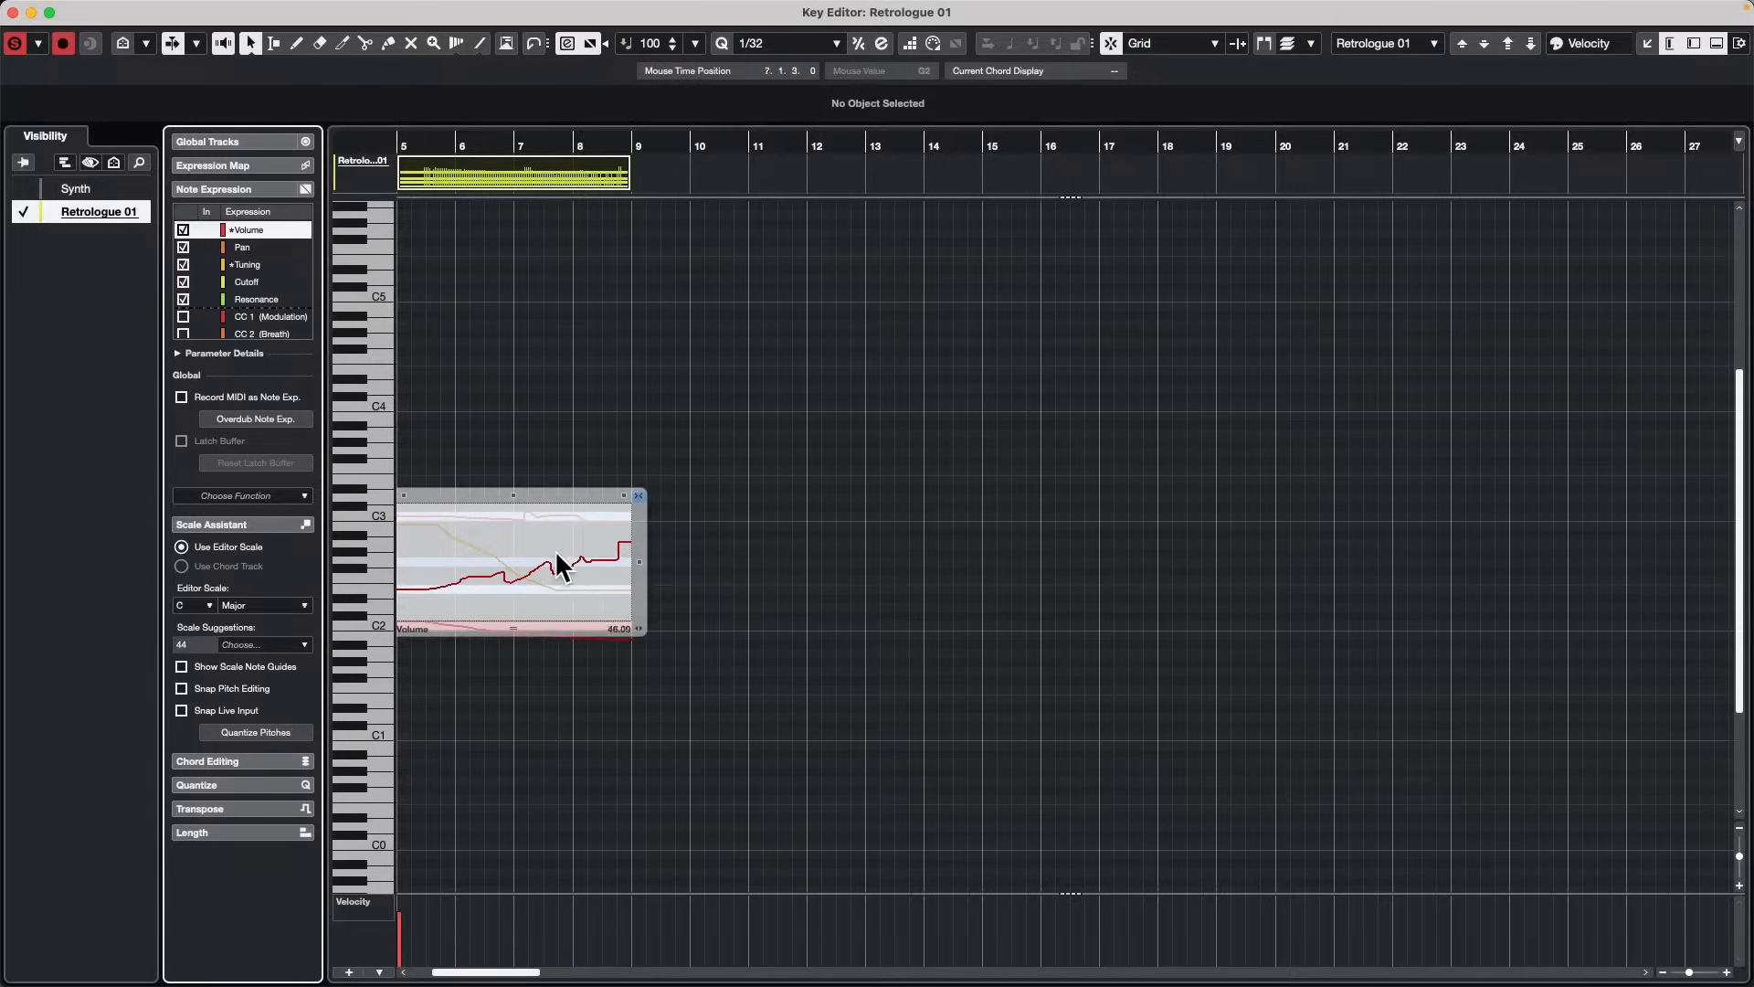
pyautogui.click(540, 381)
# Step: Place the playback cursor in bar 5 of the Retrologue 01 part and audition the edited notes
pyautogui.moveTo(437, 147); pyautogui.dragTo(328, 147)
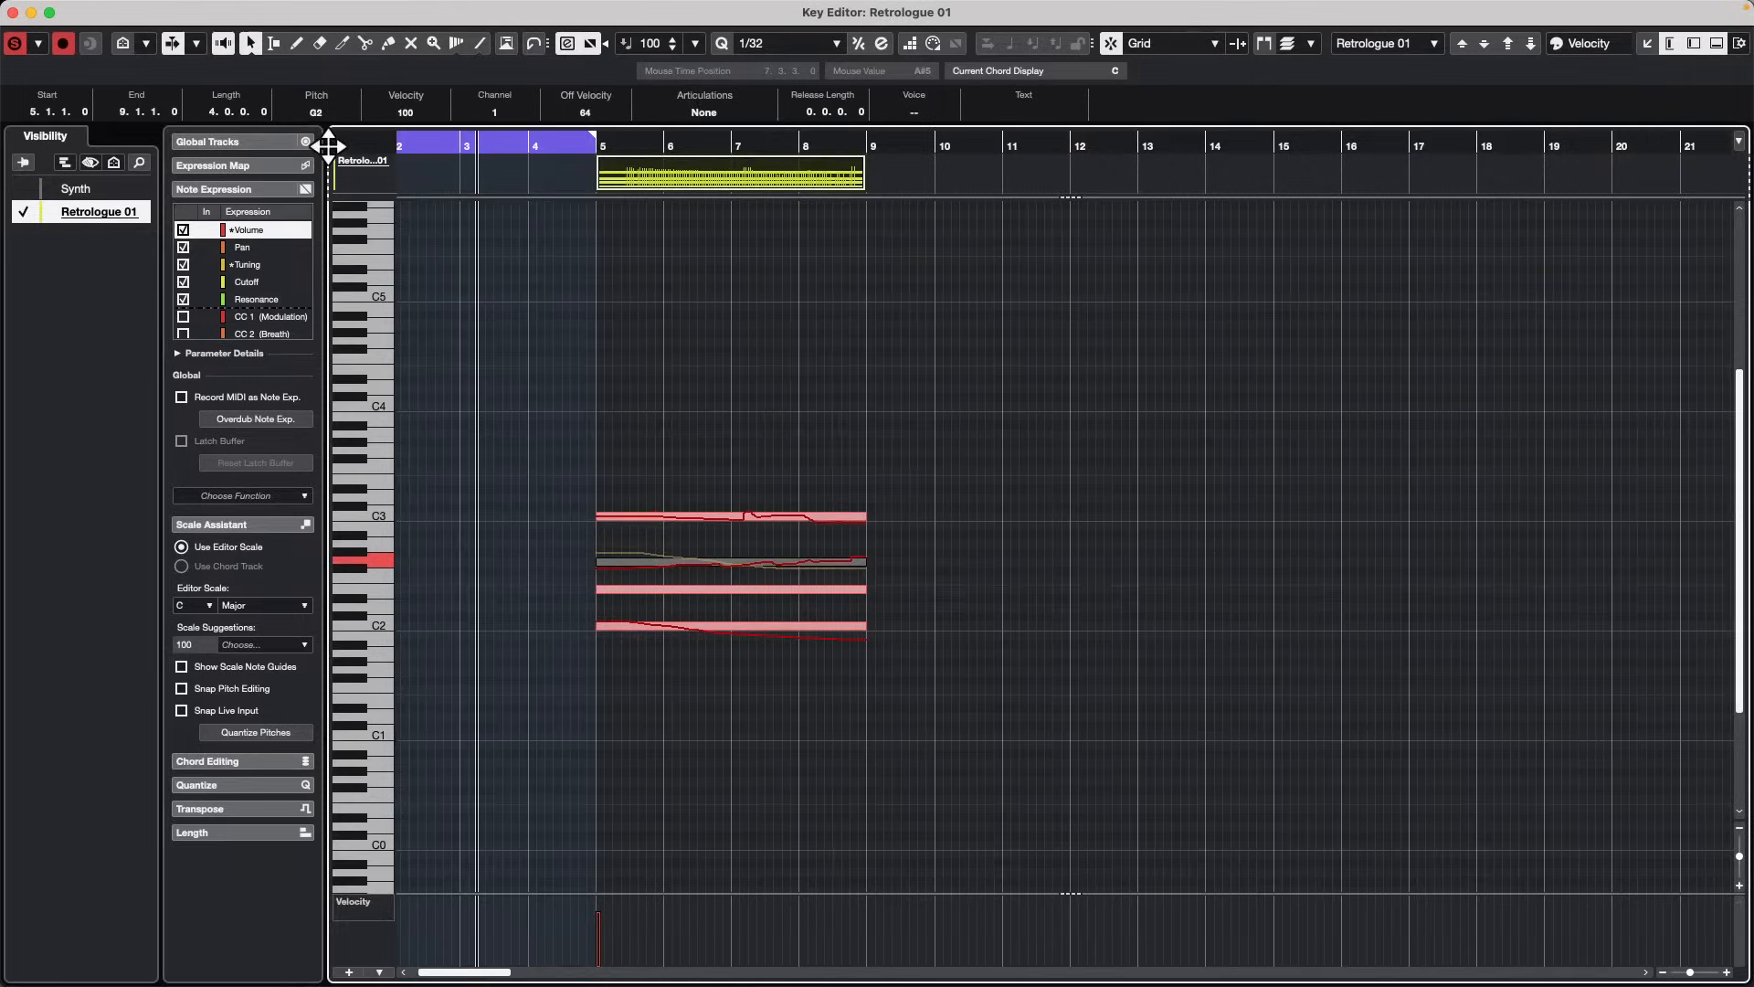
pyautogui.moveTo(611, 143); pyautogui.dragTo(646, 147)
pyautogui.press('space')
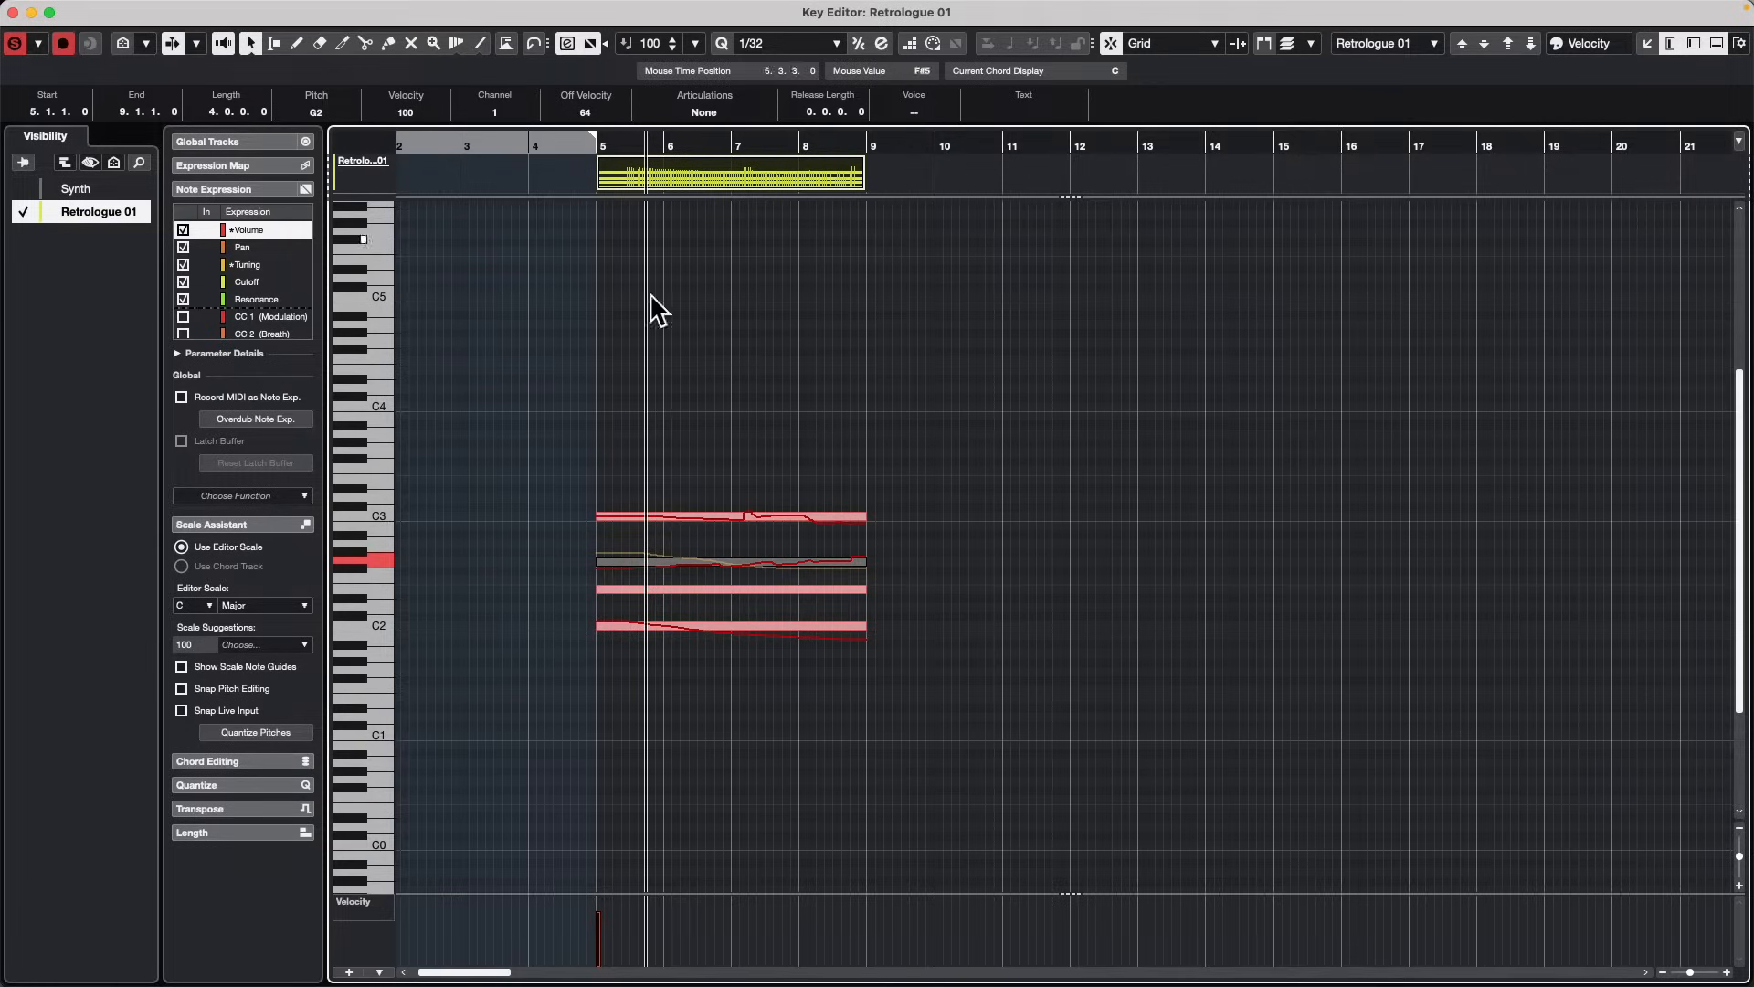
# Step: Examine the G2 note's expression curves and the parameters and MIDI controllers offered in the Note Expression section
pyautogui.doubleClick(770, 562)
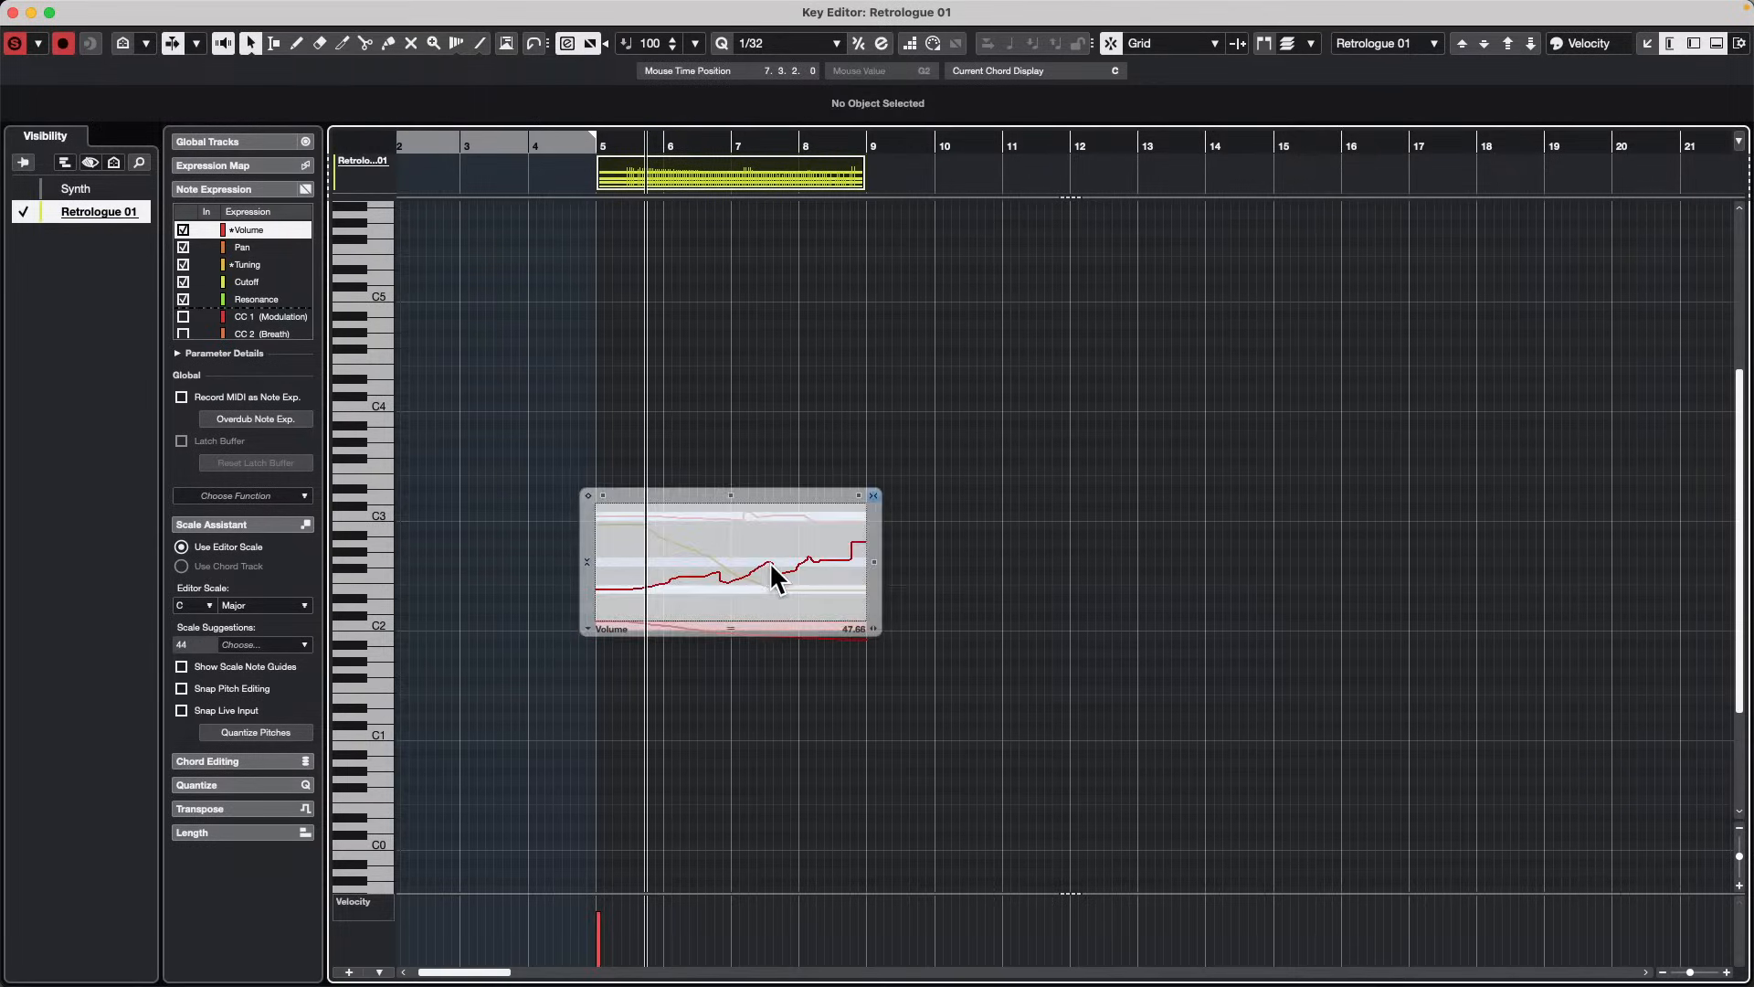
pyautogui.click(251, 186)
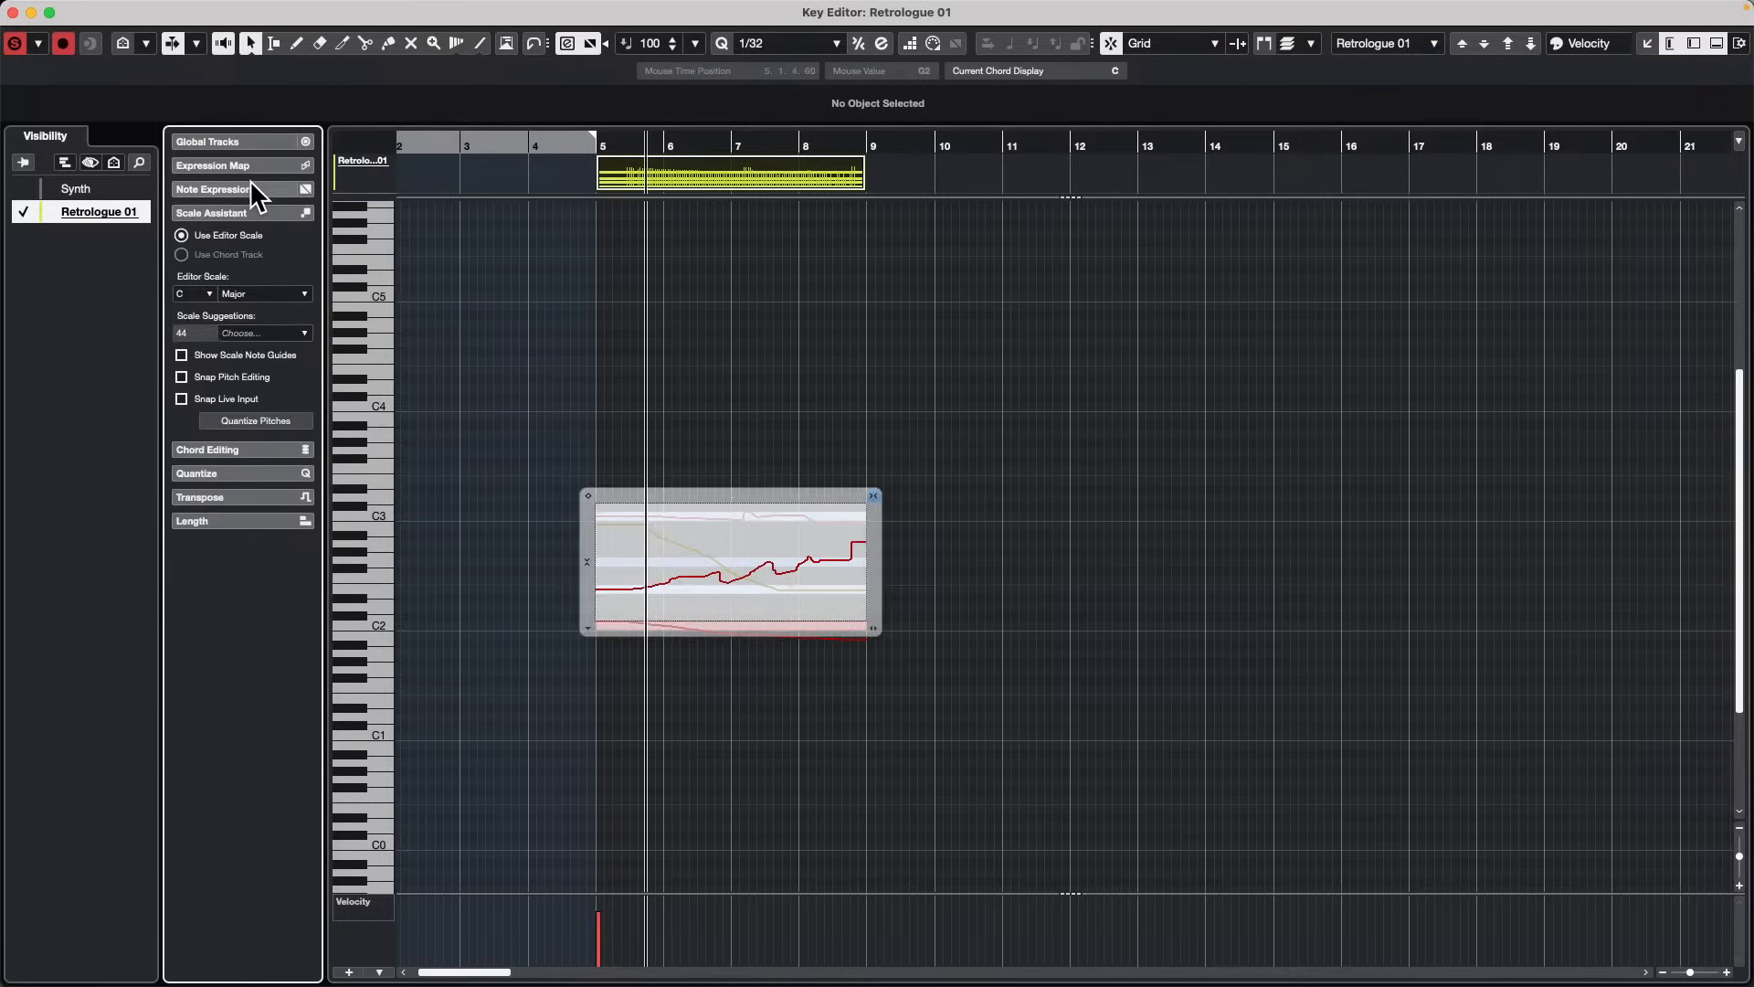
pyautogui.click(250, 183)
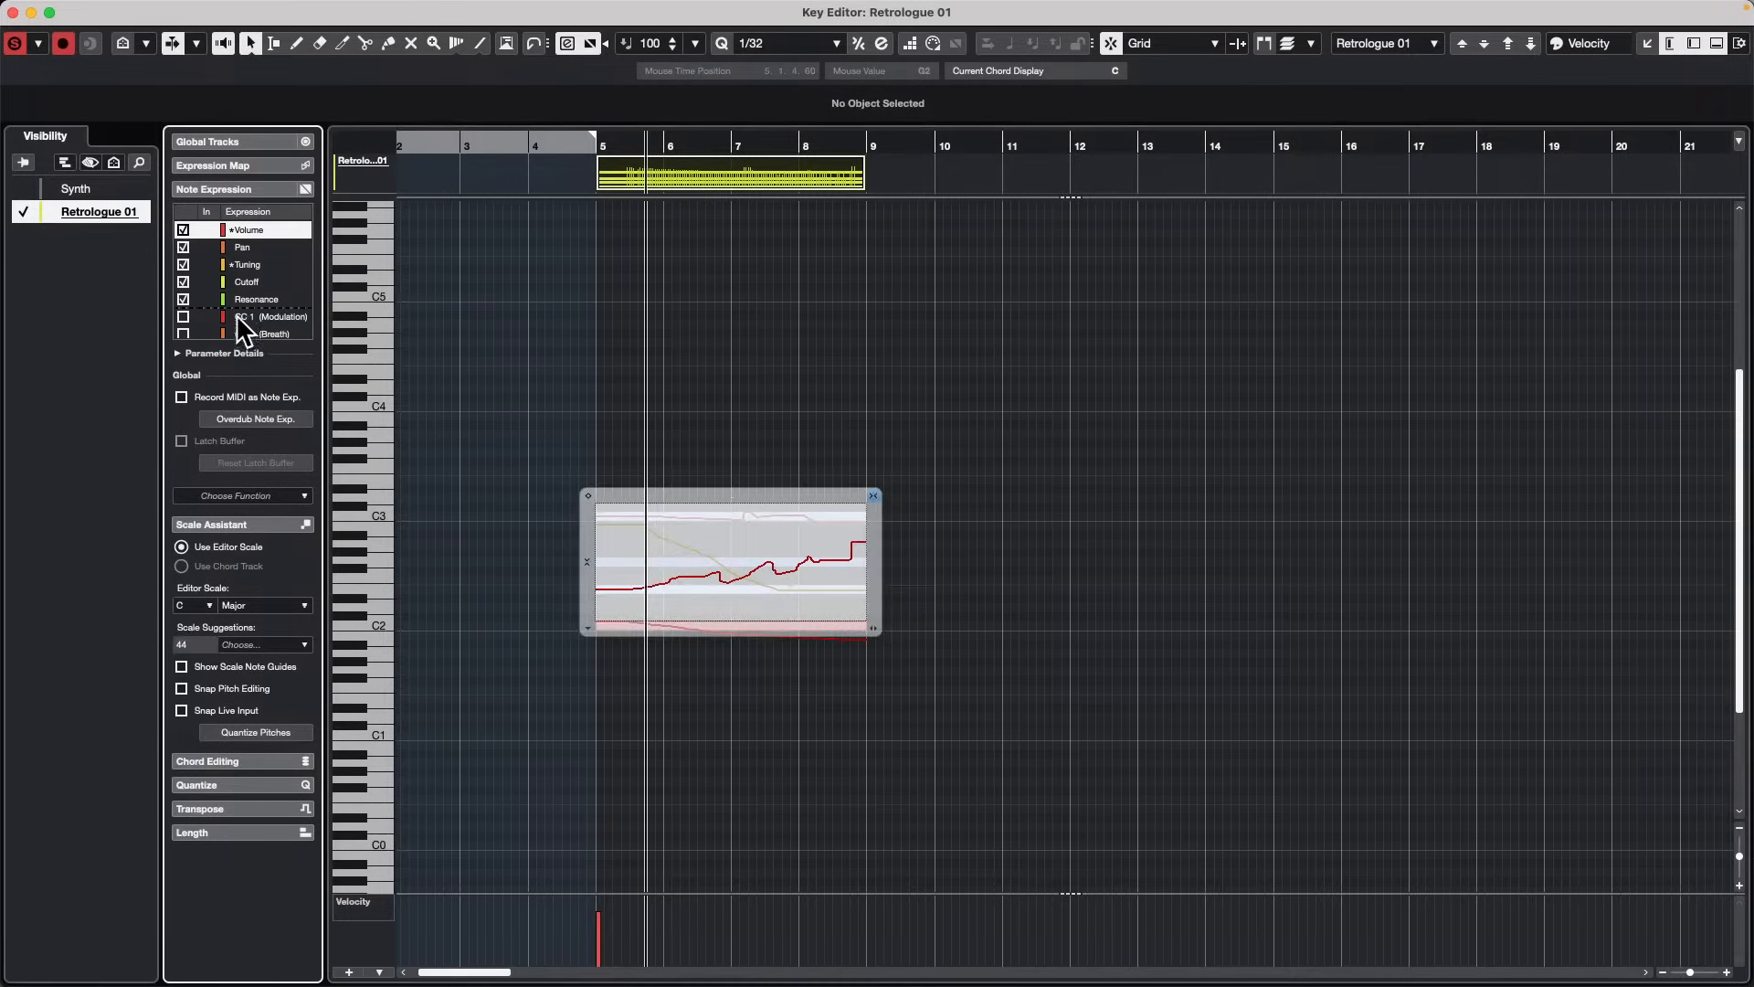
pyautogui.scroll(-15, 238, 311)
pyautogui.scroll(10, 247, 318)
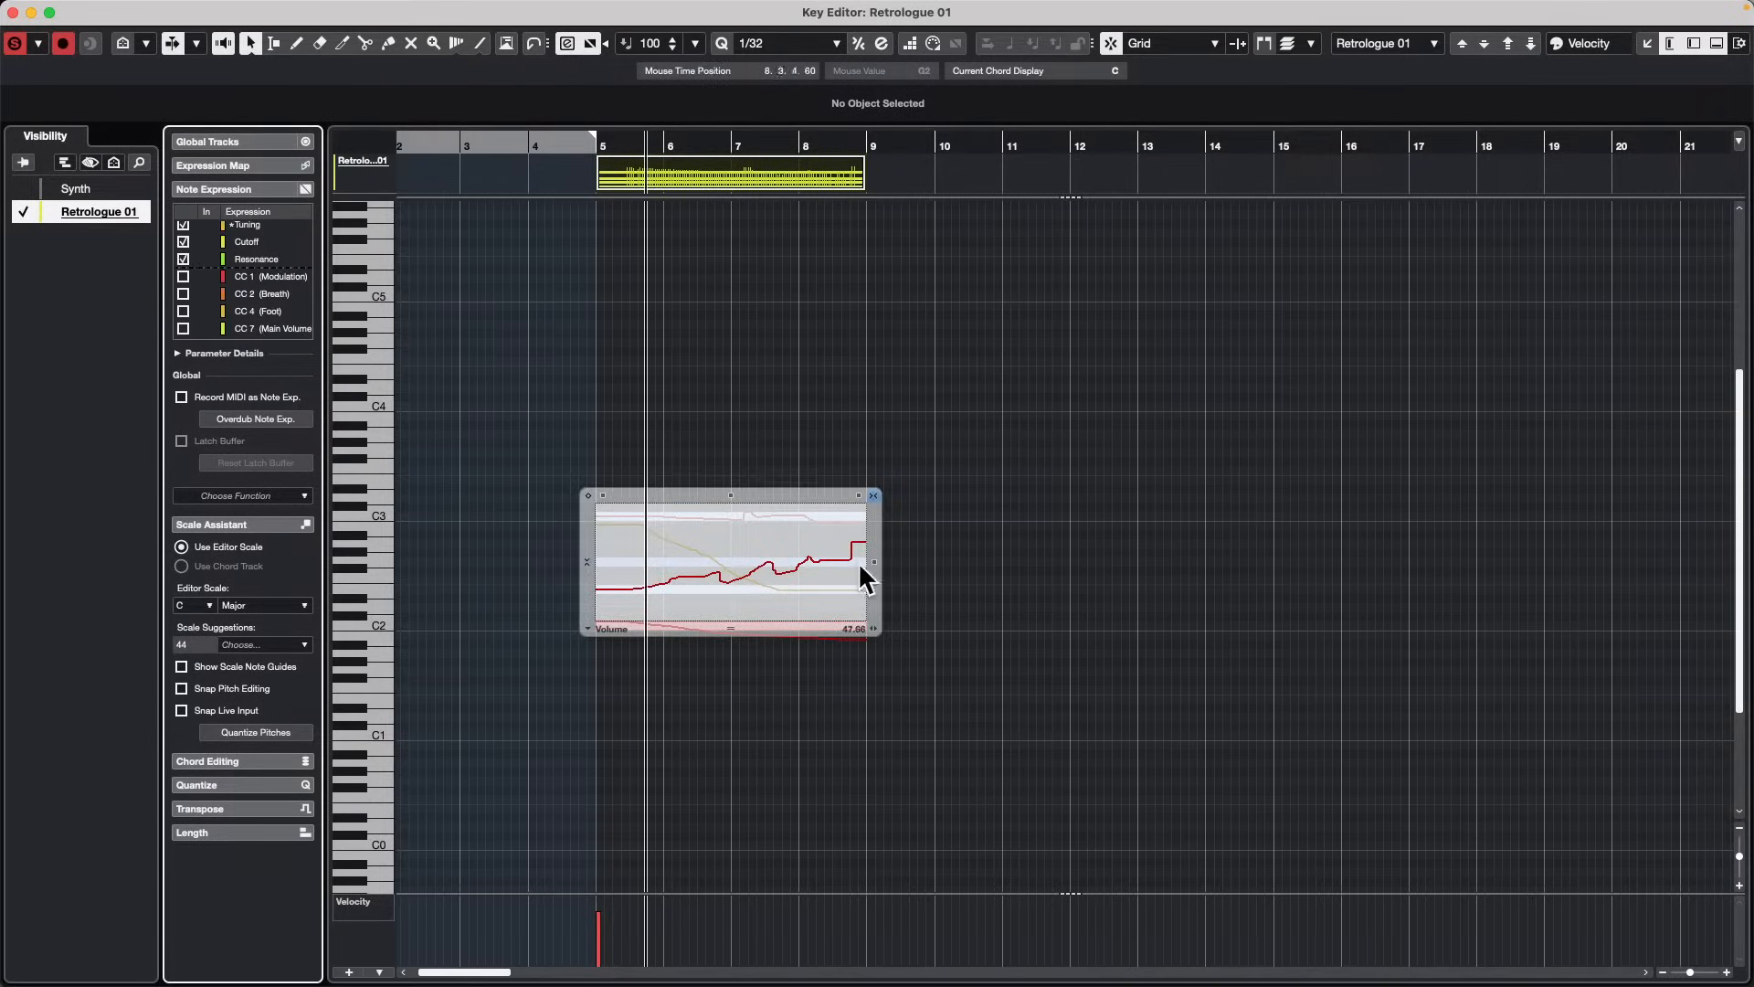
pyautogui.scroll(5, 696, 511)
pyautogui.scroll(-3, 654, 540)
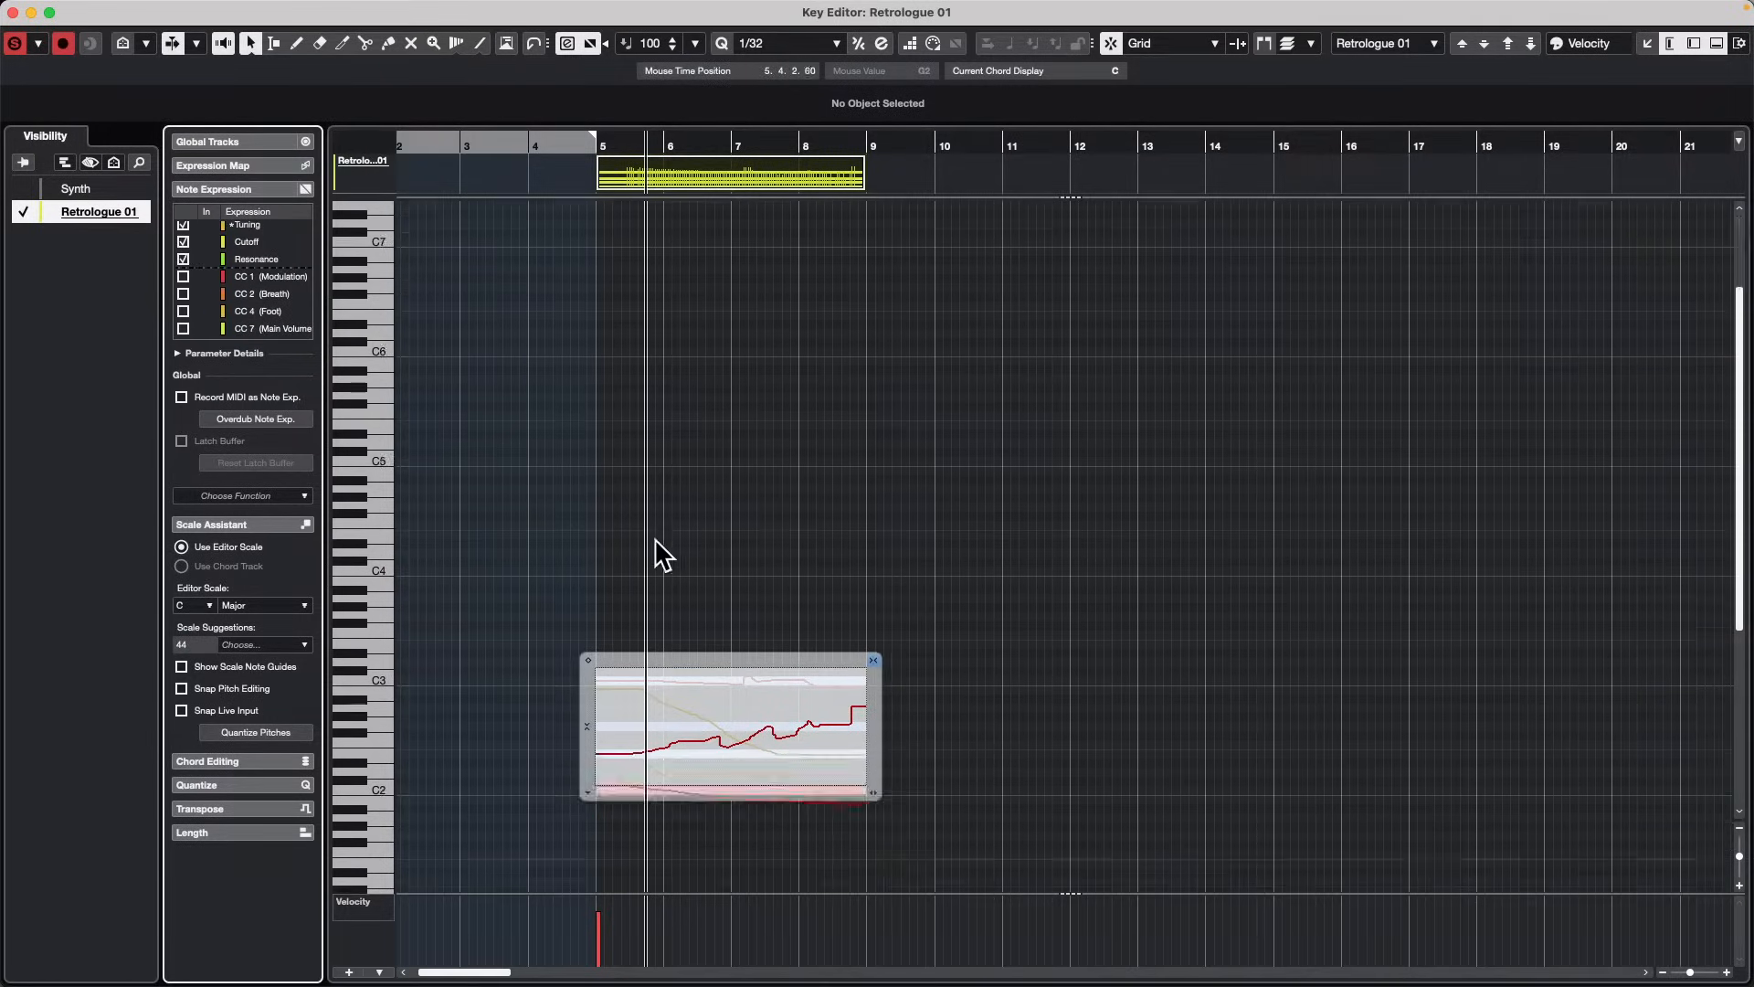
pyautogui.click(721, 548)
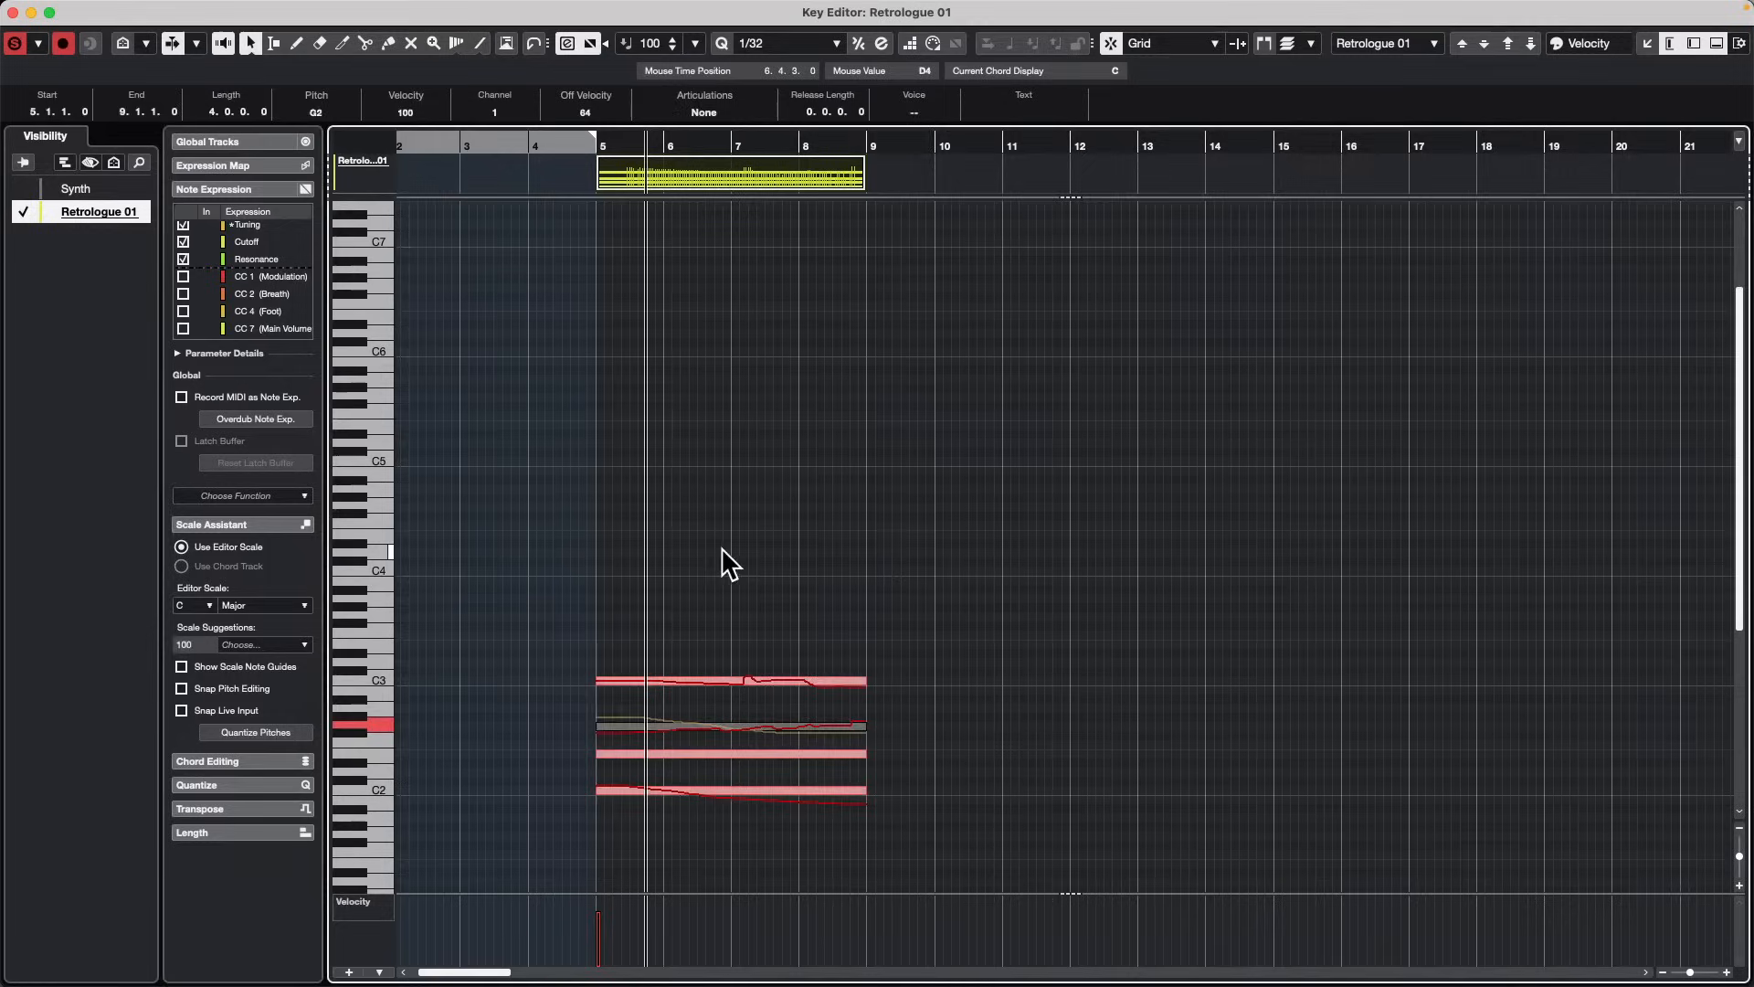
# Step: Show the C3 note's Volume curve in its Note Expression editor, close it, and return to the Project window
pyautogui.doubleClick(710, 681)
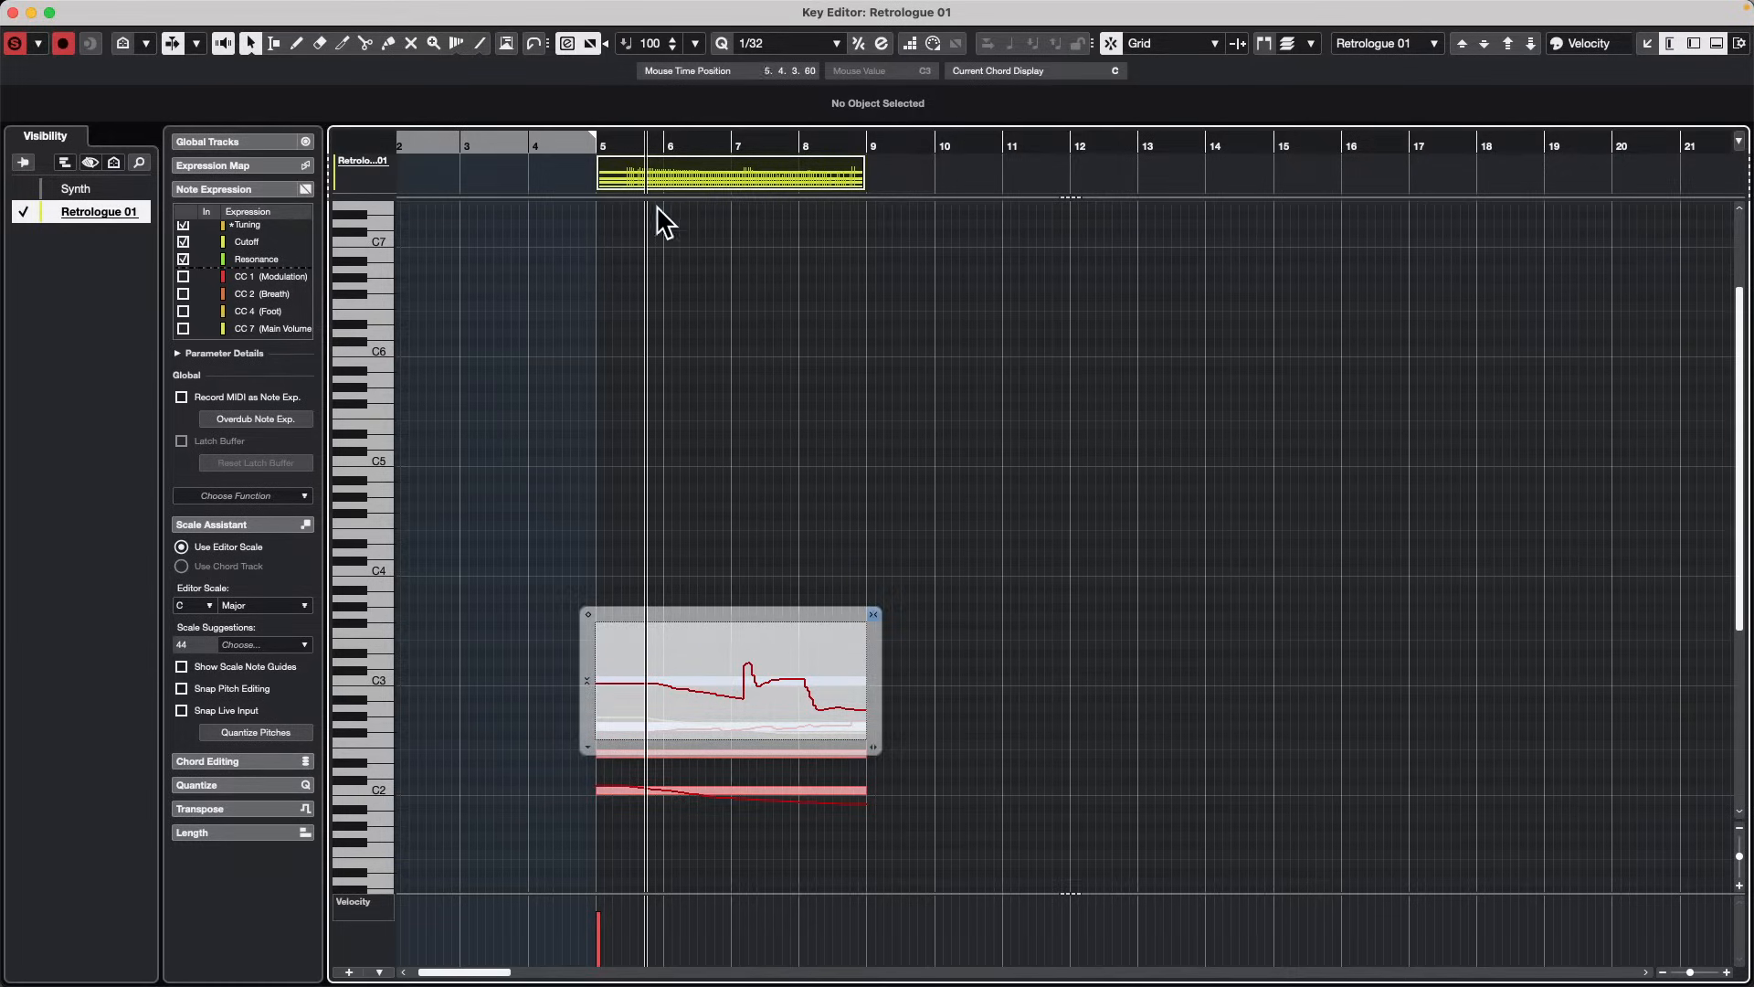
pyautogui.click(814, 454)
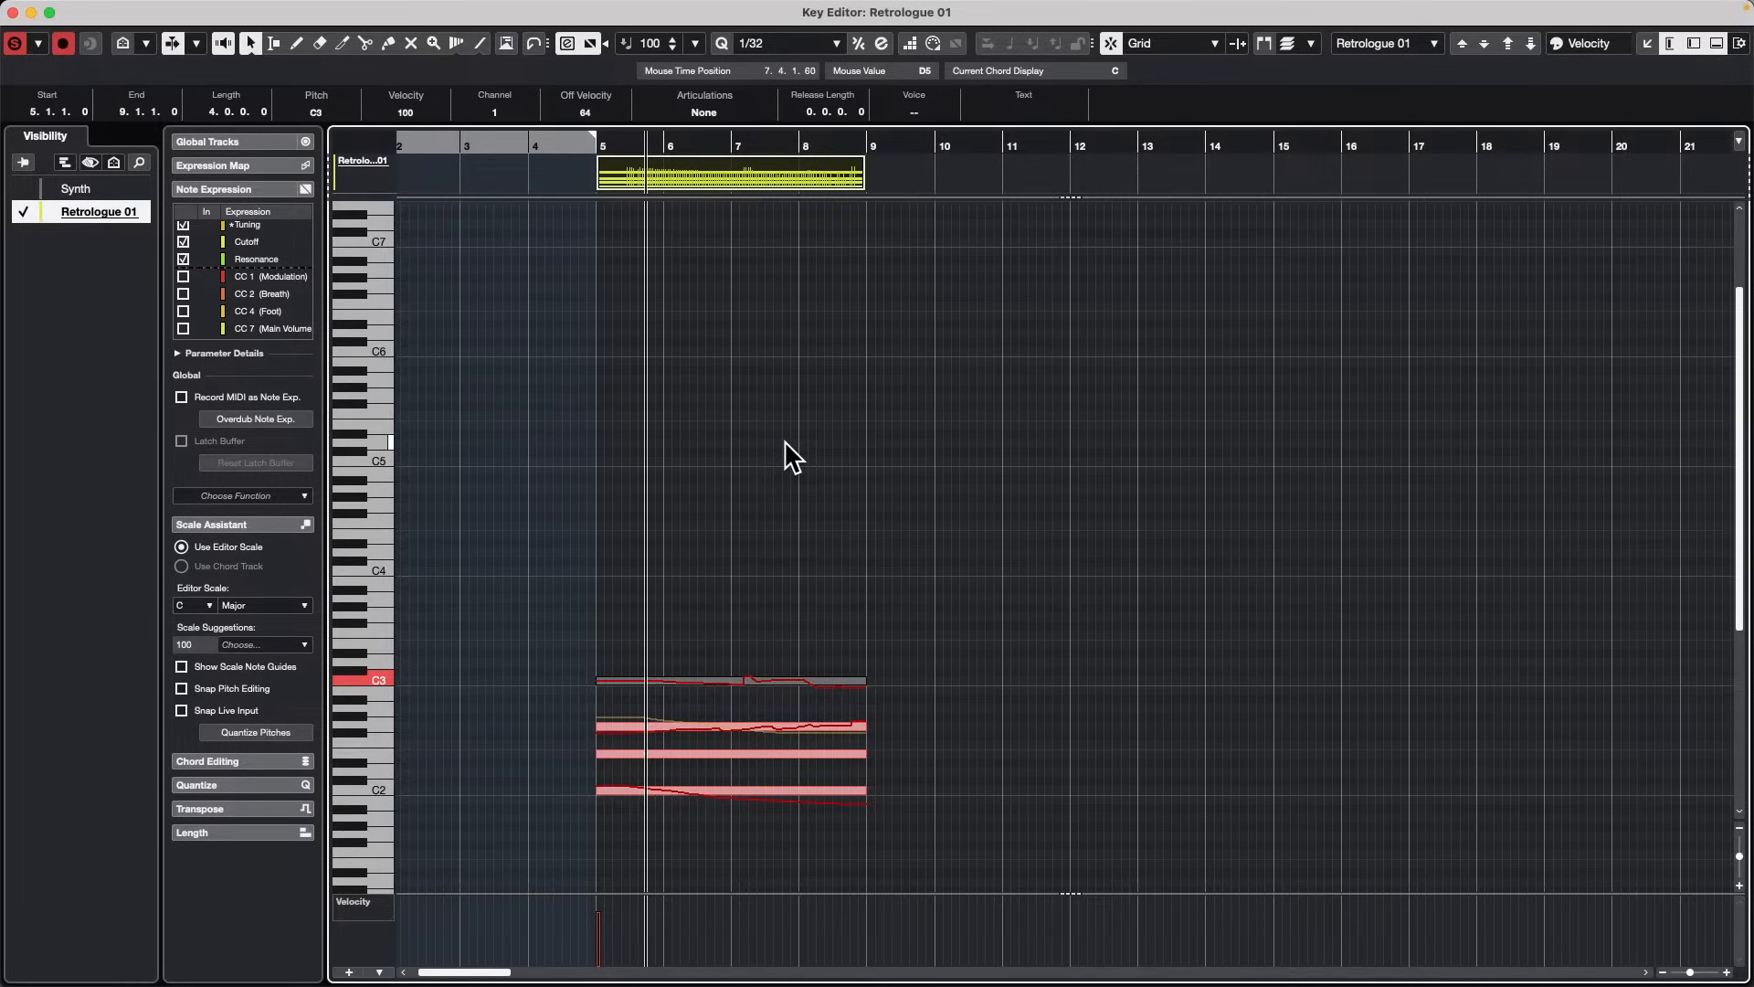
pyautogui.click(13, 12)
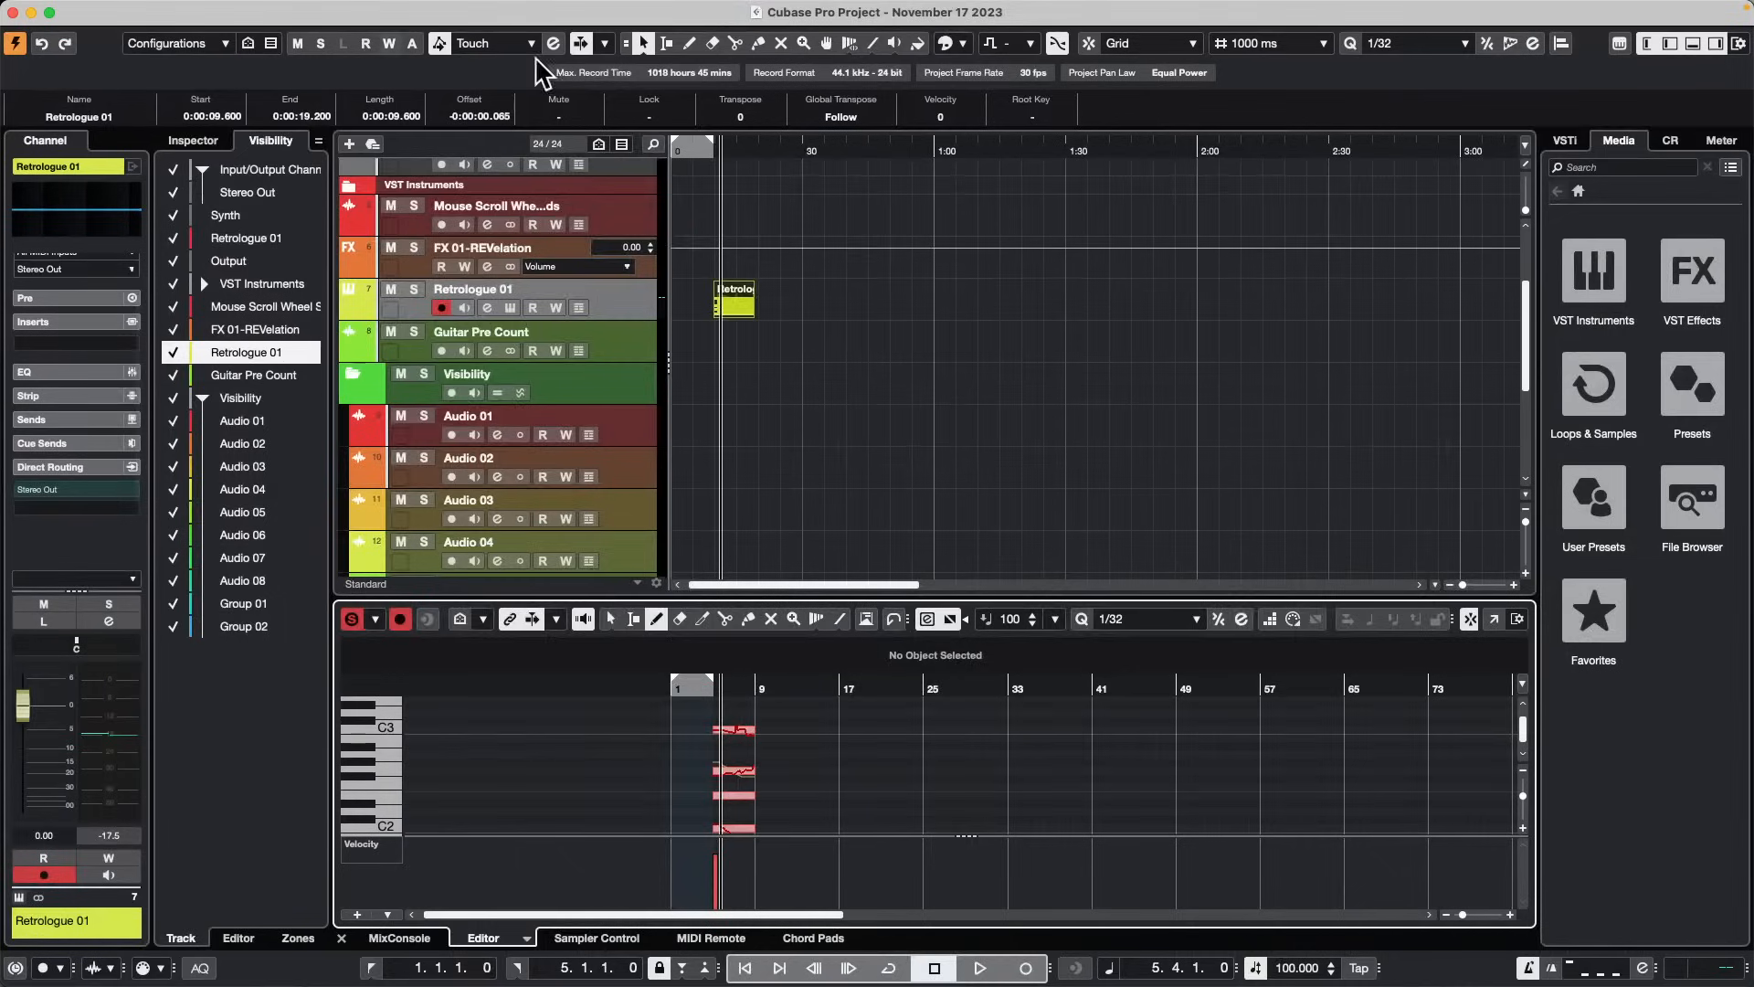
# Step: Record a short test take on the Audio 01 track from bar 5 and undo the recording
pyautogui.moveTo(713, 150); pyautogui.dragTo(771, 265)
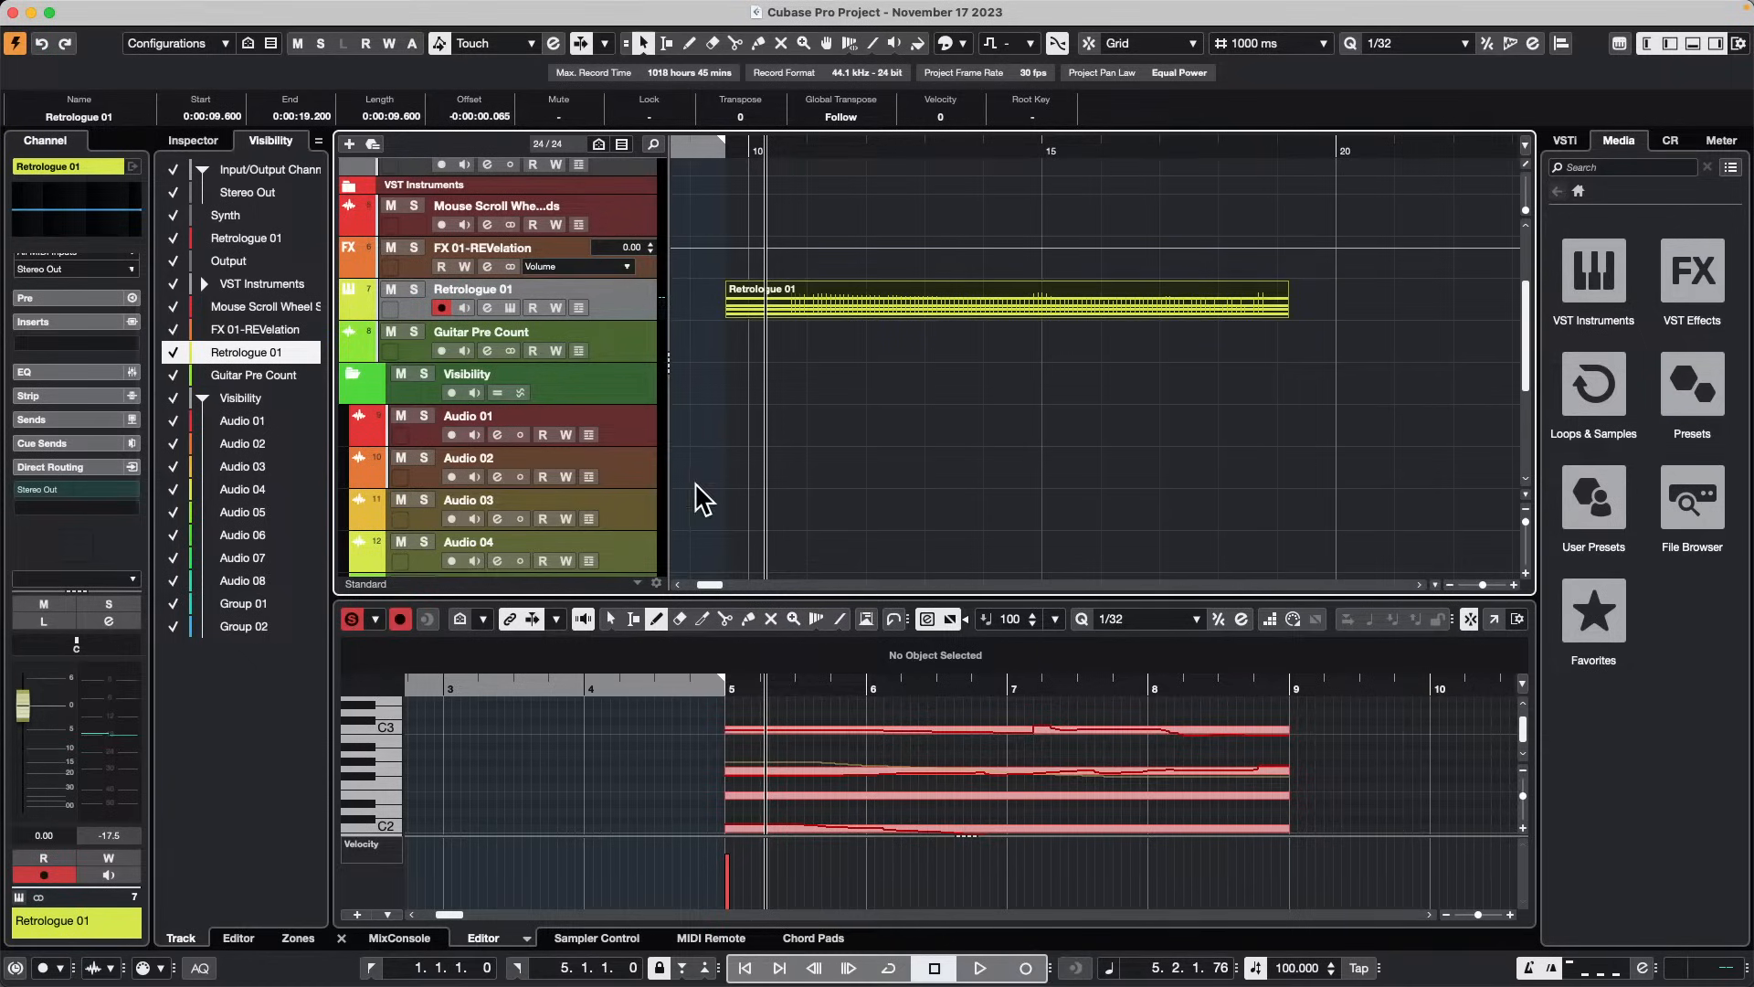
pyautogui.click(651, 430)
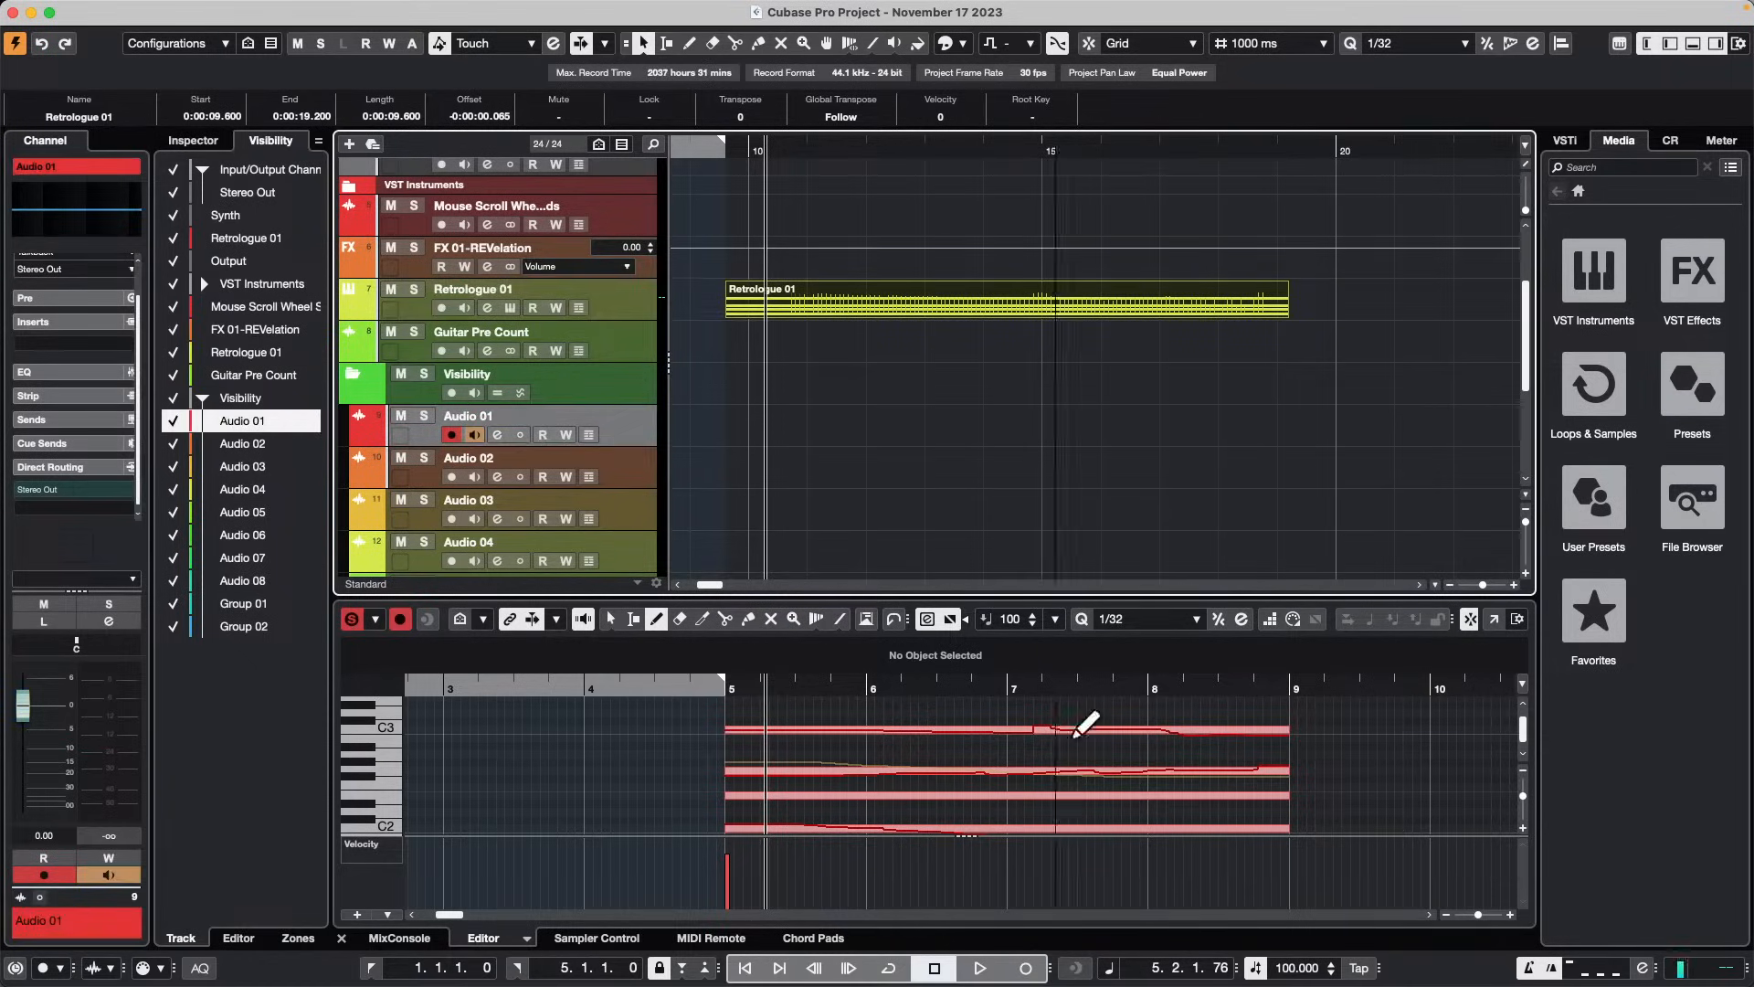
pyautogui.click(1025, 969)
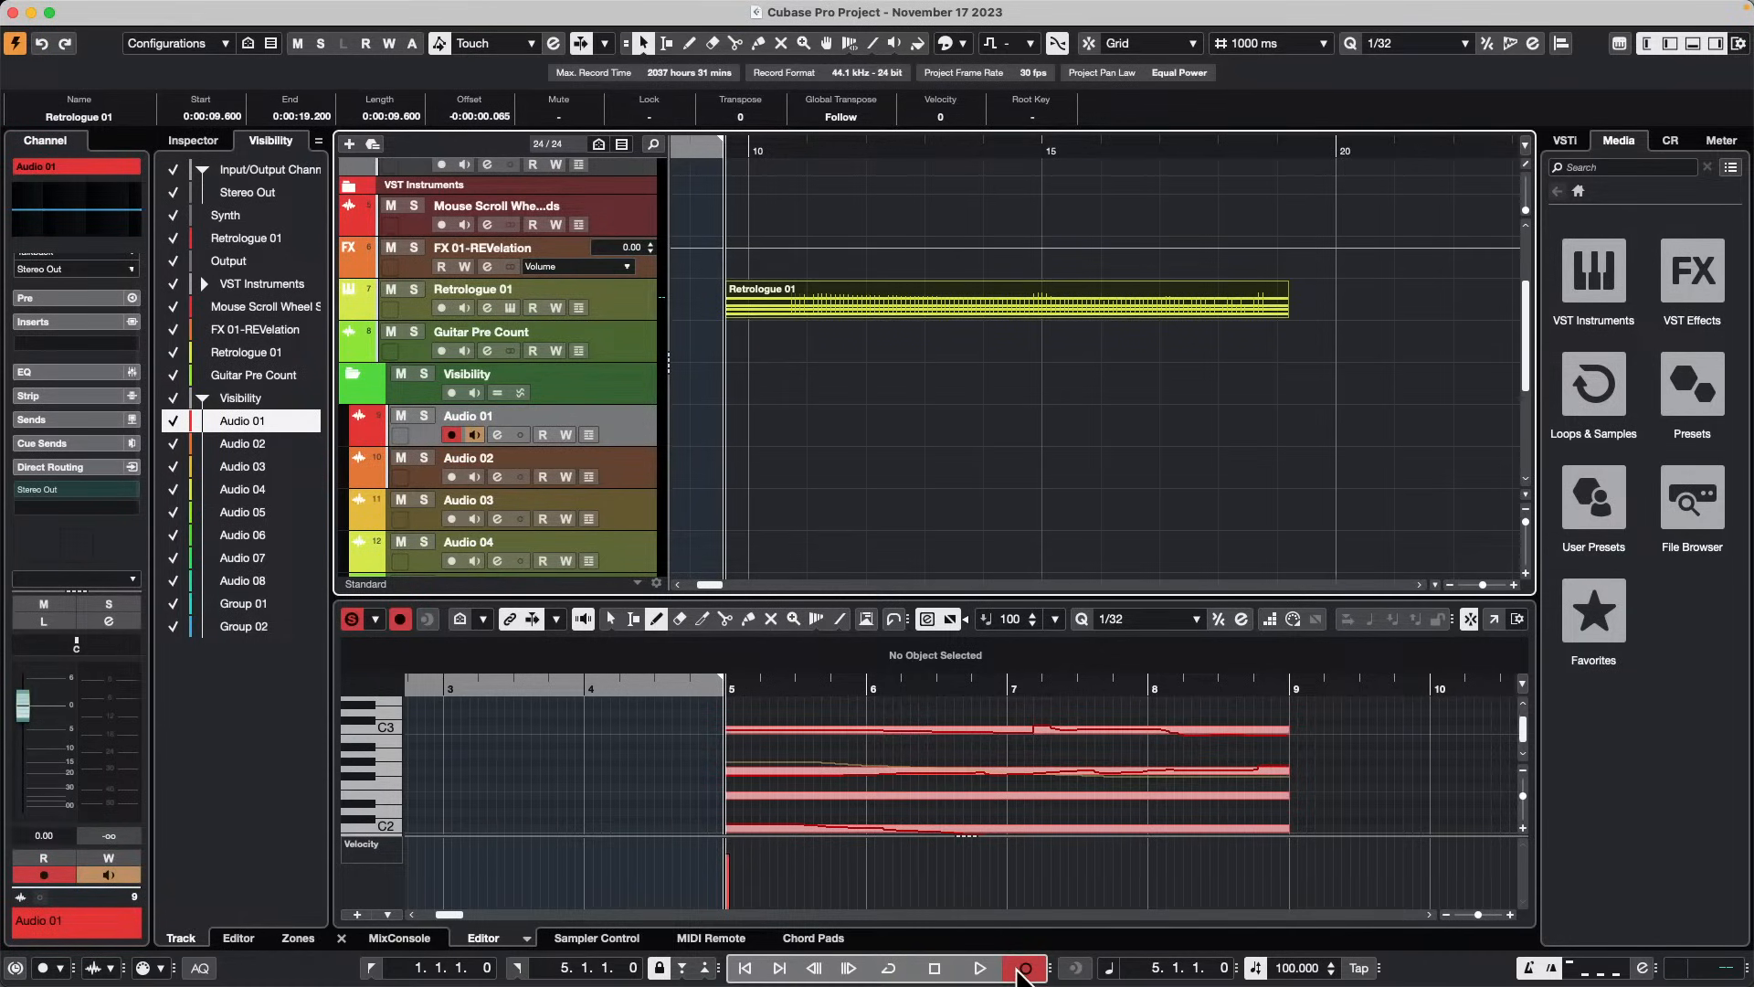
pyautogui.press('space')
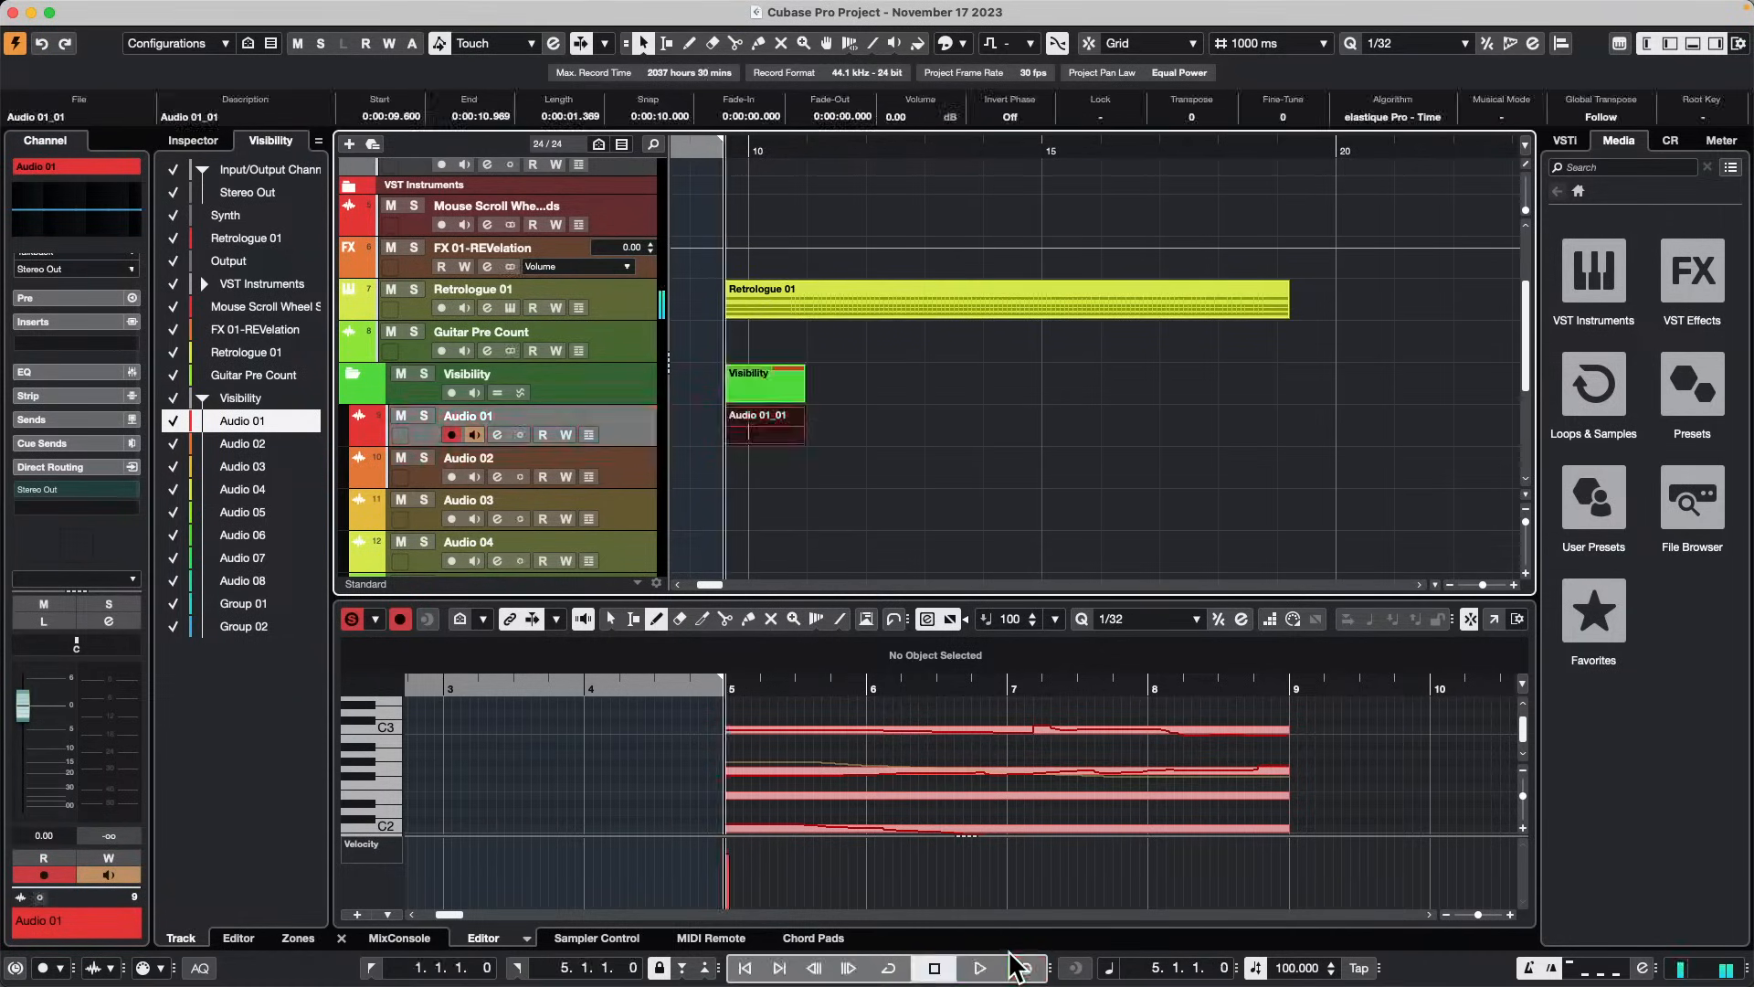
pyautogui.press('super+z')
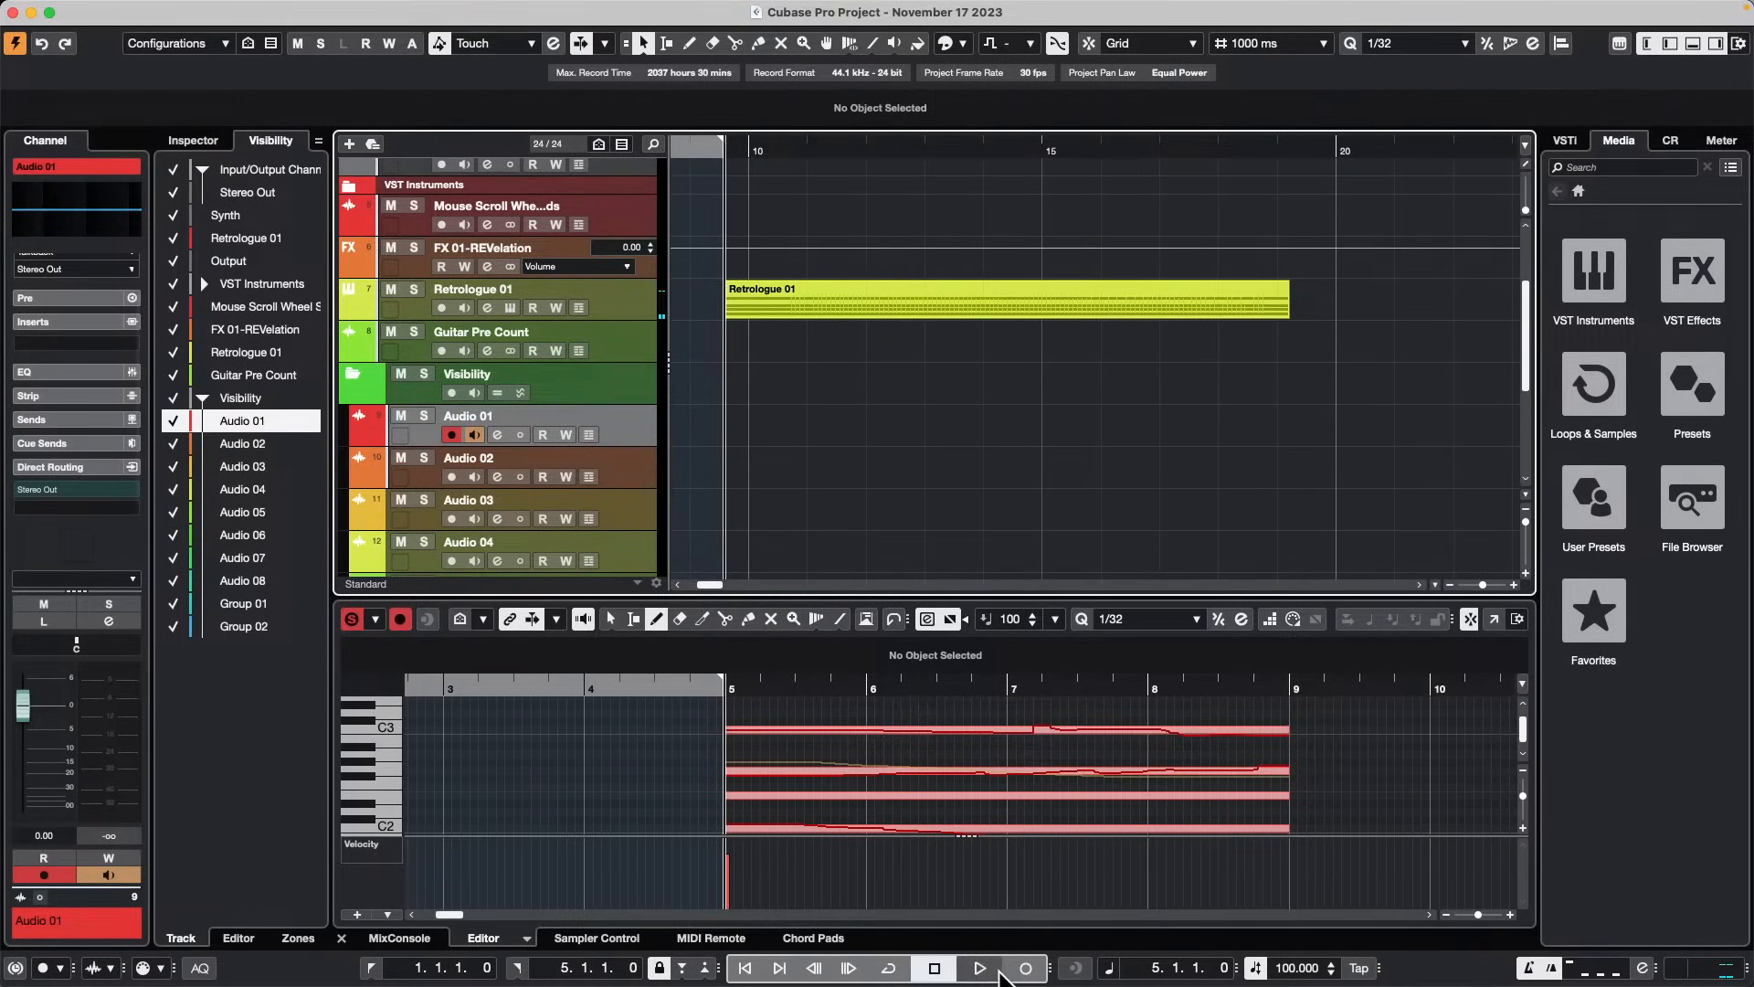
pyautogui.click(980, 969)
pyautogui.click(983, 970)
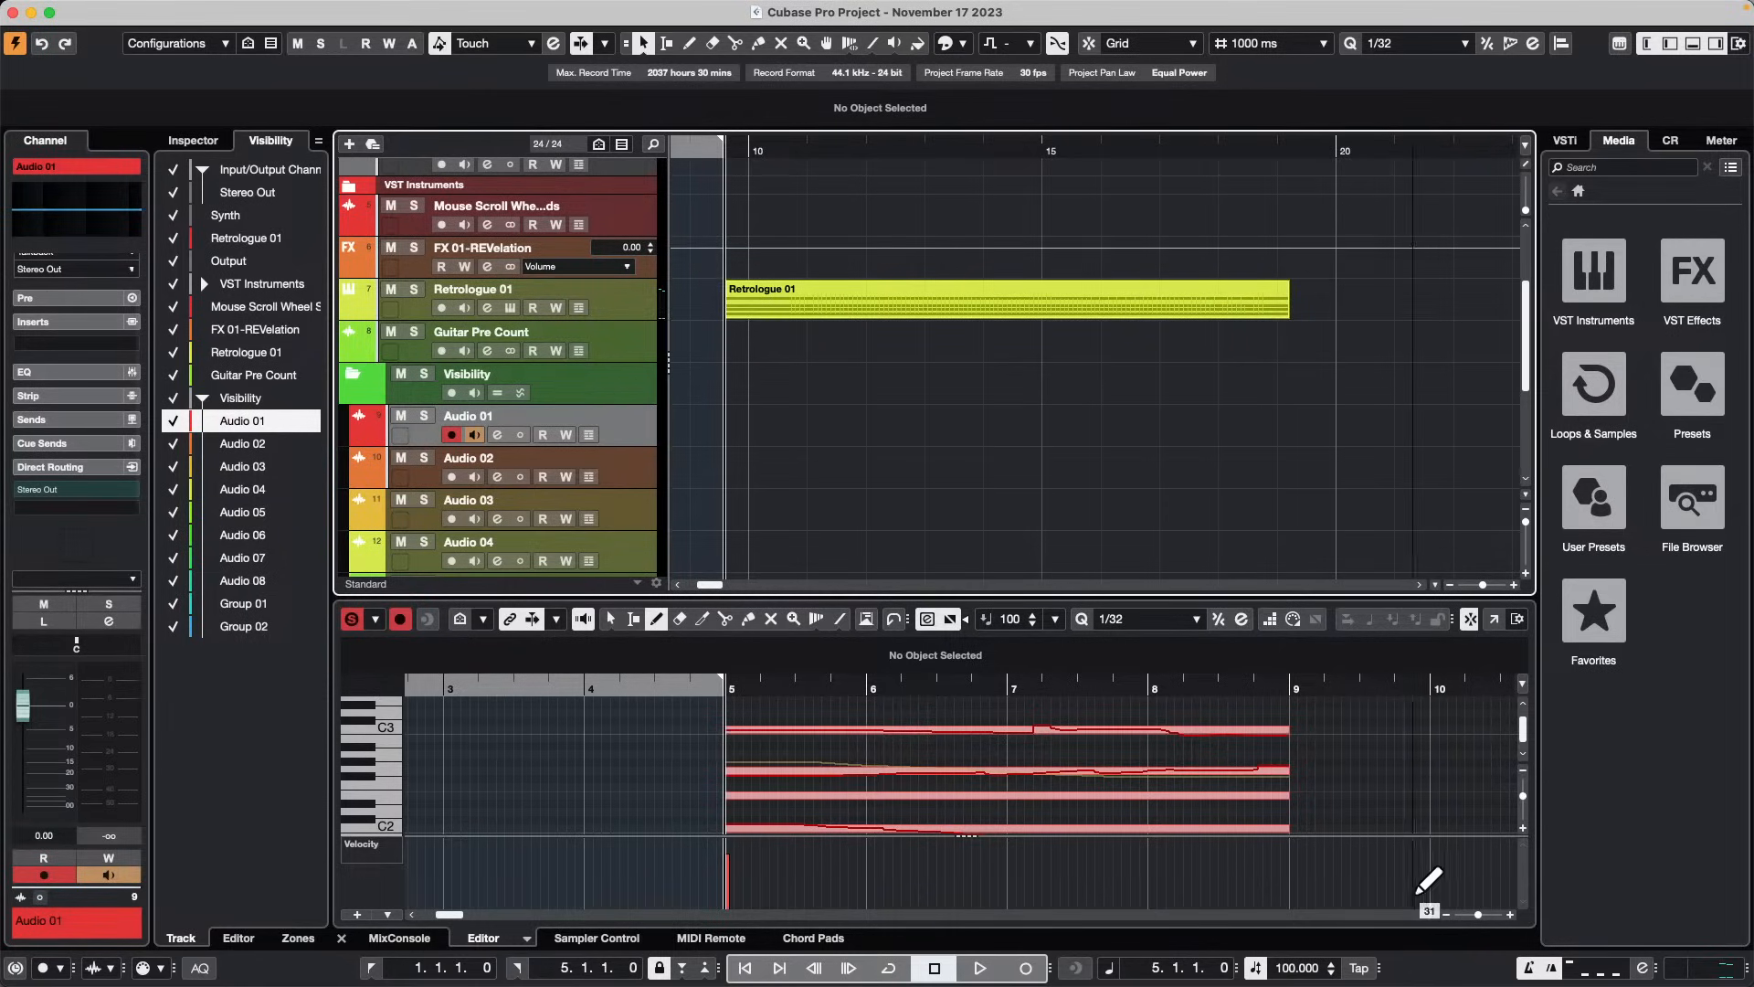
# Step: Show the Pre-roll & Post-roll section in the Transport Bar and activate pre-roll
pyautogui.rightClick(1482, 967)
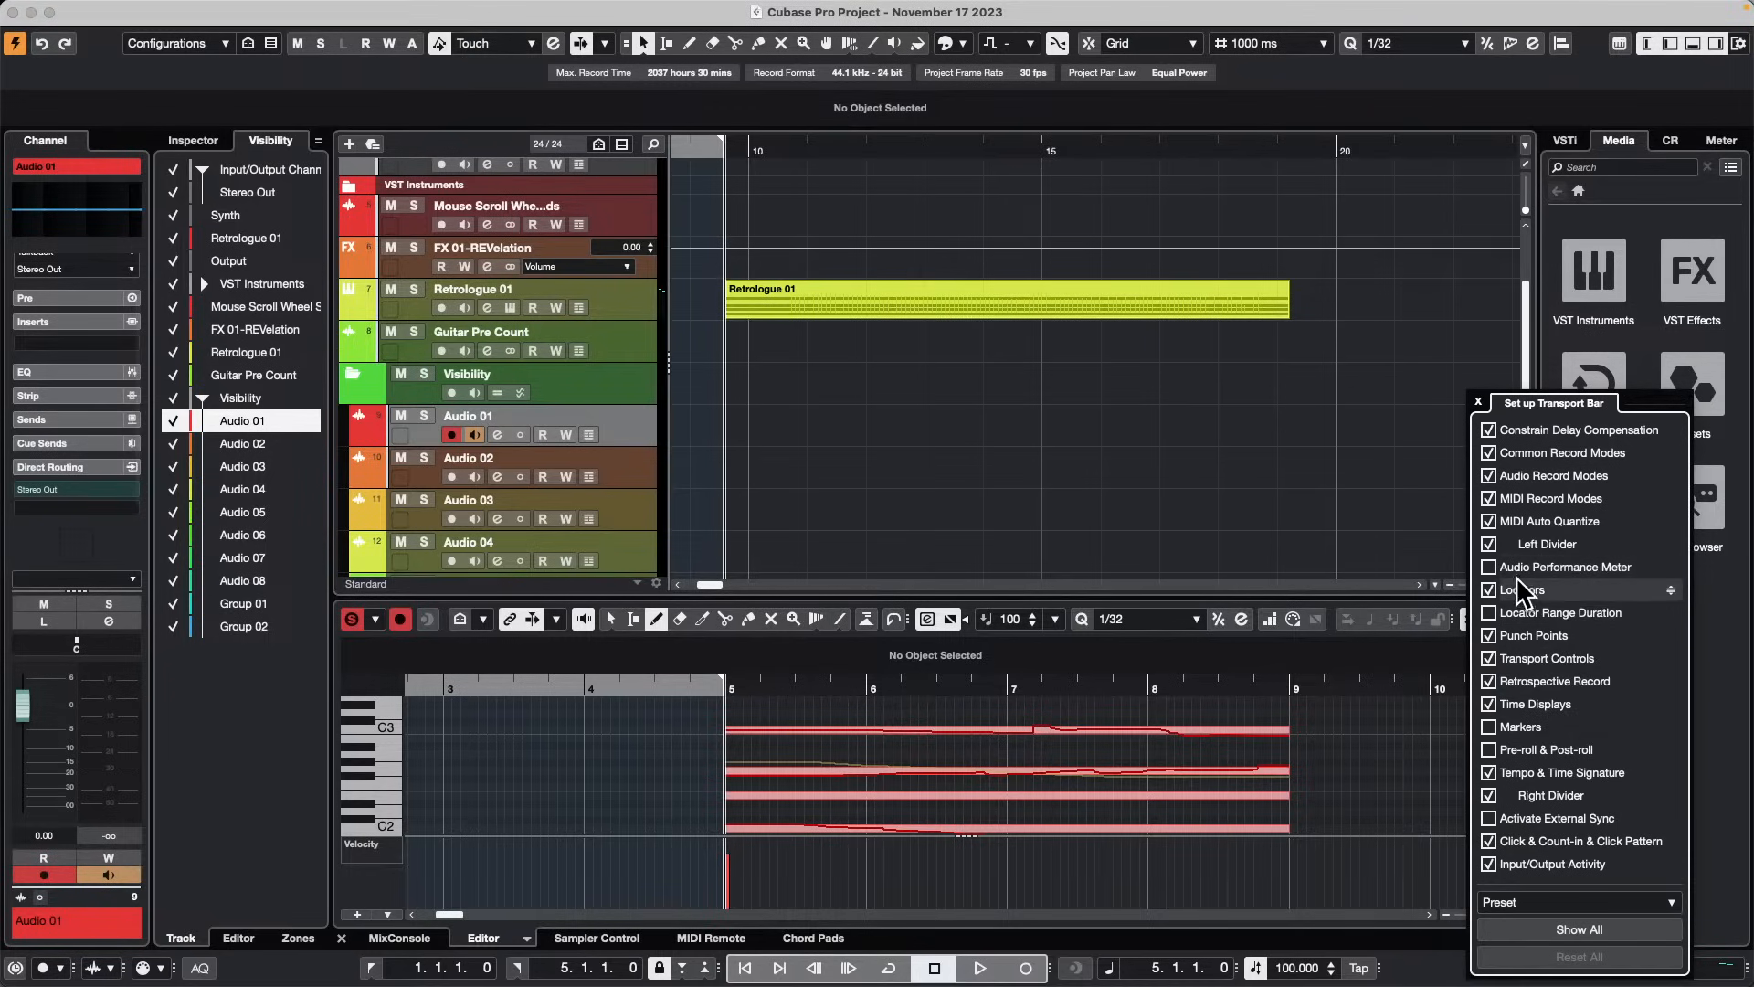
pyautogui.click(1489, 749)
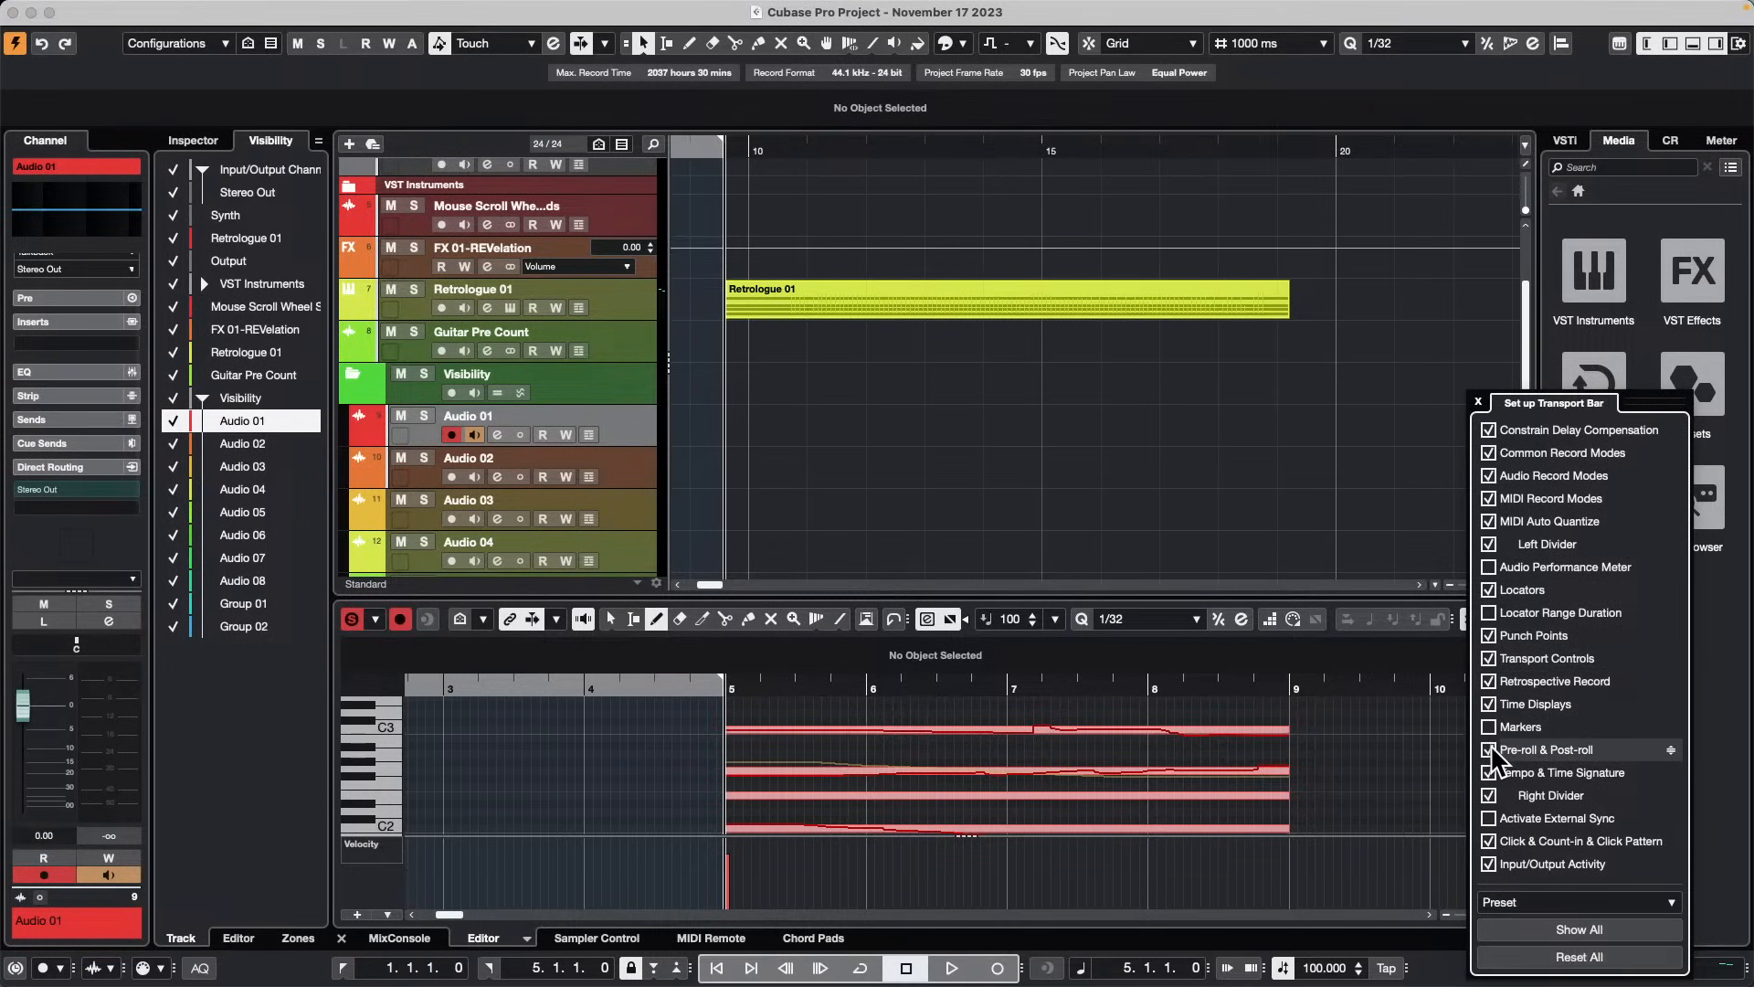
pyautogui.click(1489, 749)
pyautogui.click(1489, 747)
pyautogui.click(1490, 747)
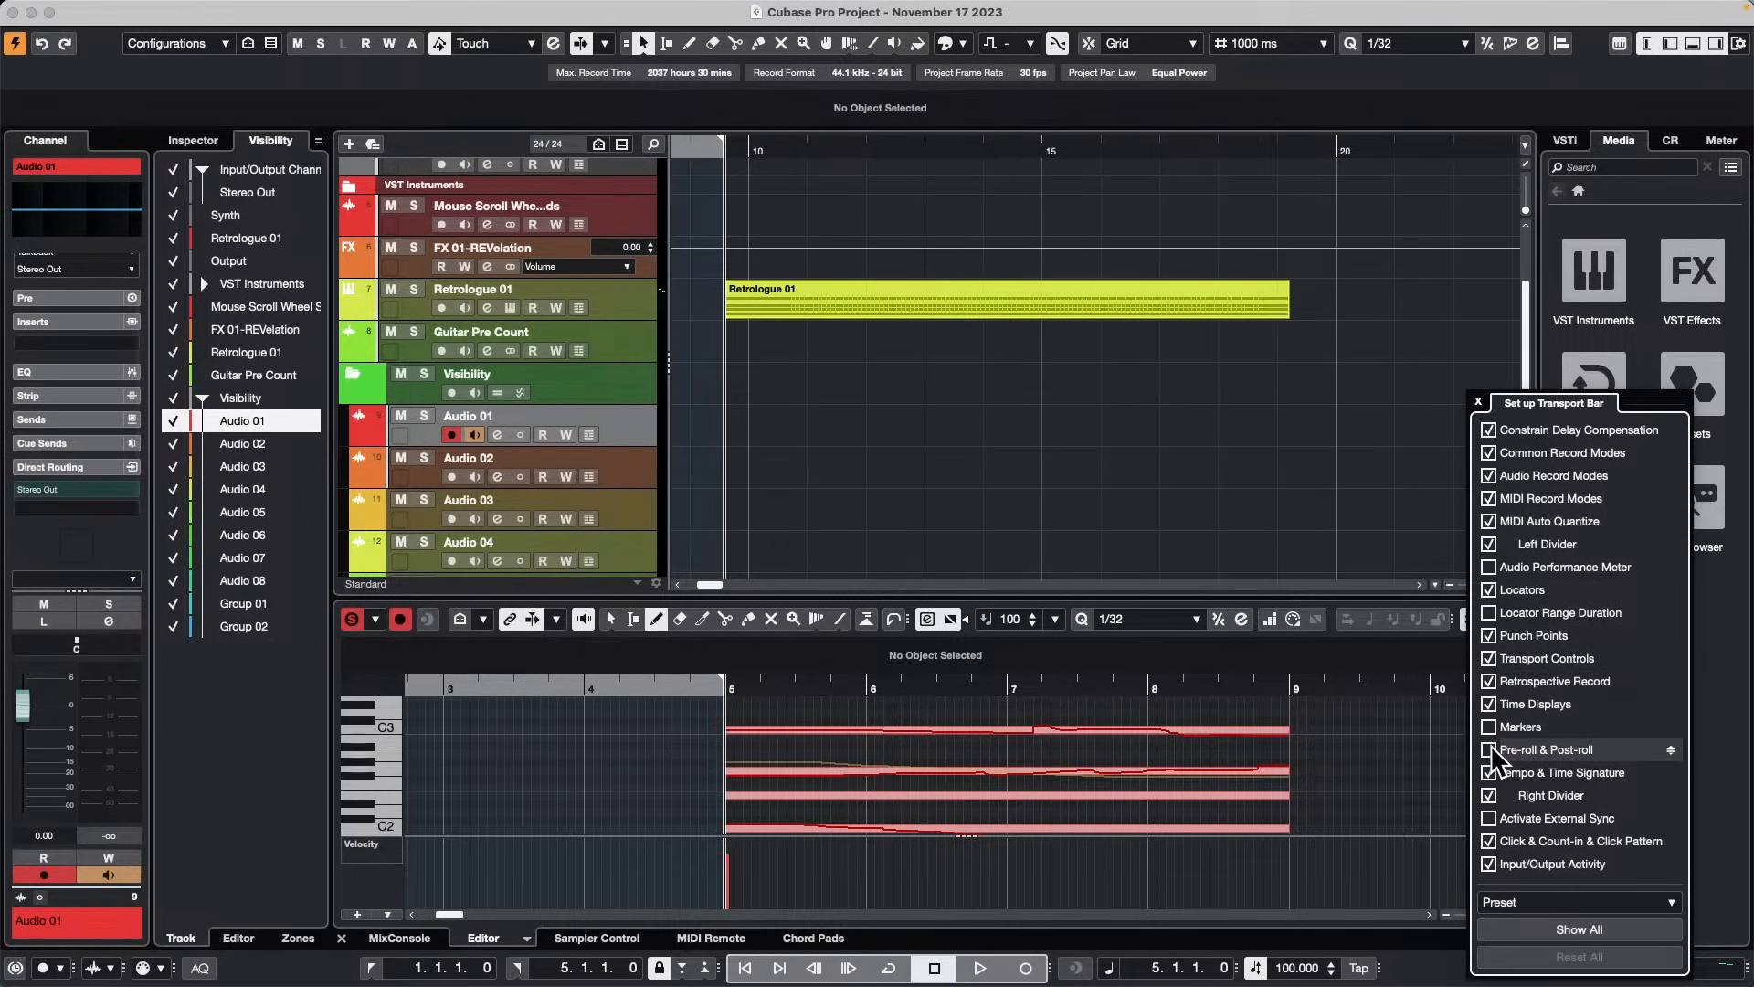
pyautogui.click(1490, 747)
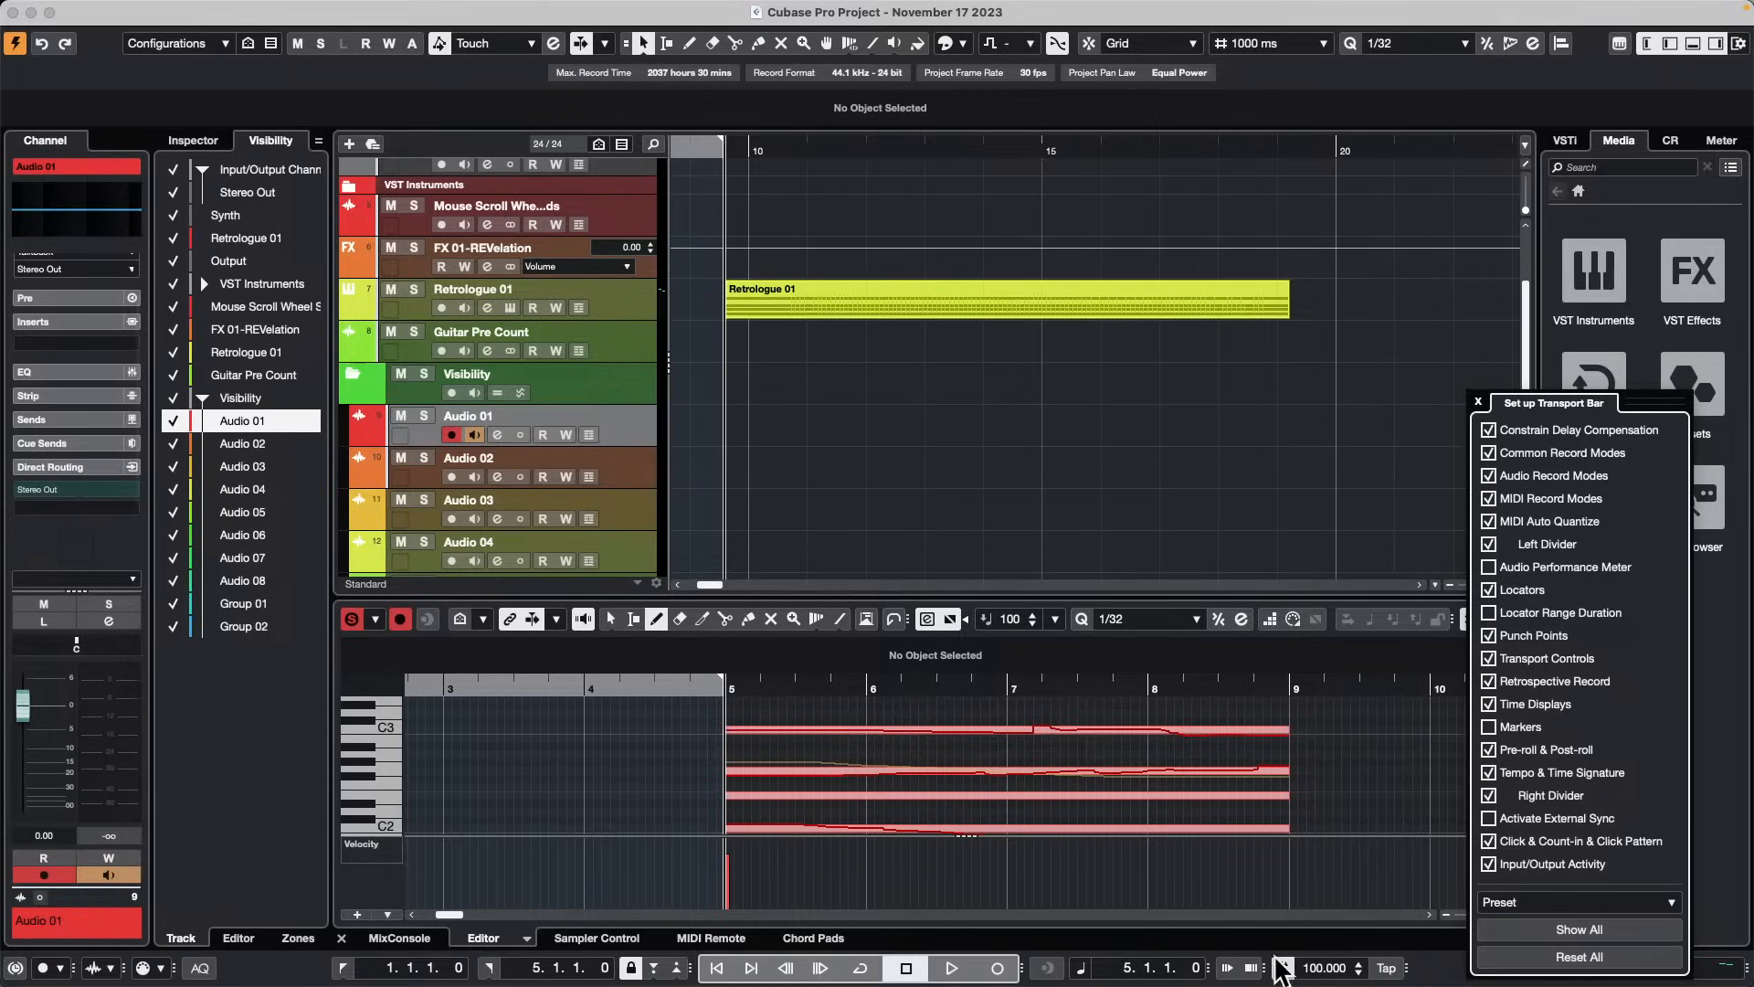
pyautogui.click(1227, 976)
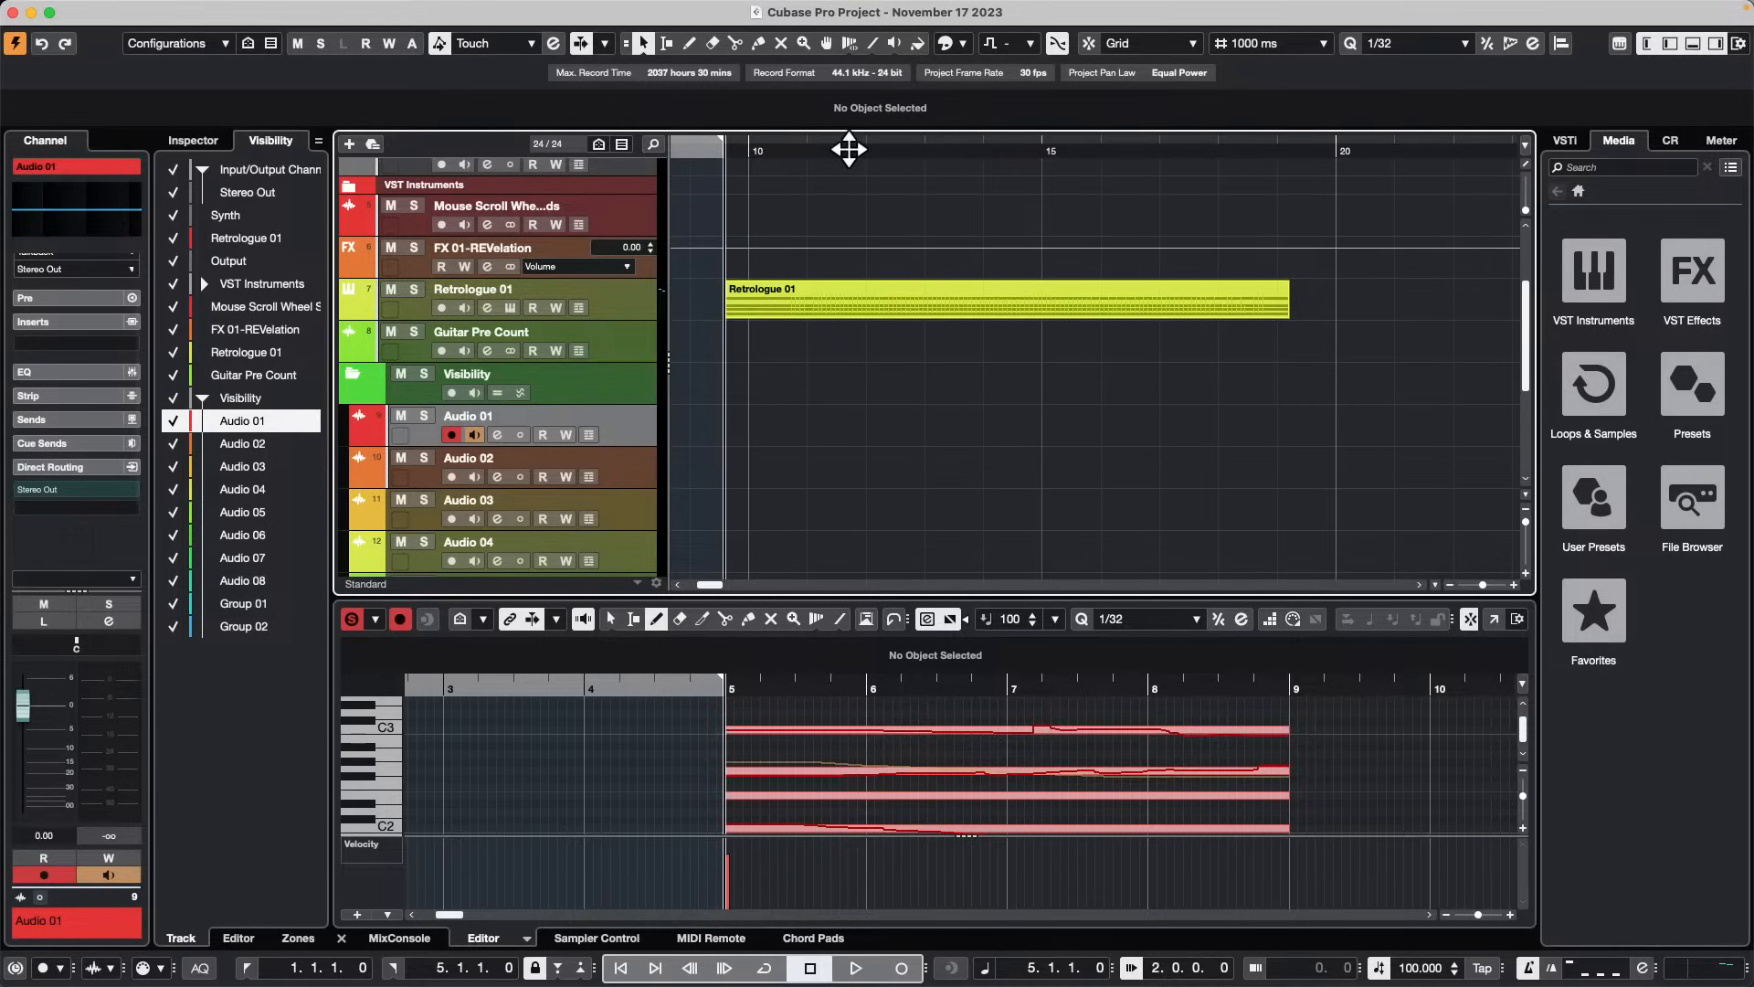
# Step: Play the project from bar 5 with pre-roll active, bring the upper tracks into view, and stop playback
pyautogui.scroll(-5, 849, 149)
pyautogui.scroll(-1, 849, 149)
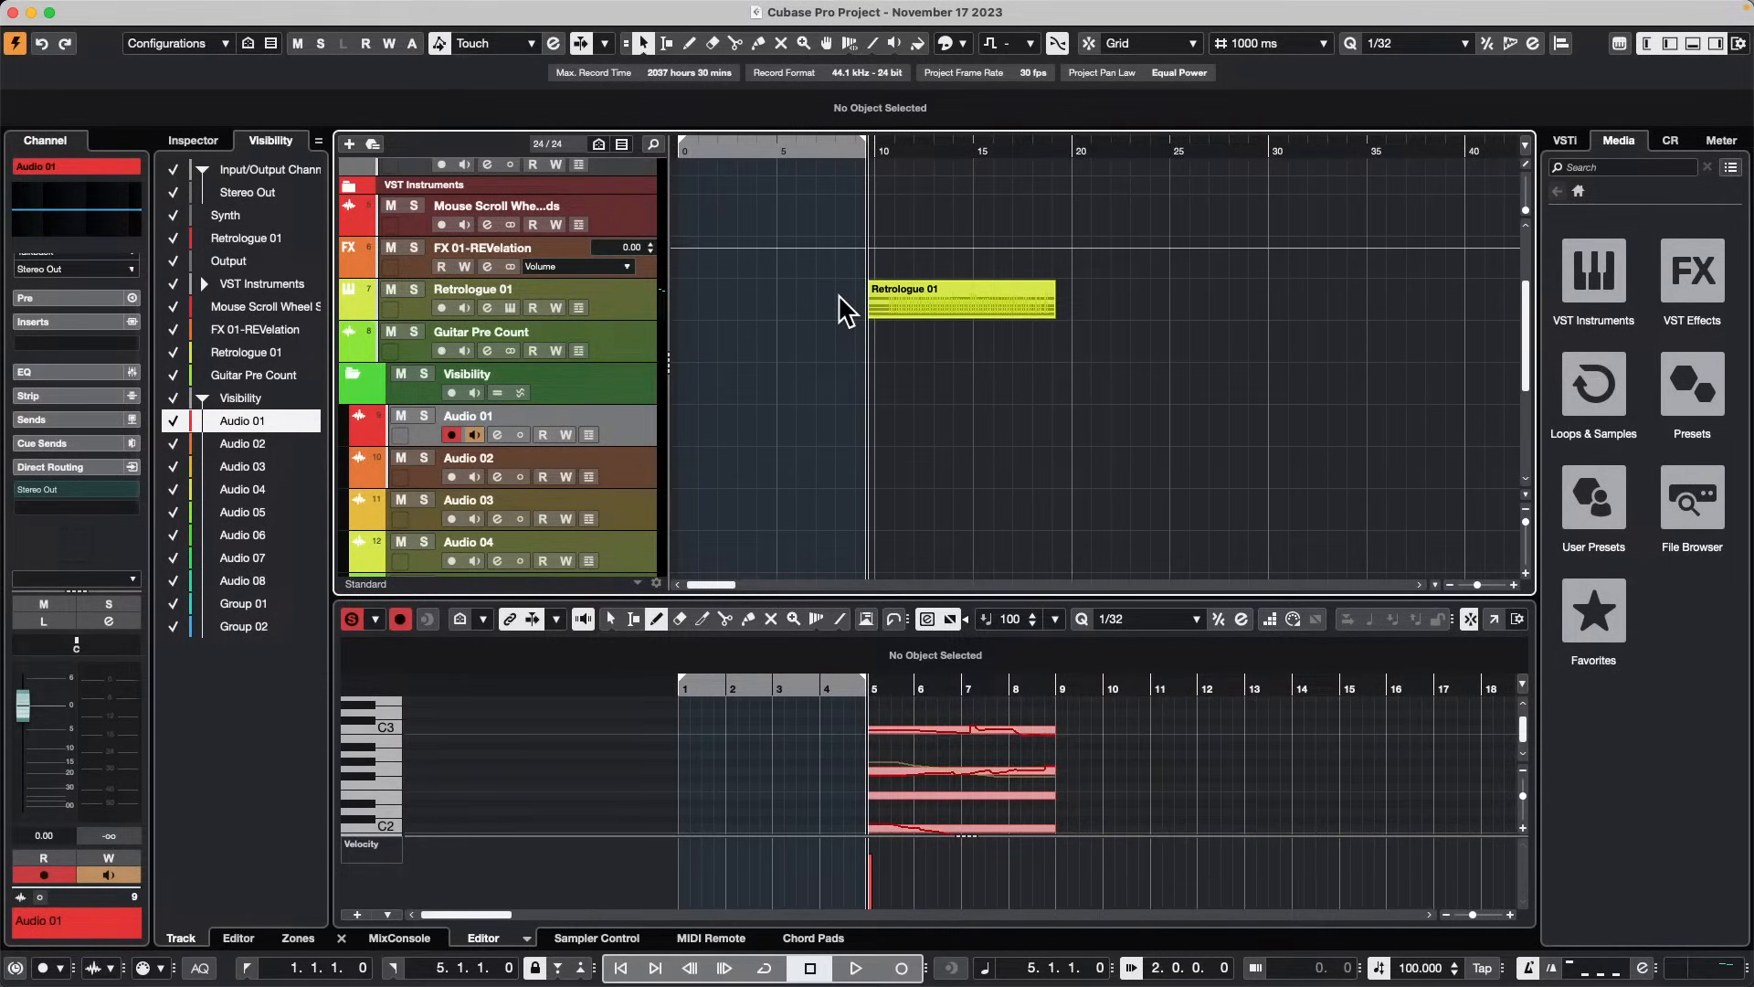
pyautogui.press('space')
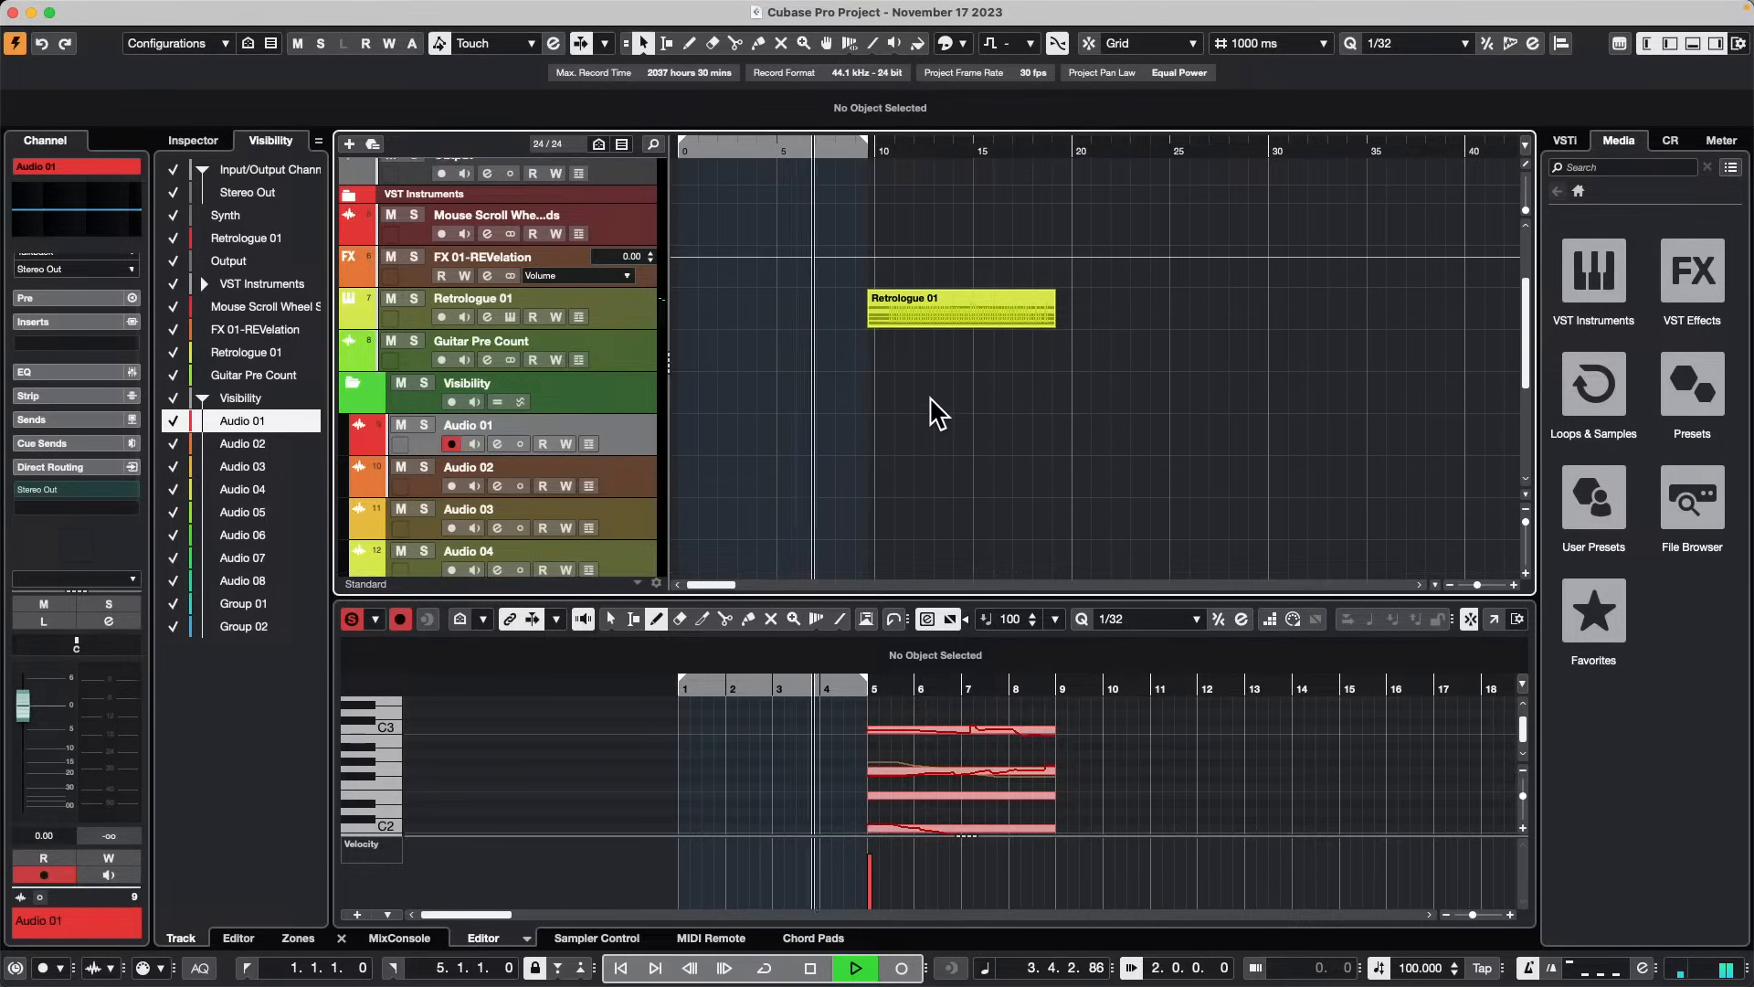
pyautogui.scroll(3, 934, 407)
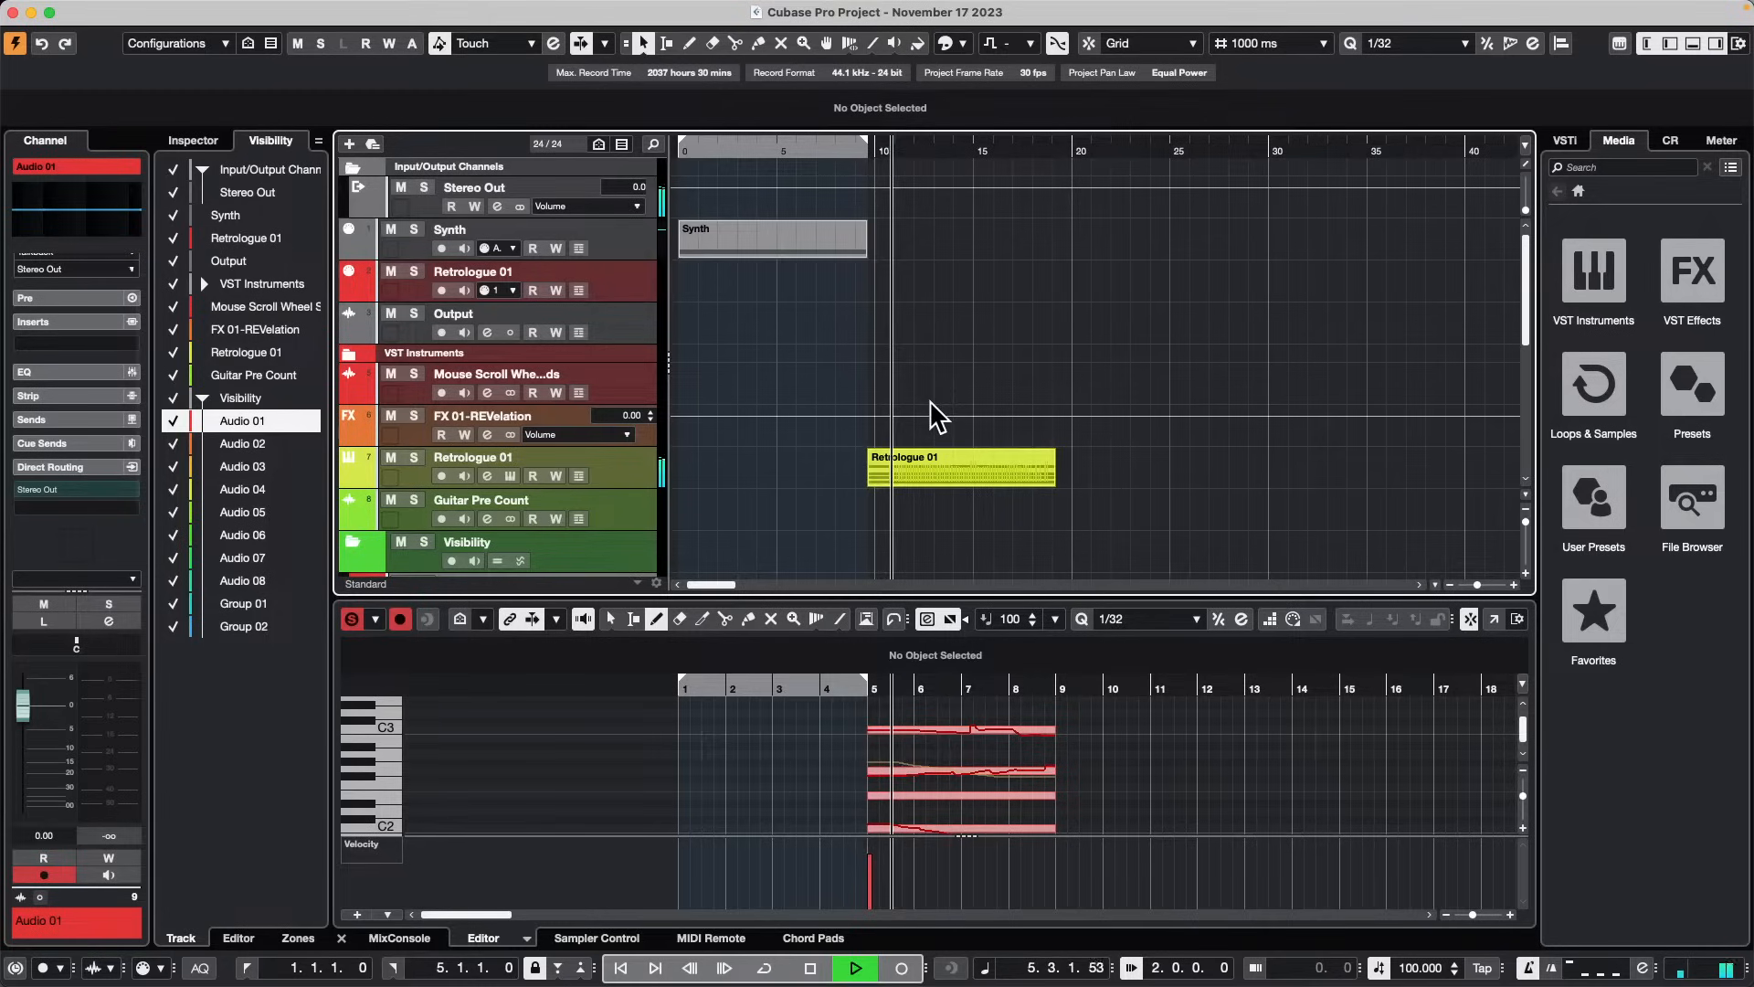
pyautogui.press('space')
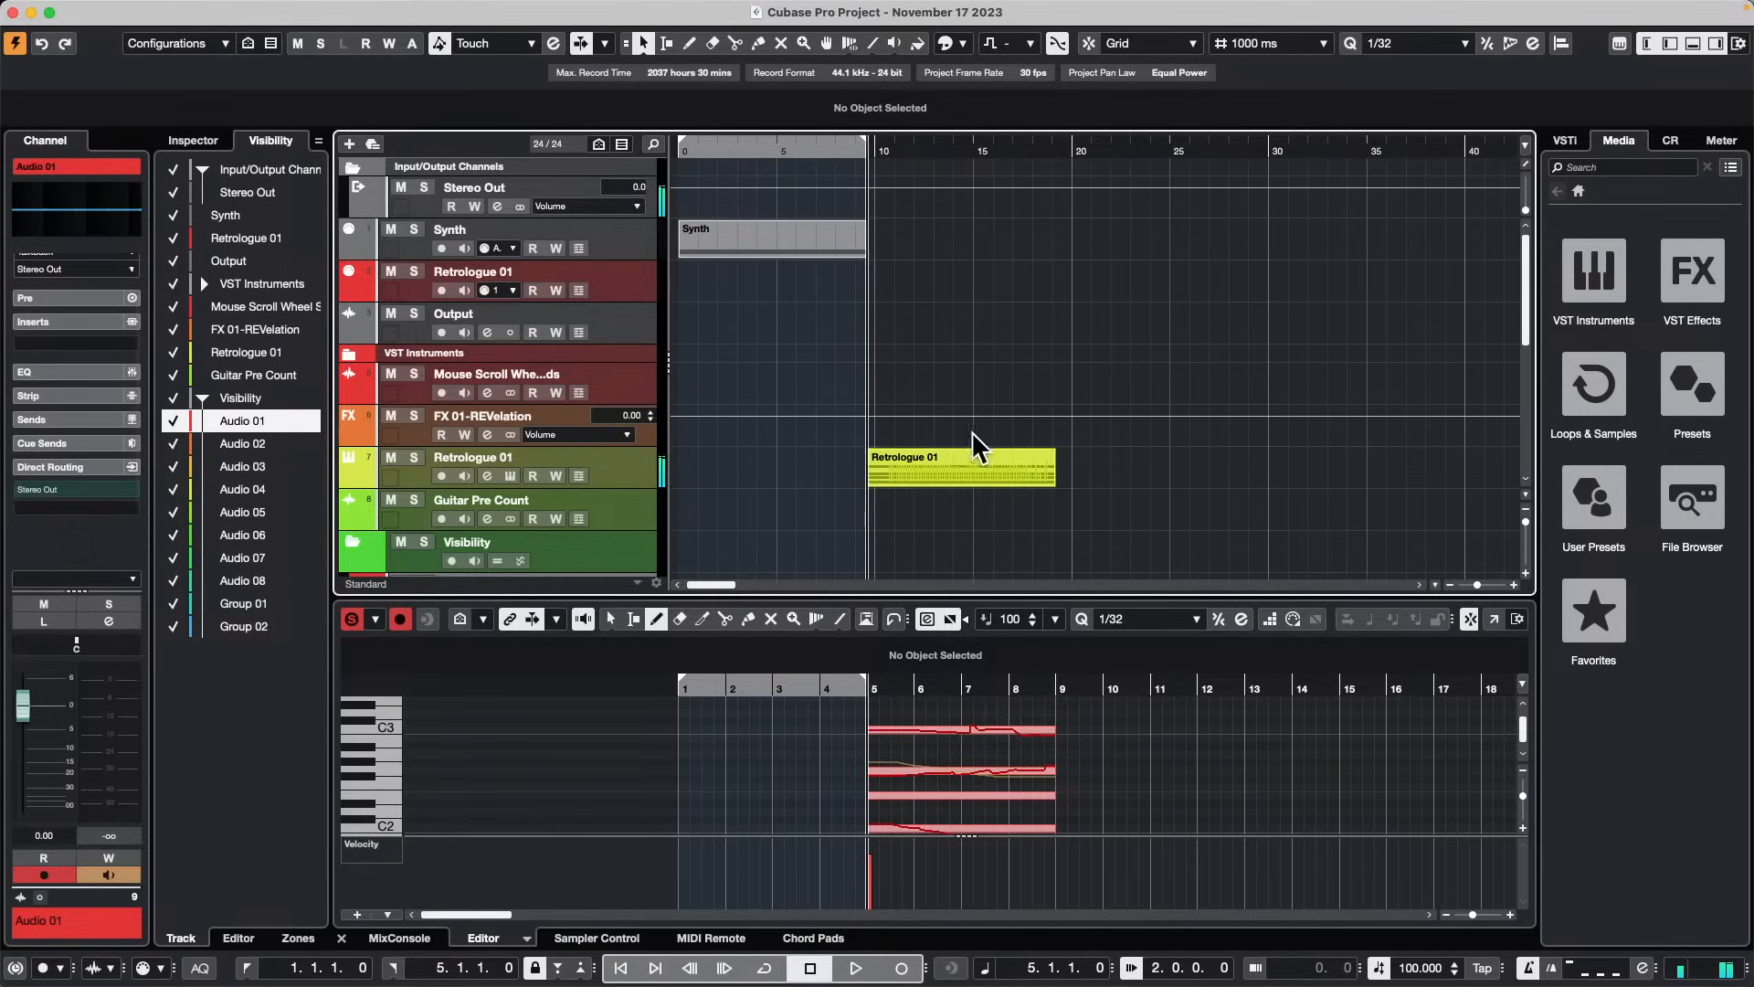
# Step: Move the Retrologue 01 part along its track so that it starts at about 20 seconds
pyautogui.moveTo(949, 459); pyautogui.dragTo(1156, 466)
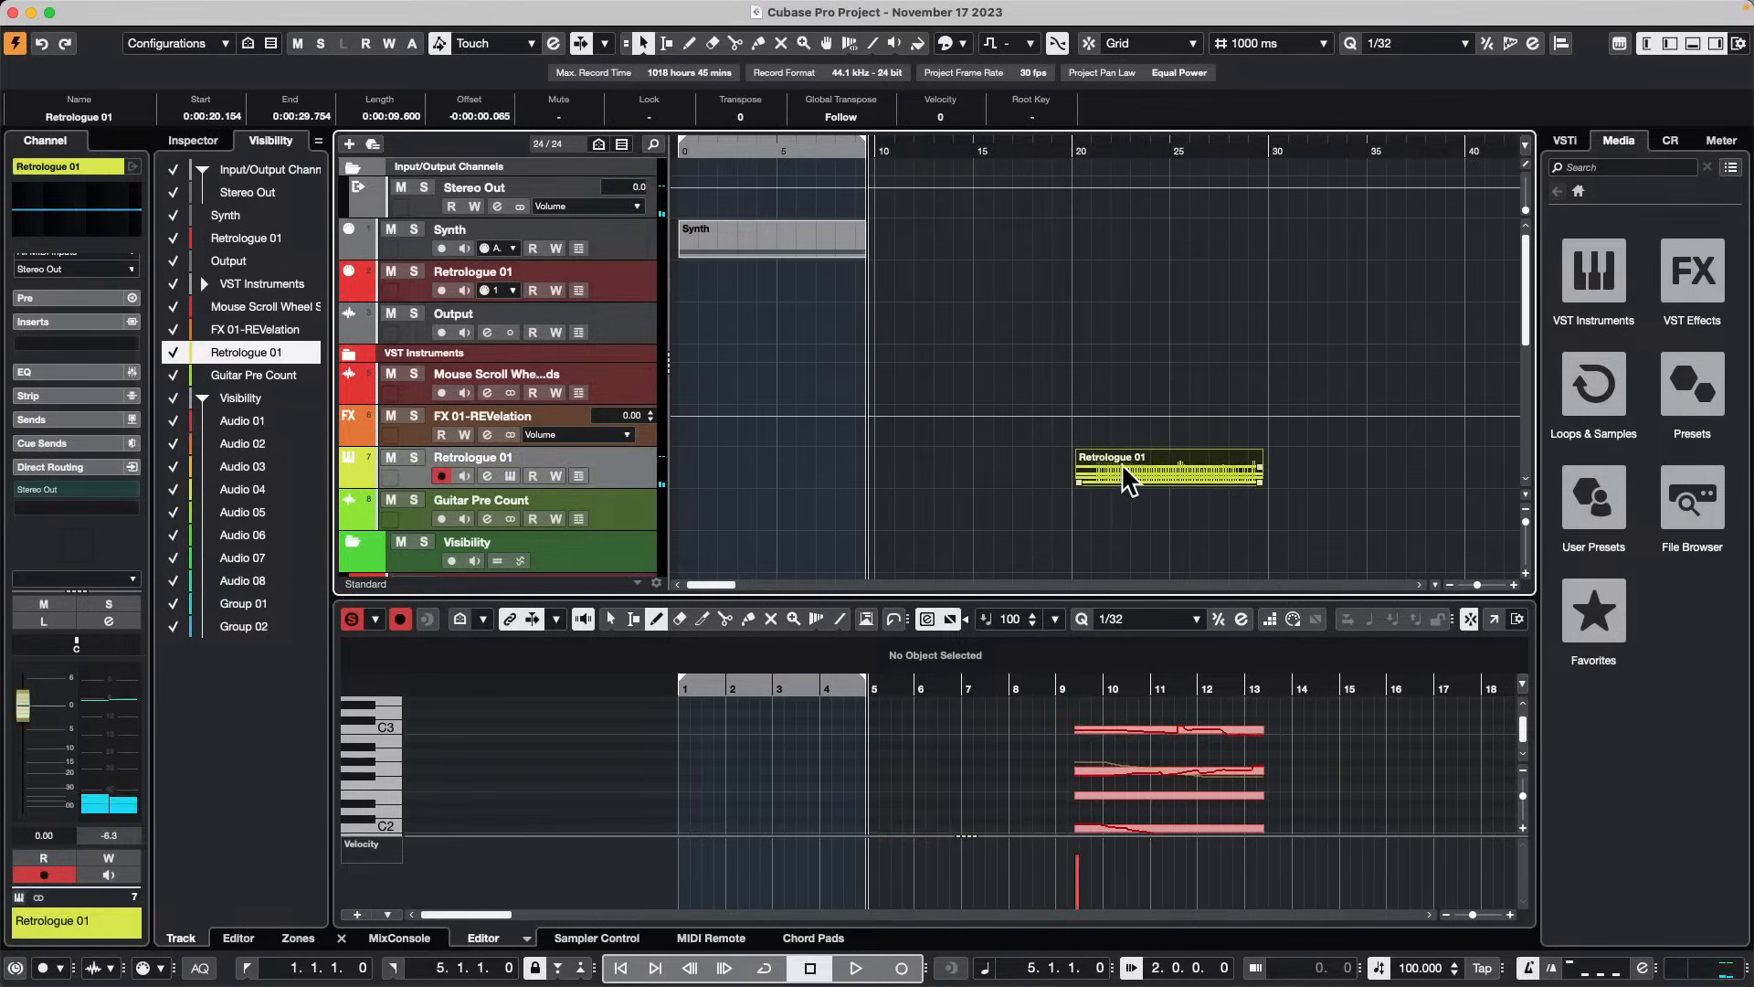
# Step: Move the Retrologue 01 part back to the project start and return the project cursor to the beginning
pyautogui.click(1073, 148)
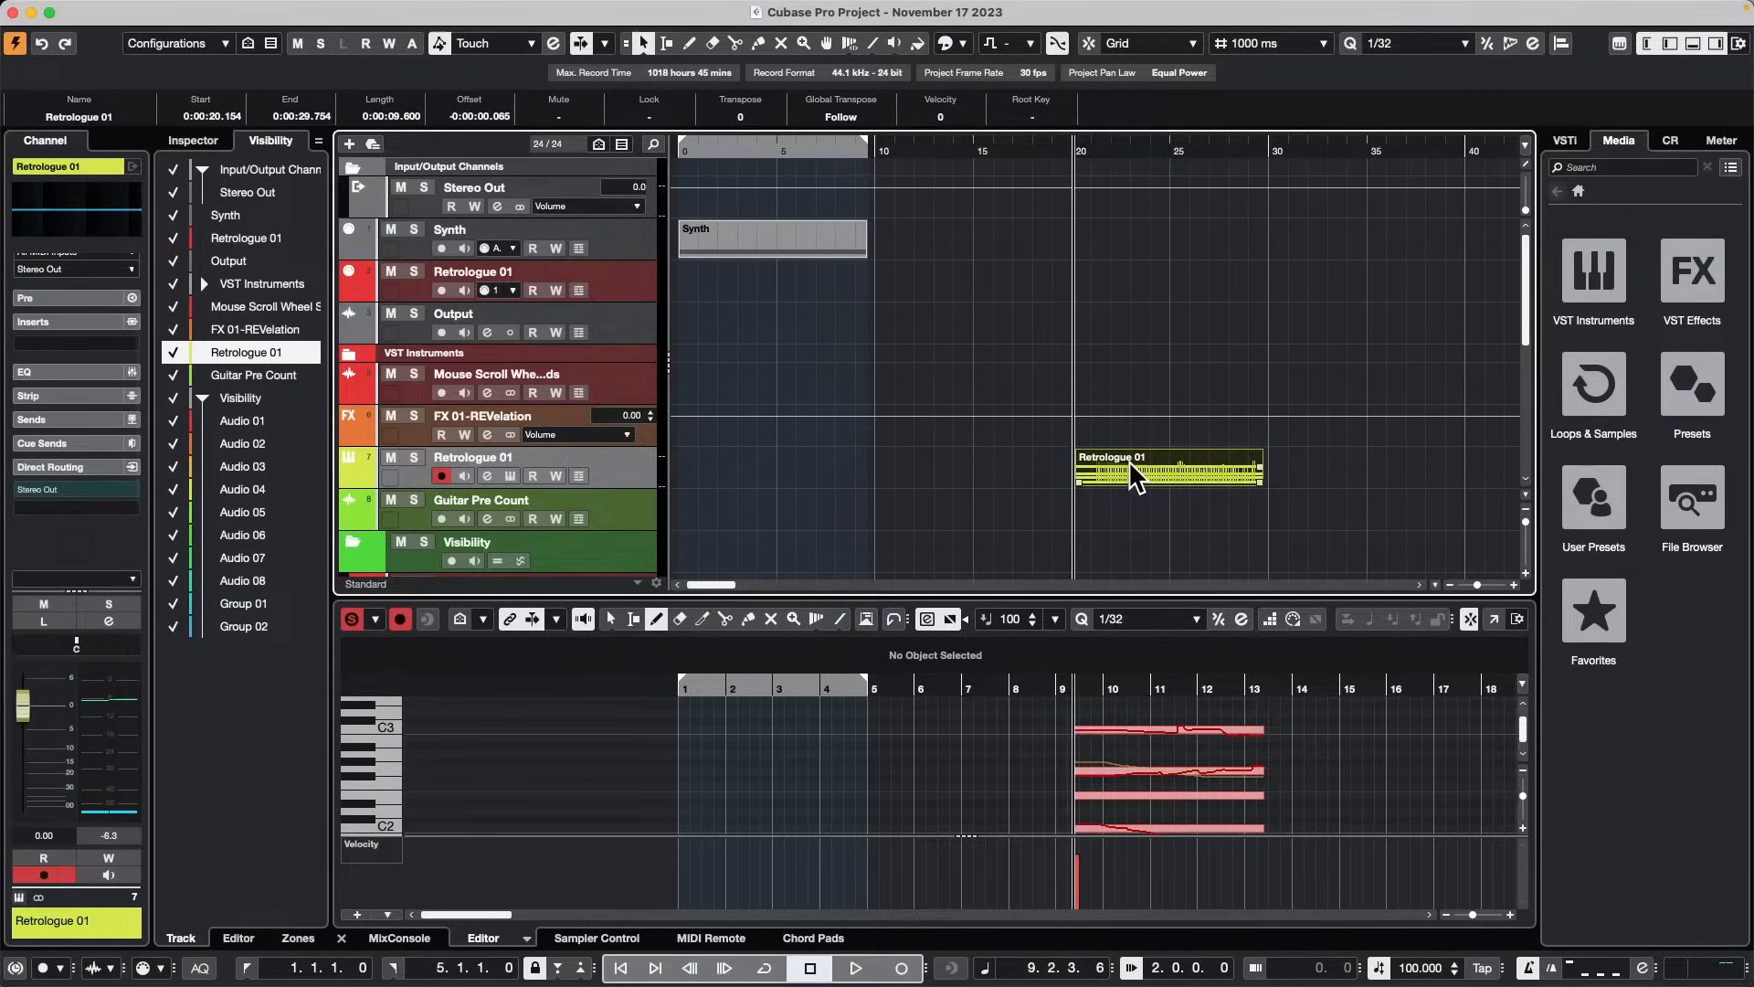
pyautogui.moveTo(1129, 467); pyautogui.dragTo(731, 475)
pyautogui.press('.')
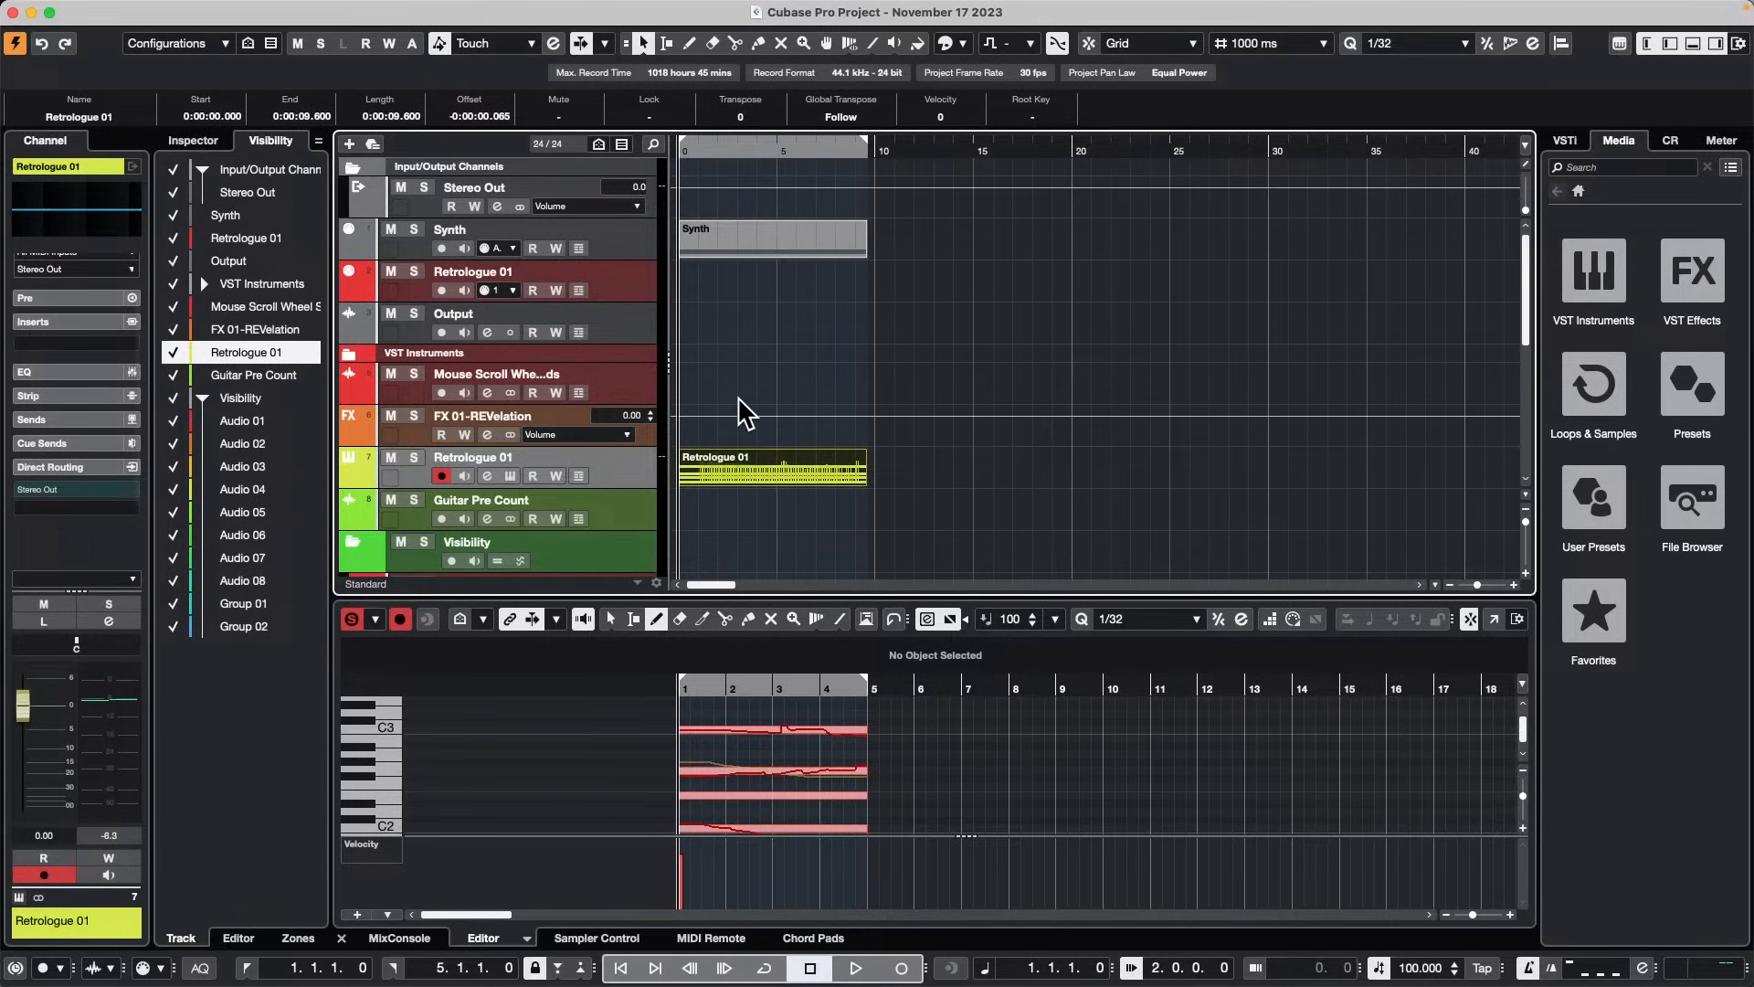
# Step: Change the display bar offset so the project starts at bar -1, keep content at its bar positions, and show the ruler in bars and beats
pyautogui.hotkey('shift', 's')
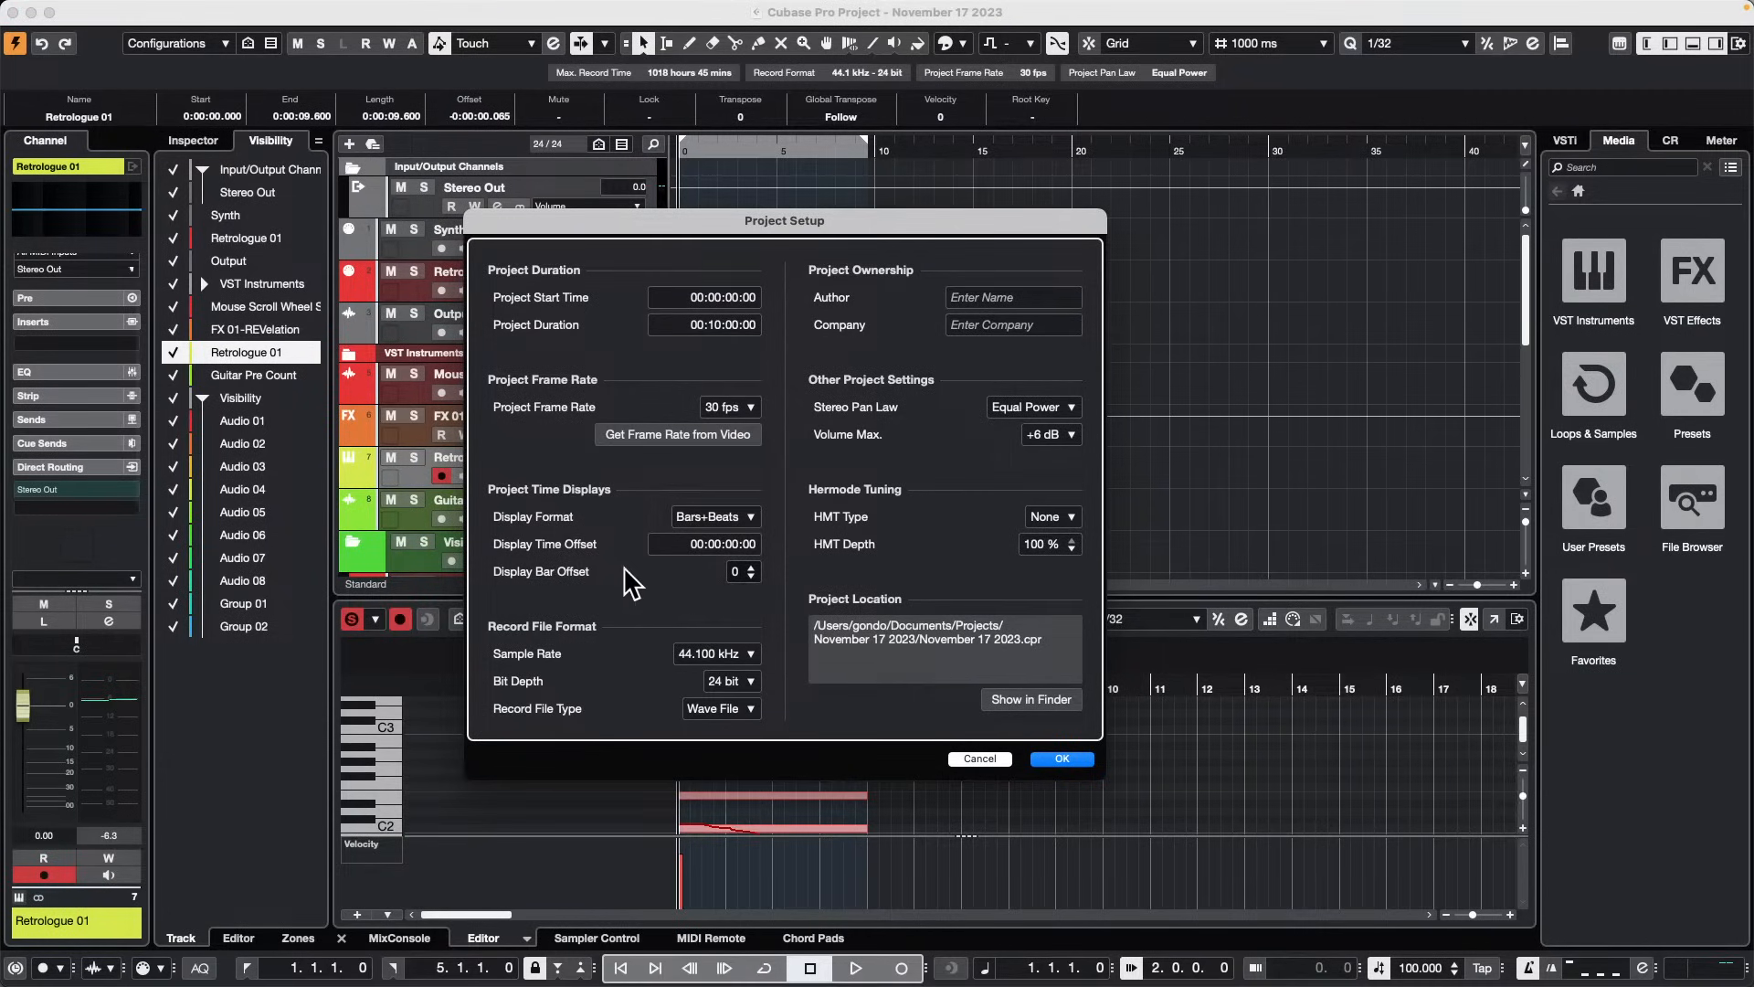
pyautogui.click(752, 568)
pyautogui.click(1062, 758)
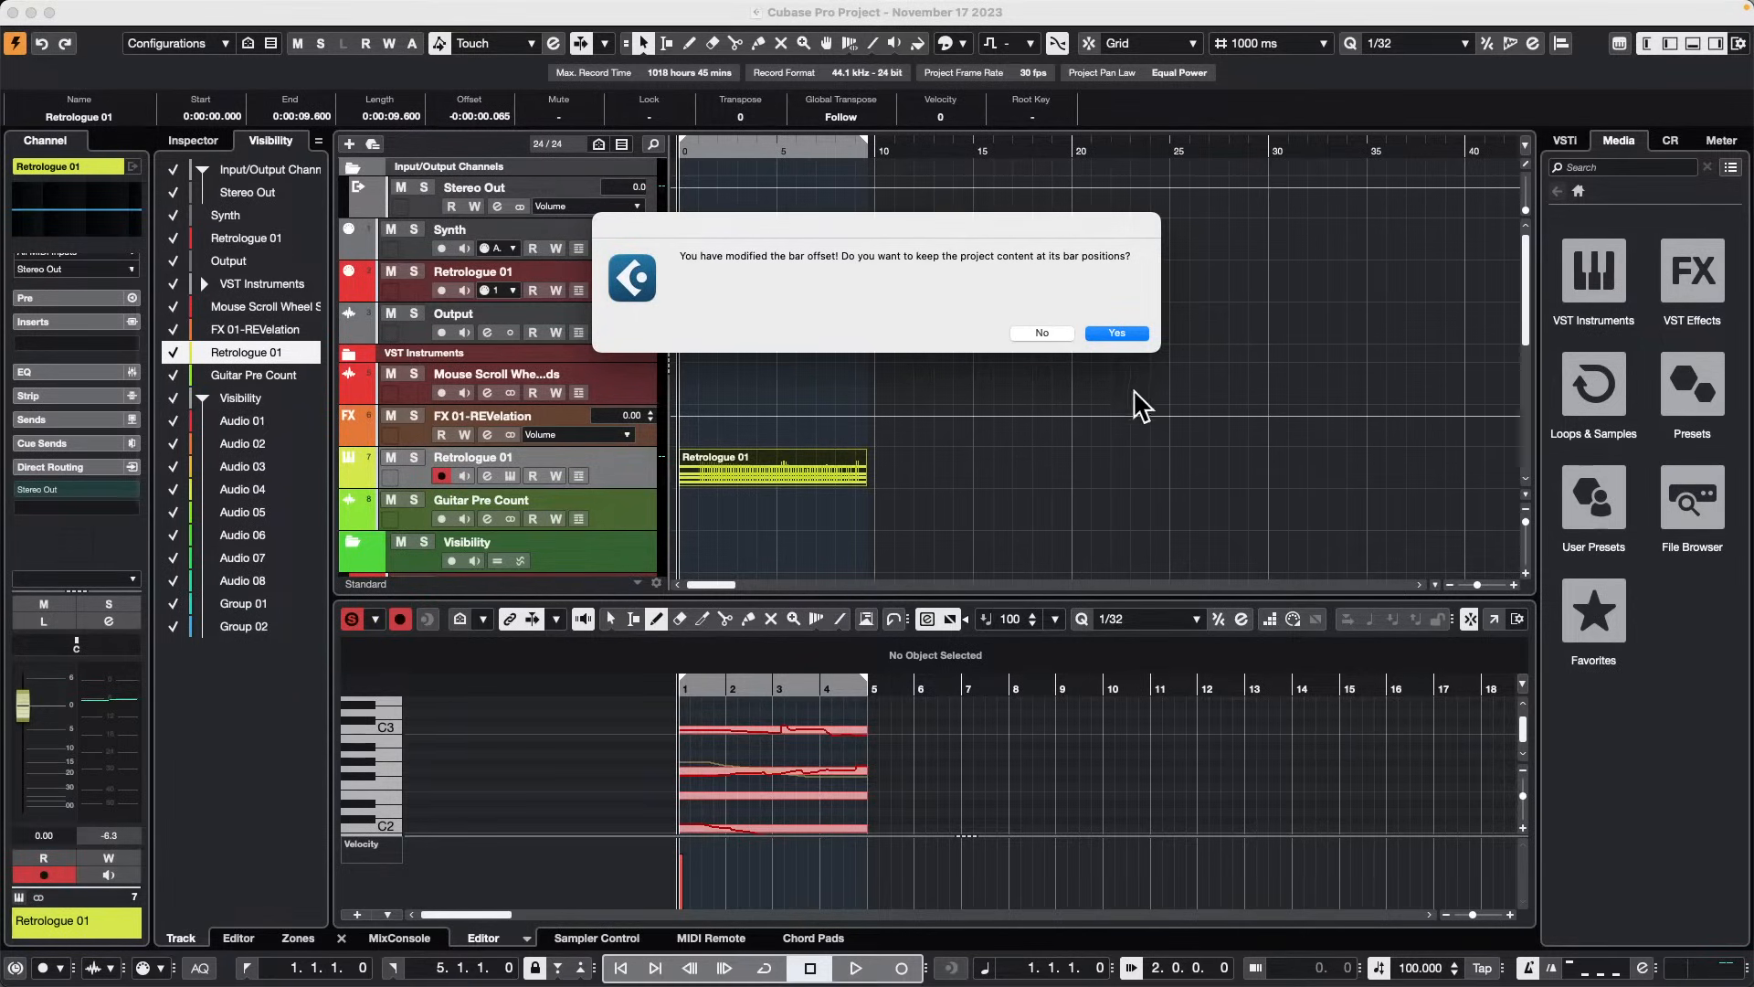
pyautogui.click(1116, 332)
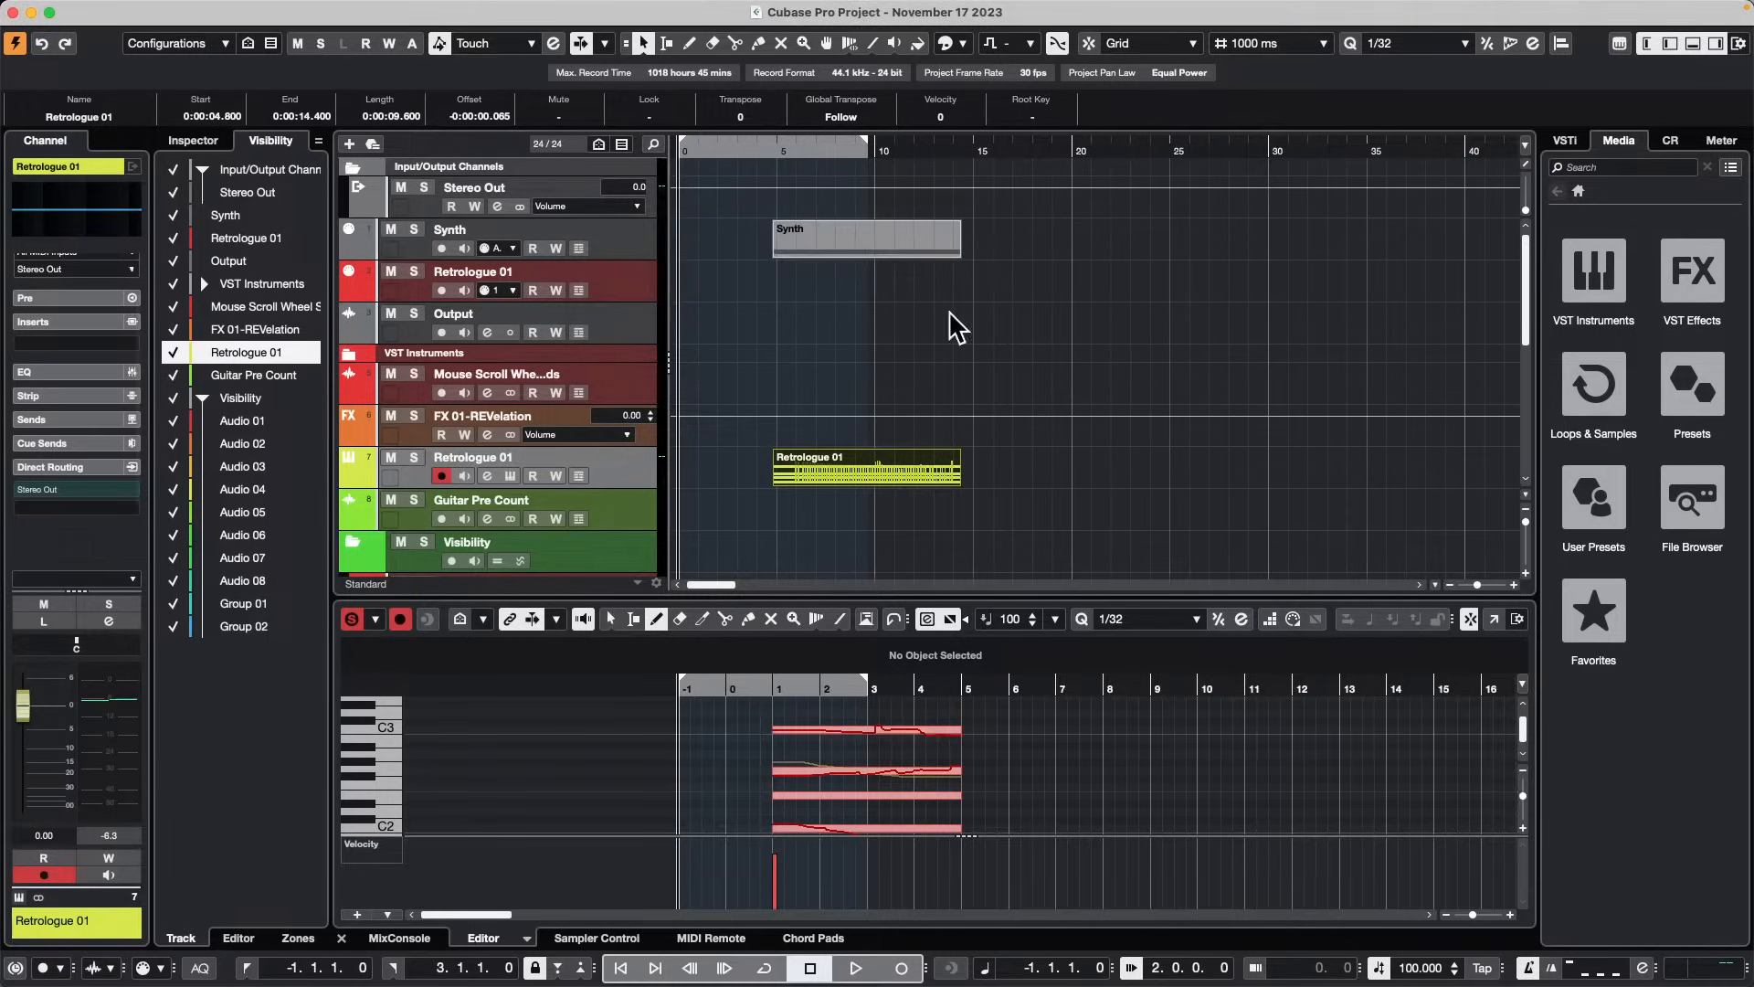
pyautogui.rightClick(807, 153)
pyautogui.click(841, 157)
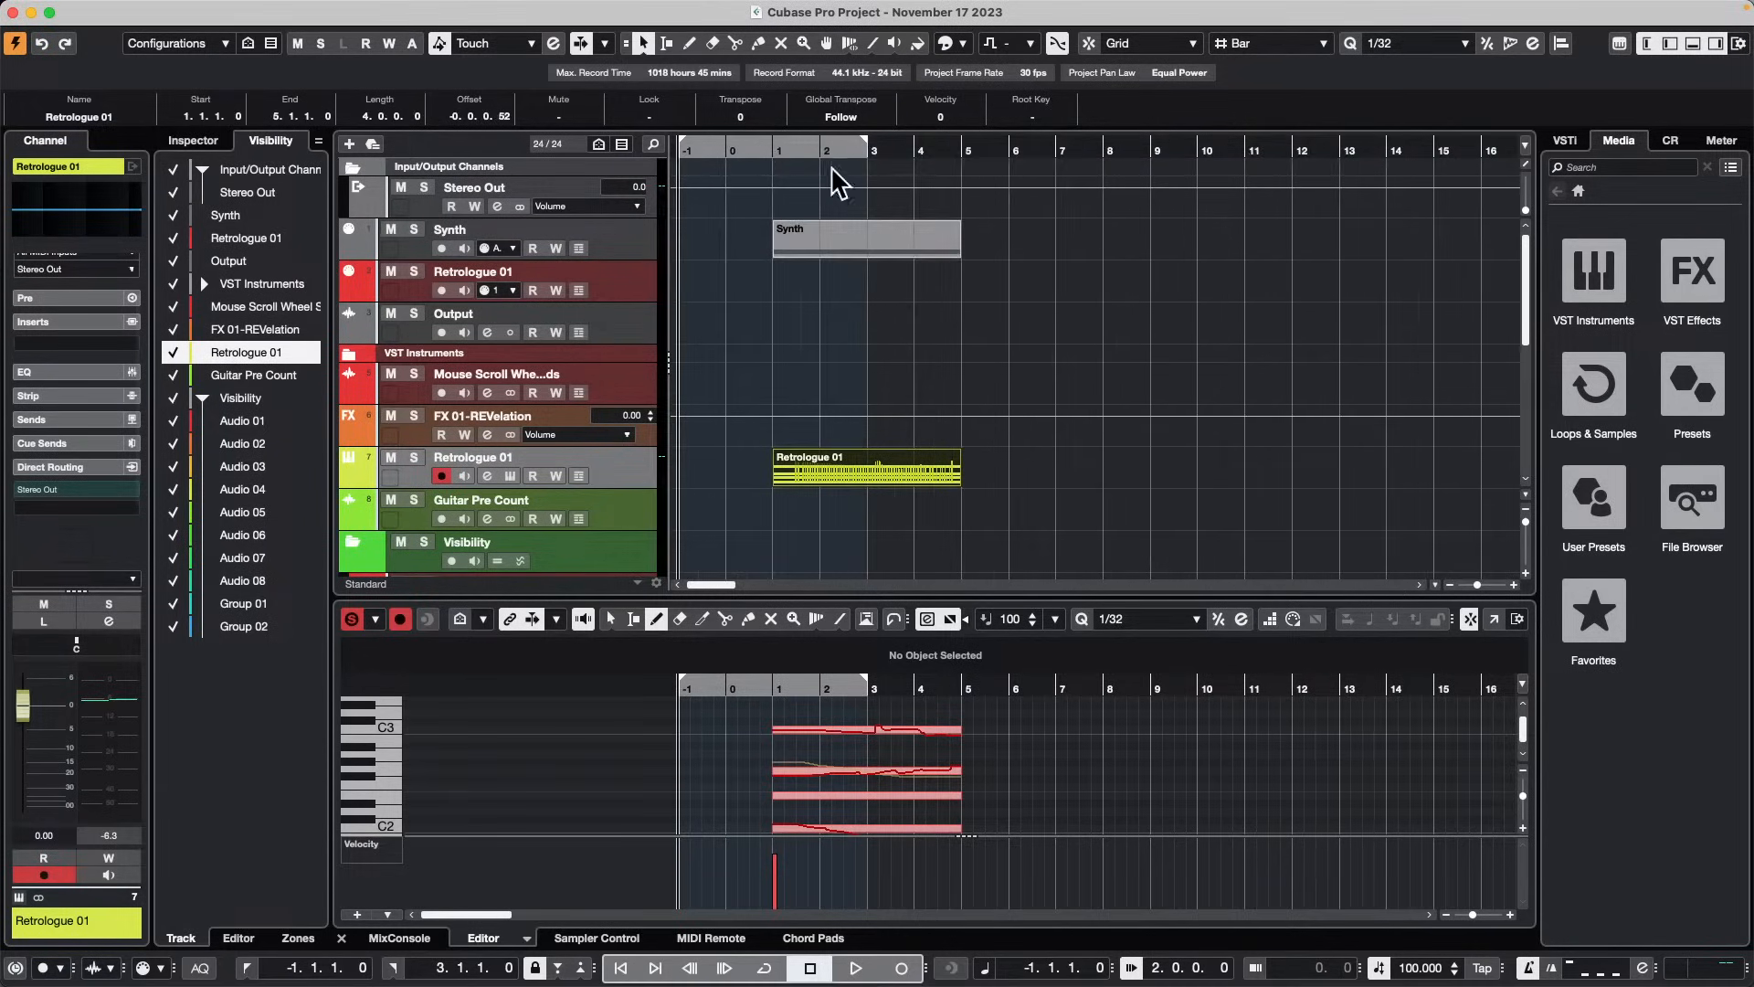
# Step: Play the project briefly from just before bar 1 and stop playback
pyautogui.click(771, 149)
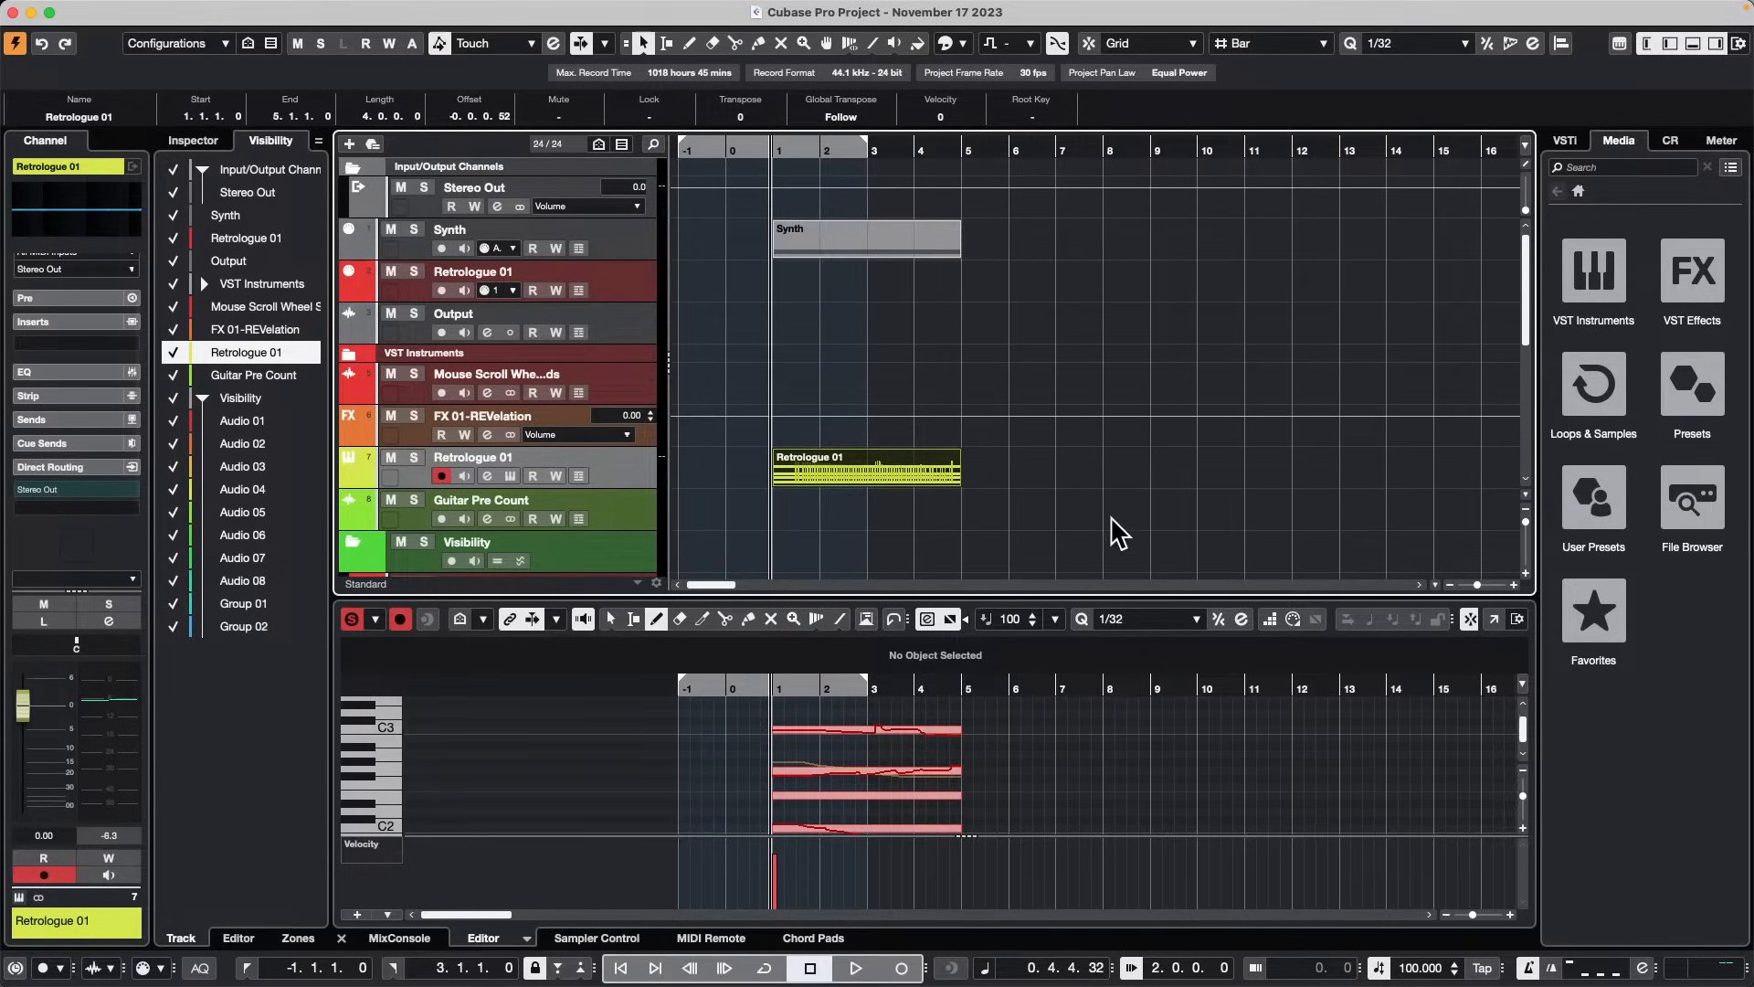
pyautogui.press('space')
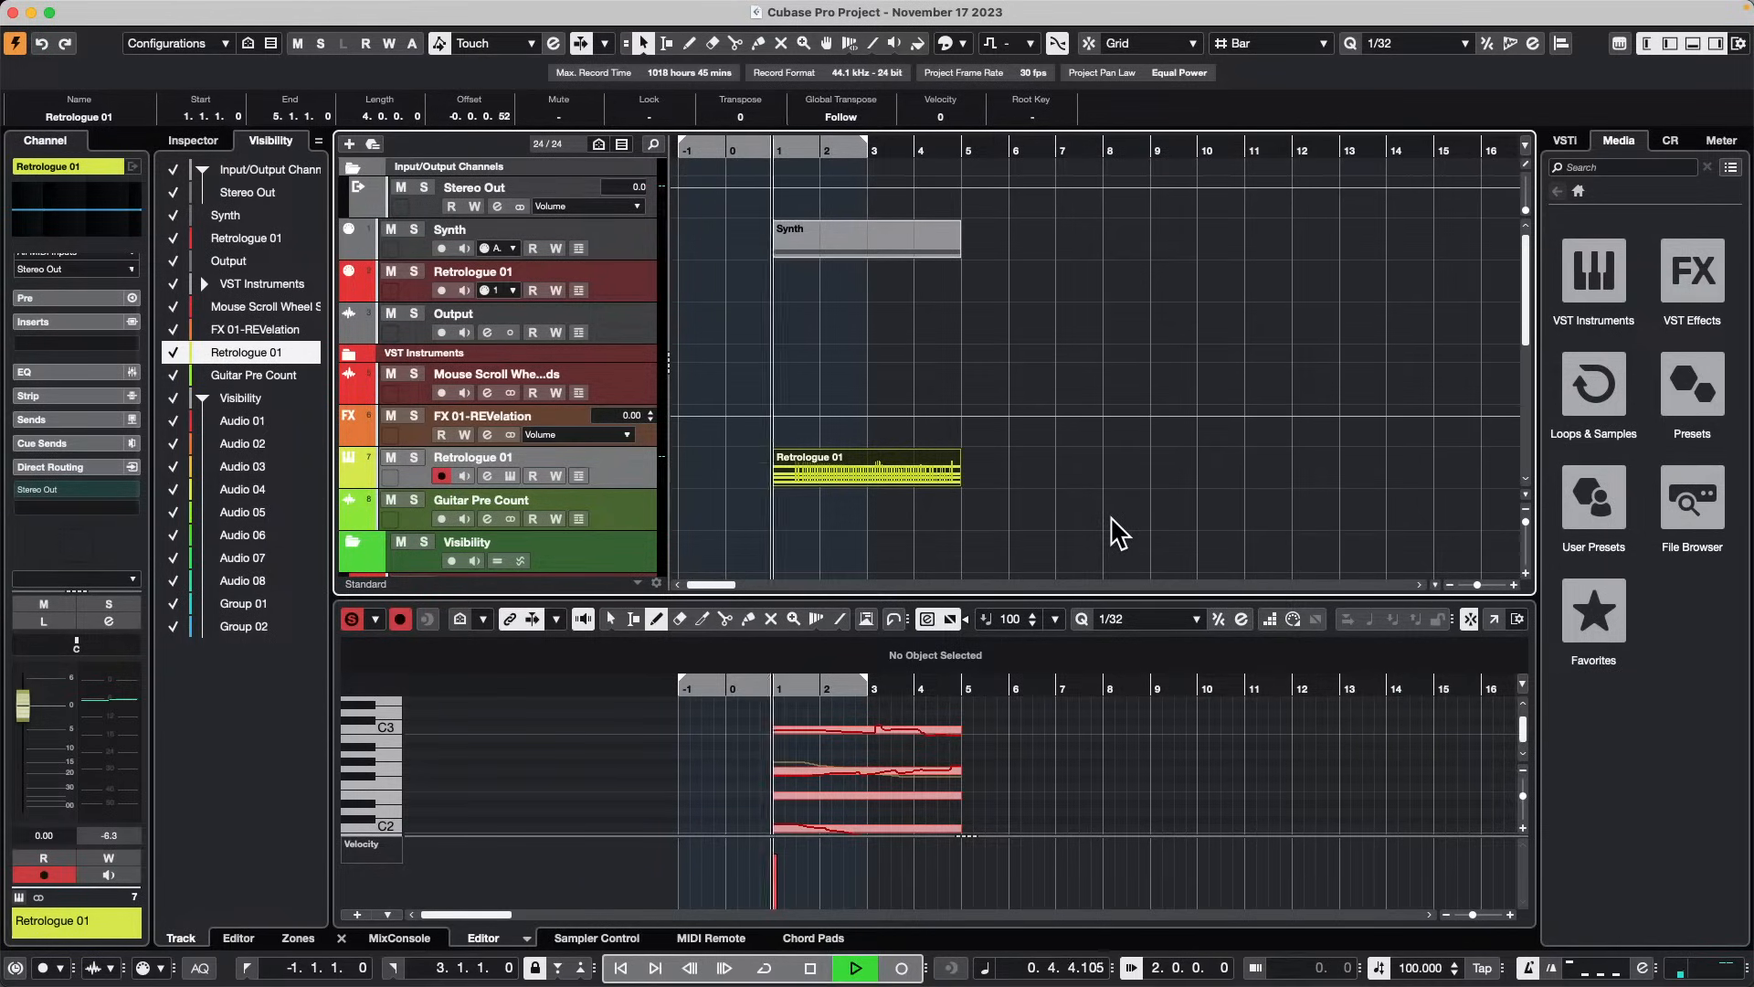
pyautogui.press('space')
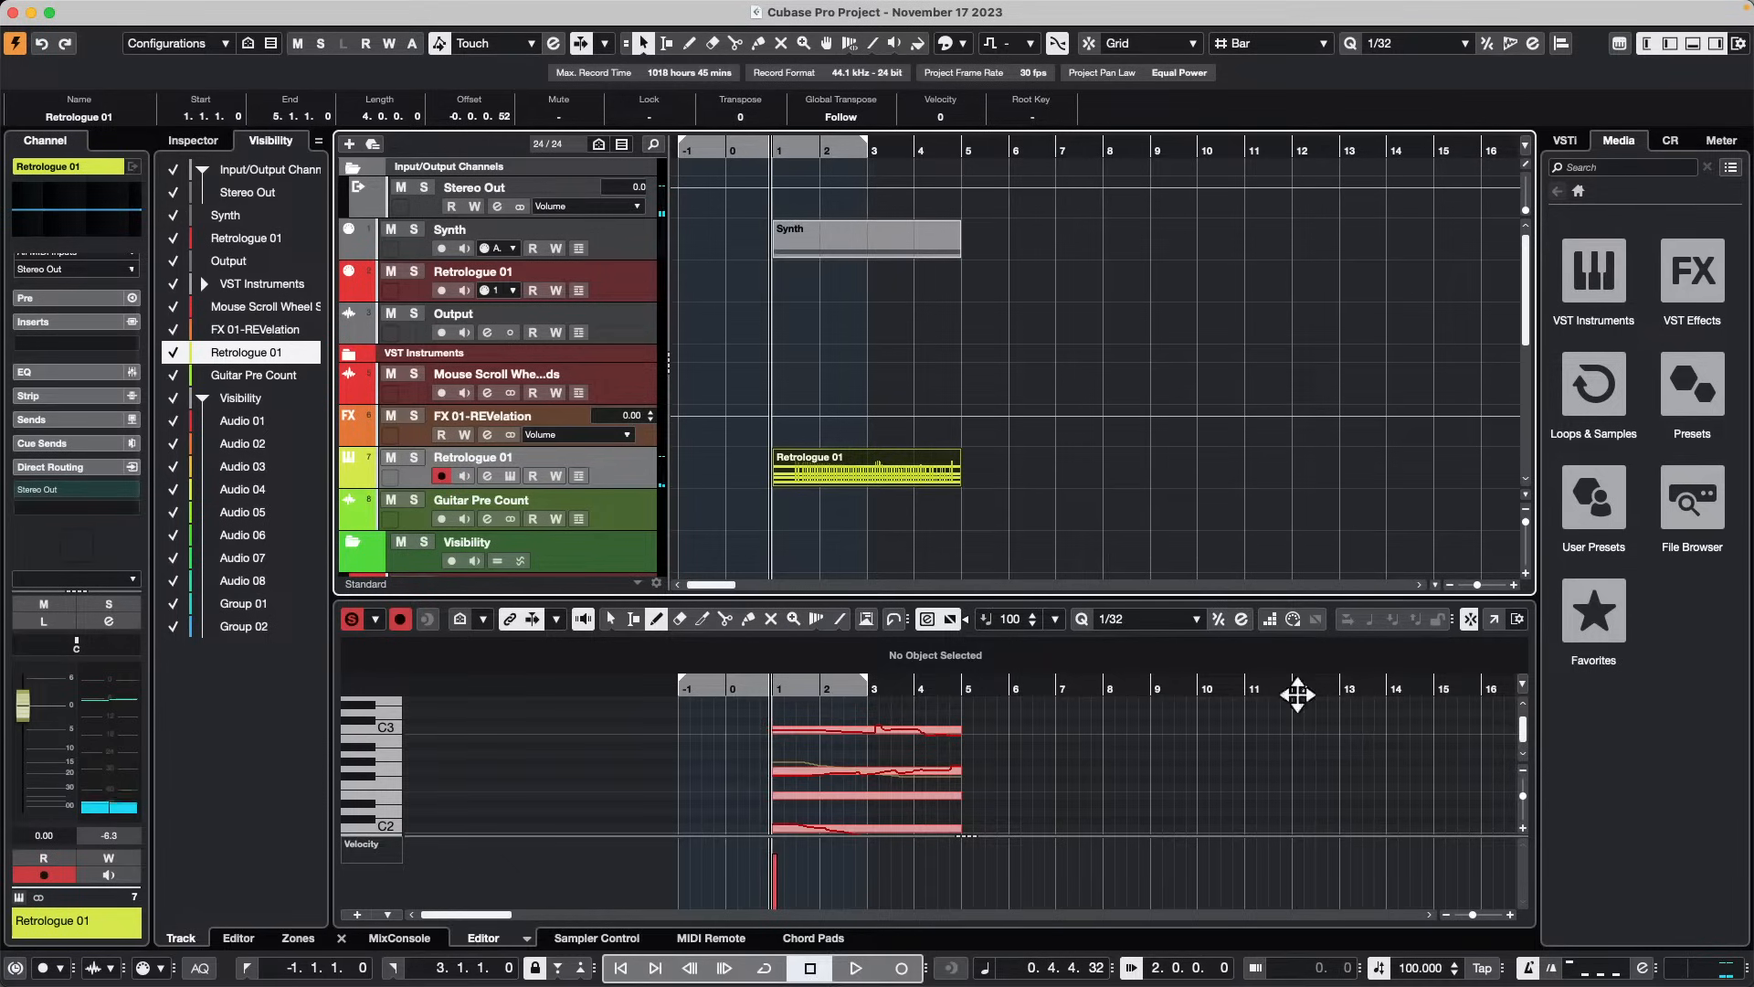
# Step: Review the Pre-roll & Post-roll entry in the Transport Bar setup and try to reveal the pre/post-roll amounts
pyautogui.rightClick(1260, 974)
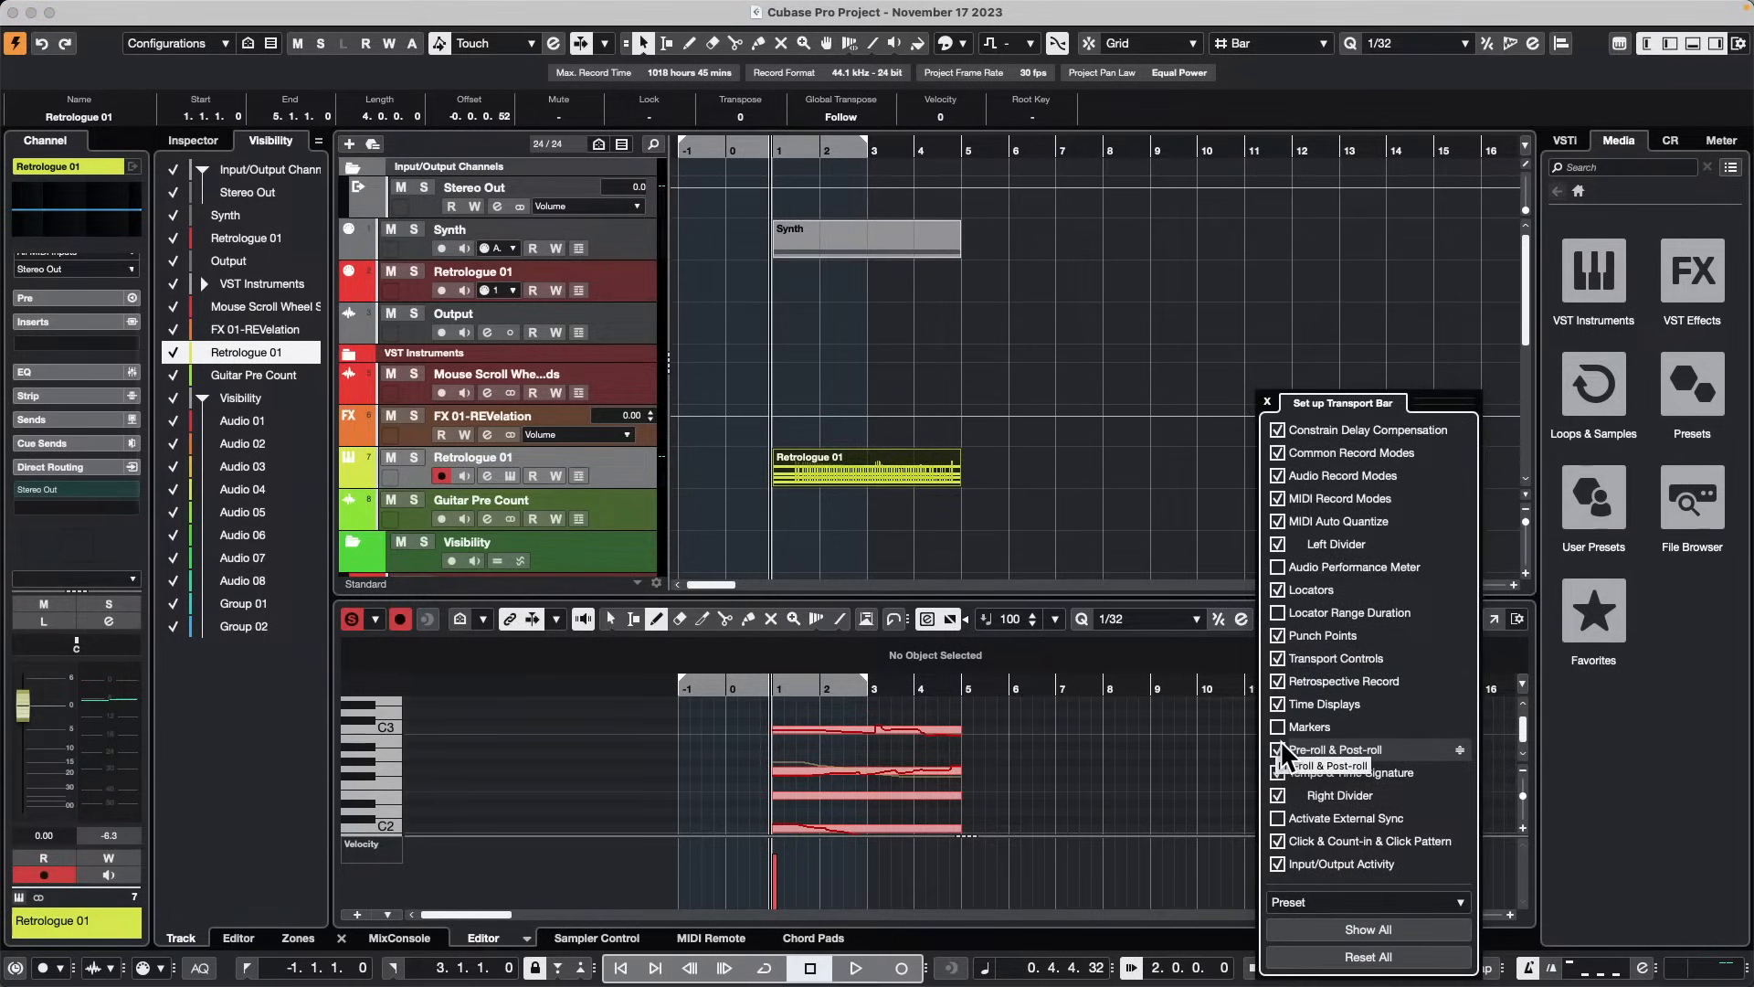
pyautogui.click(1136, 509)
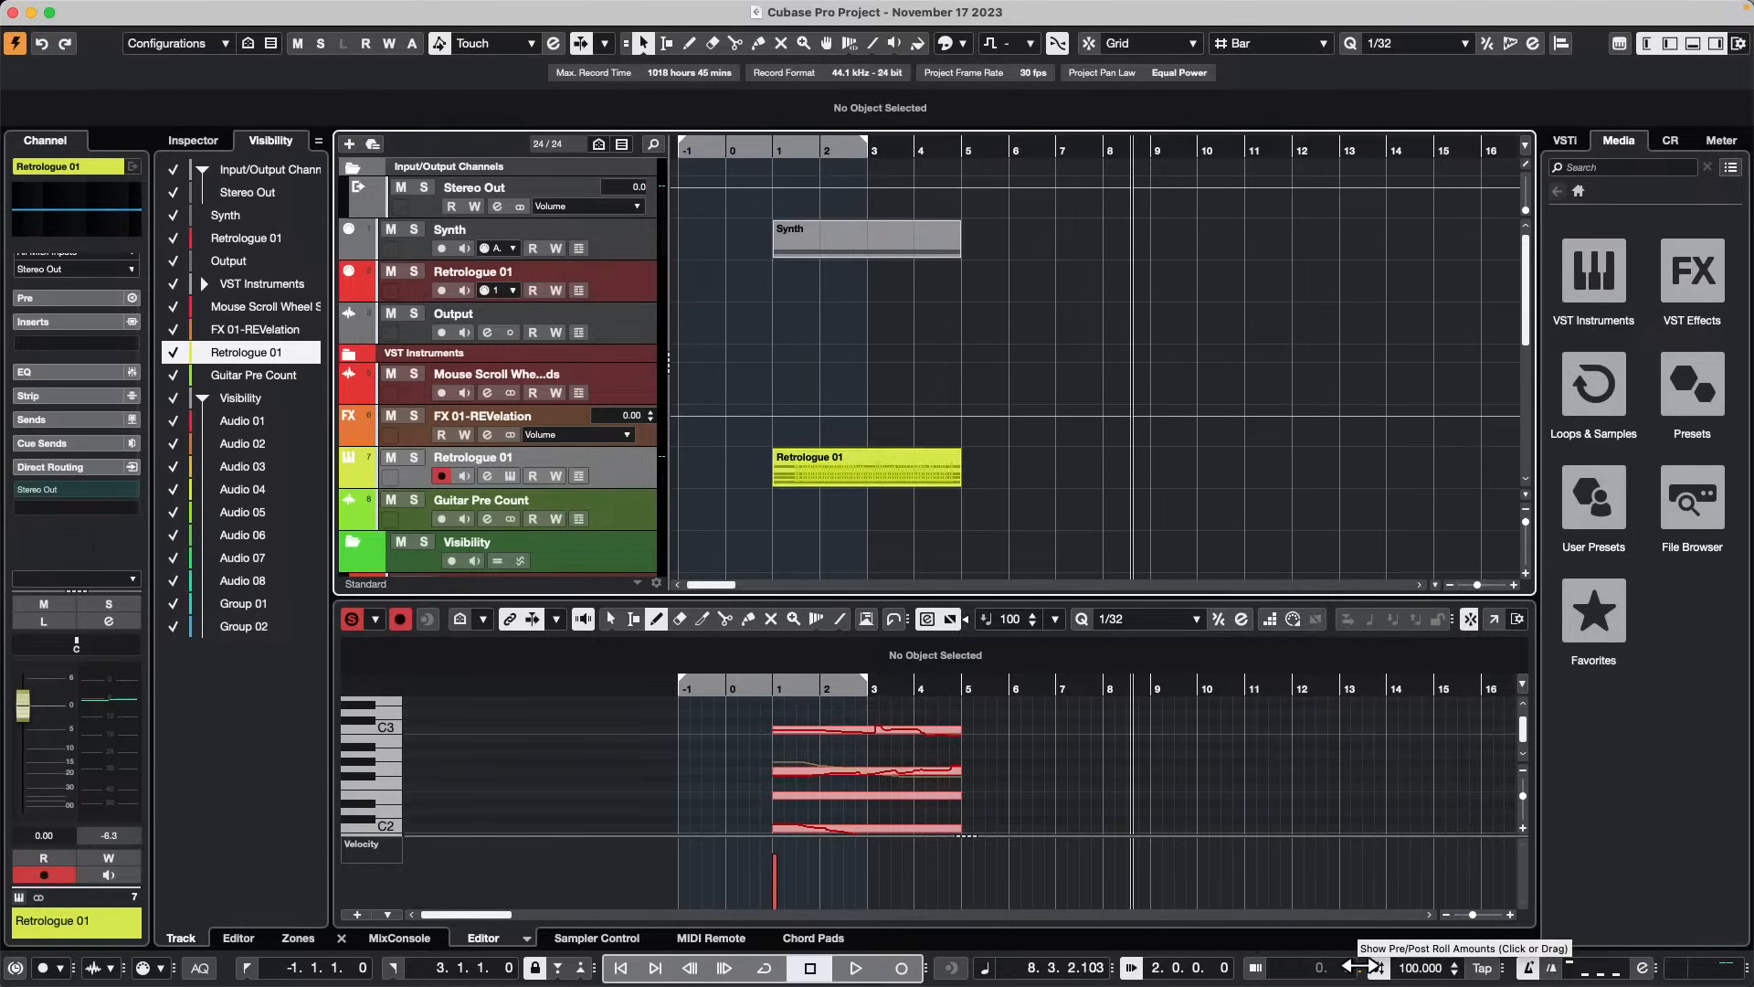
pyautogui.moveTo(1356, 974)
pyautogui.mouseDown()
pyautogui.moveTo(1279, 970)
pyautogui.moveTo(1375, 968)
pyautogui.mouseUp()
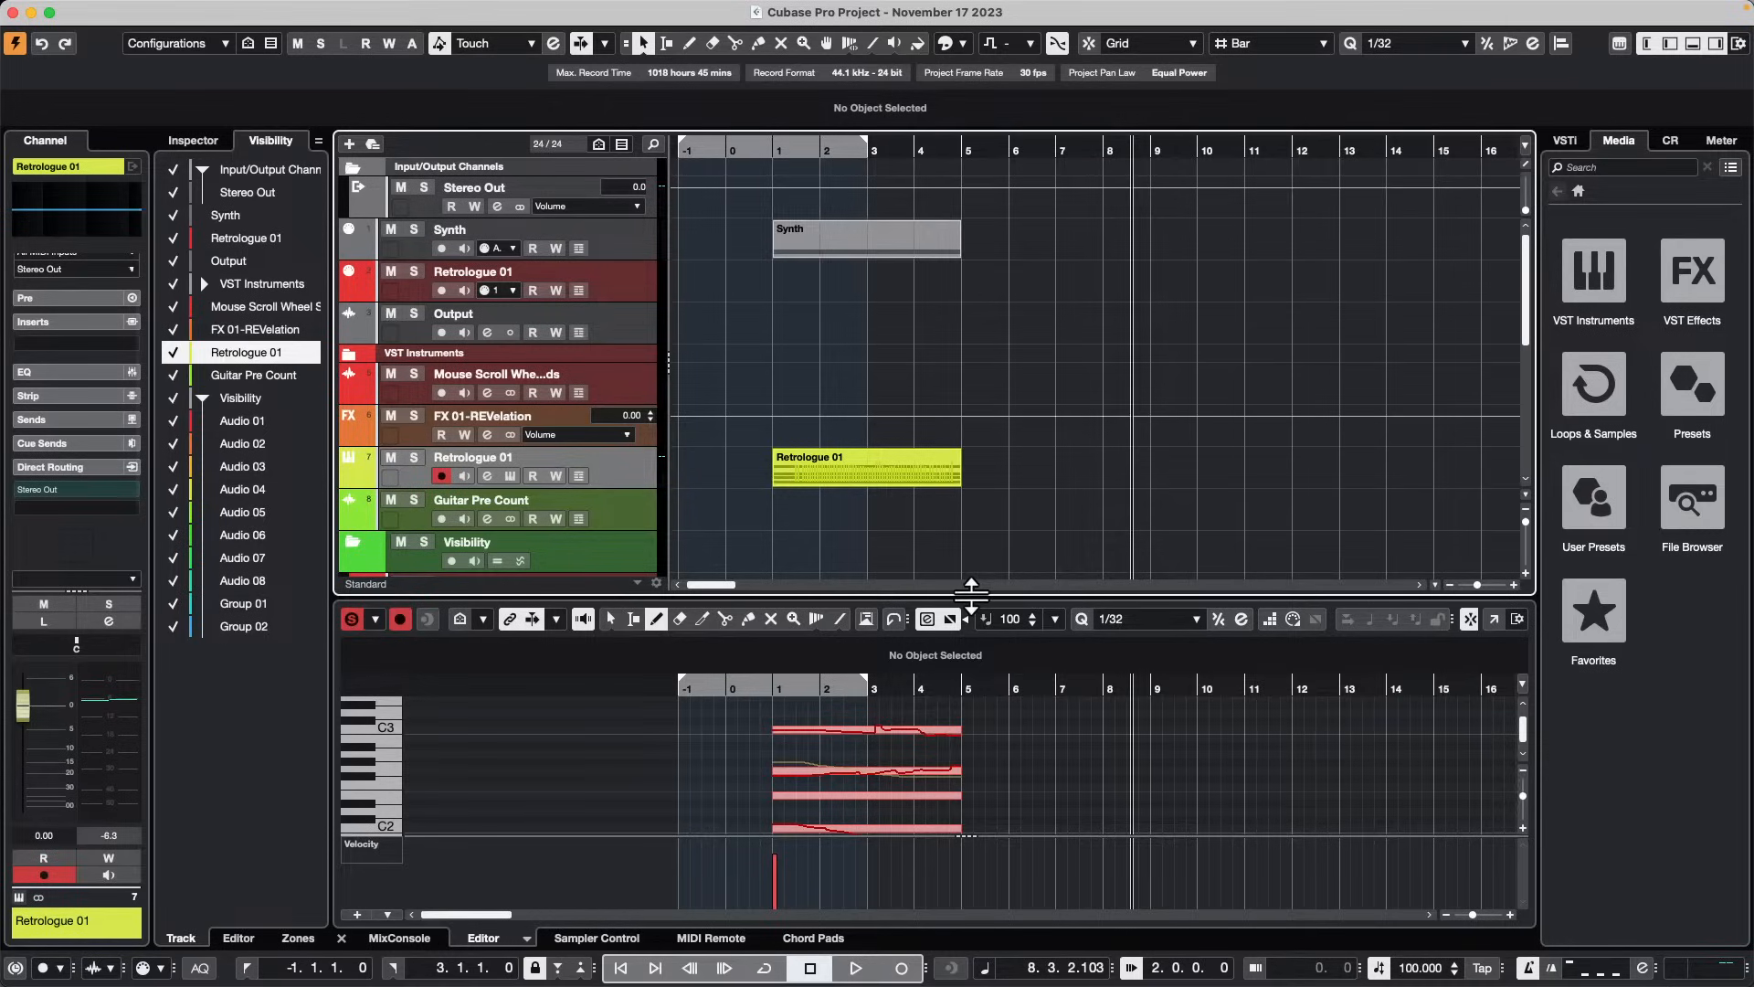
# Step: Solo the Synth track and open its part in a separate Key Editor window
pyautogui.click(416, 228)
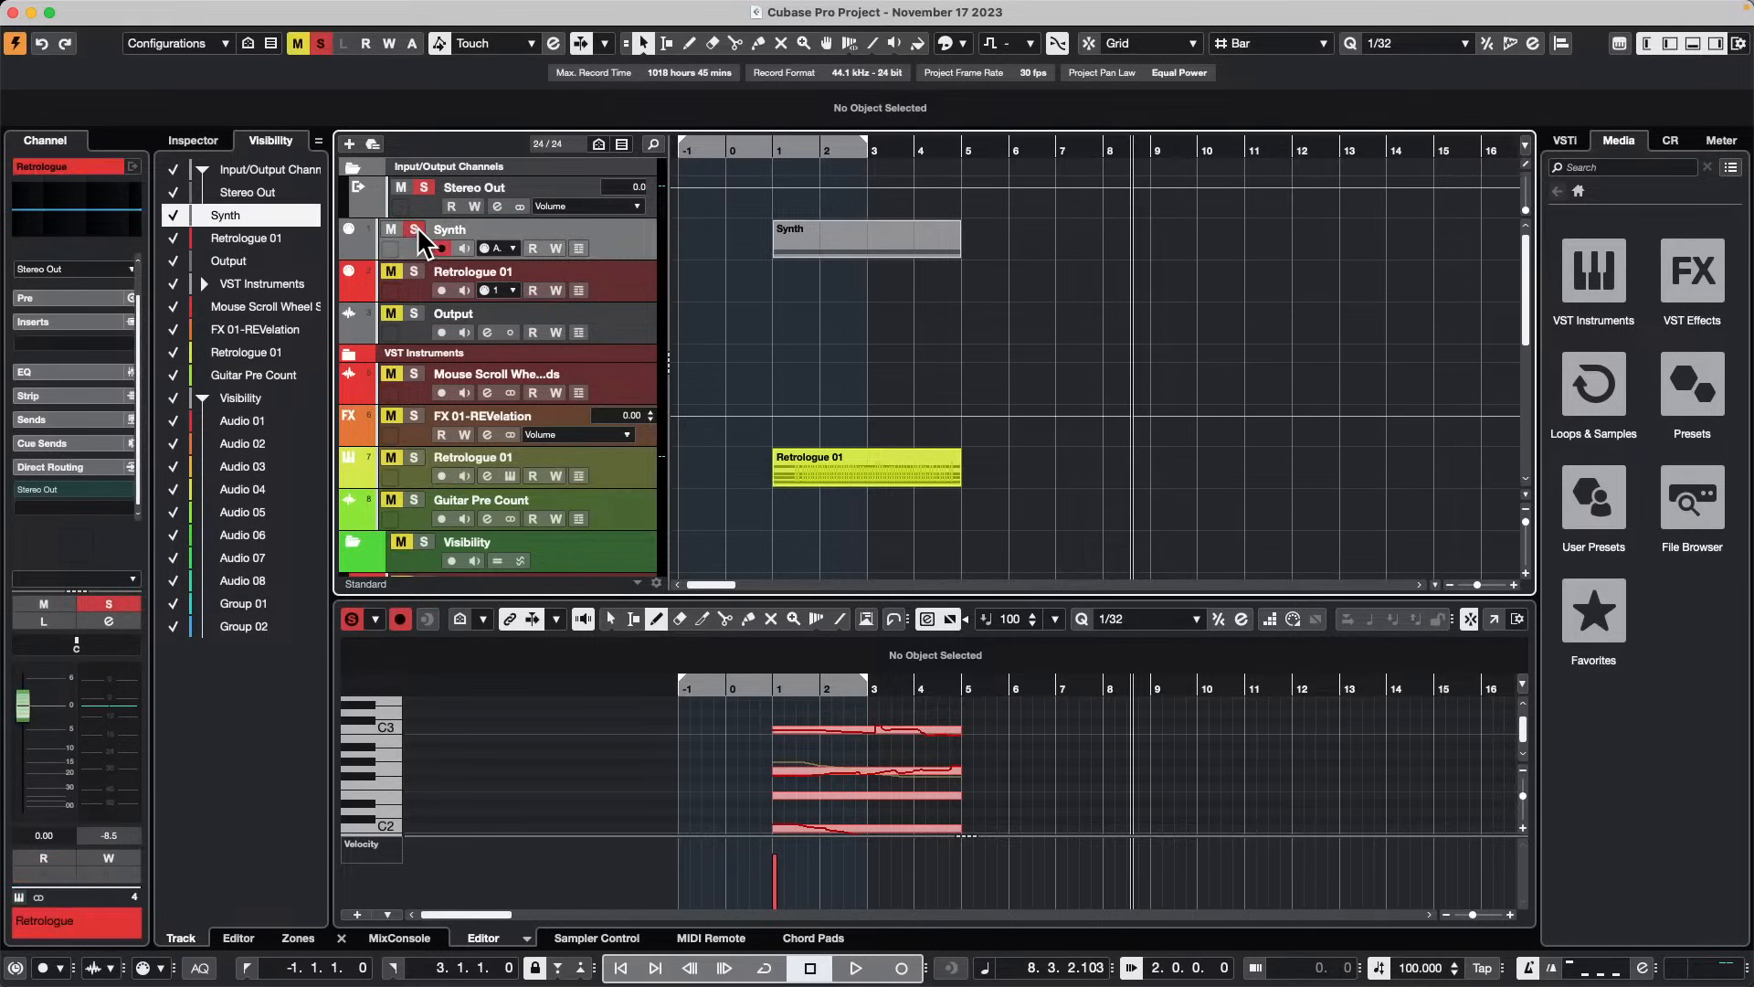
pyautogui.click(829, 238)
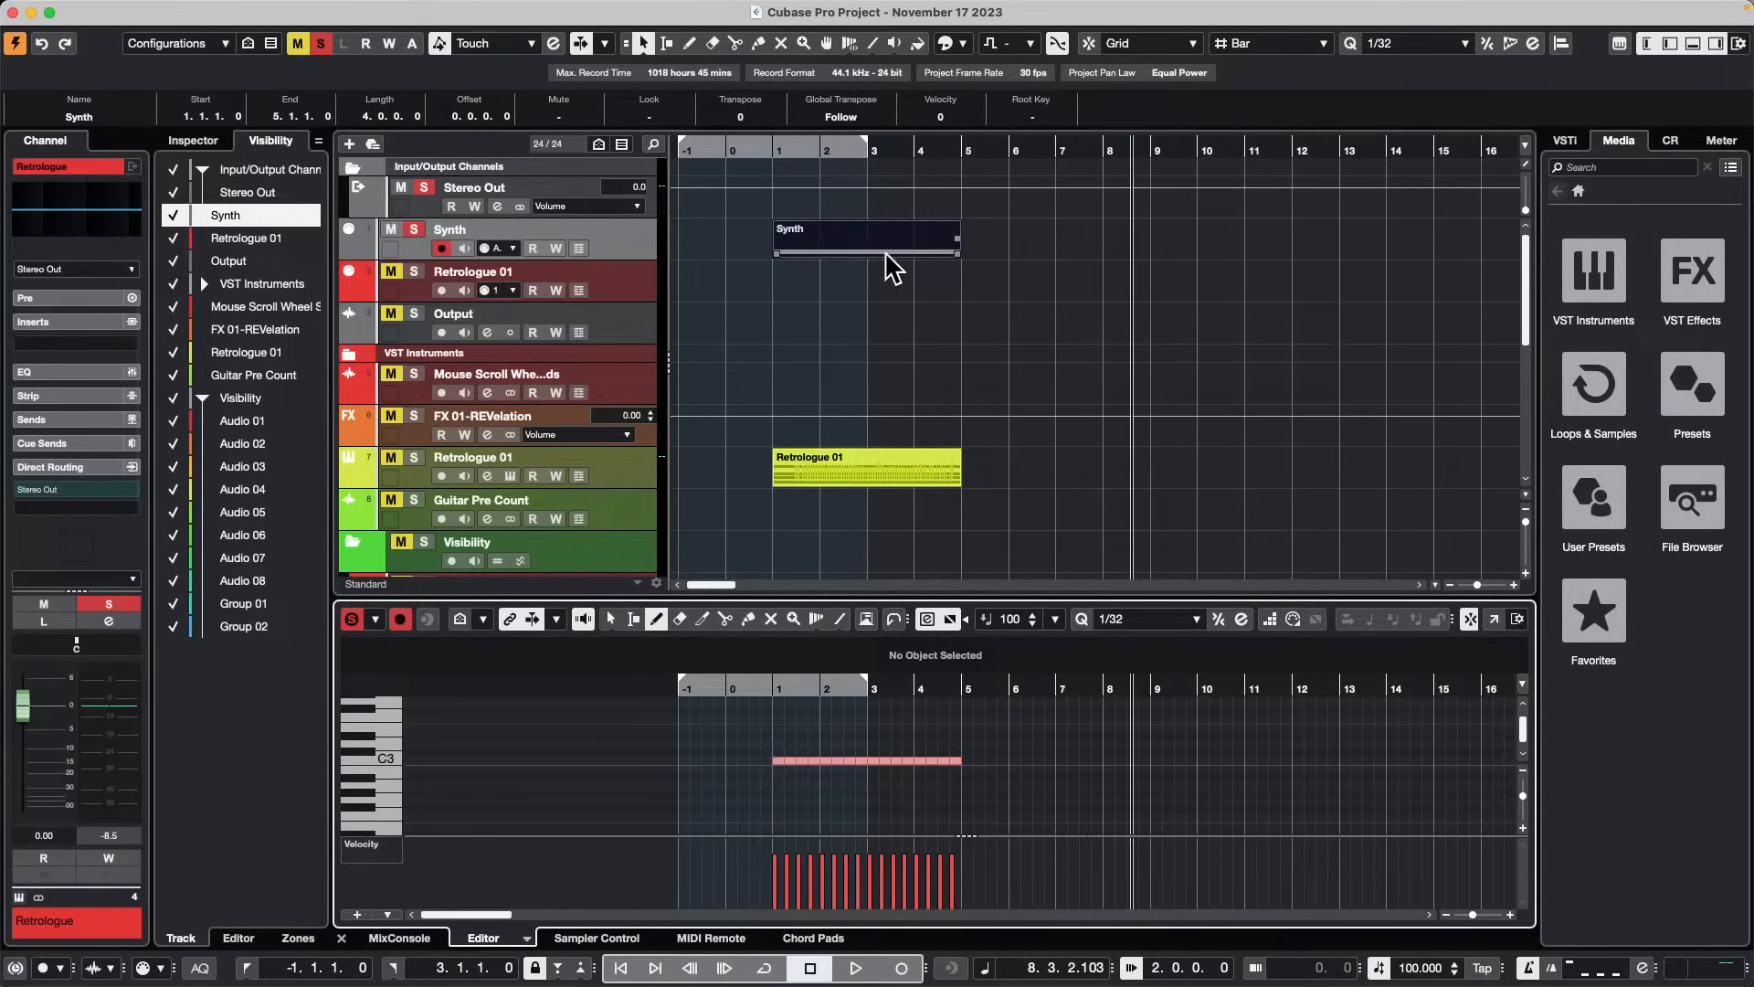
pyautogui.click(1491, 620)
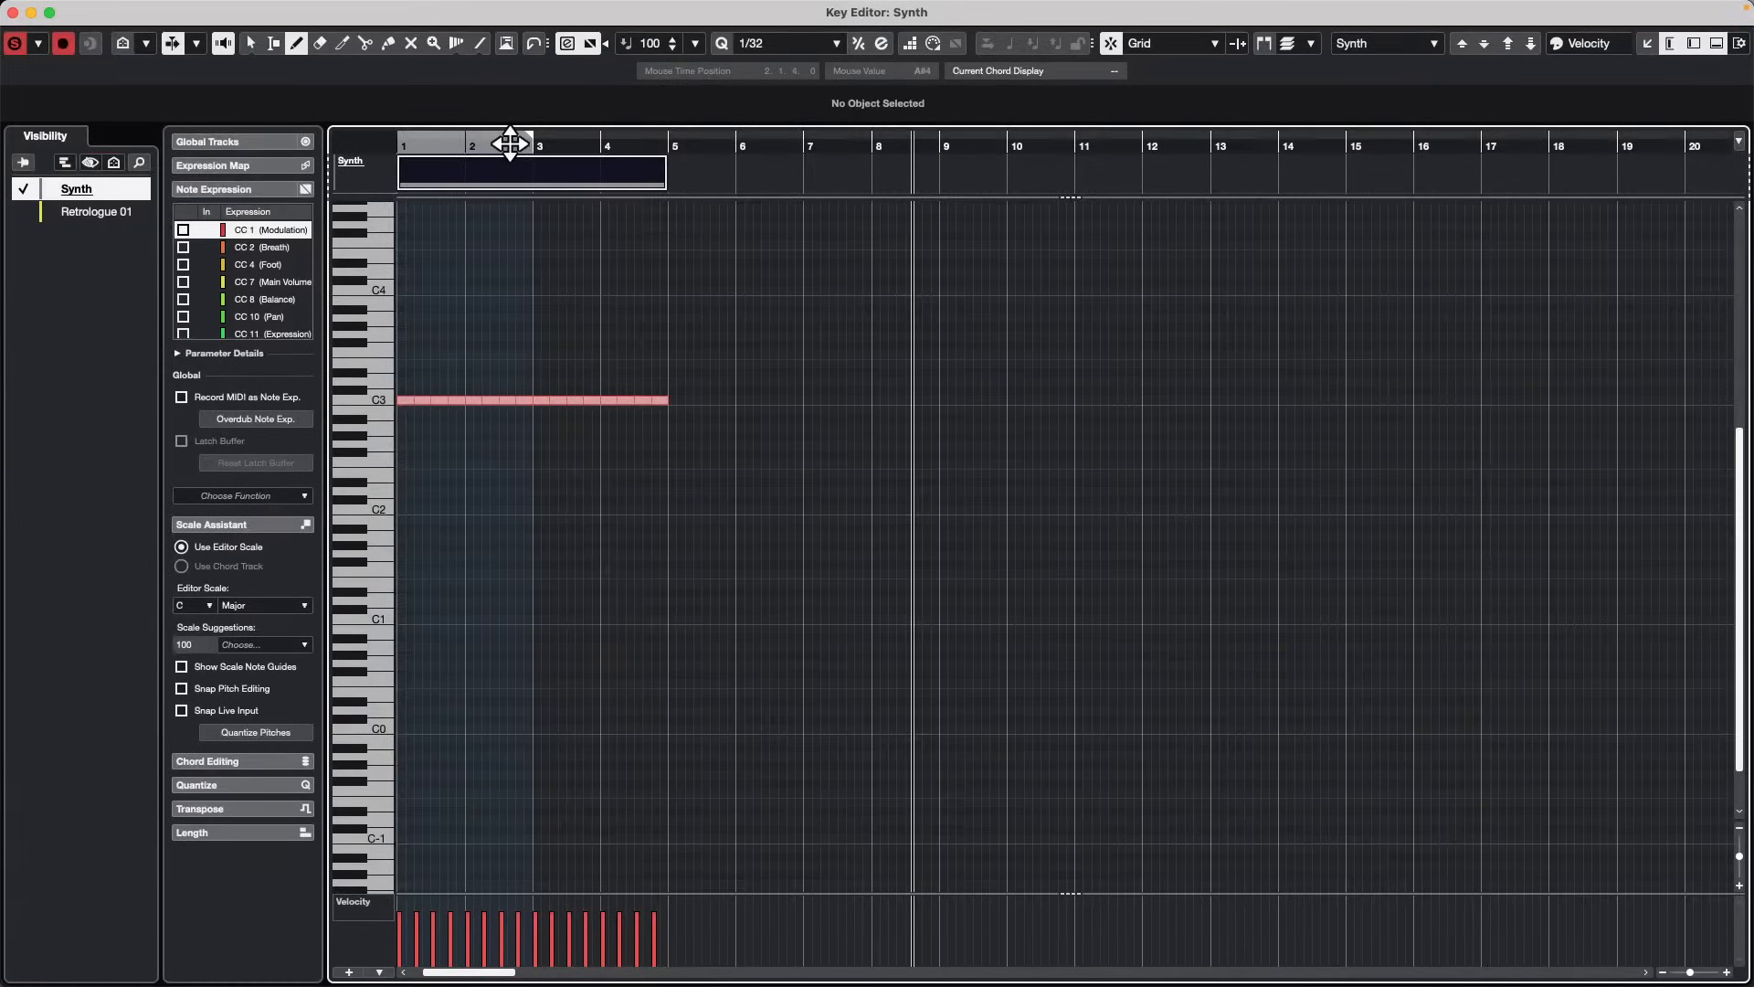
# Step: Examine individual C3 notes of the Synth part at close range in the Key Editor and close the editor window
pyautogui.moveTo(510, 144)
pyautogui.mouseDown()
pyautogui.moveTo(341, 144)
pyautogui.moveTo(548, 216)
pyautogui.moveTo(585, 301)
pyautogui.mouseUp()
pyautogui.rightClick(625, 409)
pyautogui.click(615, 418)
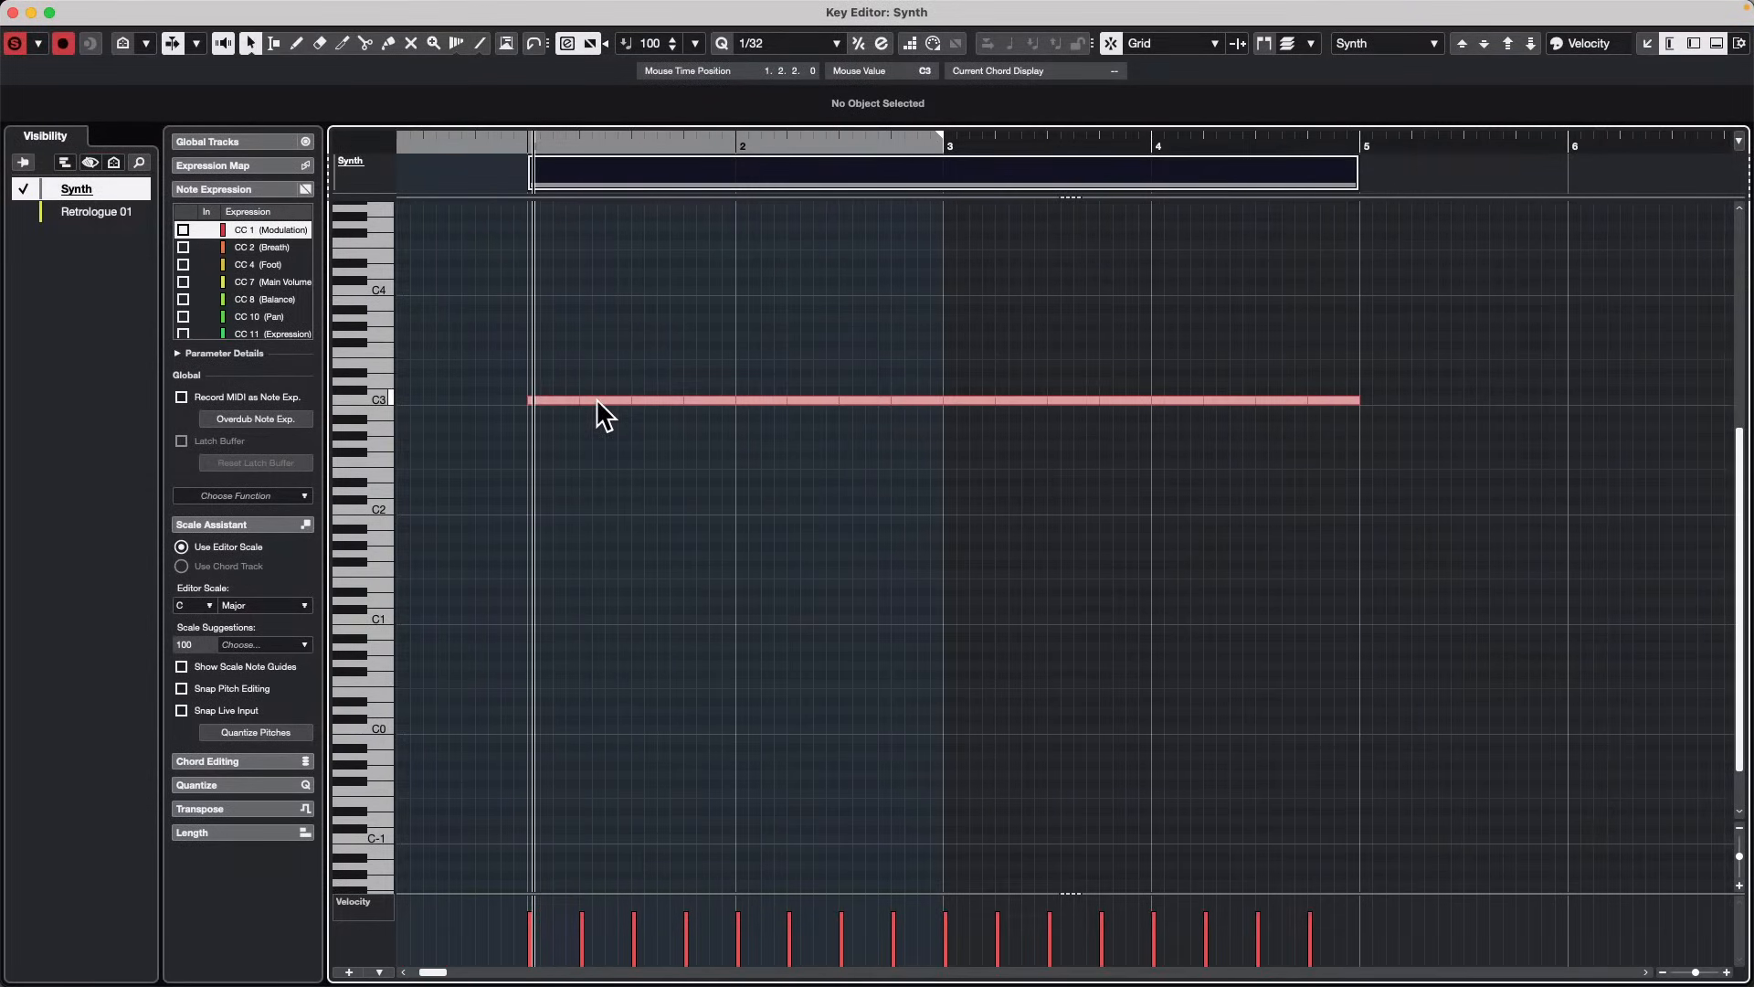
pyautogui.click(608, 400)
pyautogui.click(657, 400)
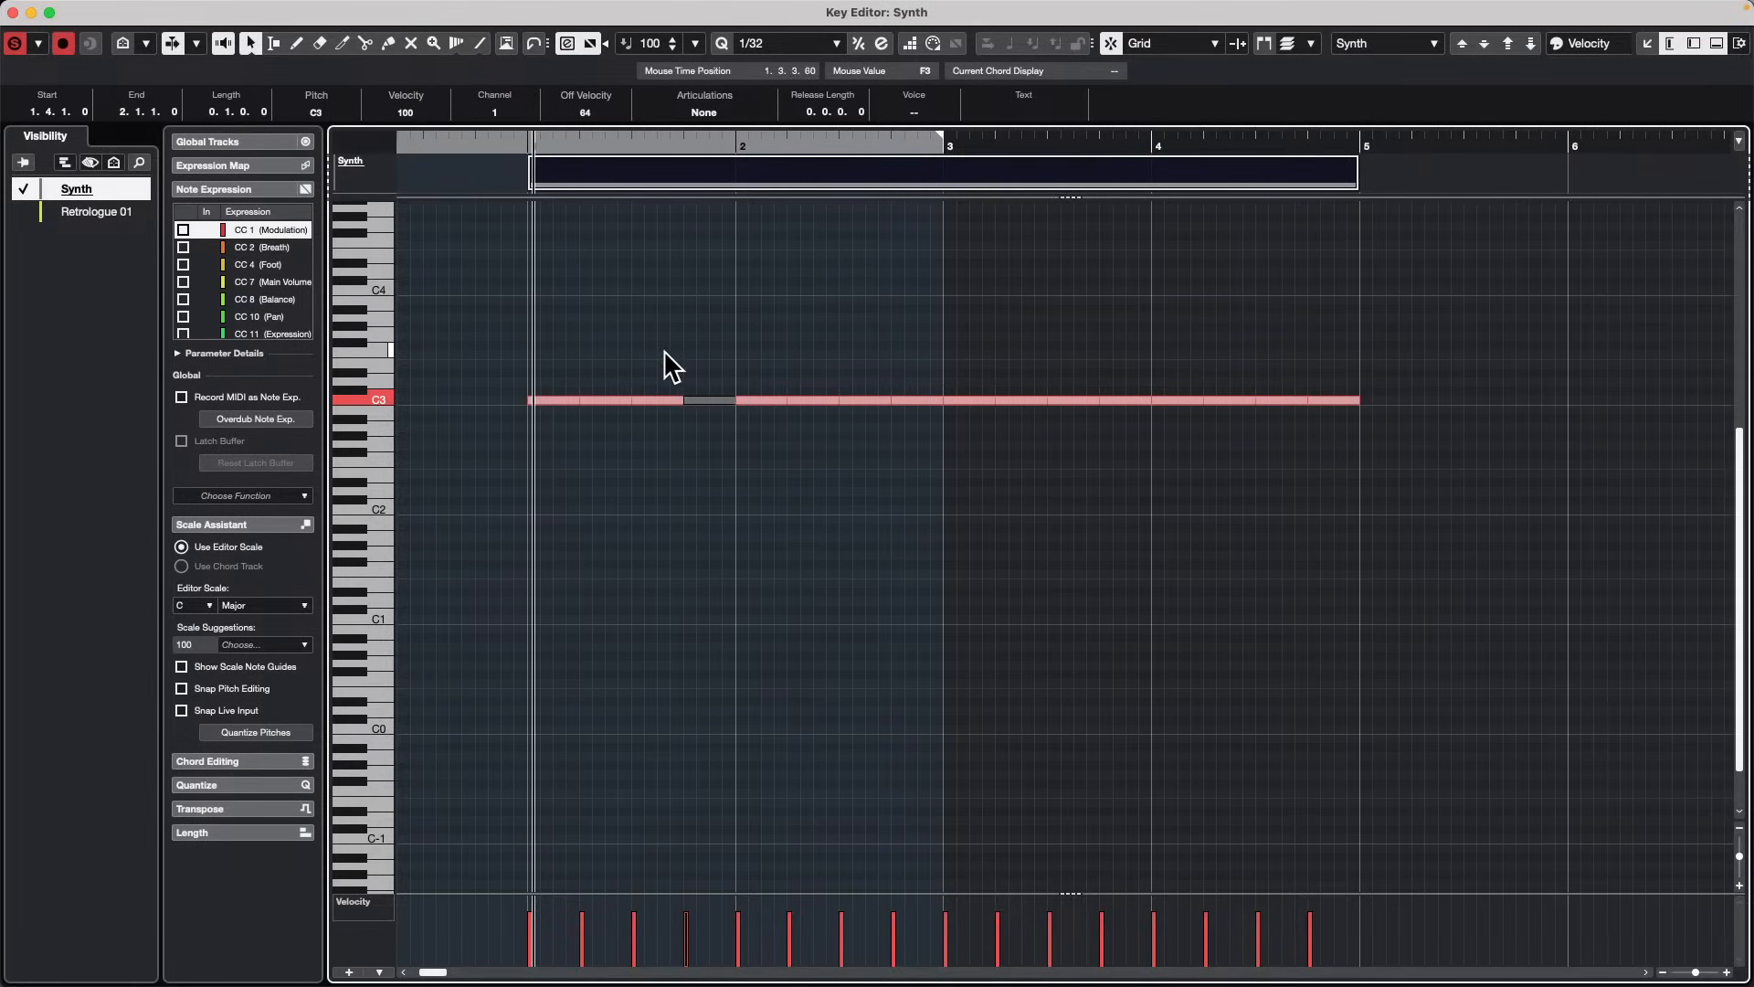
pyautogui.click(13, 12)
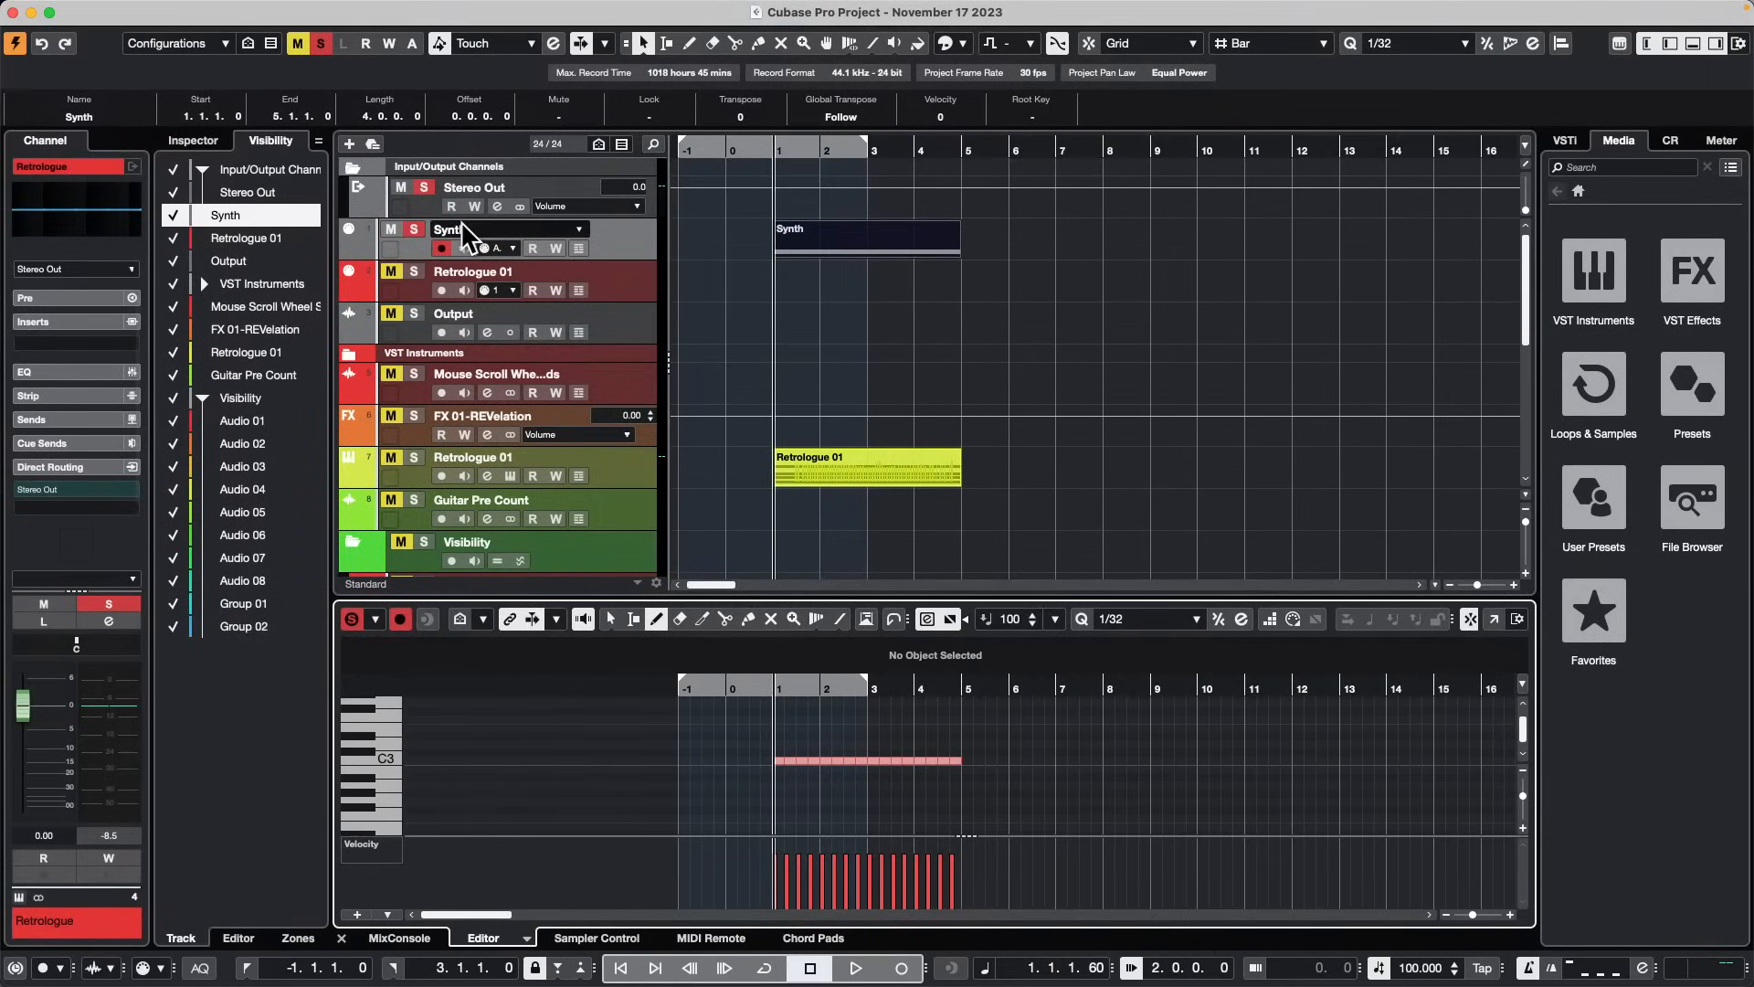
# Step: Reopen the Synth part in the Key Editor, audition it from just before bar 1, and close the editor window
pyautogui.click(771, 153)
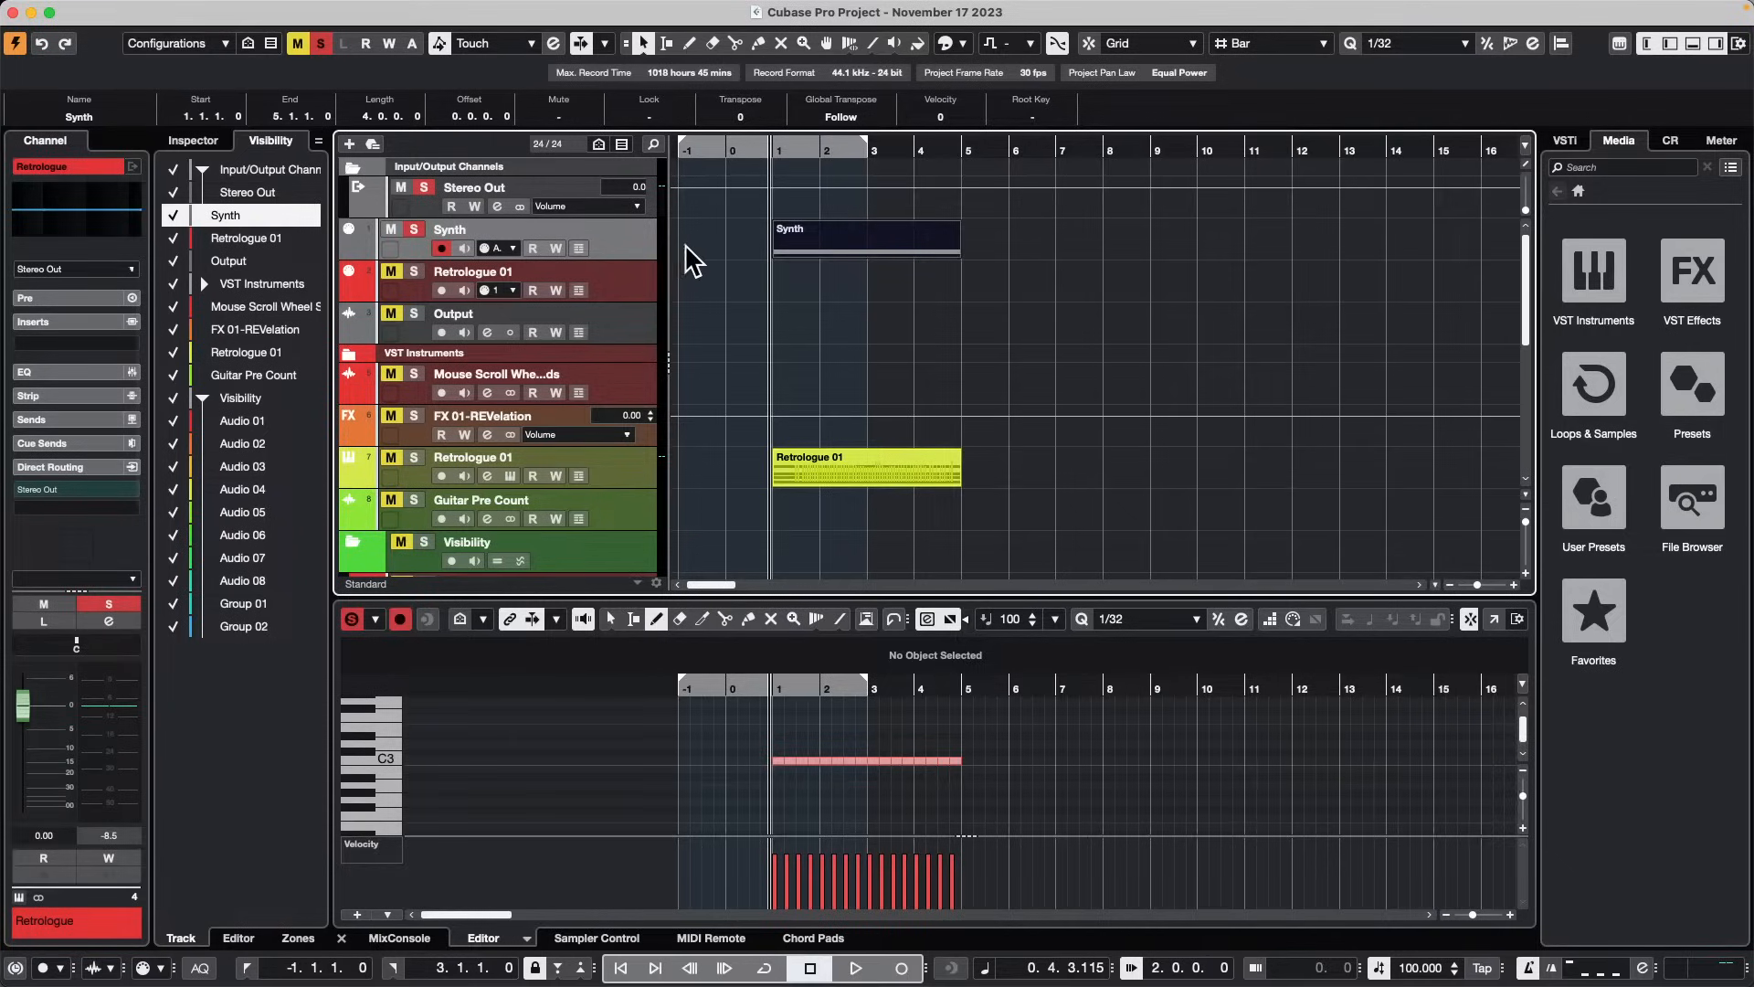
pyautogui.click(1495, 619)
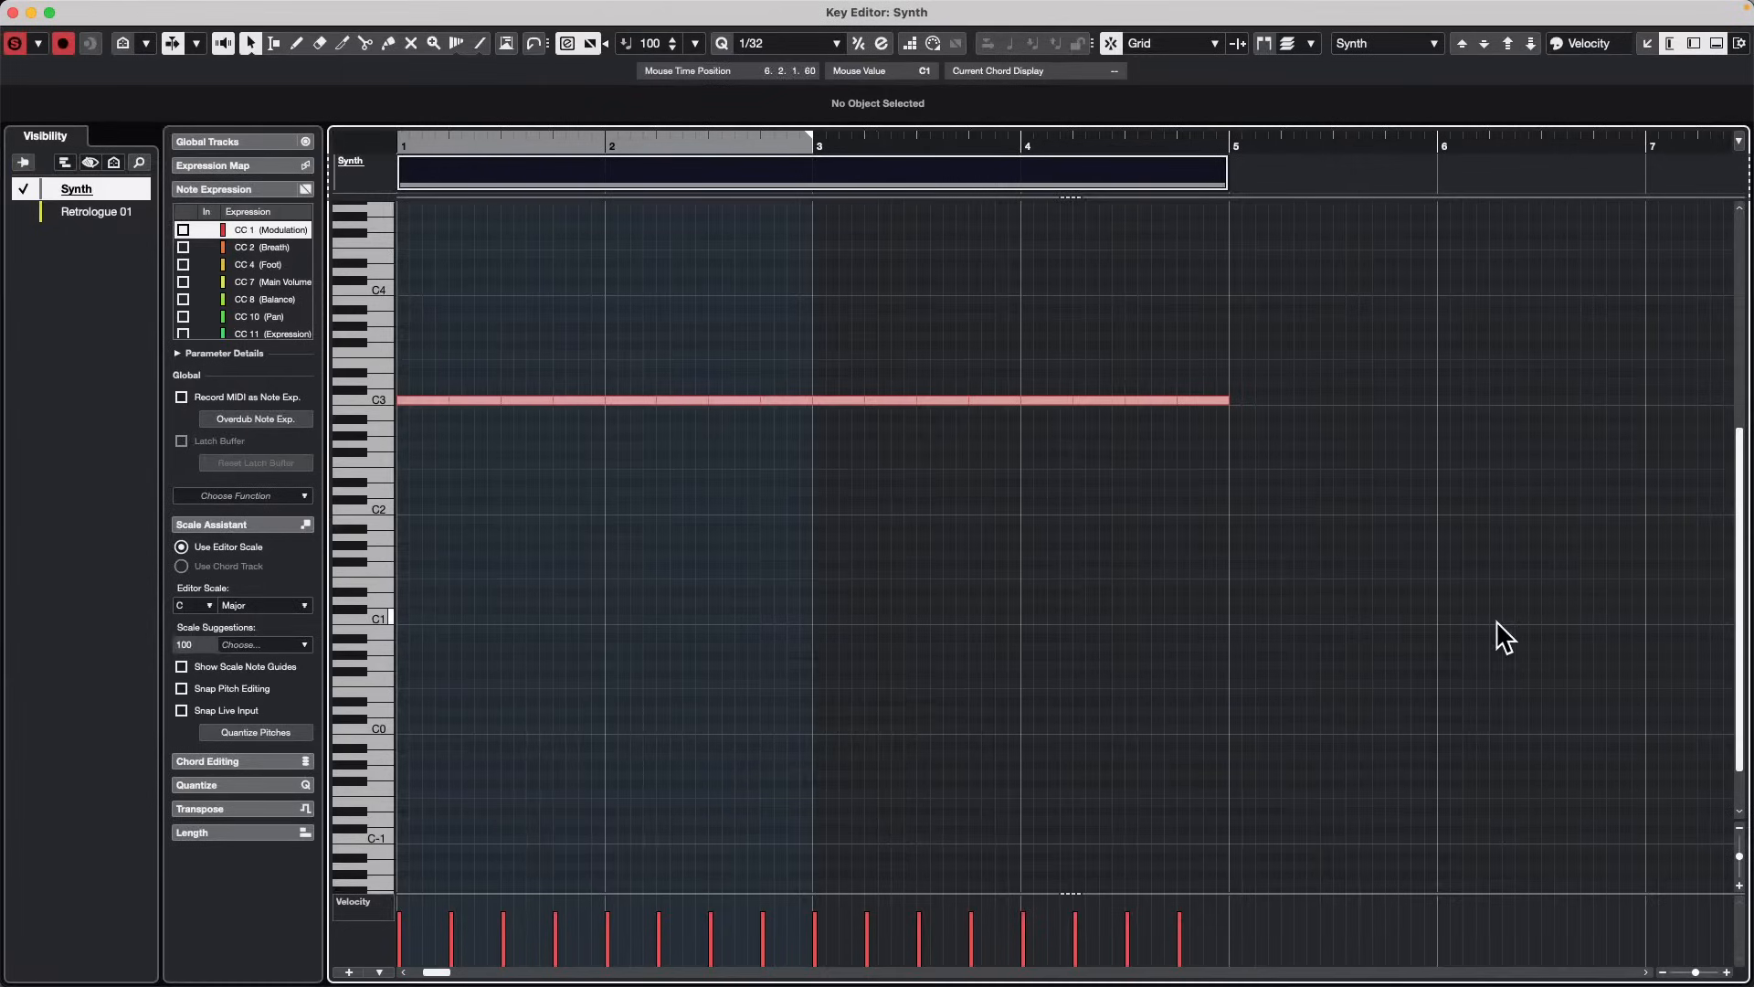
pyautogui.moveTo(413, 145); pyautogui.dragTo(468, 151)
pyautogui.press('.')
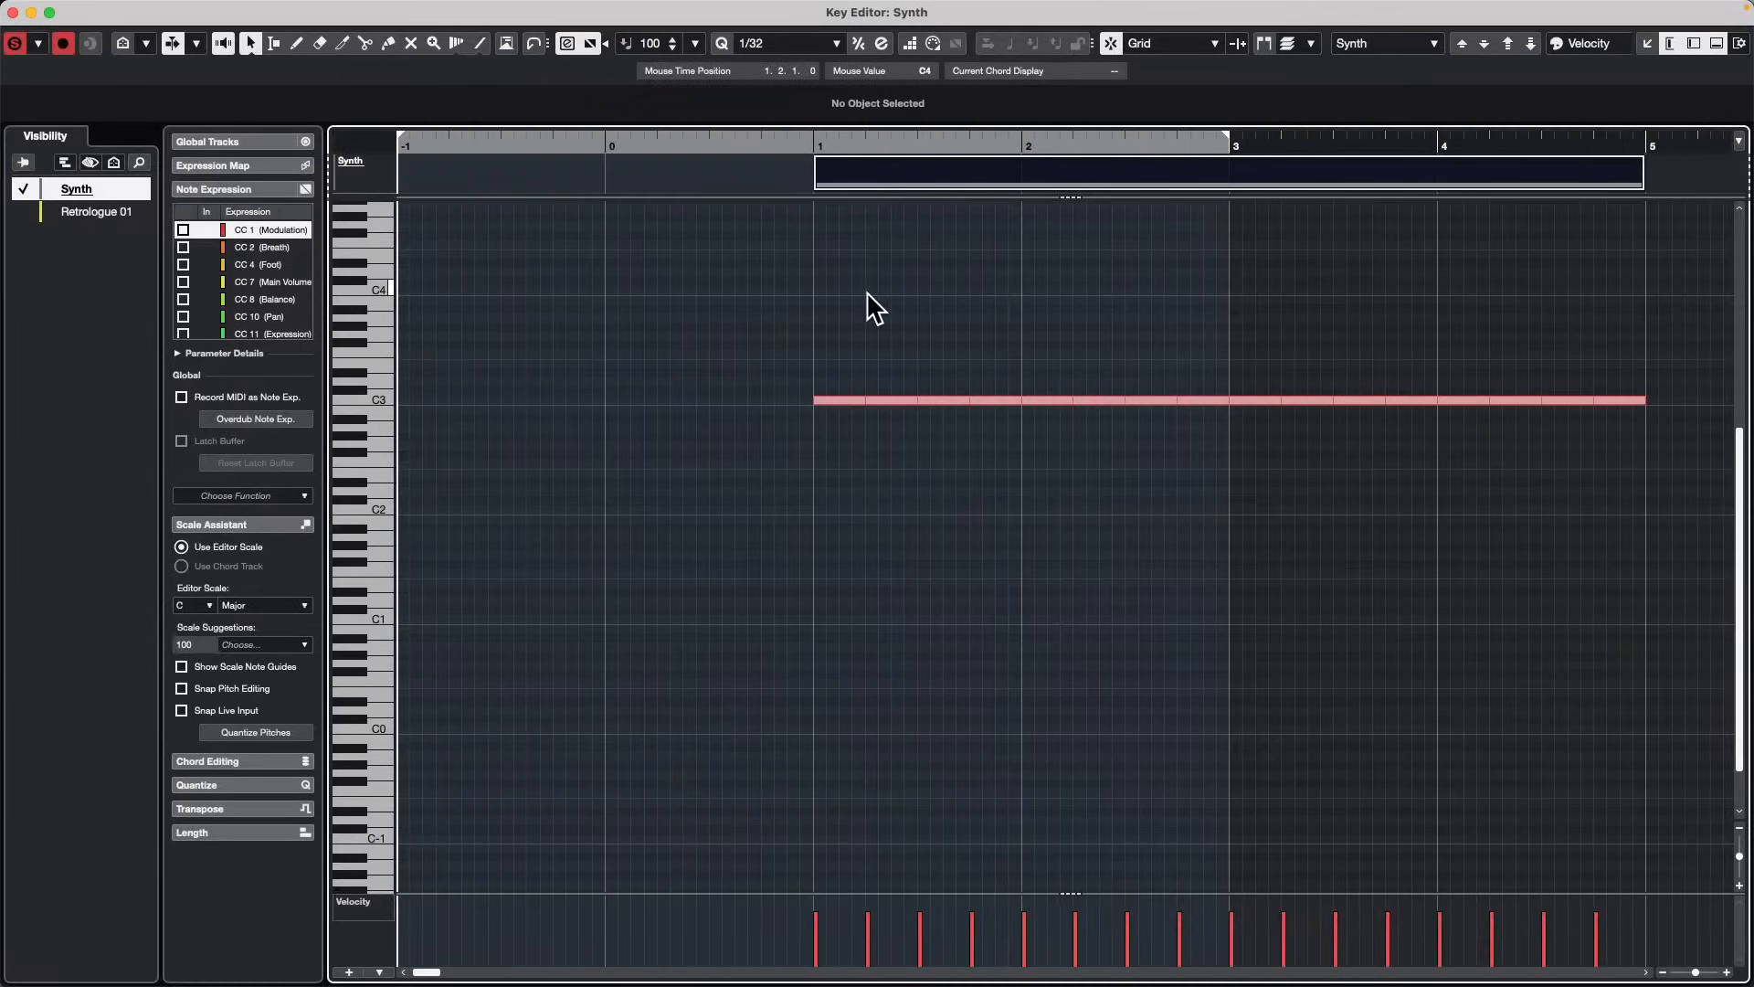
pyautogui.click(778, 149)
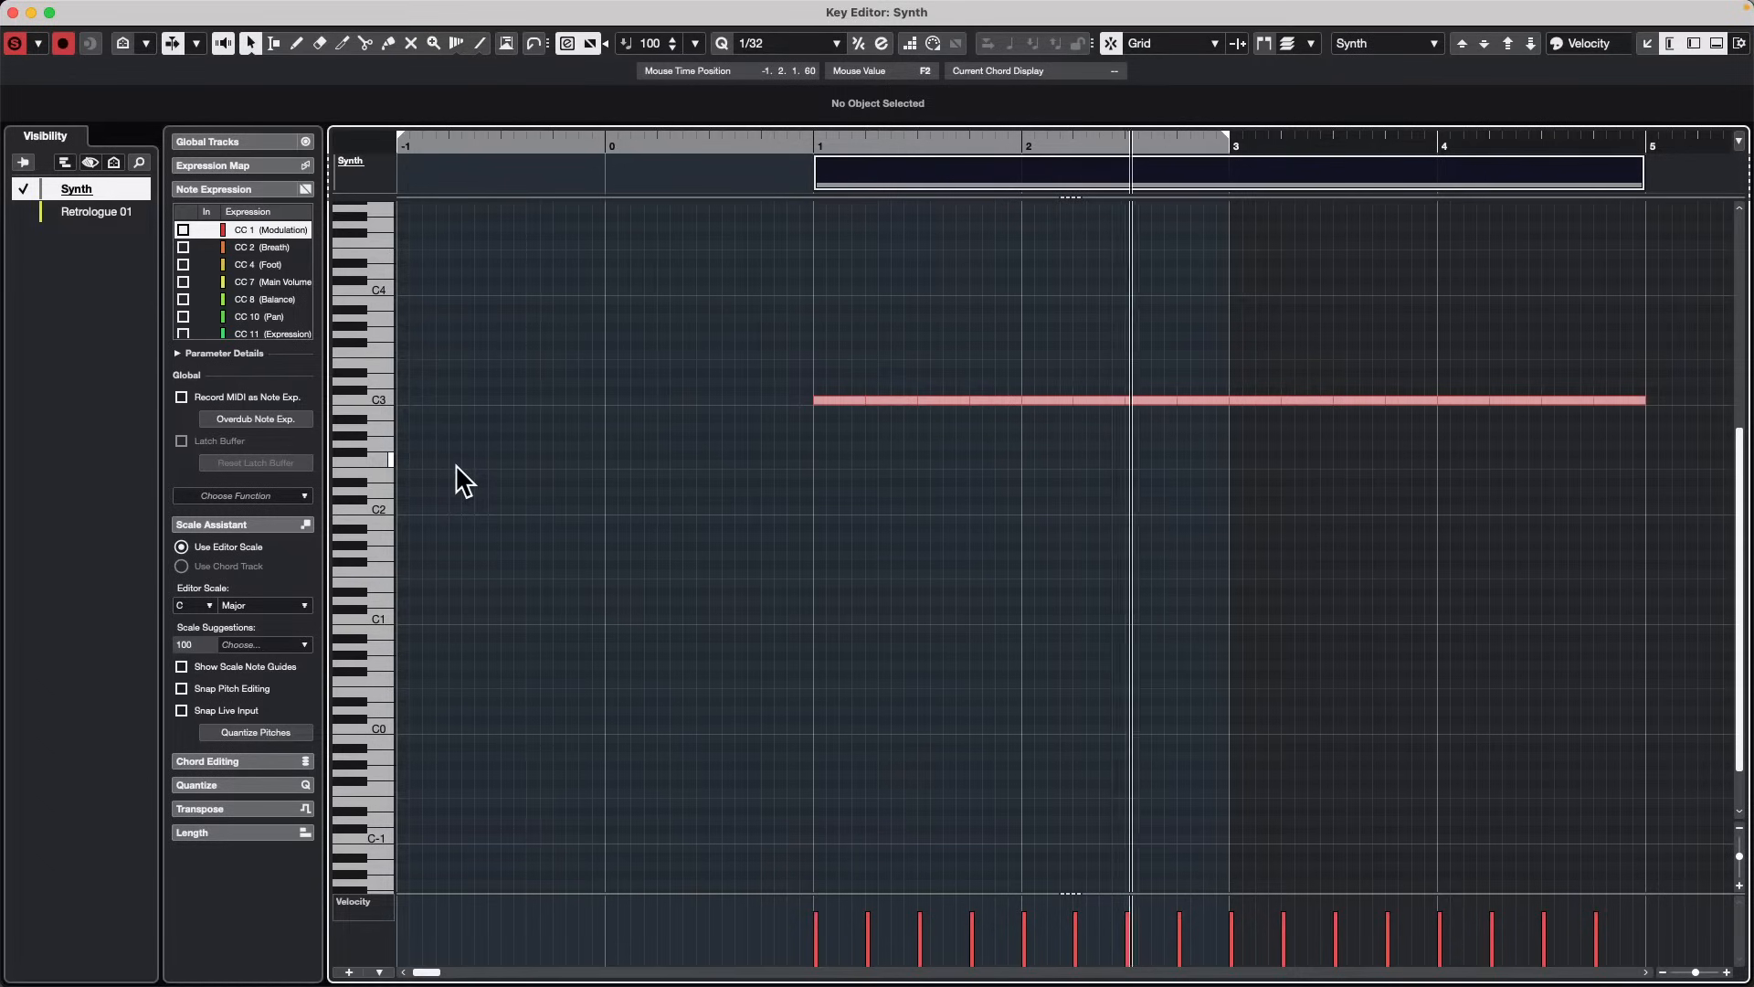
pyautogui.press('space')
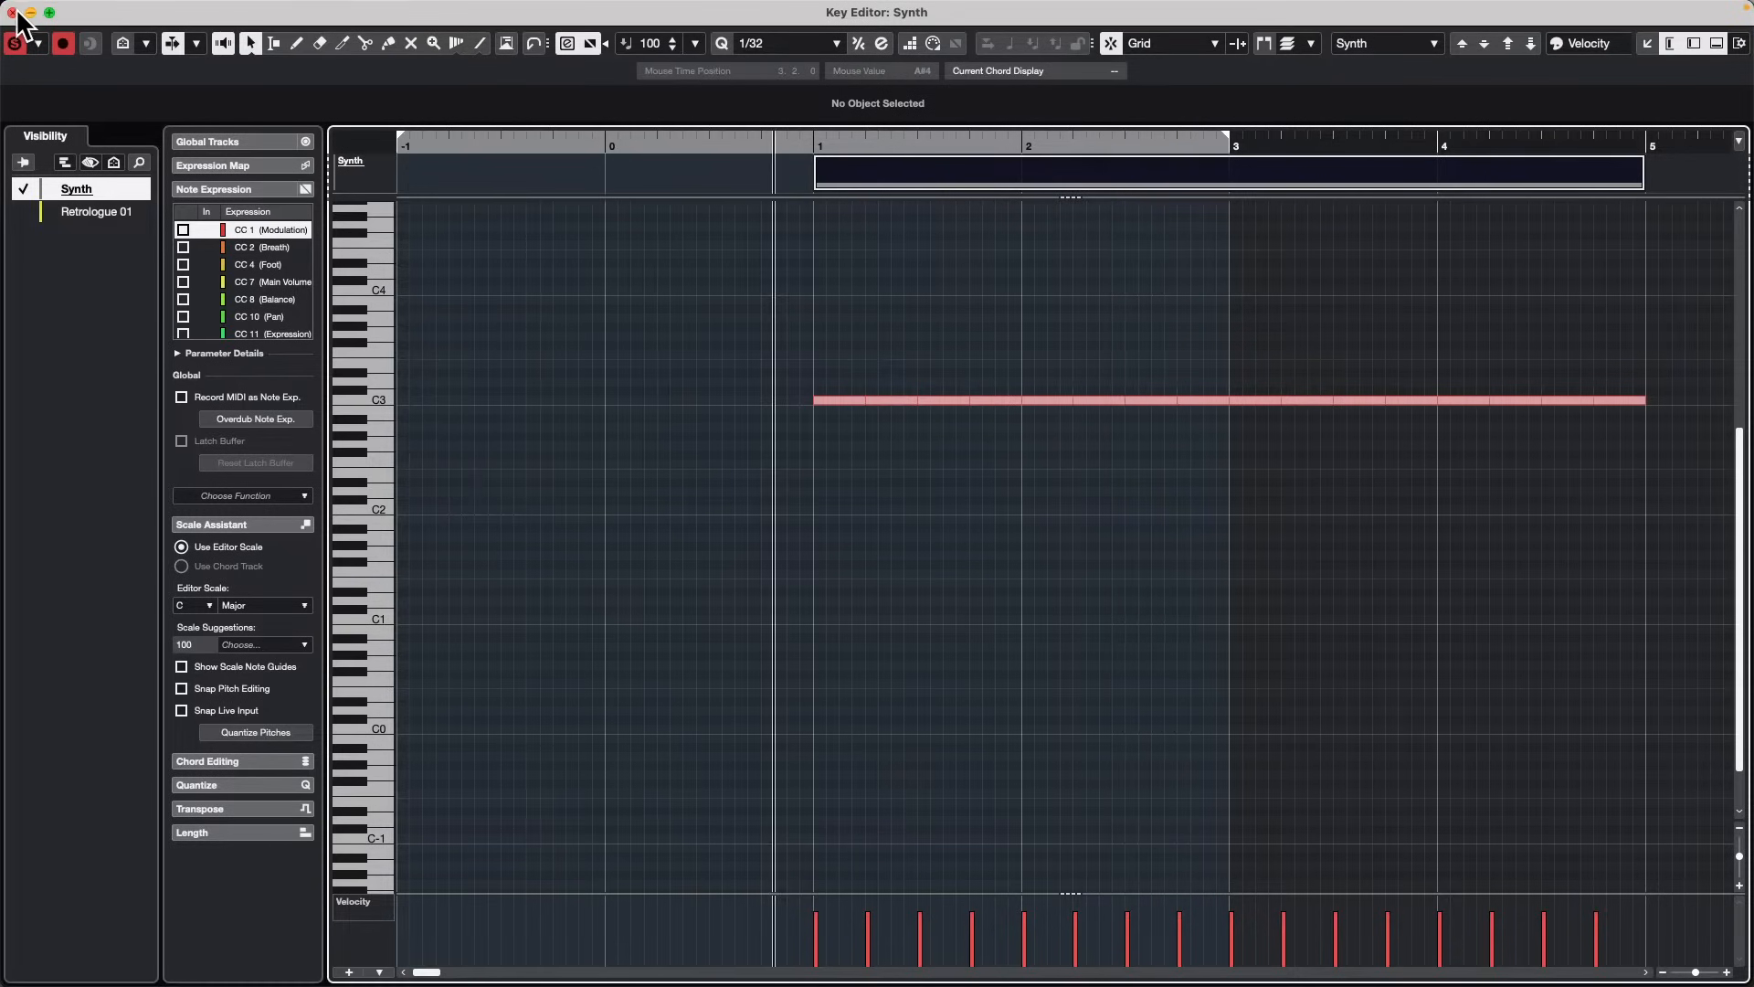
pyautogui.click(12, 12)
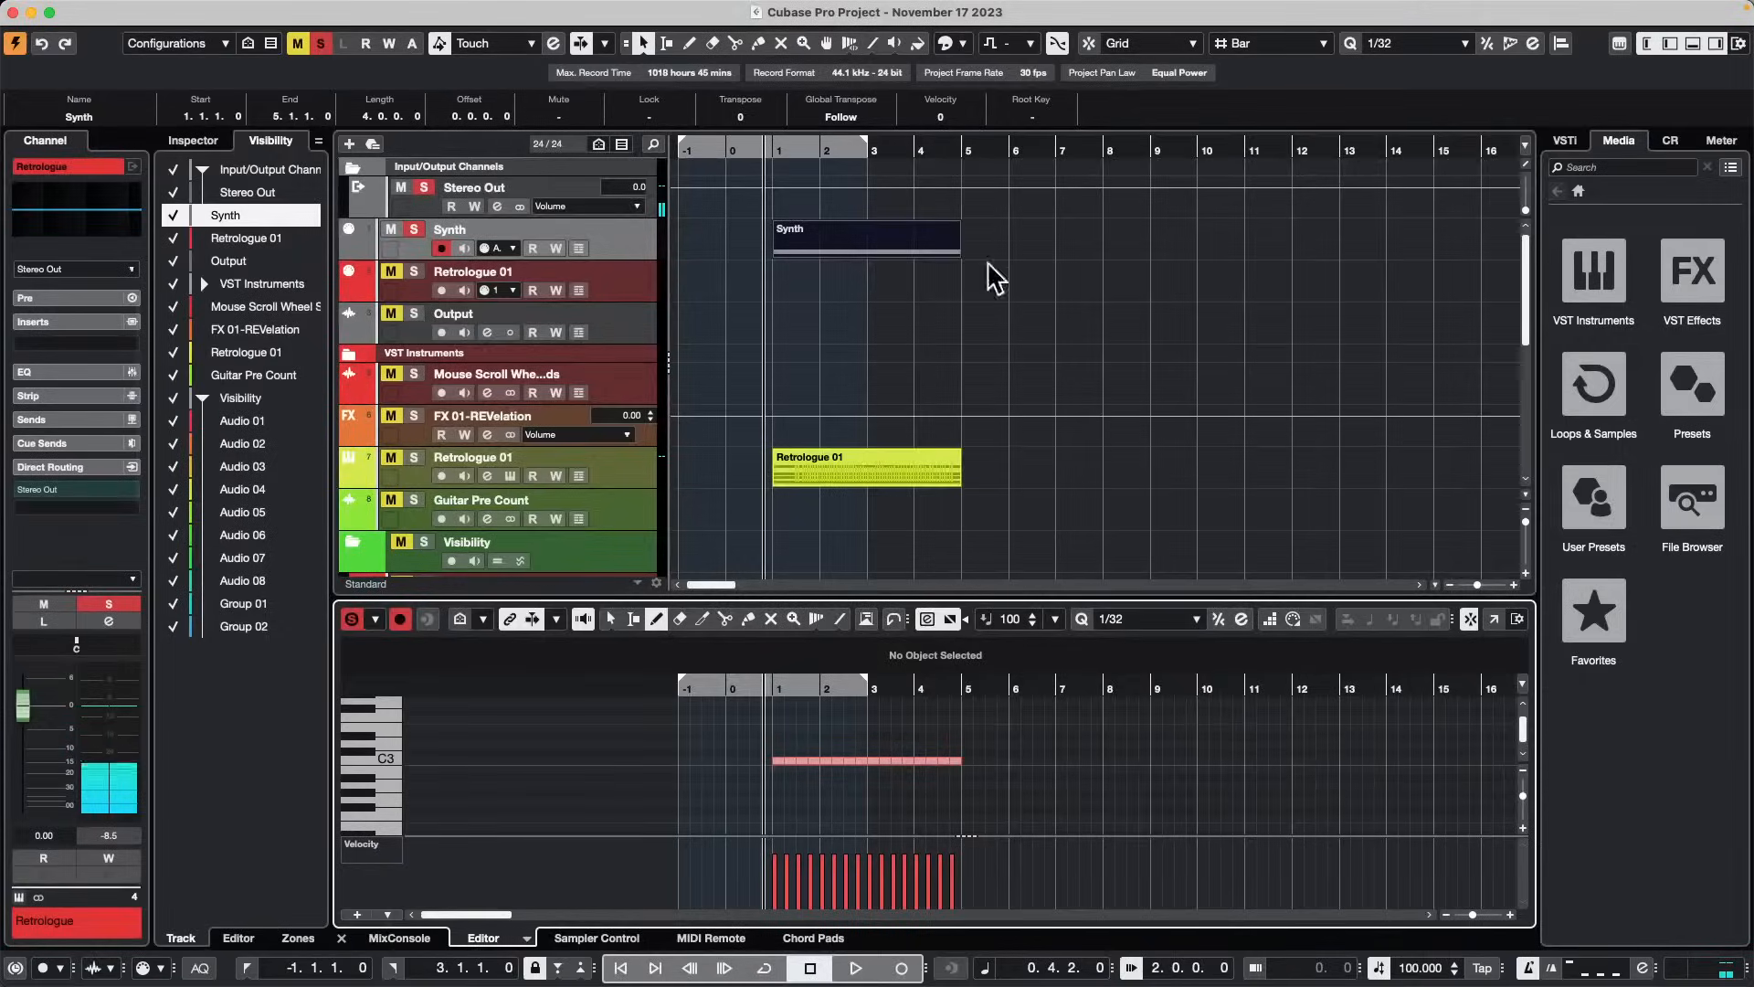
# Step: Switch the project tempo to 120 BPM and play the Synth part from just before bar 1
pyautogui.click(1379, 969)
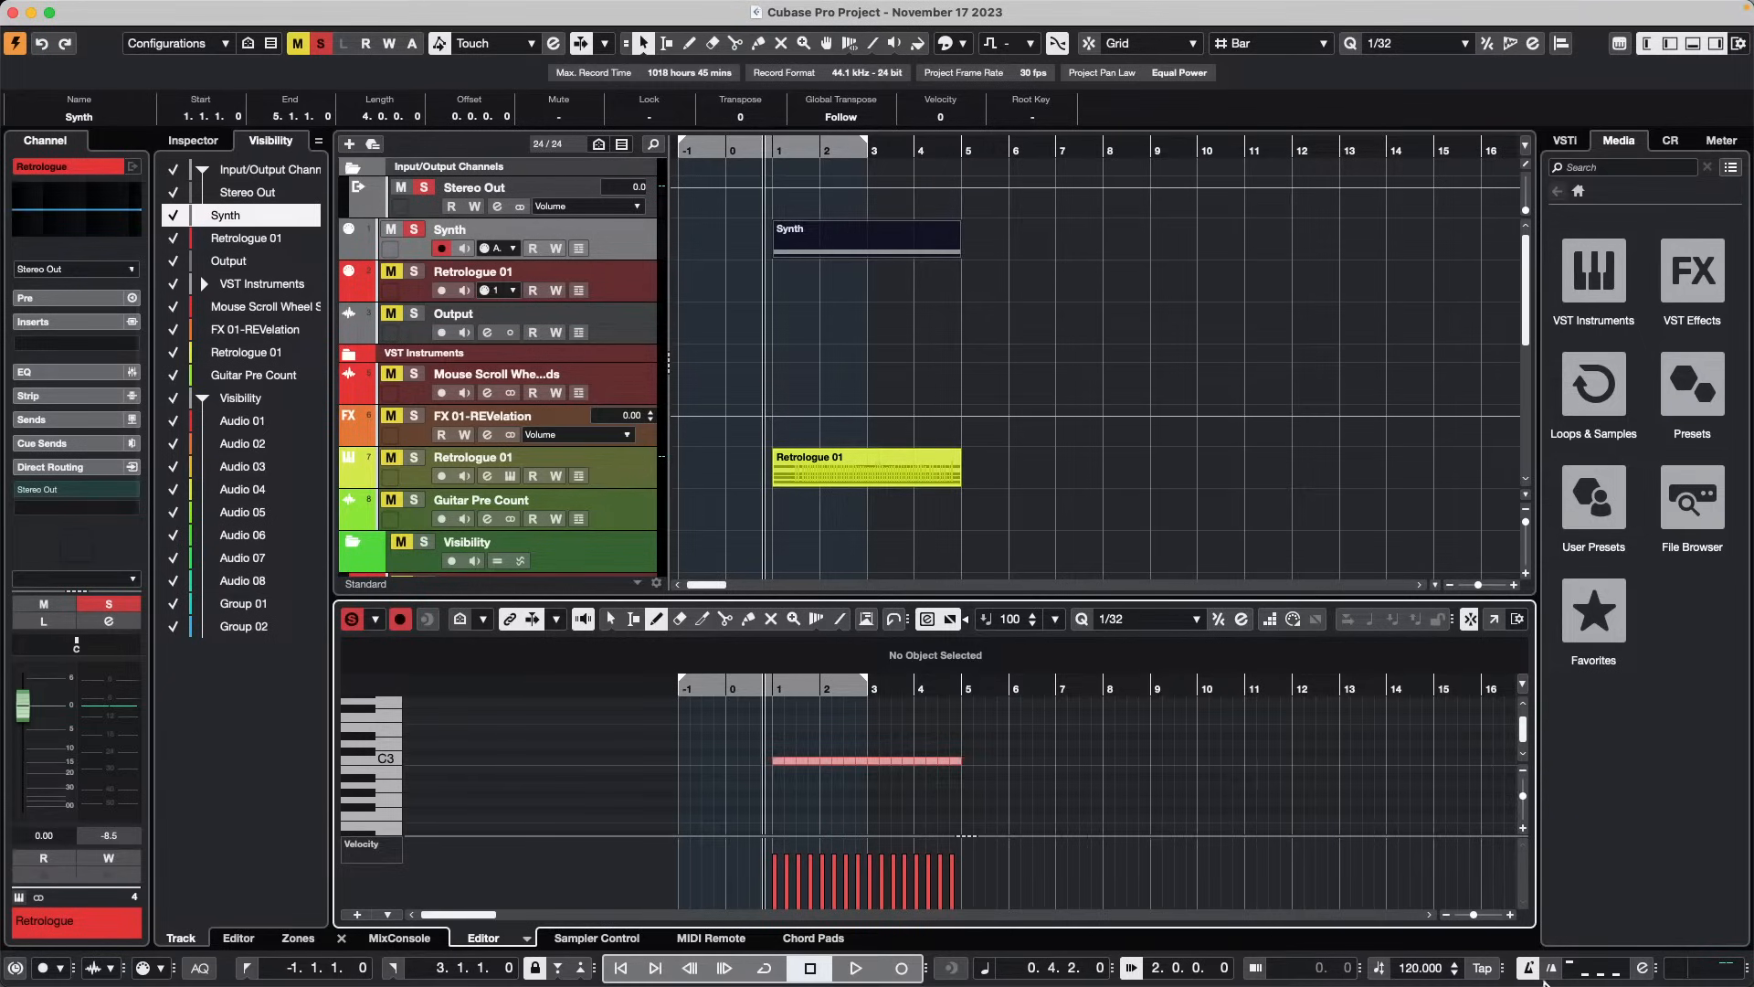
pyautogui.press('space')
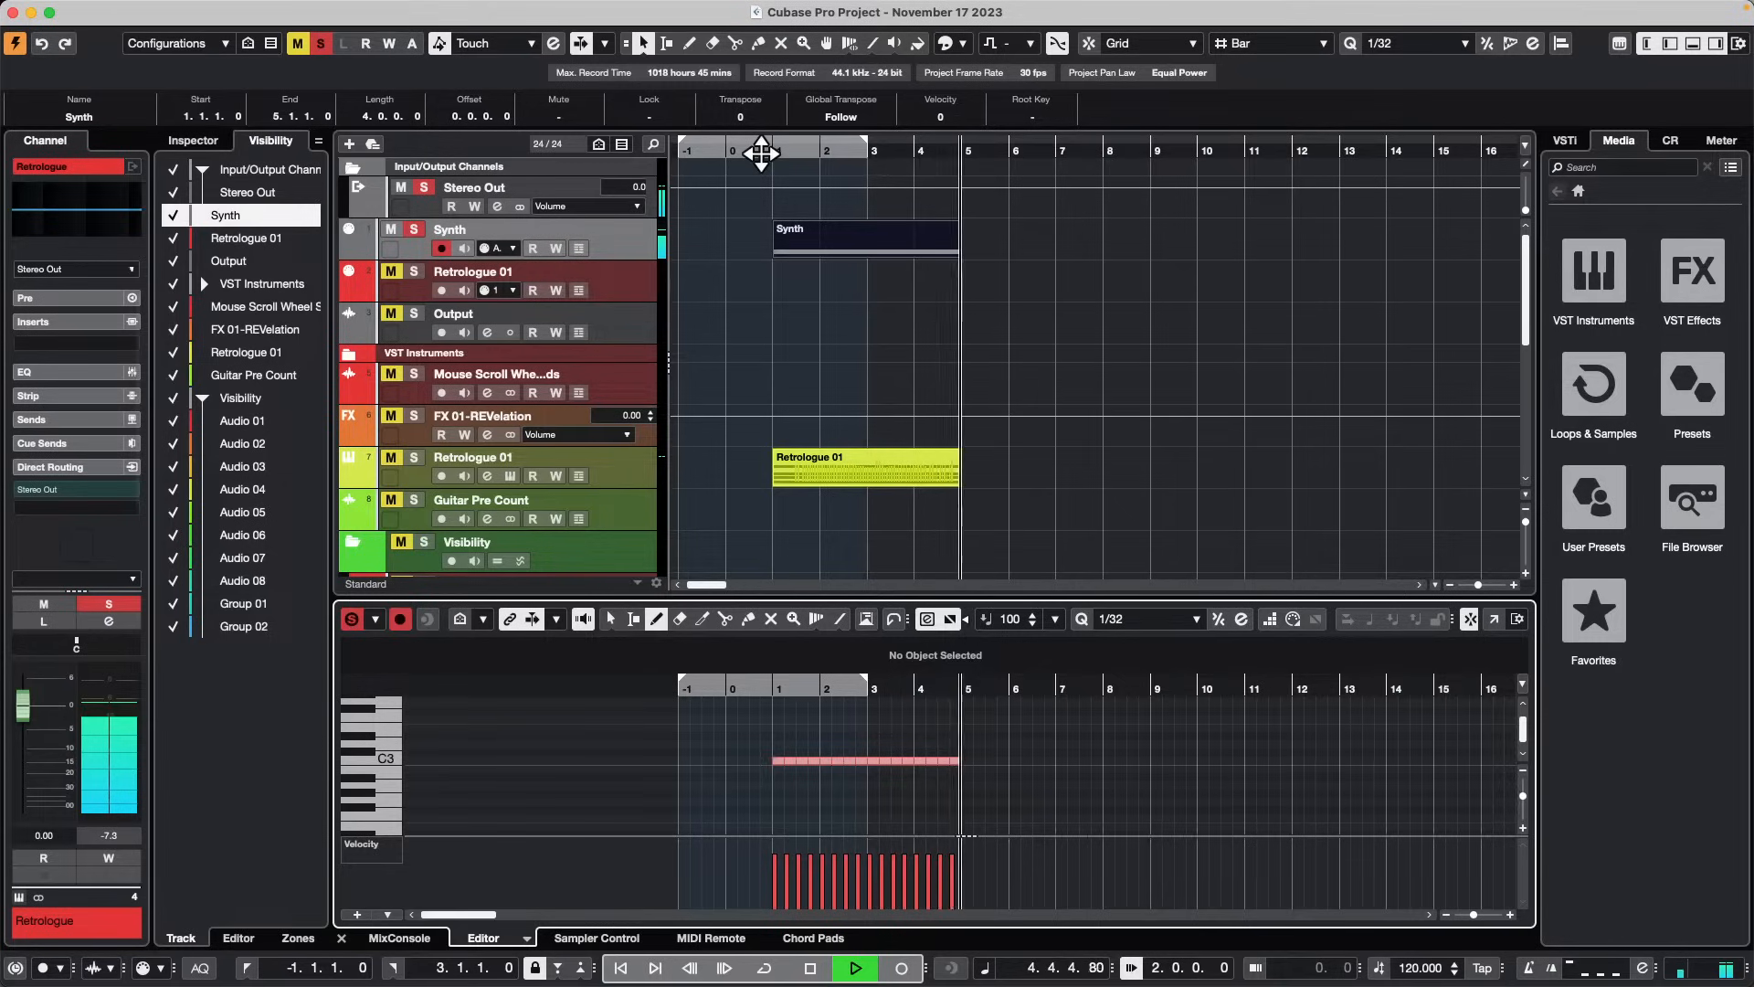
pyautogui.press('space')
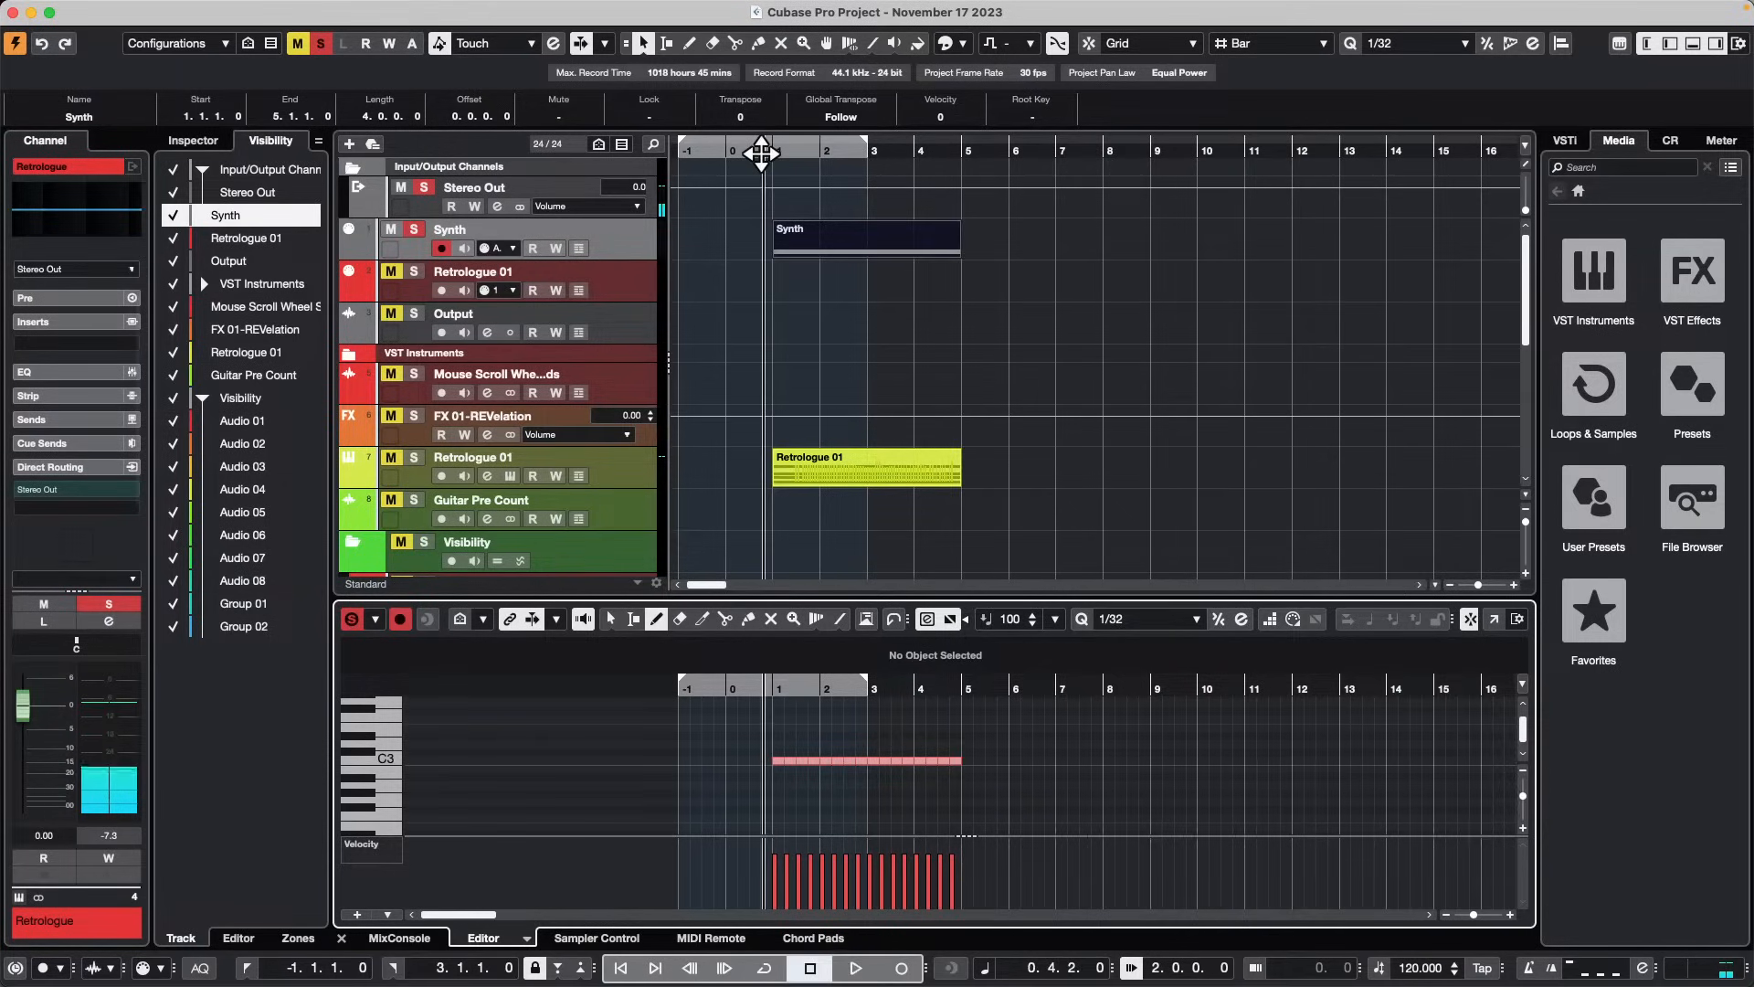
# Step: Play the project from bar -1 while selecting individual C3 notes of the Synth part, and stop playback
pyautogui.press('space')
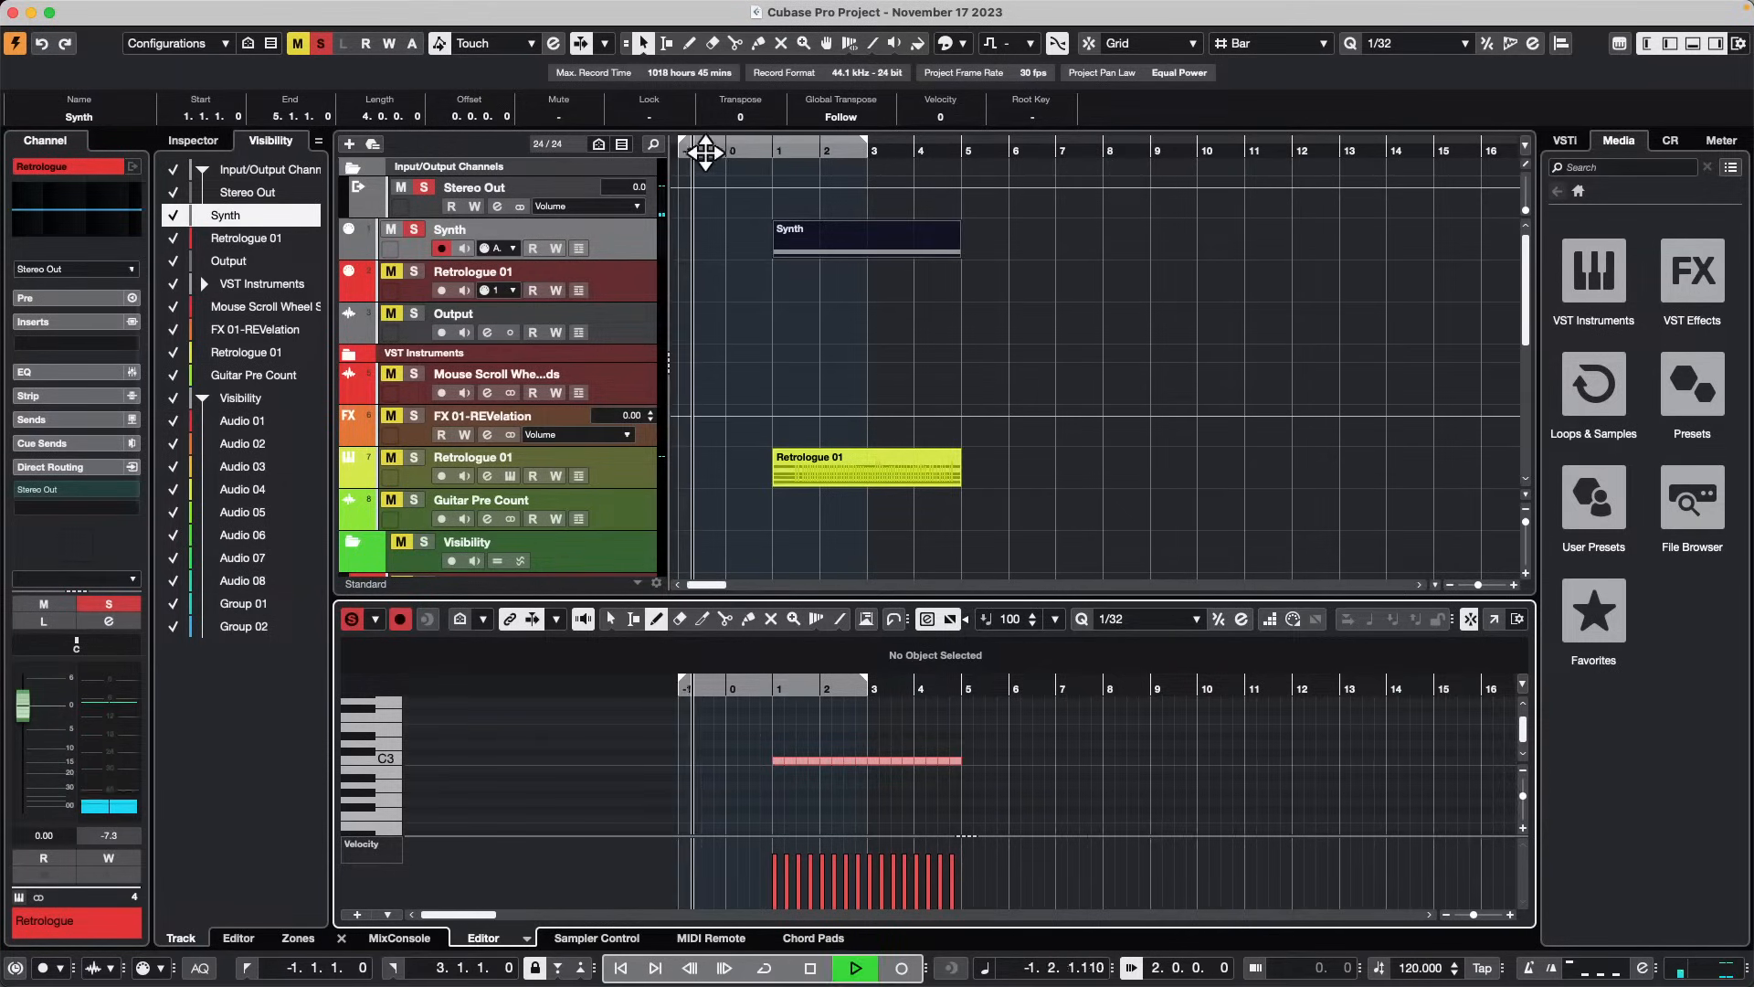
pyautogui.click(793, 761)
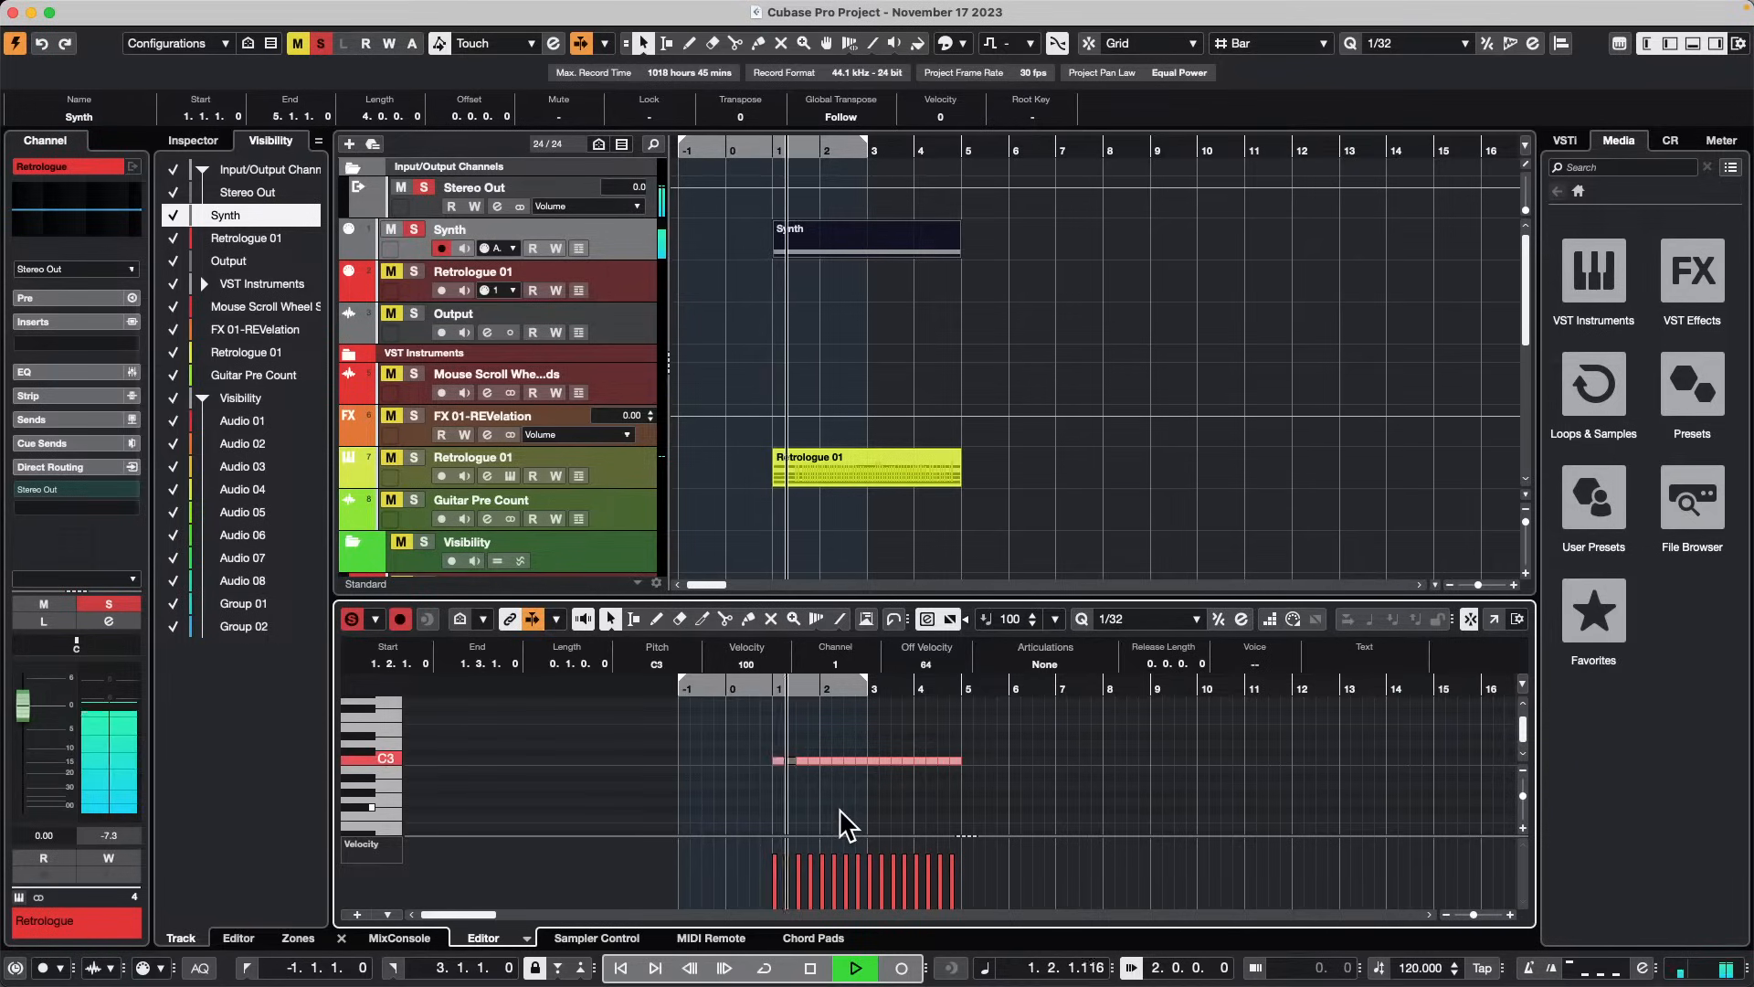
pyautogui.click(843, 772)
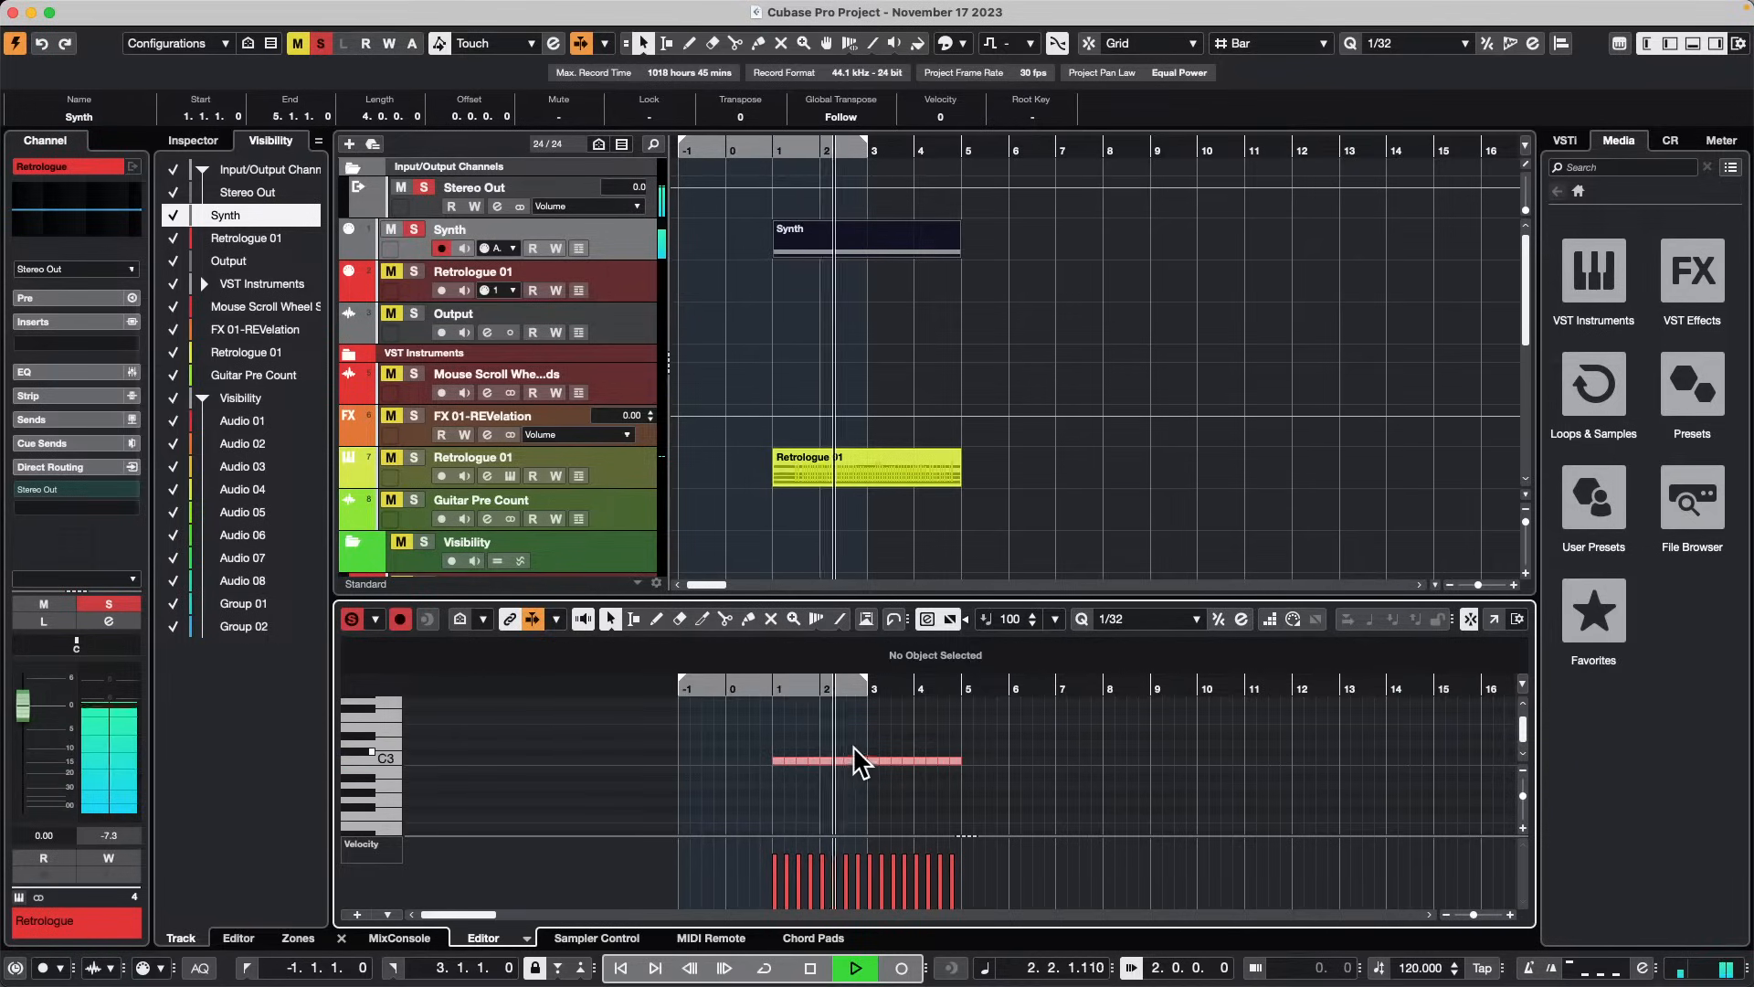
pyautogui.click(920, 761)
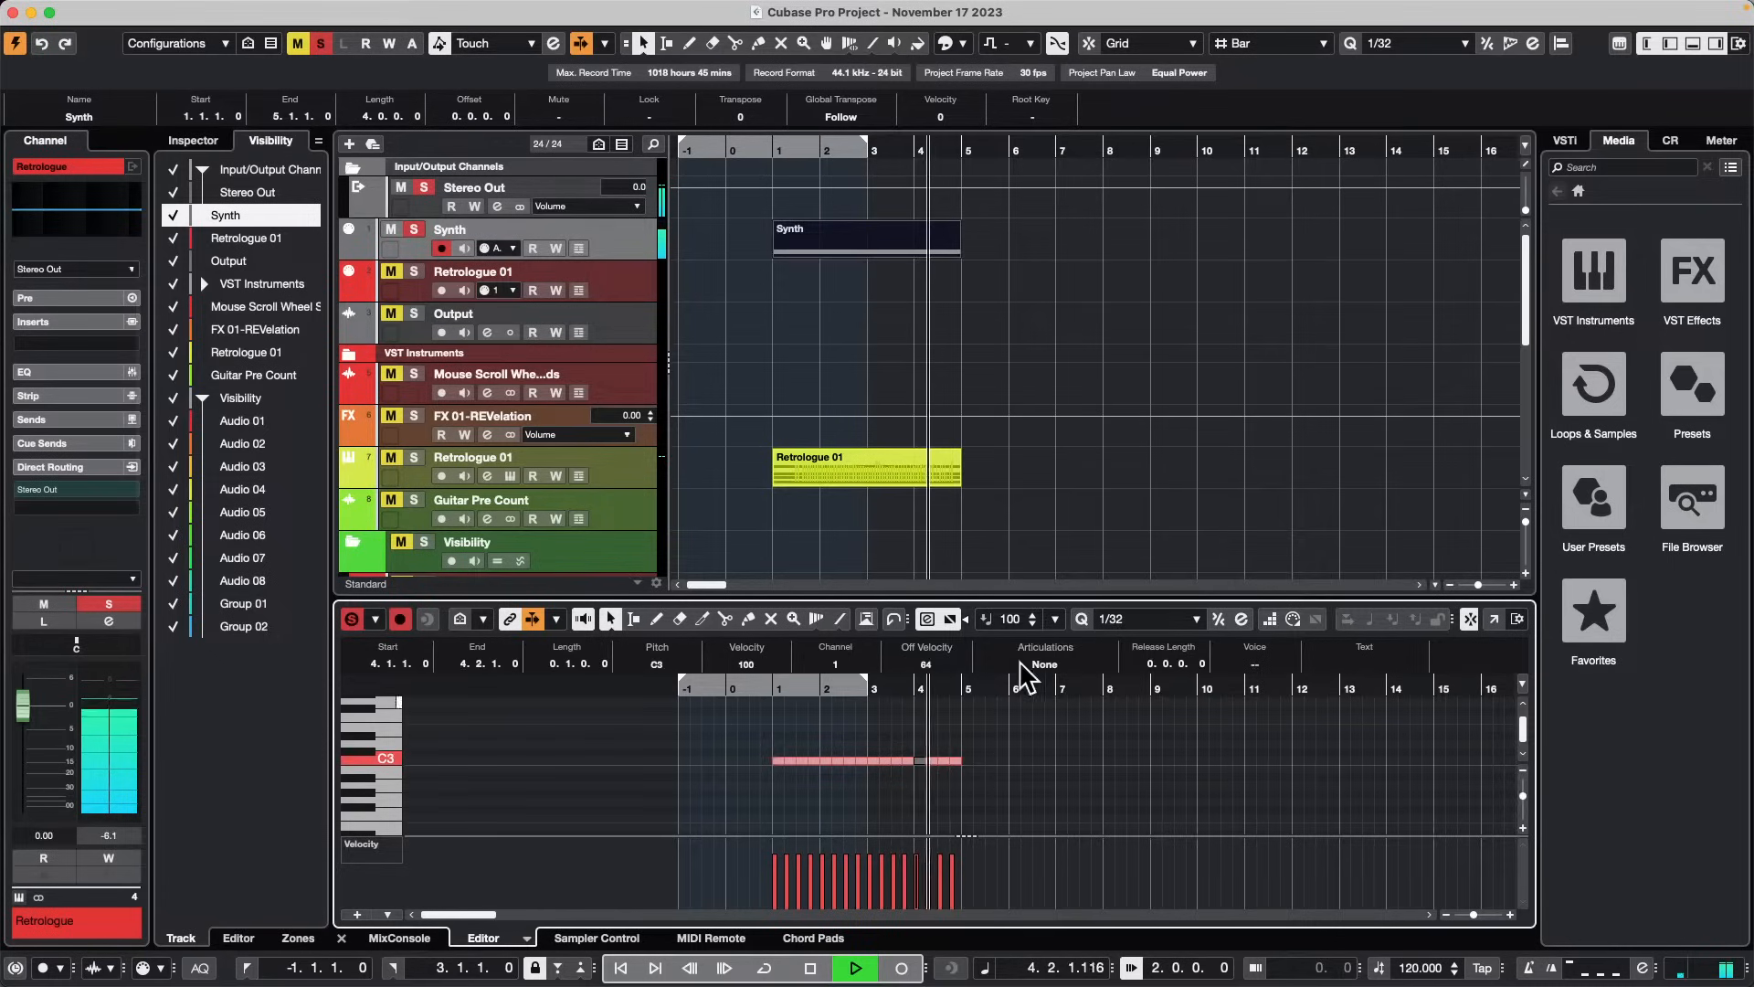
pyautogui.press('space')
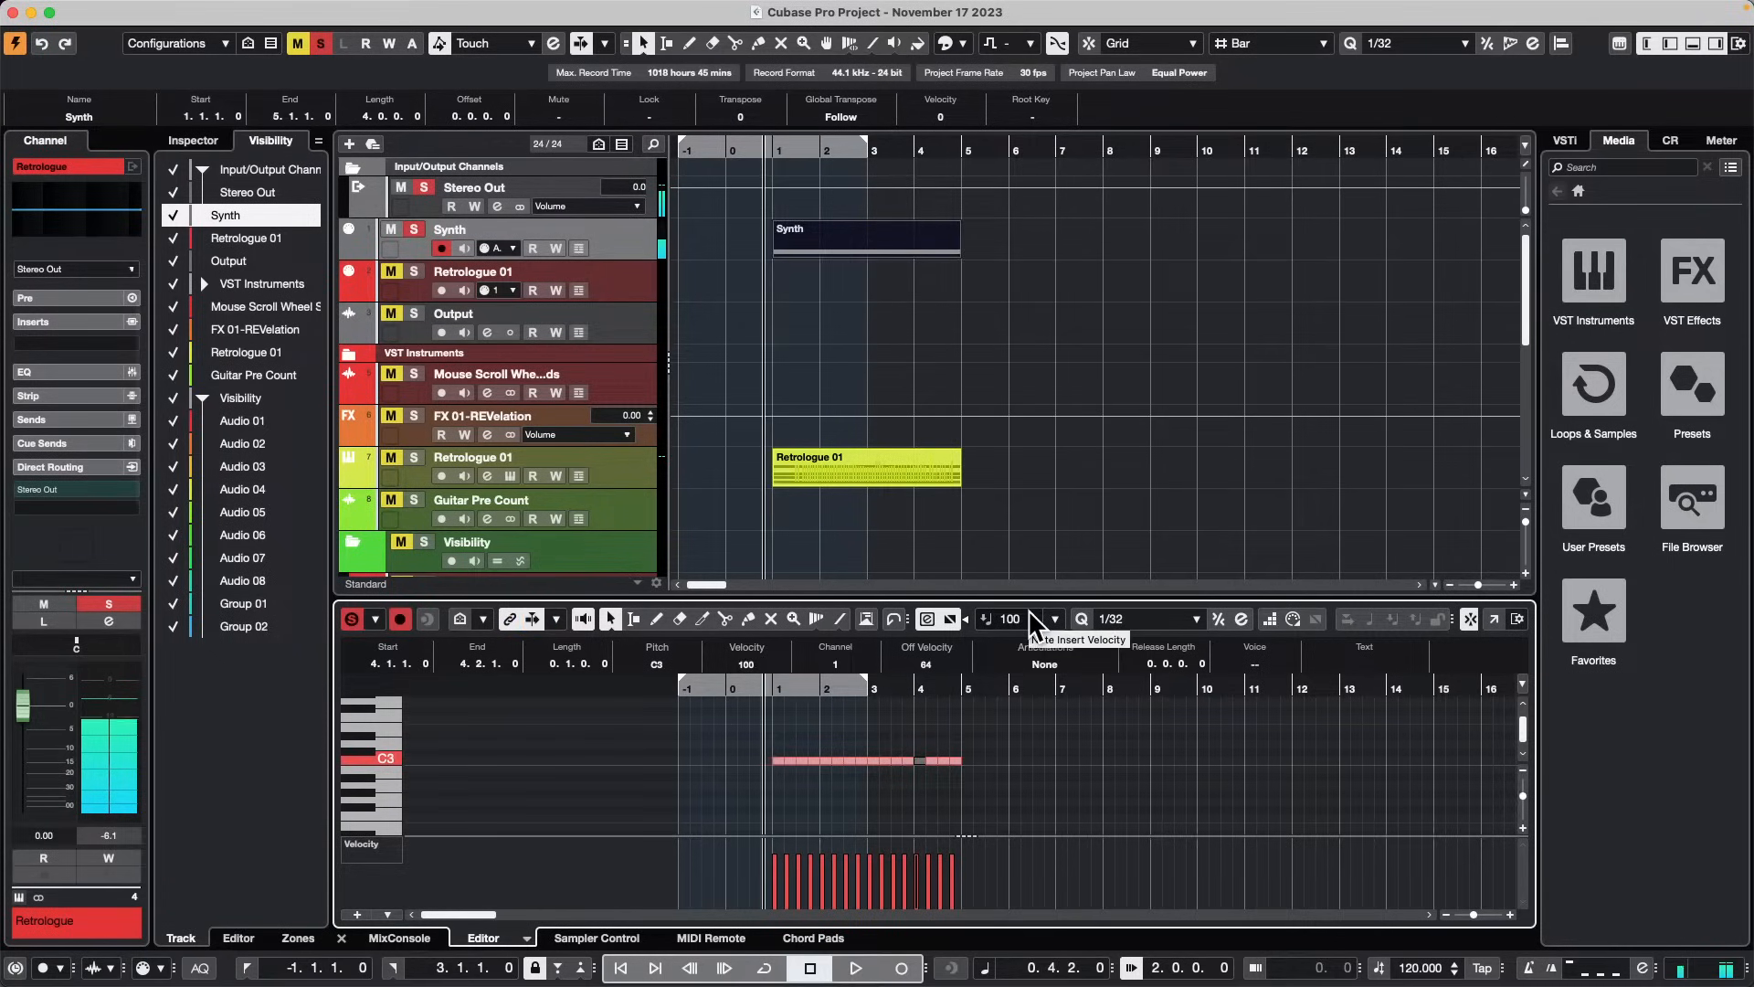
pyautogui.click(781, 759)
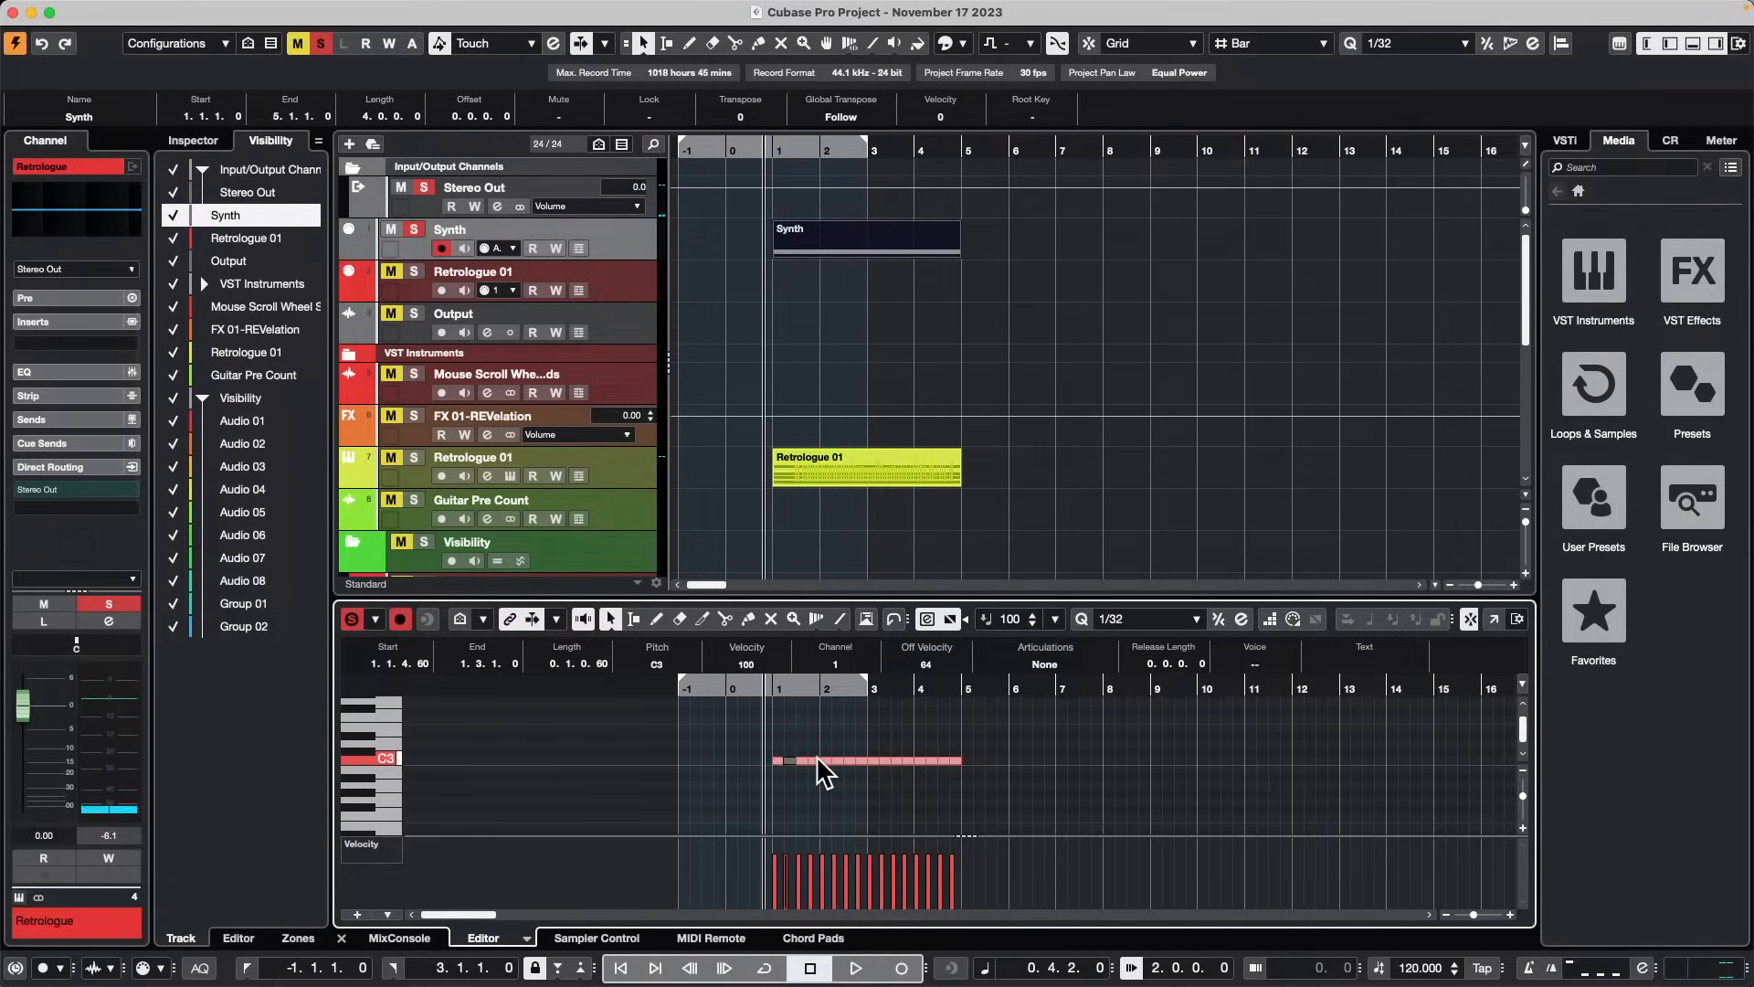
pyautogui.keyDown('shift'); pyautogui.click(816, 760); pyautogui.keyUp('shift')
pyautogui.click(861, 760)
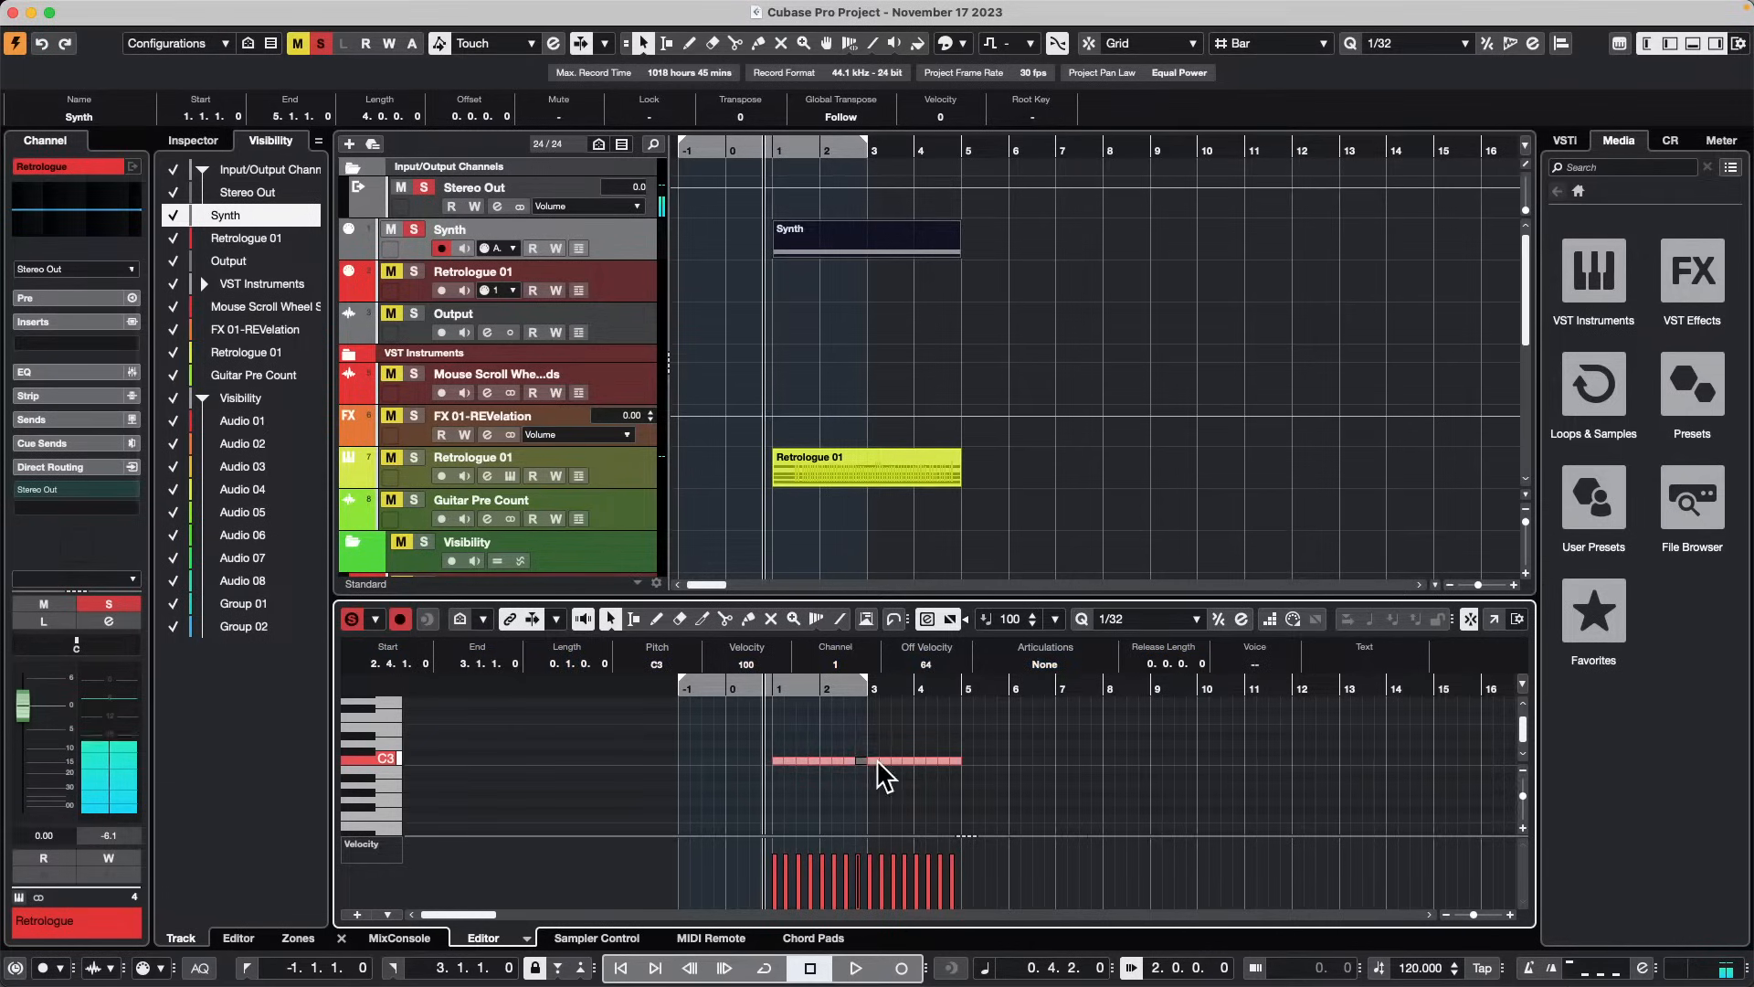
pyautogui.keyDown('shift'); pyautogui.click(791, 761); pyautogui.keyUp('shift')
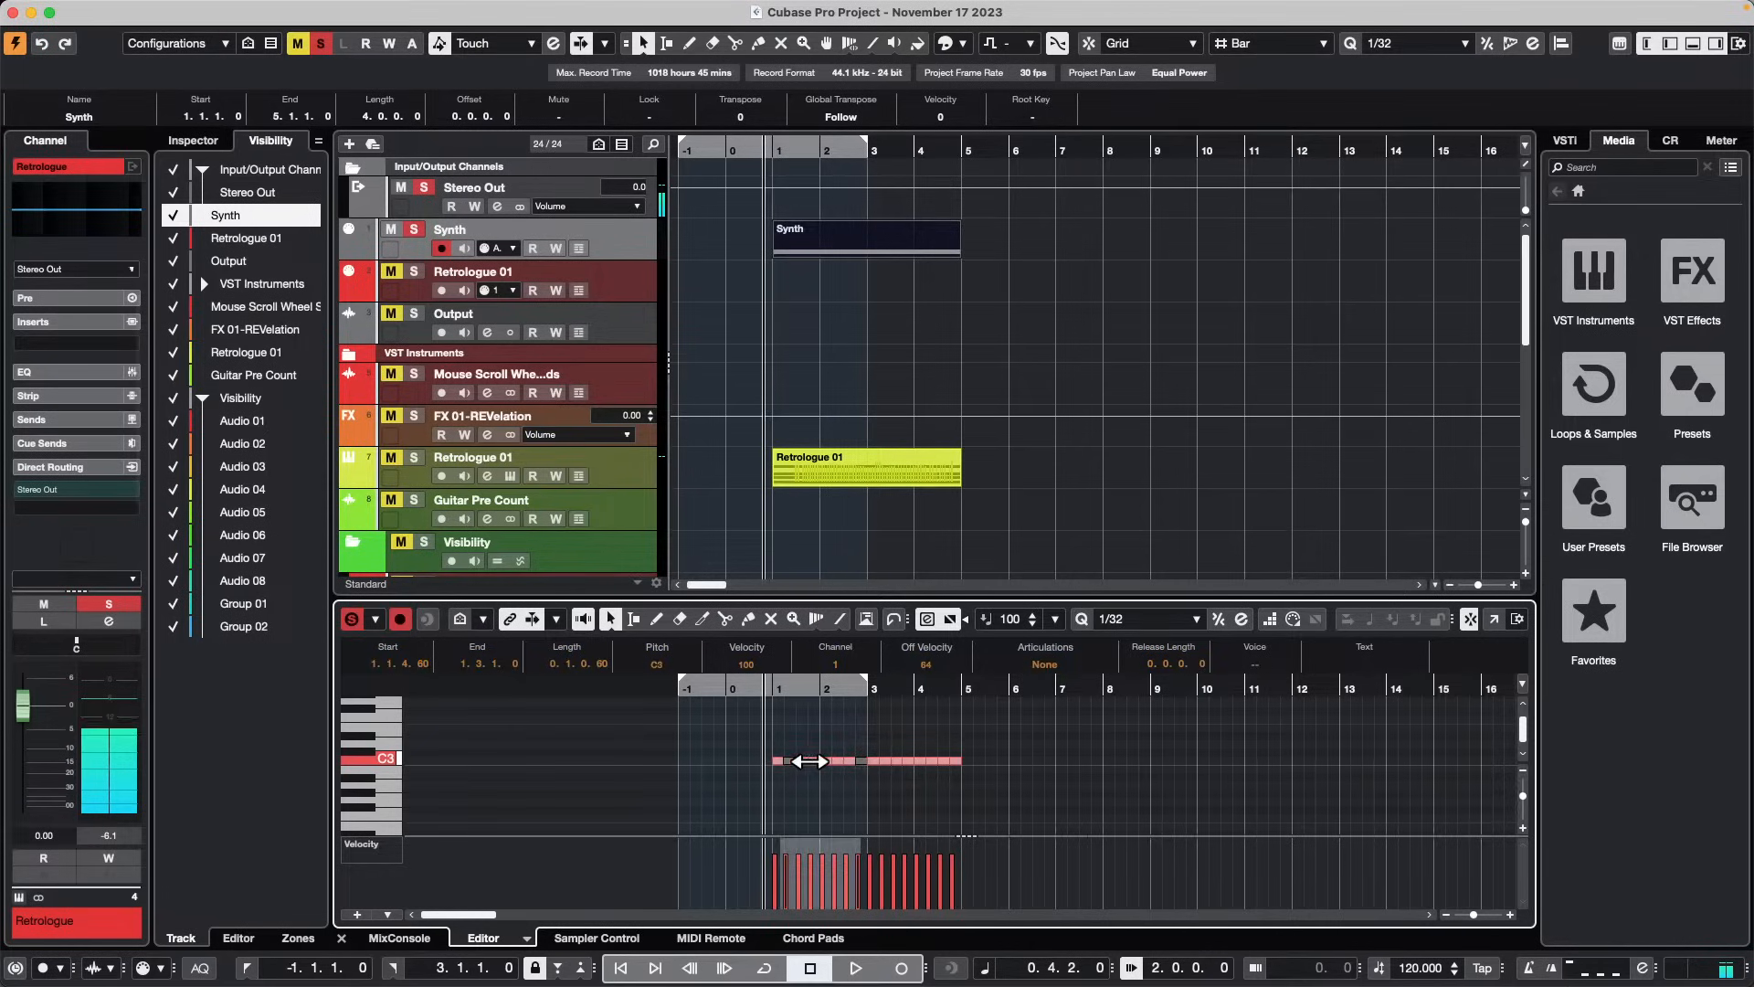
# Step: Select every second C3 note of the Synth part from bar 1 through bar 3 in the Key Editor
pyautogui.click(811, 761)
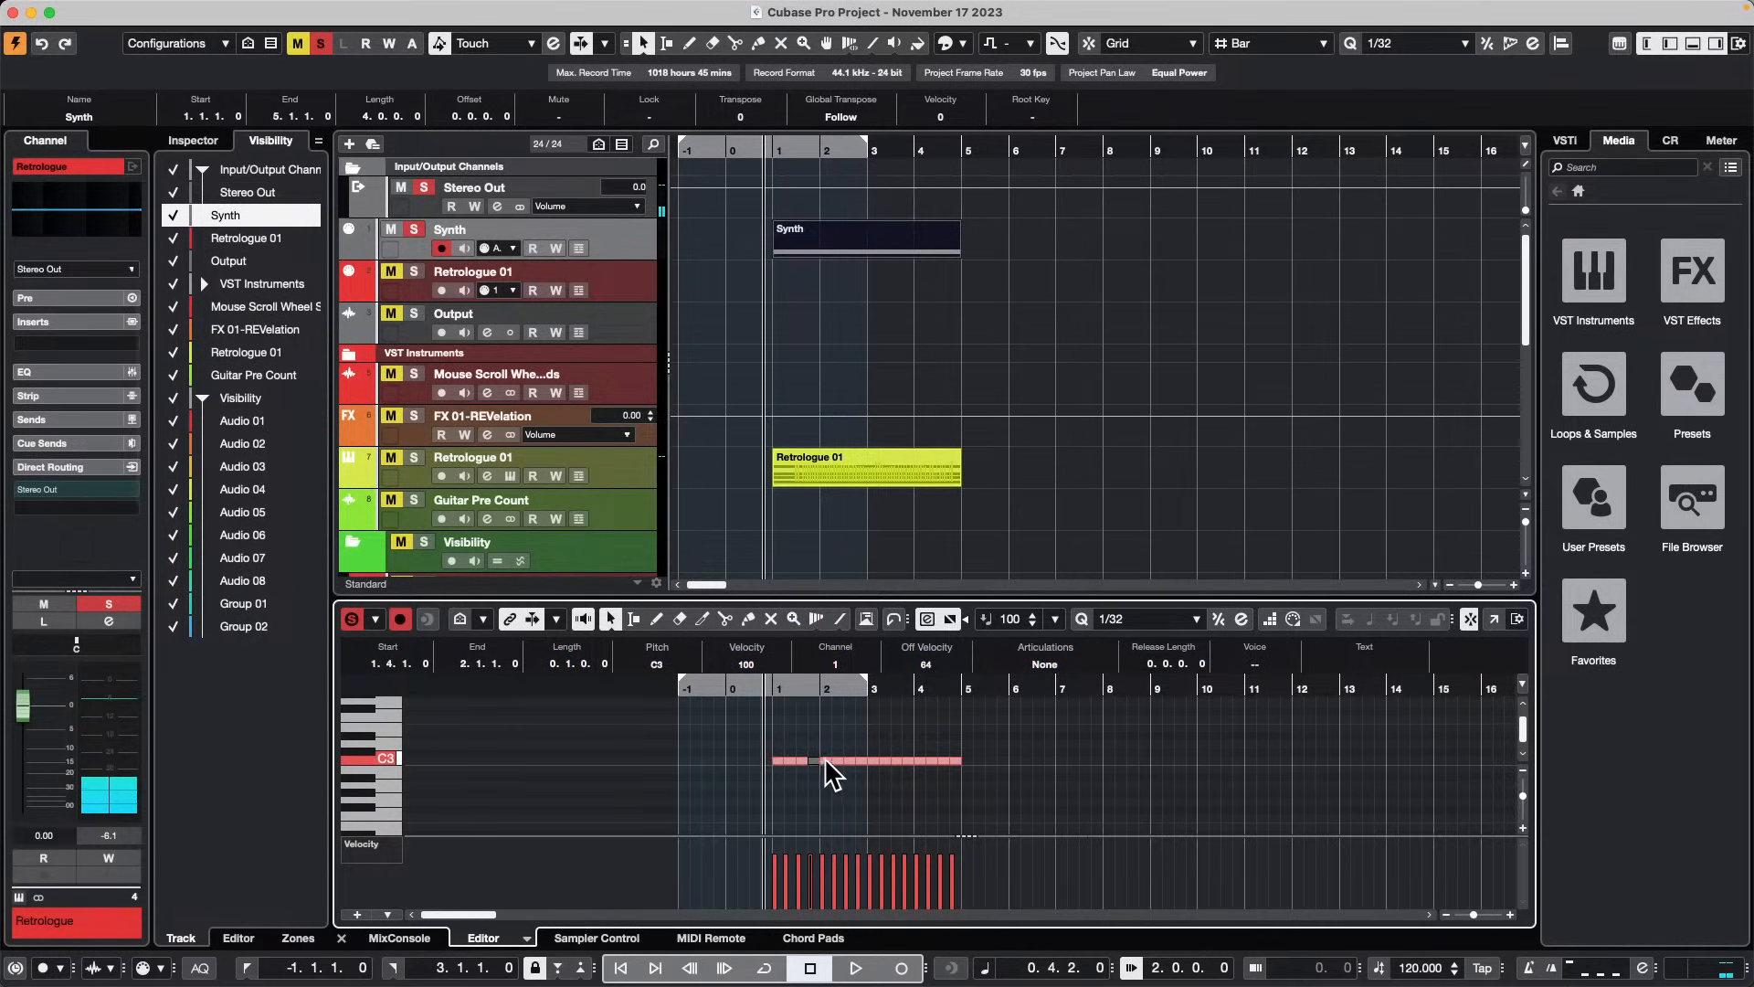
pyautogui.keyDown('shift'); pyautogui.click(793, 761); pyautogui.keyUp('shift')
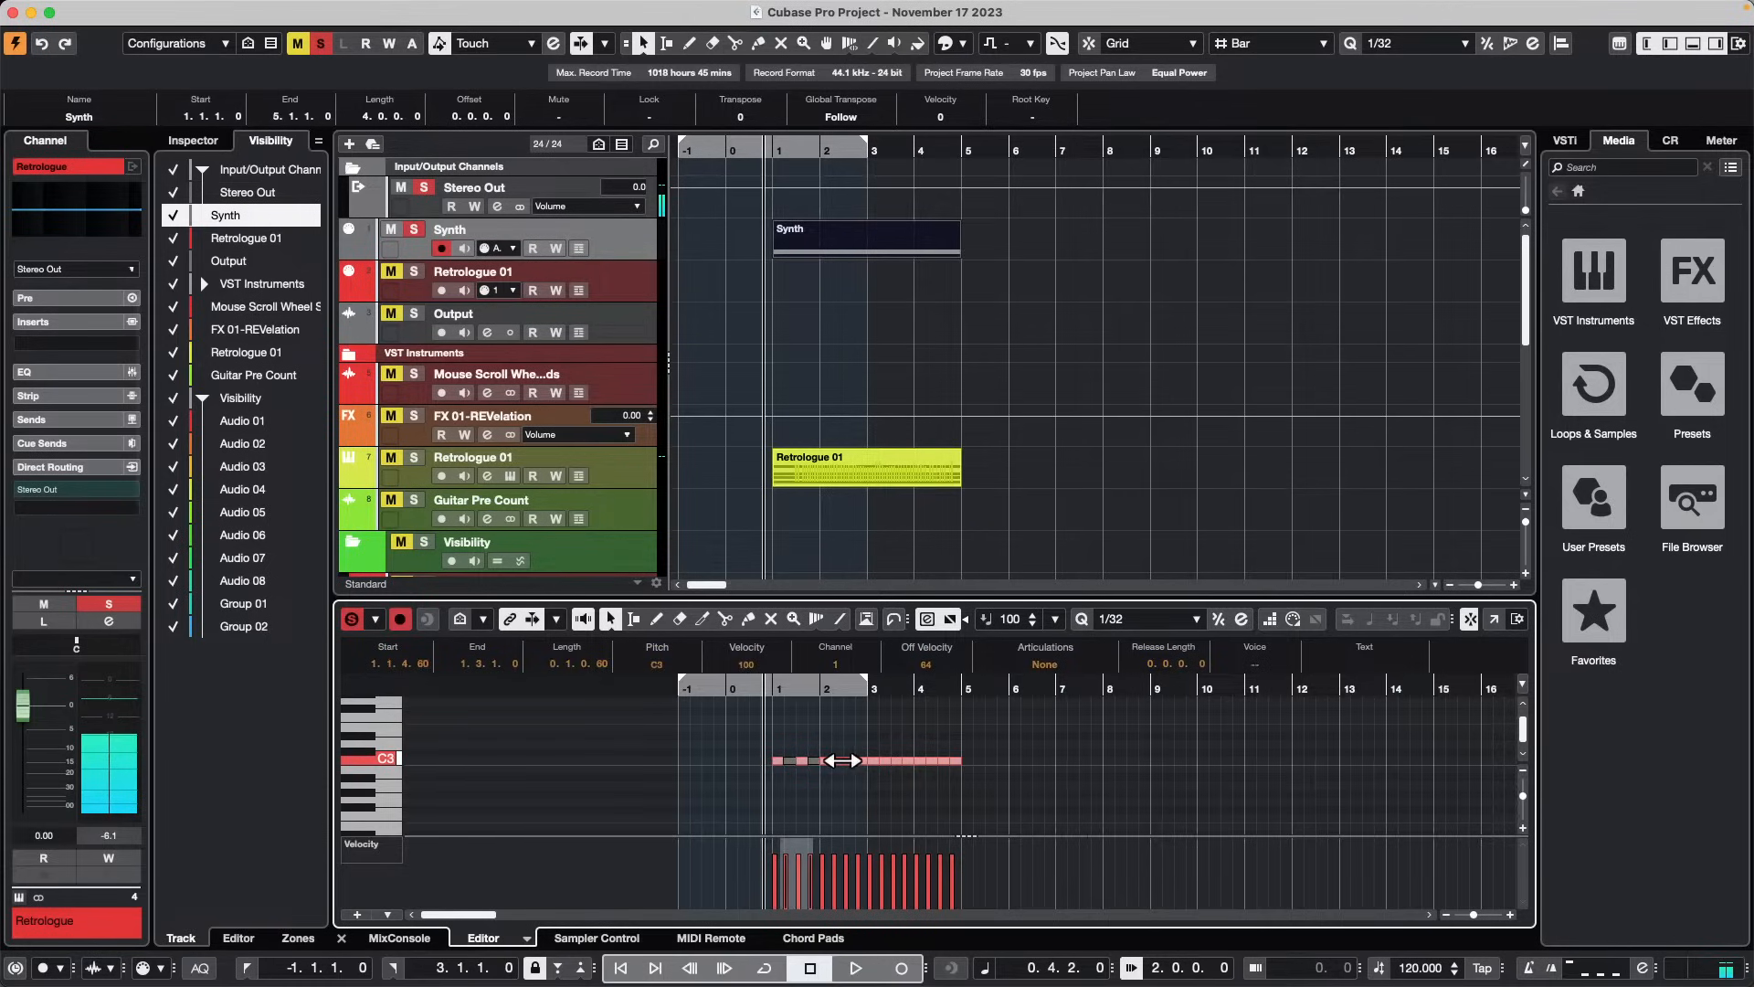
pyautogui.keyDown('shift'); pyautogui.click(838, 760); pyautogui.keyUp('shift')
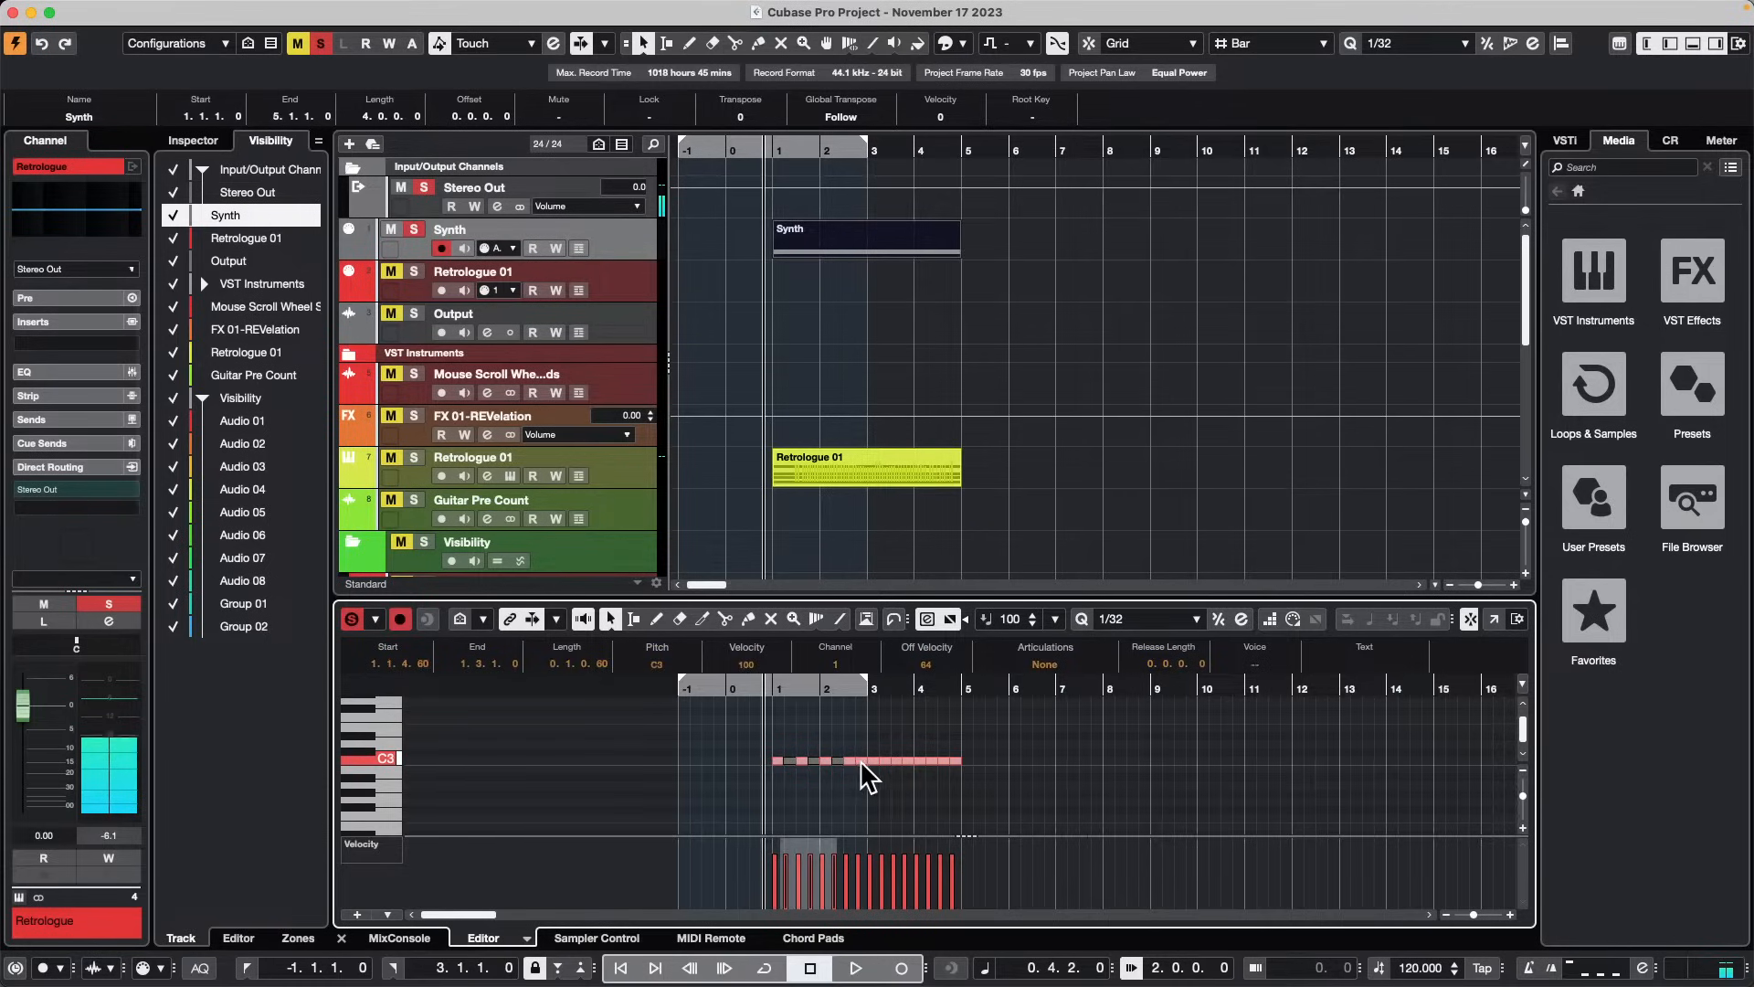
pyautogui.keyDown('shift'); pyautogui.click(863, 761); pyautogui.keyUp('shift')
pyautogui.keyDown('shift'); pyautogui.click(886, 761); pyautogui.keyUp('shift')
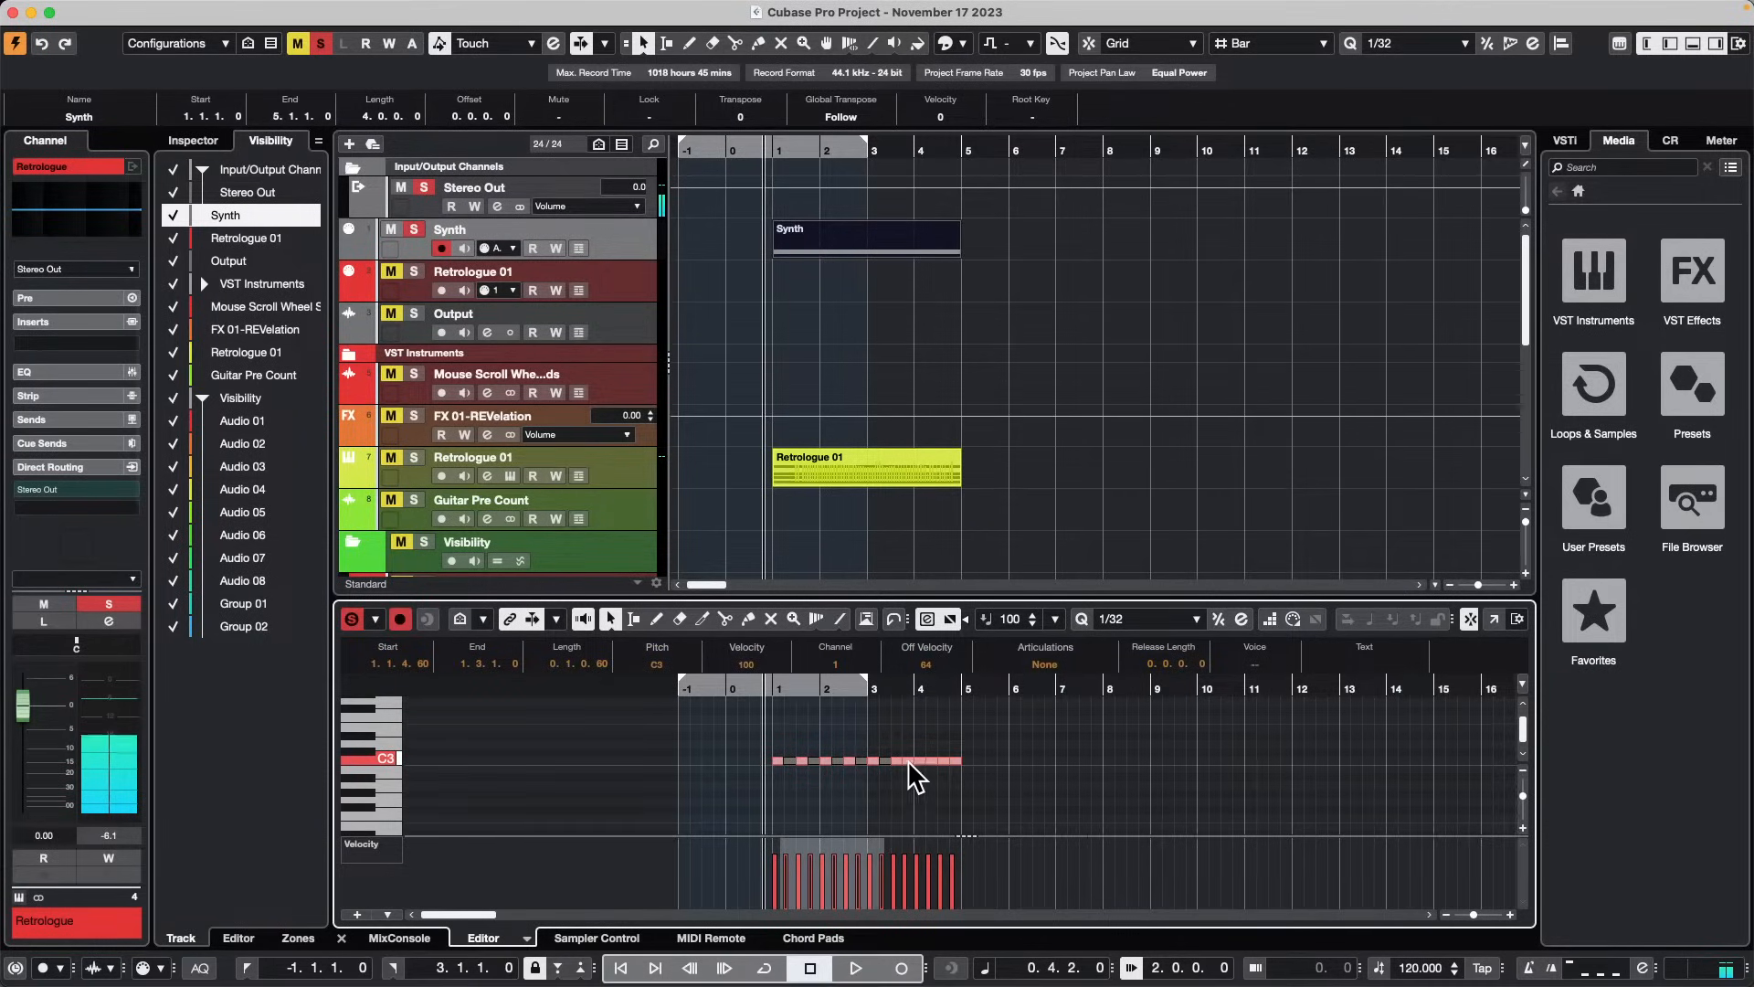
pyautogui.keyDown('shift'); pyautogui.click(905, 760); pyautogui.keyUp('shift')
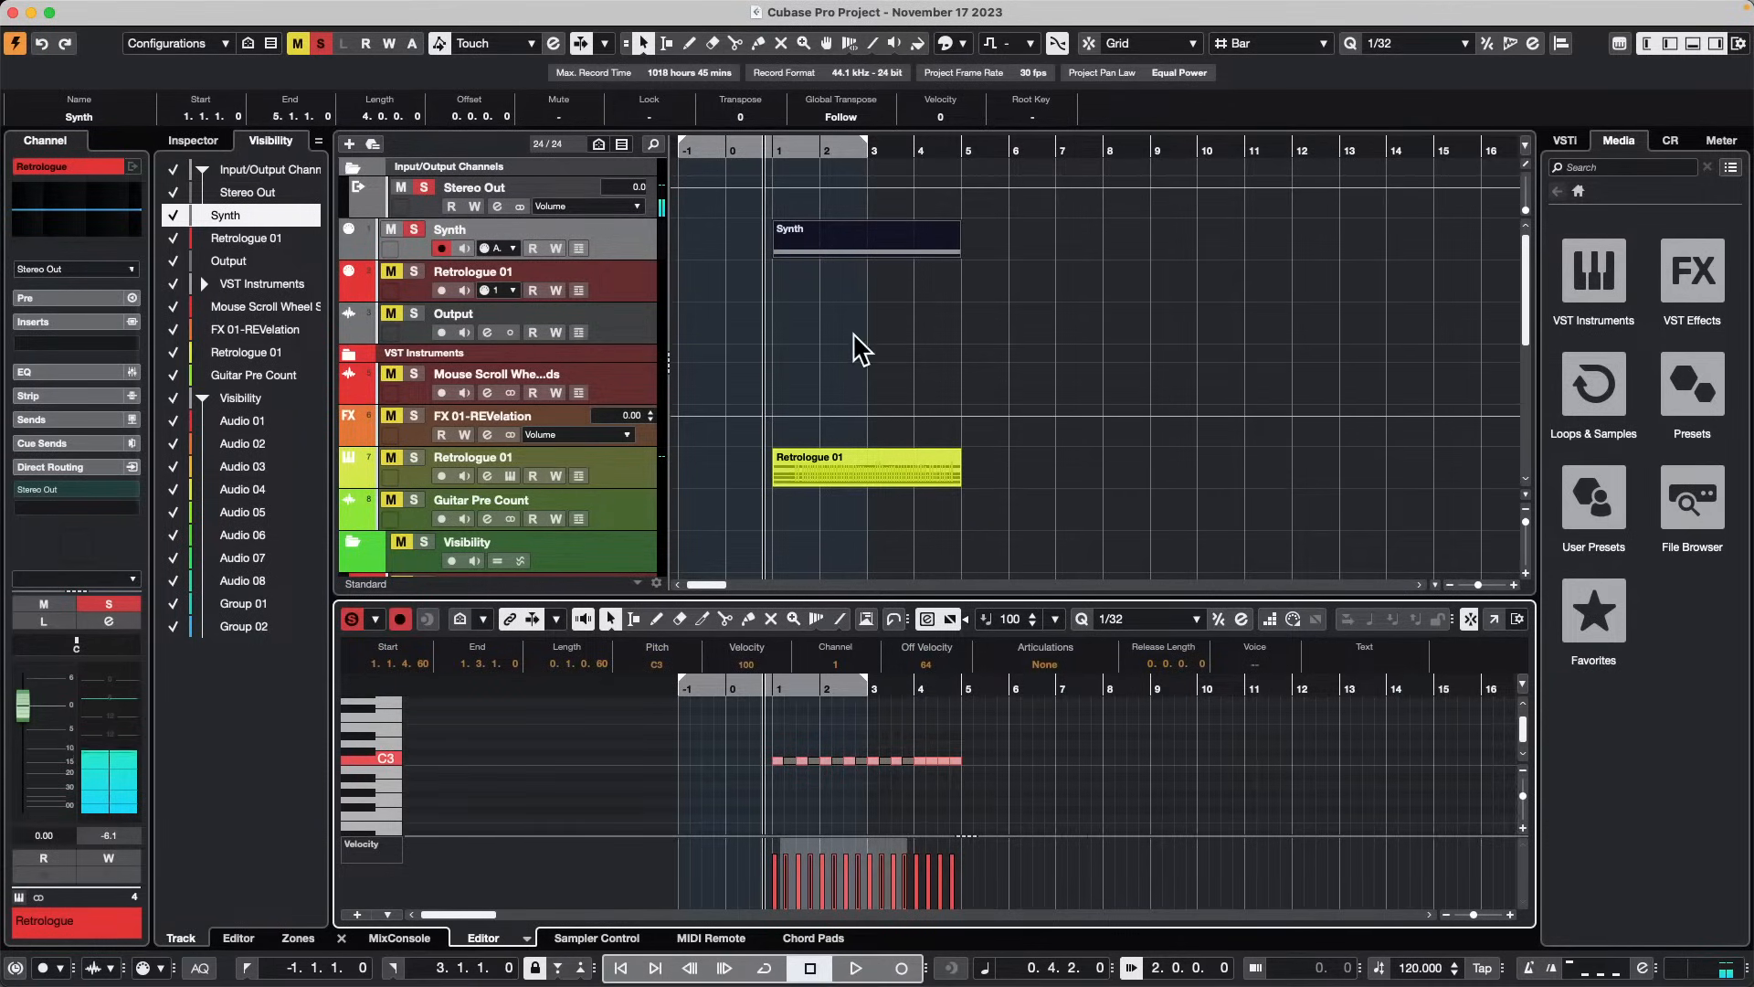
# Step: Play the Synth part from just before bar 1 past its end at bar 5, and stop playback
pyautogui.press('h')
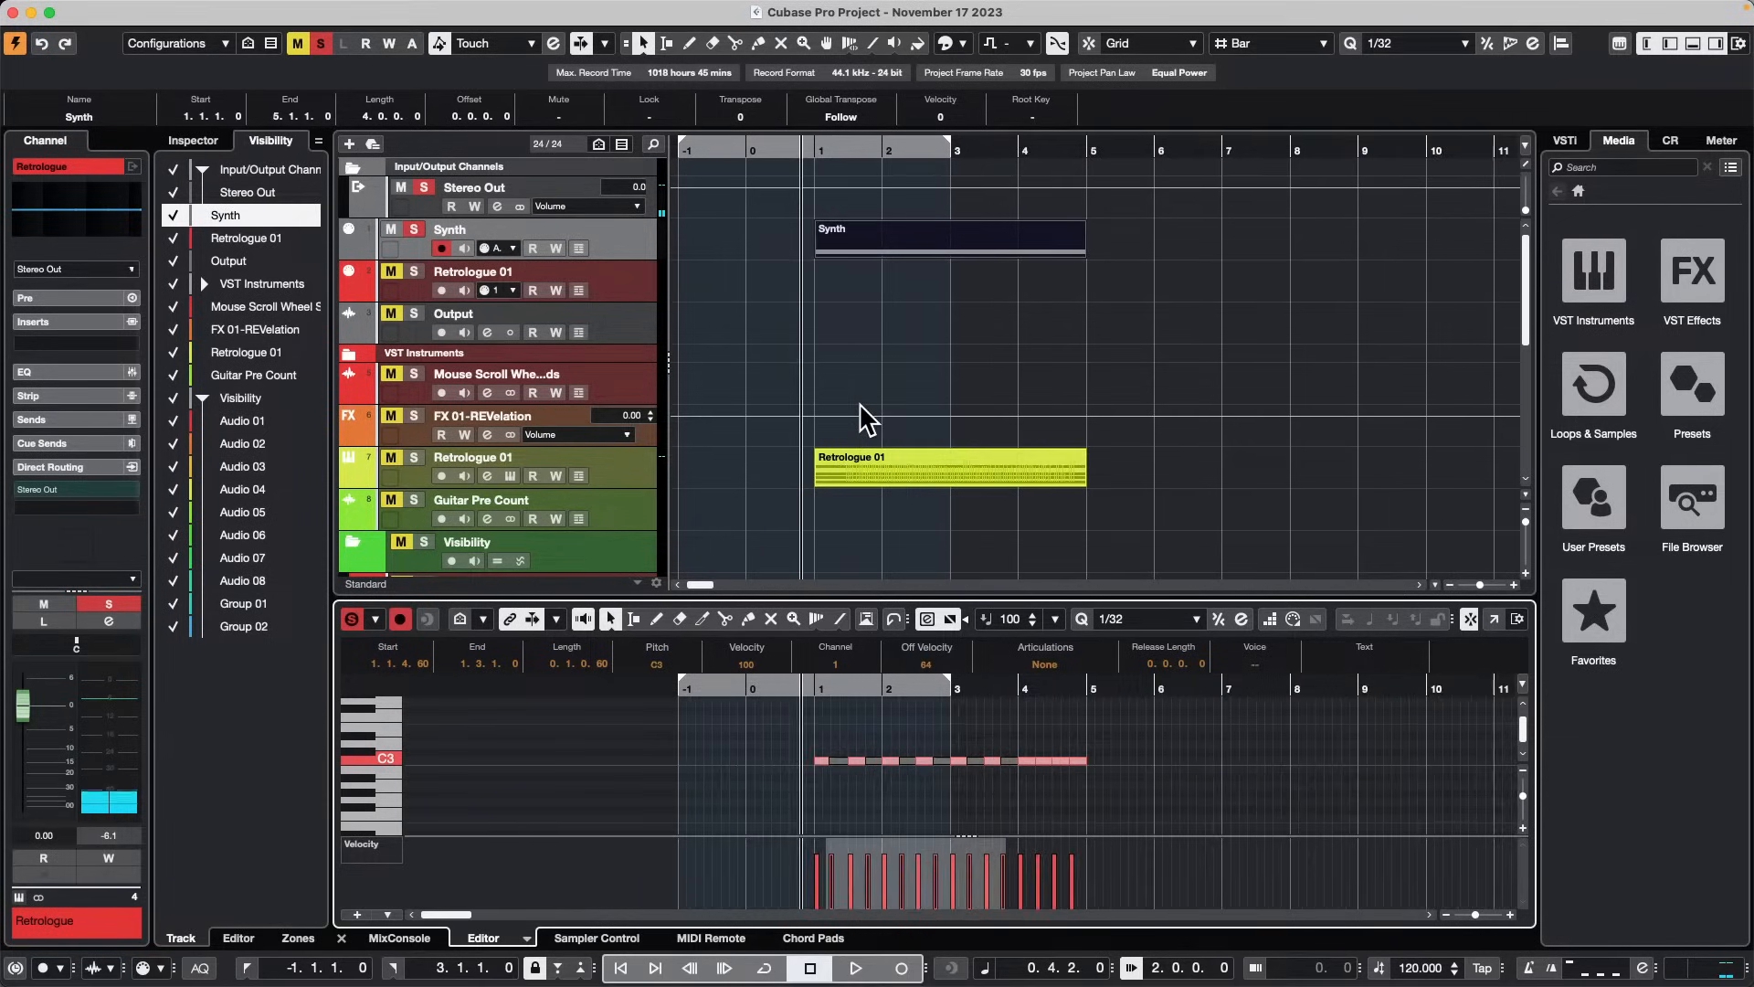
pyautogui.press('space')
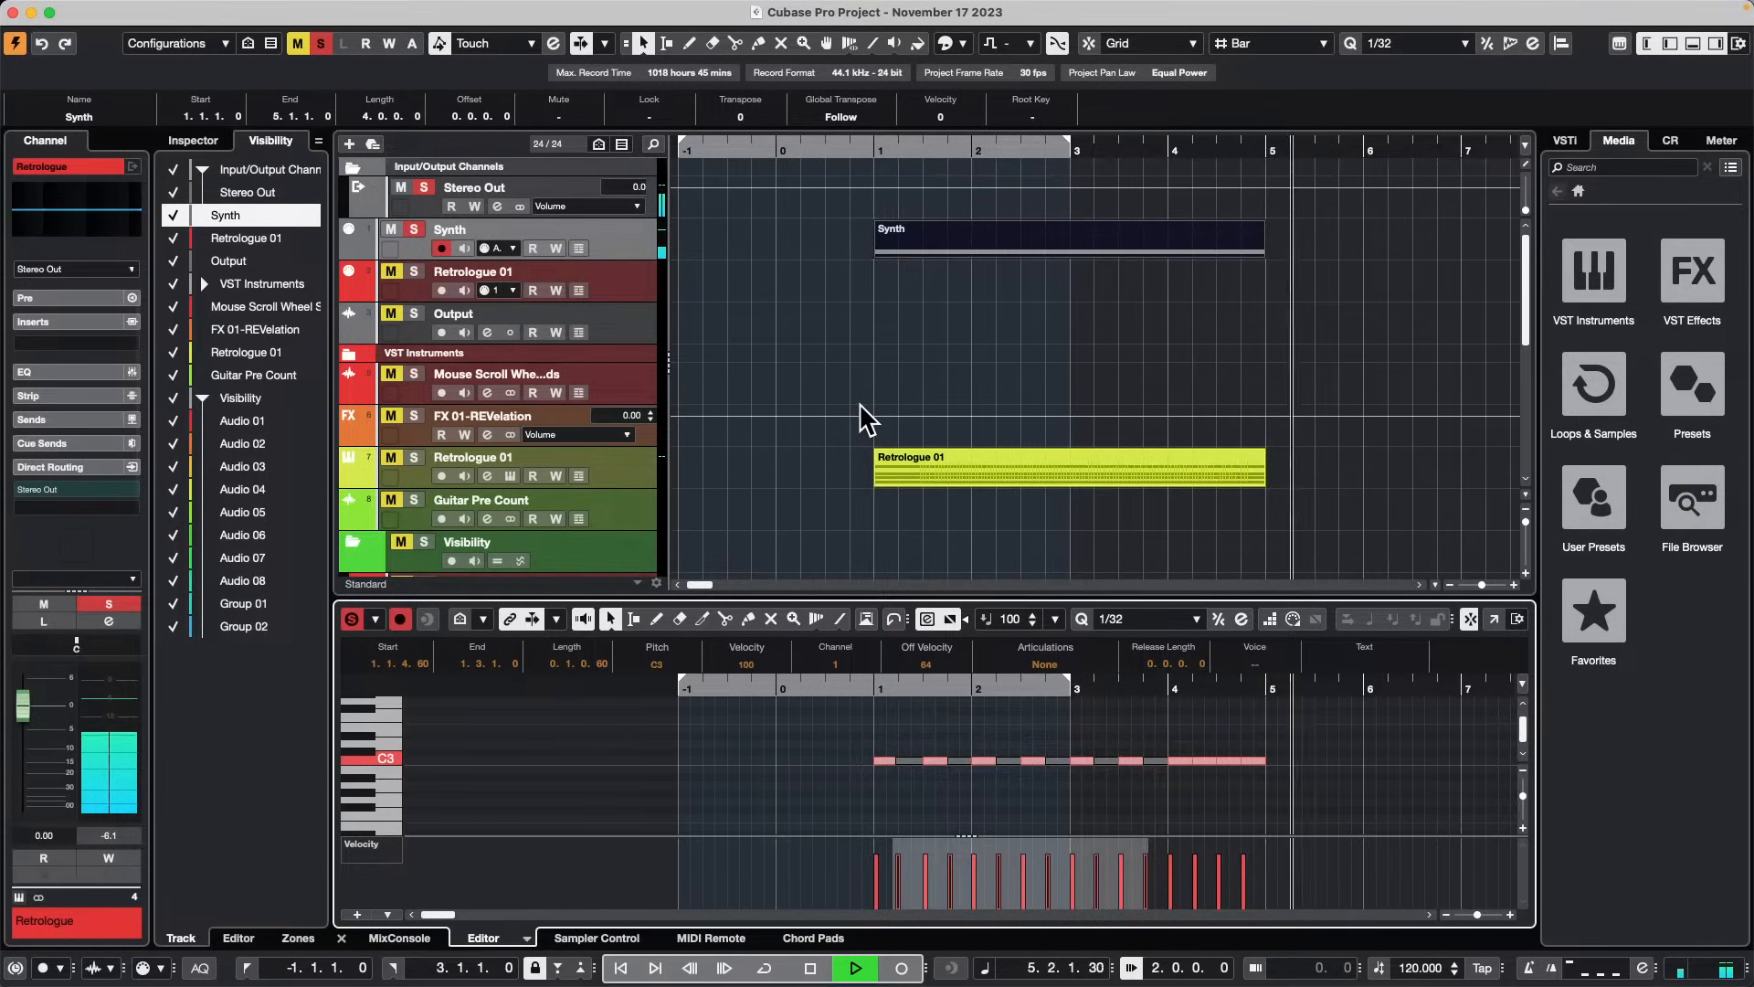
pyautogui.press('space')
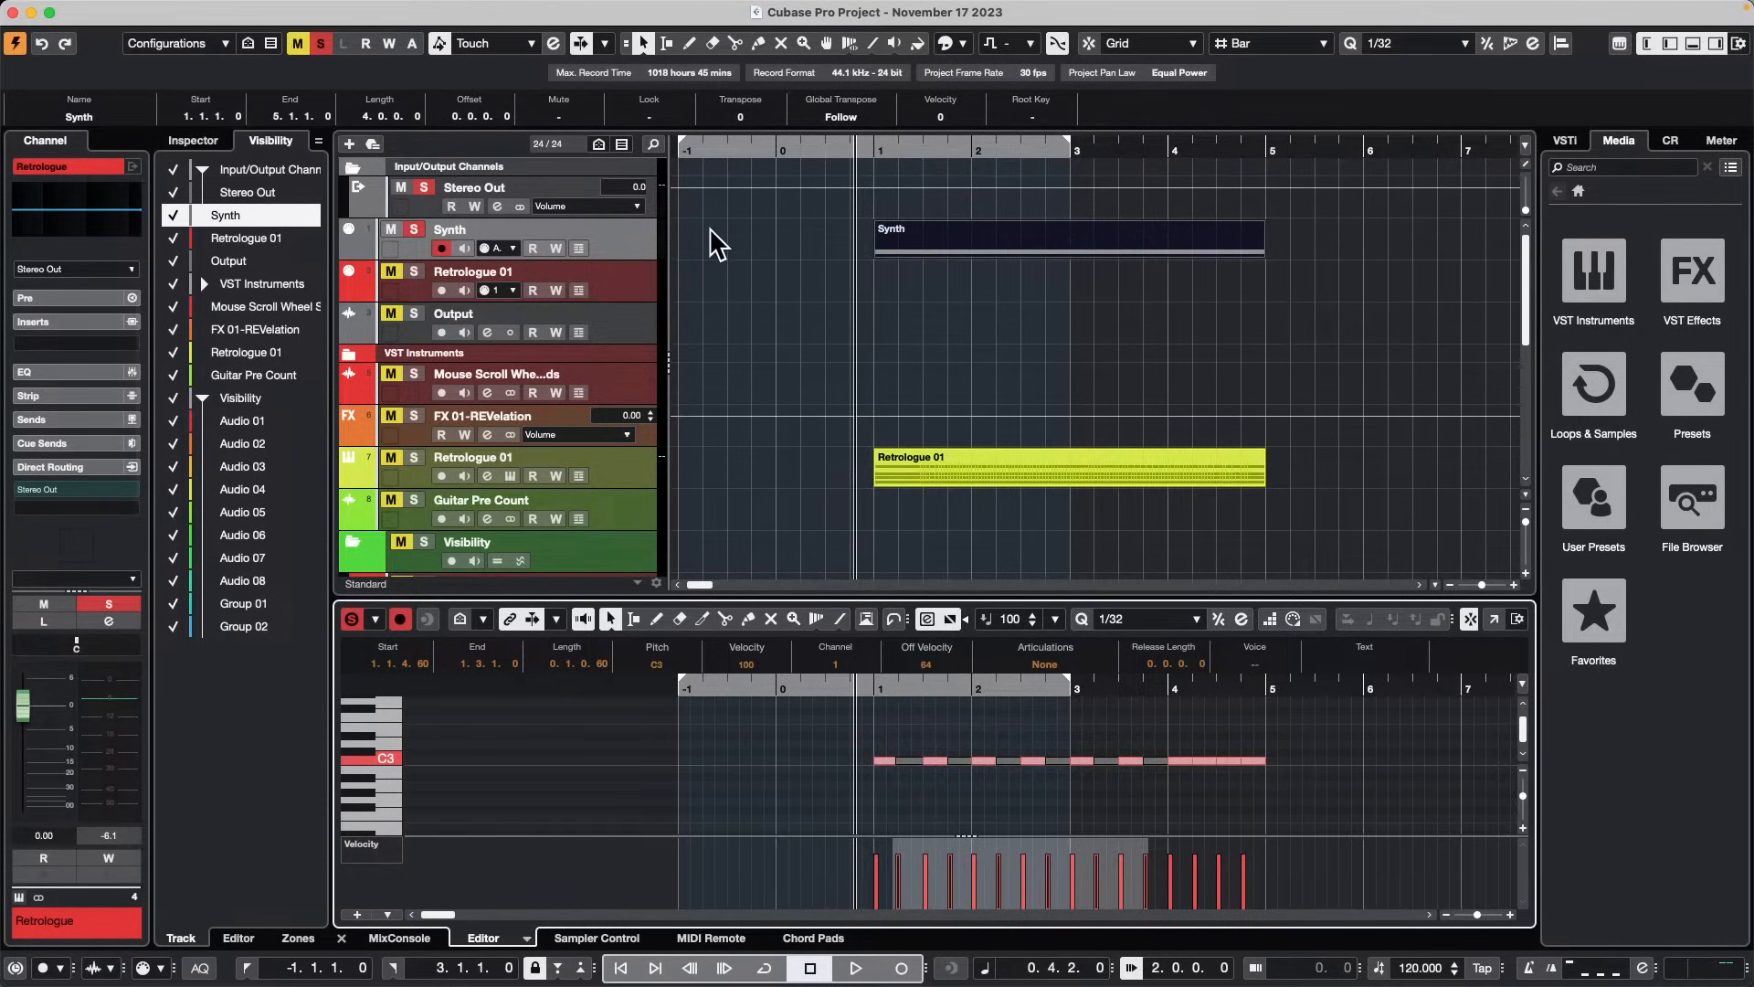
# Step: Show the Chord Pads in place of the Key Editor for the Synth track
pyautogui.moveTo(454, 9)
pyautogui.click(822, 937)
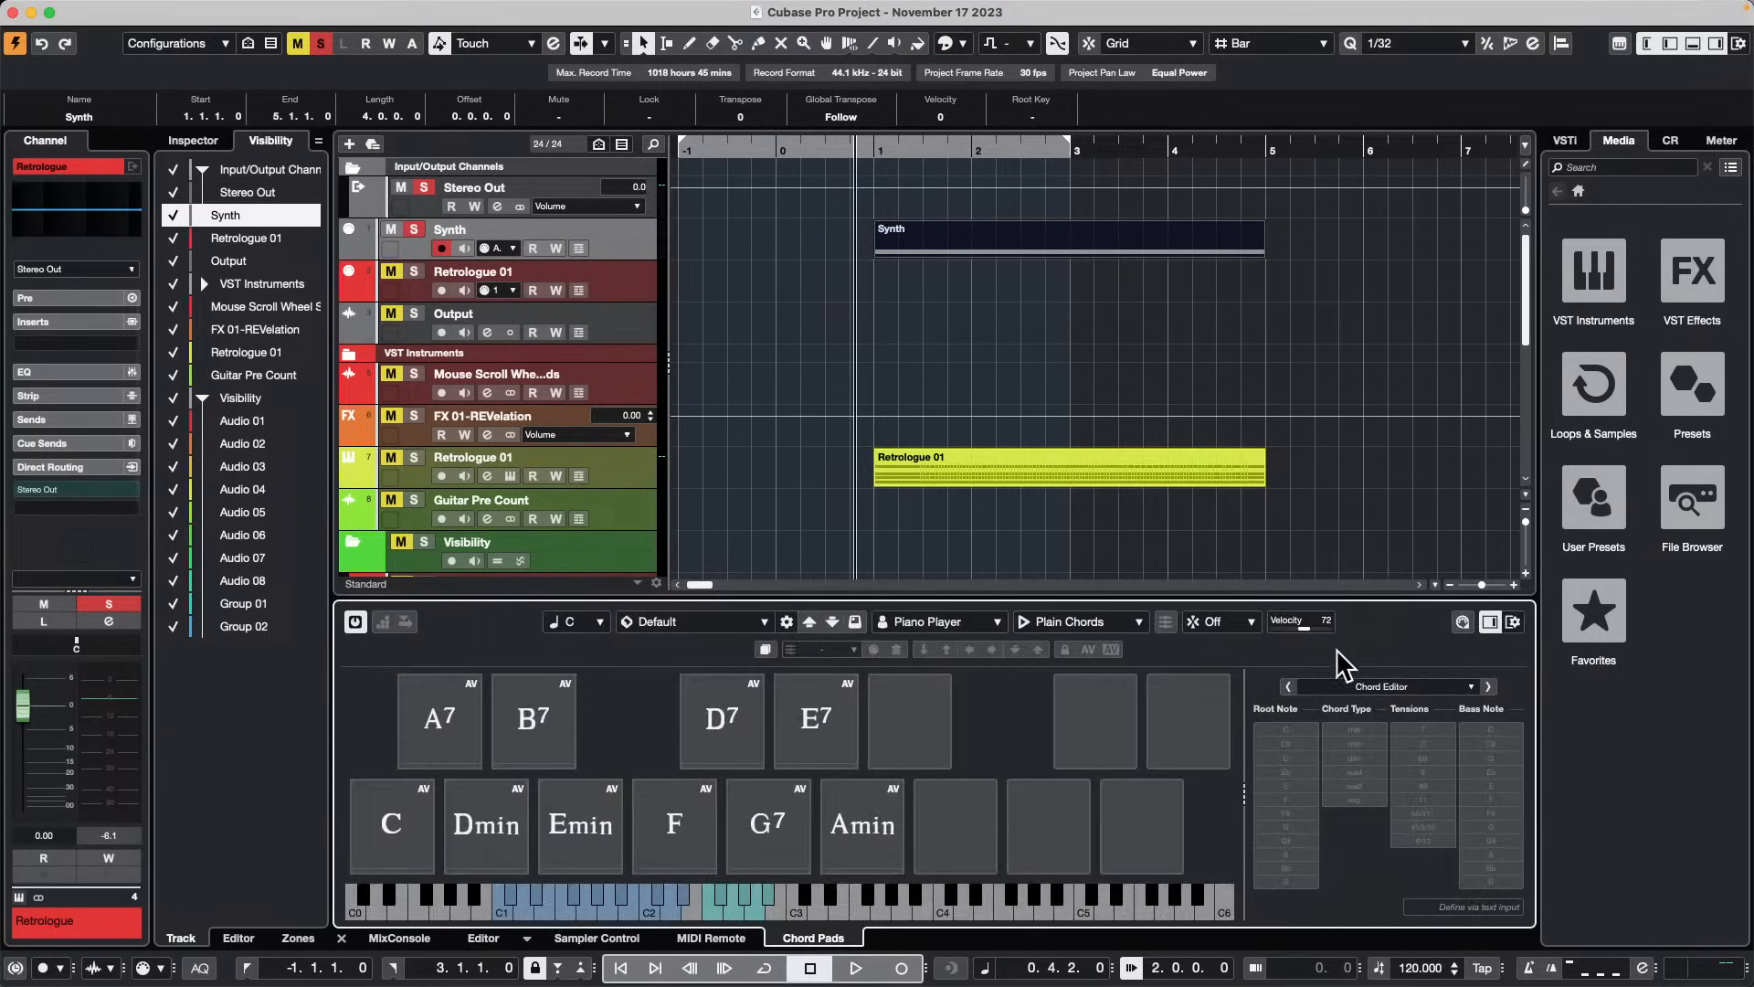